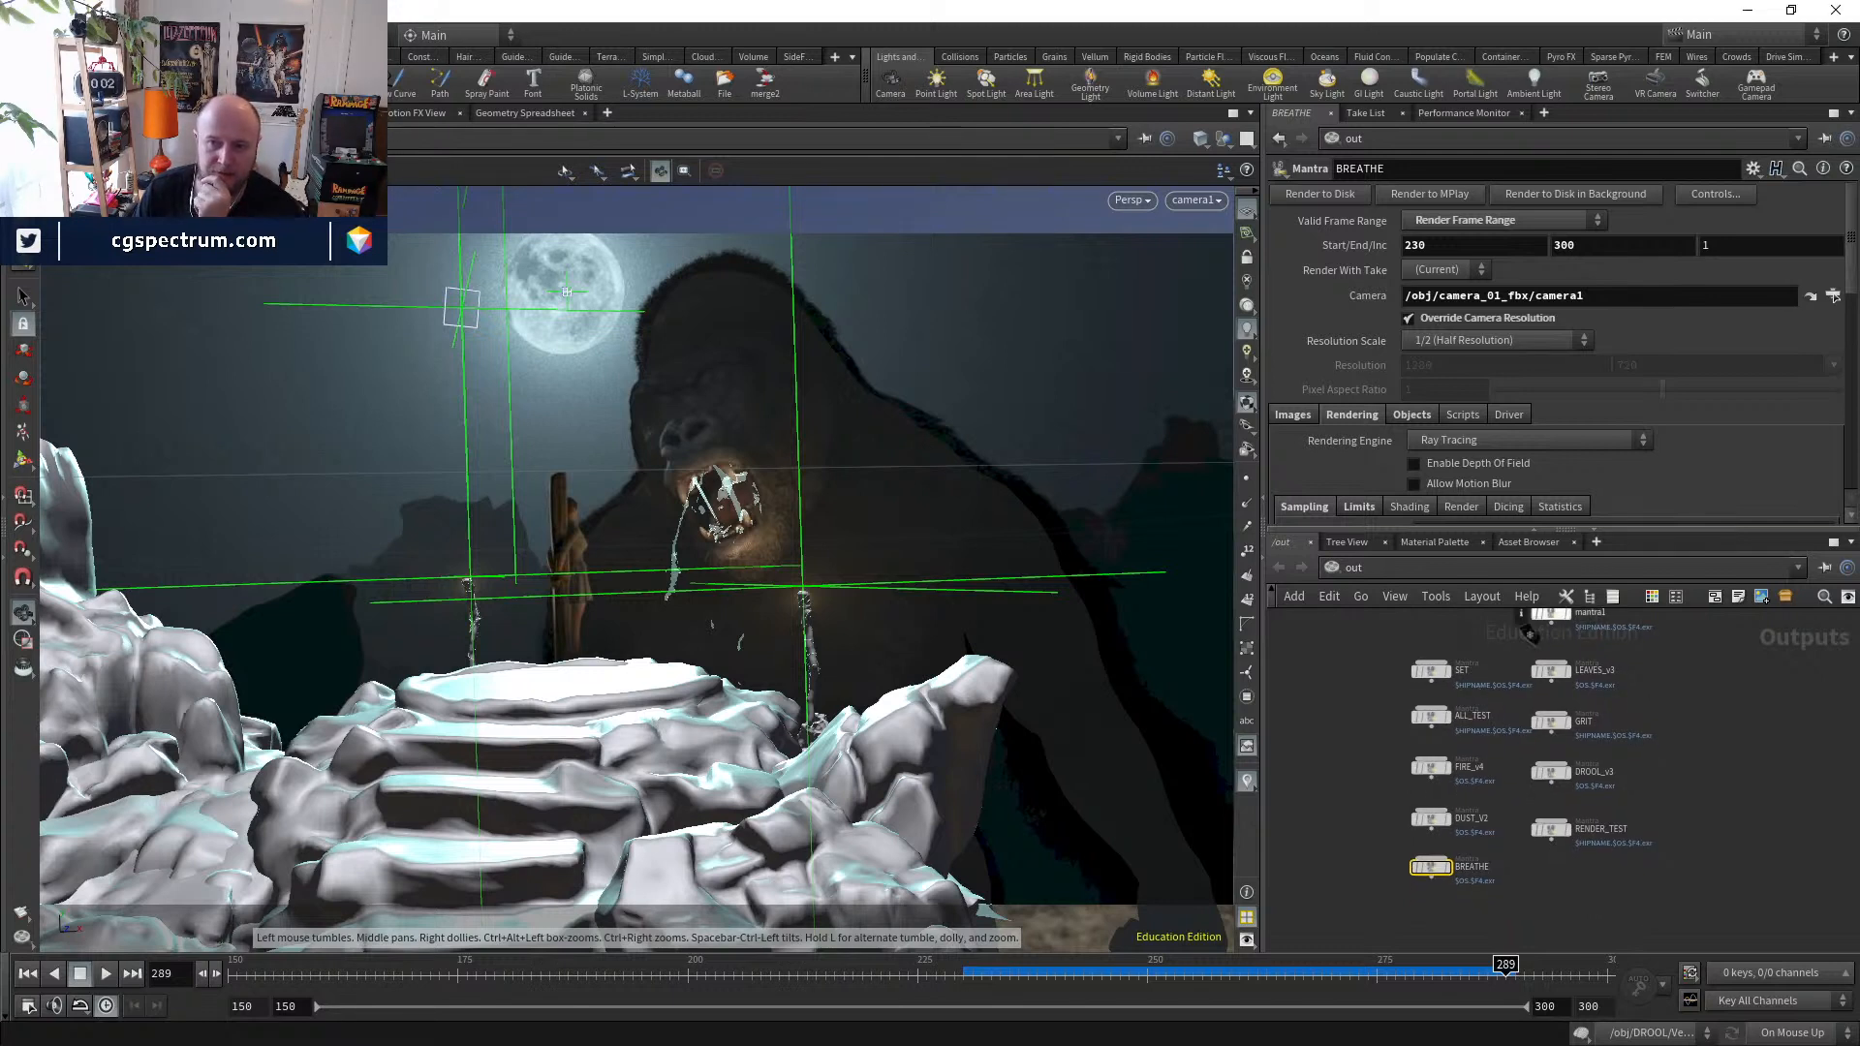
- Switch the network editor from the out network to the obj network
middle_drag(1362, 787, 1353, 809)
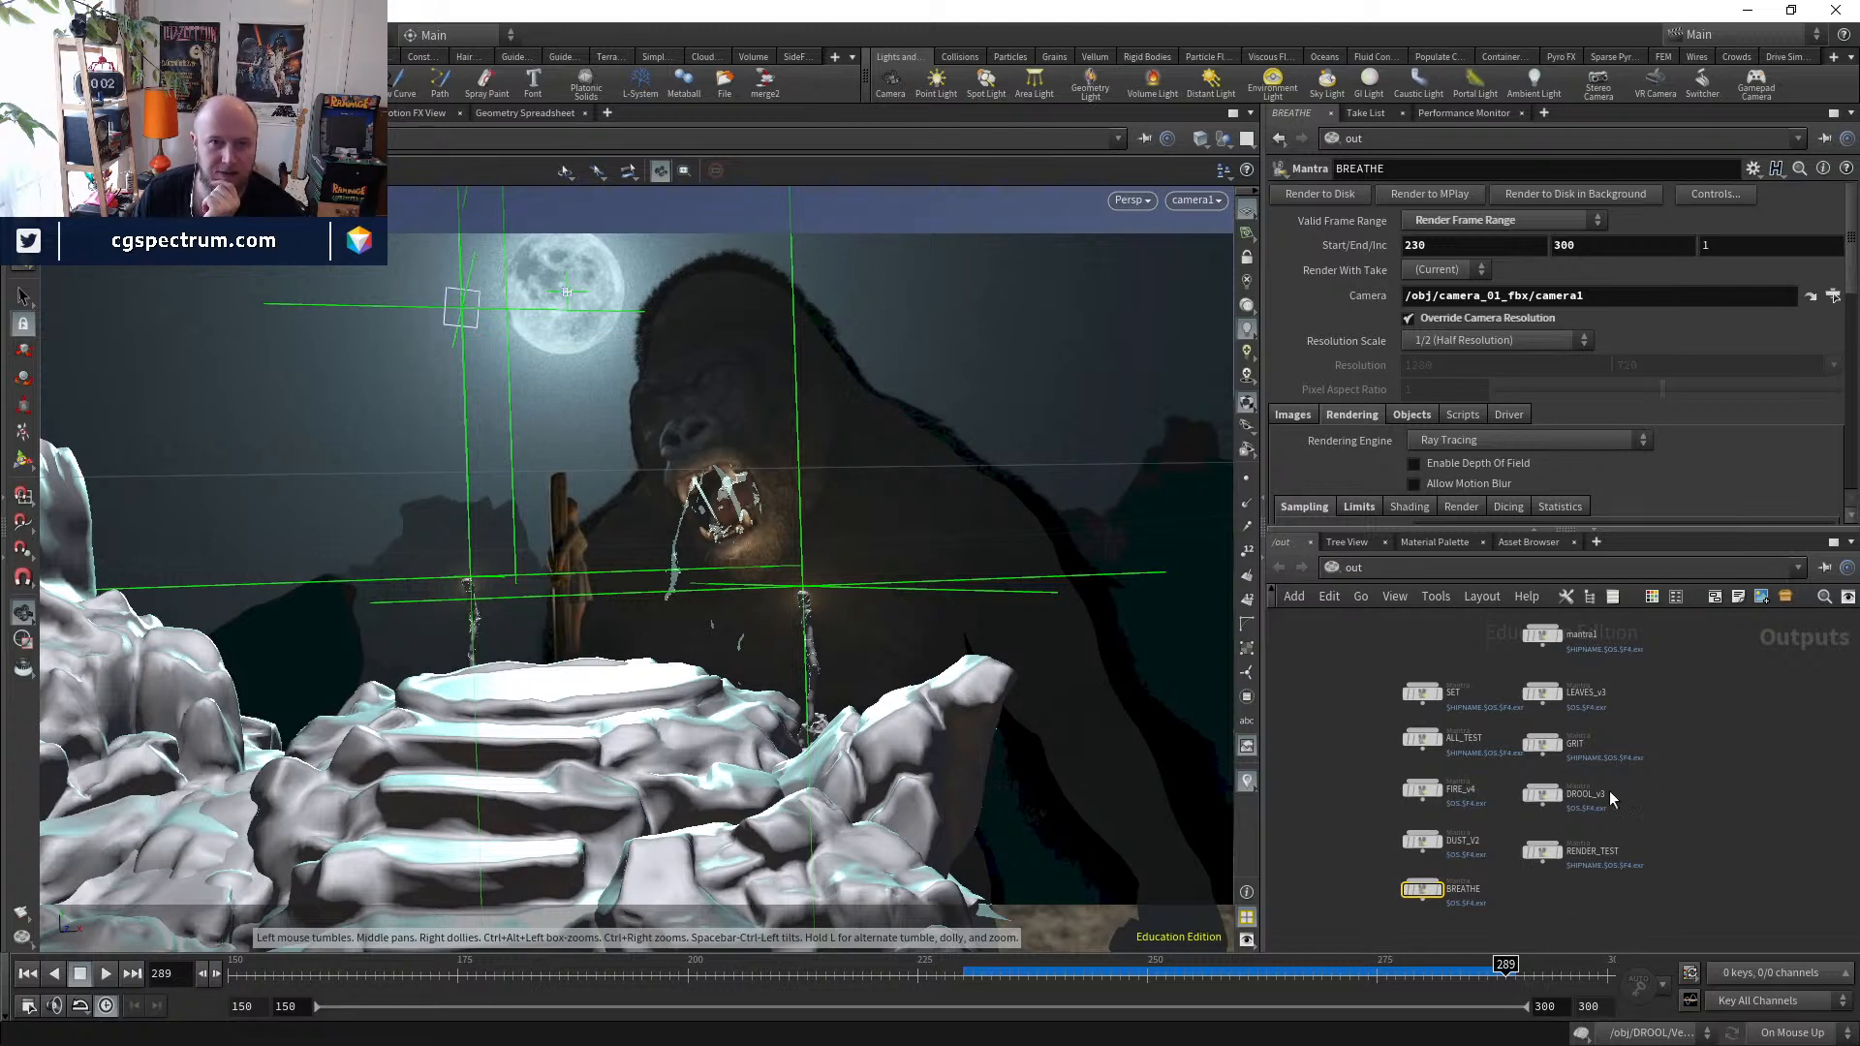
middle_drag(1572, 808, 1531, 831)
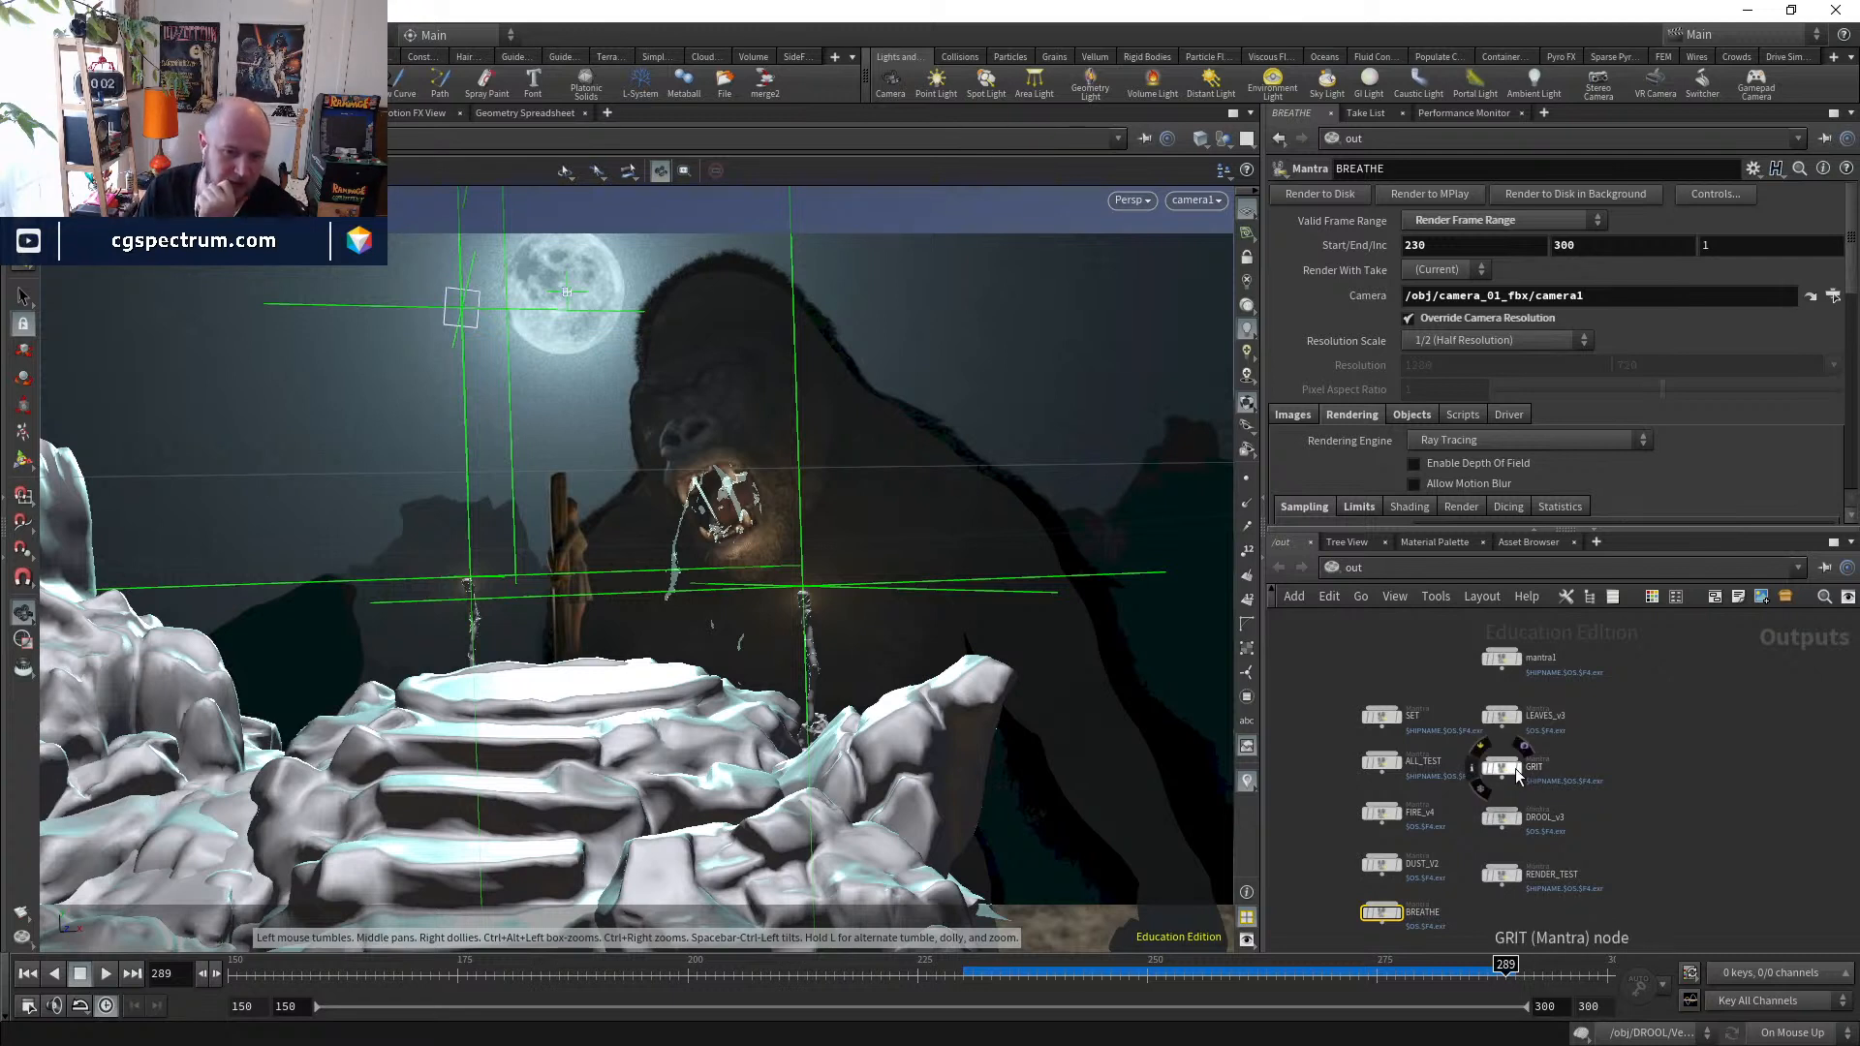
click(1384, 567)
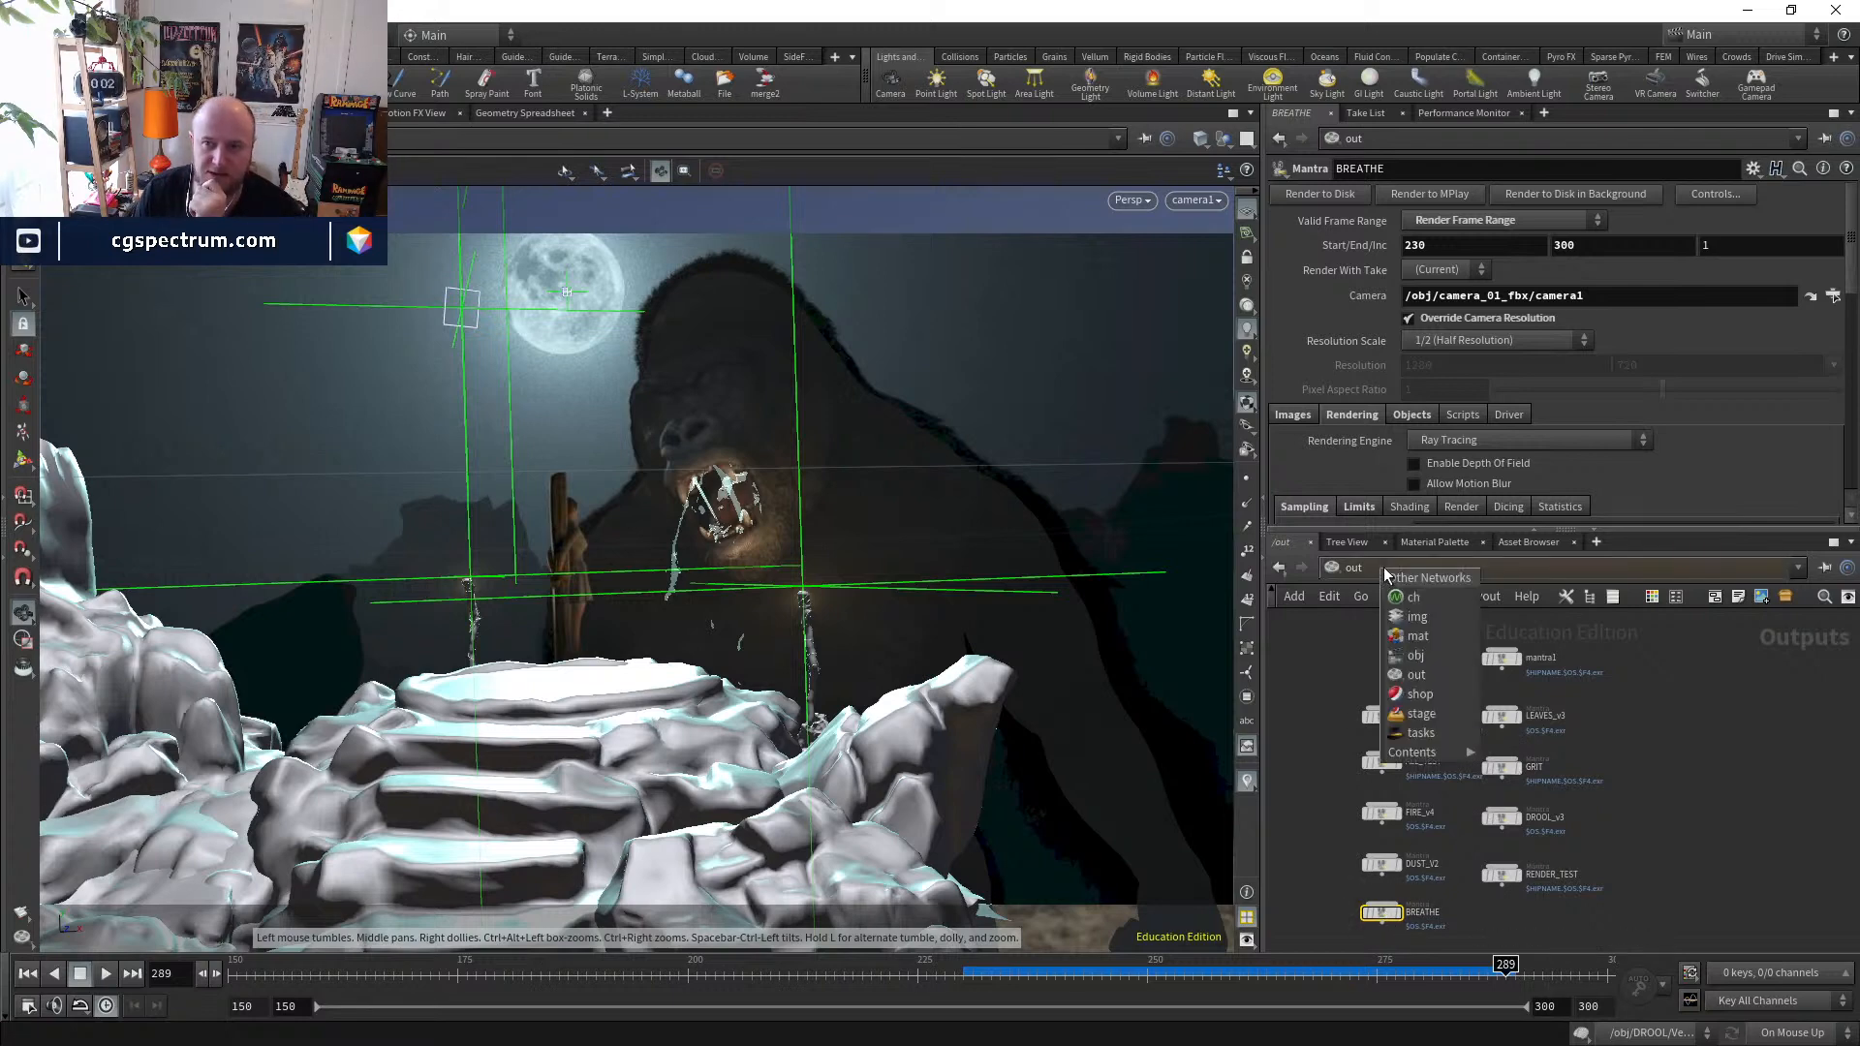
click(1401, 655)
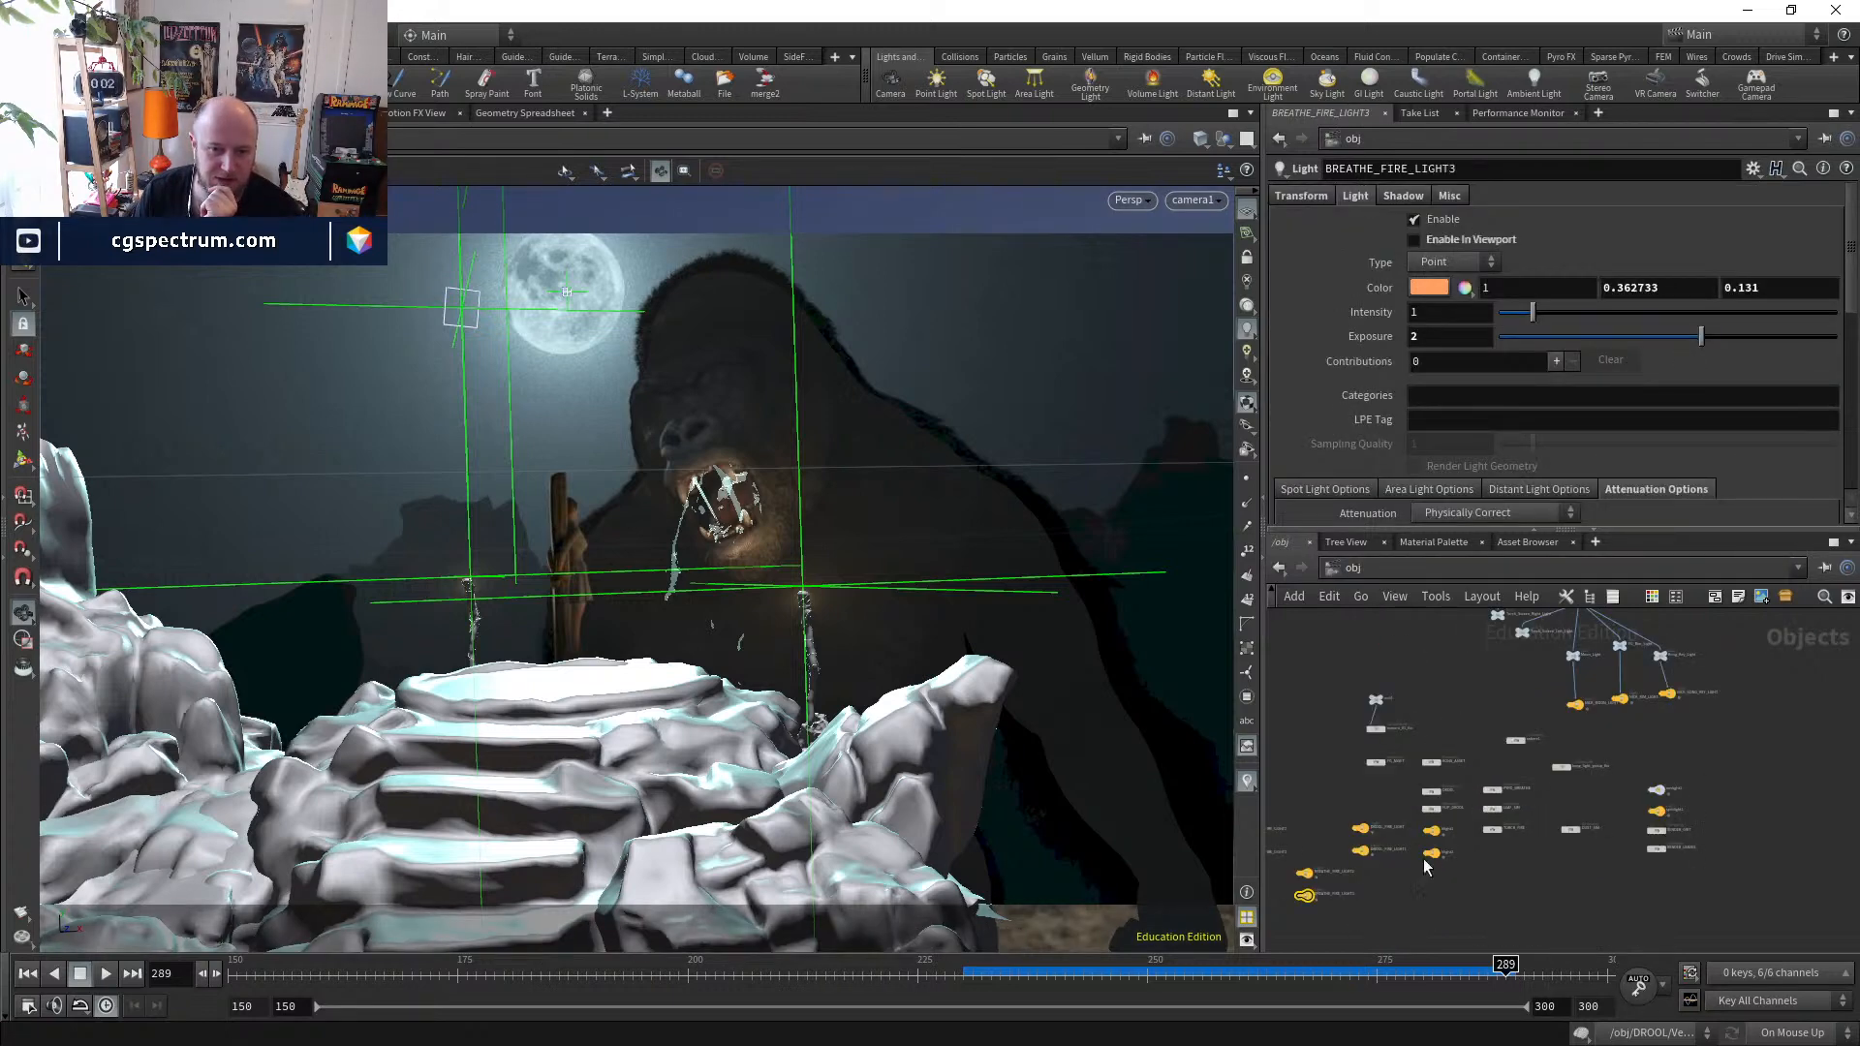
- Go to frame 242 and display the PYRO_BREATHE geometry in the viewport
click(1001, 972)
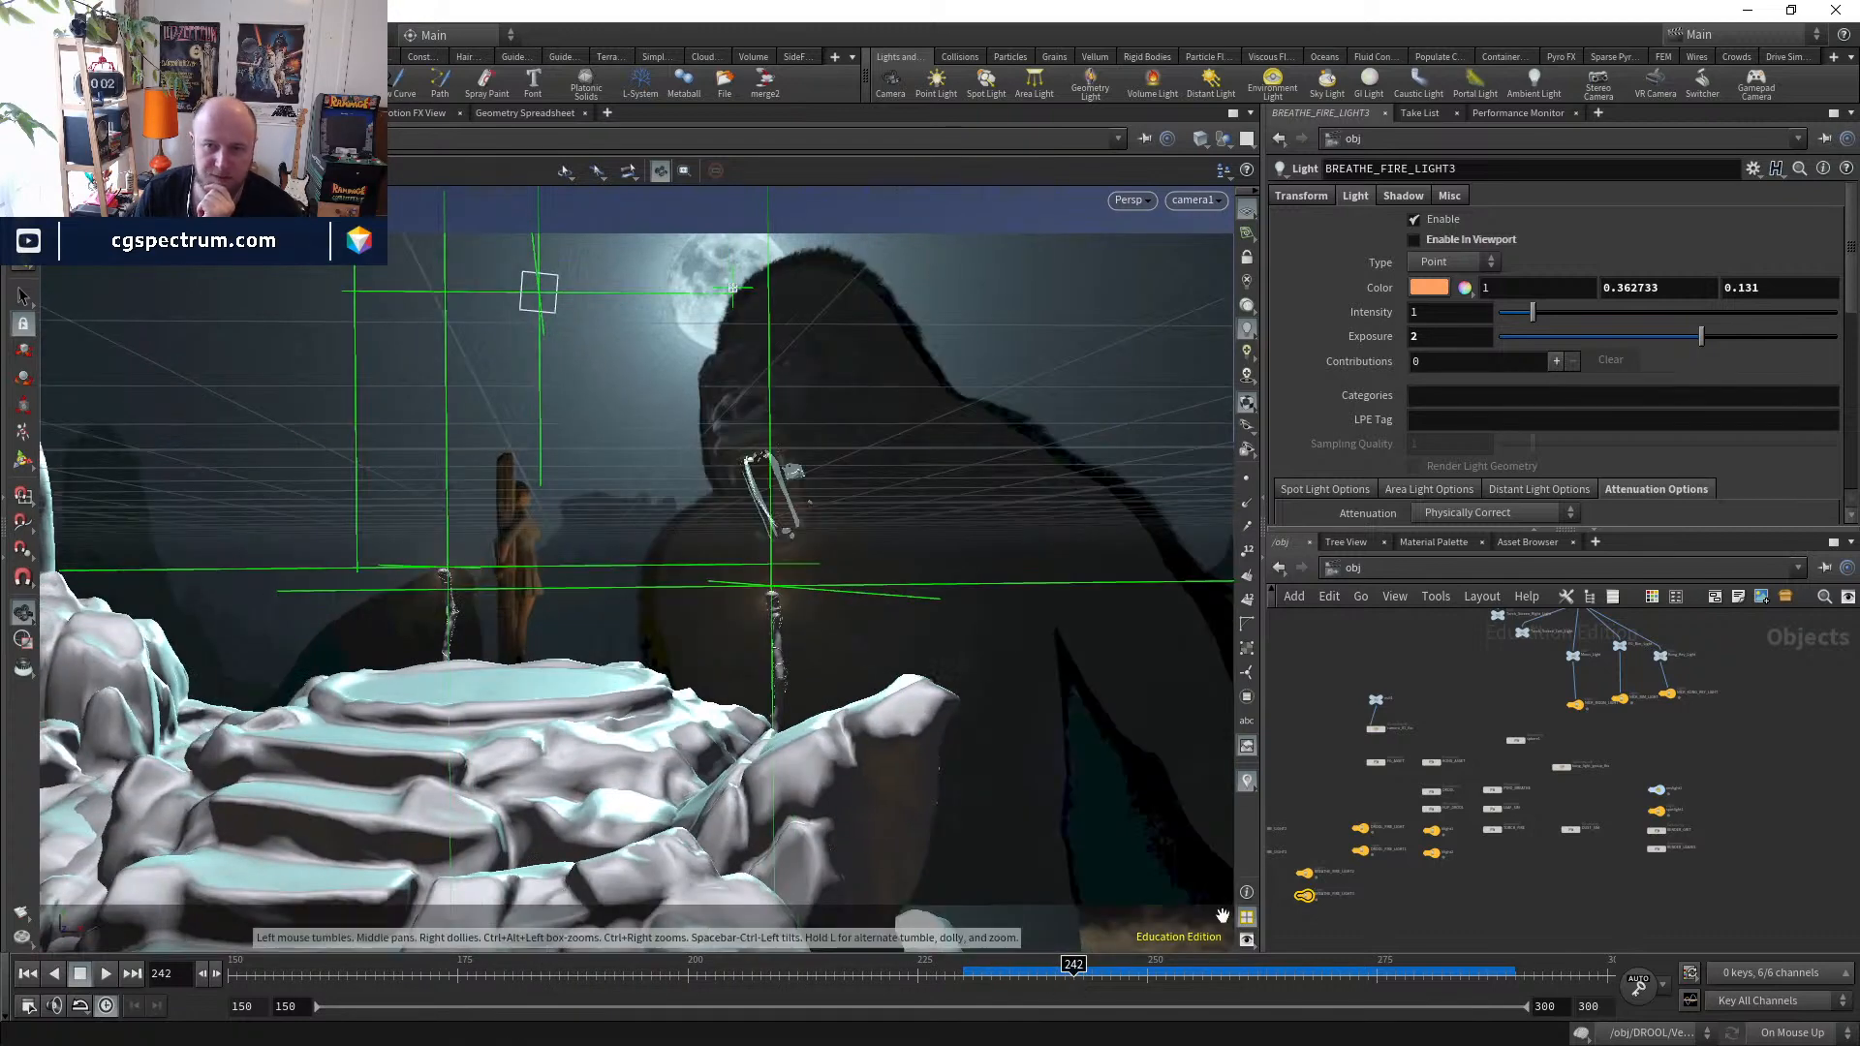
scroll(1464, 695, up, 5)
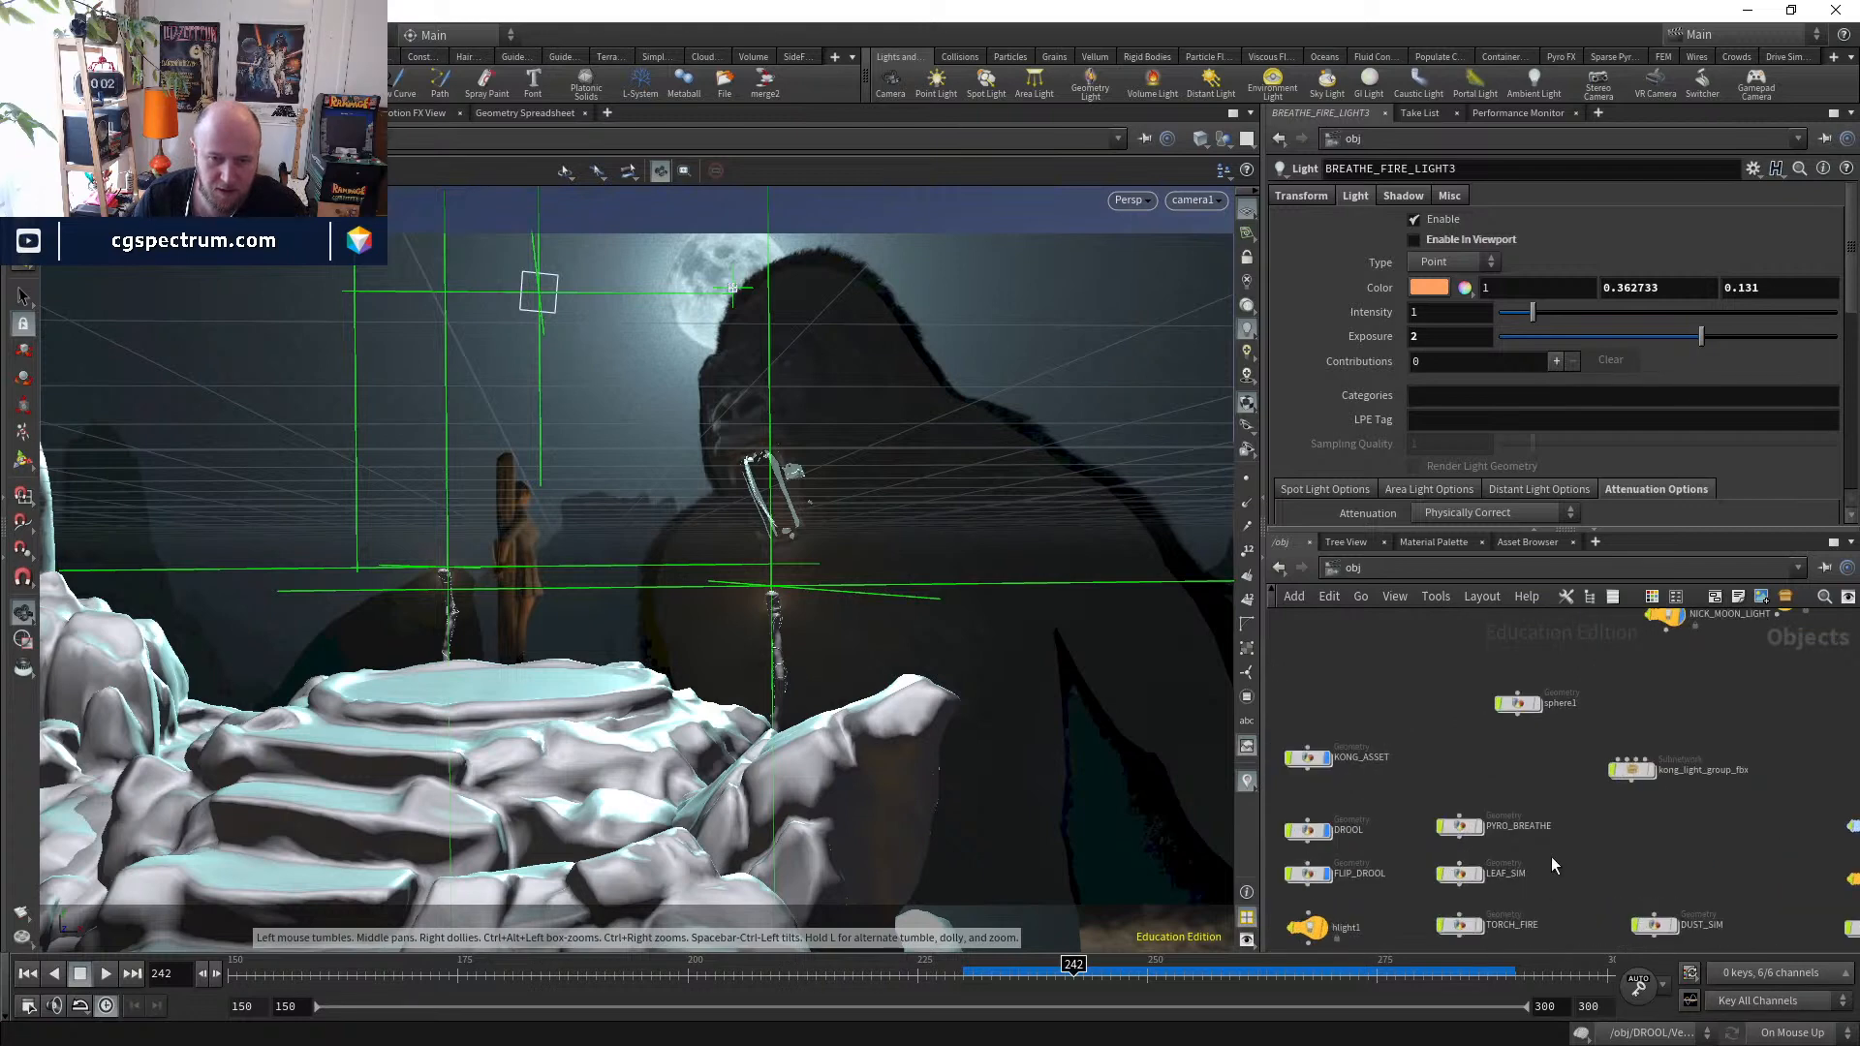
middle_drag(1473, 845, 1393, 802)
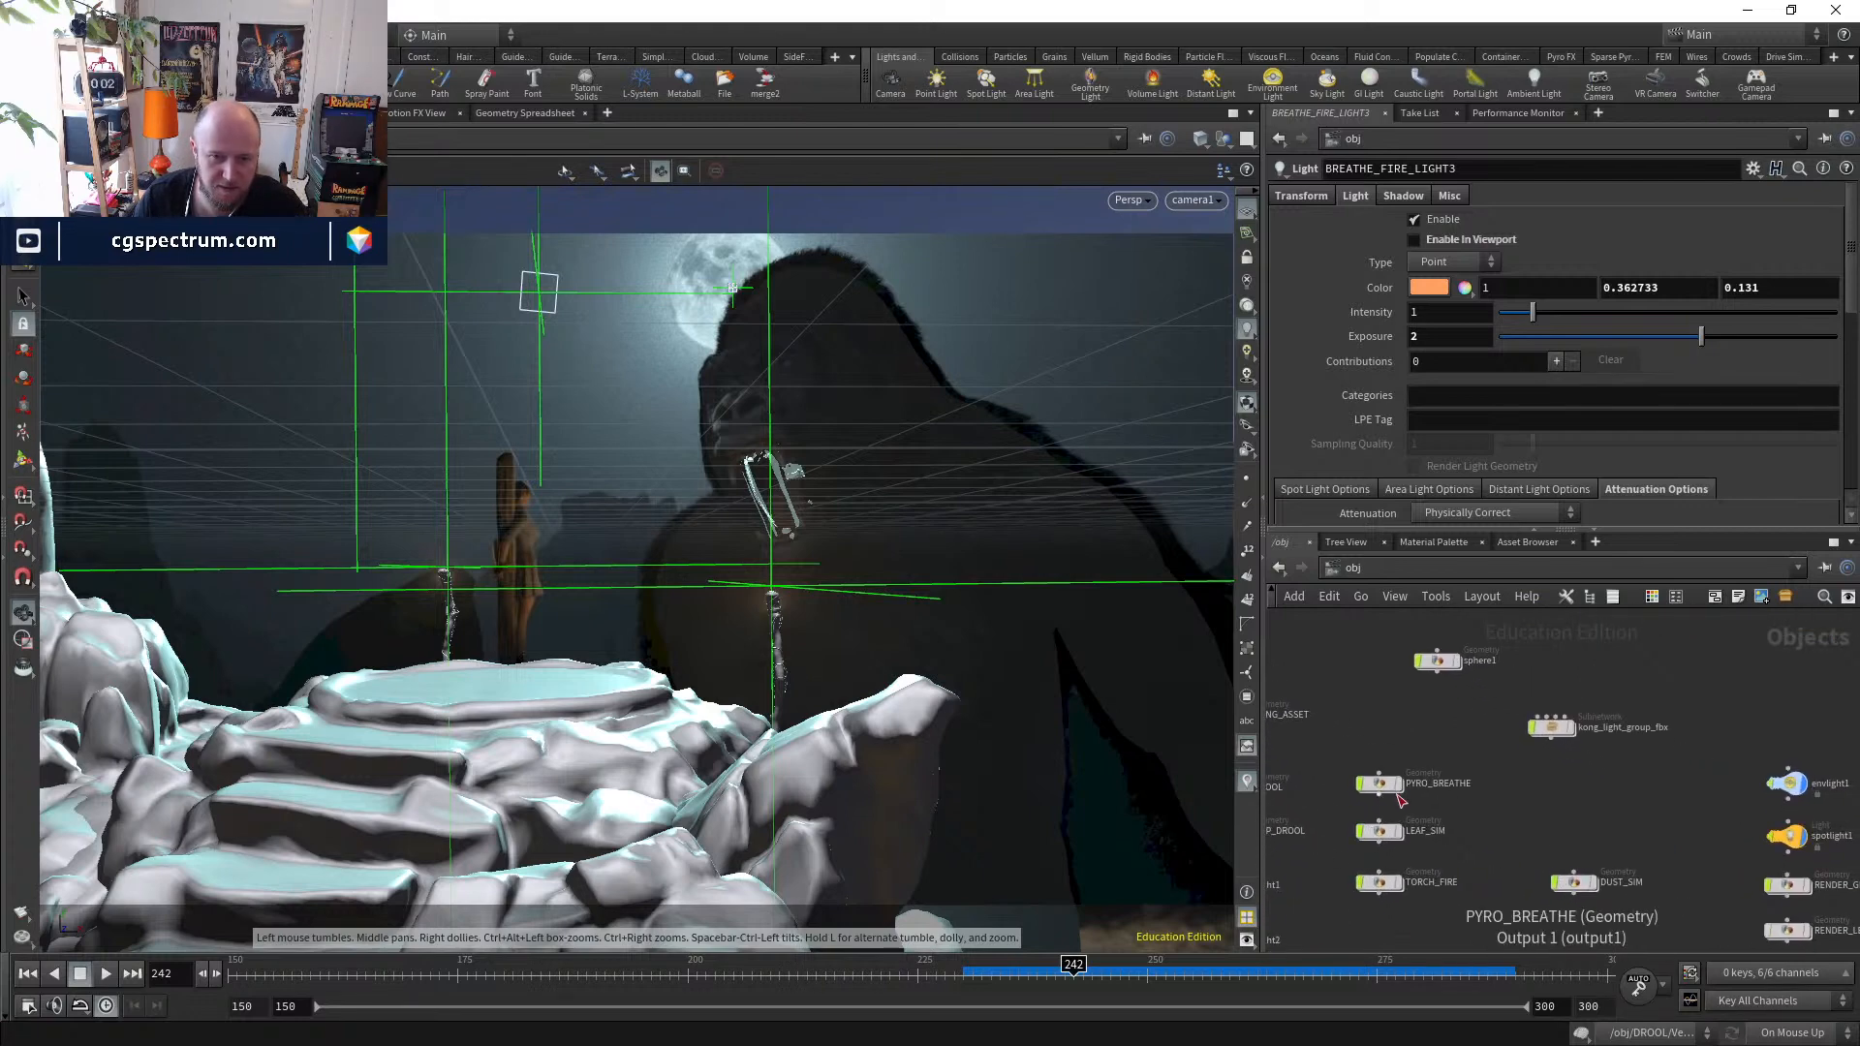
click(1383, 784)
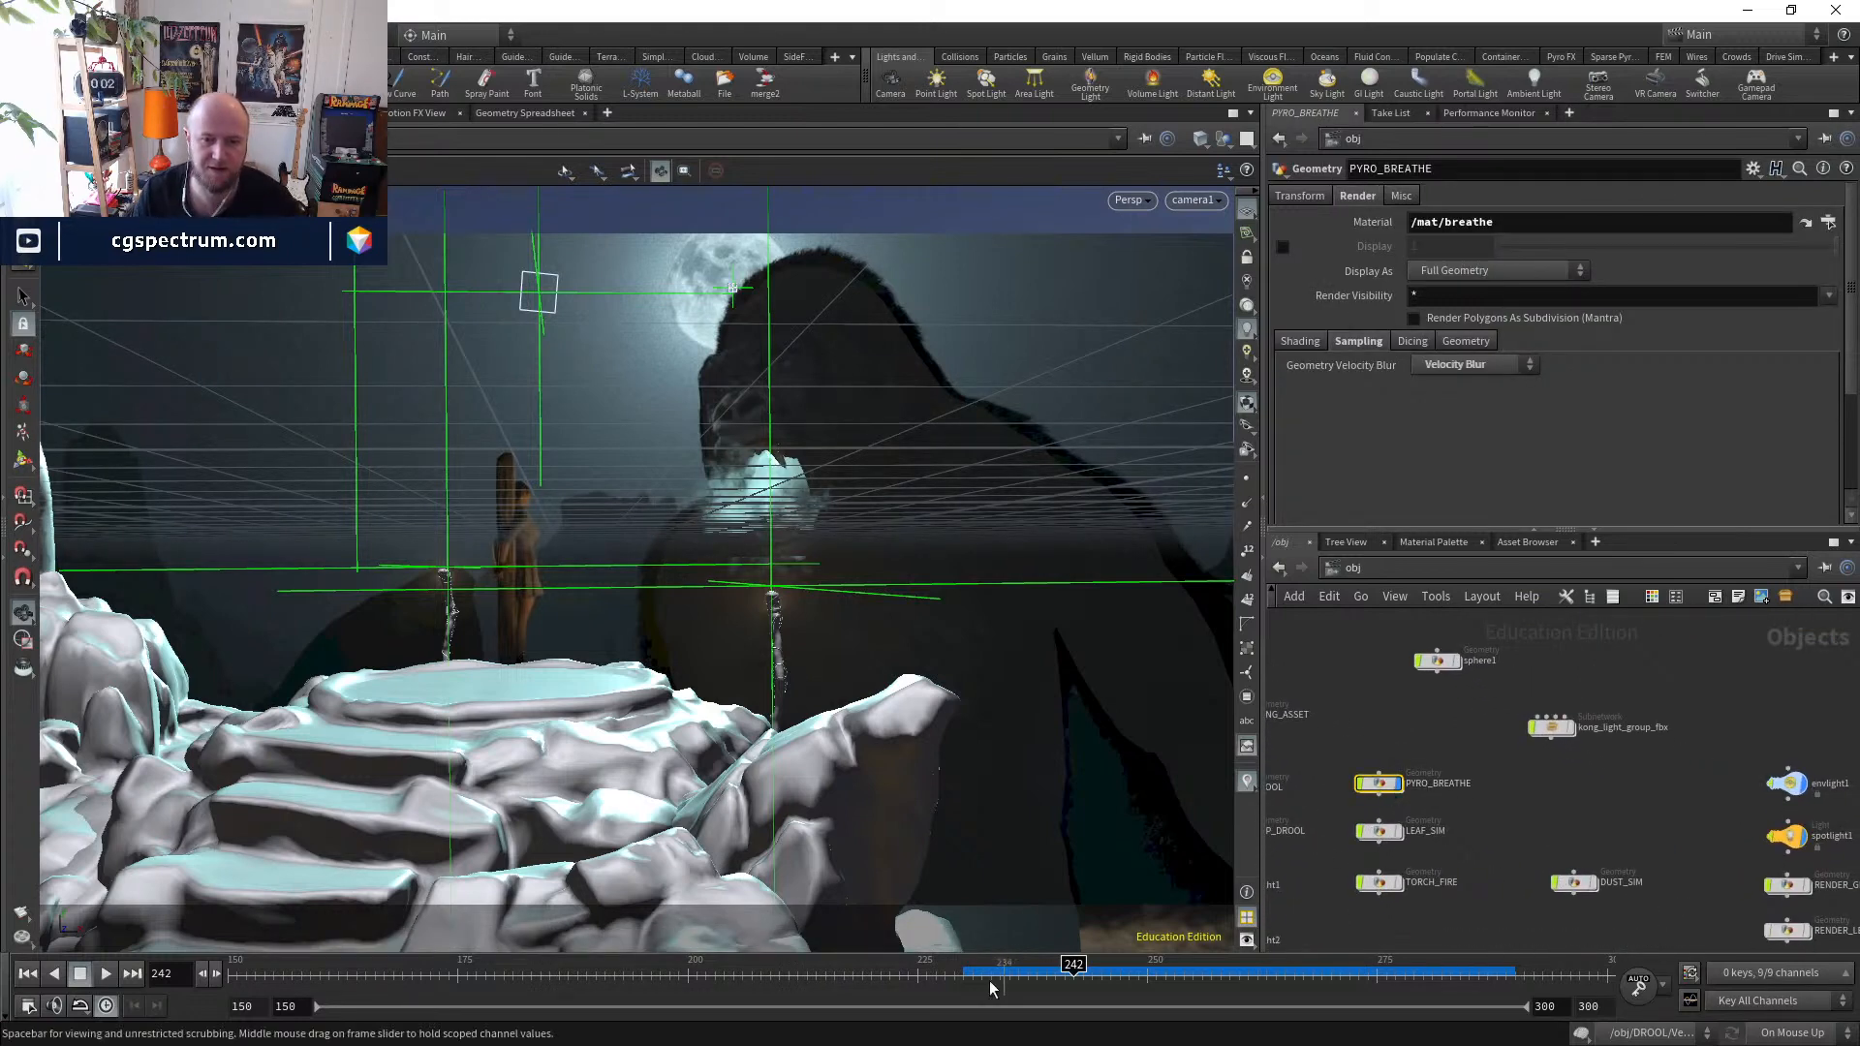
- Scrub through the breath simulation between frames 235 and 287 to examine how the smoke develops
drag(992, 987, 1138, 967)
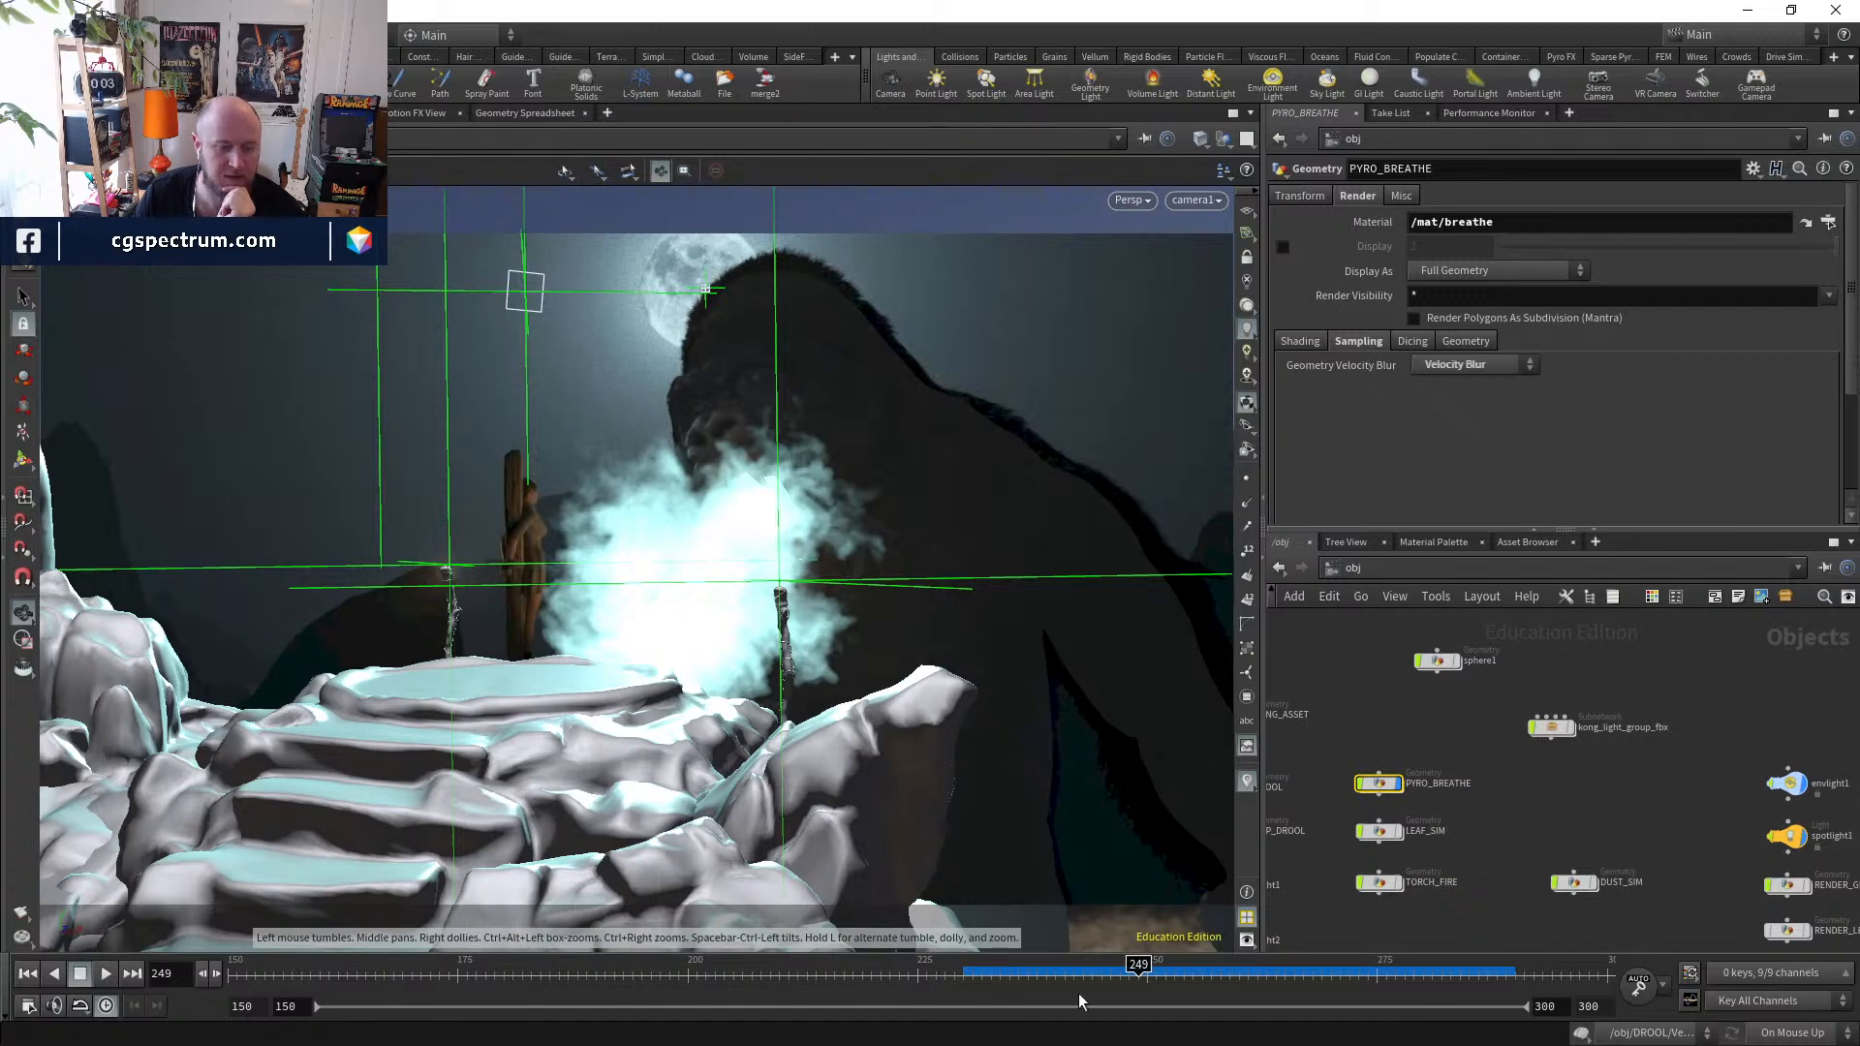
mouse_move(1166, 990)
mouse_down()
mouse_move(1229, 970)
mouse_move(1368, 989)
mouse_move(1468, 977)
mouse_up()
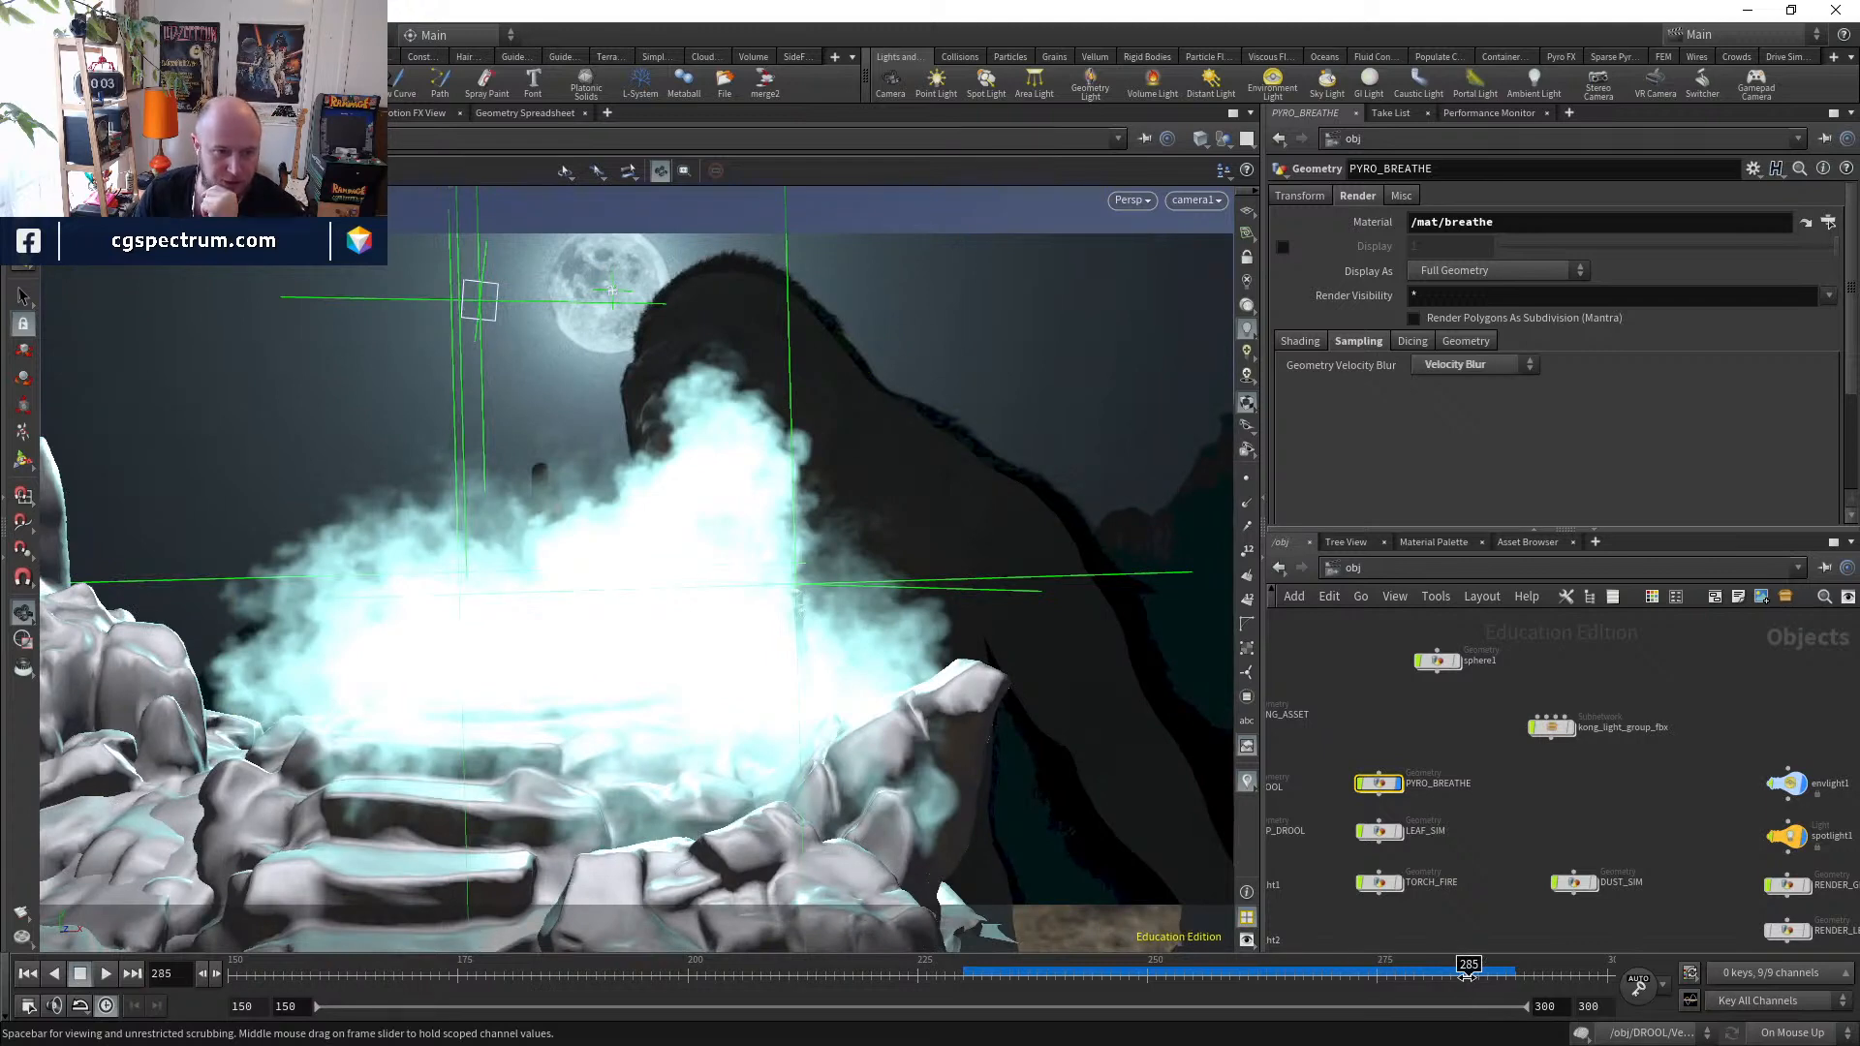
click(1007, 974)
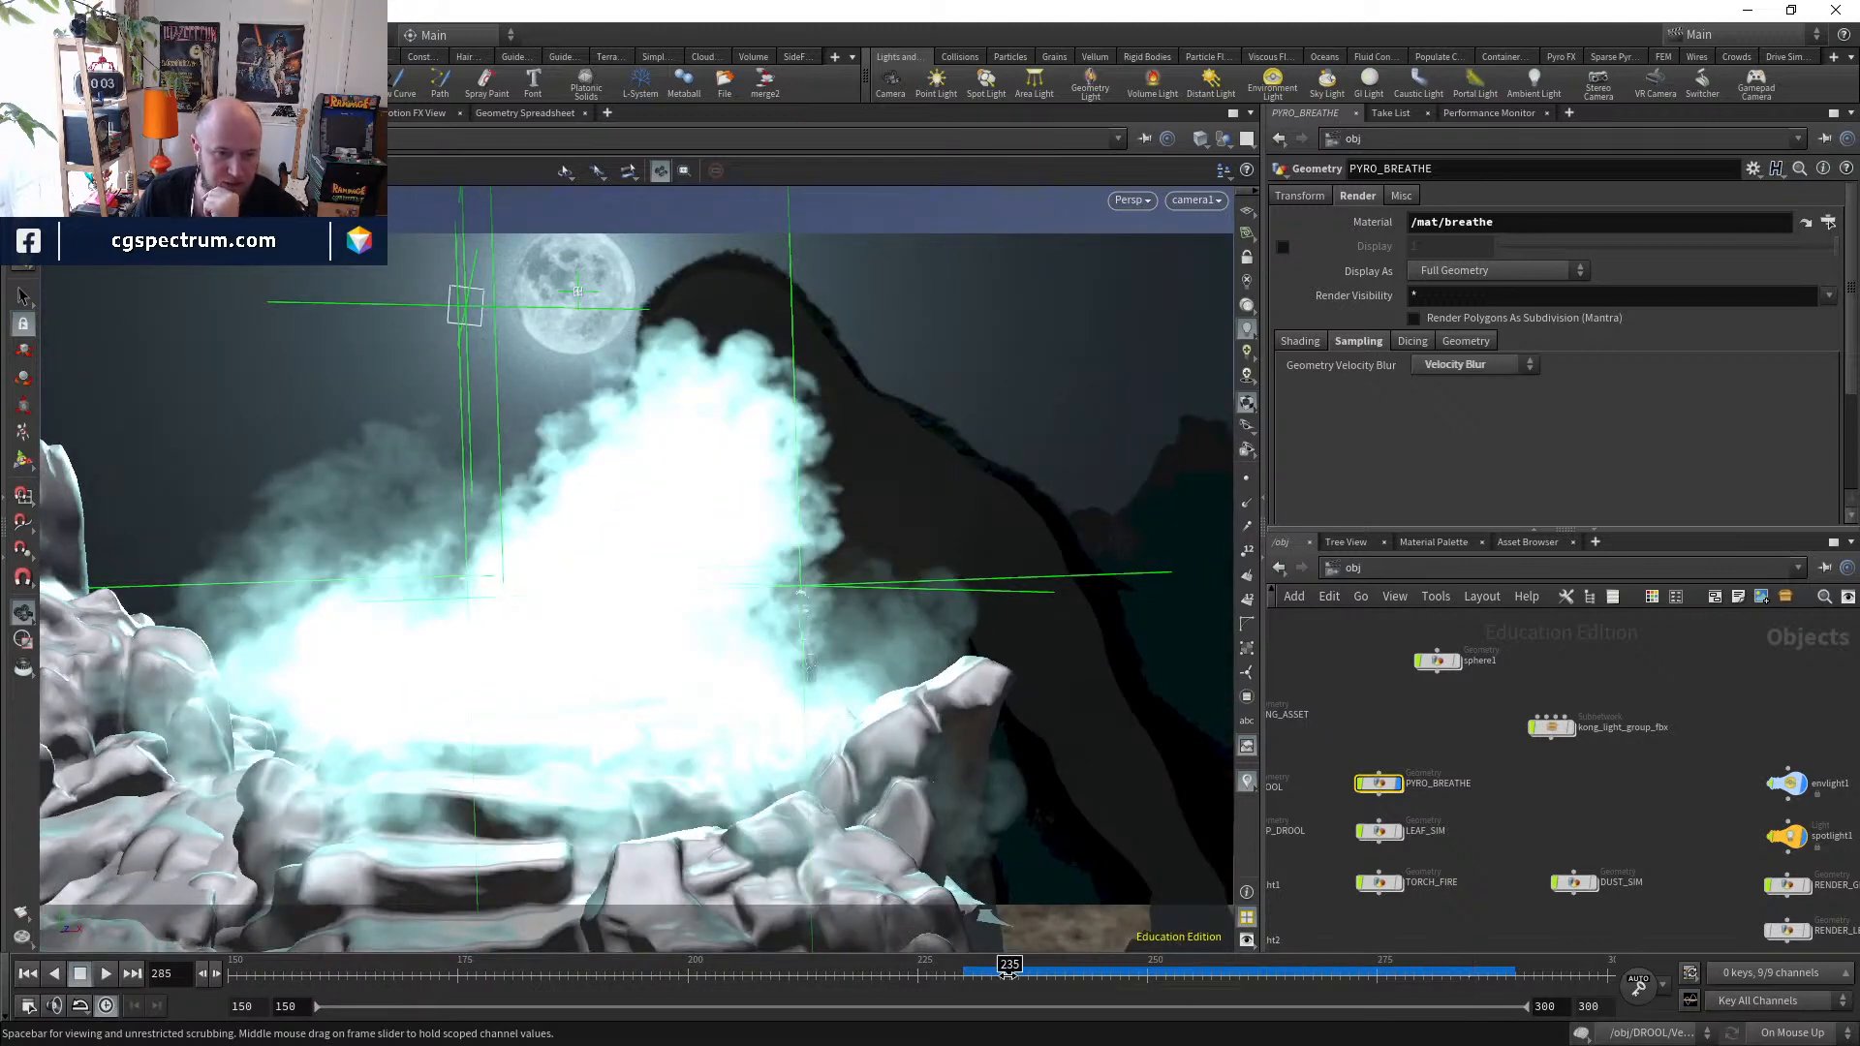
drag(989, 983, 1090, 972)
click(1048, 972)
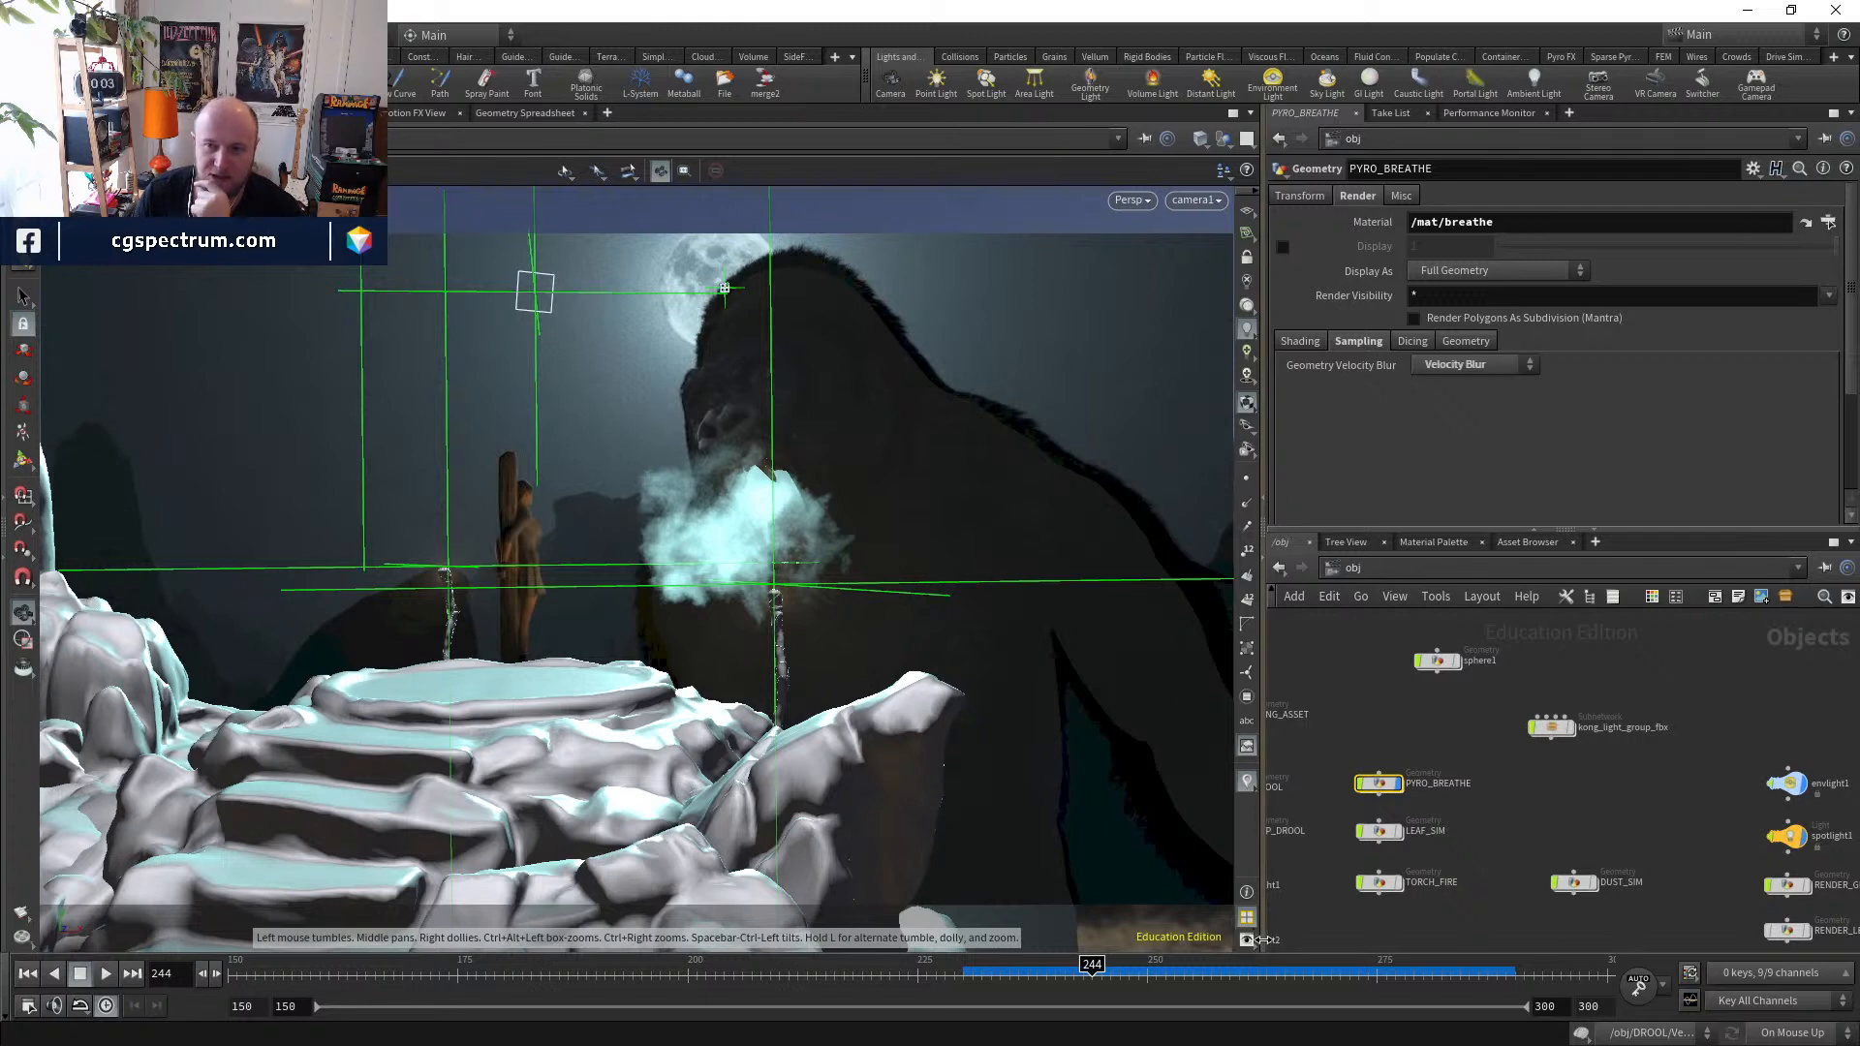
click(1163, 971)
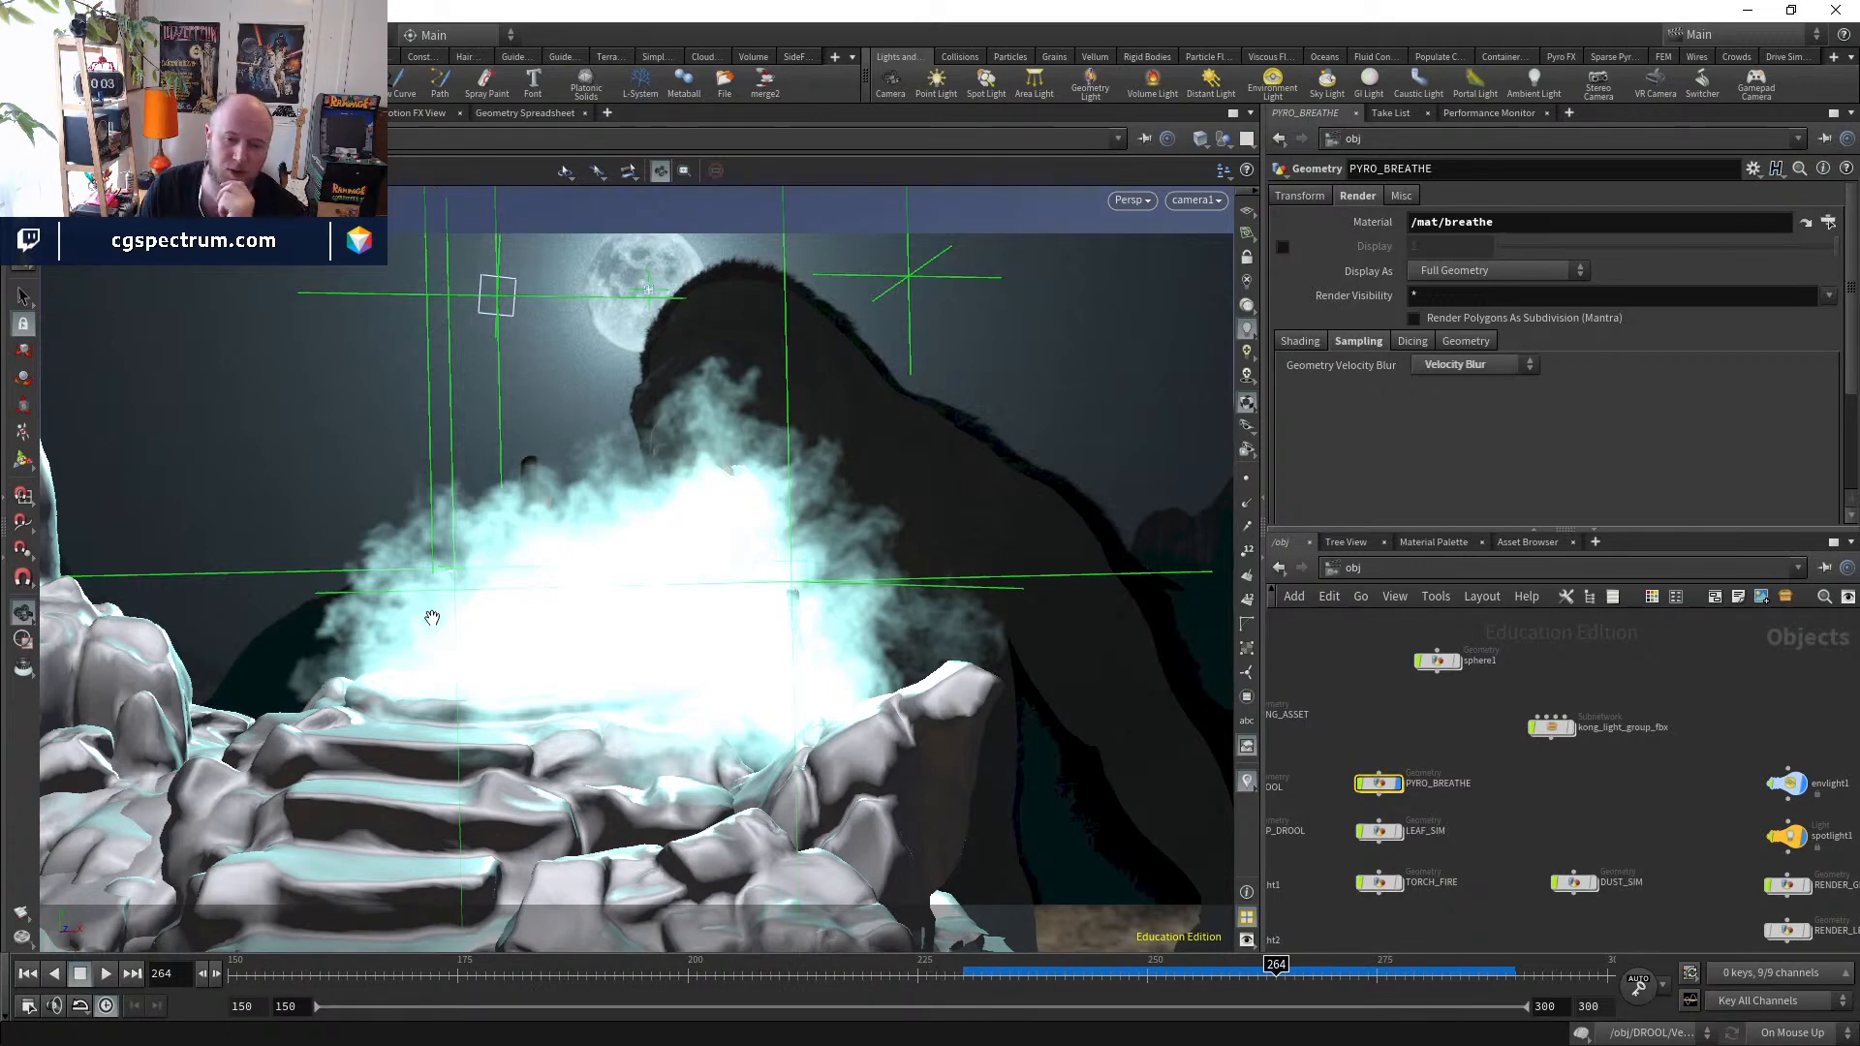
click(1377, 966)
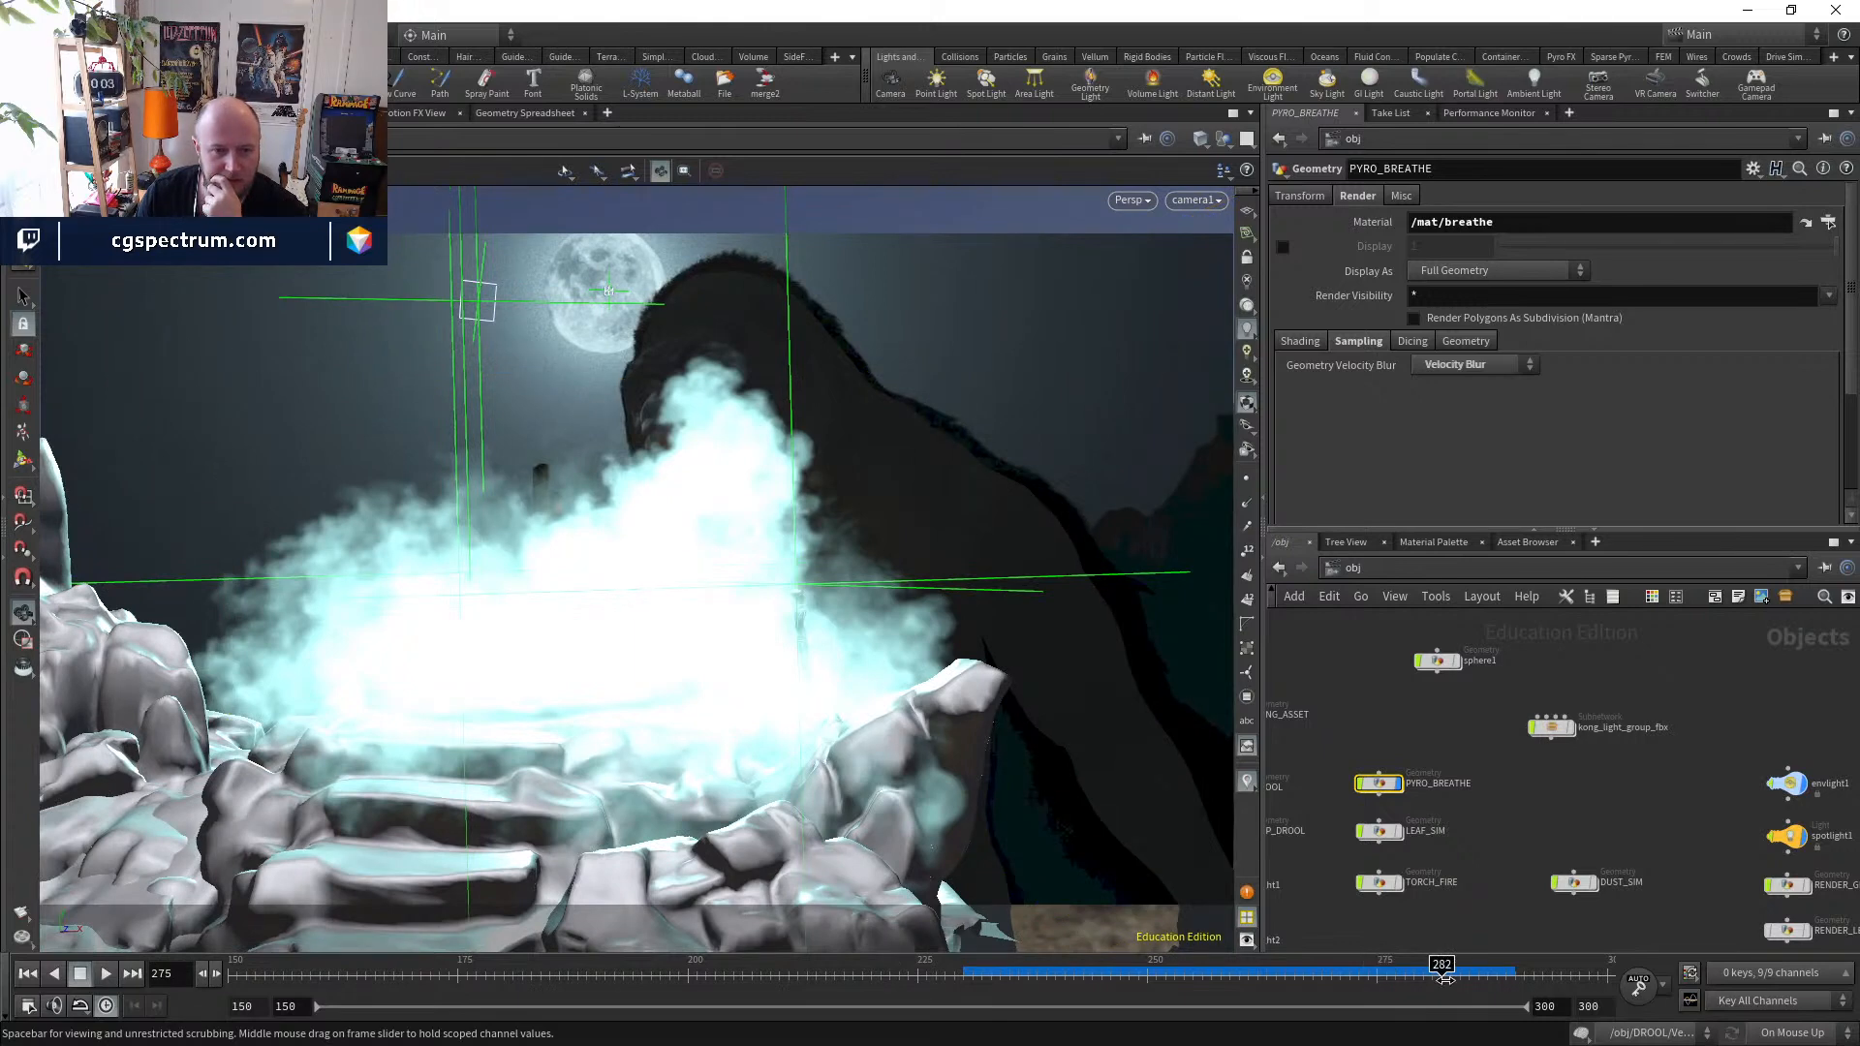
click(1444, 974)
click(1488, 975)
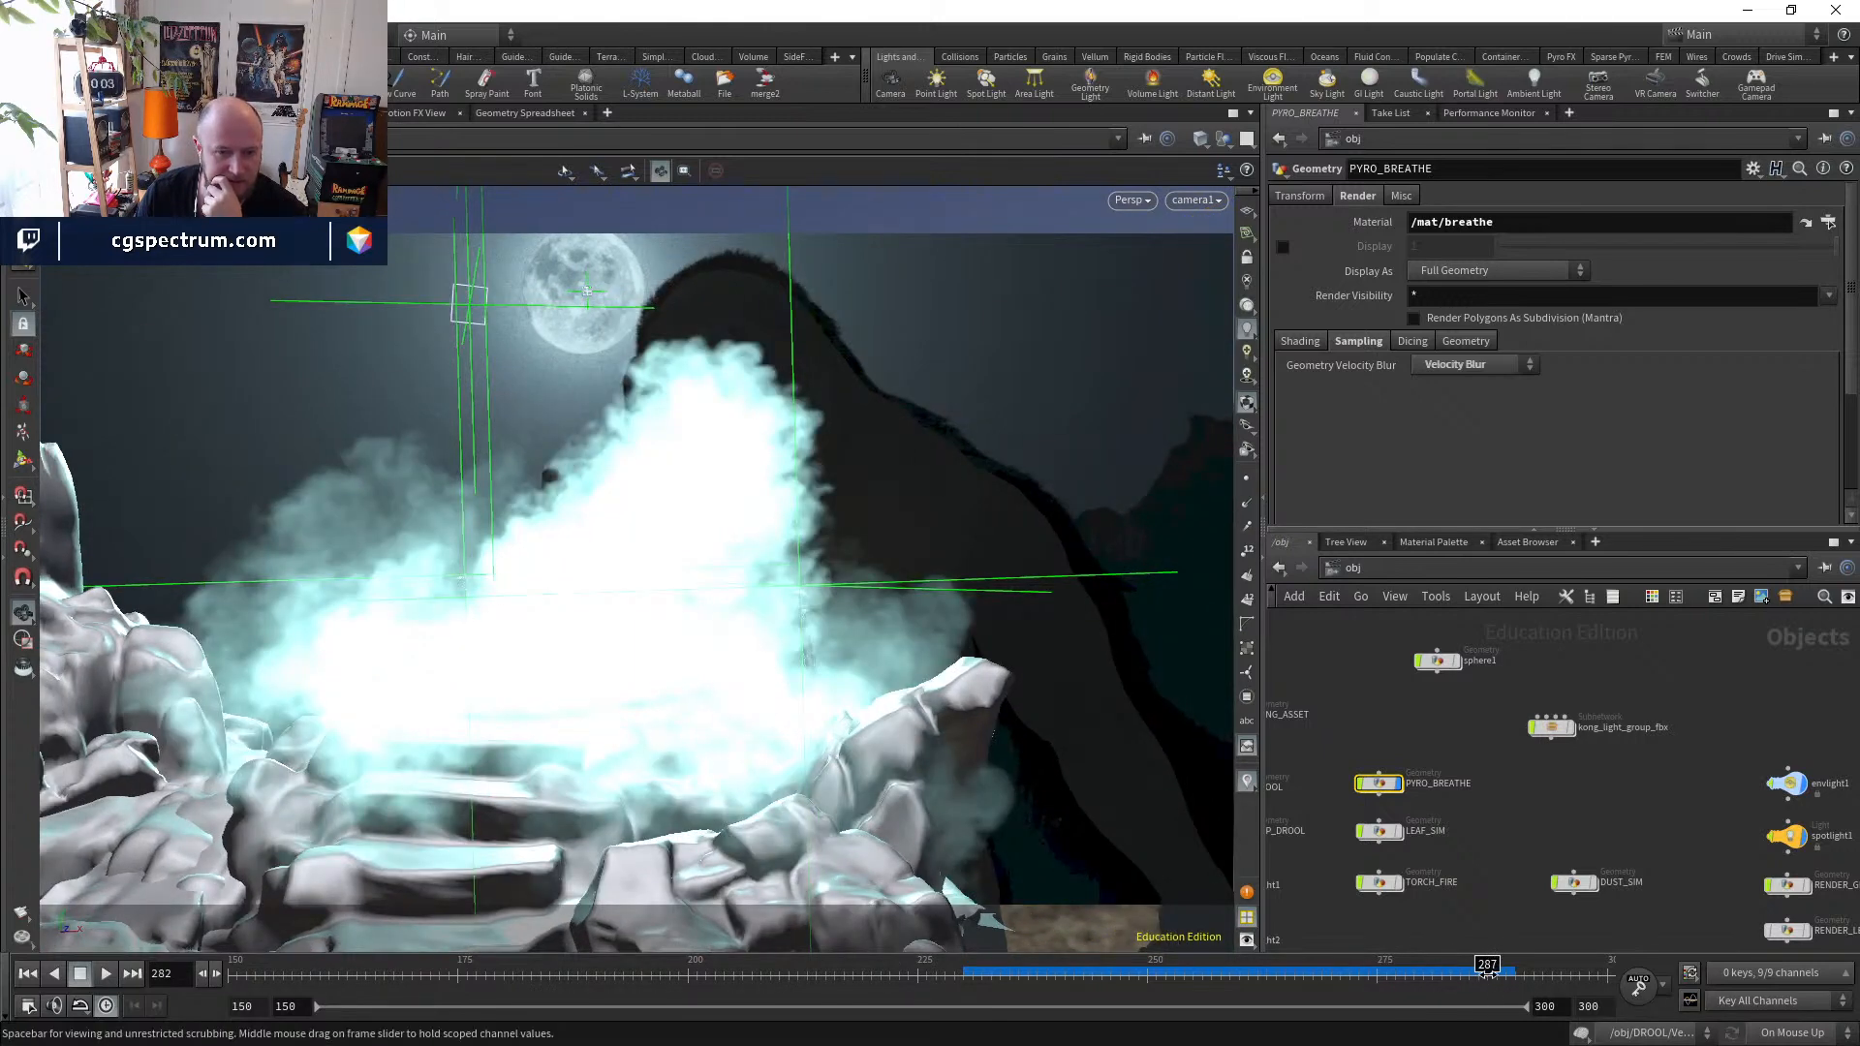
- Switch the viewport to headlight-only lighting and hide the PYRO_BREATHE geometry
click(1247, 308)
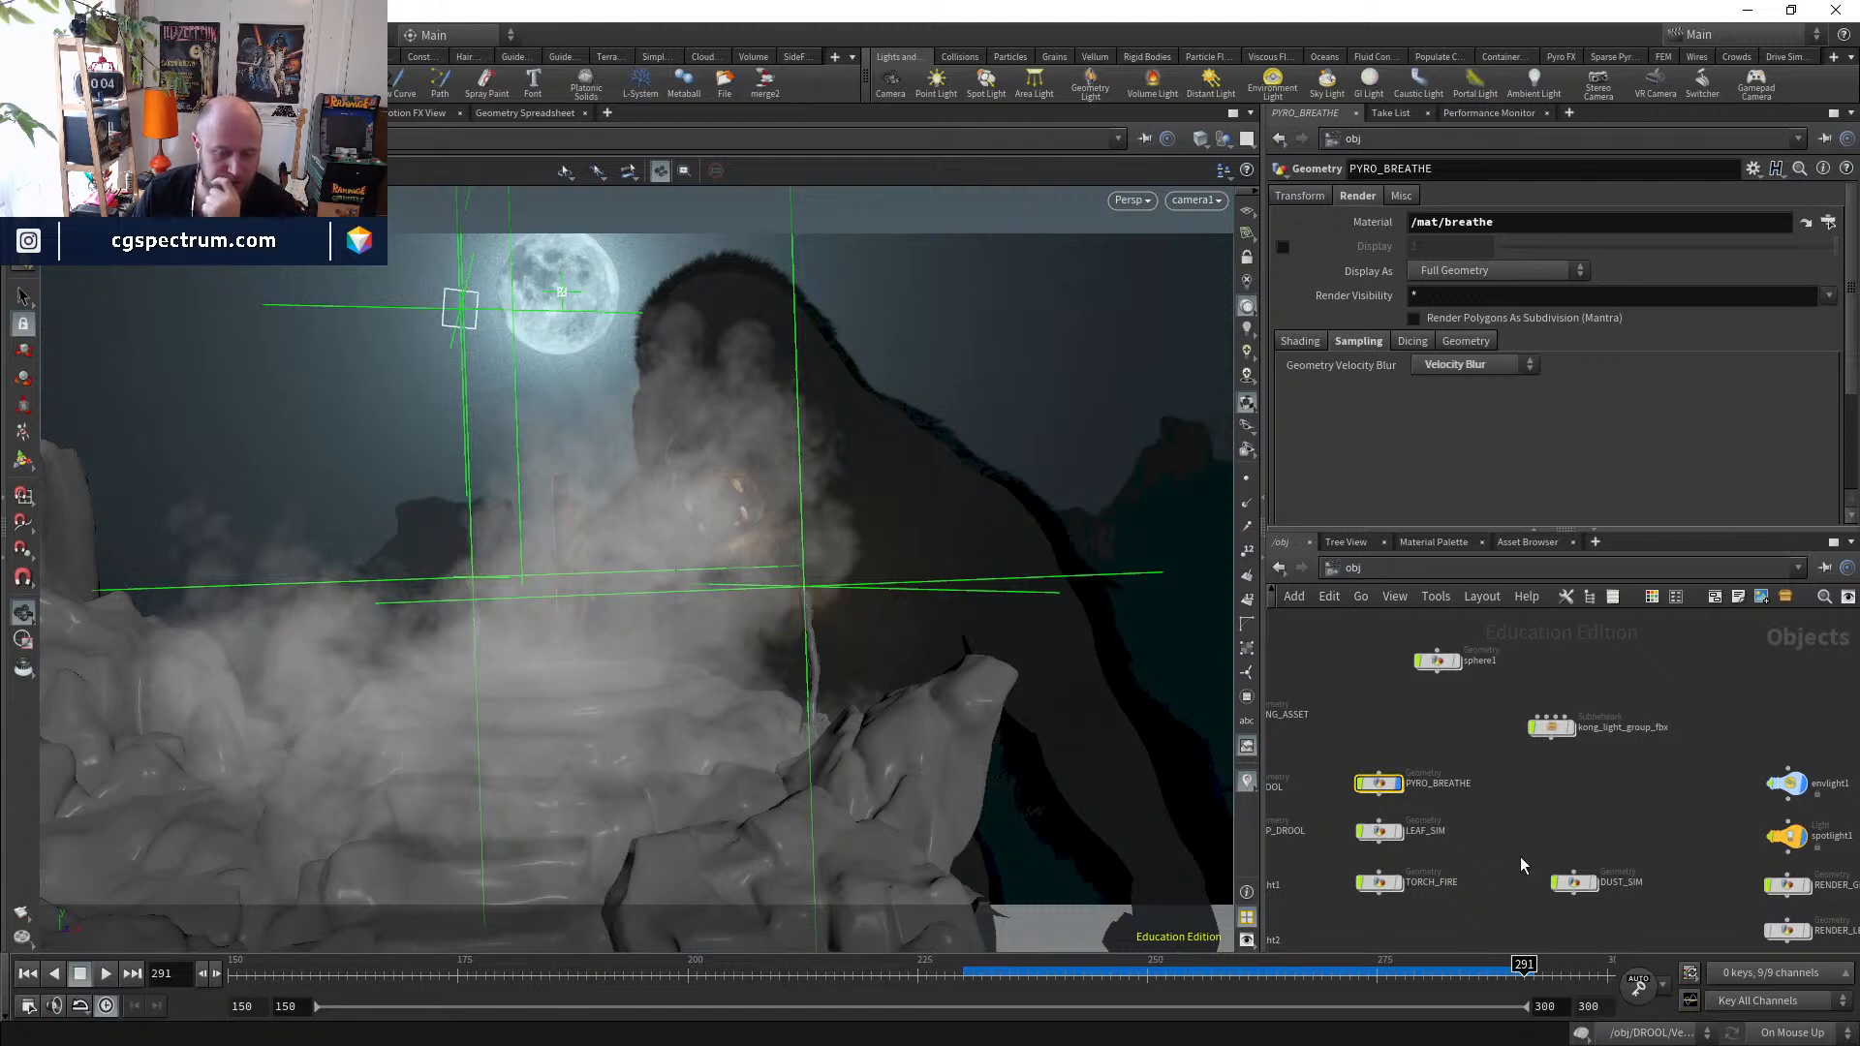
middle_drag(1457, 851, 1518, 837)
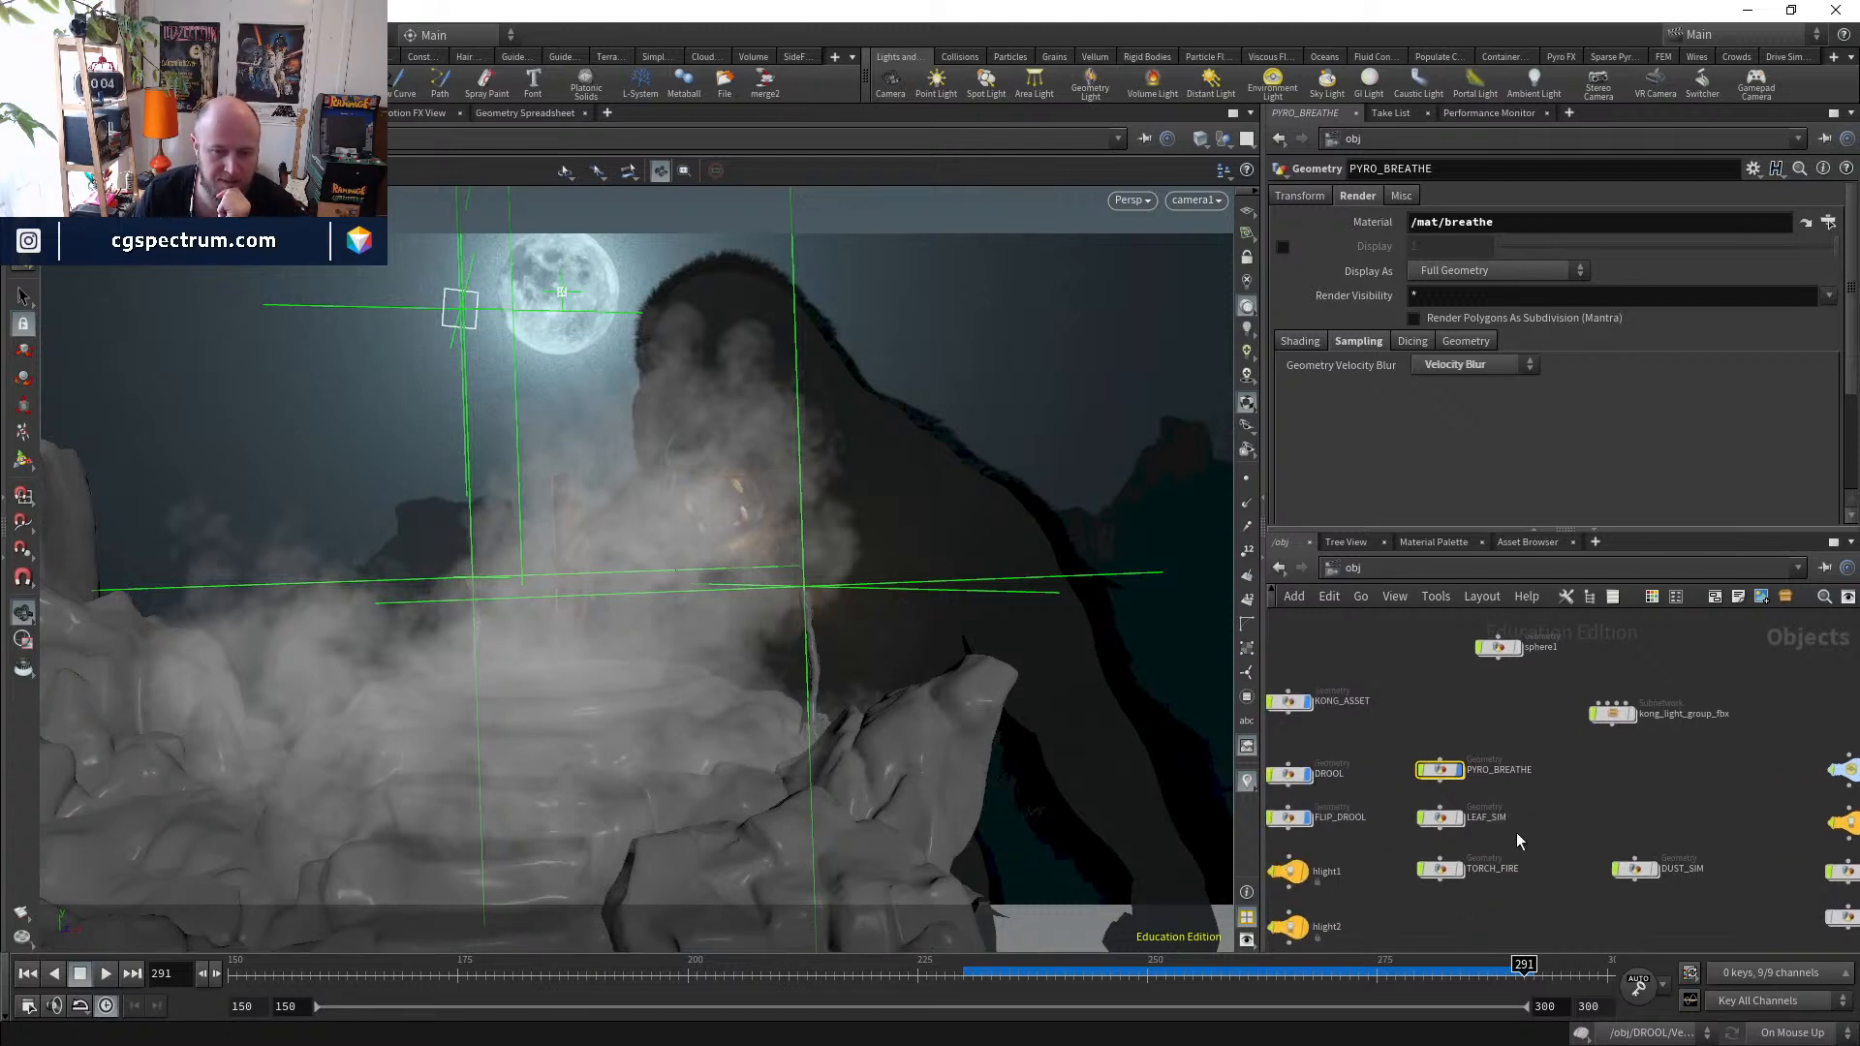
click(1458, 769)
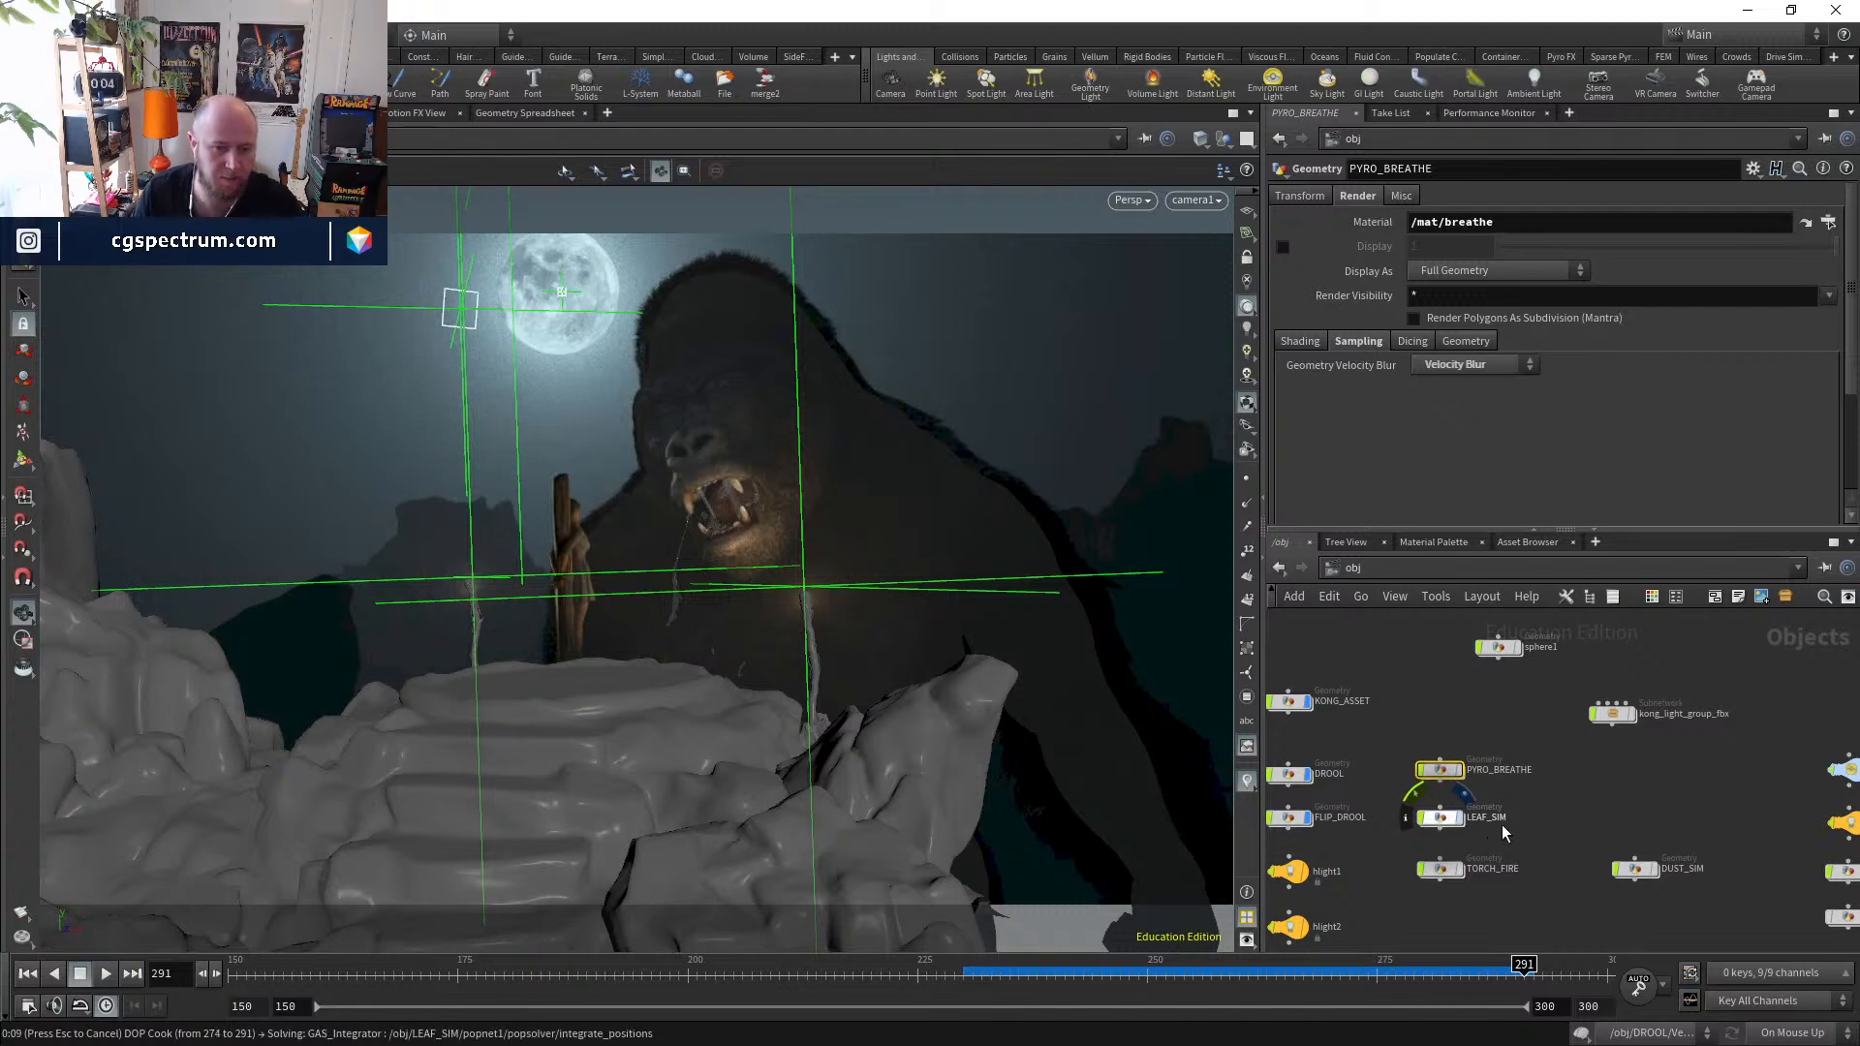
- Display the LEAF_SIM geometry in the viewport
click(1463, 821)
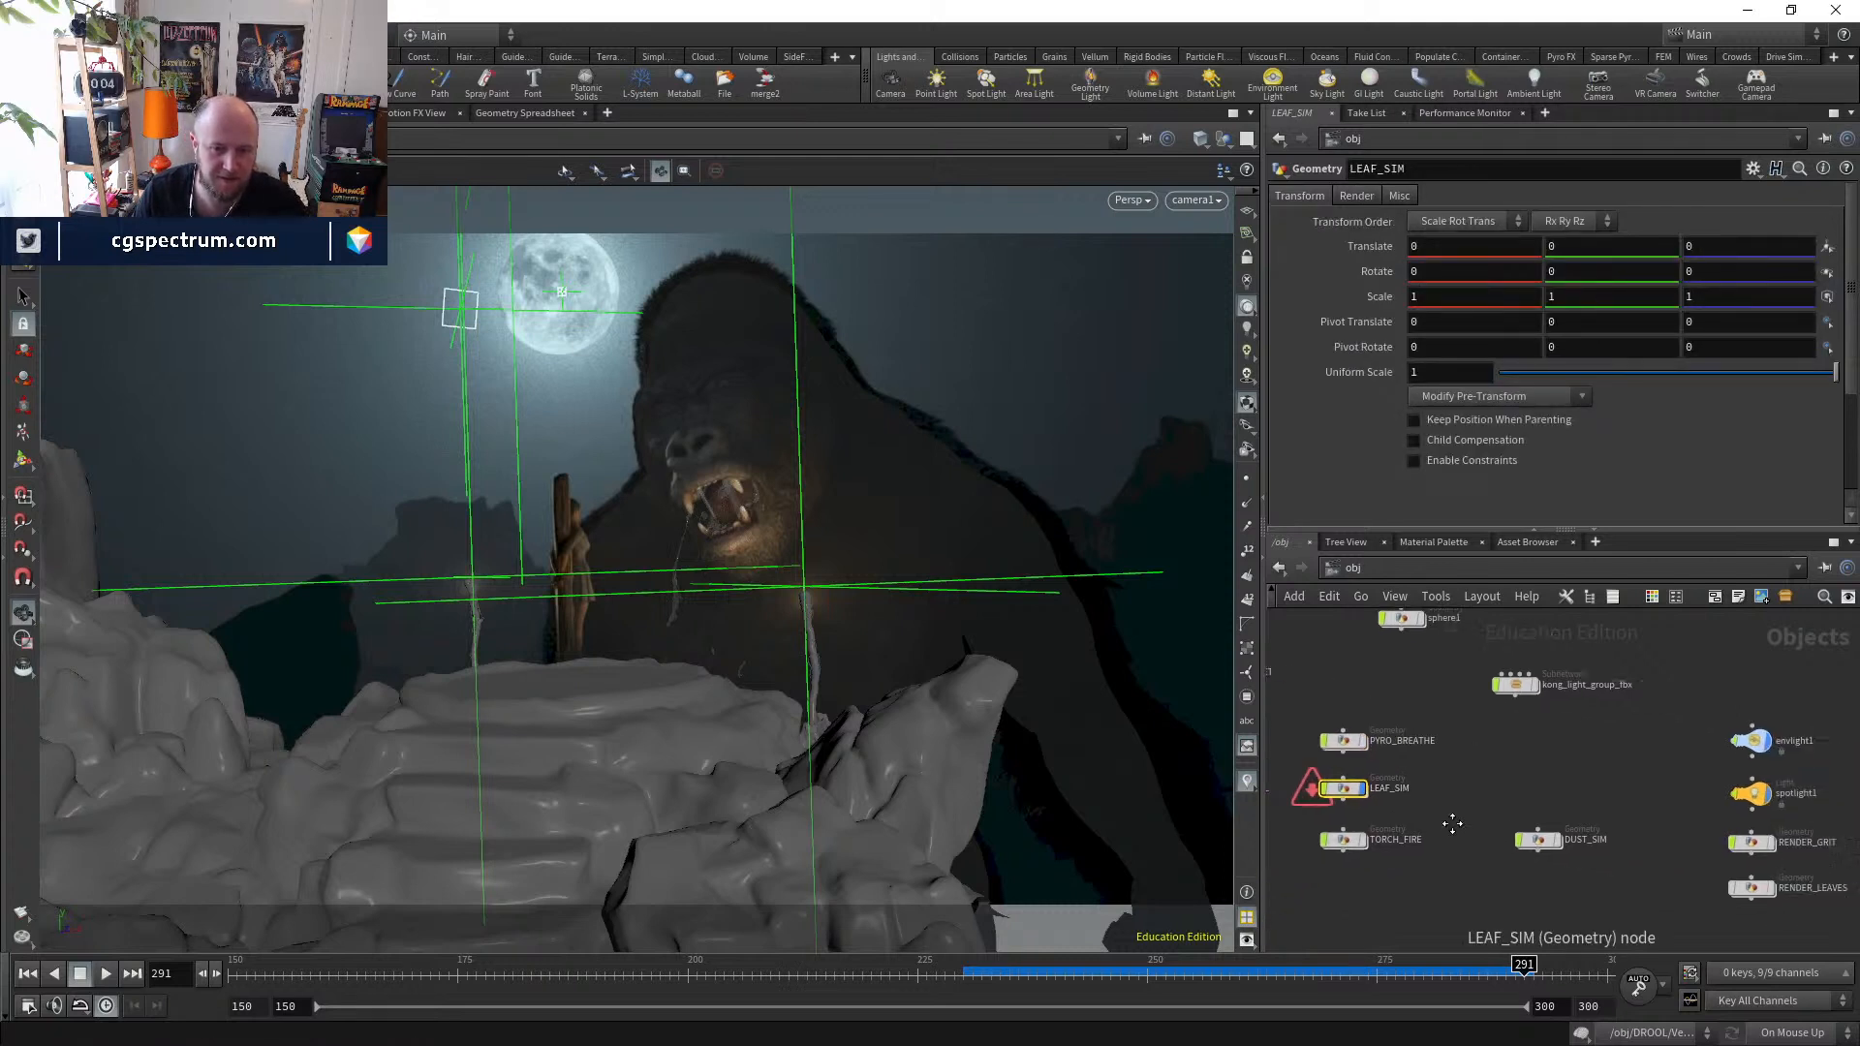
middle_drag(1447, 848, 1403, 816)
middle_drag(1554, 833, 1851, 954)
scroll(1469, 800, up, 1)
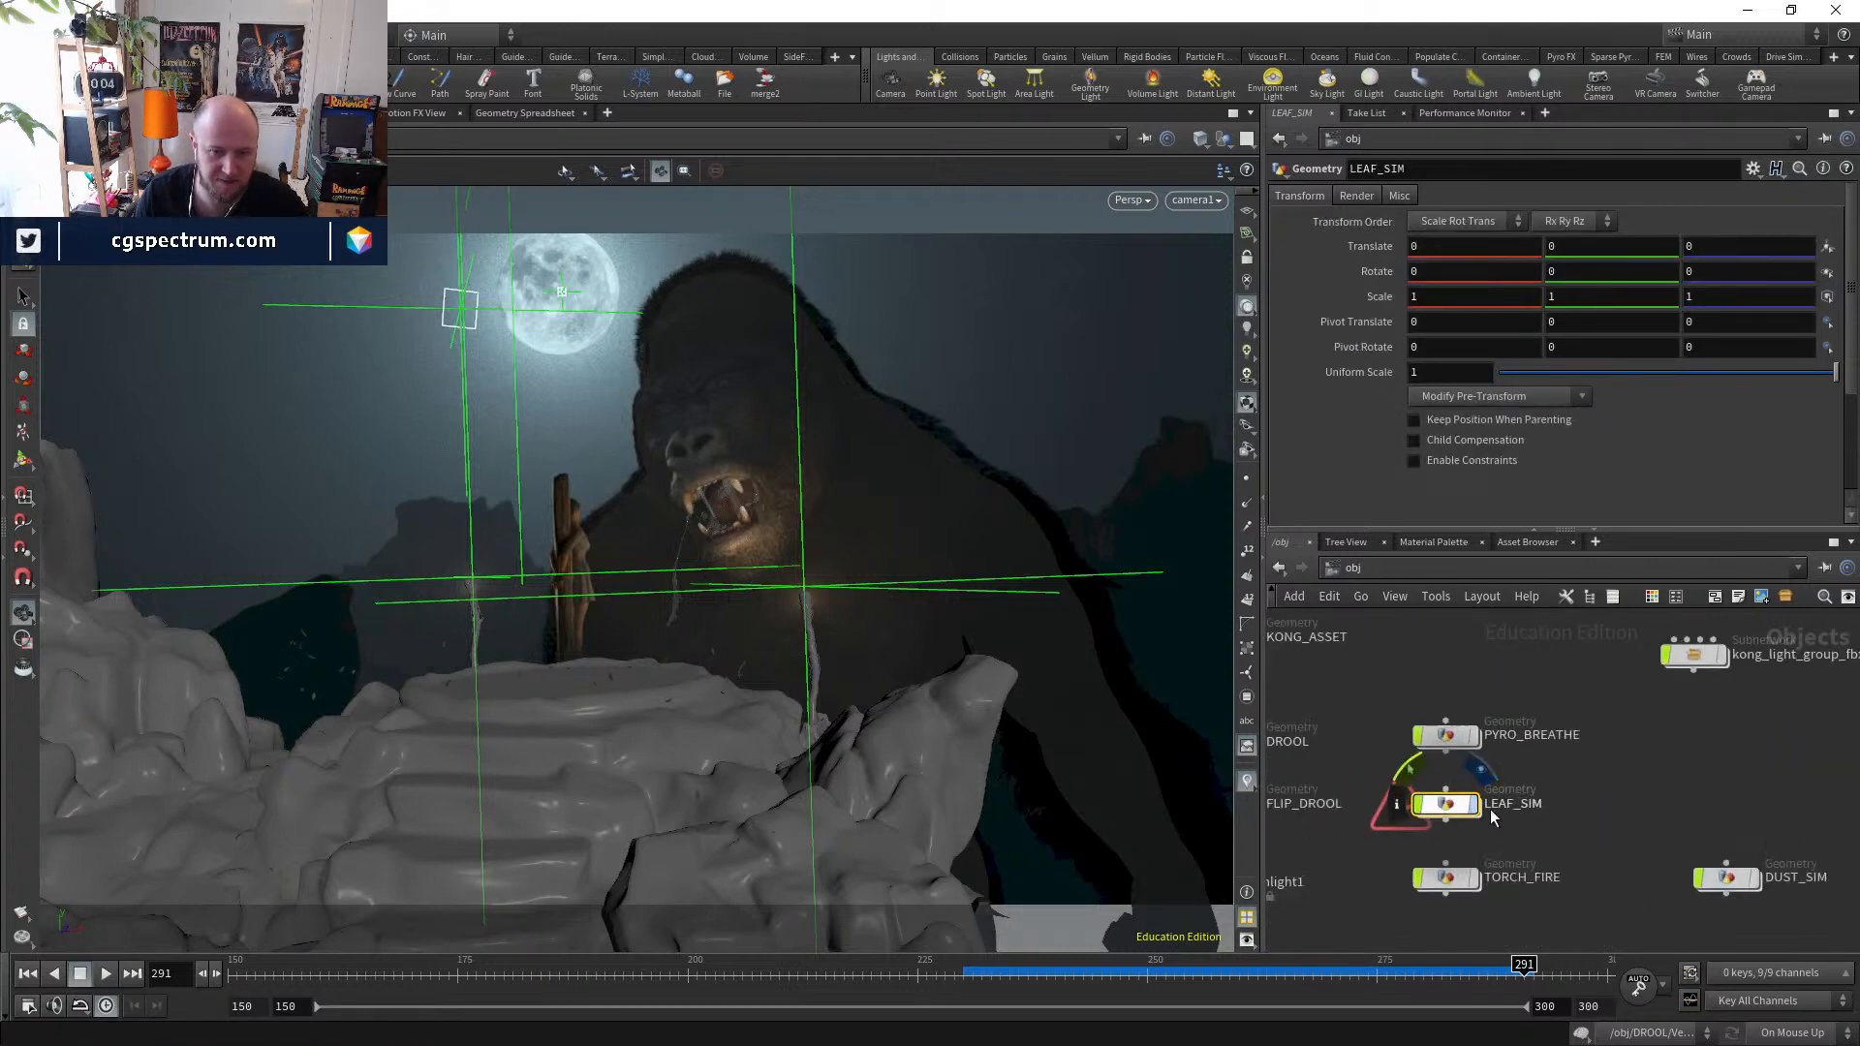
- Go to frame 203 and show the trail1 node inside the RENDER_LEAVES geometry
middle_drag(1668, 912, 1282, 830)
middle_drag(1459, 888, 1312, 865)
drag(700, 974, 722, 975)
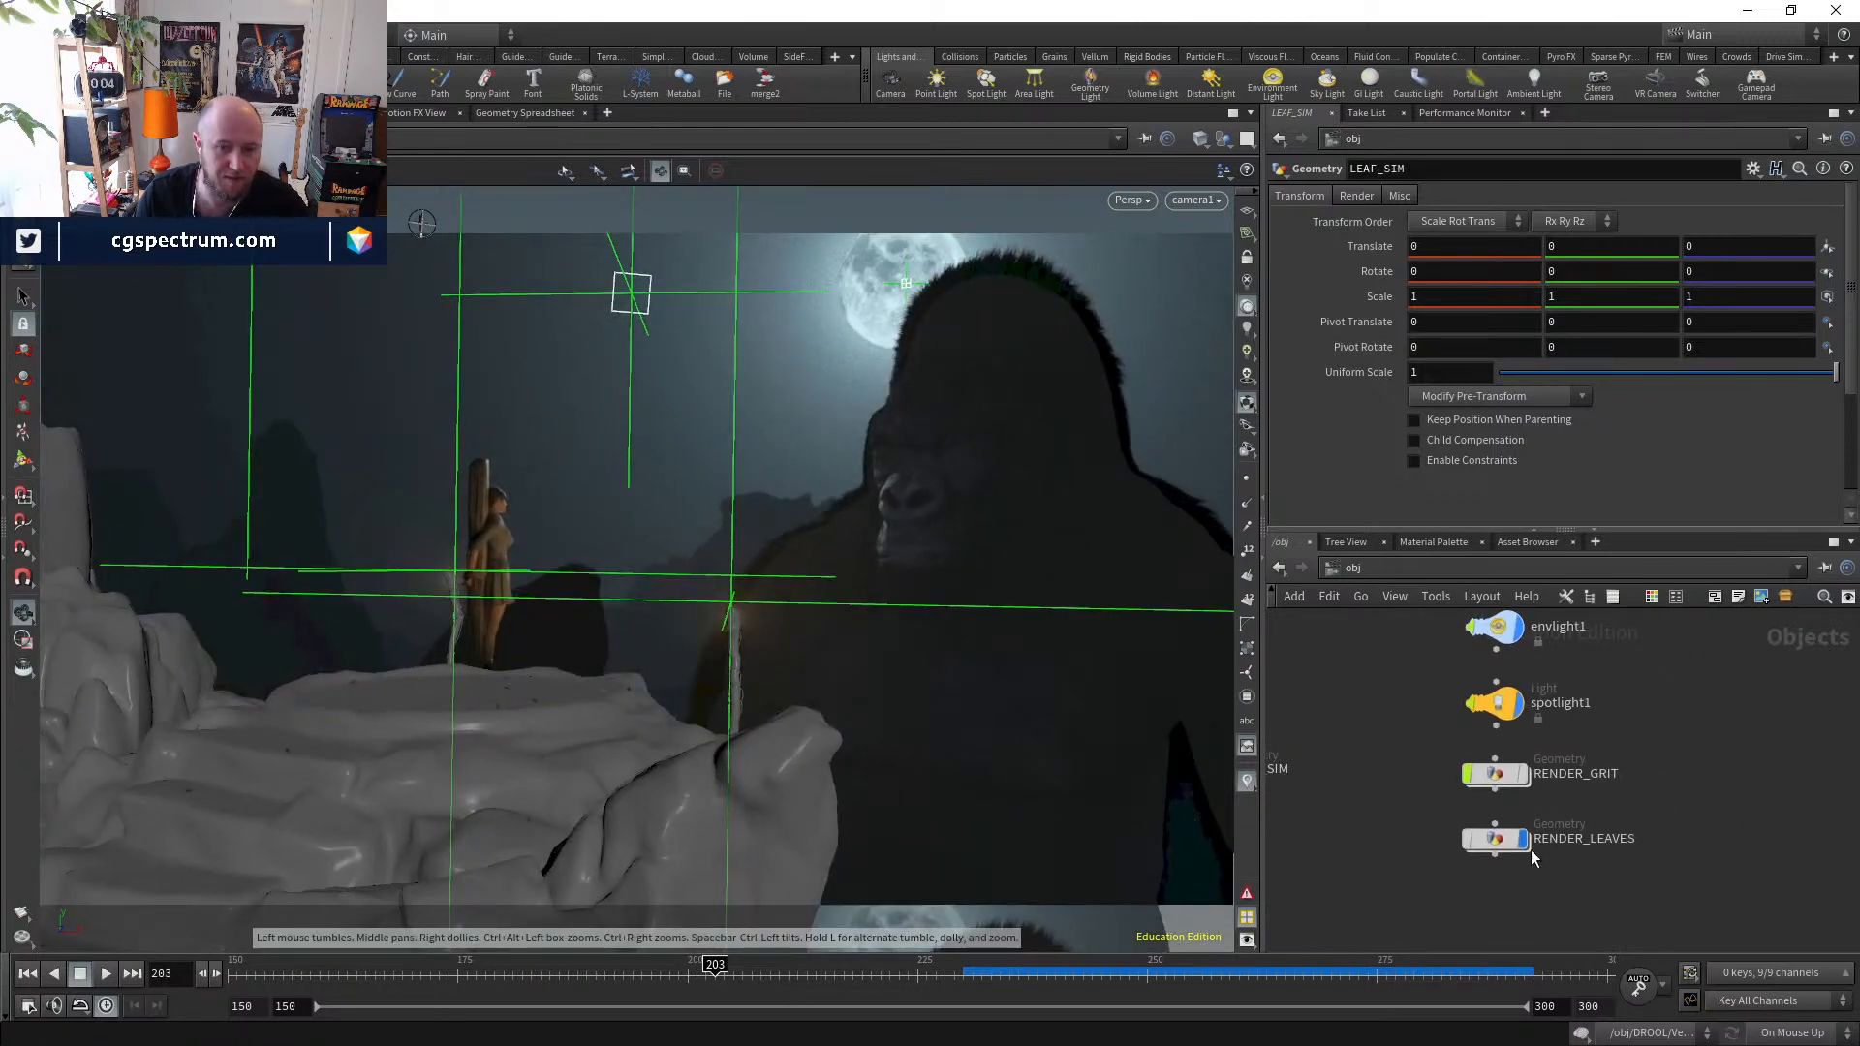
double_click(1497, 839)
scroll(1543, 891, up, 3)
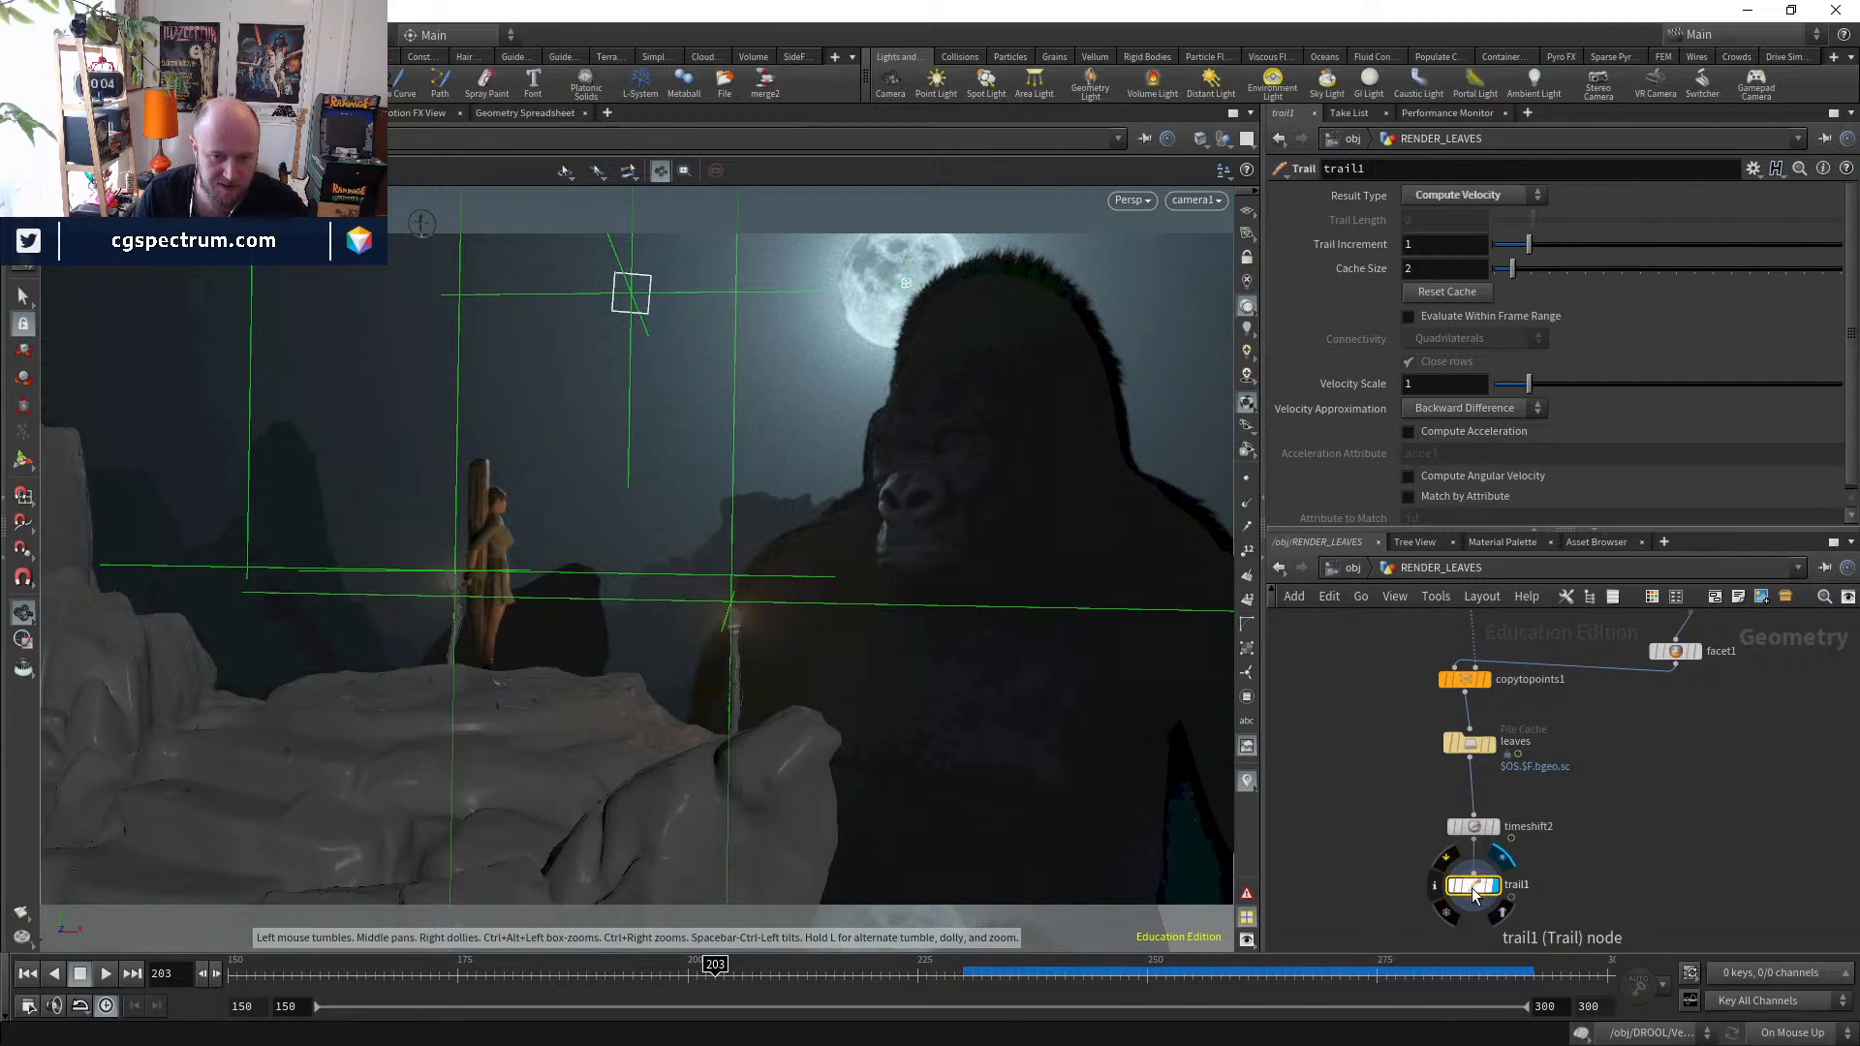
click(1474, 890)
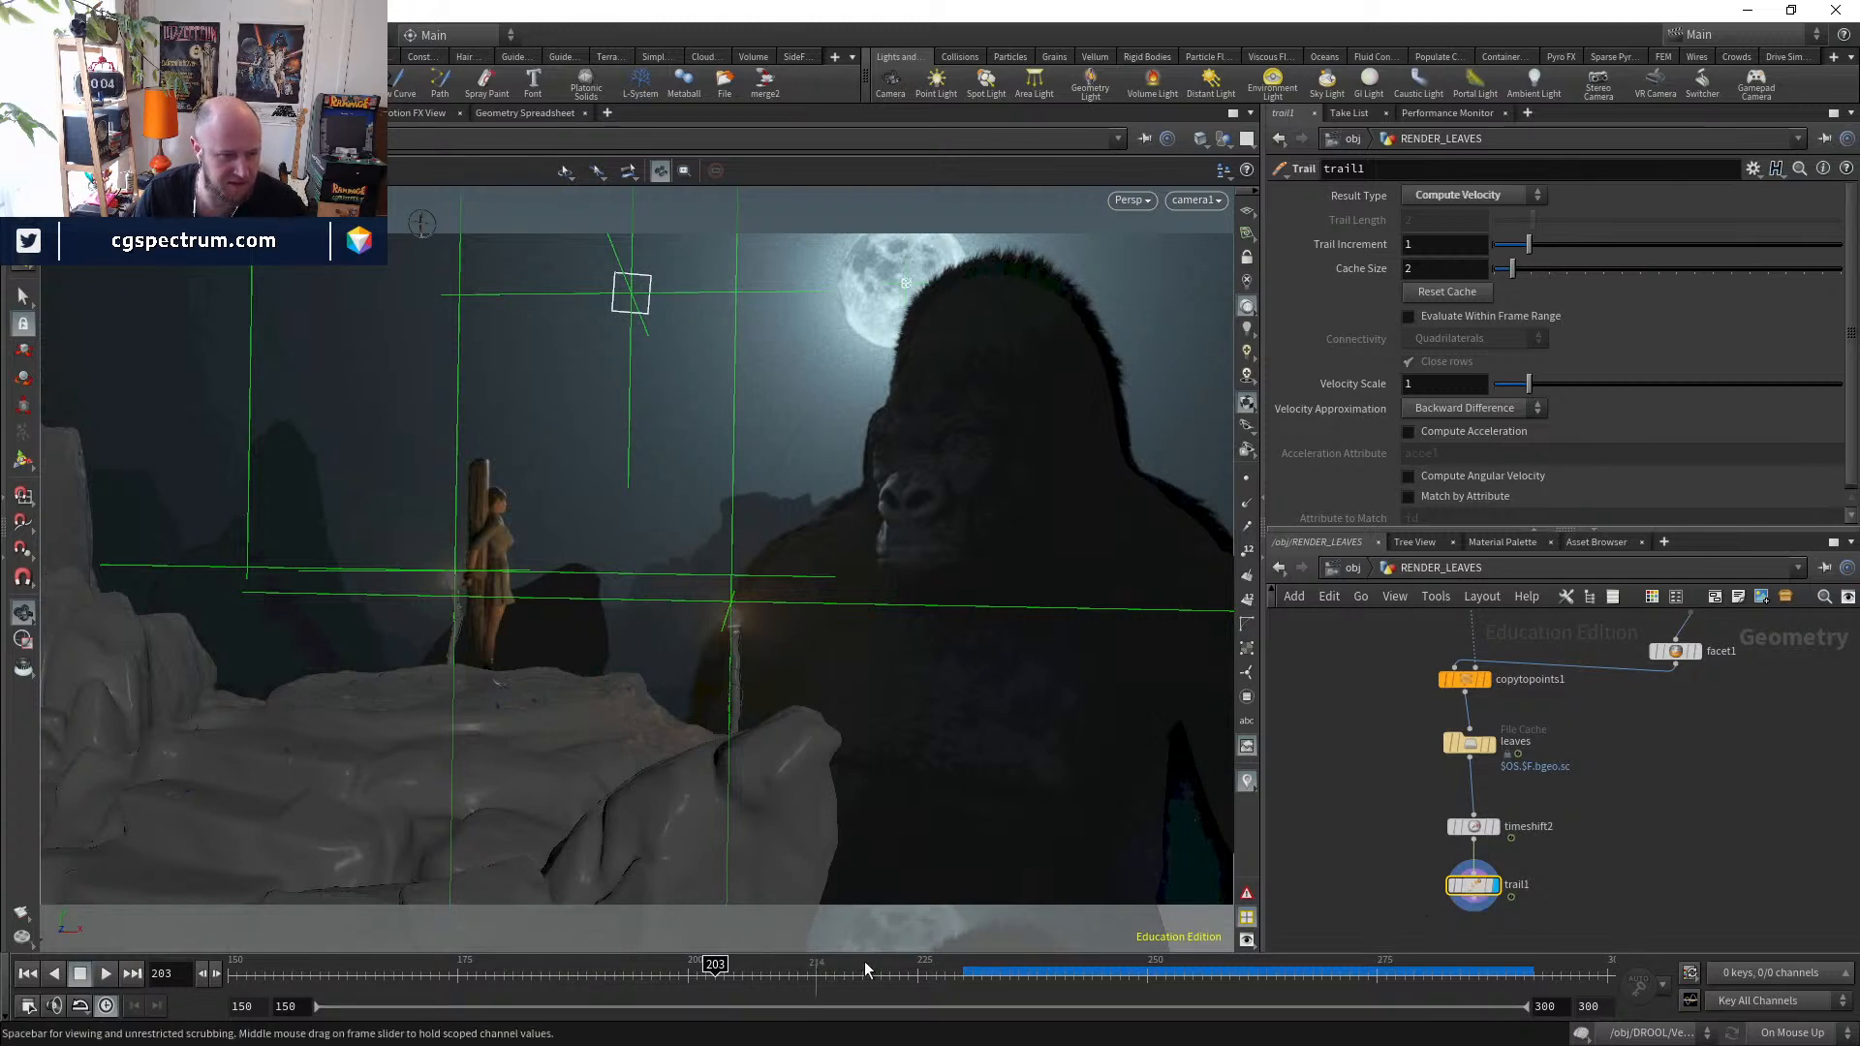
- Display the output of the attribvop1 node in RENDER_LEAVES to inspect the leaf points
middle_drag(1645, 840, 1658, 904)
middle_drag(1643, 775, 1584, 996)
scroll(1476, 801, up, 2)
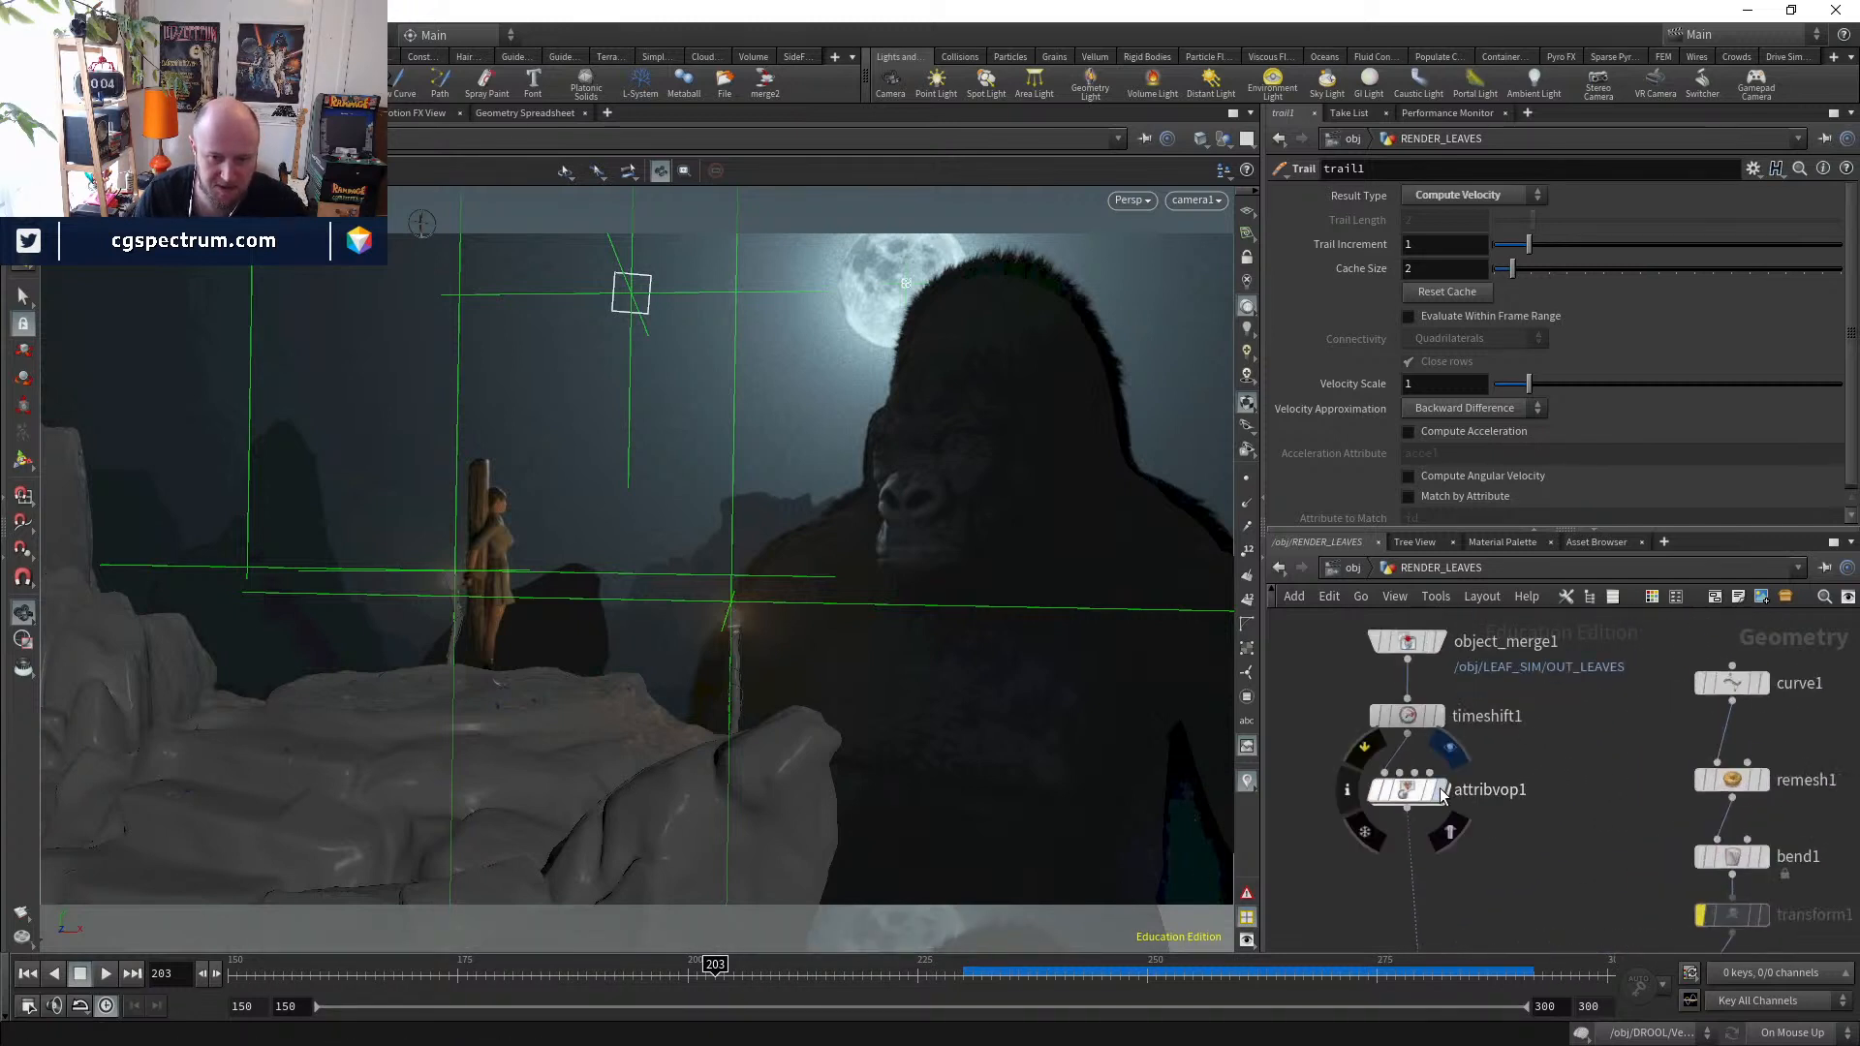
click(1408, 792)
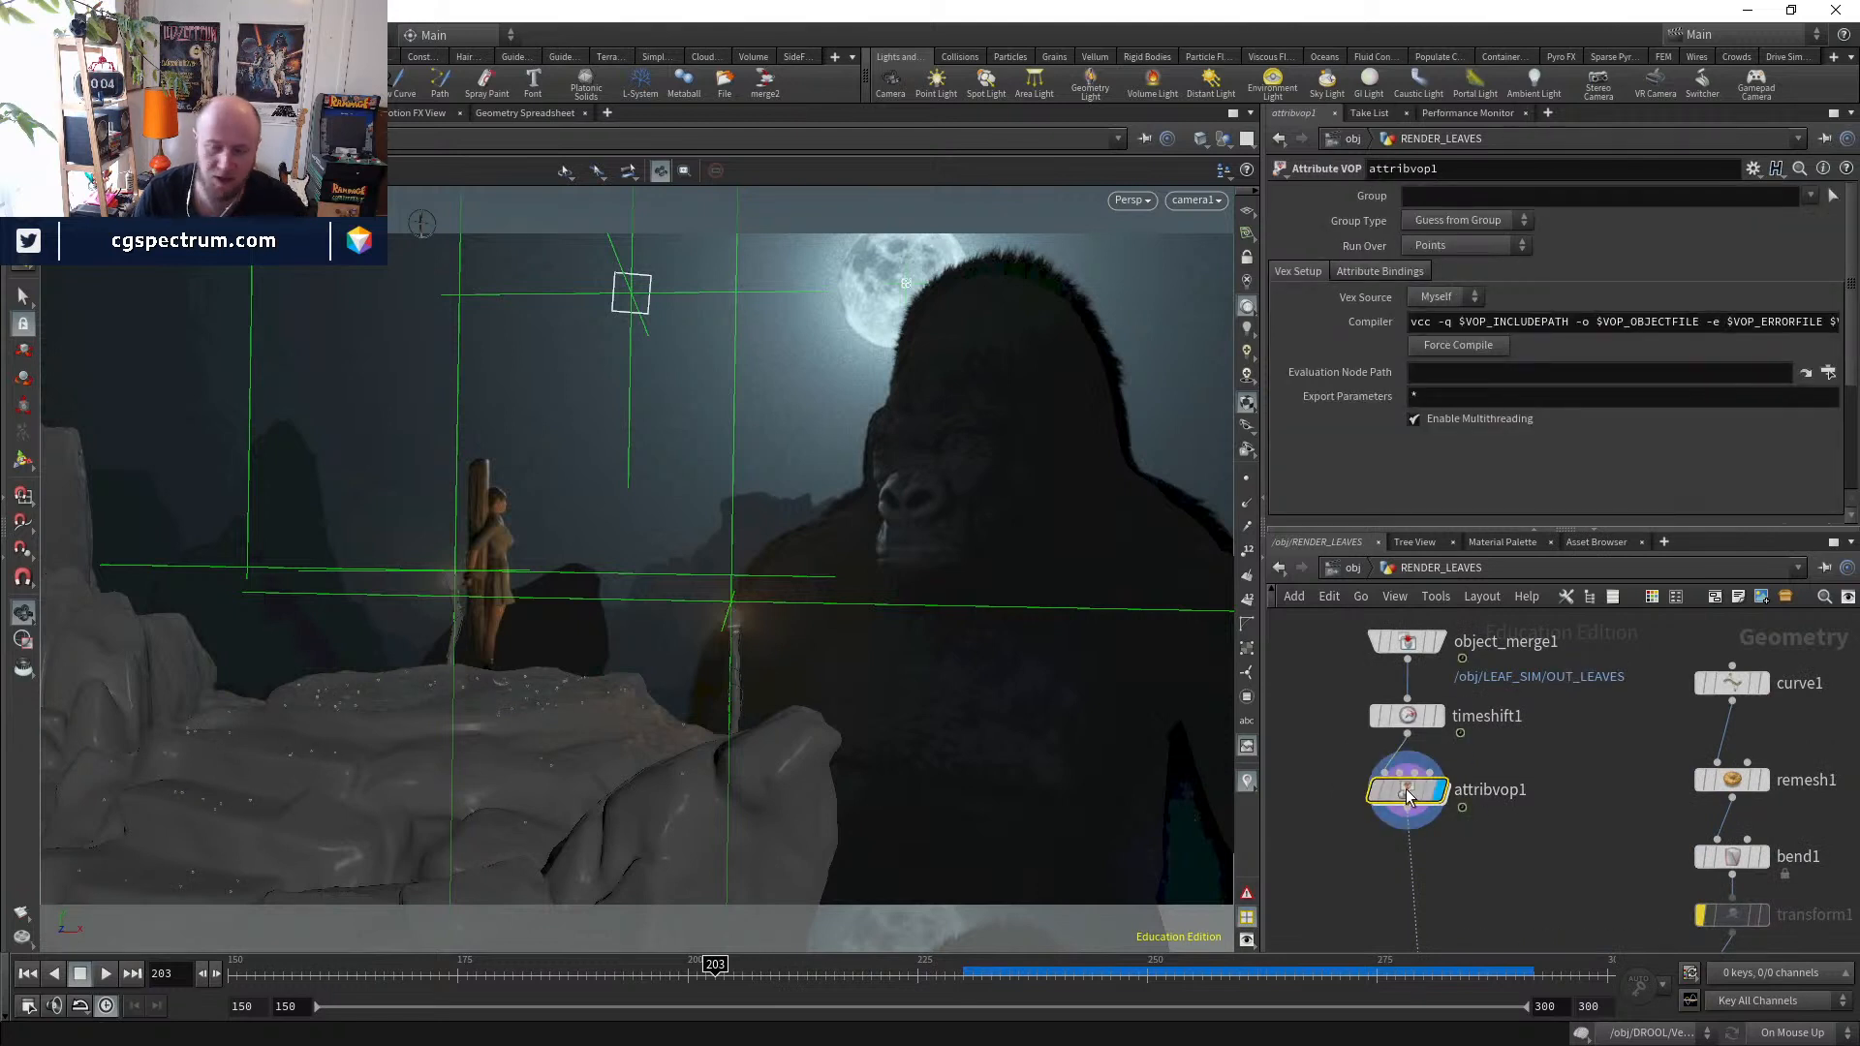
- Display the trail1 node's output again and scrub the leaf animation to frame 282
middle_drag(1600, 824, 1551, 625)
middle_drag(1563, 947, 1552, 786)
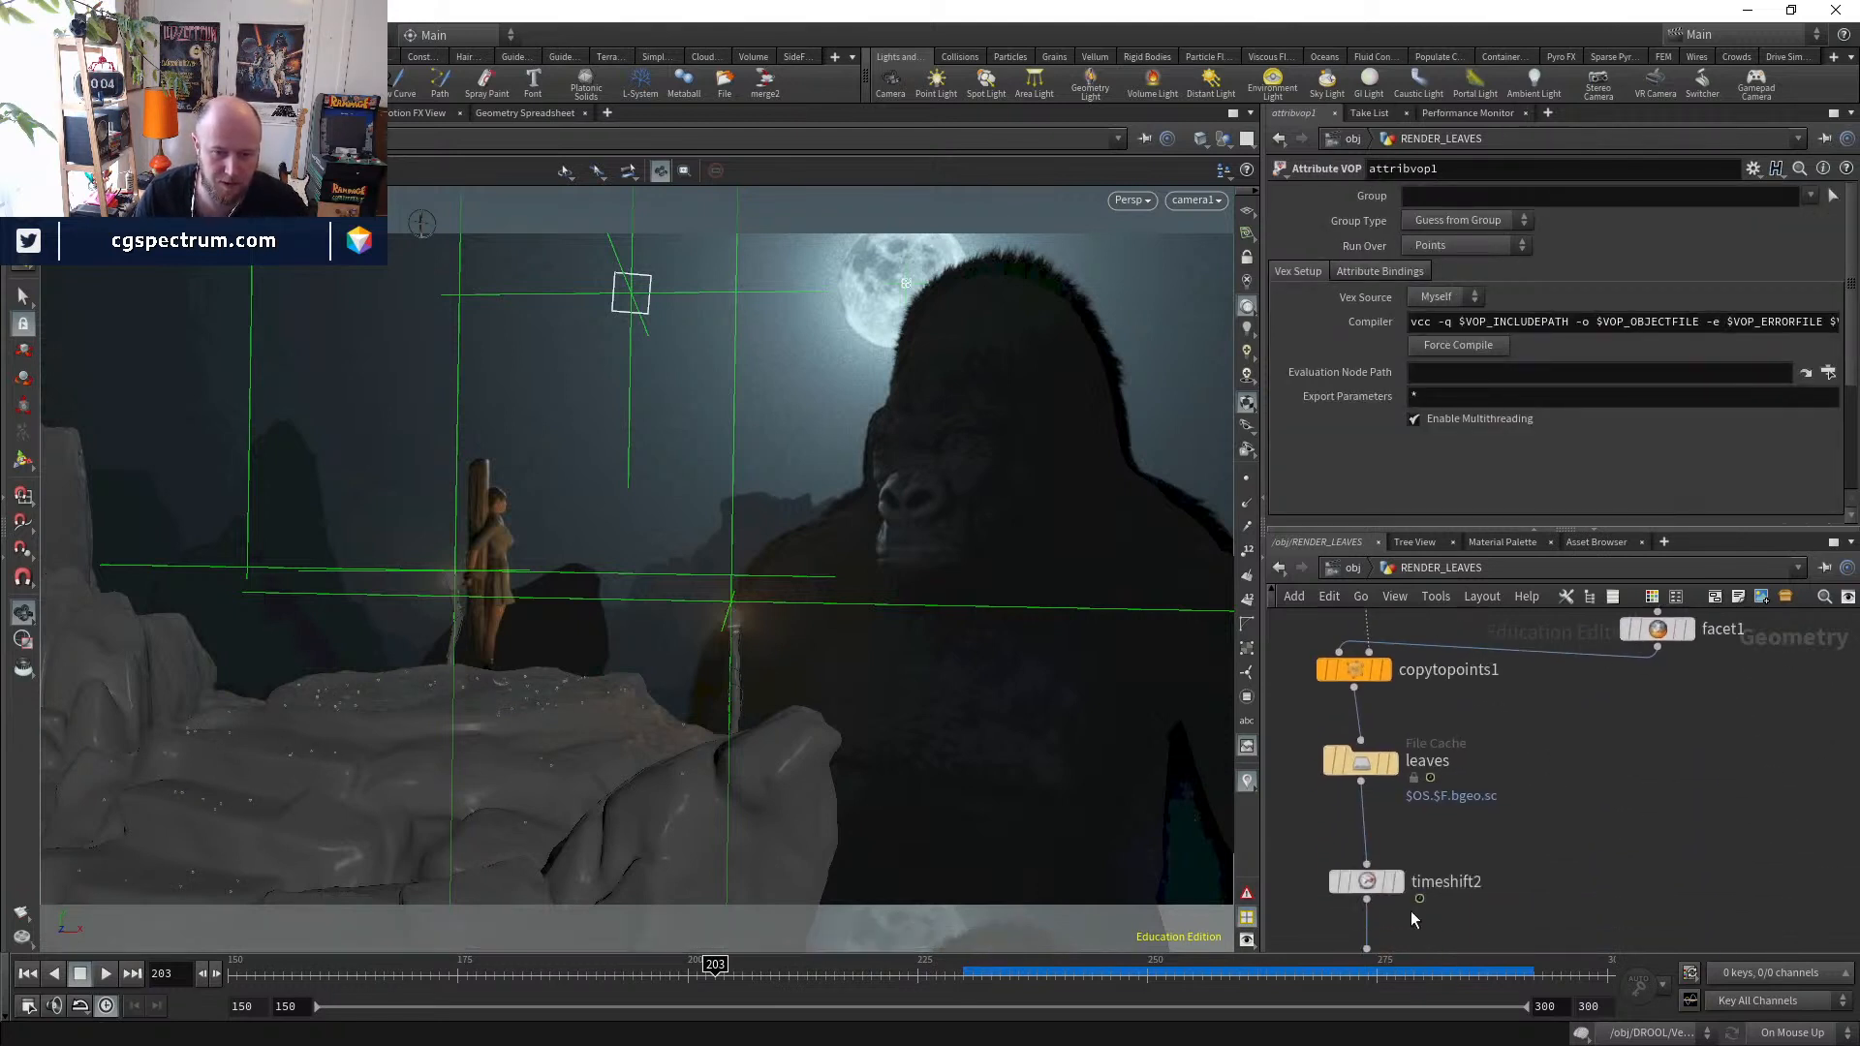
middle_drag(1412, 920, 1400, 790)
click(1353, 835)
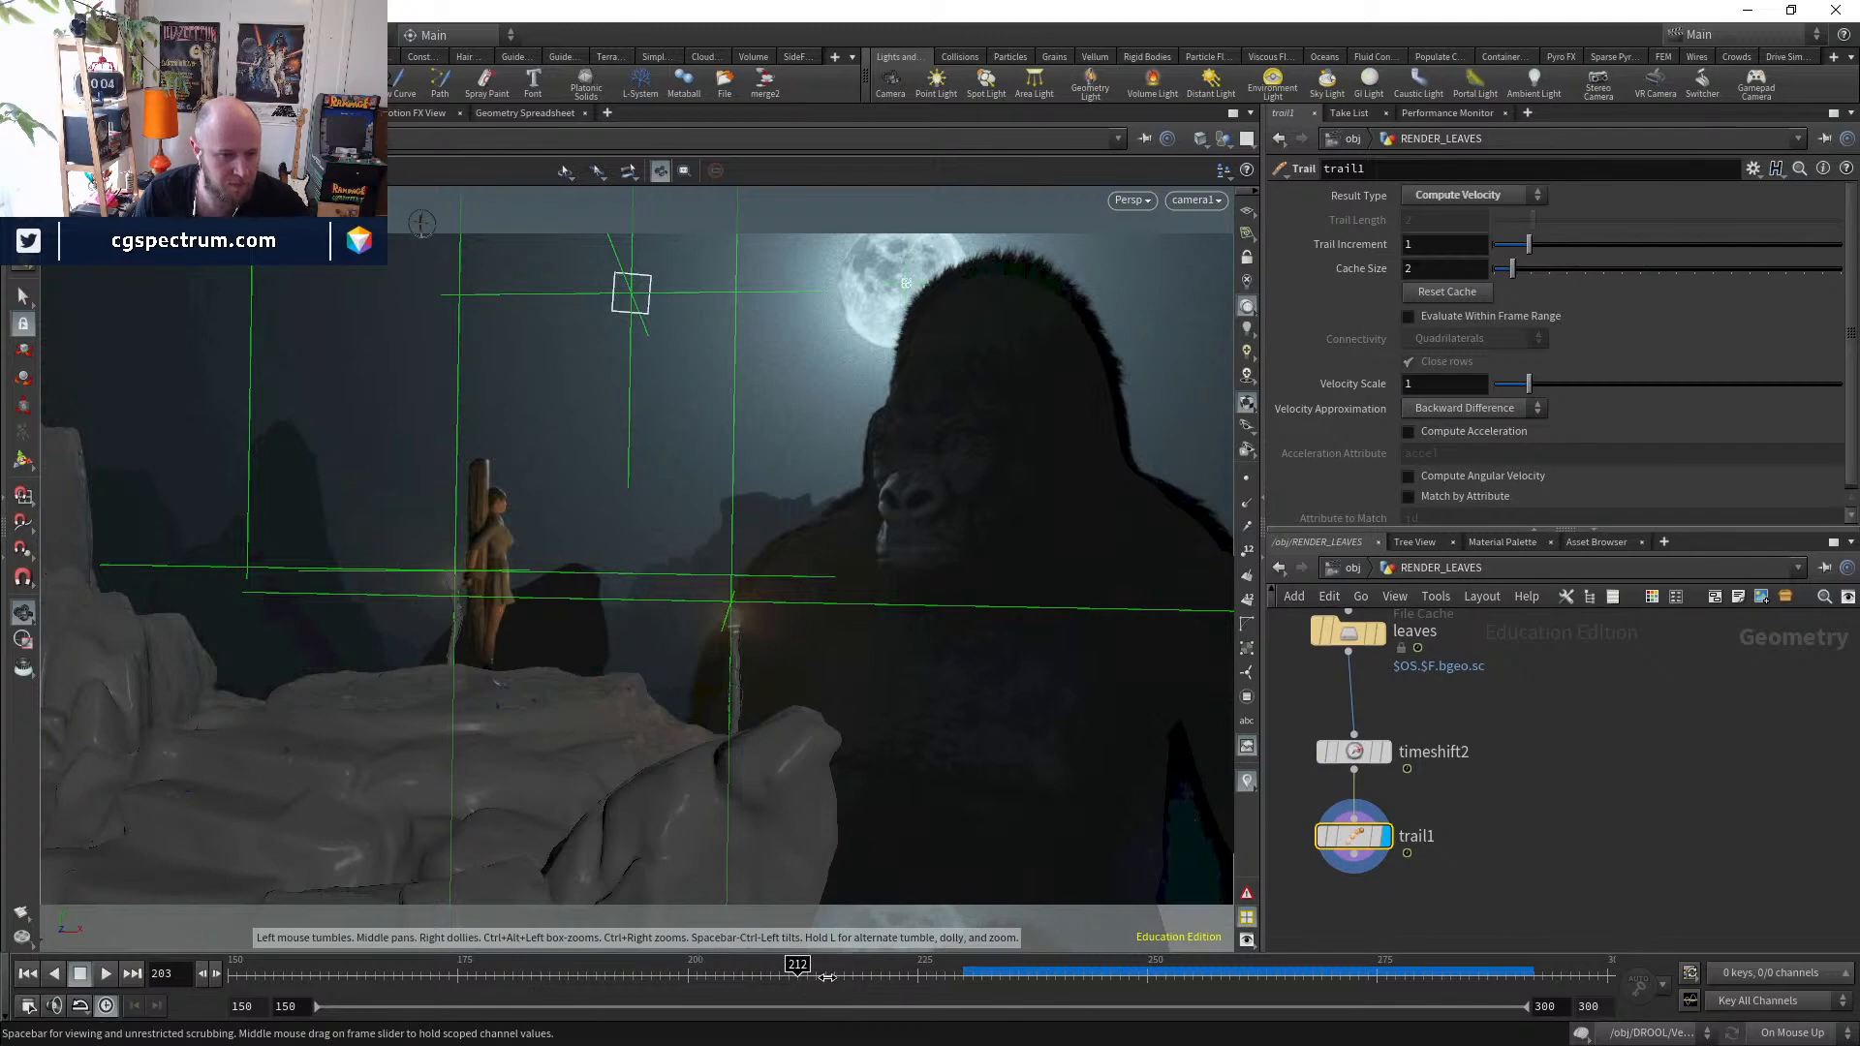
drag(826, 976, 1448, 964)
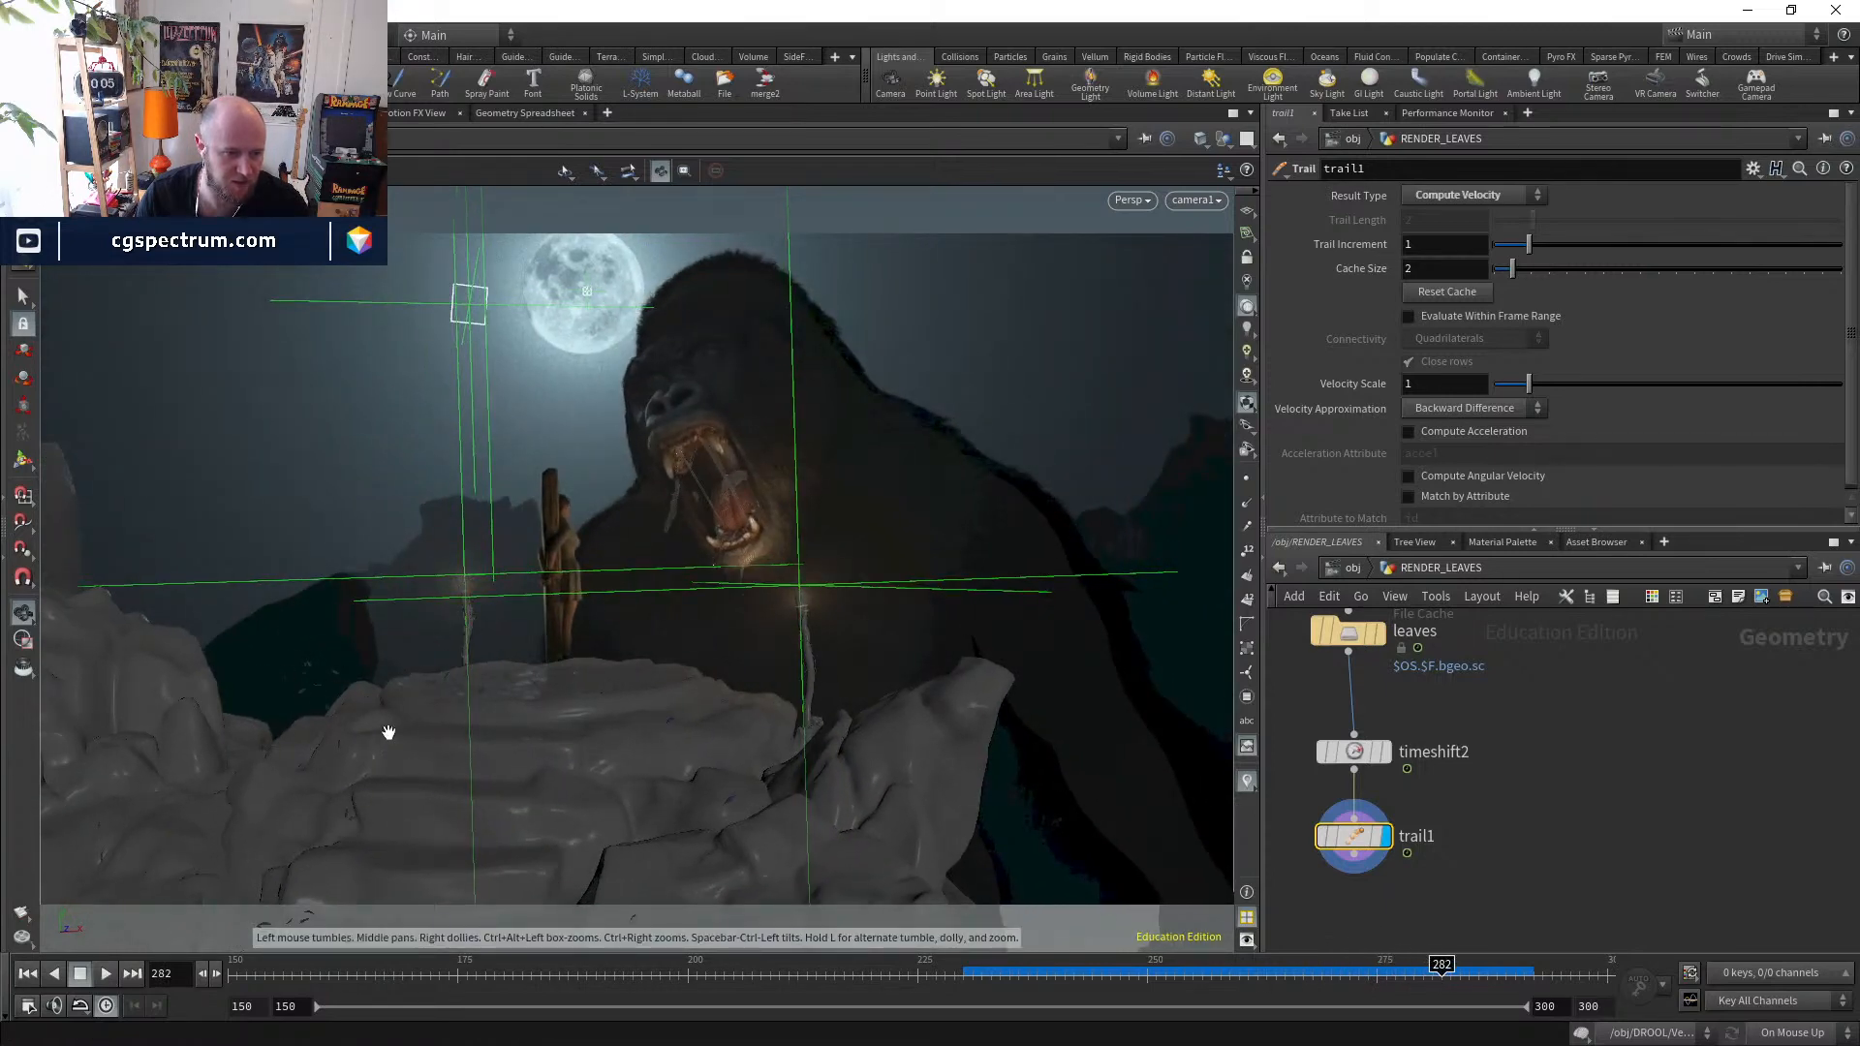
- Leave the camera view and examine the leaves on the rocks from above at frame 235
drag(654, 783, 677, 782)
middle_drag(722, 756, 530, 730)
click(1011, 966)
drag(678, 620, 659, 571)
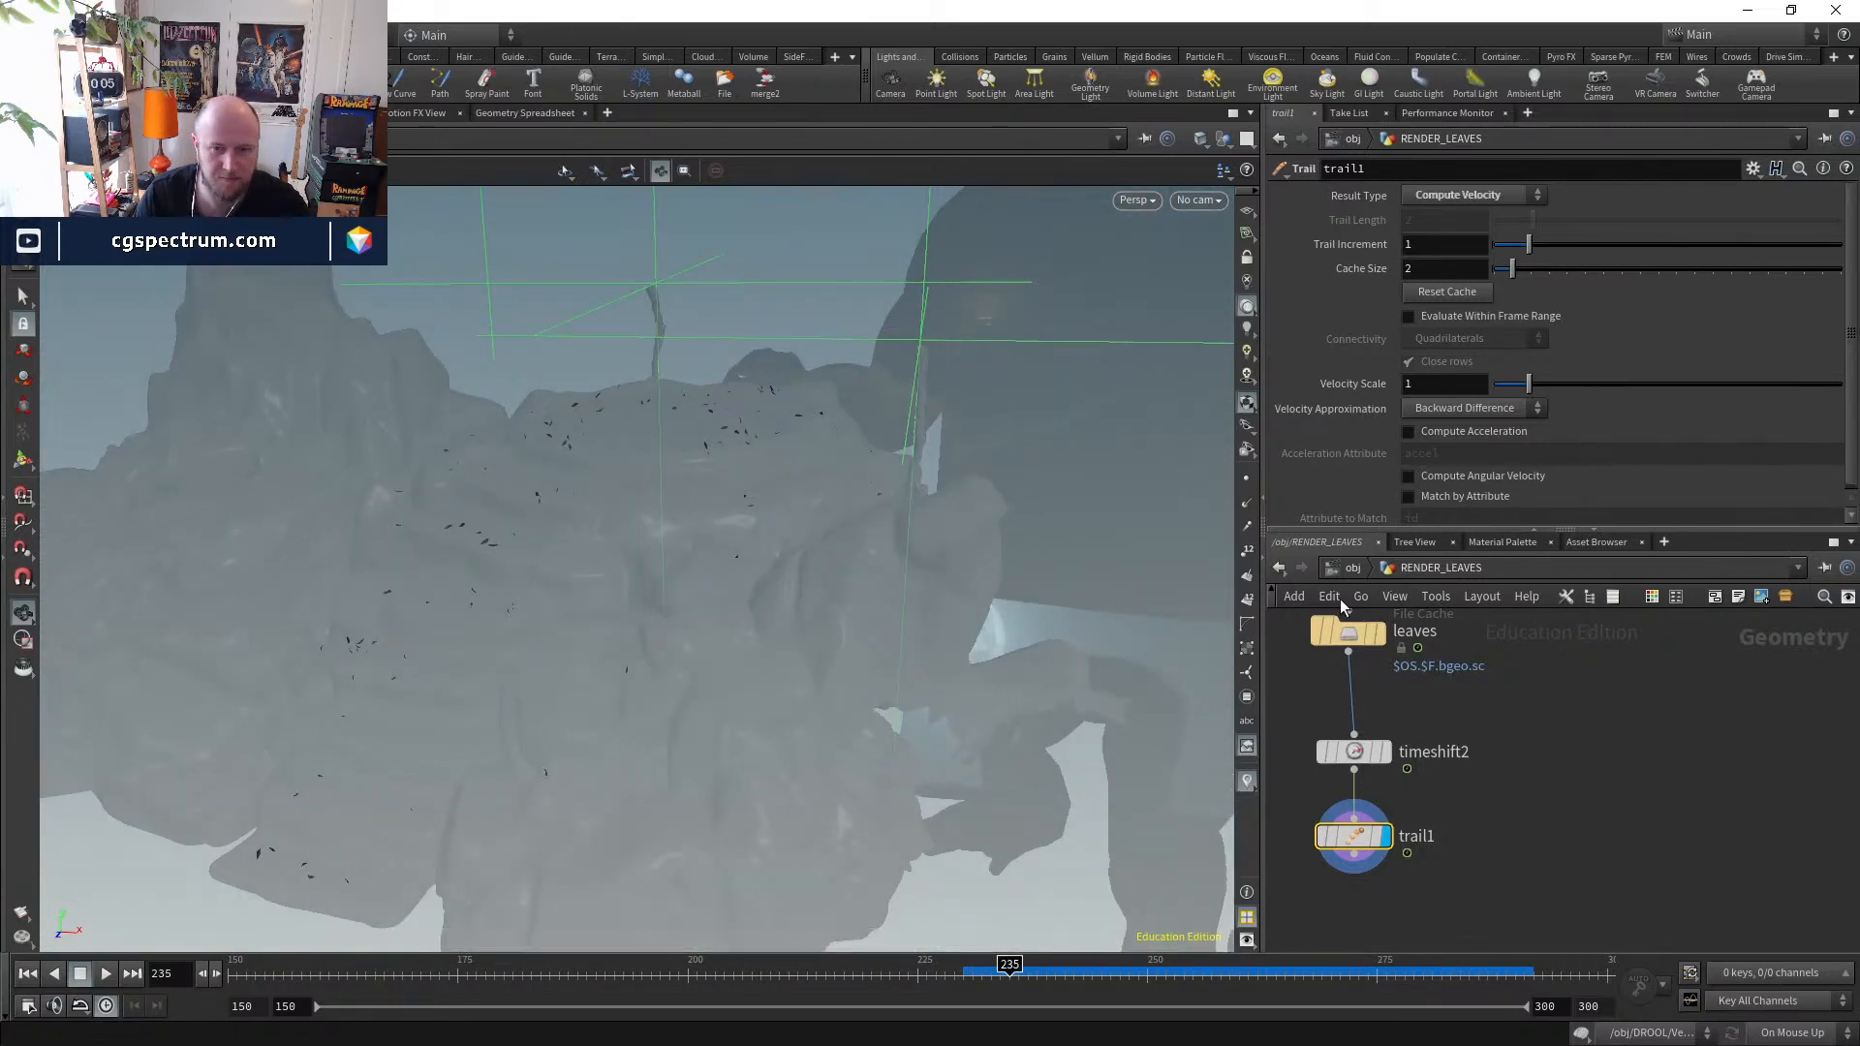
- Return to the object level and display the RENDER_GRIT geometry alongside the leaves
click(1361, 572)
drag(668, 455, 738, 502)
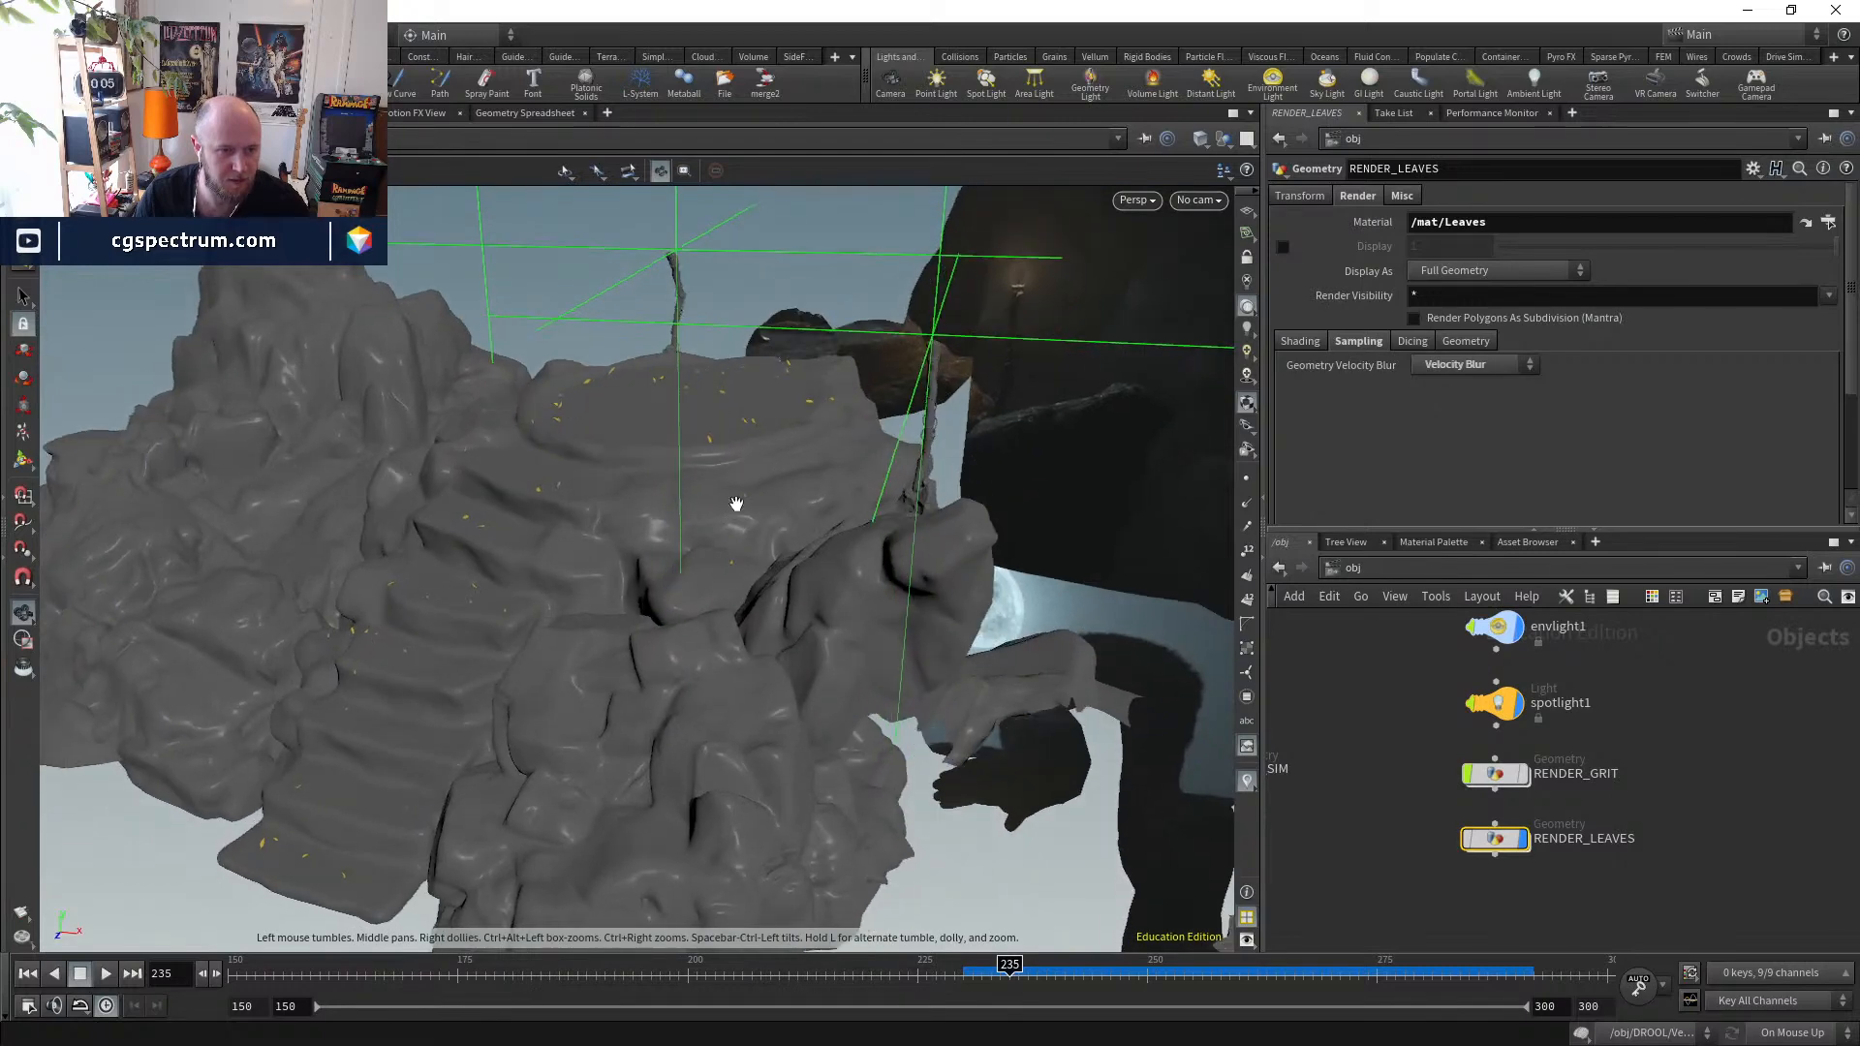
middle_drag(1593, 766, 1549, 779)
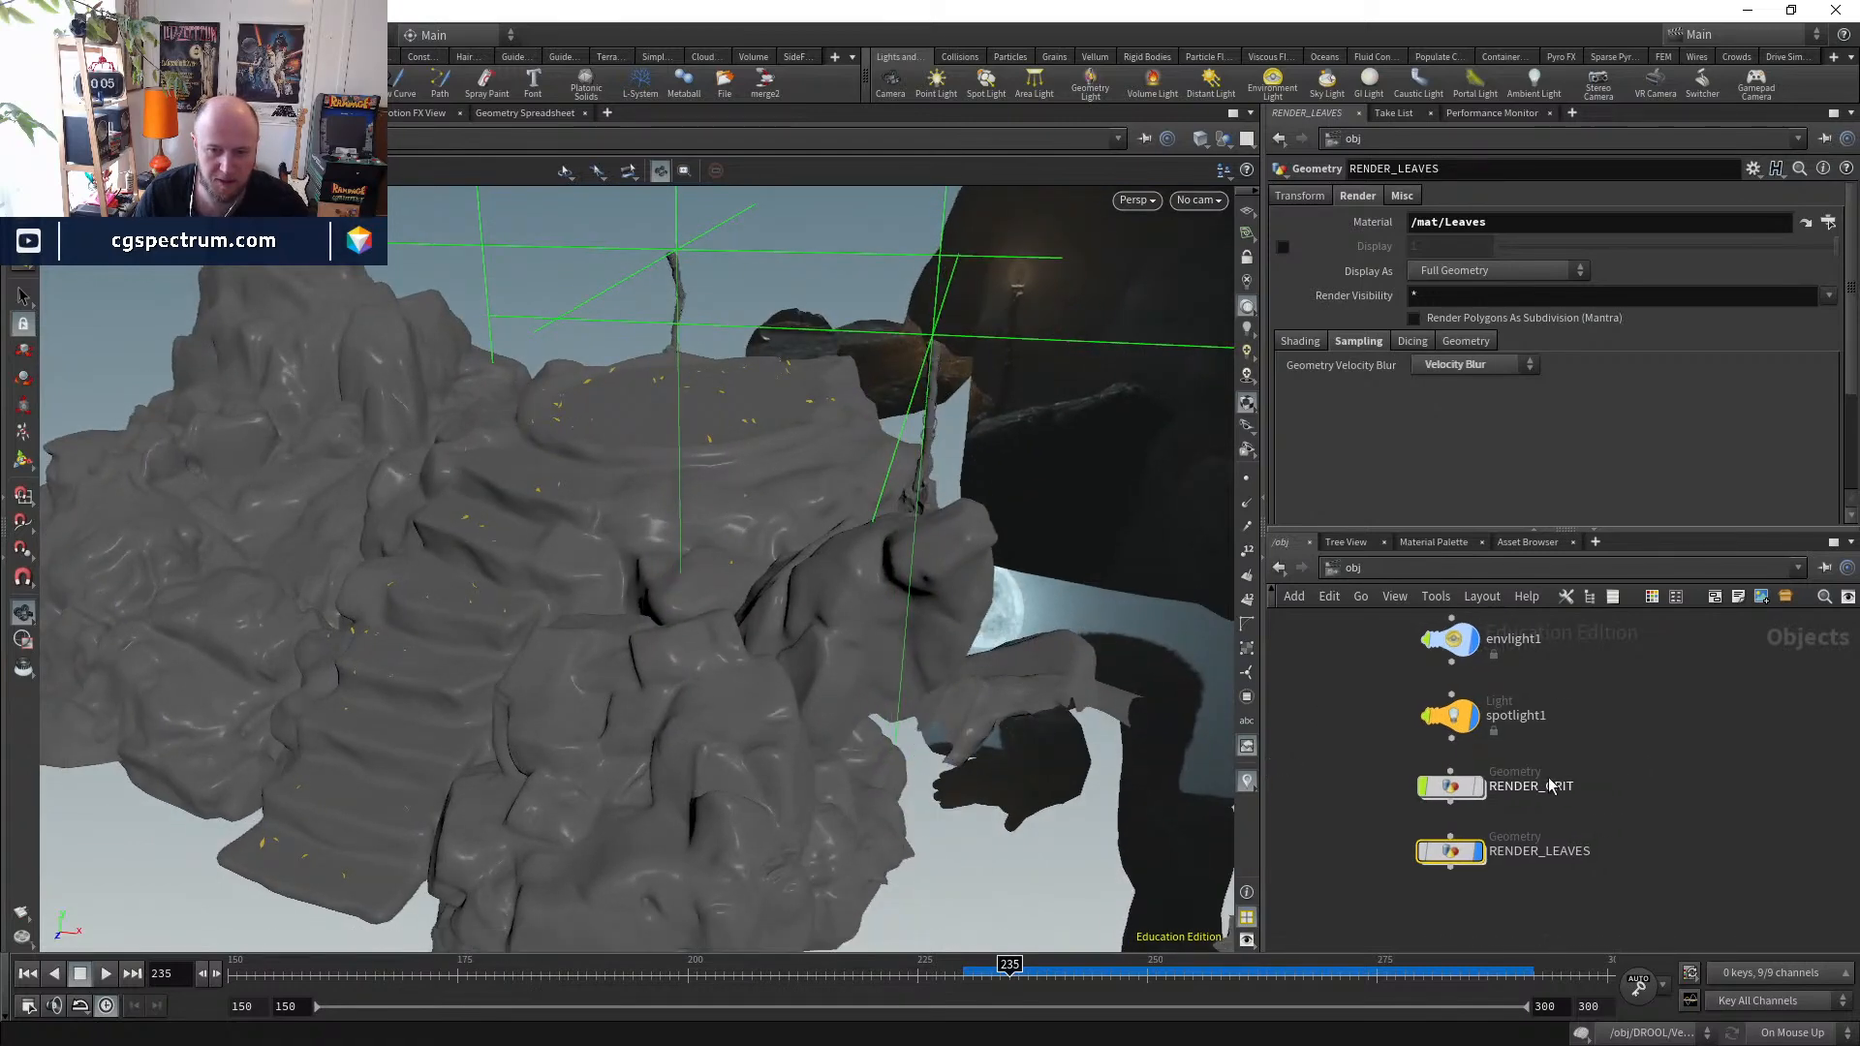
click(1480, 787)
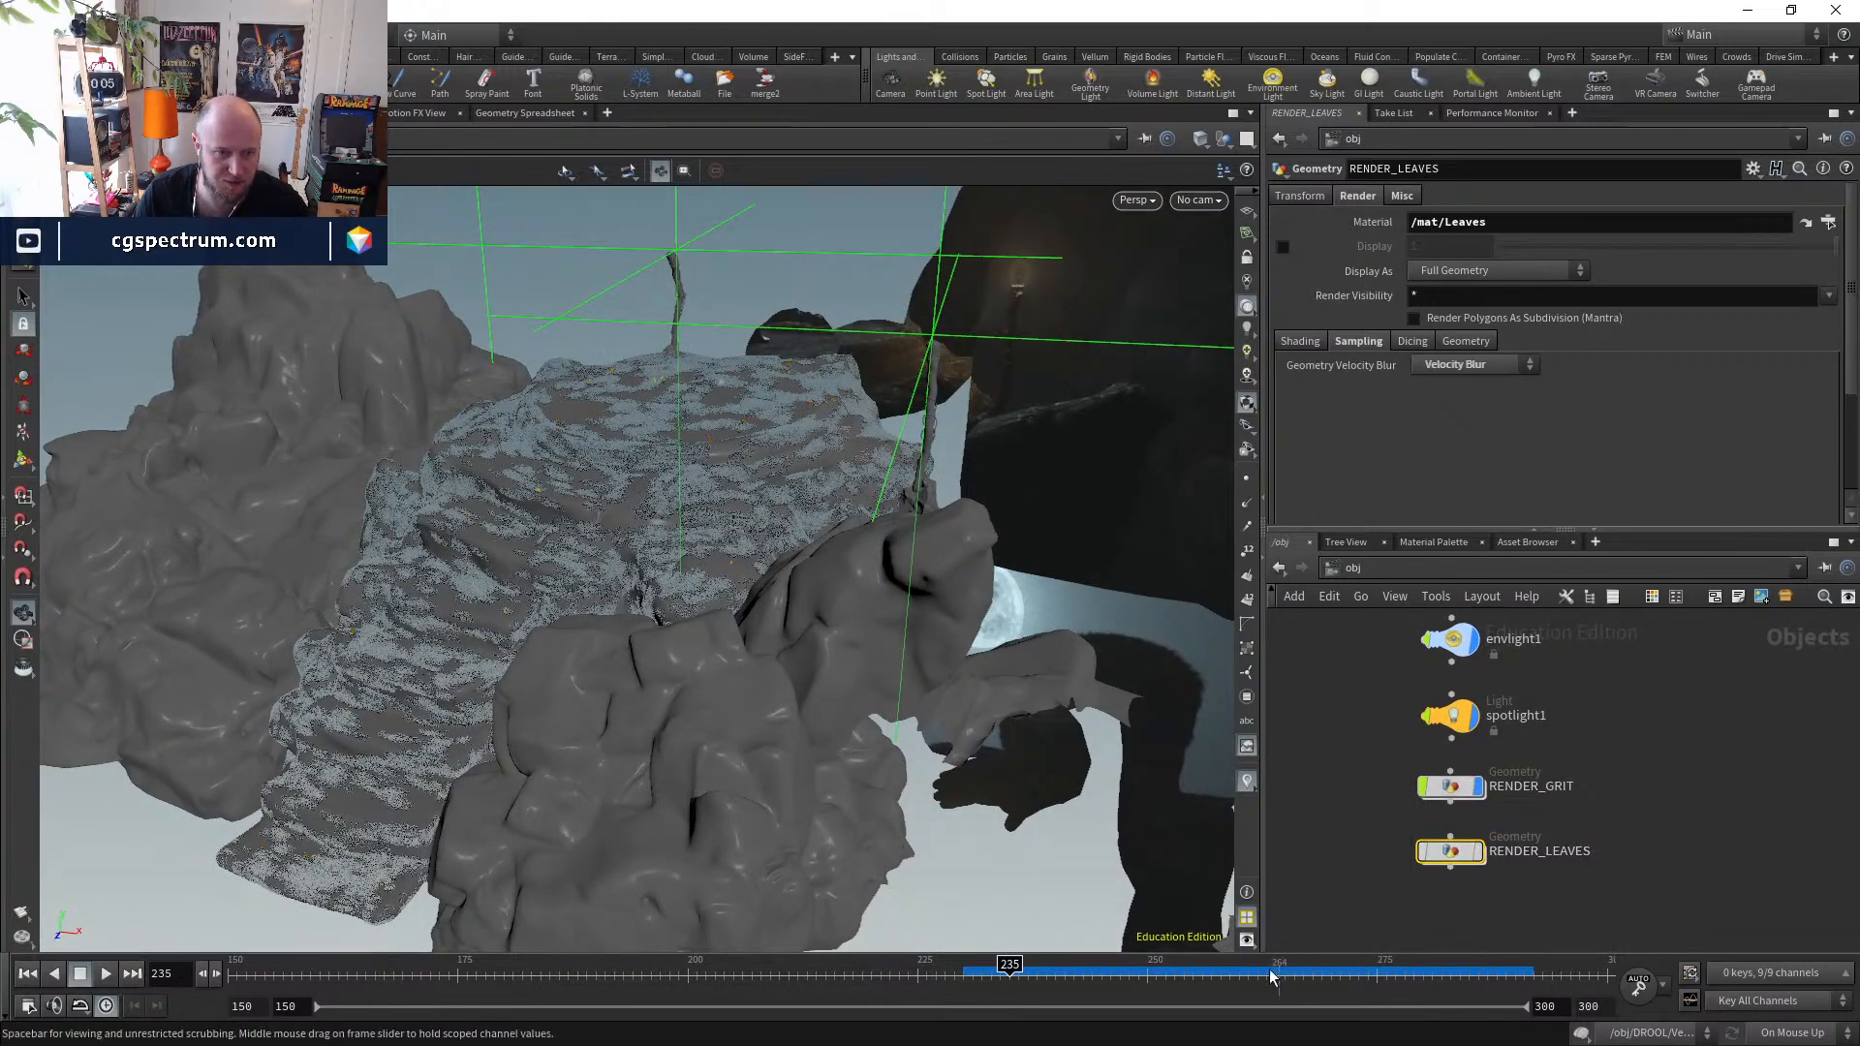
- Scrub the grit simulation forward from frame 254 to 275 and examine it from a lower angle
click(1184, 966)
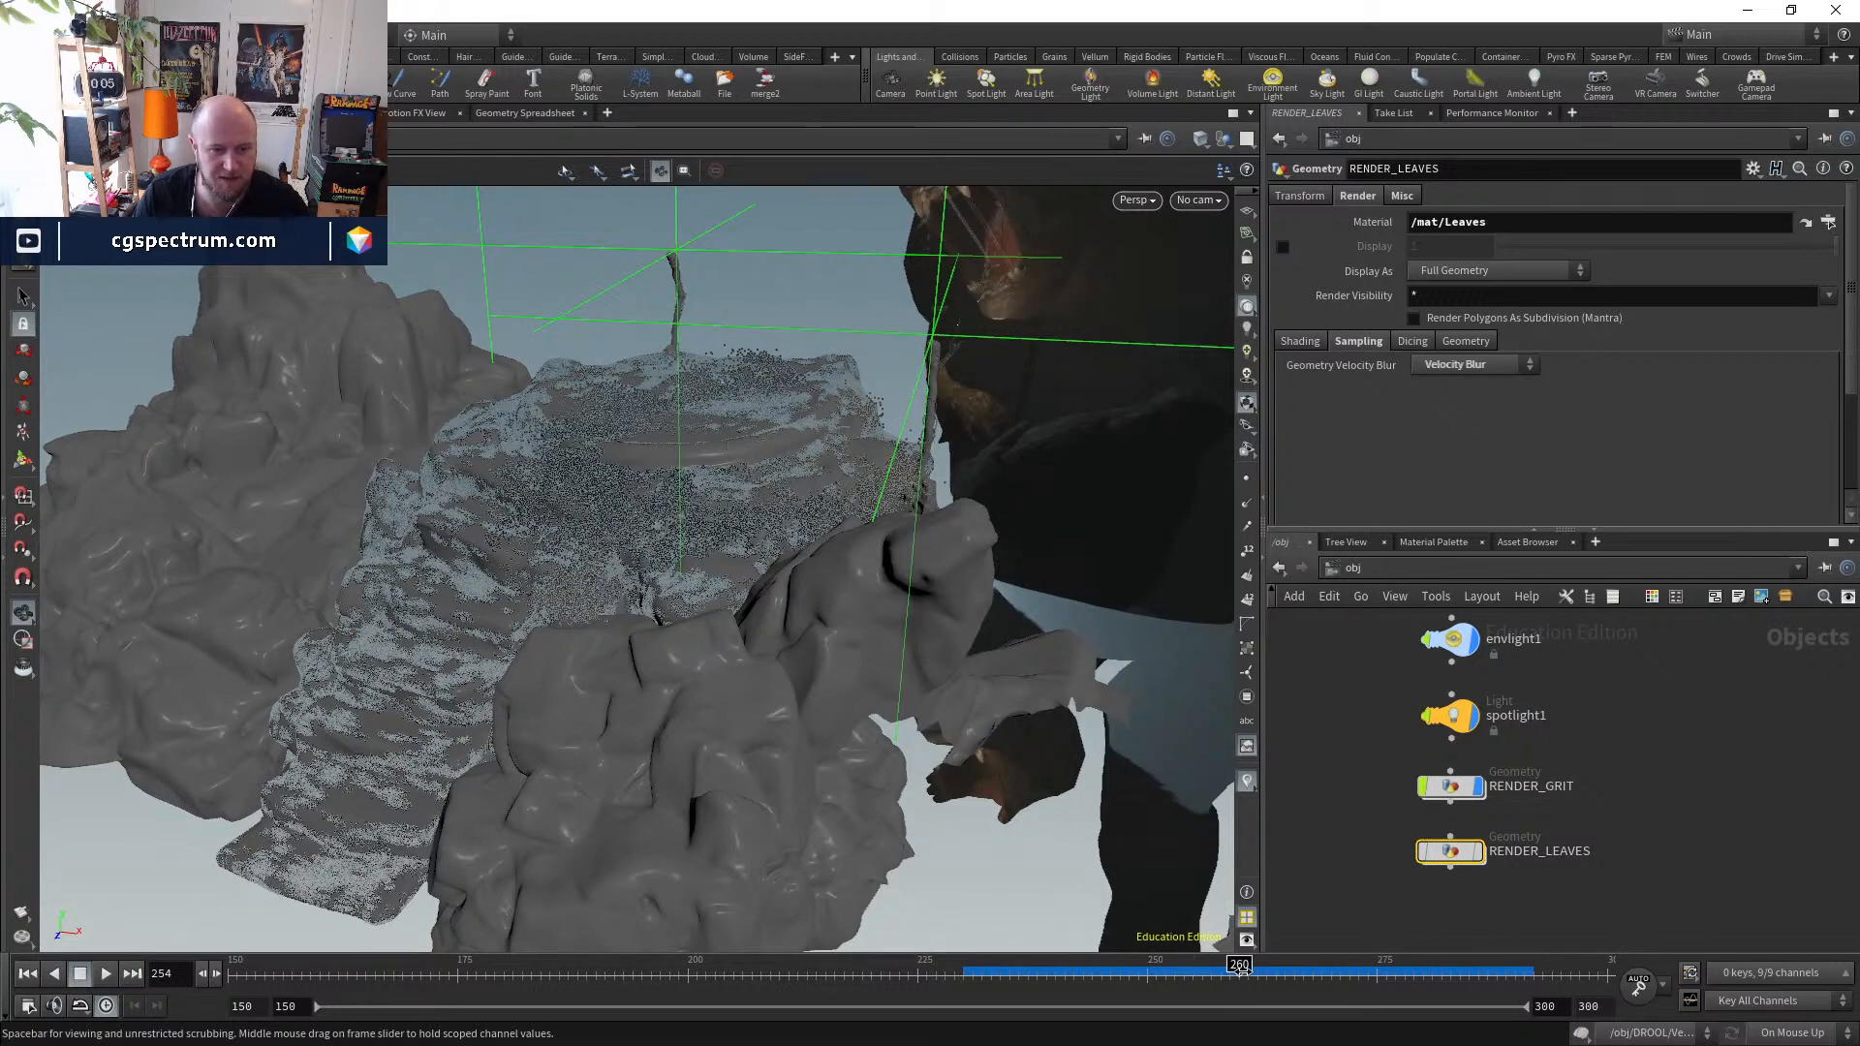
click(1321, 974)
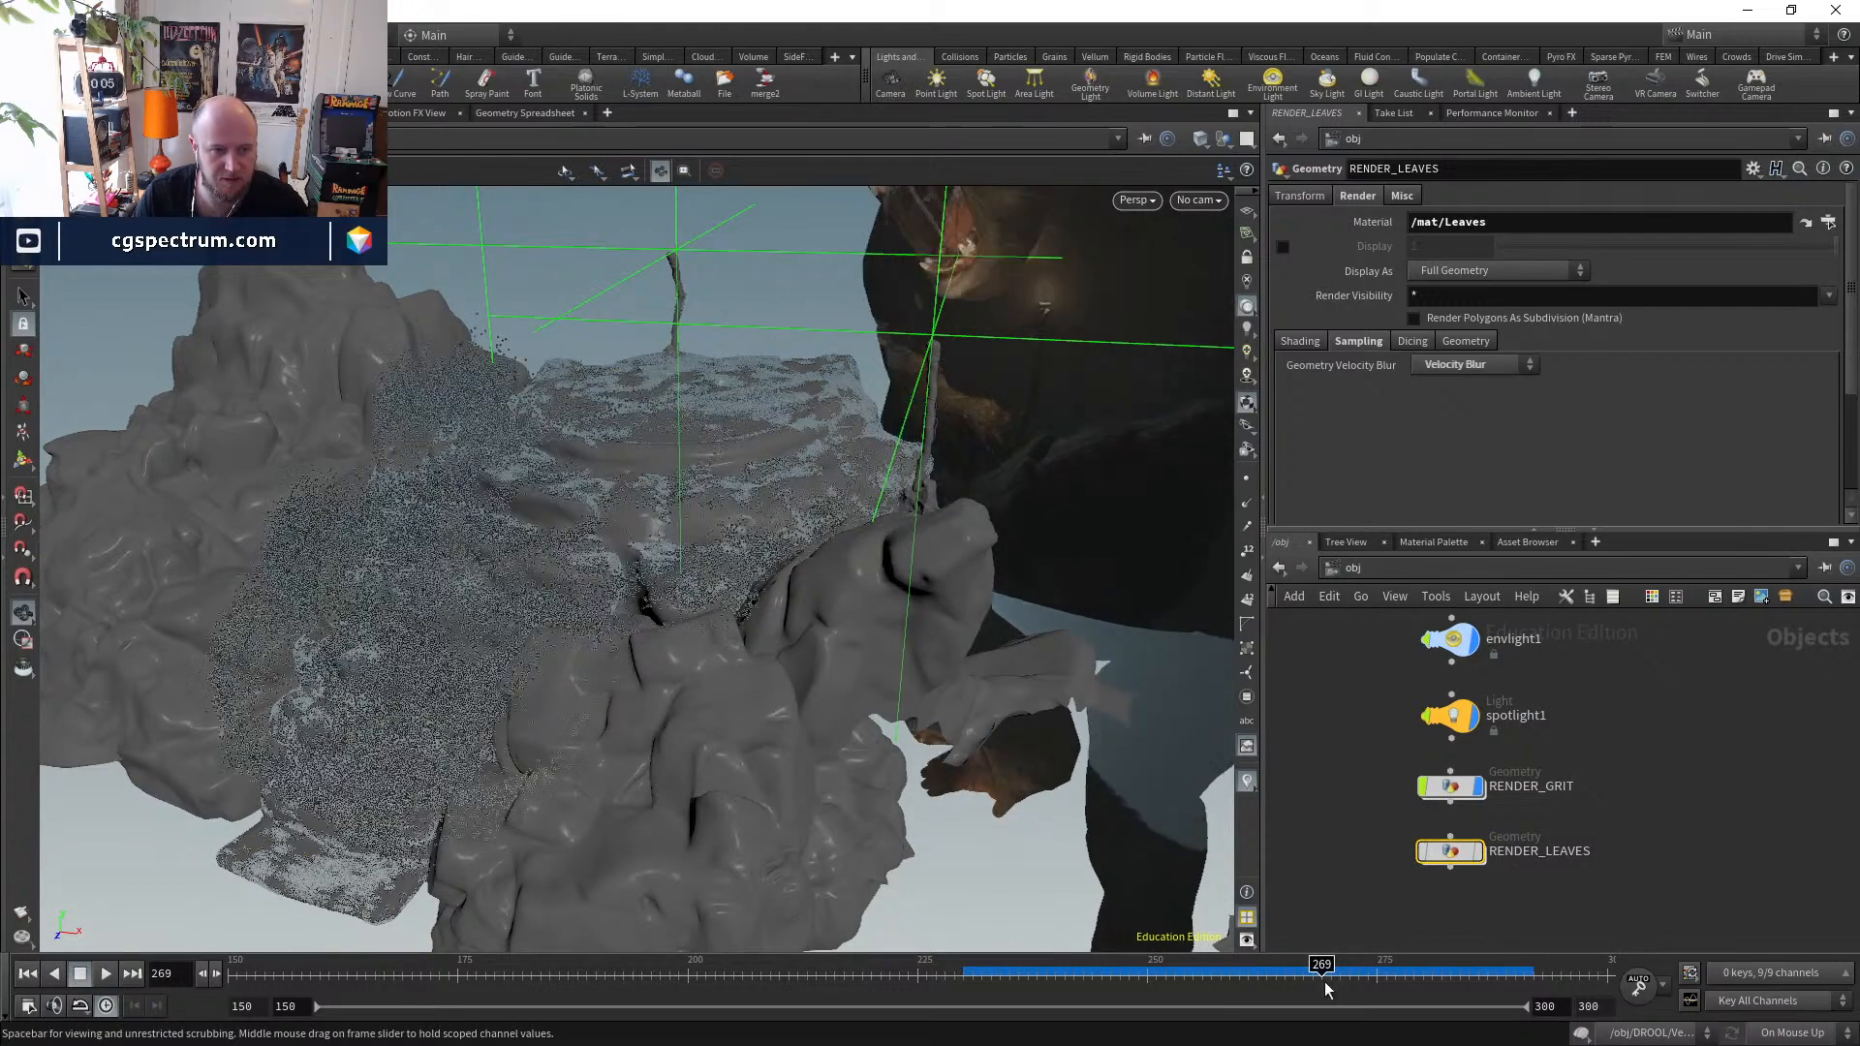
click(1380, 978)
drag(724, 660, 709, 599)
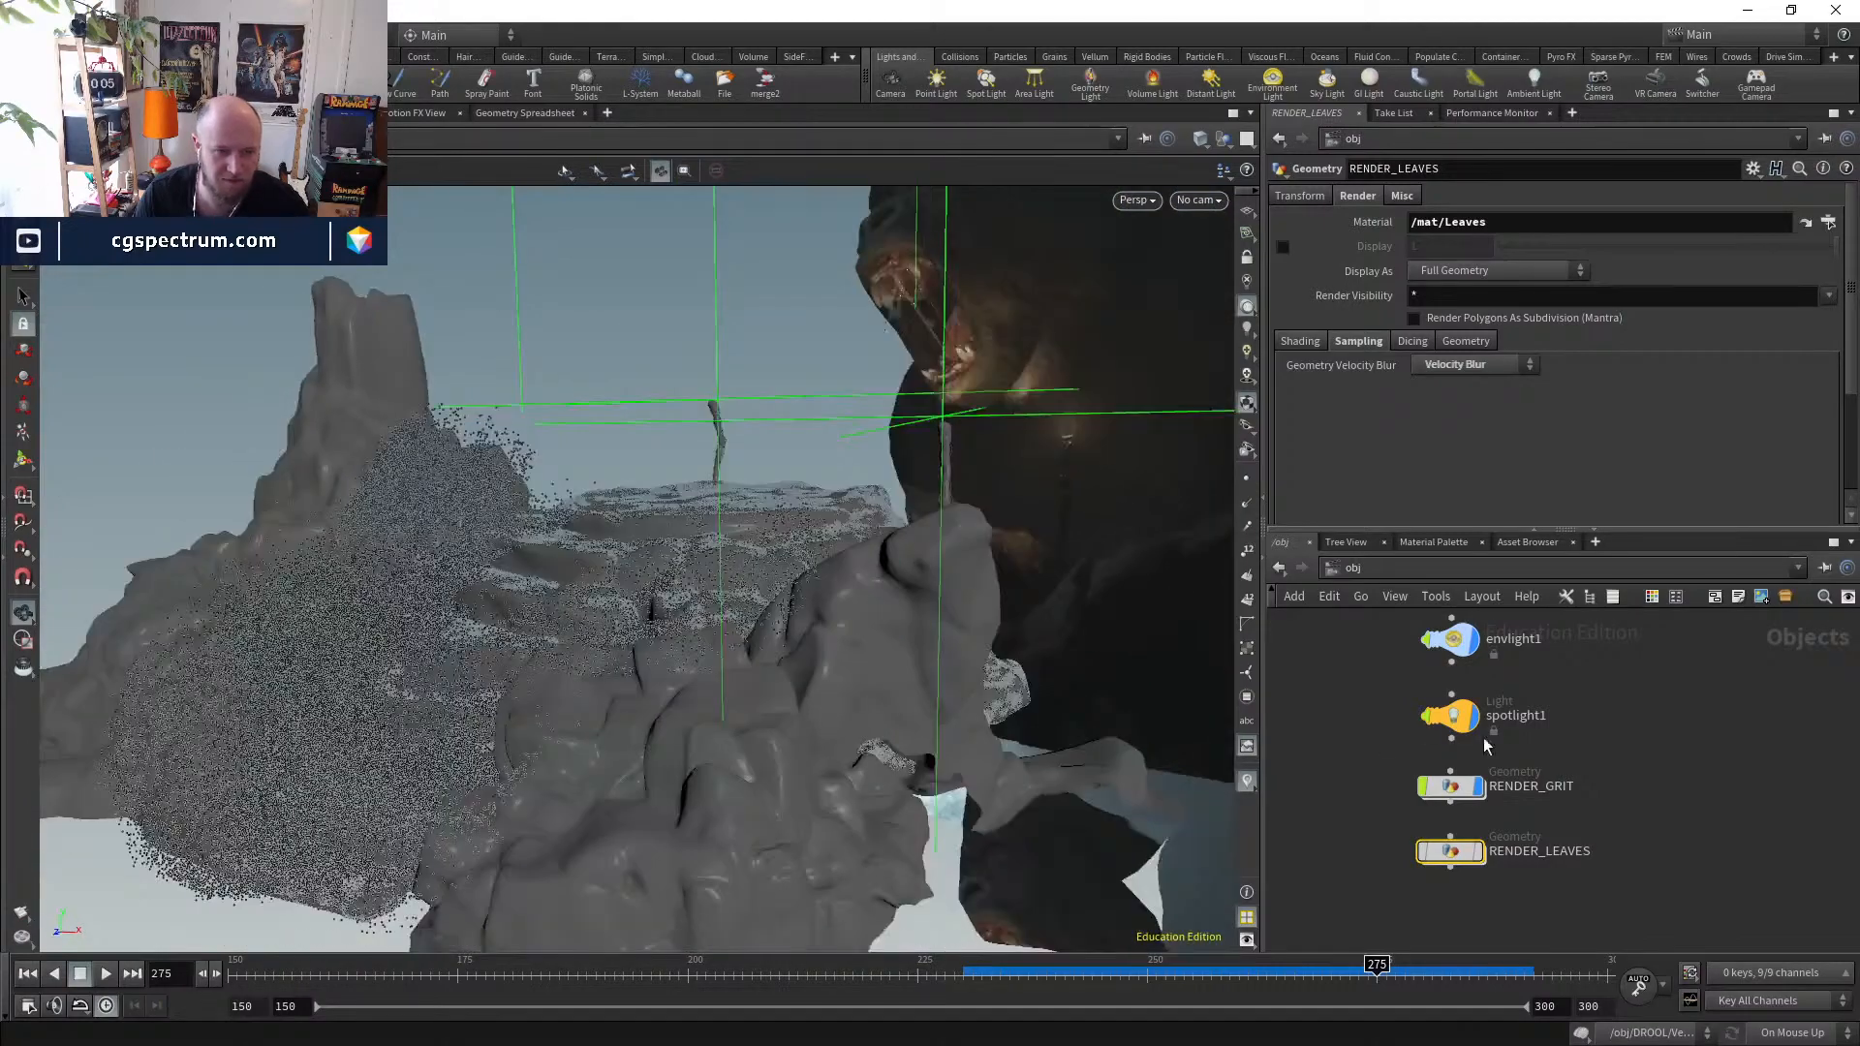
- Hide the RENDER_GRIT geometry, then display and select the DUST_SIM object
click(1478, 785)
scroll(1395, 806, down, 3)
middle_drag(1391, 805, 1633, 872)
scroll(1620, 841, up, 2)
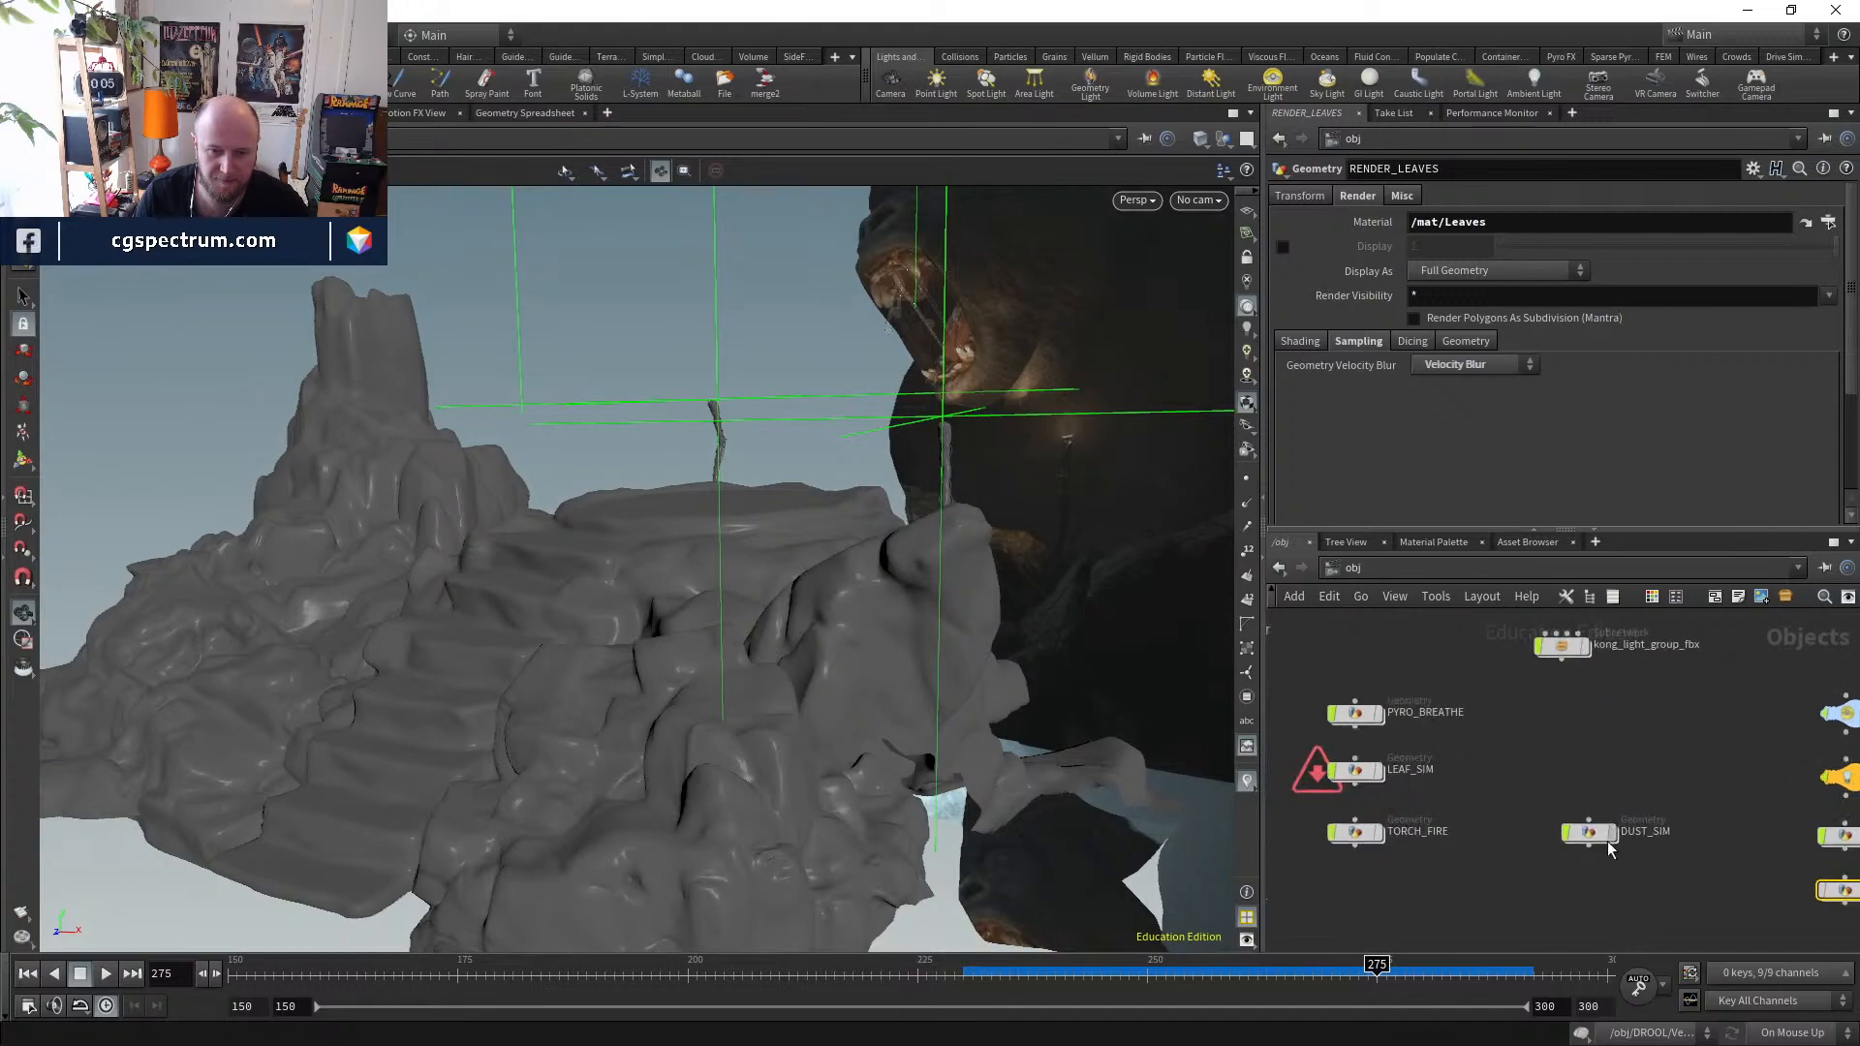
click(1611, 835)
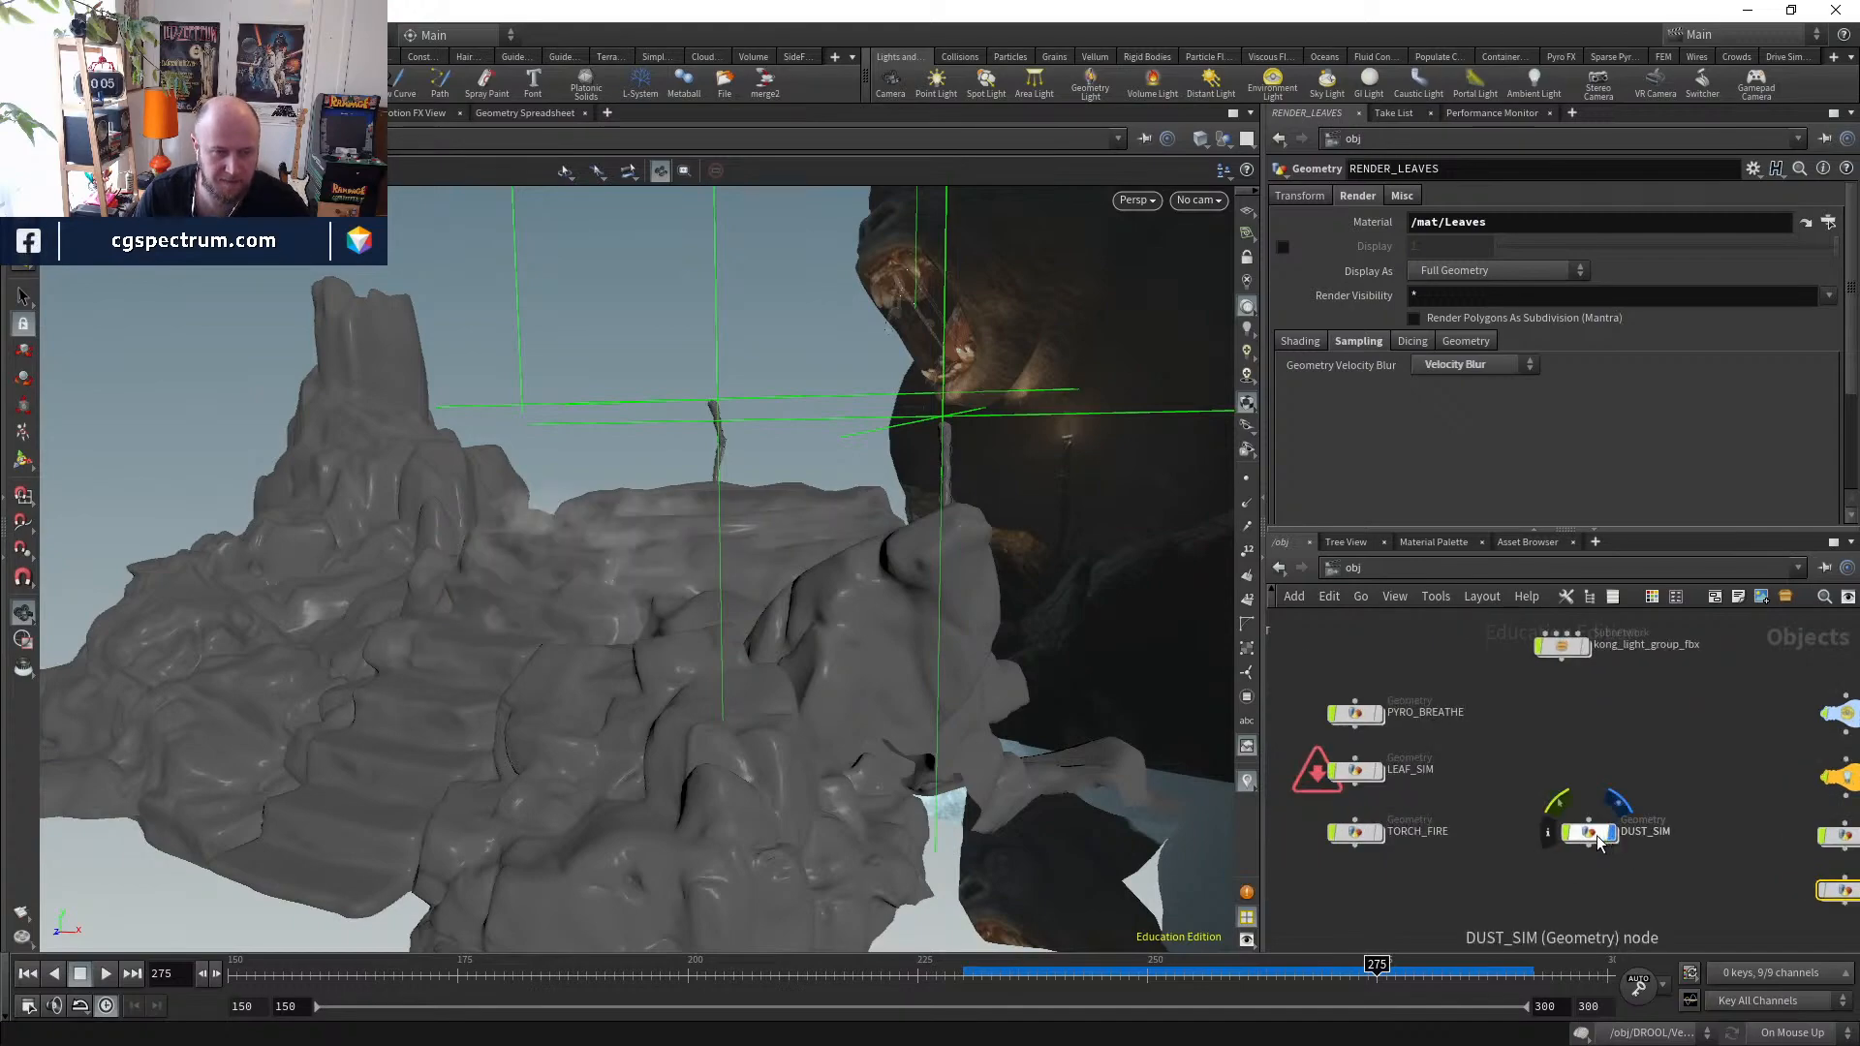
click(1593, 833)
- Examine the dust over the rocks at closer range and from high and low angles
right_drag(727, 589, 782, 427)
drag(782, 426, 765, 620)
right_drag(765, 620, 743, 677)
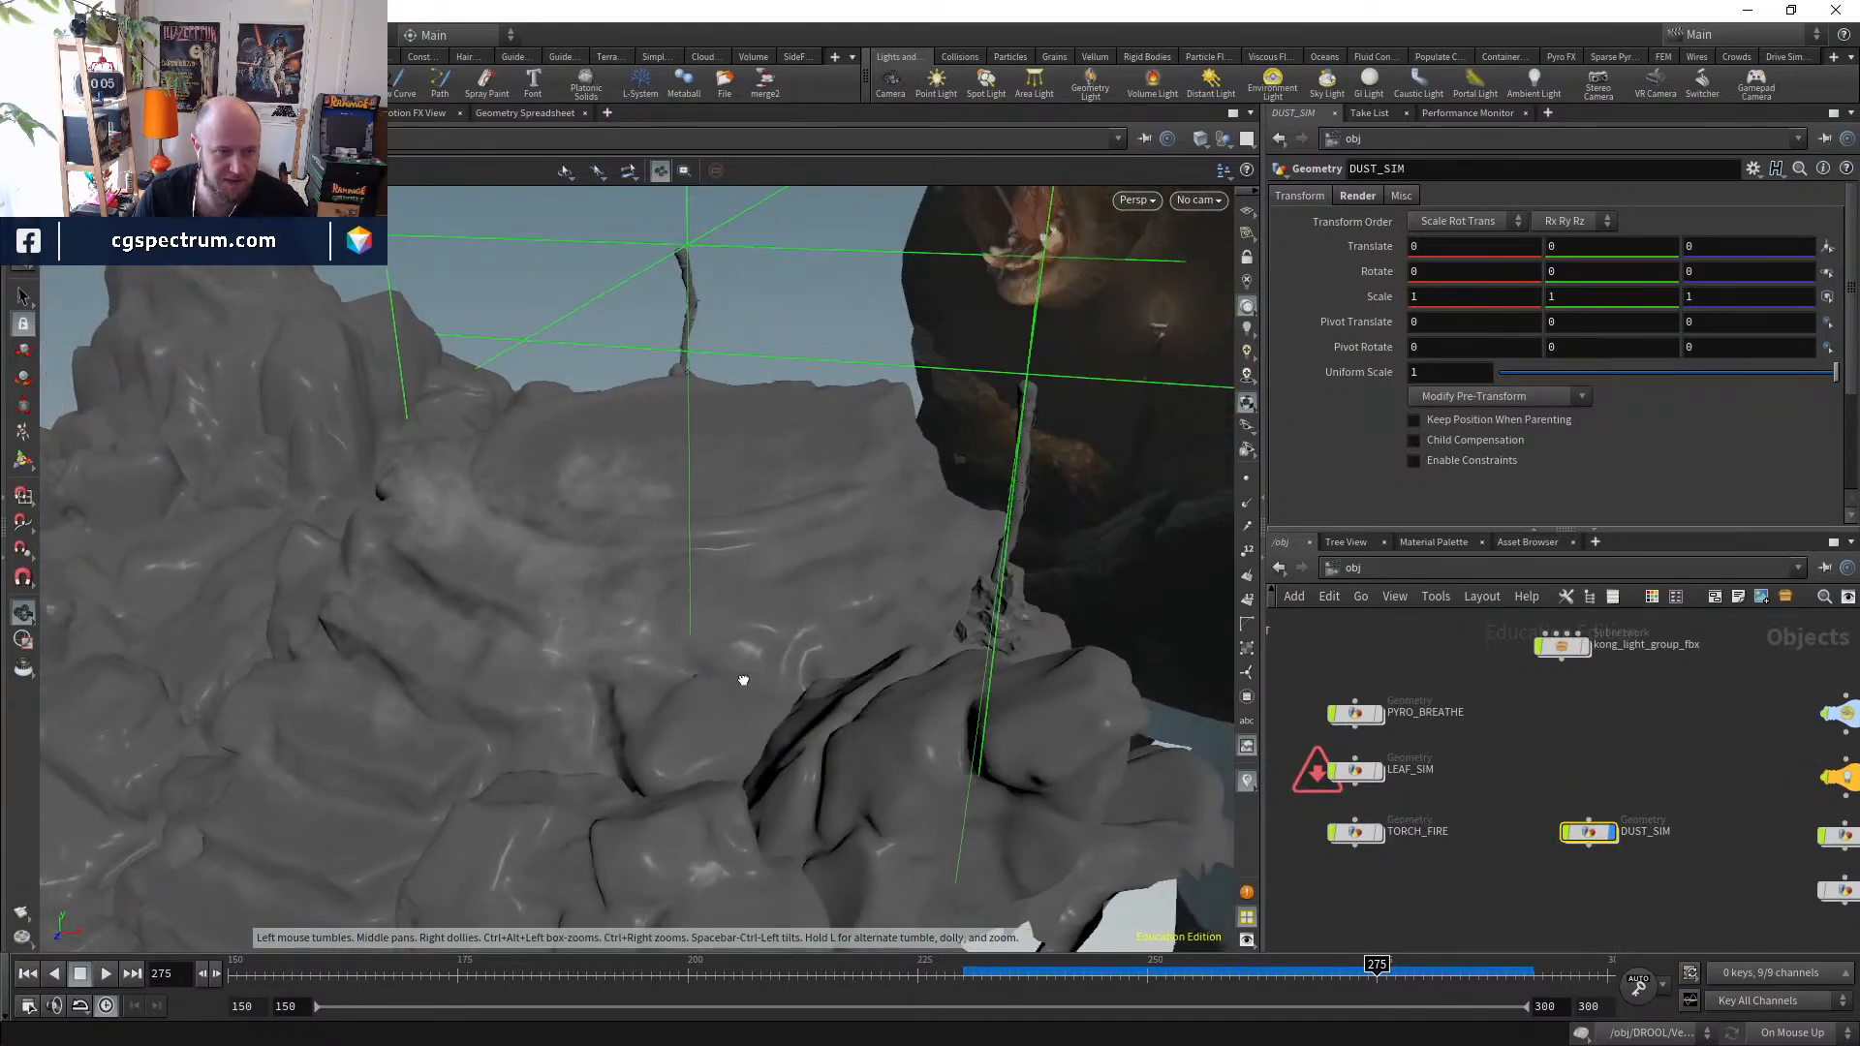
key(w)
mouse_move(743, 677)
mouse_down()
mouse_move(751, 736)
mouse_move(758, 610)
mouse_move(751, 640)
mouse_up()
key(w)
- Scrub the dust simulation forward from frame 248 to 281
click(1587, 876)
middle_drag(1604, 888, 1516, 844)
click(1132, 965)
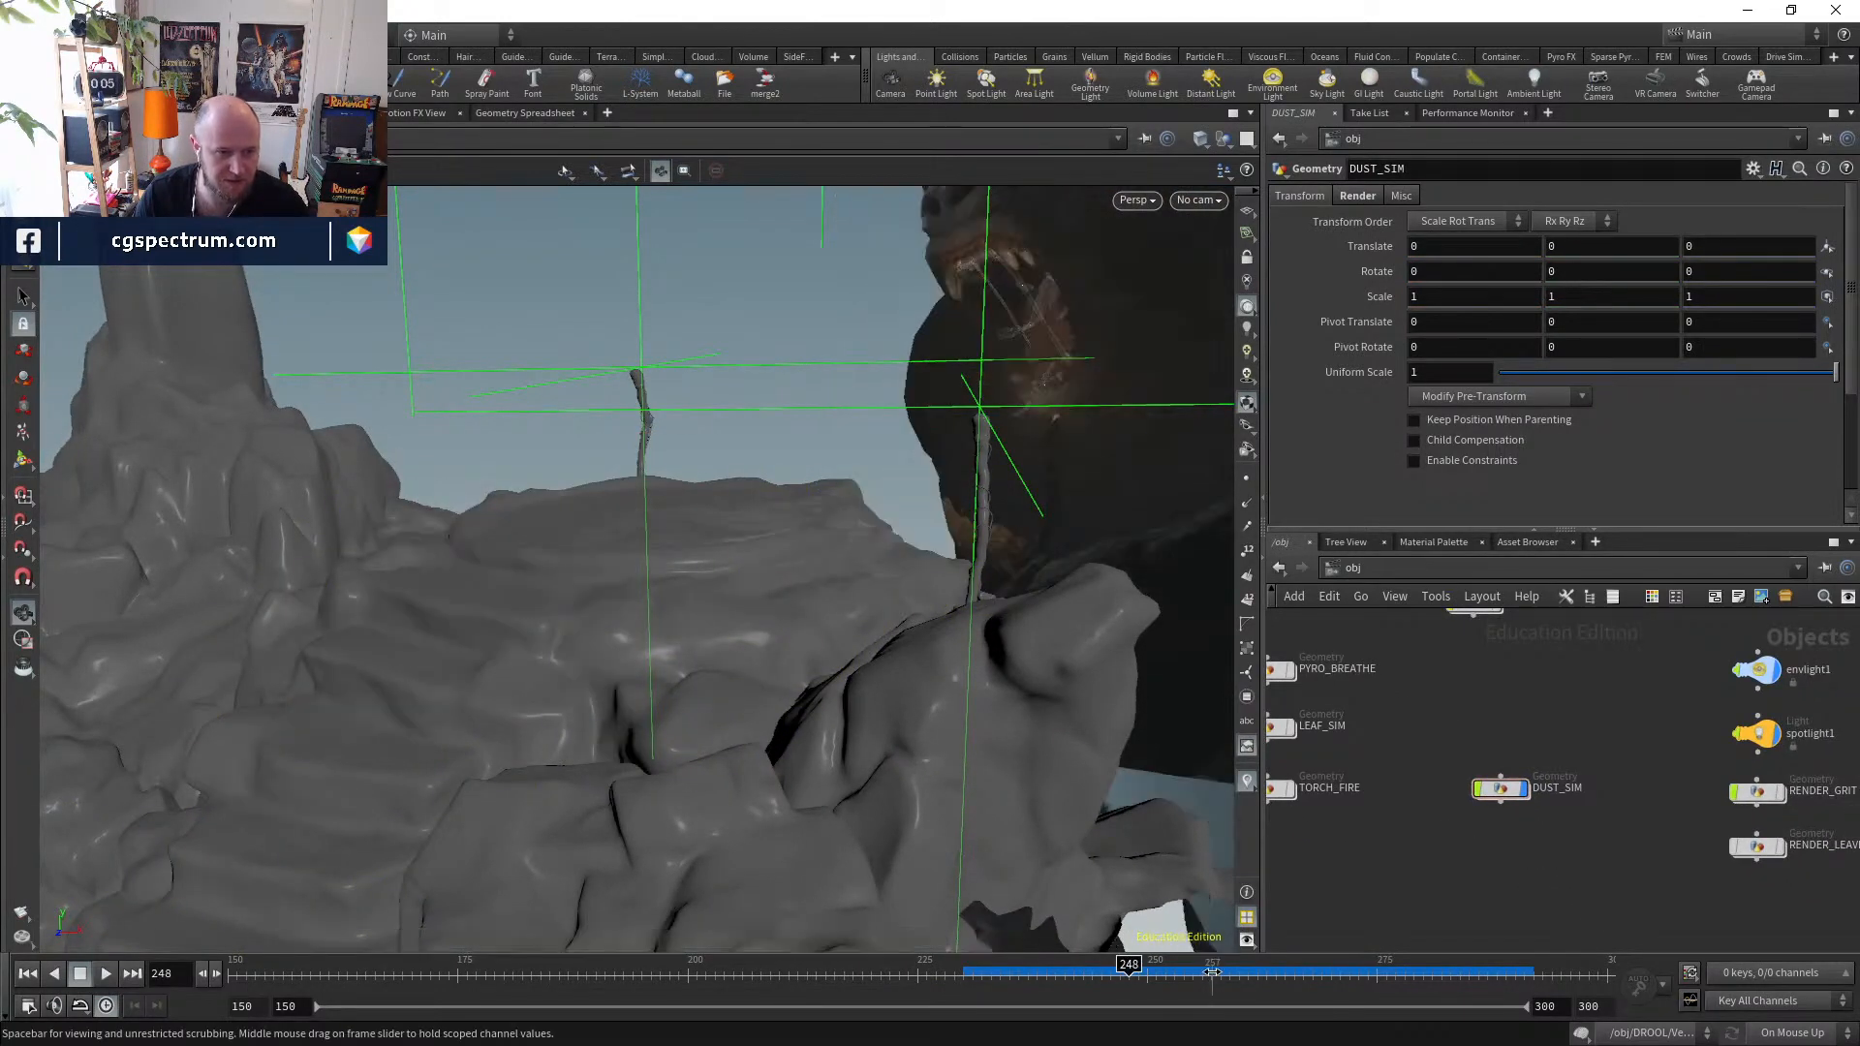
drag(1209, 975, 1213, 971)
click(1320, 971)
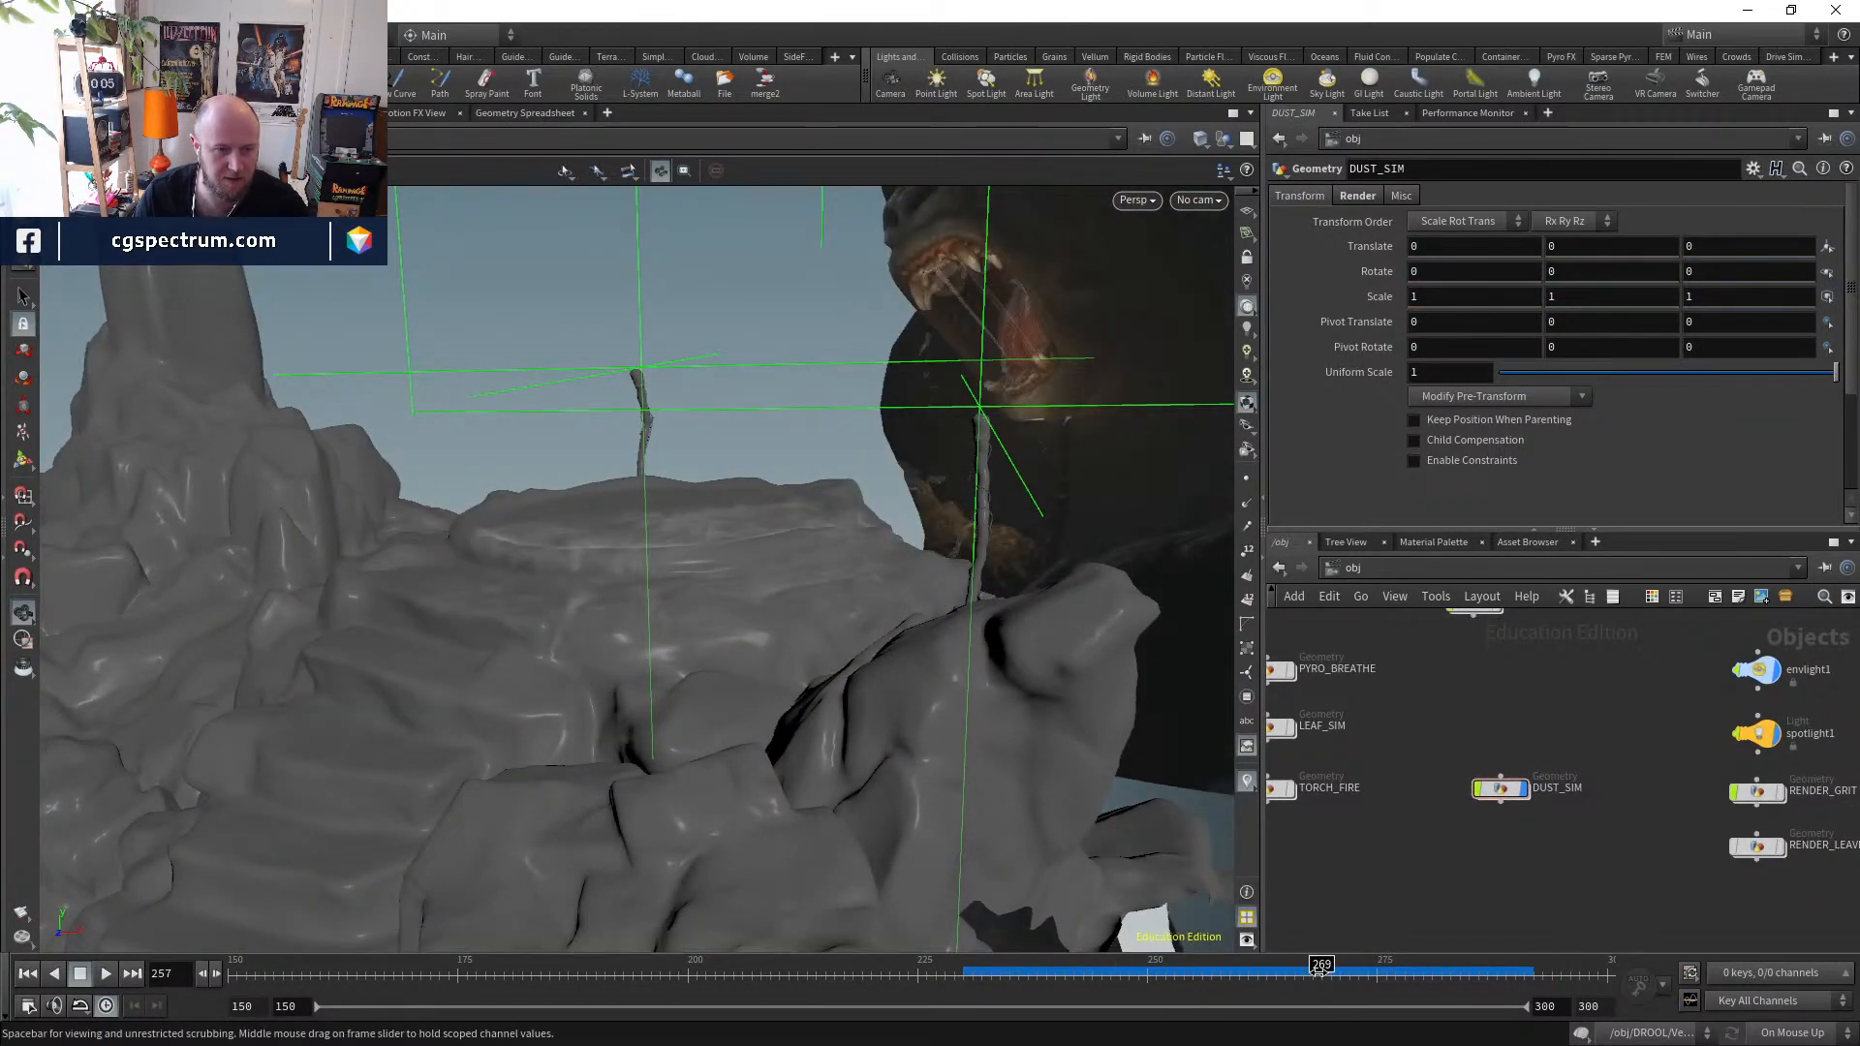
click(1376, 972)
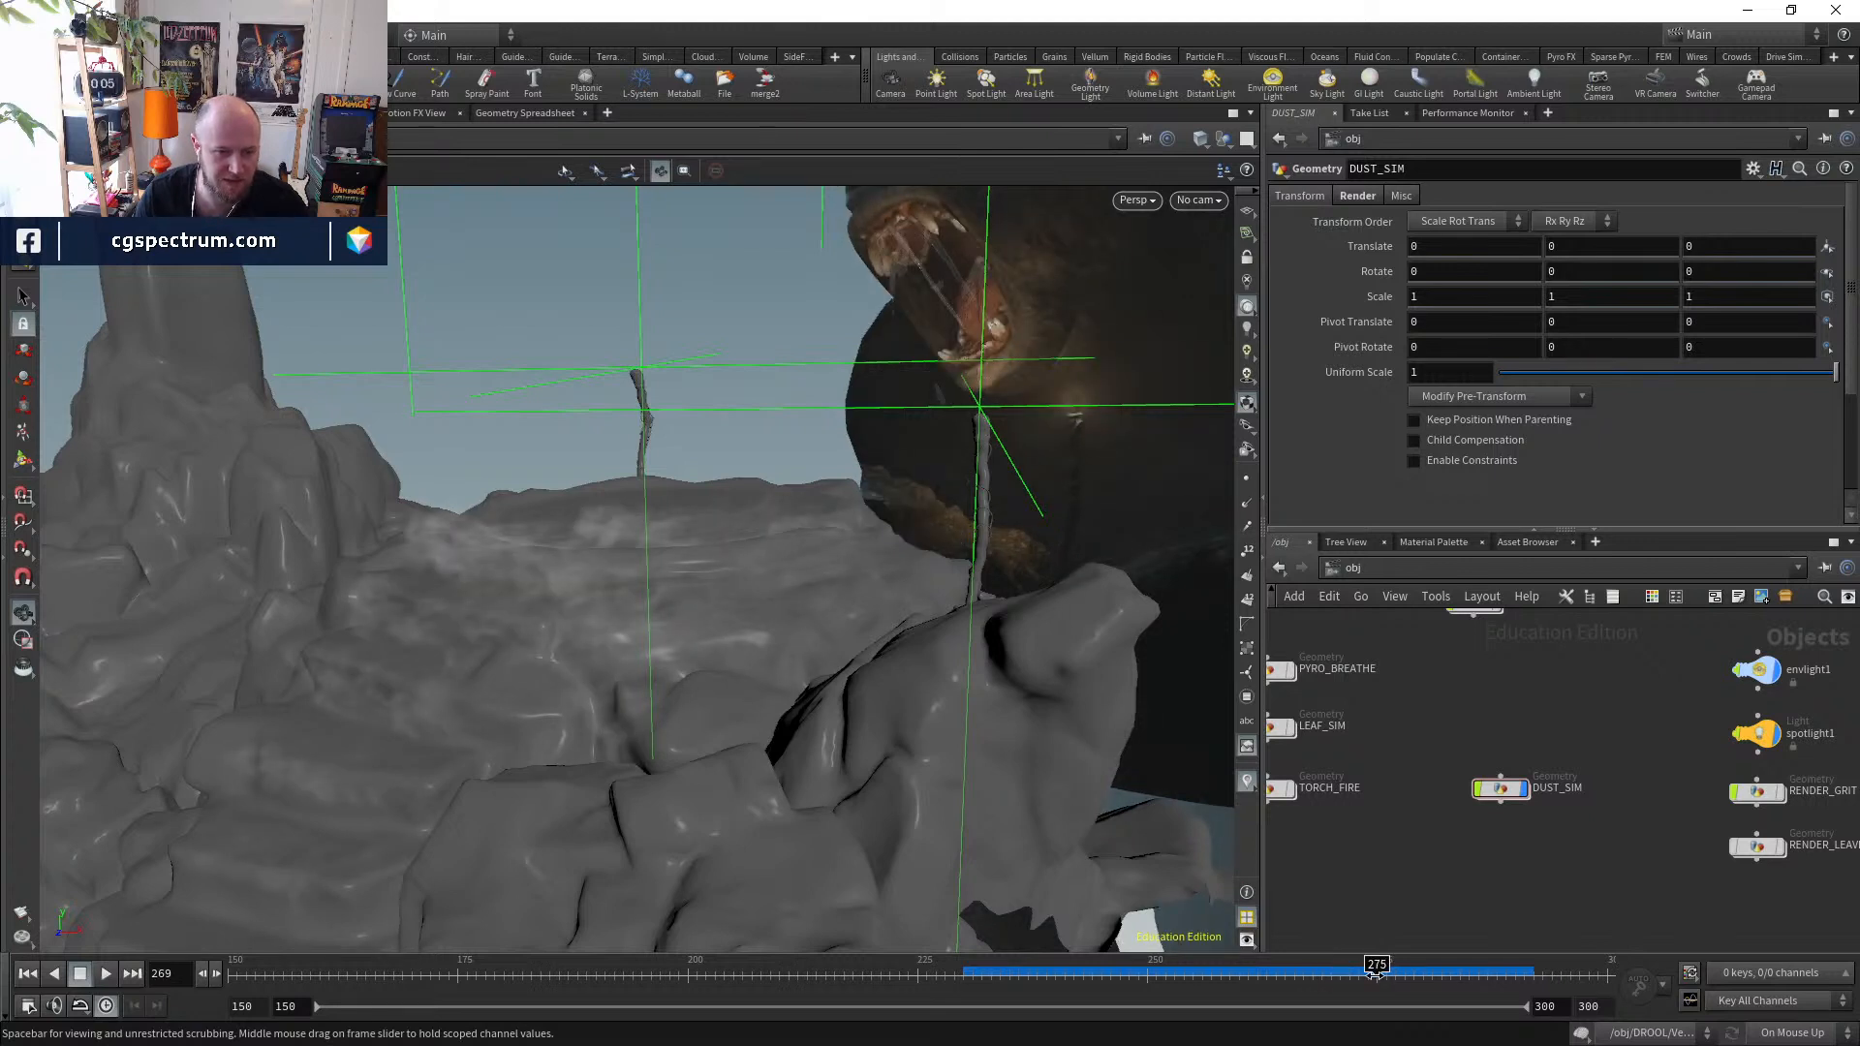
click(1431, 972)
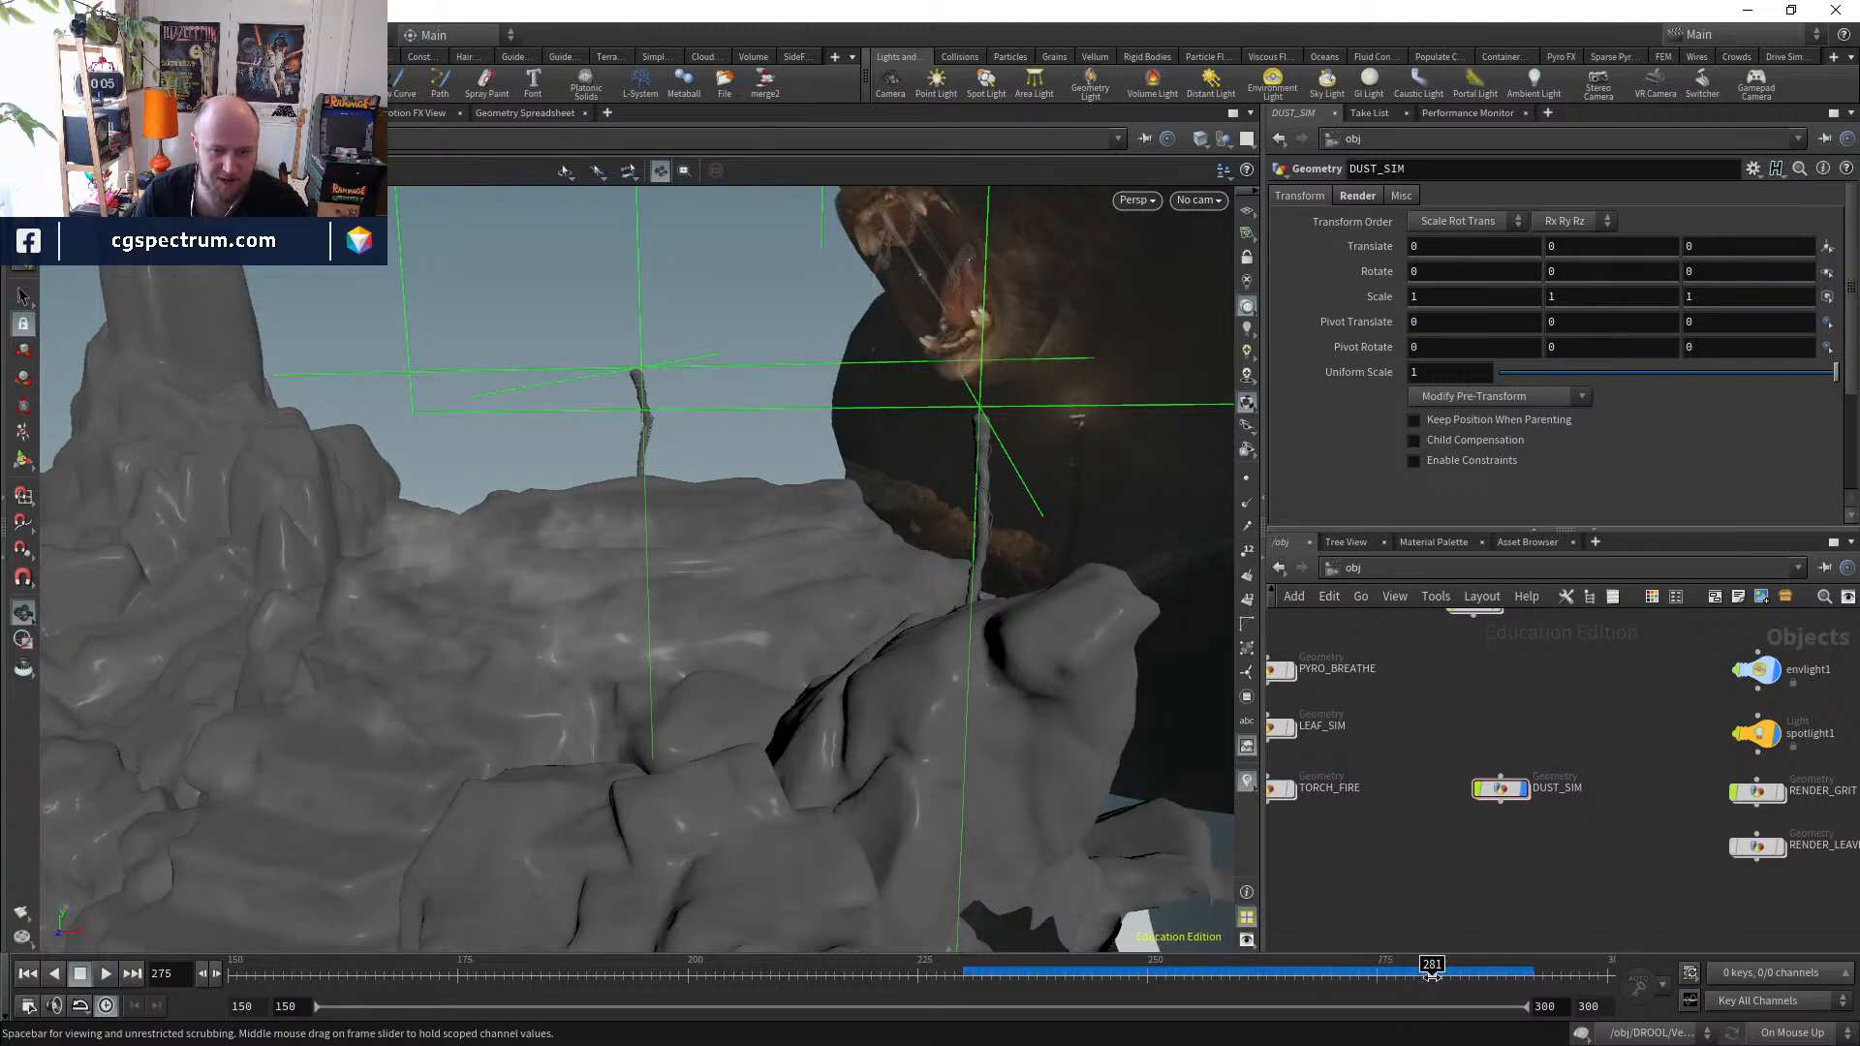
- Display the TORCH_FIRE object so the flames show on both torches
middle_drag(1417, 862, 1830, 757)
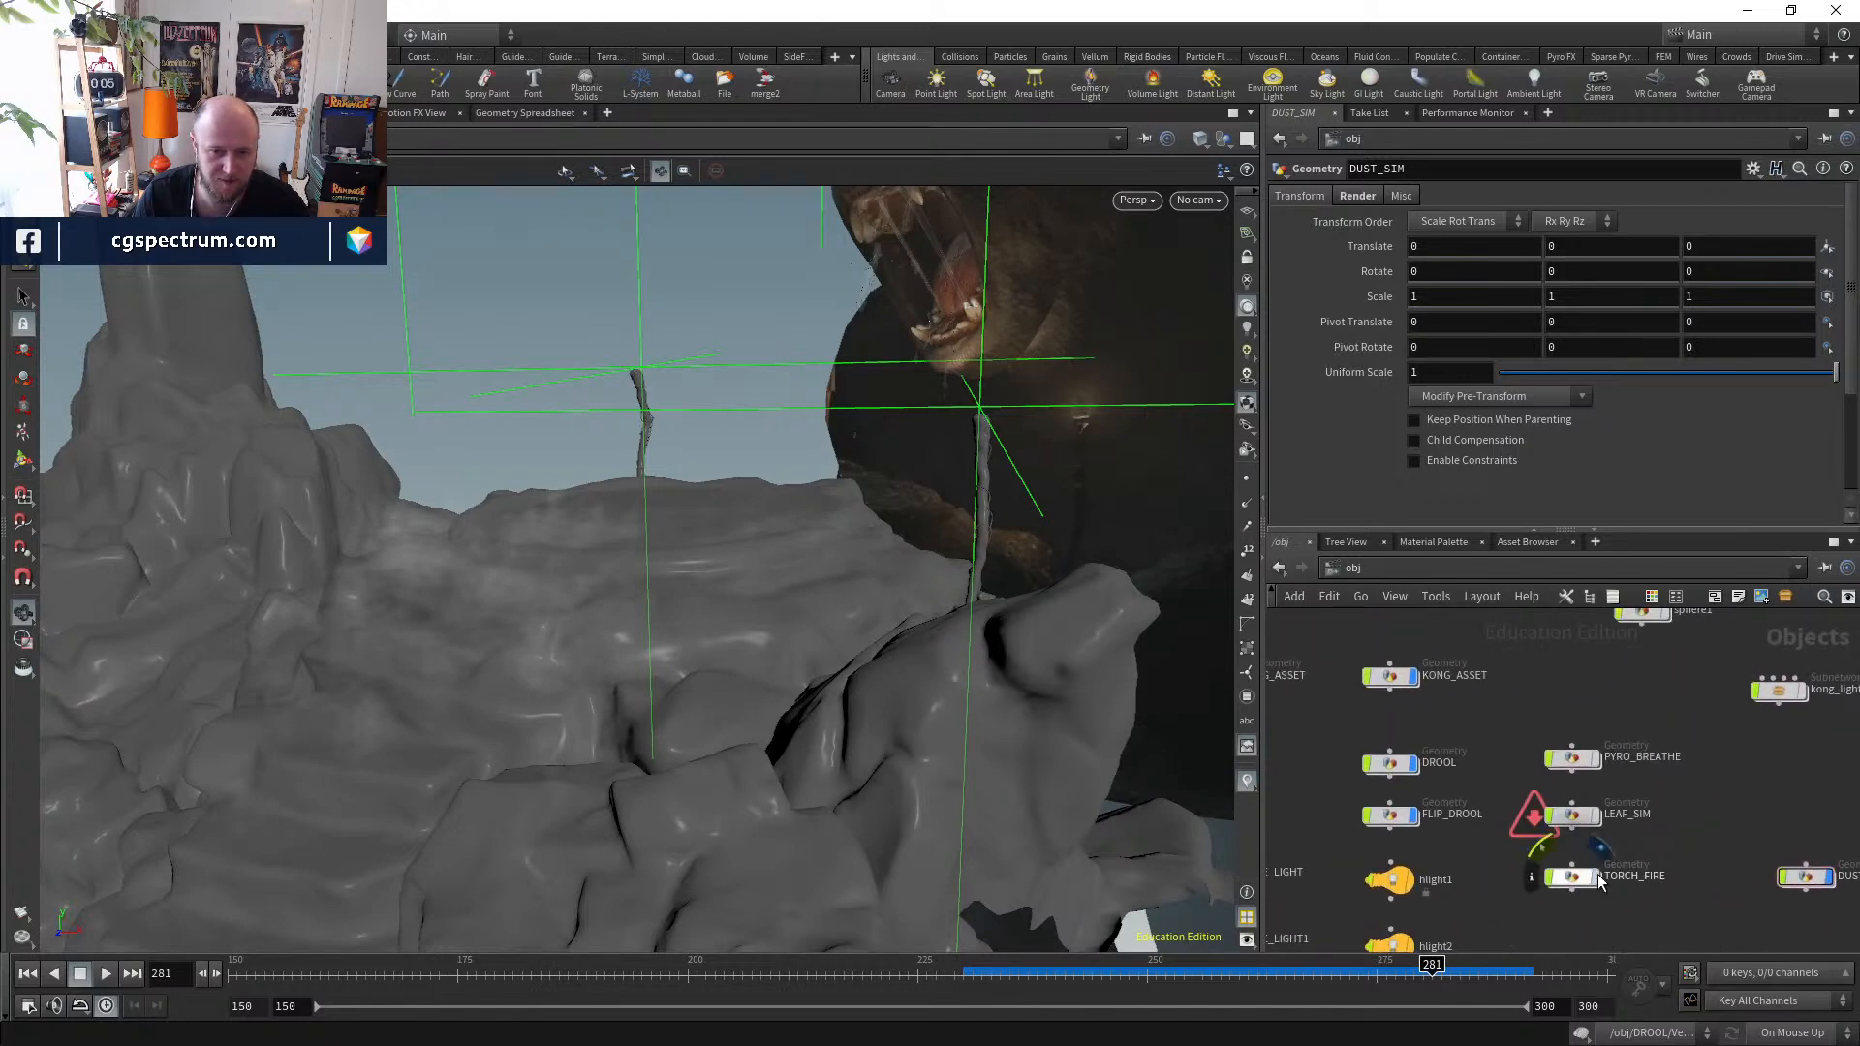
click(1599, 880)
drag(1009, 519, 818, 611)
- Go to the out network and select the FIRE_v4, DUST_V2 and BREATHE render nodes
middle_drag(1400, 632, 1460, 698)
click(1336, 577)
click(1386, 683)
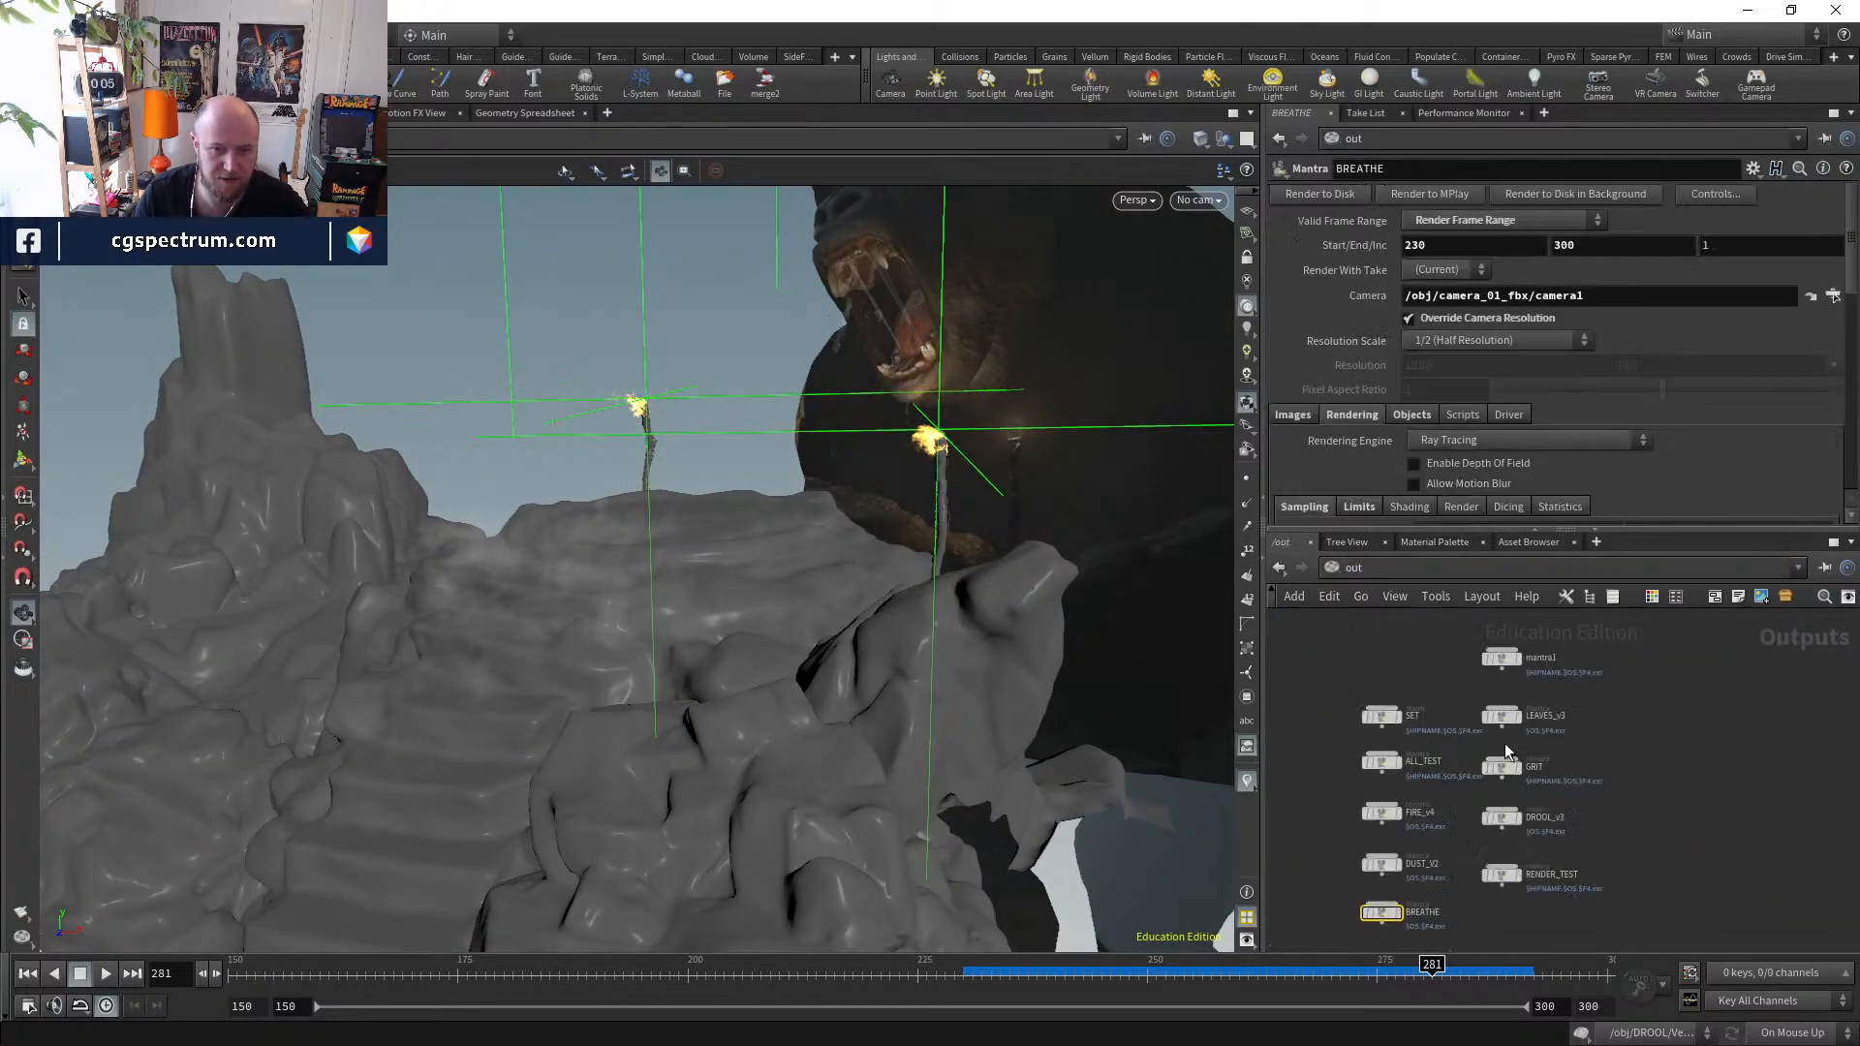
drag(1448, 904, 1326, 721)
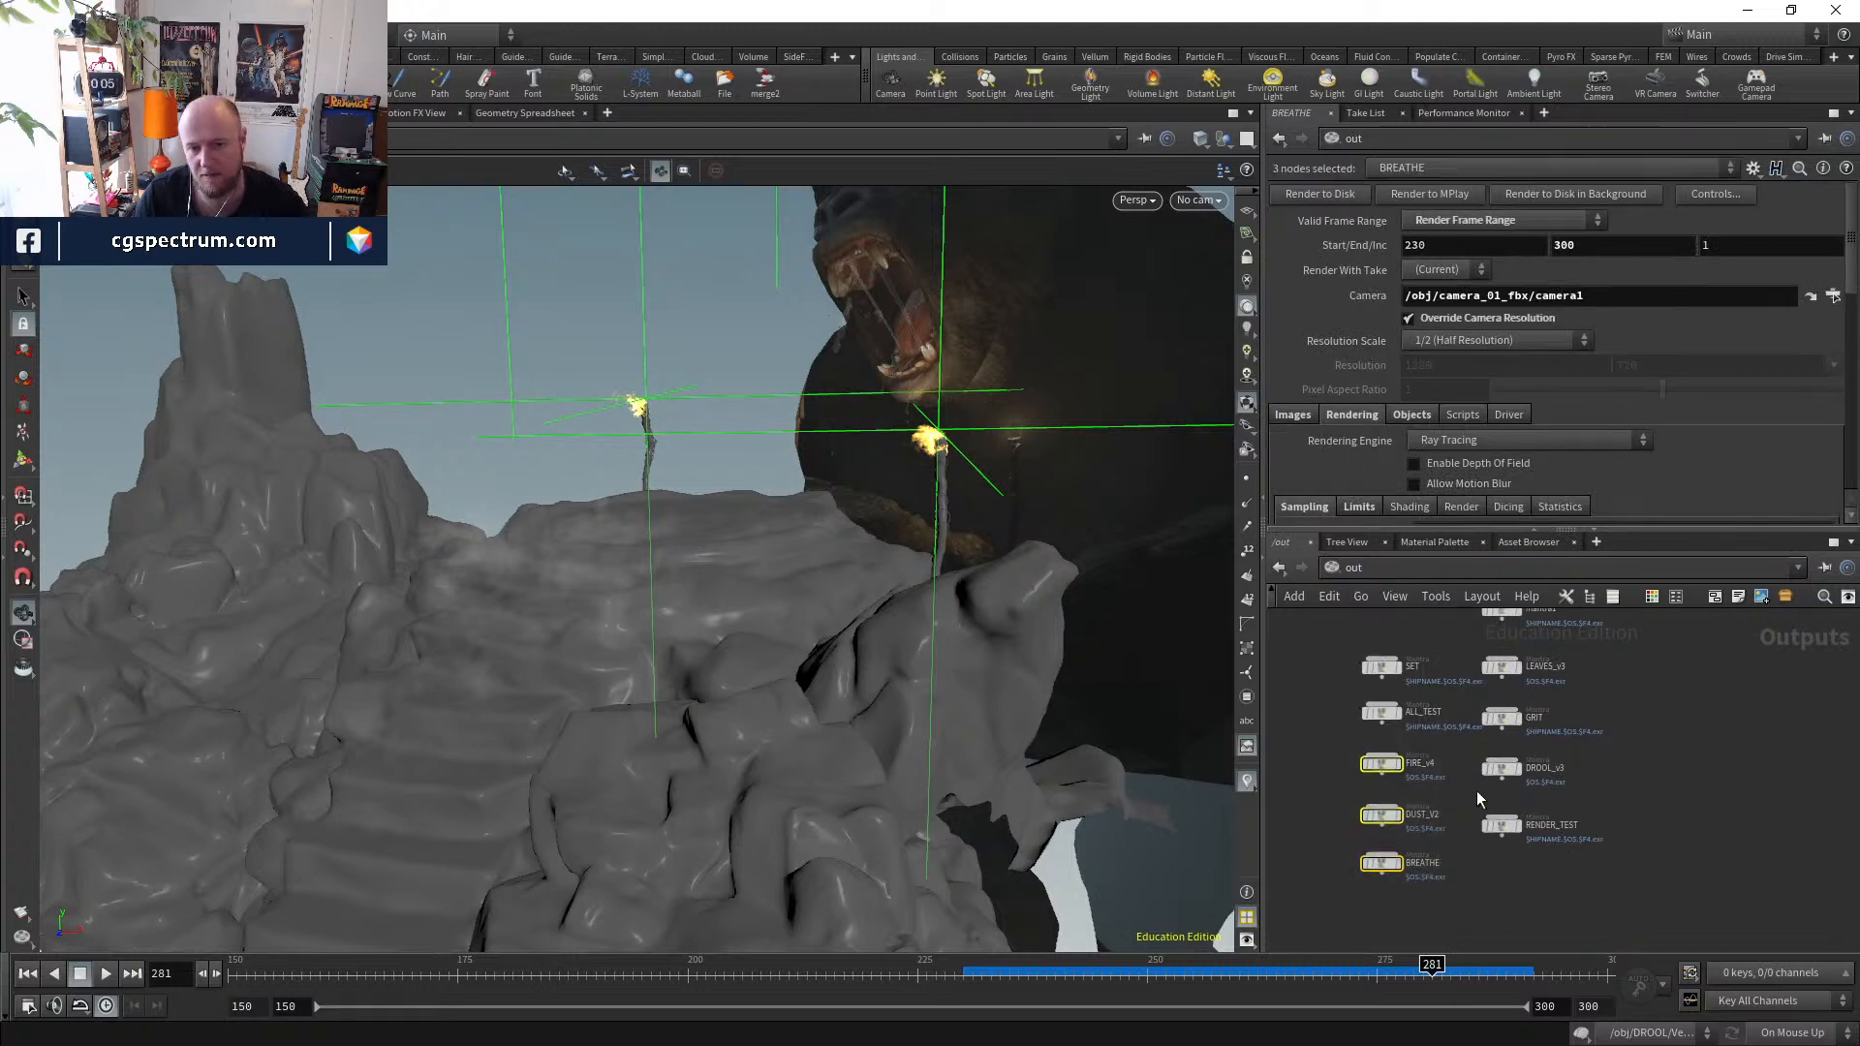
scroll(1414, 749, up, 3)
- Look through the Mantra render nodes and show the settings of LEAVES_v3
click(1367, 814)
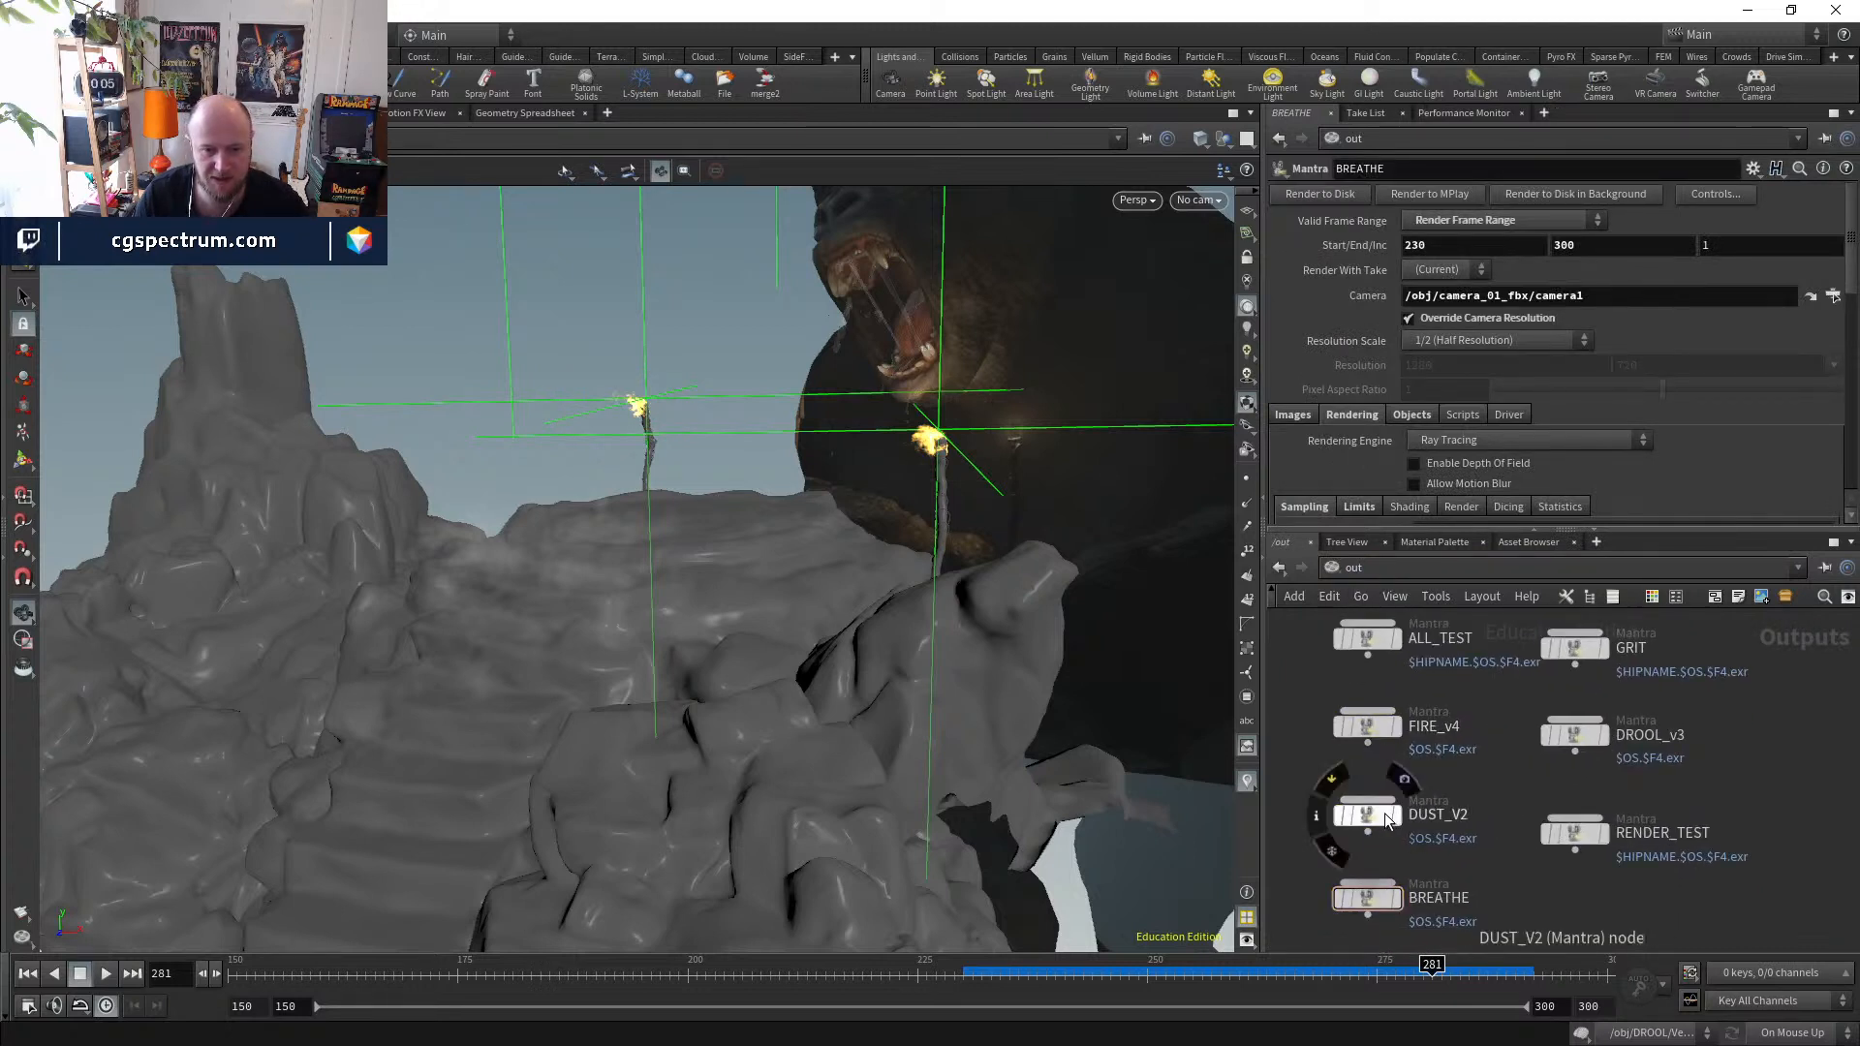
click(1329, 852)
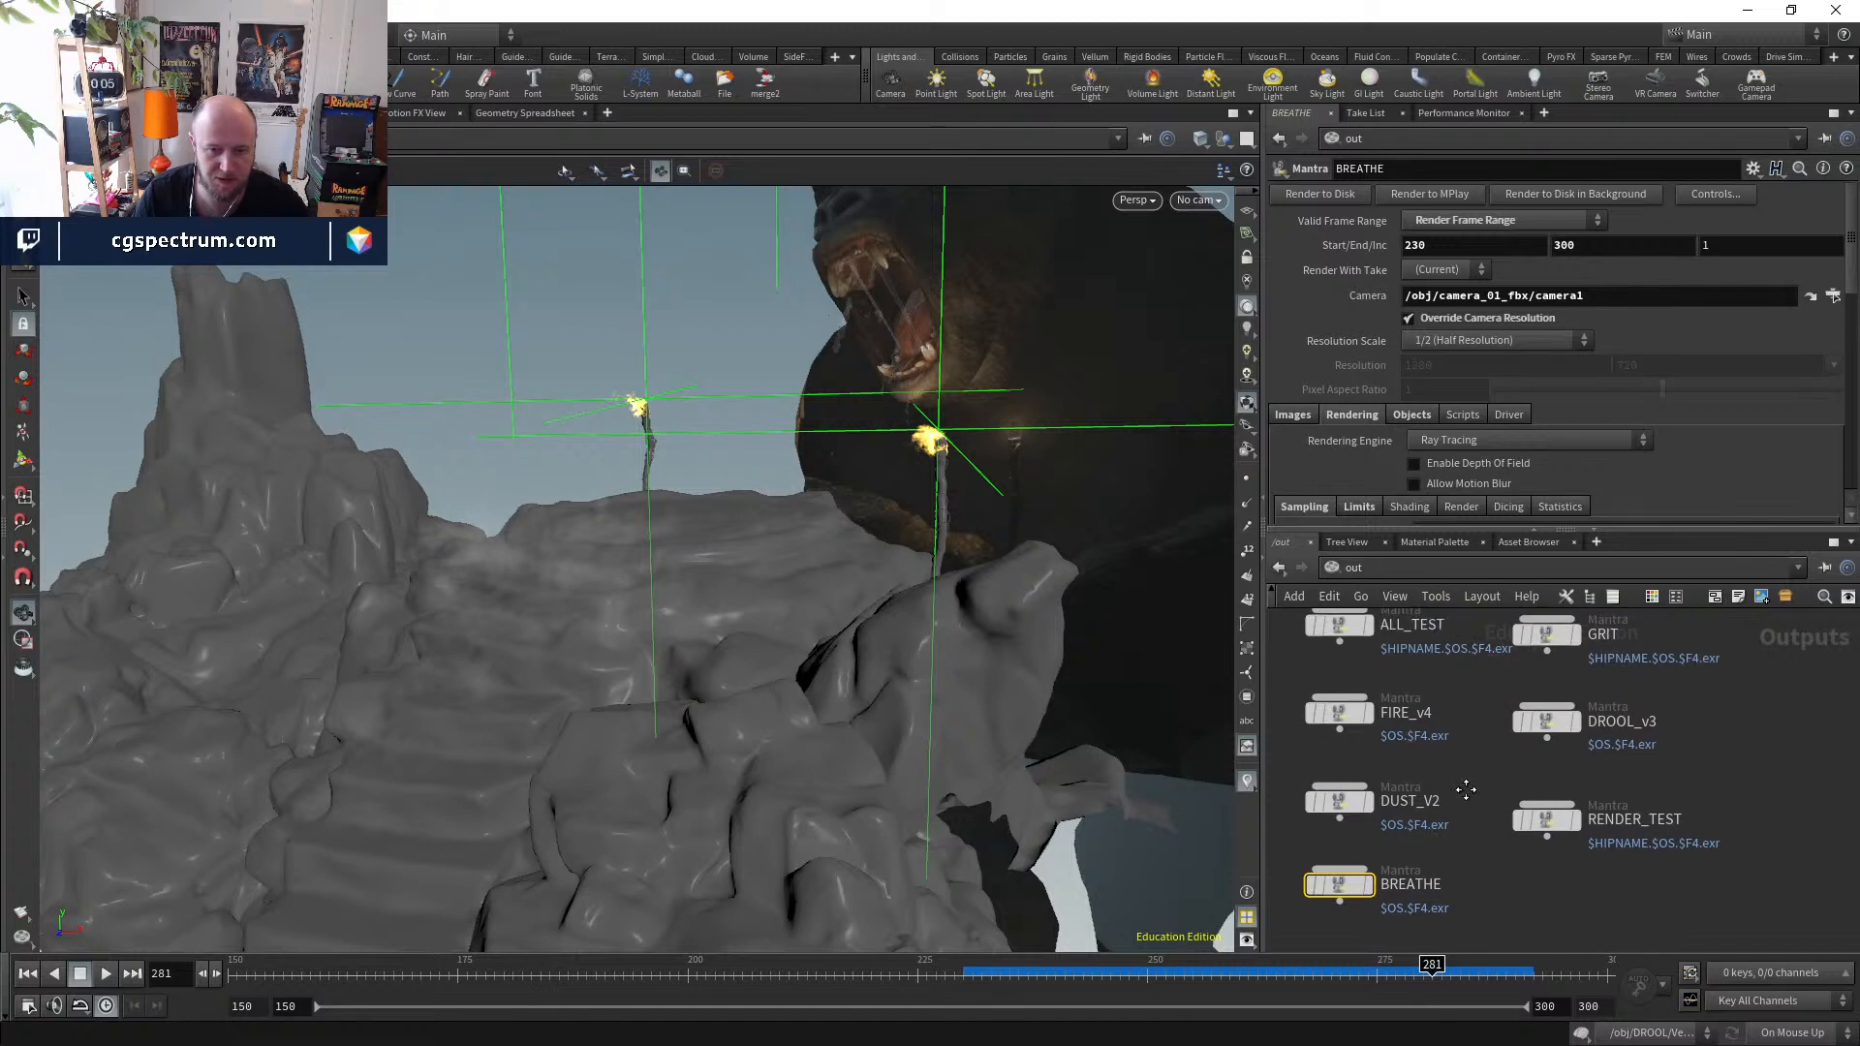
middle_drag(1337, 948, 1318, 888)
middle_drag(1645, 752, 1604, 844)
click(1564, 833)
middle_drag(1549, 691, 1625, 711)
click(1614, 729)
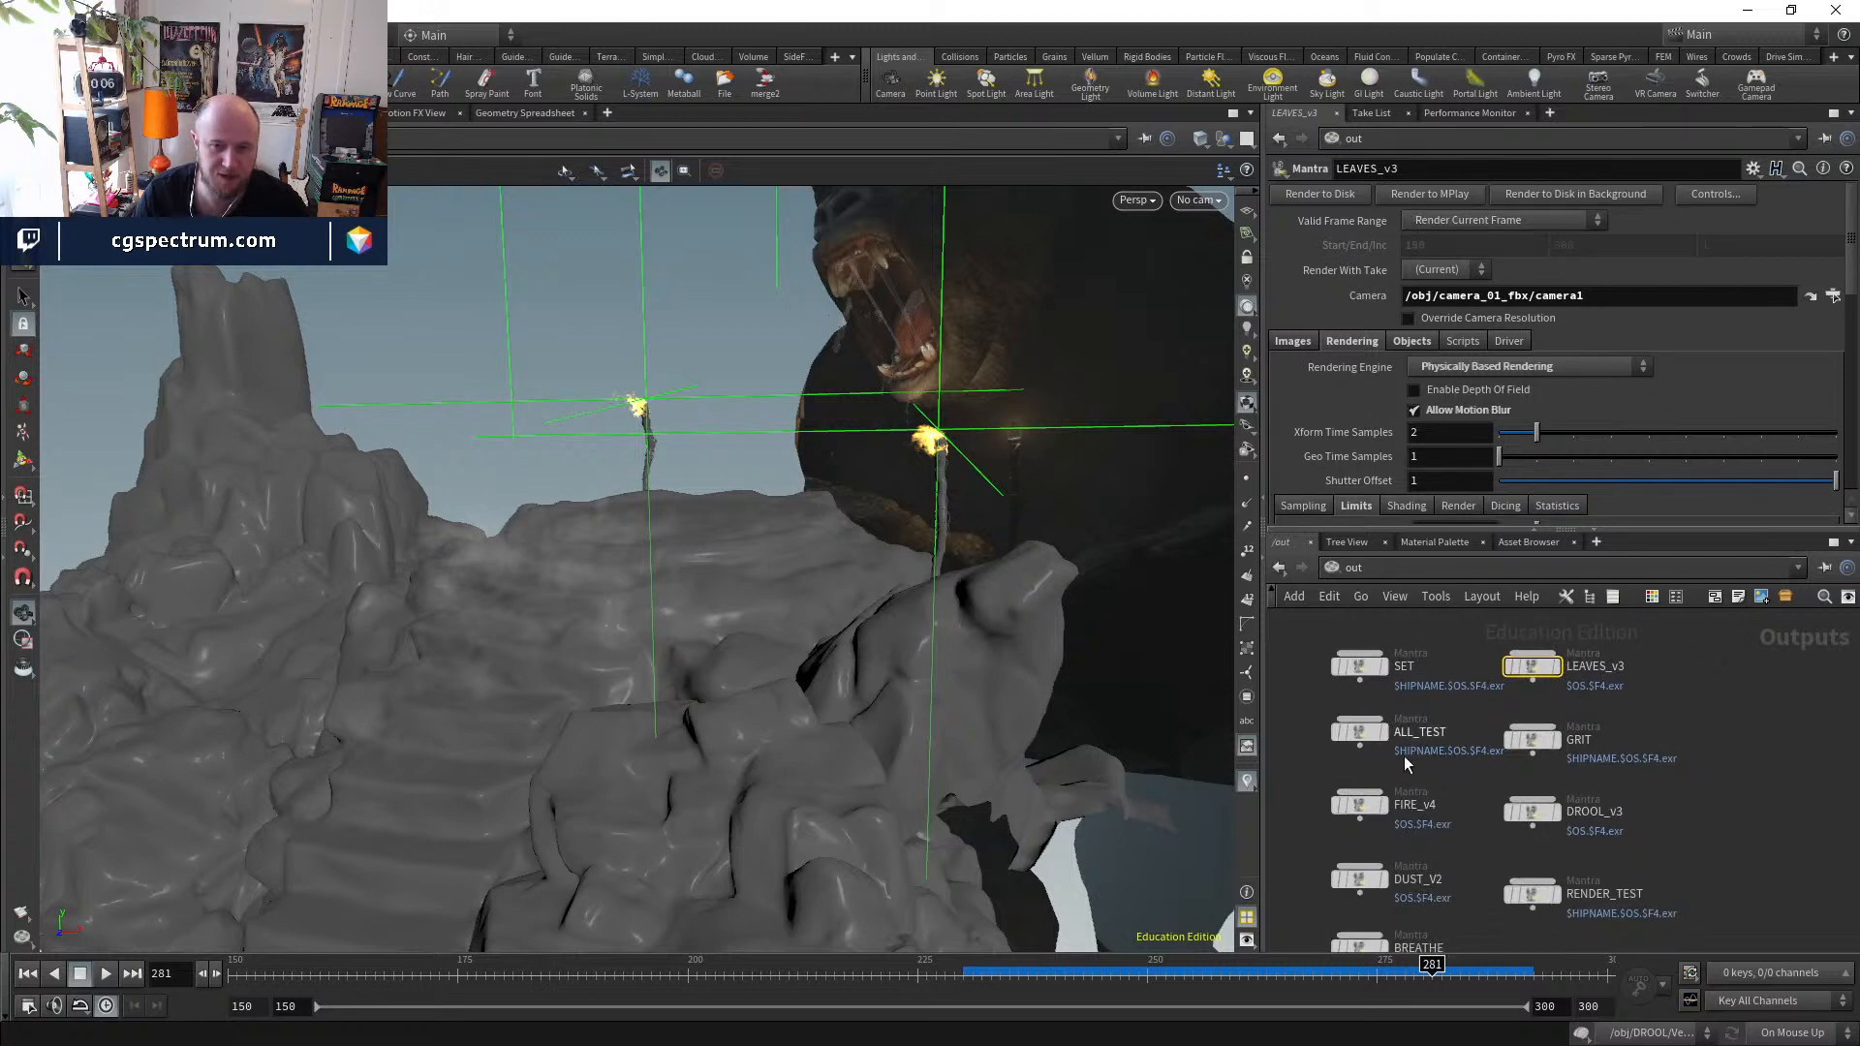
- Examine the gorilla and torches from several angles and show the GRIT render node's settings
middle_drag(1408, 763, 1416, 722)
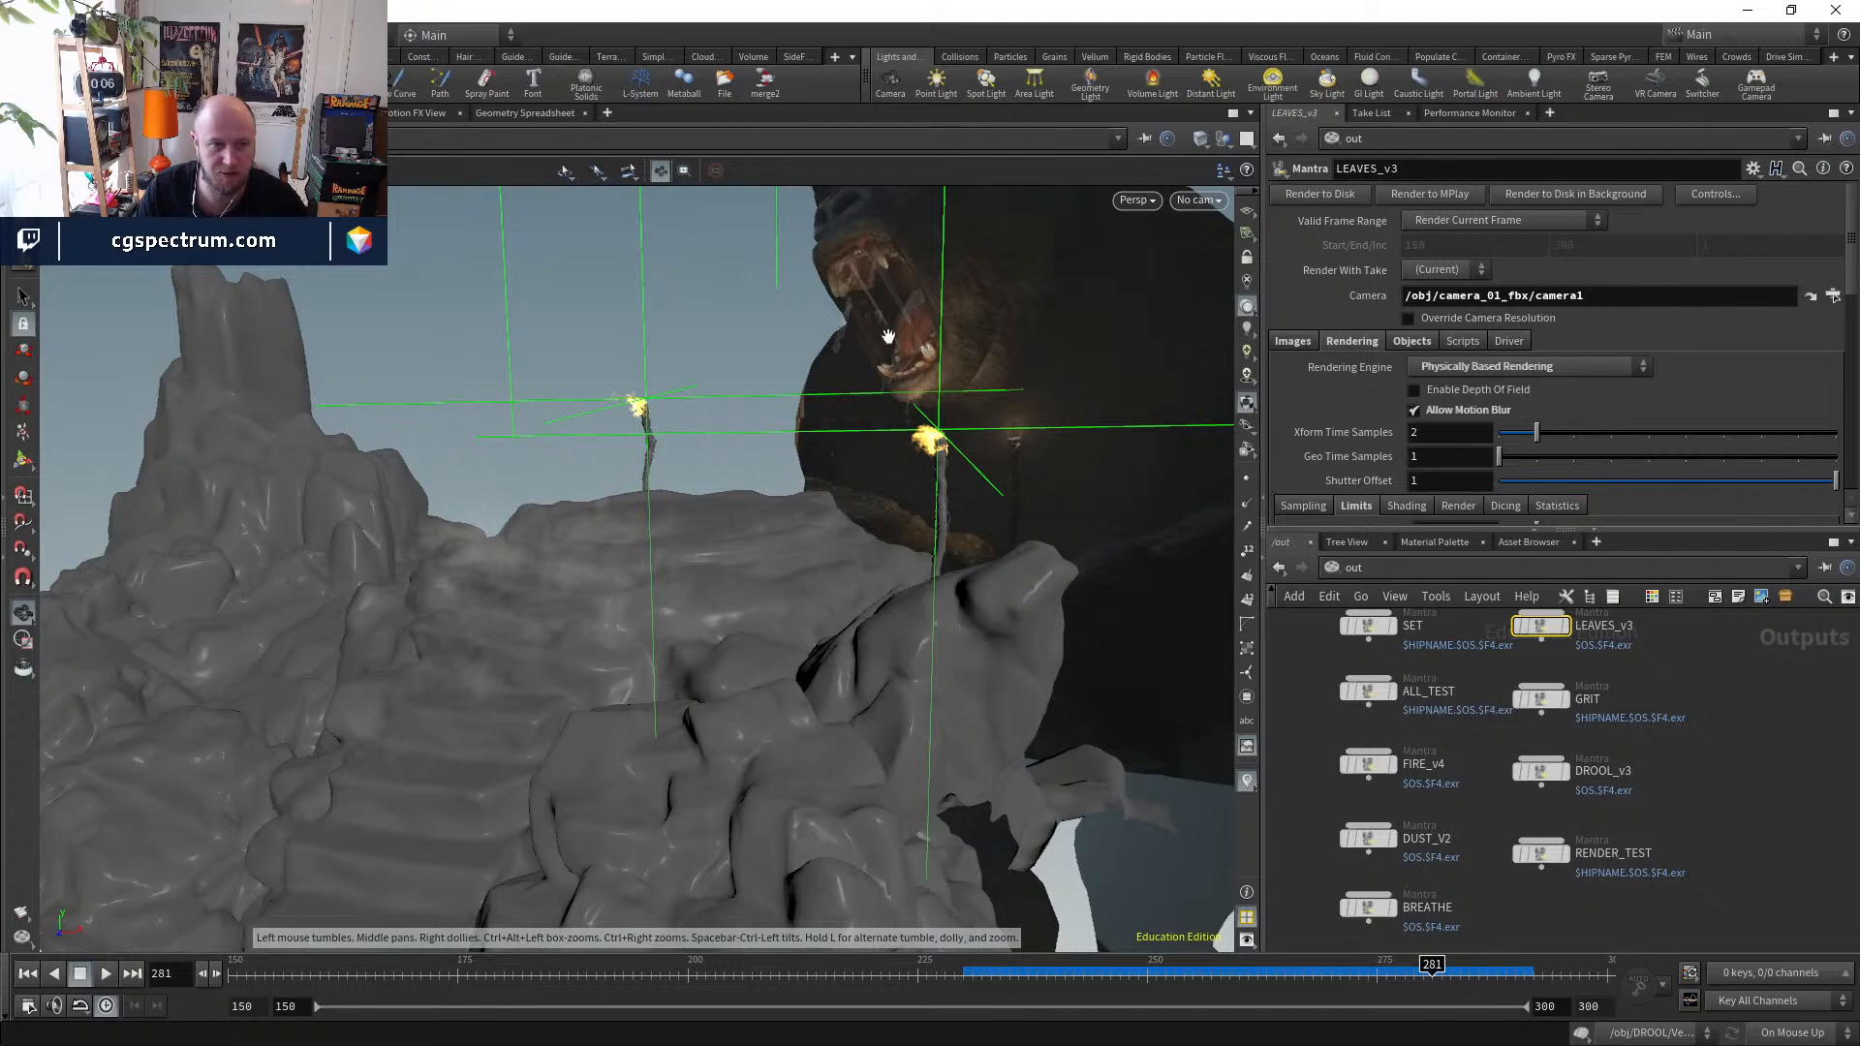
drag(988, 443, 930, 595)
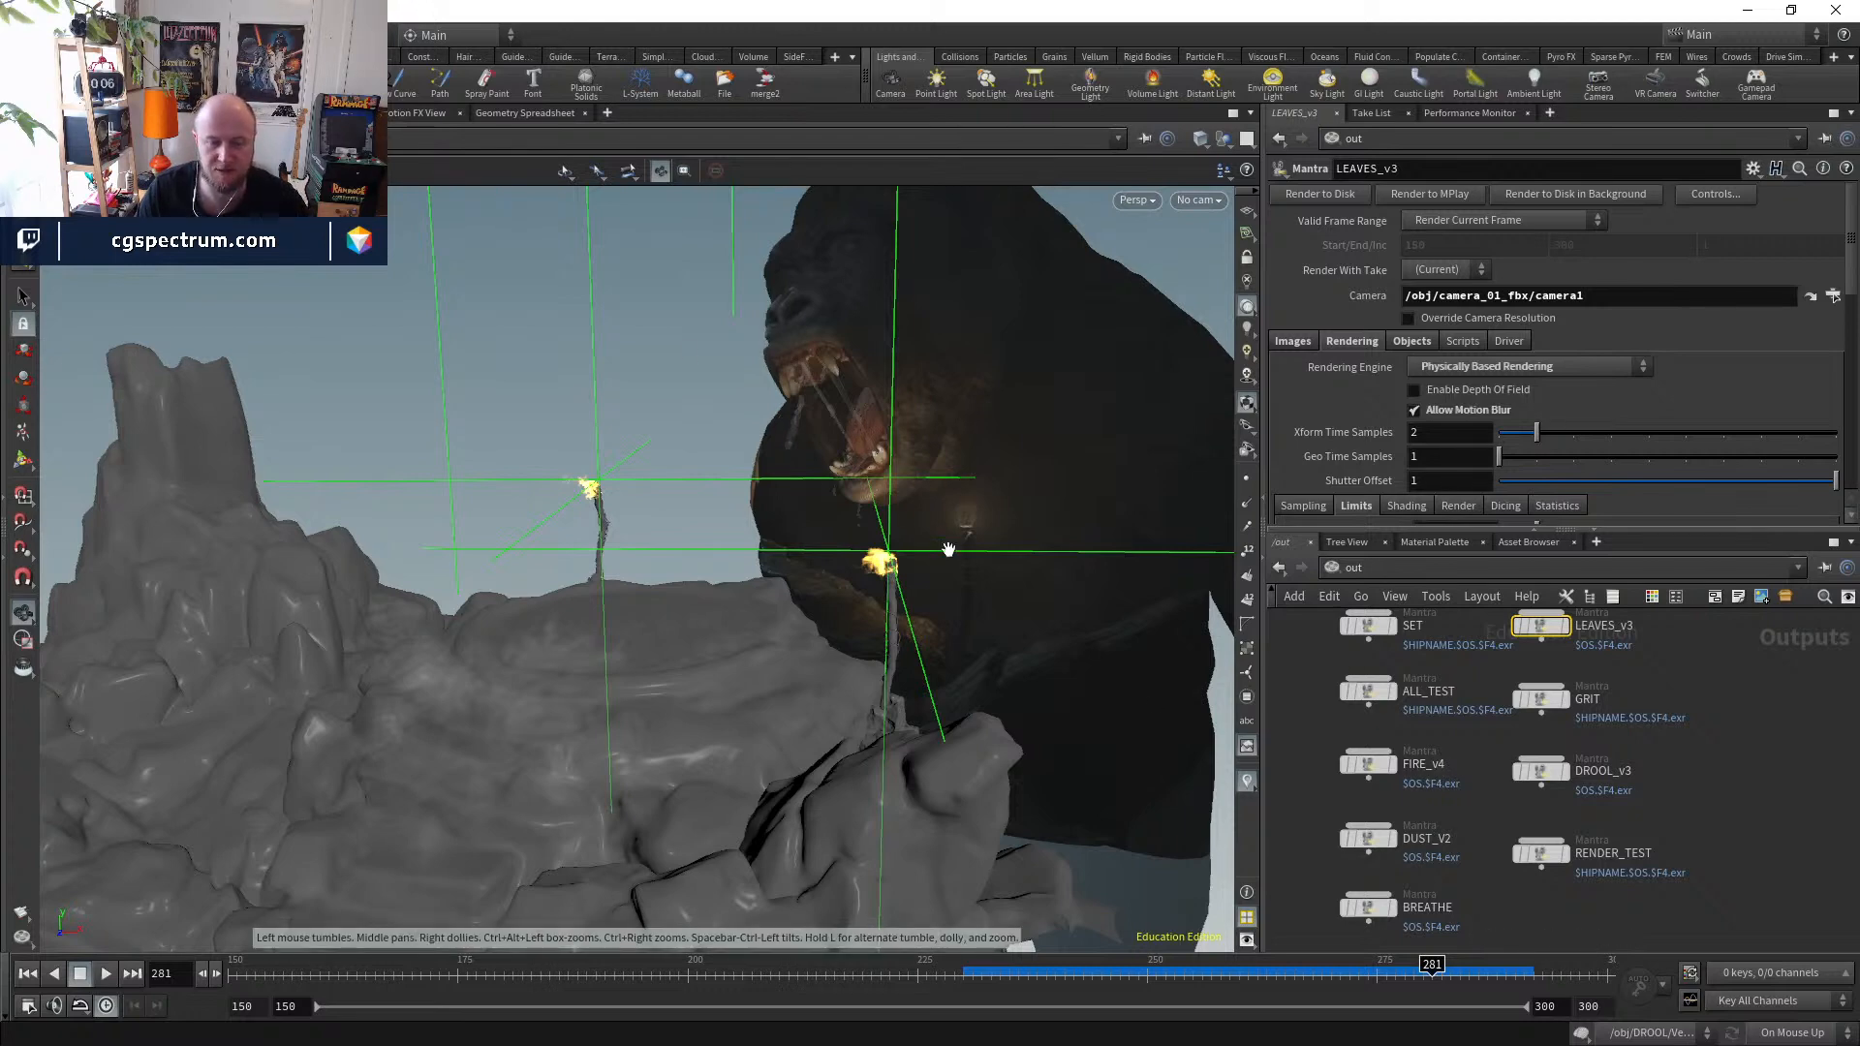
drag(898, 546, 788, 567)
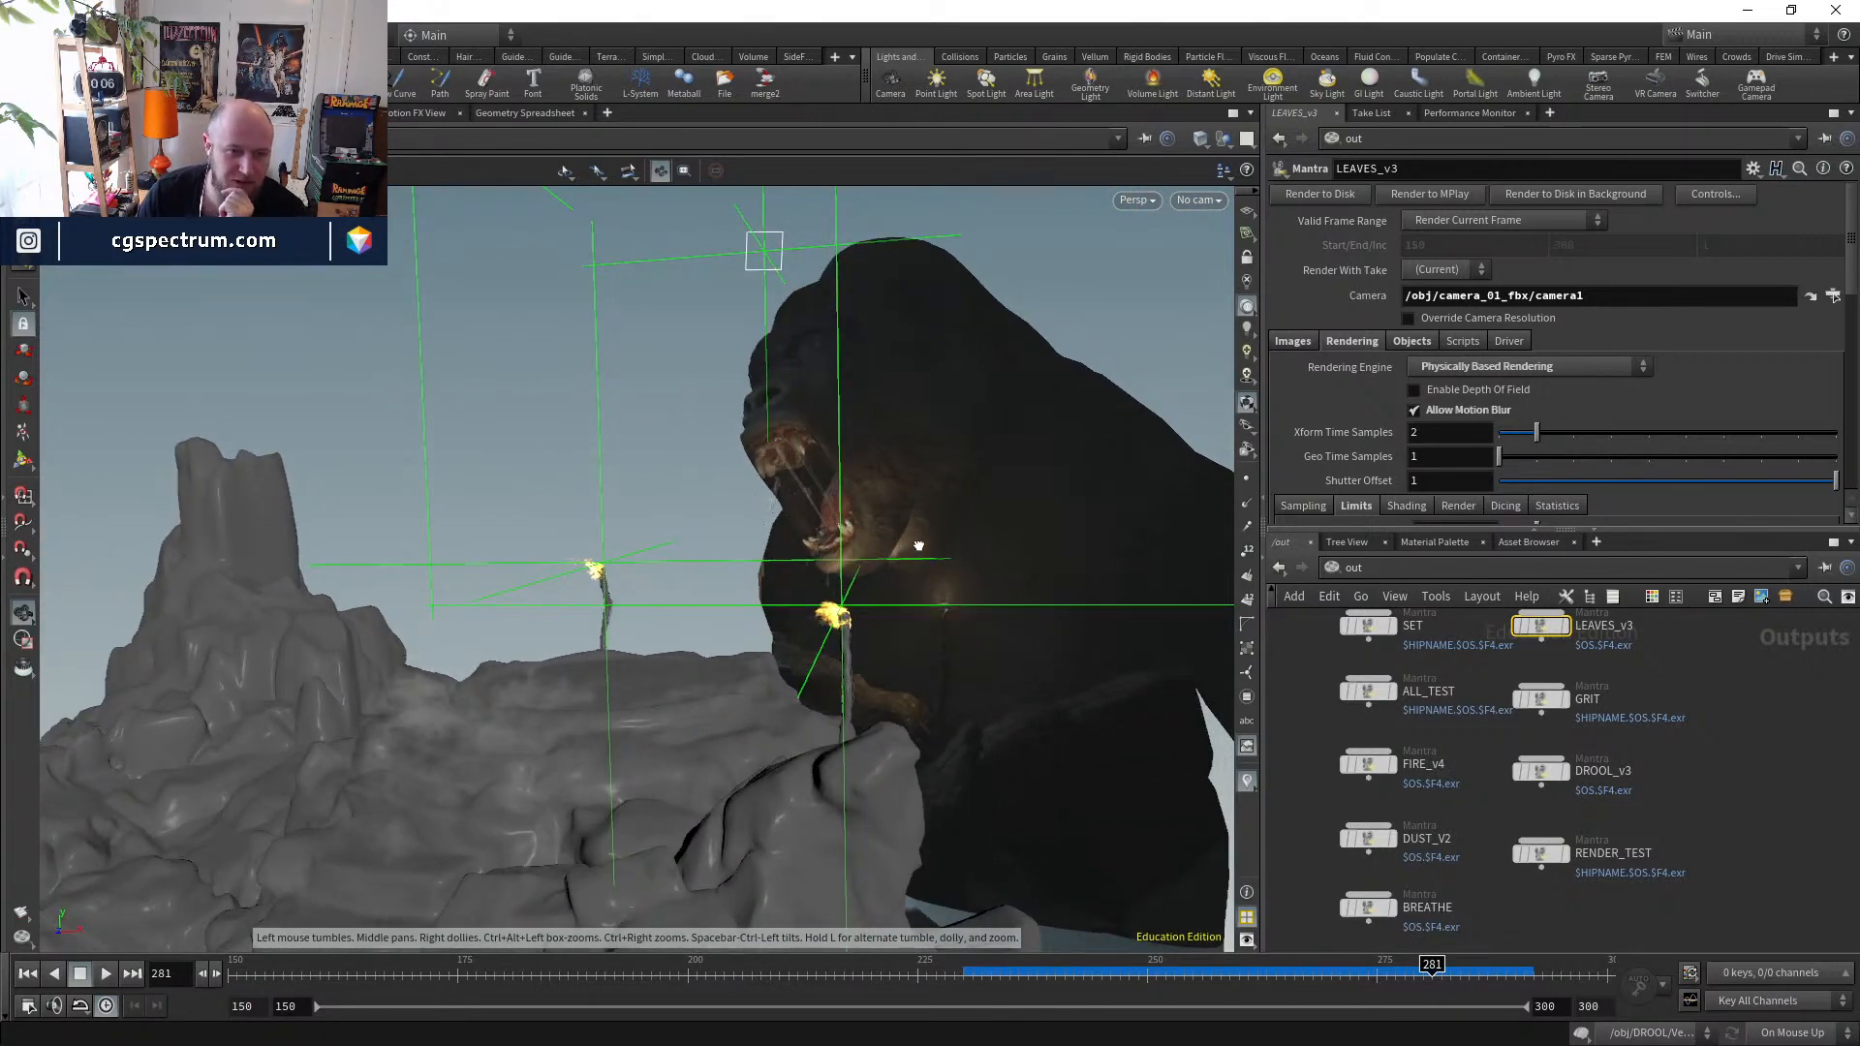
drag(918, 545, 969, 562)
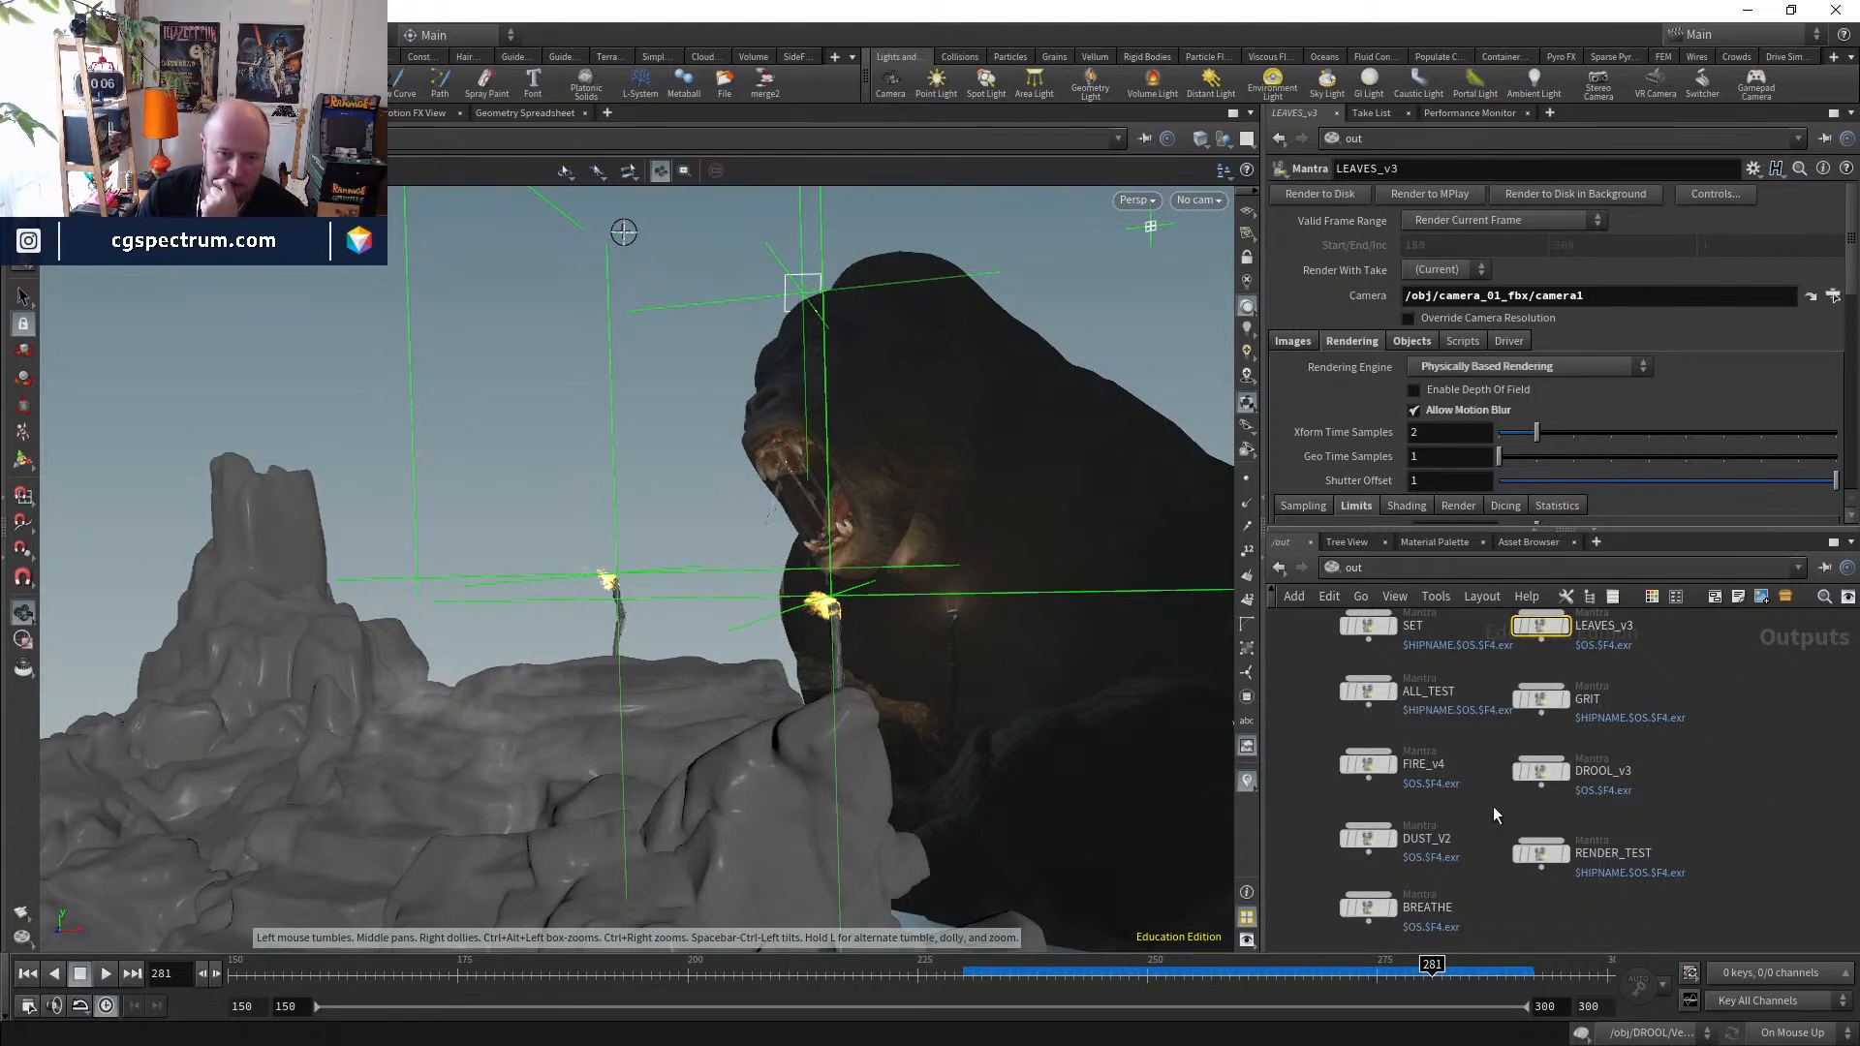
scroll(1494, 815, down, 3)
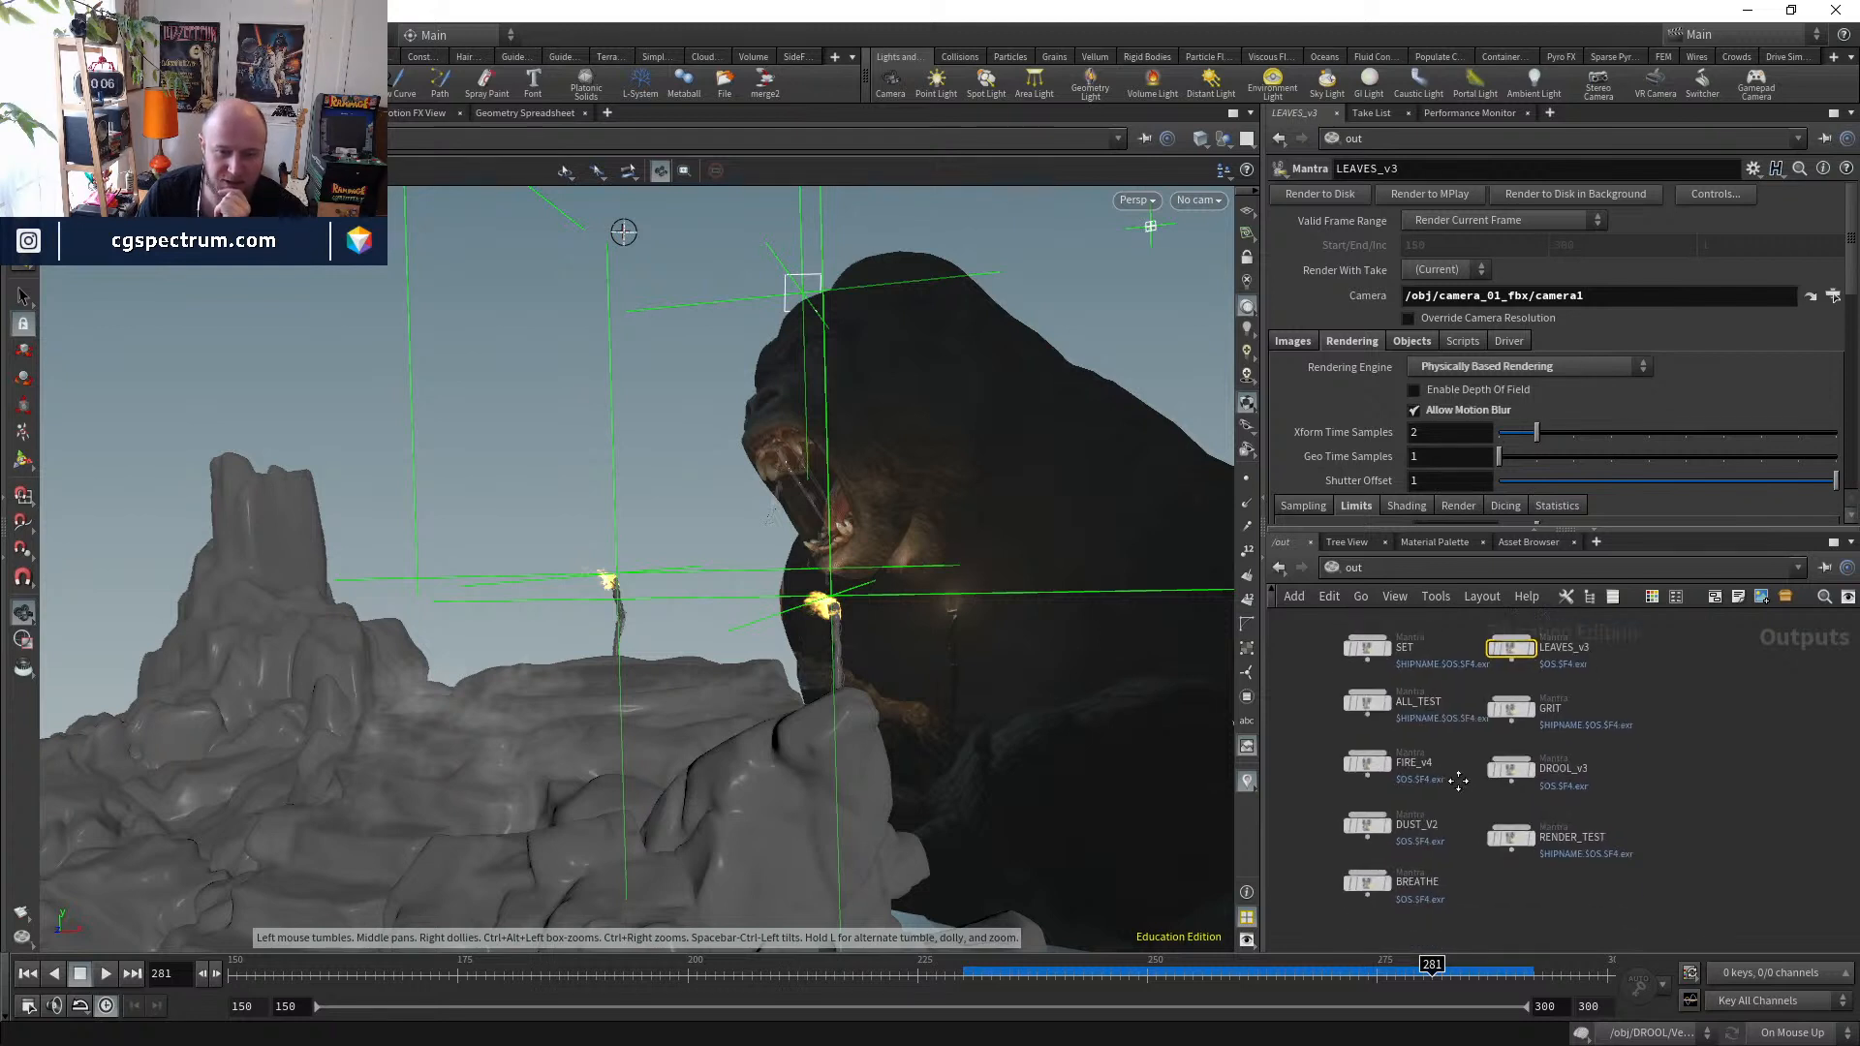
middle_drag(1459, 781, 1450, 819)
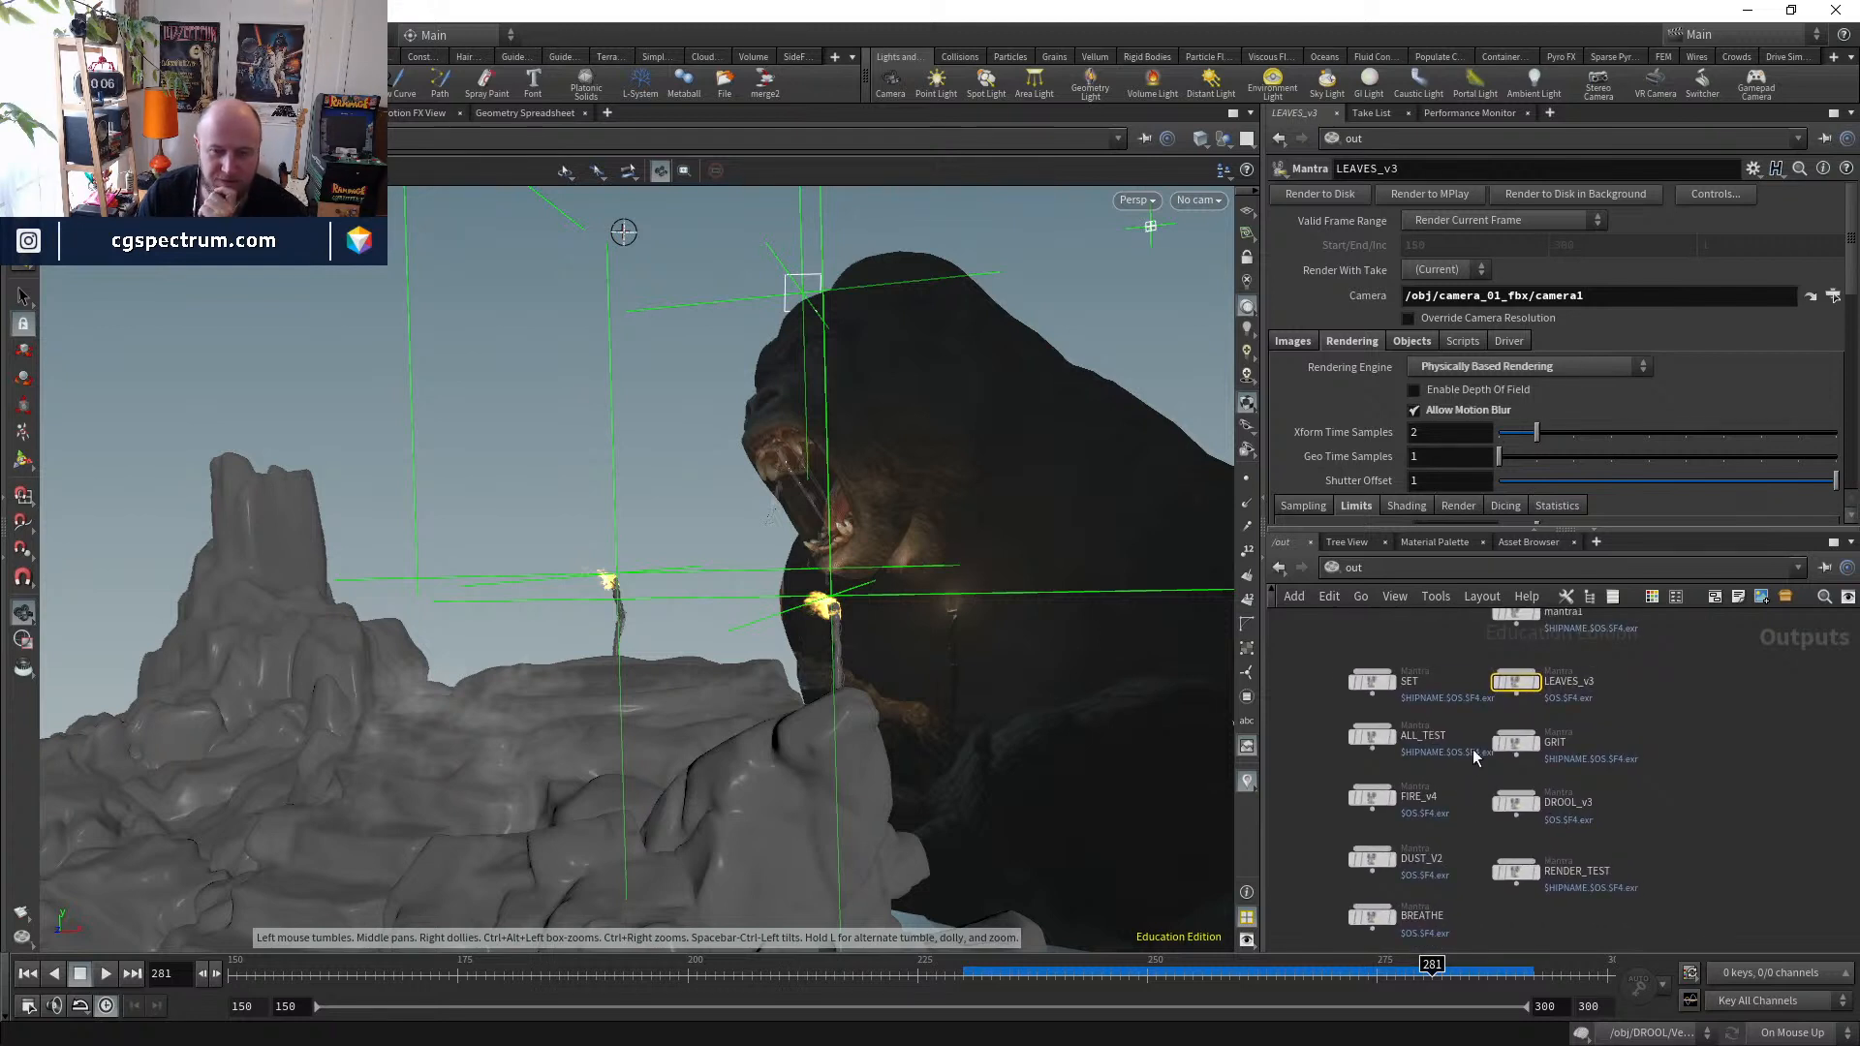
click(1516, 742)
middle_drag(1440, 922, 1443, 863)
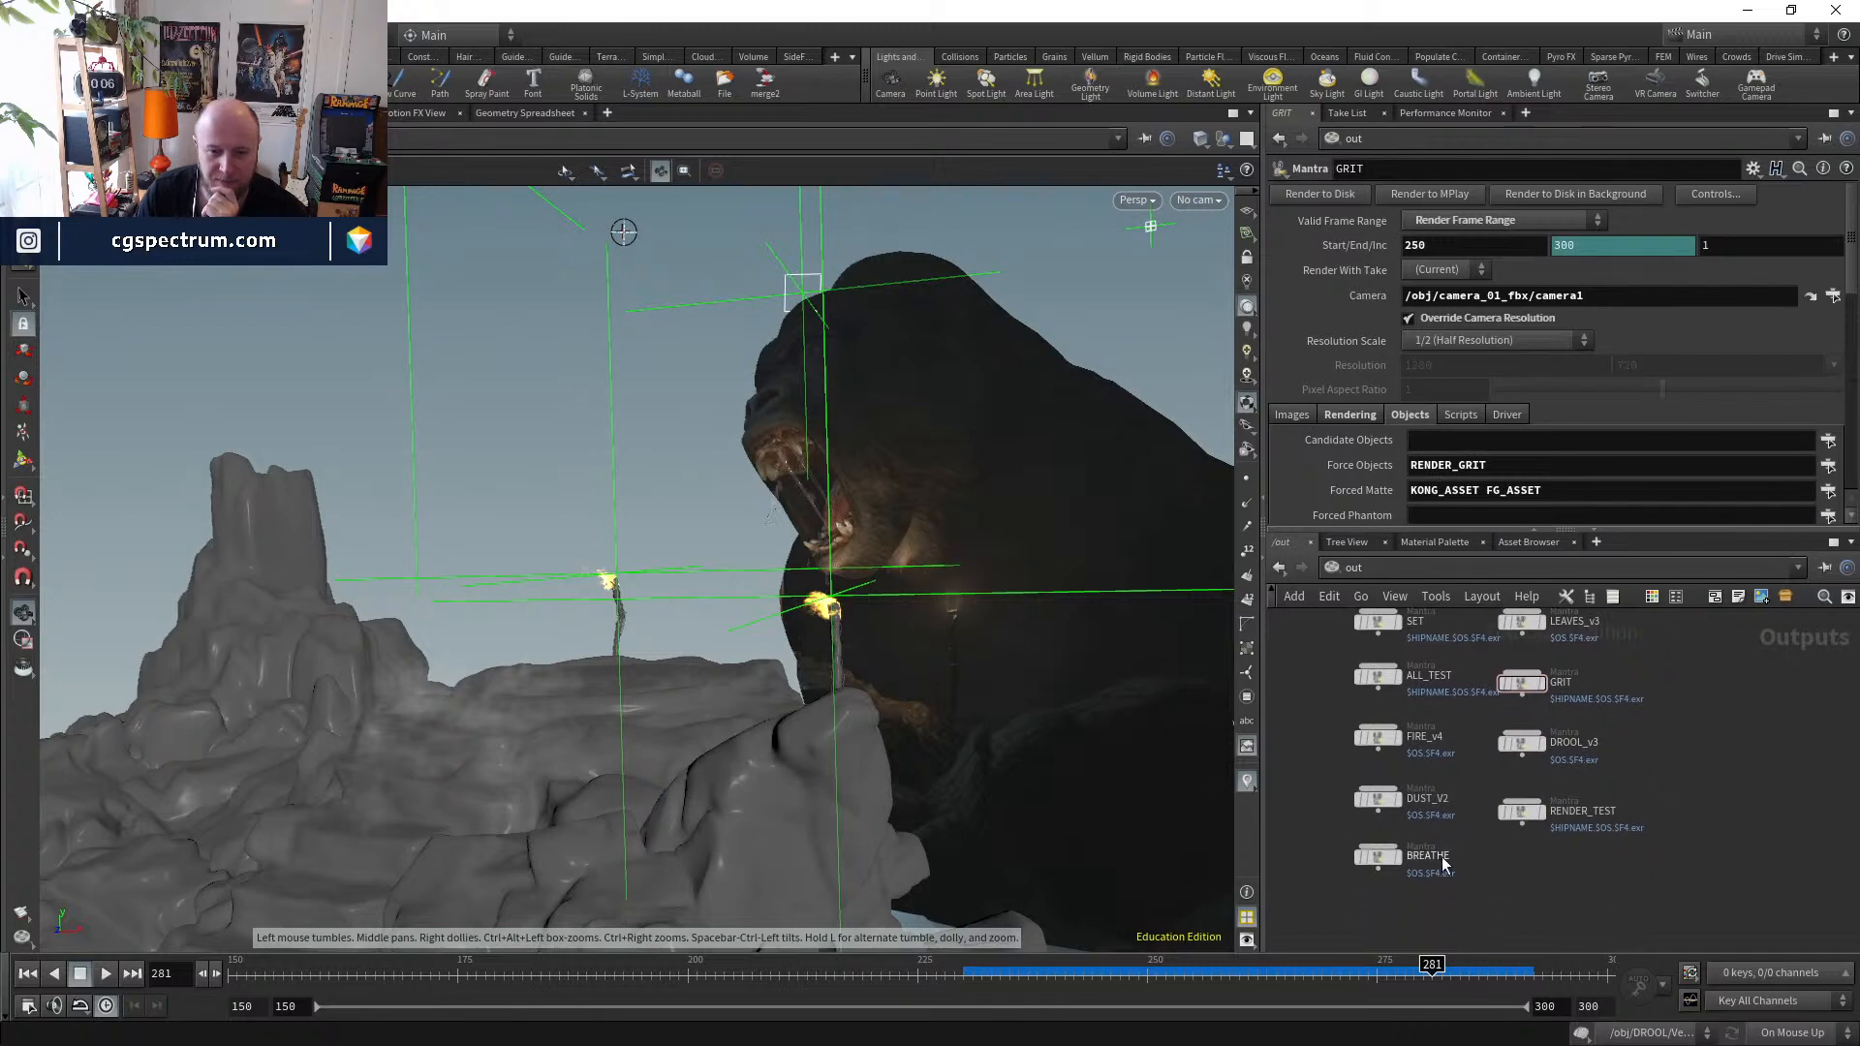
scroll(1471, 907, down, 2)
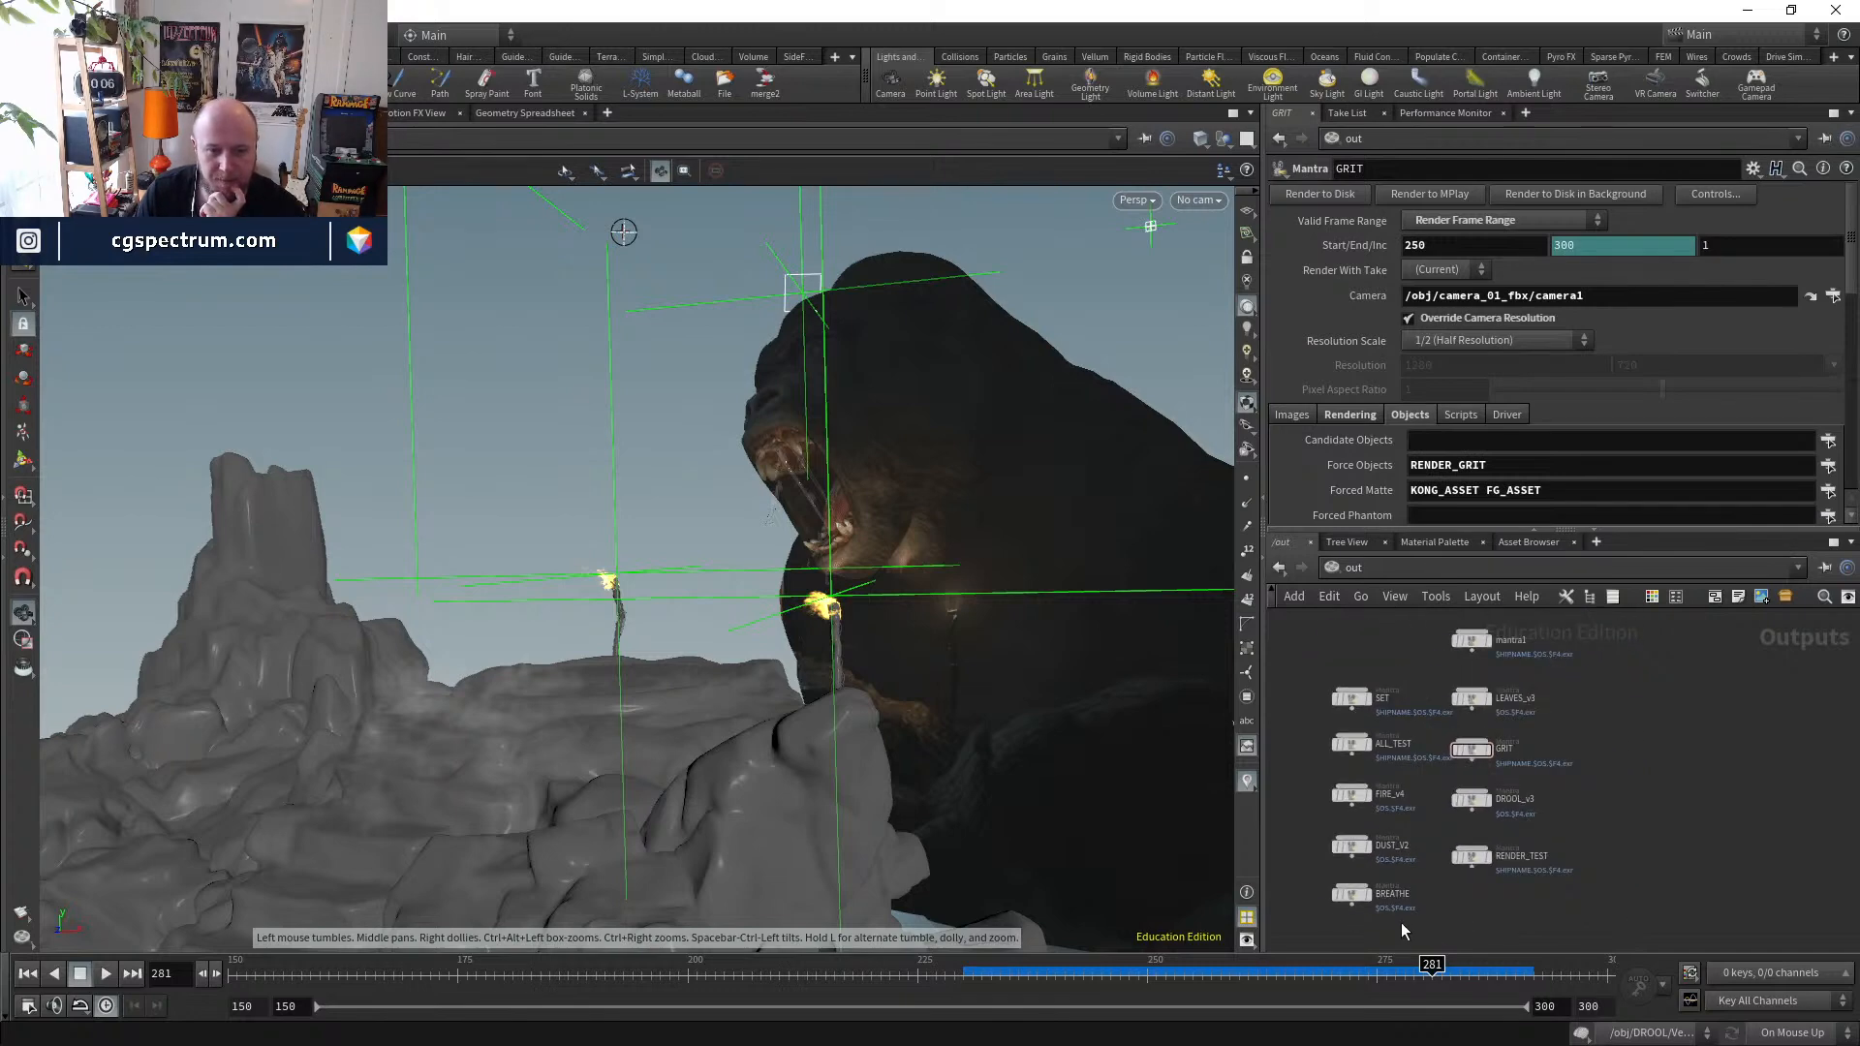
- Show the render settings of the DUST_V2 Mantra node
mouse_move(880, 600)
mouse_down()
mouse_move(835, 611)
mouse_move(879, 604)
mouse_up()
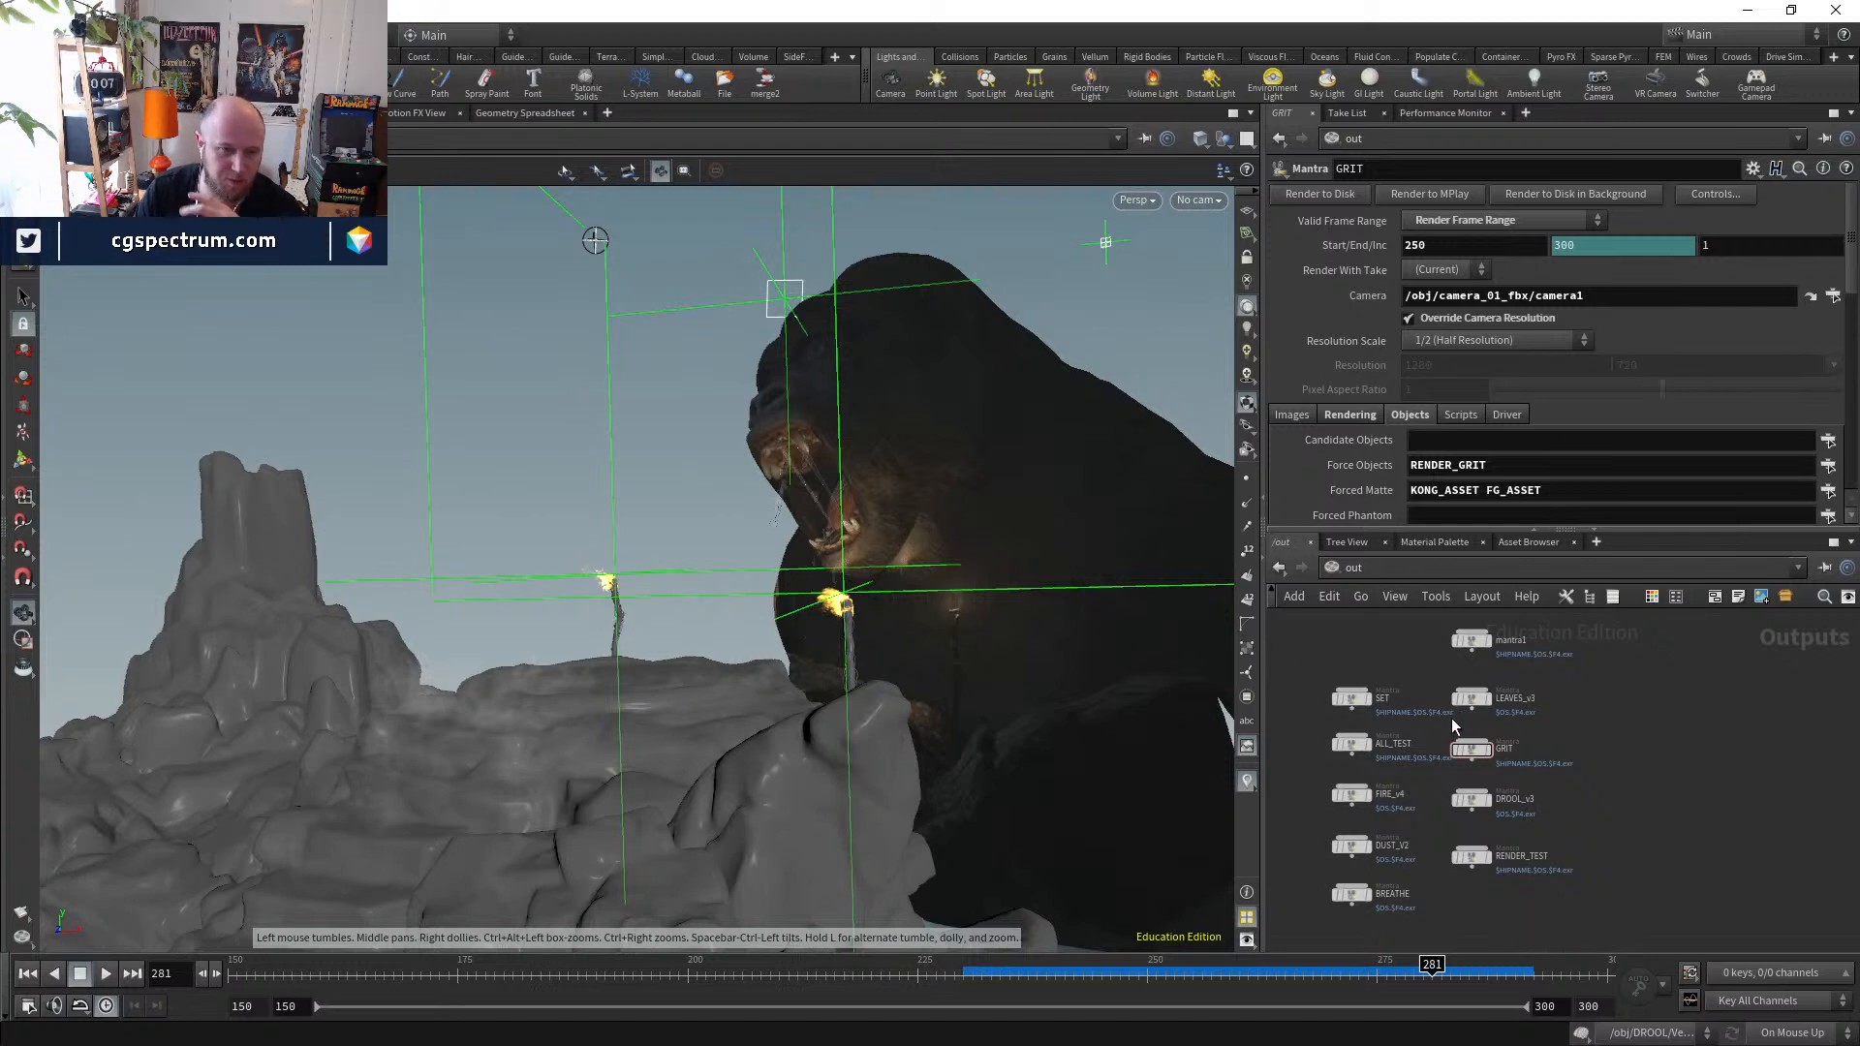
click(1354, 797)
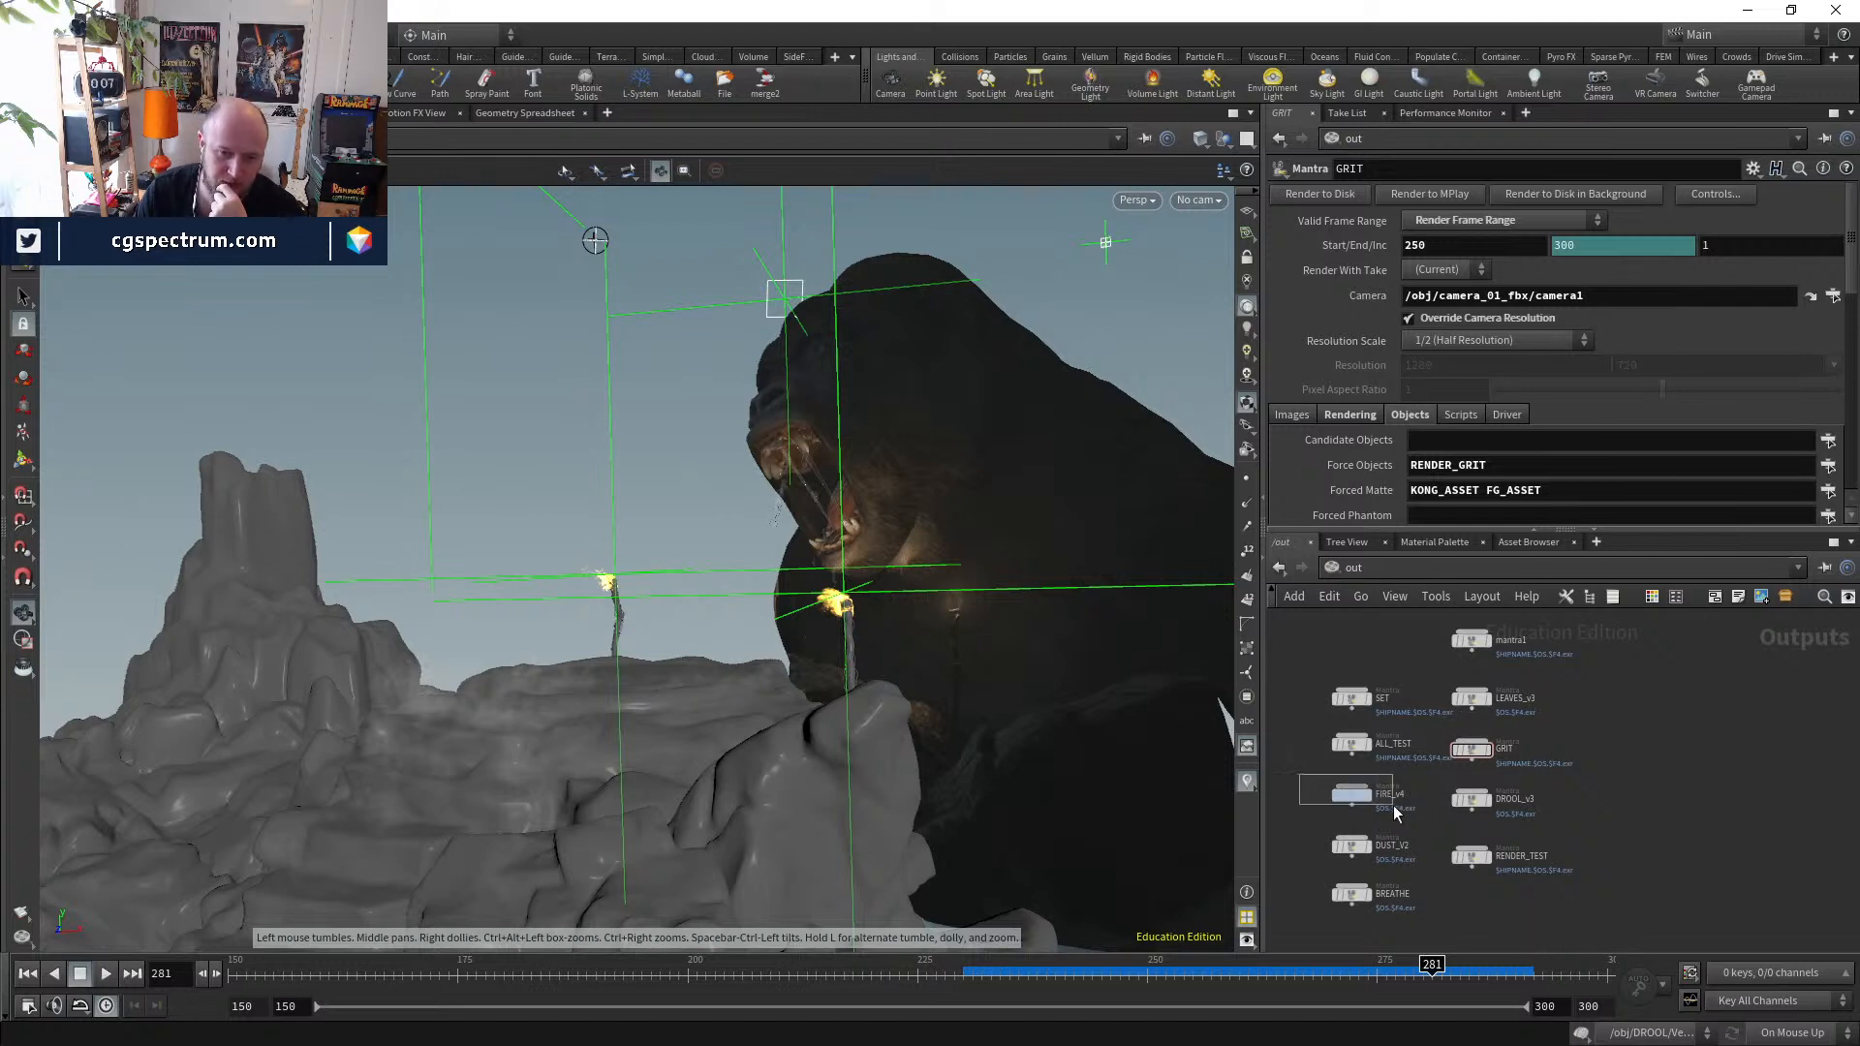
click(1356, 847)
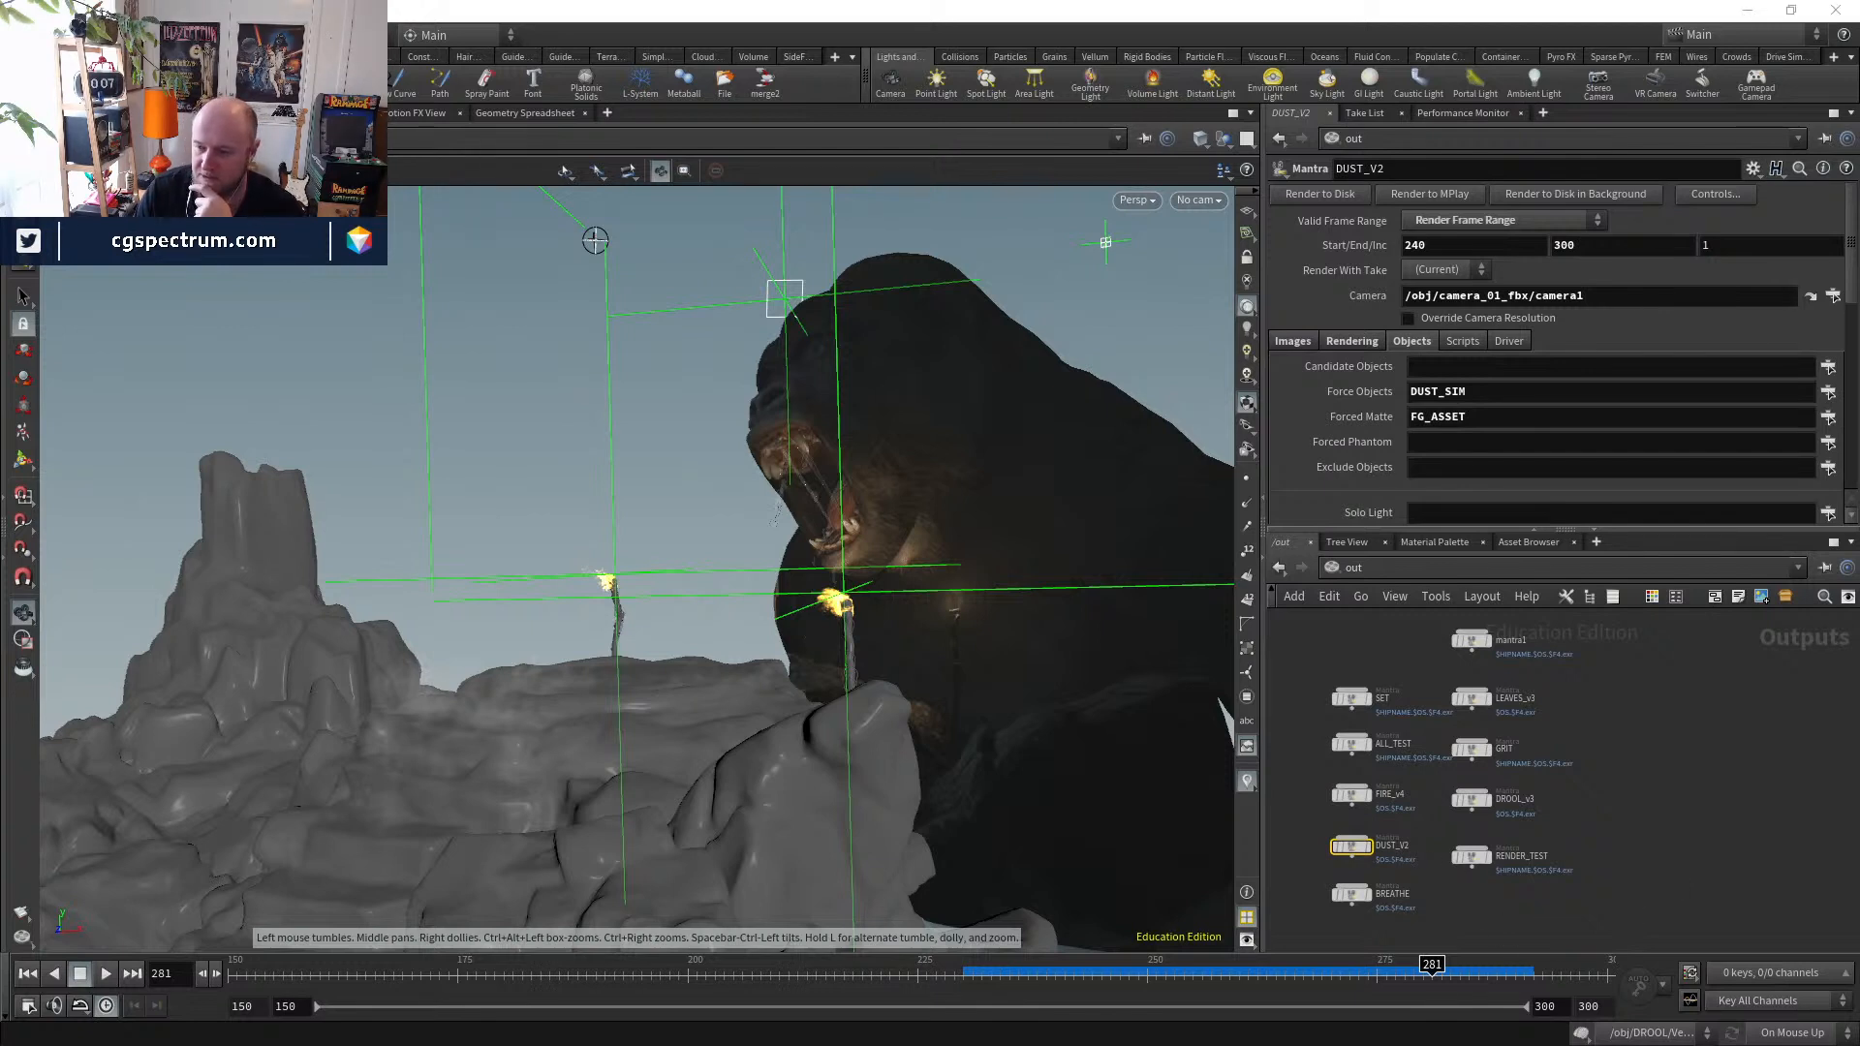
- Switch to Nuke, import the ENV_FG_LAYER image sequence and show it in the viewer
drag(1859, 162, 930, 74)
double_click(934, 70)
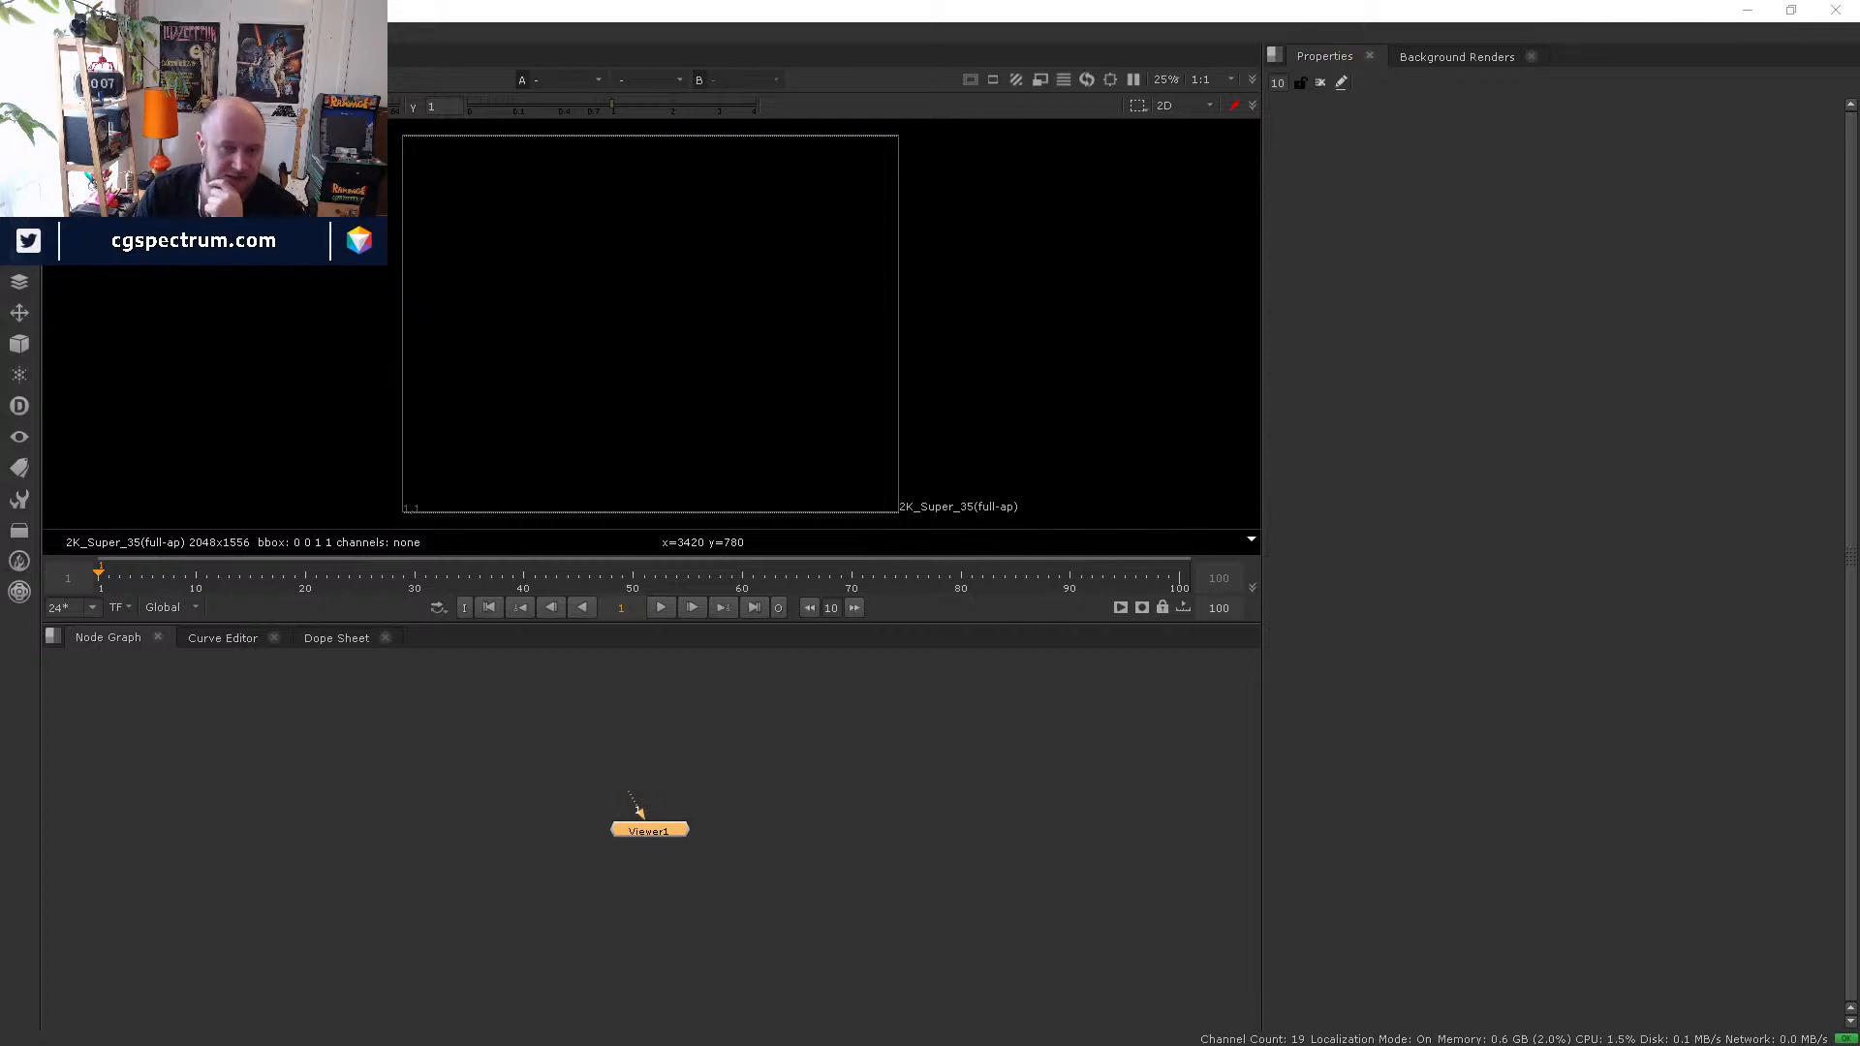
drag(1859, 155, 1481, 156)
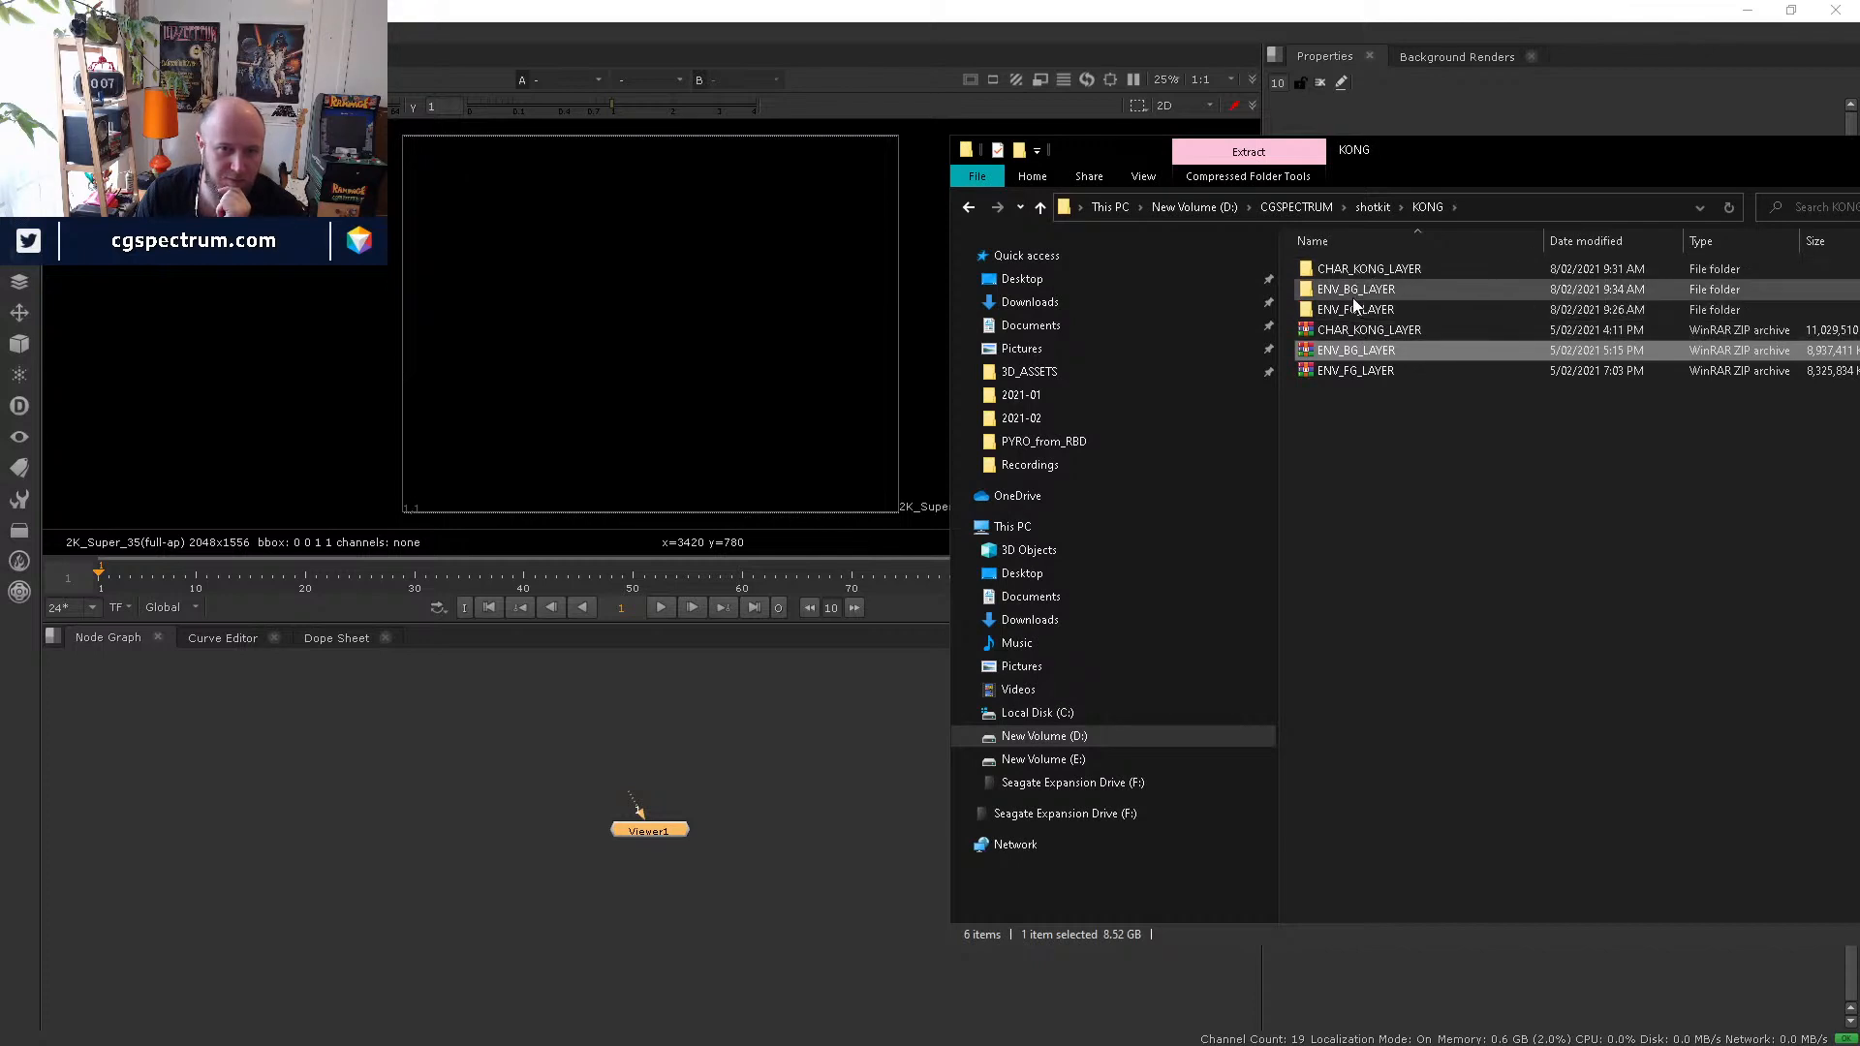
drag(1447, 159, 1859, 159)
drag(1763, 486, 490, 746)
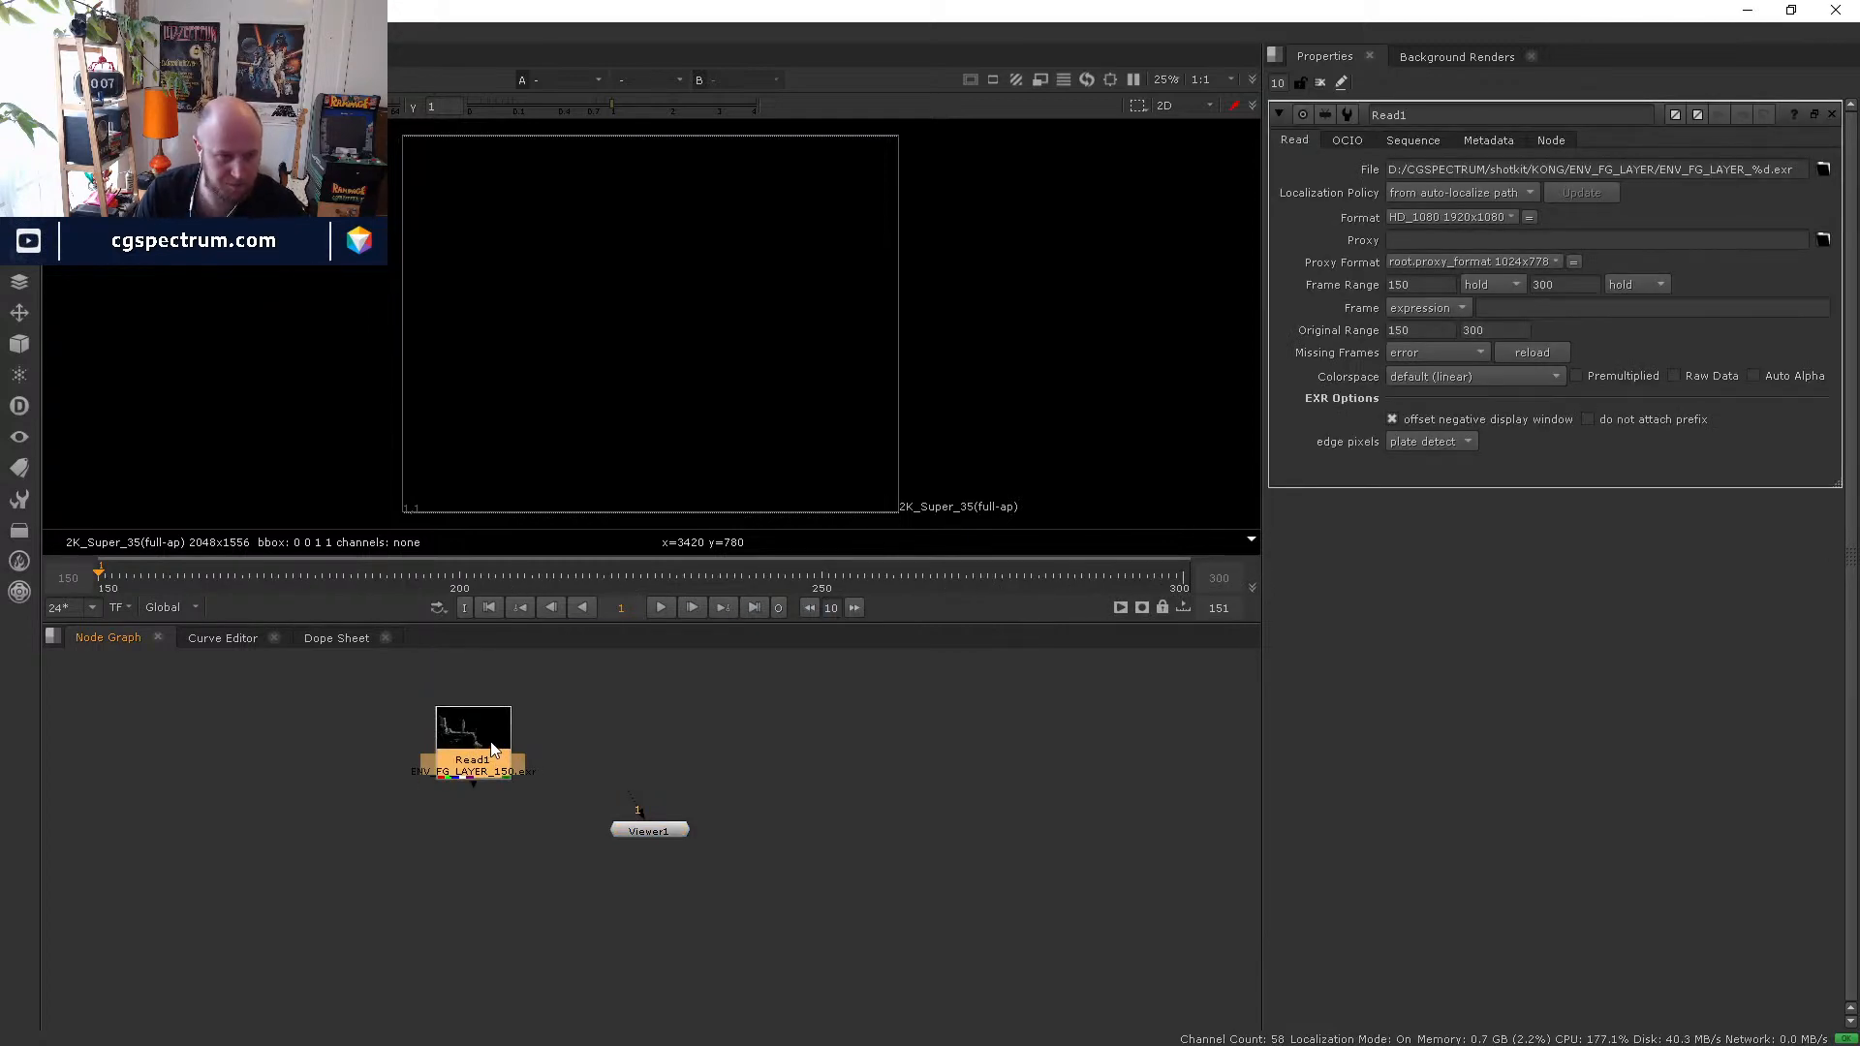
key(1)
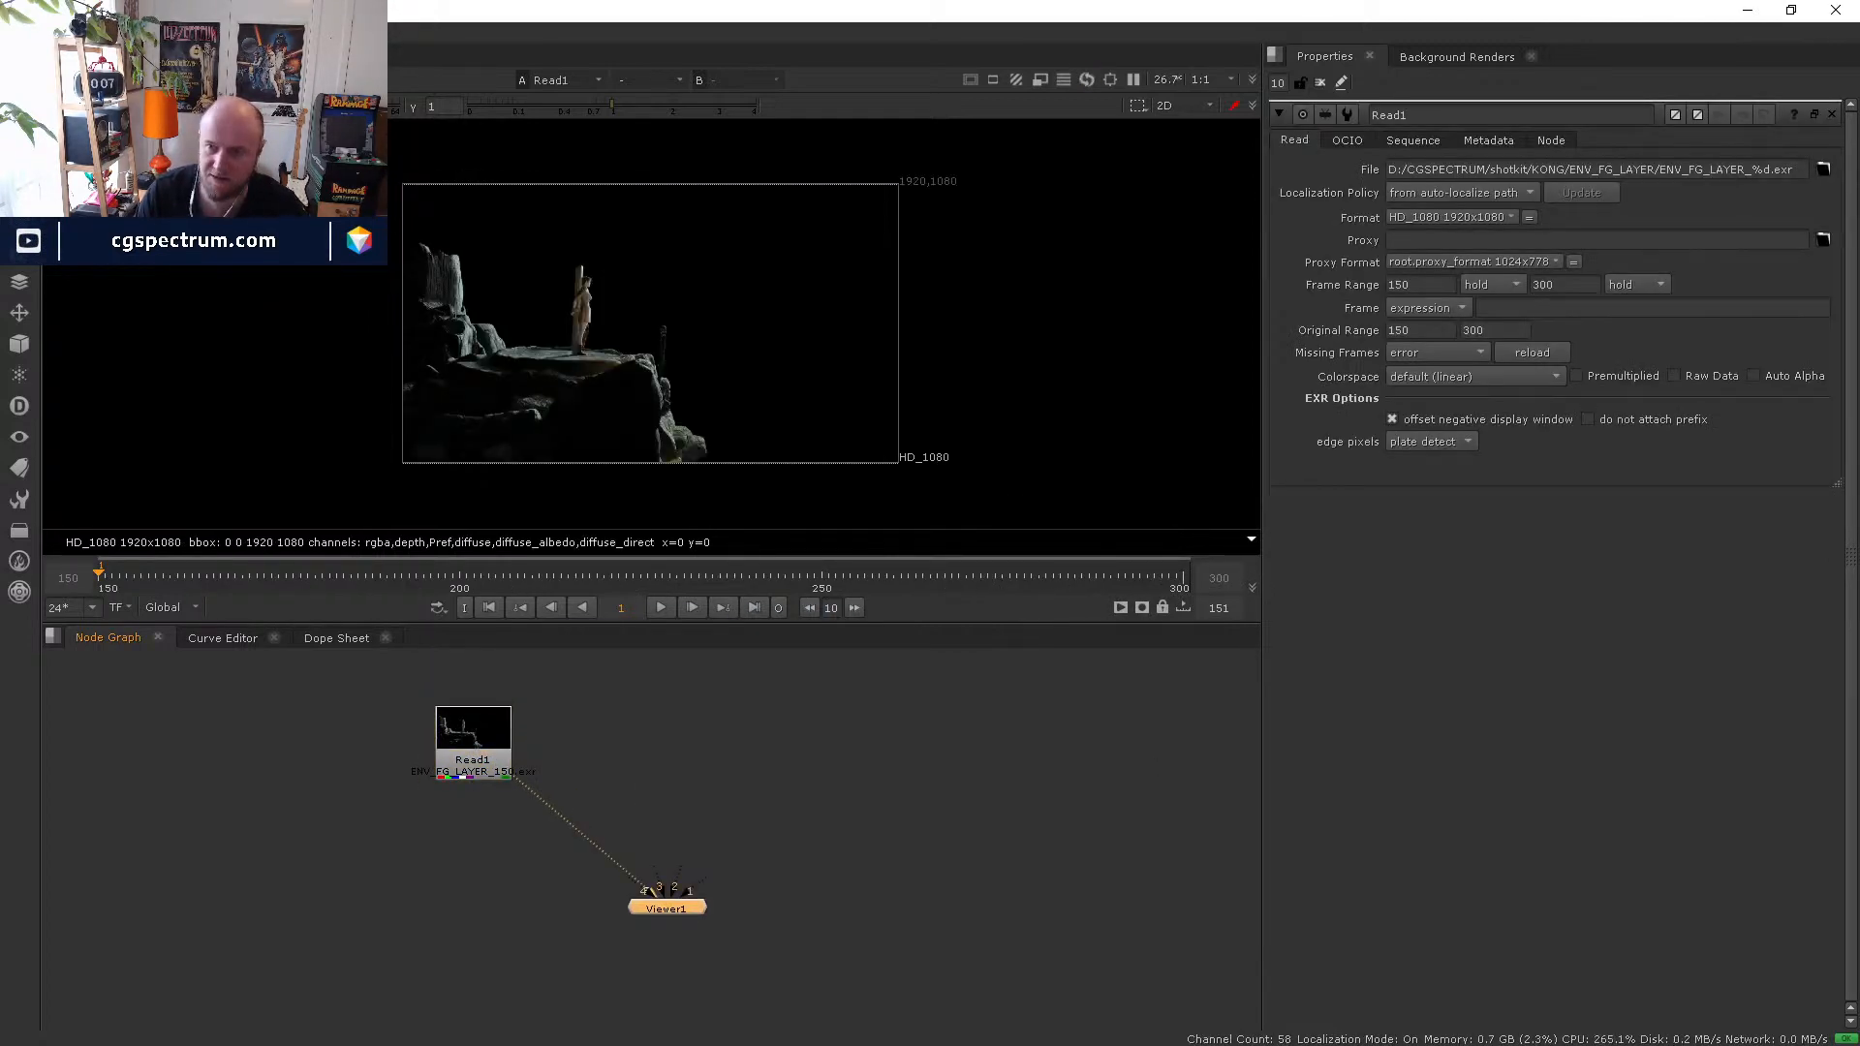
- Import the ENV_BG_LAYER and CHAR_KONG_LAYER image sequences and show each in the viewer
drag(1859, 736, 640, 759)
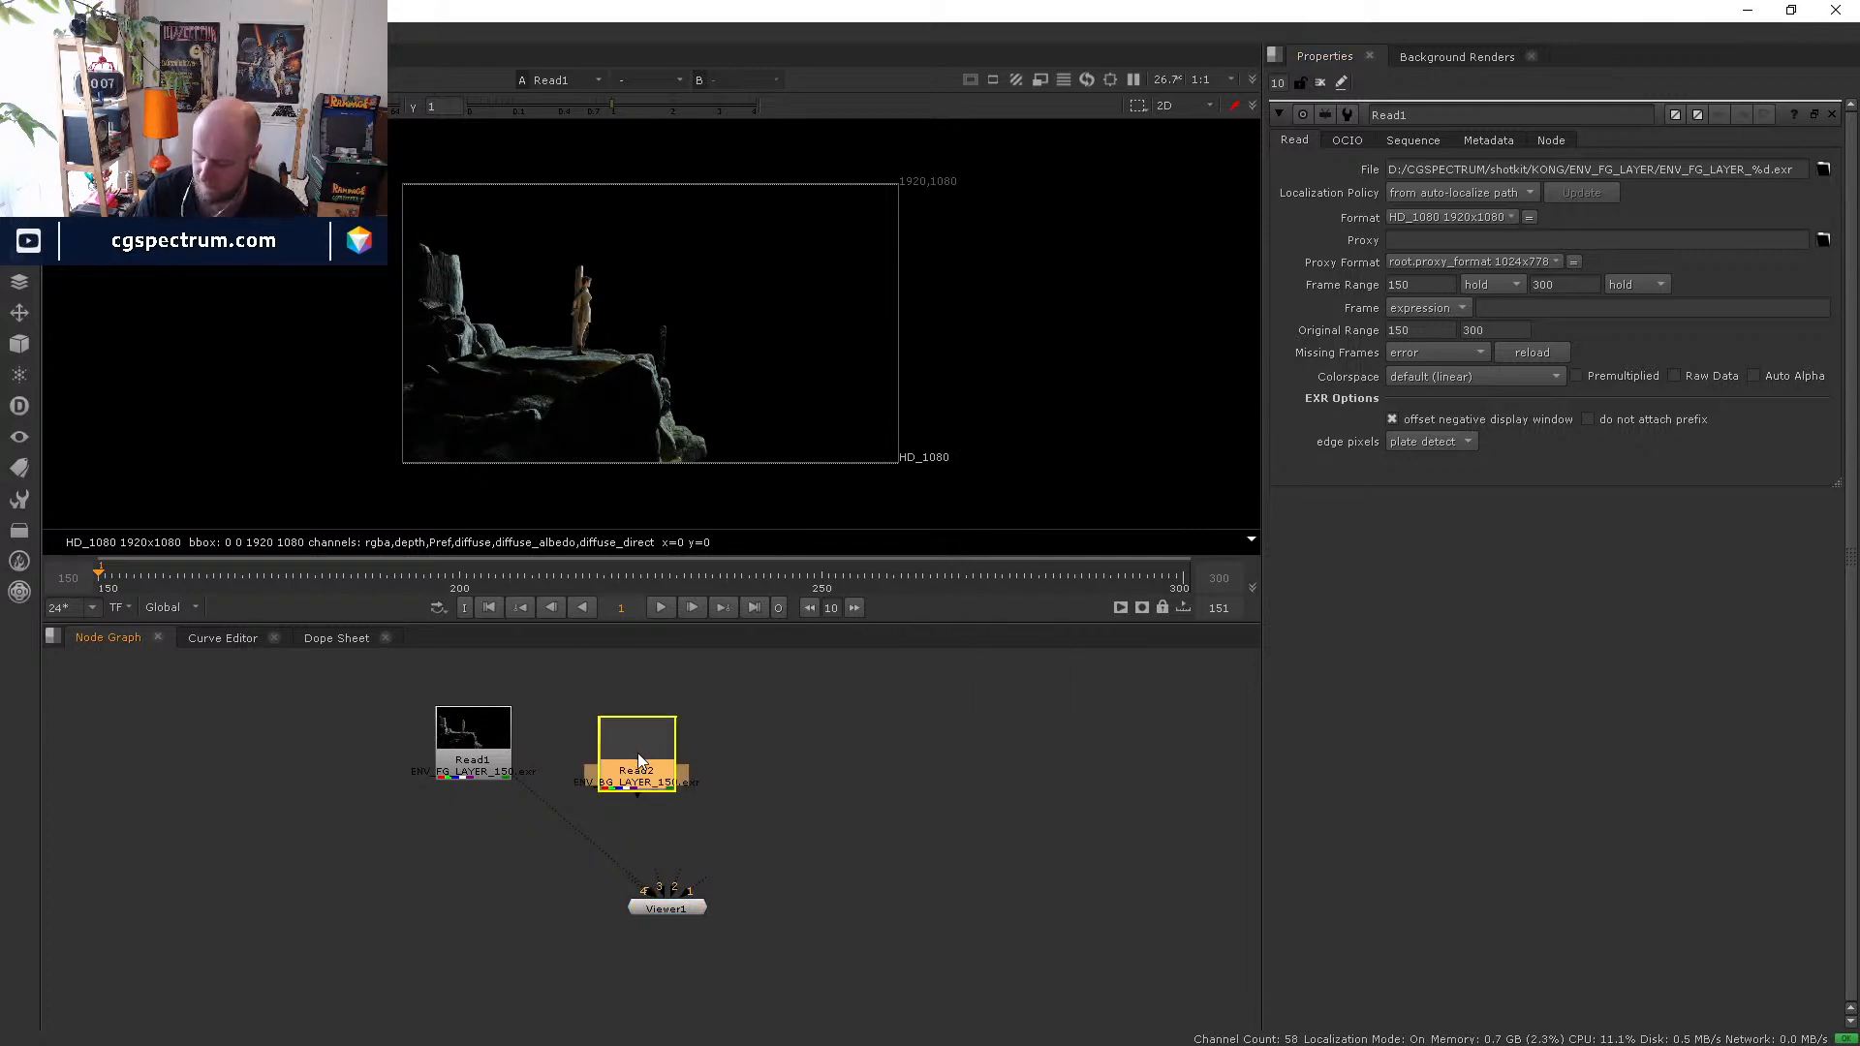
double_click(639, 759)
key(1)
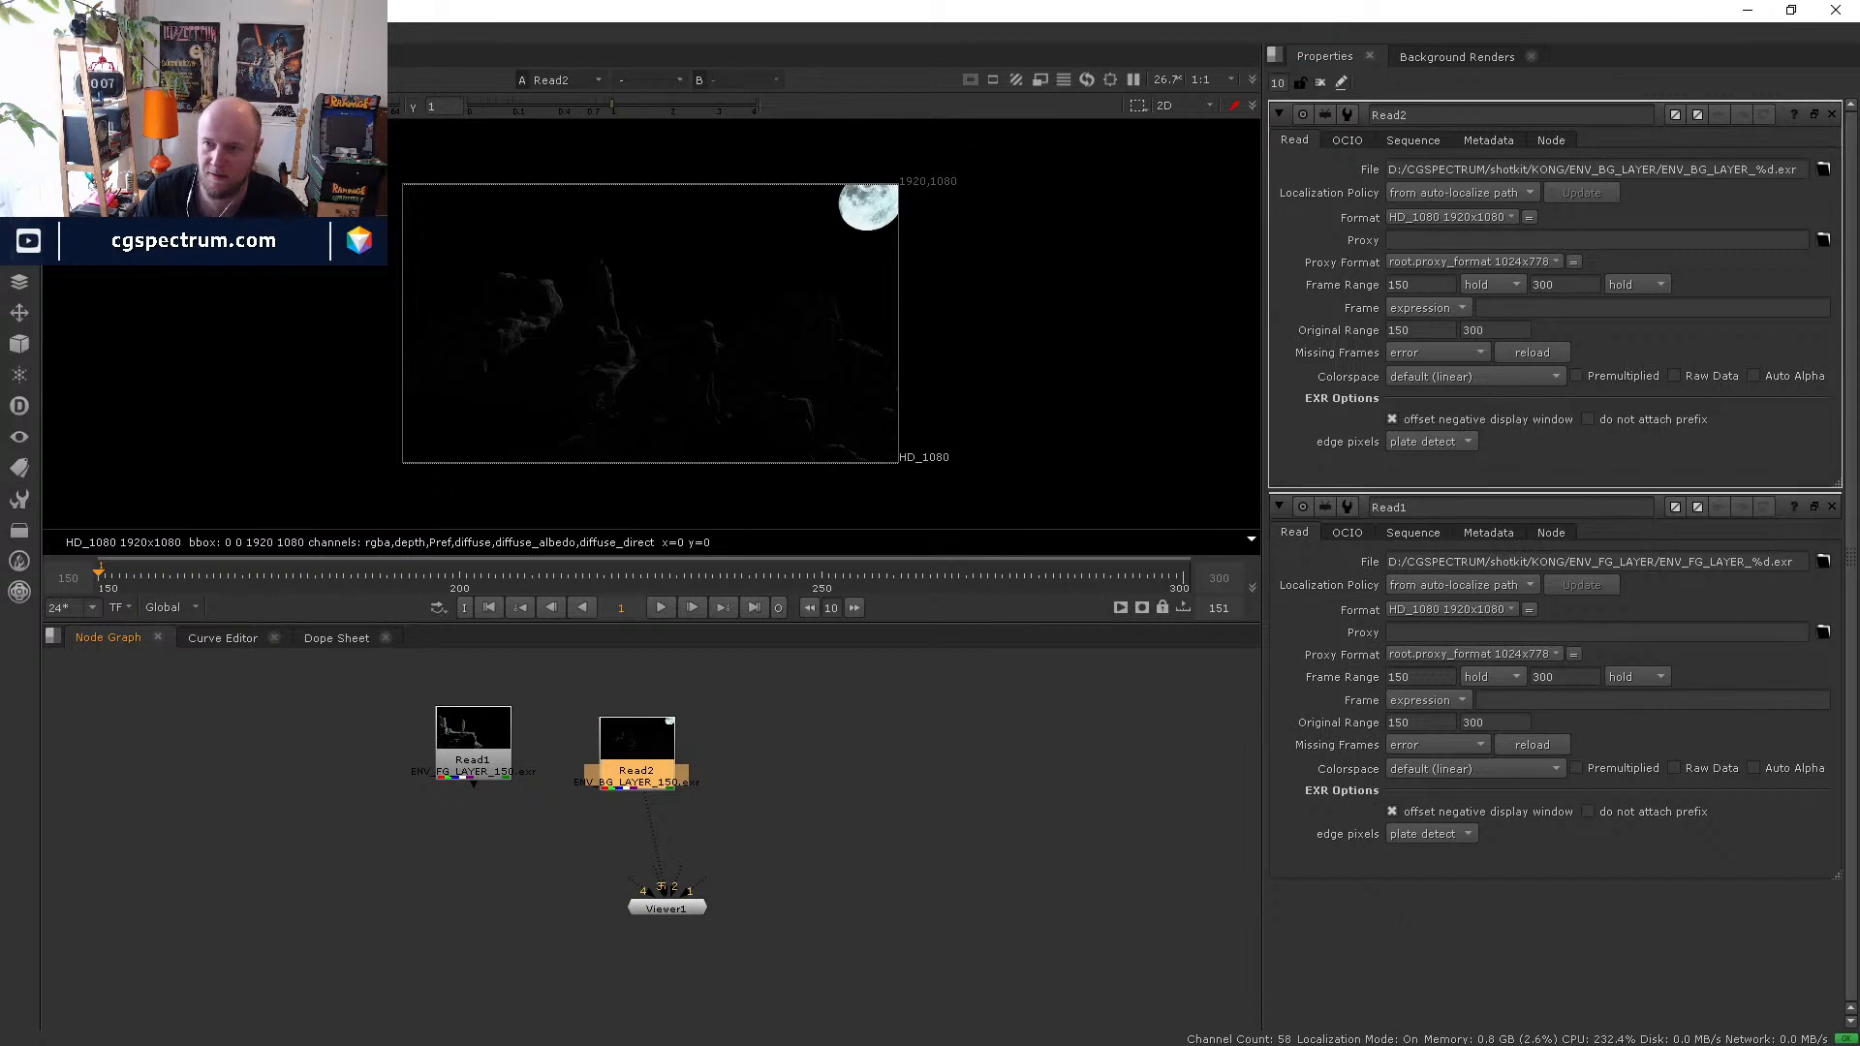
drag(1859, 629, 802, 767)
key(1)
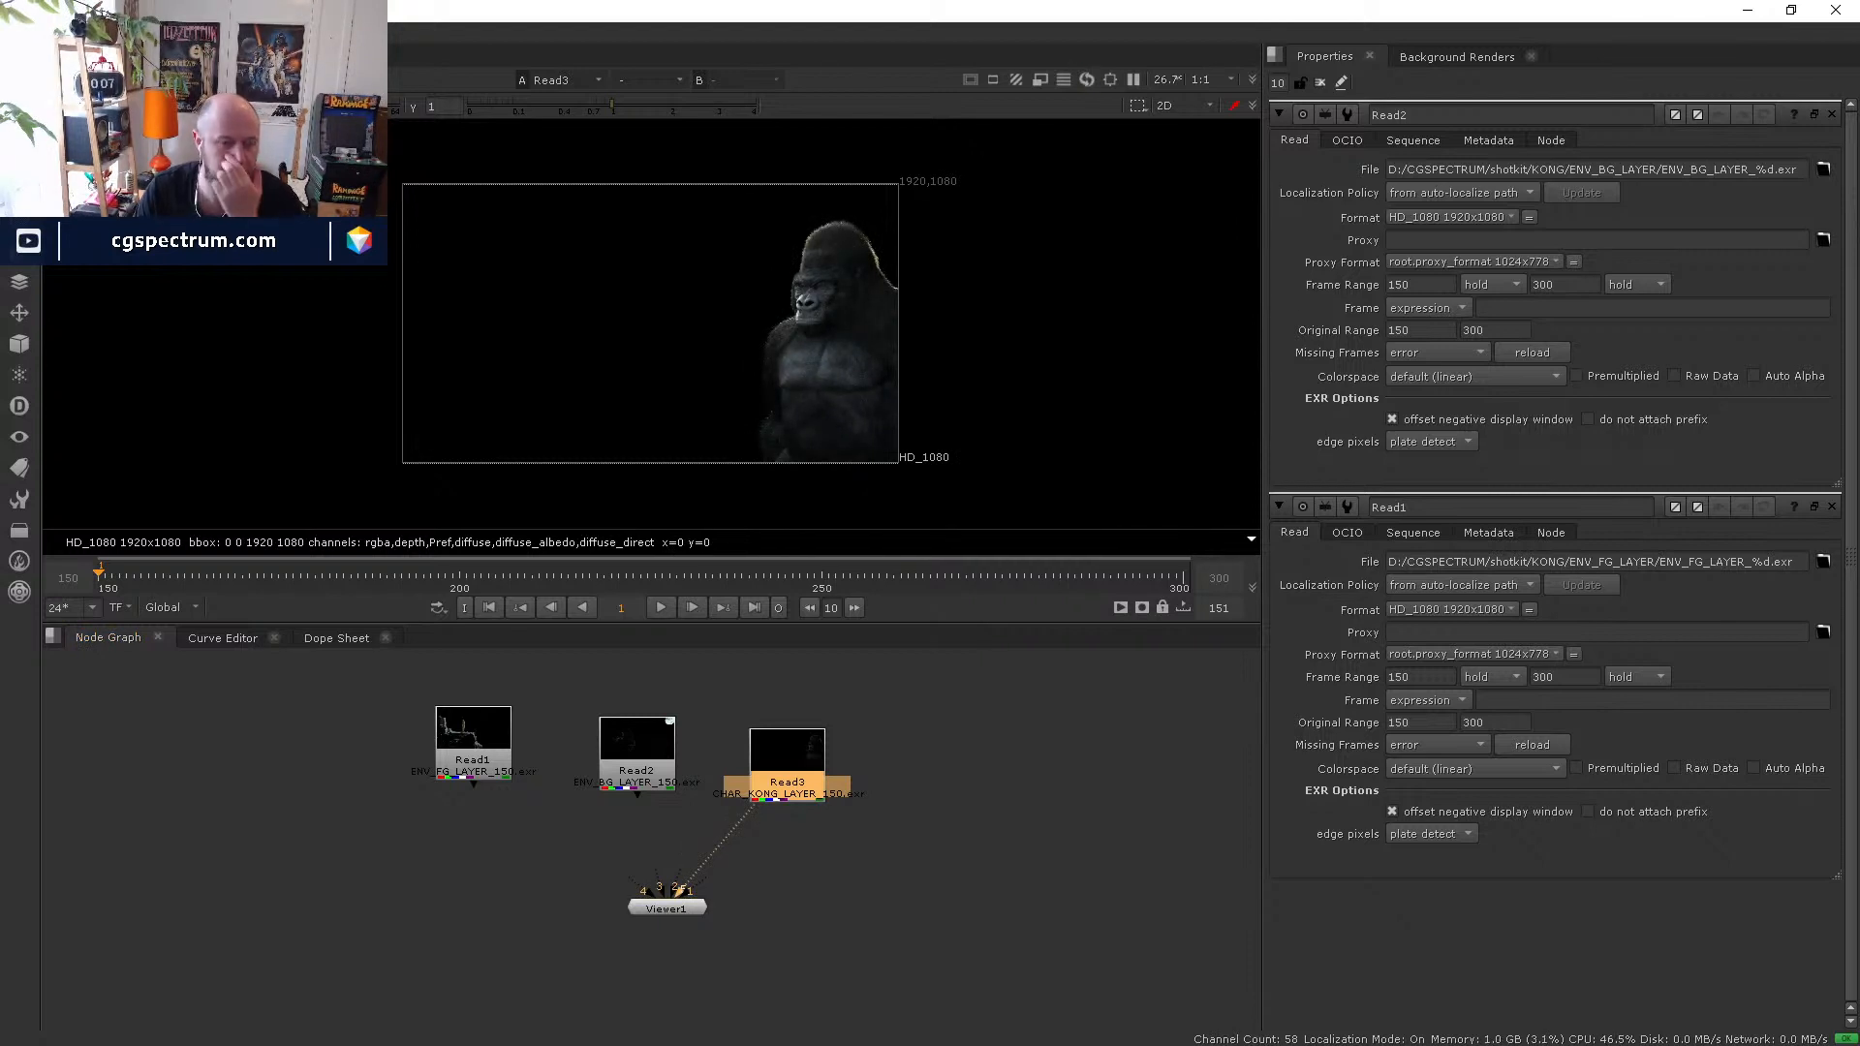
- Open the CHAR_KONG_LAYER read node's properties and check the gorilla render at frames 205, 256 and 295
scroll(827, 365, up, 2)
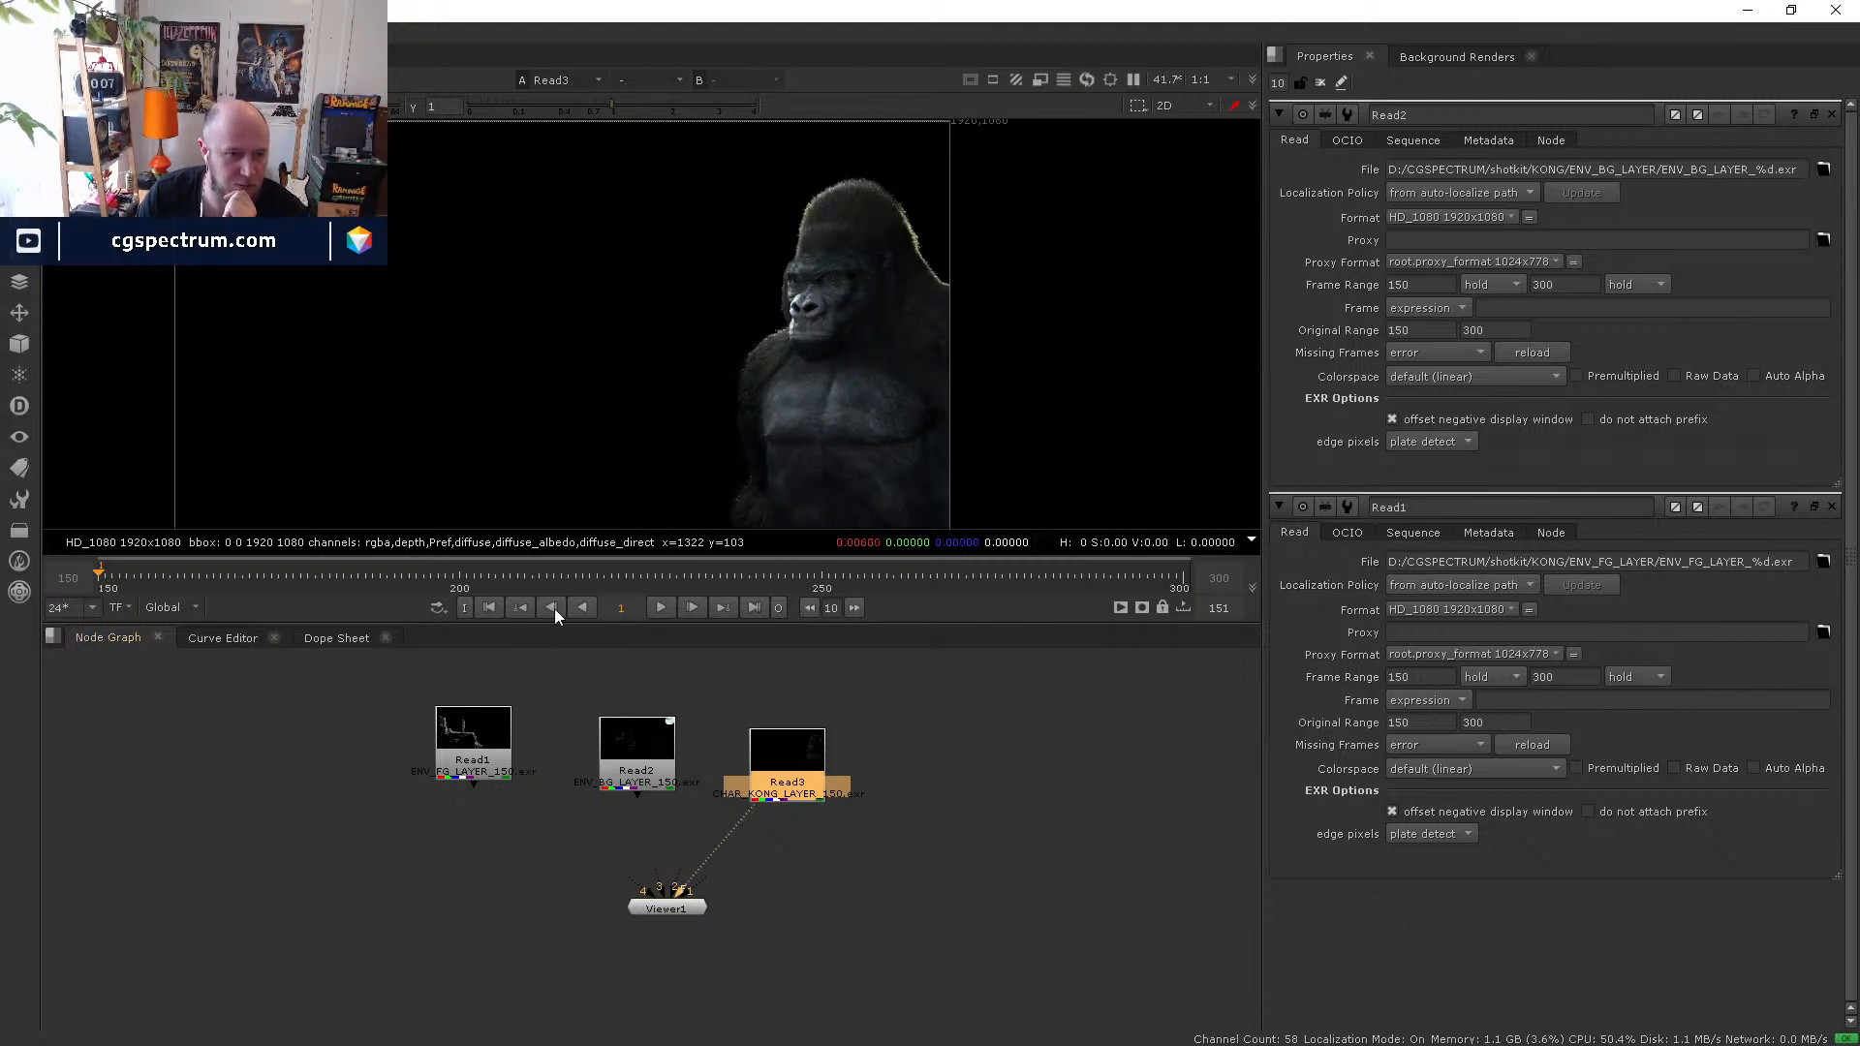
click(496, 577)
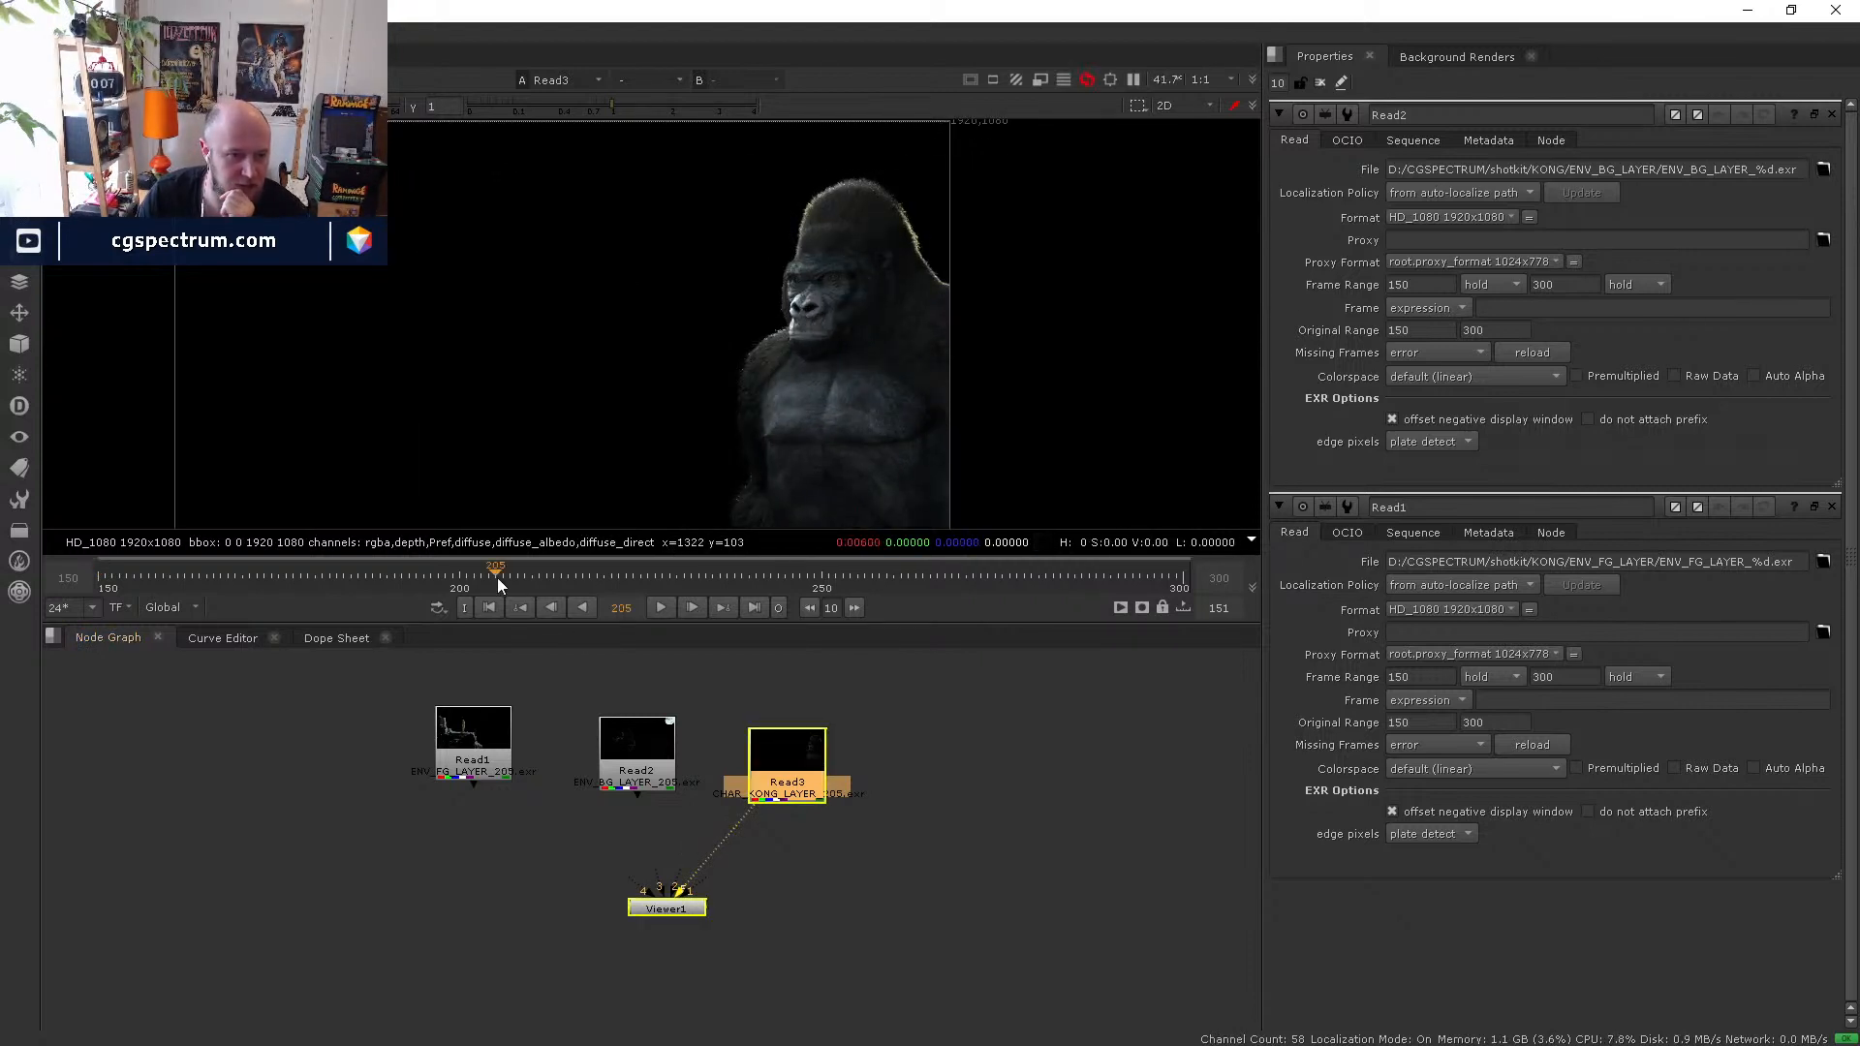
double_click(792, 775)
click(860, 579)
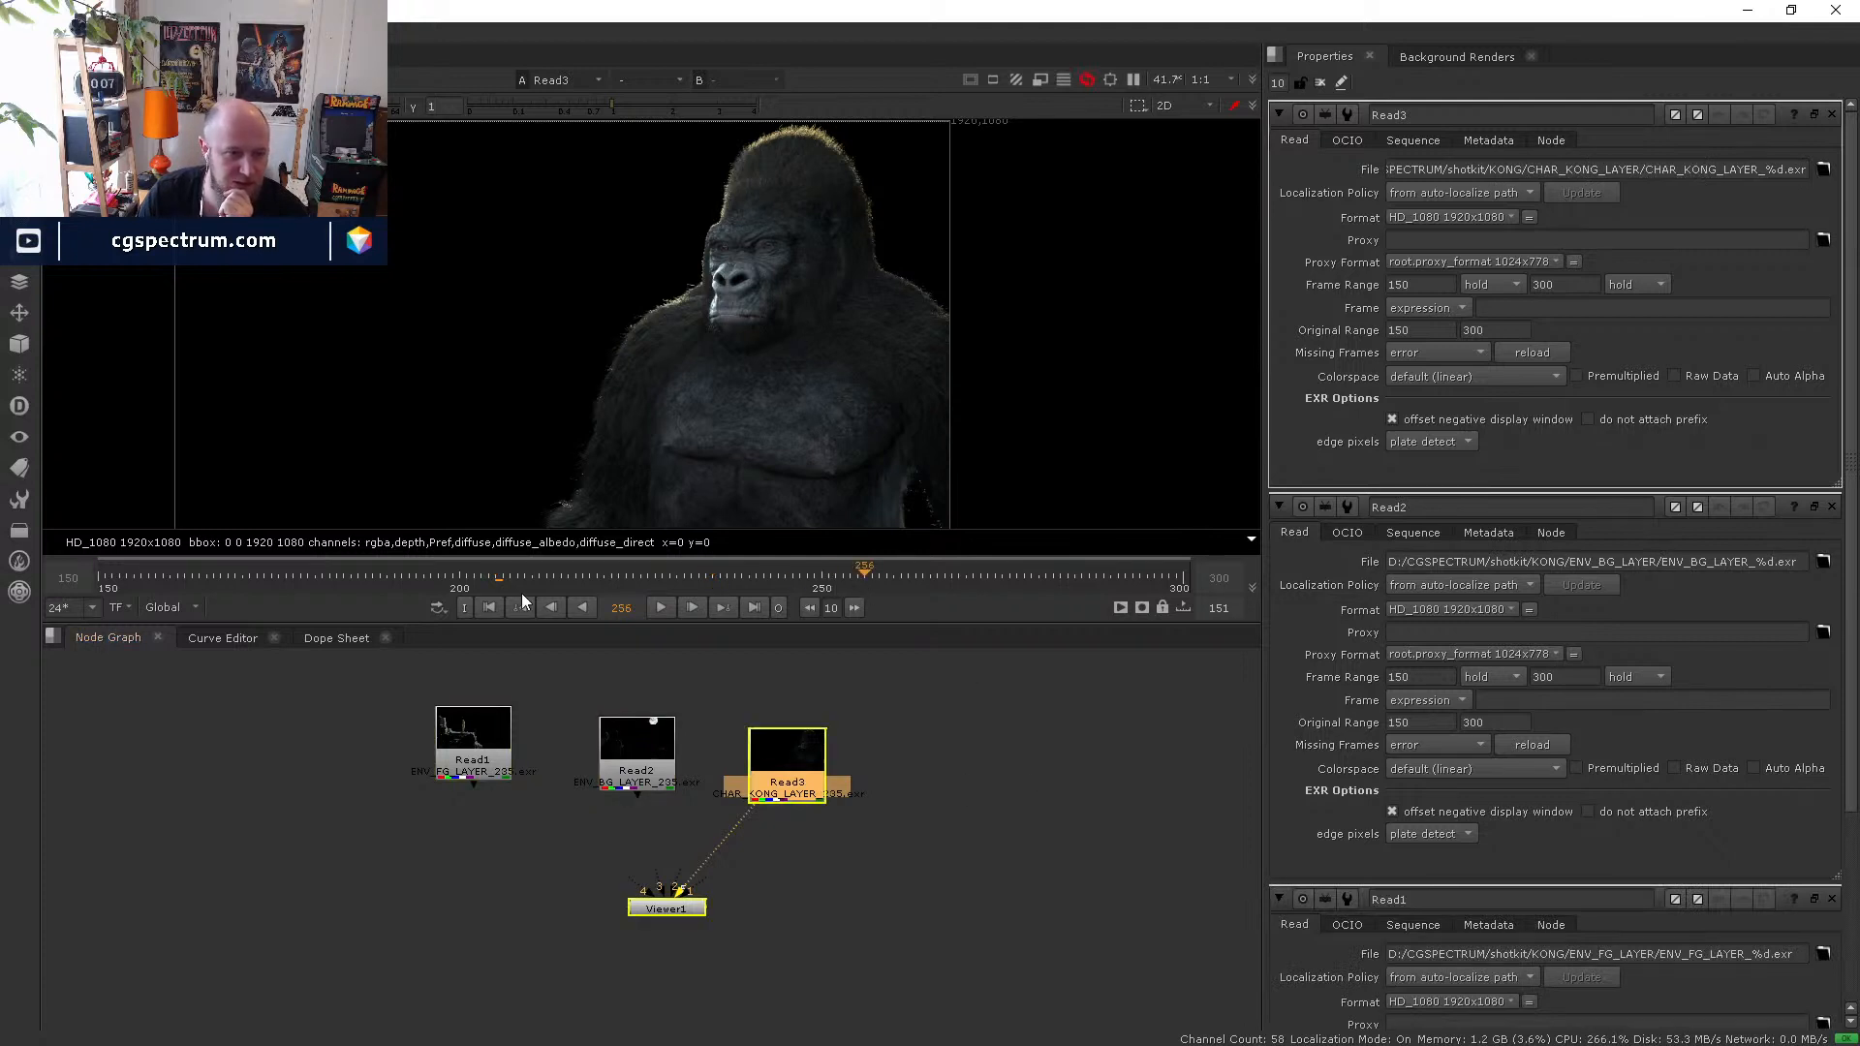
click(1147, 579)
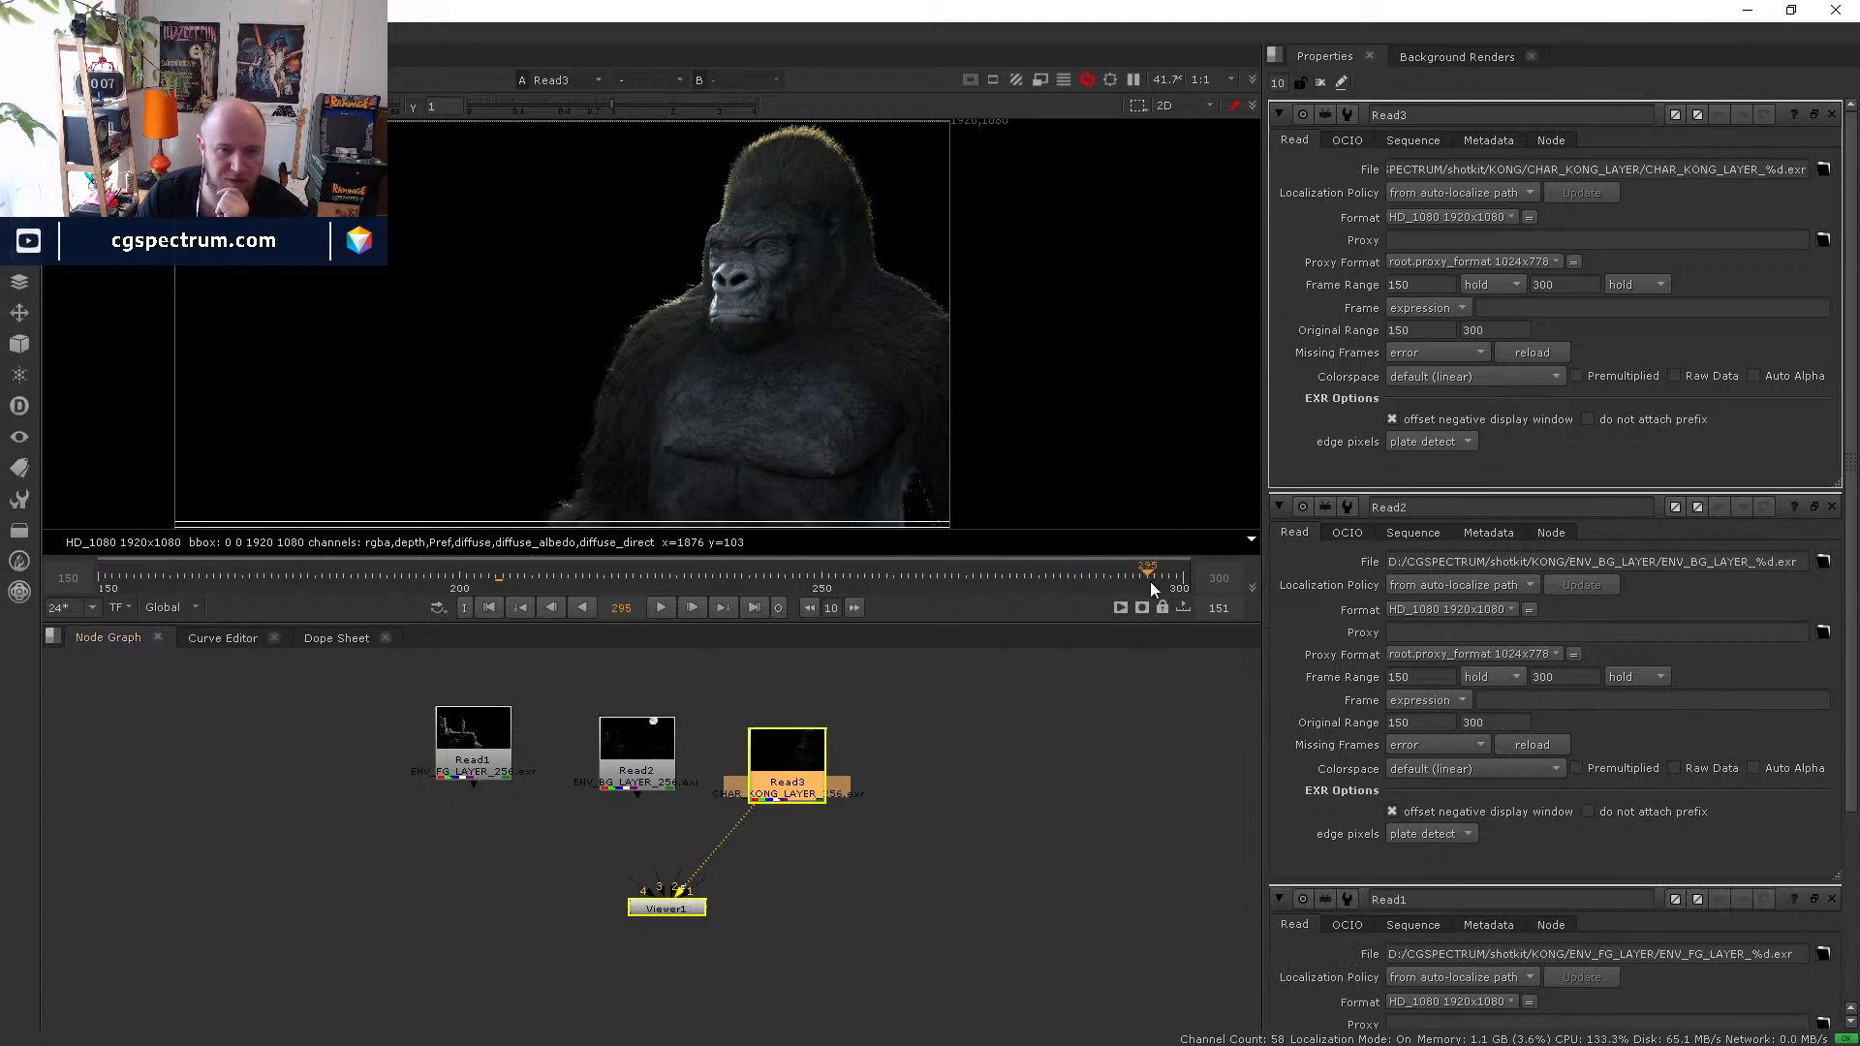
- Inspect the gorilla's face close up in the viewer and go to frame 273
scroll(717, 241, up, 6)
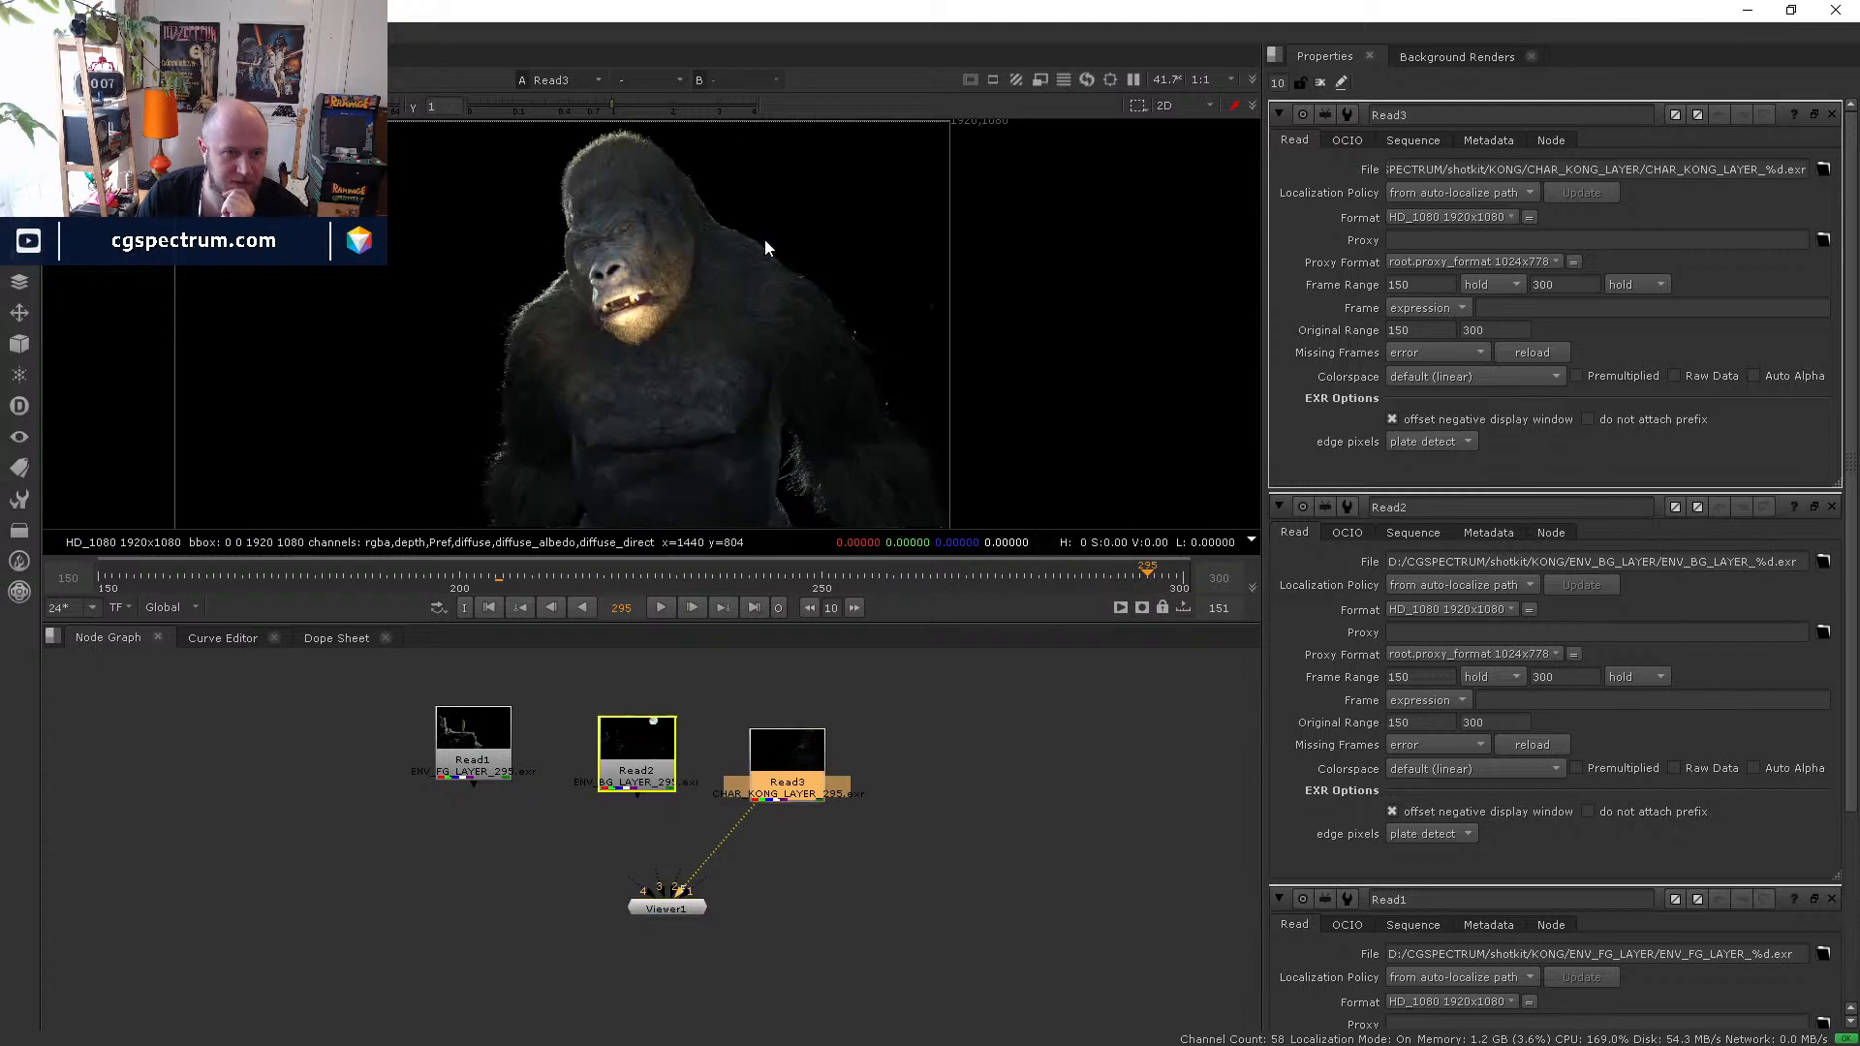
middle_drag(639, 169, 624, 290)
scroll(623, 291, up, 1)
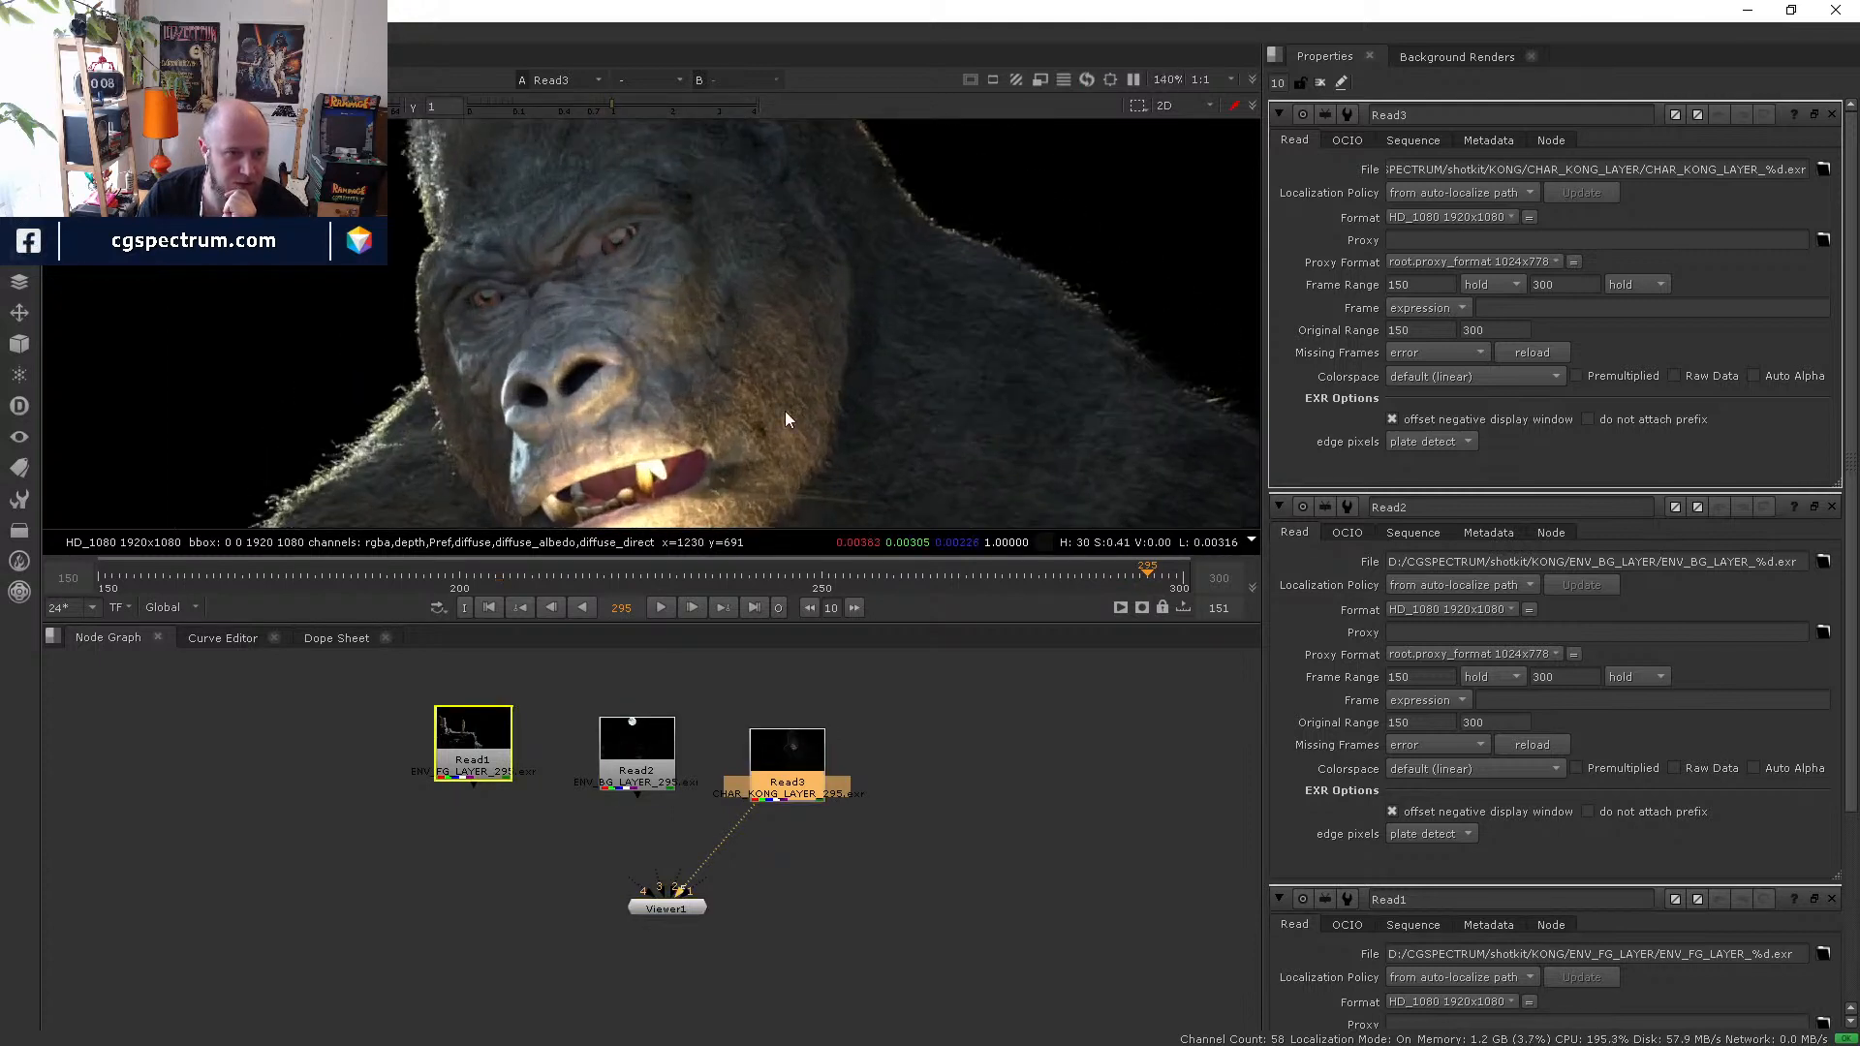
scroll(748, 358, down, 2)
click(1074, 578)
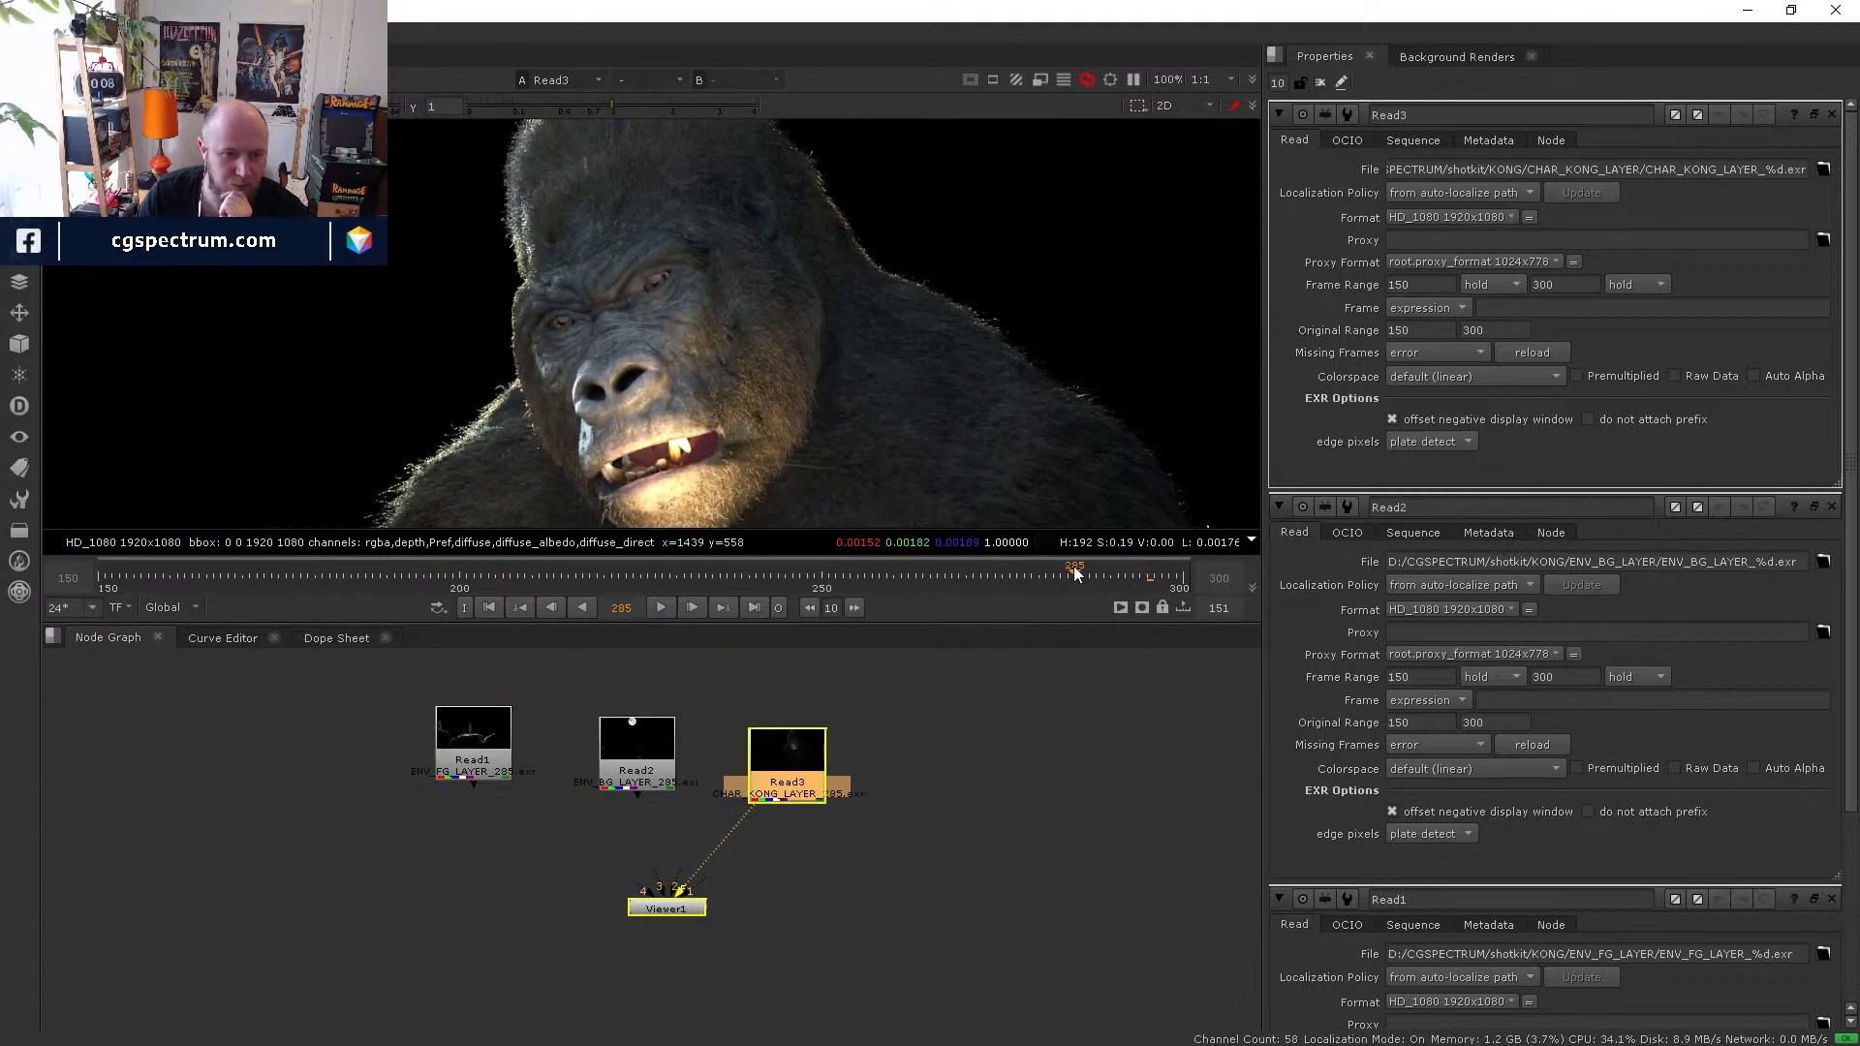
click(987, 576)
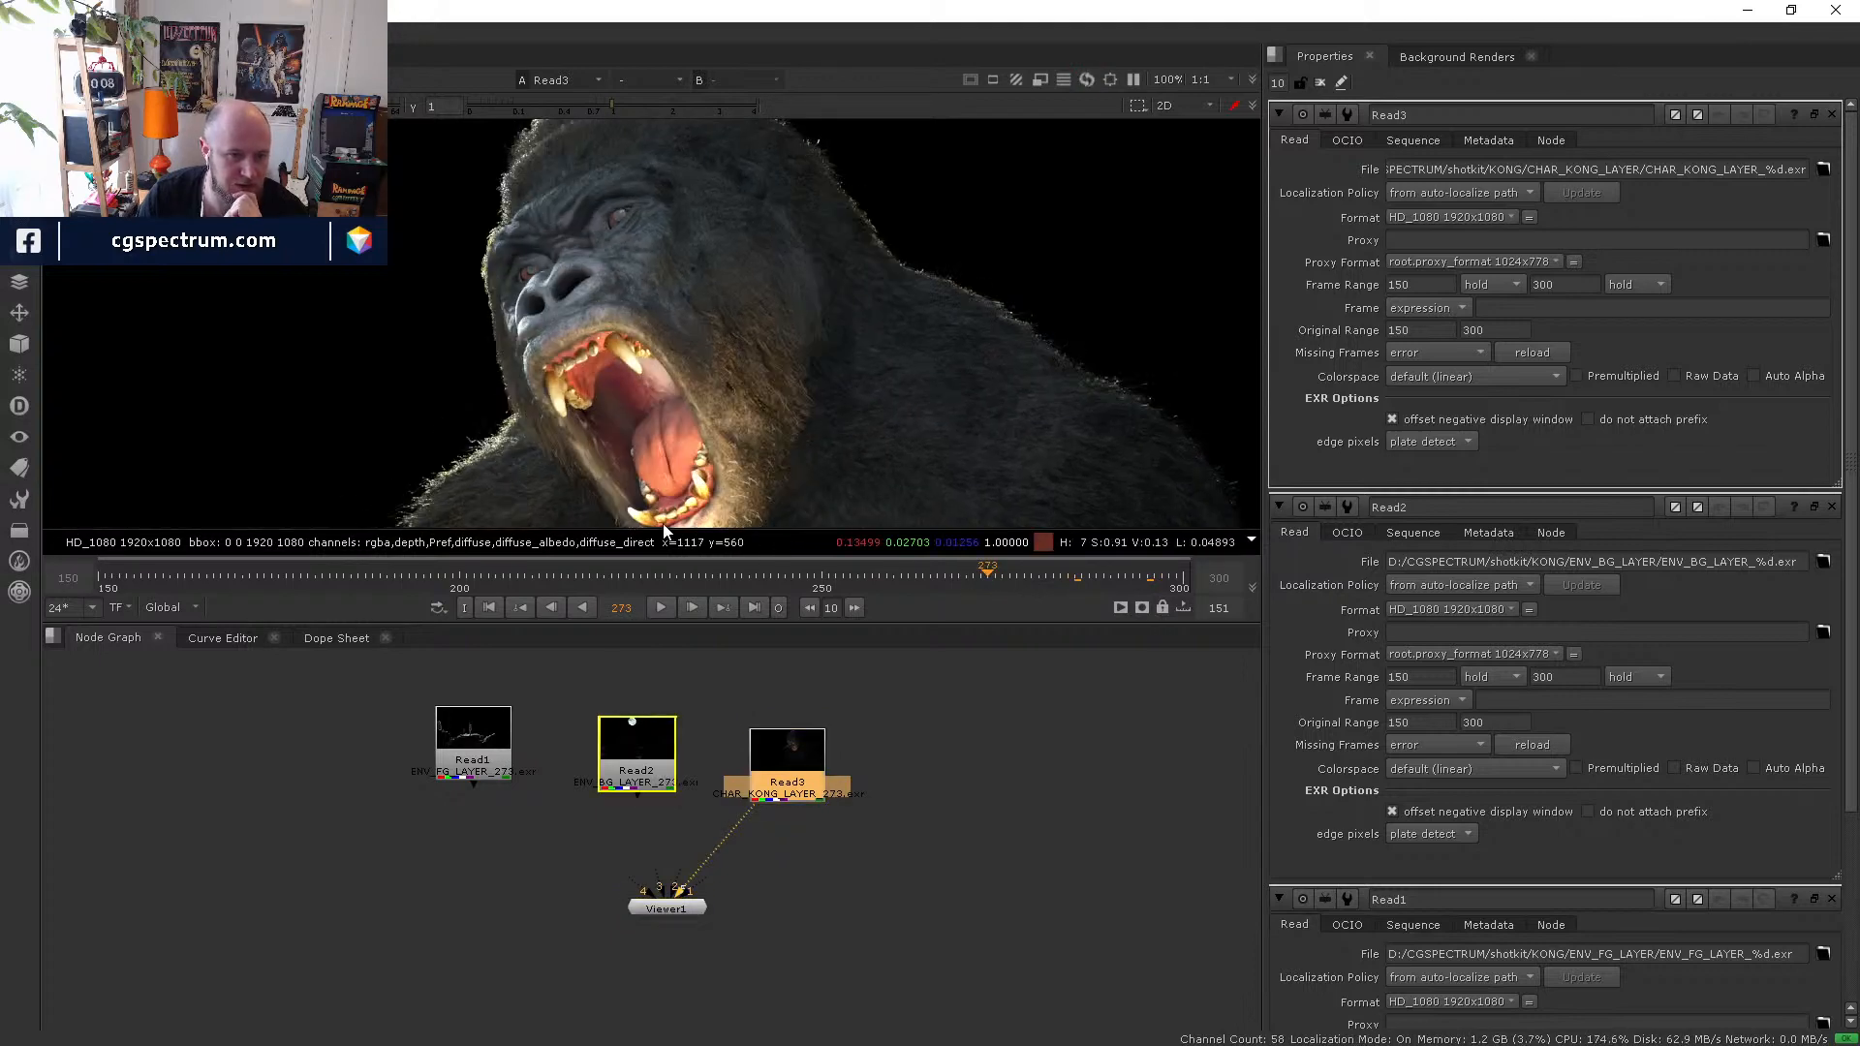
- Show the ENV_BG_LAYER and ENV_FG_LAYER reads in the viewer, and move the Viewer node lower in the graph
middle_drag(590, 870, 597, 806)
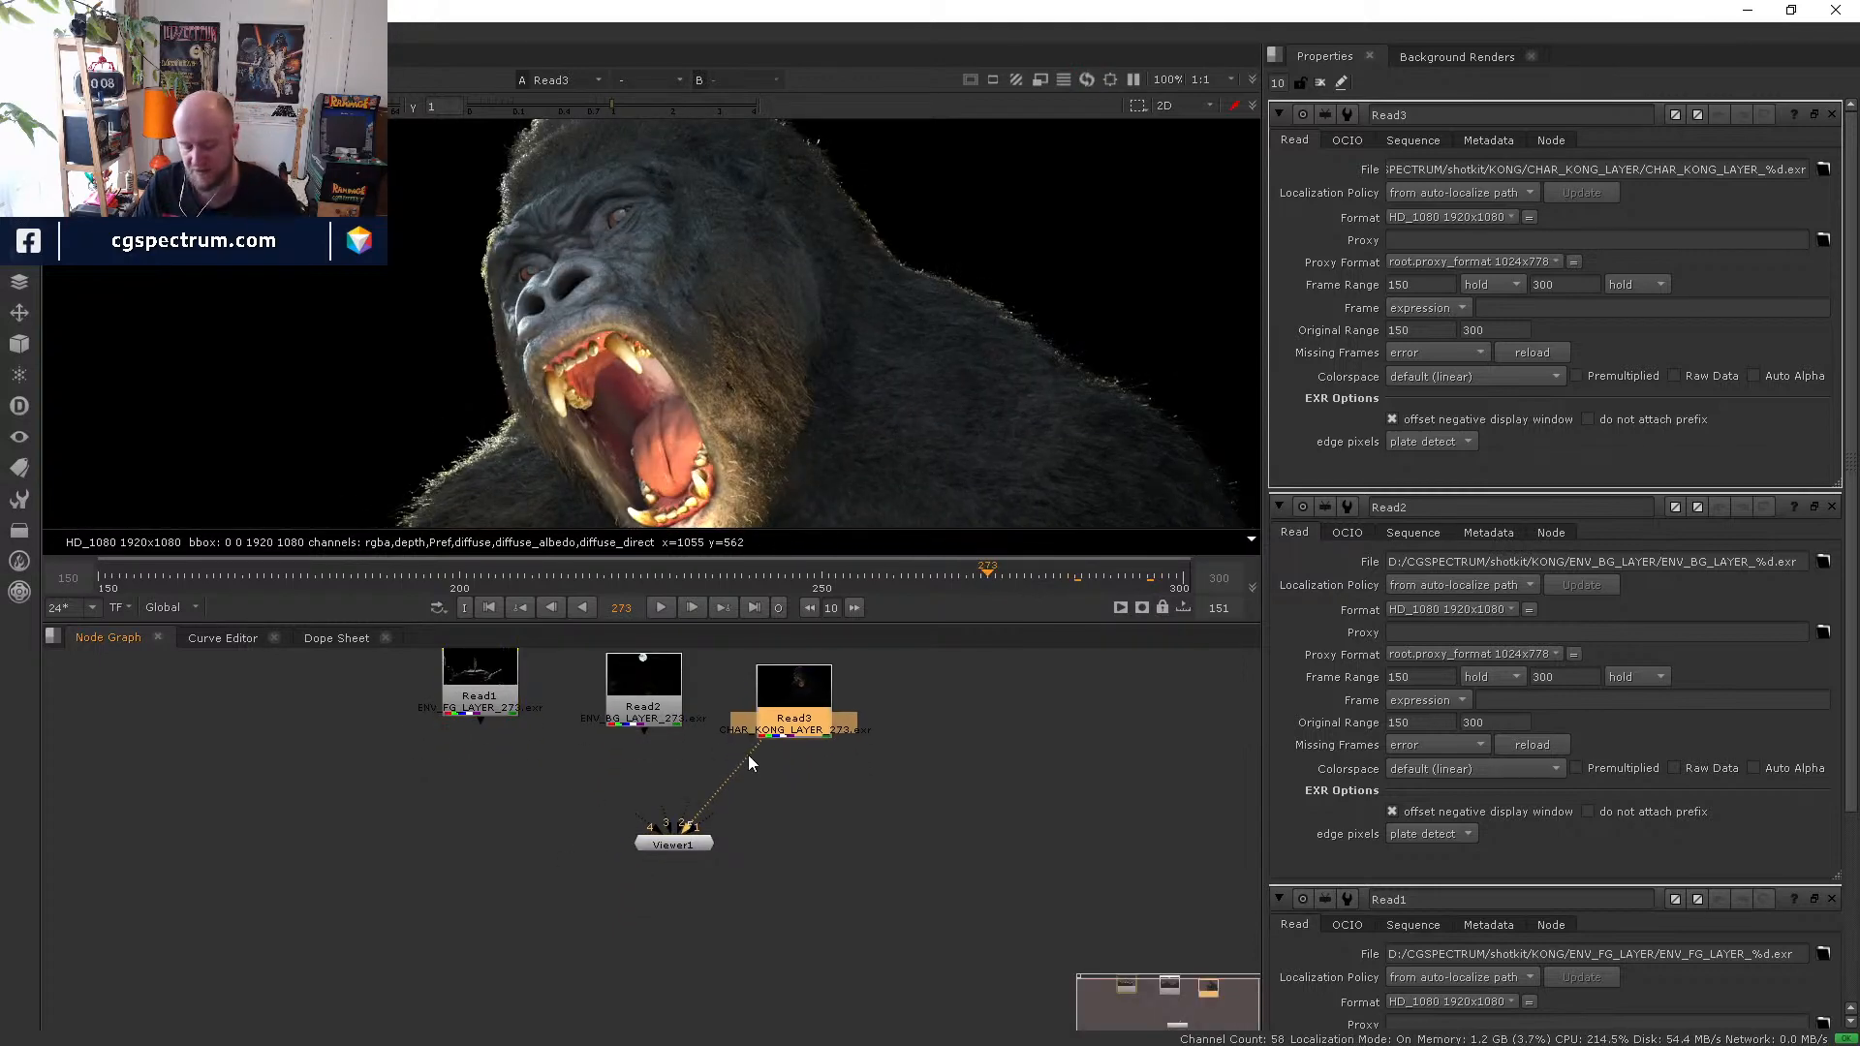
drag(664, 691, 670, 706)
key(1)
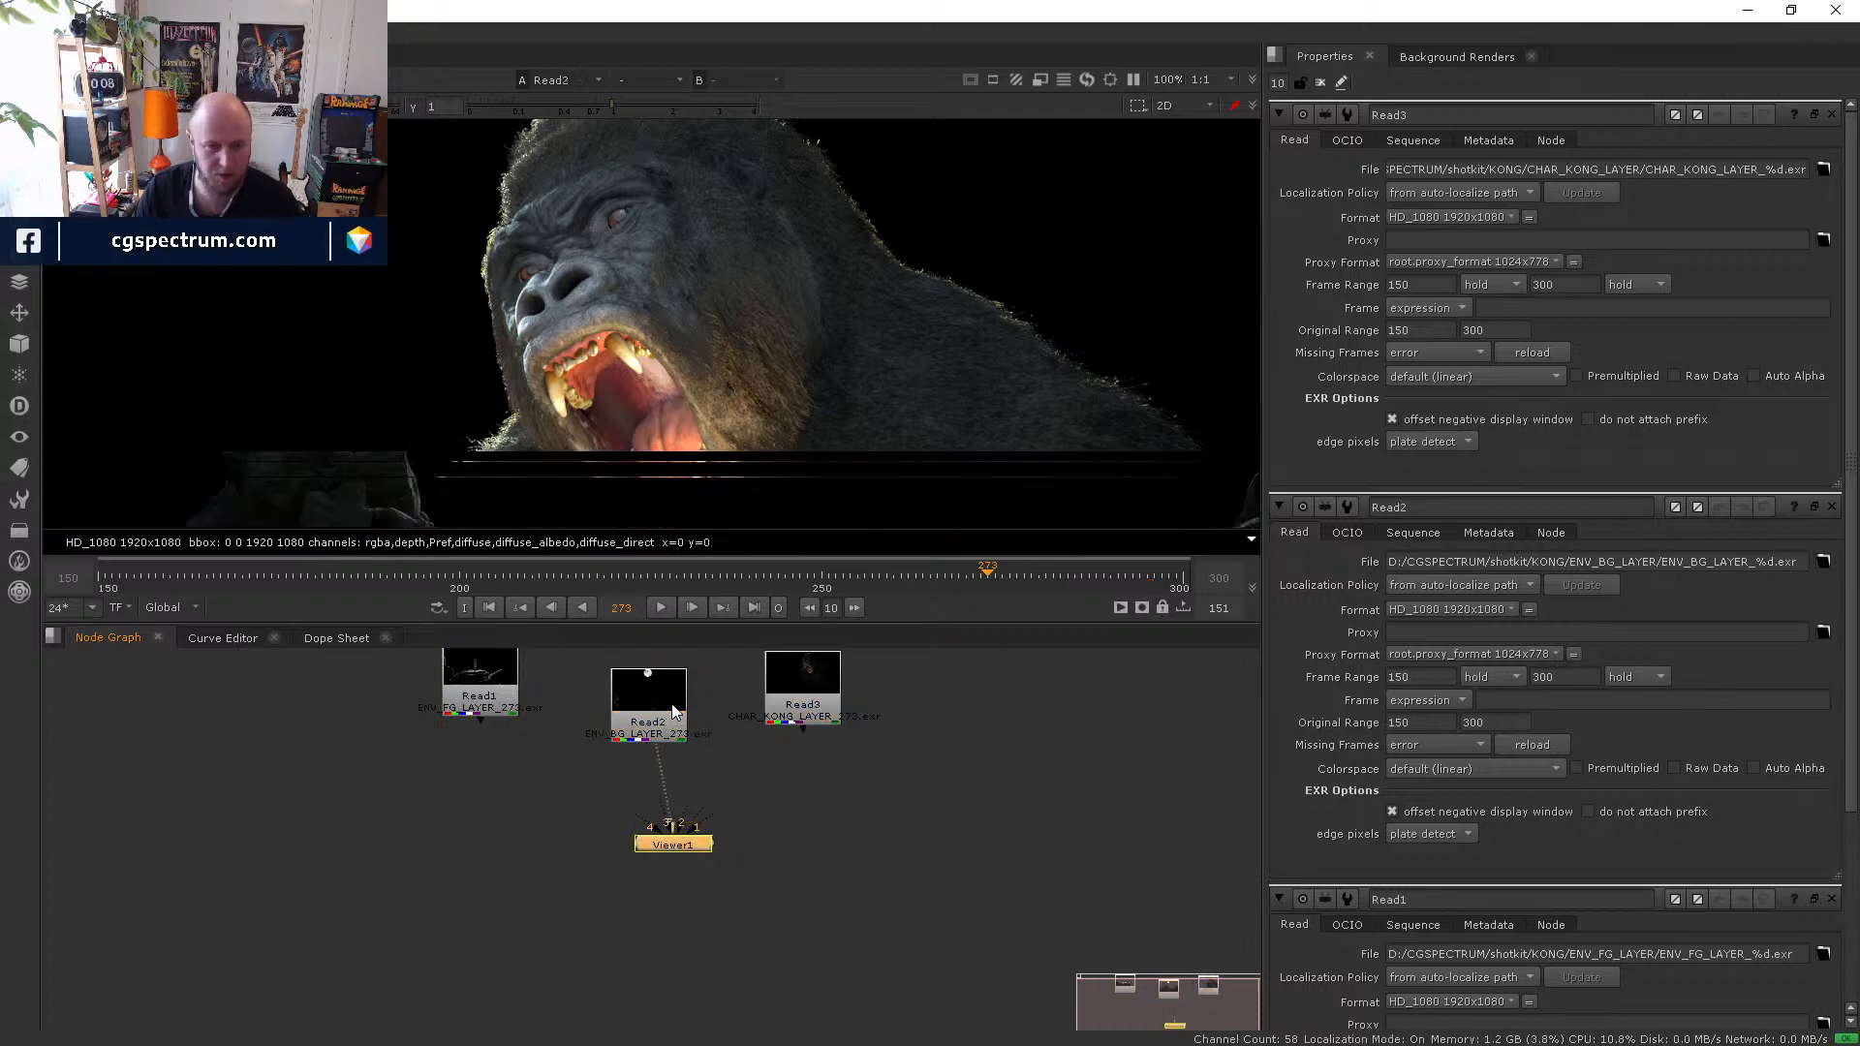
scroll(607, 466, down, 2)
scroll(620, 455, down, 1)
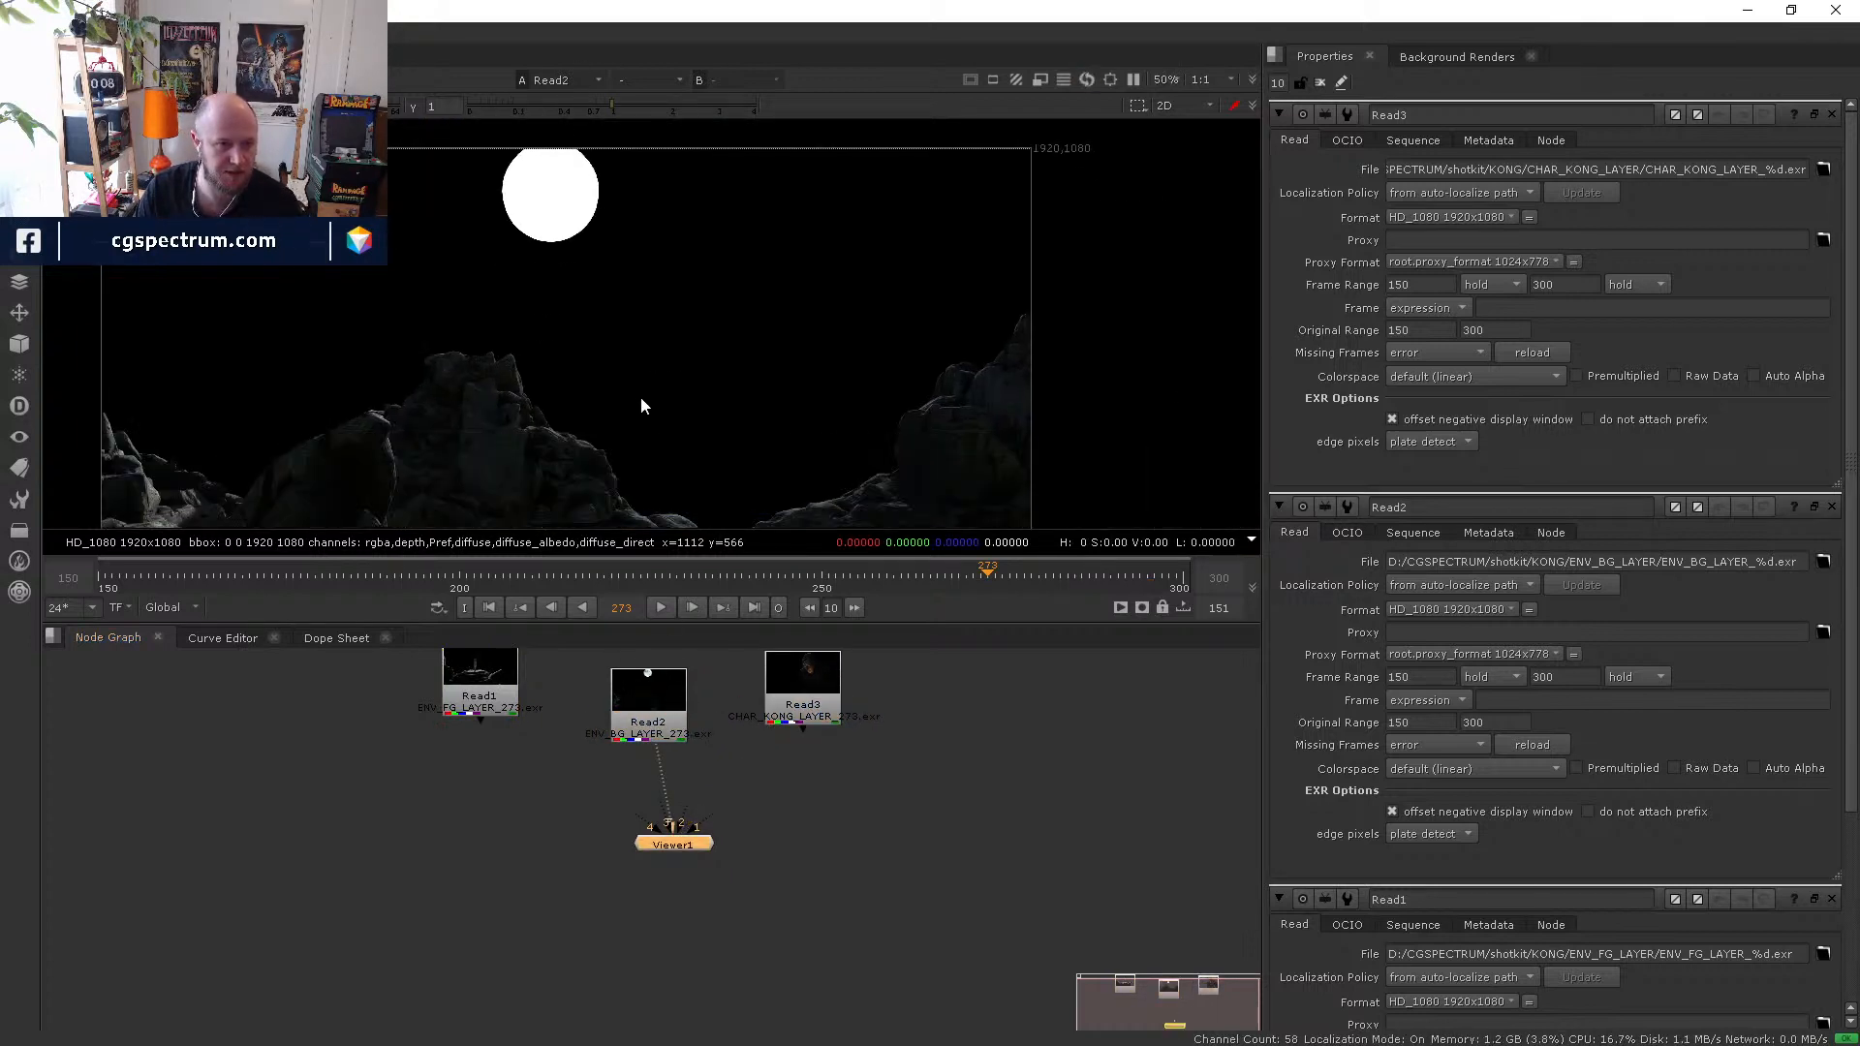
click(514, 699)
key(1)
middle_drag(664, 866, 631, 789)
drag(649, 773, 625, 851)
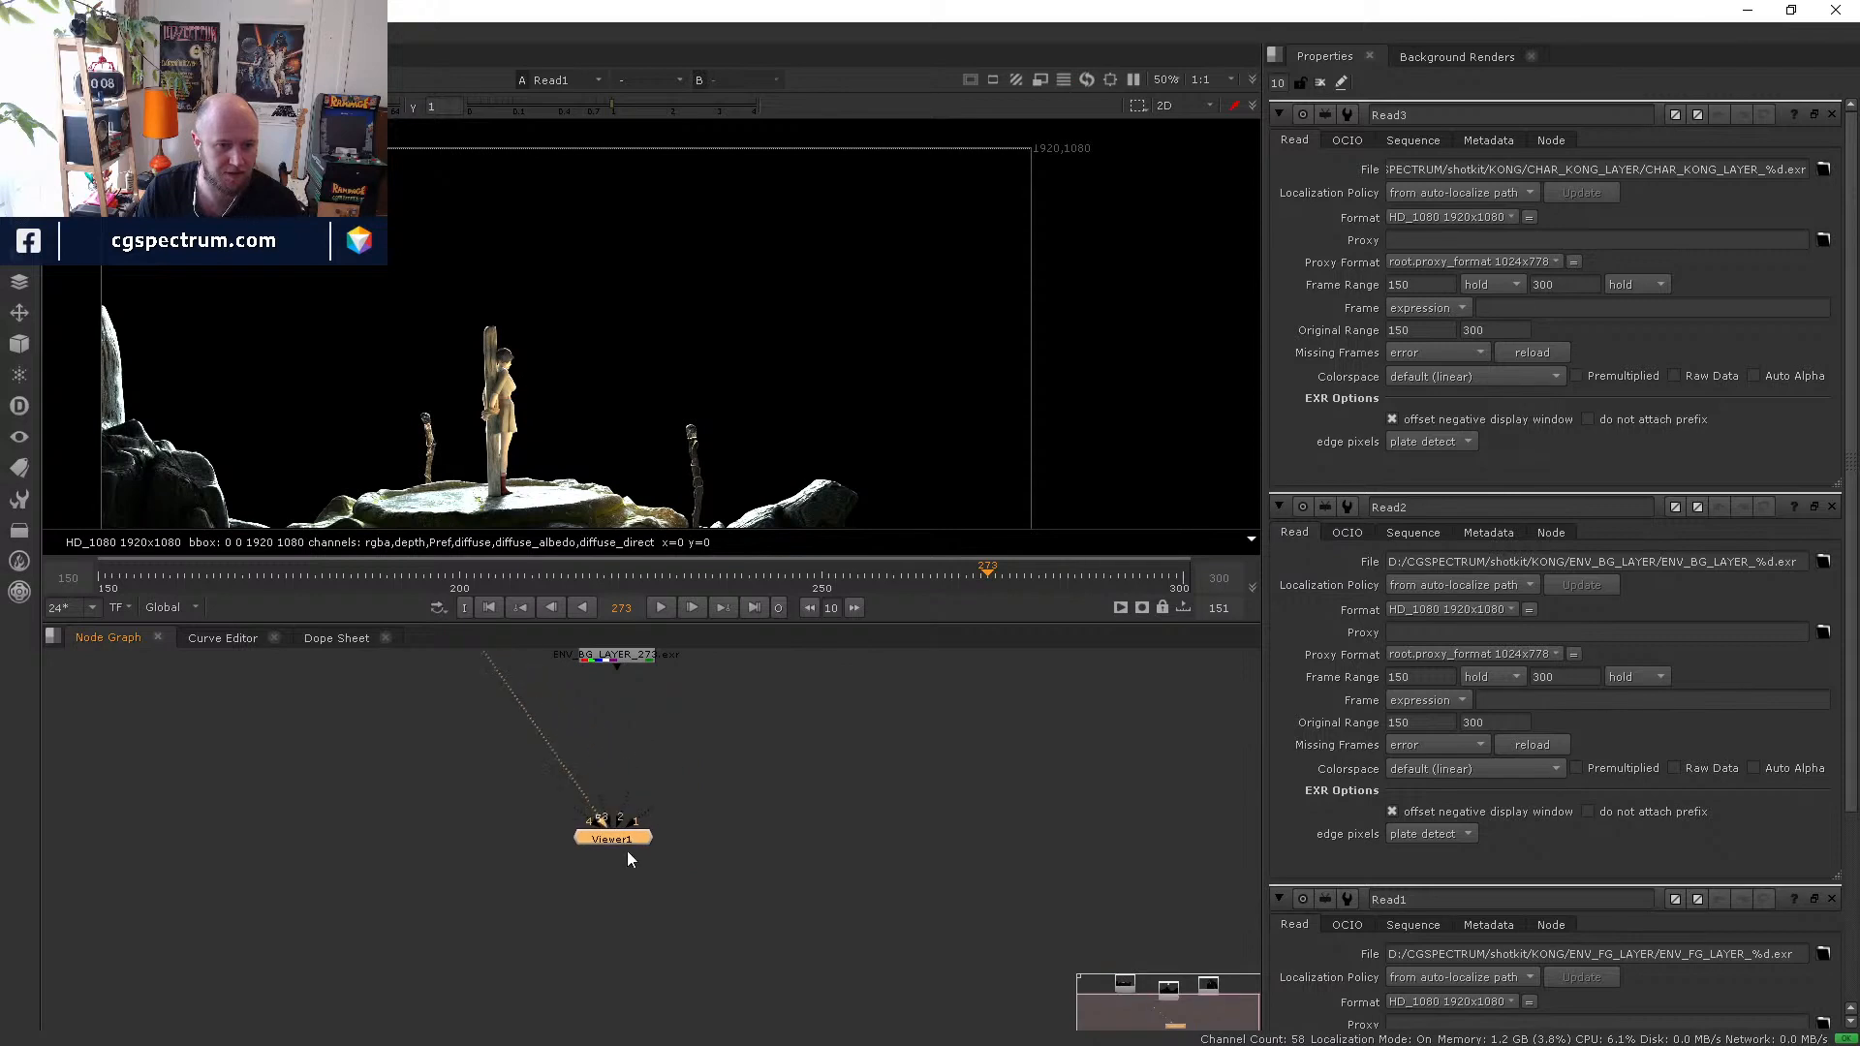
- Show the background and gorilla layers in the viewer again, and place the CHAR_KONG_LAYER read slightly lower beside the background read
middle_drag(626, 850, 604, 944)
click(763, 723)
key(5)
drag(593, 721, 588, 713)
key(2)
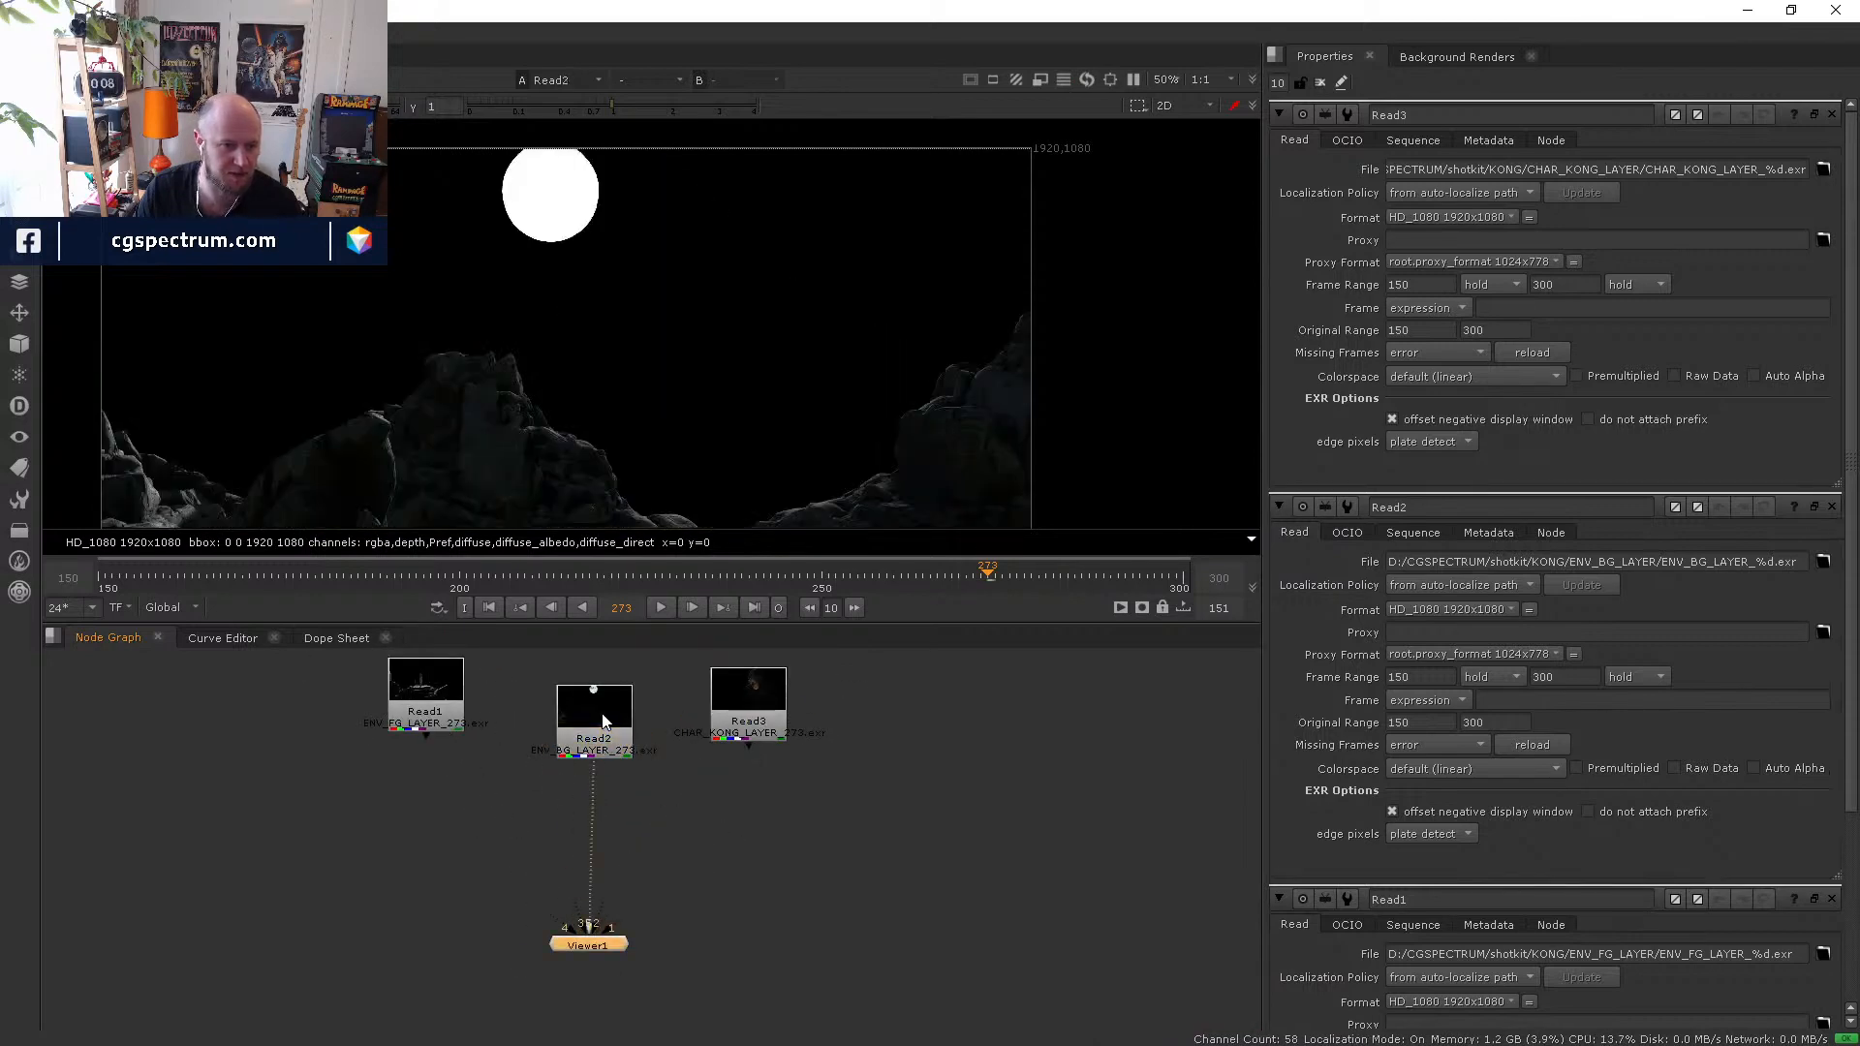
drag(747, 717, 774, 750)
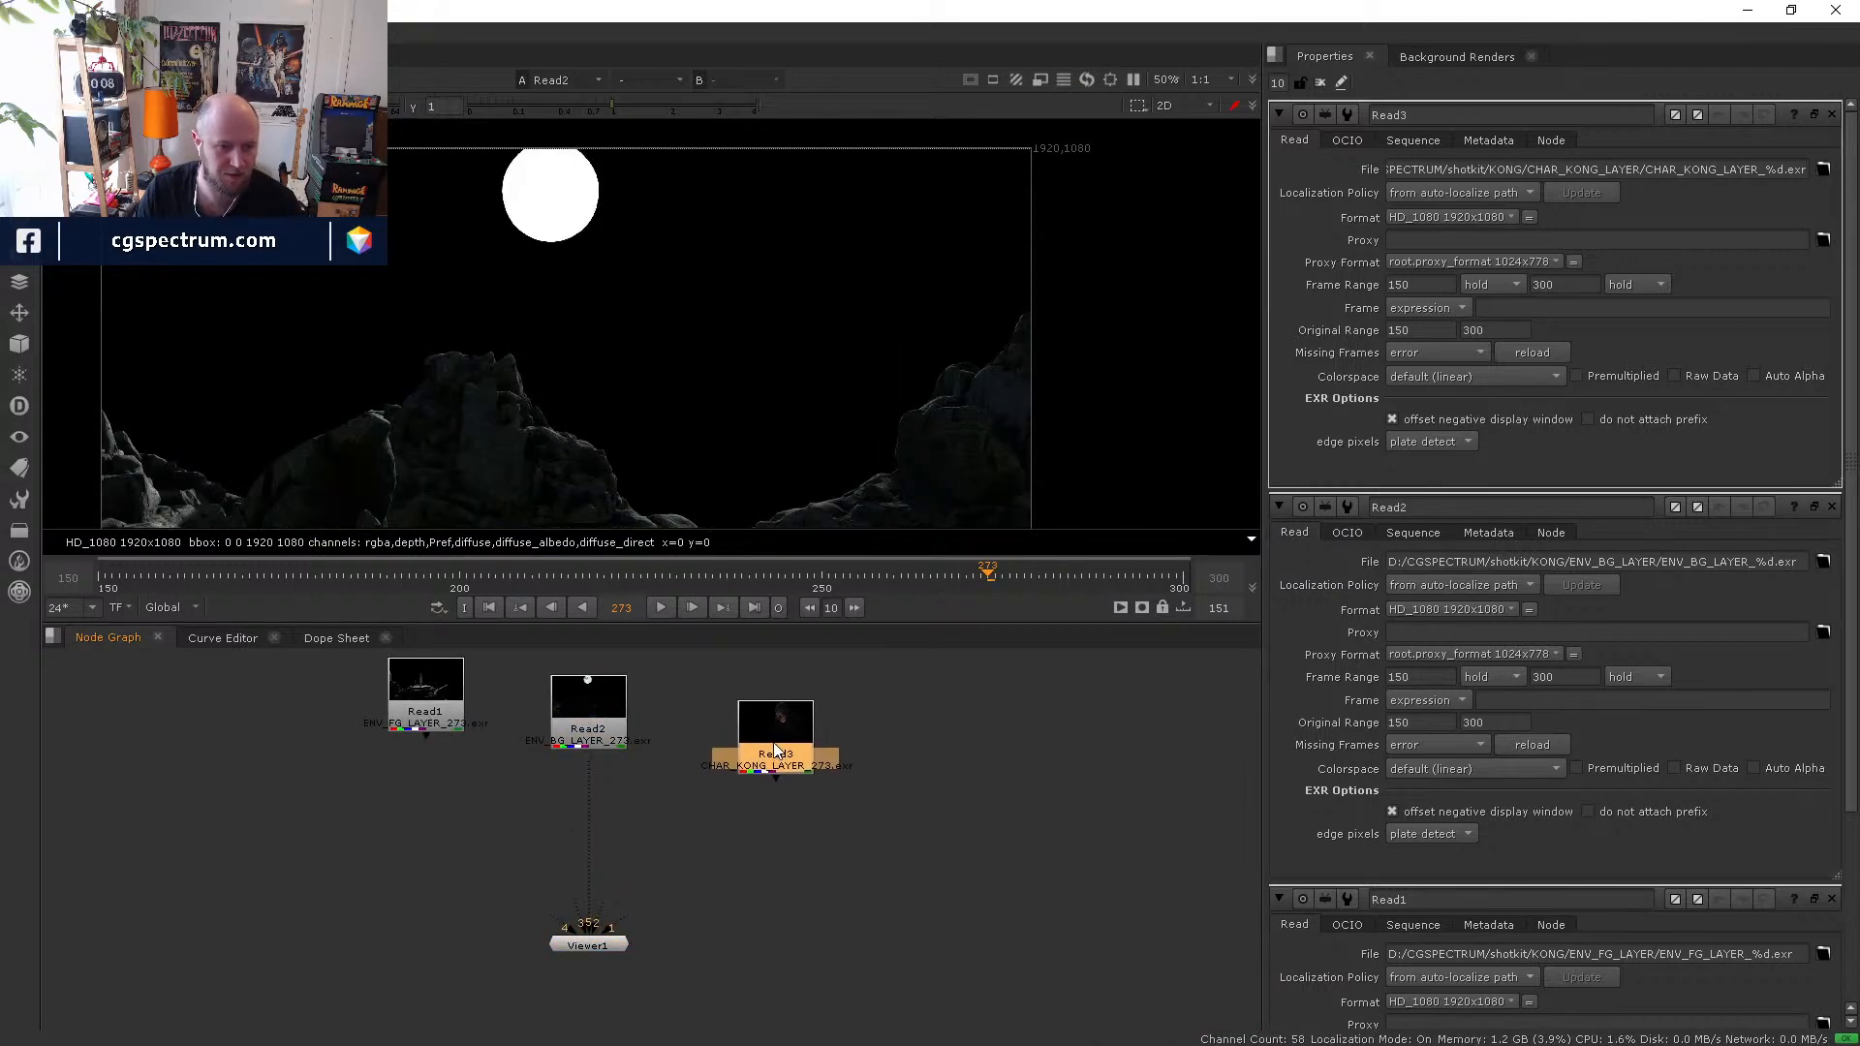
click(584, 736)
click(588, 941)
click(742, 752)
key(5)
- Merge CHAR_KONG_LAYER over ENV_BG_LAYER with a new Merge node and show the result in the viewer
click(620, 814)
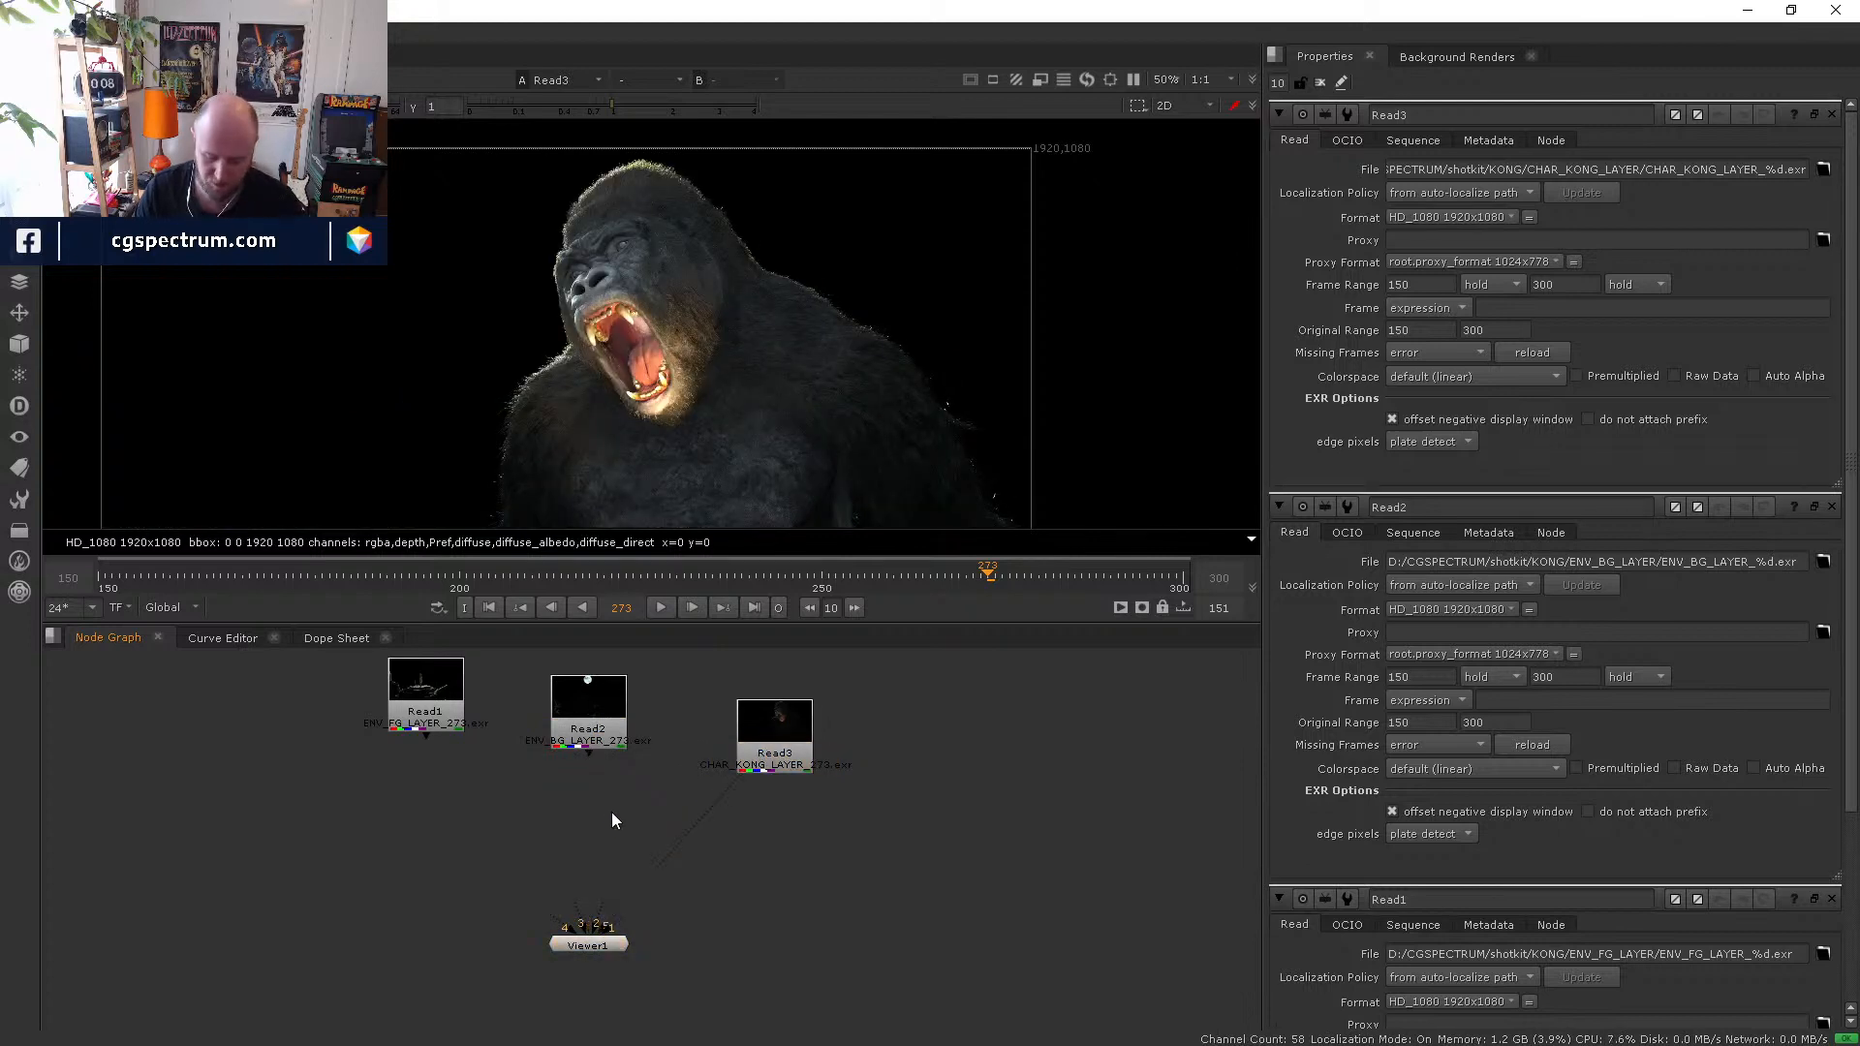
key(m)
drag(619, 817, 782, 804)
click(729, 839)
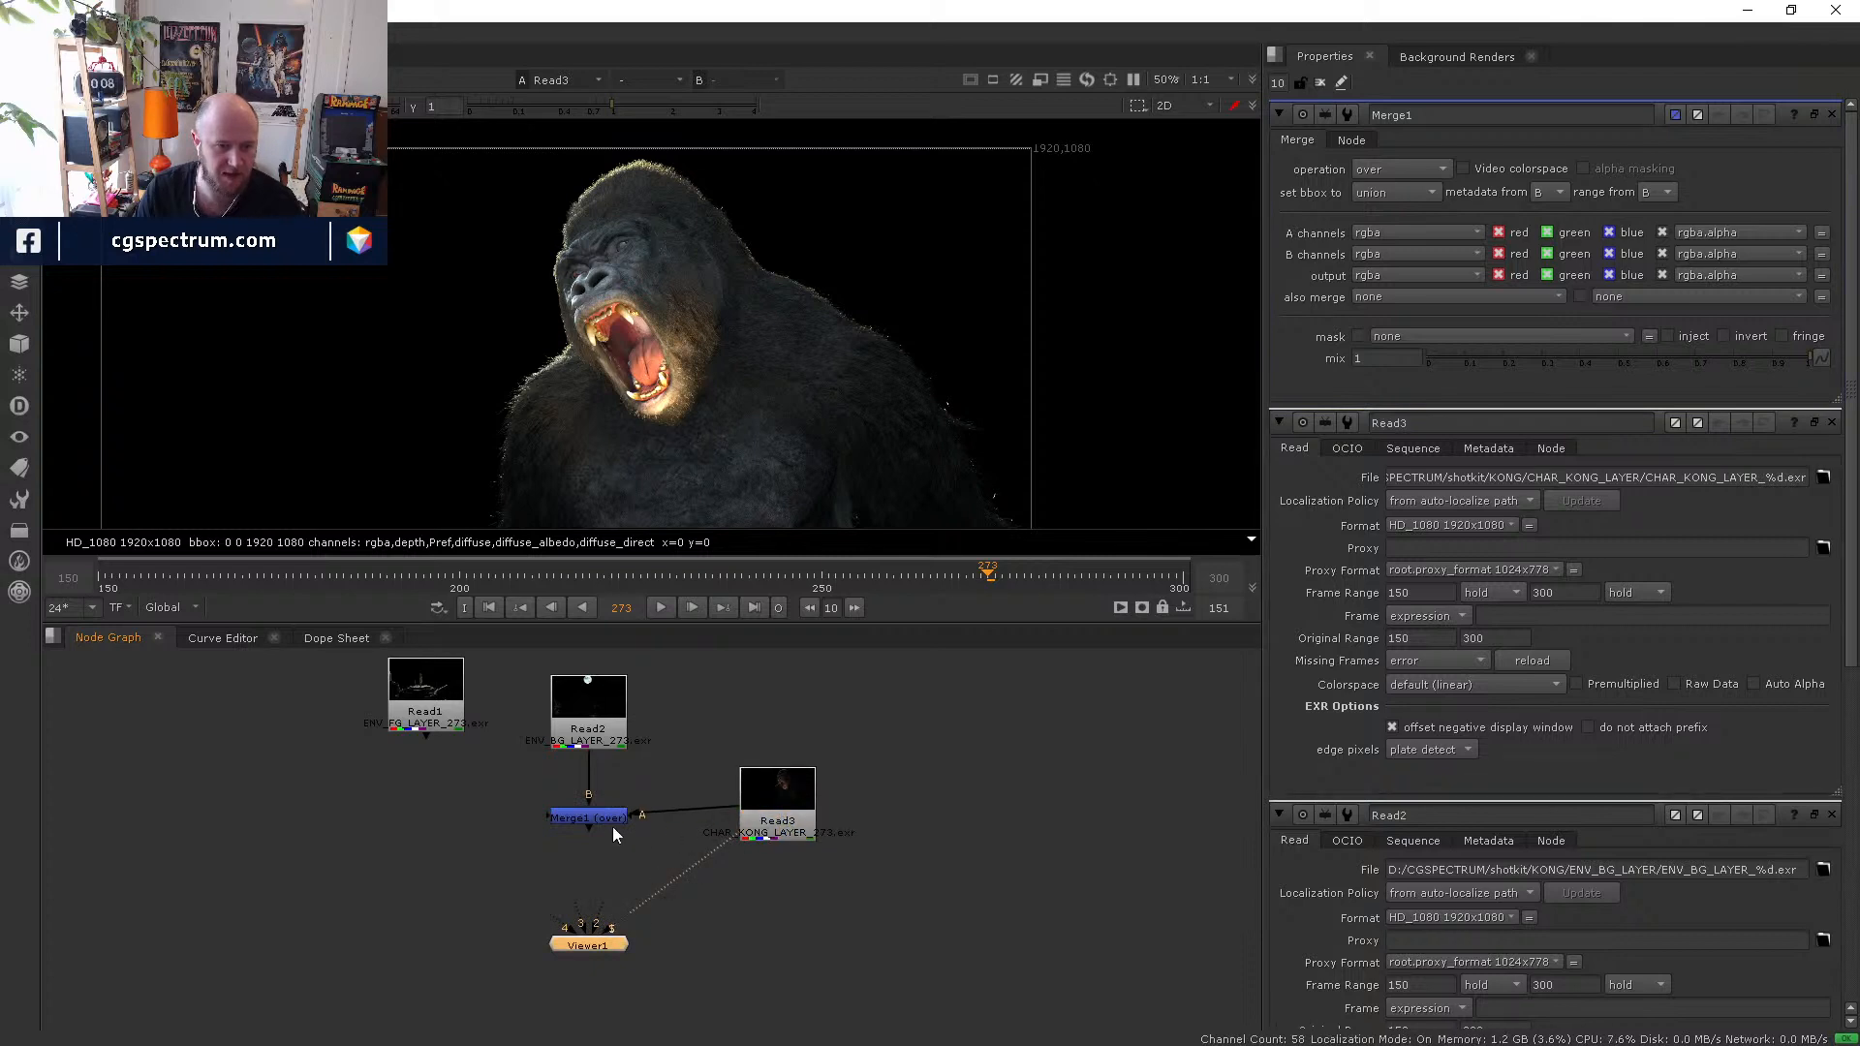
click(593, 818)
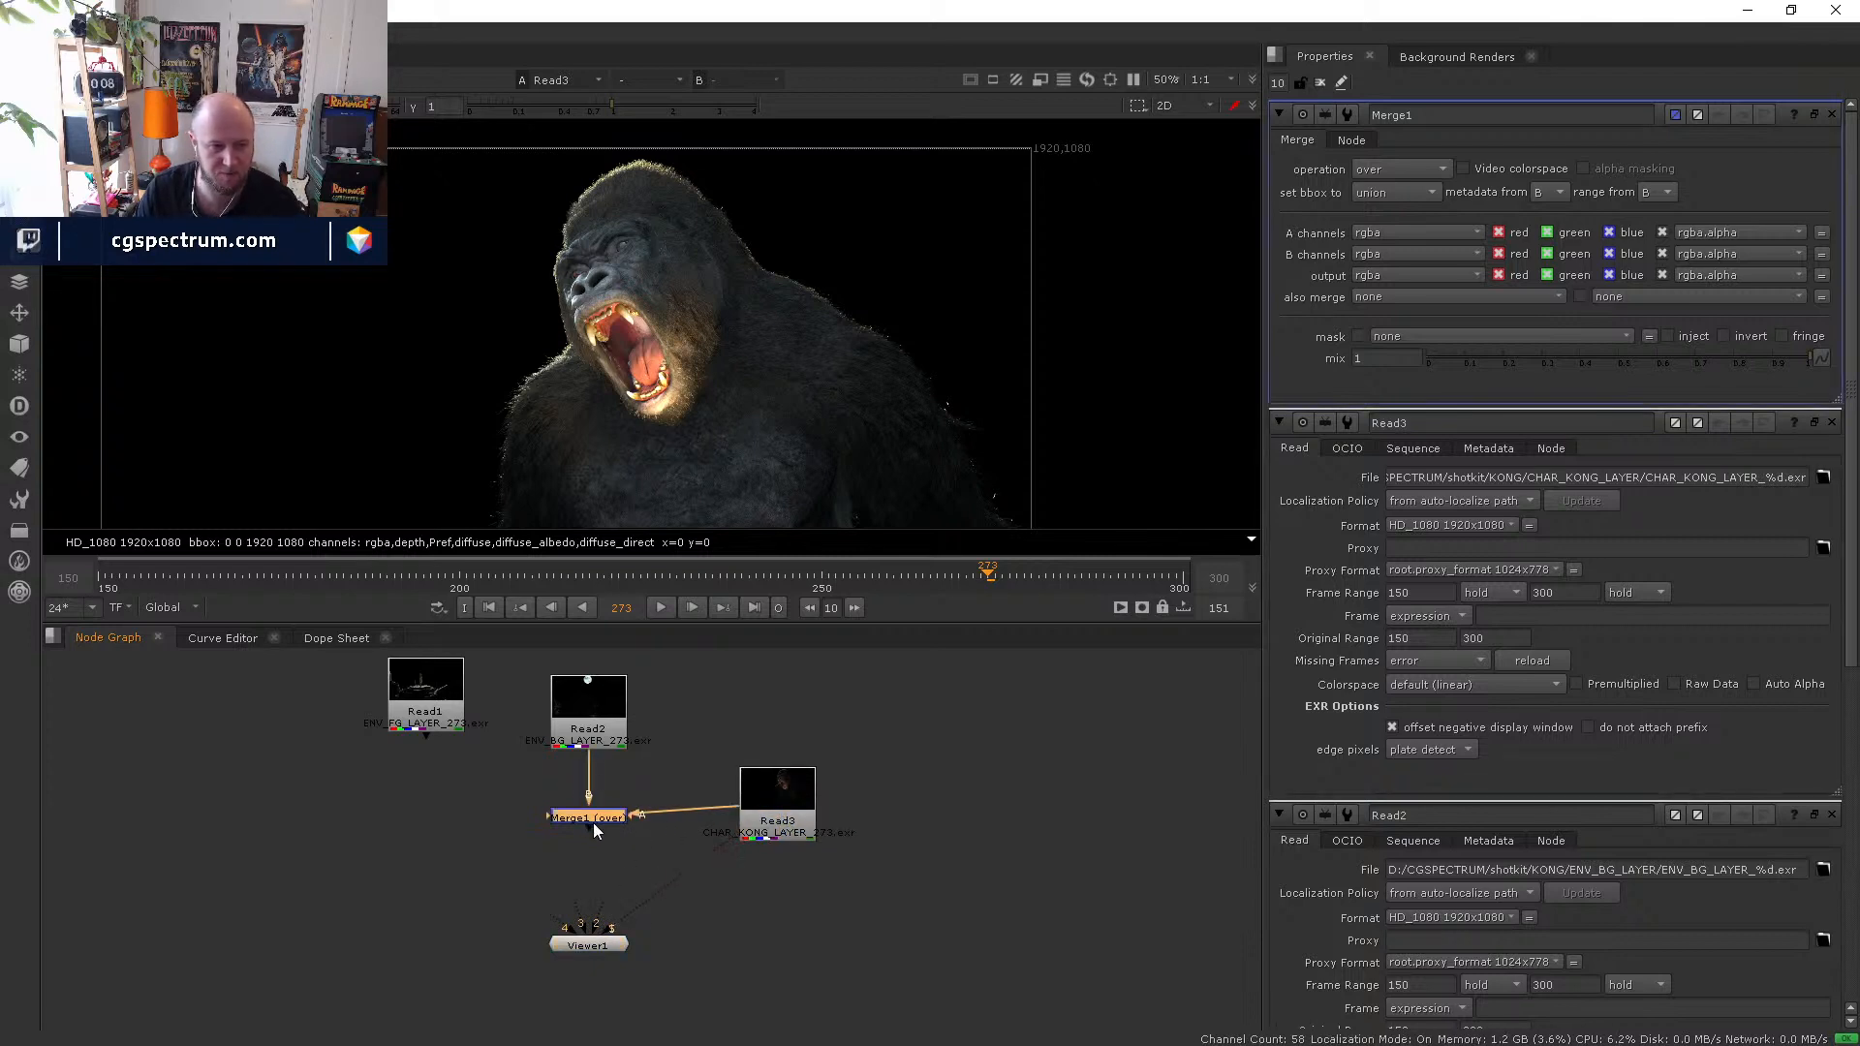
drag(586, 833, 586, 812)
key(1)
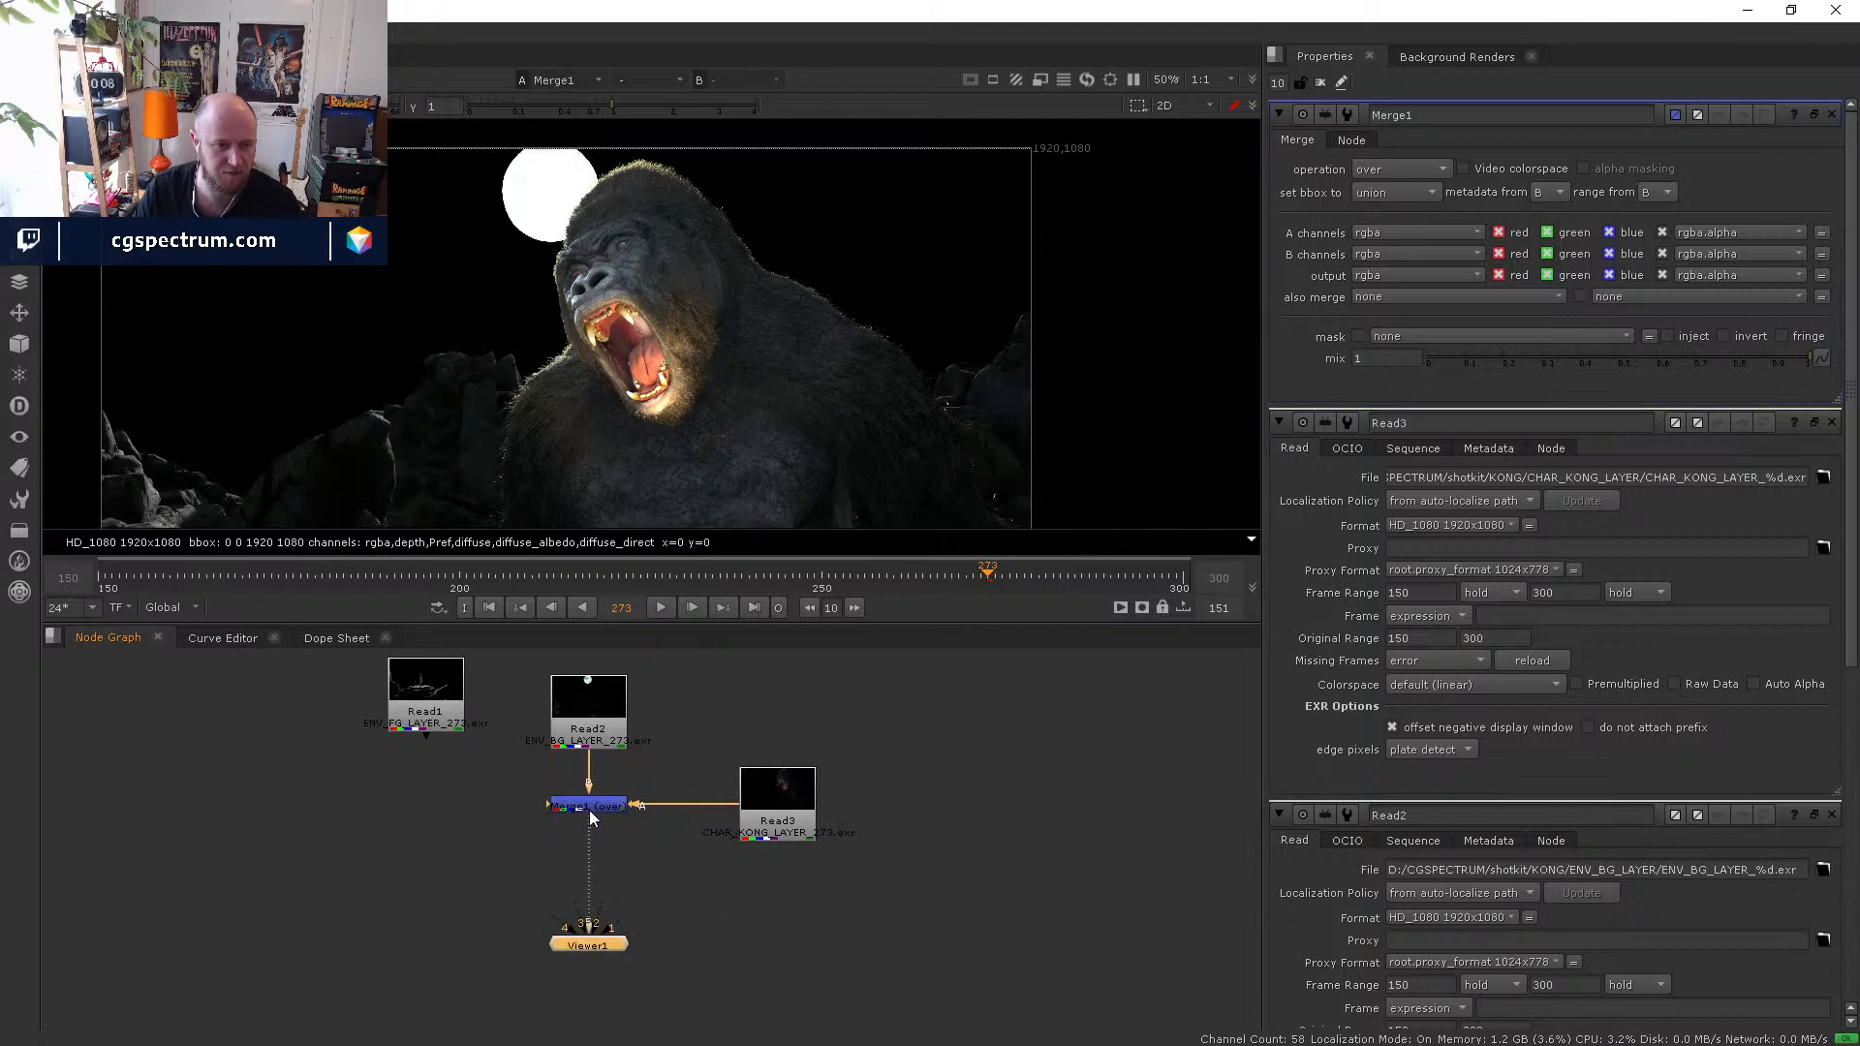
- Swap the A and B inputs of the Merge node to compare the layer order, and swap them back
middle_drag(602, 344, 548, 275)
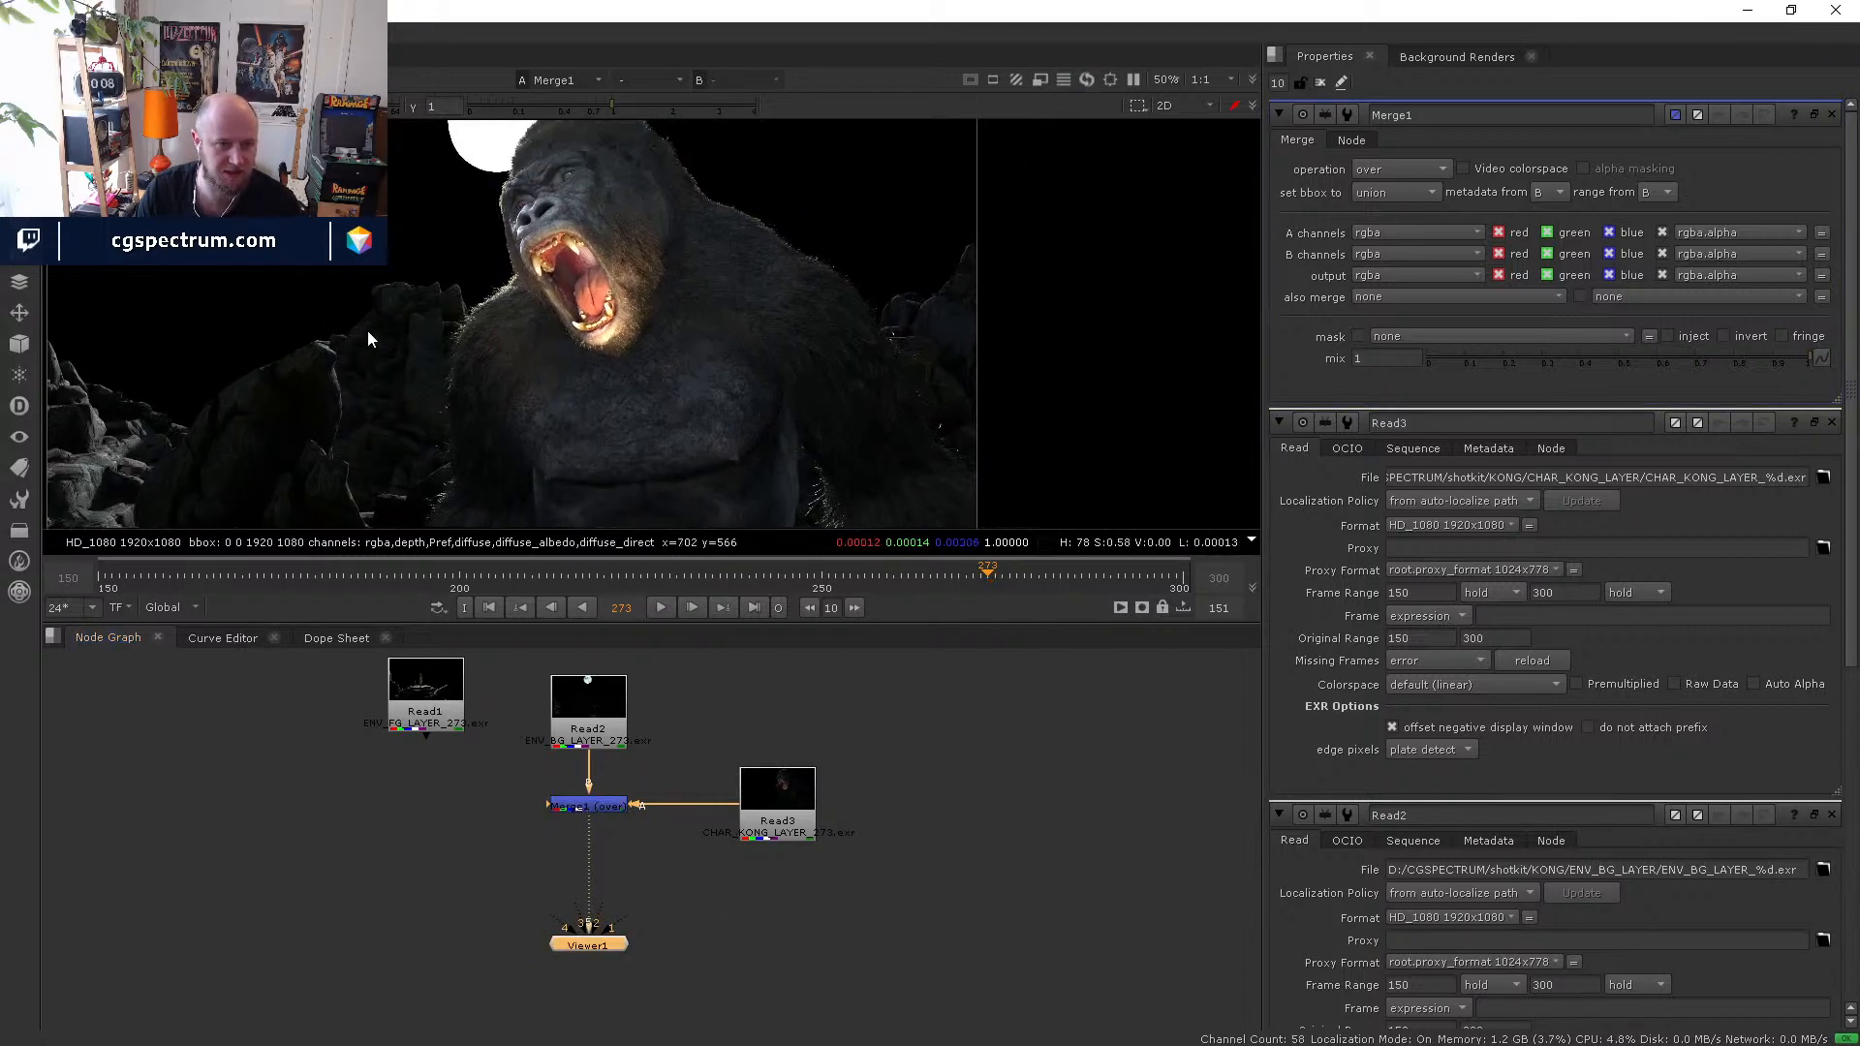
click(589, 808)
key(shift+x)
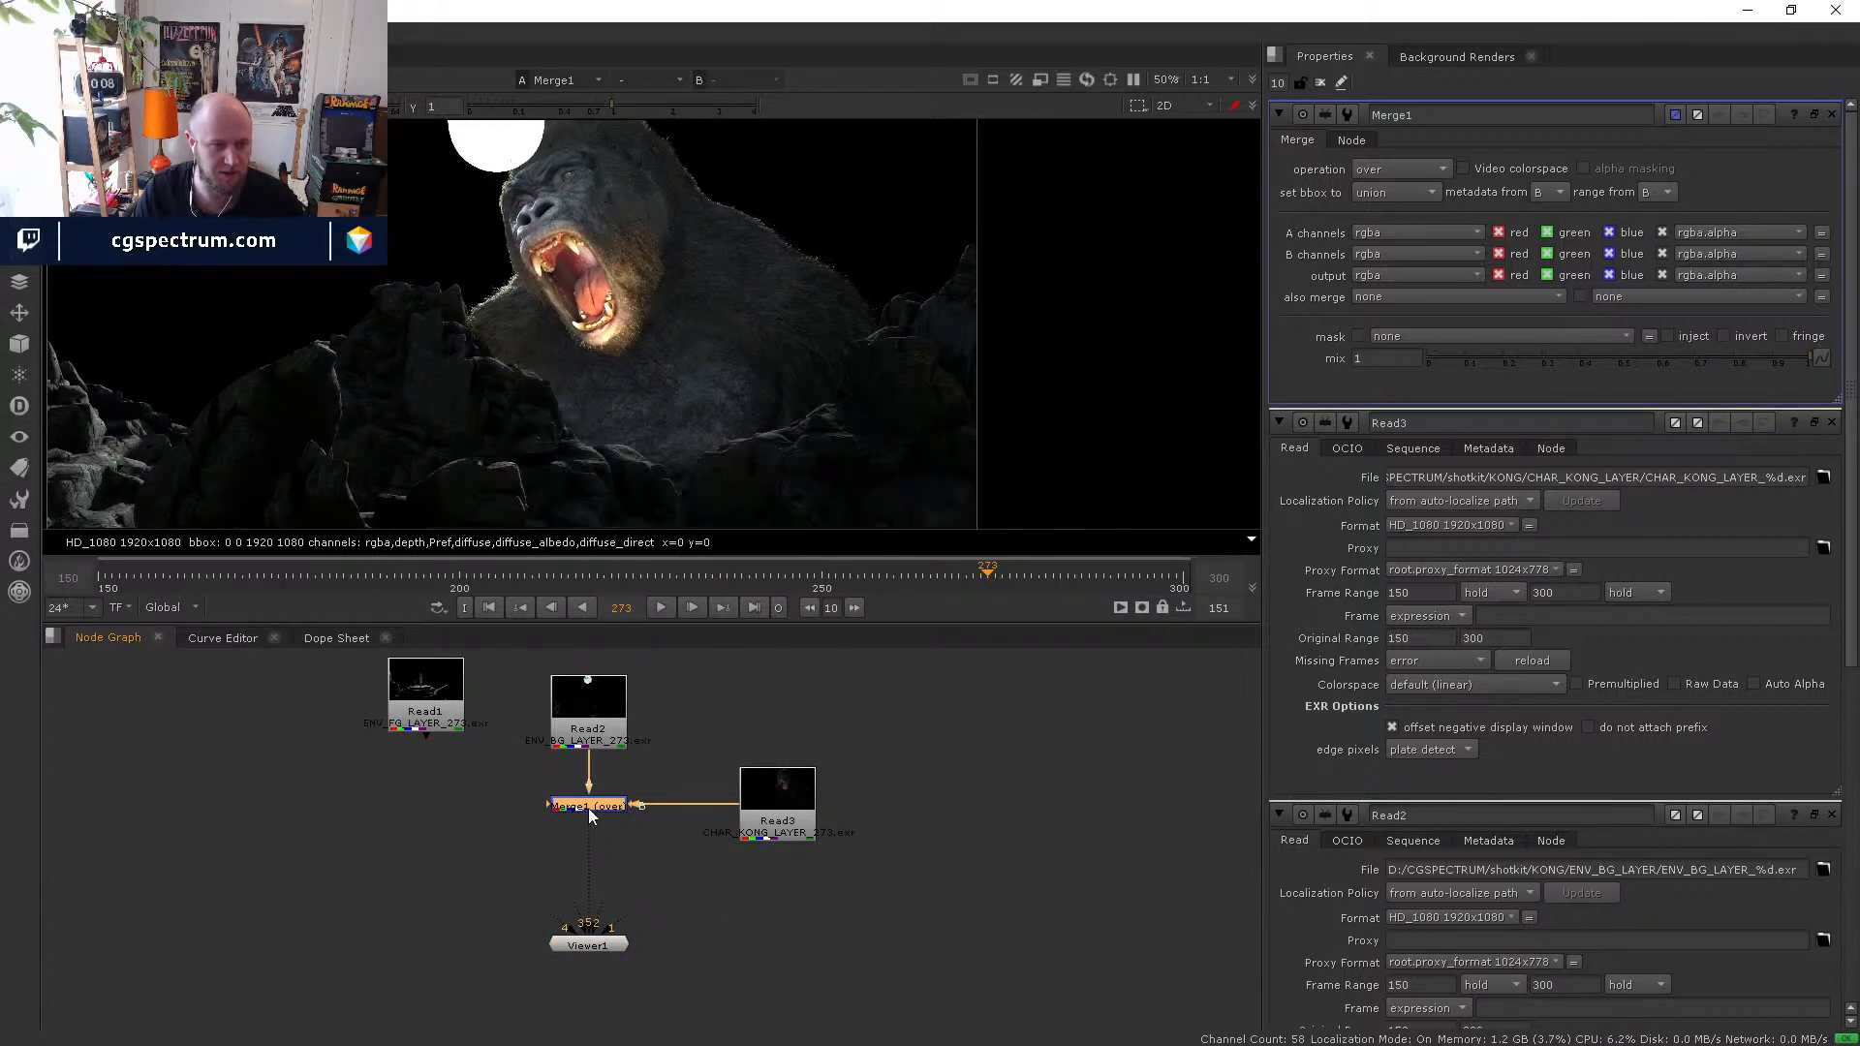
scroll(625, 458, down, 1)
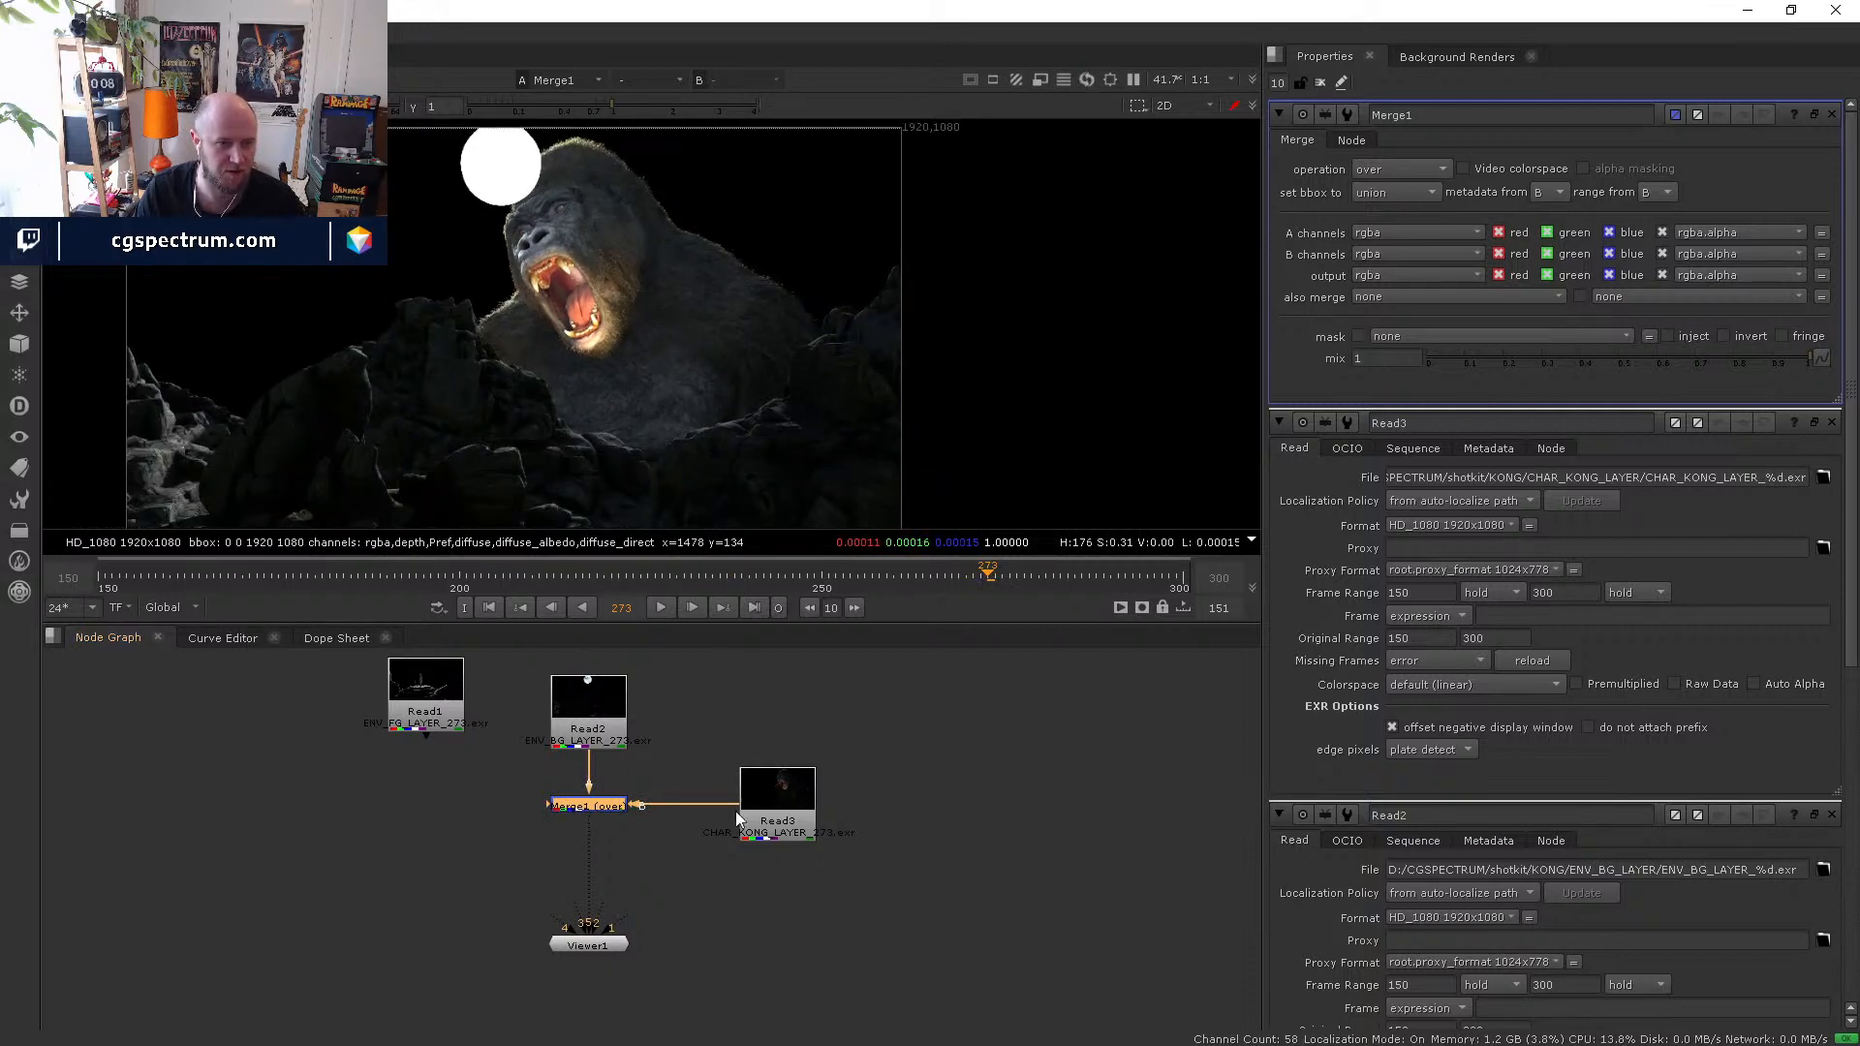
key(shift+x)
- Move the Viewer node further down and place the ENV_FG_LAYER read below the CHAR_KONG_LAYER read
middle_drag(630, 876, 637, 853)
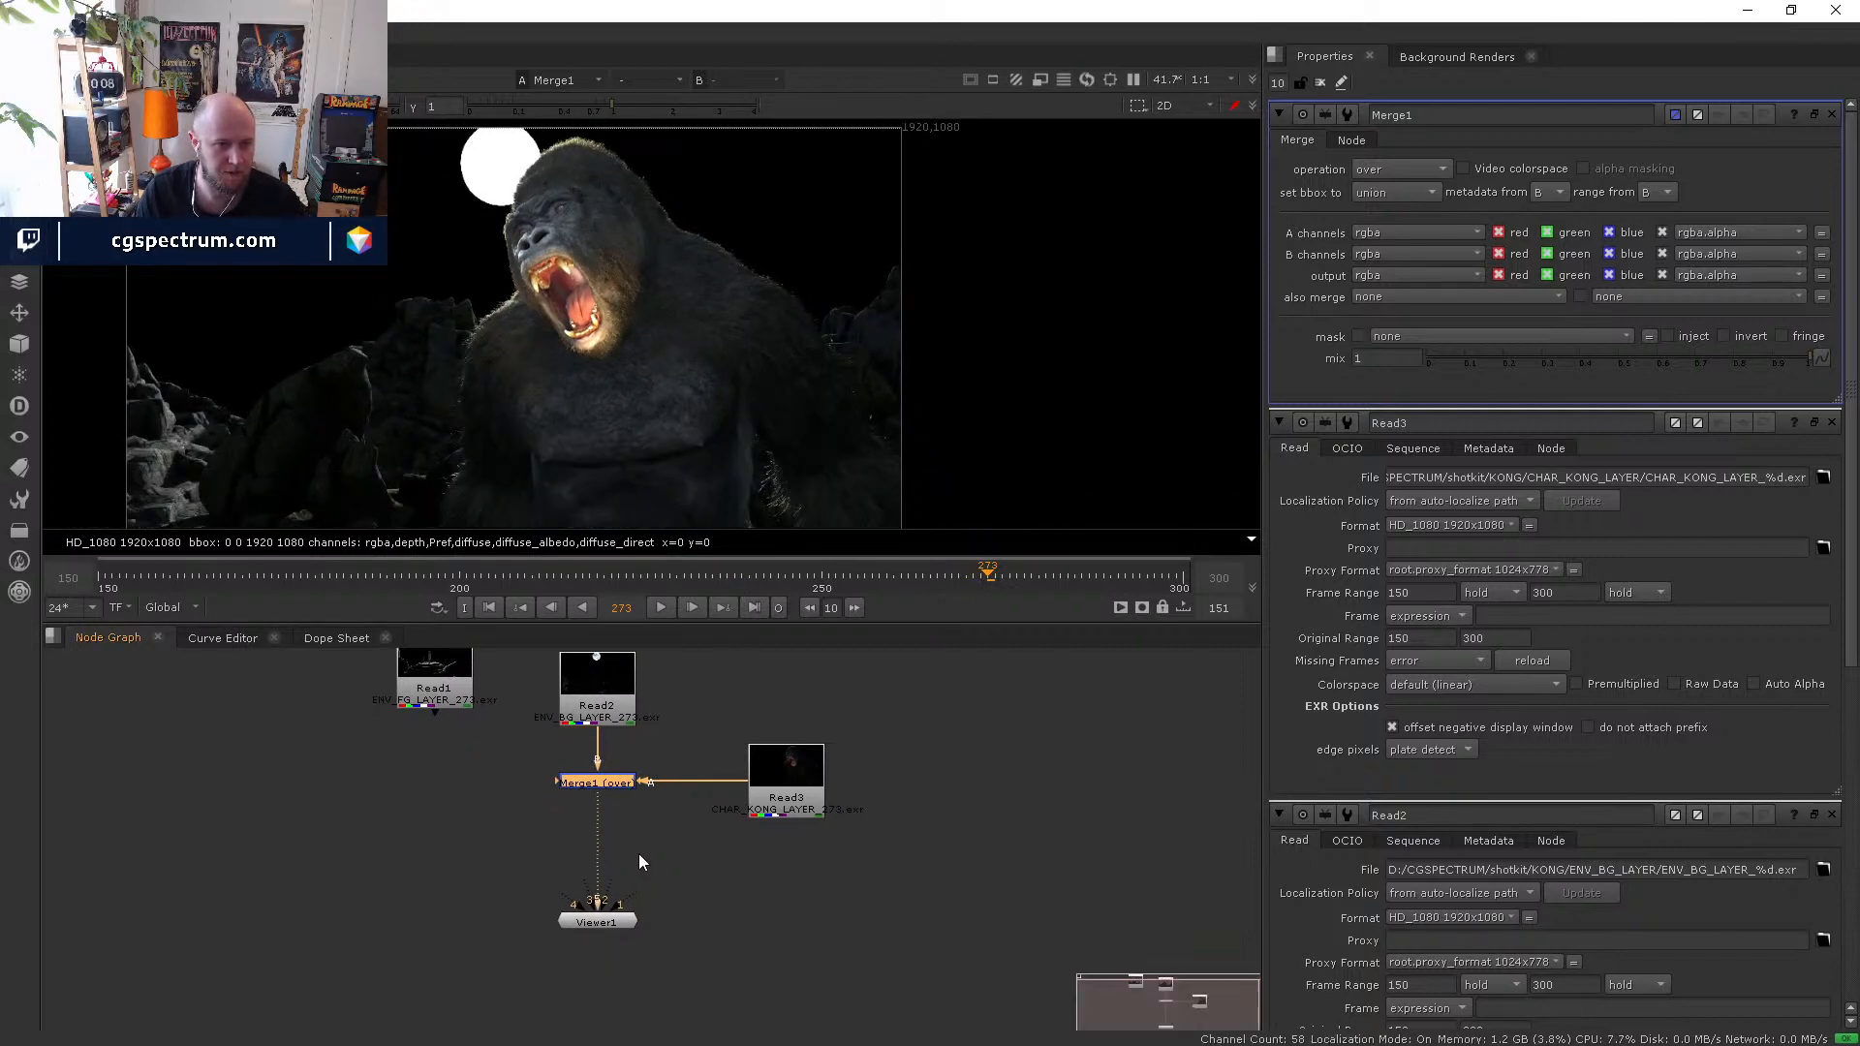
drag(443, 667, 385, 773)
middle_drag(451, 807, 412, 735)
drag(569, 853, 562, 941)
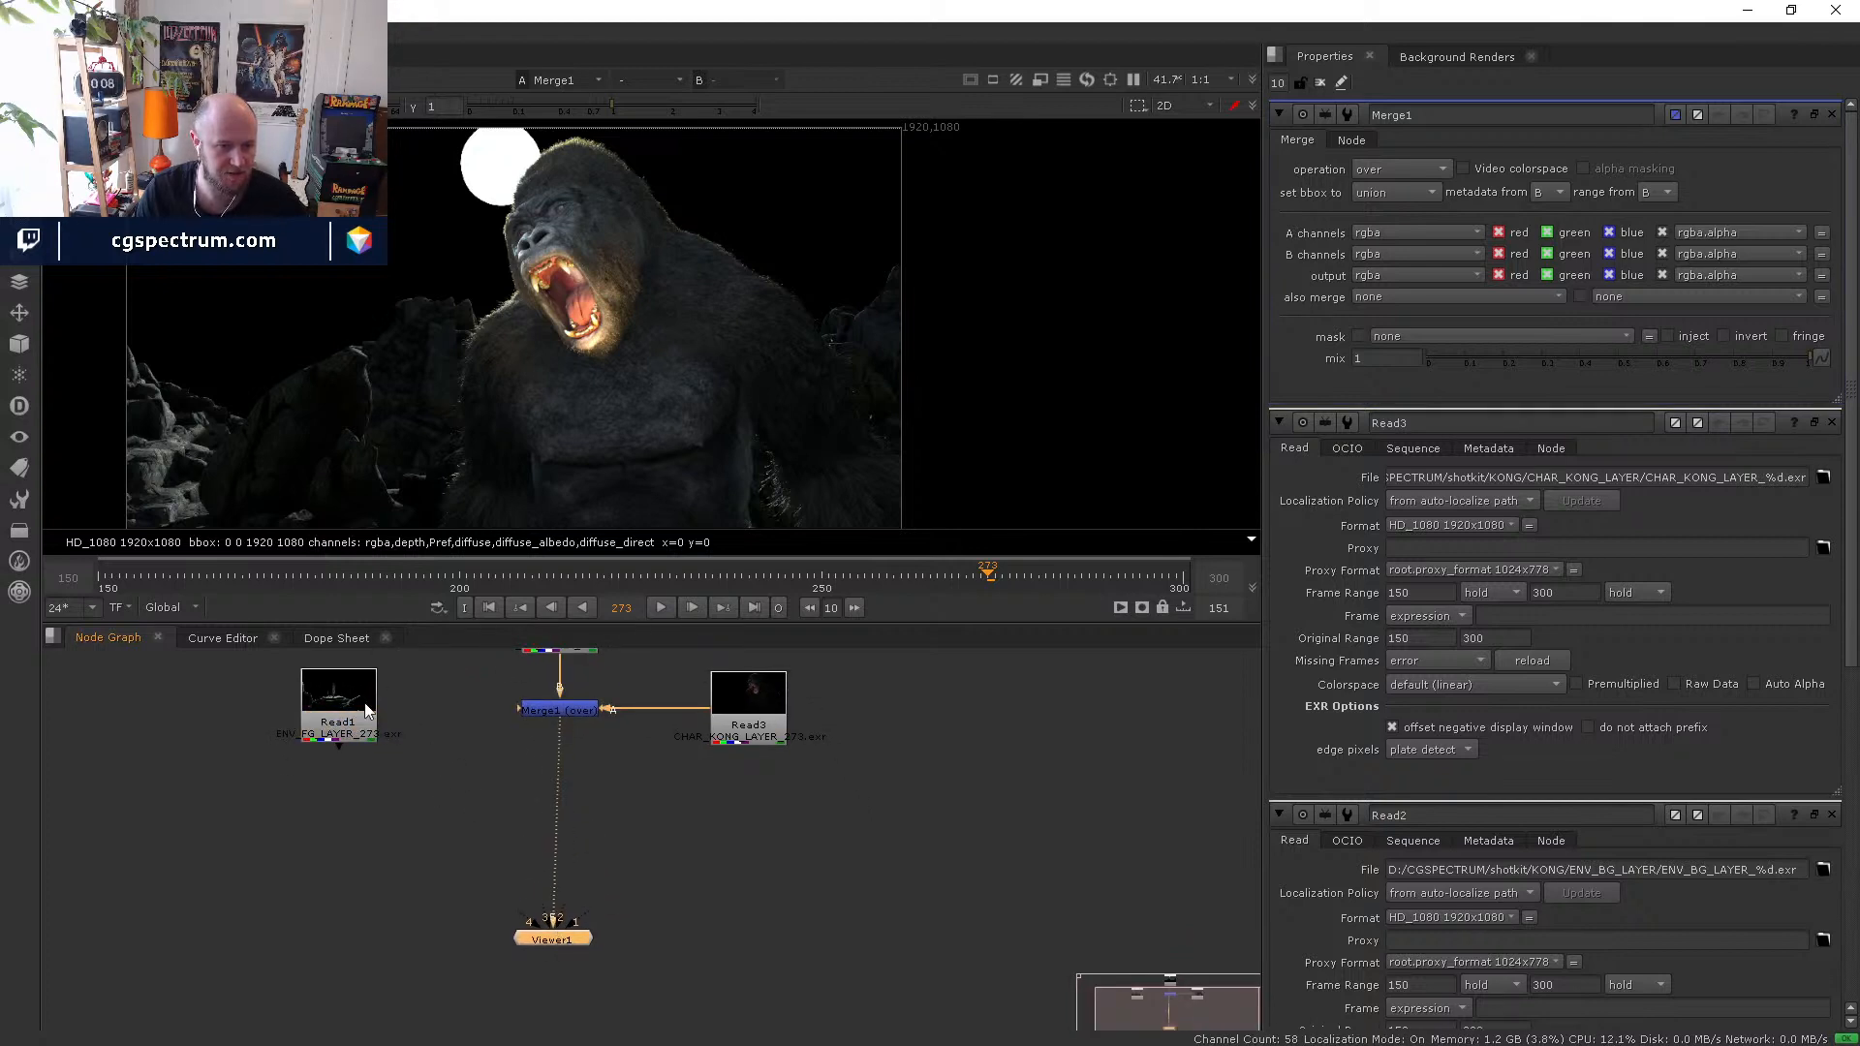
drag(366, 712, 779, 832)
- Add a second Merge node after the first and connect ENV_FG_LAYER to its A input
click(566, 711)
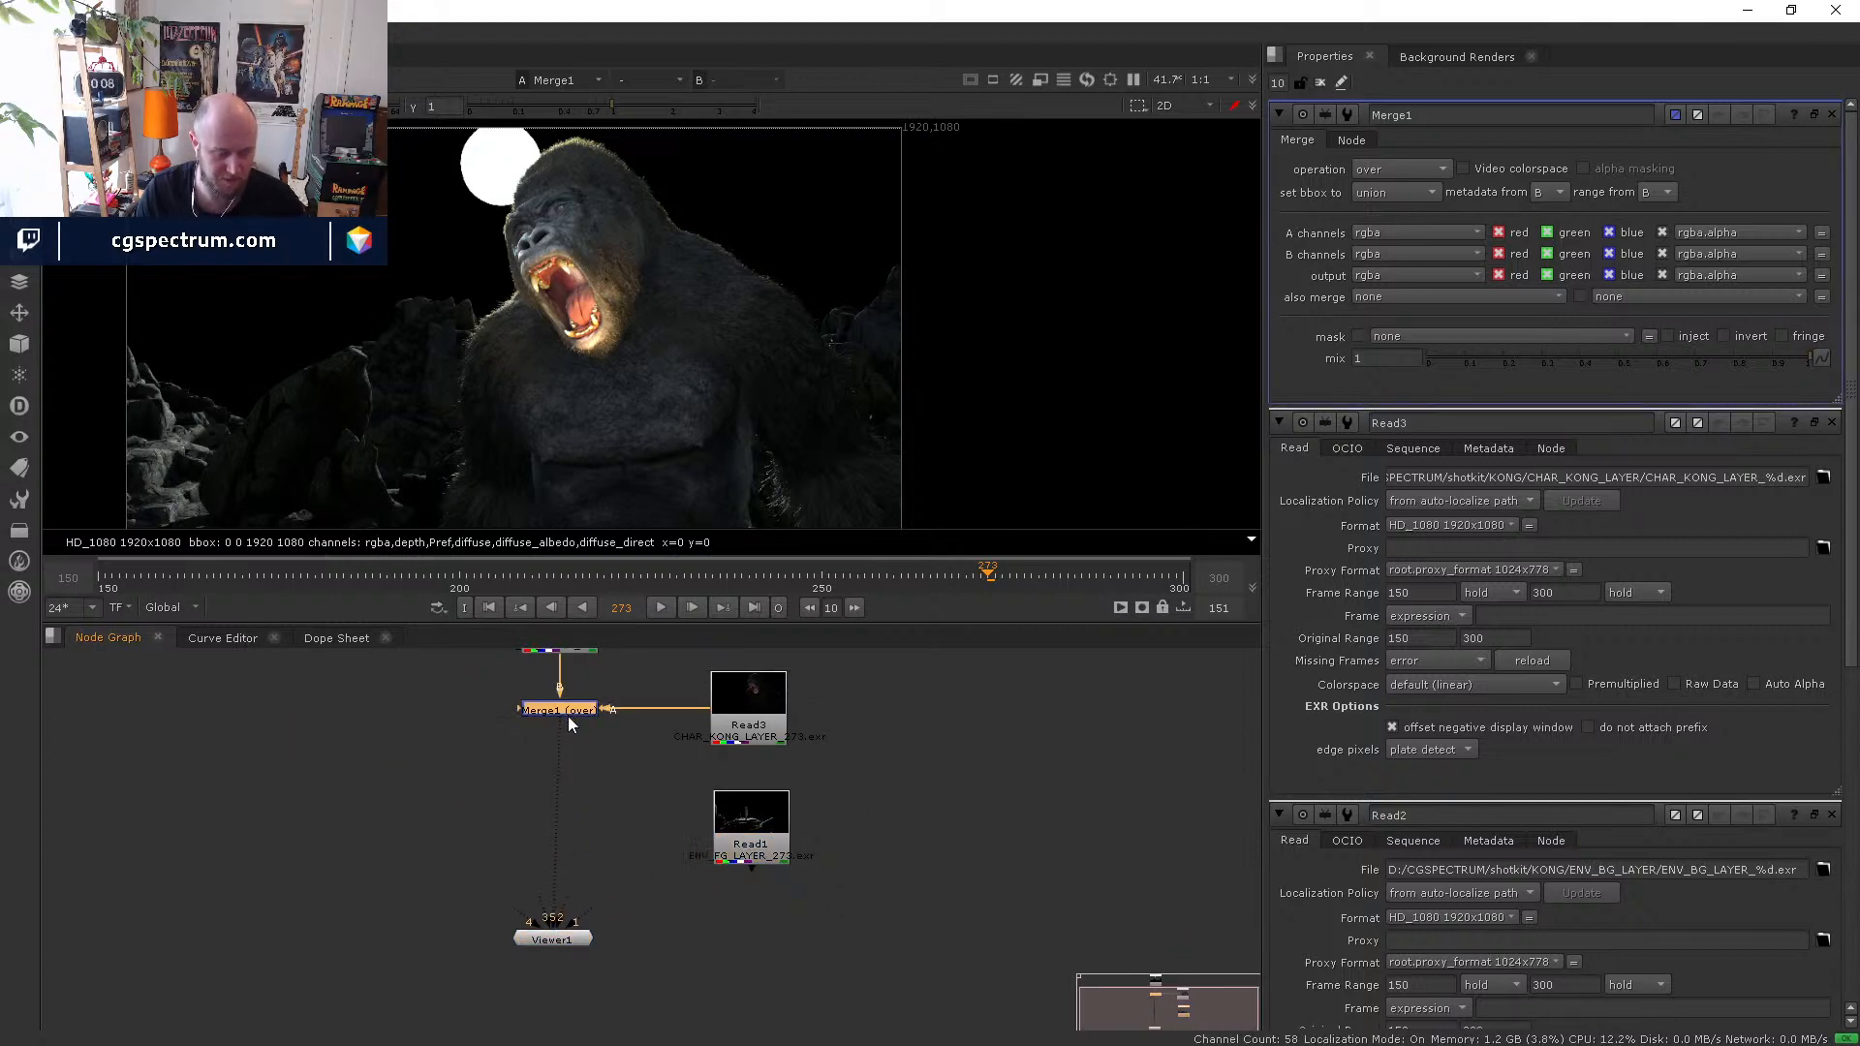
key(m)
drag(544, 816, 706, 841)
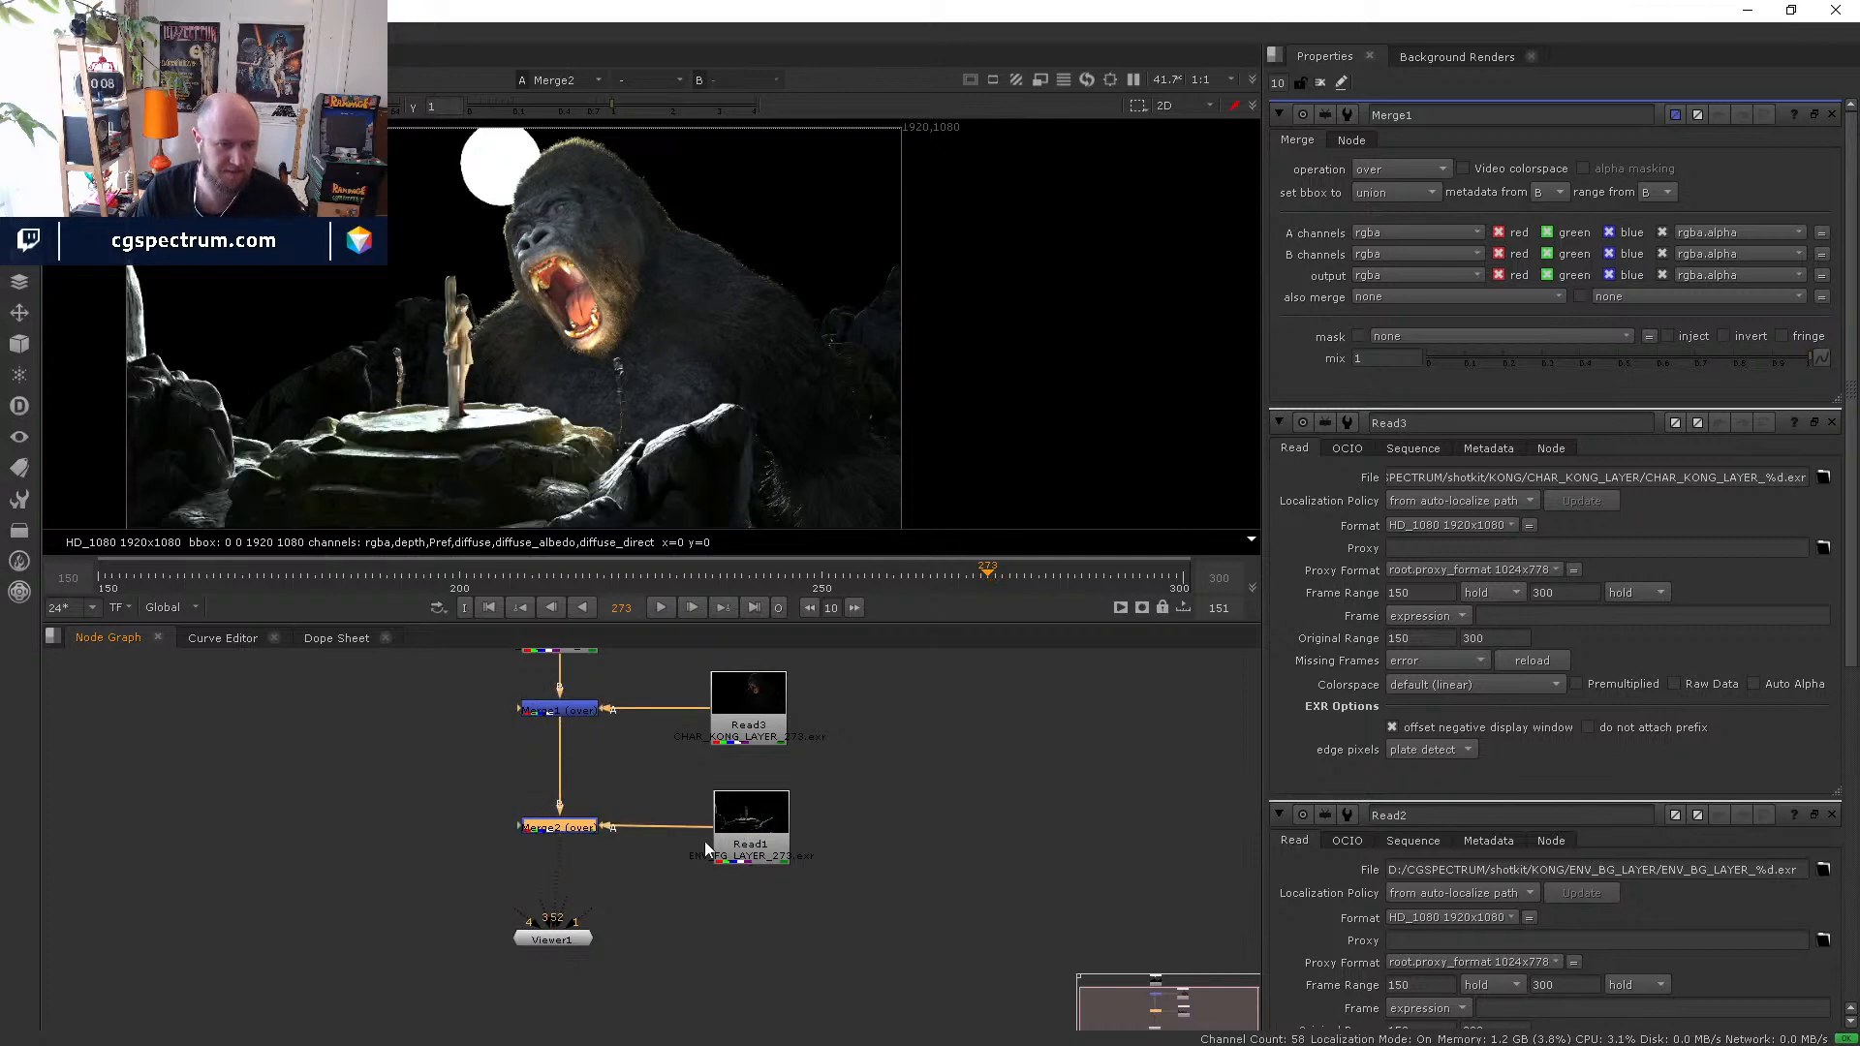
click(552, 938)
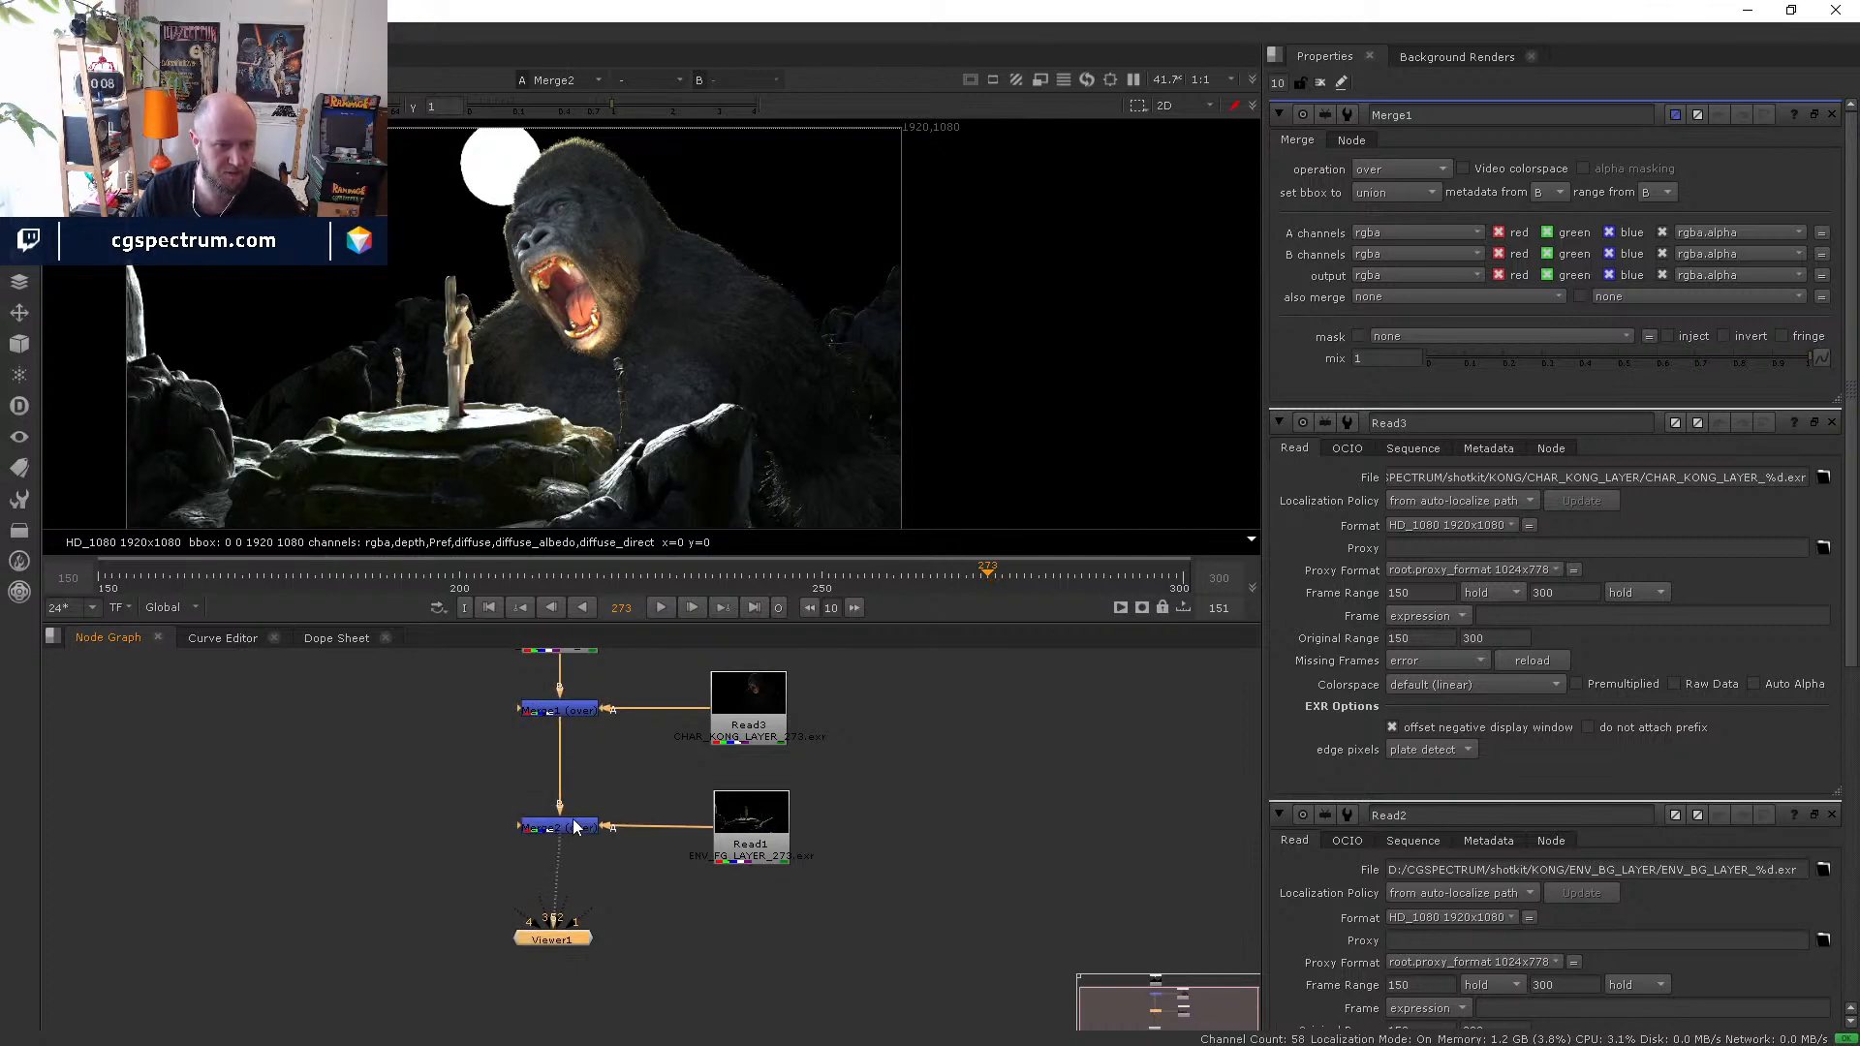
- Darken the viewer exposure to examine the moon and highlights of the full composite at frame 274
middle_drag(555, 352, 475, 356)
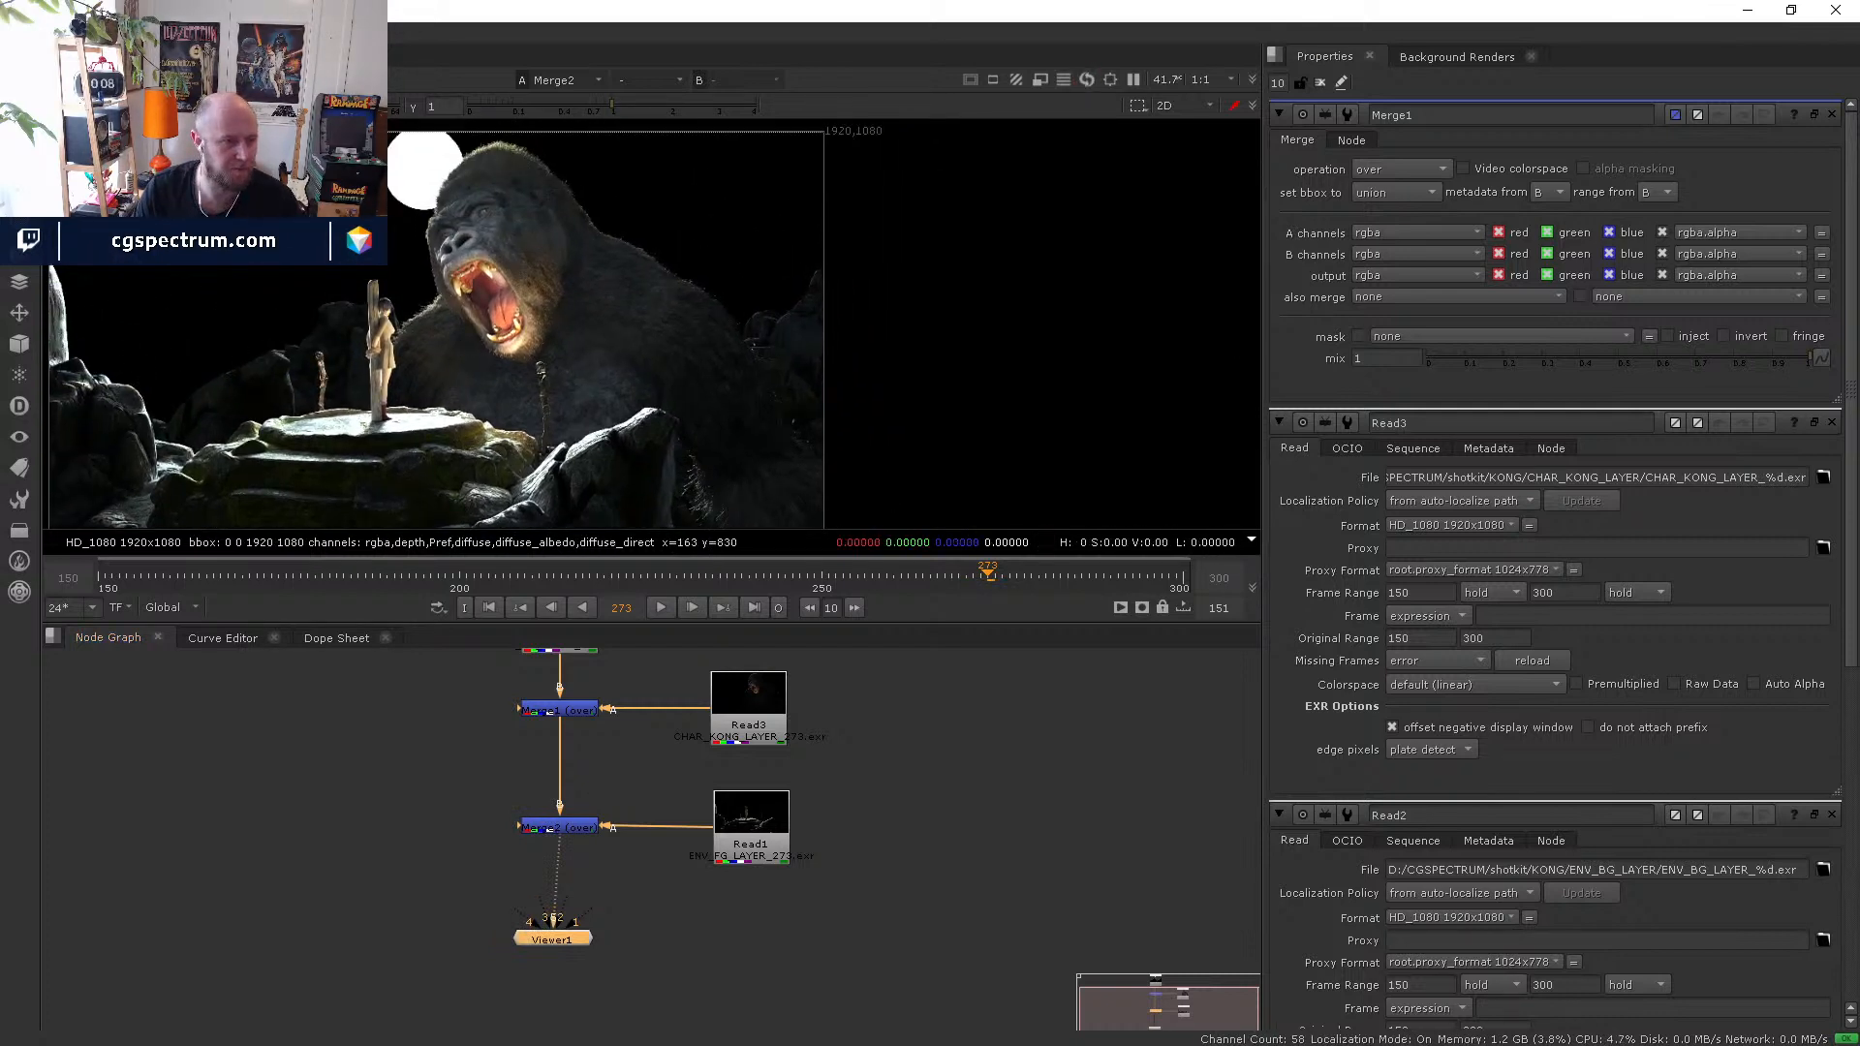
click(77, 104)
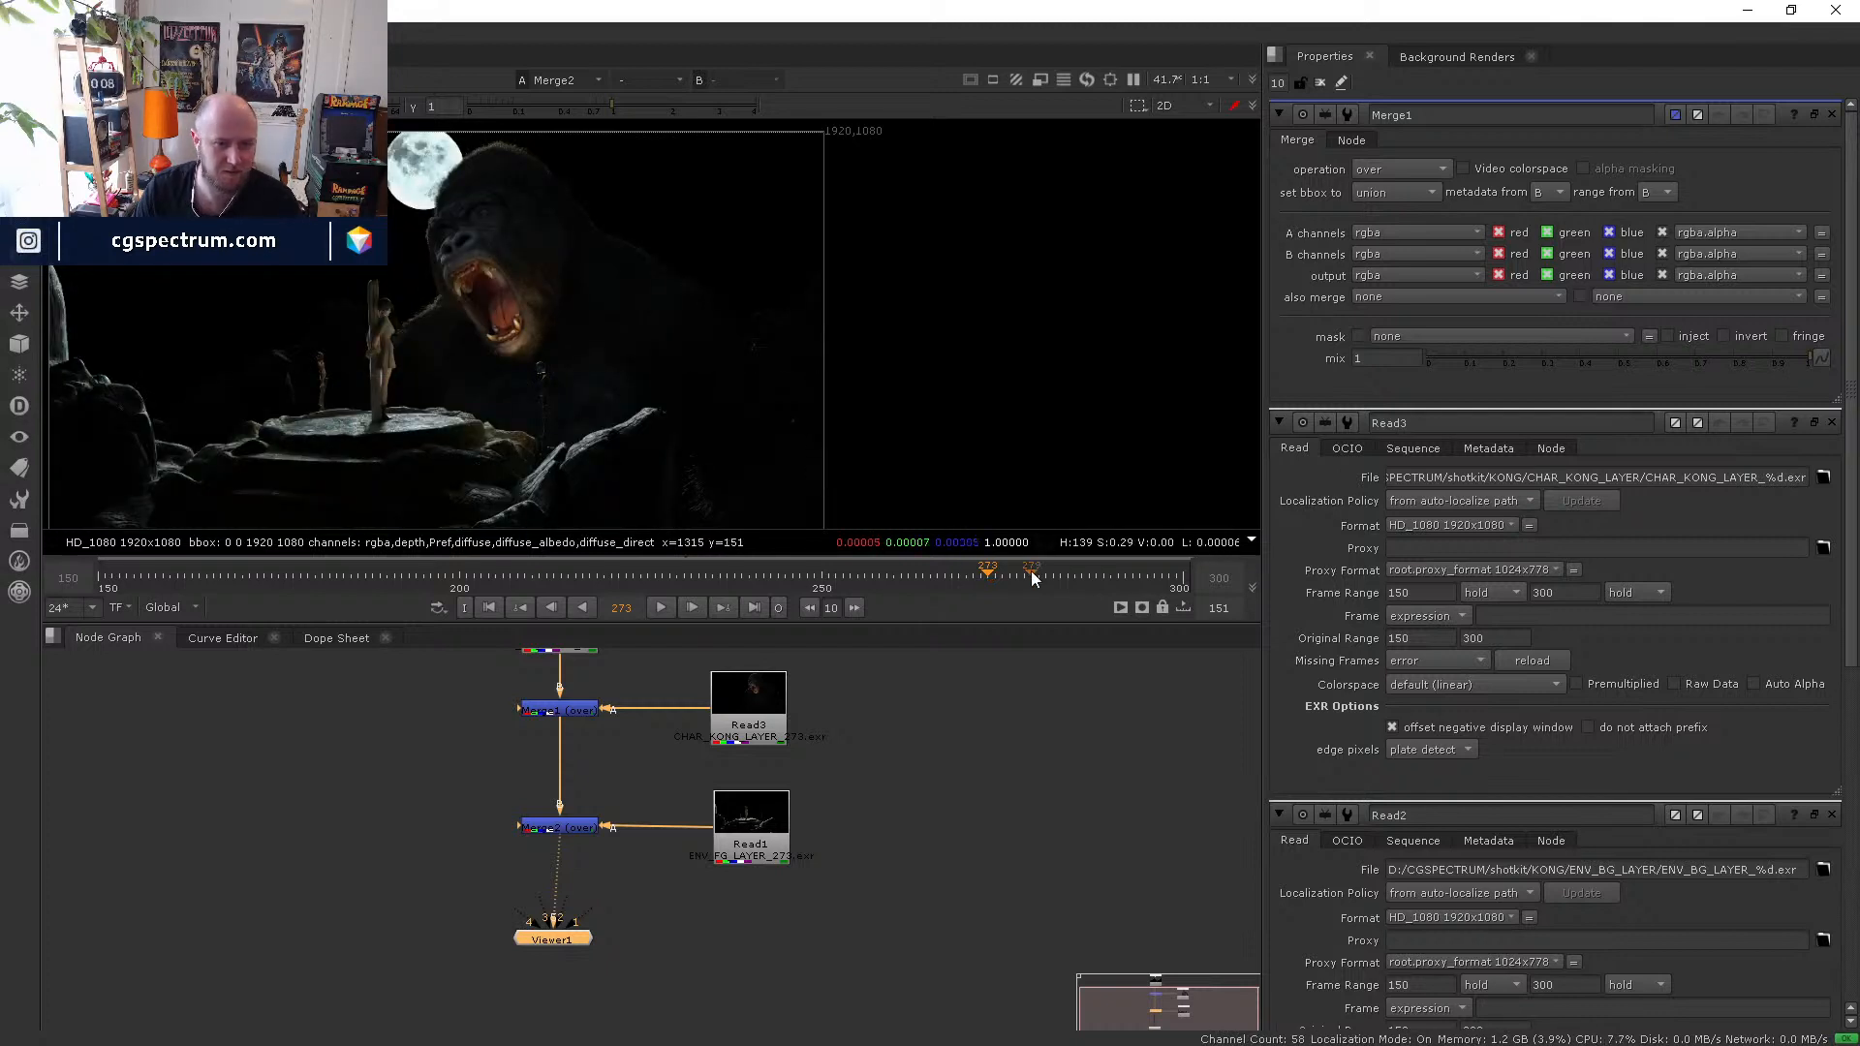
mouse_move(1031, 572)
mouse_down()
mouse_move(939, 572)
mouse_move(1000, 569)
mouse_up()
drag(1015, 575, 993, 578)
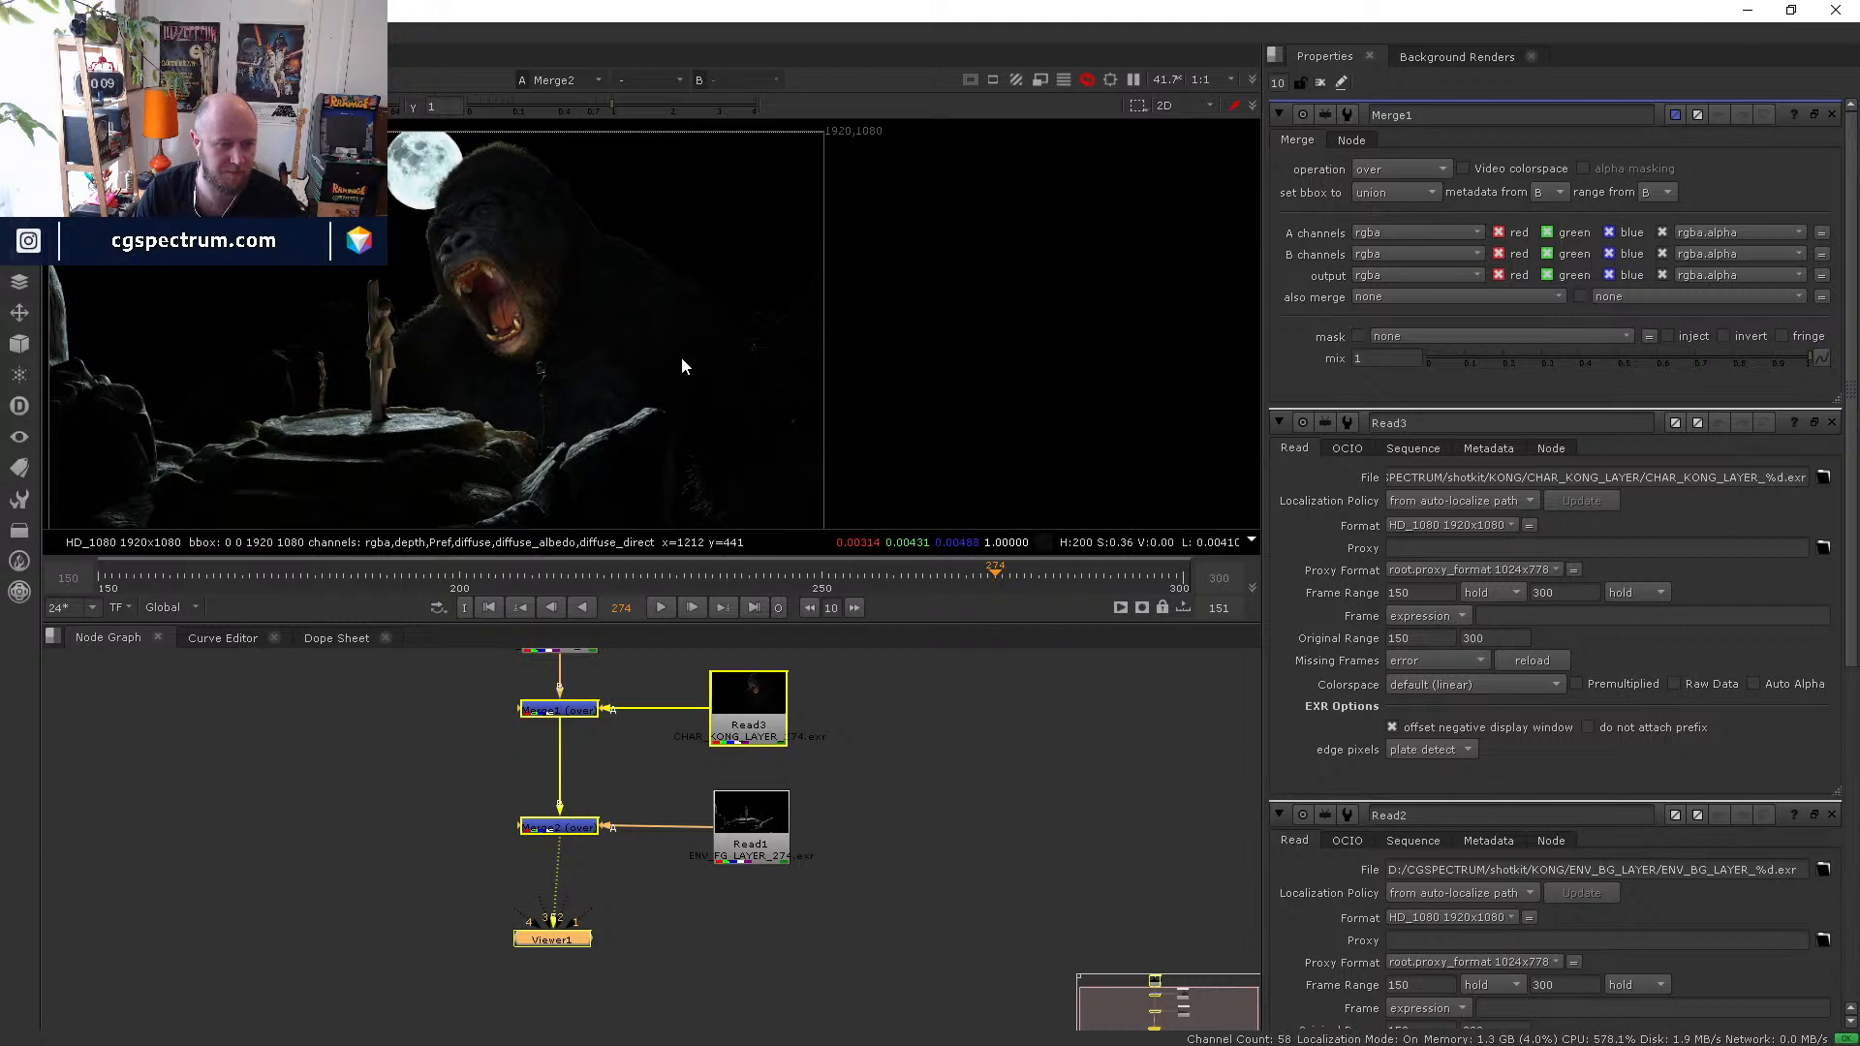
scroll(692, 362, down, 2)
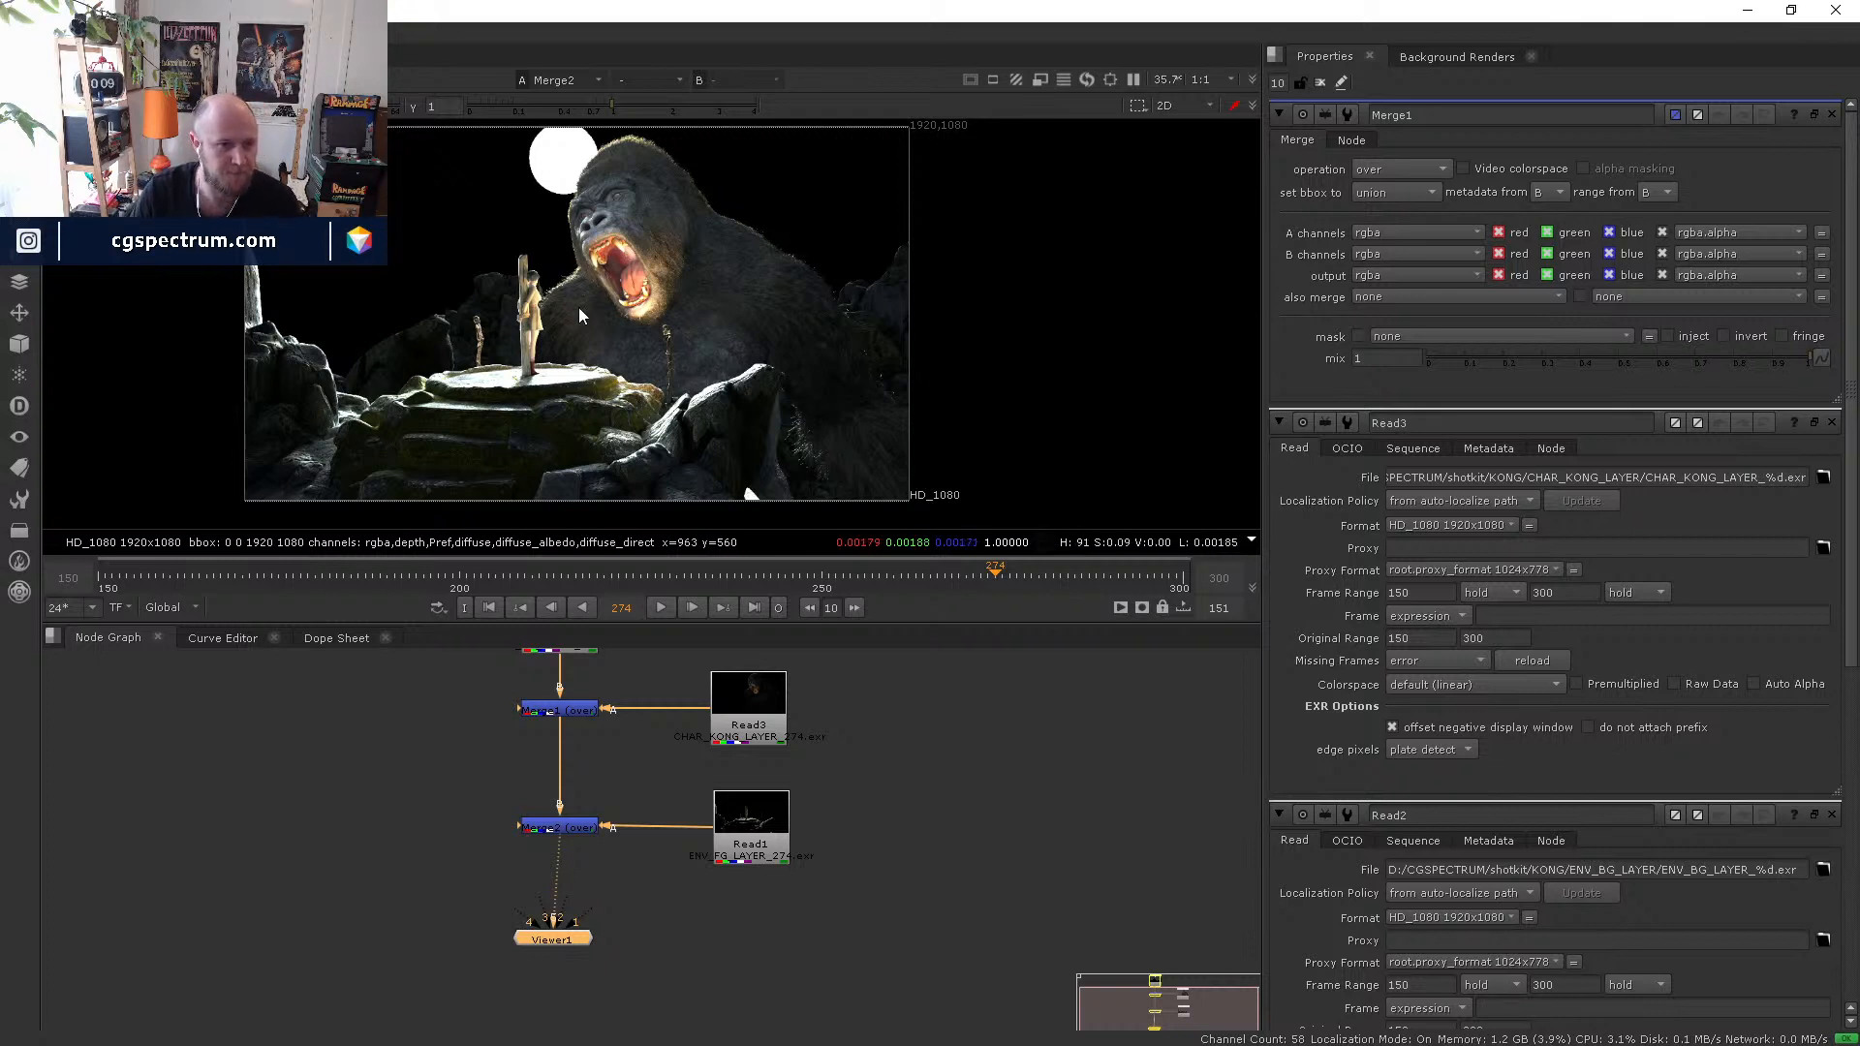
middle_drag(579, 309, 617, 309)
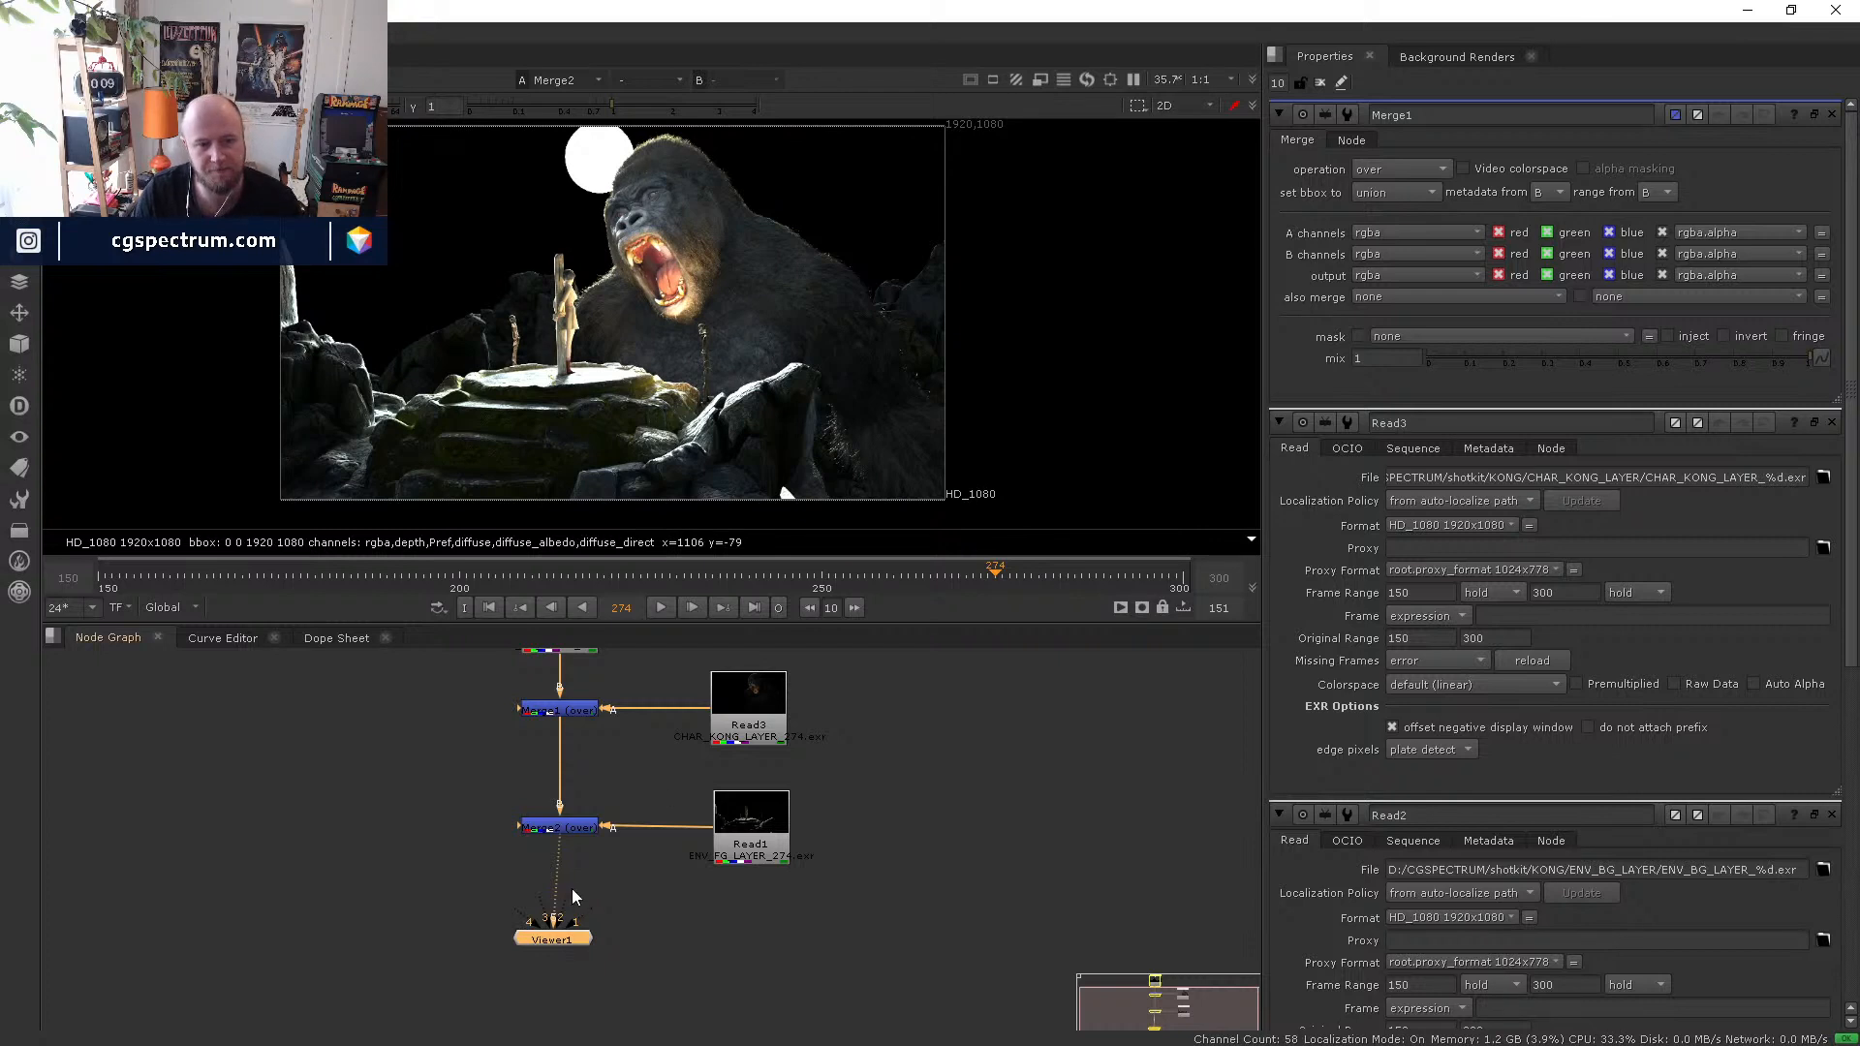
- View the composite build-up in order: ENV_BG_LAYER, the first merge and the second merge
key(f)
click(554, 675)
key(1)
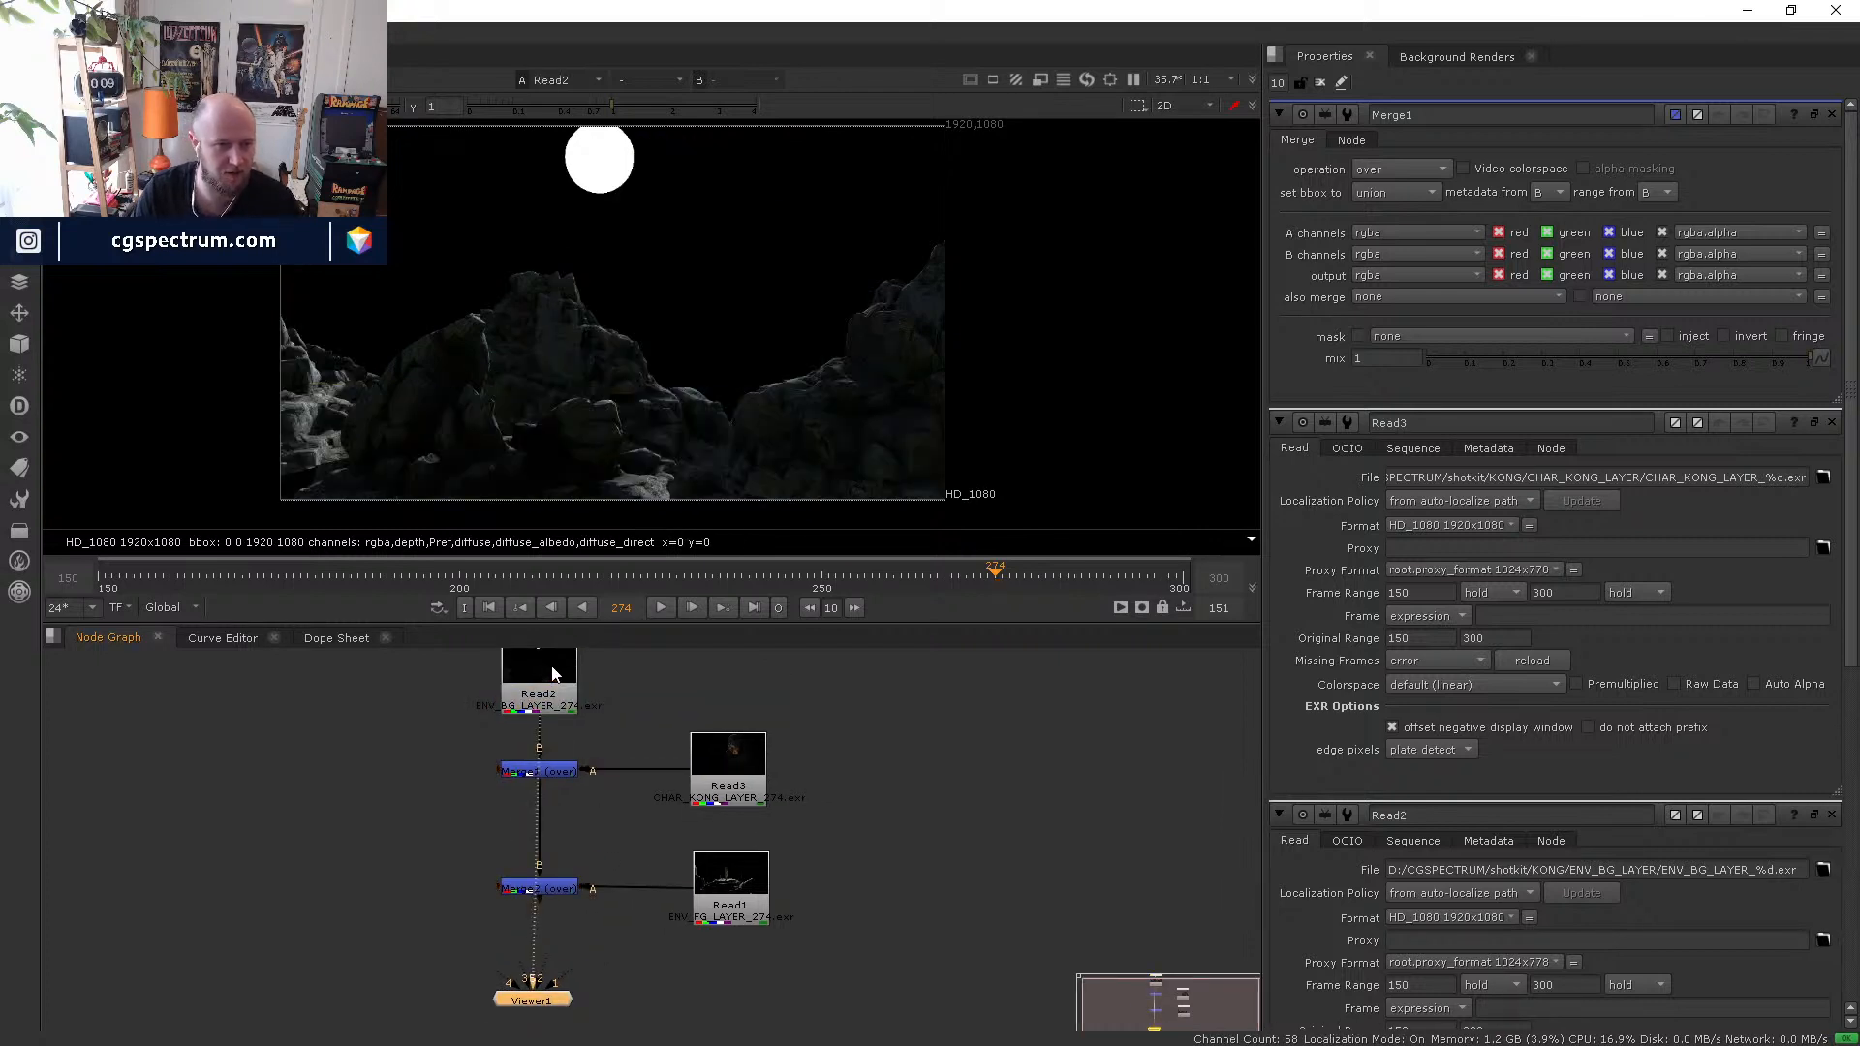
click(560, 775)
key(1)
click(560, 886)
key(1)
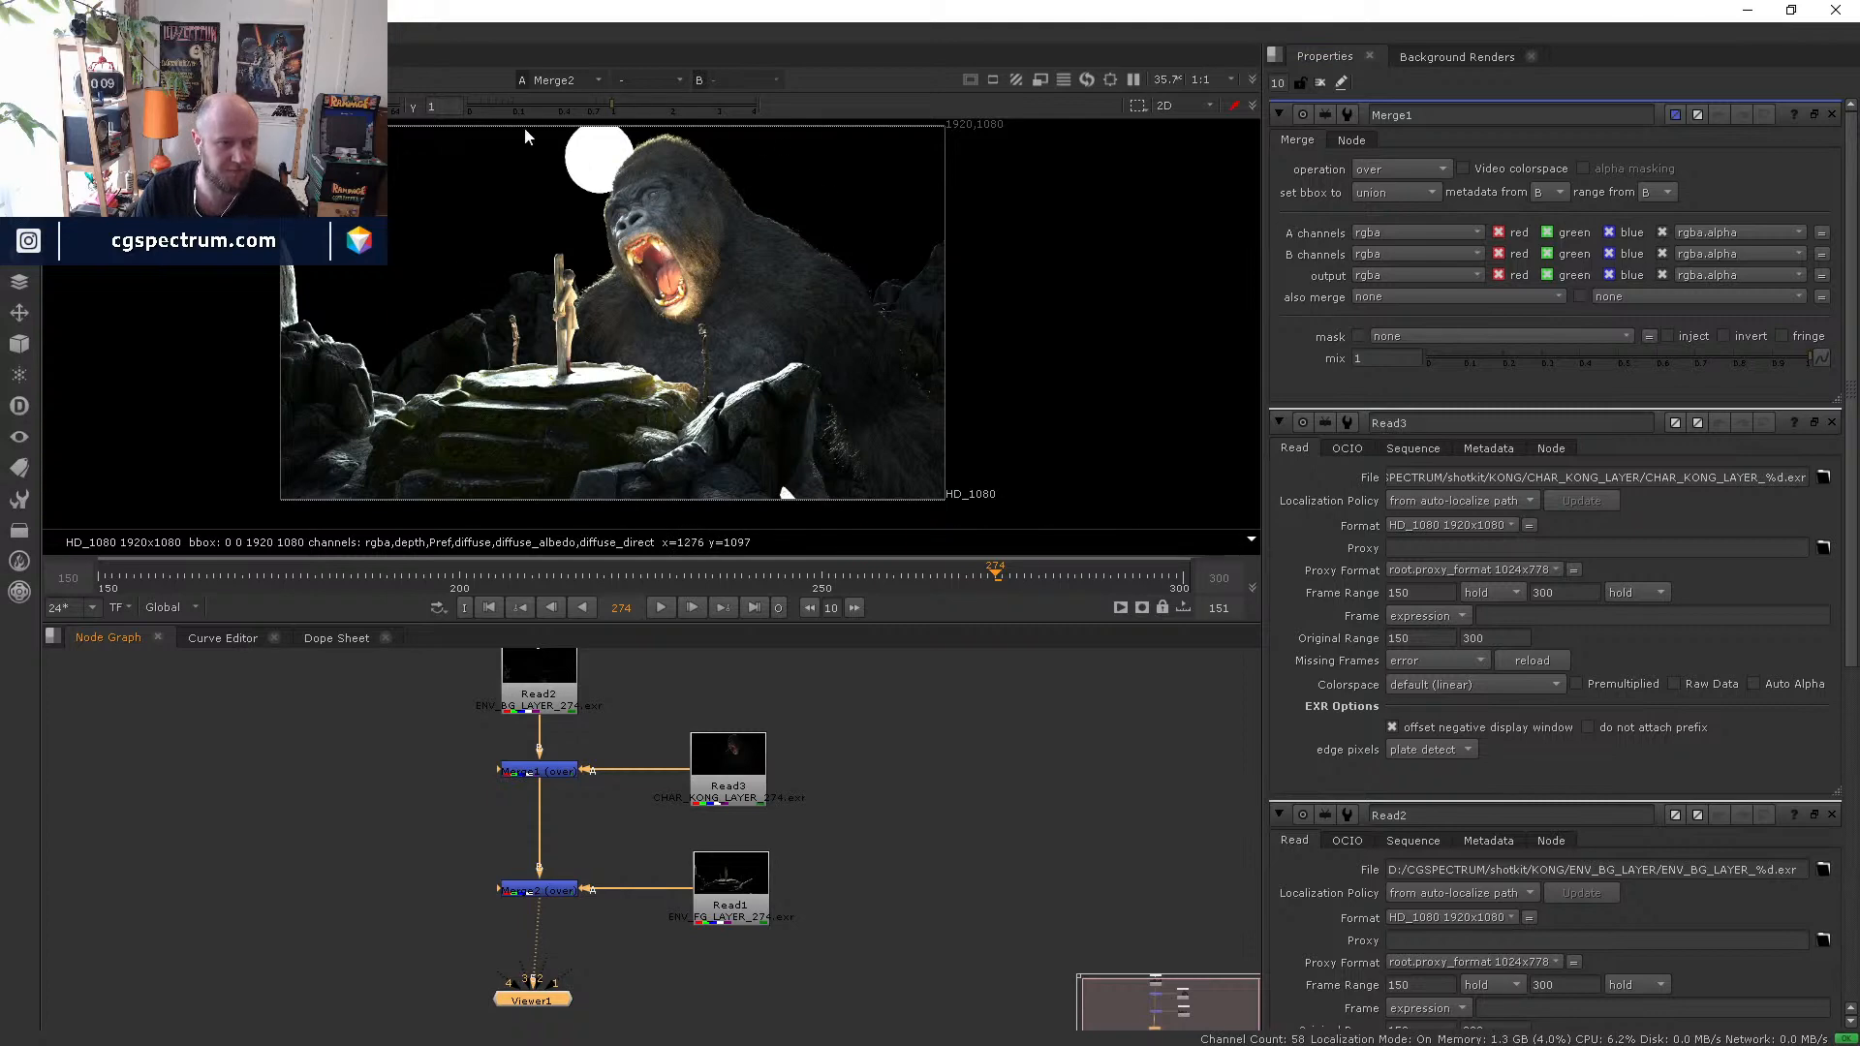
- Switch to Houdini and view the scene through camera1
click(1749, 12)
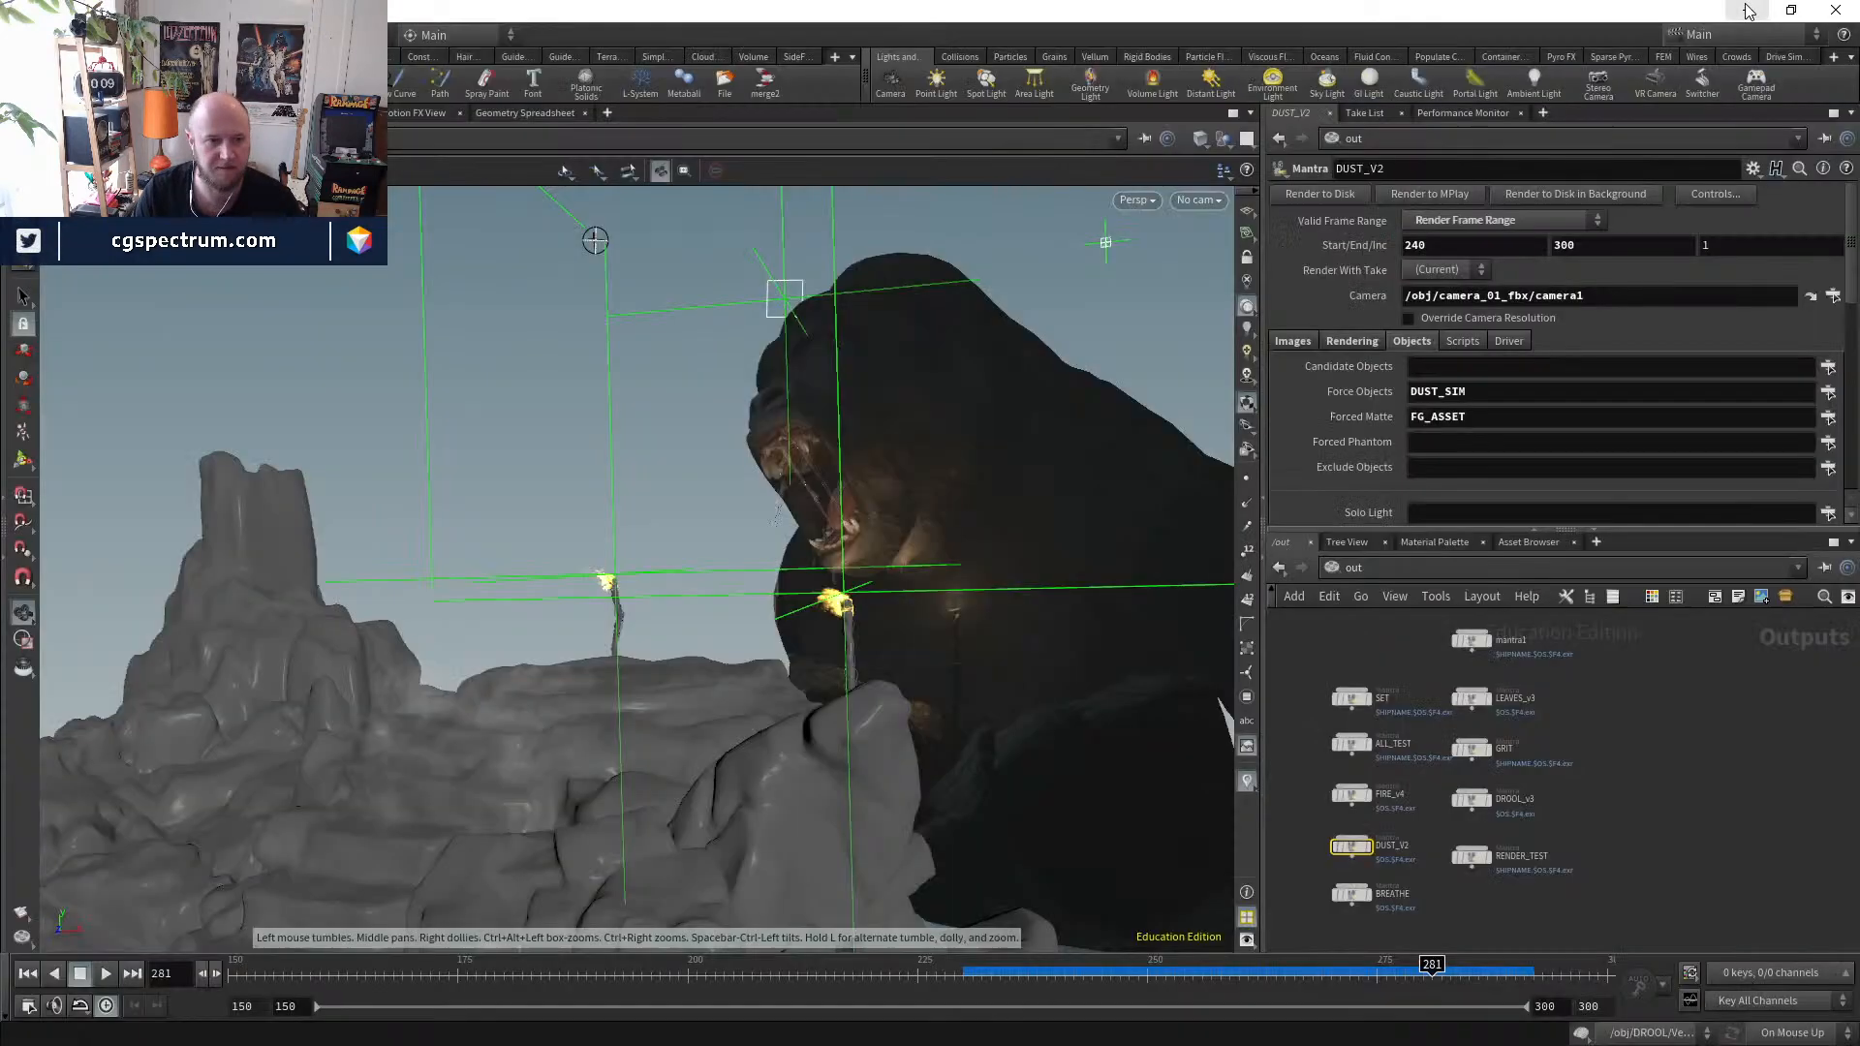
click(1198, 199)
click(1253, 303)
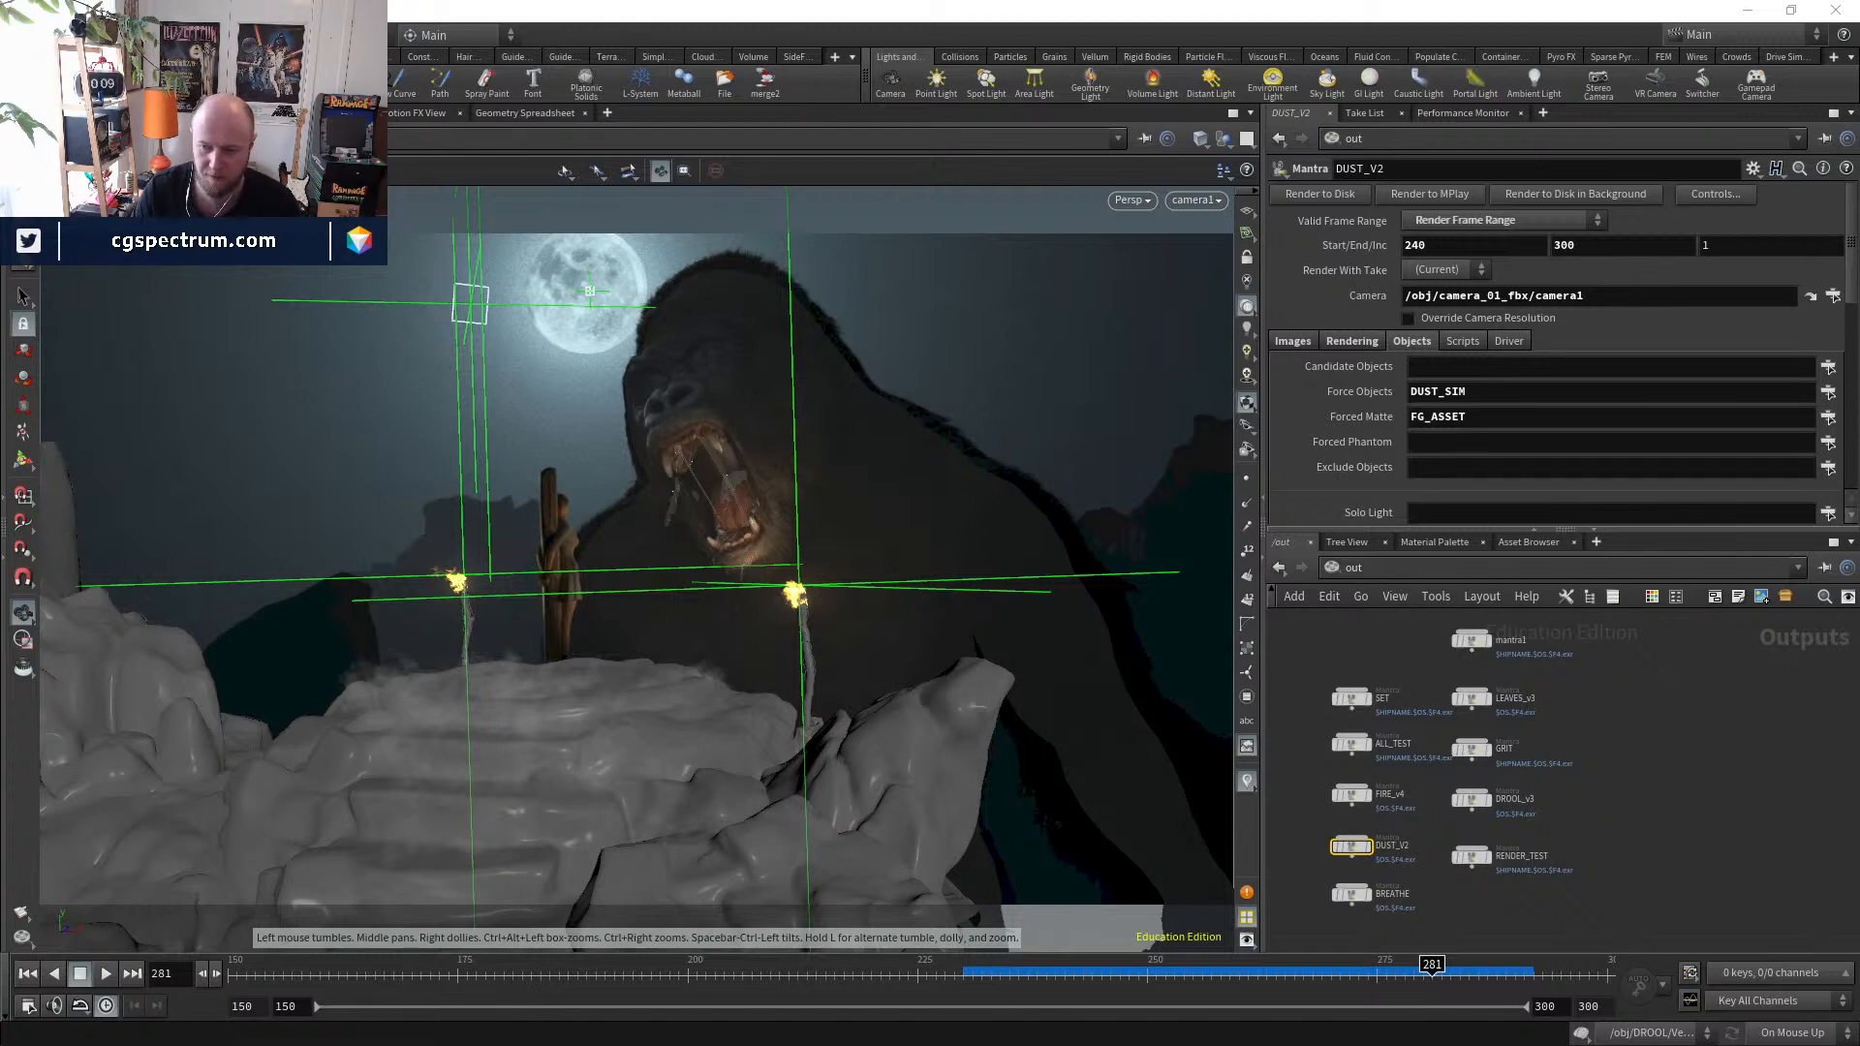
- Switch back to Nuke, move the ENV_BG_LAYER read higher above the first merge and show it in the viewer
key(alt+Tab)
middle_drag(647, 773, 667, 868)
drag(589, 769, 589, 709)
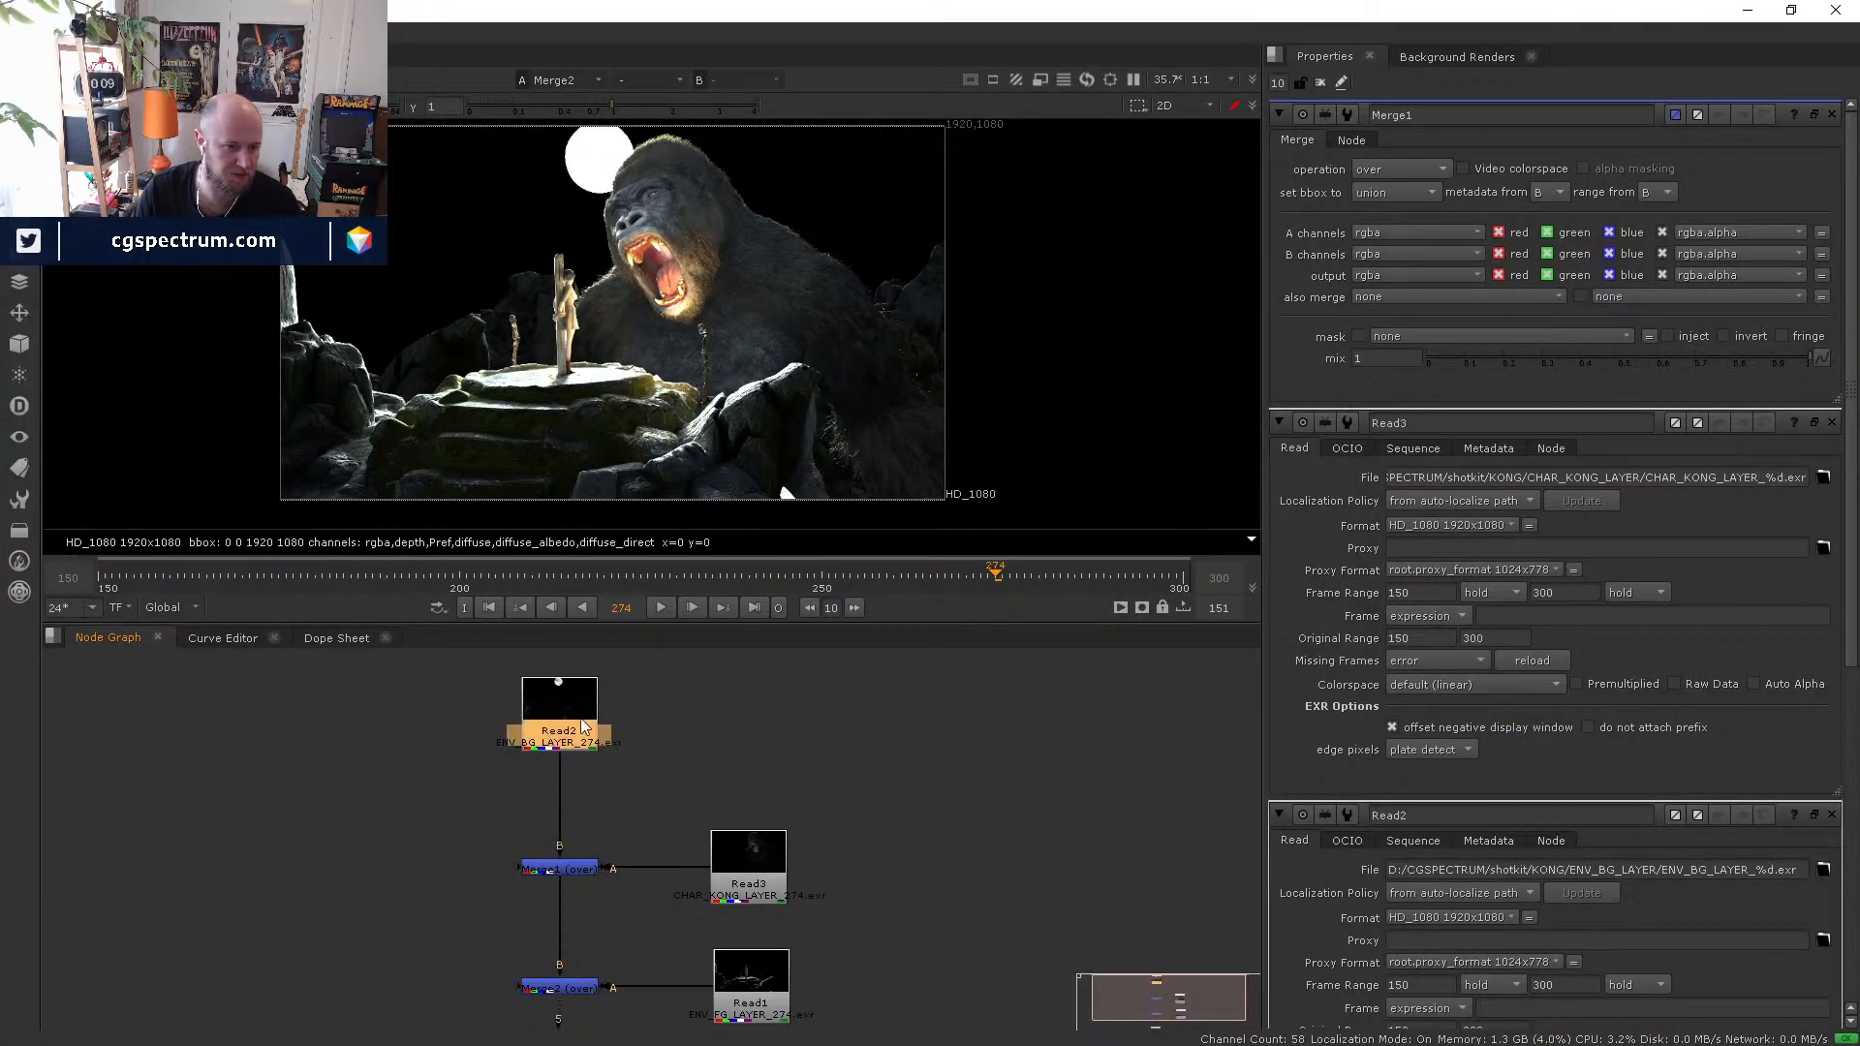
key(1)
click(606, 729)
middle_drag(620, 754, 620, 776)
drag(575, 740, 575, 721)
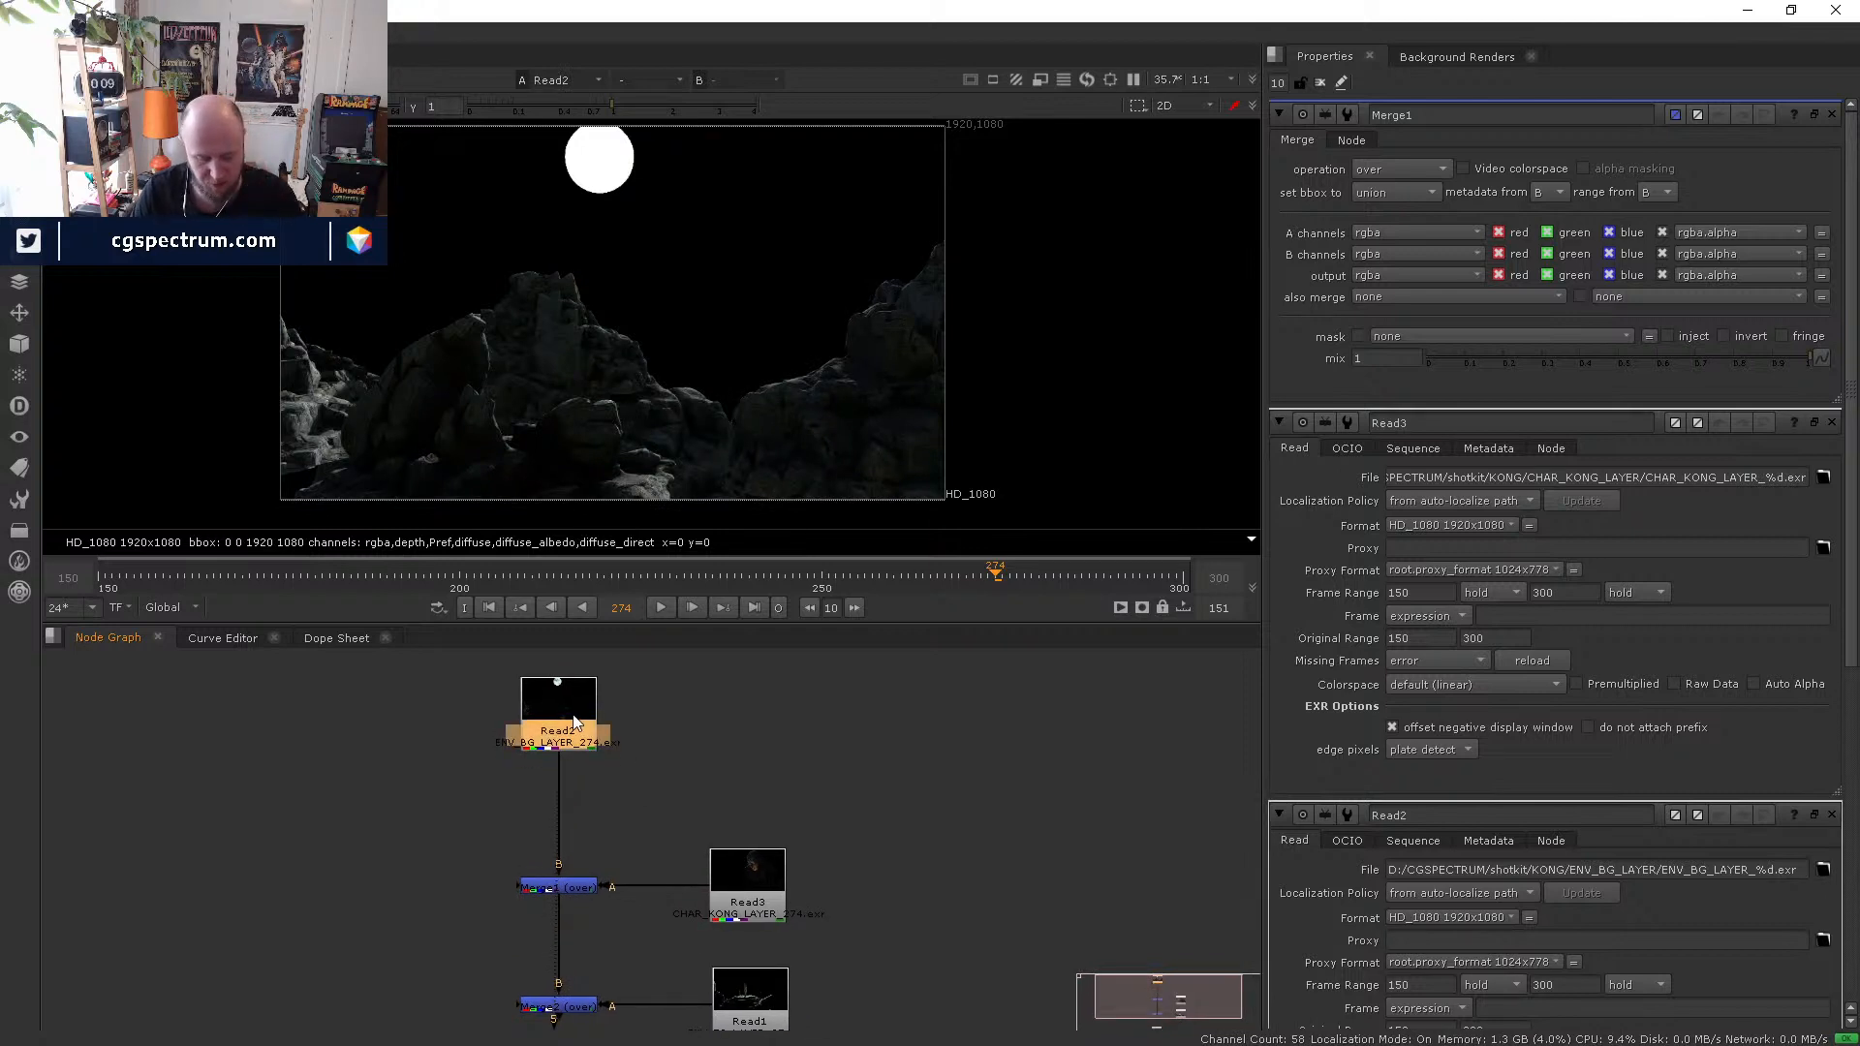
- Add a Glow node next to the ENV_BG_LAYER read
click(634, 775)
key(Tab)
text(gl)
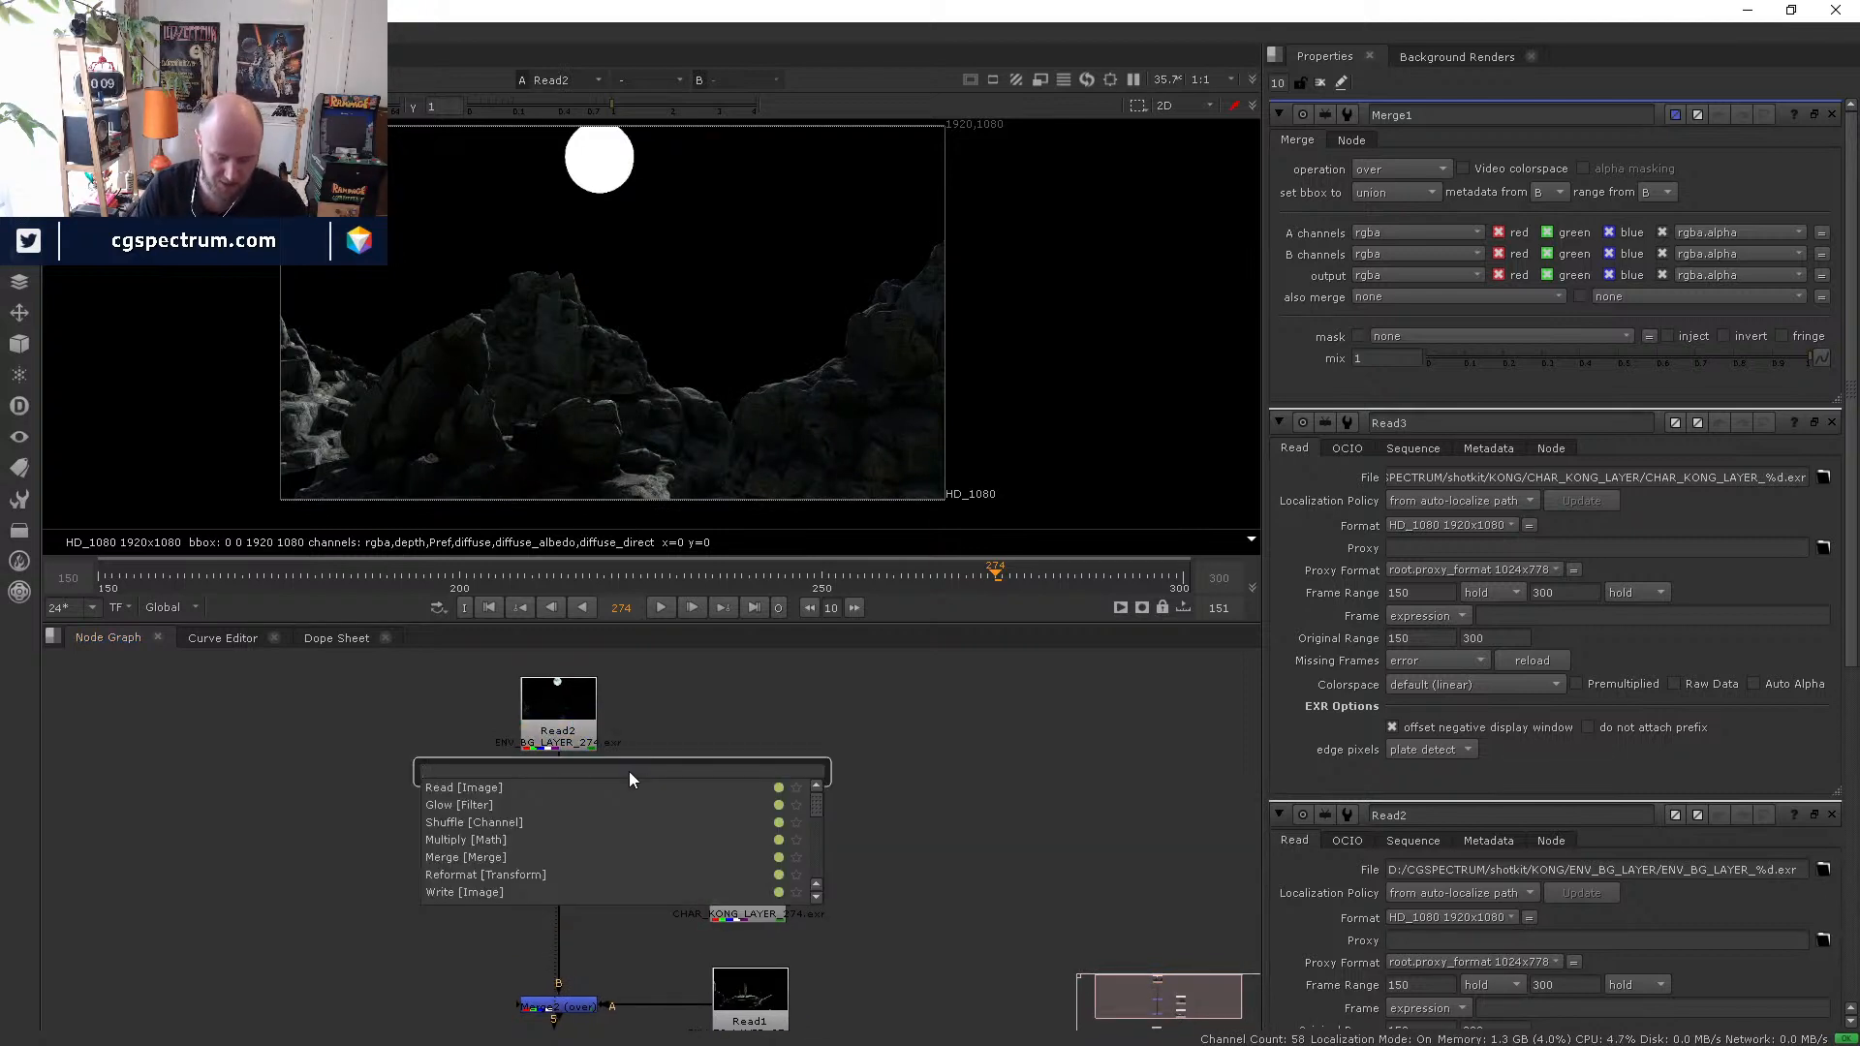
text(ow)
key(Return)
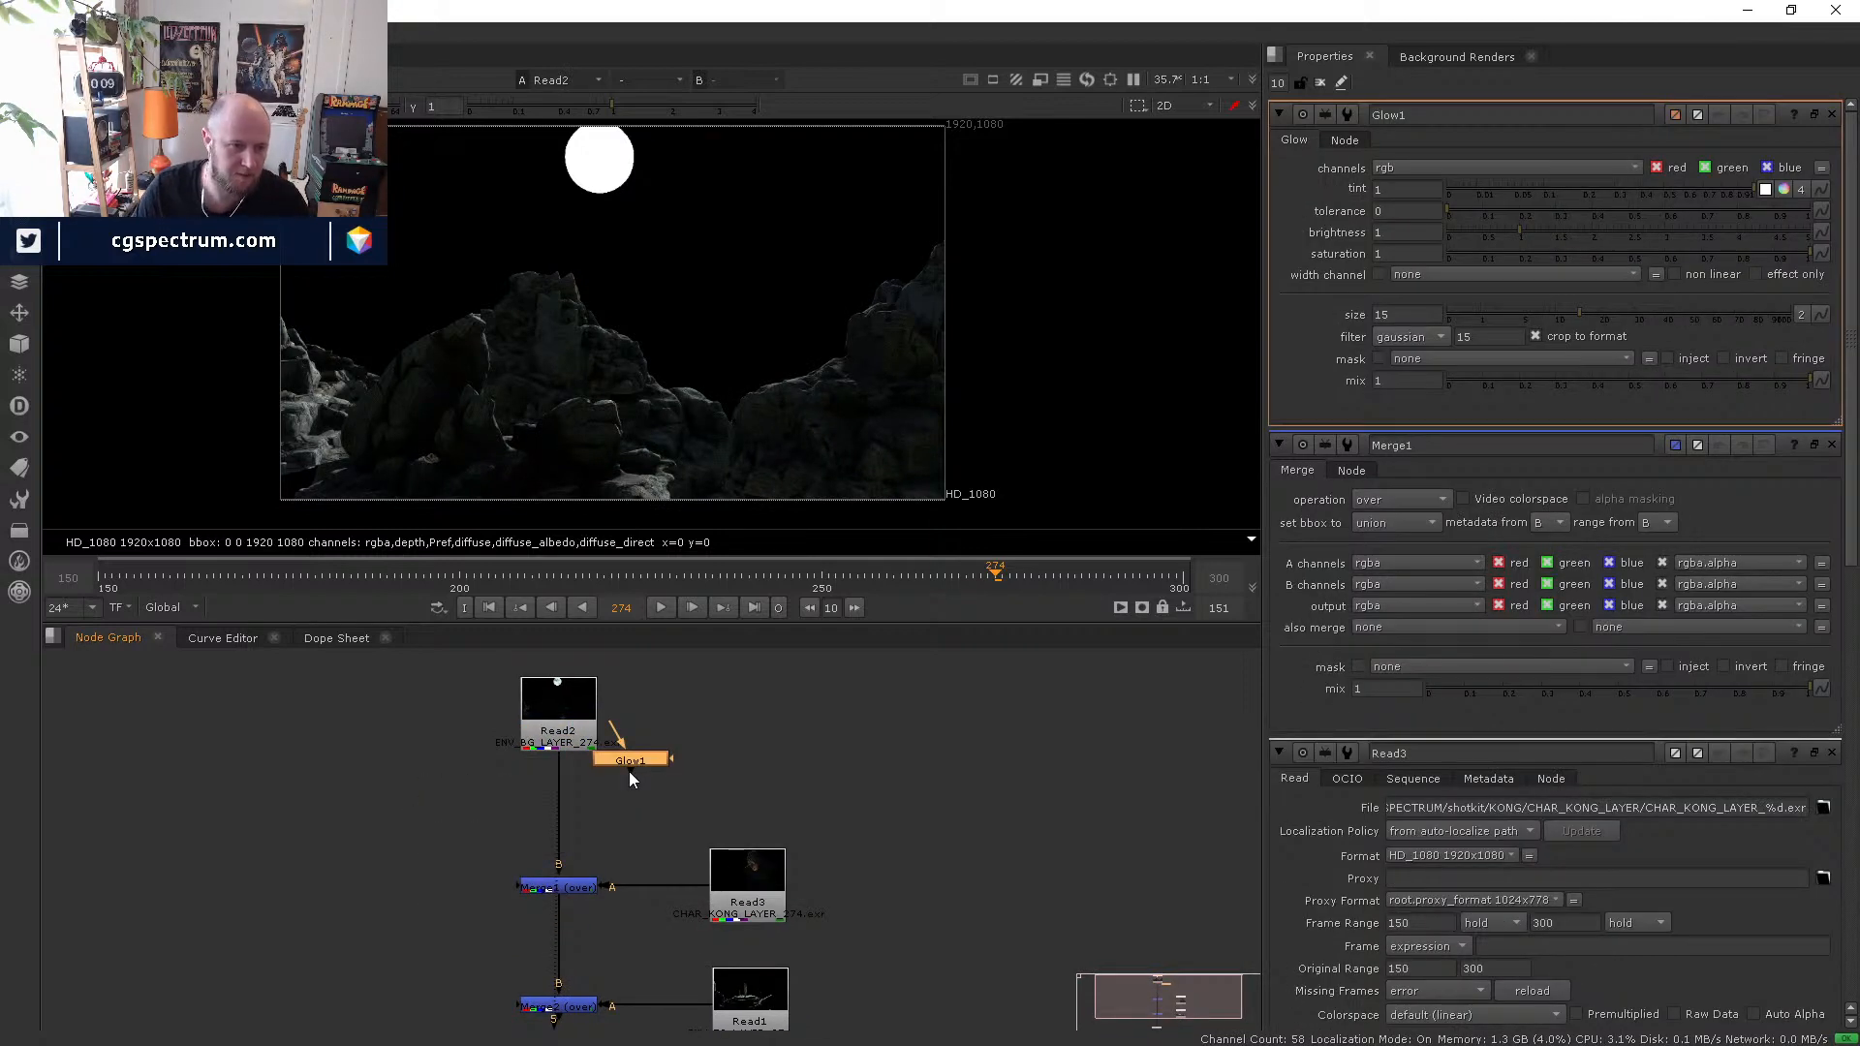
- Insert the Glow node between the ENV_BG_LAYER read and the first merge and show its result in the viewer
drag(626, 766, 560, 806)
key(1)
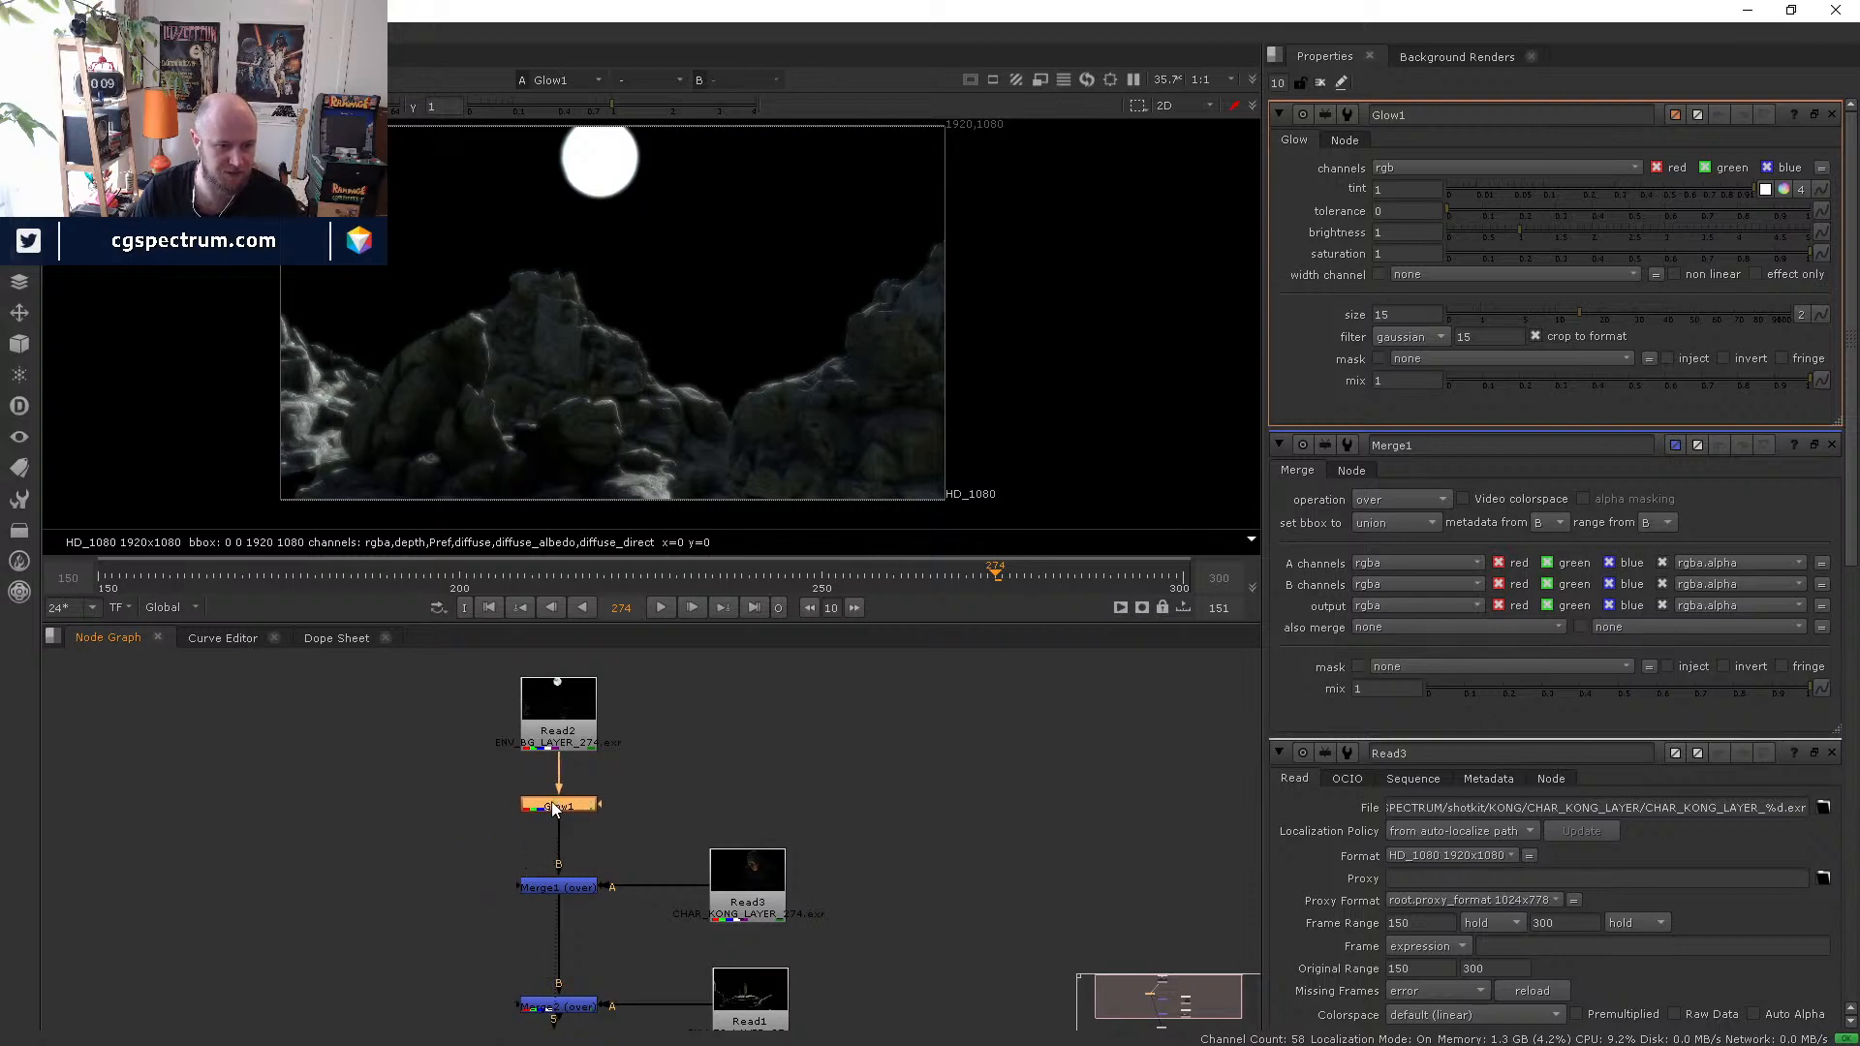
- Try enlarging the glow strongly, ending with a size of 666
drag(1621, 320, 1810, 313)
middle_drag(1408, 313, 1692, 313)
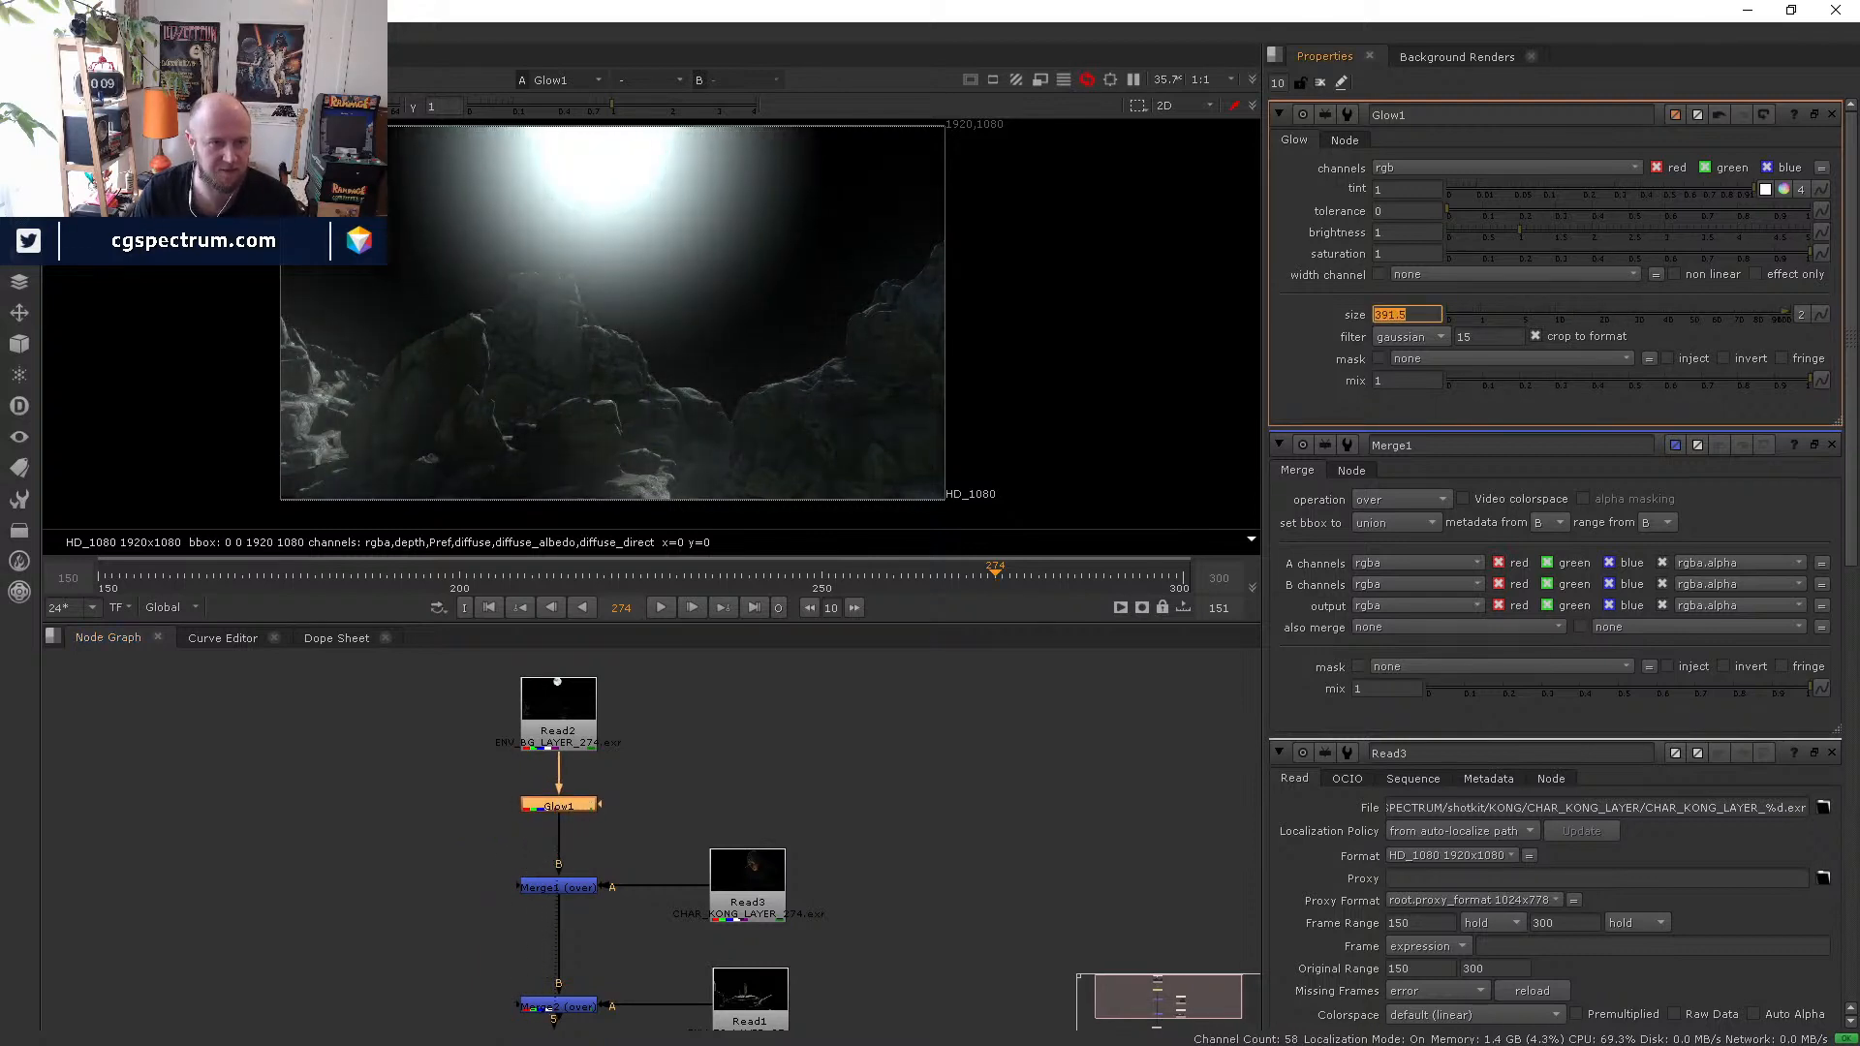
double_click(1406, 314)
text(666)
key(Return)
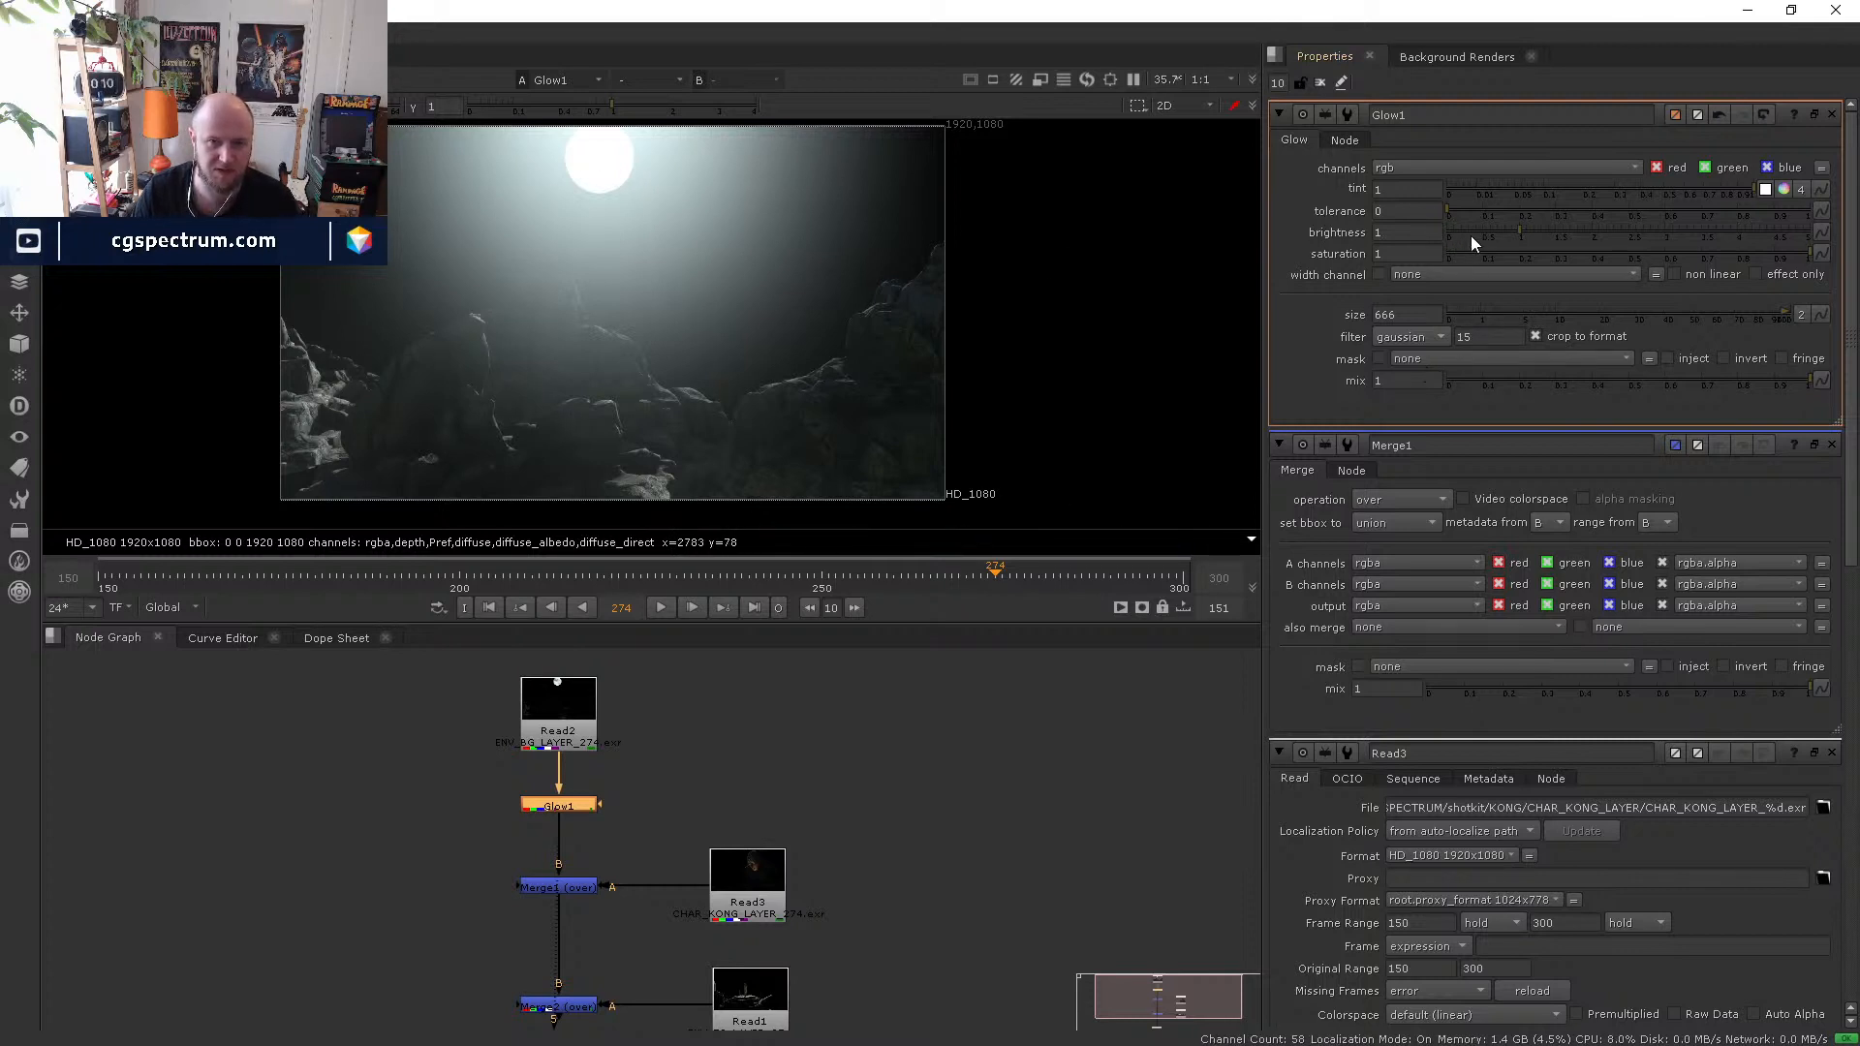
- Try a glow size of 57 with tolerance 0 and inspect the glow on the rocks up close
drag(1476, 209, 1541, 213)
drag(1613, 312, 1708, 317)
drag(1529, 211, 1445, 205)
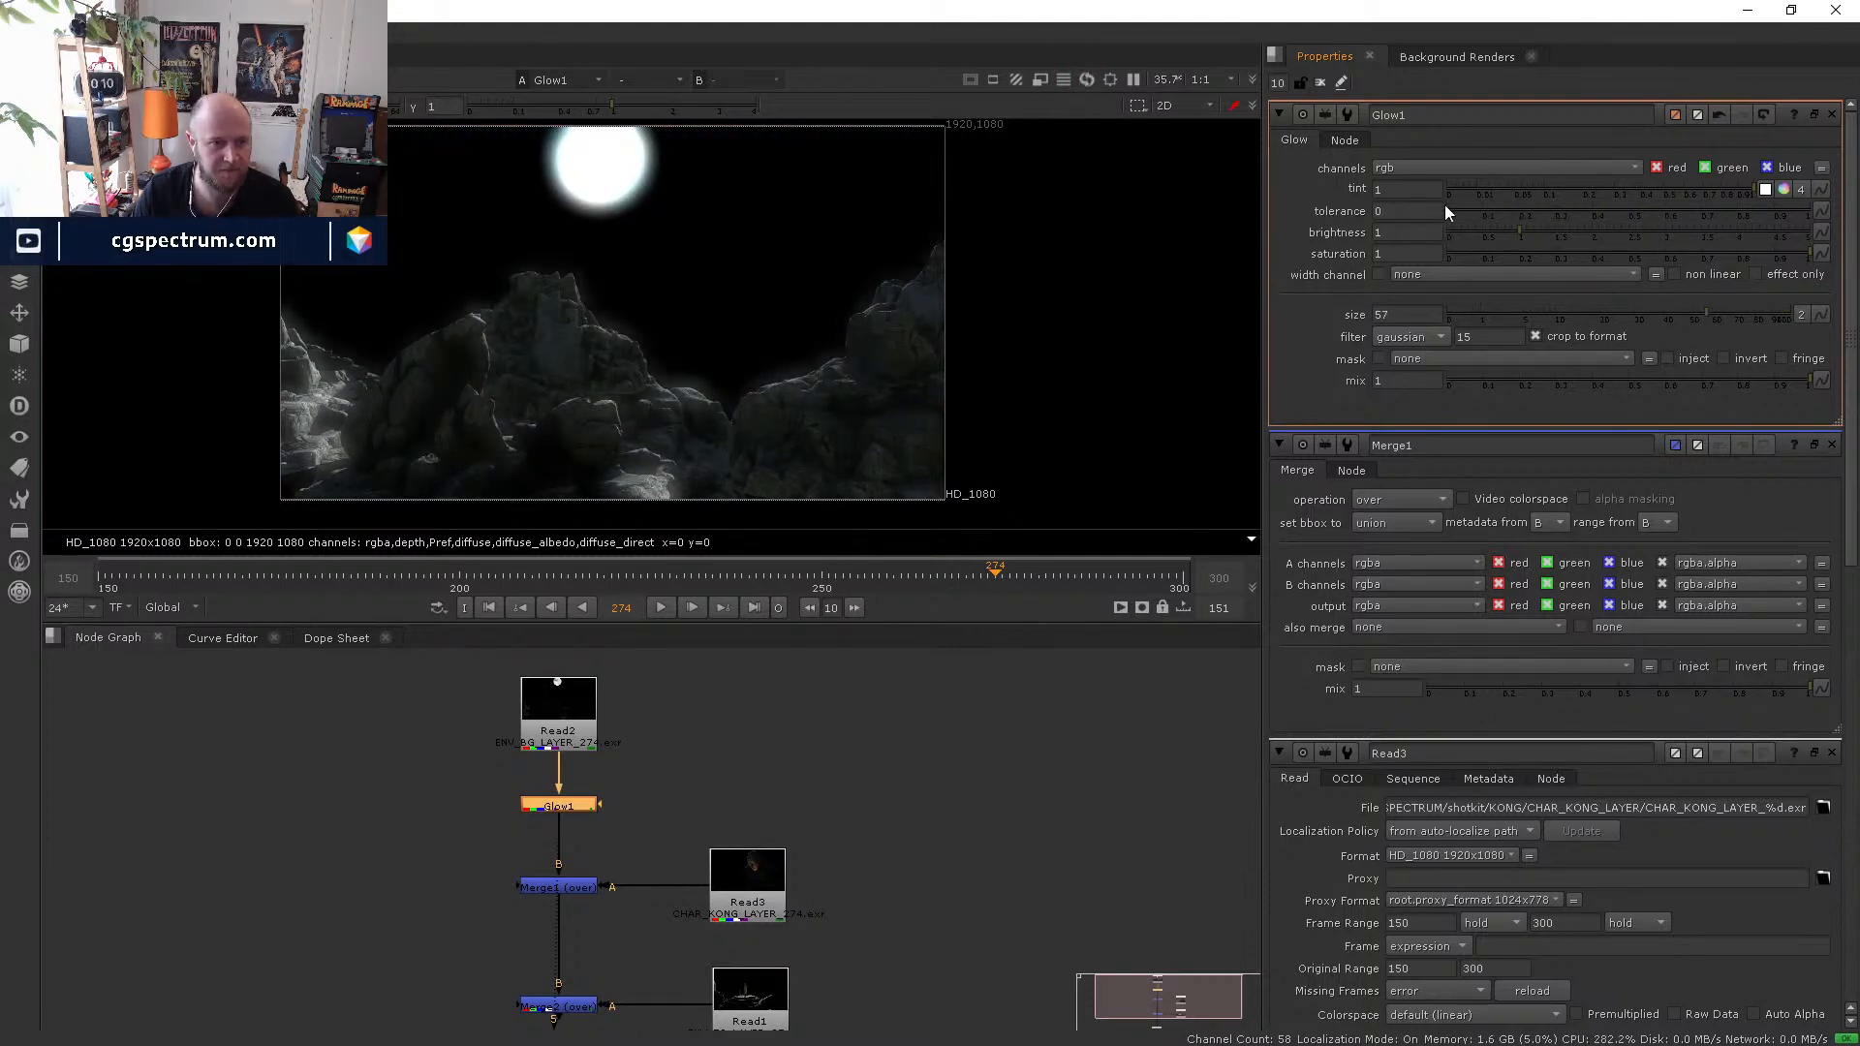
scroll(294, 386, up, 4)
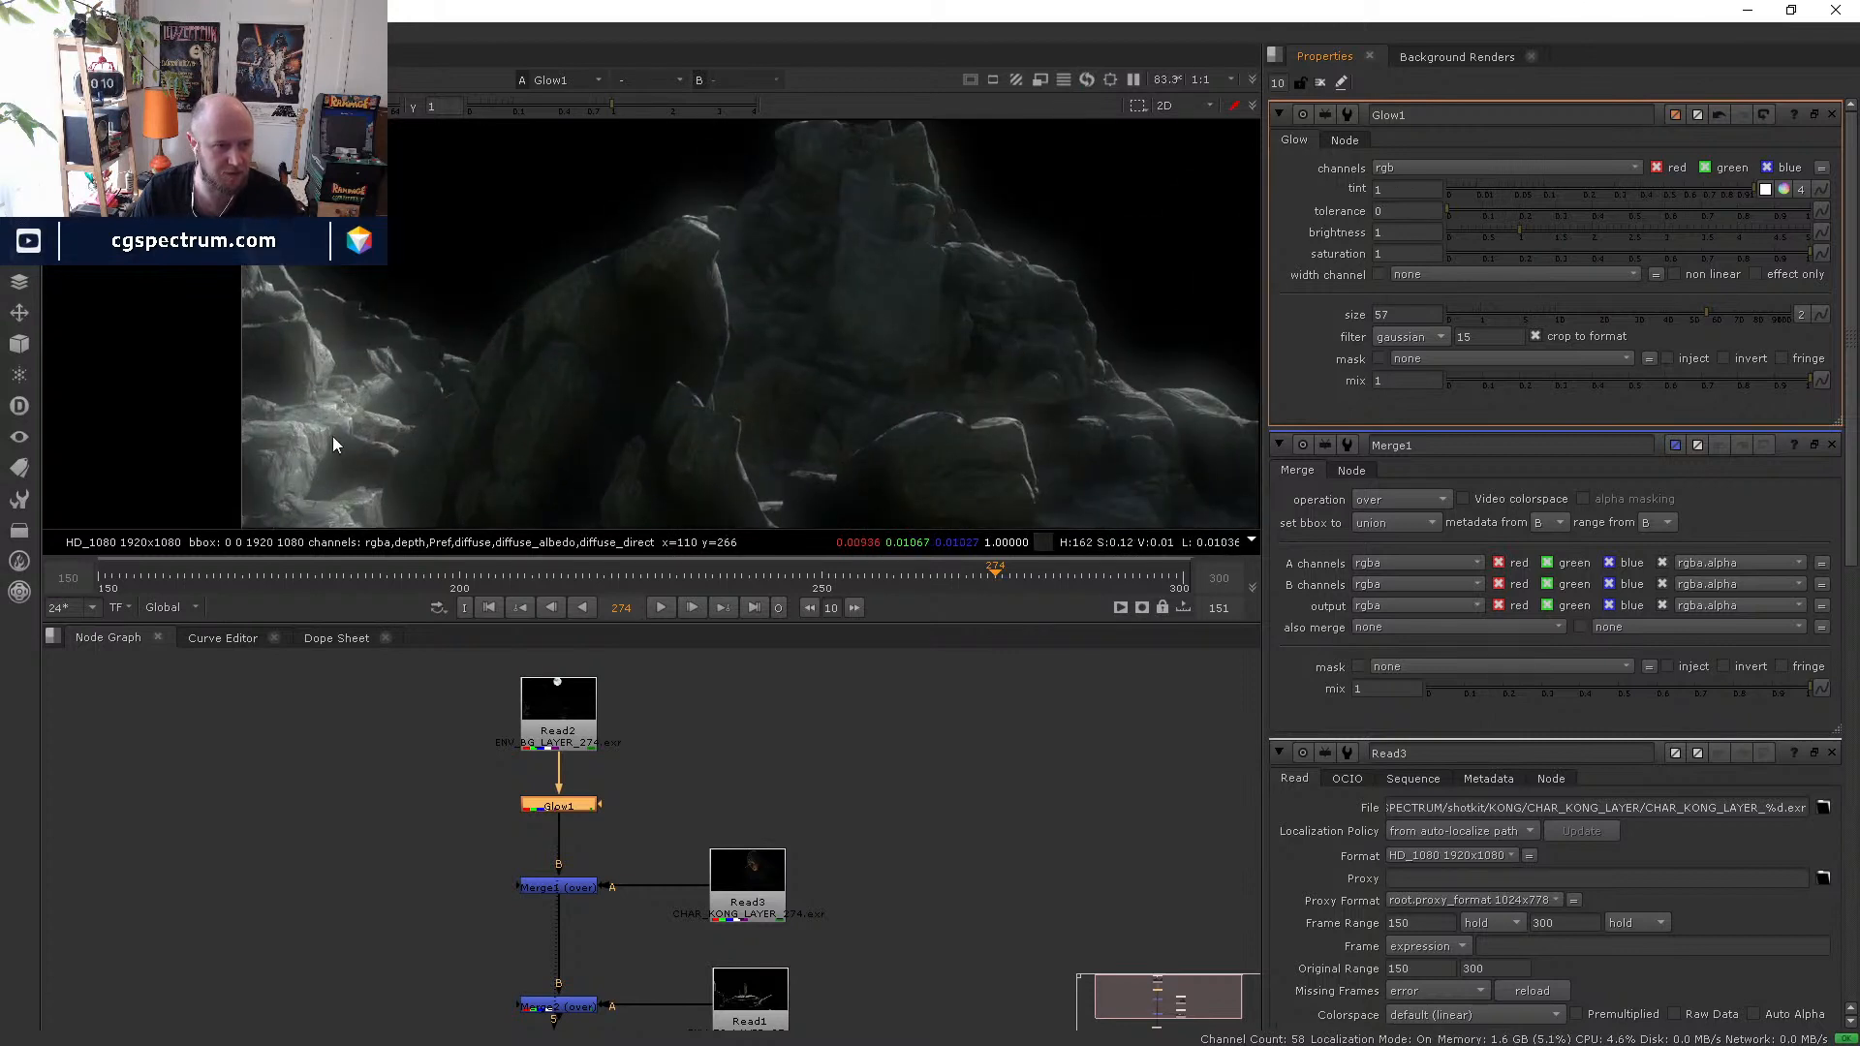
middle_drag(299, 484, 300, 372)
middle_drag(734, 346, 383, 287)
scroll(816, 434, down, 4)
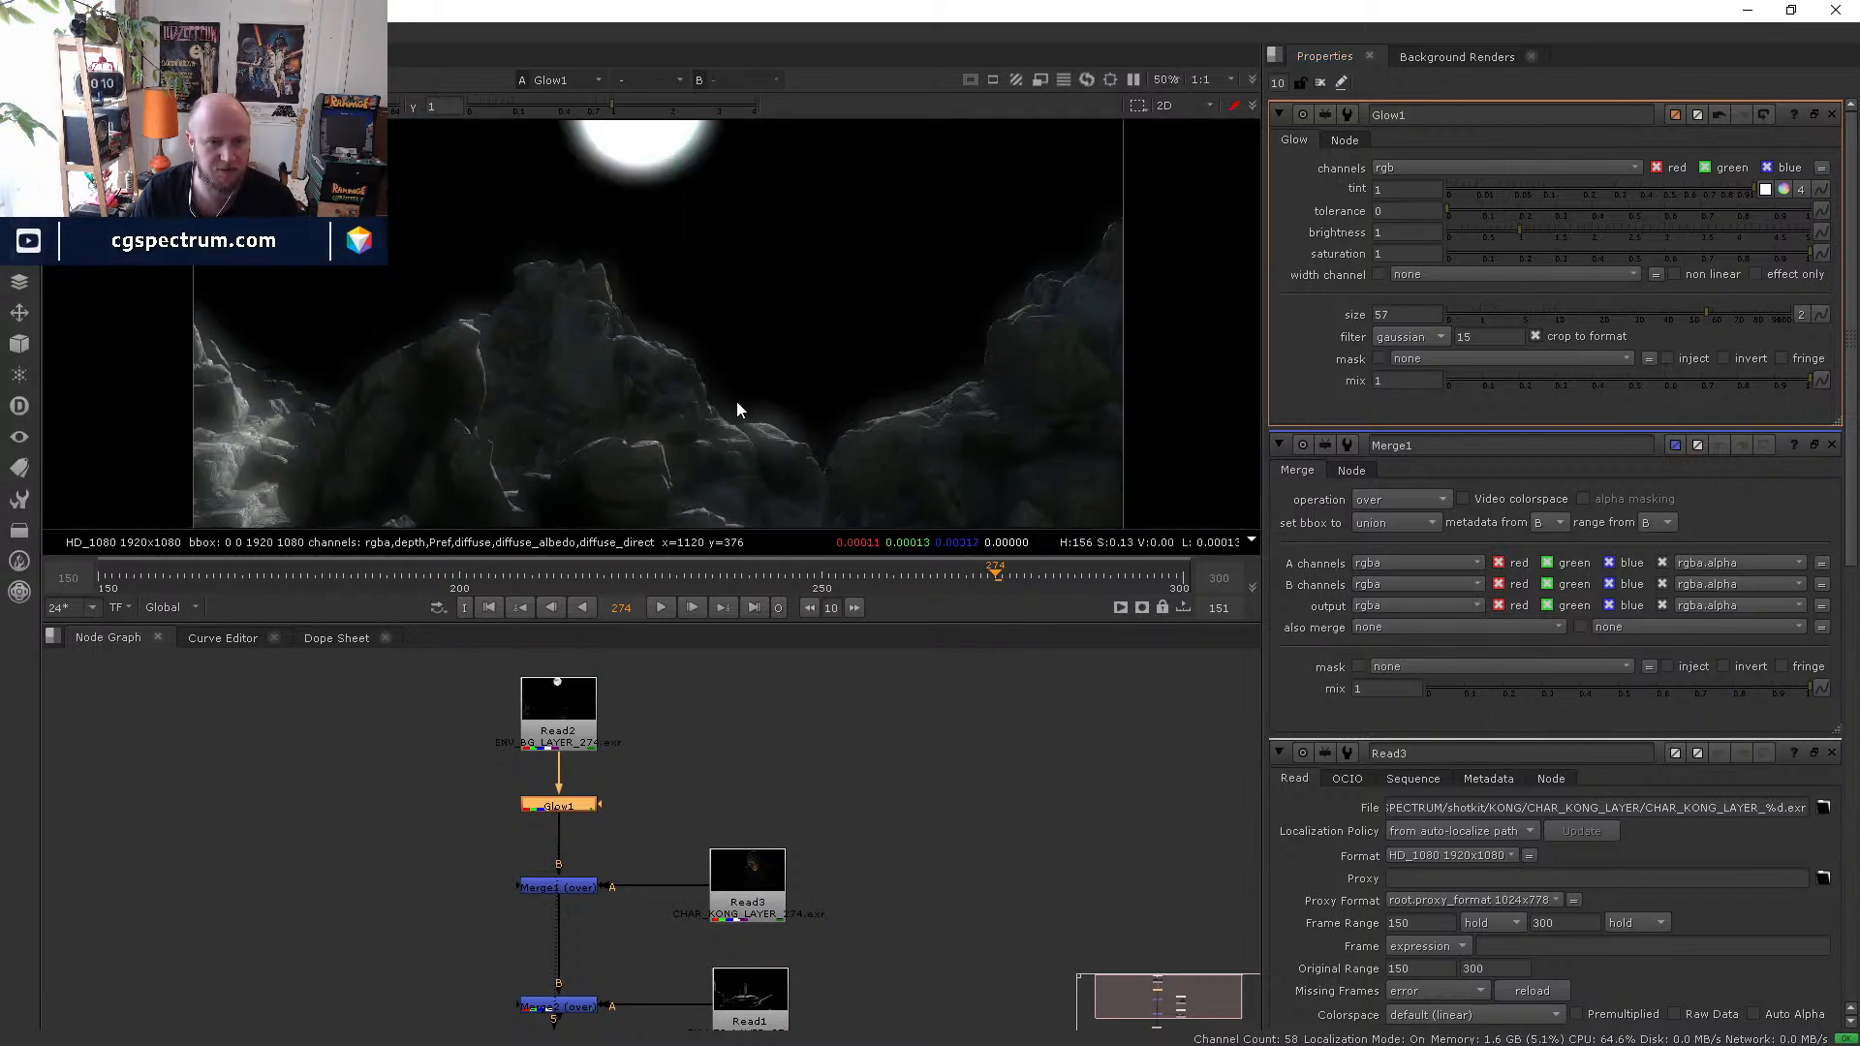
middle_drag(785, 282, 810, 213)
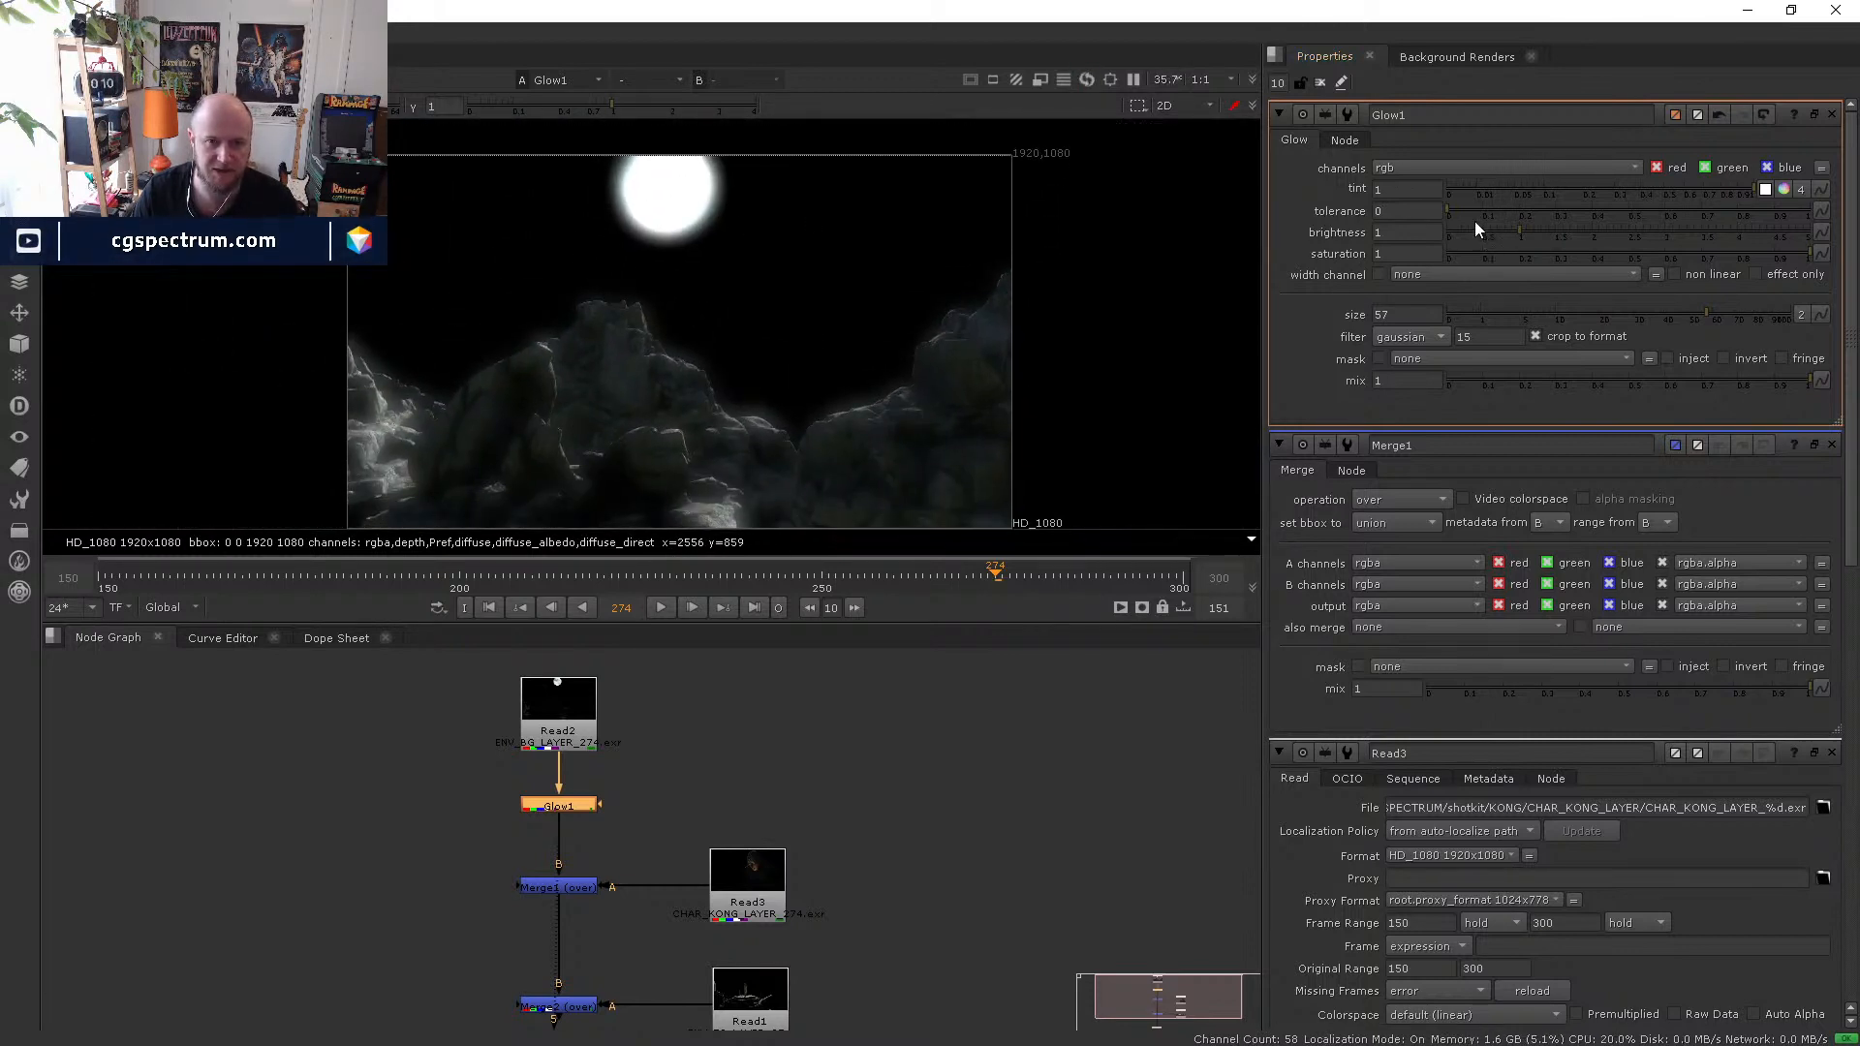
- Adjust the Glow node's tolerance to 0.21 so that mainly the moon glows rather than the rocks
mouse_move(1468, 207)
mouse_down()
mouse_move(1509, 209)
mouse_move(1427, 211)
mouse_move(1456, 211)
mouse_up()
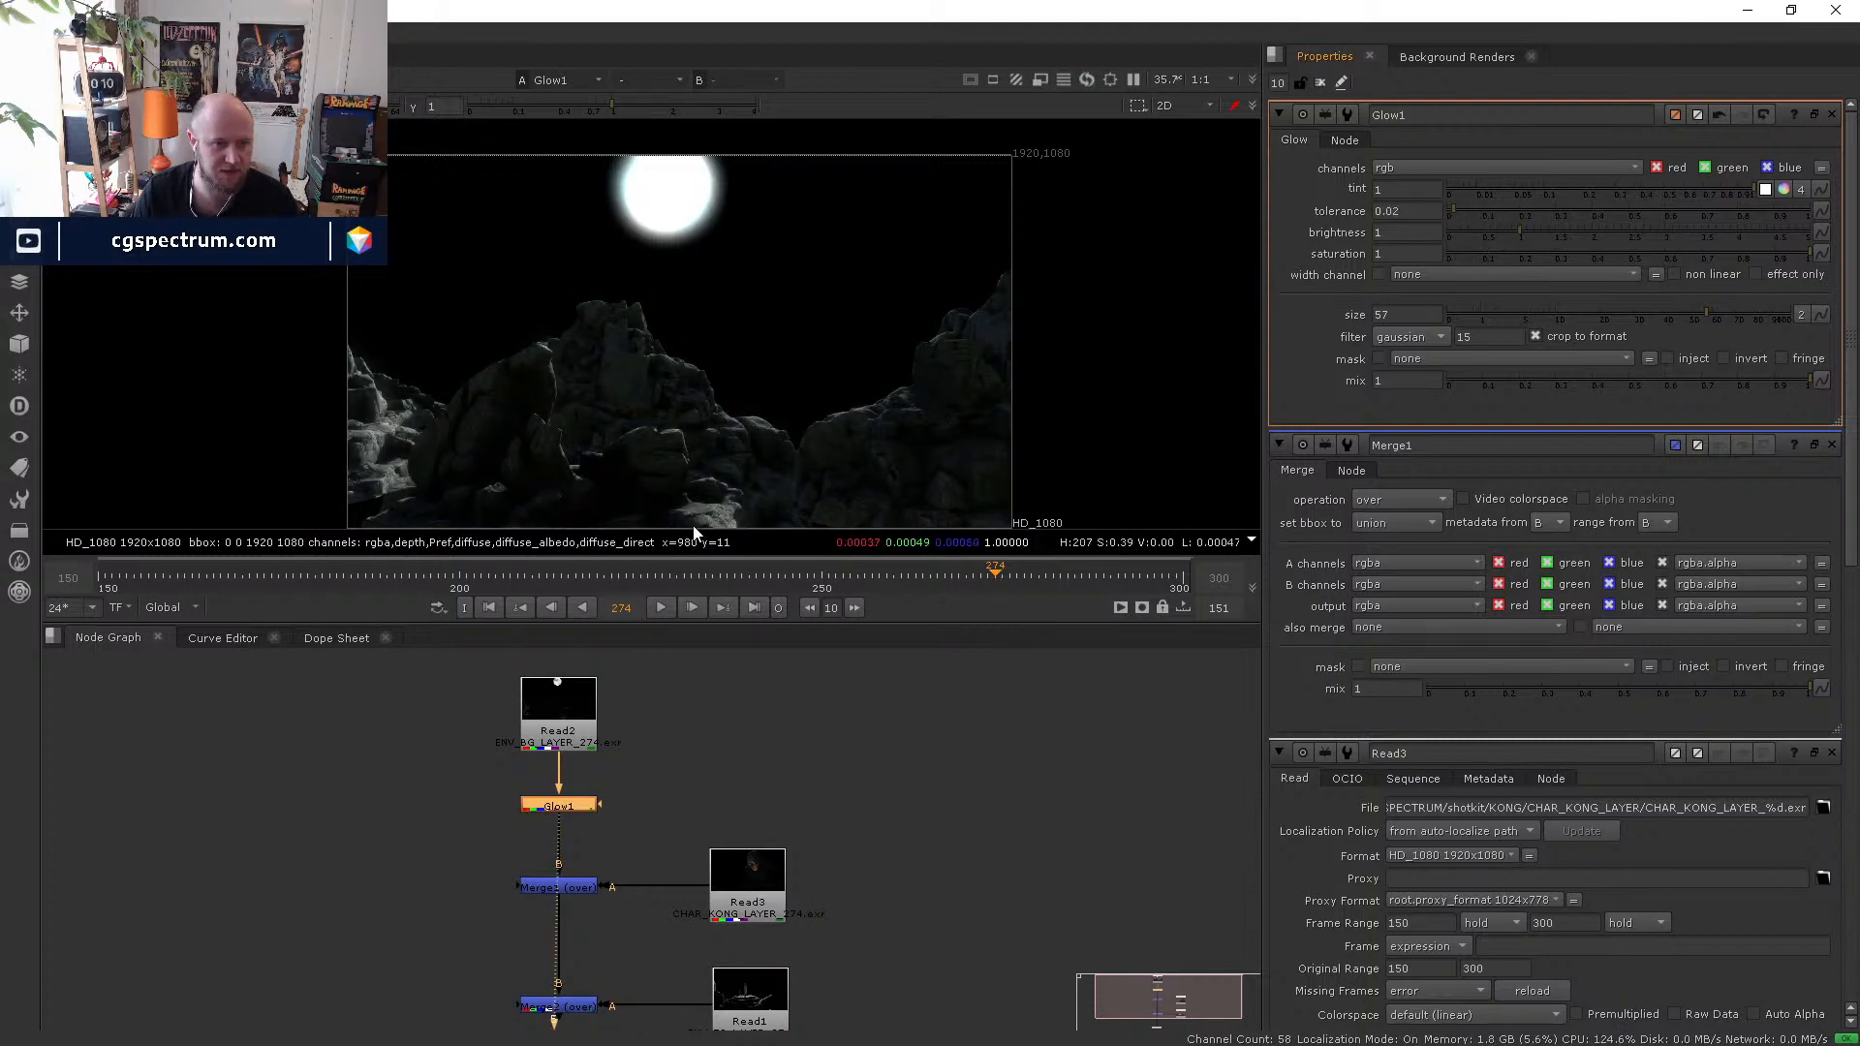
middle_drag(694, 534, 665, 481)
drag(1490, 211, 1649, 222)
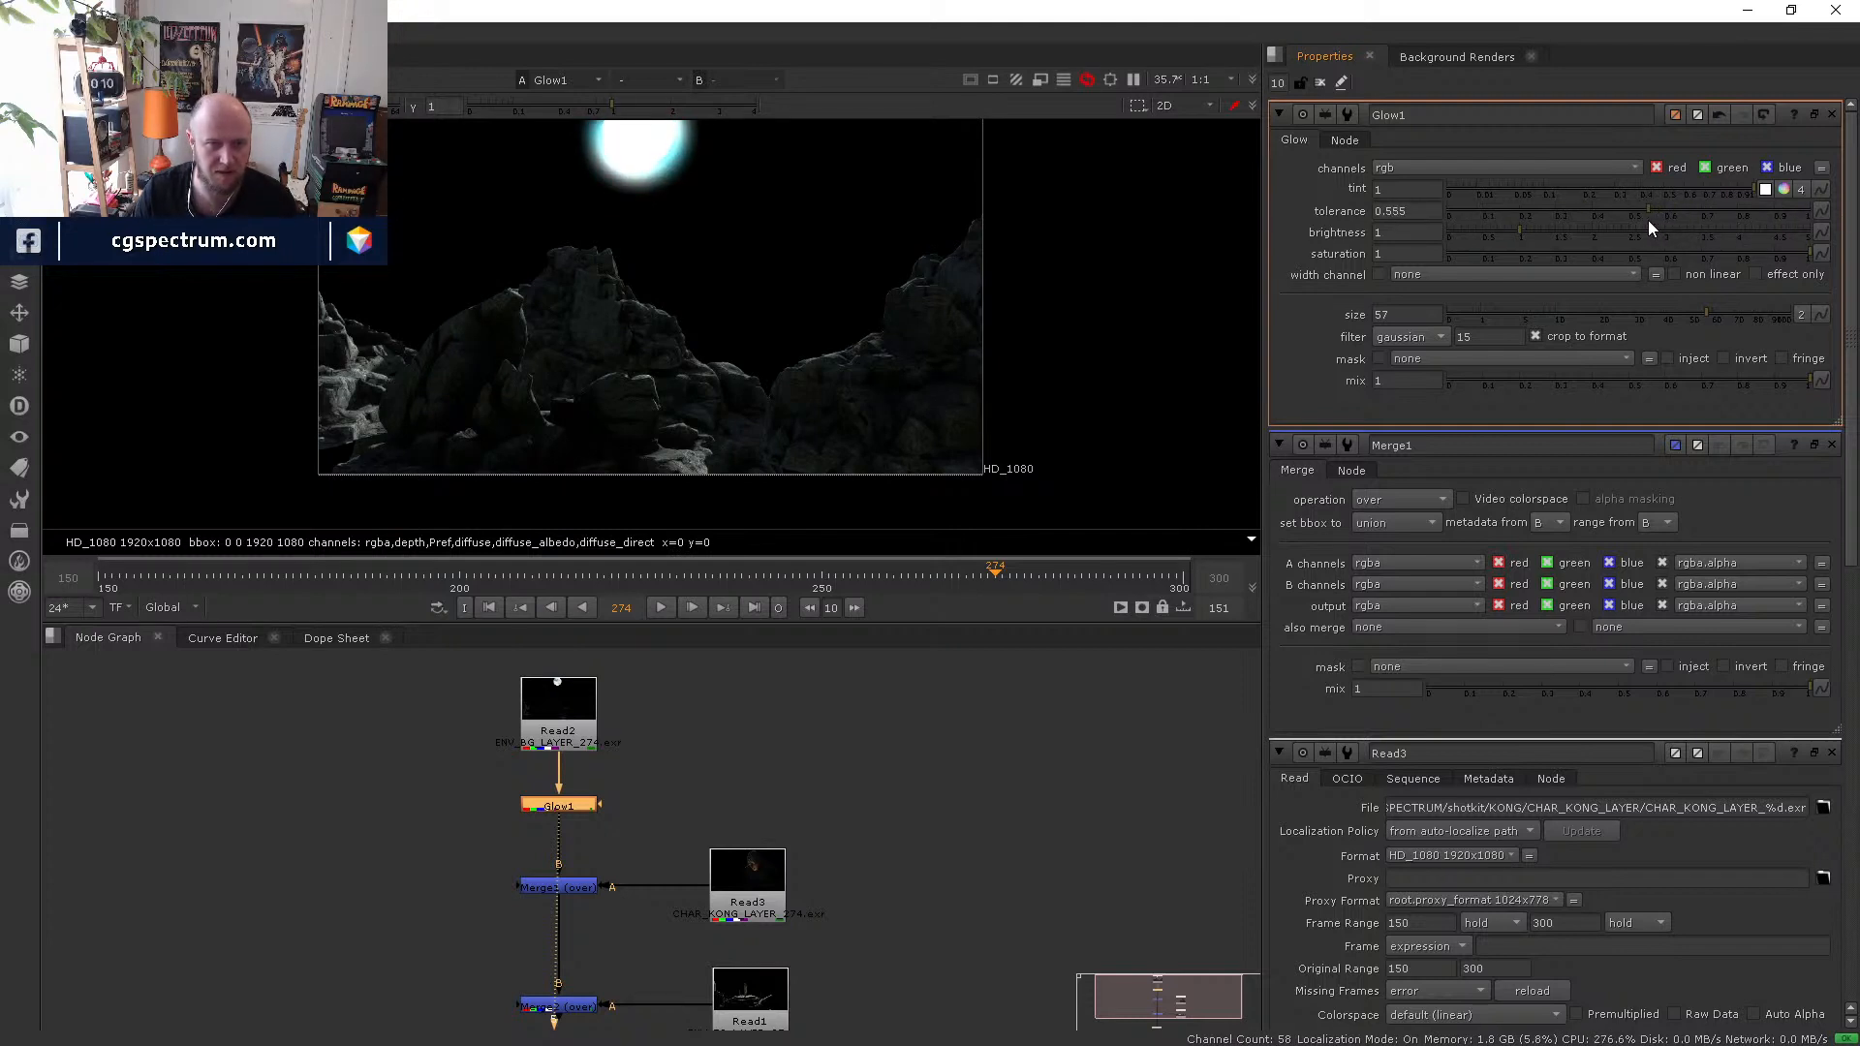
middle_drag(601, 258, 592, 332)
drag(1609, 213, 1518, 217)
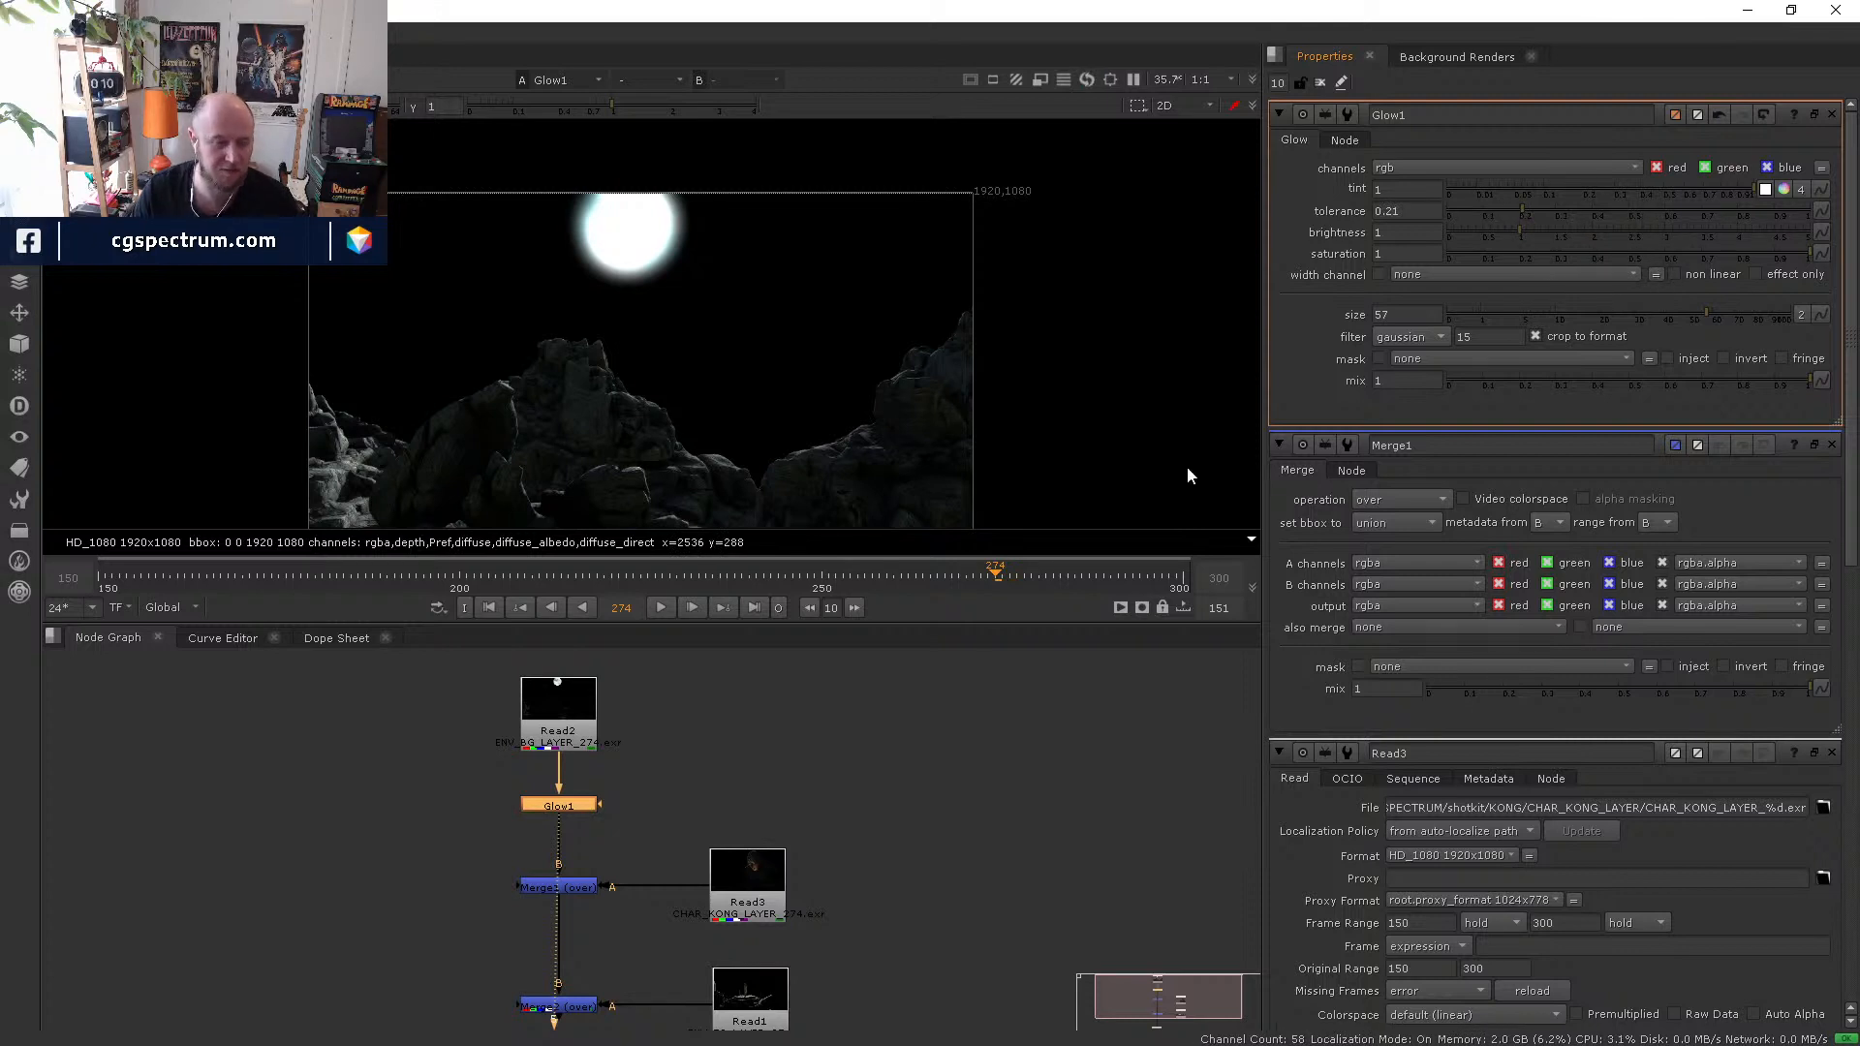
- Compare Glow sizes of 100, 300, 500 and 1000, and return the size to 500
middle_drag(772, 900, 759, 816)
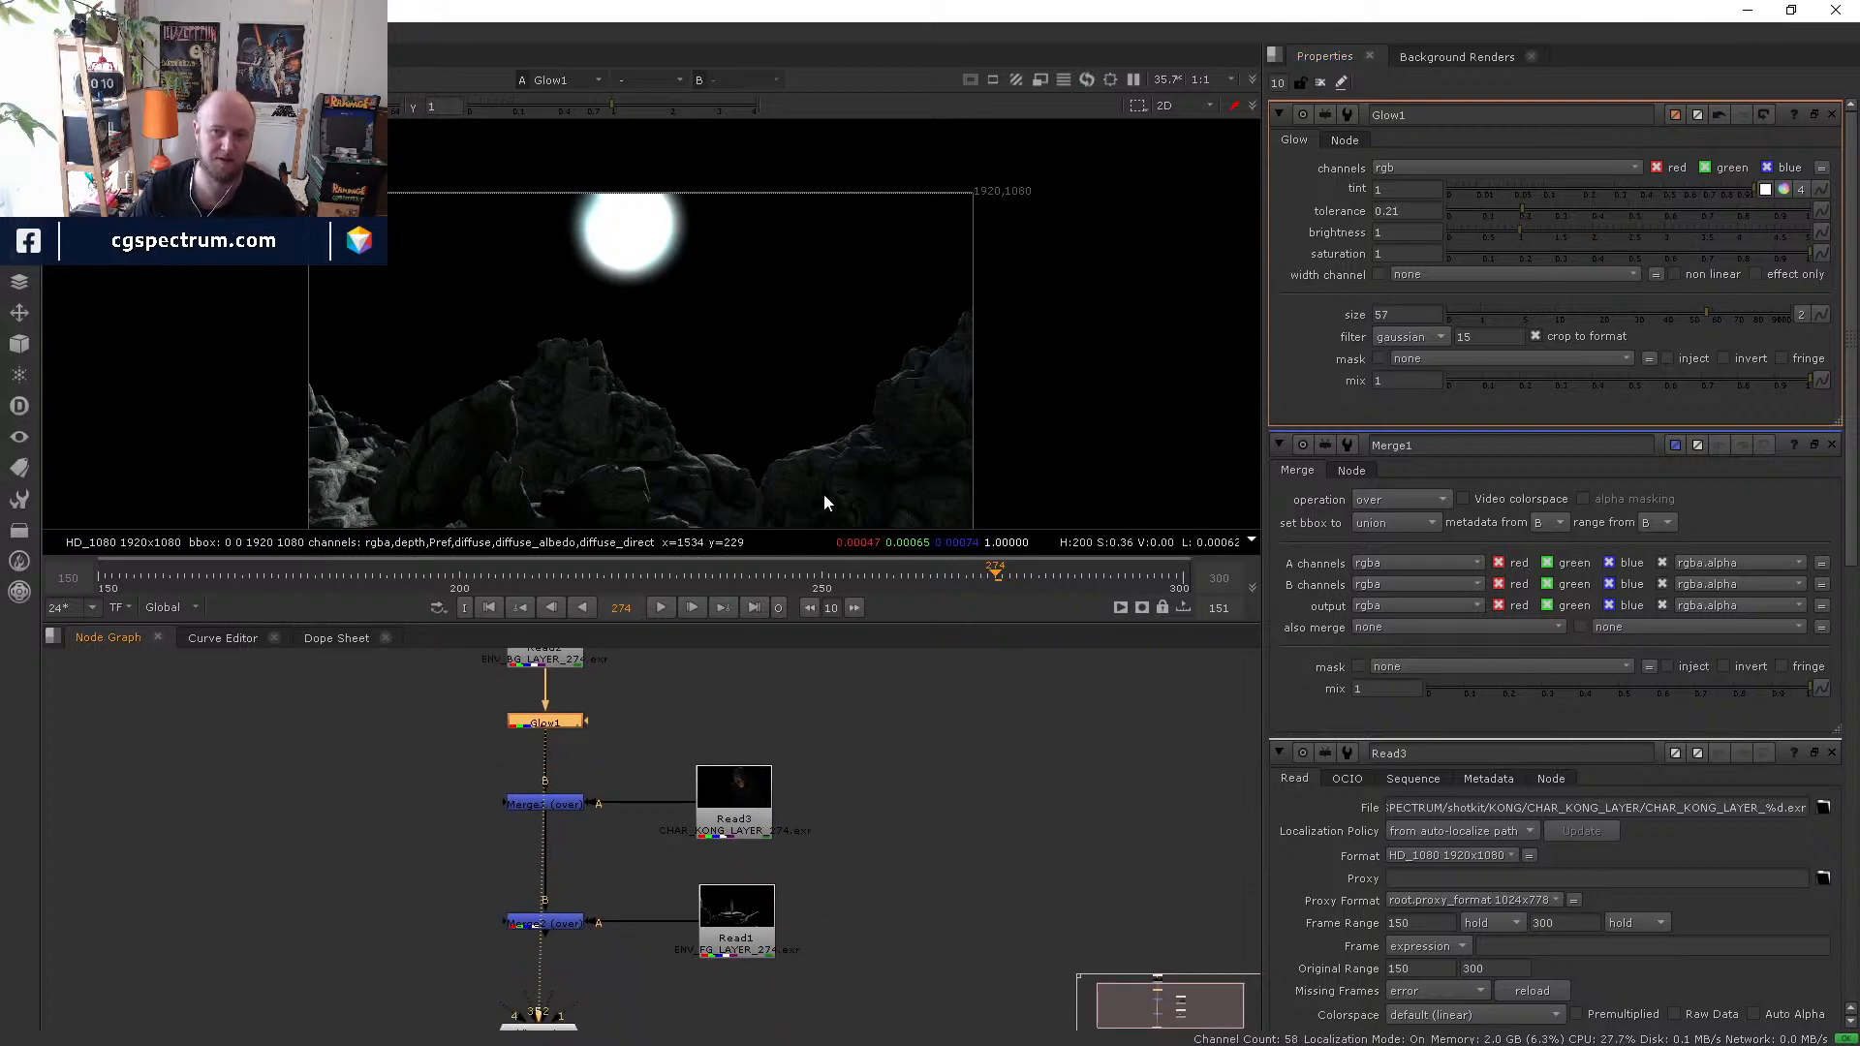
scroll(727, 291, down, 2)
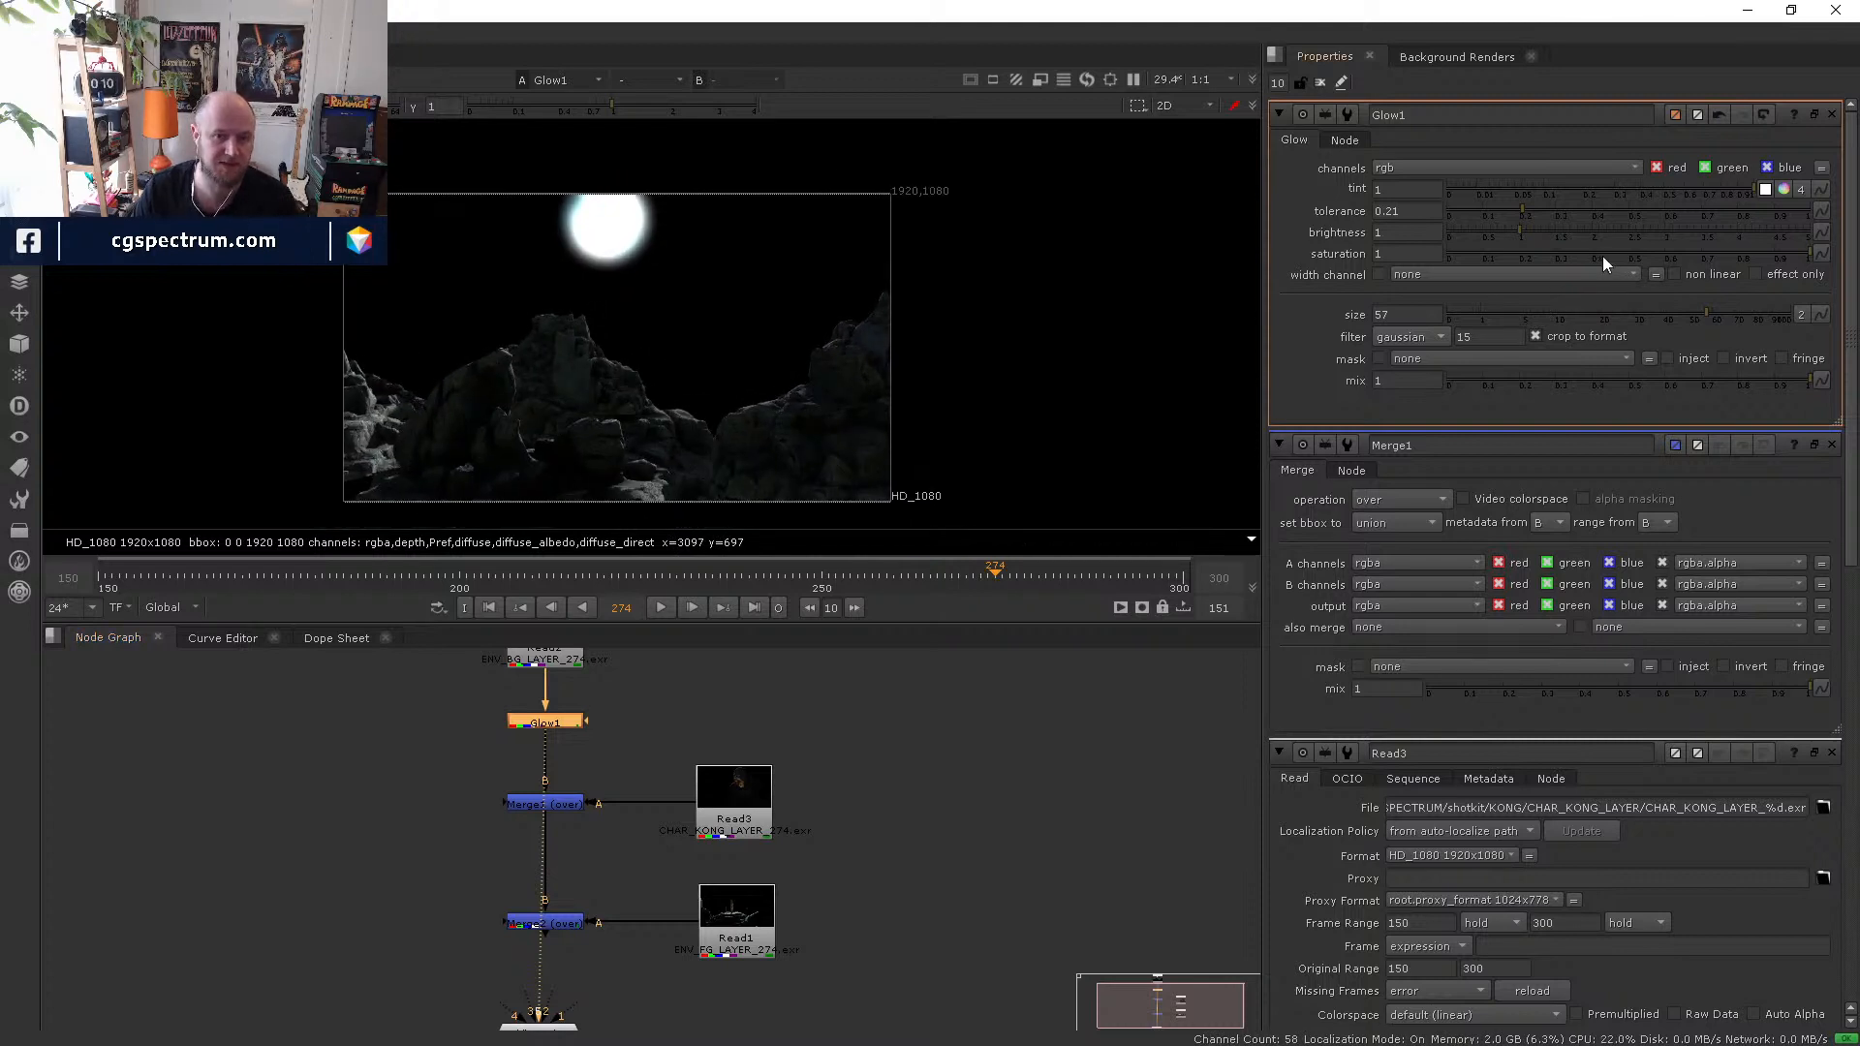
drag(1698, 311, 1843, 305)
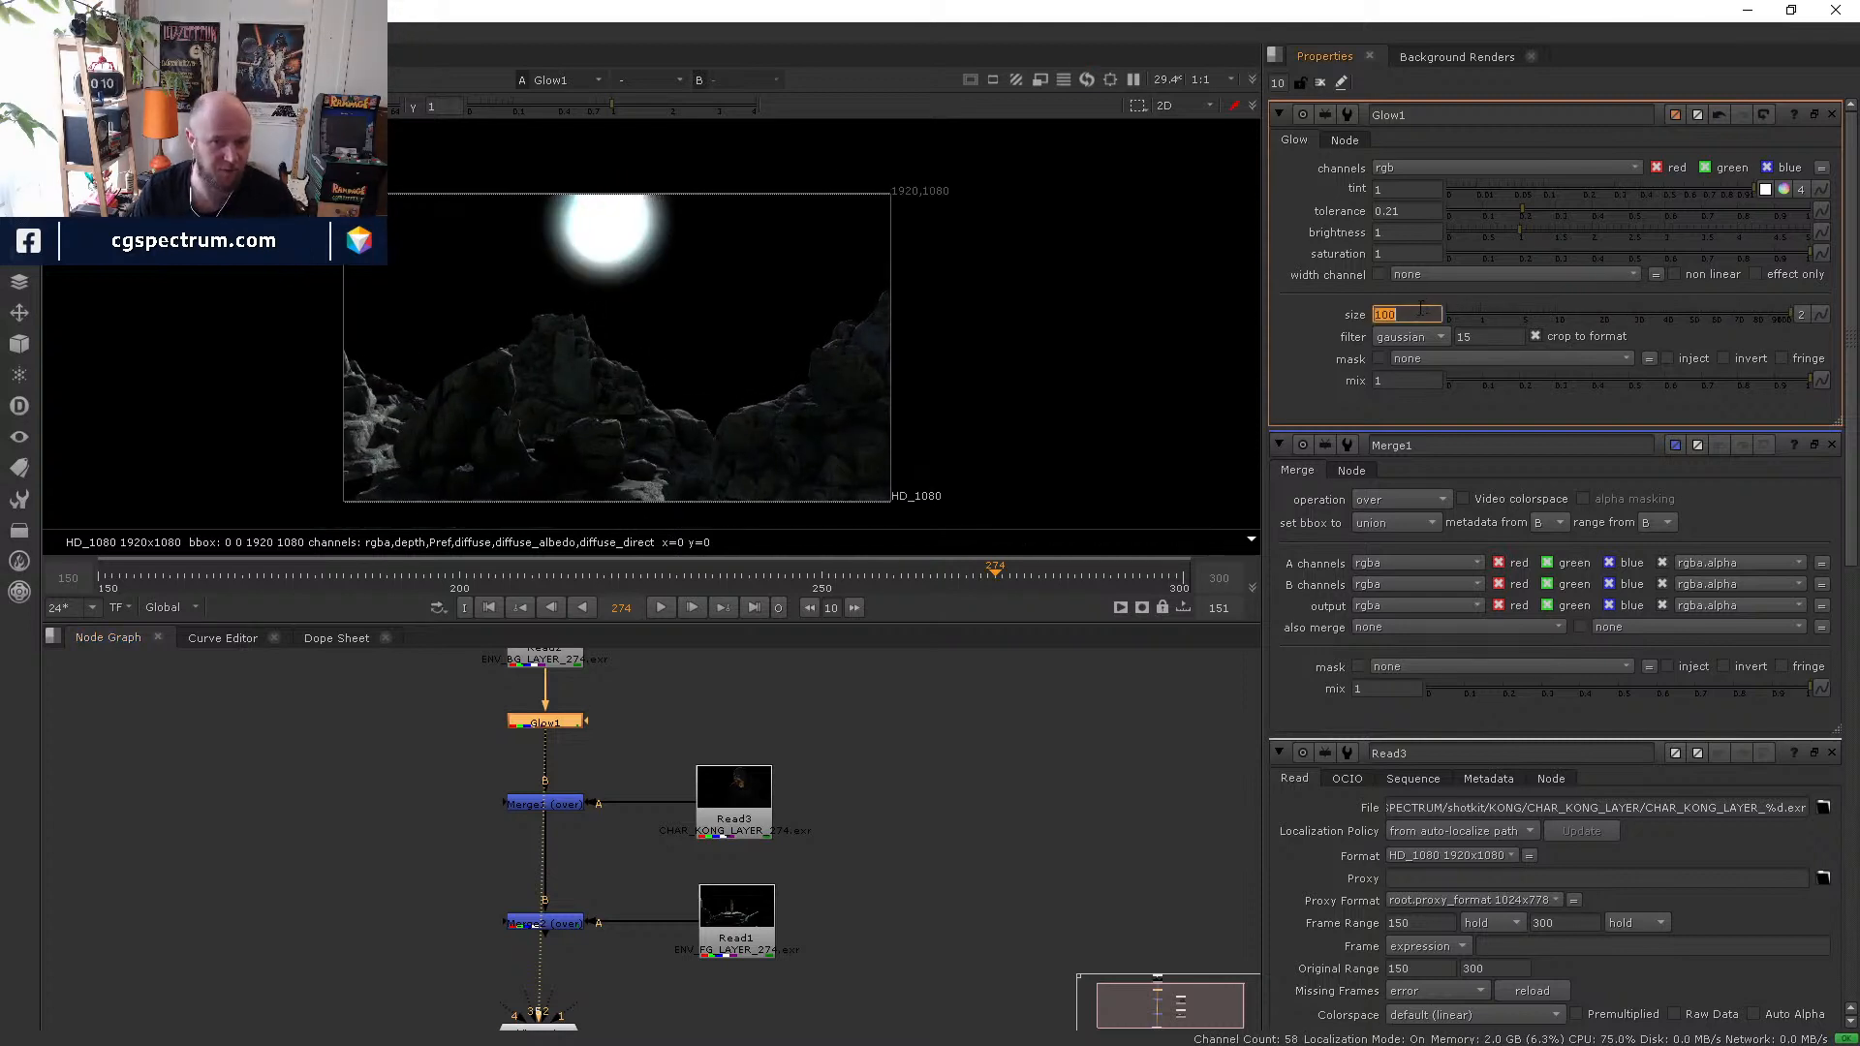
text(3)
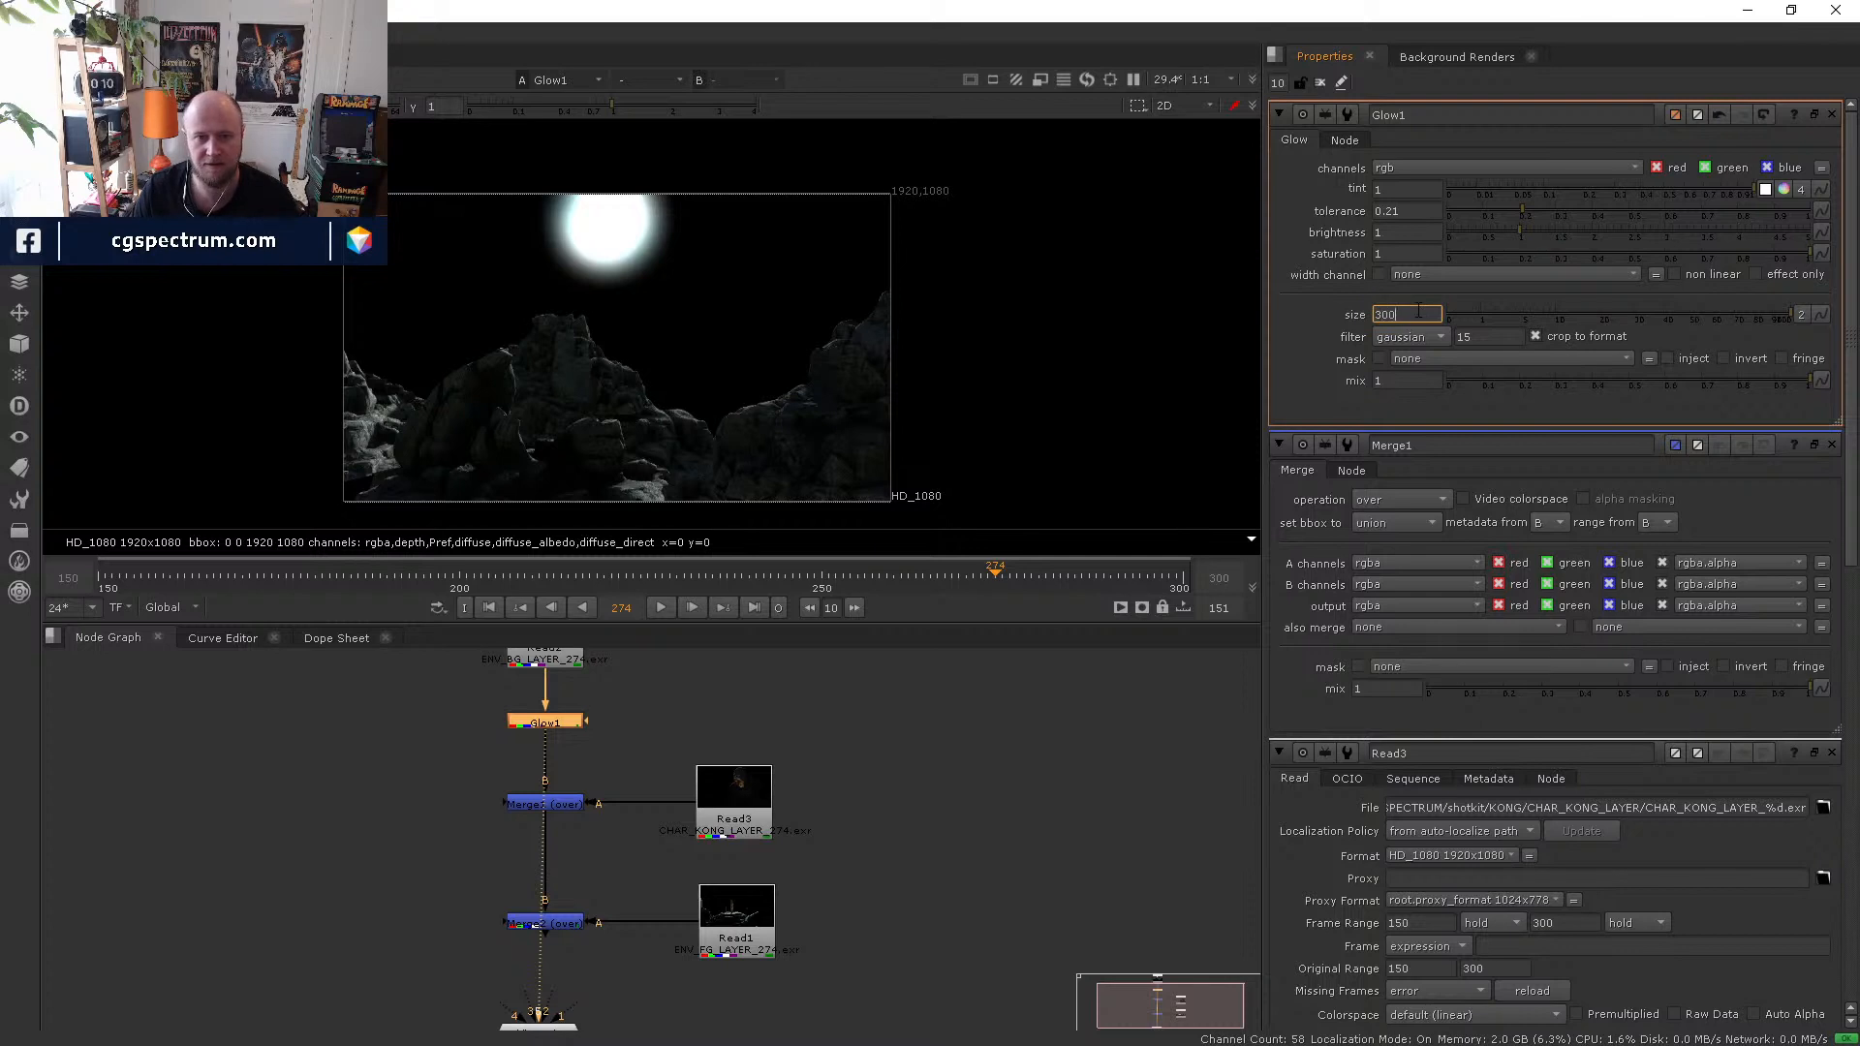
key(Return)
text(5)
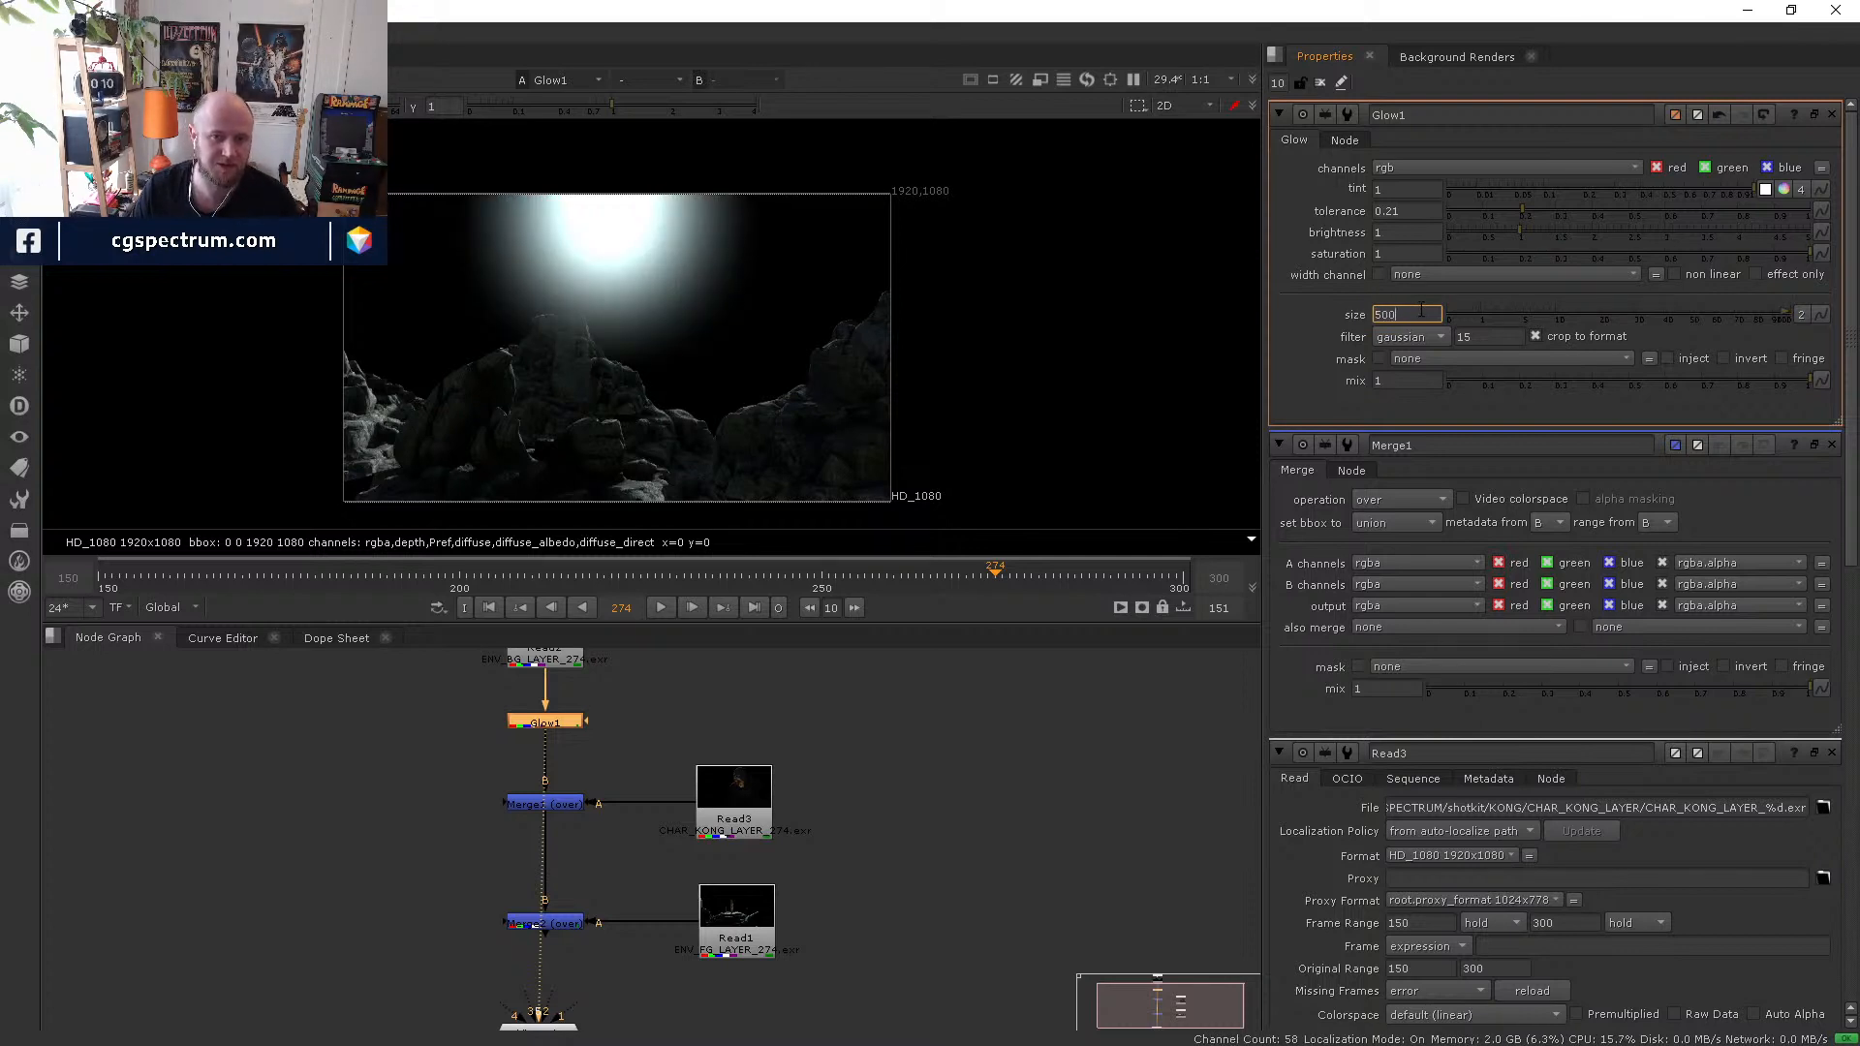
key(Return)
text(1000)
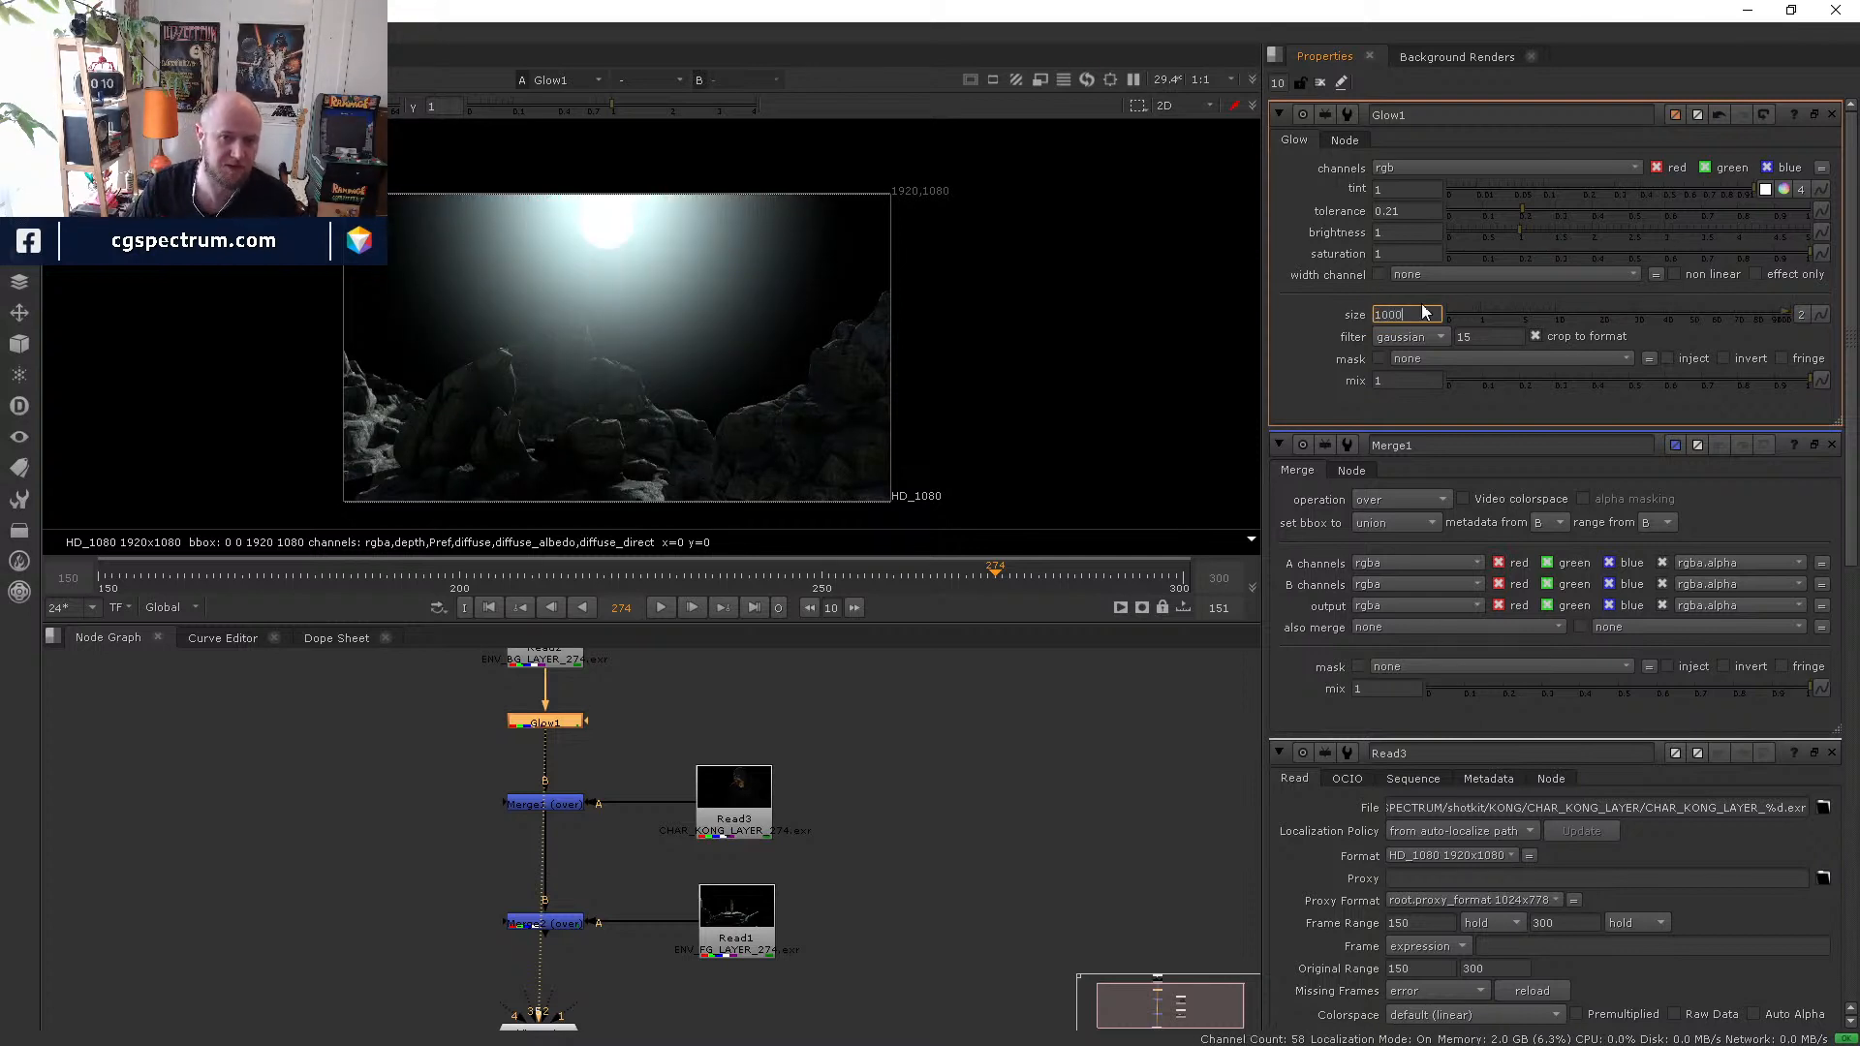
key(Return)
text(5)
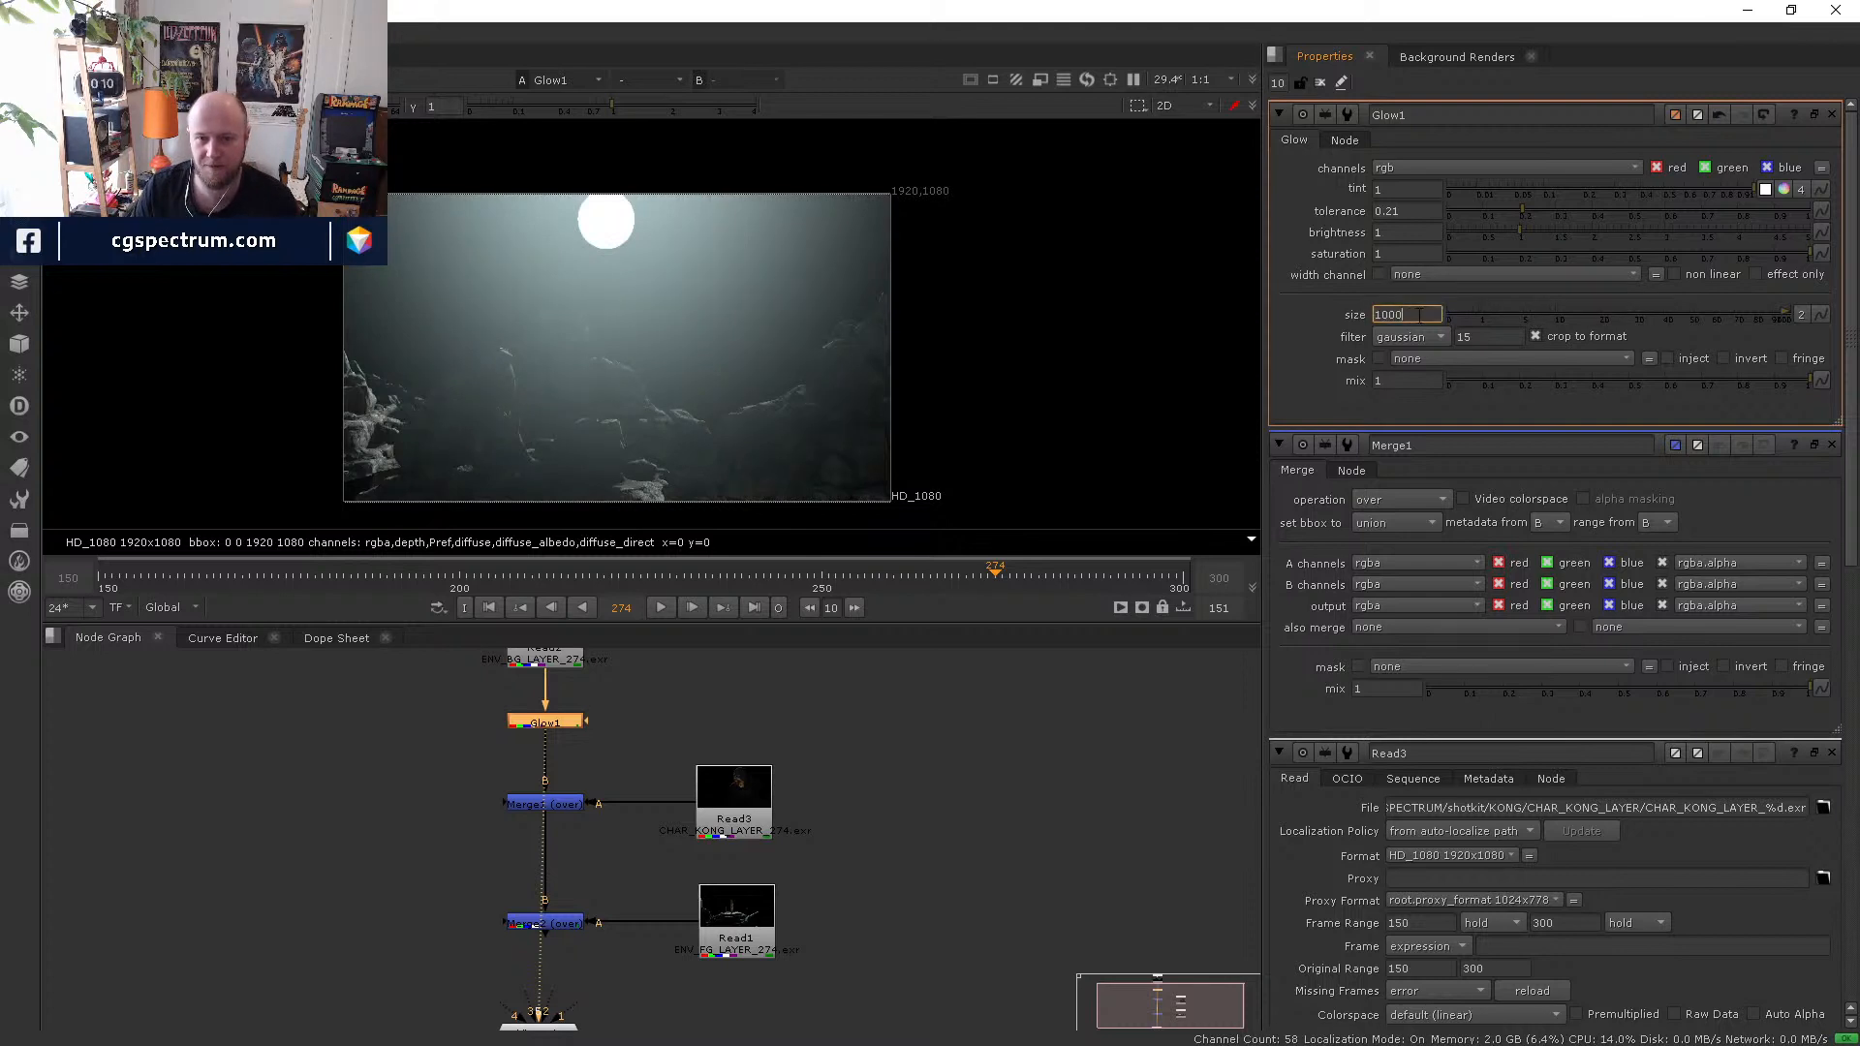
key(Return)
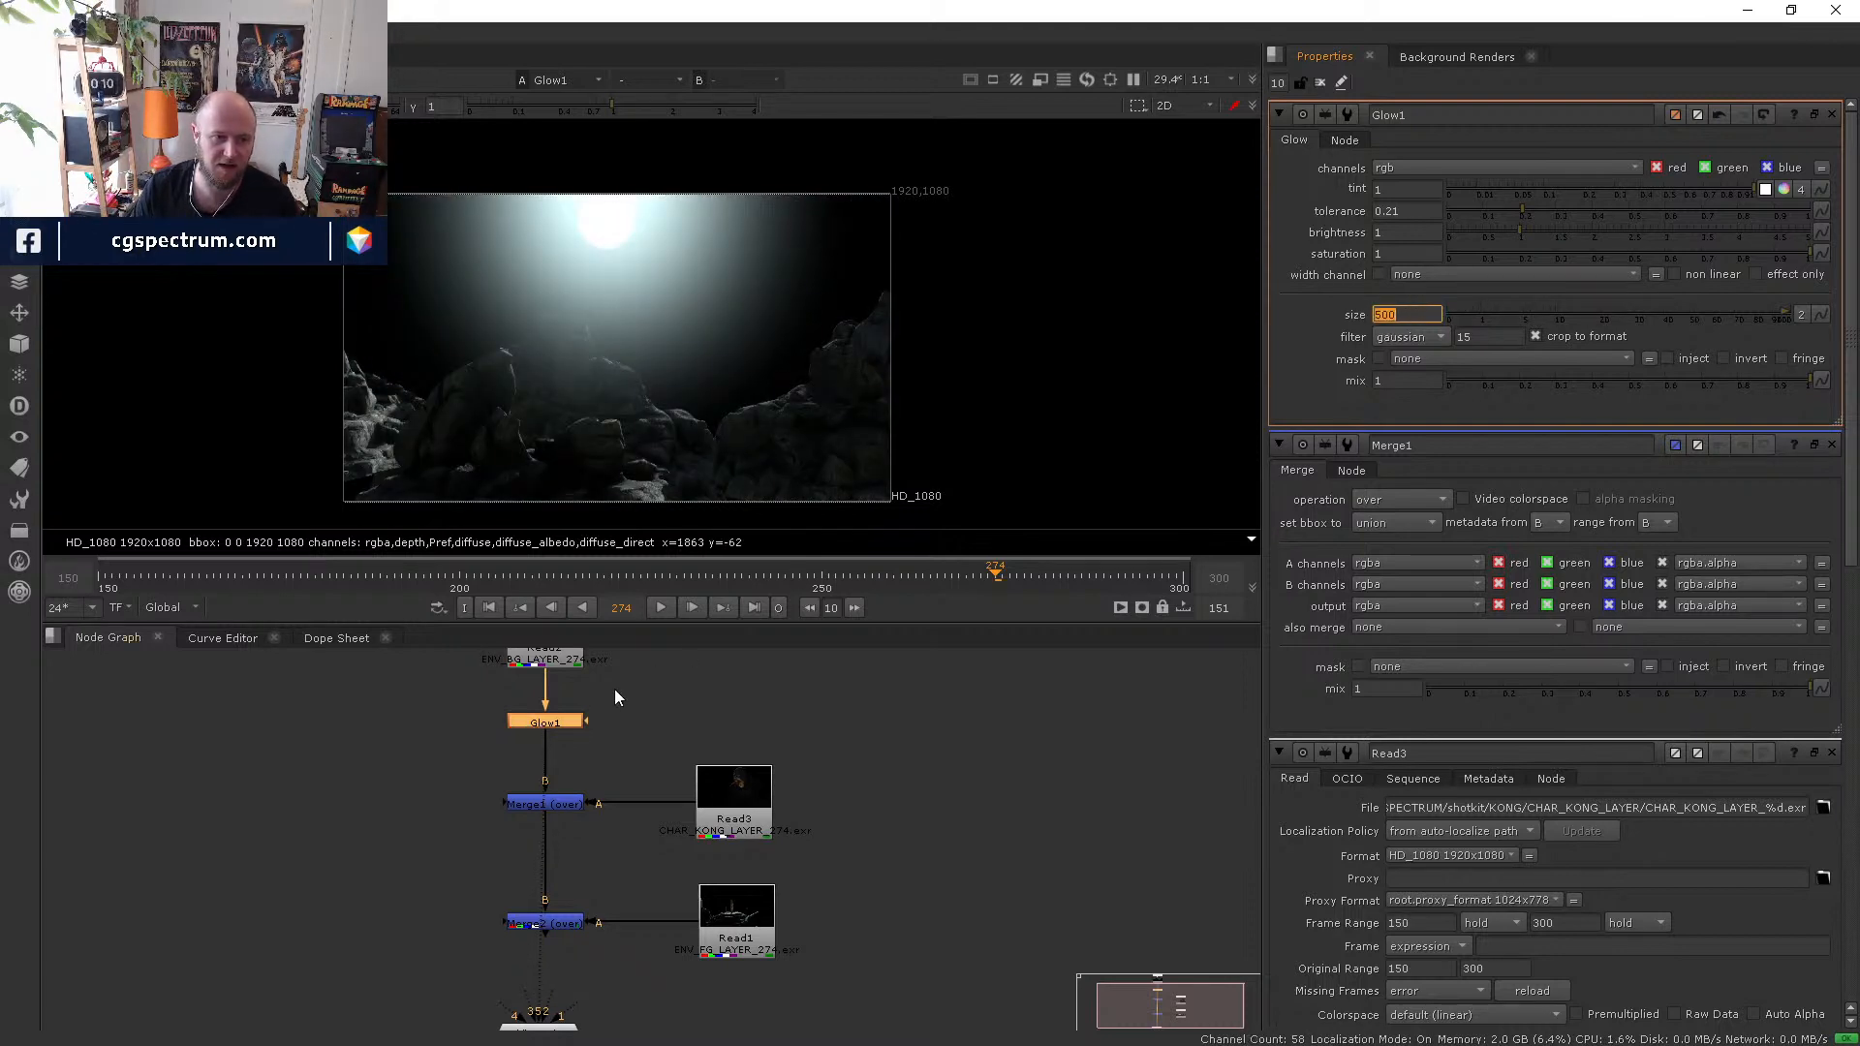
- View the ENV_BG_LAYER read, the CHAR_KONG_LAYER read, the first merge and the Glow node in turn
click(534, 660)
key(1)
click(725, 771)
key(1)
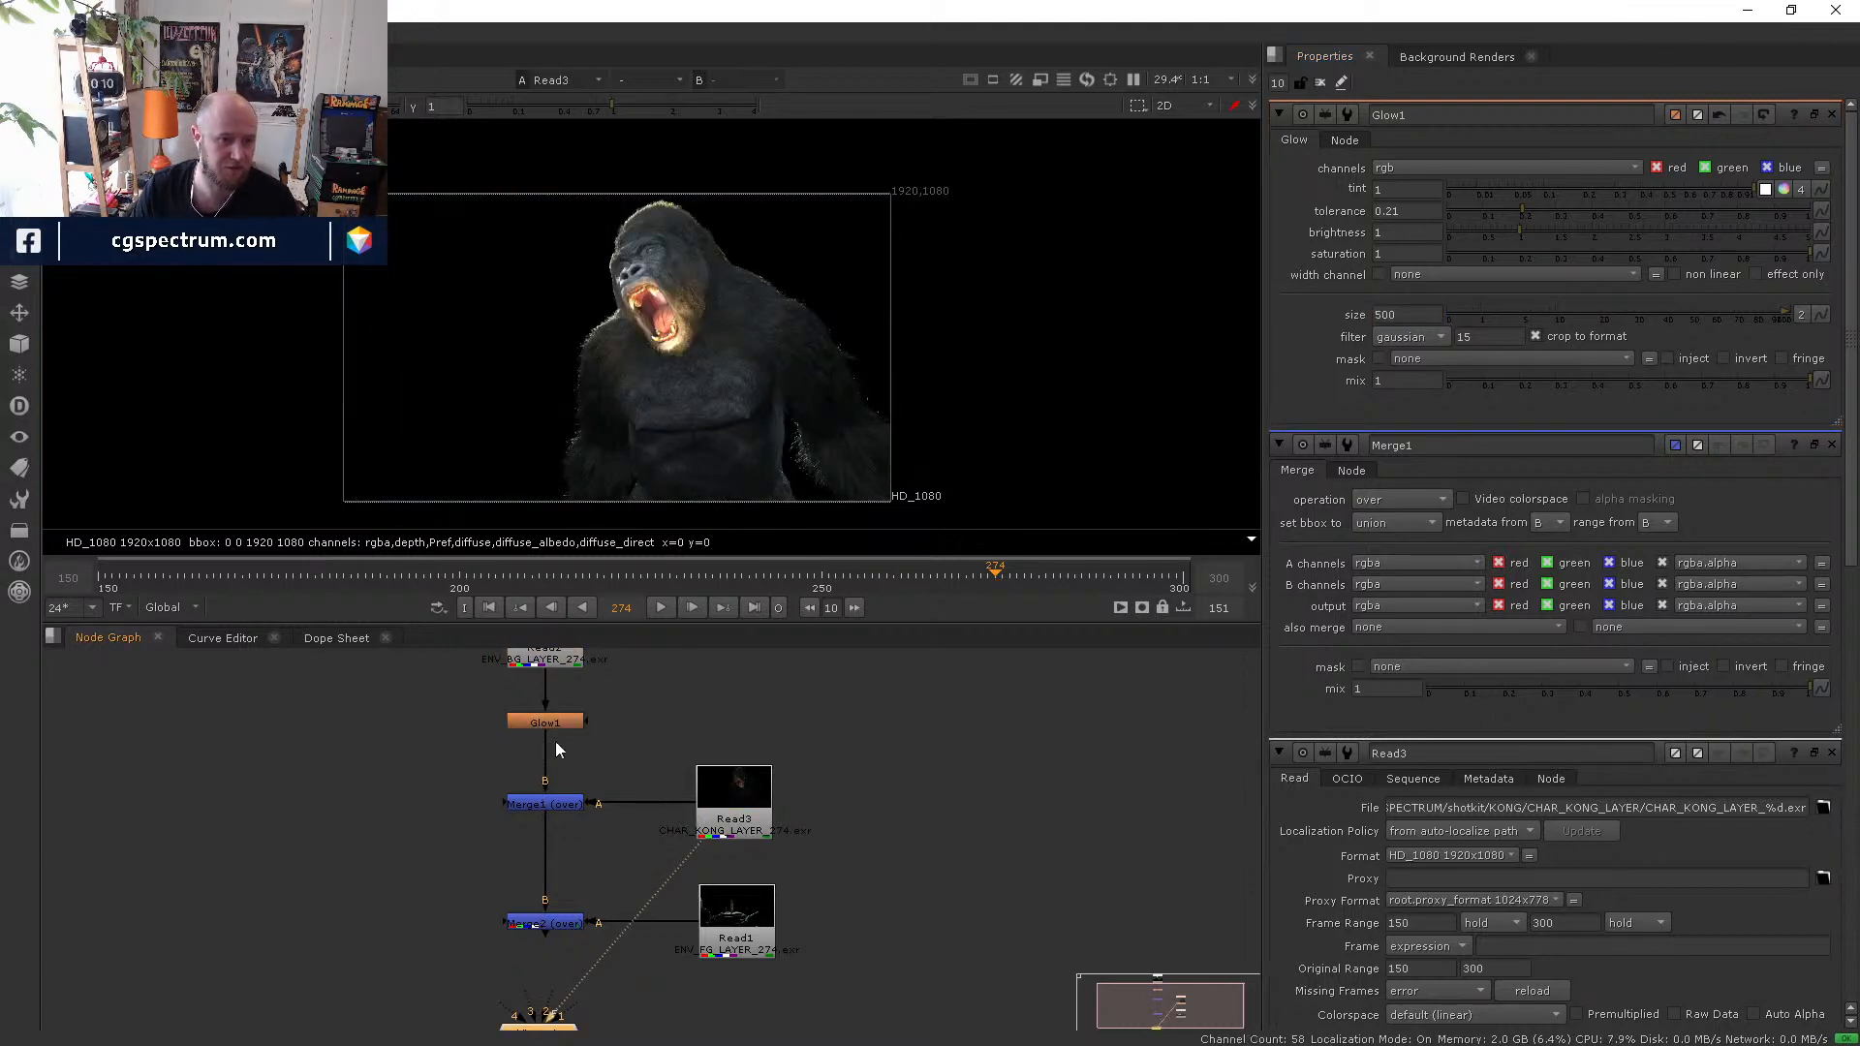
click(540, 804)
key(1)
click(567, 729)
key(1)
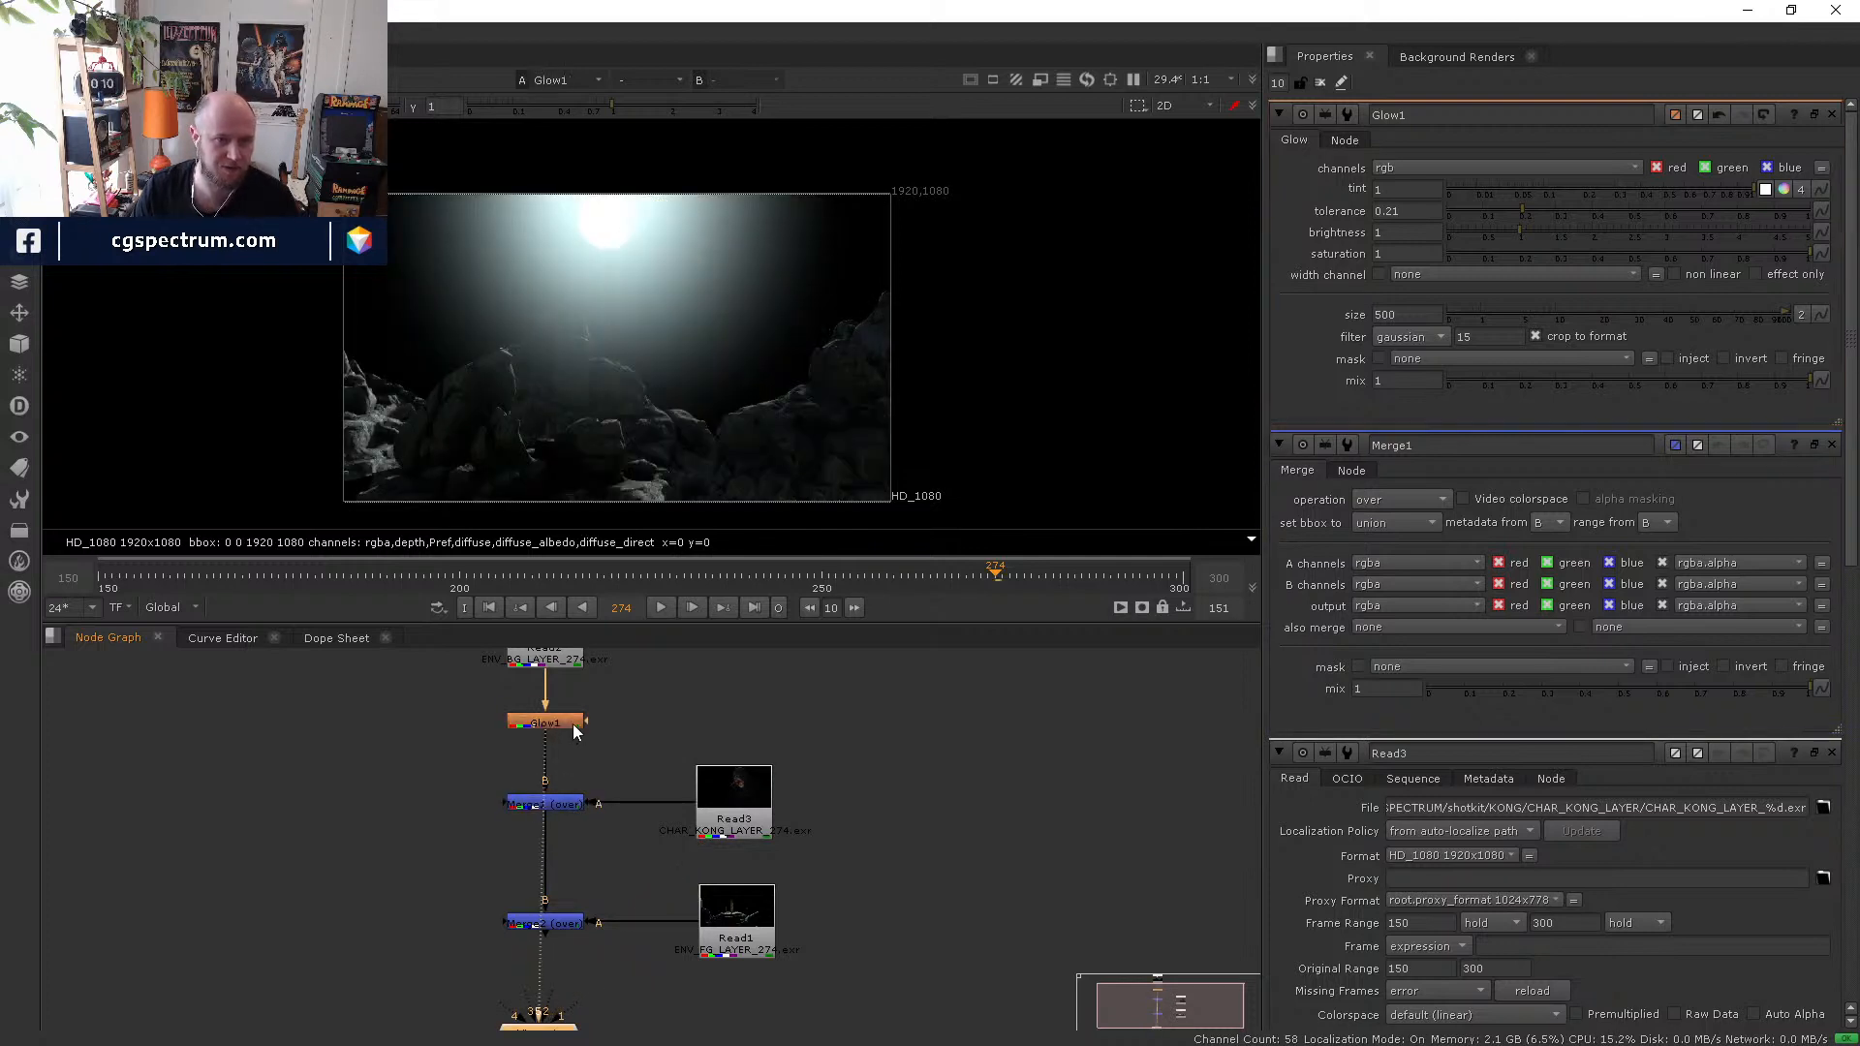
- Set the Glow node's size to 1000
click(573, 724)
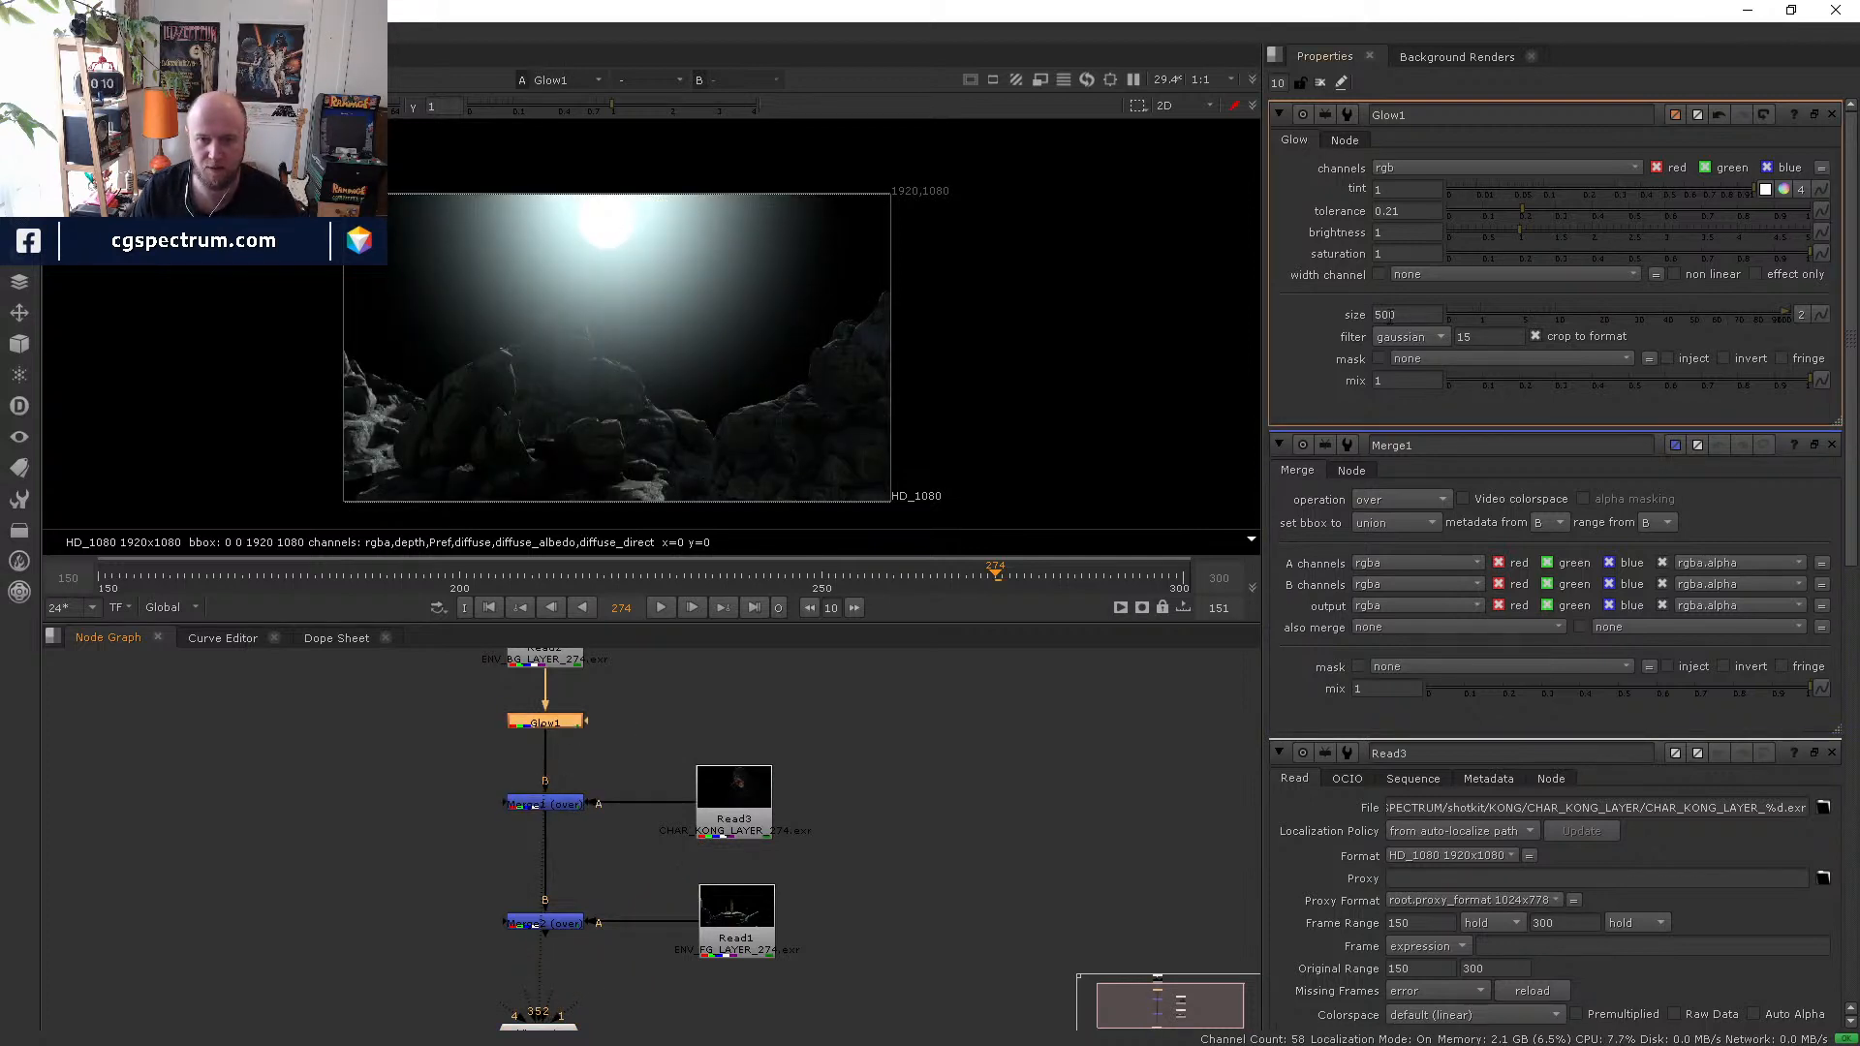
double_click(1387, 315)
text(1000)
key(Return)
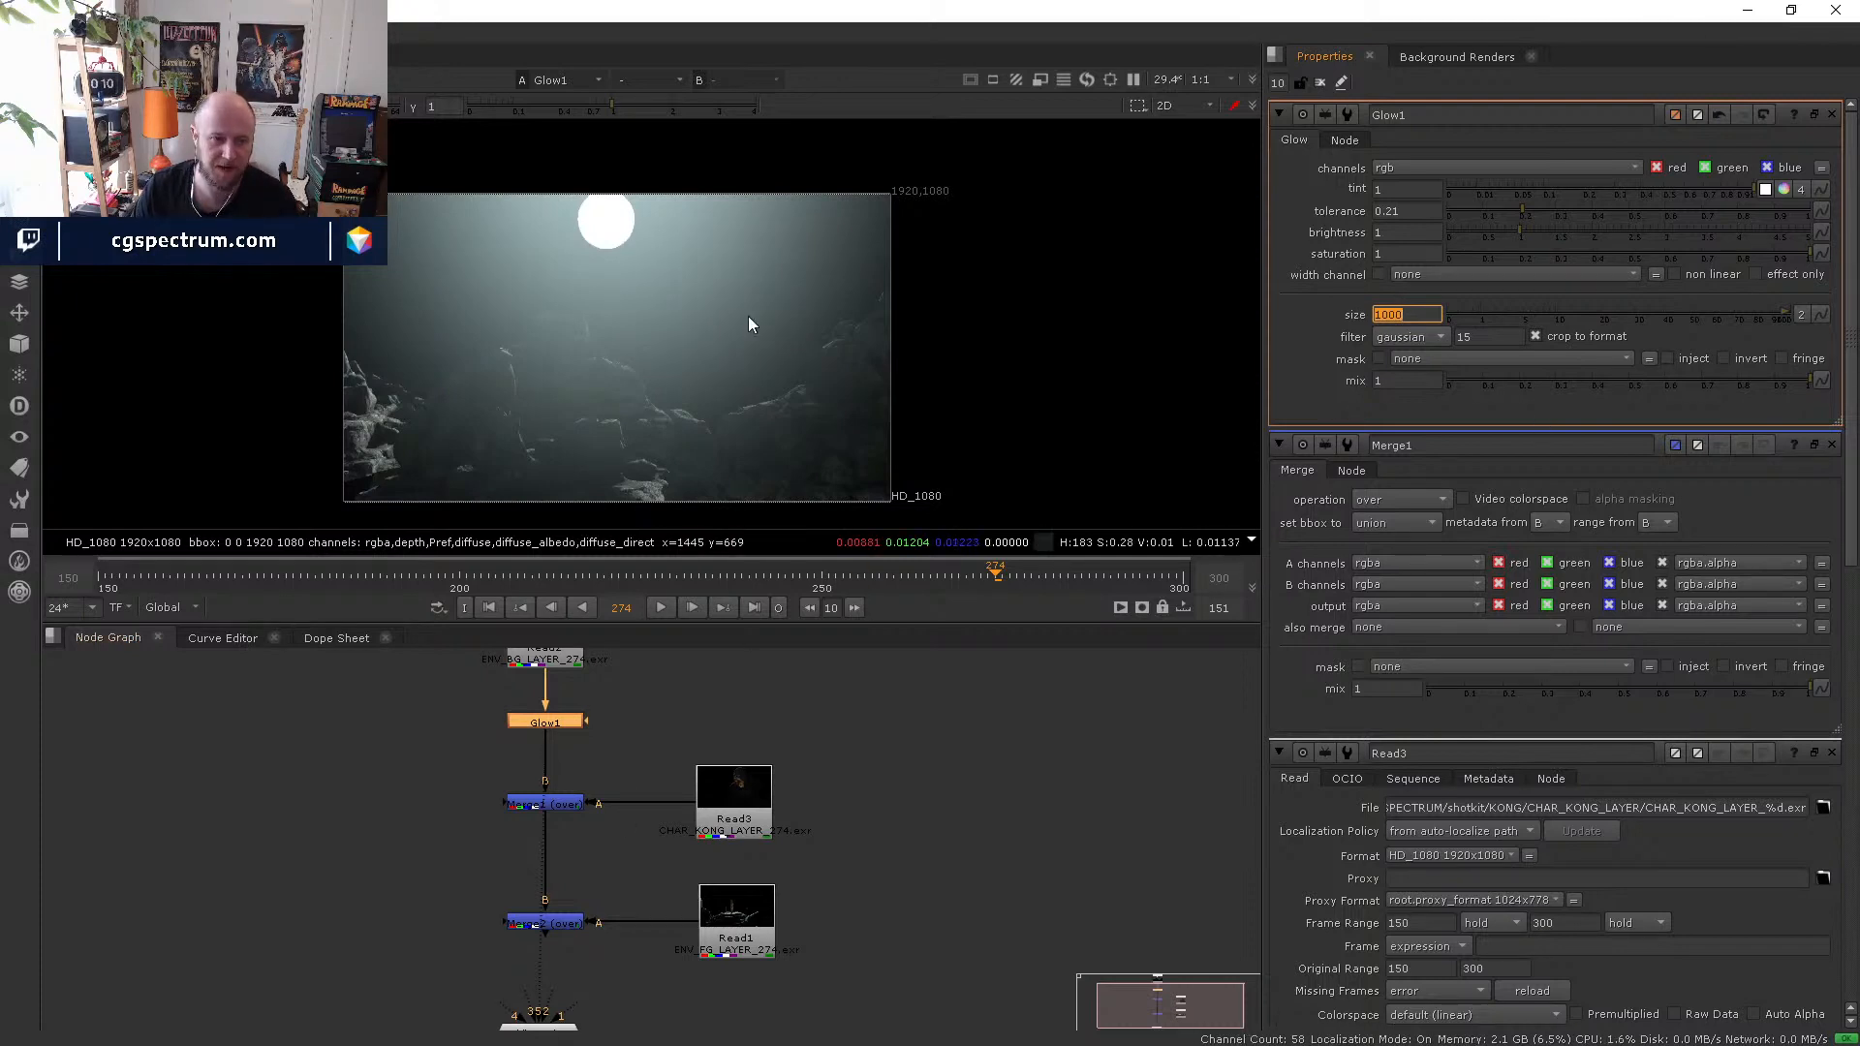
- View the first and second merges with the glow, return the viewer to normal brightness and inspect the gorilla up close
click(548, 806)
key(1)
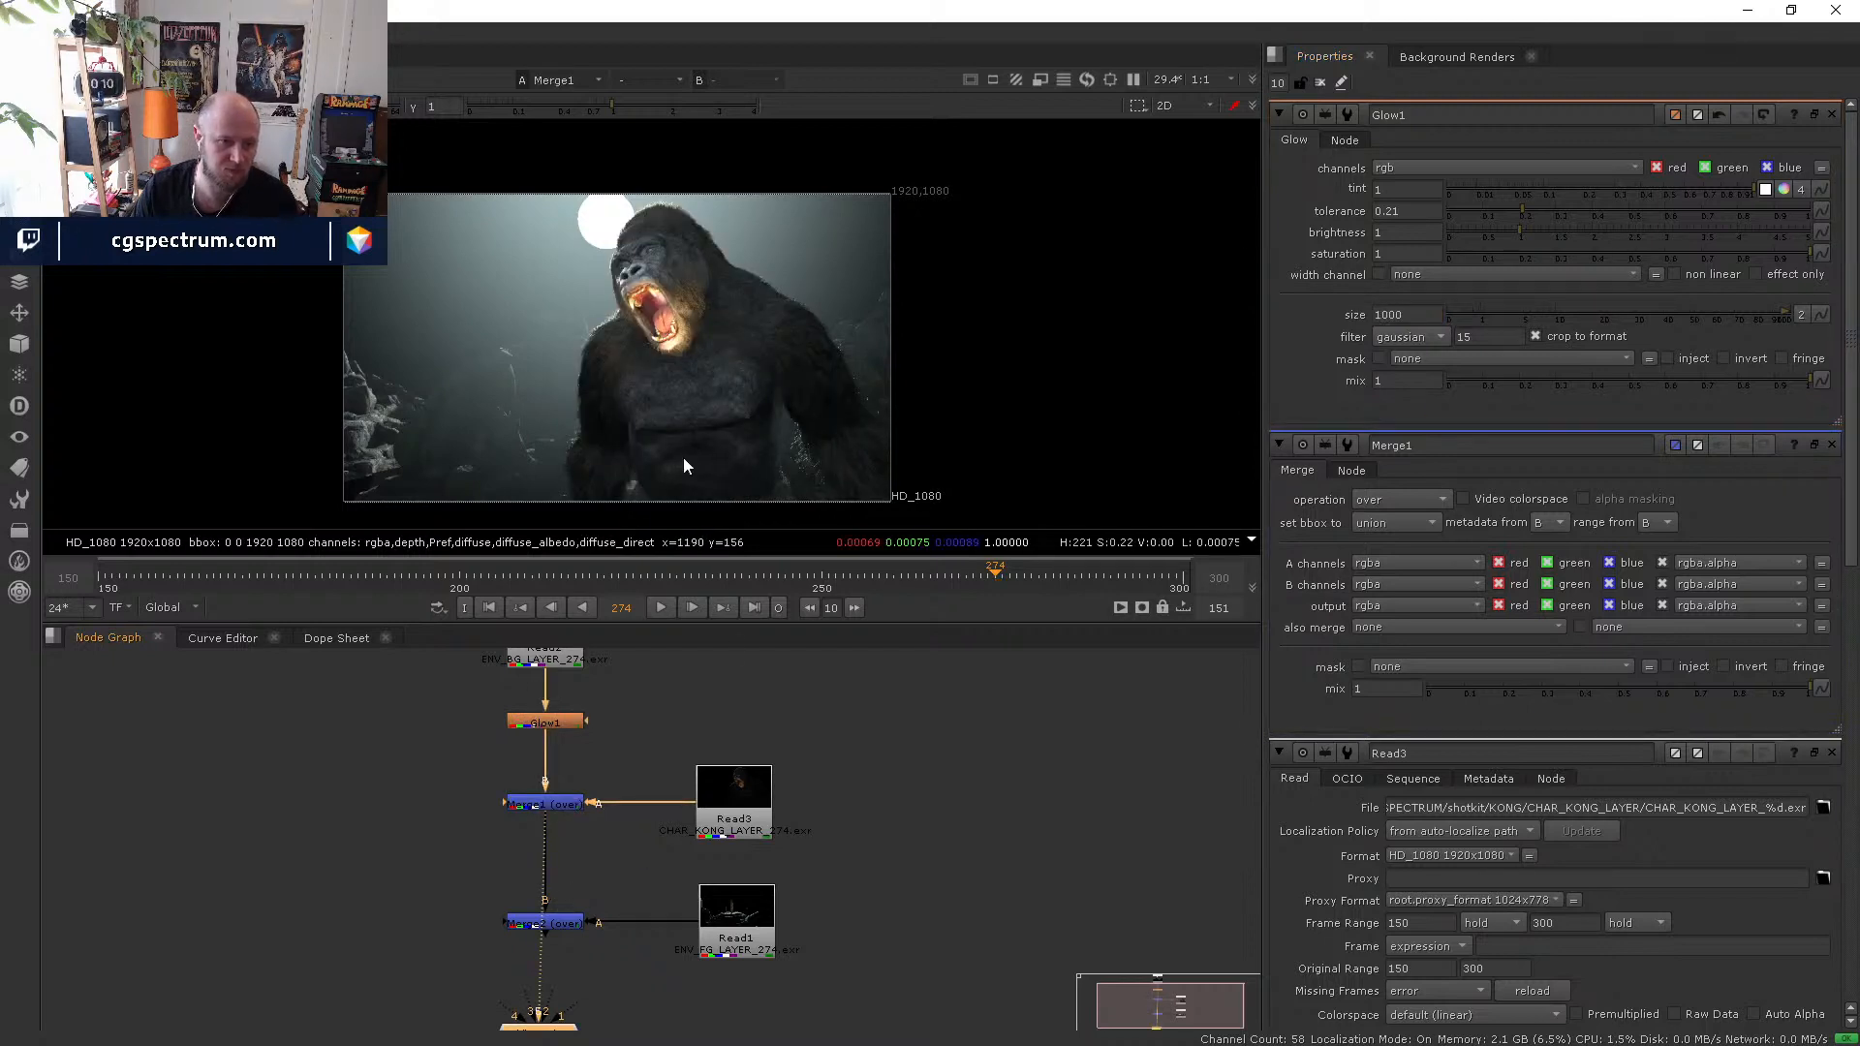
click(547, 922)
key(1)
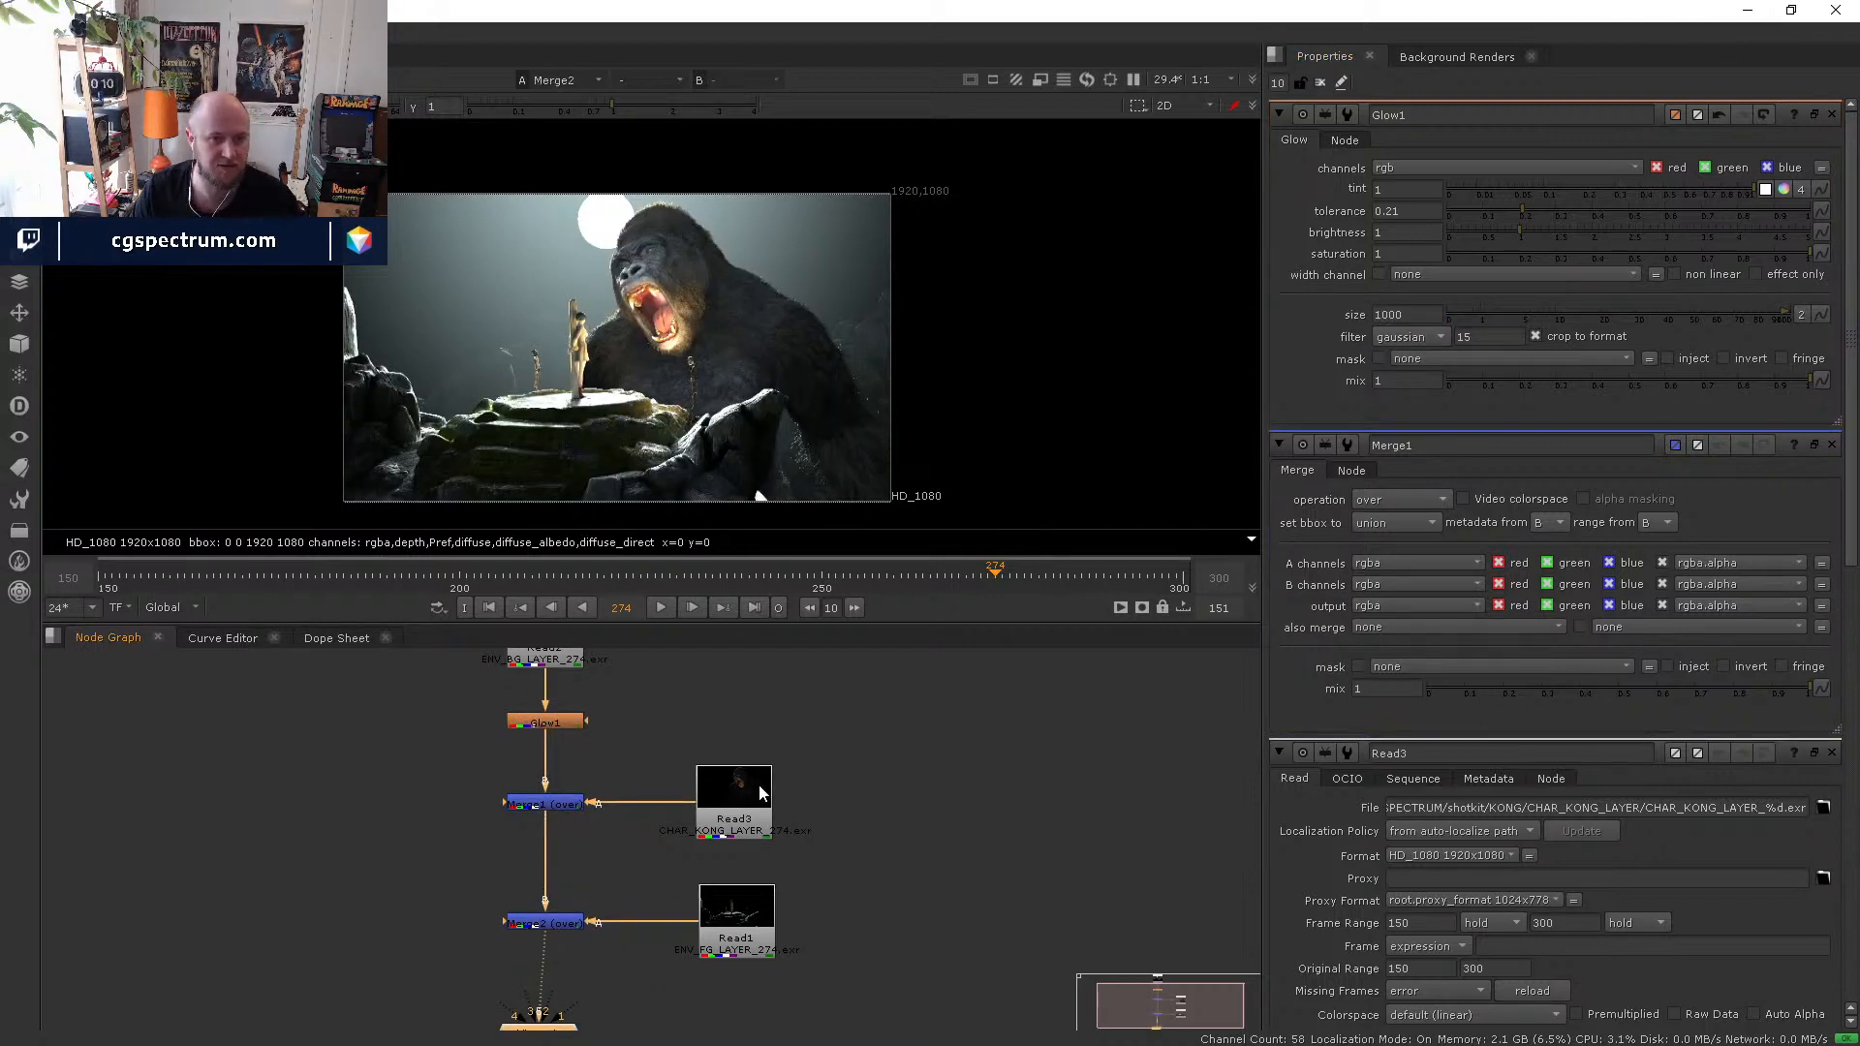
click(82, 106)
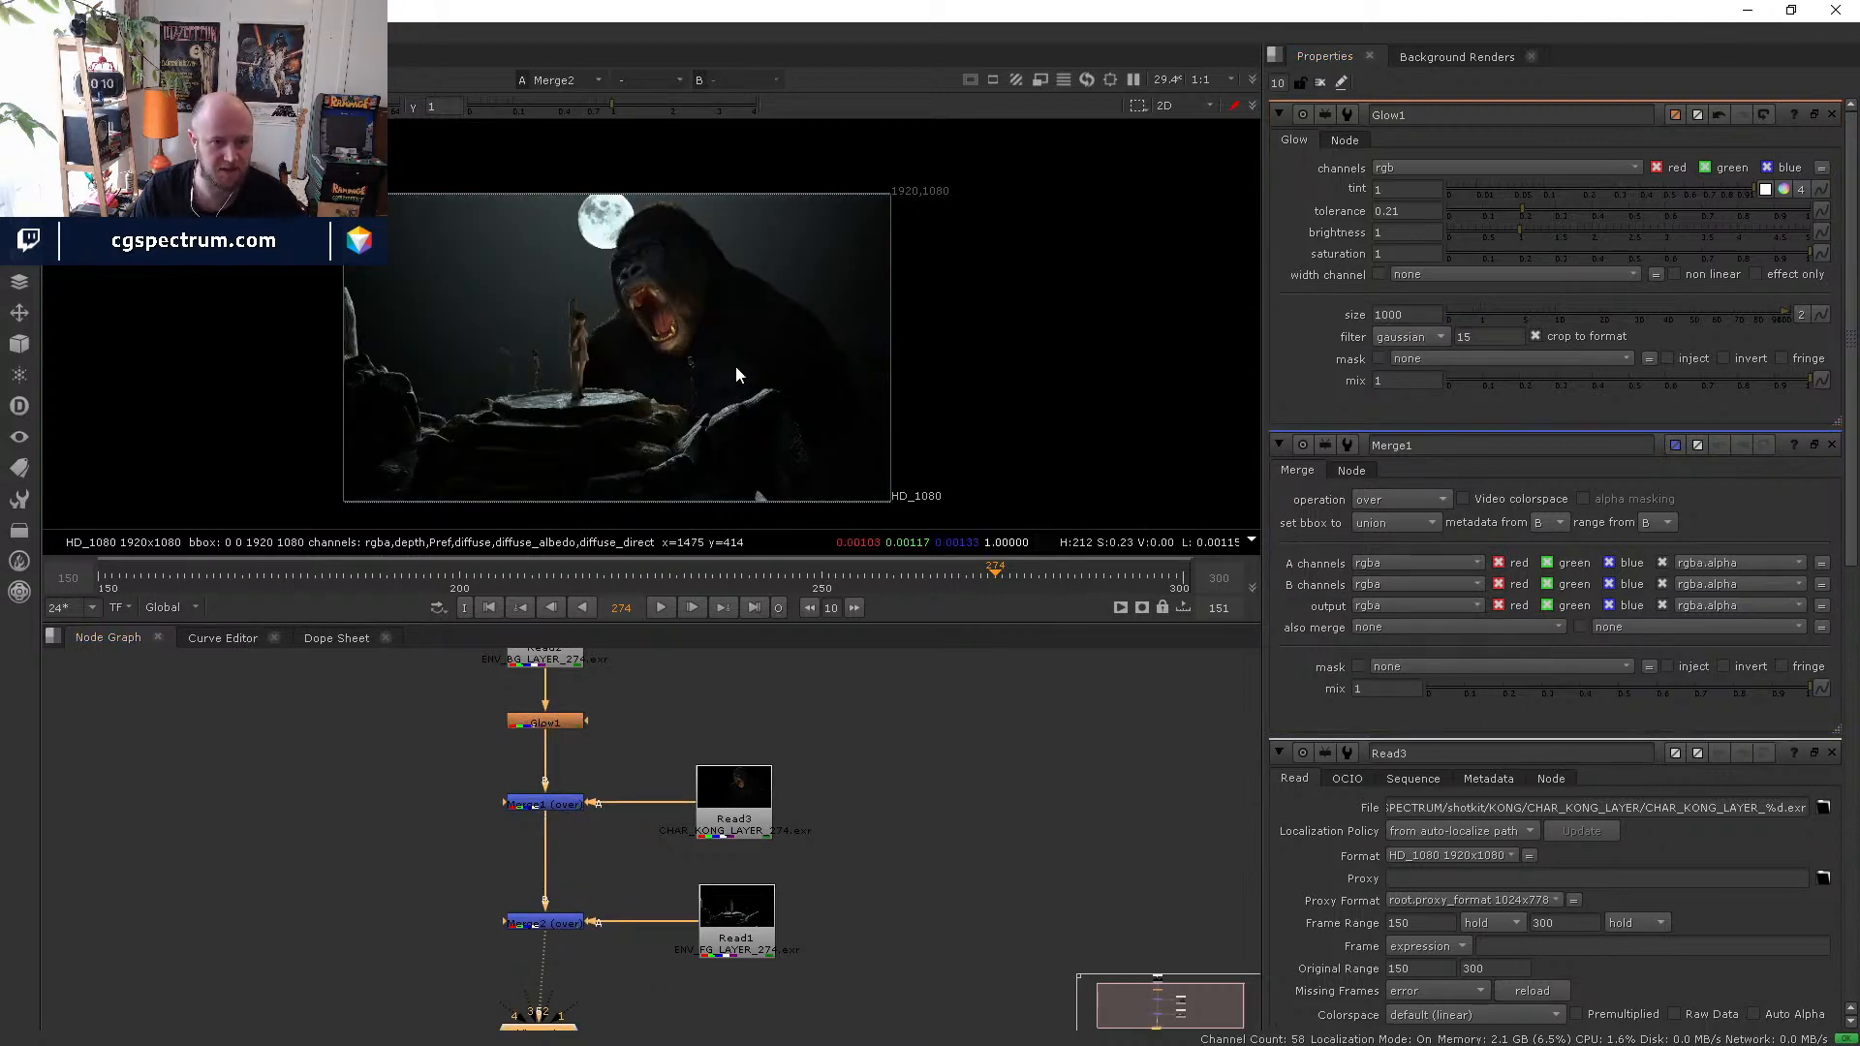
scroll(717, 319, up, 6)
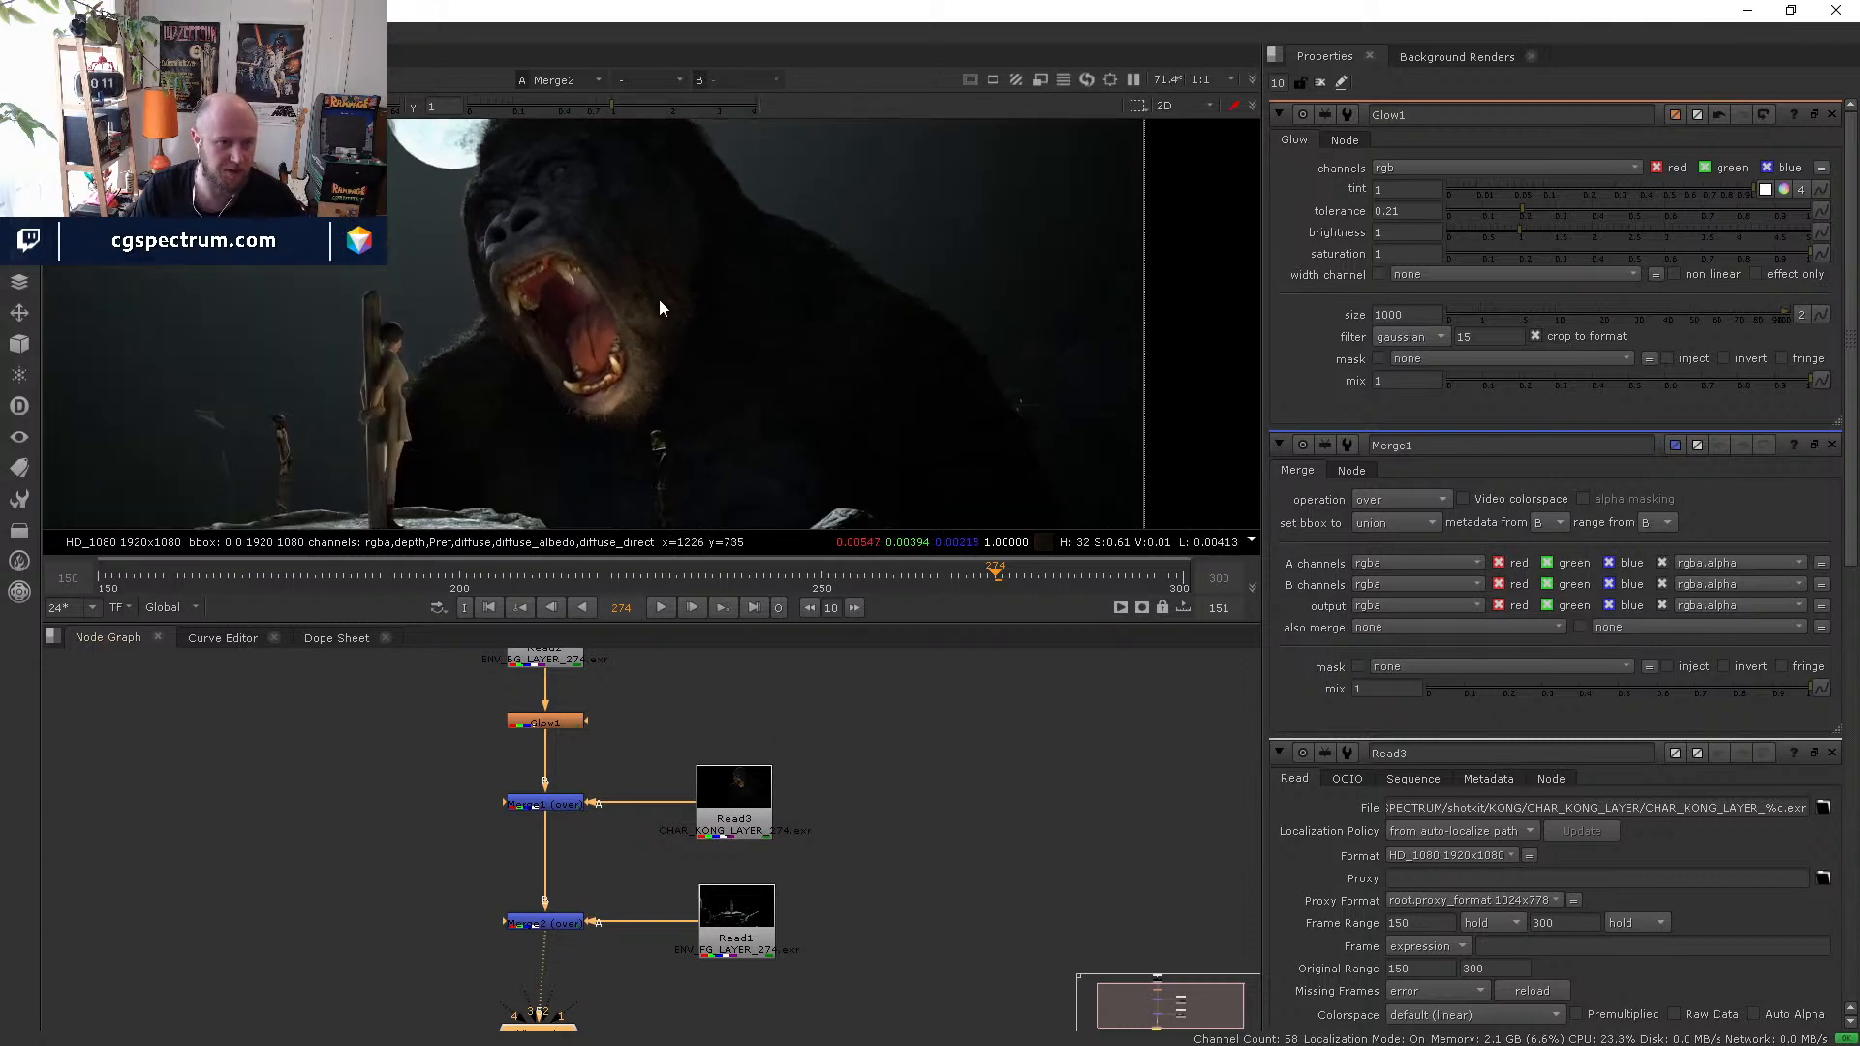
- Add a Grade node after the CHAR_KONG_LAYER read and place it in line with the first merge
click(734, 799)
key(g)
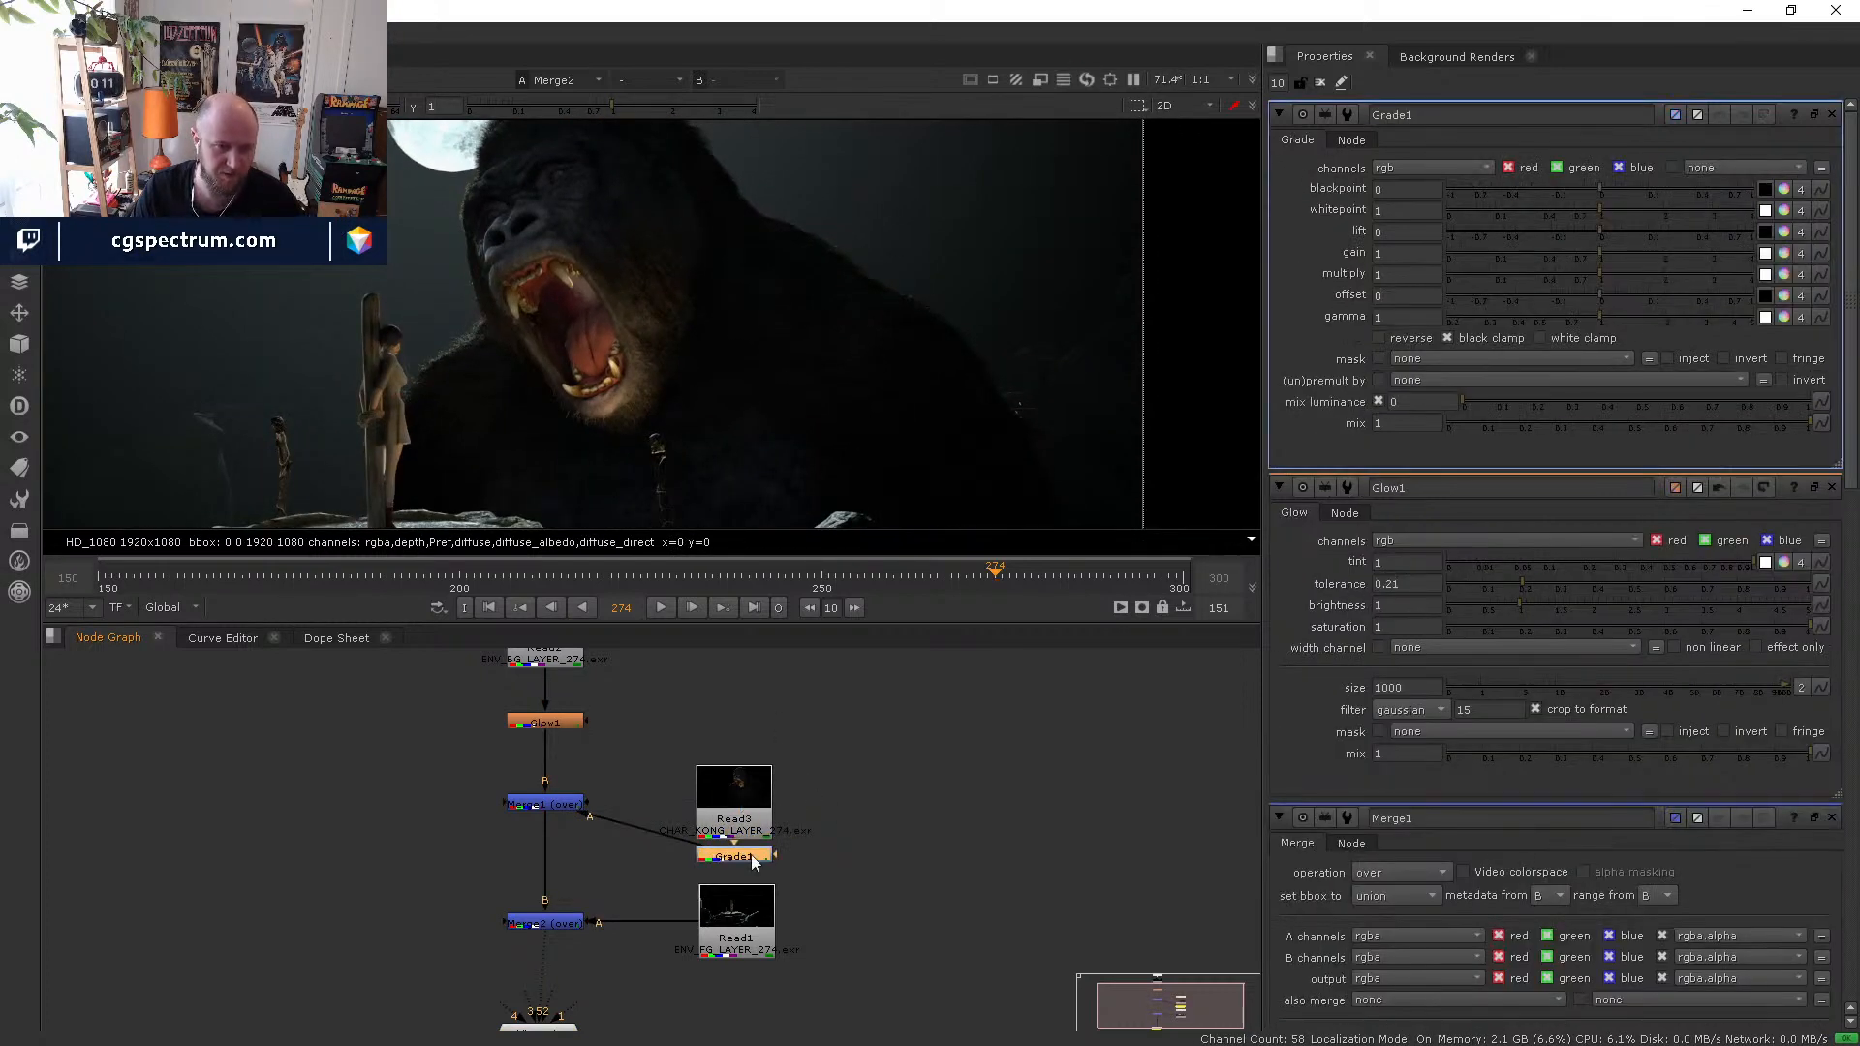
drag(753, 862, 657, 810)
middle_drag(824, 293, 797, 323)
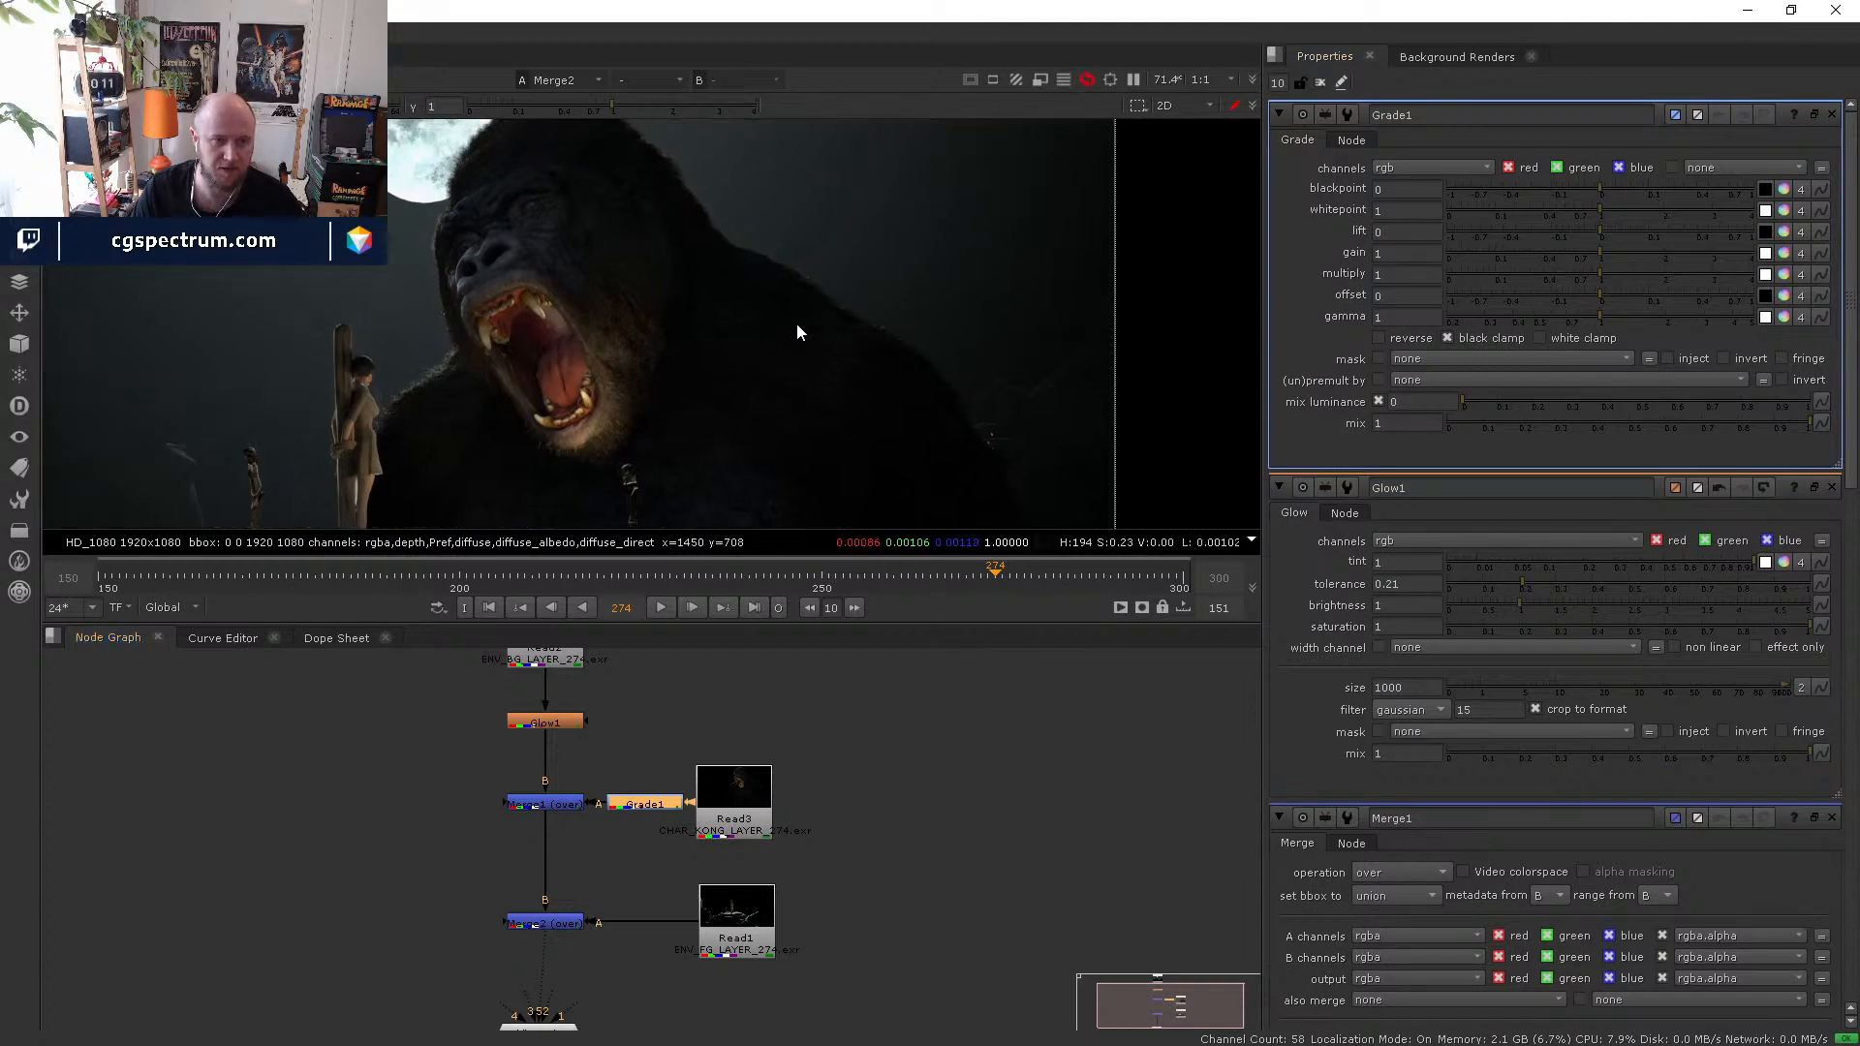
- Try brightening the gorilla with a Grade gain of 2.7 and gamma of about 1.3, and reset both to 1
drag(1616, 252, 1692, 250)
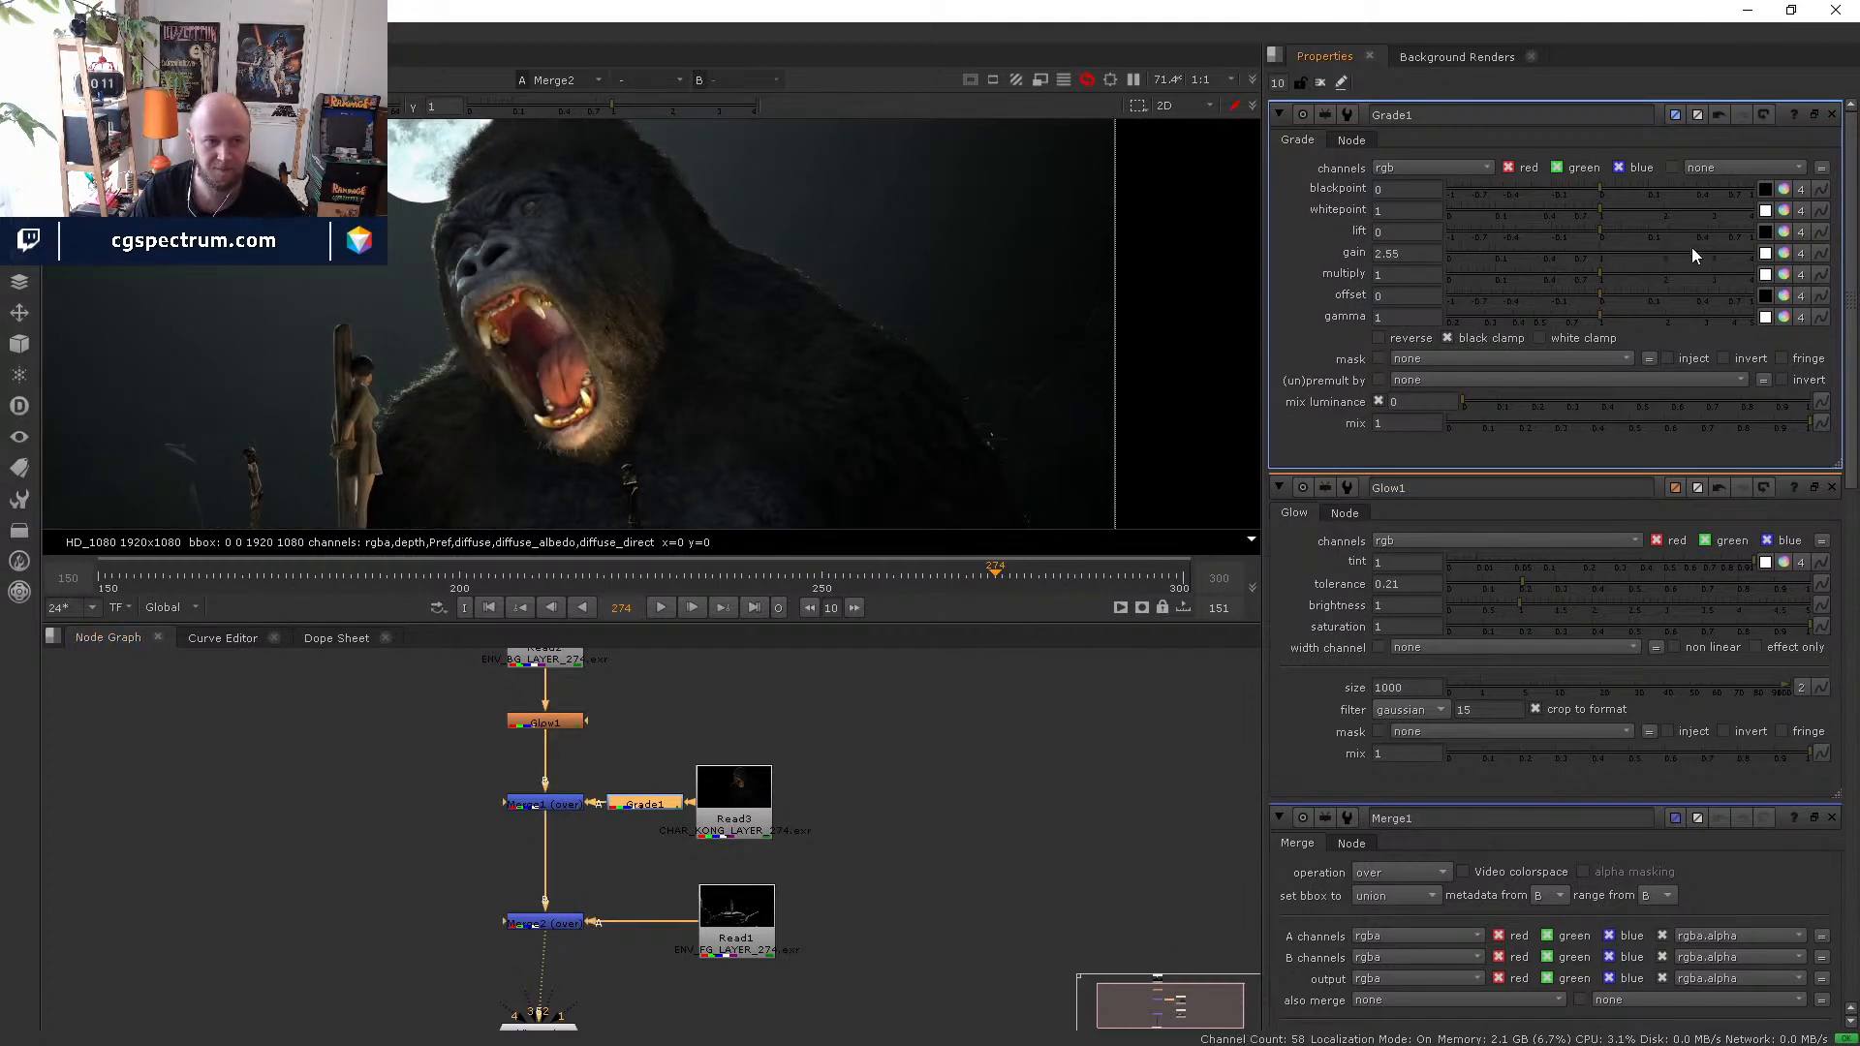
drag(1607, 323, 1623, 316)
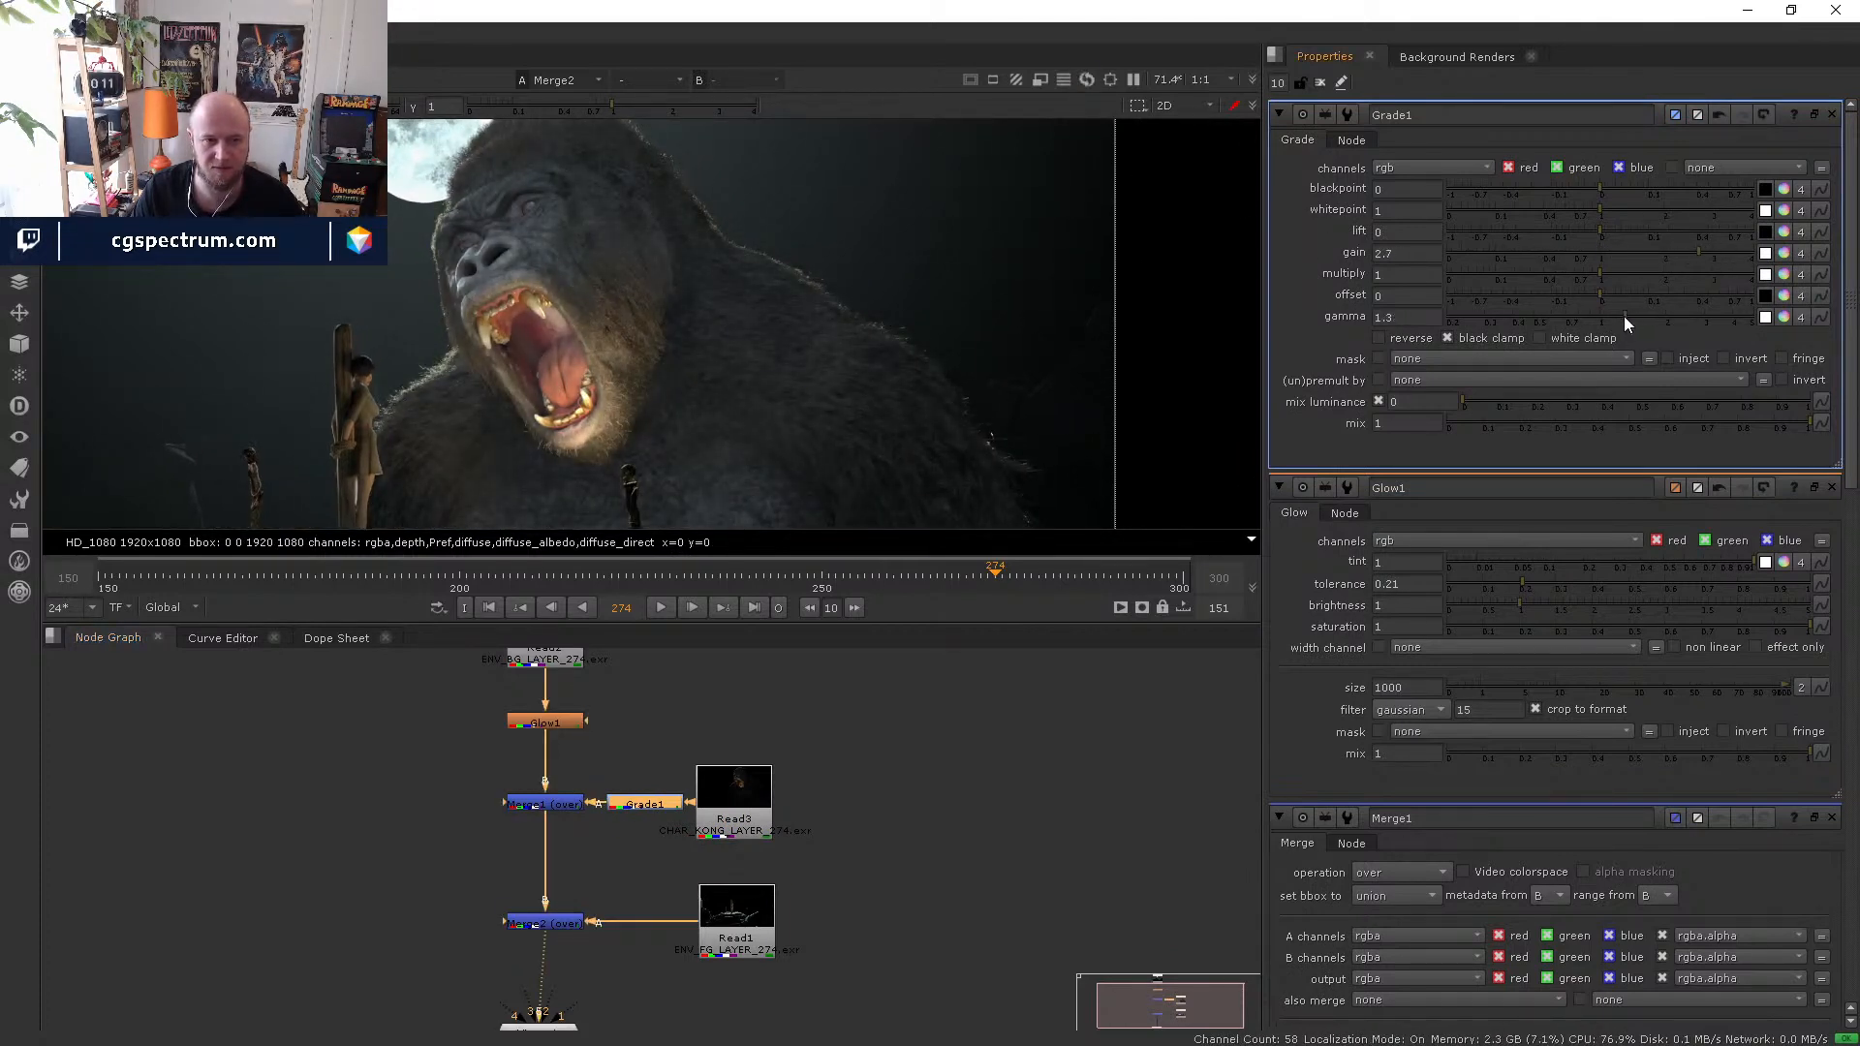
drag(1653, 252, 1648, 254)
double_click(1421, 255)
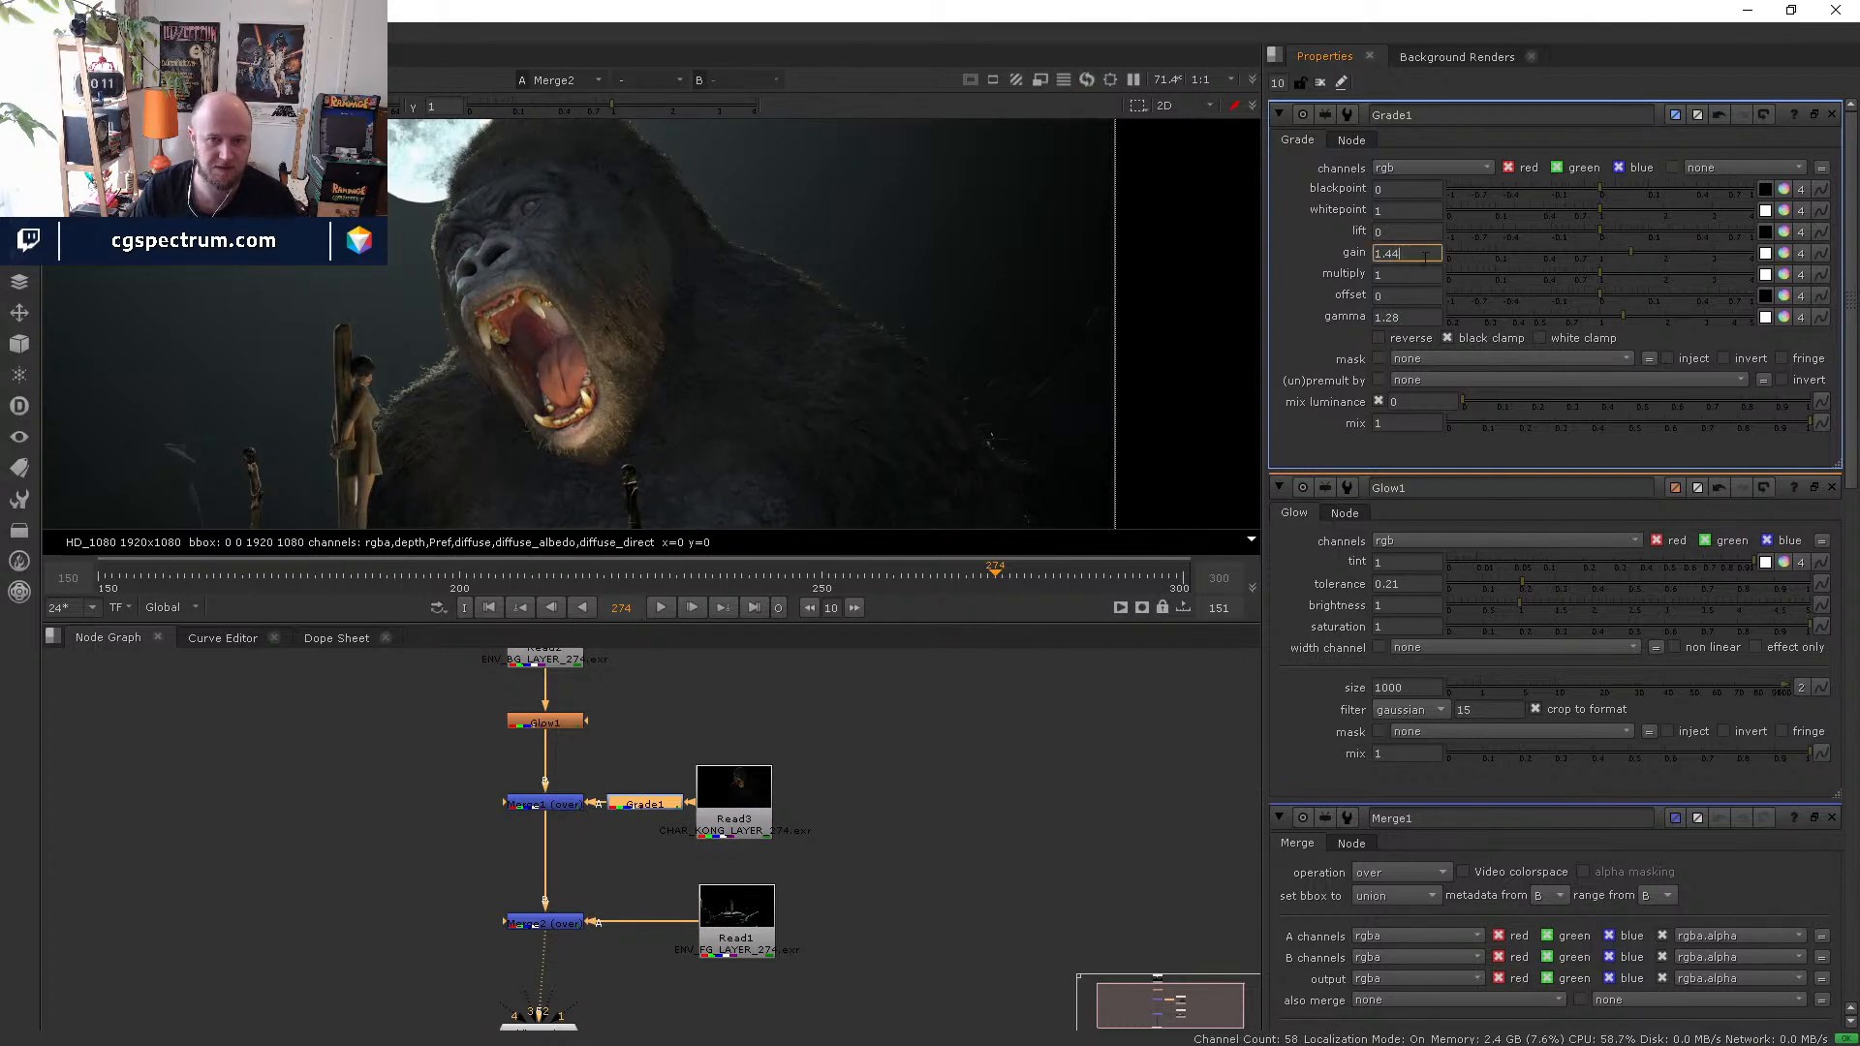
text(1)
key(Return)
double_click(1407, 317)
text(1)
key(Return)
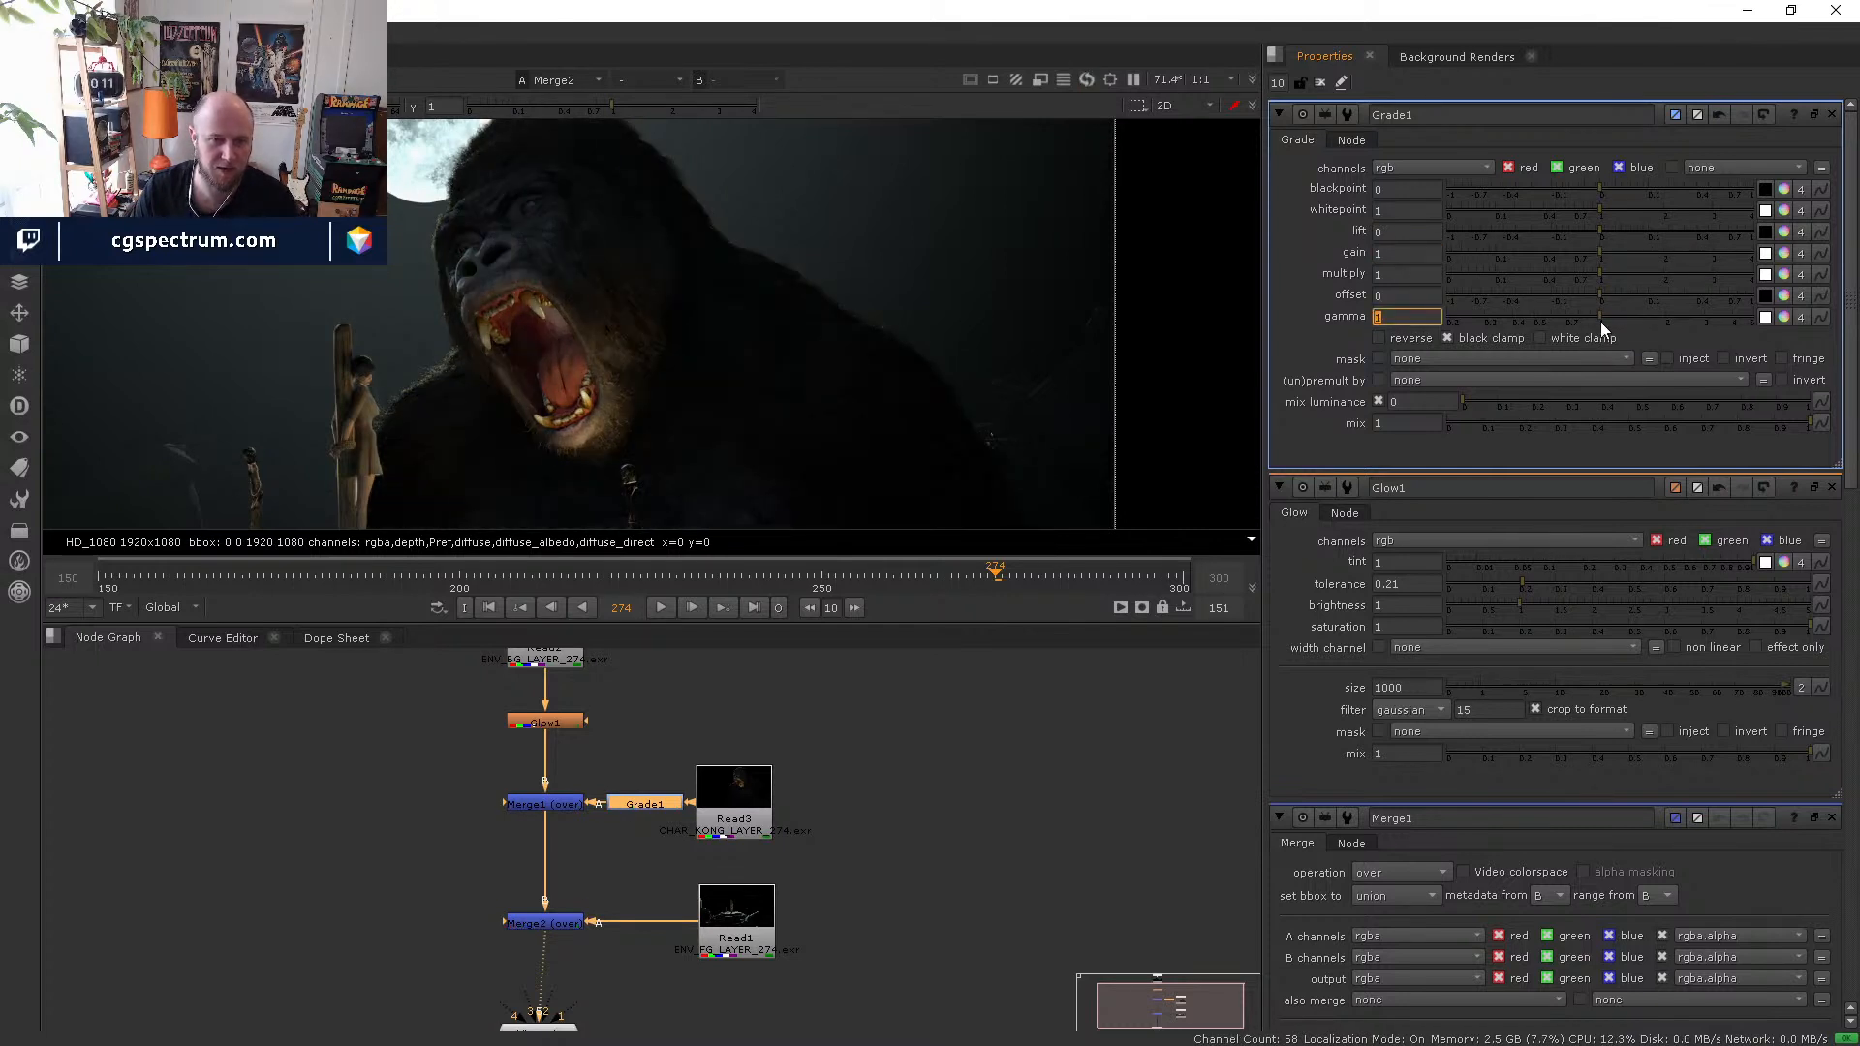
- Raise the Grade node's gamma to 1.2 to lift the gorilla's dark areas
drag(1601, 322, 1622, 311)
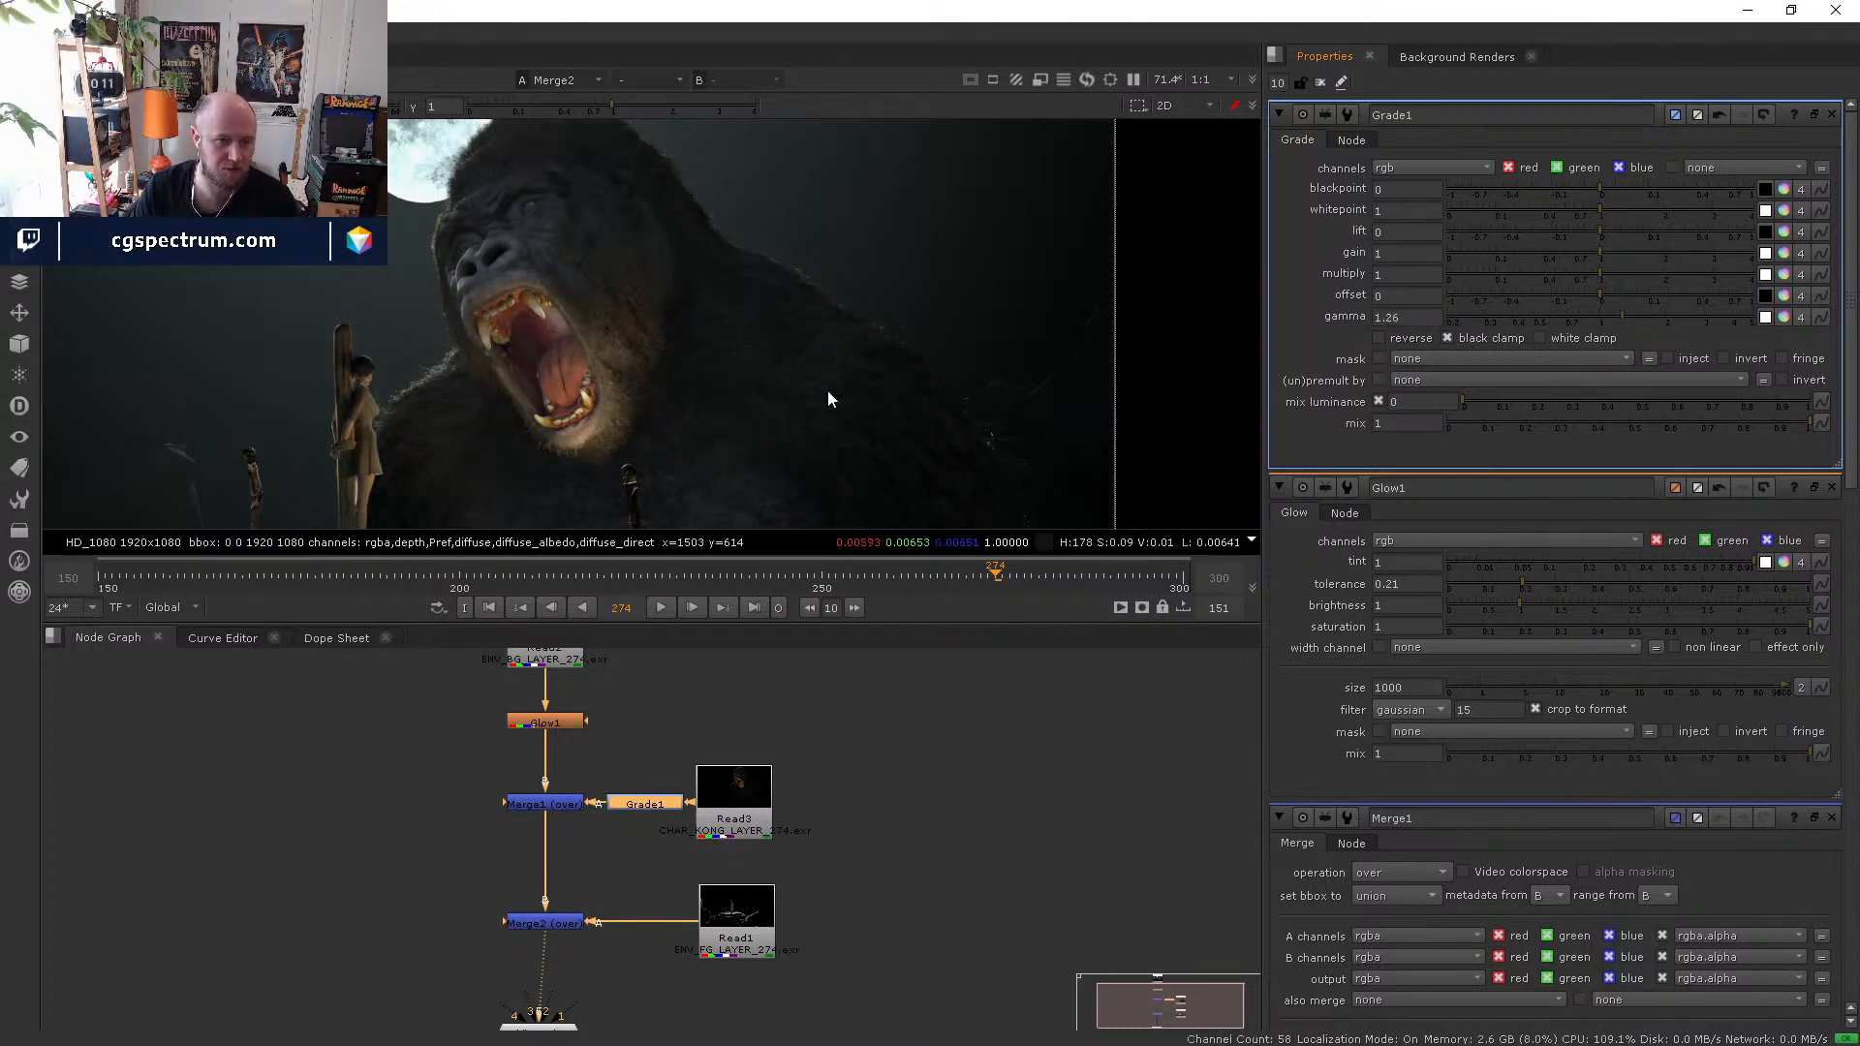
middle_drag(828, 391, 896, 380)
scroll(938, 283, down, 2)
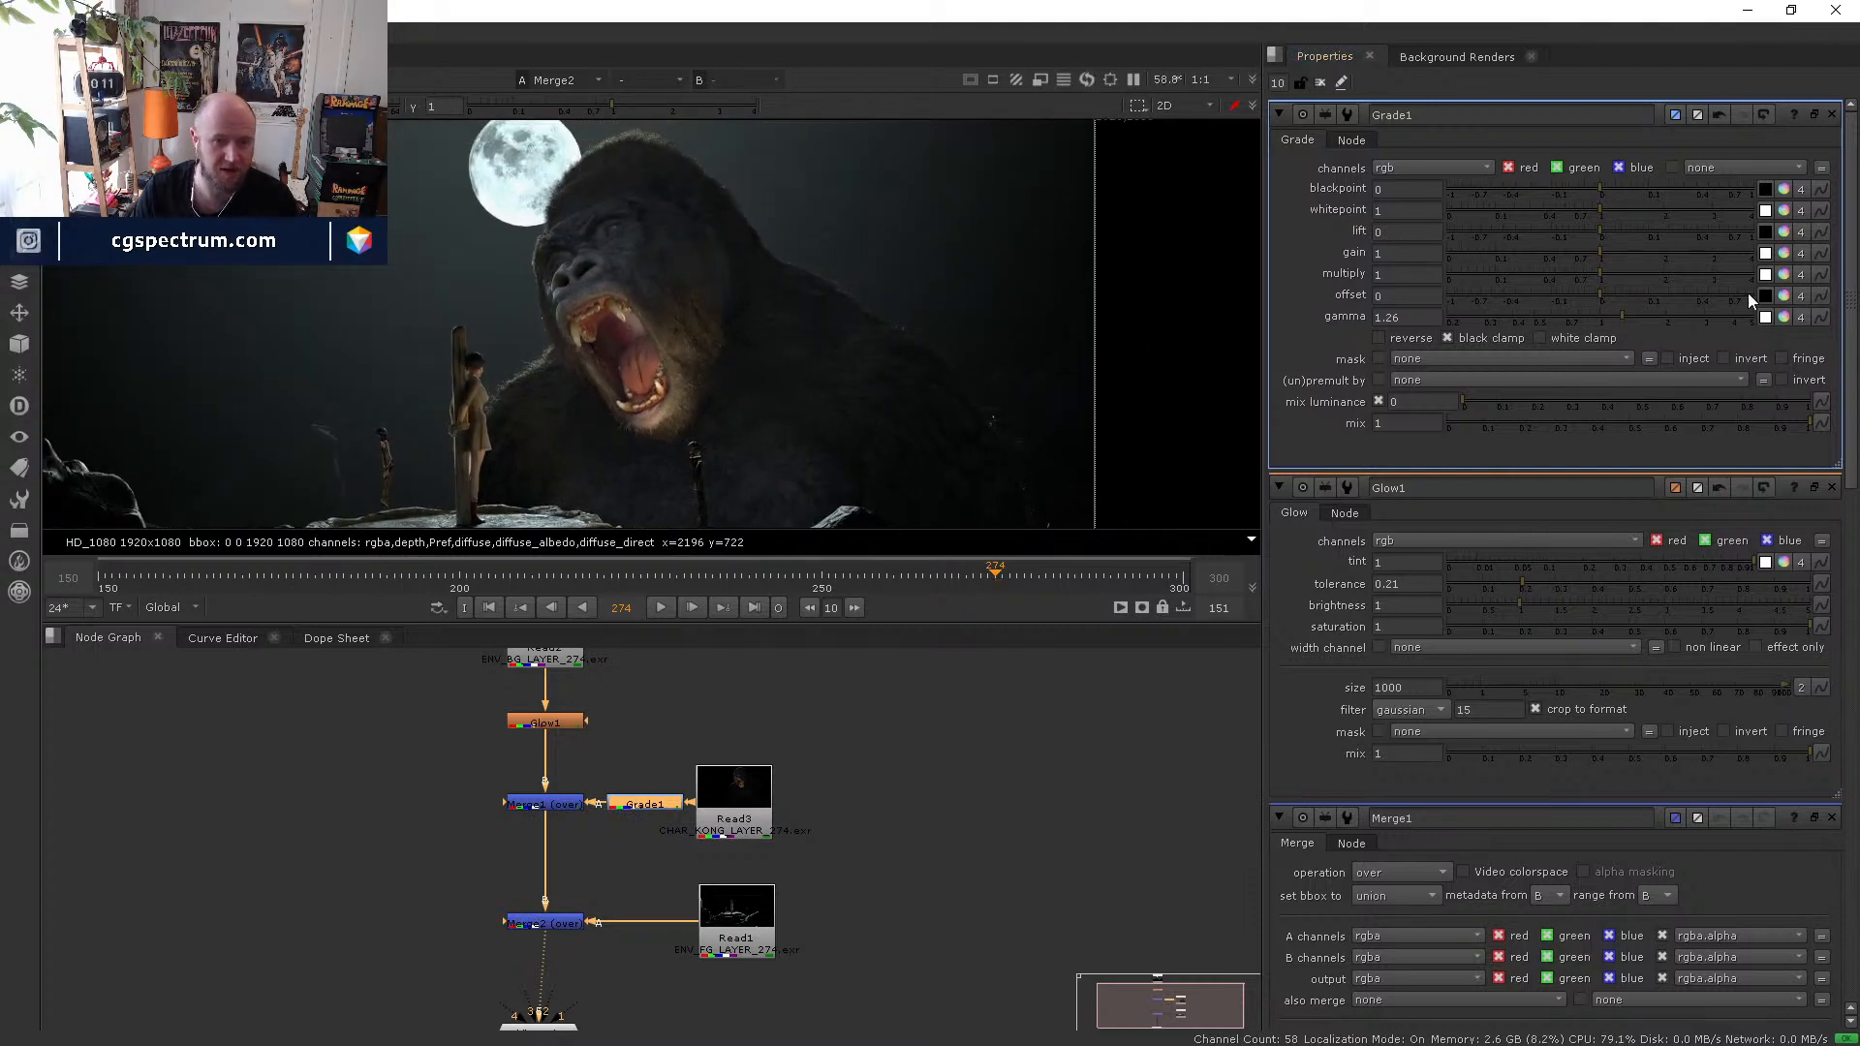
click(1617, 317)
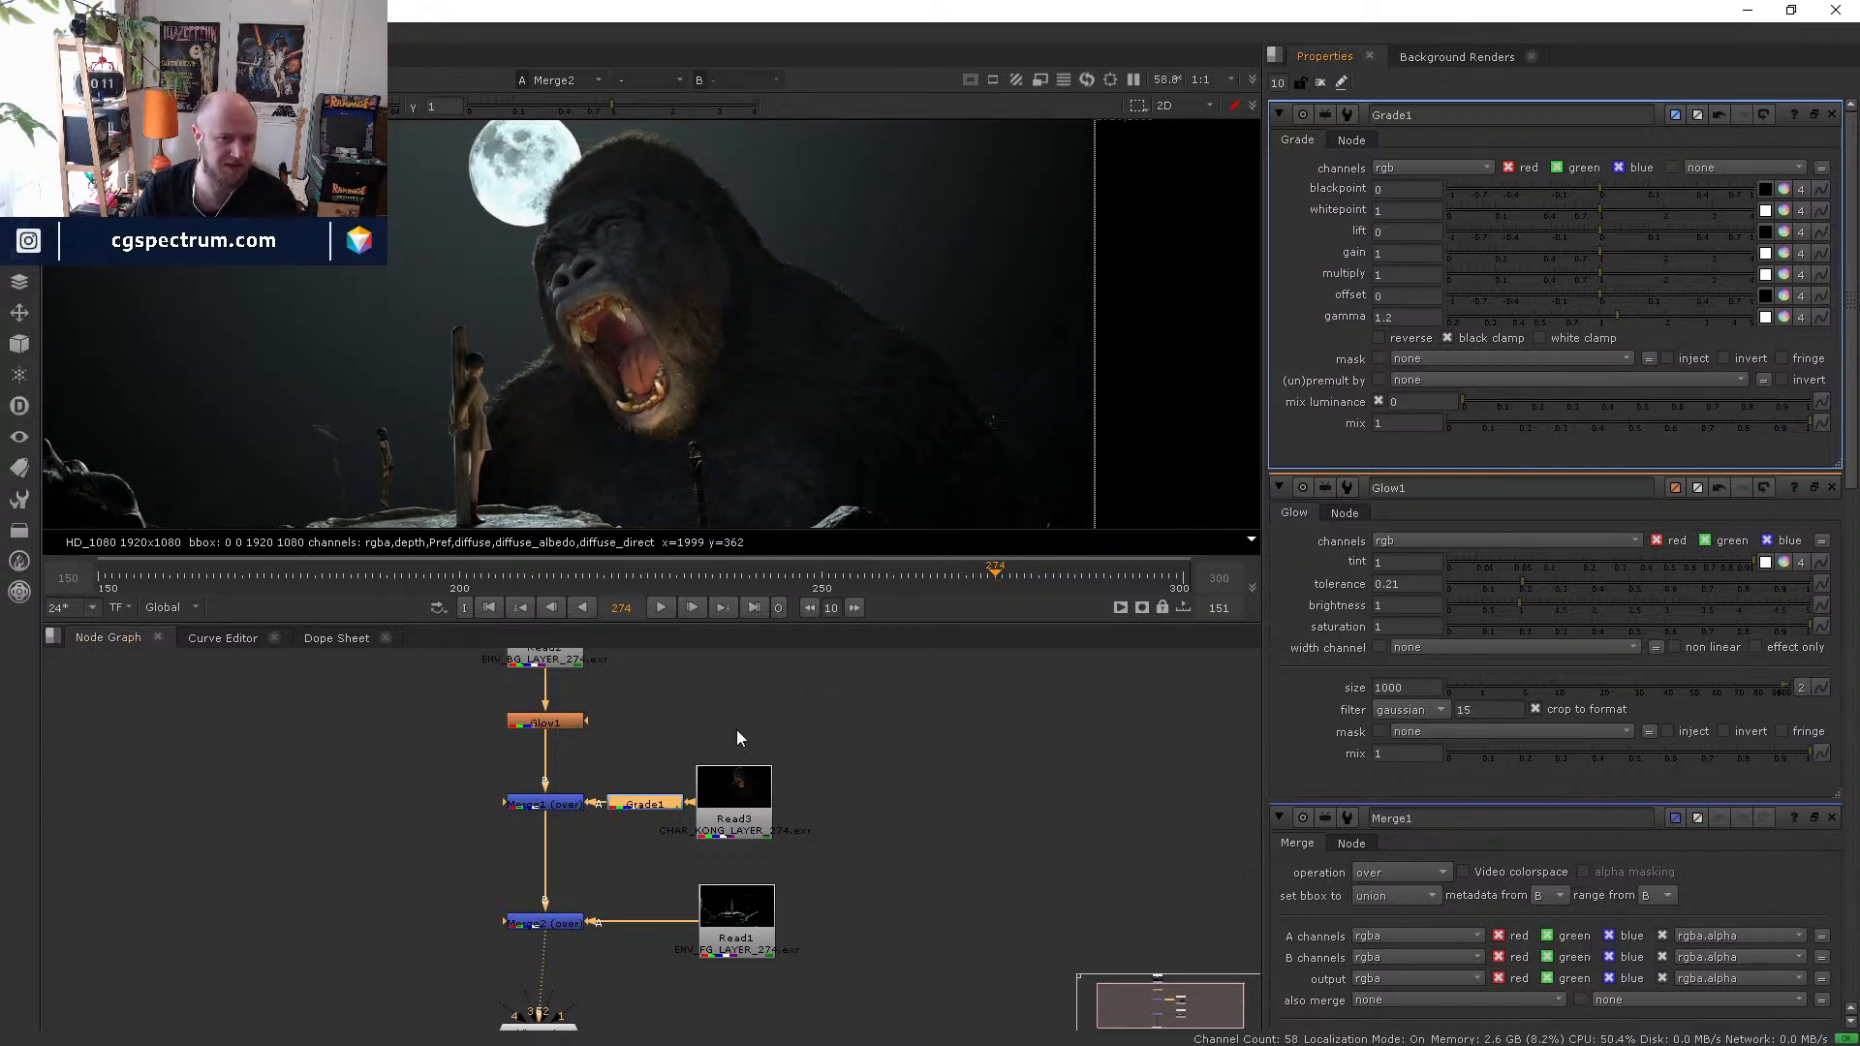
- Move the CHAR_KONG_LAYER and ENV_FG_LAYER reads farther from the merges and place the Grade node between read and first merge
drag(722, 819, 779, 819)
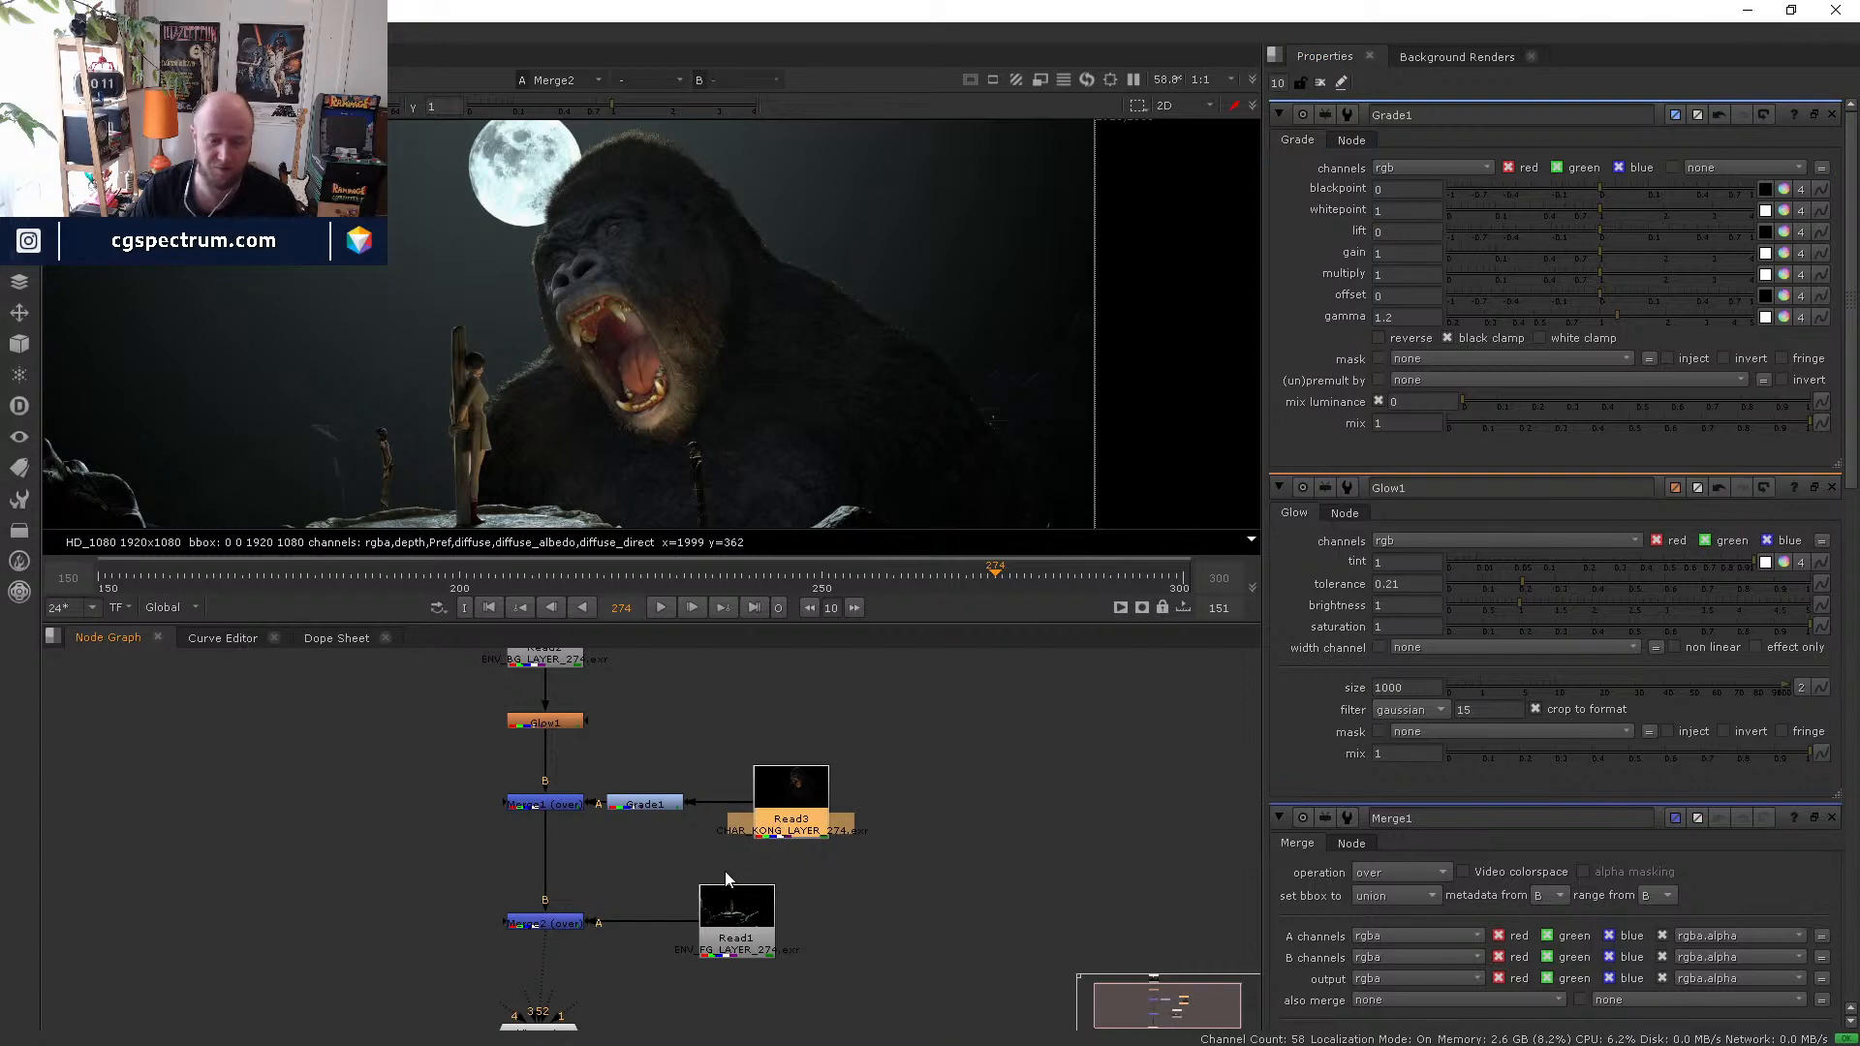
drag(741, 896, 780, 896)
double_click(796, 898)
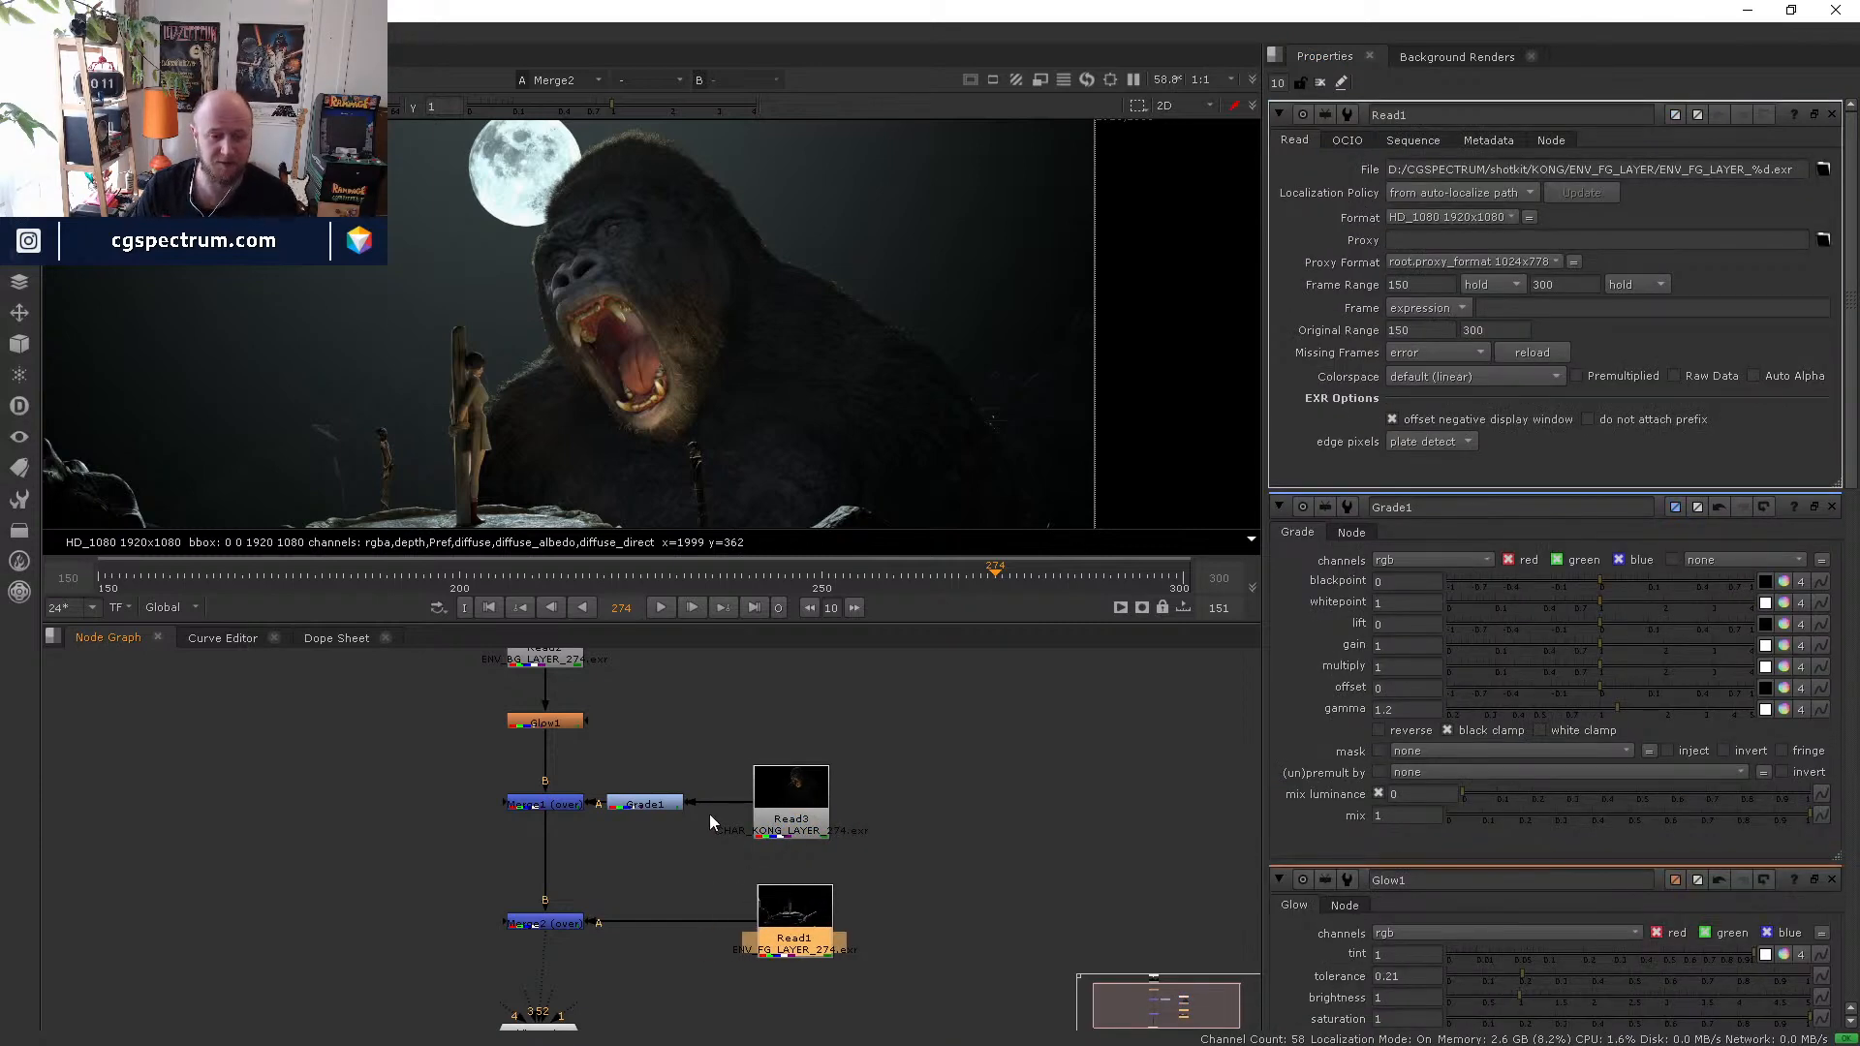
middle_drag(709, 821, 734, 834)
drag(673, 817, 696, 819)
- Compare the gorilla with its Grade node disabled and enabled, trying a gamma of 1.22
key(d)
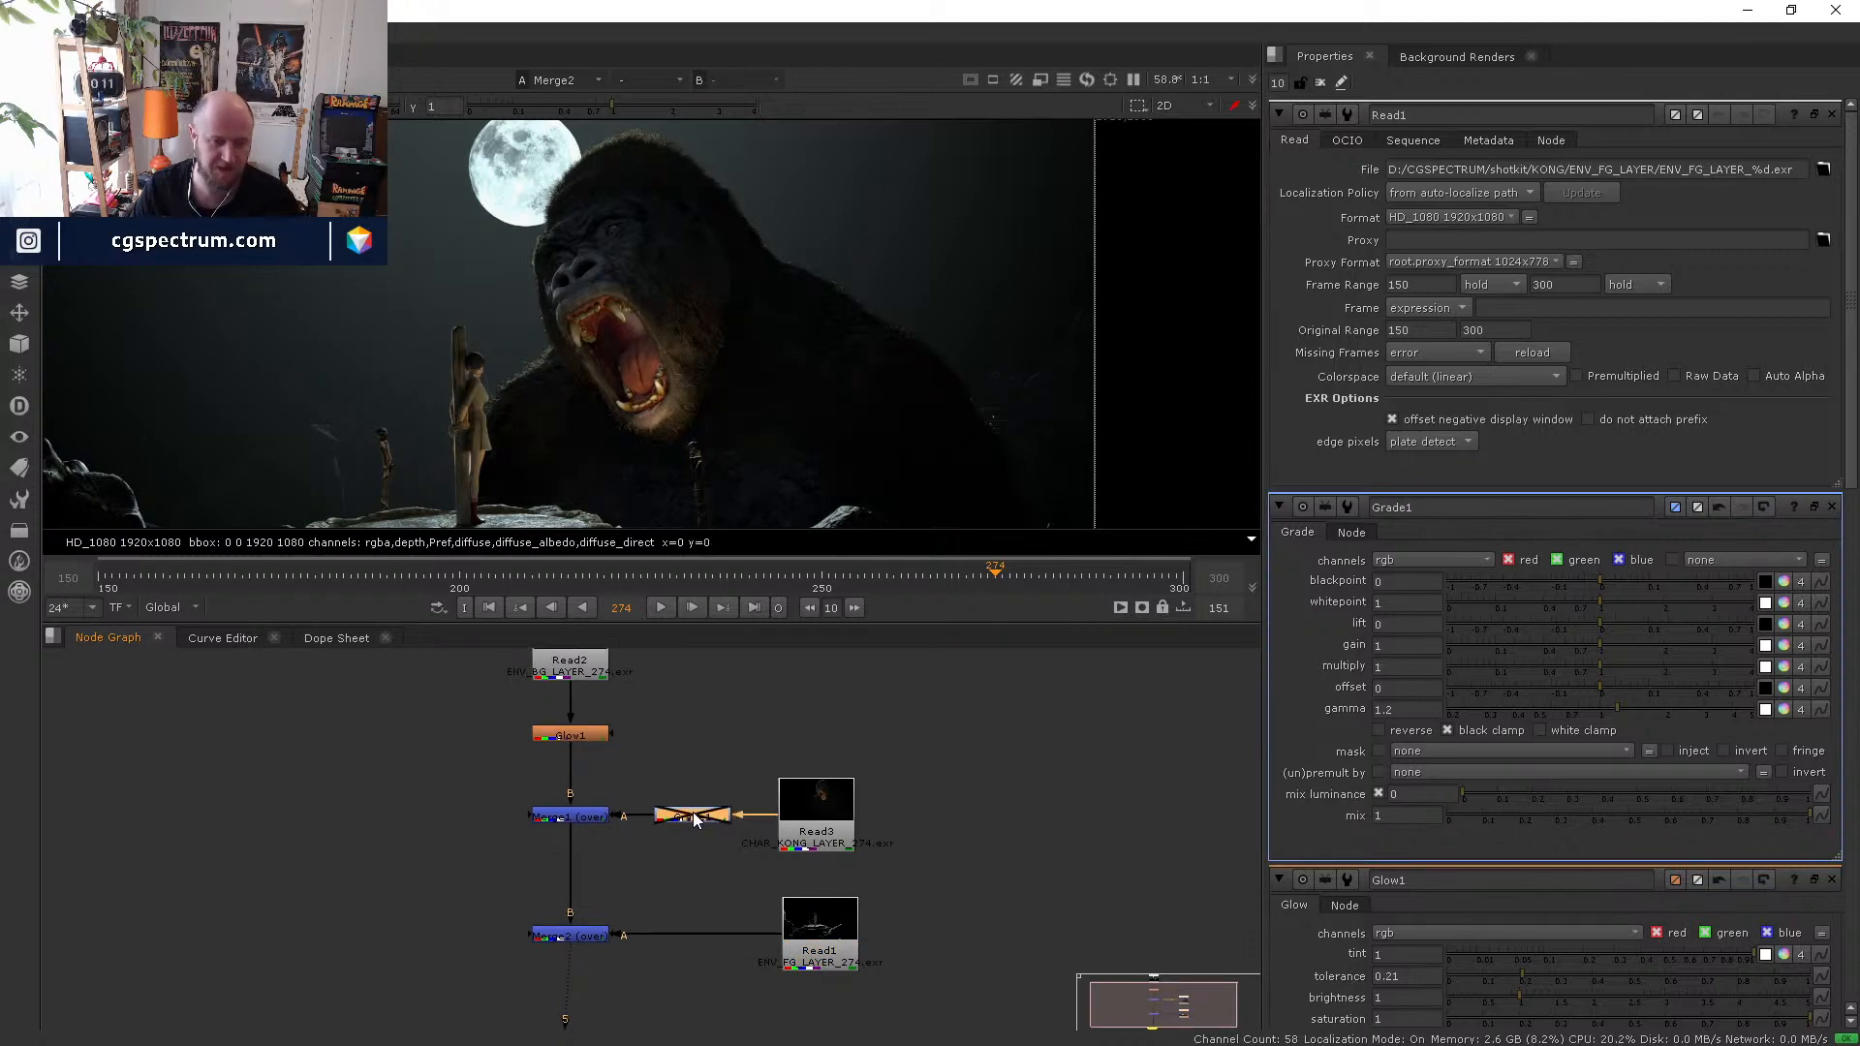
key(d)
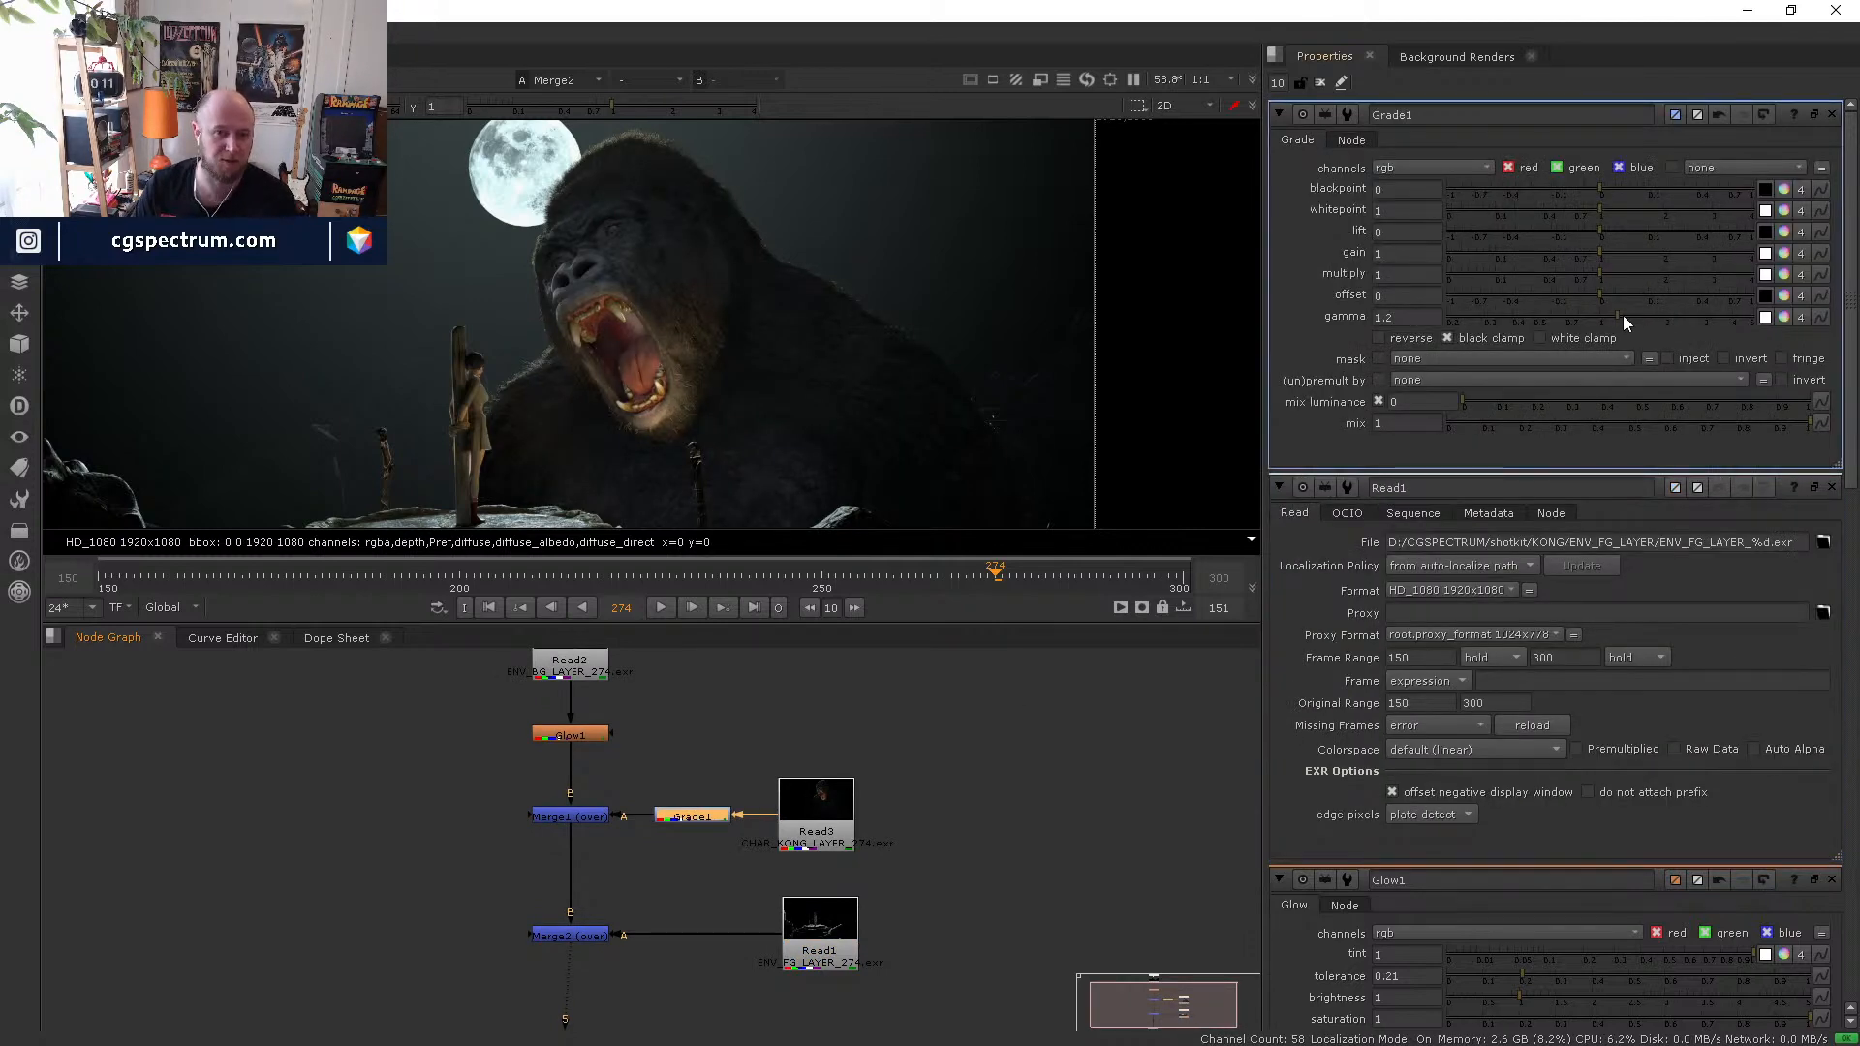
drag(1624, 316, 1632, 311)
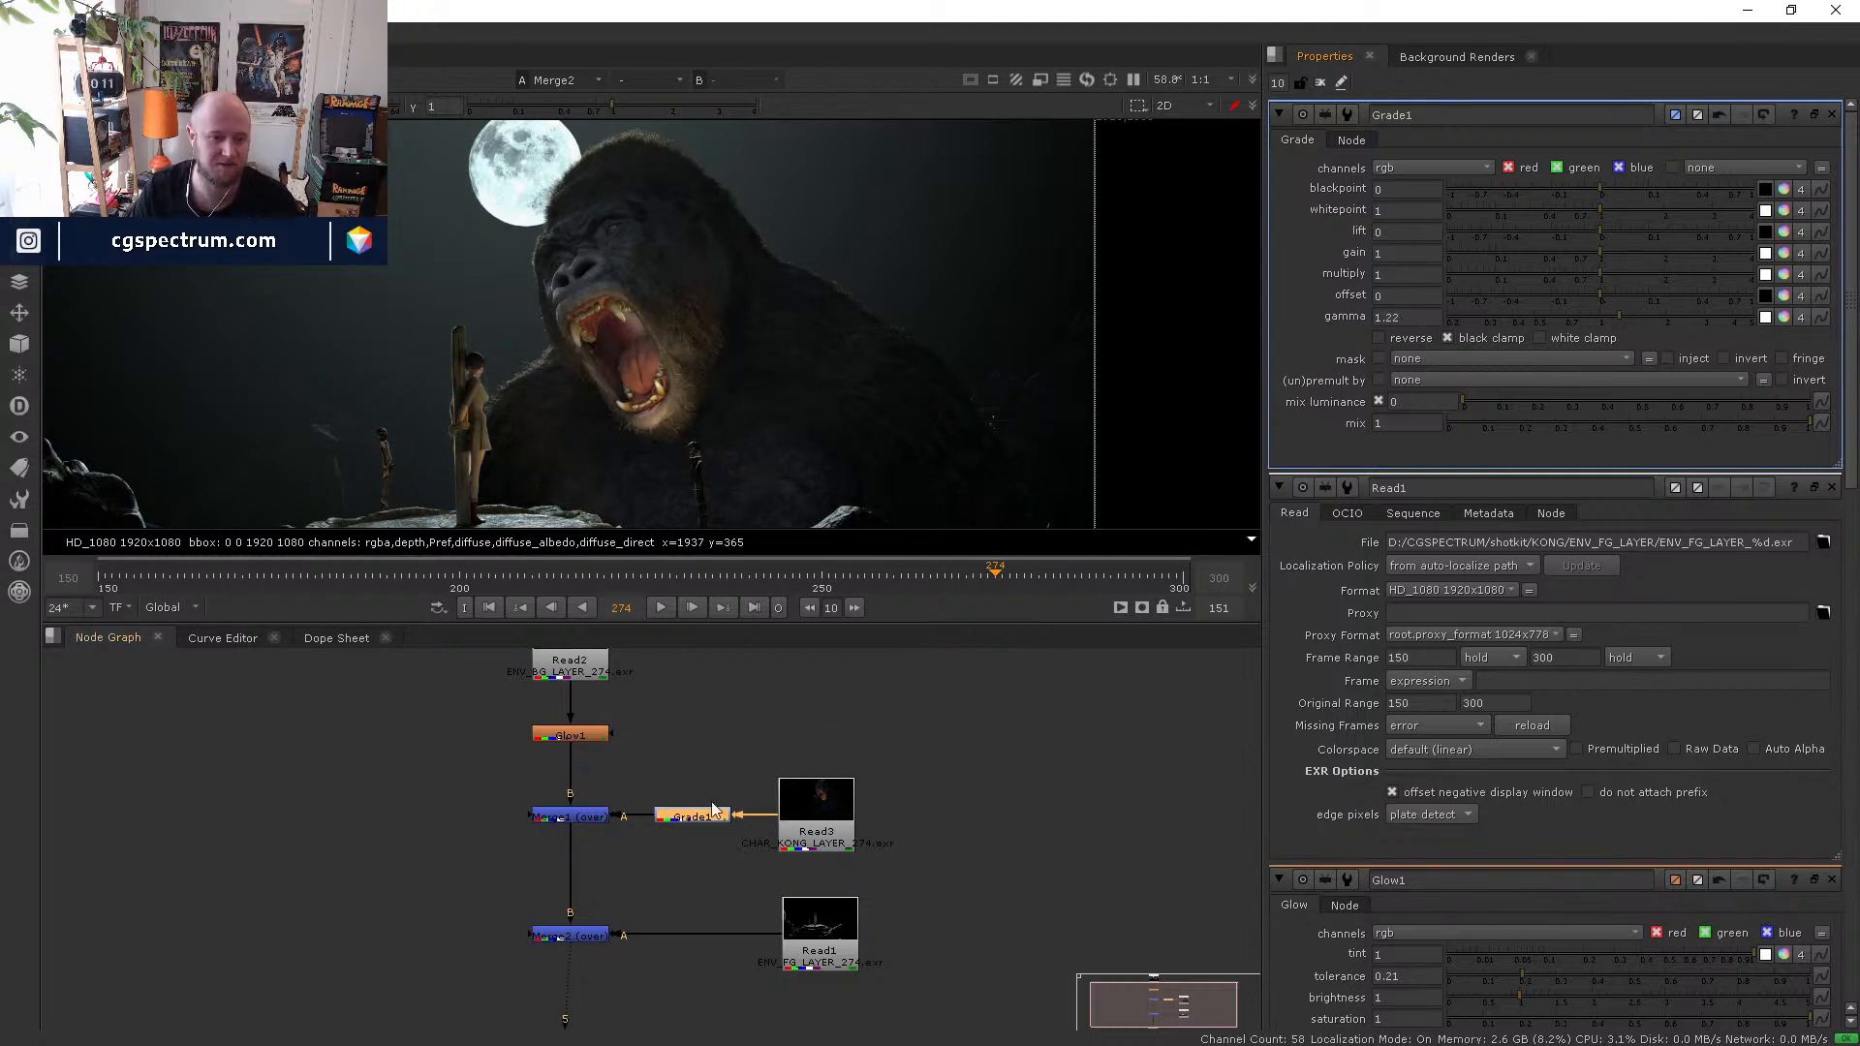
drag(709, 820, 719, 818)
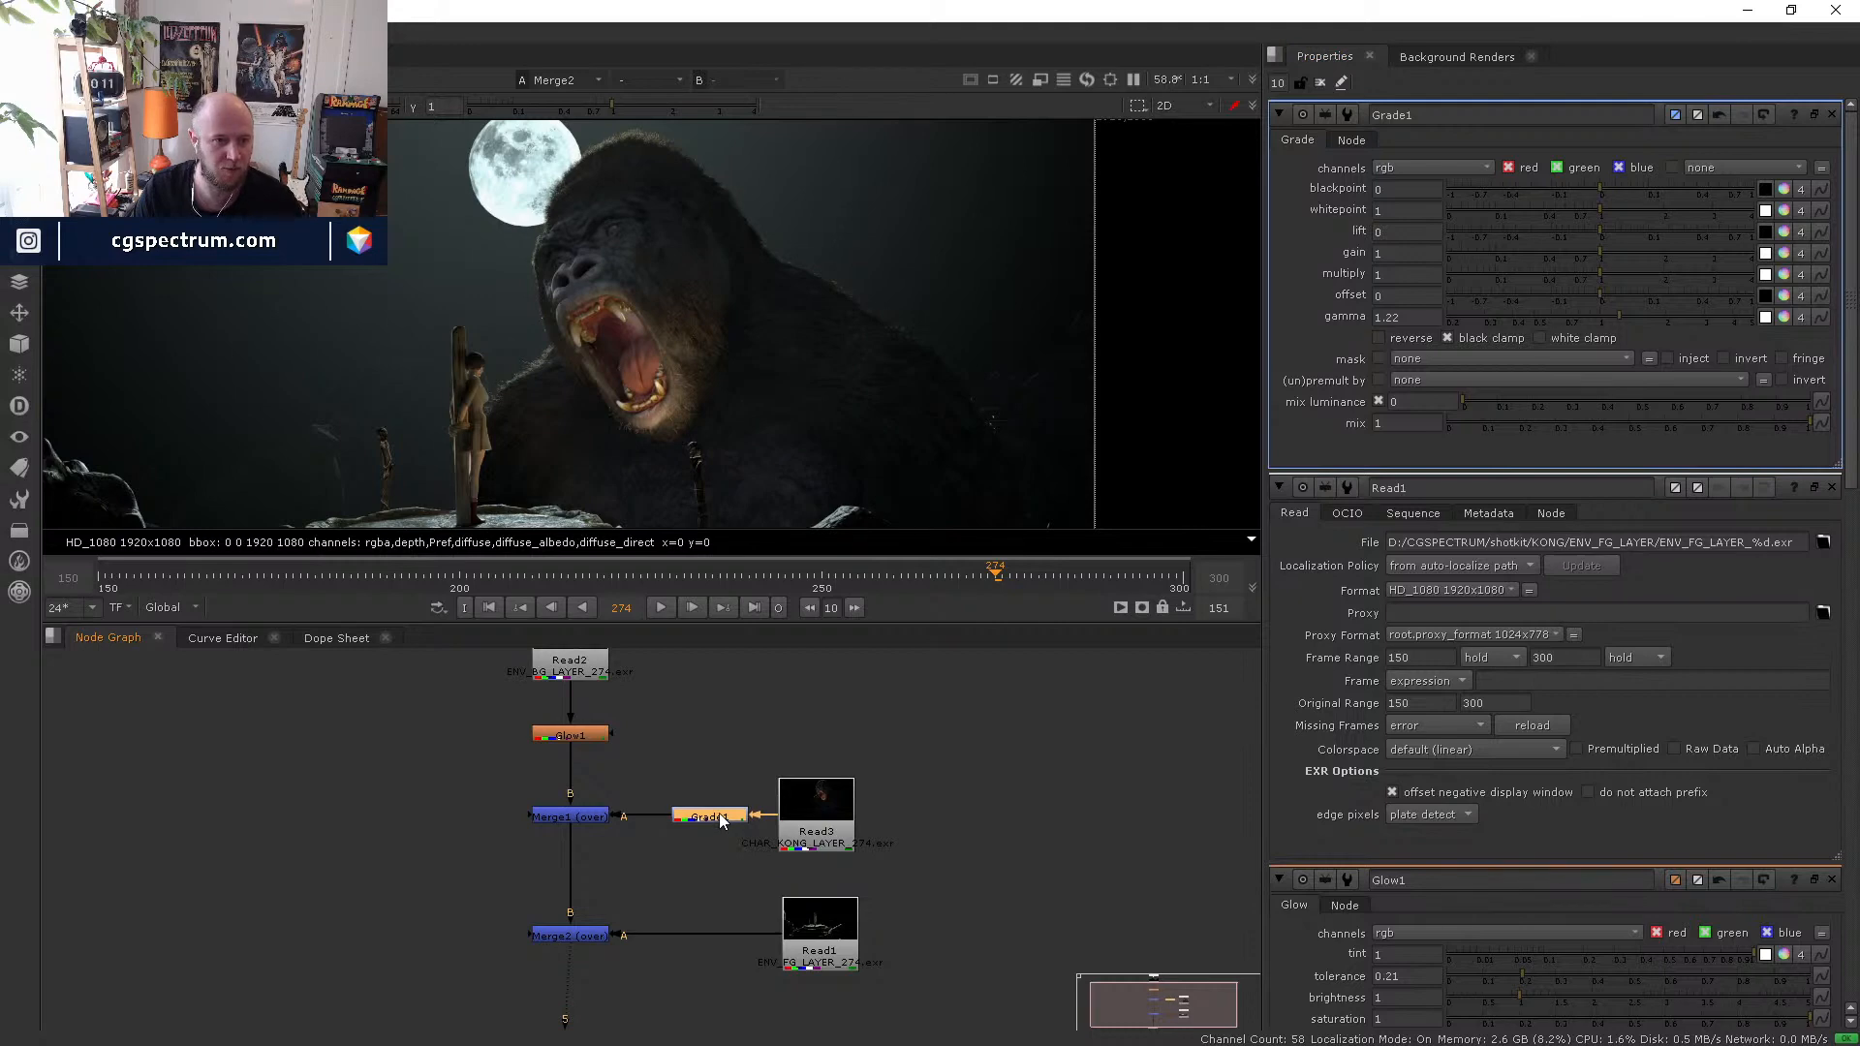
key(d)
key(d)
- Enlarge the viewer area and set the gorilla Grade node's gamma to 1.1
middle_drag(744, 344, 750, 270)
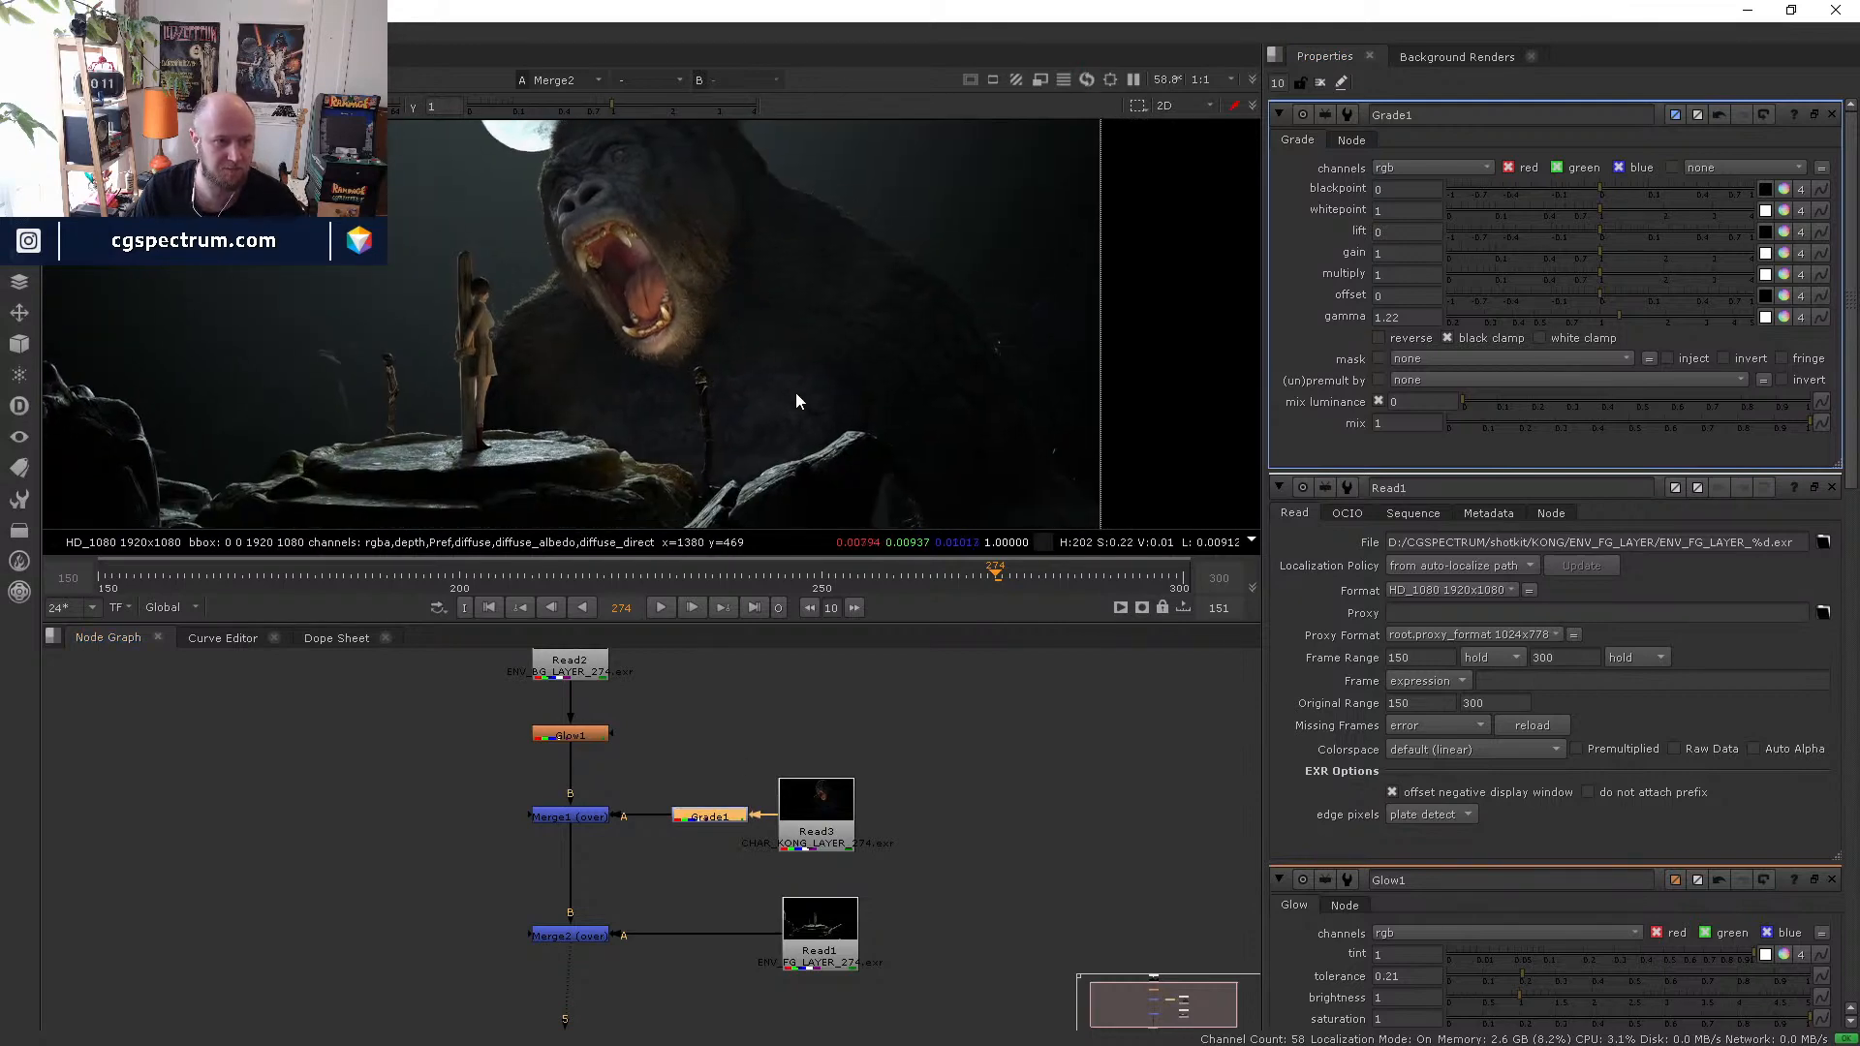
middle_drag(797, 400, 792, 352)
drag(784, 629, 784, 793)
scroll(835, 511, up, 4)
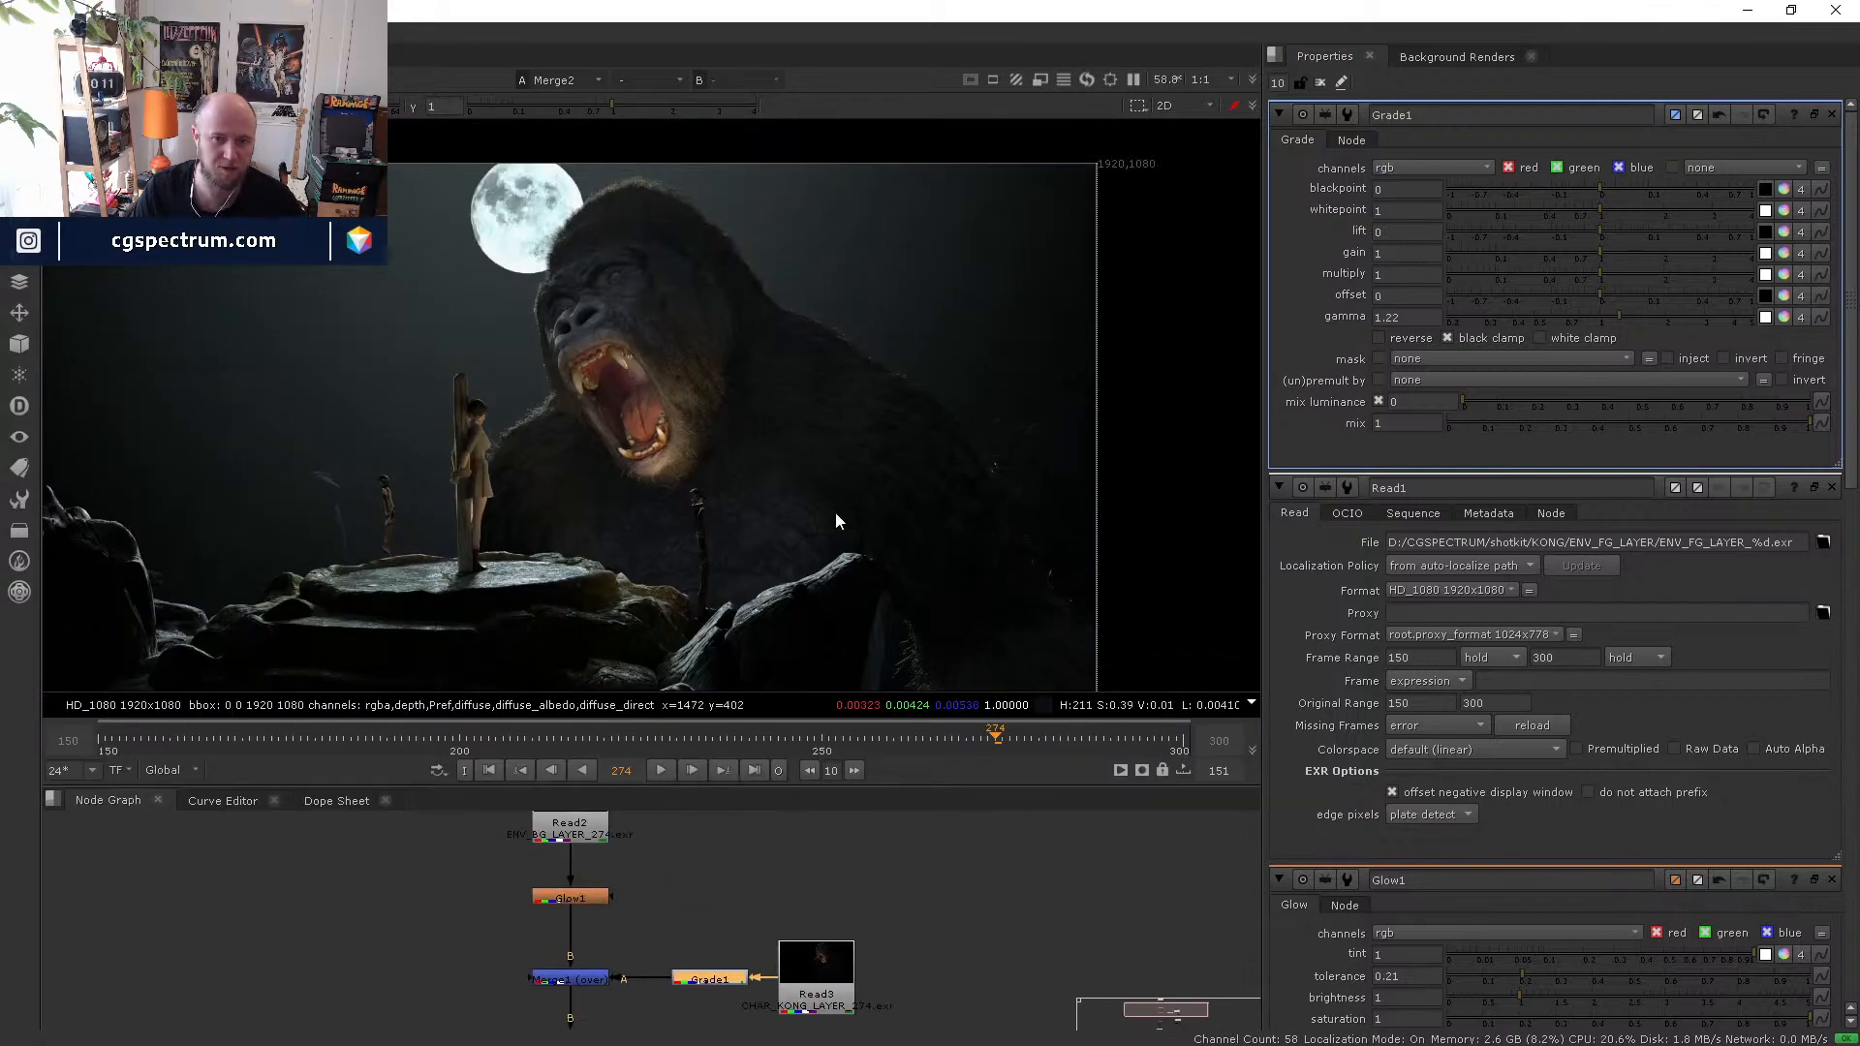
scroll(754, 469, down, 2)
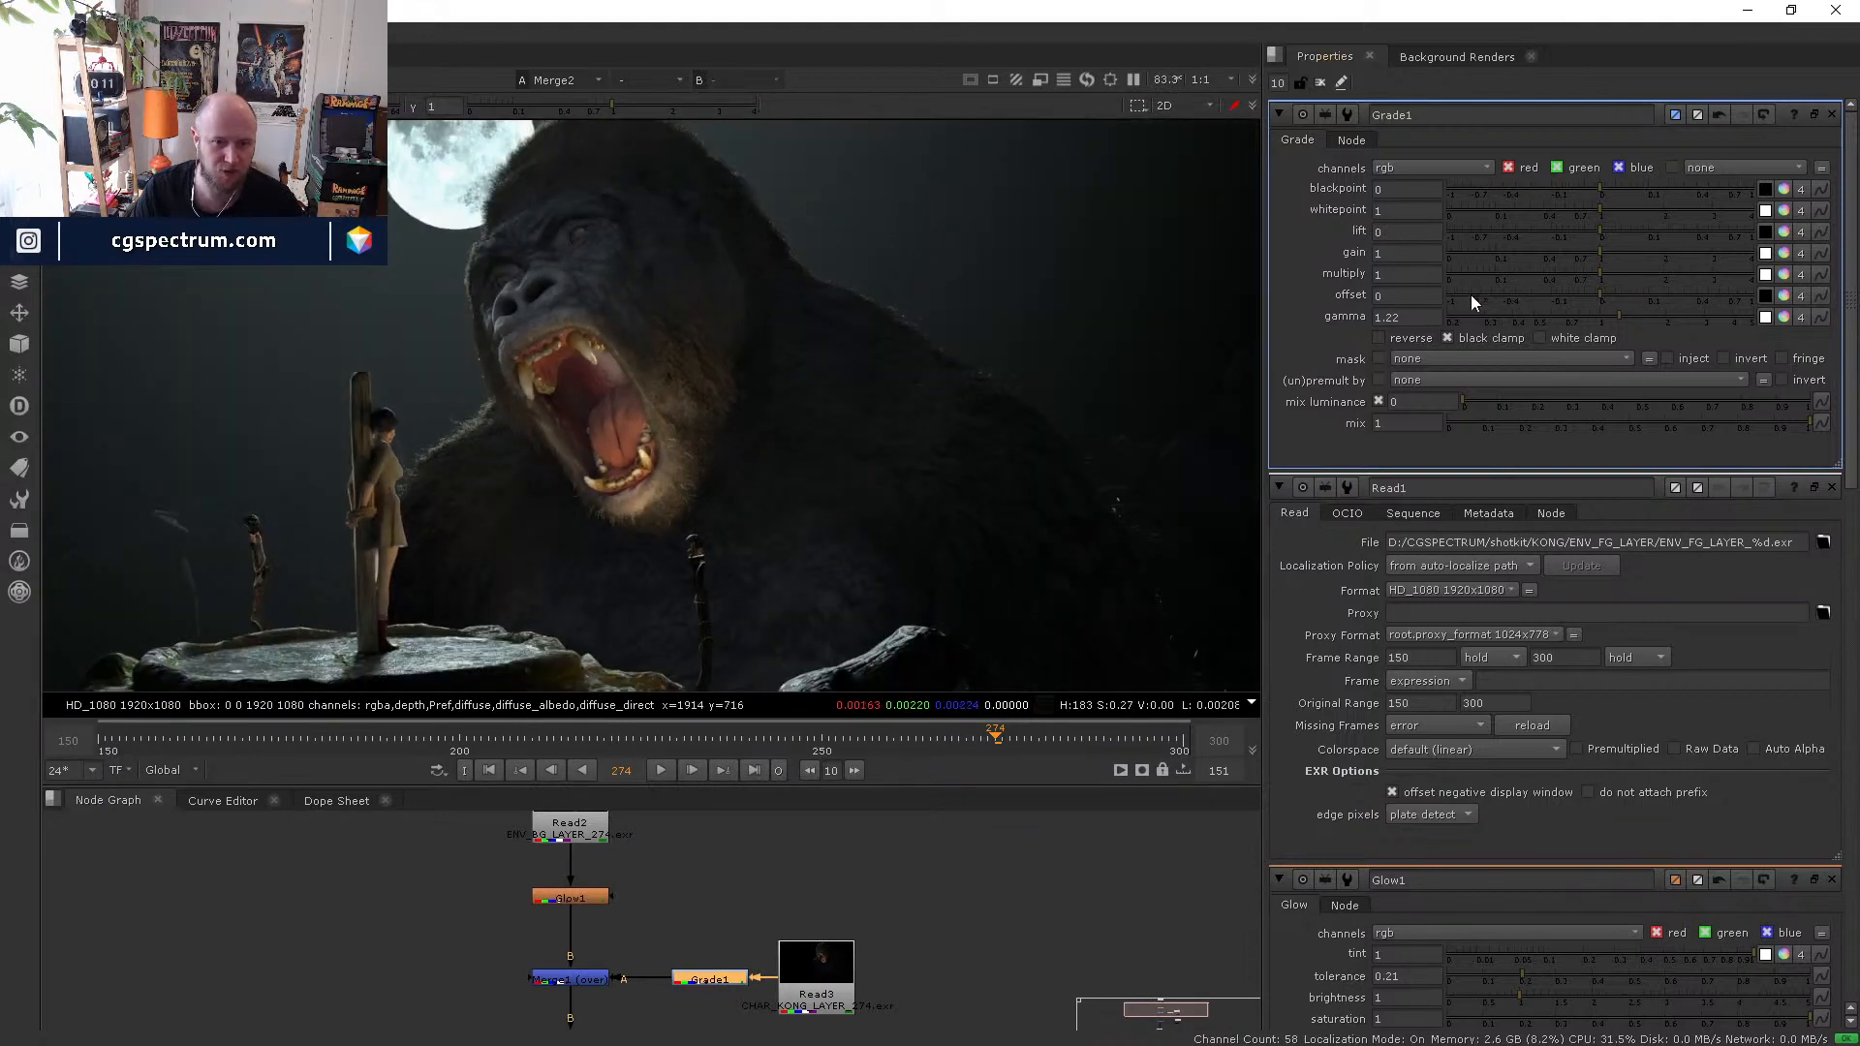
drag(1614, 312, 1609, 322)
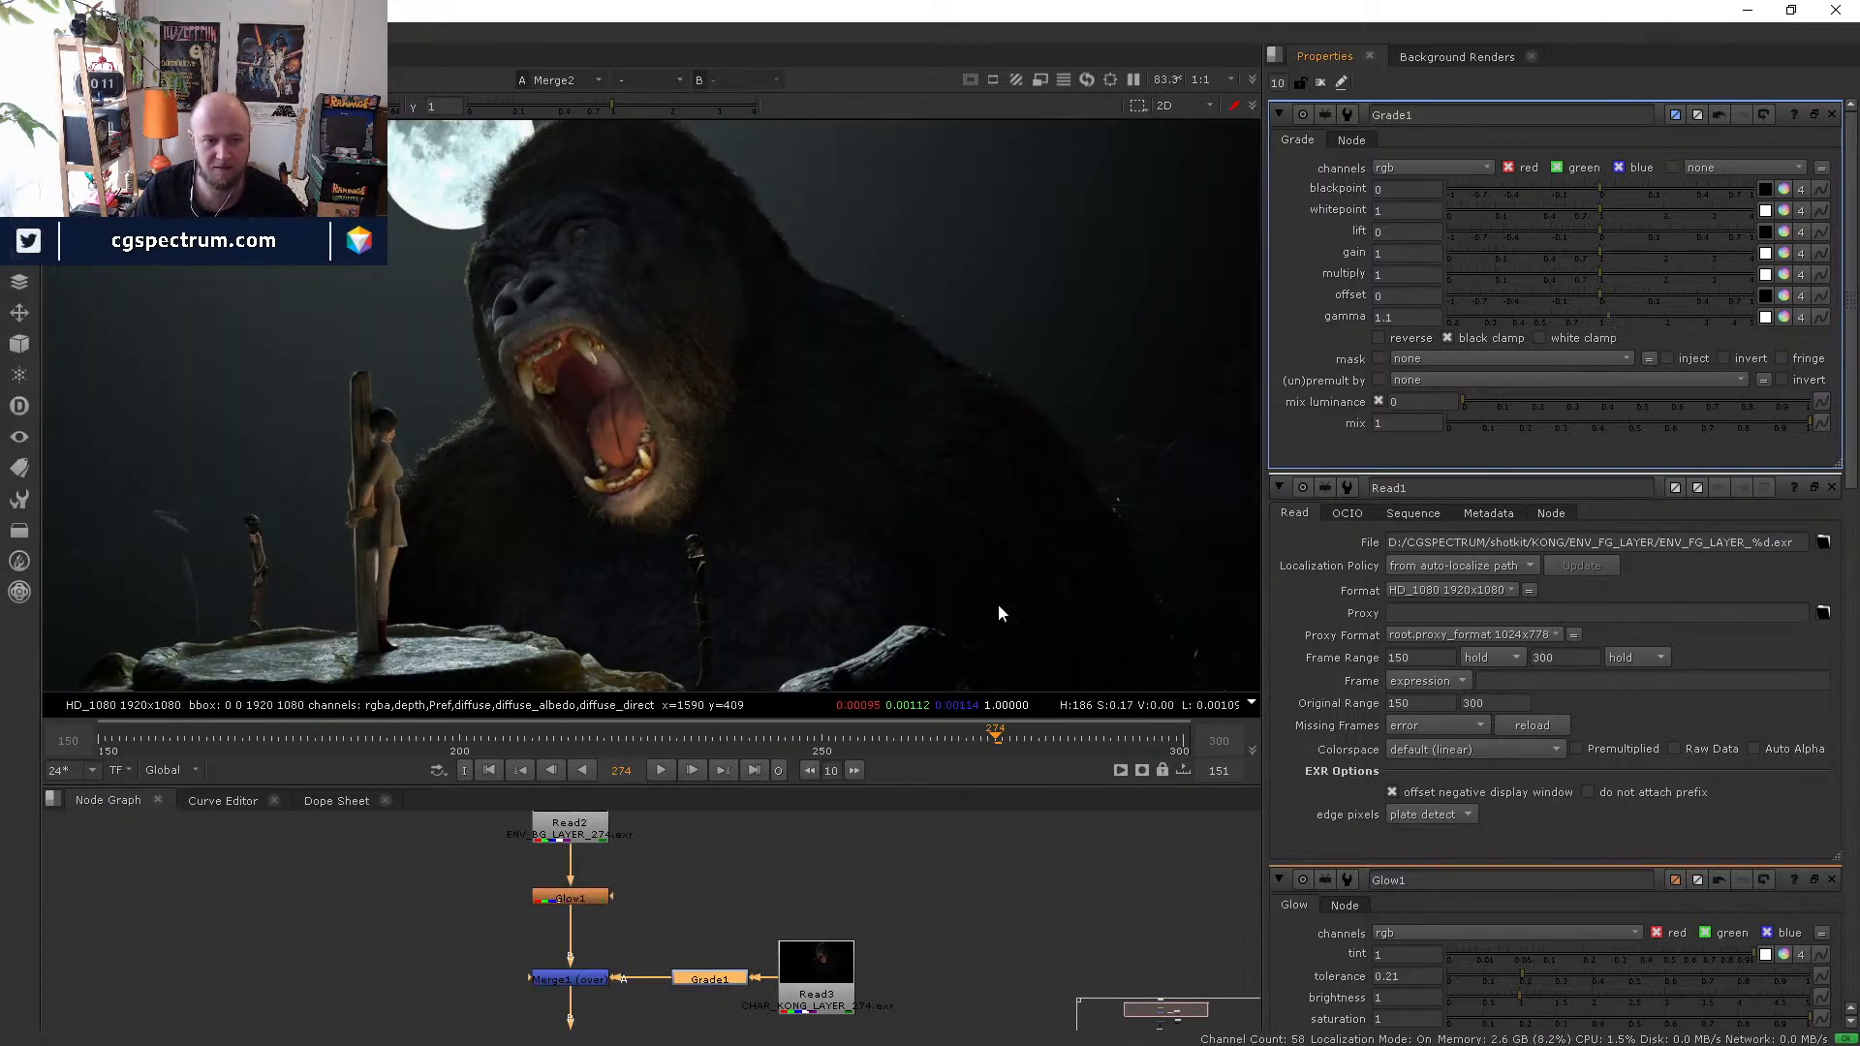
middle_drag(796, 872, 862, 1025)
click(789, 880)
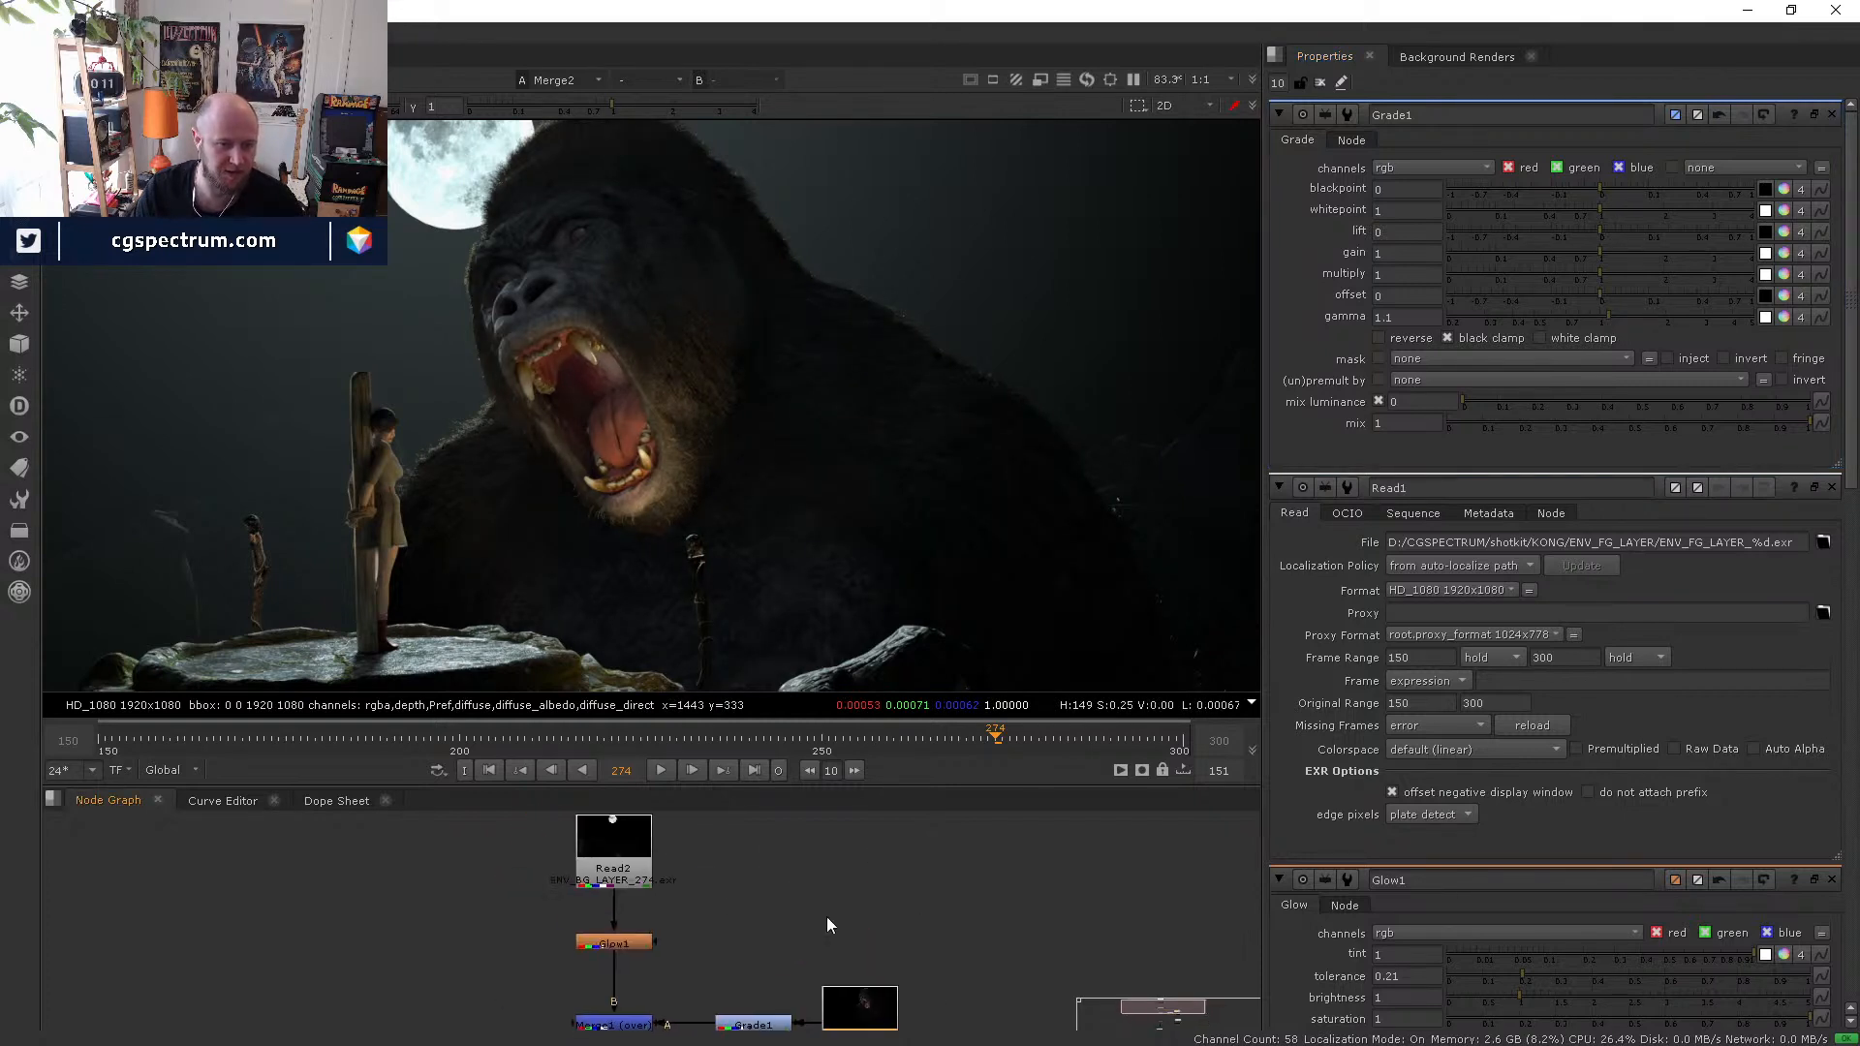
middle_drag(711, 915, 636, 769)
click(796, 993)
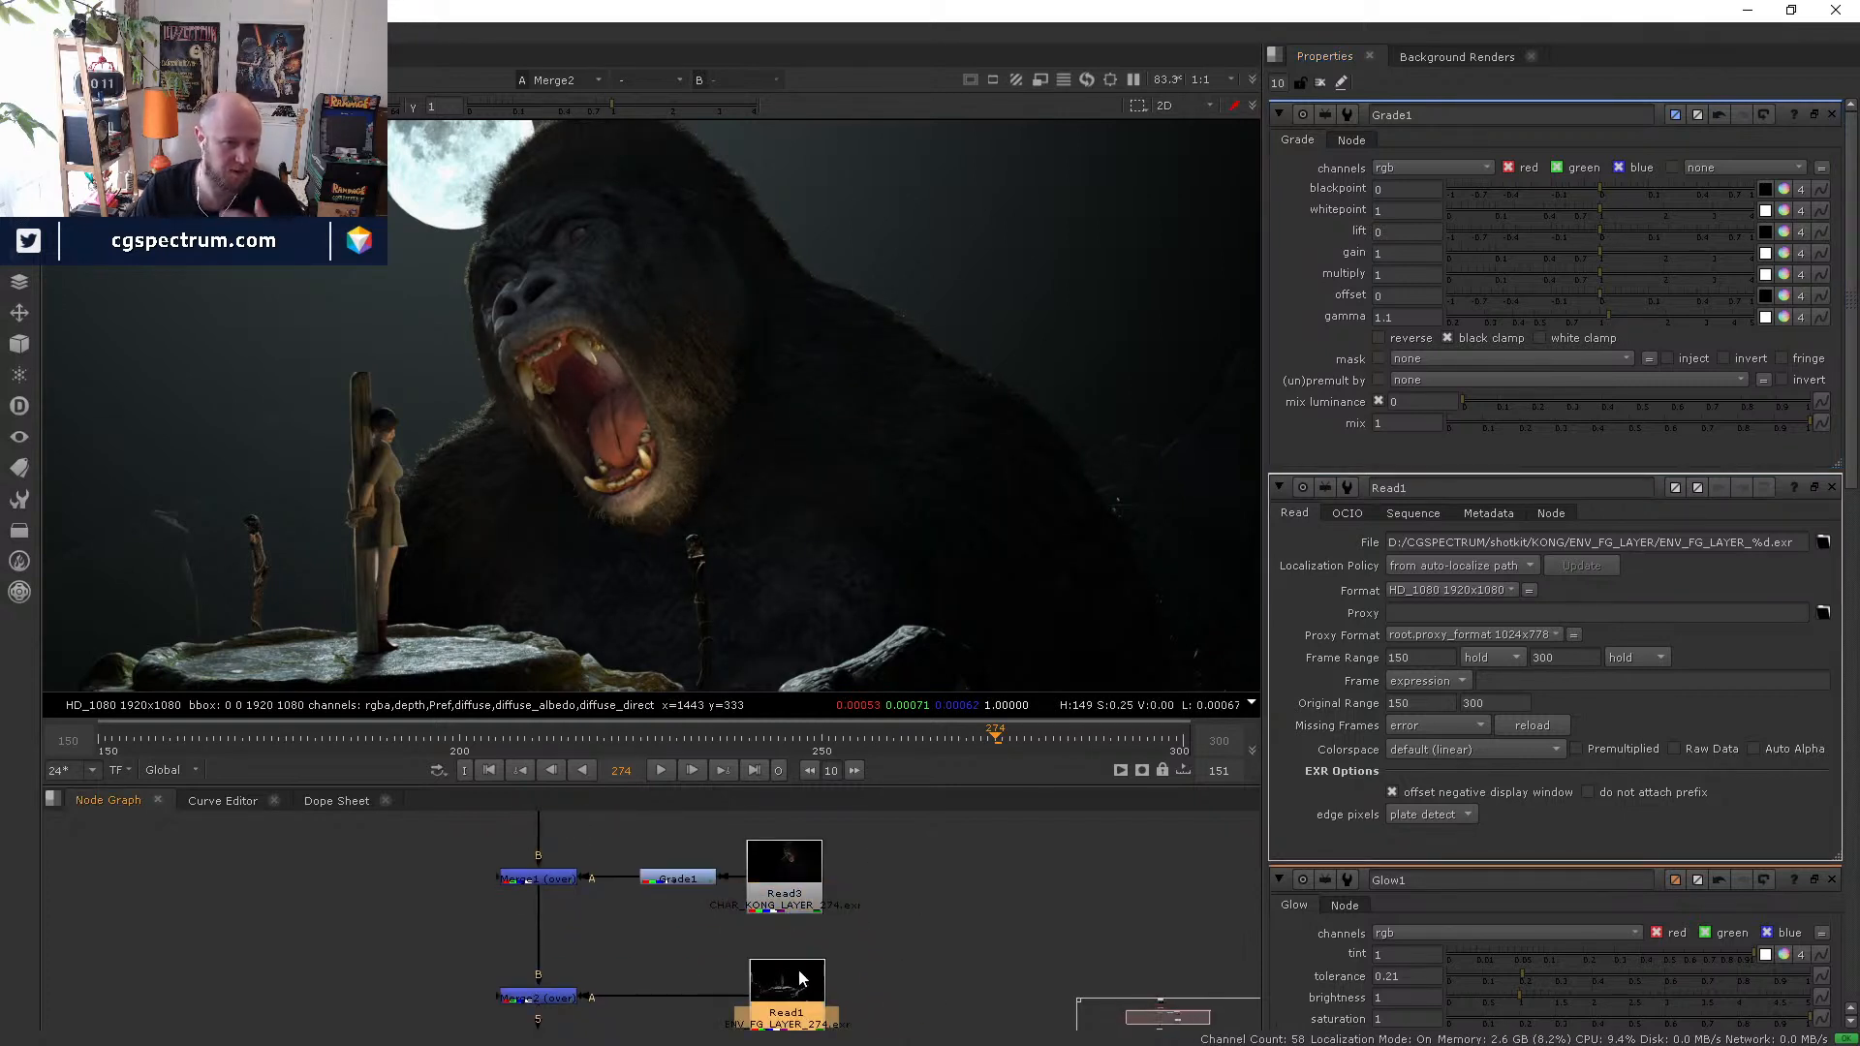
middle_drag(588, 1022, 590, 955)
- Try a Grade node with gamma 1.92 on the whole comp after the second merge, and delete it
click(578, 998)
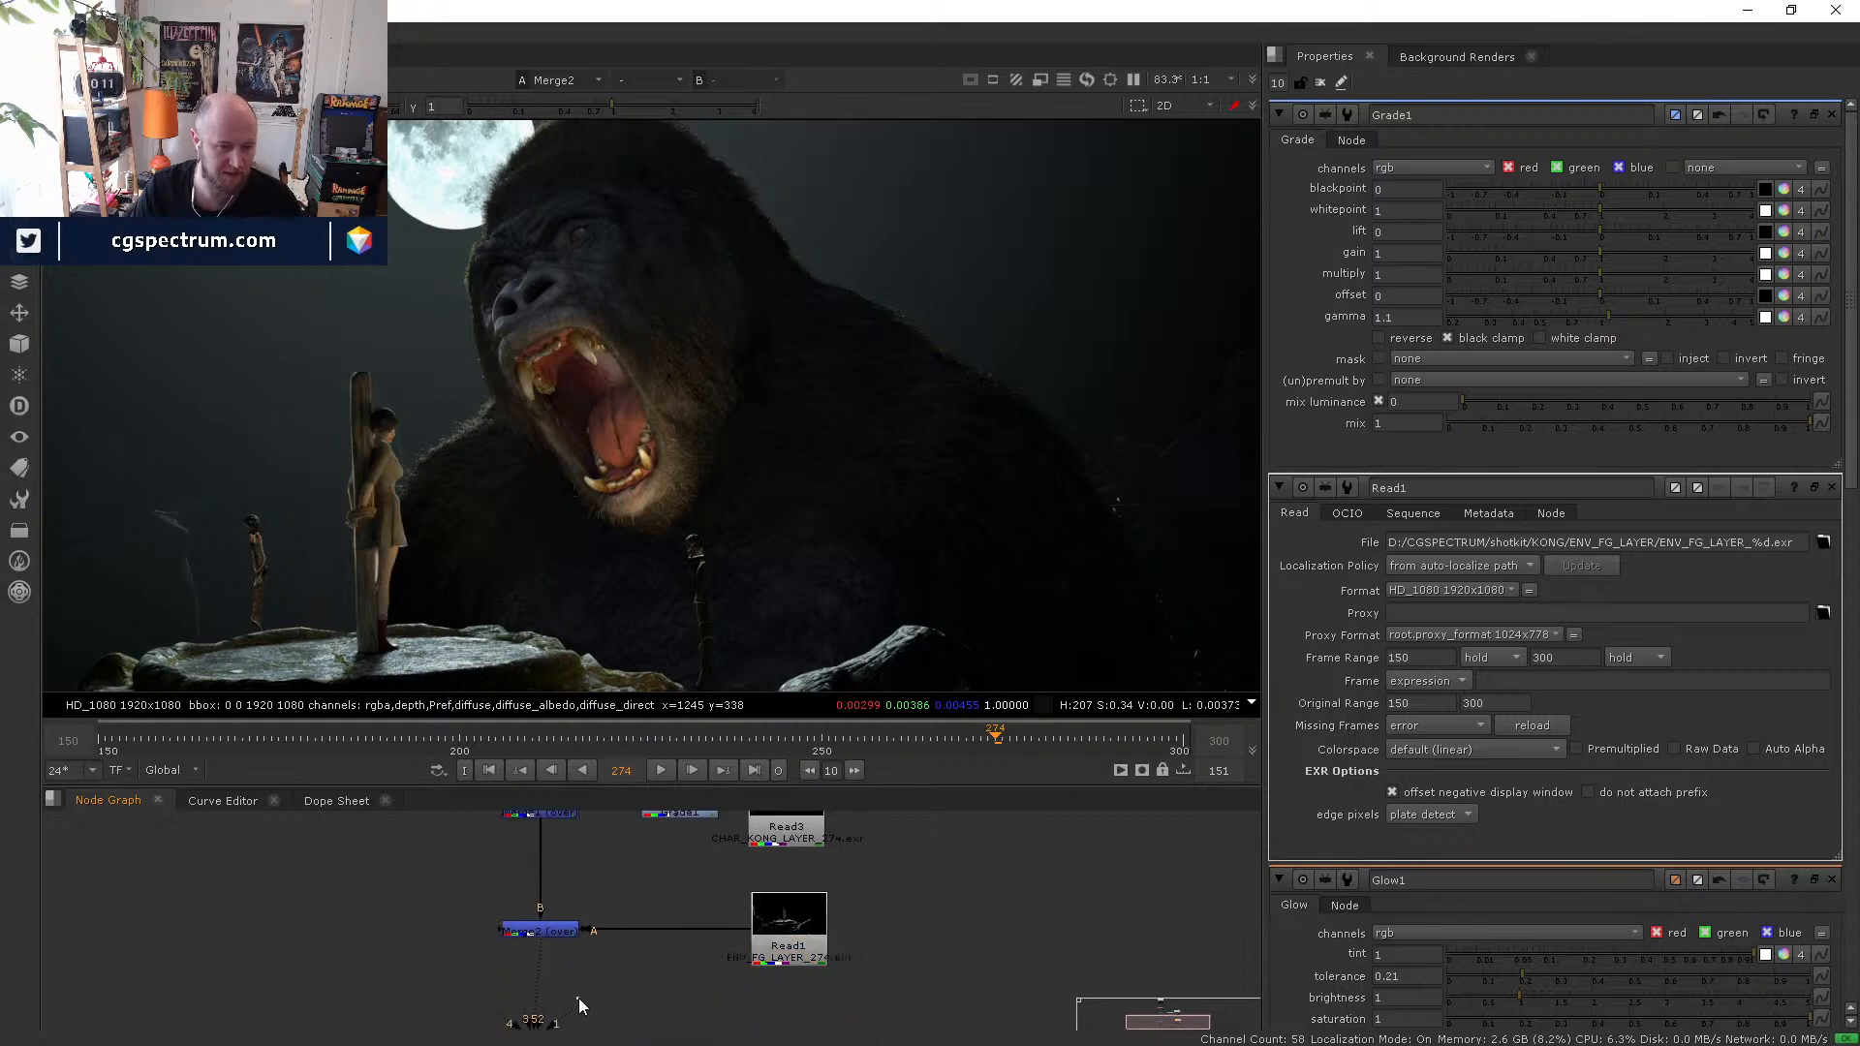
key(g)
drag(566, 971, 546, 932)
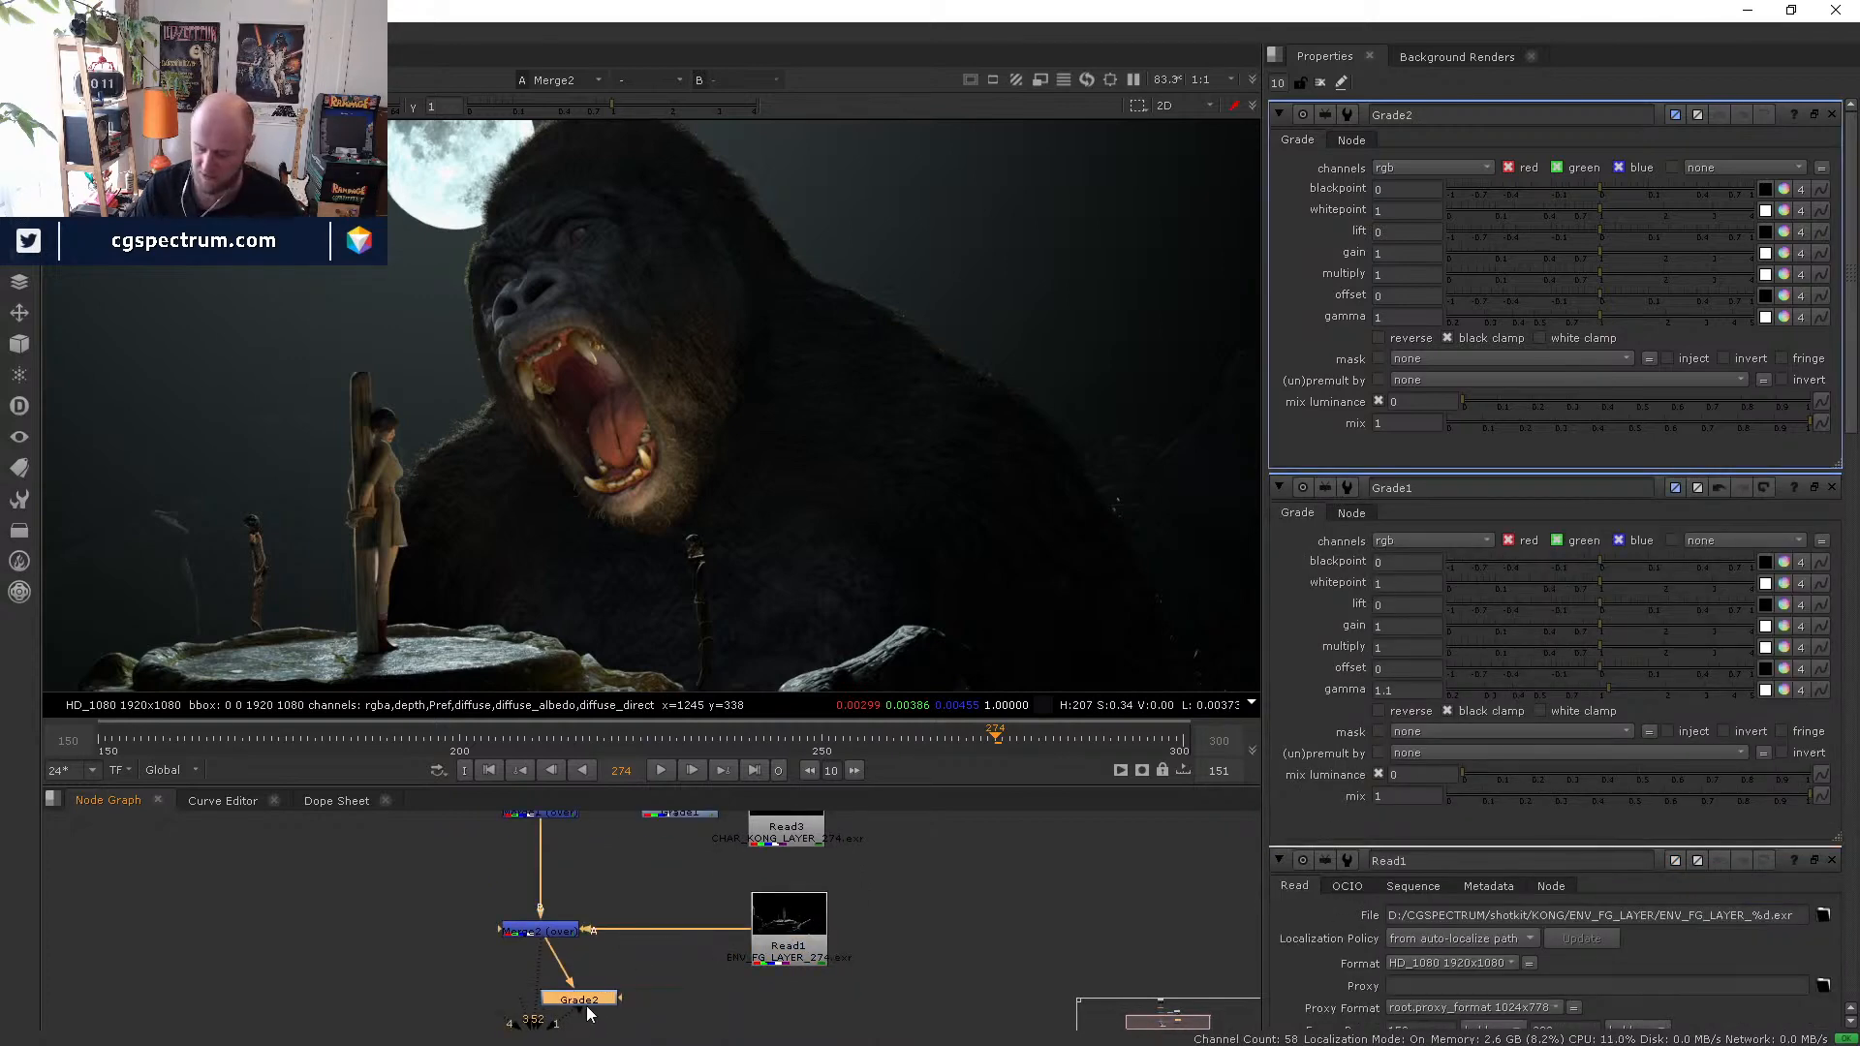
key(1)
drag(1610, 318, 1667, 301)
scroll(789, 438, down, 1)
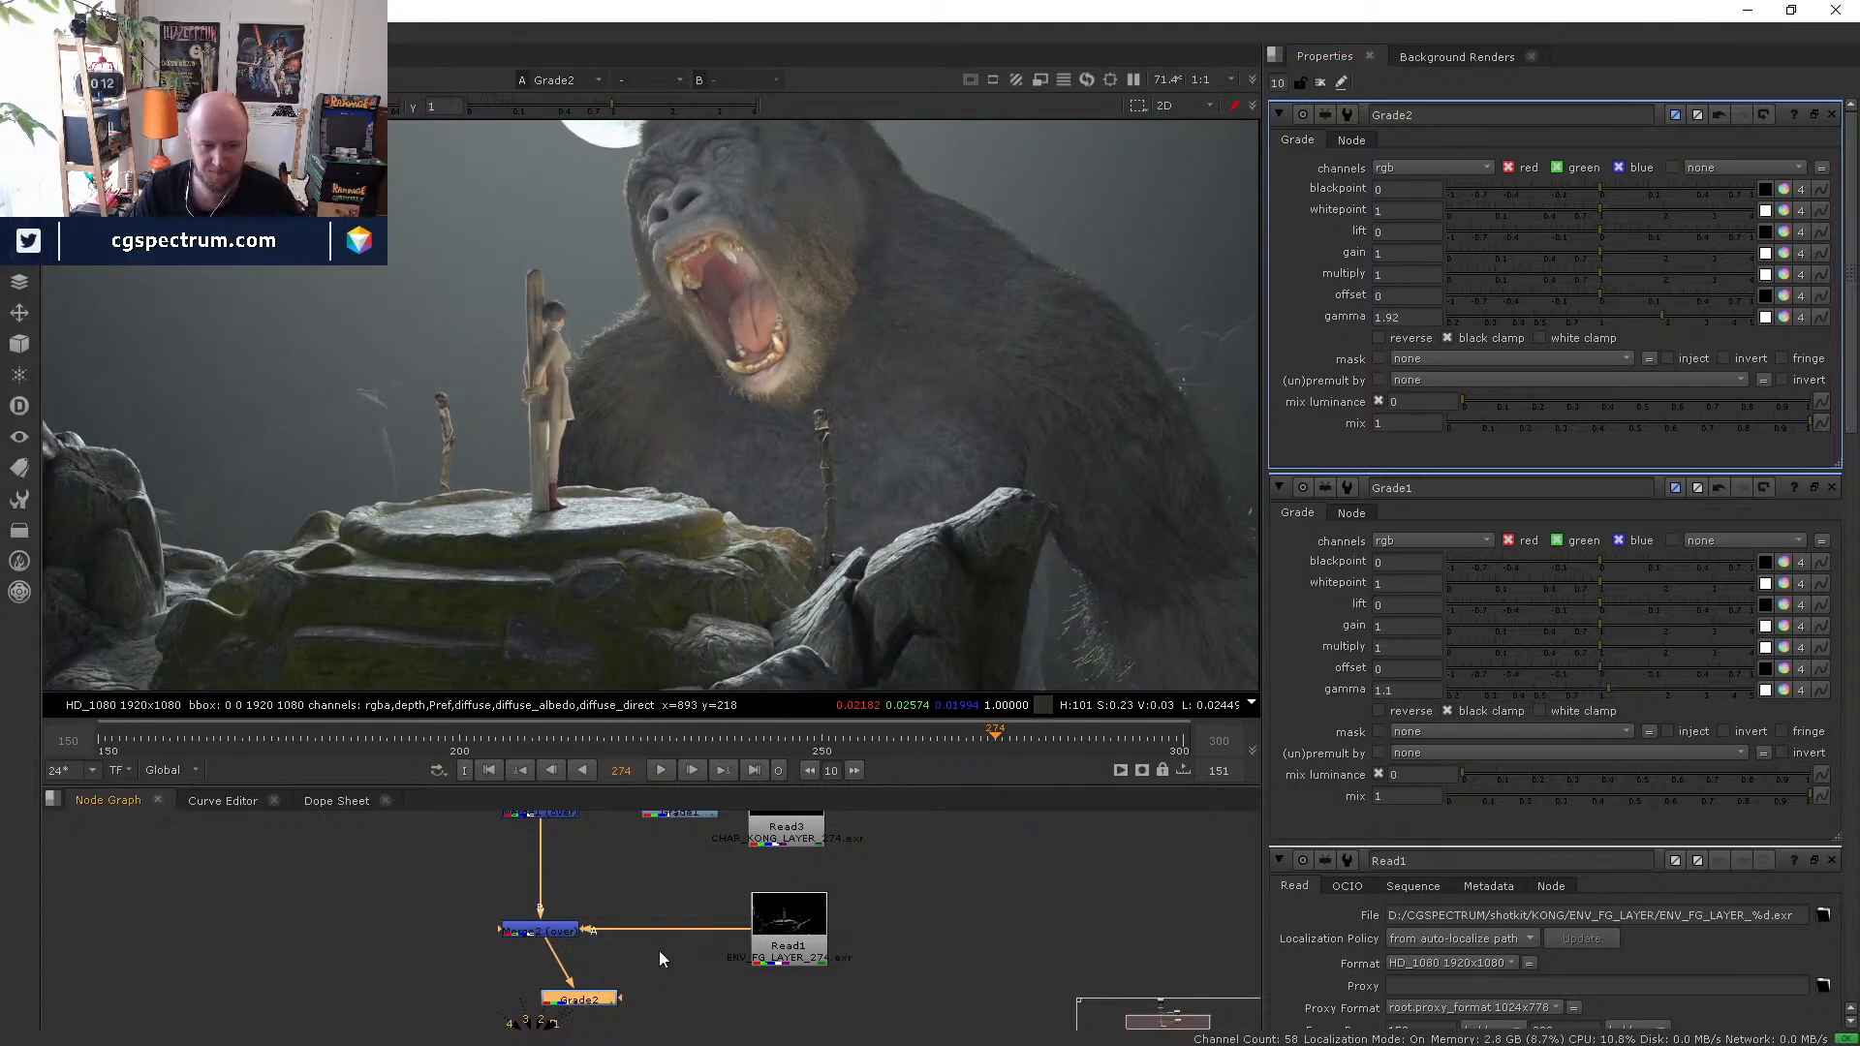
key(Delete)
- View the Glow node's output on the background across the full frame and open its settings
middle_drag(619, 846, 578, 915)
click(655, 874)
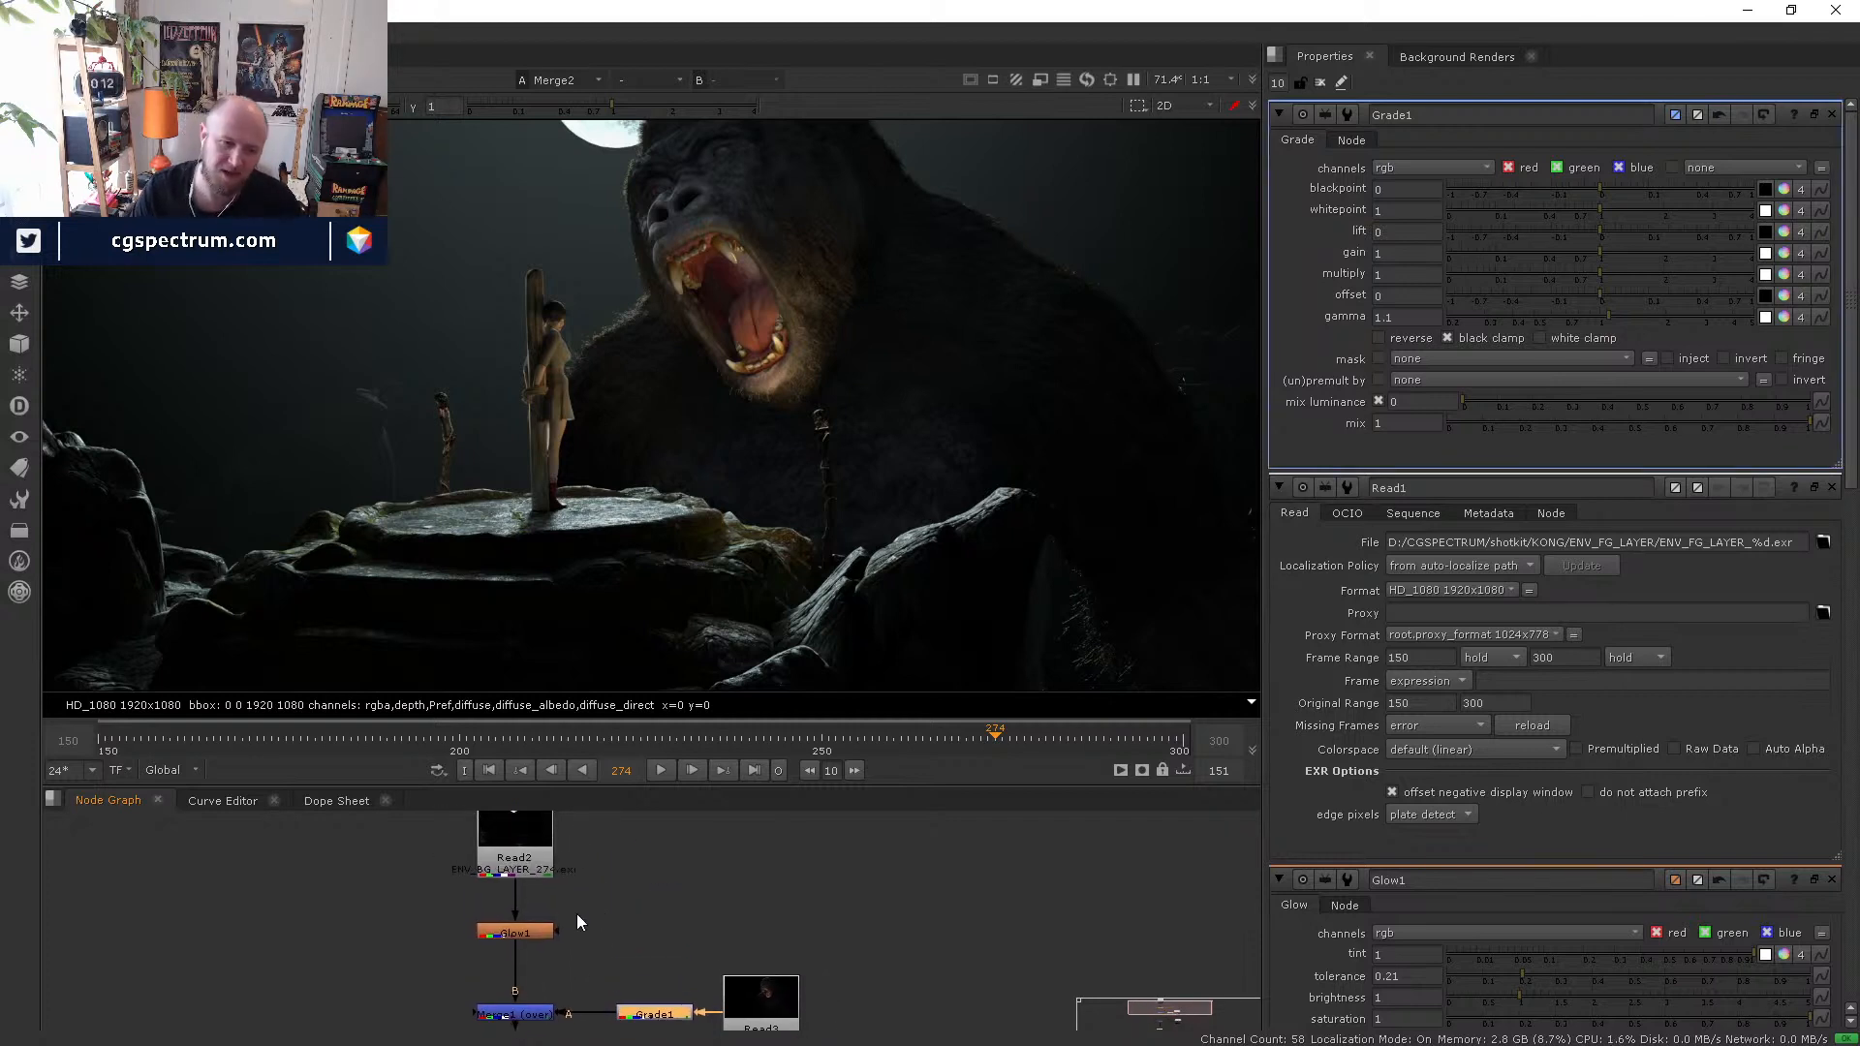
click(521, 945)
scroll(767, 450, down, 3)
middle_drag(766, 451, 744, 522)
middle_drag(545, 906, 552, 849)
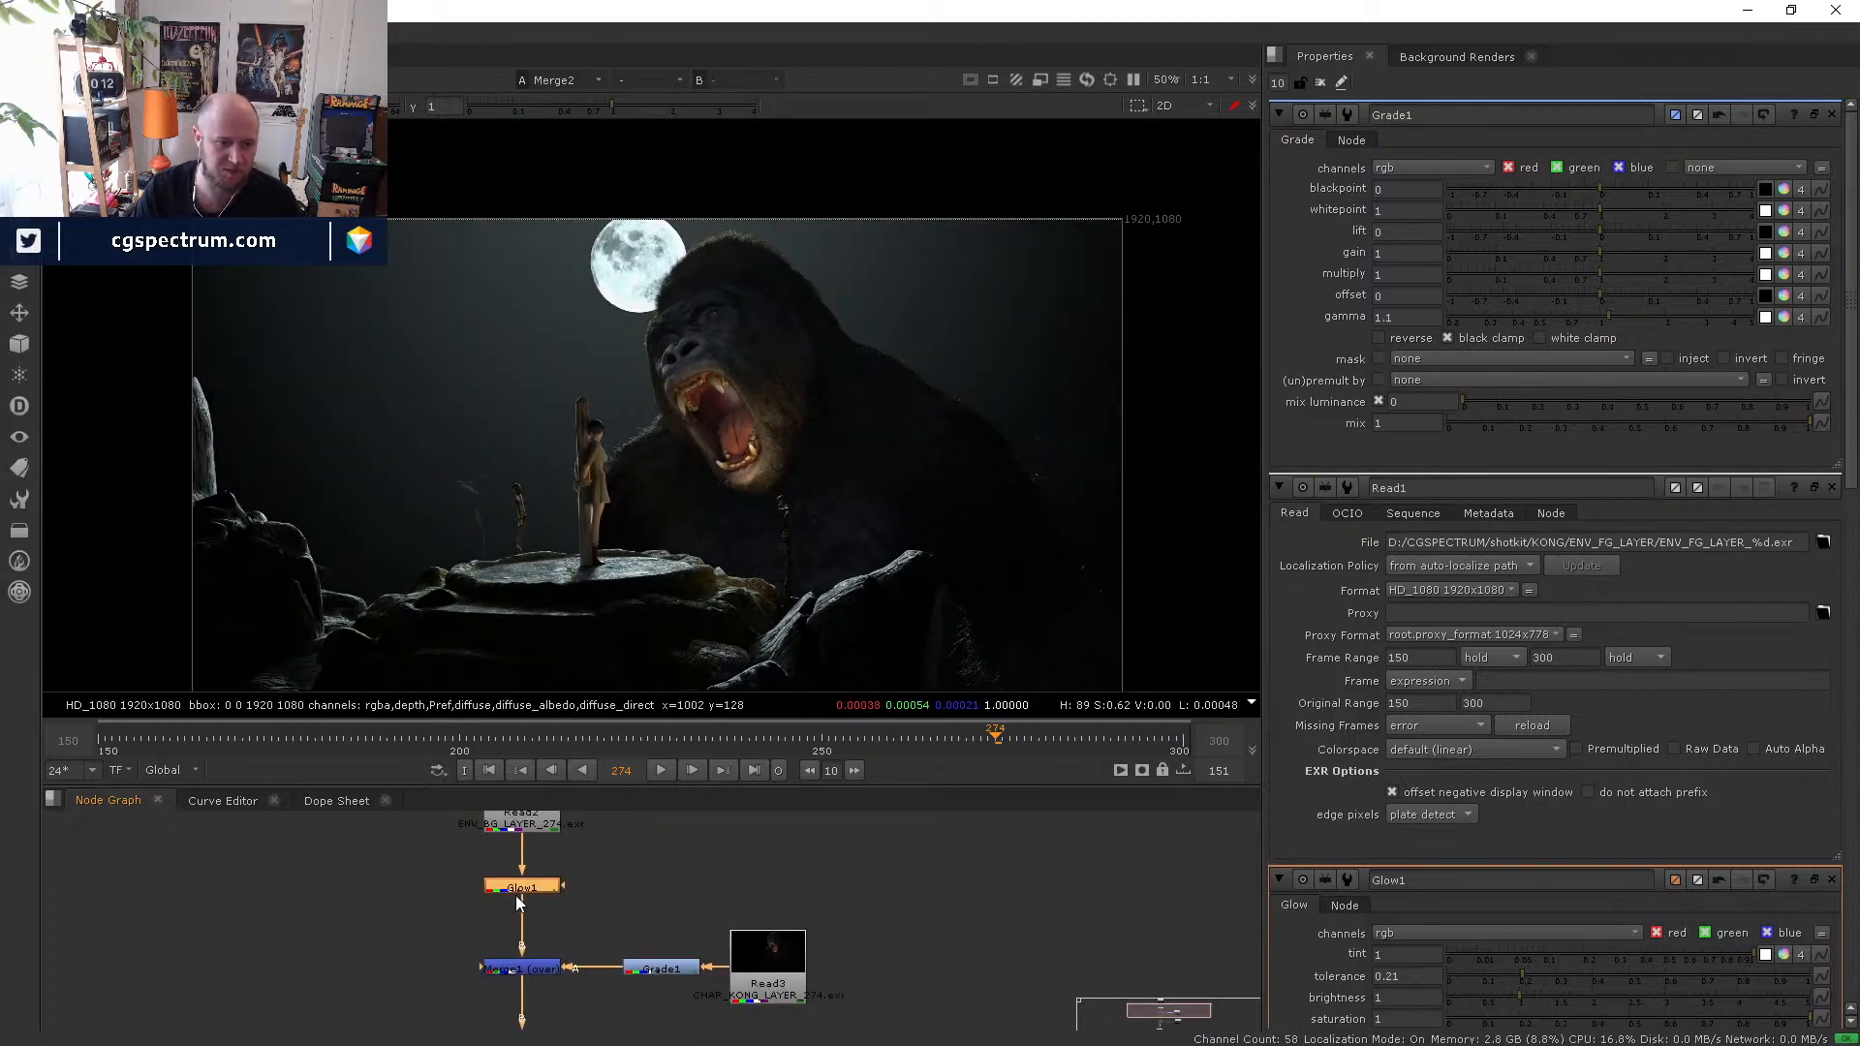
key(1)
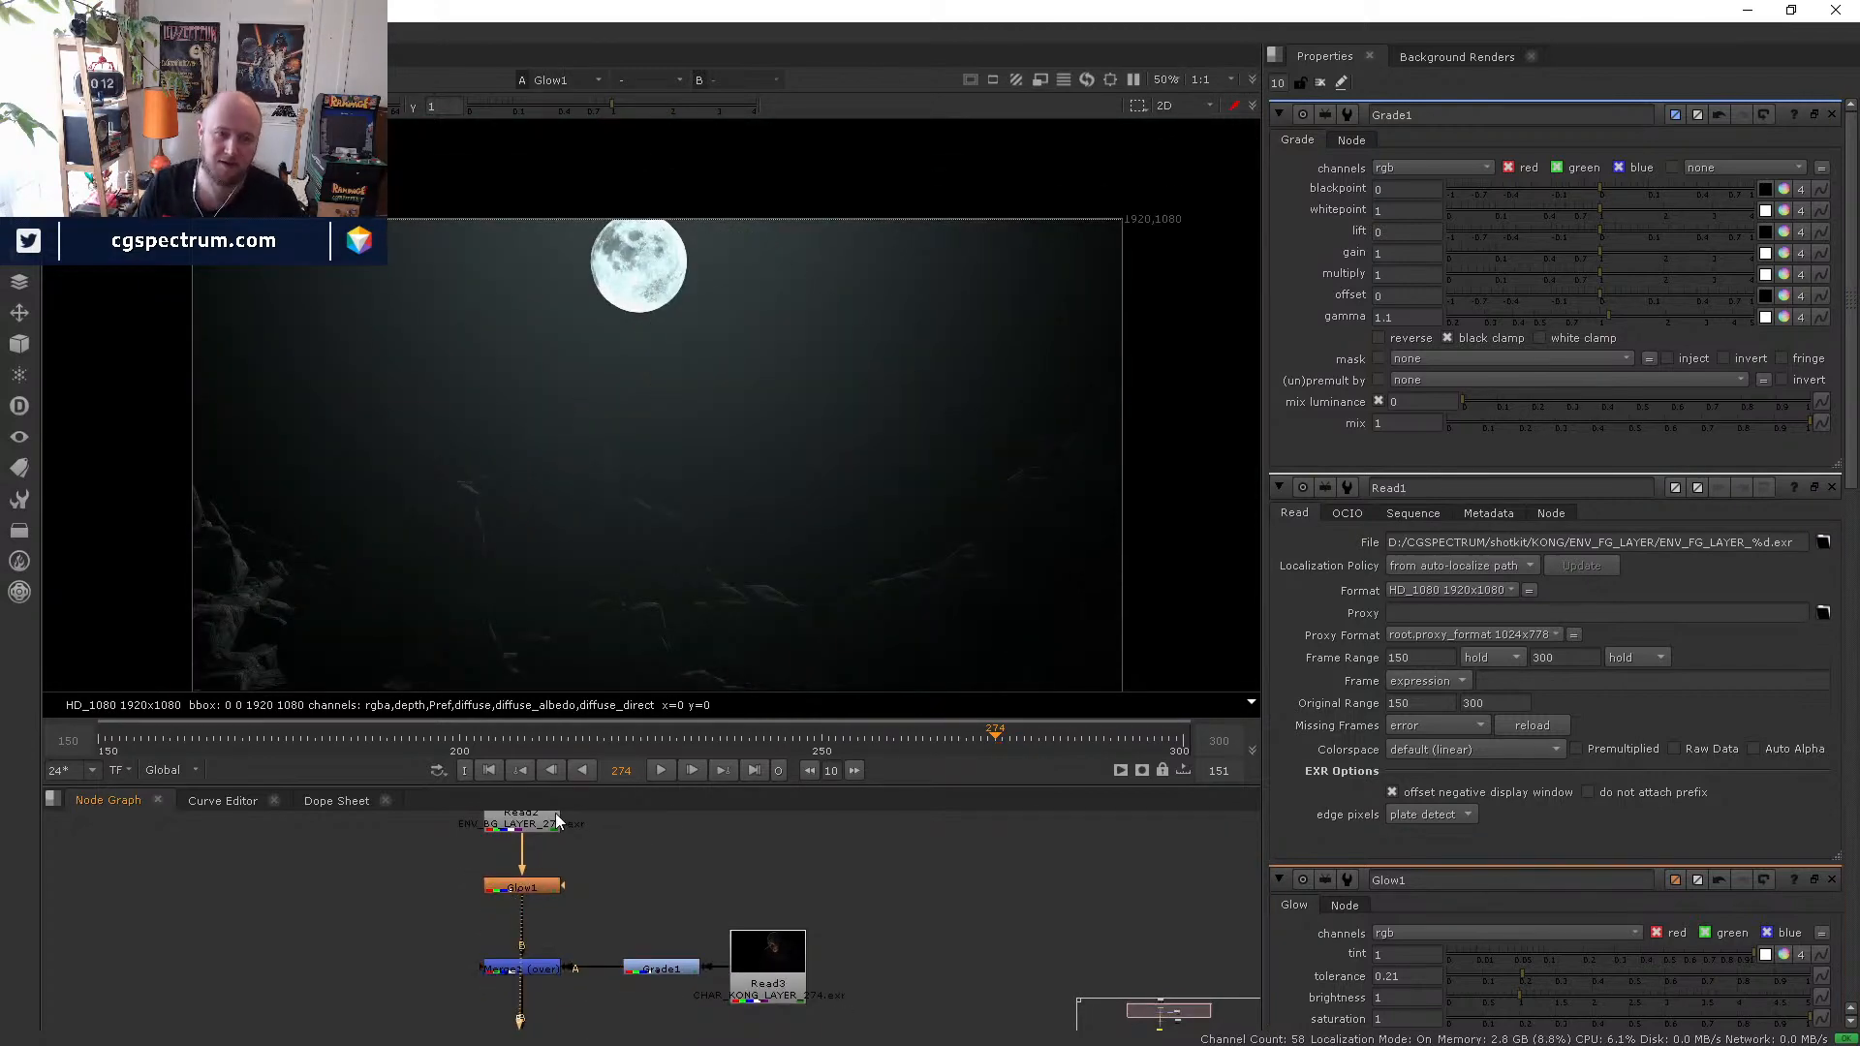
double_click(537, 887)
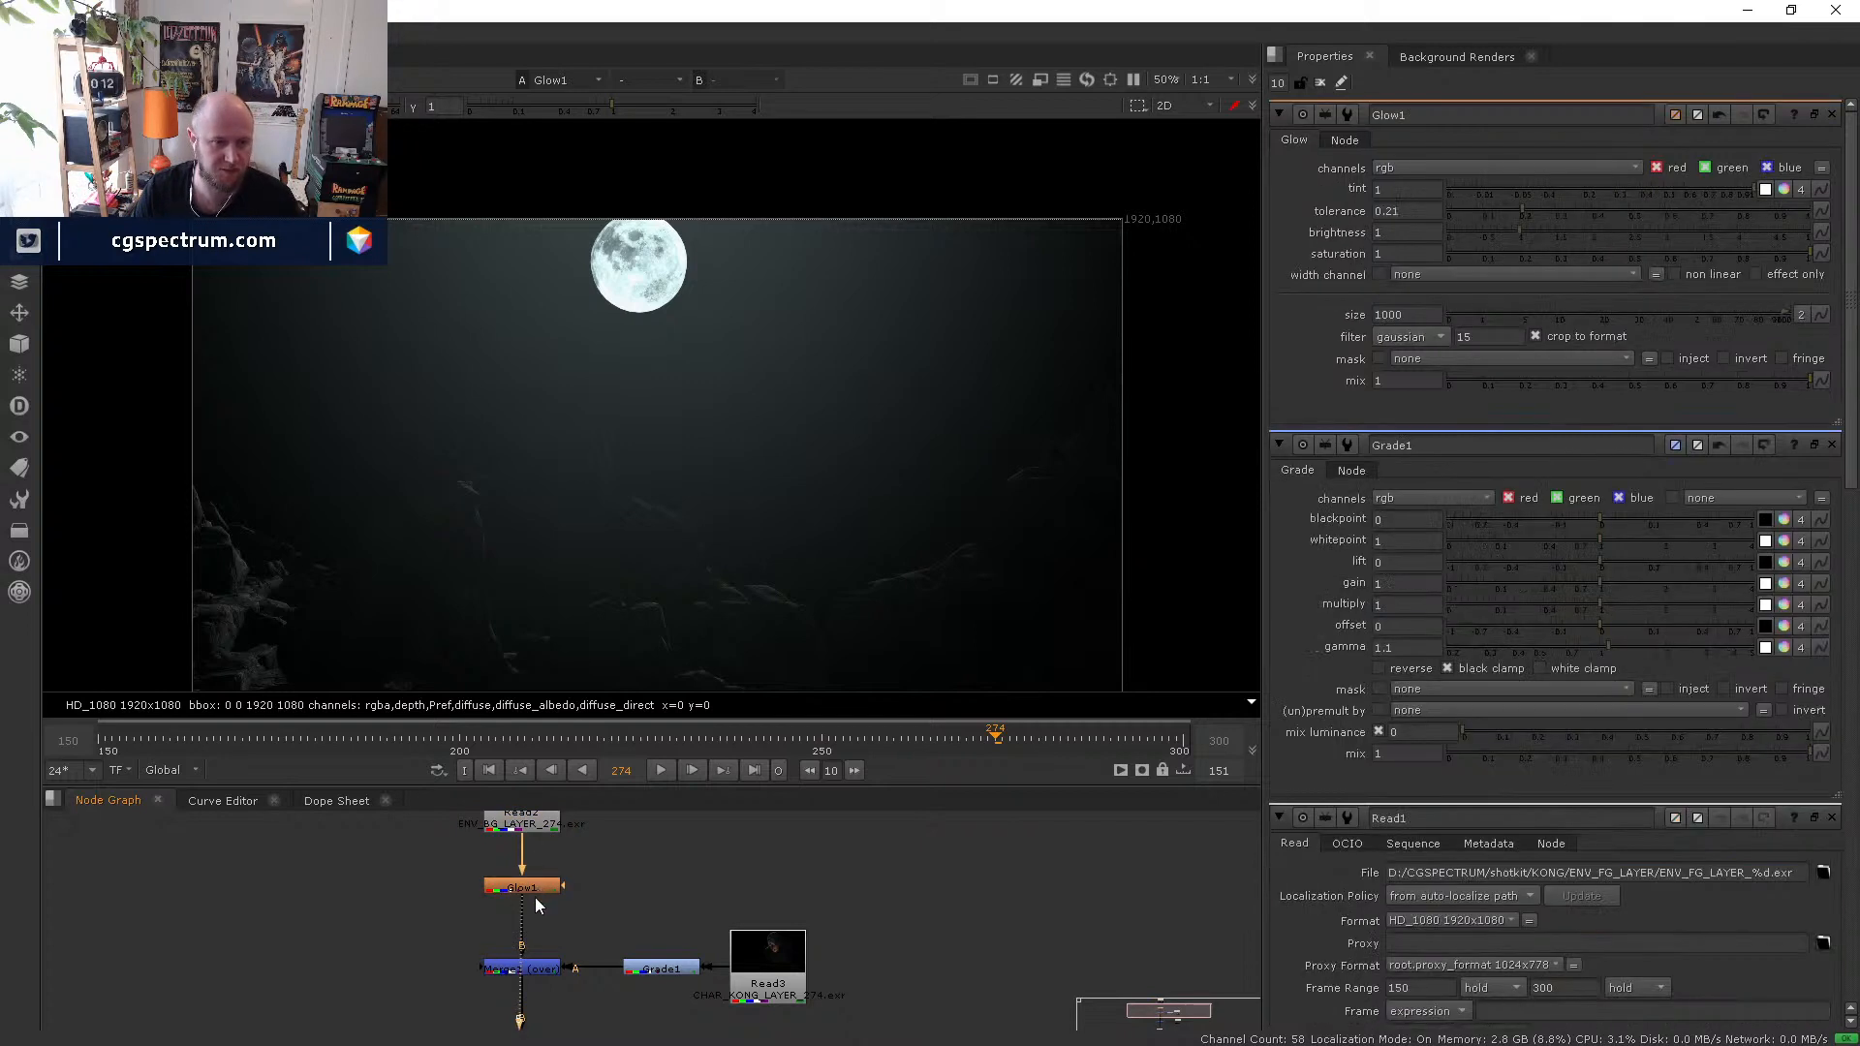
click(532, 888)
- View the first and second merges in turn and shift the Glow node slightly off the main branch
middle_drag(598, 878, 622, 817)
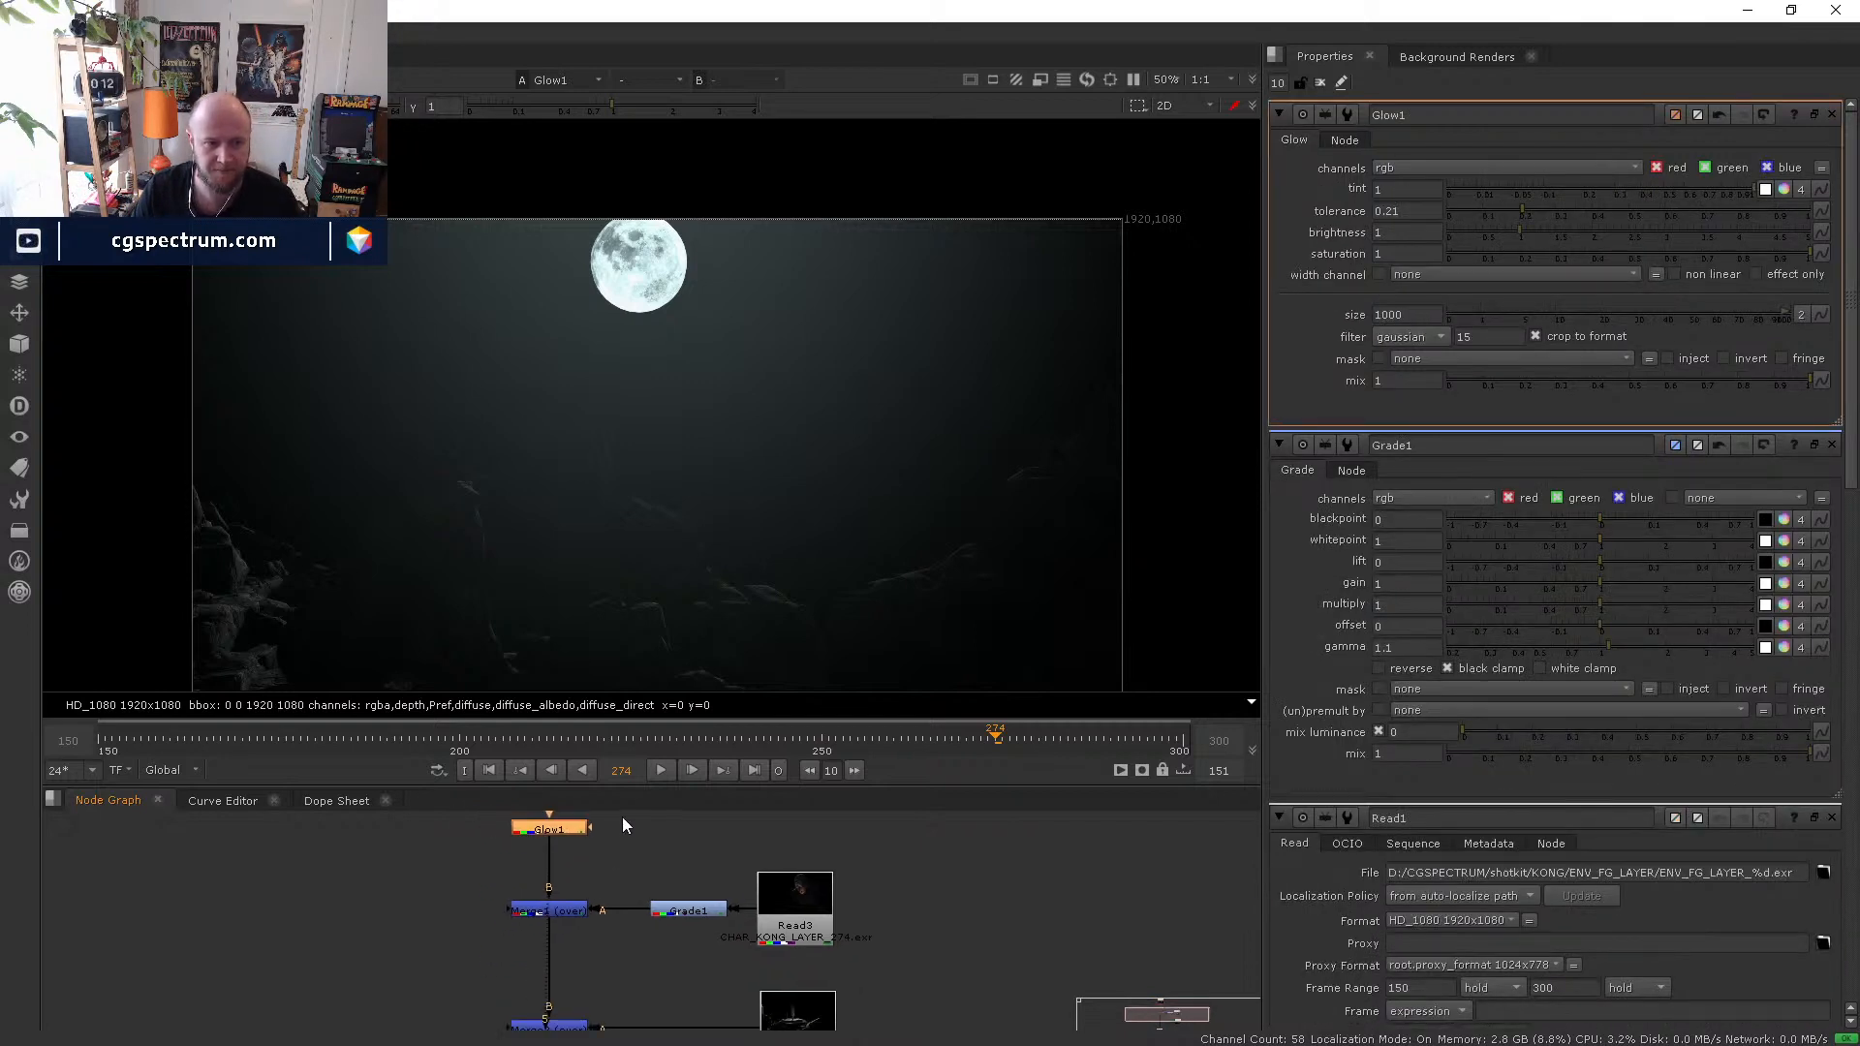
click(548, 903)
key(1)
middle_drag(596, 951, 634, 1022)
click(574, 964)
key(1)
mouse_move(586, 884)
mouse_down()
mouse_move(484, 890)
mouse_move(560, 891)
mouse_up()
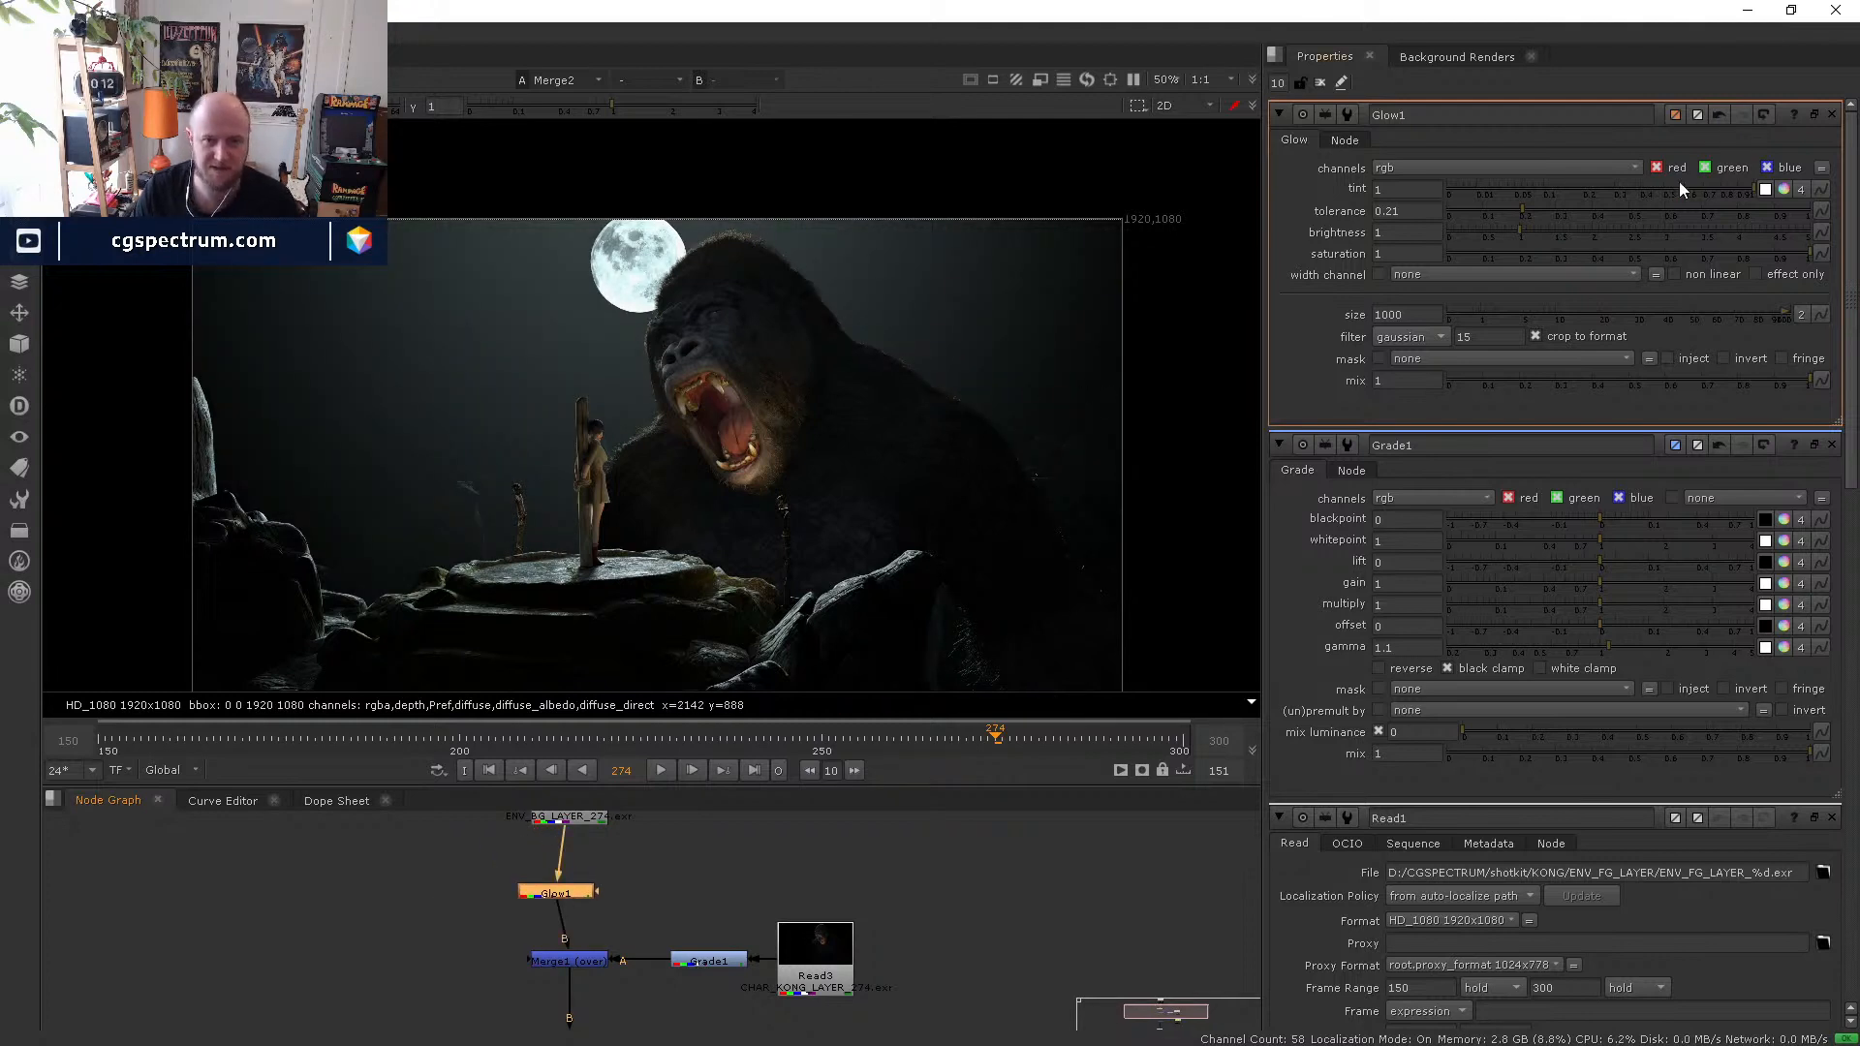
- Try a Glow size of 800 and settle on a size of 500
click(1404, 315)
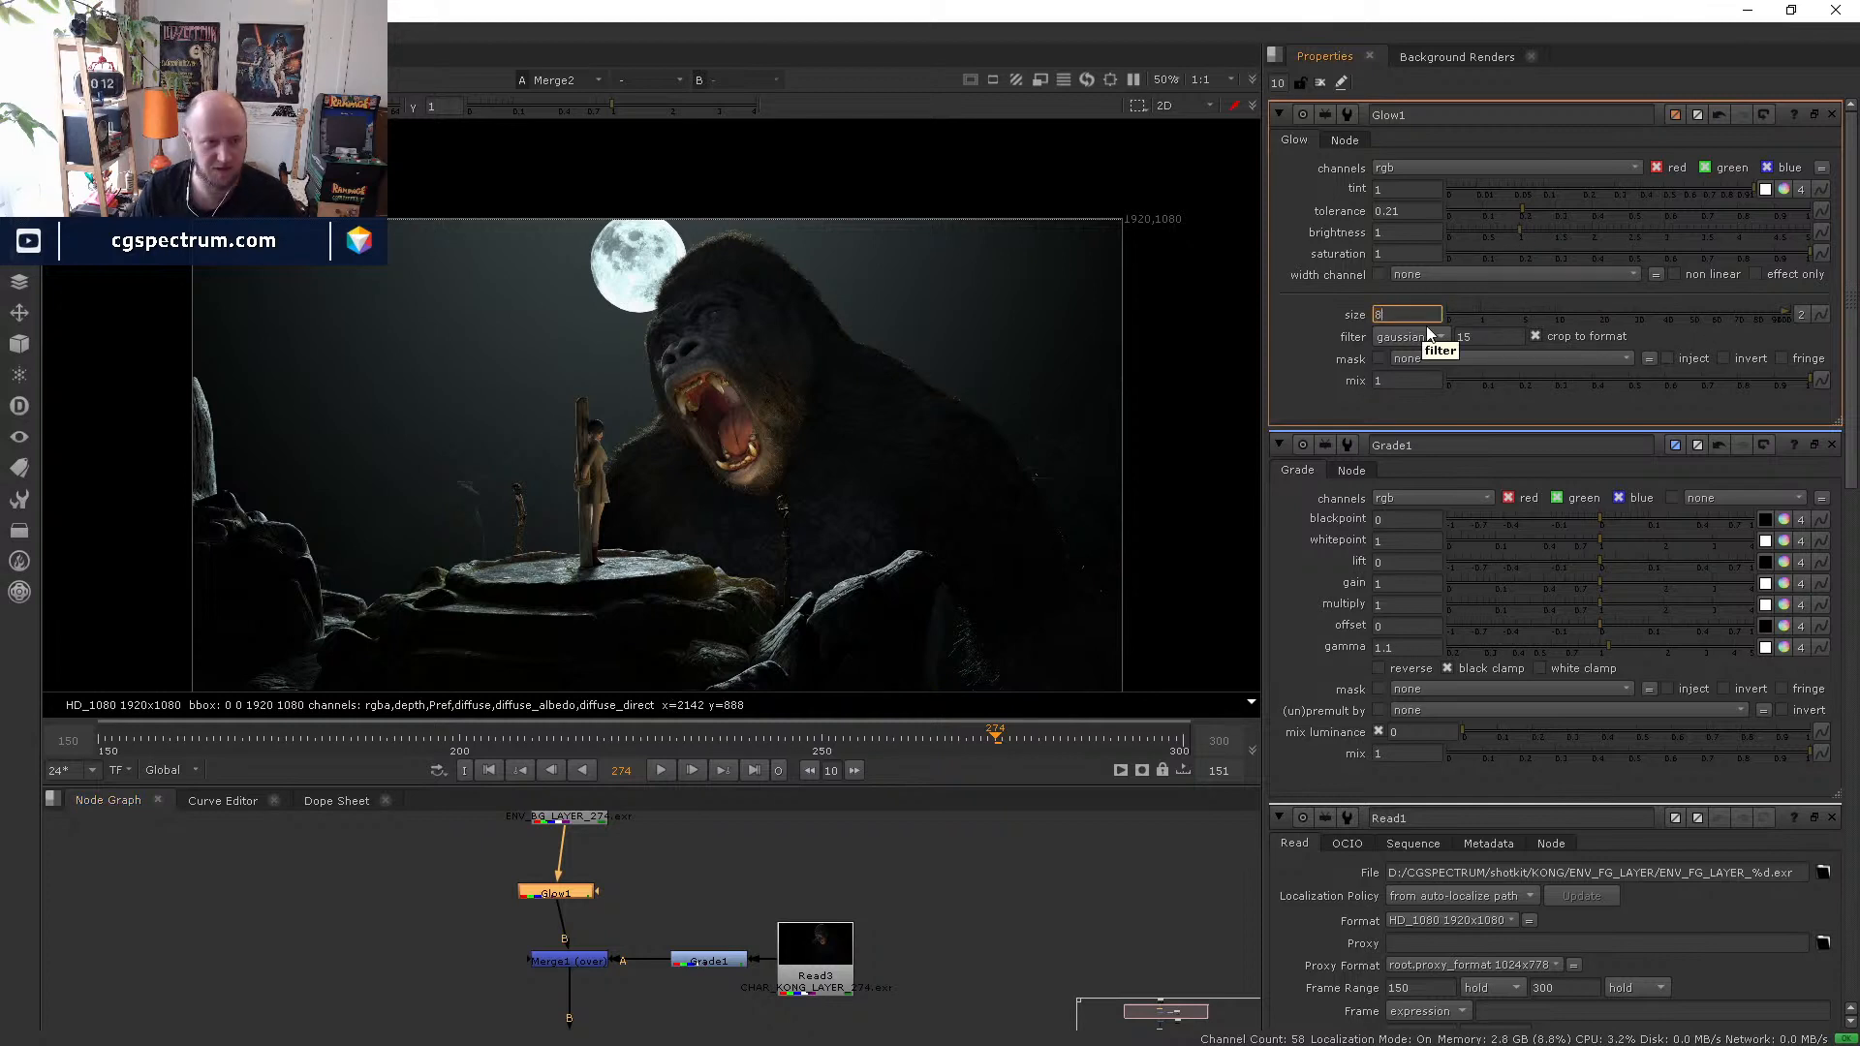
text(800)
key(Return)
text(500)
key(Return)
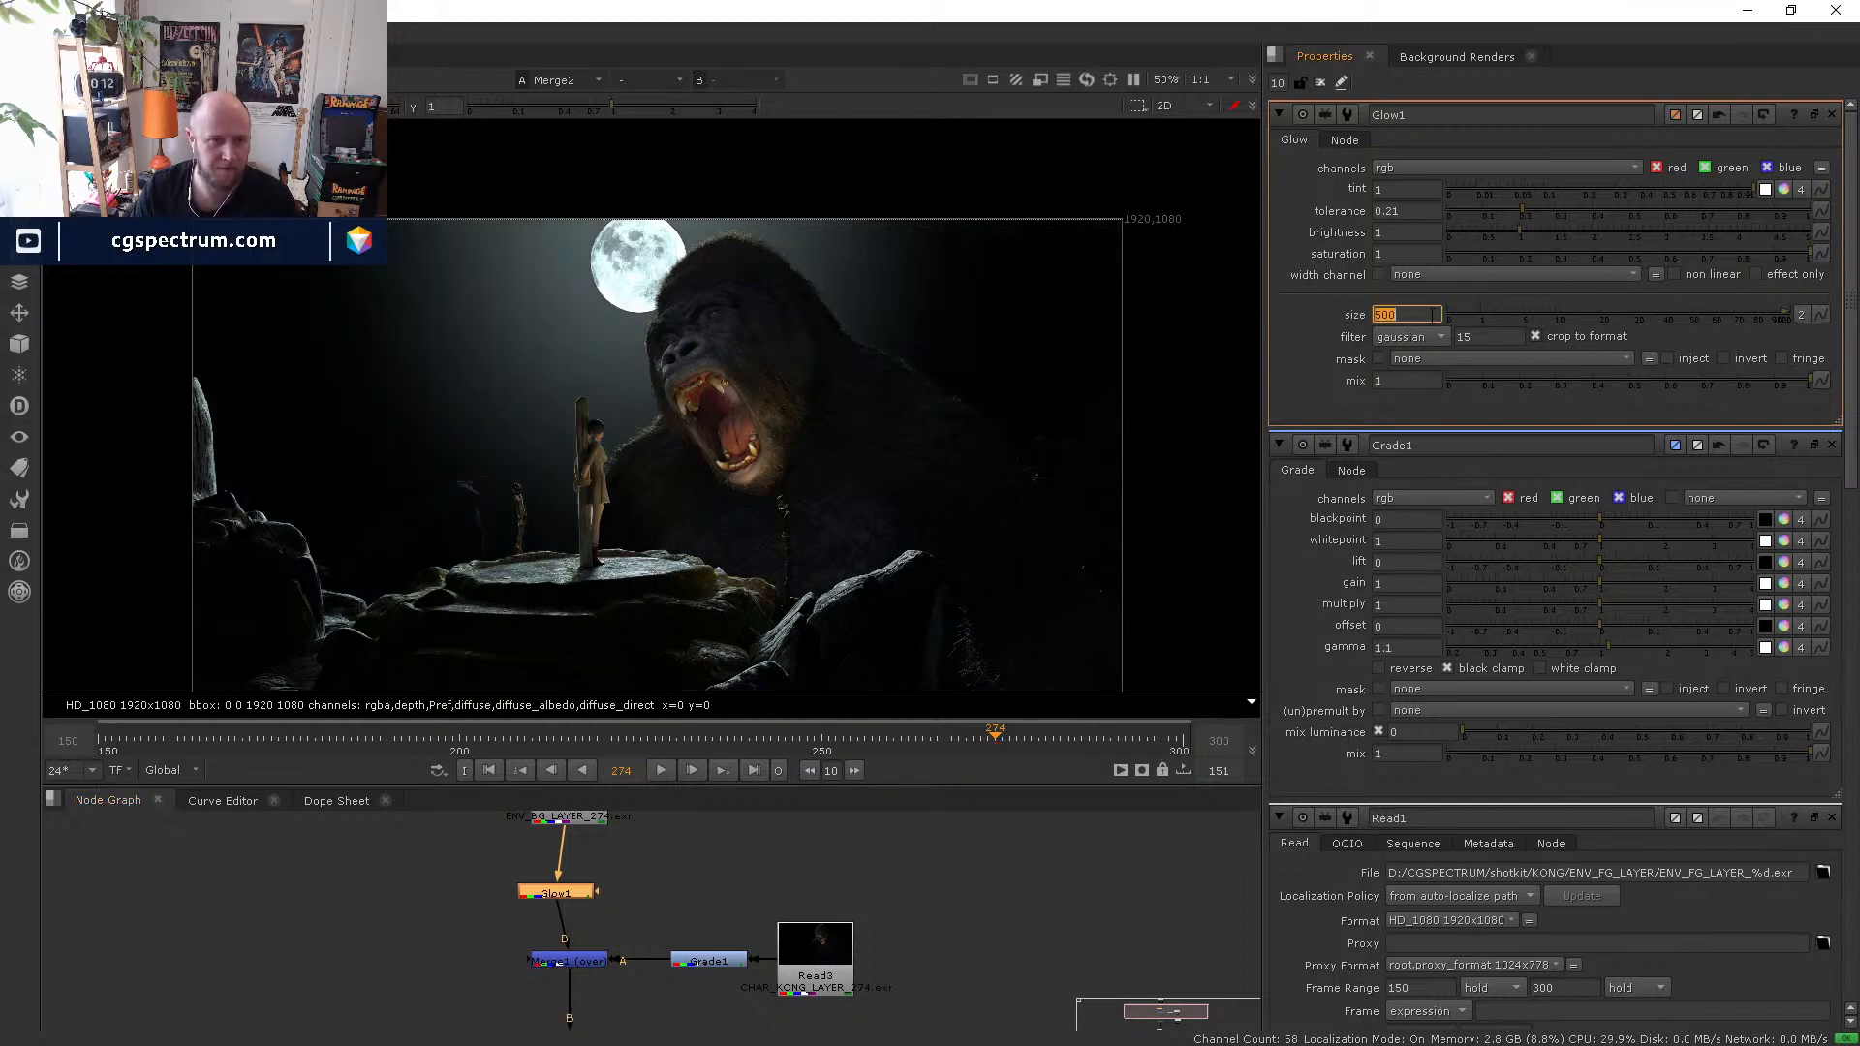
scroll(747, 248, up, 2)
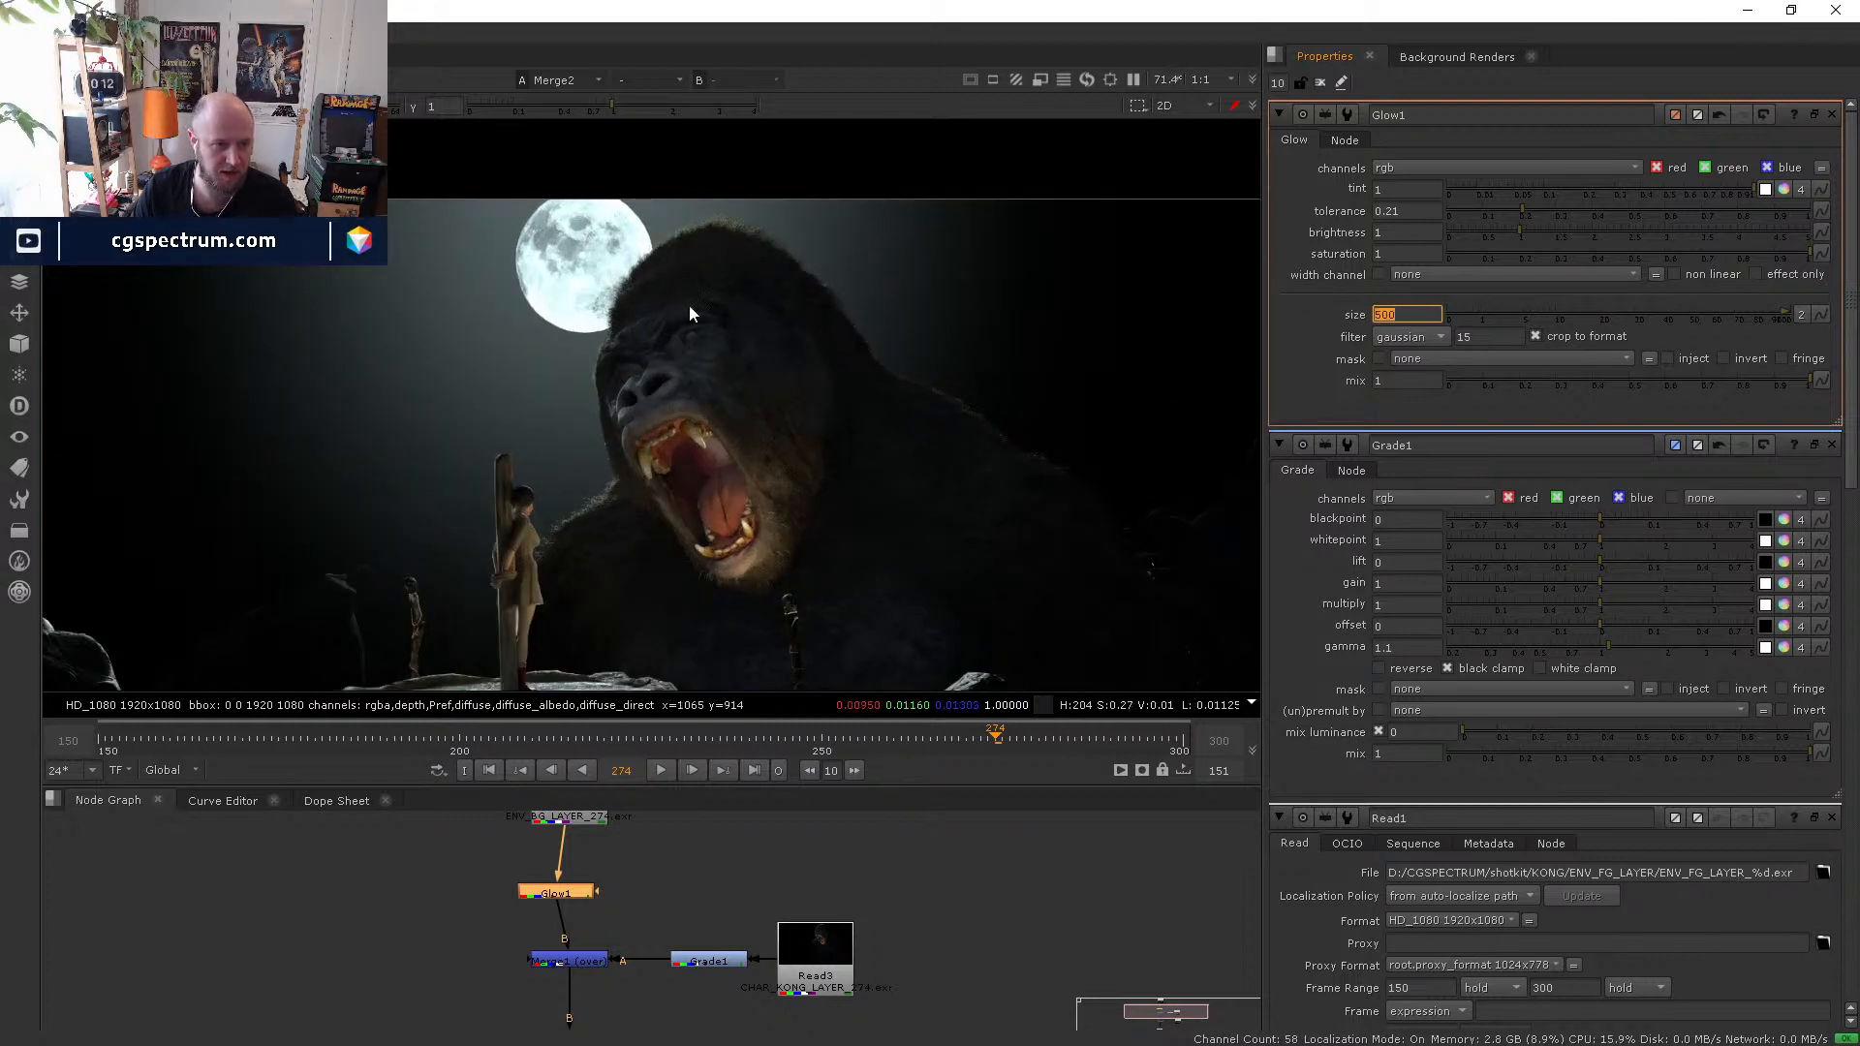
- View the Glow node's output and the first merge to check the smaller glow
click(572, 895)
key(1)
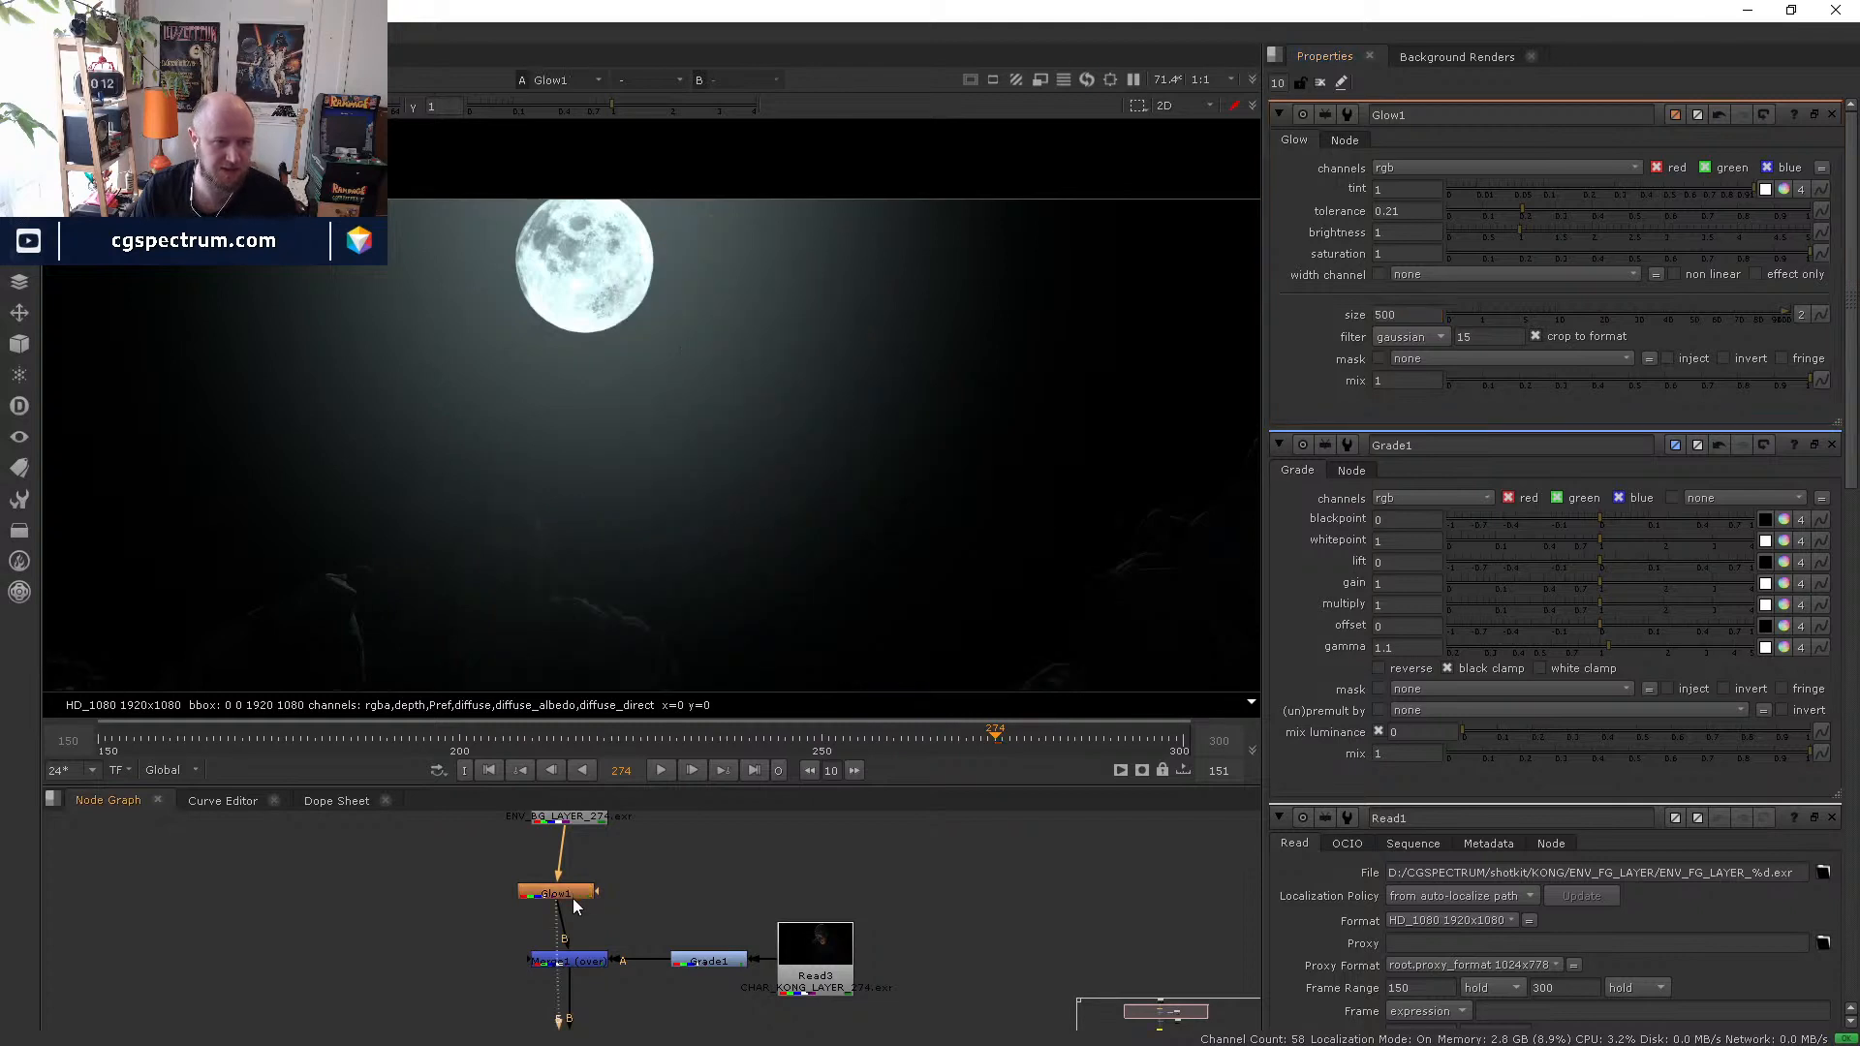
middle_drag(587, 955, 611, 874)
click(572, 922)
key(1)
- Duplicate the Glow node, feed the copy from the ENV_BG_LAYER read on a separate branch, and view it with its settings open
click(612, 874)
mouse_move(463, 951)
middle_down()
mouse_move(515, 927)
mouse_move(468, 940)
middle_up()
click(514, 923)
key(ctrl+v)
drag(473, 941, 631, 825)
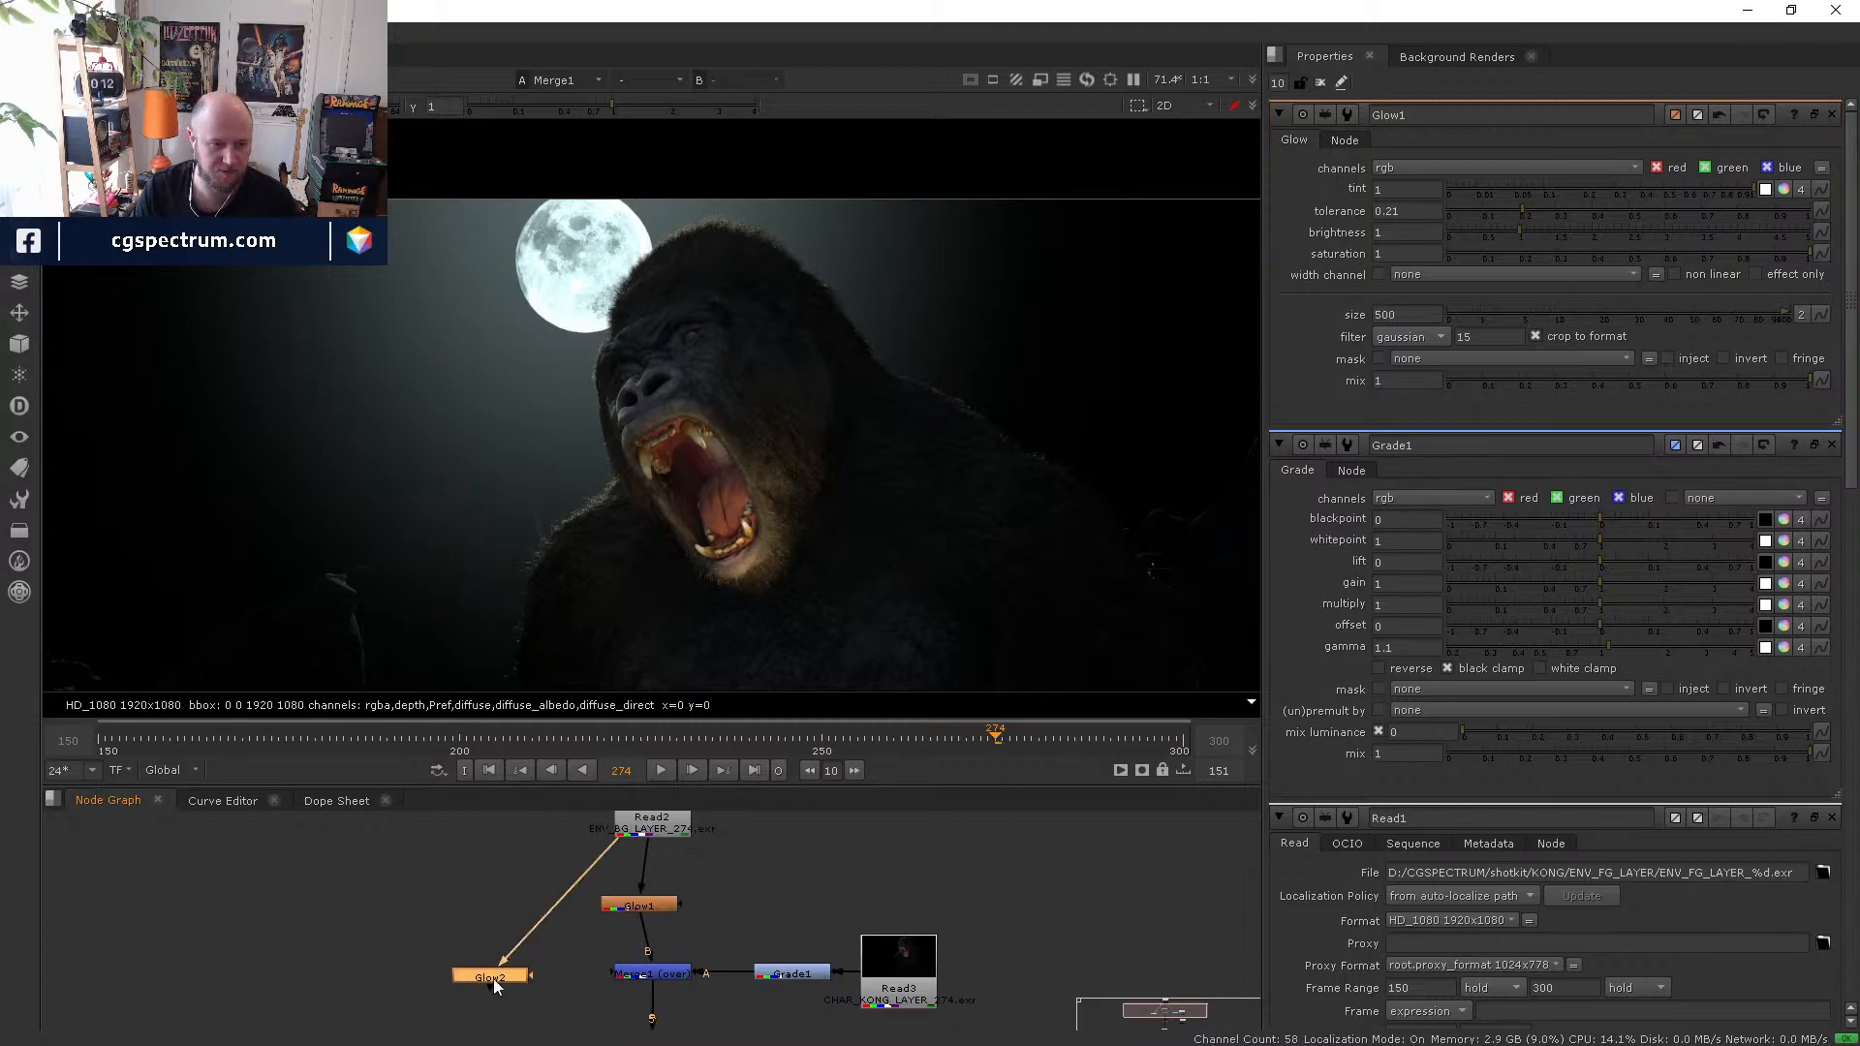
key(1)
double_click(494, 976)
scroll(726, 455, down, 3)
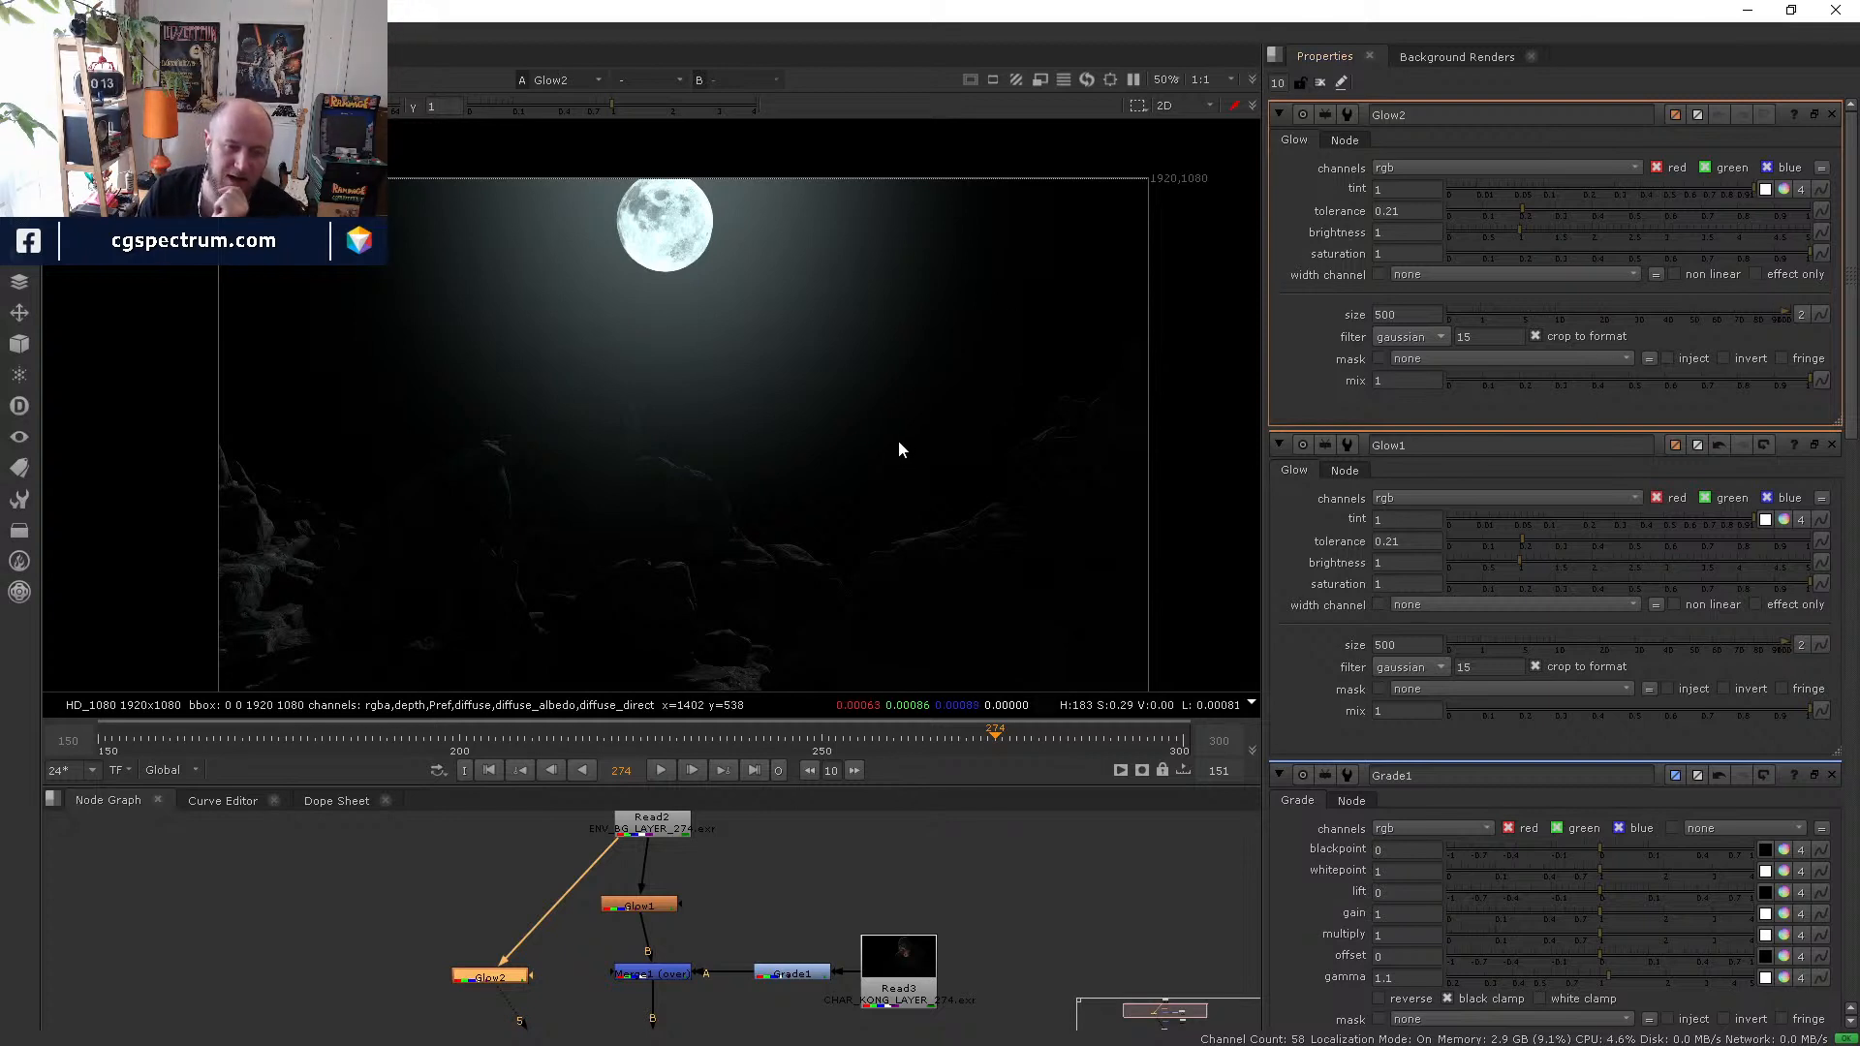
middle_drag(899, 448, 876, 424)
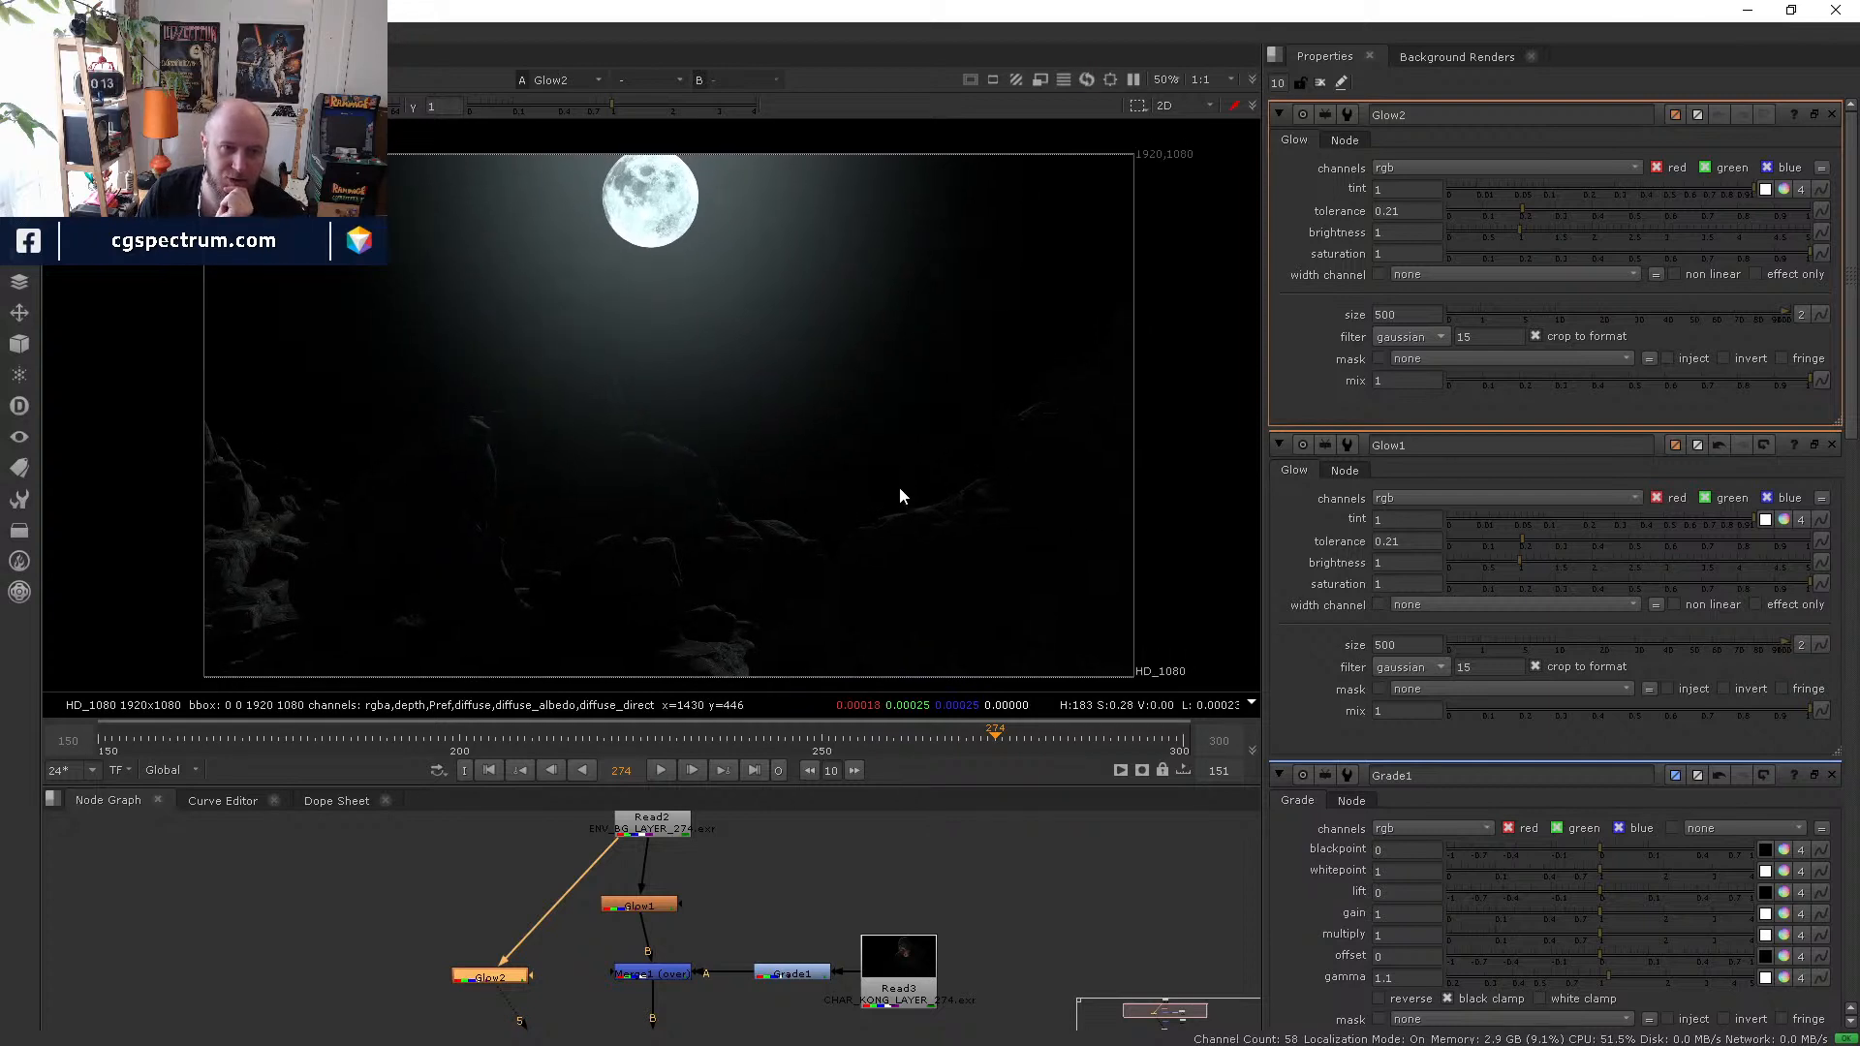
middle_drag(900, 496, 904, 505)
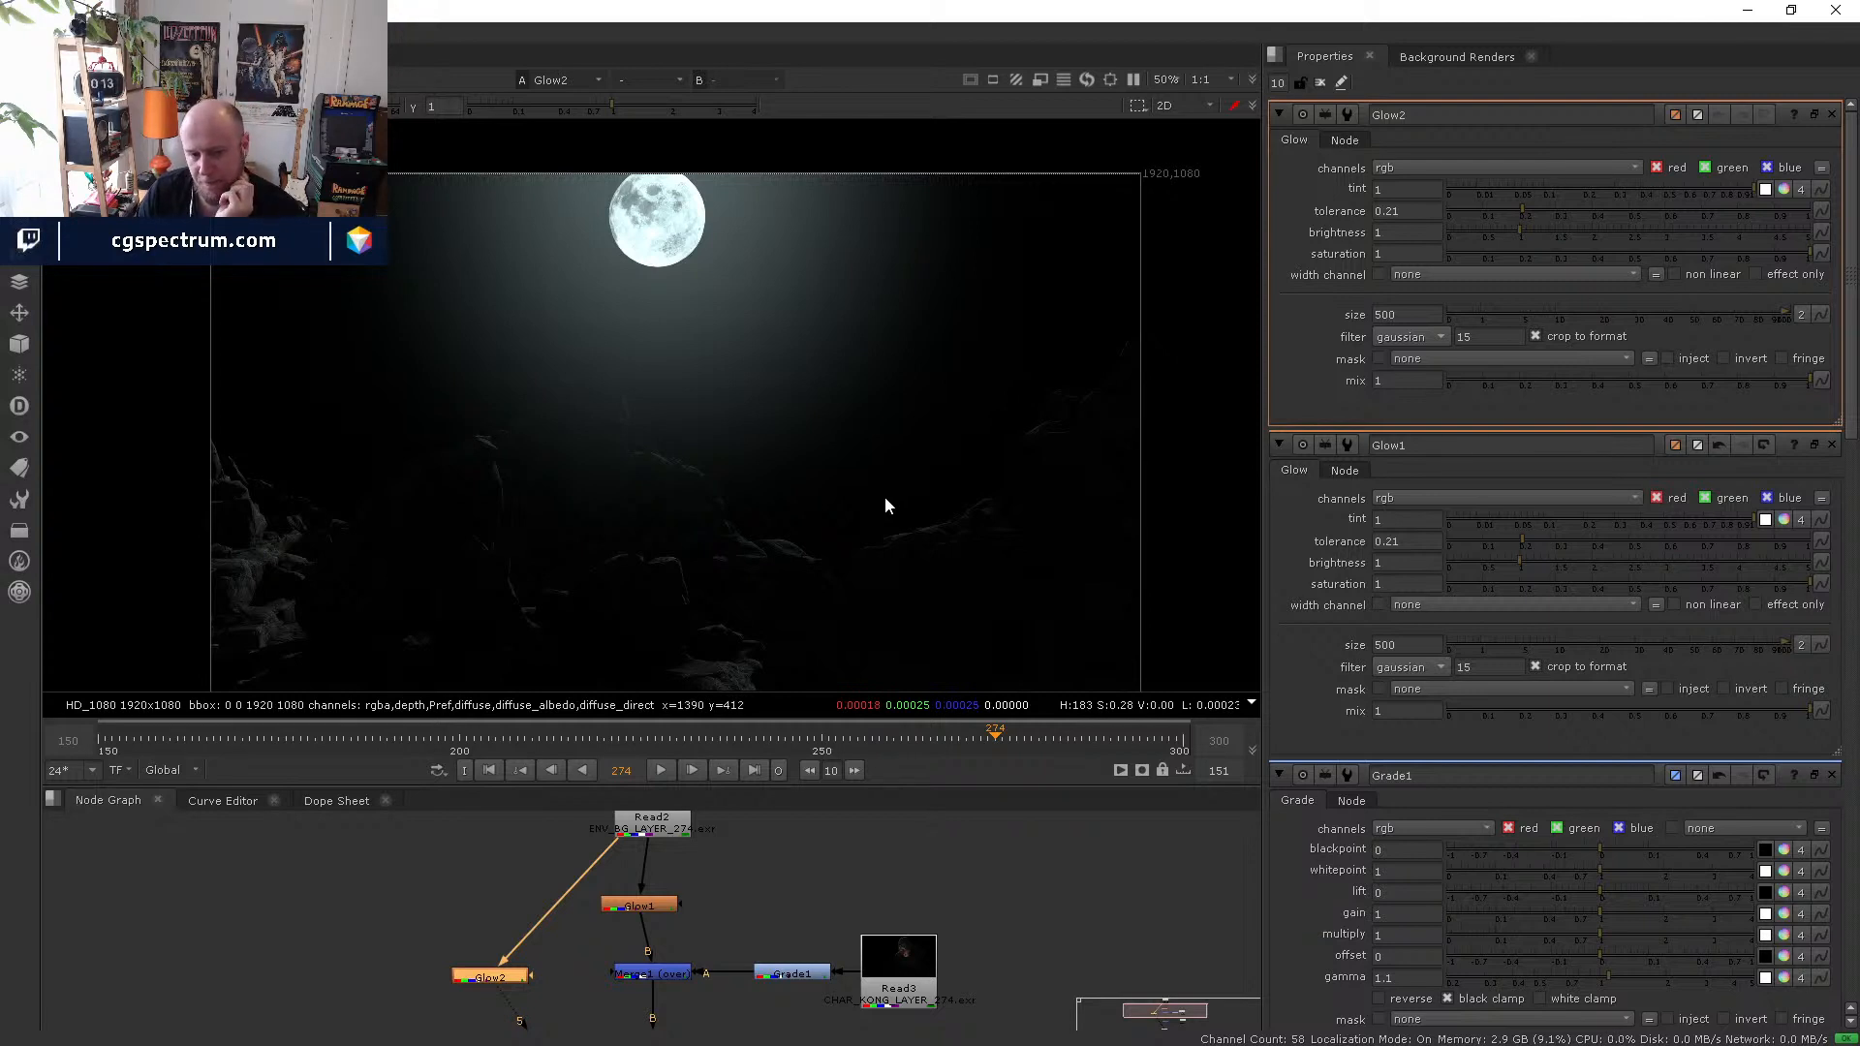
mouse_move(882, 504)
middle_down()
mouse_move(895, 469)
mouse_move(860, 492)
middle_up()
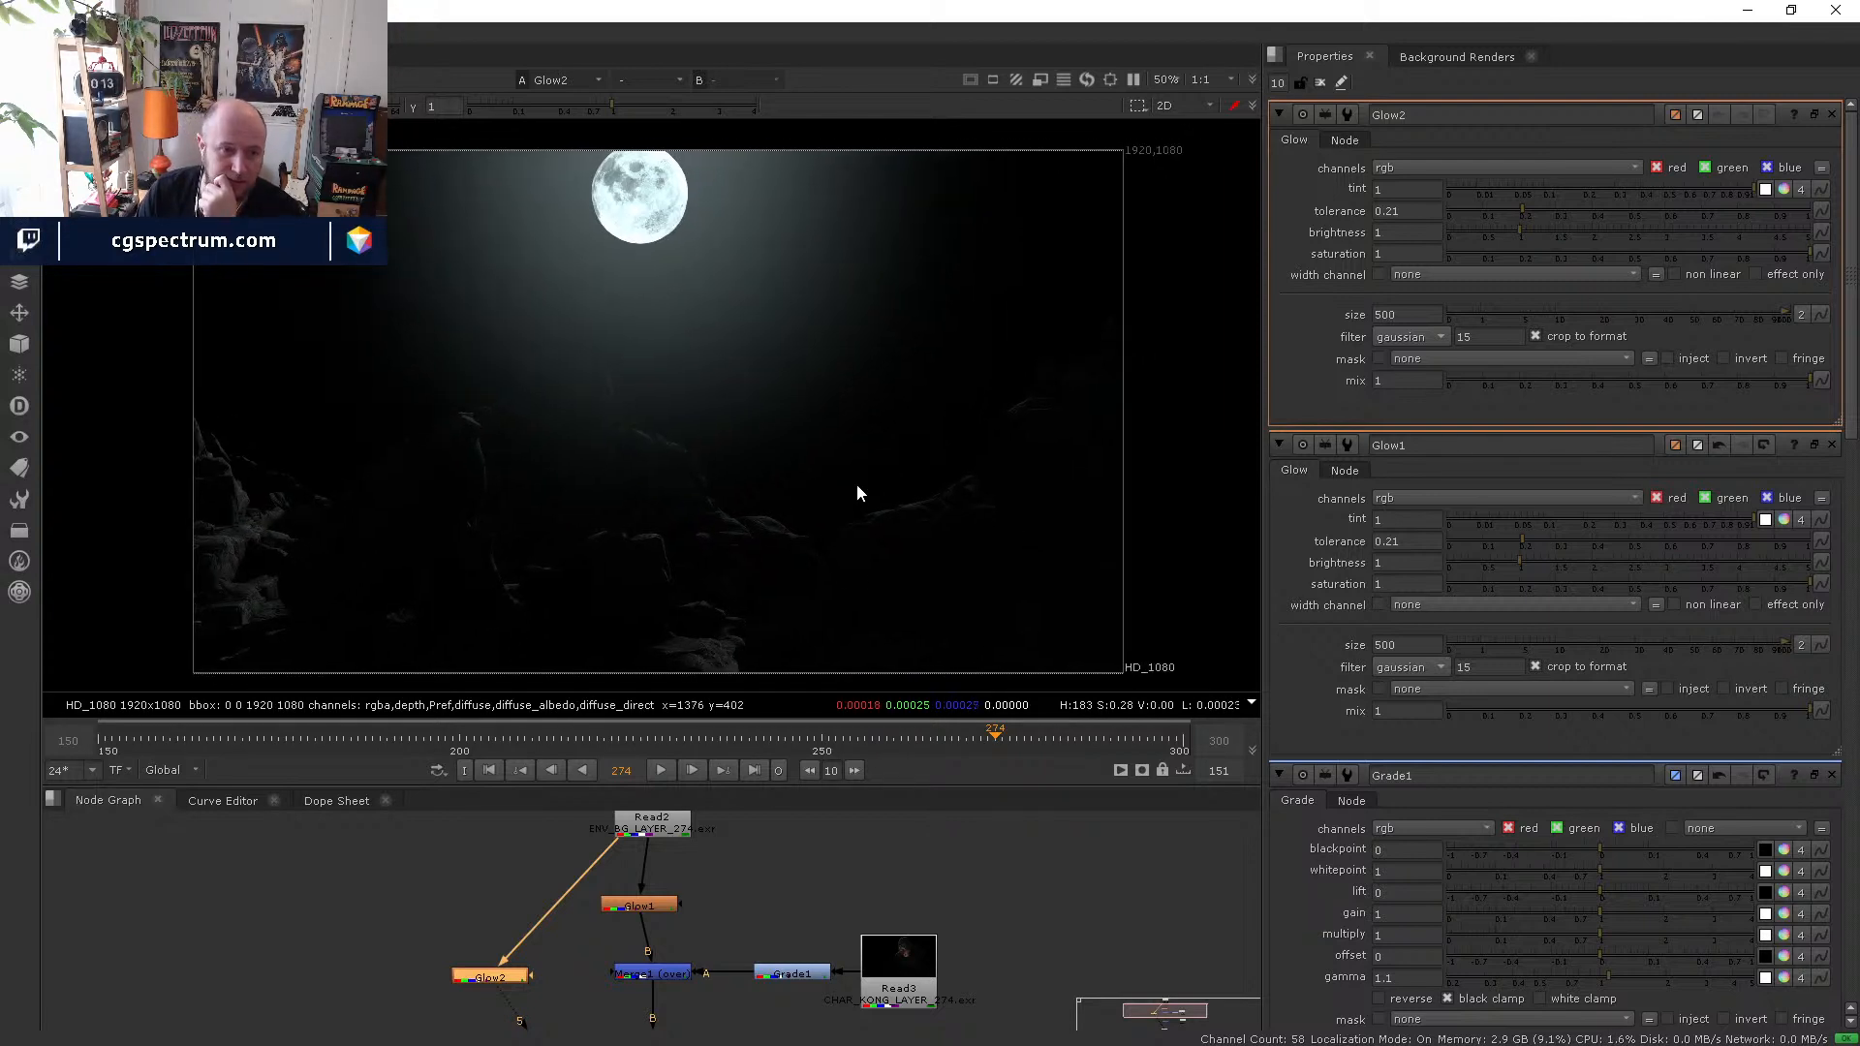
drag(533, 975, 482, 939)
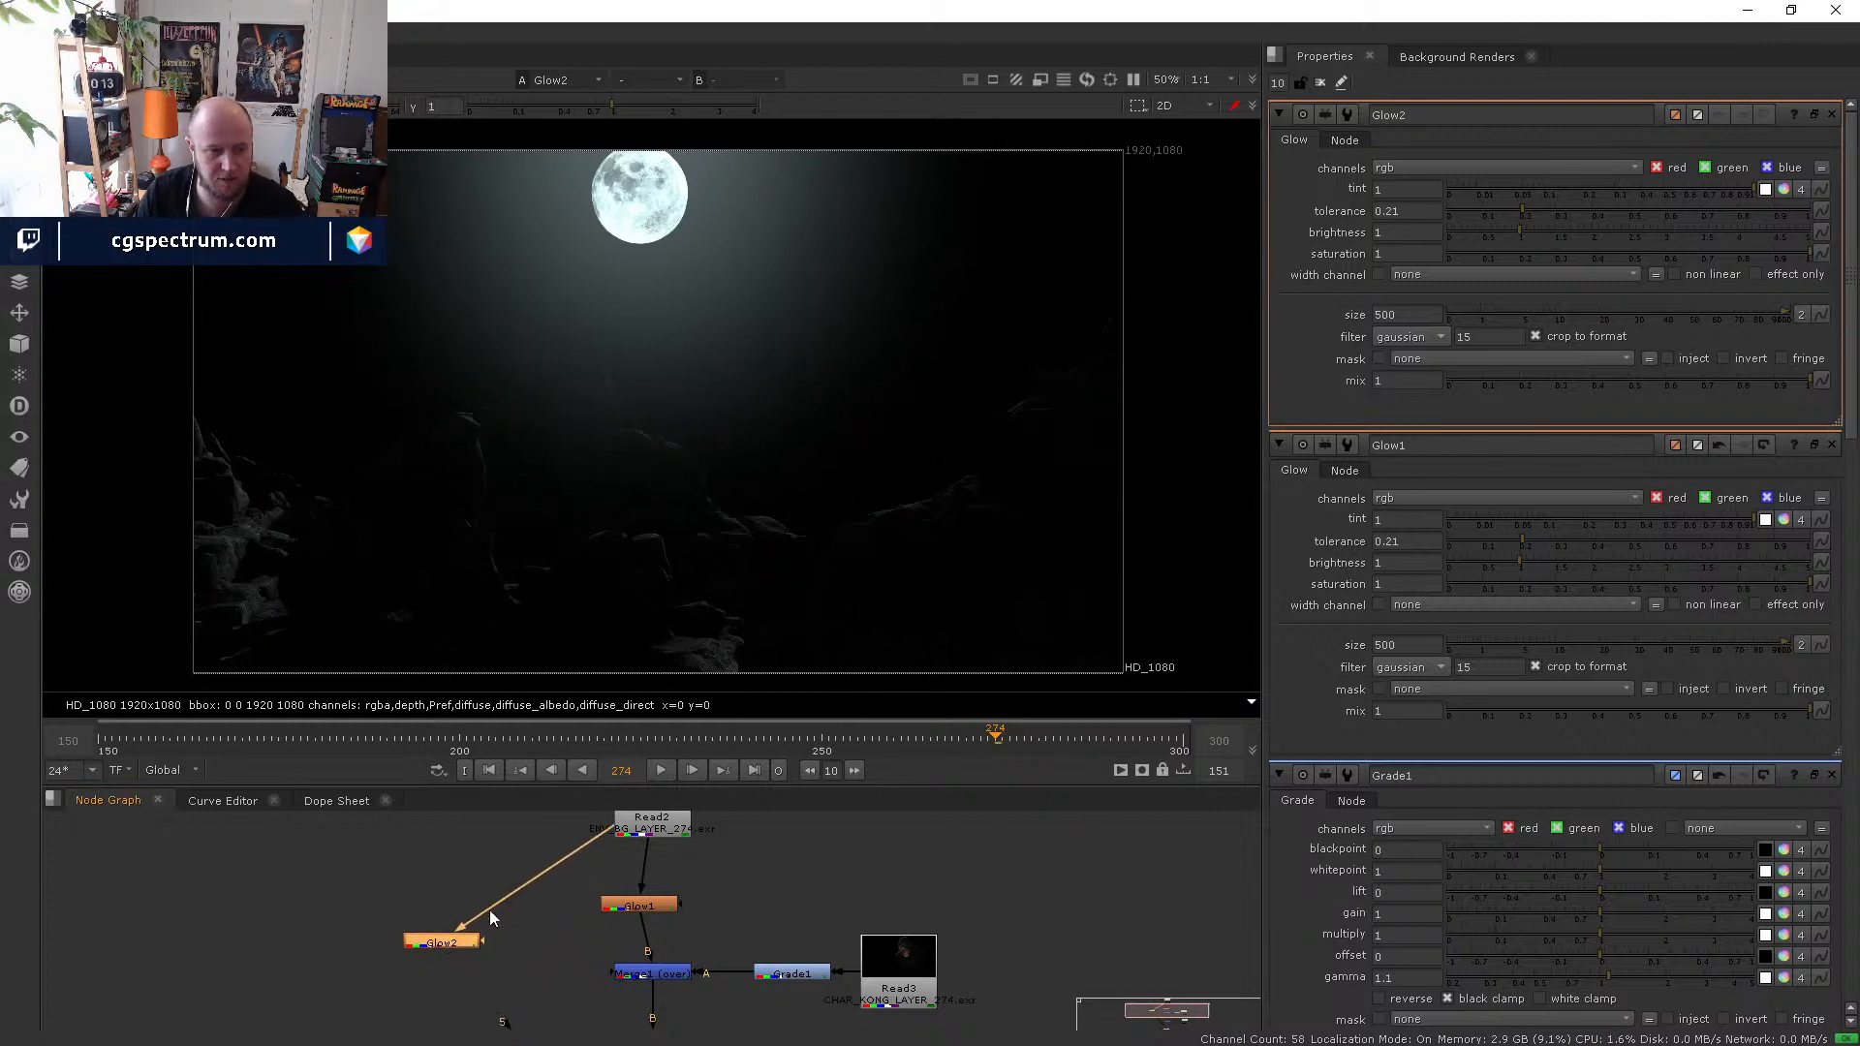
- Switch the viewer repeatedly between the original Glow node and its copy to compare their outputs
click(630, 908)
double_click(631, 908)
key(5)
drag(631, 909, 638, 908)
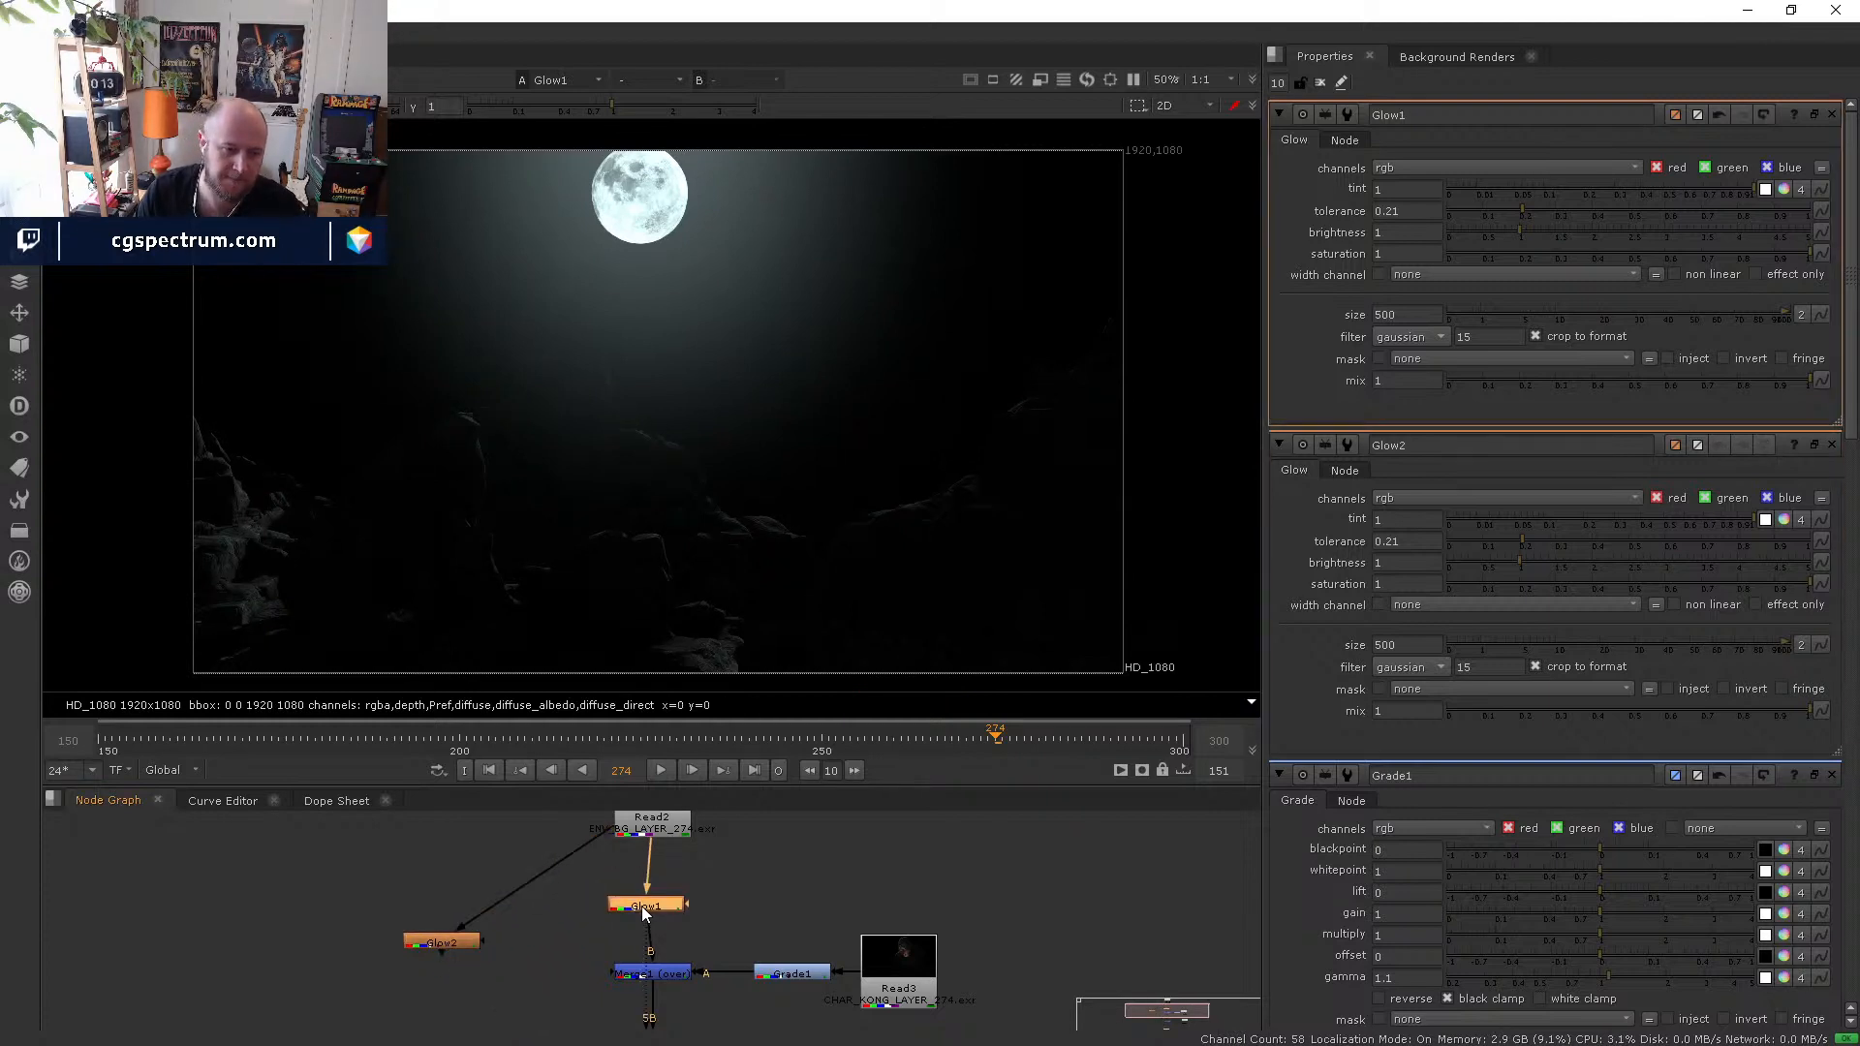
click(445, 955)
double_click(449, 946)
key(5)
drag(455, 942, 455, 916)
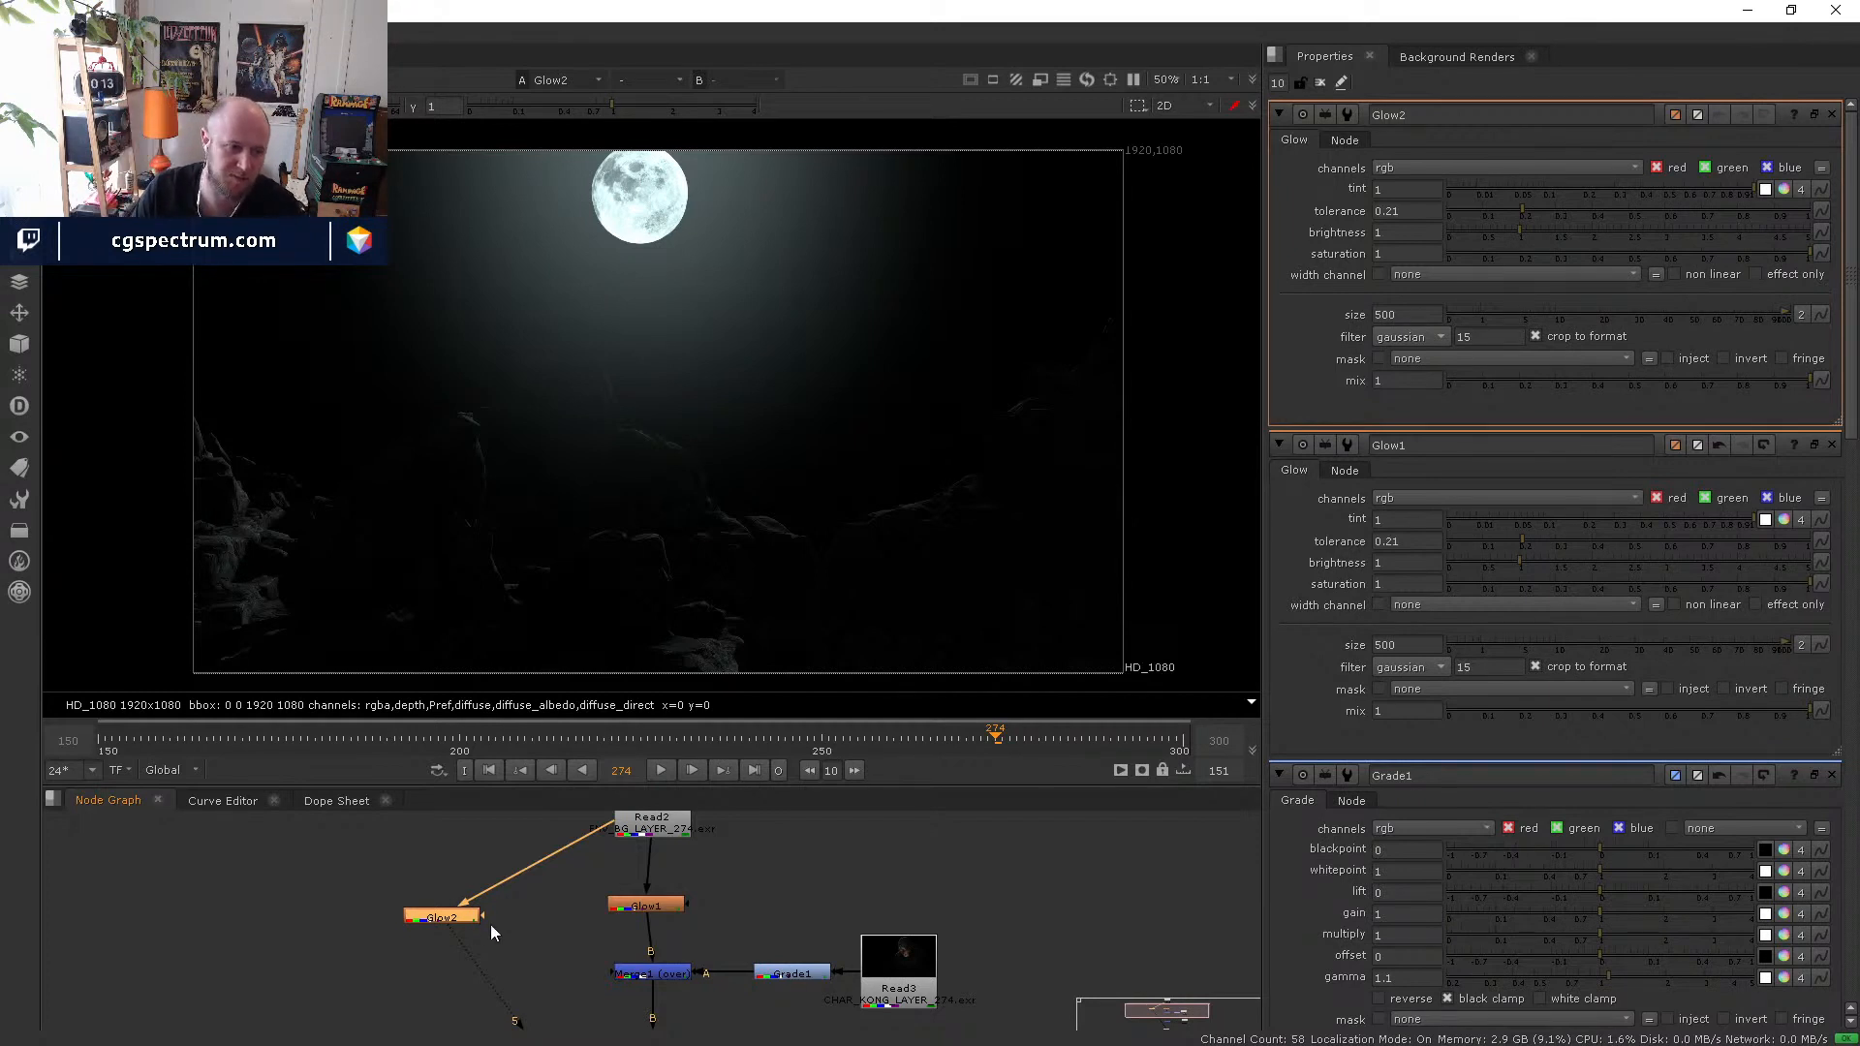
double_click(647, 906)
key(5)
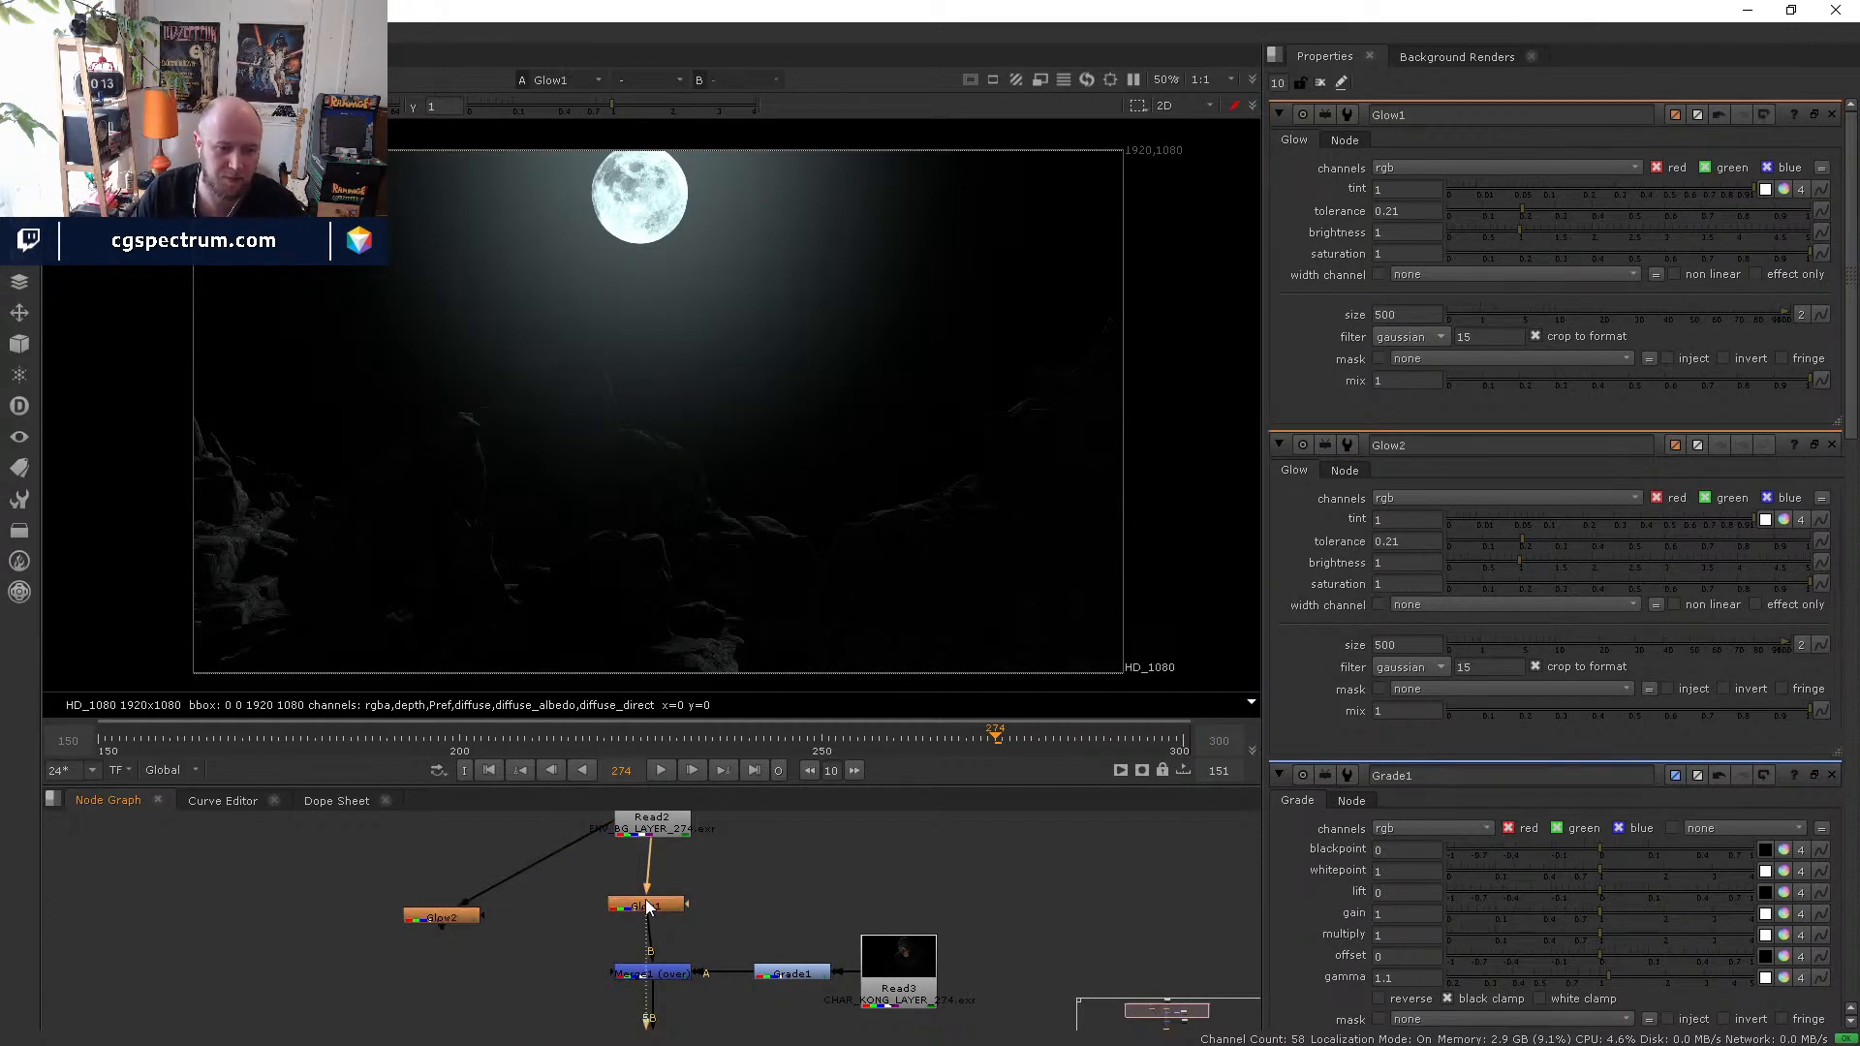
click(446, 920)
key(5)
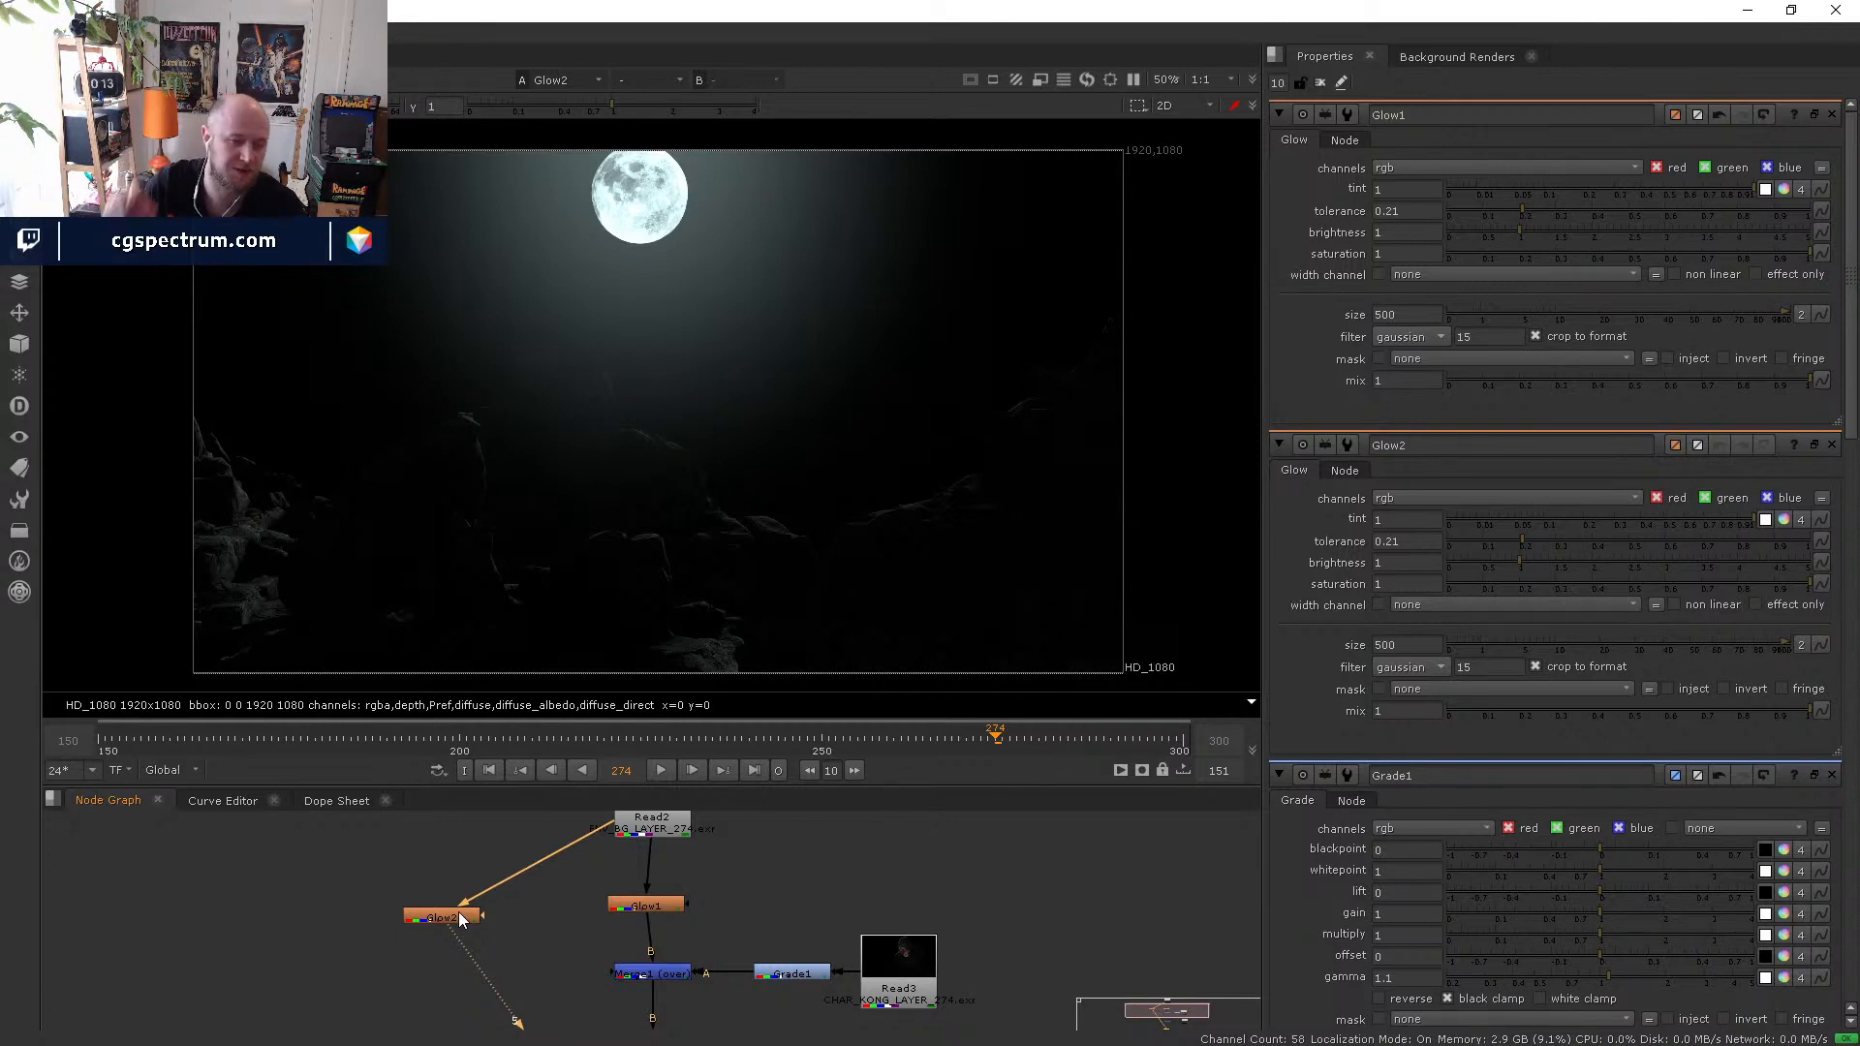
- Open the settings of the copied Glow node, Glow2, and enable effect only so it outputs just the glow
click(448, 922)
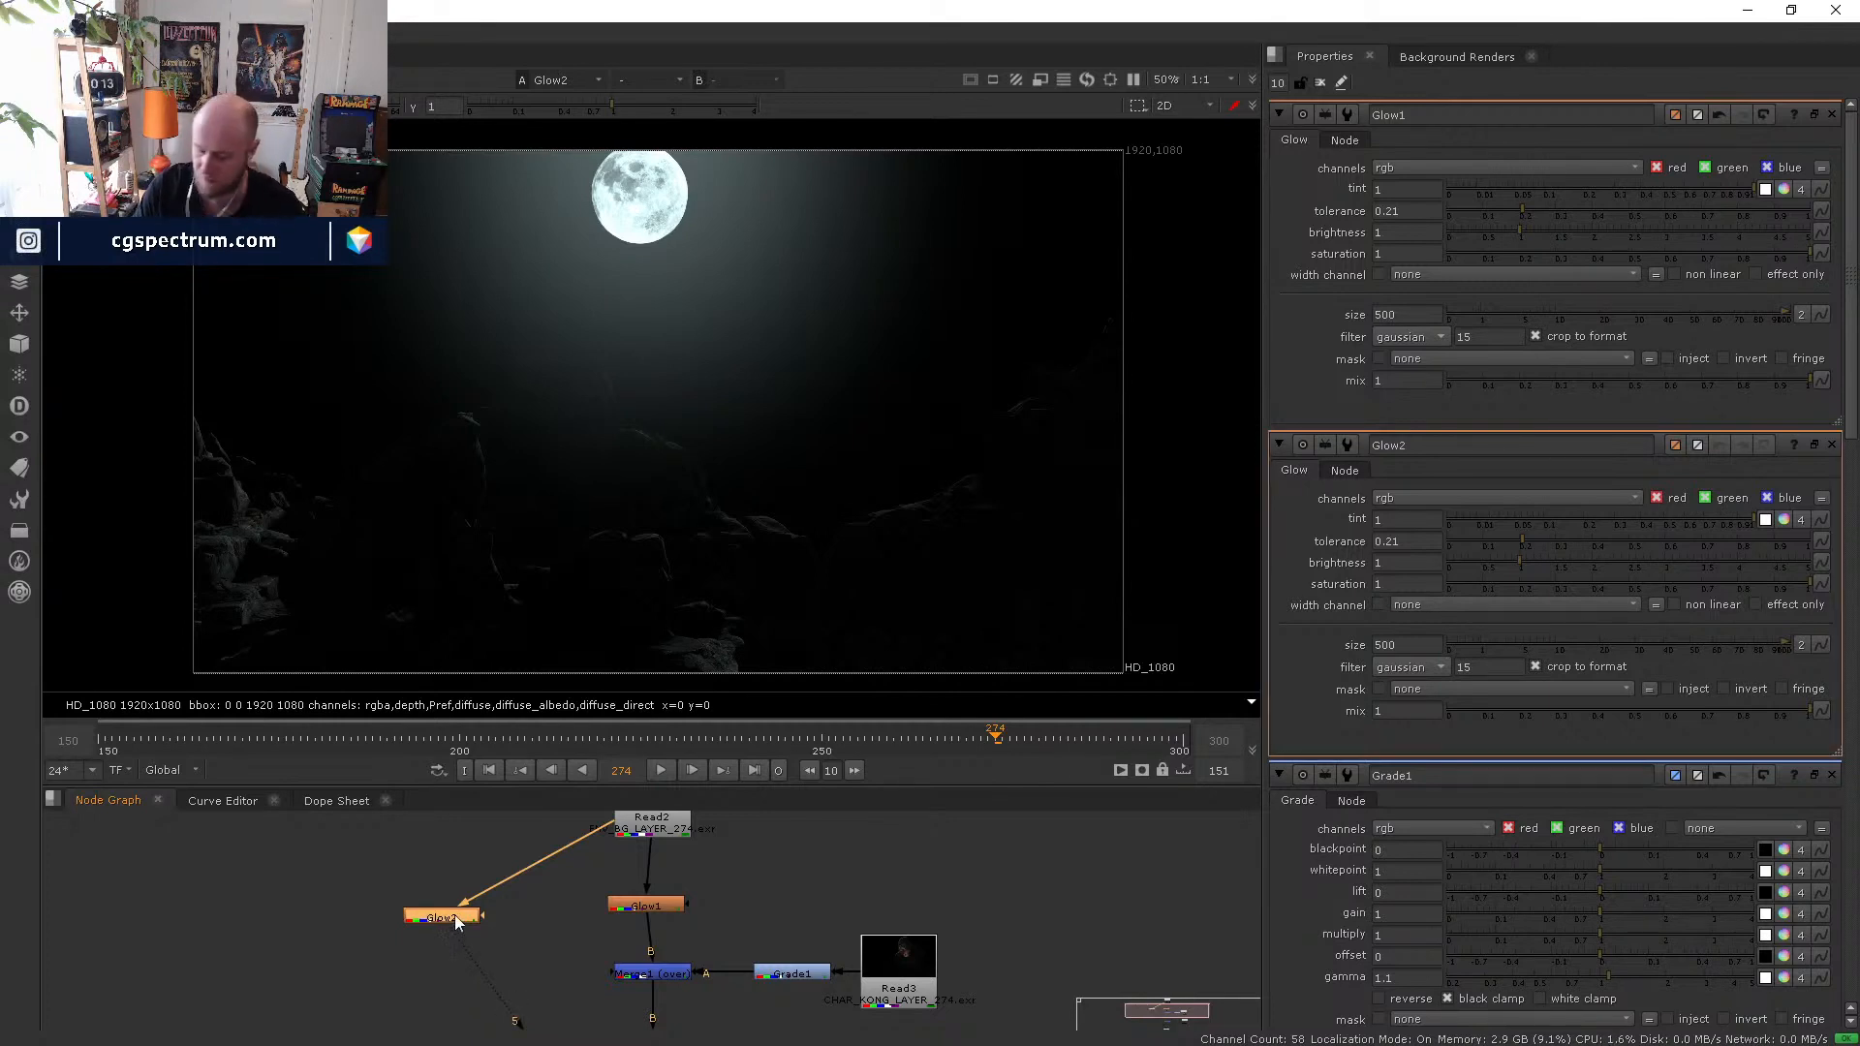
double_click(455, 917)
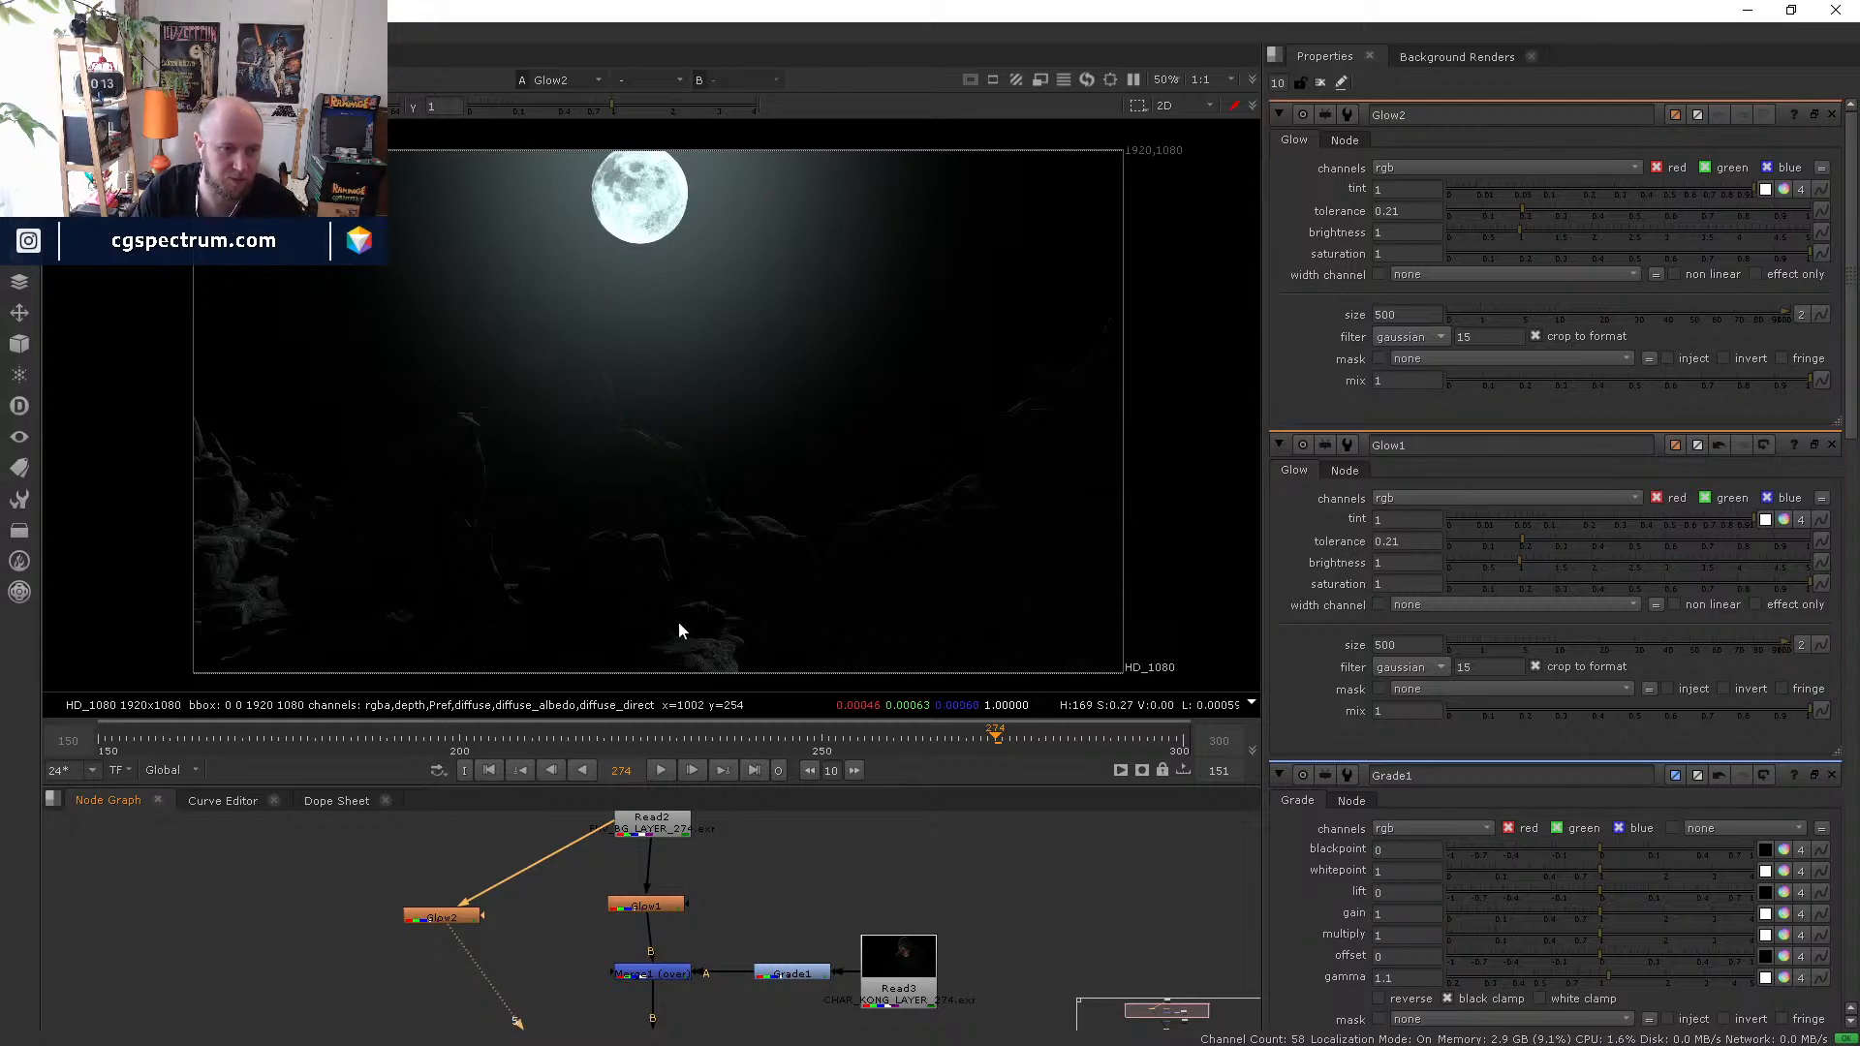
click(438, 916)
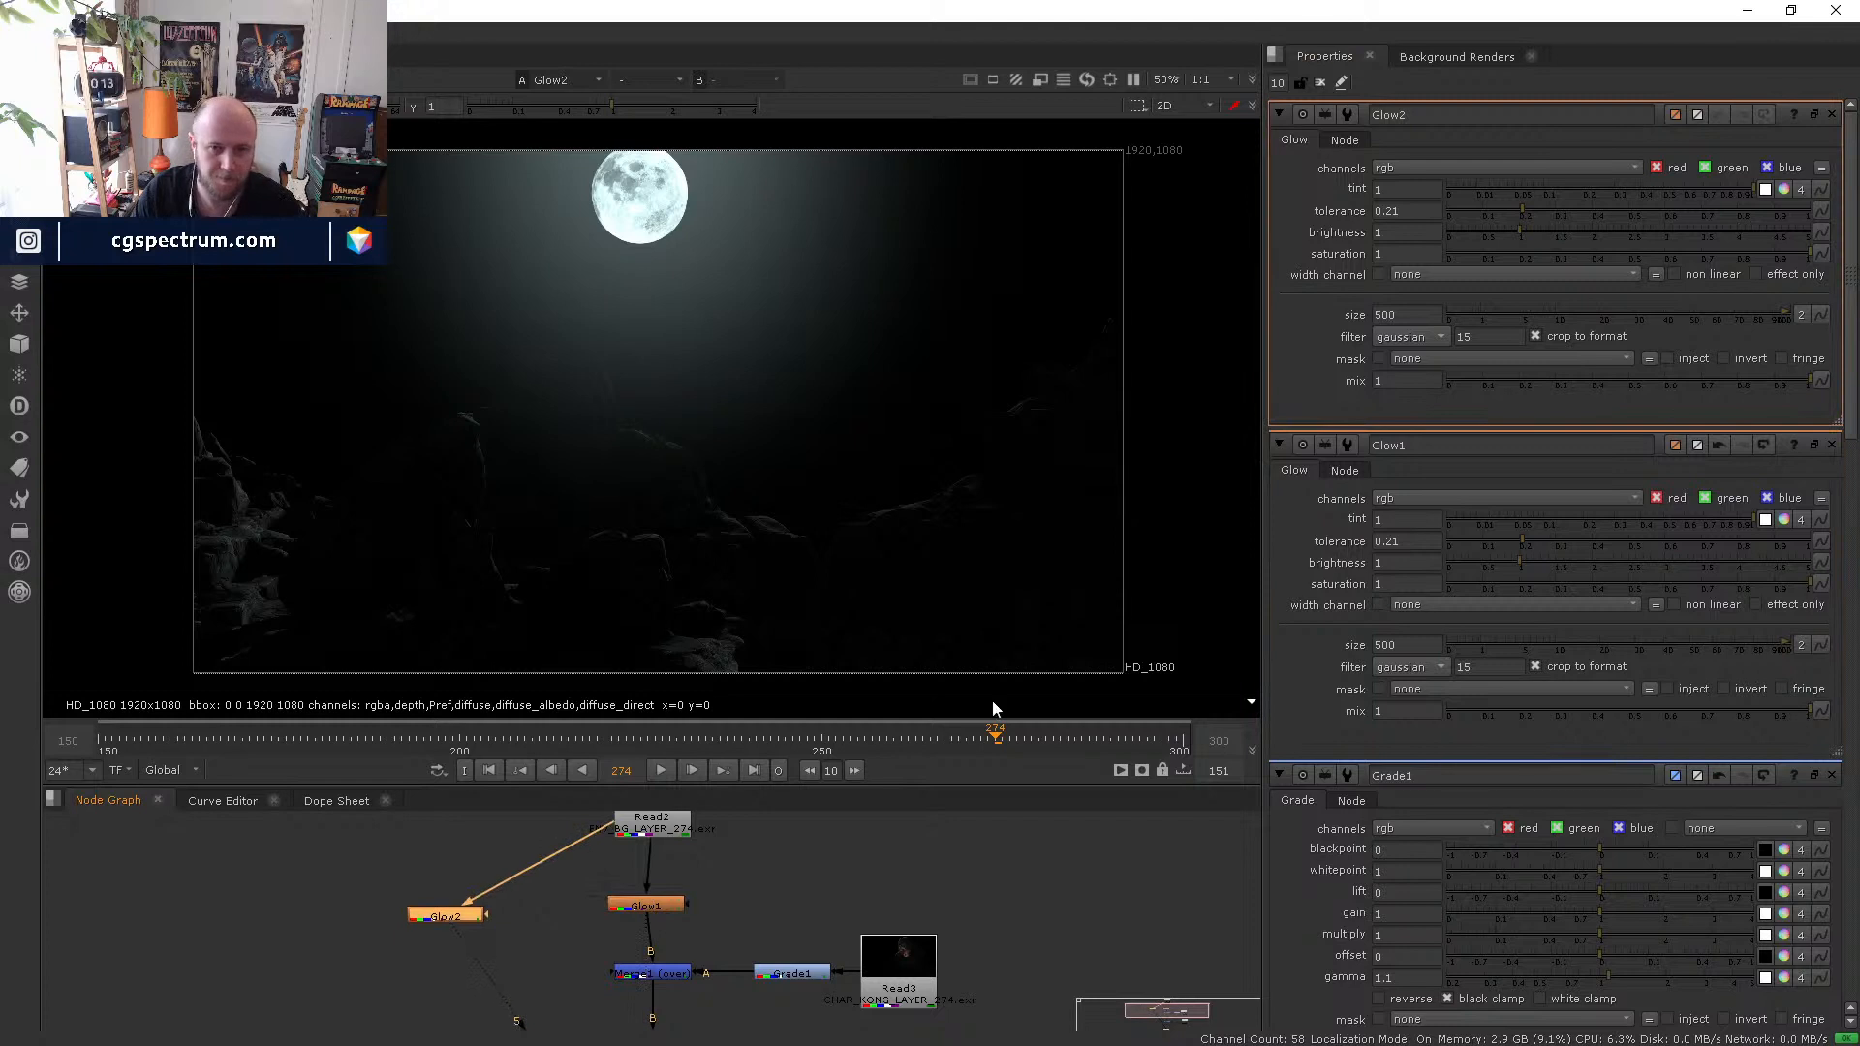
click(1756, 275)
click(1781, 272)
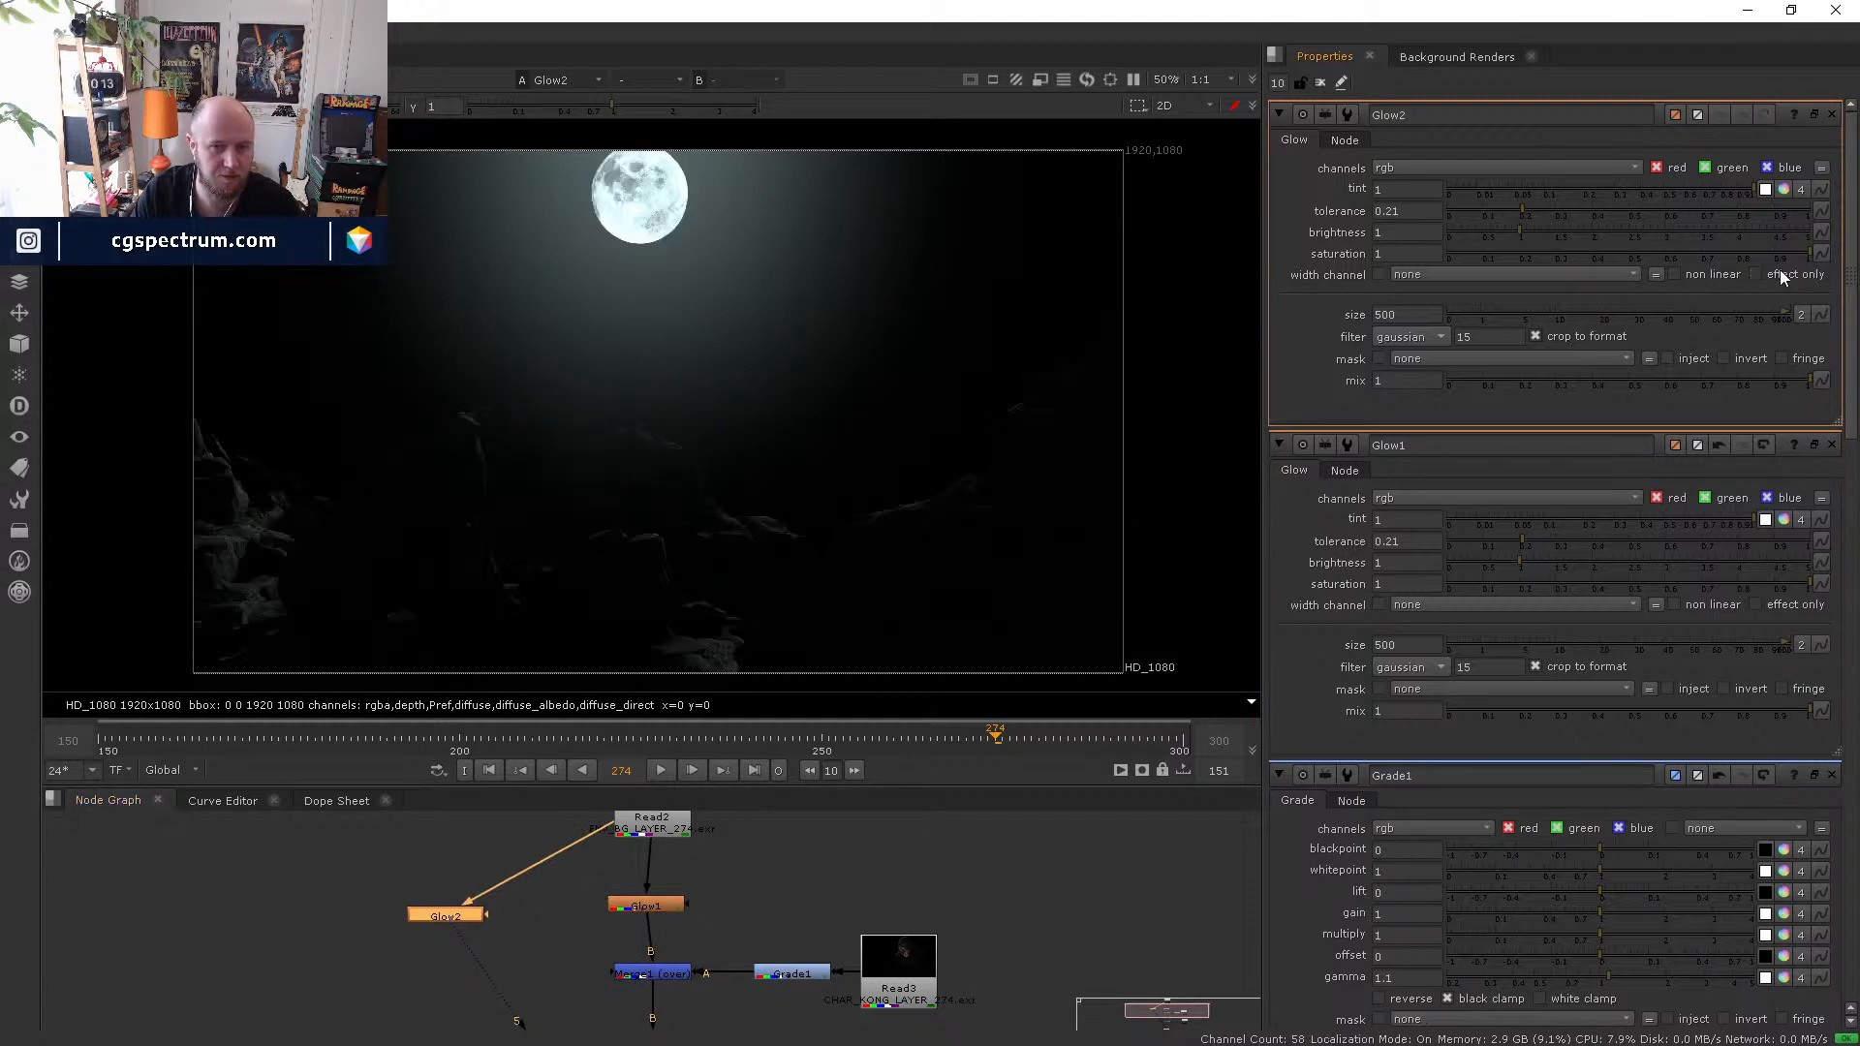
click(1780, 273)
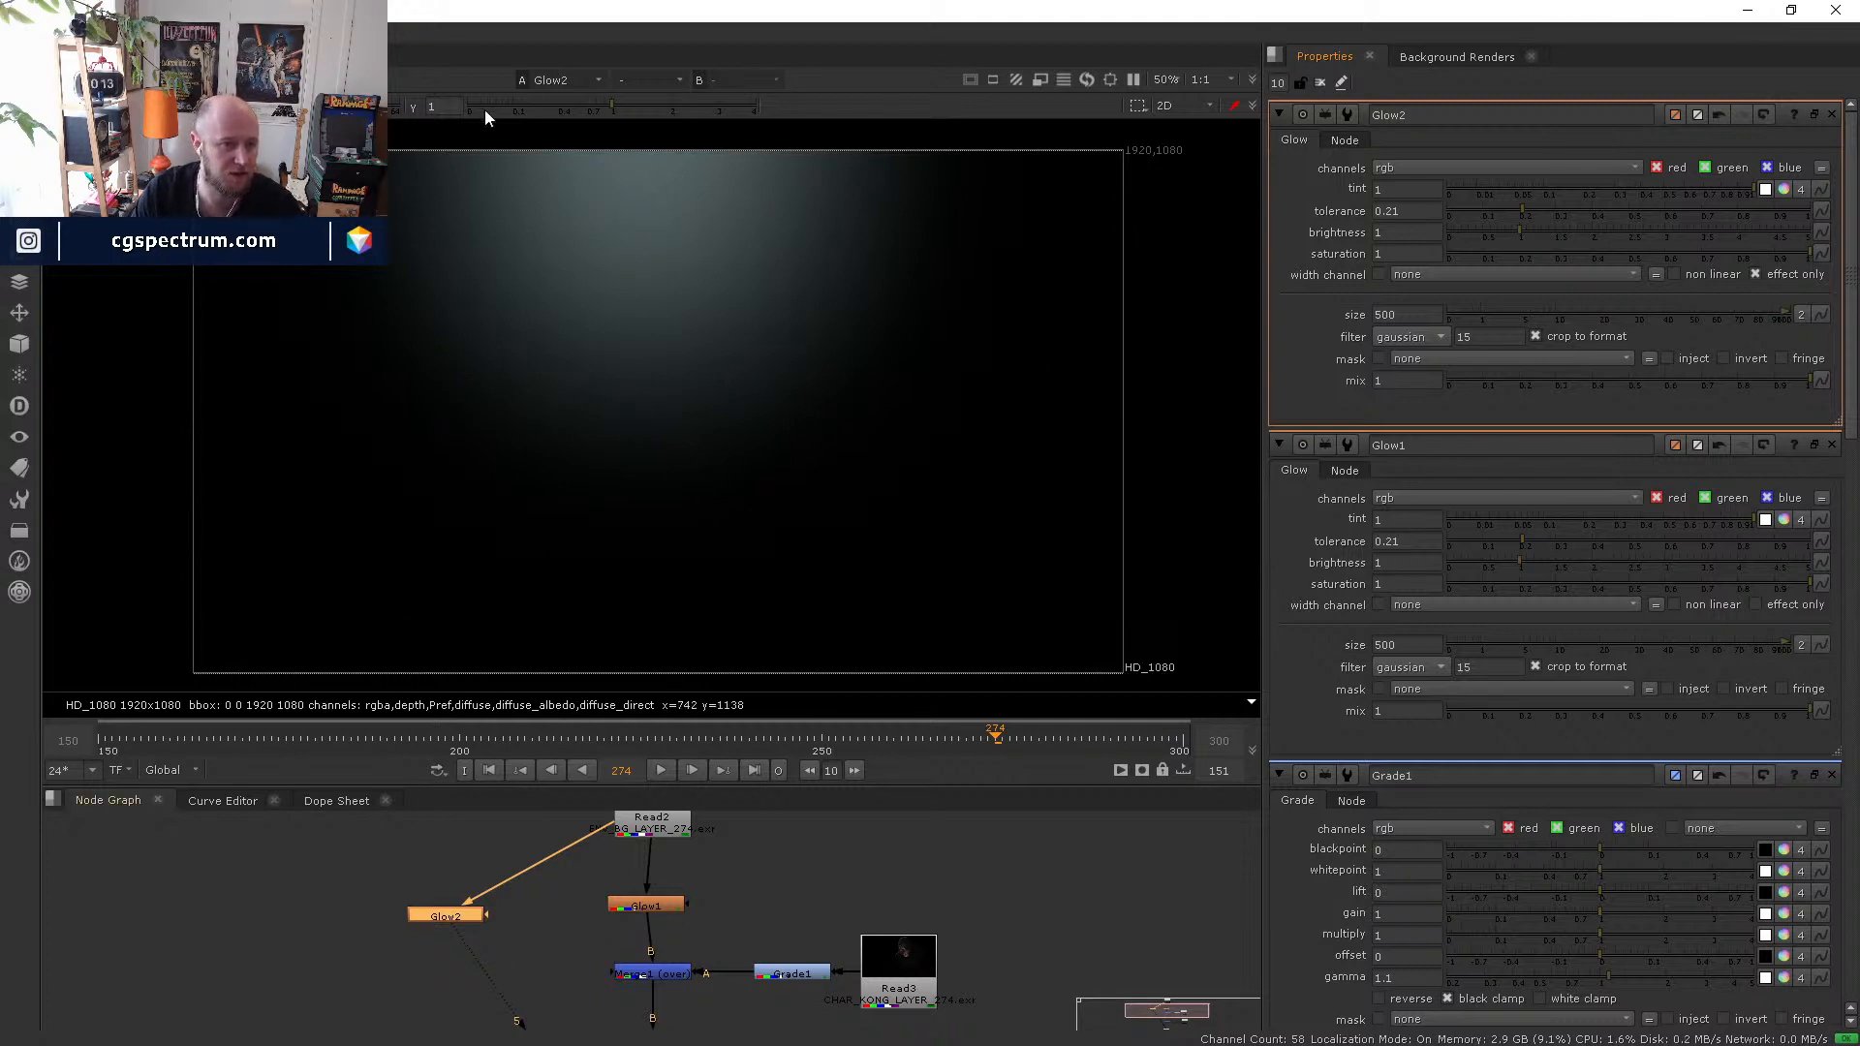
- Add a Merge node below the foreground merge, with Glow2 as its A input and the existing composite as B
middle_drag(513, 997, 467, 928)
drag(442, 849, 424, 893)
middle_drag(519, 959, 521, 903)
click(510, 928)
key(m)
drag(506, 888, 484, 948)
drag(611, 990, 399, 825)
drag(579, 1018, 635, 1007)
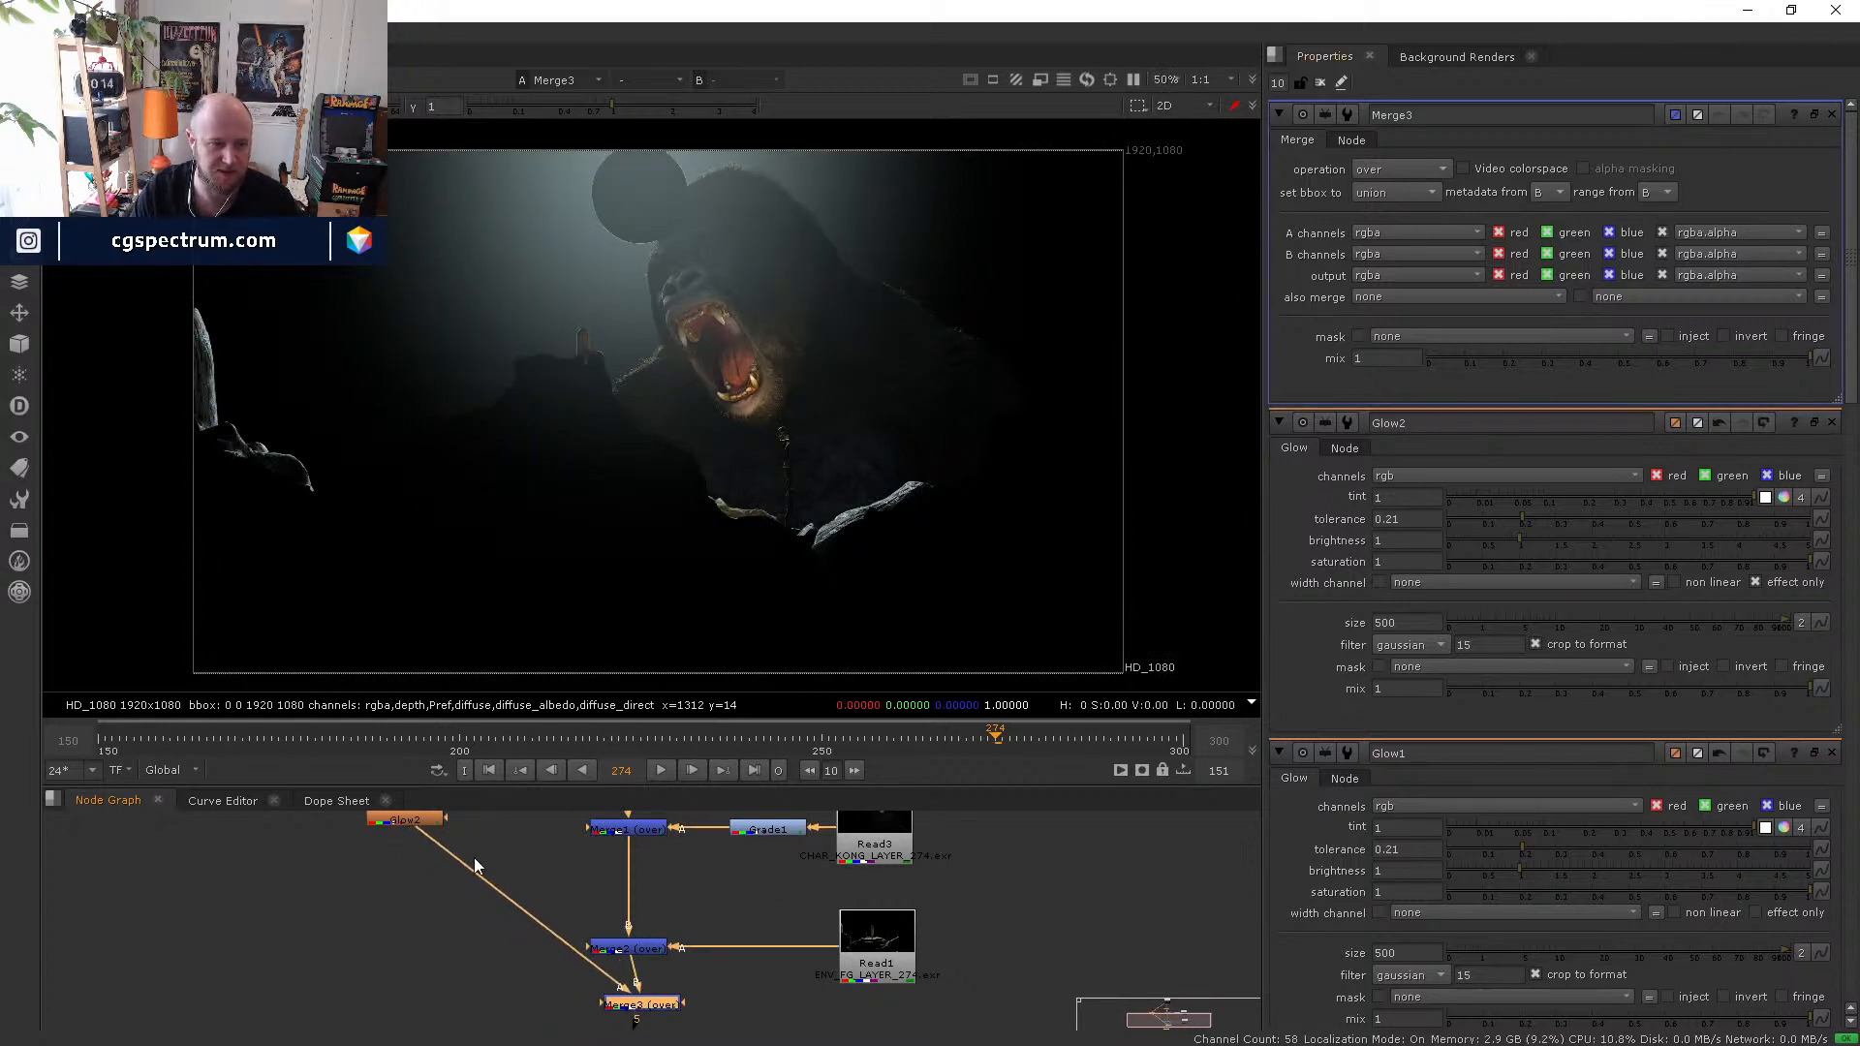
- View the glow-only output and the new merge, and set the new merge's operation to plus
click(406, 822)
key(1)
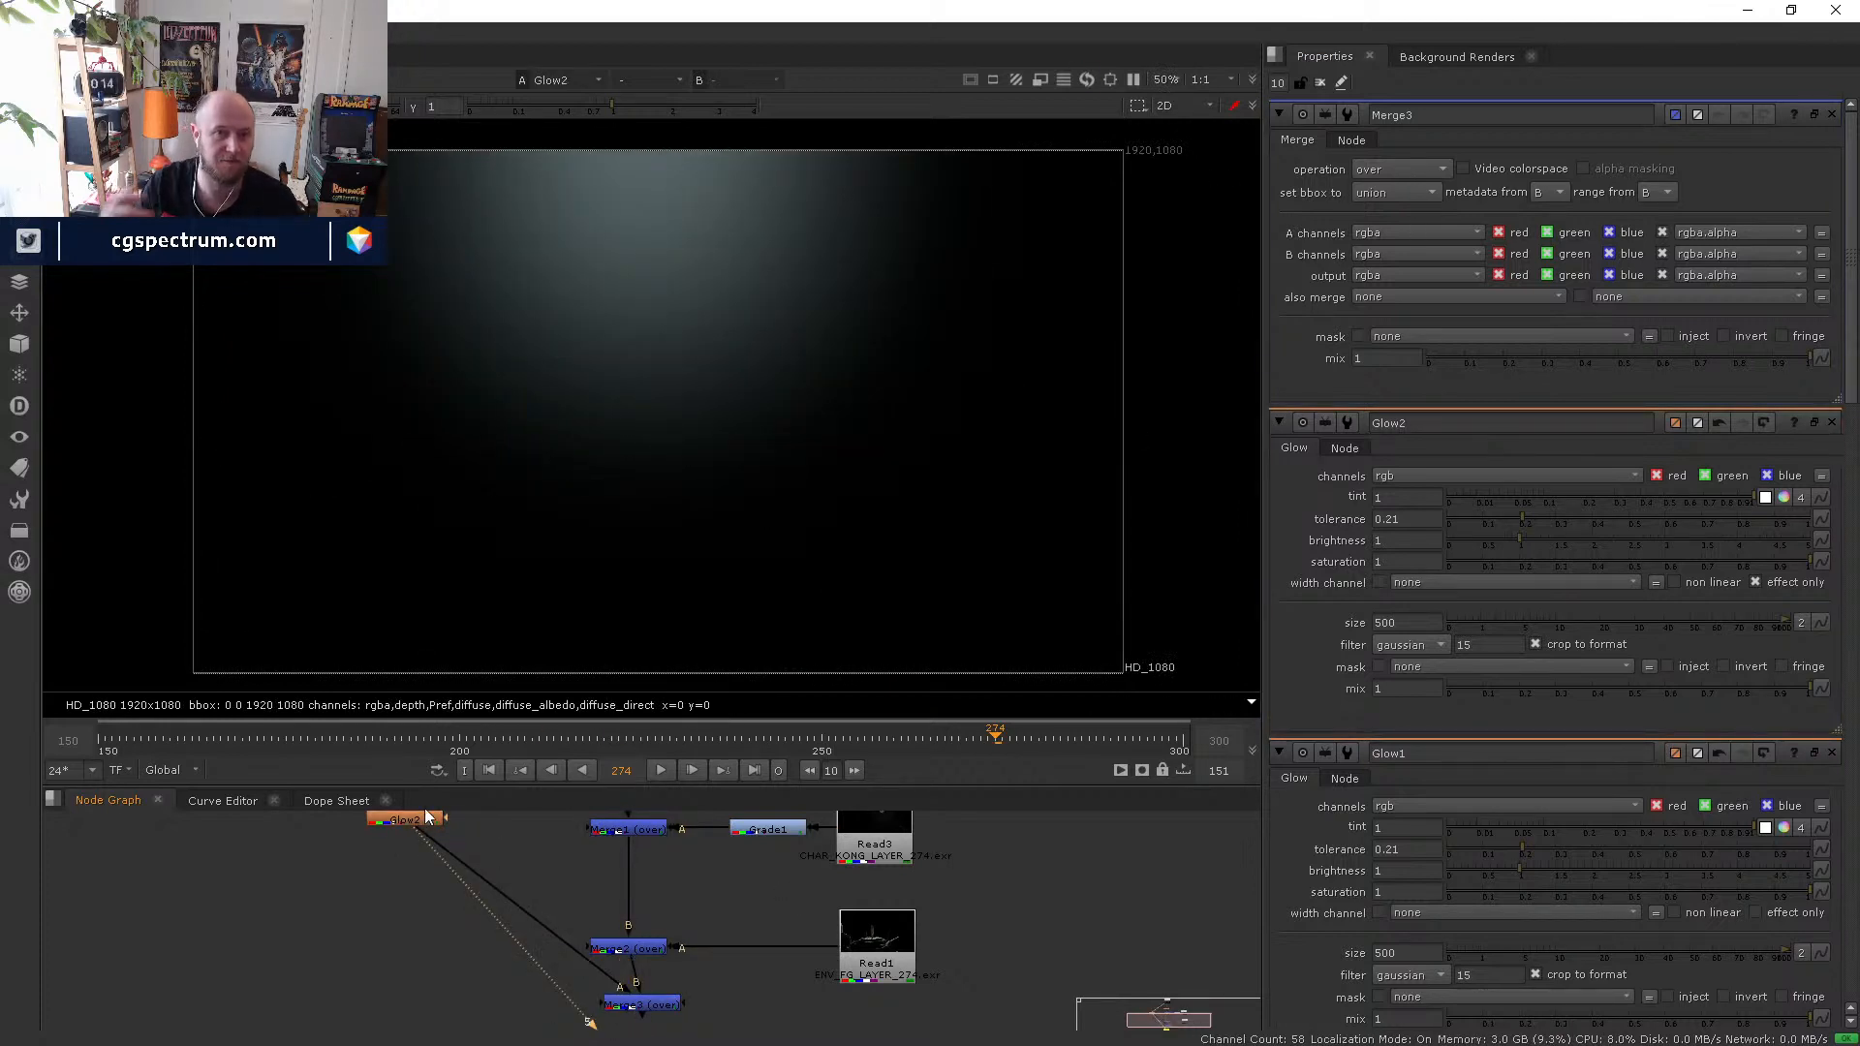
click(649, 1002)
key(1)
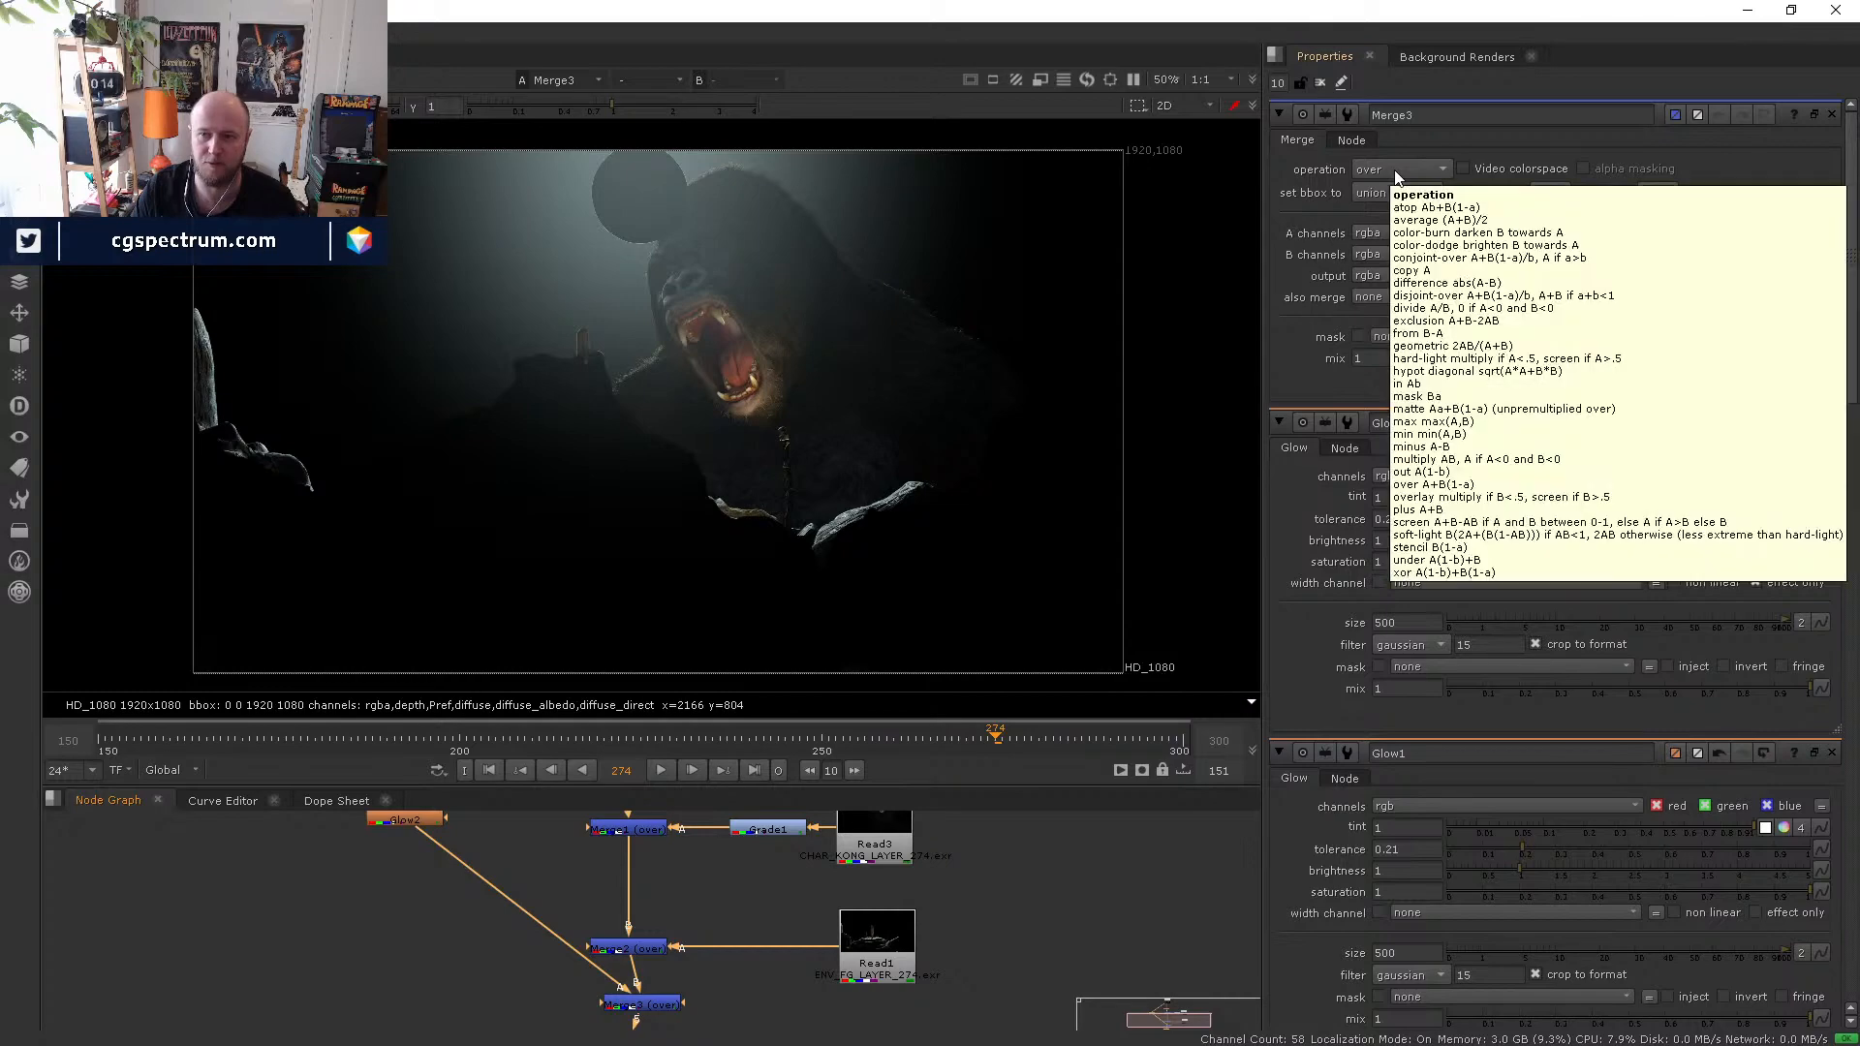
click(1396, 170)
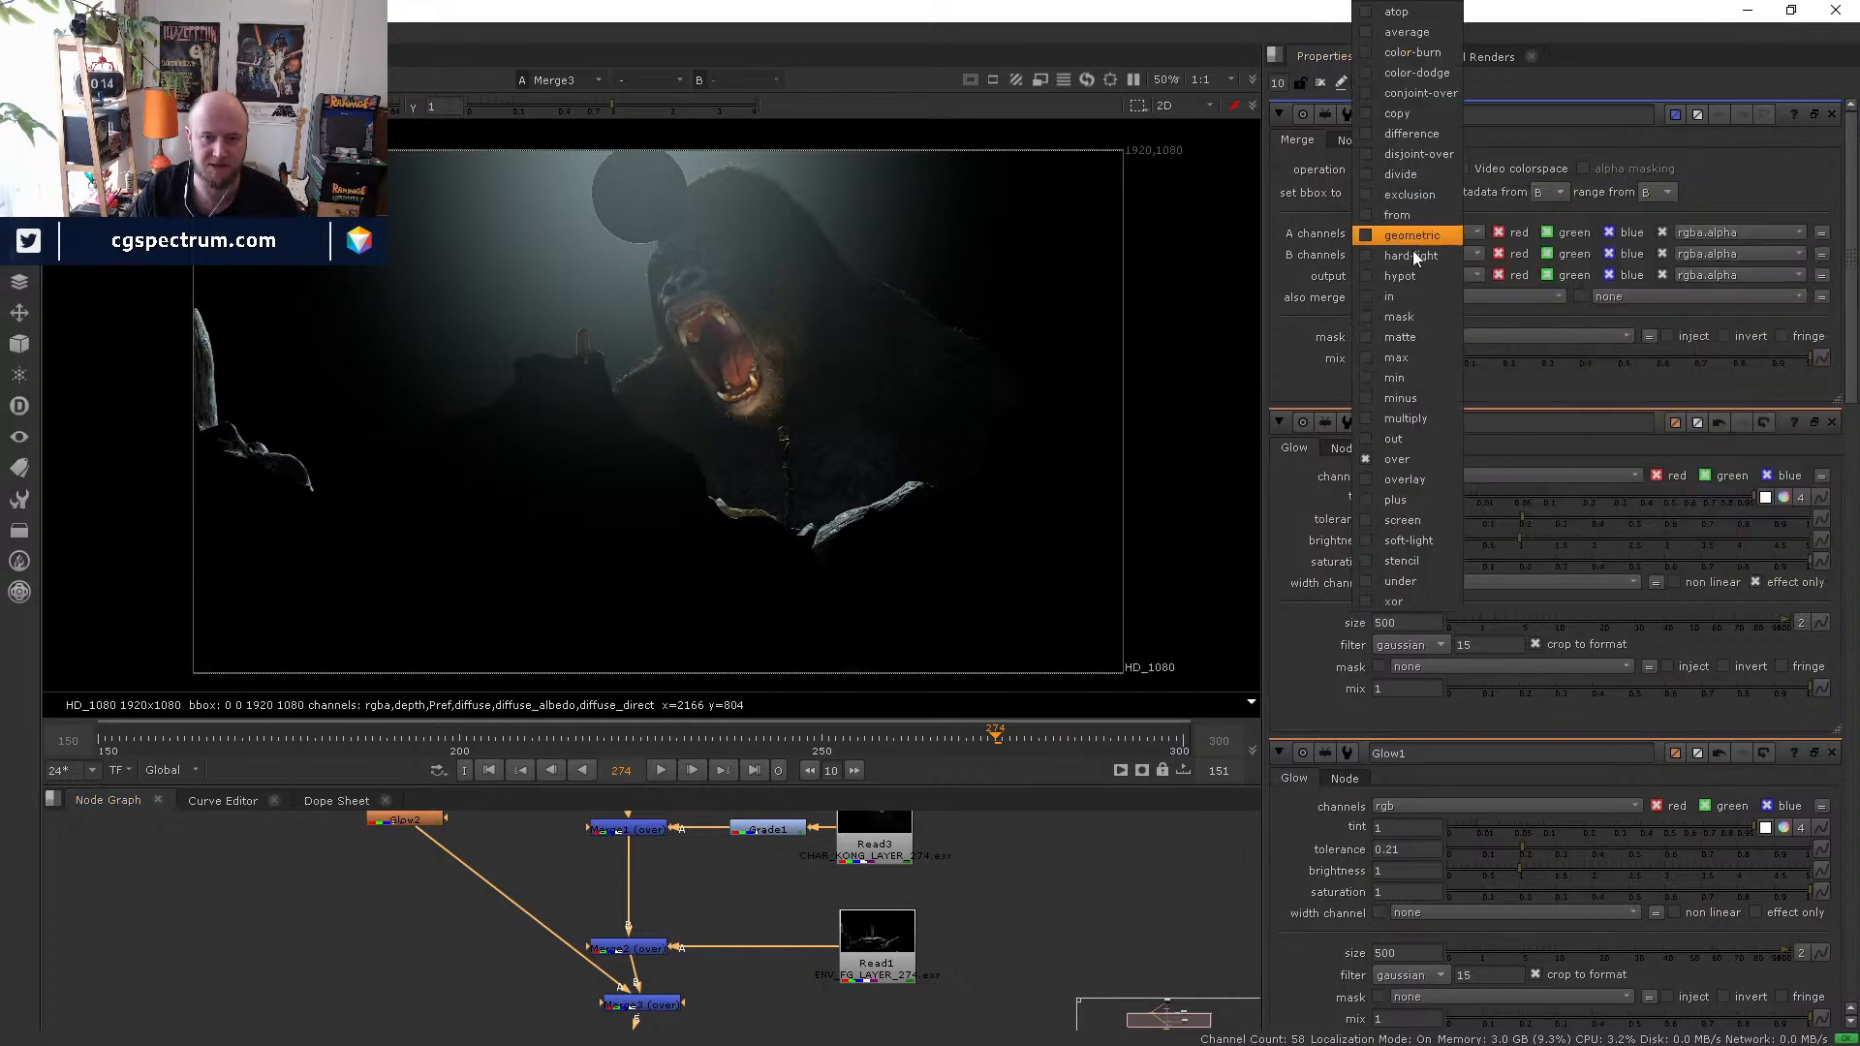
click(1420, 504)
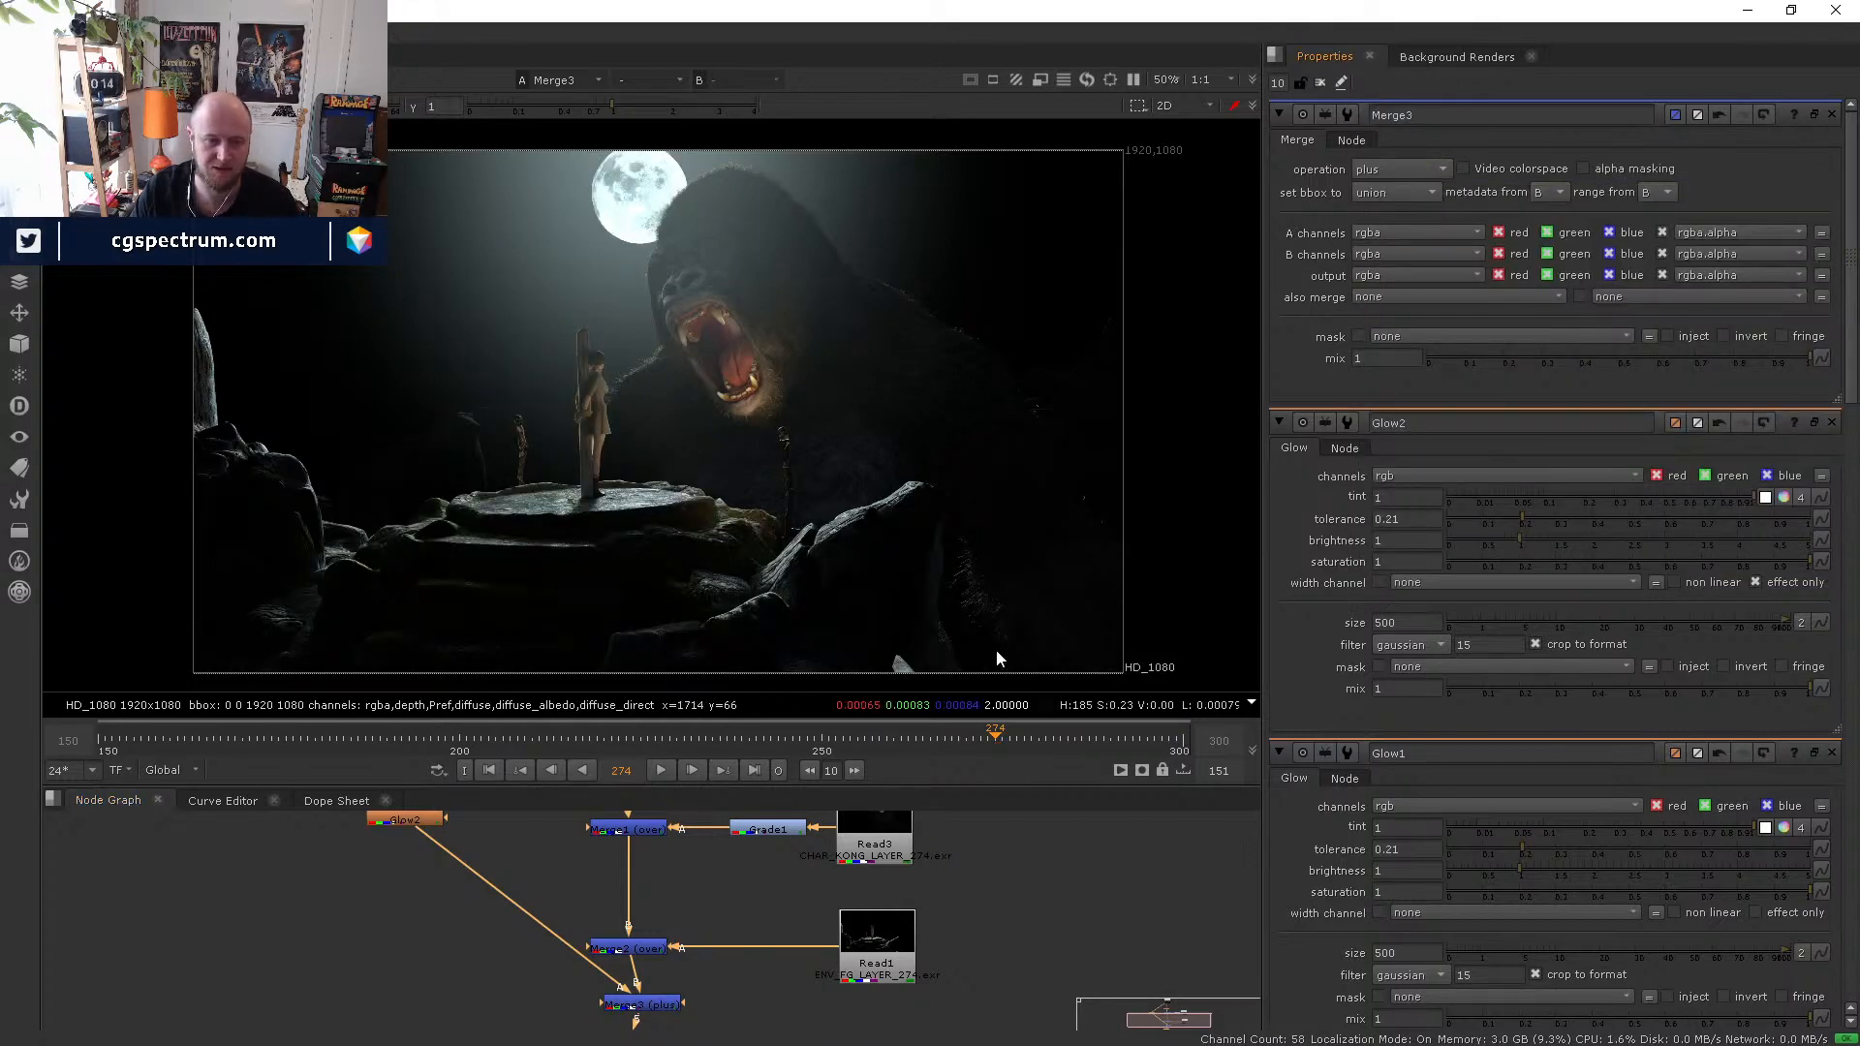
- Move the plus merge and the Viewer node lower in the node graph to space them out
middle_drag(491, 949, 512, 858)
drag(673, 911, 658, 921)
middle_drag(705, 948, 695, 910)
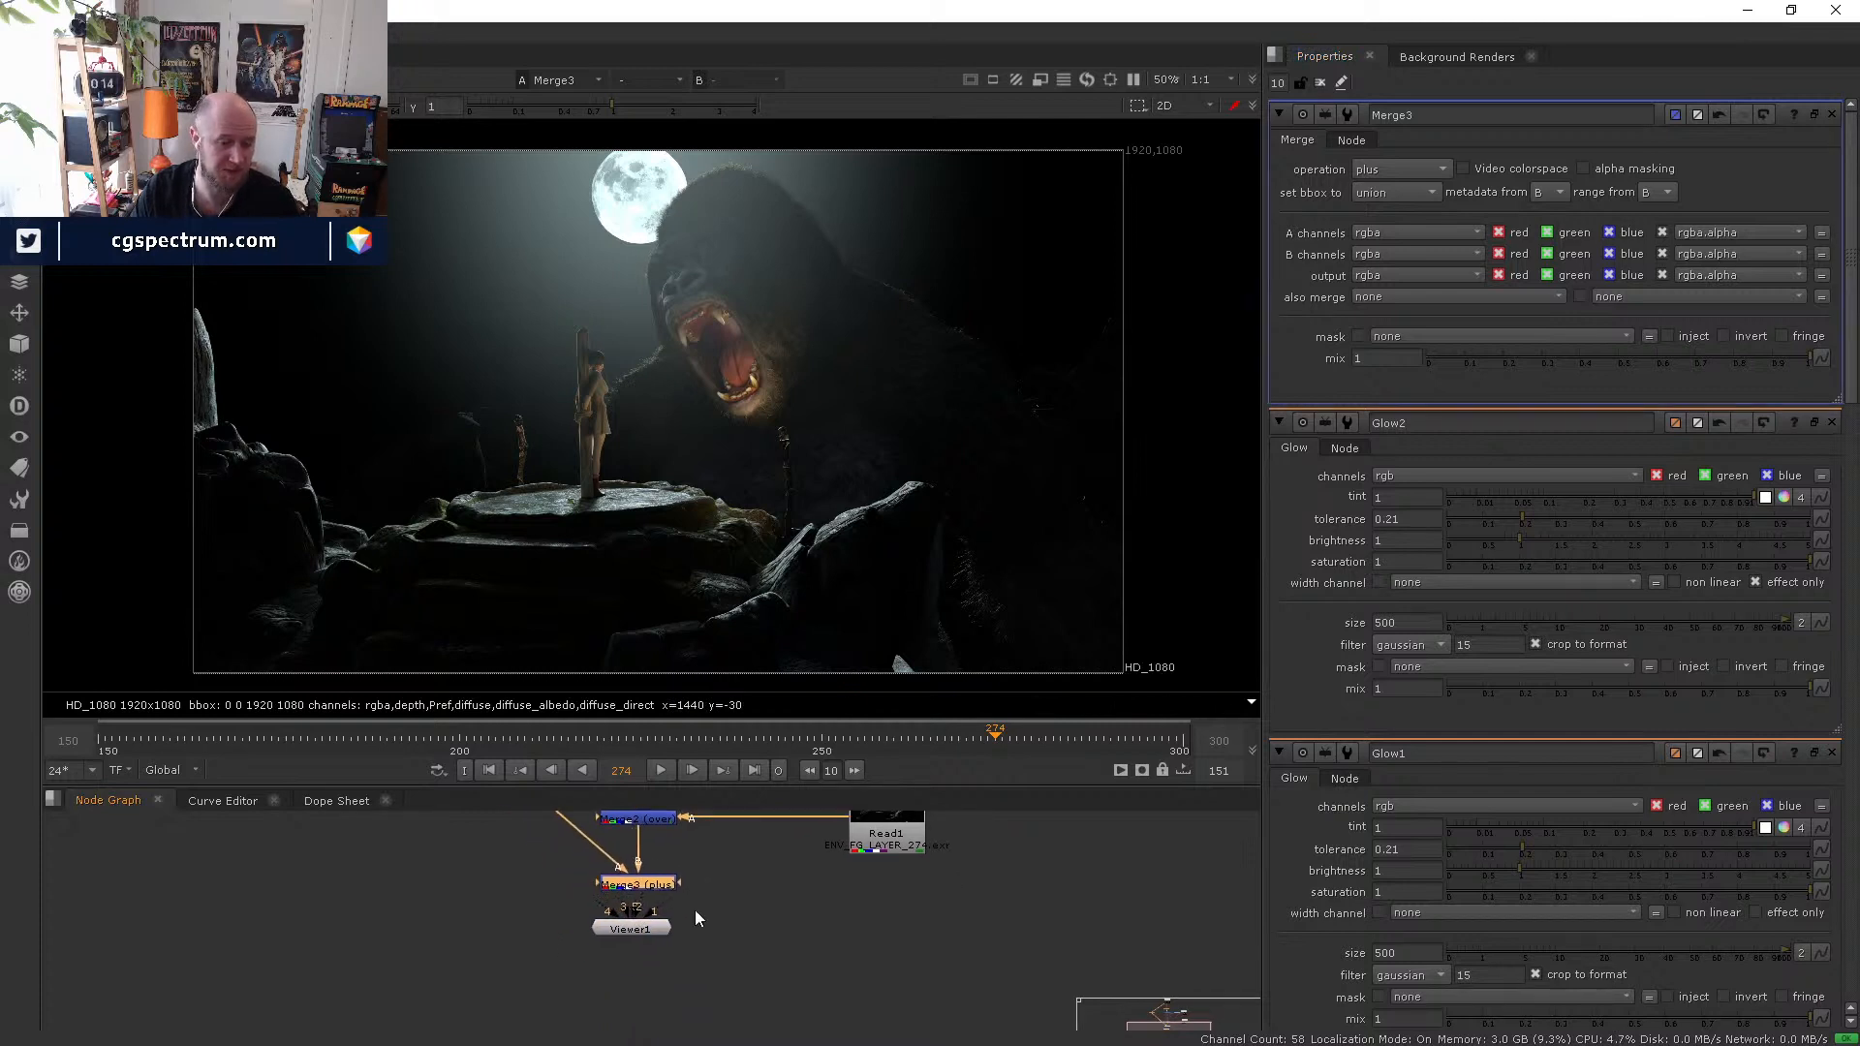
drag(629, 923, 624, 981)
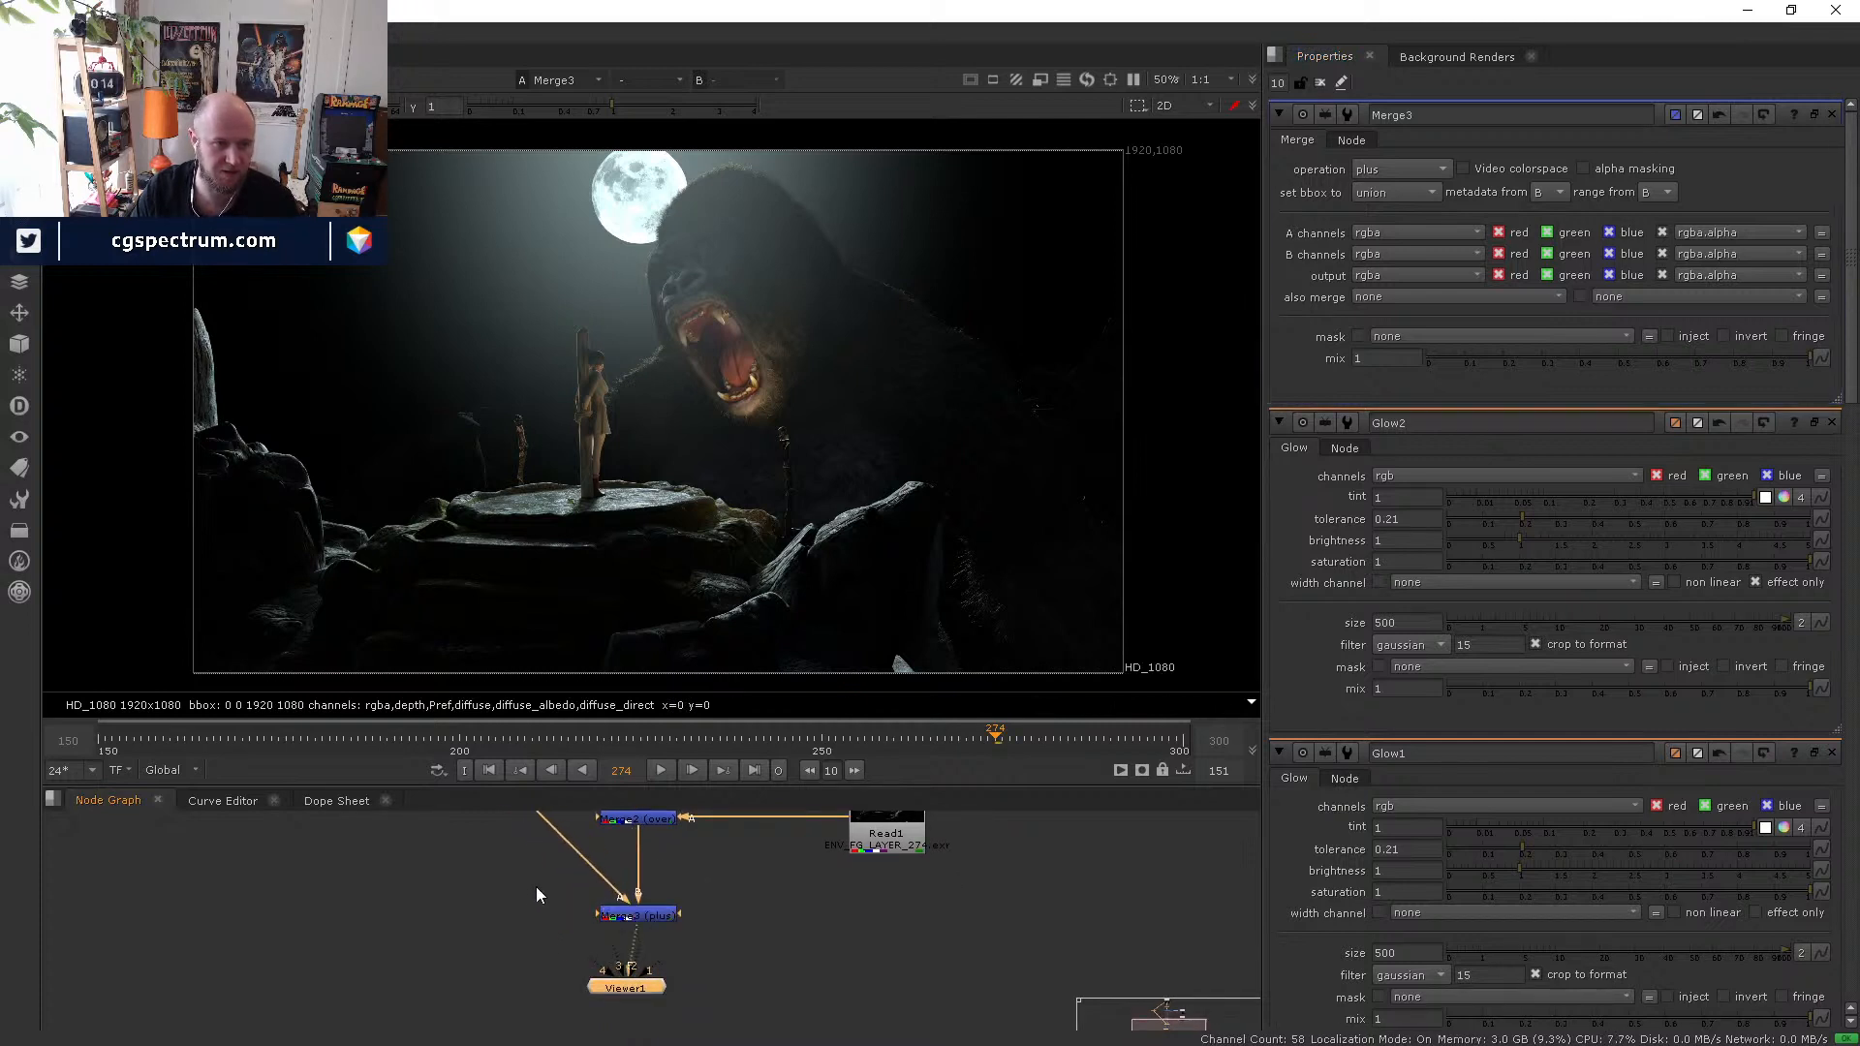
- View Glow2, the background read and each merge in turn to check how the composite builds up to the added glow
middle_drag(537, 886, 589, 1042)
click(467, 863)
key(1)
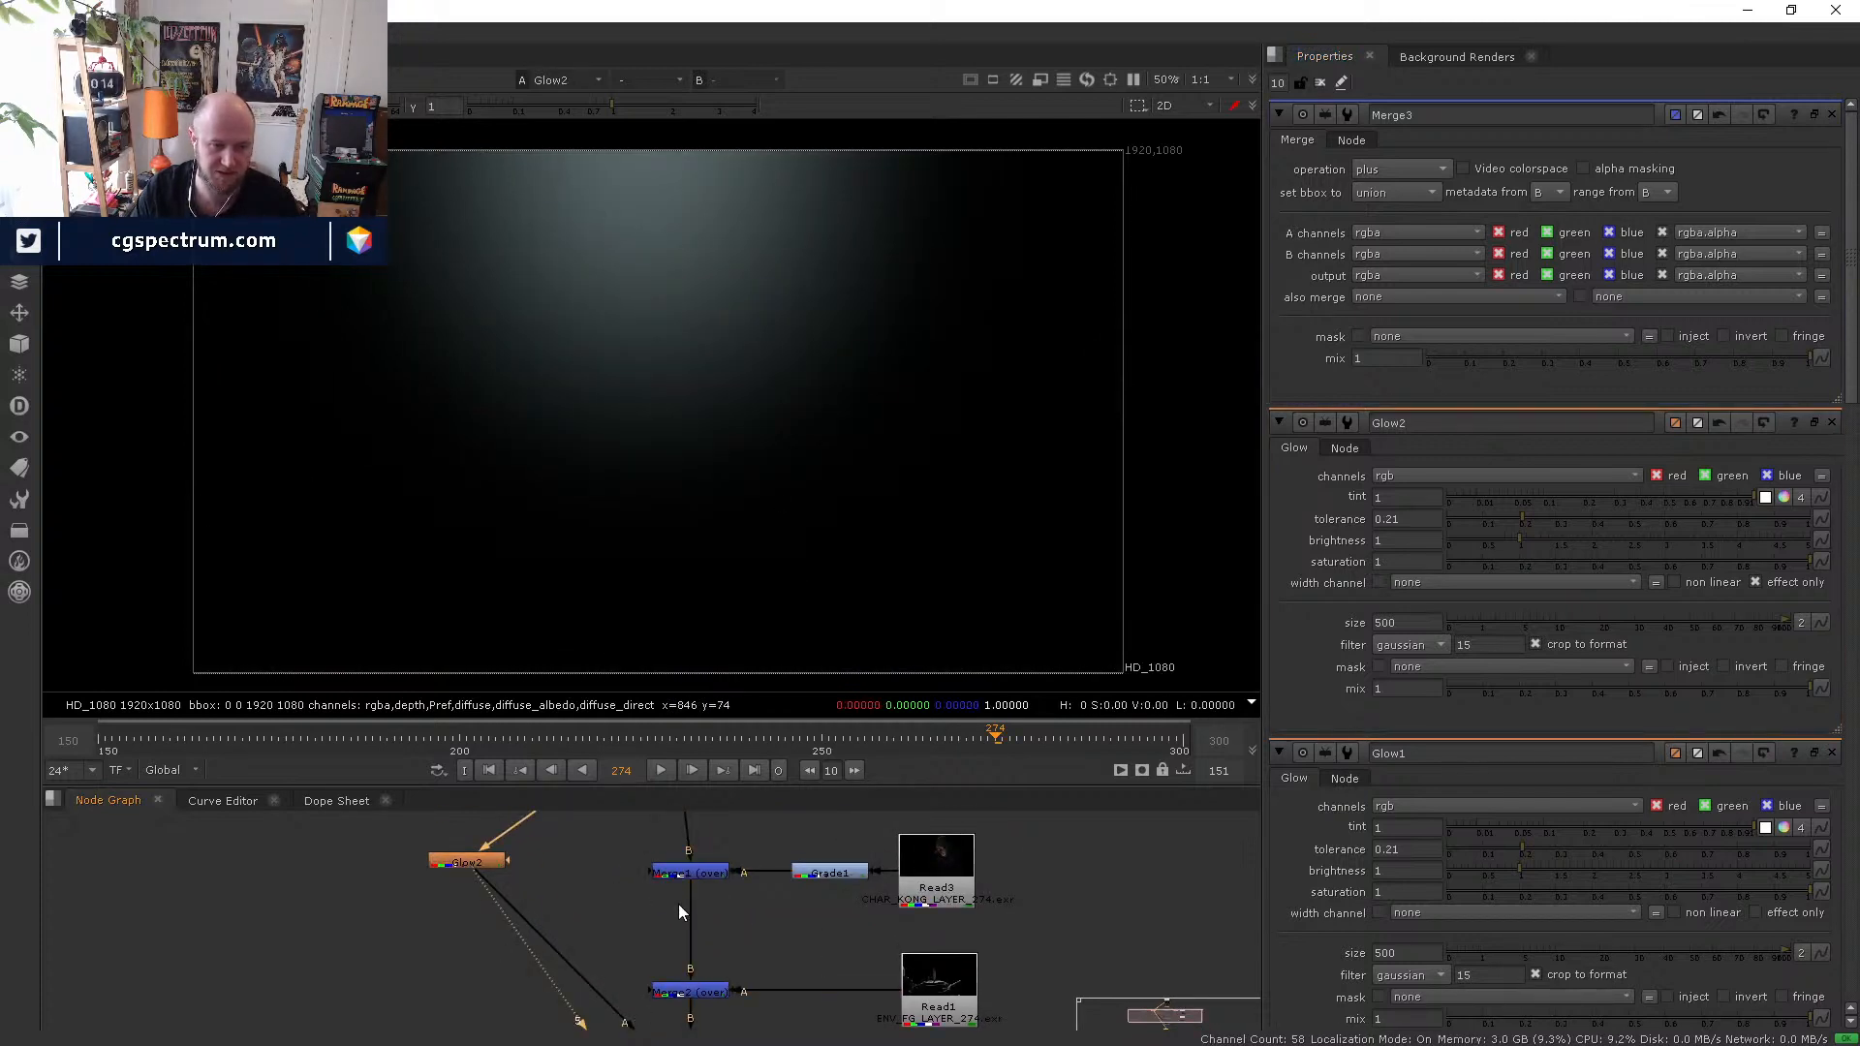
middle_drag(565, 909, 552, 1030)
click(678, 851)
key(1)
middle_drag(753, 959, 718, 840)
click(656, 883)
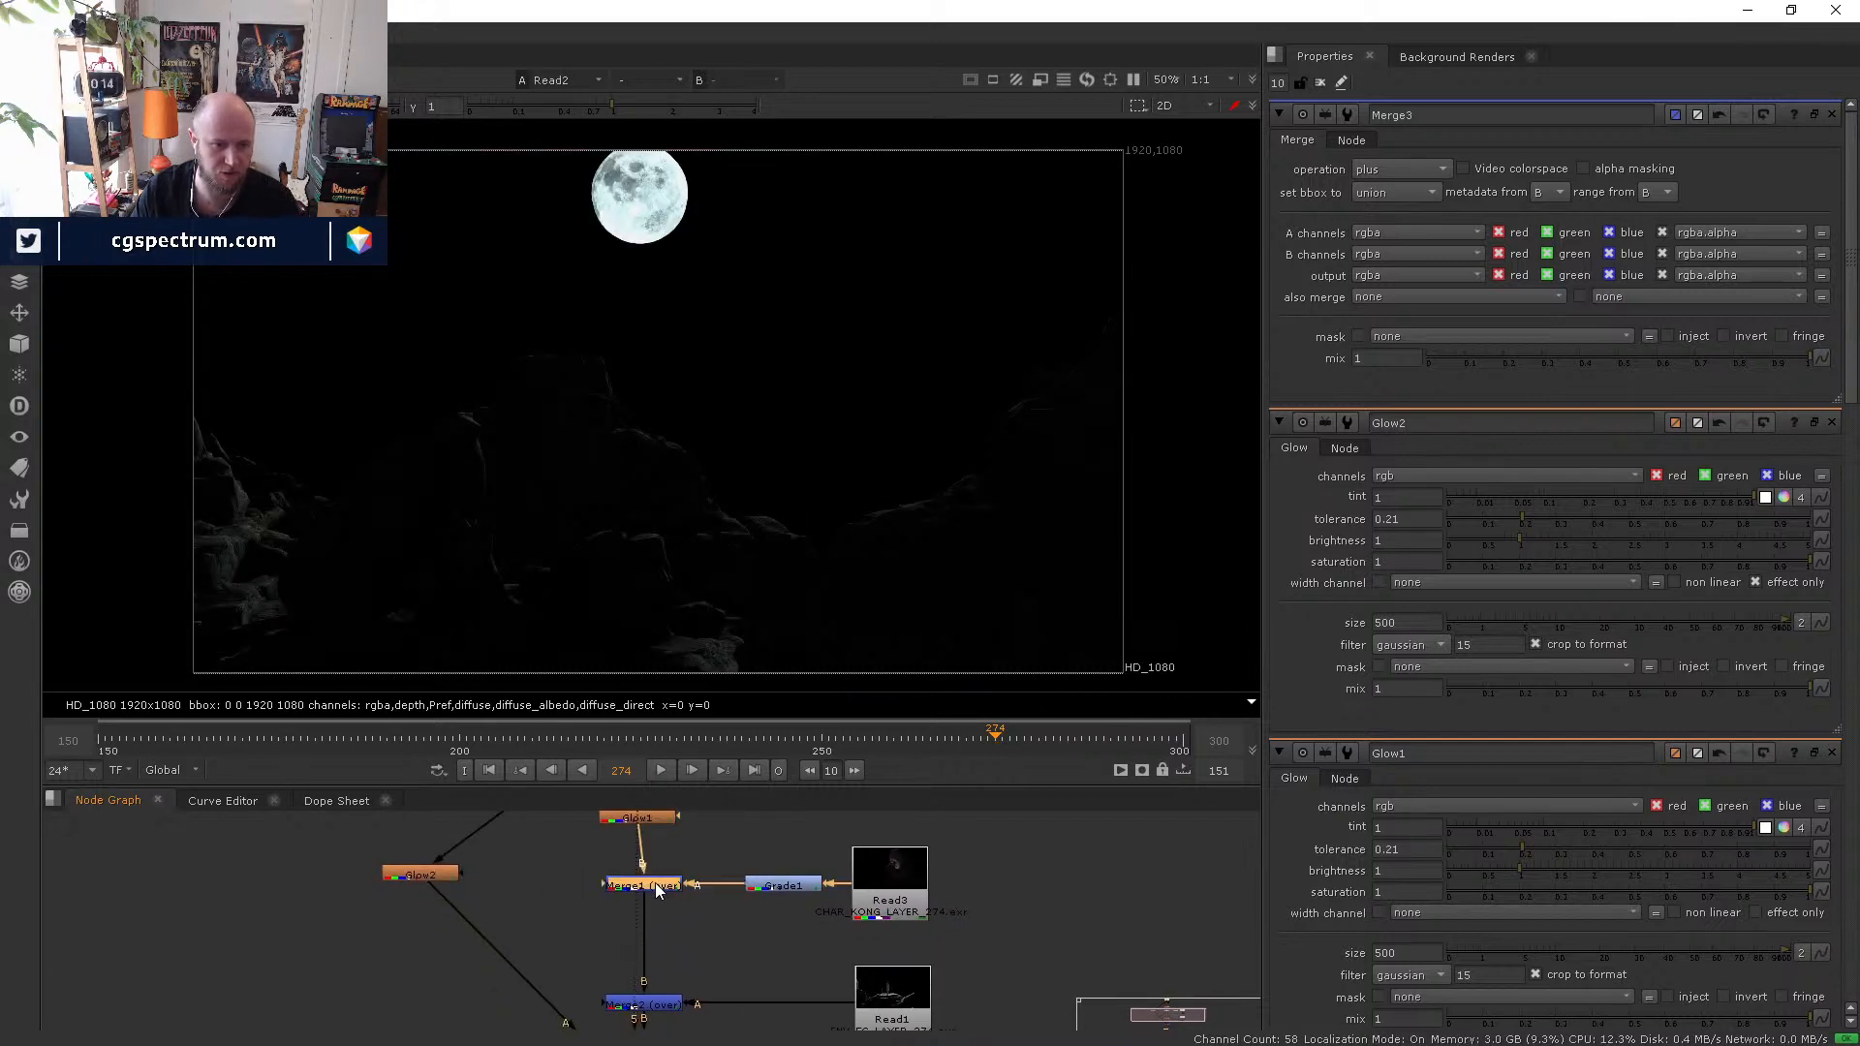
key(1)
middle_drag(695, 931, 684, 868)
click(636, 937)
key(1)
middle_drag(725, 973, 724, 905)
click(640, 968)
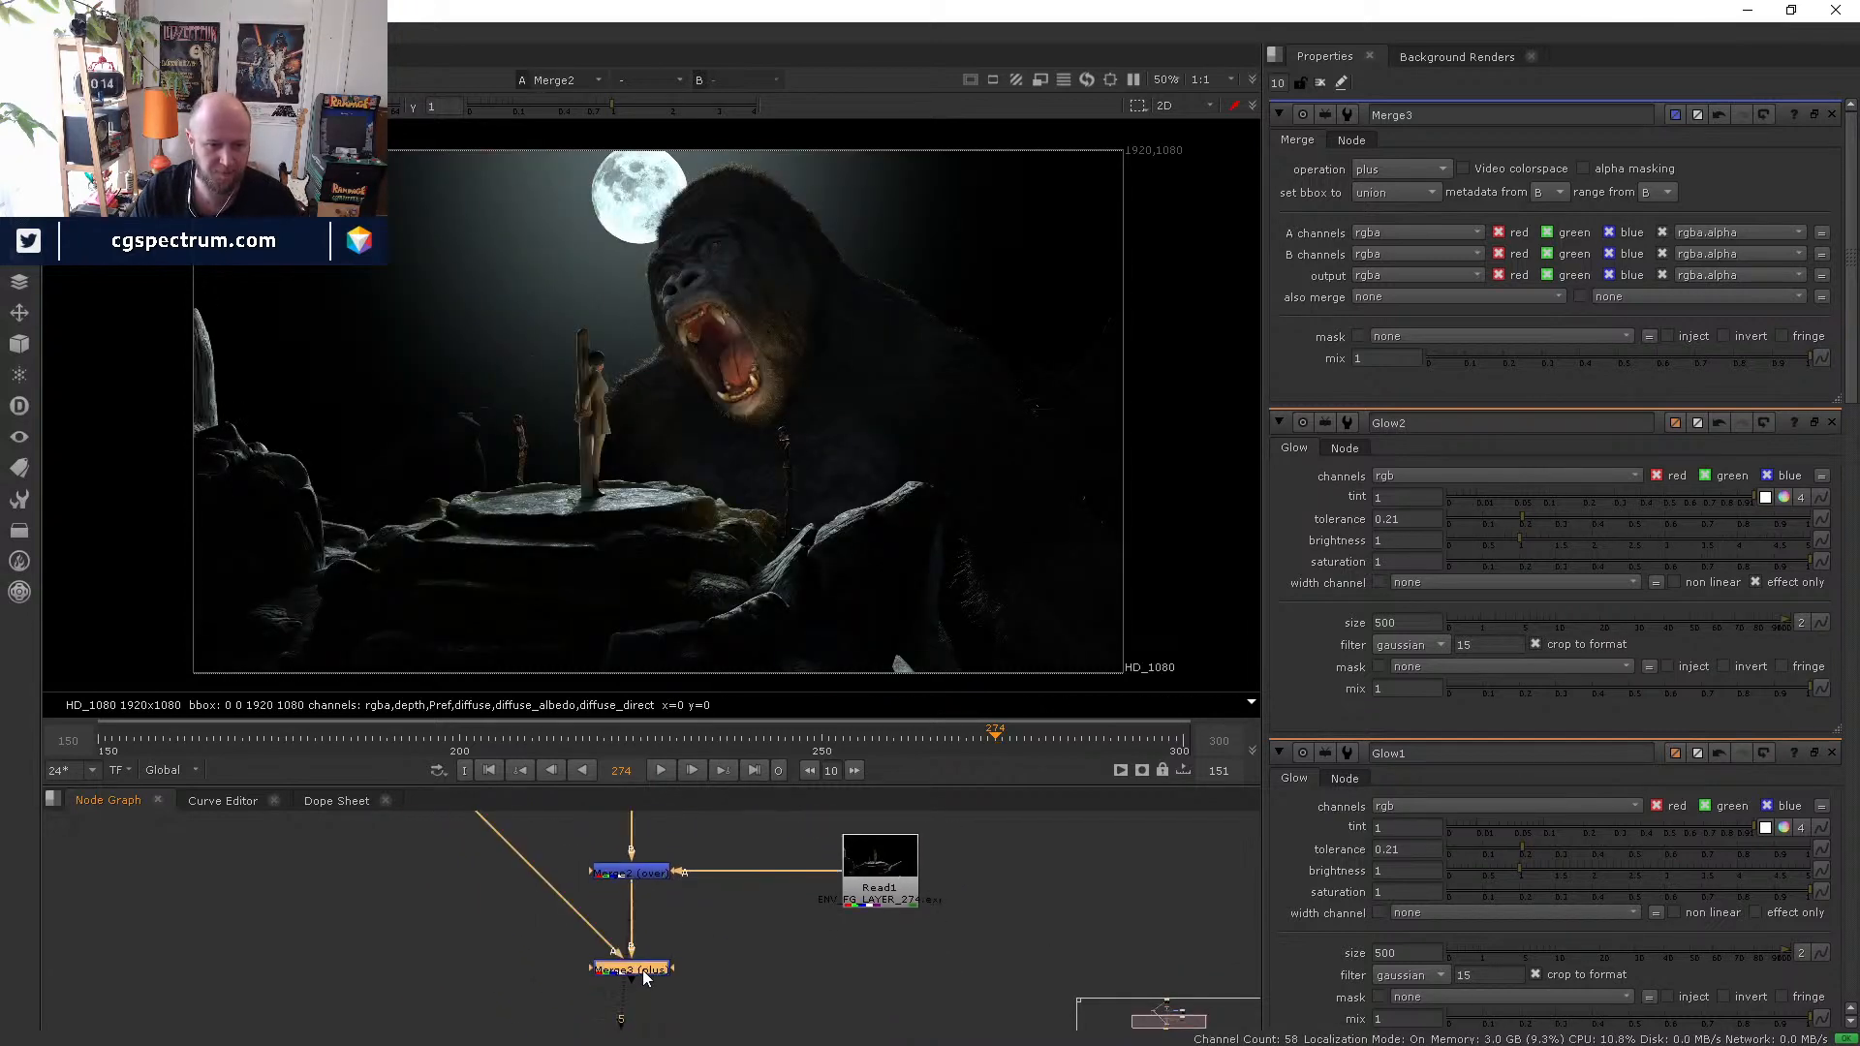
key(1)
middle_drag(547, 938, 600, 1041)
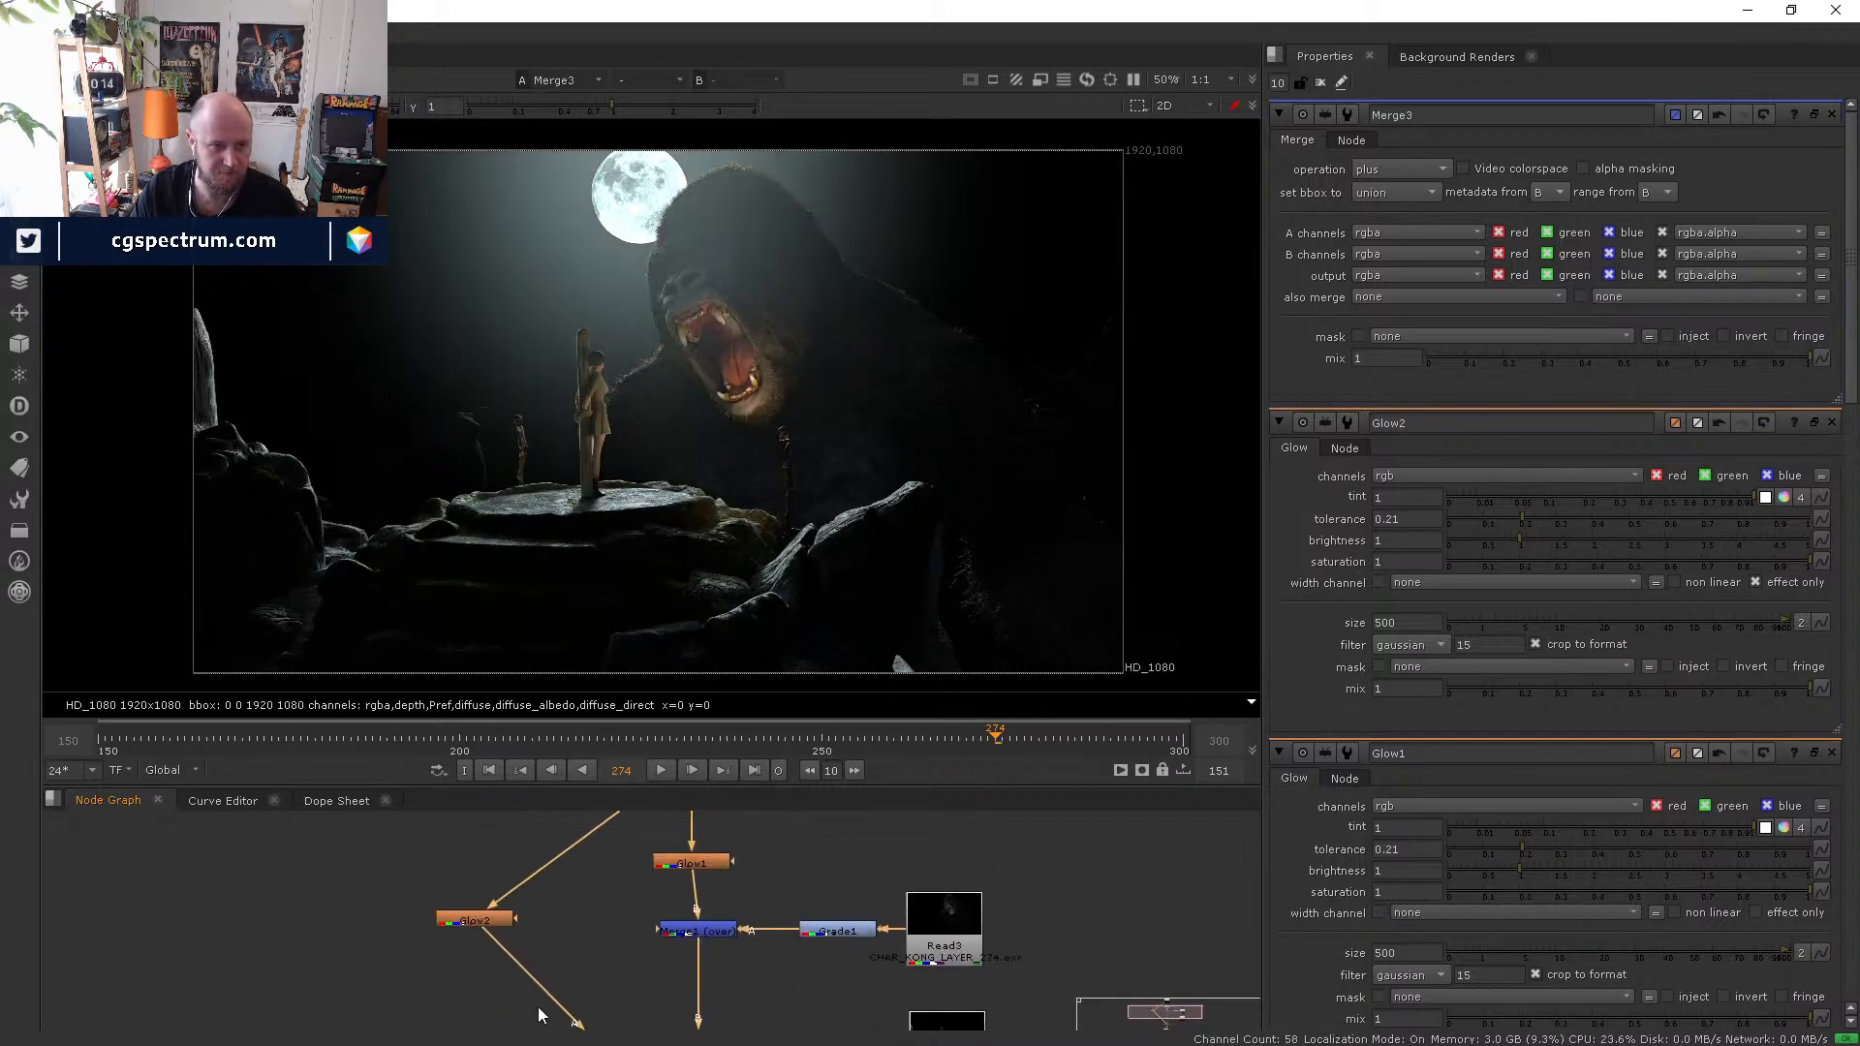
- Set the size of Glow2 to 300
double_click(490, 923)
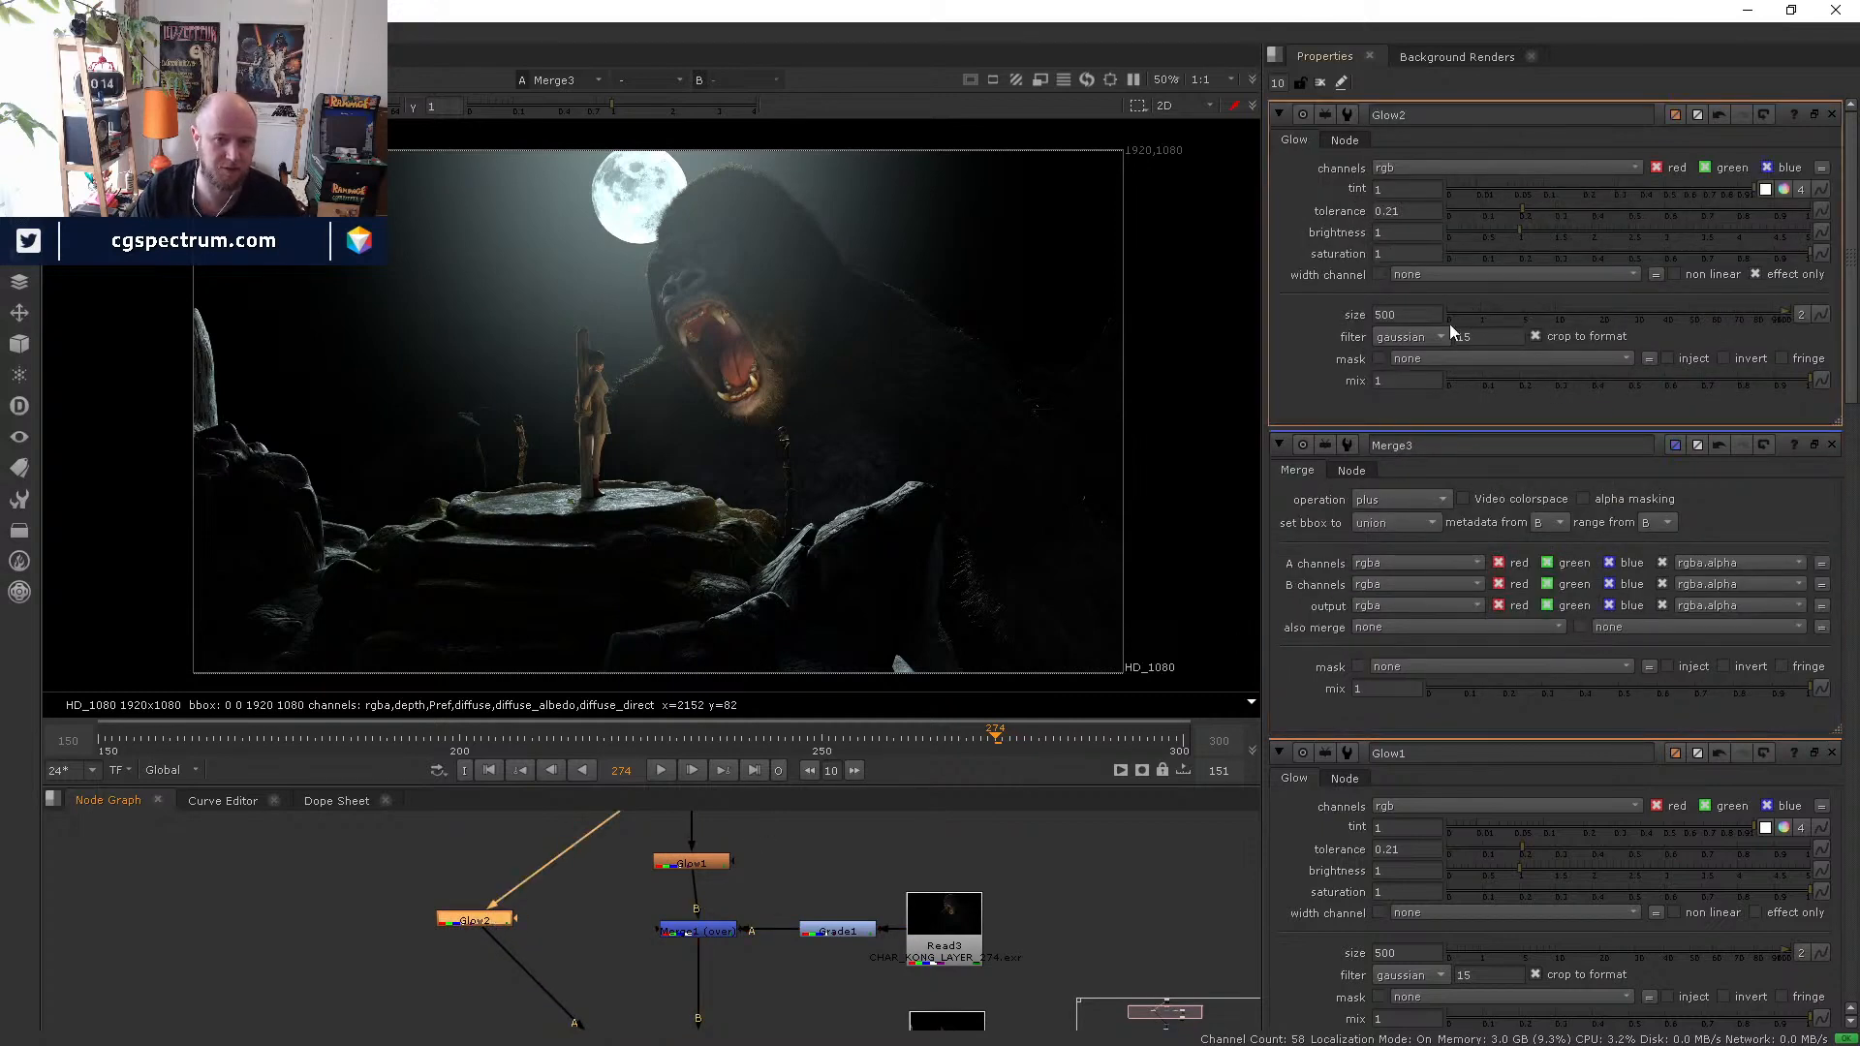
double_click(1407, 316)
text(300)
key(Return)
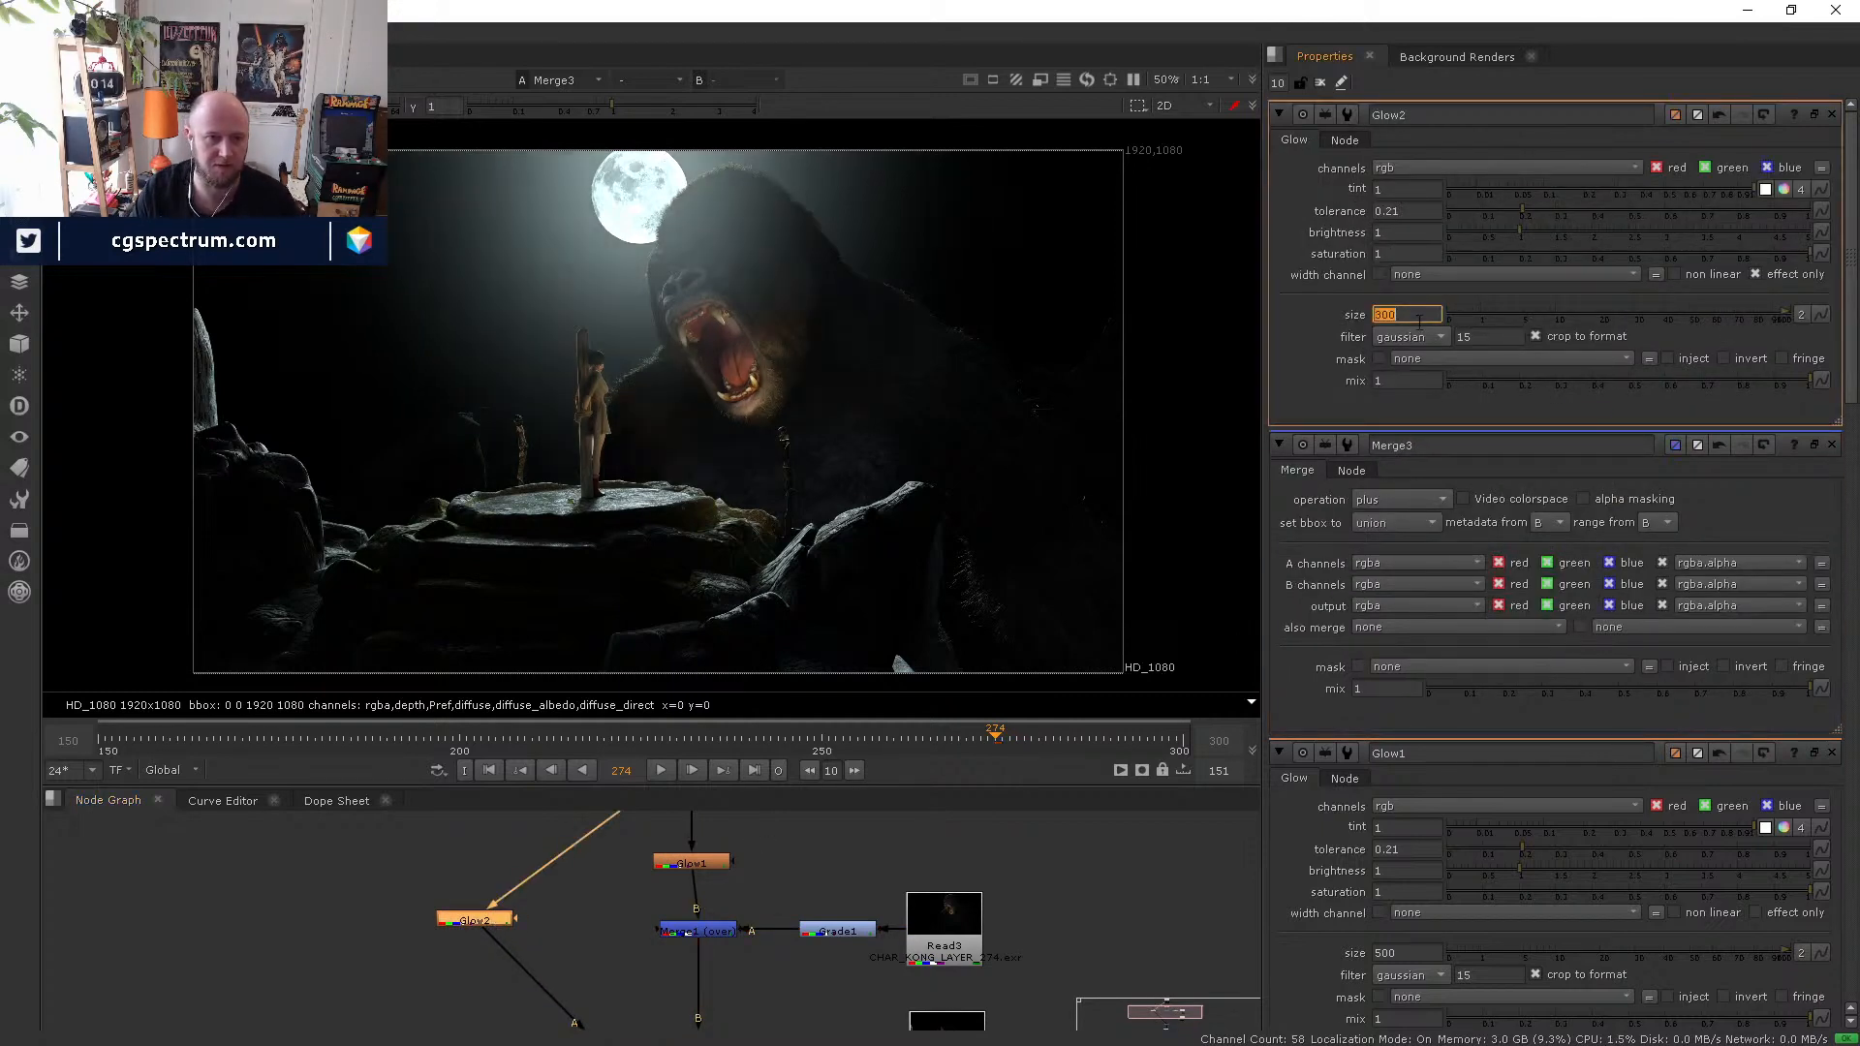
- Place Glow2 level with the plus merge and move the Viewer node further down the graph
middle_drag(485, 944, 502, 845)
drag(486, 826, 452, 907)
middle_drag(450, 907, 467, 827)
drag(466, 827, 455, 973)
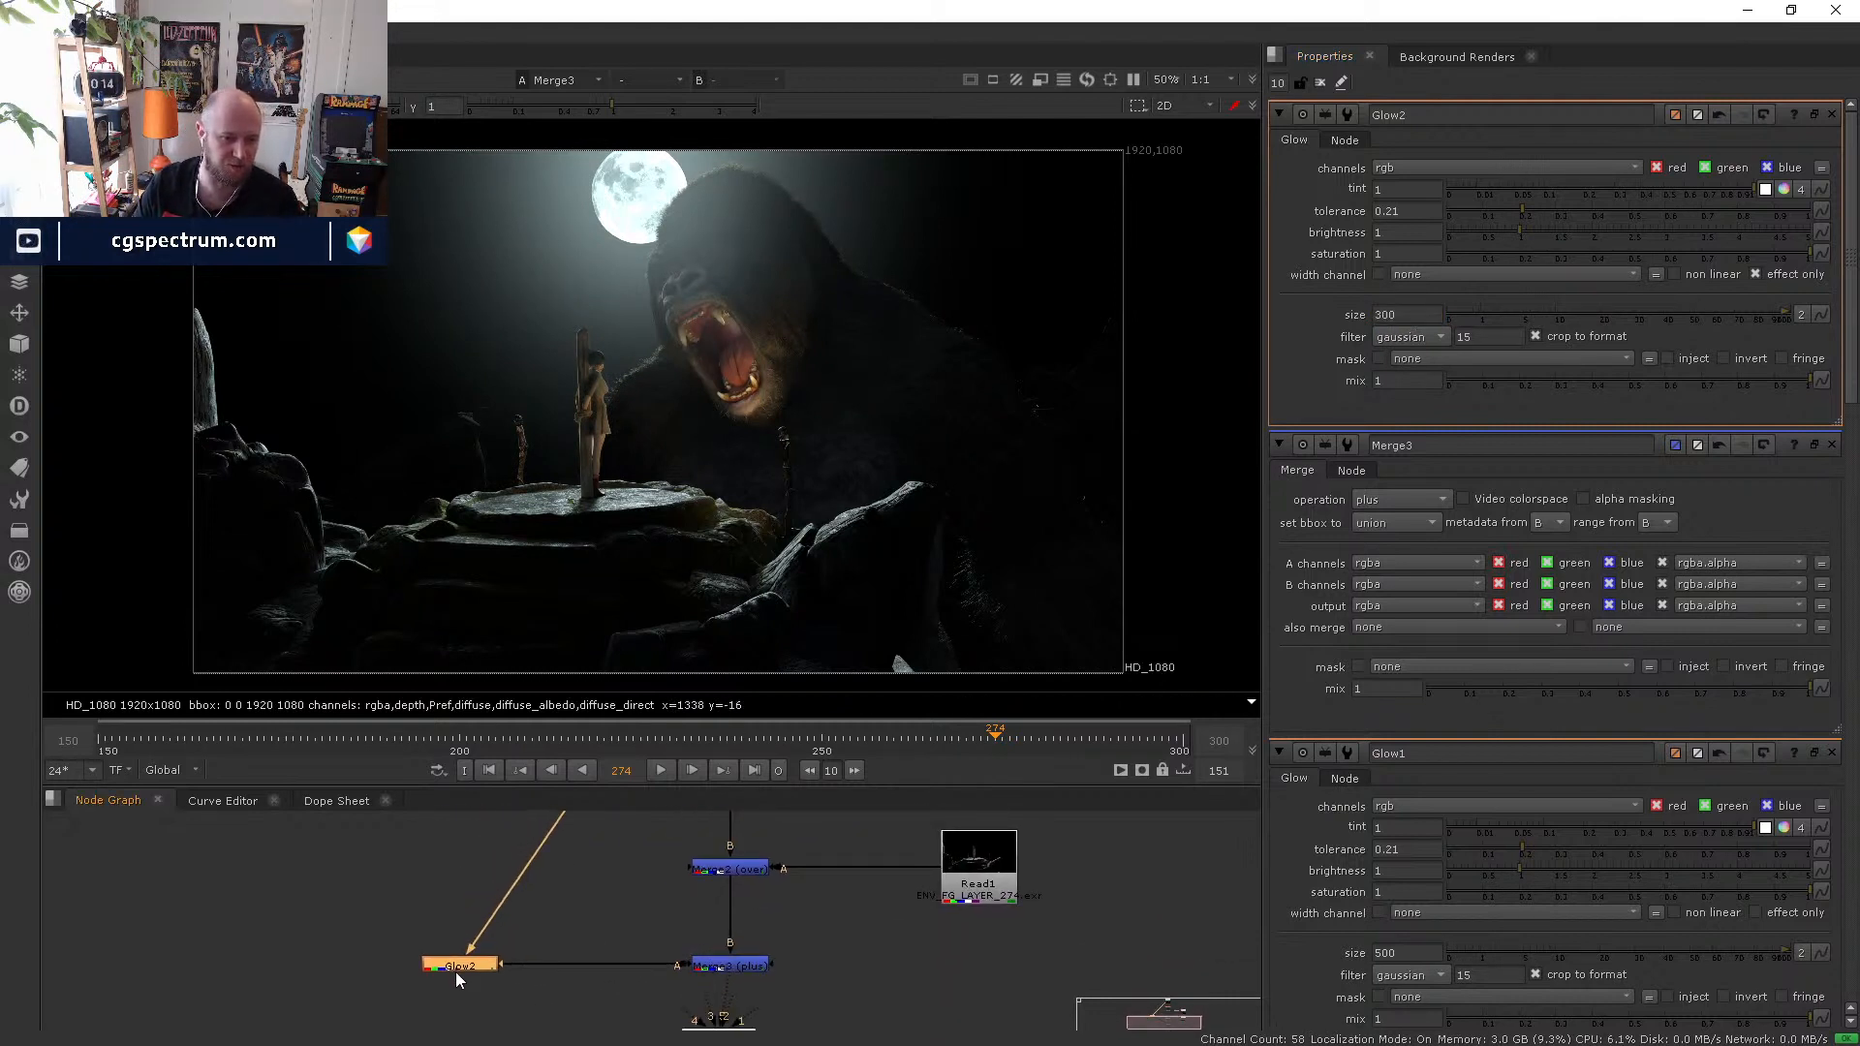
middle_drag(579, 939, 540, 849)
drag(665, 948, 677, 993)
middle_drag(661, 1011, 650, 929)
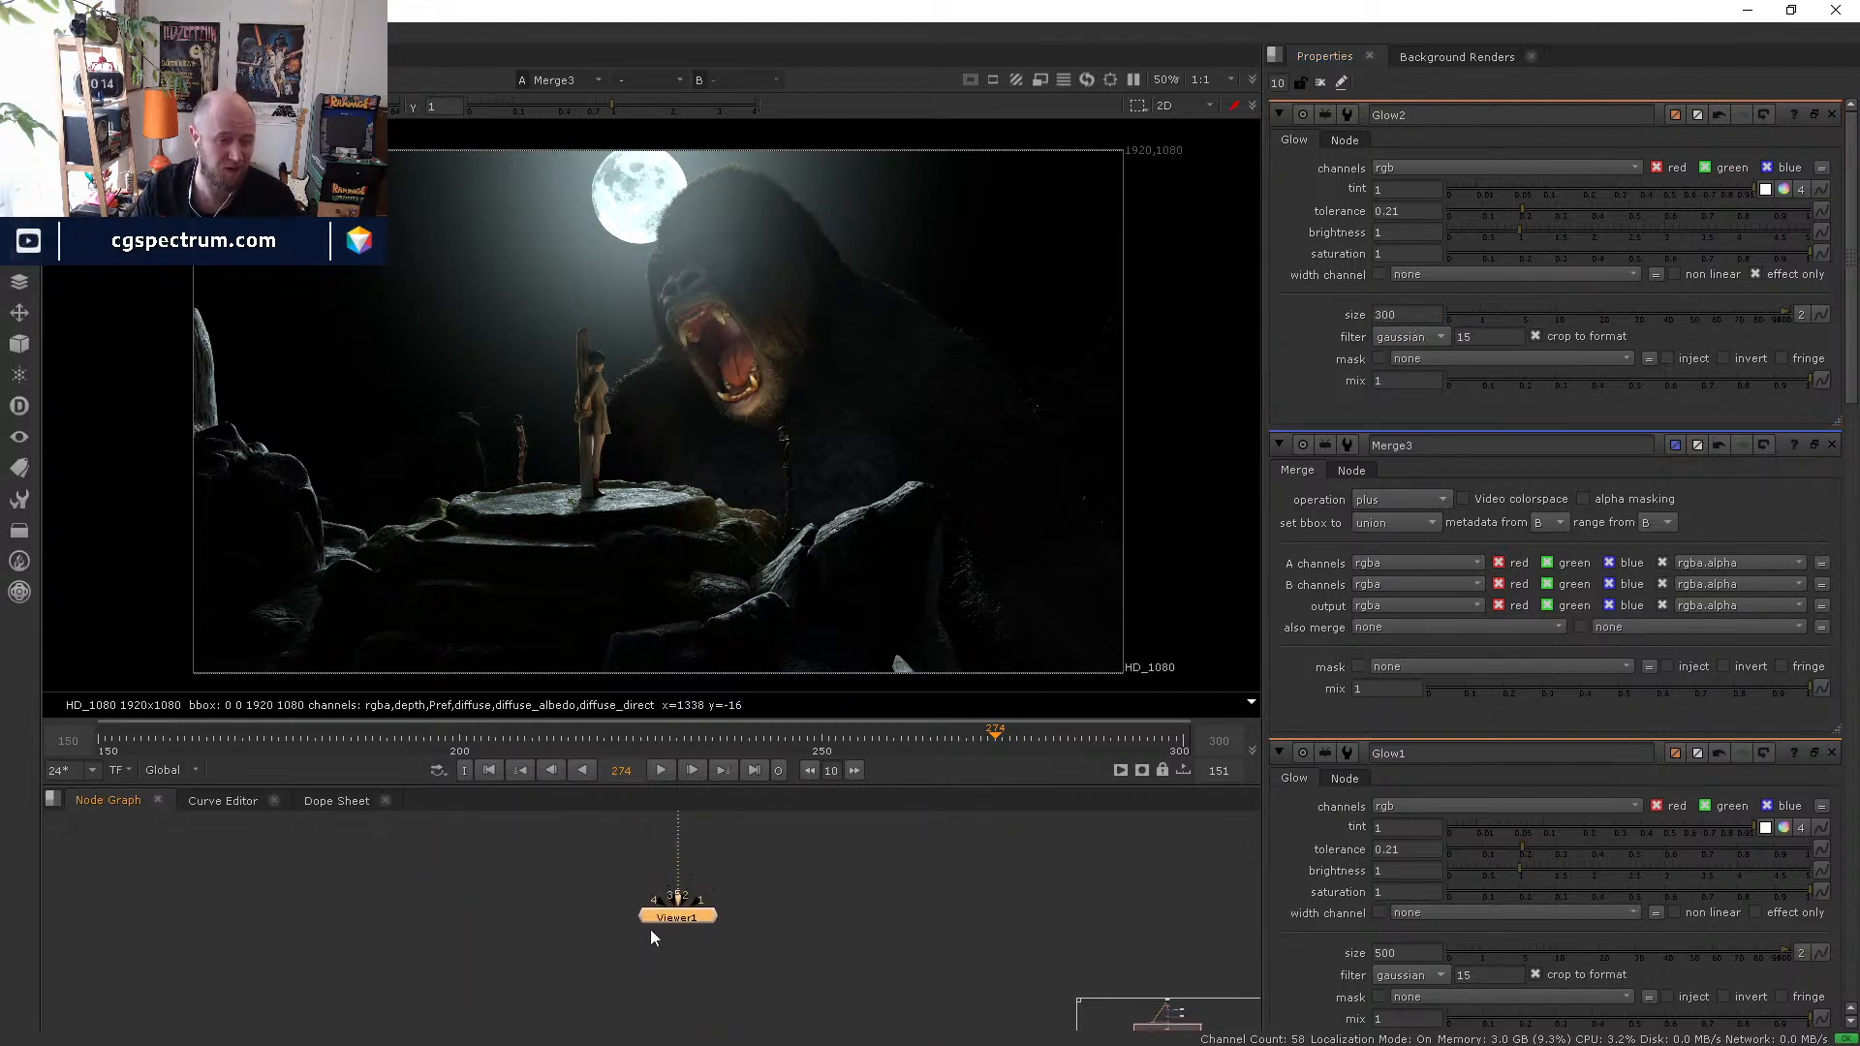
drag(669, 917, 671, 980)
- Add a Dot to the connection between the ENV_BG_LAYER read and Glow2, placing it so the pipe runs at right angles
middle_drag(628, 816, 635, 911)
scroll(503, 916, down, 2)
middle_drag(499, 835, 533, 990)
scroll(573, 971, down, 1)
ctrl+drag(584, 945, 498, 831)
middle_drag(529, 878, 494, 722)
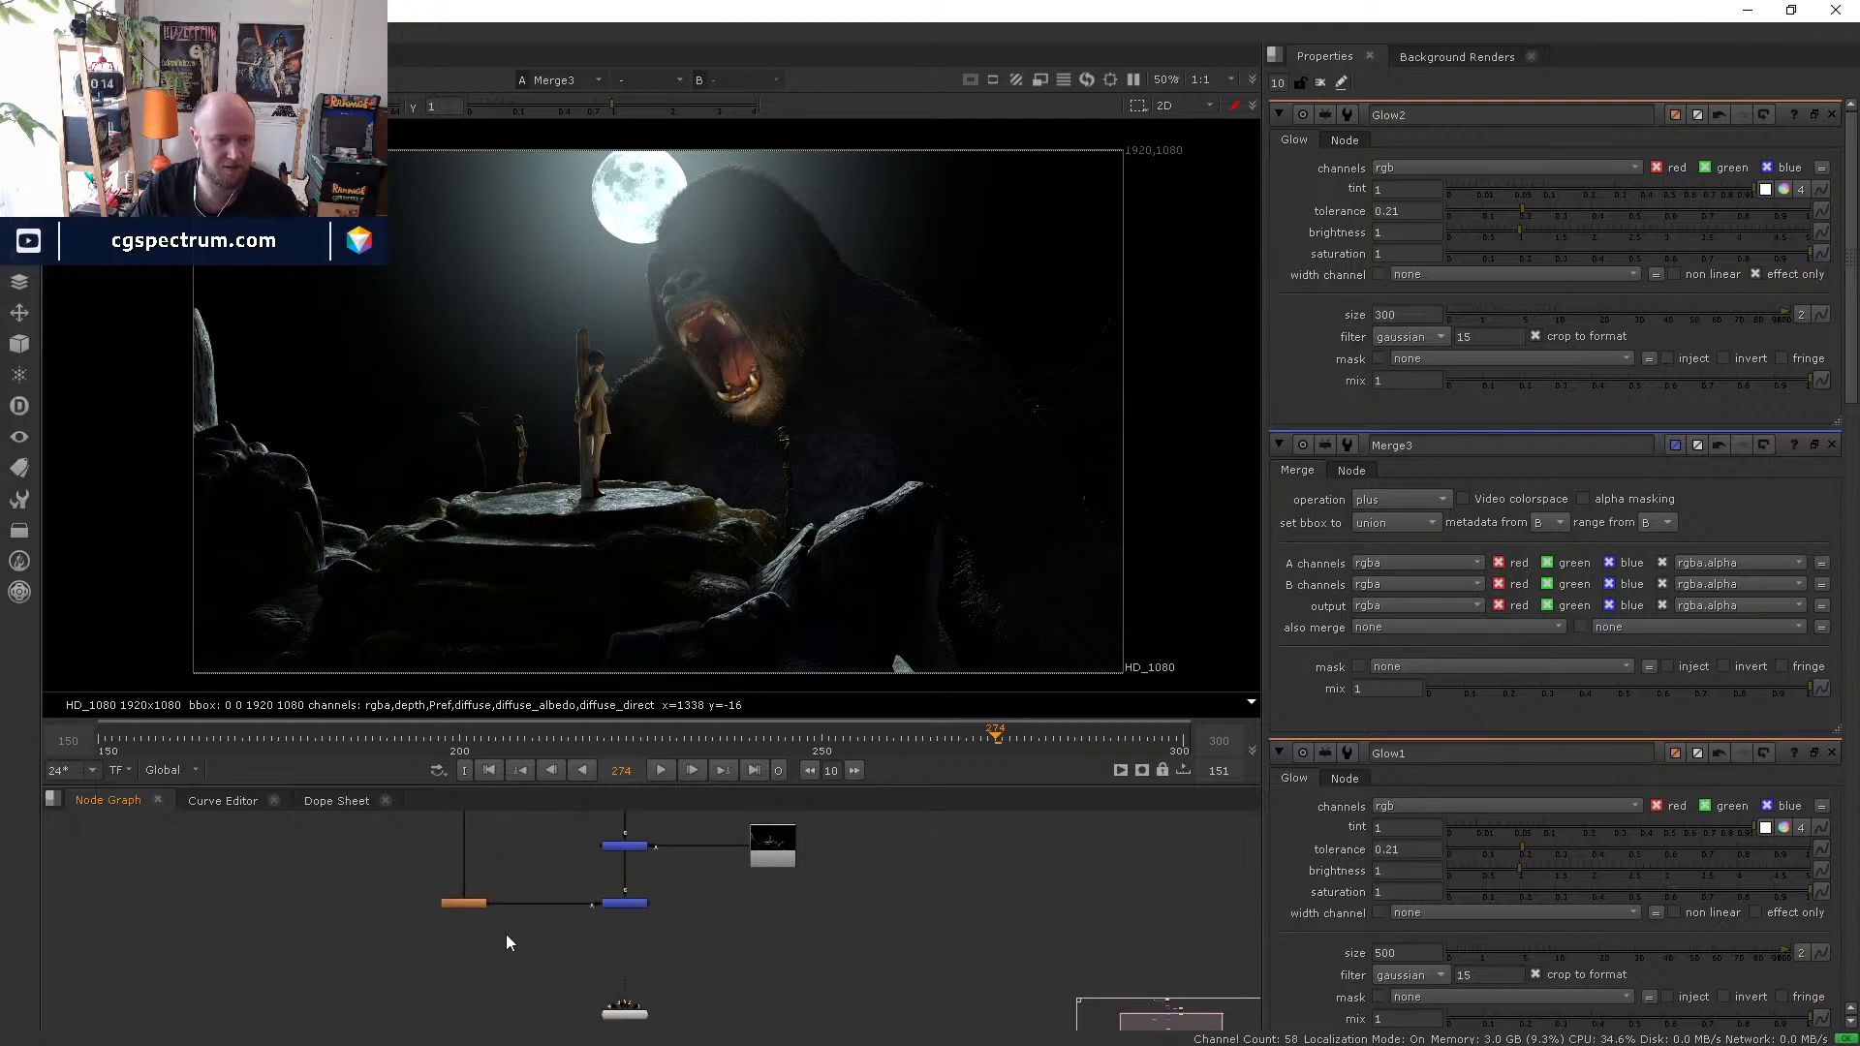
- View Glow2's output and the plus merge, examining the glow around the moon and gorilla up close
click(474, 907)
key(1)
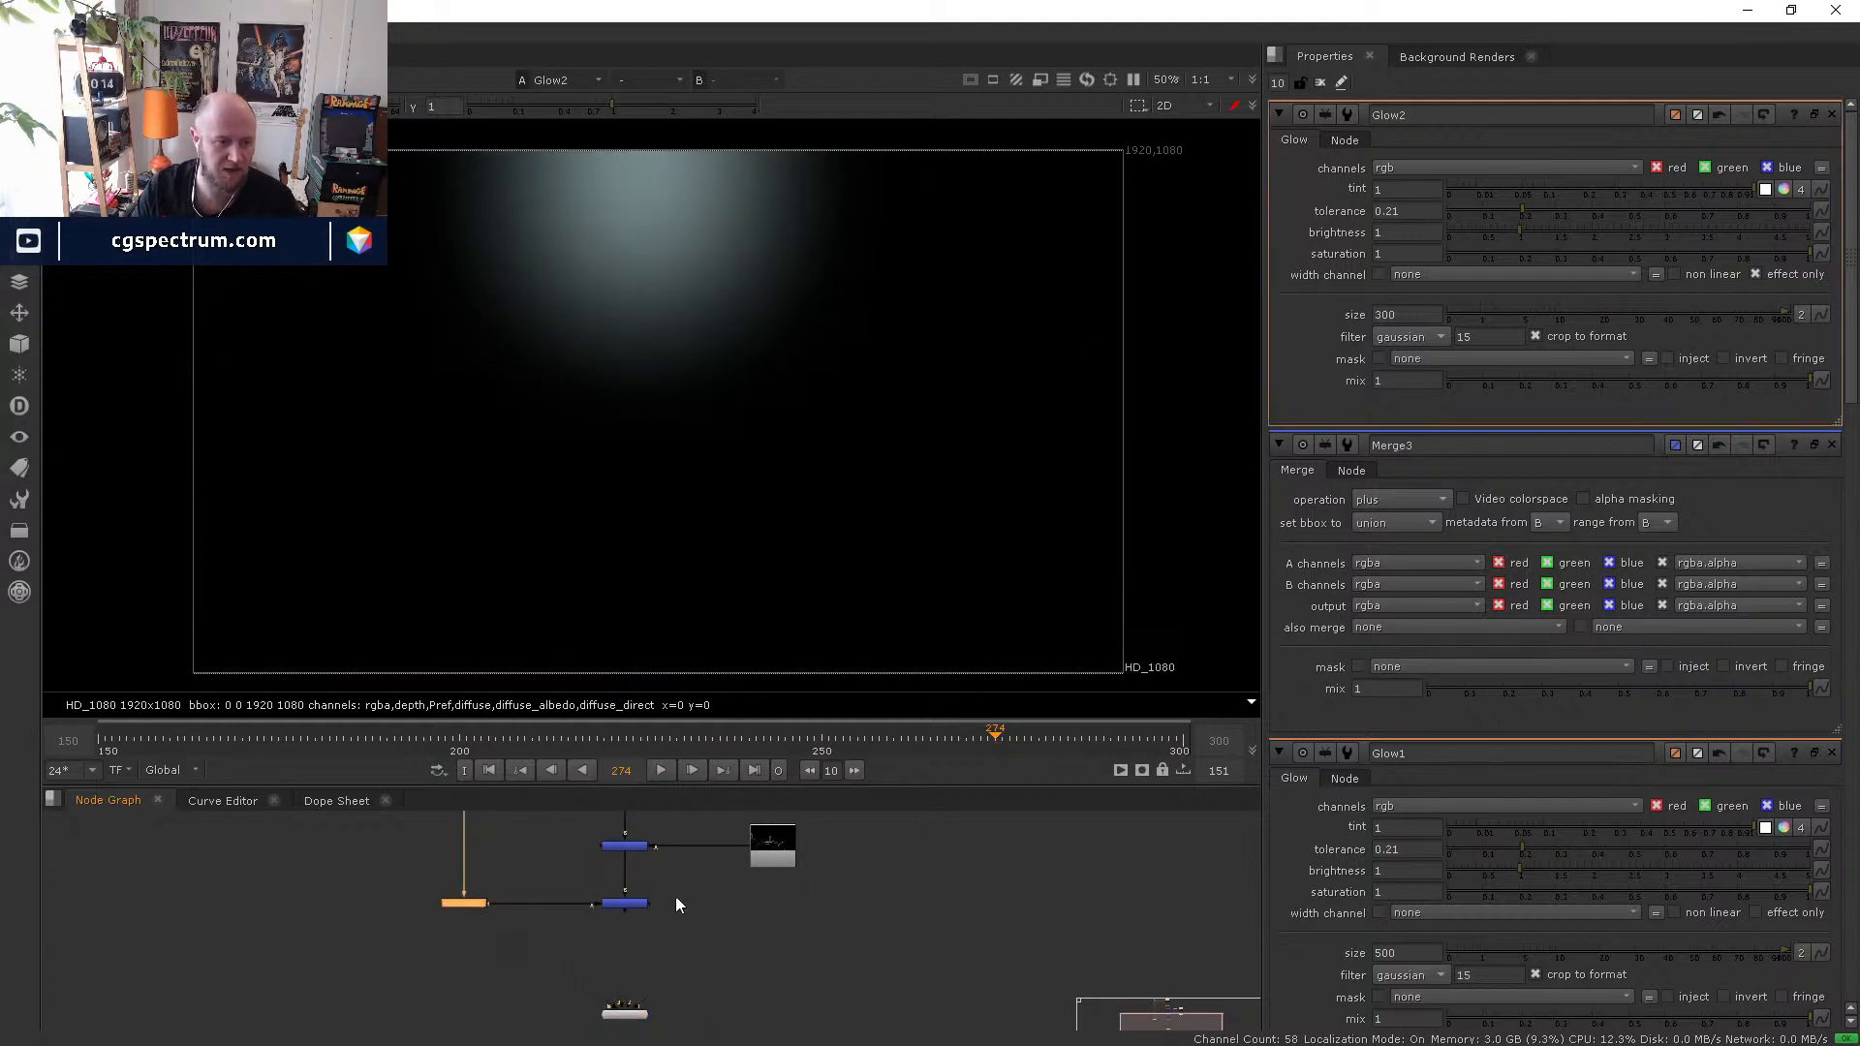
click(626, 903)
key(1)
scroll(690, 186, up, 2)
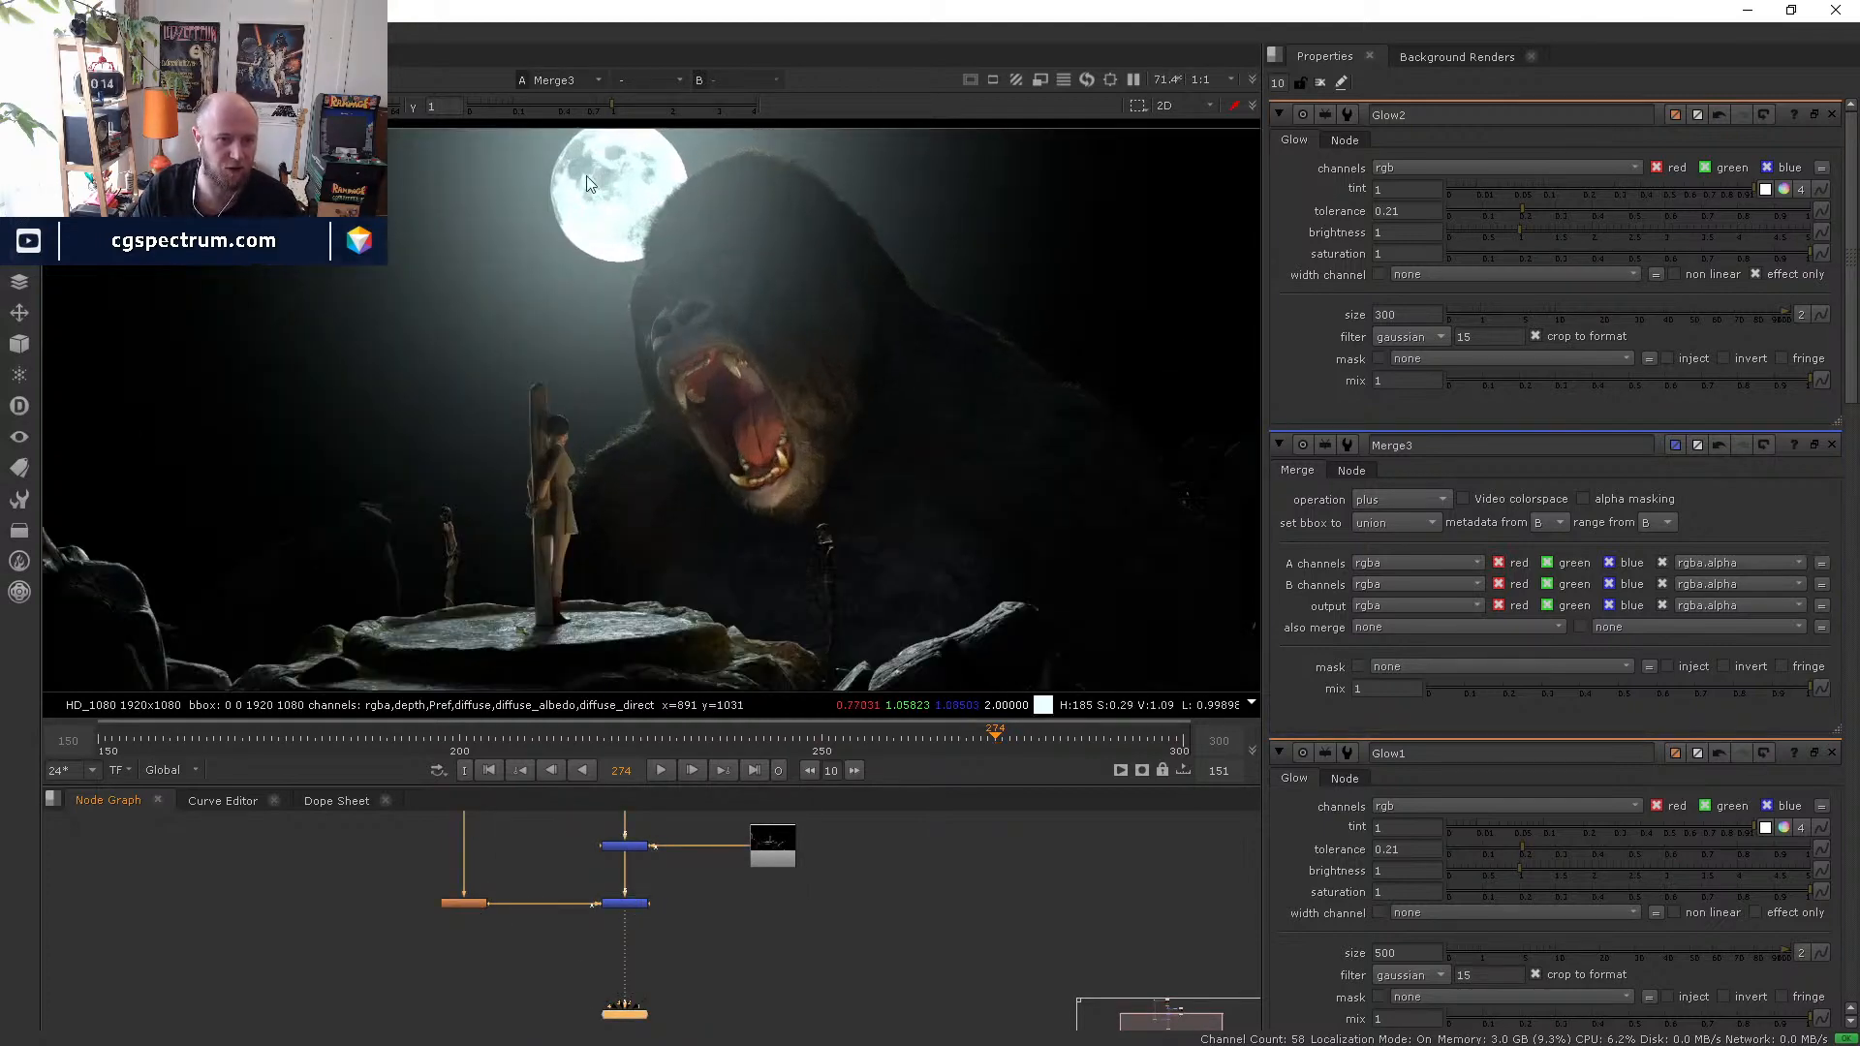
scroll(695, 206, up, 1)
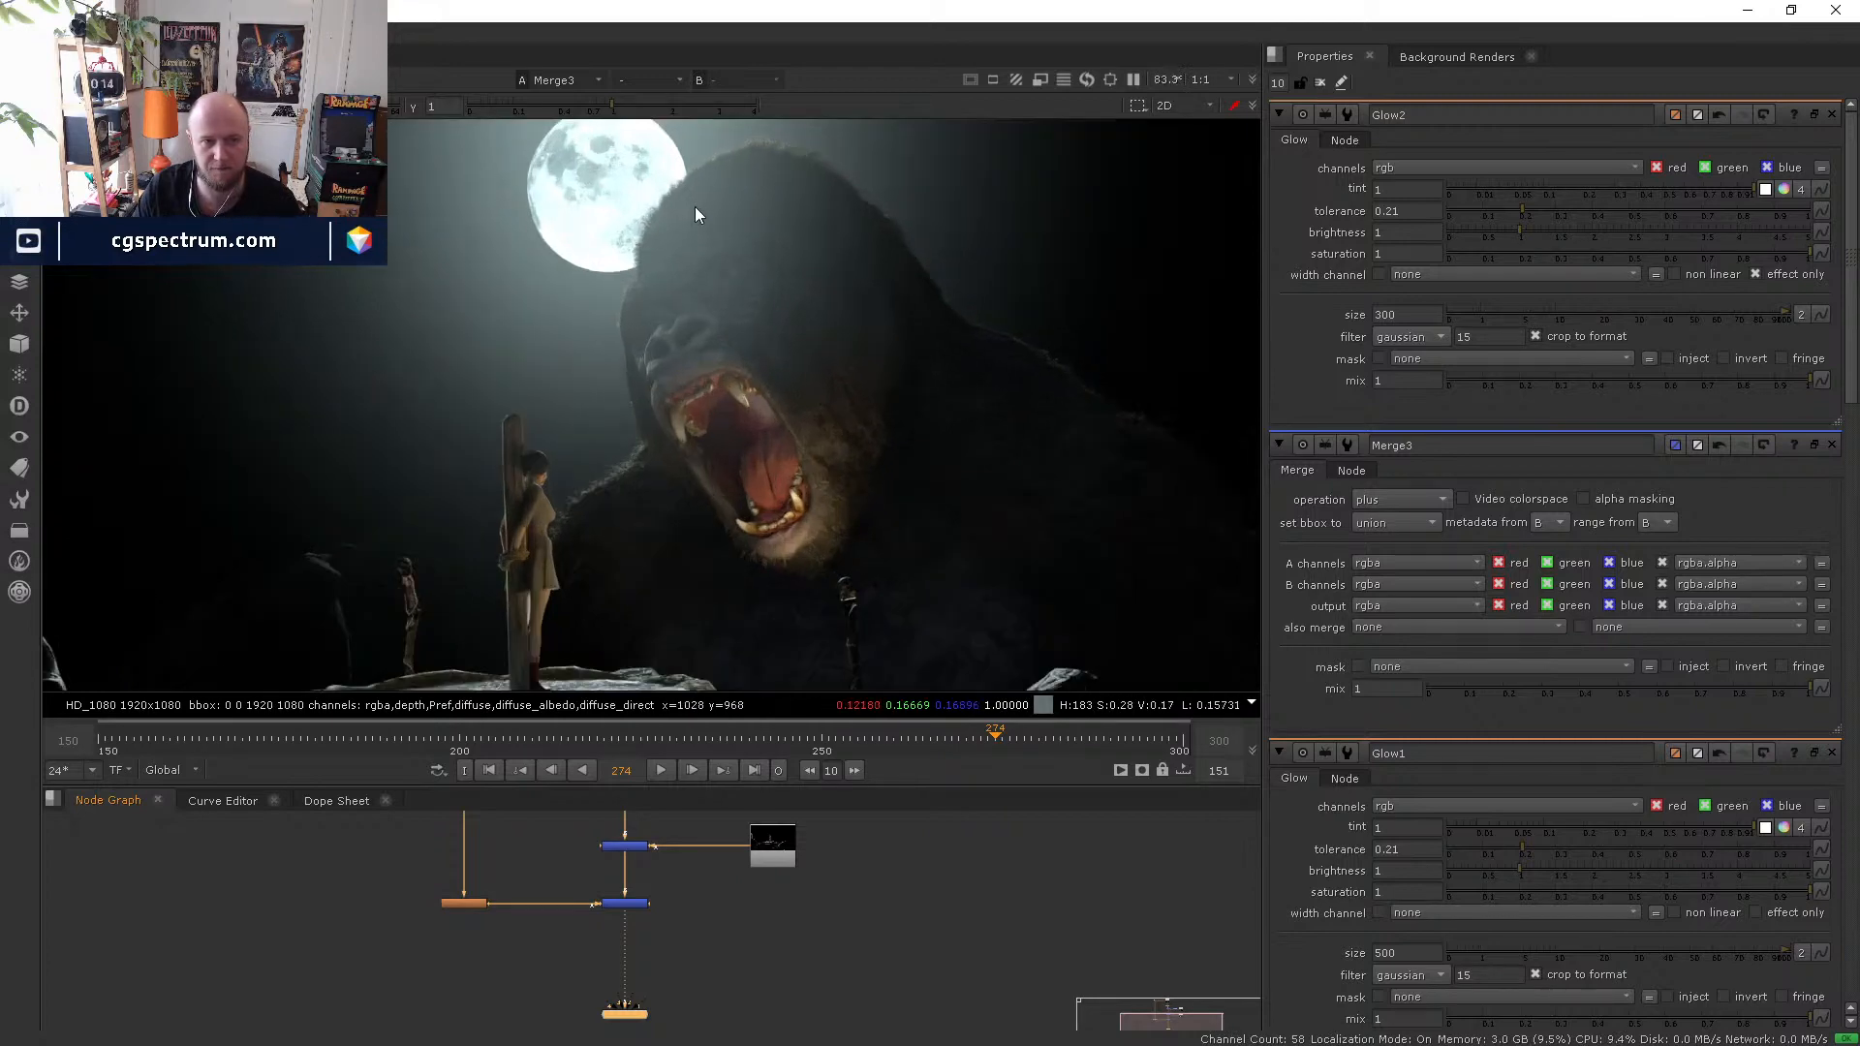
- Open the plus merge's settings and lower its mix to 0.2
click(624, 903)
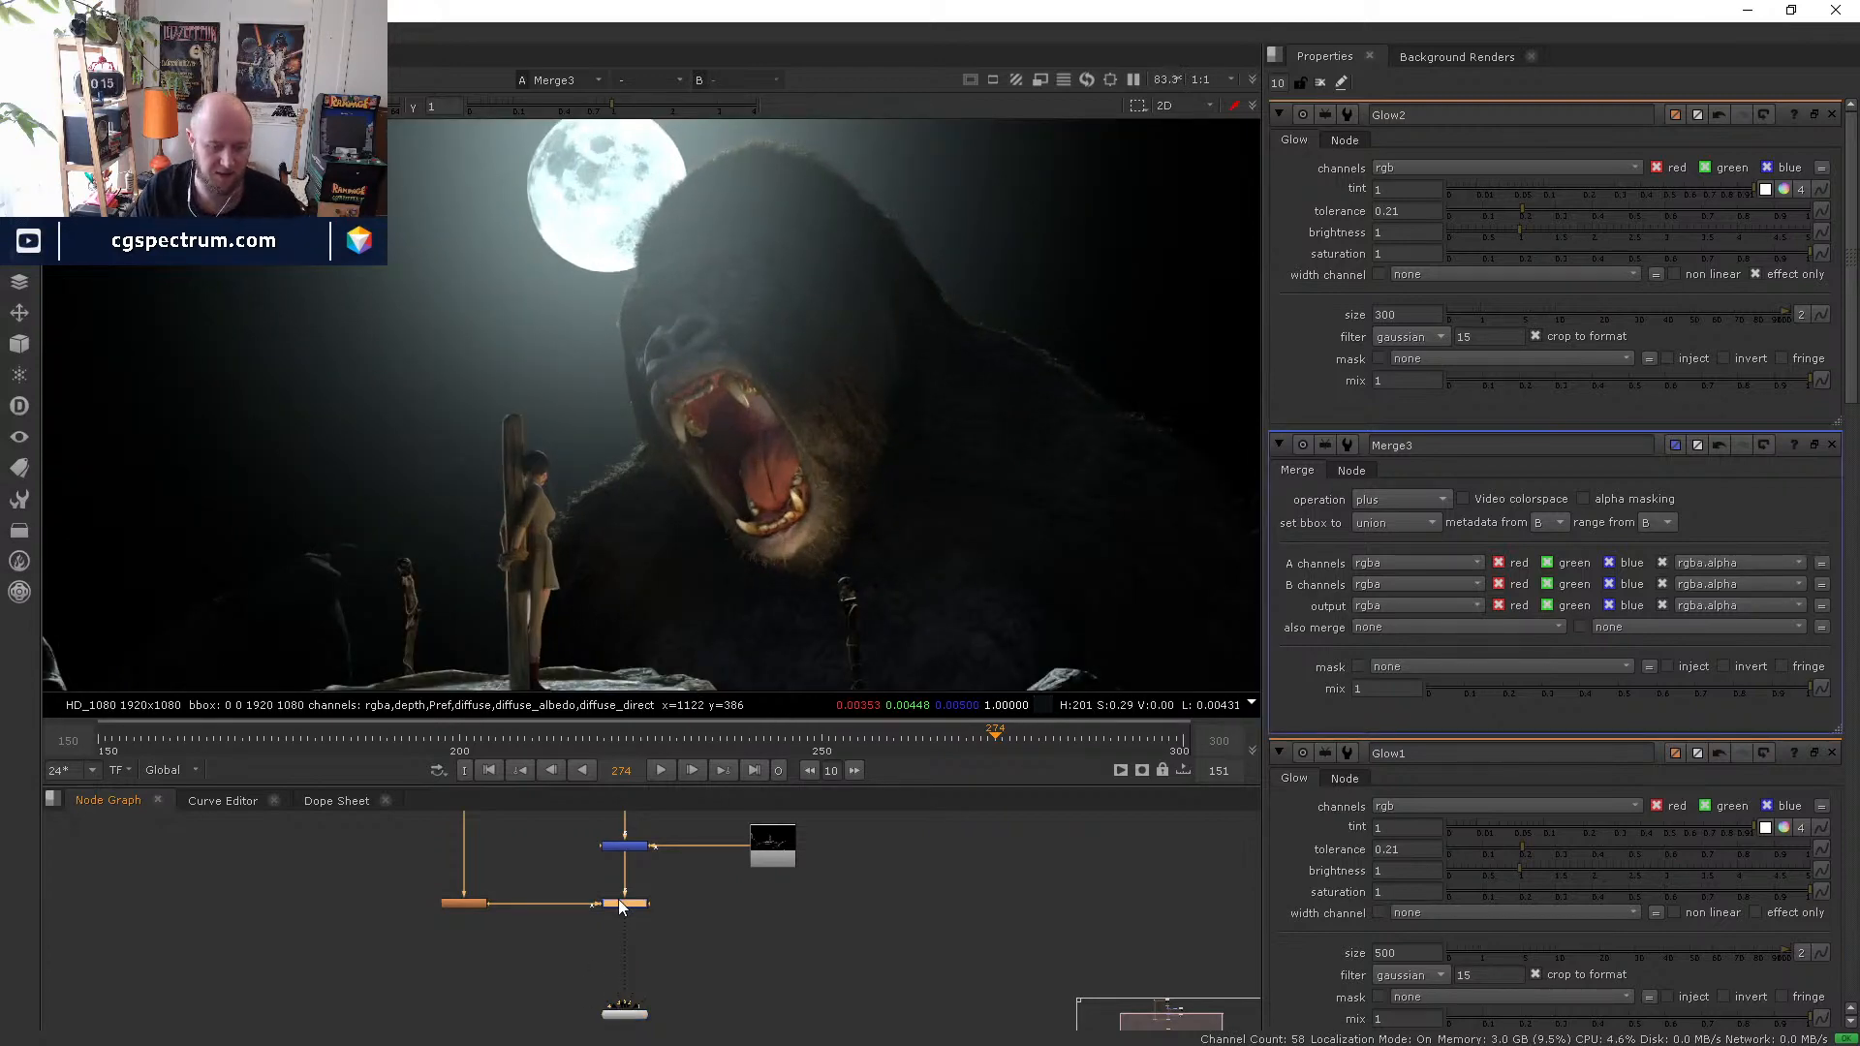
double_click(618, 901)
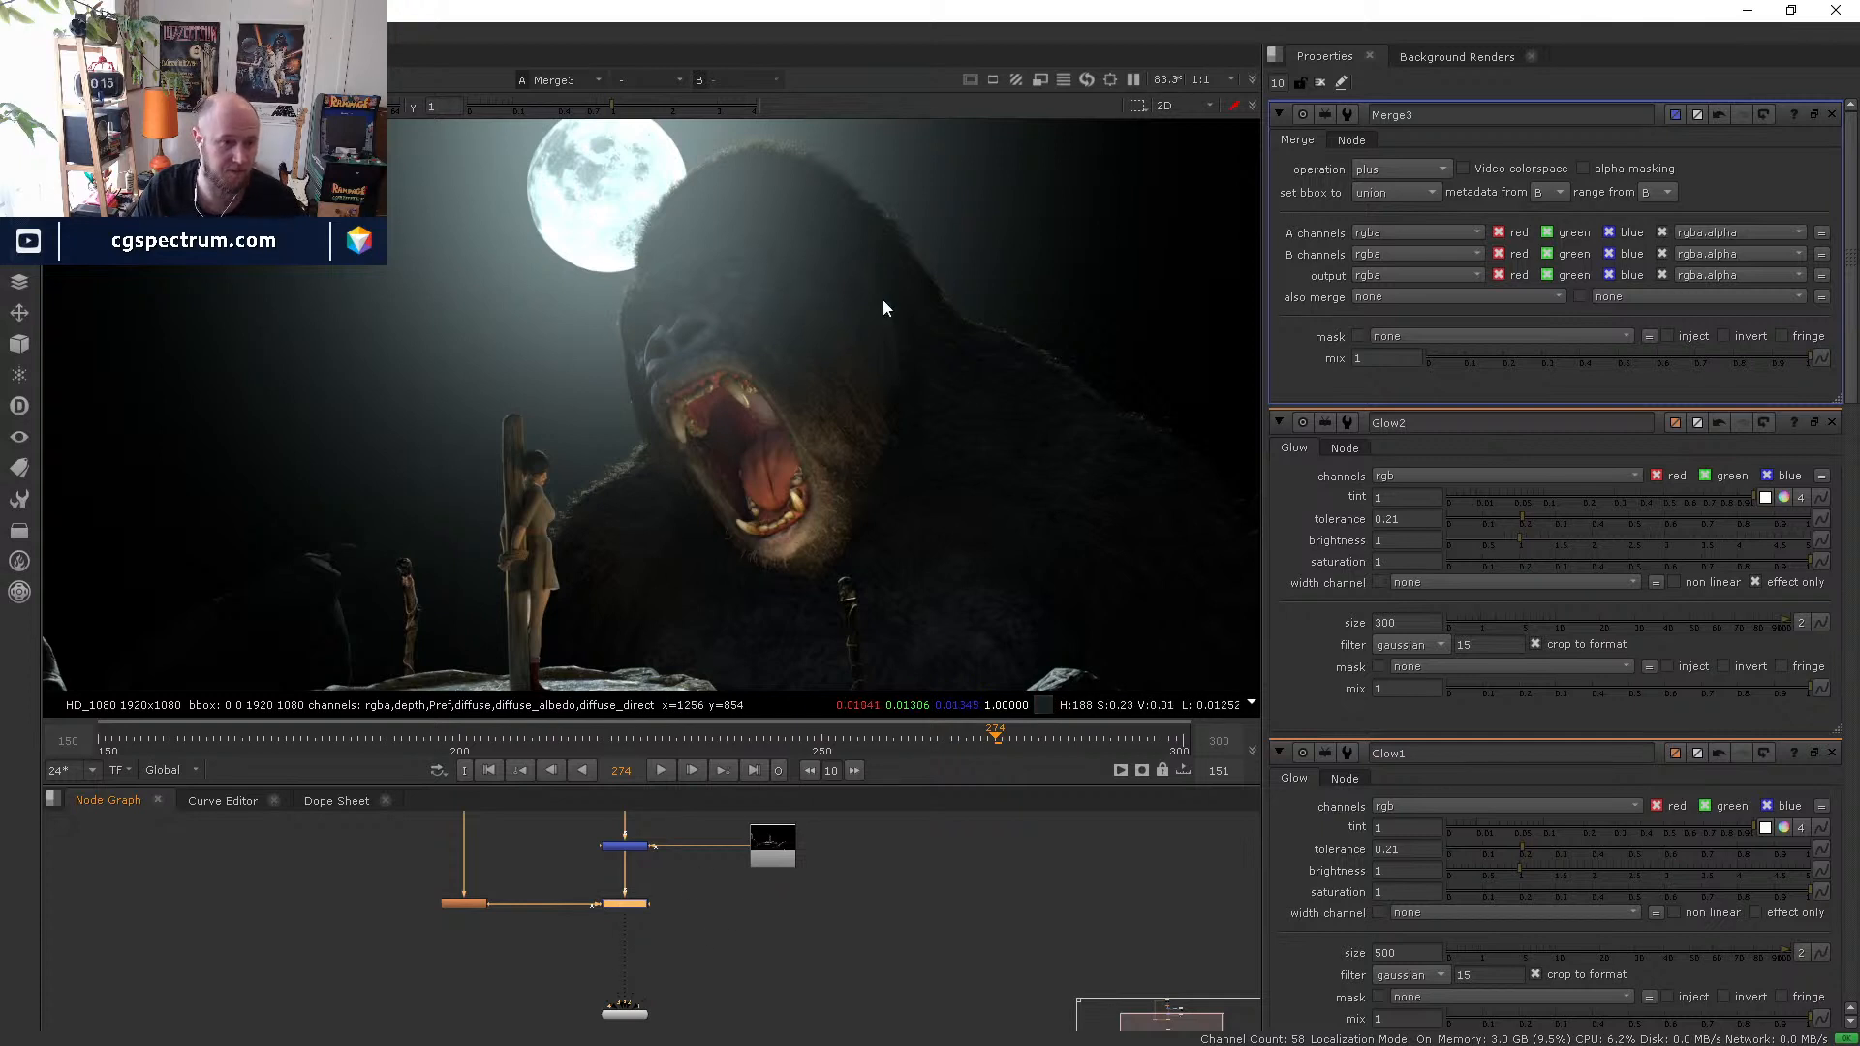
drag(1662, 369, 1503, 356)
- Move the gorilla layer's read and Grade nodes and the foreground read further away from their merges
middle_drag(664, 829, 709, 942)
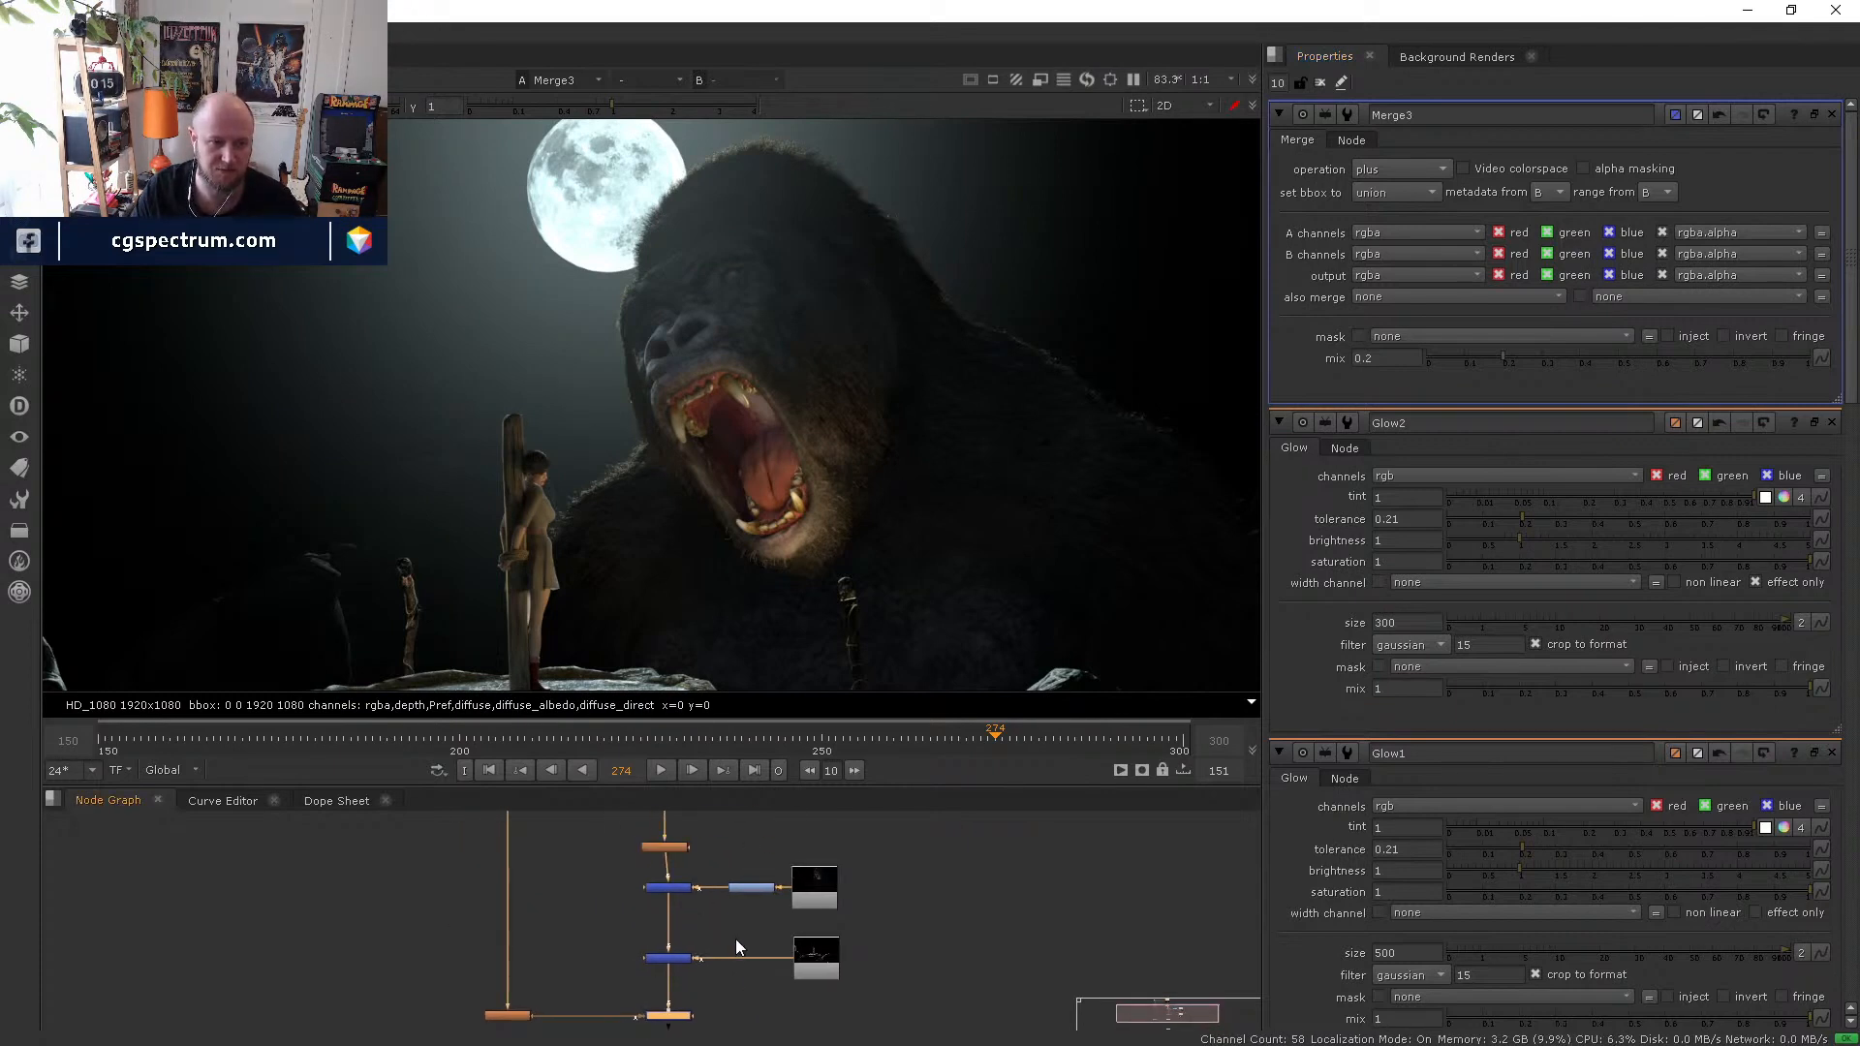
drag(816, 891, 775, 890)
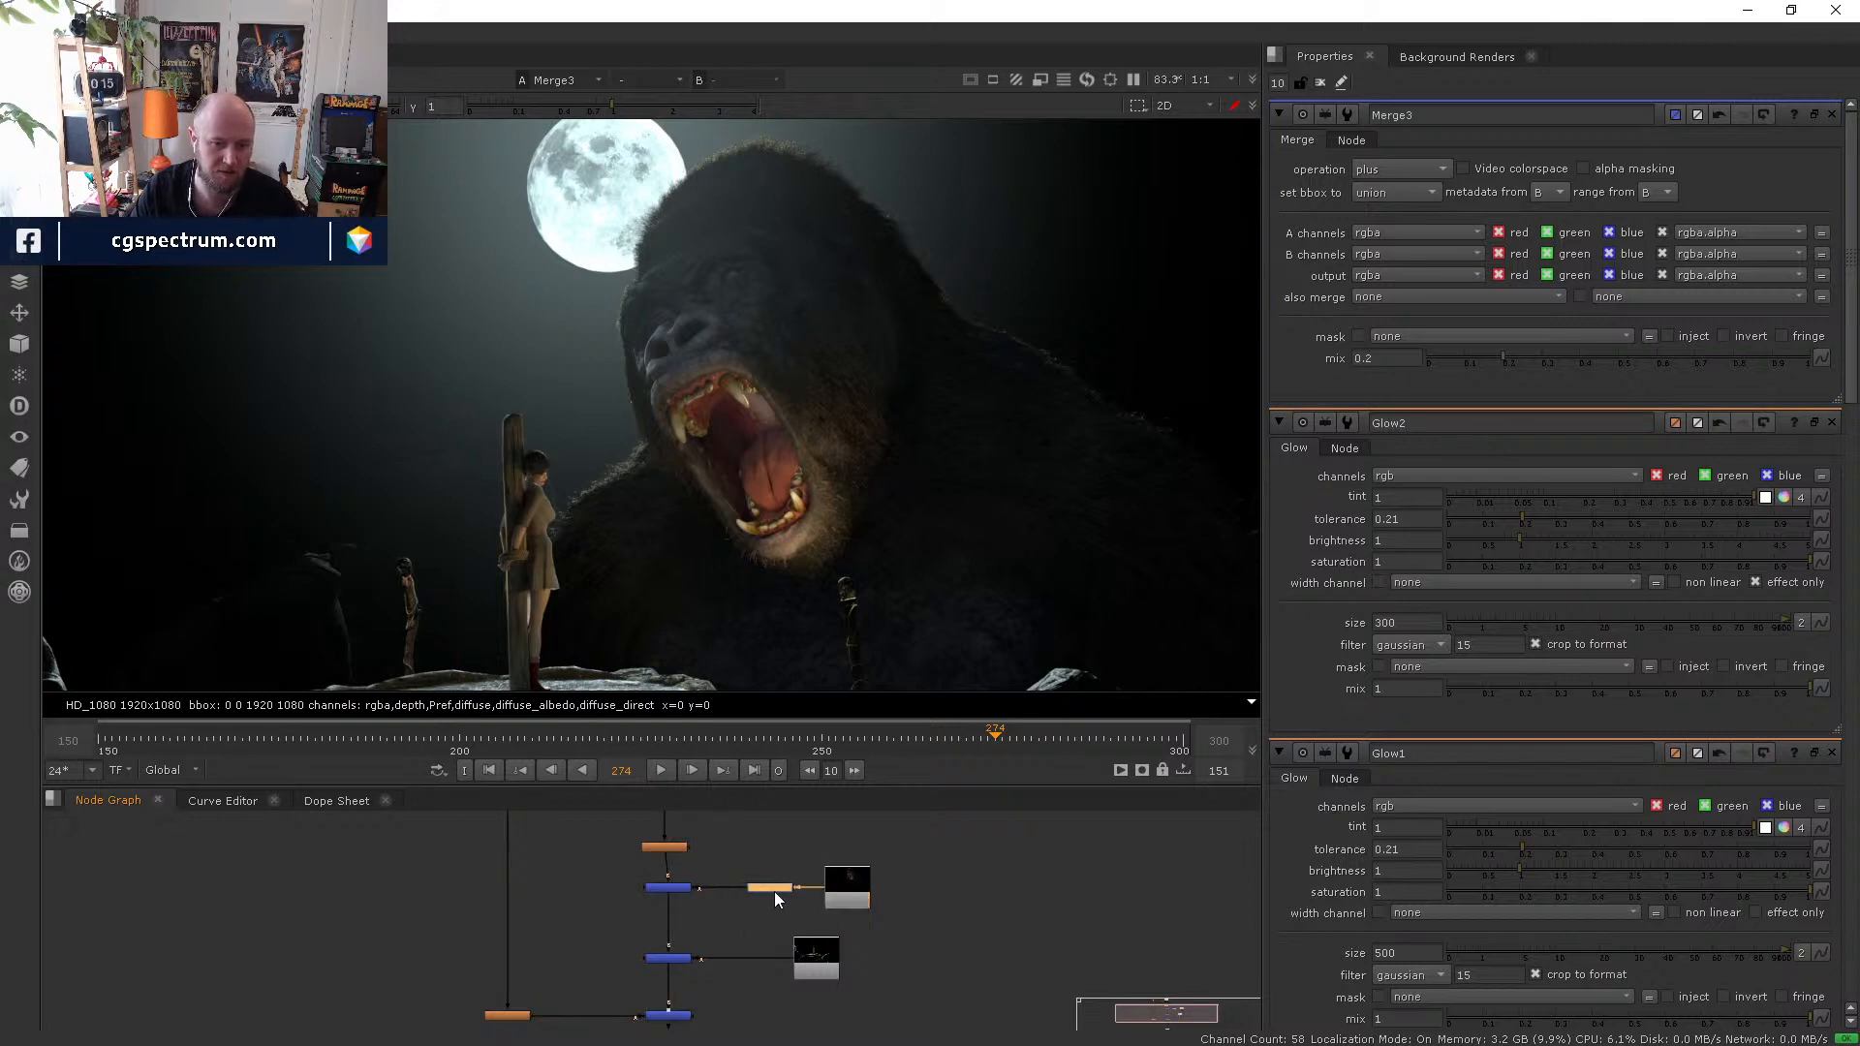
drag(814, 954, 844, 953)
- View Glow1 with its settings open, move it closer to the background read, and set its brightness to 1.26 and size to 200
middle_drag(671, 857, 712, 915)
click(711, 905)
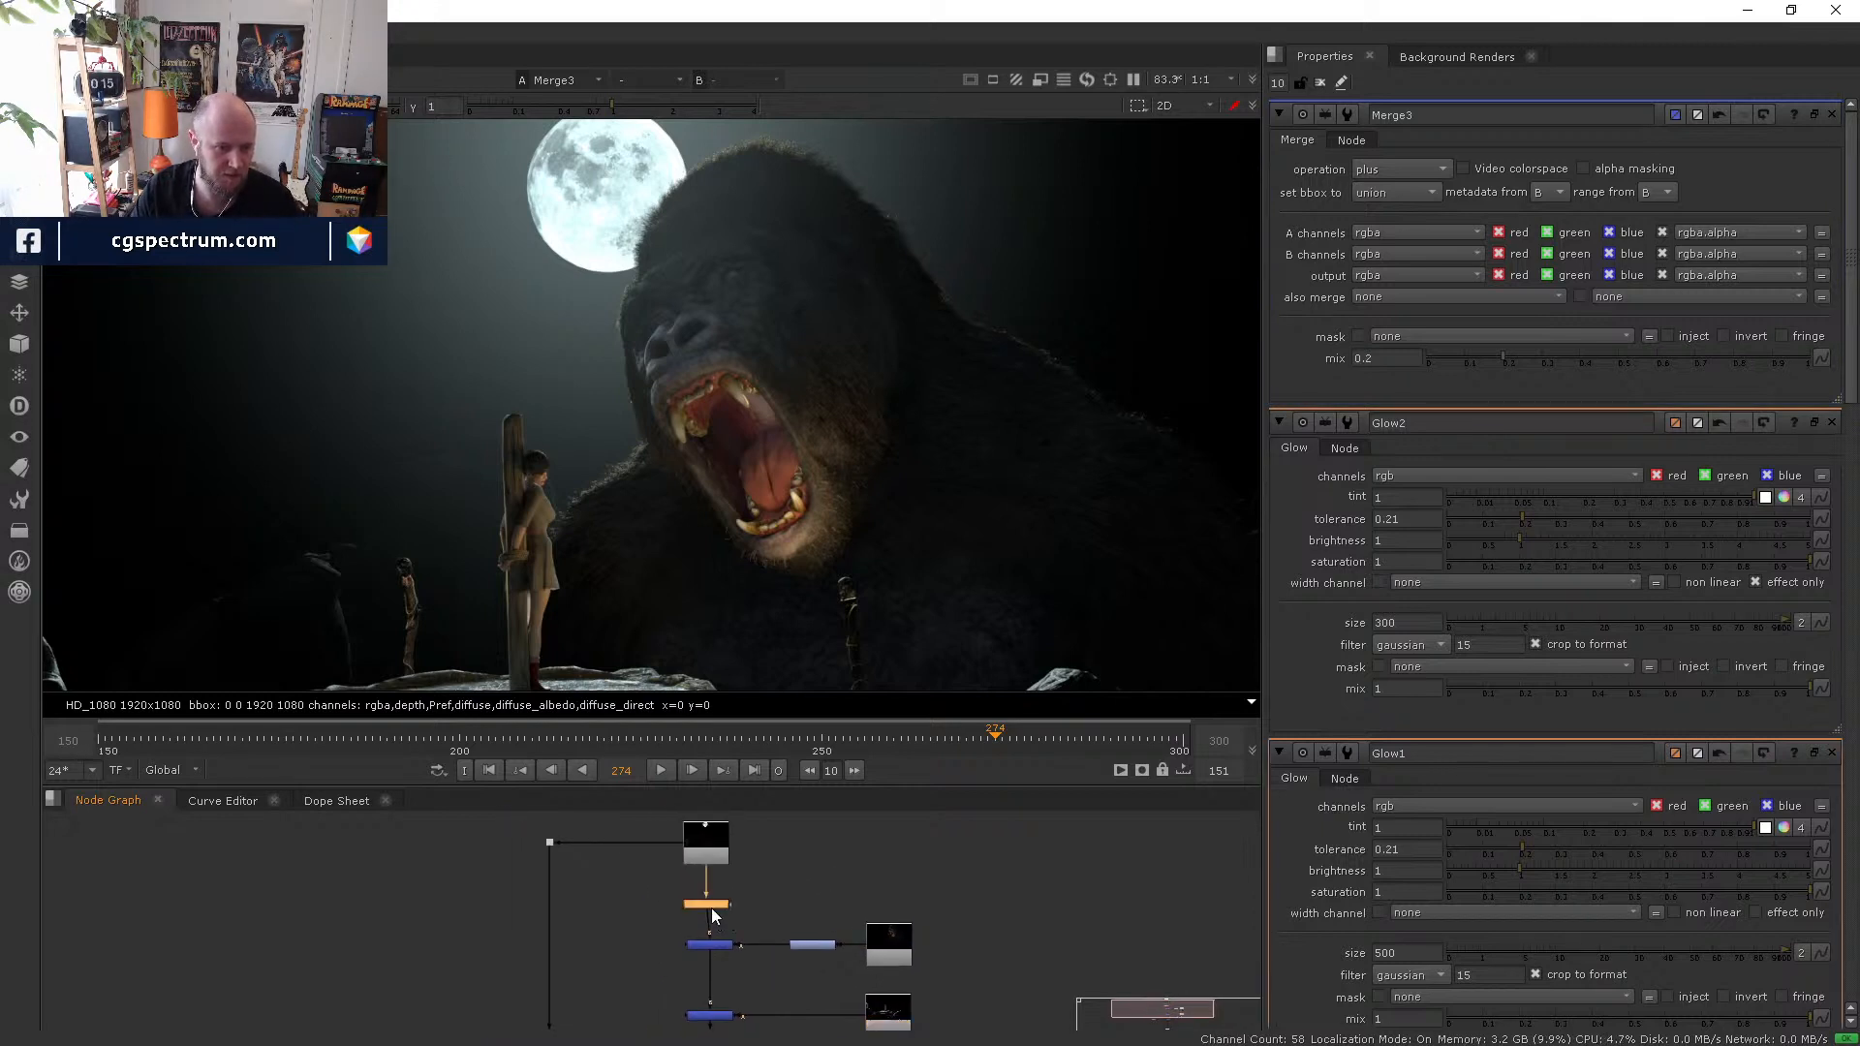
key(1)
double_click(710, 892)
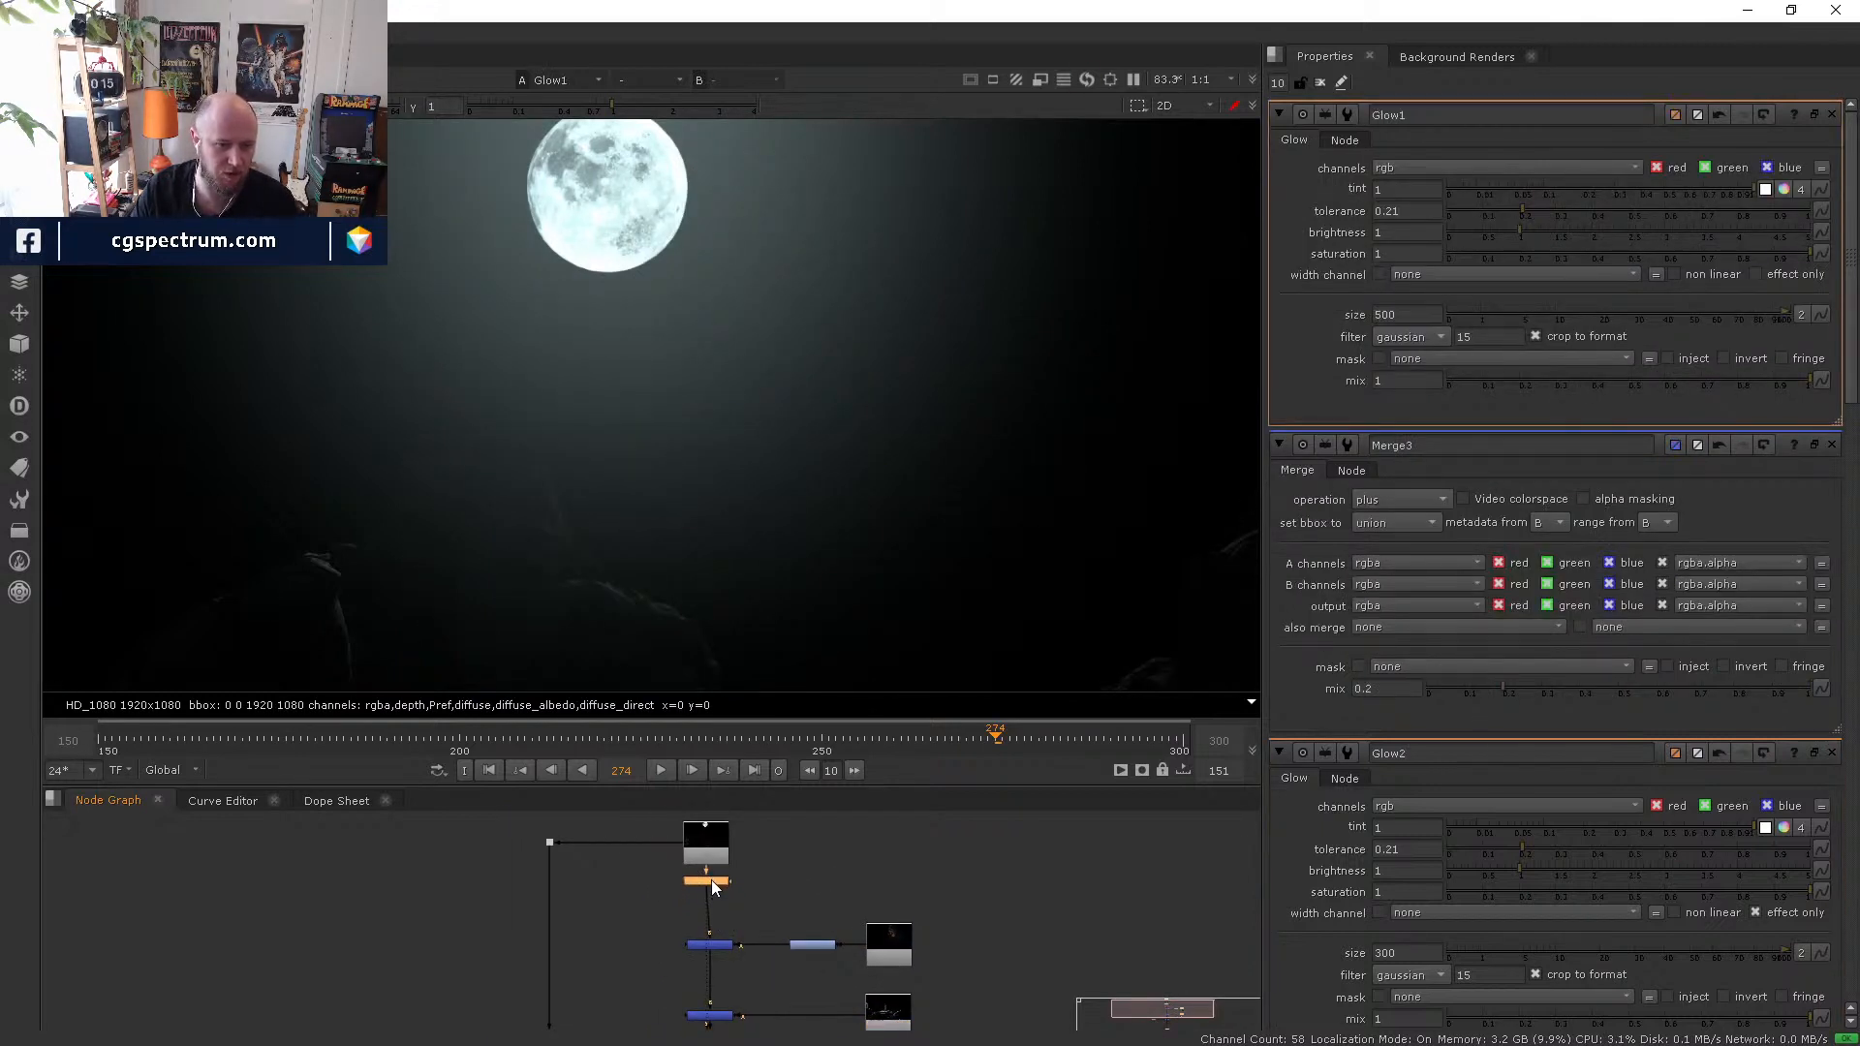
mouse_move(1529, 230)
mouse_down()
mouse_move(1581, 227)
mouse_move(1537, 236)
mouse_up()
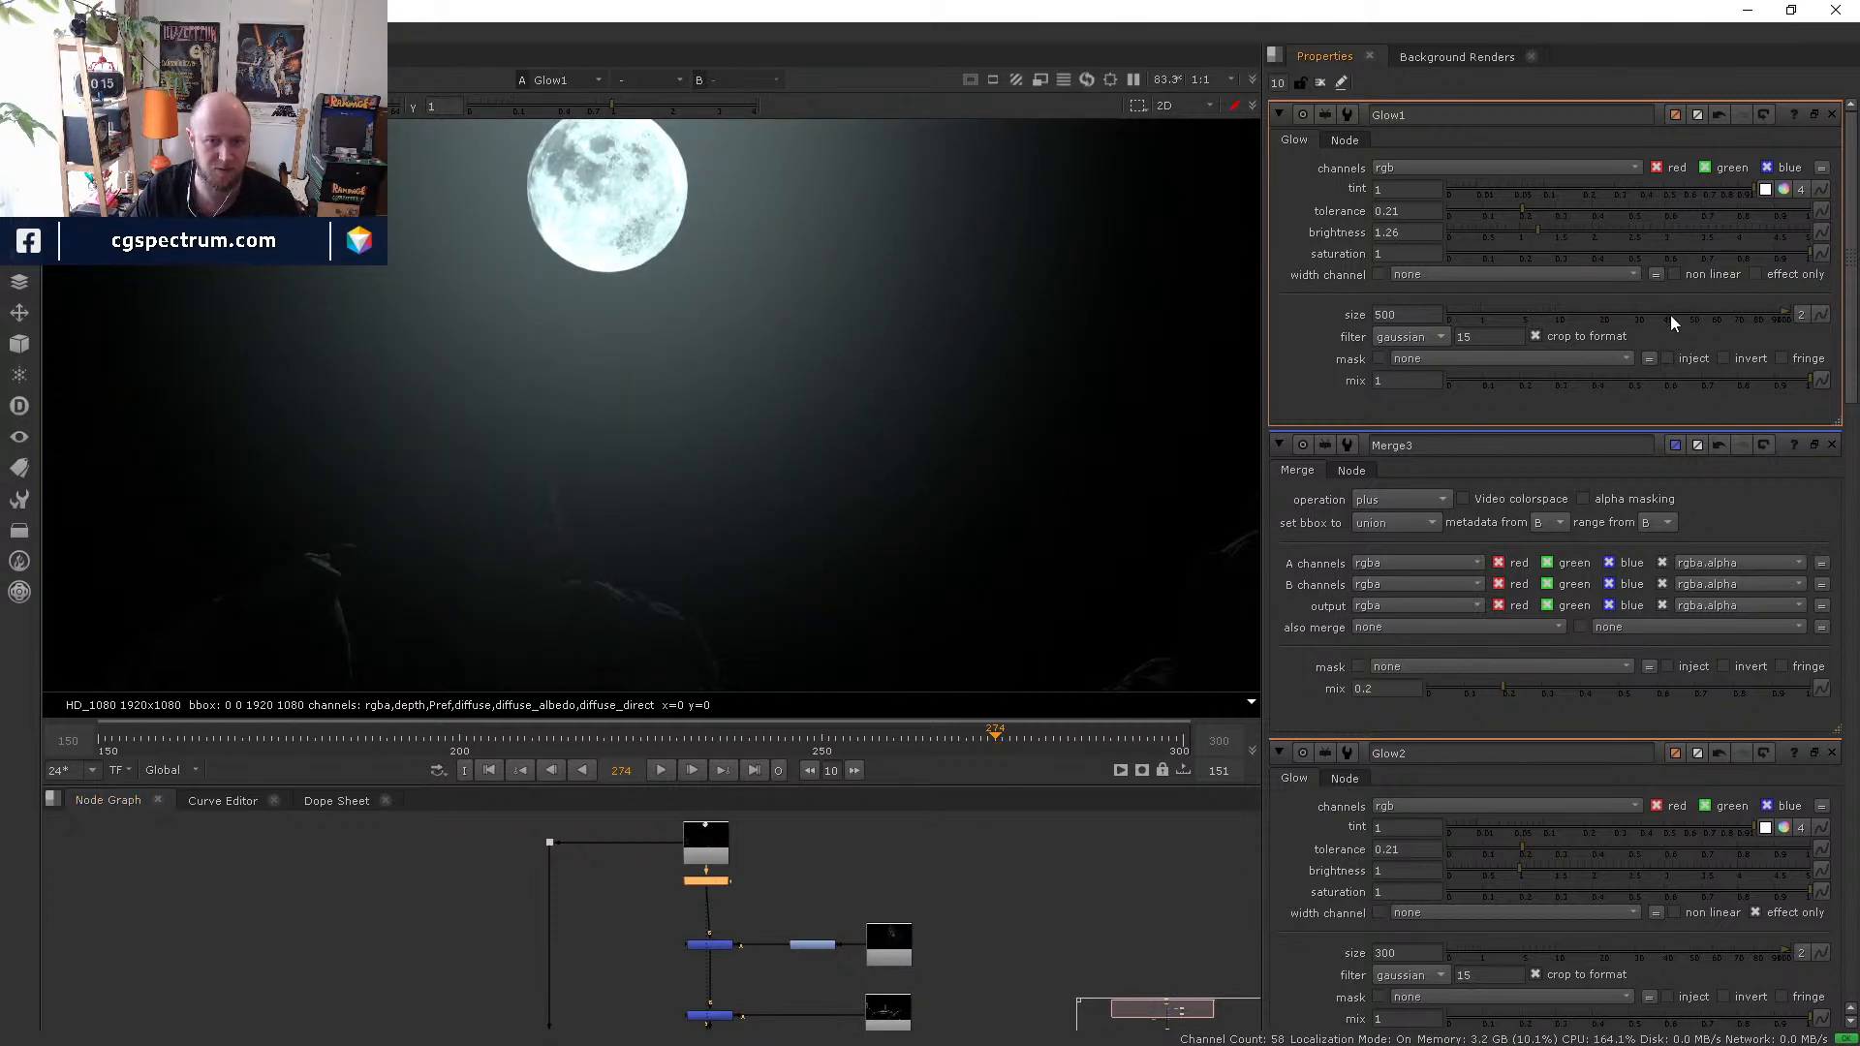
drag(1671, 316, 1790, 312)
double_click(1413, 319)
text(200)
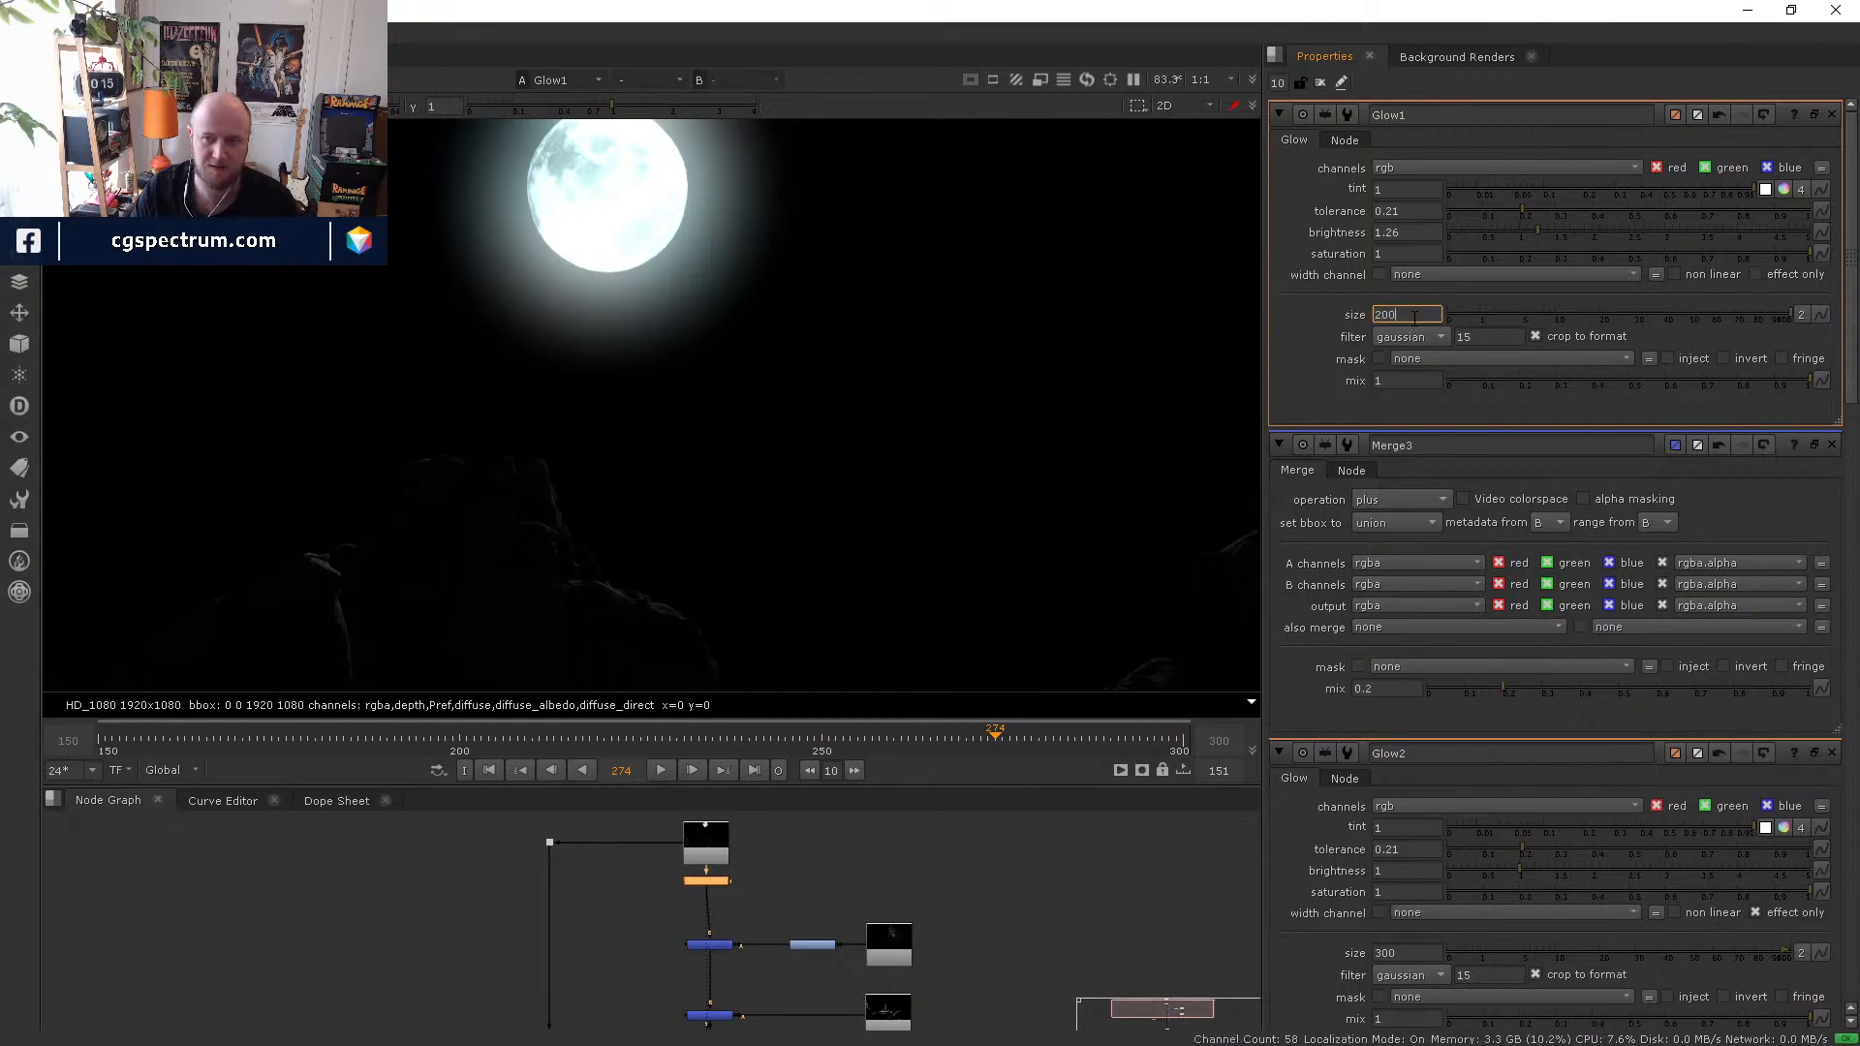
key(Return)
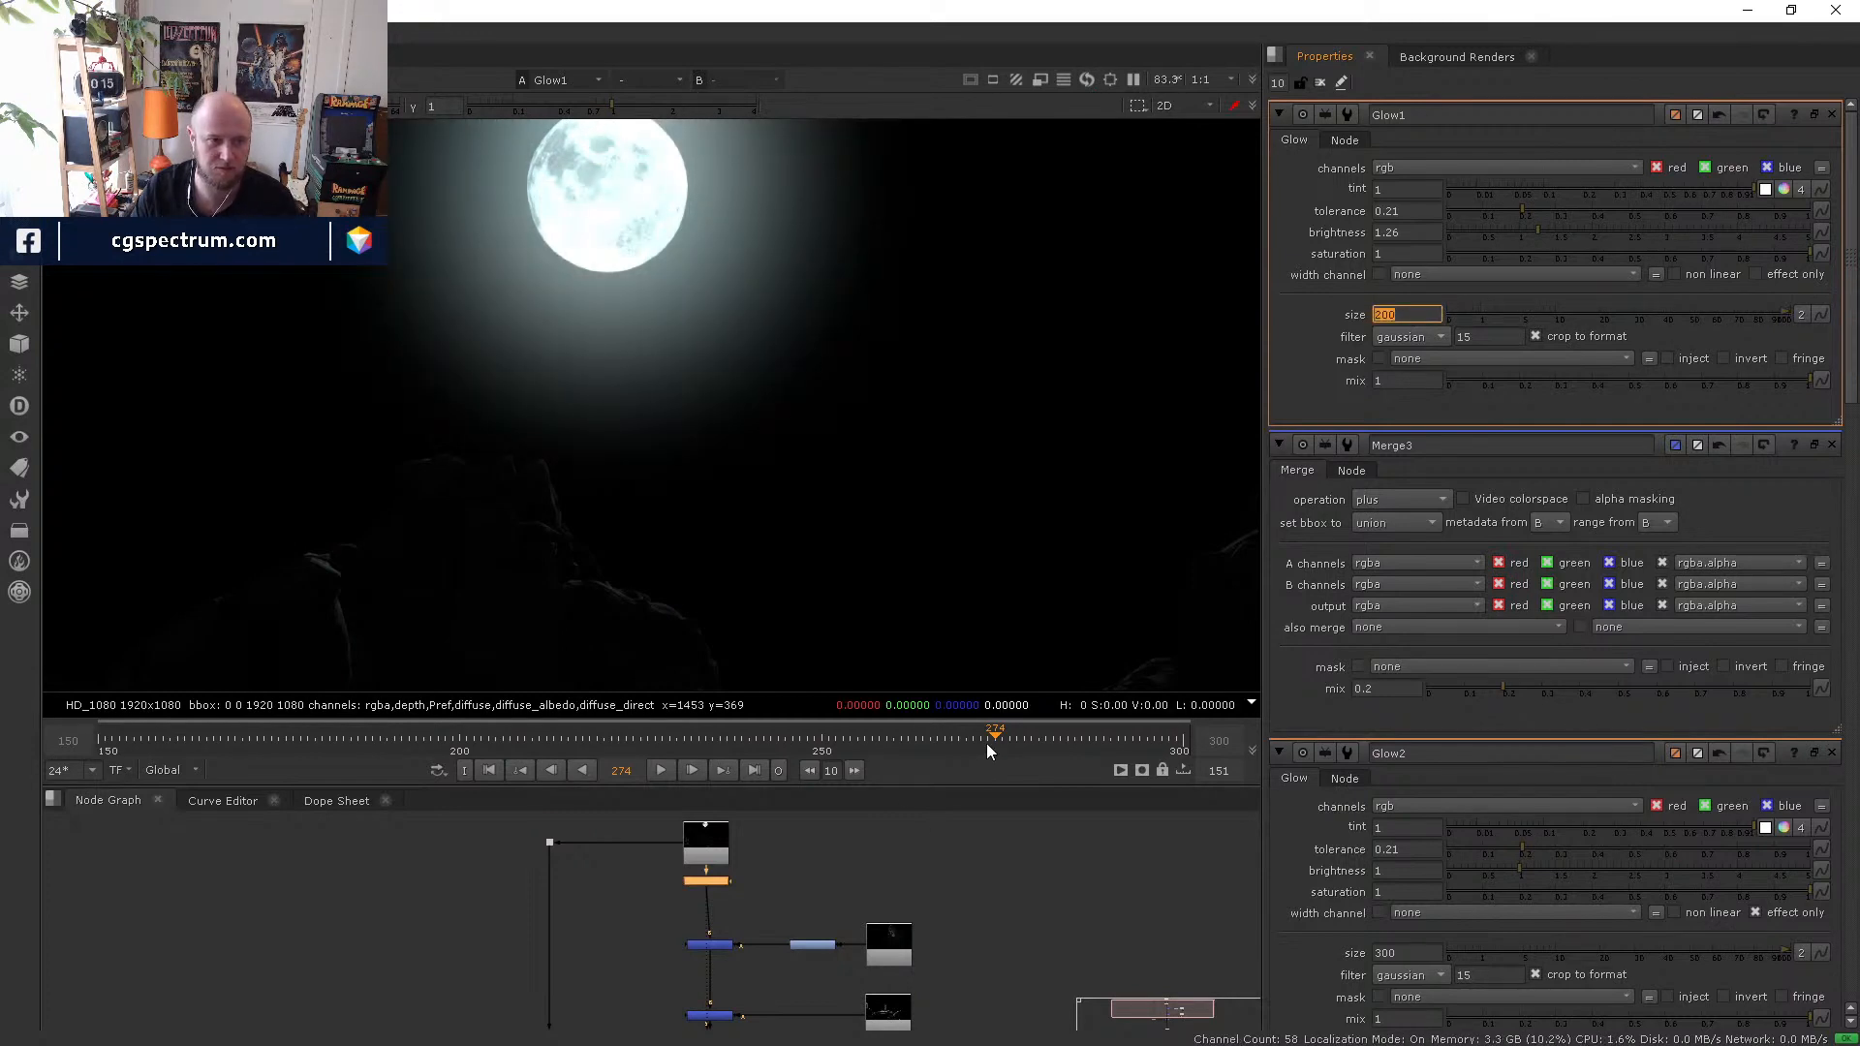
- Insert a copy of Glow1 between it and the first merge, and view the copy with its settings open
scroll(710, 879, up, 4)
click(709, 881)
key(ctrl+c)
click(770, 934)
key(ctrl+v)
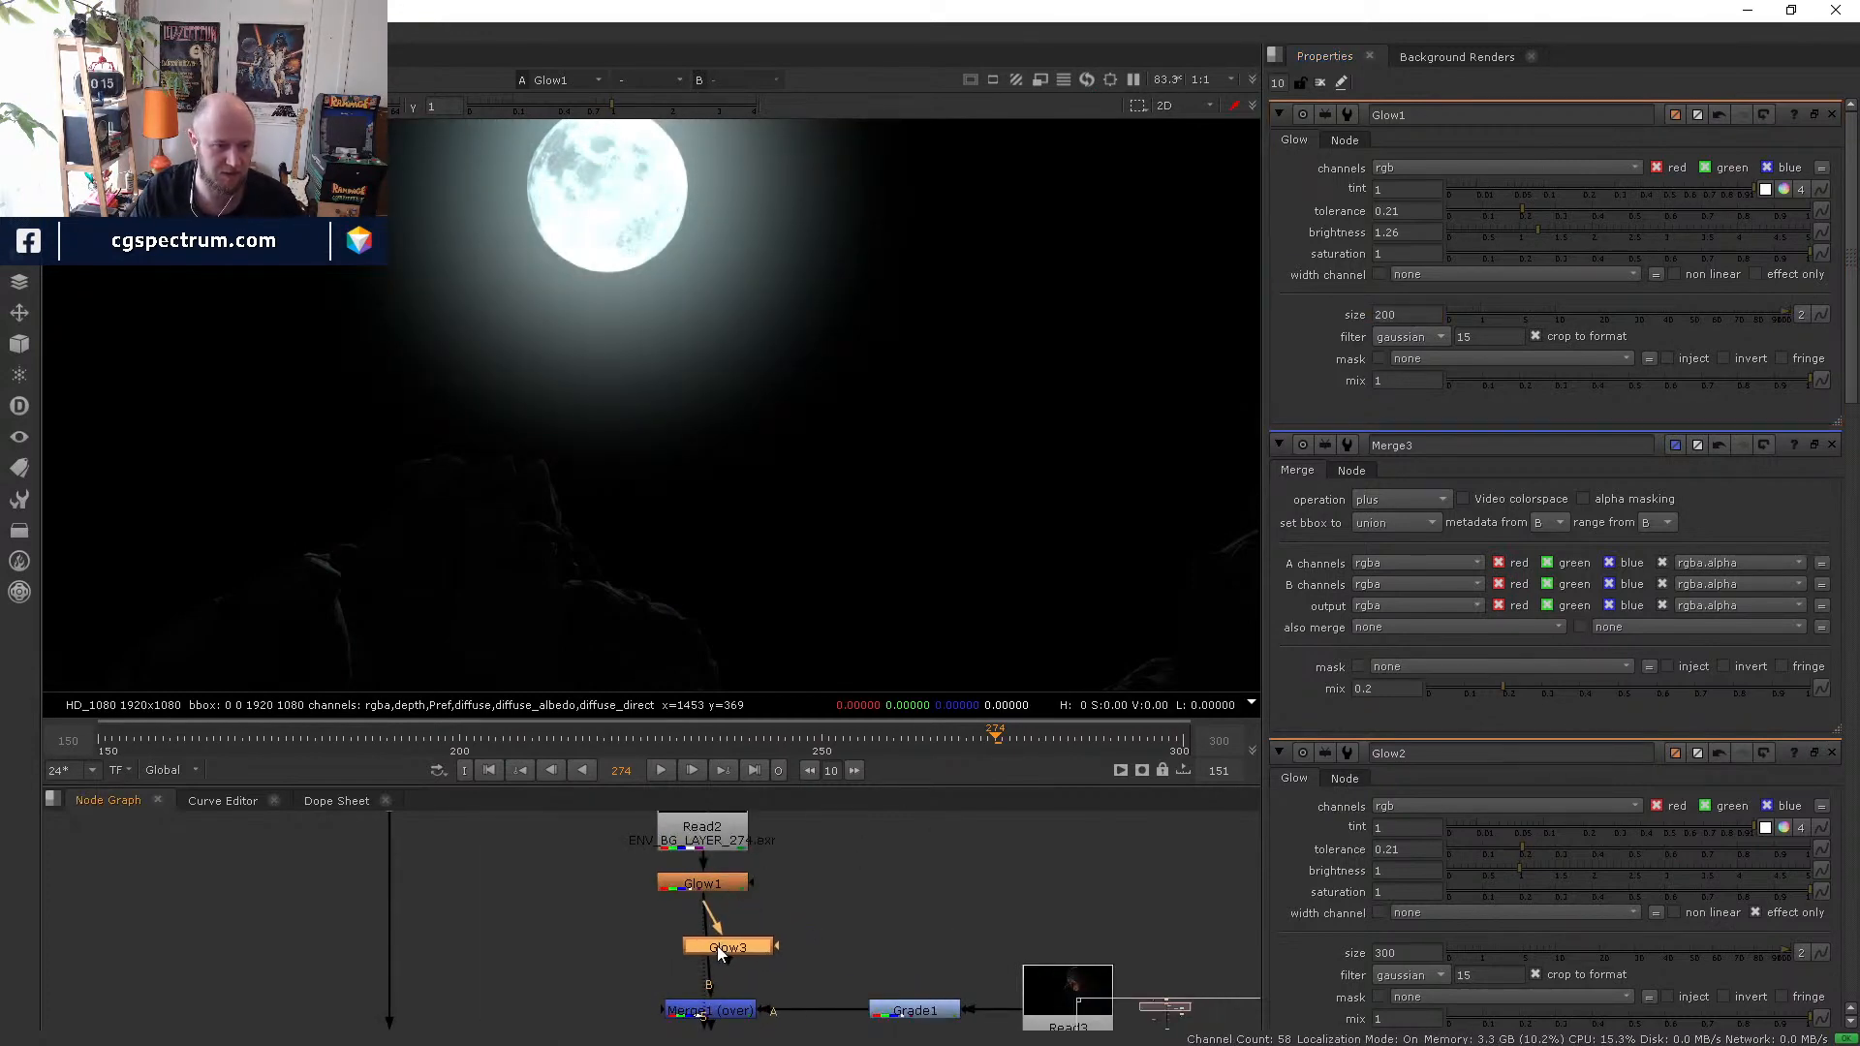
drag(717, 947, 715, 950)
key(5)
double_click(729, 949)
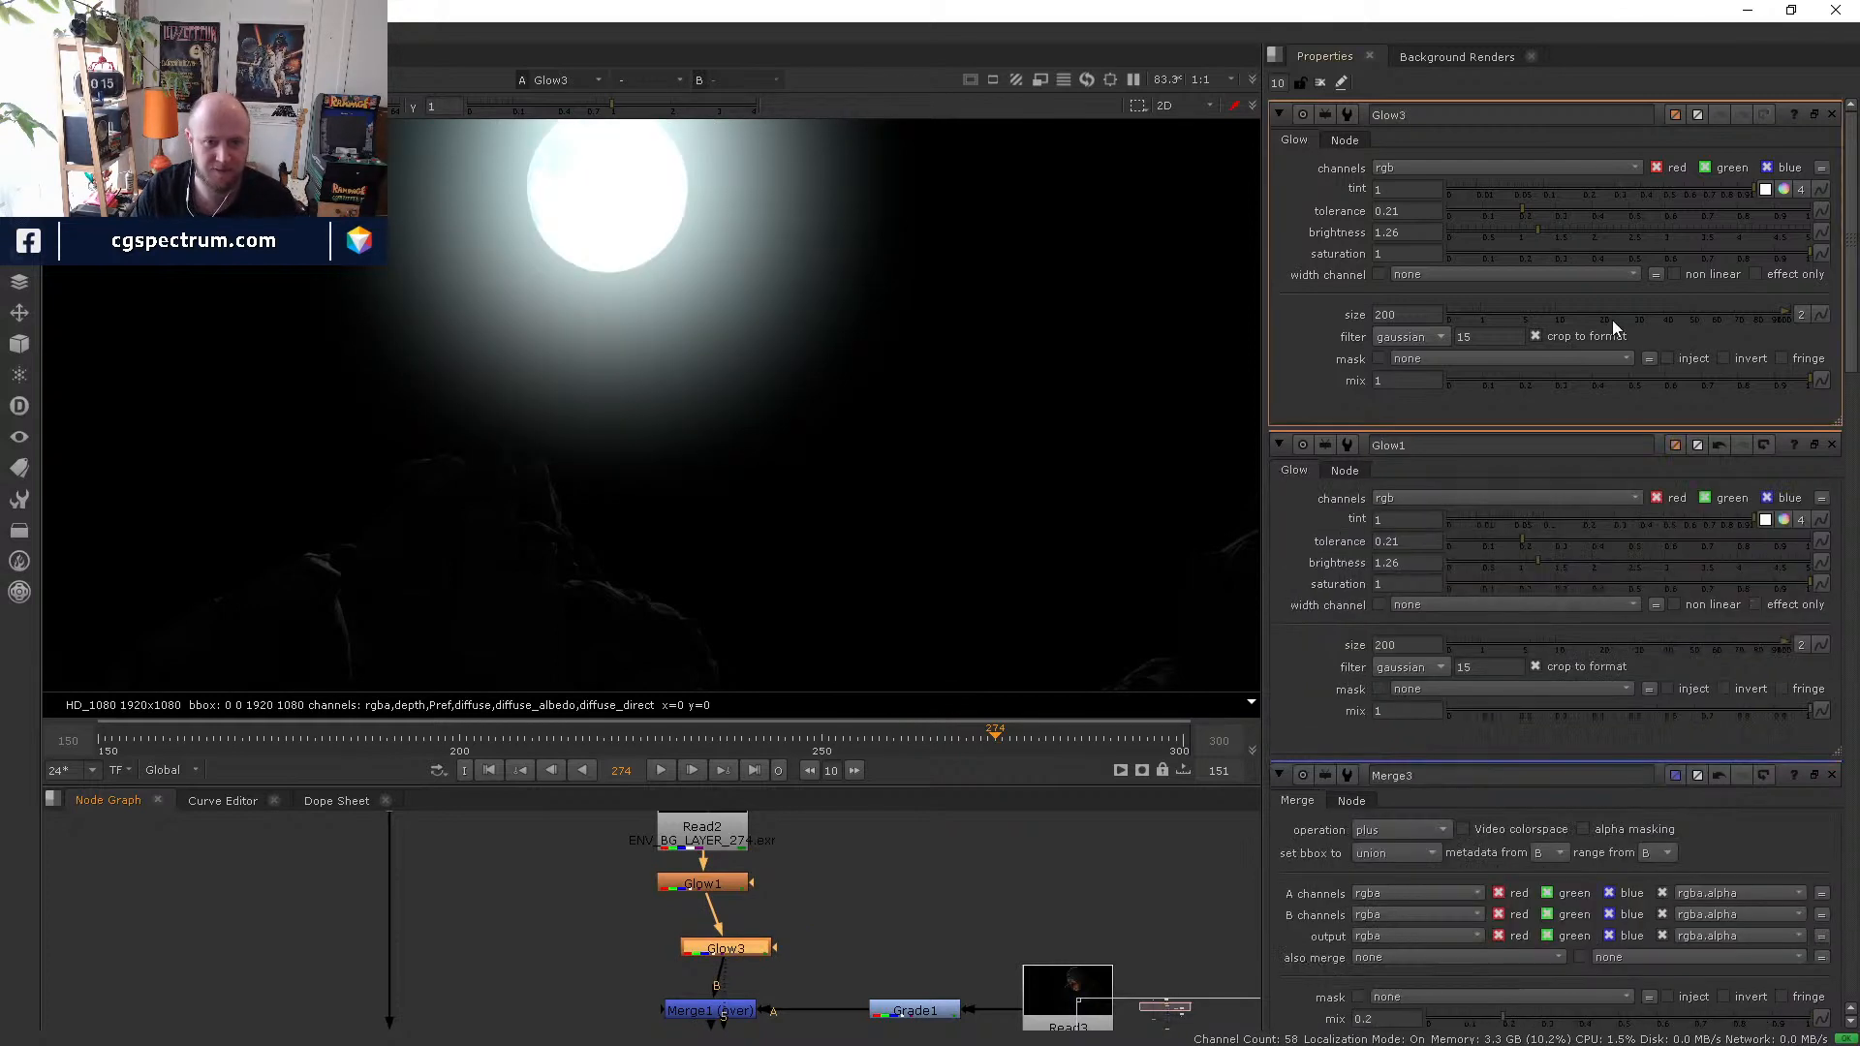
- Set Glow3's size to 800 and its brightness to 0.54
double_click(1407, 314)
text(1000)
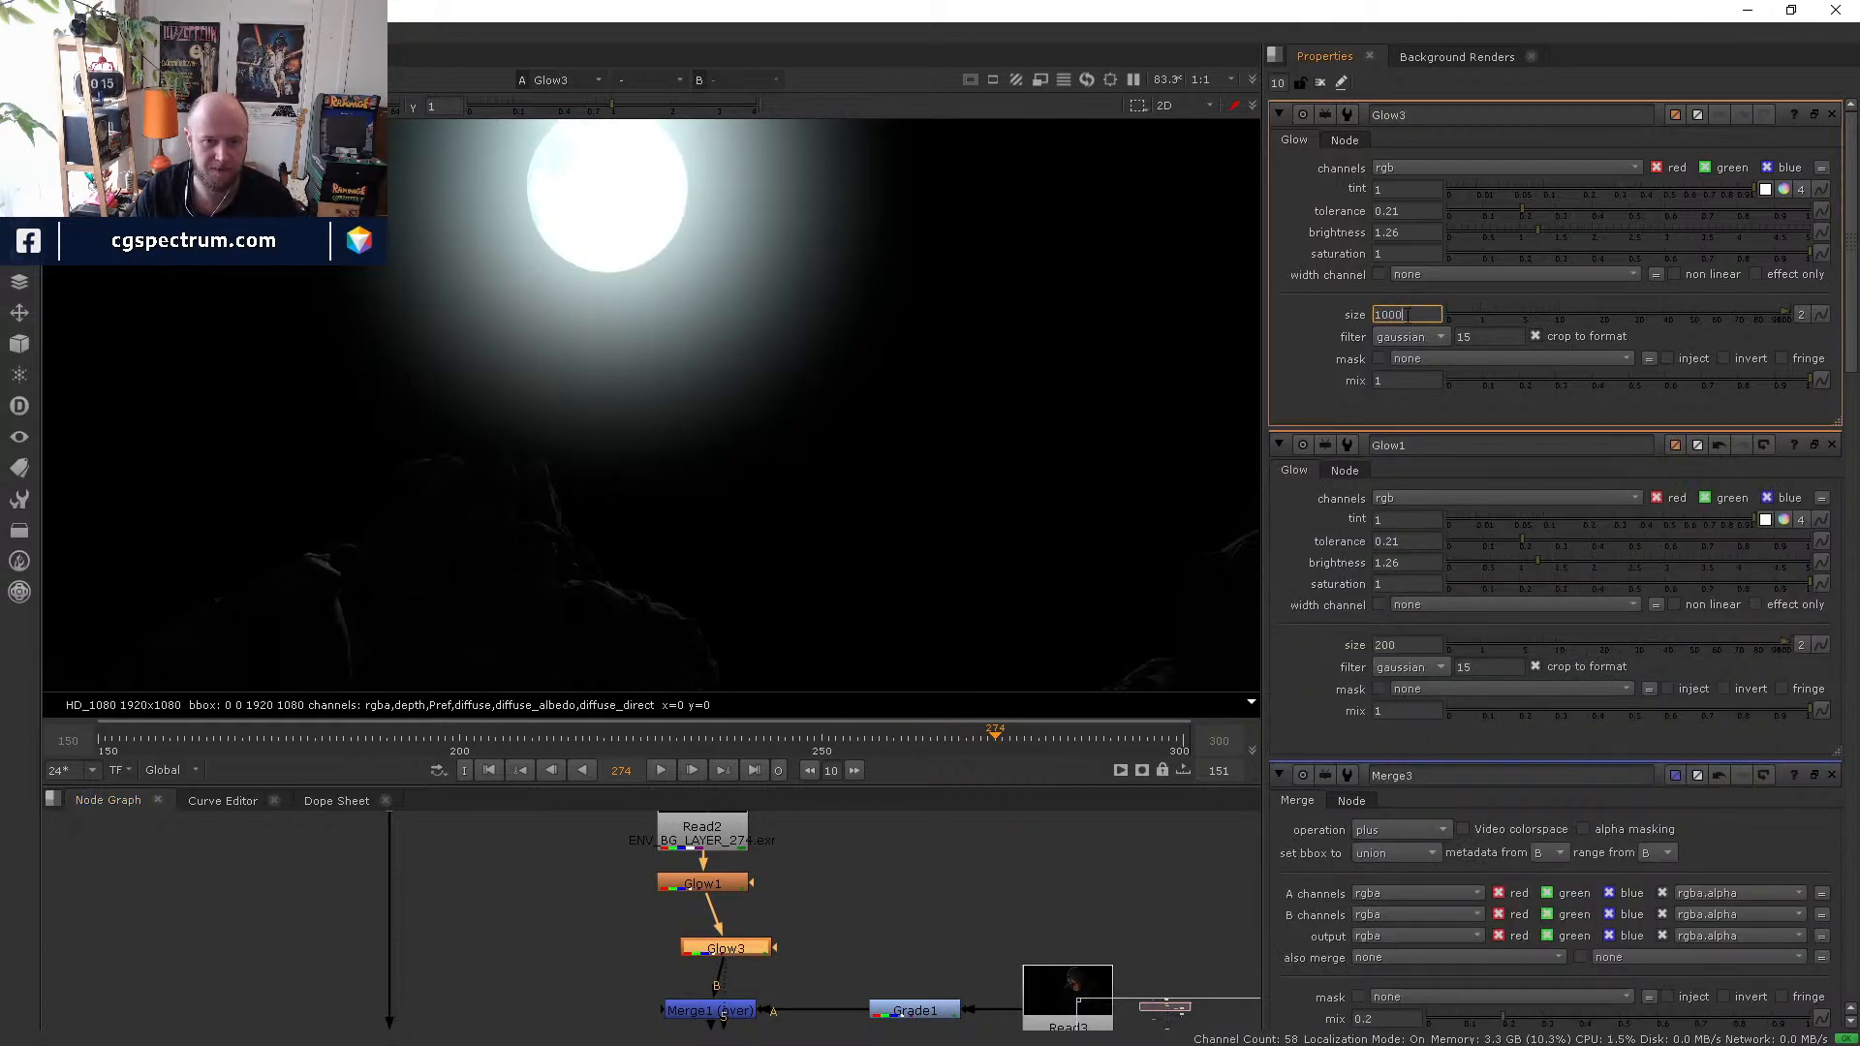
key(Return)
scroll(930, 385, down, 2)
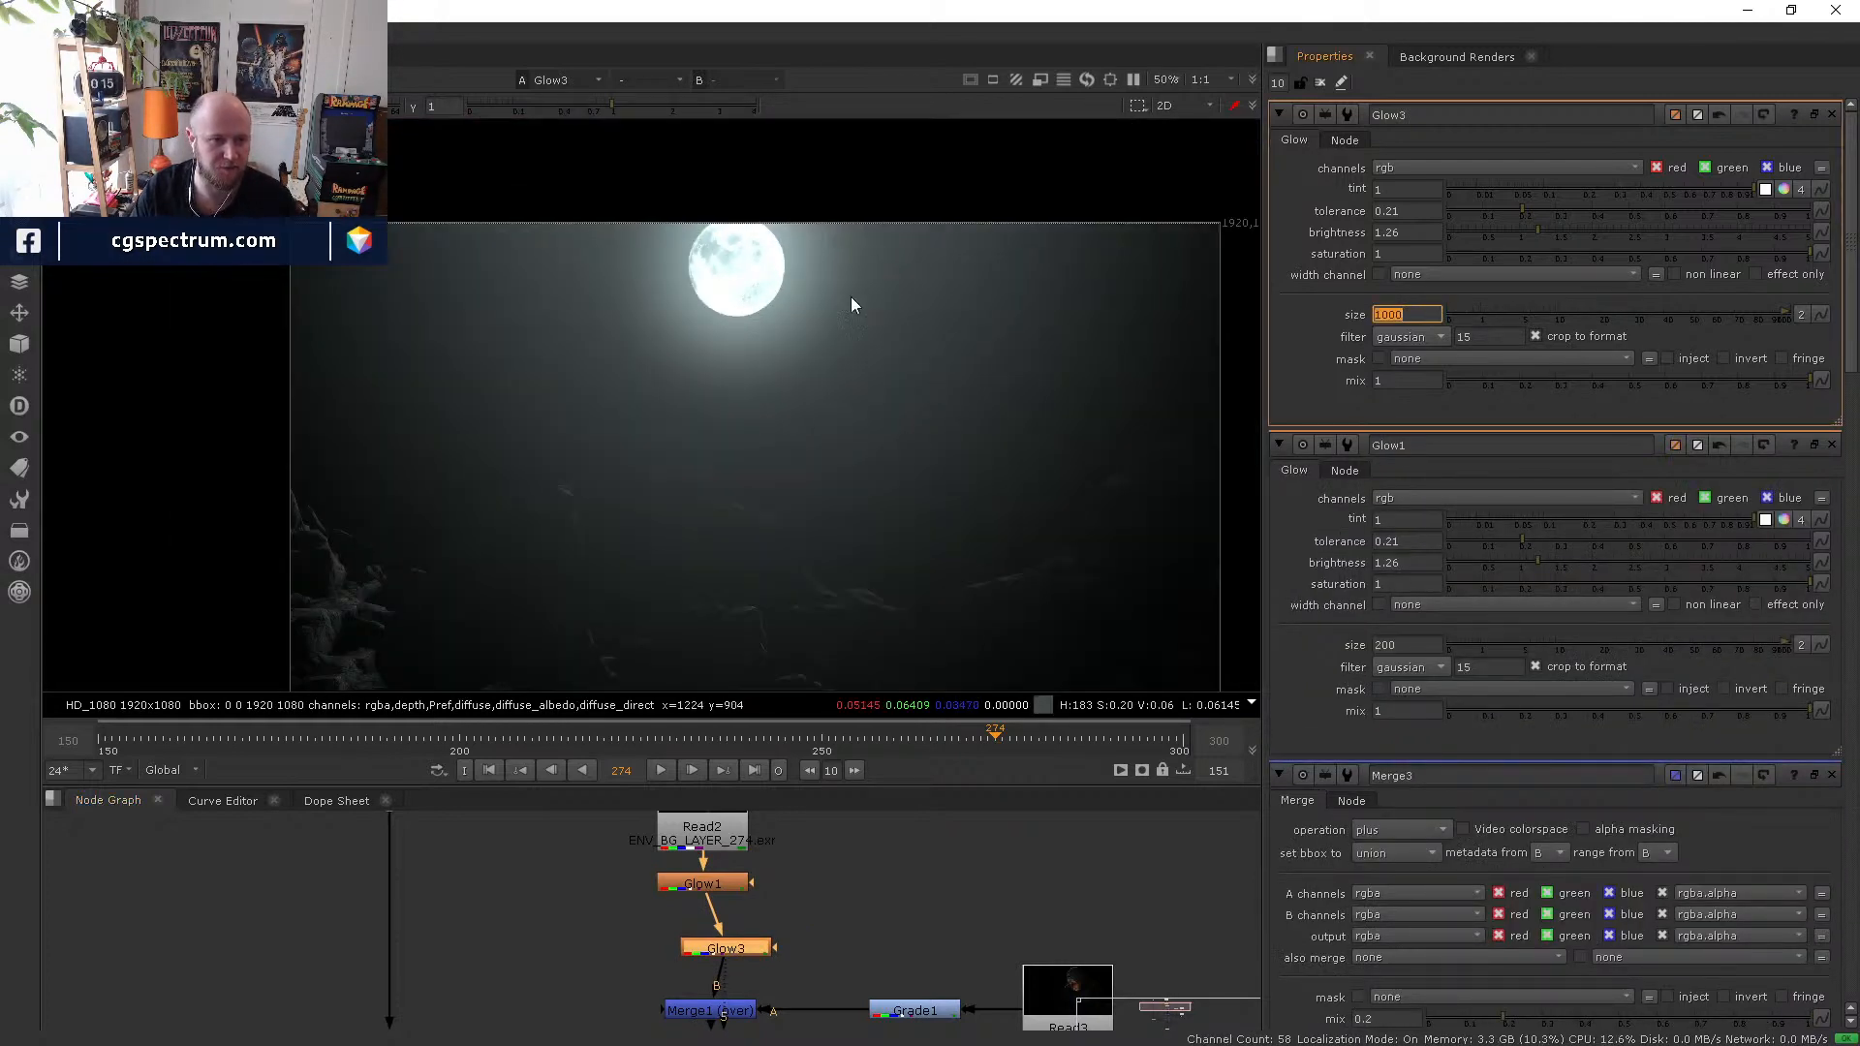
text(800)
key(Return)
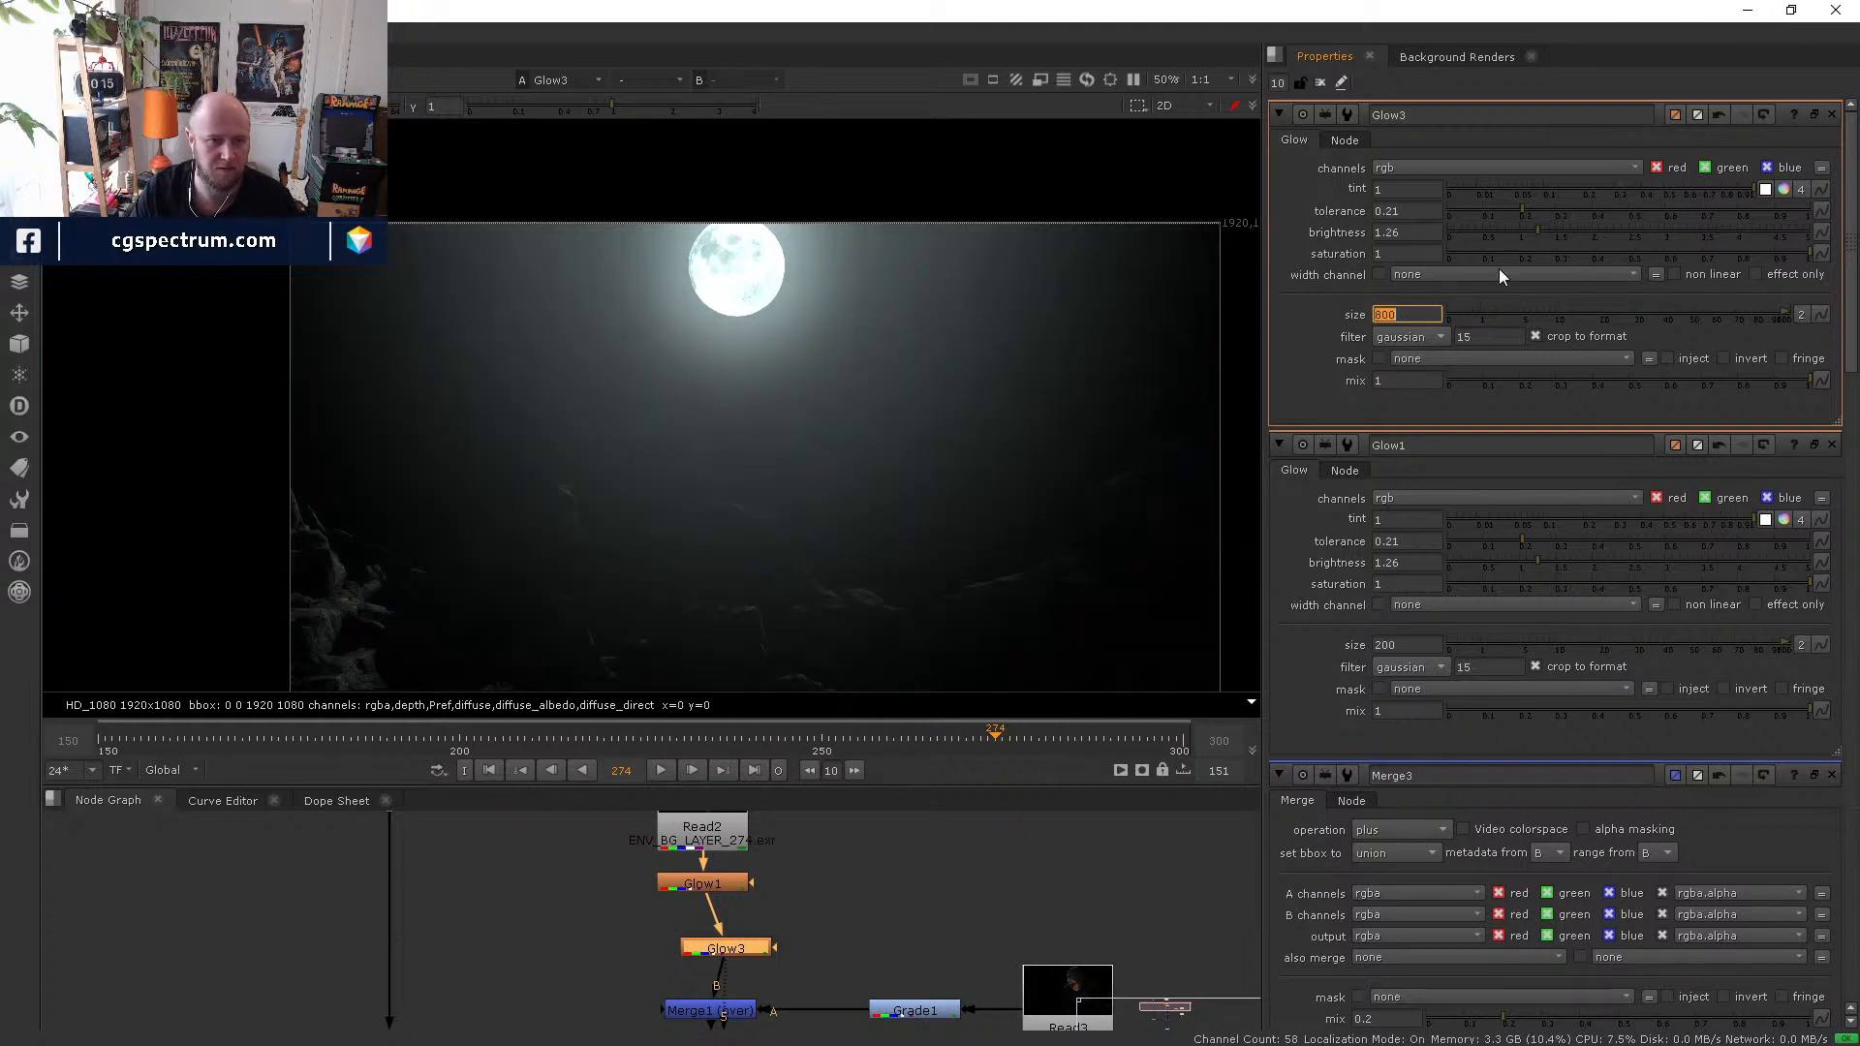
drag(1544, 229, 1482, 235)
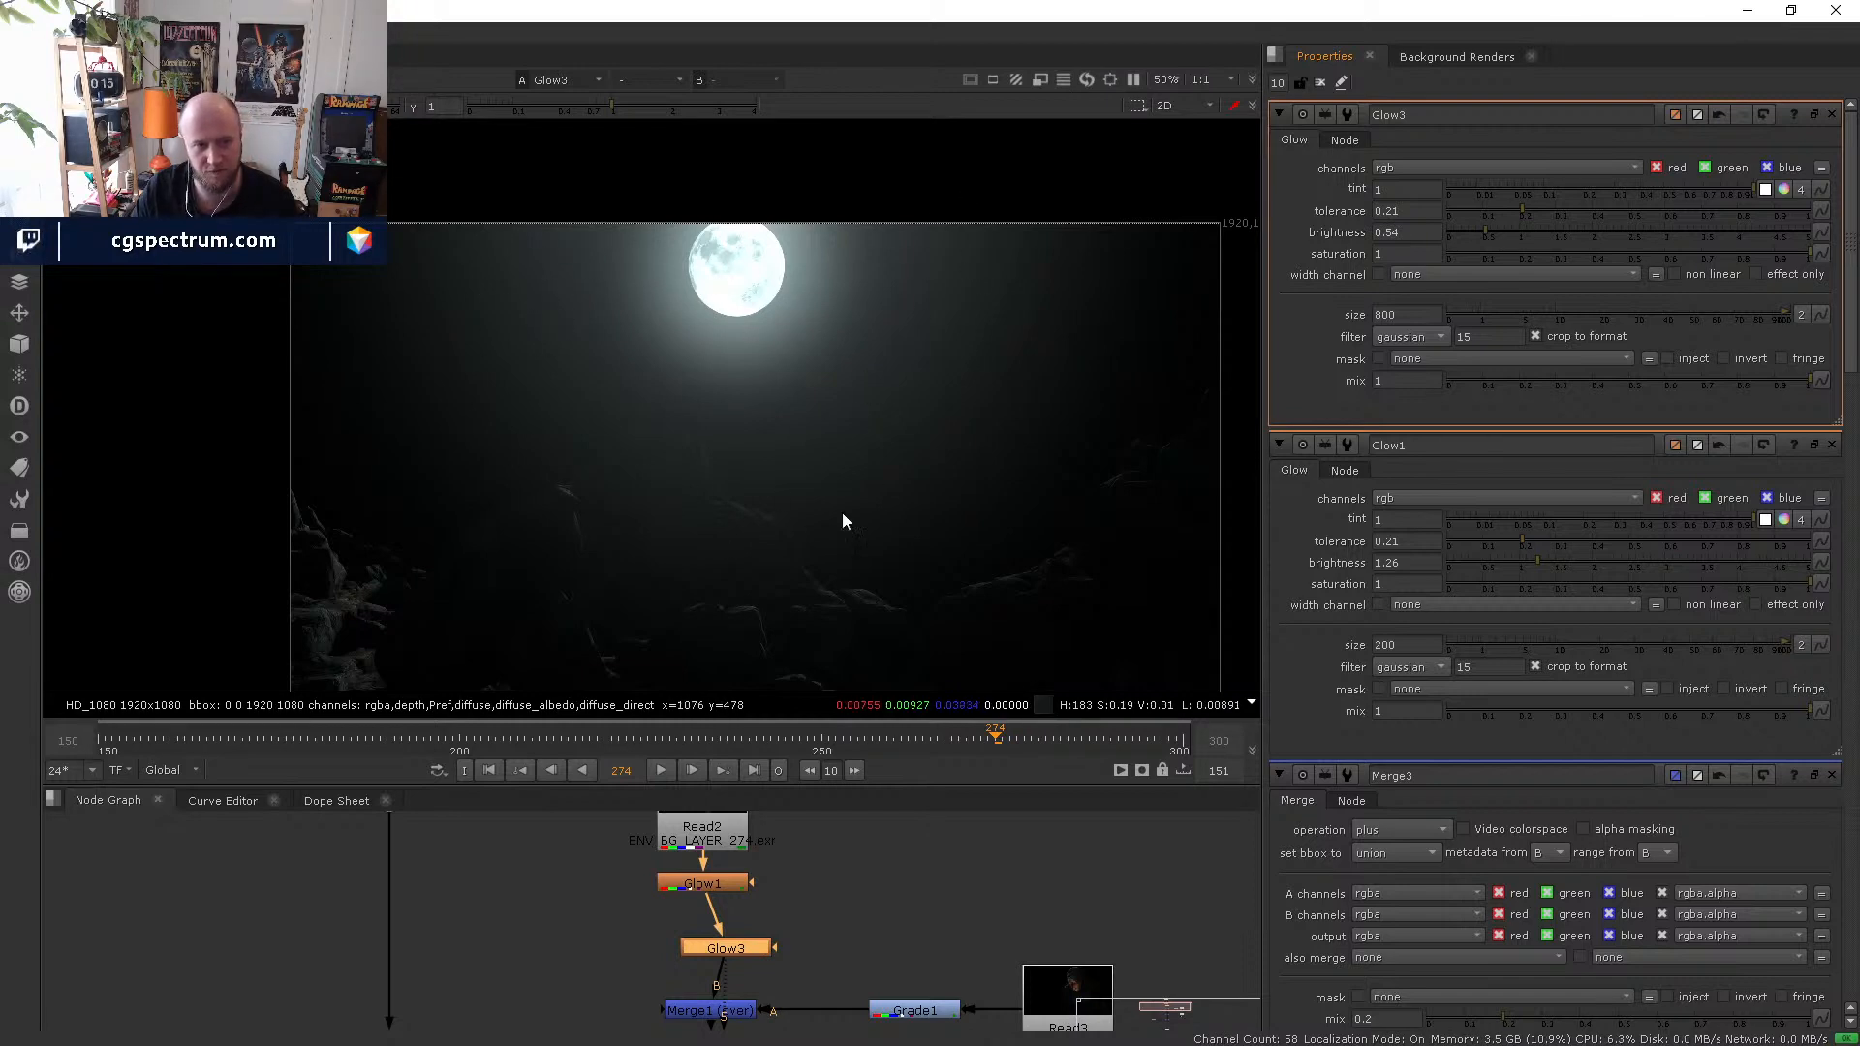
middle_drag(835, 383, 765, 330)
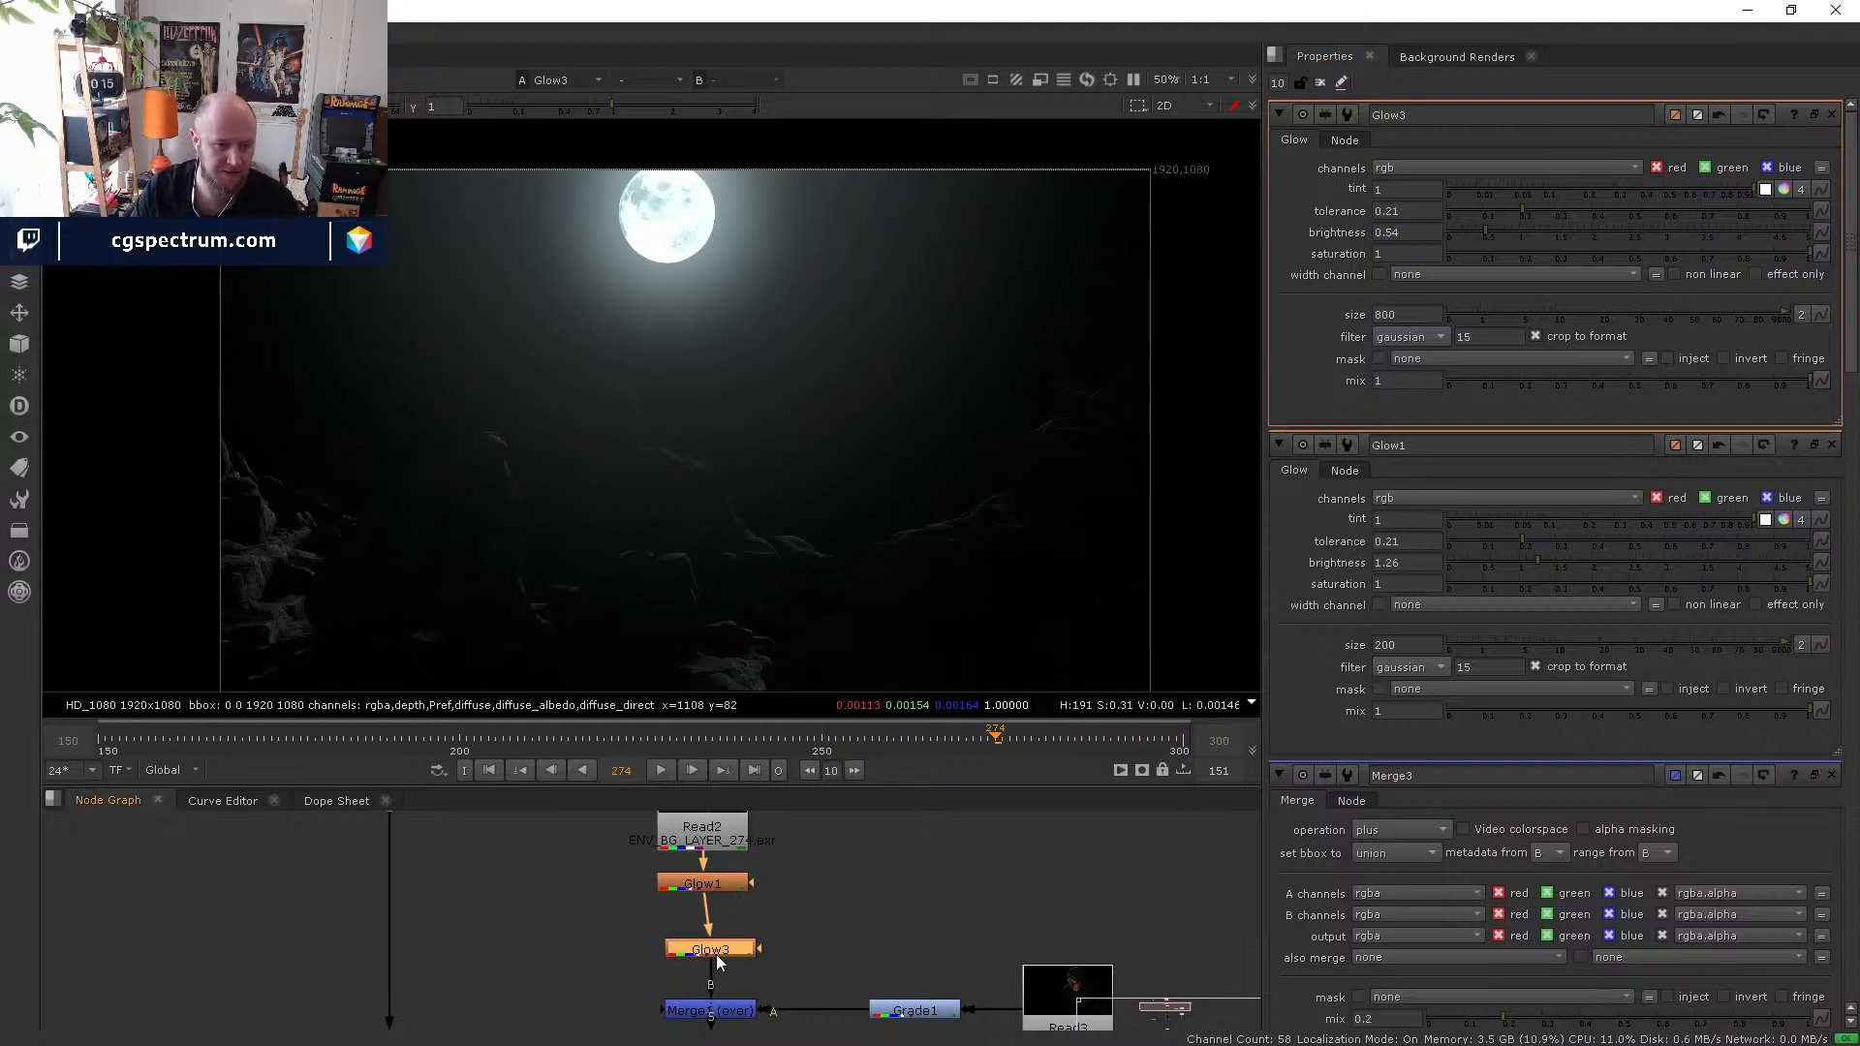
middle_drag(716, 955, 712, 865)
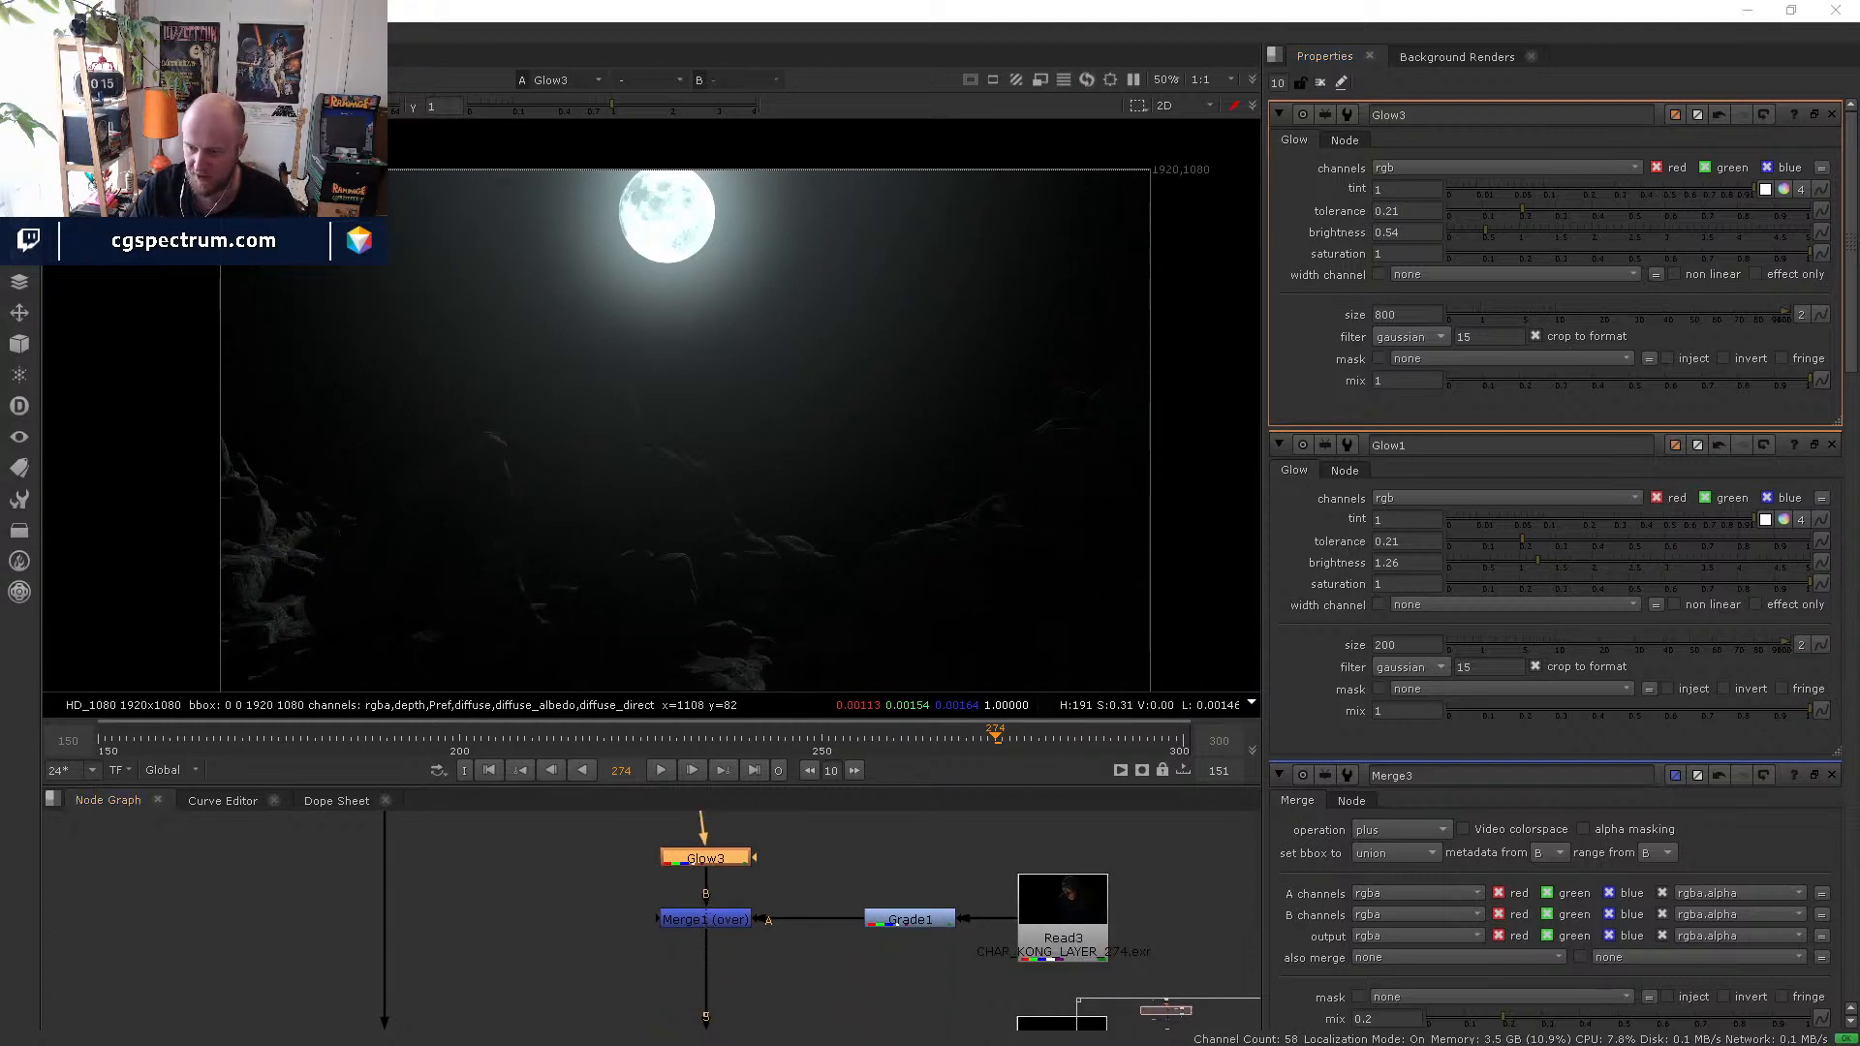
key(alt+Tab)
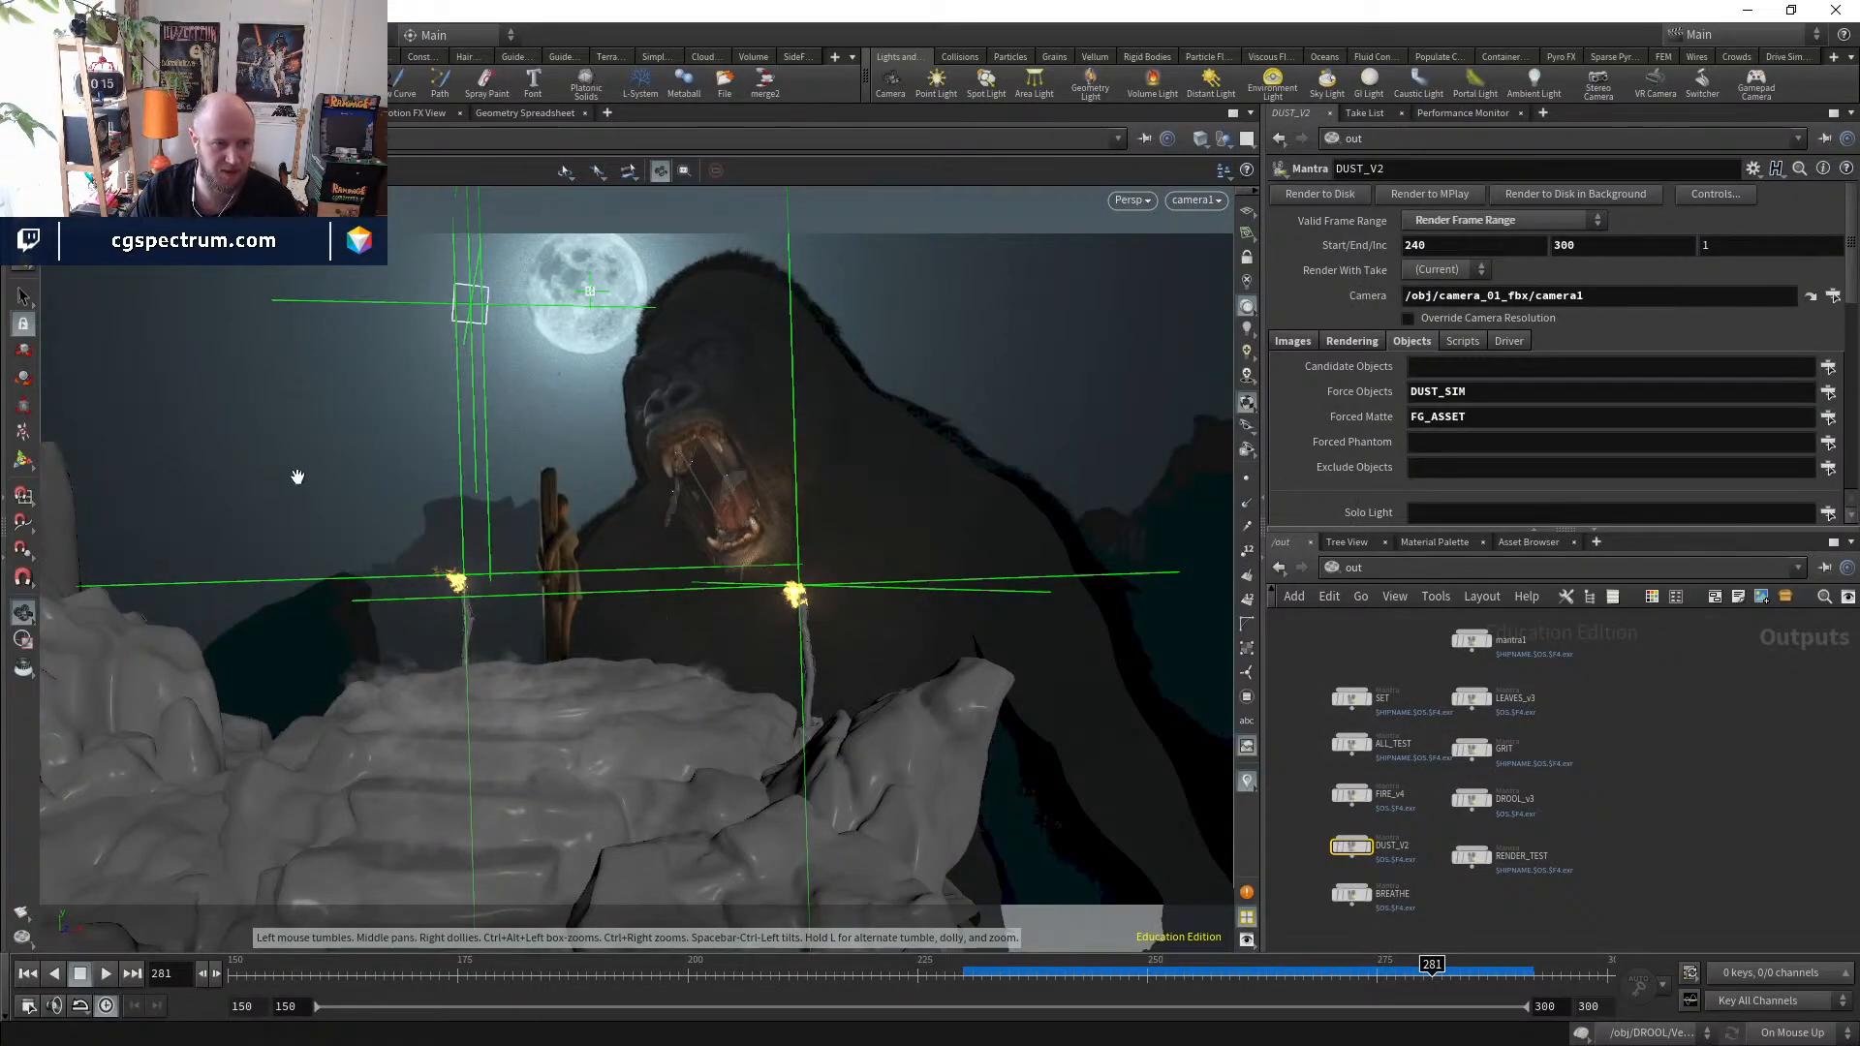
key(alt+Tab)
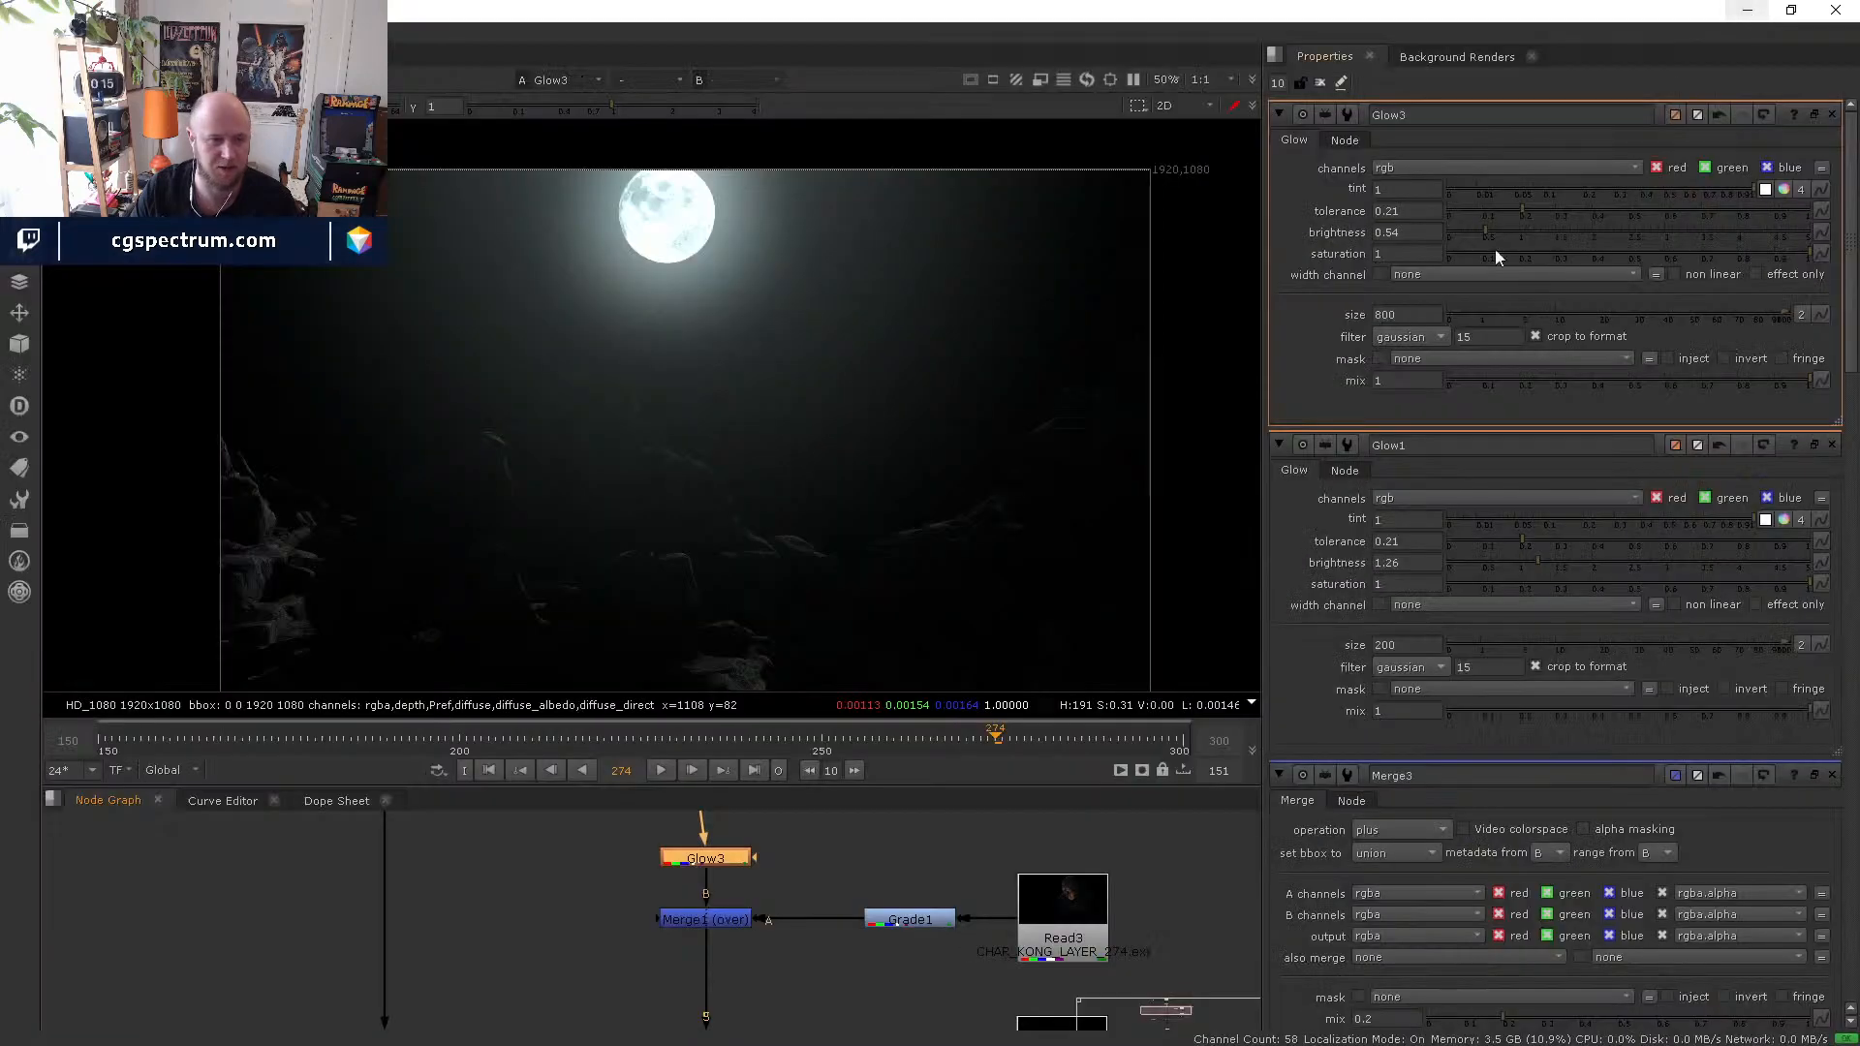
- Tint Glow3 blue with separate channel values of 0.555 red and 0.76 green
middle_drag(765, 947, 735, 1010)
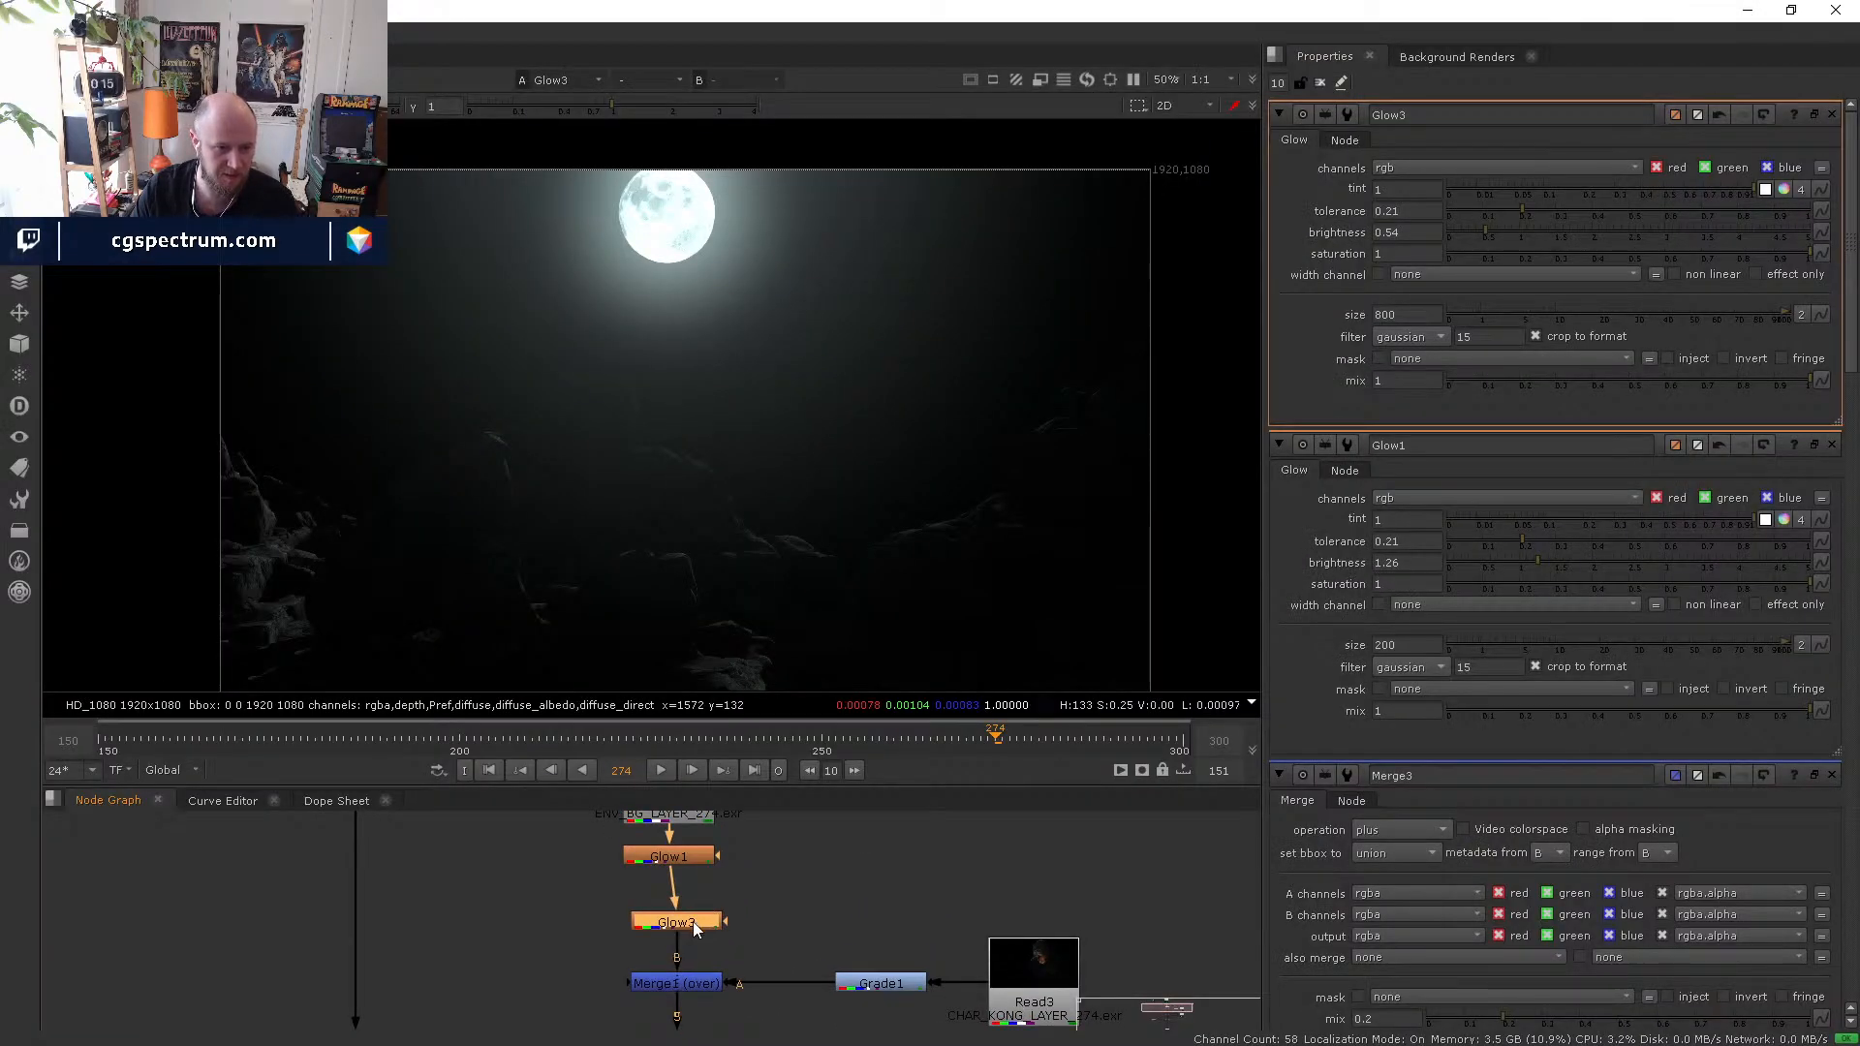
click(1784, 190)
click(1703, 236)
click(1679, 212)
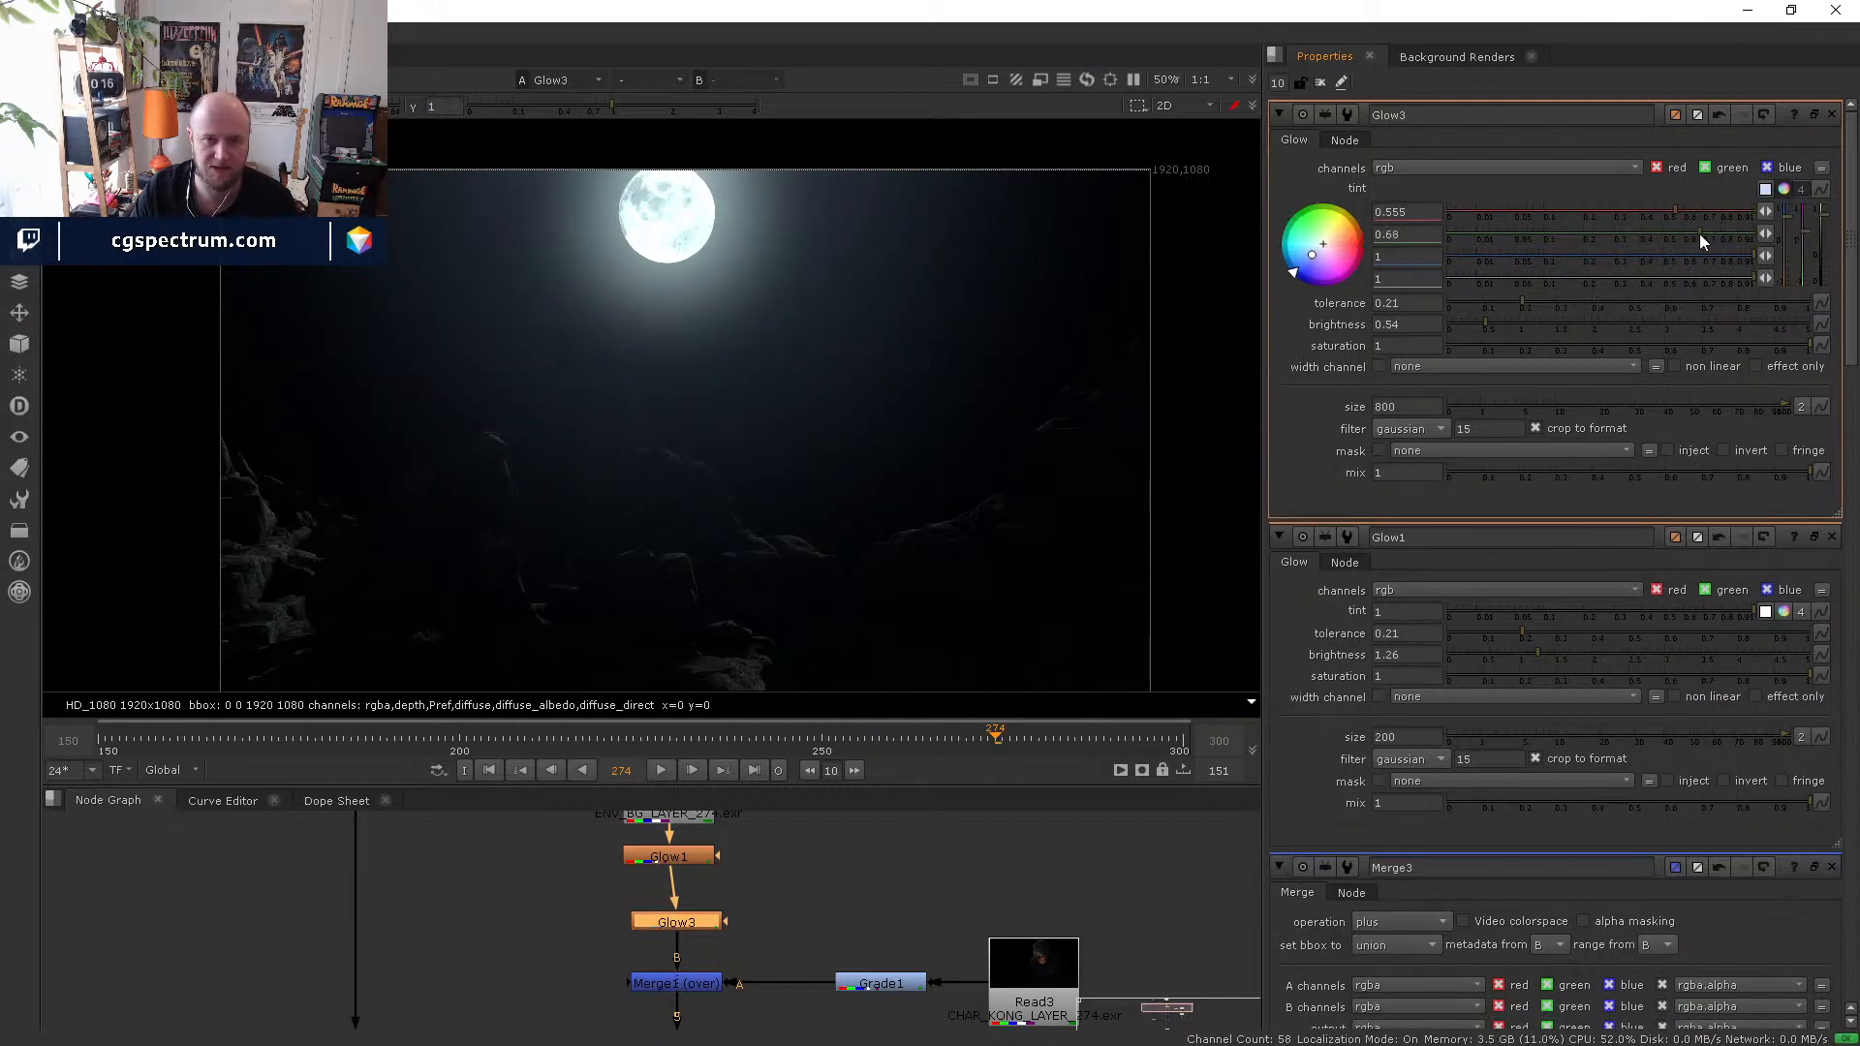
click(1727, 234)
click(1715, 234)
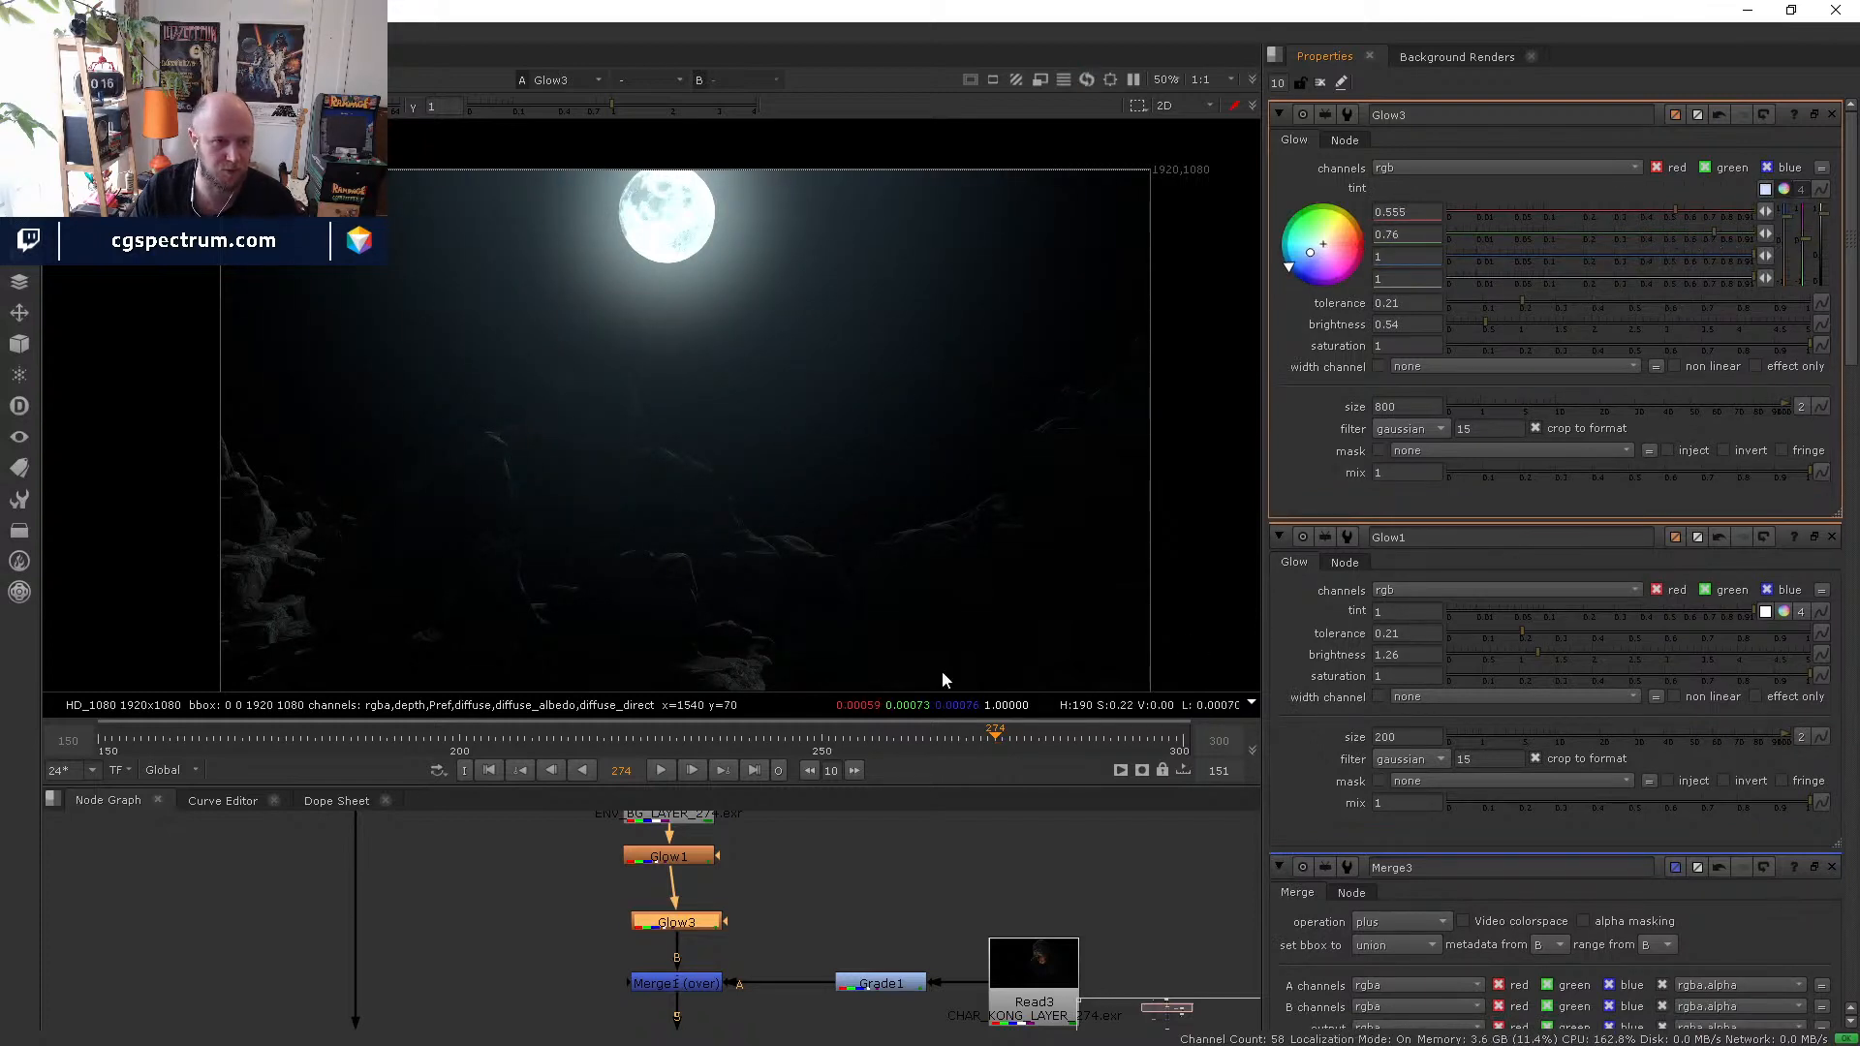
- View Glow1 with its settings open and tint it blue with 0.61 red and 0.9 green
click(690, 863)
key(1)
double_click(688, 856)
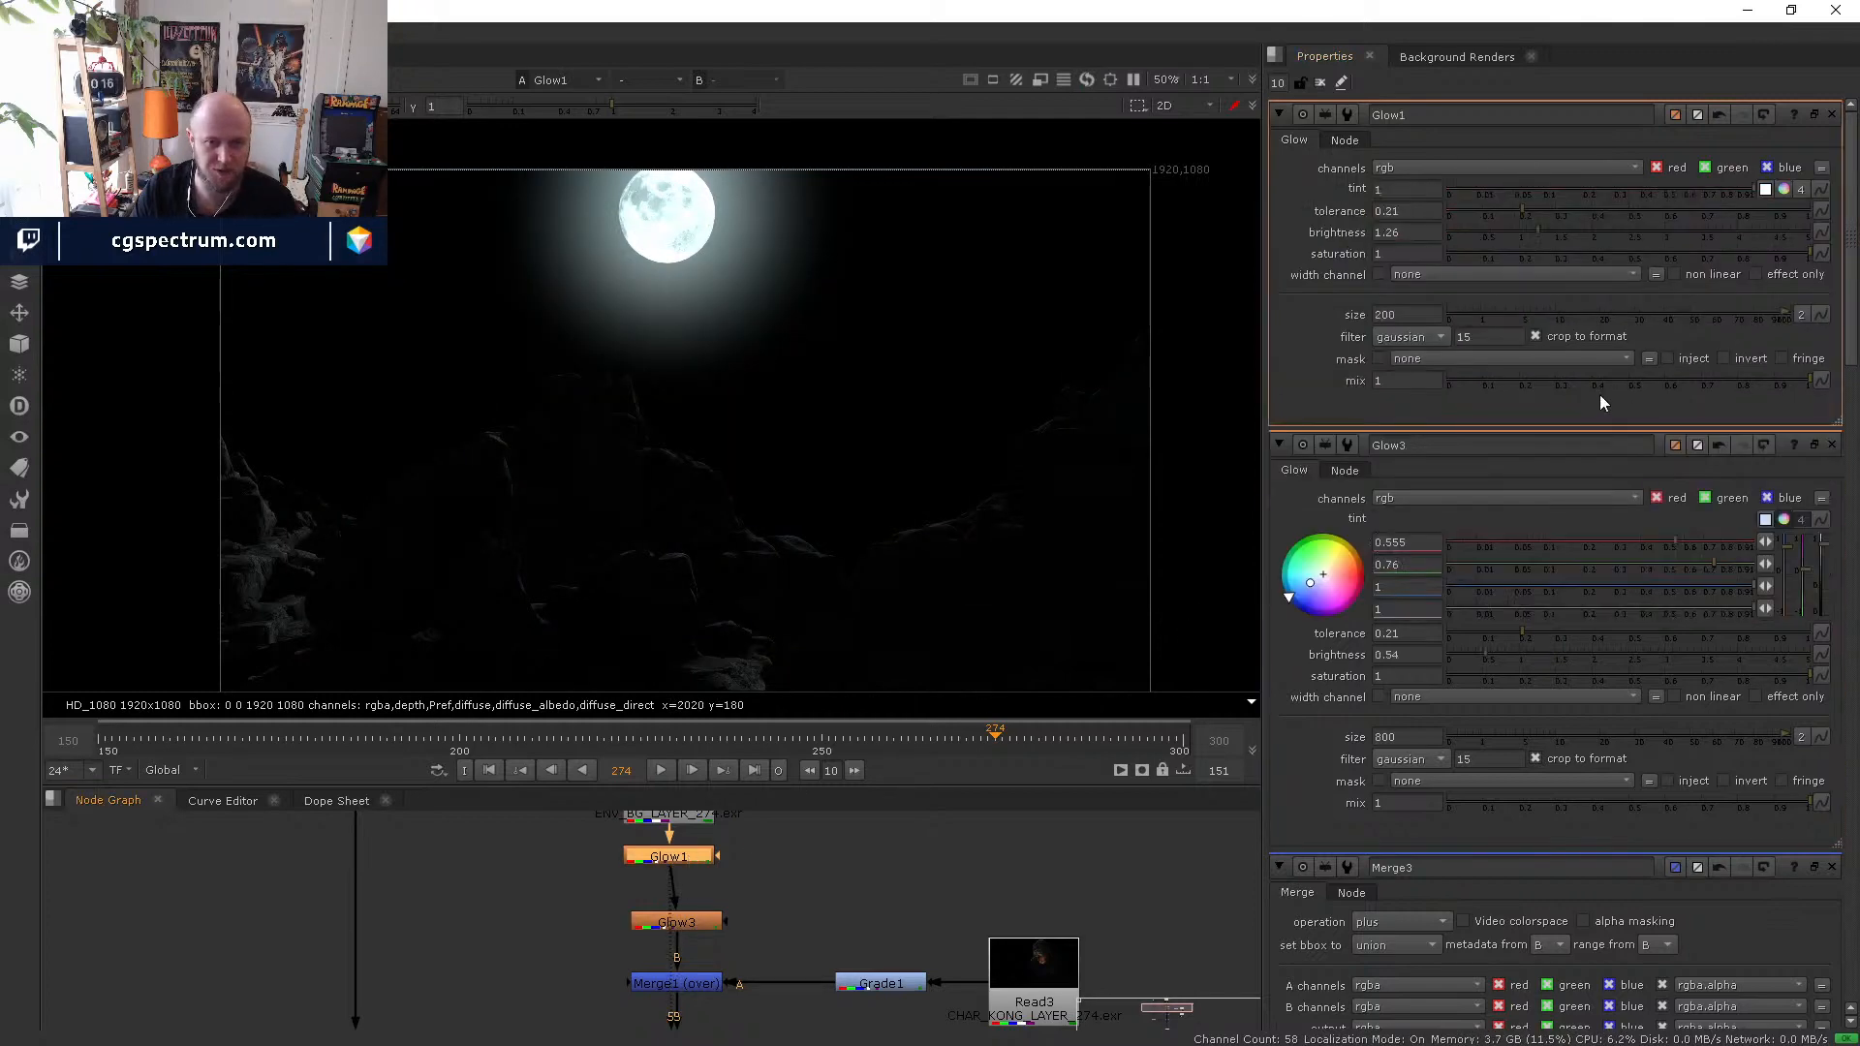
click(1785, 190)
click(1687, 212)
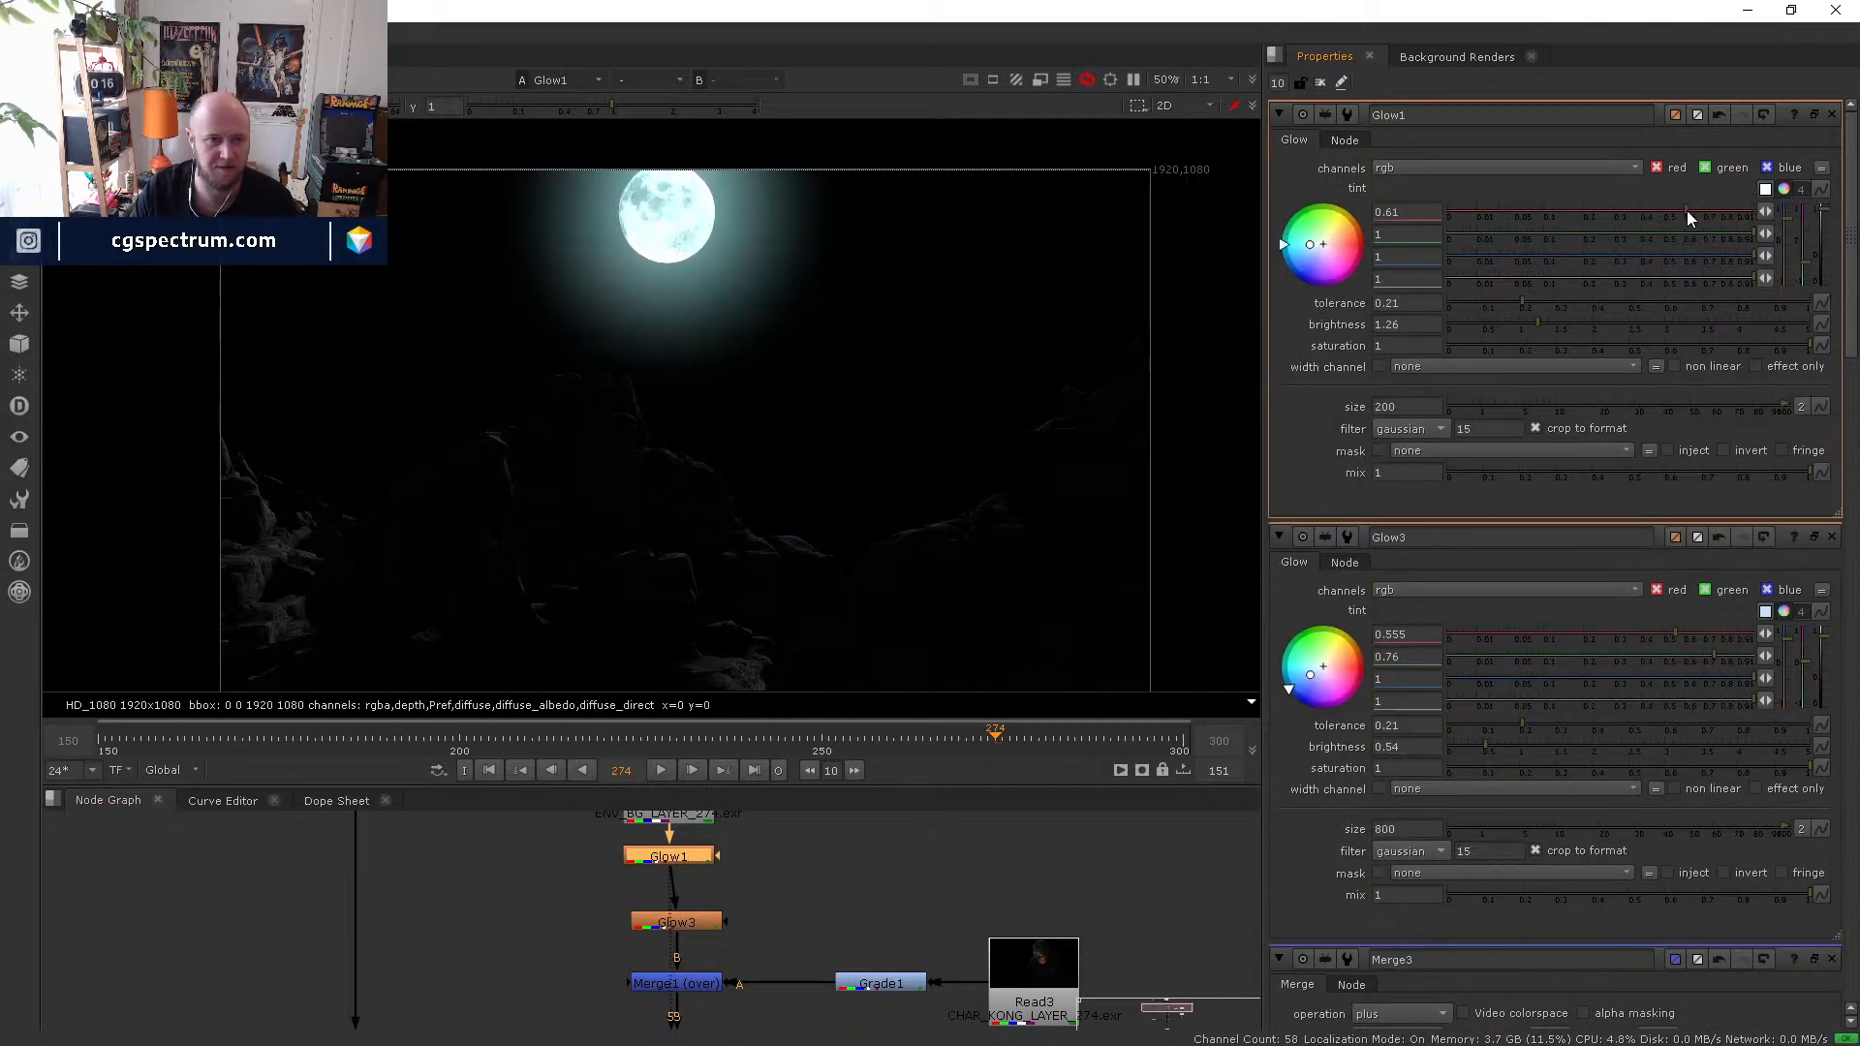
click(1711, 233)
drag(1723, 221, 1736, 219)
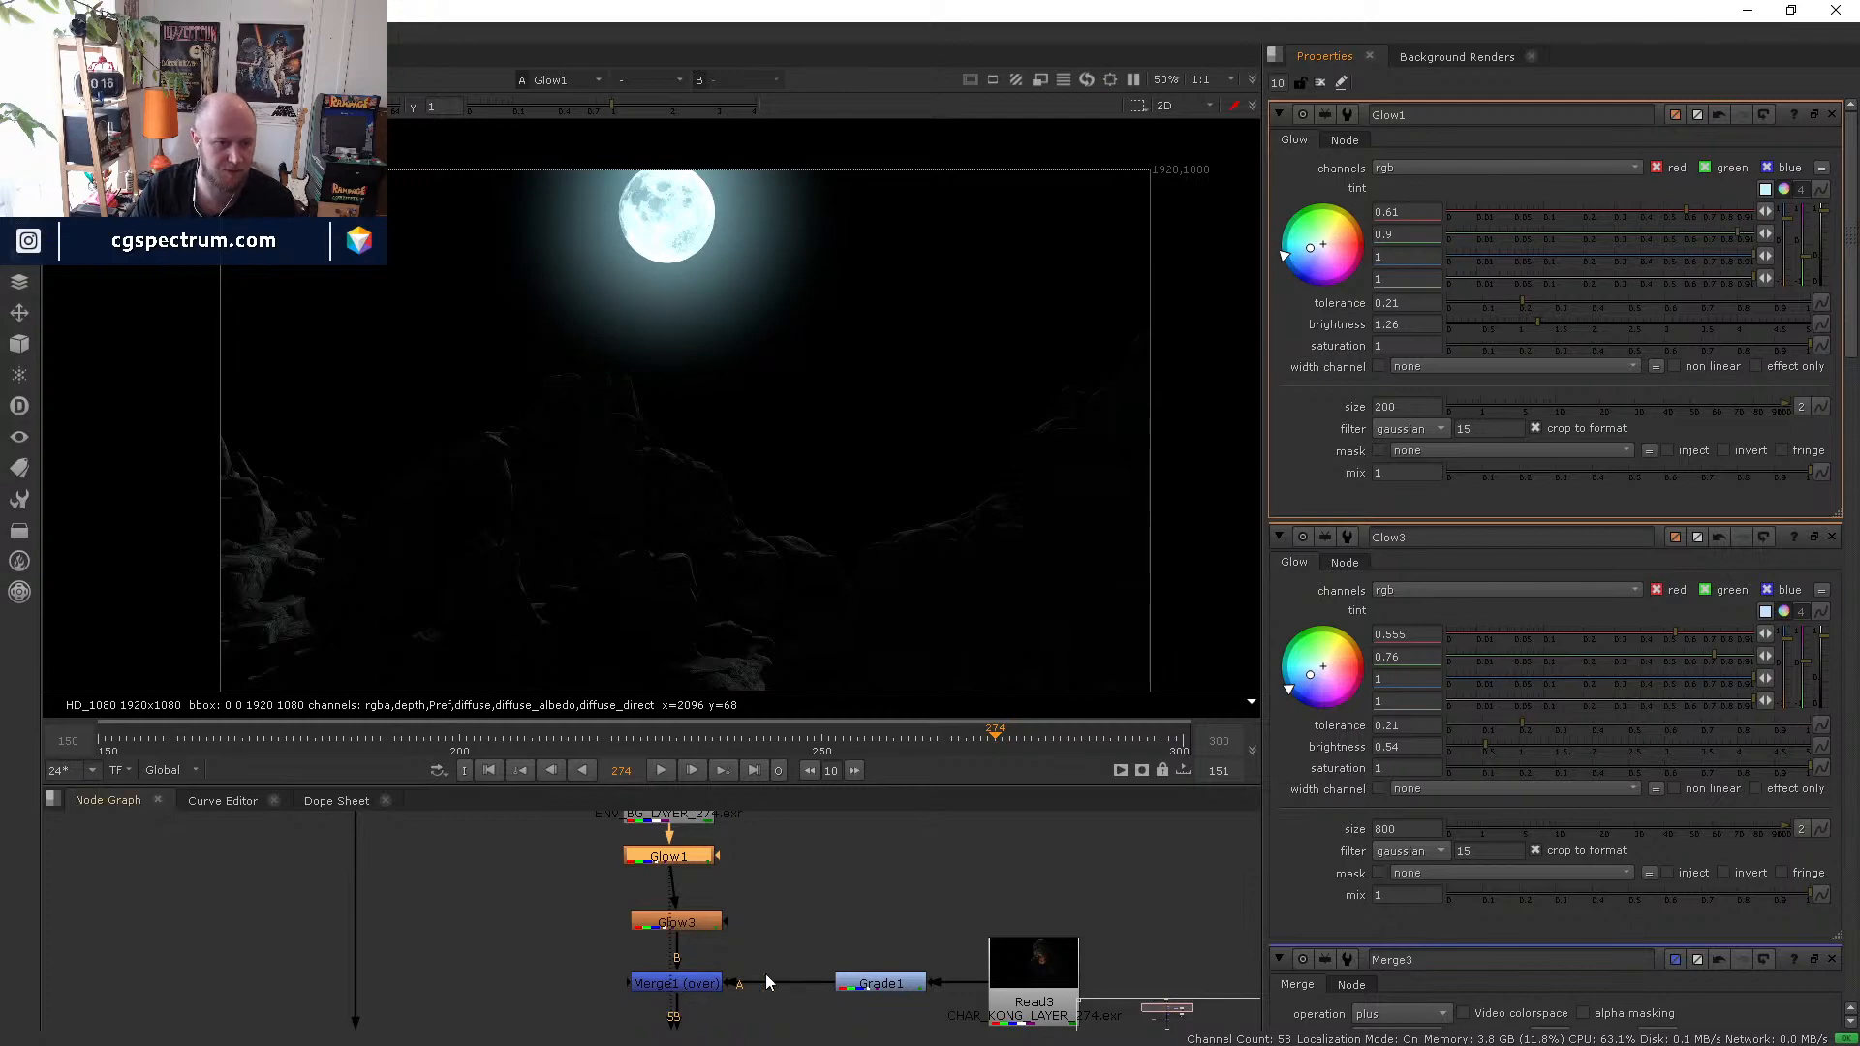
- View the composite at the foreground layer's over merge and at the plus merge below it
click(728, 891)
middle_drag(766, 975, 757, 807)
key(1)
click(726, 903)
key(1)
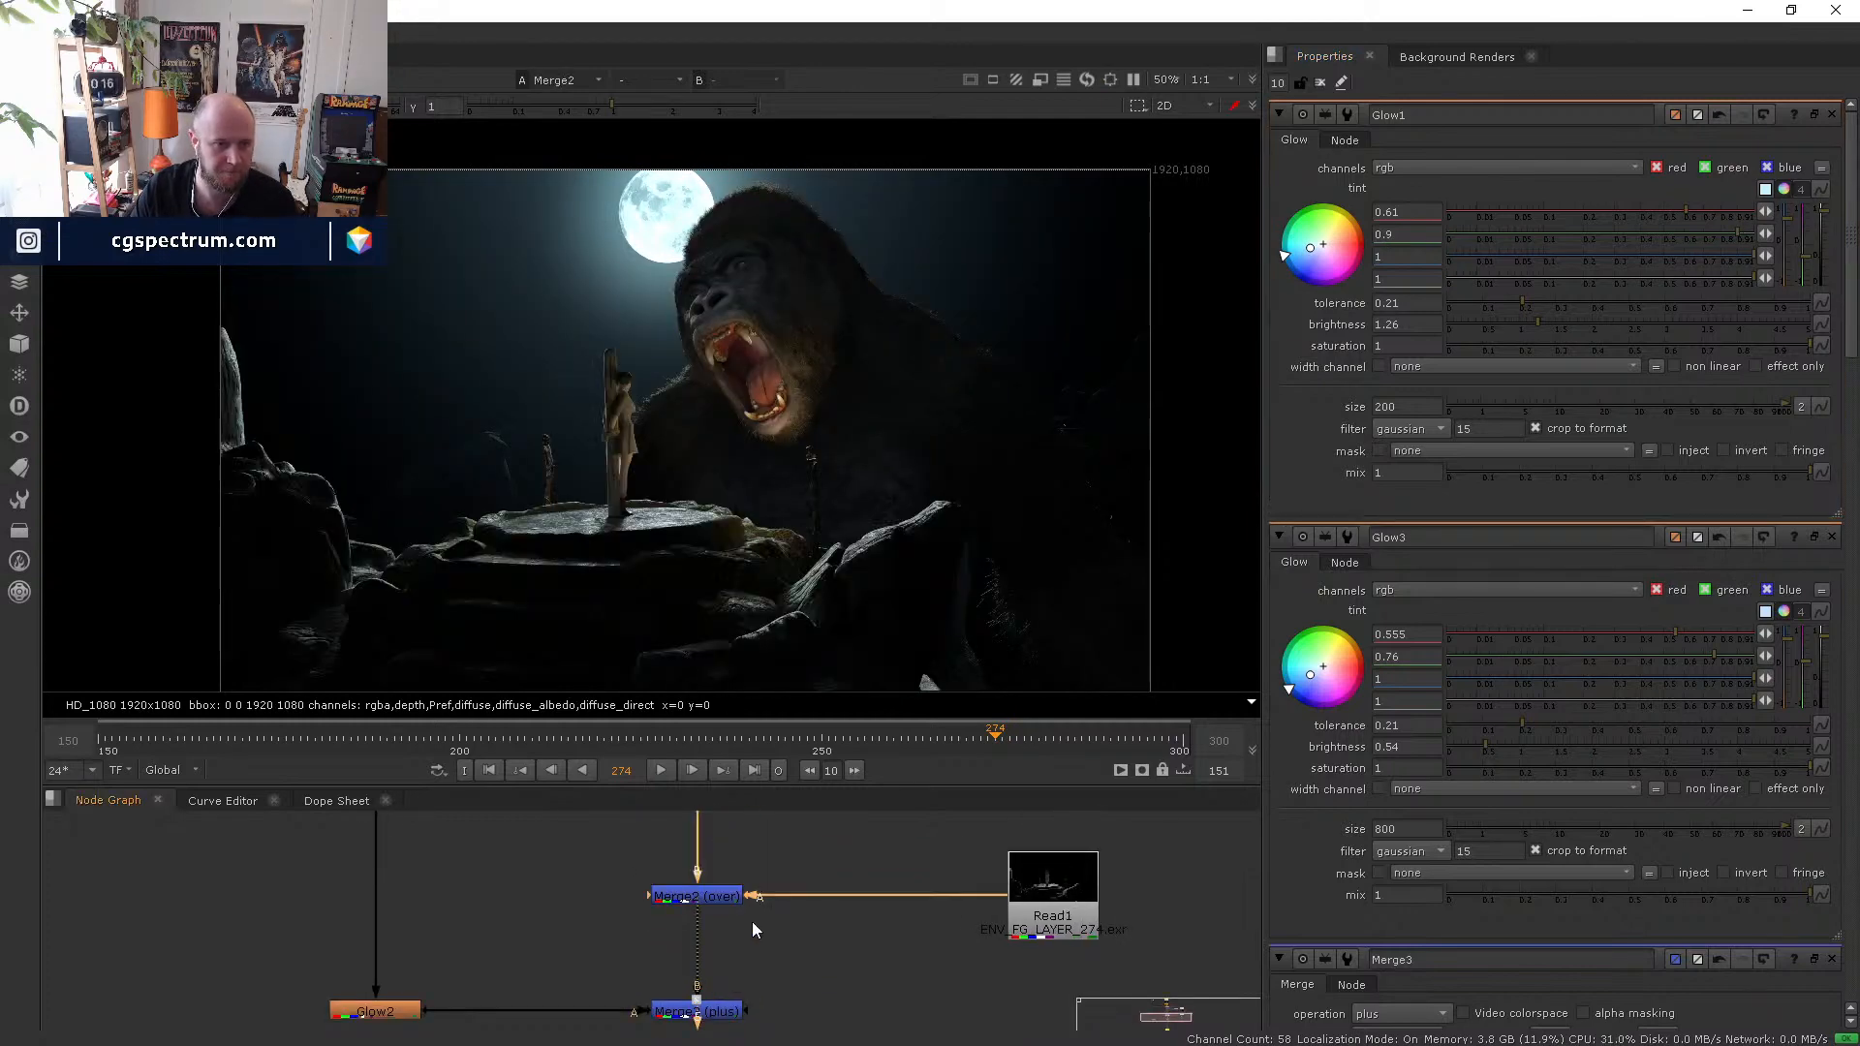
middle_drag(752, 921, 744, 862)
click(707, 952)
key(1)
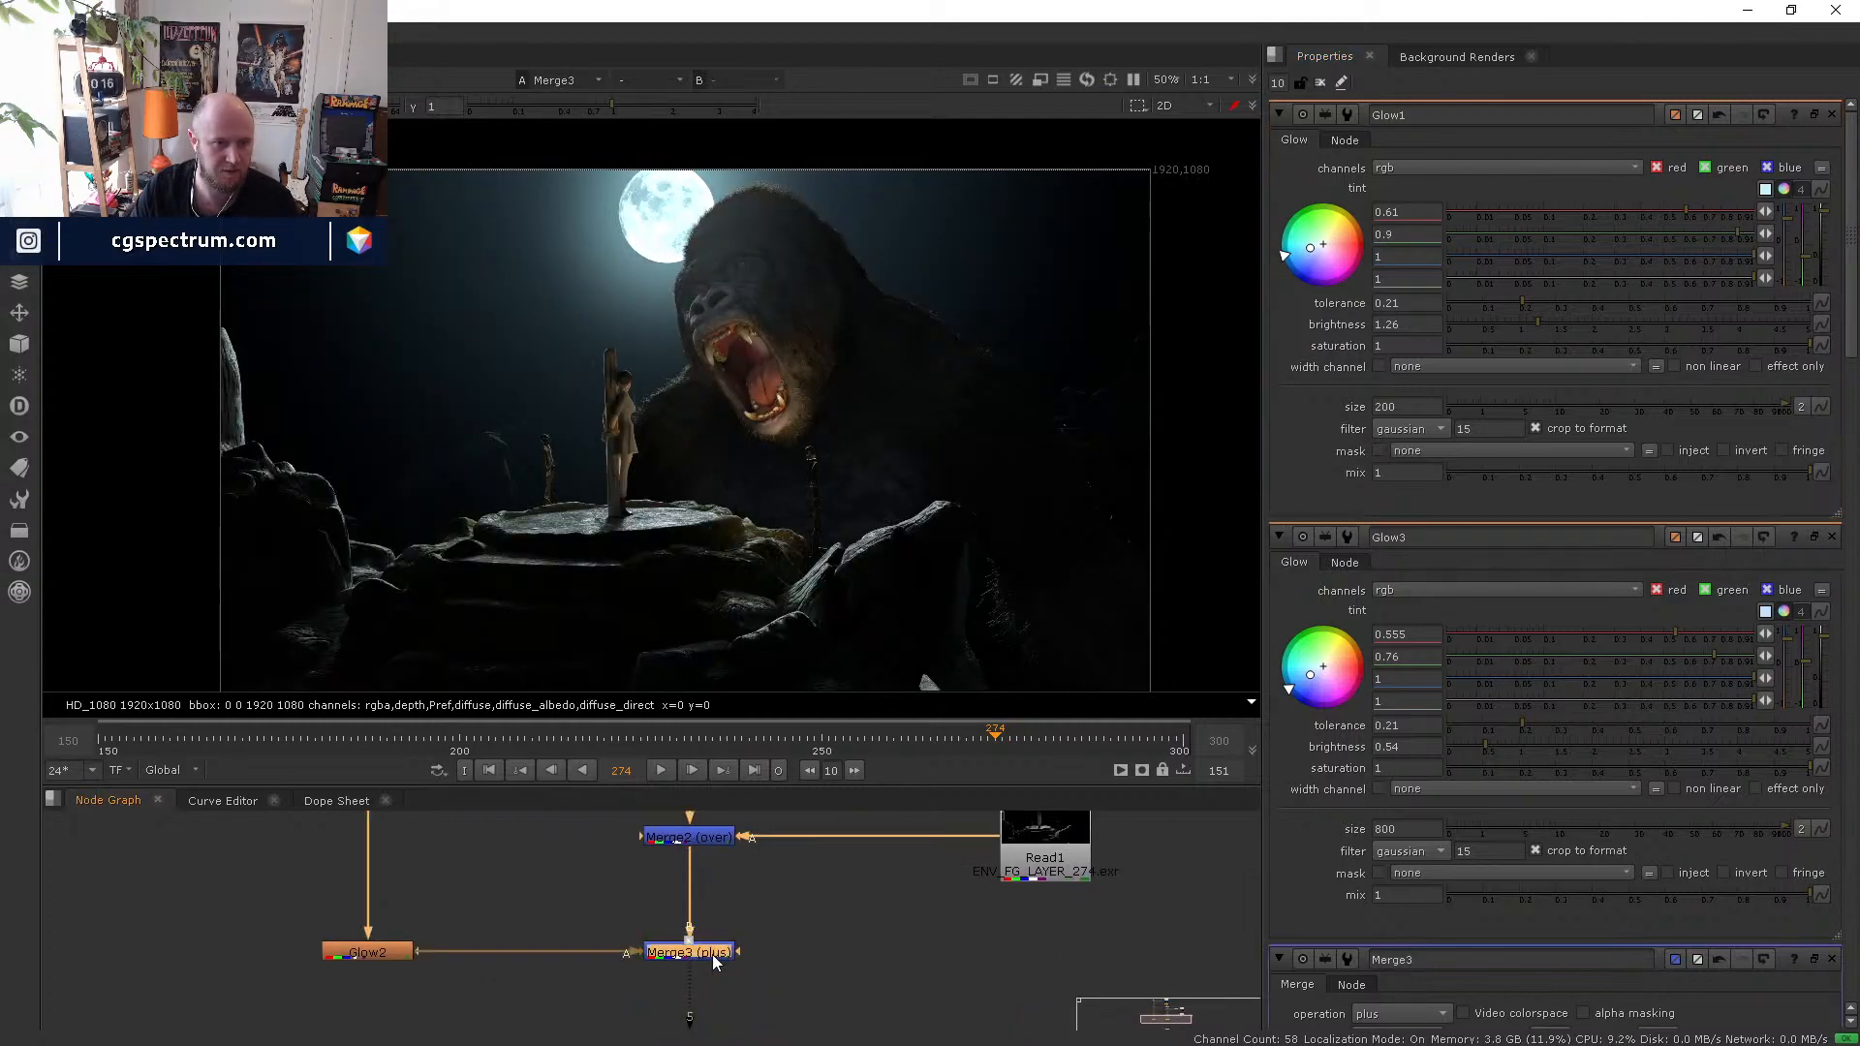
- Toggle the plus merge off and on to compare the moon glow over the gorilla, and set its mix to 0.21
drag(1647, 358, 1548, 368)
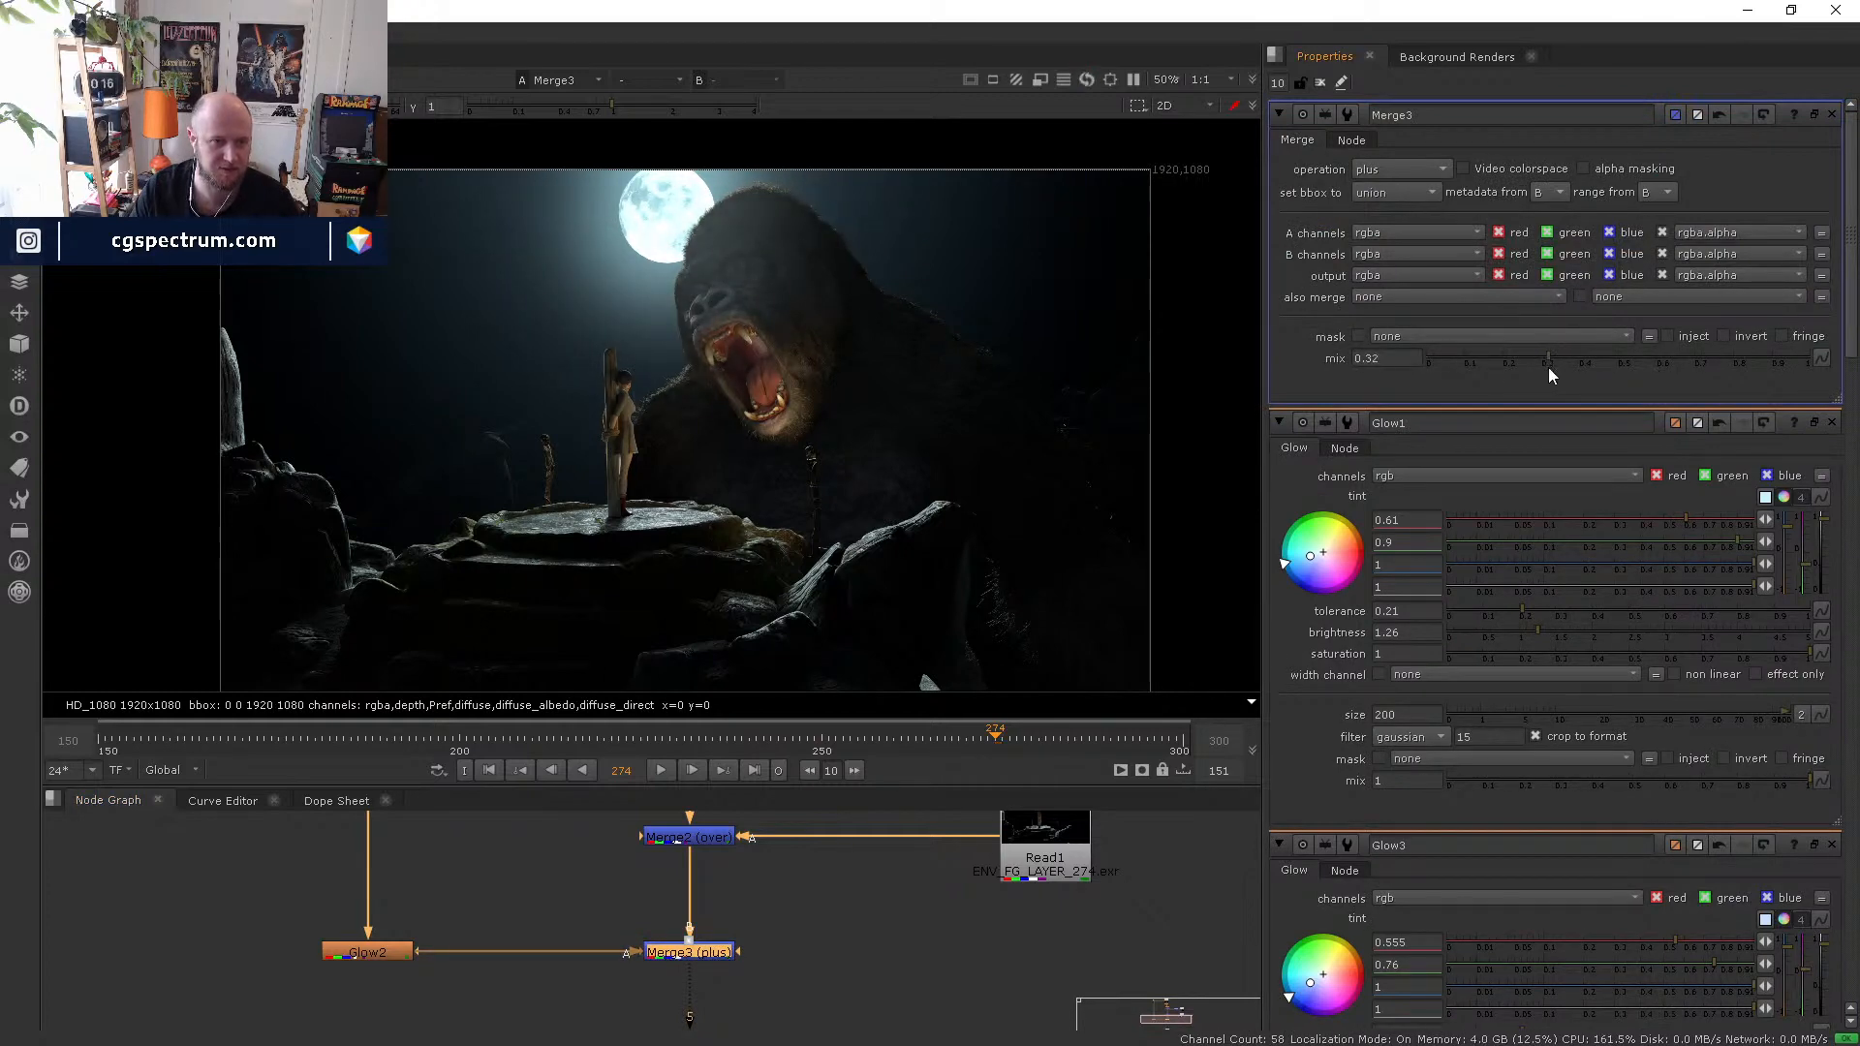
scroll(765, 214, up, 3)
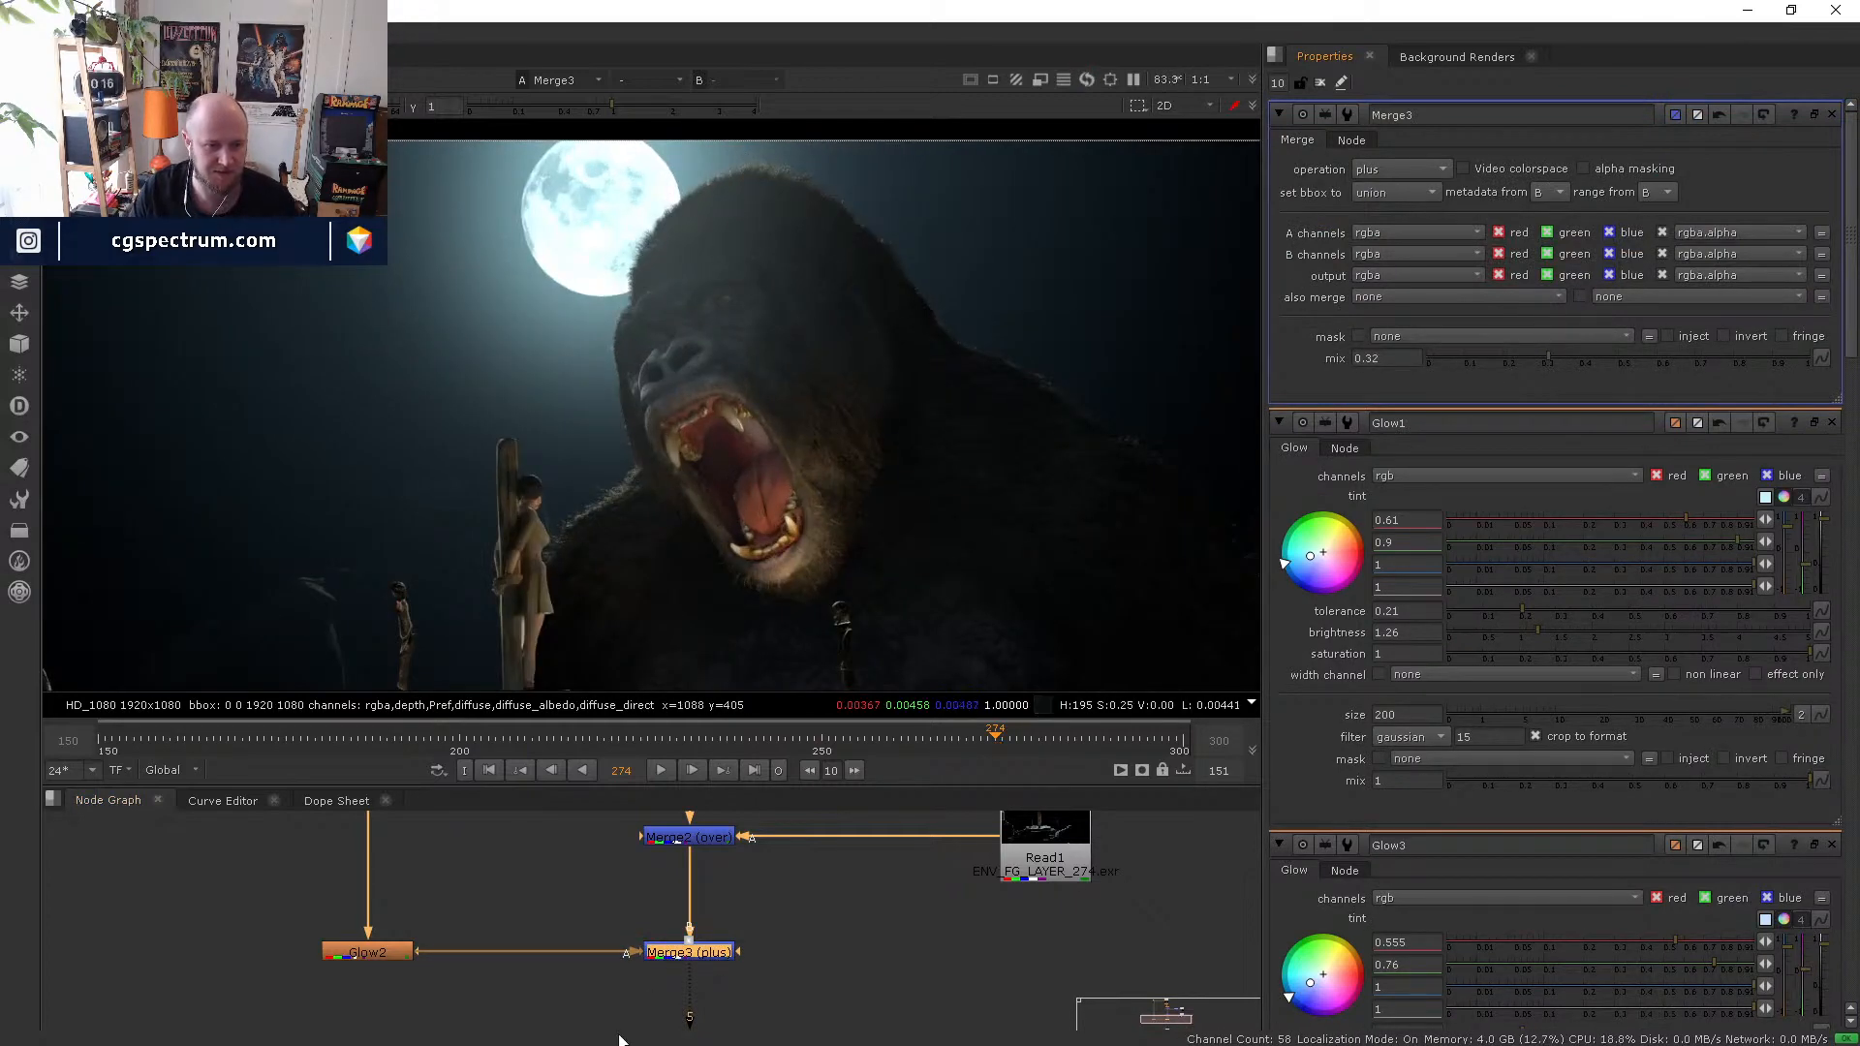
key(d)
key(d)
key(d)
key(d)
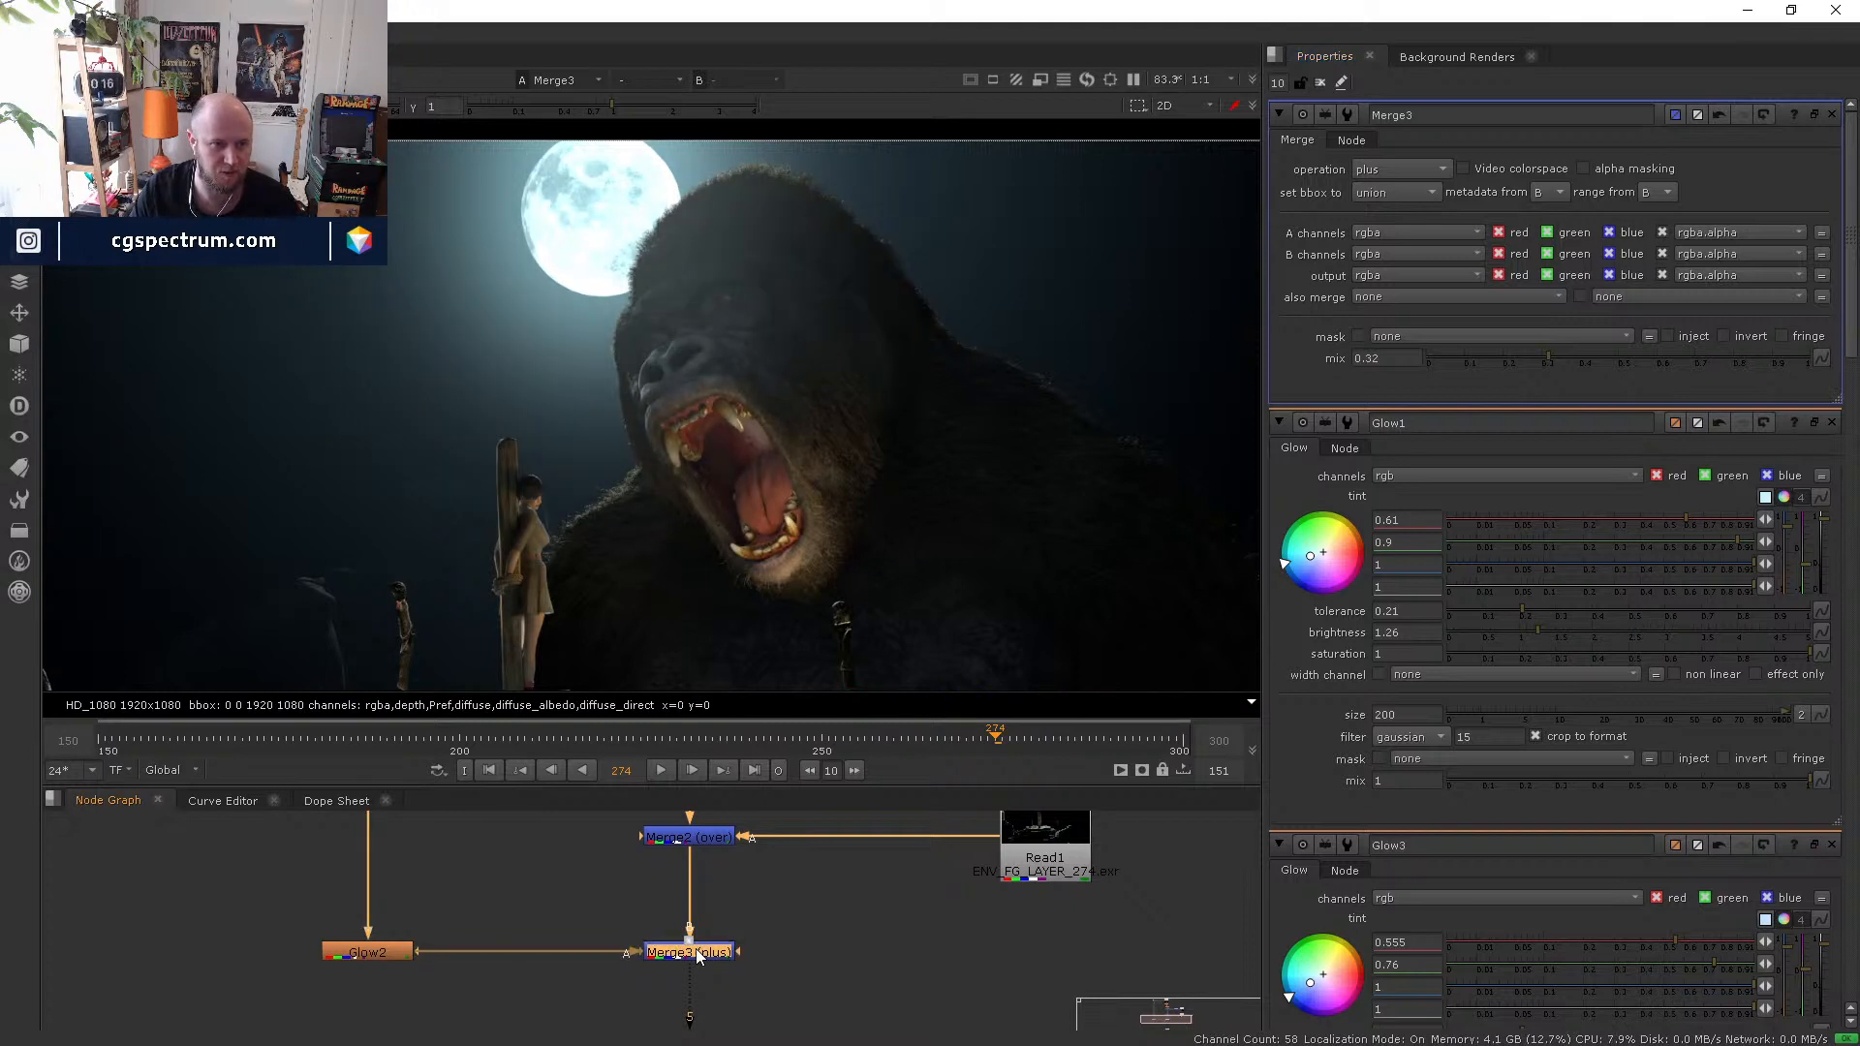
drag(1532, 354, 1509, 350)
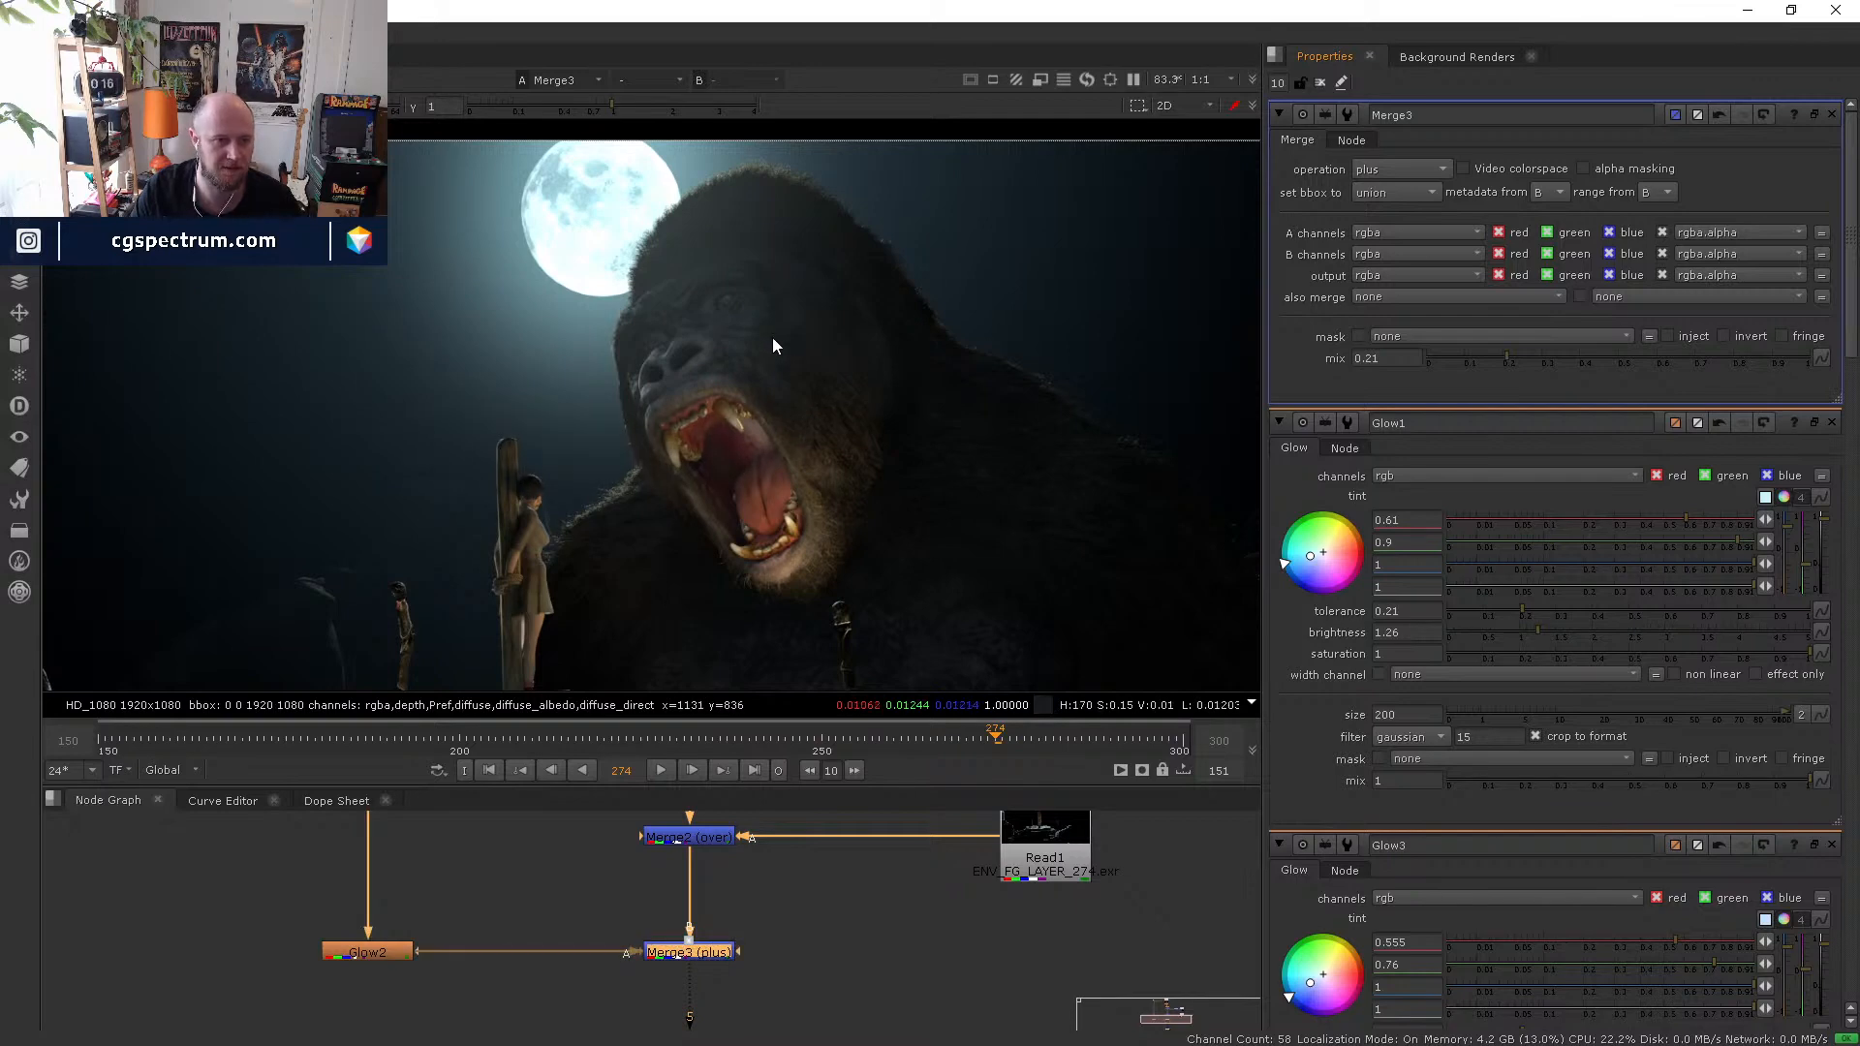
scroll(760, 337, down, 3)
scroll(675, 399, down, 3)
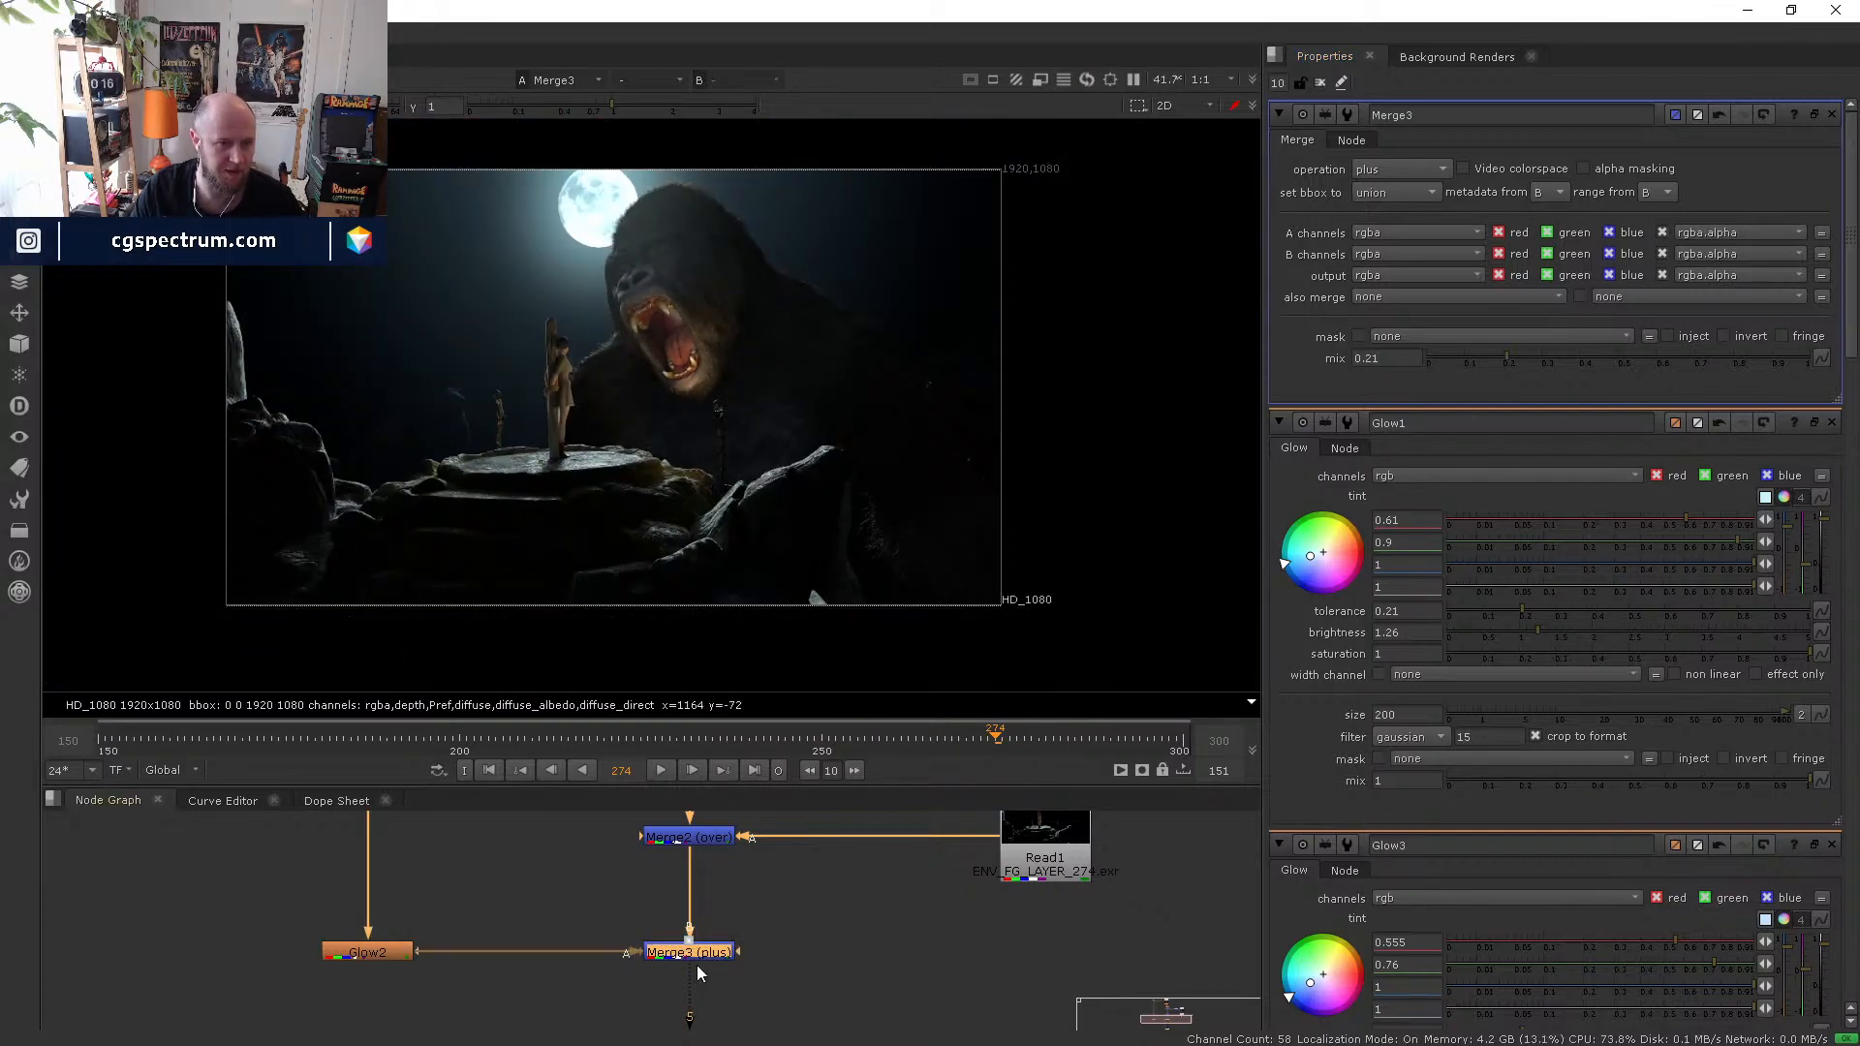
- Bring in LEAVES_v3.0150.exr as a read node, disconnect it from the plus merge, and place it below the foreground read
scroll(739, 904, up, 5)
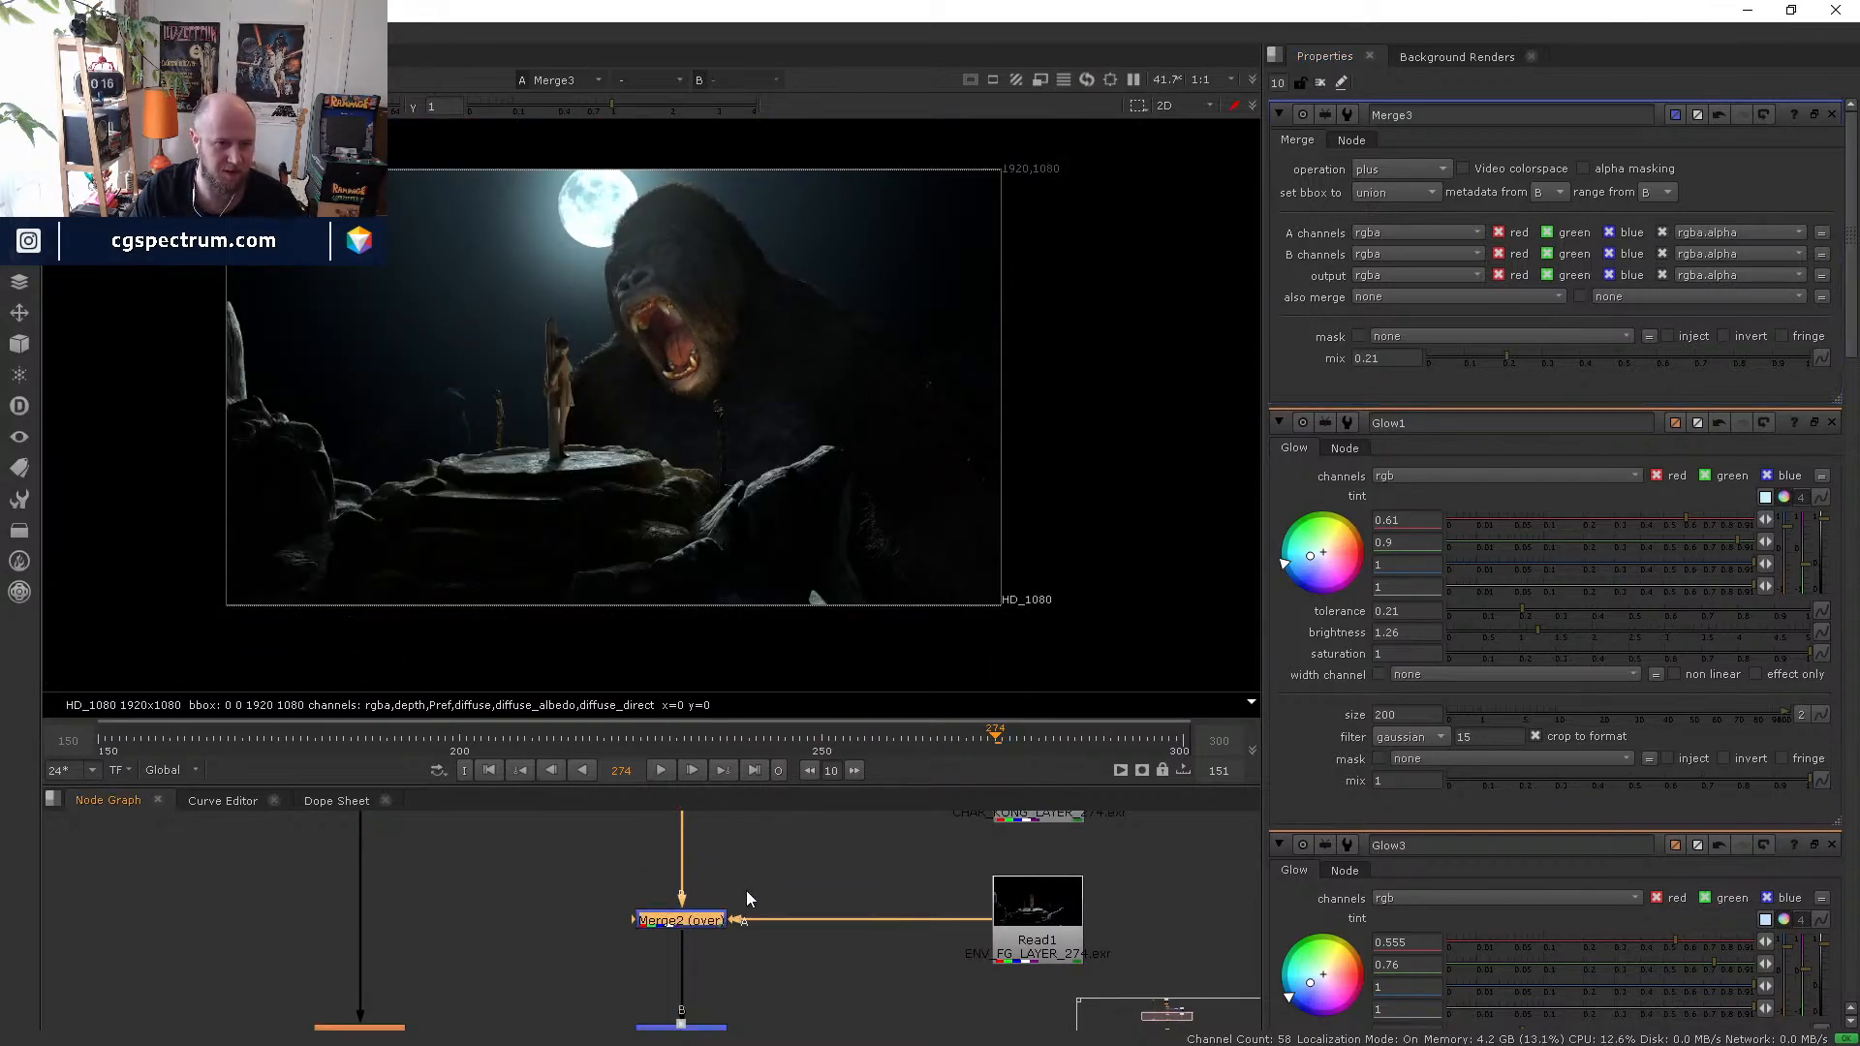
scroll(740, 972, down, 3)
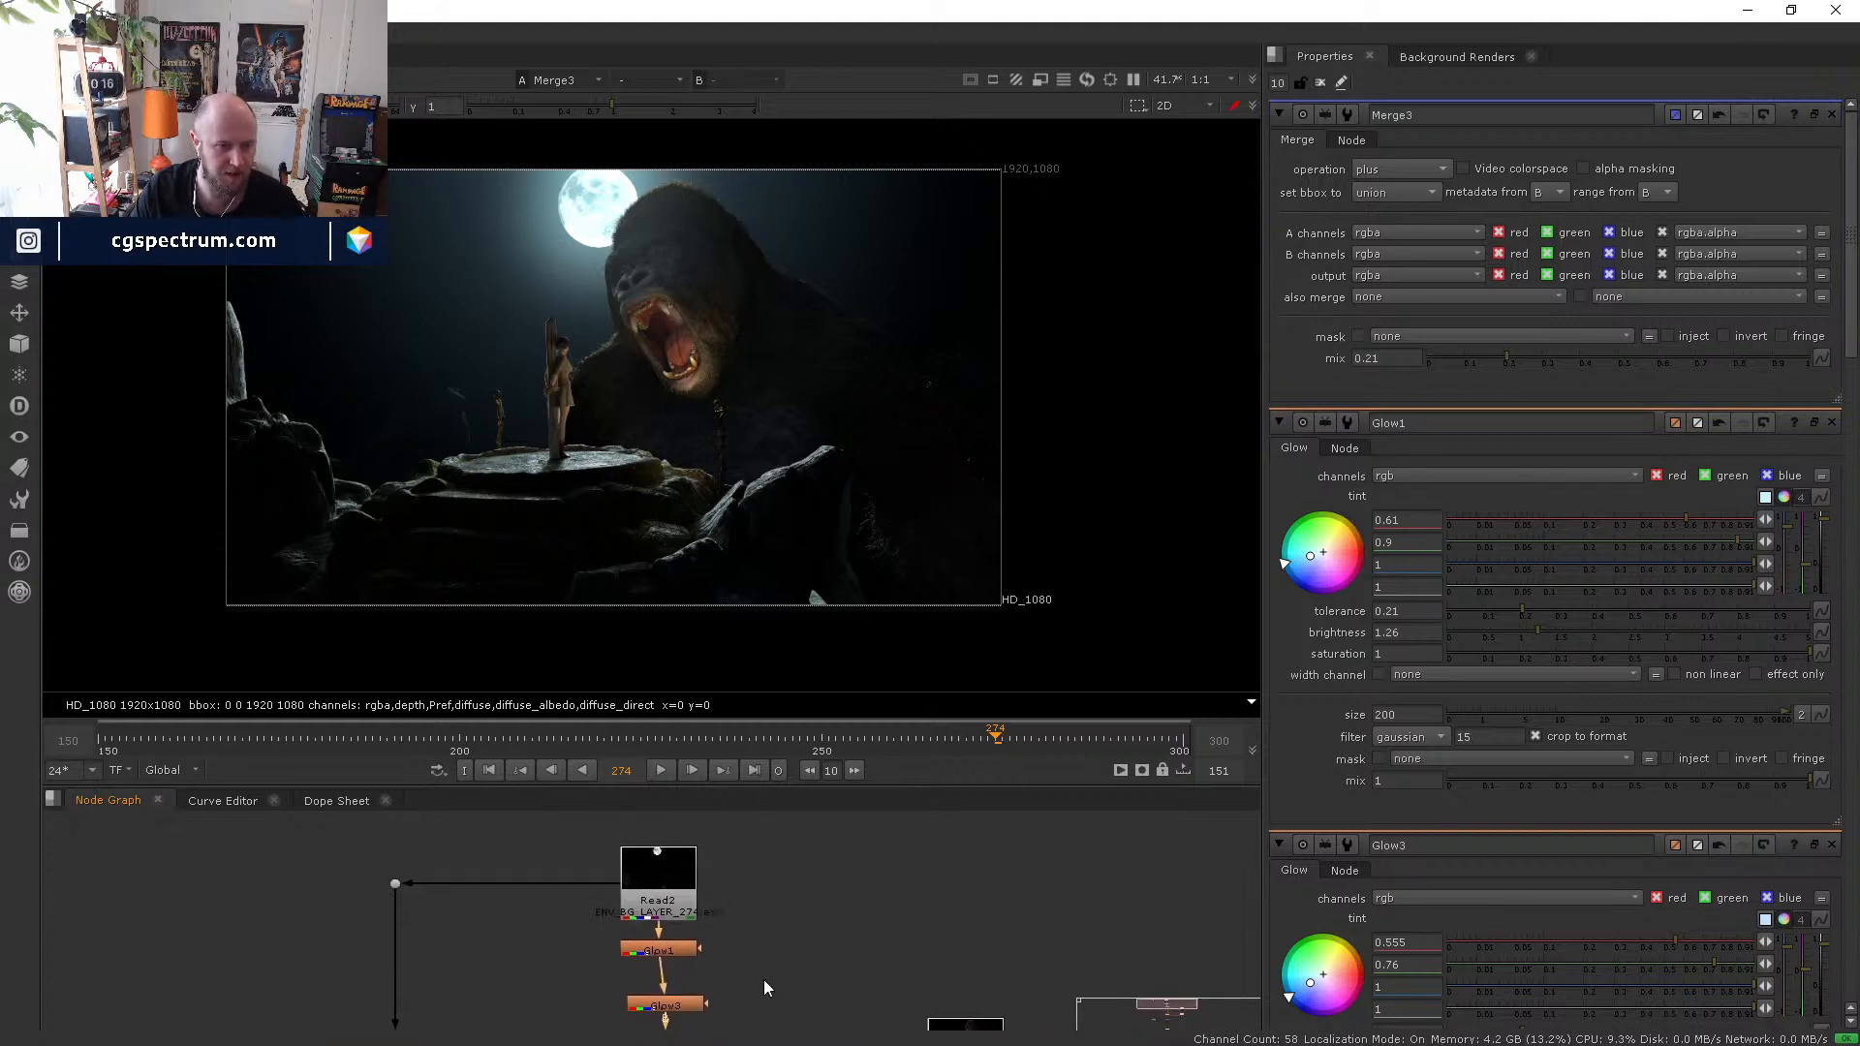
scroll(678, 921, down, 5)
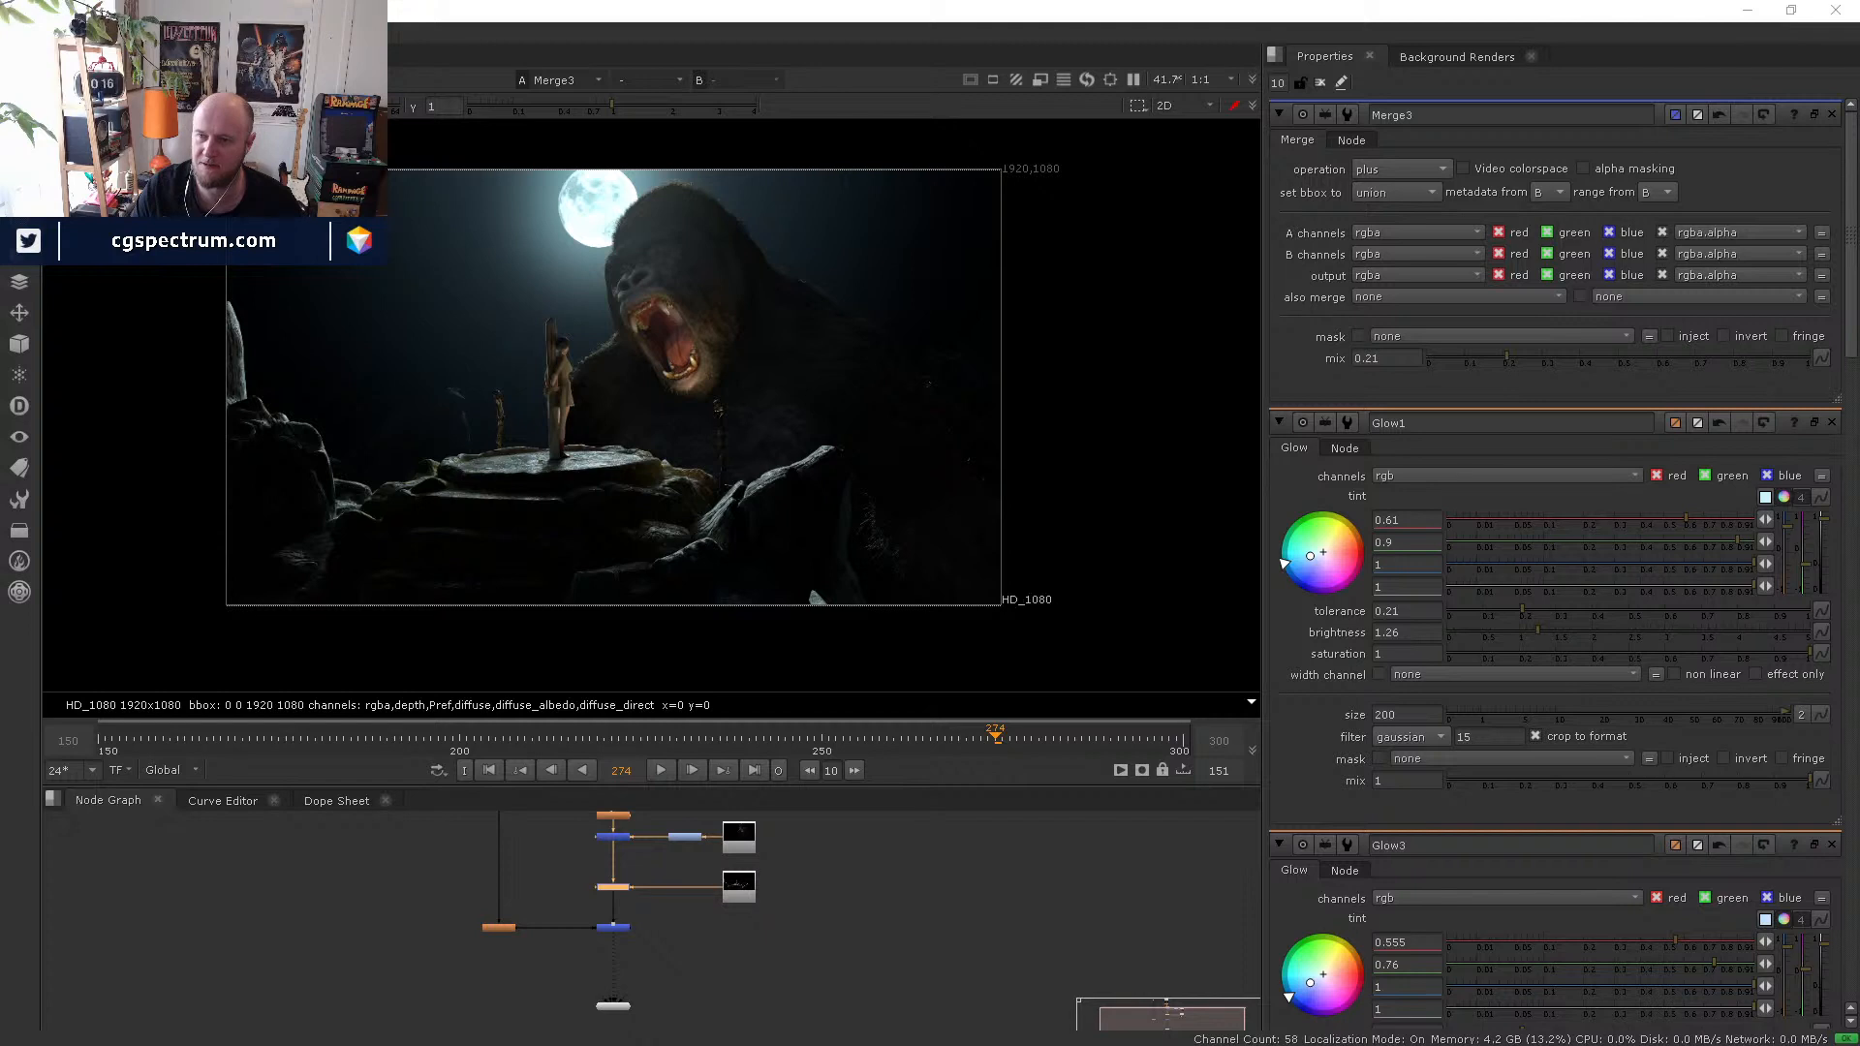
drag(801, 640, 420, 935)
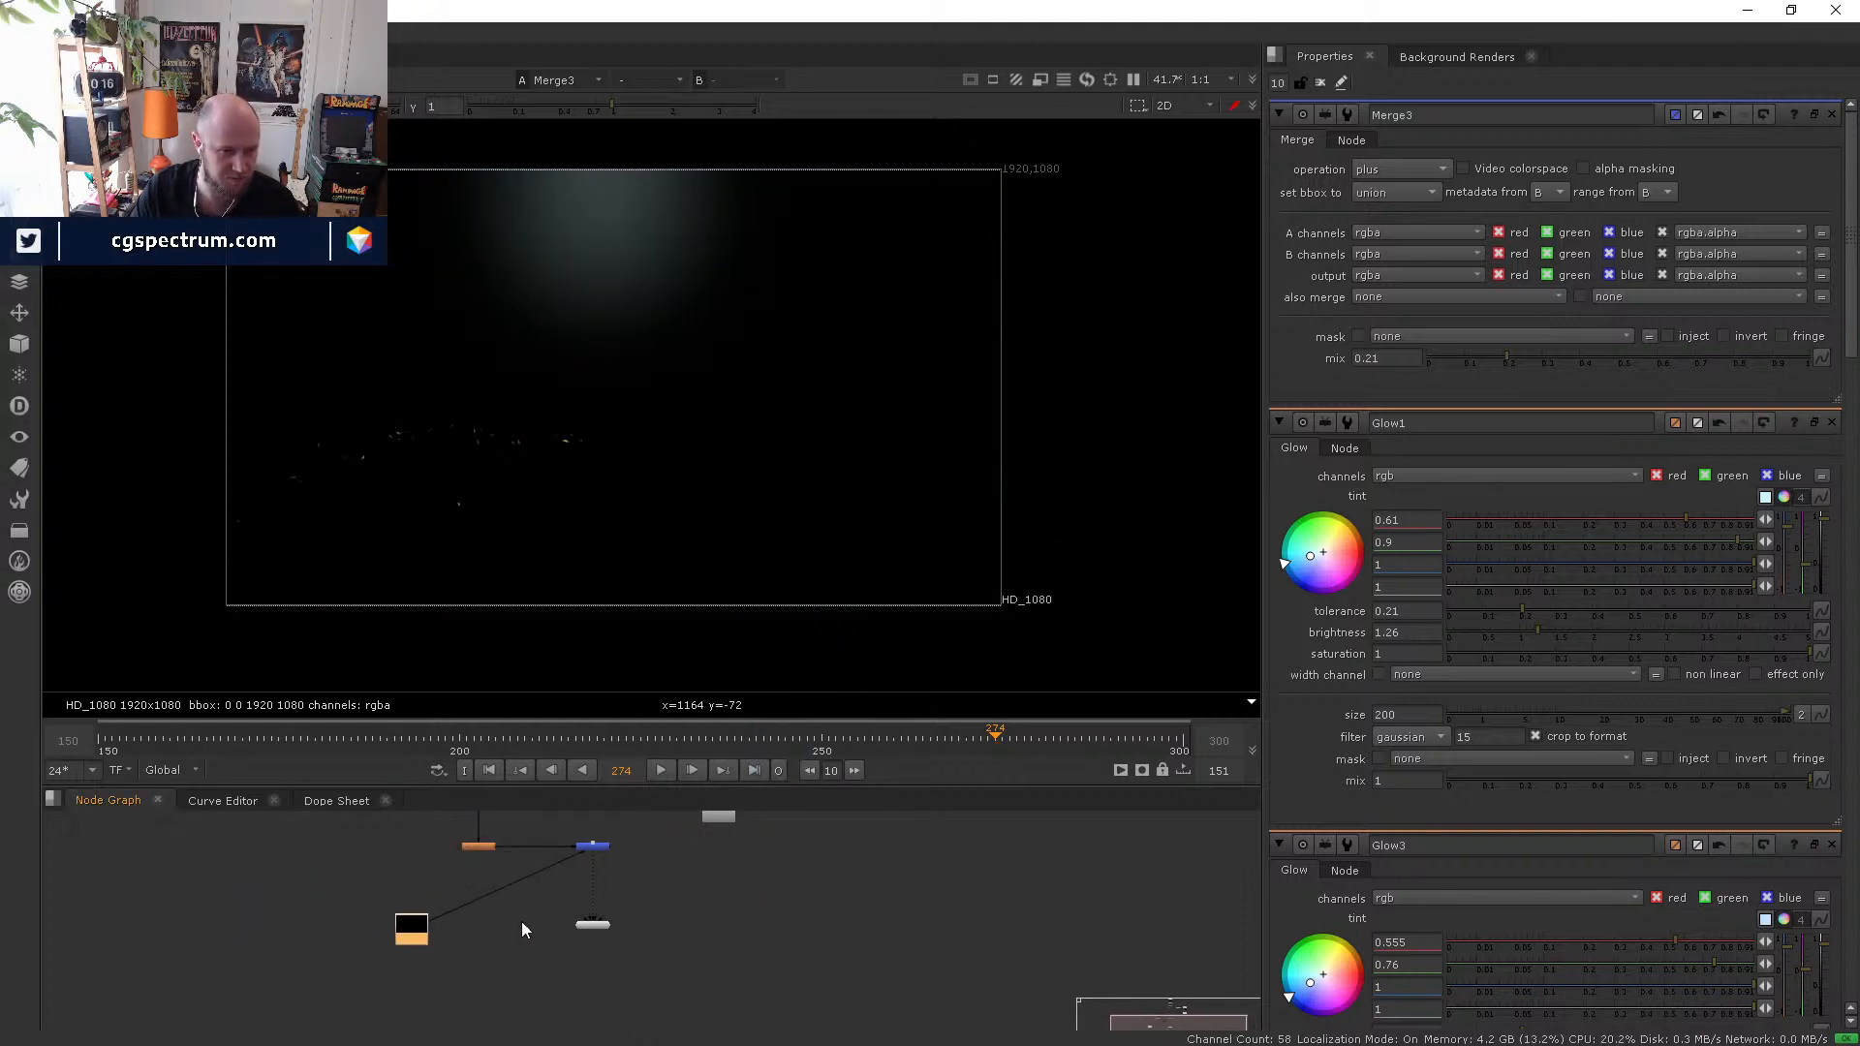
middle_drag(521, 921, 467, 973)
drag(492, 920, 541, 869)
drag(357, 995, 657, 948)
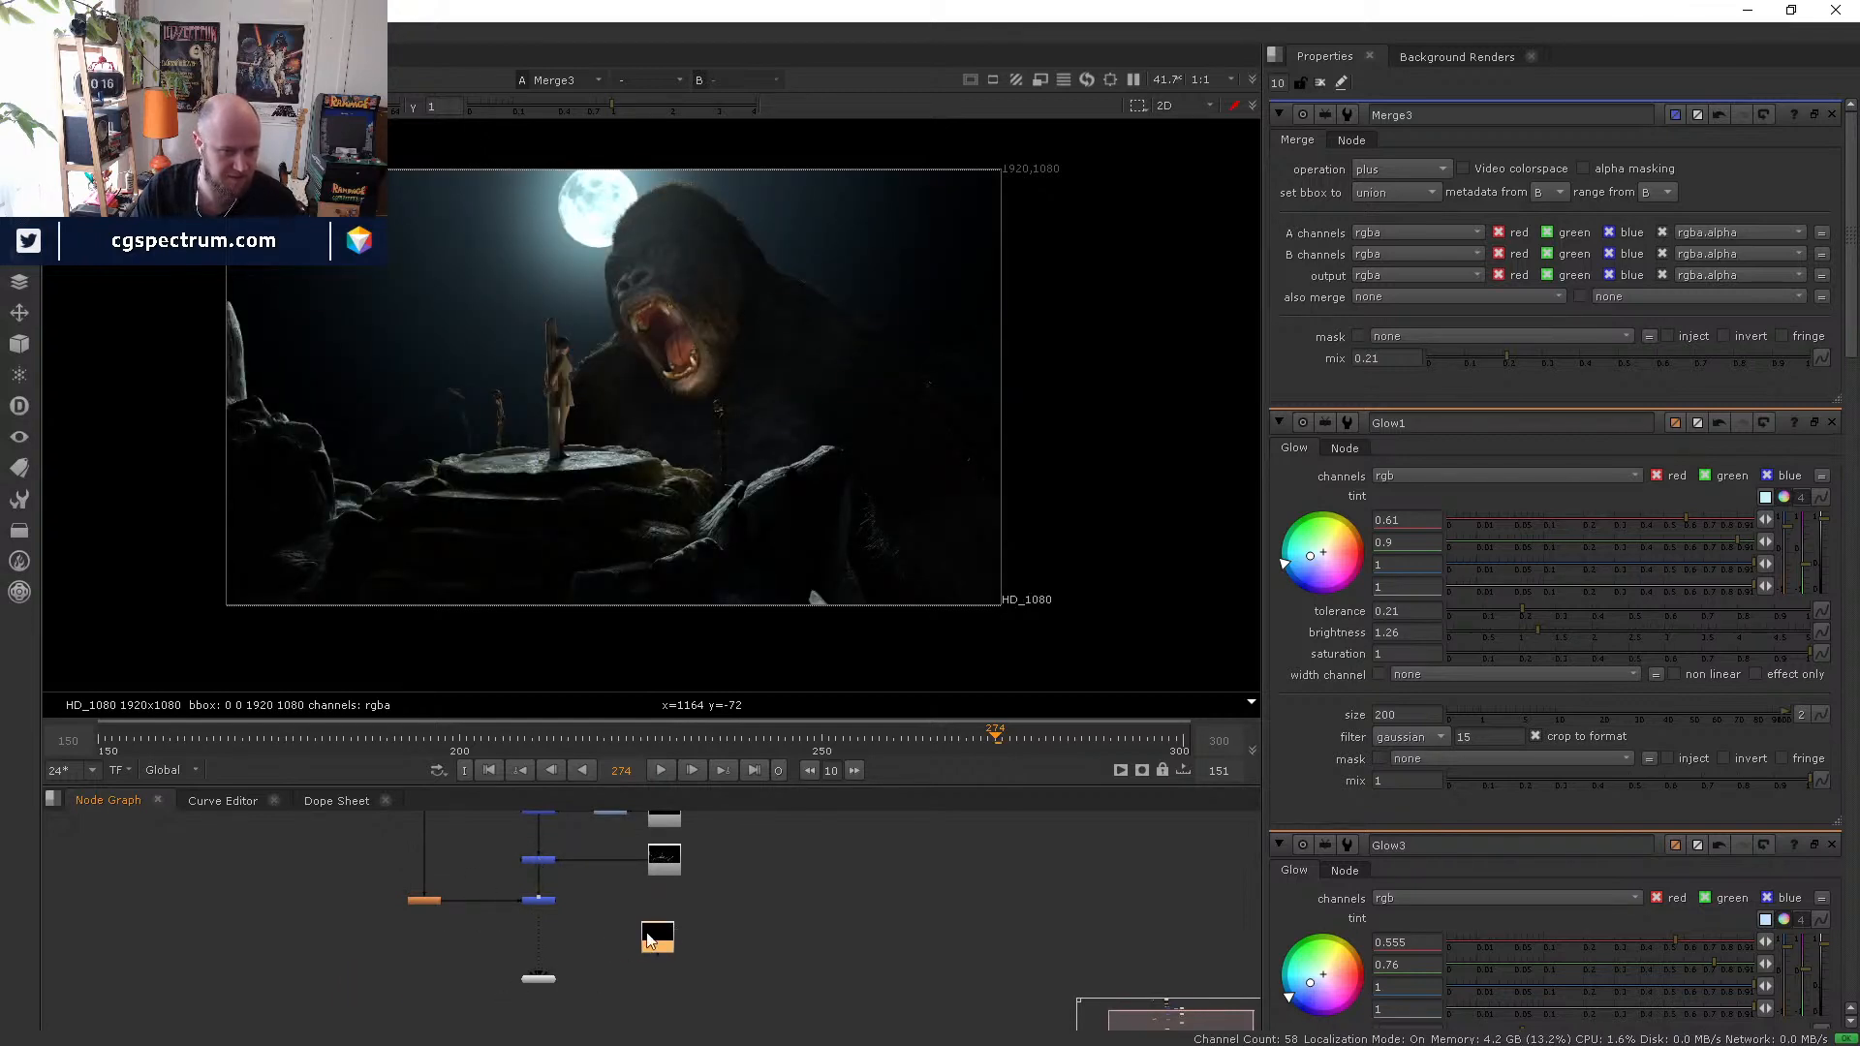
- View the leaves read on its own and play it back to check for motion
middle_drag(673, 945, 660, 884)
drag(528, 920, 521, 956)
scroll(601, 896, up, 3)
click(678, 877)
key(1)
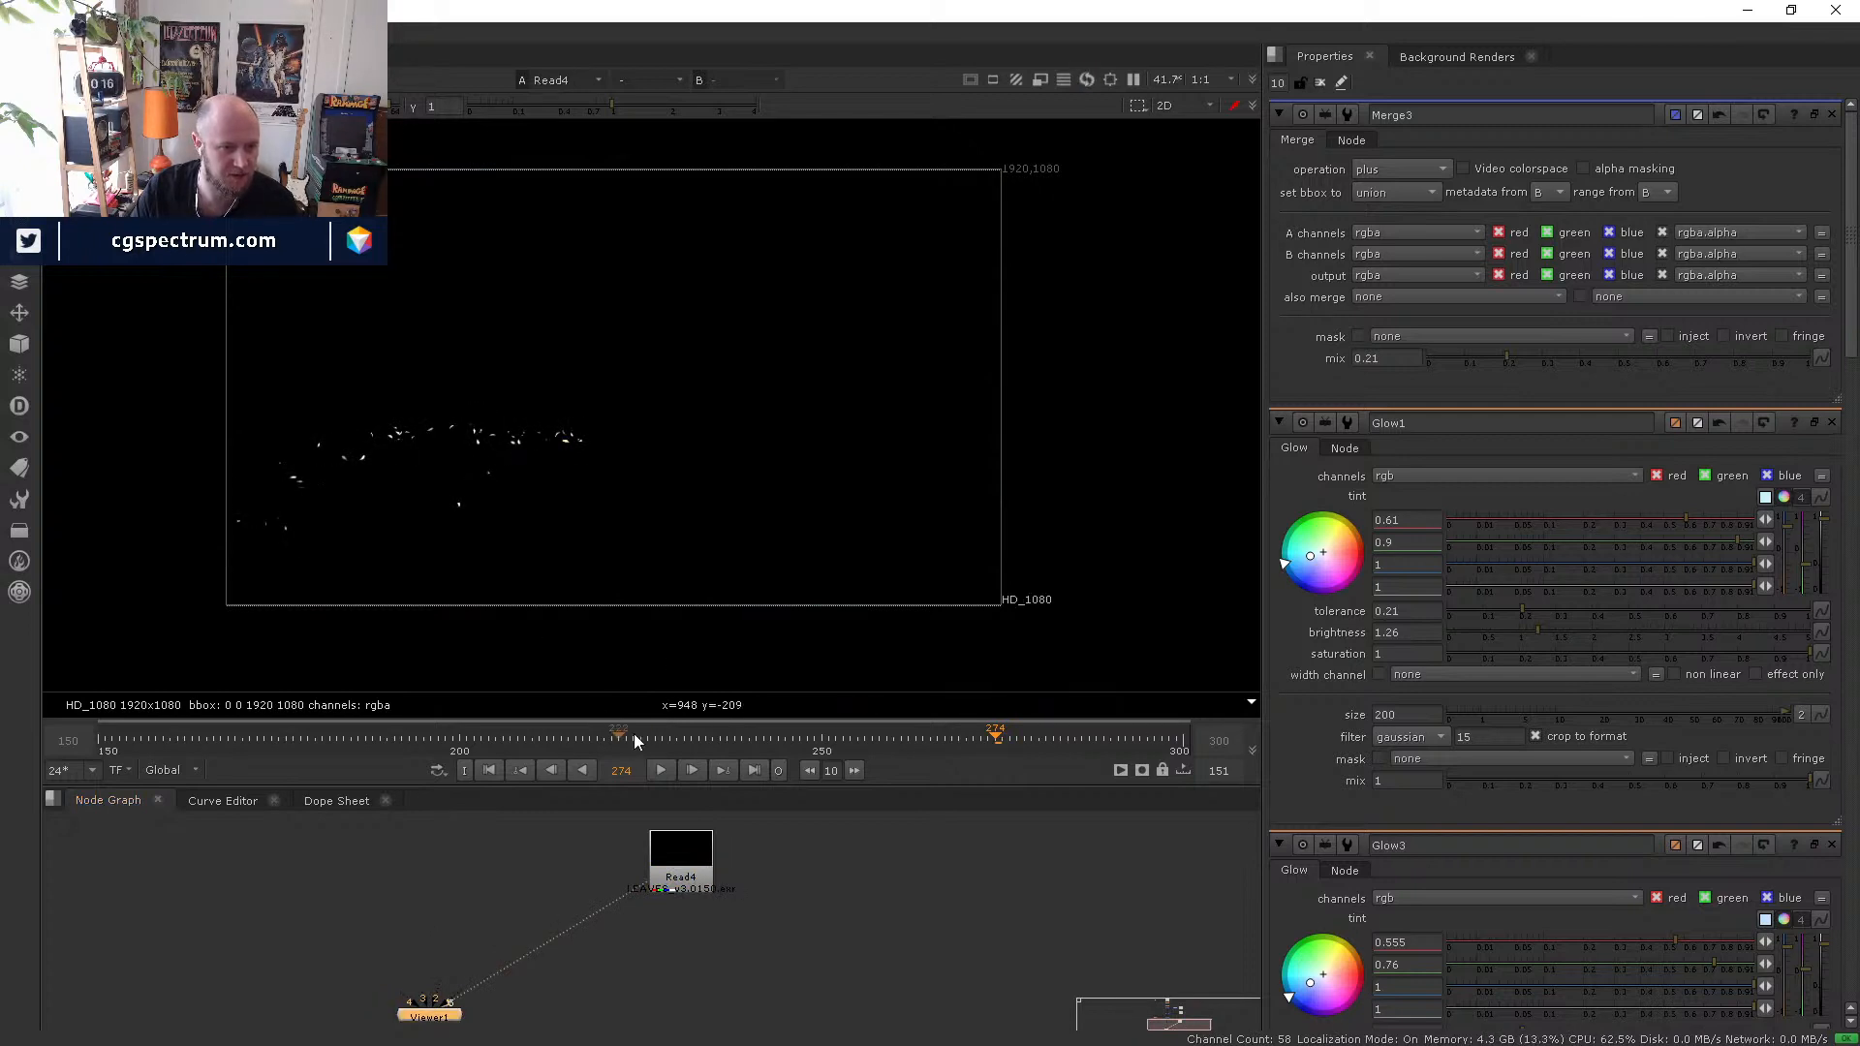
click(590, 740)
click(661, 770)
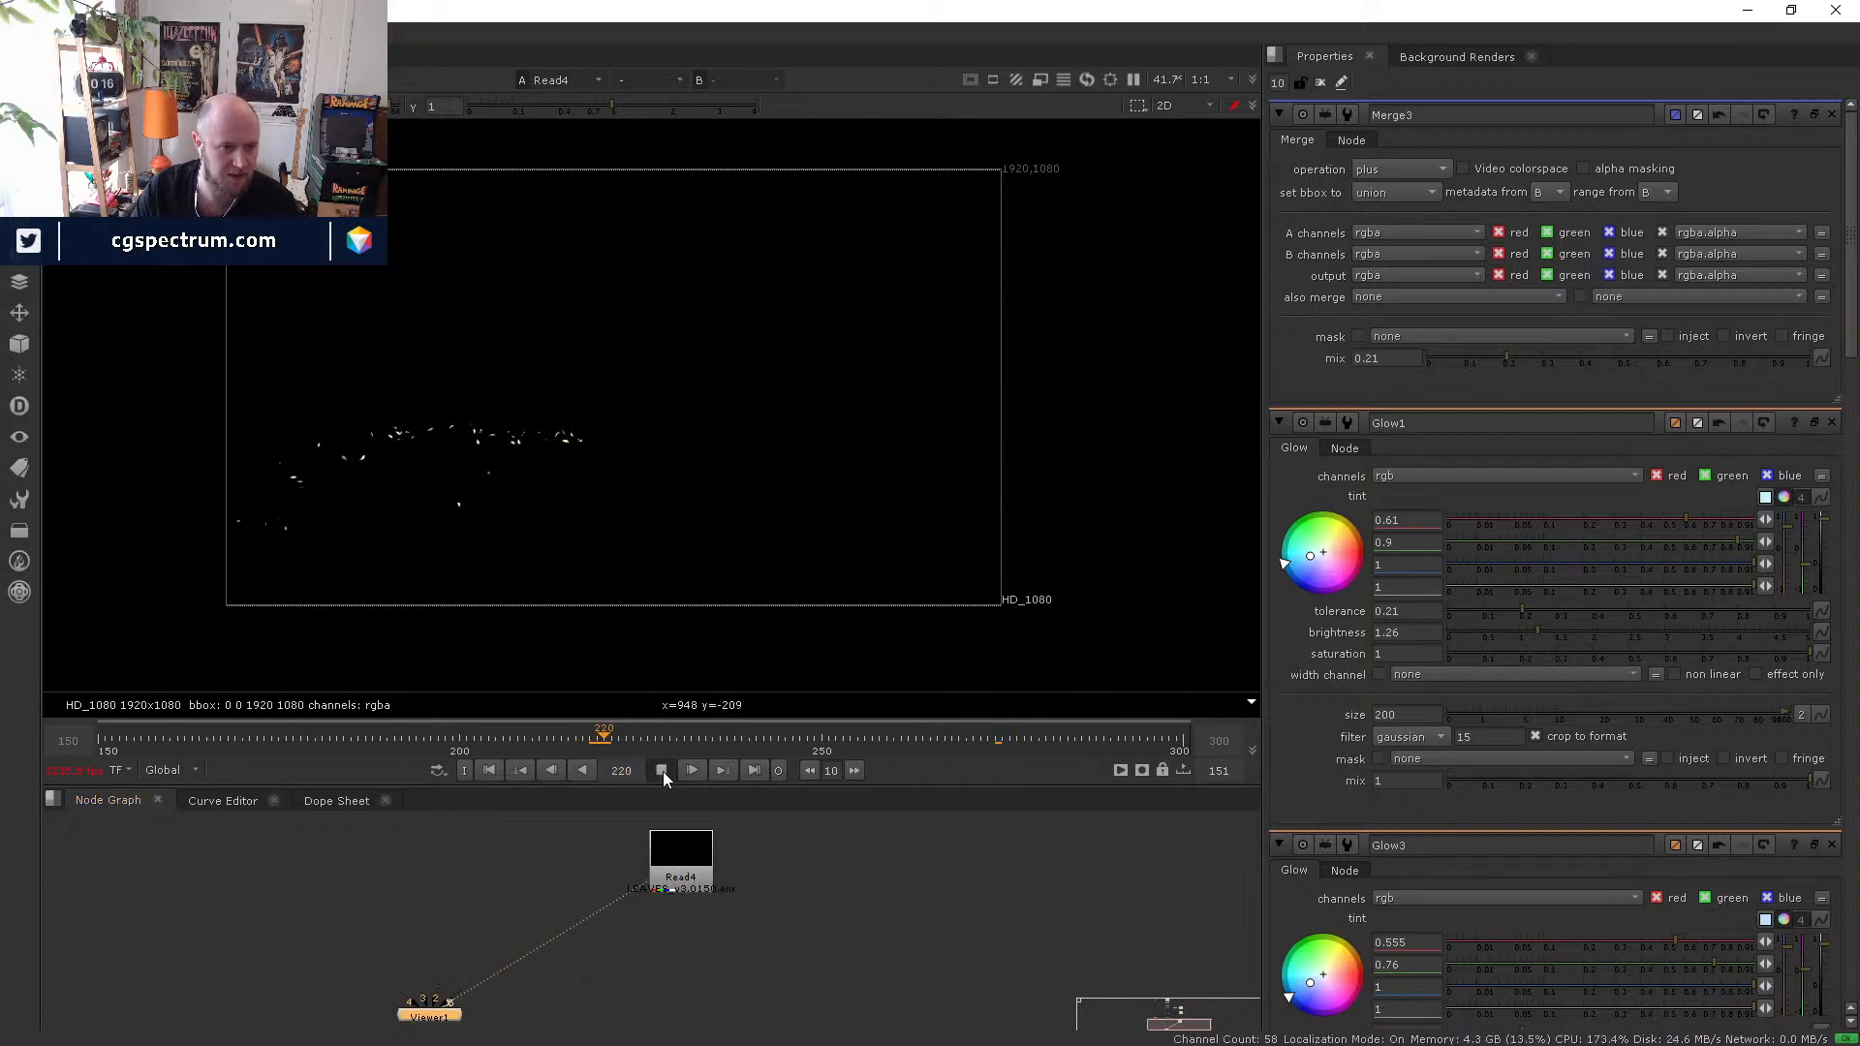
- Replace the leaves read's file with the sequence LEAVES_v3.####.exr, frames 150-300, and play it back
click(678, 848)
double_click(681, 864)
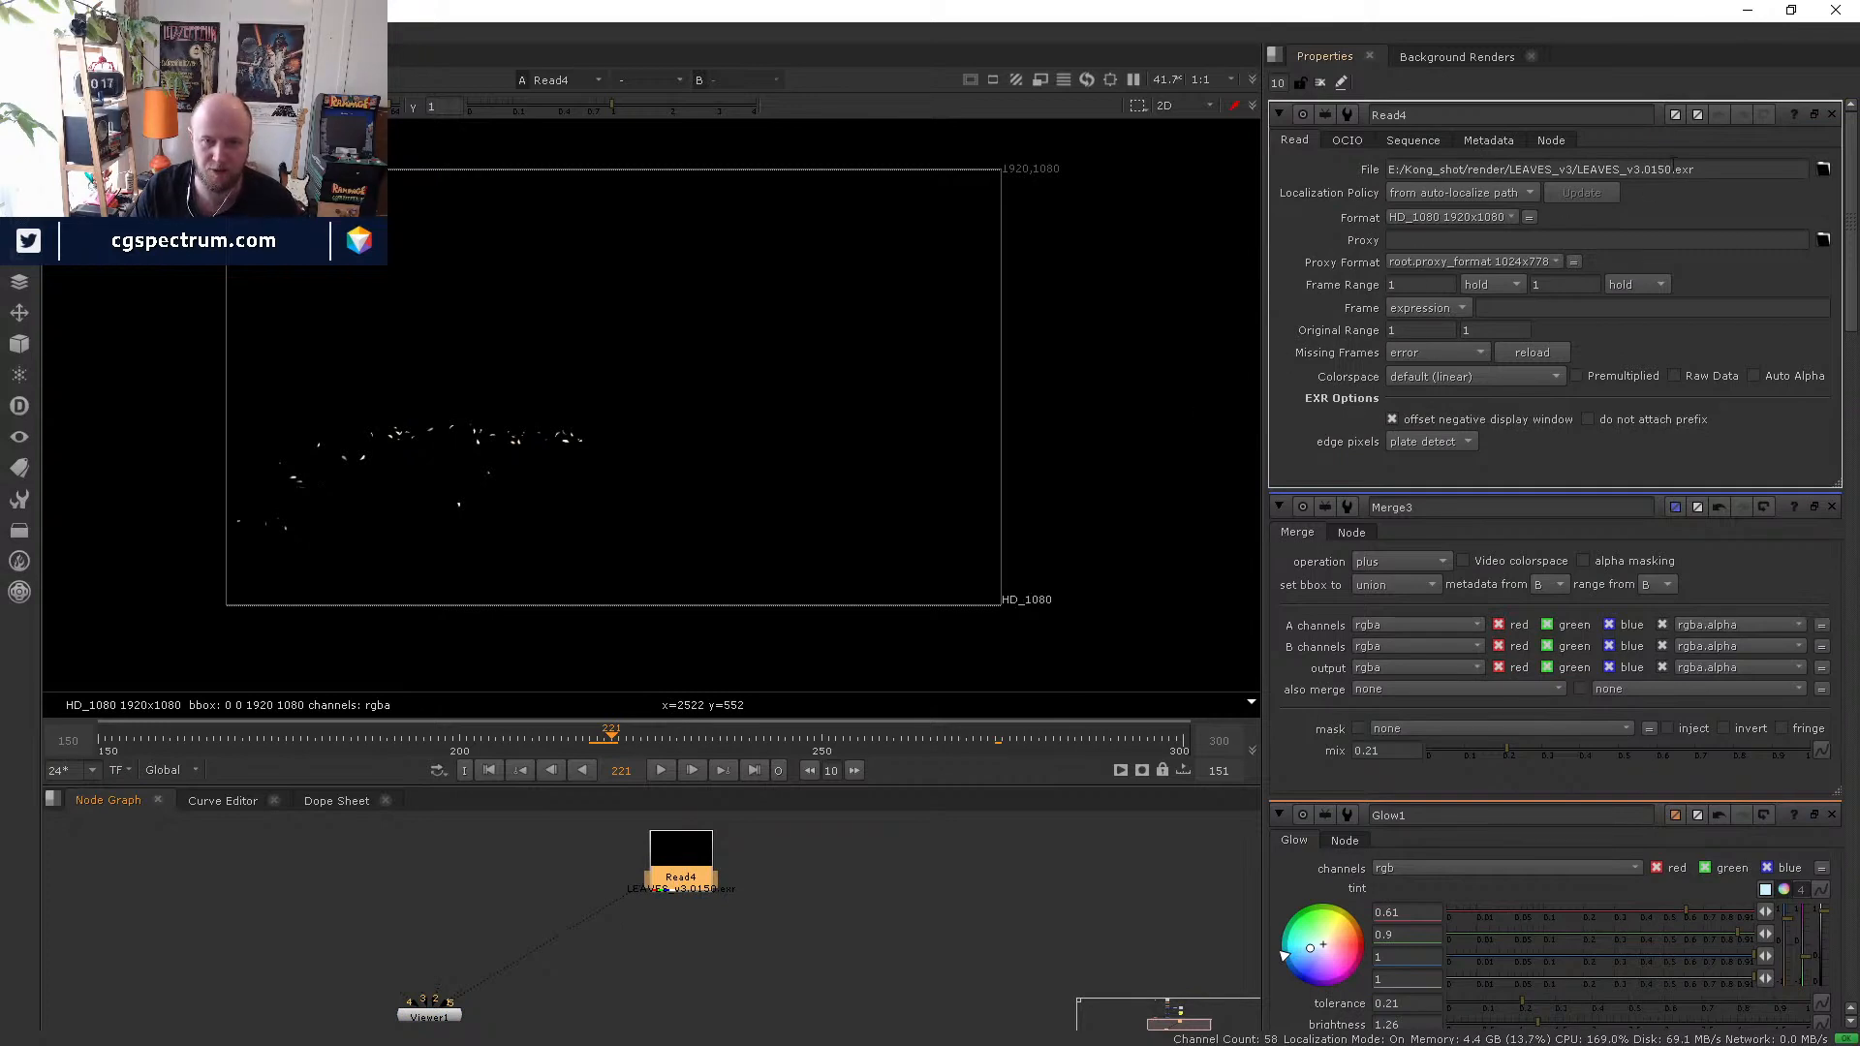
click(1822, 169)
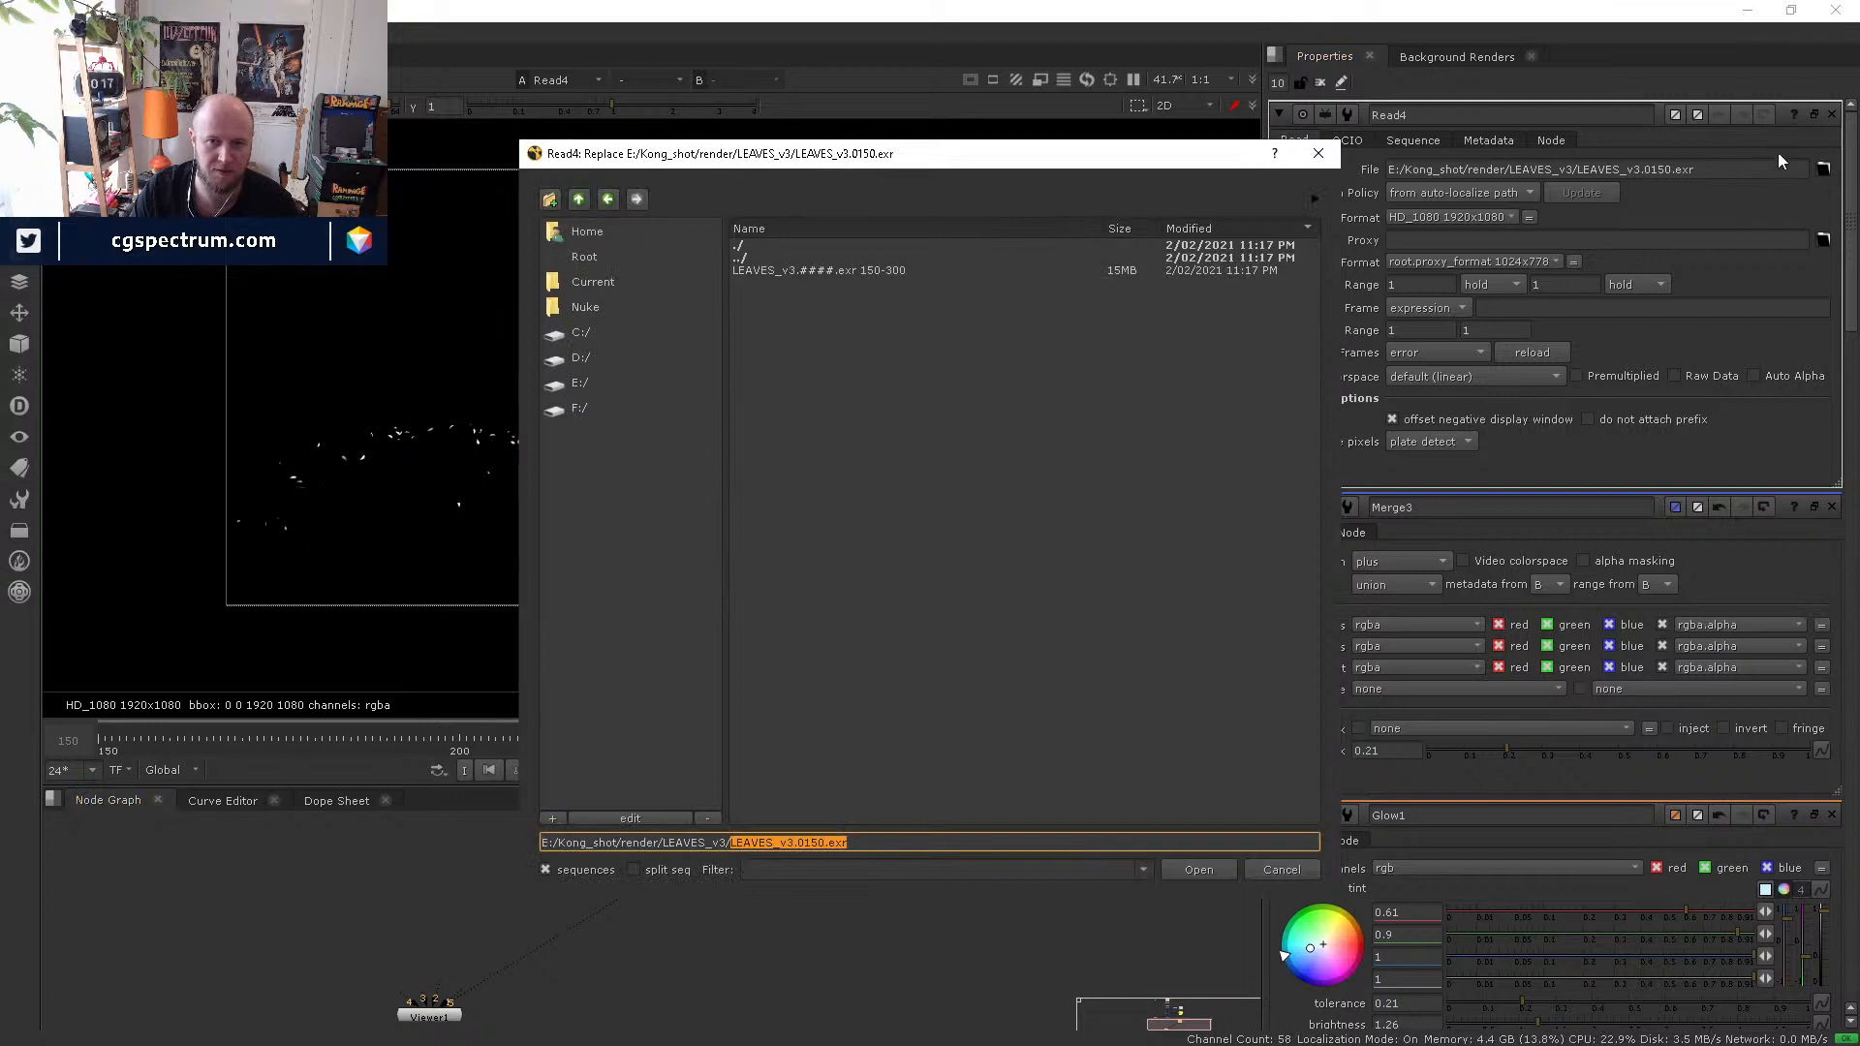
double_click(858, 259)
double_click(782, 307)
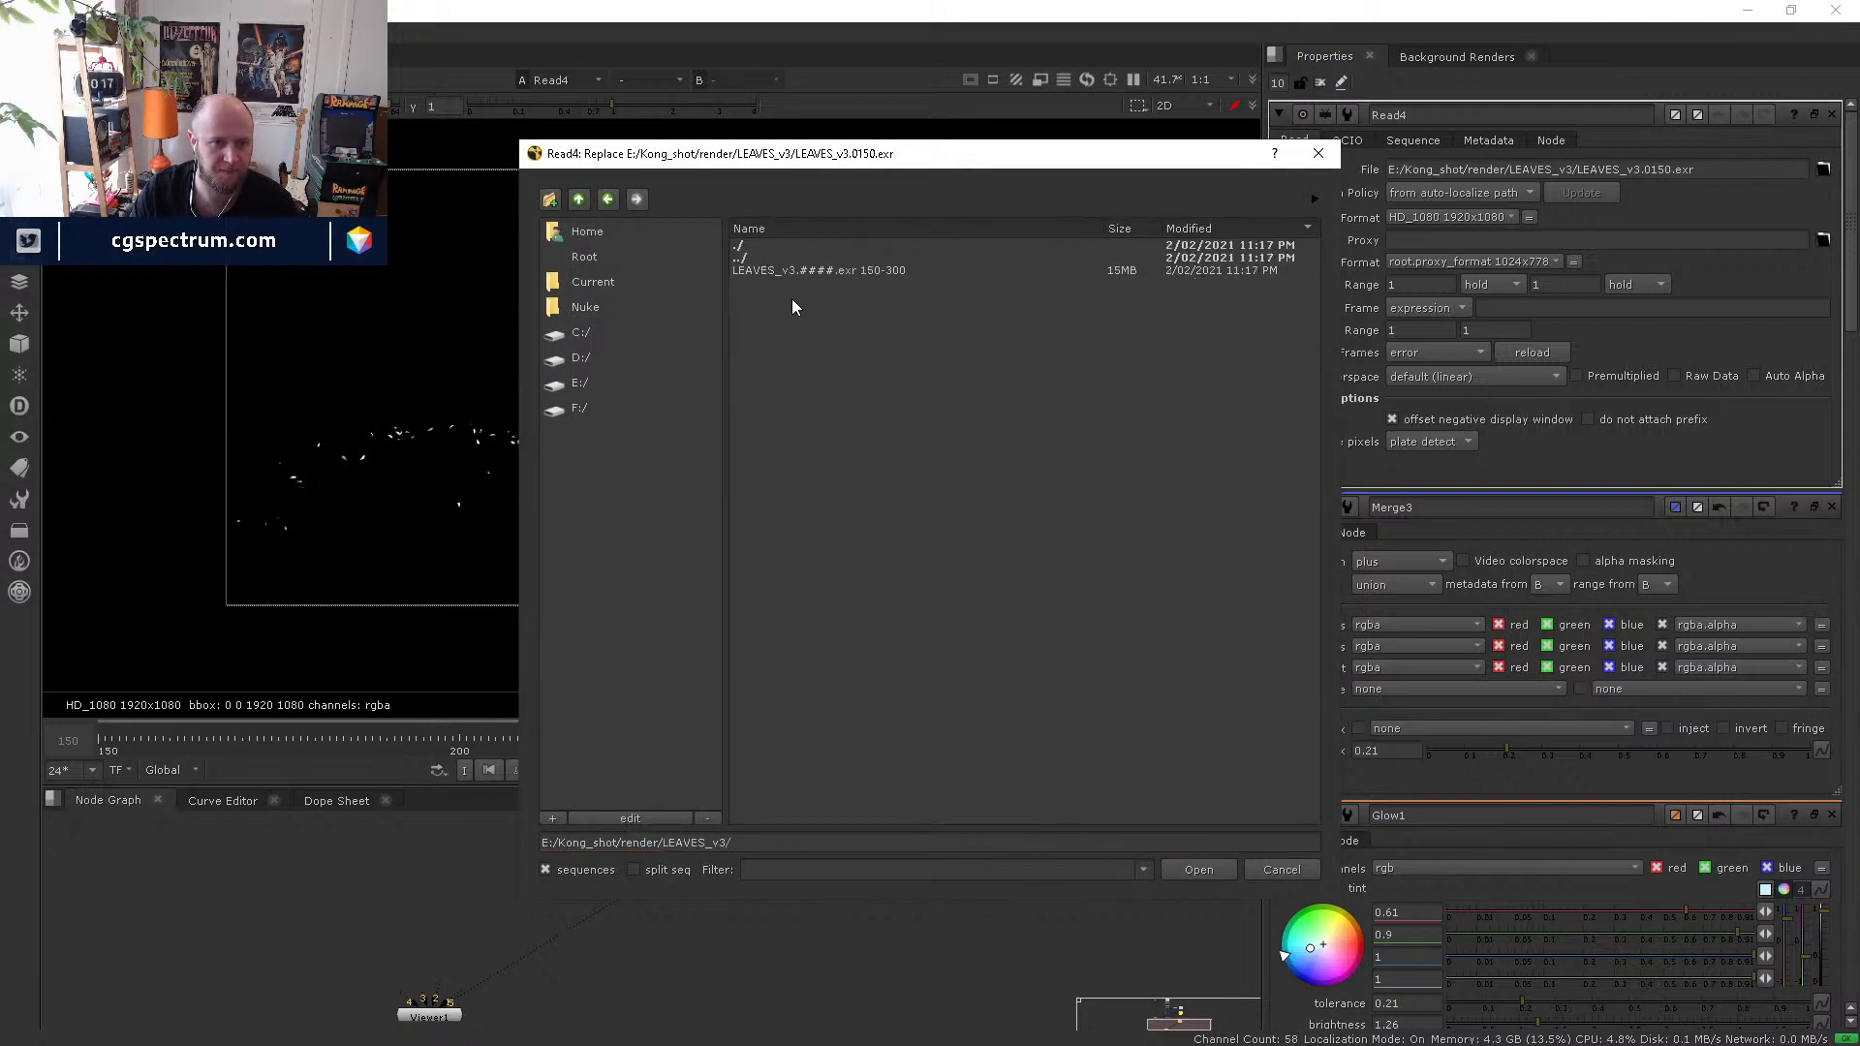
click(835, 271)
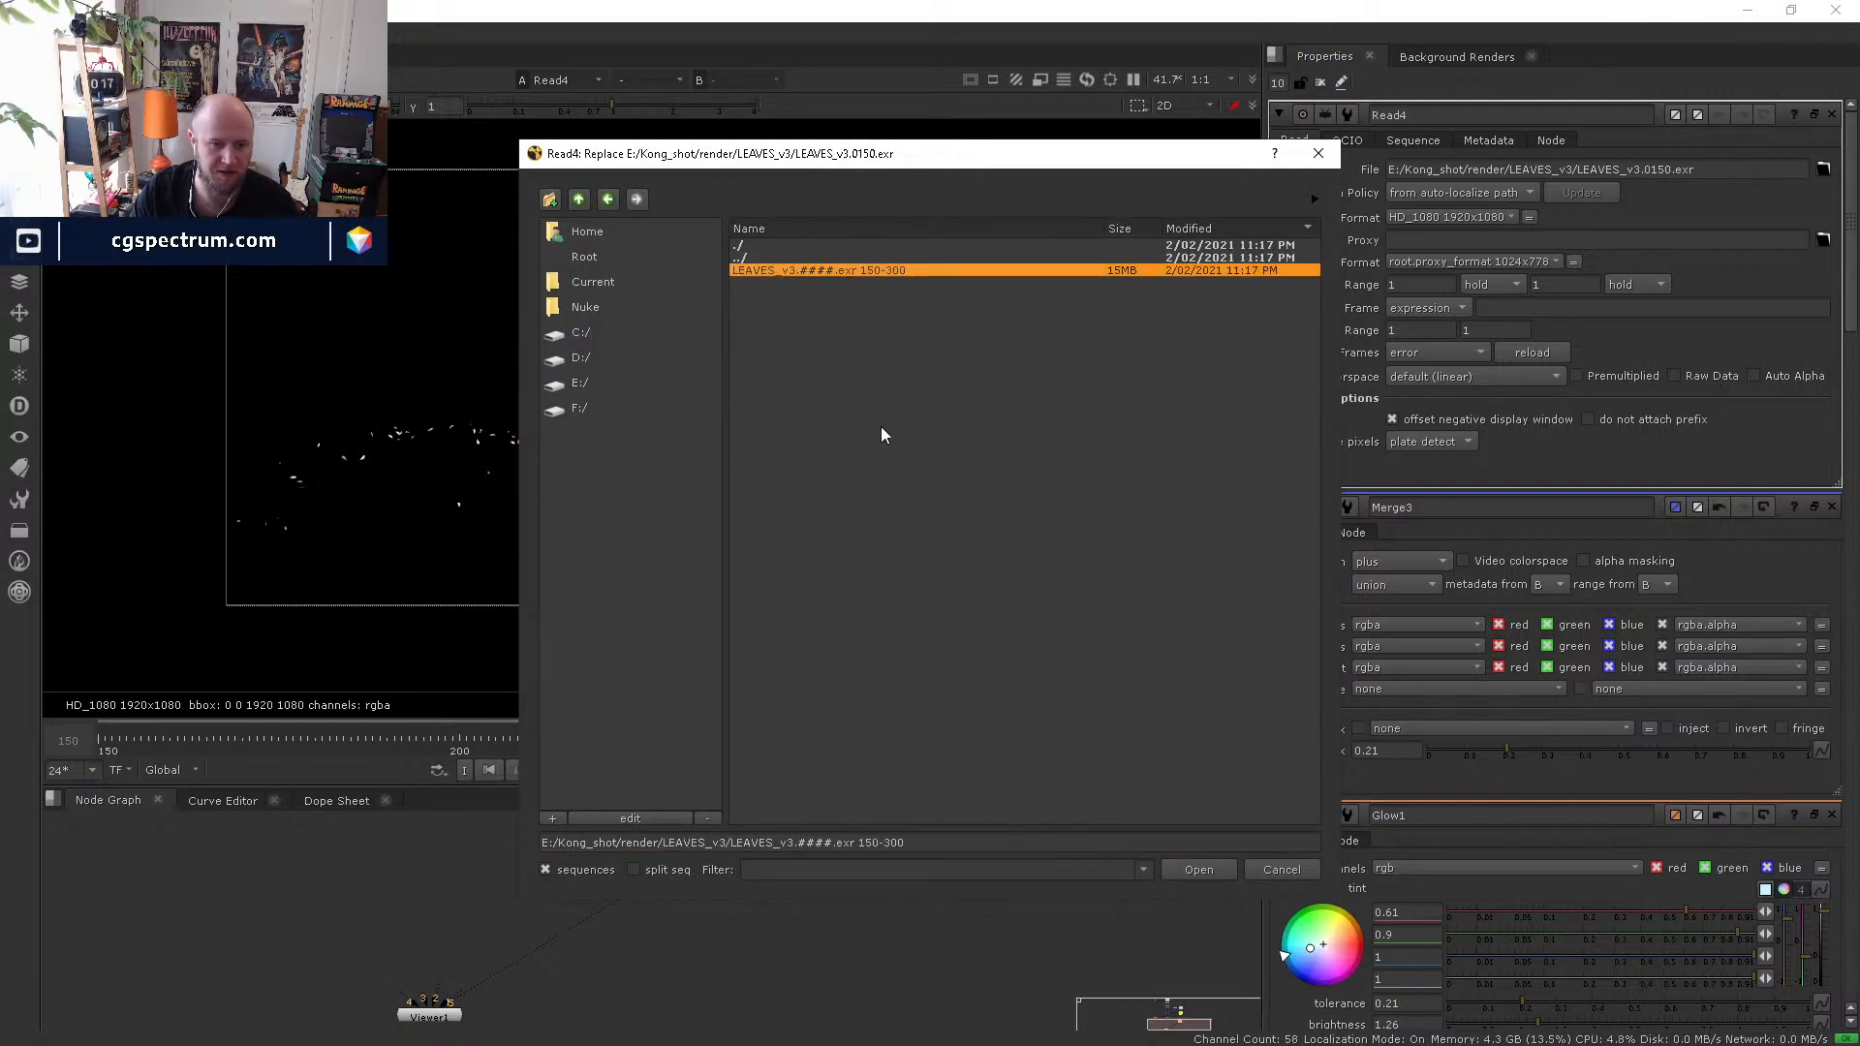
click(1199, 870)
click(663, 770)
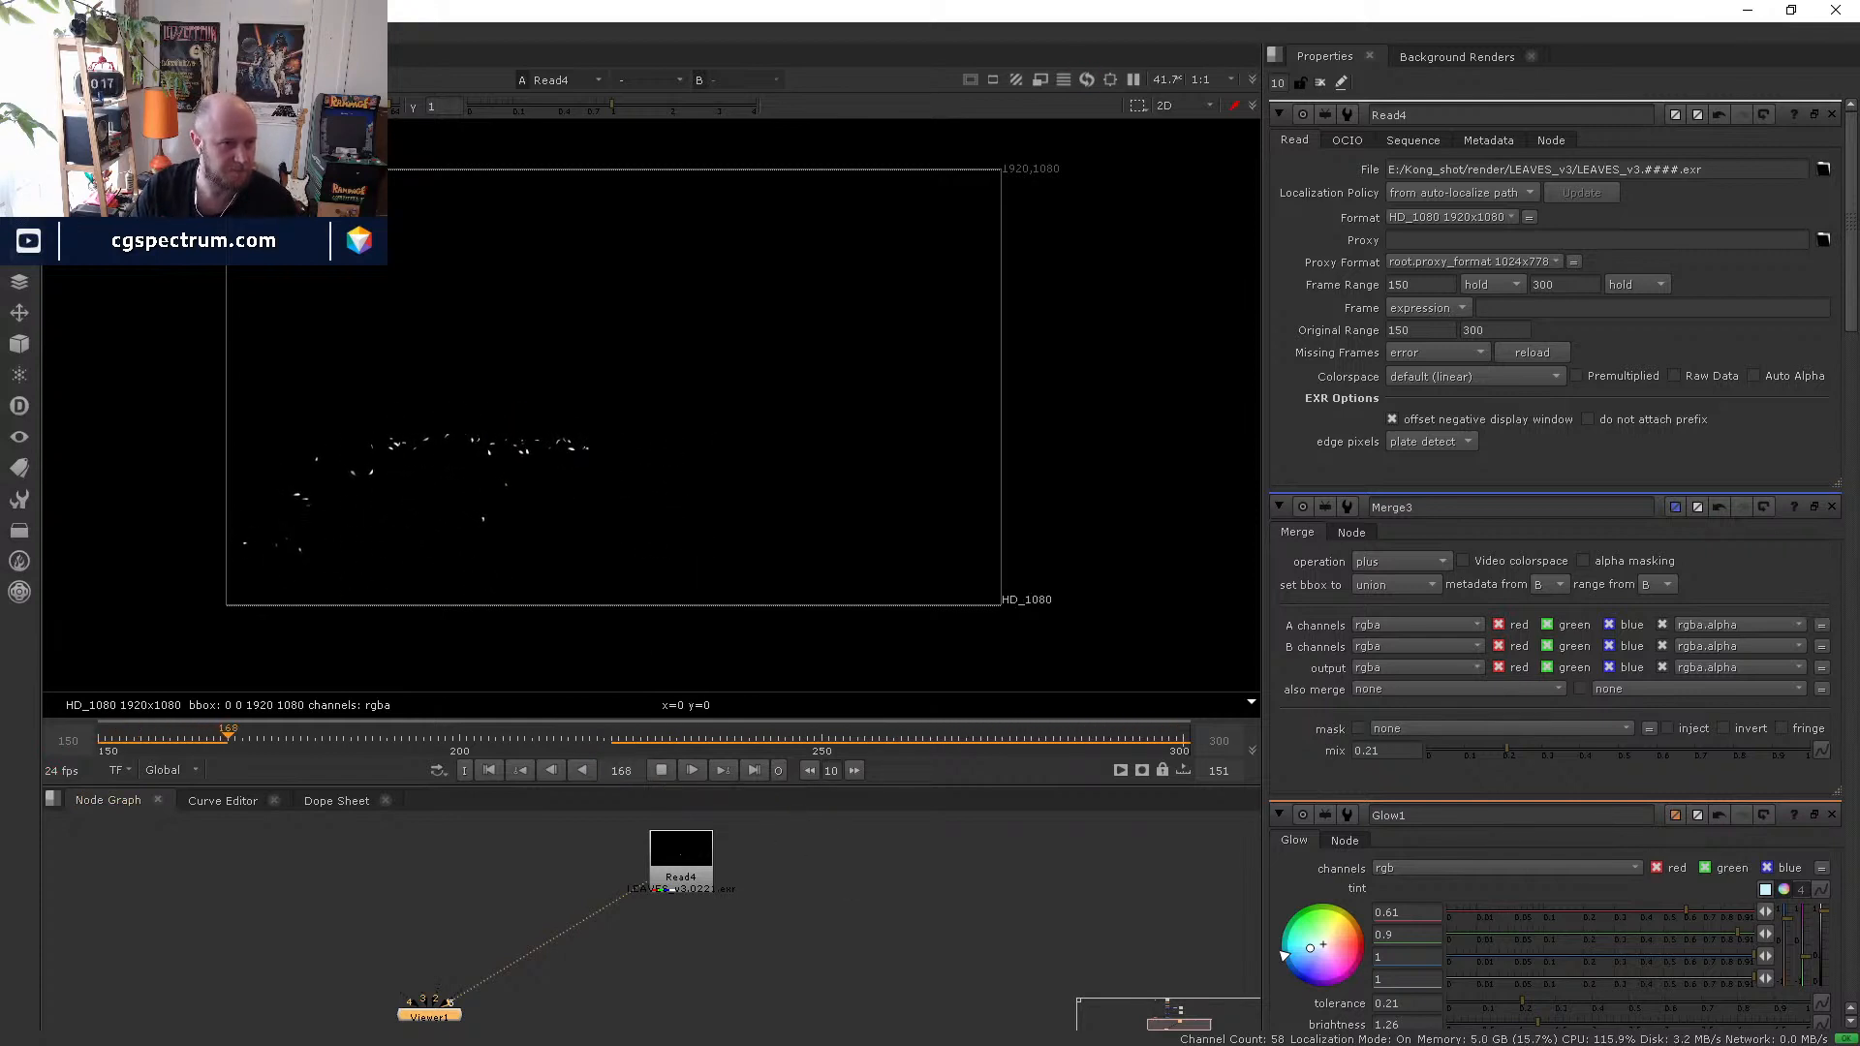
click(660, 771)
- Add an over merge below the plus merge with the leaves read as its A input, and view the result
scroll(802, 960, up, 1)
right_click(802, 959)
middle_drag(715, 864, 729, 928)
click(688, 912)
scroll(730, 935, down, 2)
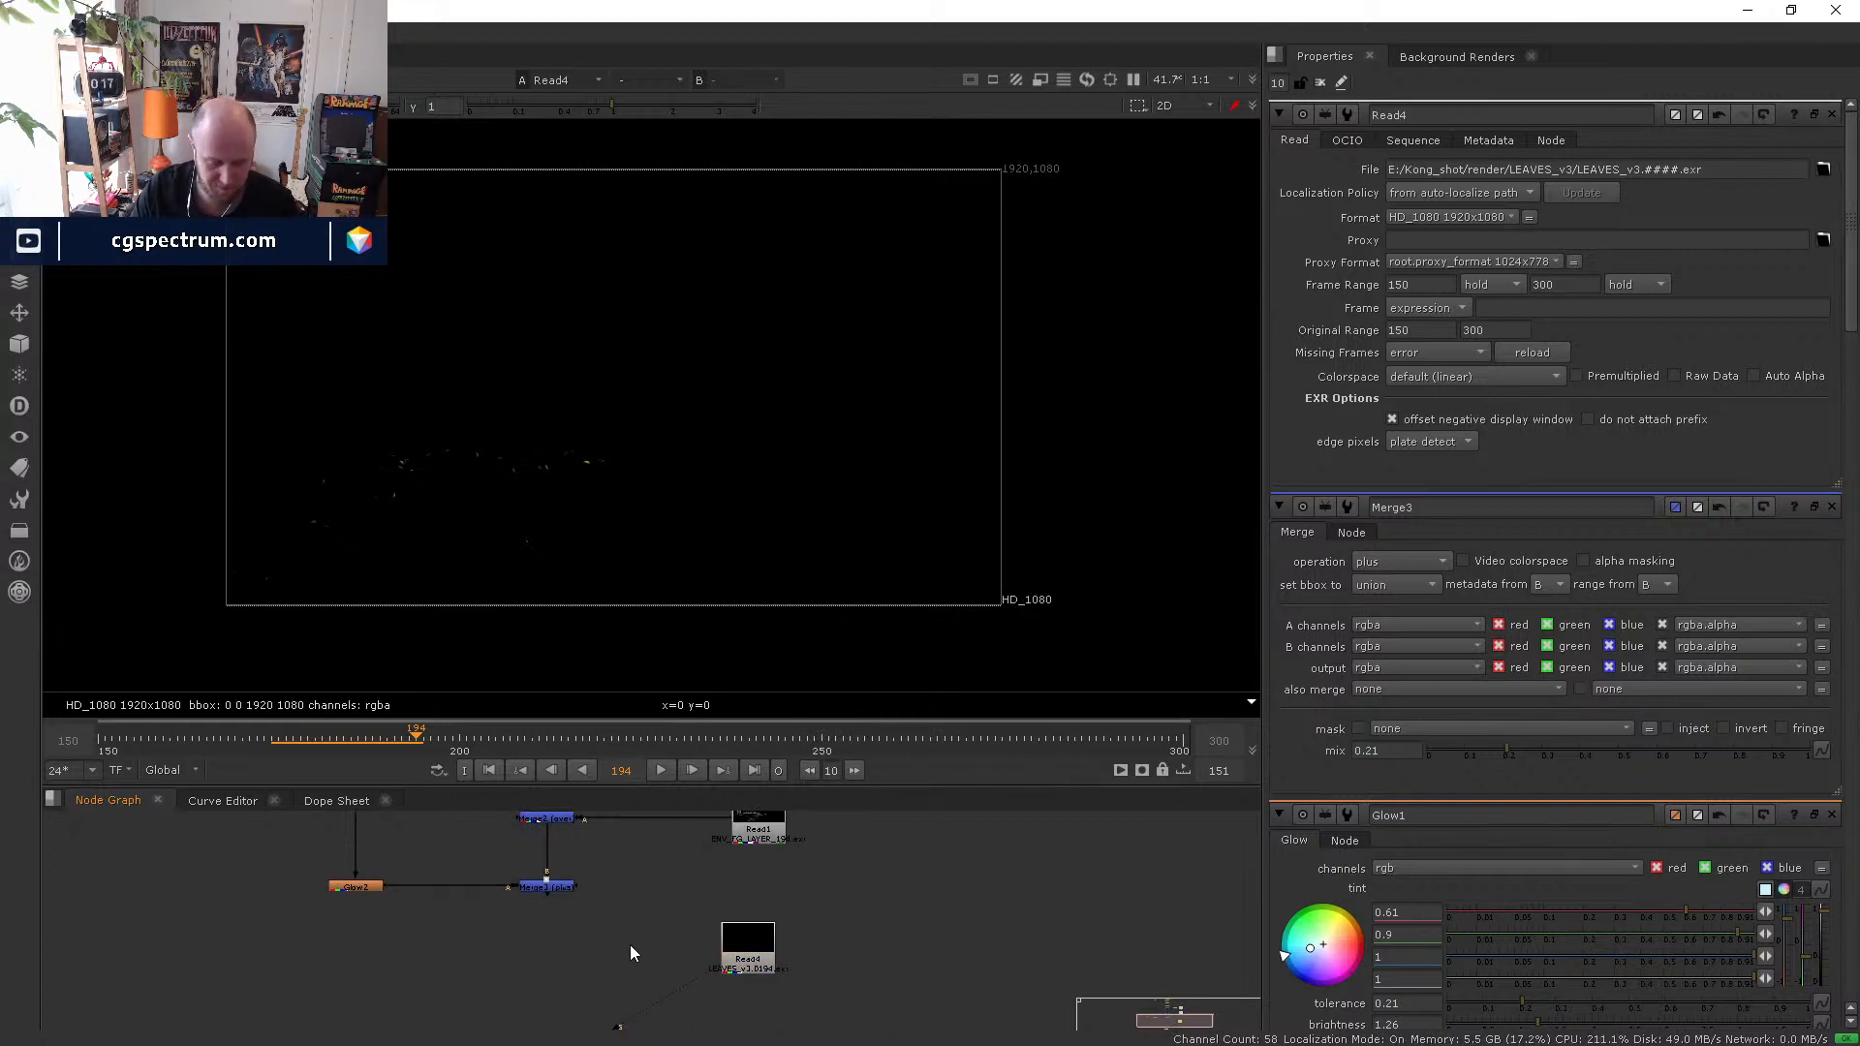
key(m)
mouse_move(568, 944)
mouse_down()
mouse_move(550, 887)
mouse_move(738, 962)
mouse_move(549, 957)
mouse_up()
click(737, 964)
key(1)
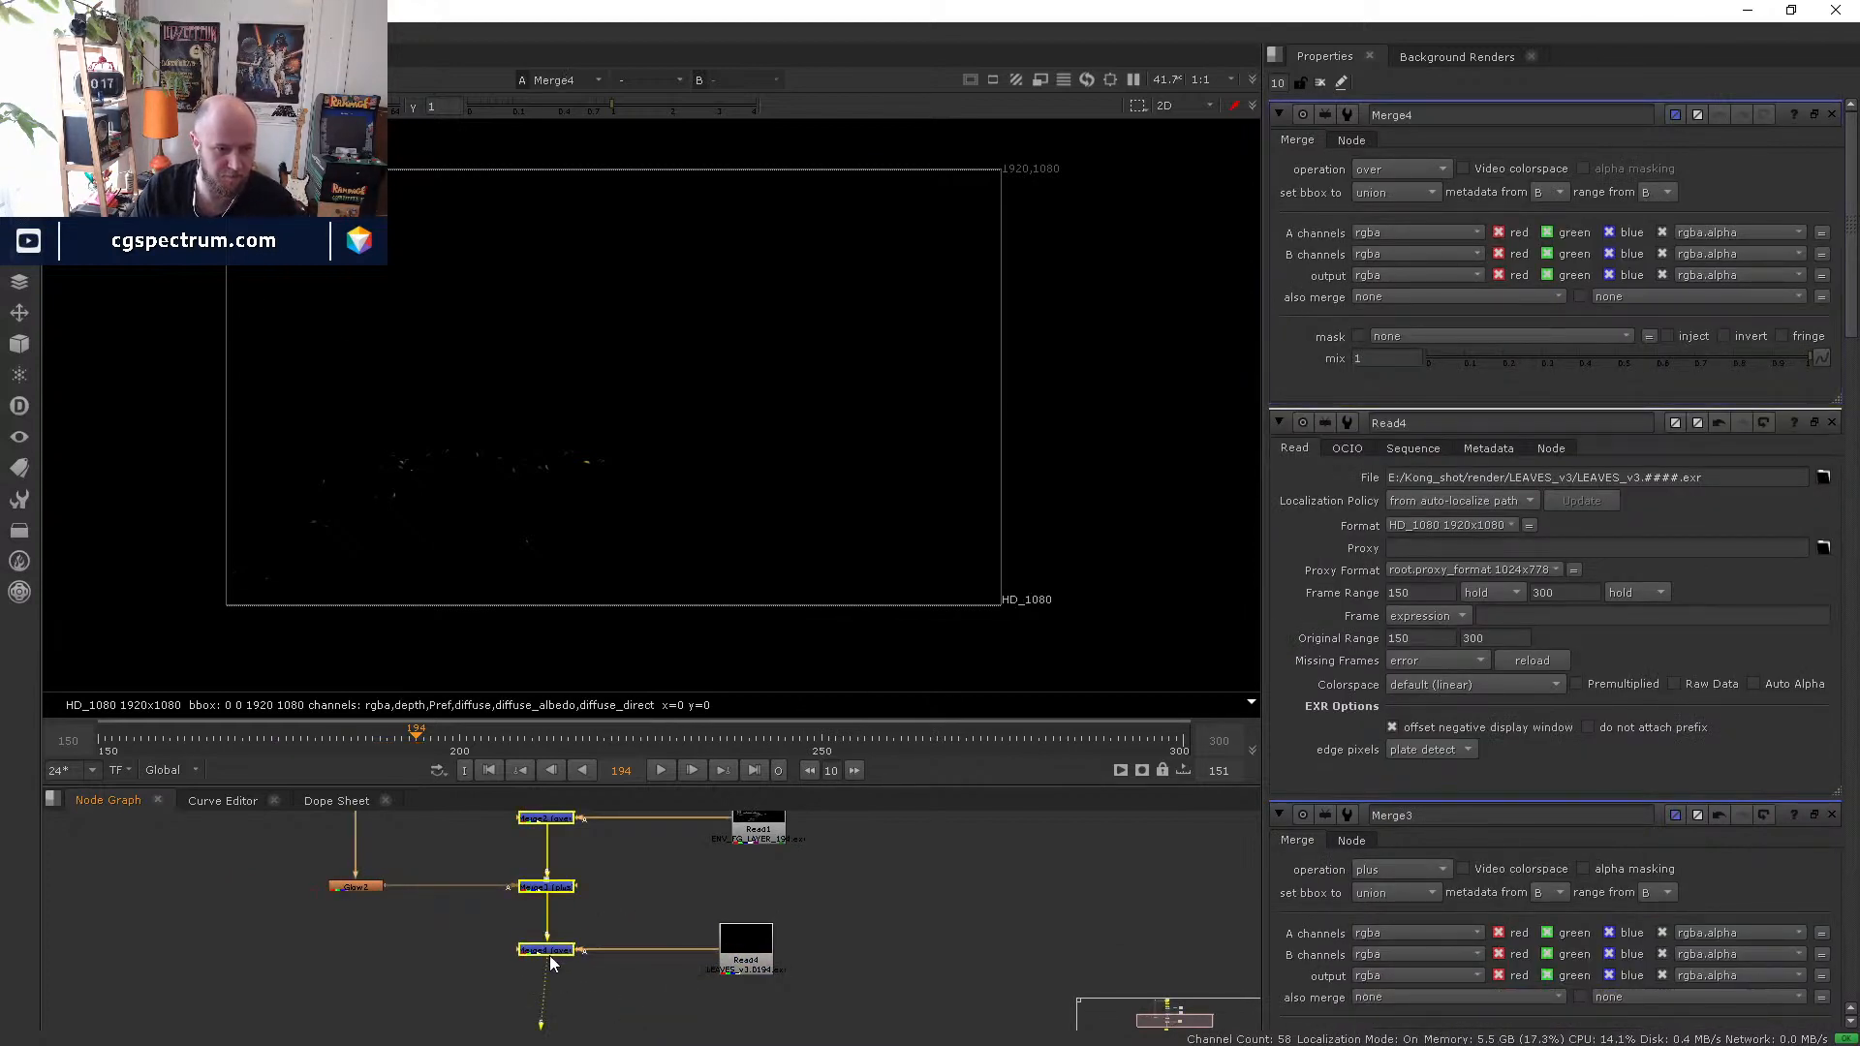
- Compare the composite with the plus merge disabled and re-enabled, and open the over merge's properties
double_click(748, 964)
scroll(504, 490, up, 5)
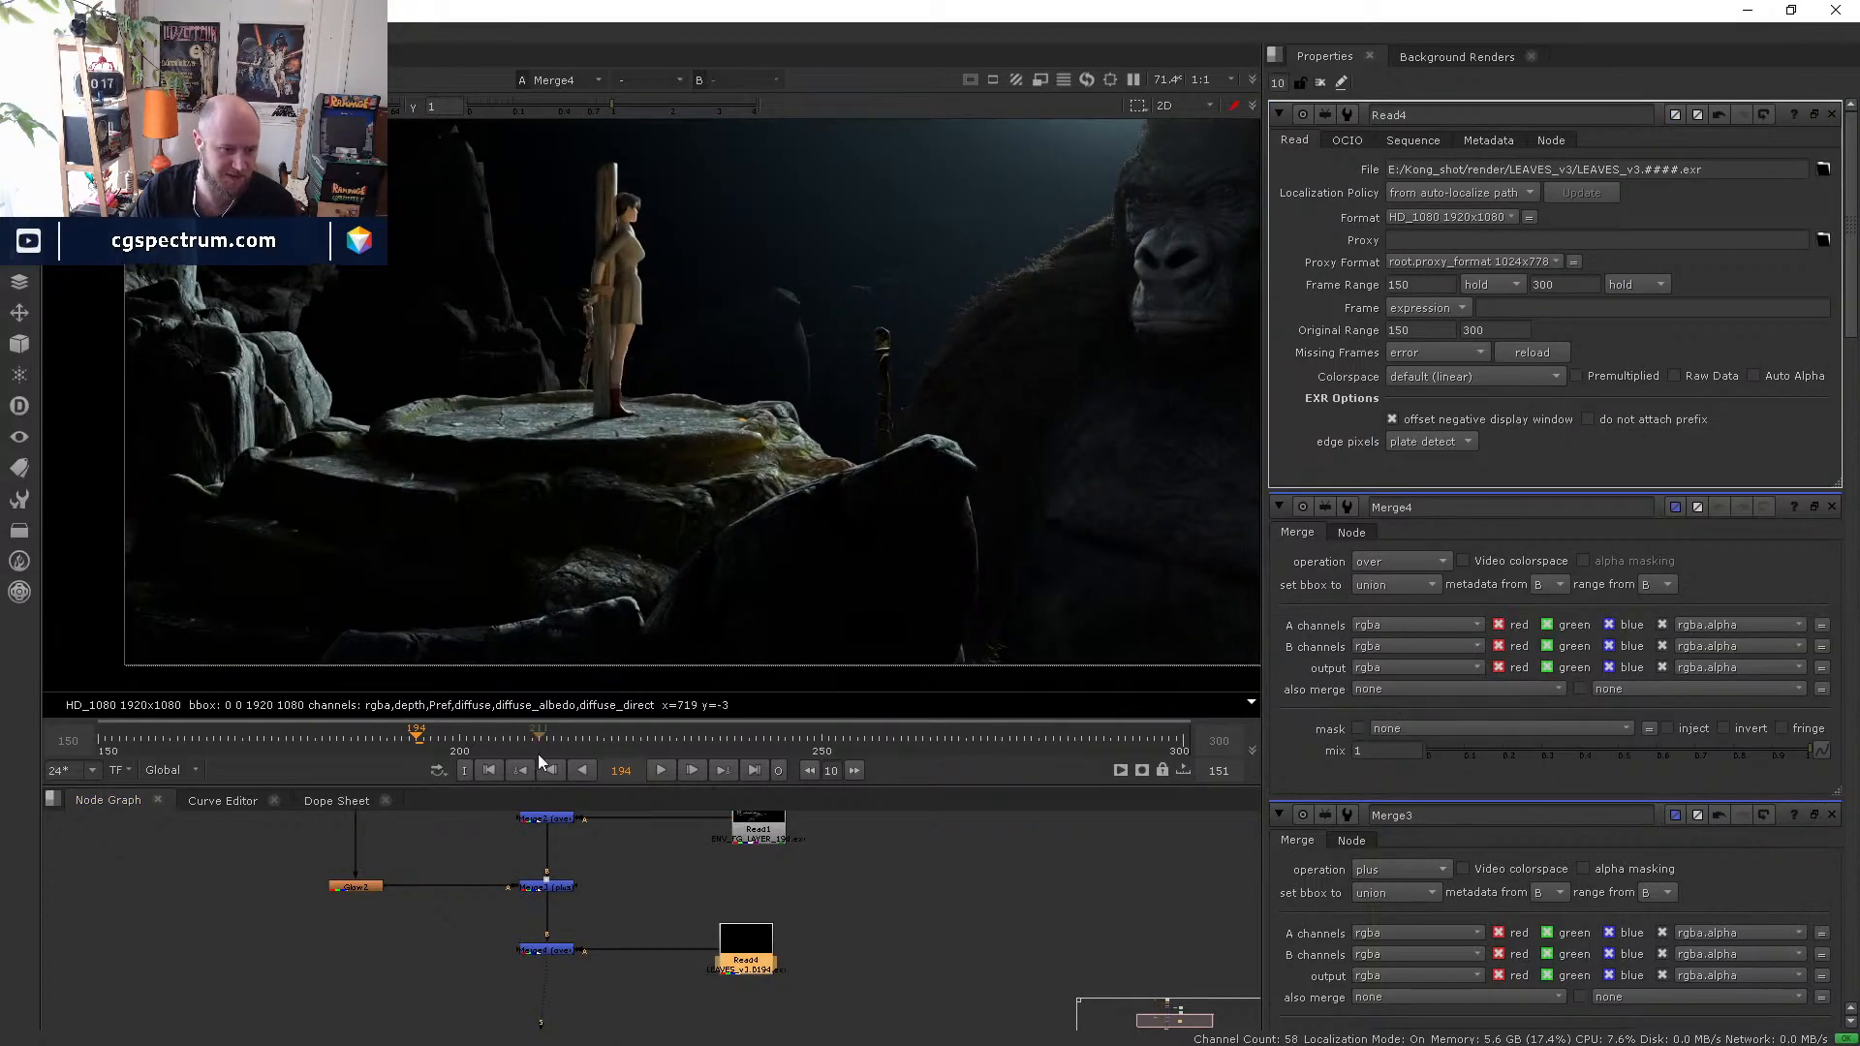
scroll(552, 925, up, 3)
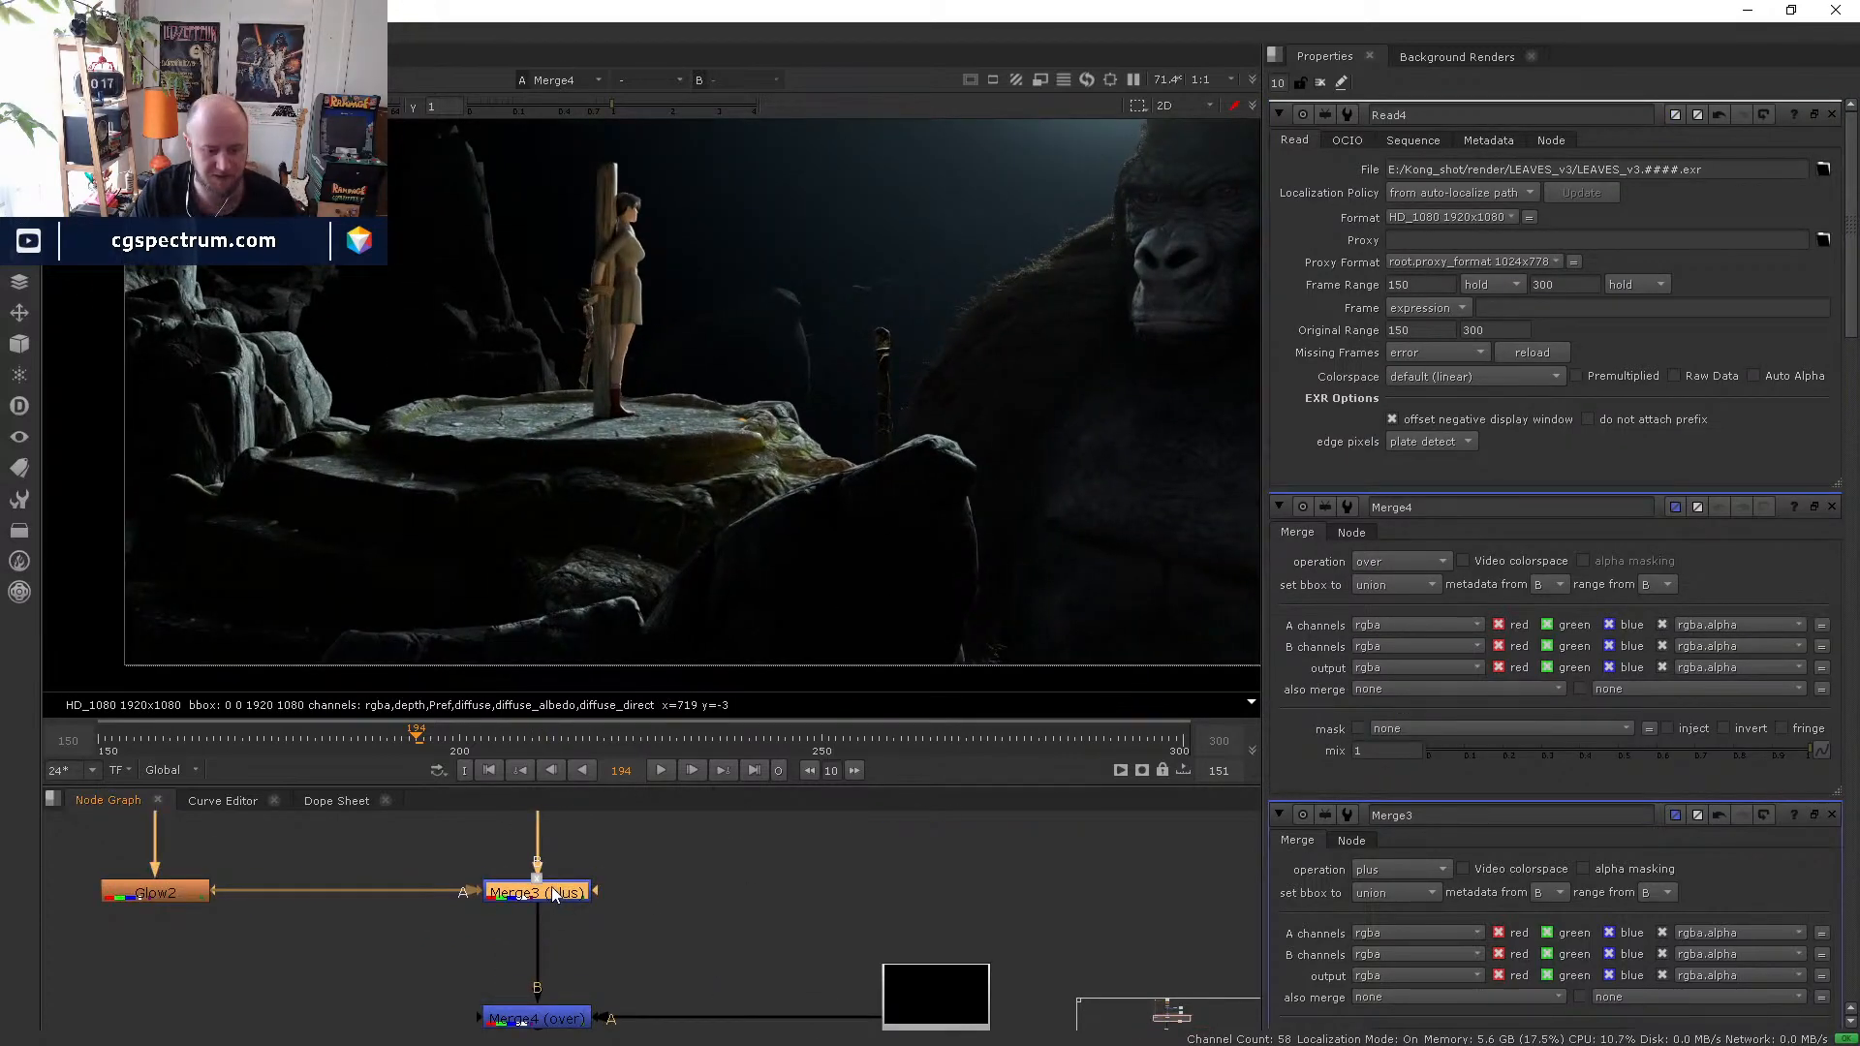
key(d)
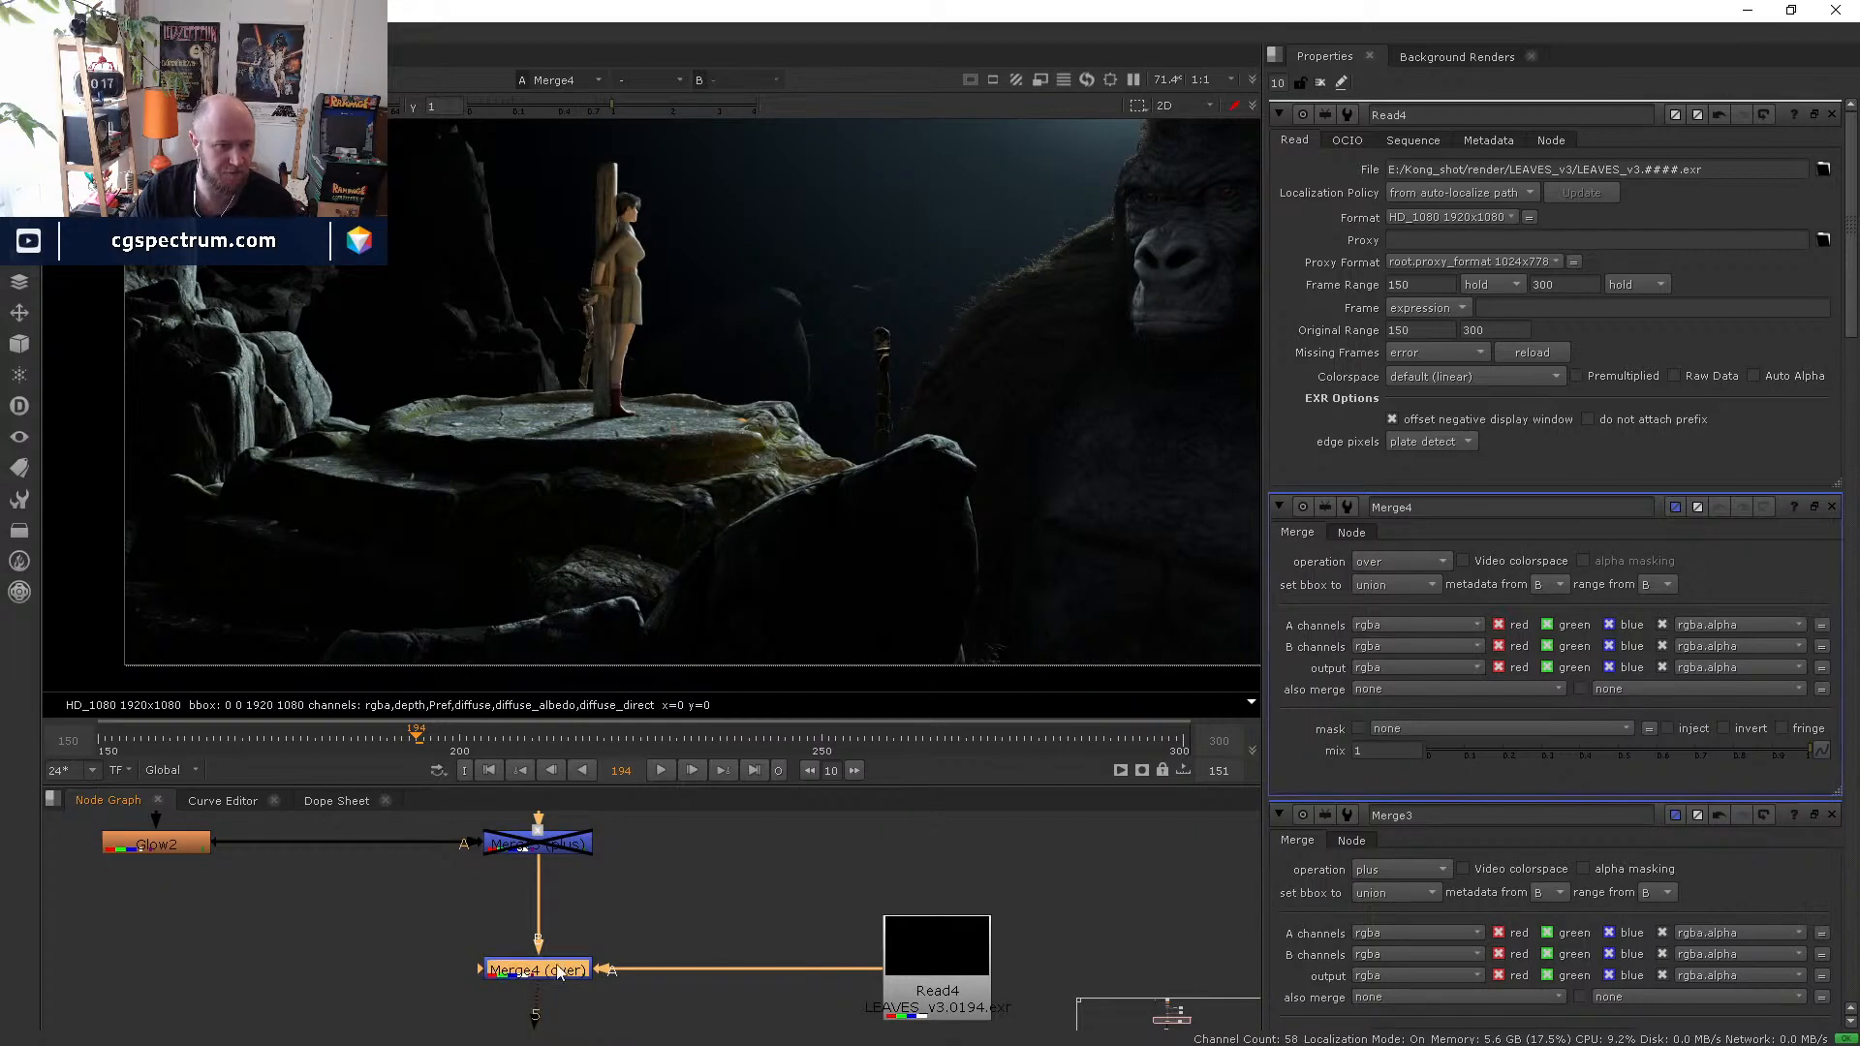
key(d)
double_click(542, 972)
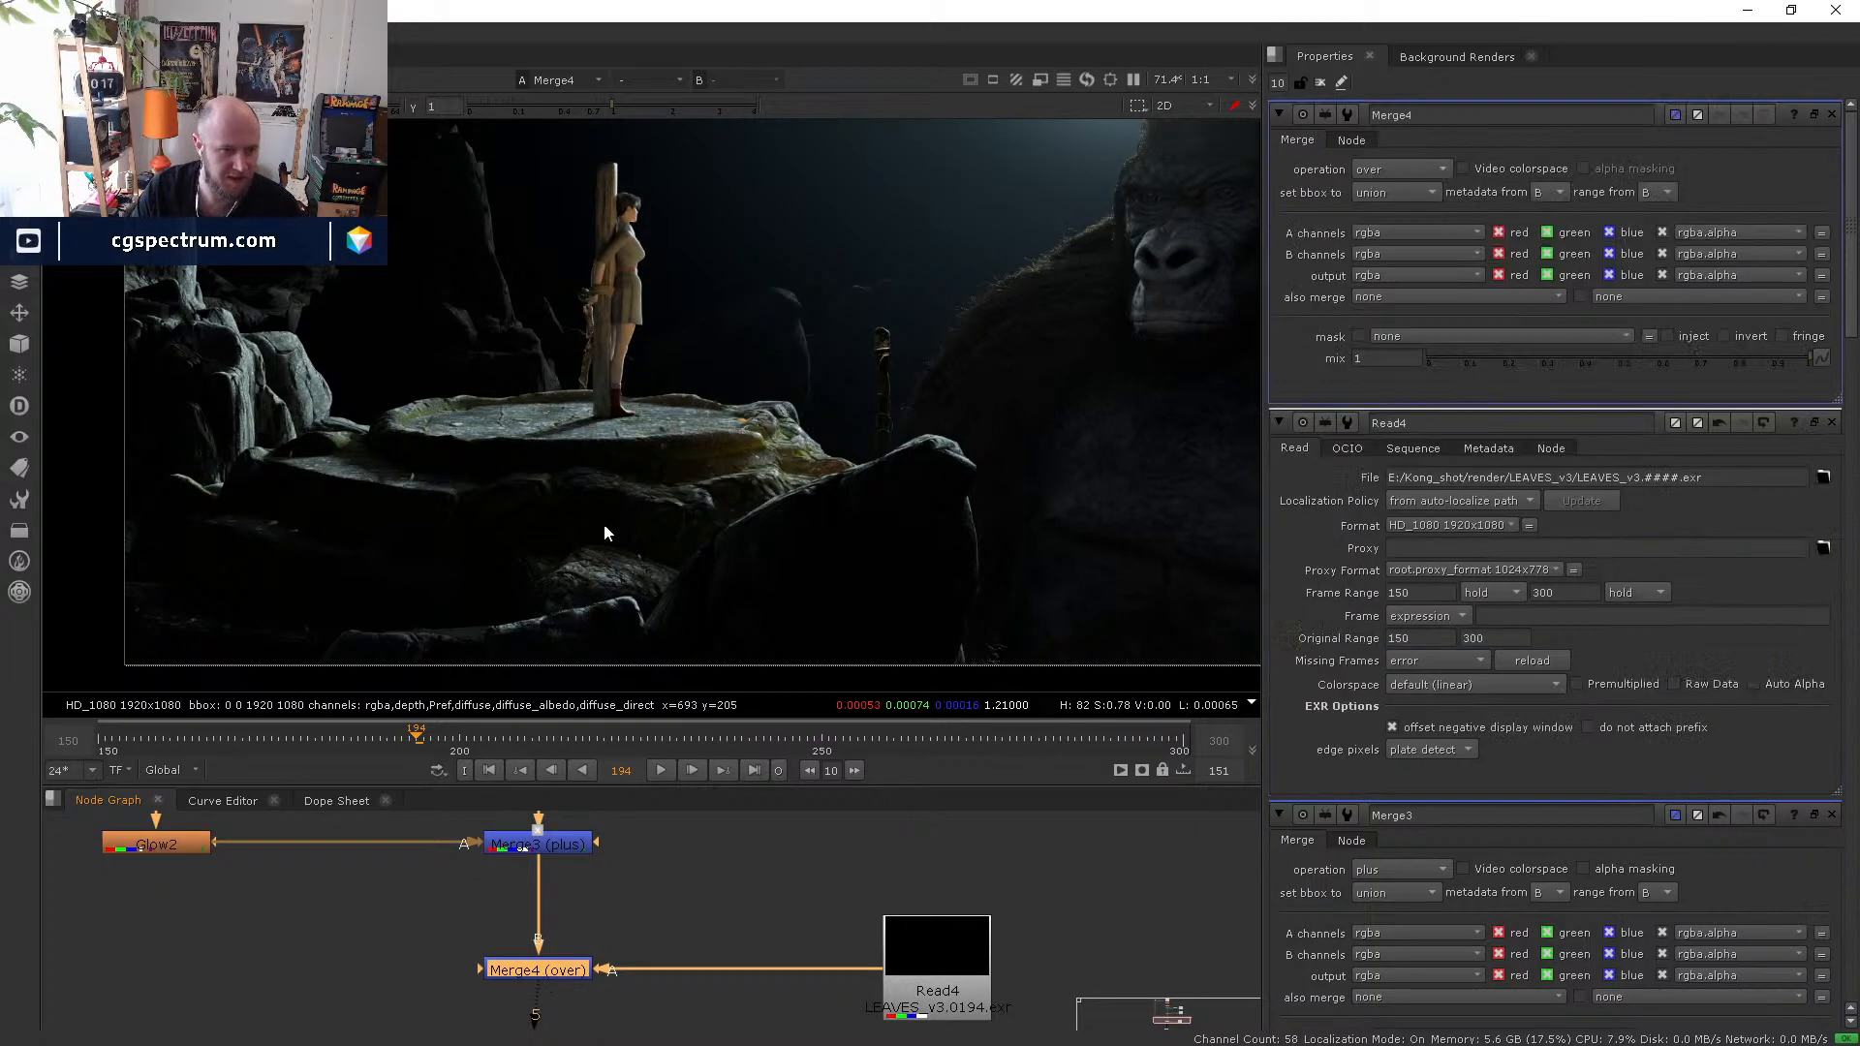
- Inspect the leaves around the stone platform during playback and at frames 233 and 264, and bring the gorilla into view
scroll(593, 486, up, 6)
scroll(632, 397, up, 6)
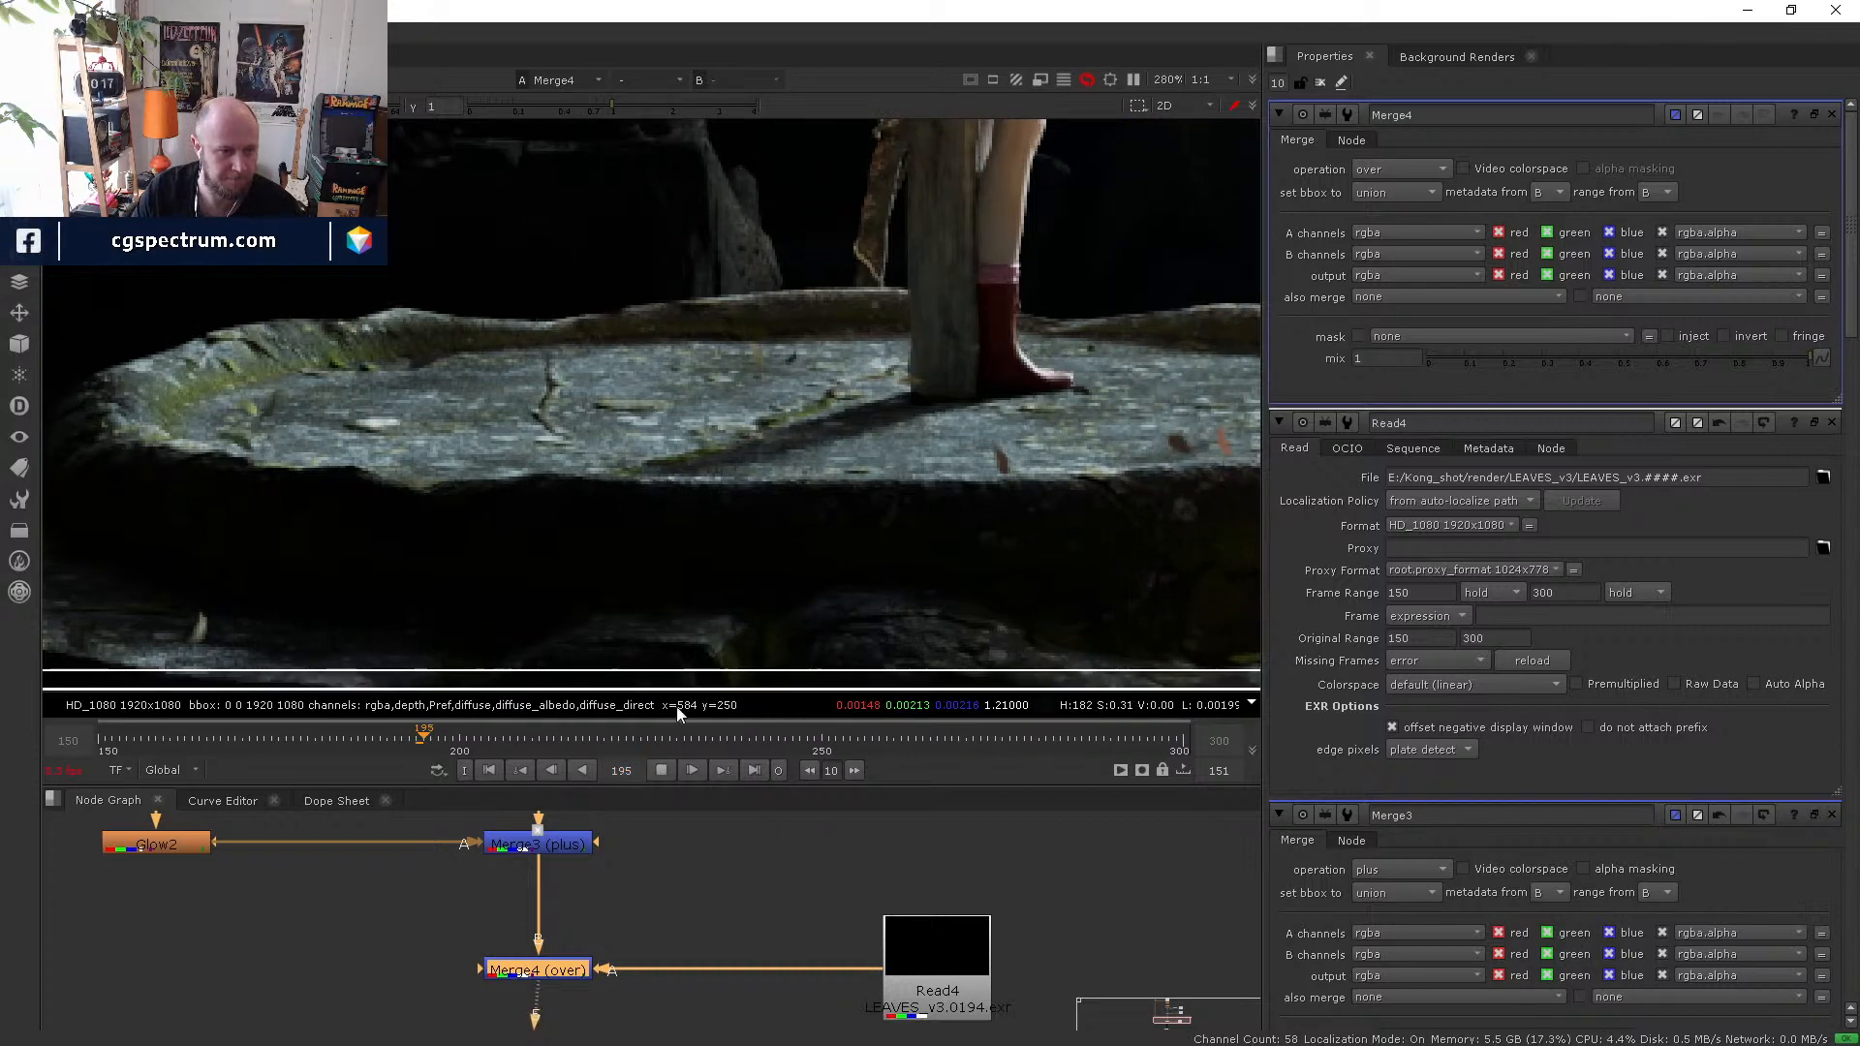
scroll(748, 497, down, 6)
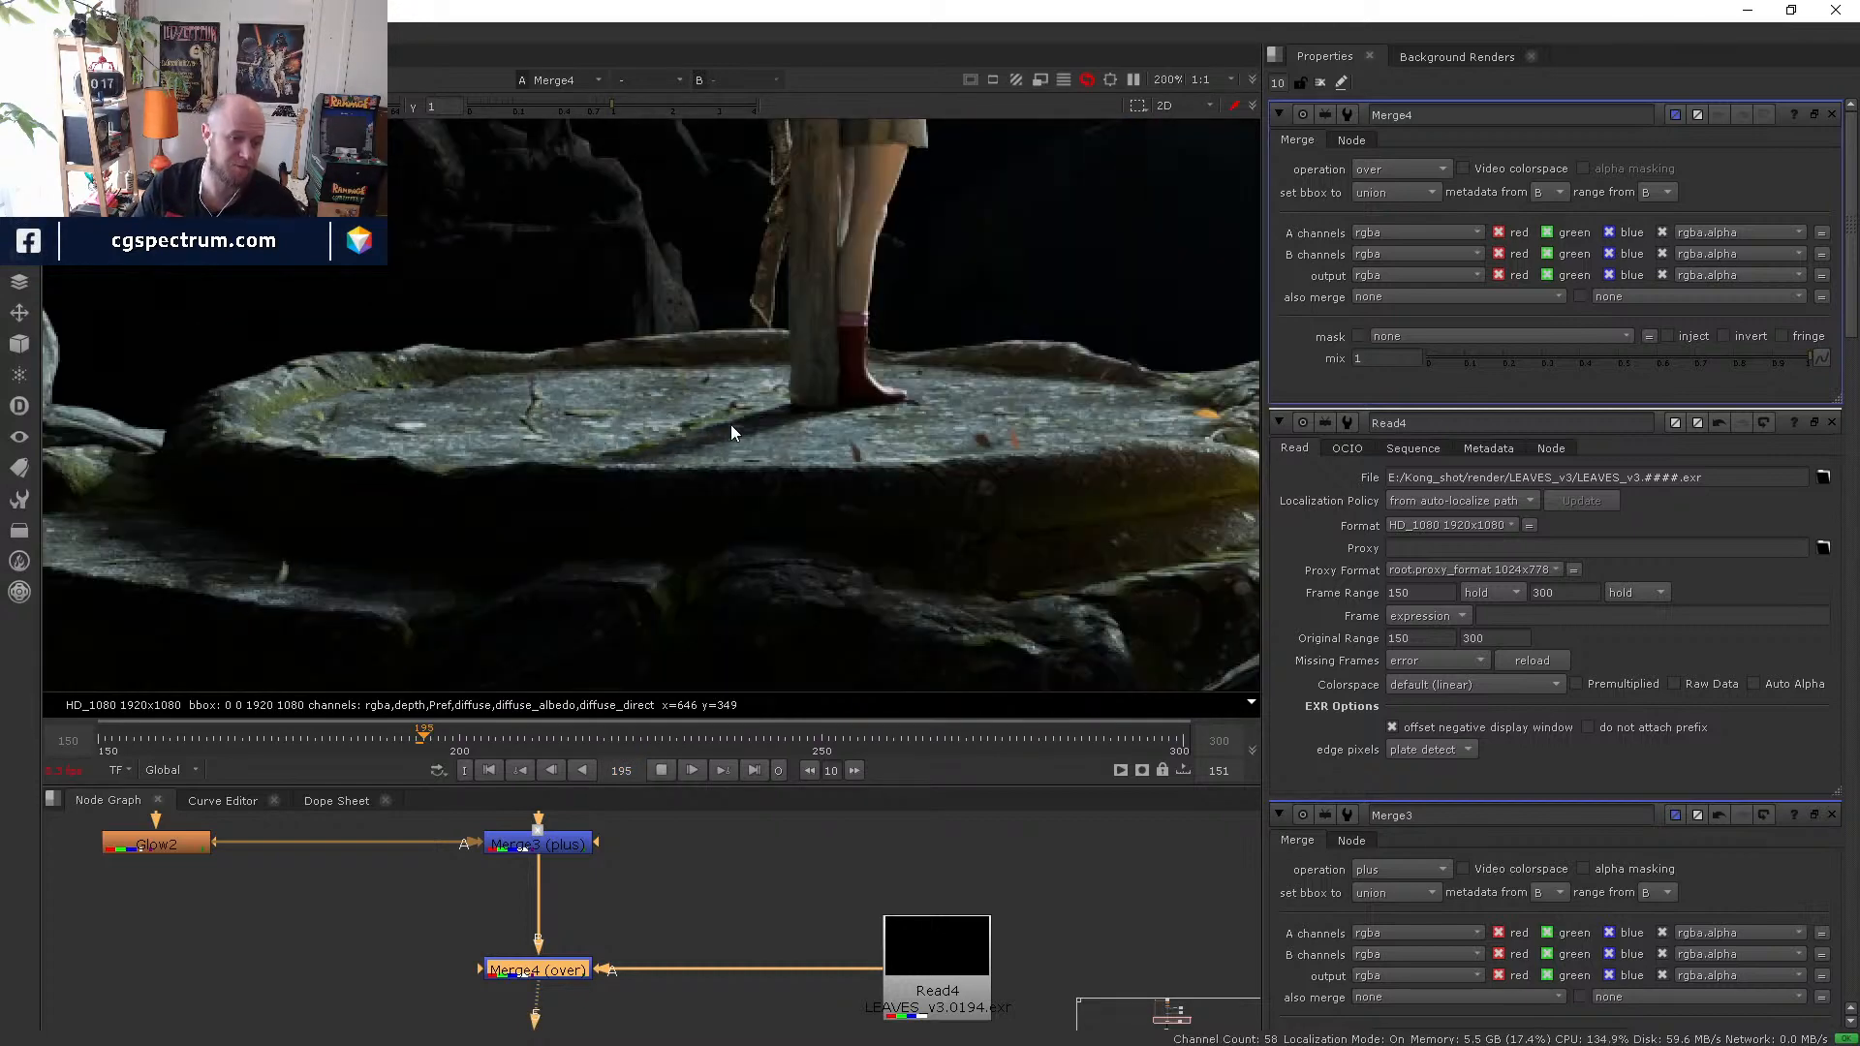
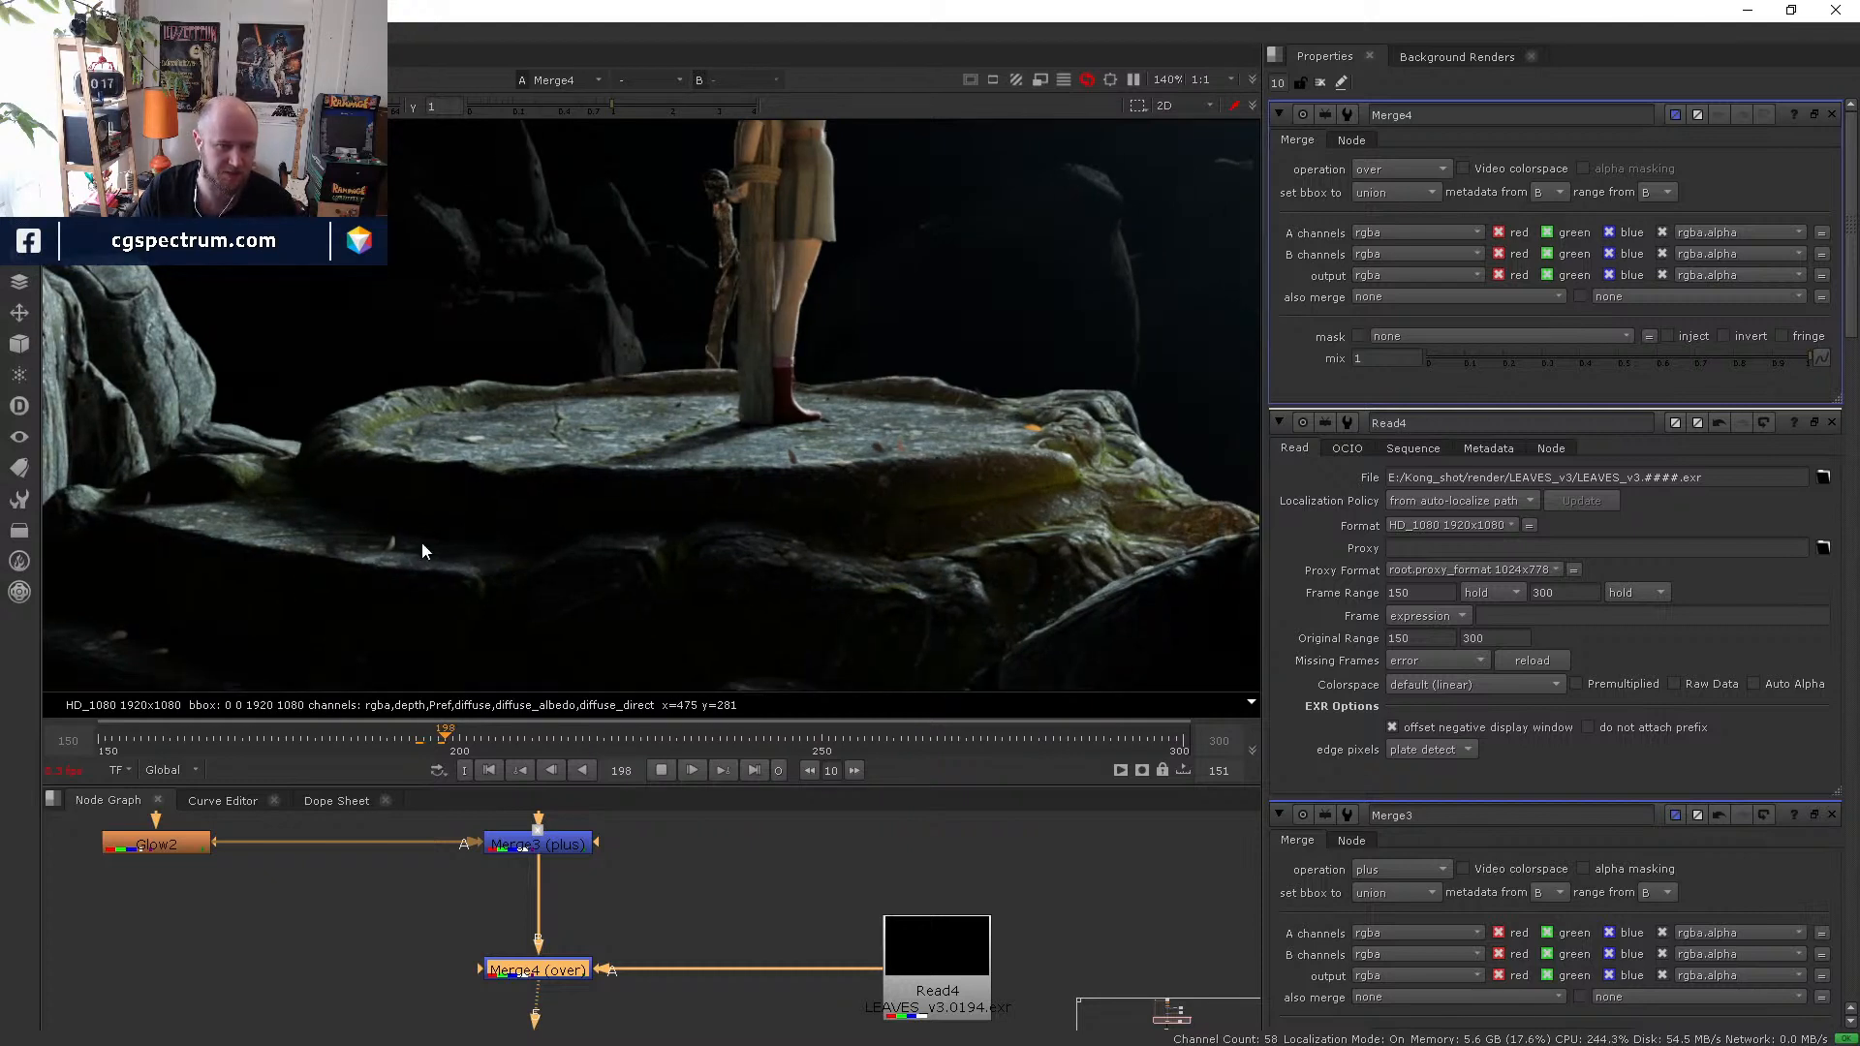
click(695, 740)
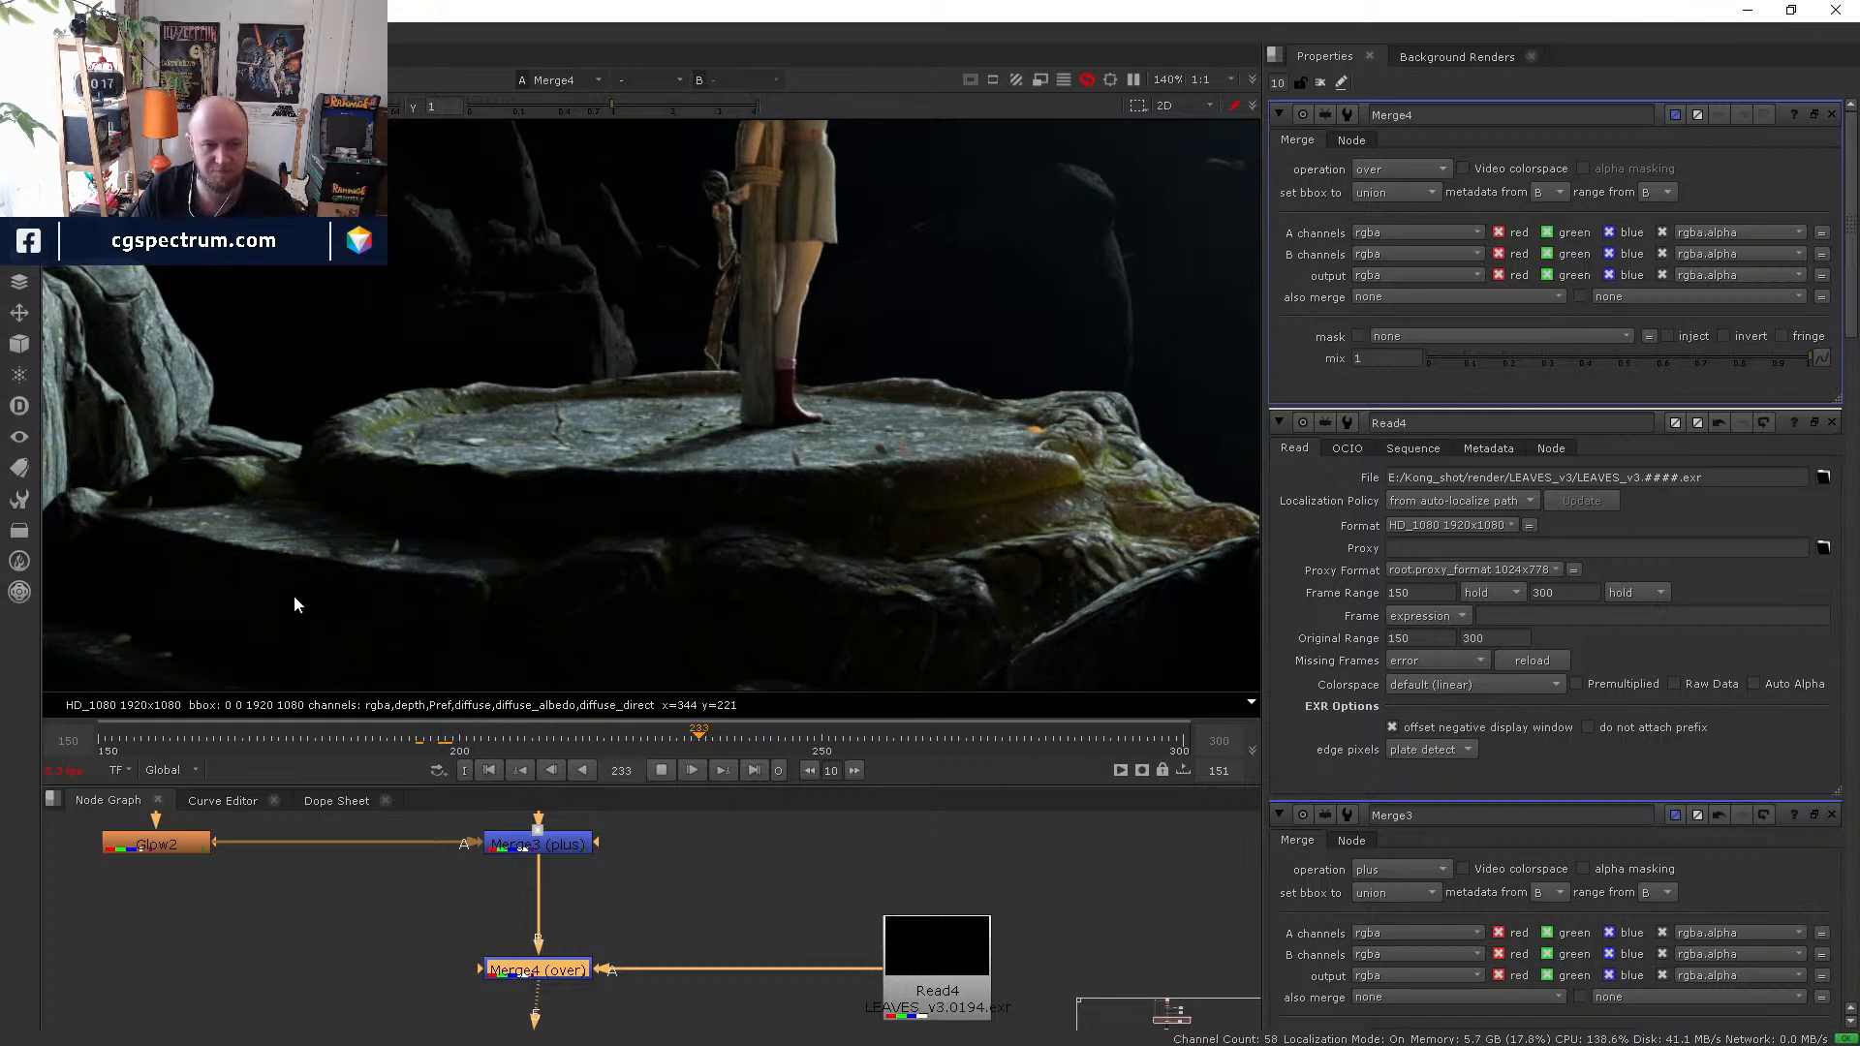
key(Right)
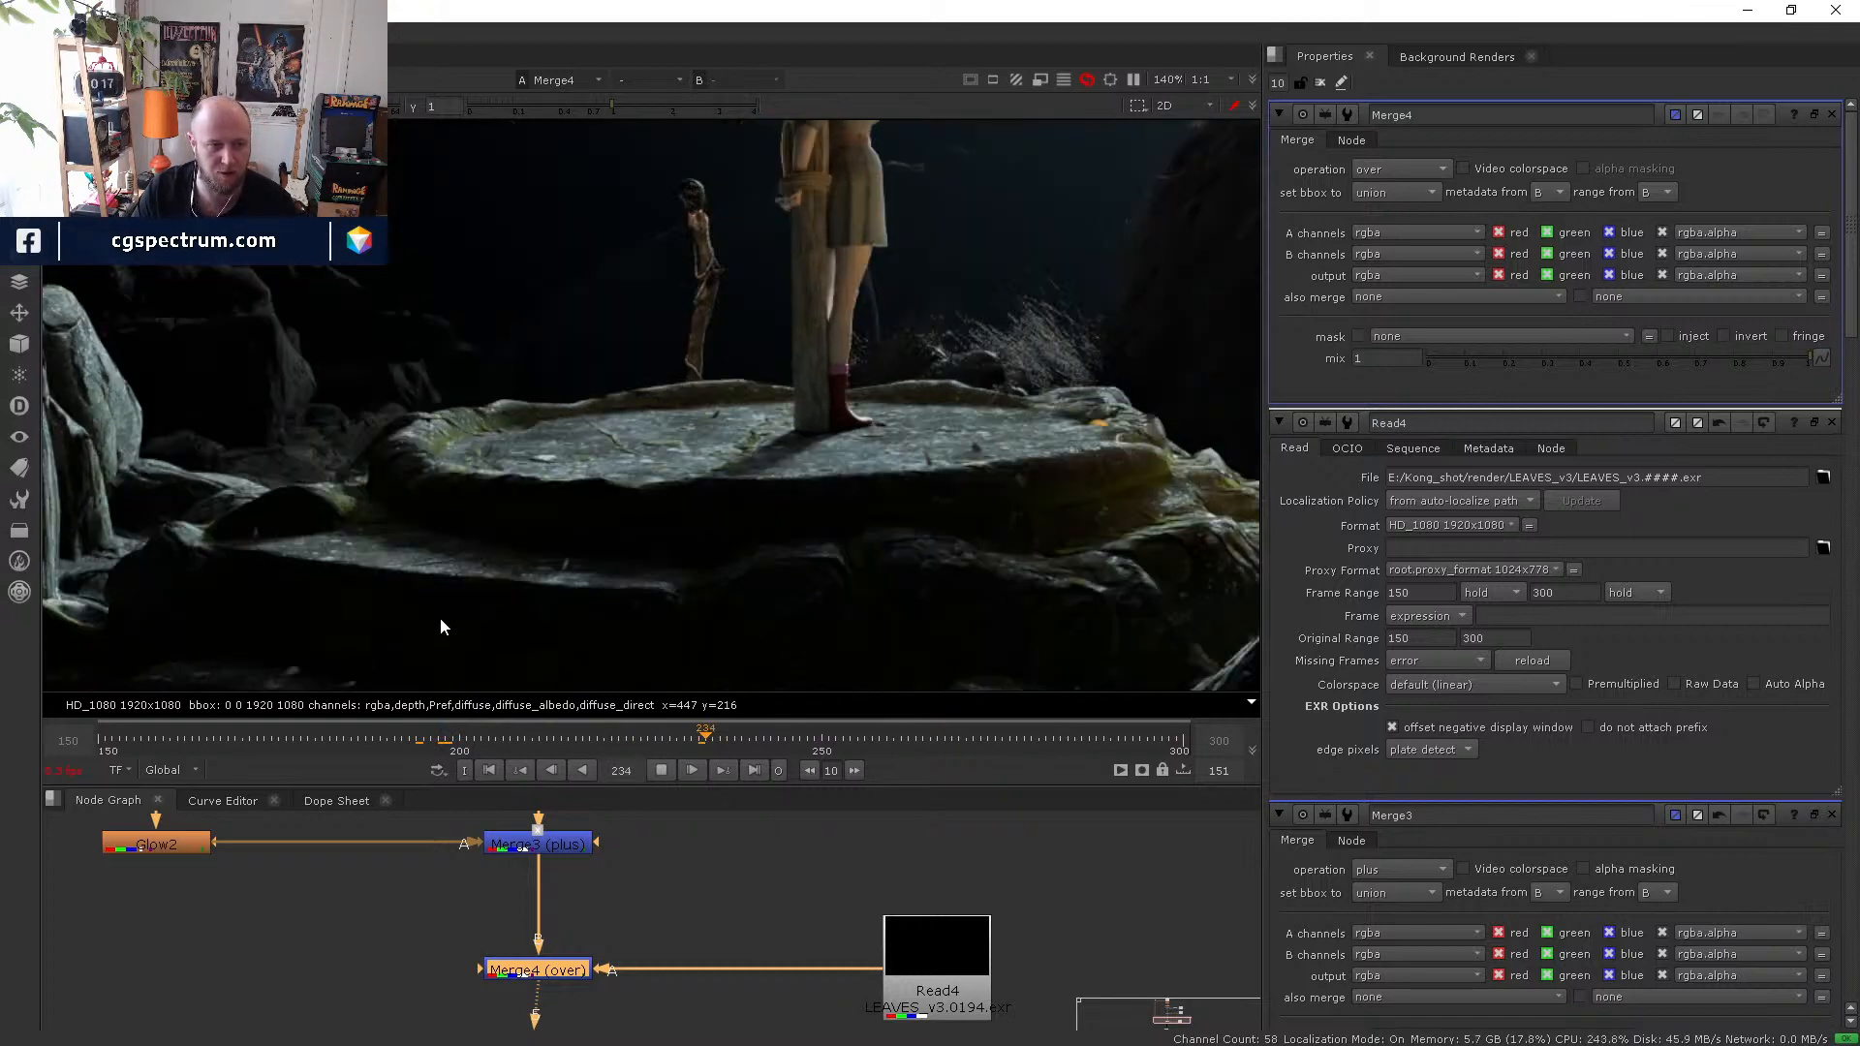
click(668, 772)
click(923, 737)
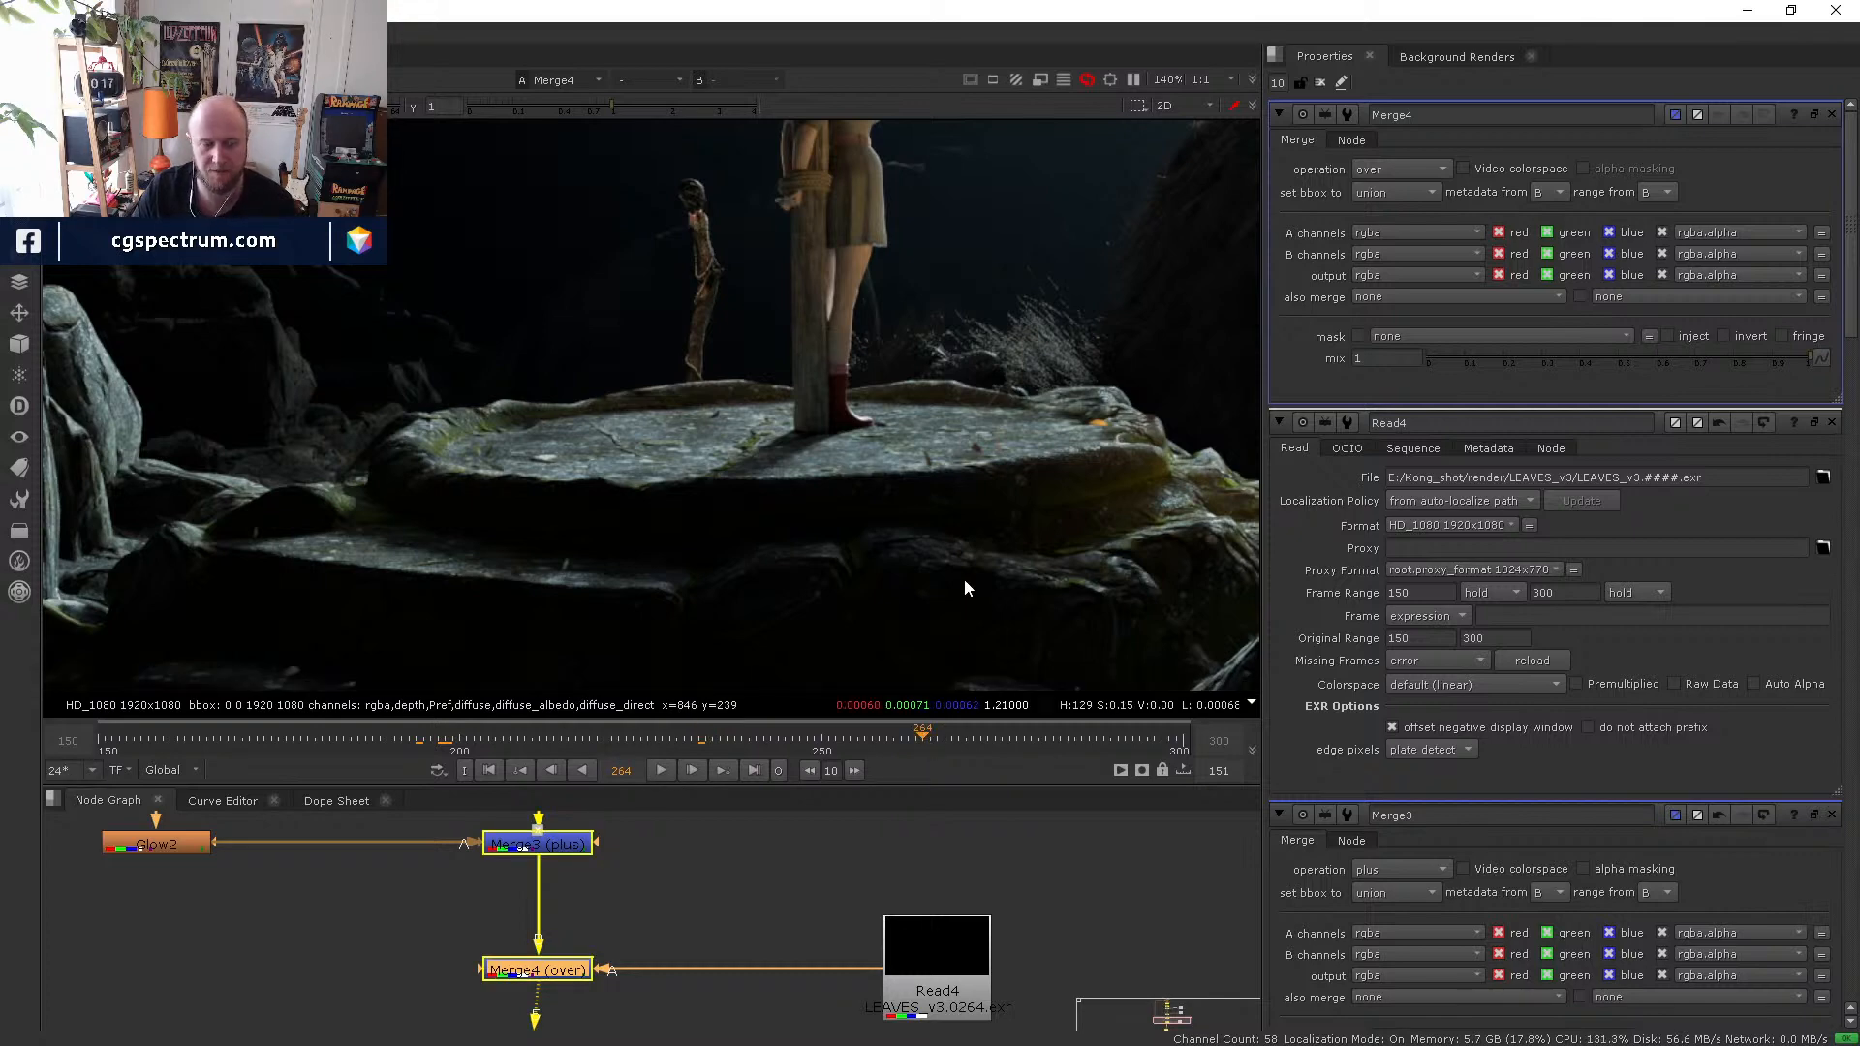
scroll(946, 554, down, 1)
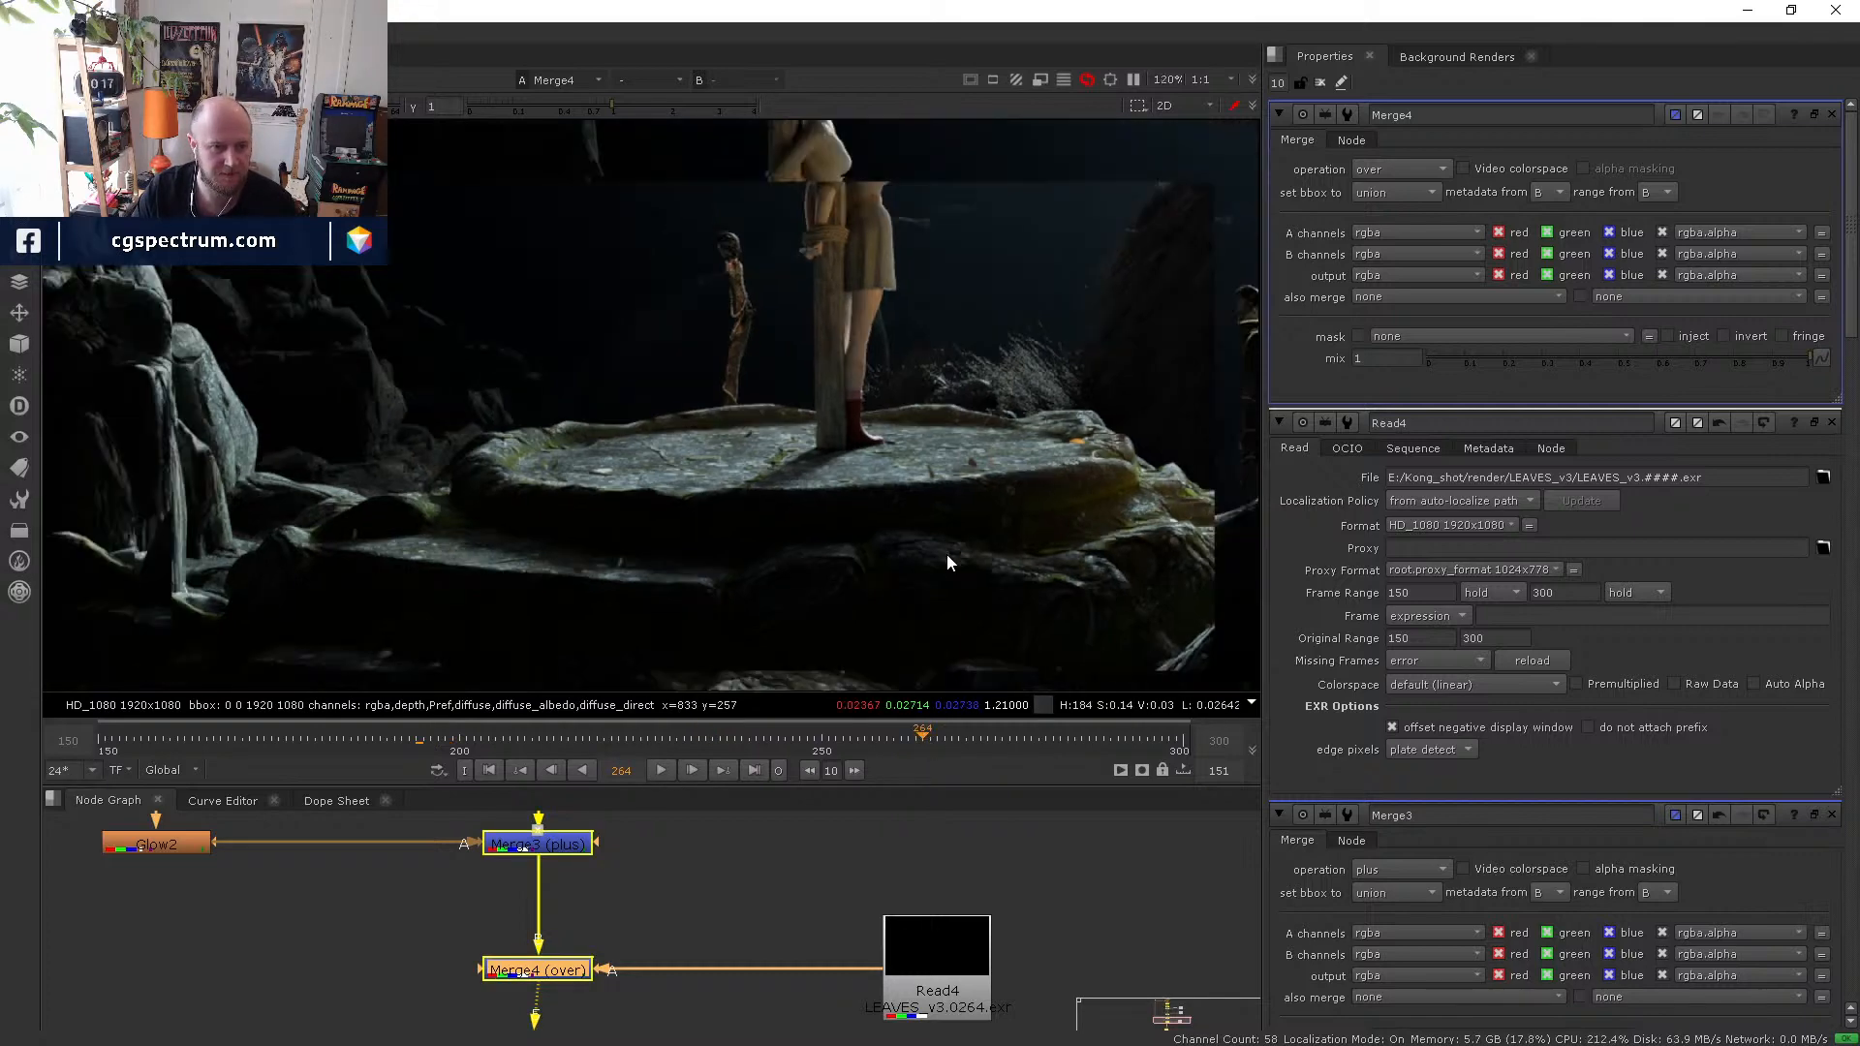
scroll(1050, 547, down, 2)
middle_drag(1050, 548, 747, 579)
scroll(788, 490, down, 1)
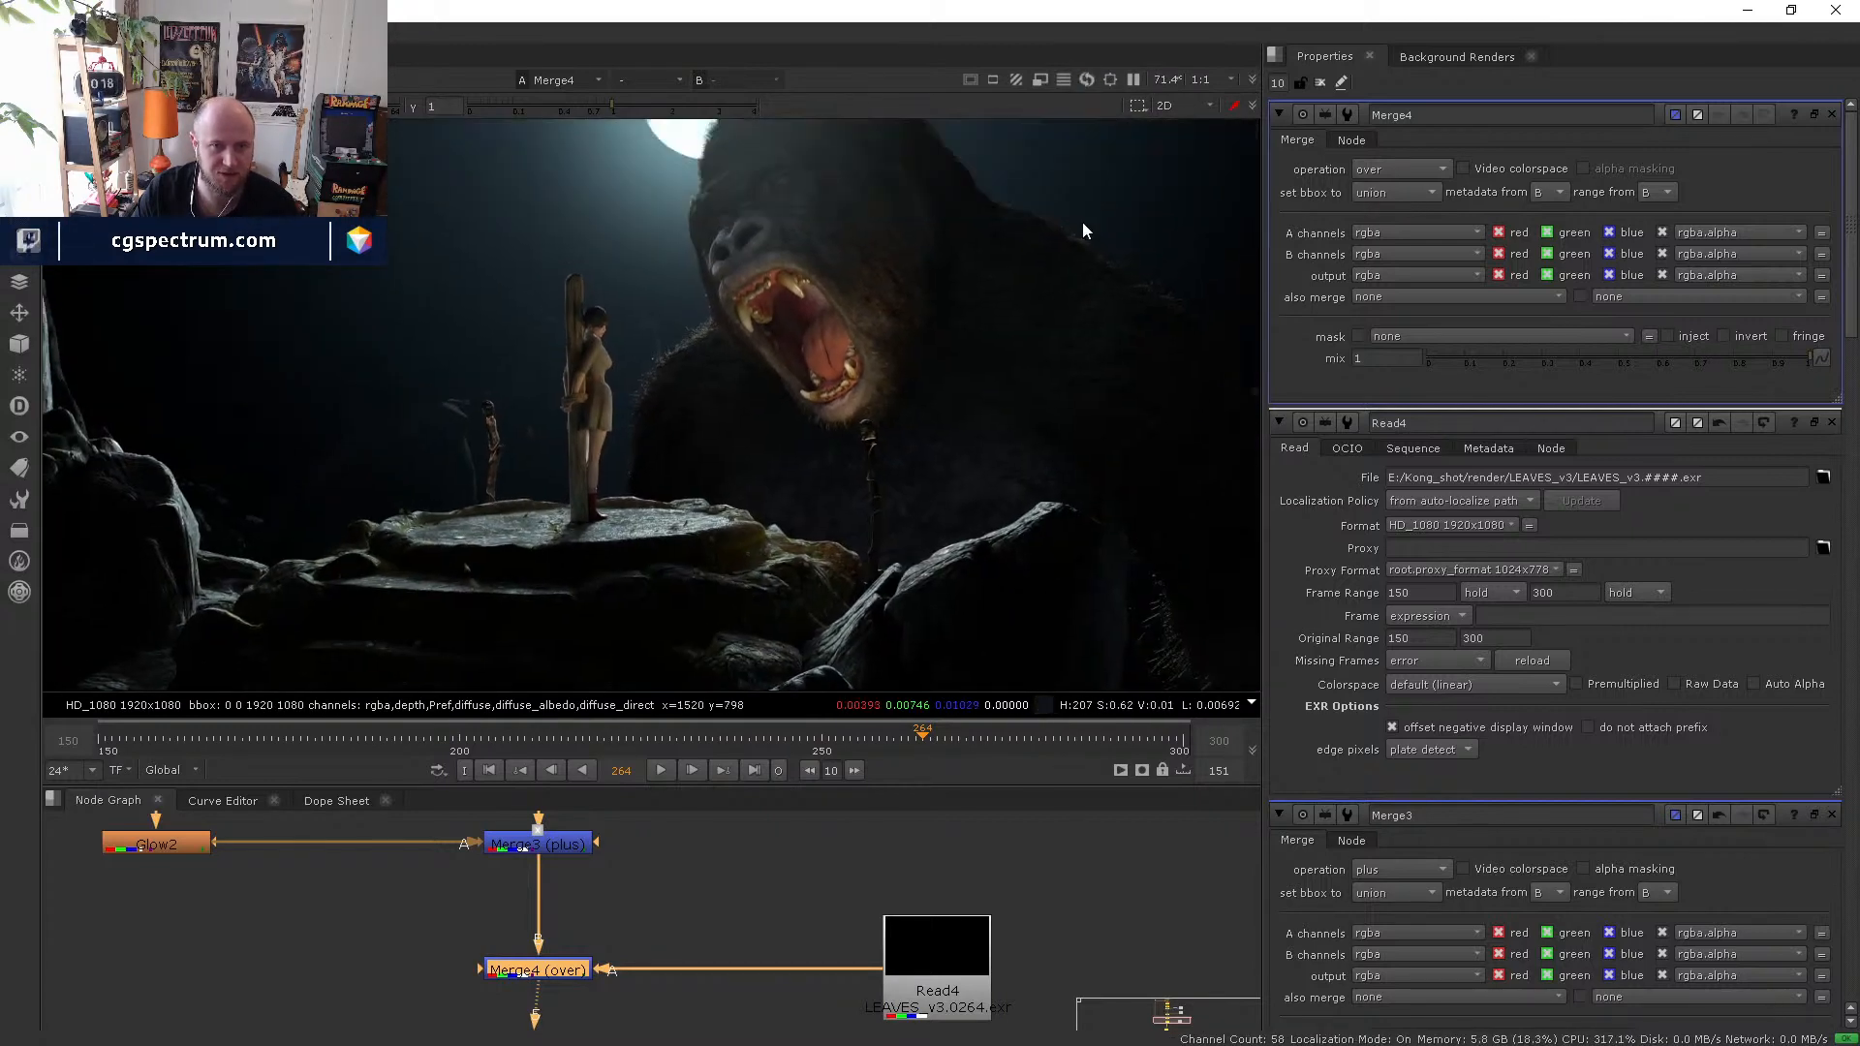
- Preview the composite at a 1:2 viewer resolution, fit the frame in the viewer, and restore 1:1
click(1217, 77)
click(1219, 115)
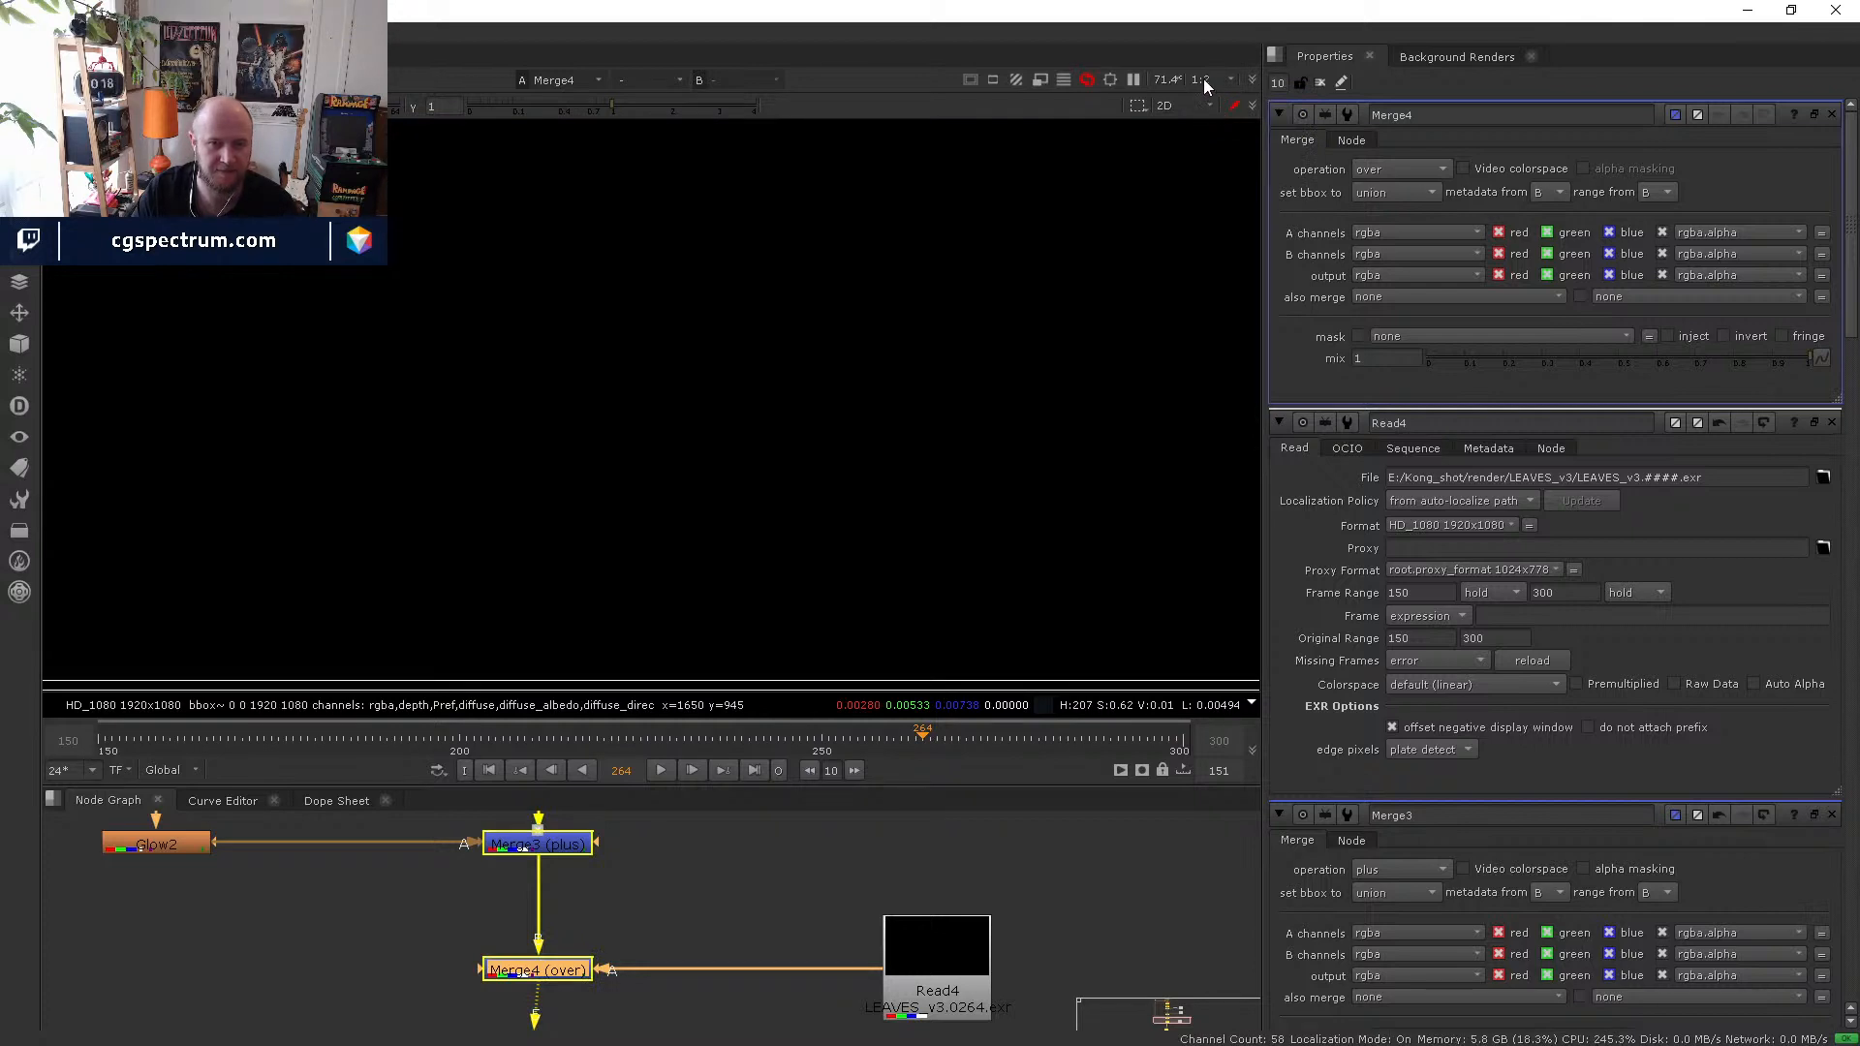
scroll(653, 434, down, 3)
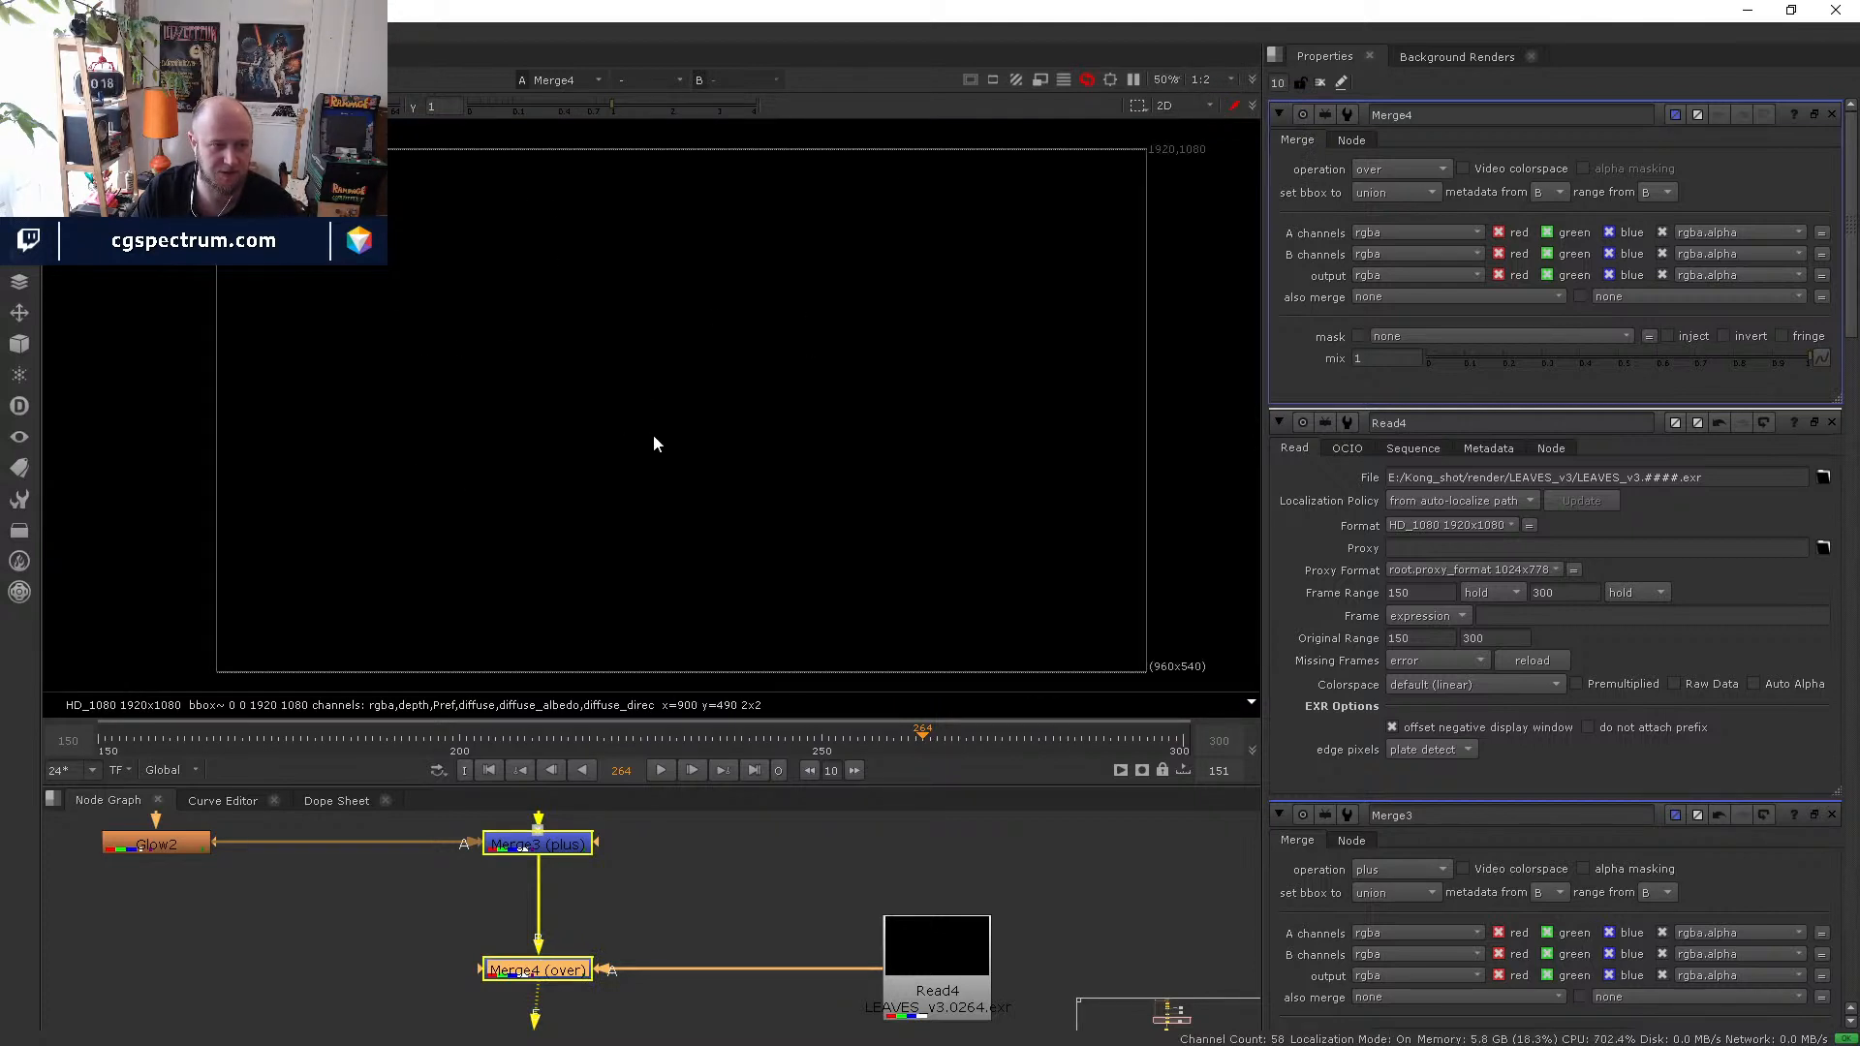
scroll(933, 331, up, 1)
click(1203, 78)
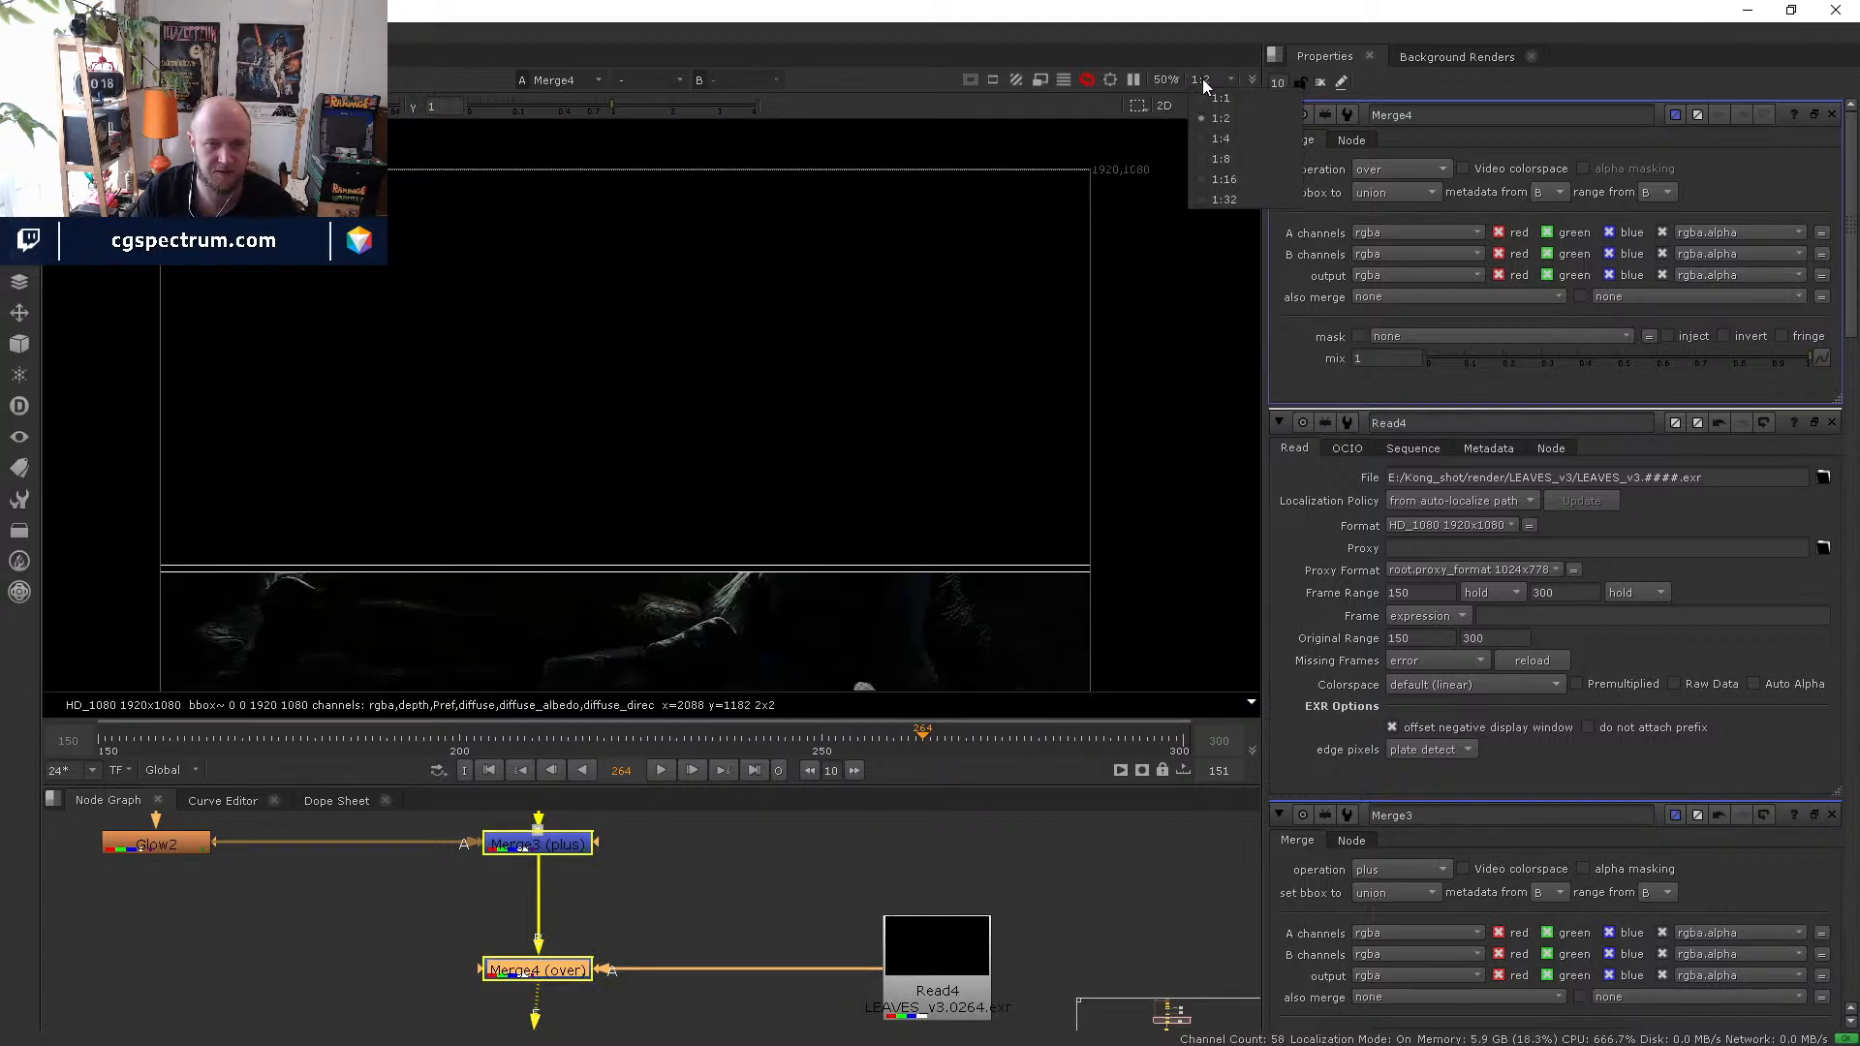
click(1201, 81)
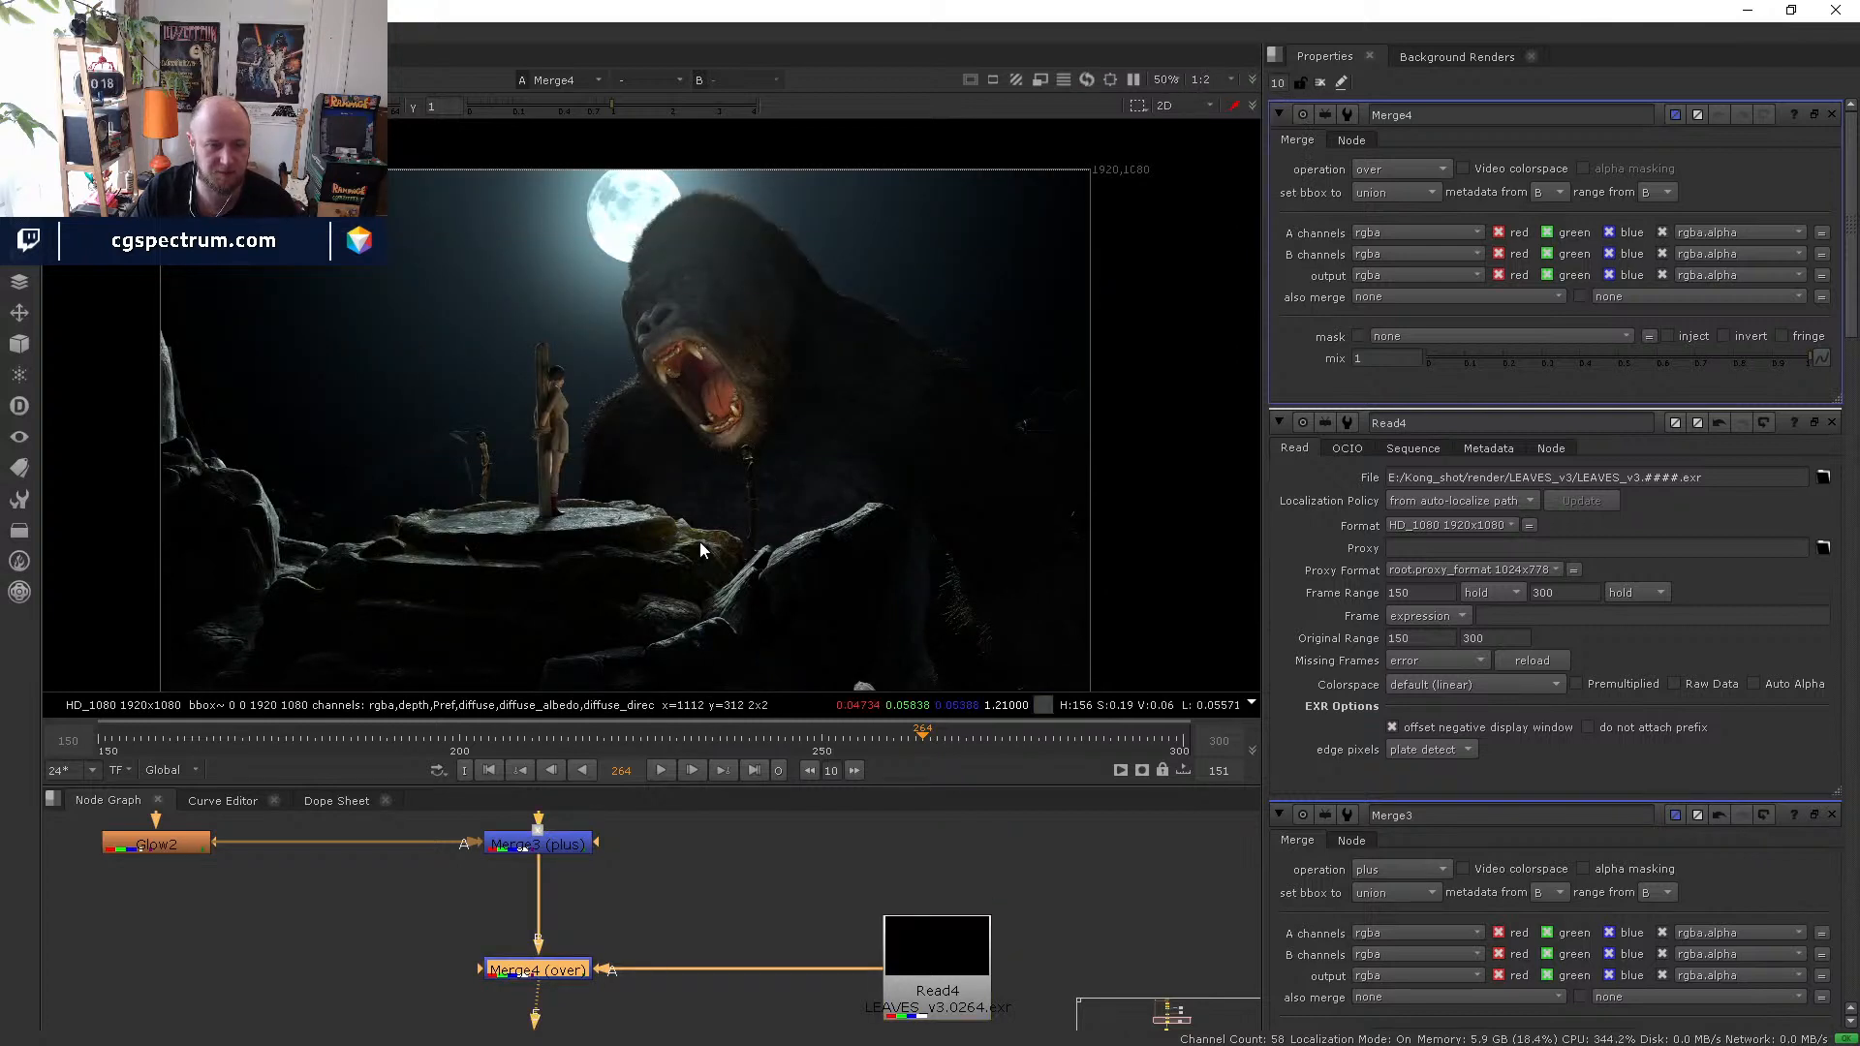
key(f)
click(1197, 77)
click(1205, 98)
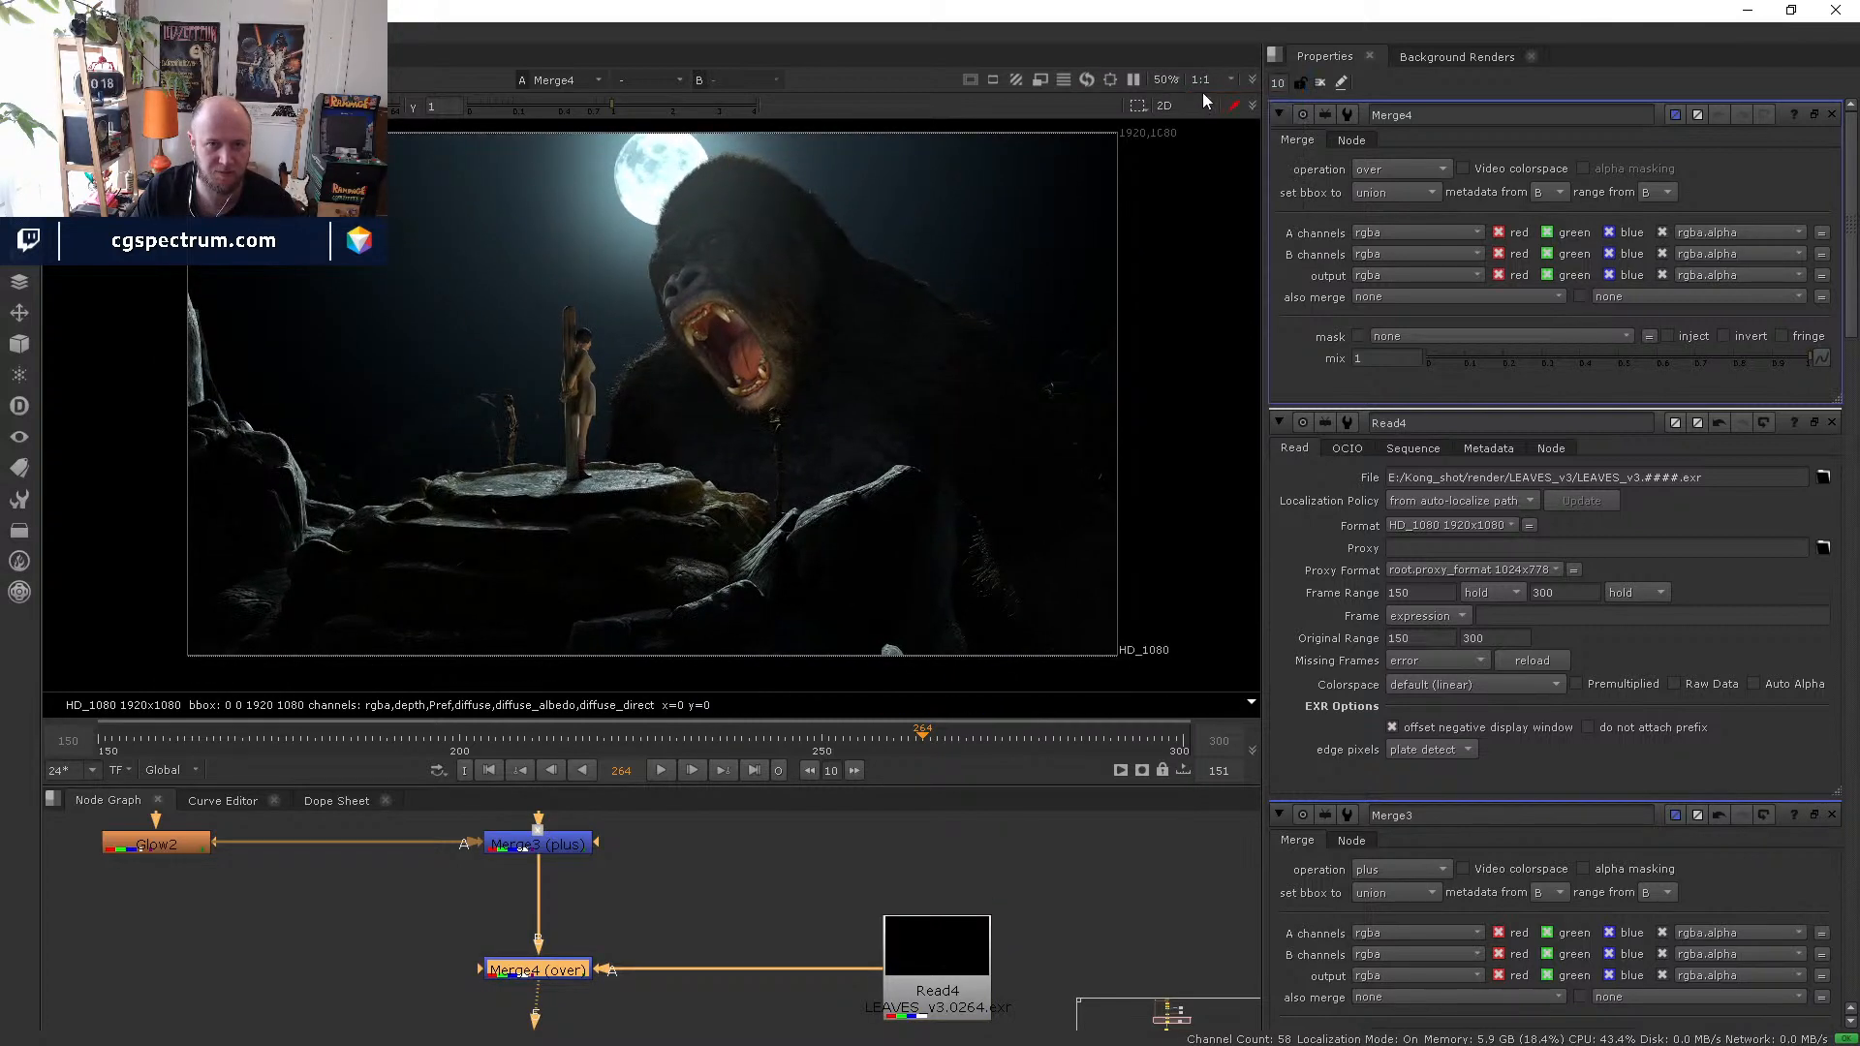
- Reduce the viewer resolution to 1:4 and on to 1:16, and start playing back the composite
click(1201, 83)
click(1204, 137)
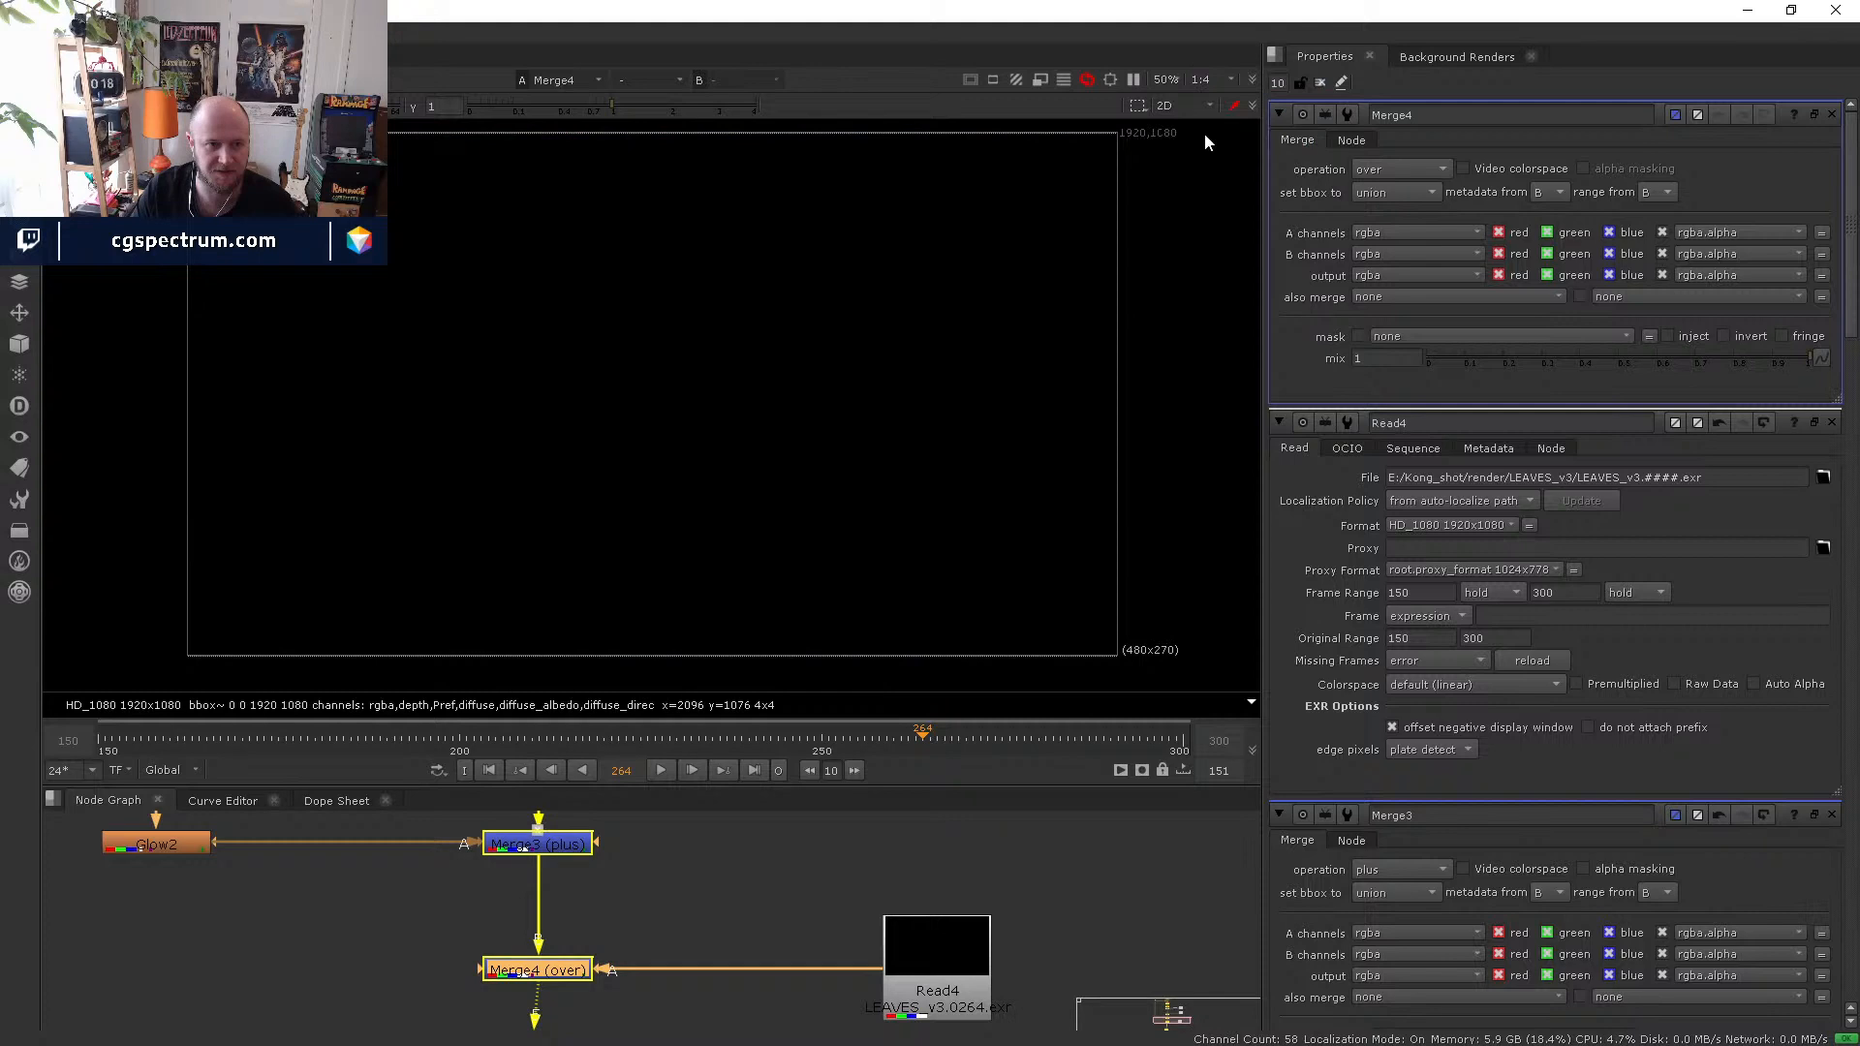
click(1202, 82)
click(1224, 180)
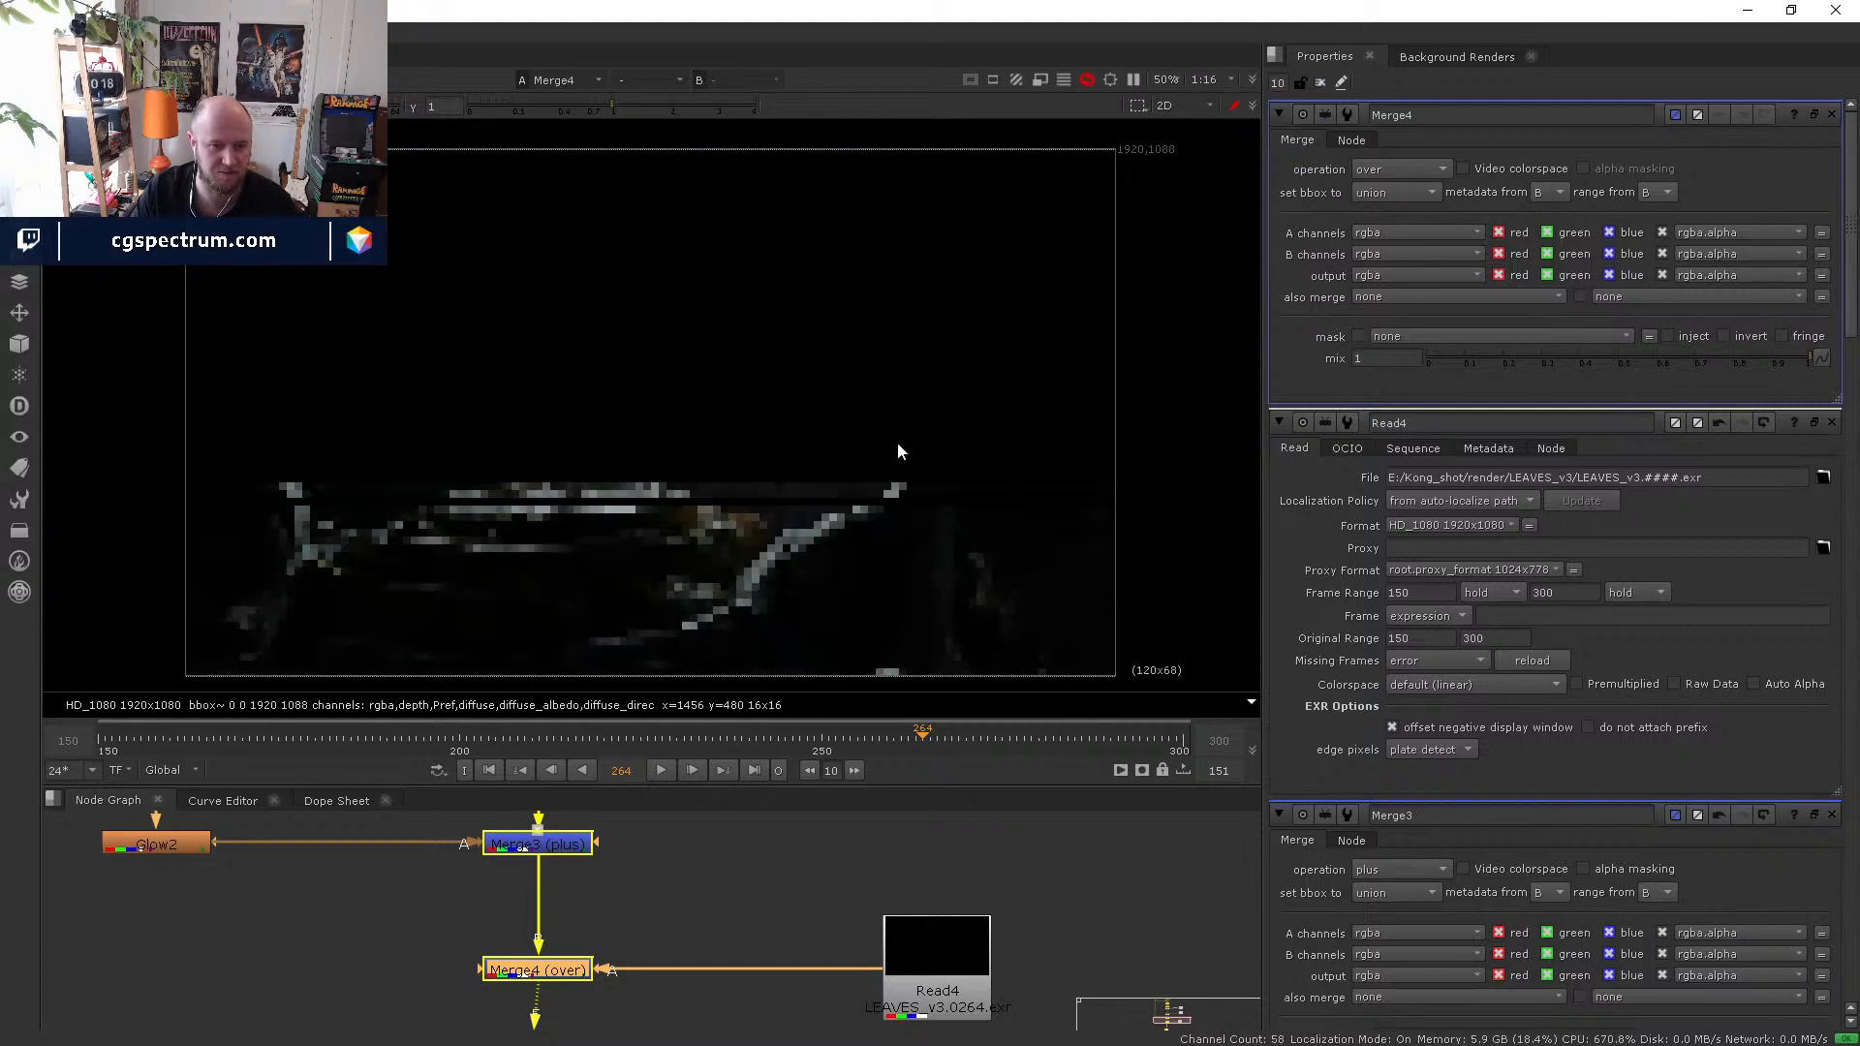
middle_drag(829, 384, 805, 402)
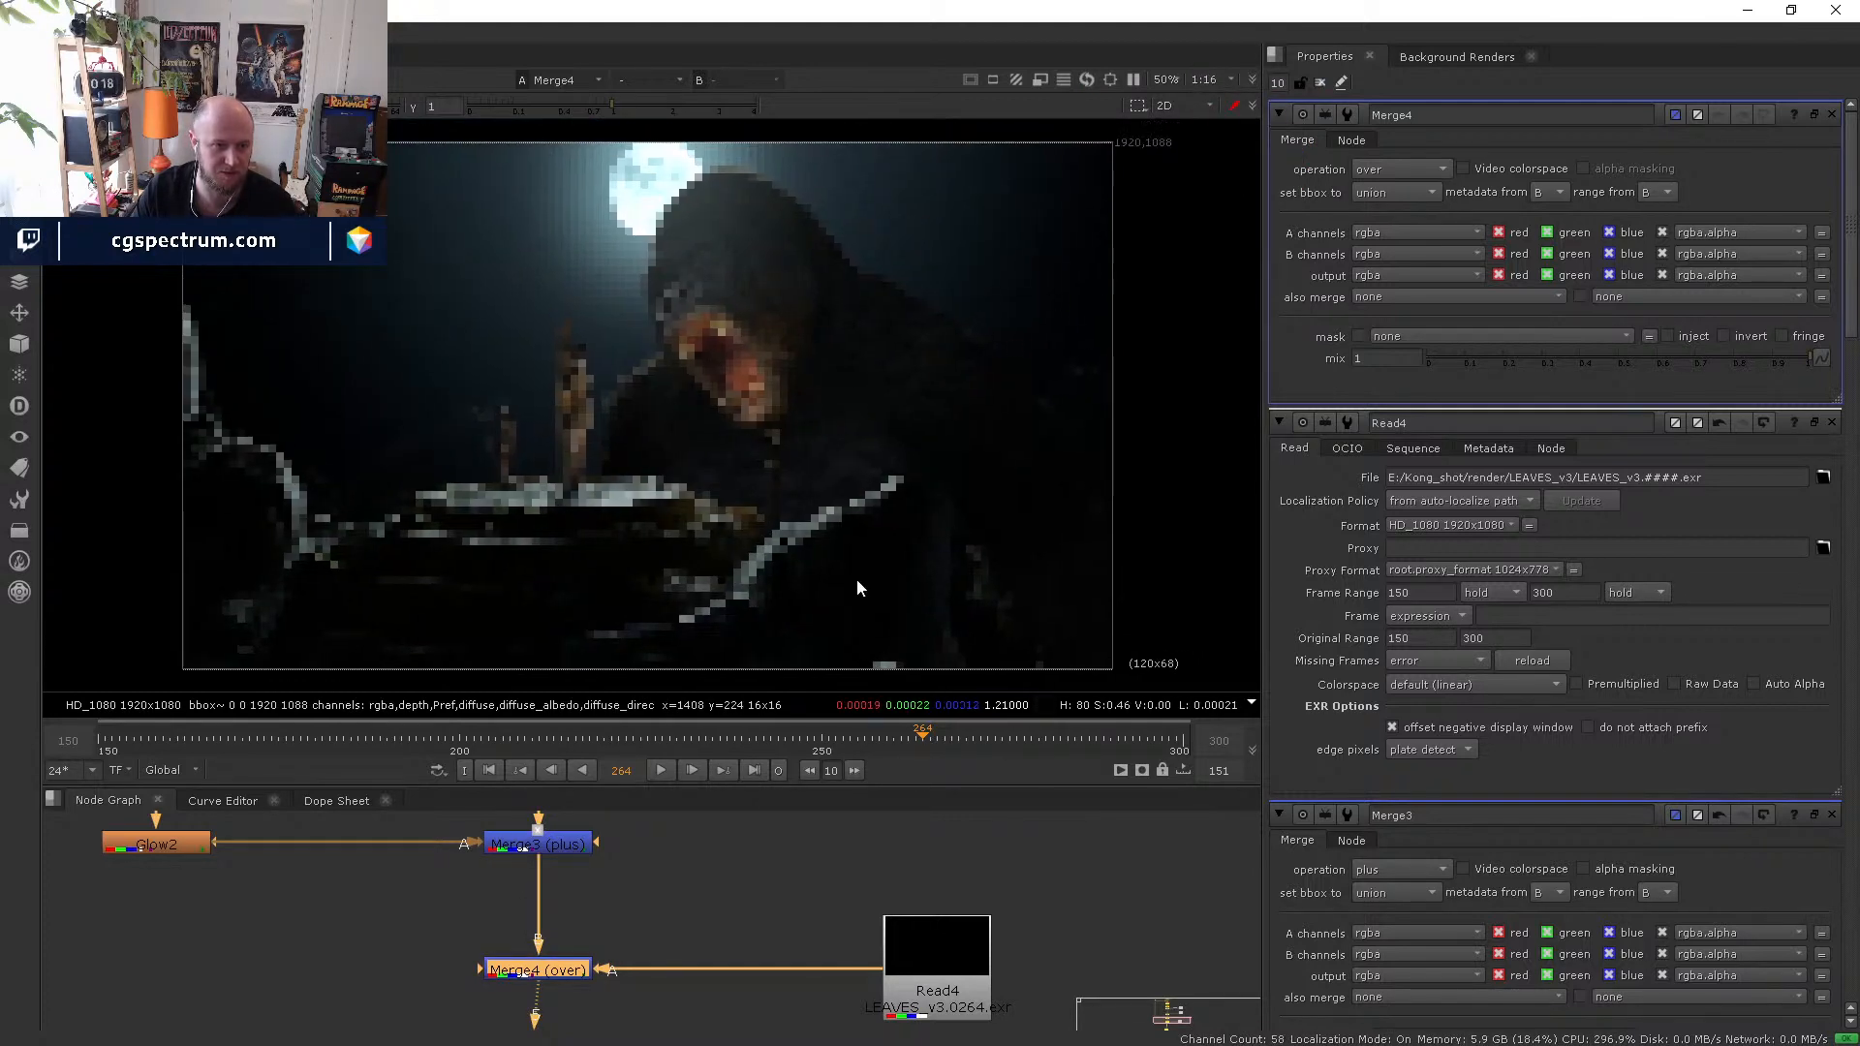
click(663, 771)
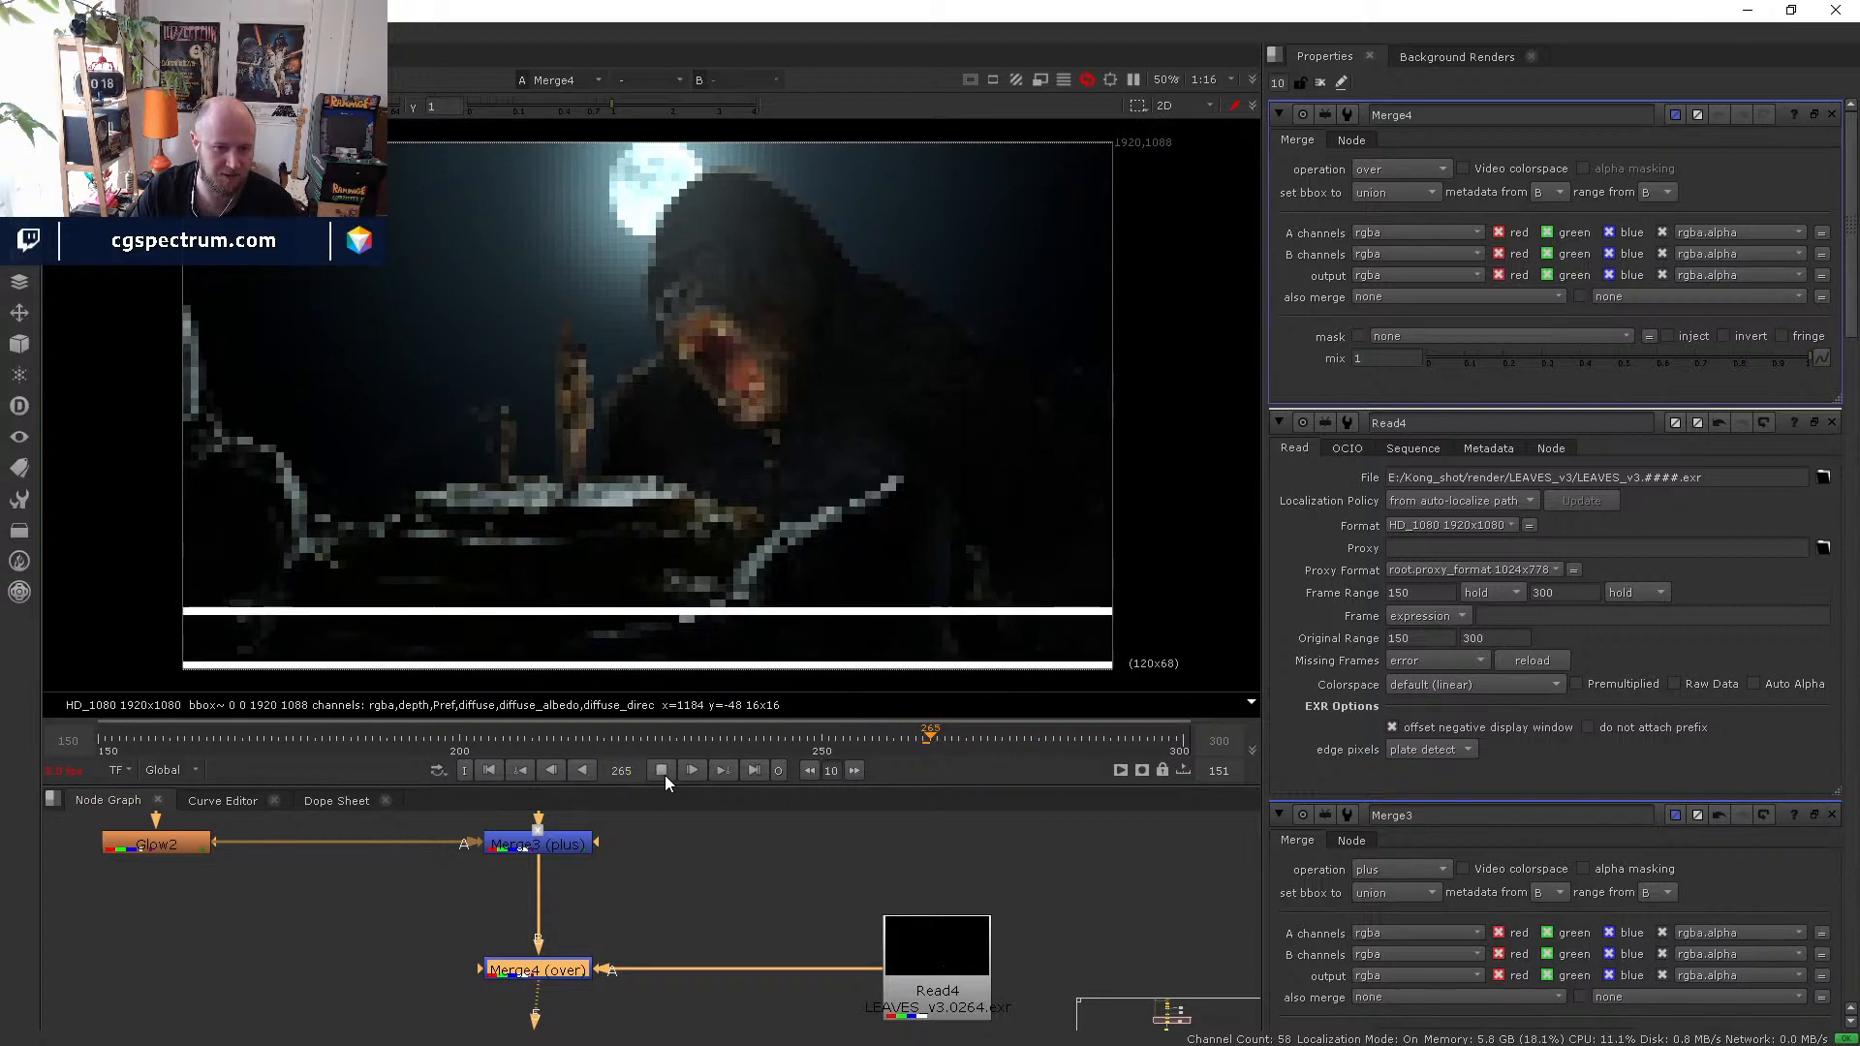
- Set the viewer resolution to 1:2 and check the composite around the stone platform, going on to frame 283
click(1217, 82)
click(1220, 149)
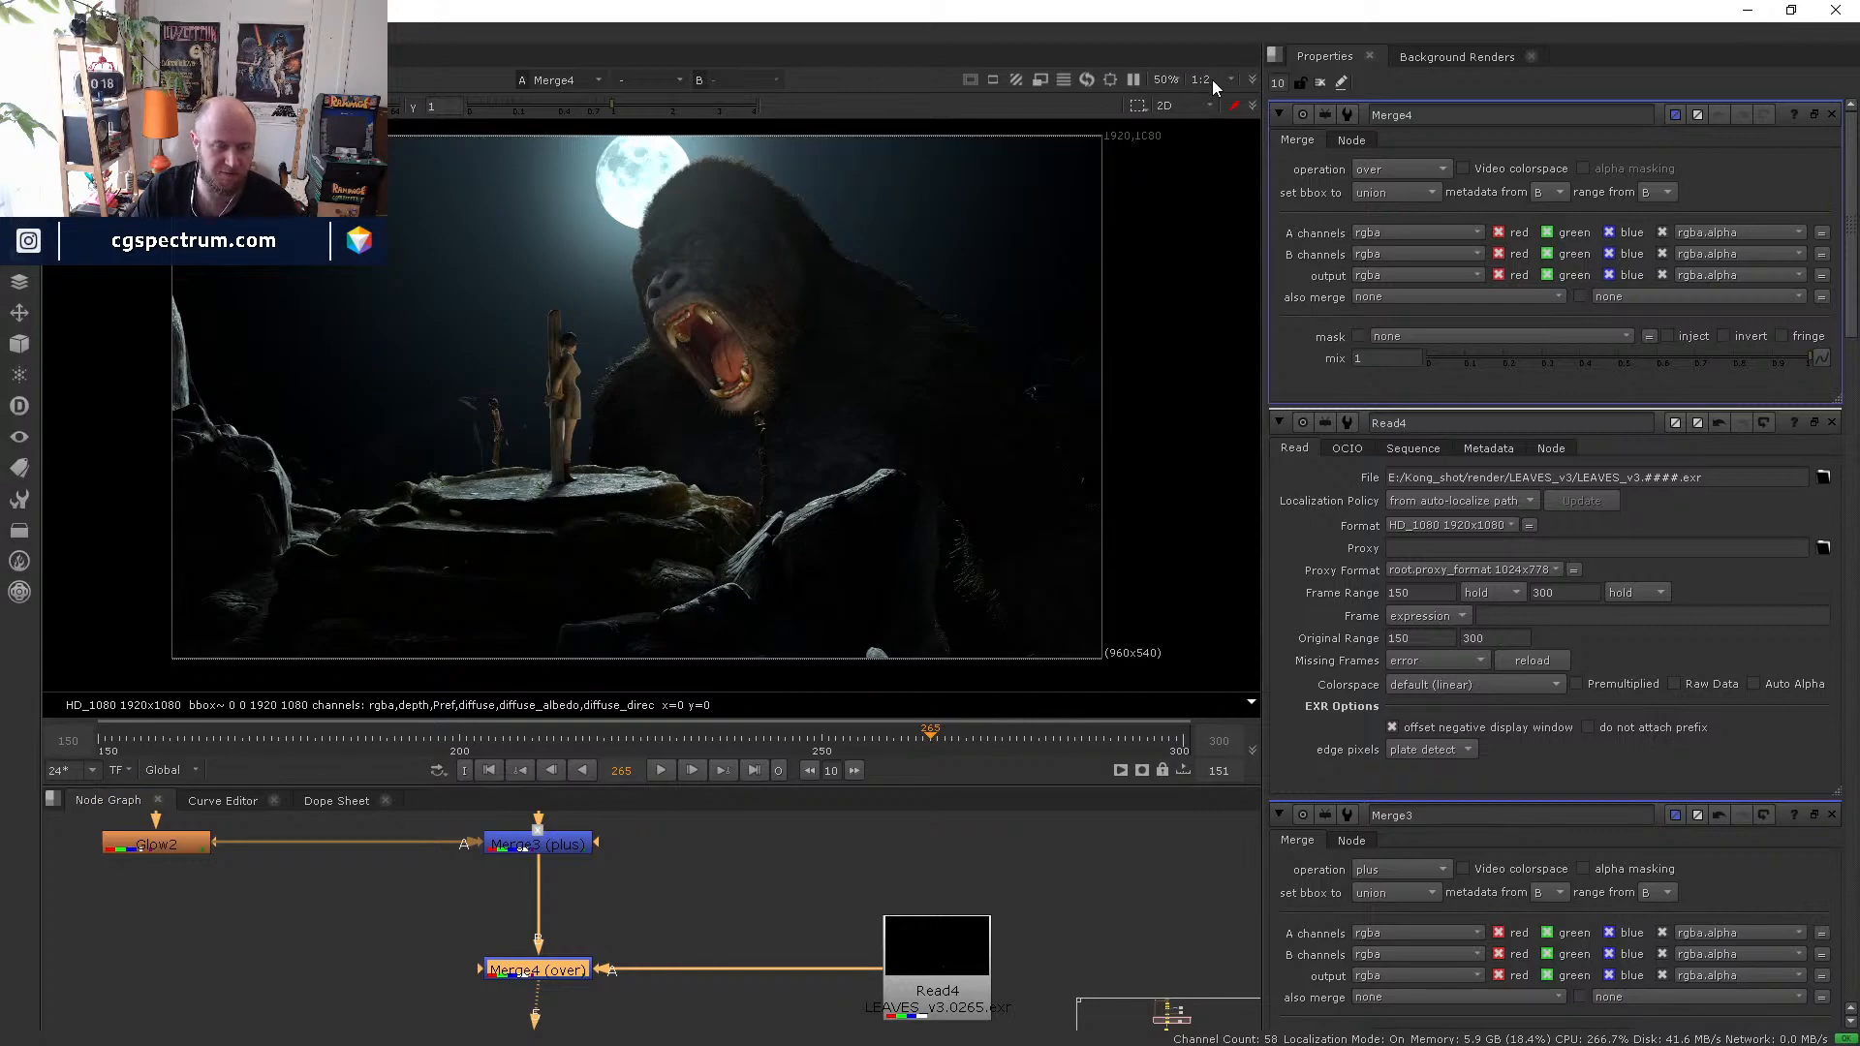
scroll(551, 446, up, 3)
middle_drag(711, 514, 688, 480)
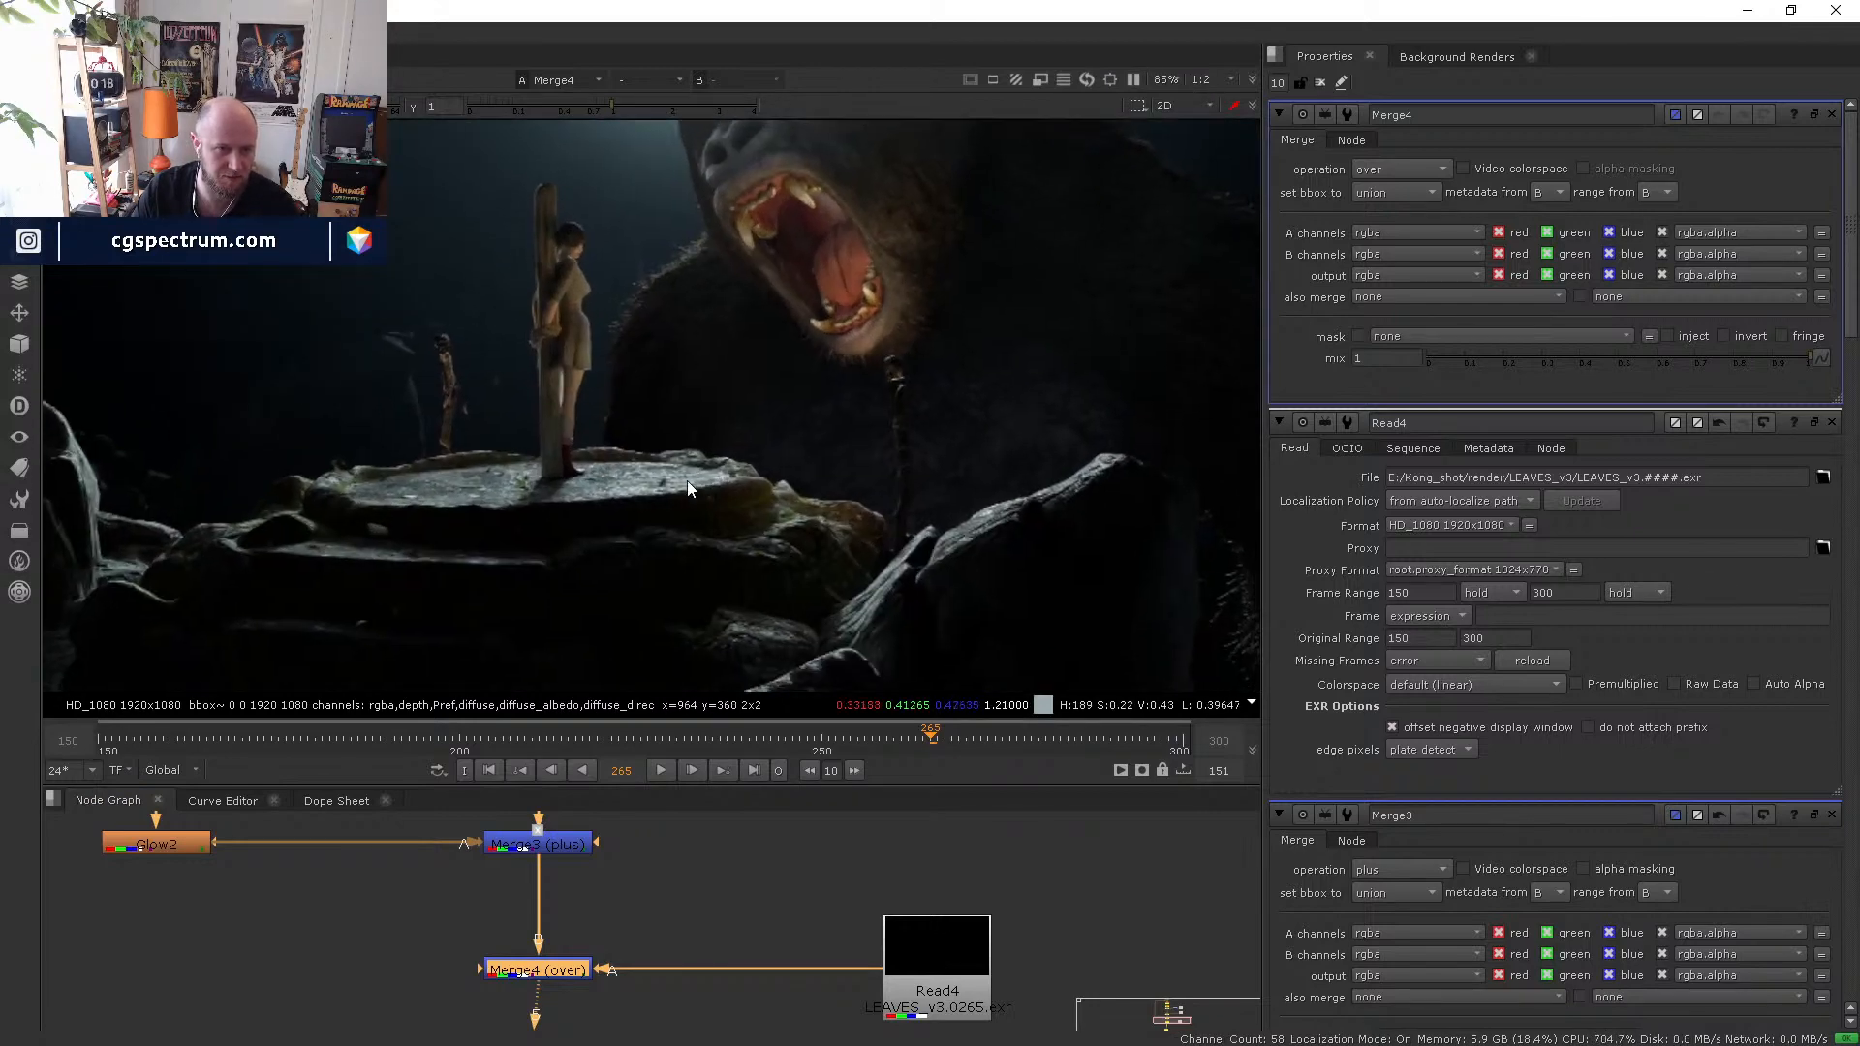
scroll(625, 496, up, 4)
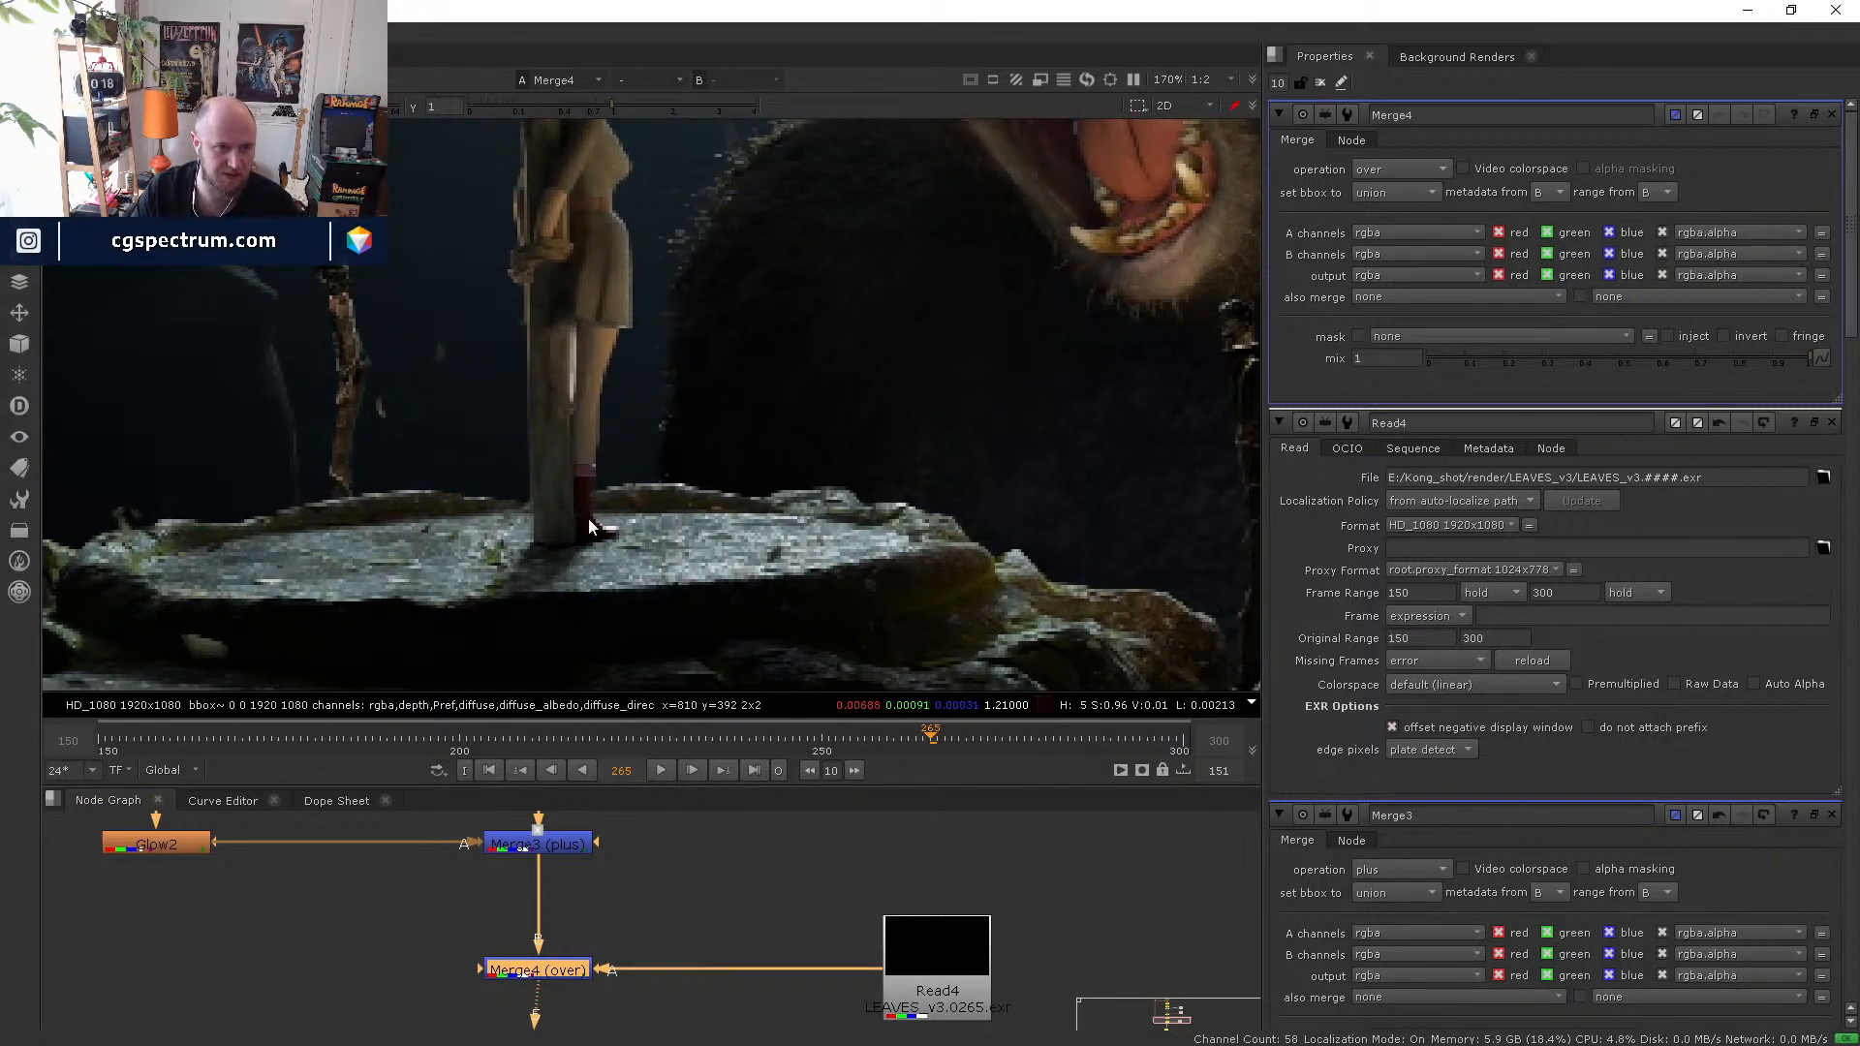
scroll(746, 544, down, 3)
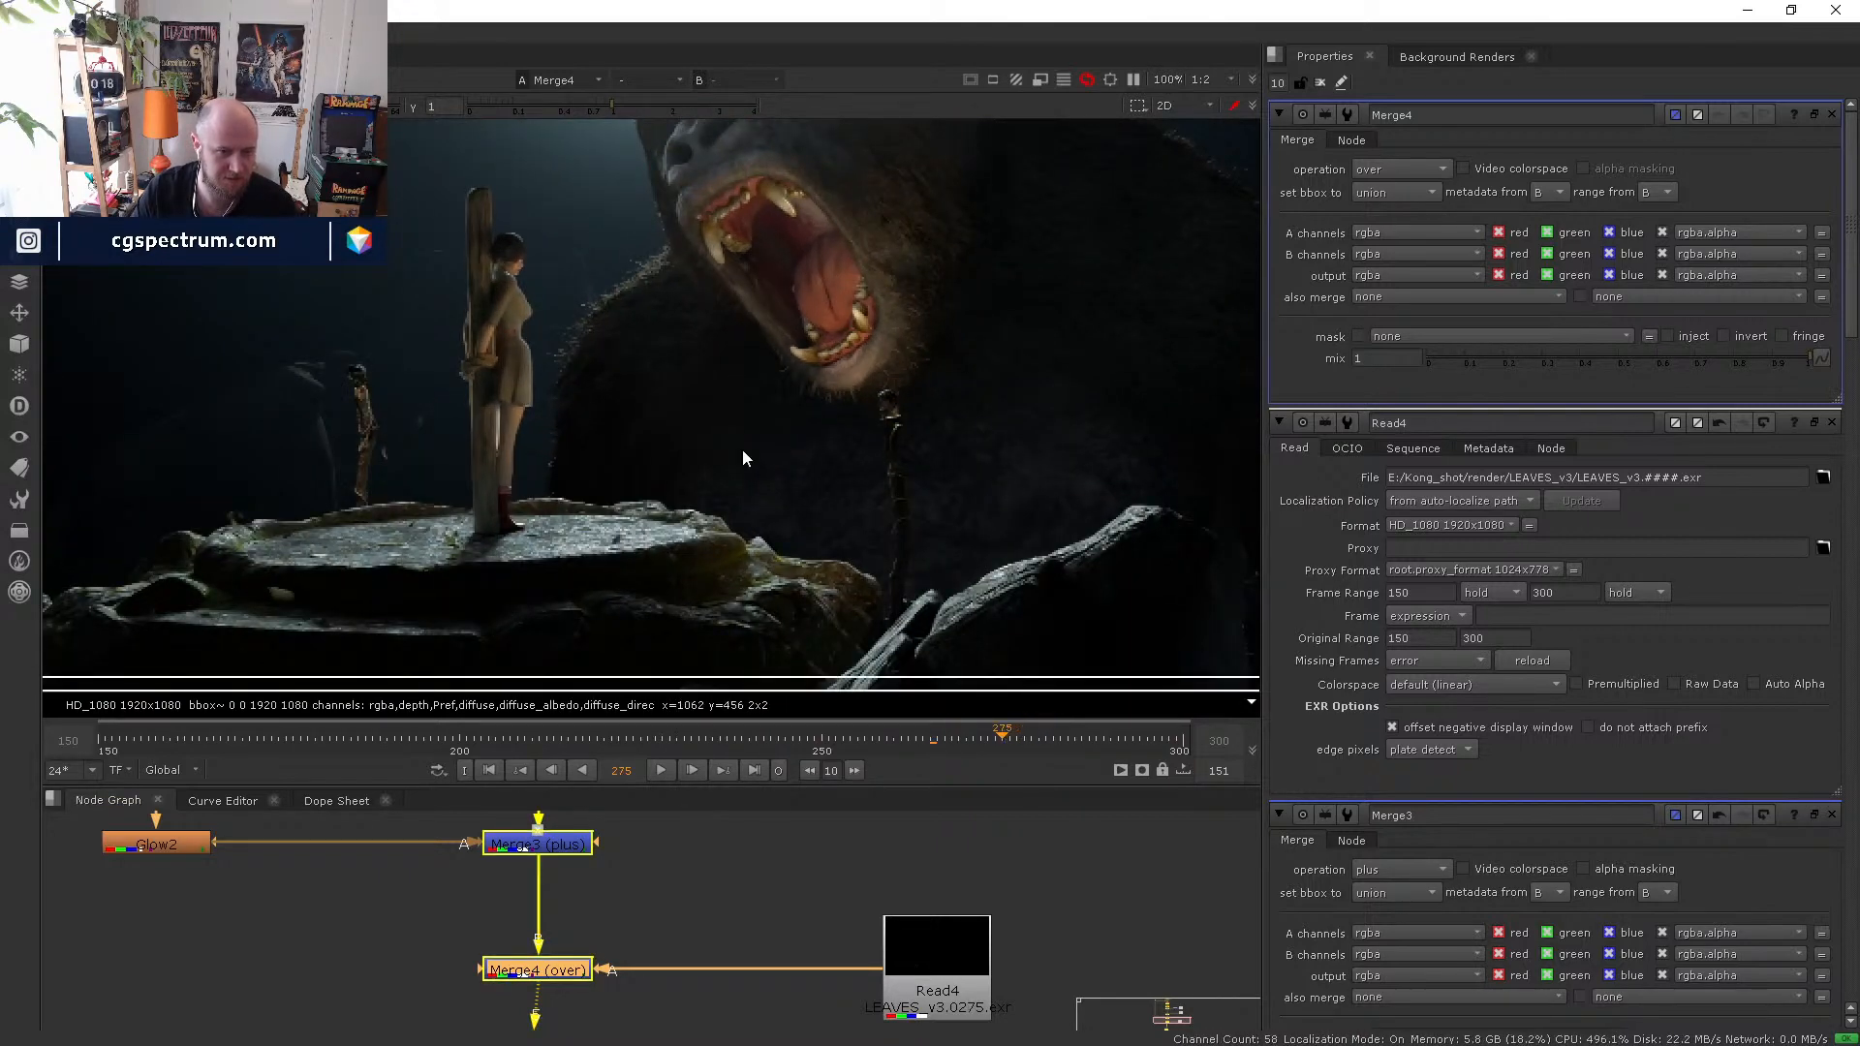
middle_drag(715, 515, 821, 384)
scroll(827, 475, down, 1)
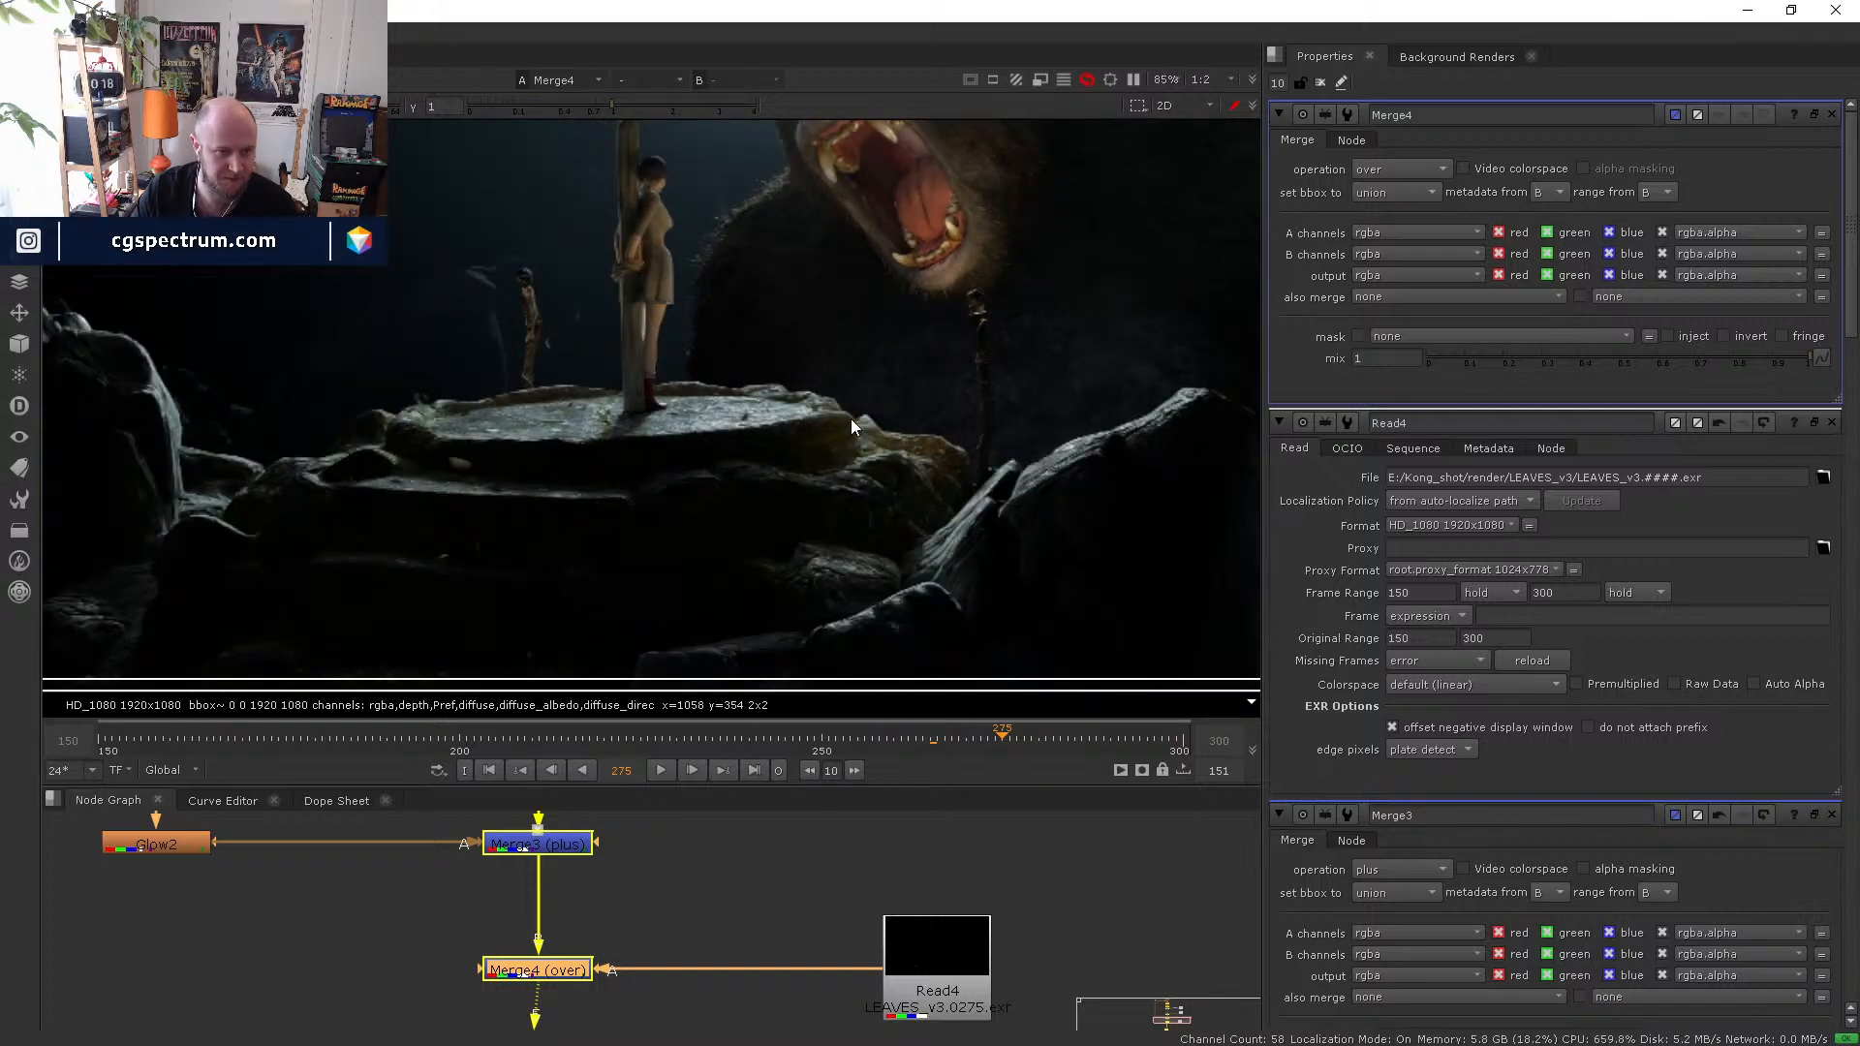
scroll(857, 513, down, 1)
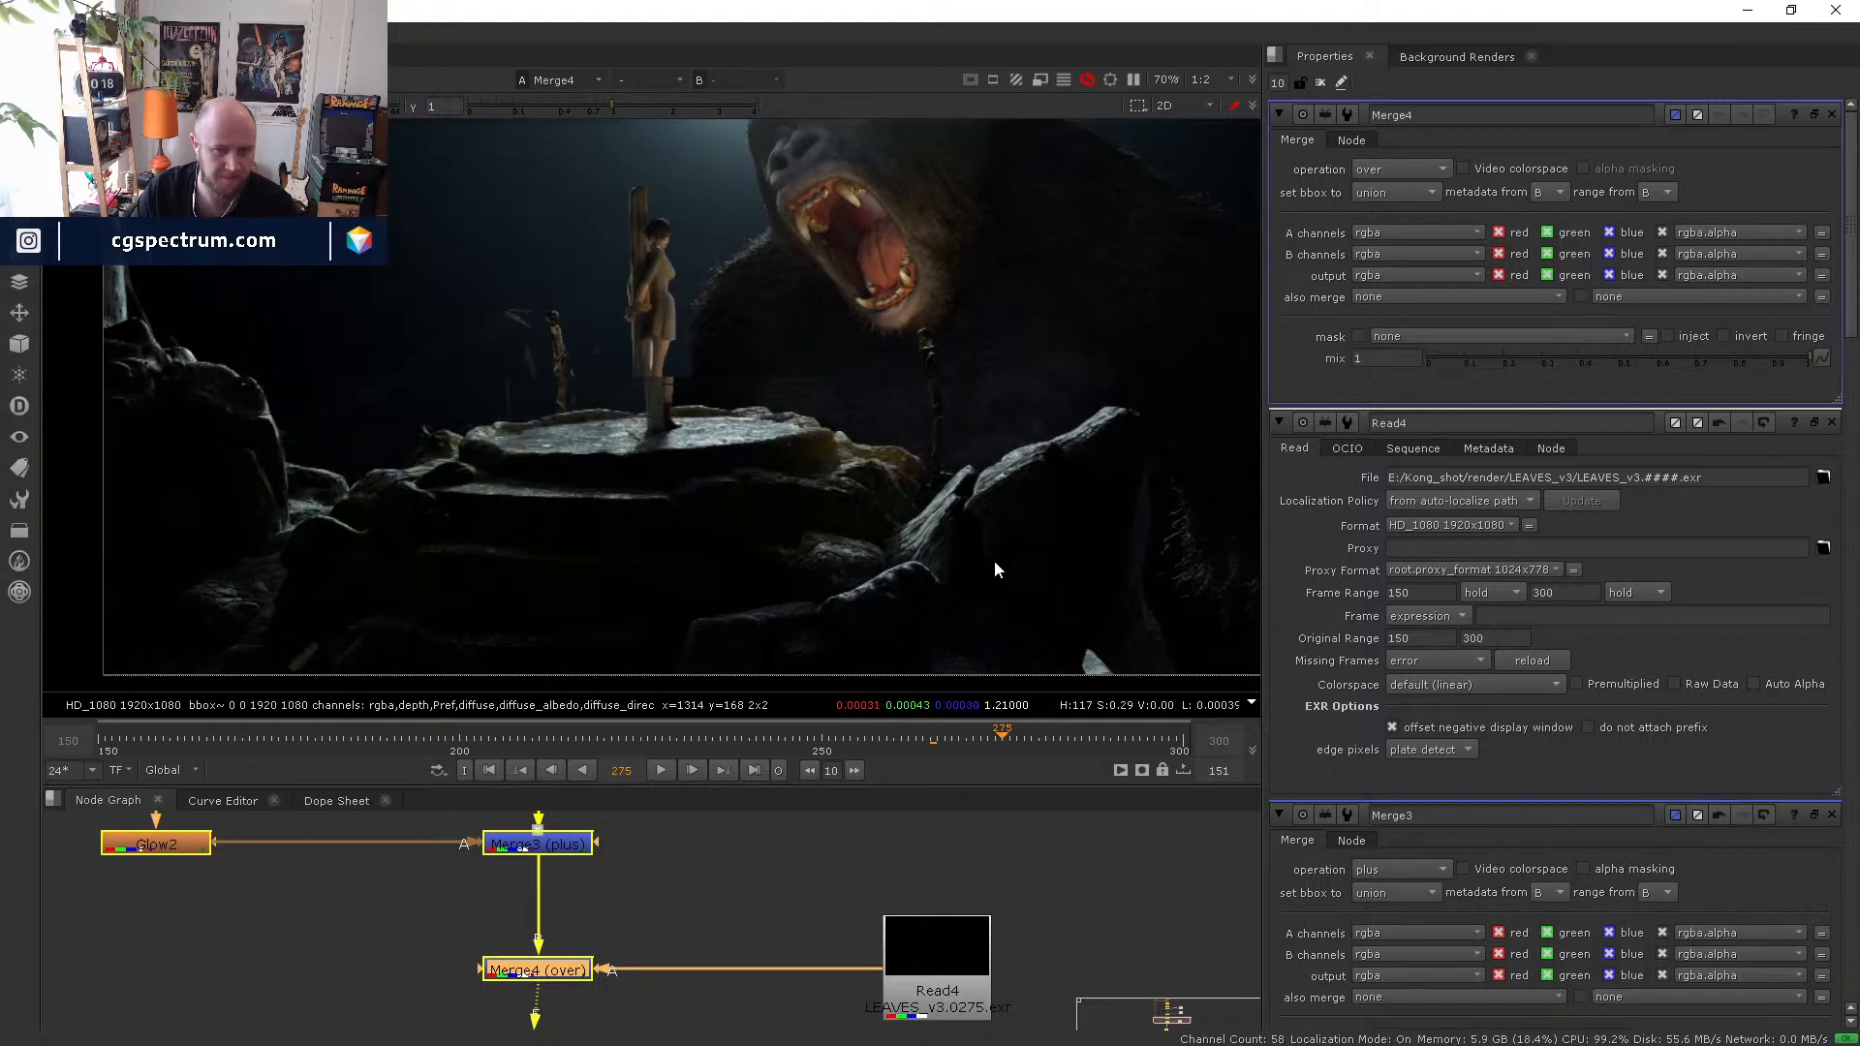
click(1064, 741)
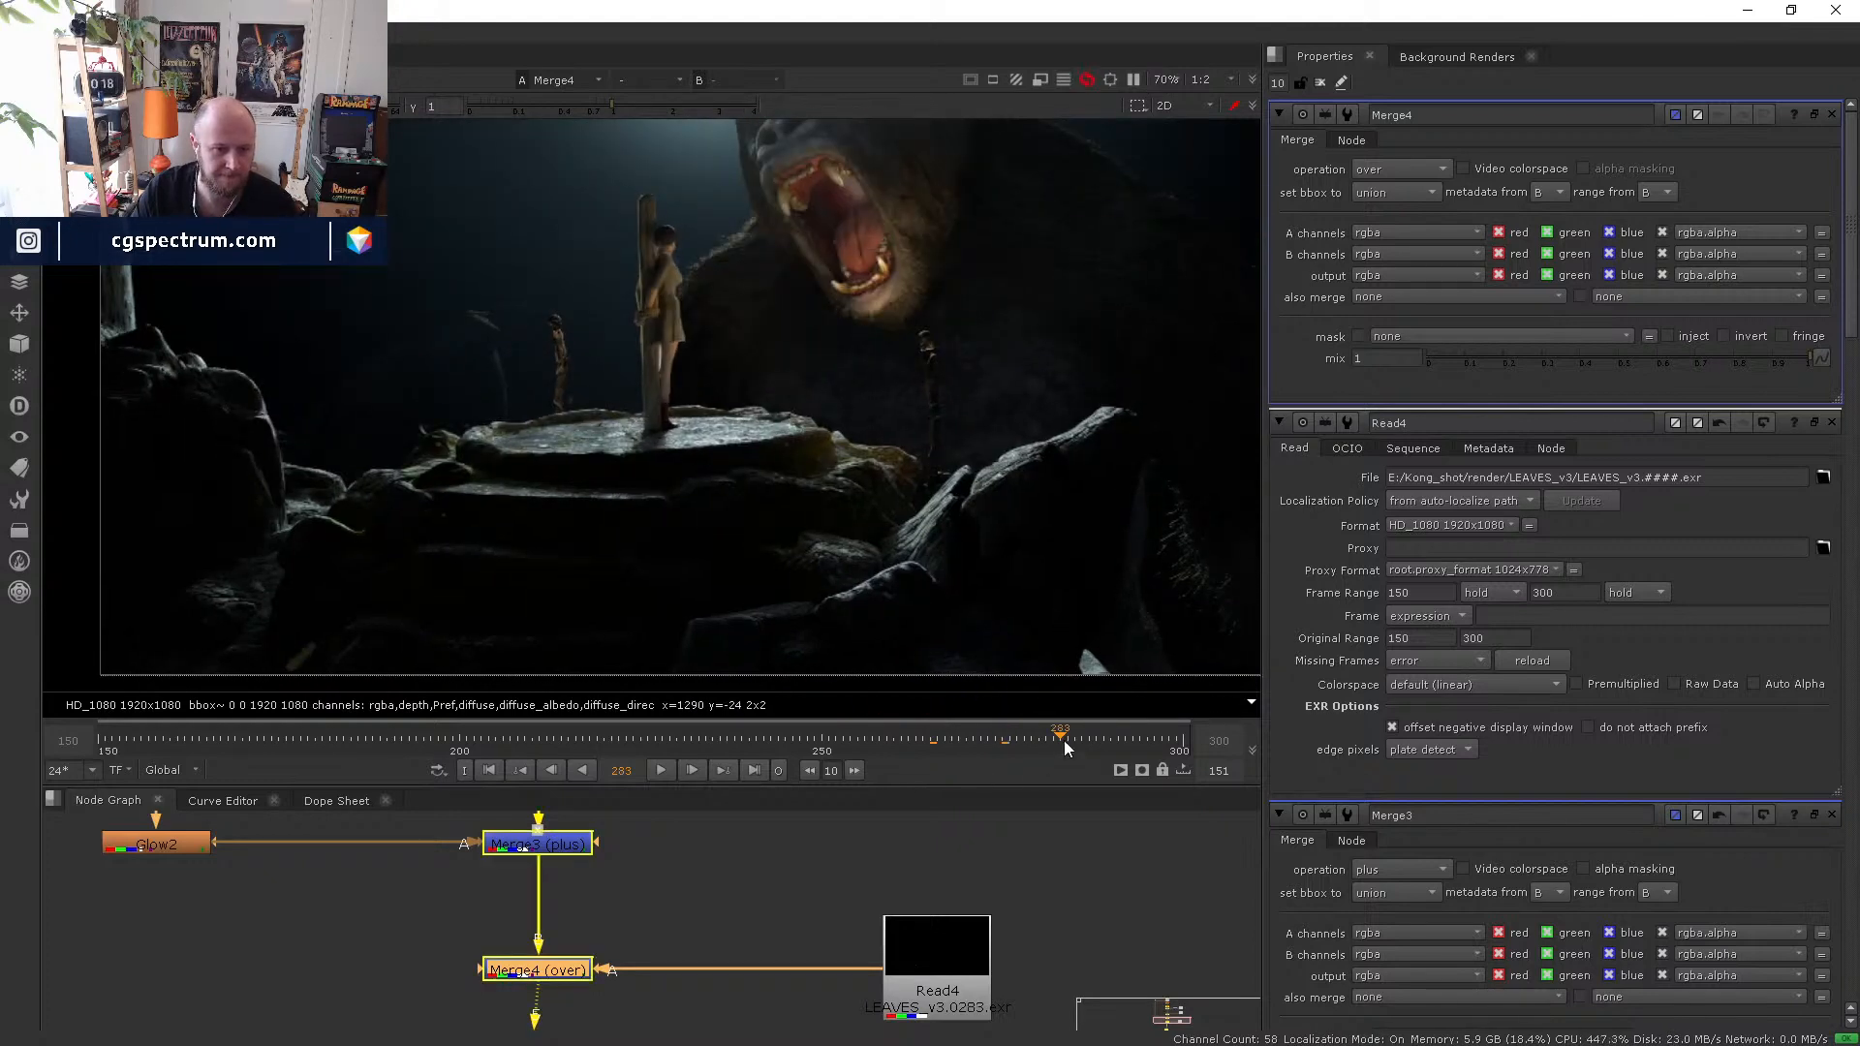
- View the leaves read on its own and play it back from about frame 250
click(936, 967)
key(1)
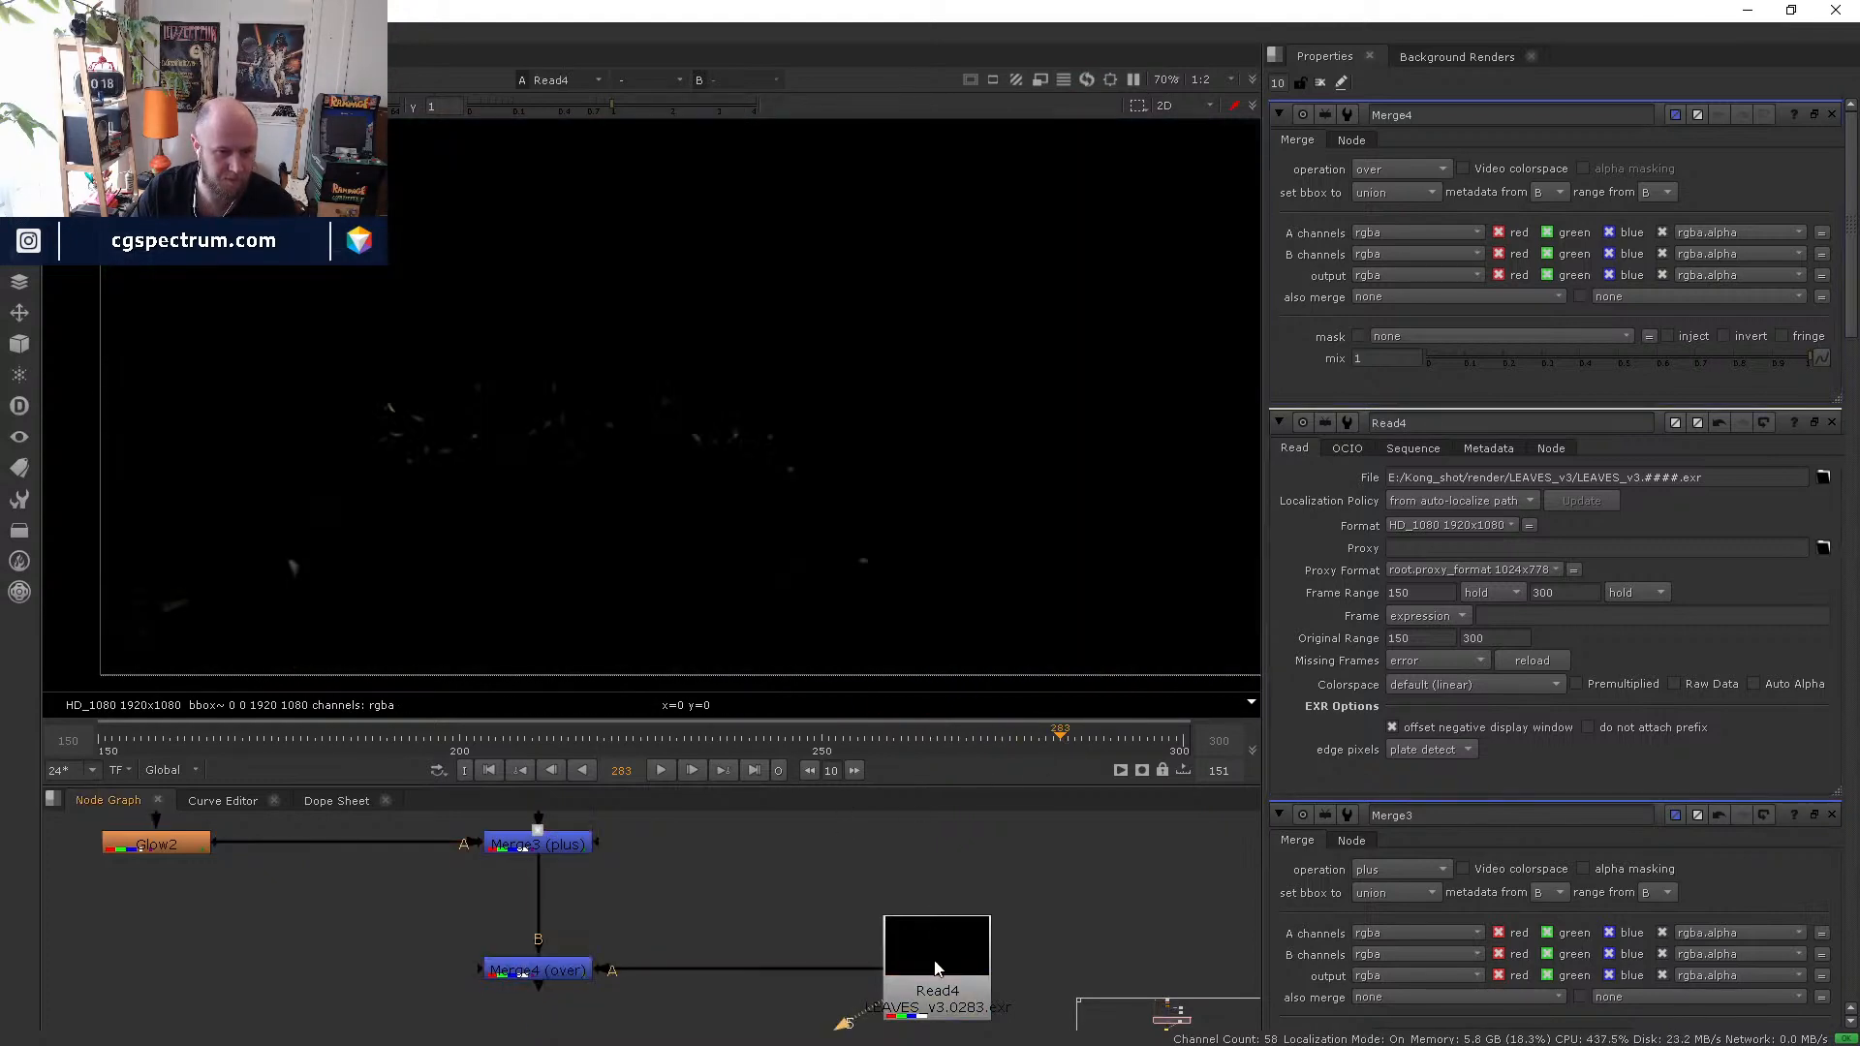
click(814, 739)
click(663, 772)
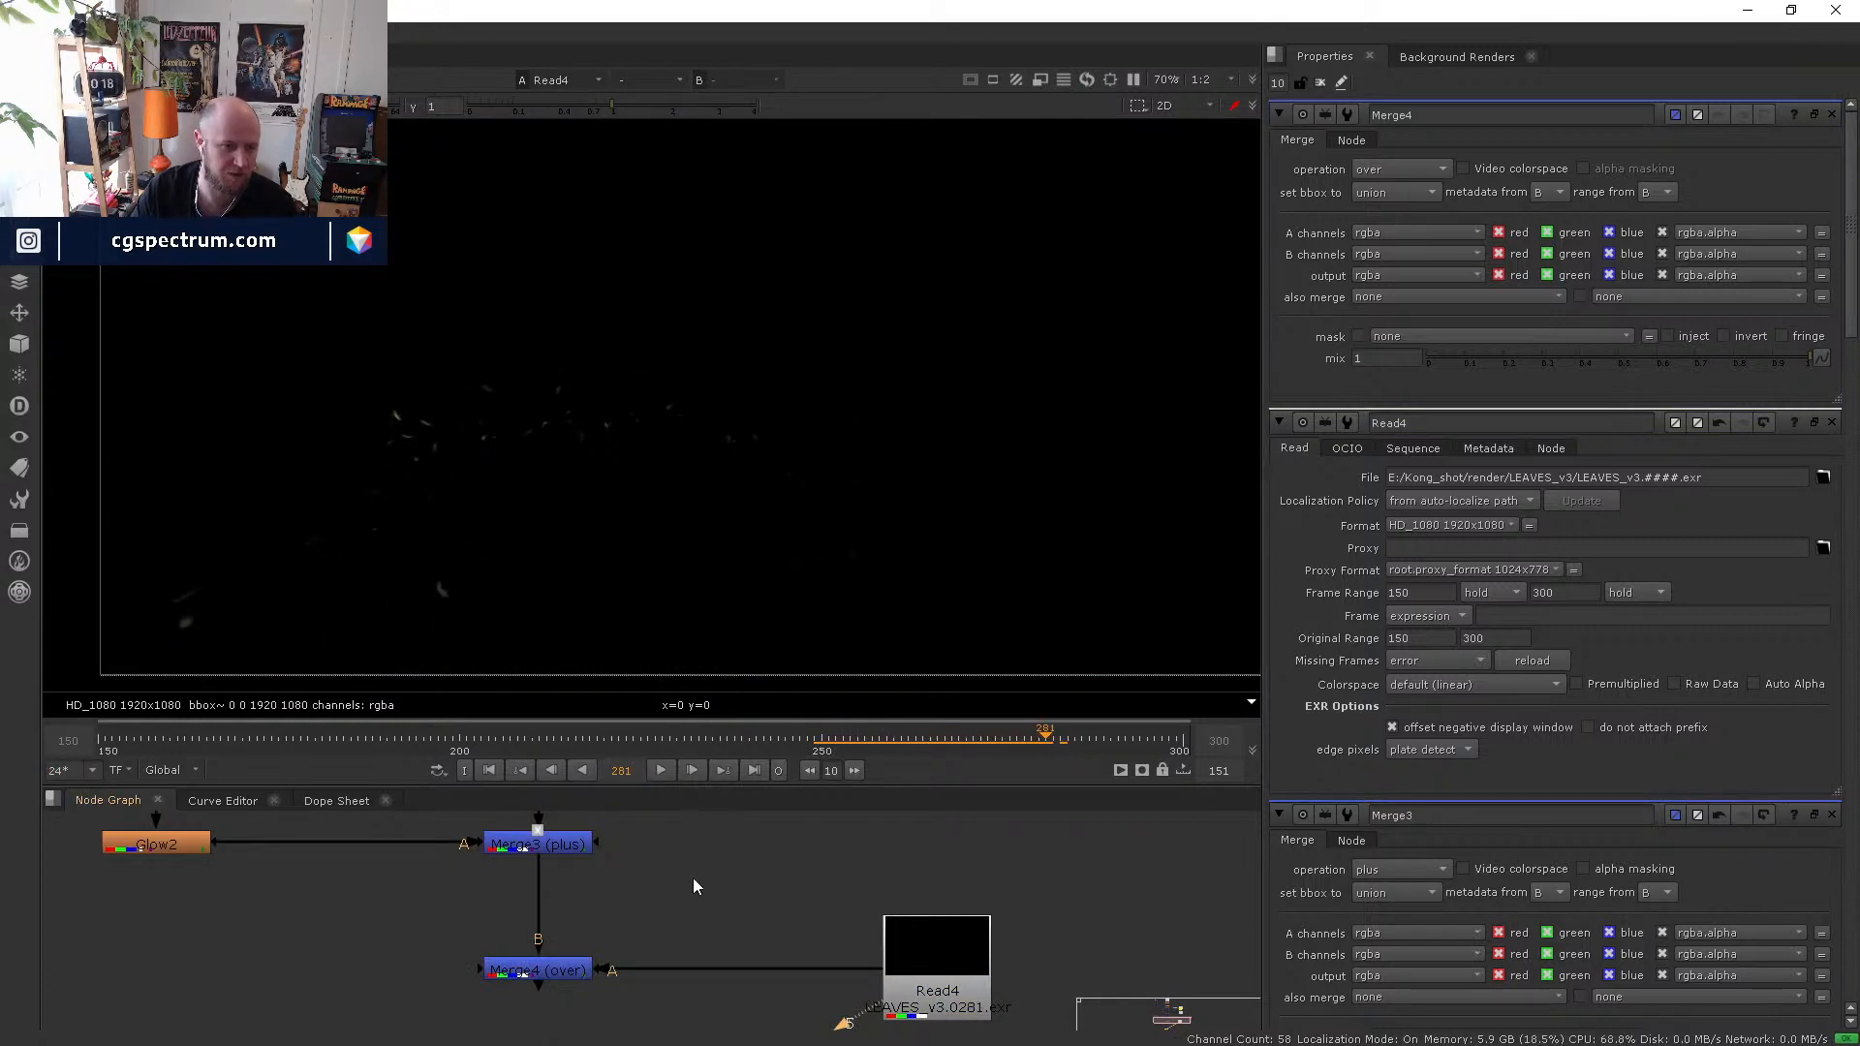
- Move the leaves over merge and its read node lower to space out the end of the node tree
scroll(694, 886, down, 2)
middle_drag(694, 886, 705, 805)
drag(594, 839, 596, 908)
drag(865, 858, 875, 915)
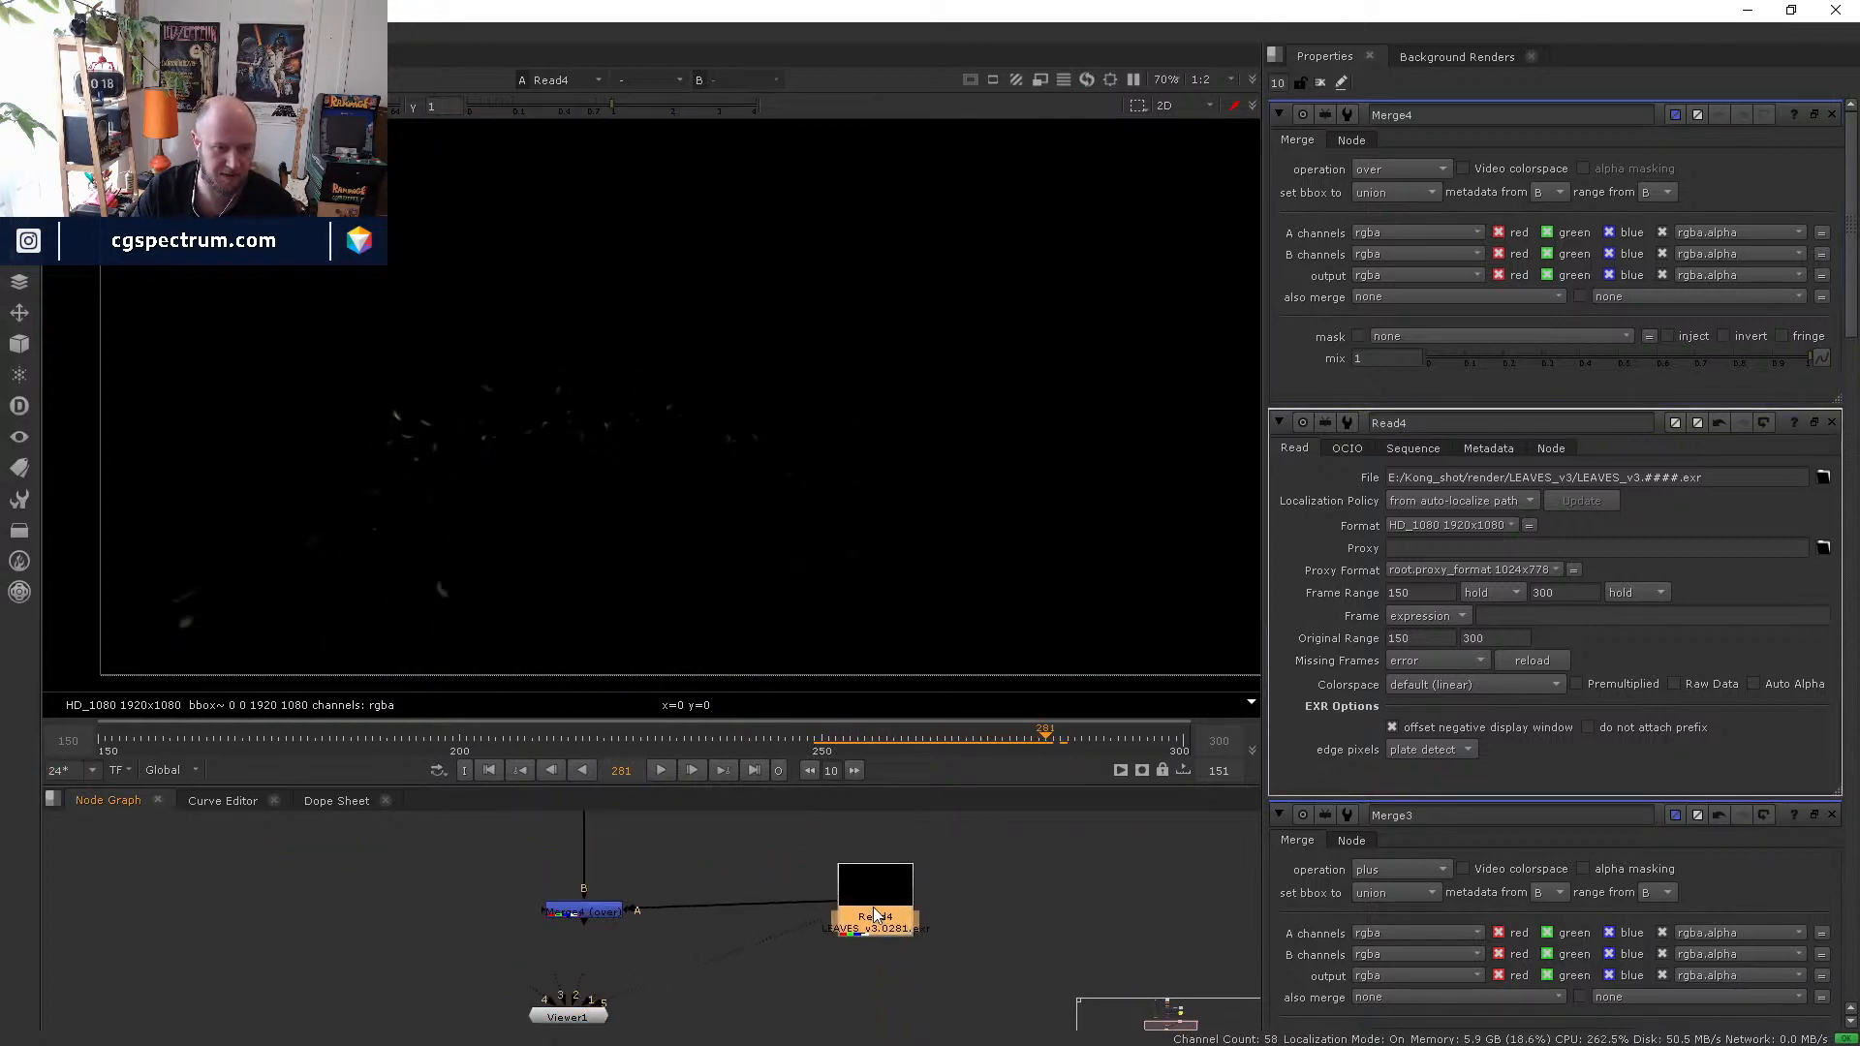
- Straighten the main column of the tree by aligning the two nodes beneath Read2 and the merges further down
middle_drag(881, 925, 674, 903)
scroll(692, 909, up, 2)
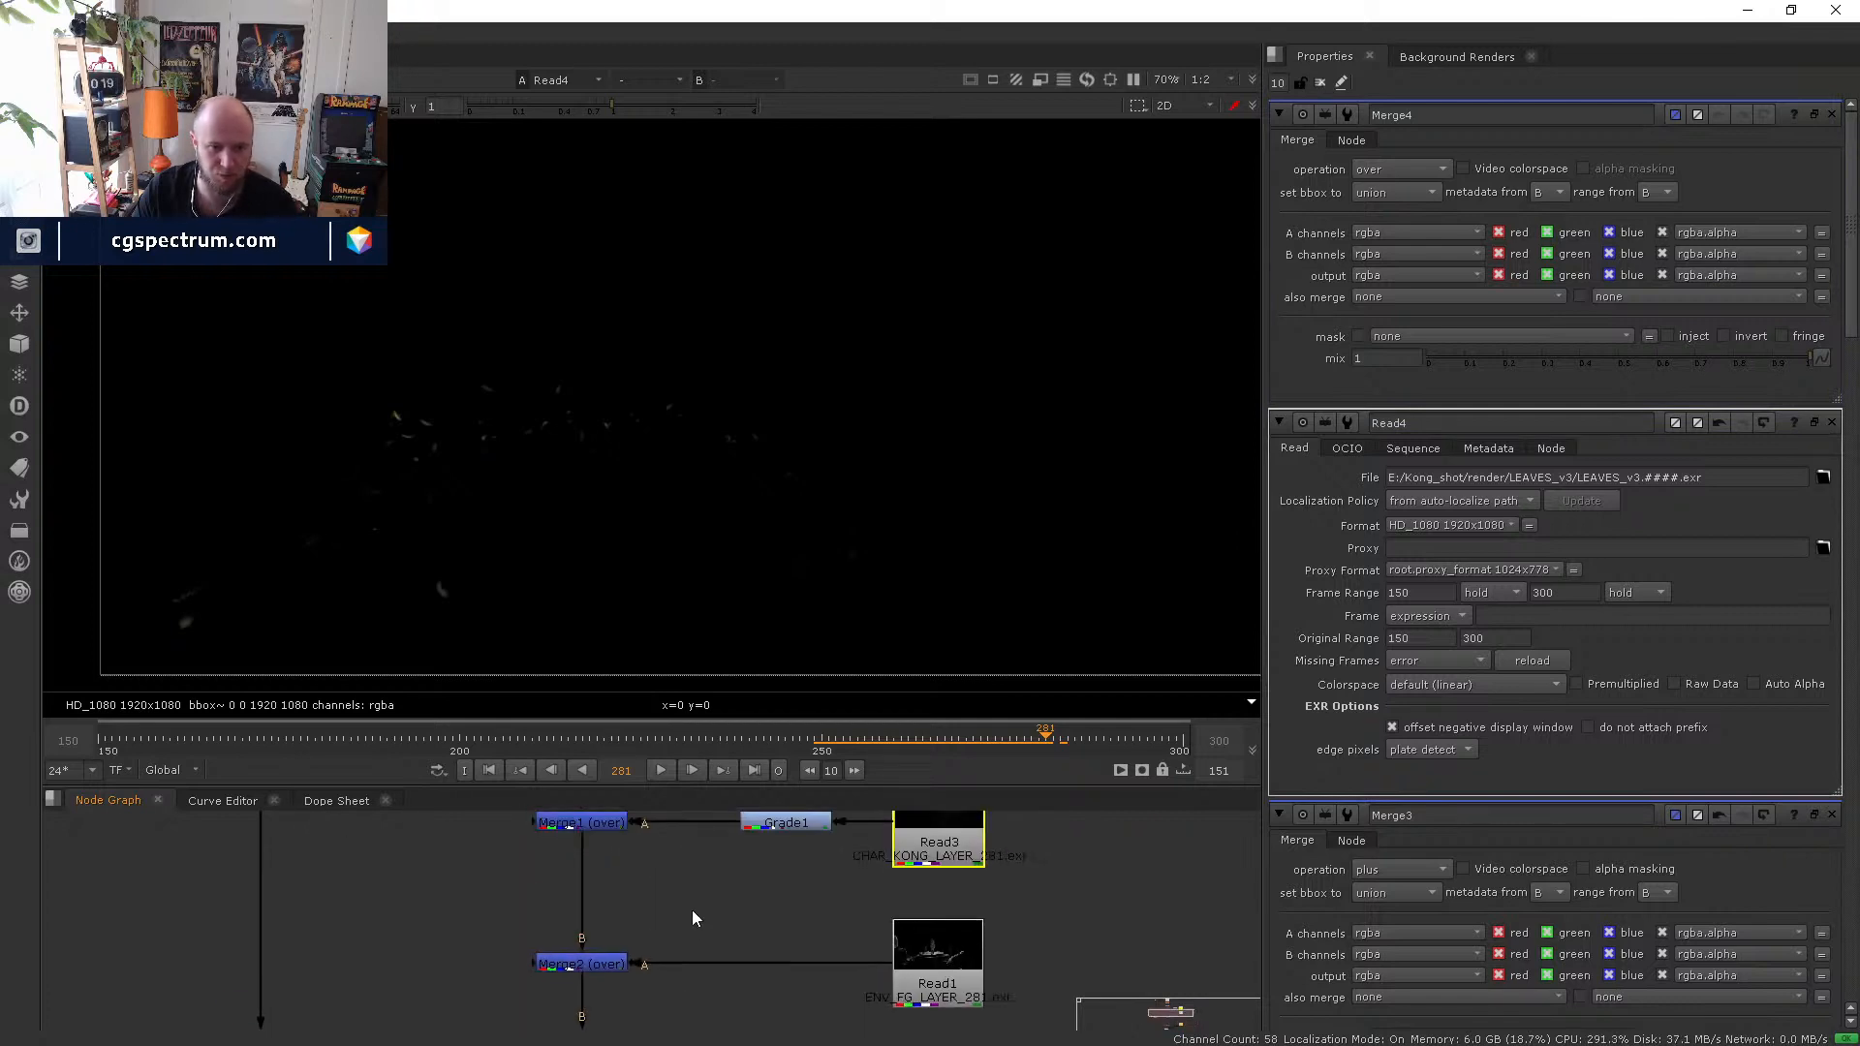
scroll(698, 901, down, 1)
middle_drag(602, 744, 632, 928)
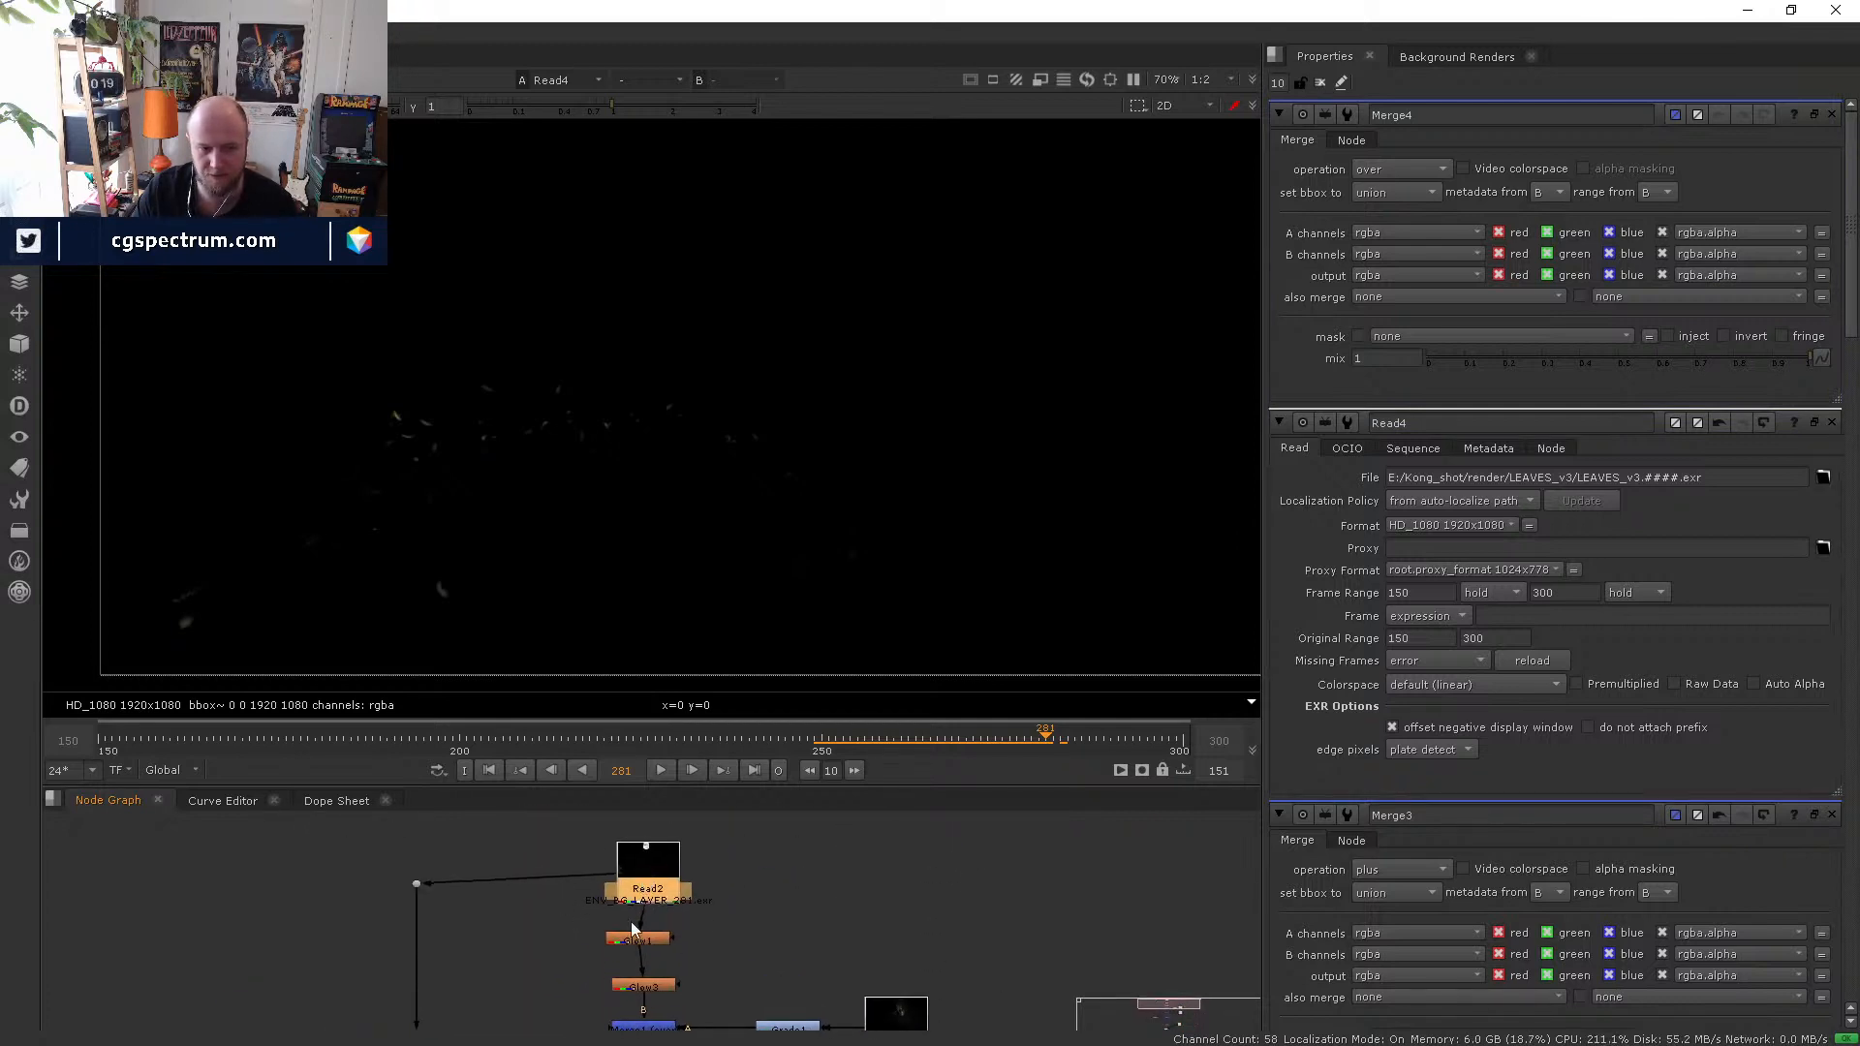
drag(635, 931, 651, 993)
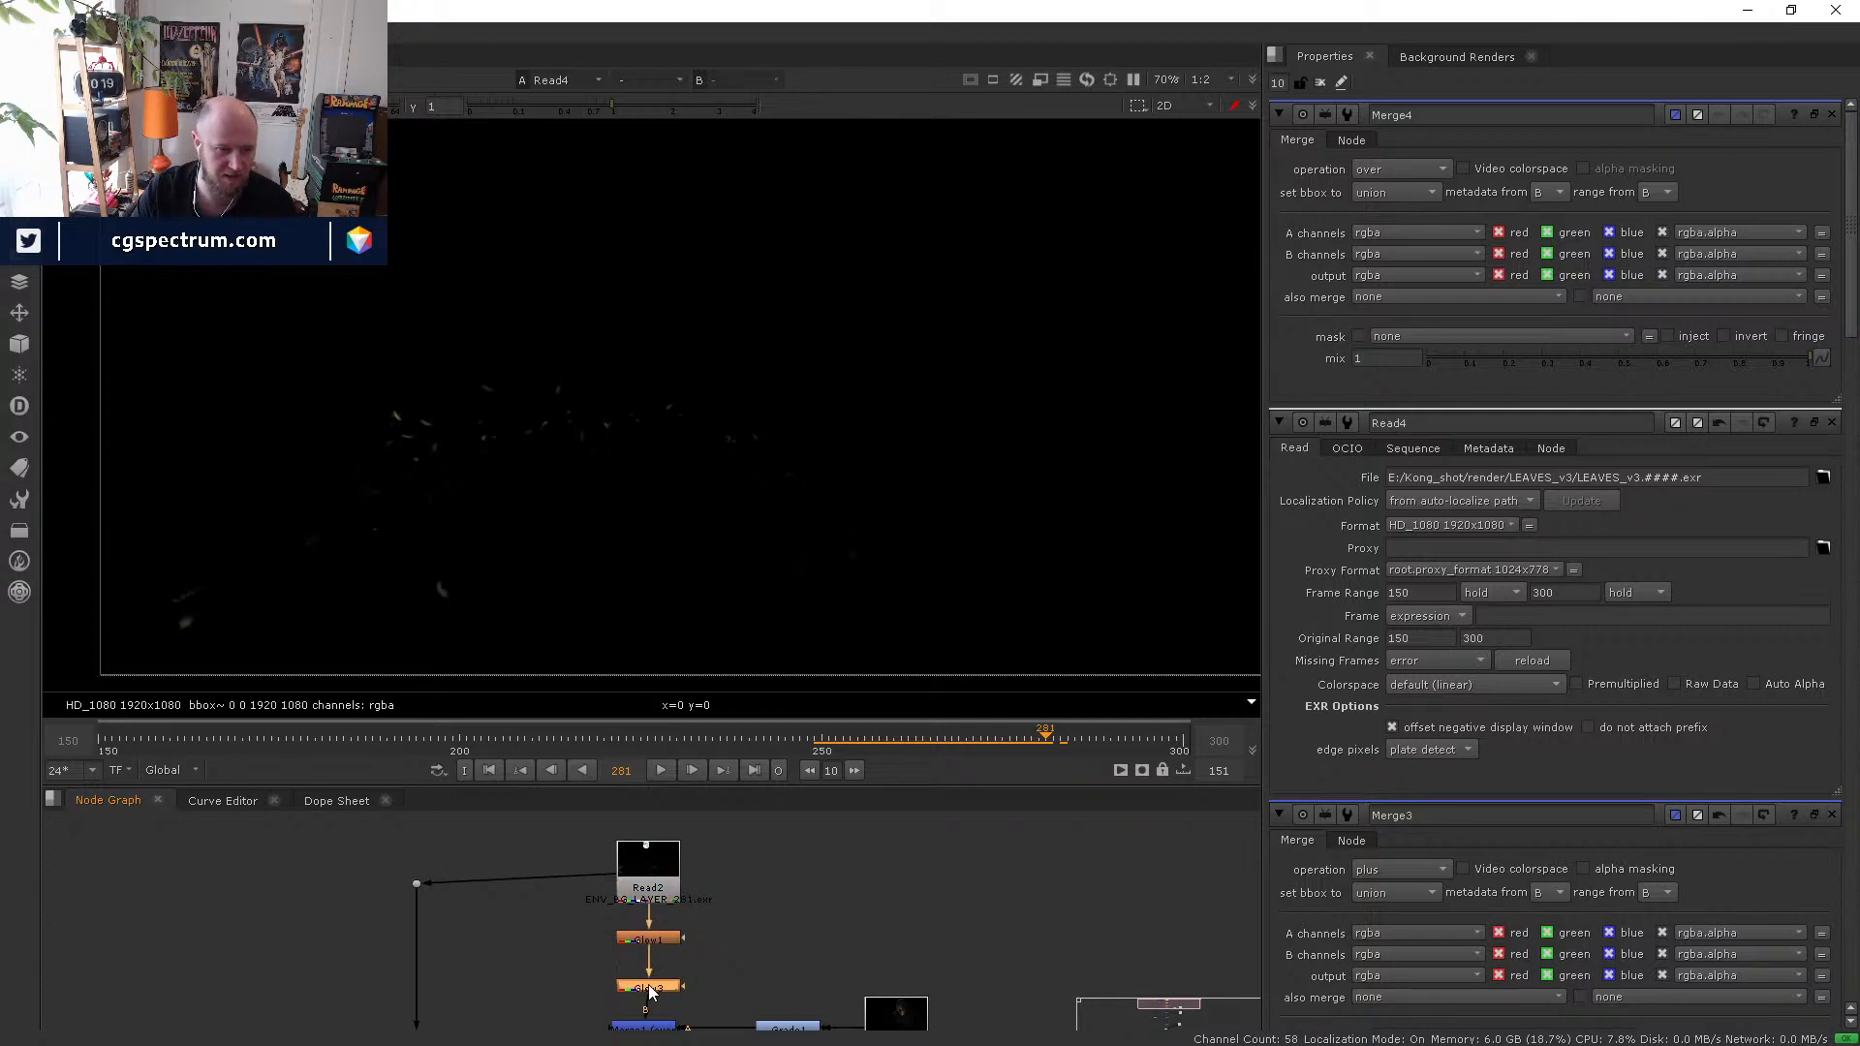
middle_drag(752, 1035, 739, 944)
middle_drag(639, 993, 647, 865)
click(648, 986)
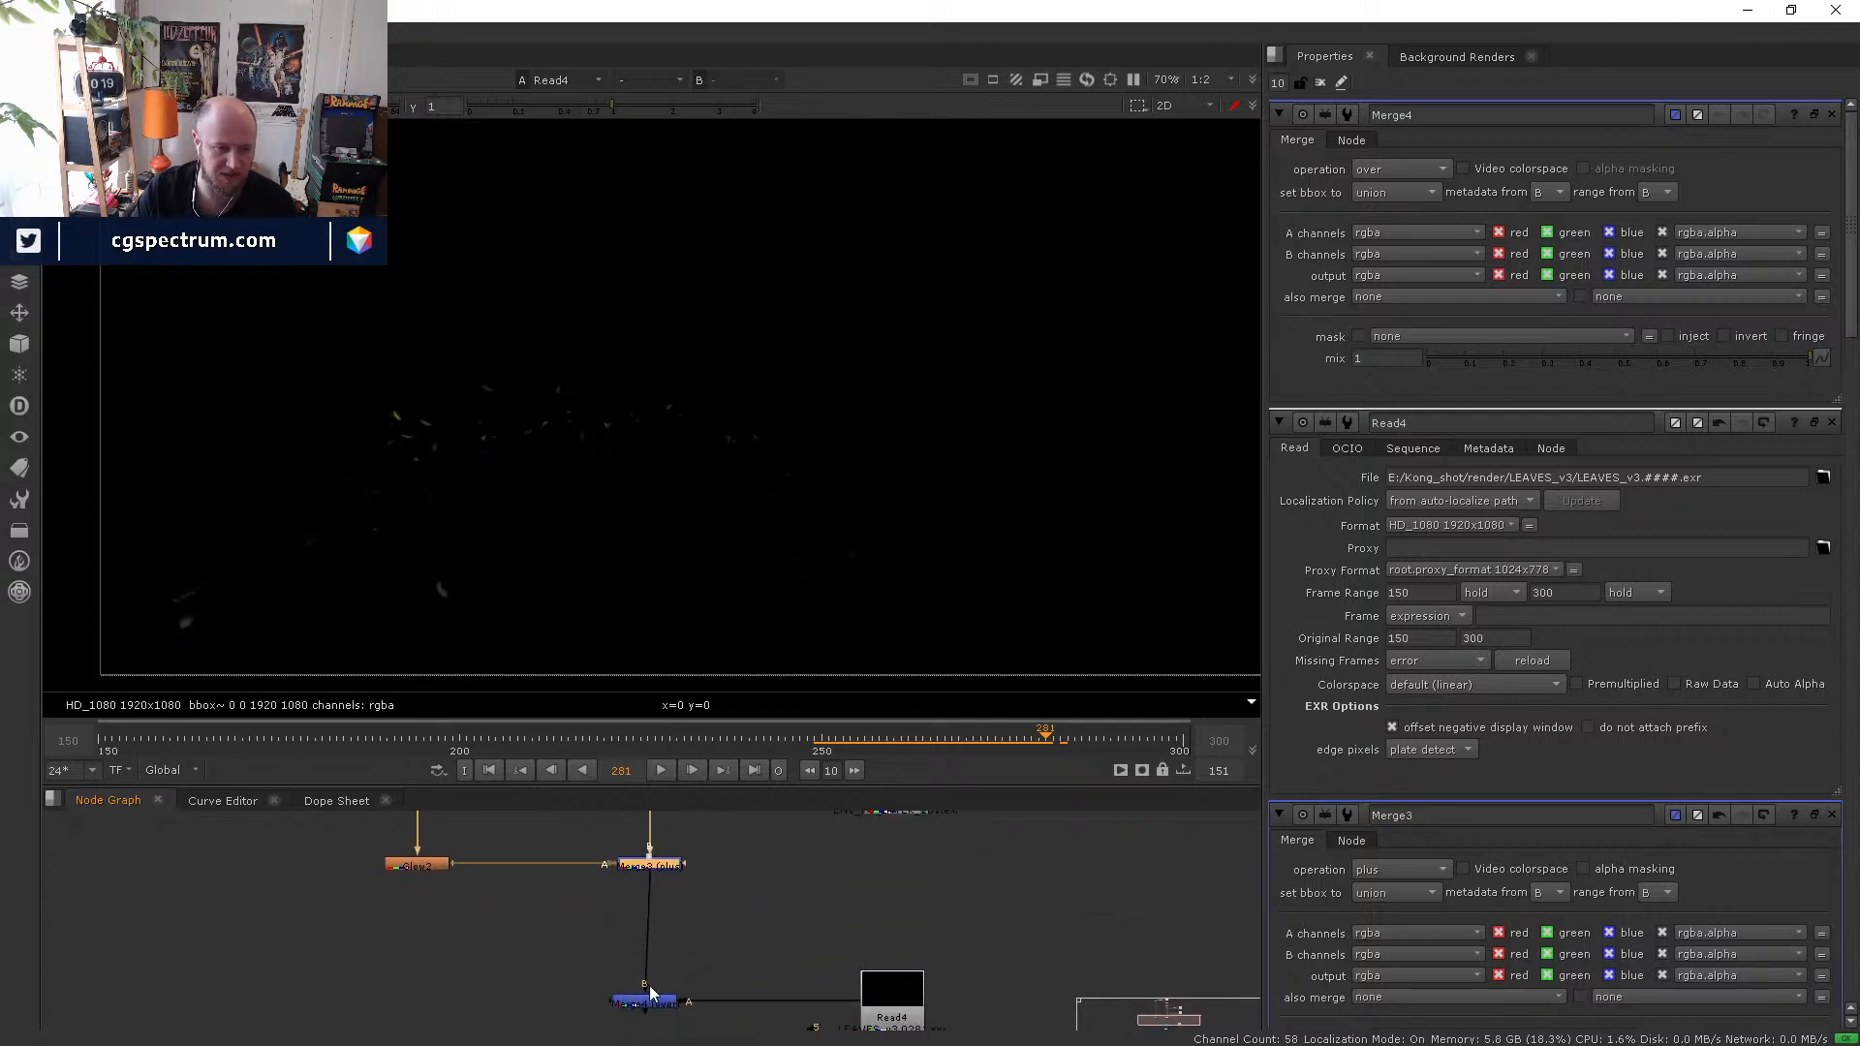
- View the composite from the leaves merge and go to frame 245
click(665, 998)
key(1)
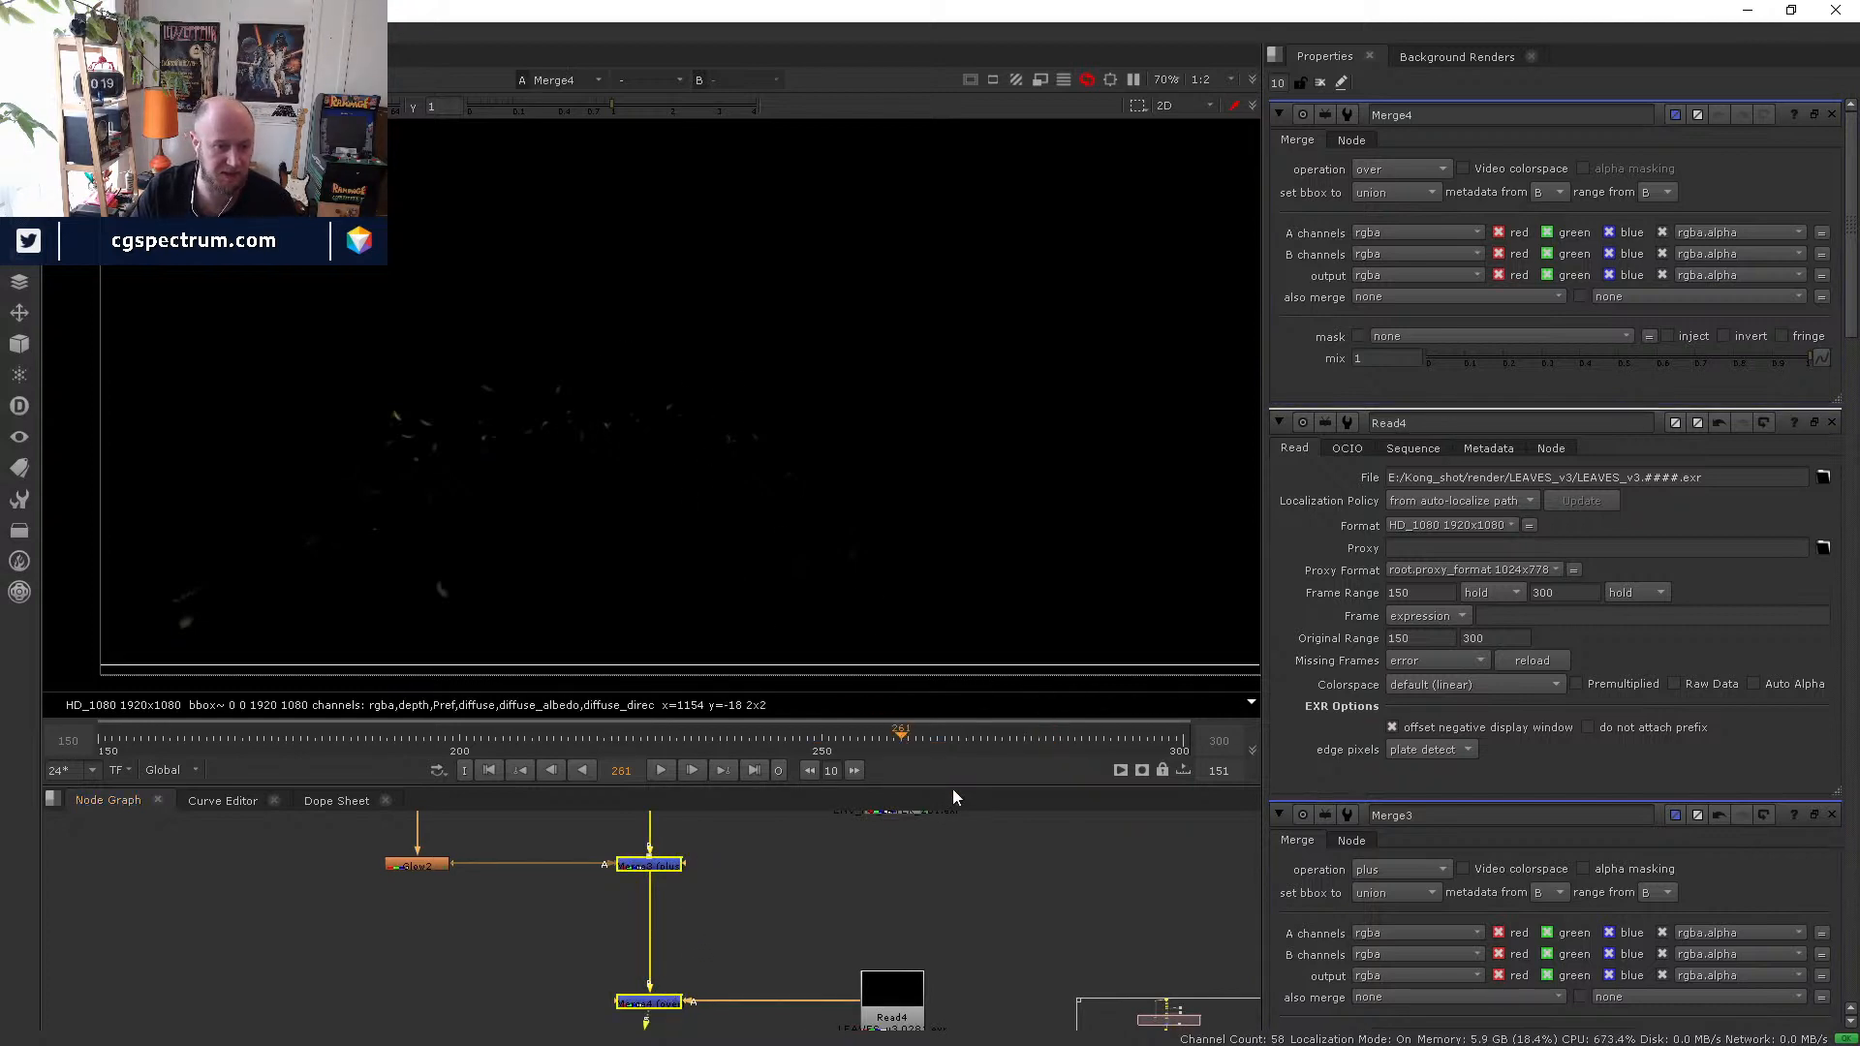
click(783, 742)
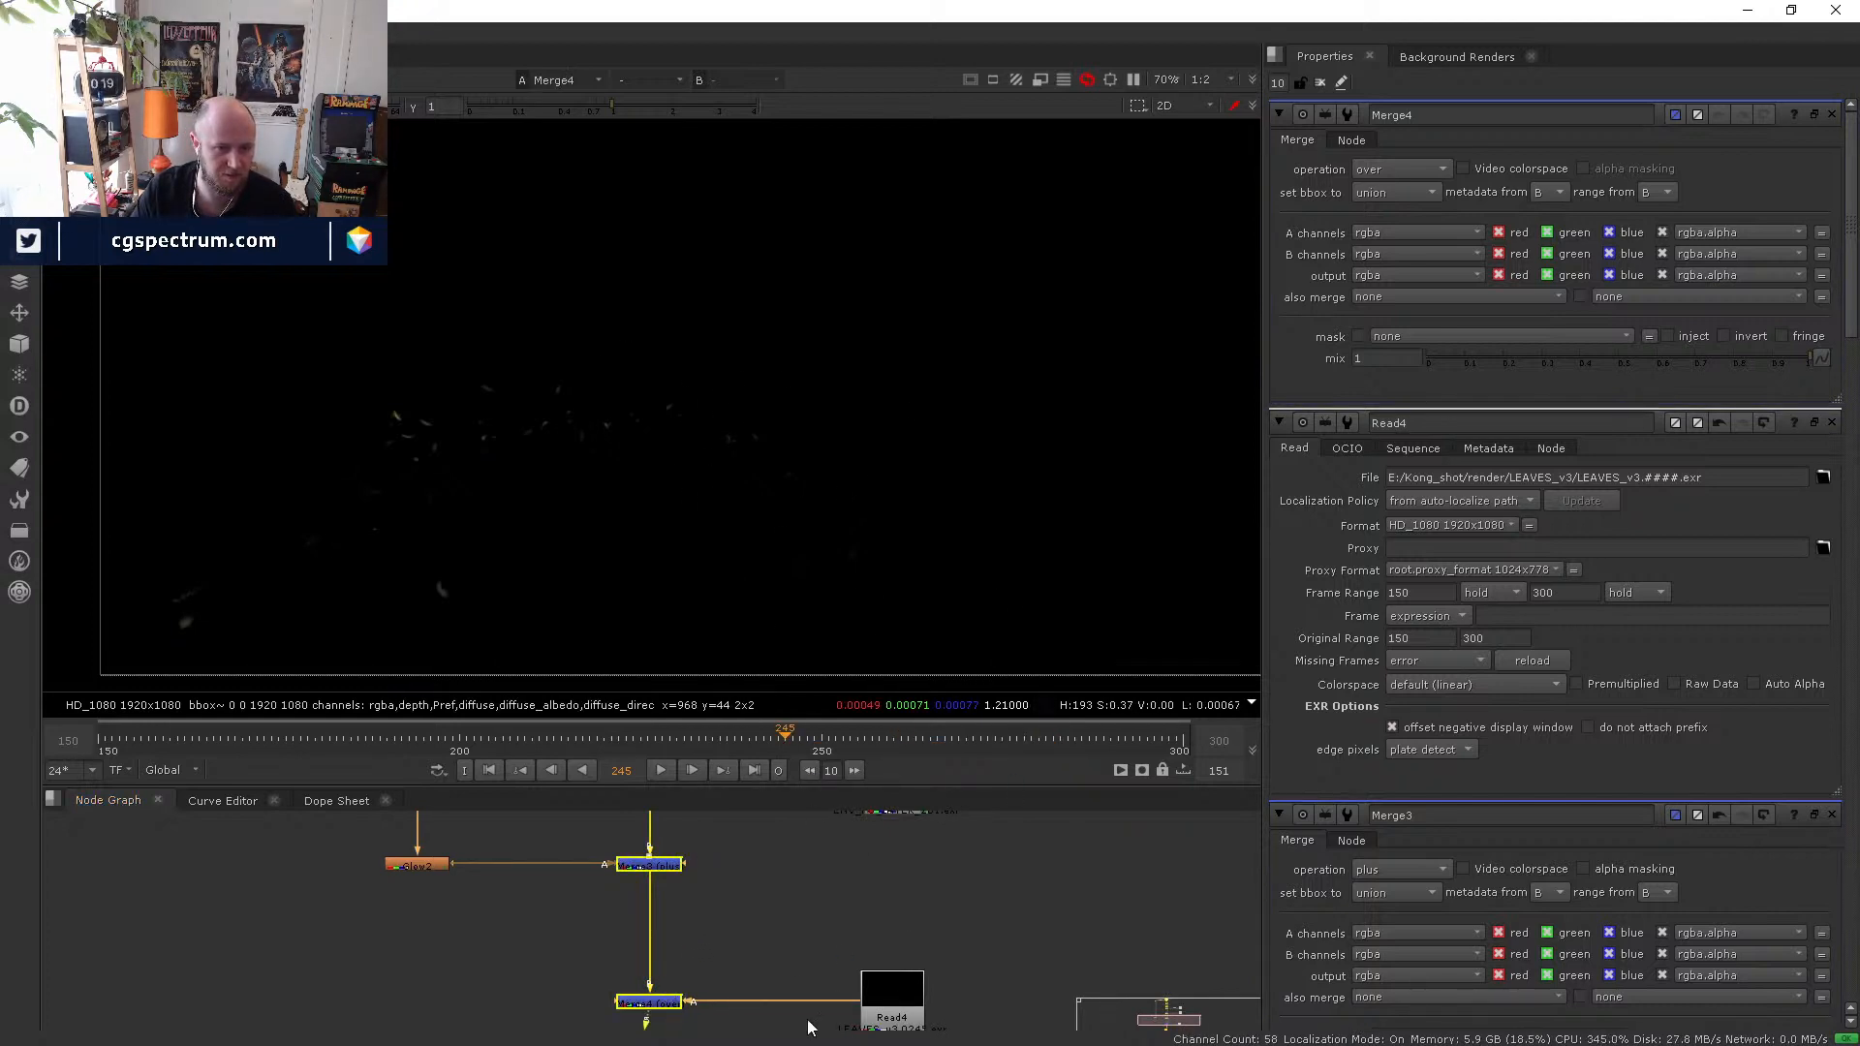
- Import the drool render as a read node, reload it as the DROOL_v3.####.exr sequence for frames 235 to 300, and view frame 270
middle_drag(810, 1014, 752, 882)
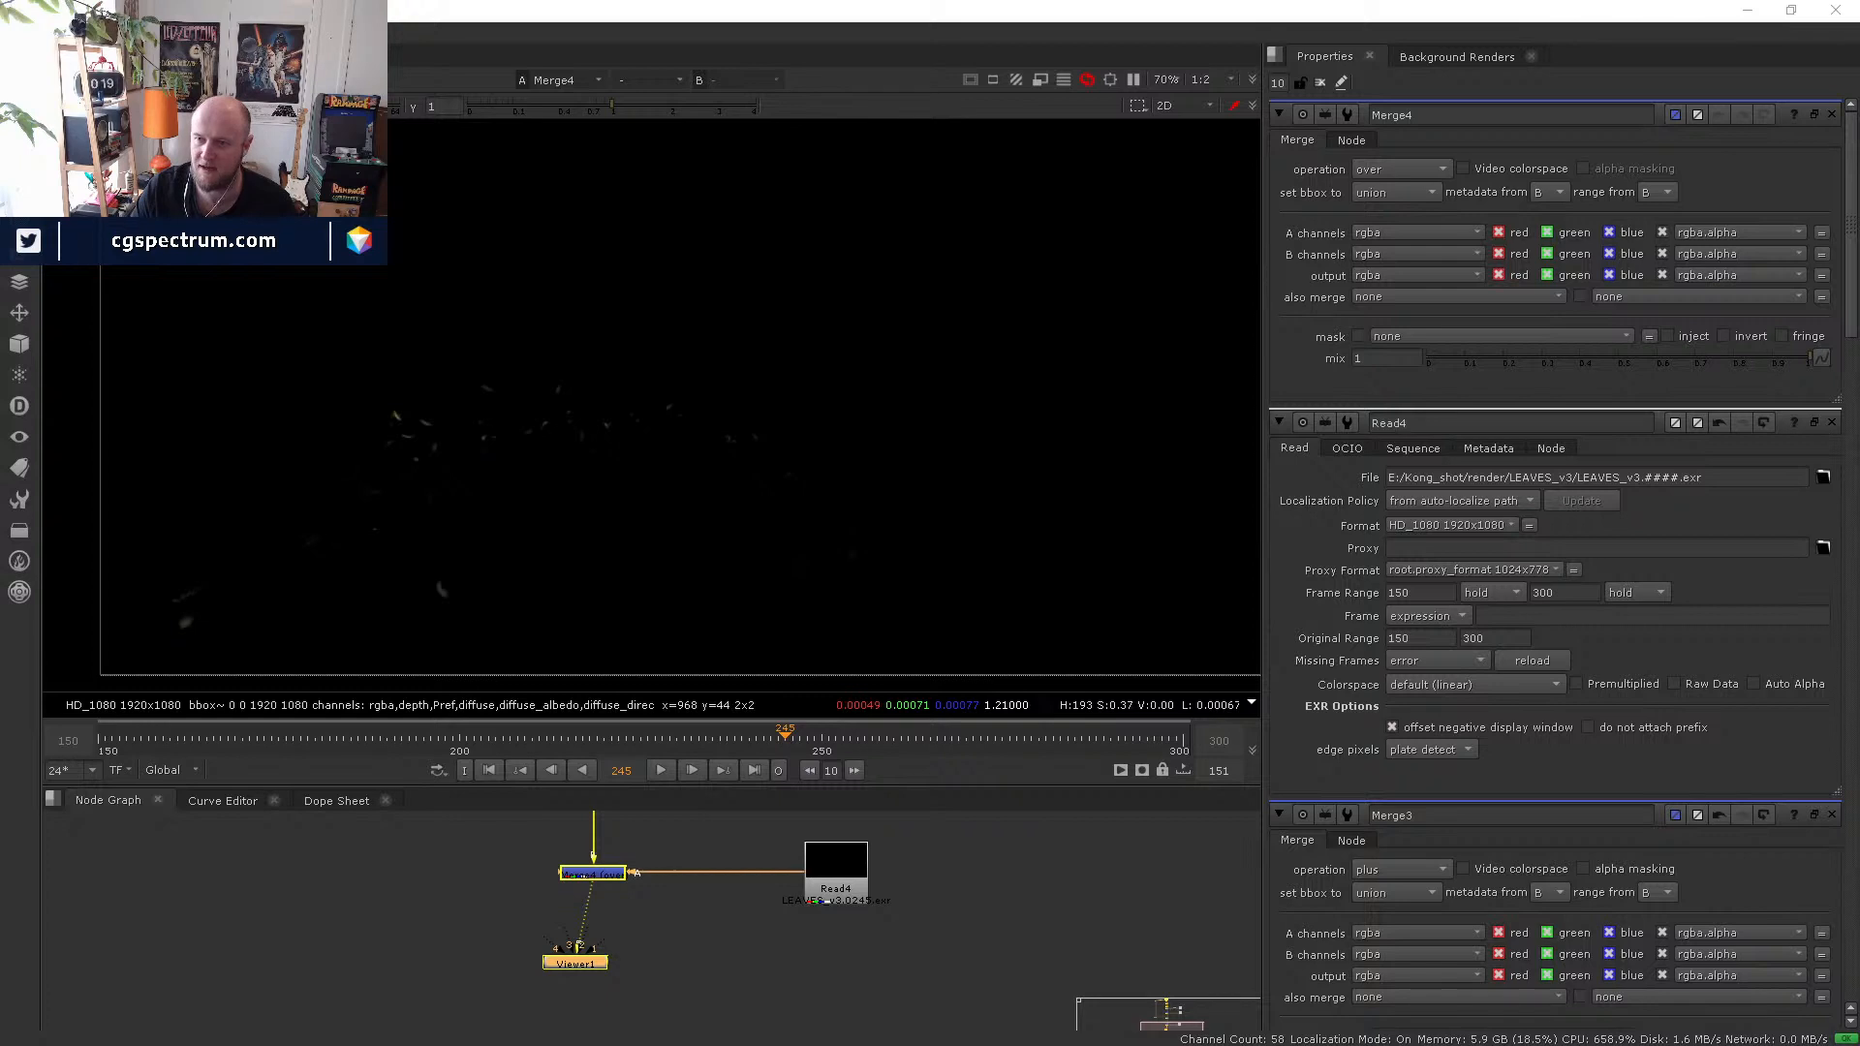
drag(1554, 742, 1010, 945)
key(5)
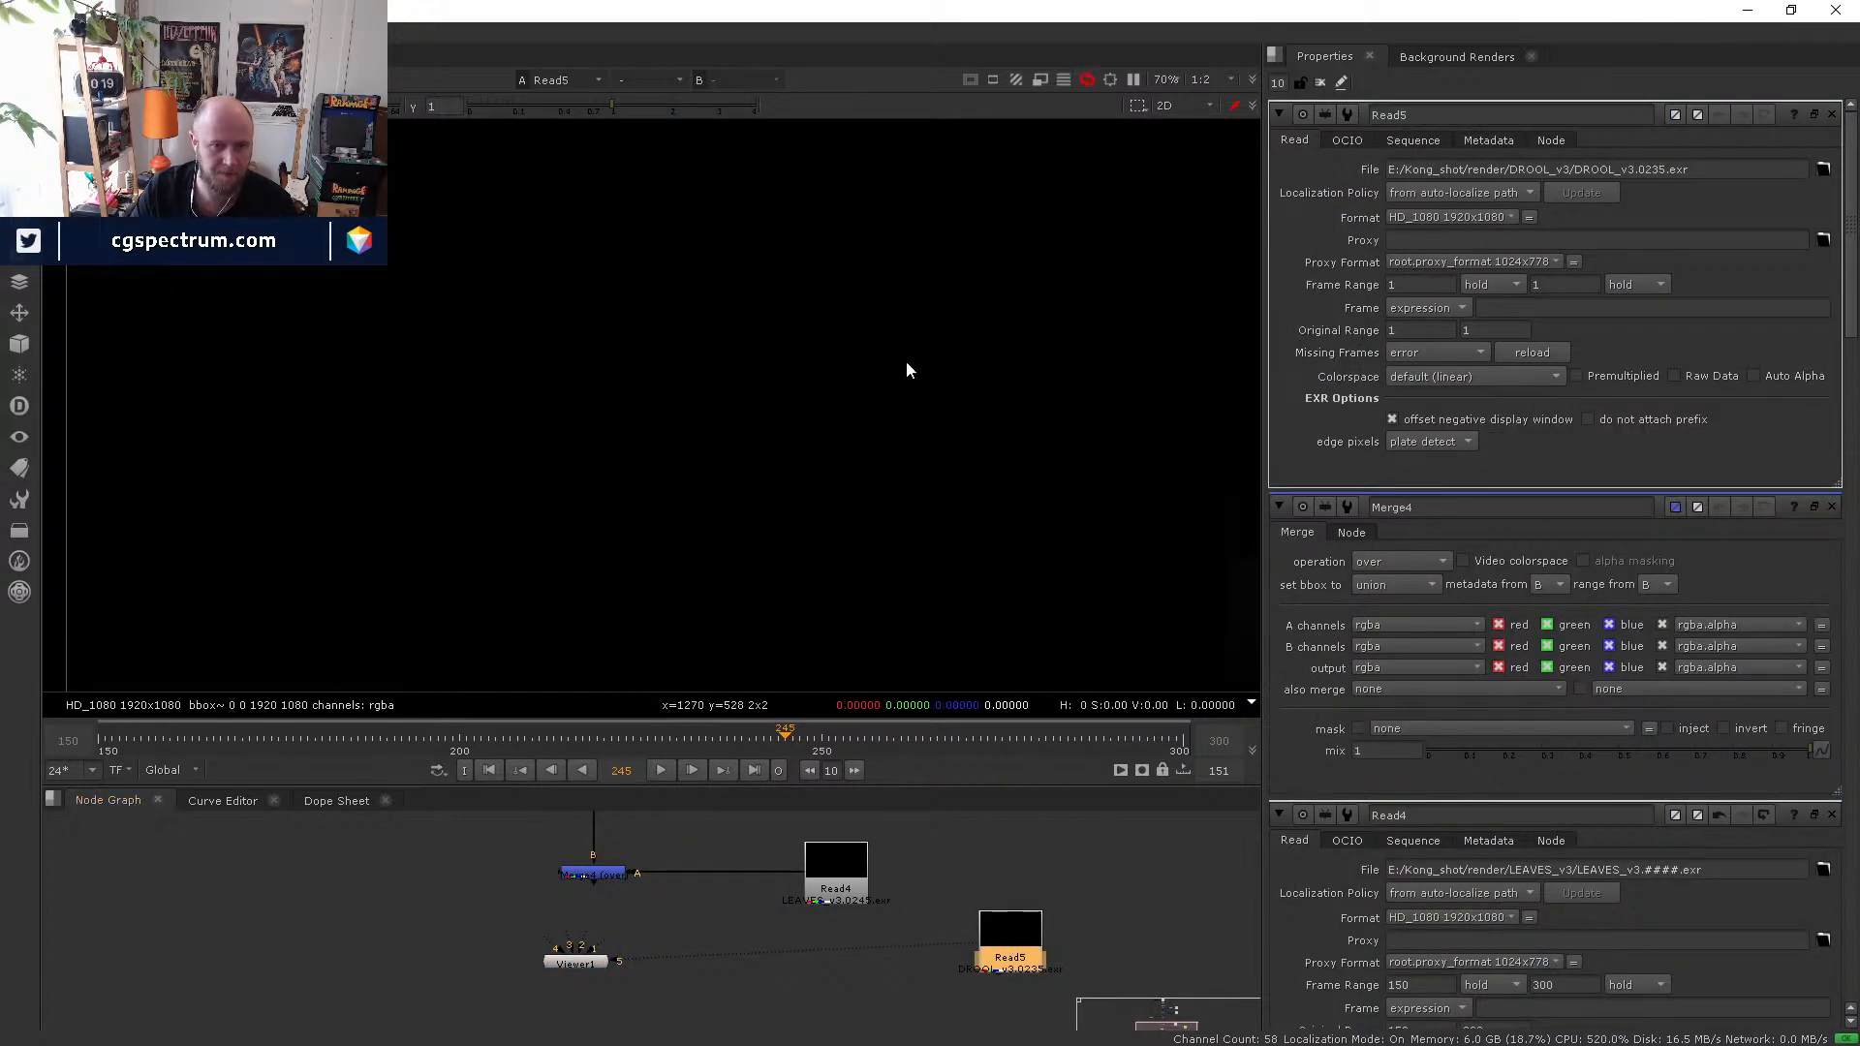
scroll(913, 405, down, 2)
click(892, 738)
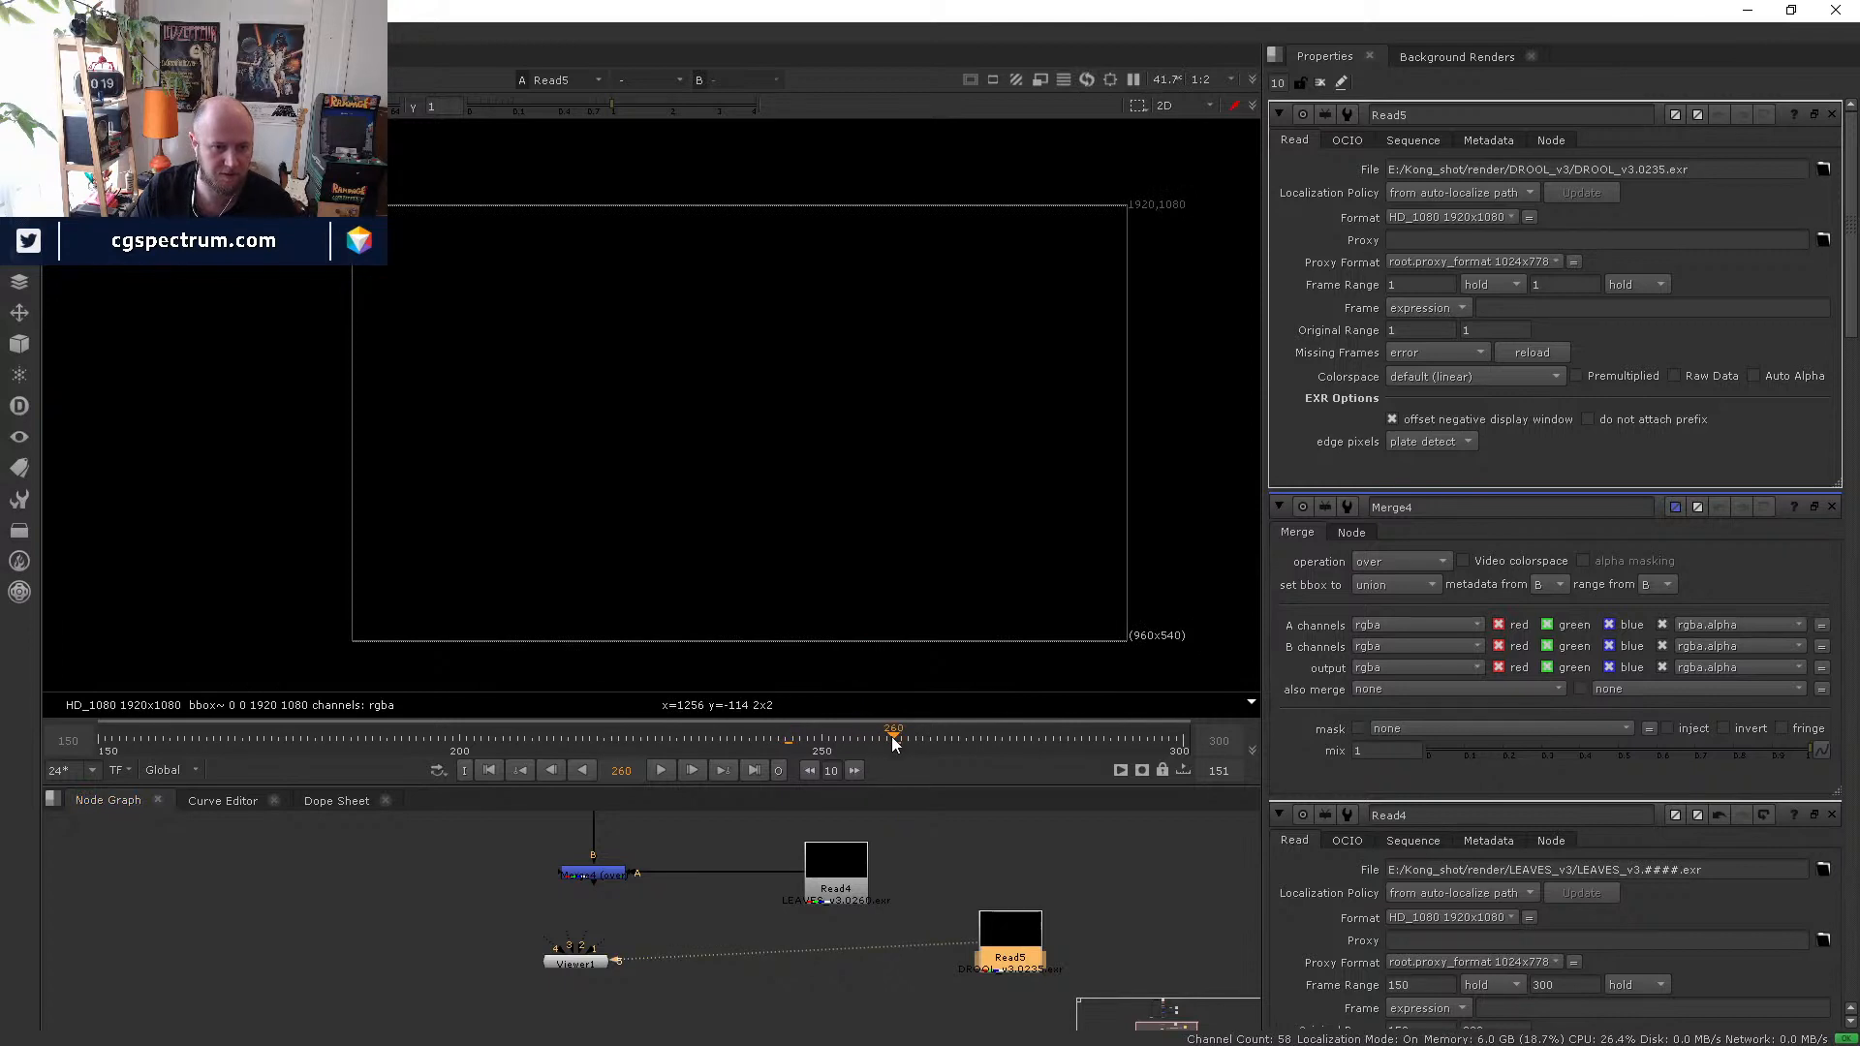
click(965, 739)
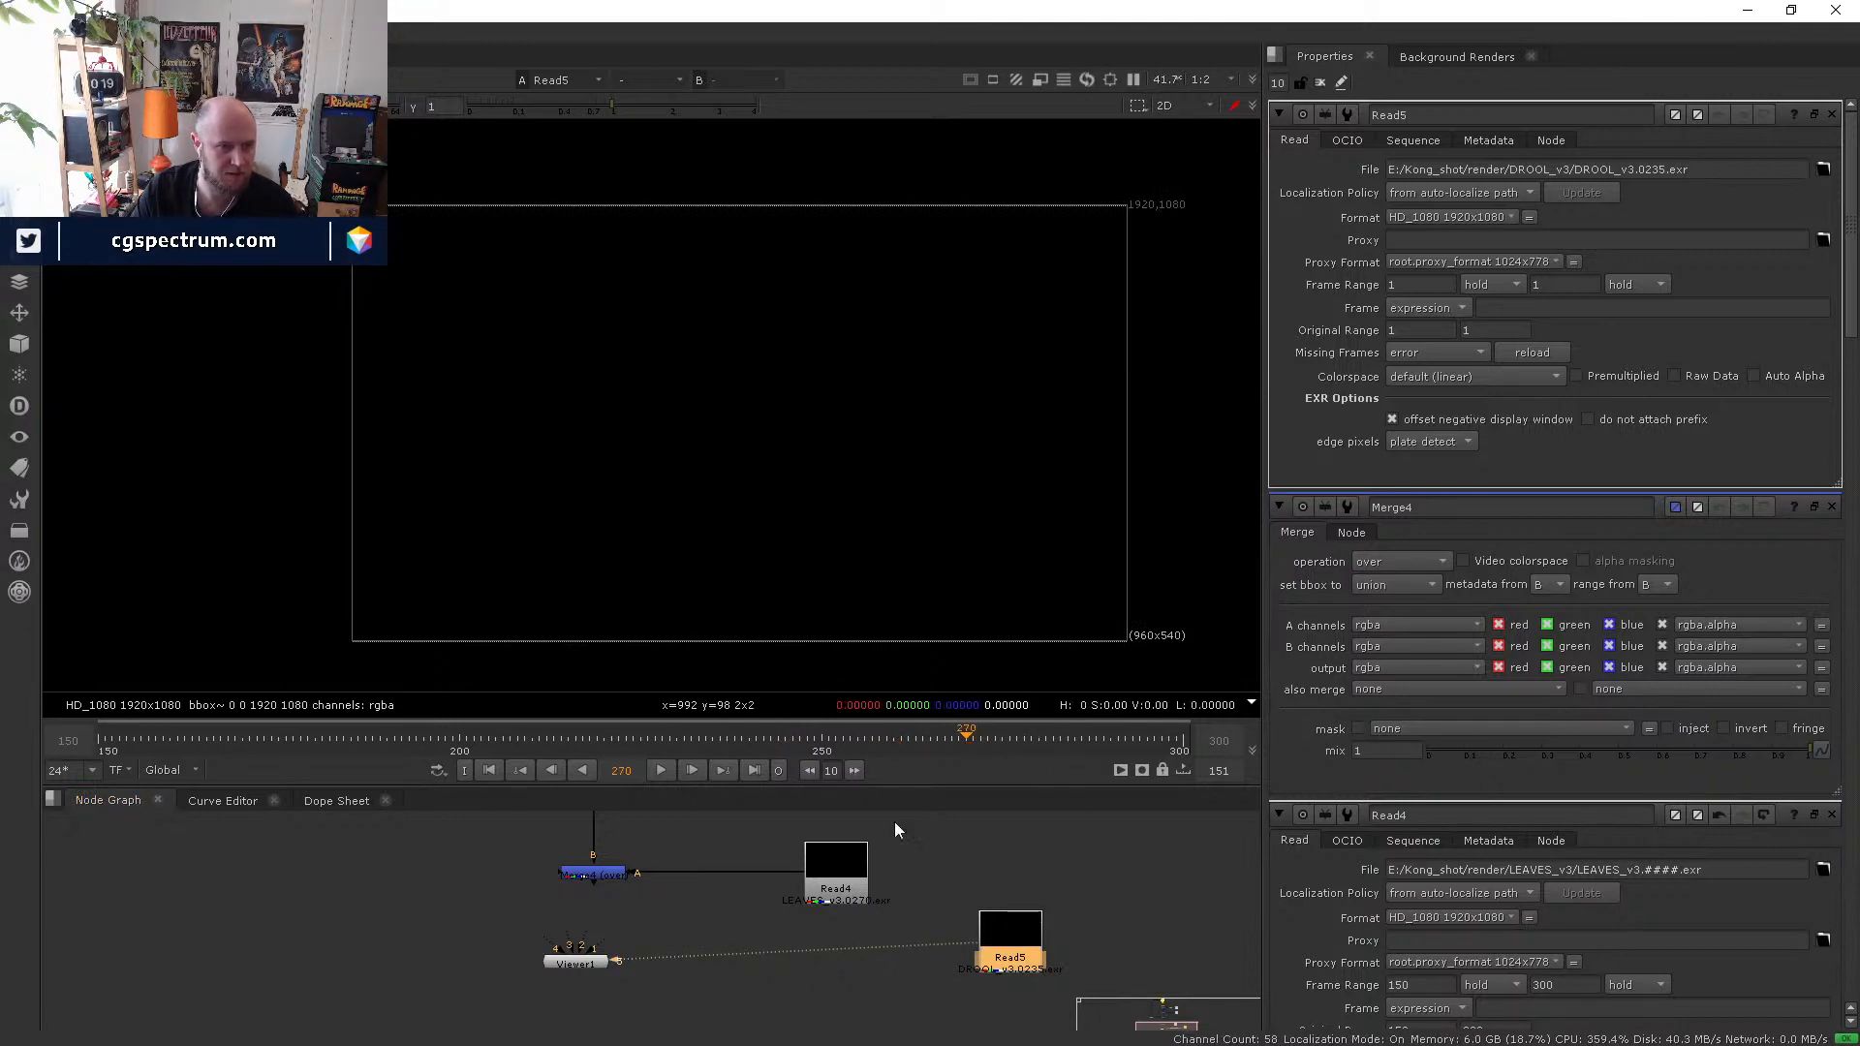
click(1824, 169)
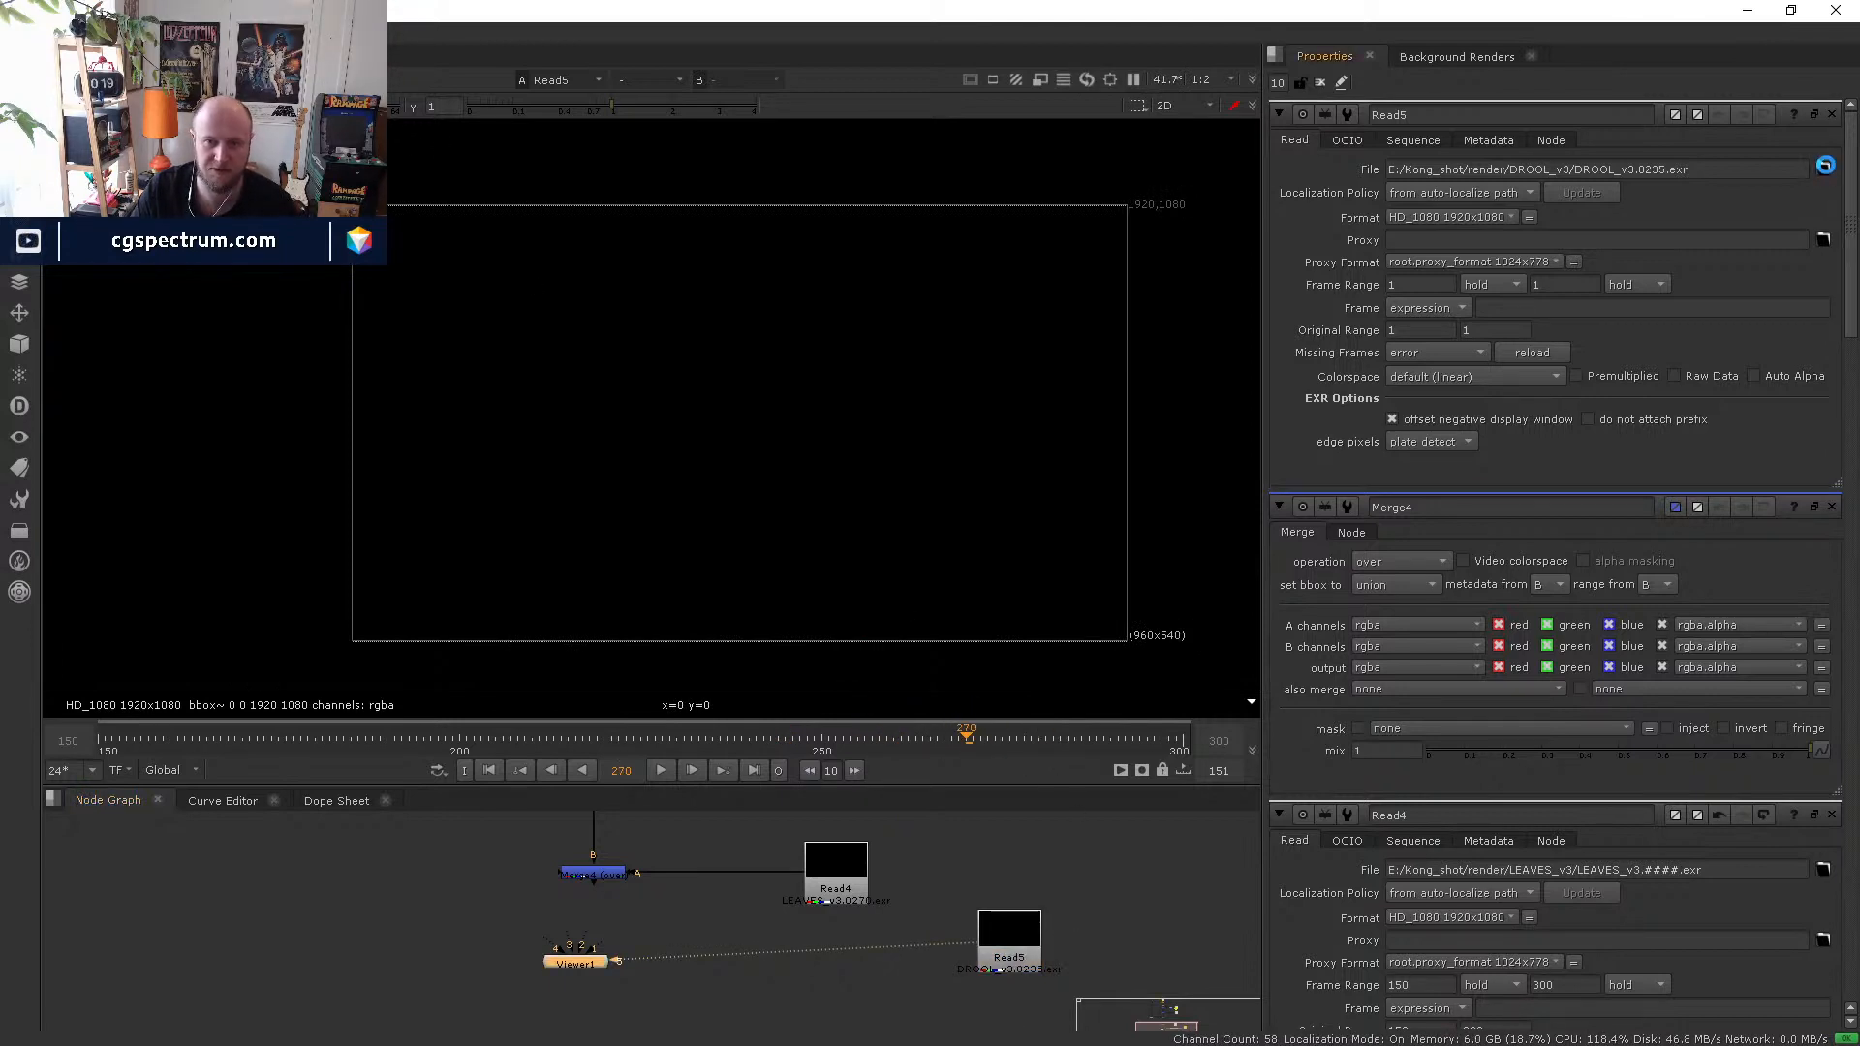
click(1198, 870)
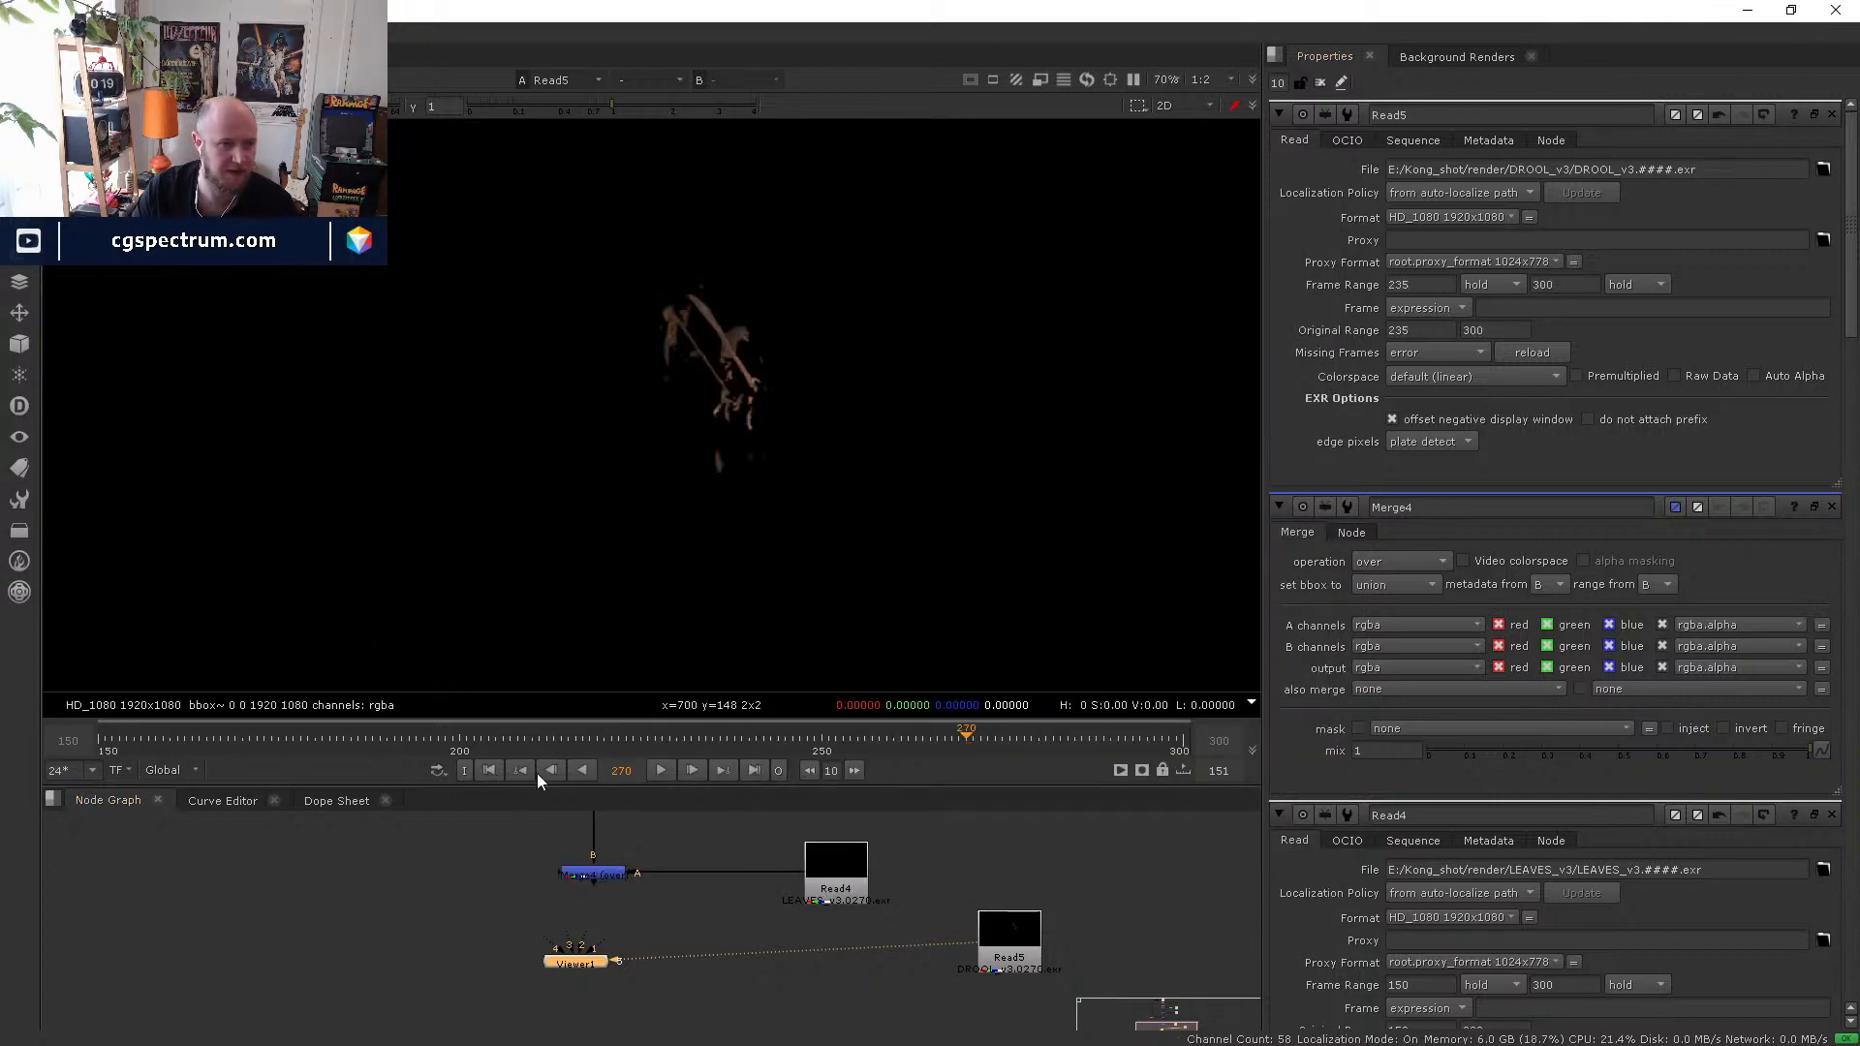
- Move the drool read up the tree to the gorilla character layer and shift that layer's grade away from its merge
drag(993, 925, 942, 858)
scroll(883, 884, up, 1)
middle_drag(882, 884, 911, 1039)
drag(969, 1005, 749, 837)
middle_drag(748, 854, 689, 1021)
middle_drag(826, 912, 837, 977)
drag(829, 899, 964, 910)
scroll(872, 910, down, 2)
middle_drag(872, 911, 840, 968)
drag(712, 941, 775, 950)
- Move Read2 and the two nodes below it higher to leave more space above the gorilla merge
middle_drag(640, 872, 761, 944)
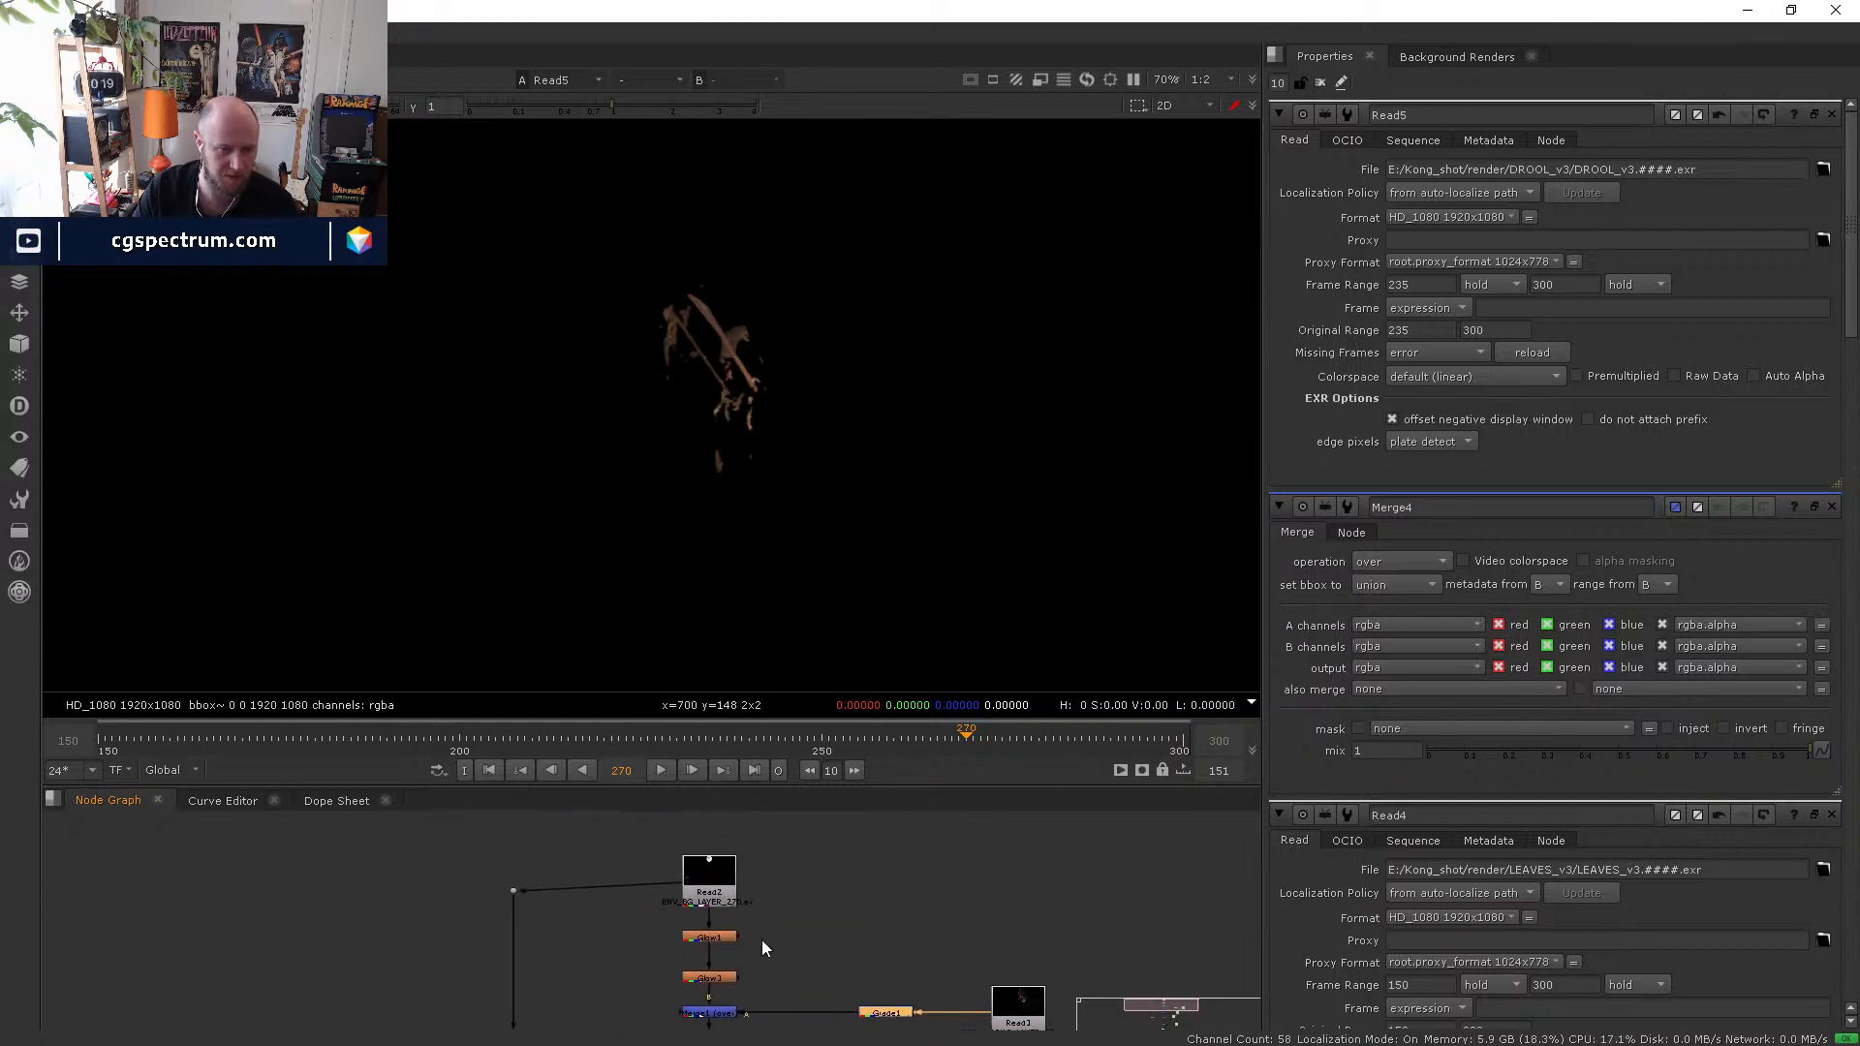
drag(478, 818, 714, 882)
middle_drag(750, 934, 659, 874)
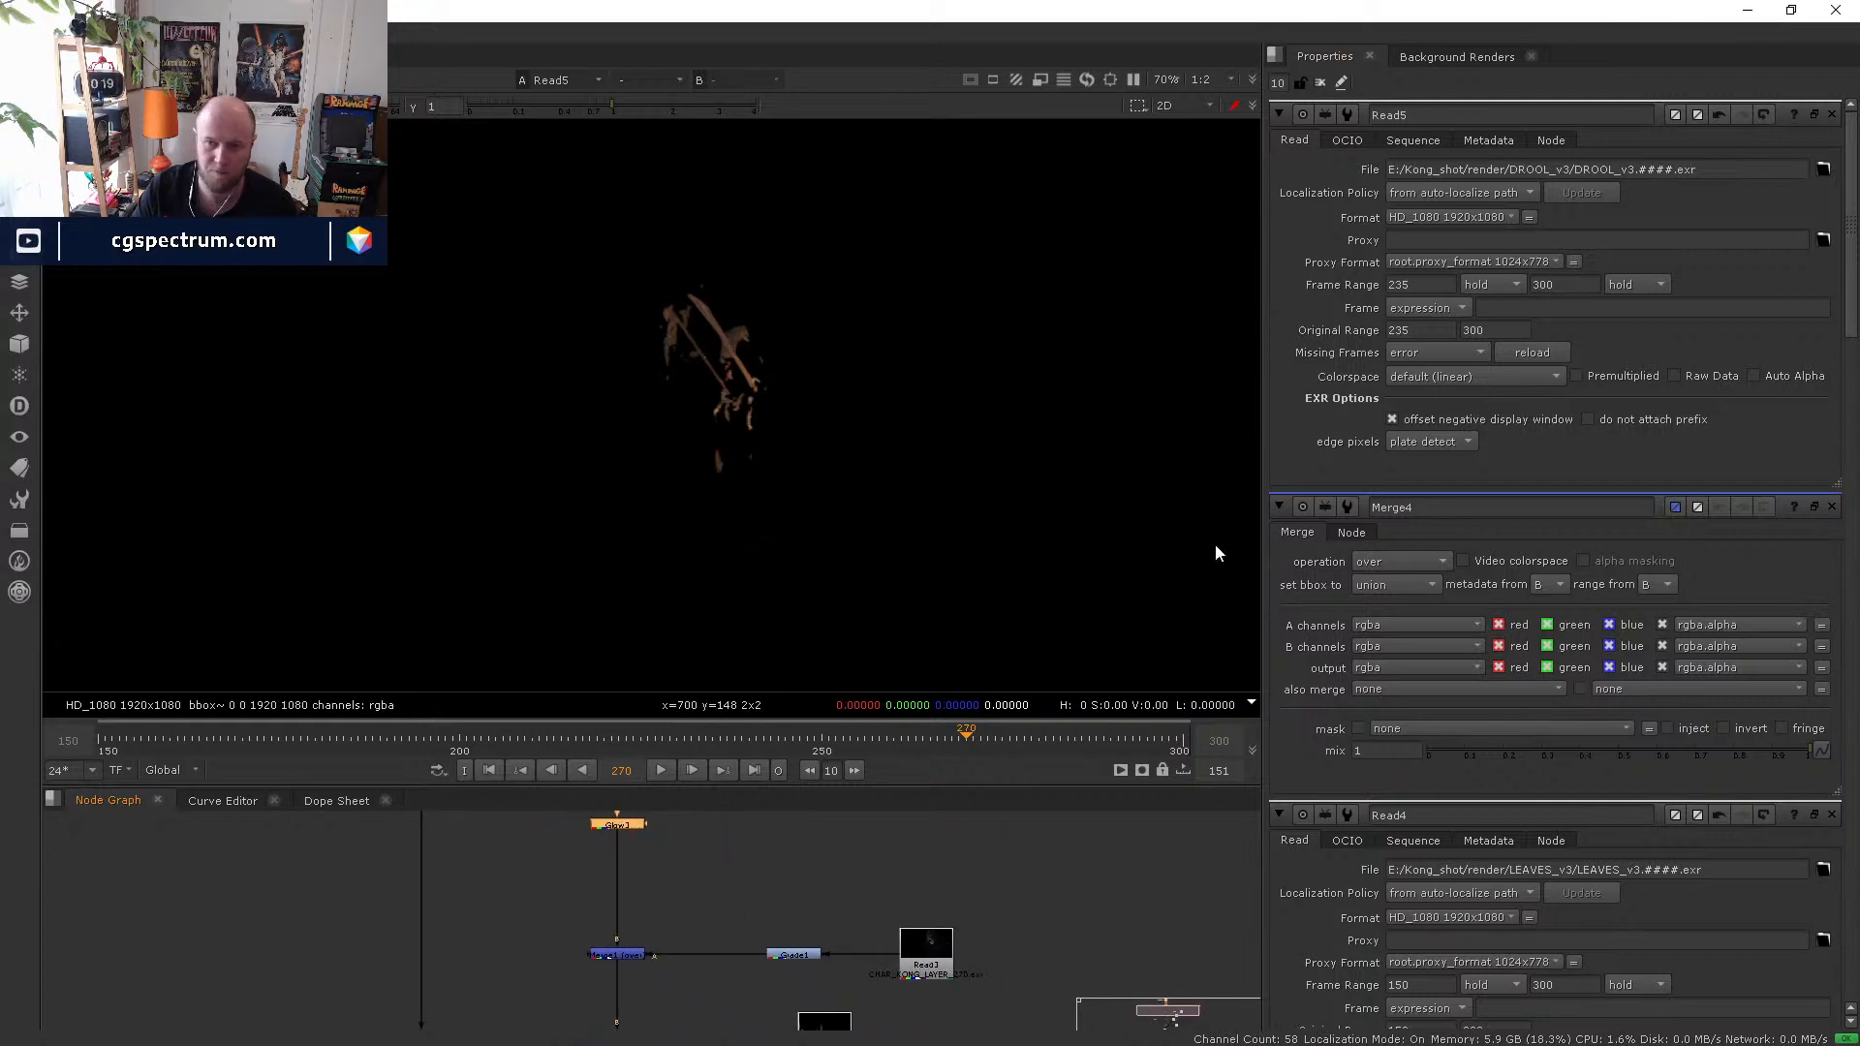
- Place the drool read above the link between the gorilla's merge and grade, and move the grade closer to Read3
middle_drag(815, 975, 806, 925)
scroll(845, 931, down, 2)
drag(775, 1020, 756, 852)
scroll(763, 899, up, 3)
drag(836, 928, 903, 928)
- Merge the drool over the graded gorilla layer with an over merge placed before the main merge, and view the result
click(789, 955)
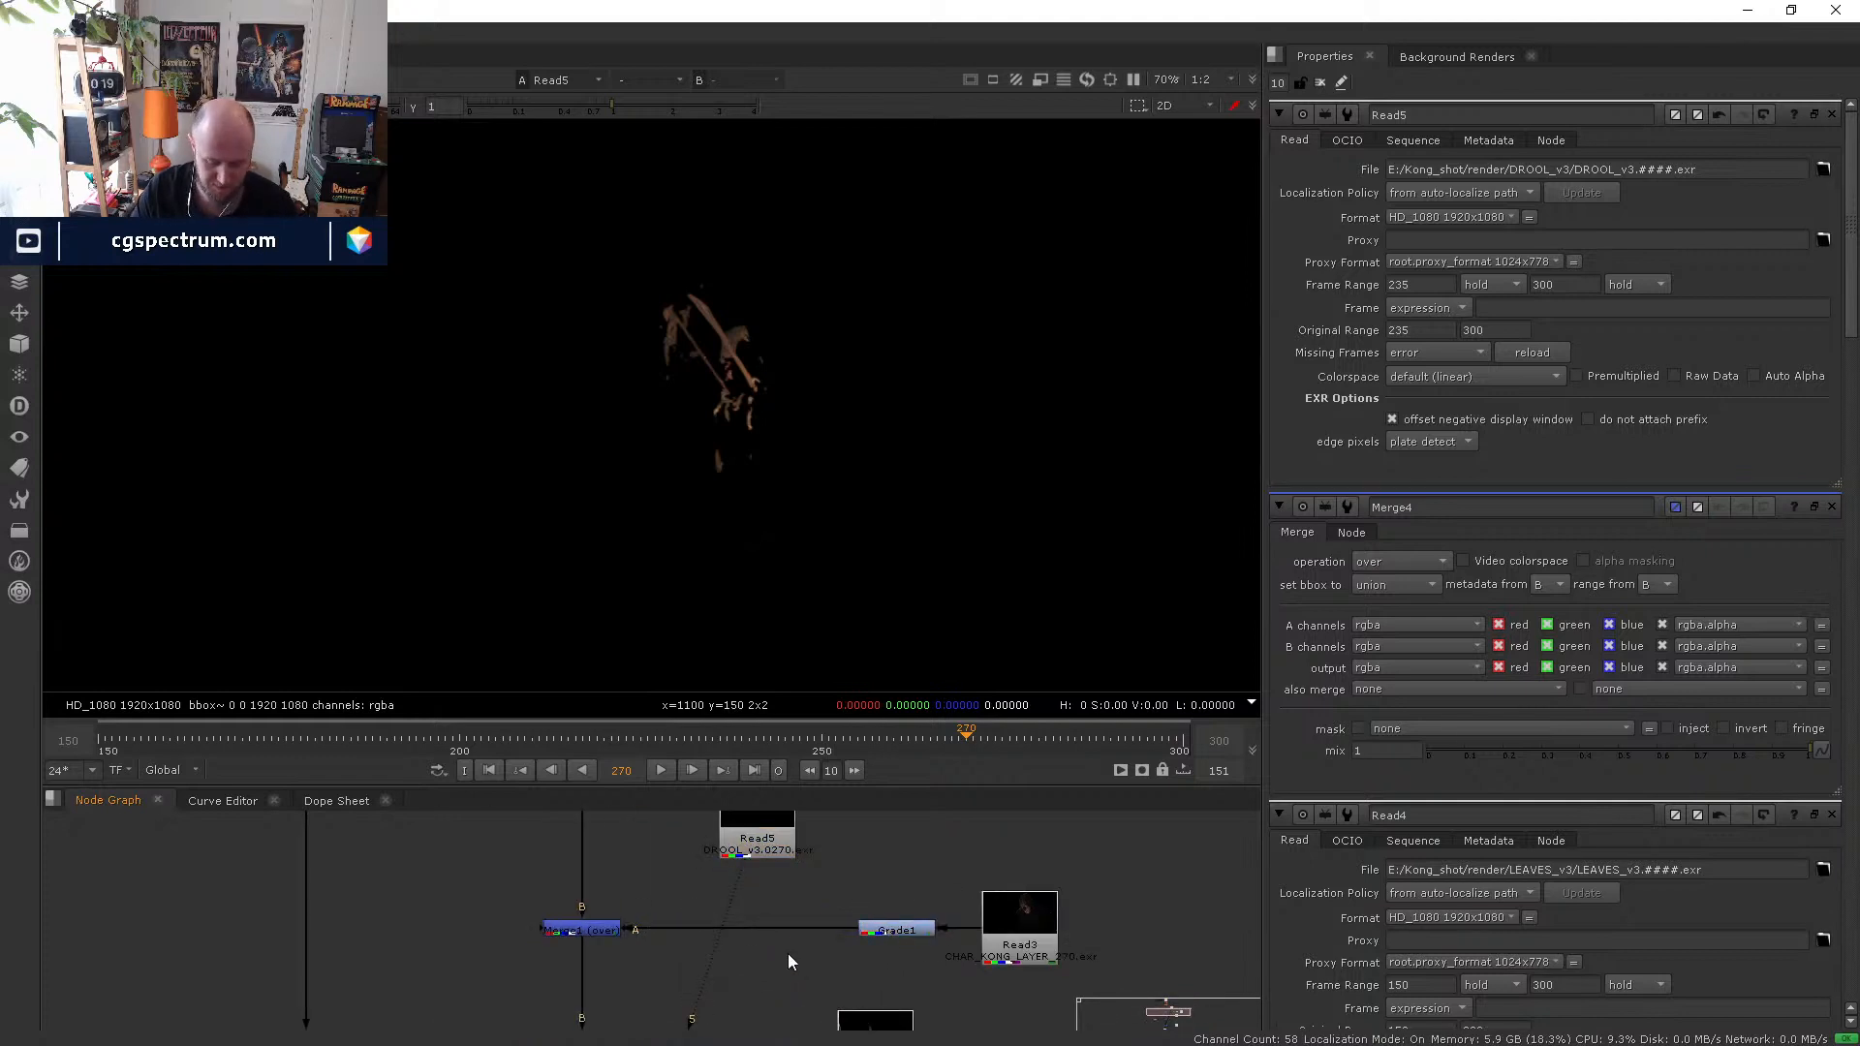
key(m)
drag(788, 955, 746, 856)
click(764, 925)
key(1)
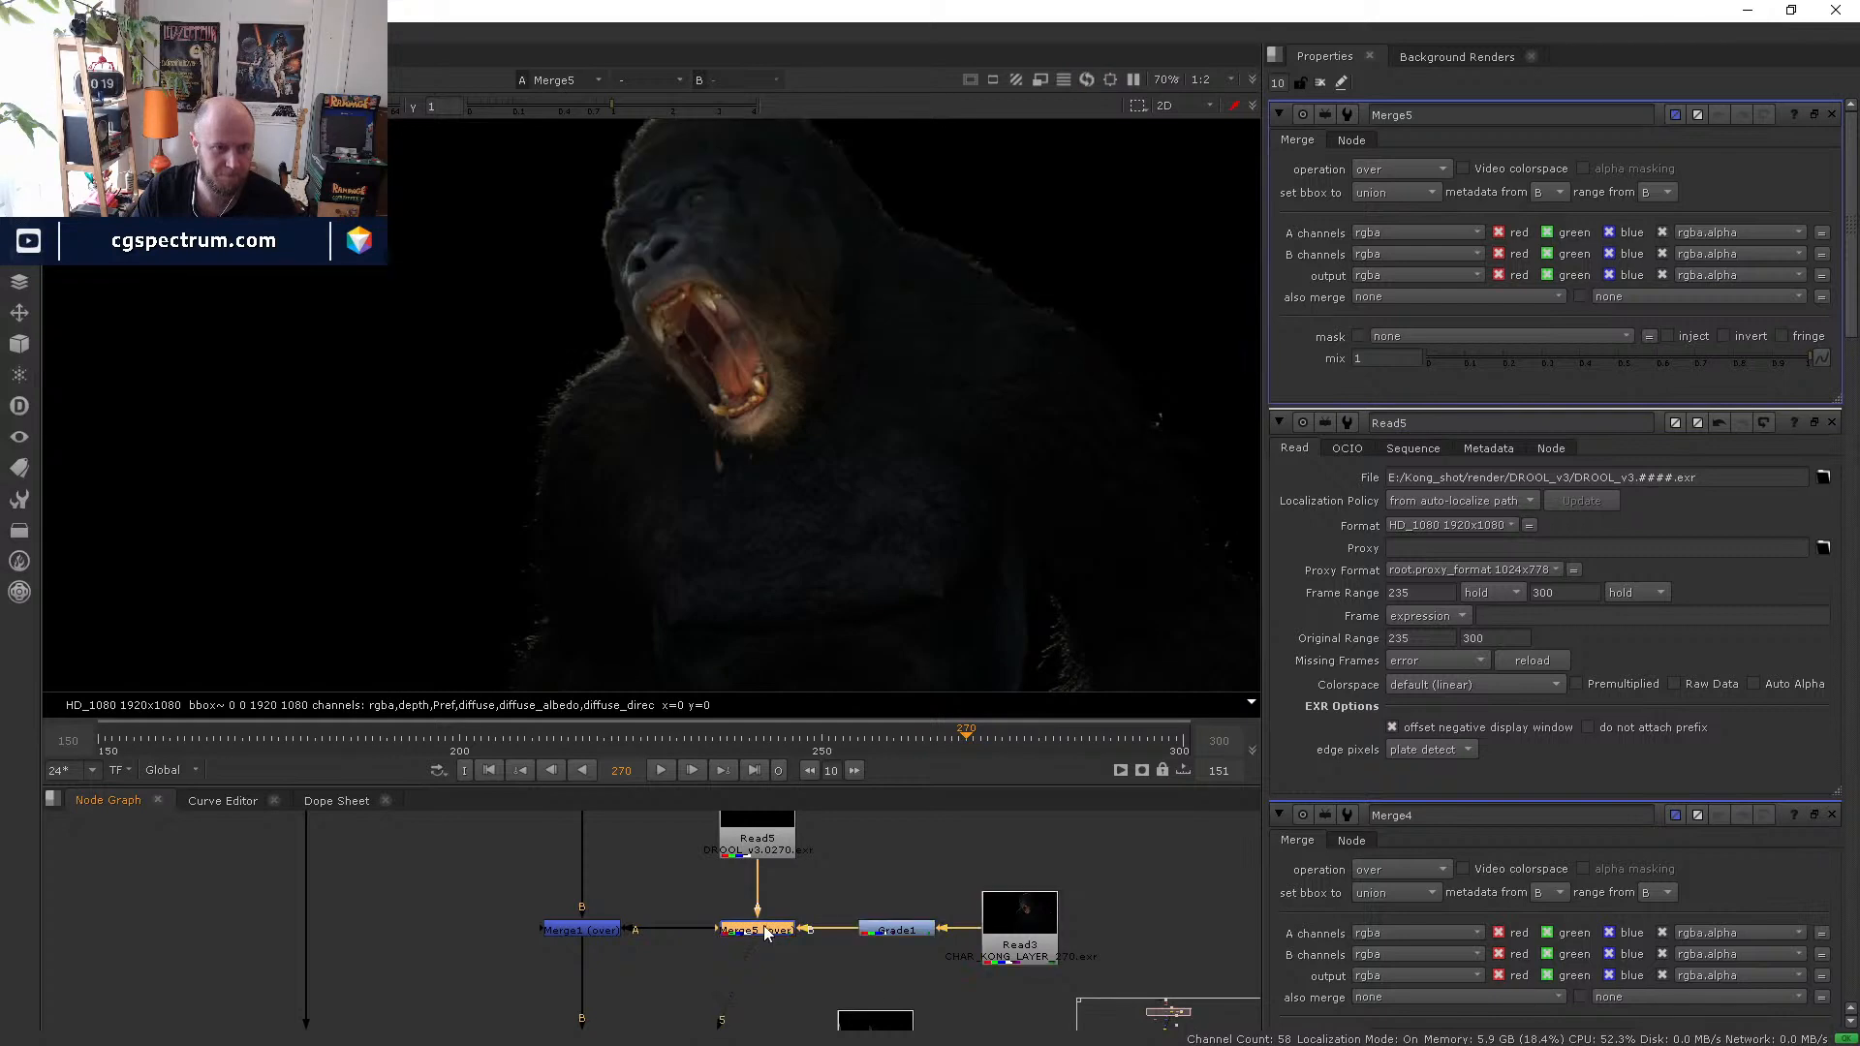
- Compare the drool read on its own with the drool merge, examining the gorilla's mouth up close
scroll(746, 346, up, 4)
click(759, 840)
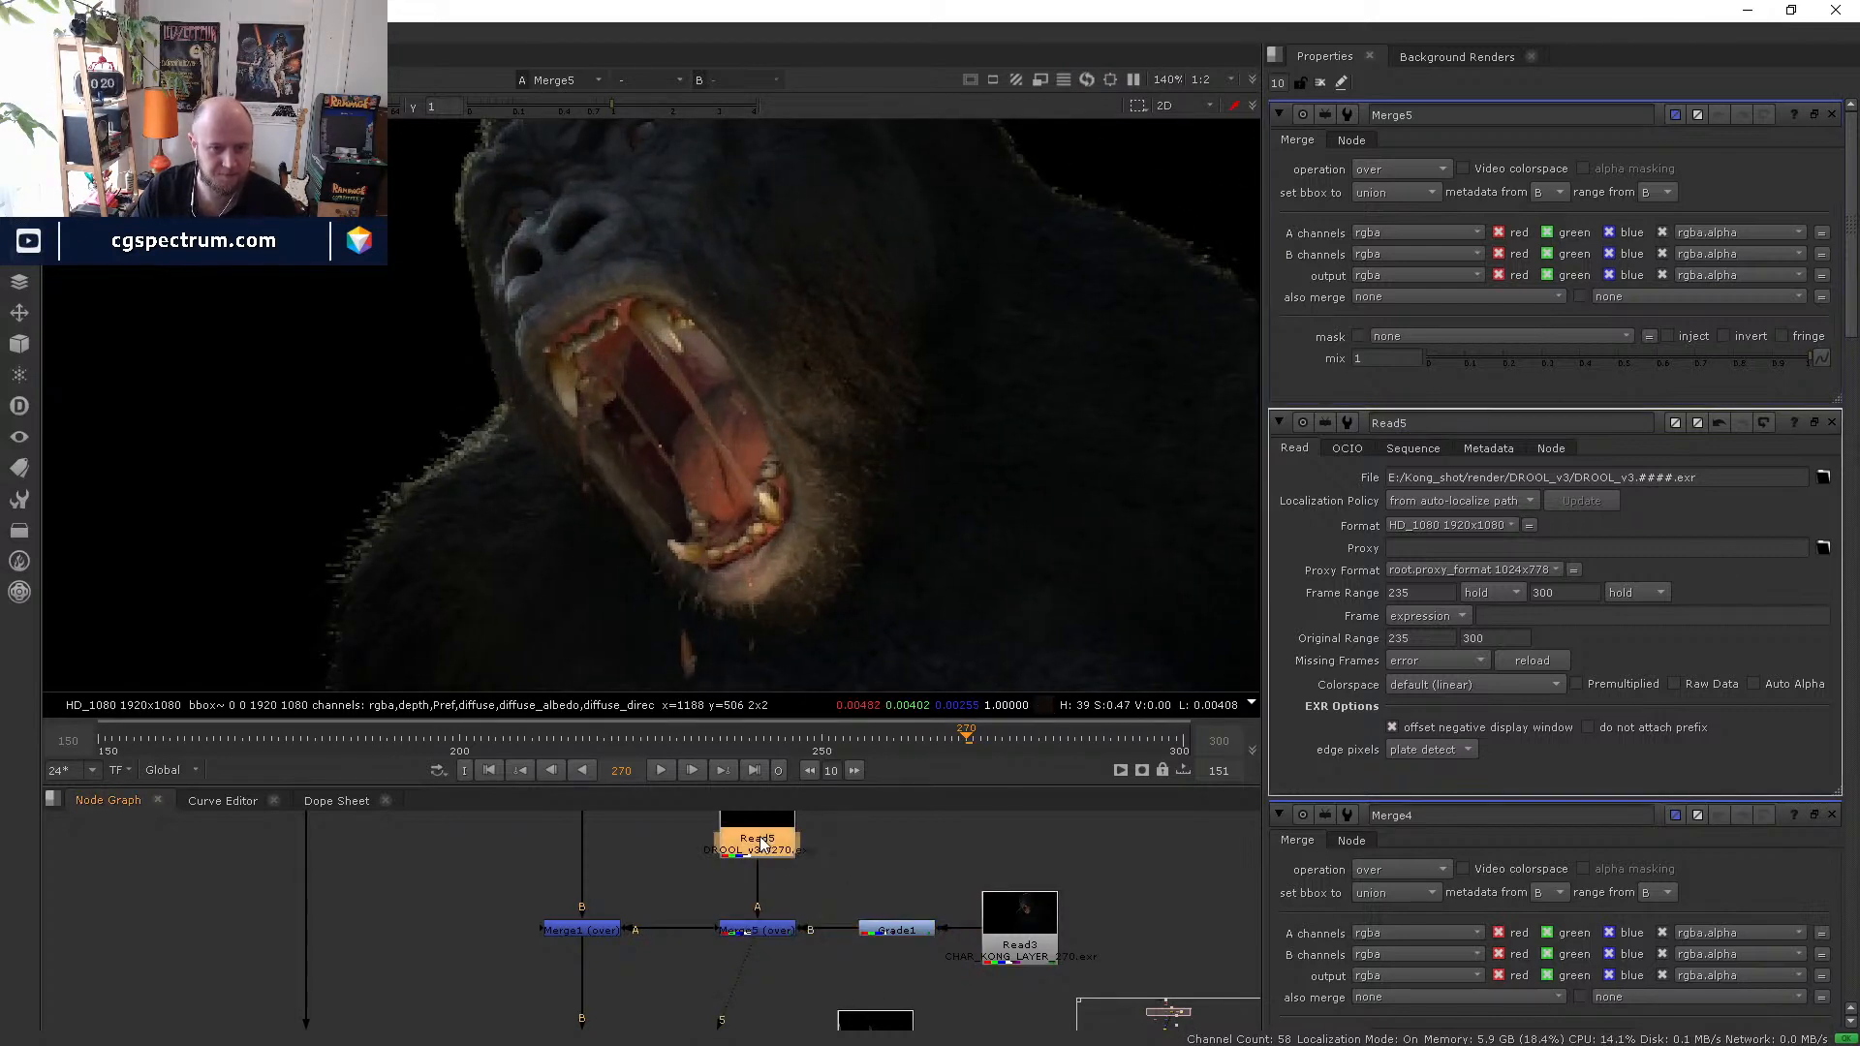
key(1)
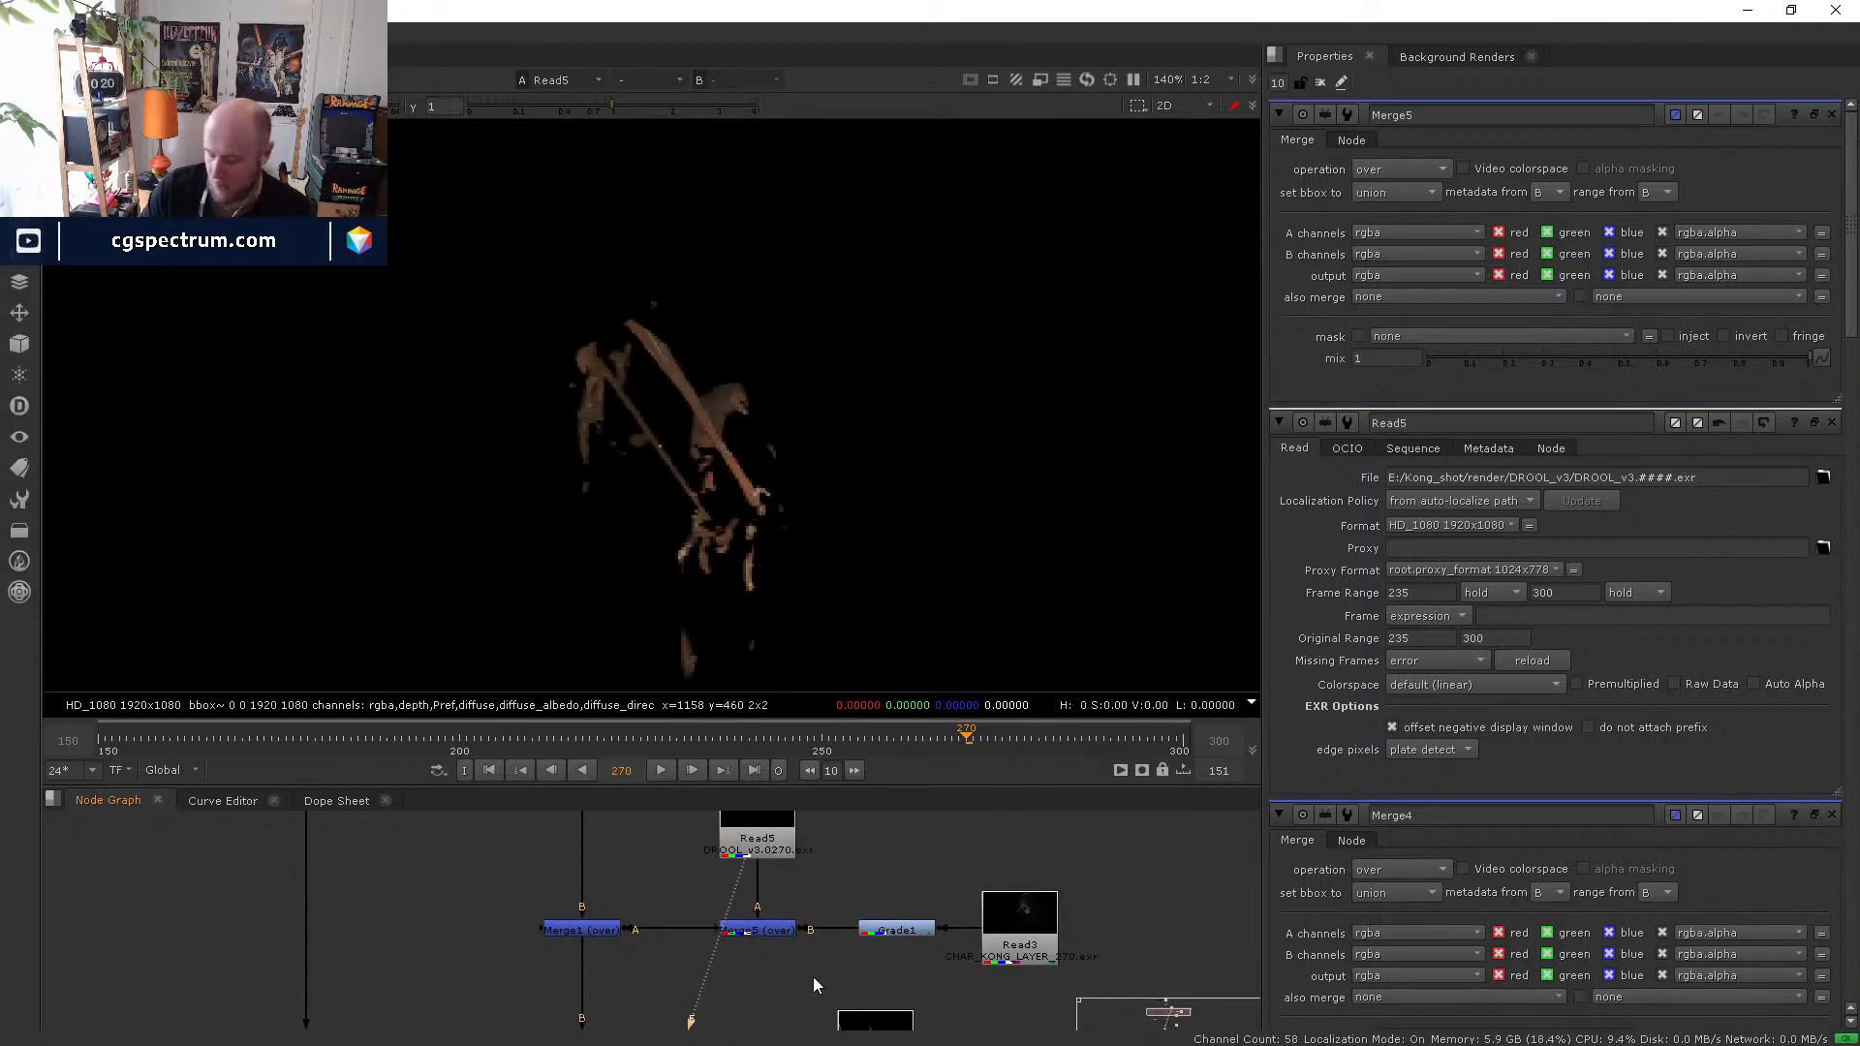
click(763, 933)
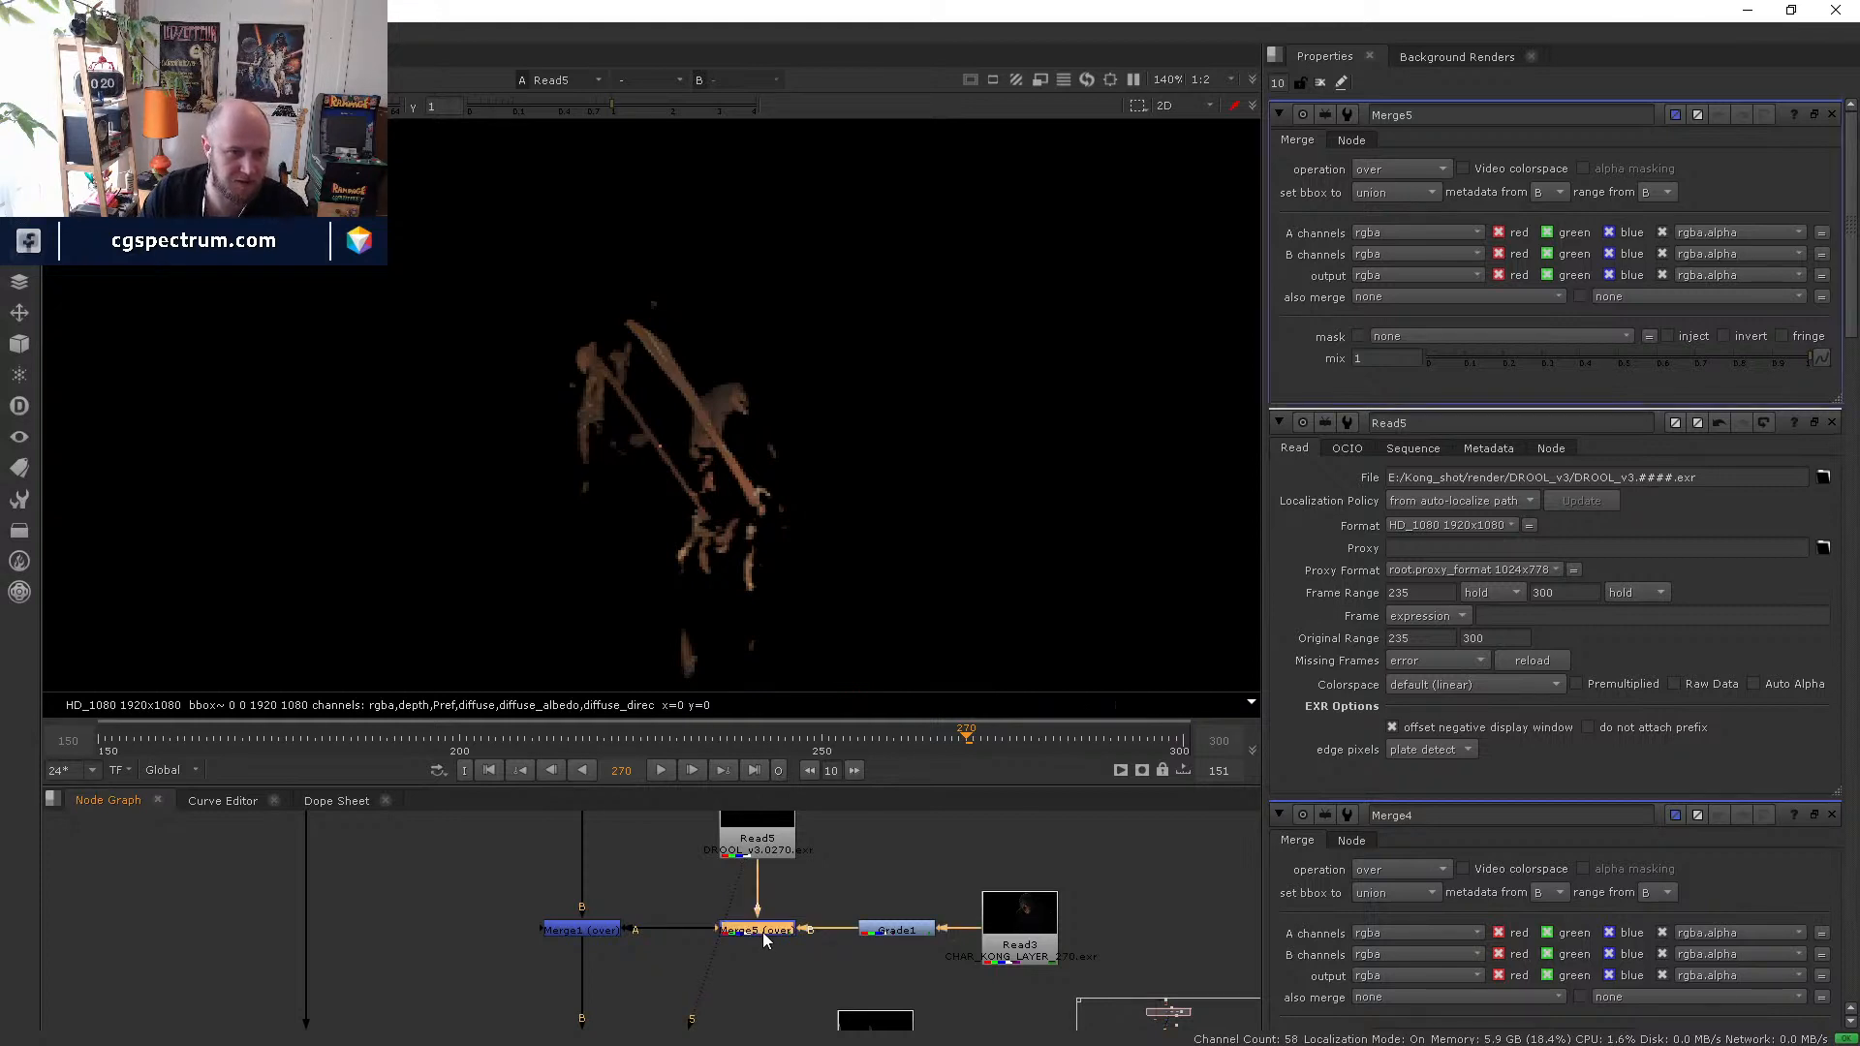
key(1)
scroll(653, 381, up, 2)
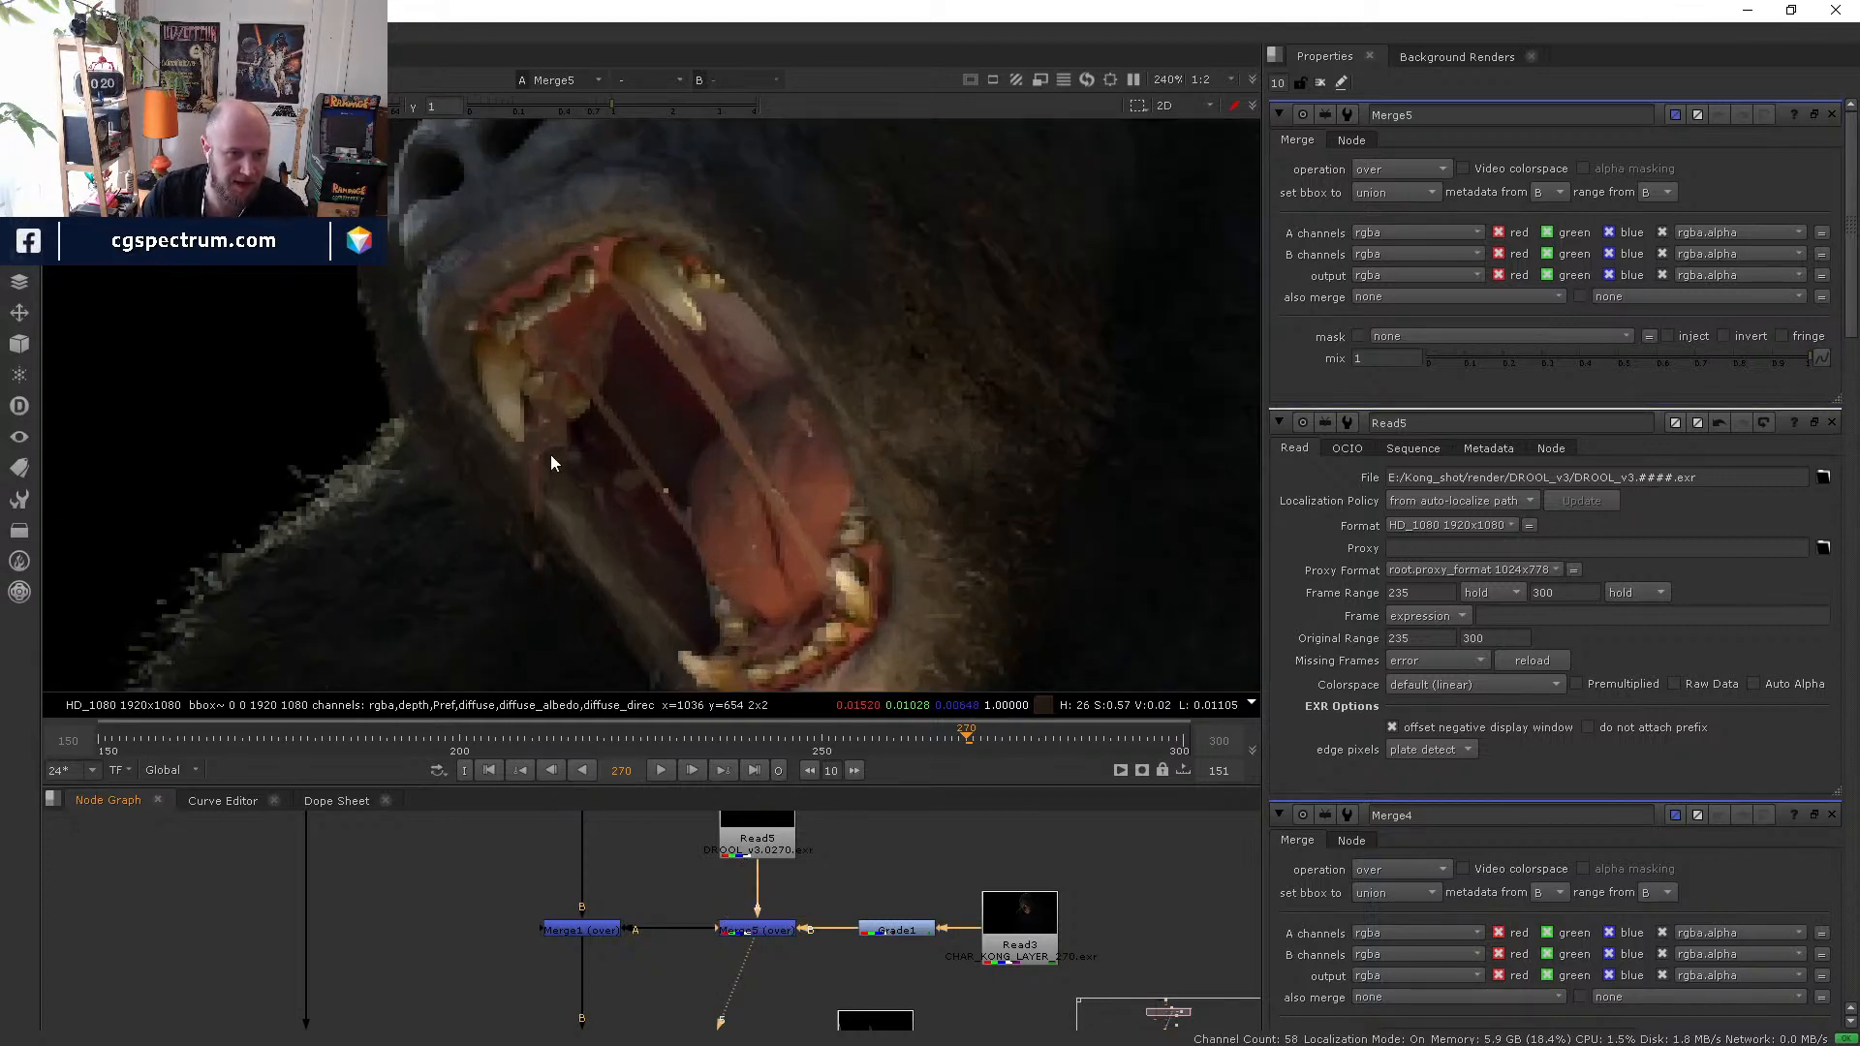
scroll(793, 638, down, 2)
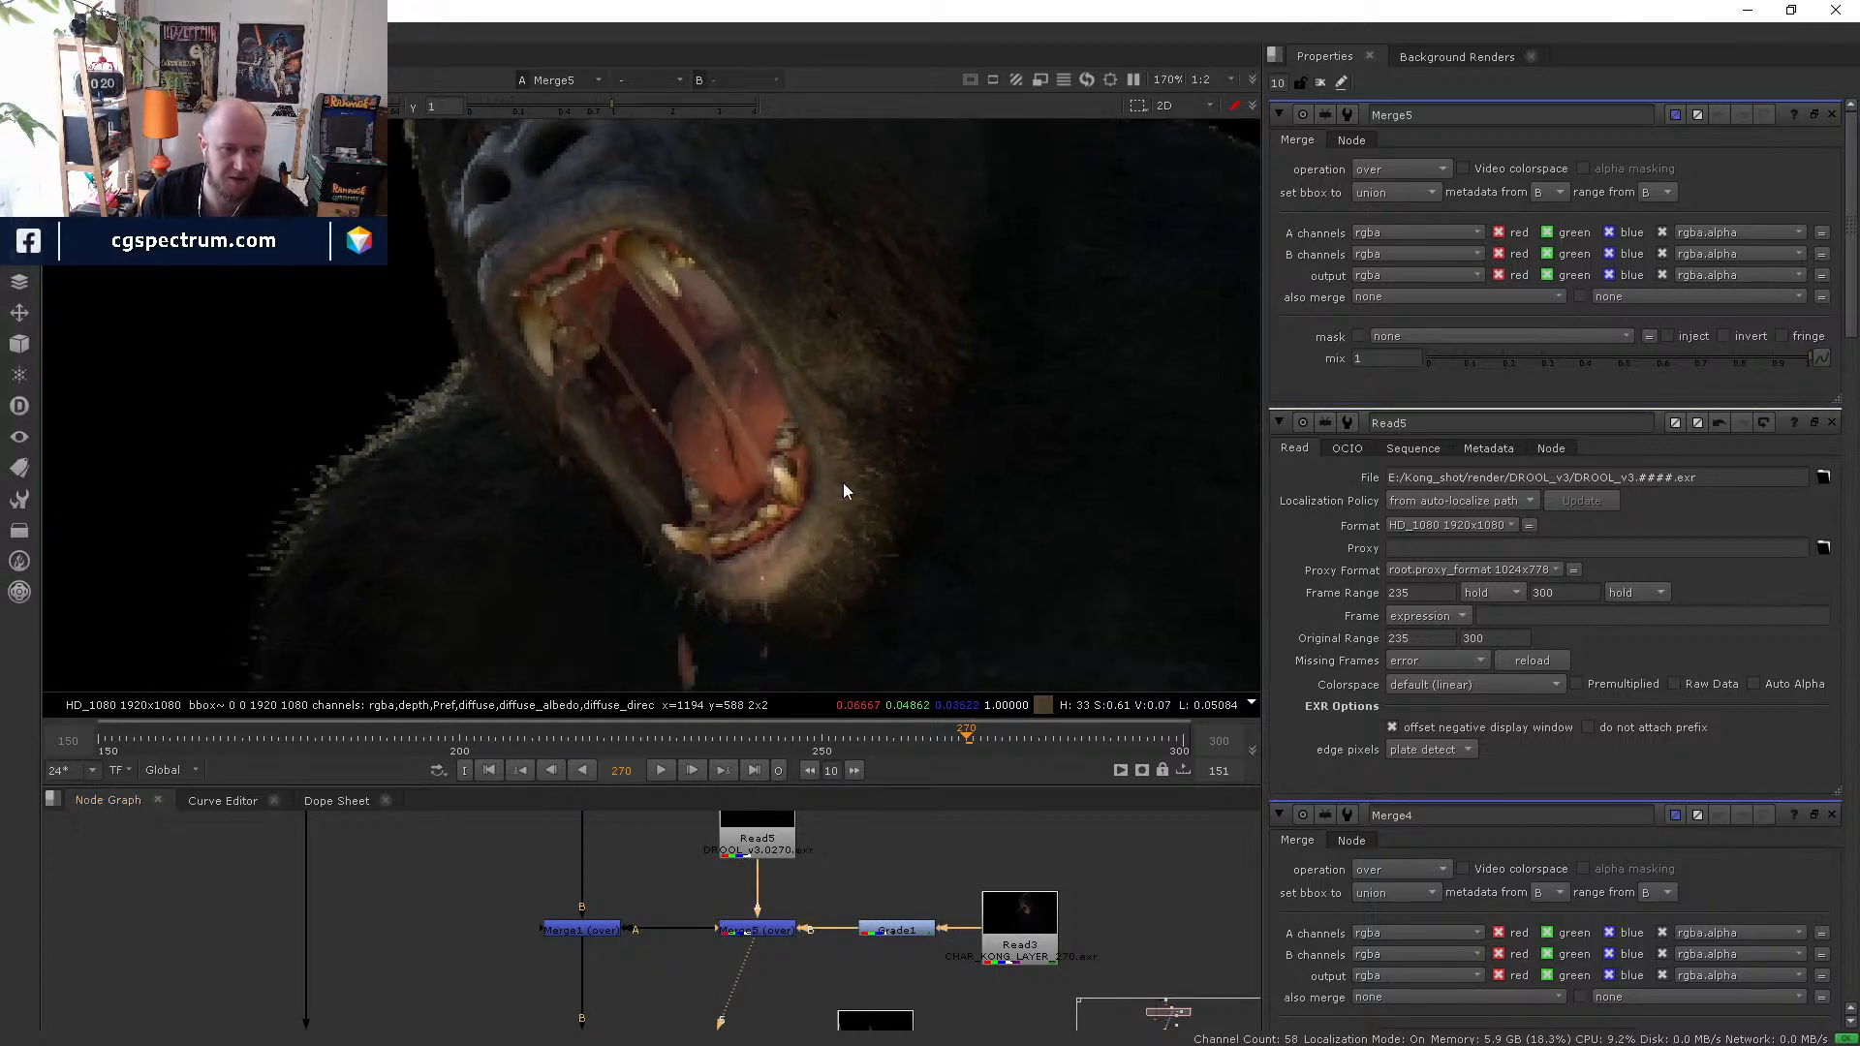
- Switch to Houdini and check the forced objects and the KONG_ASSET forced matte of the DROOL_v3 Mantra node
click(1744, 13)
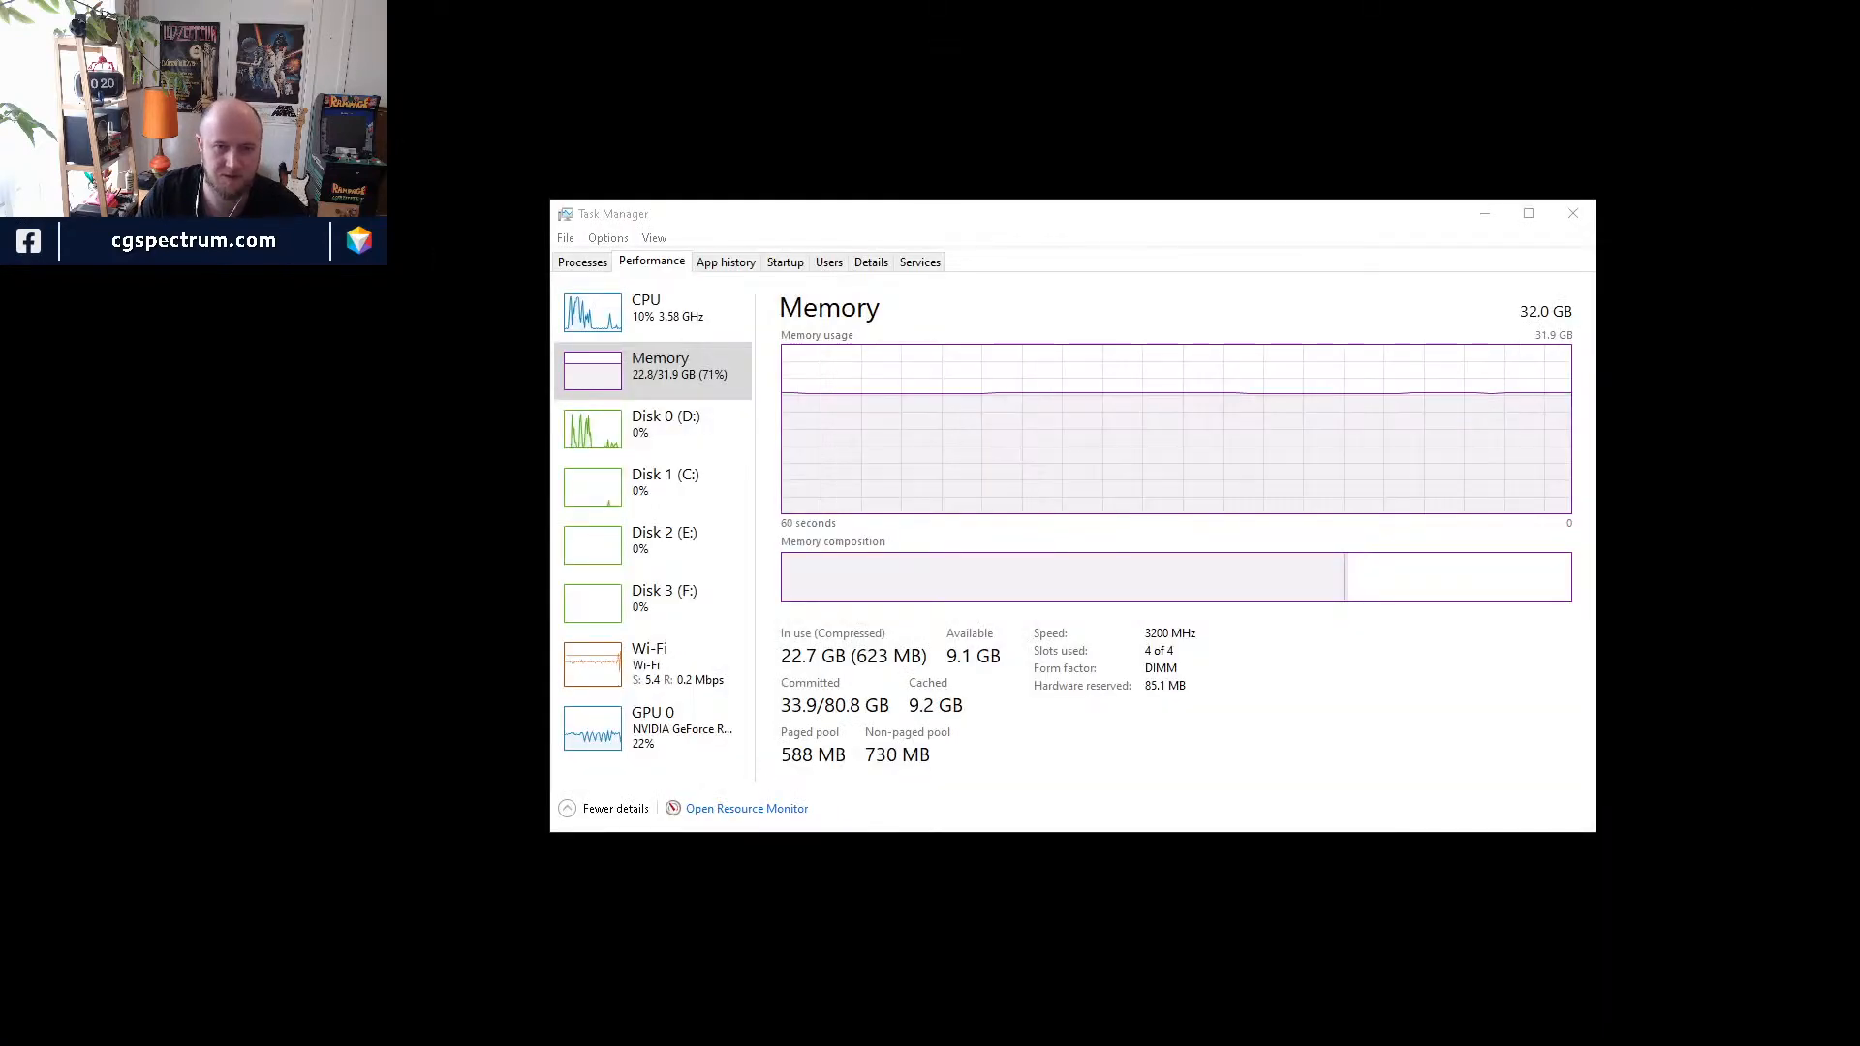
key(alt+Tab)
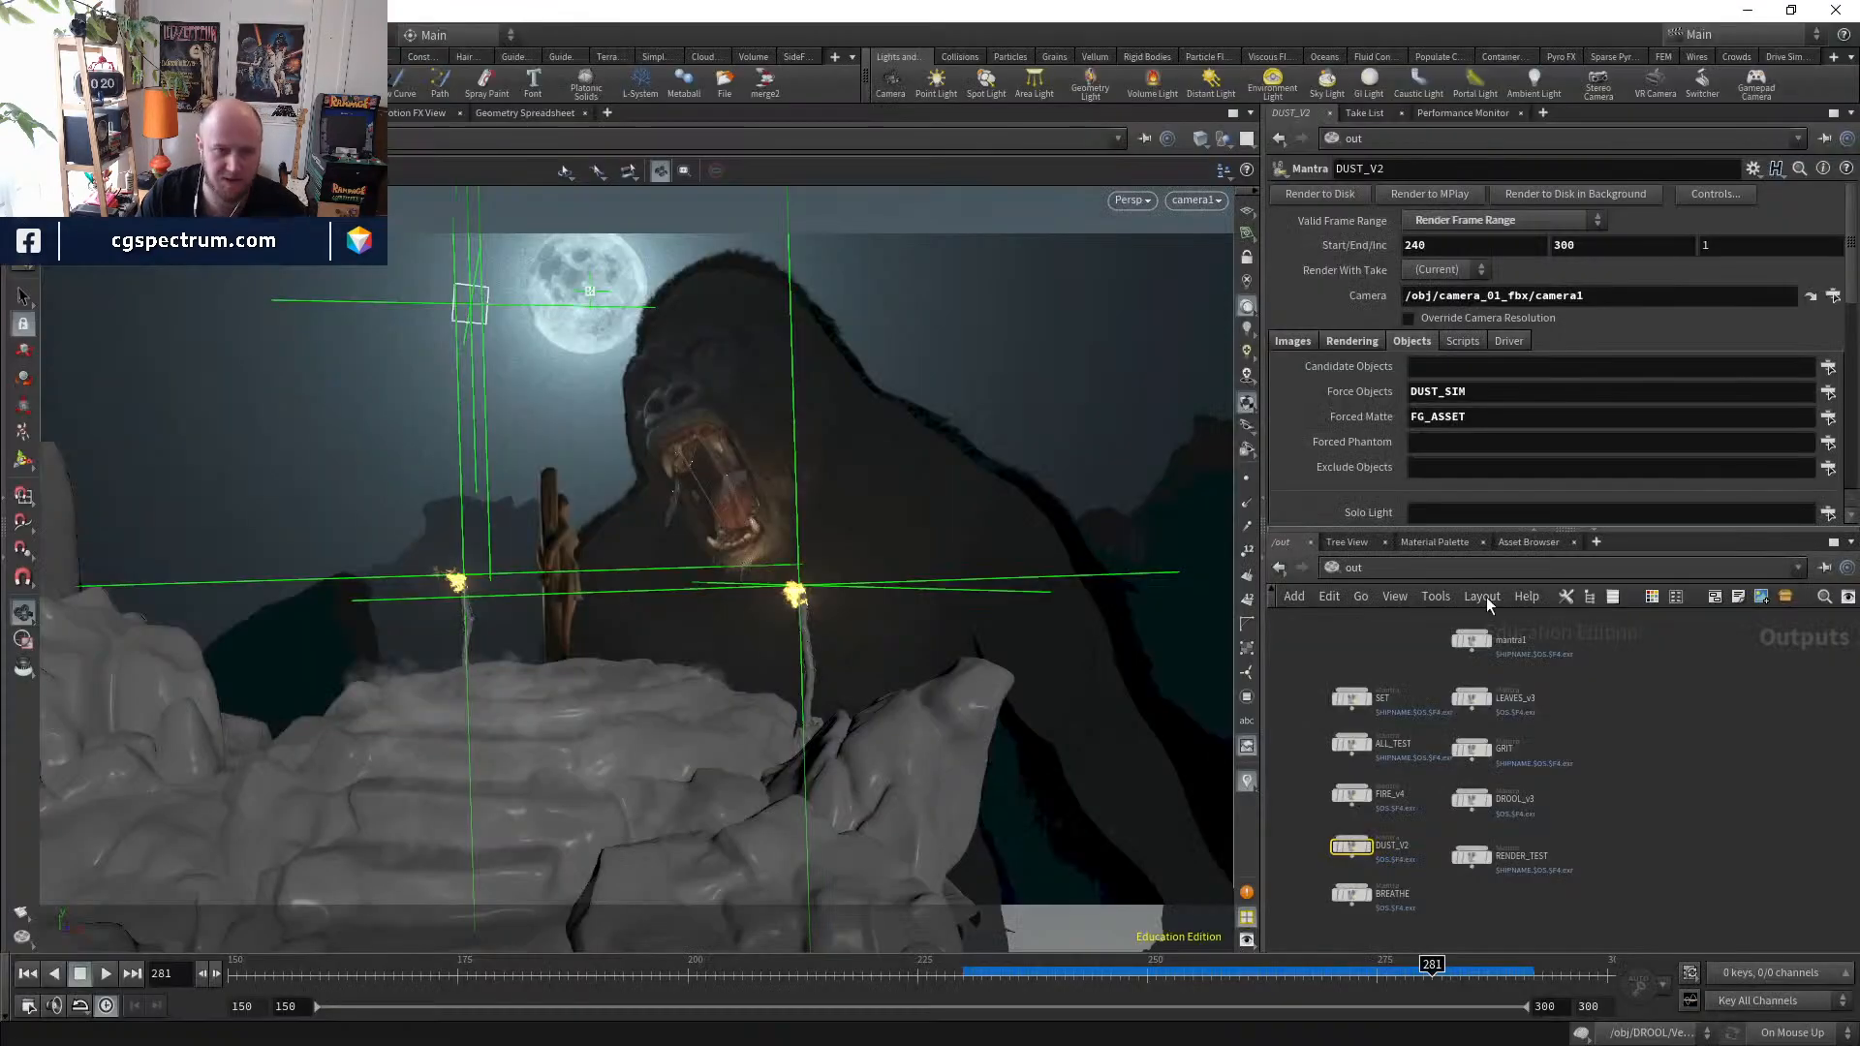
scroll(1574, 830, up, 3)
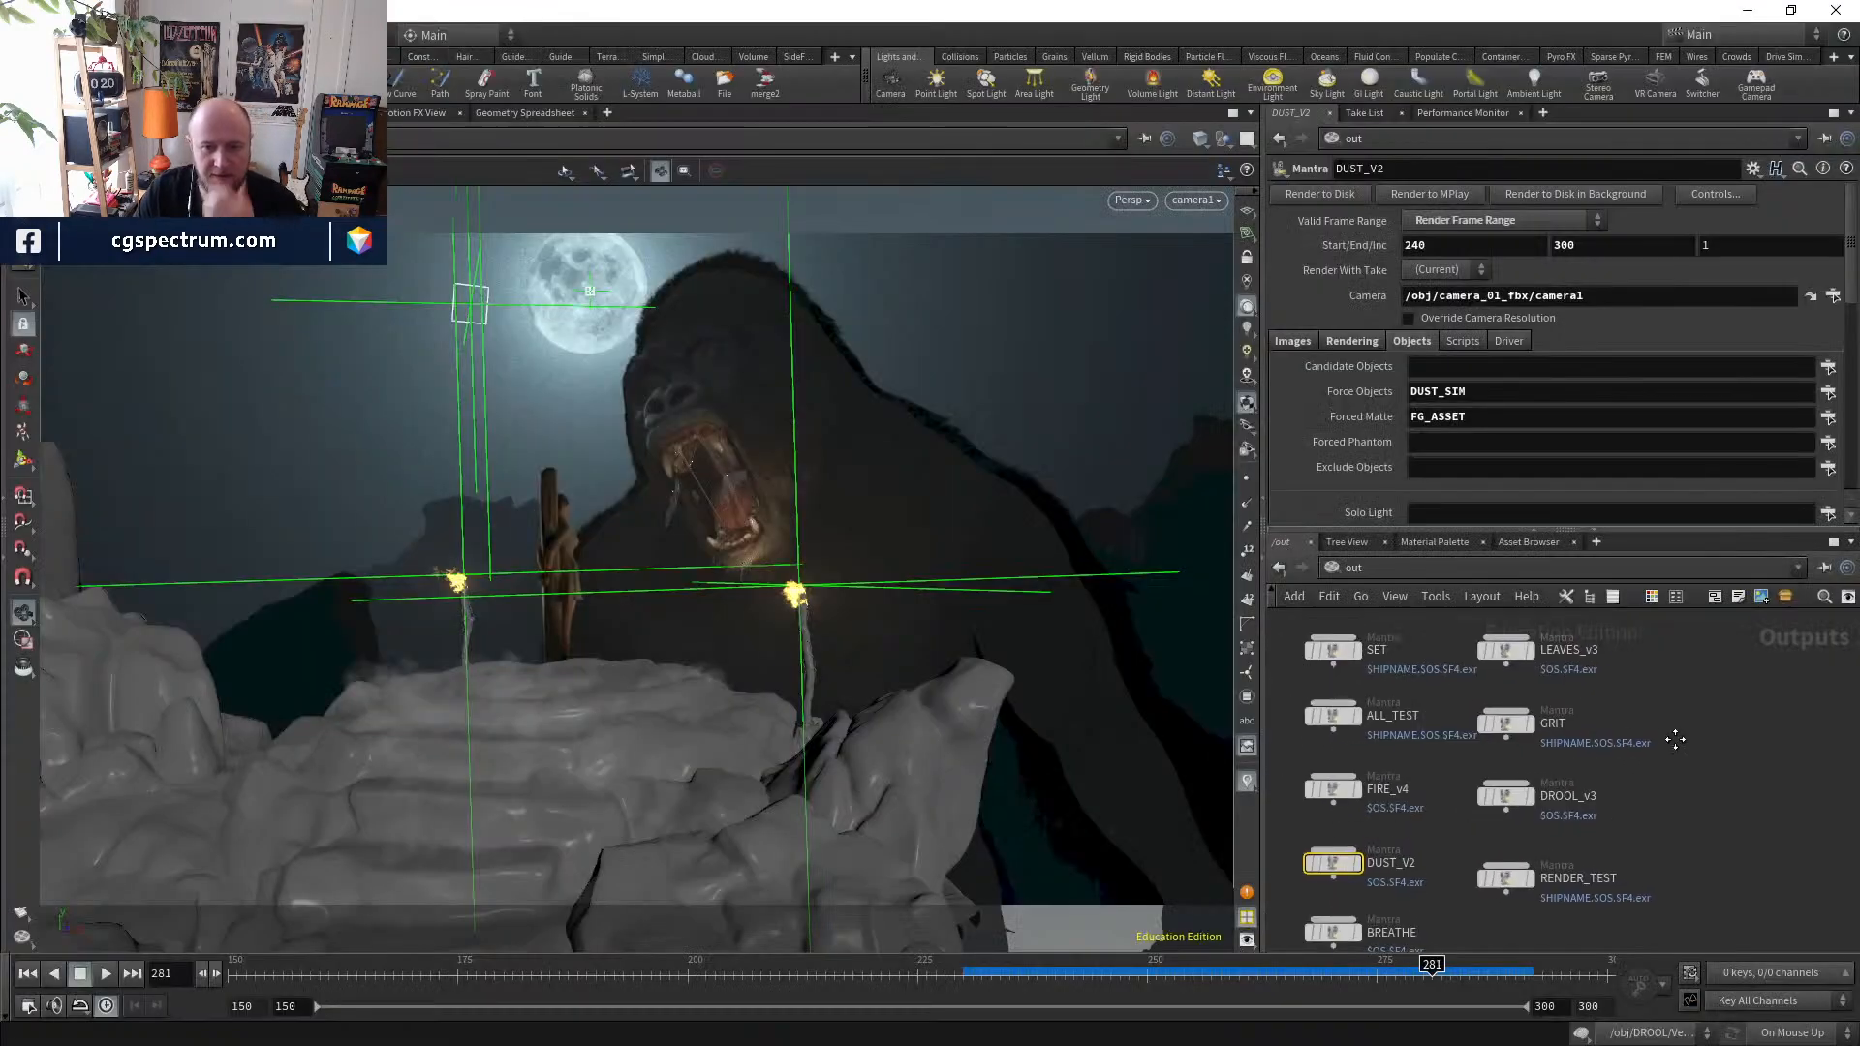
click(1525, 789)
click(1422, 345)
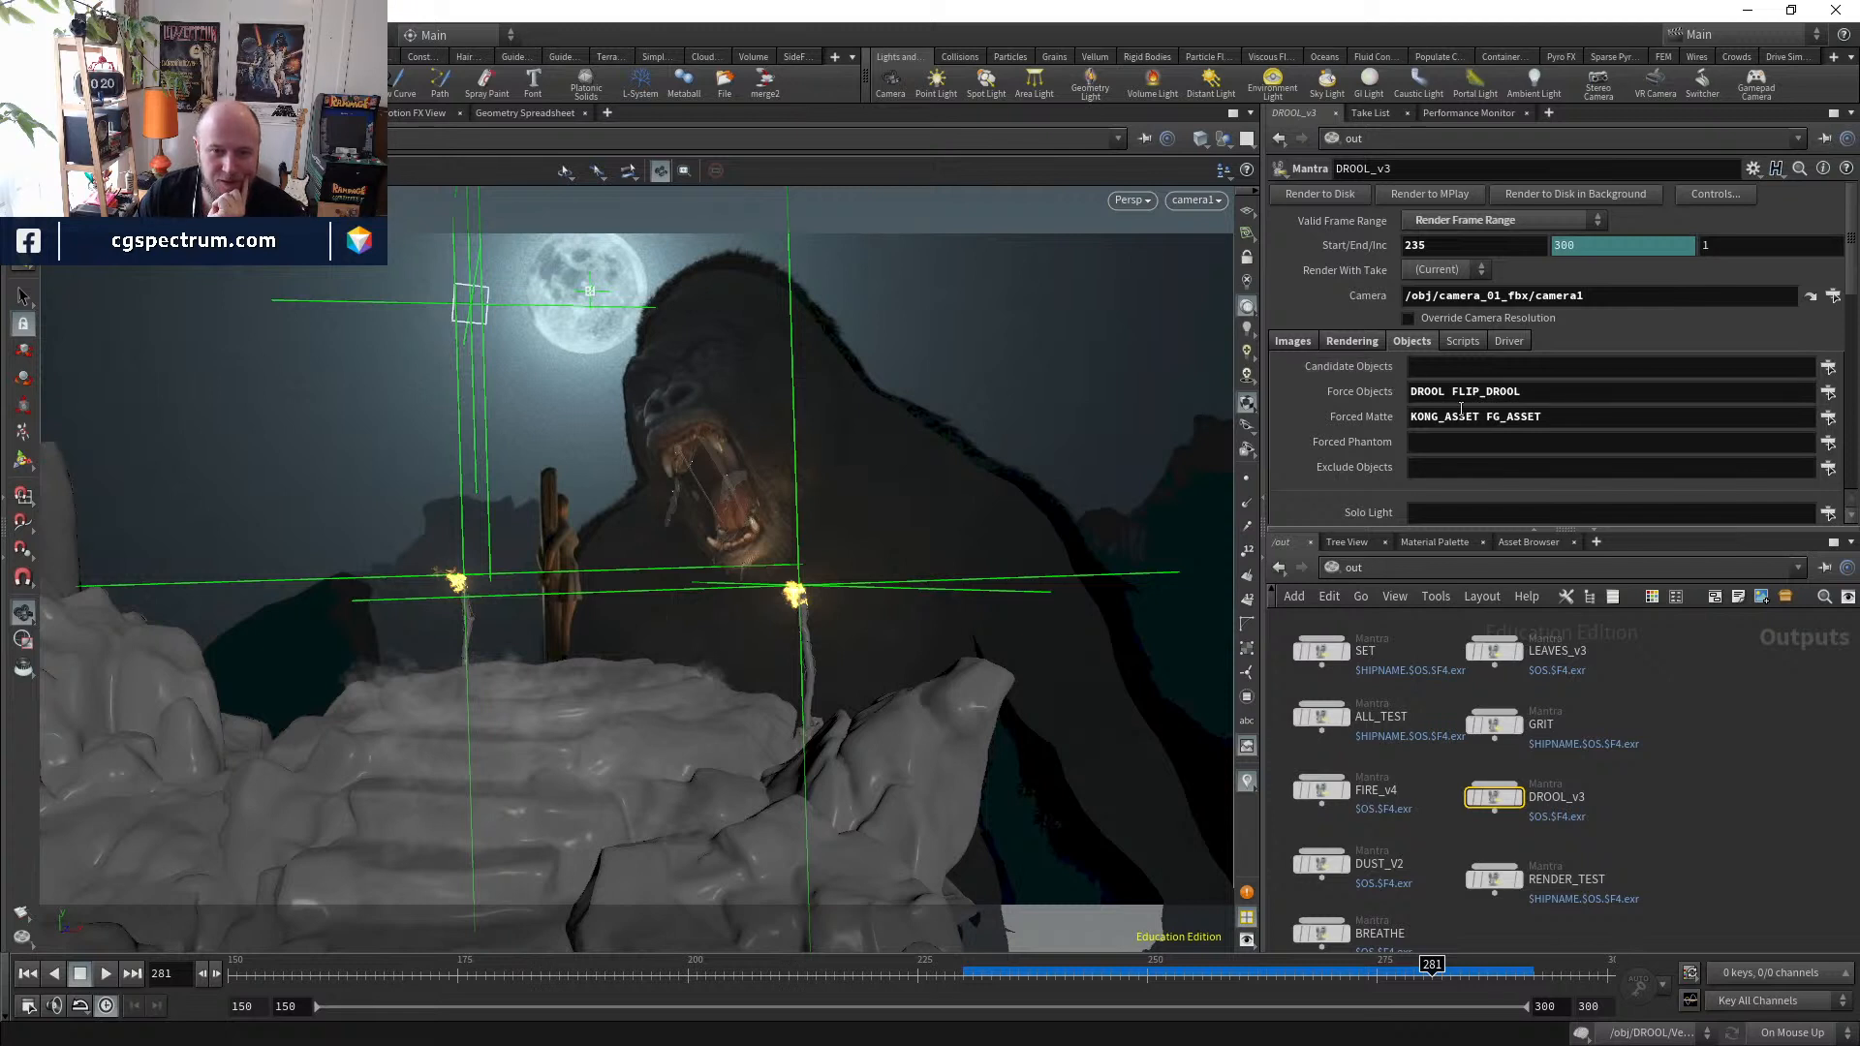
drag(1480, 414, 1409, 416)
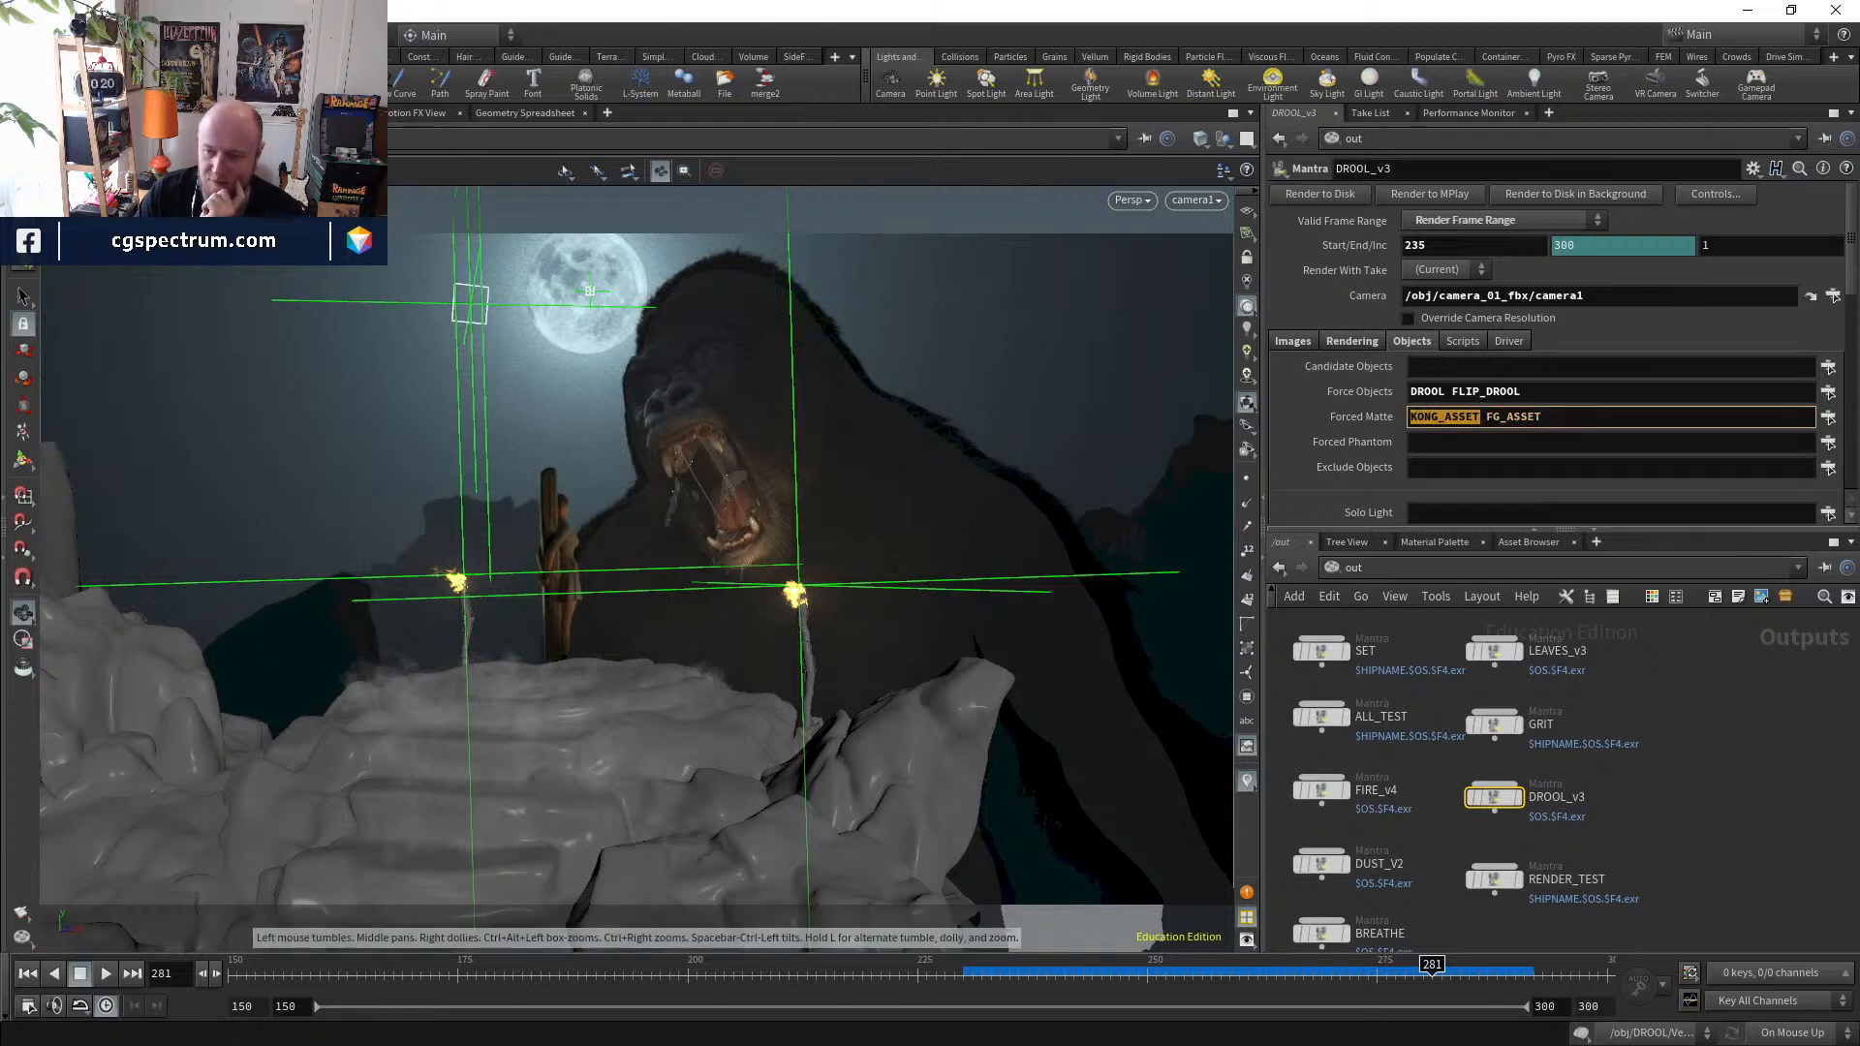
- Return to Nuke and check the held-out drool render on its own against the merged gorilla
key(alt+Tab)
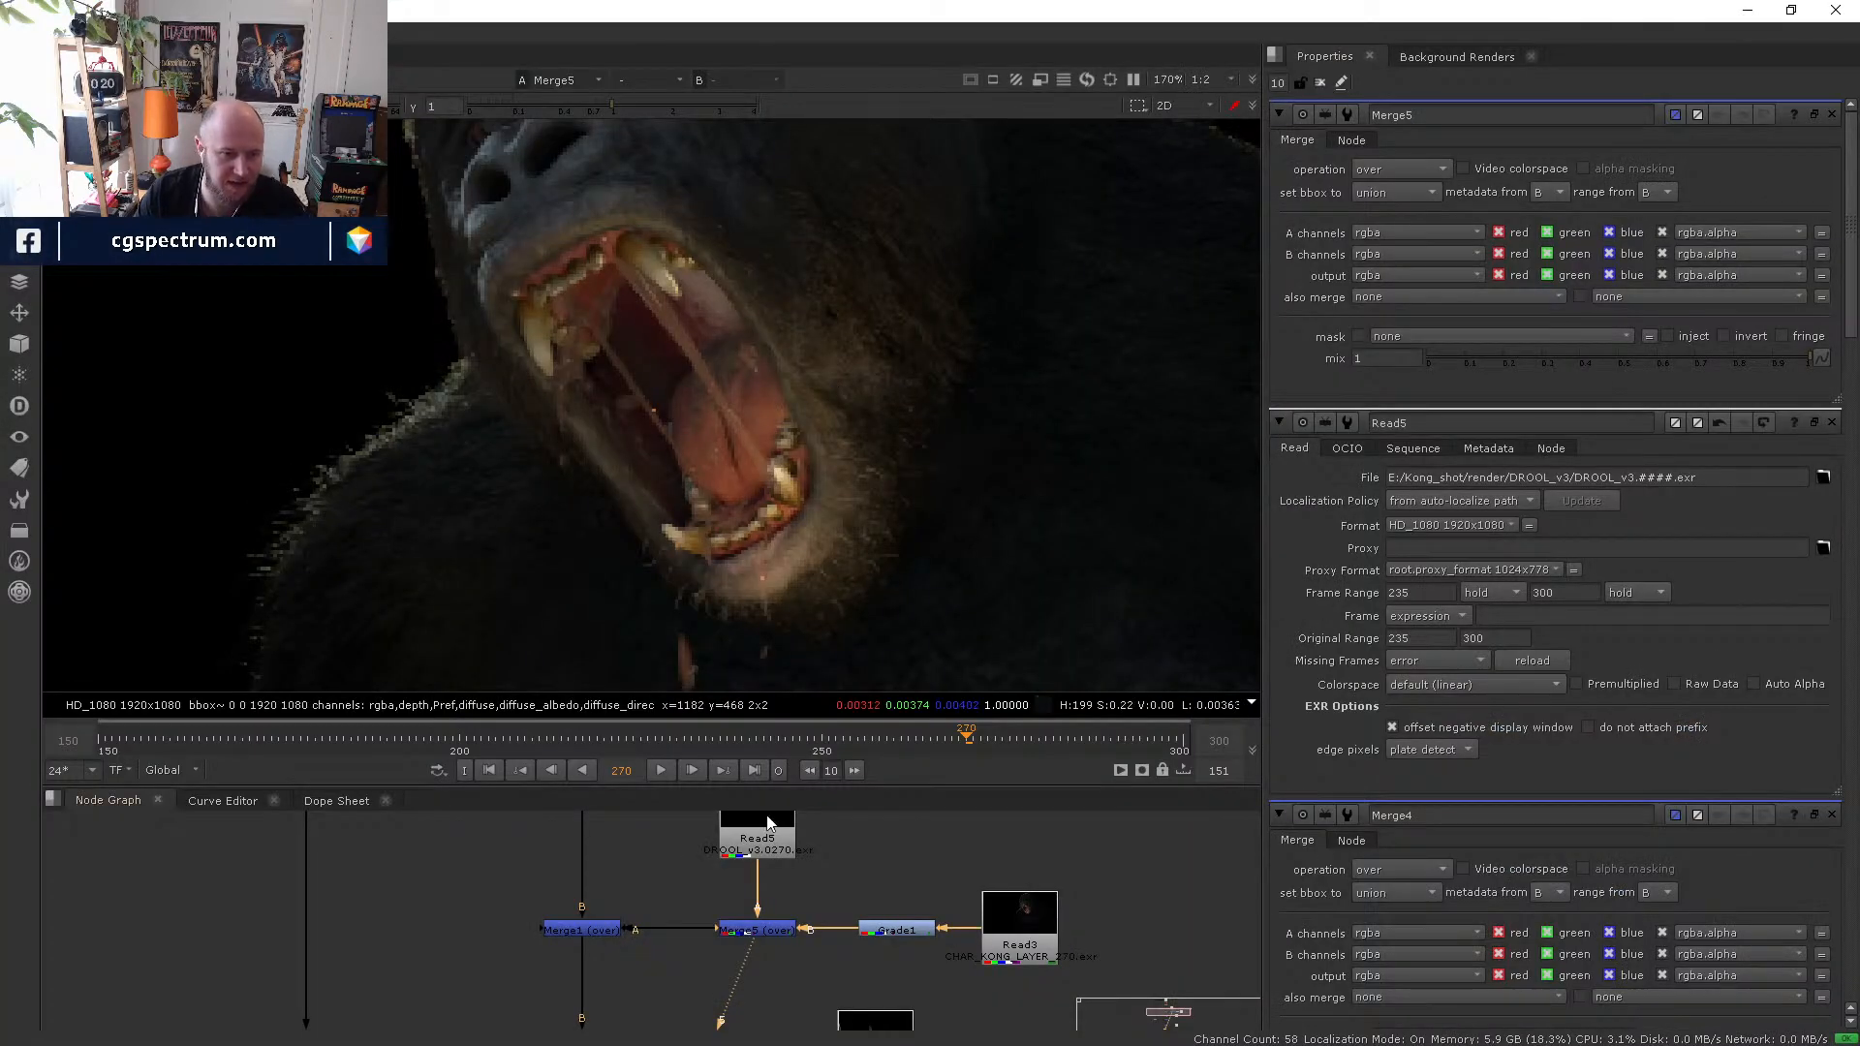
click(766, 829)
key(1)
click(822, 829)
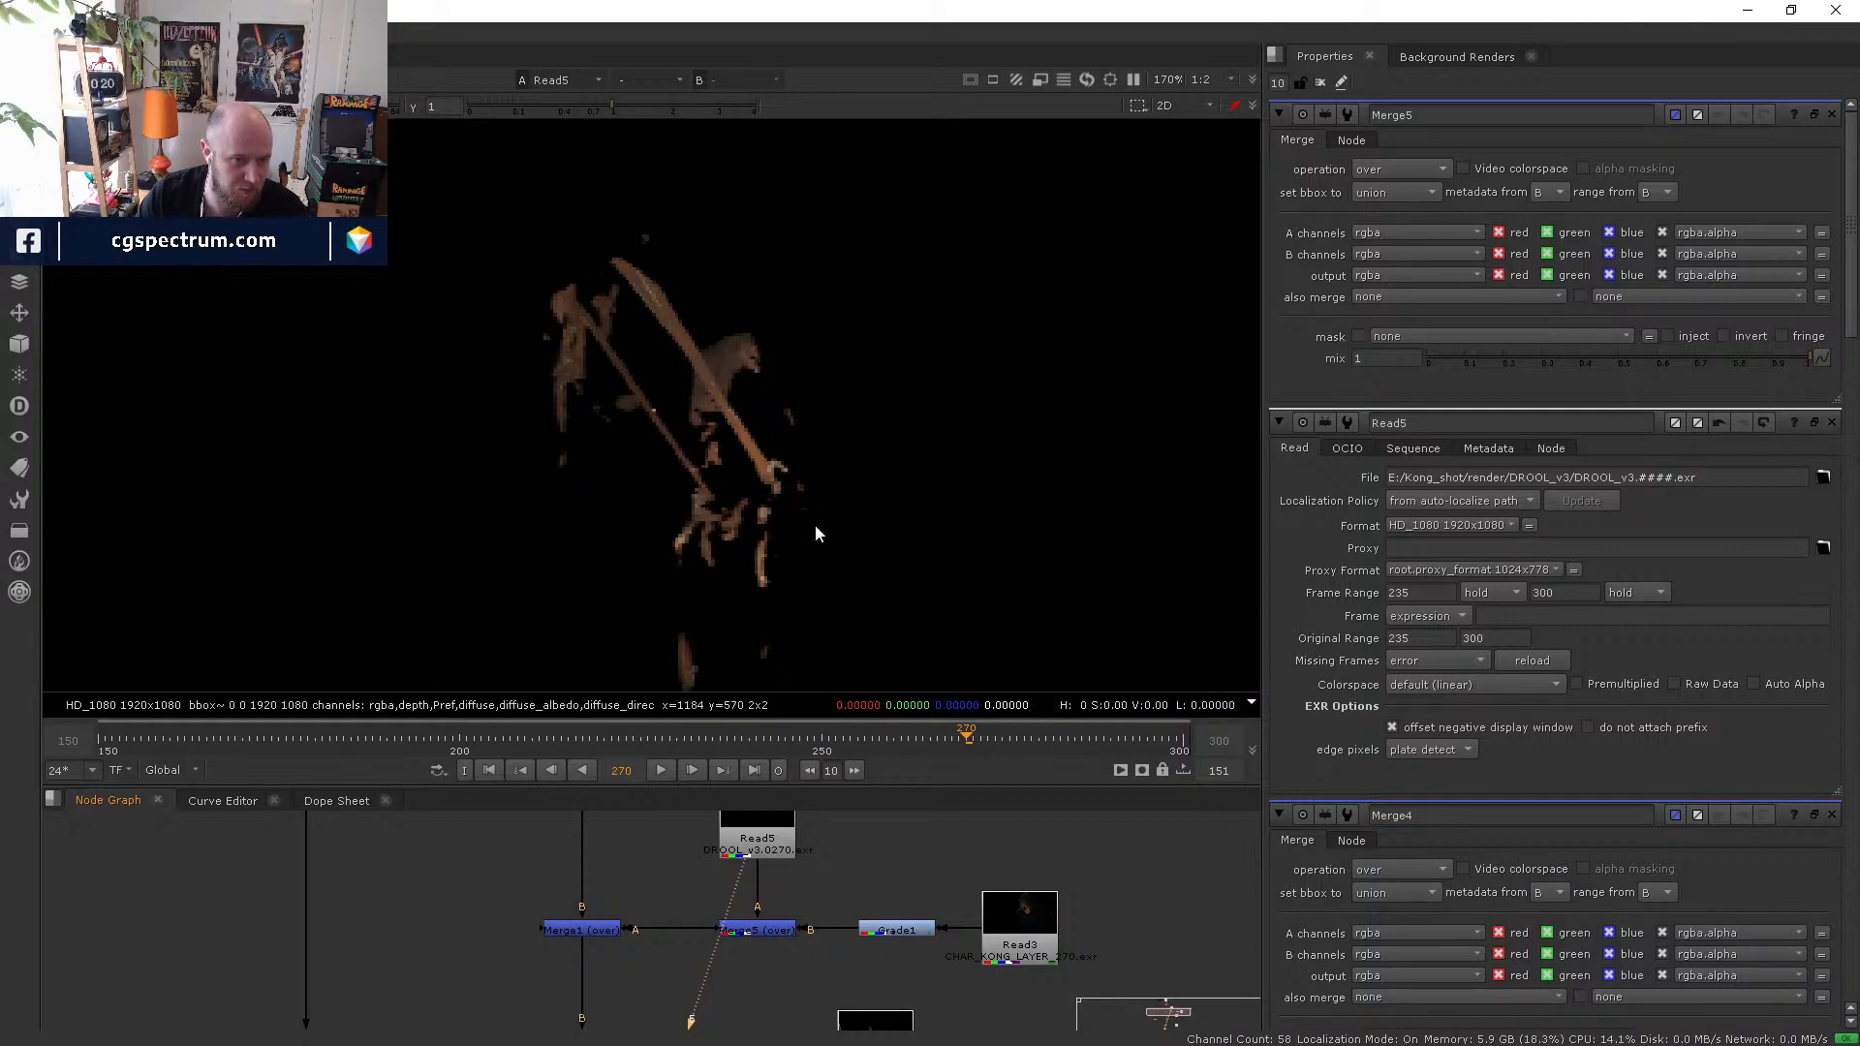
click(764, 934)
key(1)
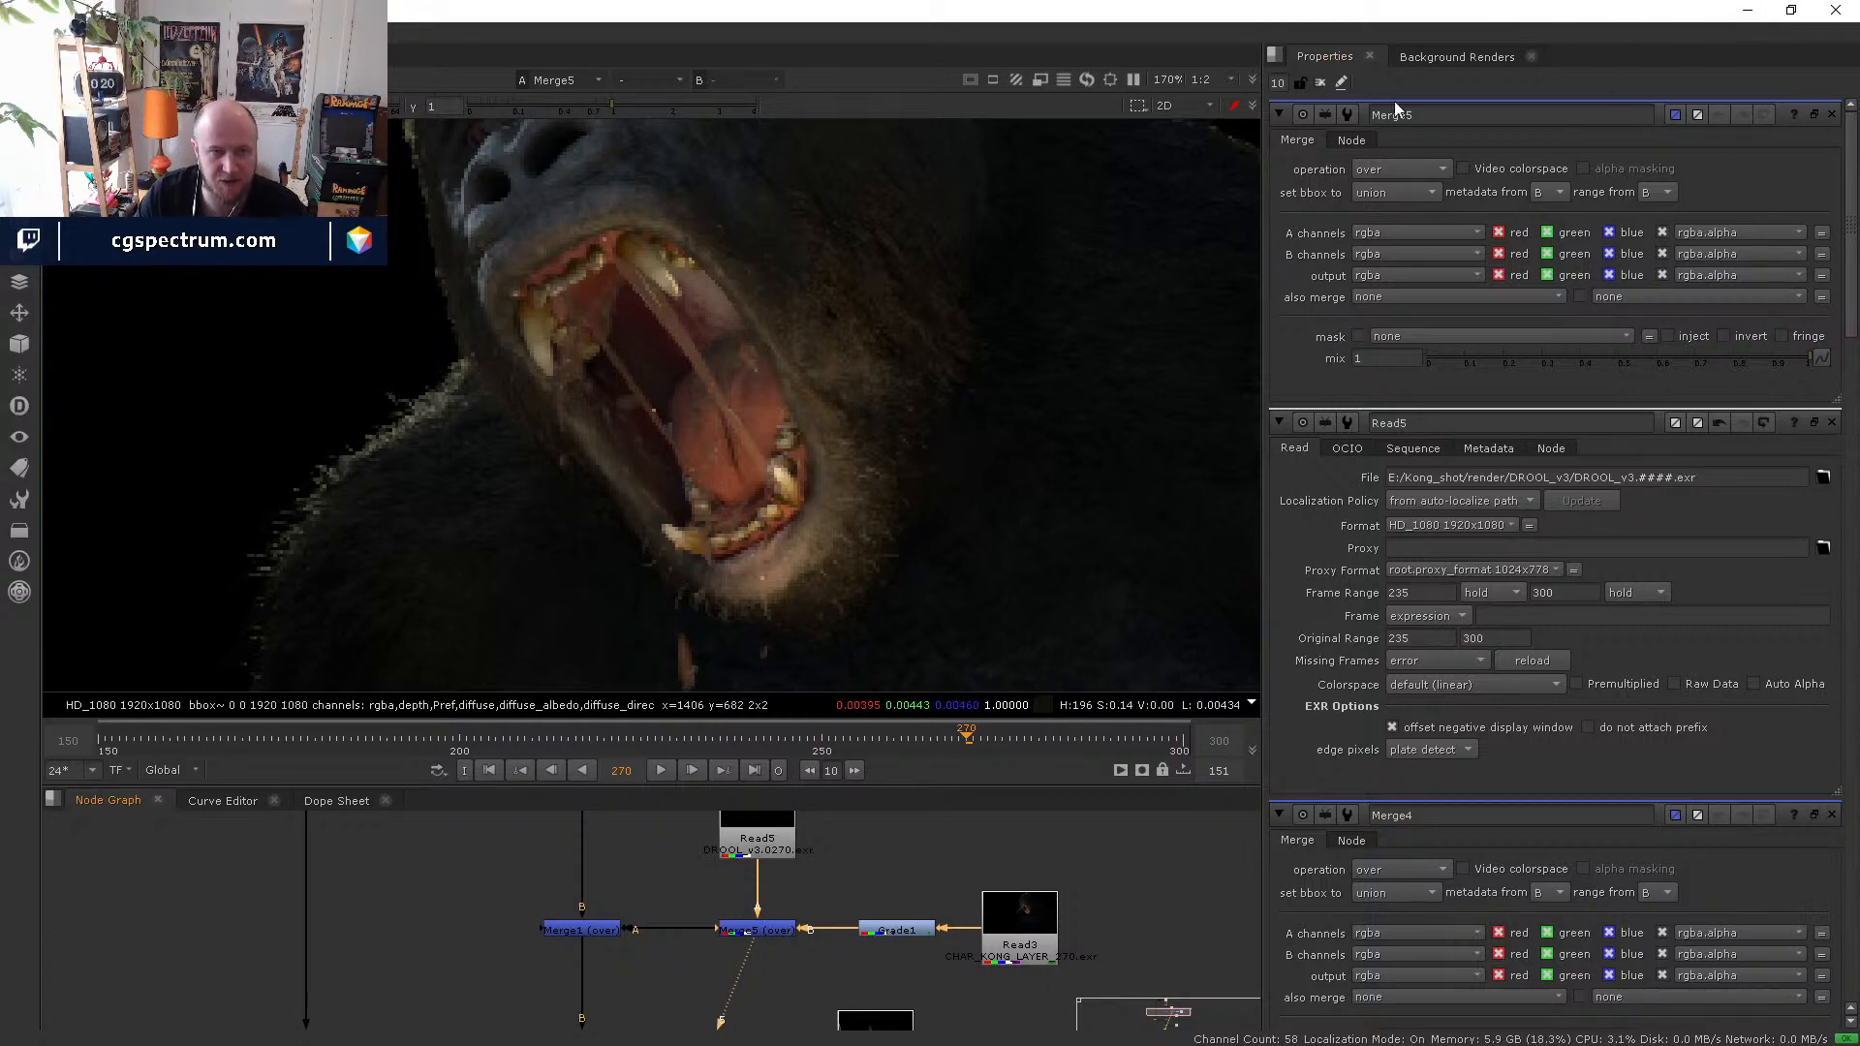
- Switch to Houdini, open the KONG_ASSET geometry network and examine the gorilla from outside the shot camera
click(1748, 10)
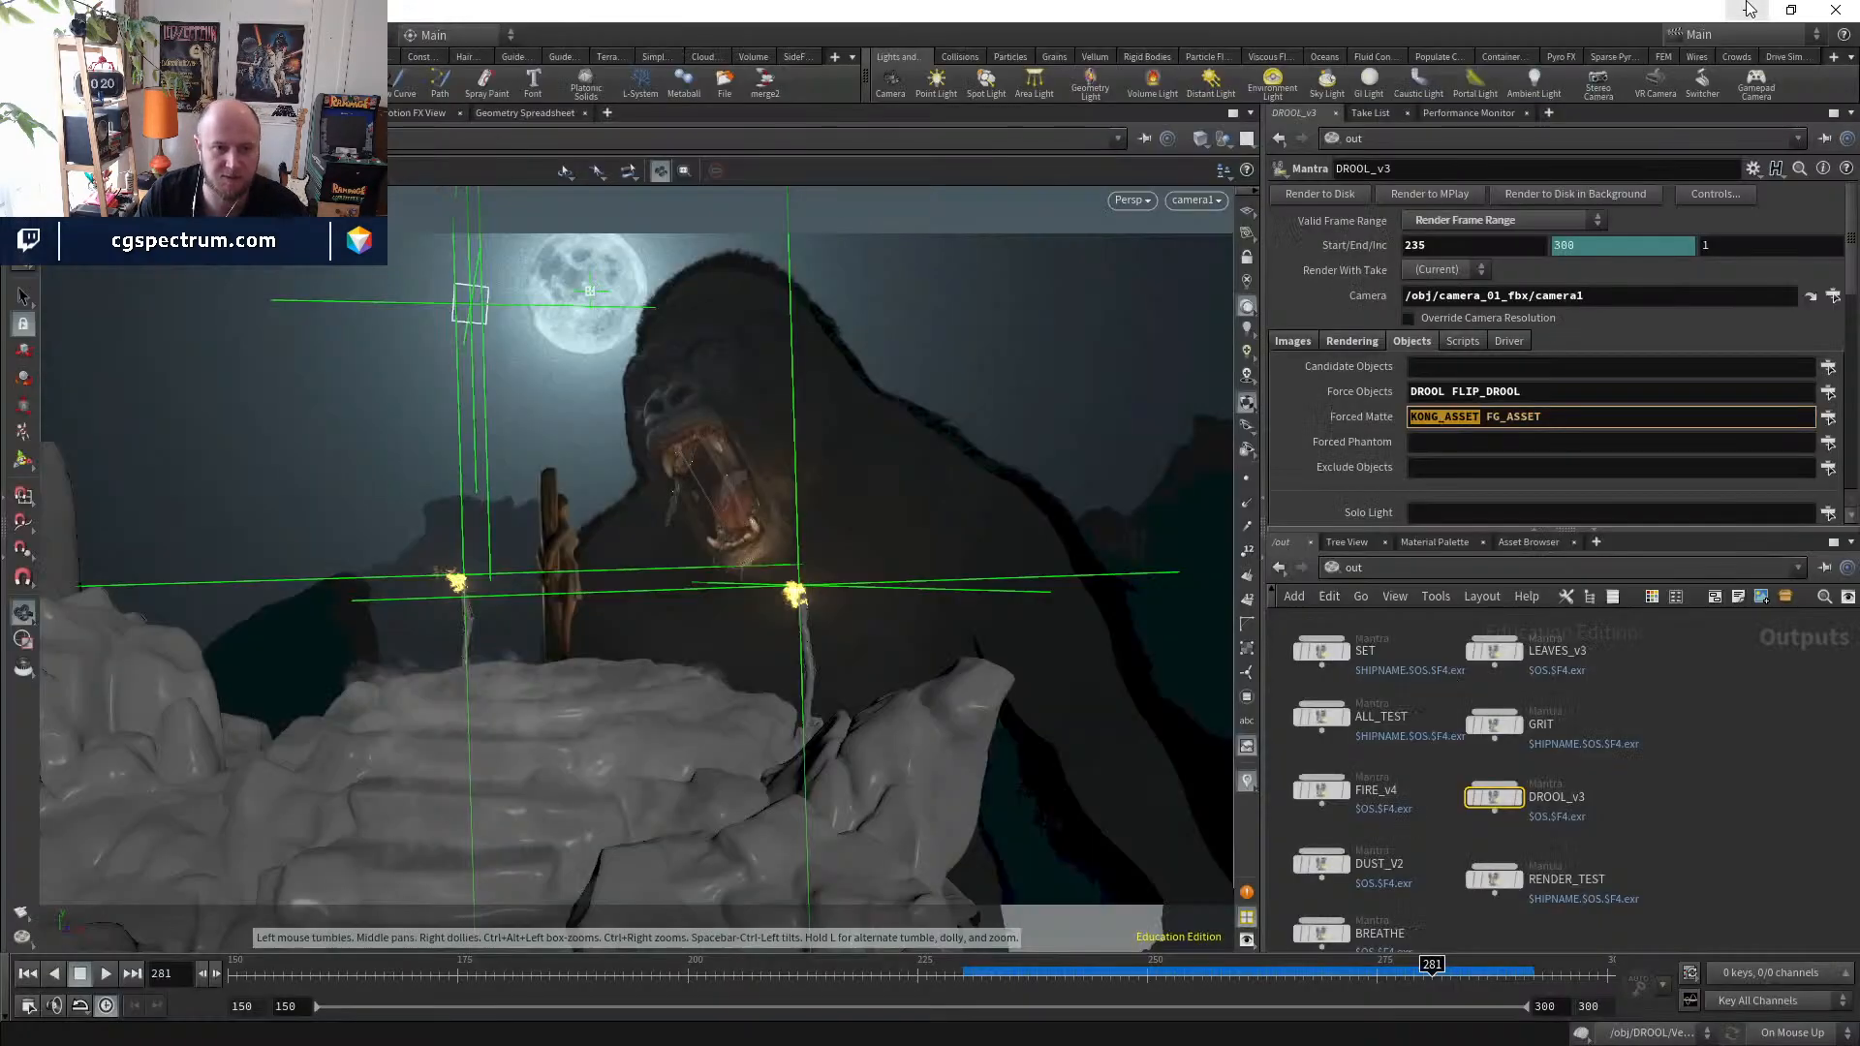
click(1376, 572)
click(1410, 655)
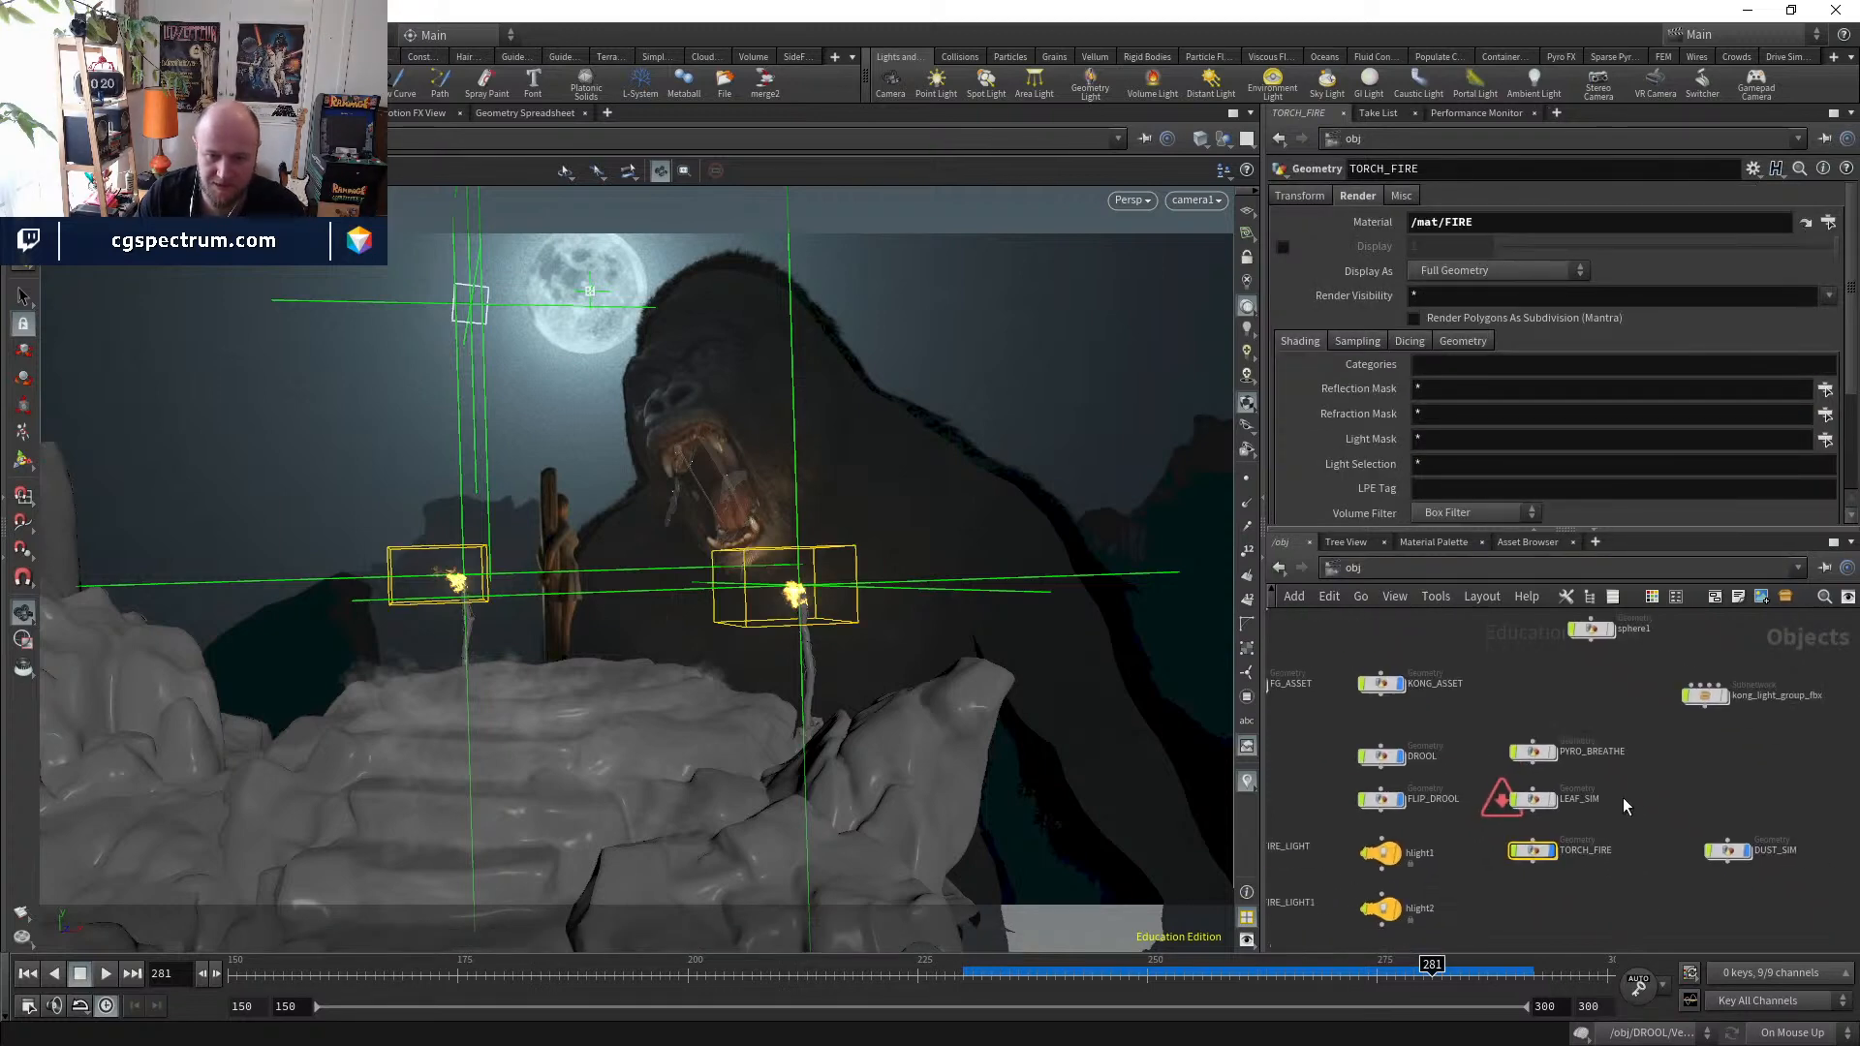
double_click(1451, 742)
scroll(1476, 775, up, 5)
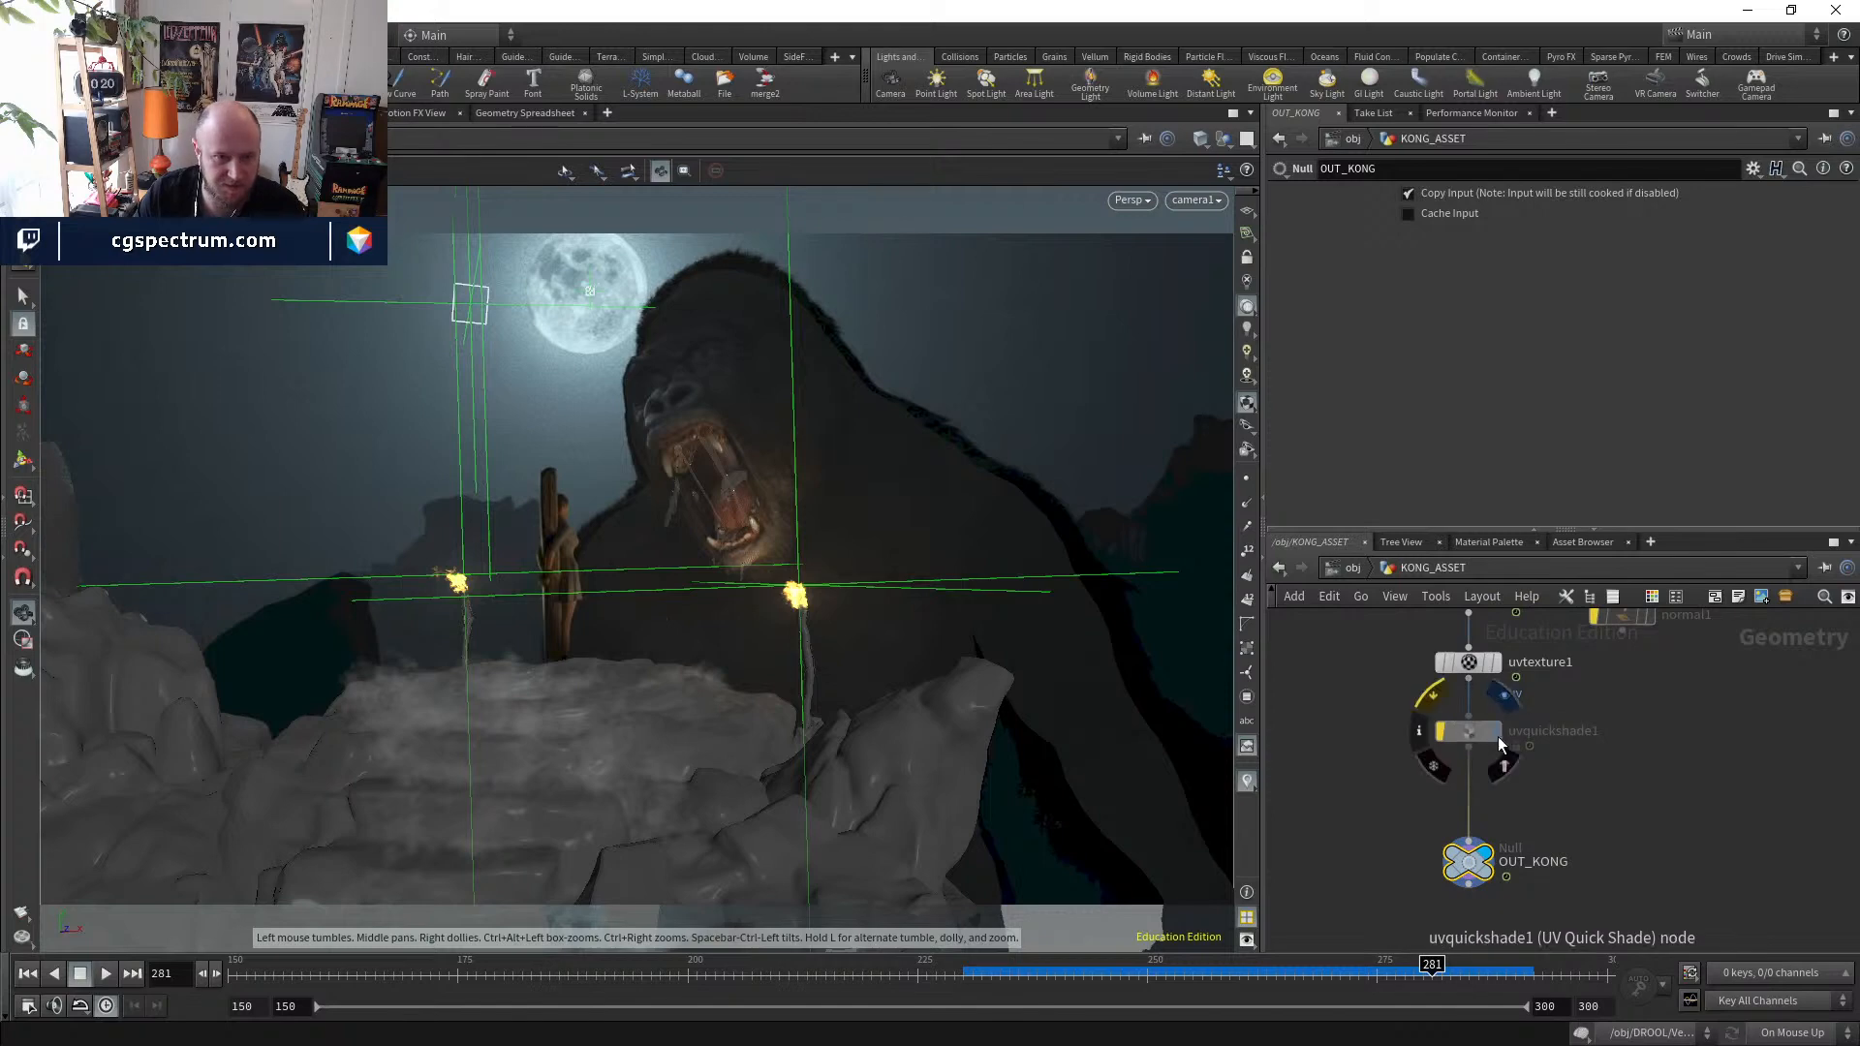
drag(887, 567, 934, 398)
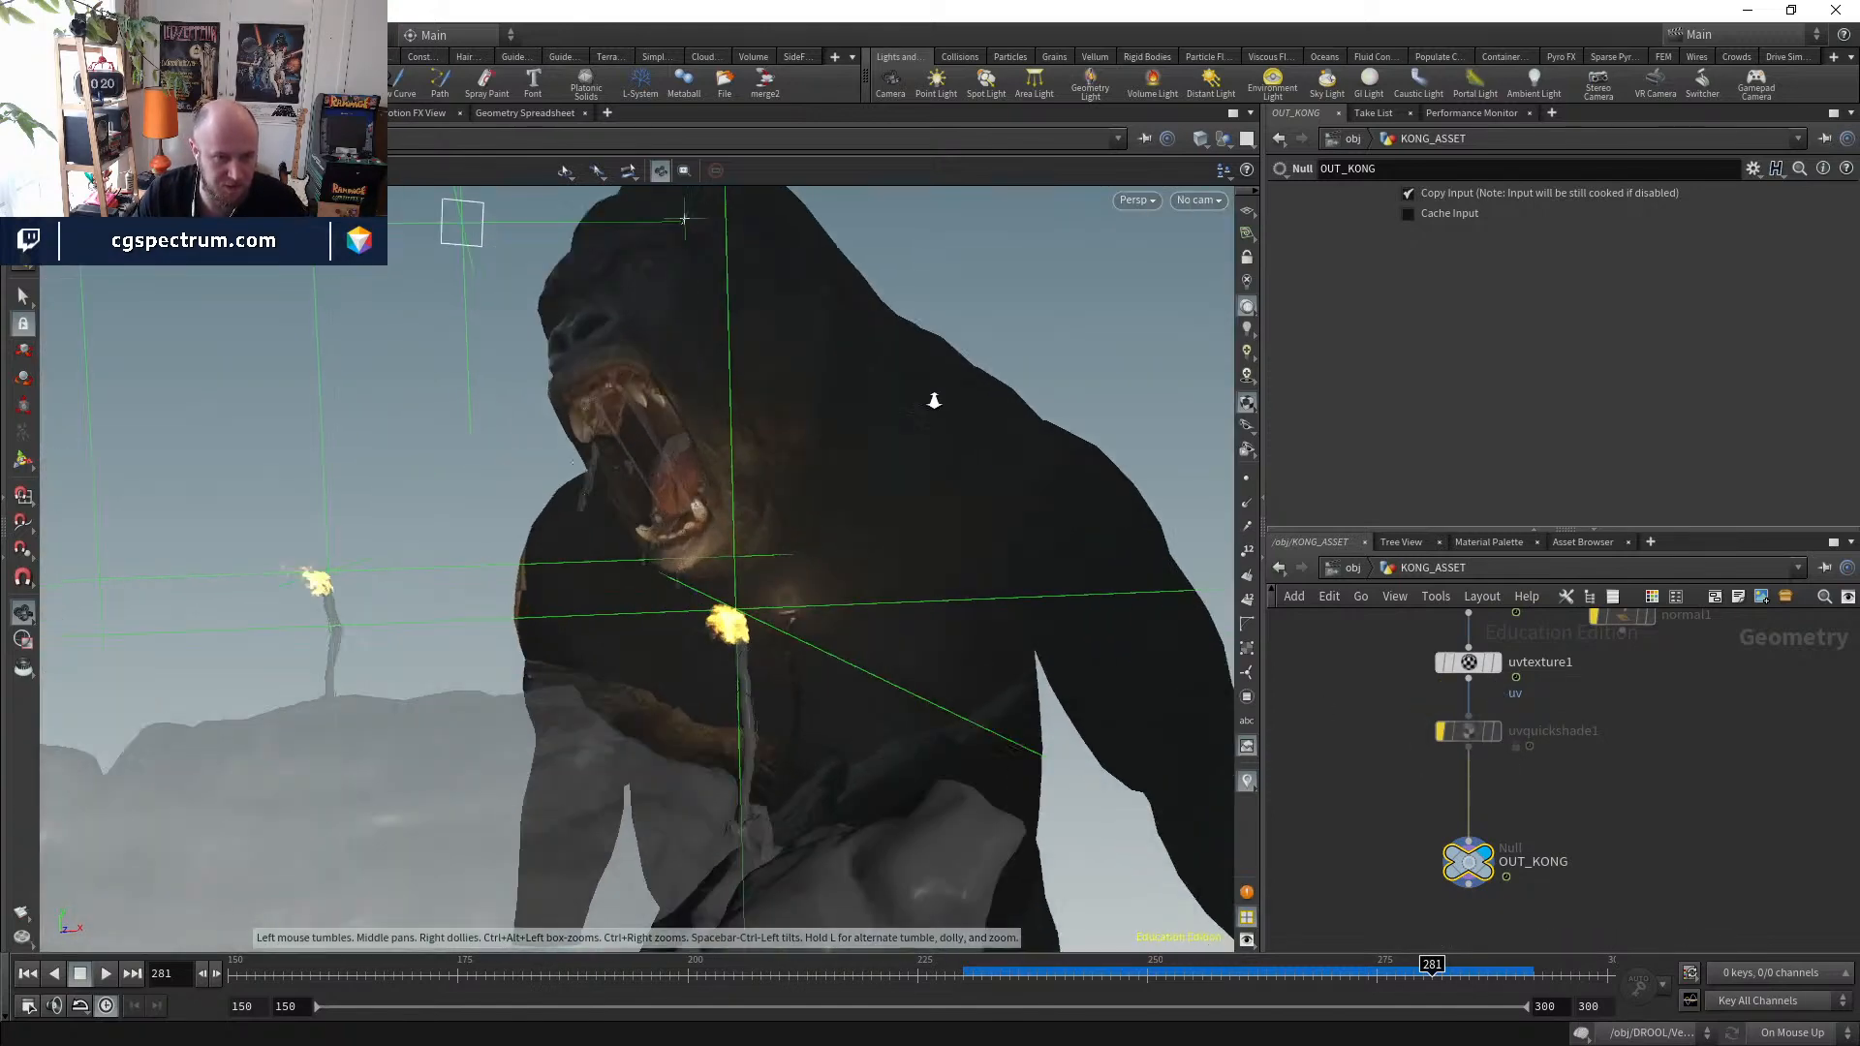
right_drag(934, 399, 1167, 549)
- Return to the object level and open the constant material assigned to KONG_ASSET to examine its plate colour map
click(1355, 569)
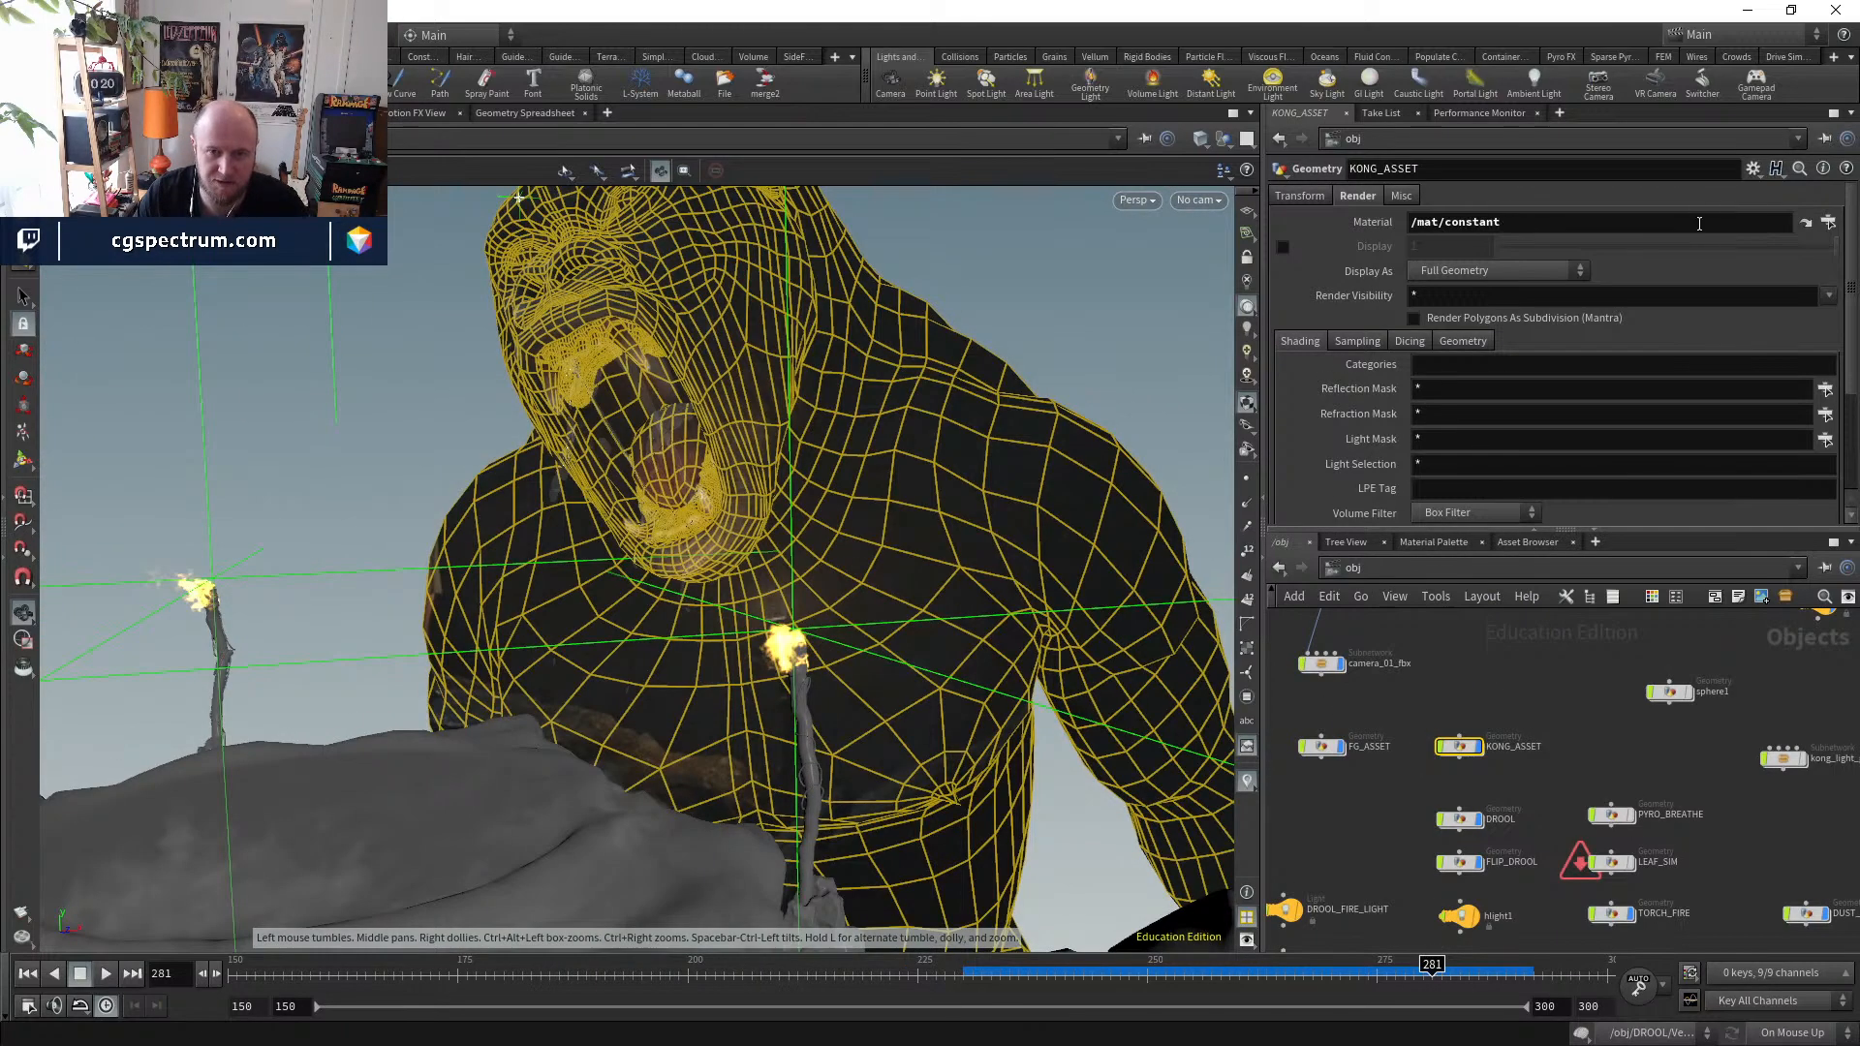
click(1806, 222)
scroll(1439, 674, up, 5)
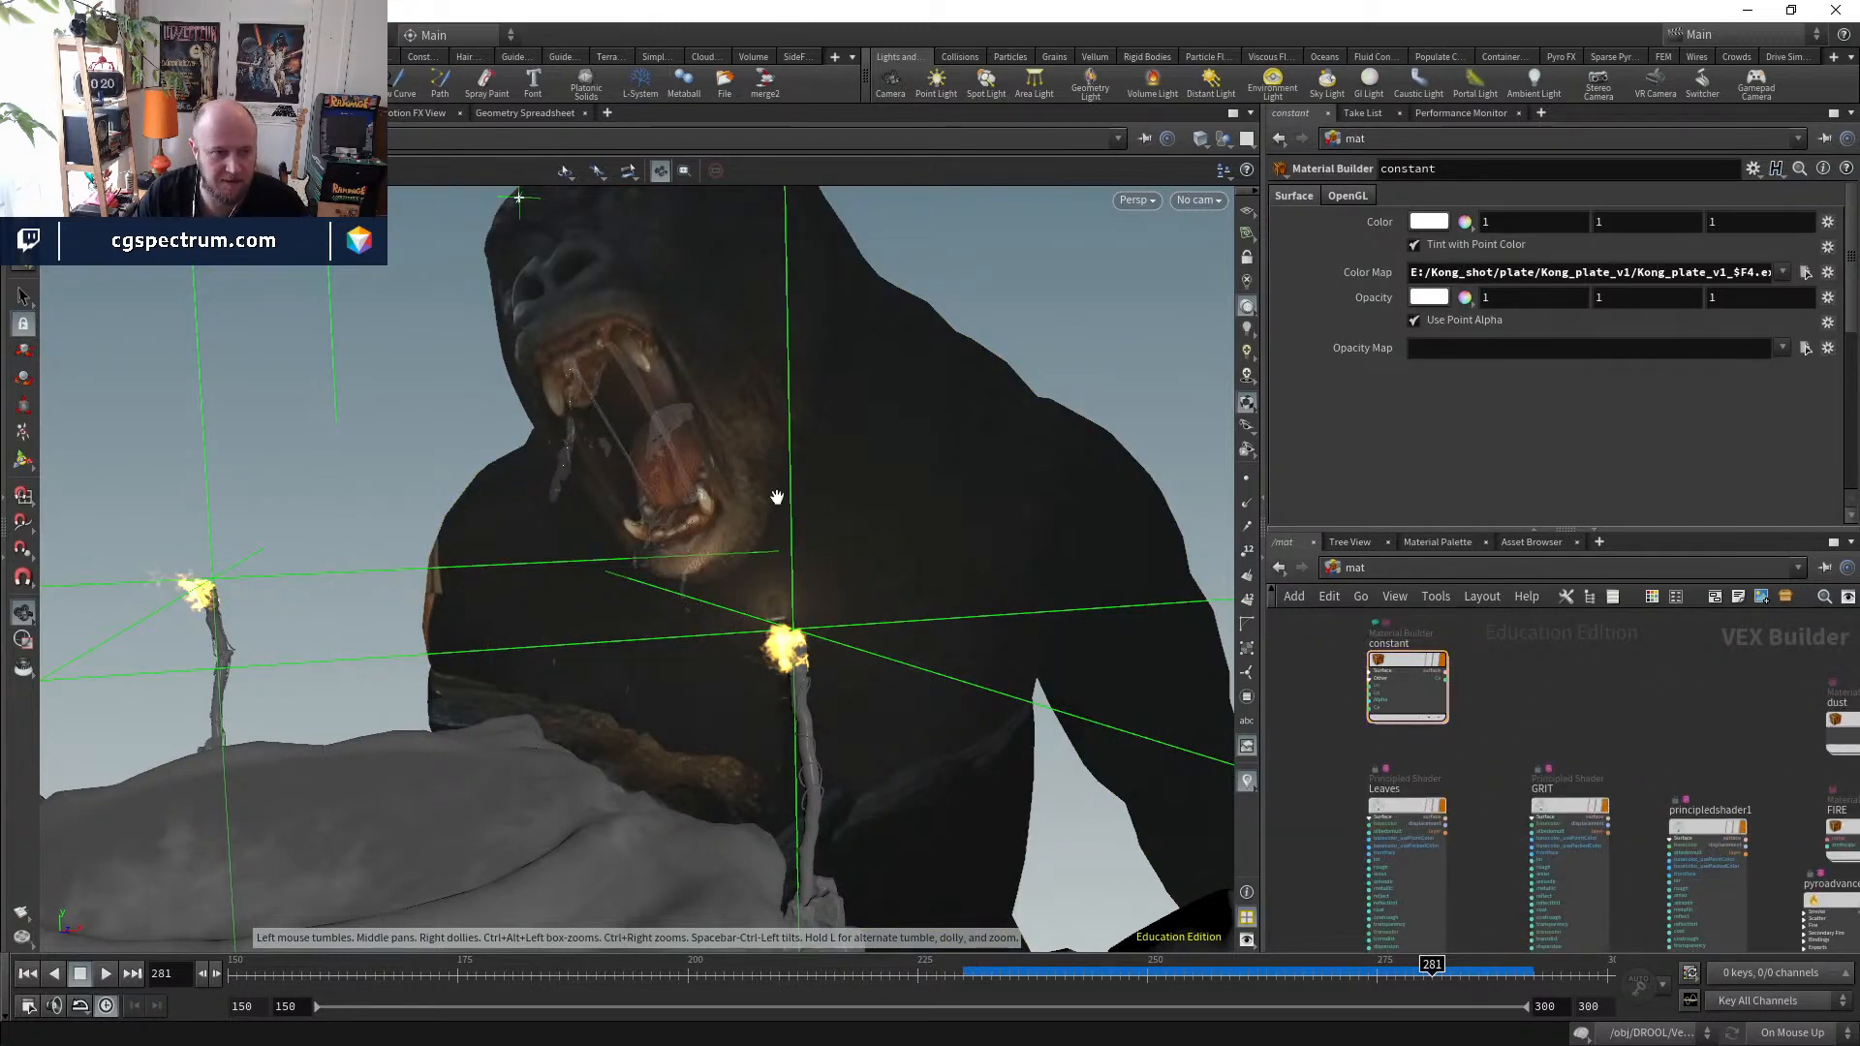
- Return to Nuke and compare the gorilla layer on its own with the Merge5 result that adds the drool
drag(775, 496, 616, 404)
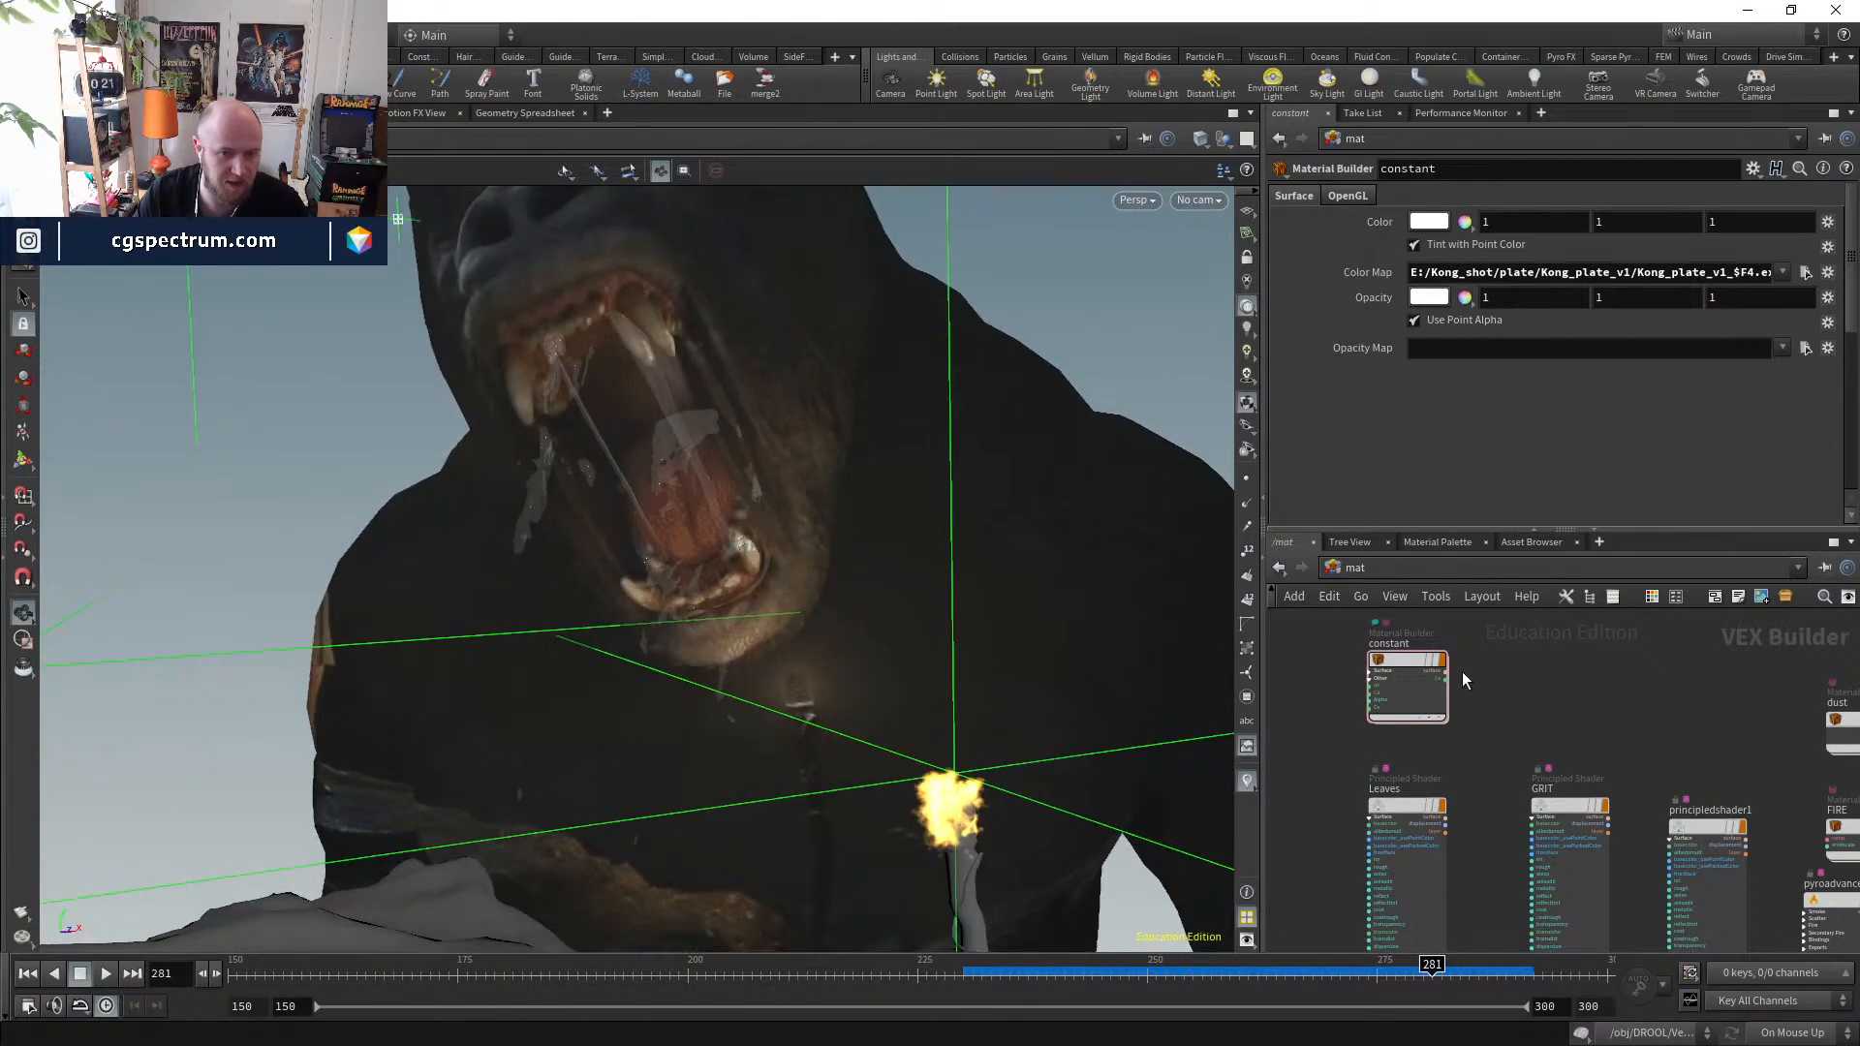
key(alt+Tab)
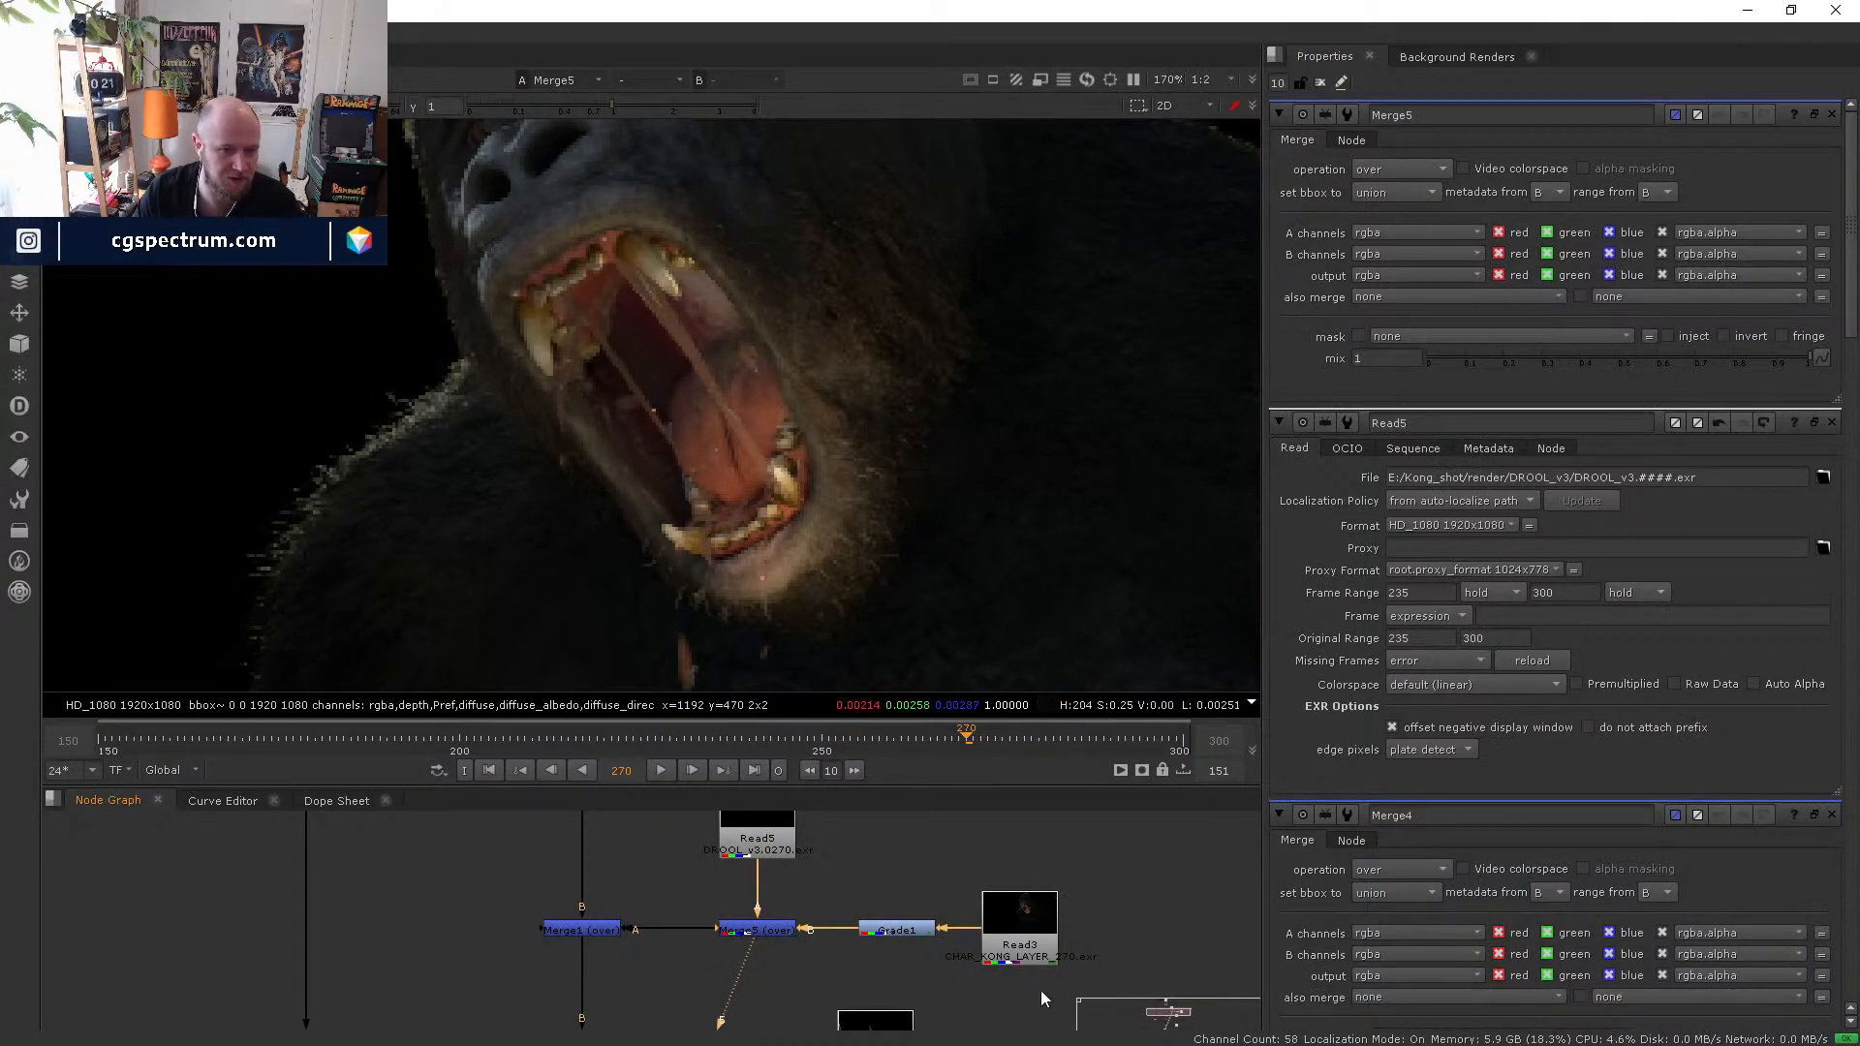
click(1029, 948)
key(1)
click(775, 928)
key(1)
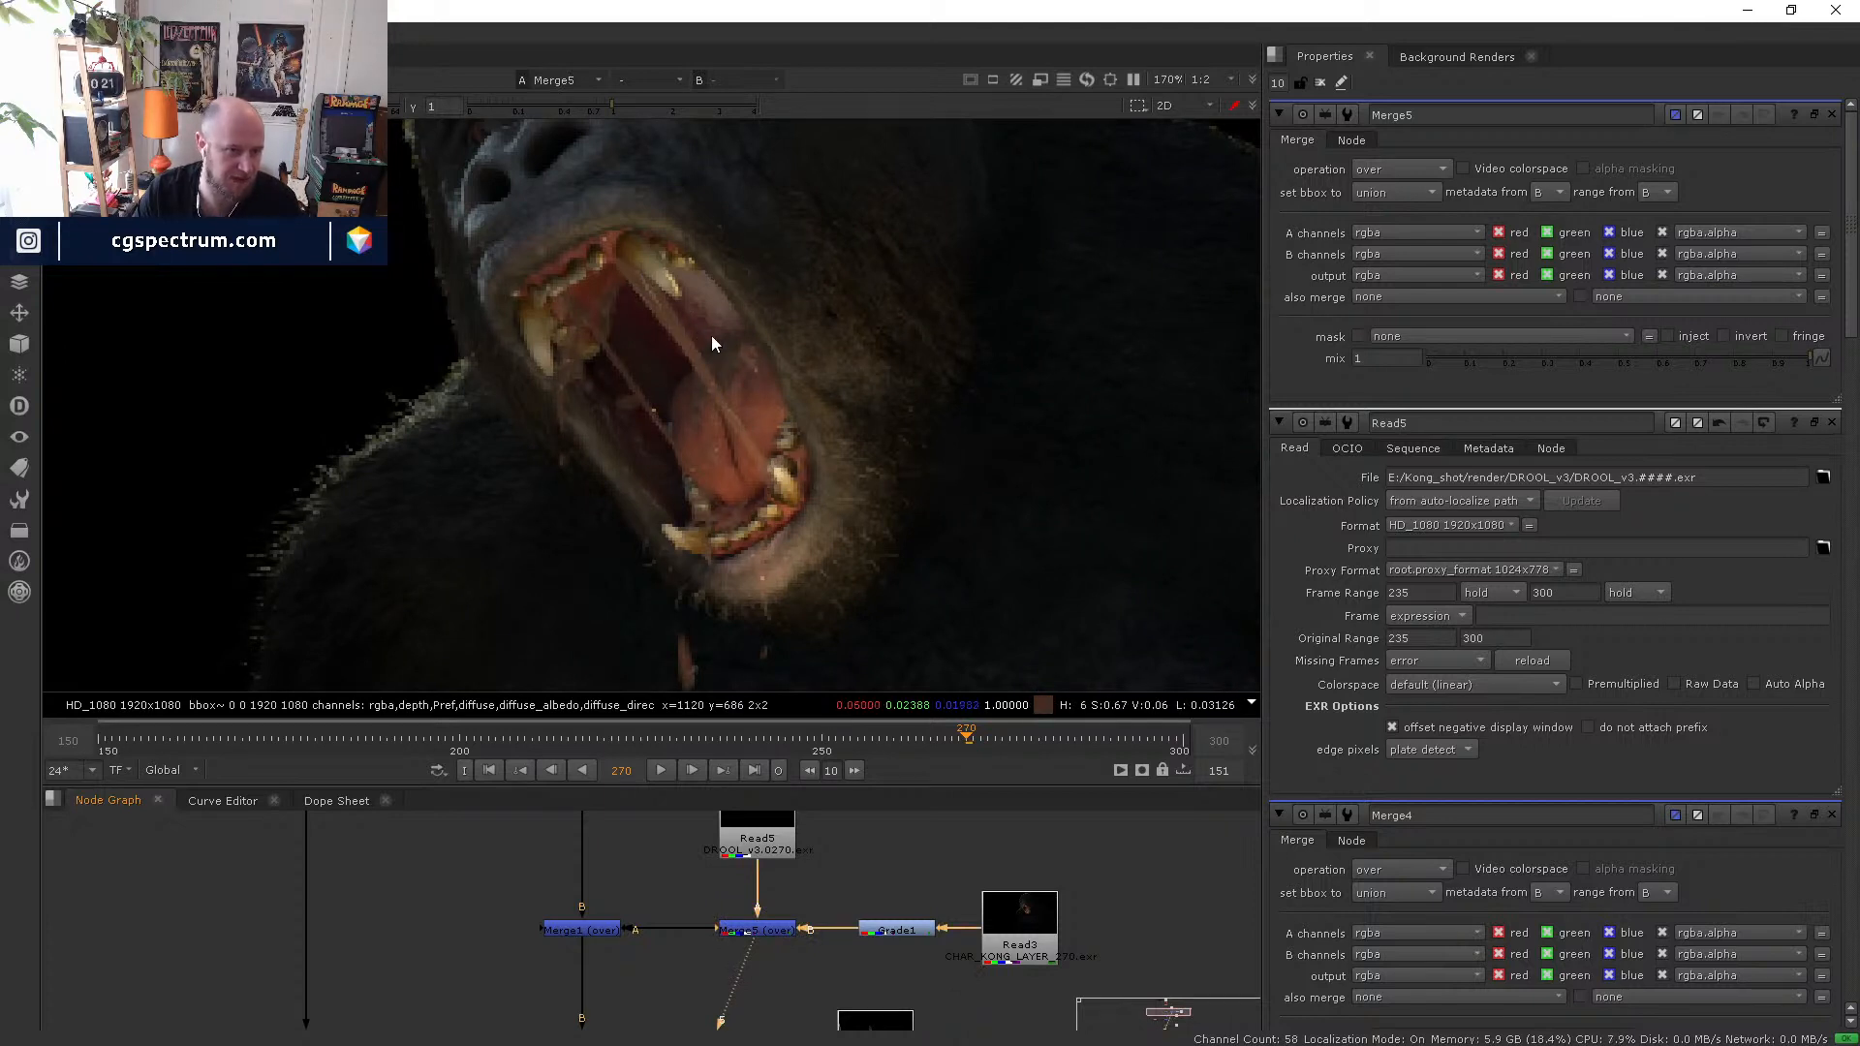
middle_drag(895, 962, 876, 1042)
click(747, 884)
middle_drag(747, 885, 747, 795)
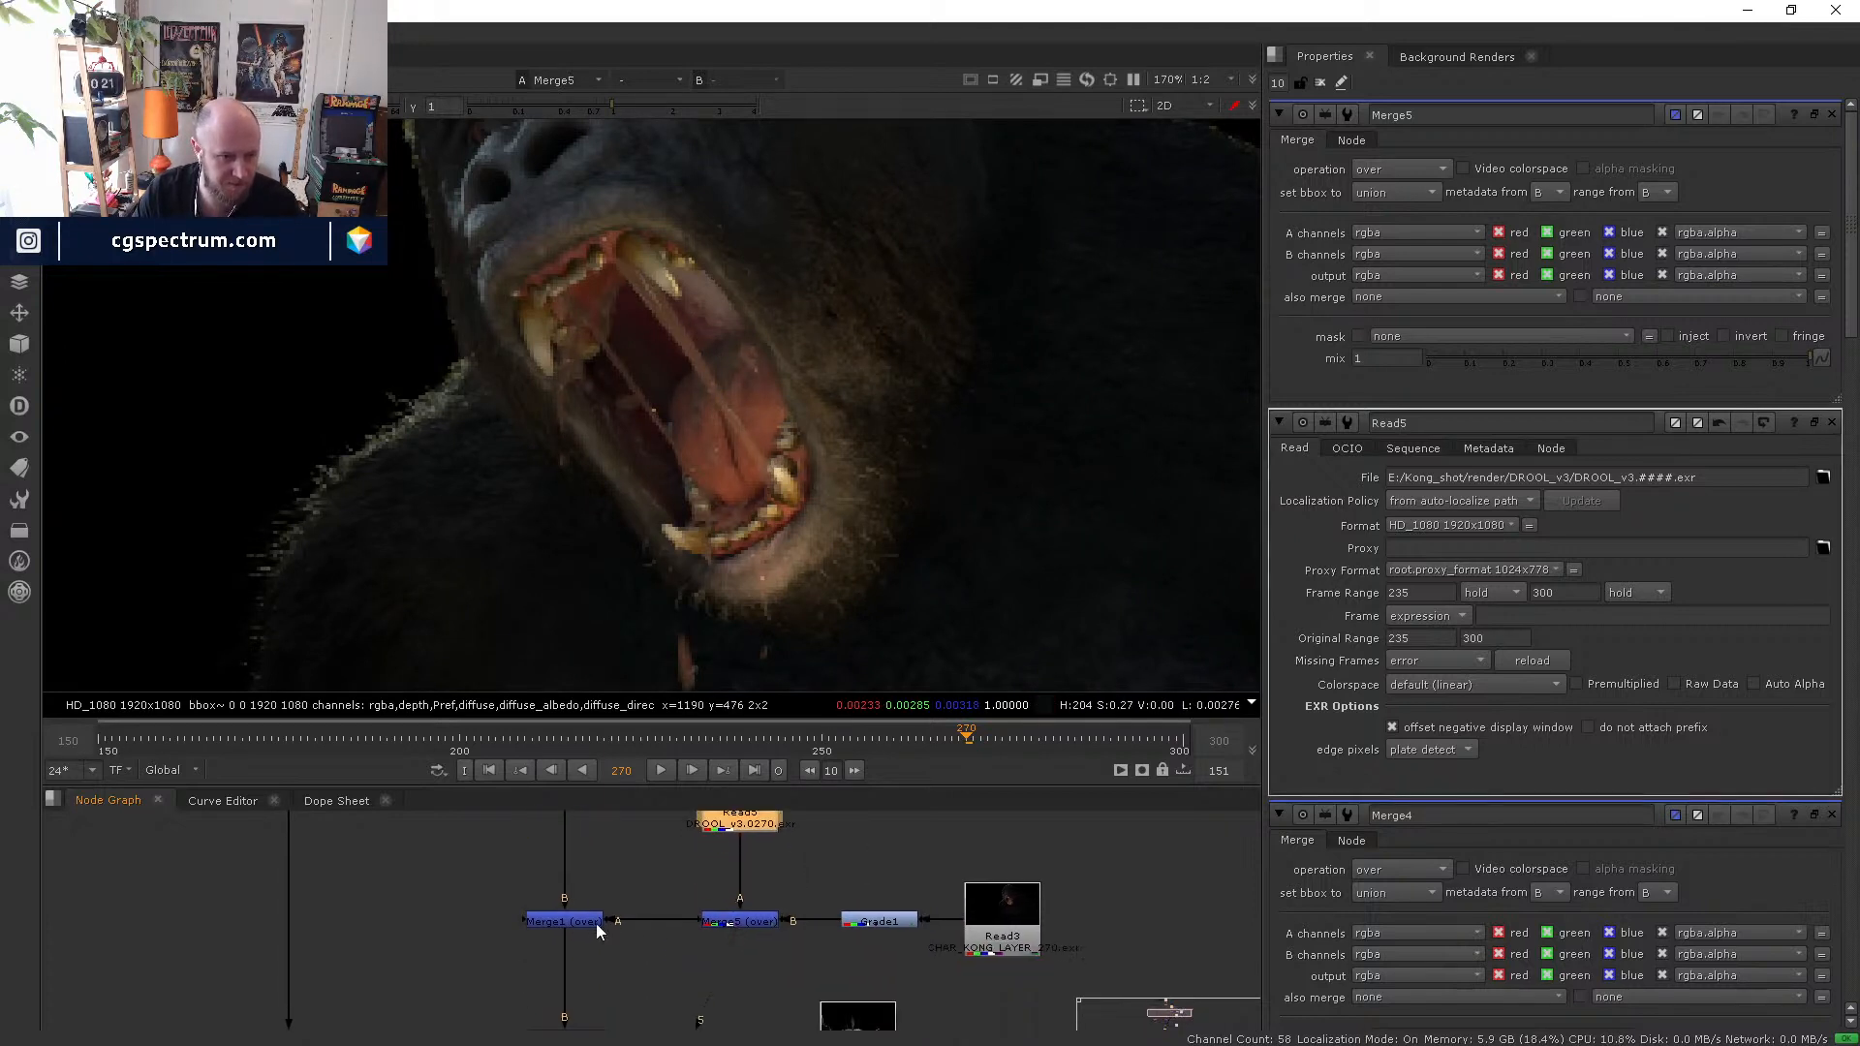
- View the composite through Merge1, Merge3 and Merge4, and inspect the drool inside the gorilla's mouth
click(593, 922)
key(1)
middle_drag(636, 998, 644, 833)
middle_drag(631, 1018, 634, 945)
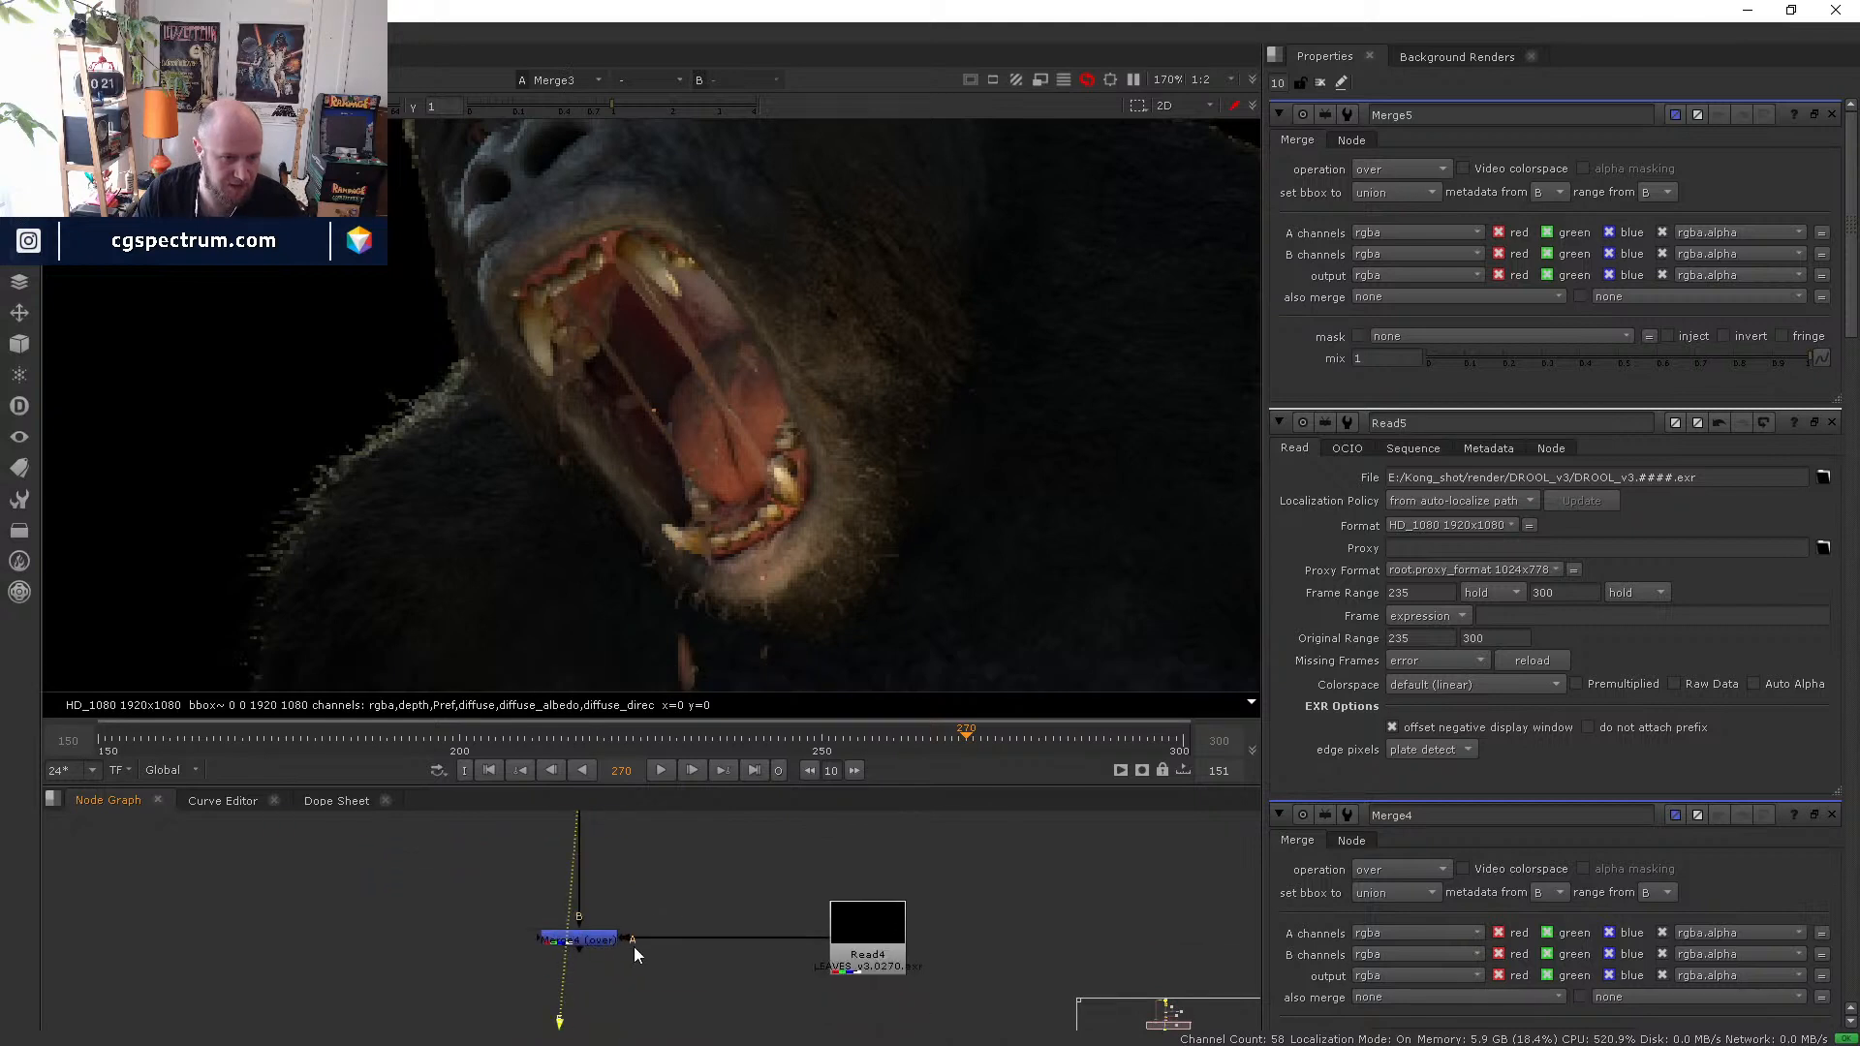
click(614, 939)
key(1)
scroll(649, 427, down, 5)
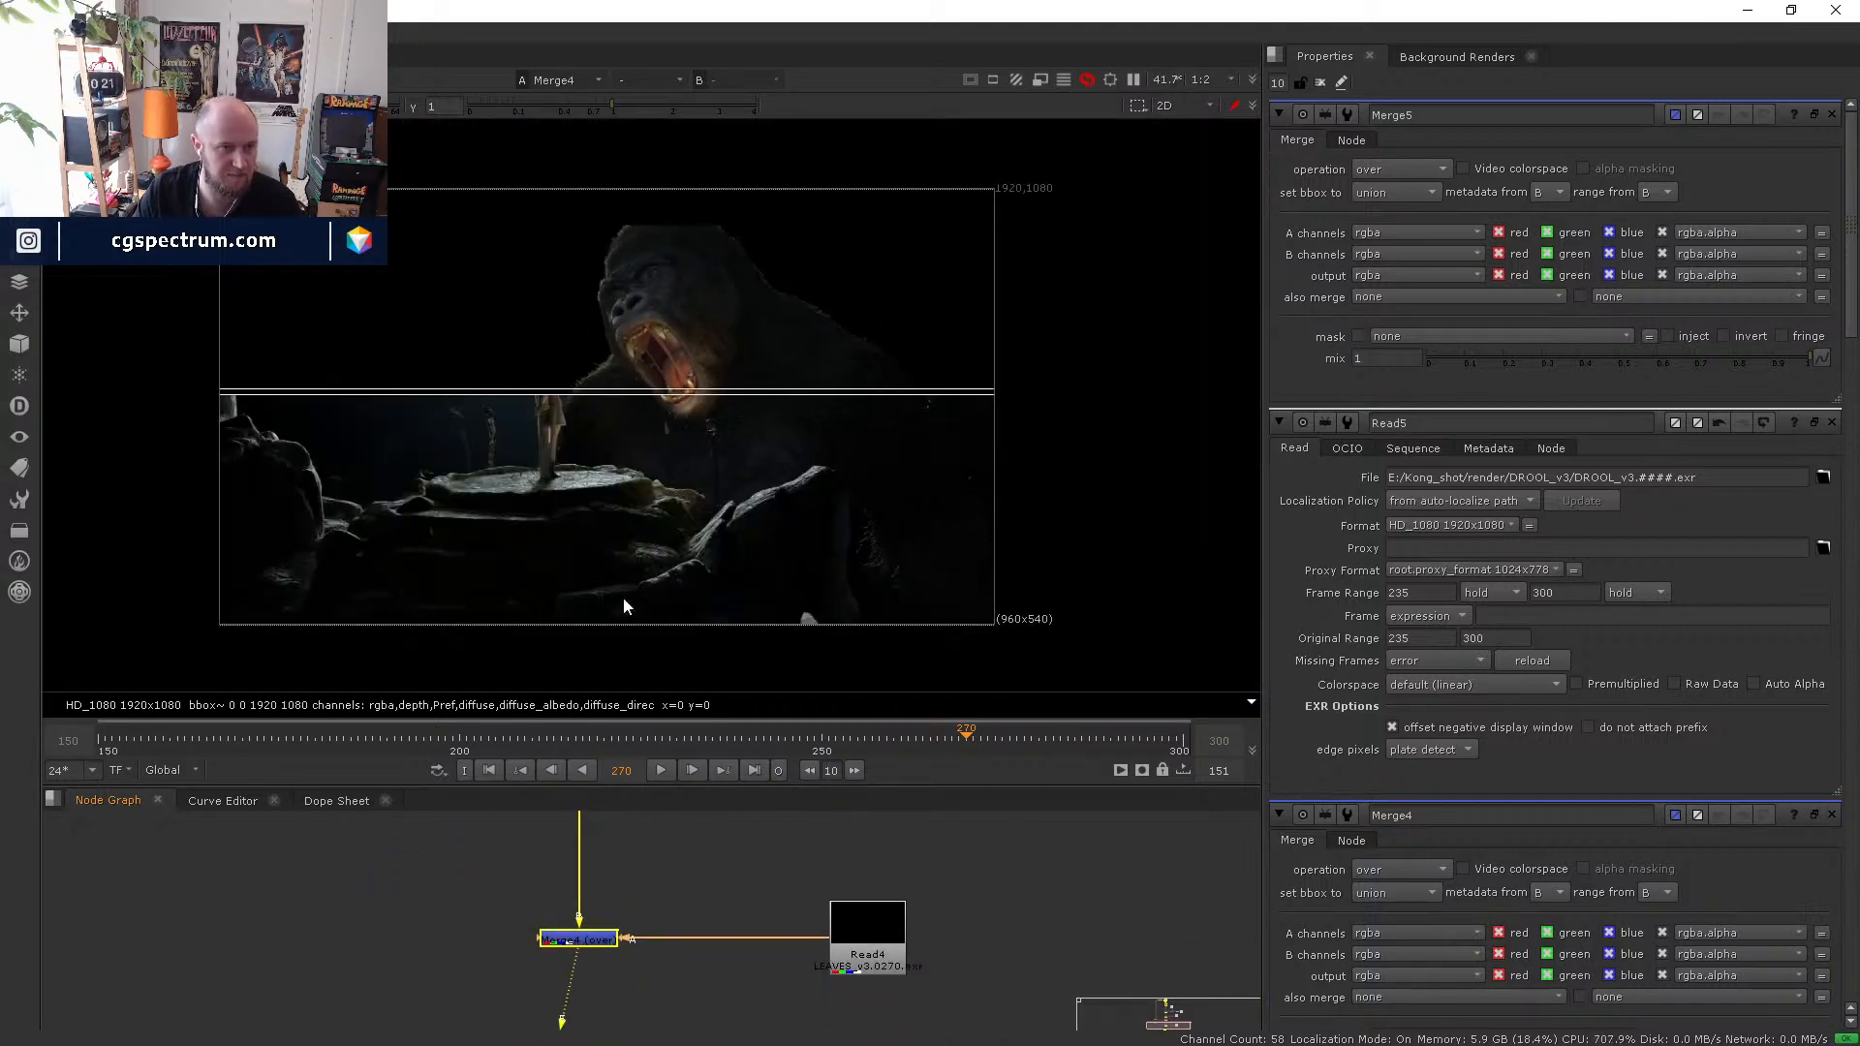
scroll(591, 388, up, 5)
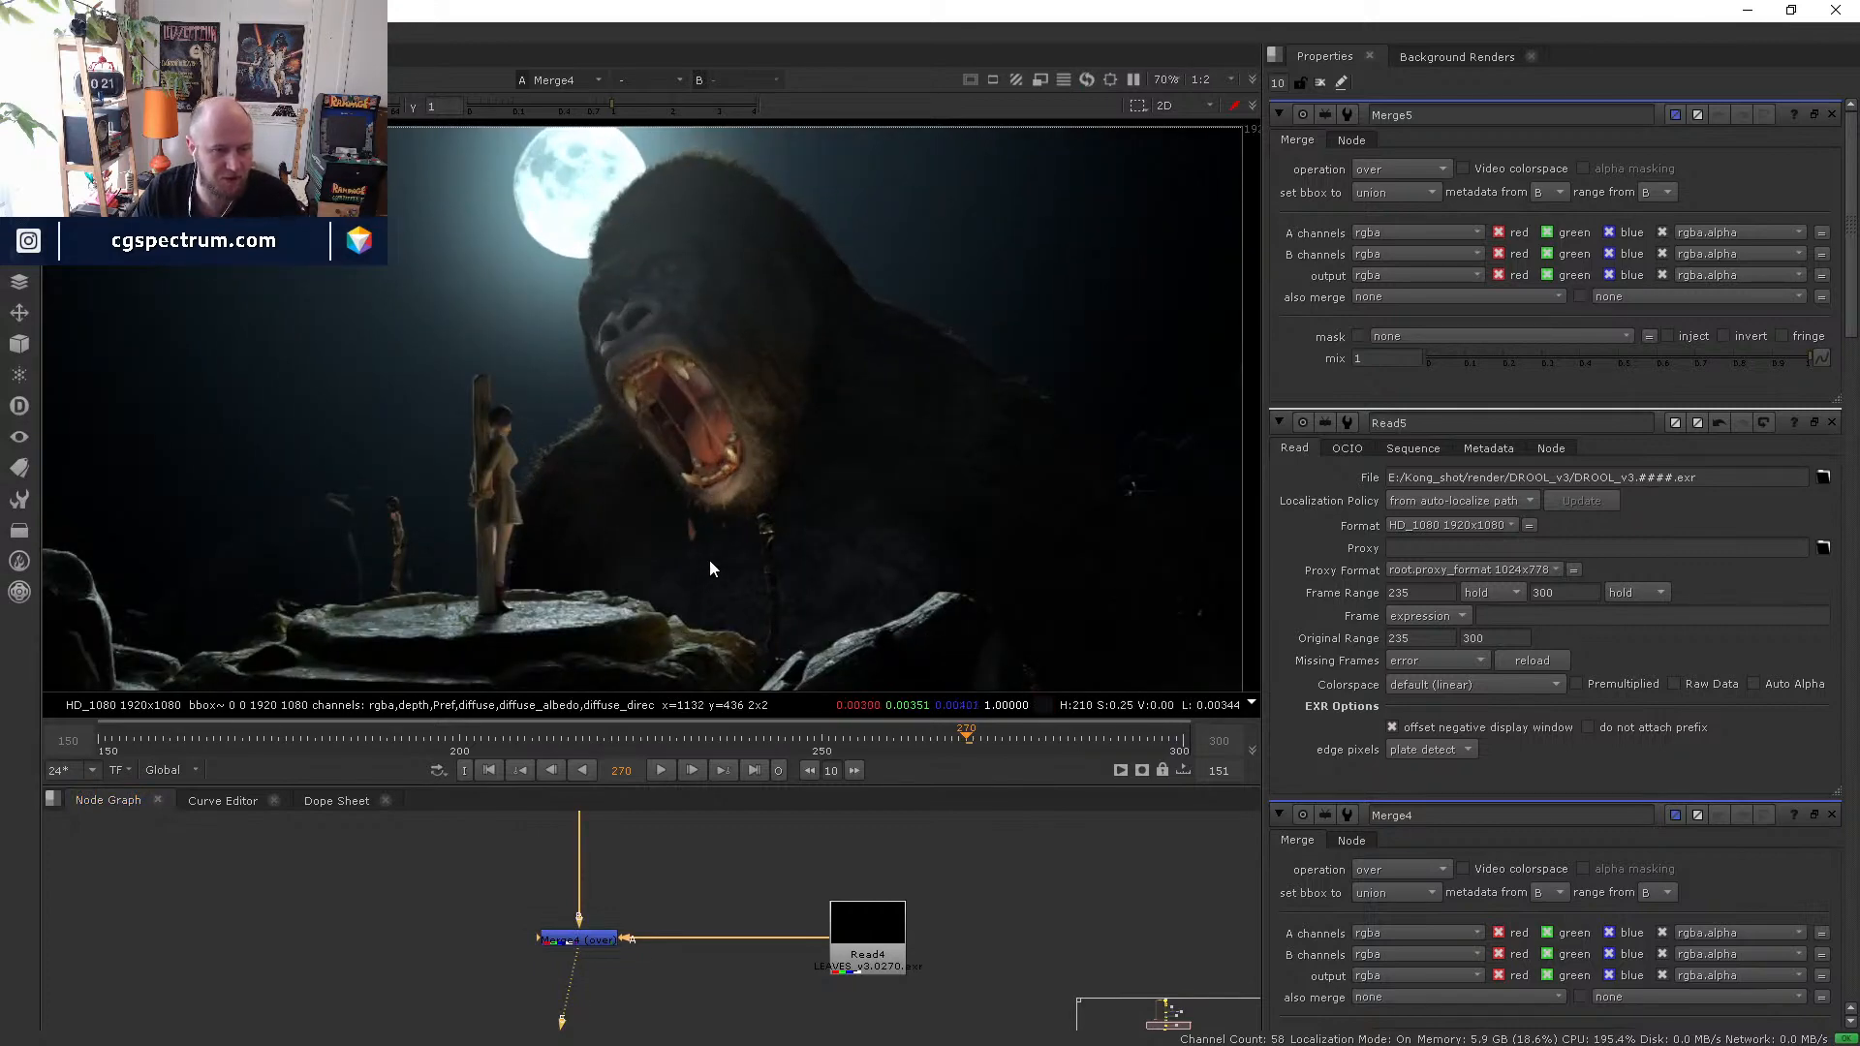
scroll(678, 386, up, 3)
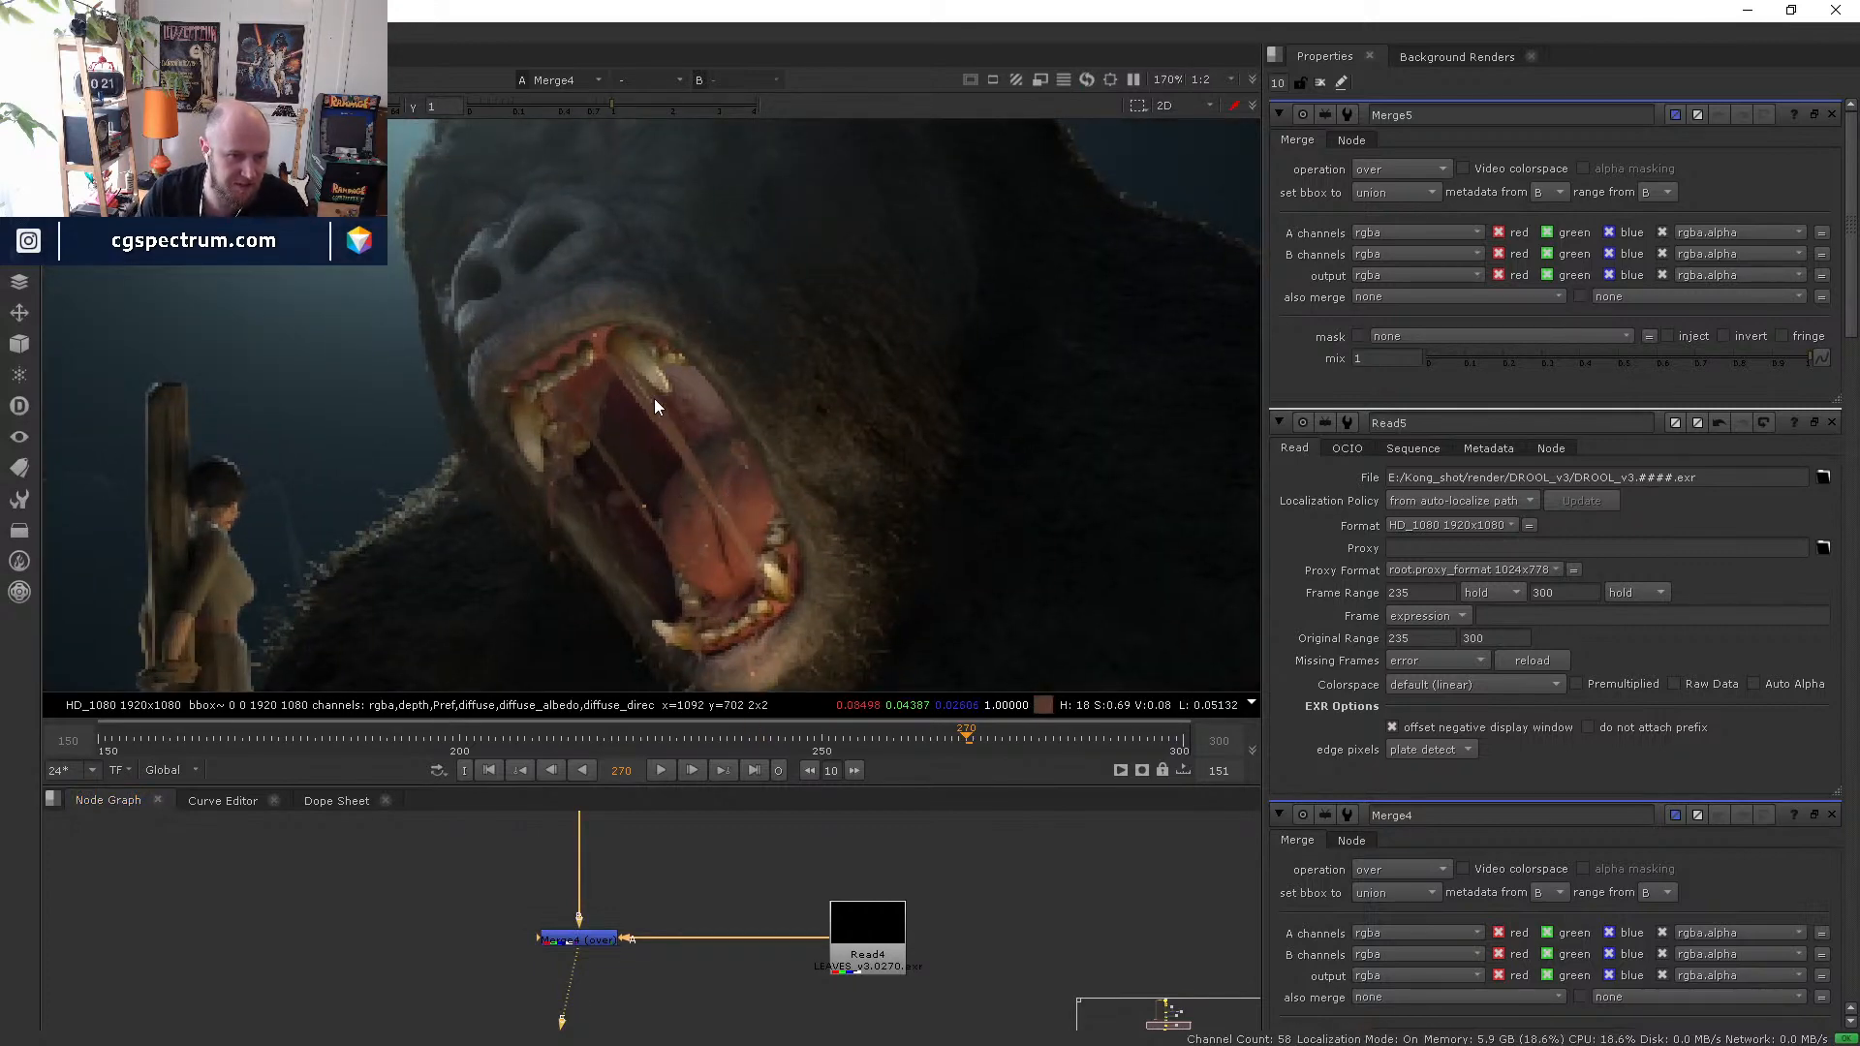
scroll(712, 946, down, 4)
scroll(685, 880, up, 3)
- Add a Grade node between the drool Read5 and Merge5, and set its gamma to 1.1
middle_drag(727, 838, 661, 896)
key(g)
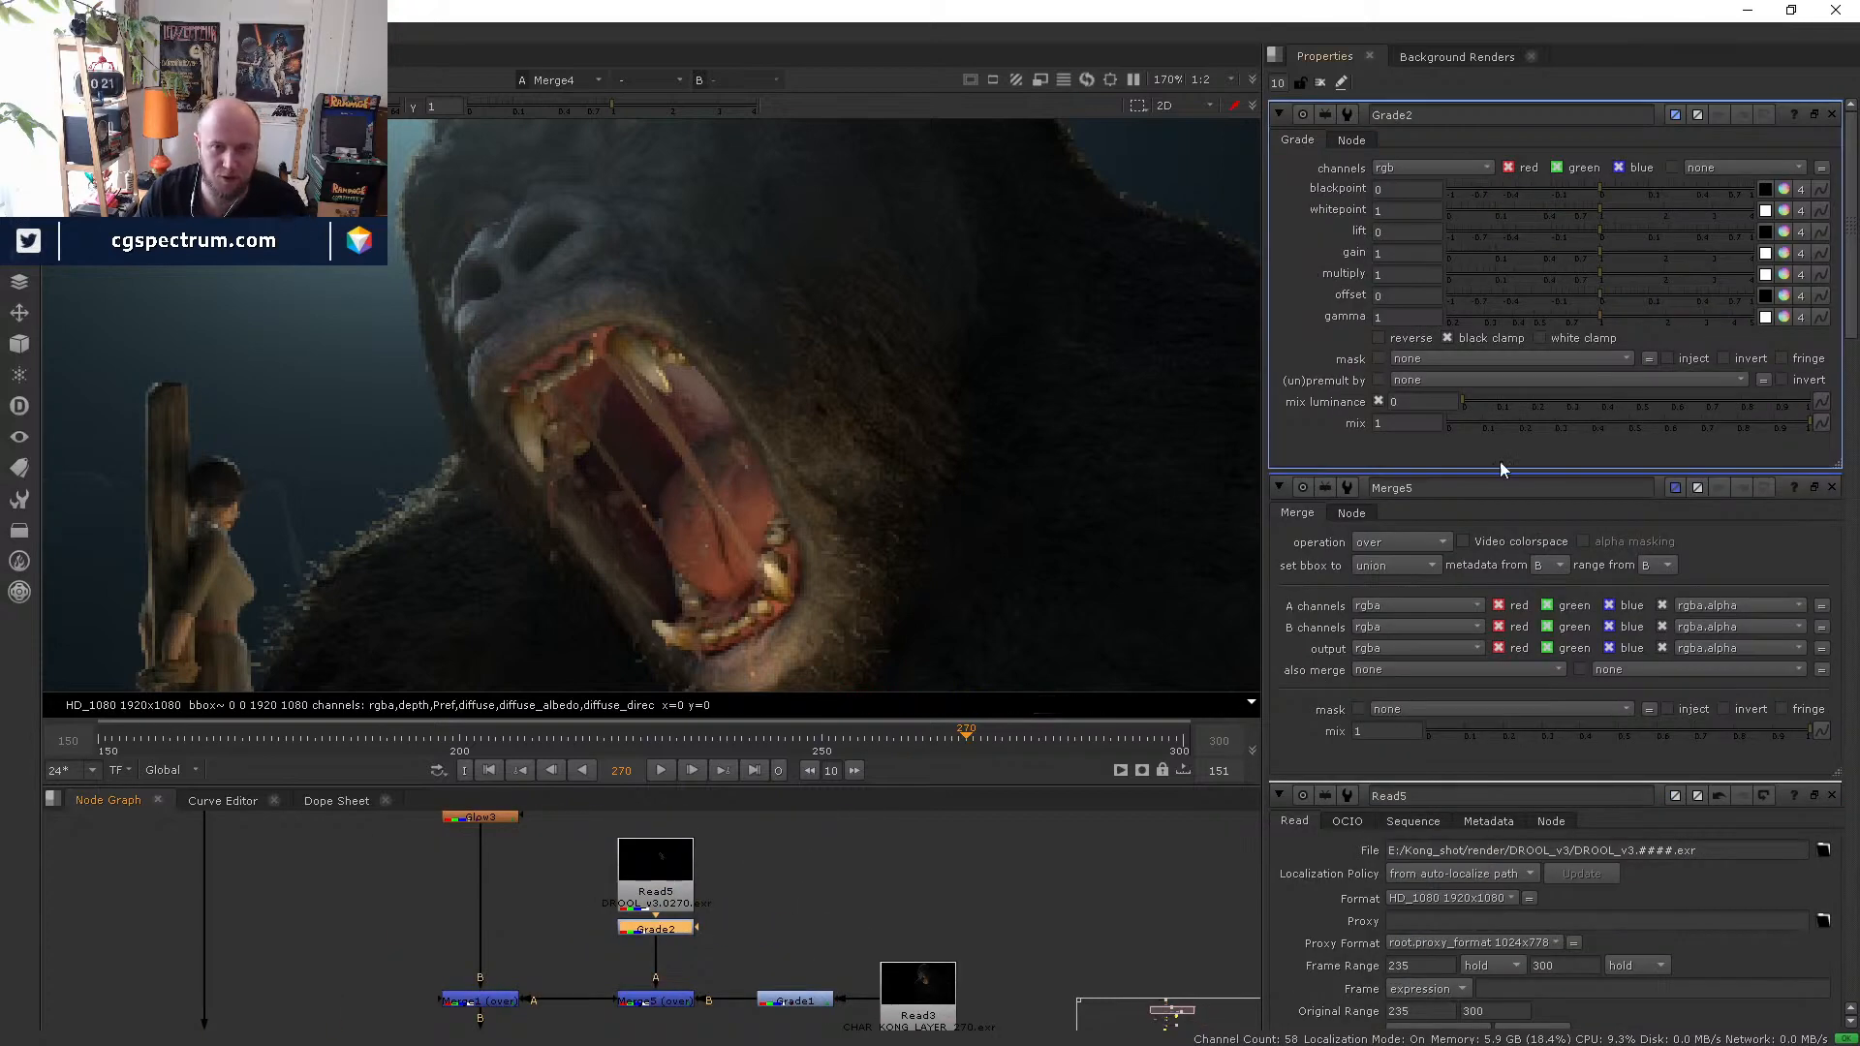
drag(1573, 312, 1608, 314)
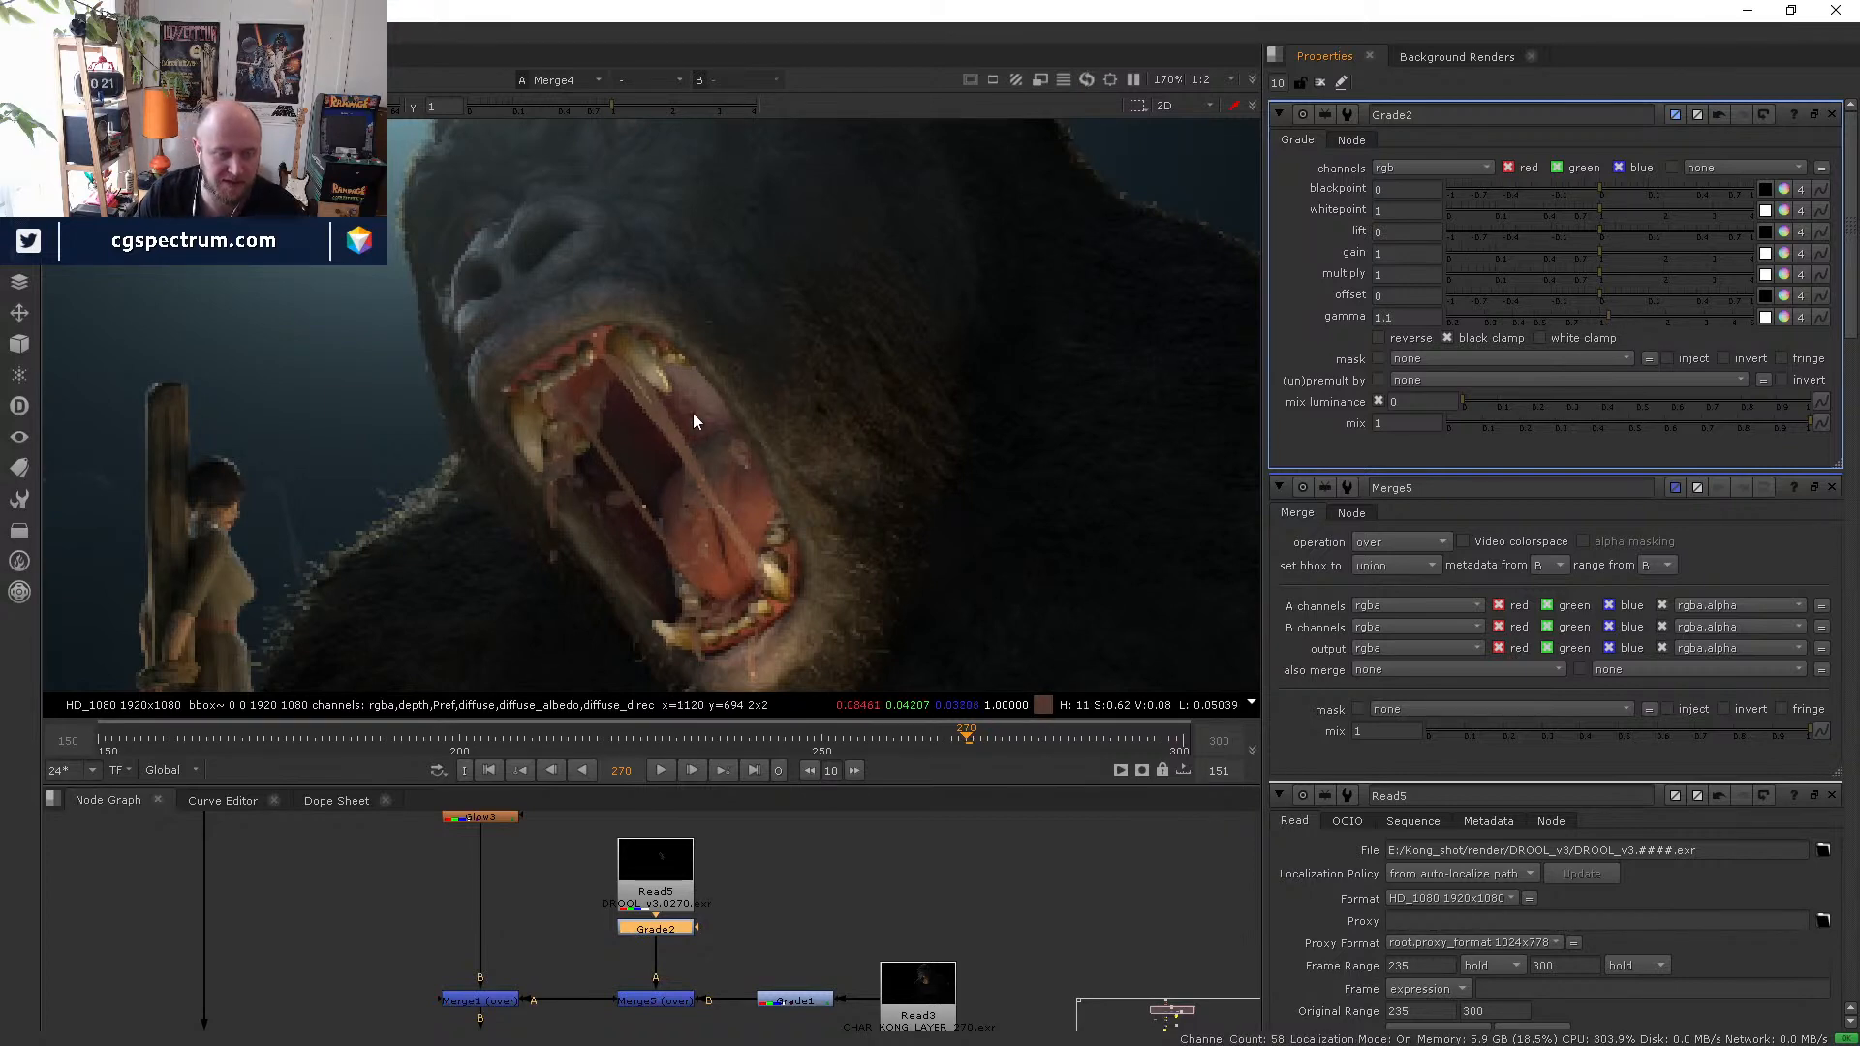
scroll(701, 405, down, 3)
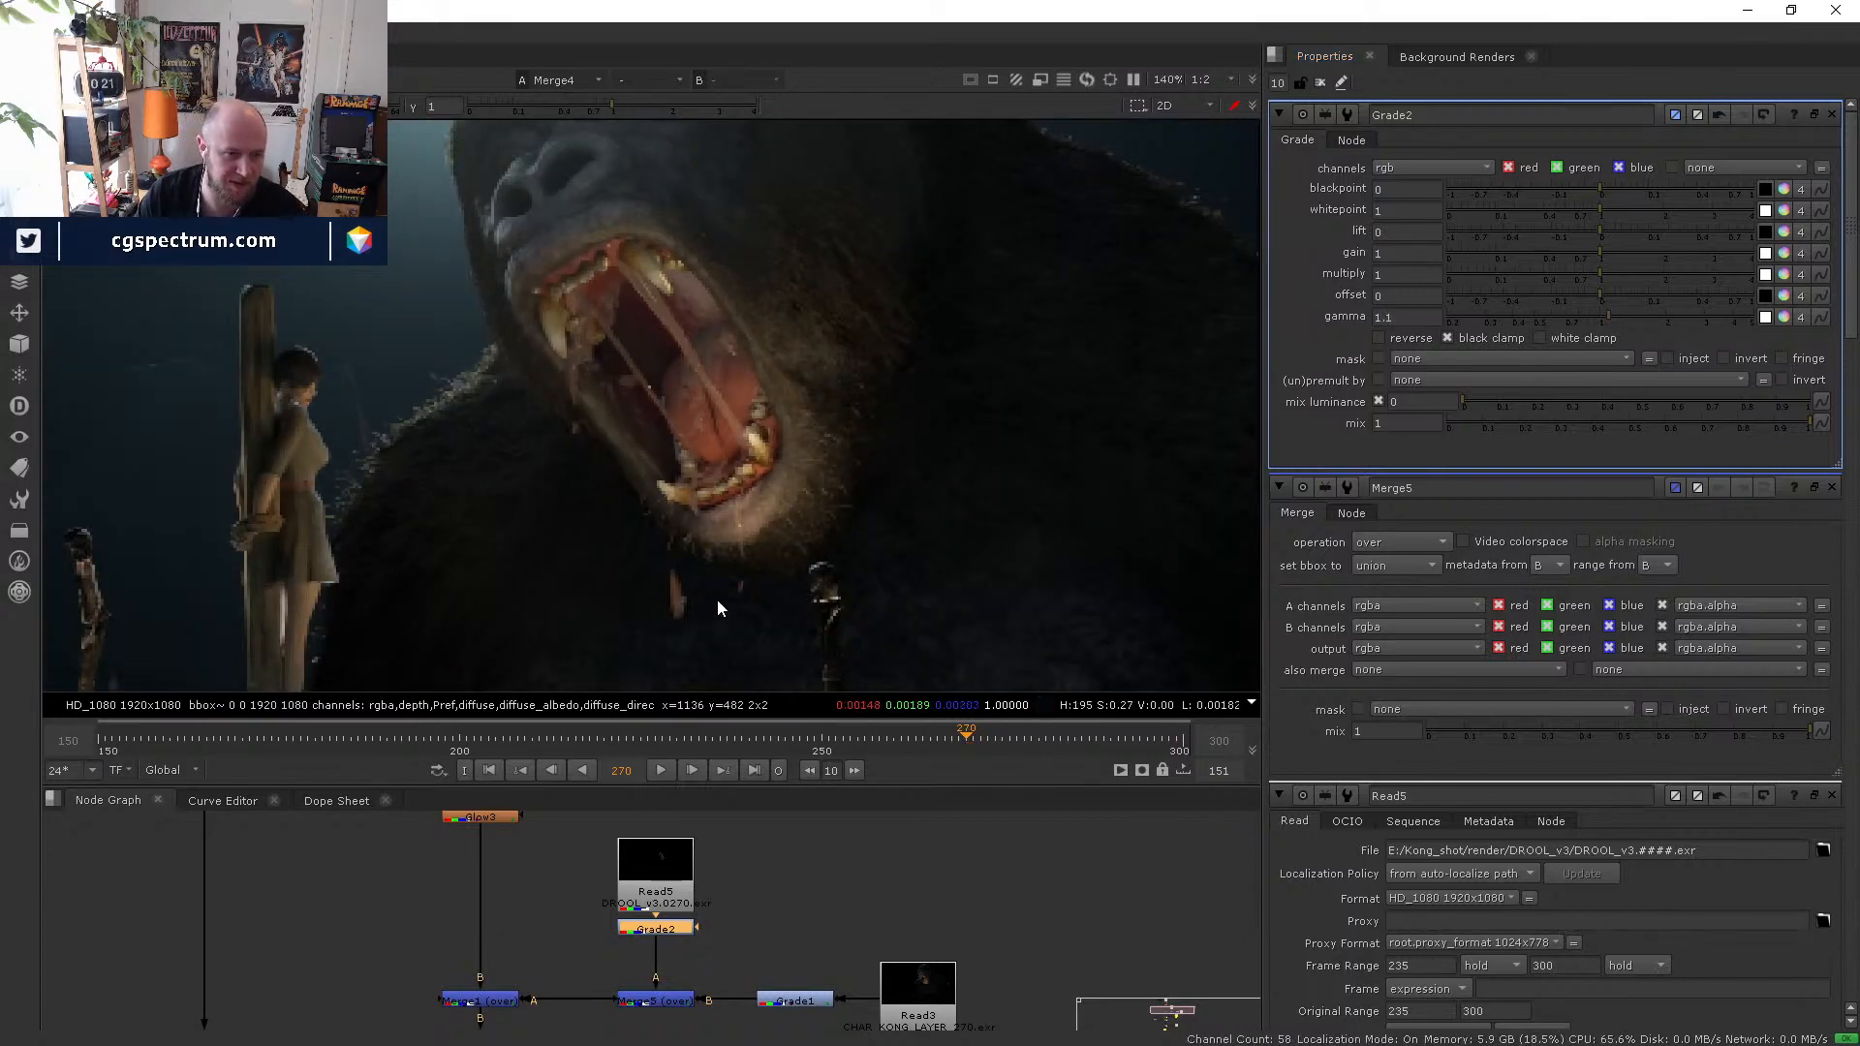
- Reset the drool Grade's gamma to 1 and check the drool below the gorilla's chin
double_click(1416, 318)
text(1)
key(Return)
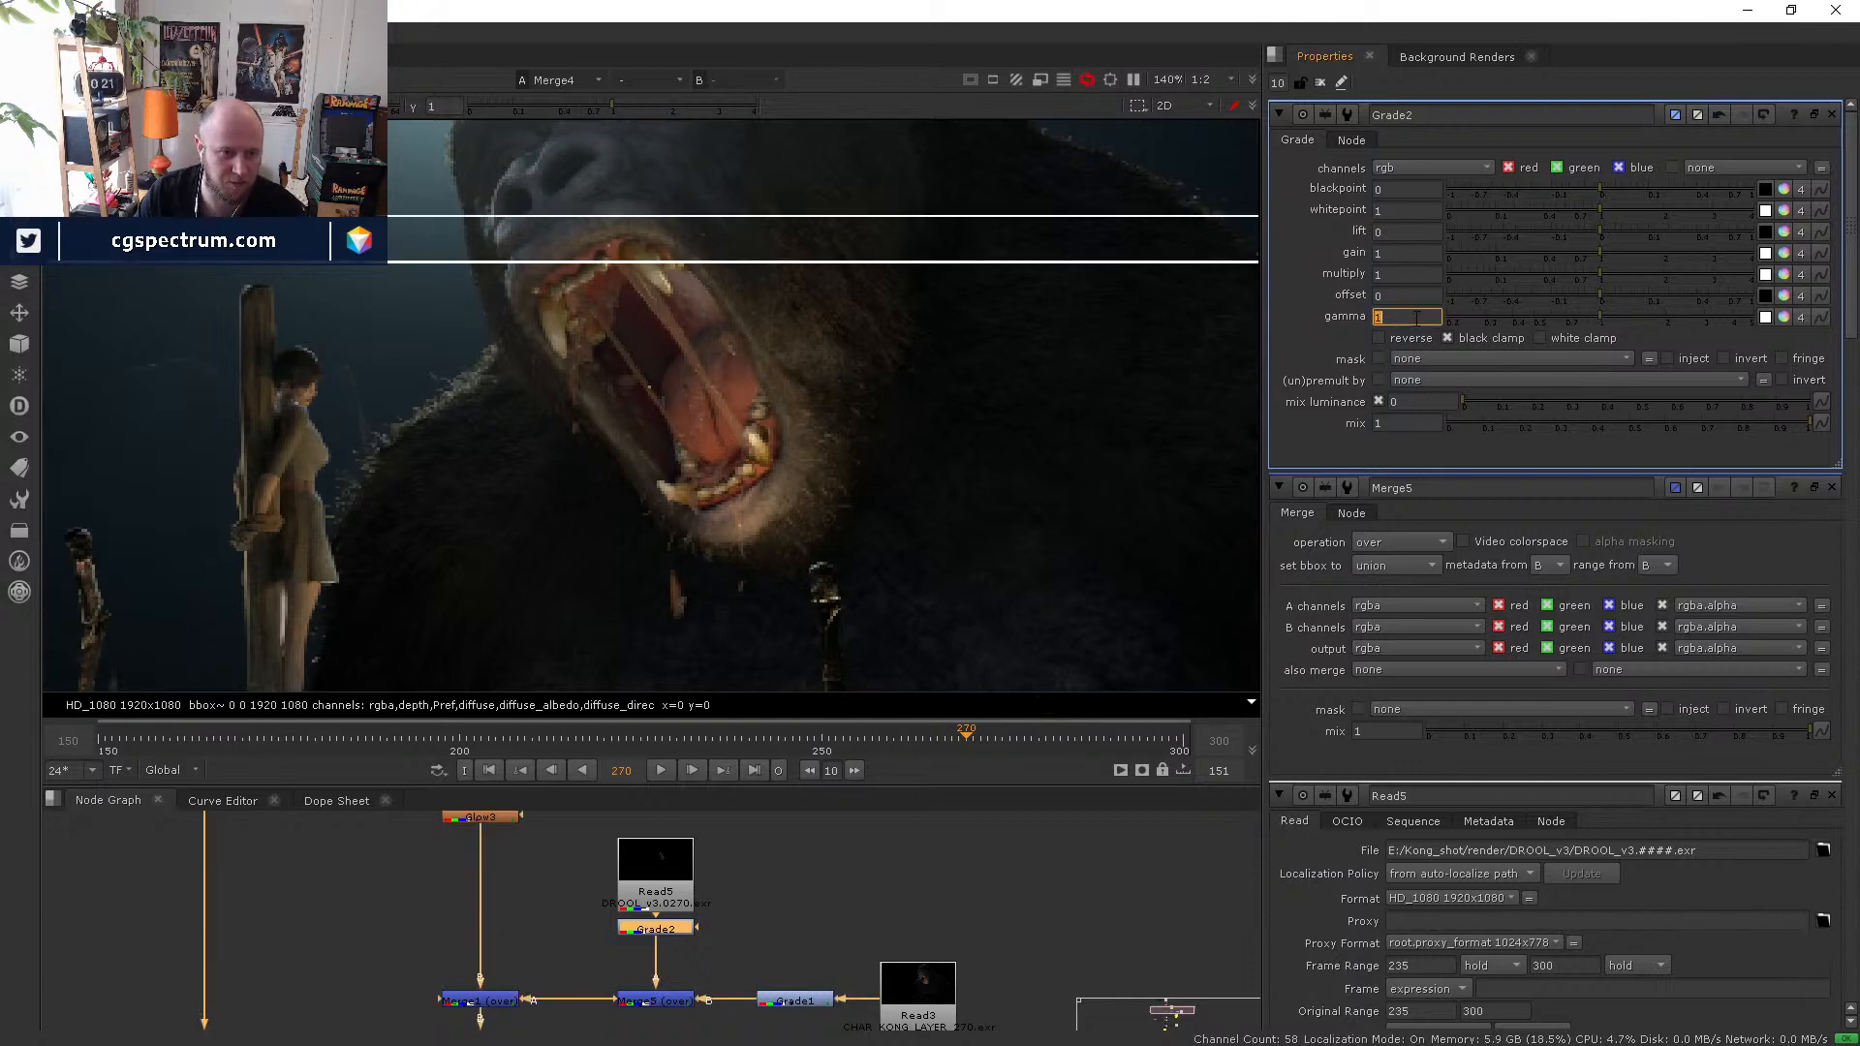
middle_drag(729, 582, 736, 499)
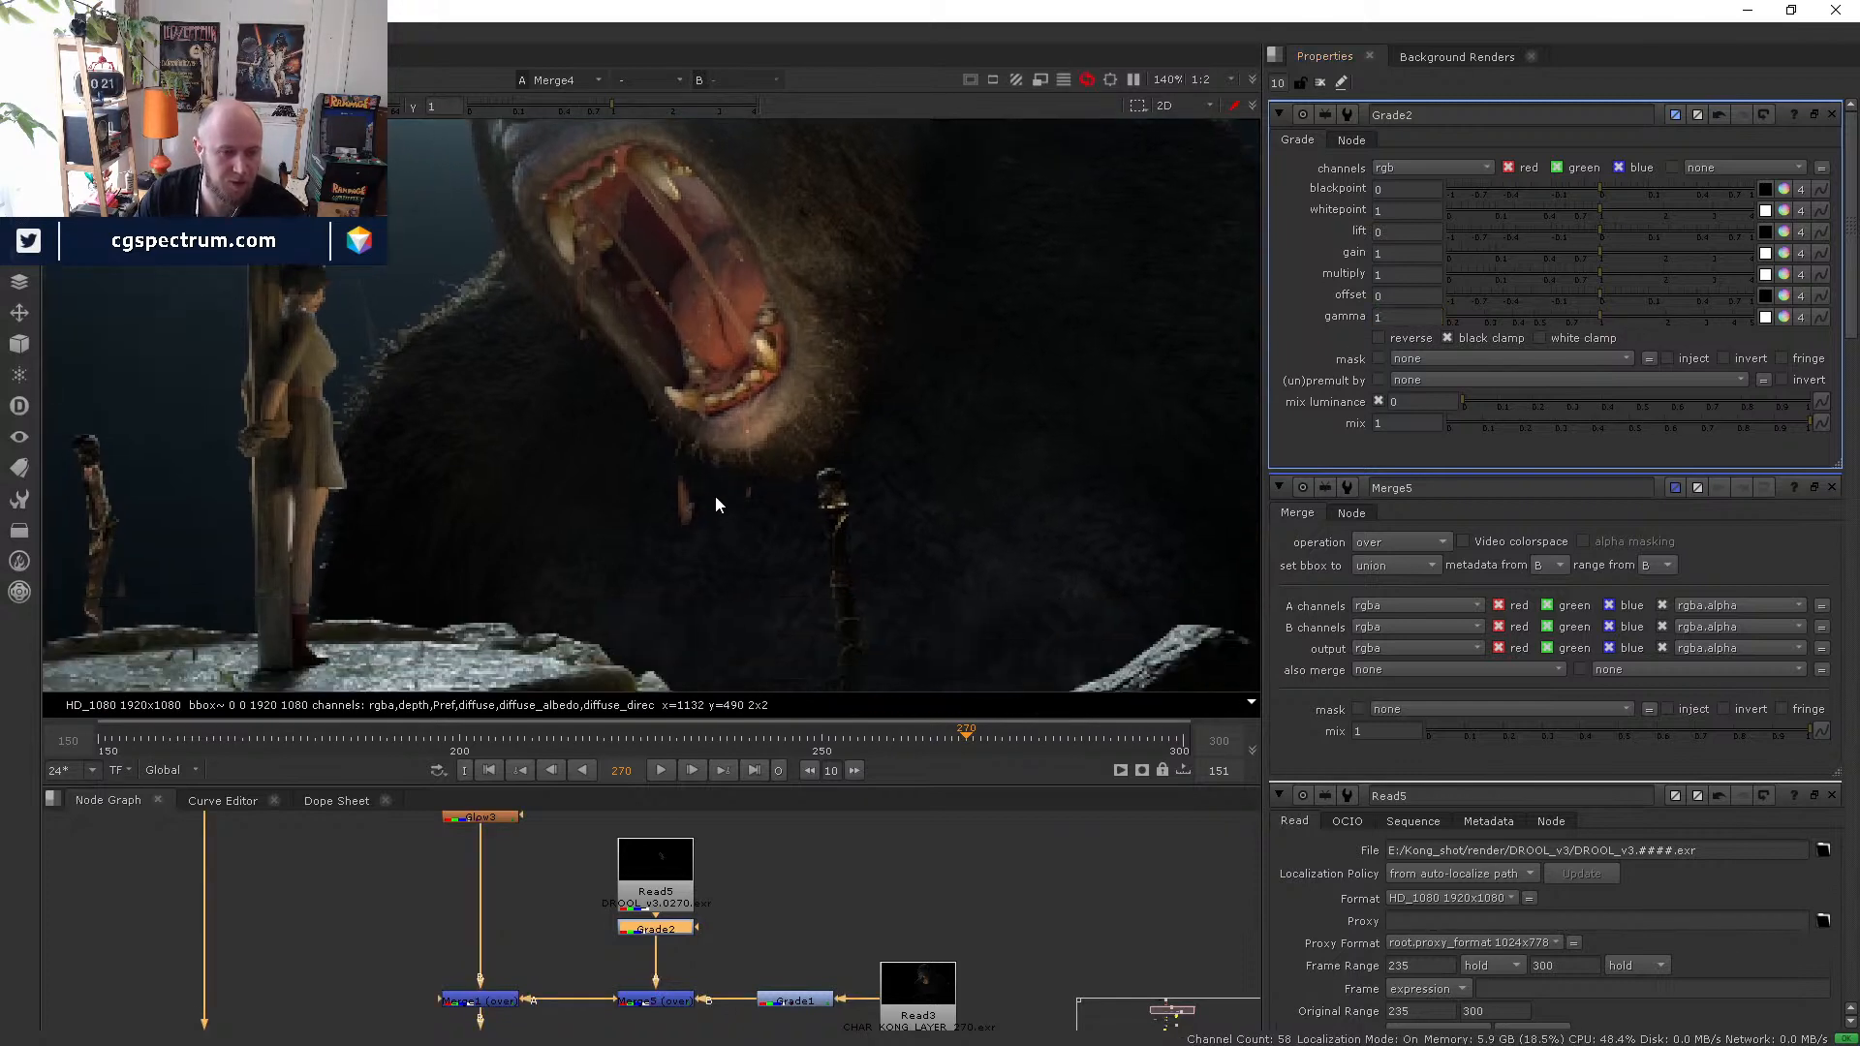
middle_drag(759, 409, 762, 496)
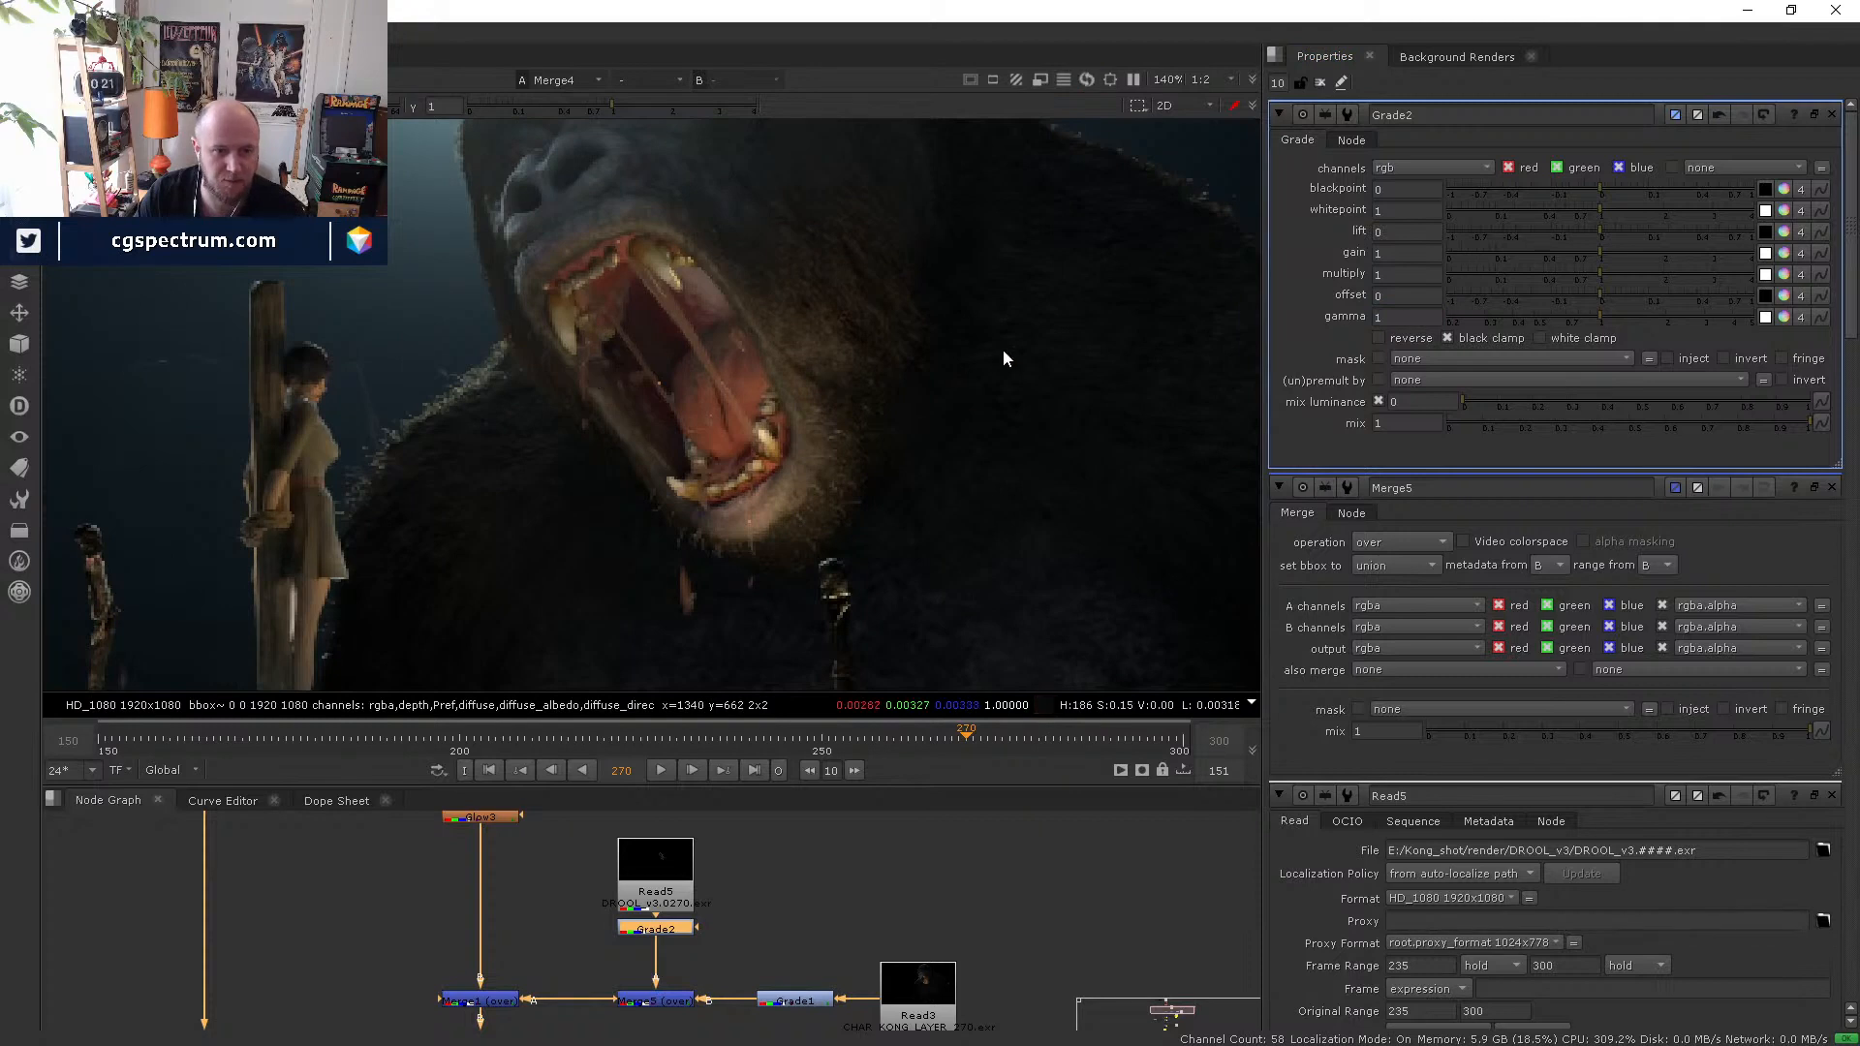
- Try different gain values on the drool Grade and restore the gain to 1
drag(1630, 248, 1672, 254)
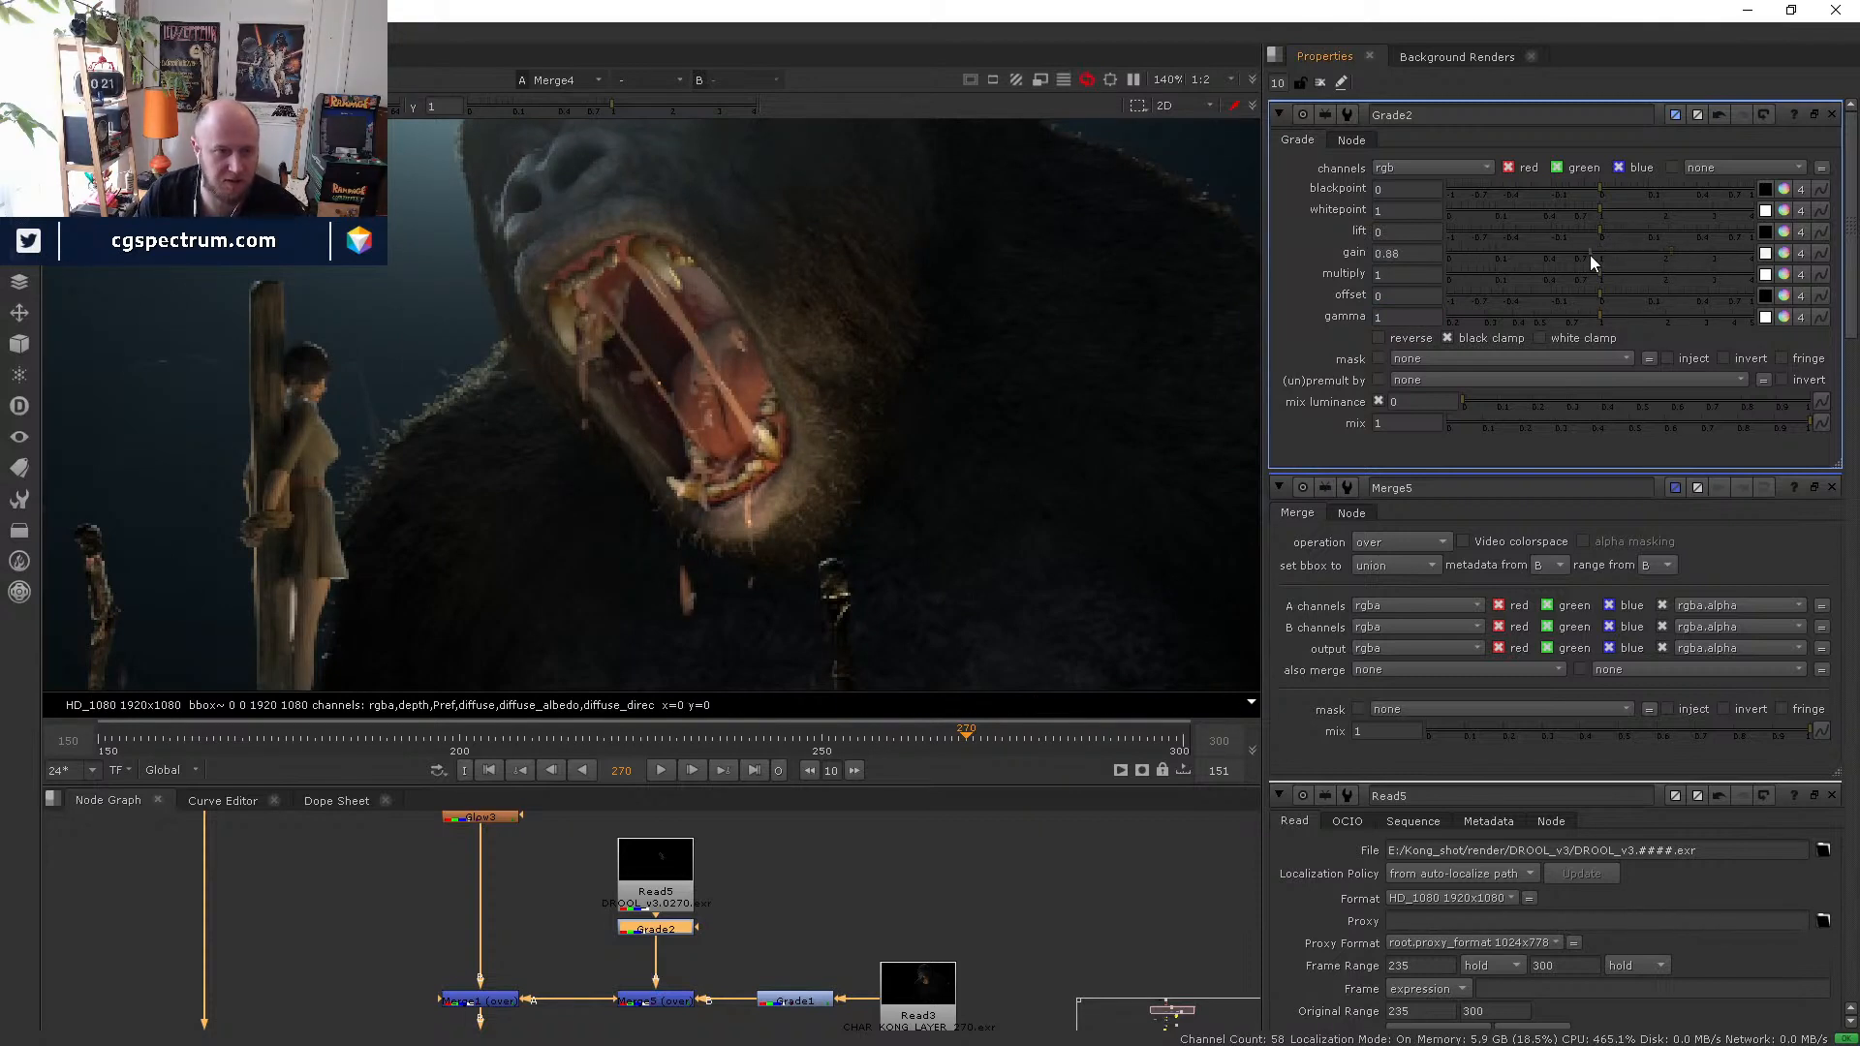
click(1421, 255)
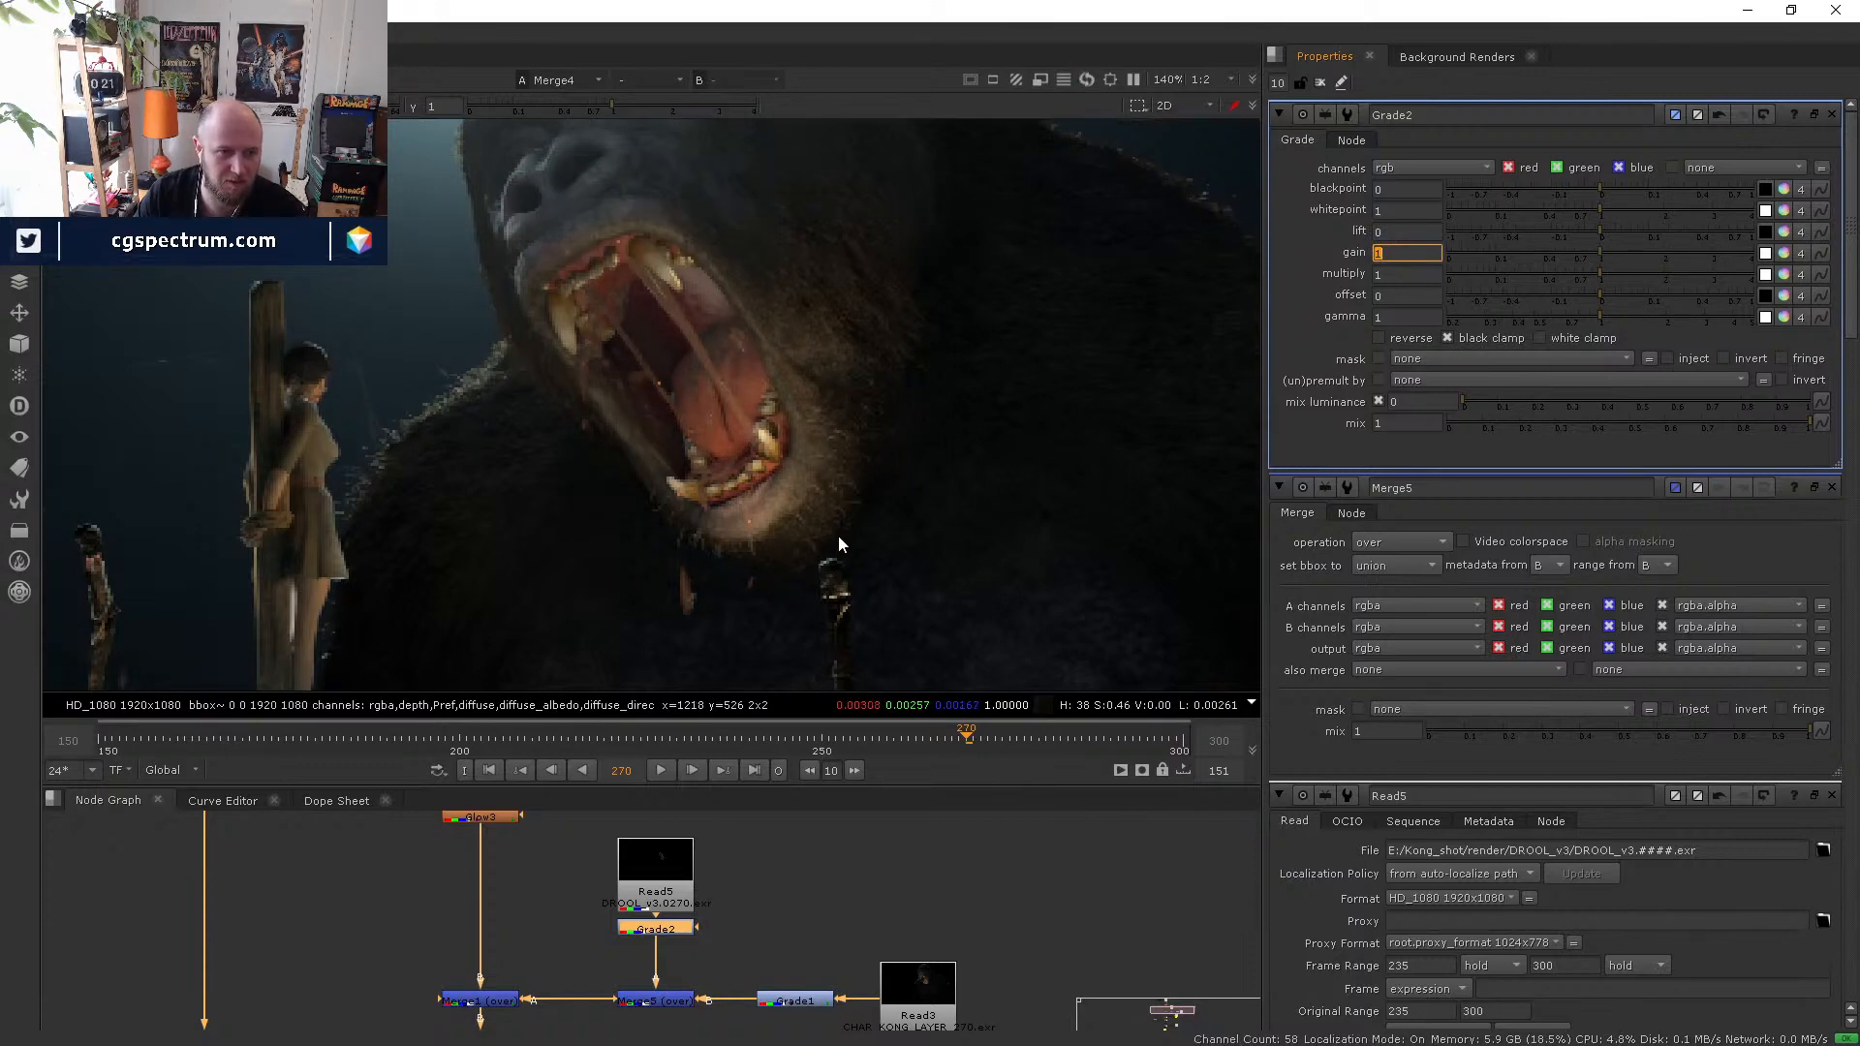
scroll(839, 535, down, 3)
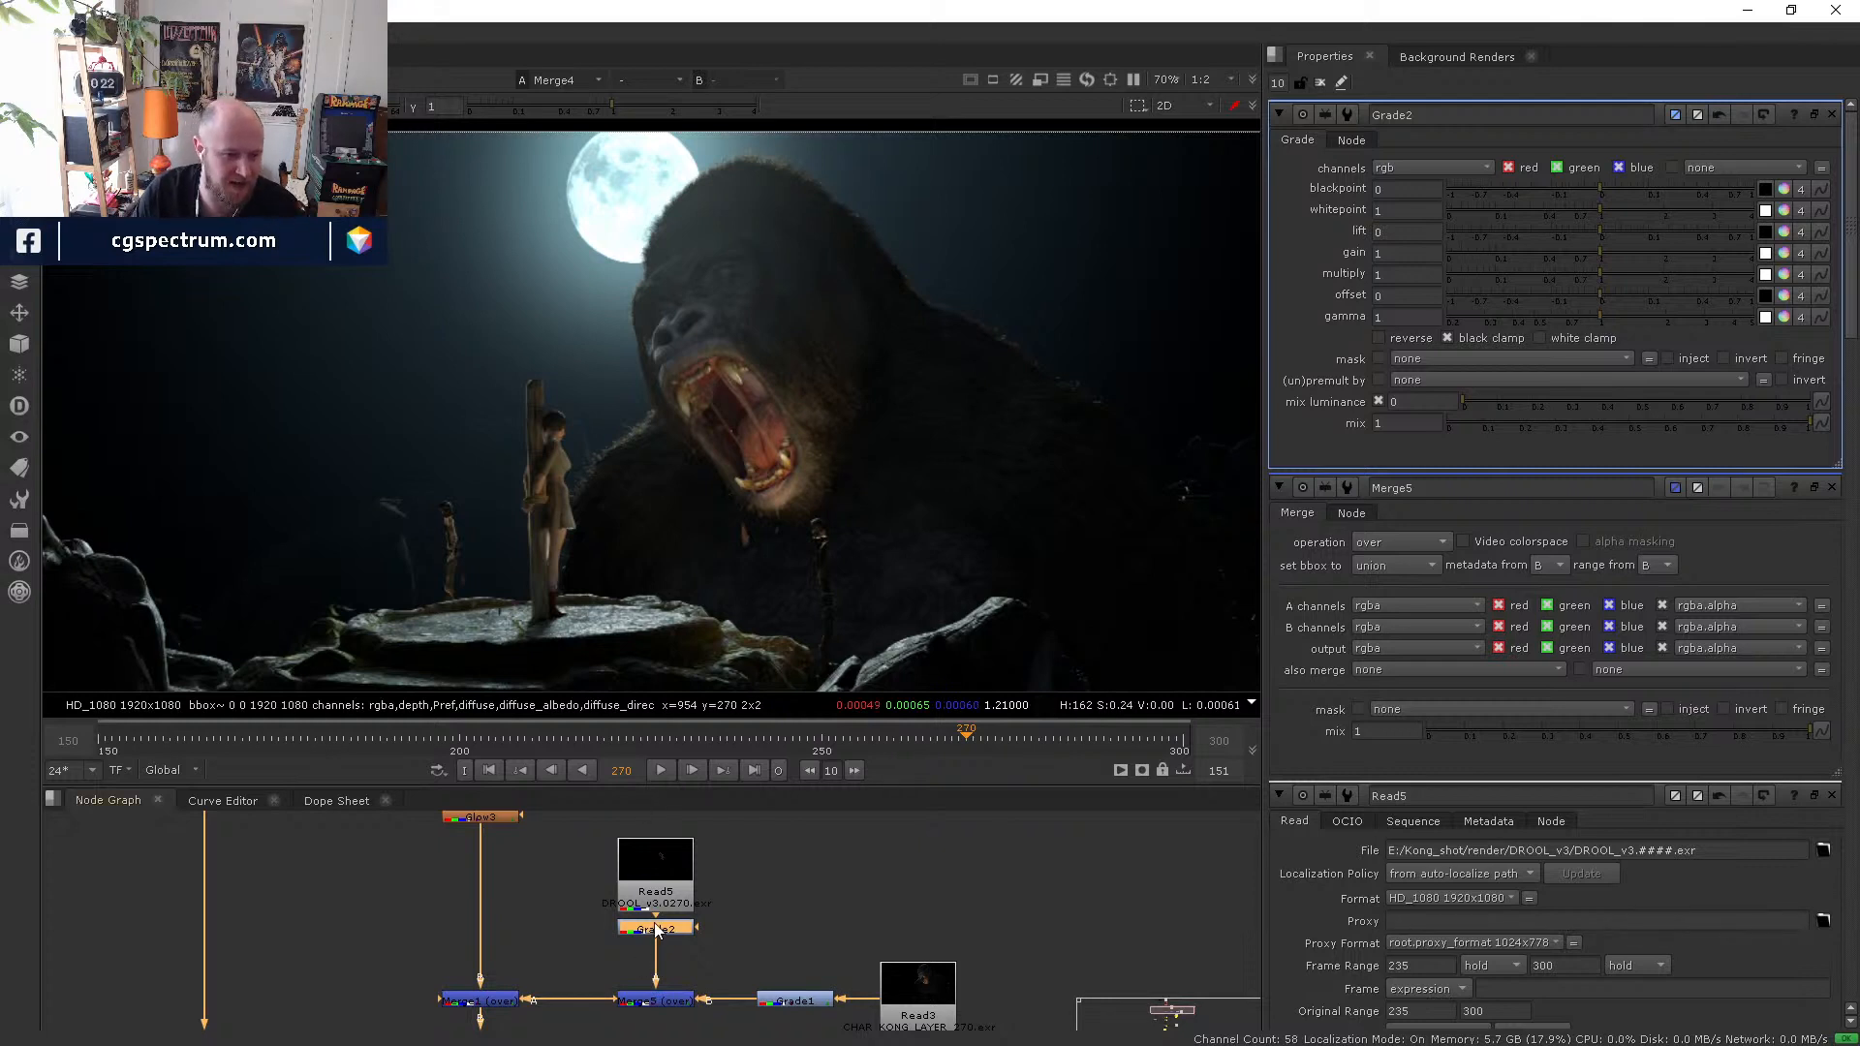
- View the Merge1 output to check the gorilla and drool over the moonlit background
key(1)
click(686, 957)
middle_drag(690, 957, 702, 914)
click(526, 959)
key(1)
click(546, 983)
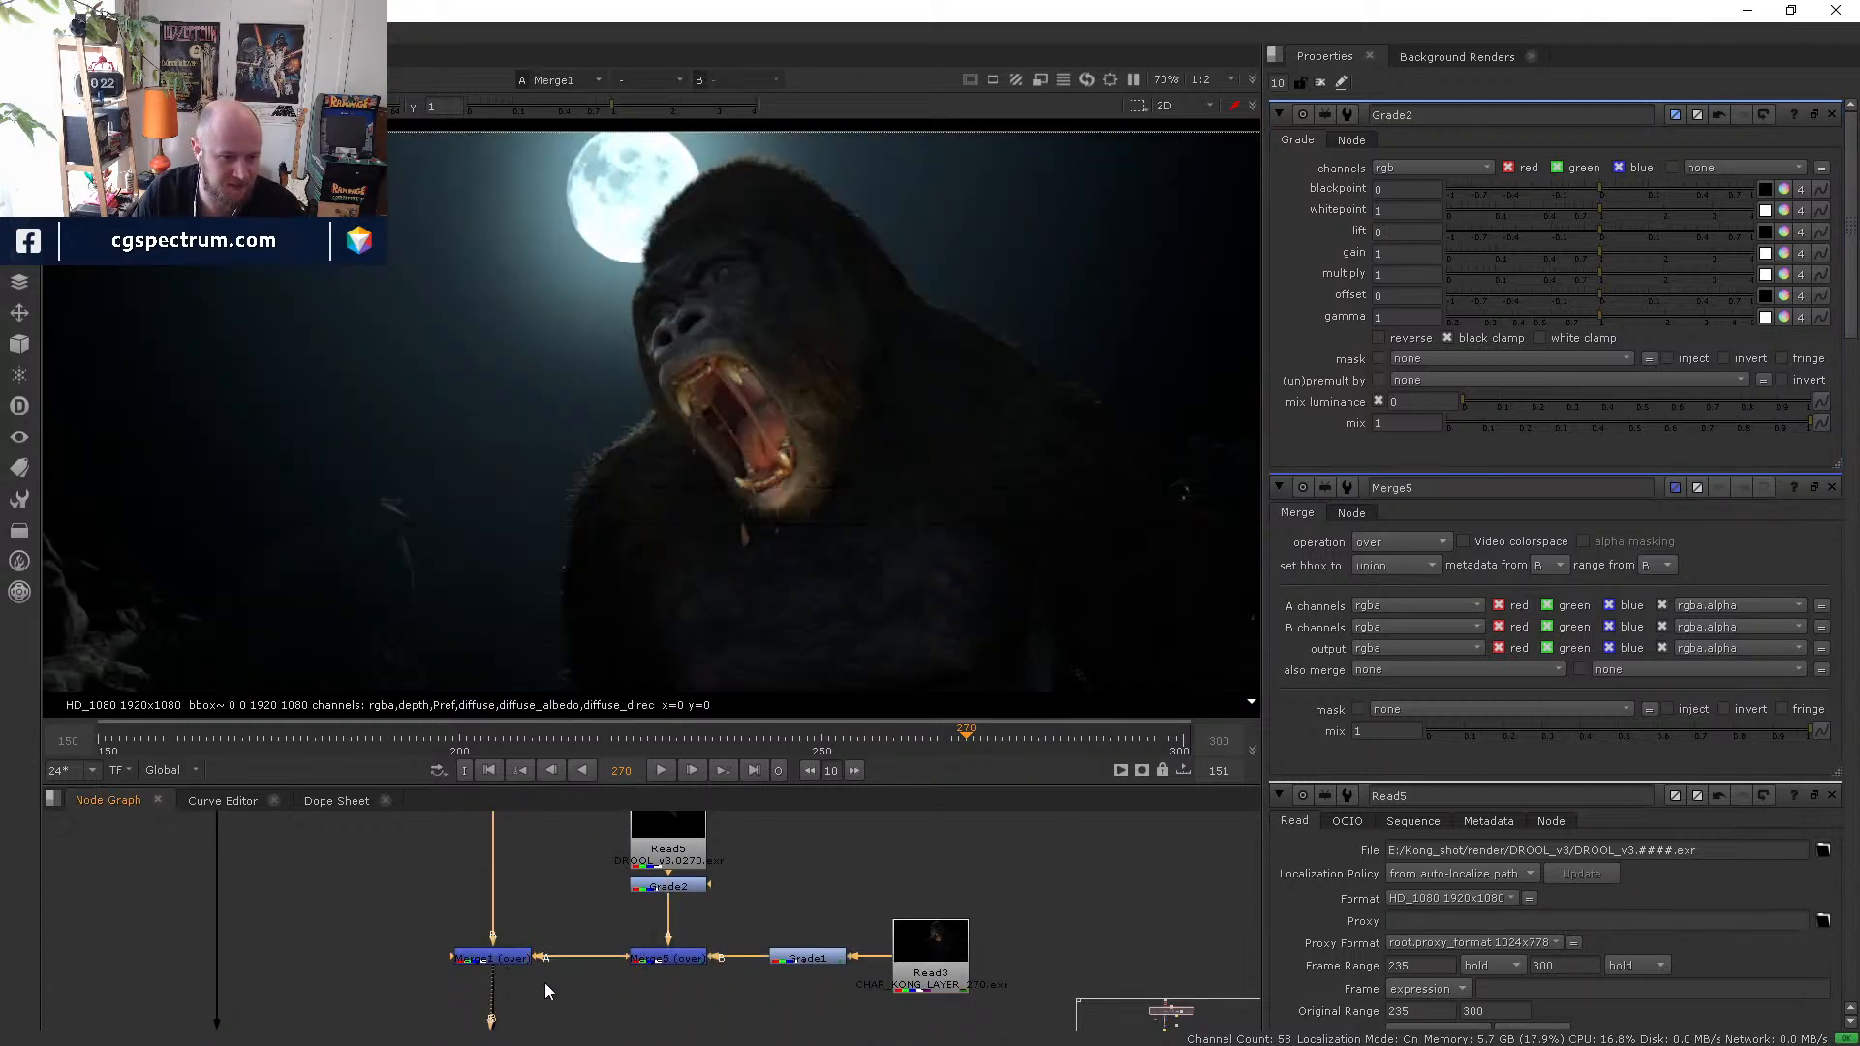
middle_drag(544, 982, 525, 902)
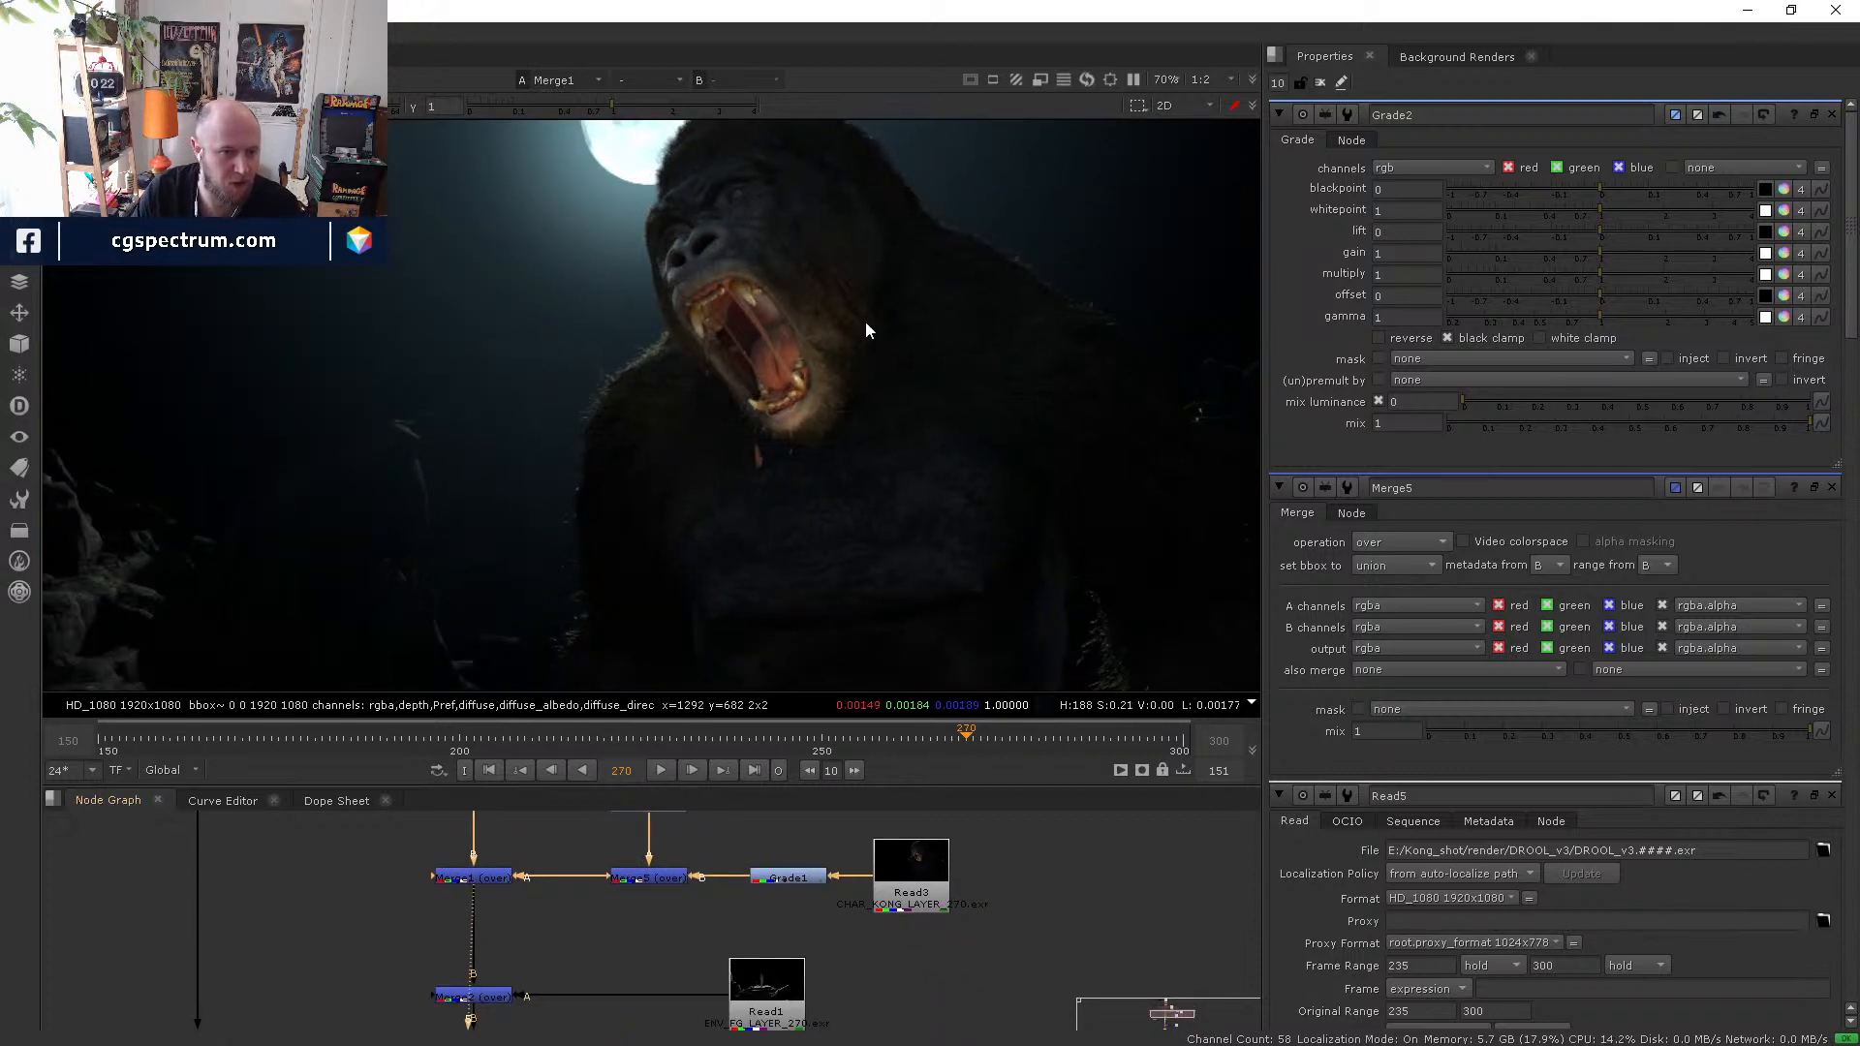
middle_drag(719, 904, 717, 1006)
- View the drool Read5 on its own, play its sequence and examine the strands closely at frame 270
click(660, 880)
key(1)
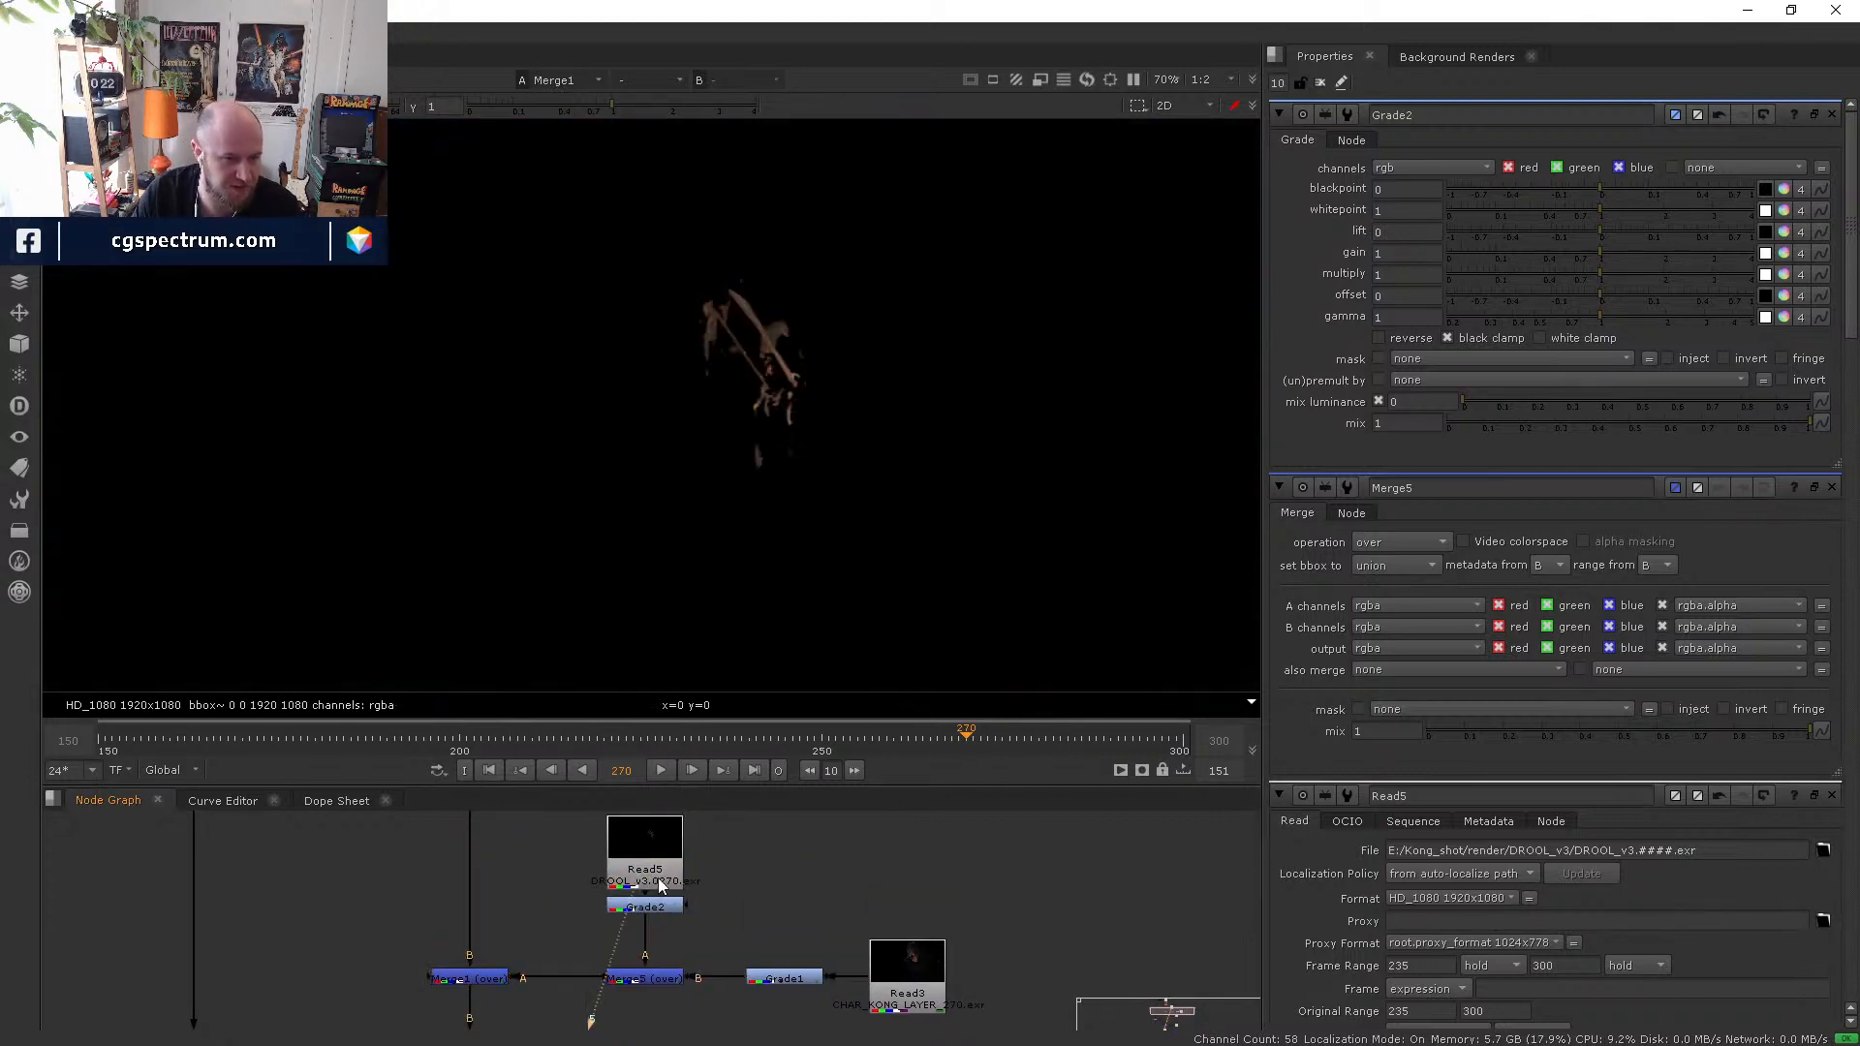
drag(711, 748, 688, 746)
click(661, 771)
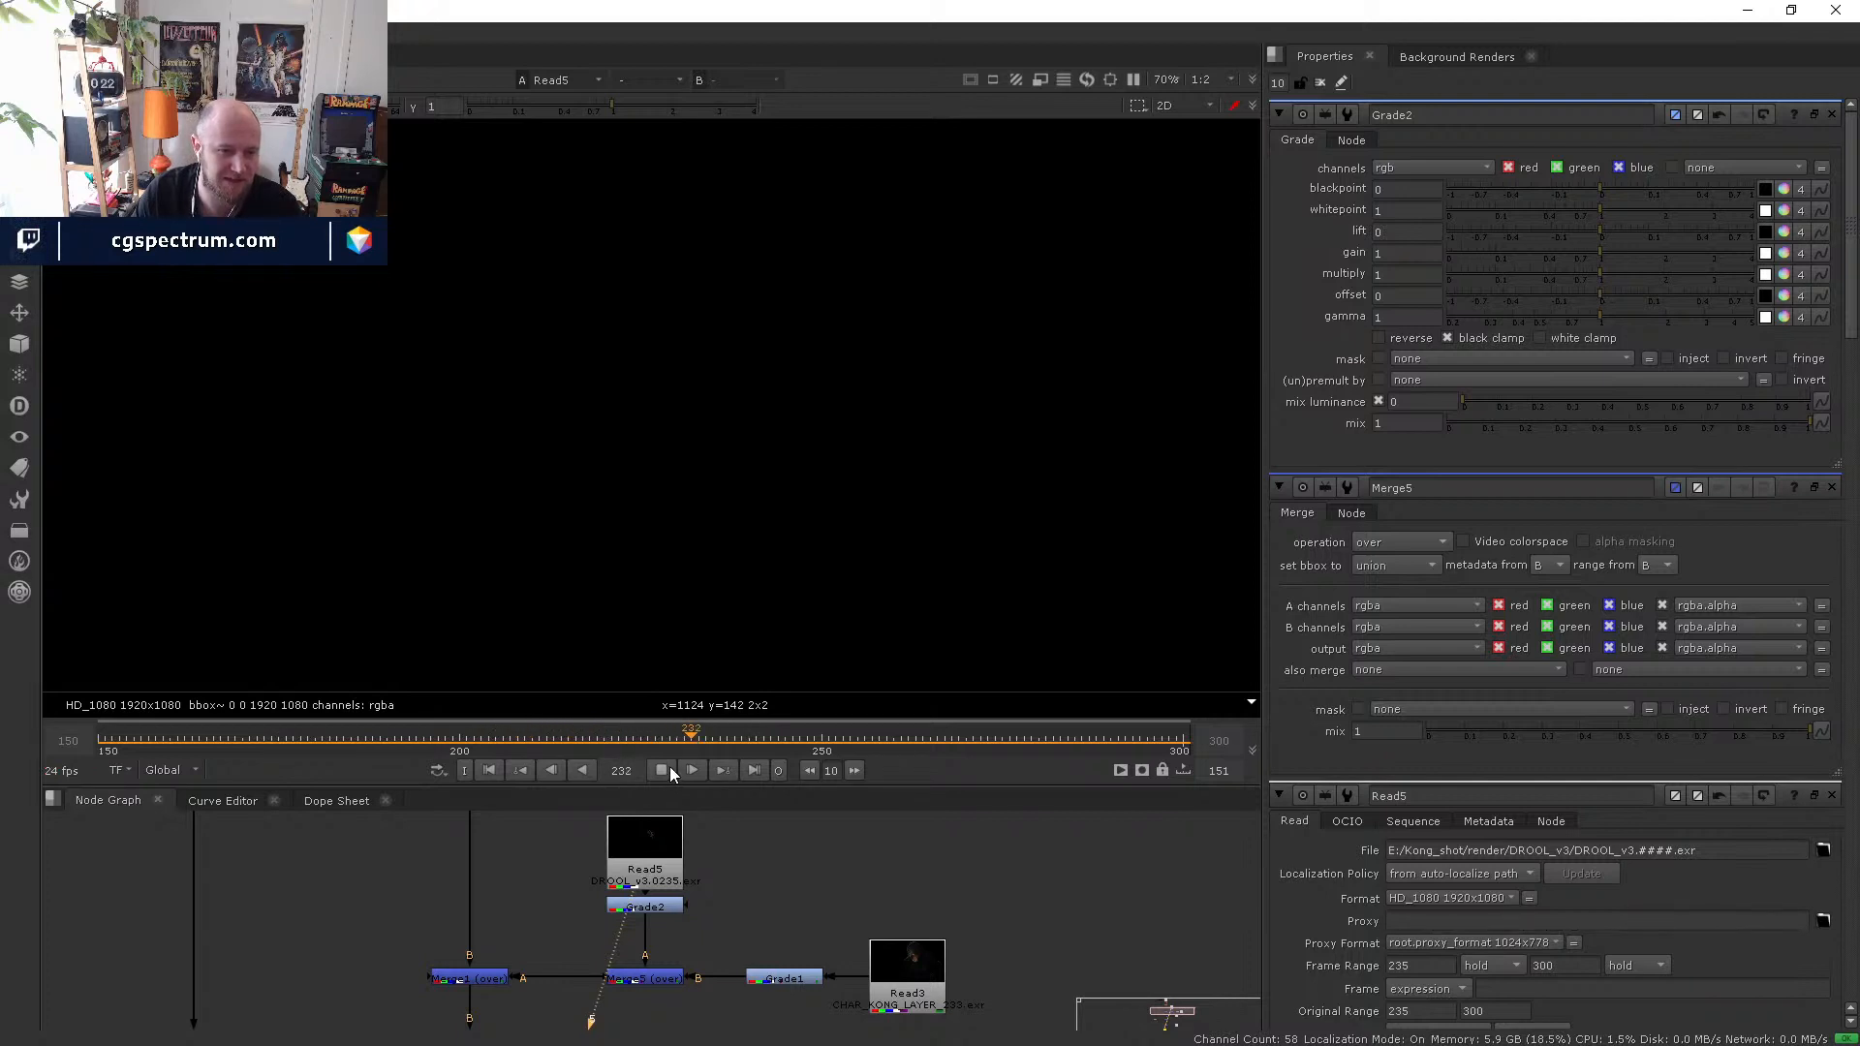
click(662, 770)
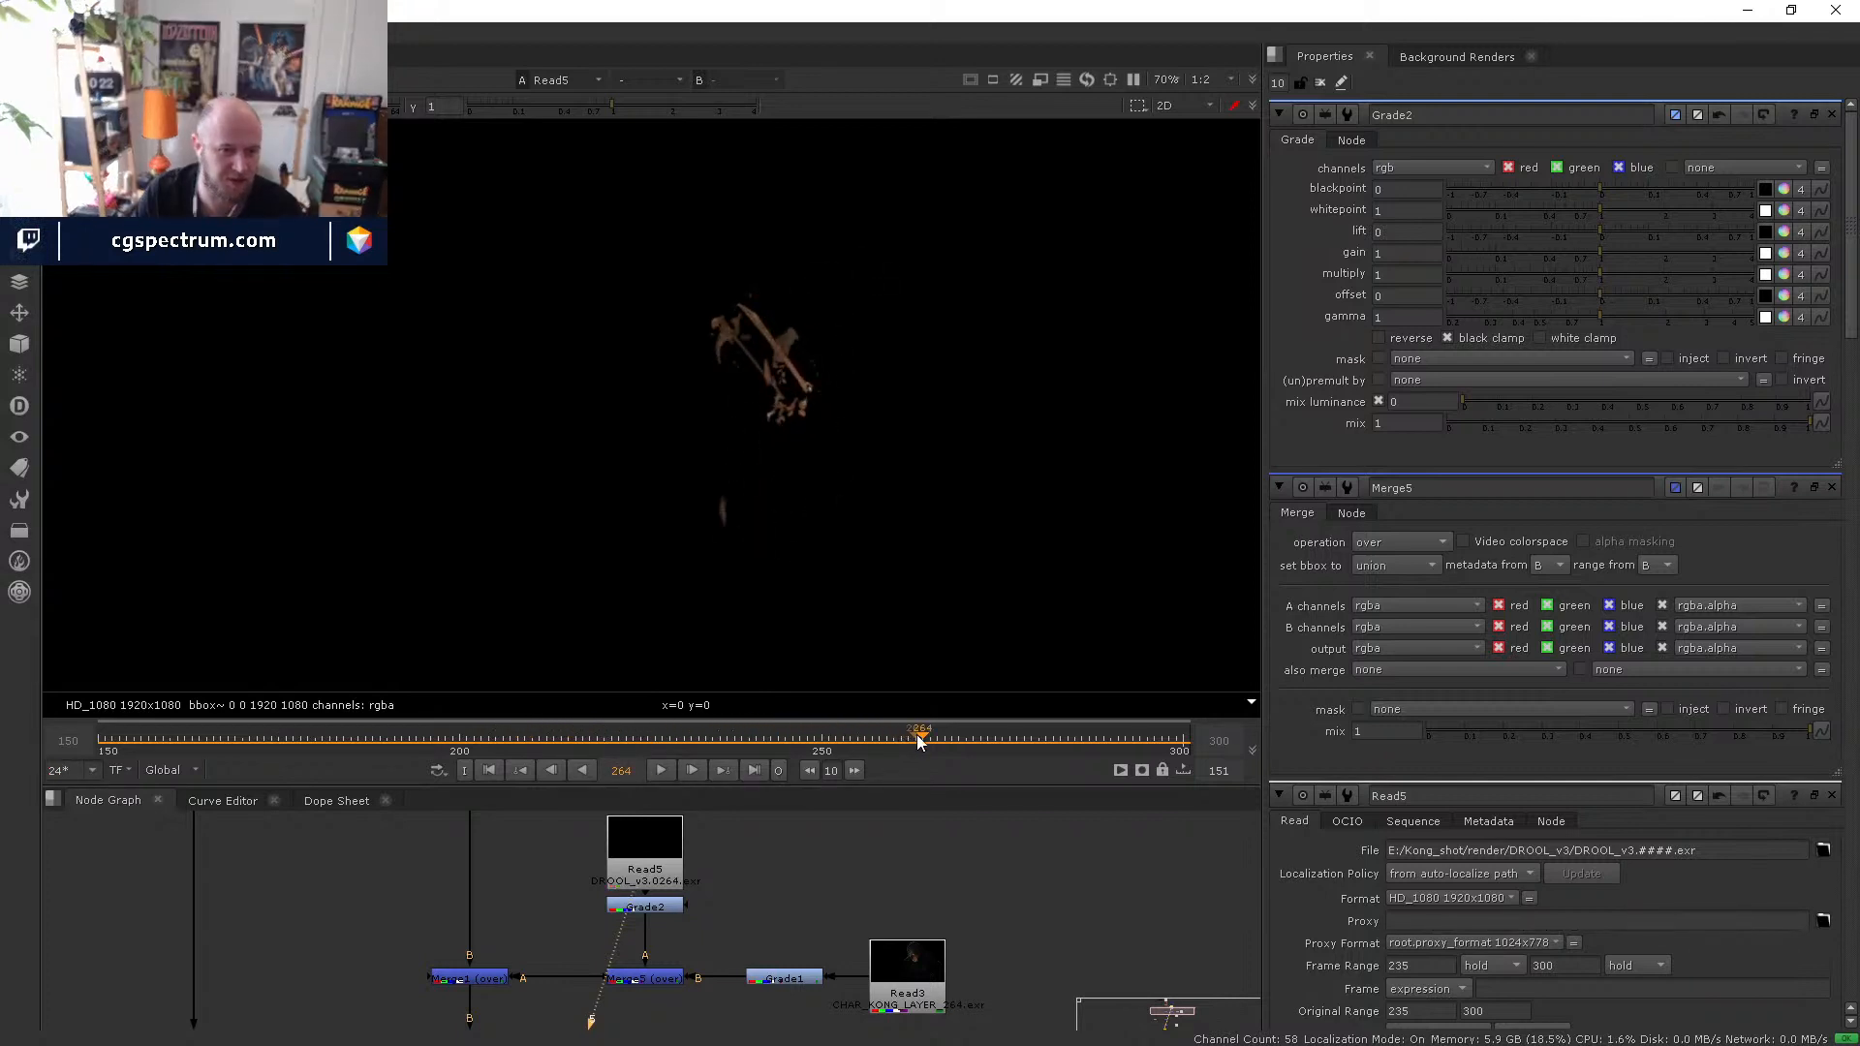
click(1070, 742)
drag(1070, 742, 966, 722)
scroll(792, 371, up, 4)
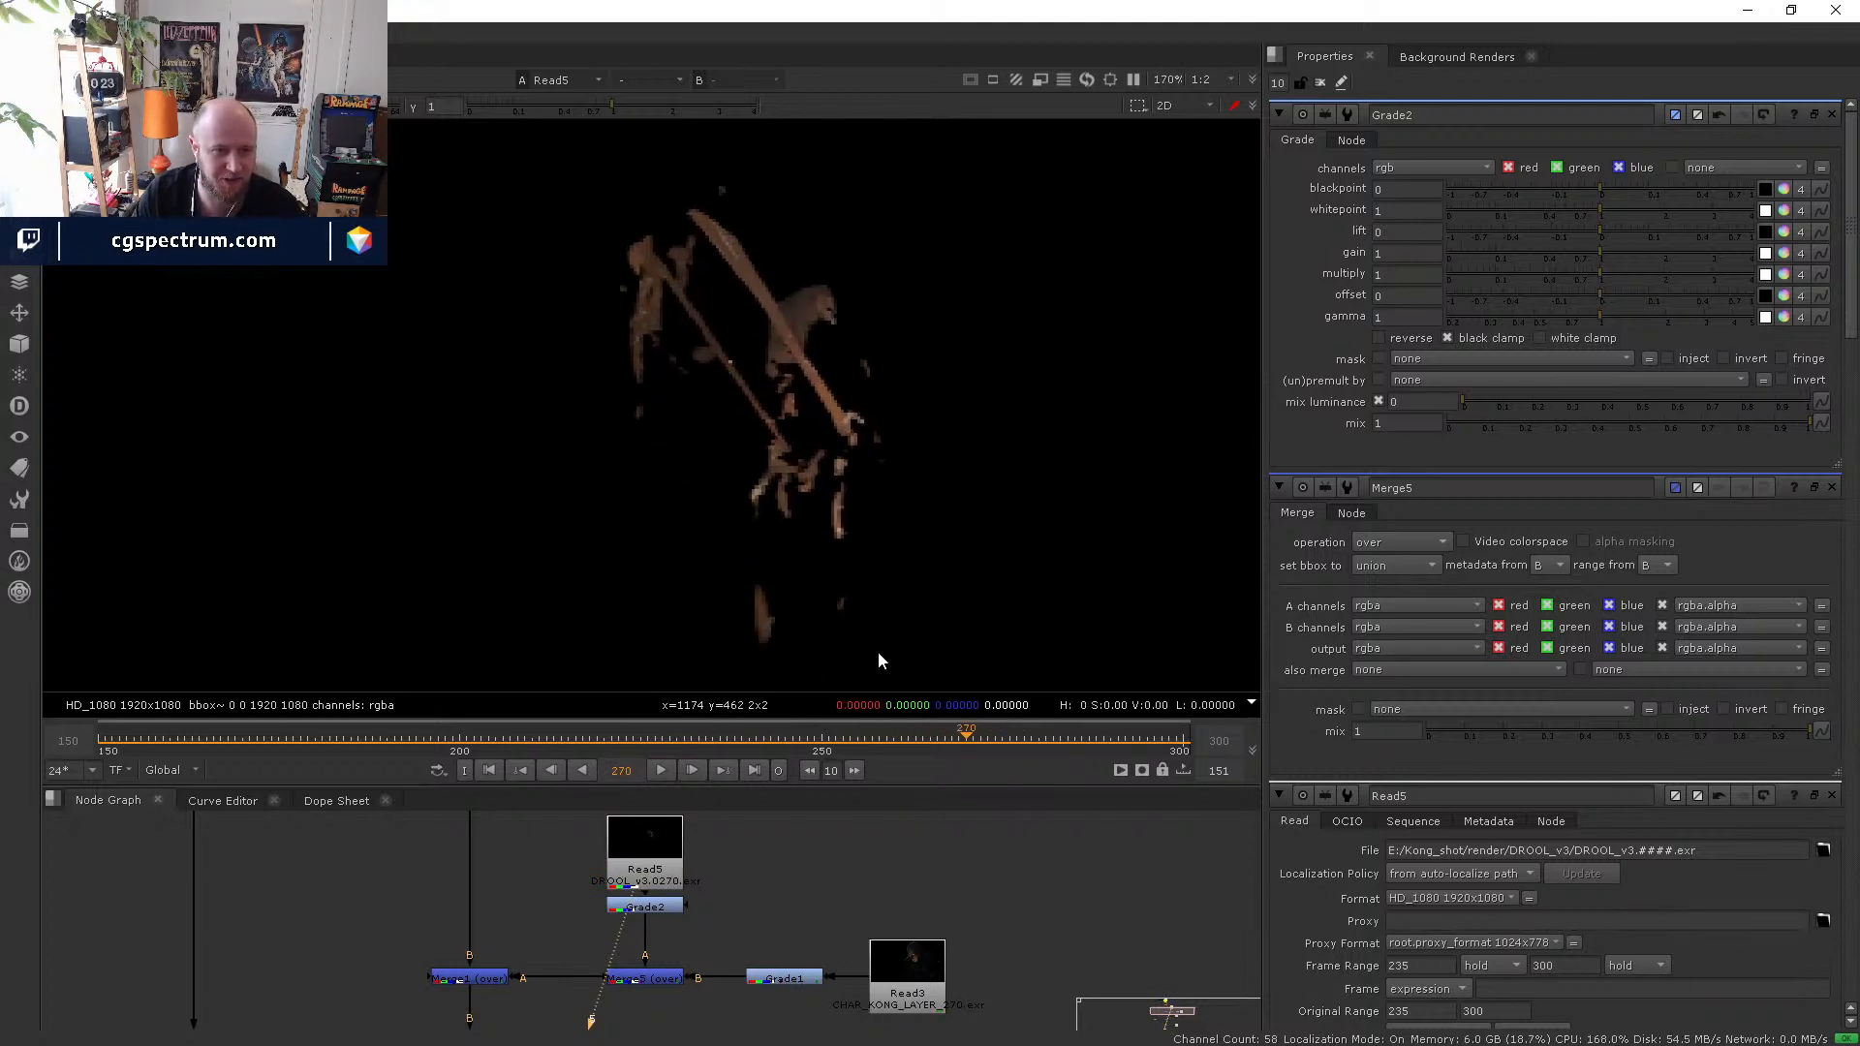
- Move to frame 241 and review the isolated drool sequence again by playing and scrubbing through it
click(761, 746)
scroll(736, 520, down, 2)
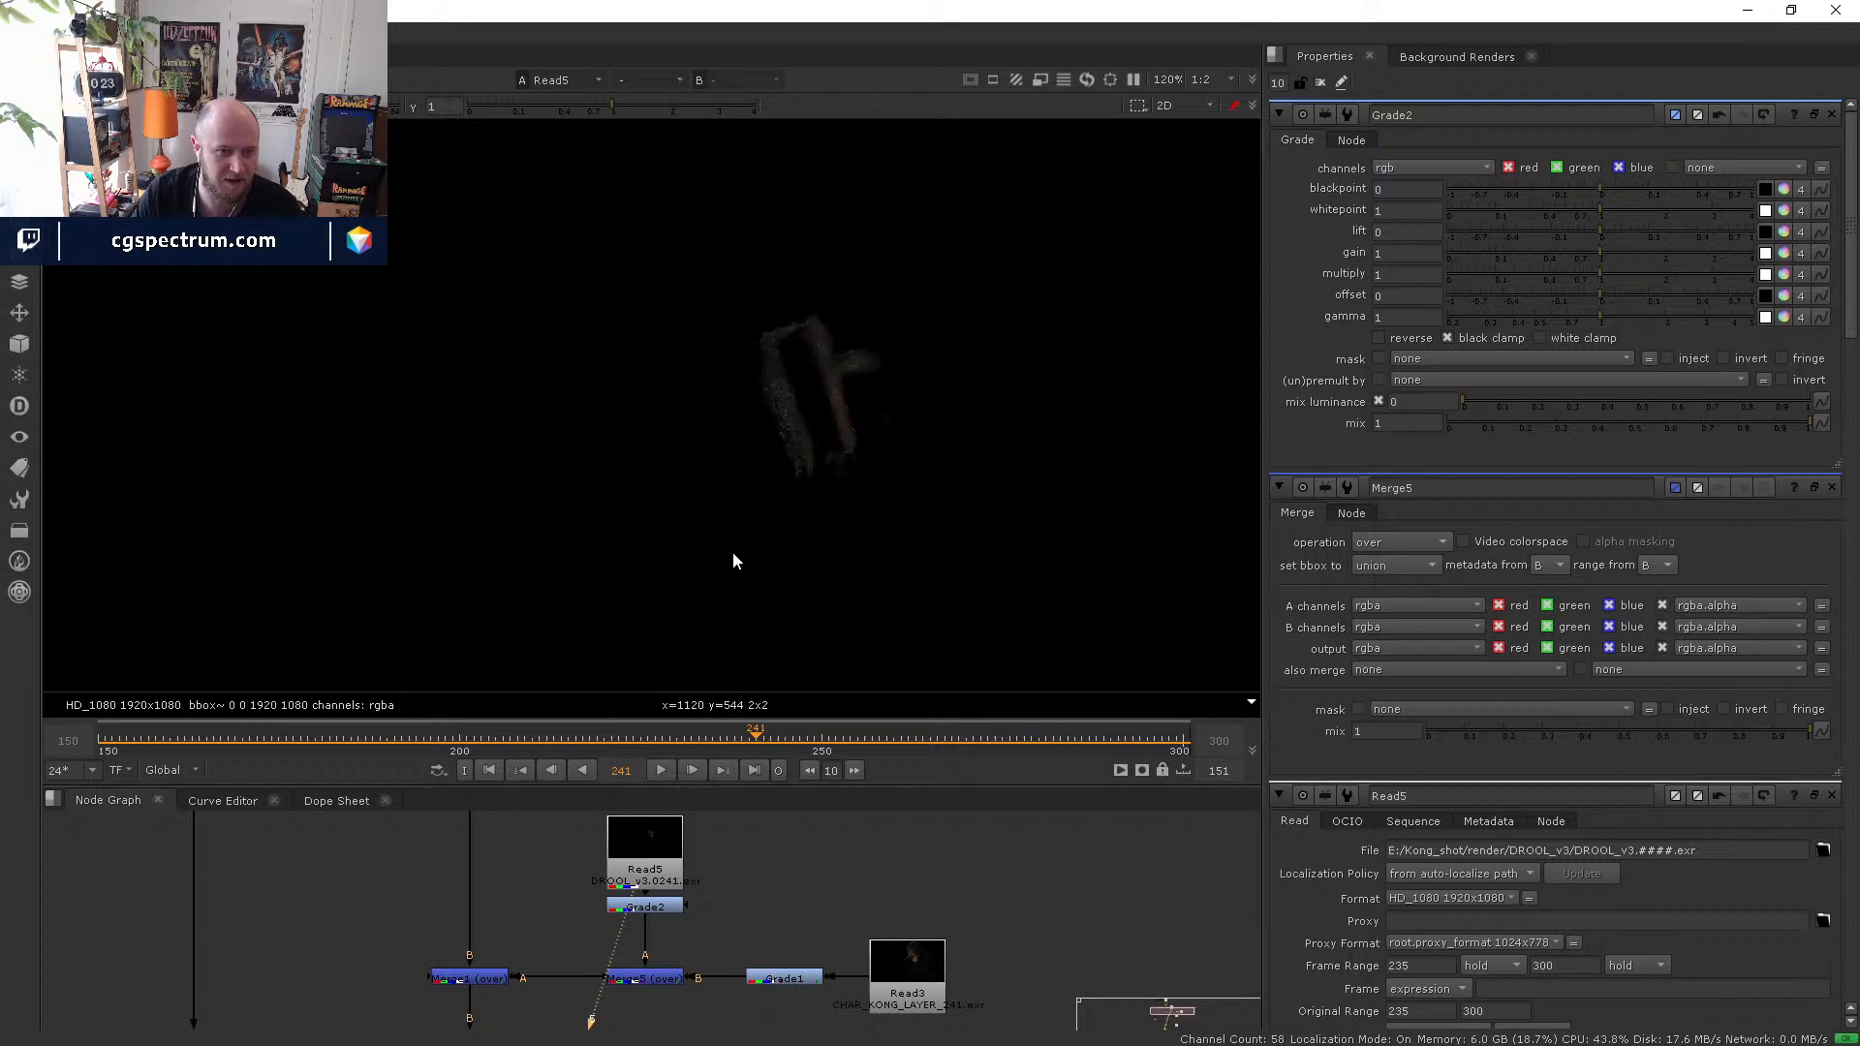
click(660, 770)
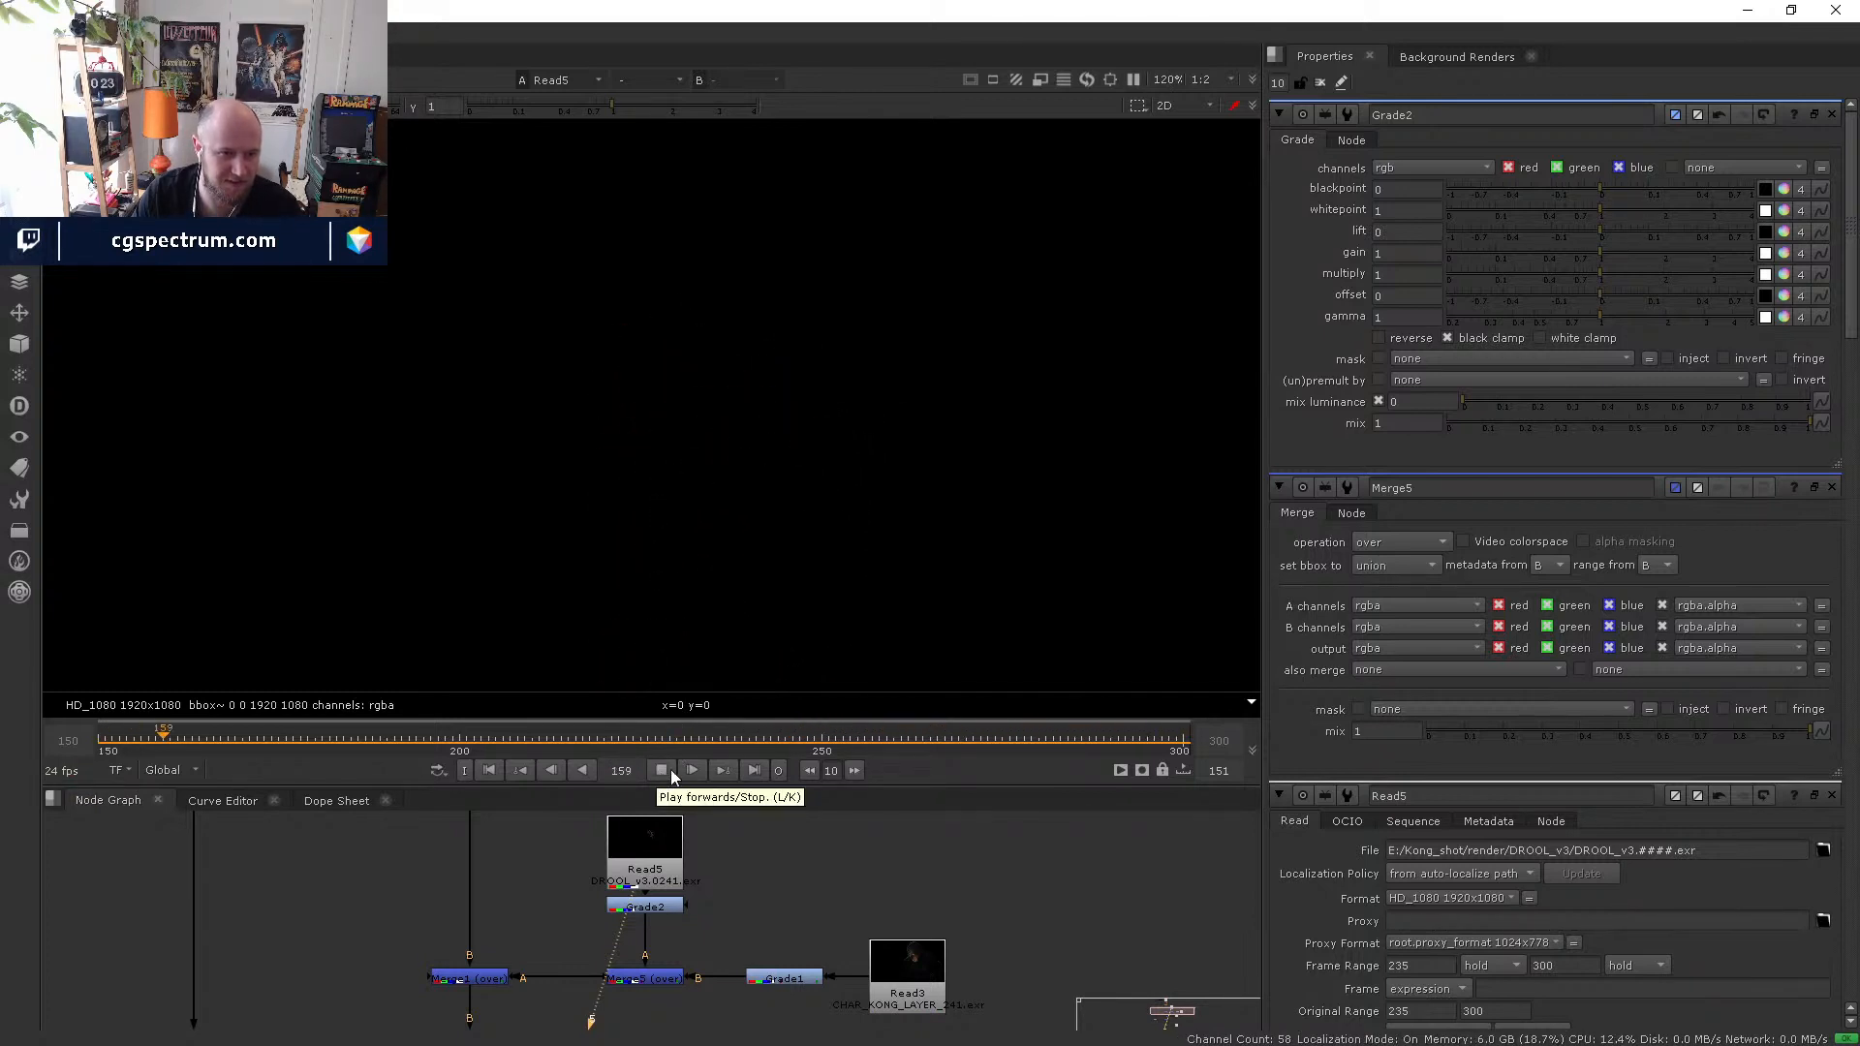
drag(875, 742, 1010, 742)
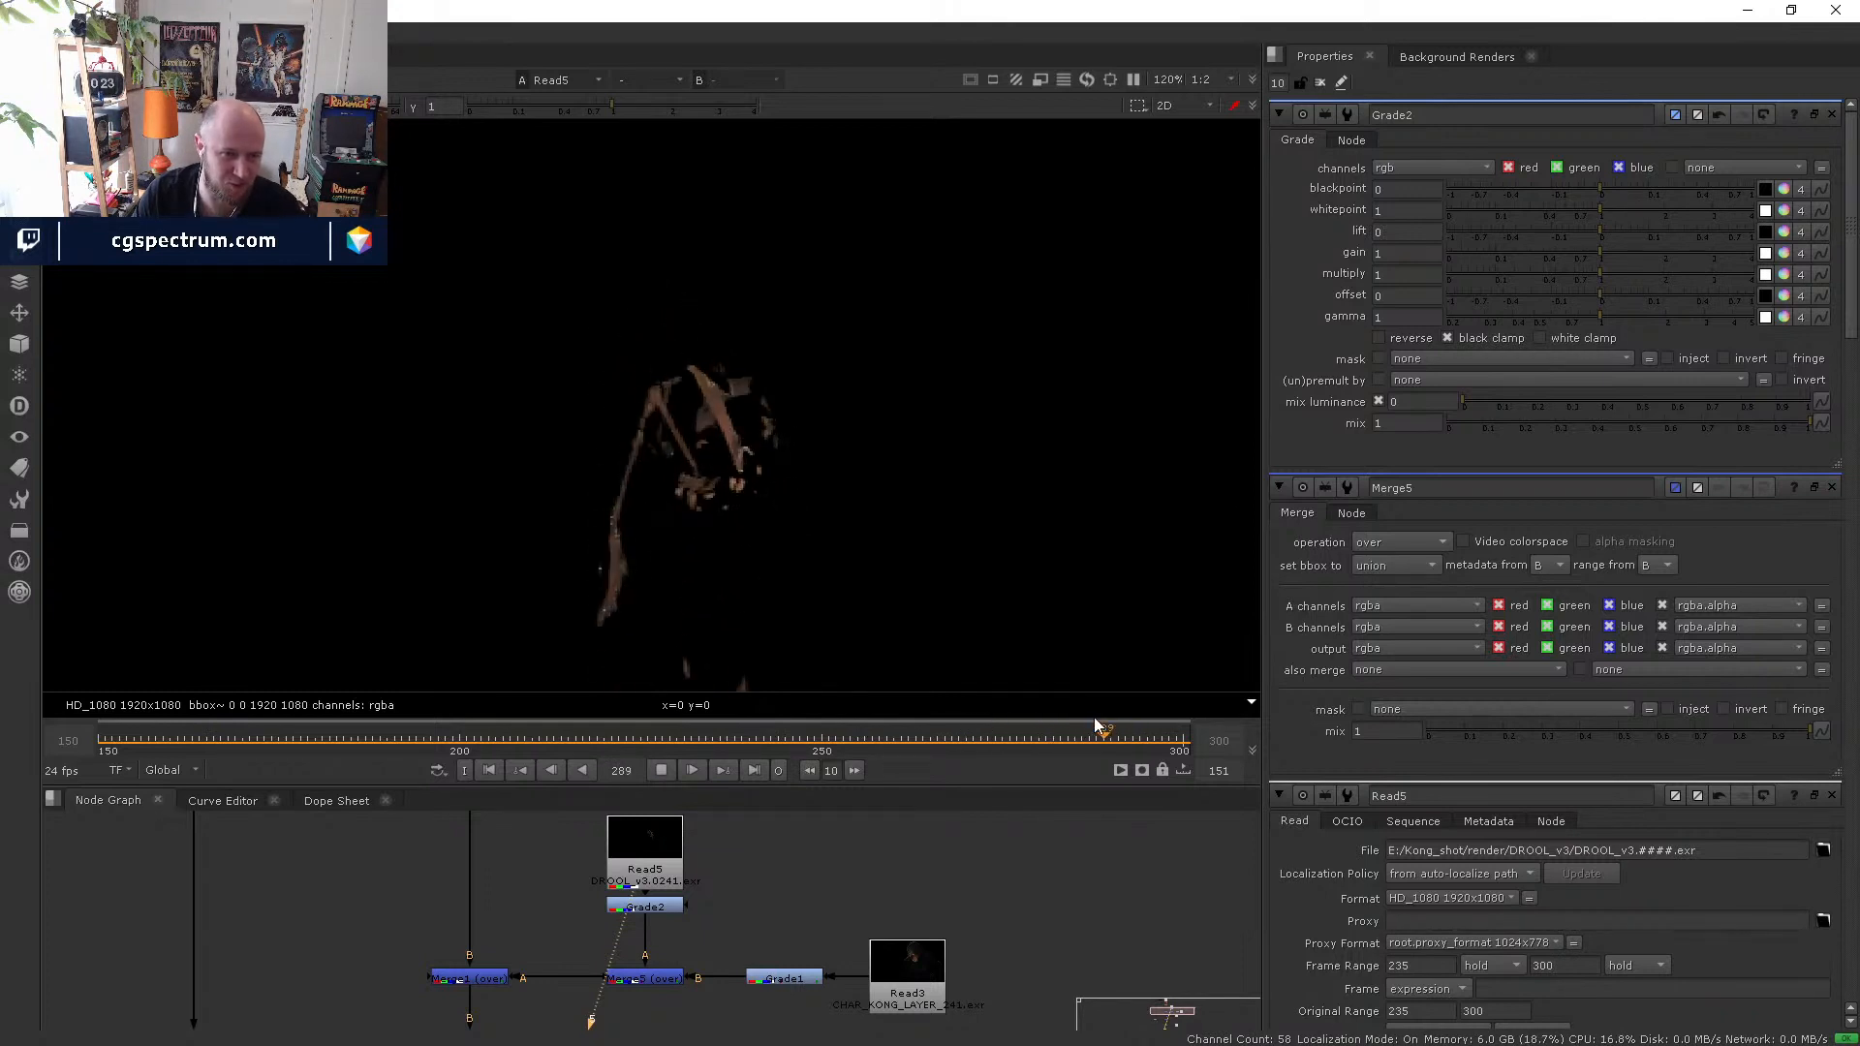
click(725, 744)
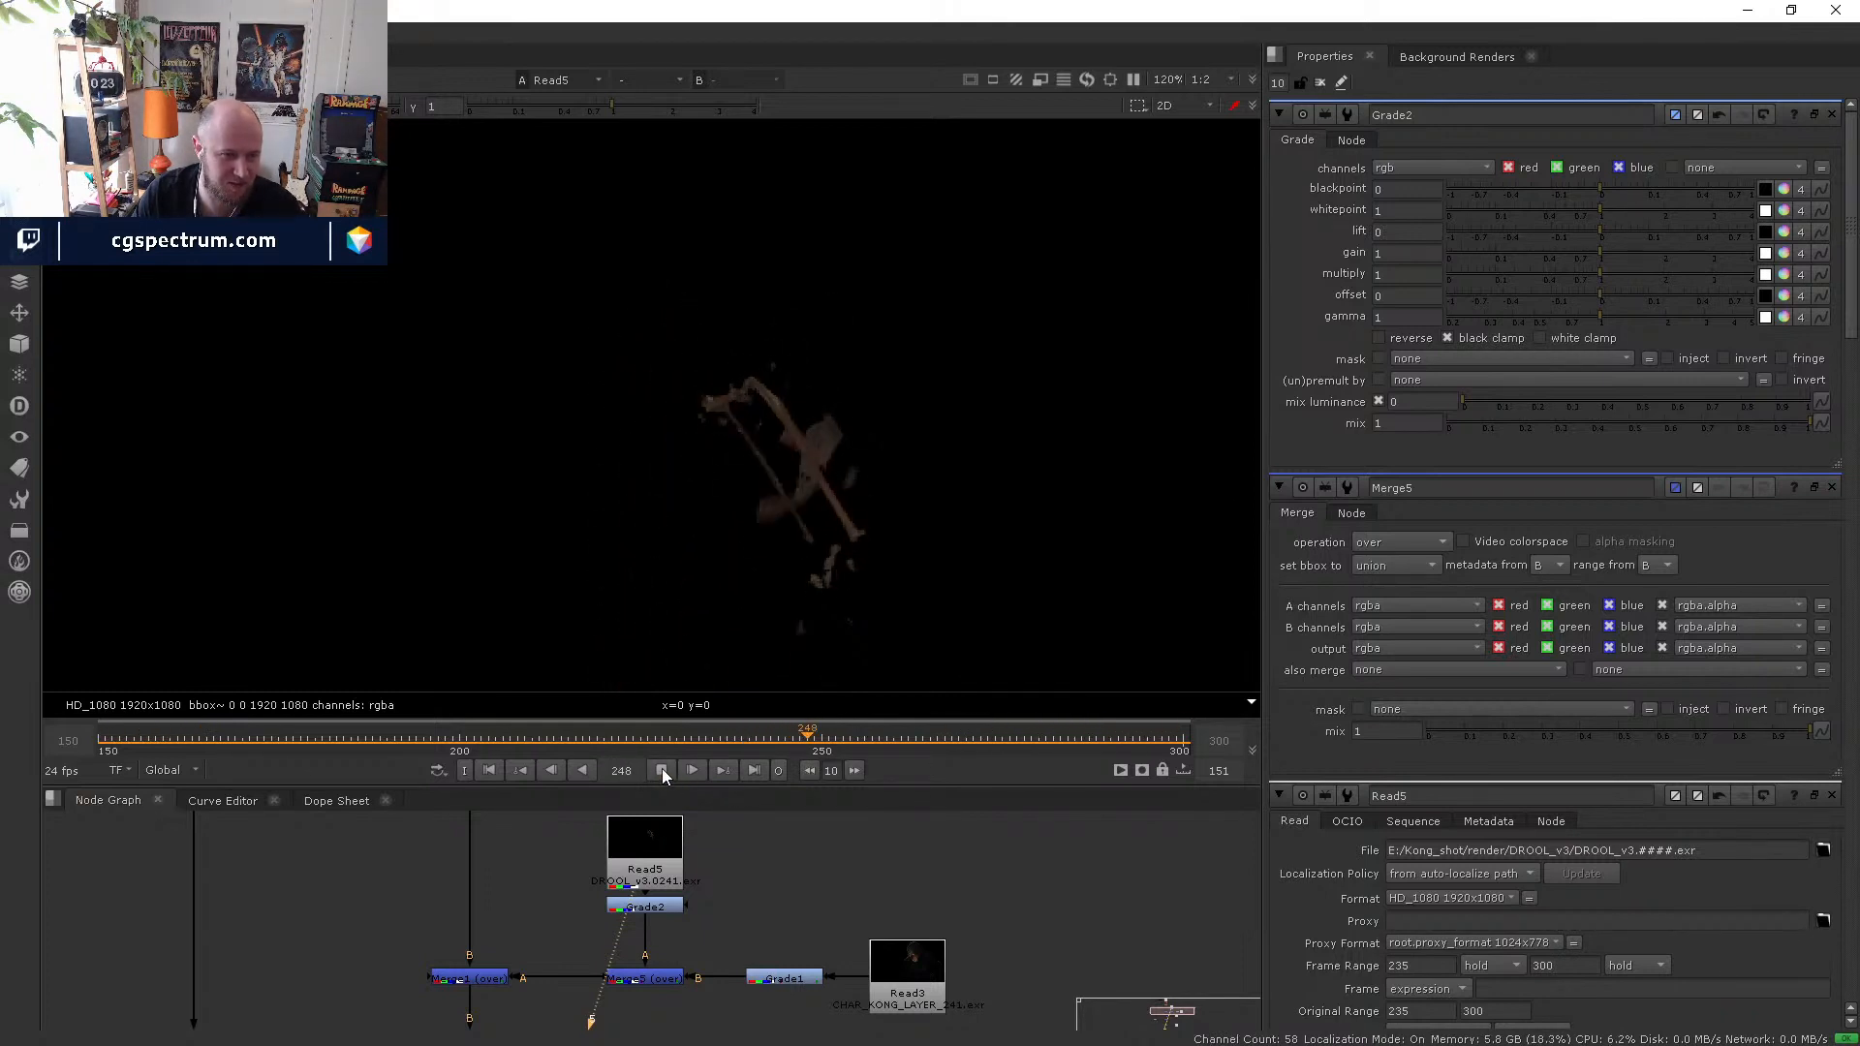
- View Merge5 and play the drool over the gorilla, sampling several frames across the shot before stopping playback
click(646, 976)
key(1)
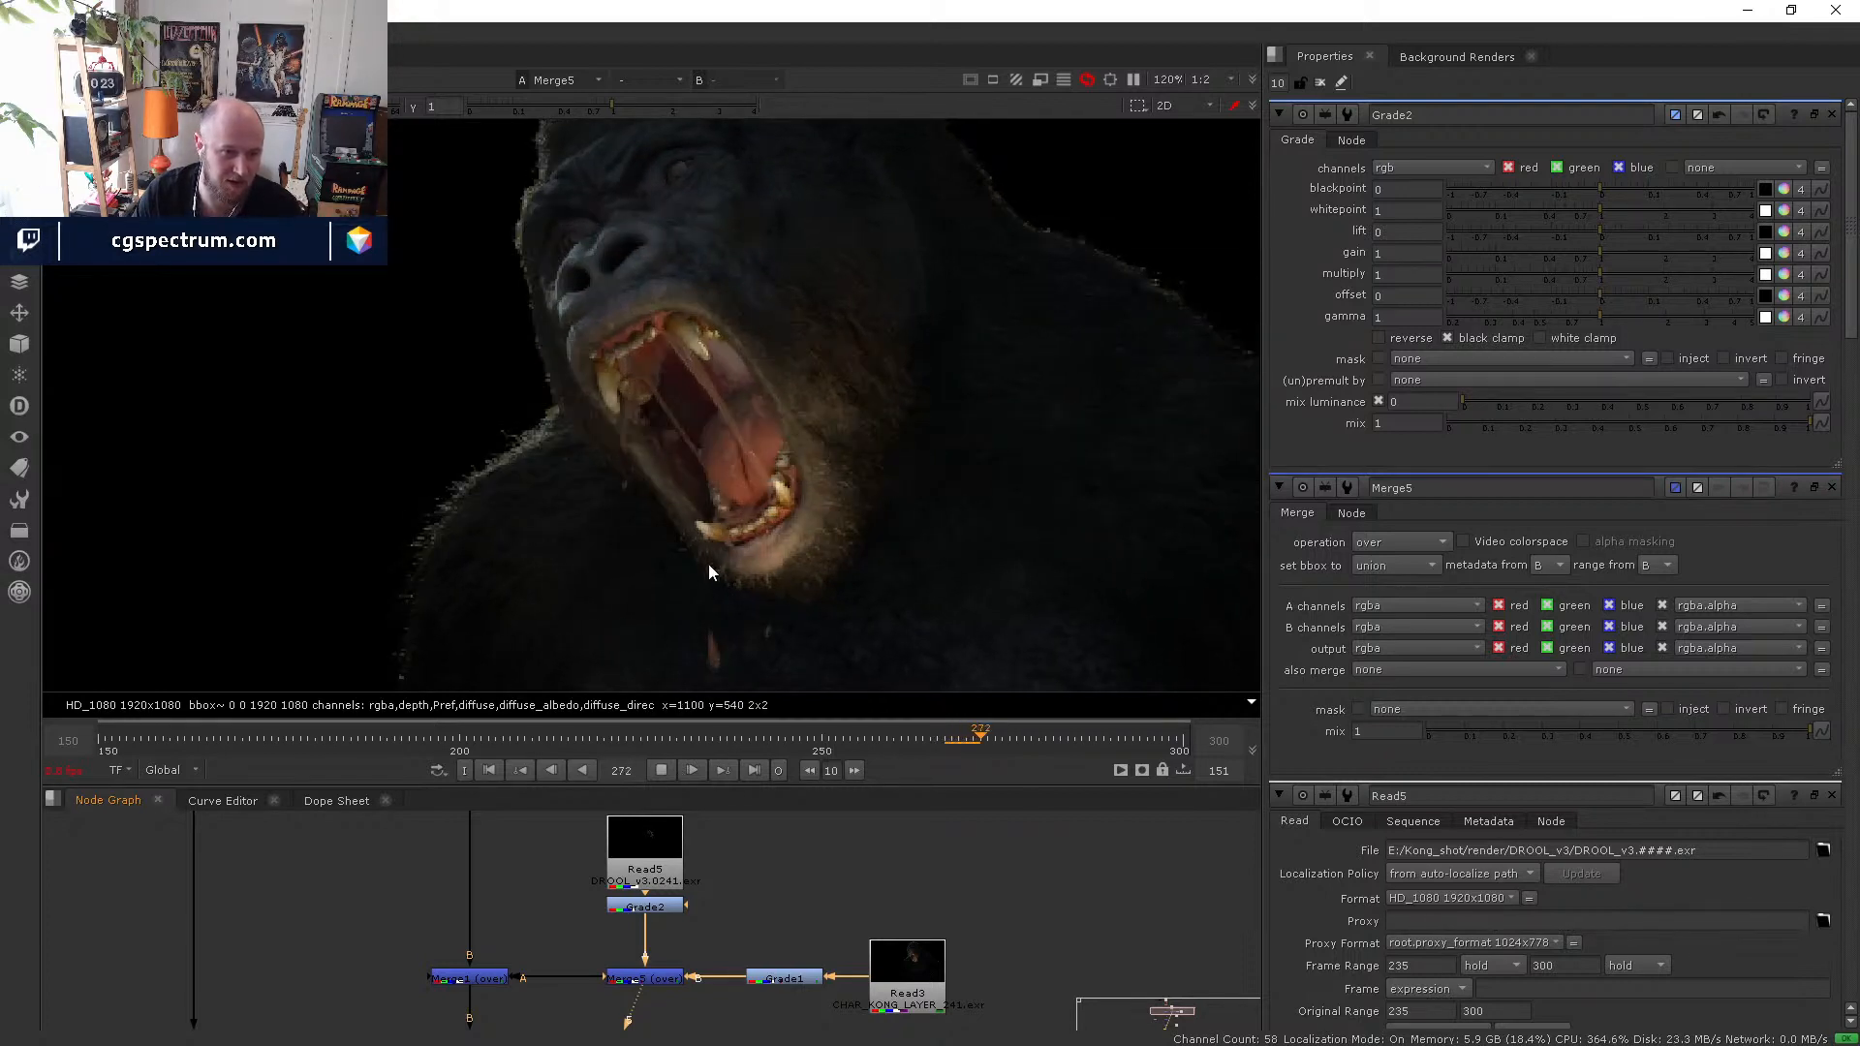
scroll(690, 450, down, 2)
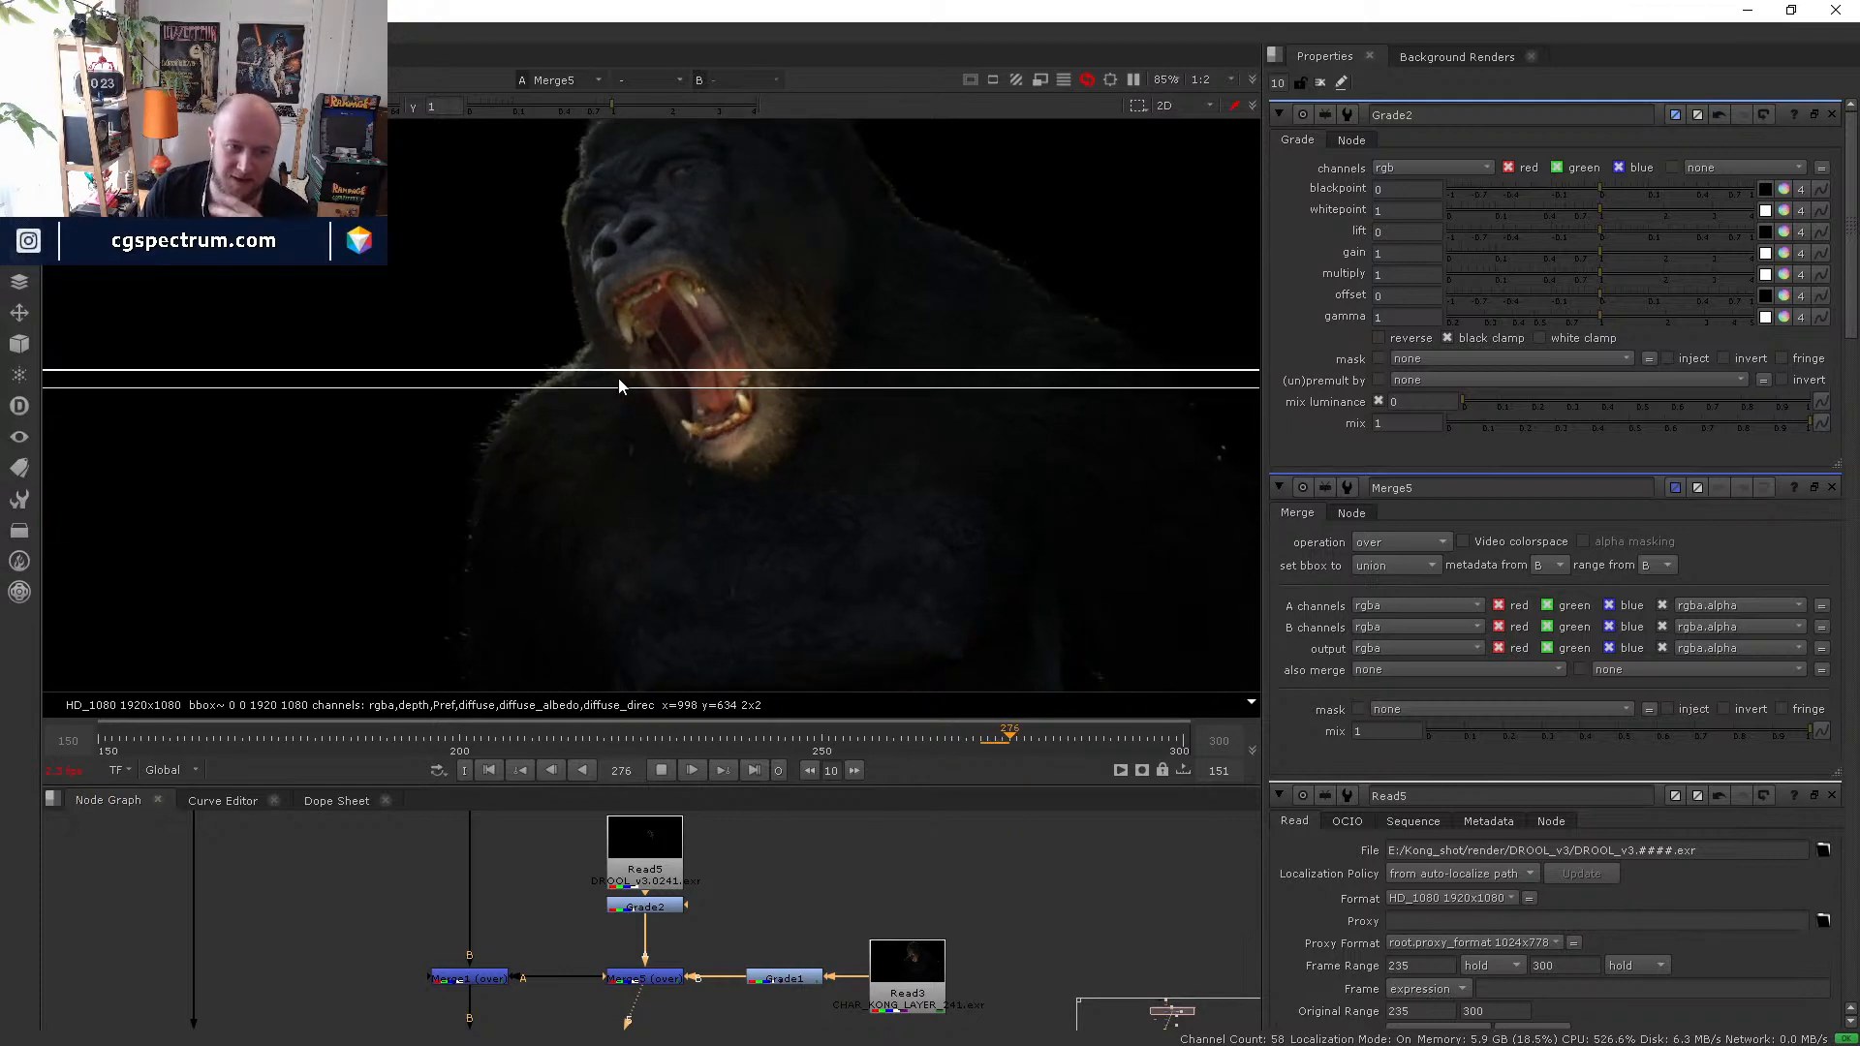
scroll(709, 424, down, 1)
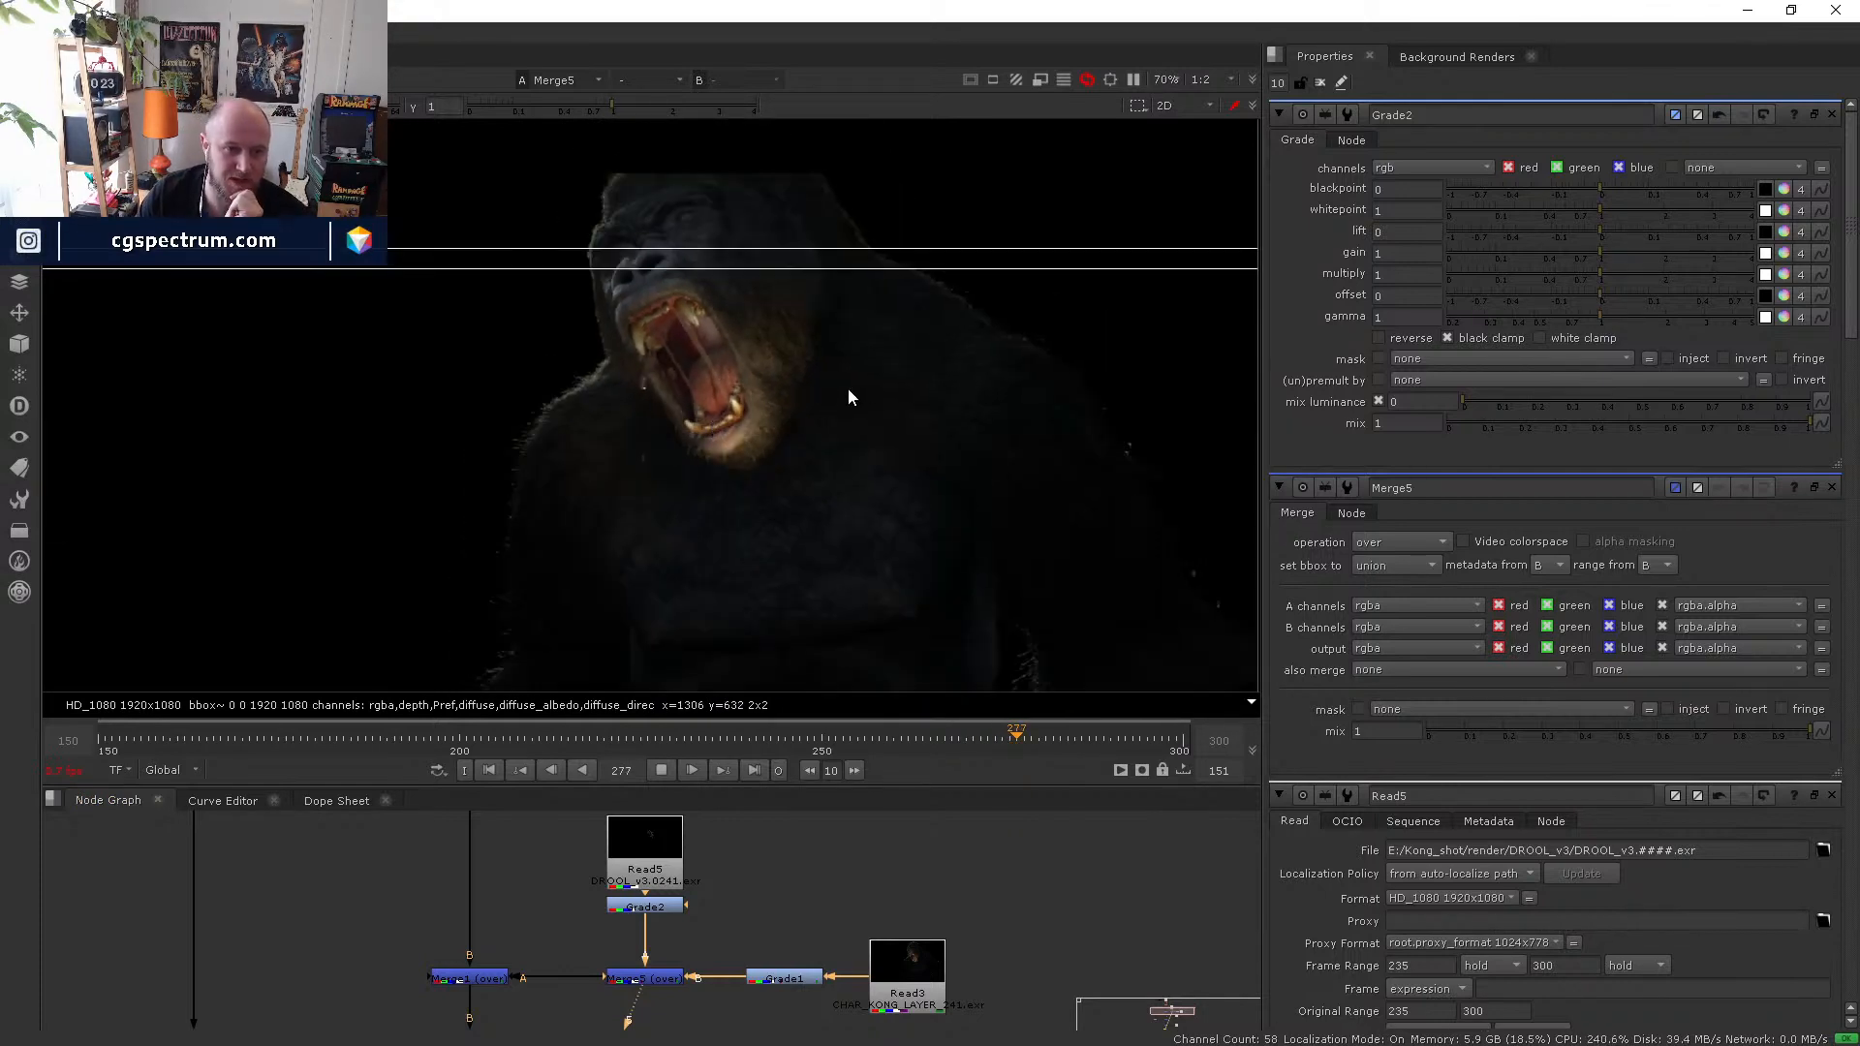
click(827, 740)
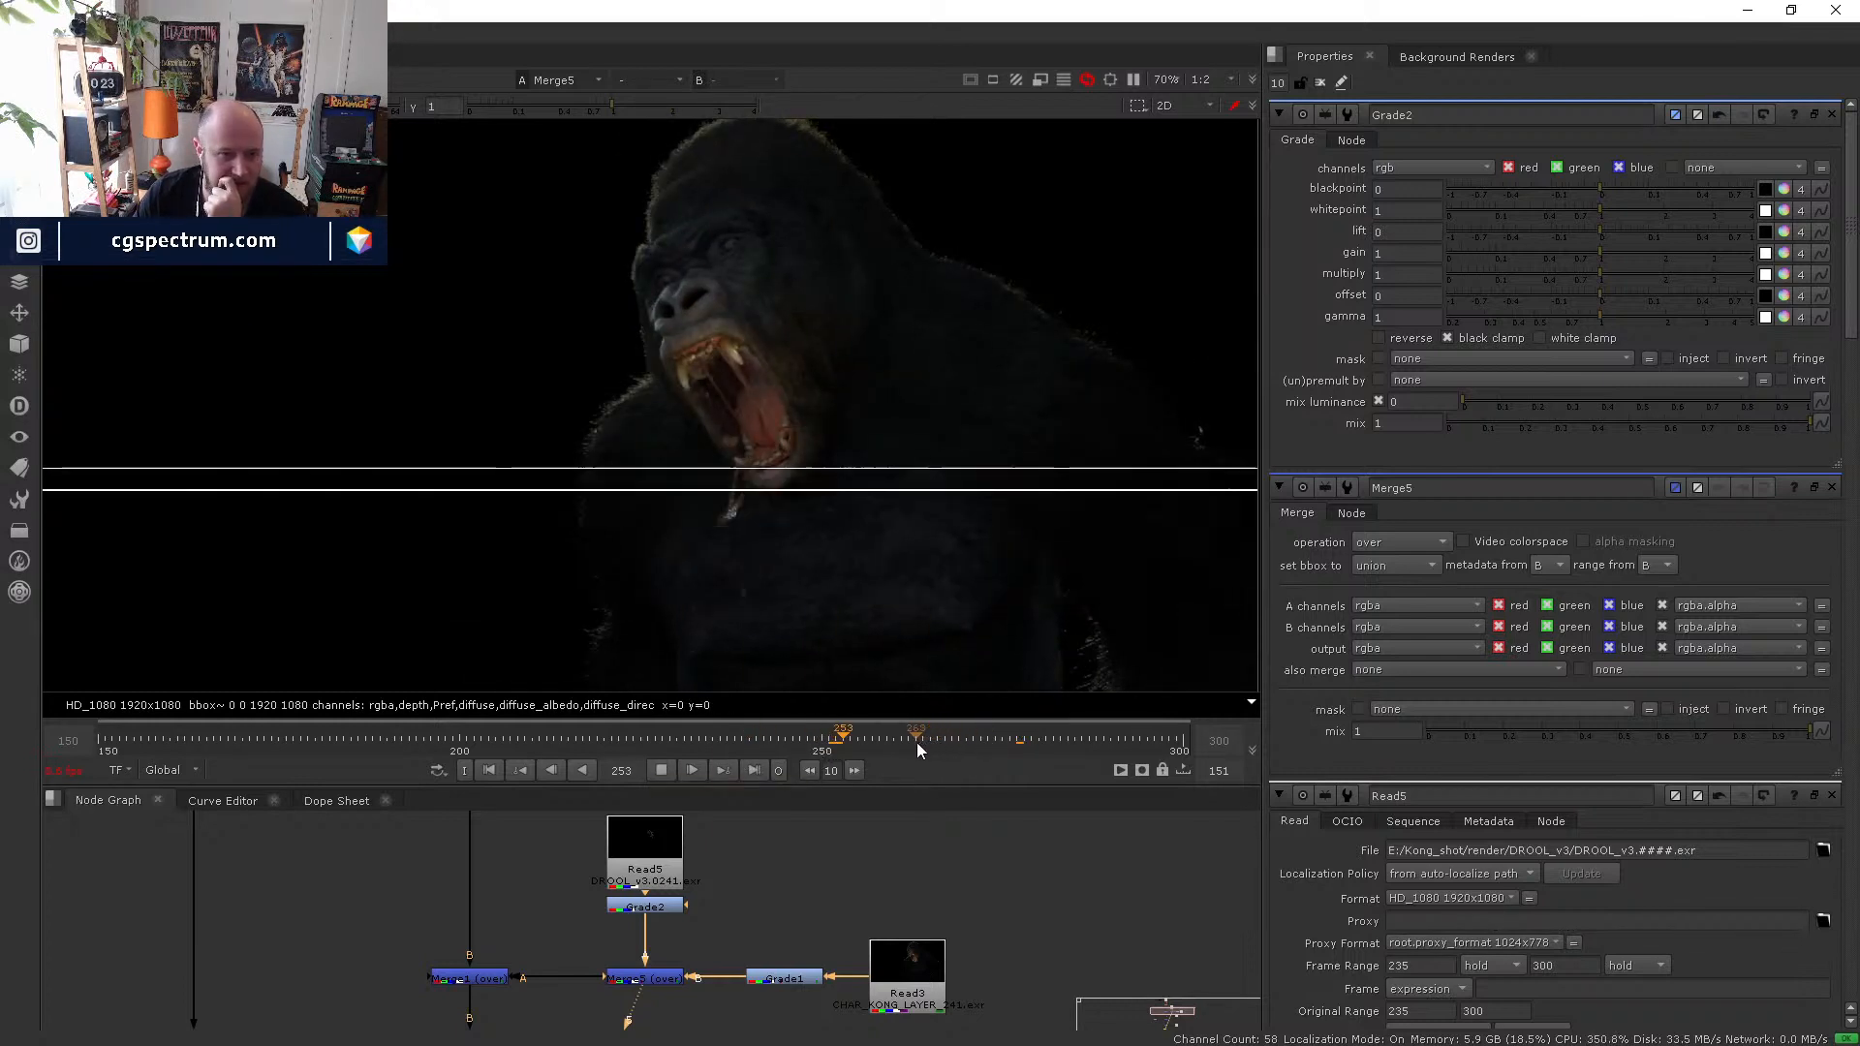
click(800, 746)
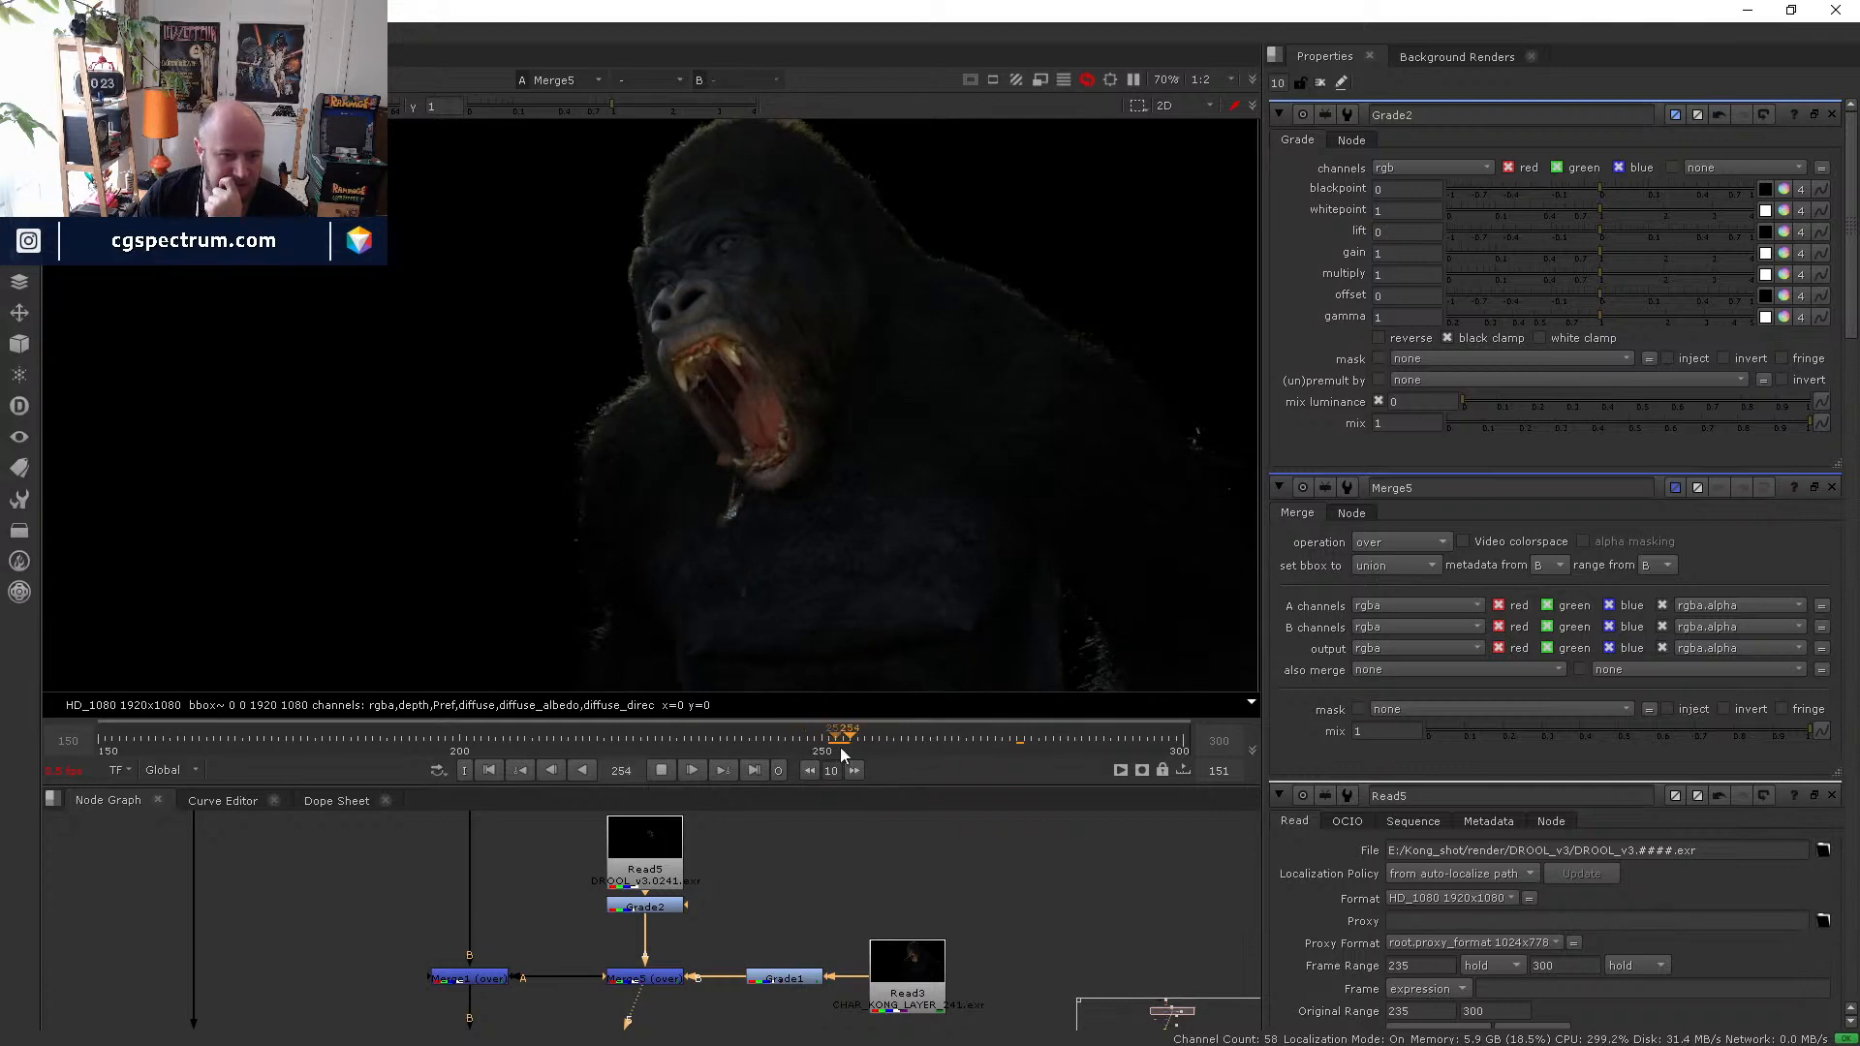
click(936, 754)
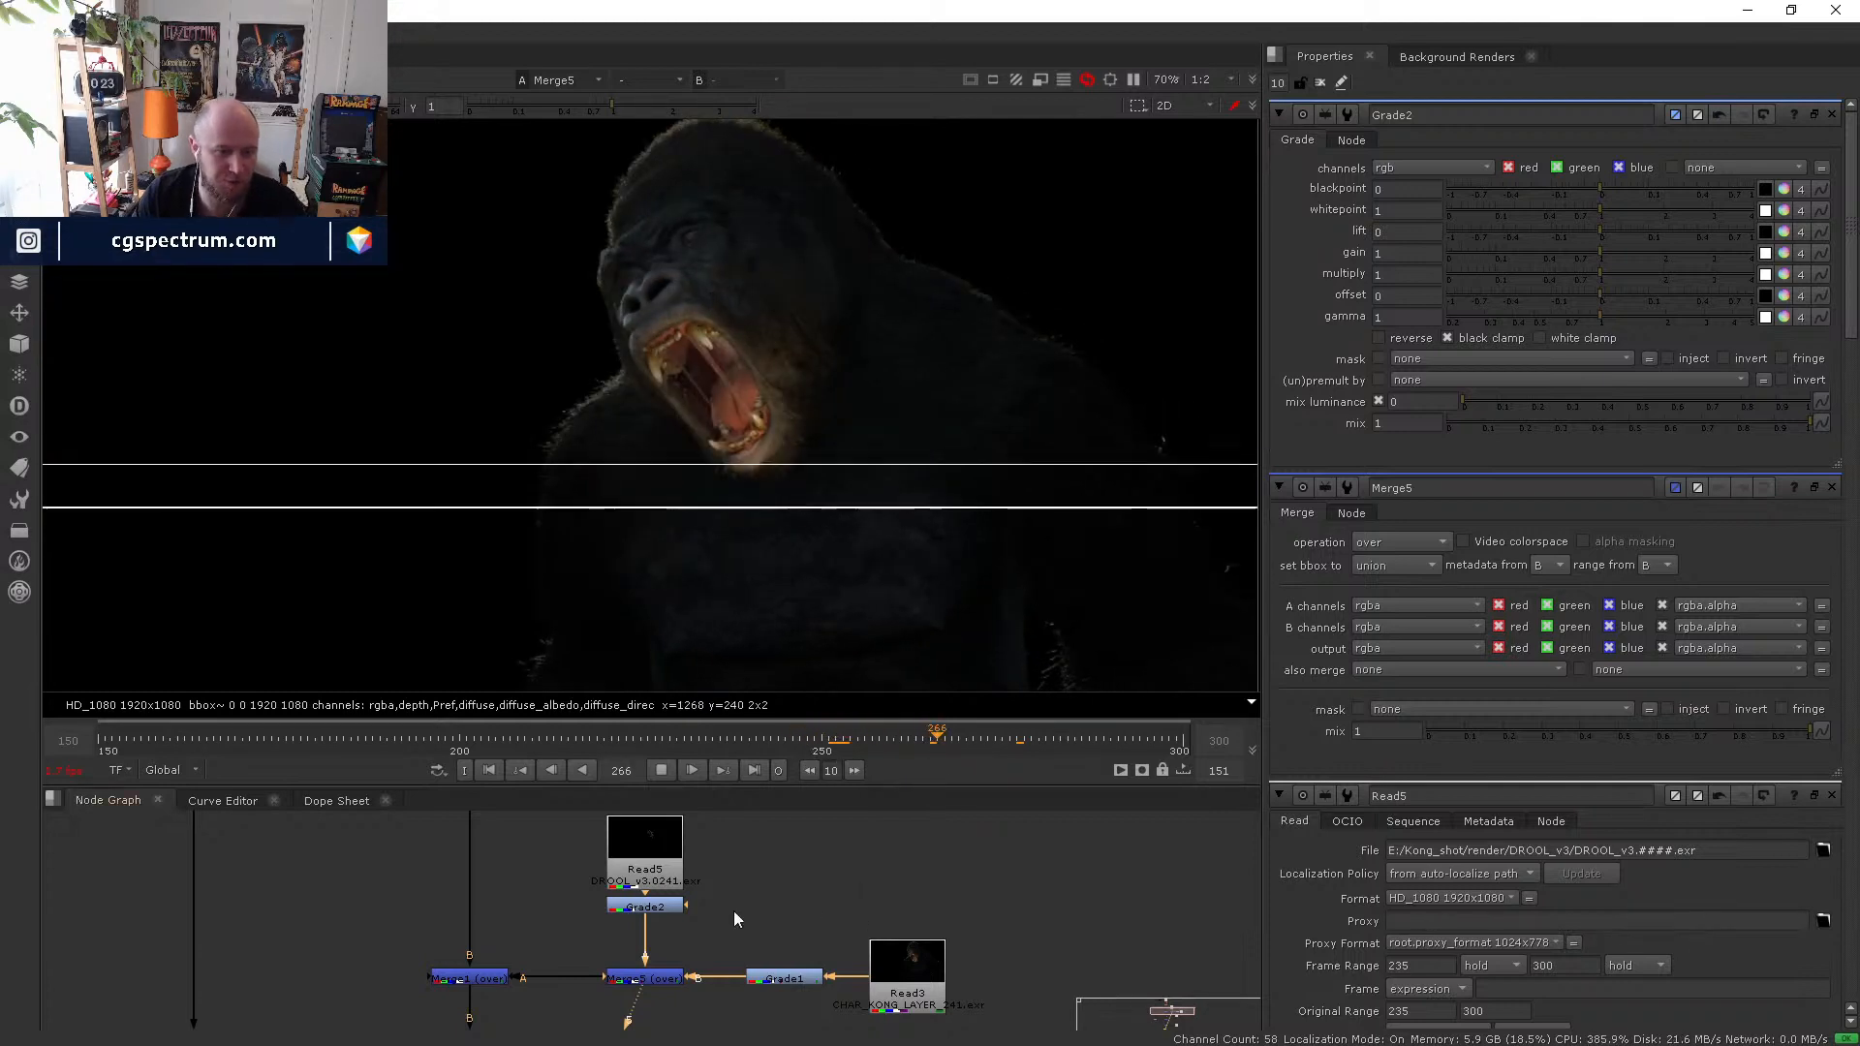
click(661, 770)
- View the composite through each merge from Merge1 down to Merge4 to check the full shot at frame 267
click(489, 978)
key(1)
middle_drag(573, 1027, 569, 831)
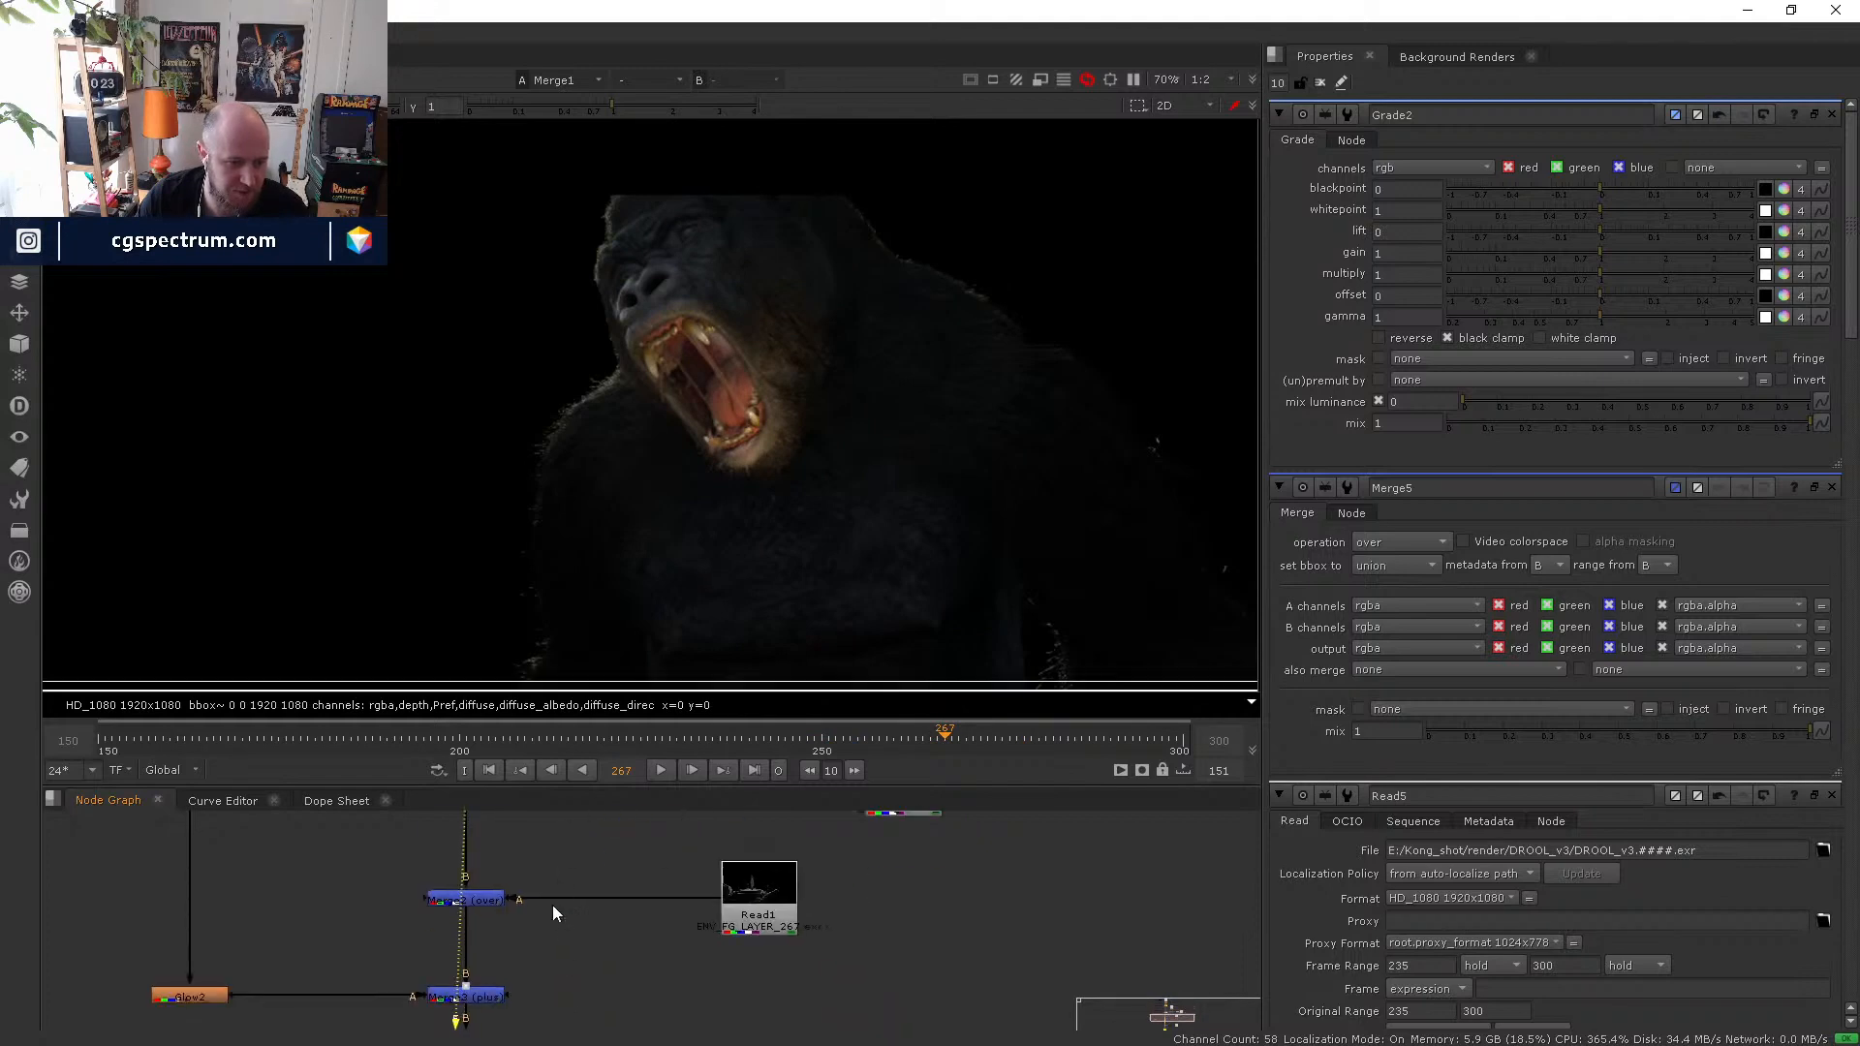
middle_drag(499, 986, 511, 878)
click(506, 889)
key(1)
middle_drag(489, 1027, 490, 861)
click(503, 901)
key(1)
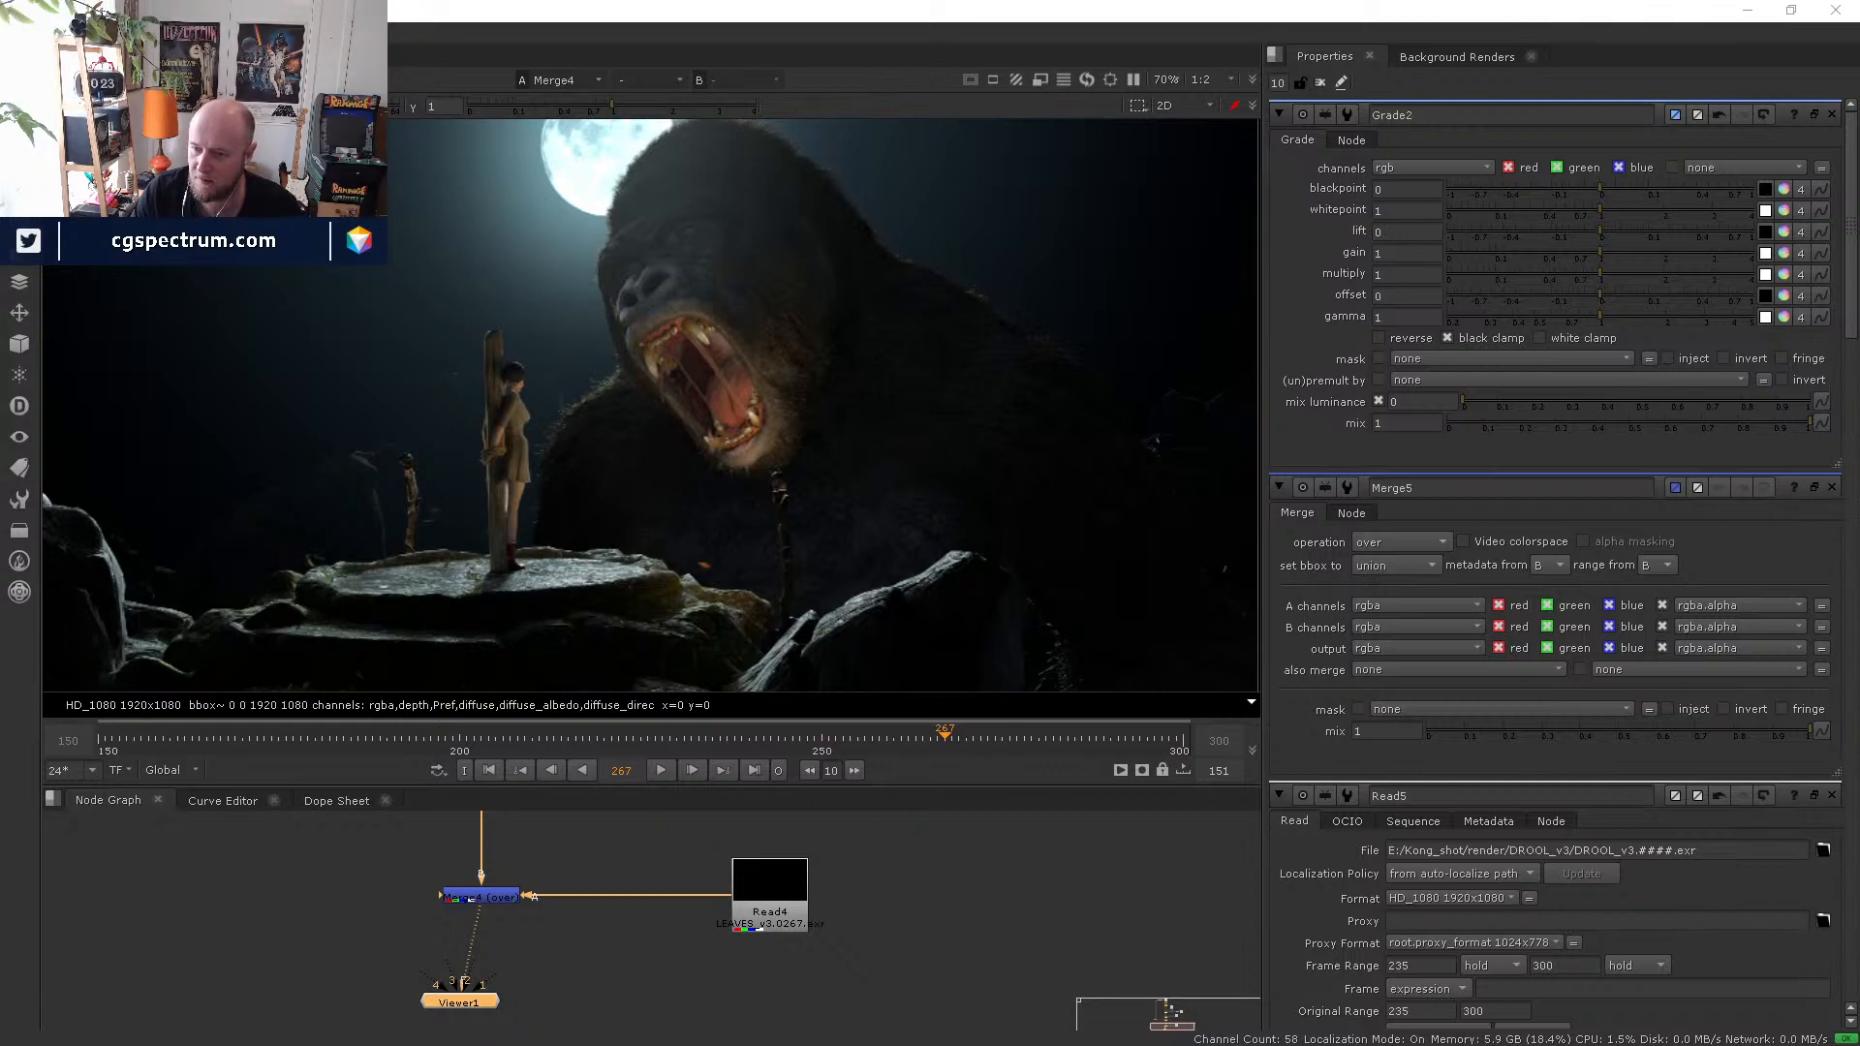
- Switch to Houdini and review the Mantra render nodes in the out network
key(alt+Tab)
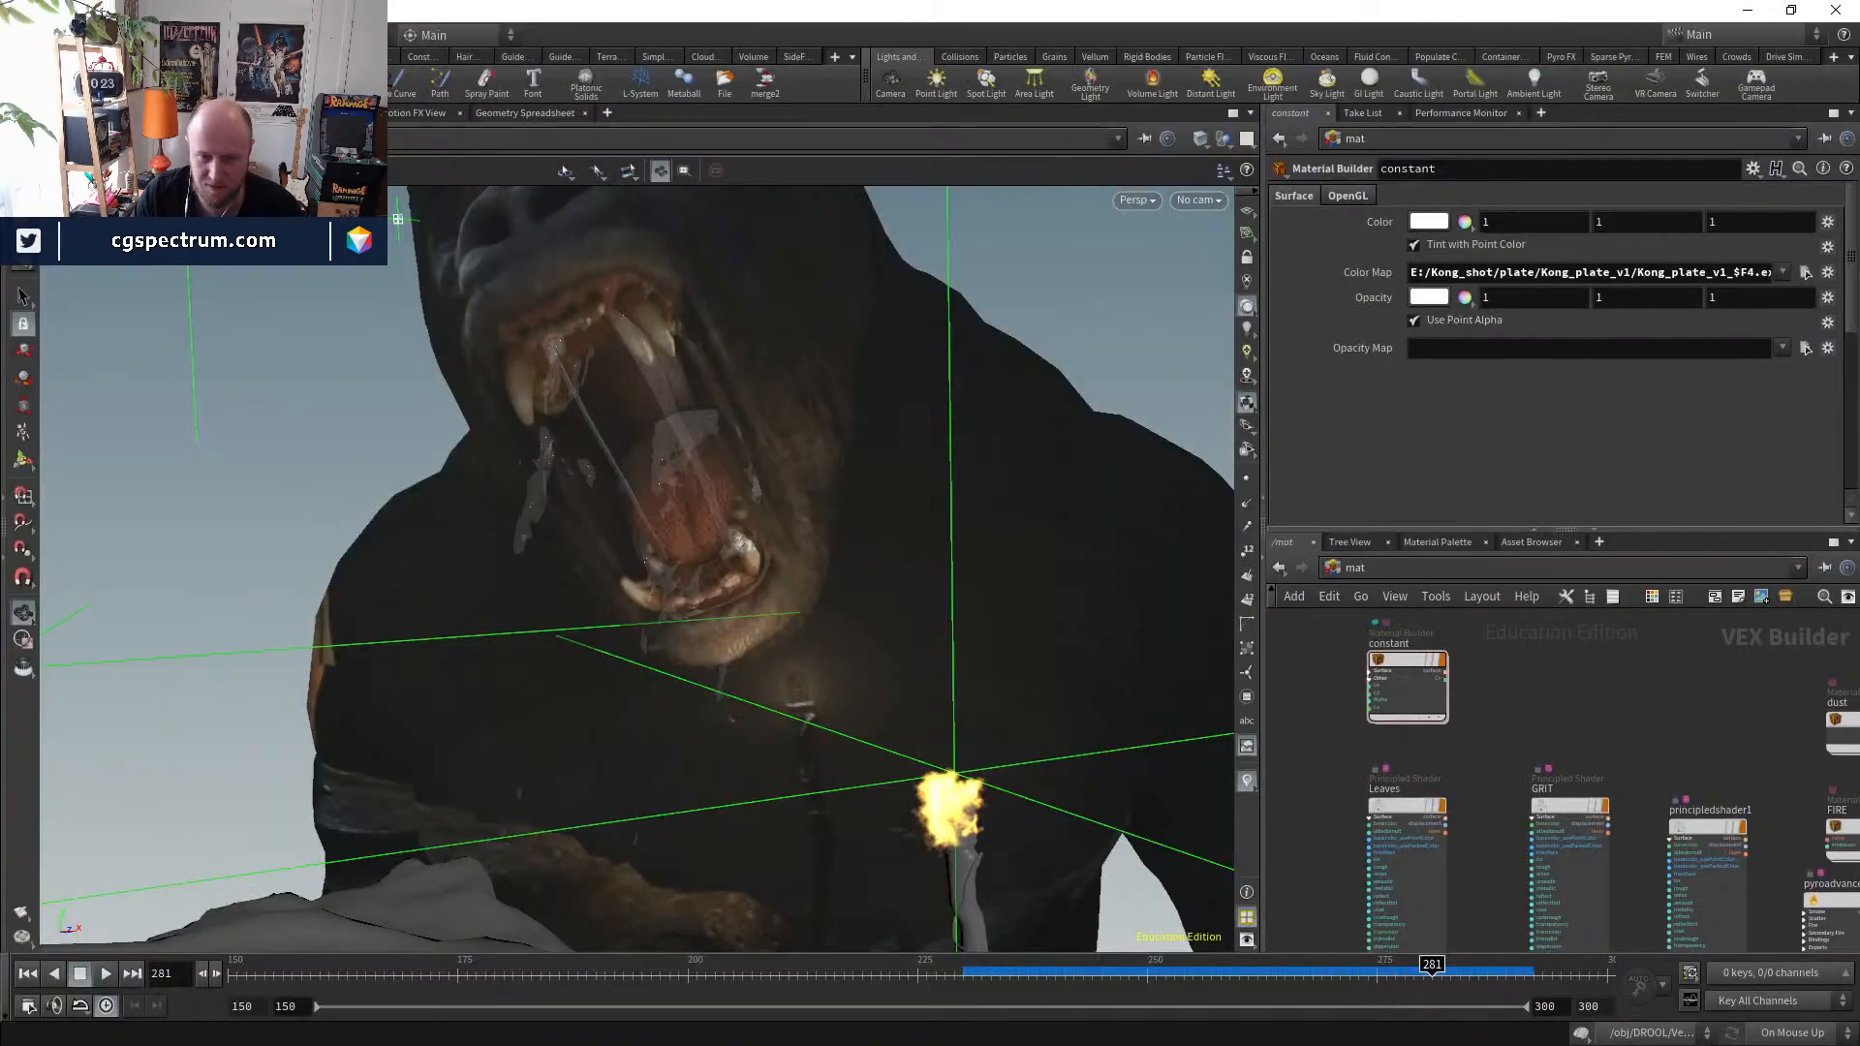
click(1384, 572)
click(1418, 683)
middle_drag(1618, 804, 1623, 815)
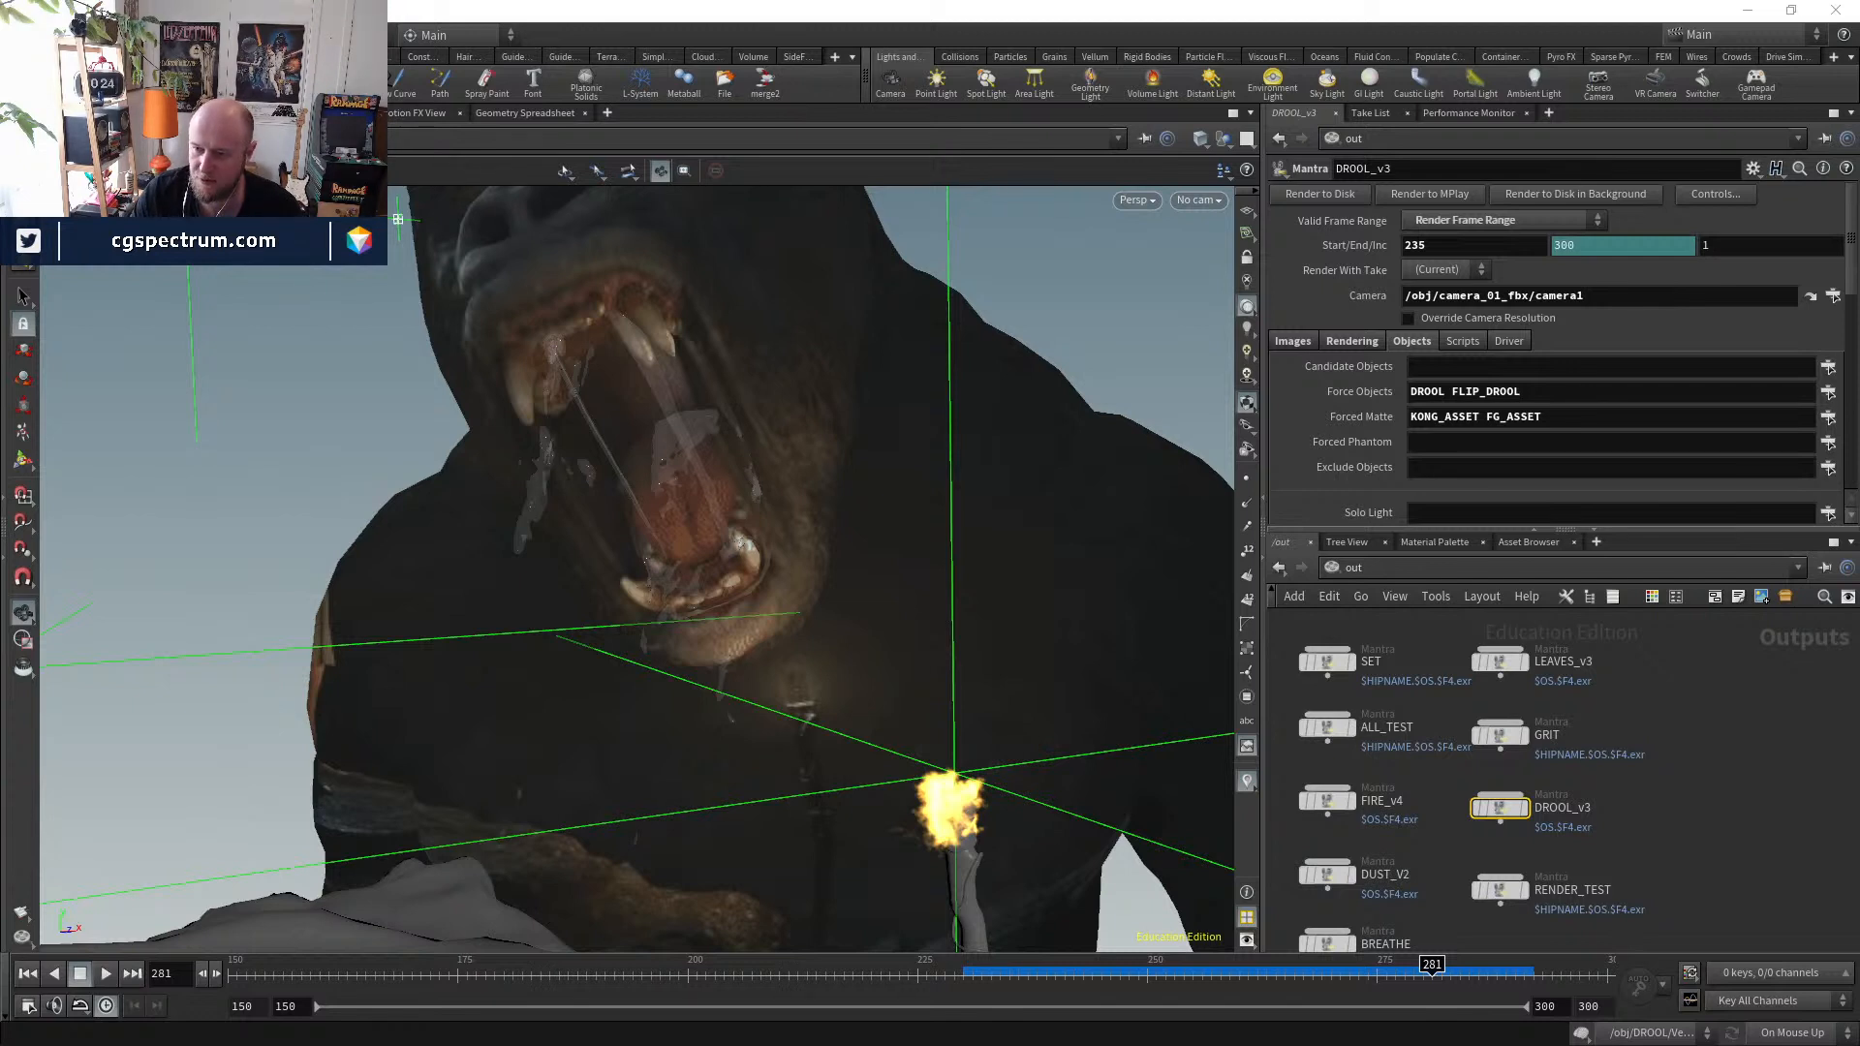
- Switch back to Nuke, import the FIRE_v3 EXR sequence into the node graph and view it on its own
key(alt+Tab)
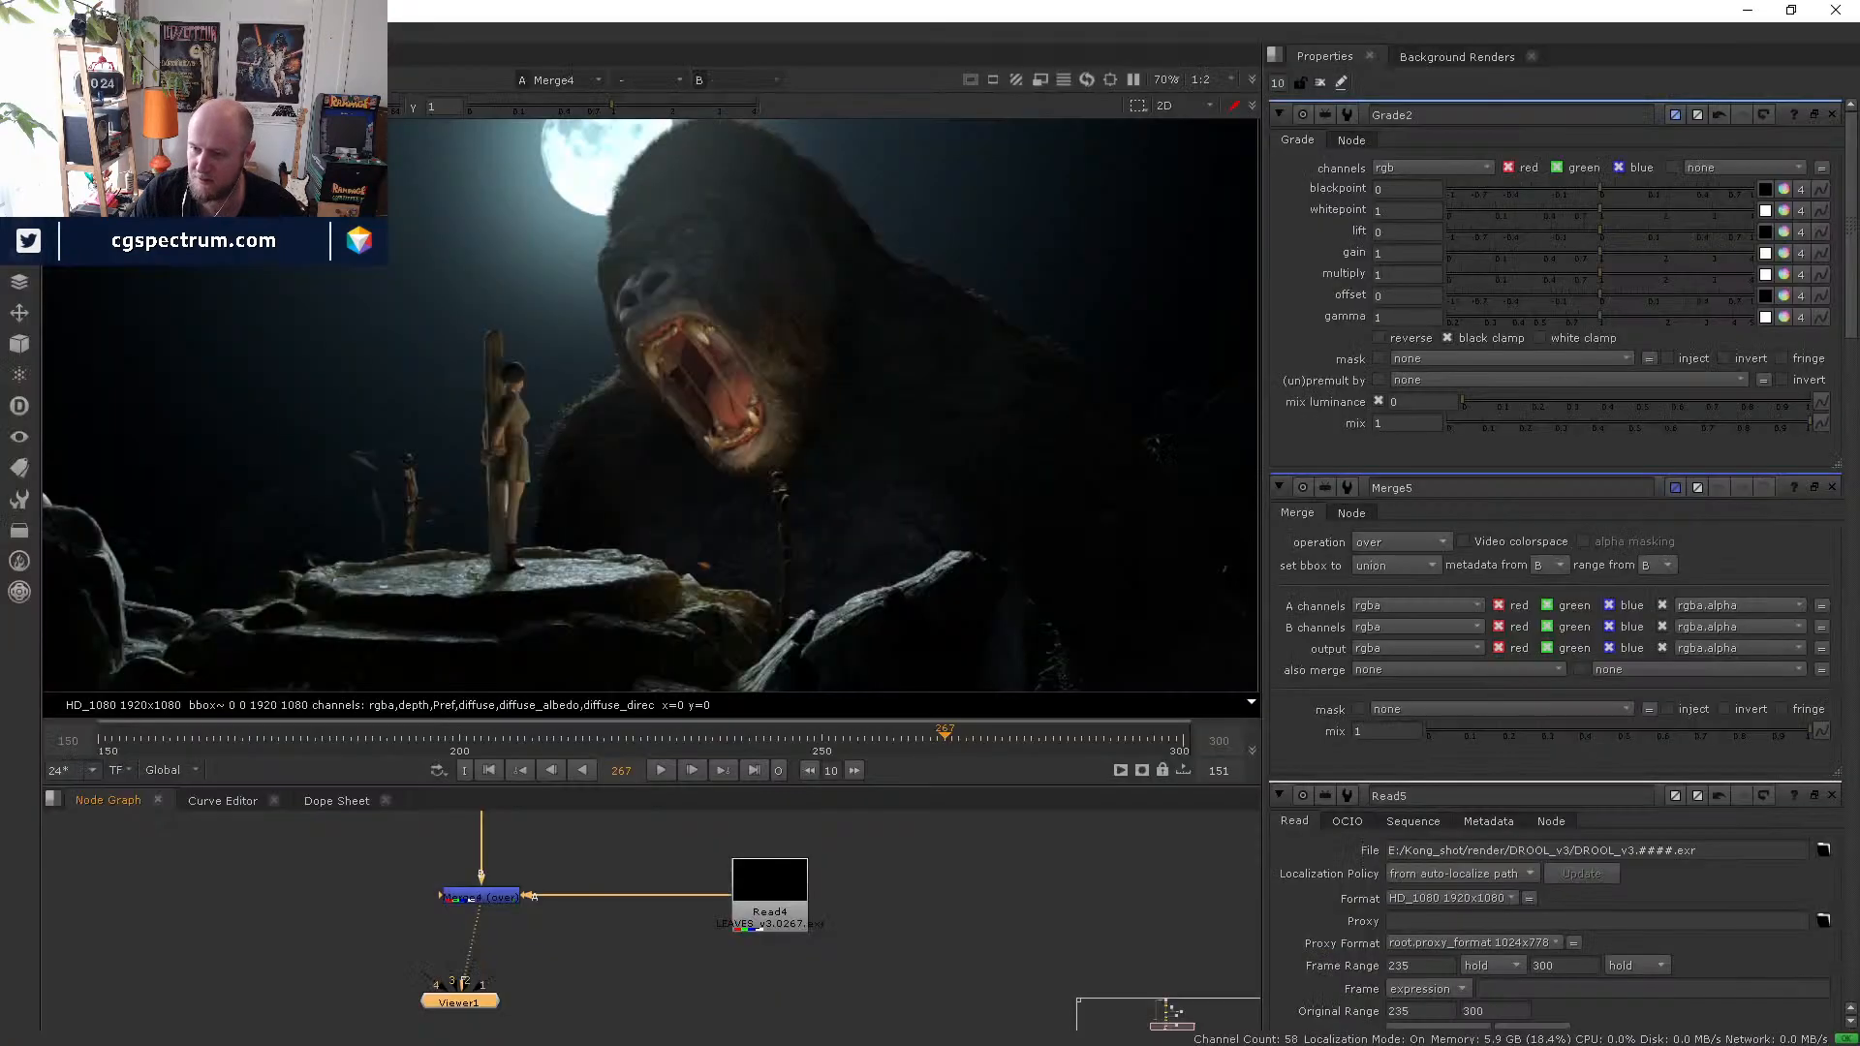
drag(1665, 699, 993, 906)
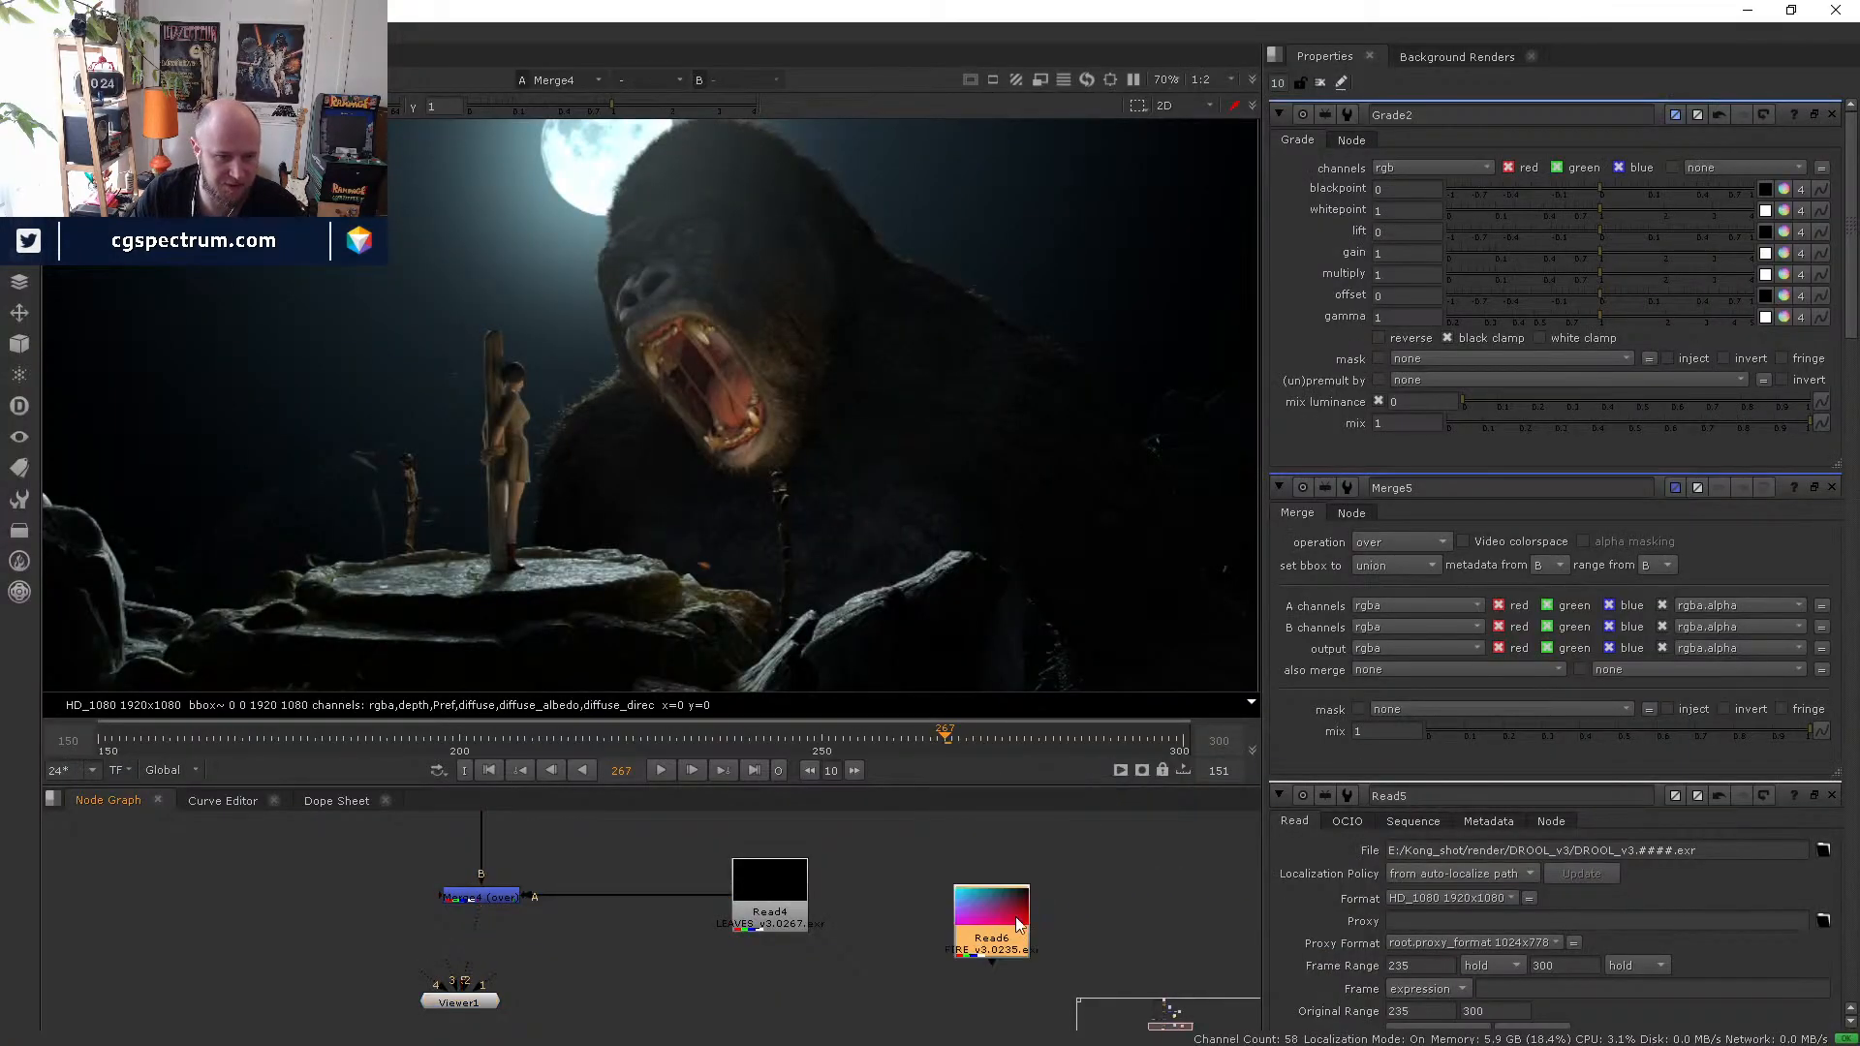
key(5)
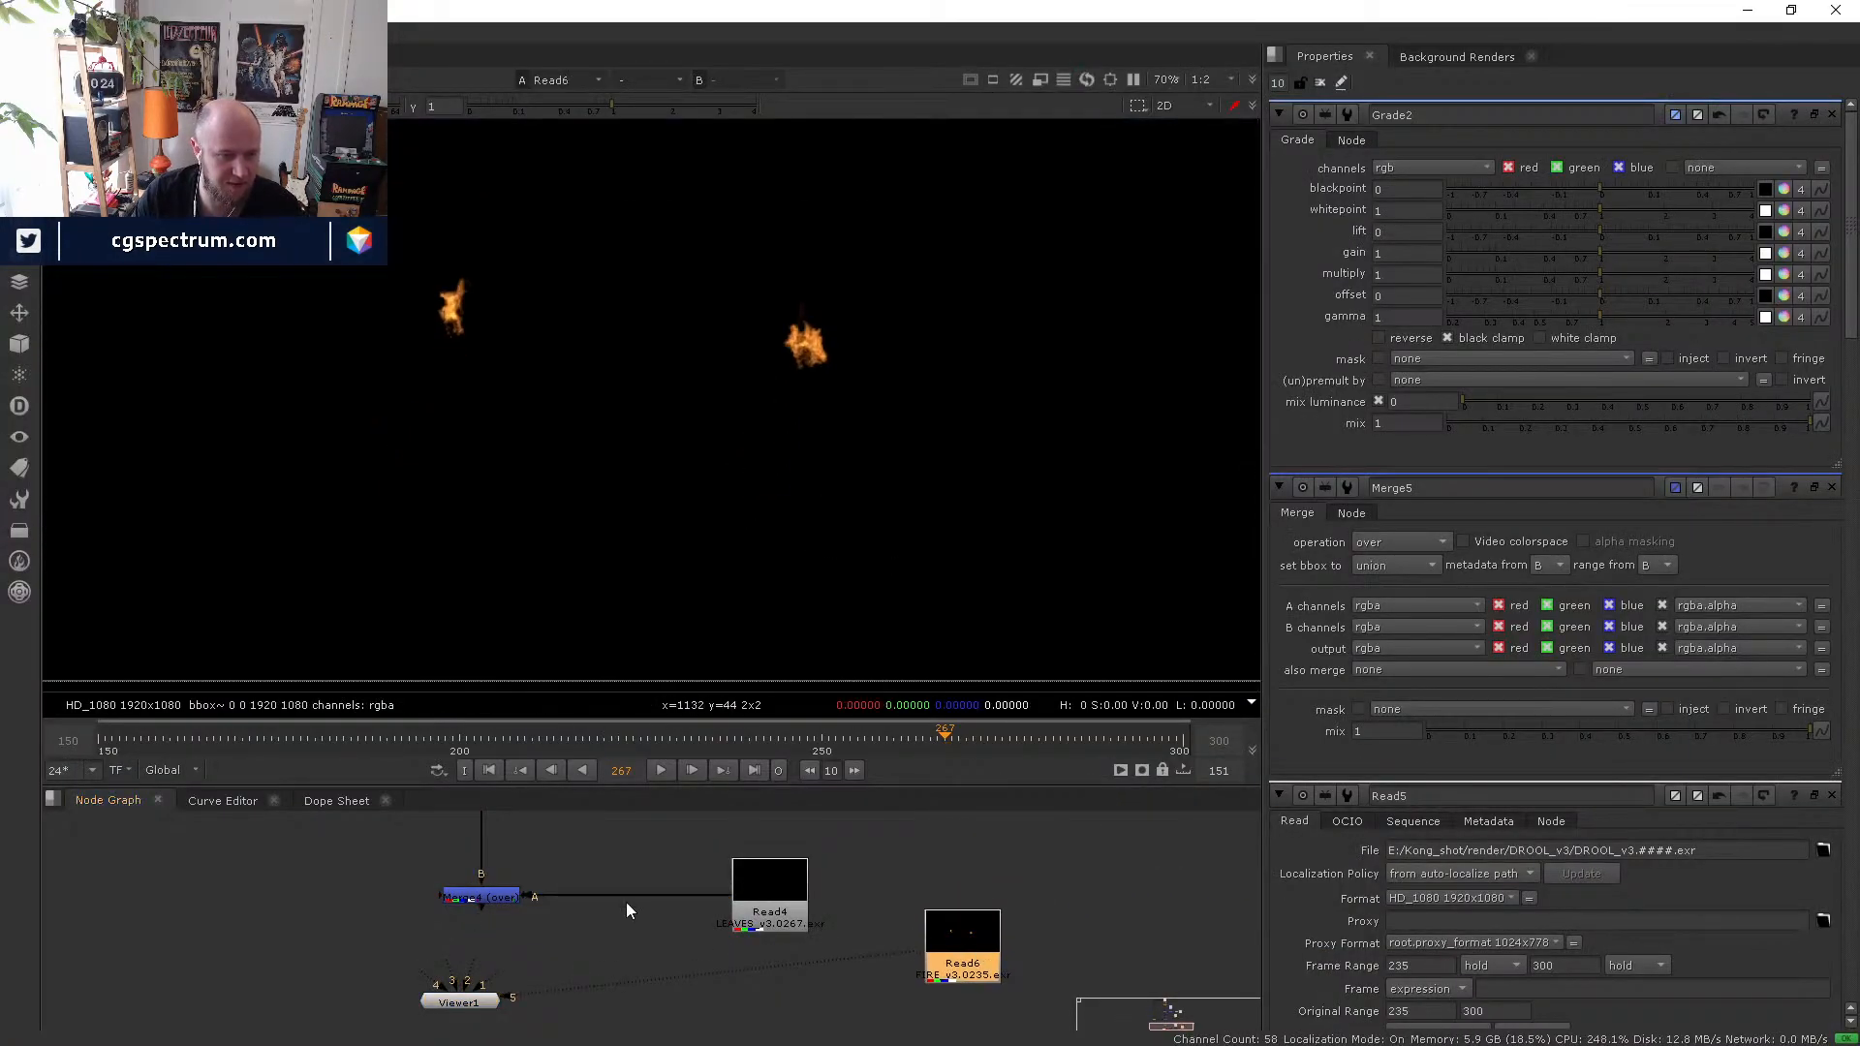
- Move the fire Read6 up the node graph towards the earlier merges and view Merge3
scroll(682, 948, down, 3)
middle_drag(853, 907, 877, 990)
drag(876, 990, 453, 936)
middle_drag(597, 844, 602, 955)
scroll(671, 926, up, 3)
drag(832, 925, 904, 928)
click(585, 1002)
key(1)
middle_drag(621, 1029, 600, 921)
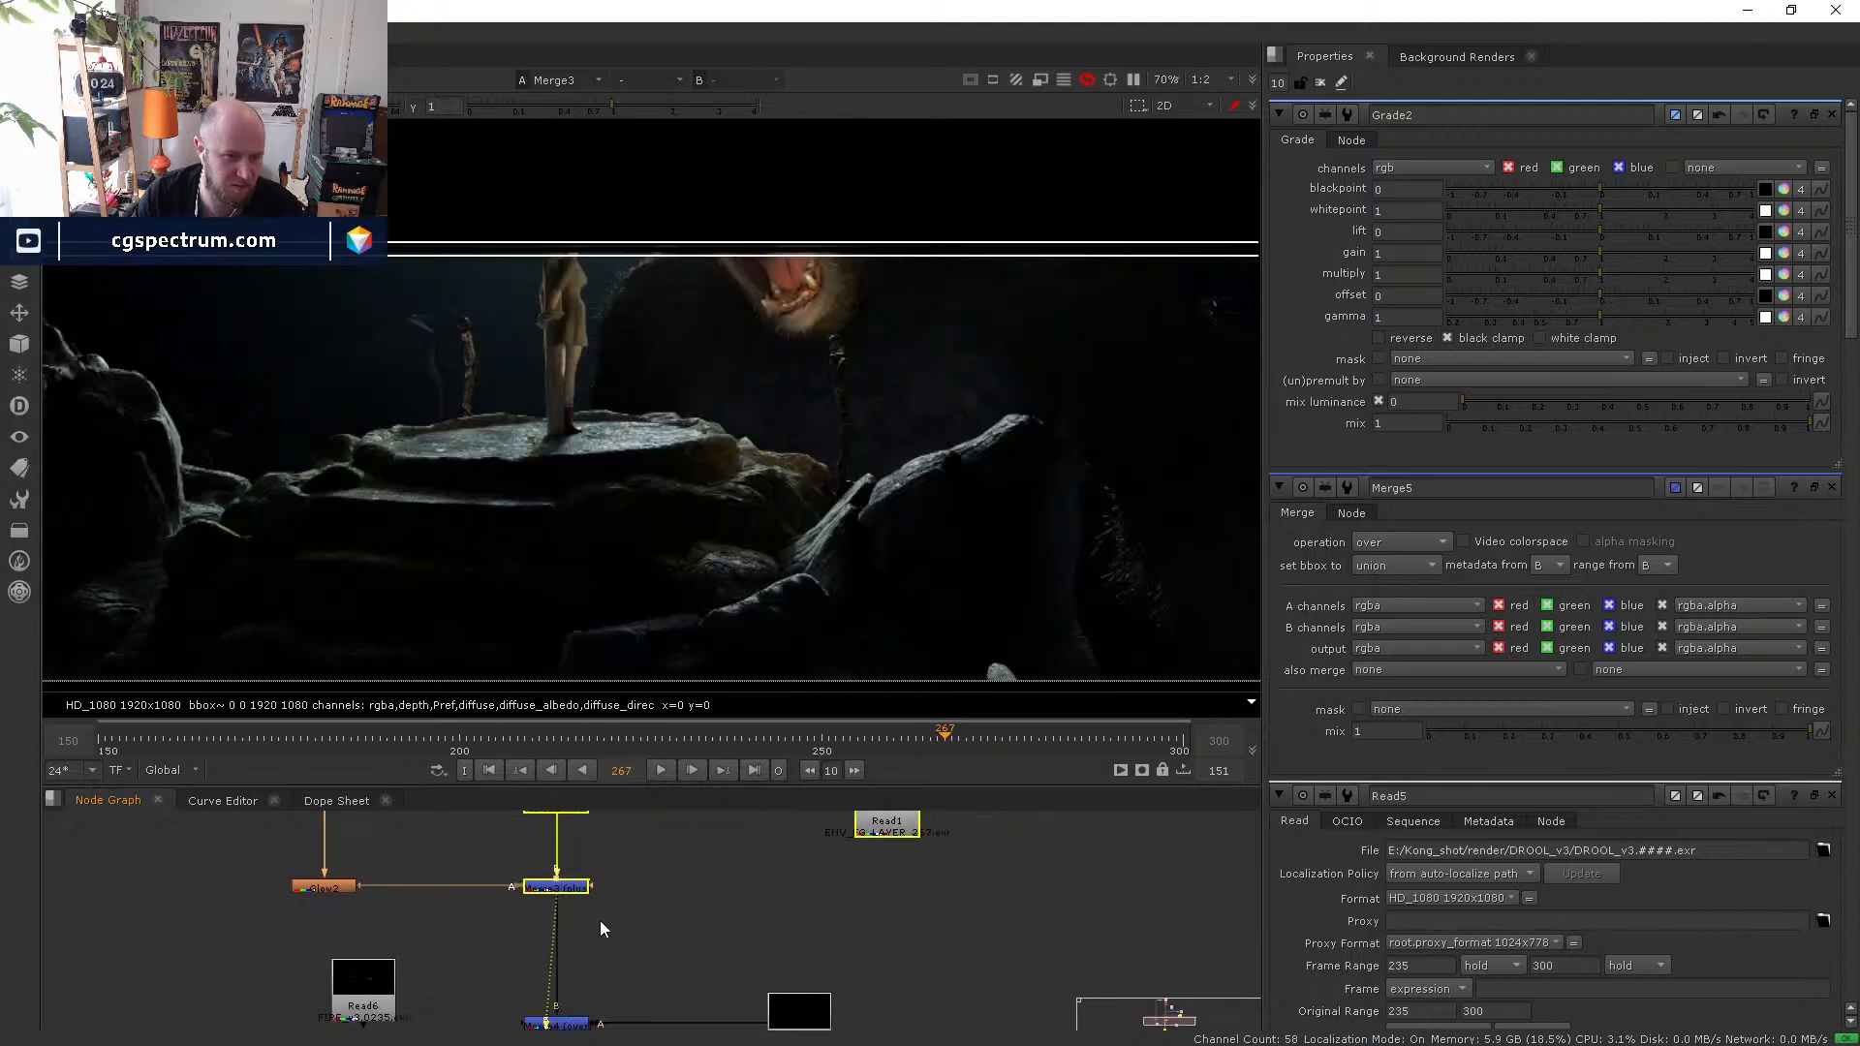
- Merge the fire Read6 over the composite between Merge3 and Merge4, and view the new merge
click(358, 988)
drag(359, 993, 797, 911)
middle_drag(765, 907, 666, 893)
mouse_move(748, 893)
mouse_down()
mouse_move(789, 888)
mouse_move(498, 940)
mouse_move(759, 899)
mouse_up()
click(715, 952)
key(m)
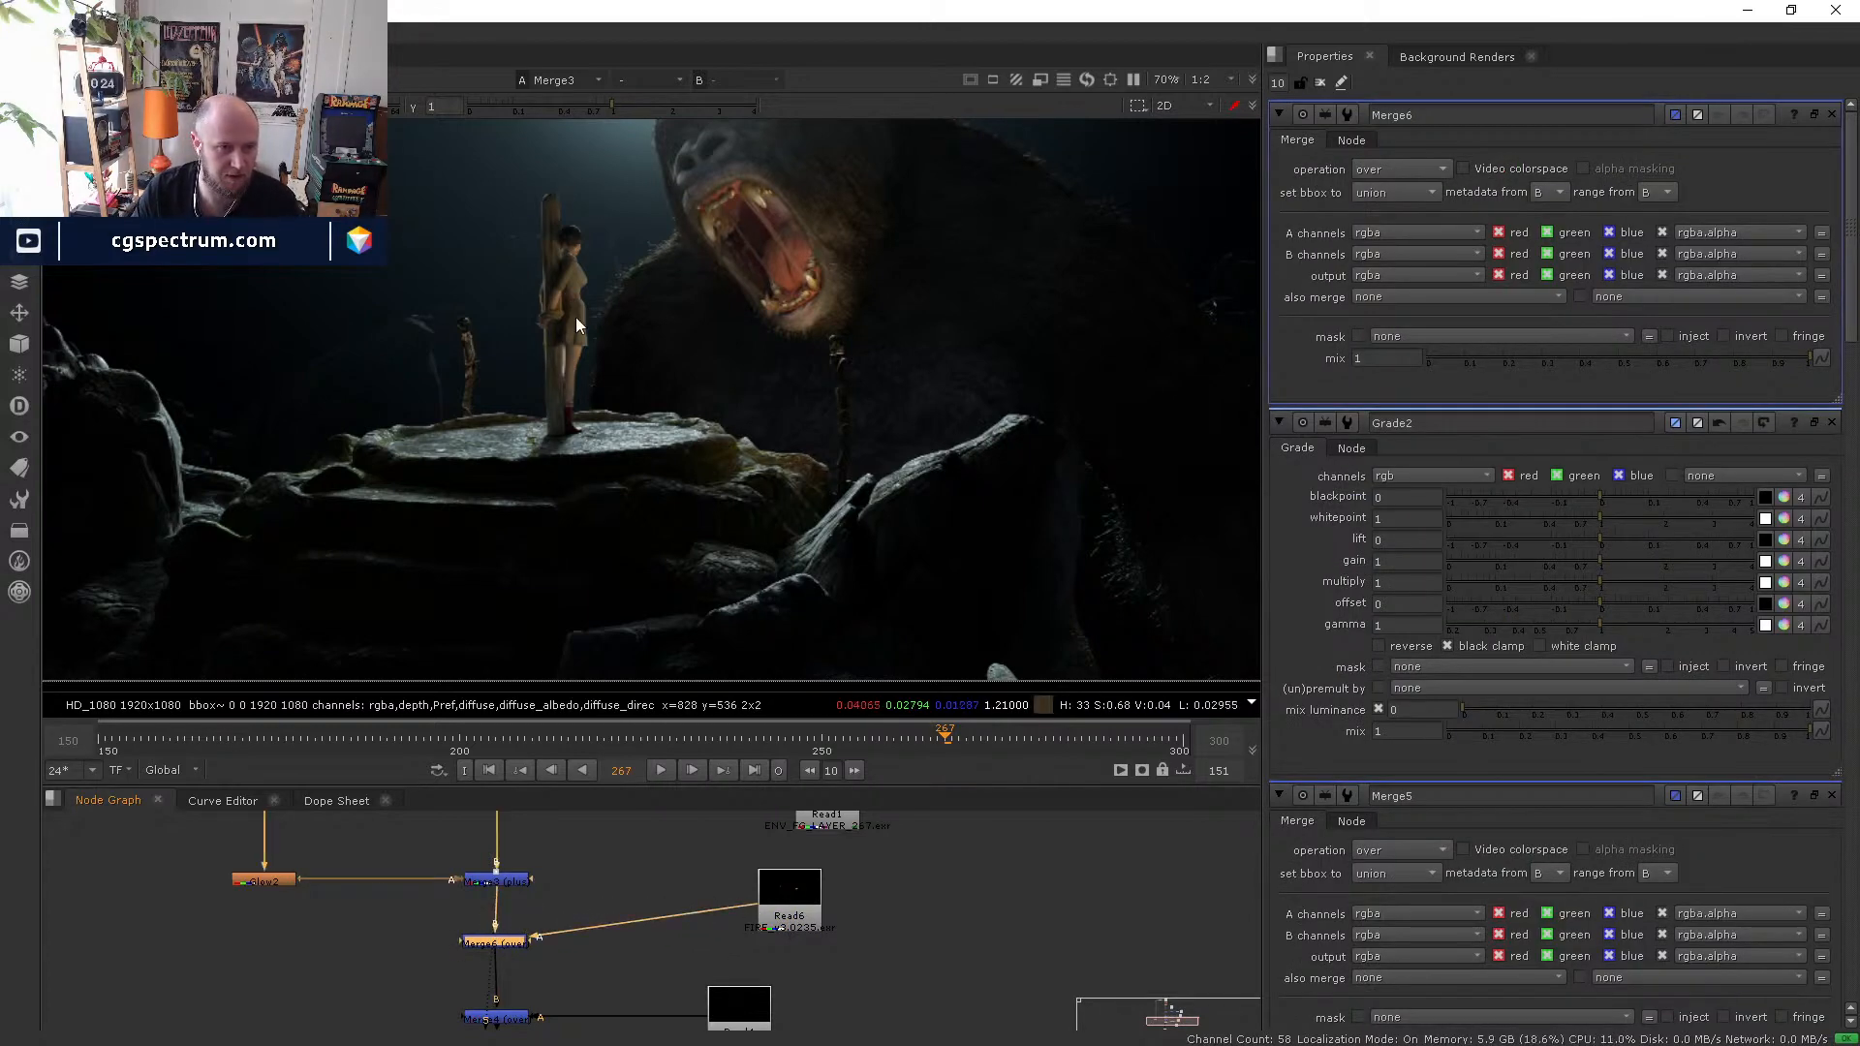
key(1)
- Space out the leaves Read4, Merge4 and Viewer1 below the fire merge in the node graph
drag(794, 896, 784, 911)
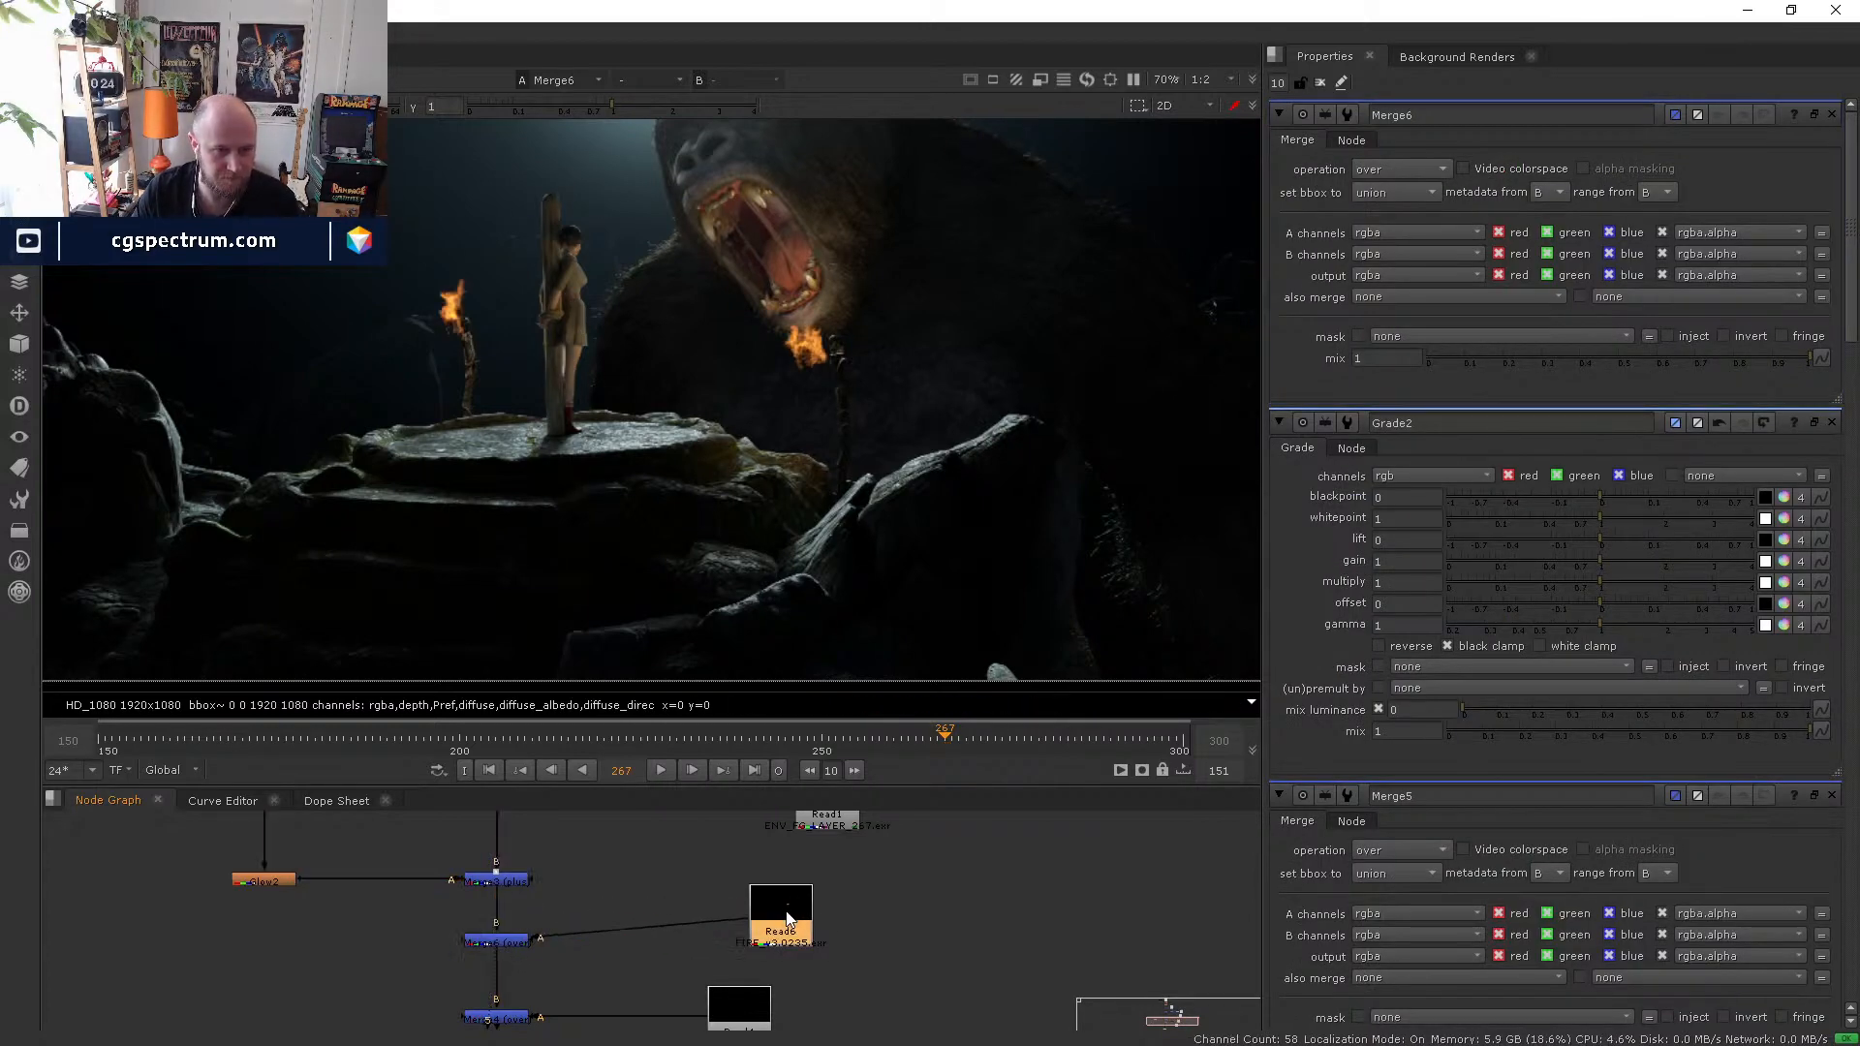
middle_drag(760, 1011, 751, 972)
drag(733, 971, 736, 989)
middle_drag(743, 1017, 734, 907)
drag(735, 907, 802, 952)
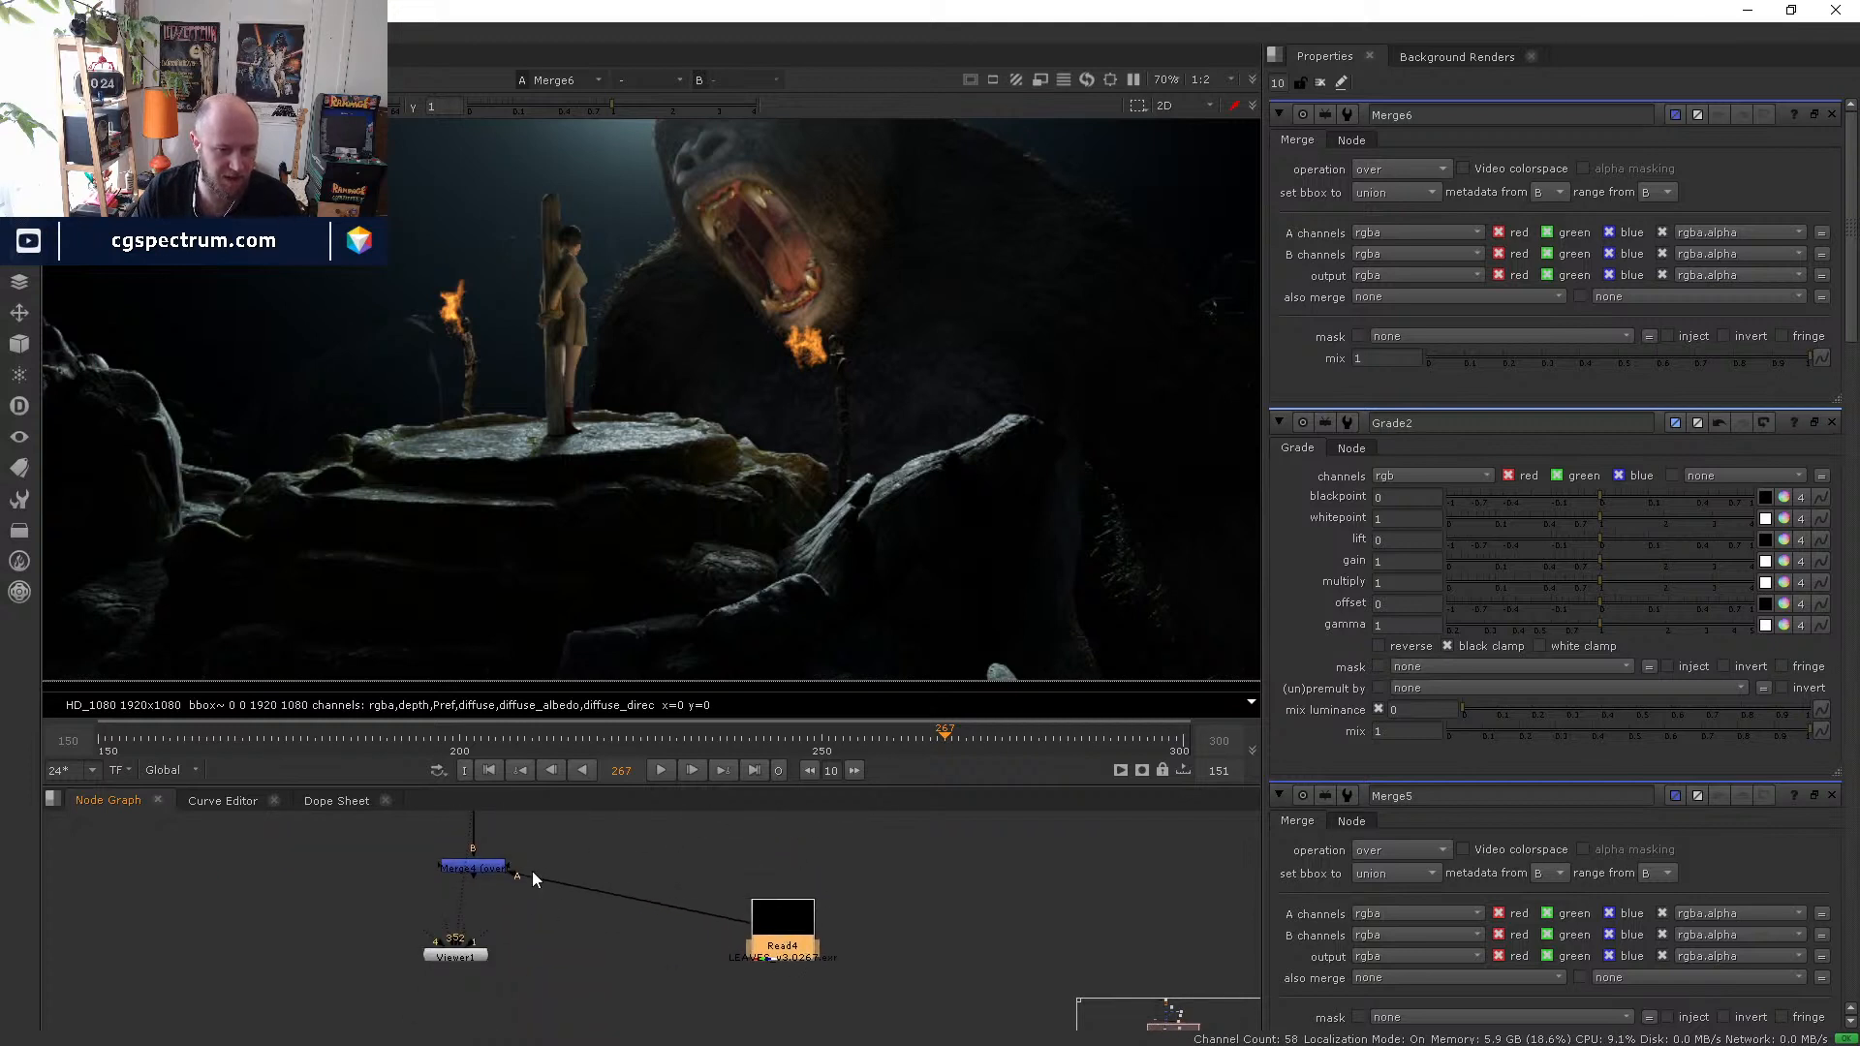
drag(490, 868, 485, 929)
middle_drag(573, 973, 557, 919)
drag(439, 903, 354, 934)
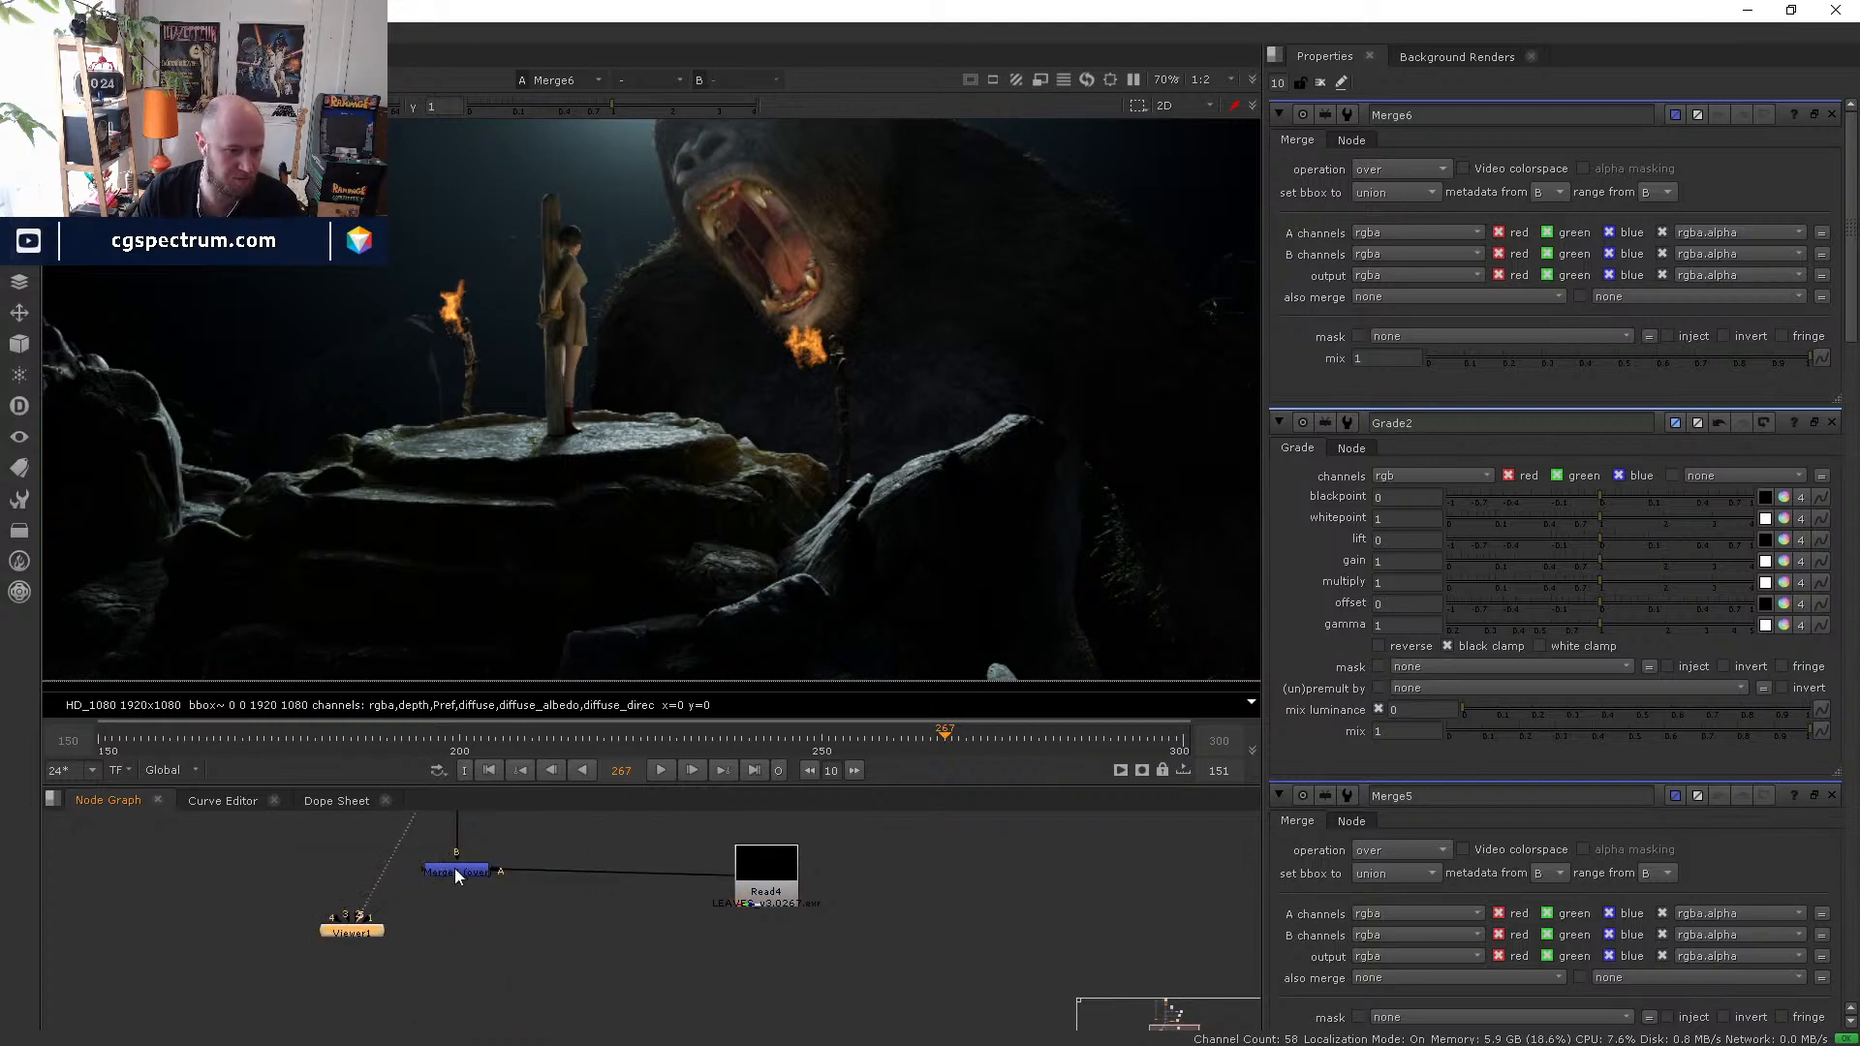
- Align the fire Read6 with its merge and straighten the spacing of the merge column
drag(455, 870, 463, 882)
middle_drag(620, 833, 678, 969)
drag(729, 883, 778, 910)
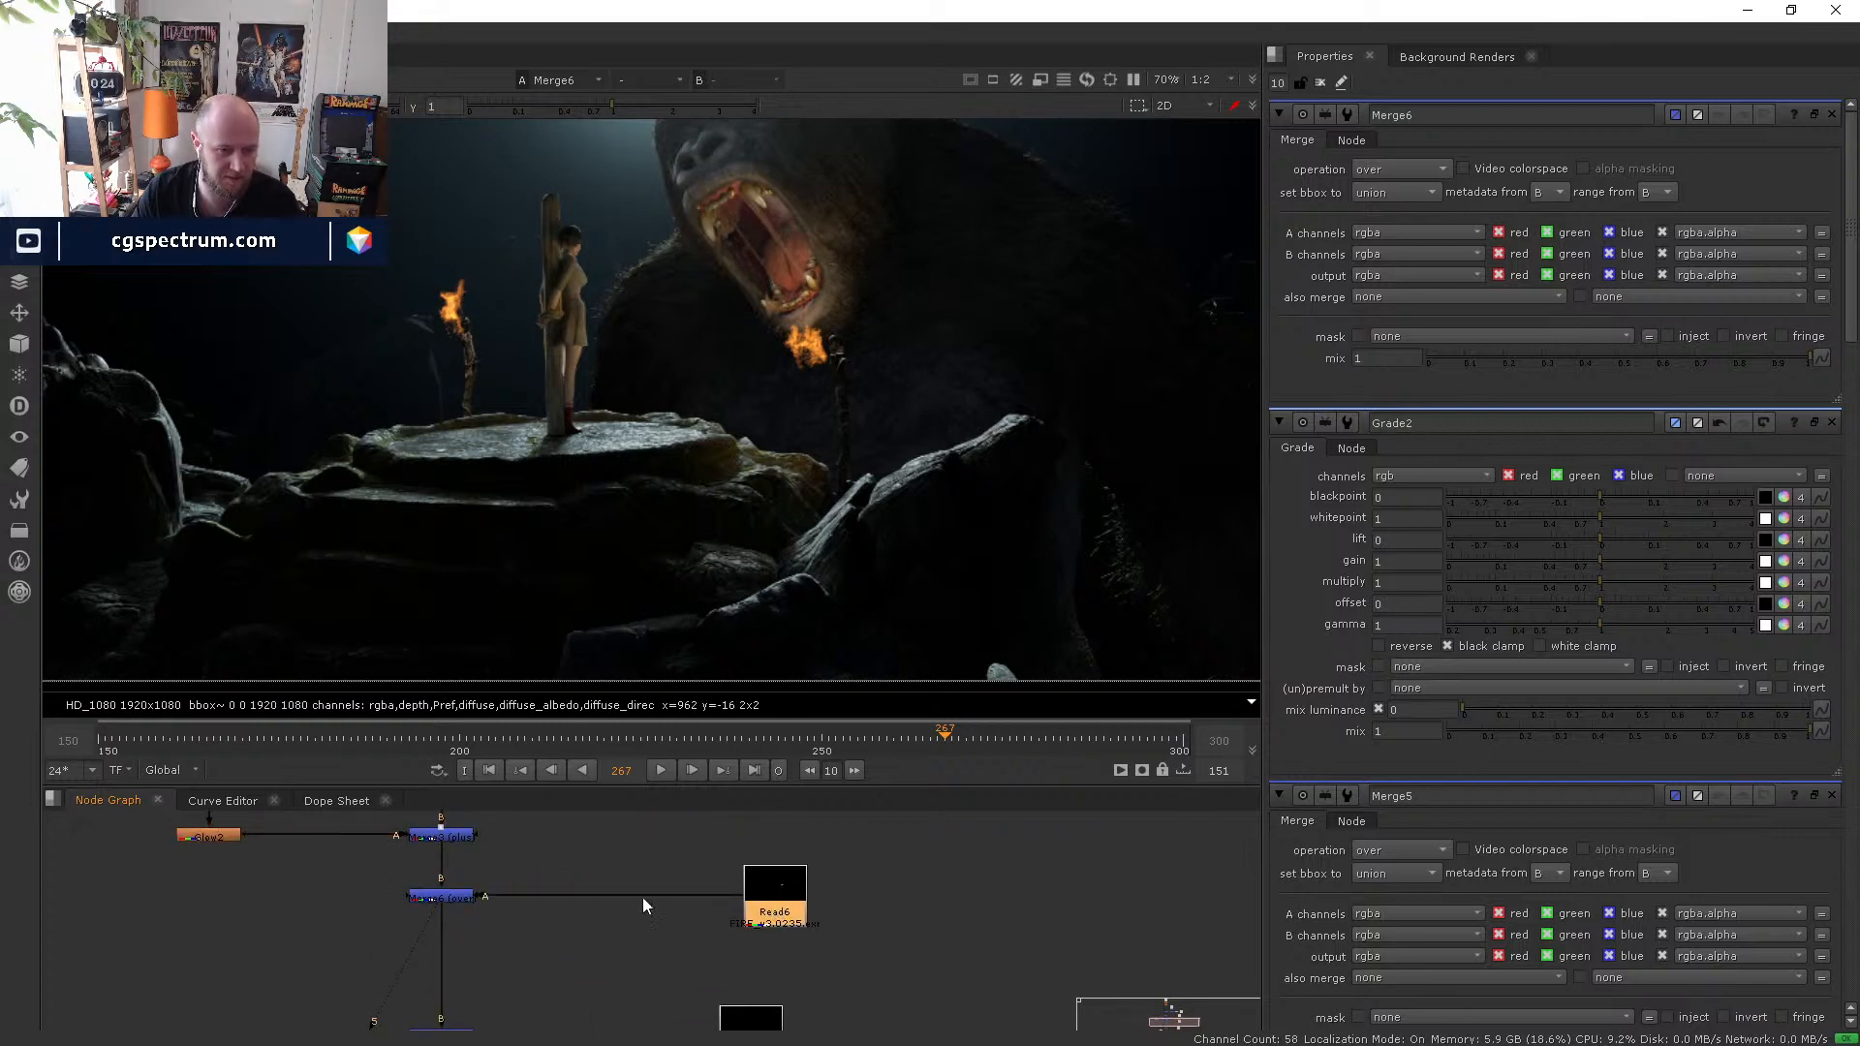
middle_drag(642, 897, 649, 972)
drag(458, 974, 458, 995)
middle_drag(706, 987, 660, 911)
drag(725, 892, 702, 913)
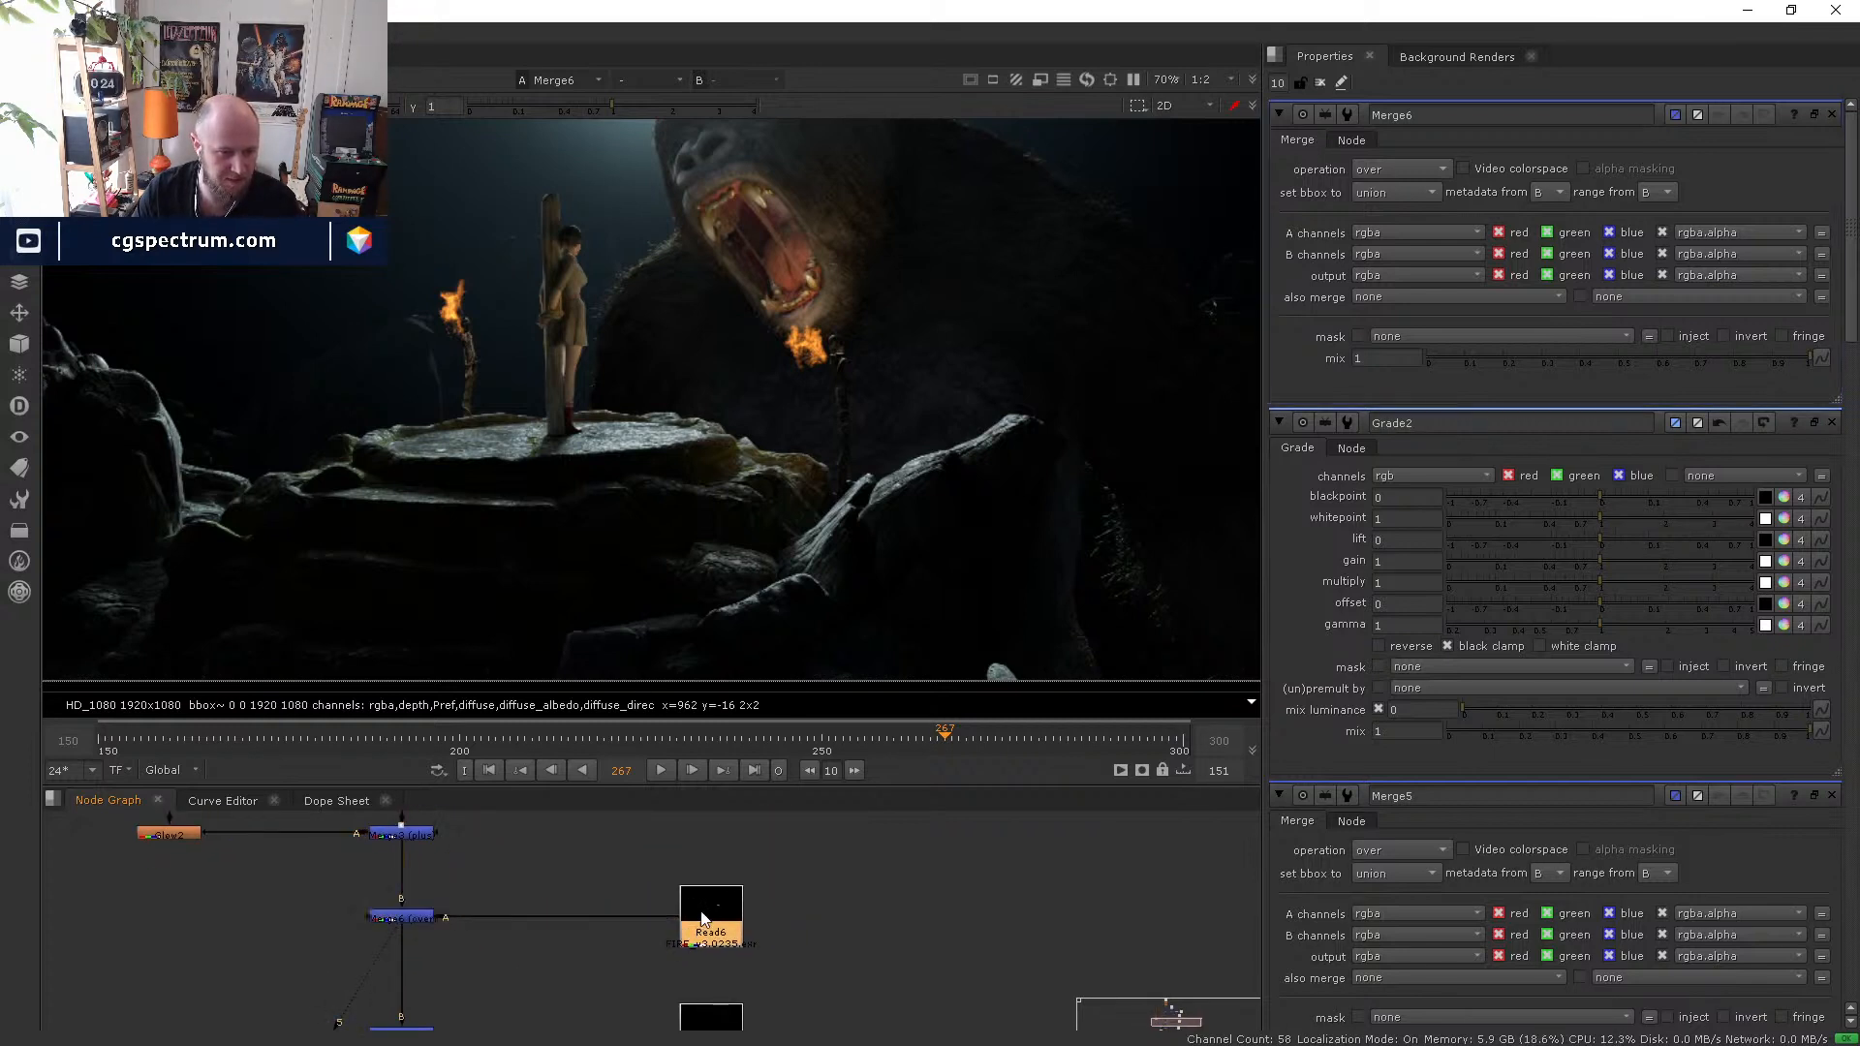
- Go to frame 238, view the foreground environment Read1 on its own and check its alpha channel
click(732, 752)
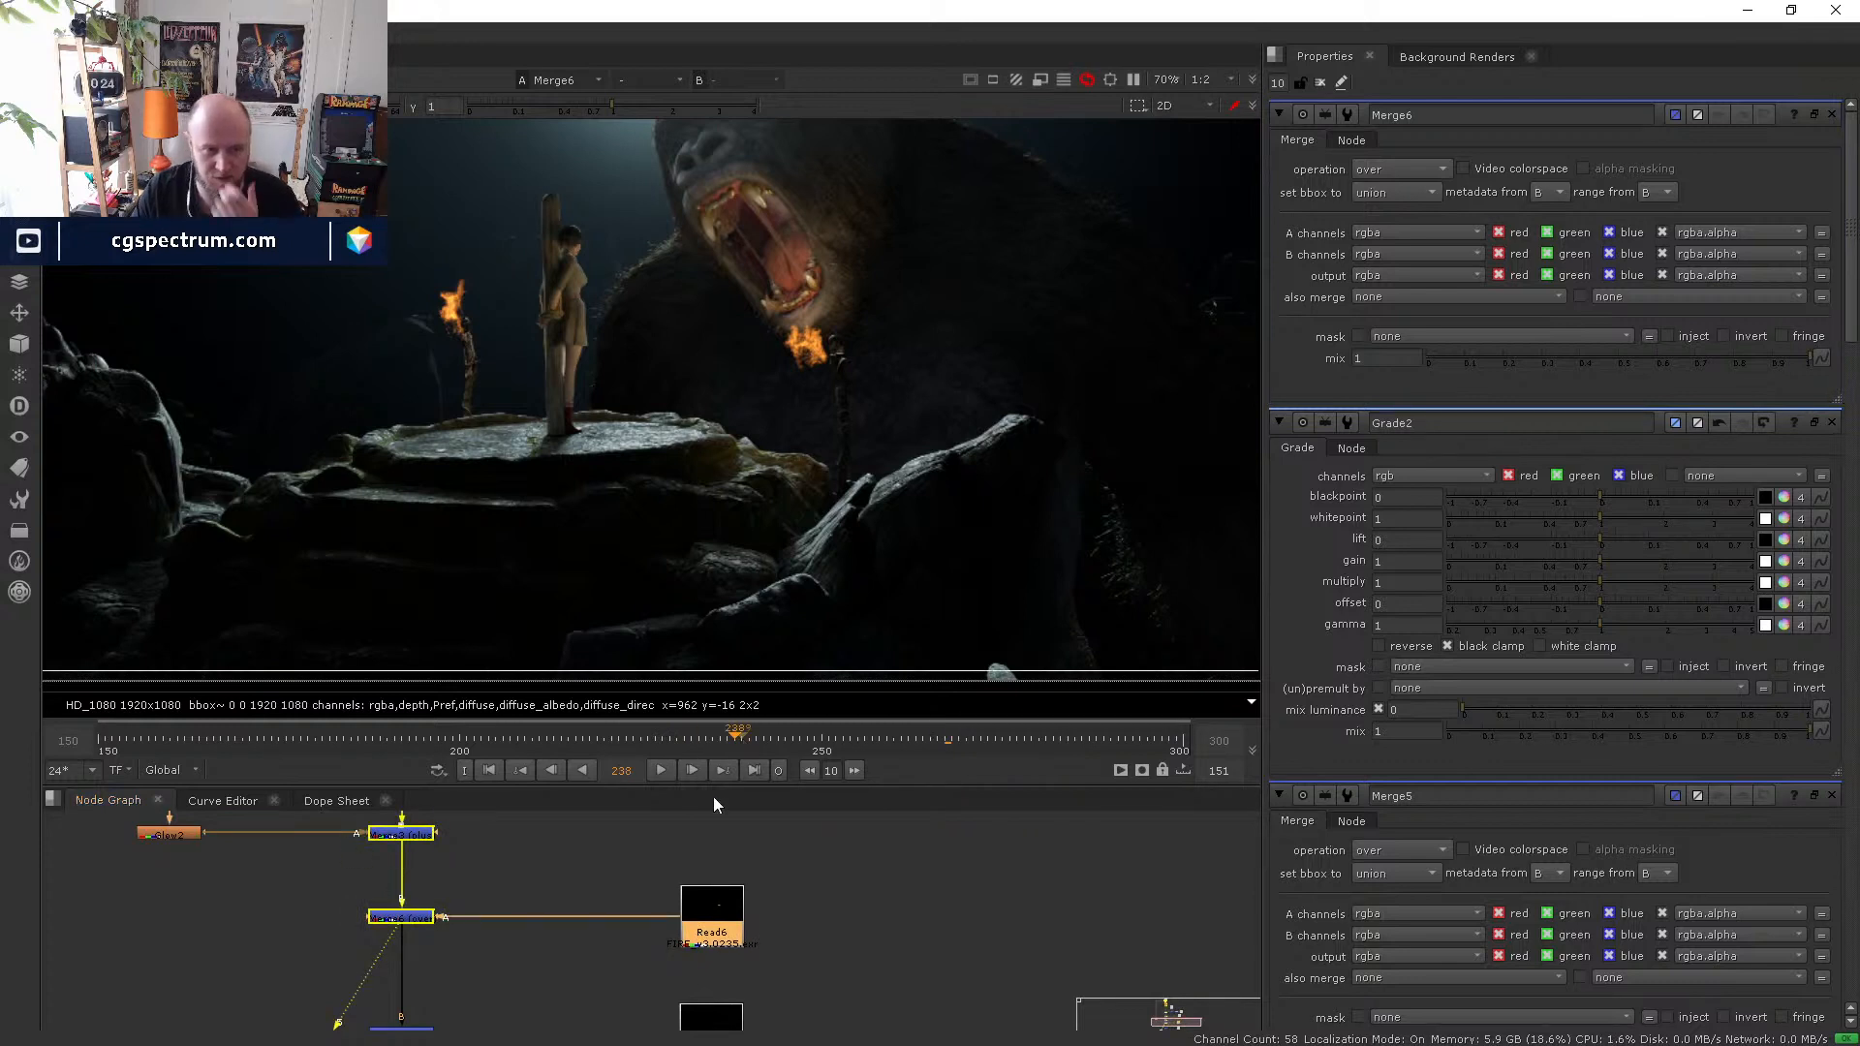
middle_drag(562, 971, 564, 1035)
middle_drag(689, 829, 690, 918)
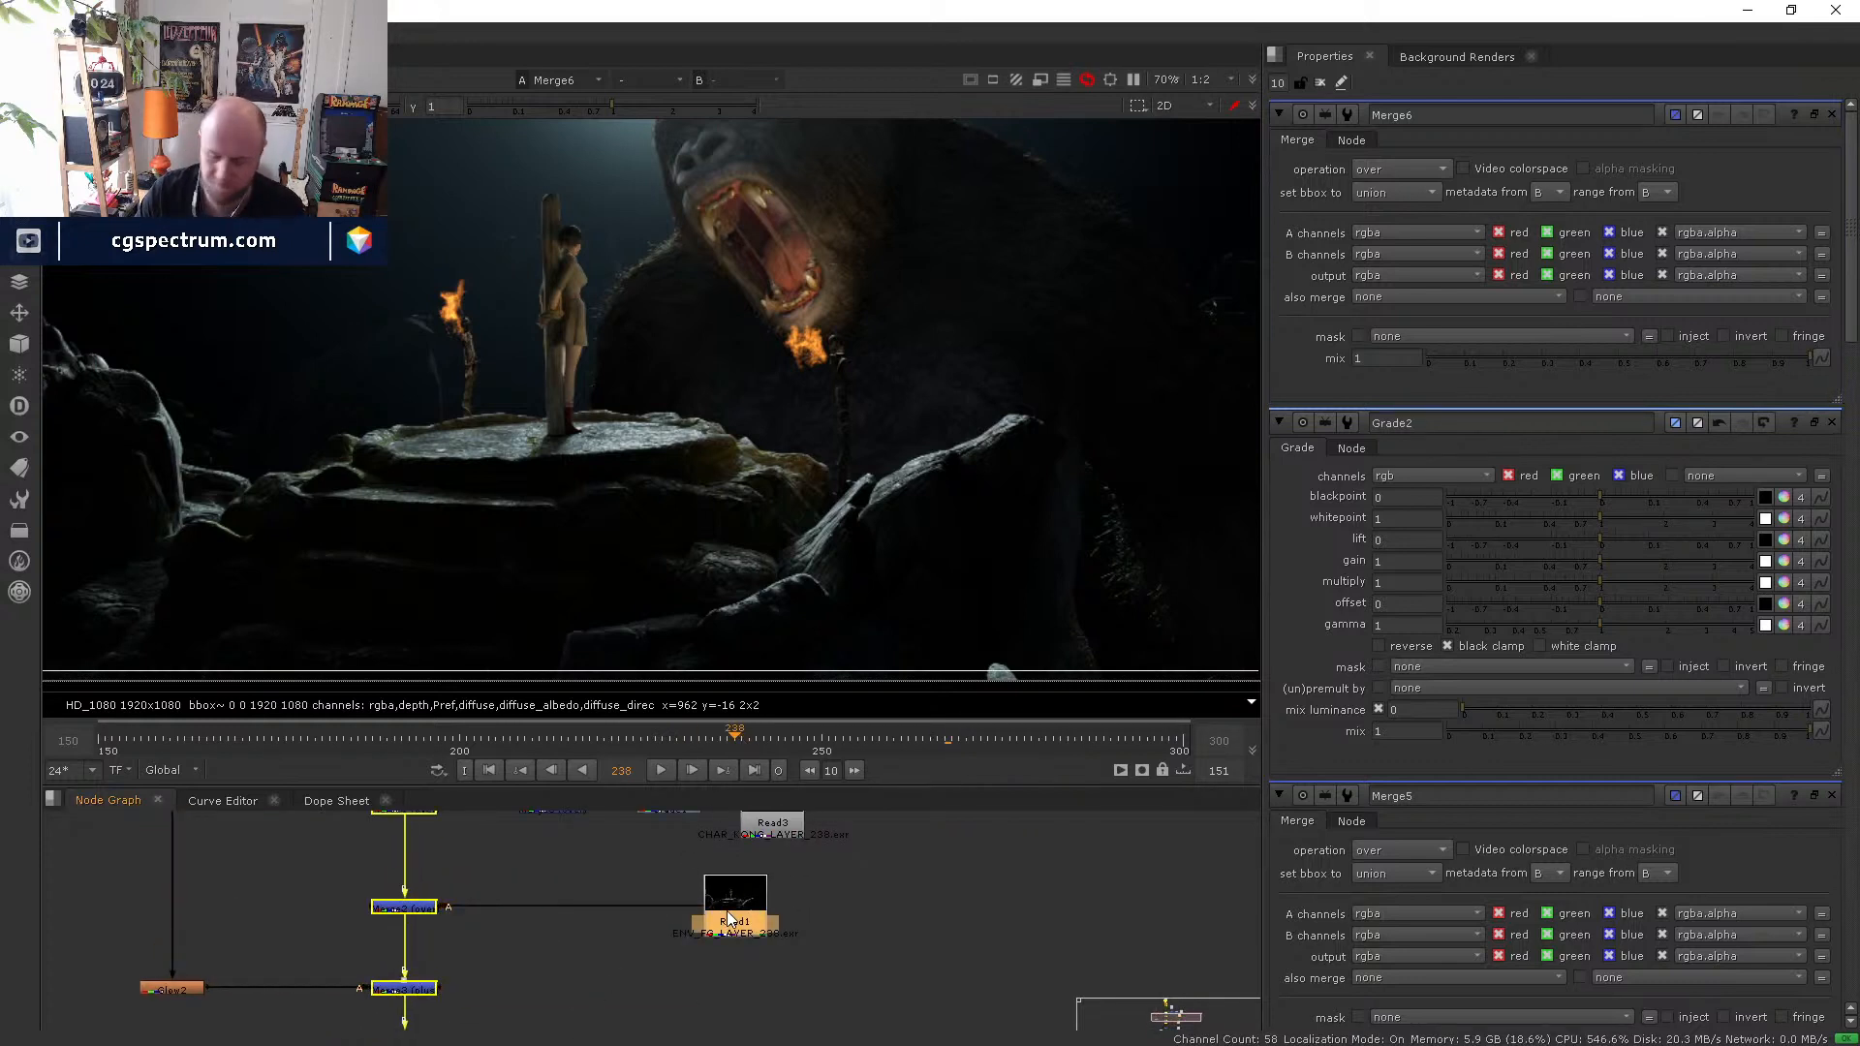
click(731, 896)
key(1)
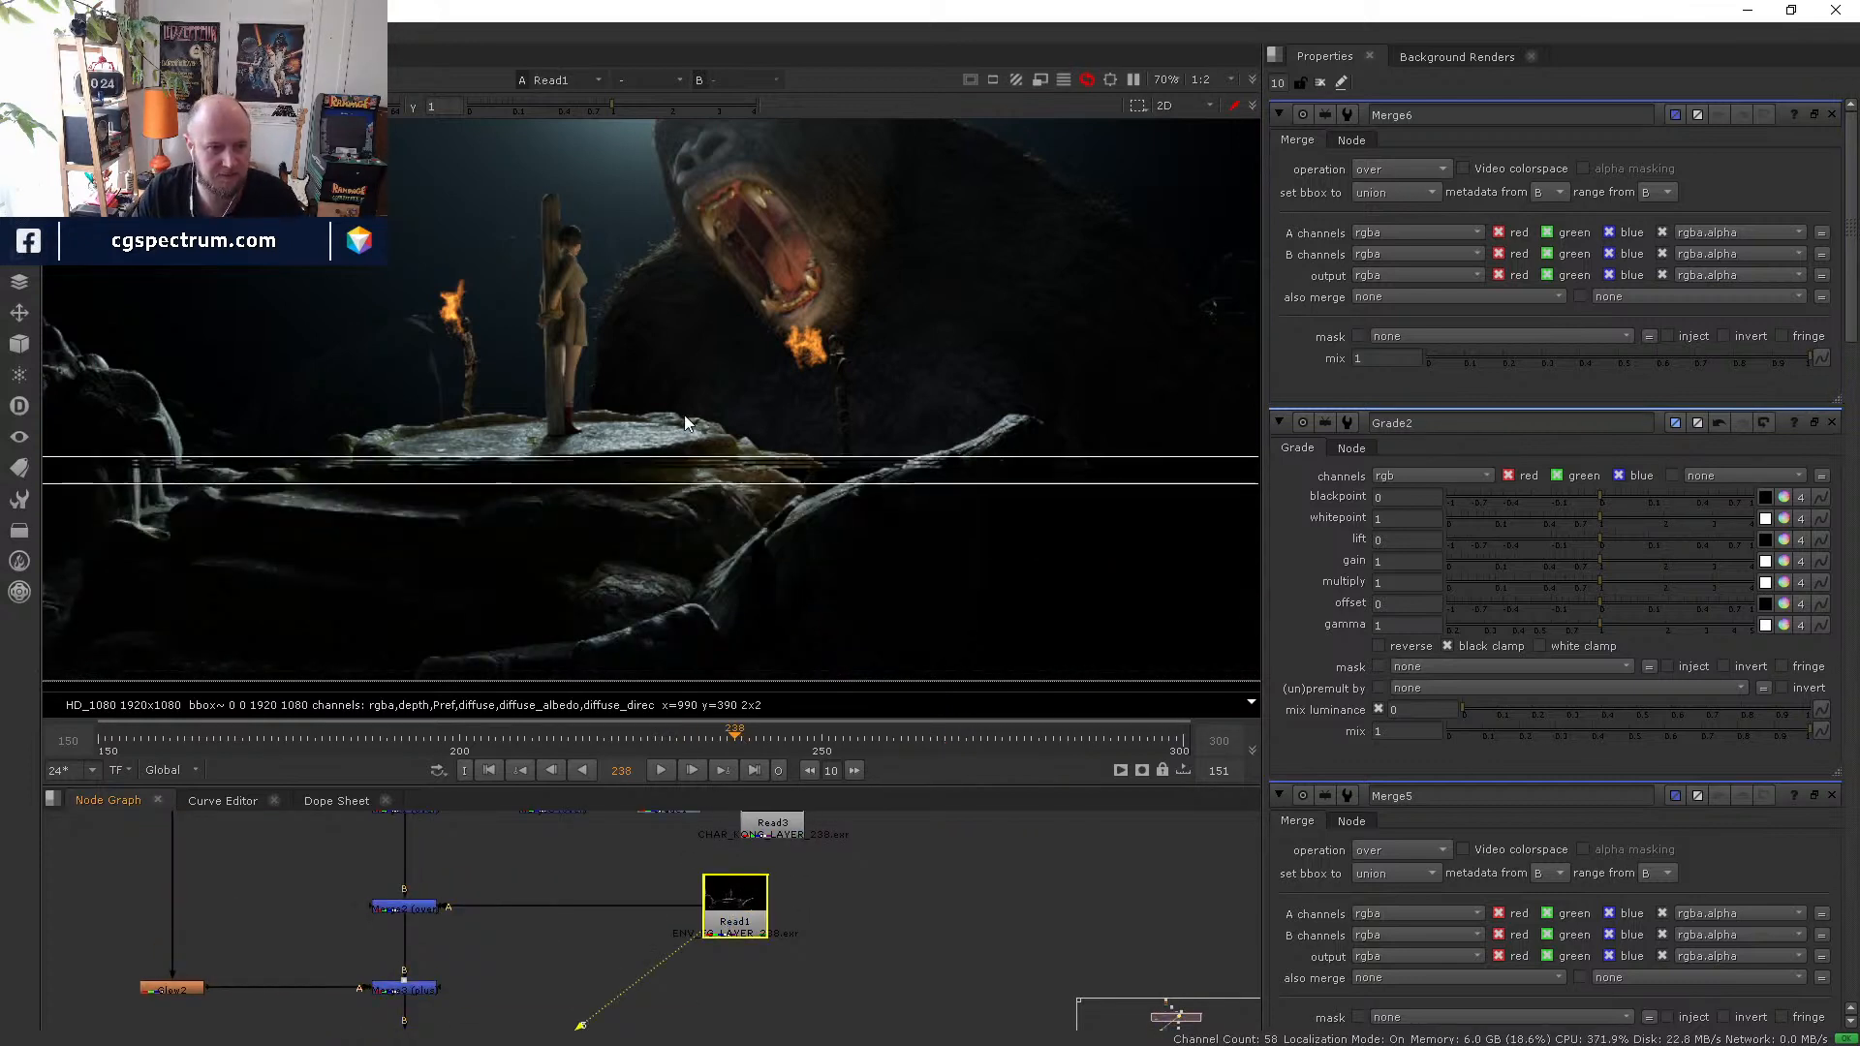
key(a)
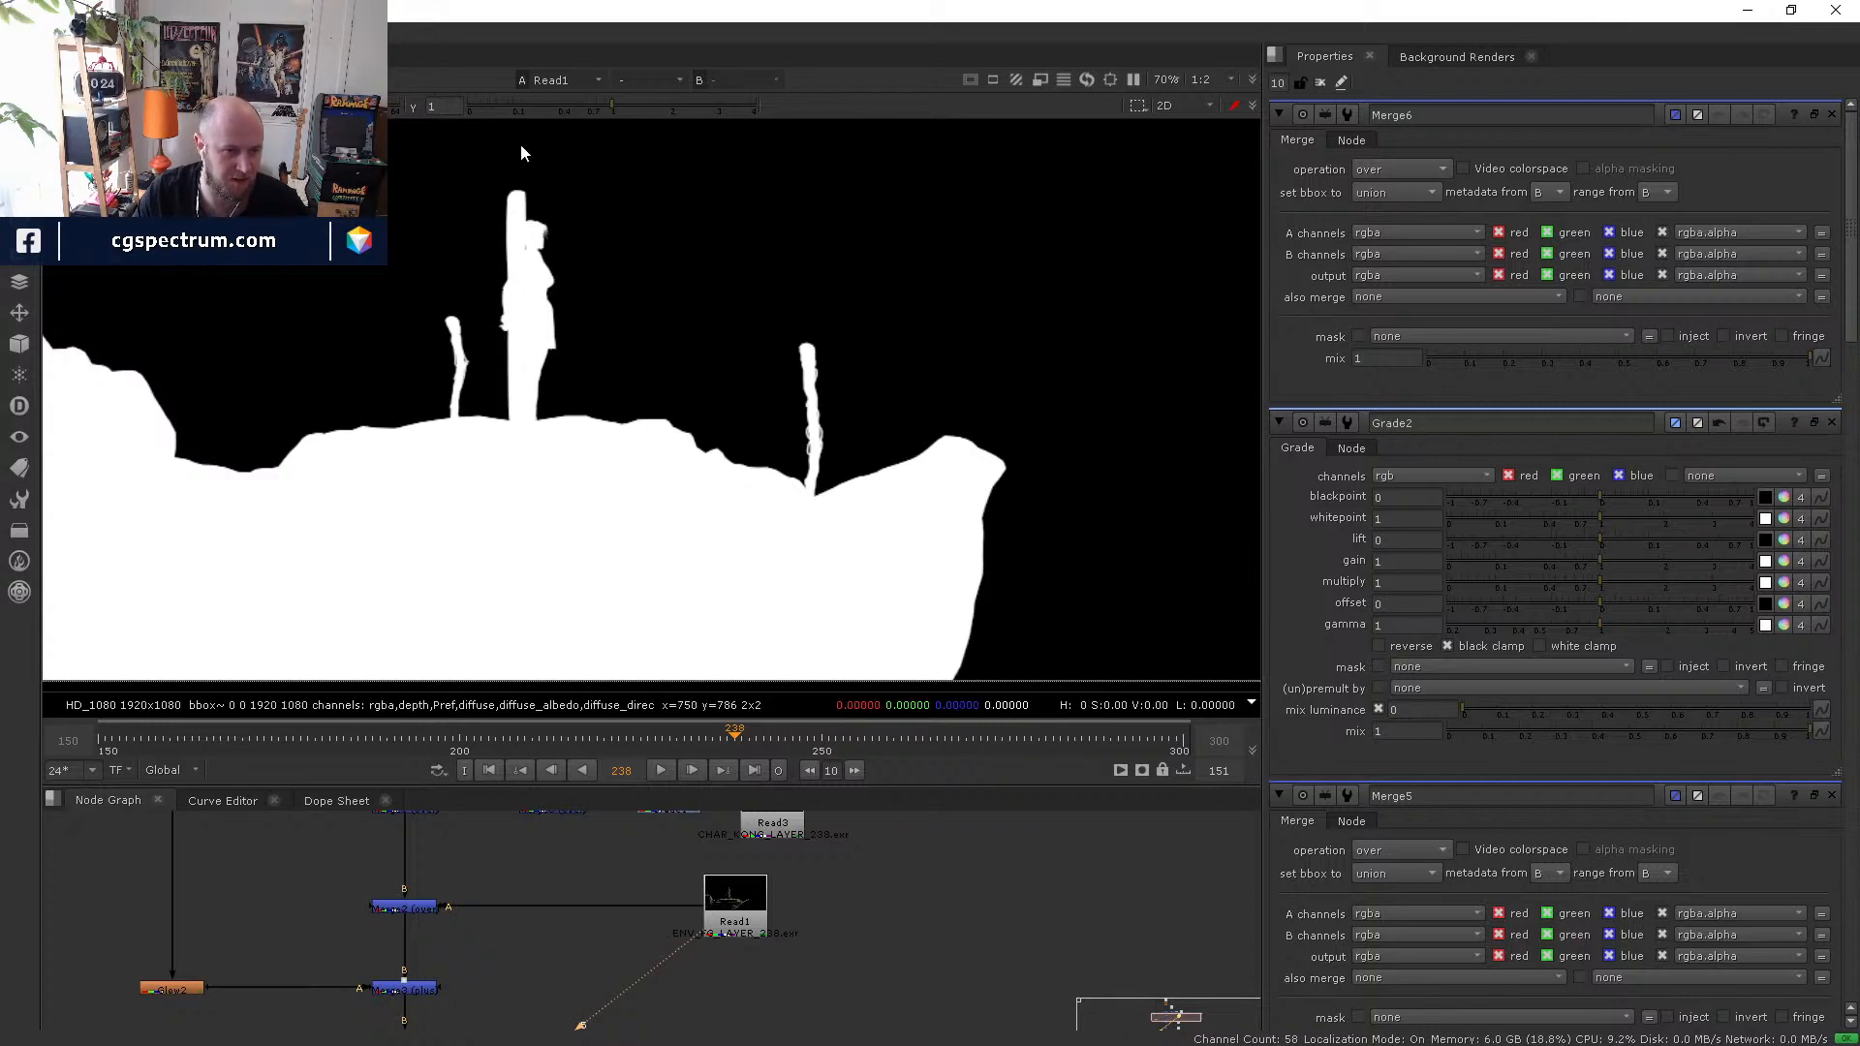
key(a)
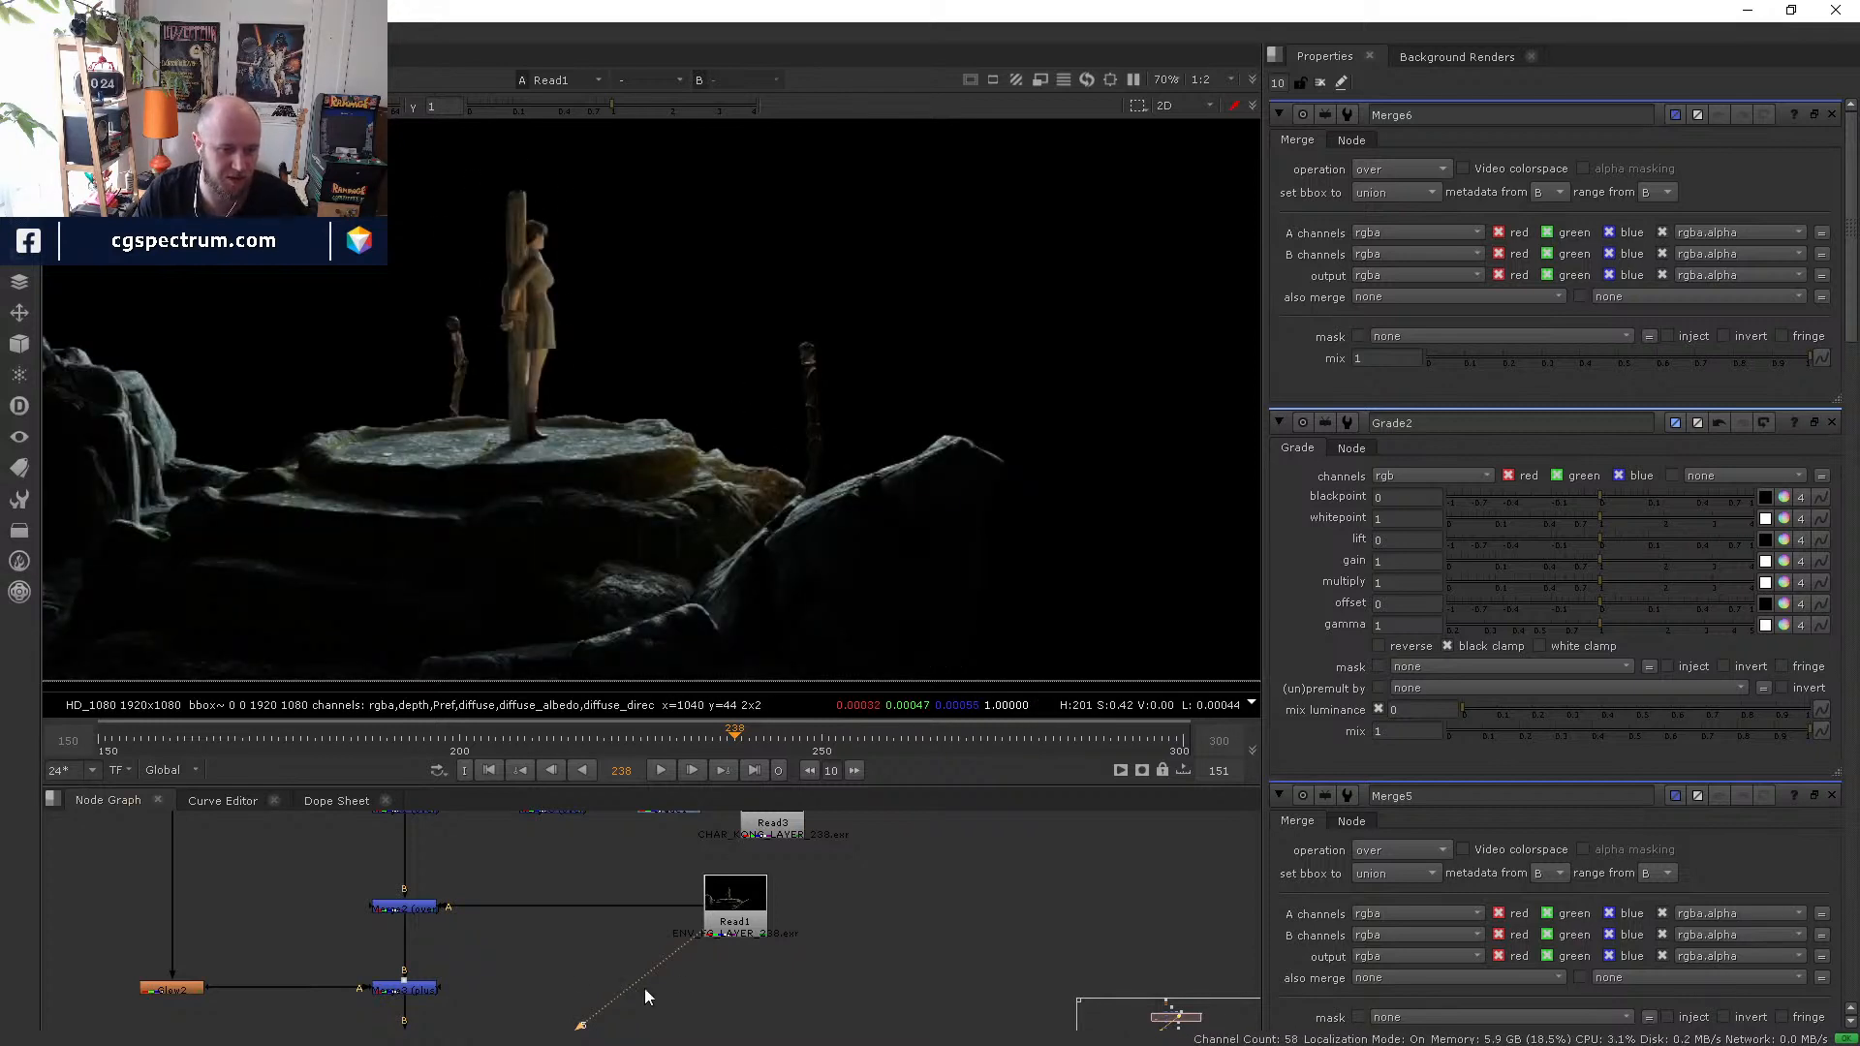
- View the fire Read6 on its own and compare it with the Merge6 result
middle_drag(645, 989, 708, 841)
click(774, 925)
key(5)
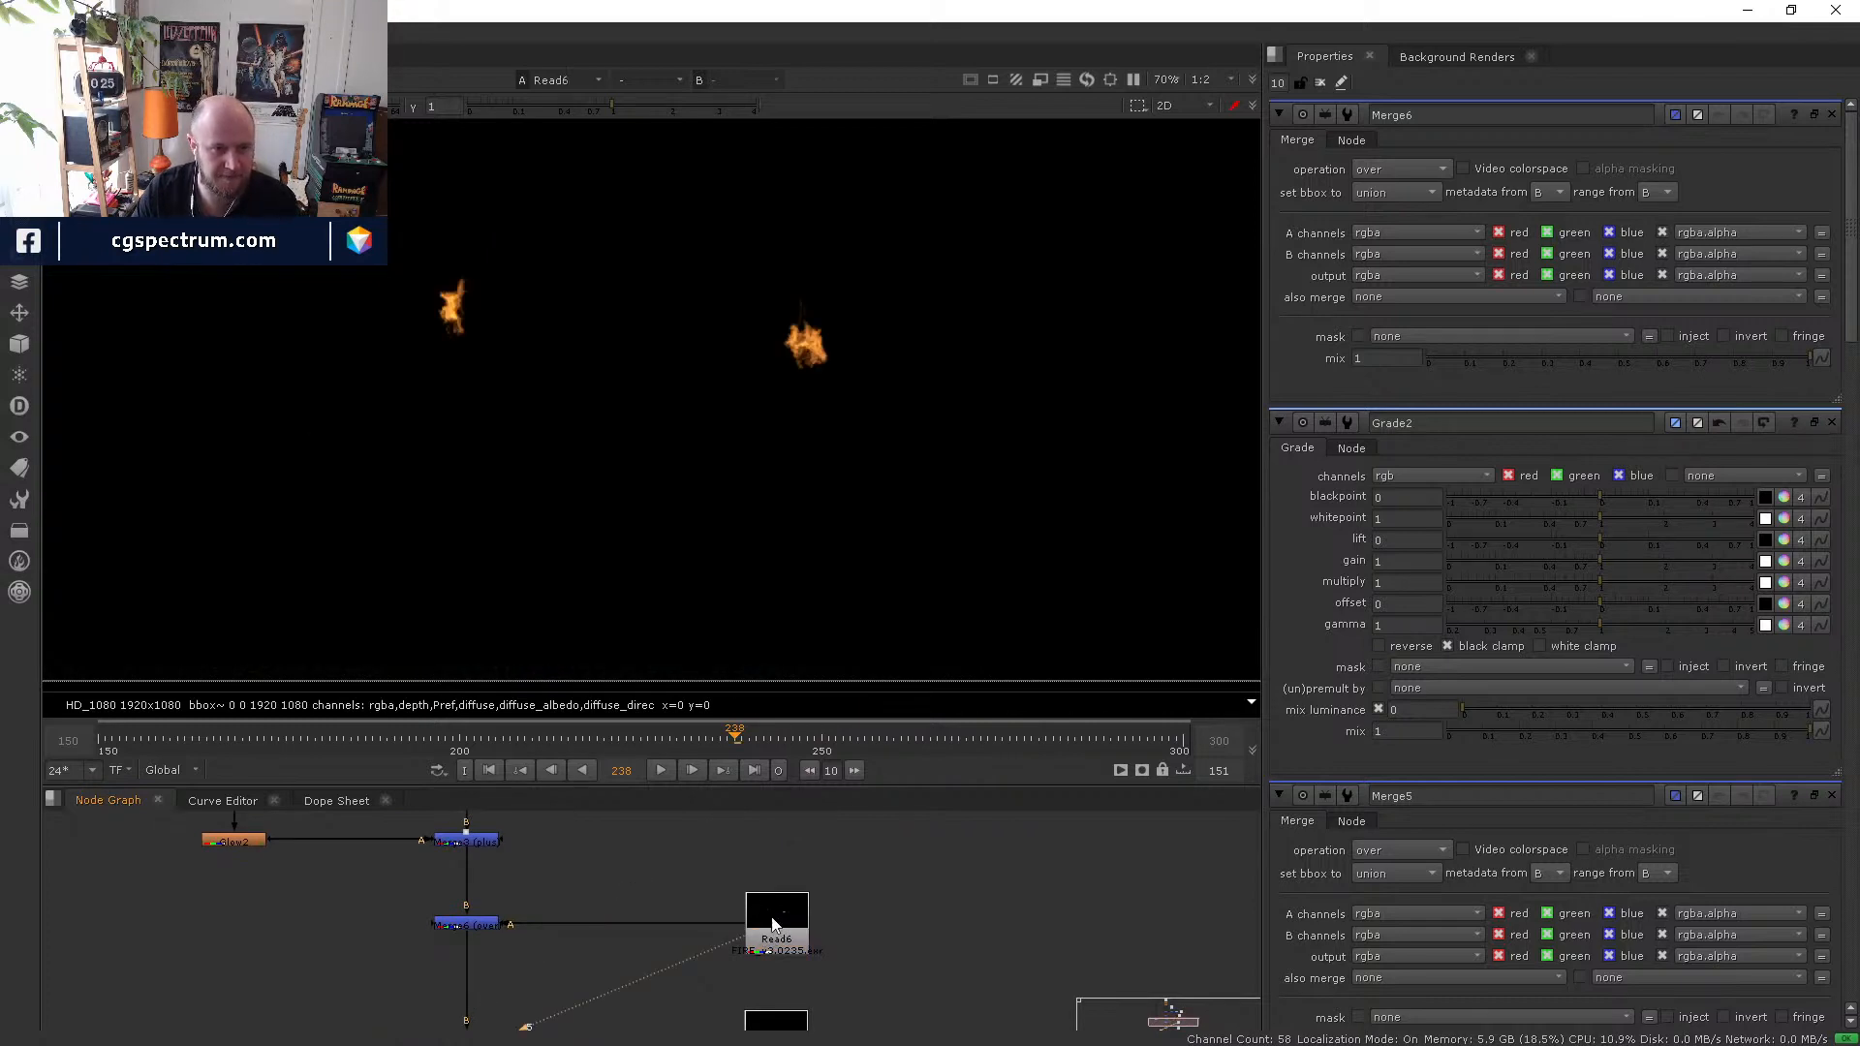
click(475, 924)
key(1)
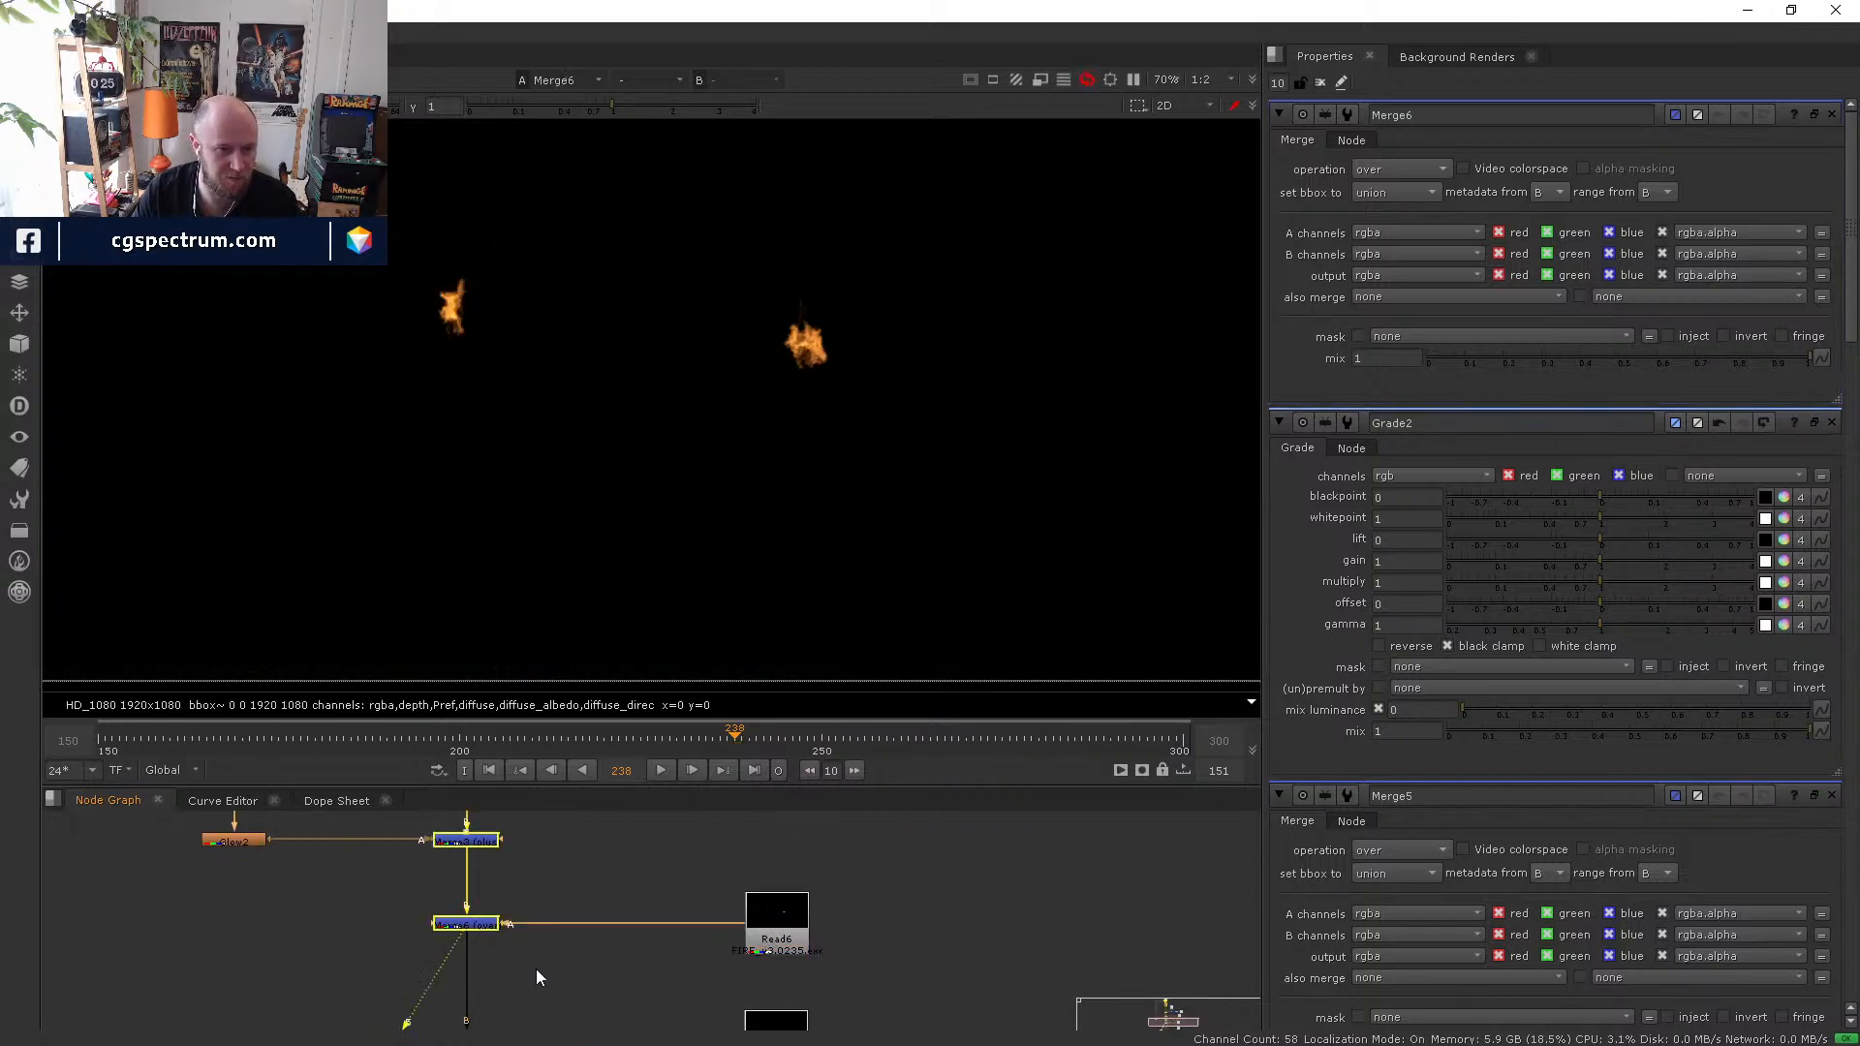
- Open the blend operation choices of the fire's Merge6
double_click(486, 926)
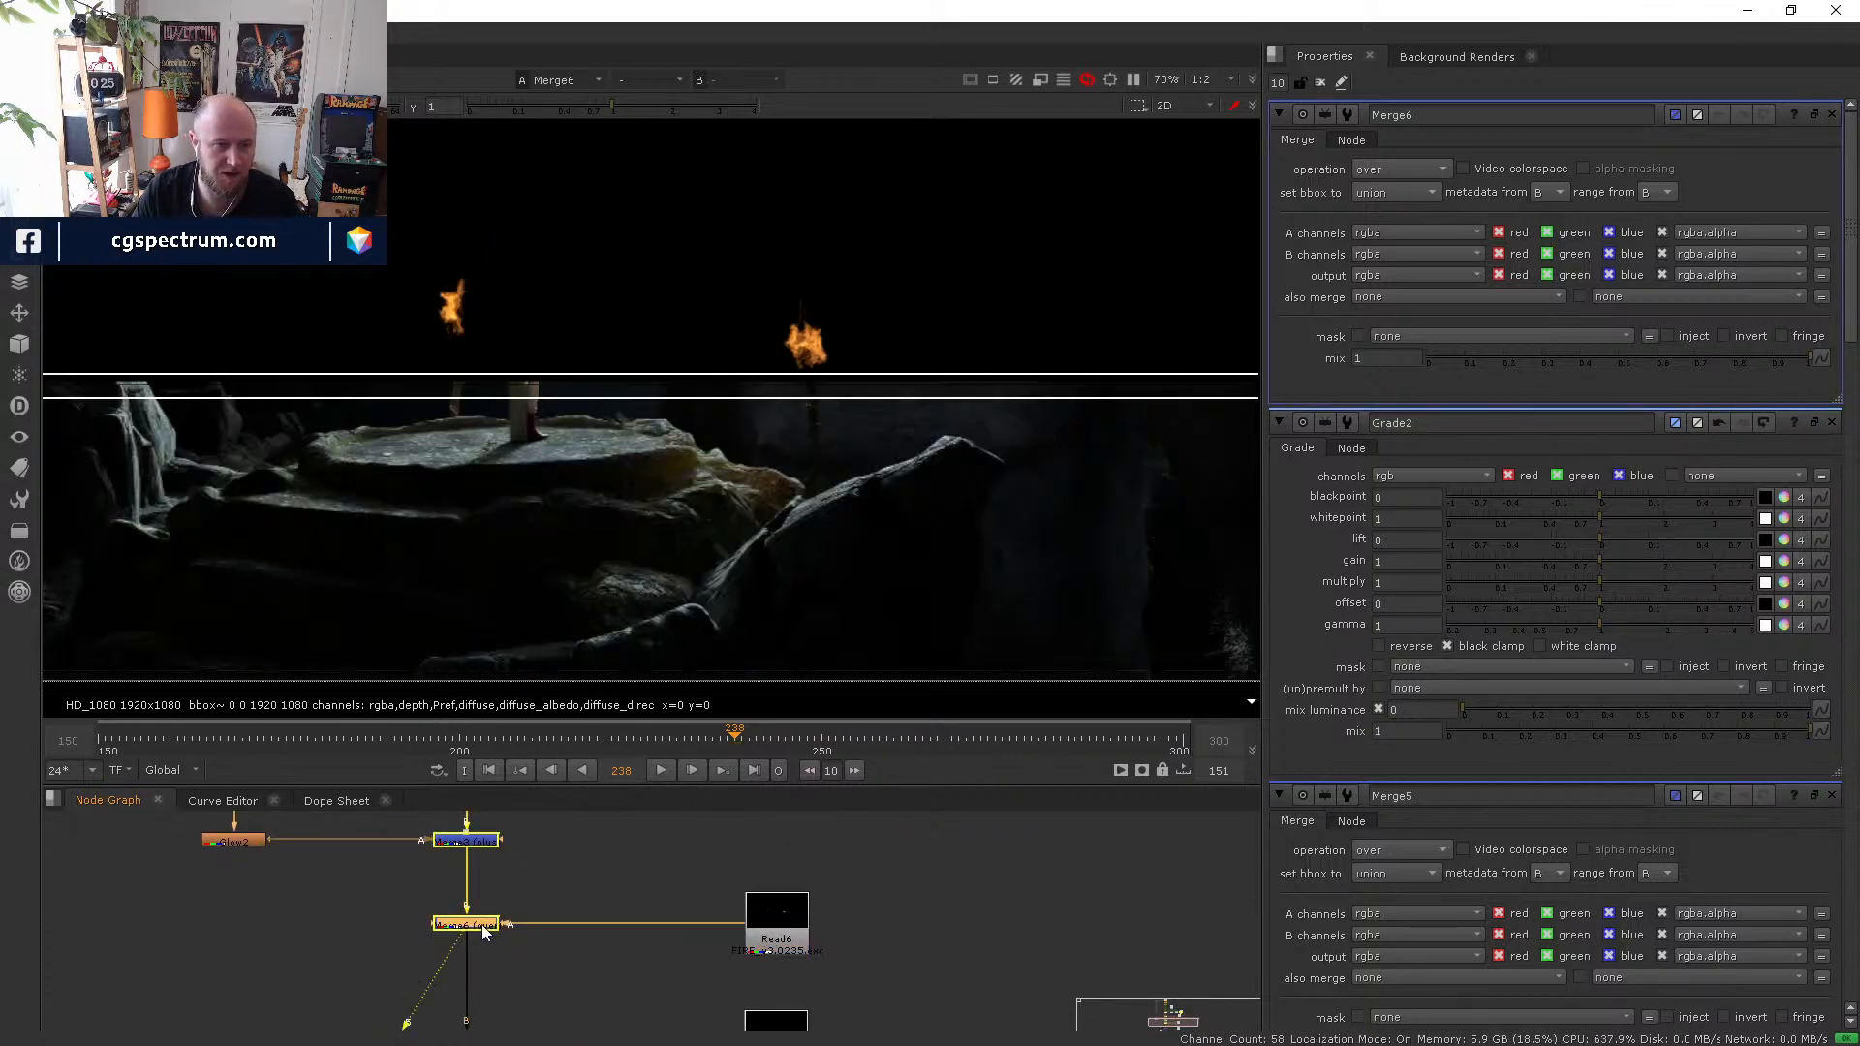
click(1395, 169)
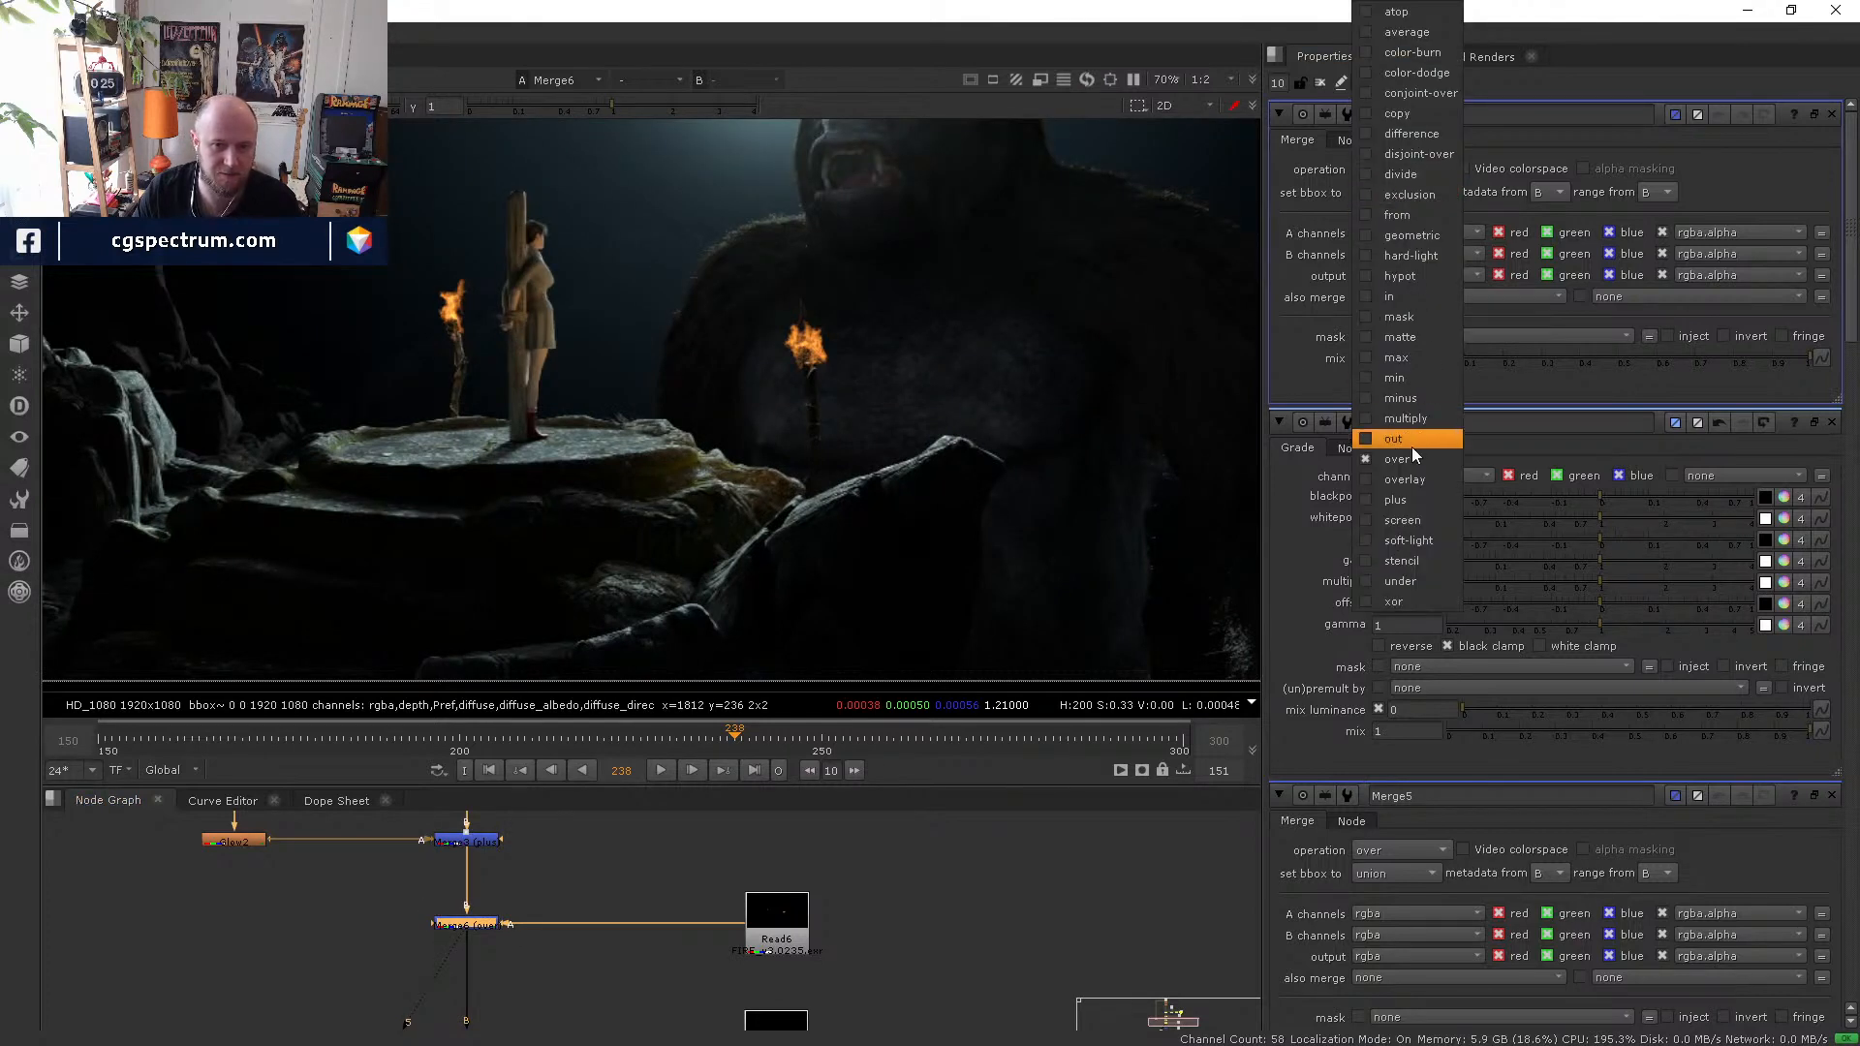
- Set Merge6's operation to screen and view the Read6 fire render on its own, framed on the flames
click(1405, 519)
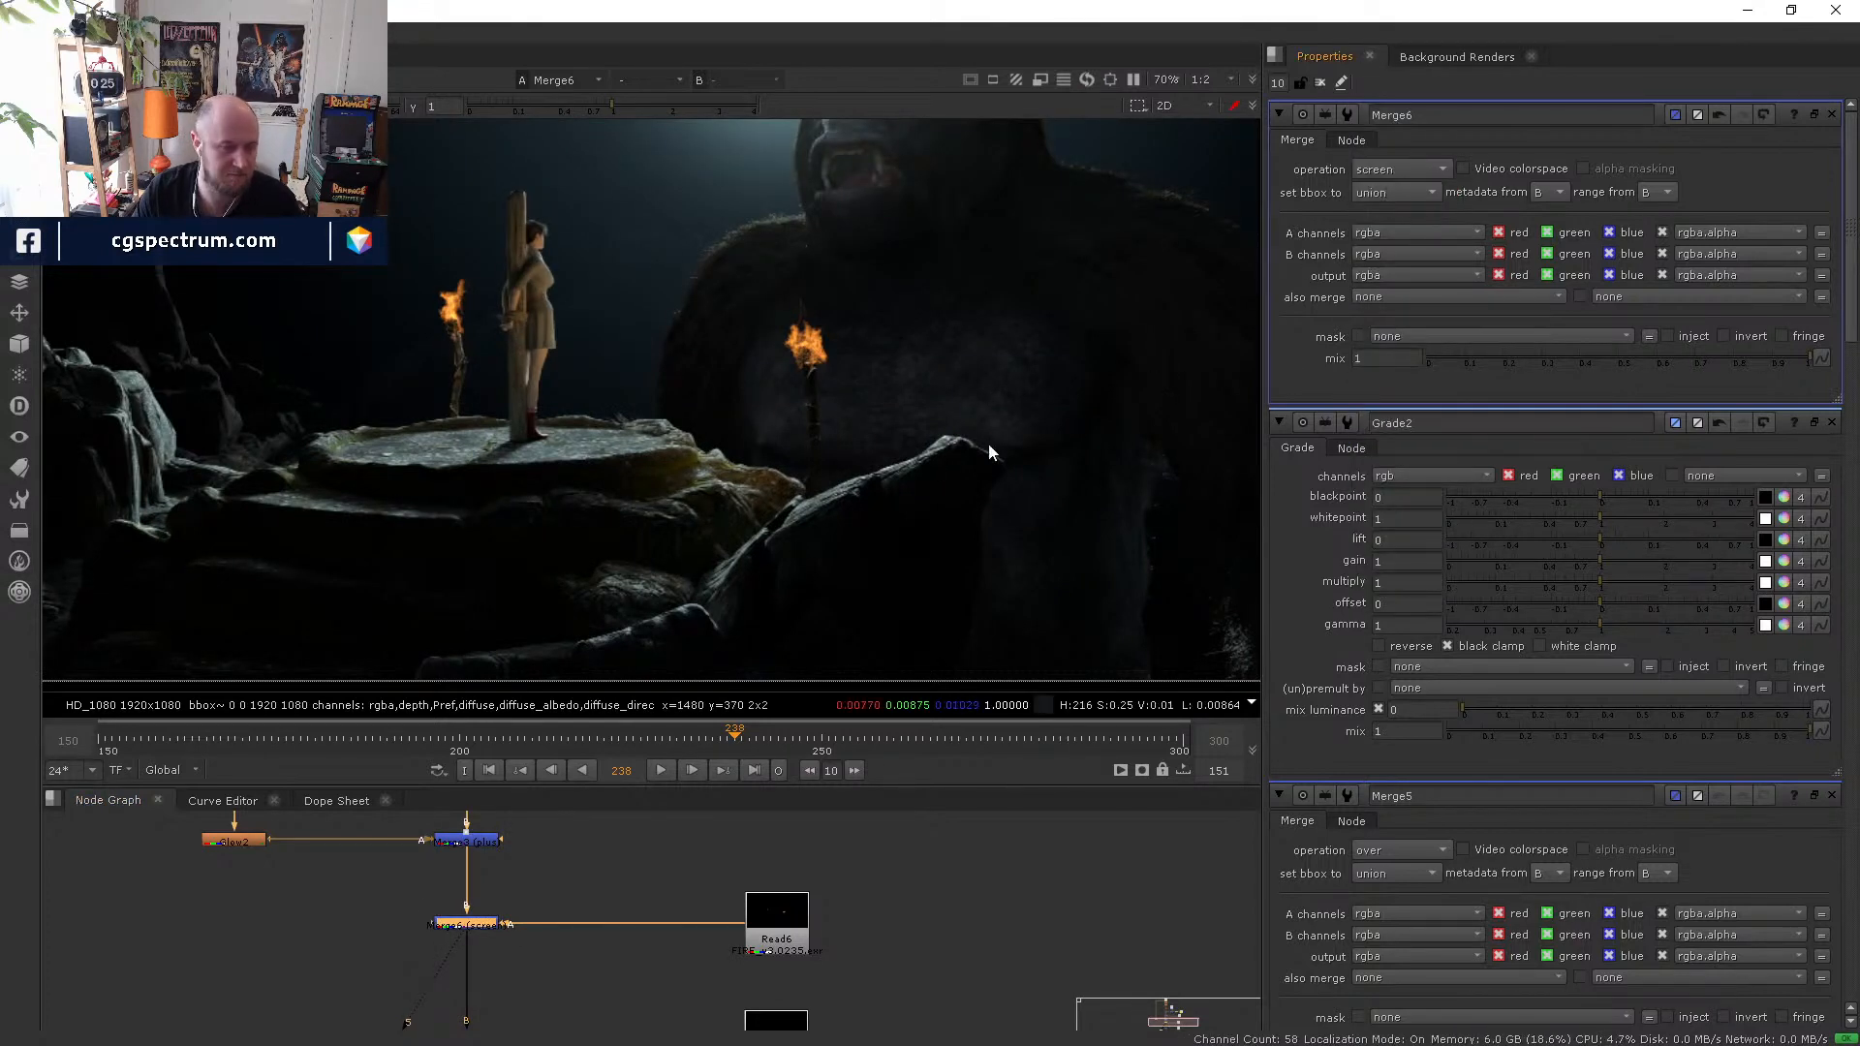
click(776, 916)
key(1)
key(a)
key(a)
key(a)
key(a)
key(a)
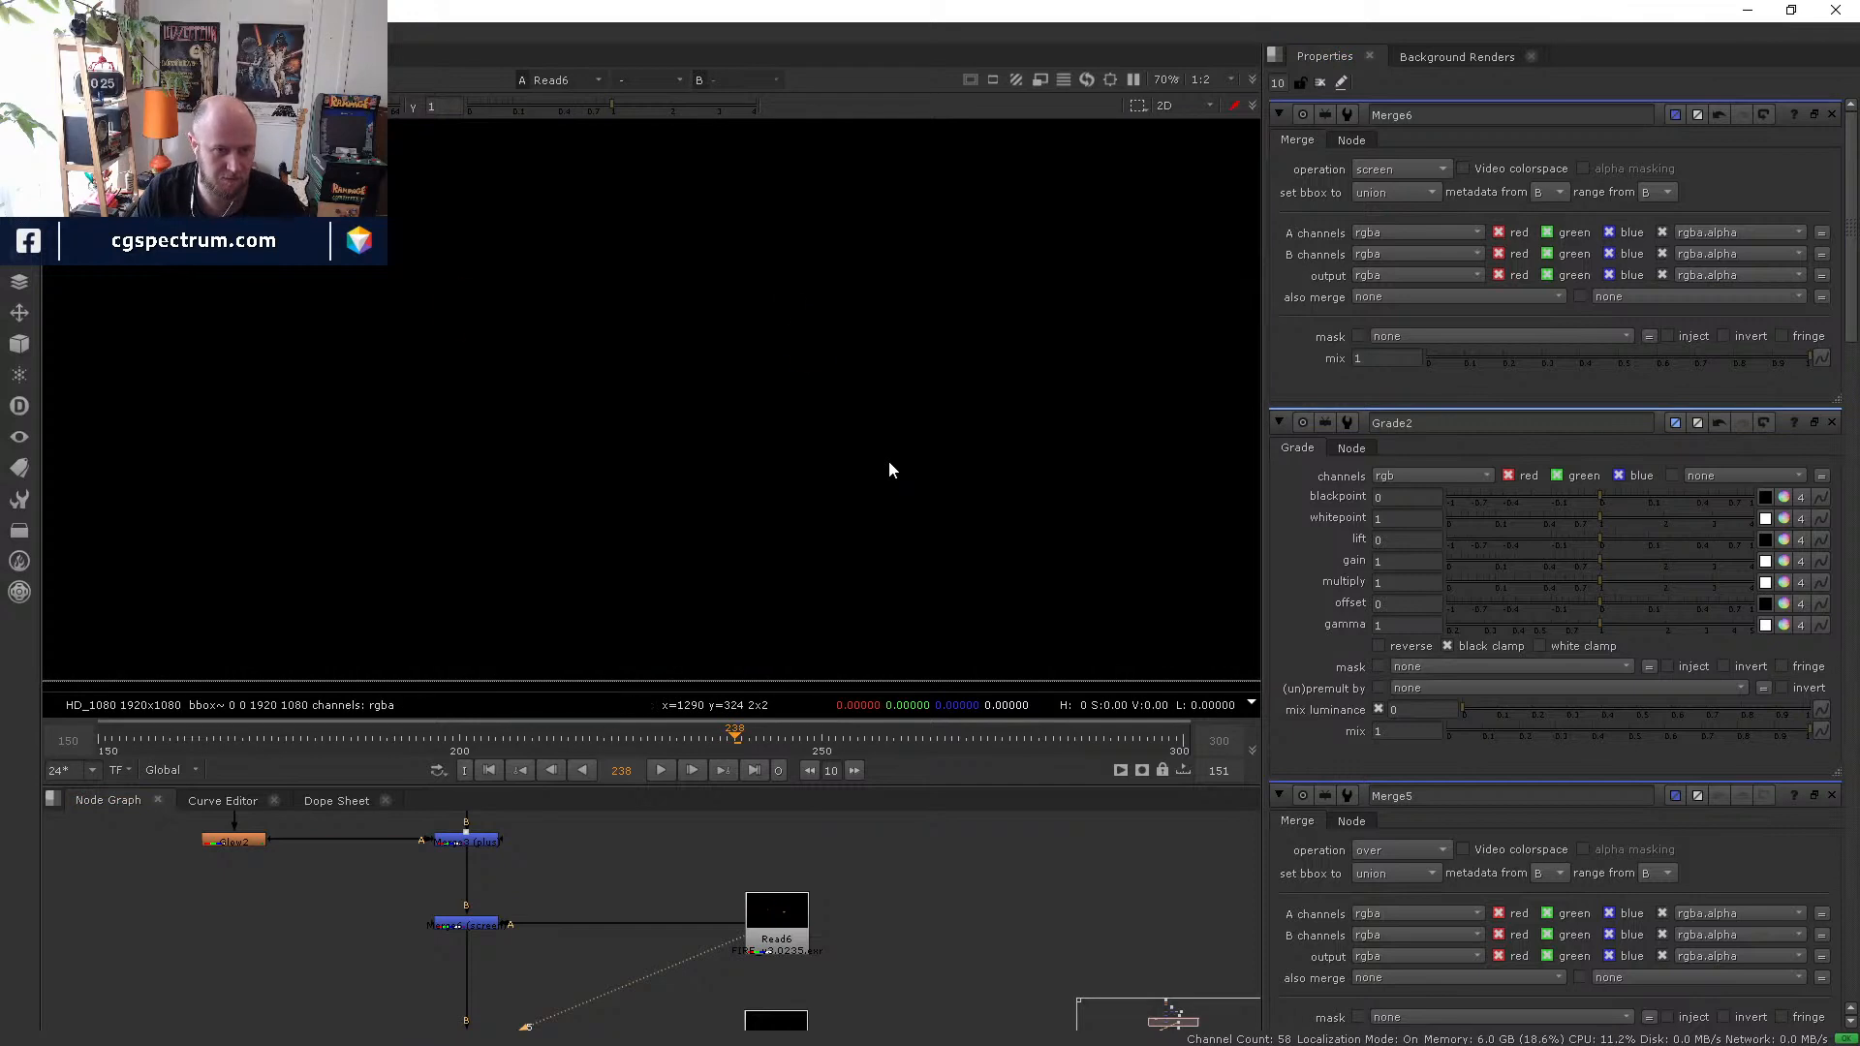
key(a)
key(a)
key(a)
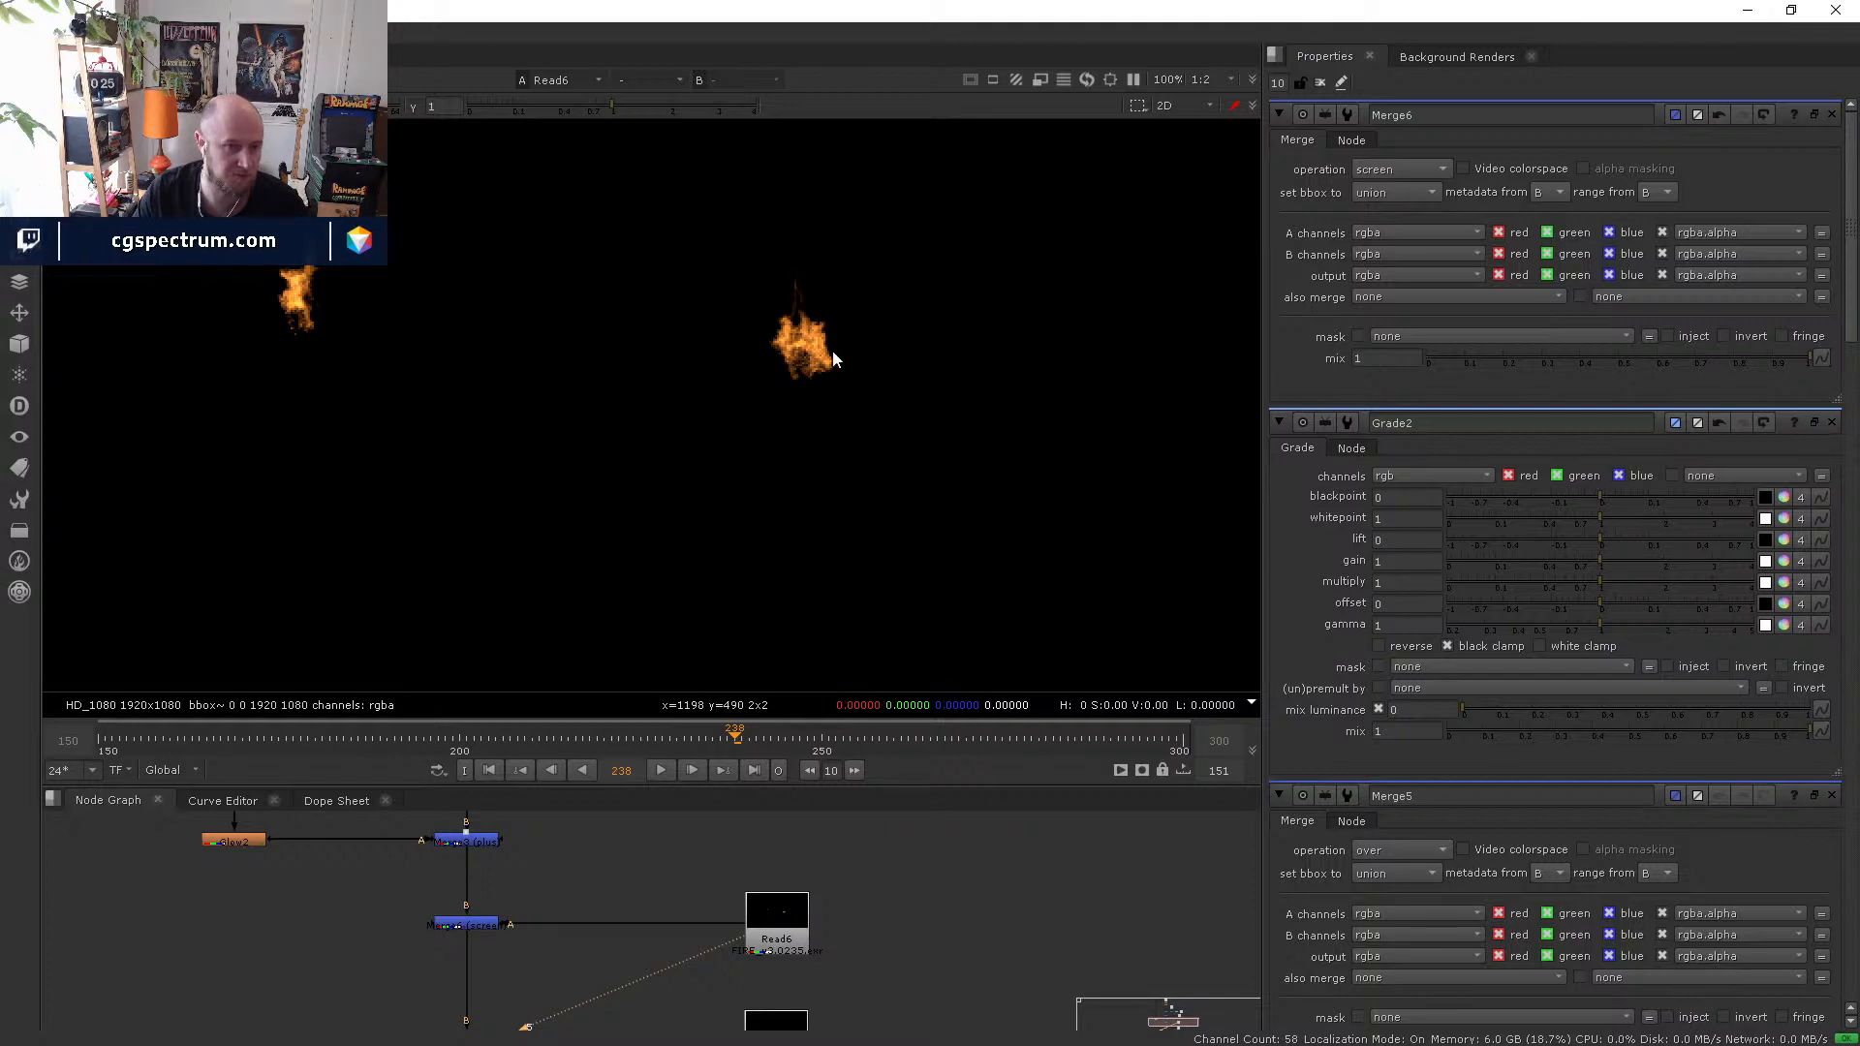
middle_drag(782, 307, 796, 351)
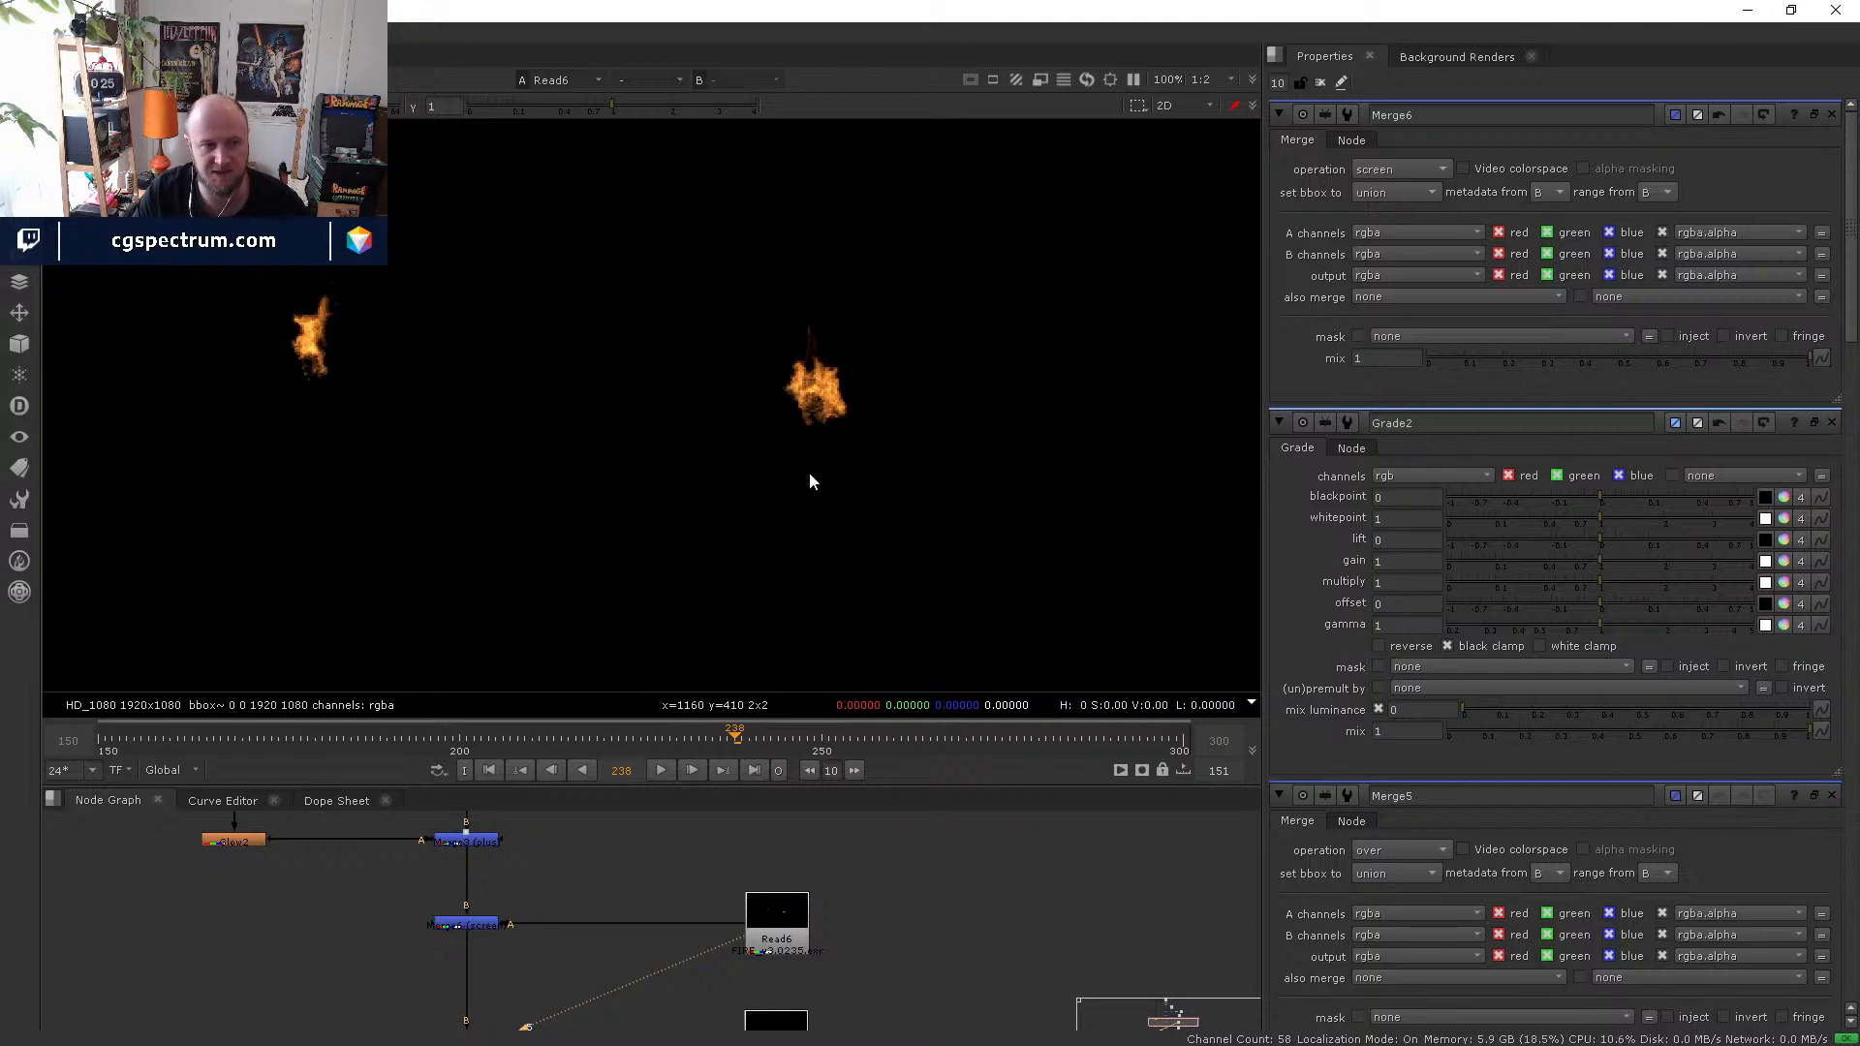
- View the Merge6 composite and set its operation to plus
click(480, 922)
key(1)
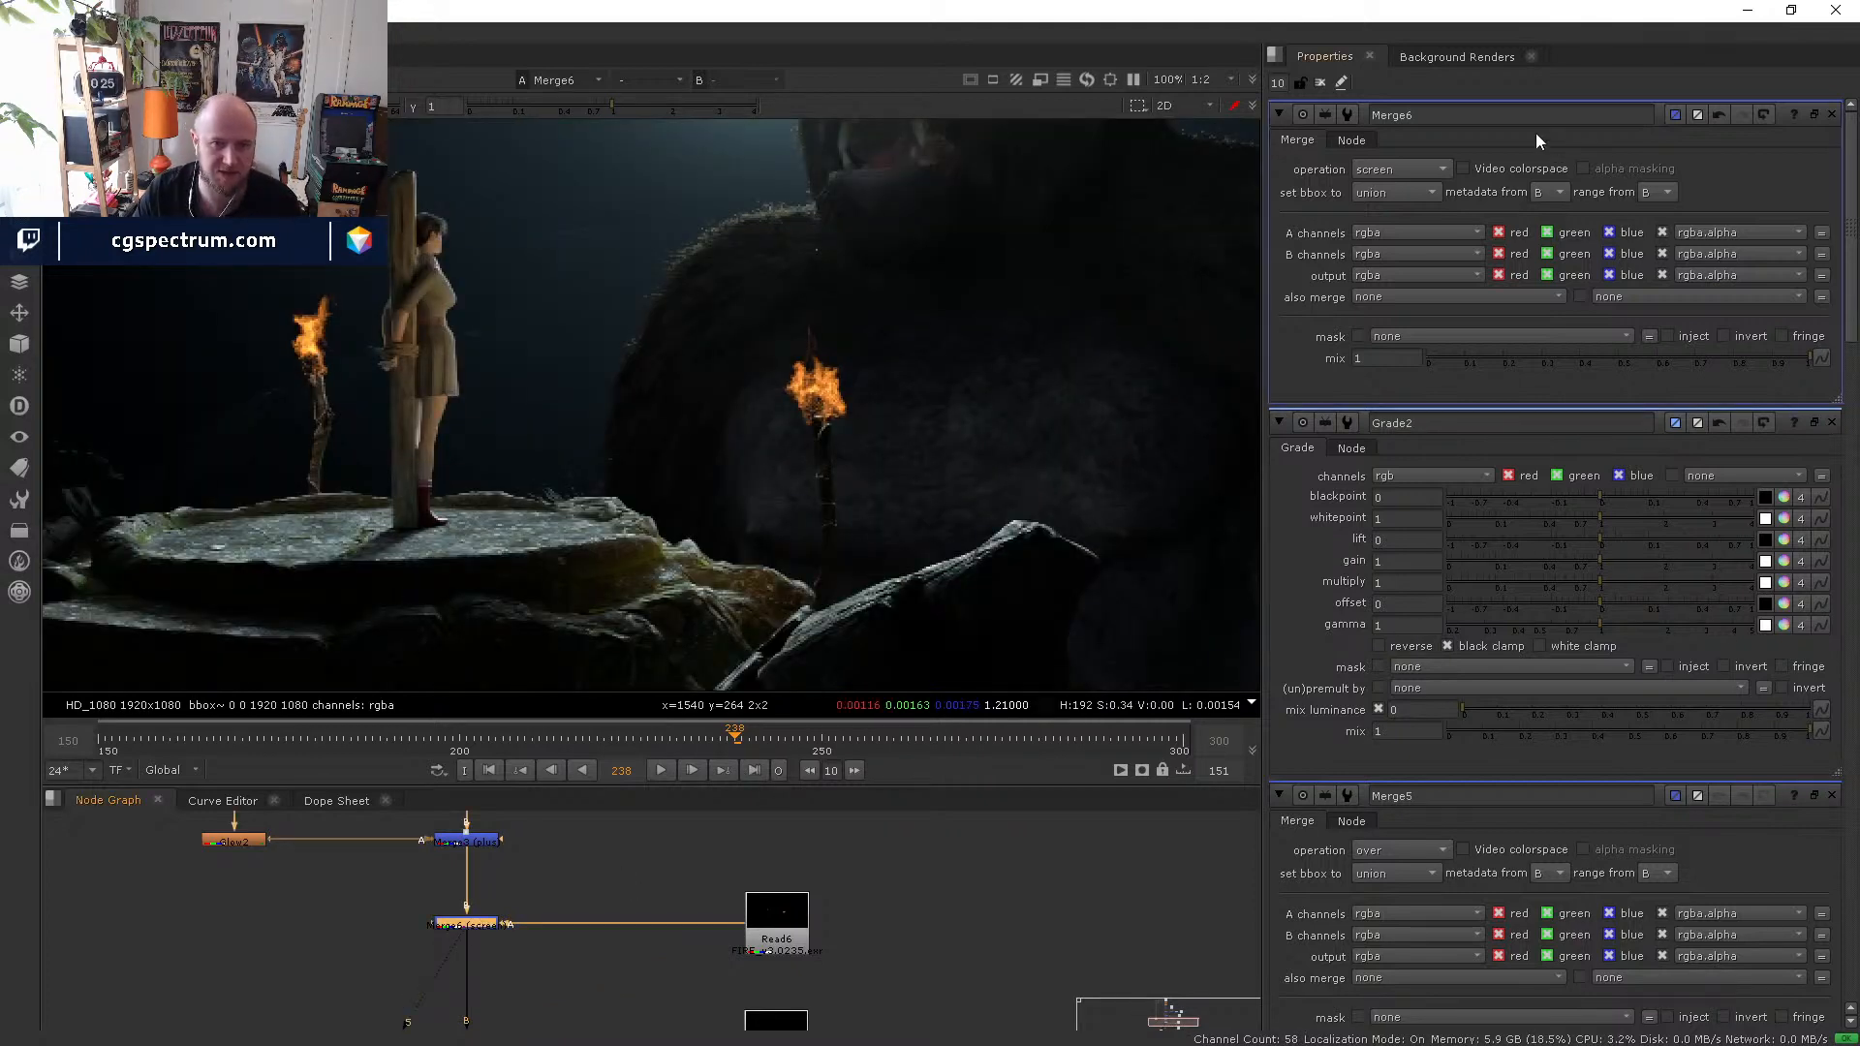
click(1422, 170)
click(1407, 510)
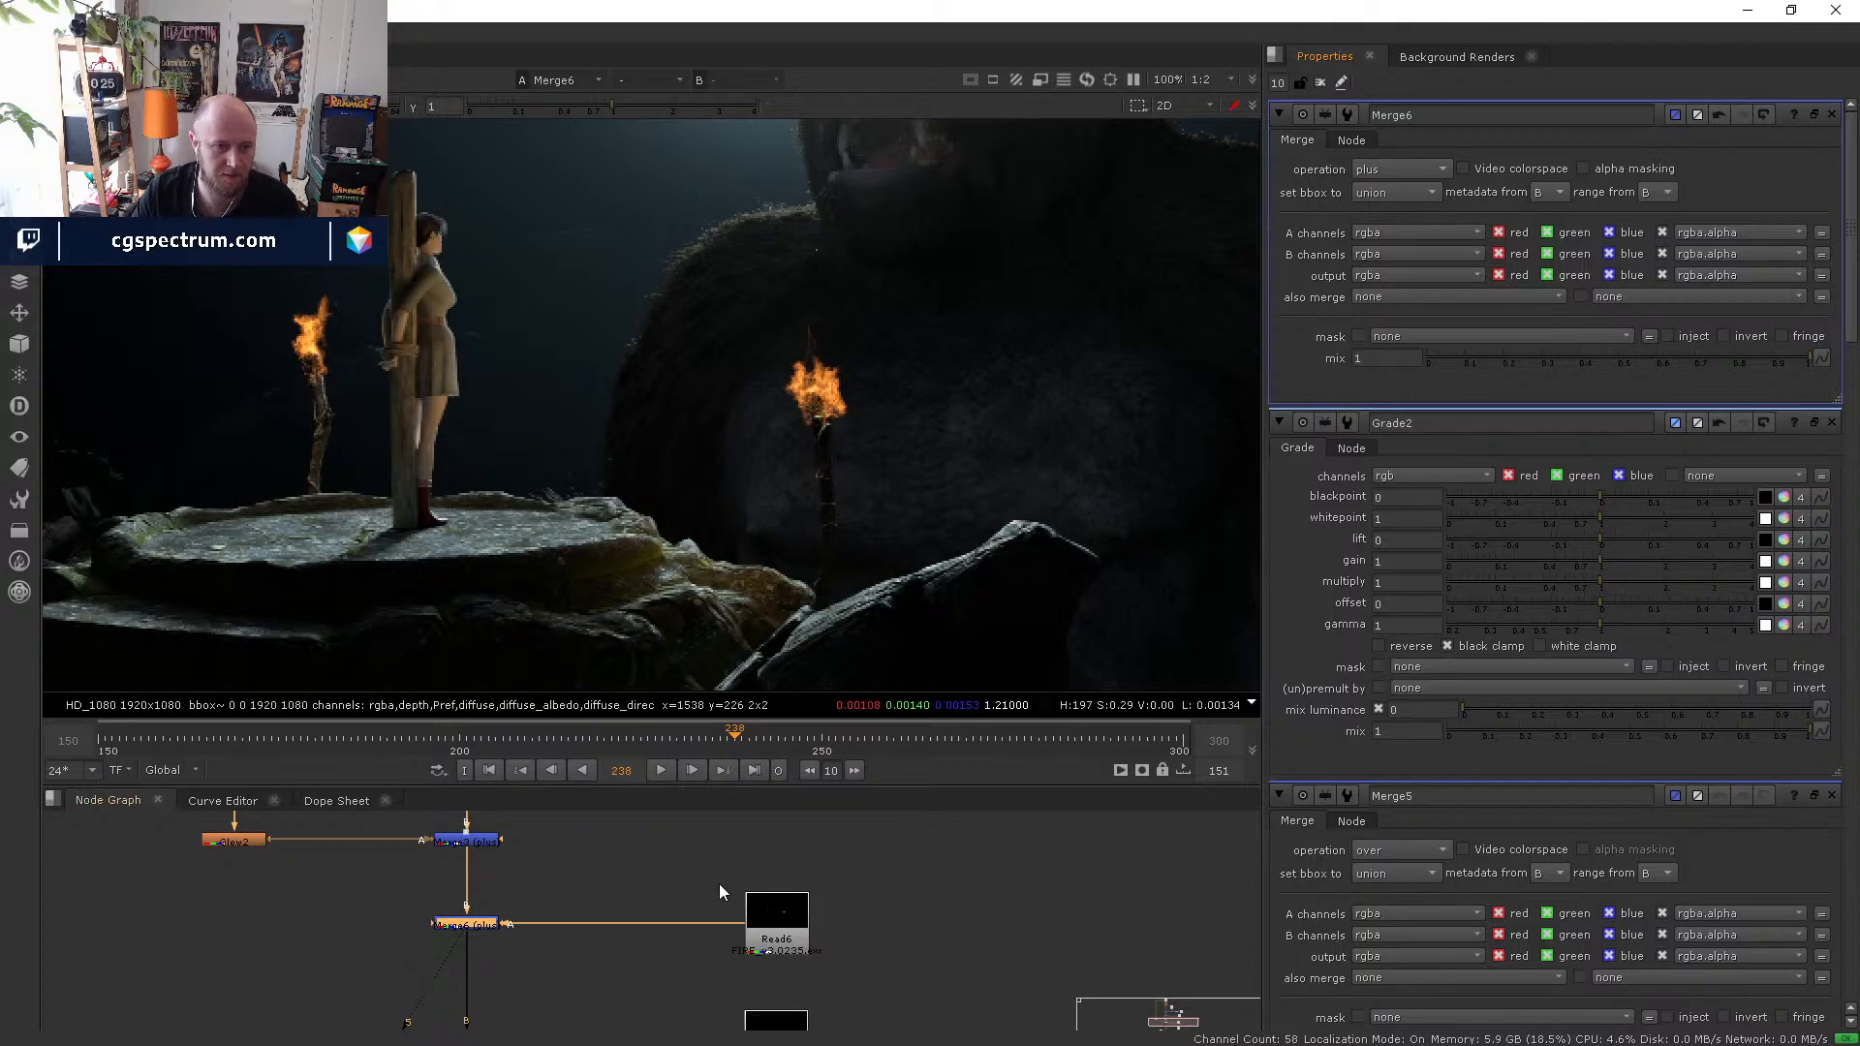
- Open the Read6 properties, try the over operation on Merge6 for comparison, and restore plus
double_click(776, 916)
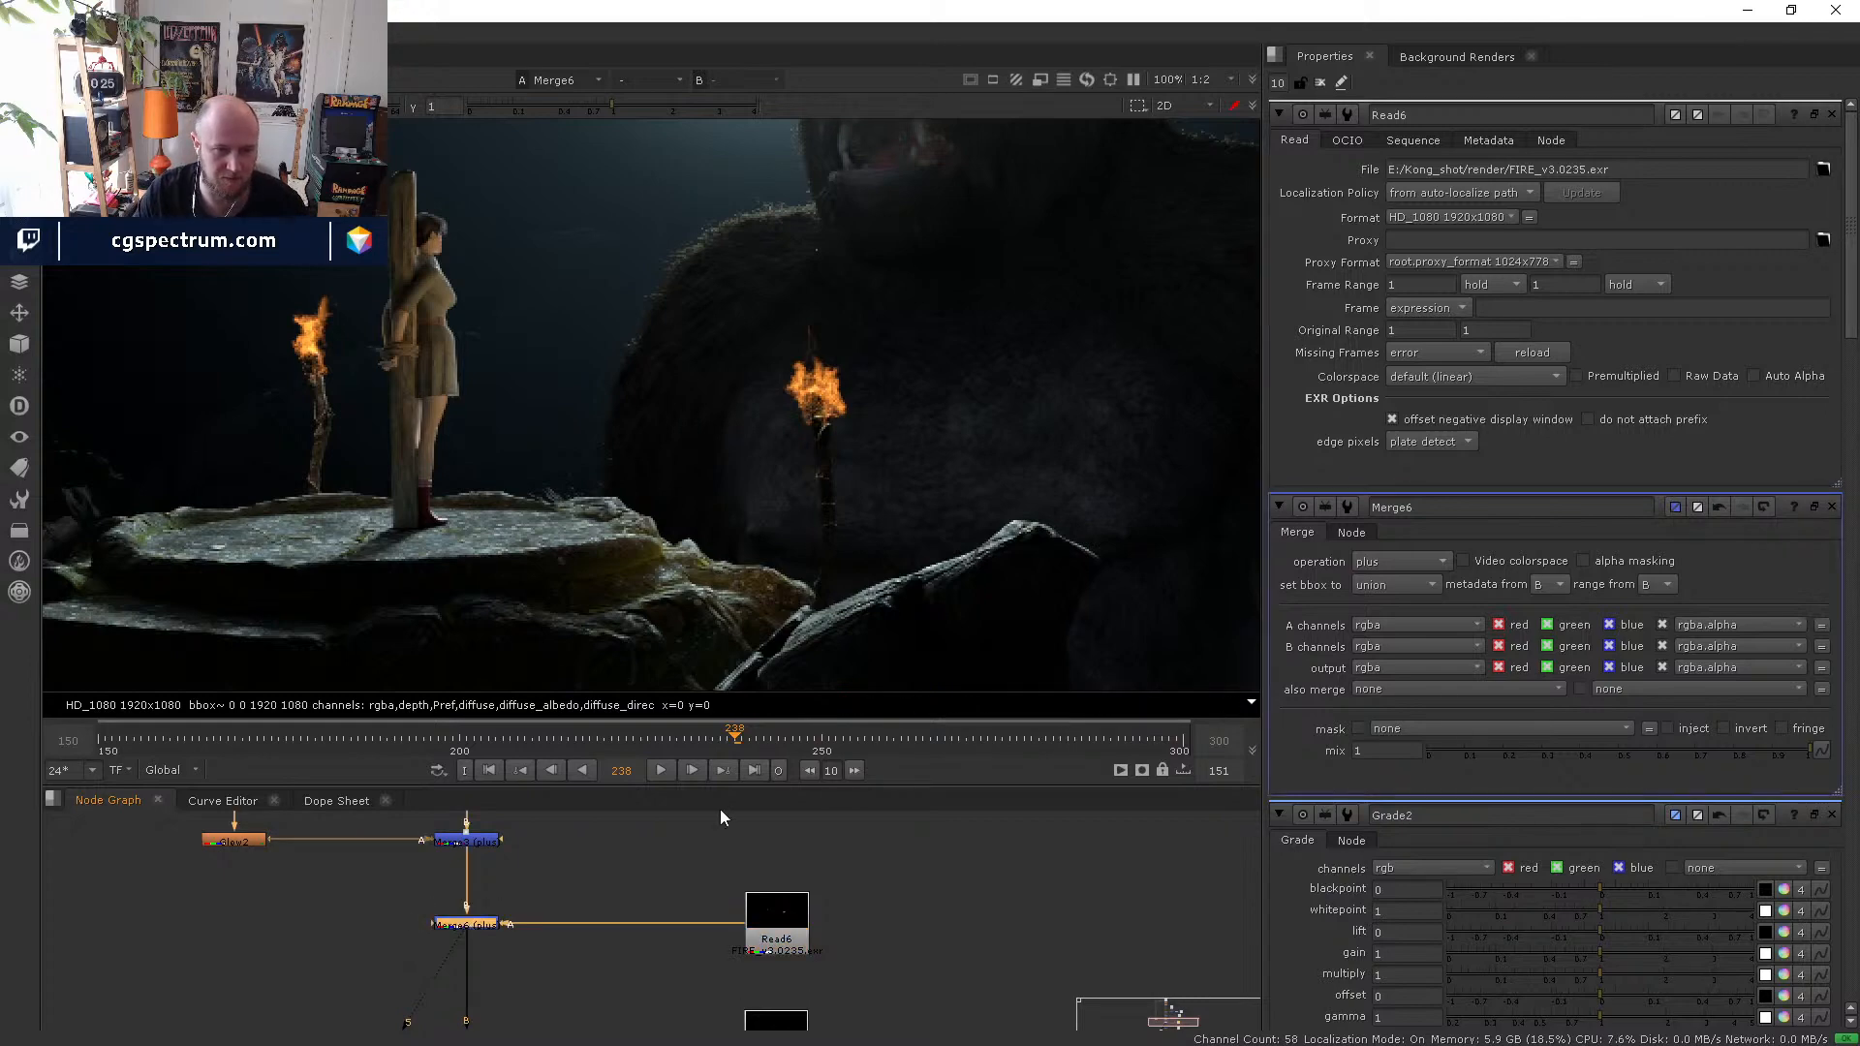
click(1412, 166)
click(1399, 446)
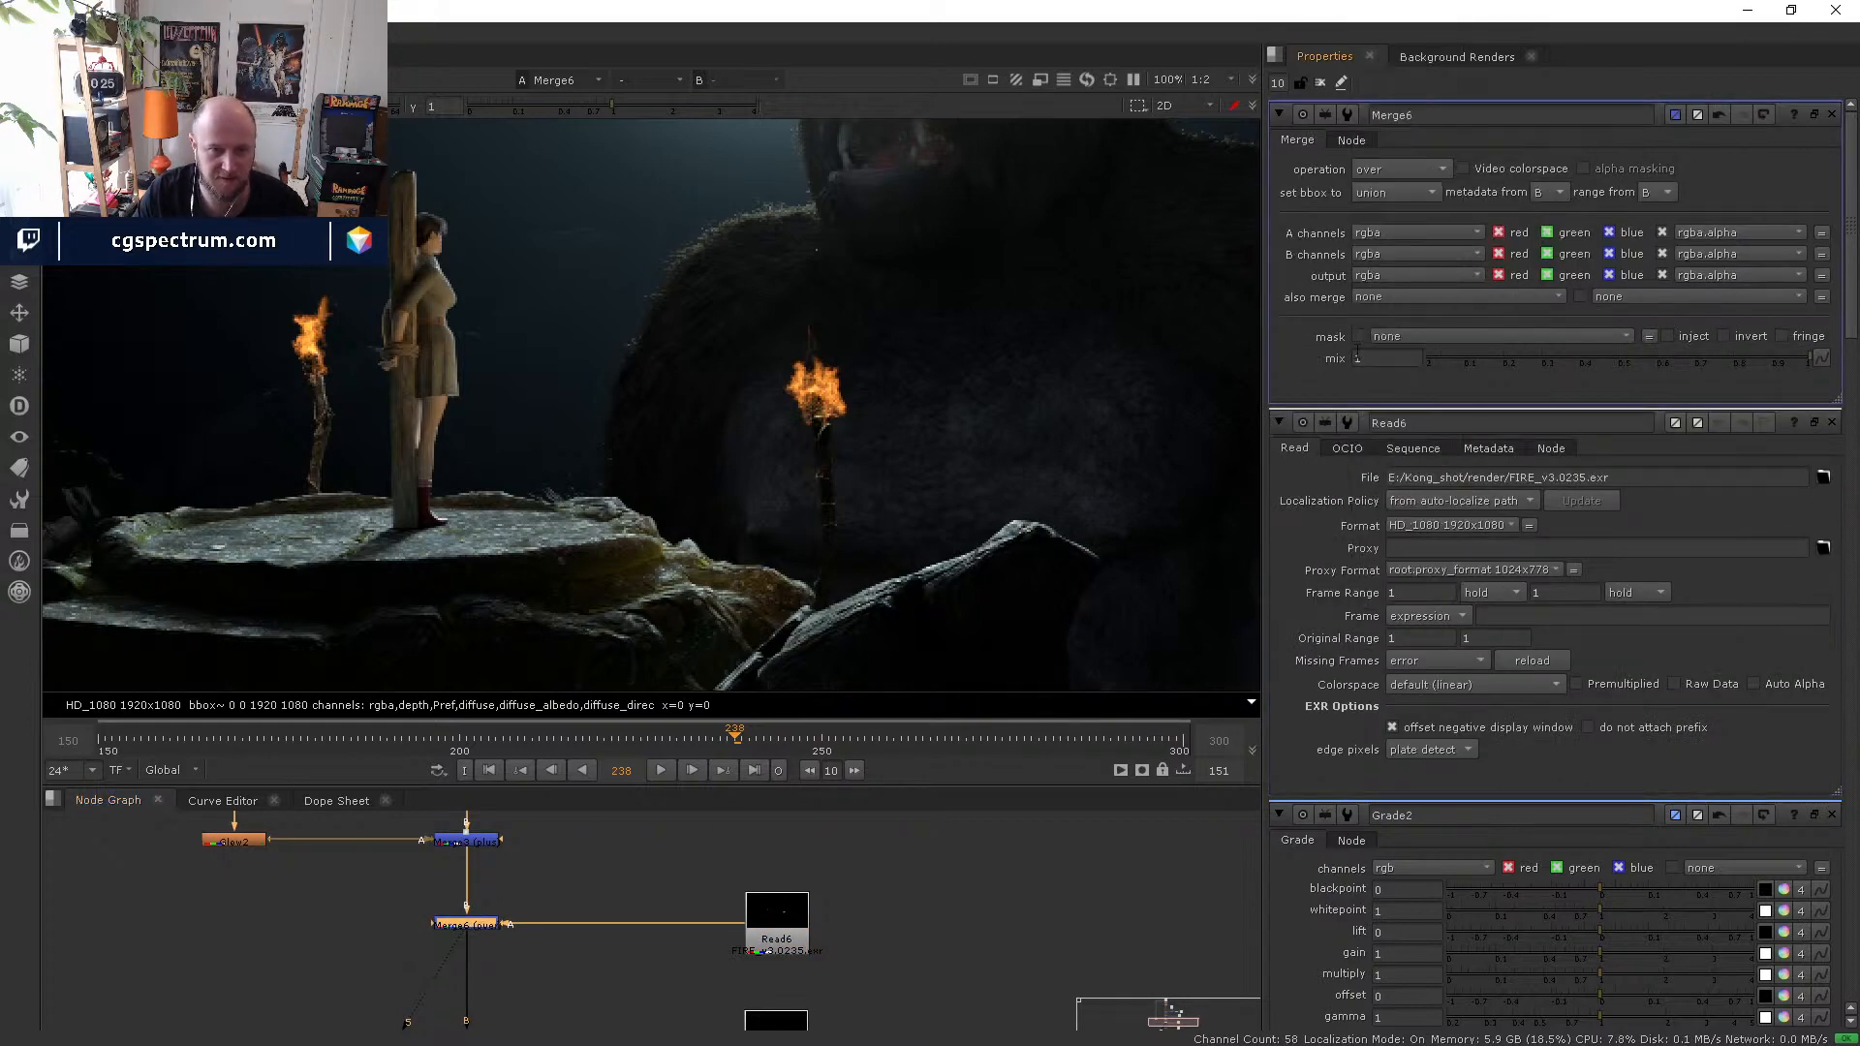
click(1409, 167)
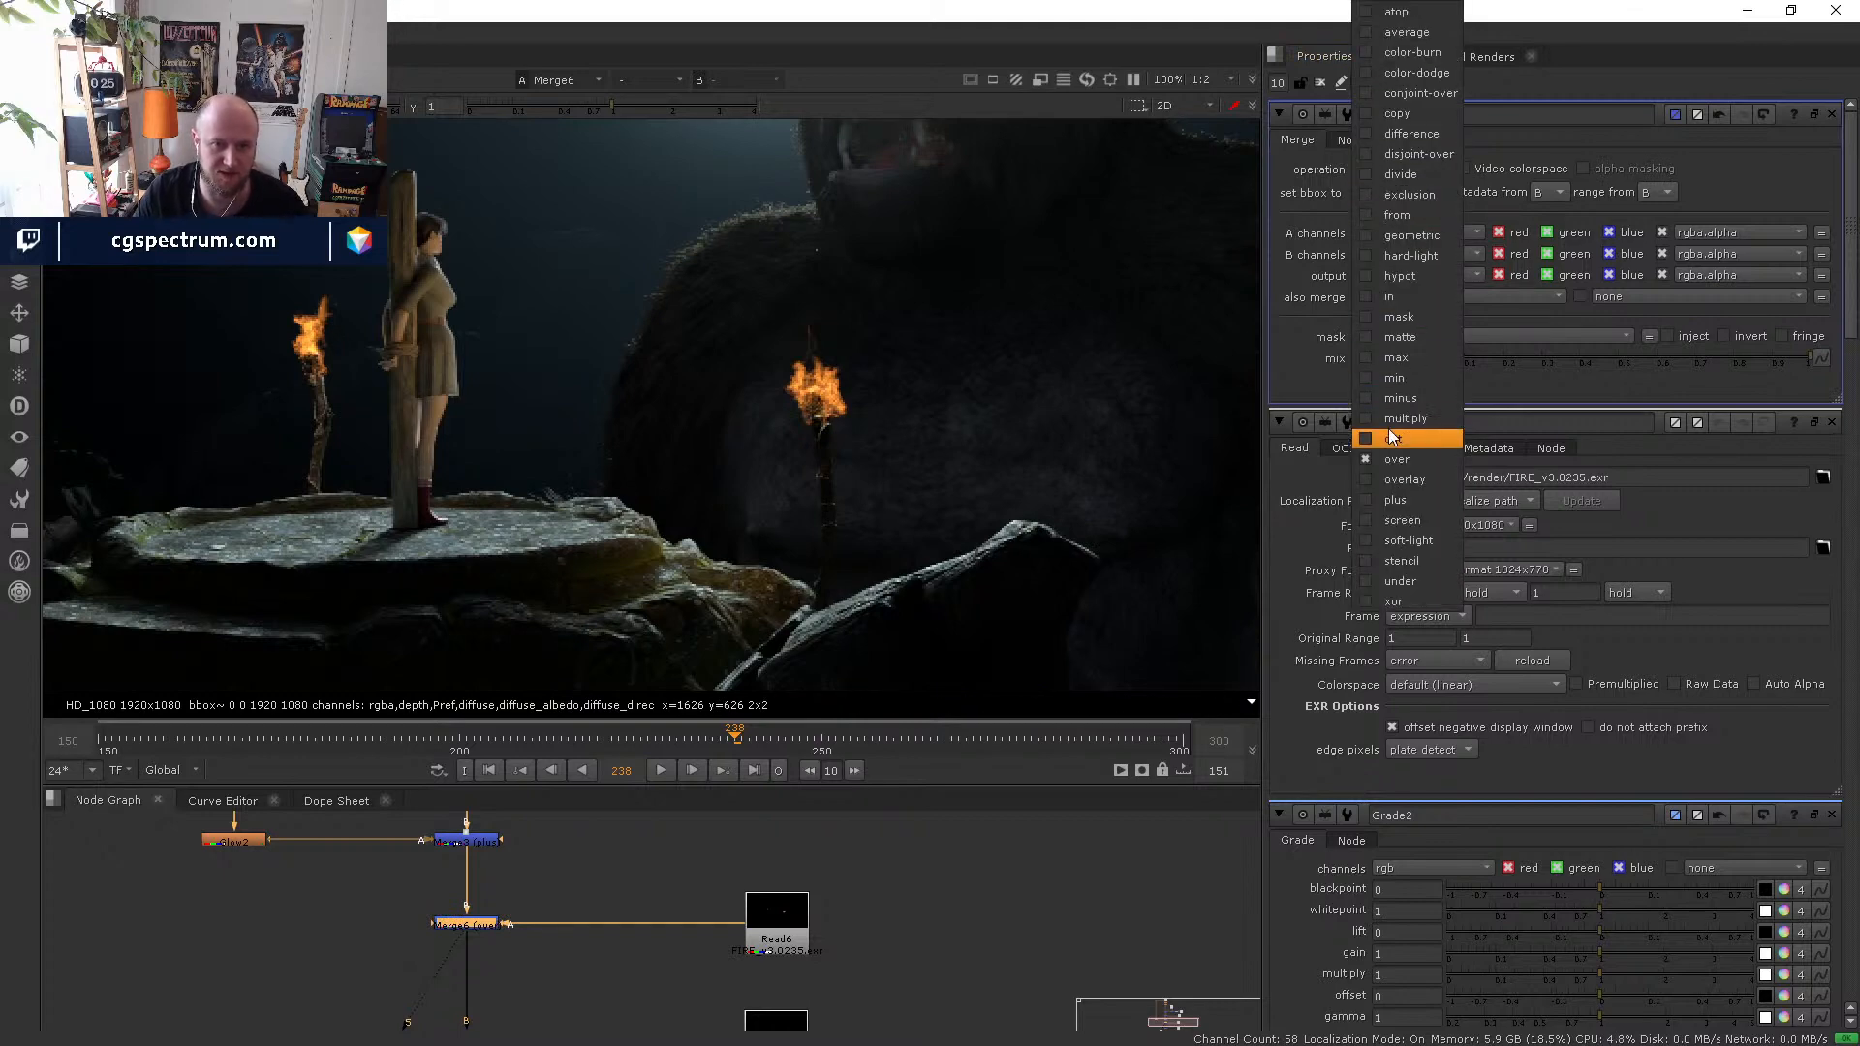
click(1405, 498)
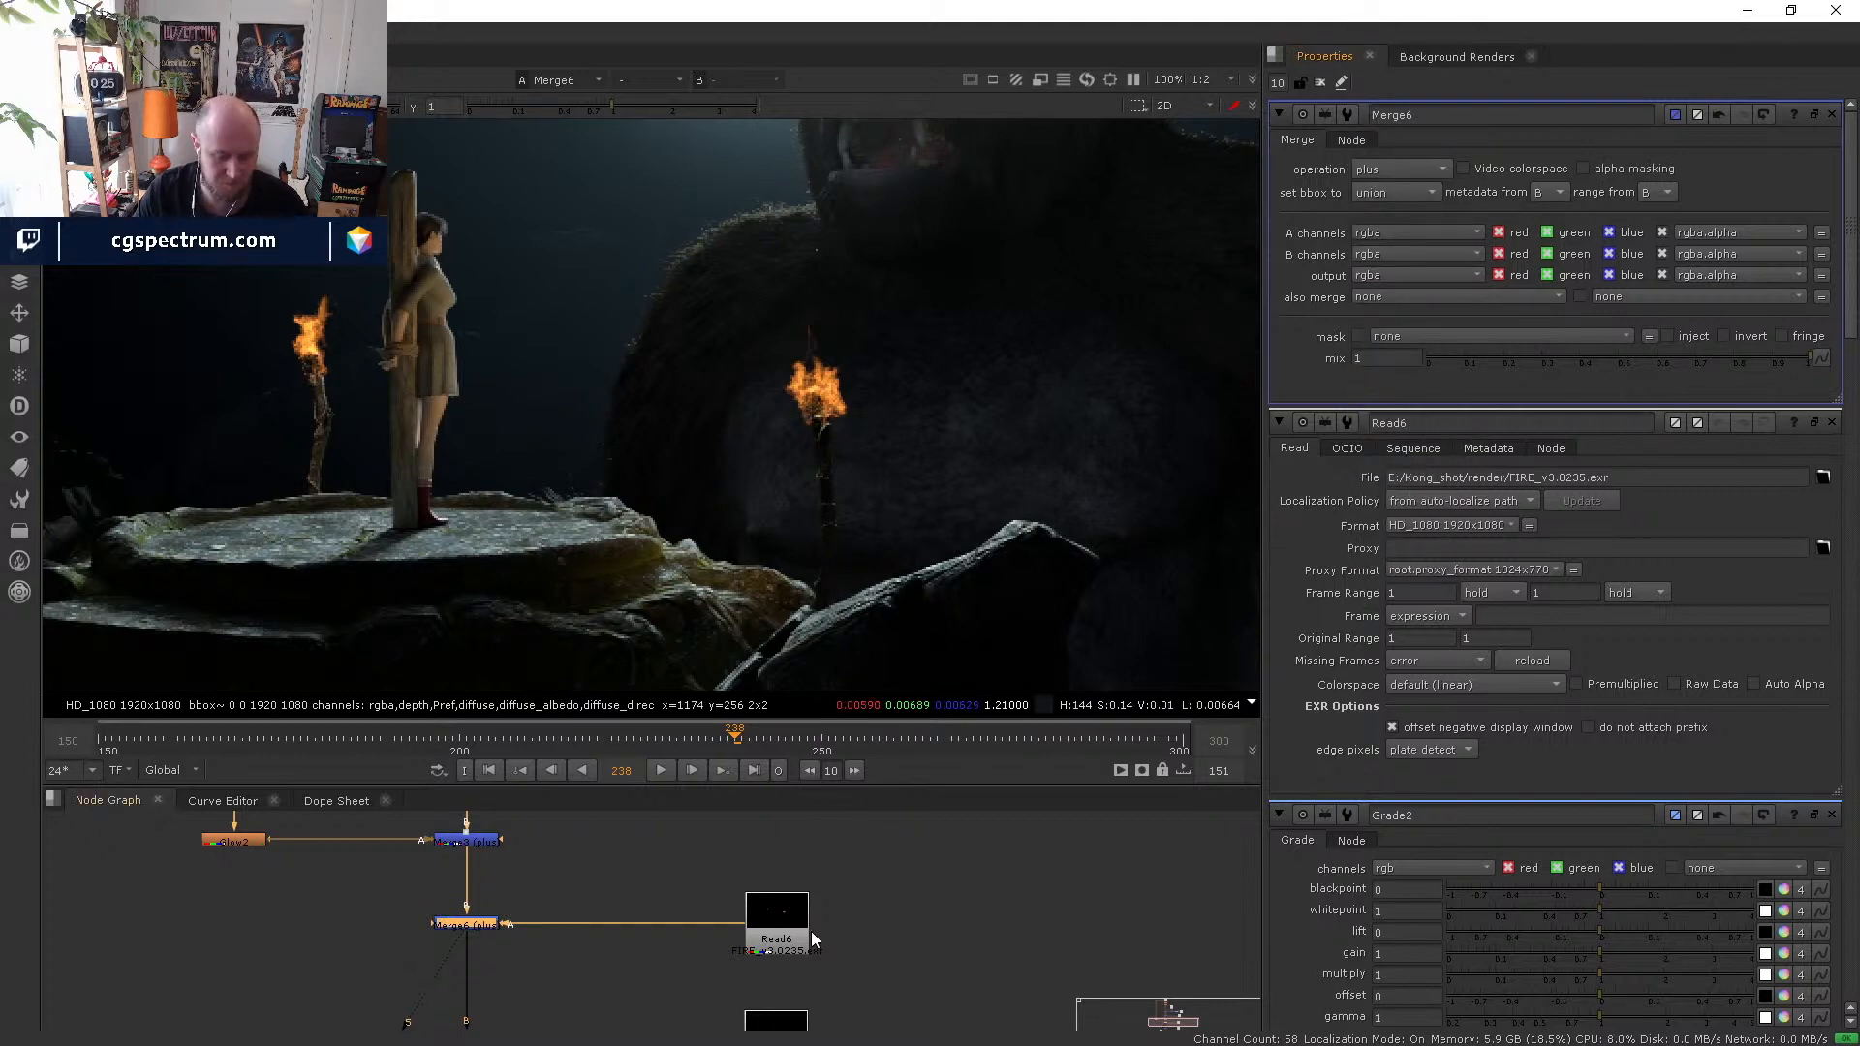
- Add a Grade node between Read6 and Merge6 with gain 4 and gamma 0.89, and check the flames
click(776, 916)
key(g)
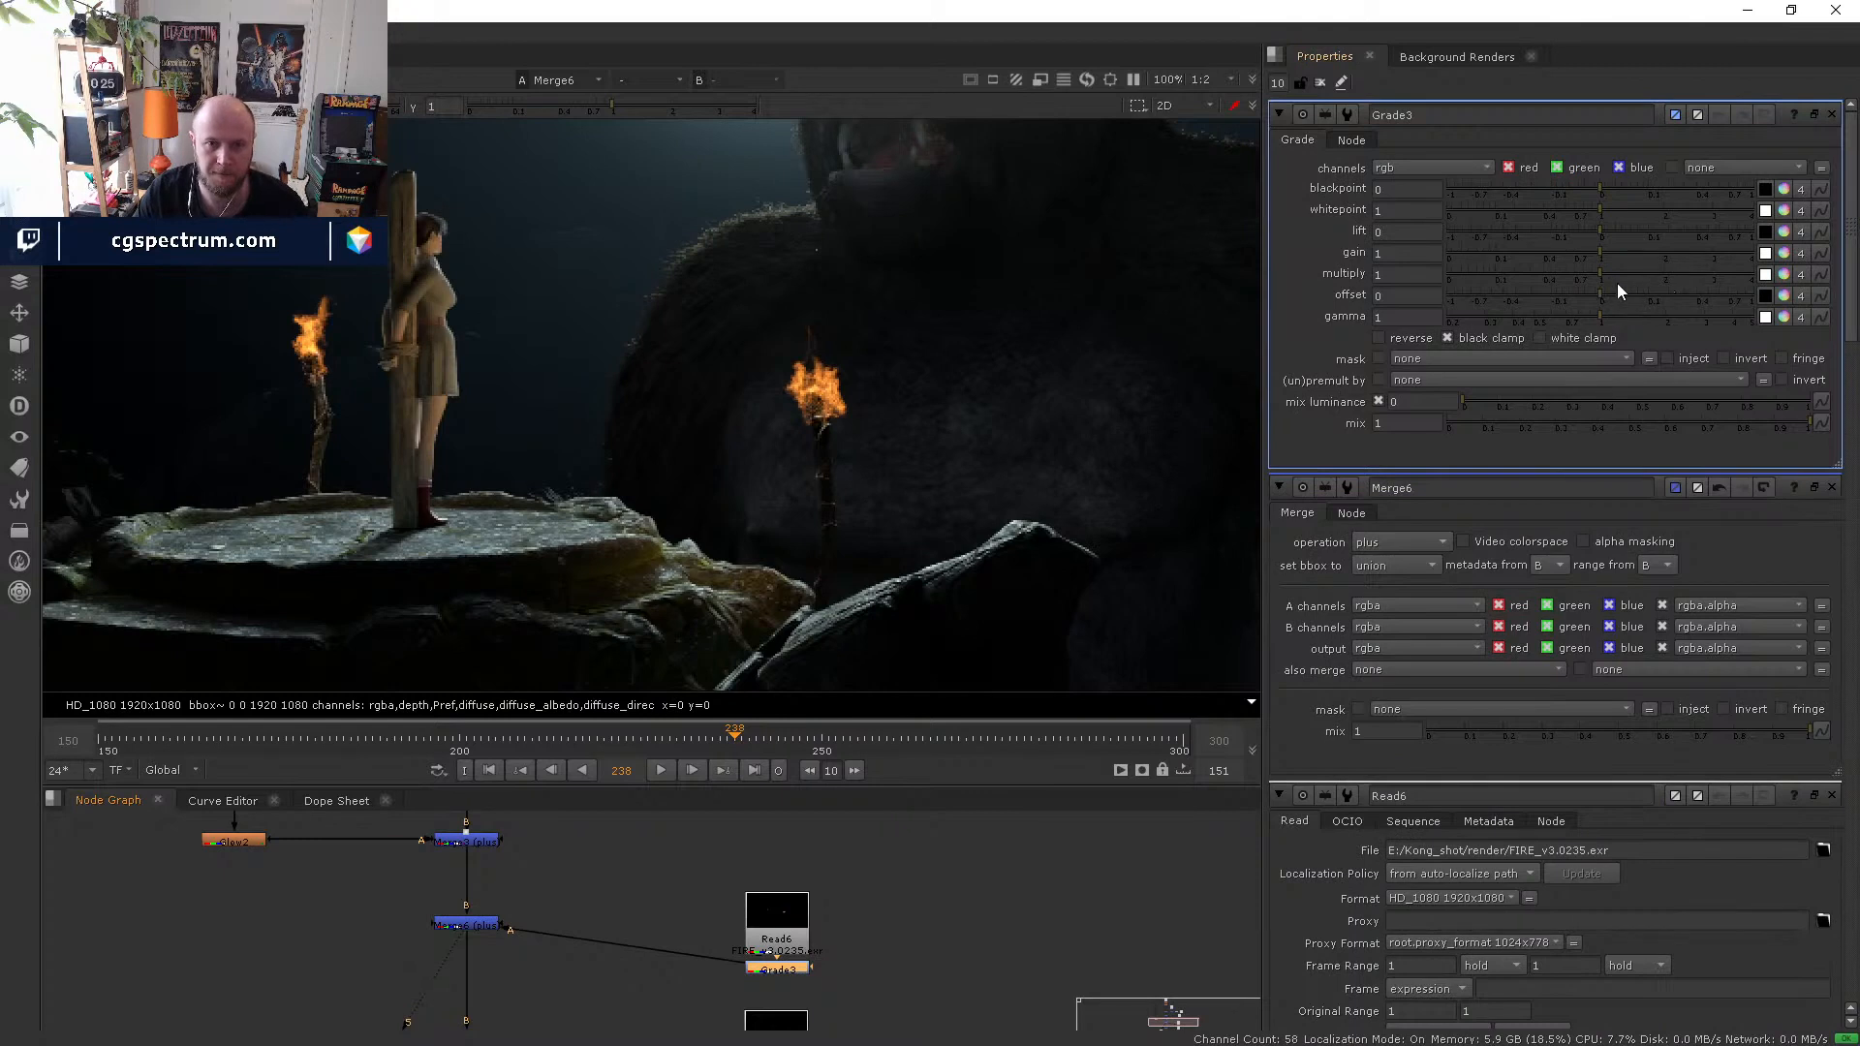
drag(1602, 256, 1767, 258)
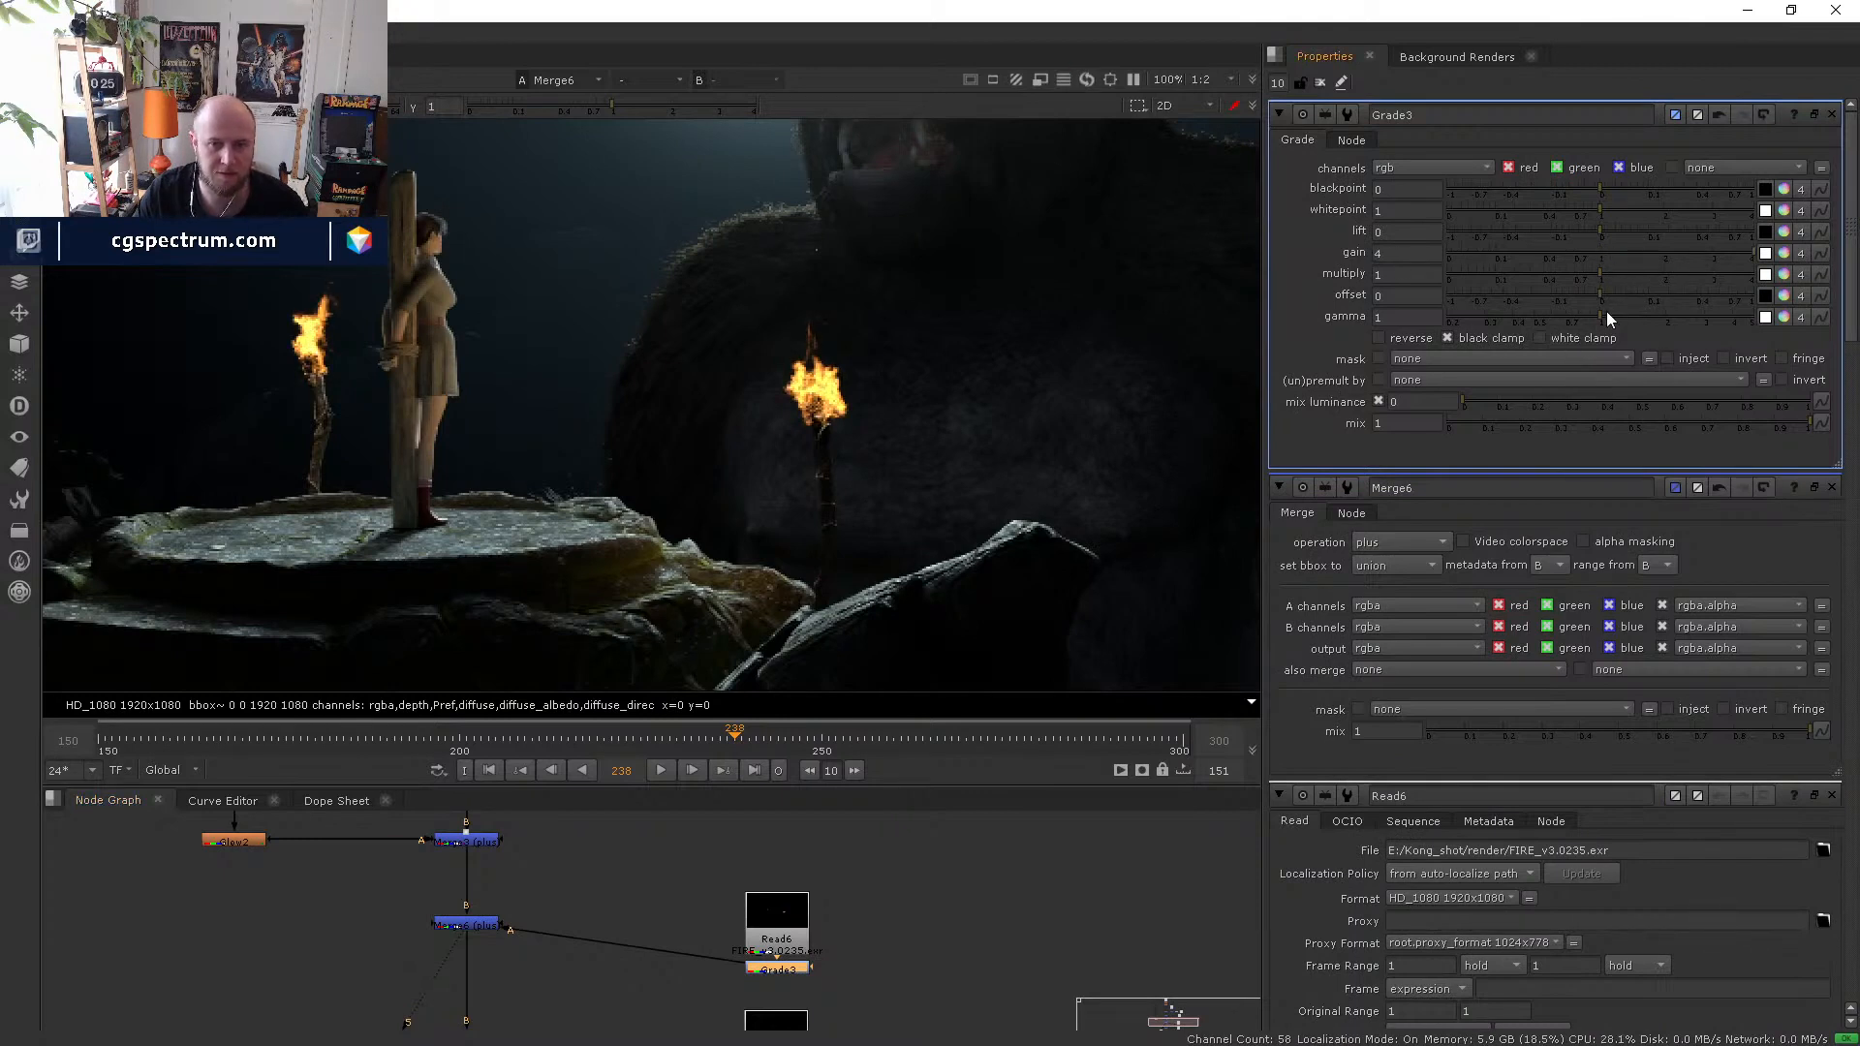
drag(1606, 317, 1586, 321)
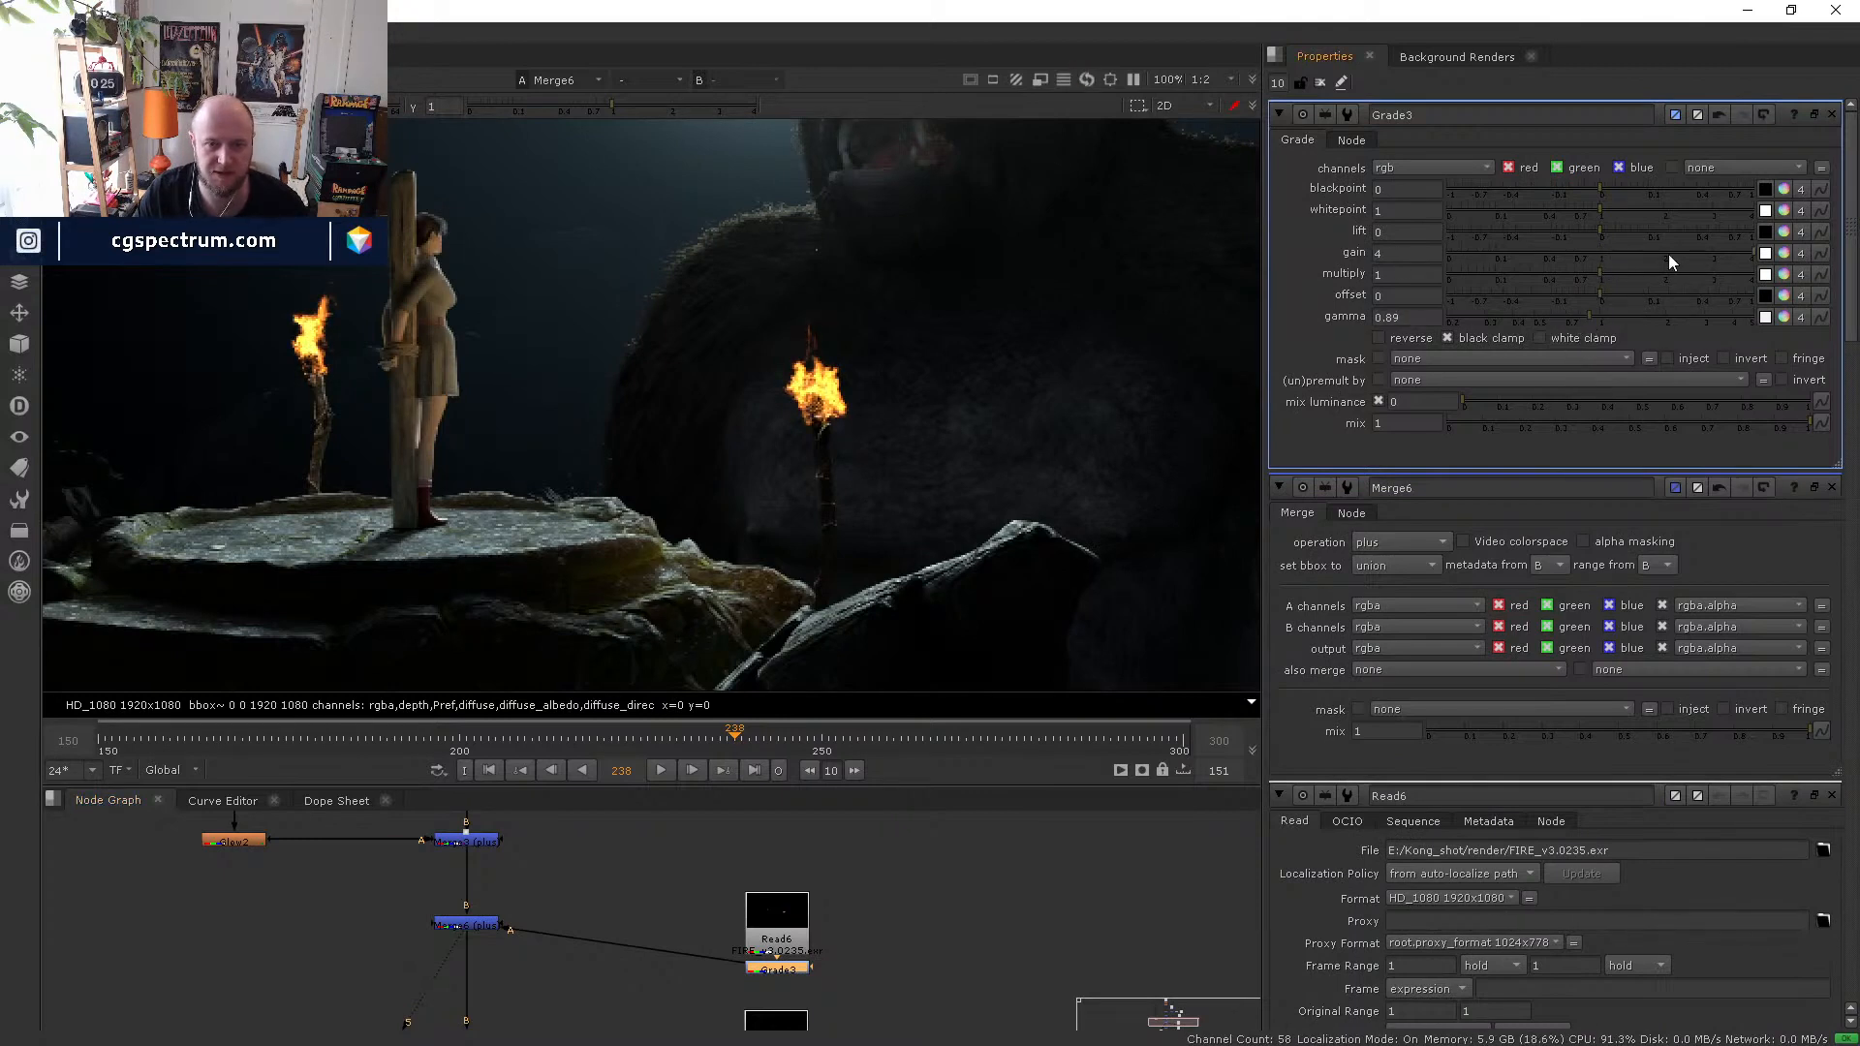
drag(770, 968, 683, 934)
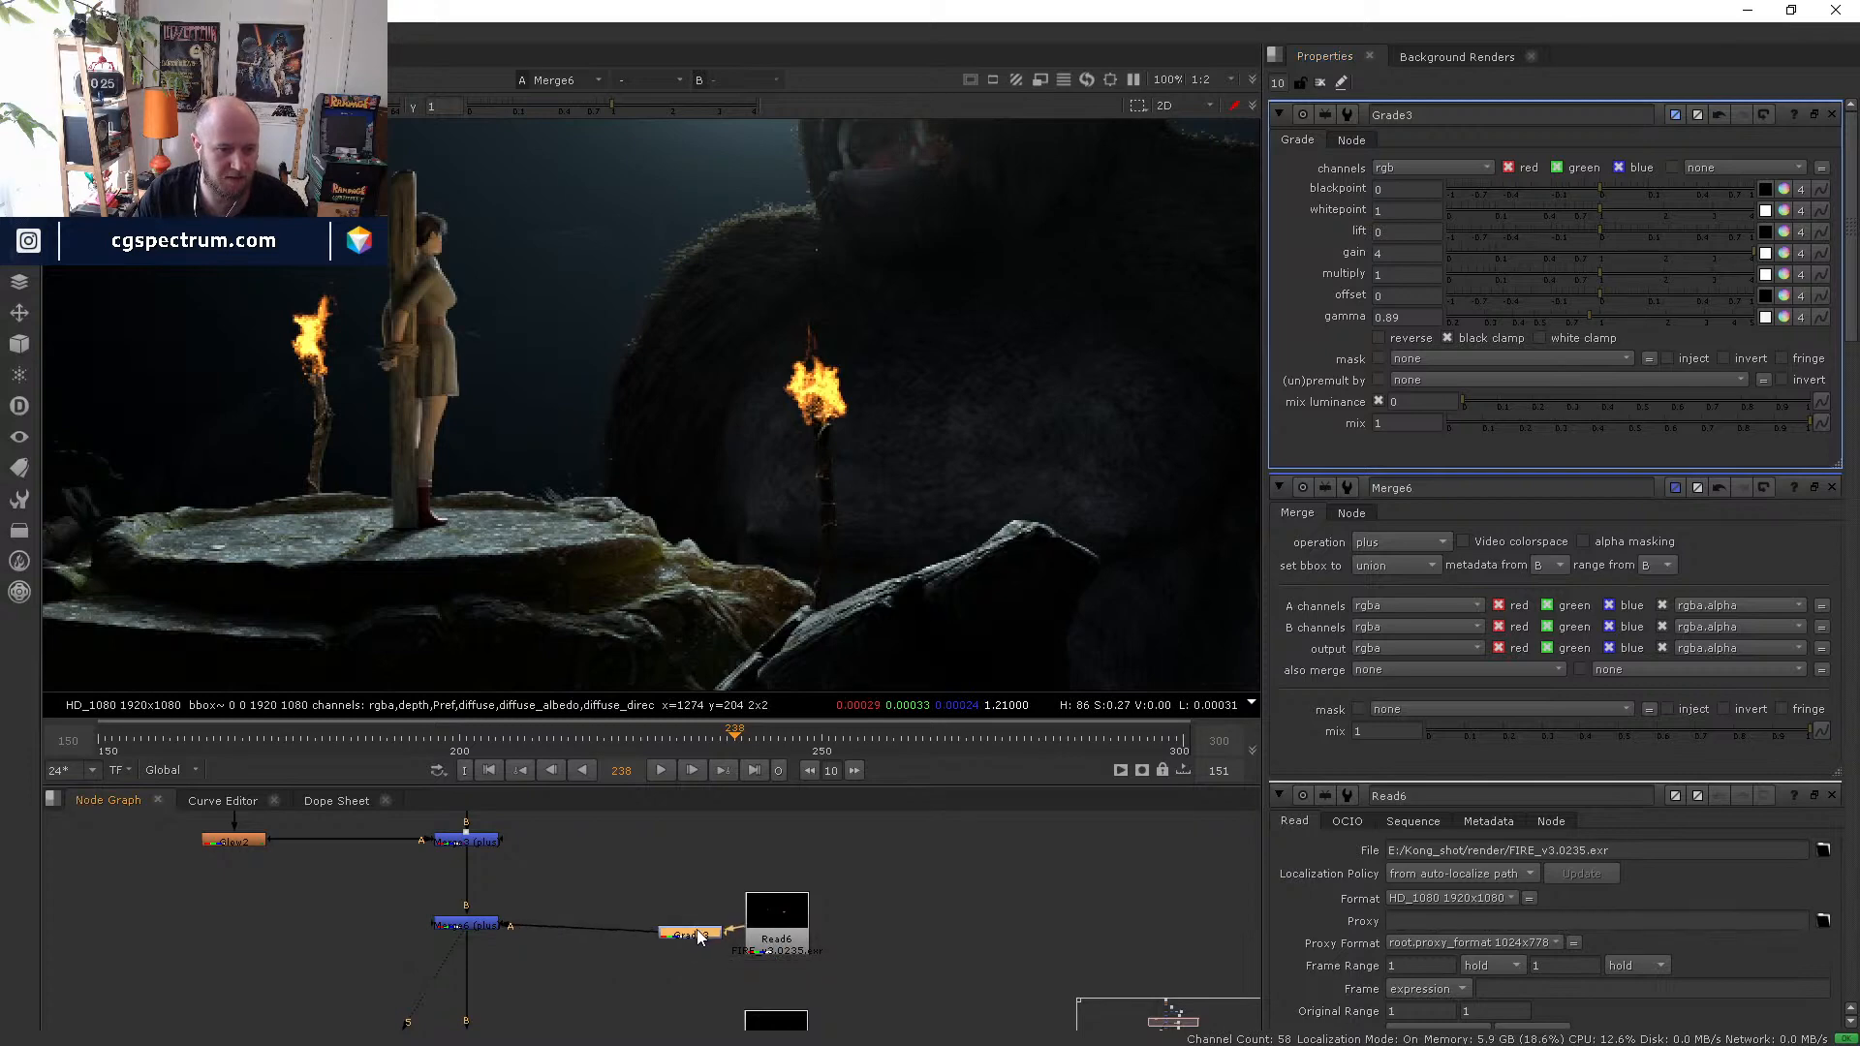
scroll(810, 445, up, 5)
scroll(817, 417, down, 6)
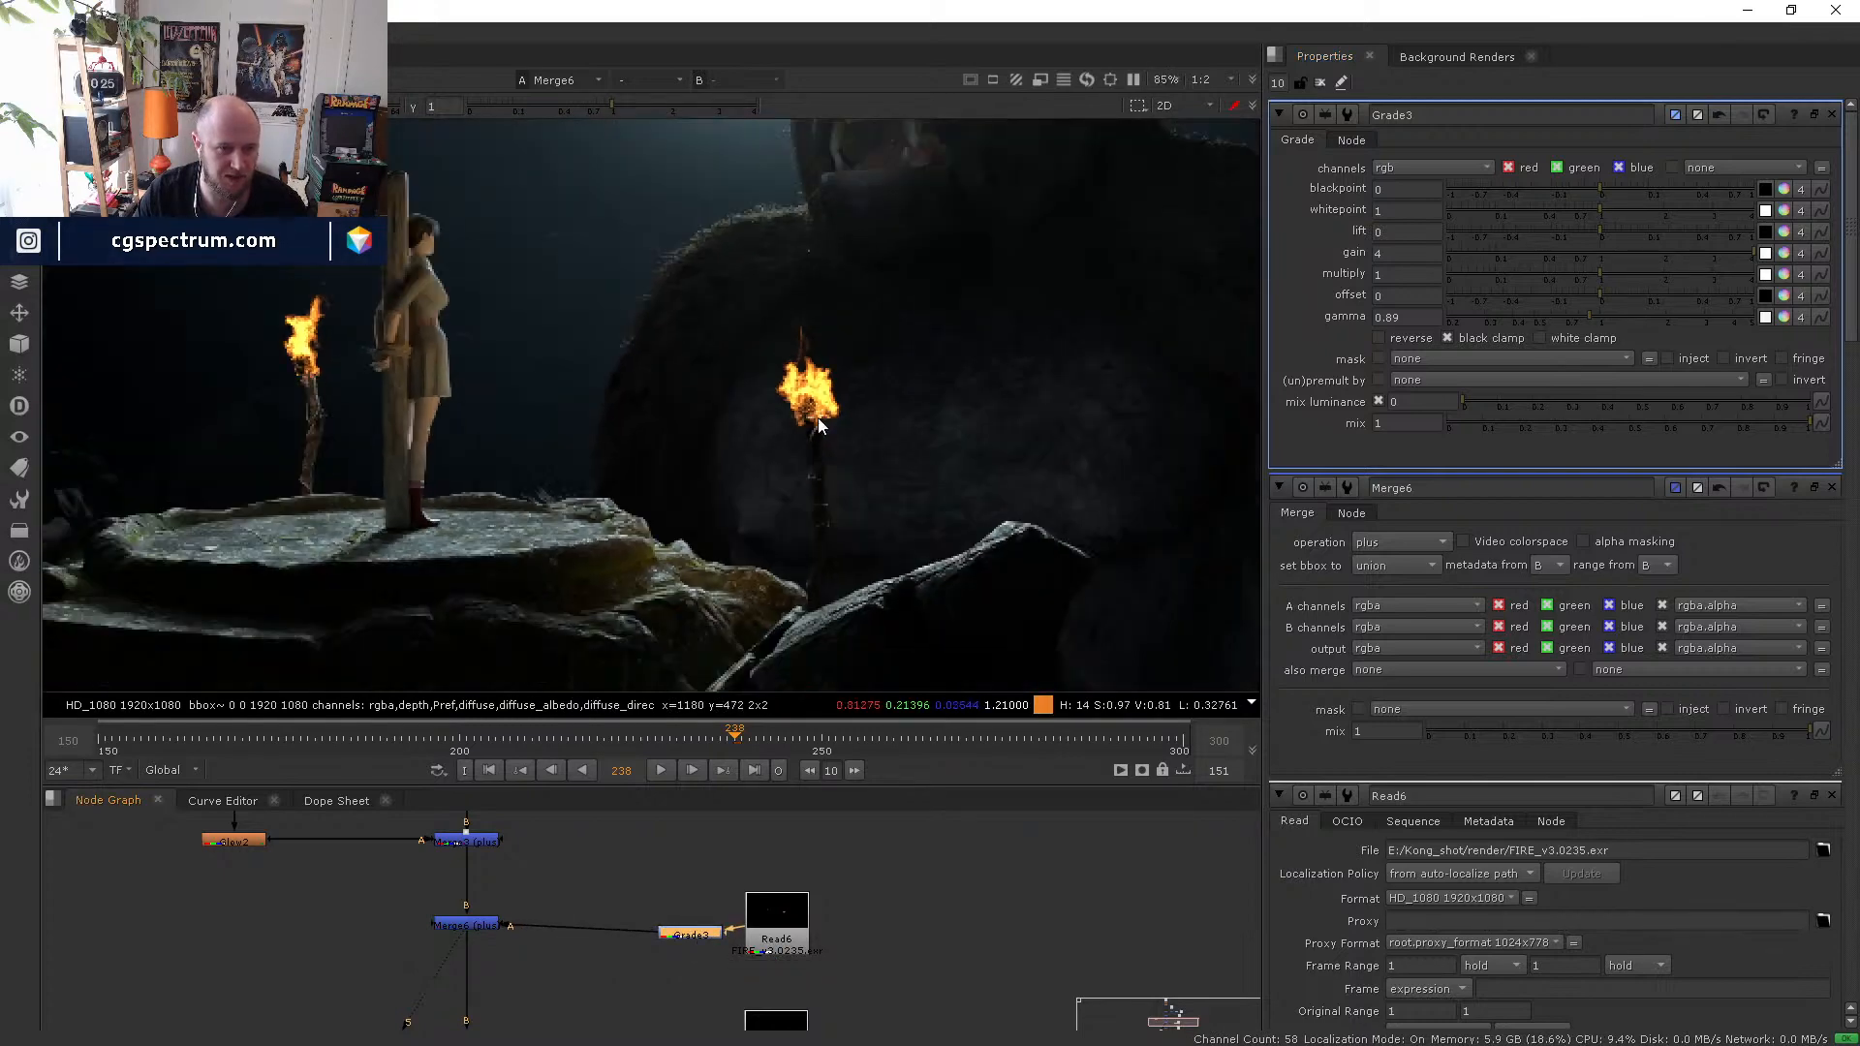
scroll(839, 398, up, 2)
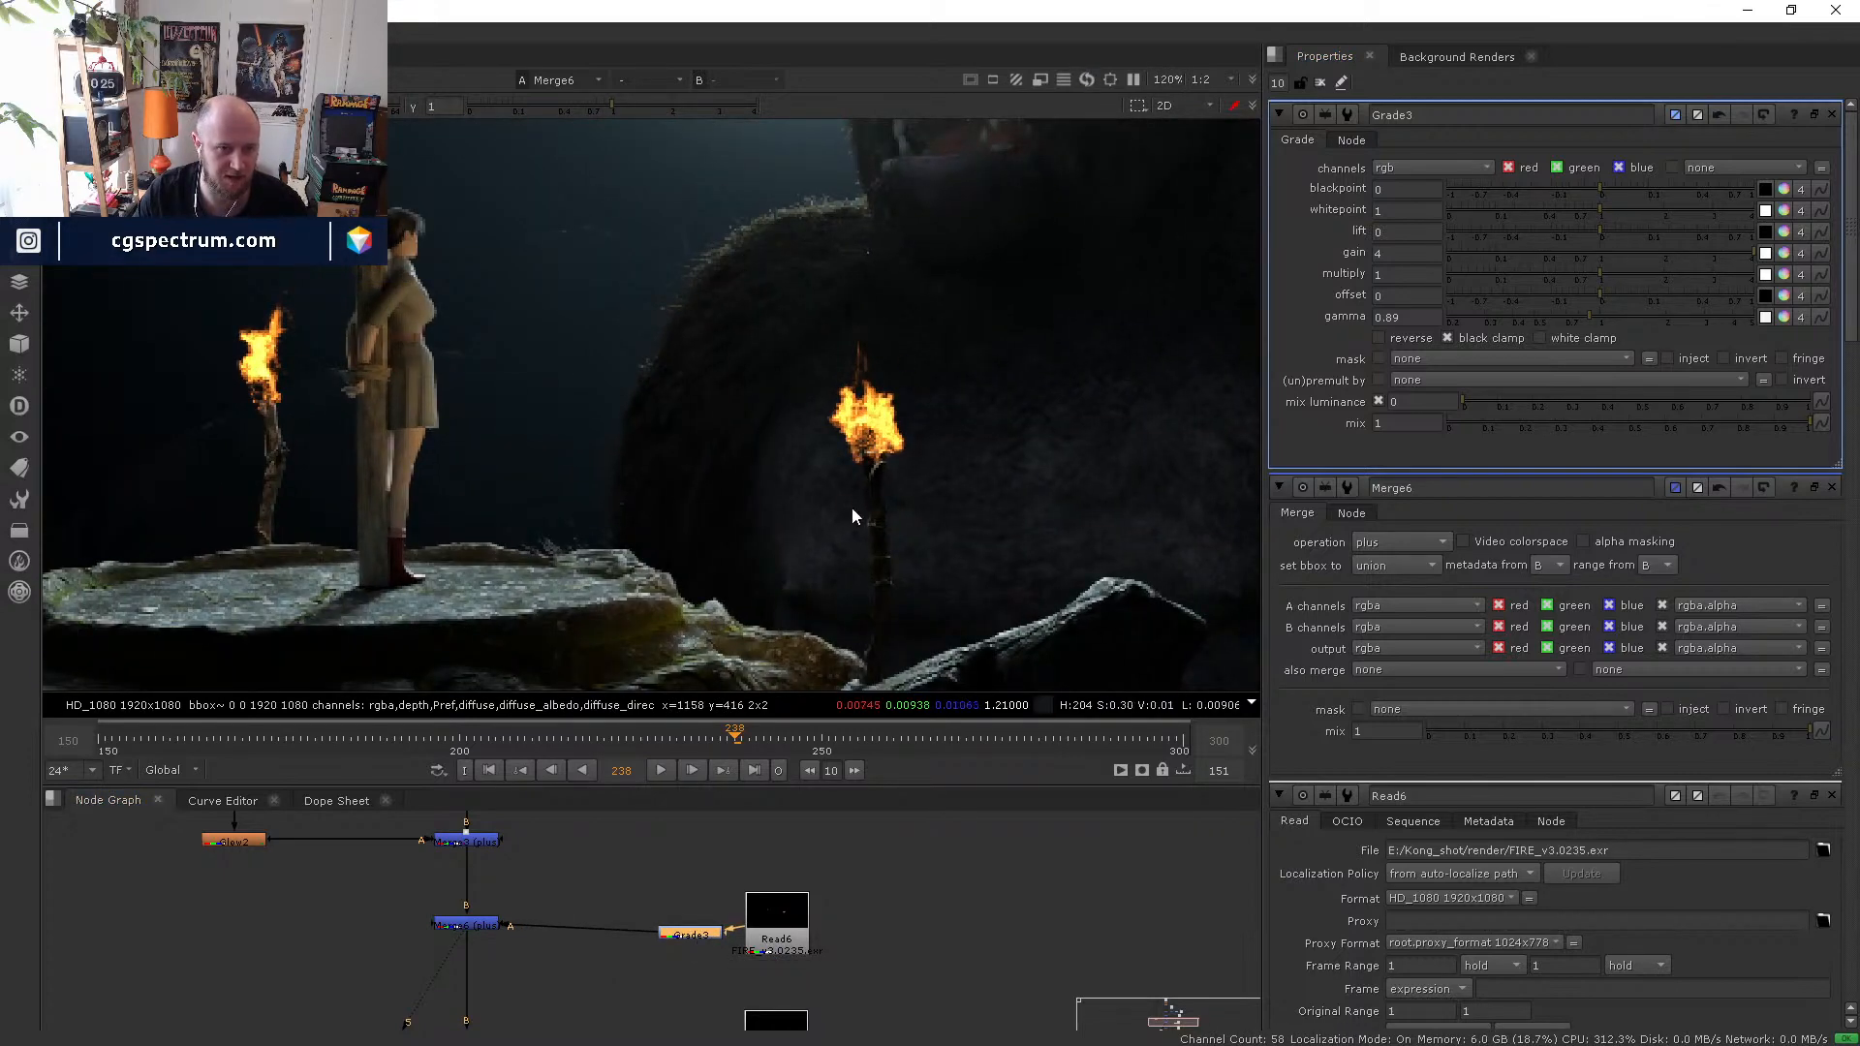
- At frame 254, insert a ColorCorrect node between Grade3 and Merge6 and lower its master saturation to 0.7
click(850, 738)
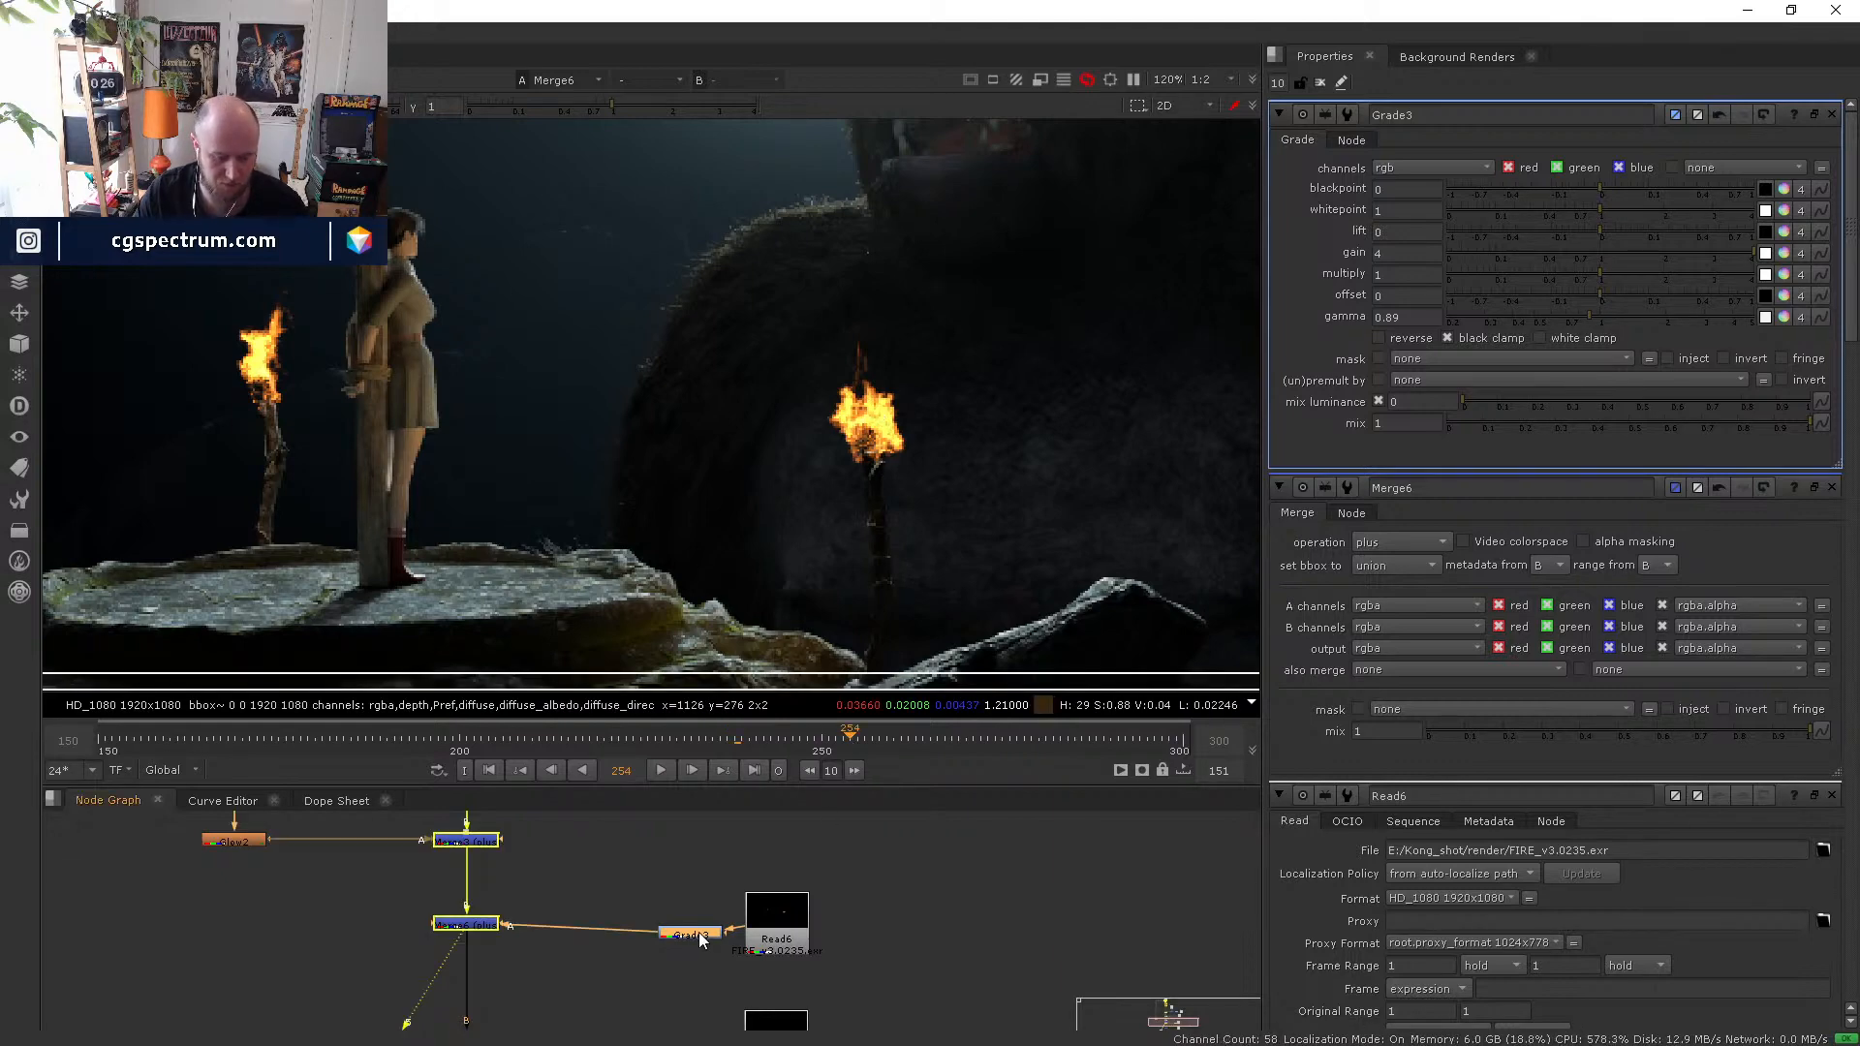
key(c)
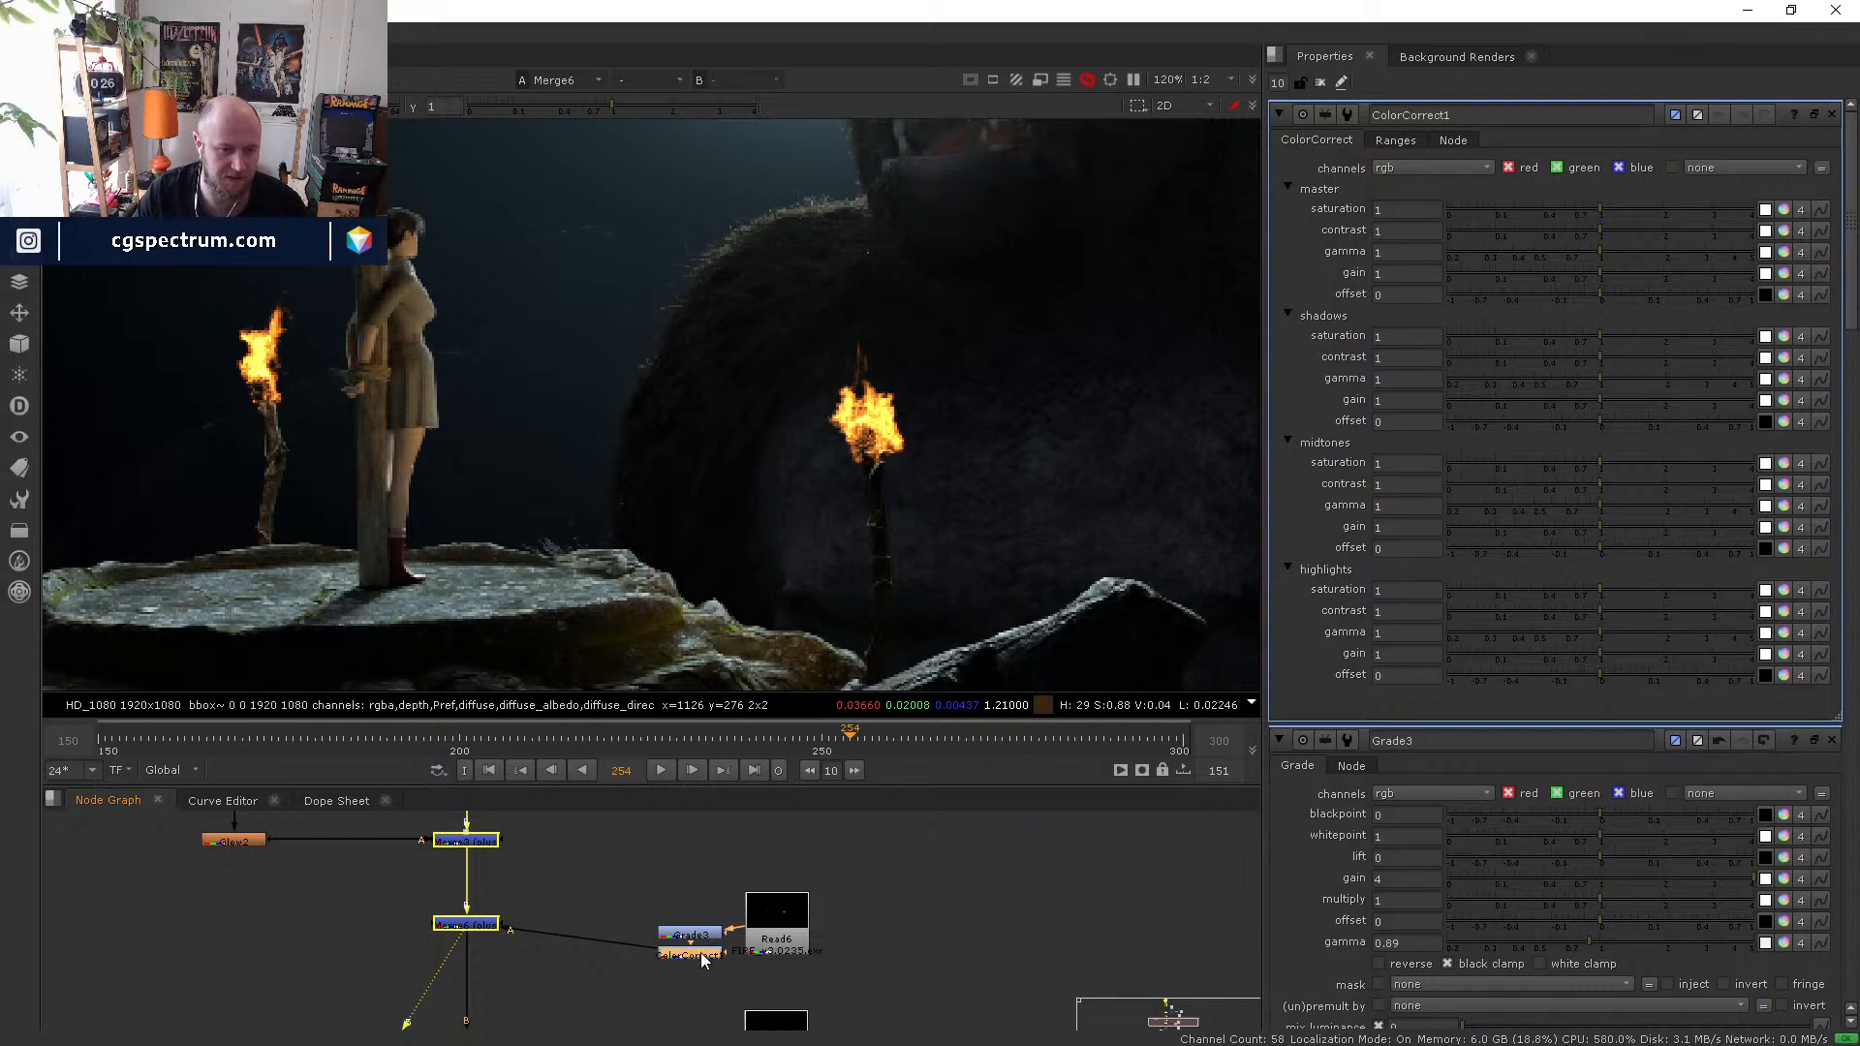
drag(704, 960, 614, 940)
click(1579, 207)
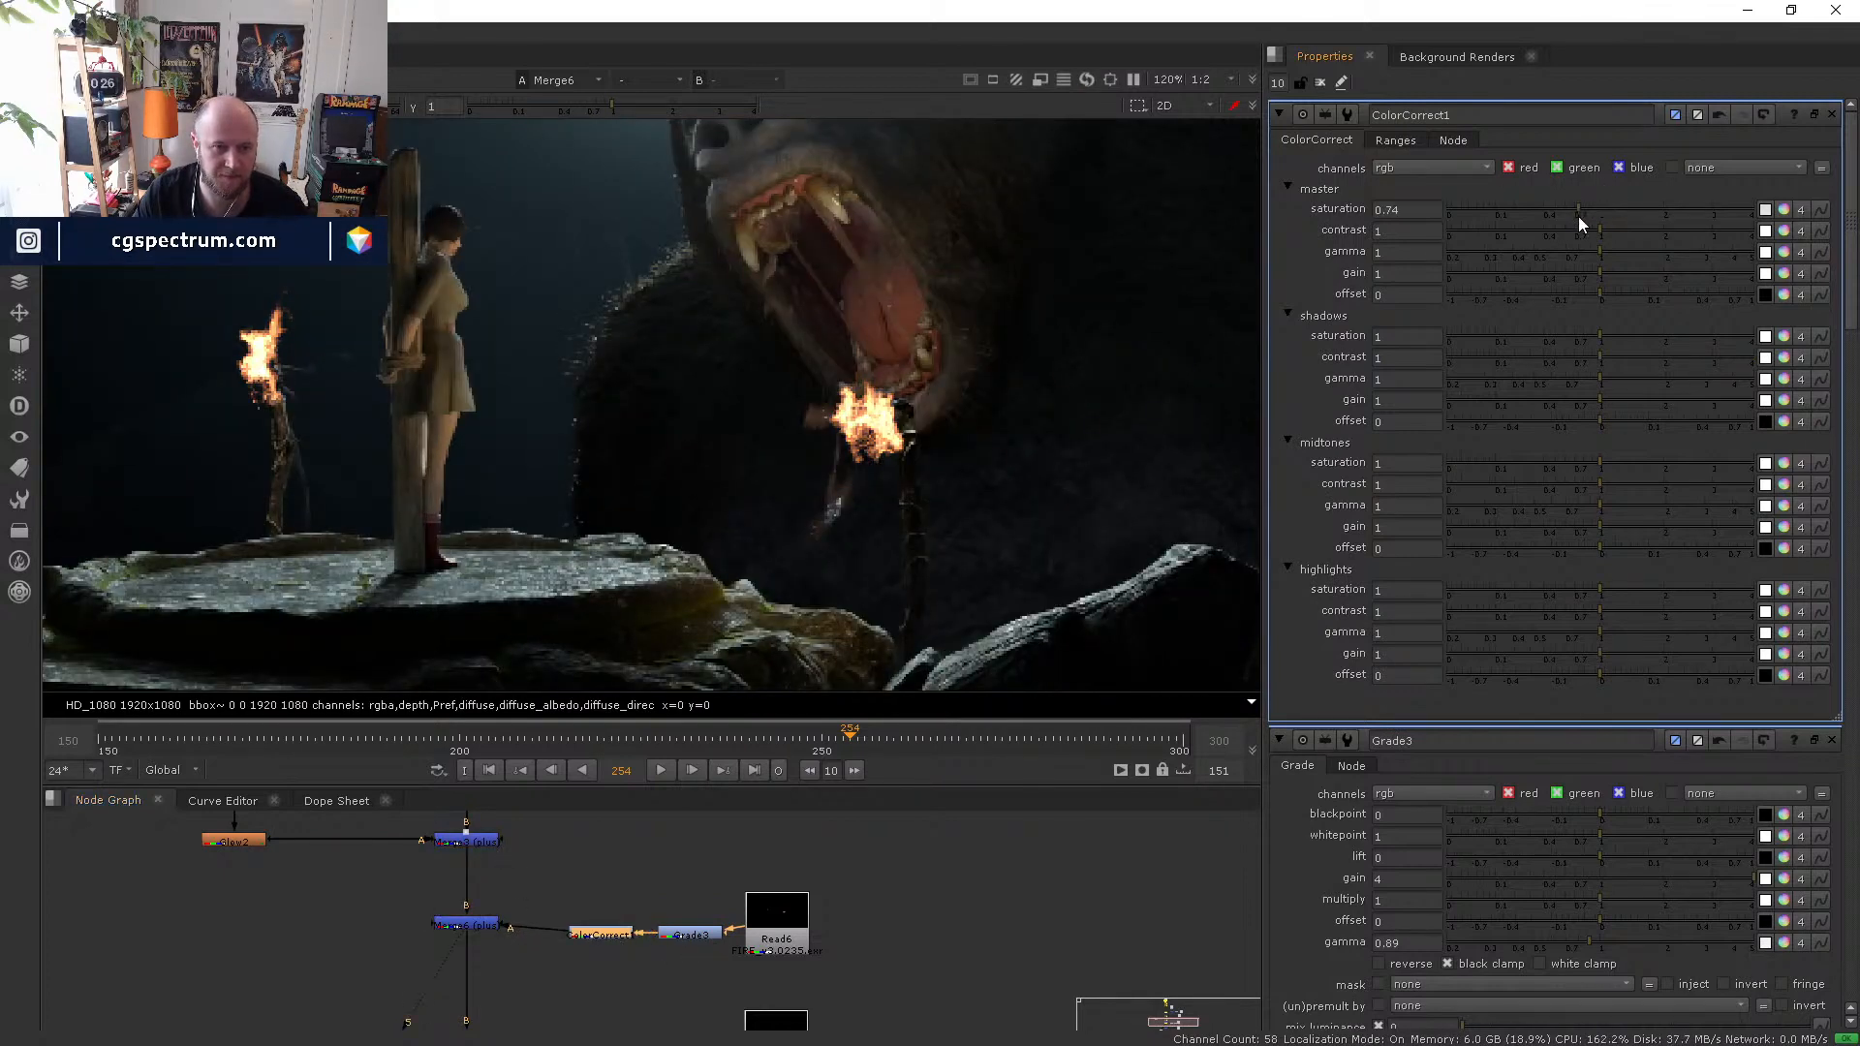
drag(1592, 209, 1578, 208)
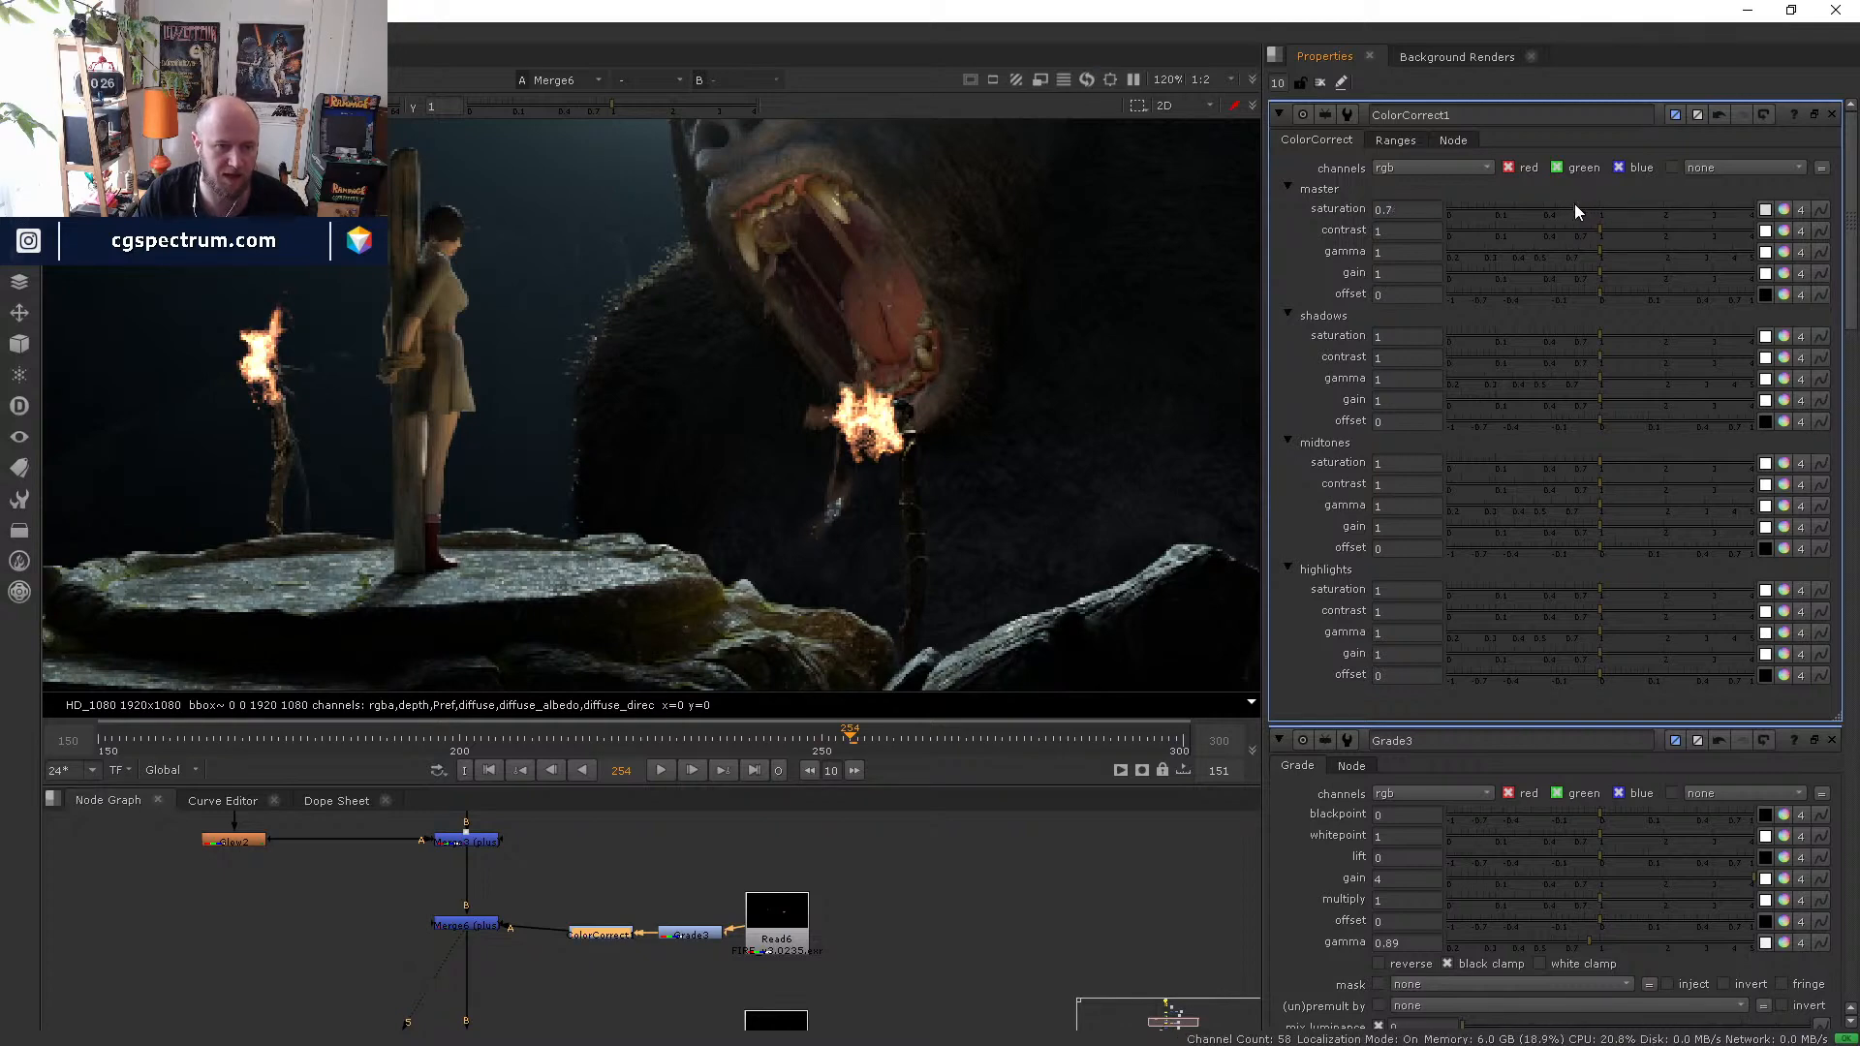
- Replace Read6's single-frame file with the FIRE_v3.####.exr sequence, frames 150-300
double_click(770, 916)
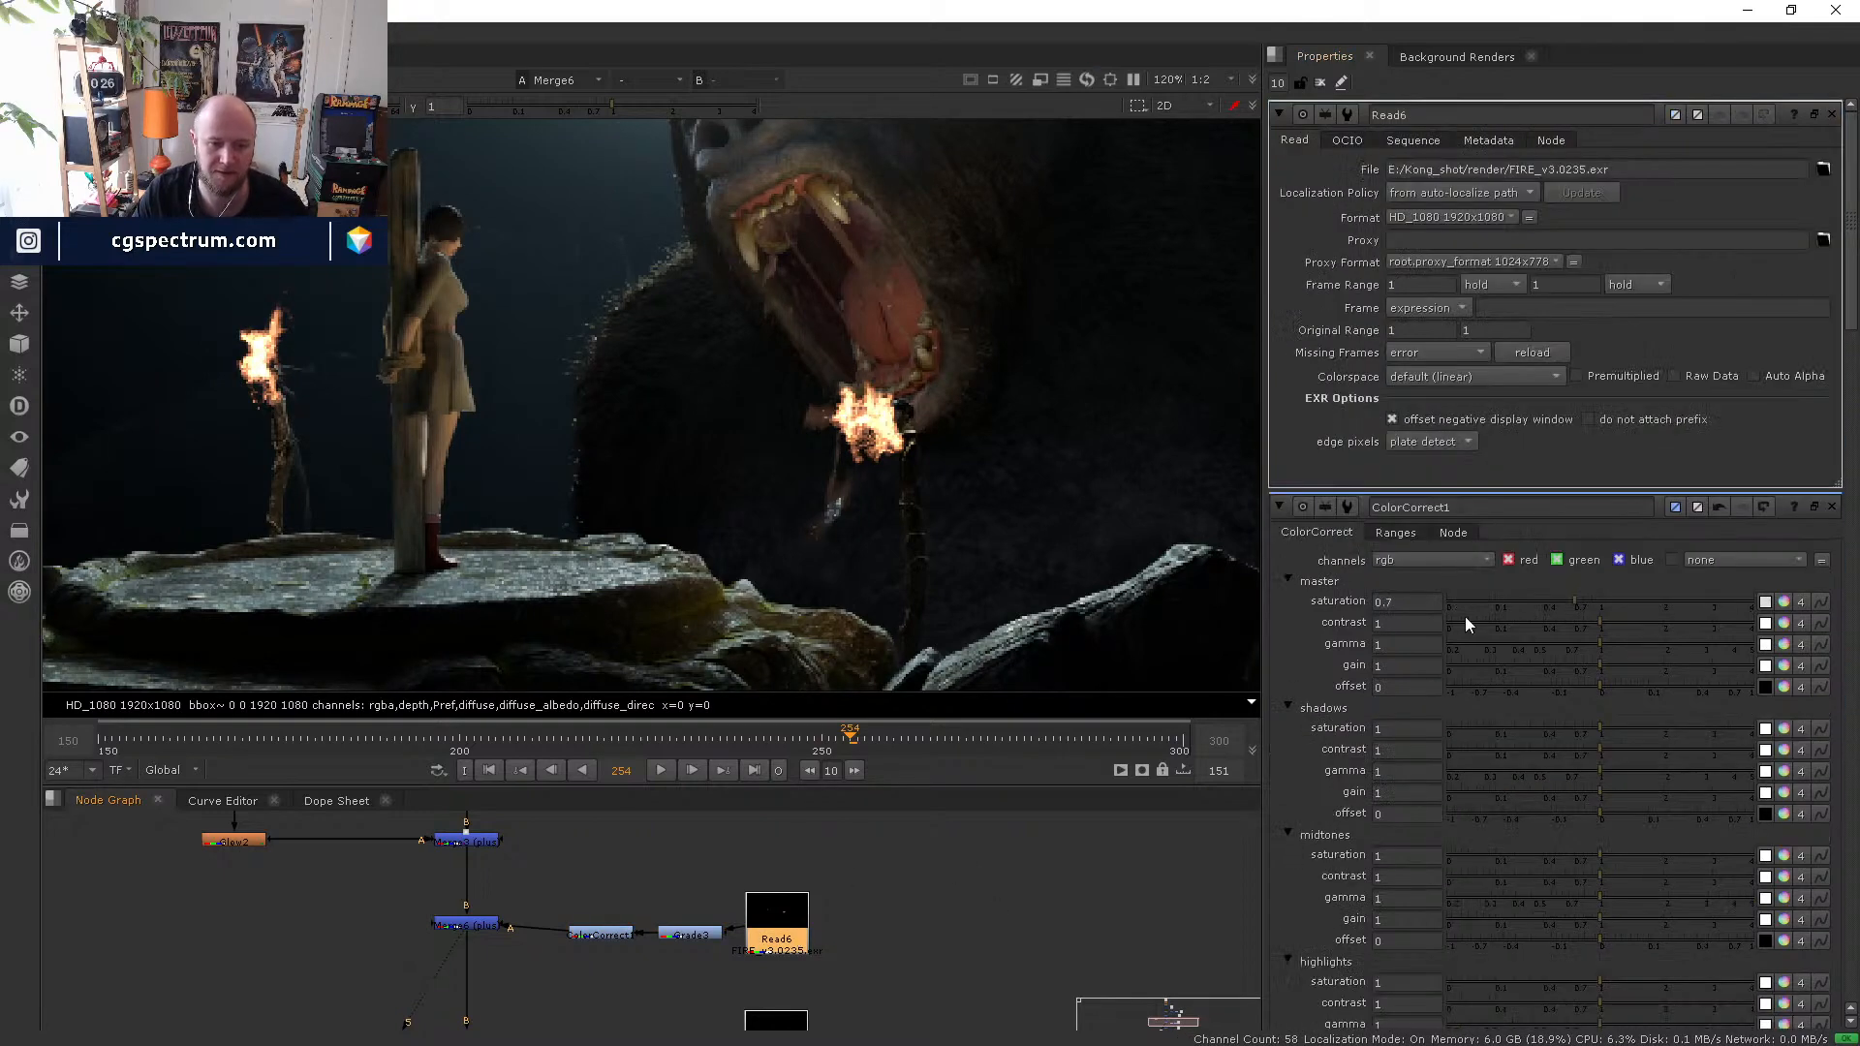
click(1822, 169)
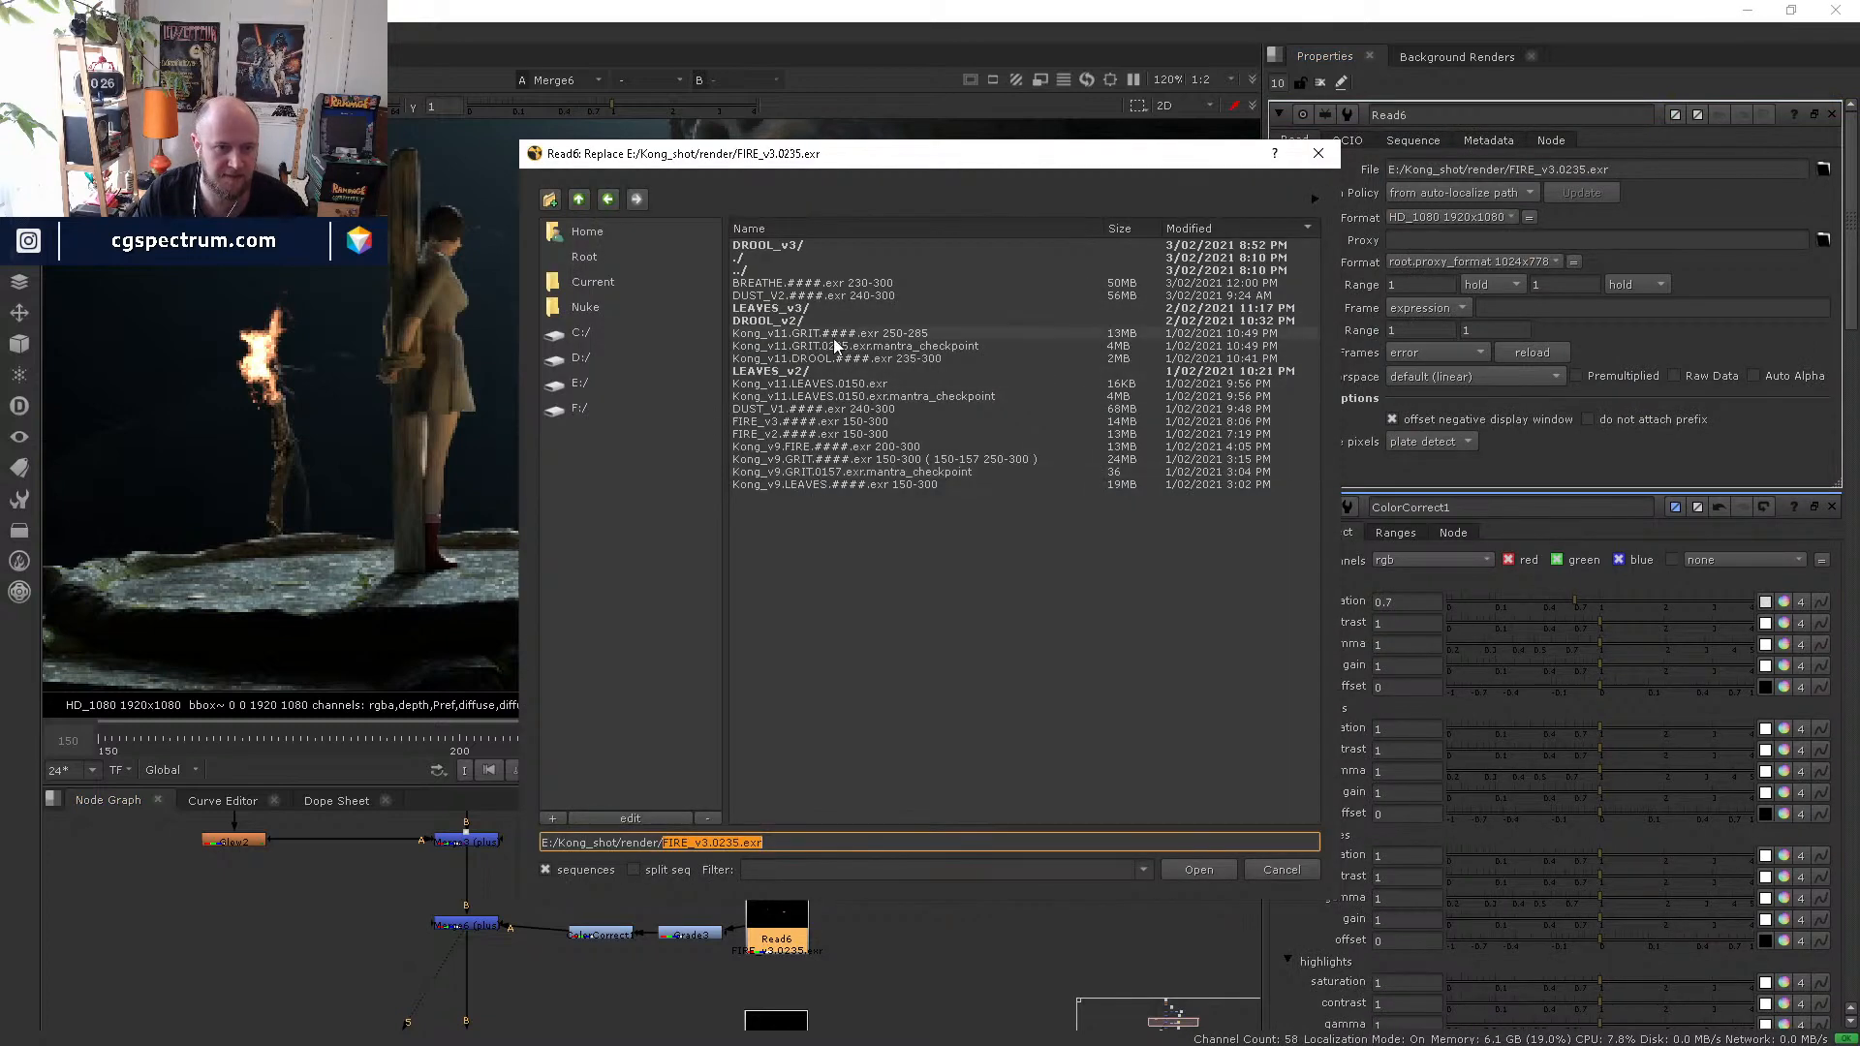
click(810, 422)
click(1209, 872)
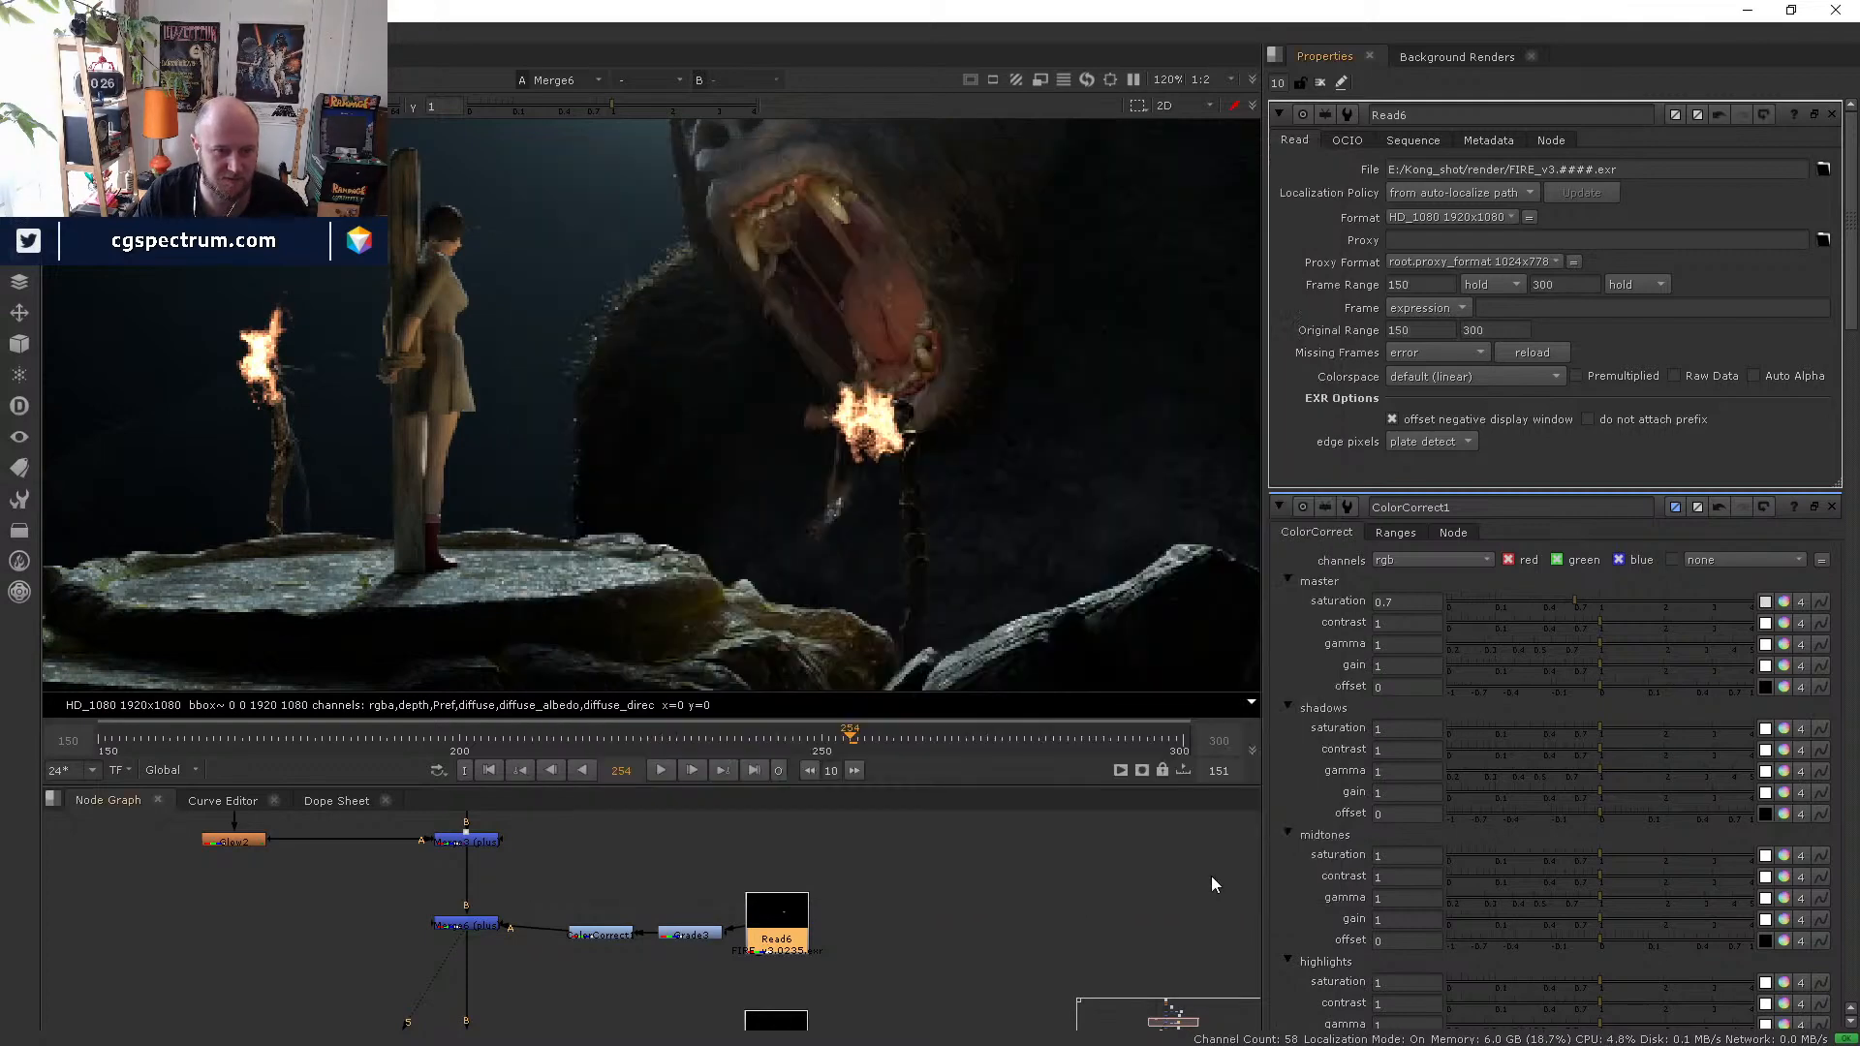
- Disable and re-enable ColorCorrect1 to compare the flames, and set its master saturation to 0.82
click(607, 936)
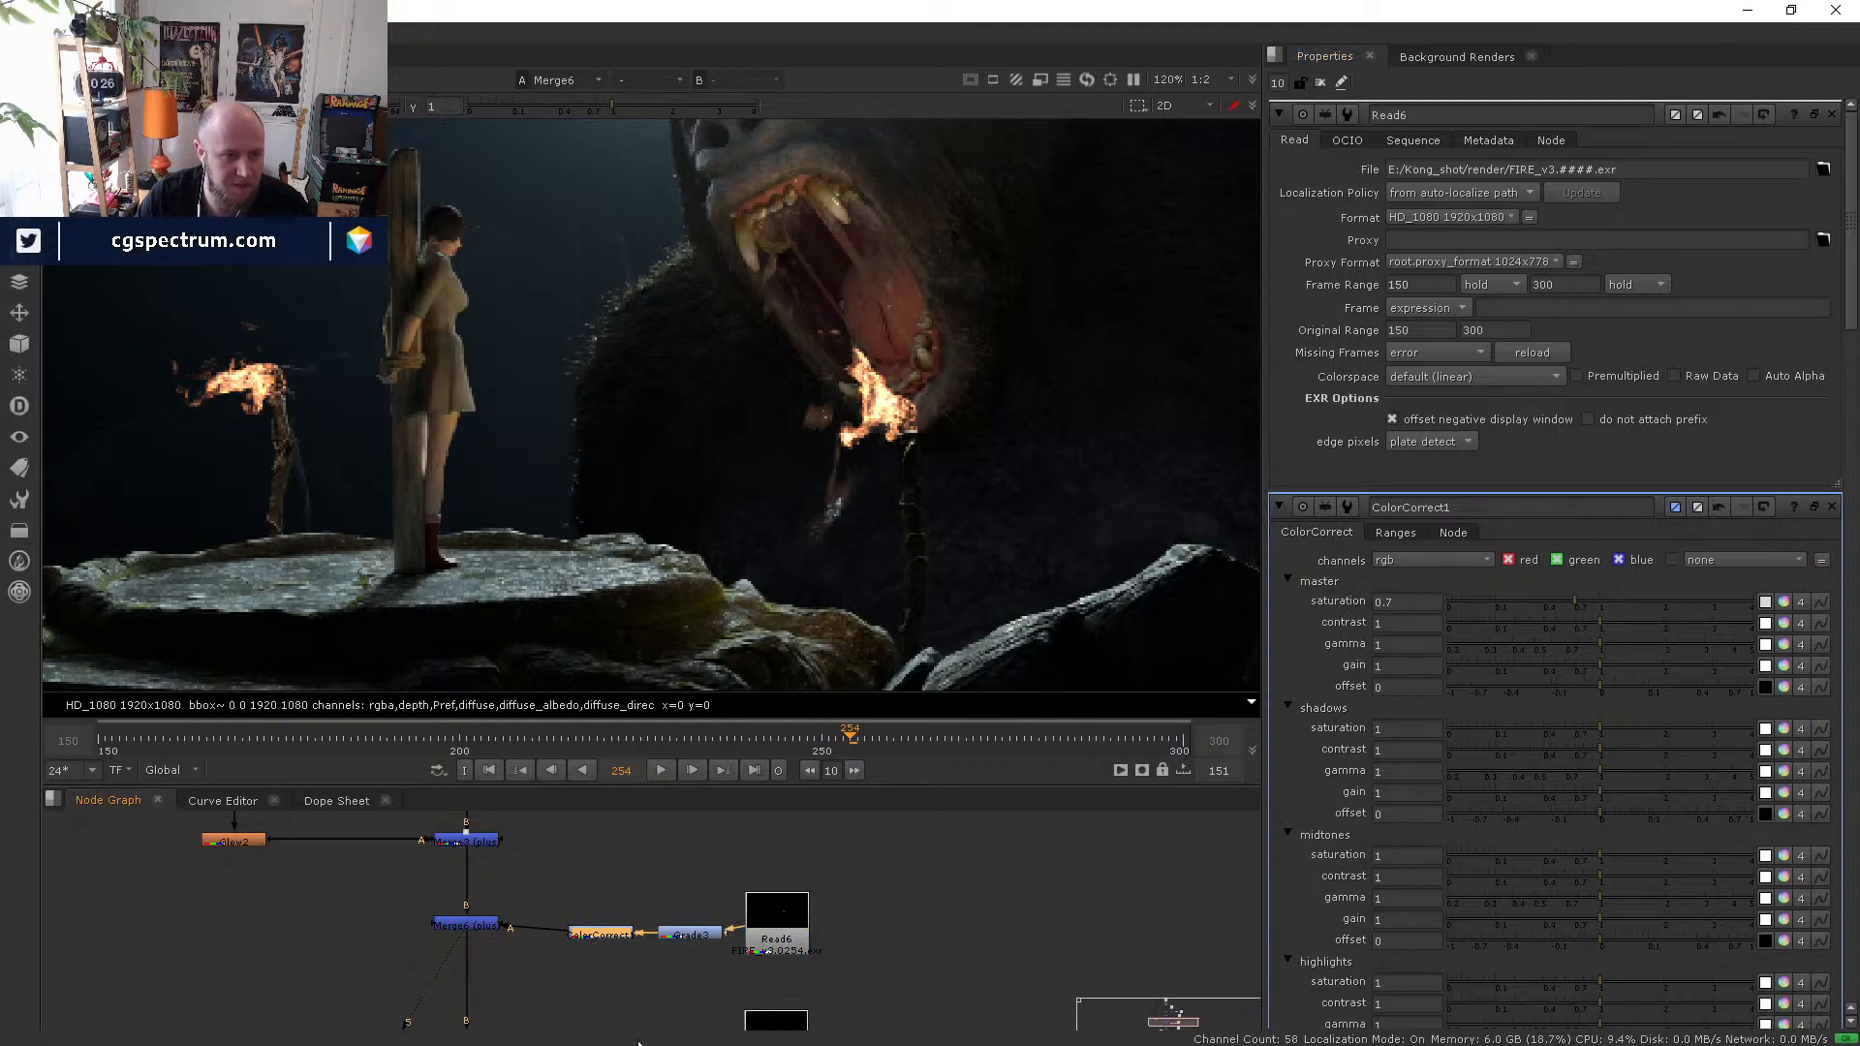
key(d)
scroll(871, 427, down, 3)
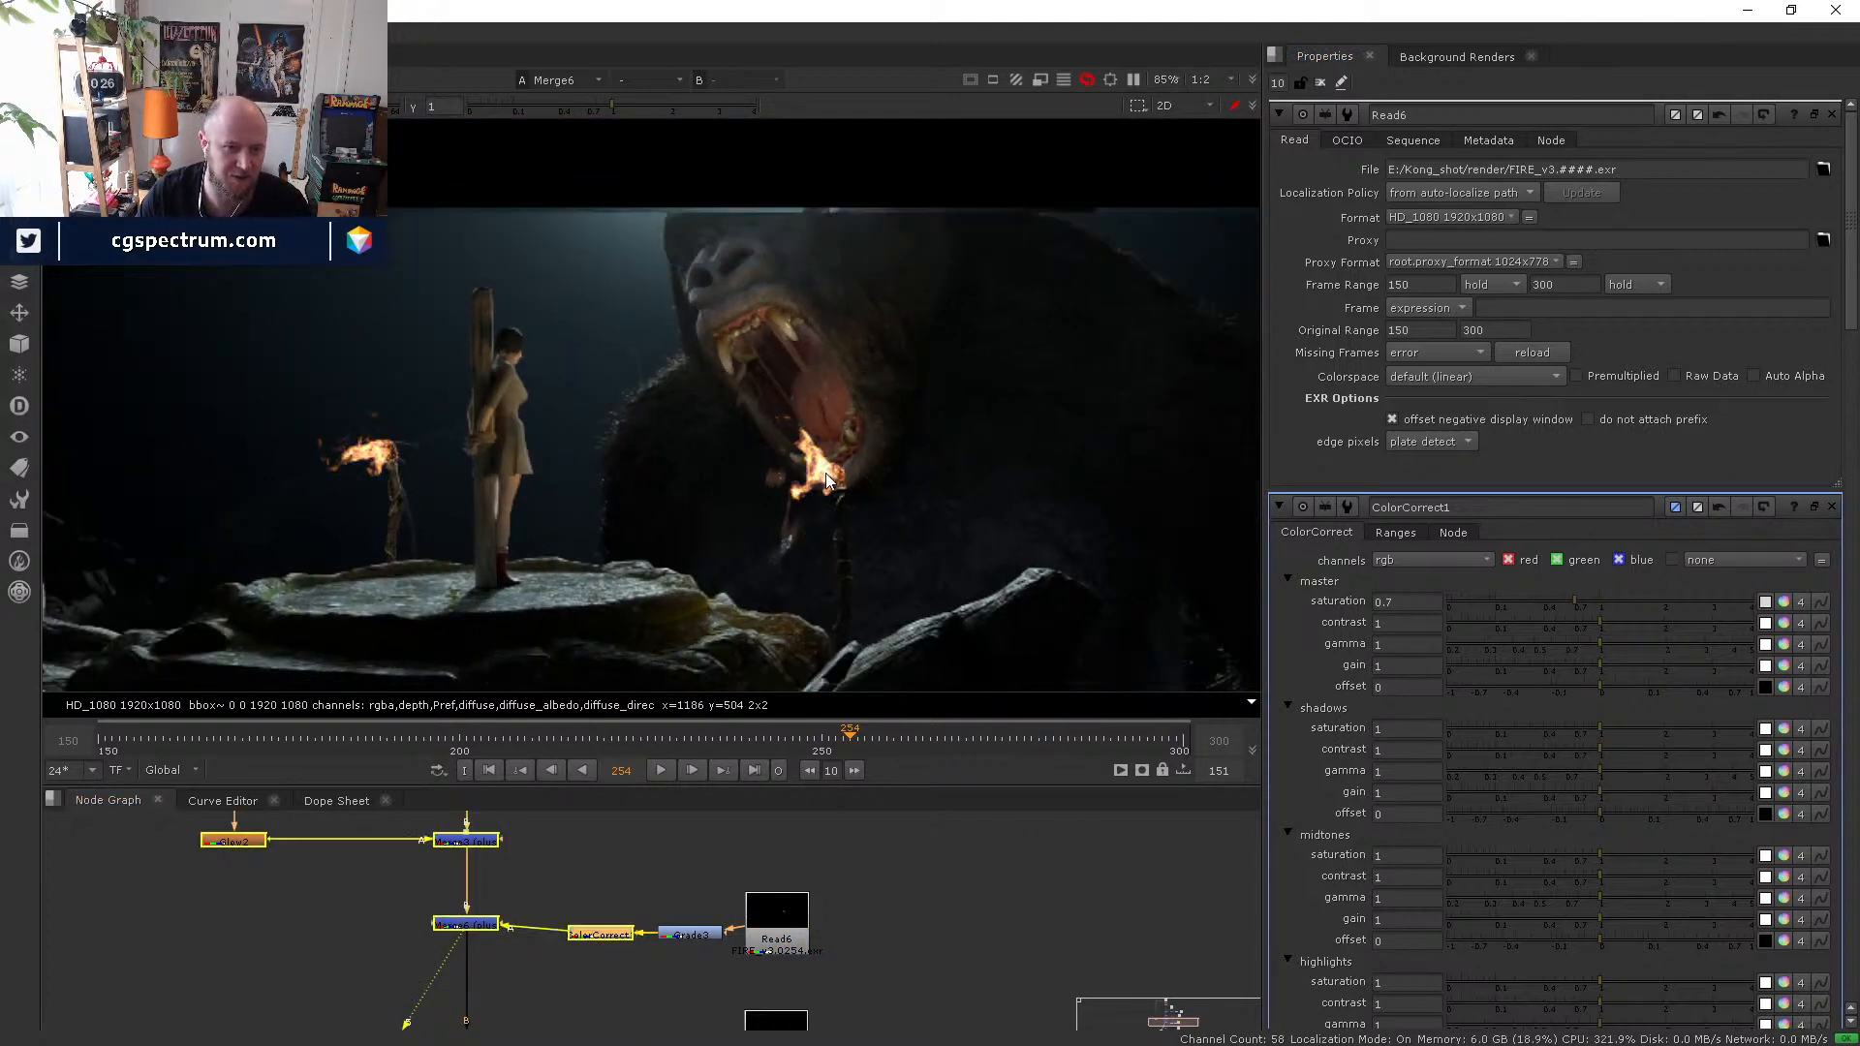
key(d)
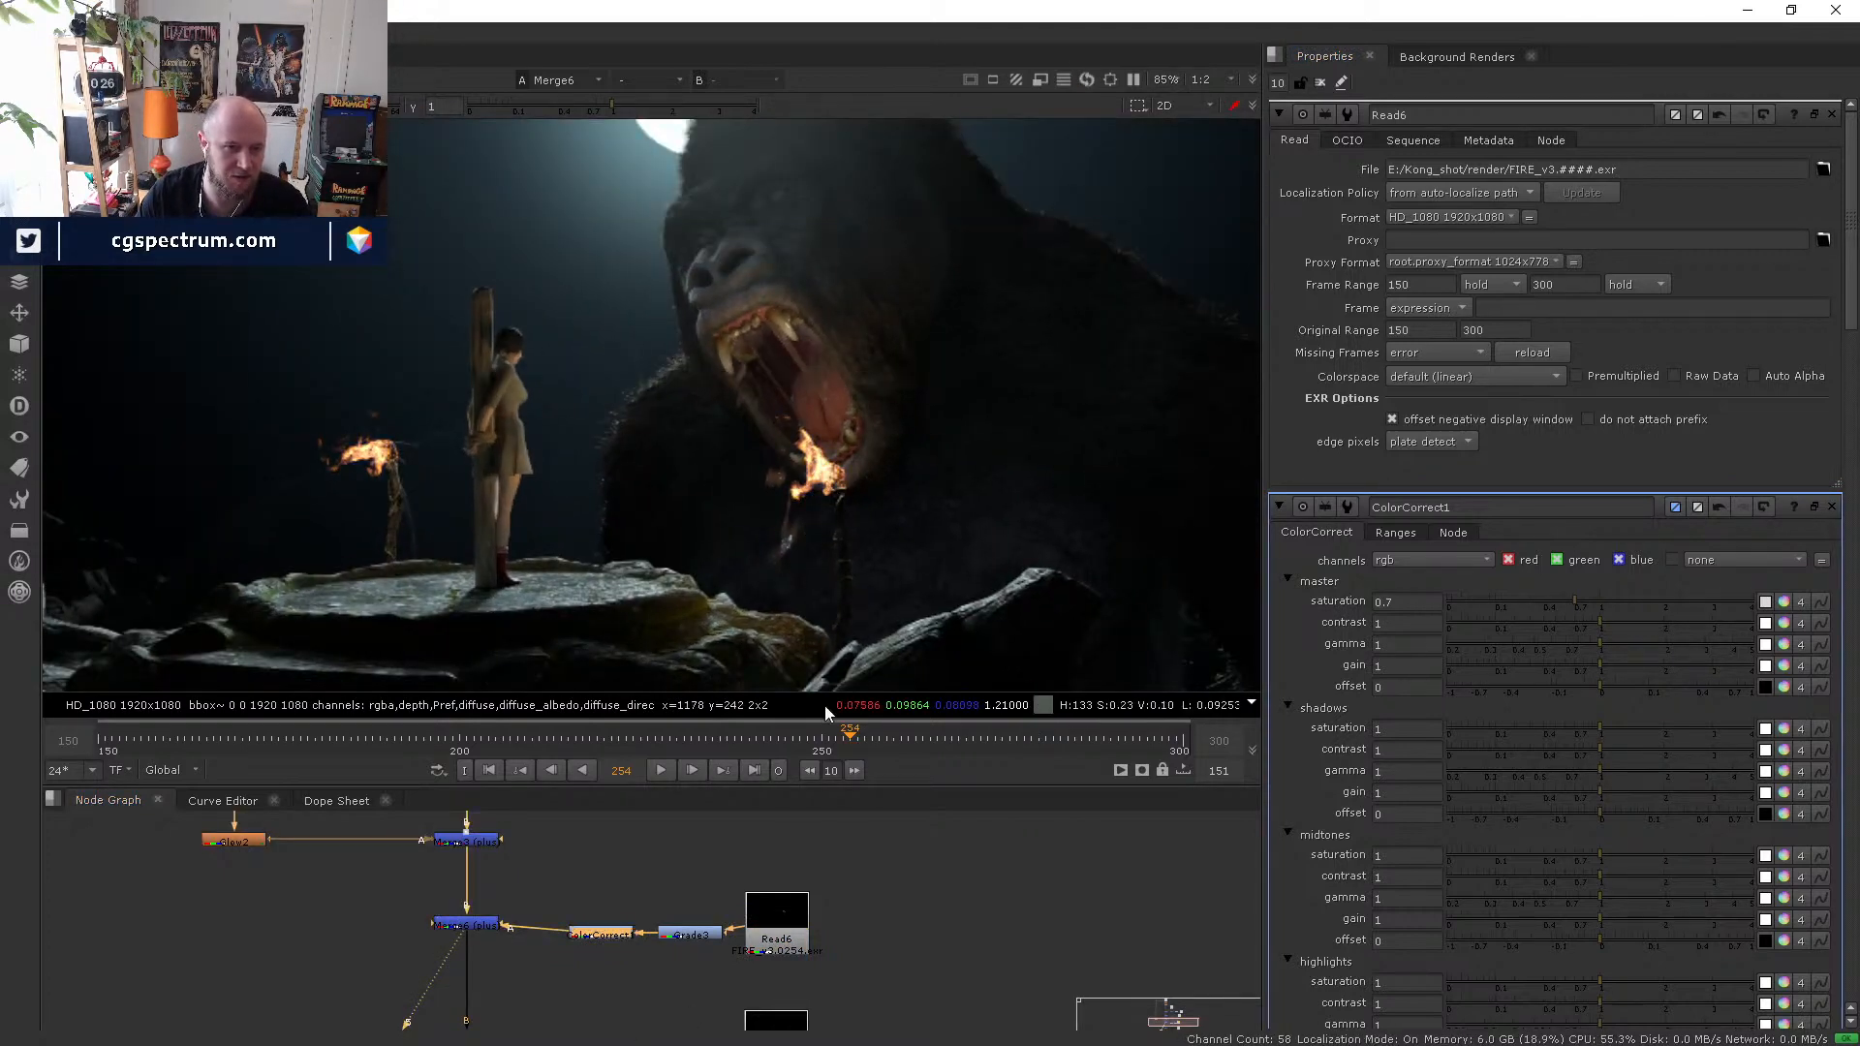
double_click(591, 934)
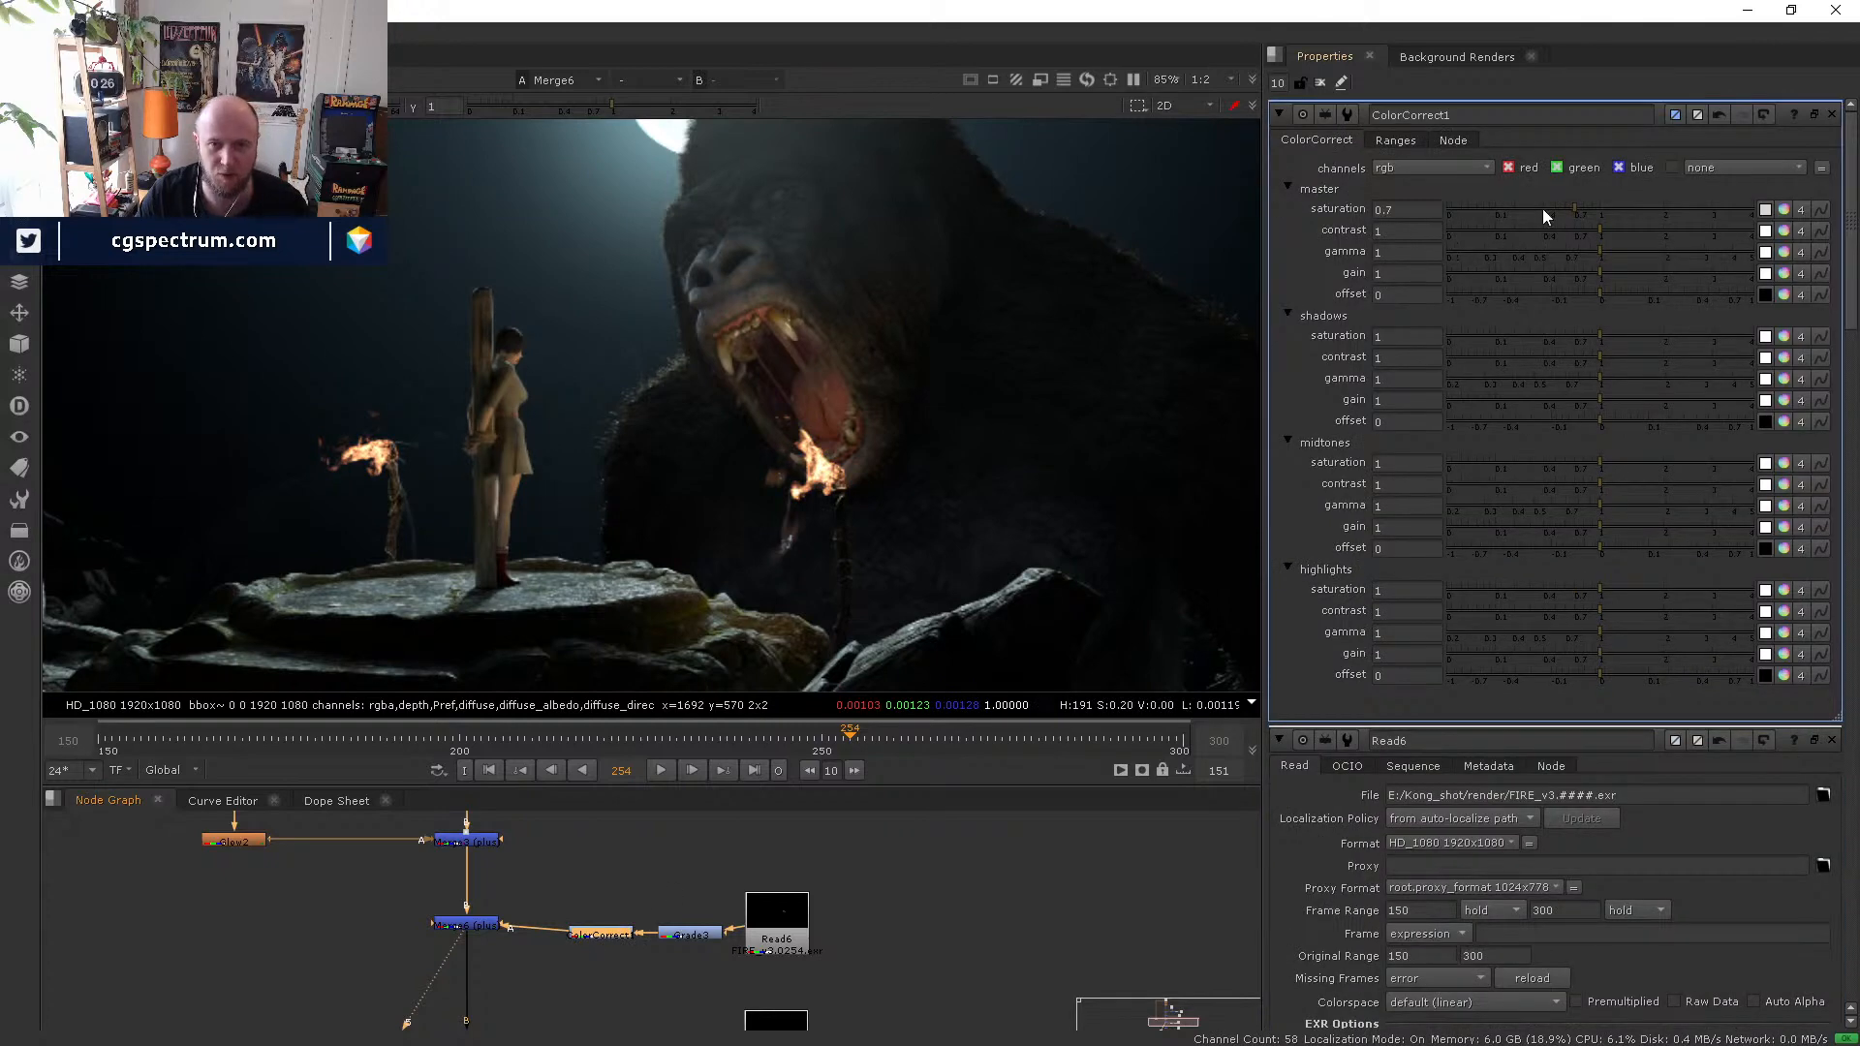
click(1589, 209)
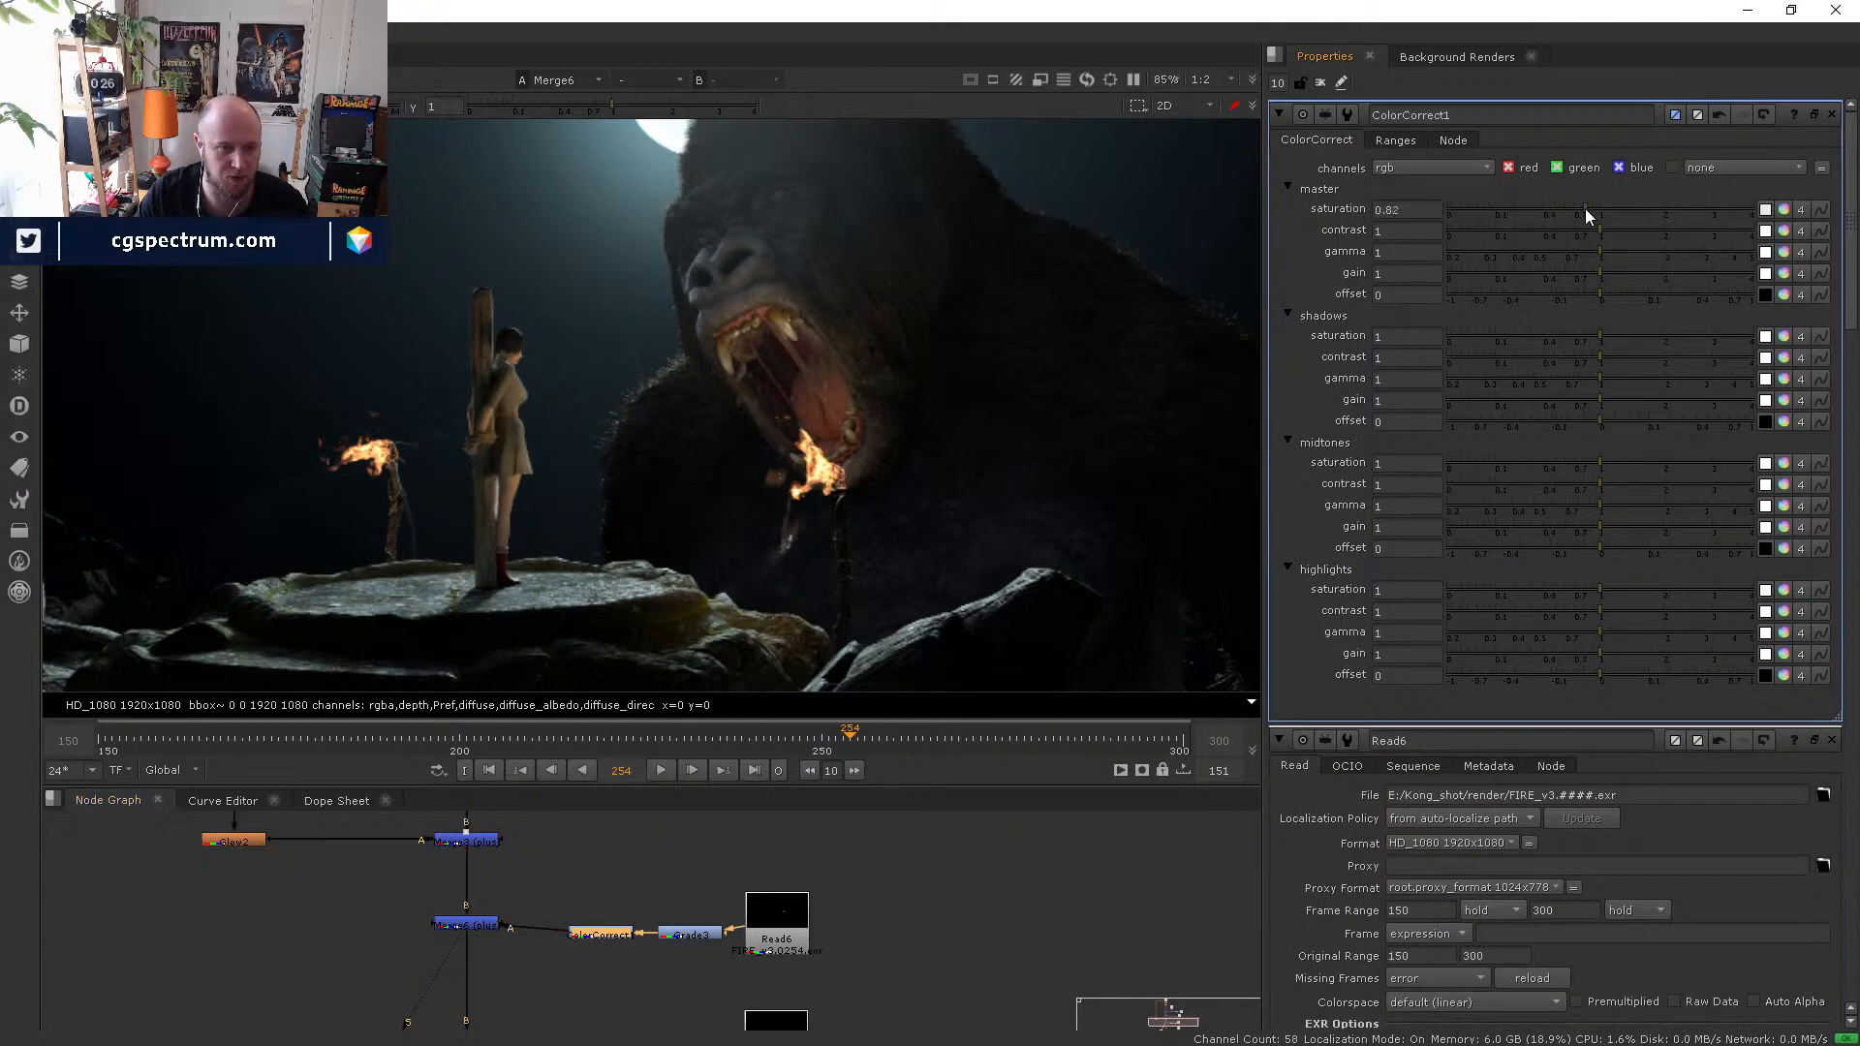
- Open Grade3's properties and line up the Read6, Grade3 and ColorCorrect1 nodes in a row with Merge6
click(690, 935)
key(d)
double_click(690, 935)
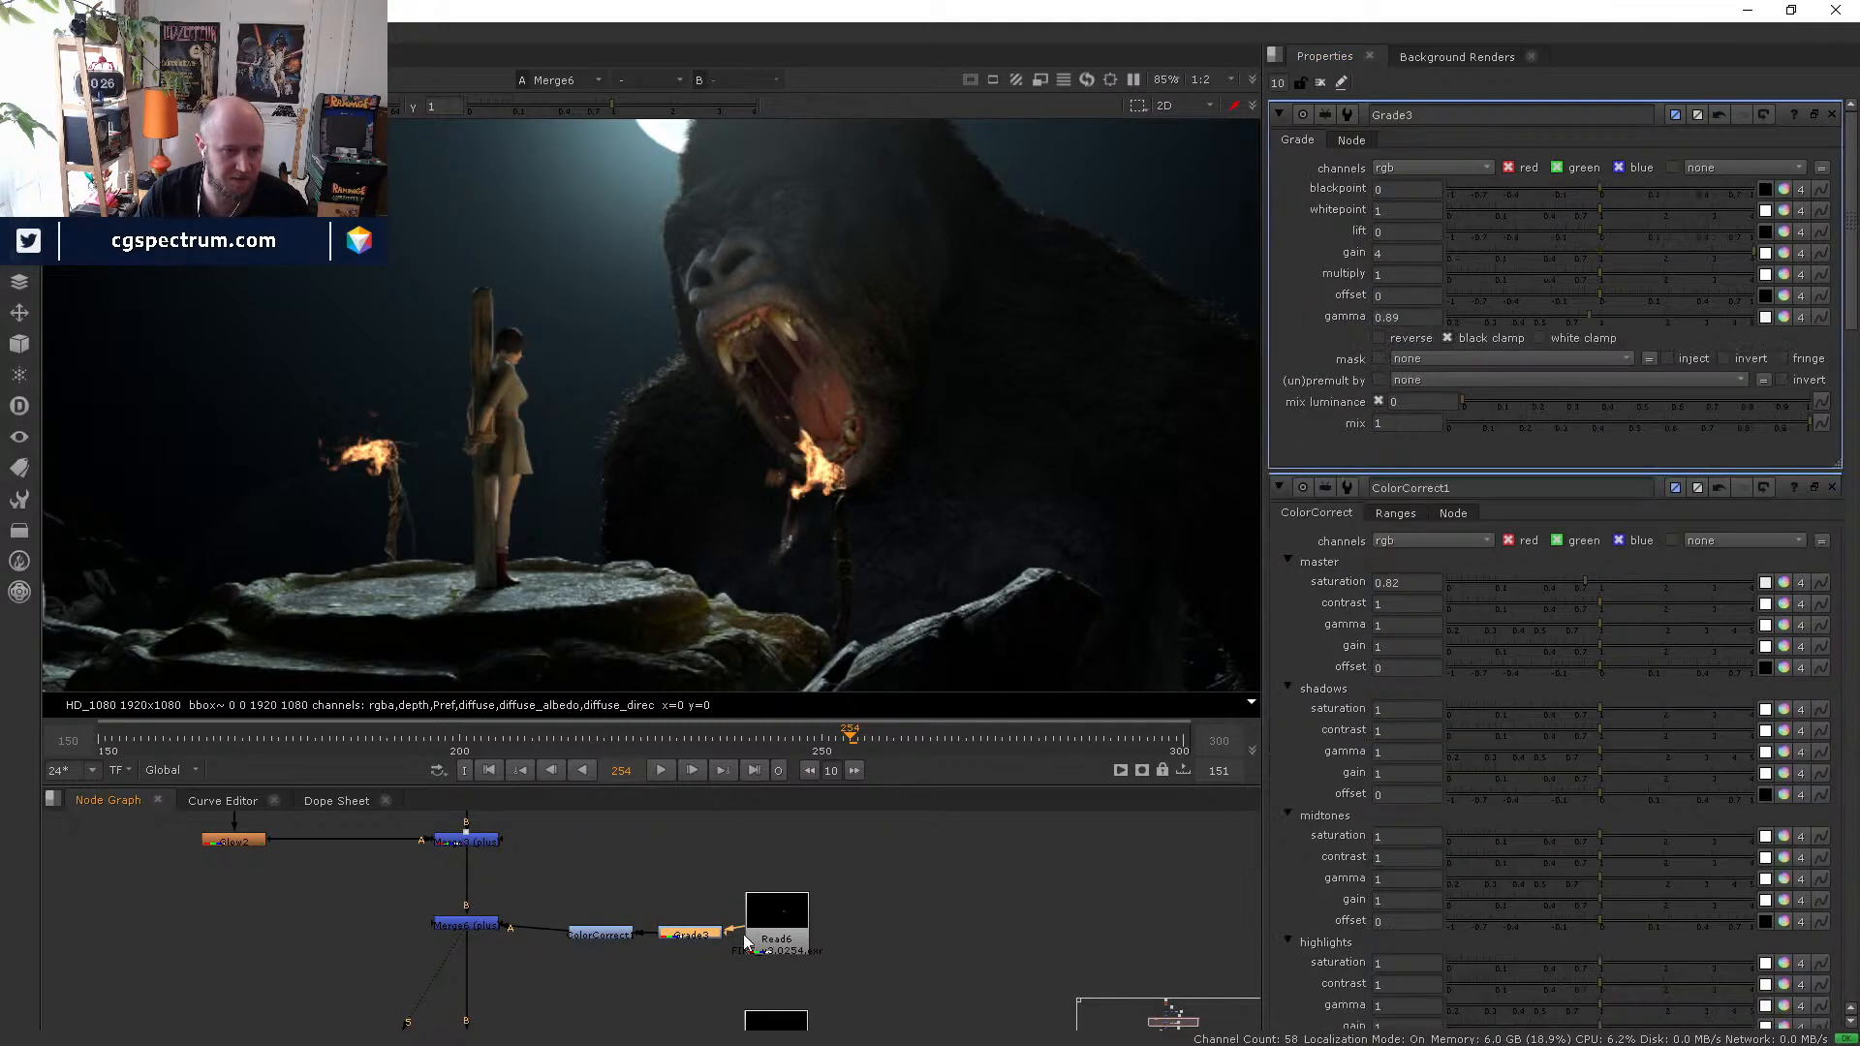
drag(750, 945, 629, 922)
click(728, 928)
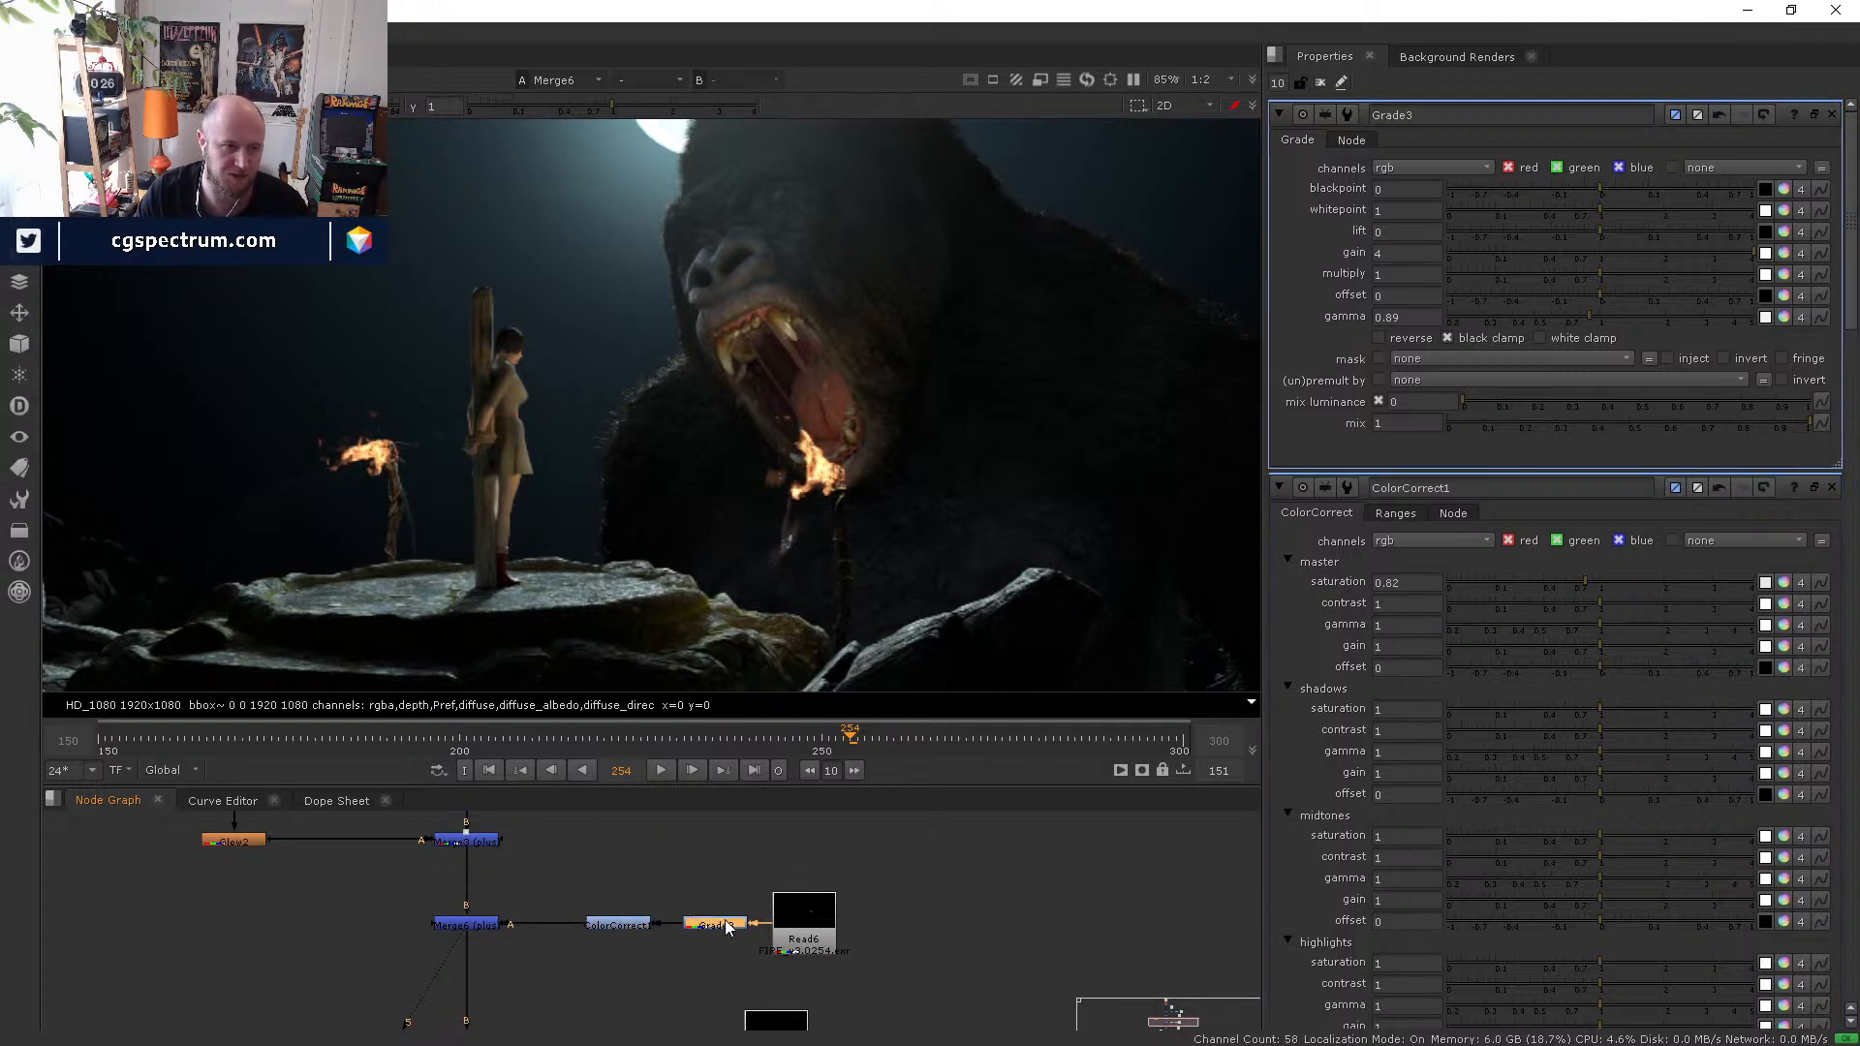
- Preview the composite with the fire at frames 265 and 284
click(932, 747)
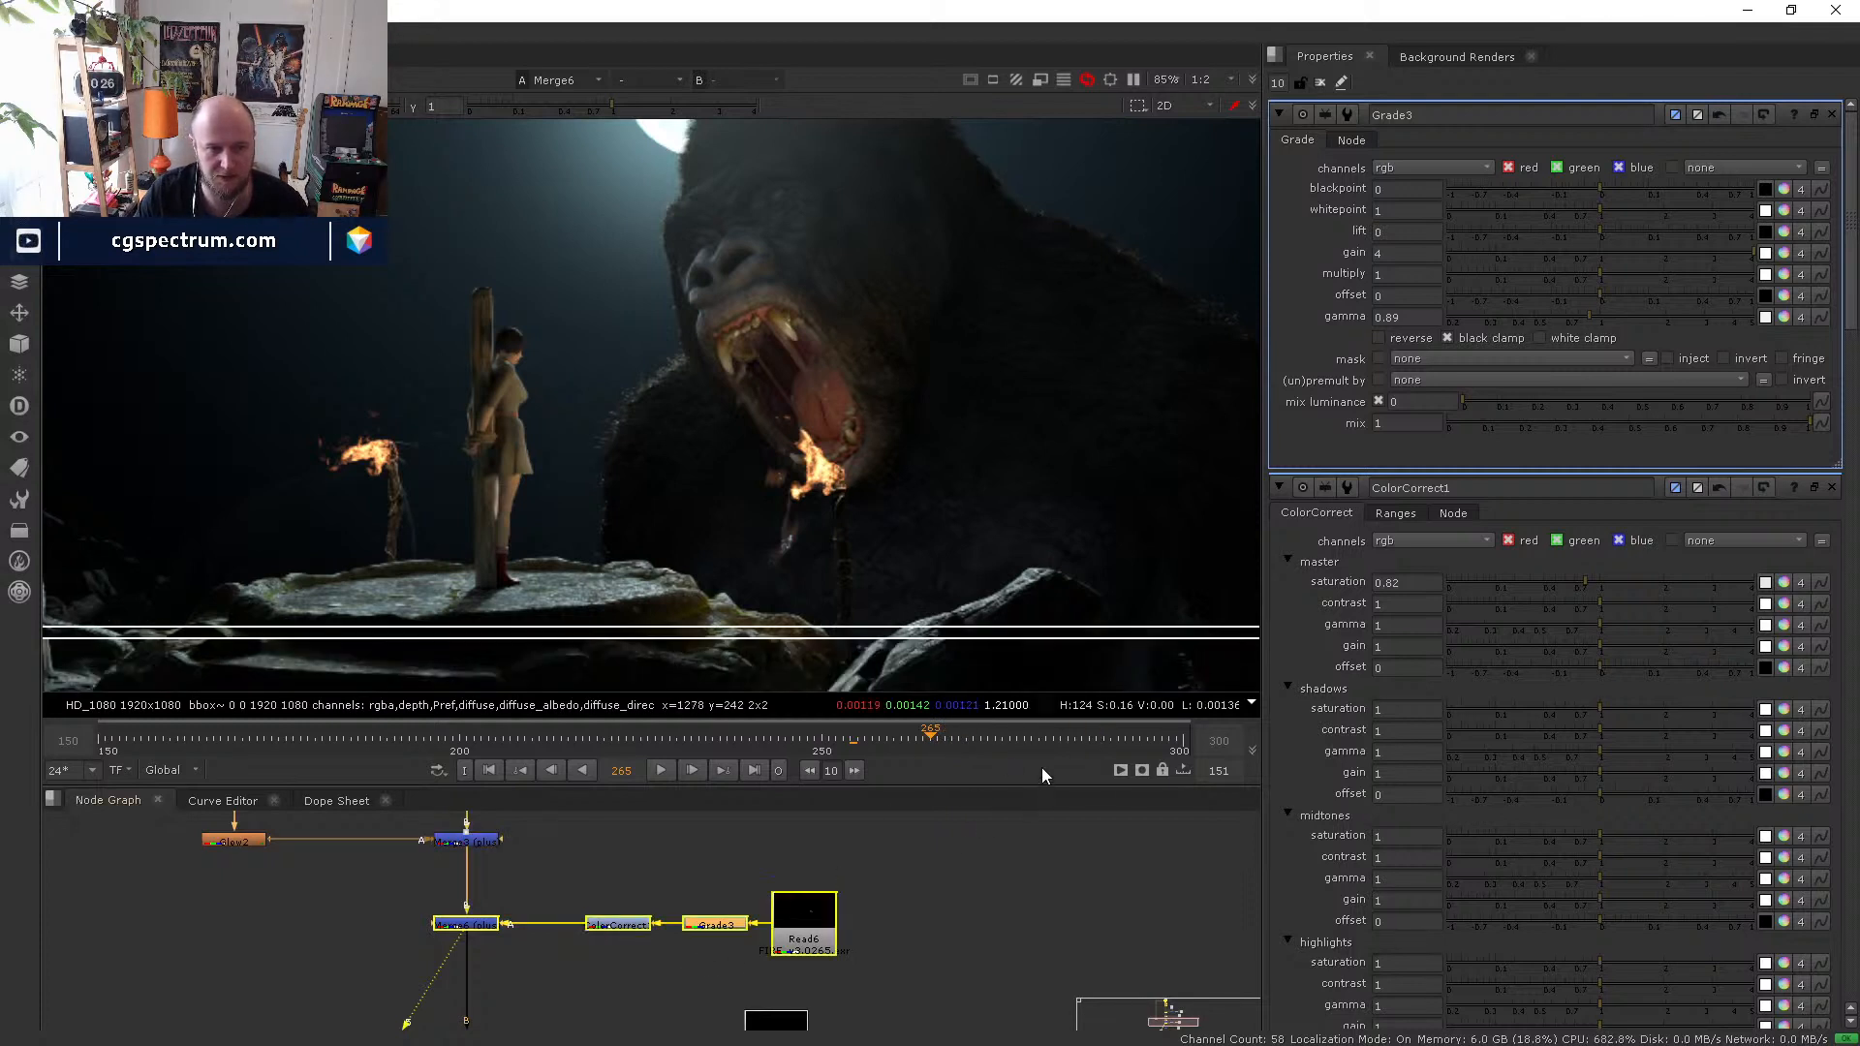
click(1064, 743)
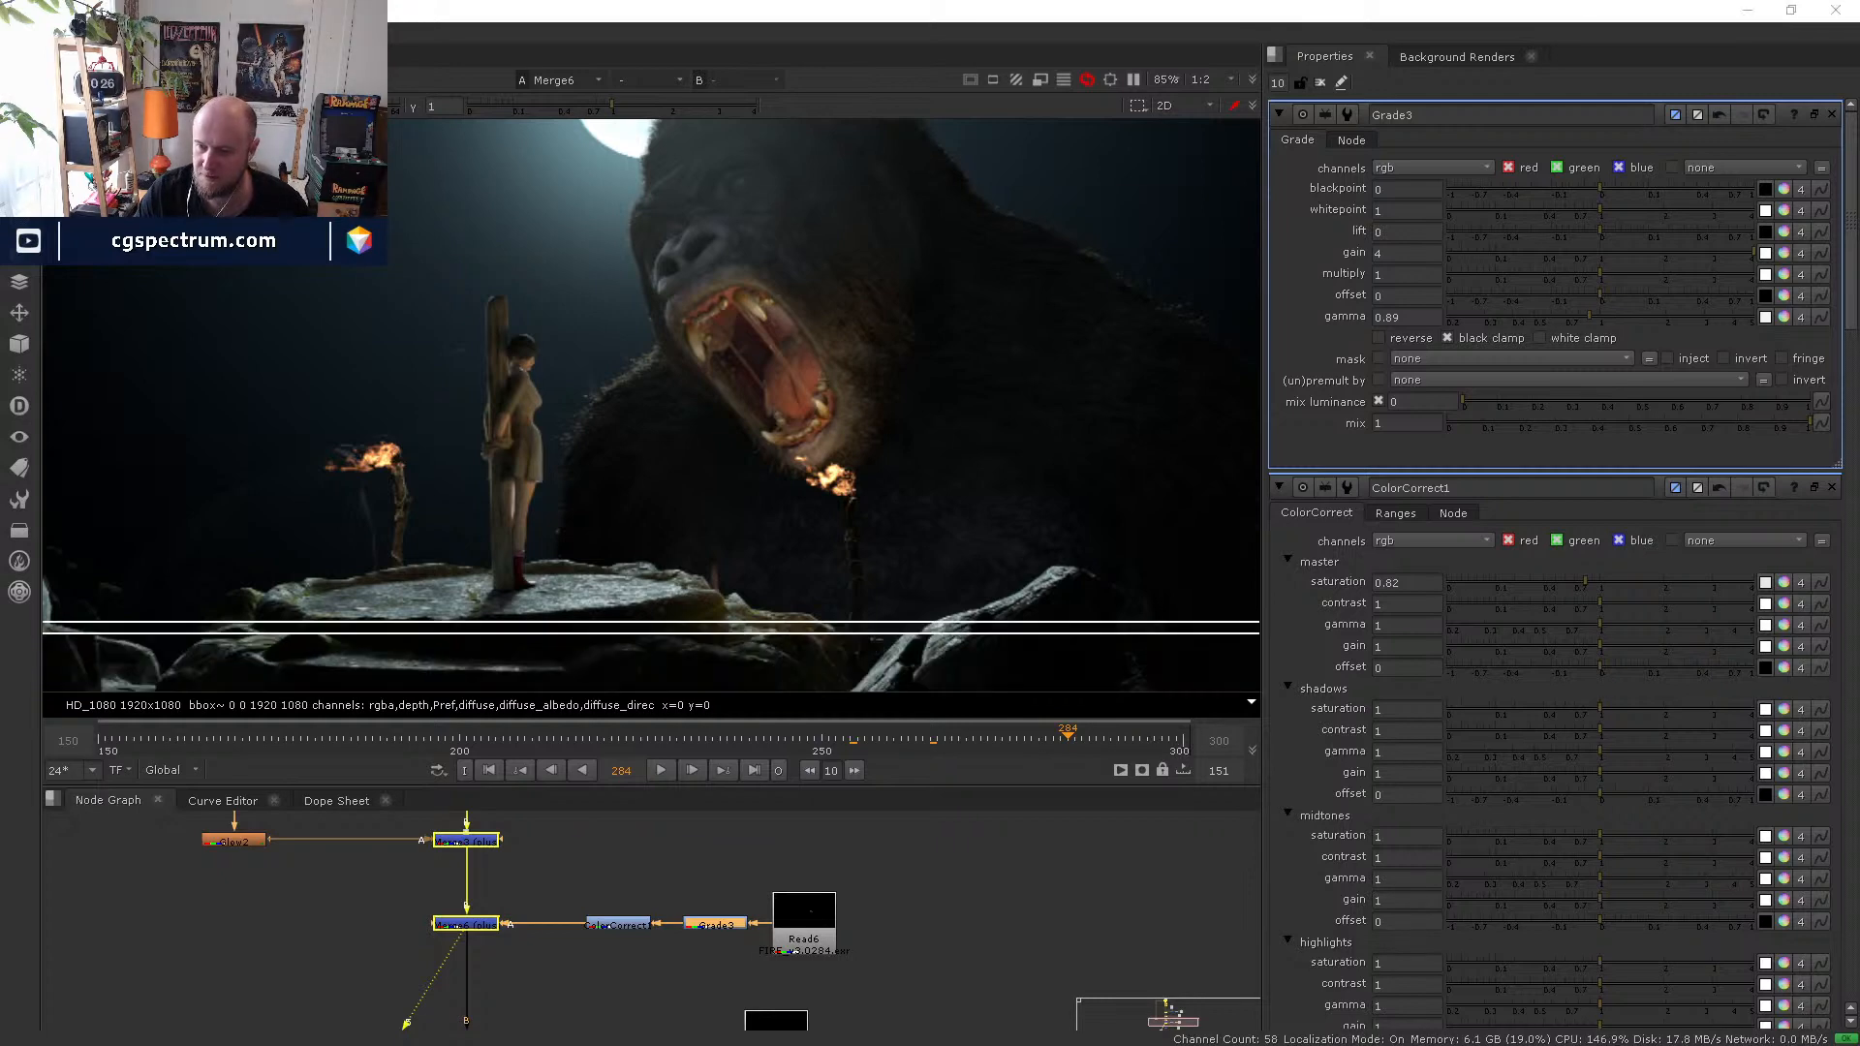
- Open Task Manager, review memory use per process, and return to Nuke
key(ctrl+shift+Escape)
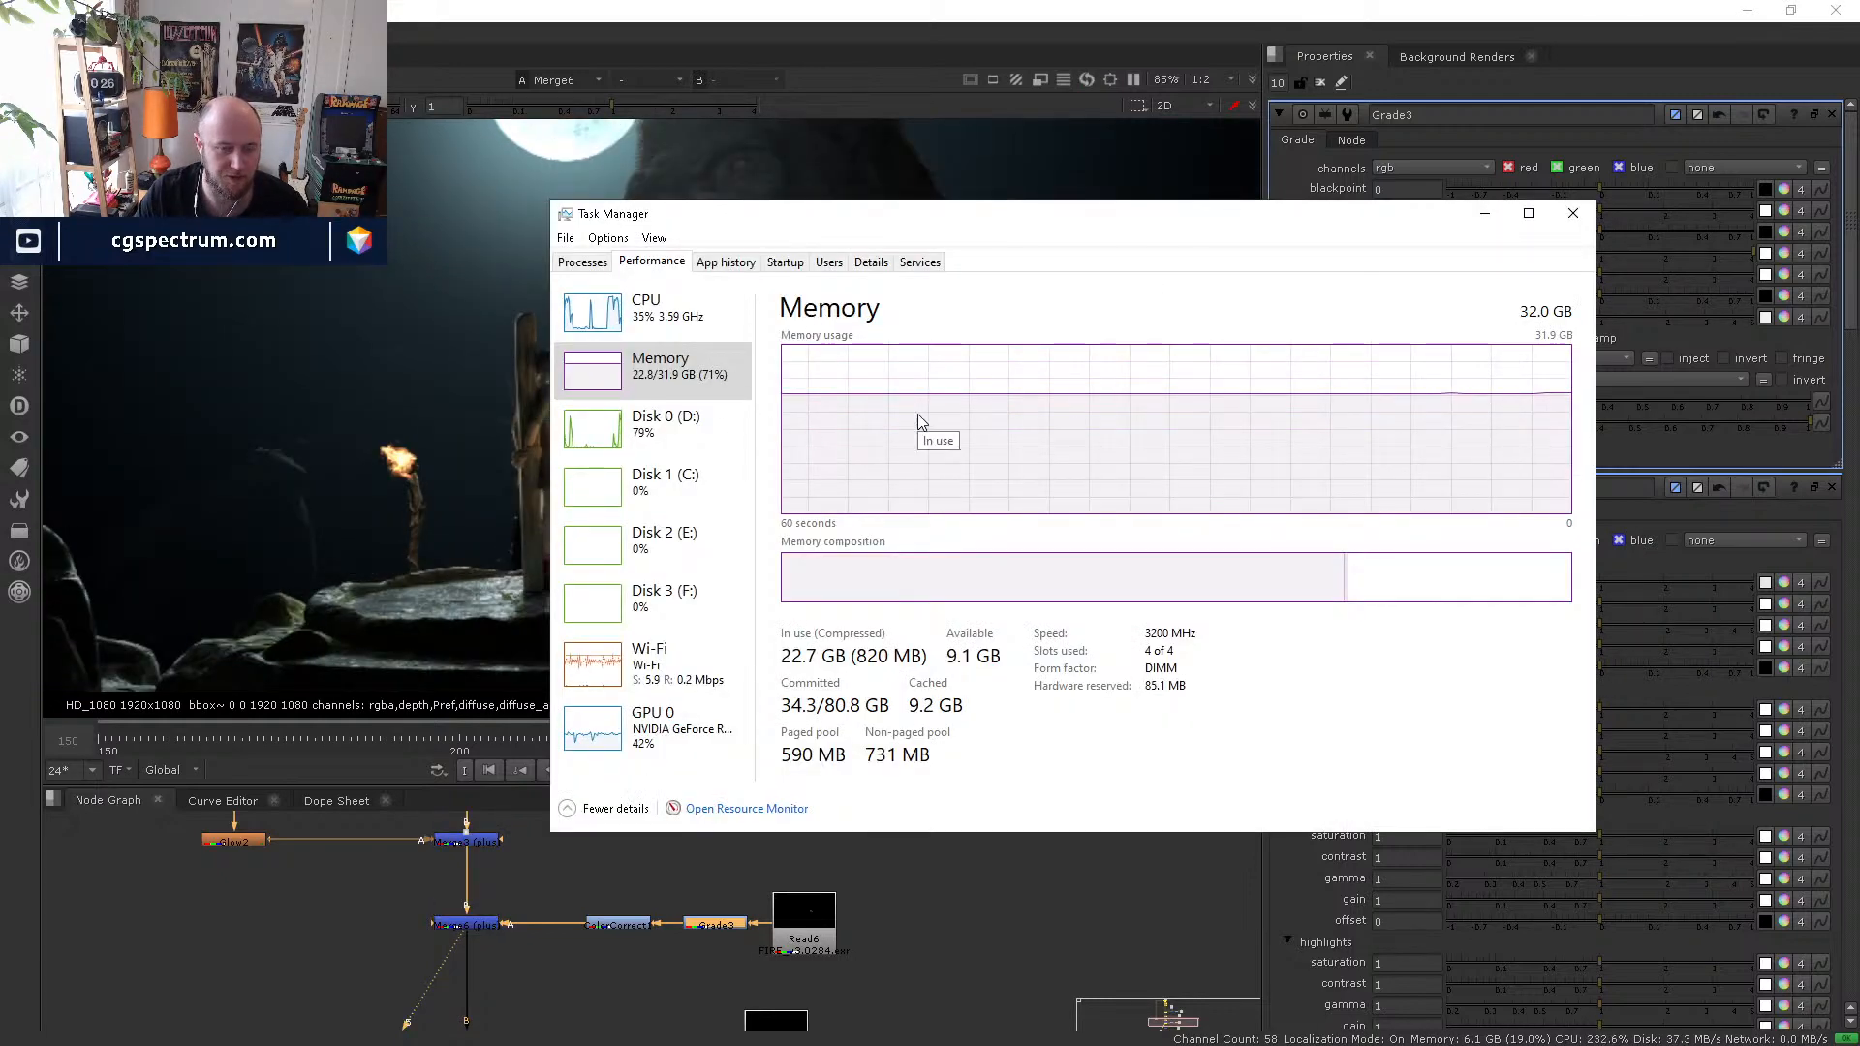
click(583, 263)
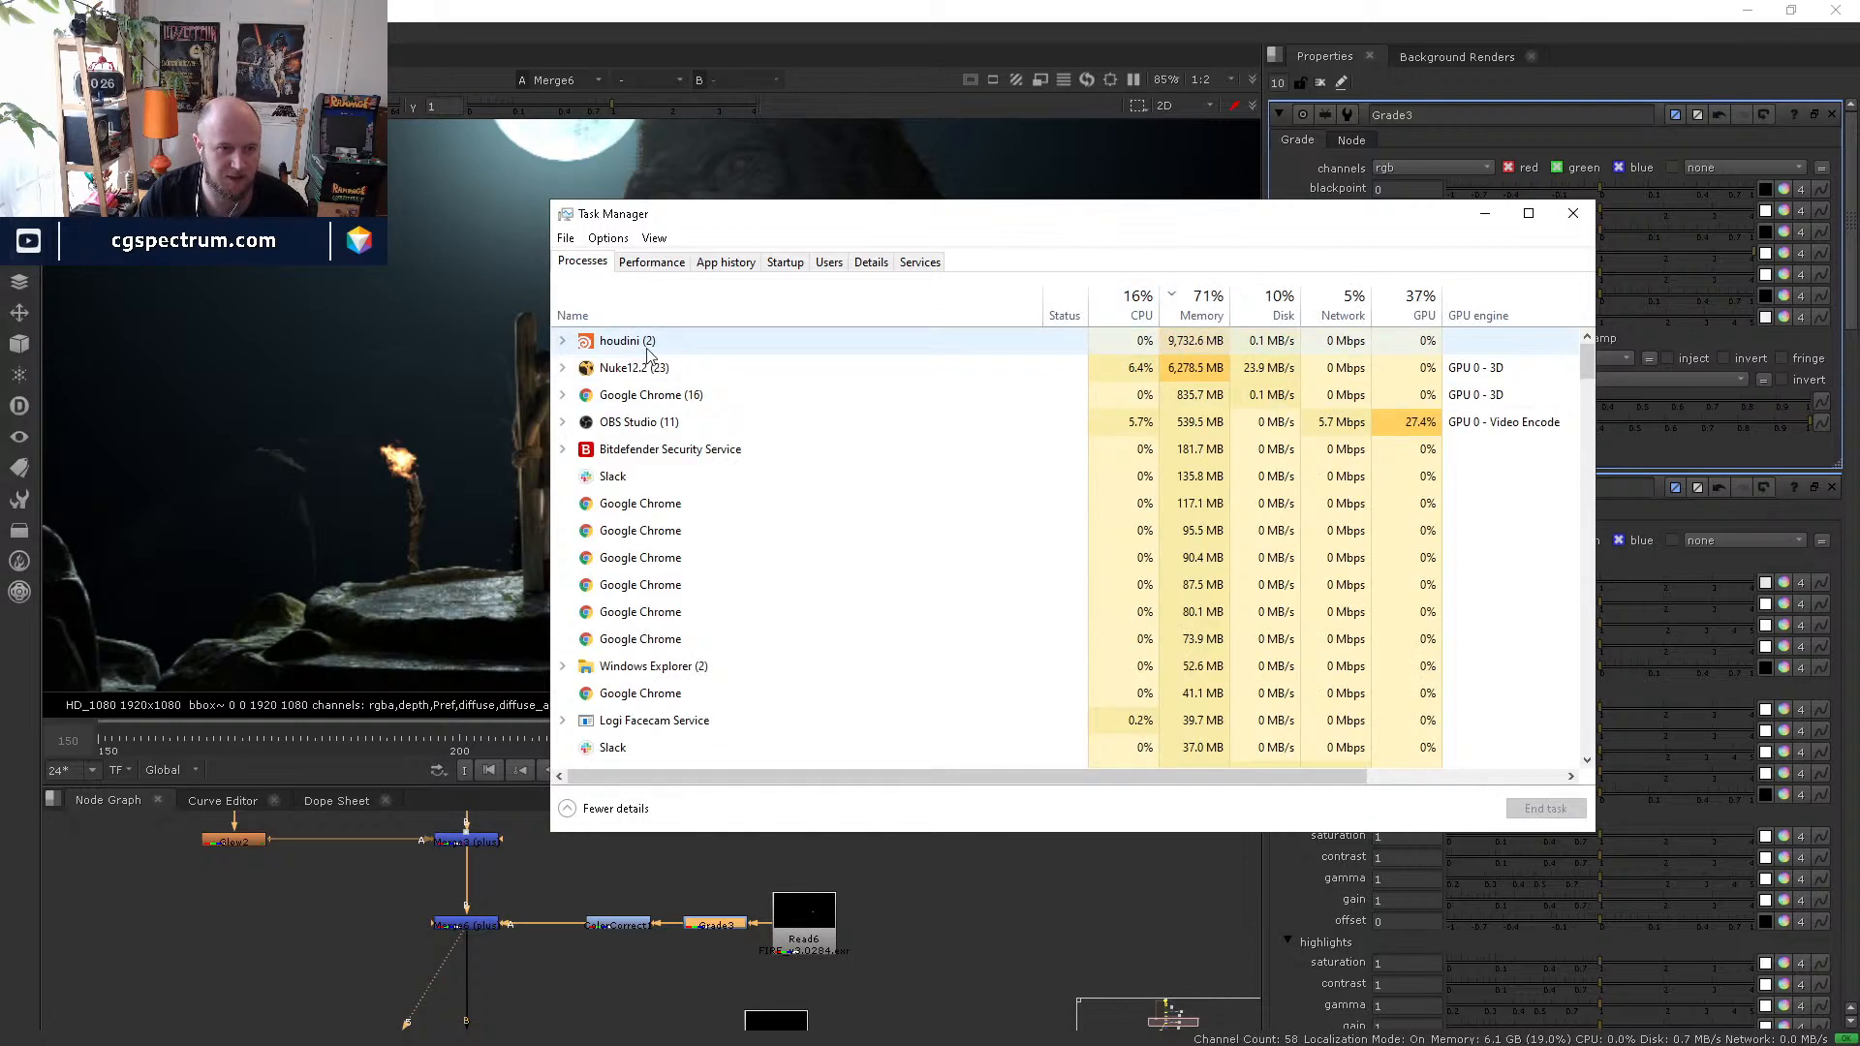
click(1486, 213)
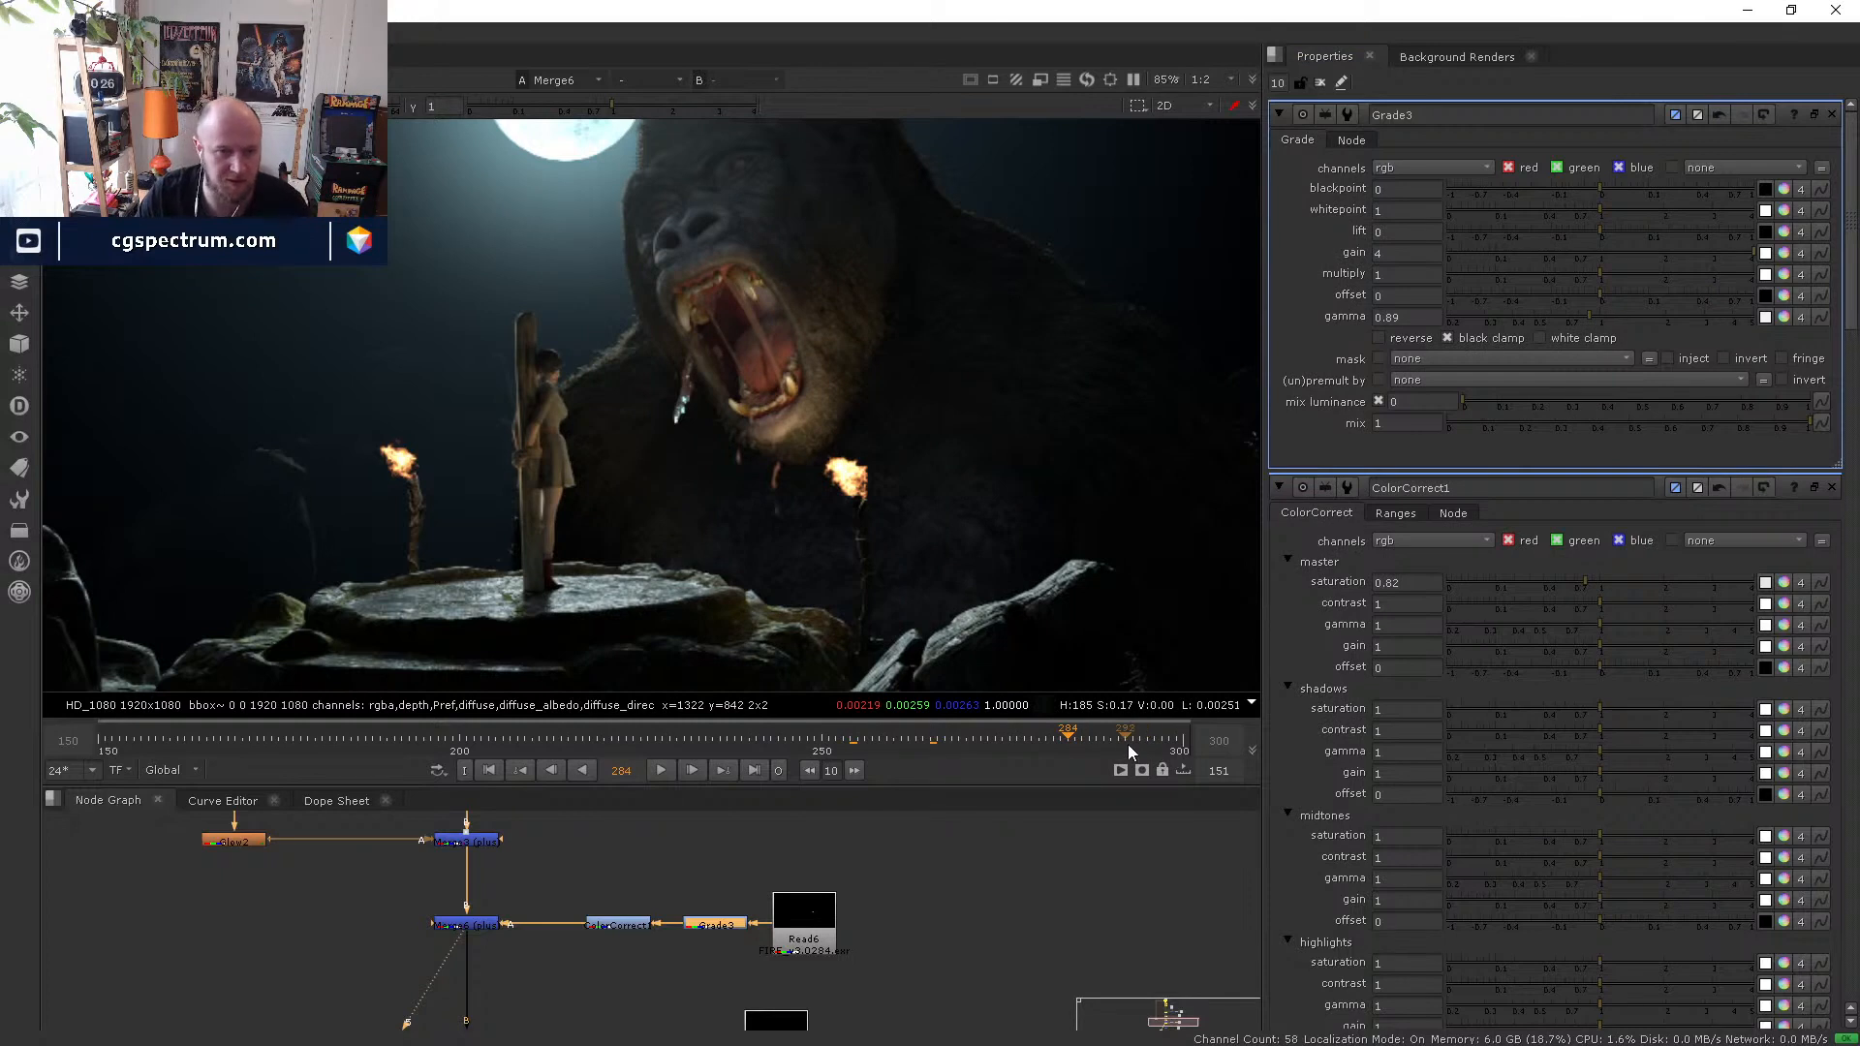
- Shift Read6, Grade3 and ColorCorrect1 away from Merge6 and insert a Glow node between ColorCorrect1 and Merge6, in line with them
drag(611, 926, 873, 937)
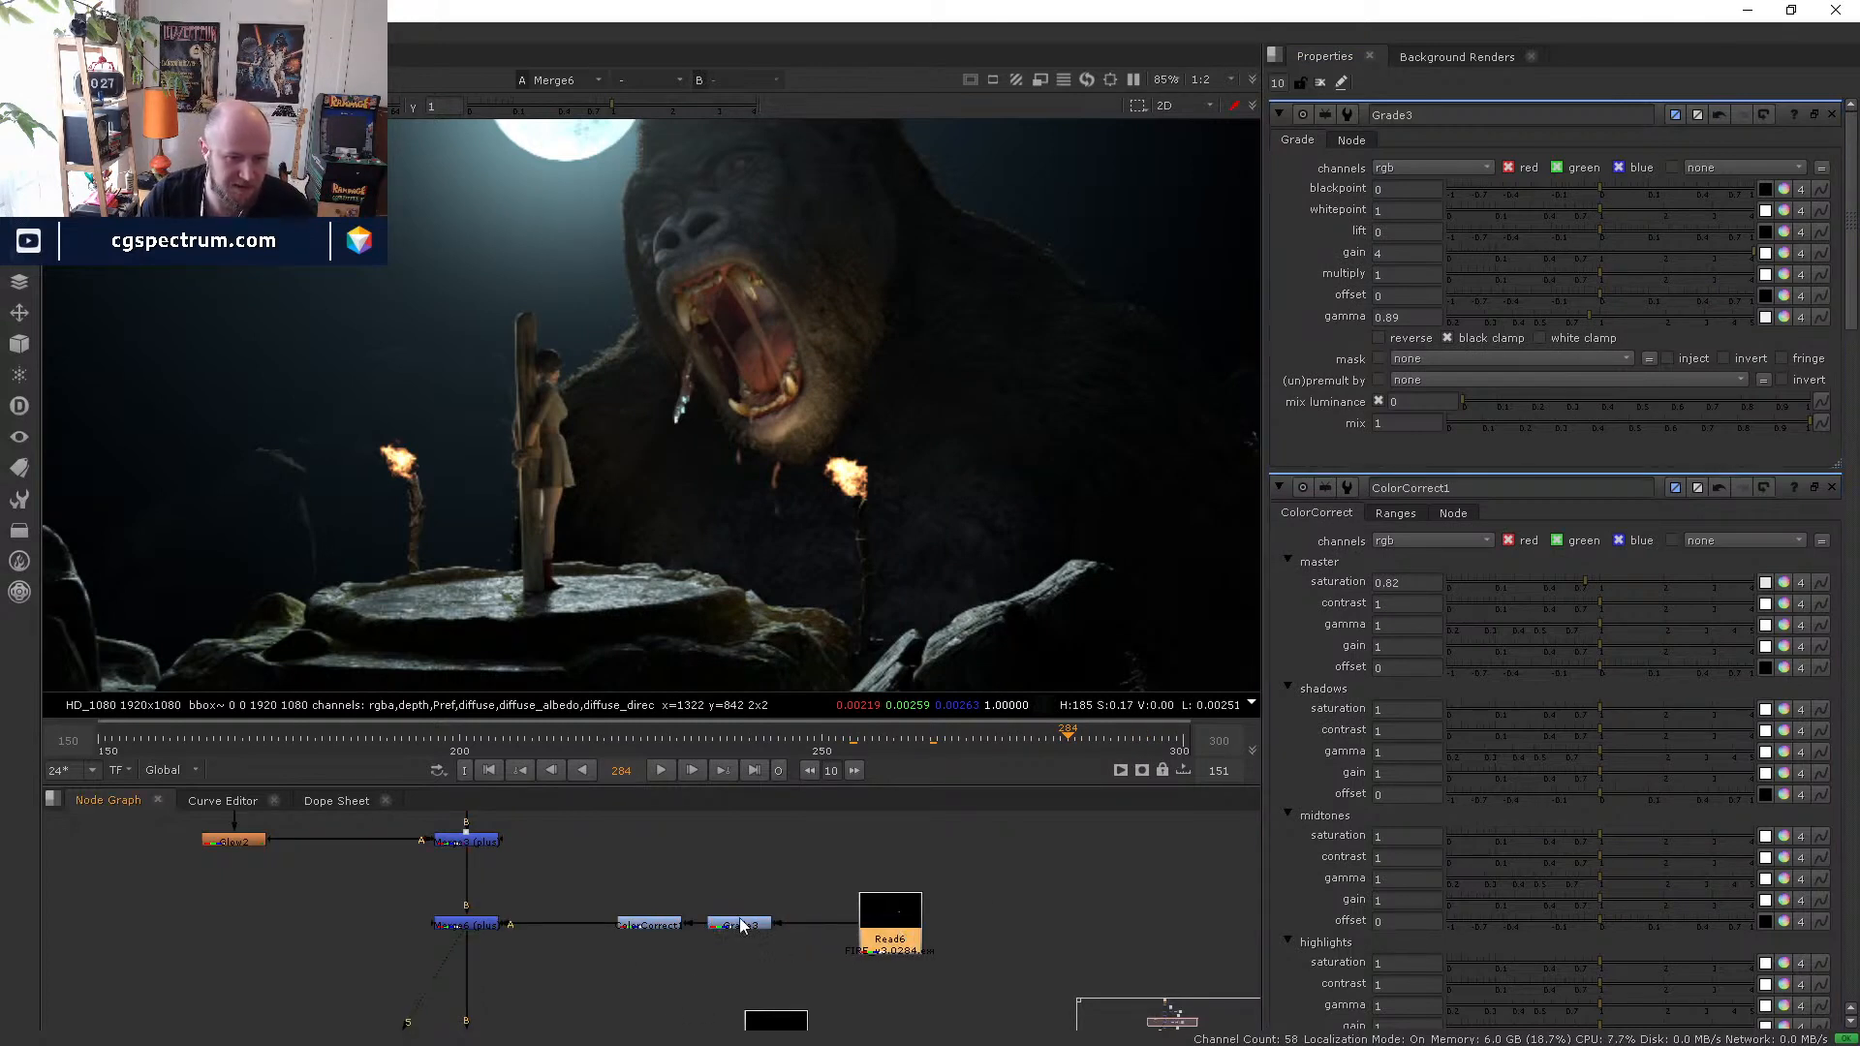
mouse_move(741, 925)
mouse_down()
mouse_move(788, 926)
mouse_move(728, 930)
mouse_up()
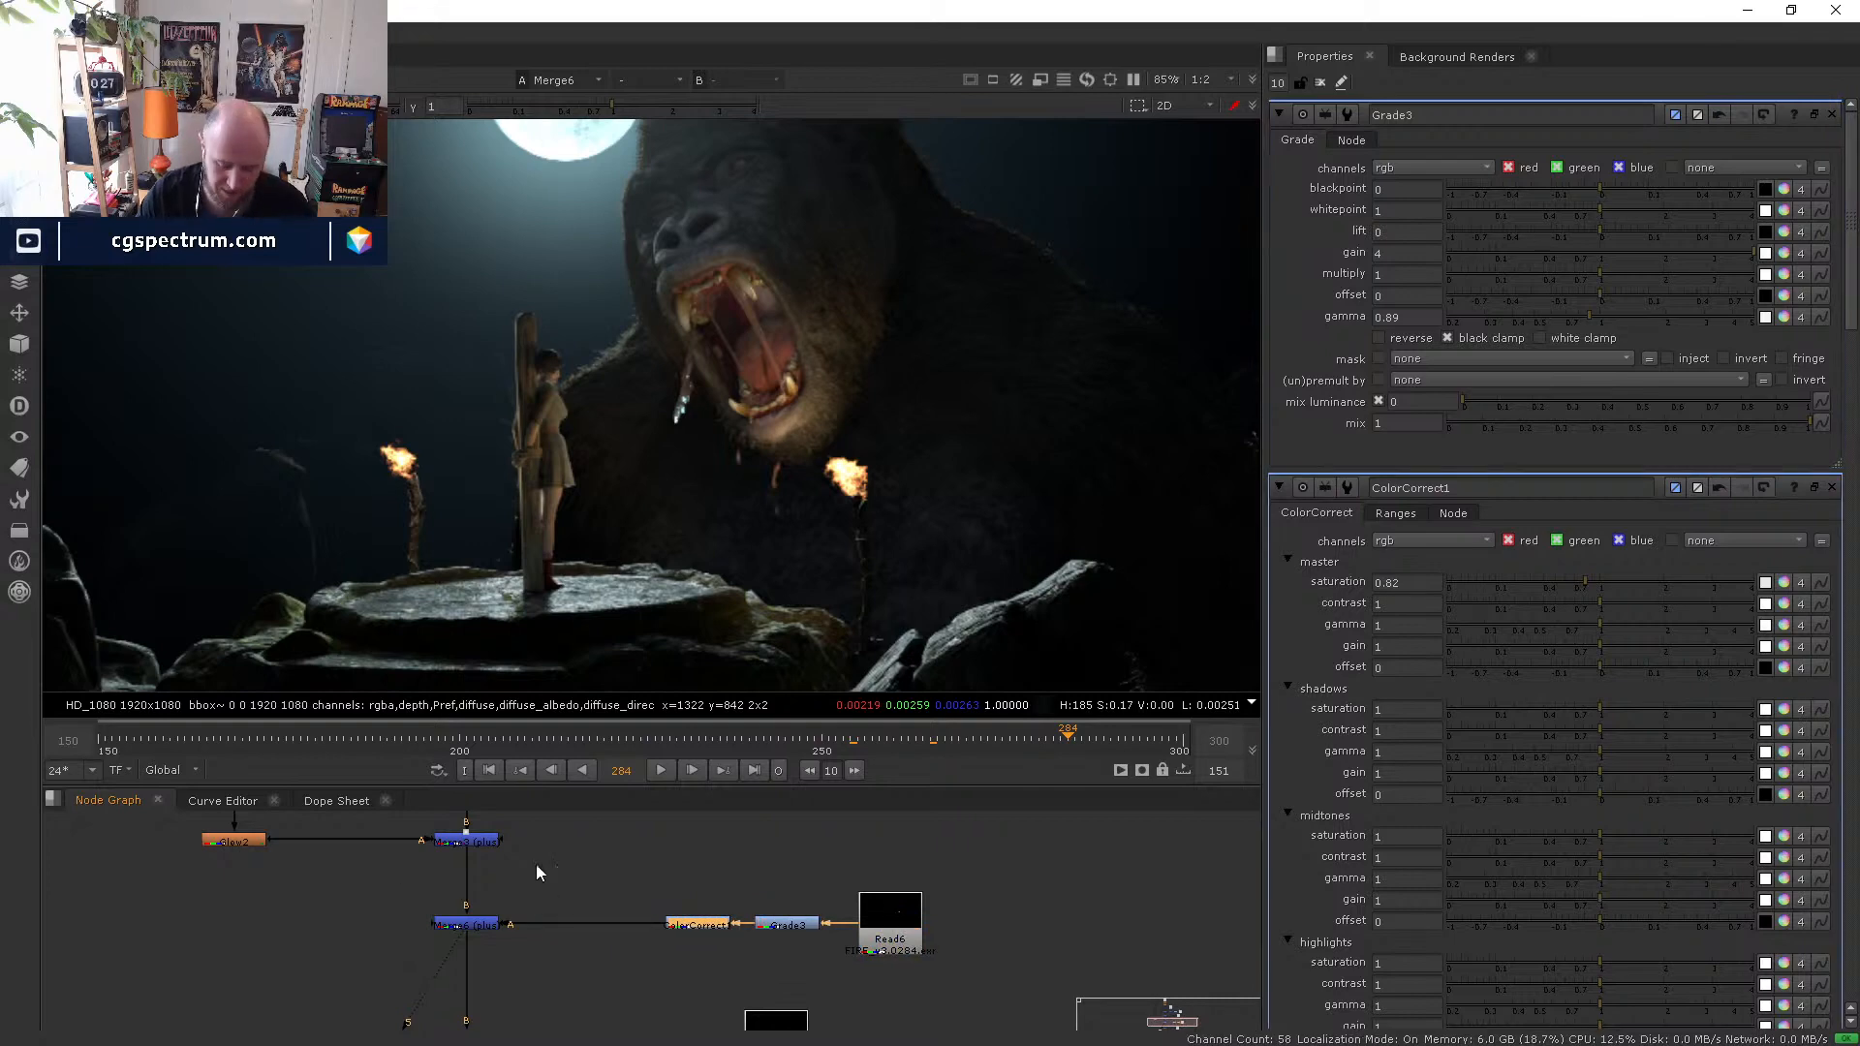
key(Tab)
text(glow)
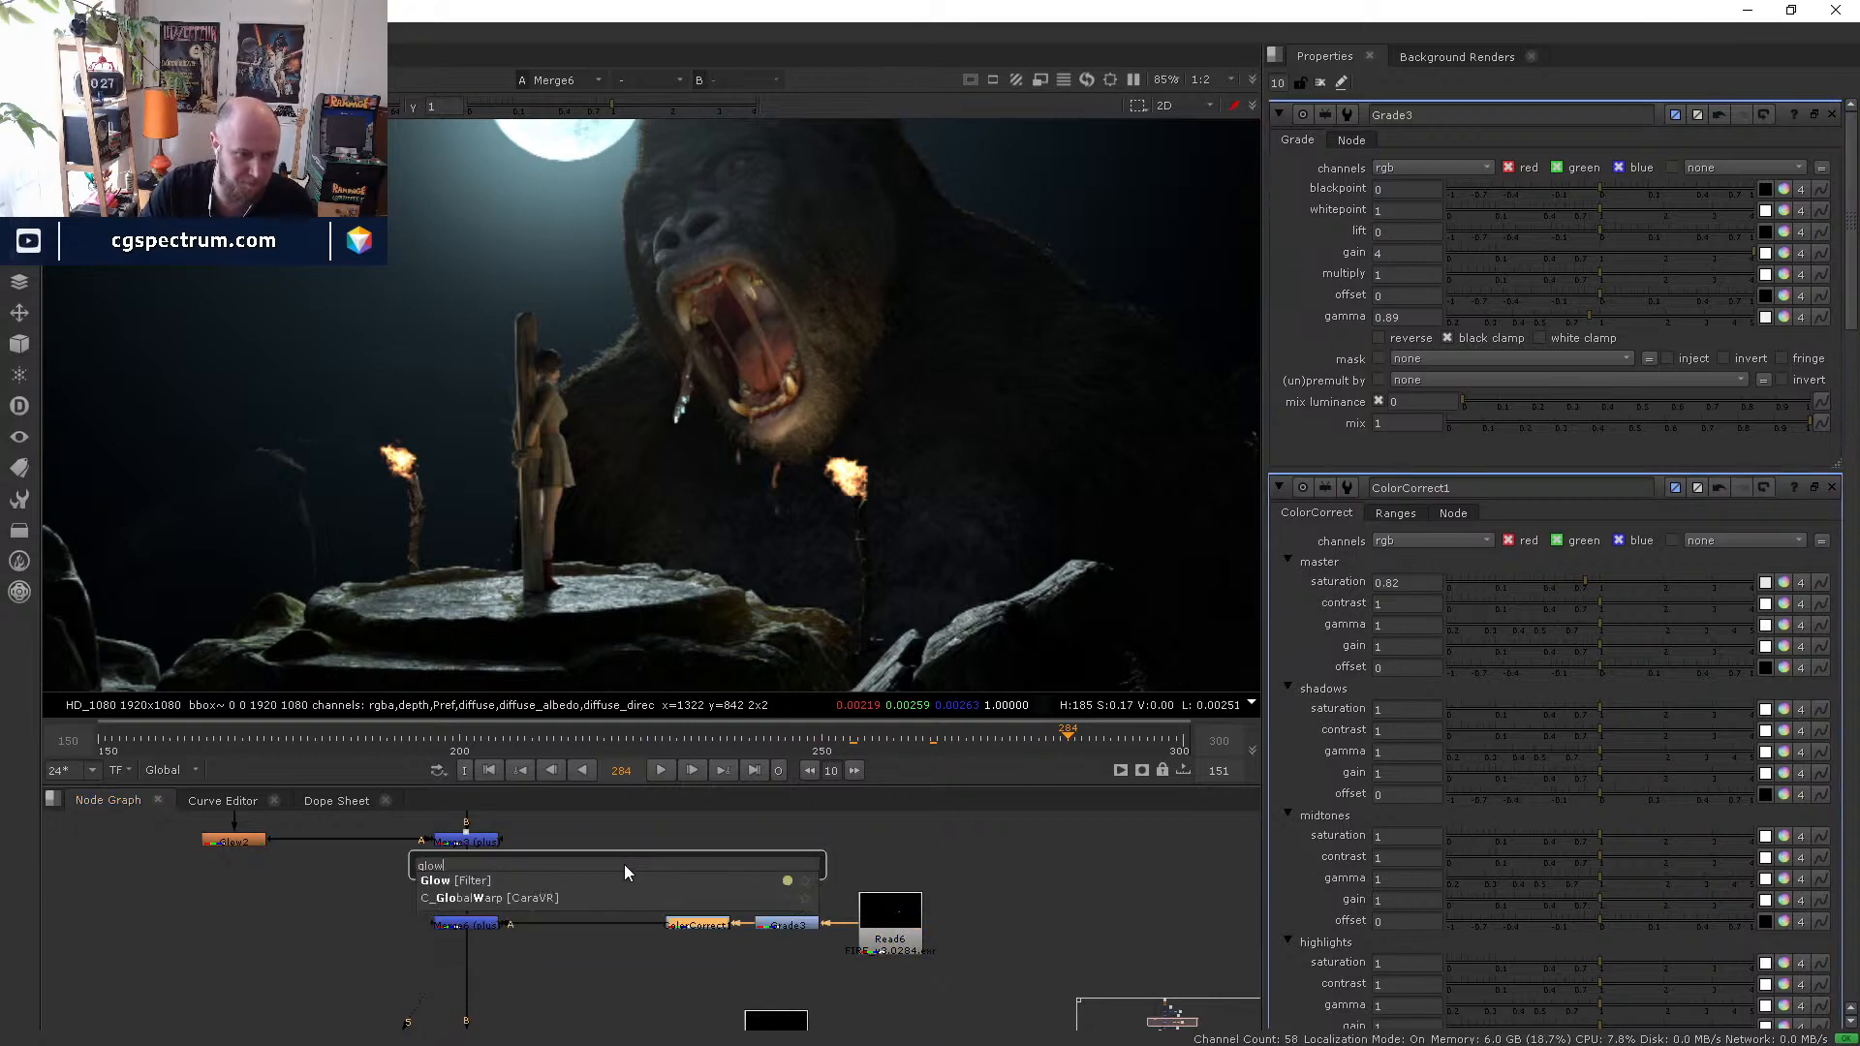
key(Return)
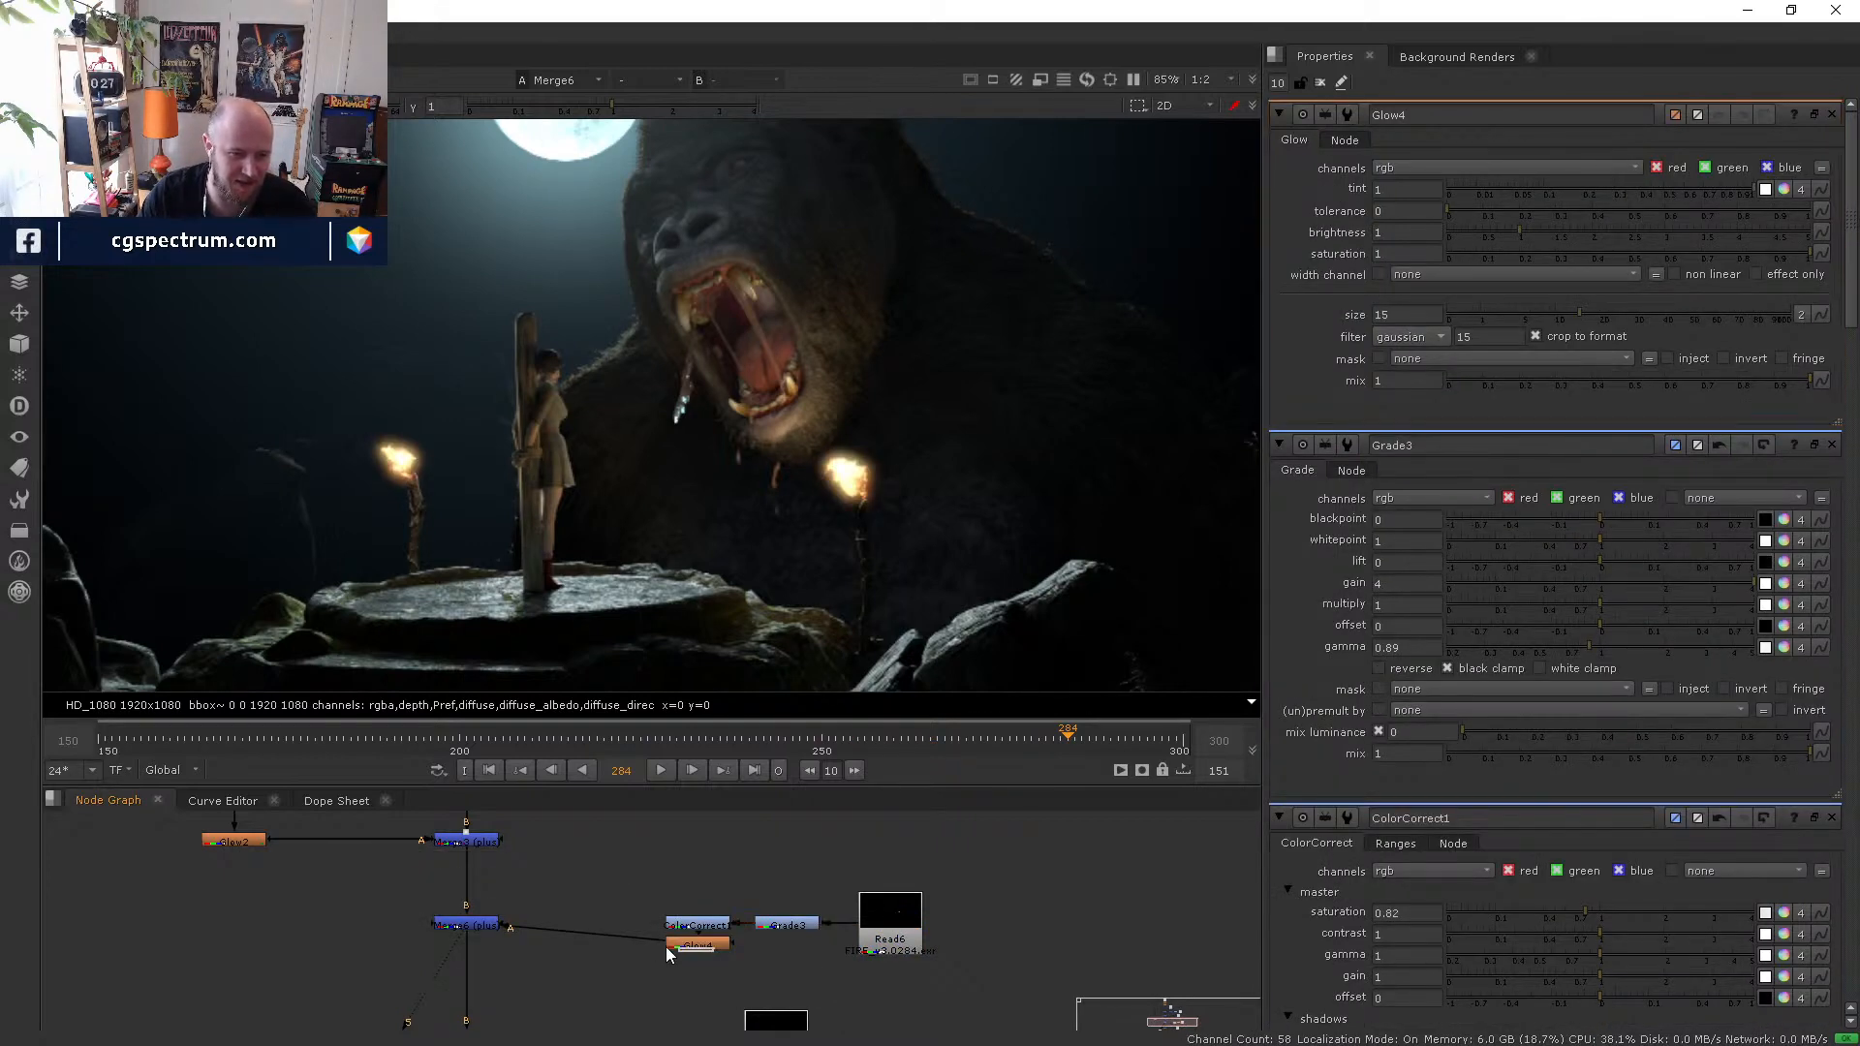
drag(682, 938, 606, 927)
click(1028, 819)
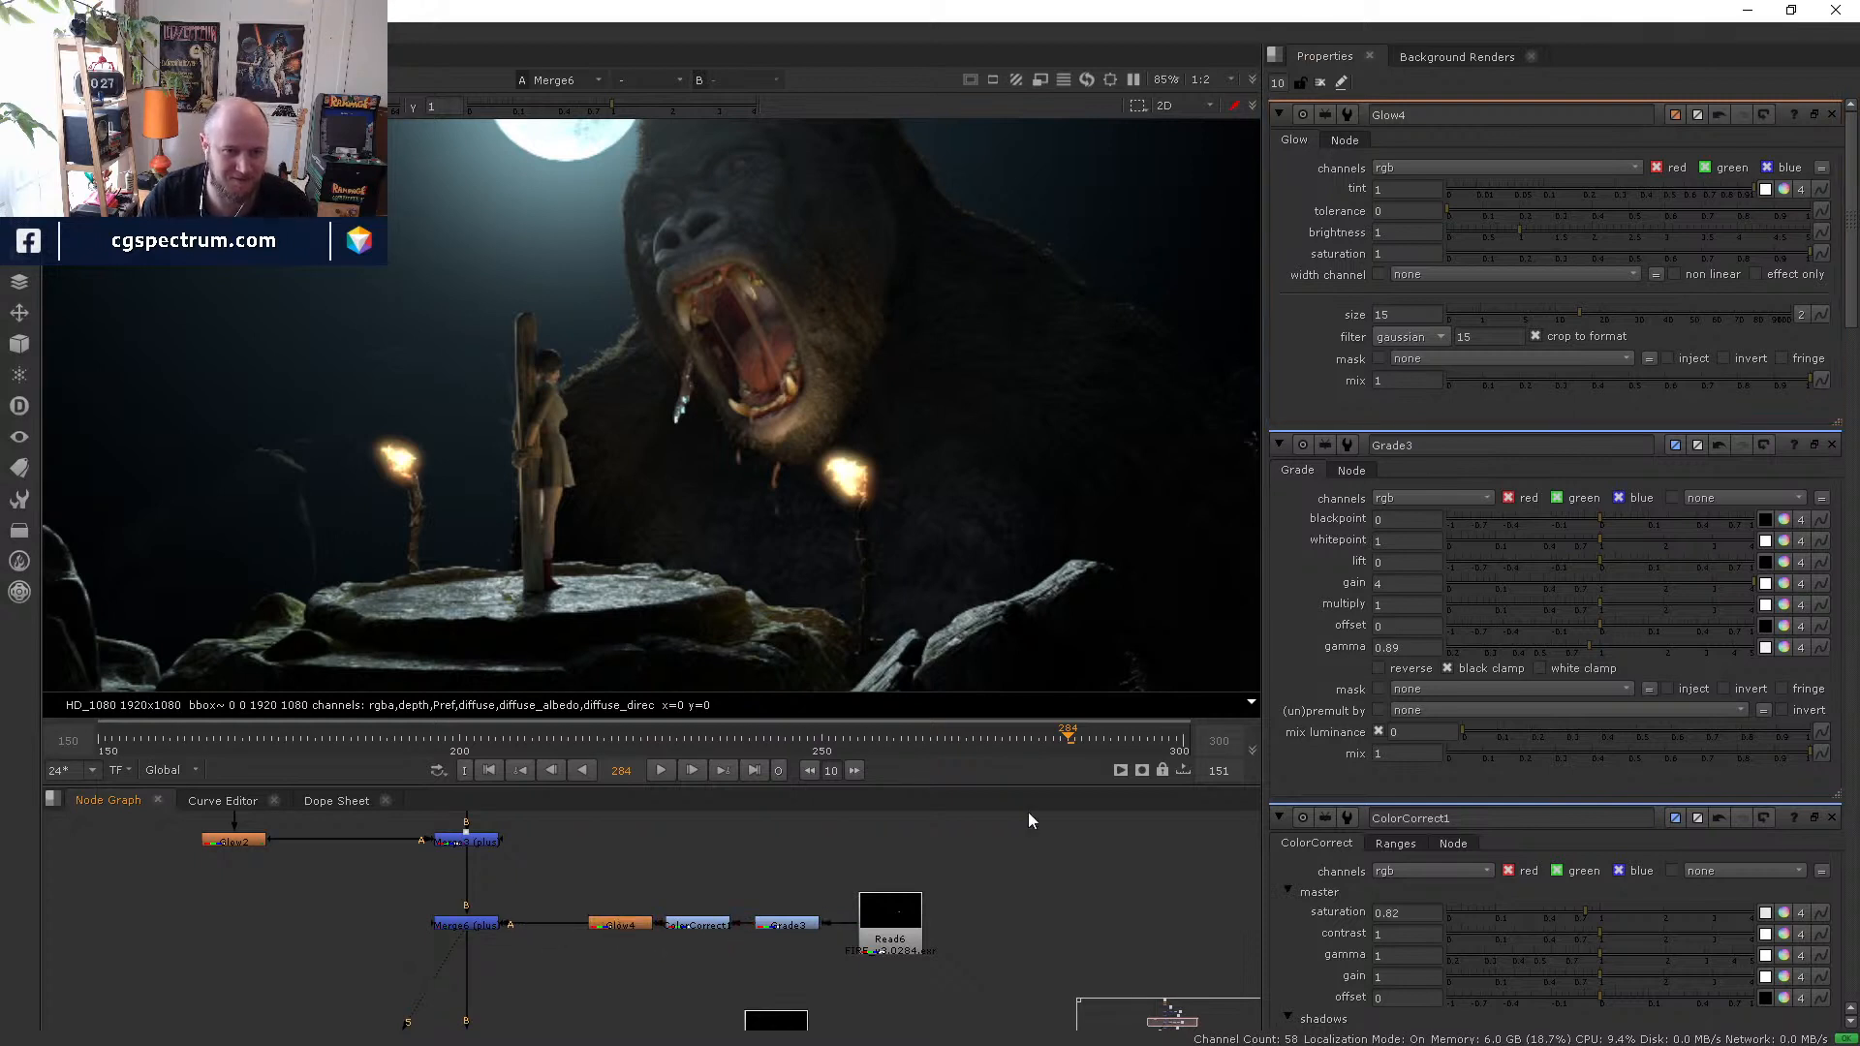
- Set Glow4's tolerance to 0.23, brightness to 0.2 and size to 97 for a soft halo around the torches
click(1654, 314)
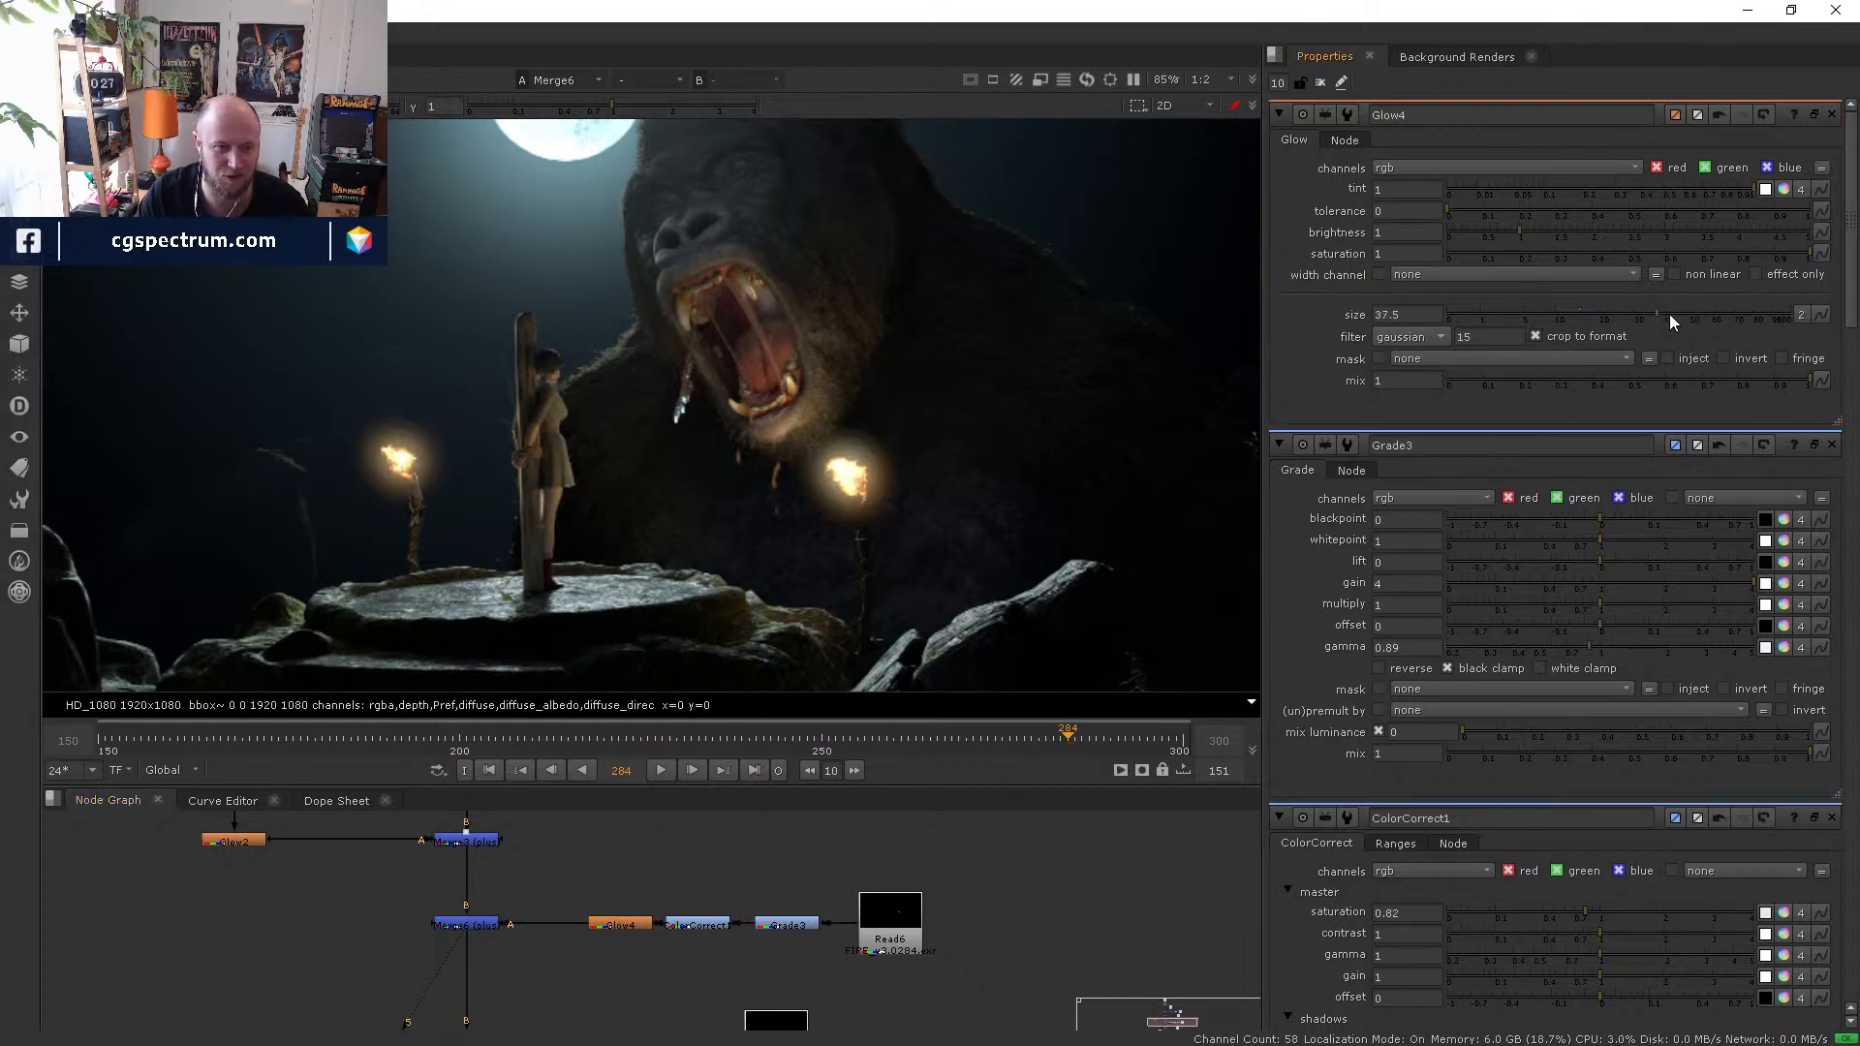
click(1474, 211)
click(1531, 211)
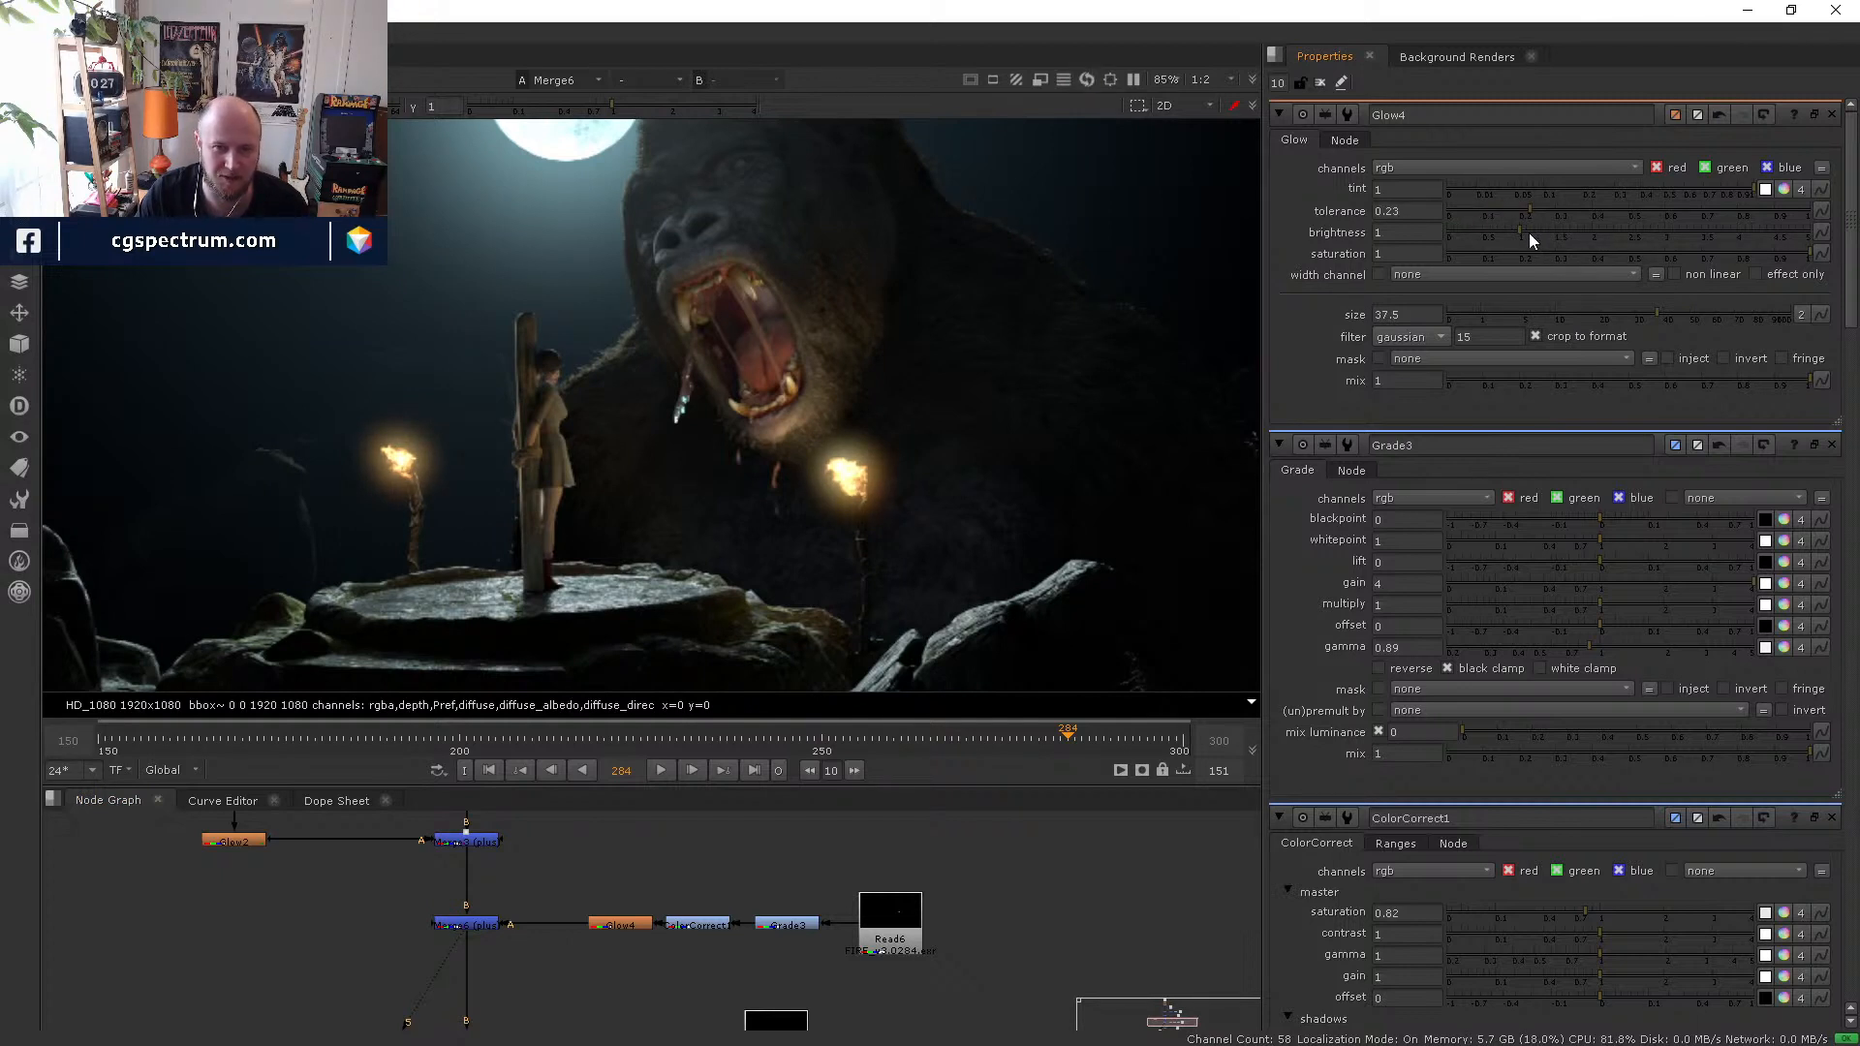
drag(1529, 232, 1463, 233)
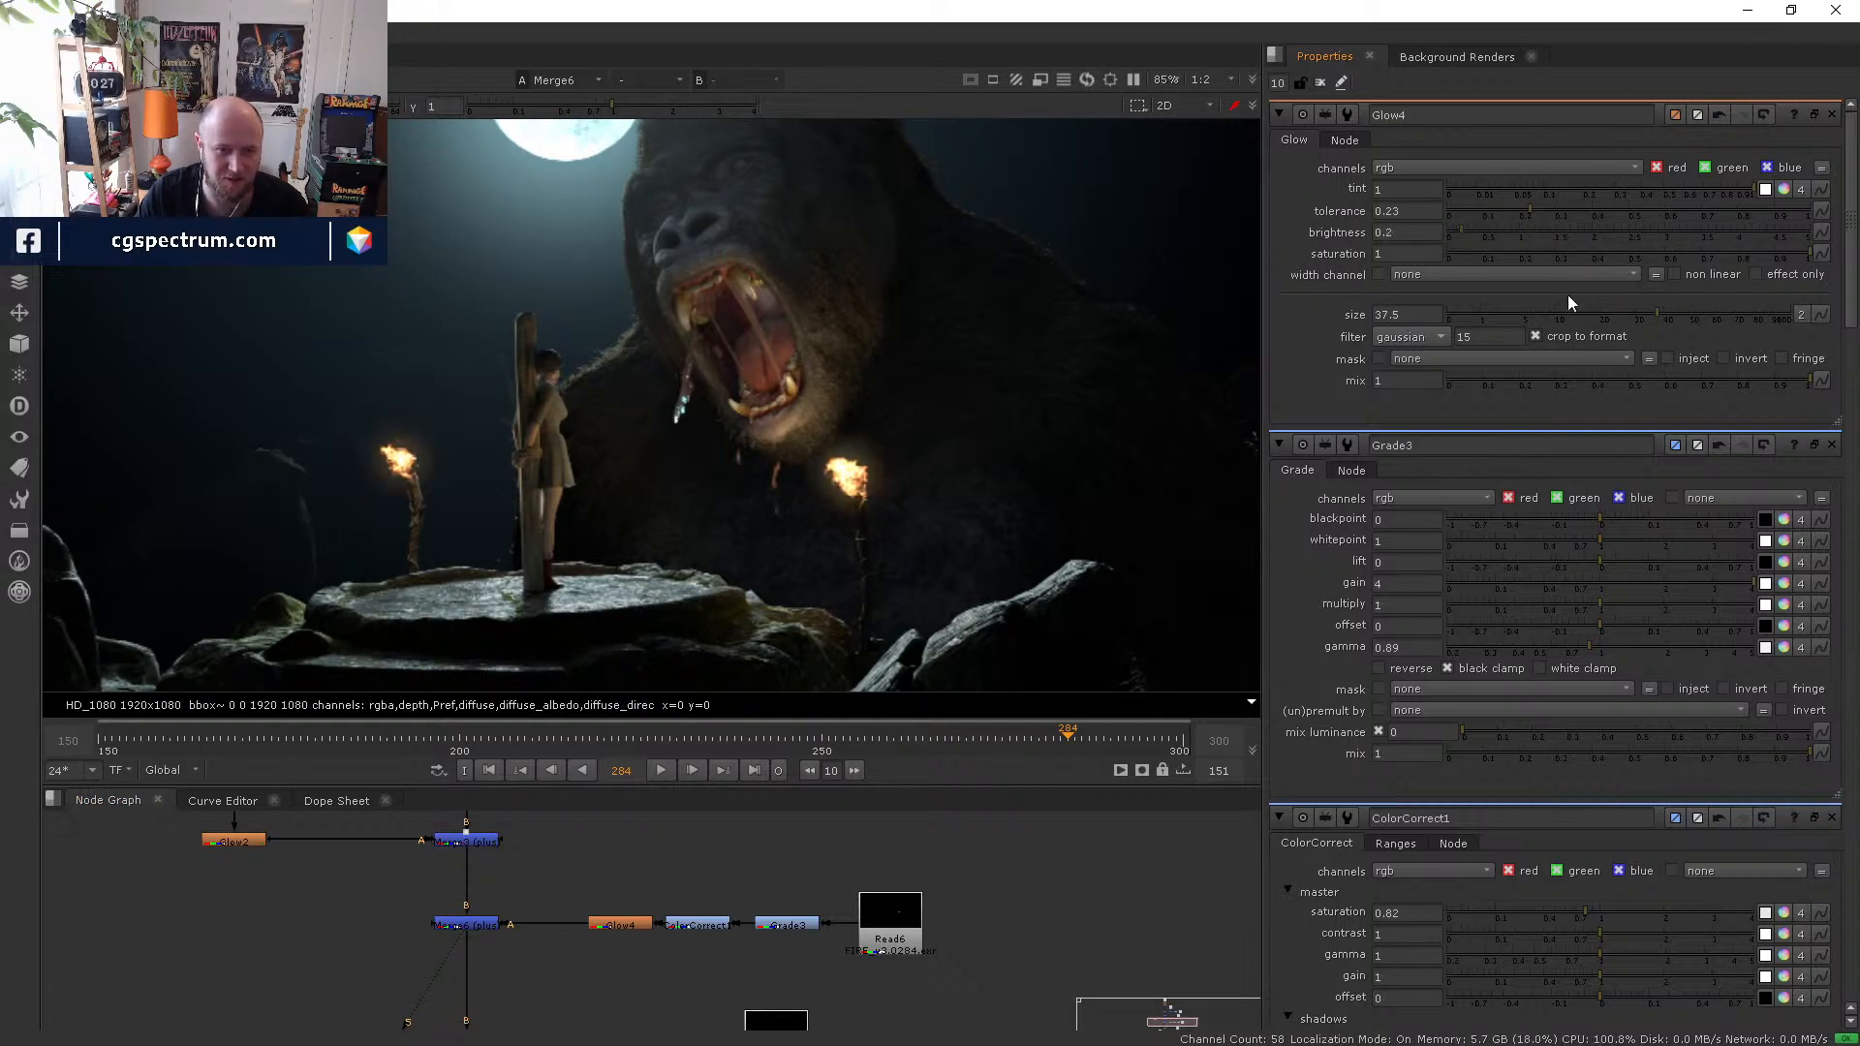
click(1779, 316)
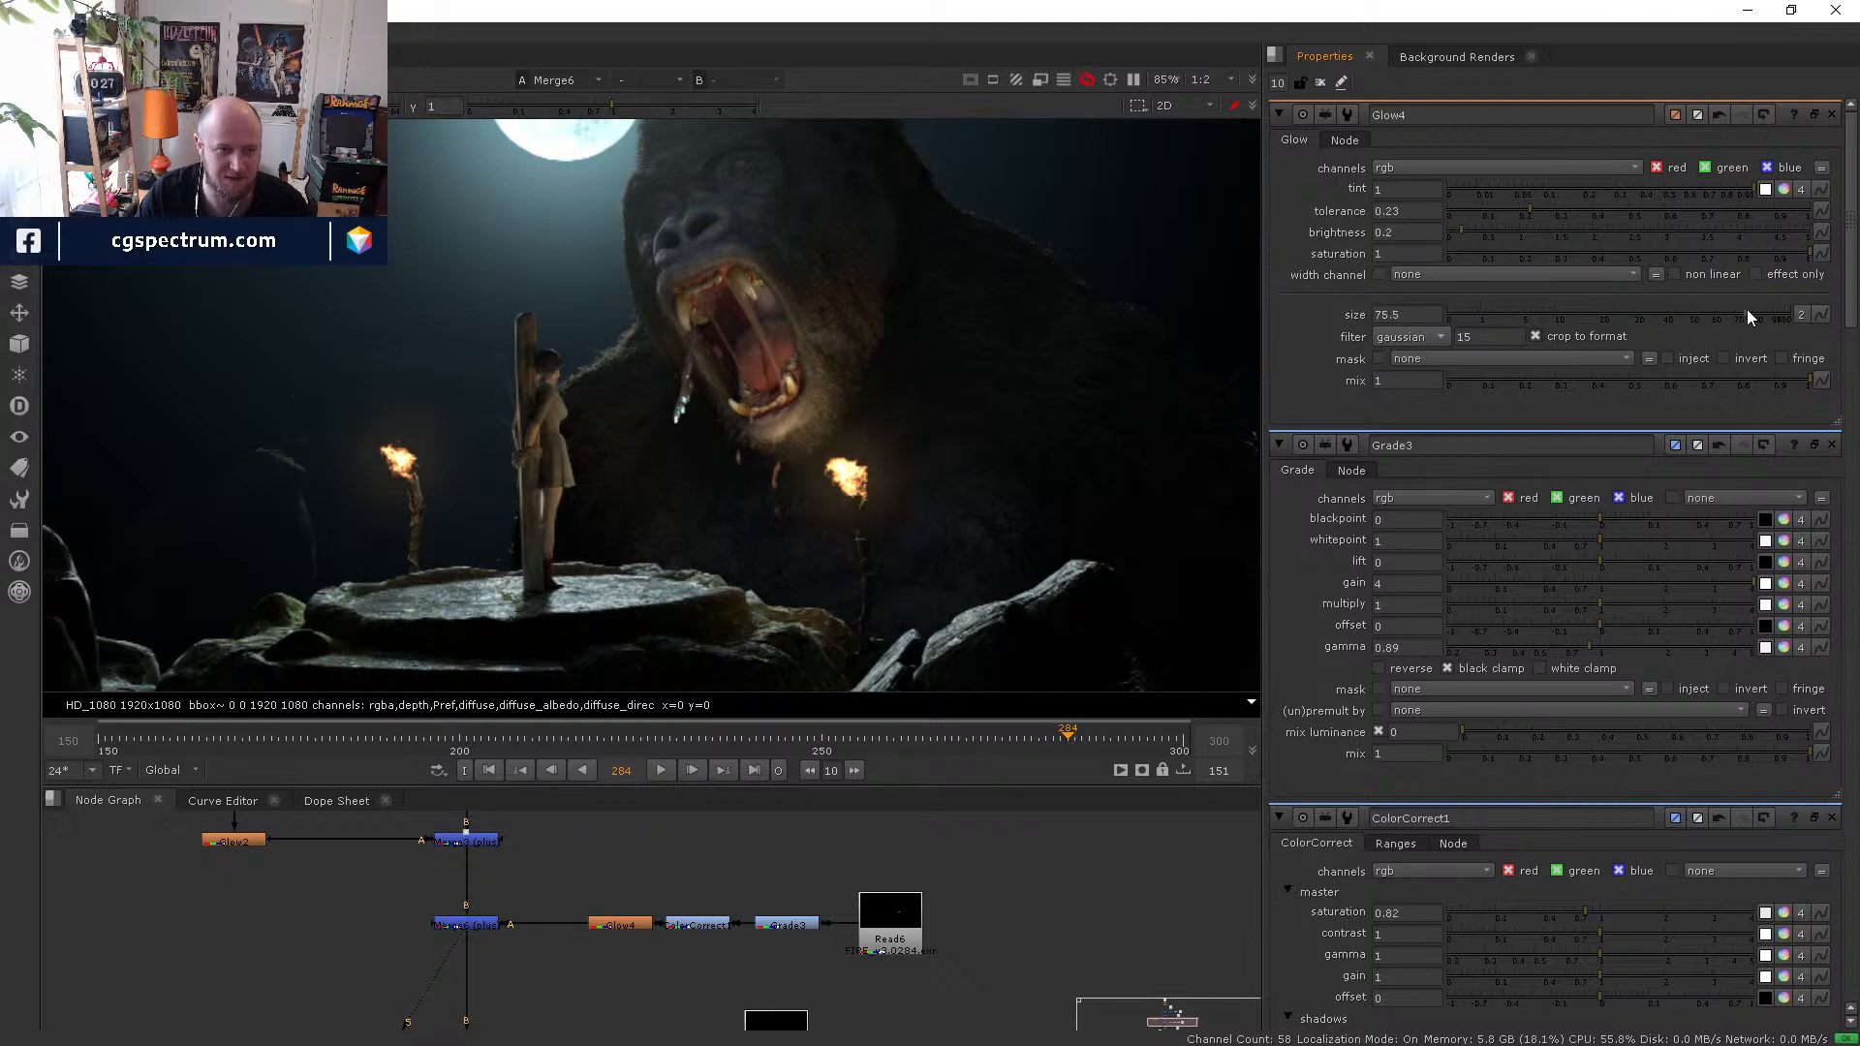
scroll(881, 484, up, 1)
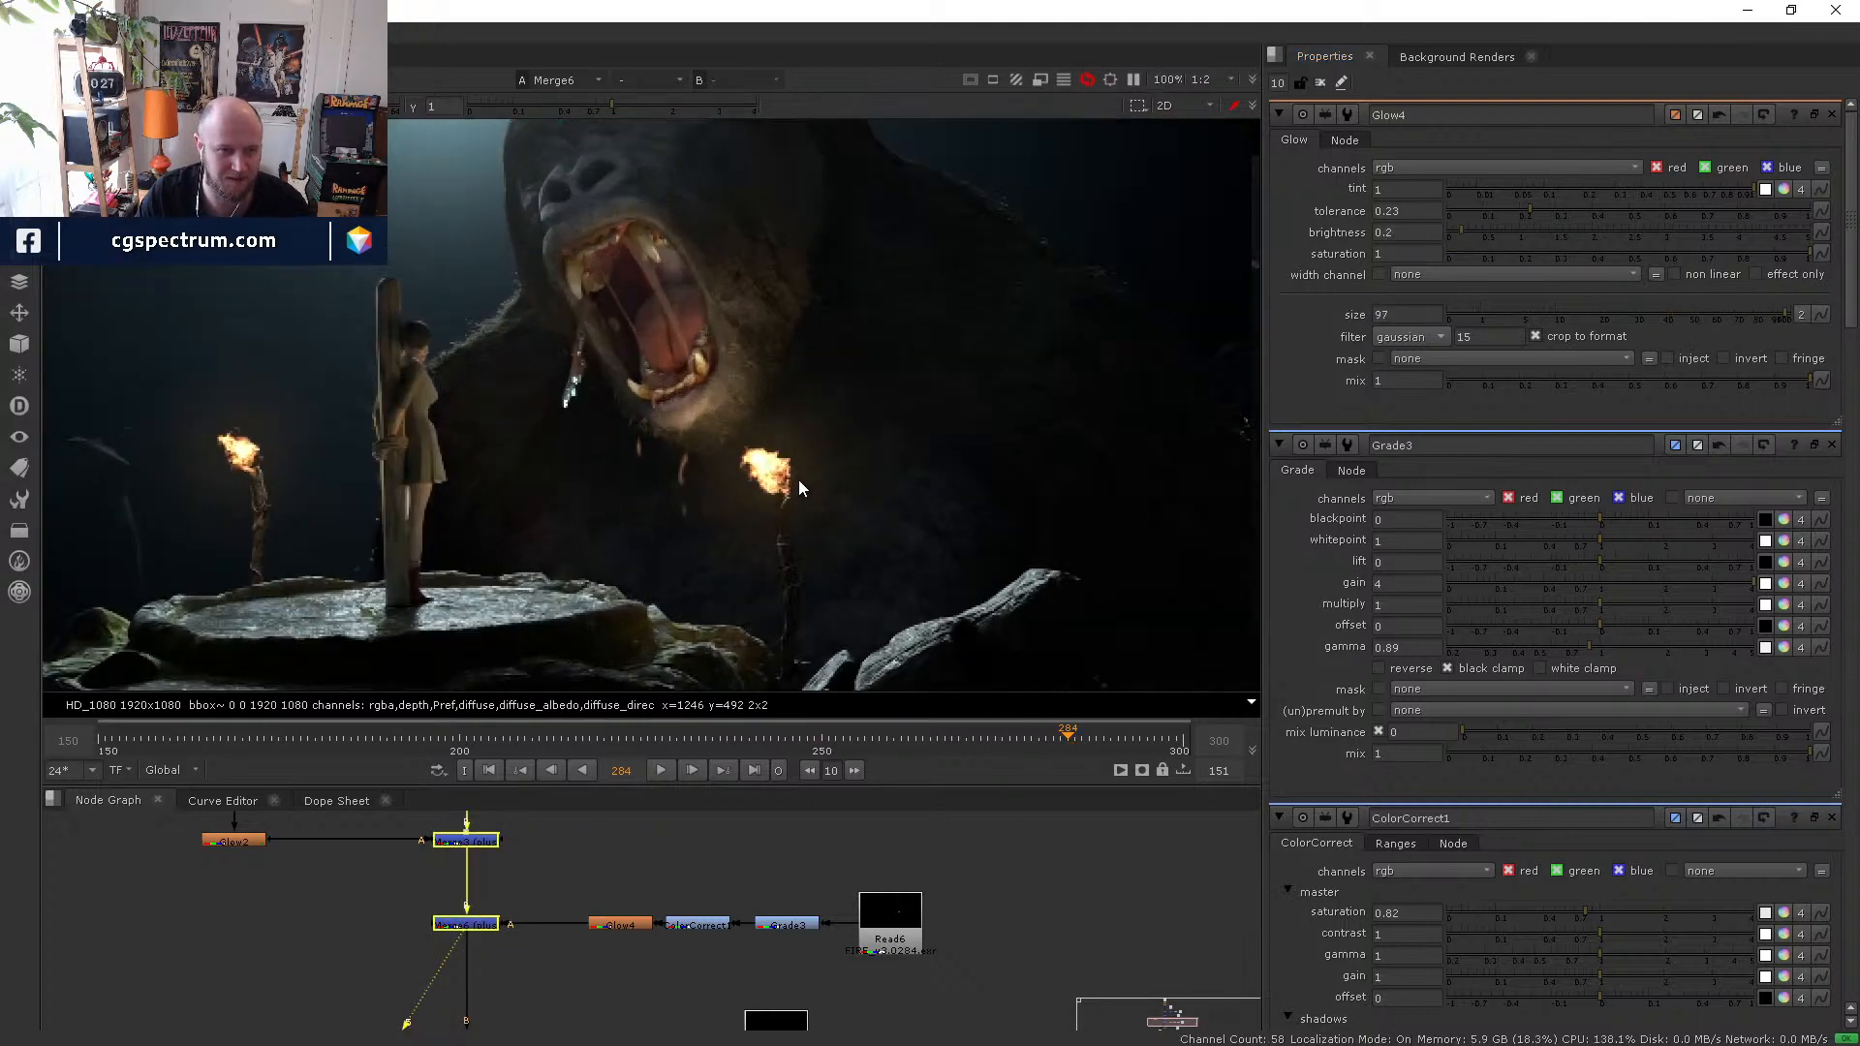
middle_drag(763, 391, 870, 411)
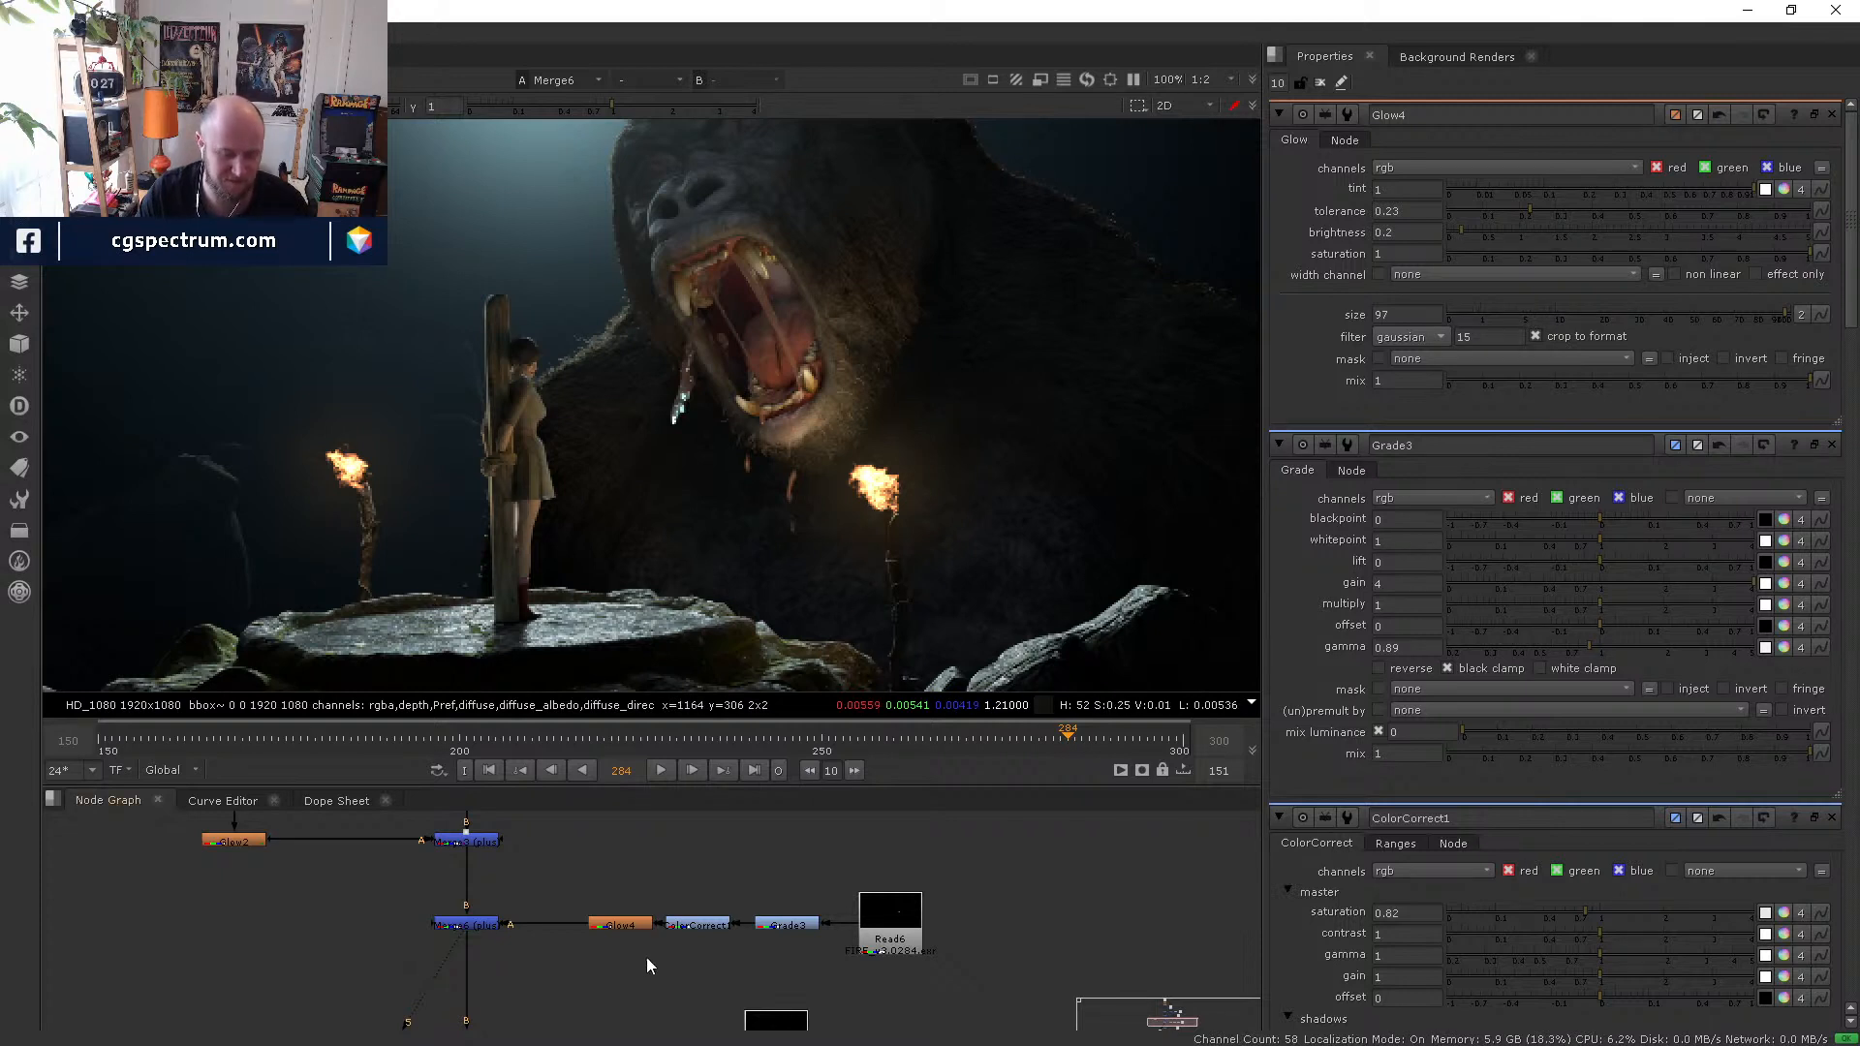
- Disable and re-enable Glow4 to compare the halo, and examine the torches in the full frame and close up
click(635, 925)
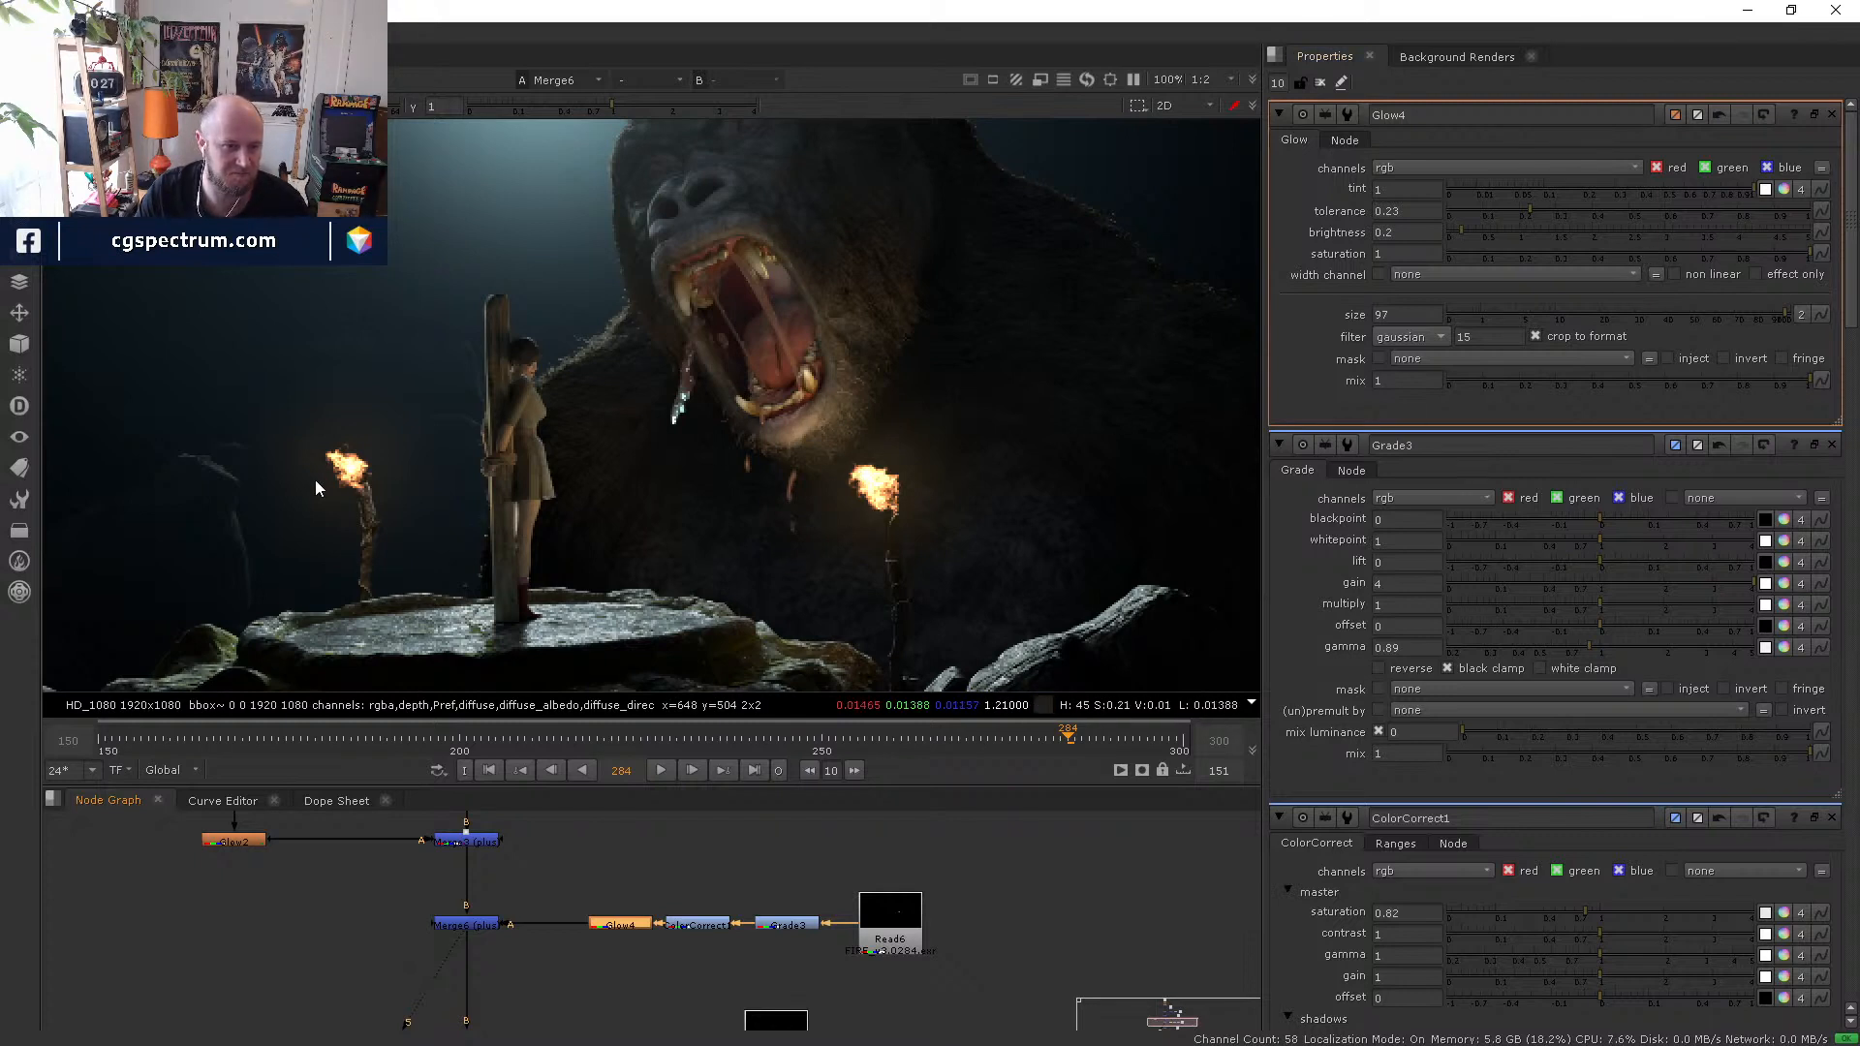
click(480, 925)
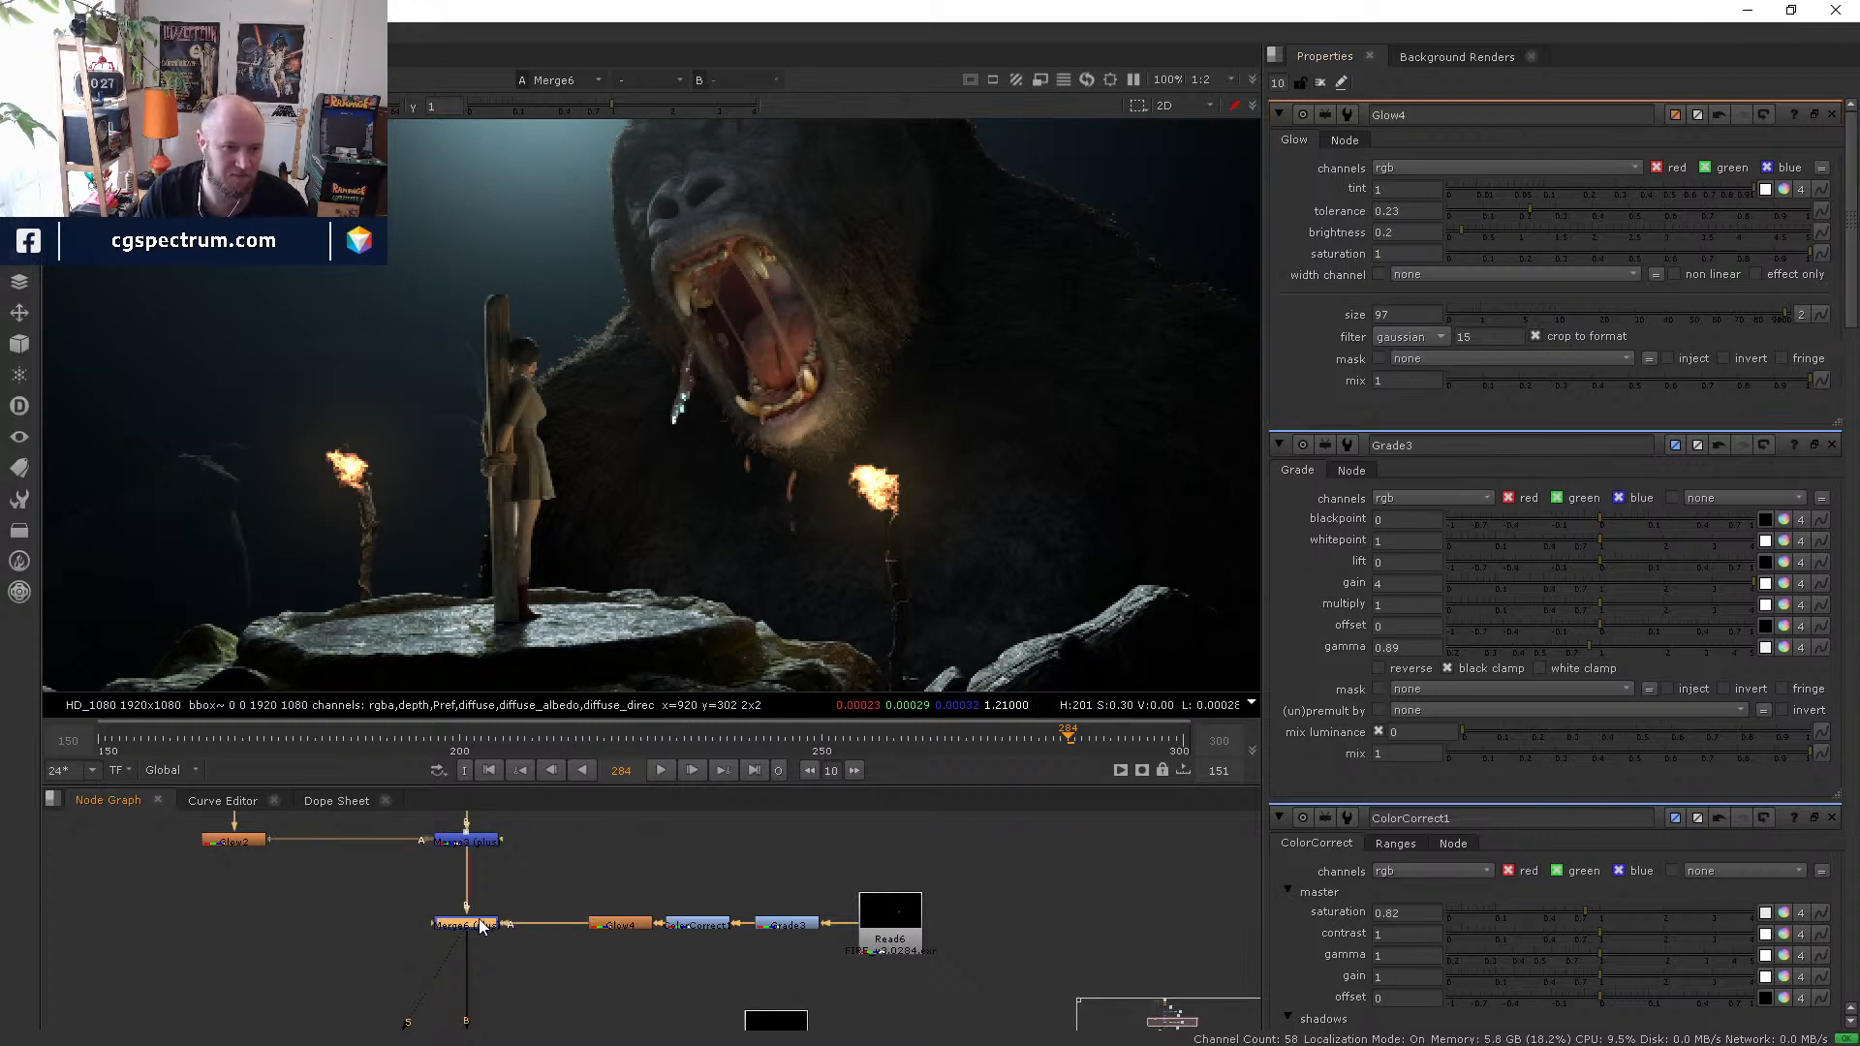
click(643, 927)
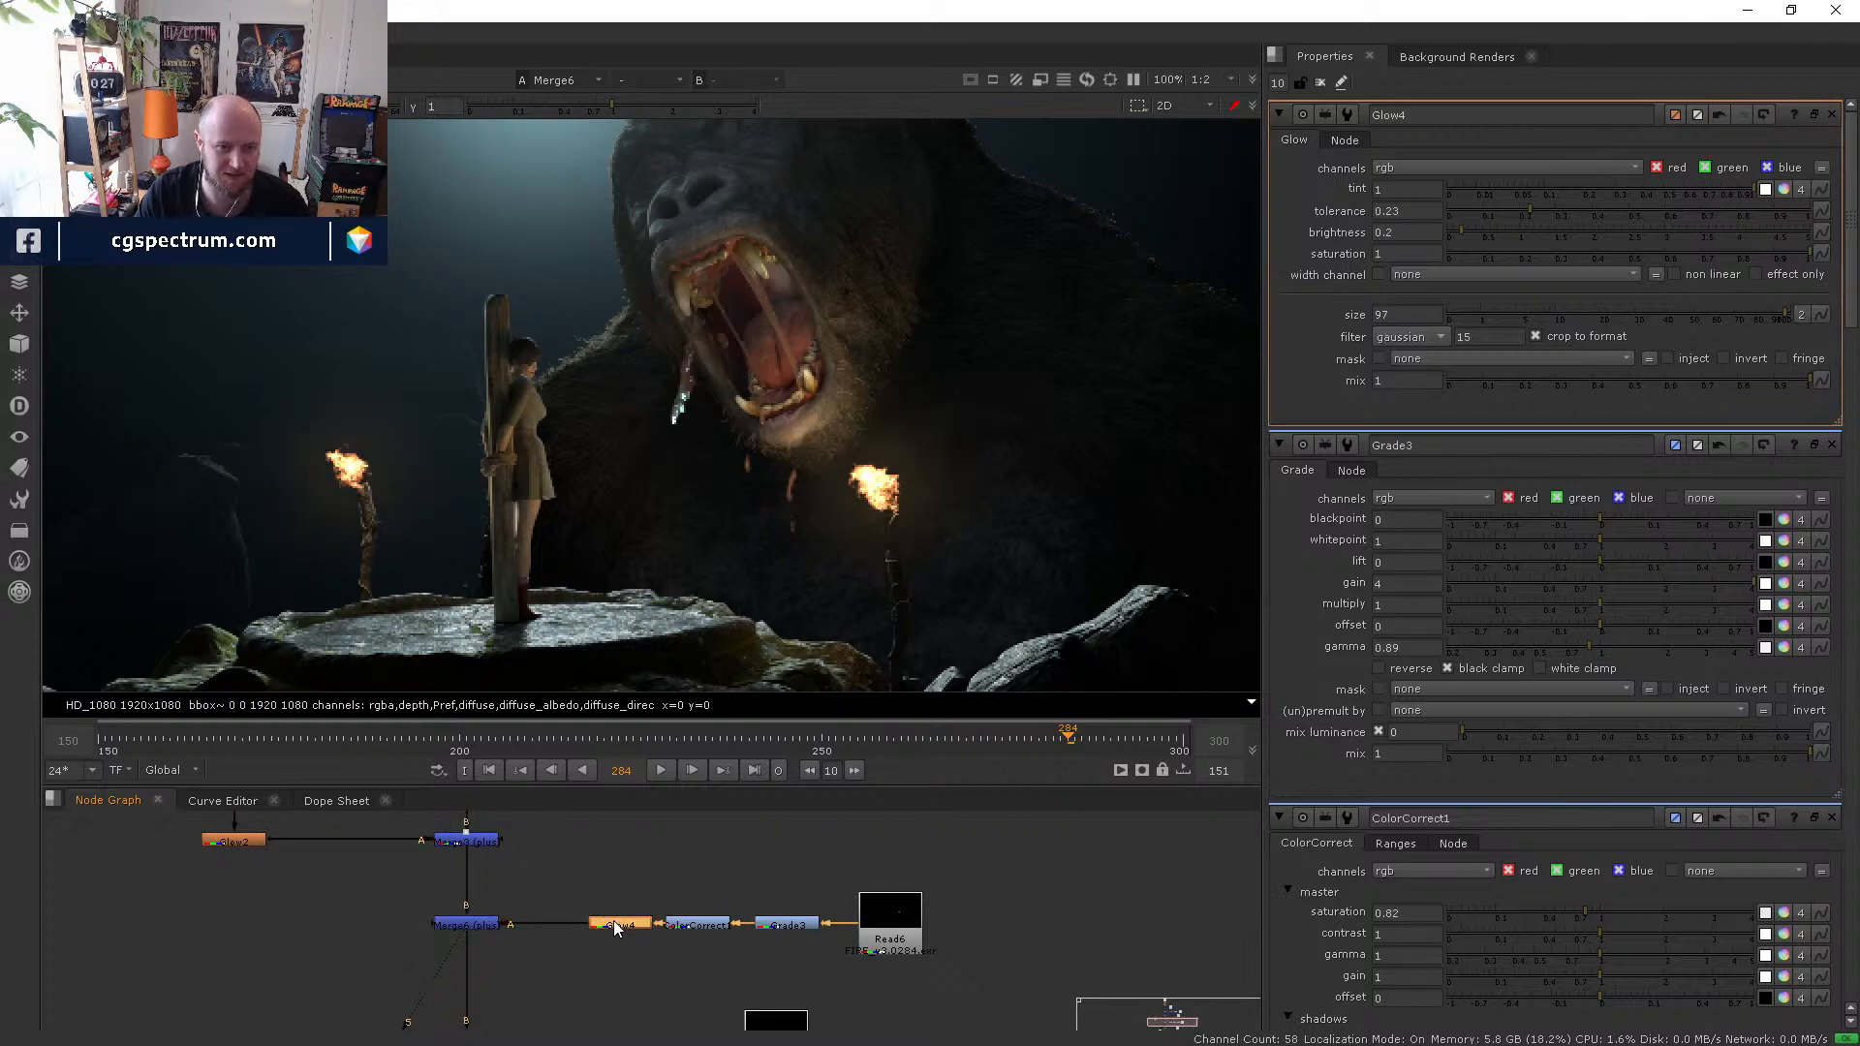
key(d)
key(d)
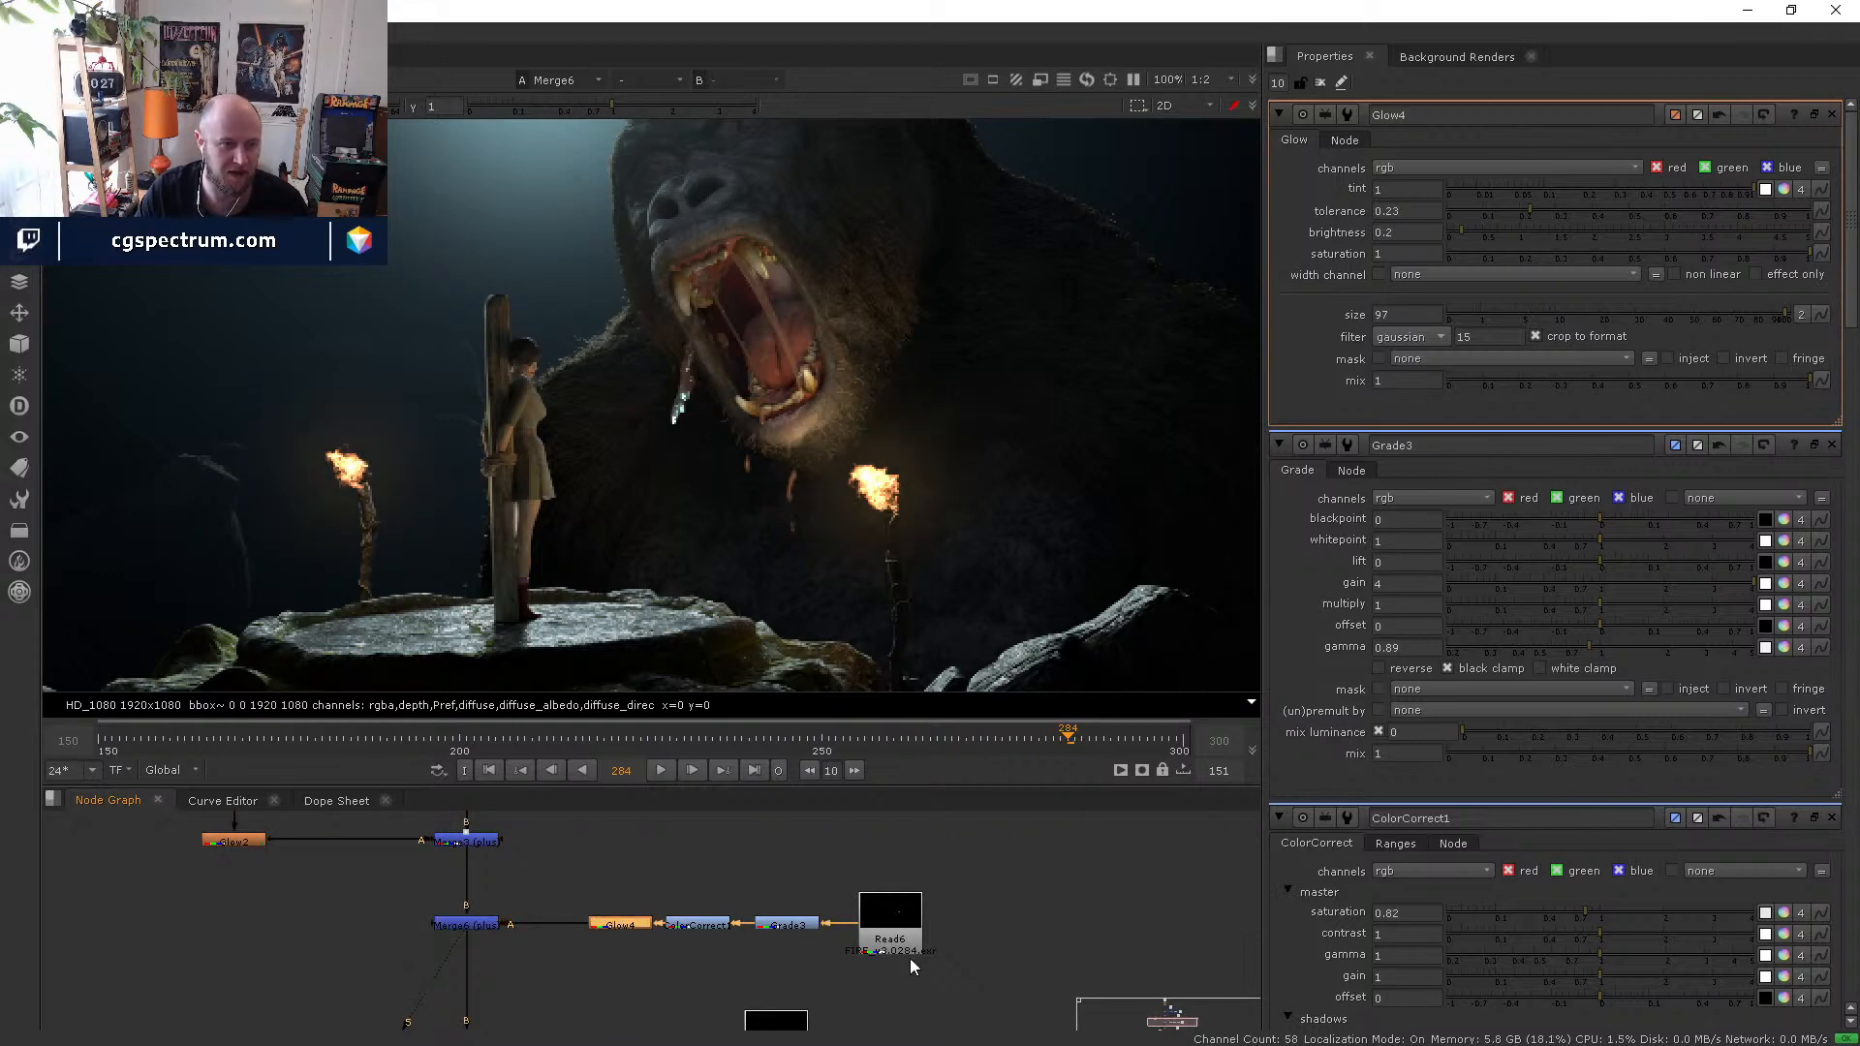
scroll(614, 506, down, 4)
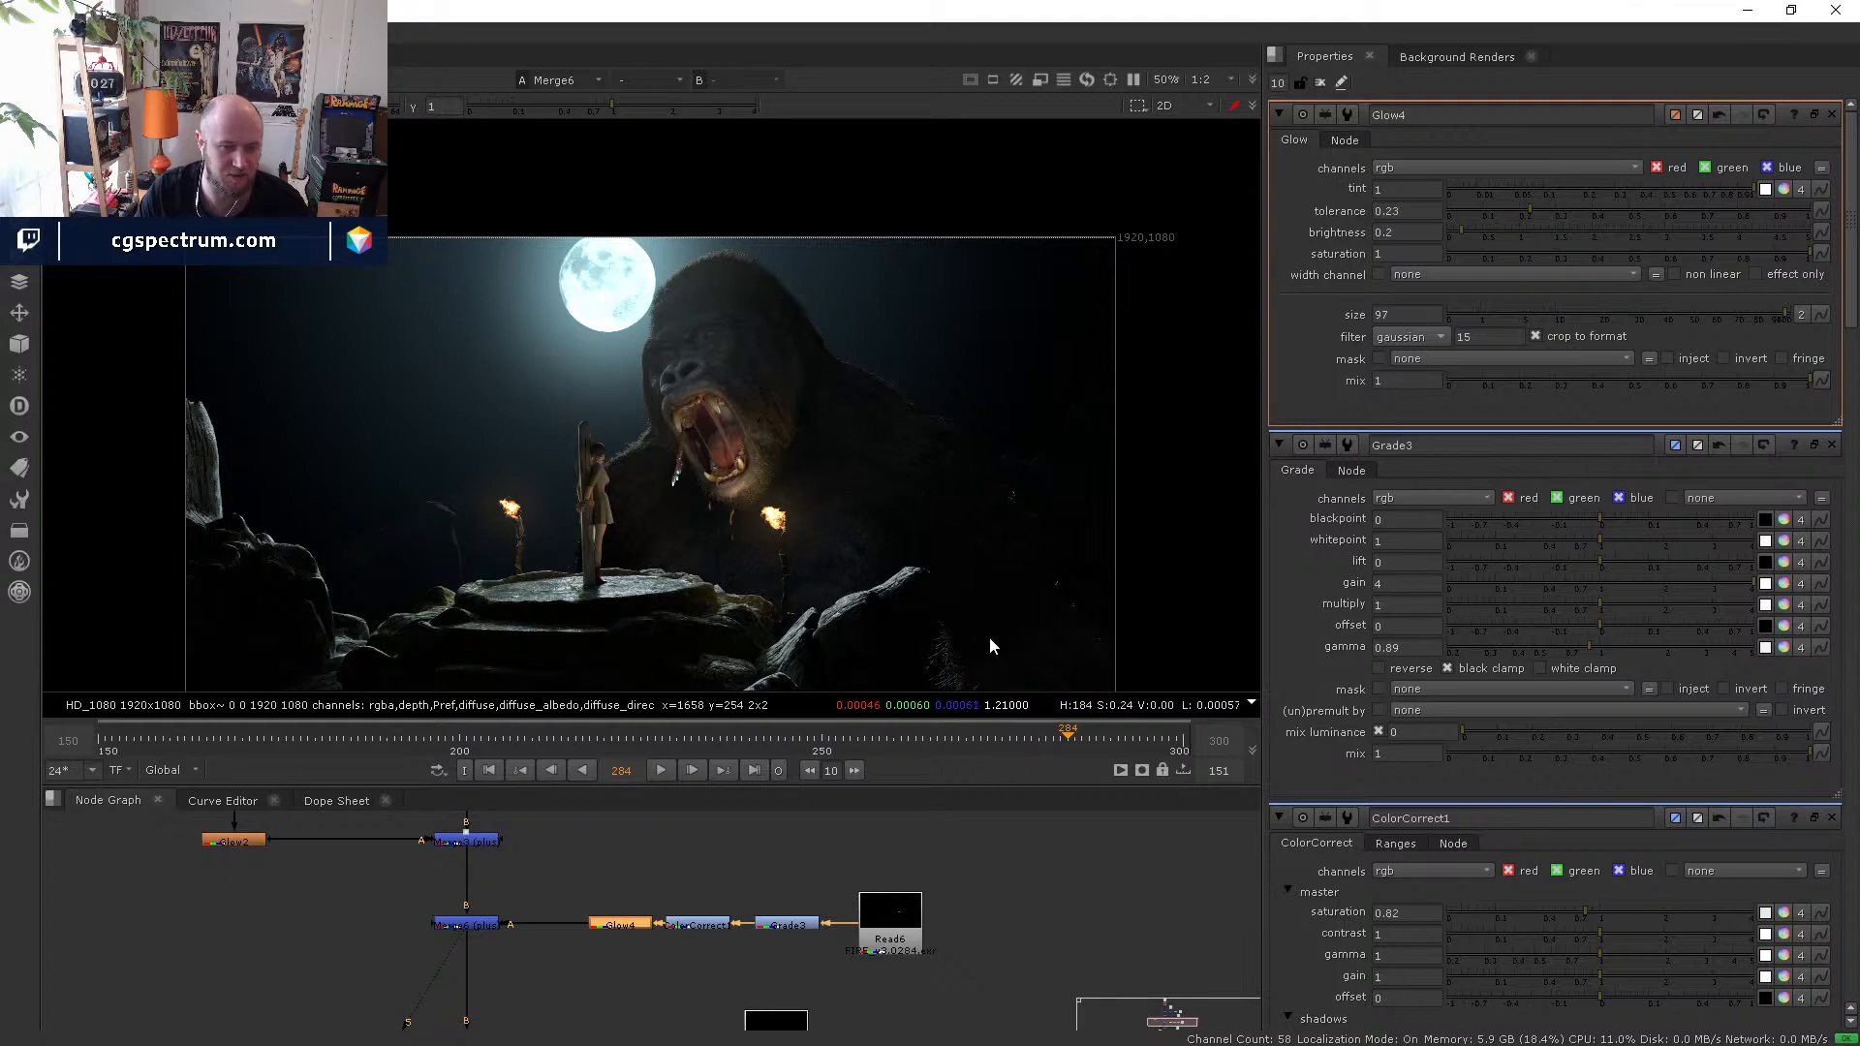
scroll(804, 455, up, 5)
- Space out Read6, Grade3, ColorCorrect1 and Glow4 in the fire branch, and insert a duplicate of Glow4 after it
click(893, 927)
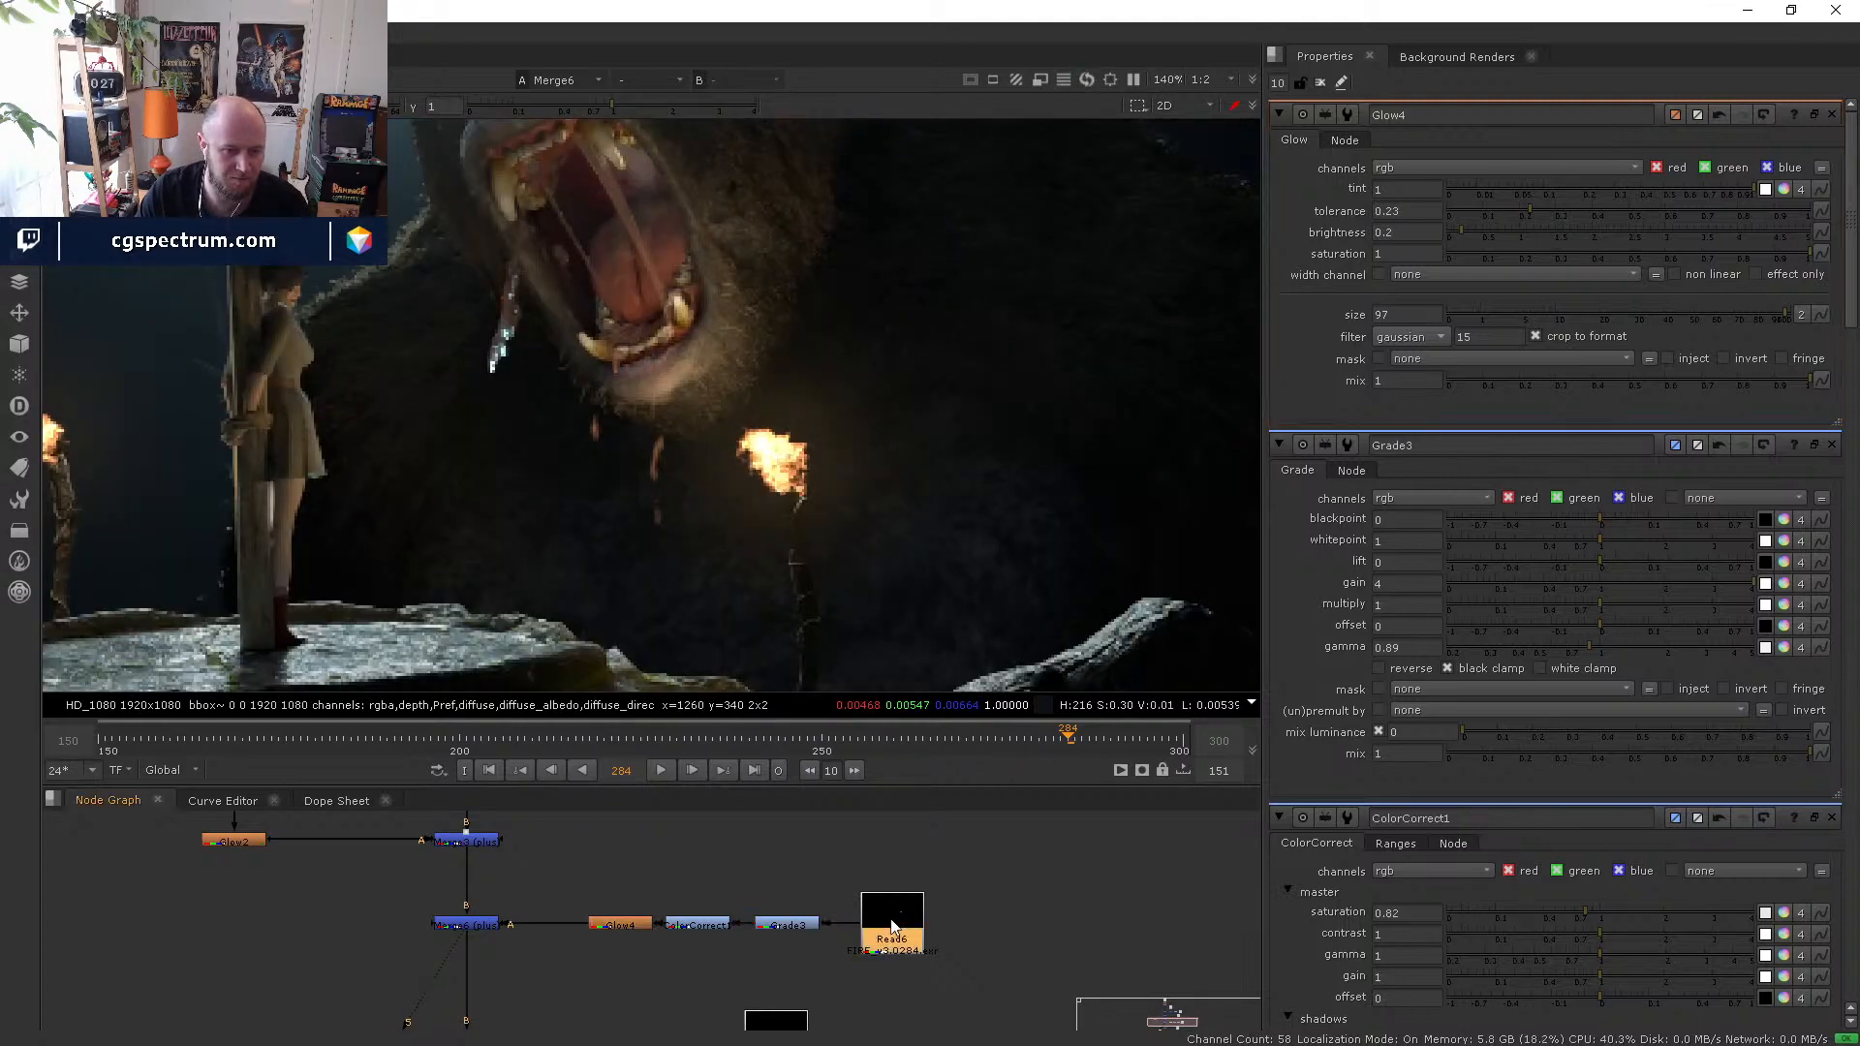
drag(892, 927, 929, 927)
drag(787, 925, 828, 925)
drag(697, 925, 746, 925)
click(631, 928)
key(d)
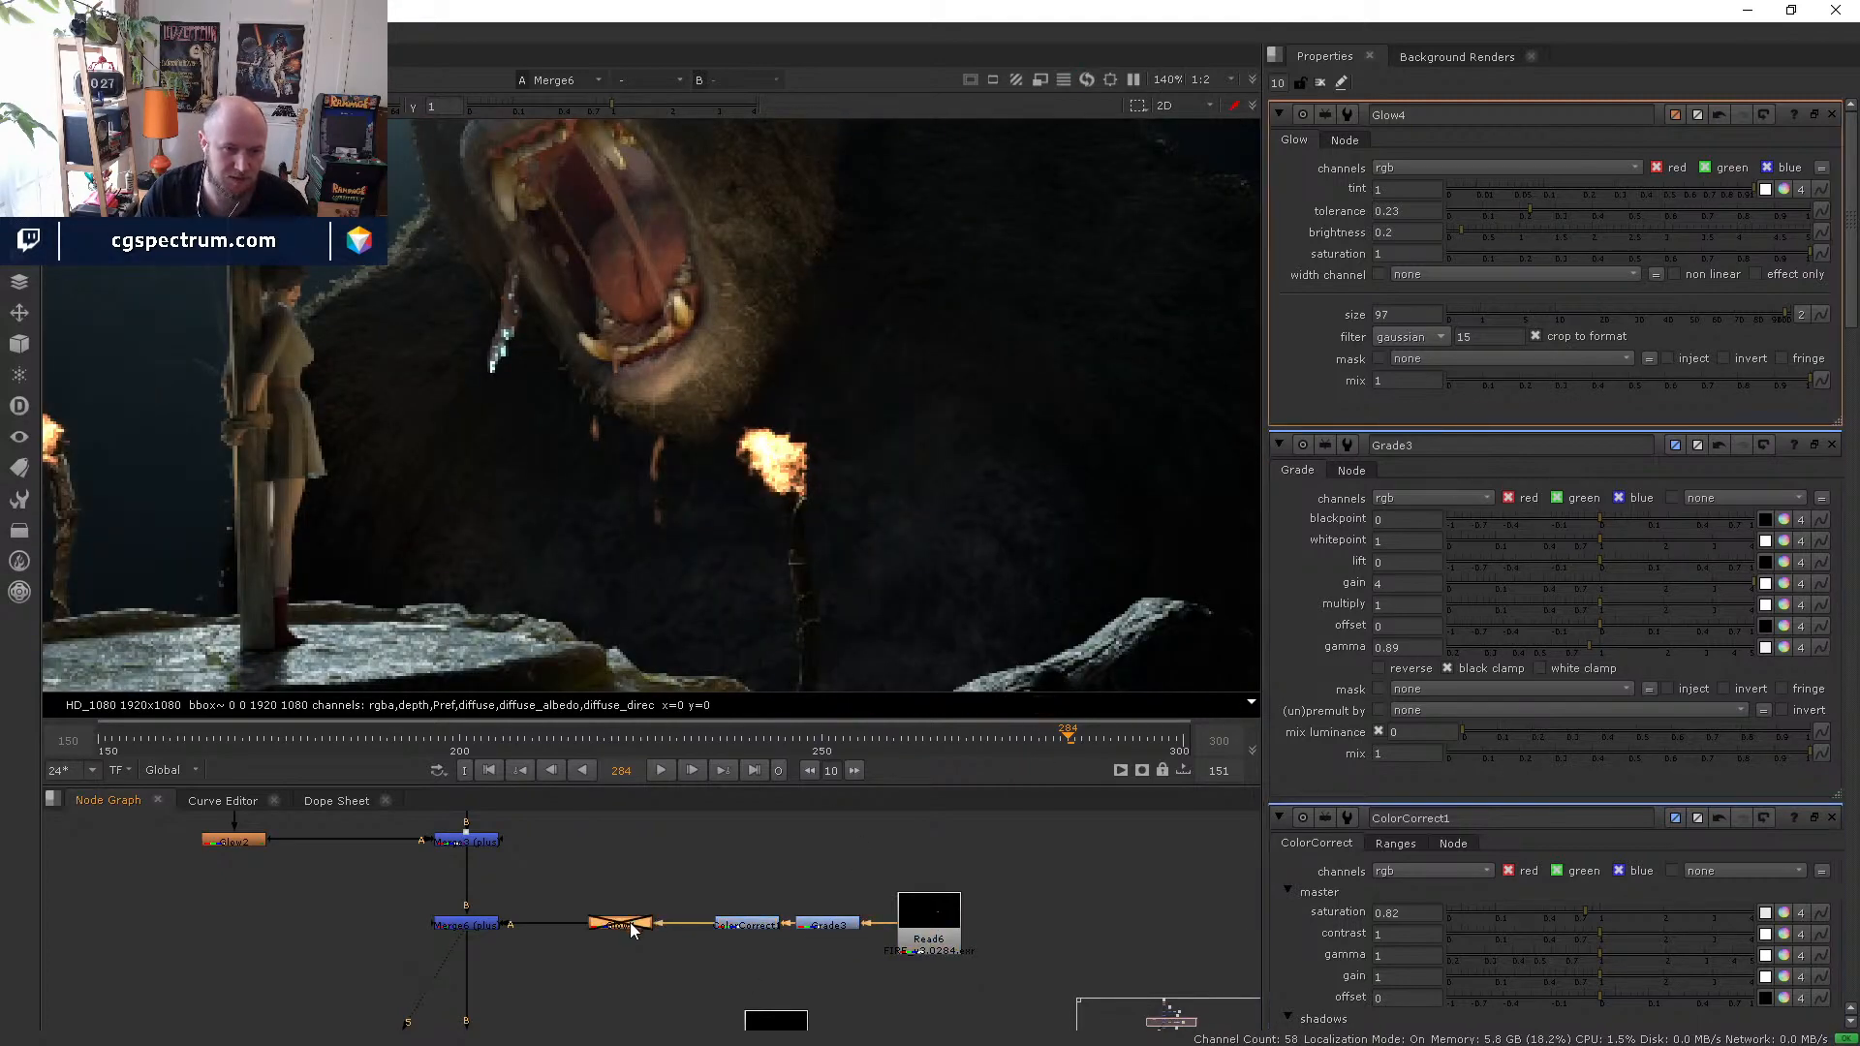
drag(630, 928, 597, 927)
key(d)
key(ctrl+c)
key(ctrl+v)
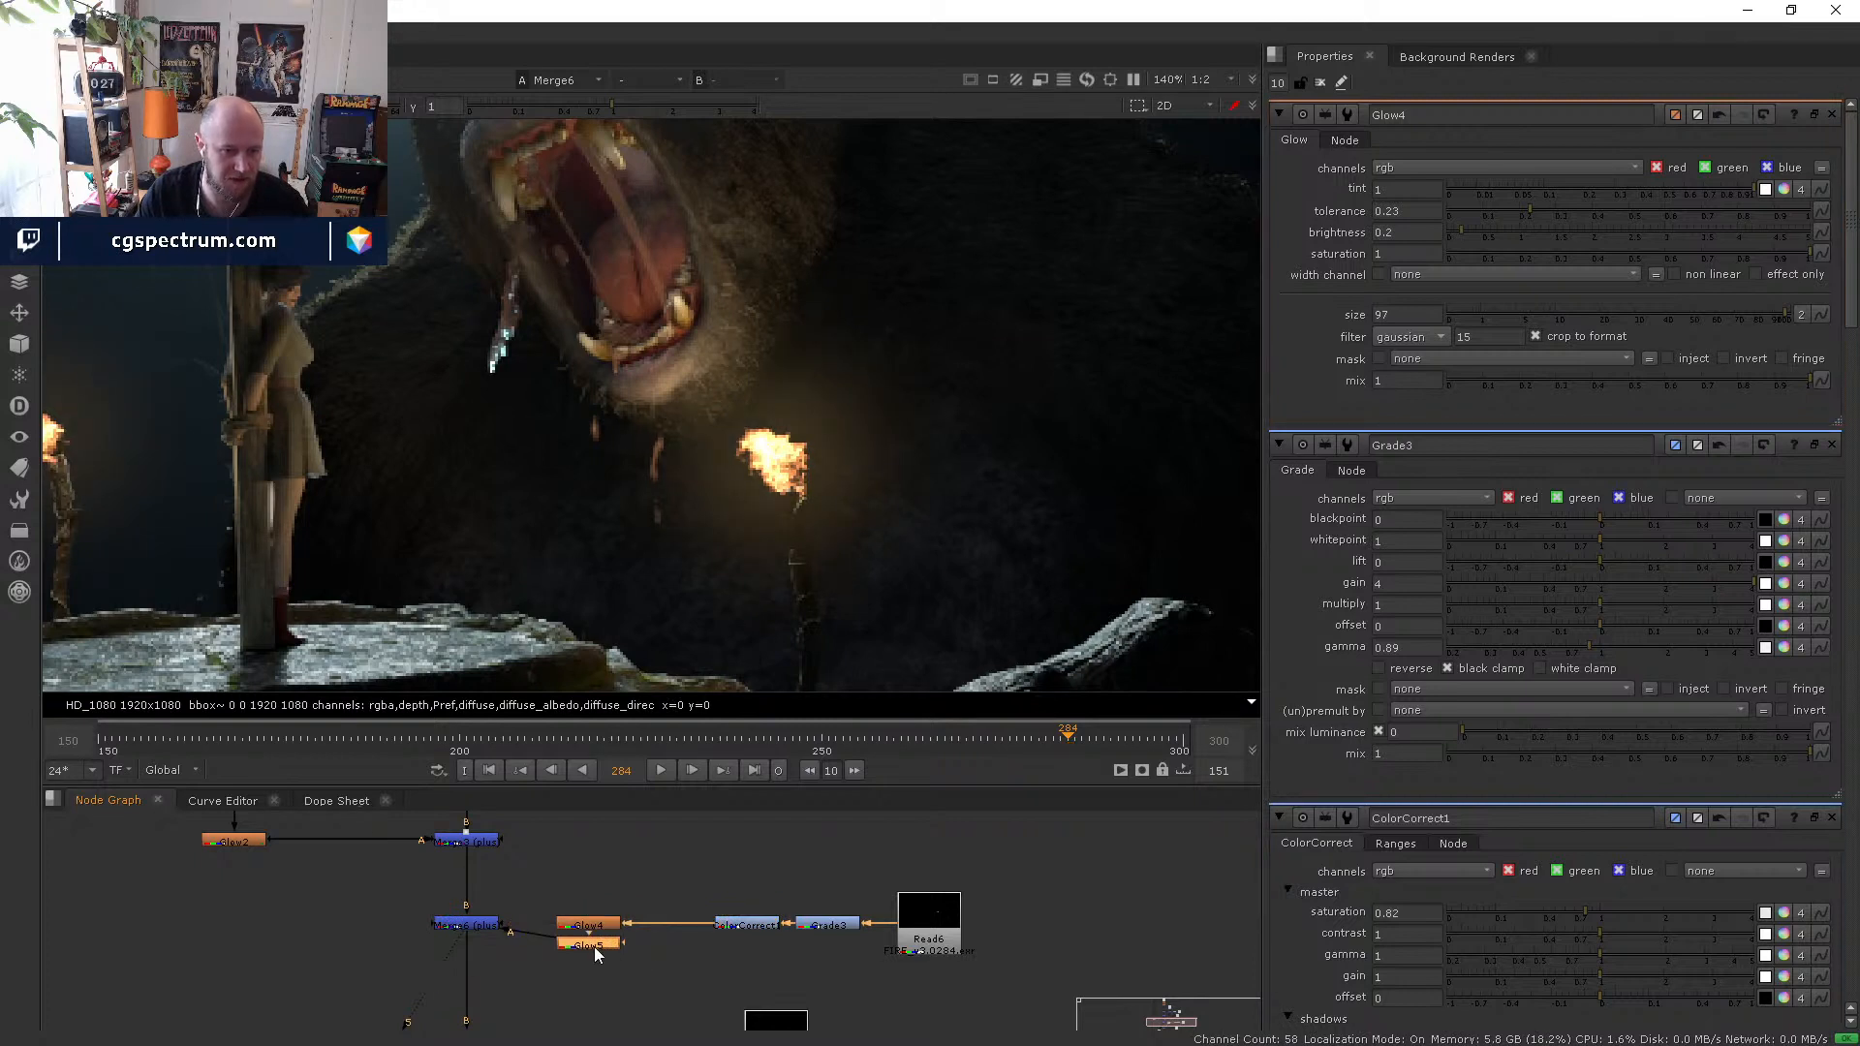
- Tighten Glow4 by setting its size to 21.5 and its brightness to 0.22
drag(1540, 319, 1644, 311)
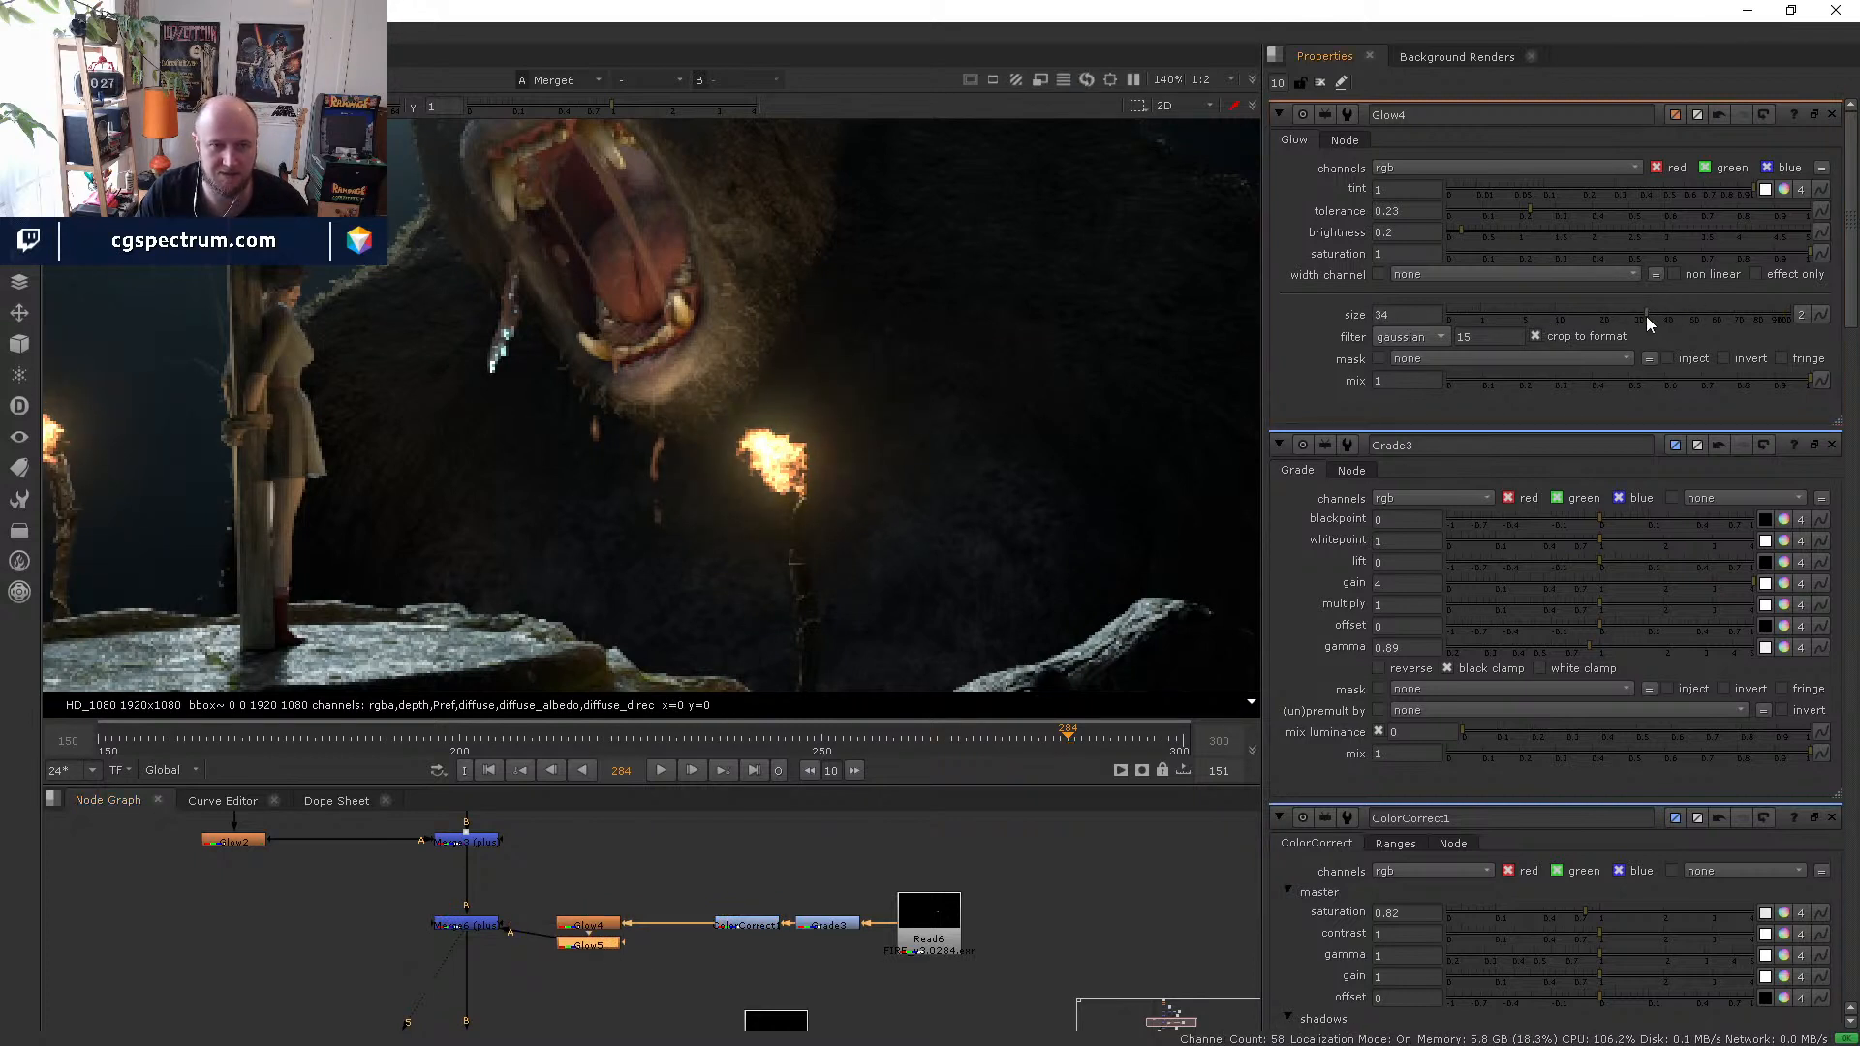
drag(1457, 227, 1555, 221)
drag(1523, 316, 1559, 313)
click(1475, 236)
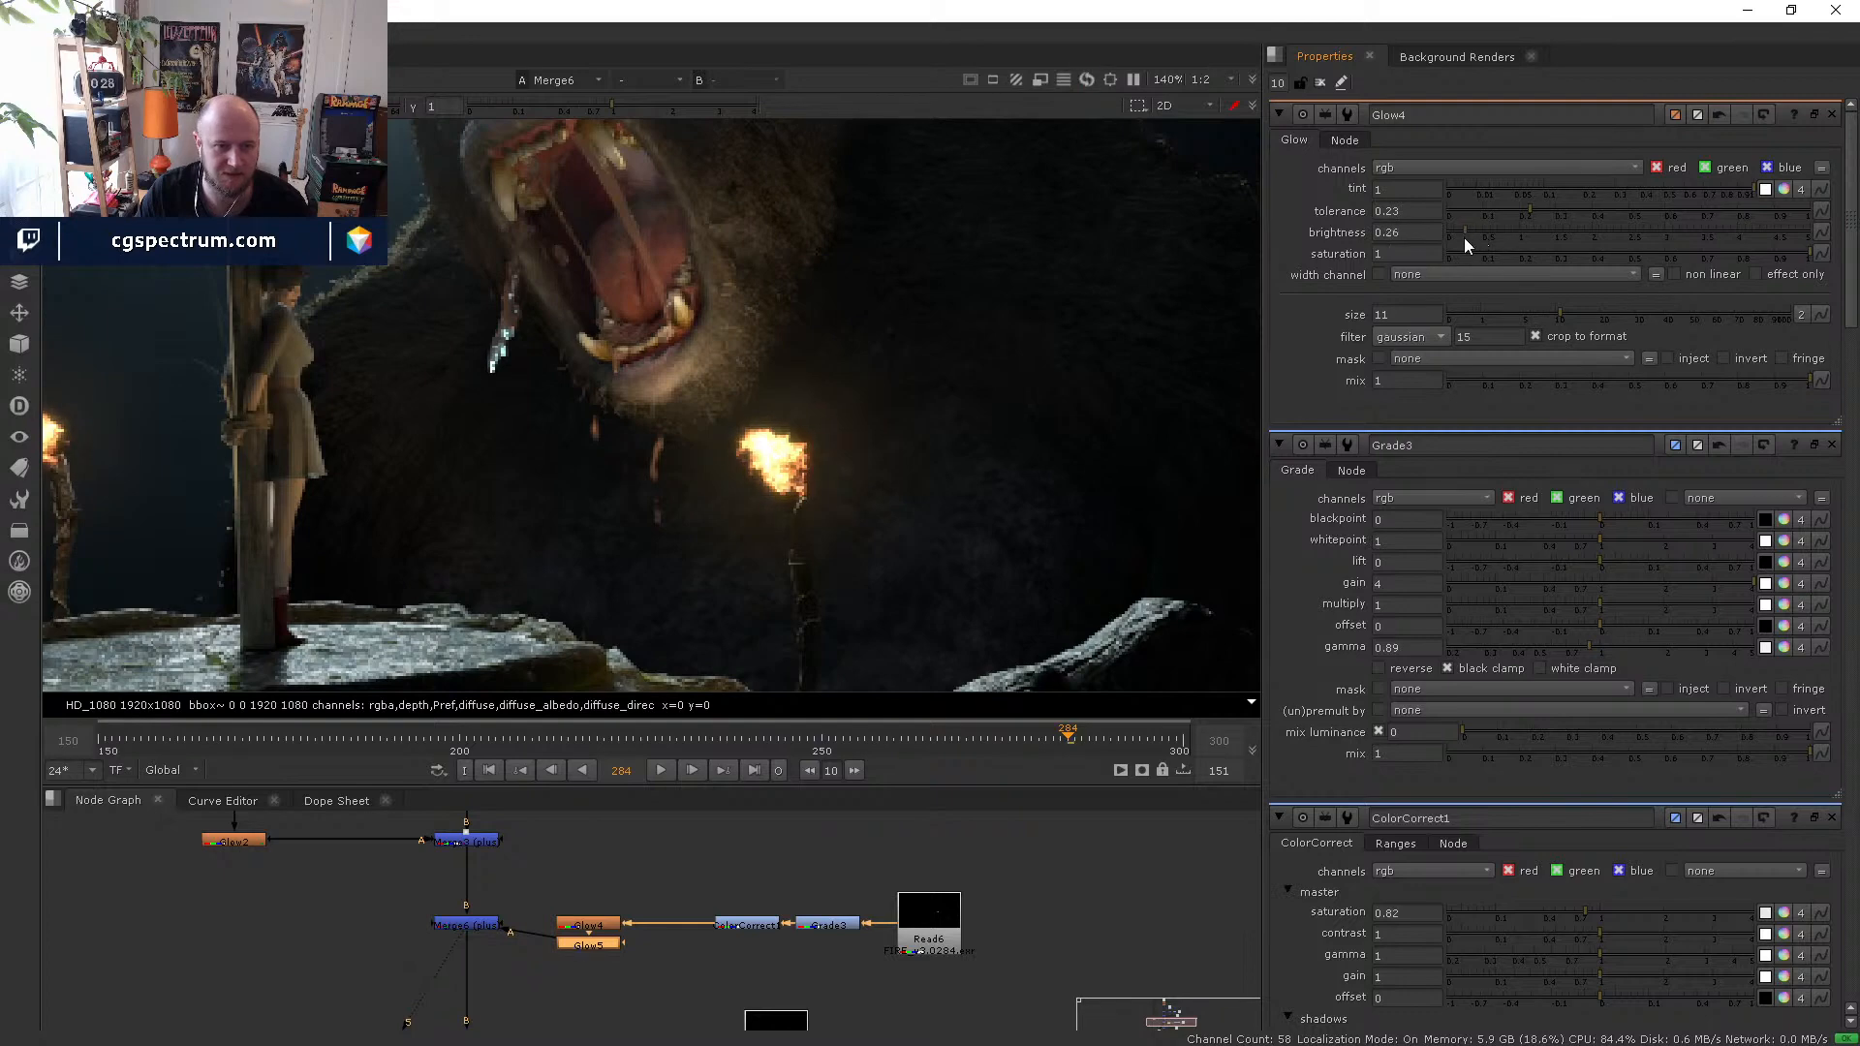
mouse_move(1595, 312)
mouse_down()
mouse_move(1633, 312)
mouse_move(1606, 313)
mouse_up()
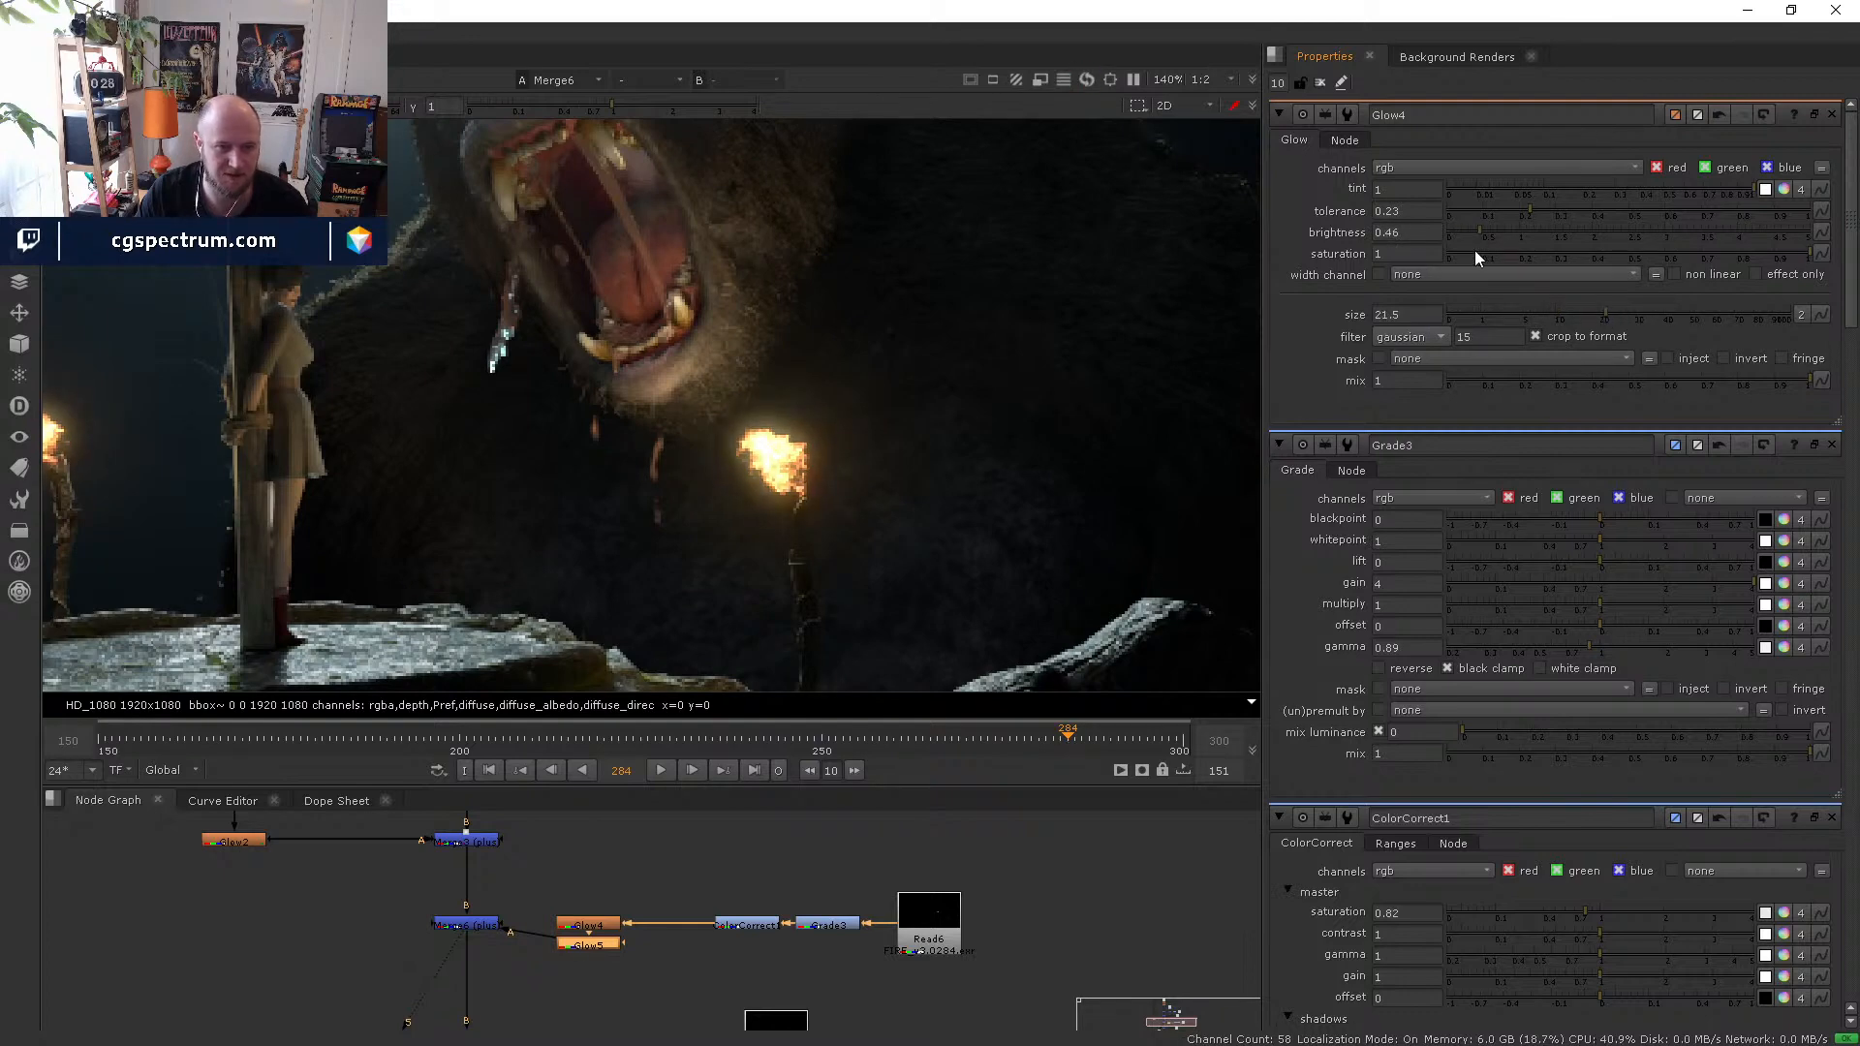
drag(1472, 236, 1463, 230)
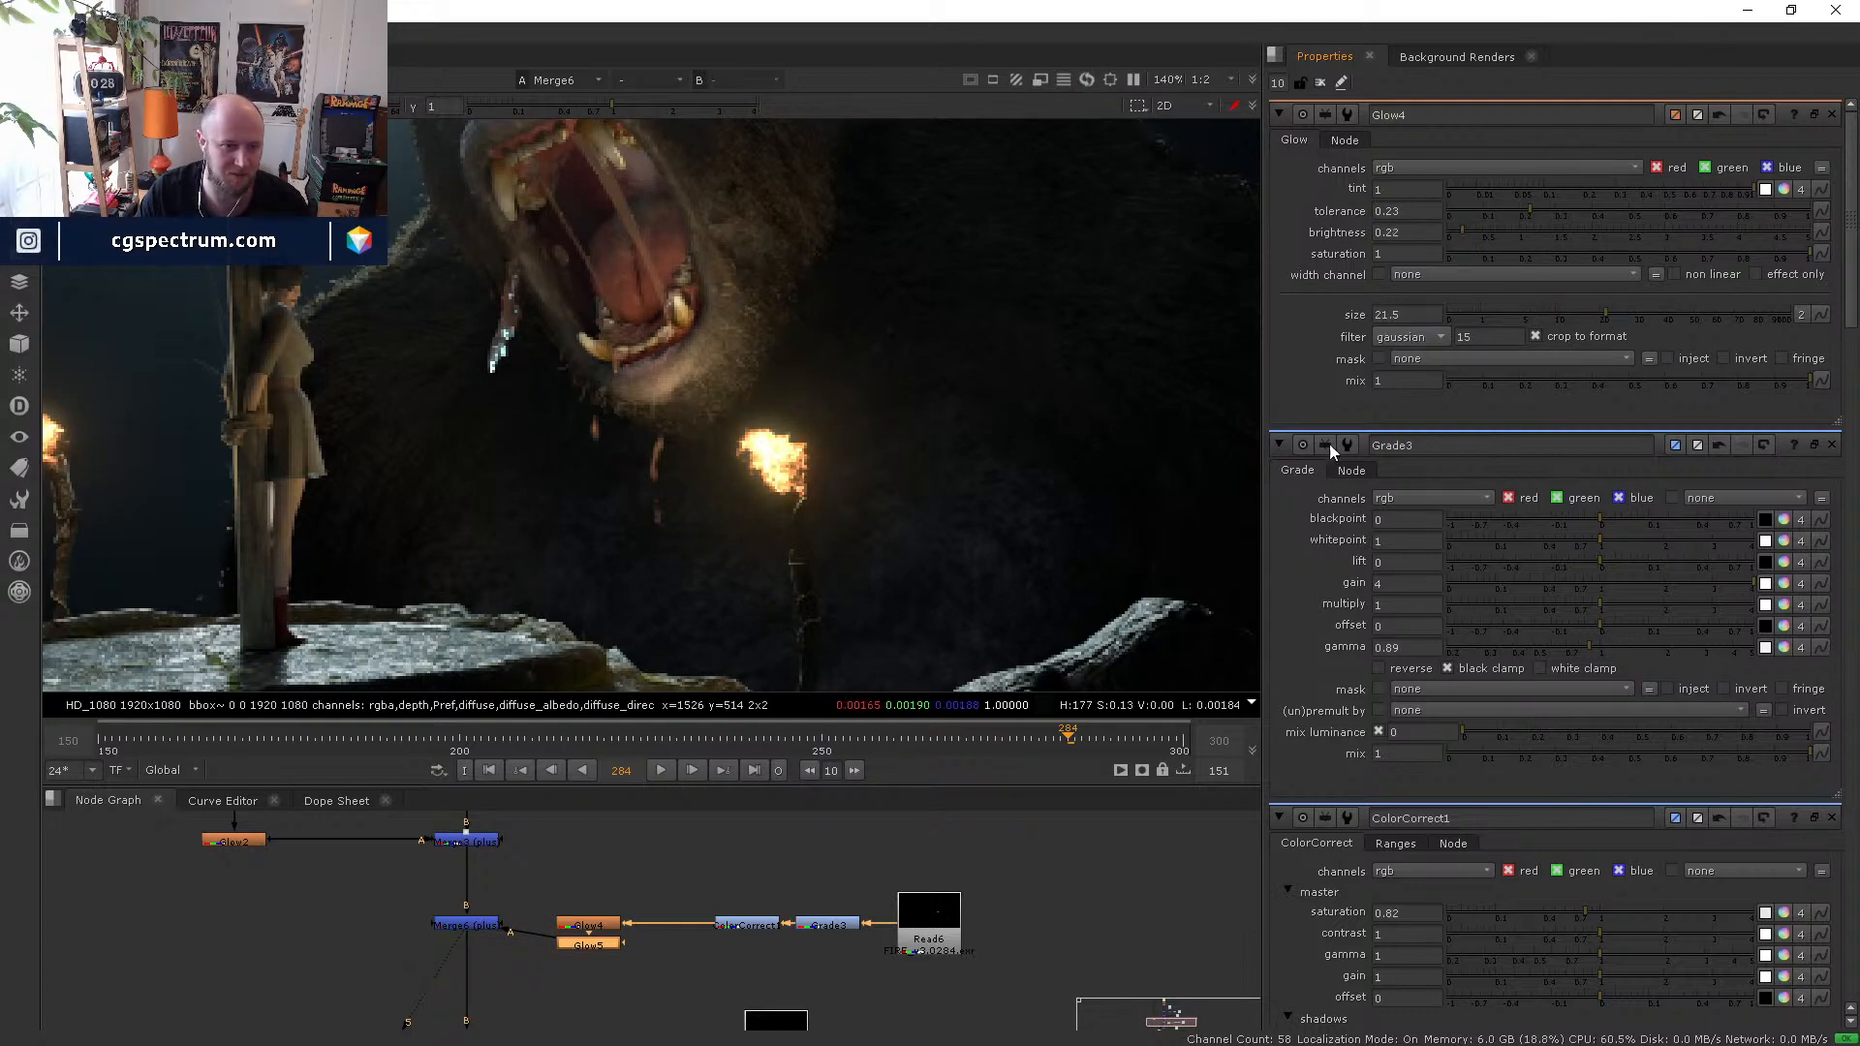
- Move Glow4 clear of Glow5 and toggle each glow node separately to compare its effect on the flames
scroll(974, 485, down, 2)
drag(593, 923, 639, 909)
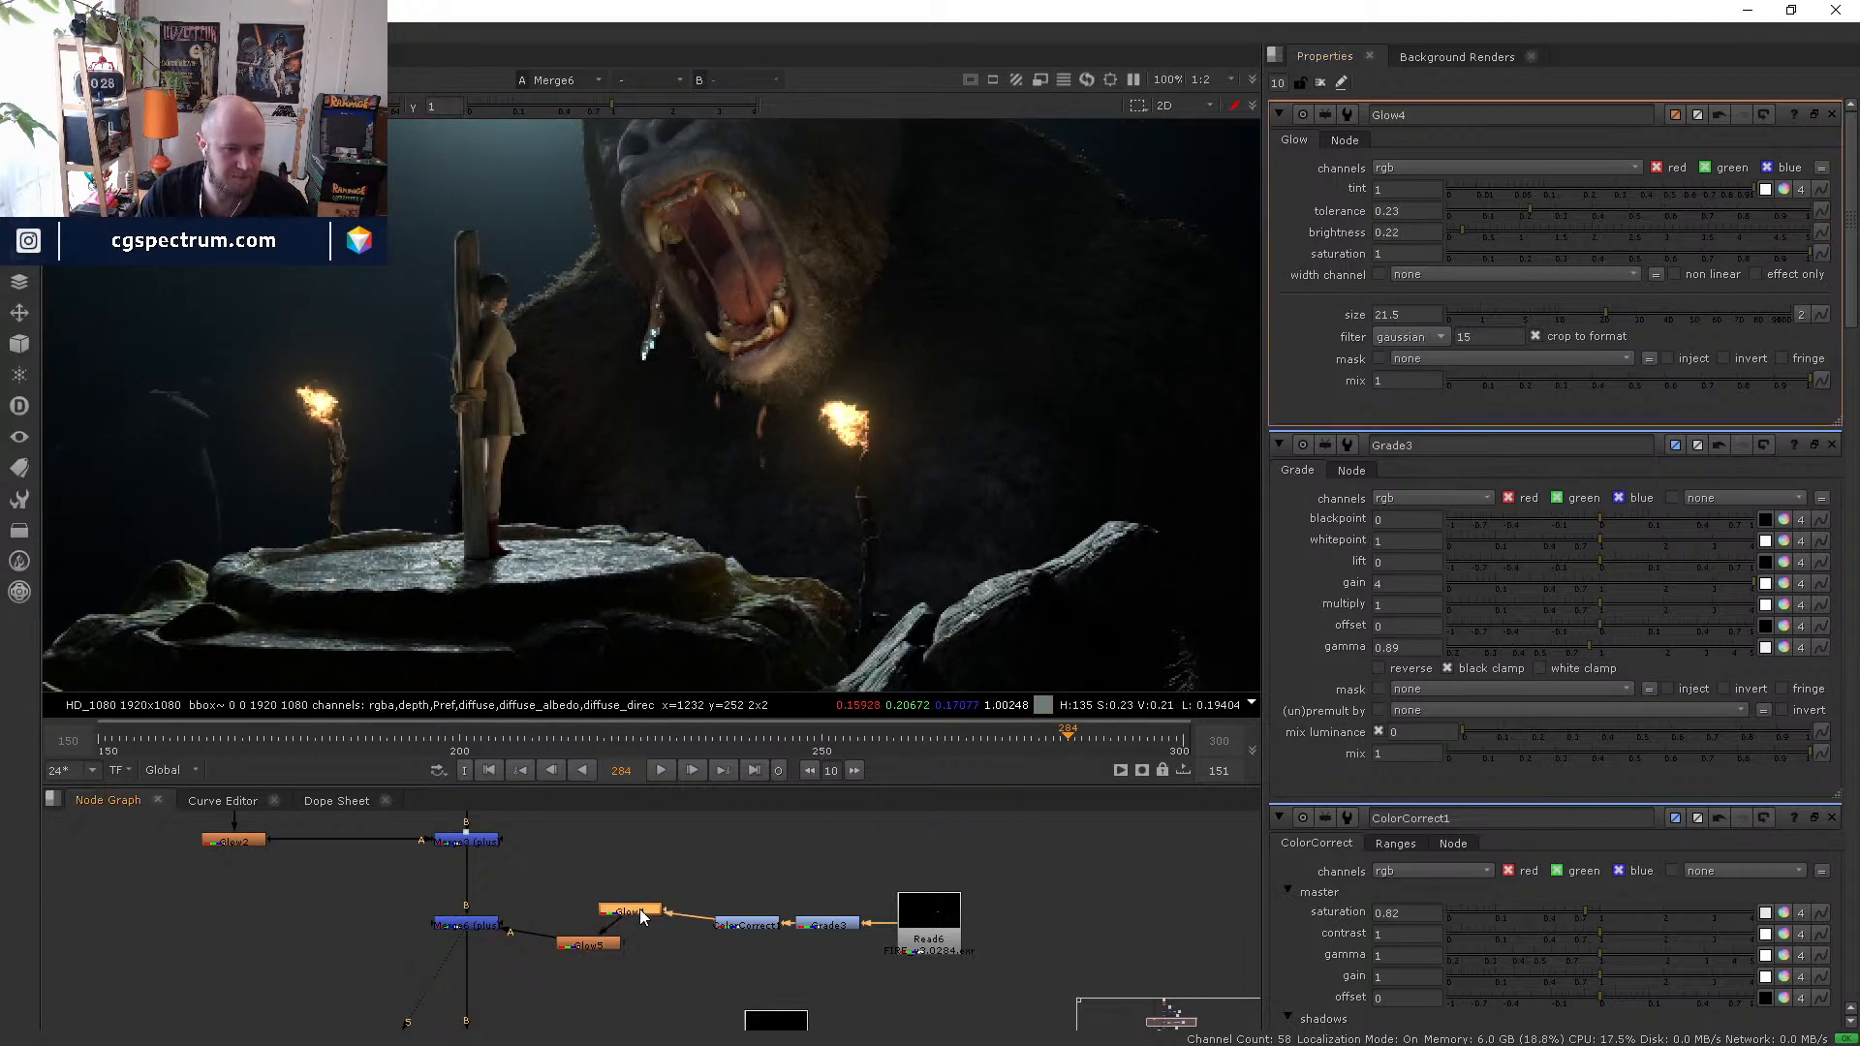
key(d)
click(599, 943)
key(d)
key(d)
click(654, 968)
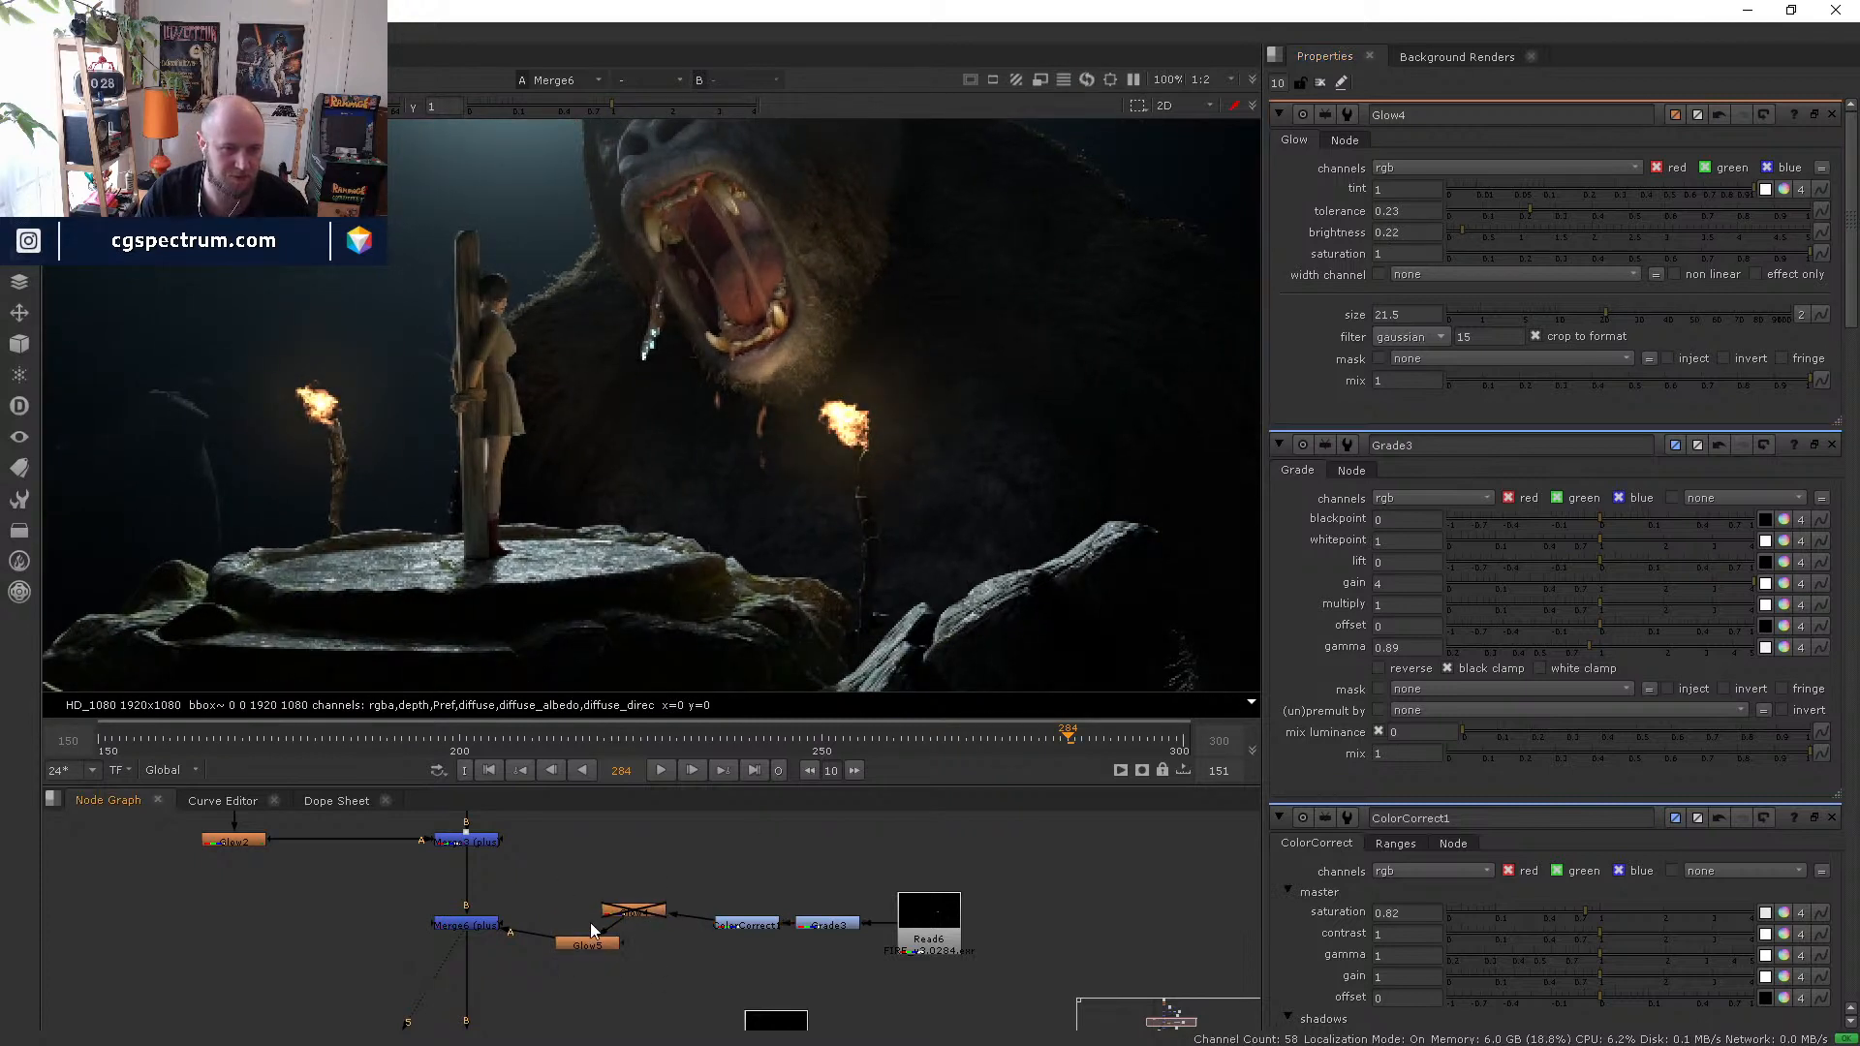
key(d)
- Toggle Glow4 and Glow5 together to compare the shot with and without both glows, leaving them enabled
drag(678, 985, 558, 873)
key(d)
key(d)
key(d)
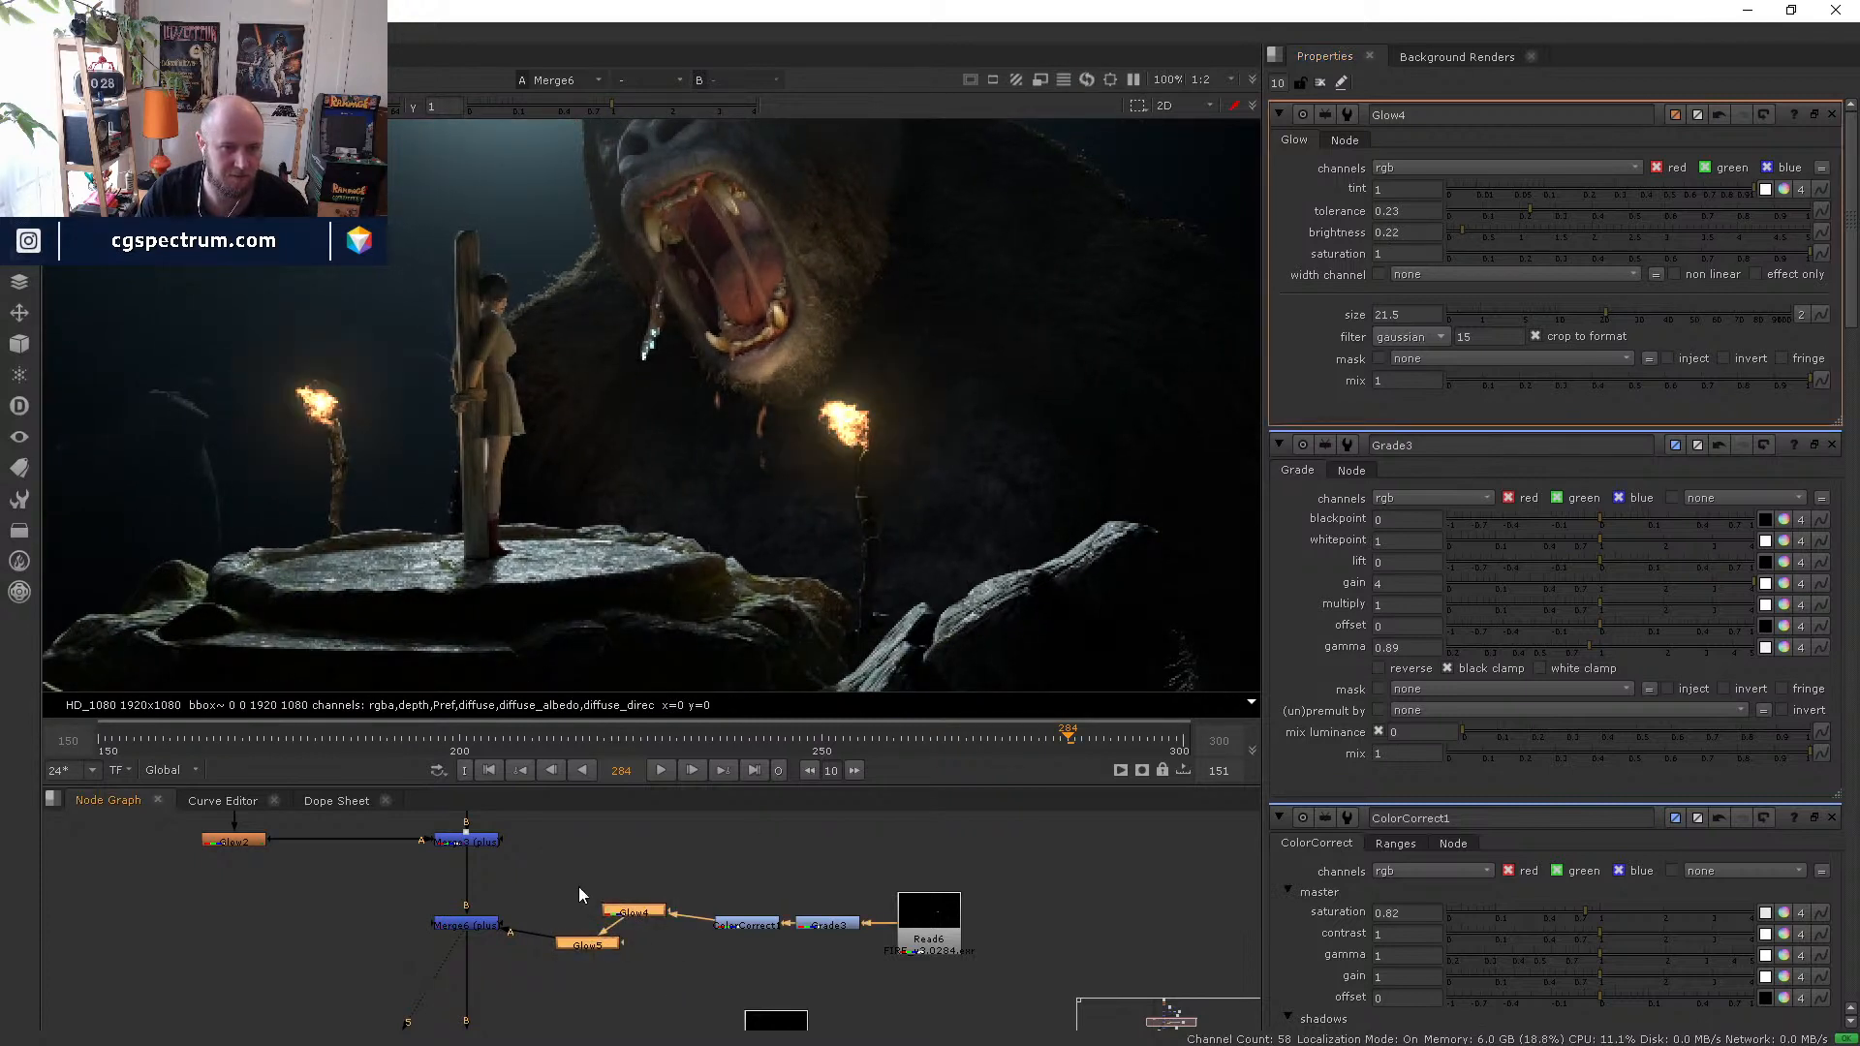
key(d)
scroll(591, 497, down, 2)
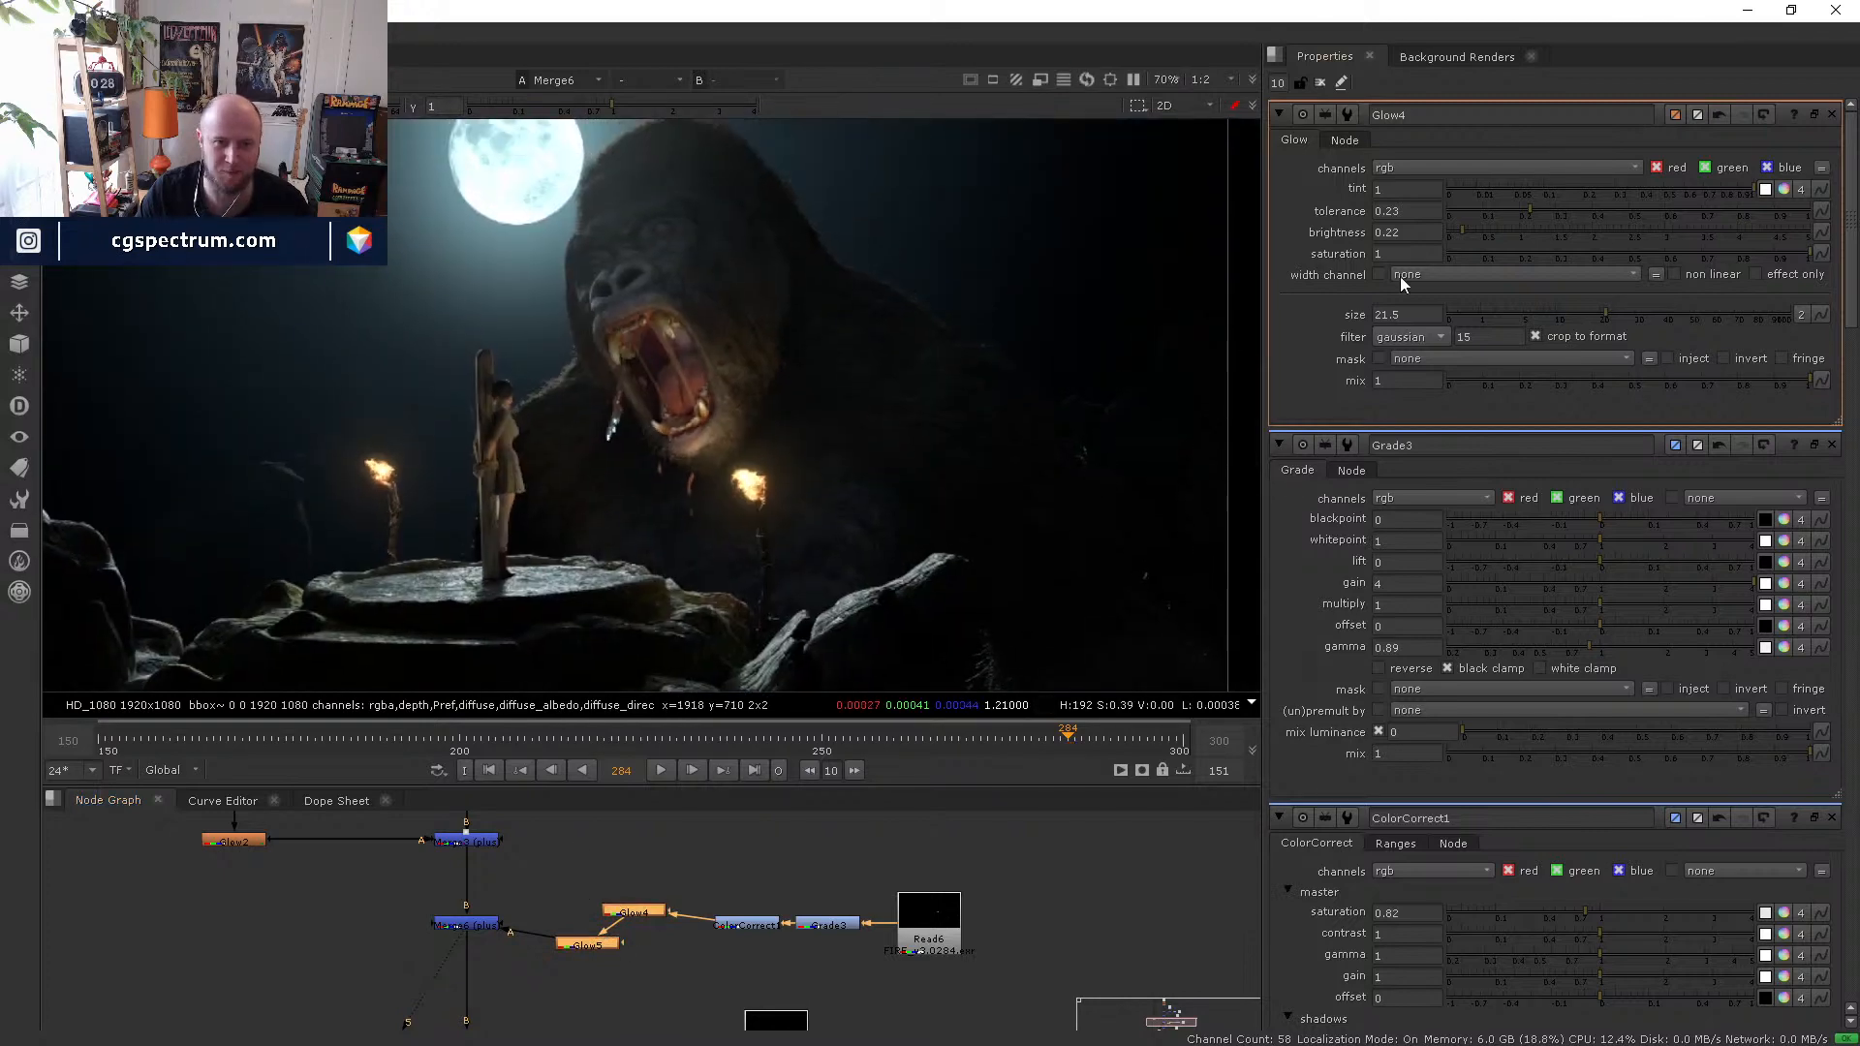
- Open the properties of Glow5 and Glow4, and set Glow4's size to 27.5 with brightness 0.22
double_click(589, 943)
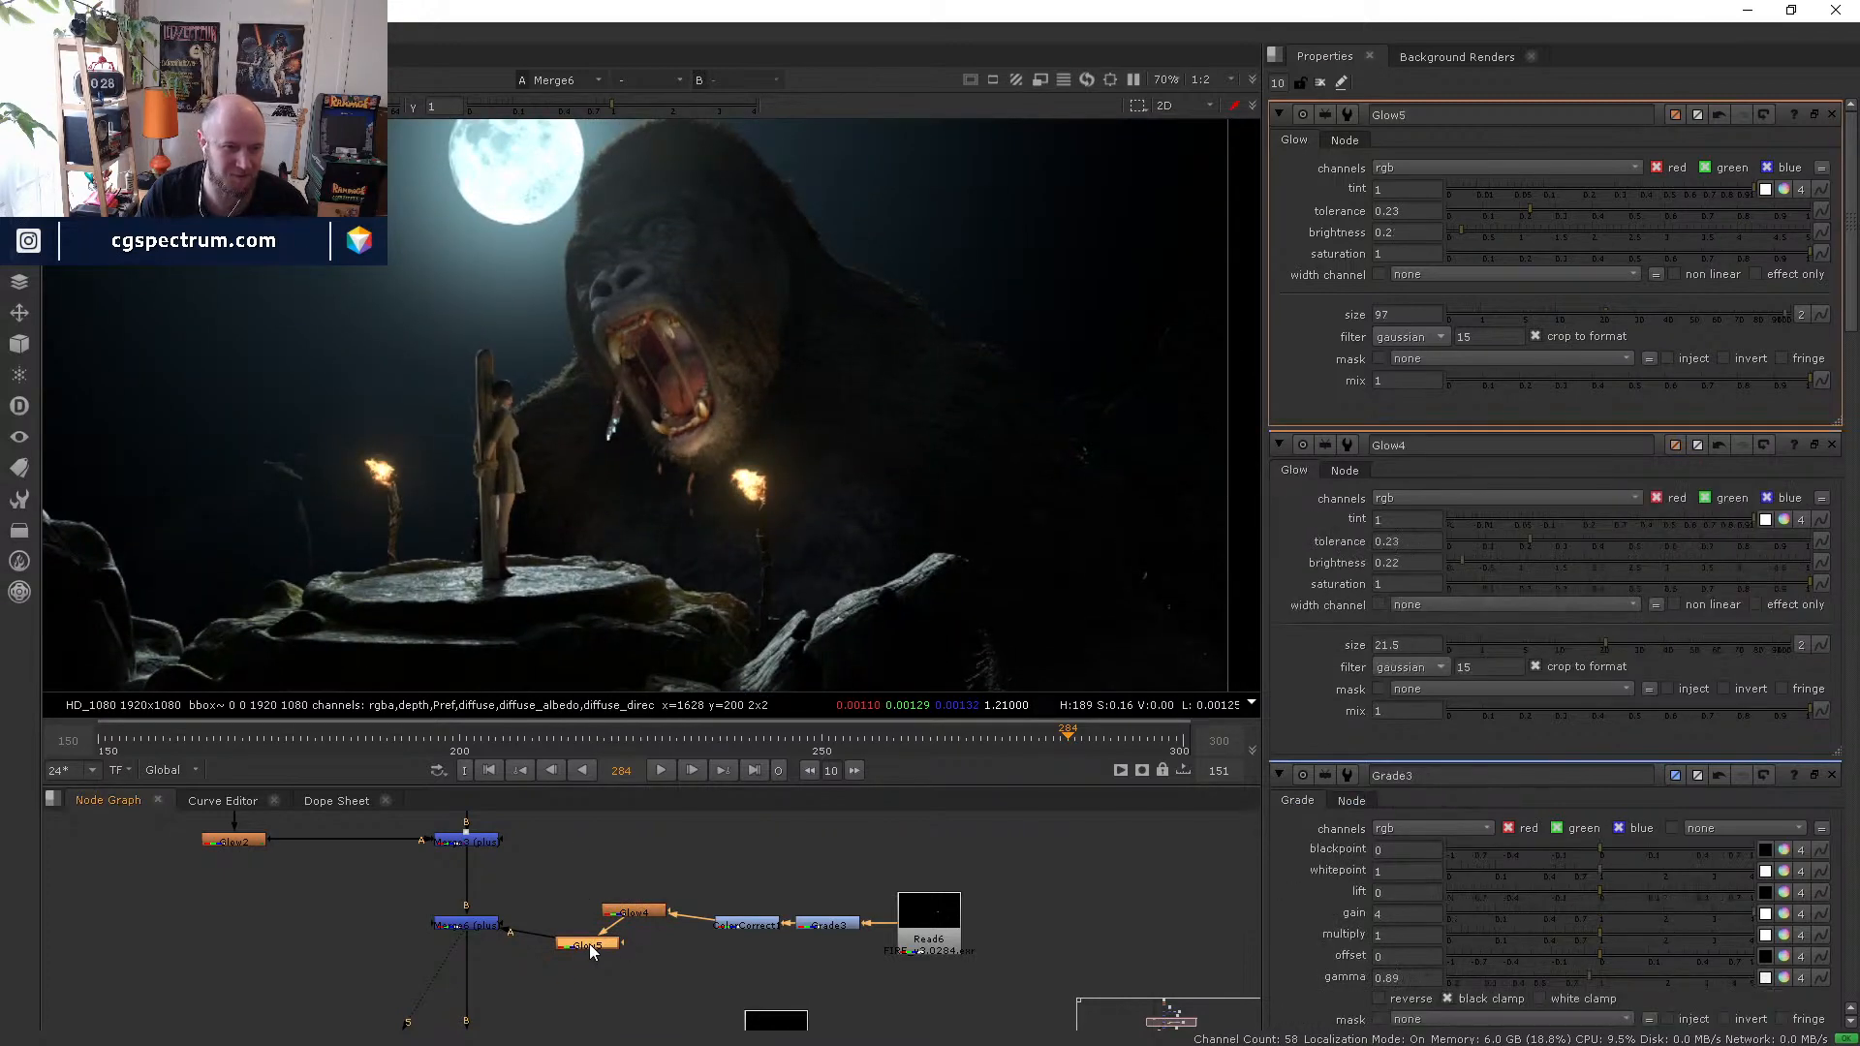
double_click(631, 911)
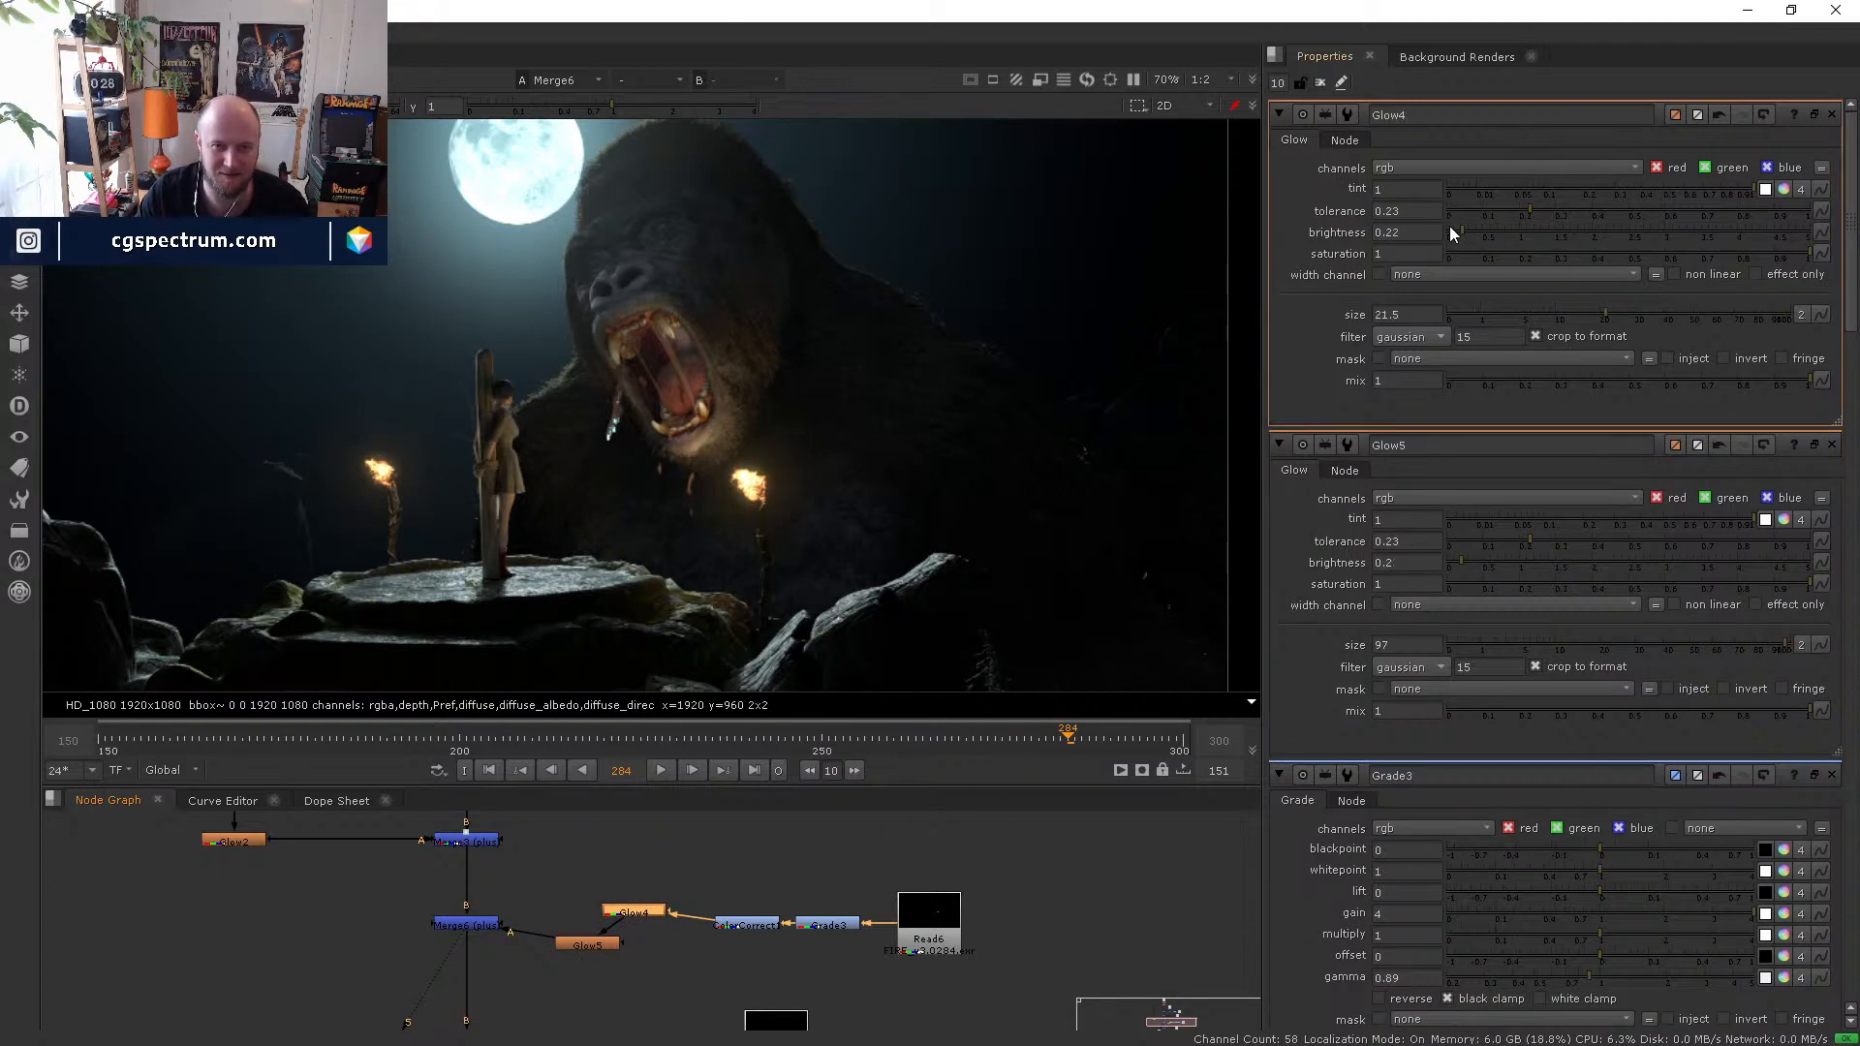
drag(1453, 228, 1462, 229)
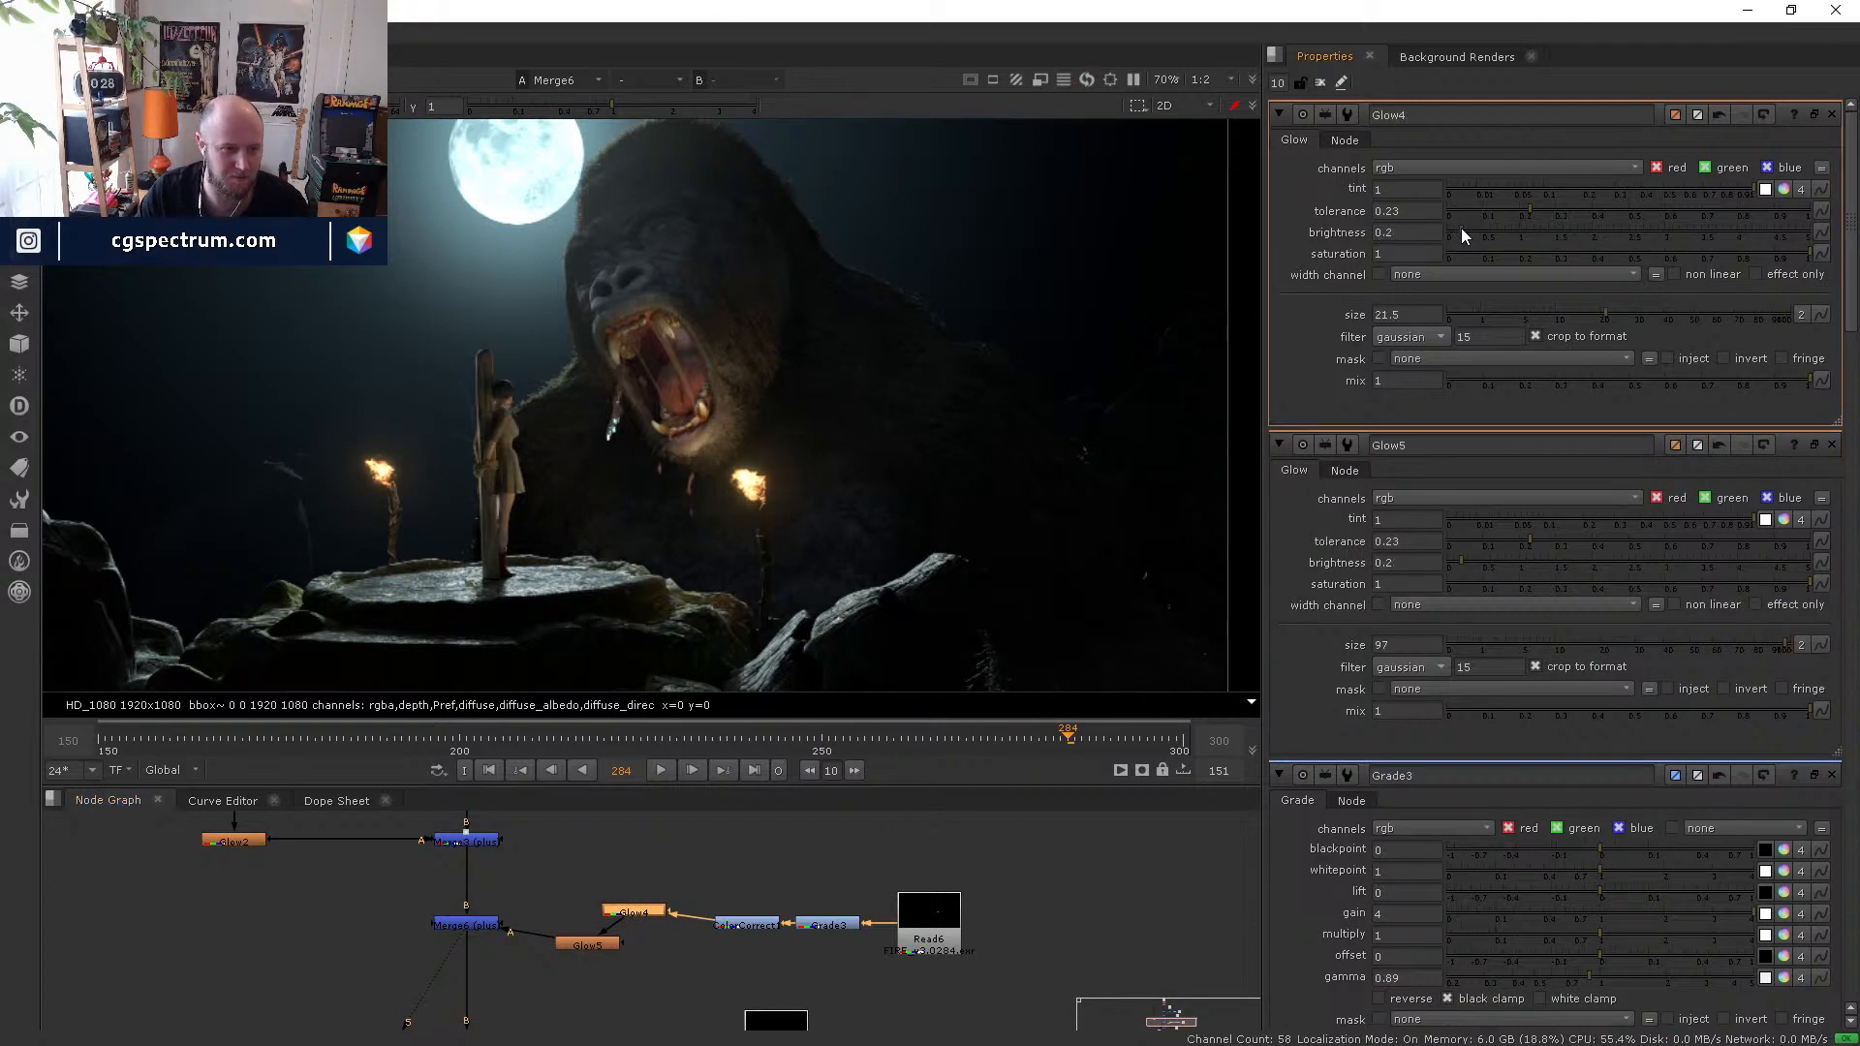
drag(1560, 312, 1637, 315)
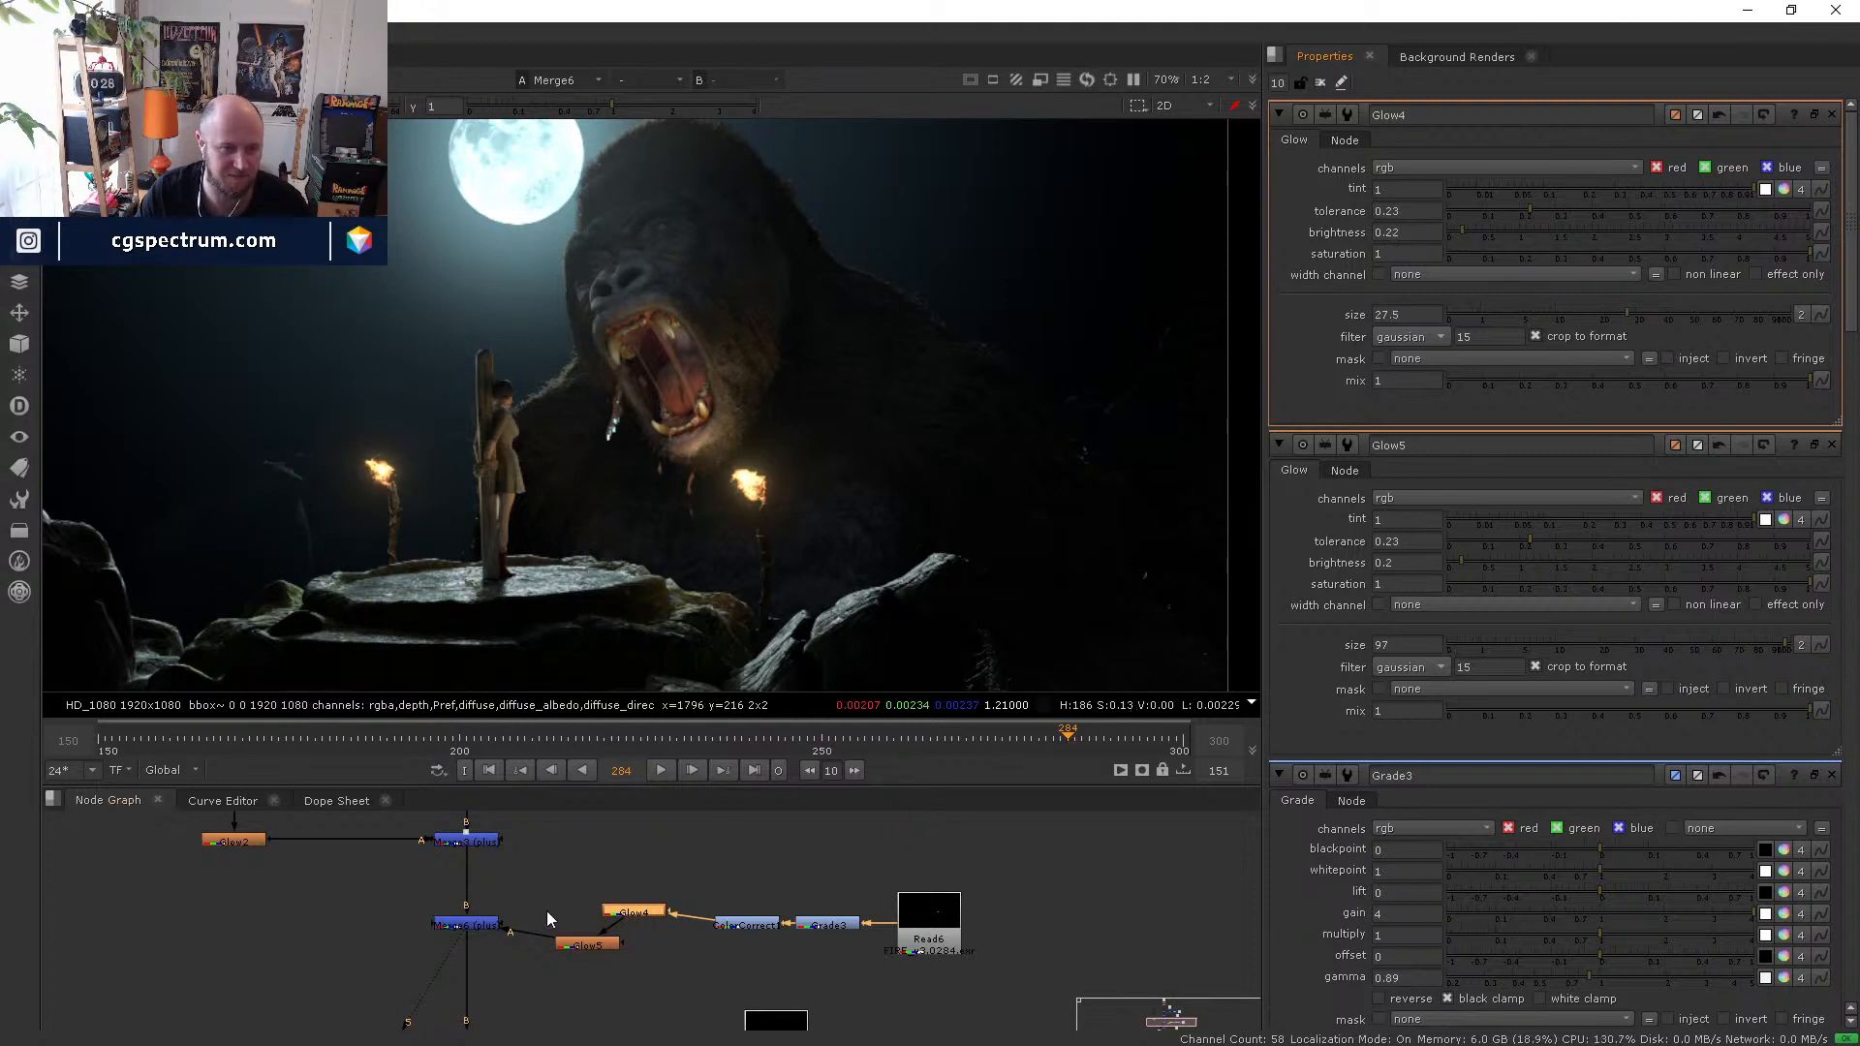
- Preview the composite at frame 296 and line up Glow5 and Glow4 in the fire branch
click(460, 924)
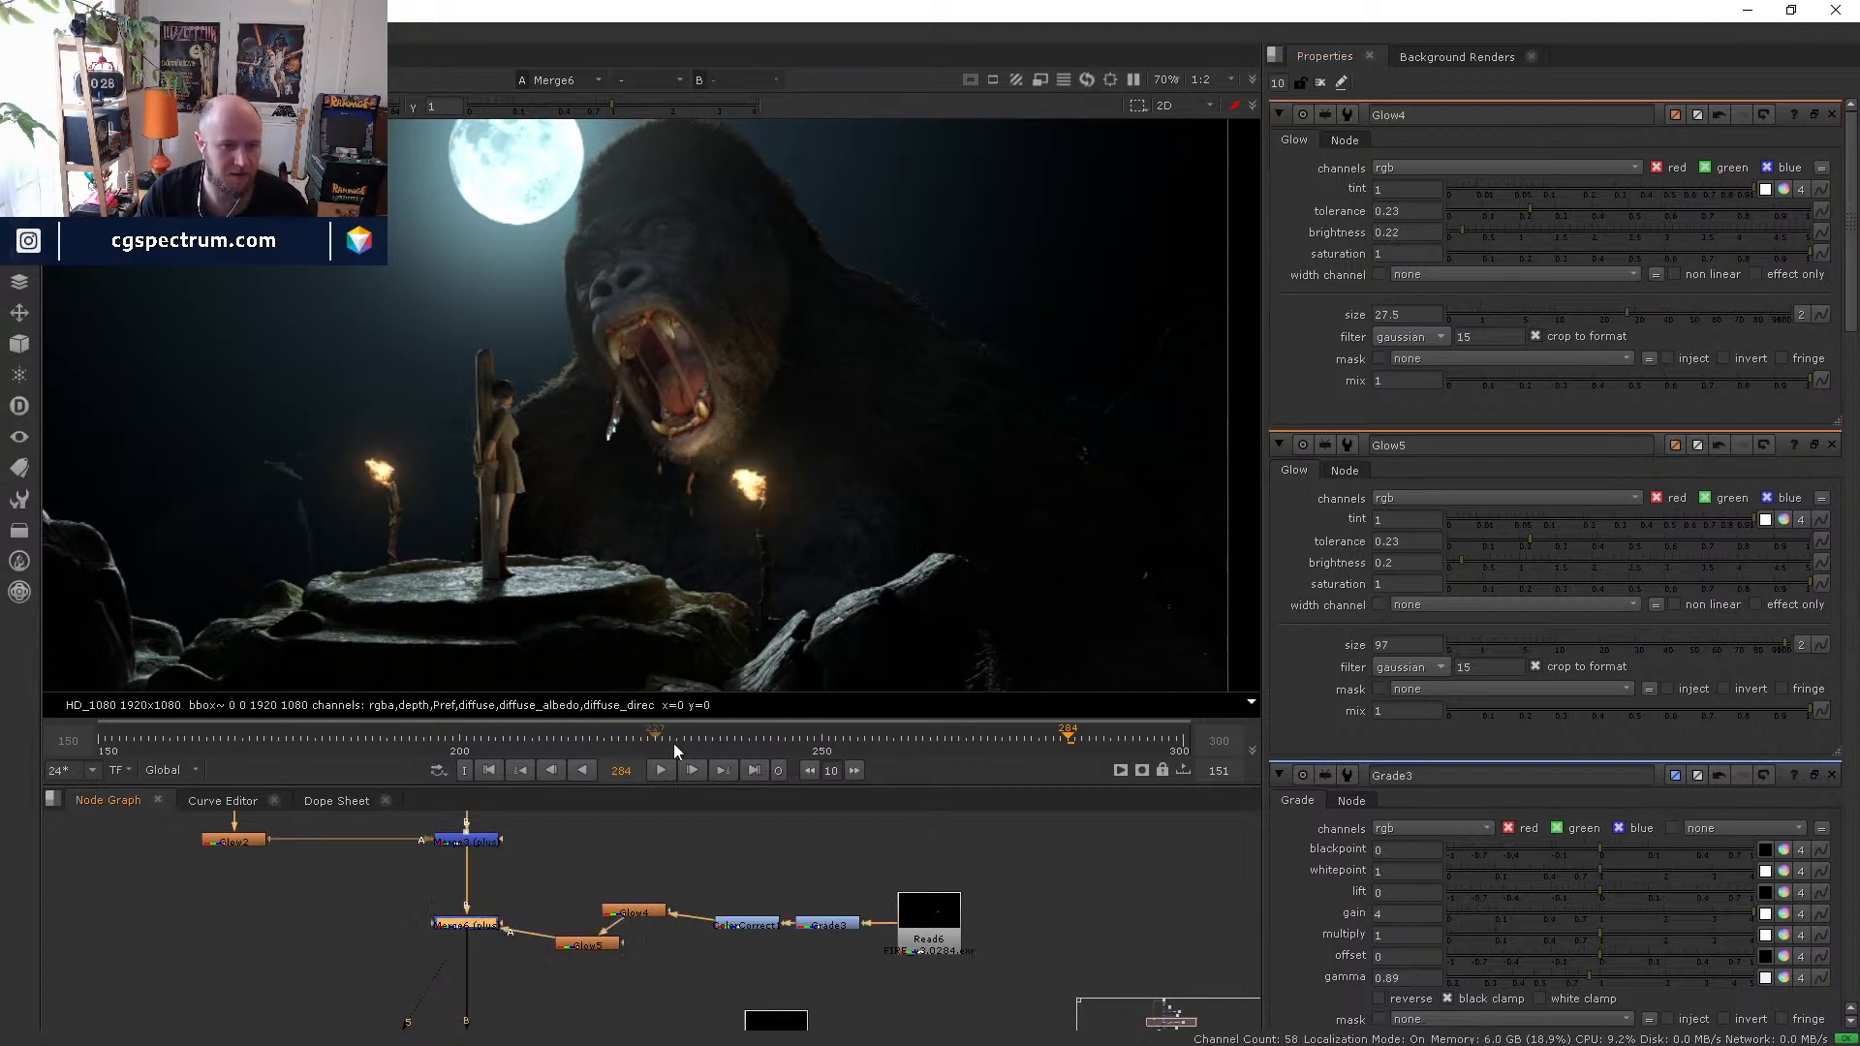
click(1155, 740)
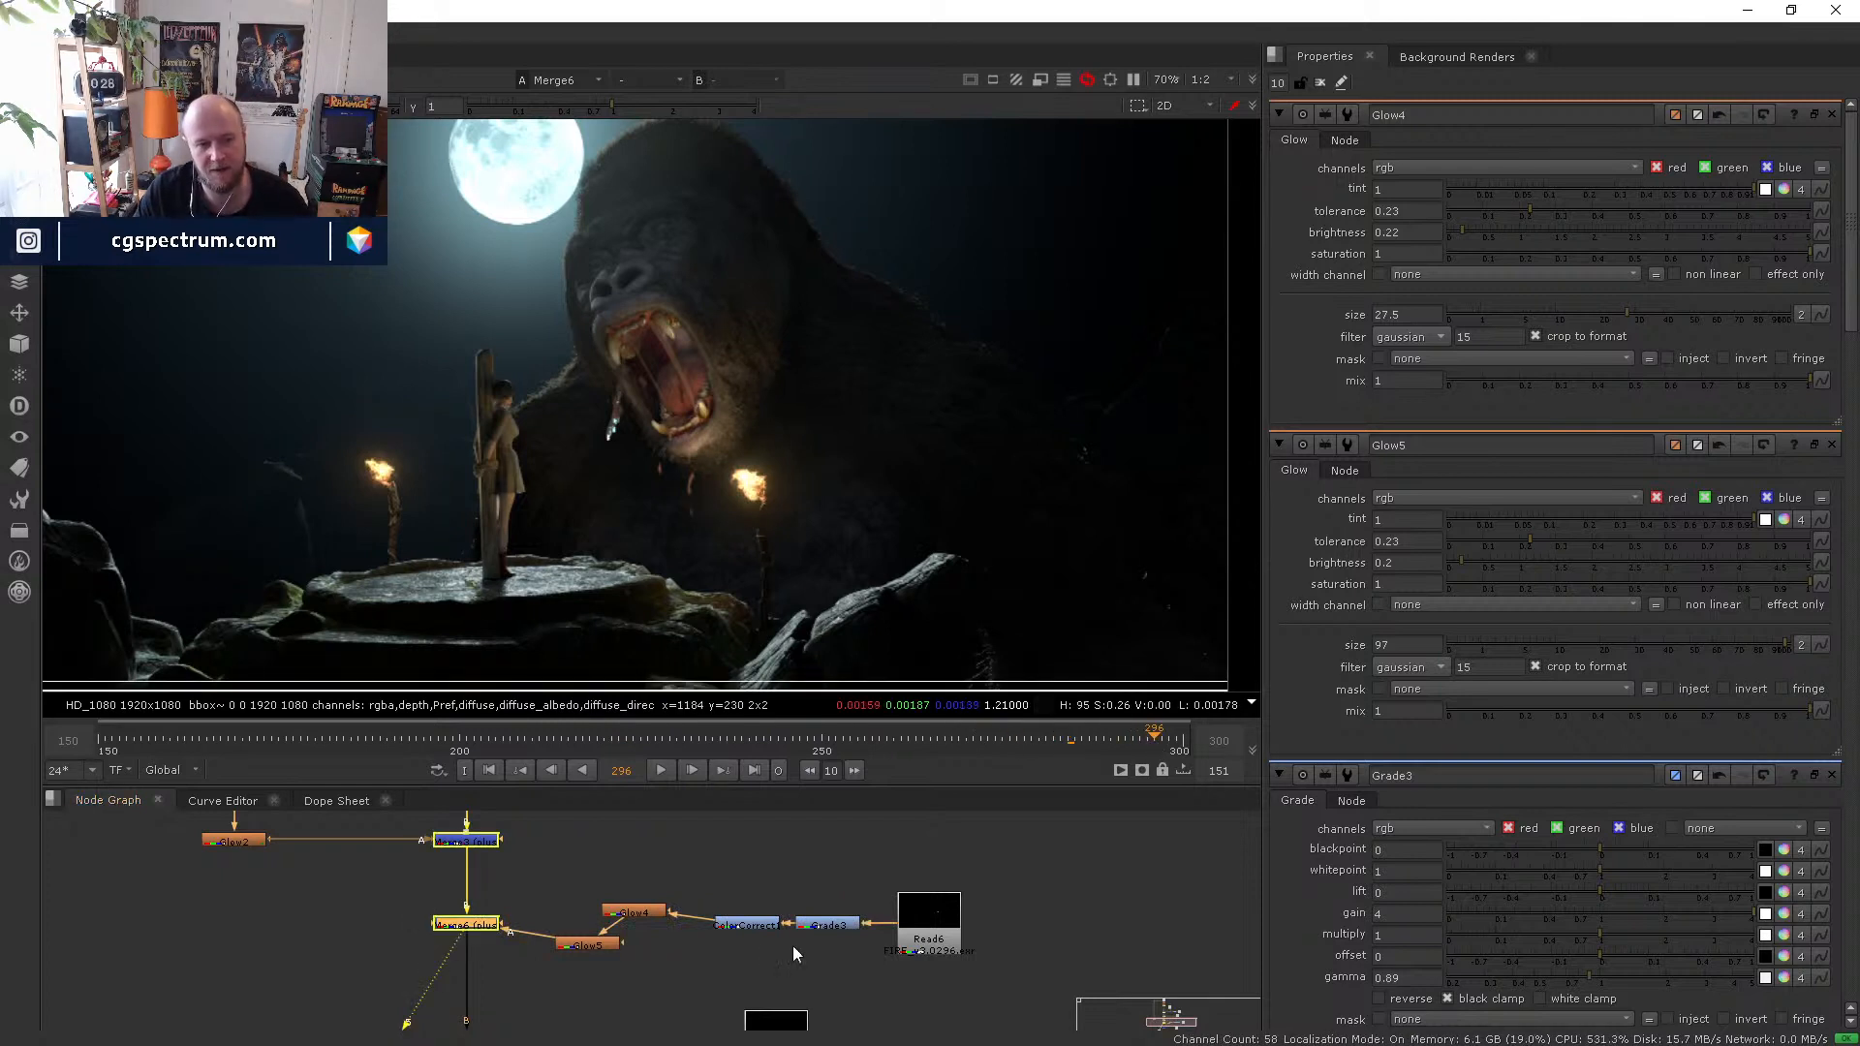
middle_drag(635, 907, 580, 926)
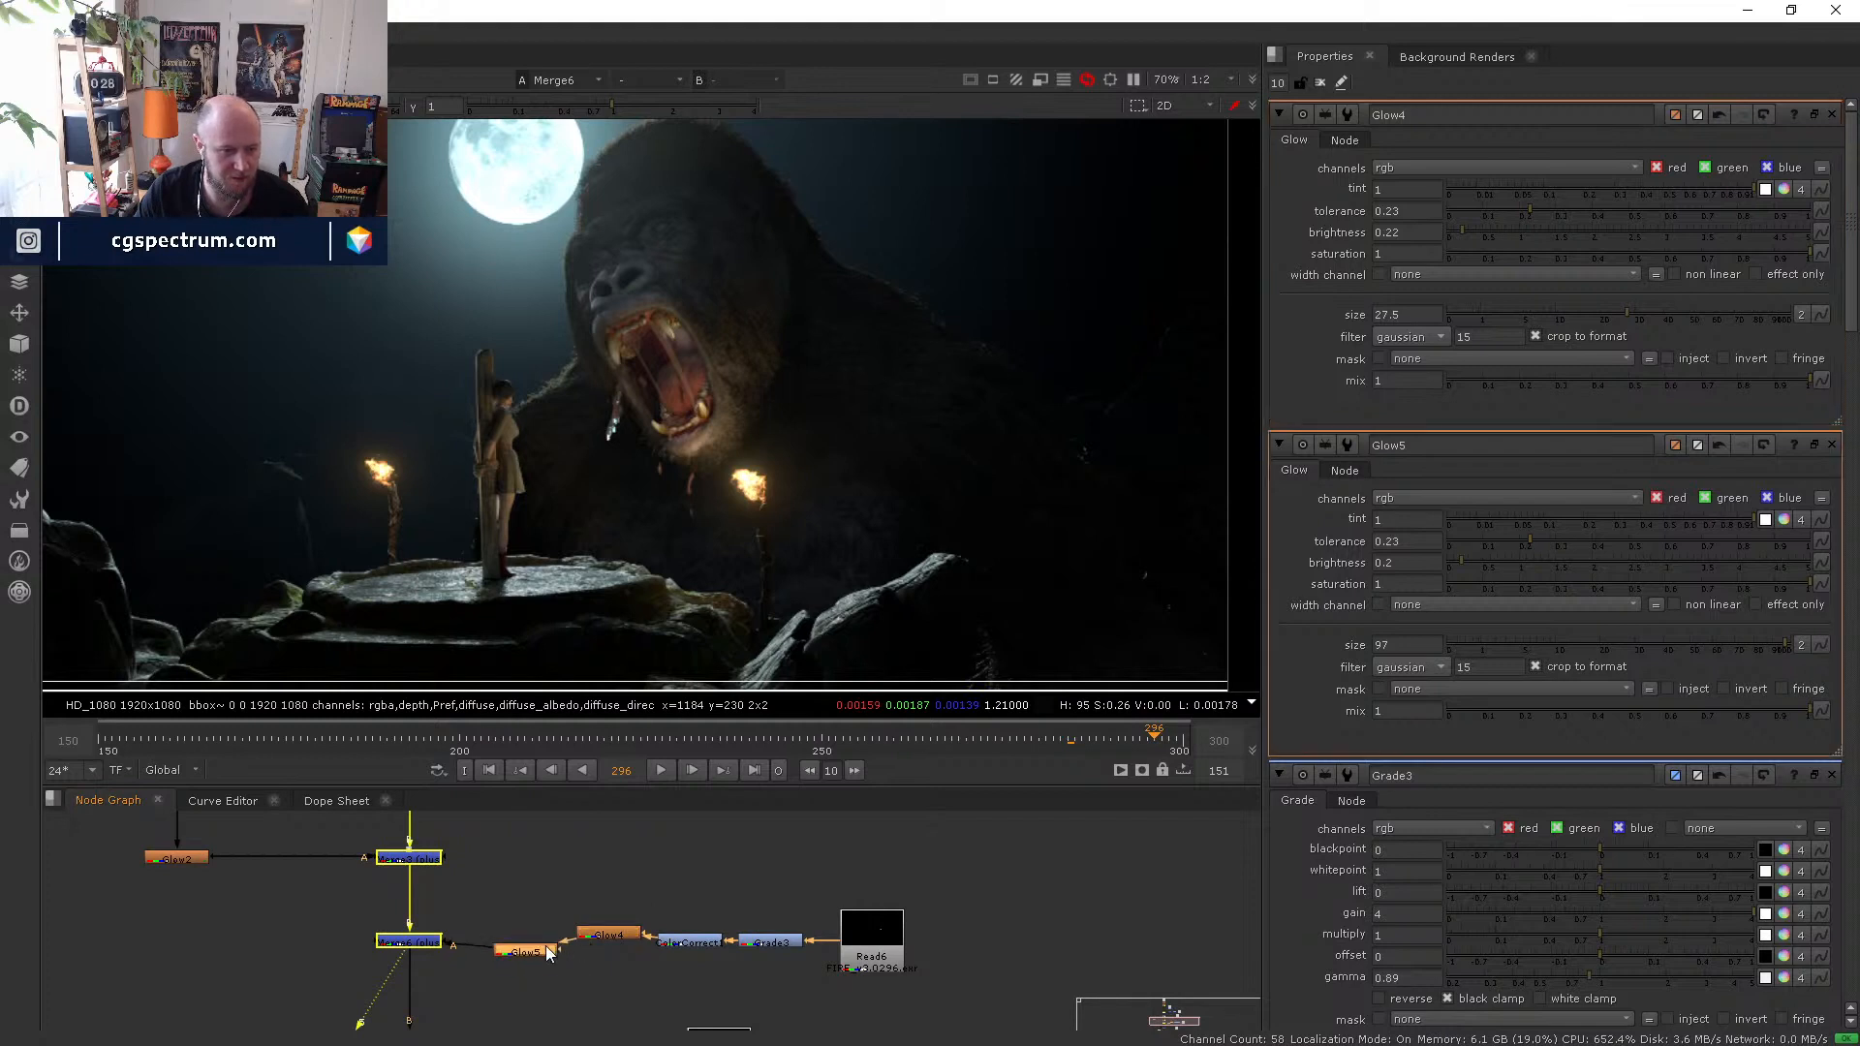
scroll(546, 945, down, 2)
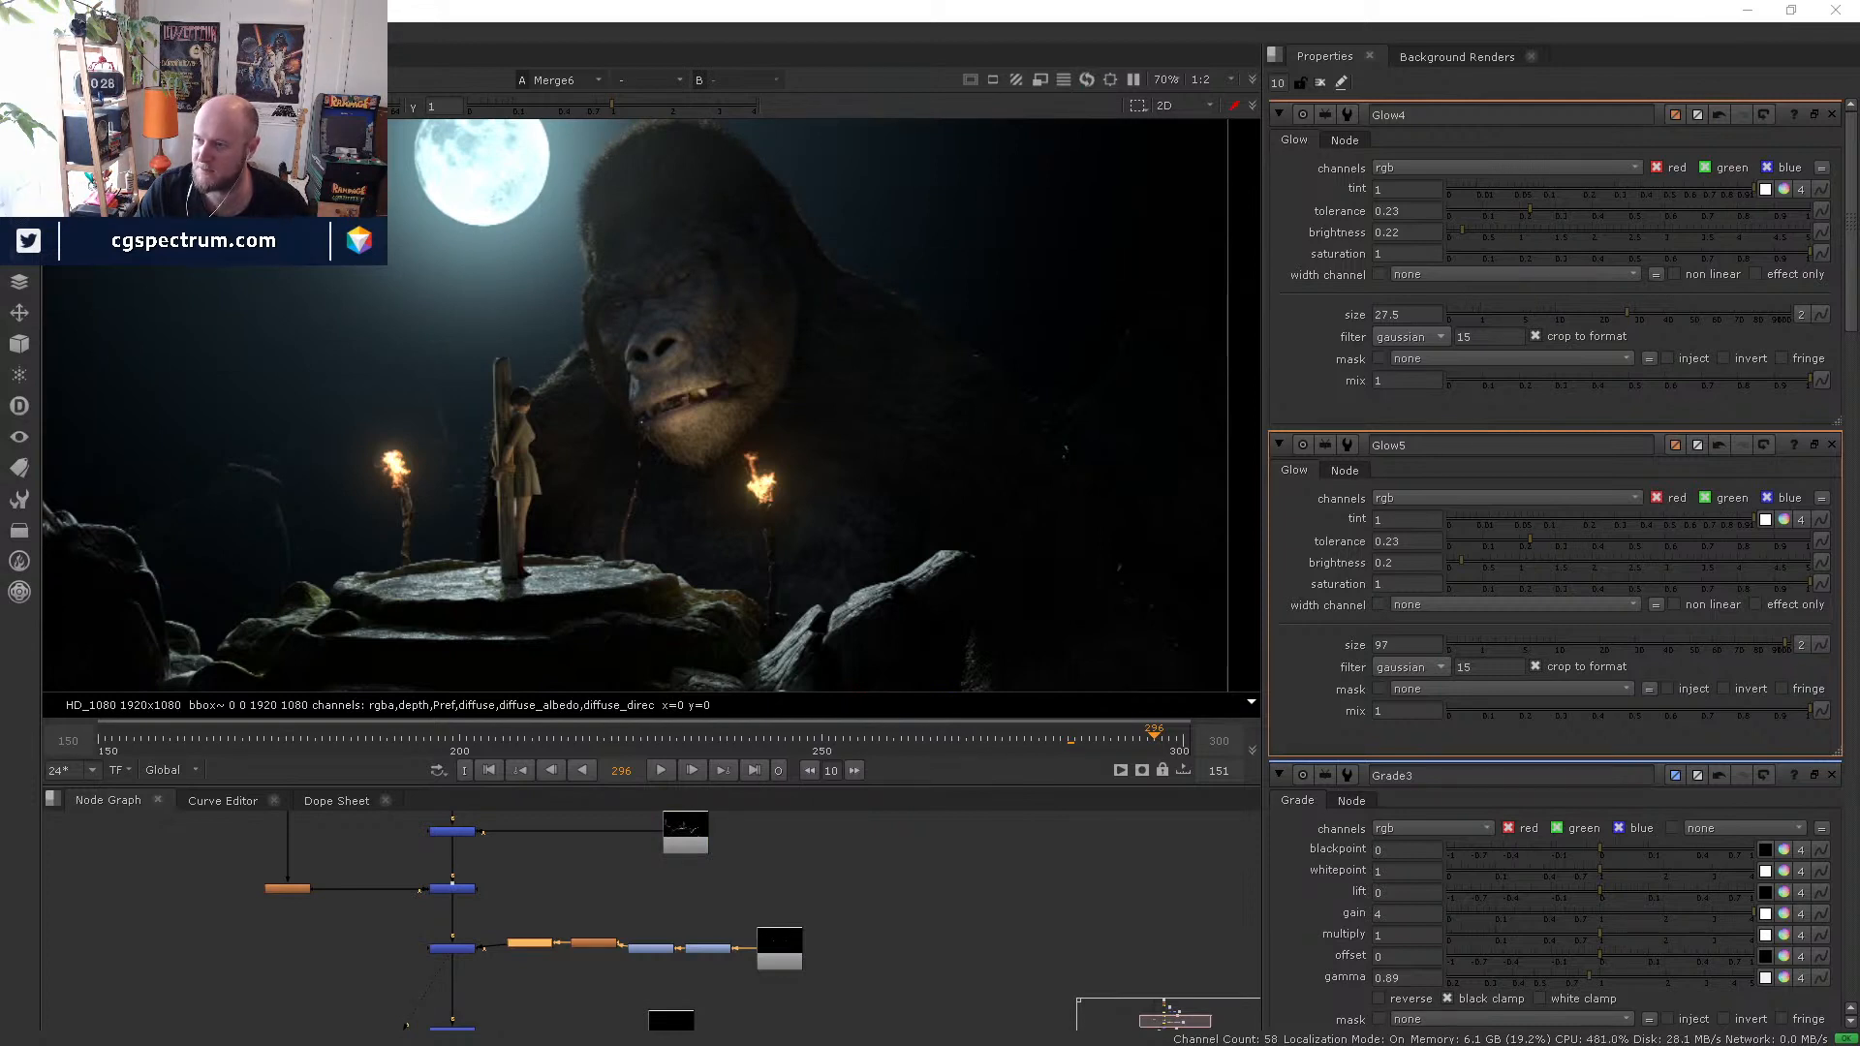
- Import the BREATHE.0297.exr render as a Read node and place it beside the main merge column, just above the fire branch
drag(1859, 620, 882, 930)
middle_drag(983, 985, 1017, 895)
drag(914, 849, 562, 855)
double_click(903, 929)
drag(917, 932, 815, 977)
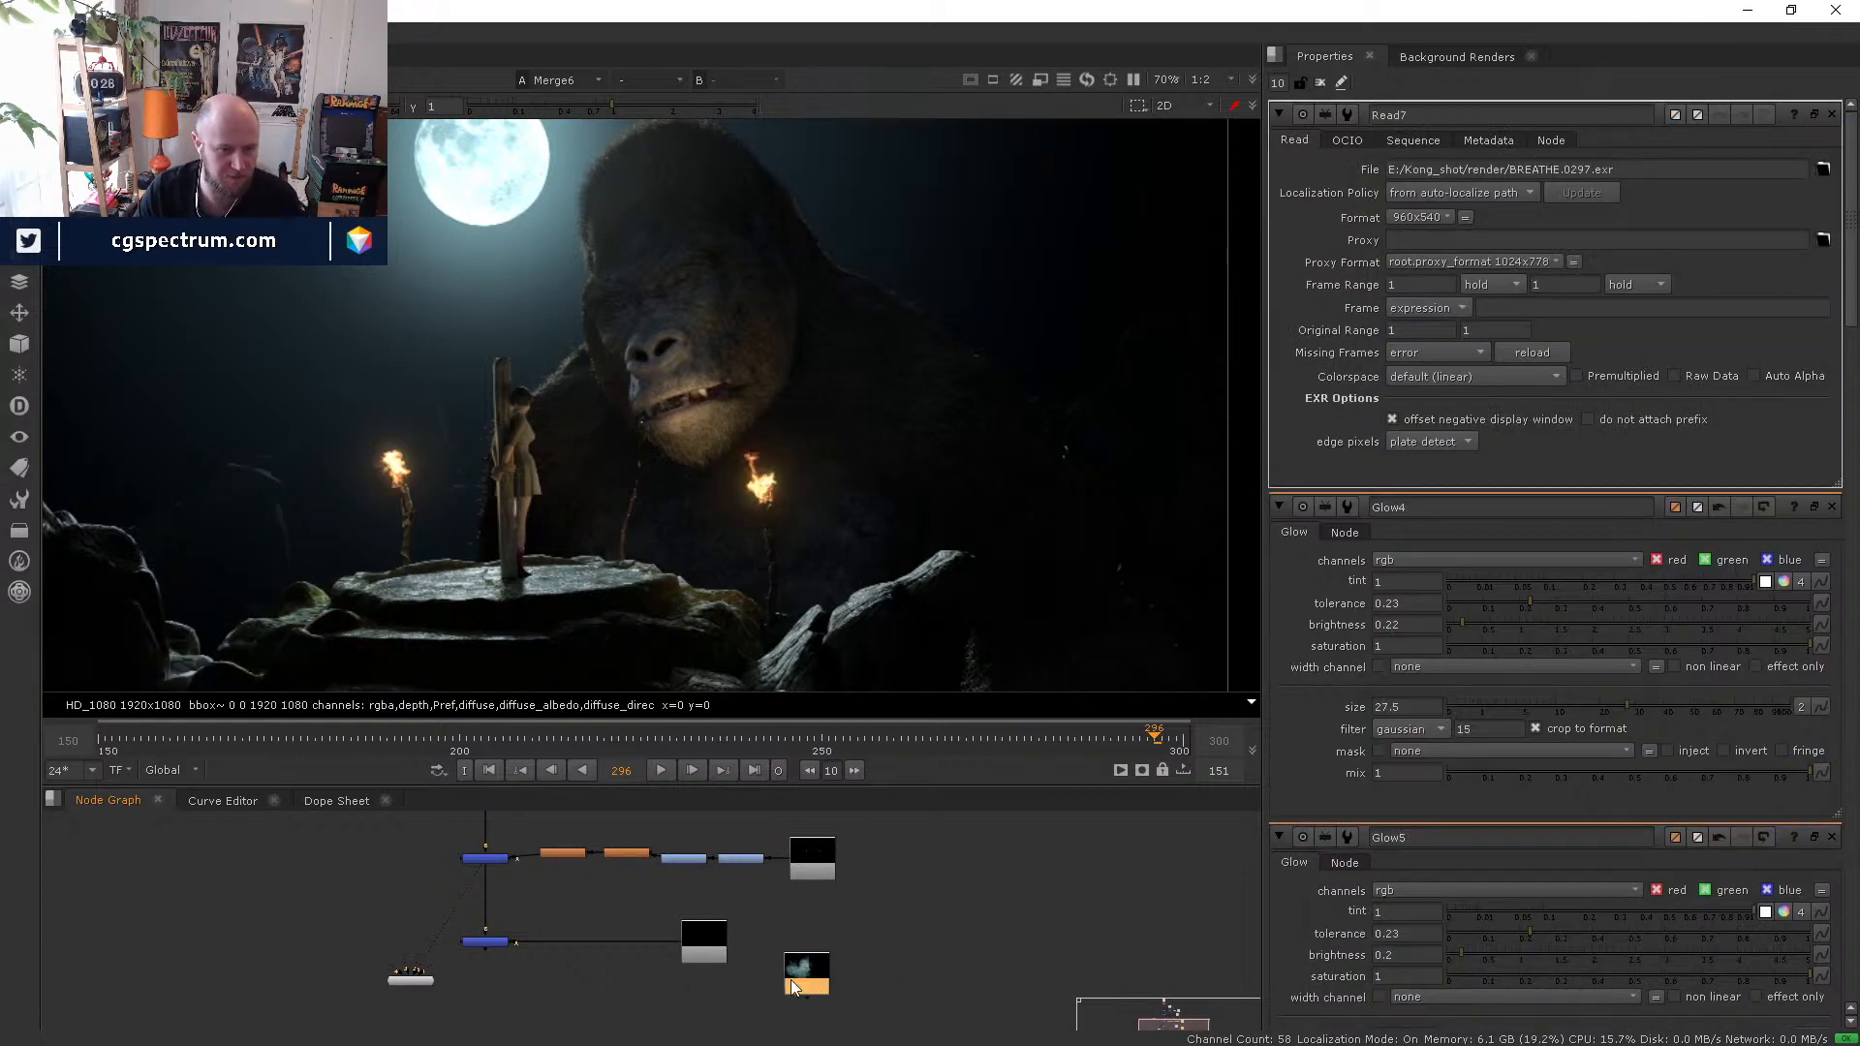
middle_drag(666, 1016, 651, 967)
scroll(681, 974, down, 3)
drag(746, 1007, 778, 867)
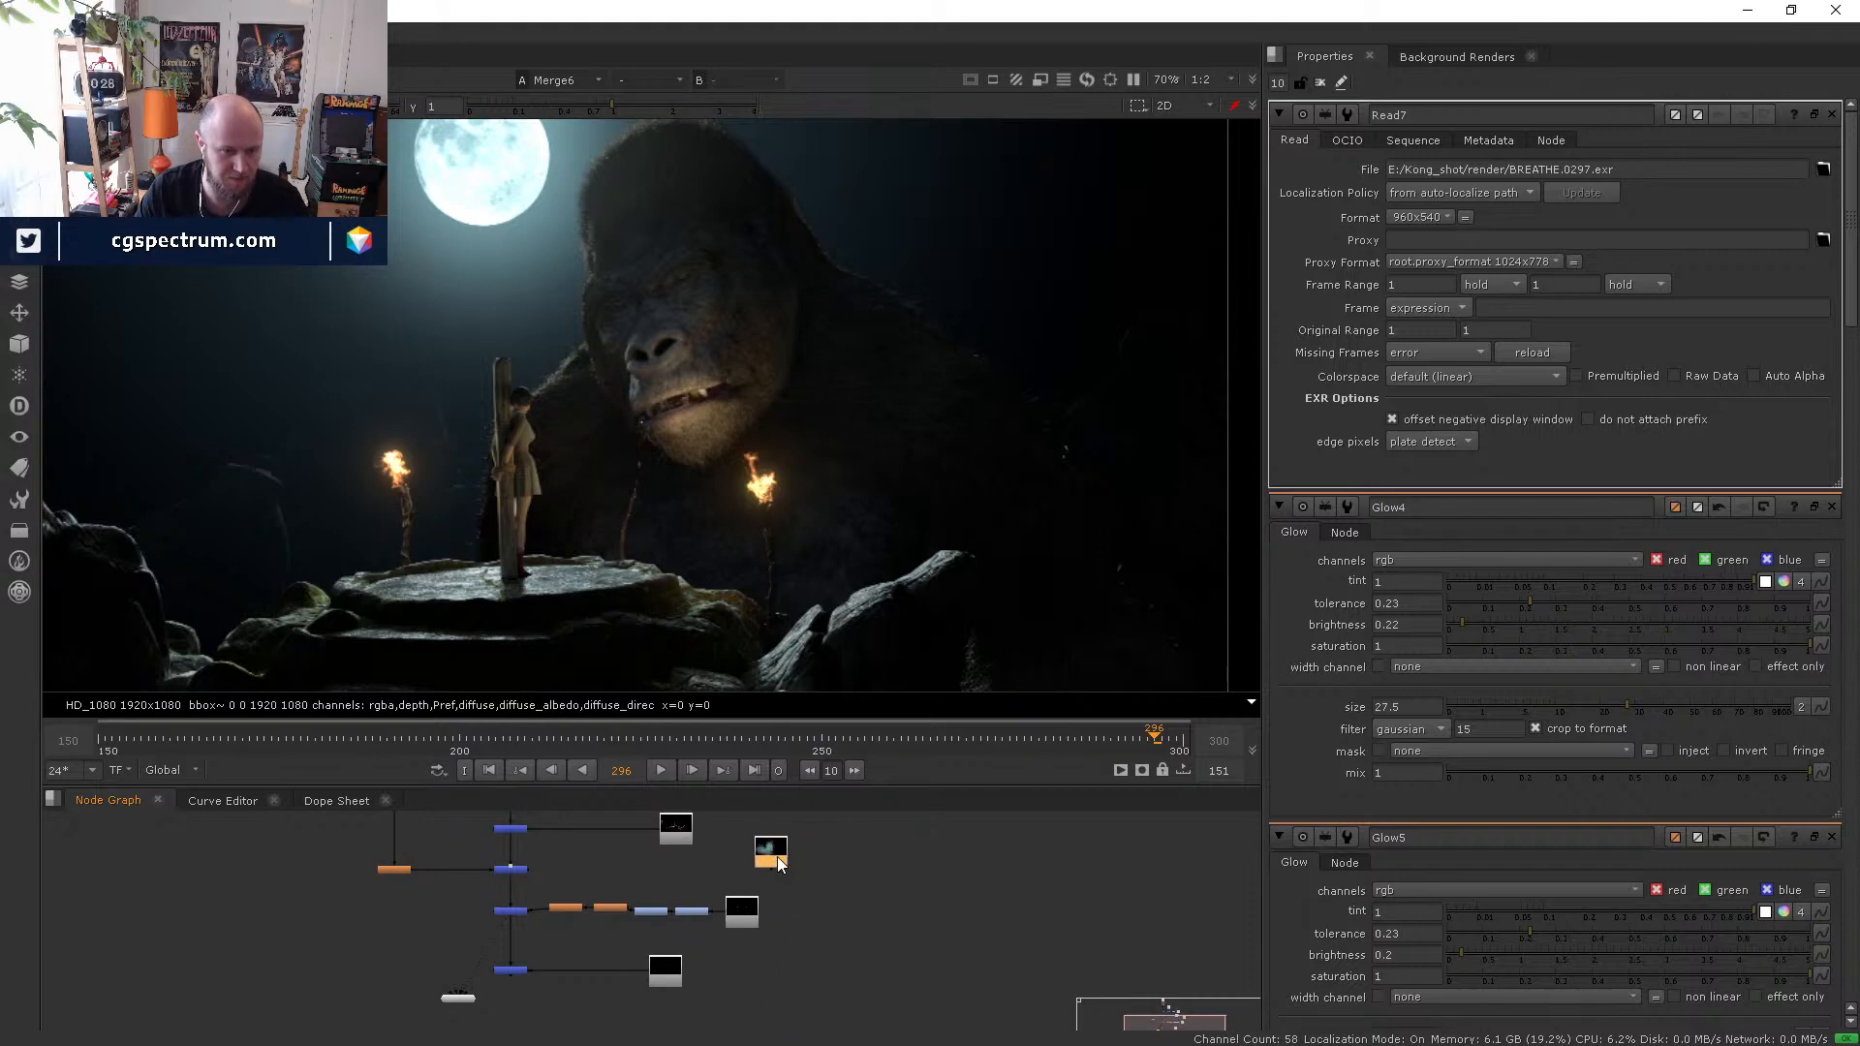
- Merge the breath render into the main comp above the fire merge, and view Read7 on its own at frame 295
key(m)
drag(625, 865, 772, 862)
key(1)
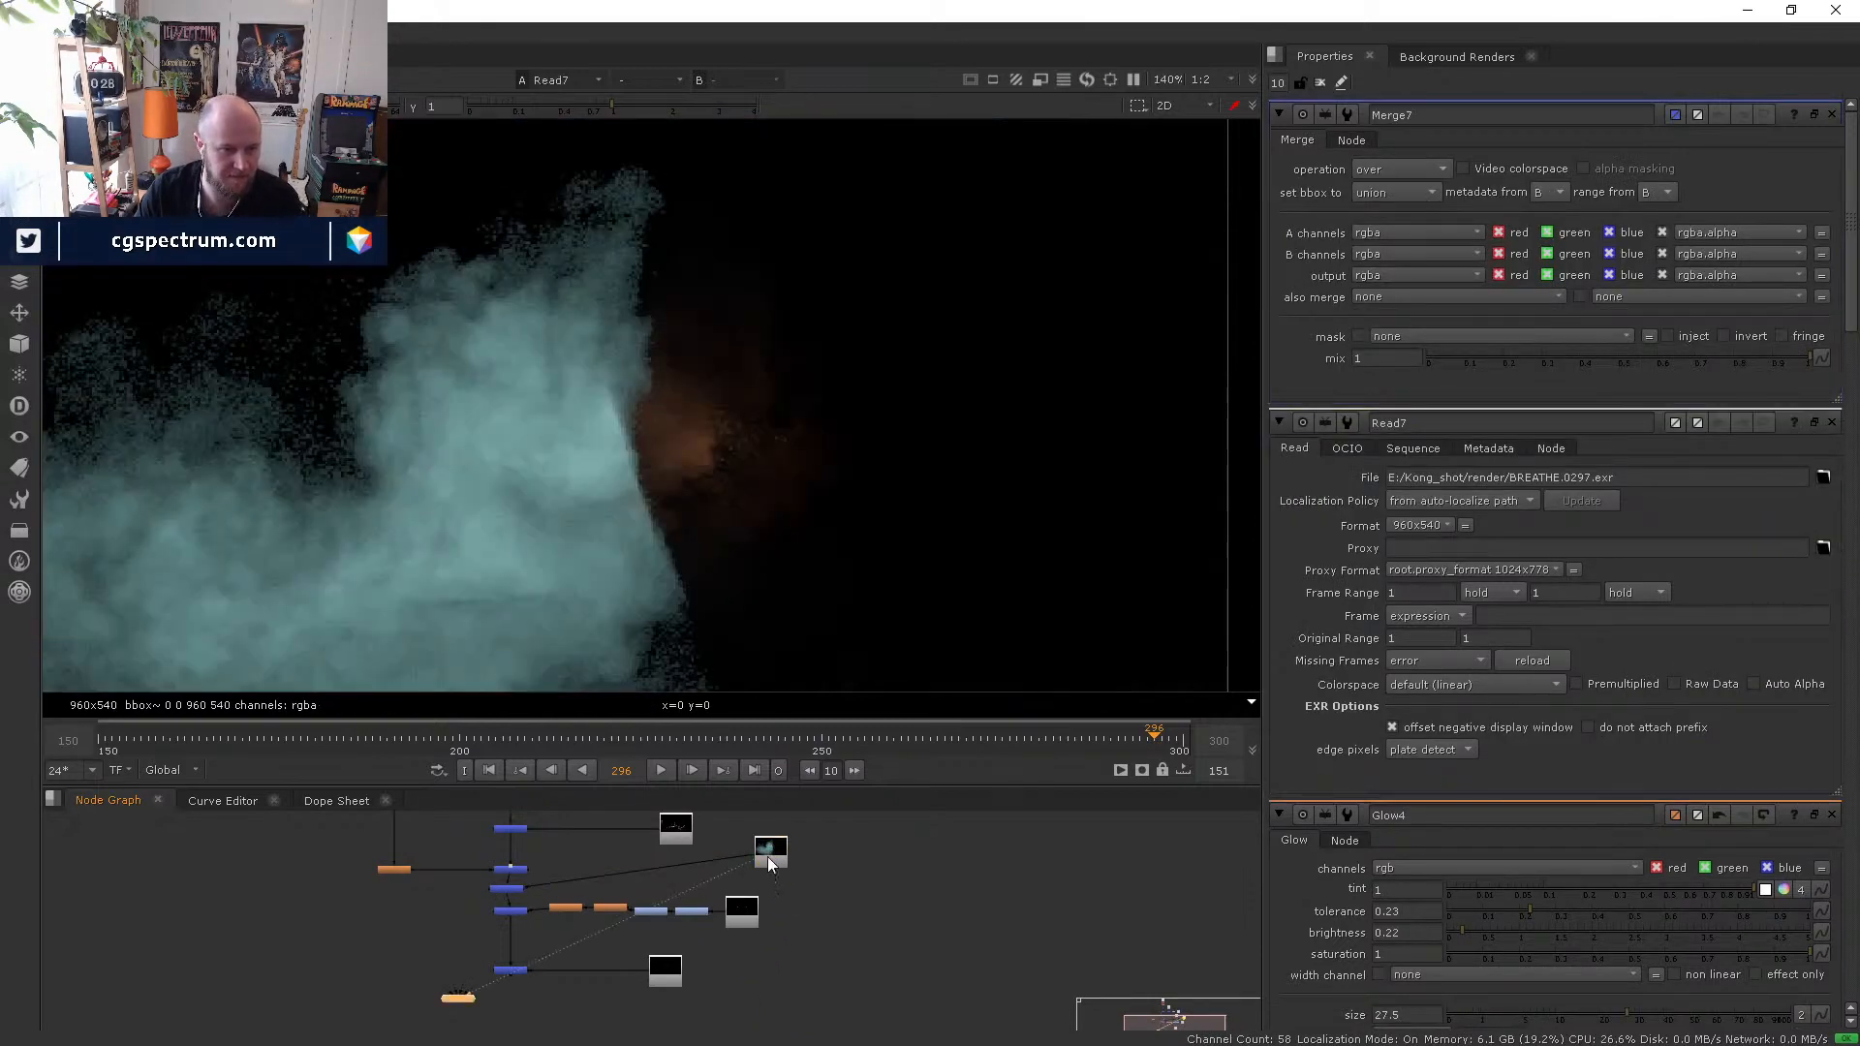
click(771, 857)
scroll(588, 465, down, 2)
middle_drag(588, 465, 614, 396)
drag(677, 748, 1089, 740)
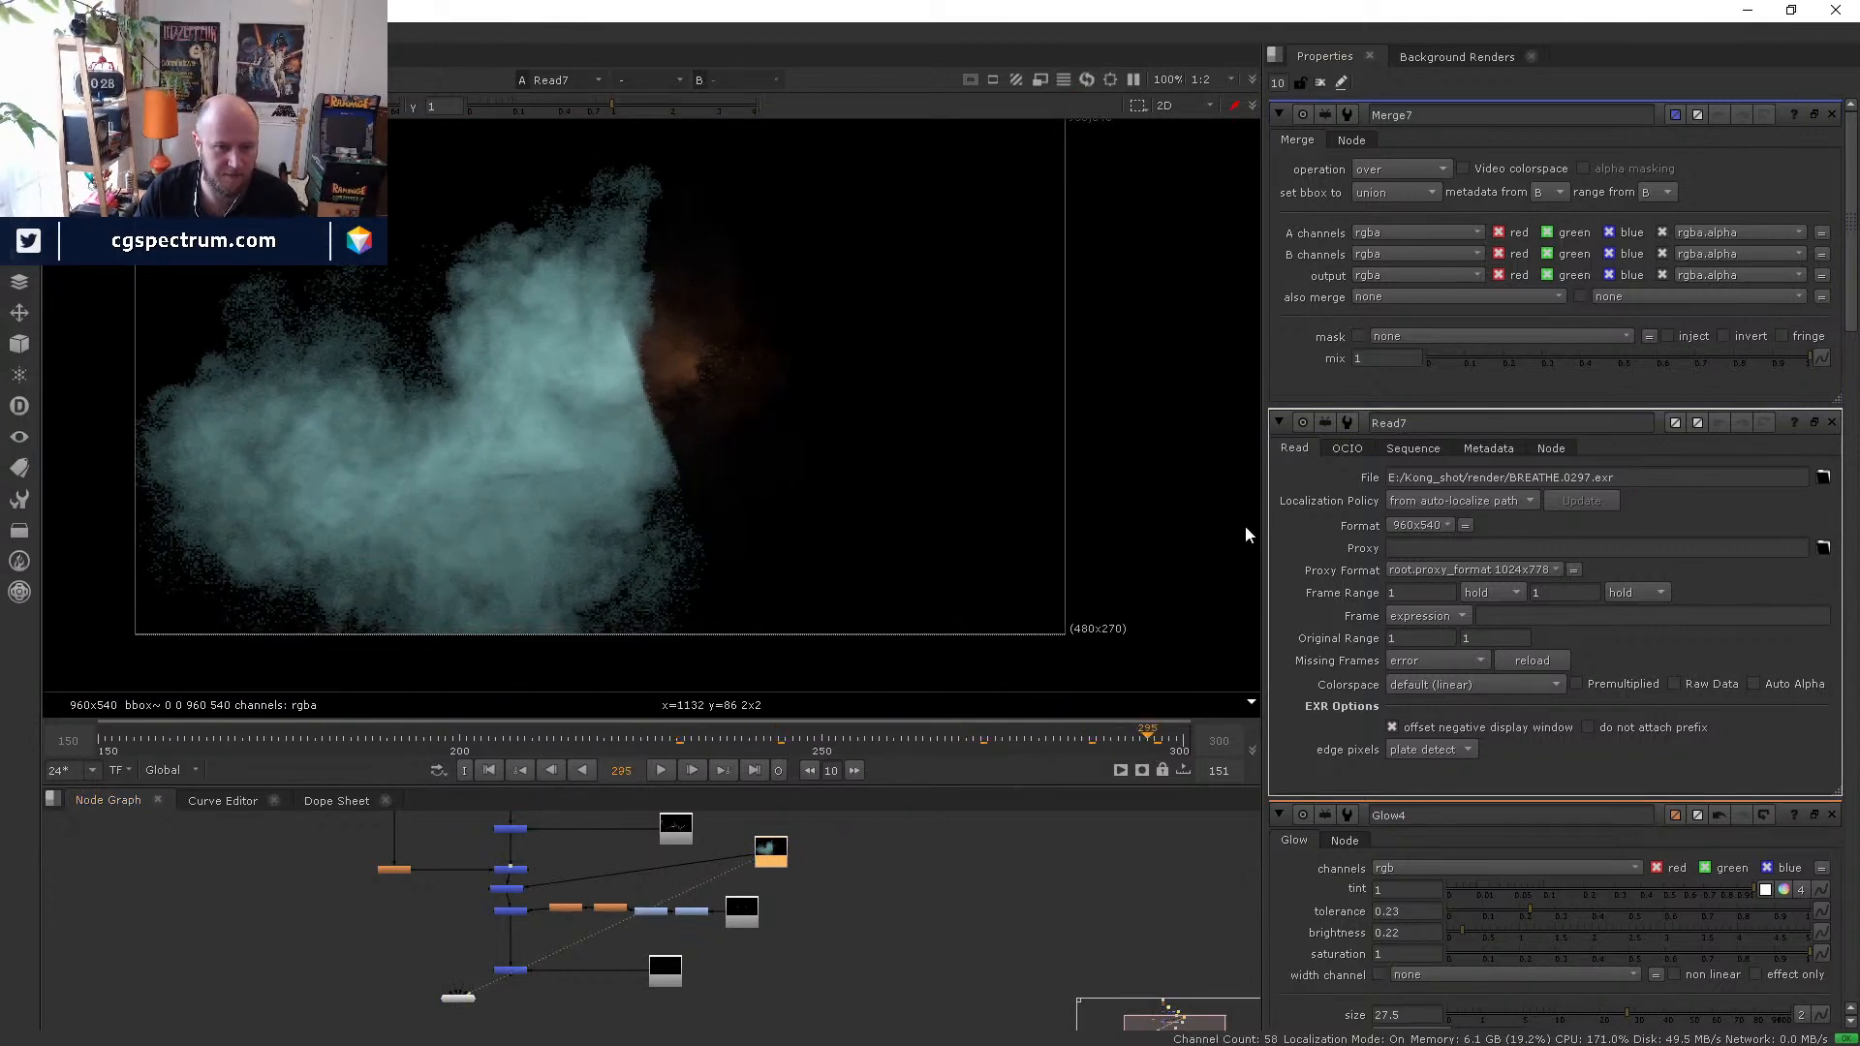
- Replace Read7's single file with the BREATHE.####.exr sequence, frames 230-300, from the render folder
double_click(769, 850)
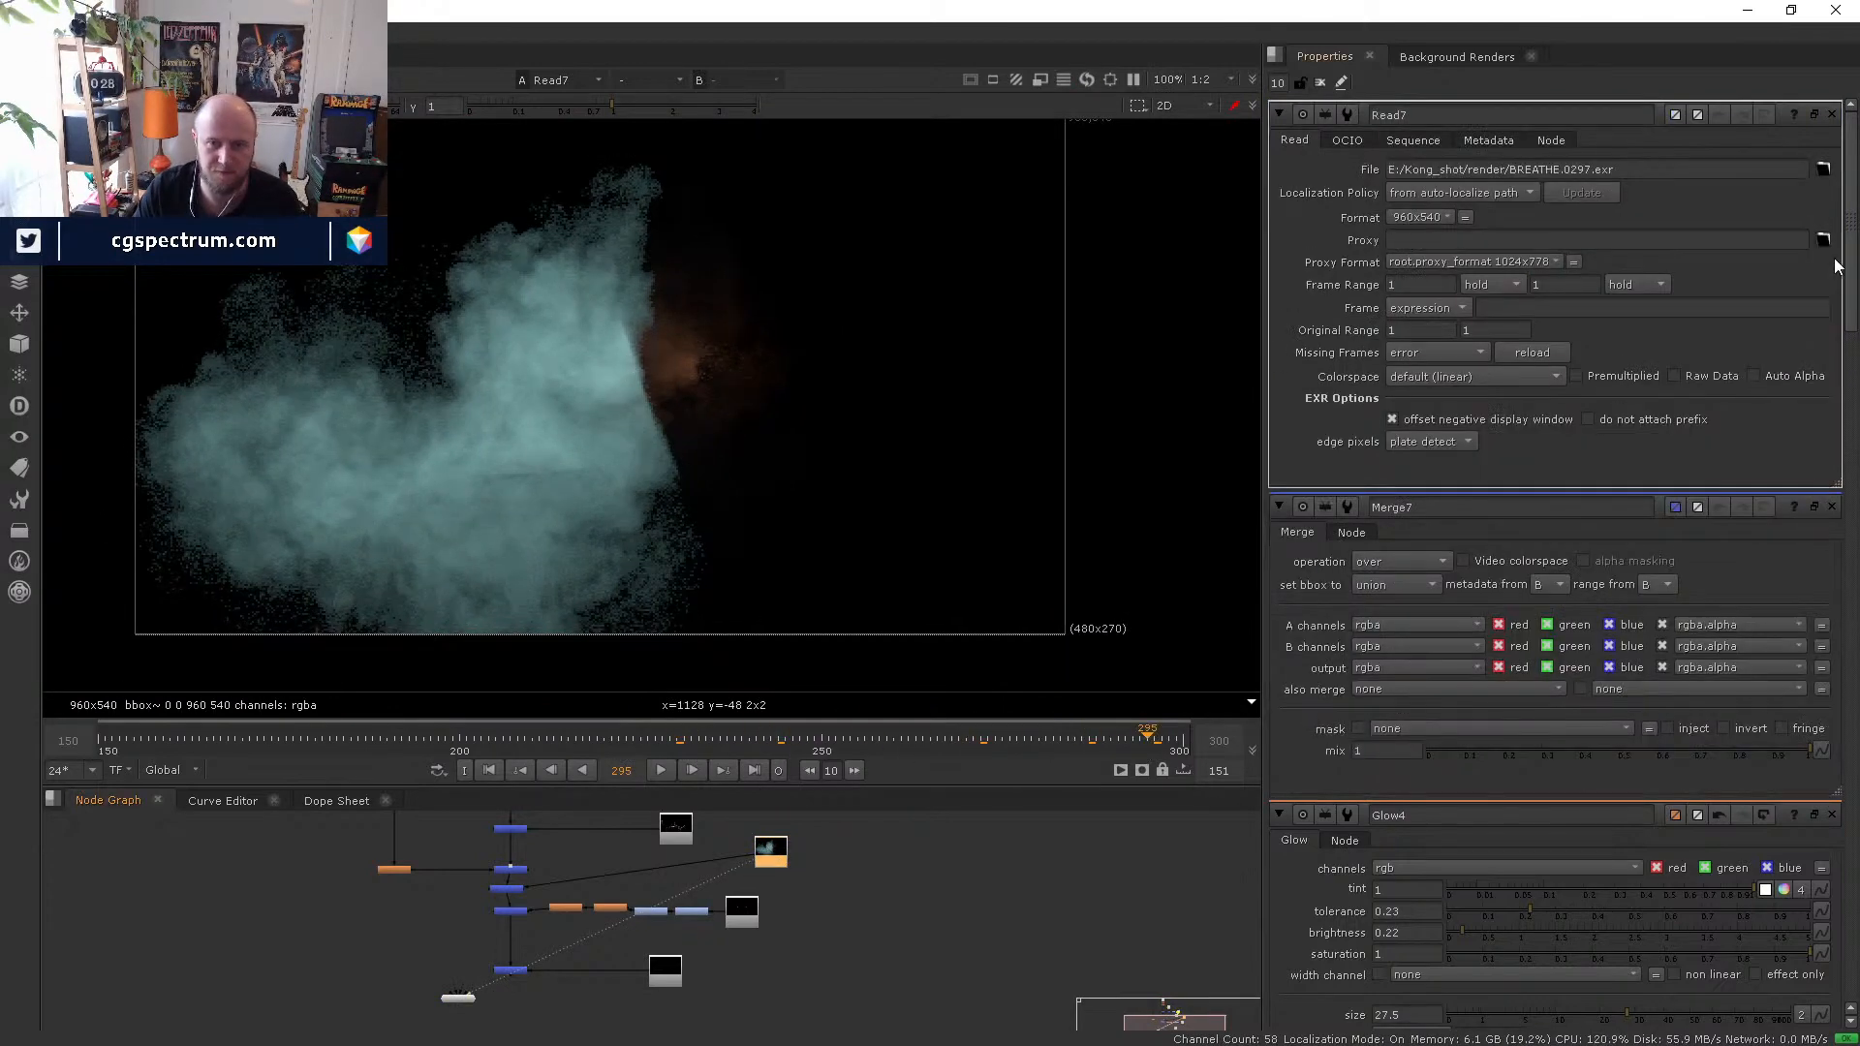
click(1823, 170)
click(843, 282)
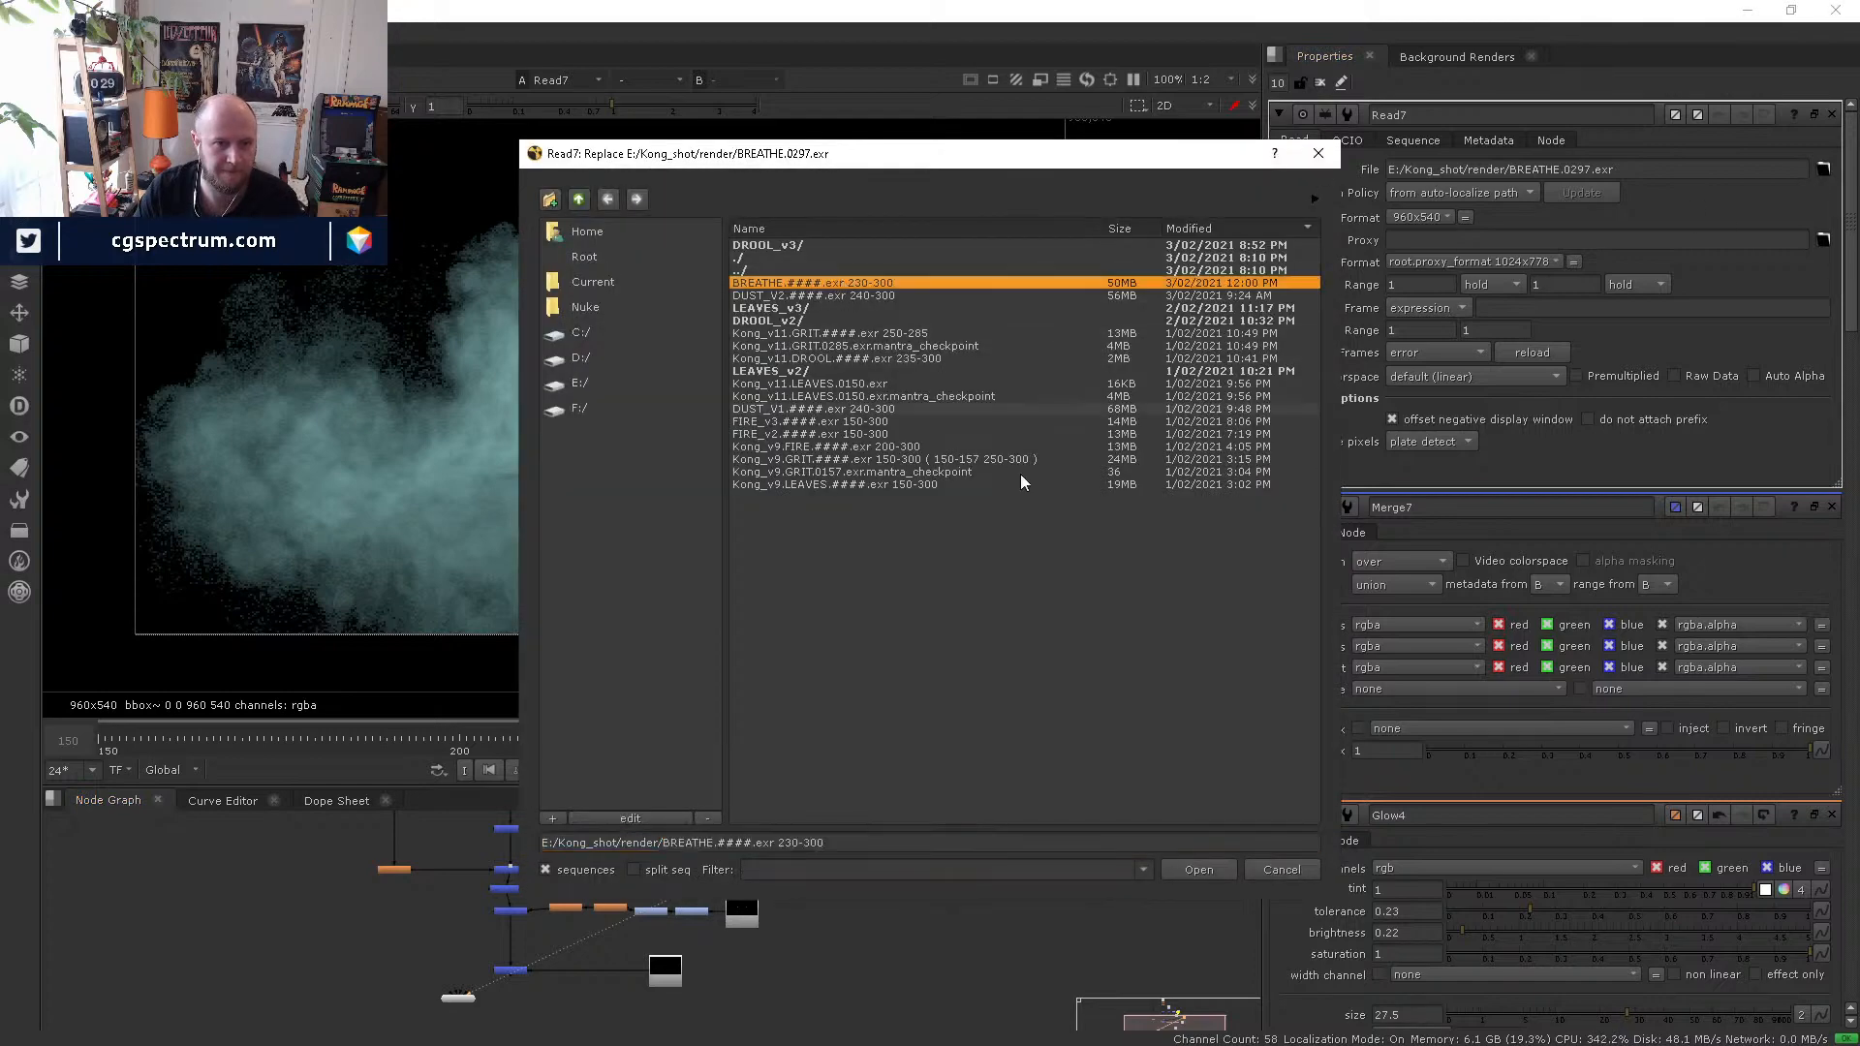
click(1198, 869)
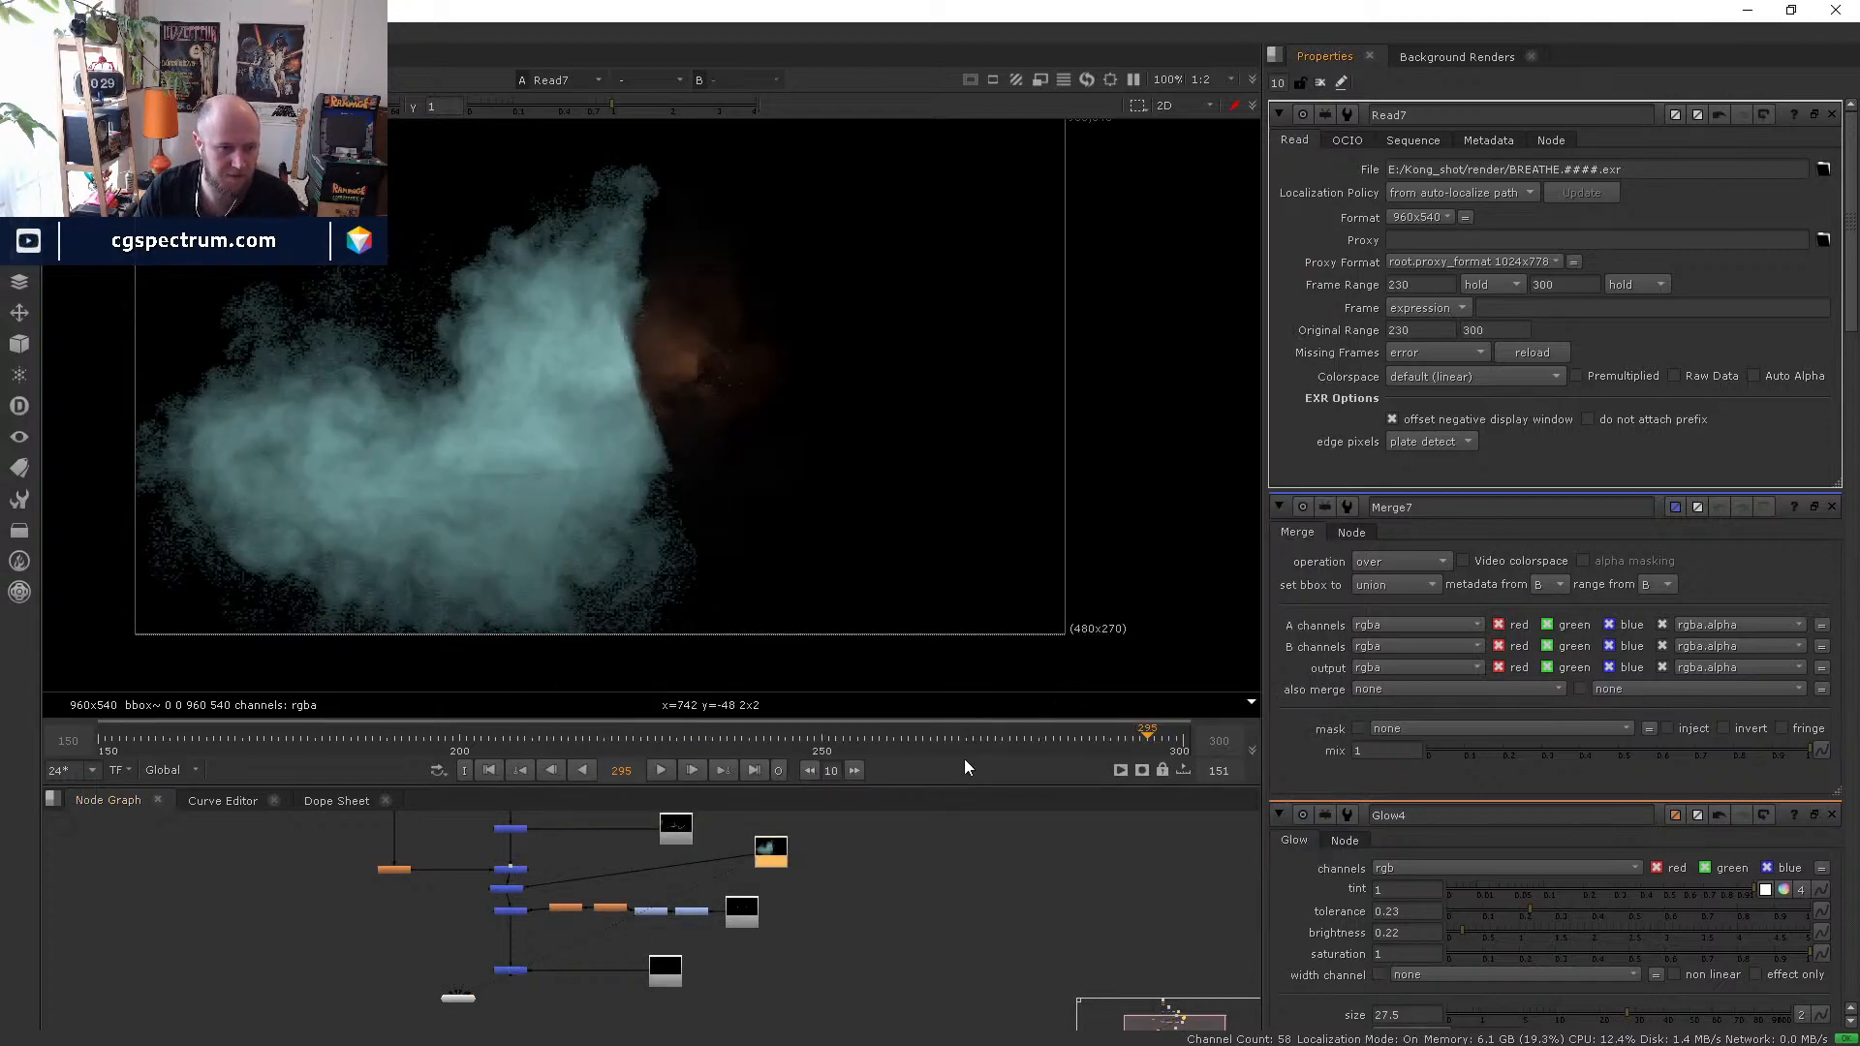
- Play and scrub through the breath sequence to review its motion, ending at frame 292
click(661, 770)
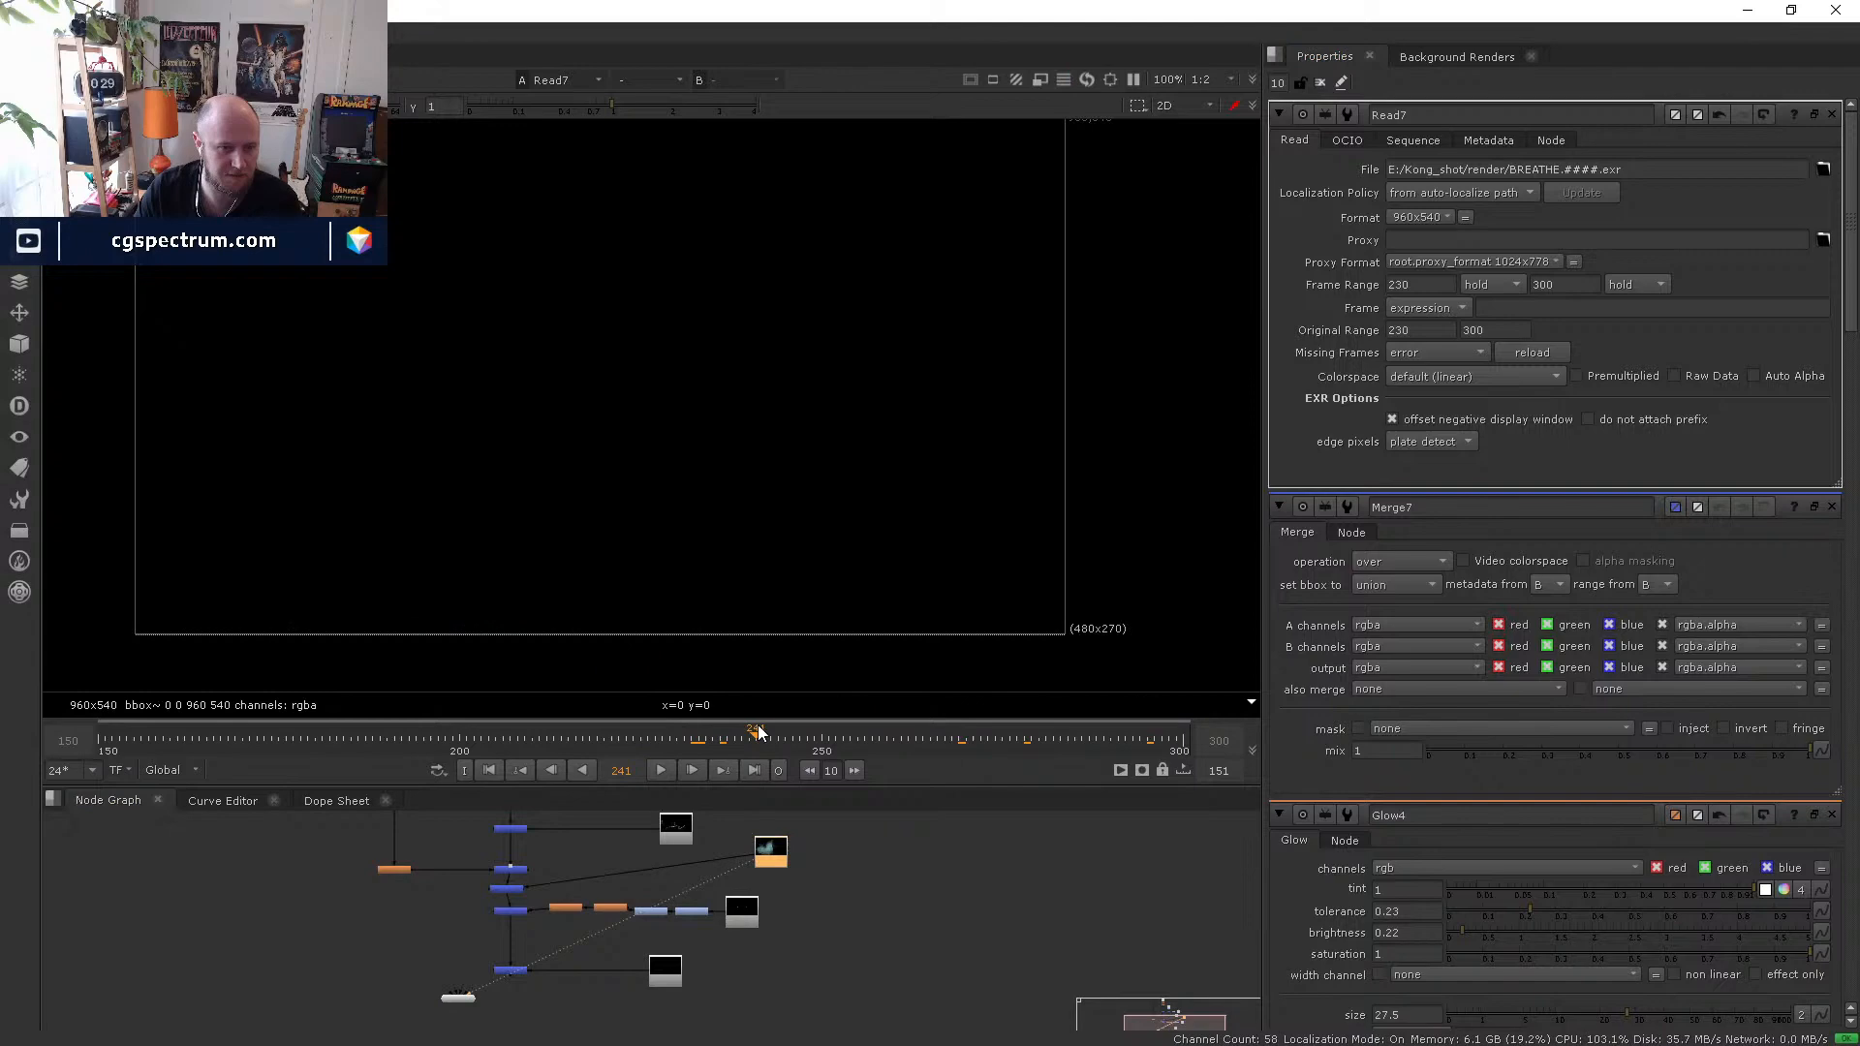
click(667, 769)
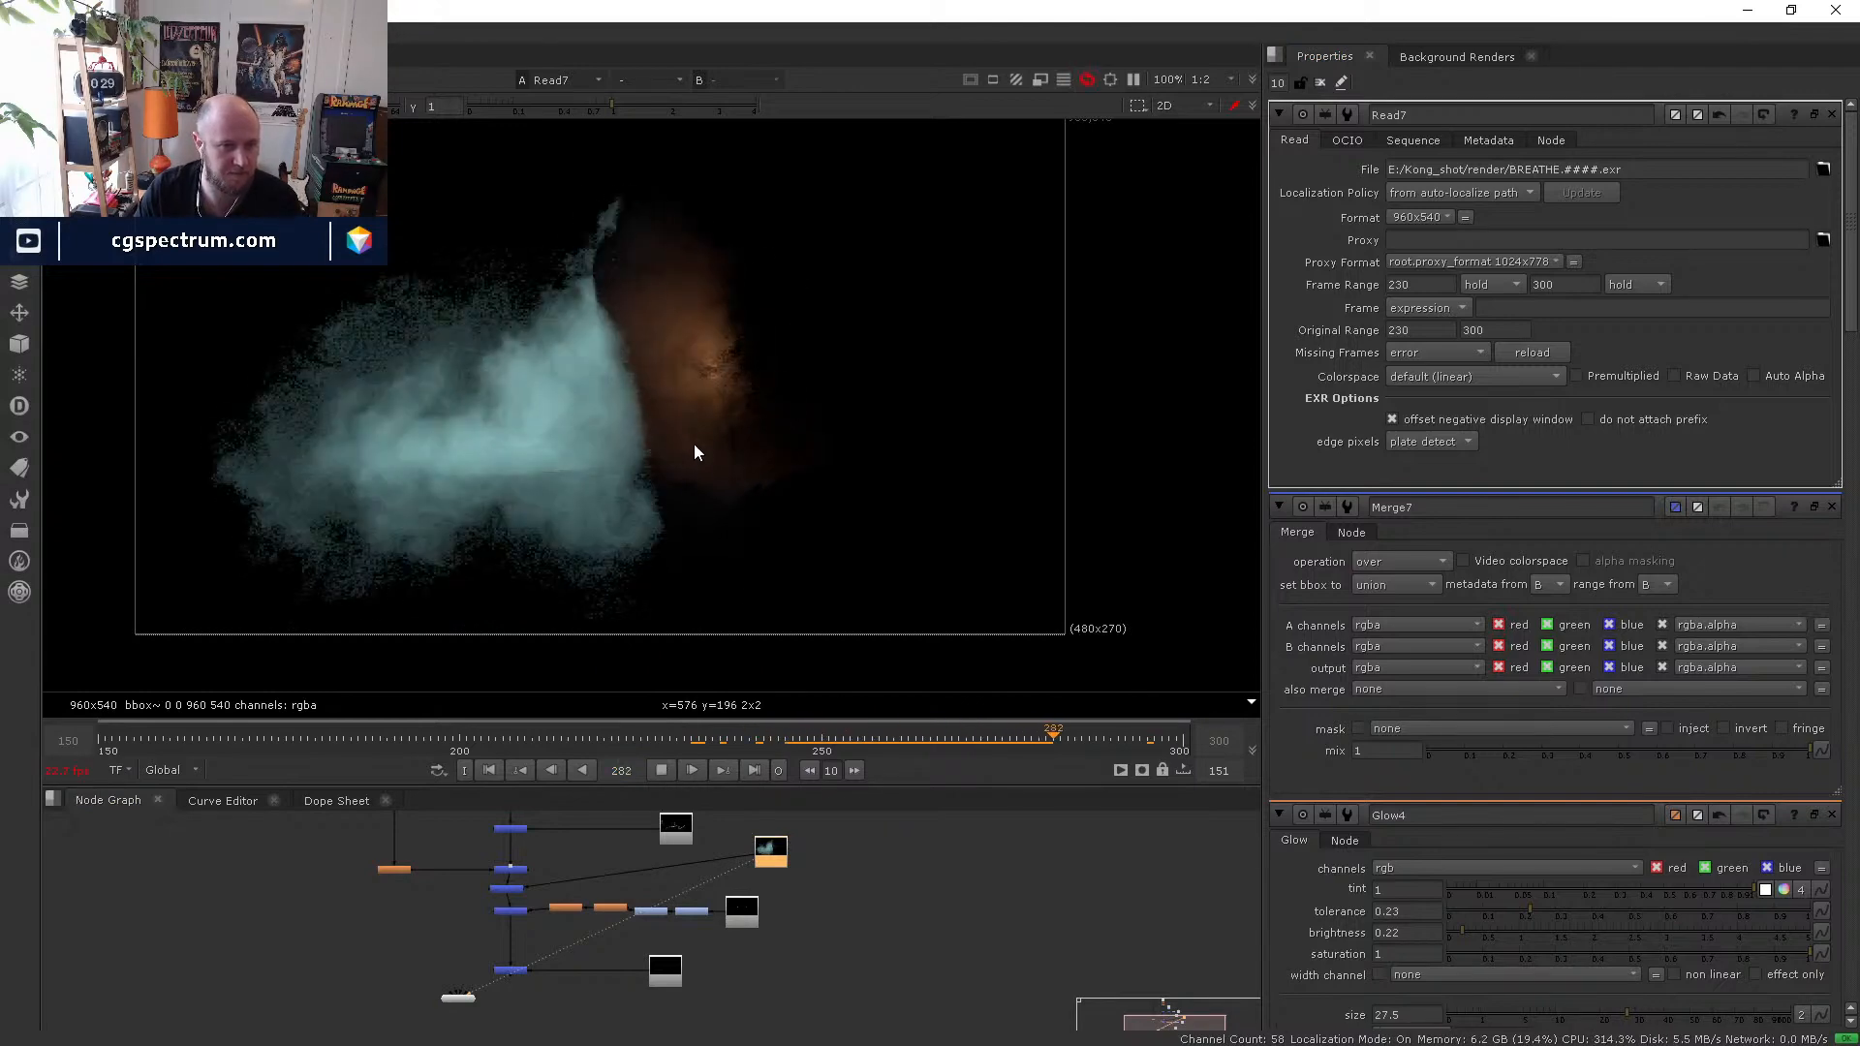
click(1045, 746)
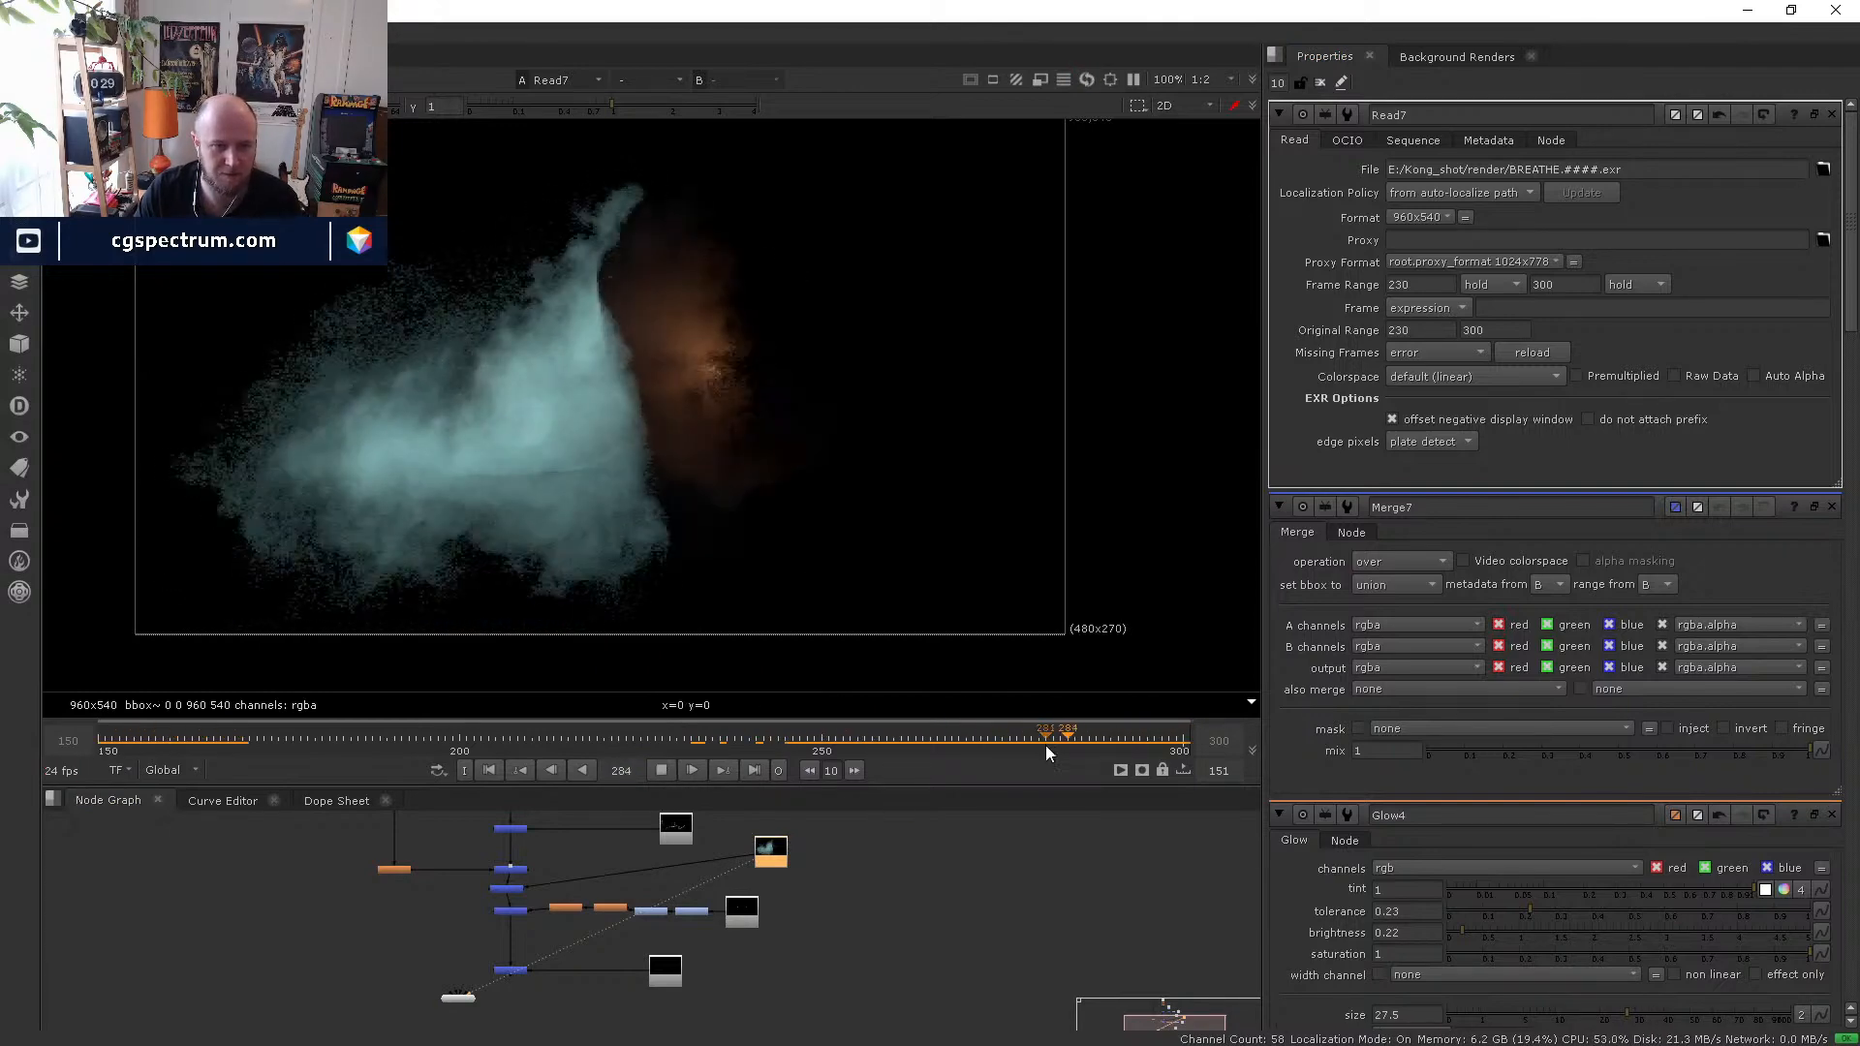
click(662, 771)
click(954, 742)
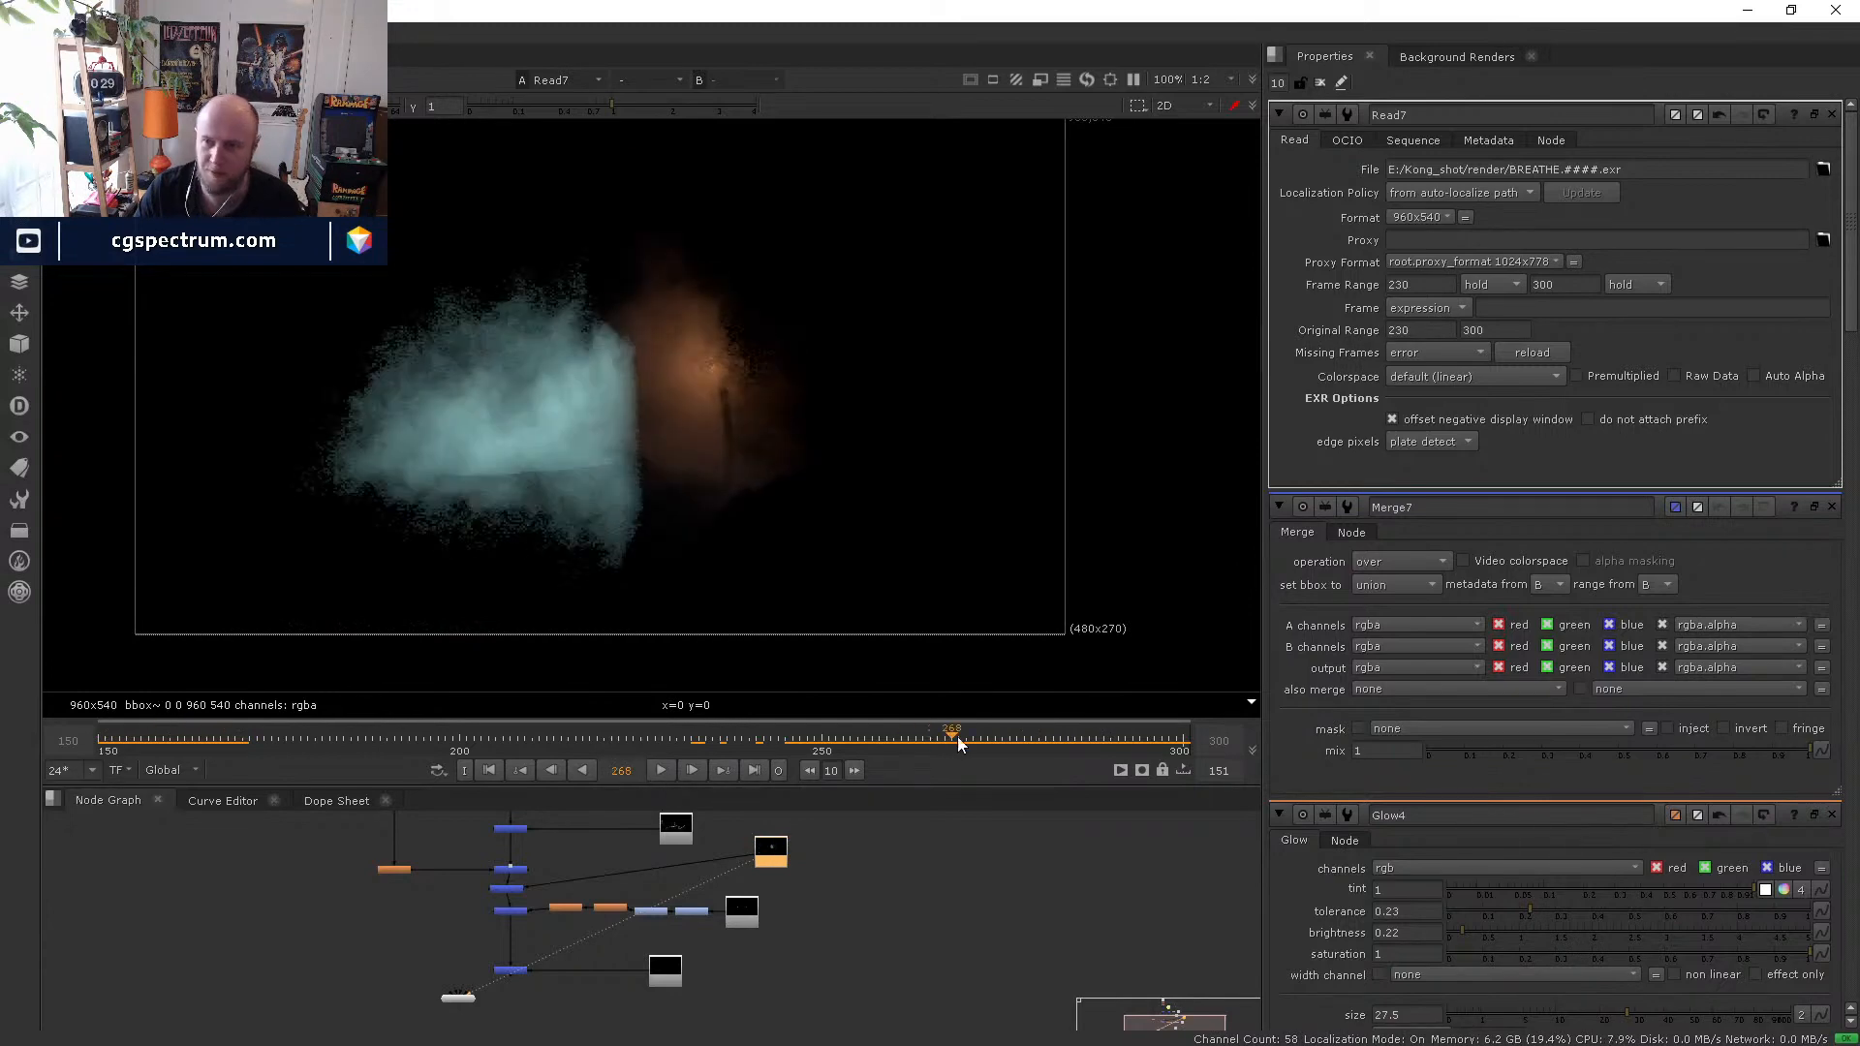
drag(957, 742, 1125, 748)
- Preview the composite at Merge7 and at the final merge, Merge4, with the breath layer included
scroll(824, 828, up, 3)
click(373, 914)
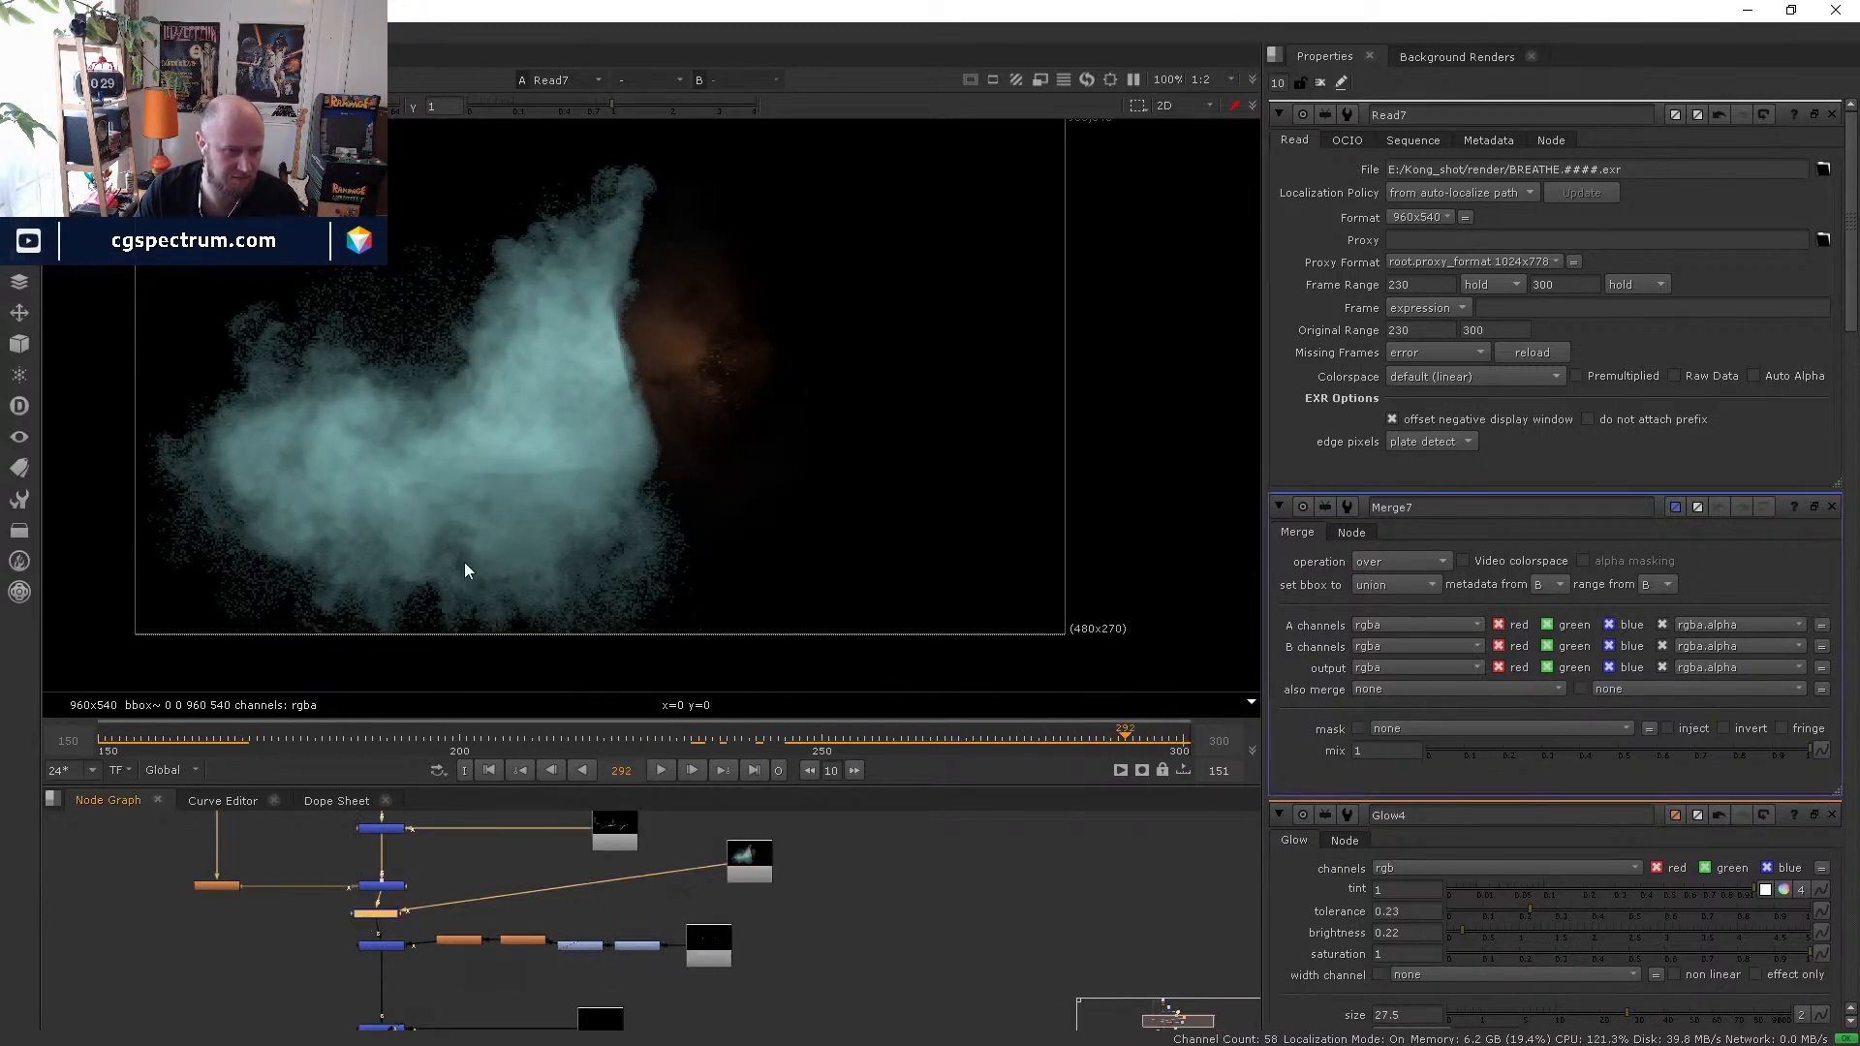
middle_drag(449, 521, 449, 457)
key(1)
middle_drag(473, 924, 465, 848)
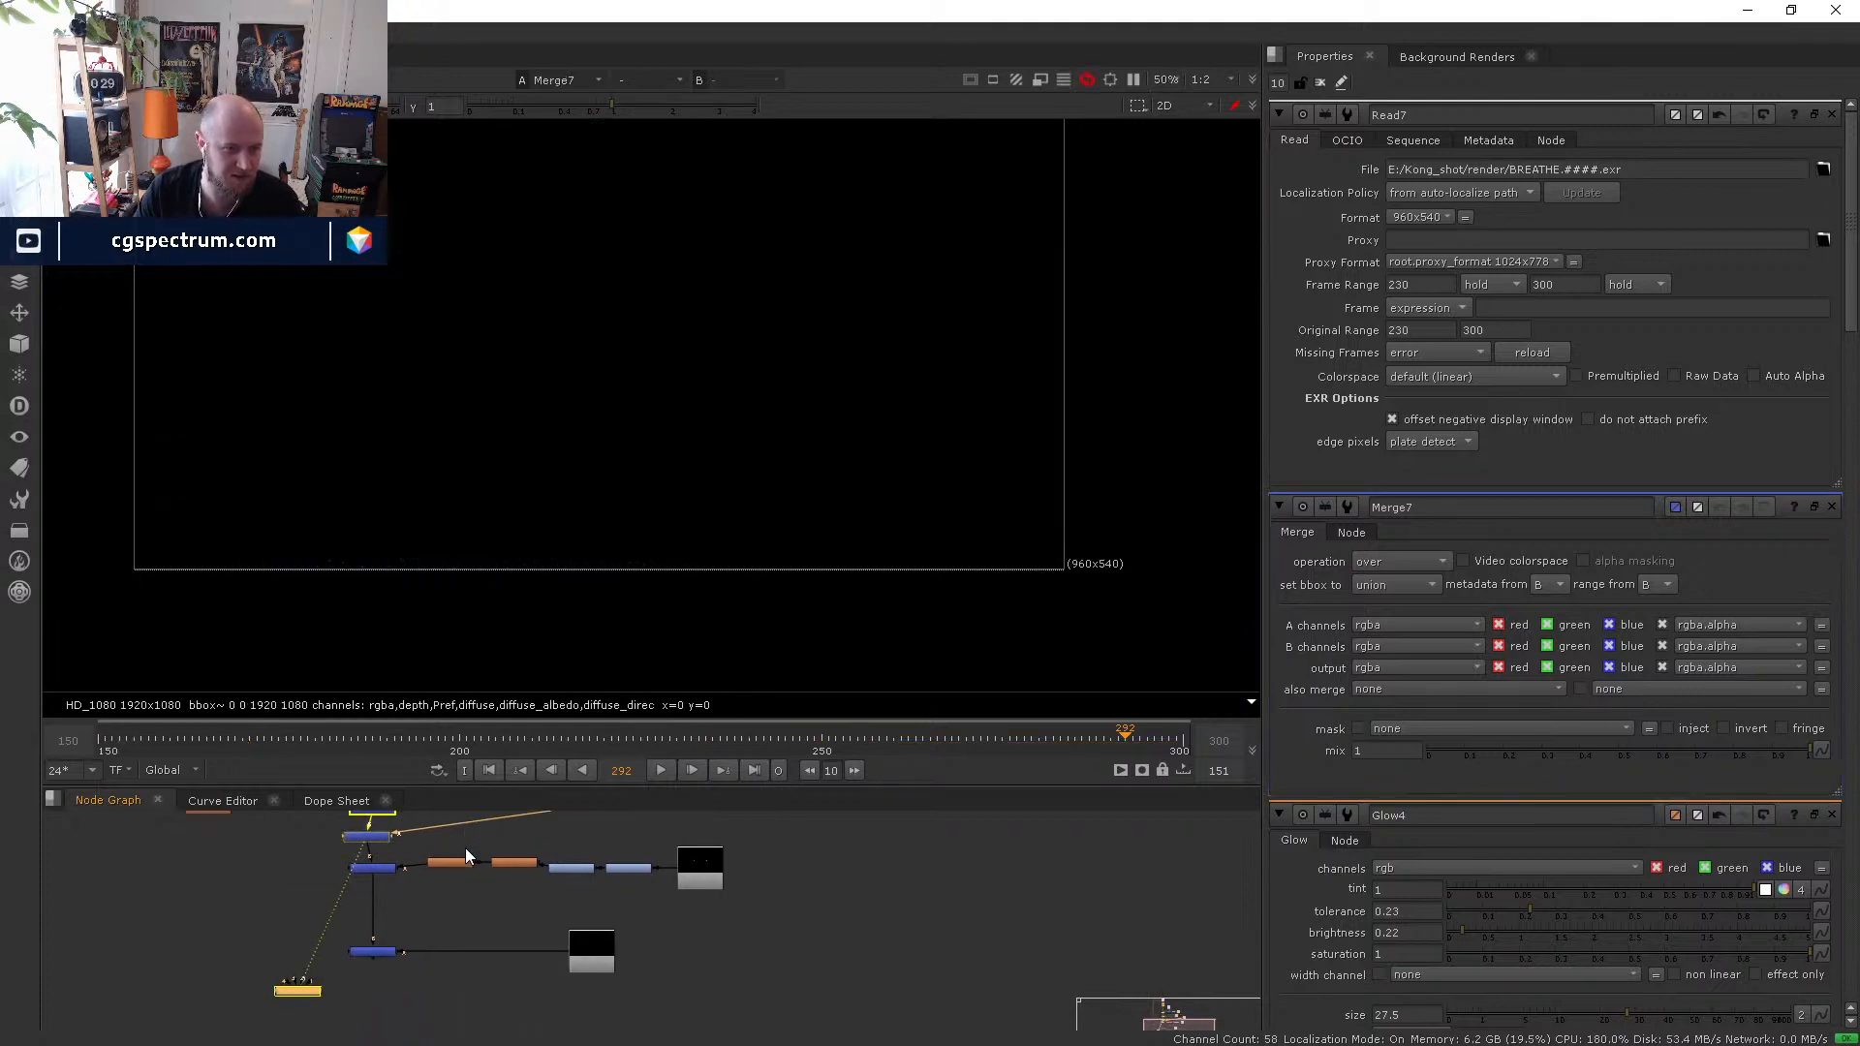
click(375, 953)
key(1)
- Space out Merge4 and the fire merge below Merge7, and move their branch nodes level with them
drag(379, 953, 378, 993)
drag(378, 869, 378, 897)
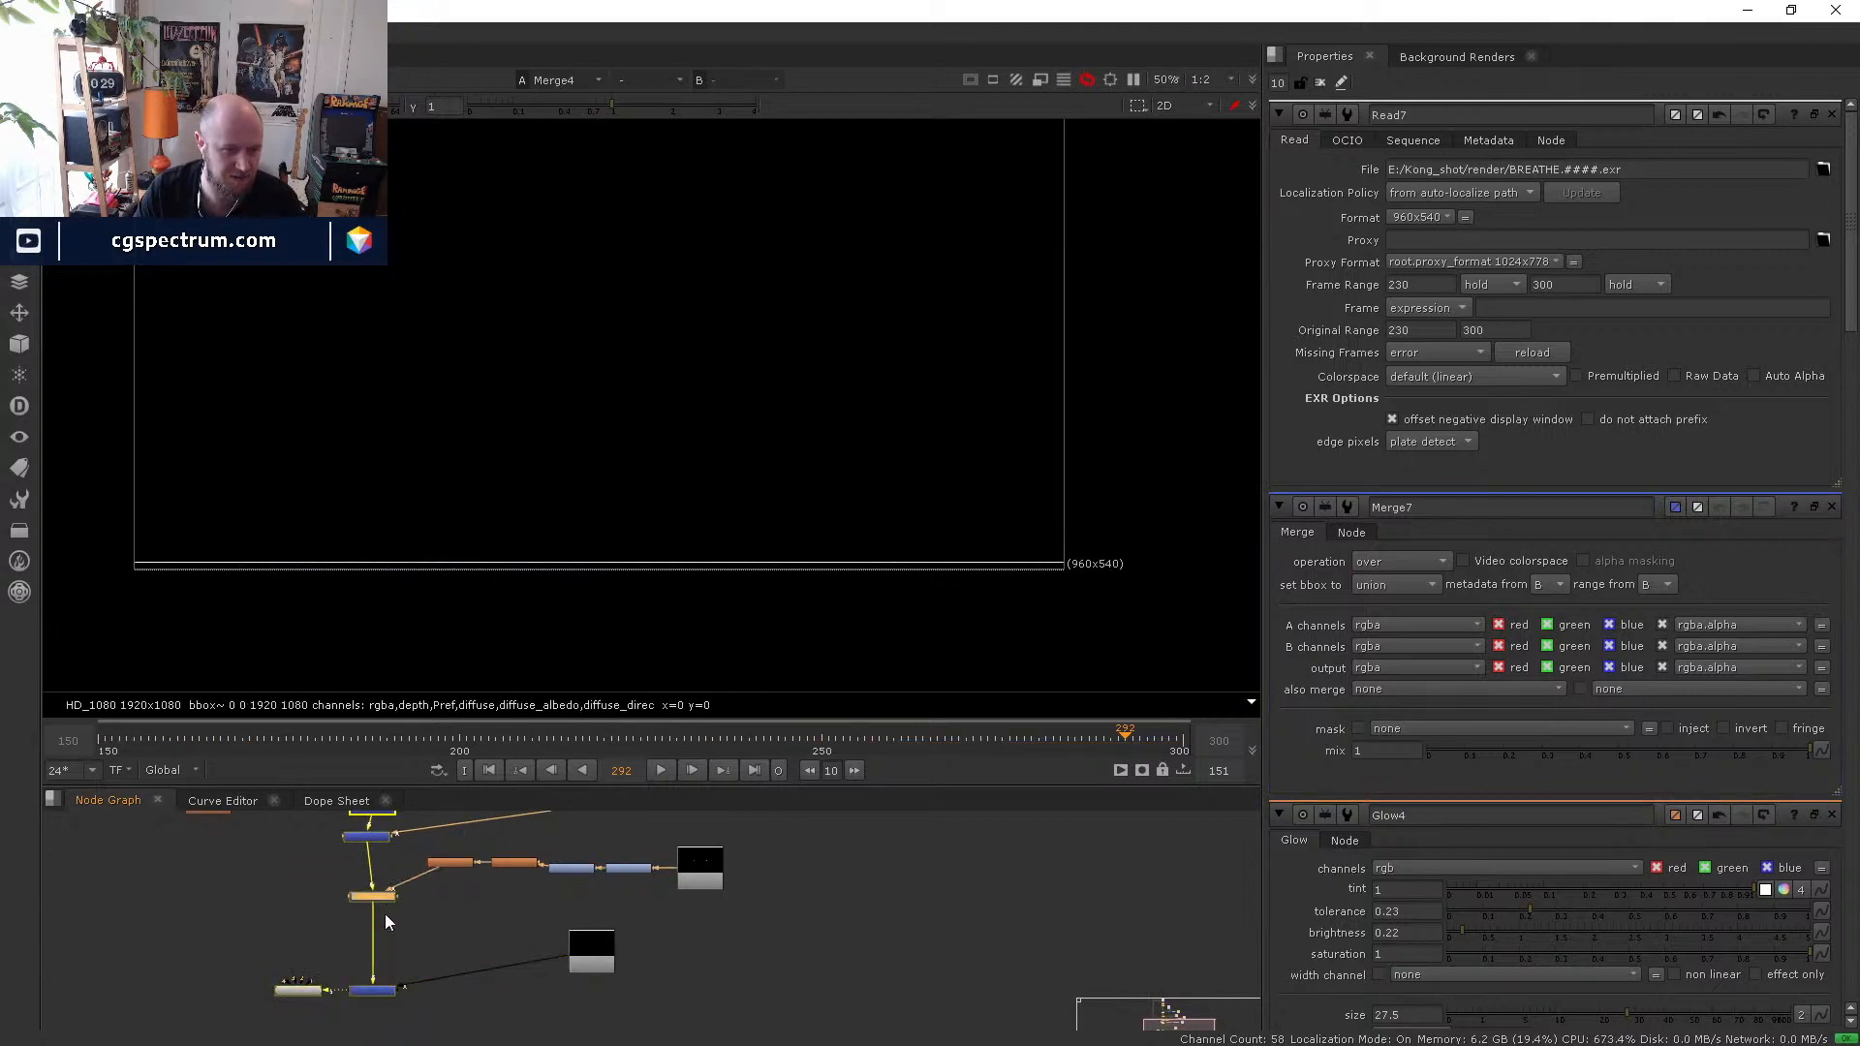
drag(578, 967, 612, 1001)
drag(459, 865, 725, 911)
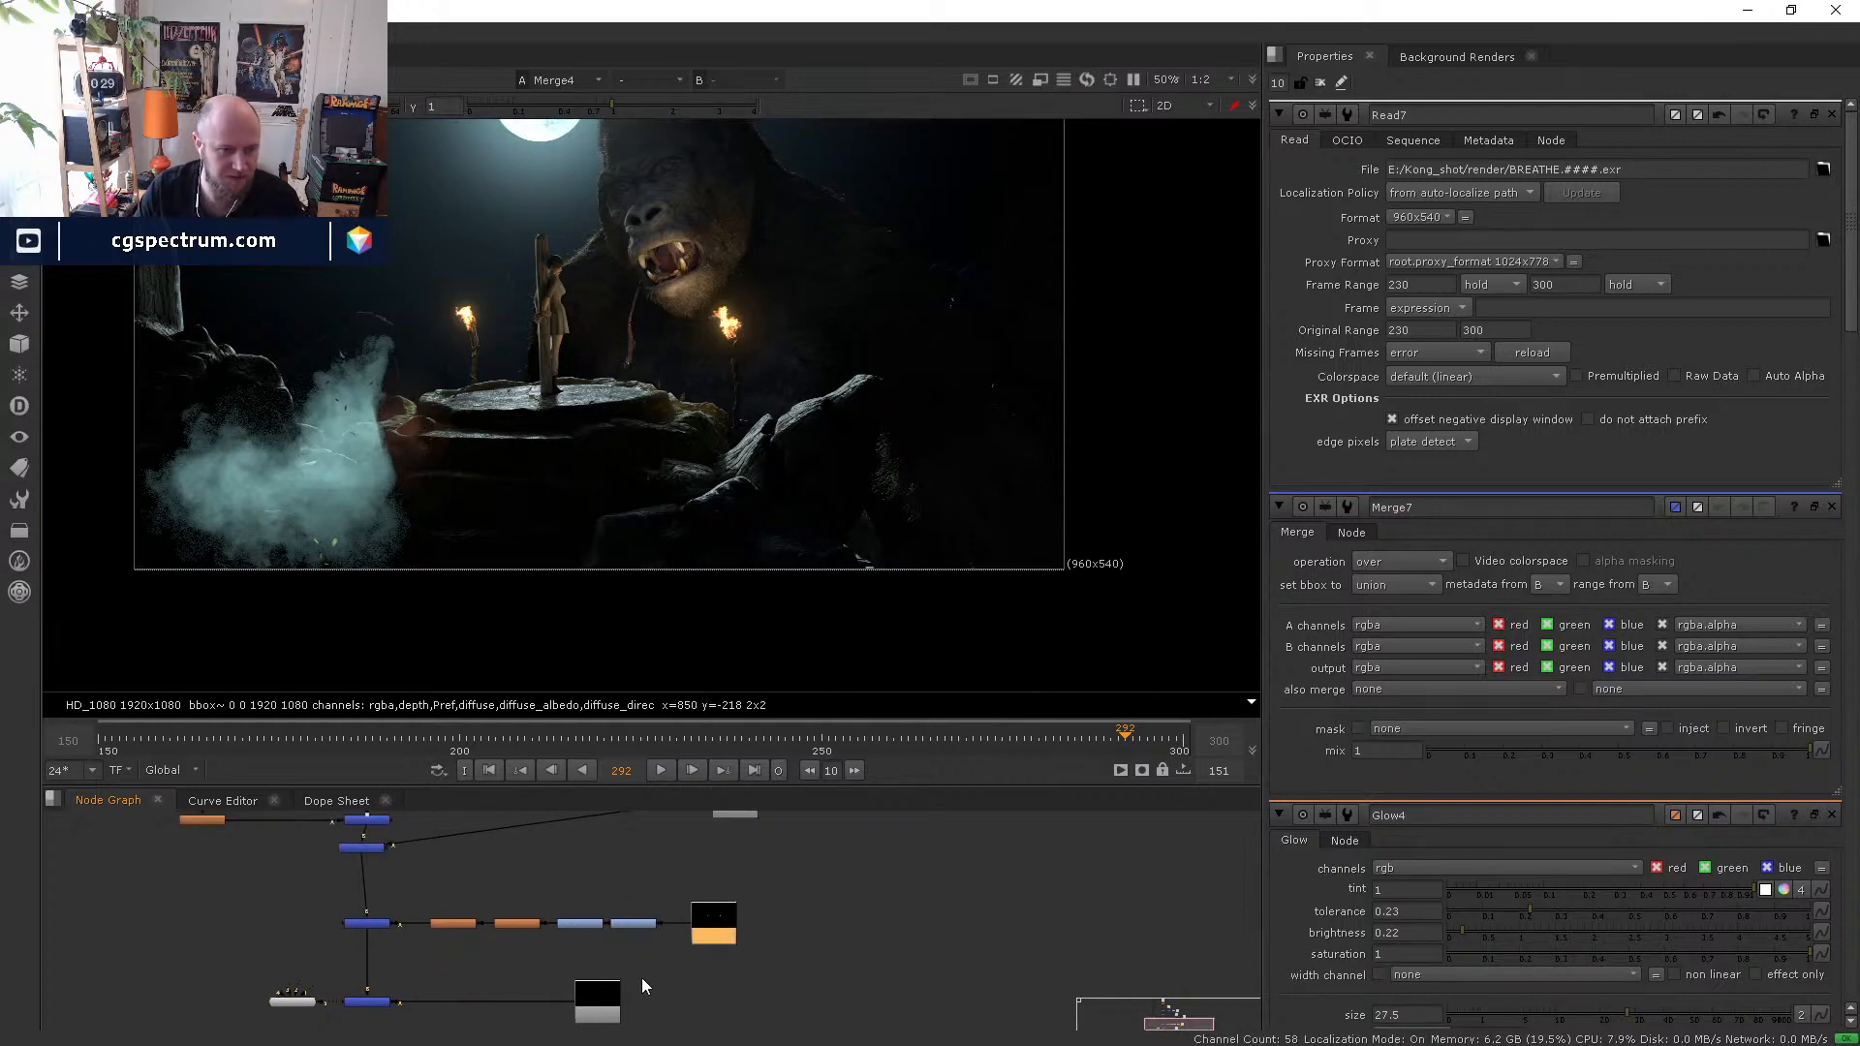
- Add a Reformat node after Read7, place it between Read7 and Merge7, and set its output format to HD_1080 1920x1080
middle_drag(728, 819, 684, 930)
key(Tab)
text(ref)
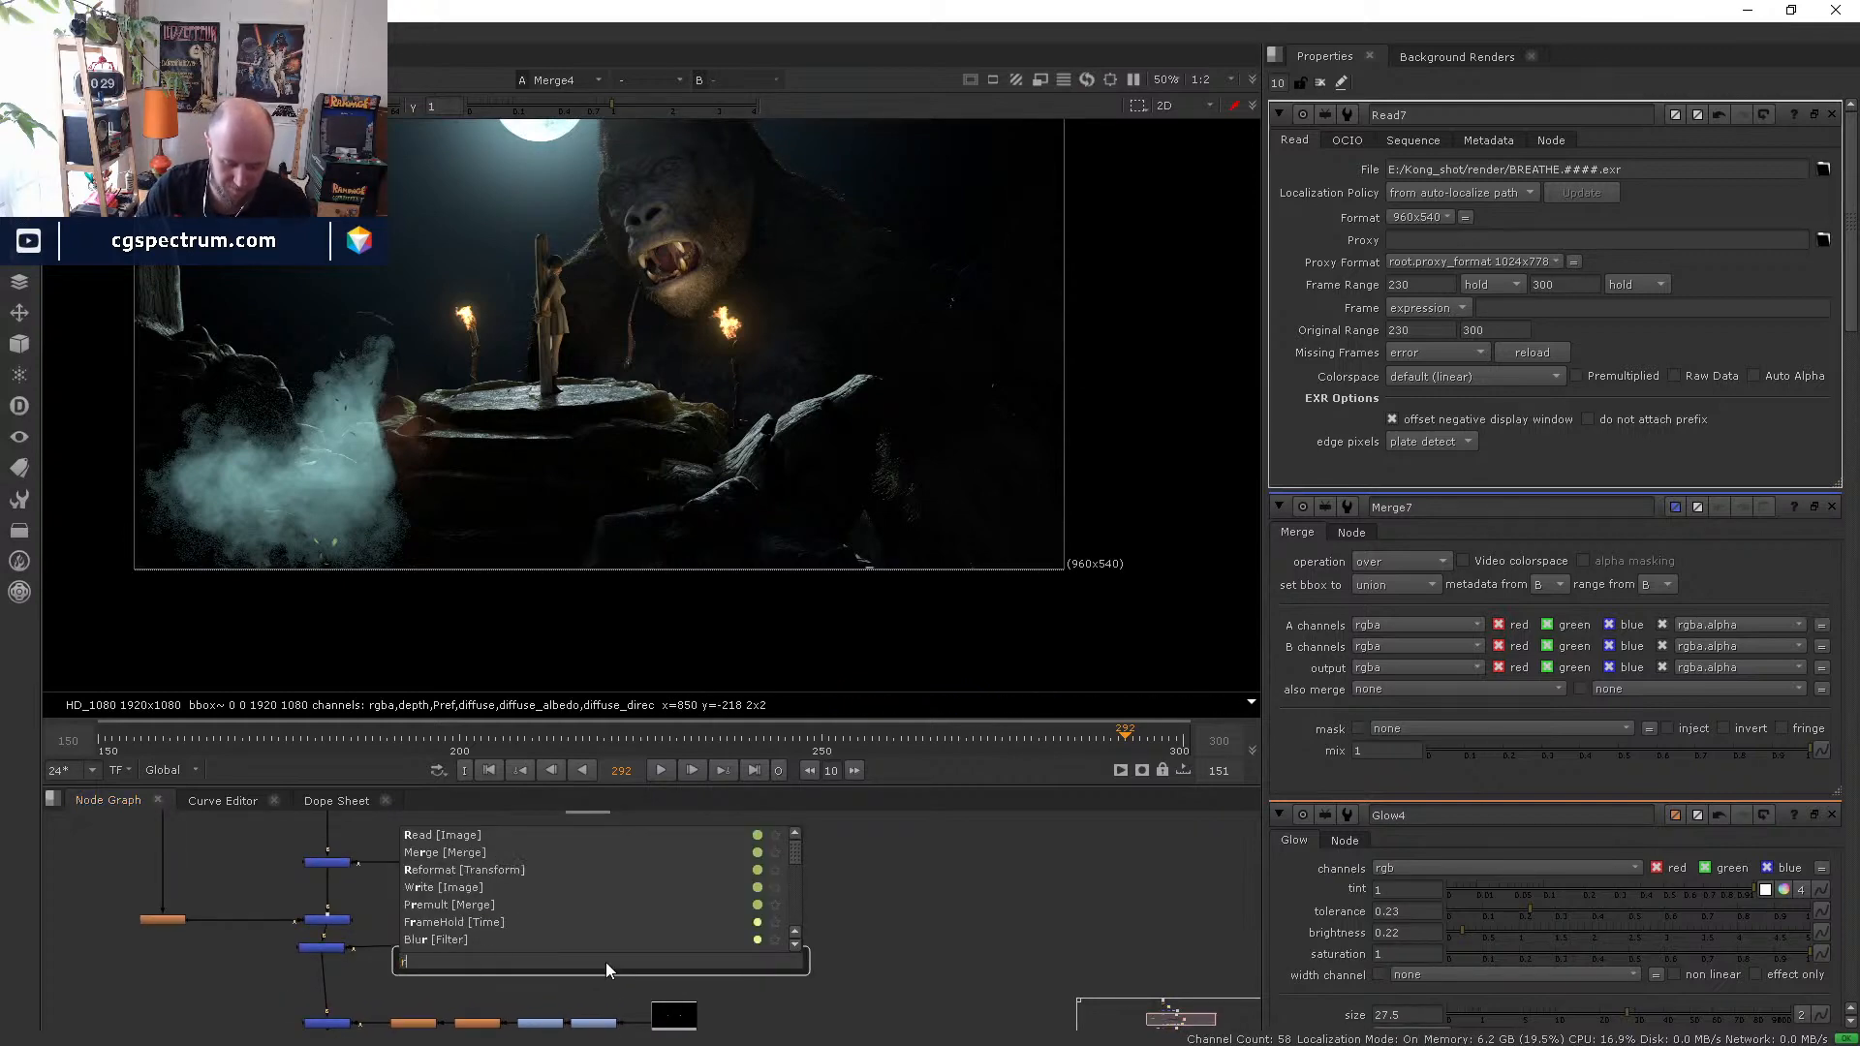
key(Return)
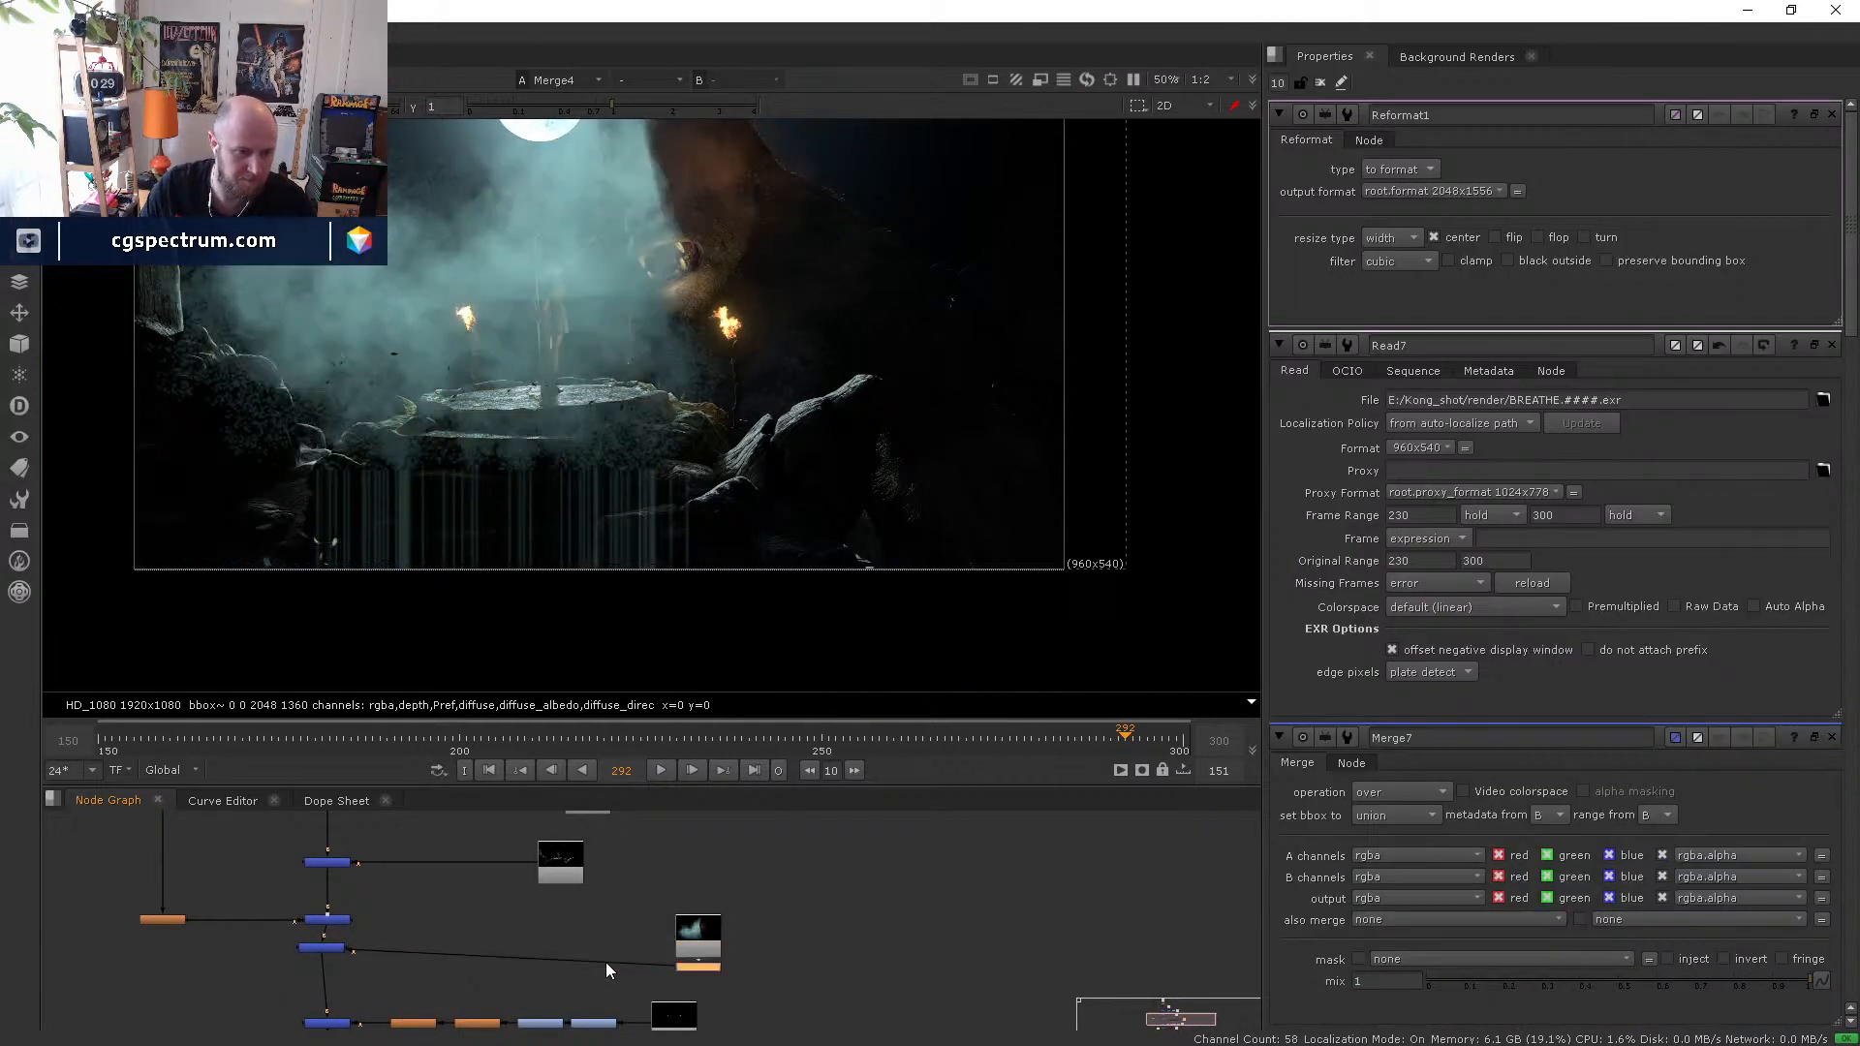
drag(705, 967, 630, 958)
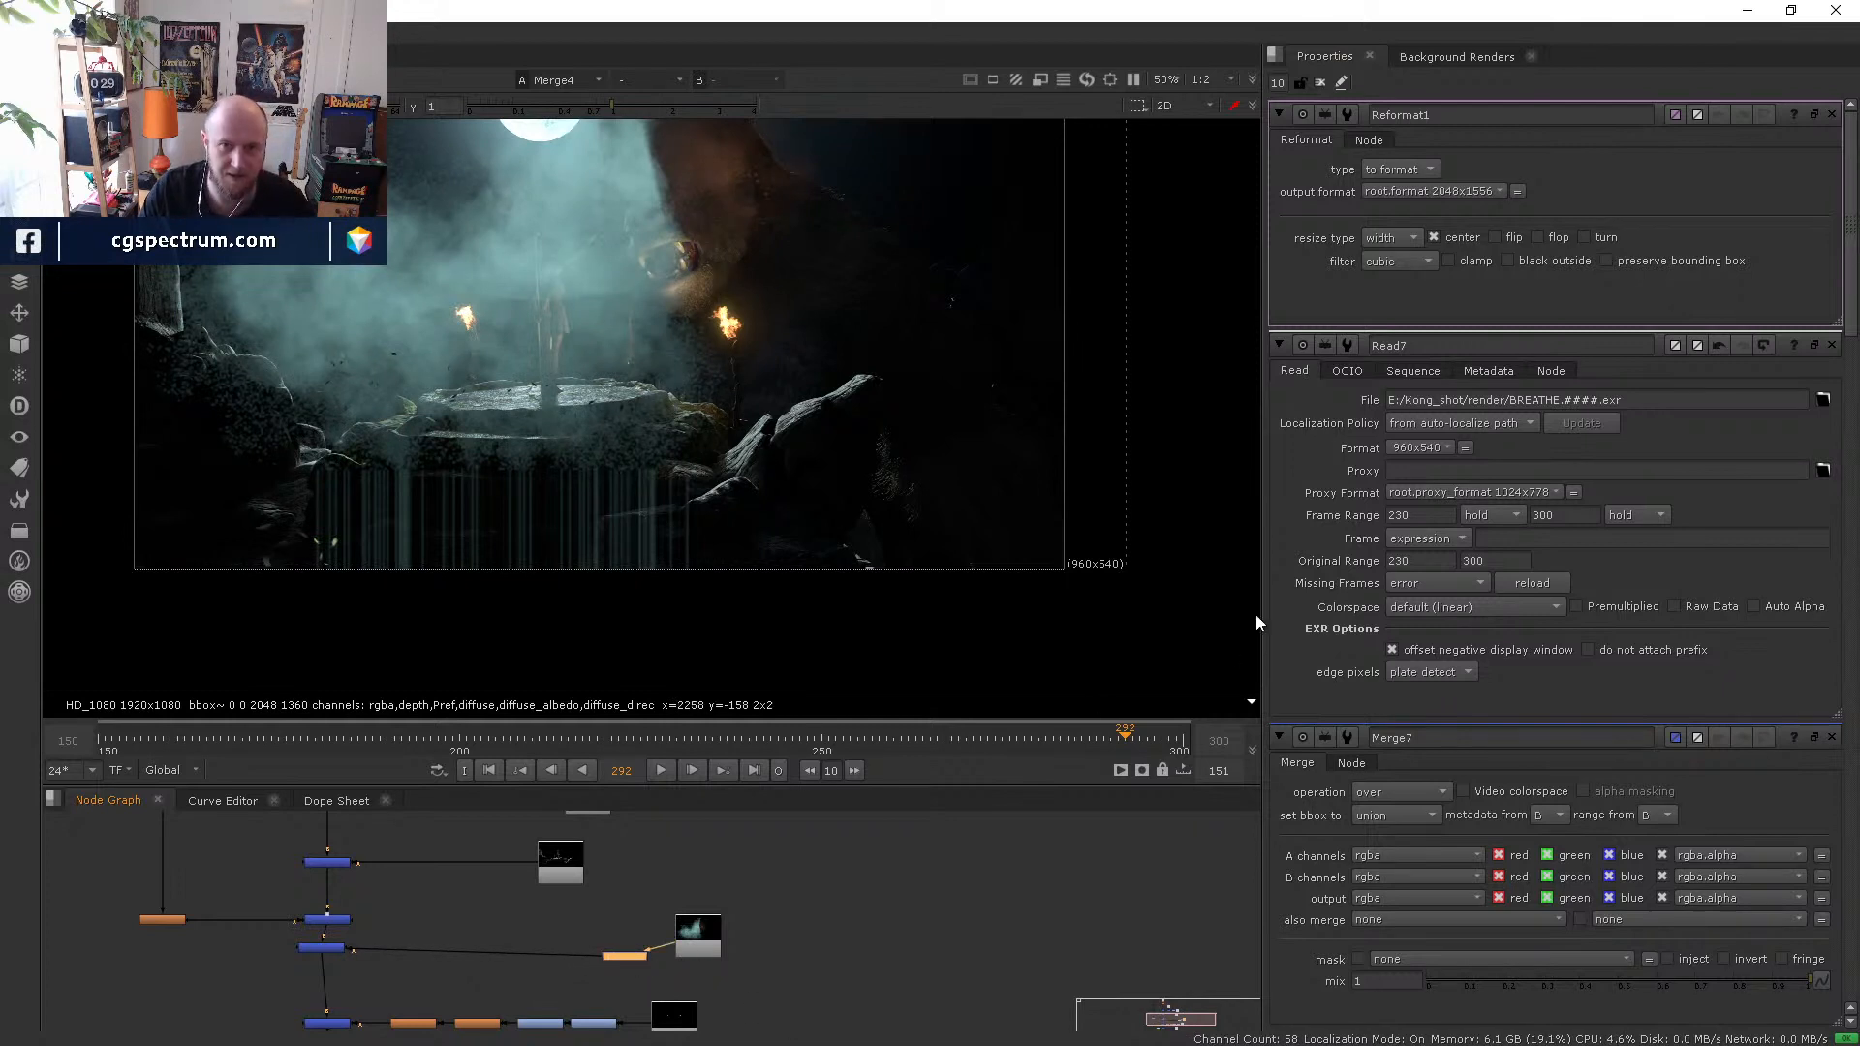
middle_drag(907, 436, 926, 480)
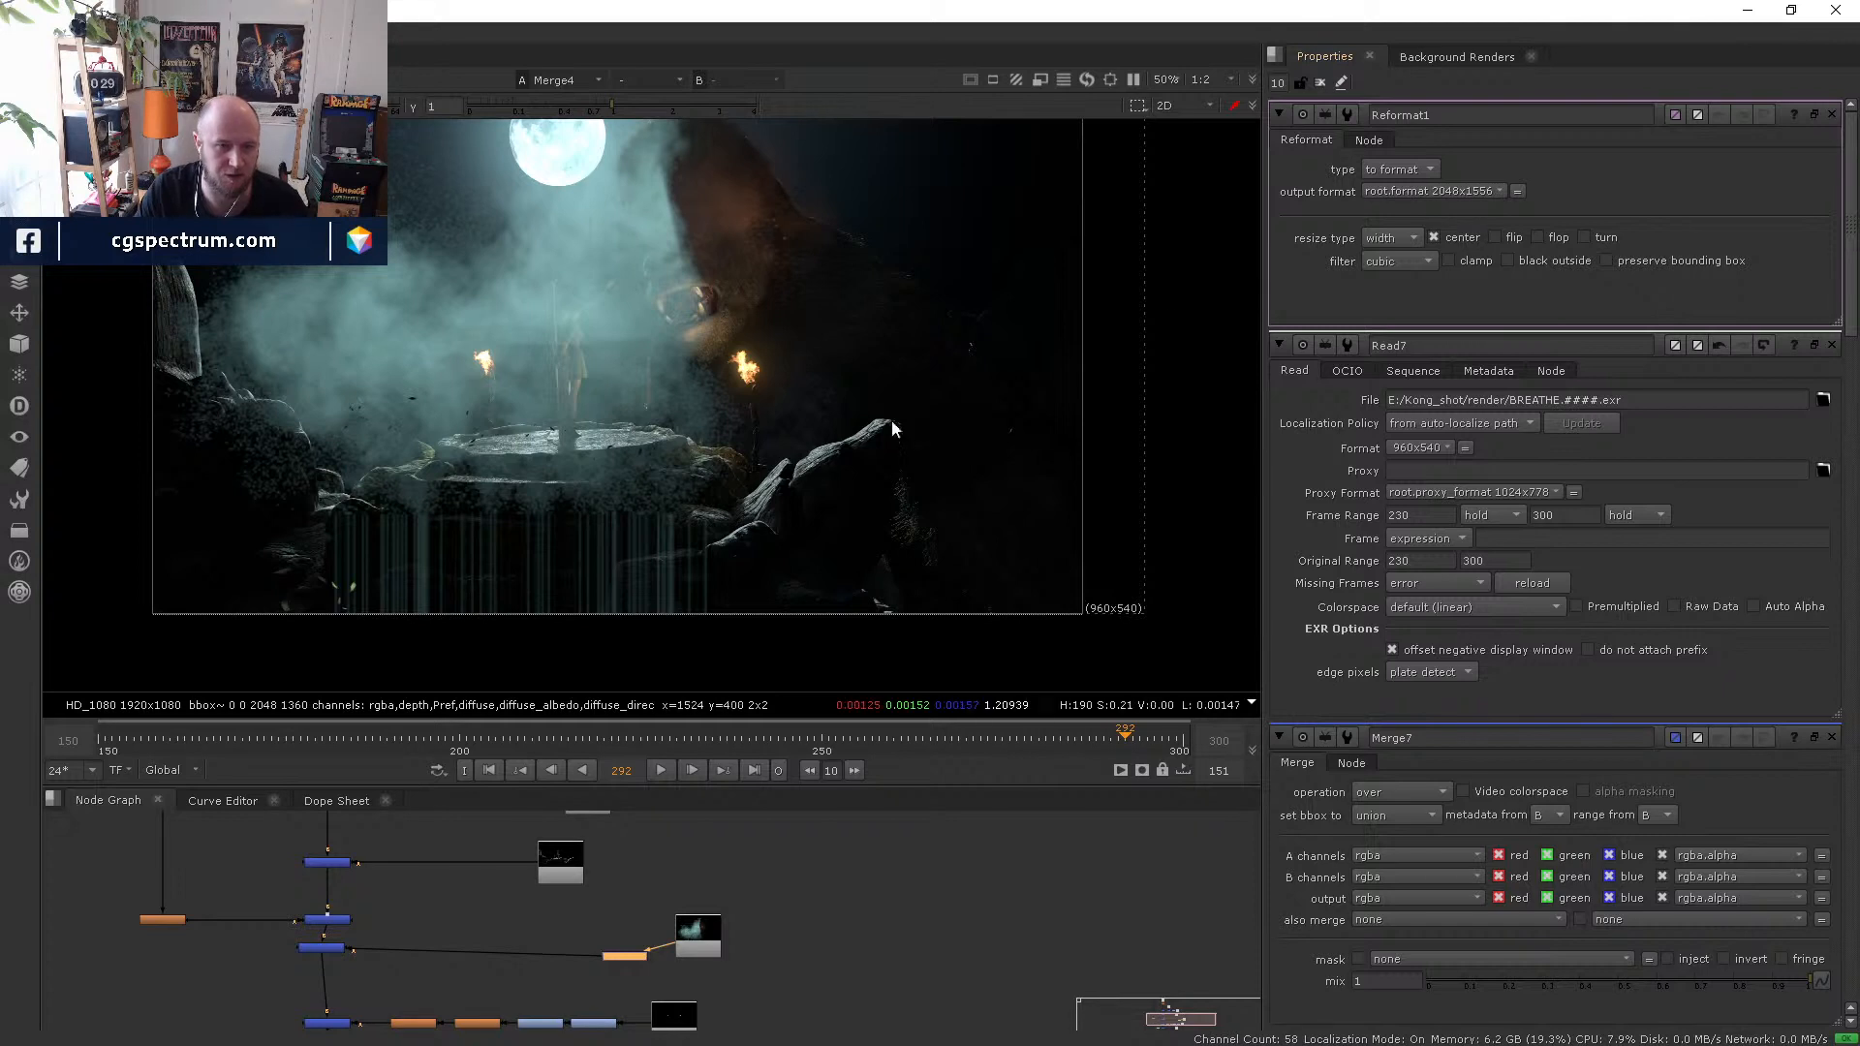
click(1498, 190)
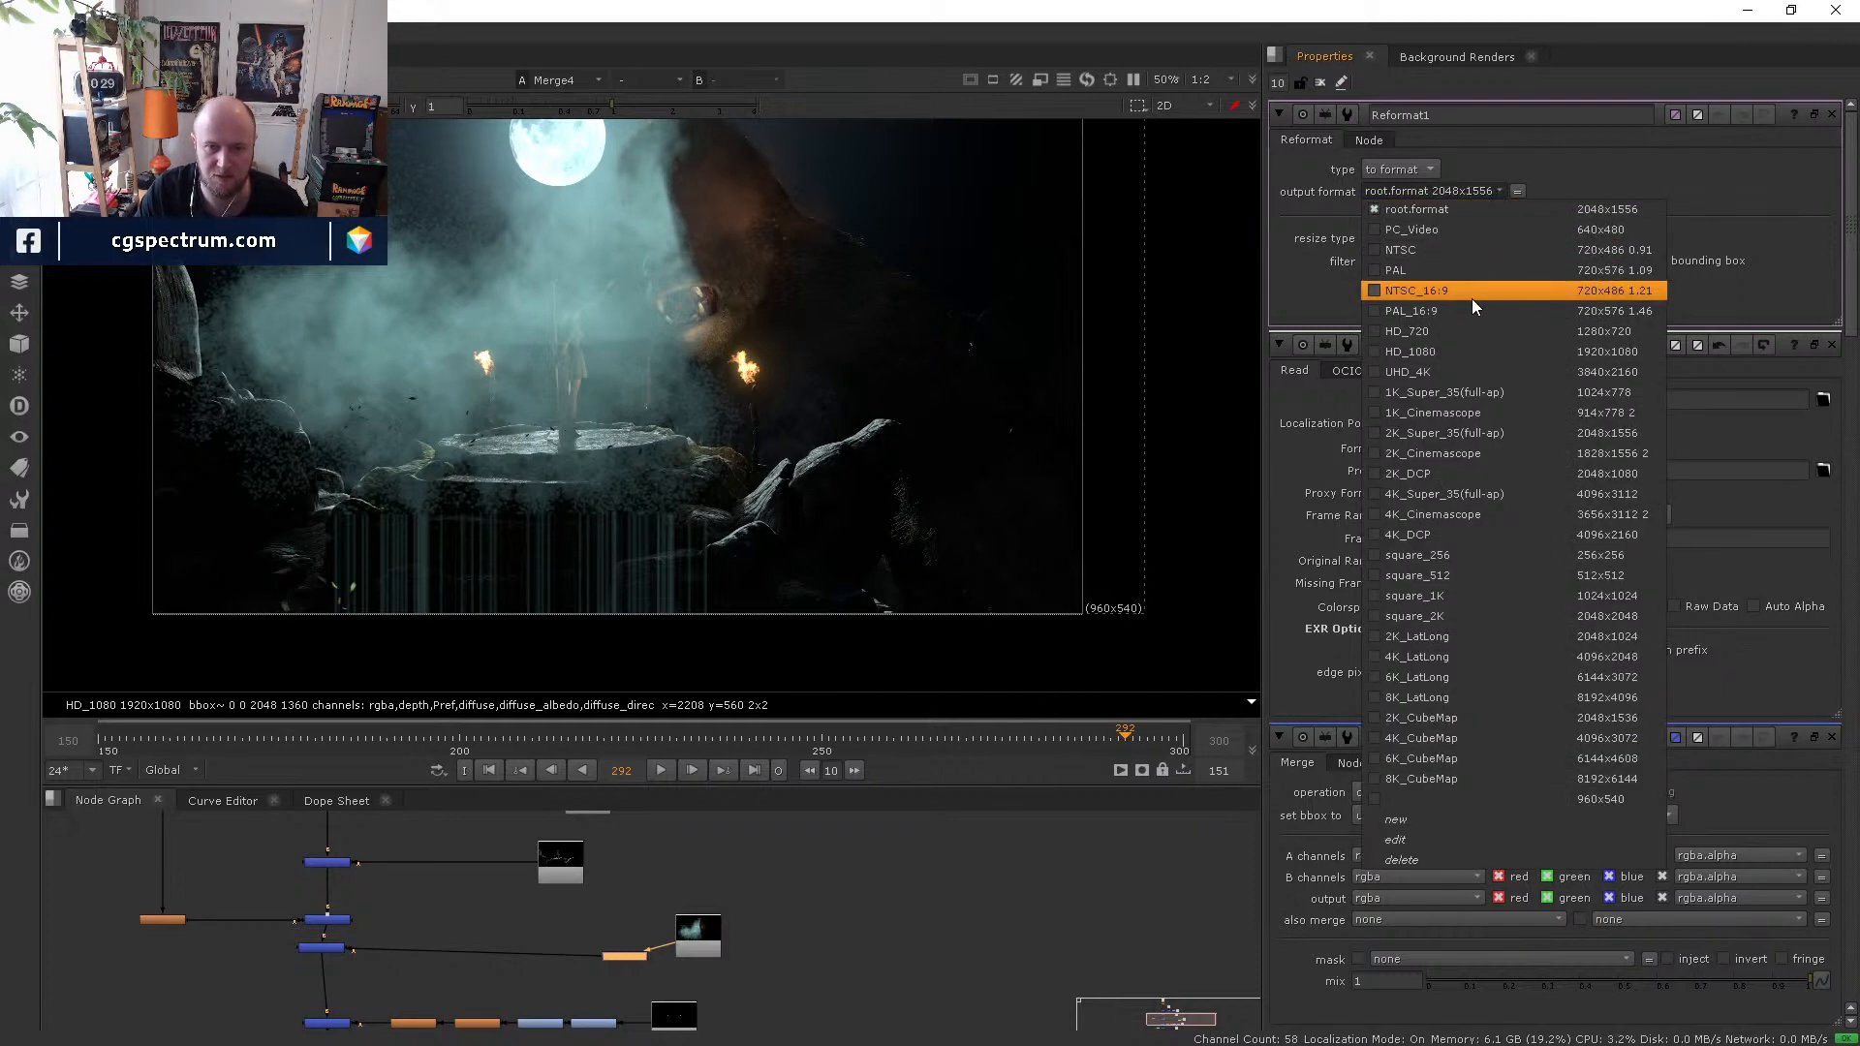
click(1449, 353)
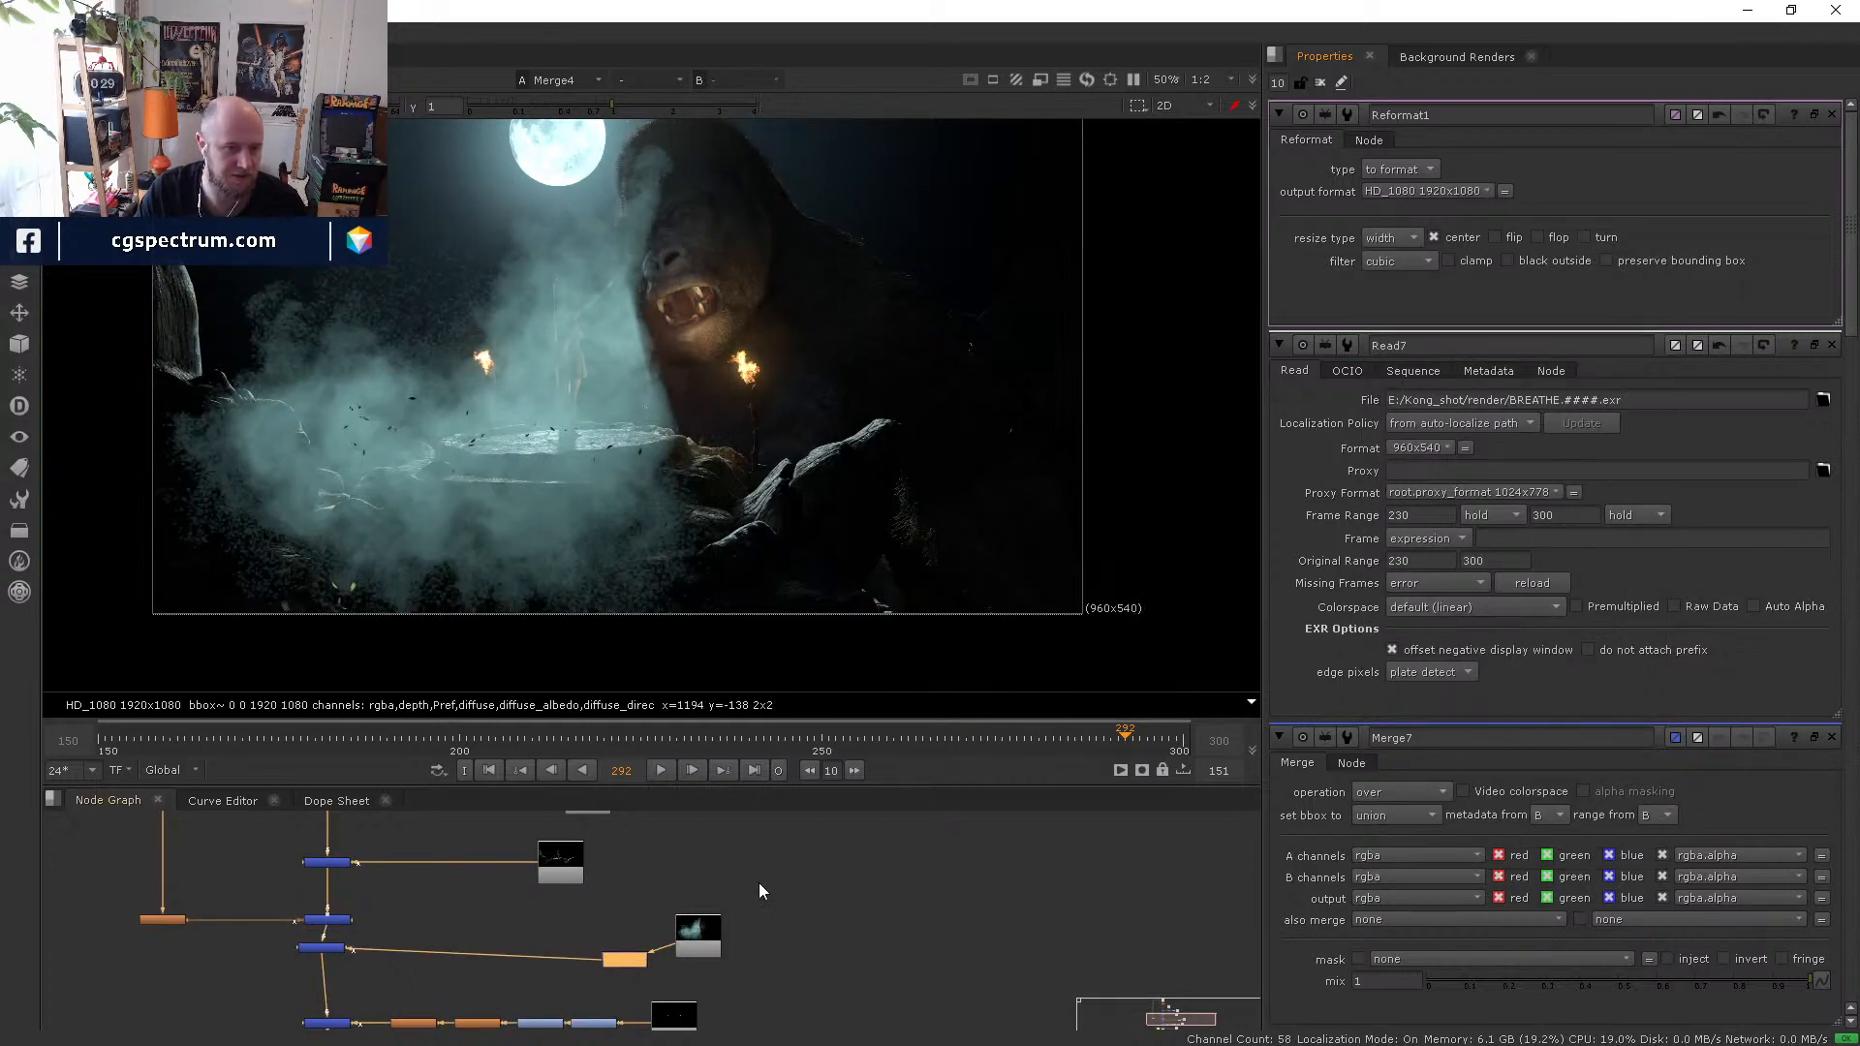
- Line up Merge7 with the Reformat1 and Read7 breath branch
click(690, 932)
scroll(690, 932, up, 3)
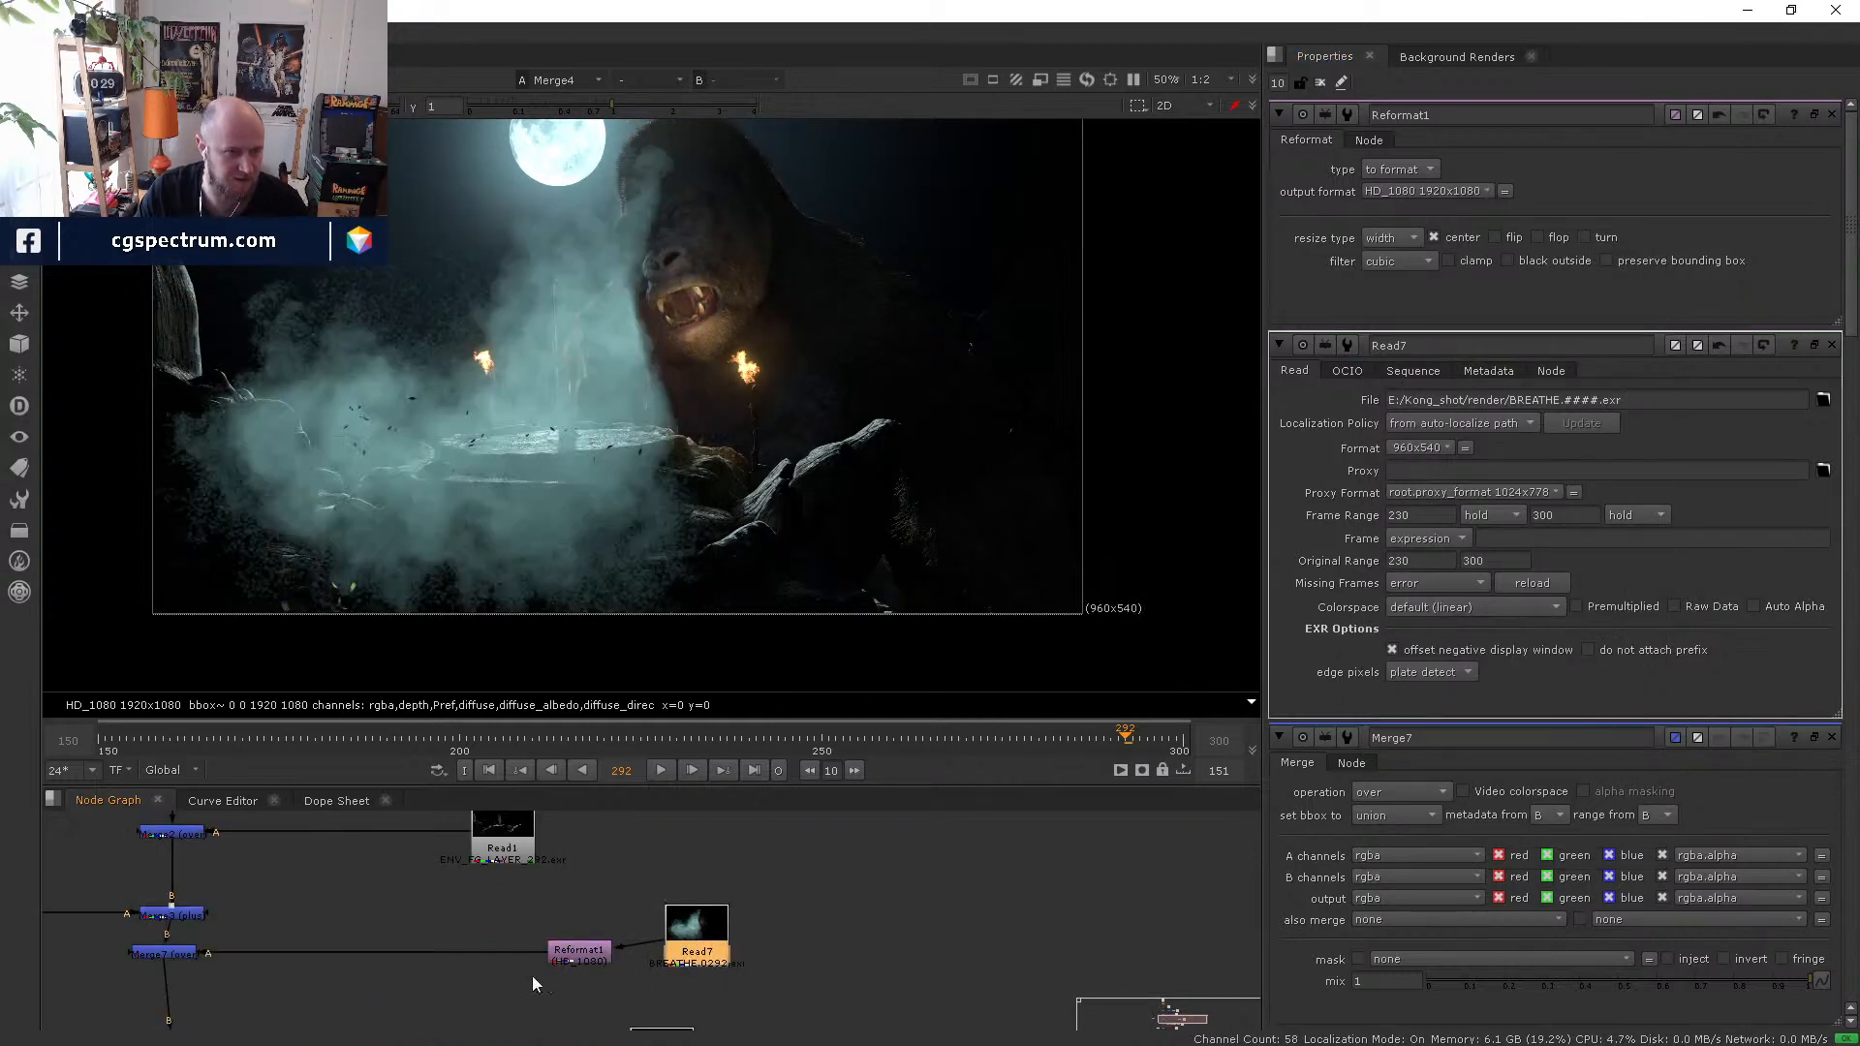
drag(181, 946, 174, 963)
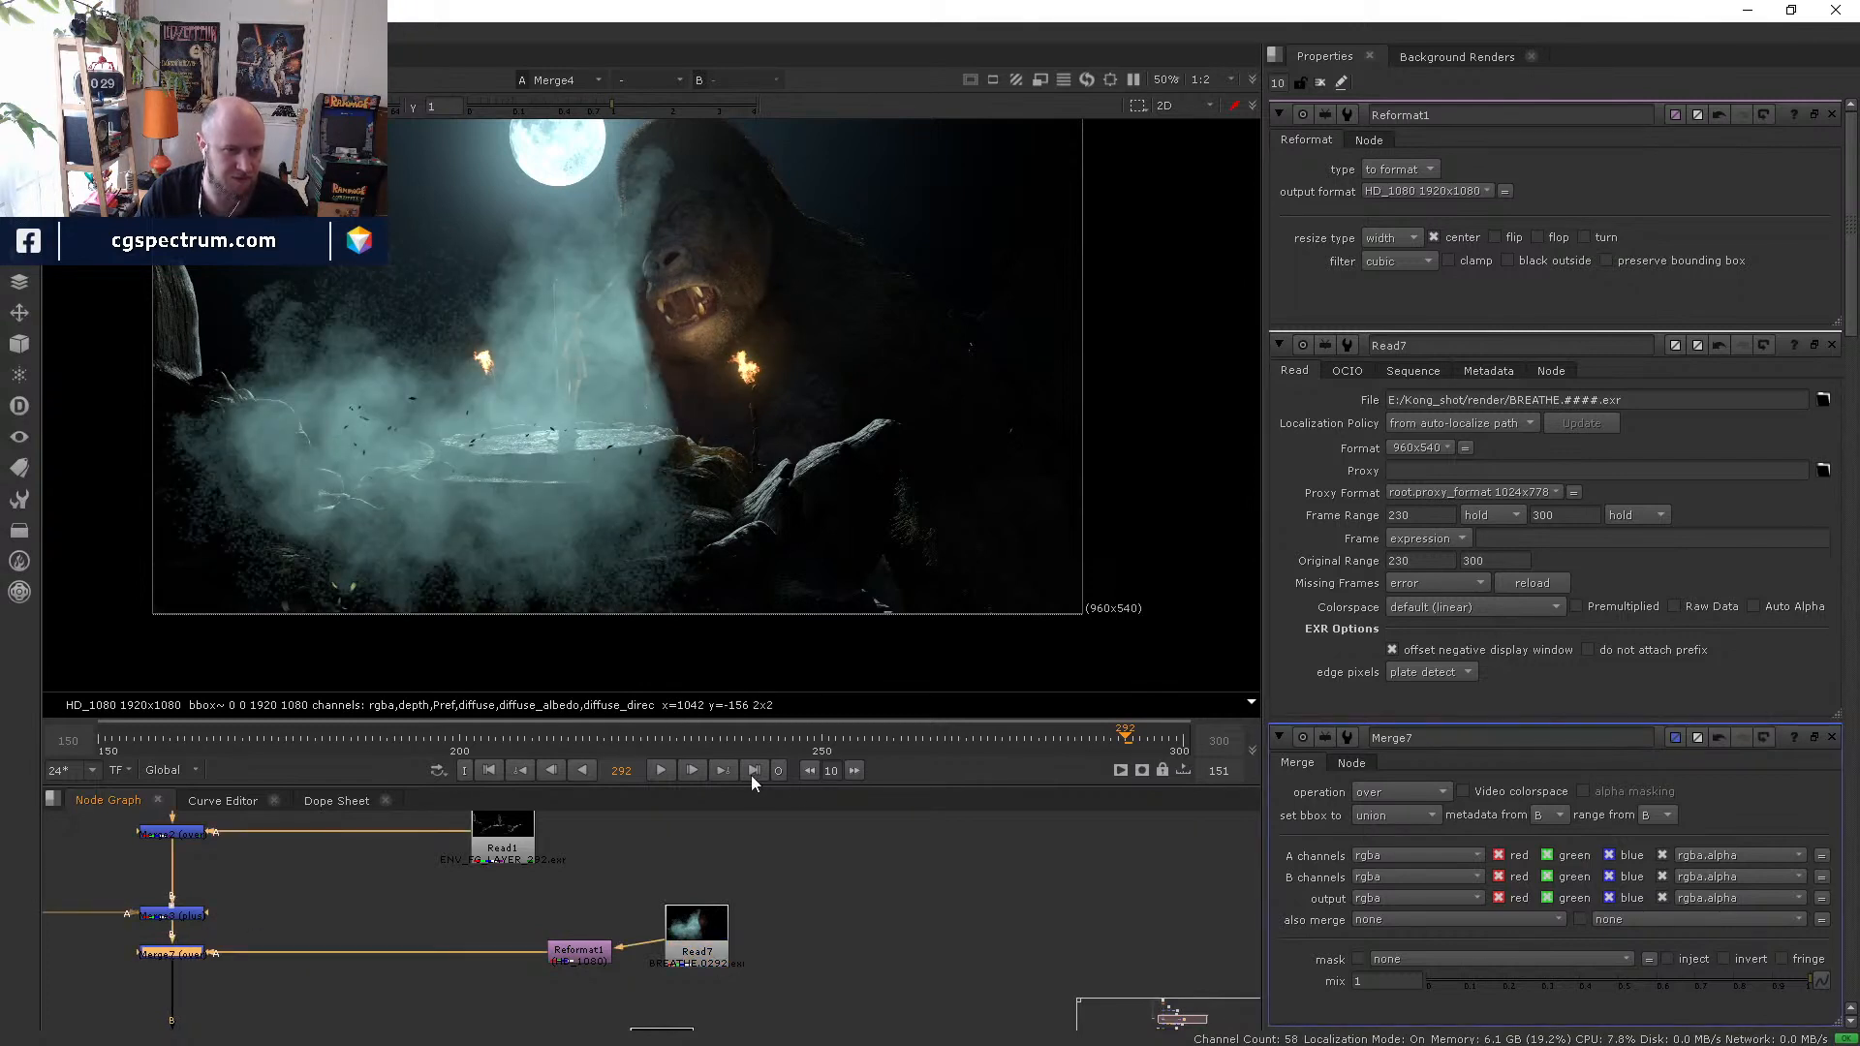
- Add a Grade after Reformat1 with gain 0.065, checking frames 296 and 257, and place it in line with the breath branch
click(866, 737)
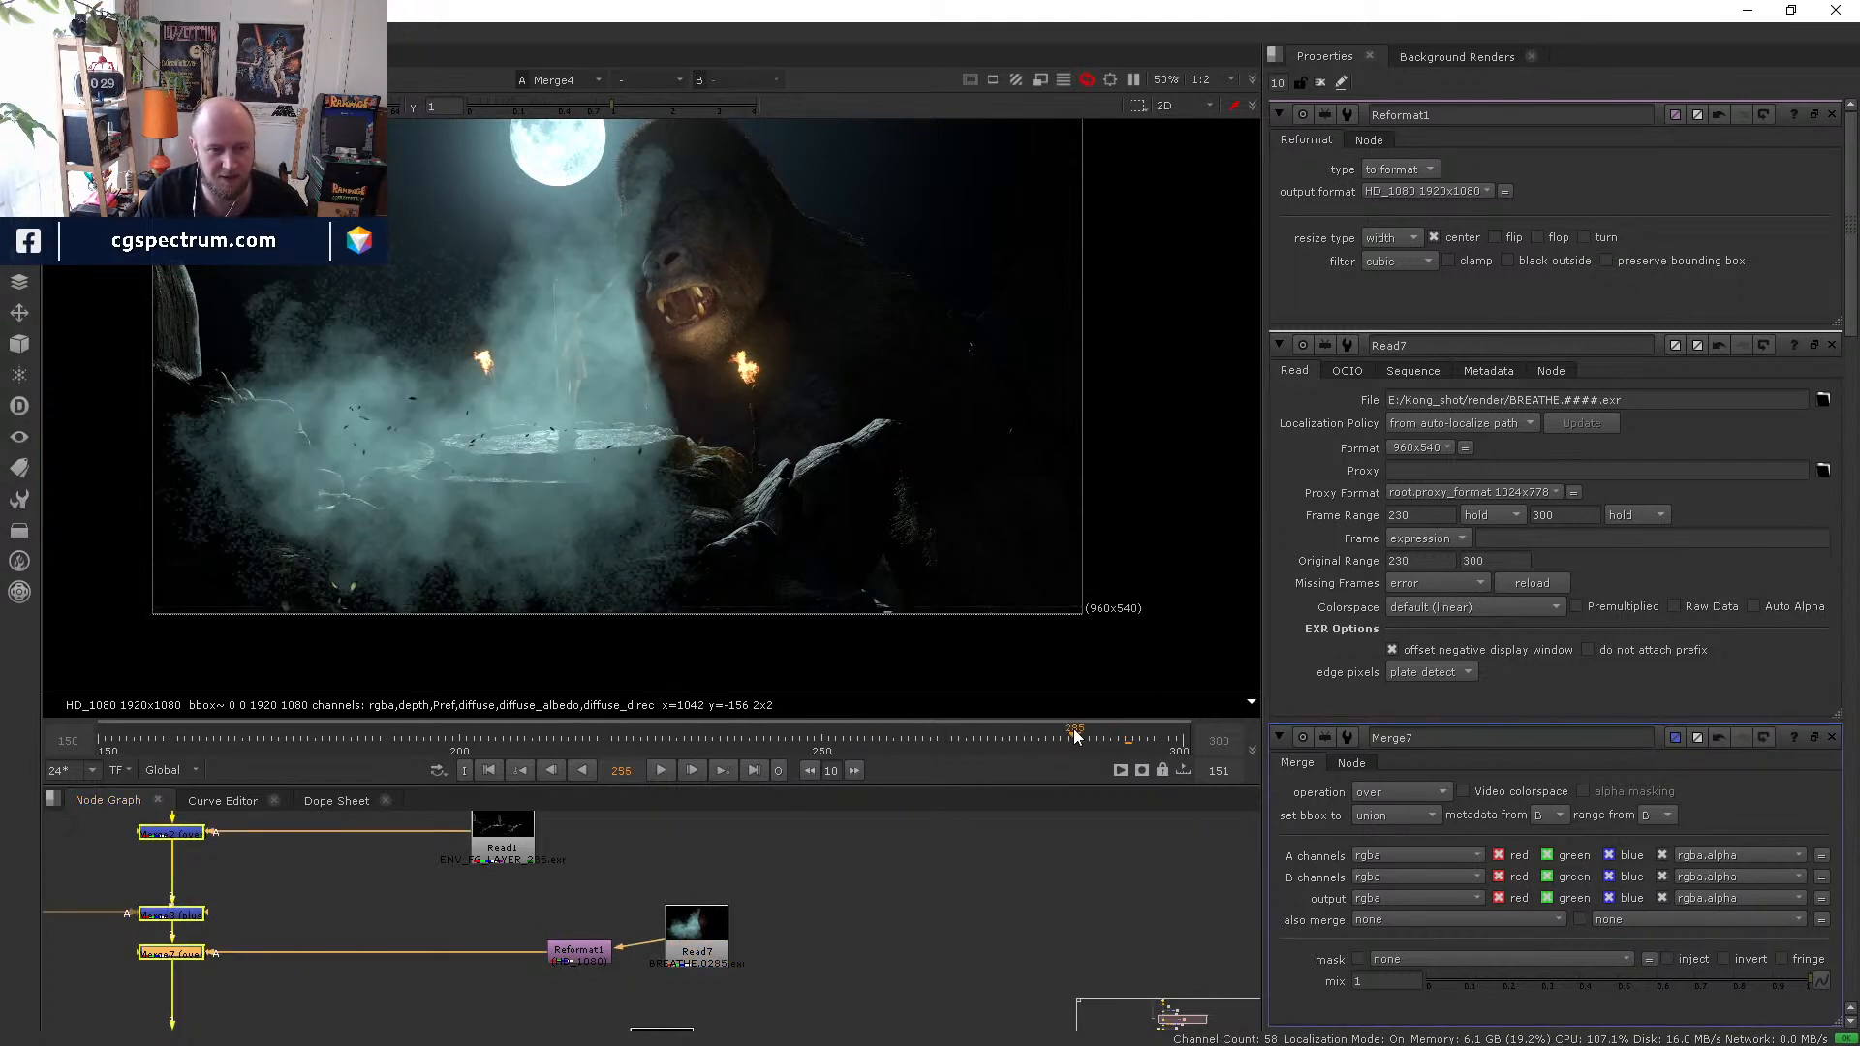
click(580, 963)
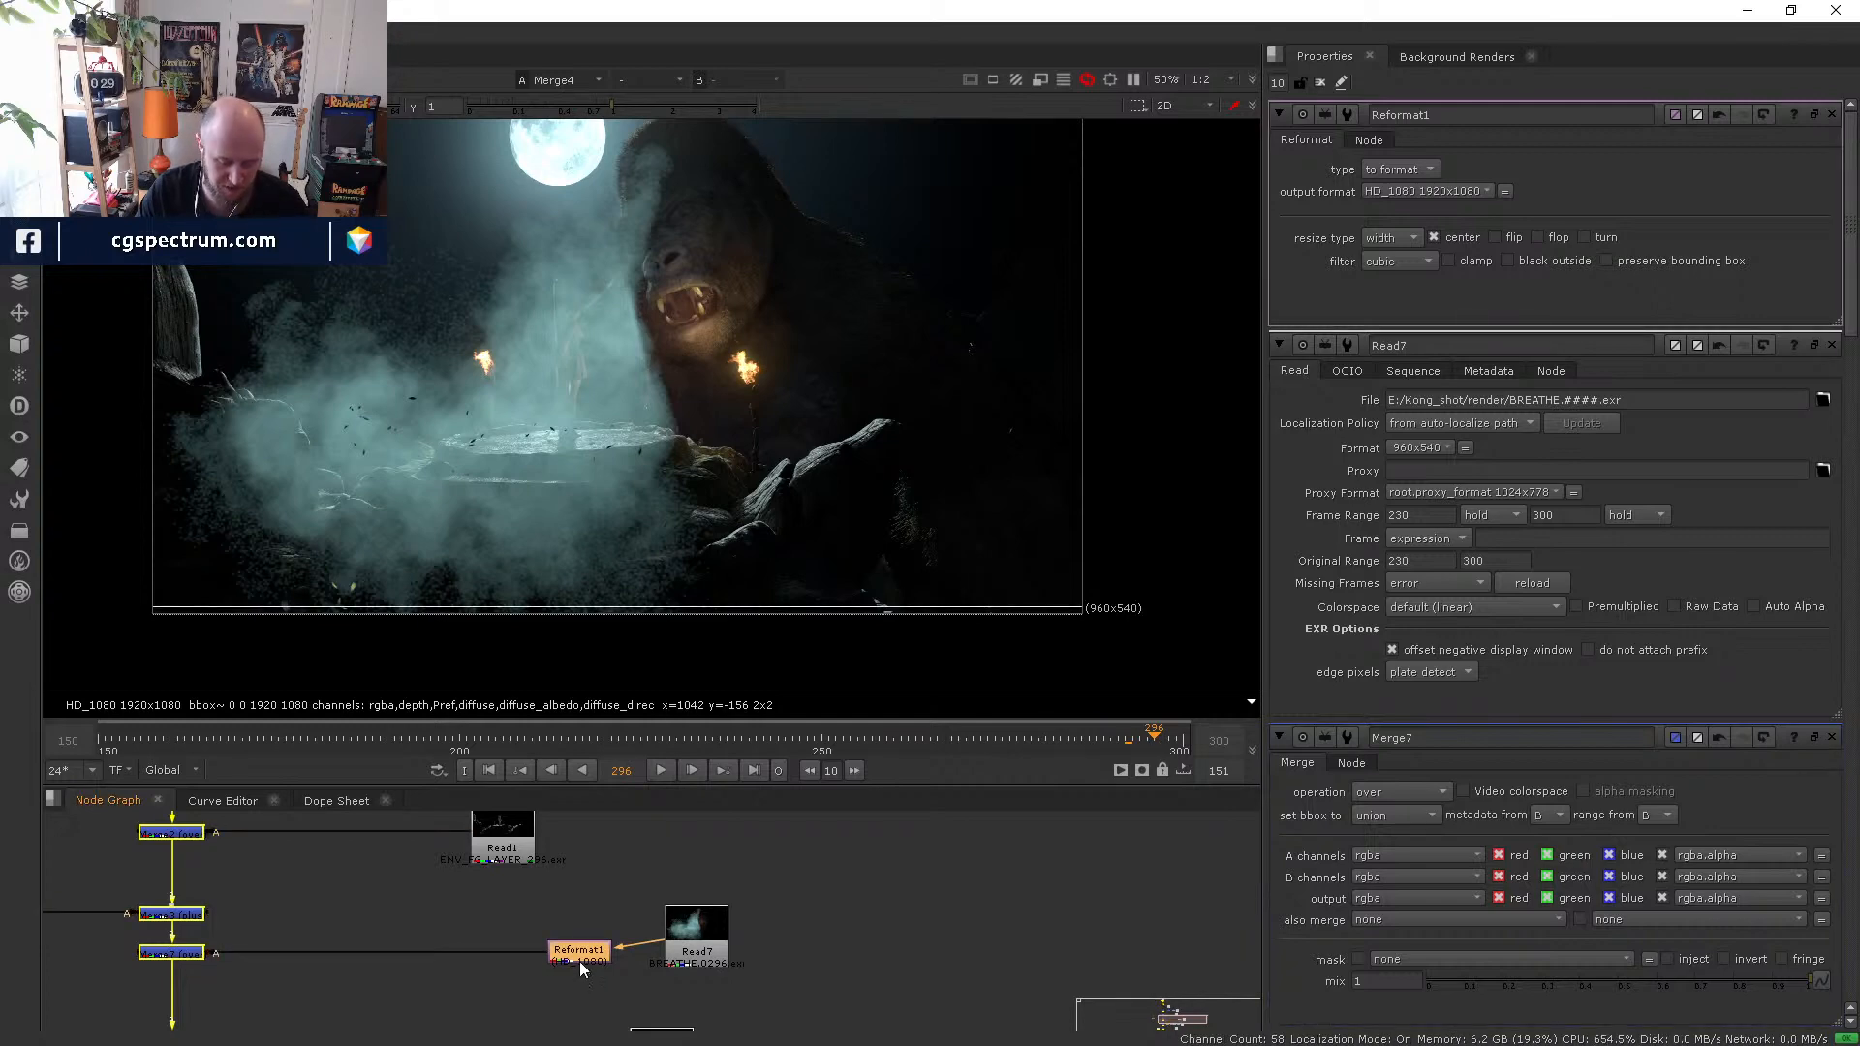
key(g)
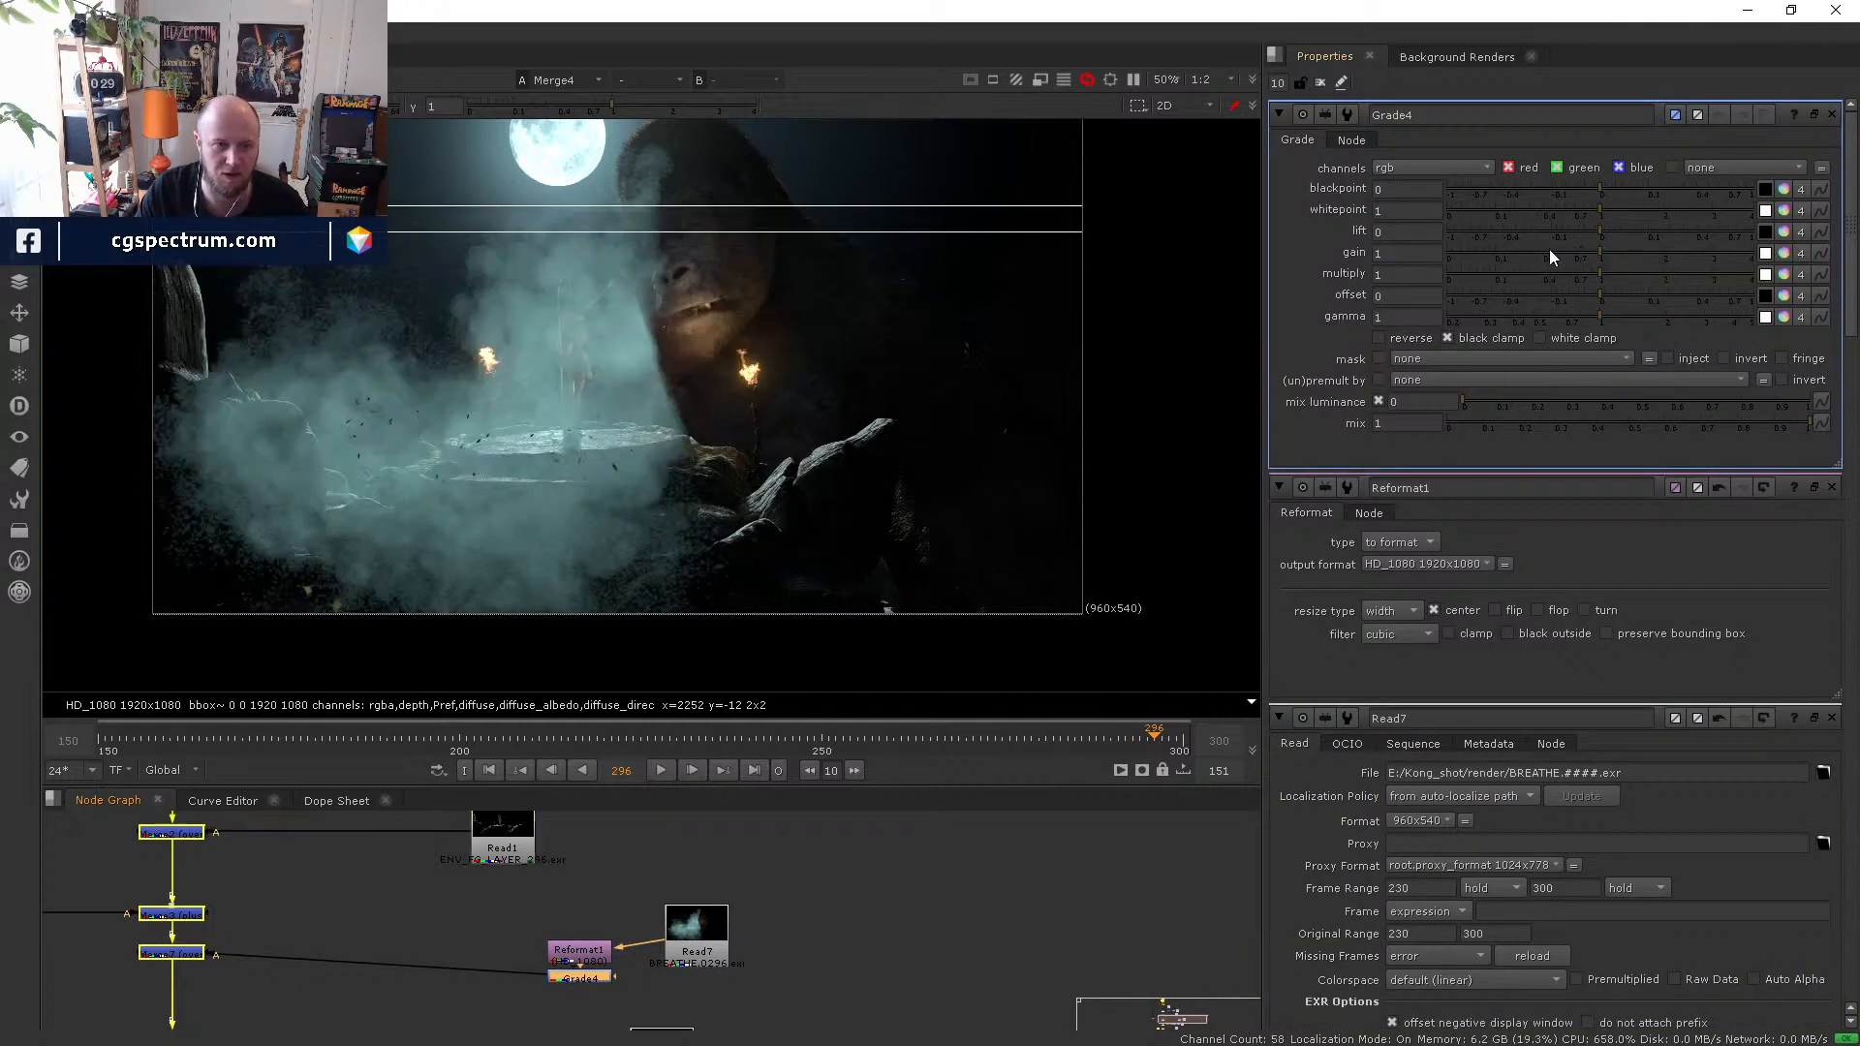
drag(1549, 248, 1490, 246)
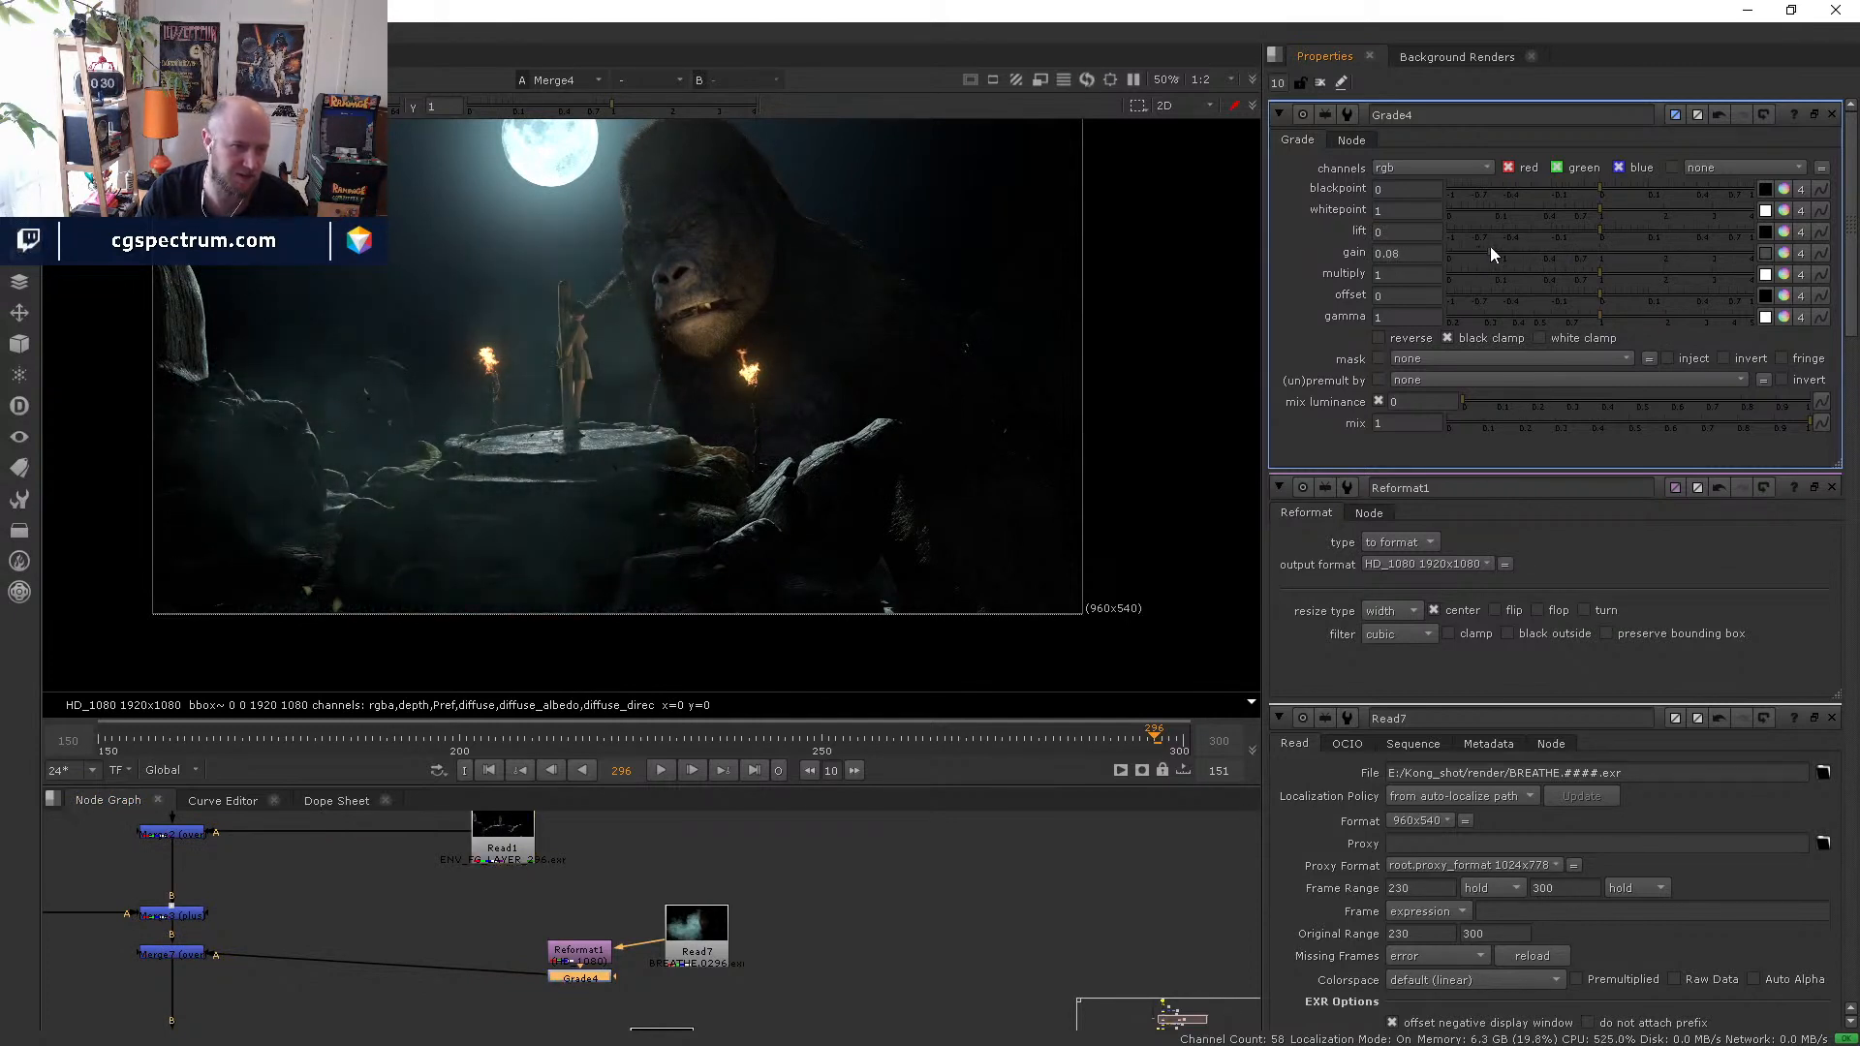
click(874, 748)
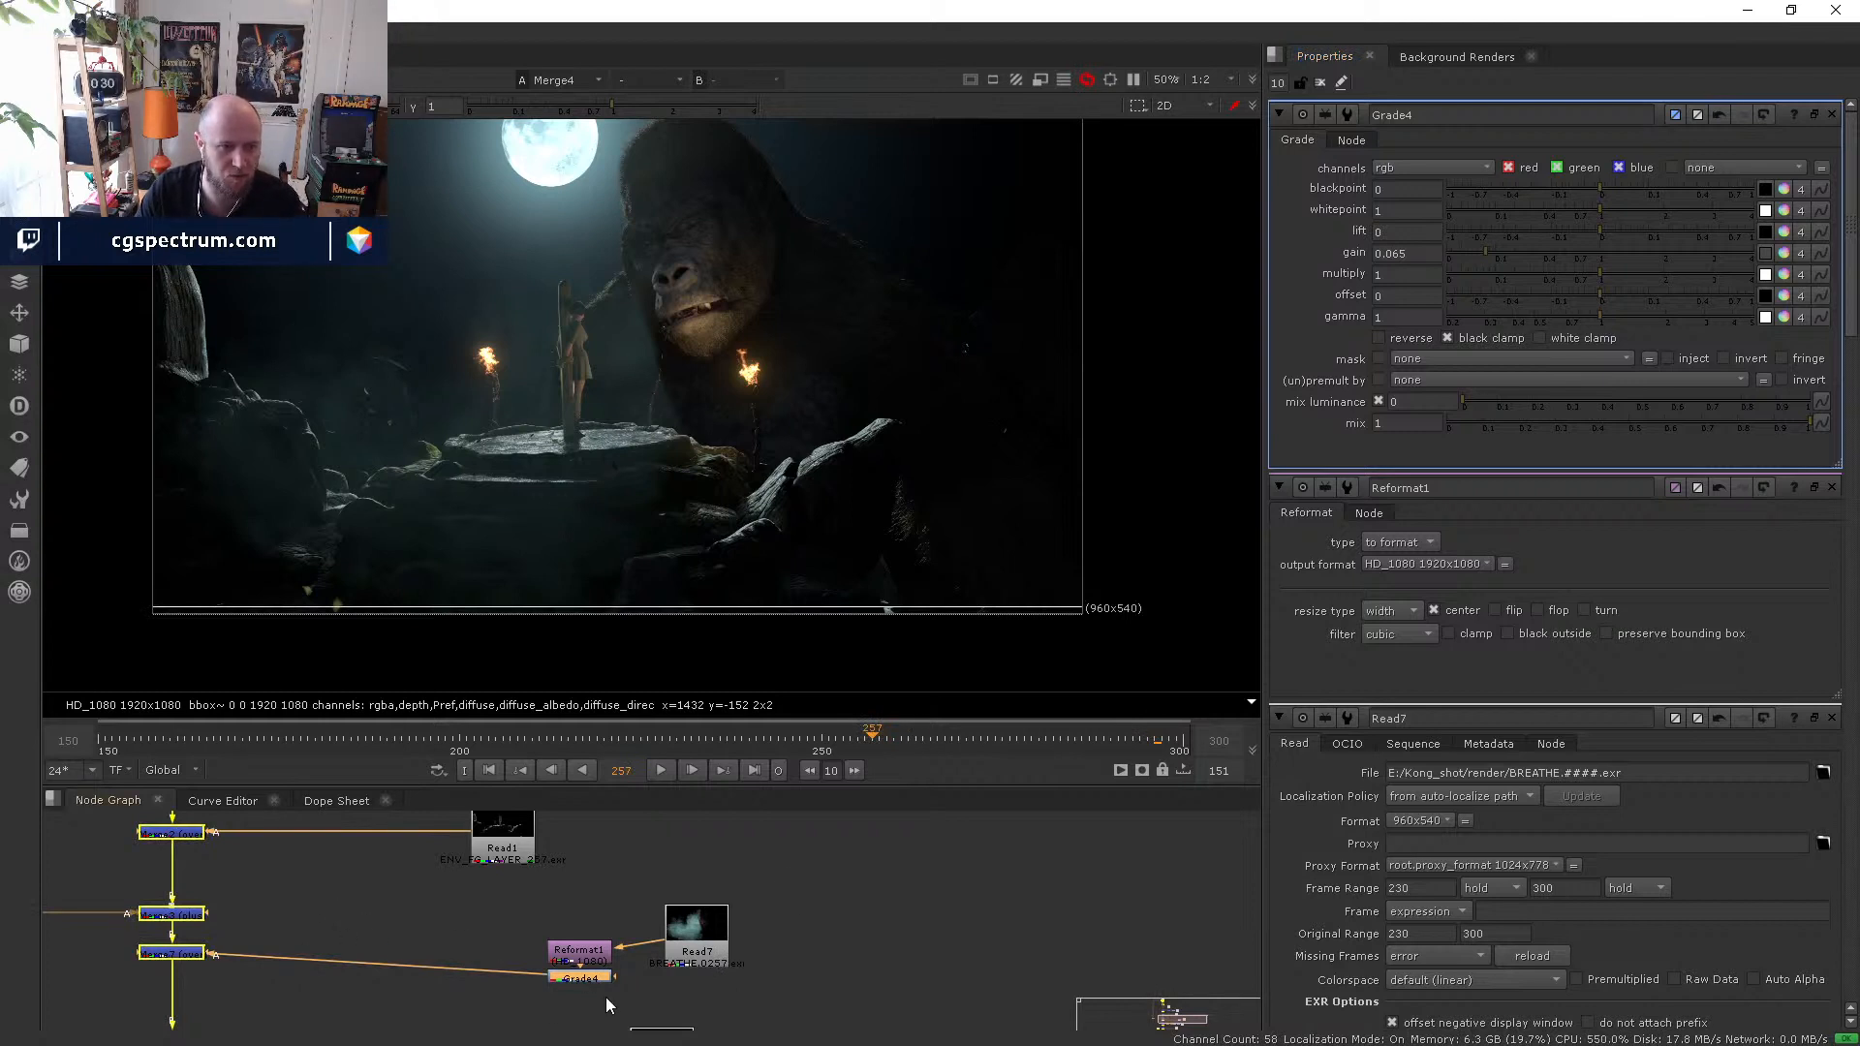
drag(570, 978, 457, 963)
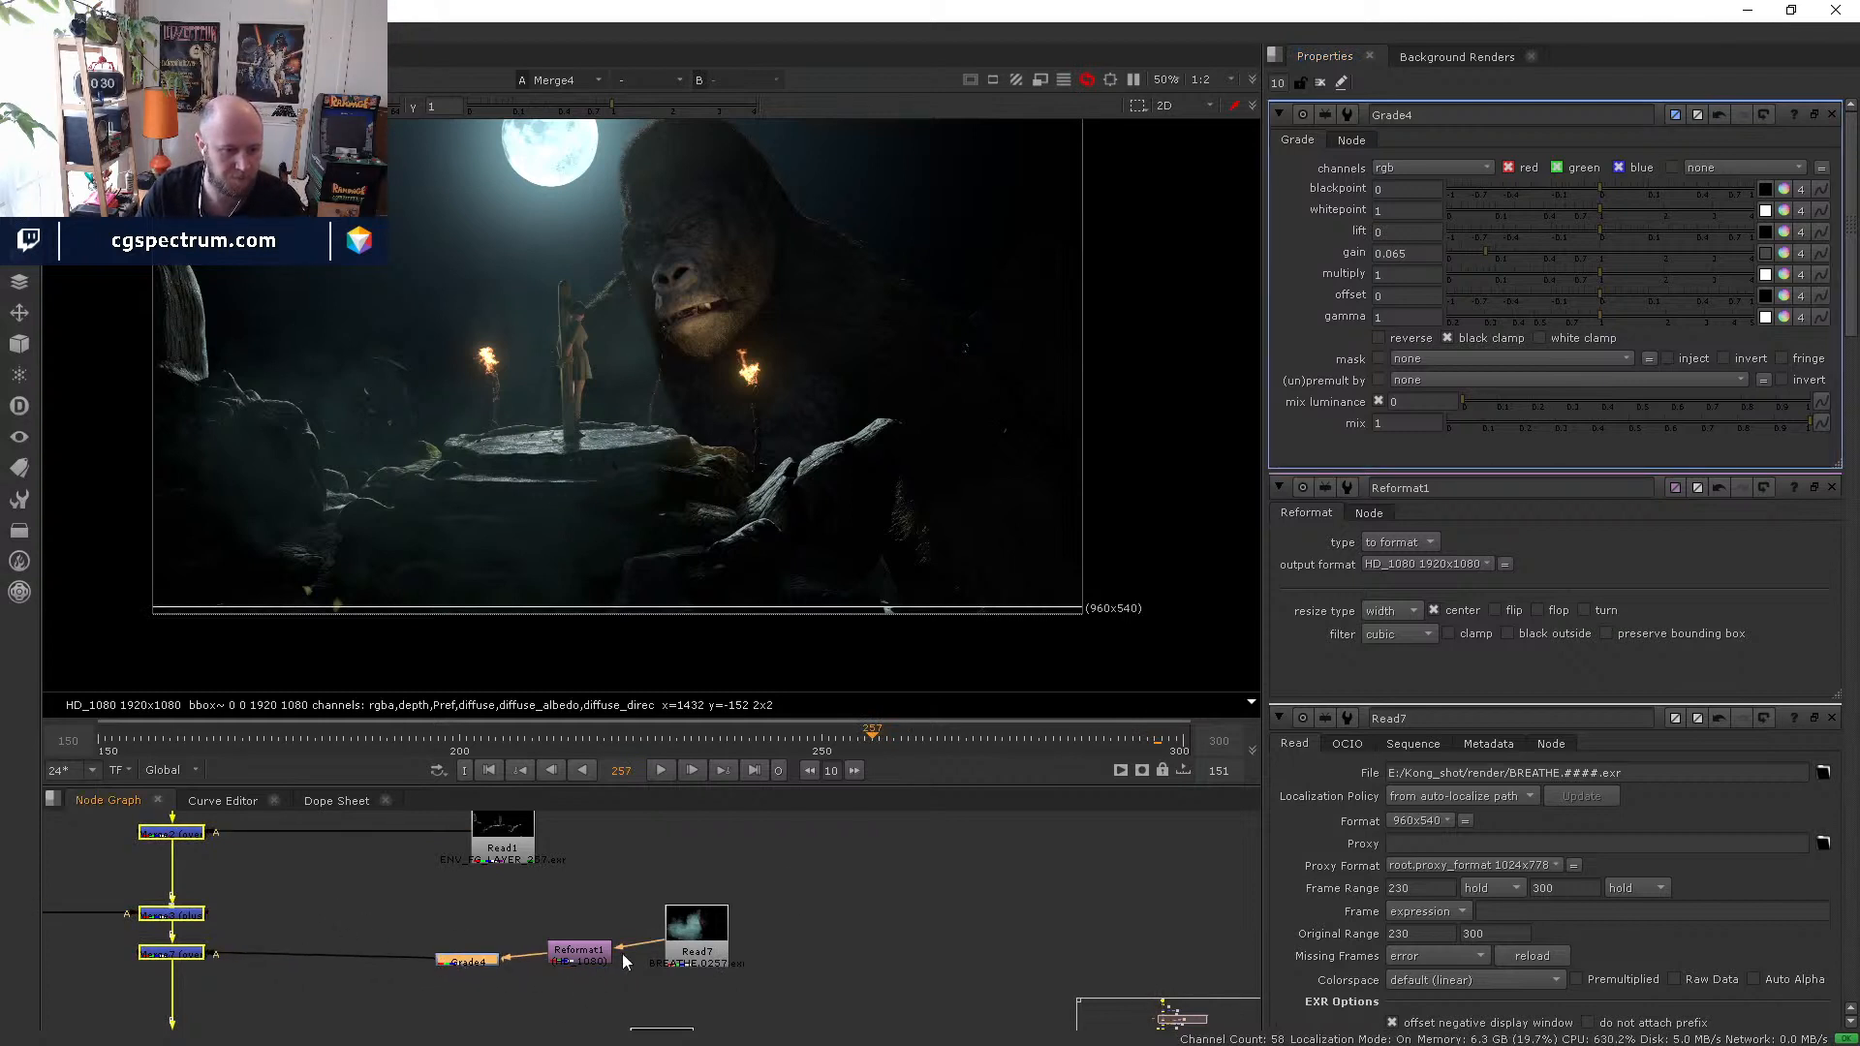
- Compare the raw Read7 breath render with the composite at Merge7 on frame 257
click(687, 951)
key(1)
middle_drag(366, 941, 550, 932)
click(366, 947)
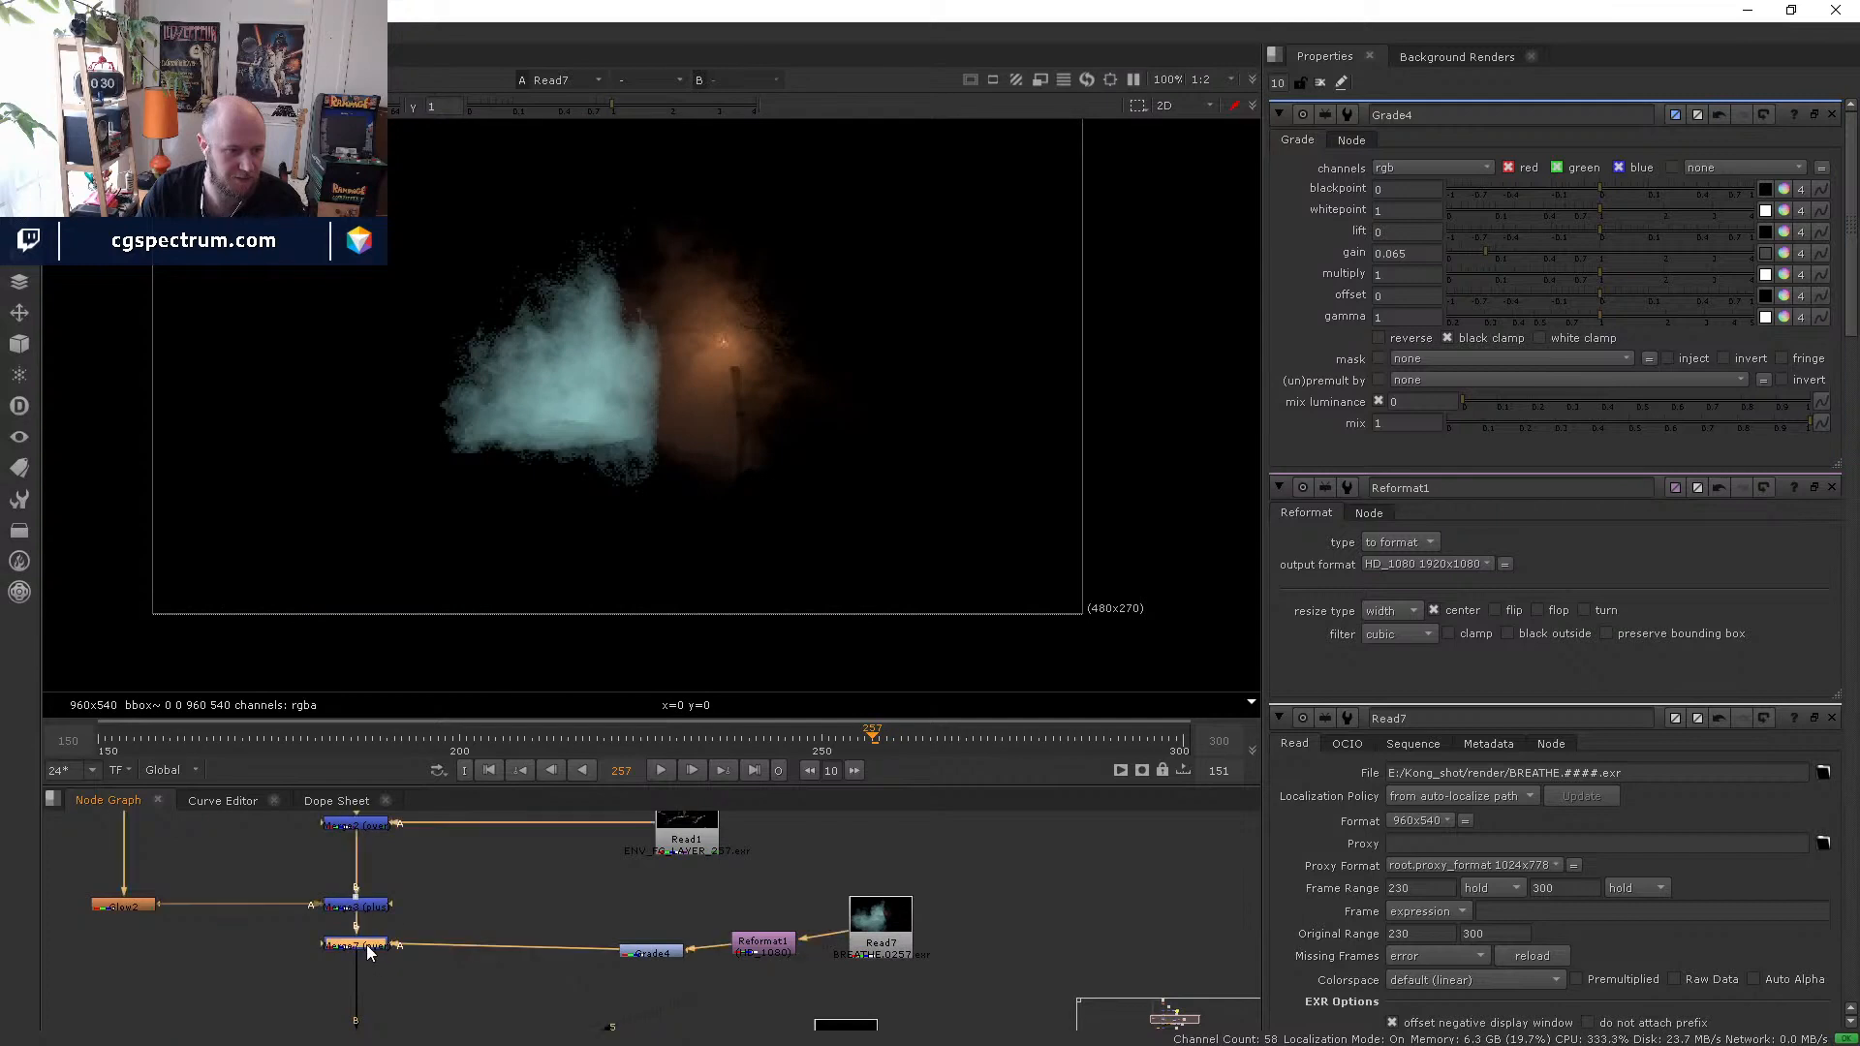
key(1)
middle_drag(438, 975, 487, 928)
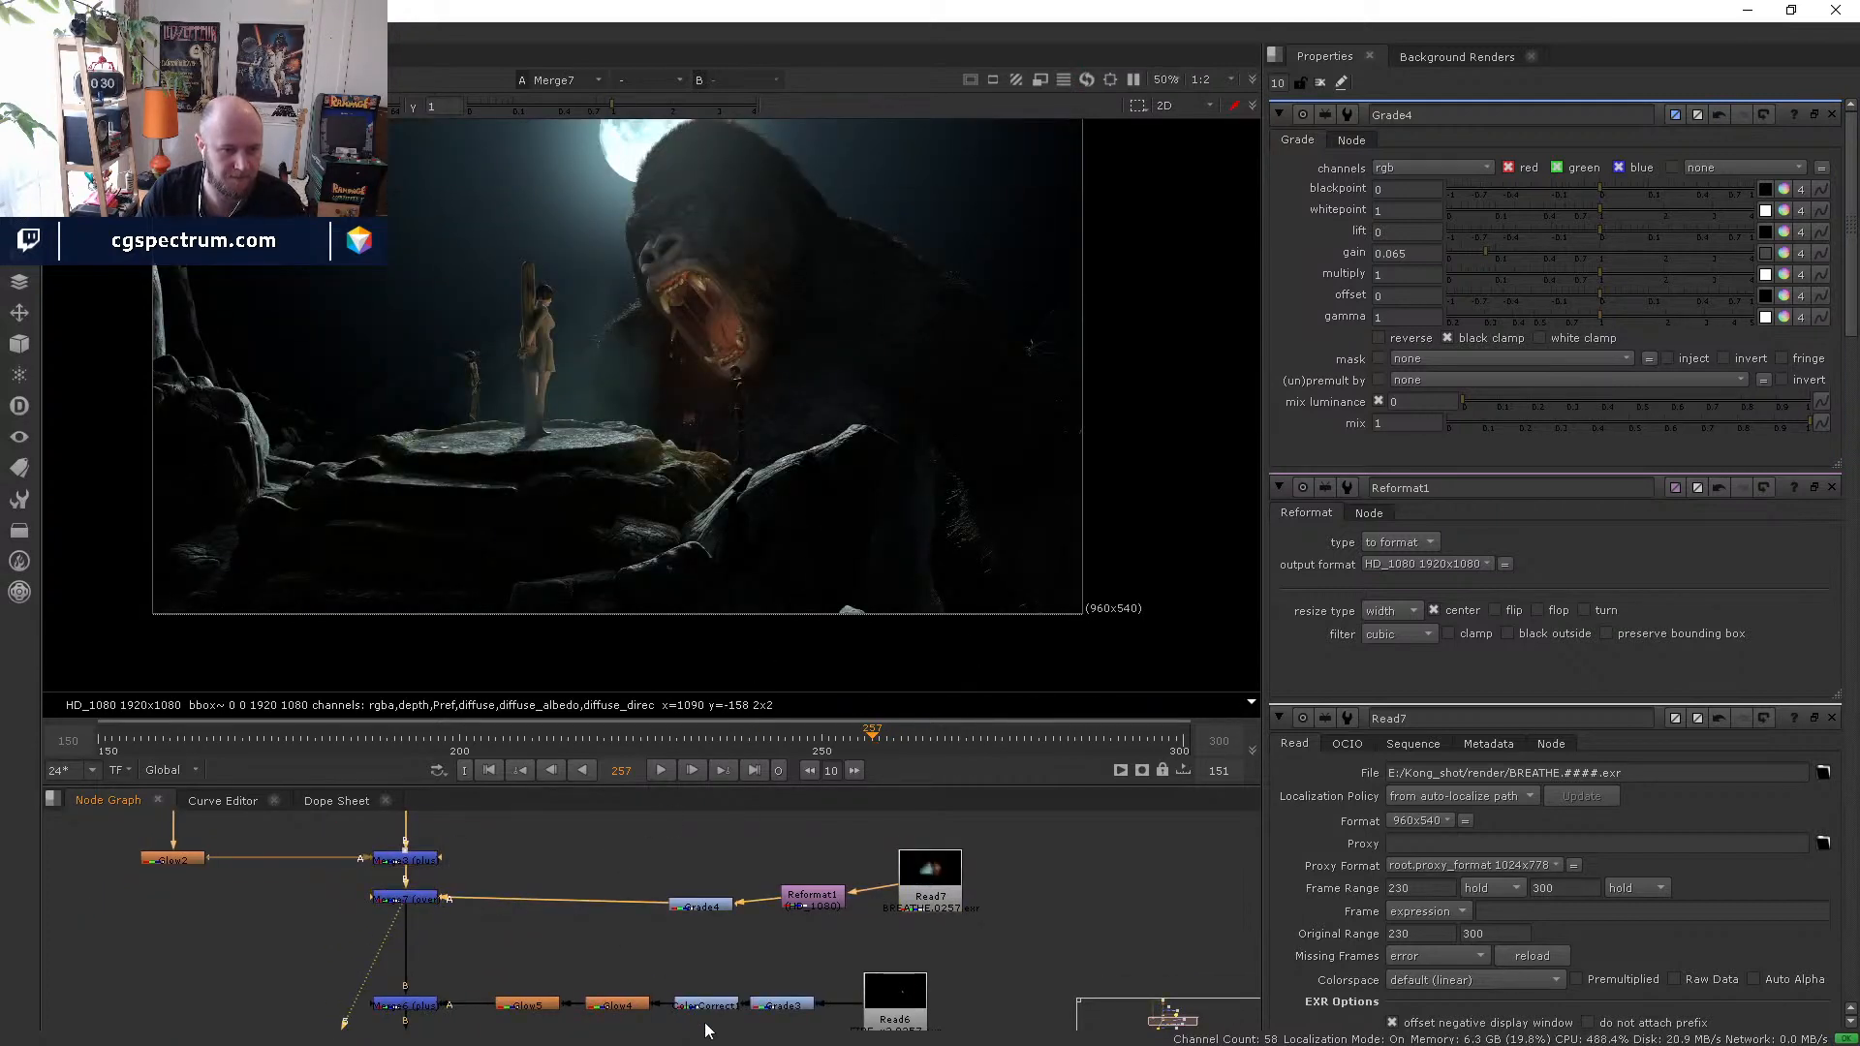
- Examine Grade4's output around the orange torch-lit breath, and return the view to the composite at Merge7
middle_drag(747, 940, 709, 951)
click(659, 916)
key(1)
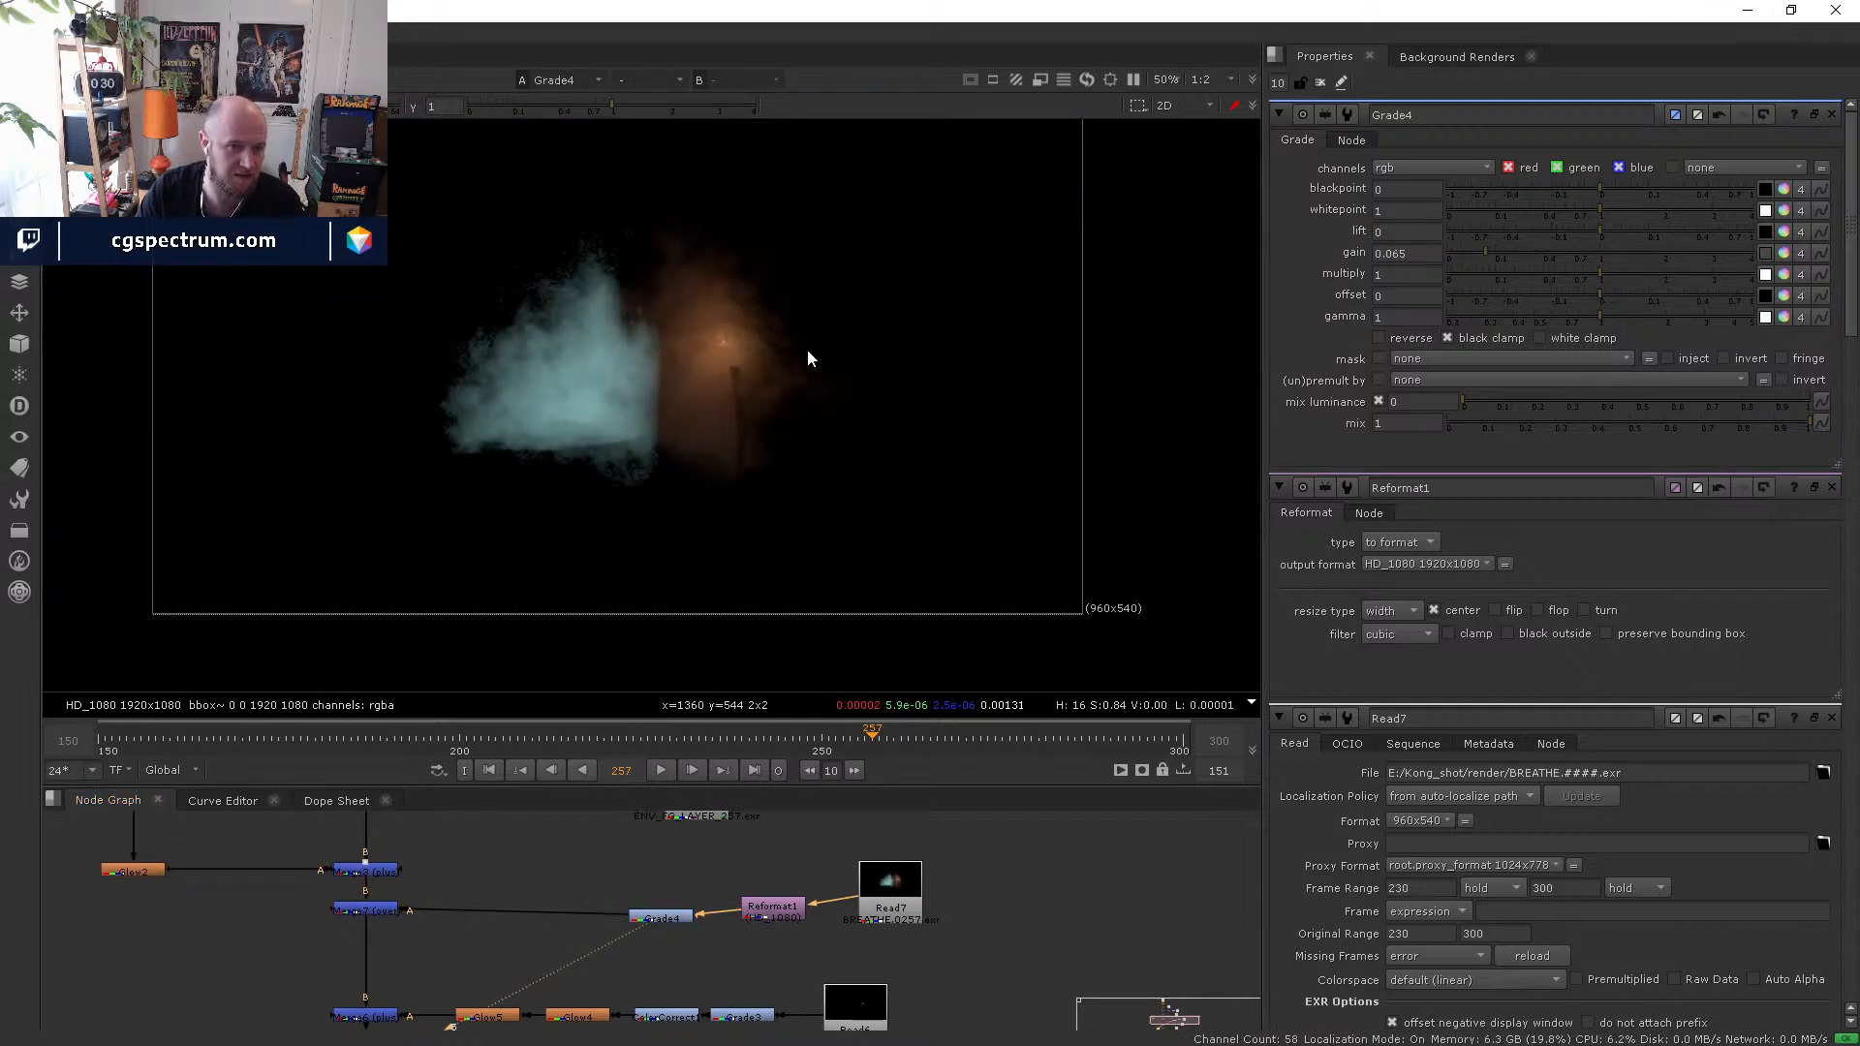
scroll(679, 386, up, 2)
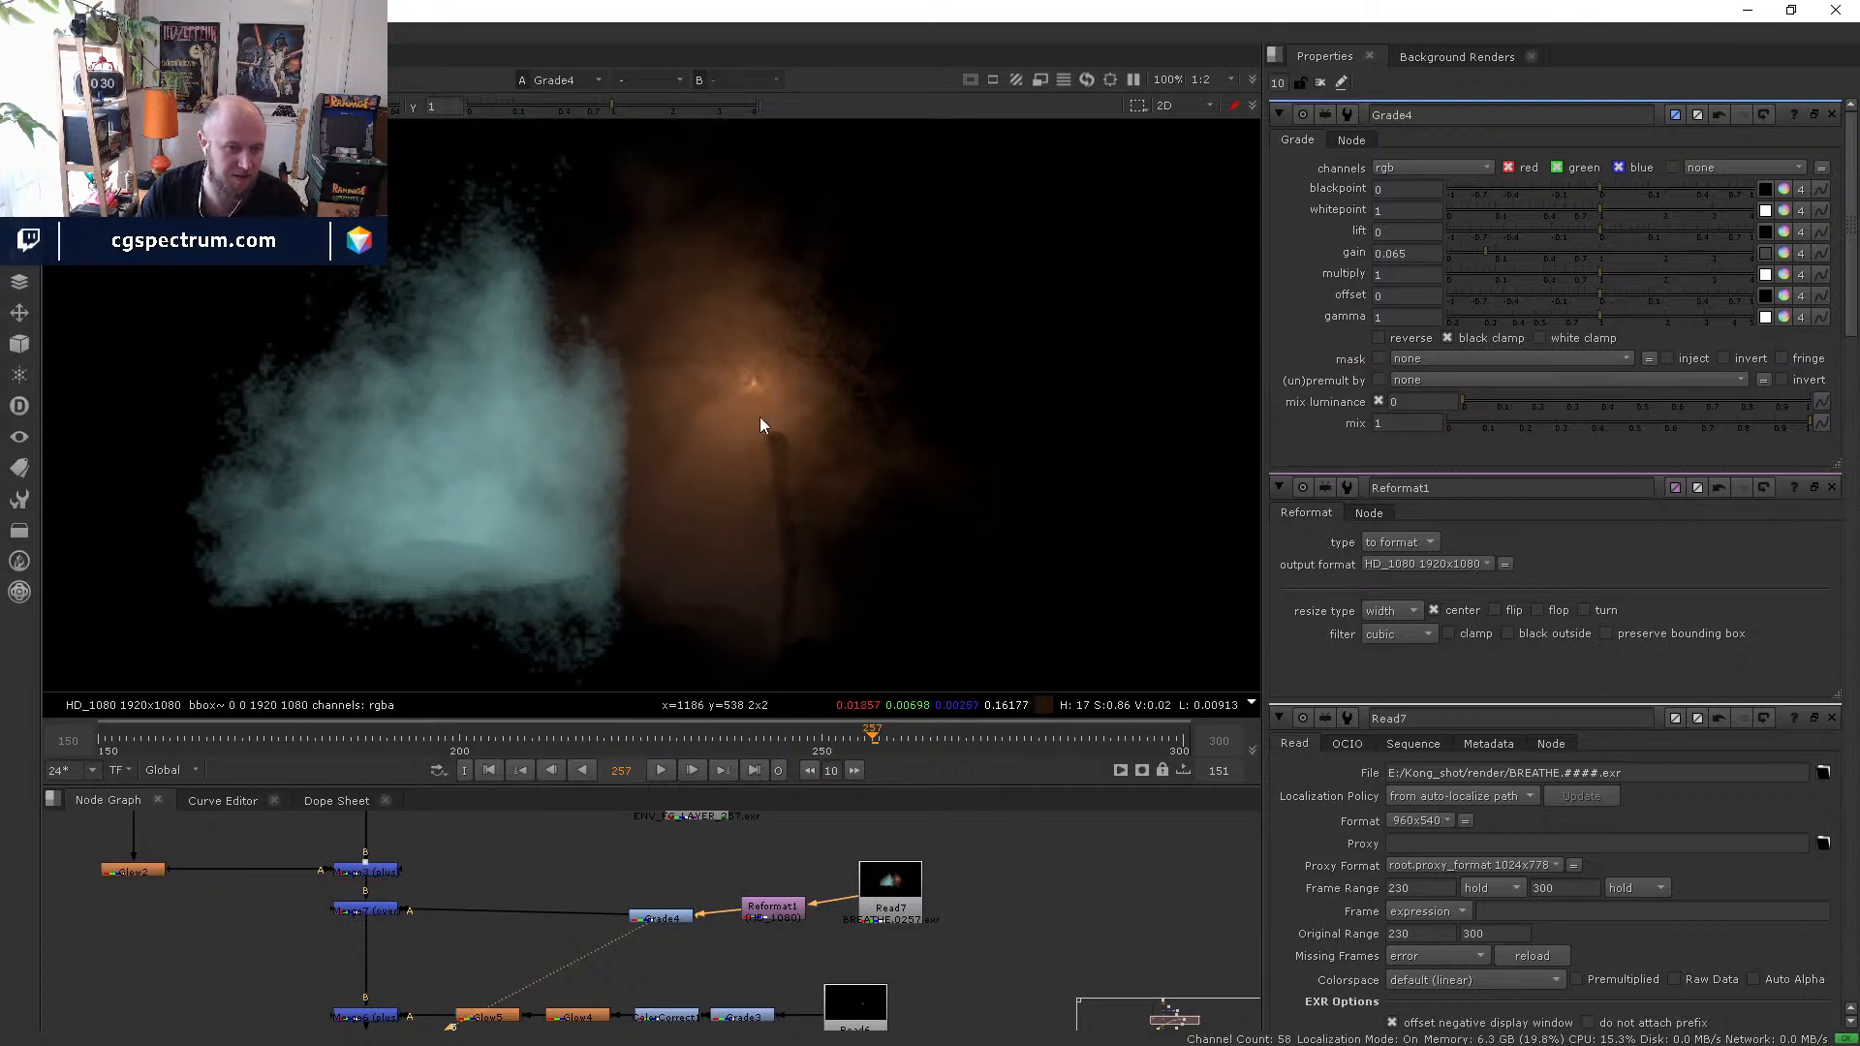
scroll(761, 407, down, 2)
scroll(746, 453, down, 1)
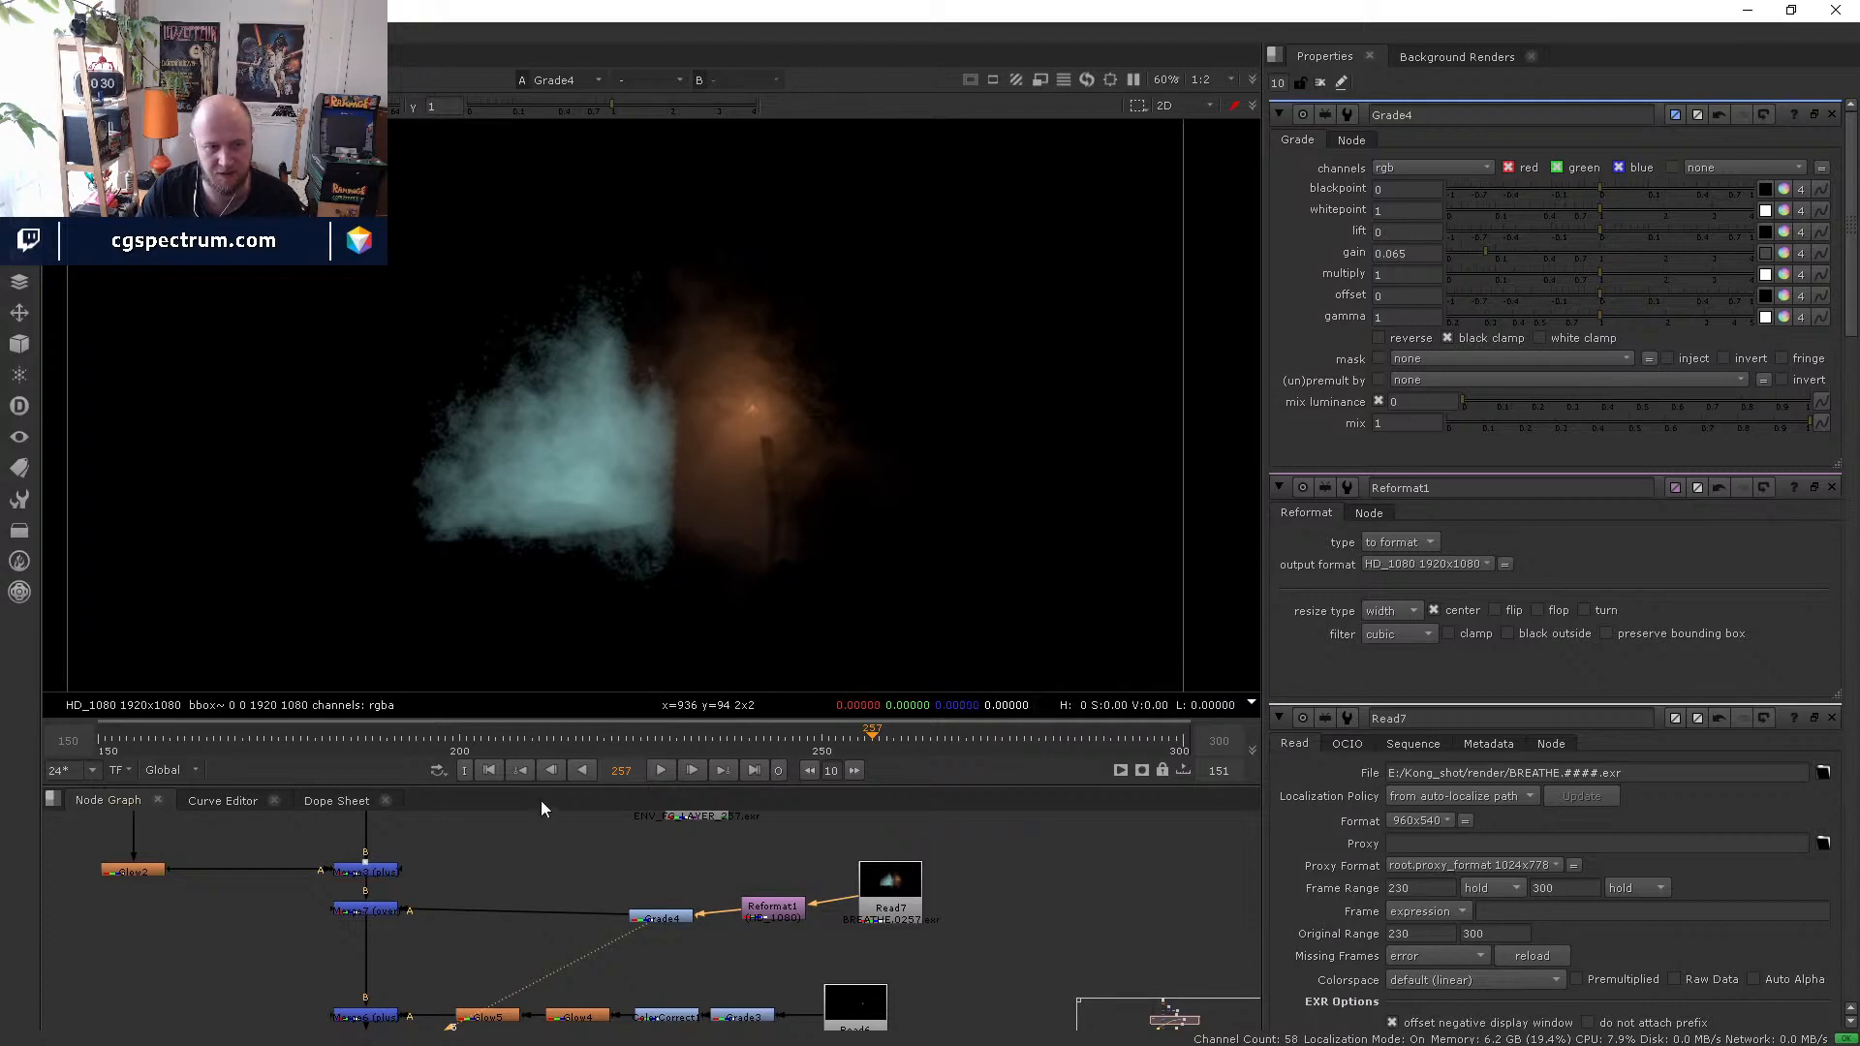
click(387, 913)
key(1)
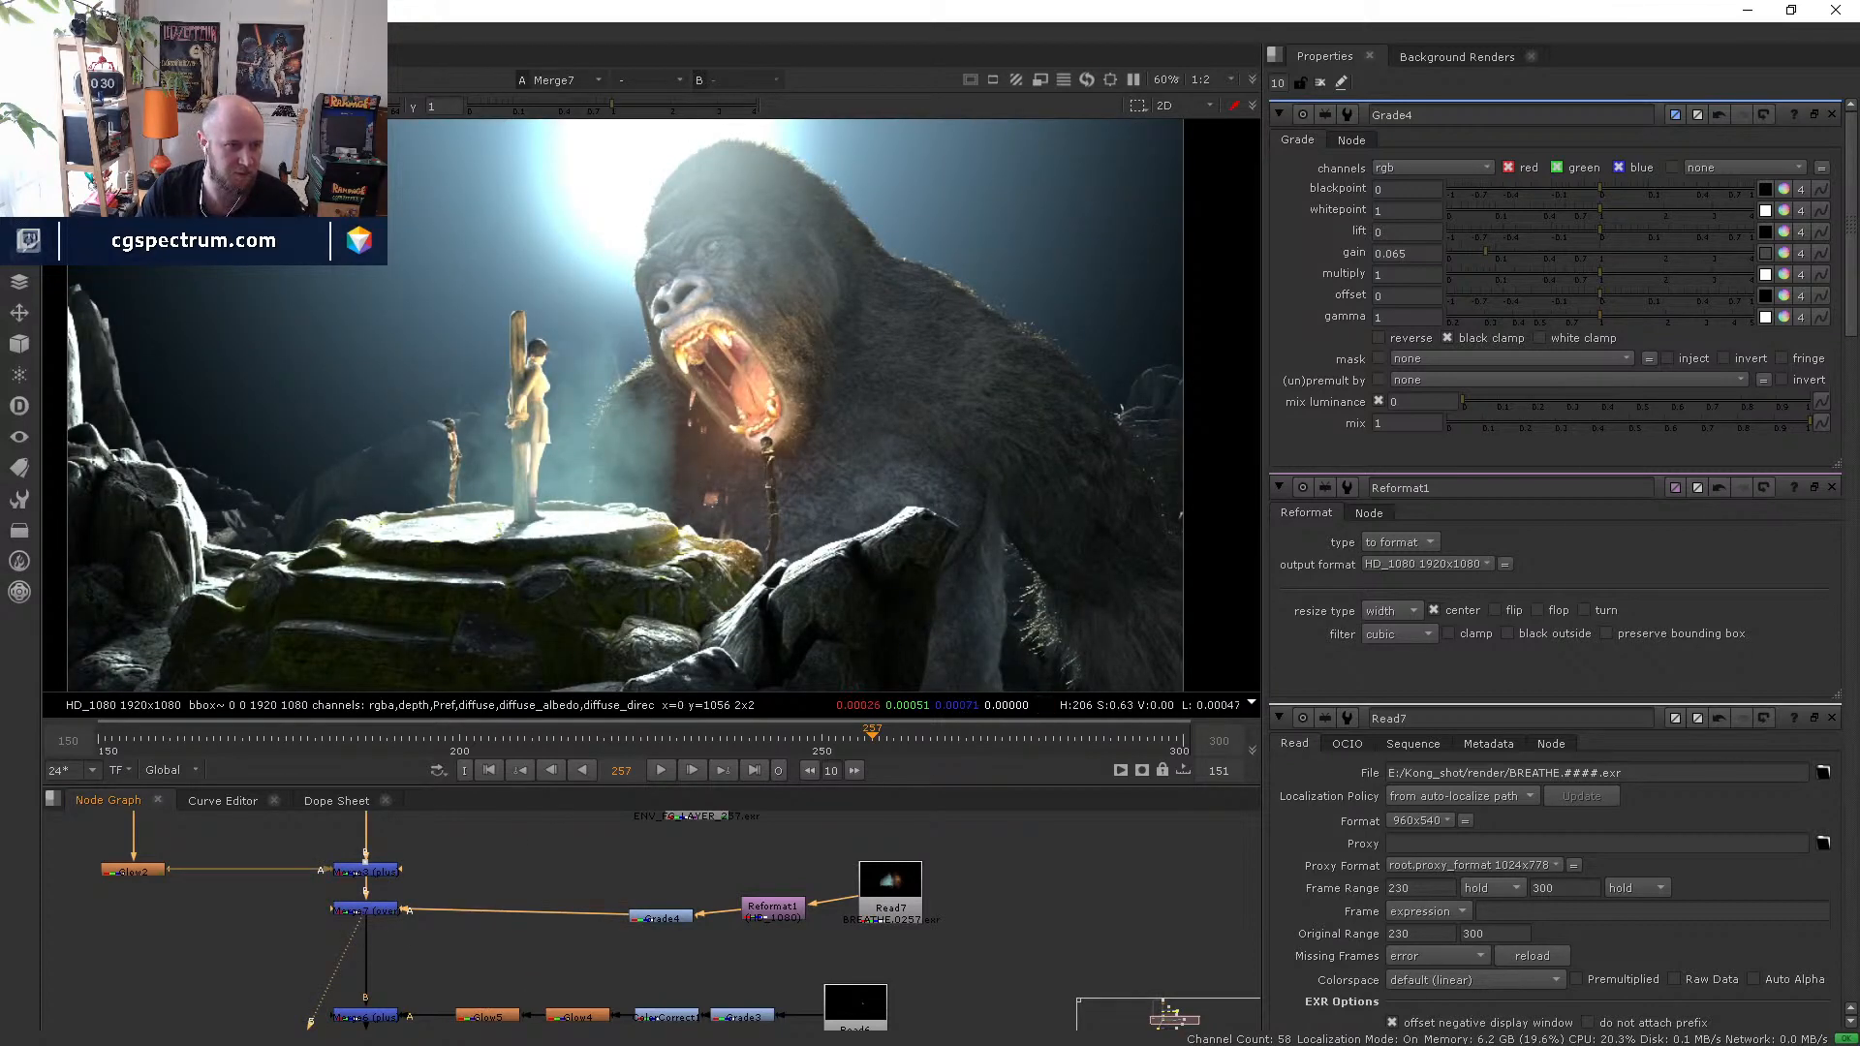
- Spread Read7, Reformat1 and Grade4 apart along the breath branch and view Reformat1's output
scroll(667, 436, up, 3)
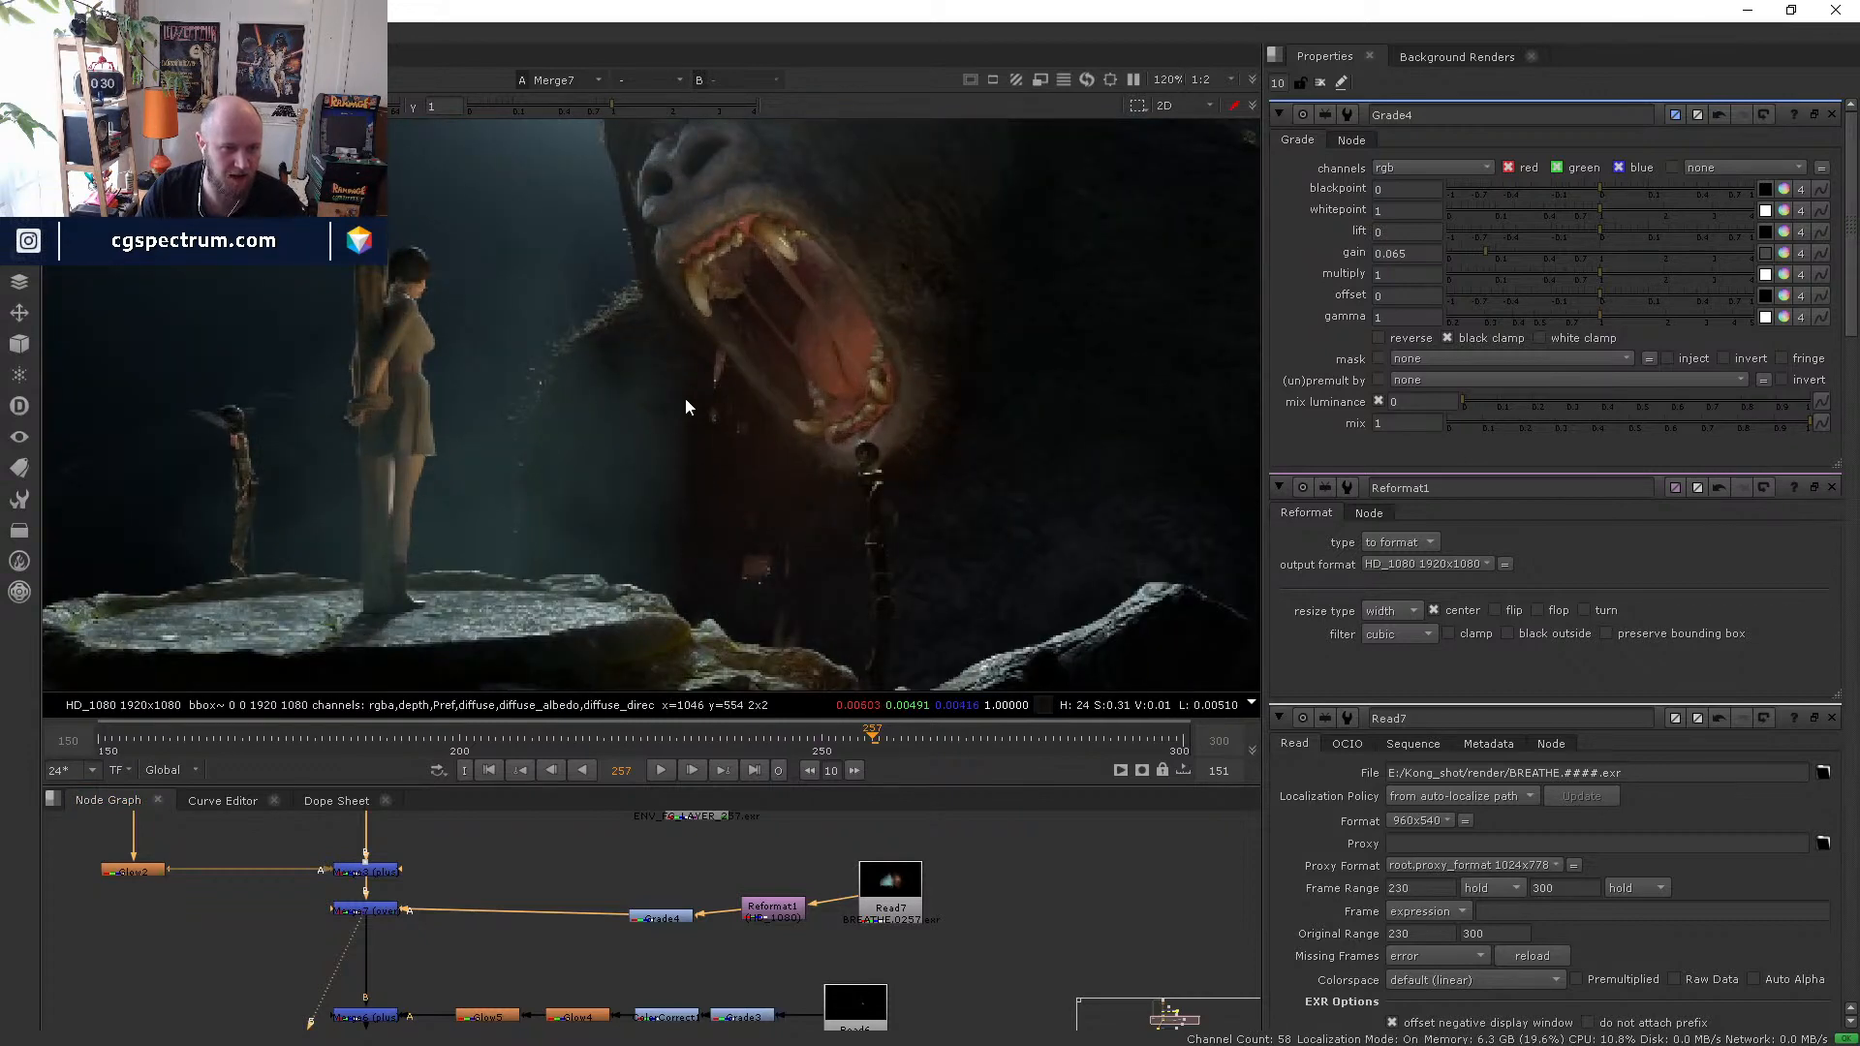
scroll(687, 407, down, 1)
drag(870, 926, 981, 929)
drag(782, 918, 875, 919)
key(1)
drag(674, 919, 636, 910)
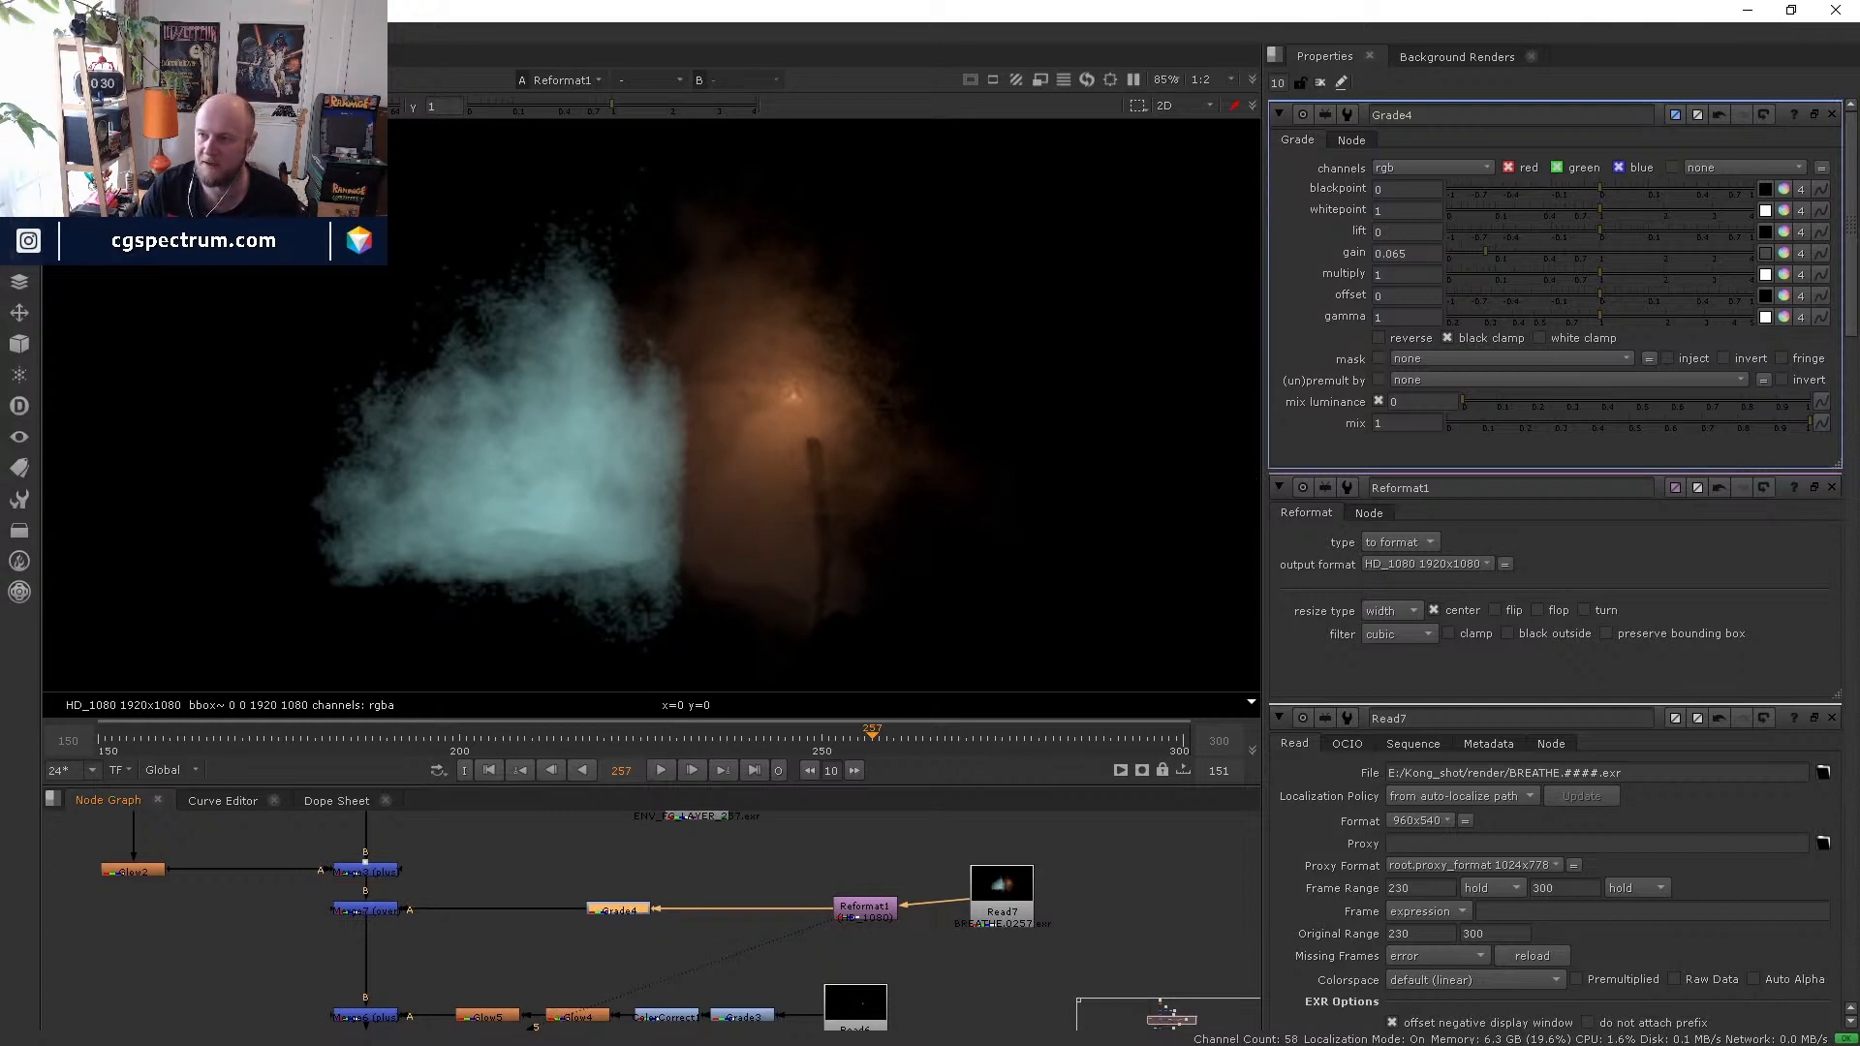
key(Tab)
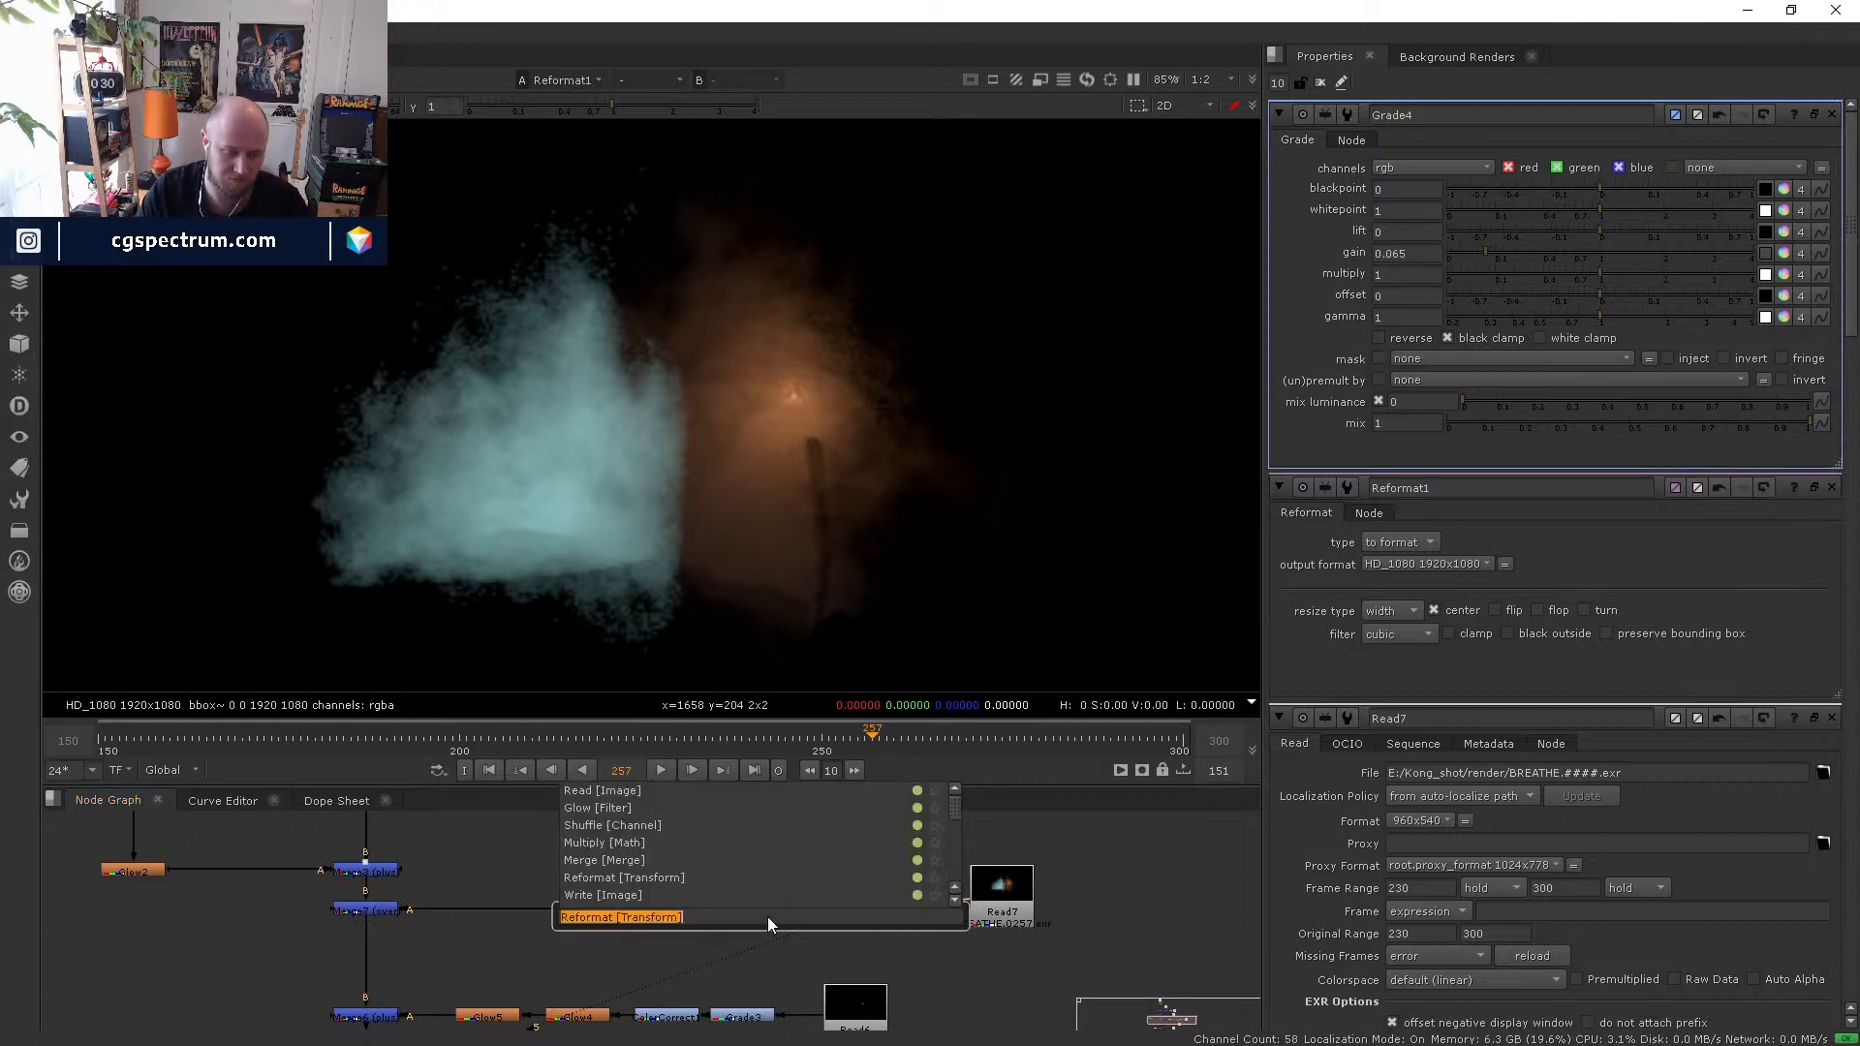
text(shuffl)
key(Return)
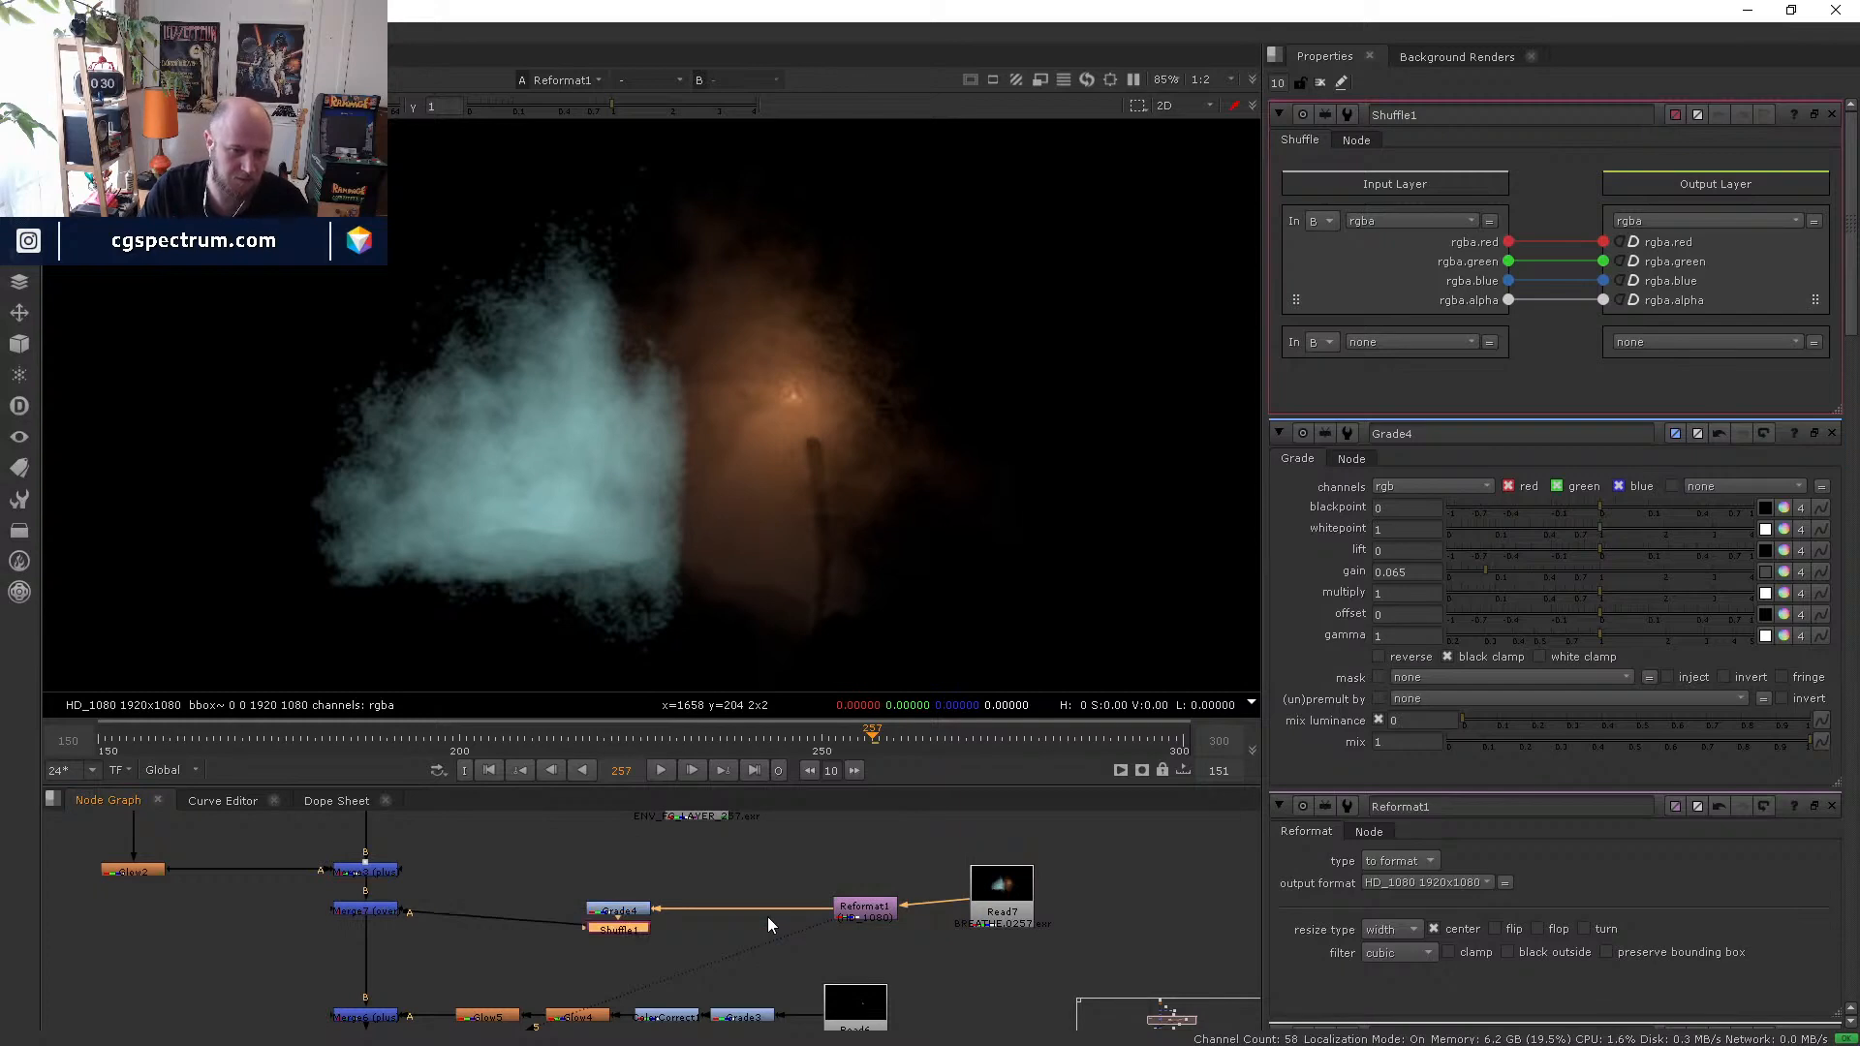
key(ctrl+z)
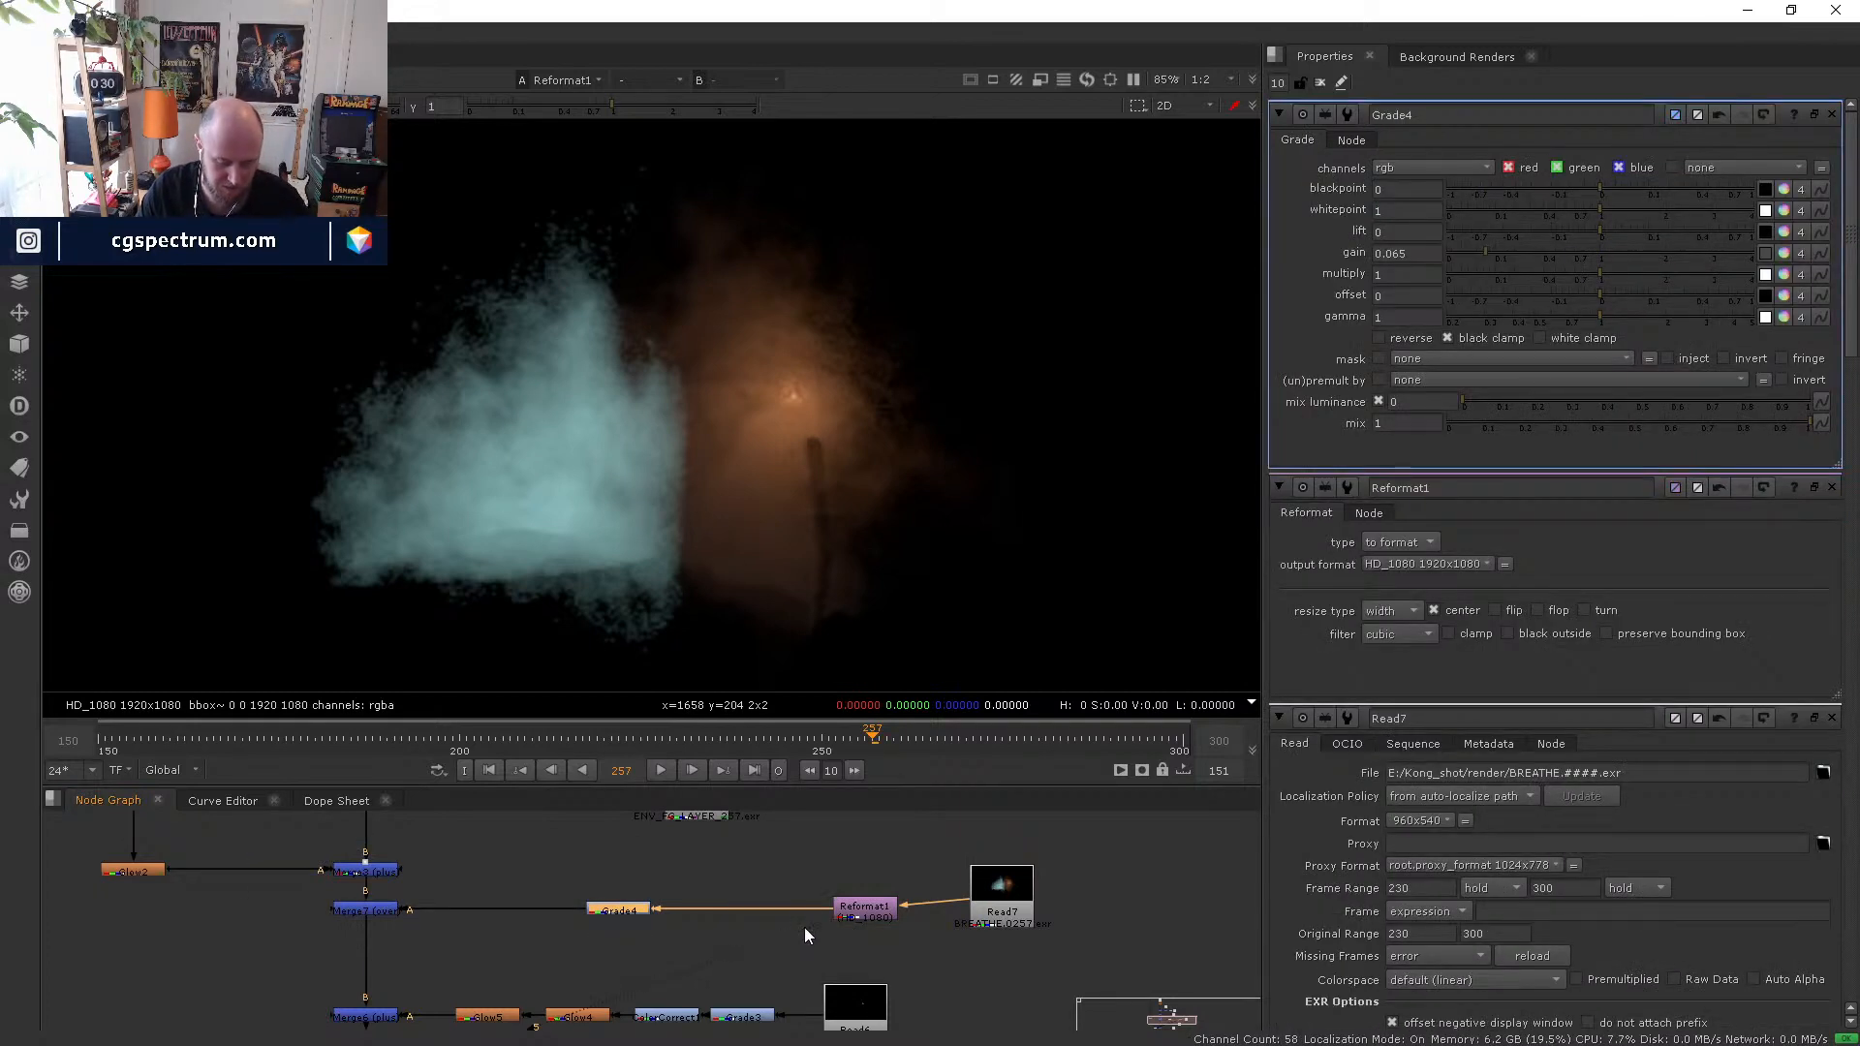
- Examine the alpha channel of the breath at Grade4, and return to the colour view at Reformat1
key(1)
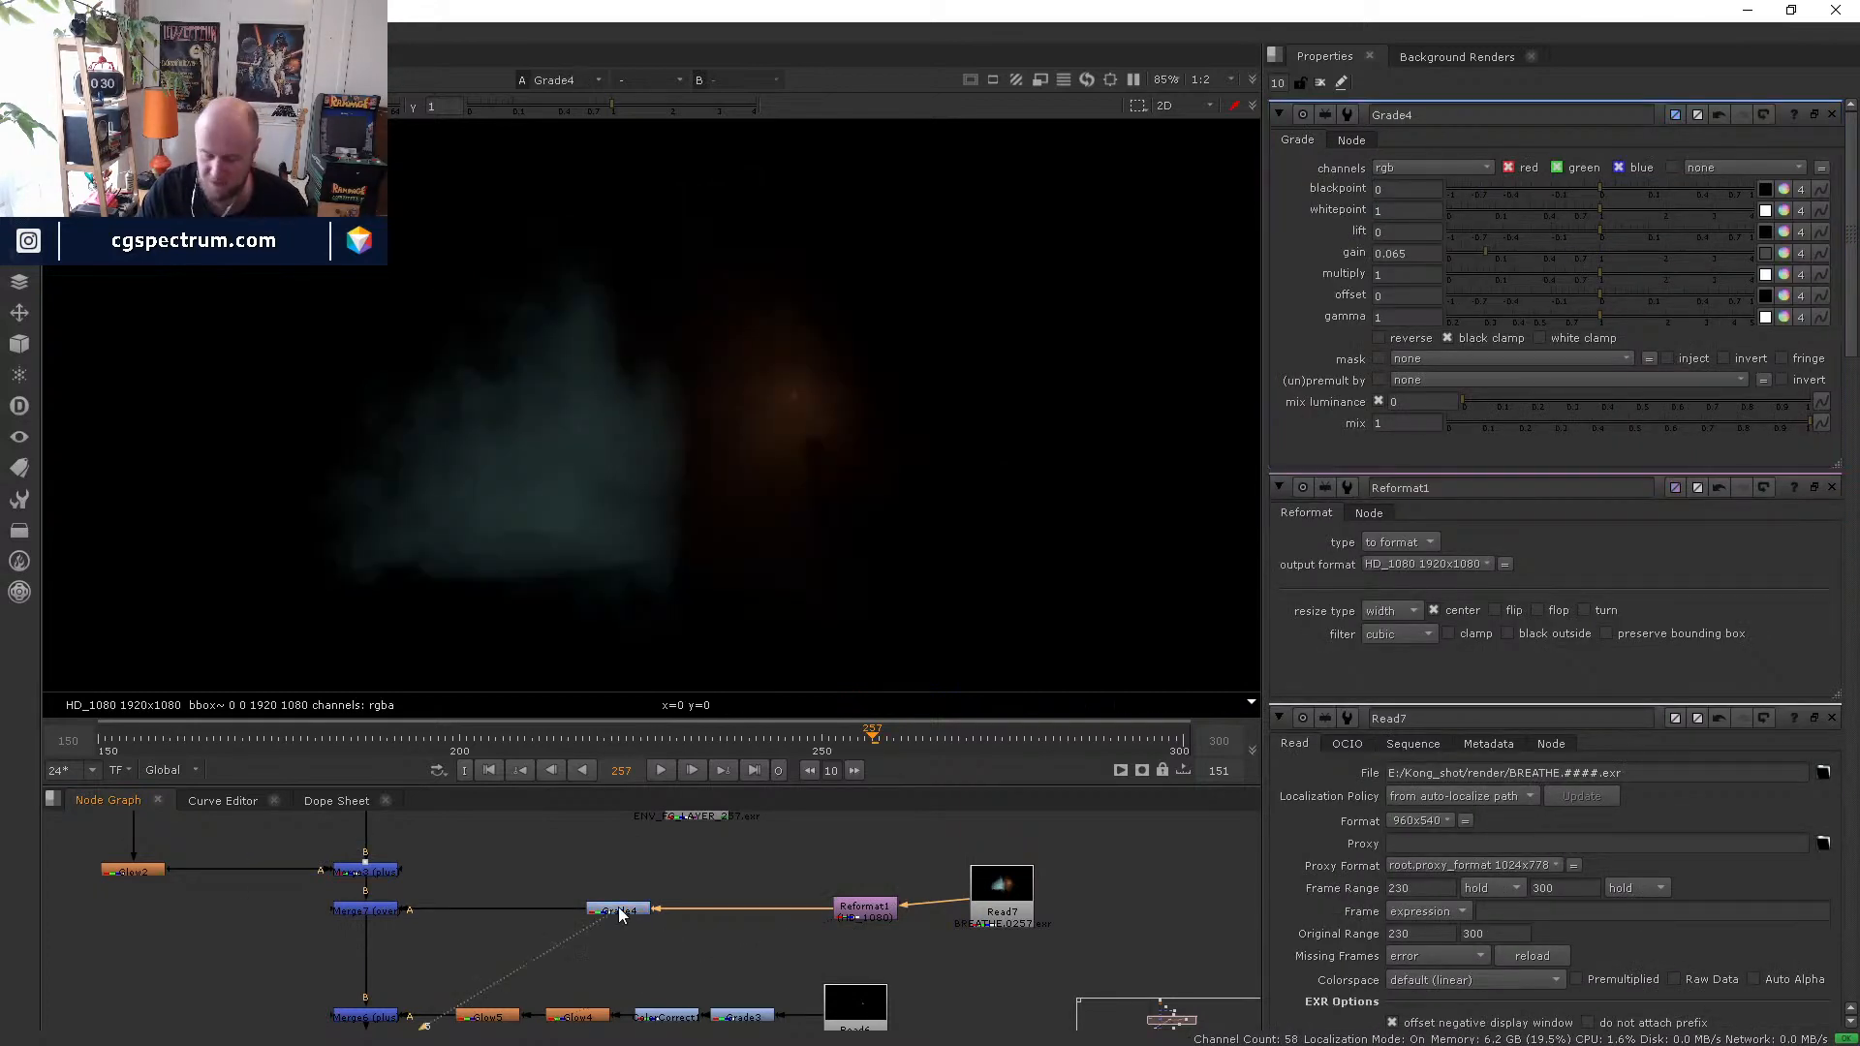
key(a)
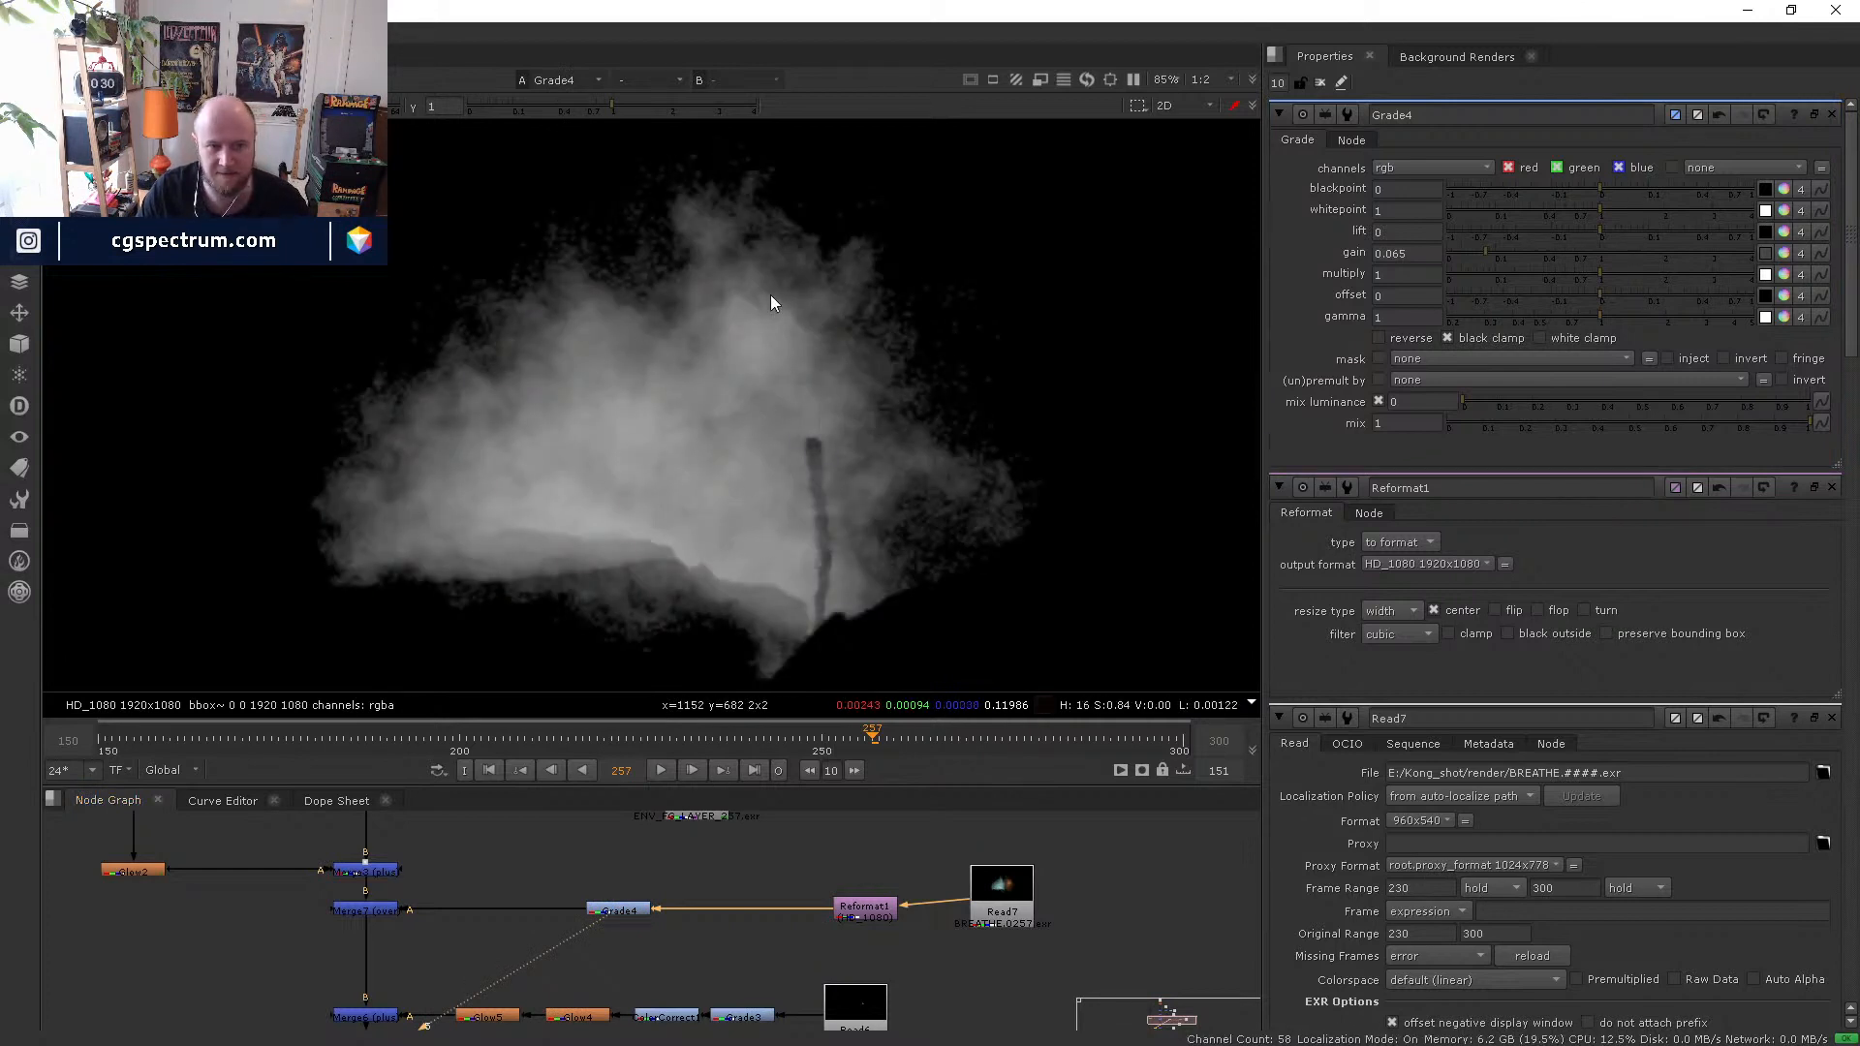
scroll(853, 914, up, 3)
click(862, 909)
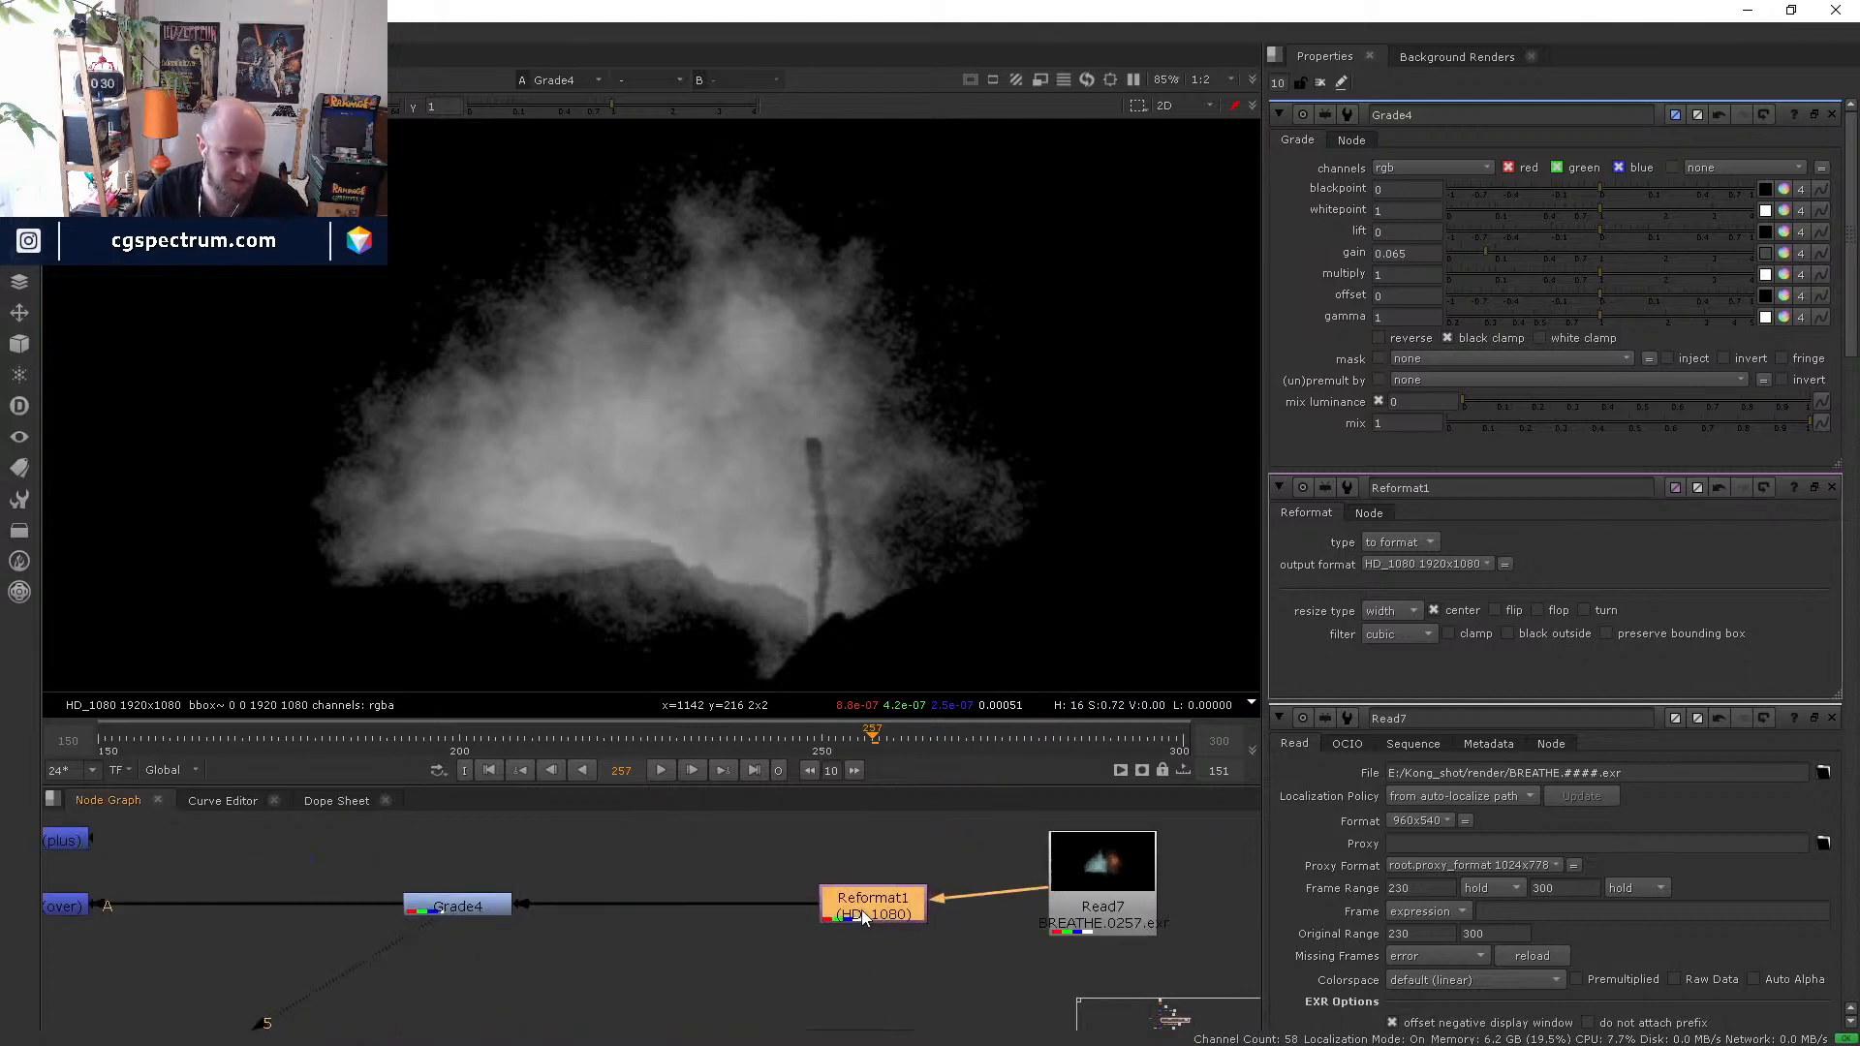
key(1)
click(735, 915)
key(a)
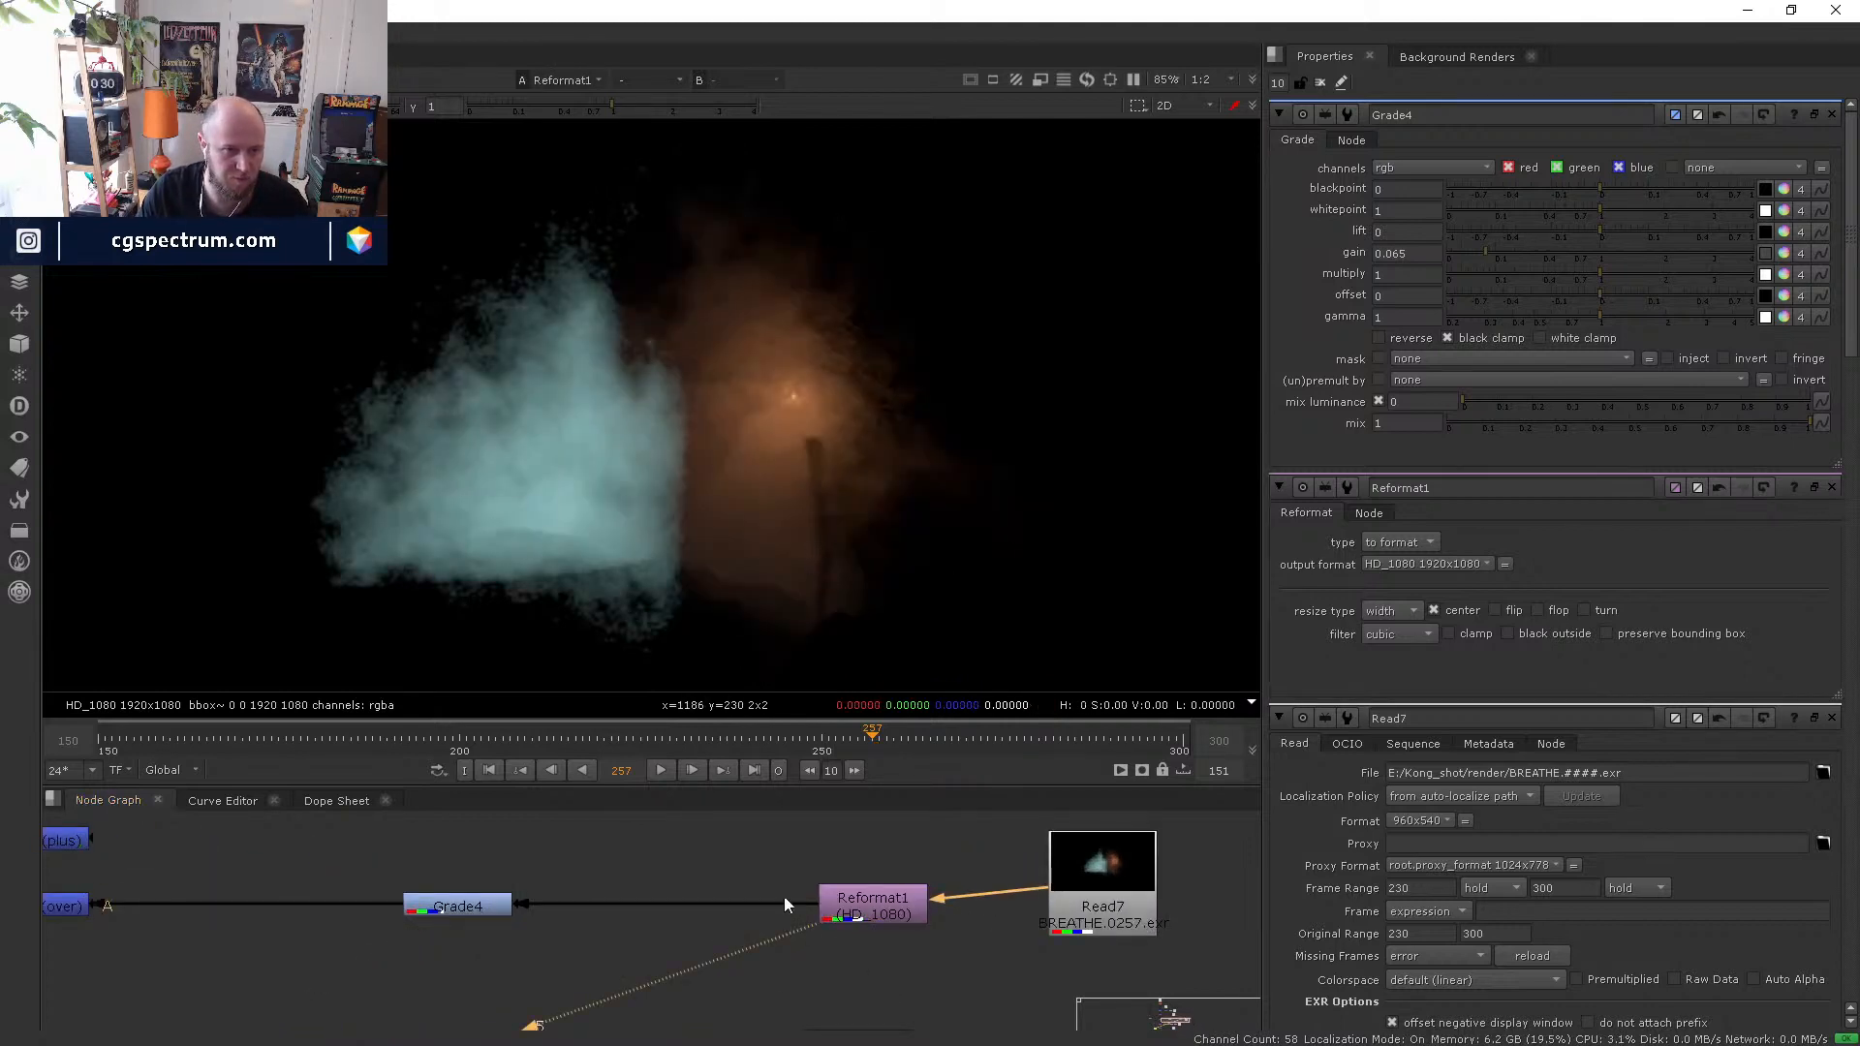
- Insert a Shuffle node between Reformat1 and Grade4 on the breath branch and view its output
key(Tab)
text(shuf)
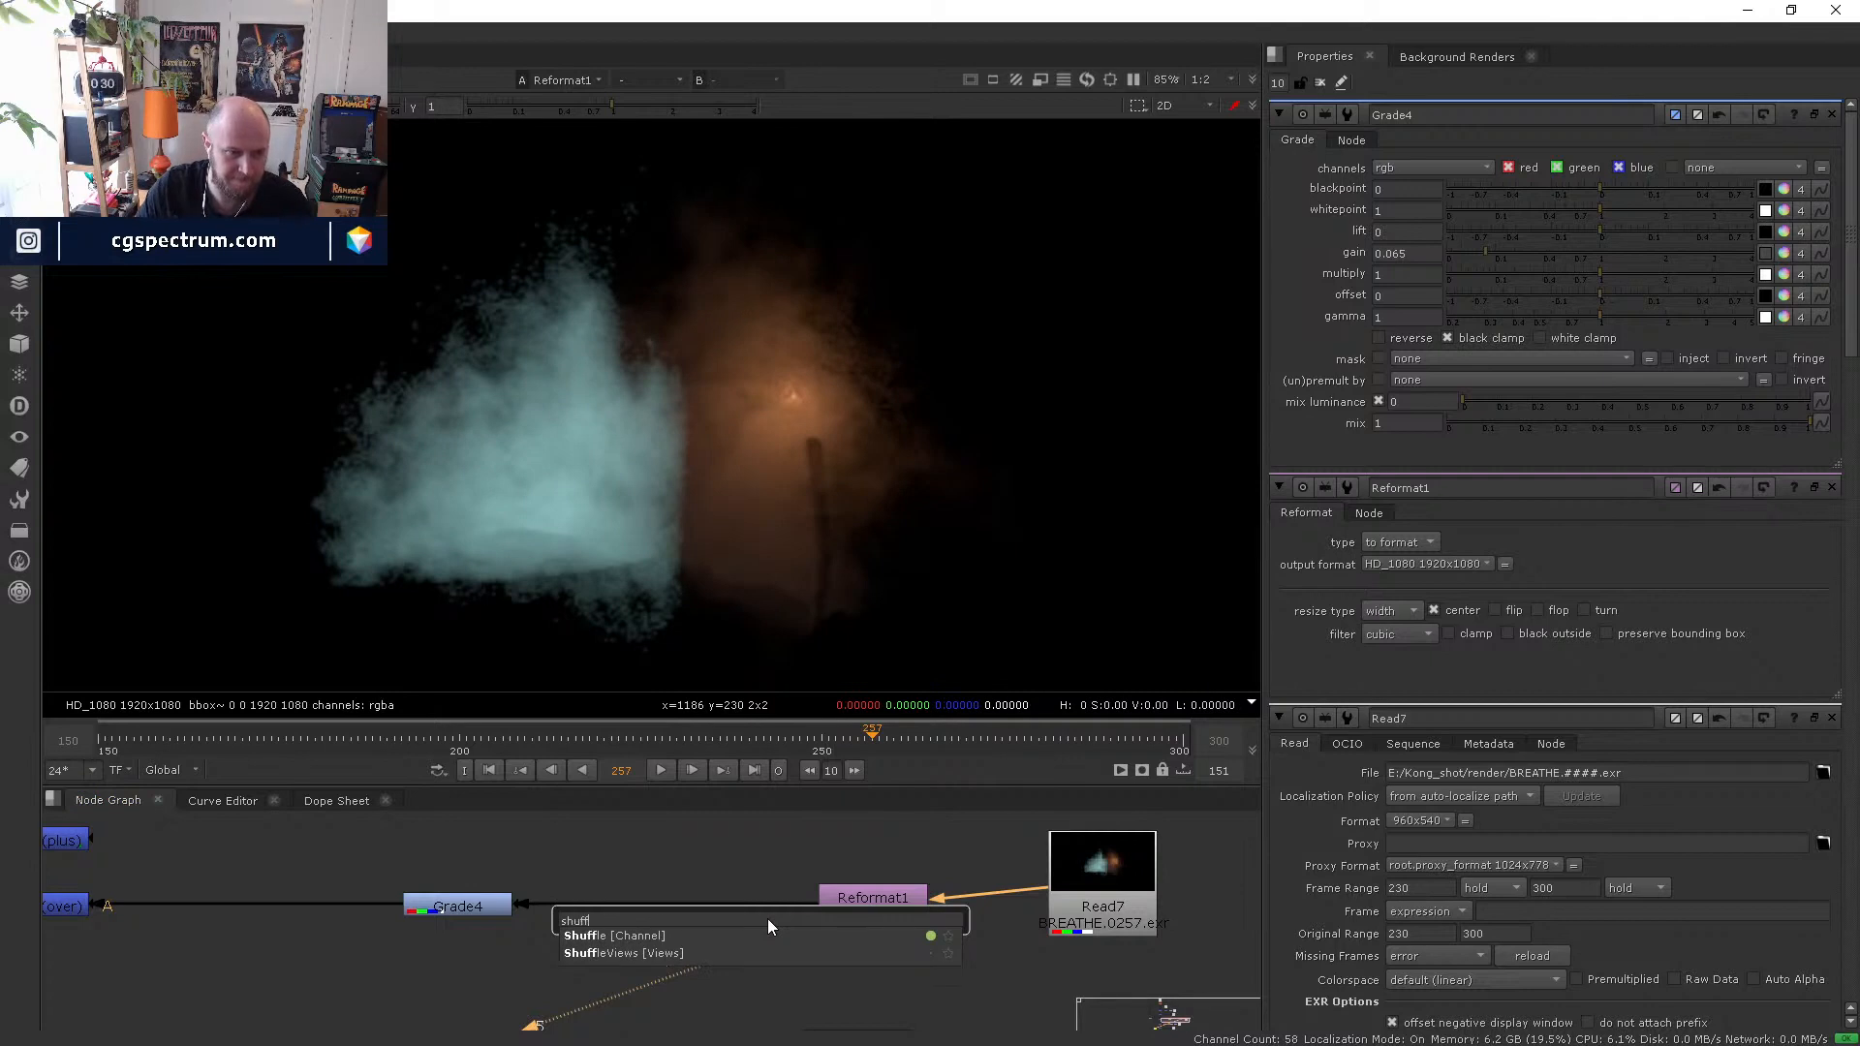
key(Return)
drag(820, 903, 756, 906)
key(5)
click(816, 846)
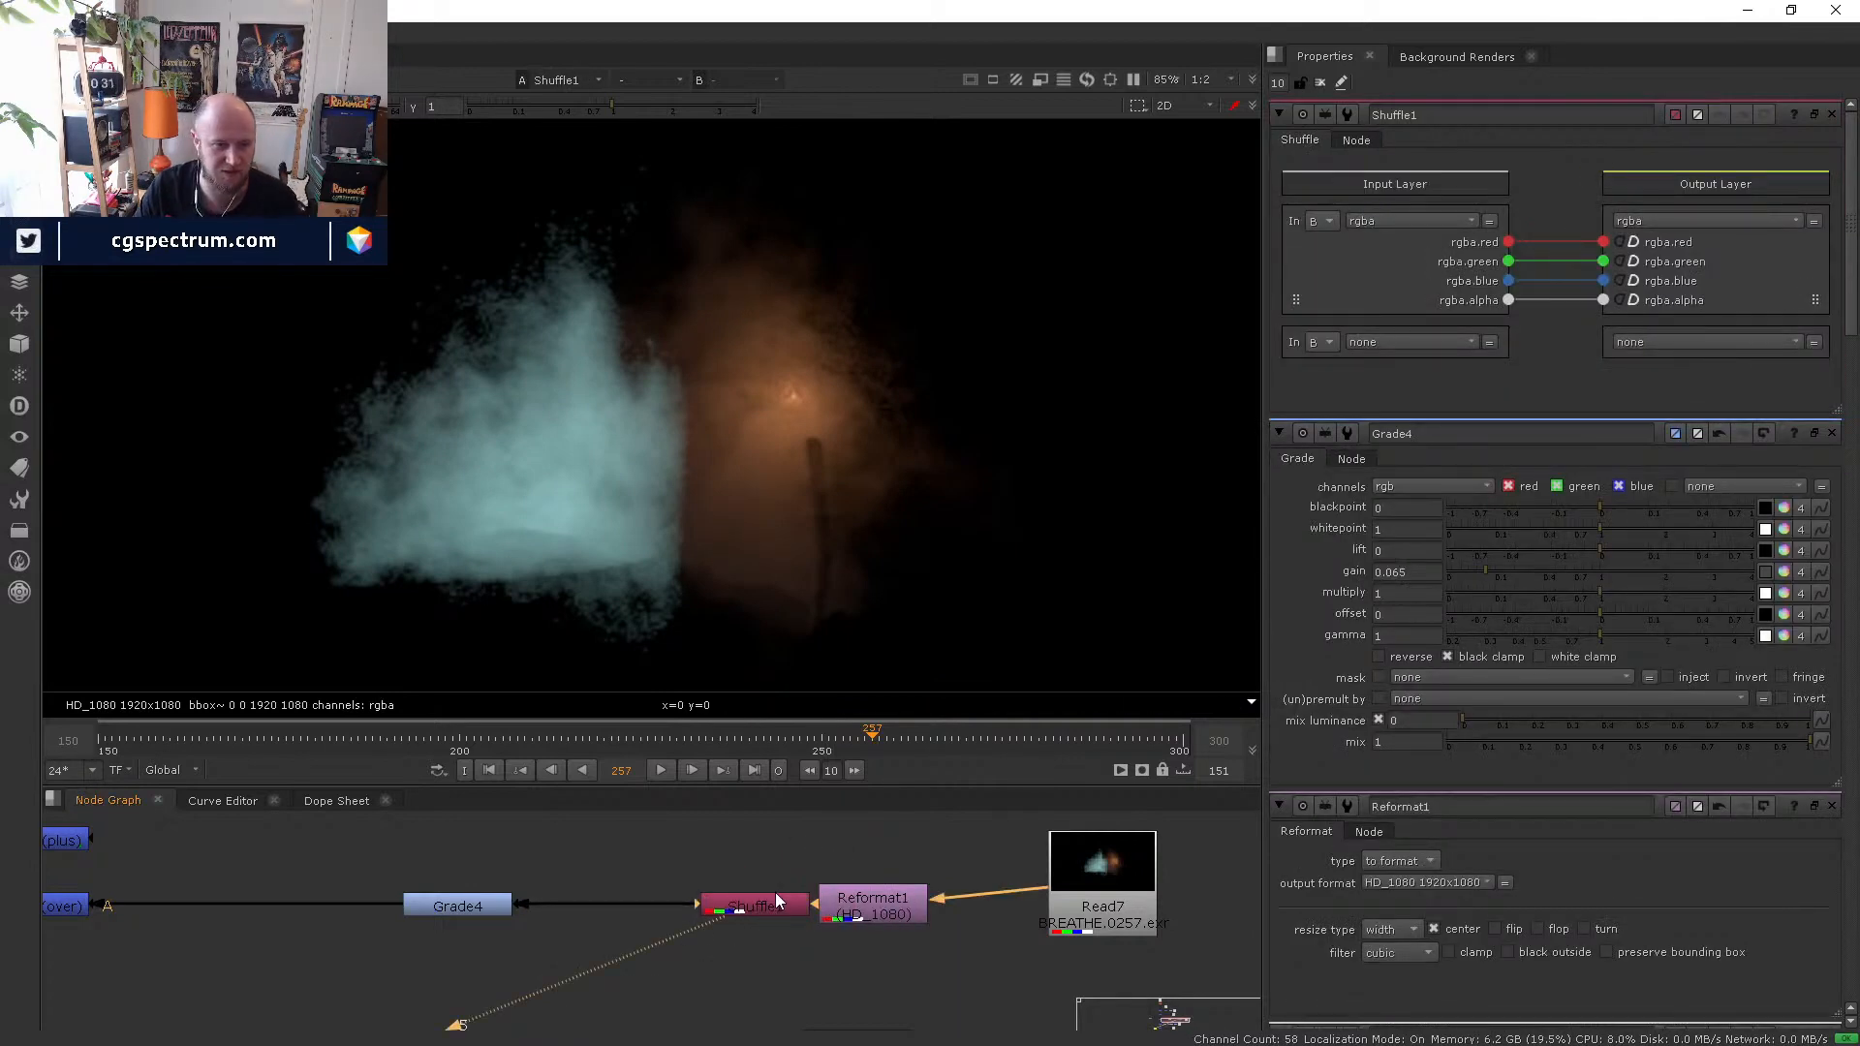
- Route Shuffle1's alpha input to the red, green and blue outputs and inspect the greyscale breath
click(775, 896)
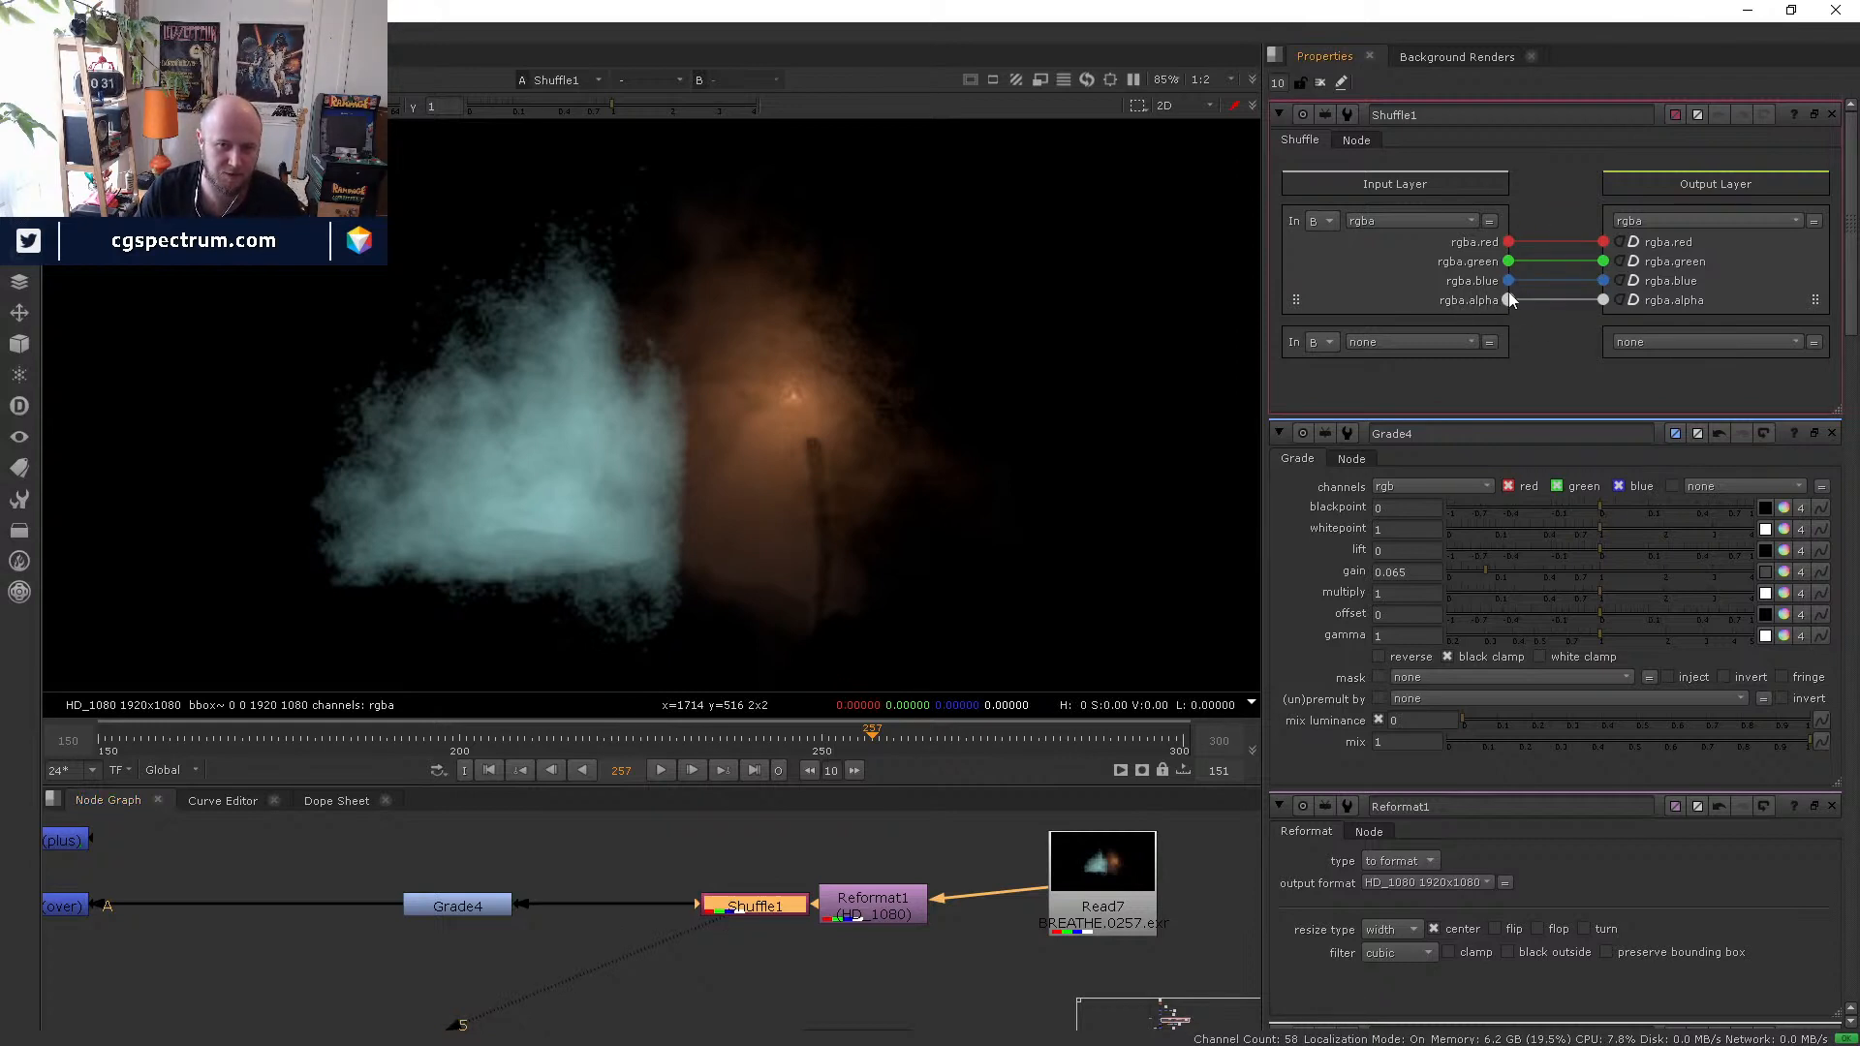
drag(1526, 293, 1509, 301)
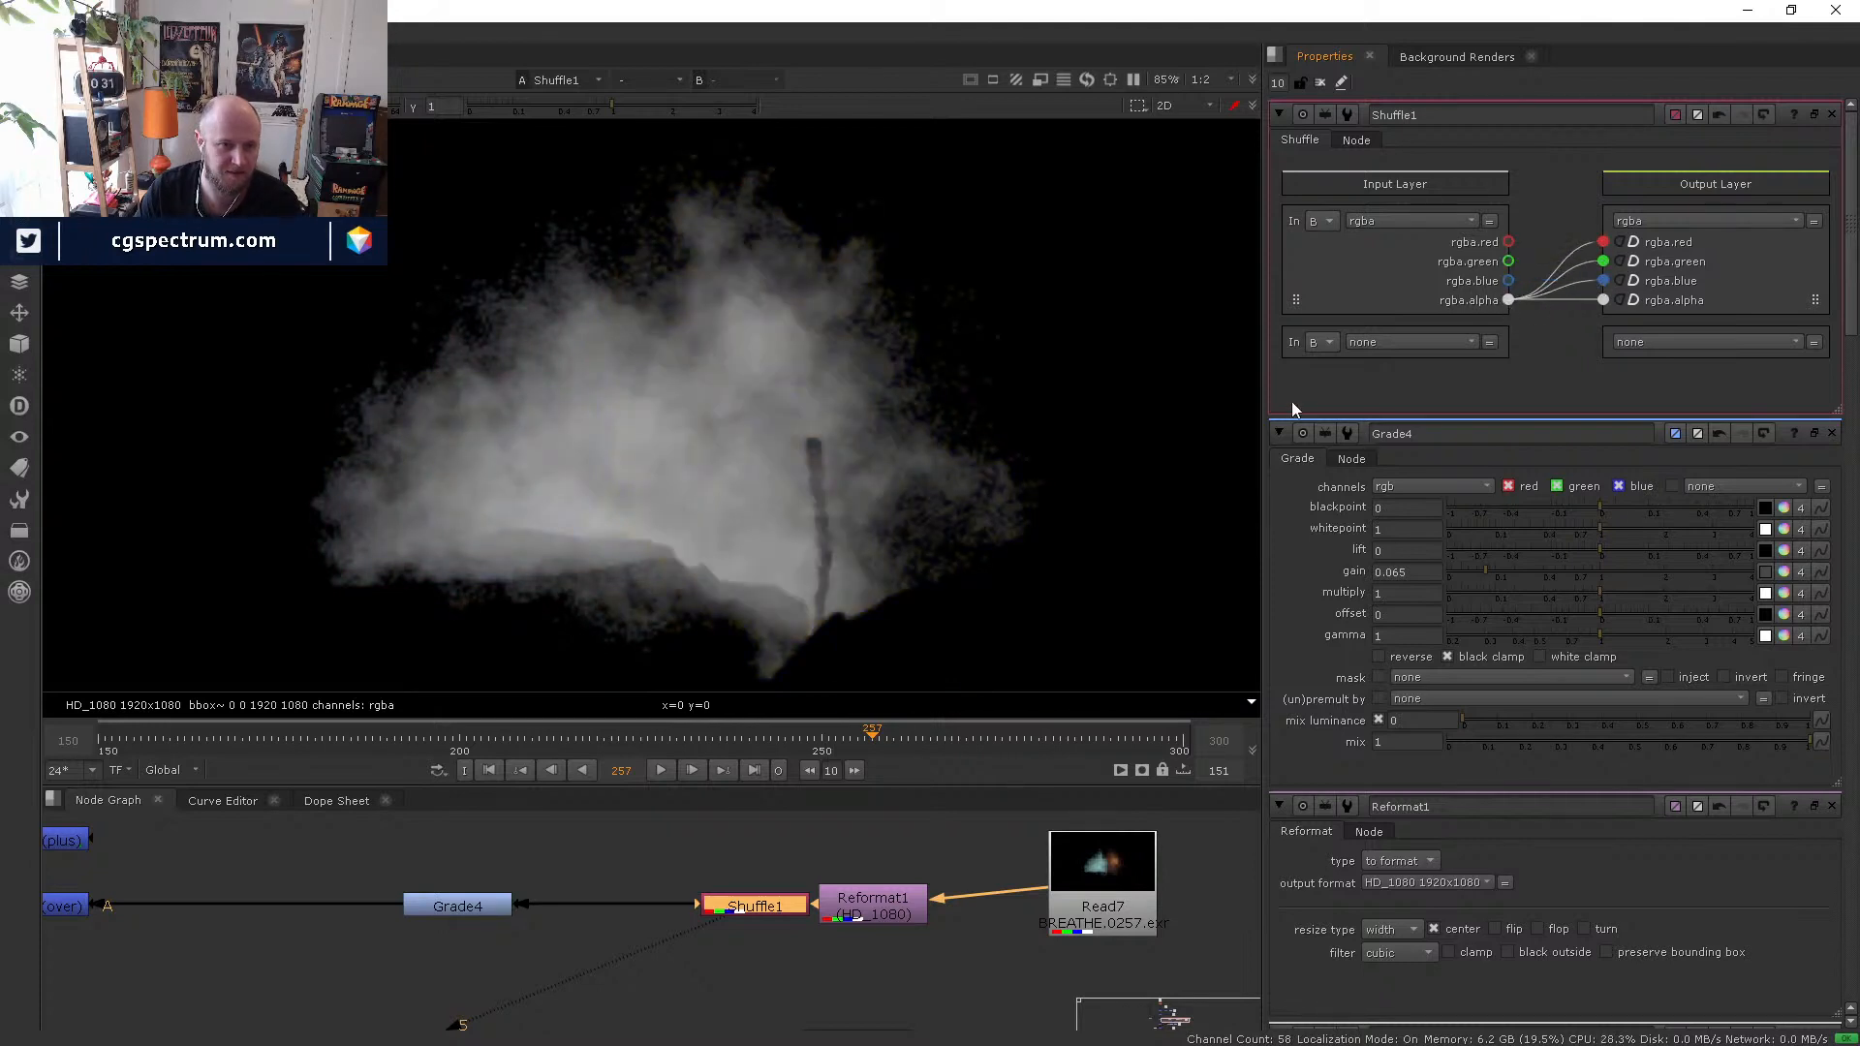
middle_drag(787, 507, 704, 464)
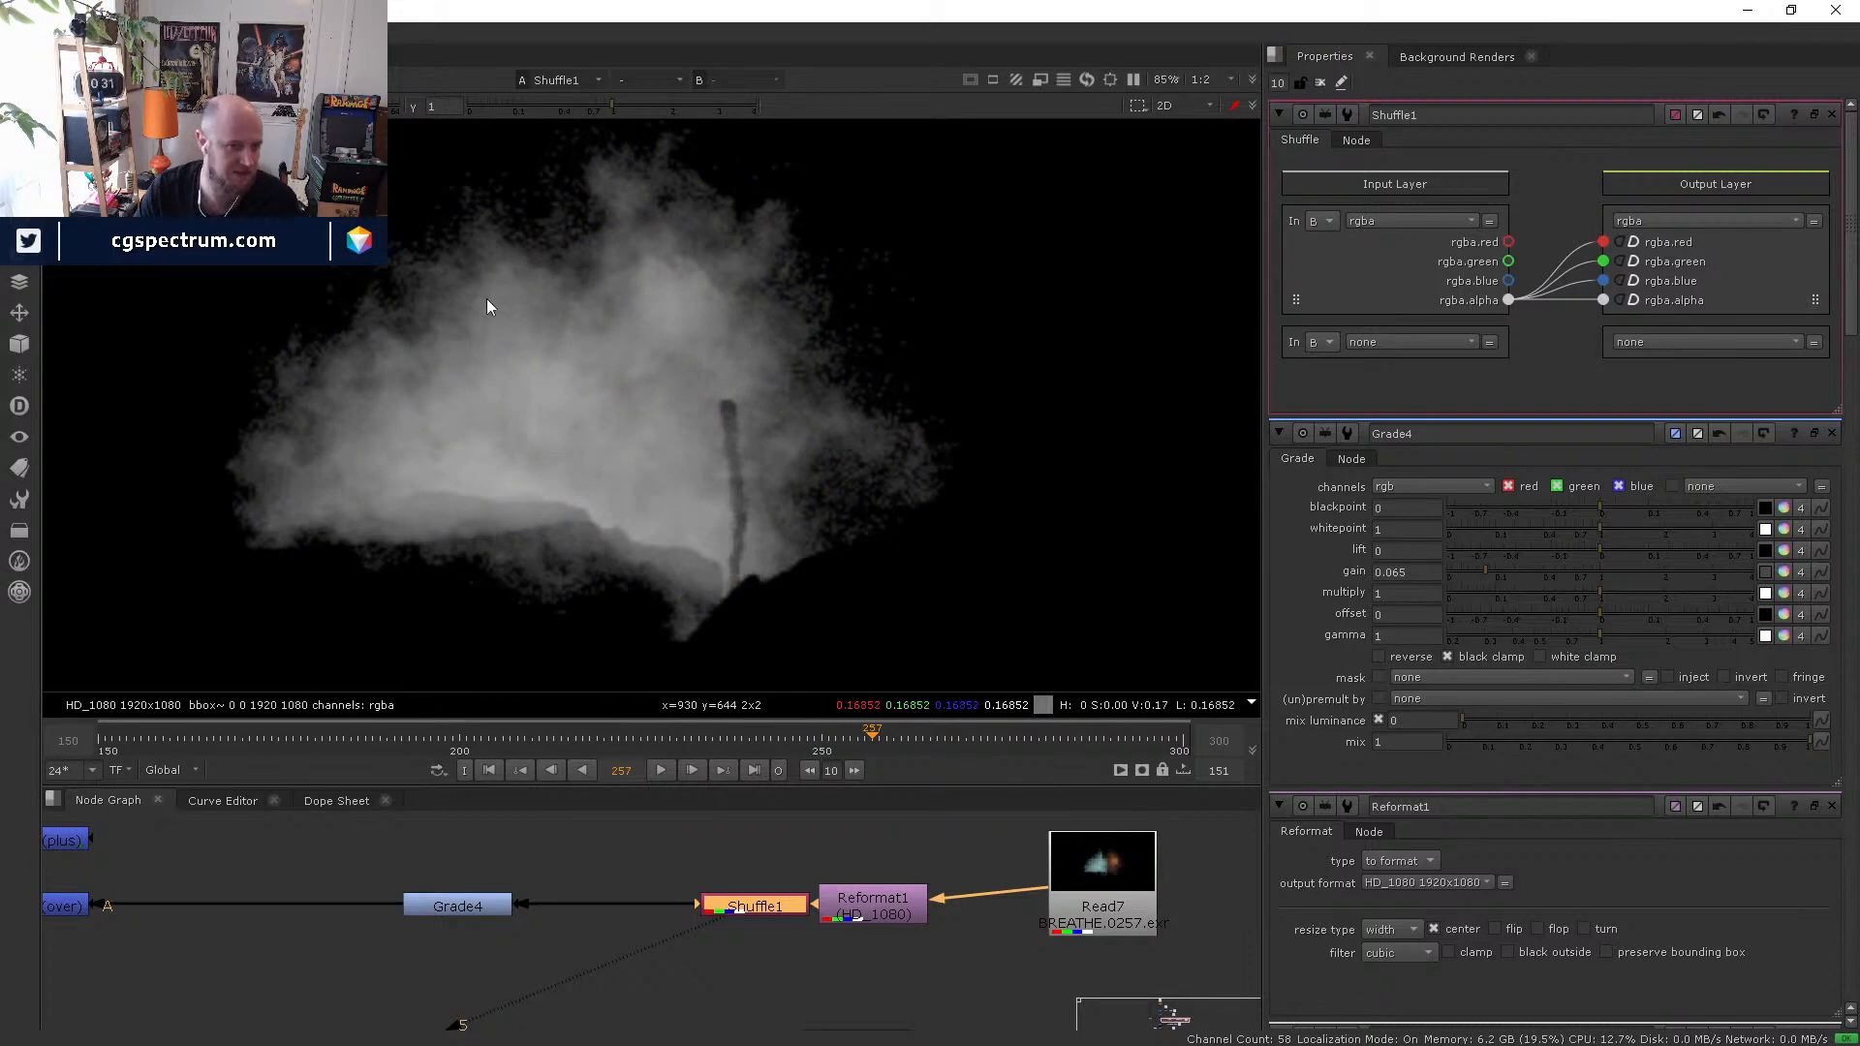
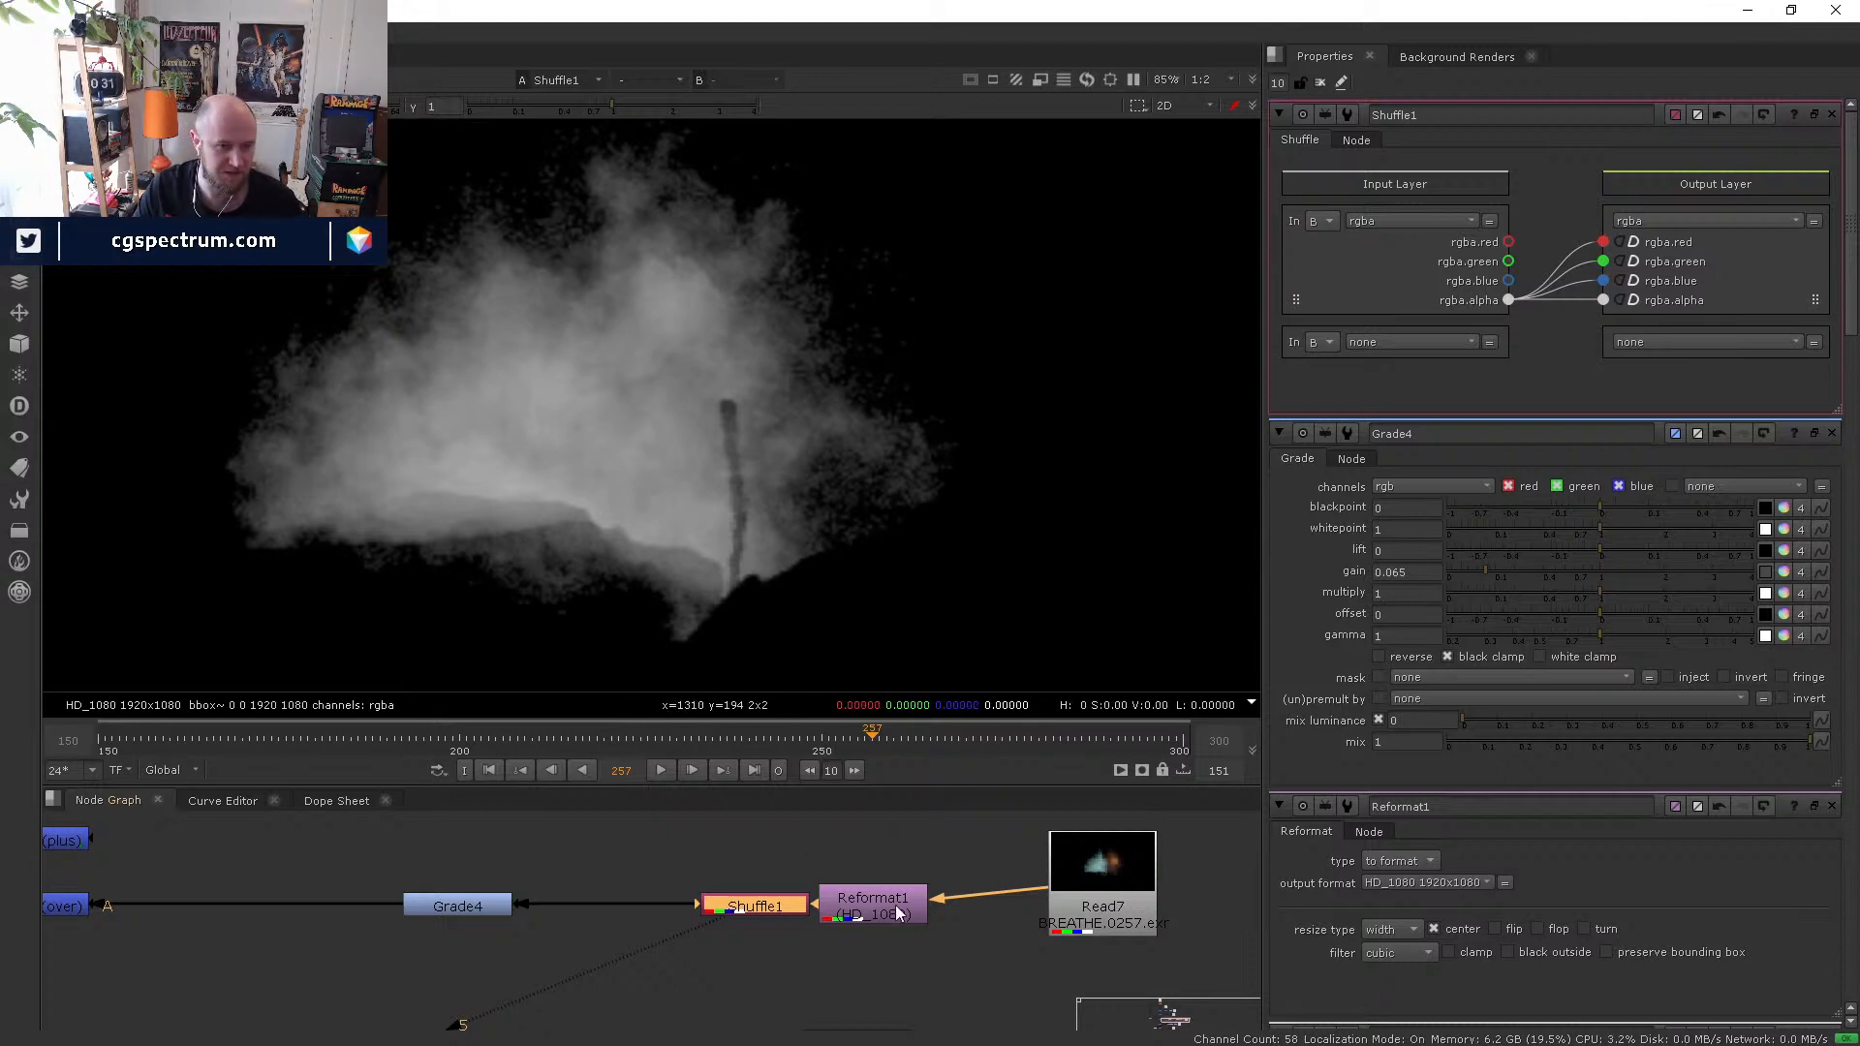
- Compare the raw fire render in Read6 with the shuffled breath alpha at Shuffle1
middle_drag(852, 901, 868, 1009)
middle_drag(714, 830, 782, 926)
middle_drag(814, 1029, 811, 903)
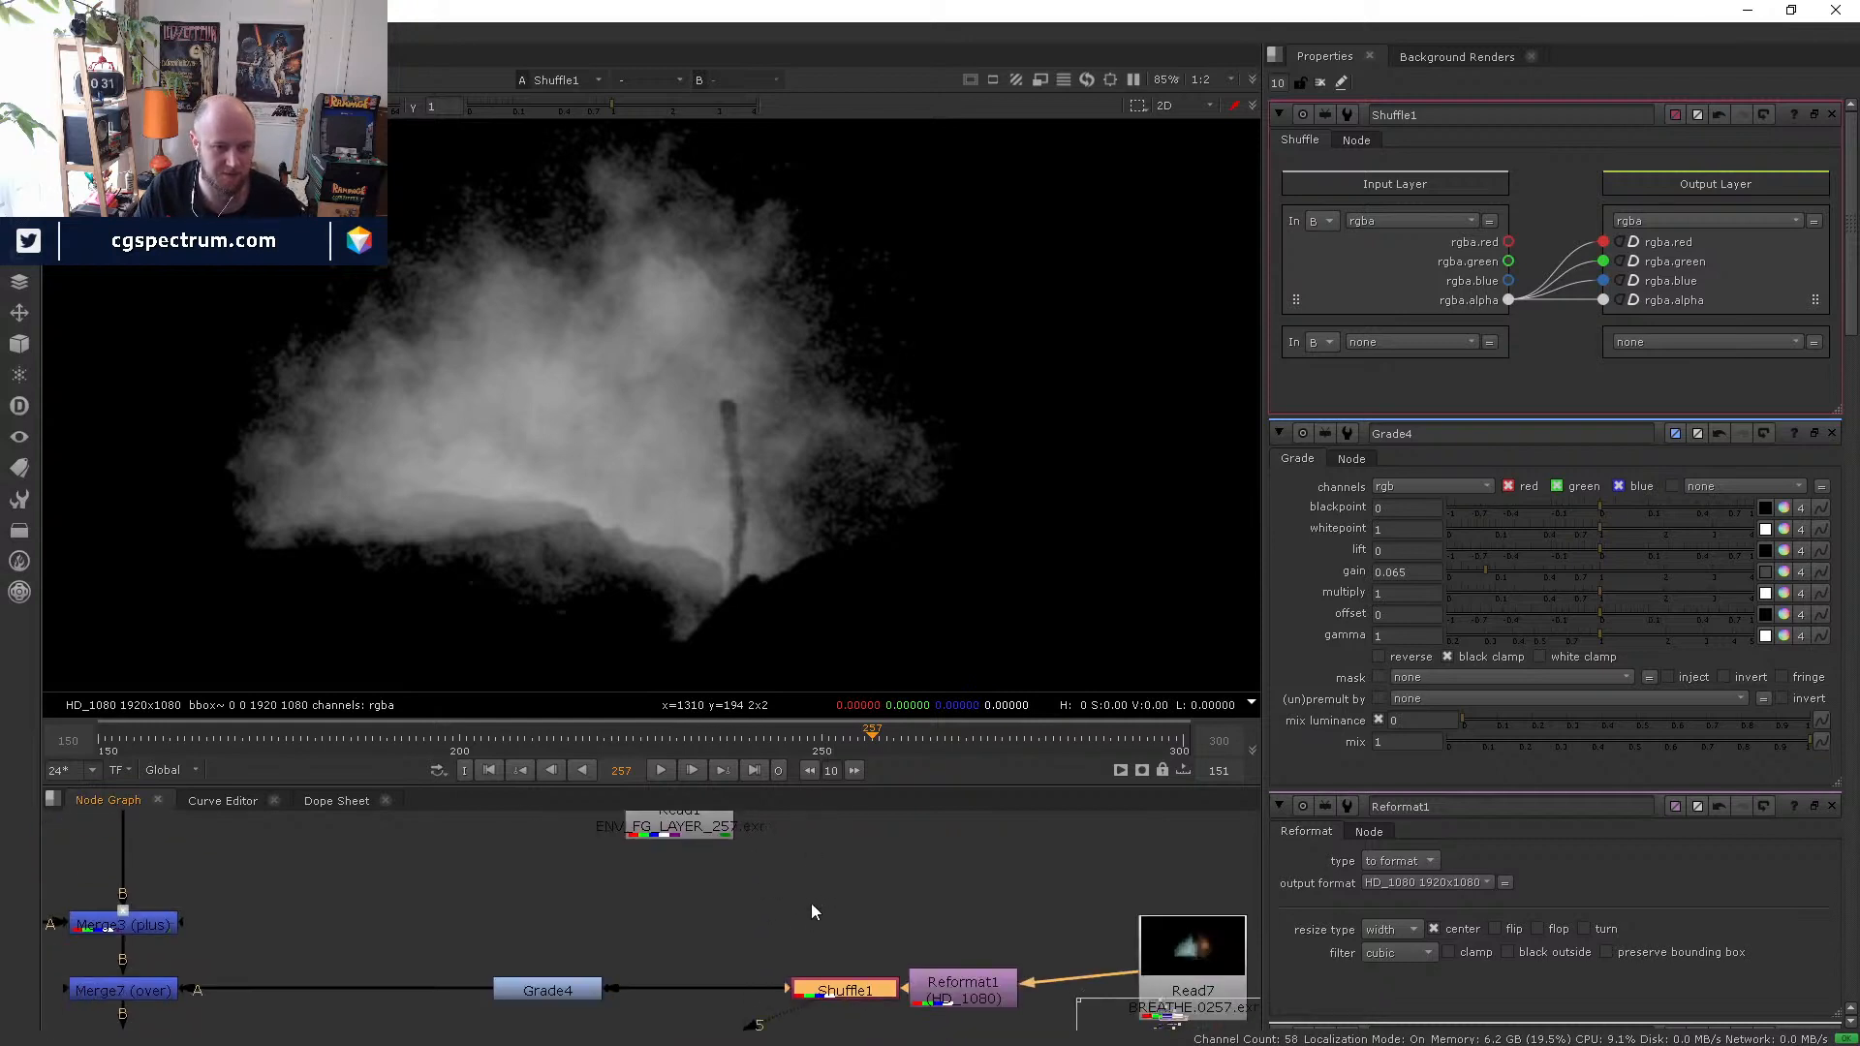
scroll(811, 906, down, 3)
middle_drag(789, 1008, 790, 843)
scroll(883, 873, up, 3)
click(887, 910)
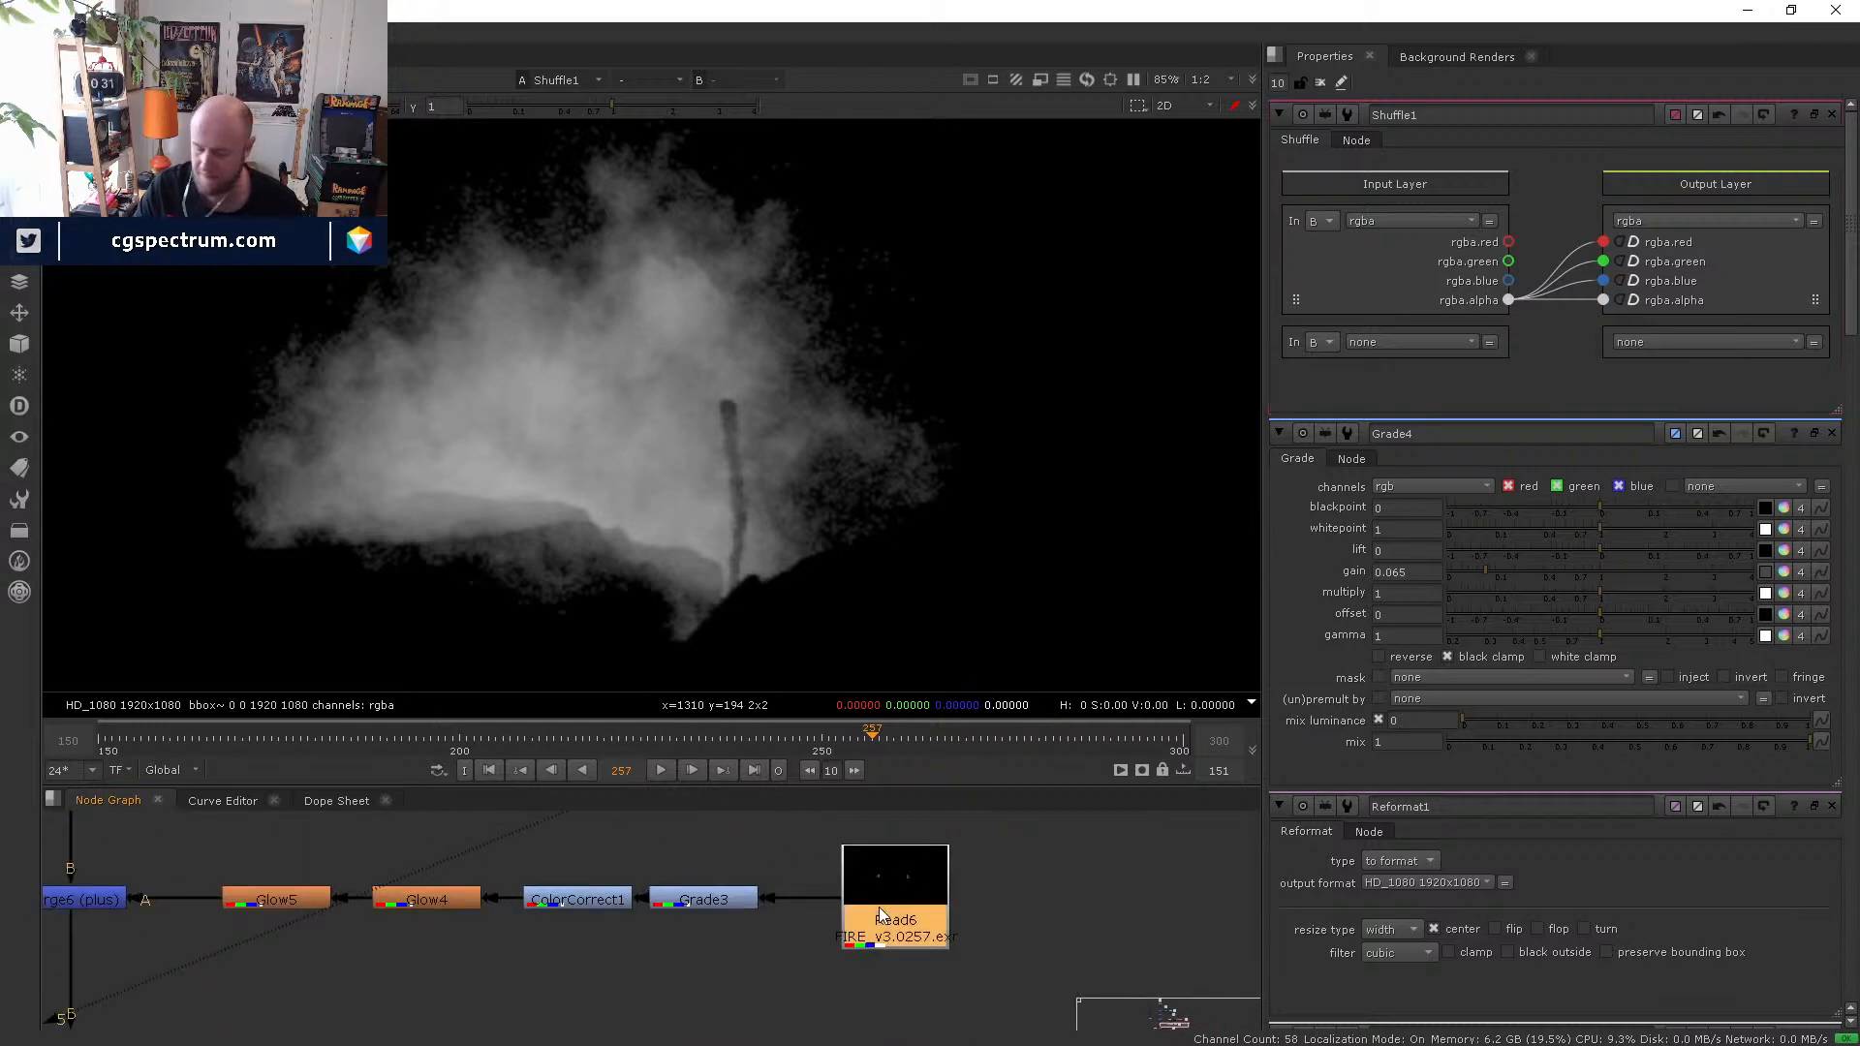
key(1)
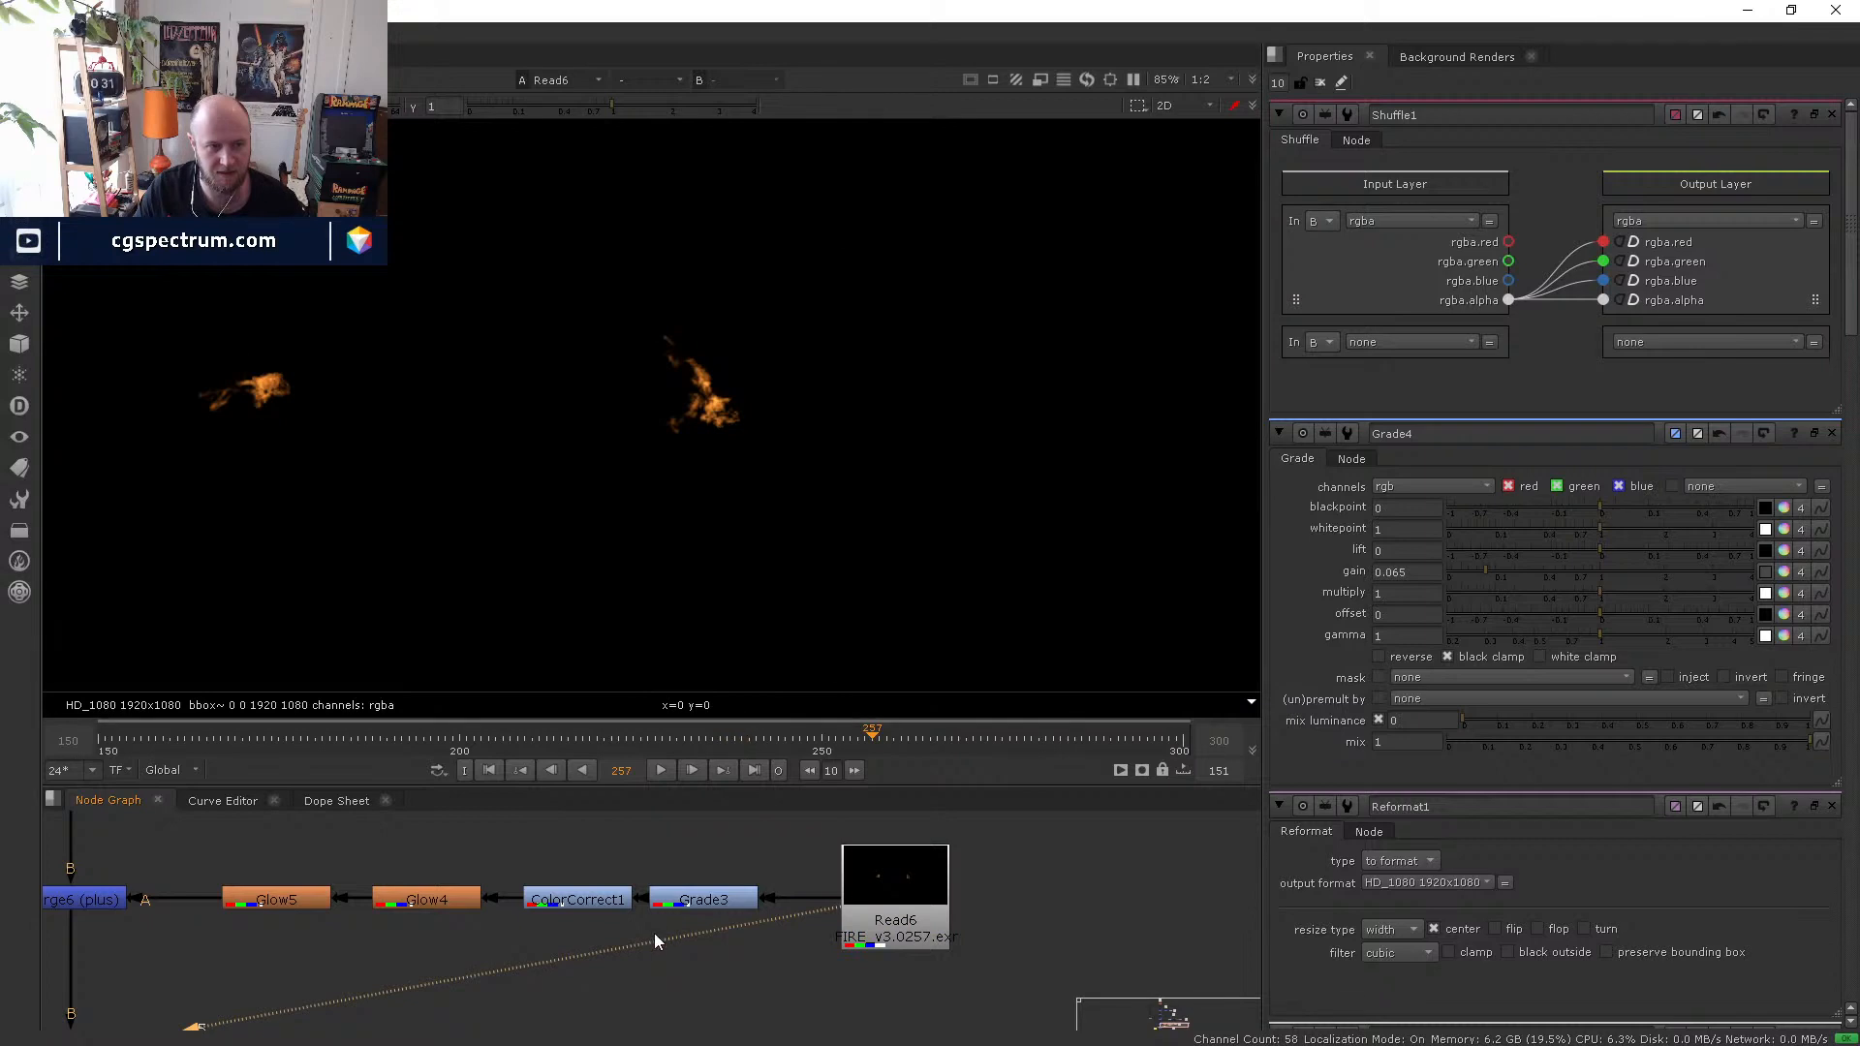
middle_drag(767, 844, 781, 1027)
click(817, 920)
key(1)
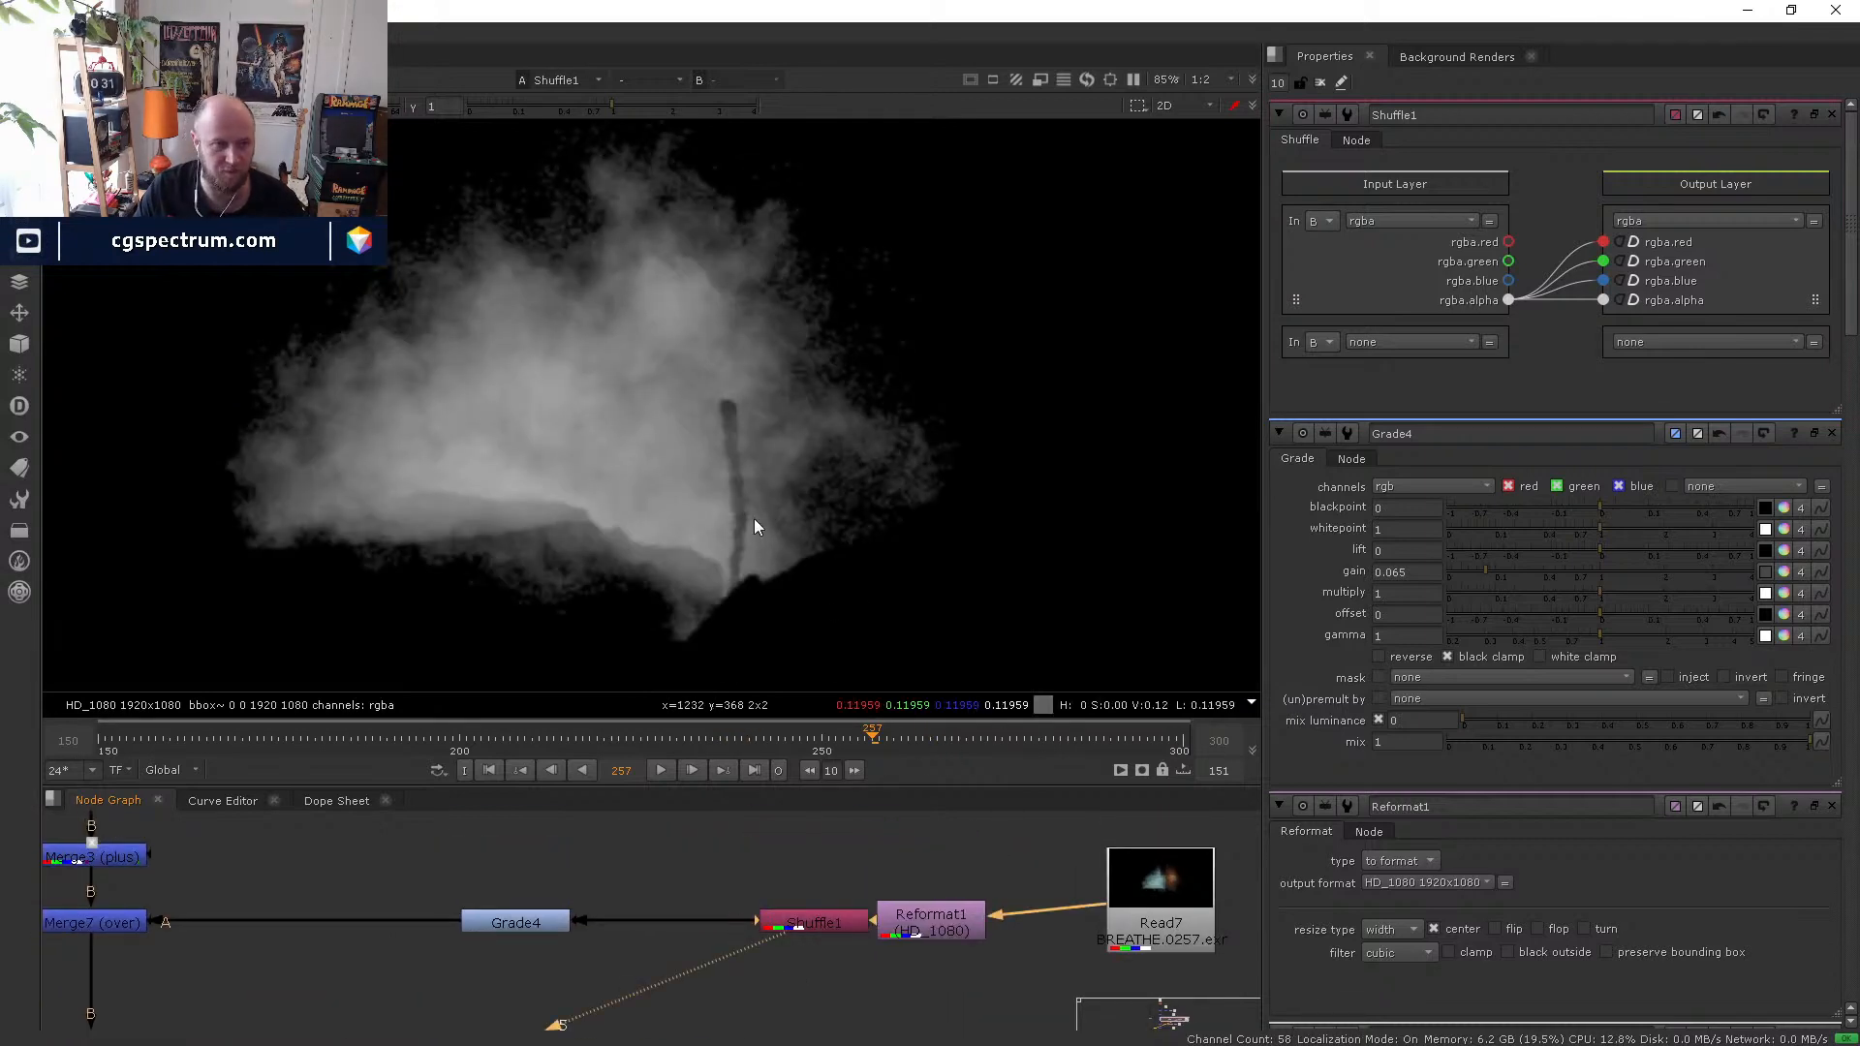
- Duplicate Shuffle1, connect the copy to the Read6 fire render, and reconnect Grade4 to Shuffle1
click(814, 918)
middle_drag(816, 920, 778, 880)
key(ctrl+c)
key(ctrl+v)
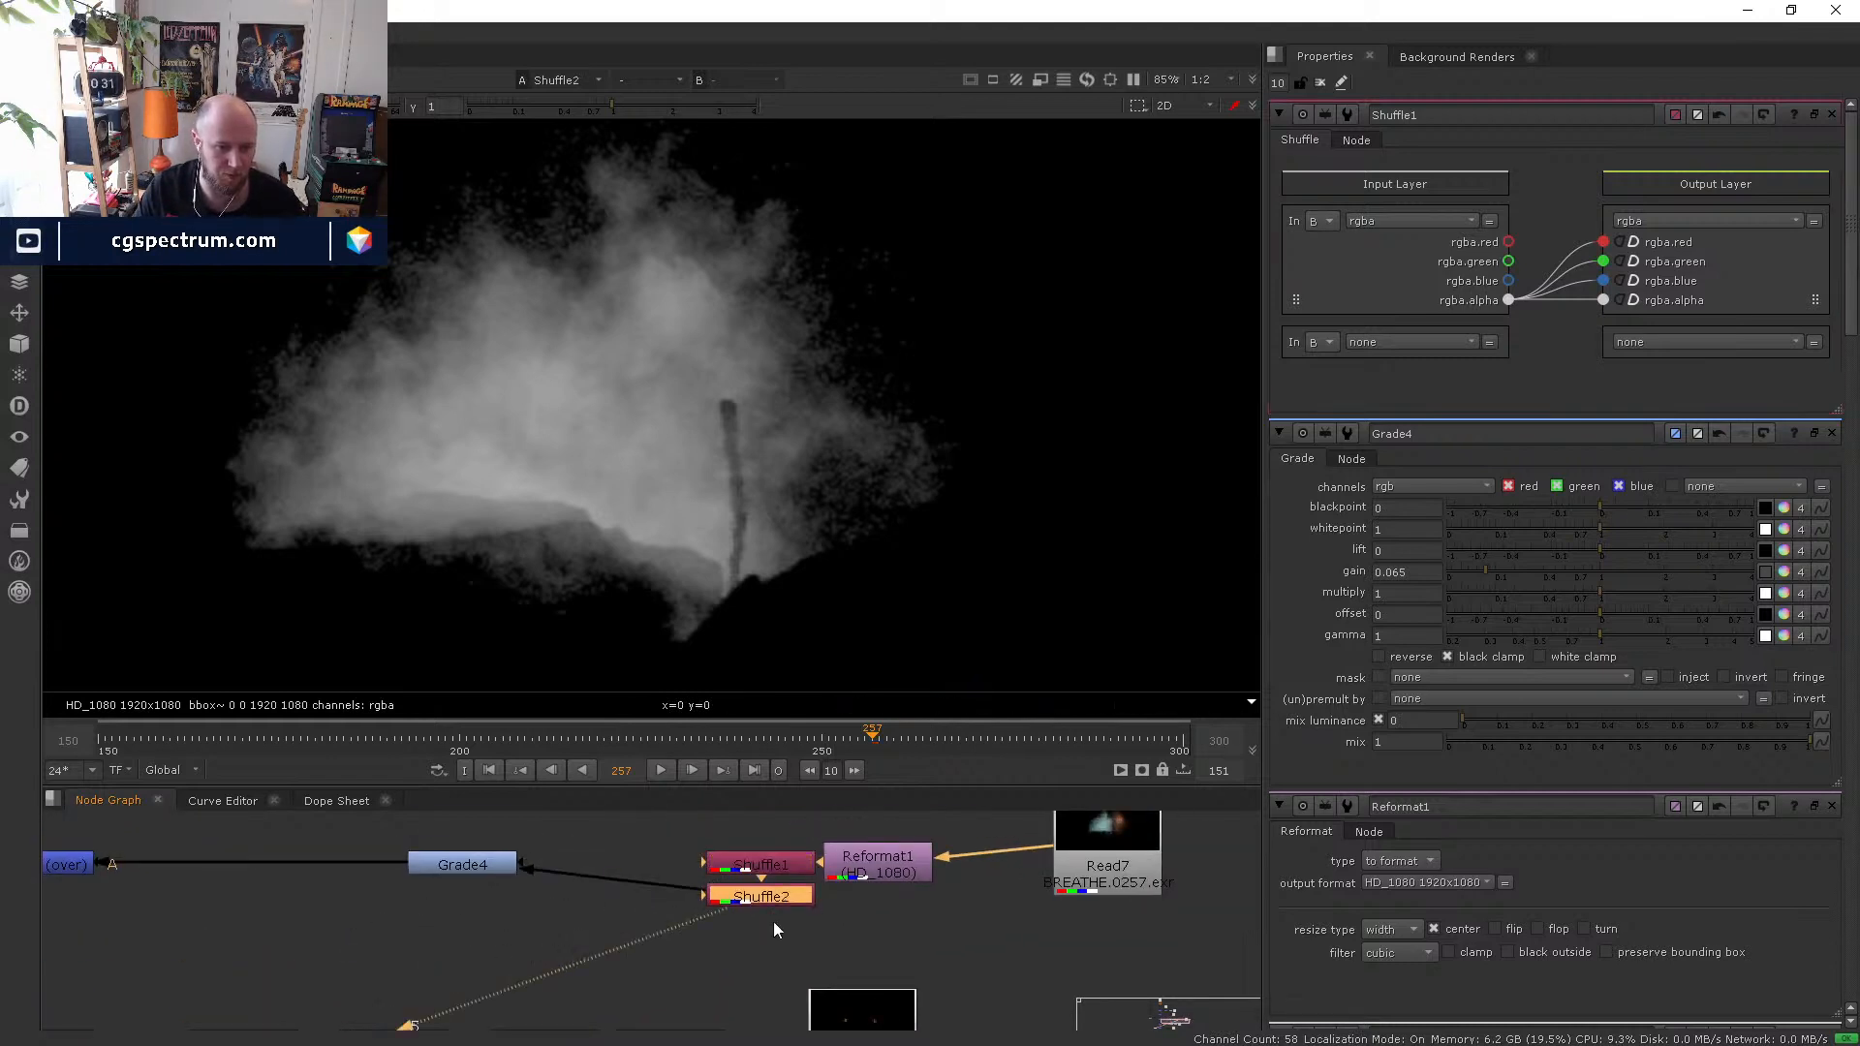
drag(771, 899, 712, 950)
drag(751, 881, 860, 1025)
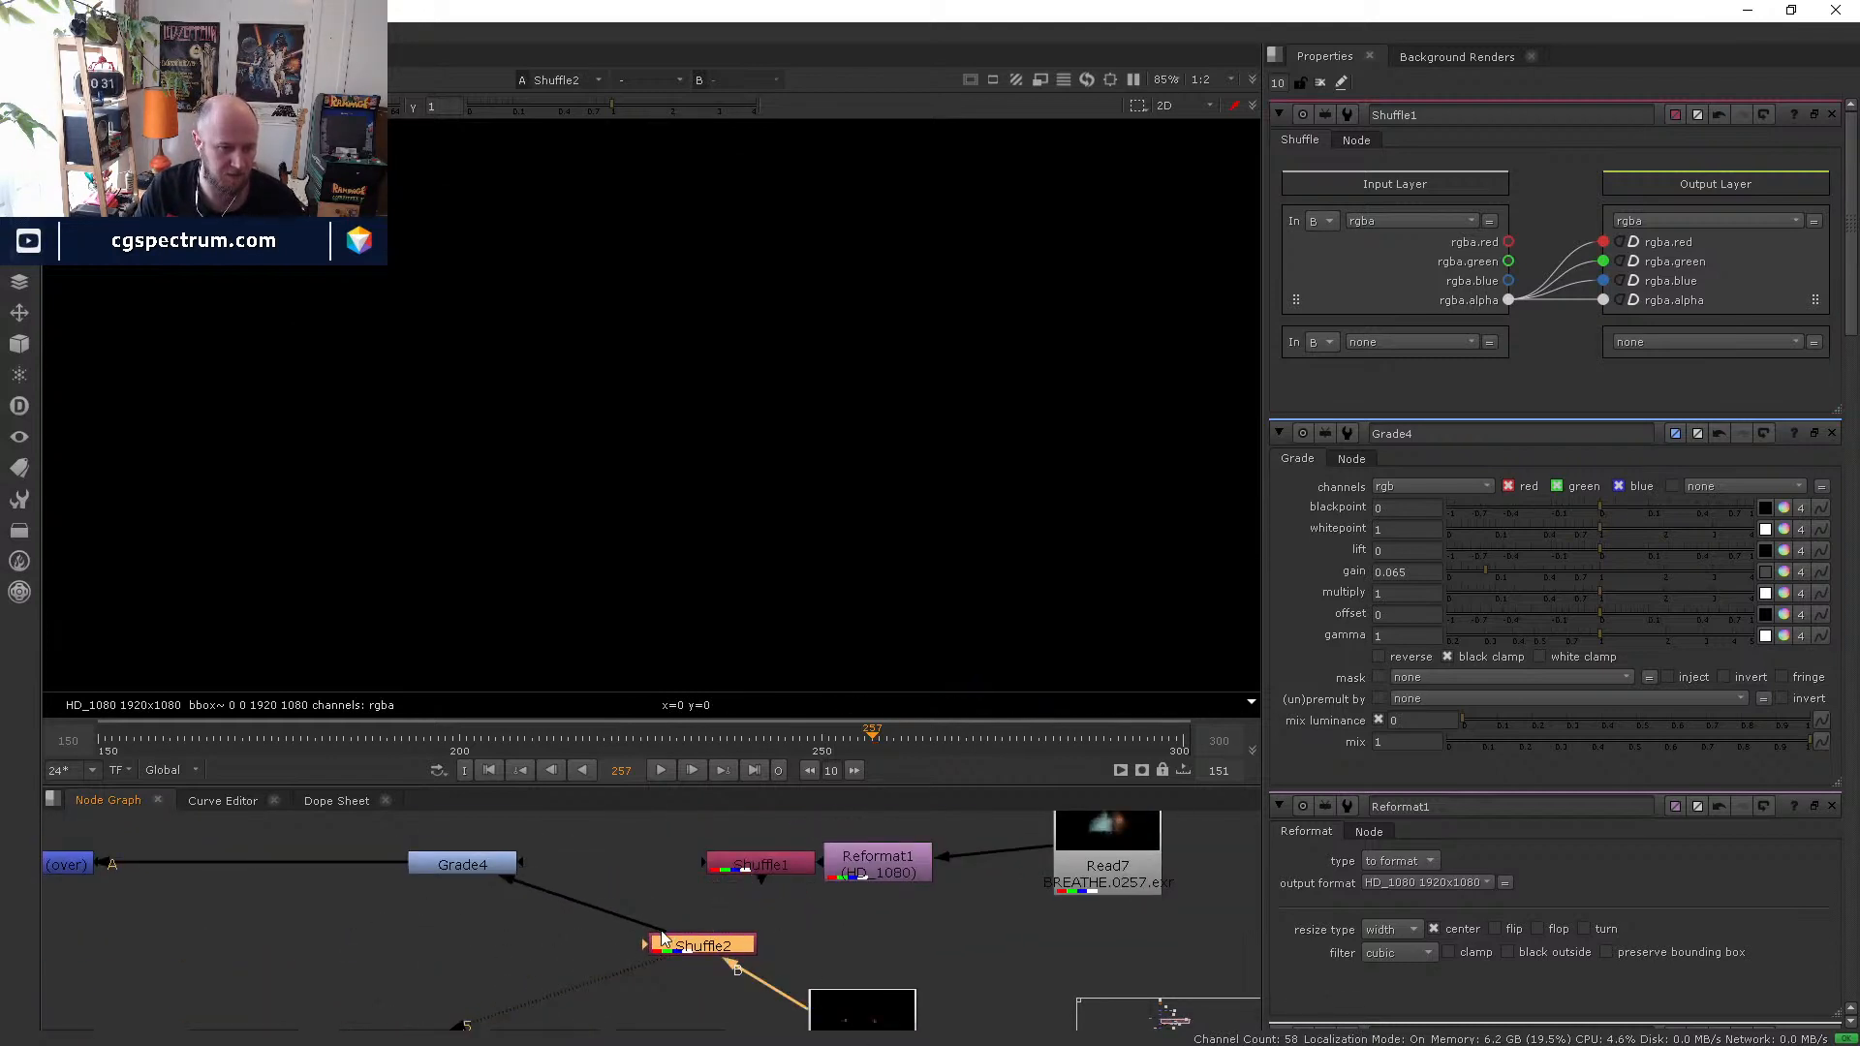
drag(664, 938, 751, 864)
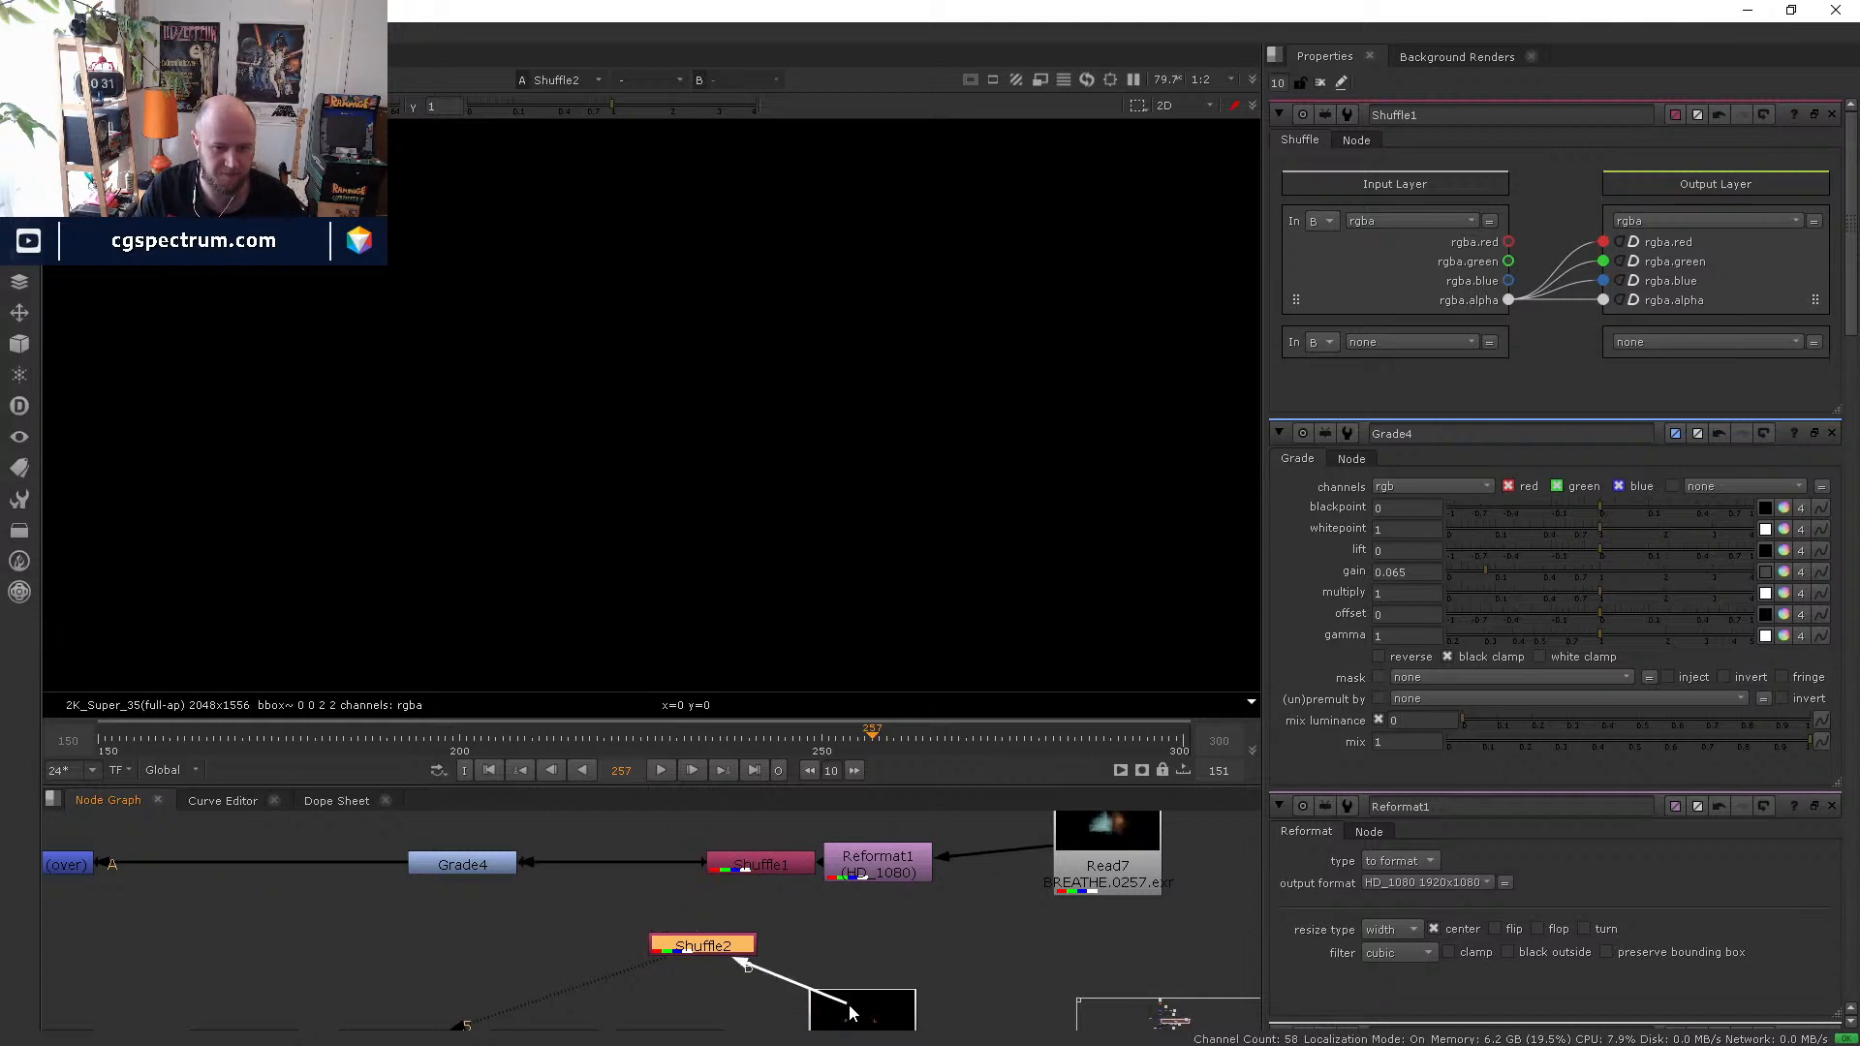
- Route Shuffle2's red input to the red, green and blue outputs, and check the fire at frames 226 and 234
double_click(712, 946)
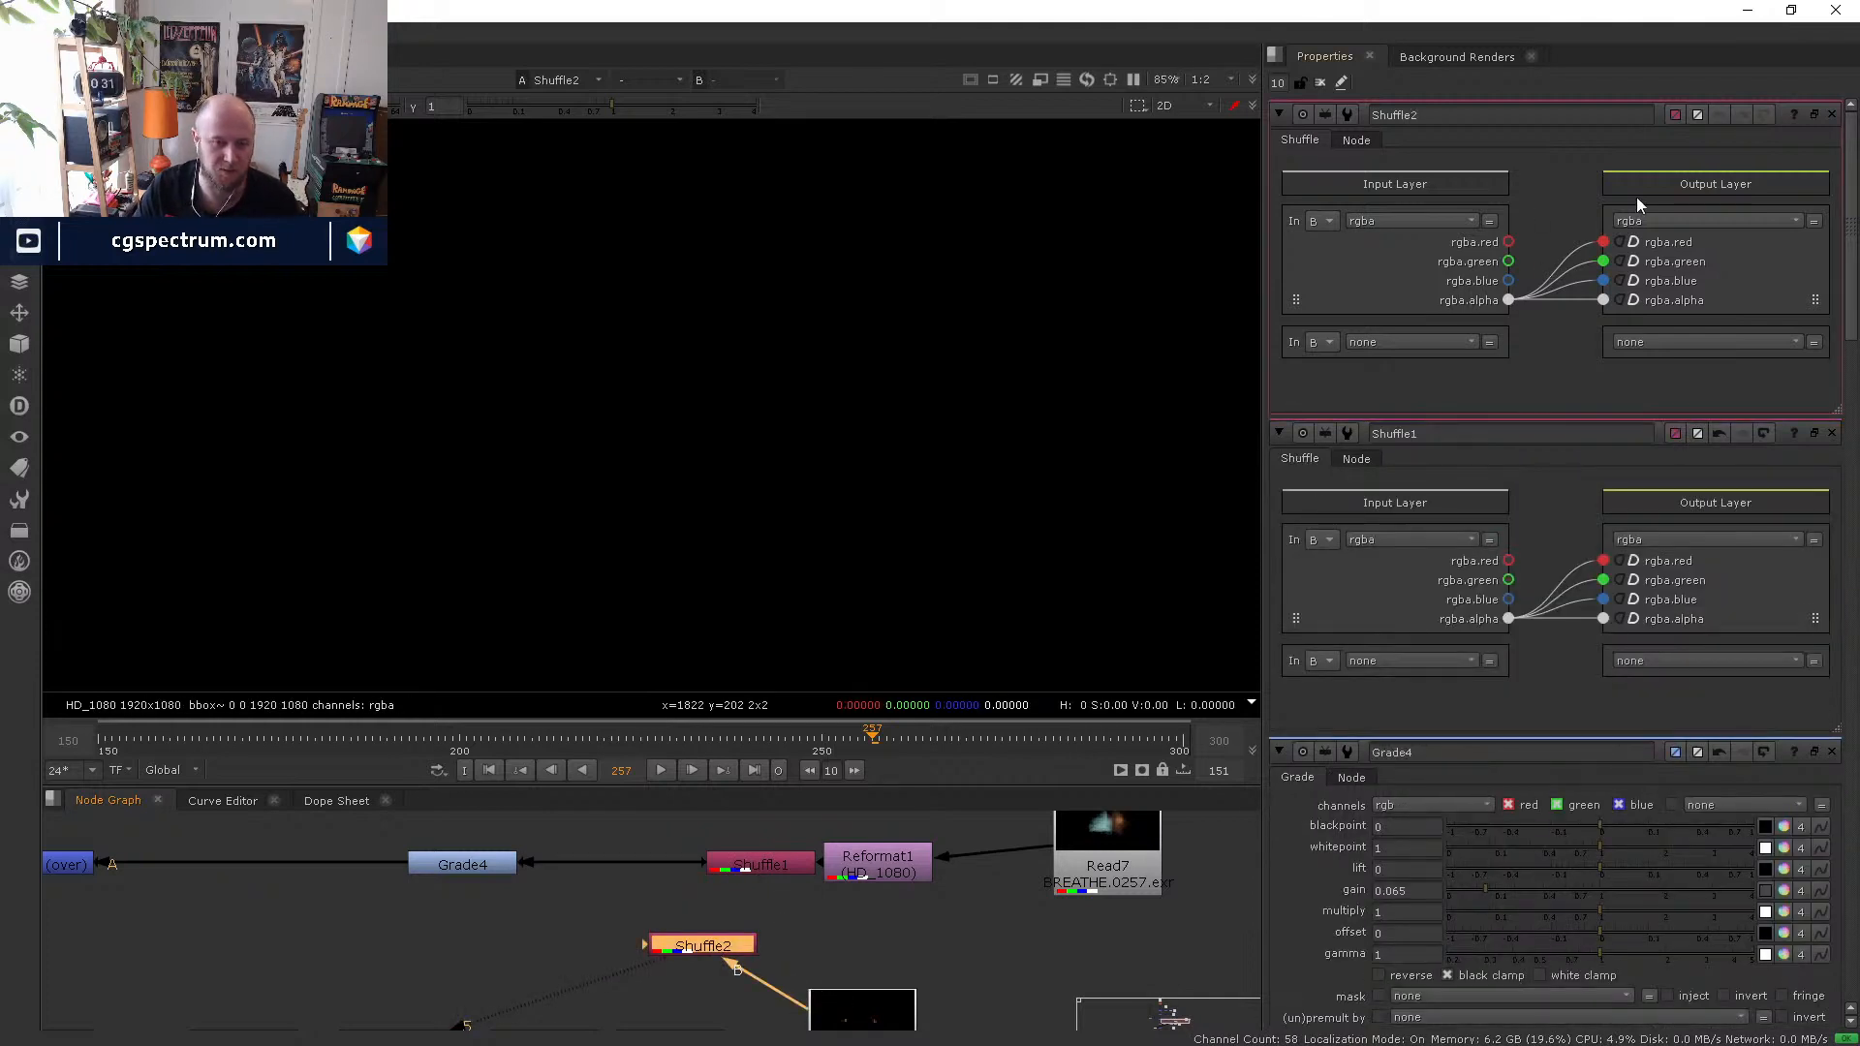
drag(1603, 241, 1604, 281)
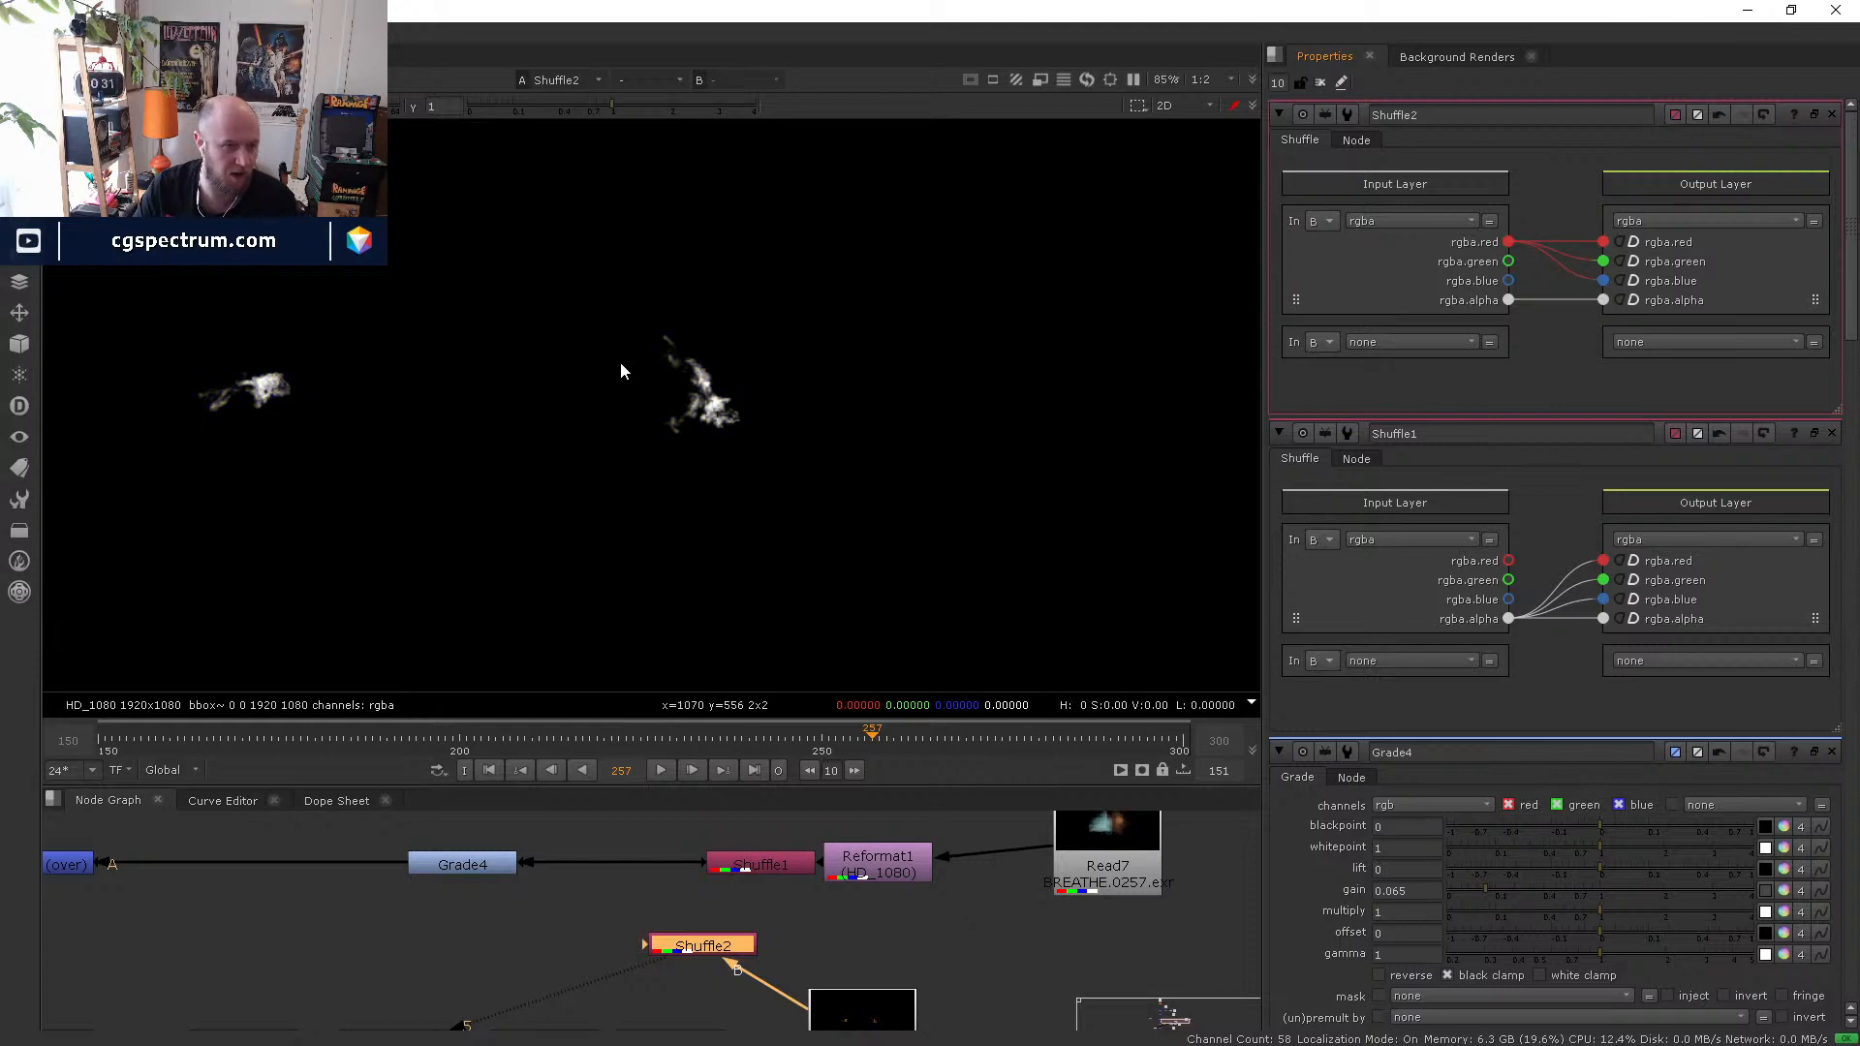
click(728, 742)
click(651, 742)
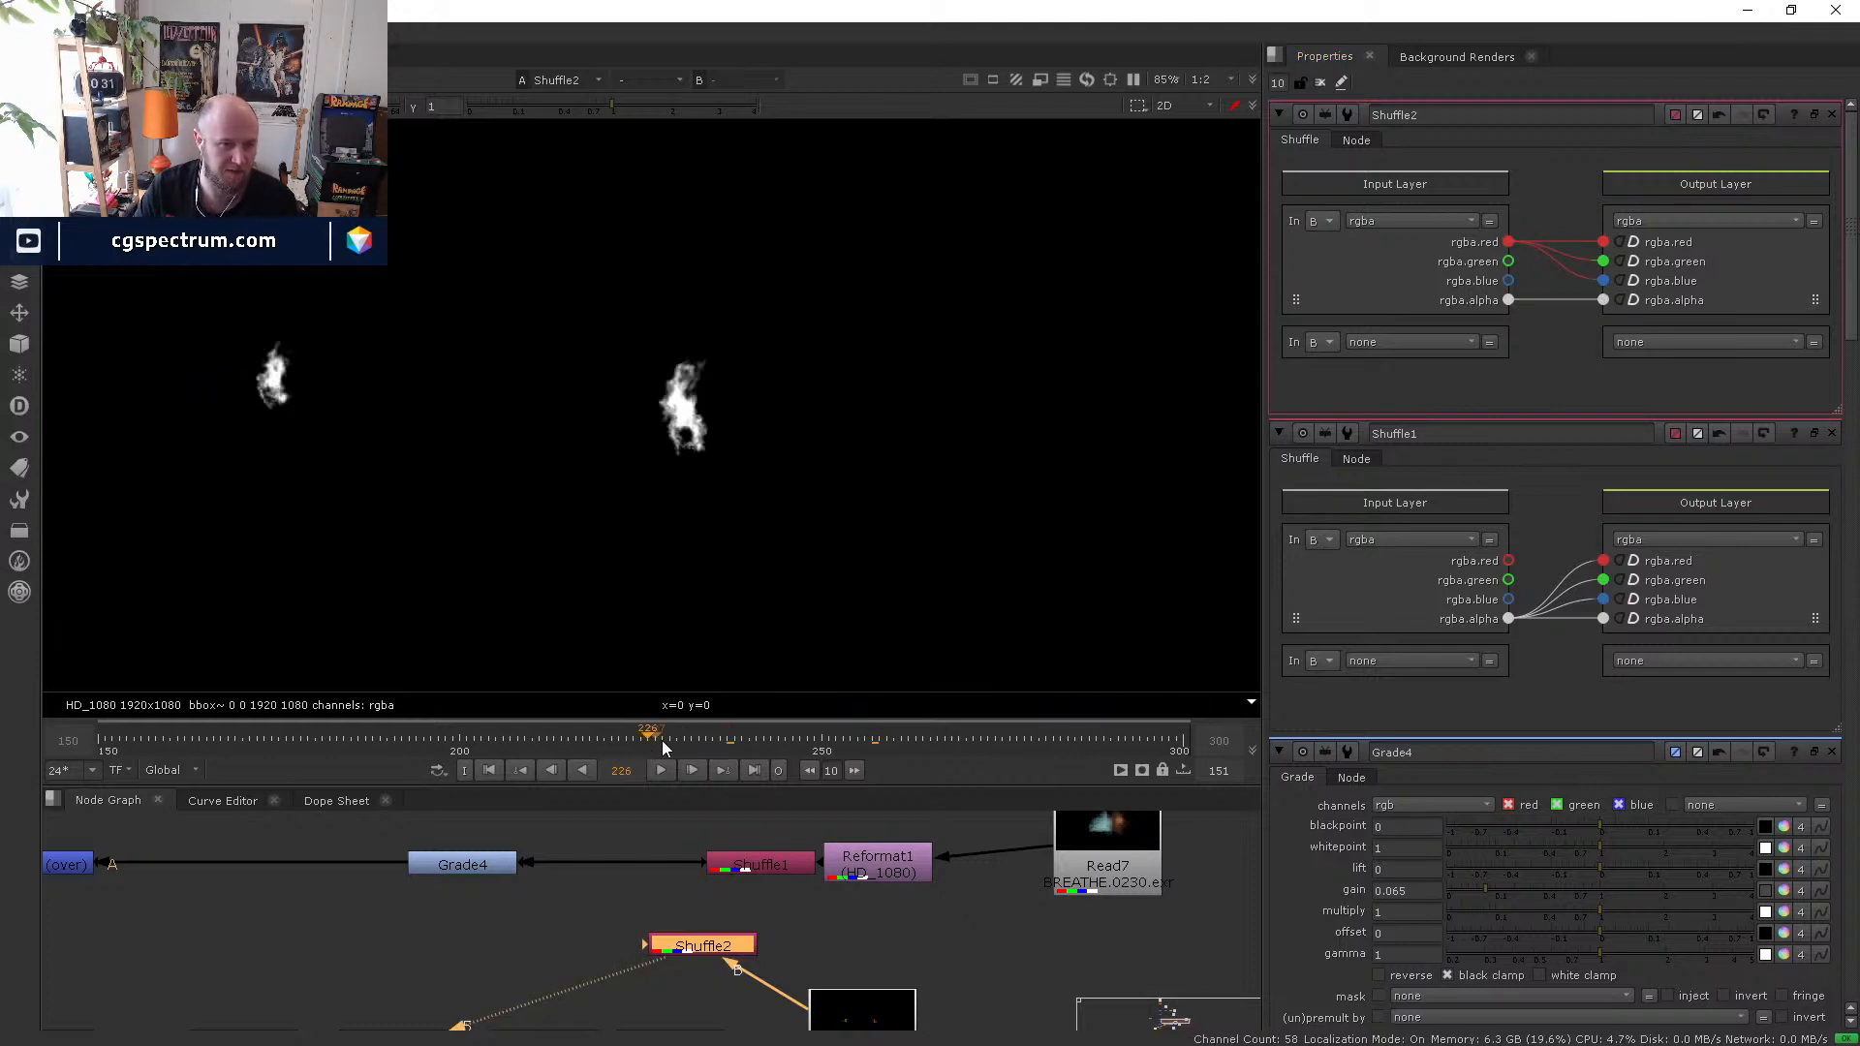
click(707, 742)
- Add a Grade after Shuffle2 and tint the fire orange with gain red 1.68, green 0.6 and blue 0.135
middle_drag(910, 926, 893, 864)
drag(654, 882, 654, 879)
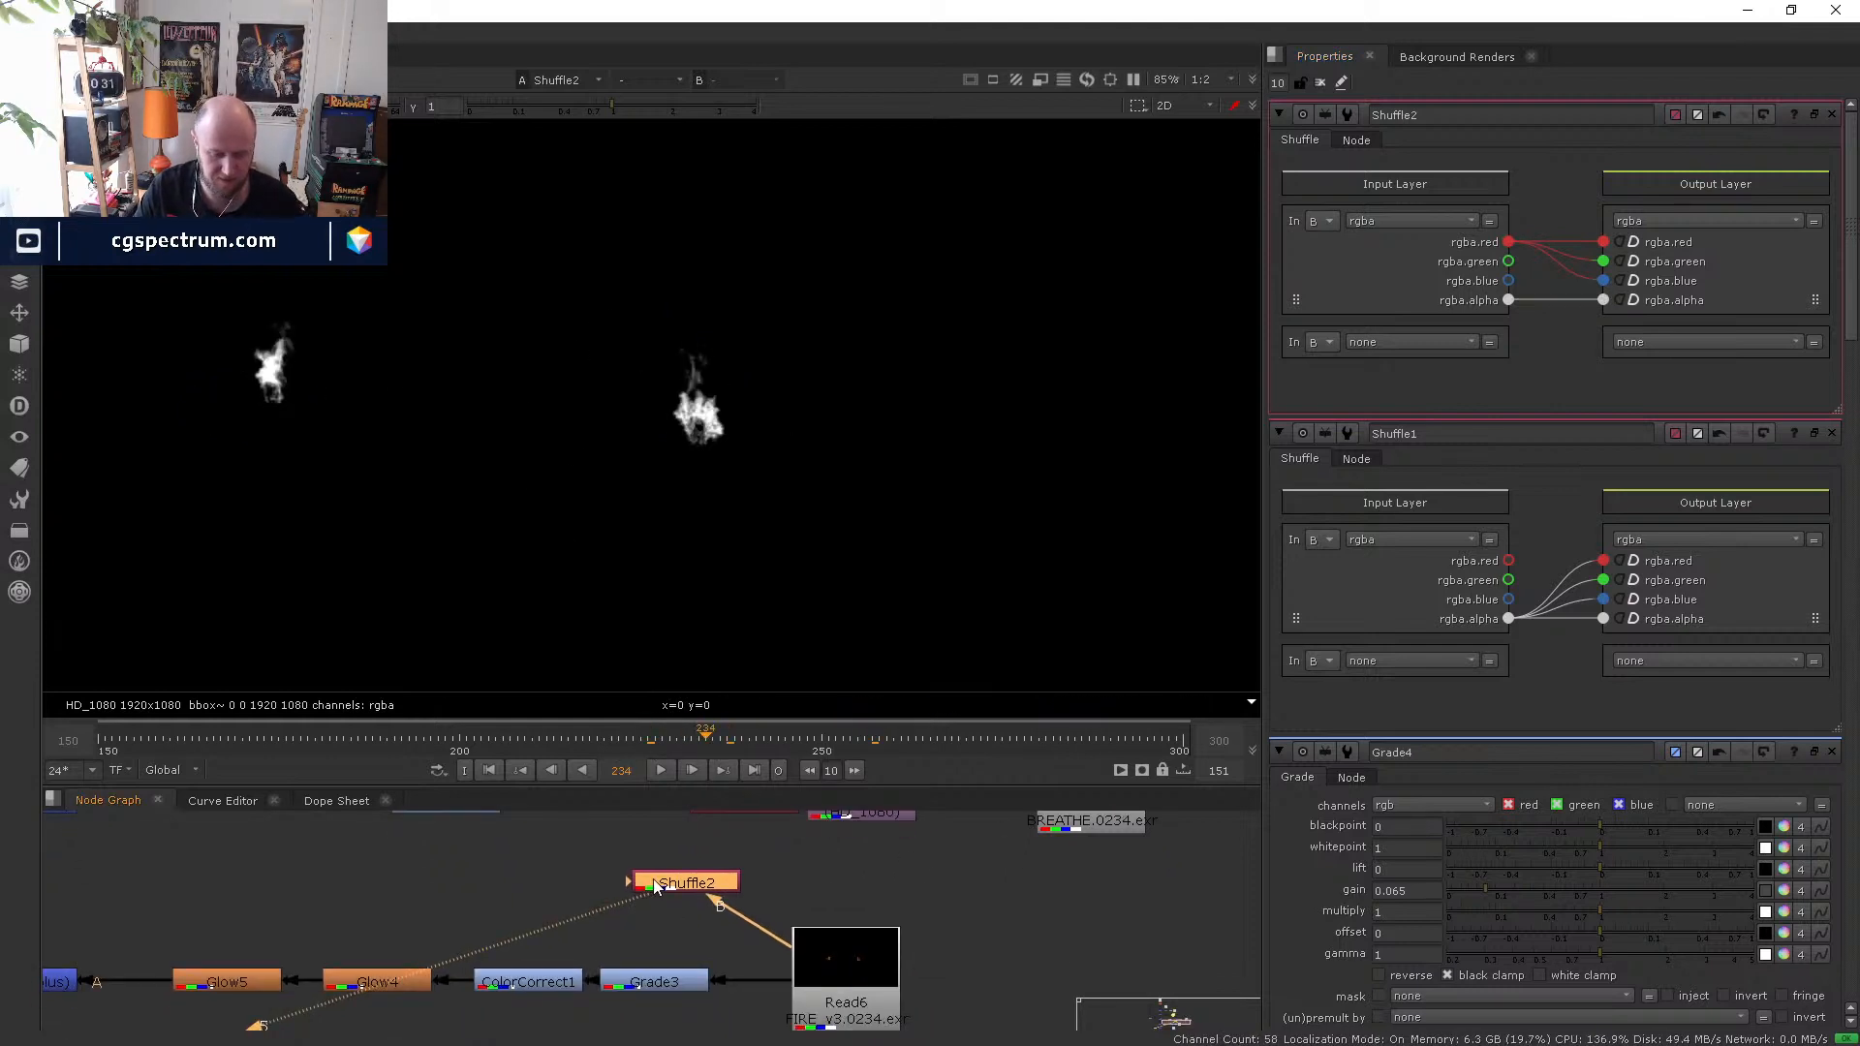
key(g)
click(1784, 253)
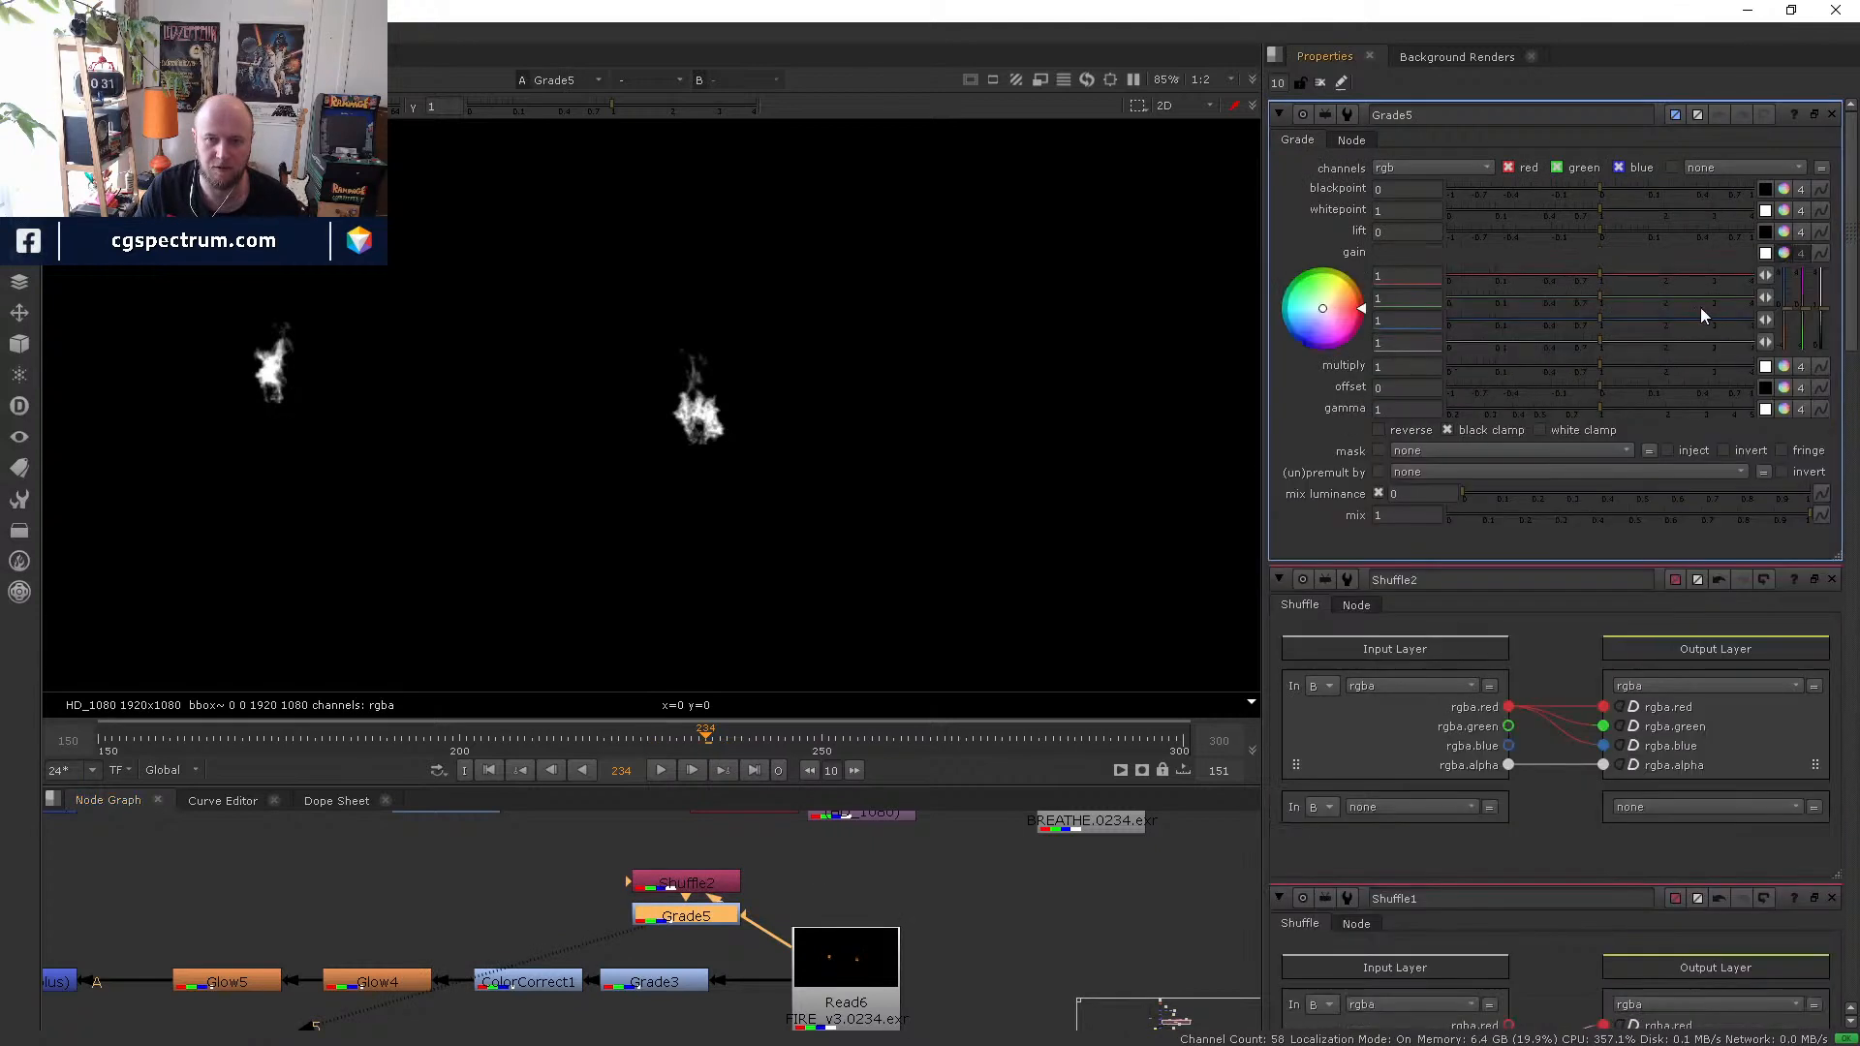
drag(1533, 318, 1620, 273)
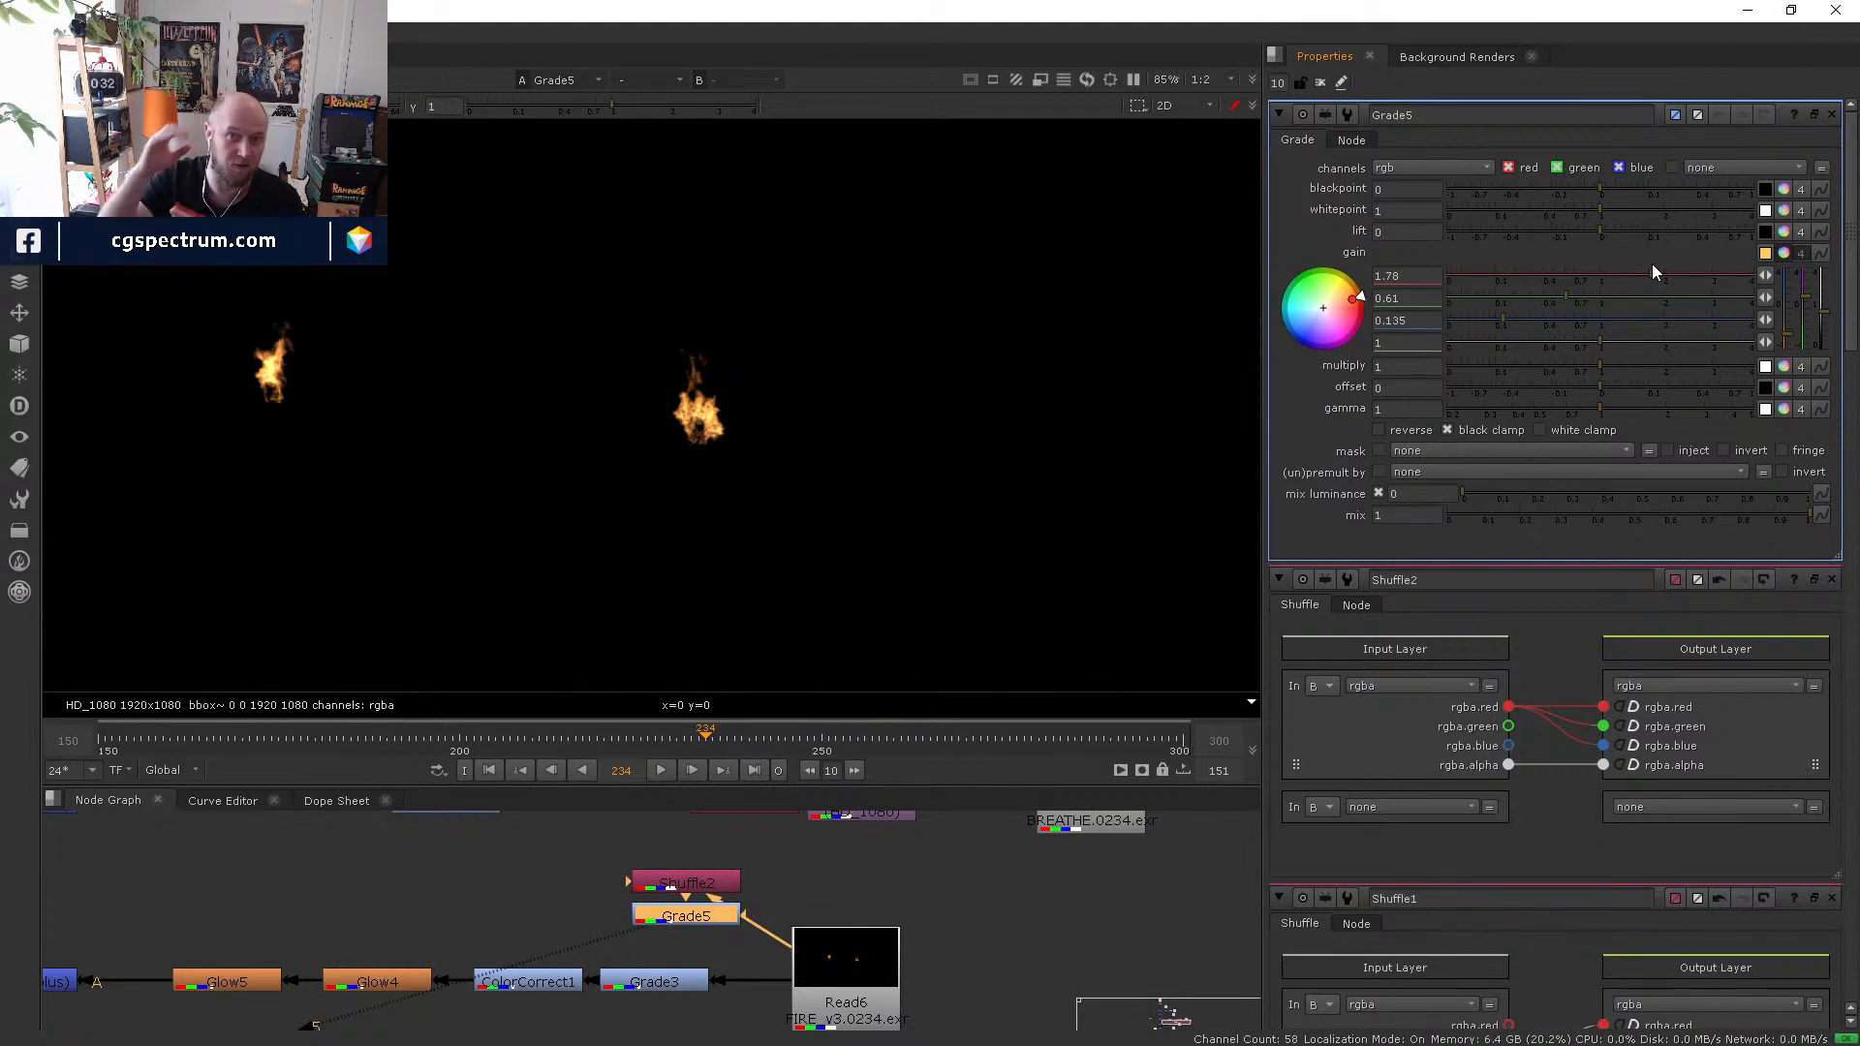
drag(1653, 263, 1562, 299)
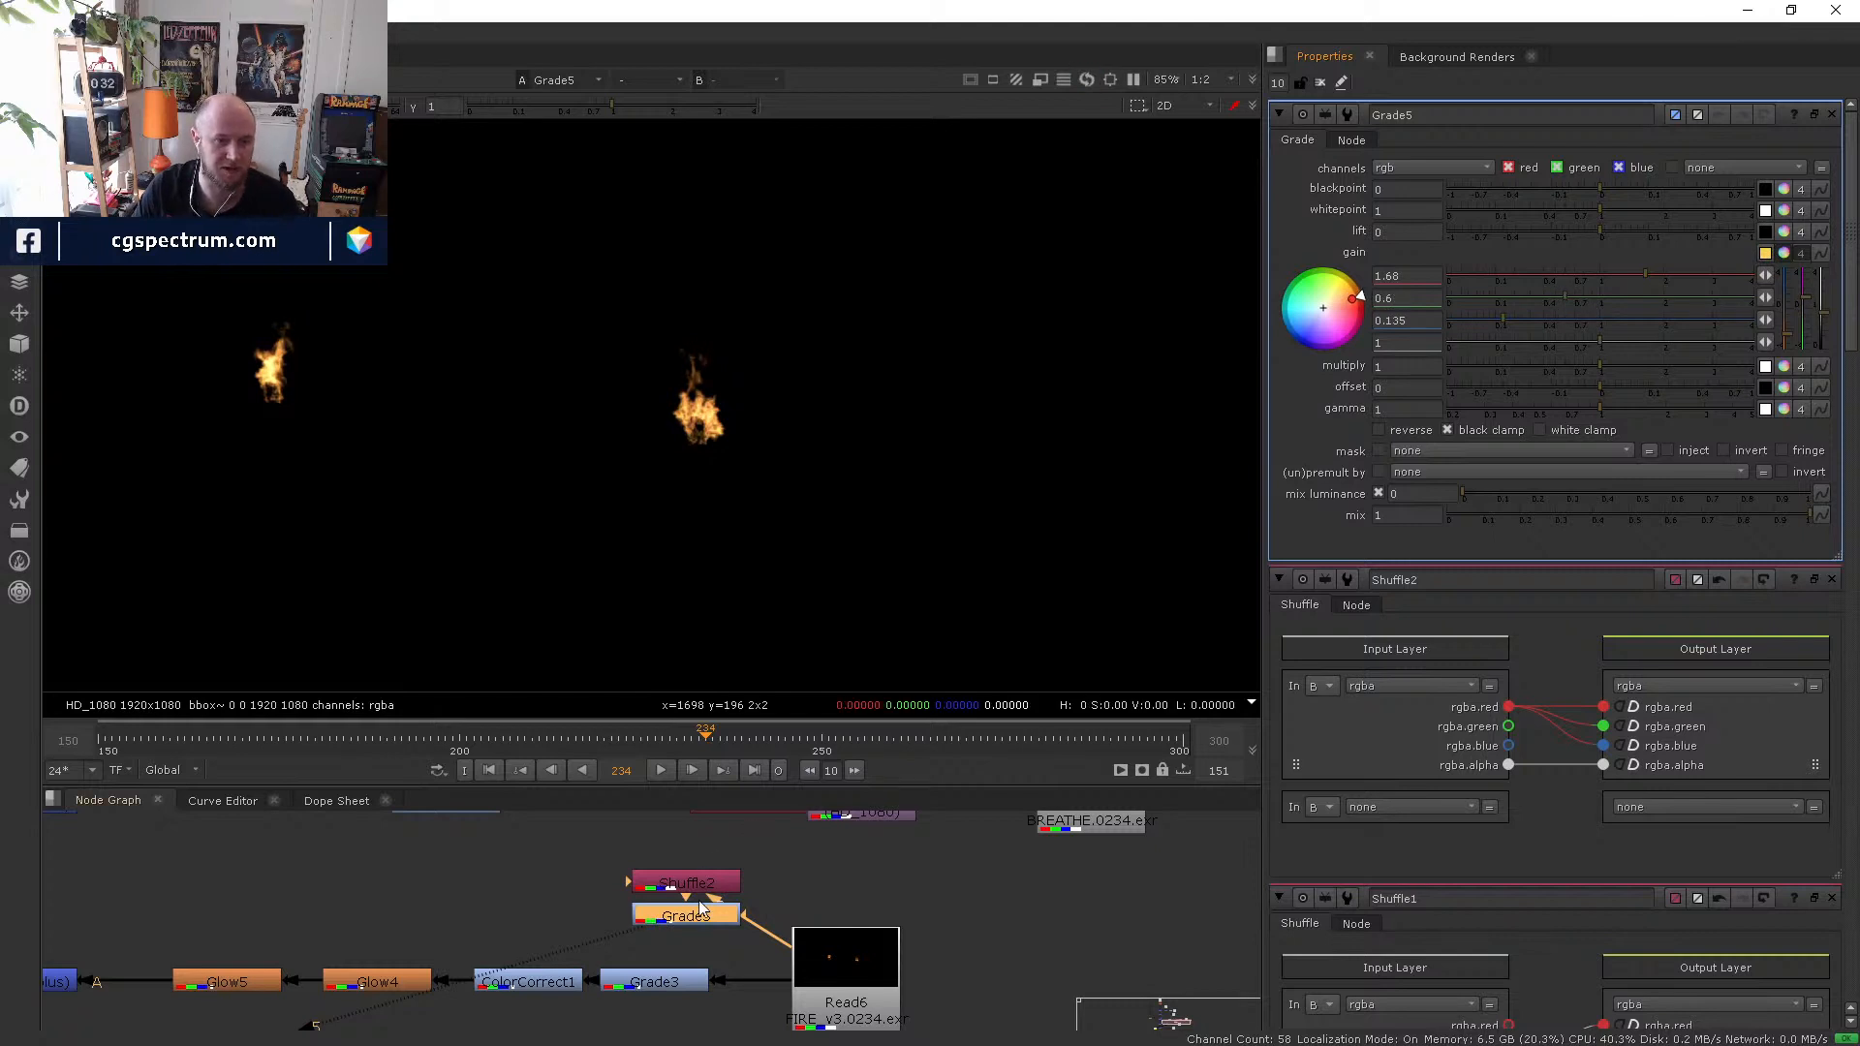
- Compare Grade5 with the fire at ColorCorrect1, and set Grade5's gain to red 2.55, green 0.66 and blue 0.11
drag(683, 915, 599, 906)
click(552, 986)
key(5)
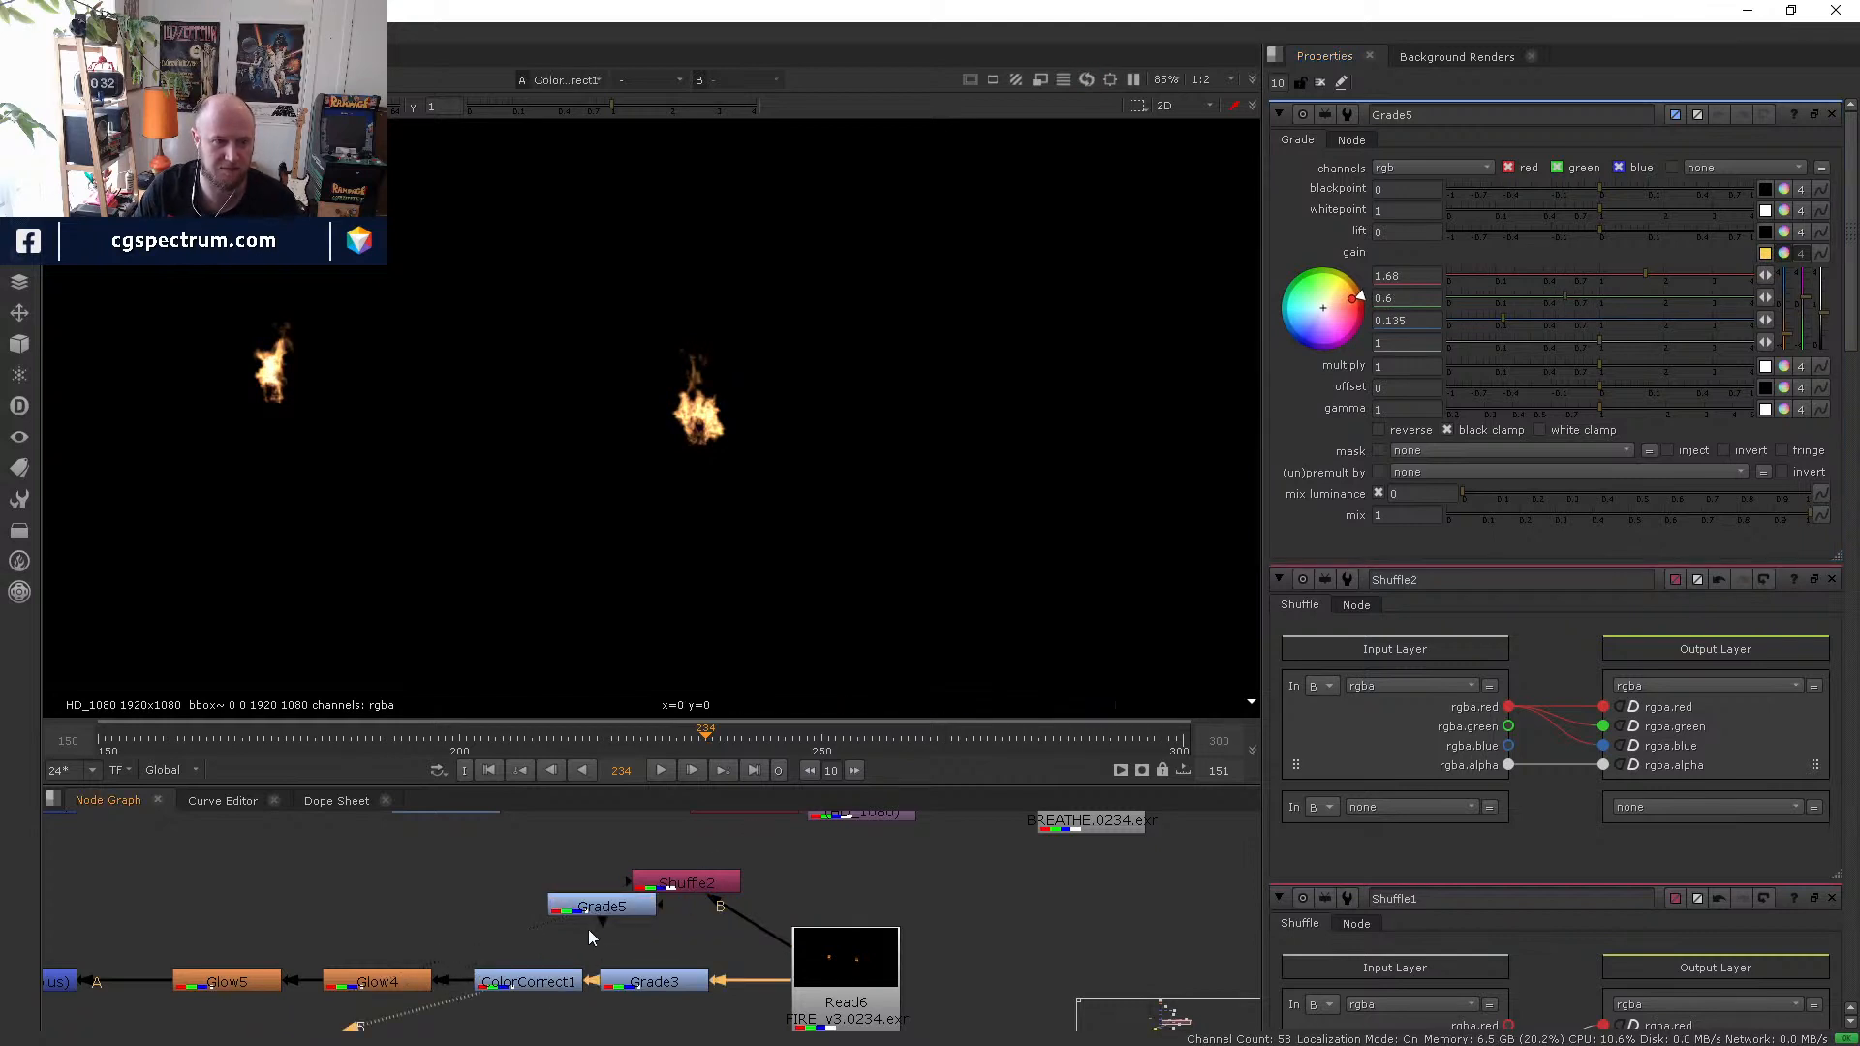
click(603, 910)
key(5)
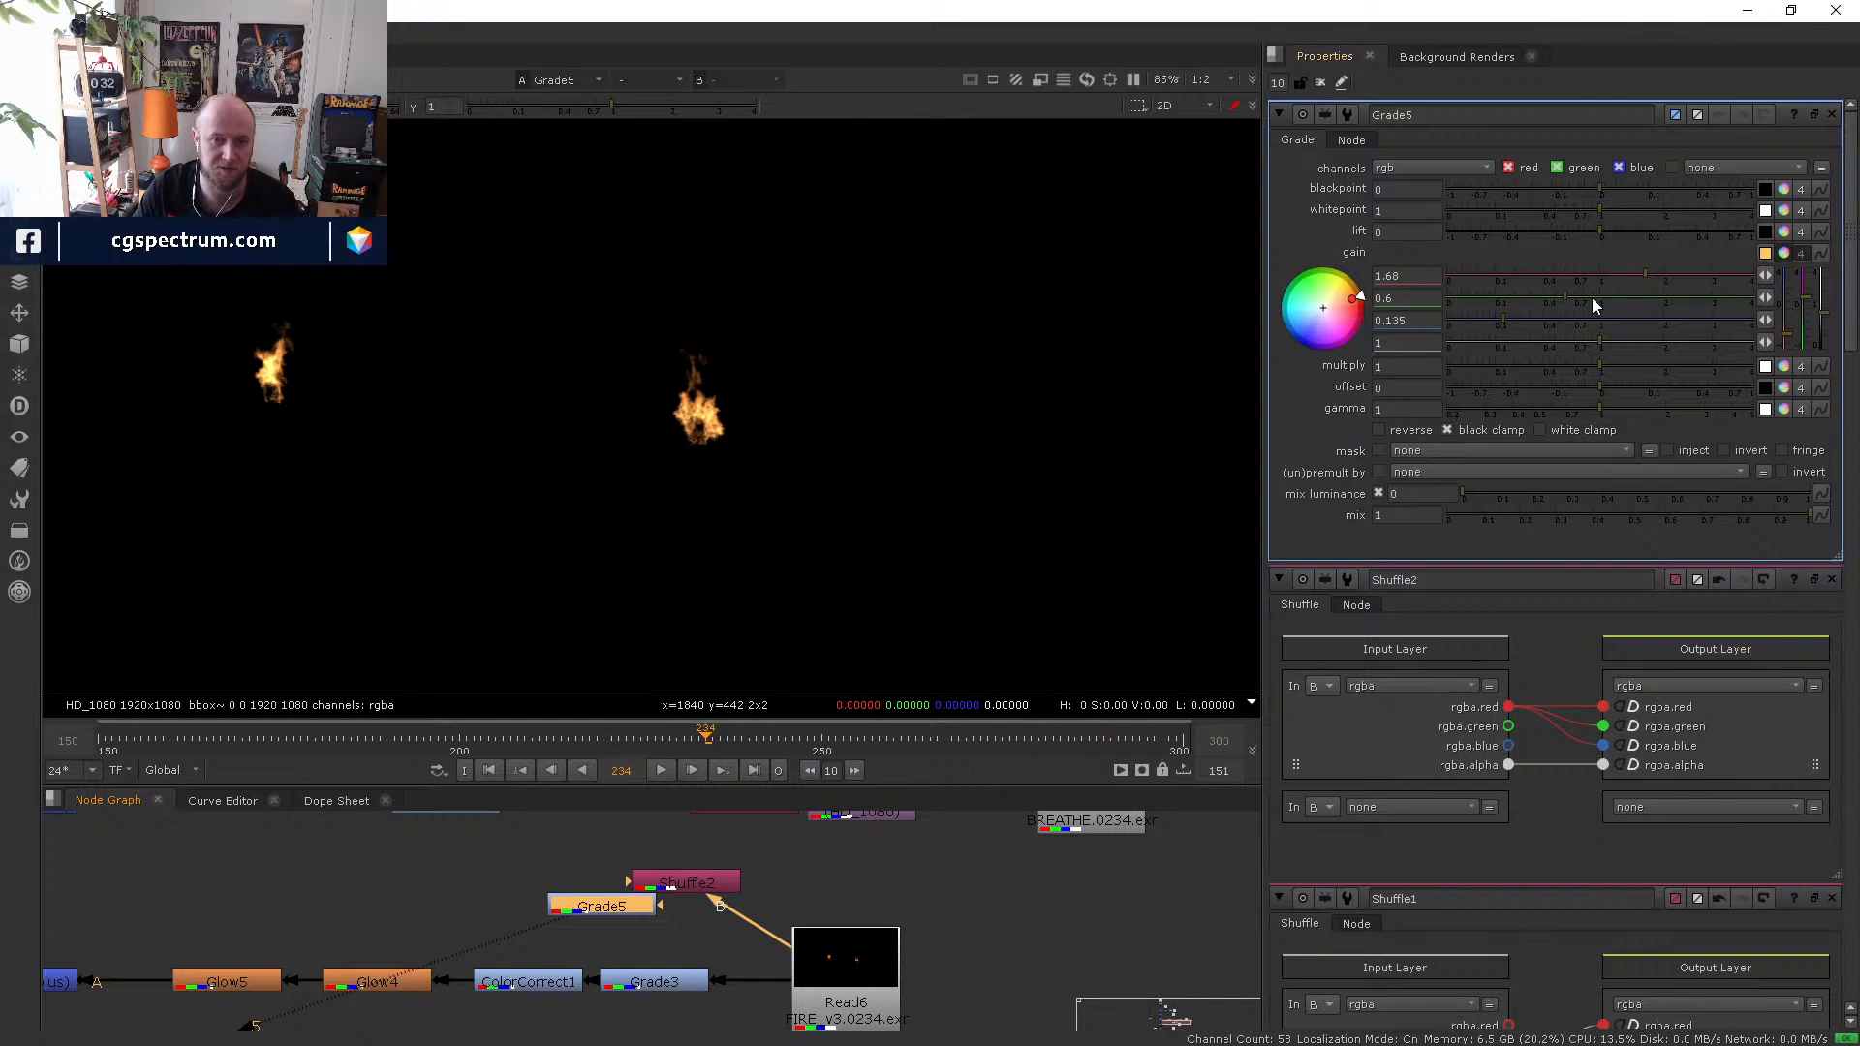
drag(1592, 299, 1498, 320)
drag(1598, 278, 1691, 272)
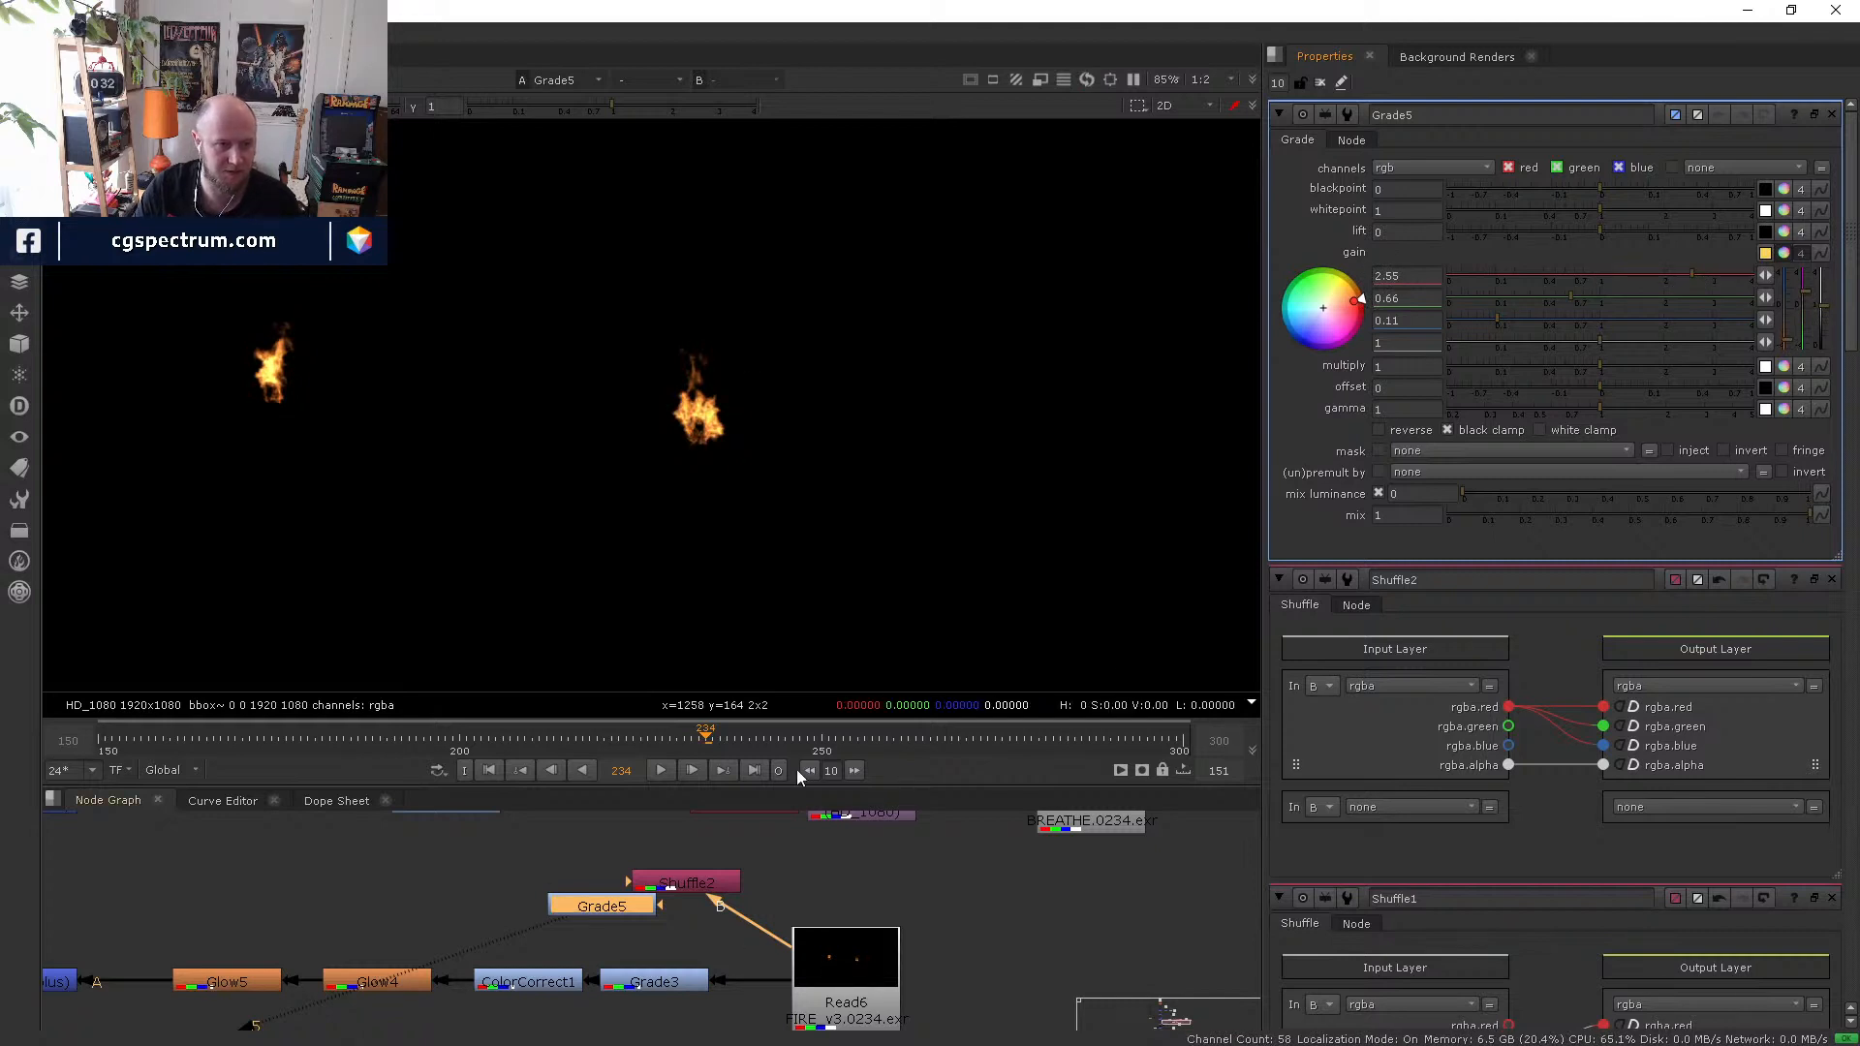
- Route Shuffle2's red input to the alpha output as well
double_click(713, 882)
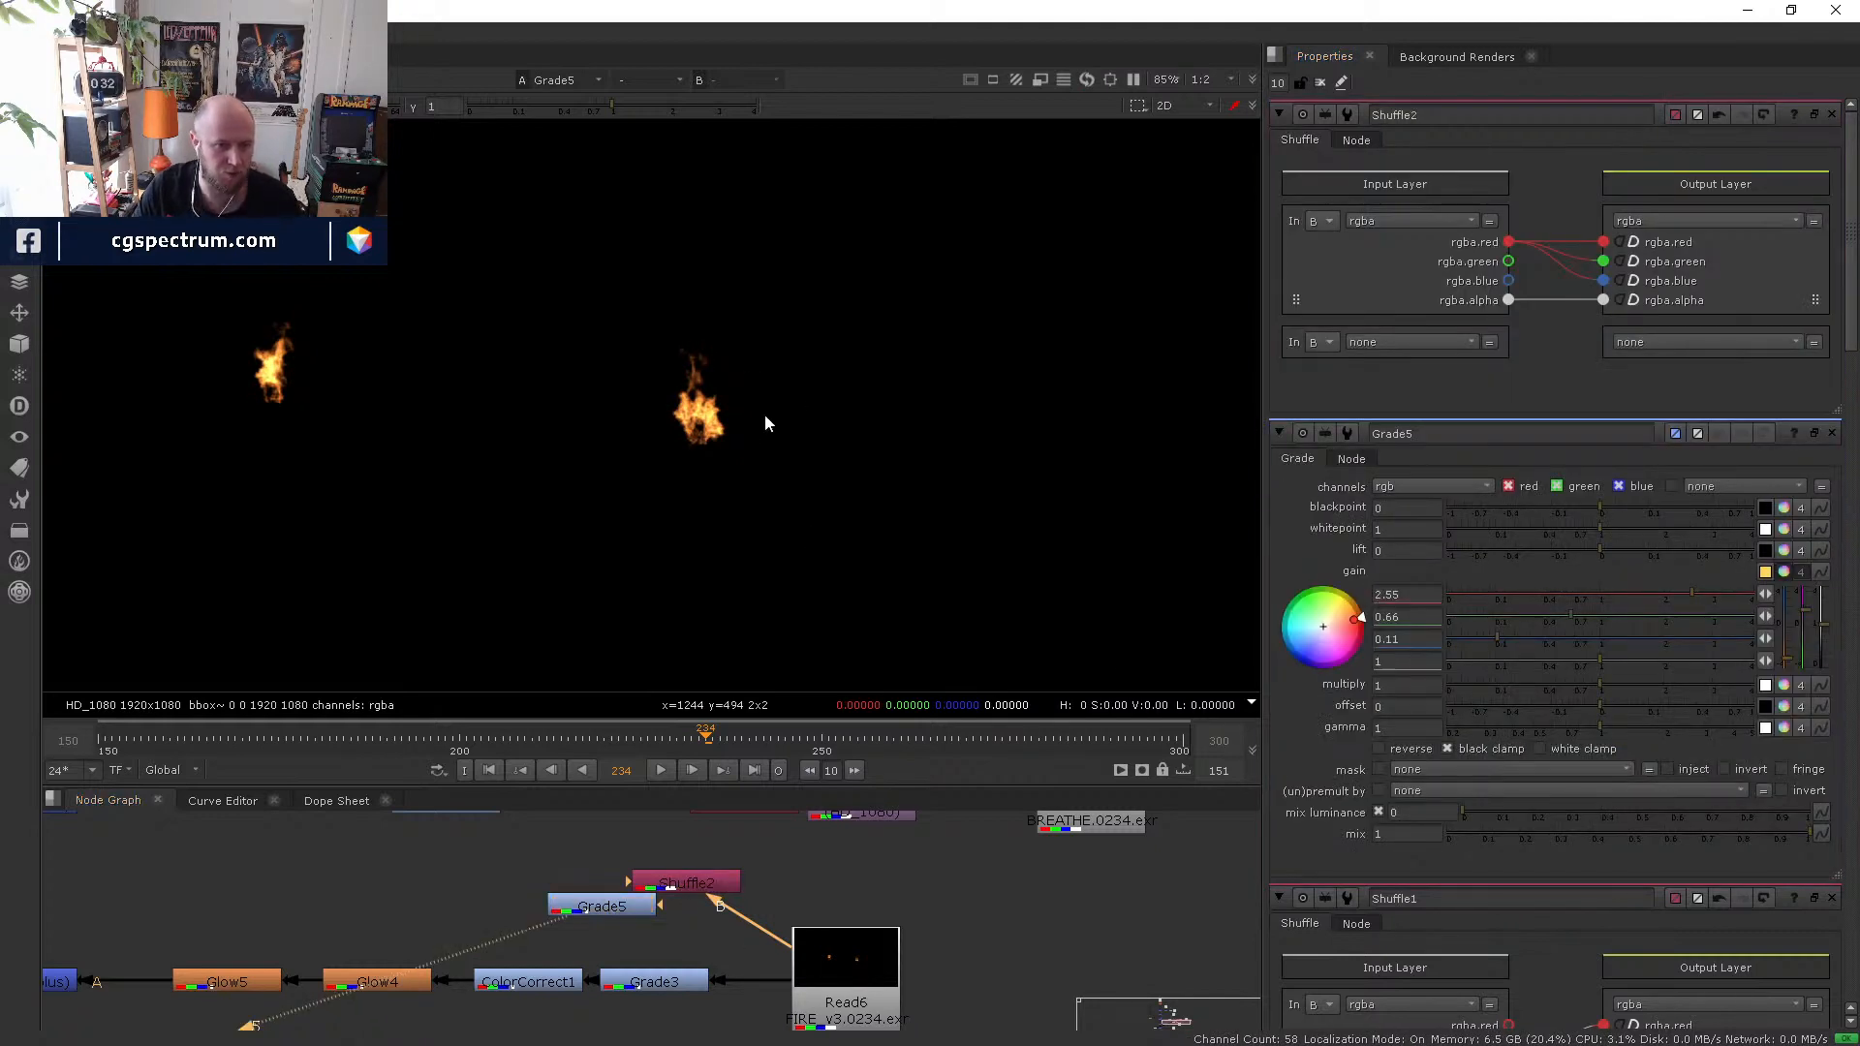
click(699, 882)
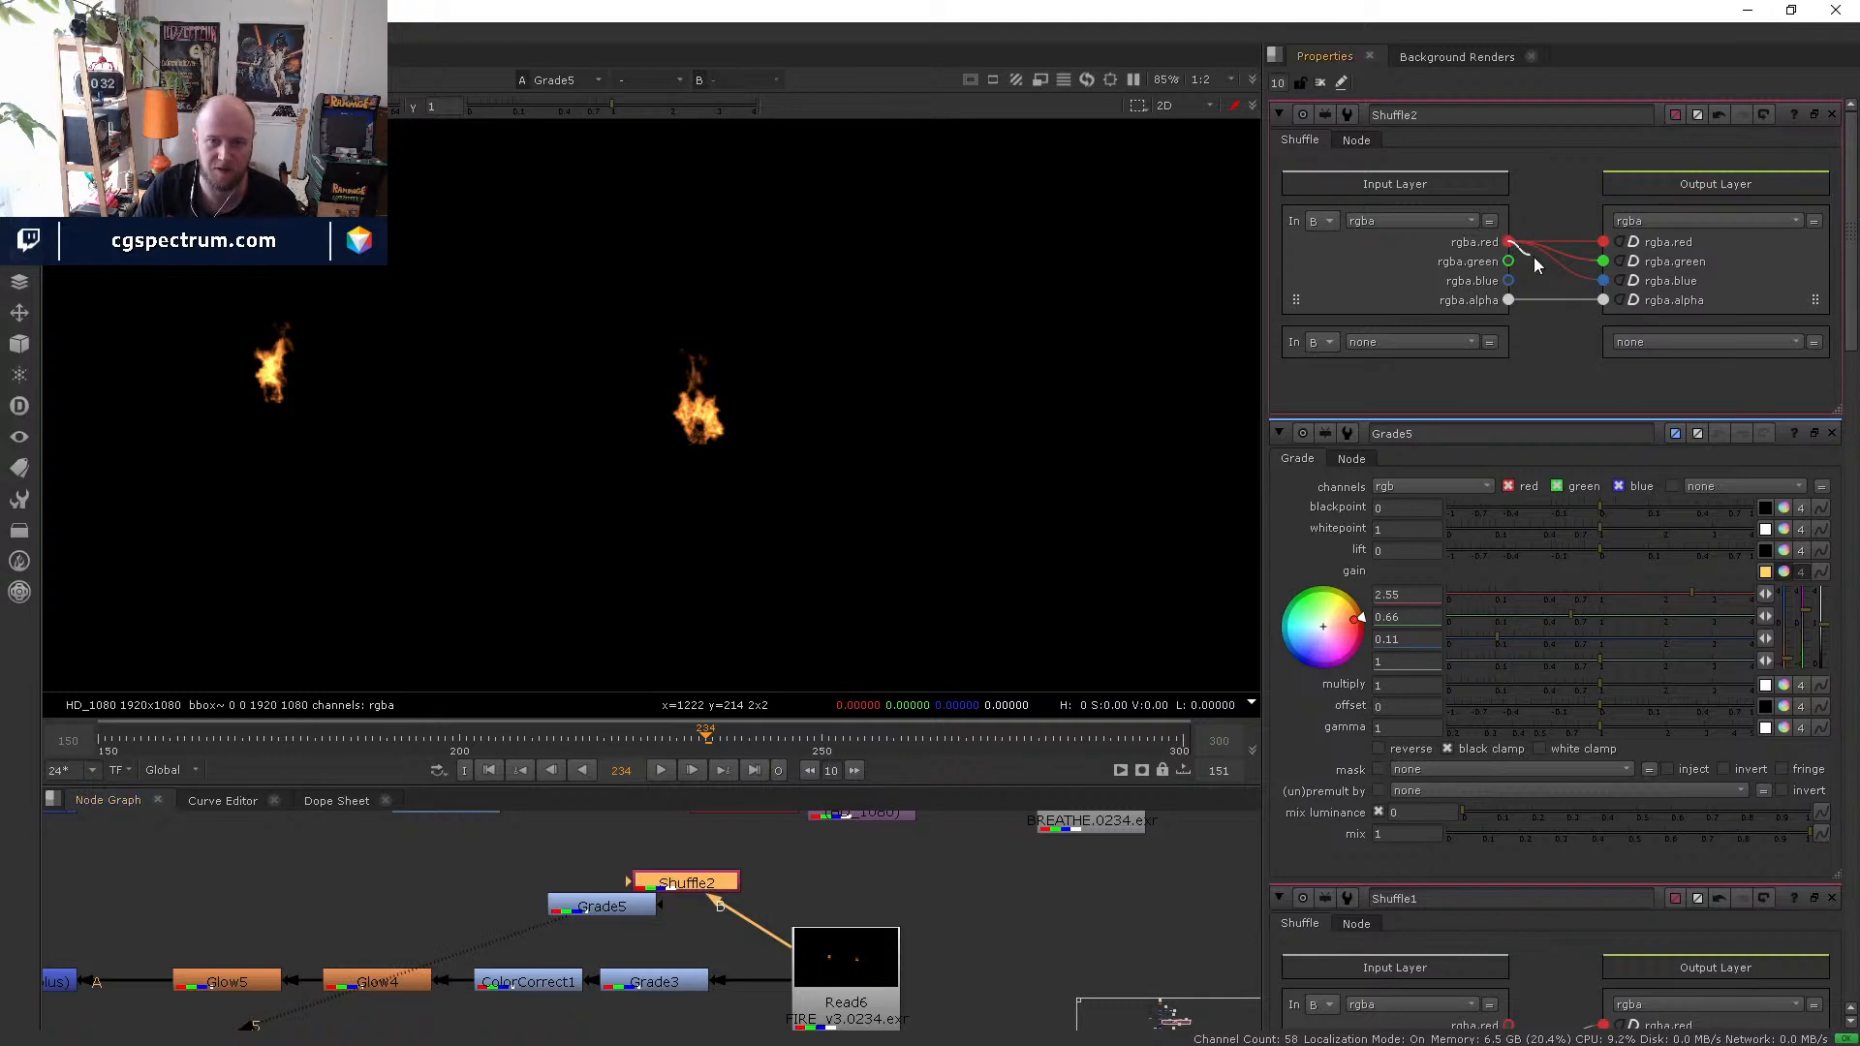
drag(1509, 242, 1603, 299)
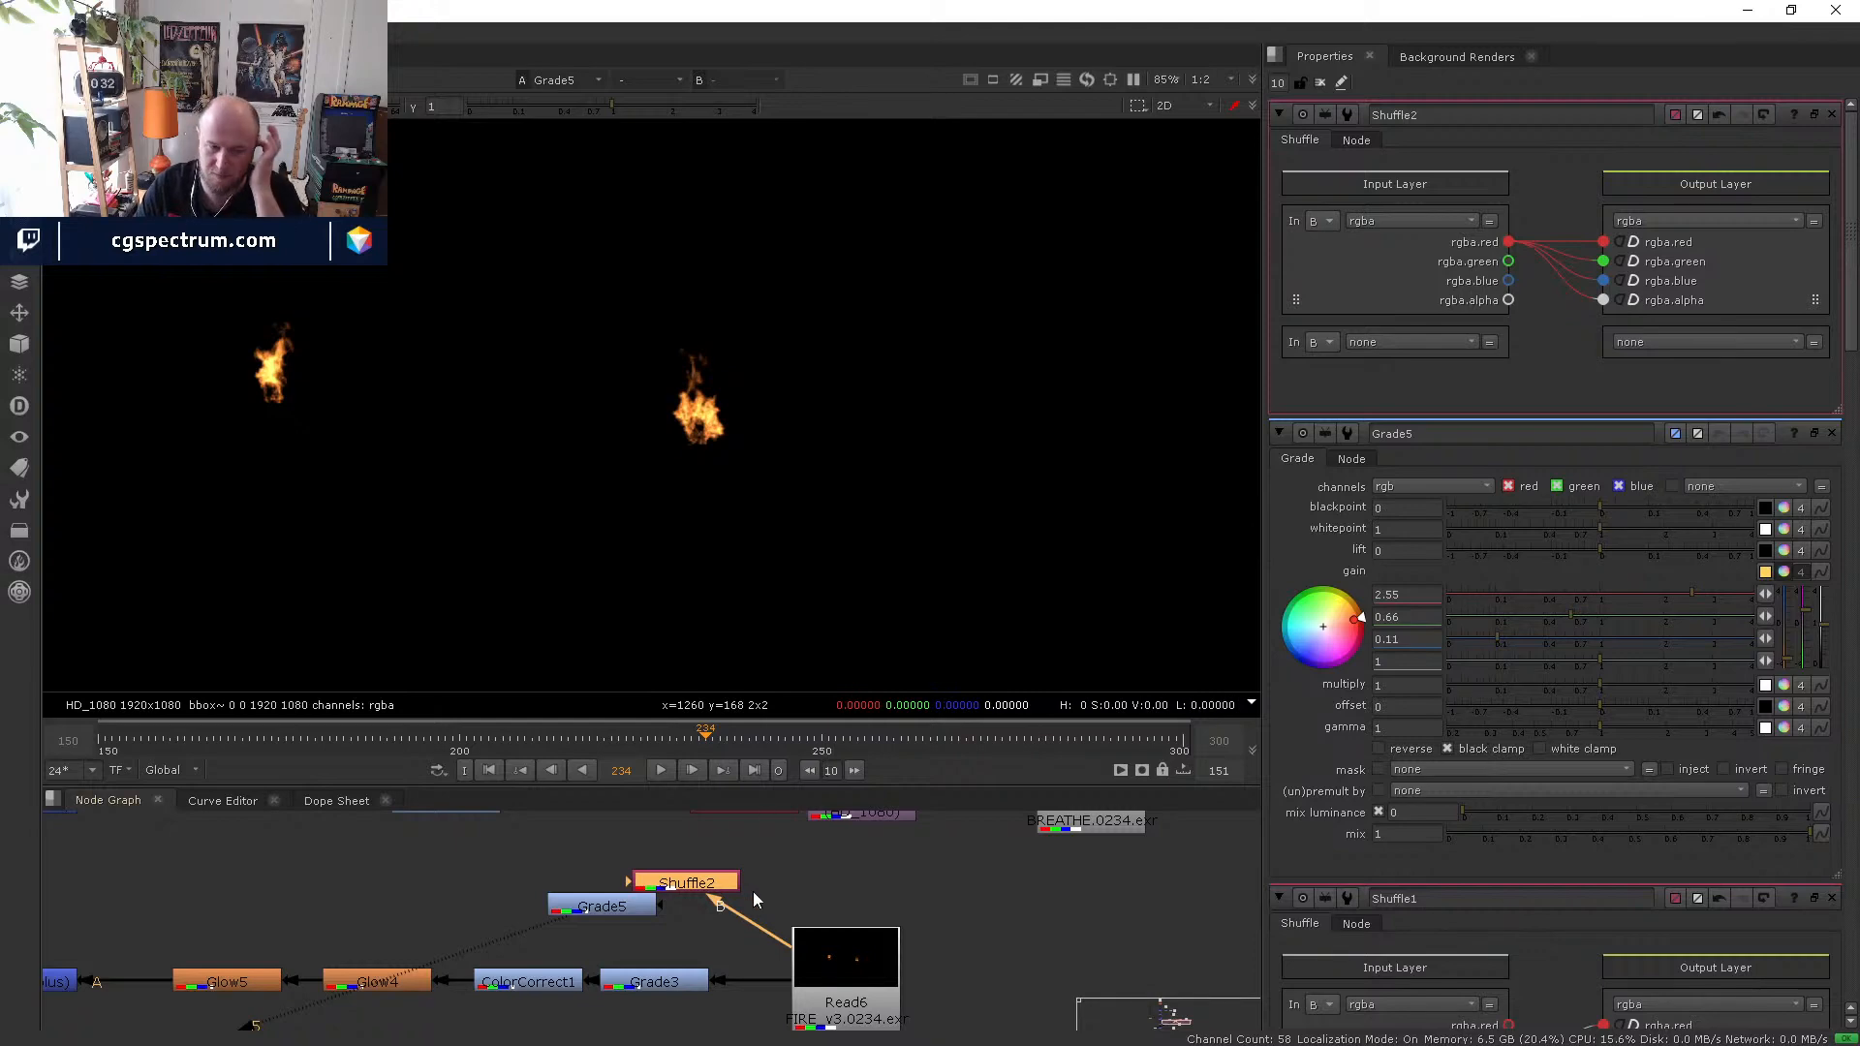
- Delete the Shuffle2 and Grade5 nodes from the fire branch
middle_drag(776, 860, 830, 909)
click(817, 891)
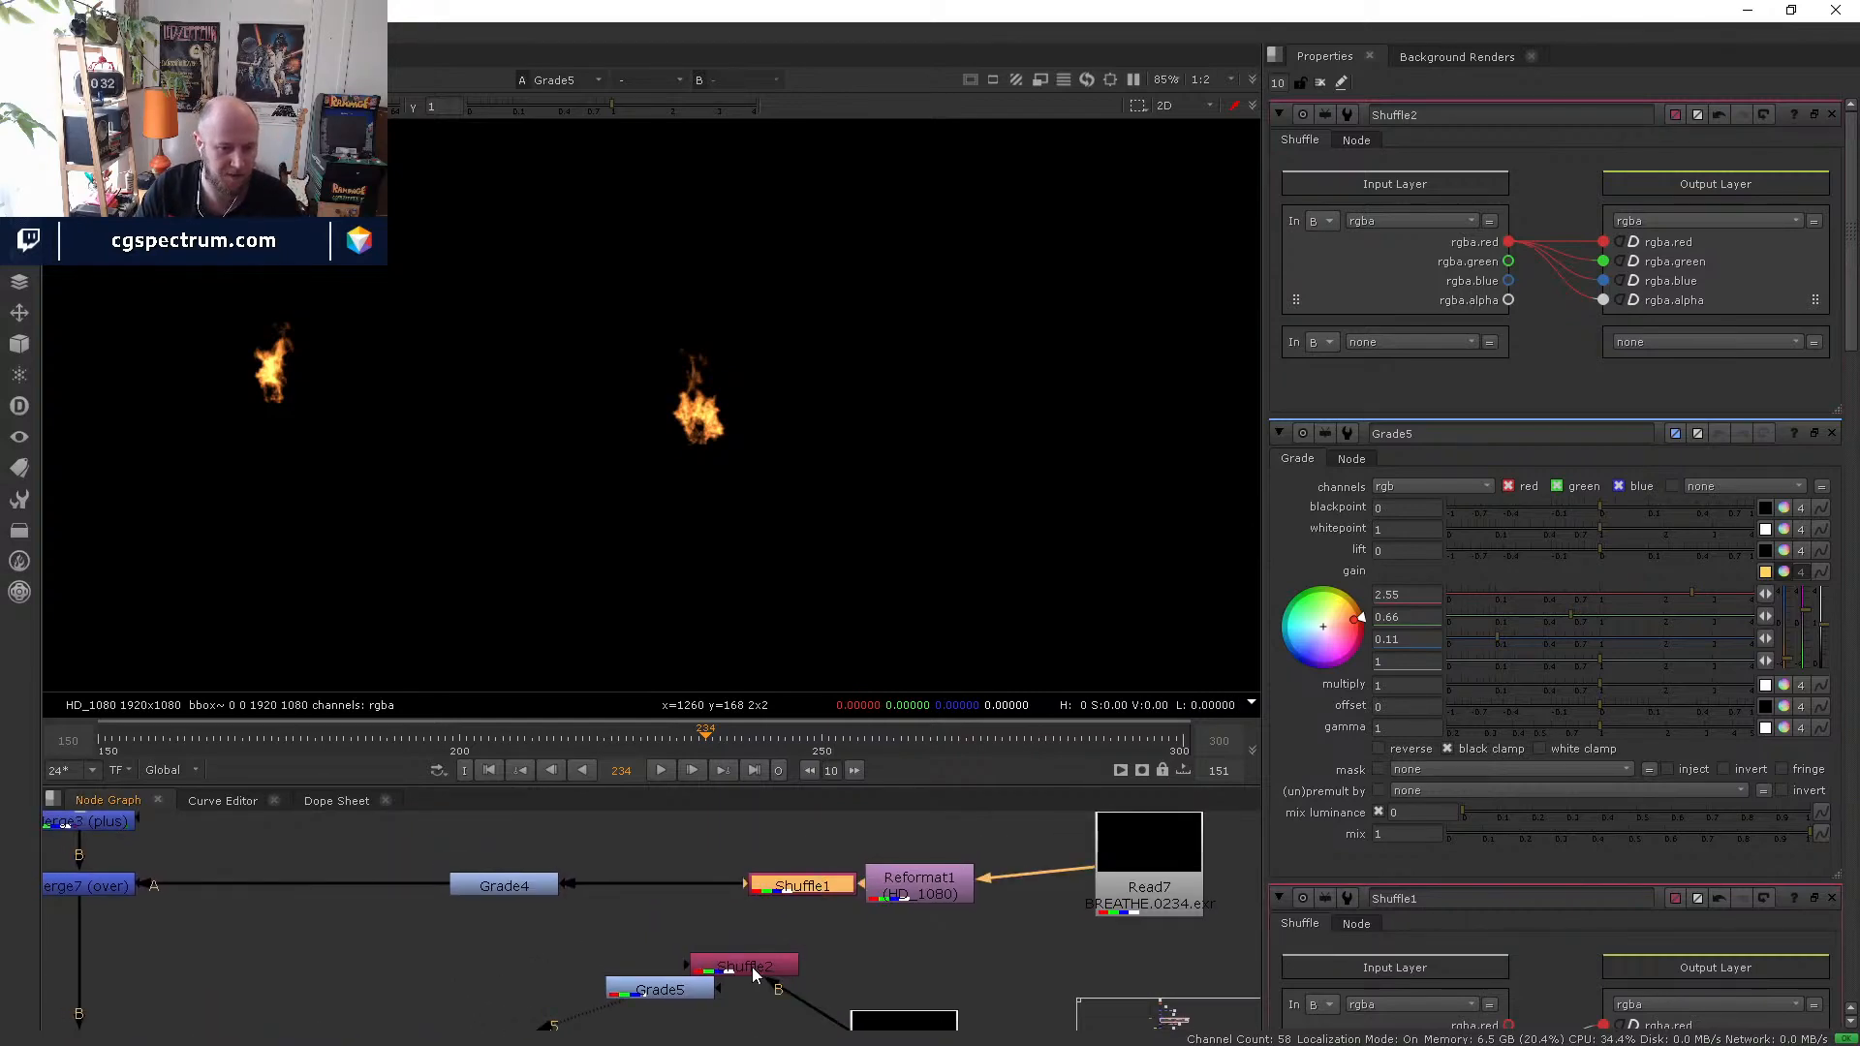
click(748, 967)
key(Delete)
click(676, 990)
key(Delete)
- Check the breath through Shuffle1, Grade4 and Merge7, and view the full comp at frames 250 and 260
click(799, 887)
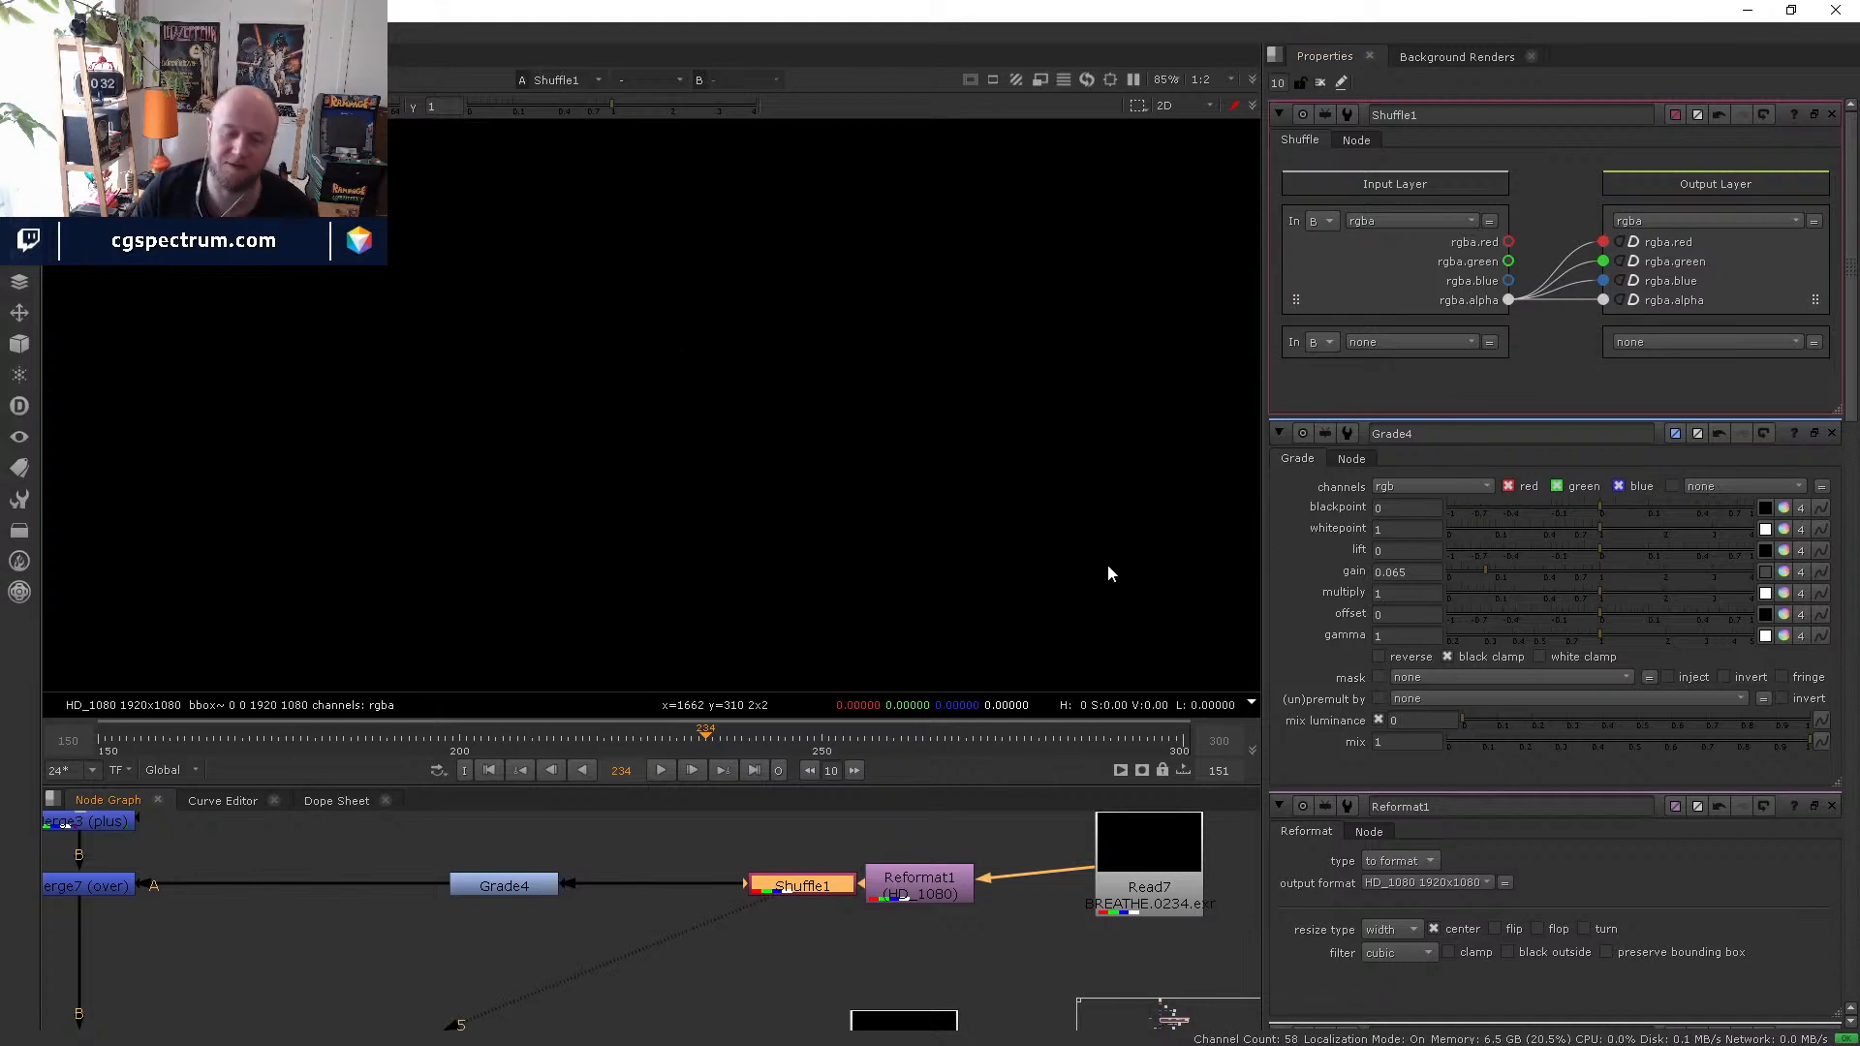
scroll(682, 436, down, 2)
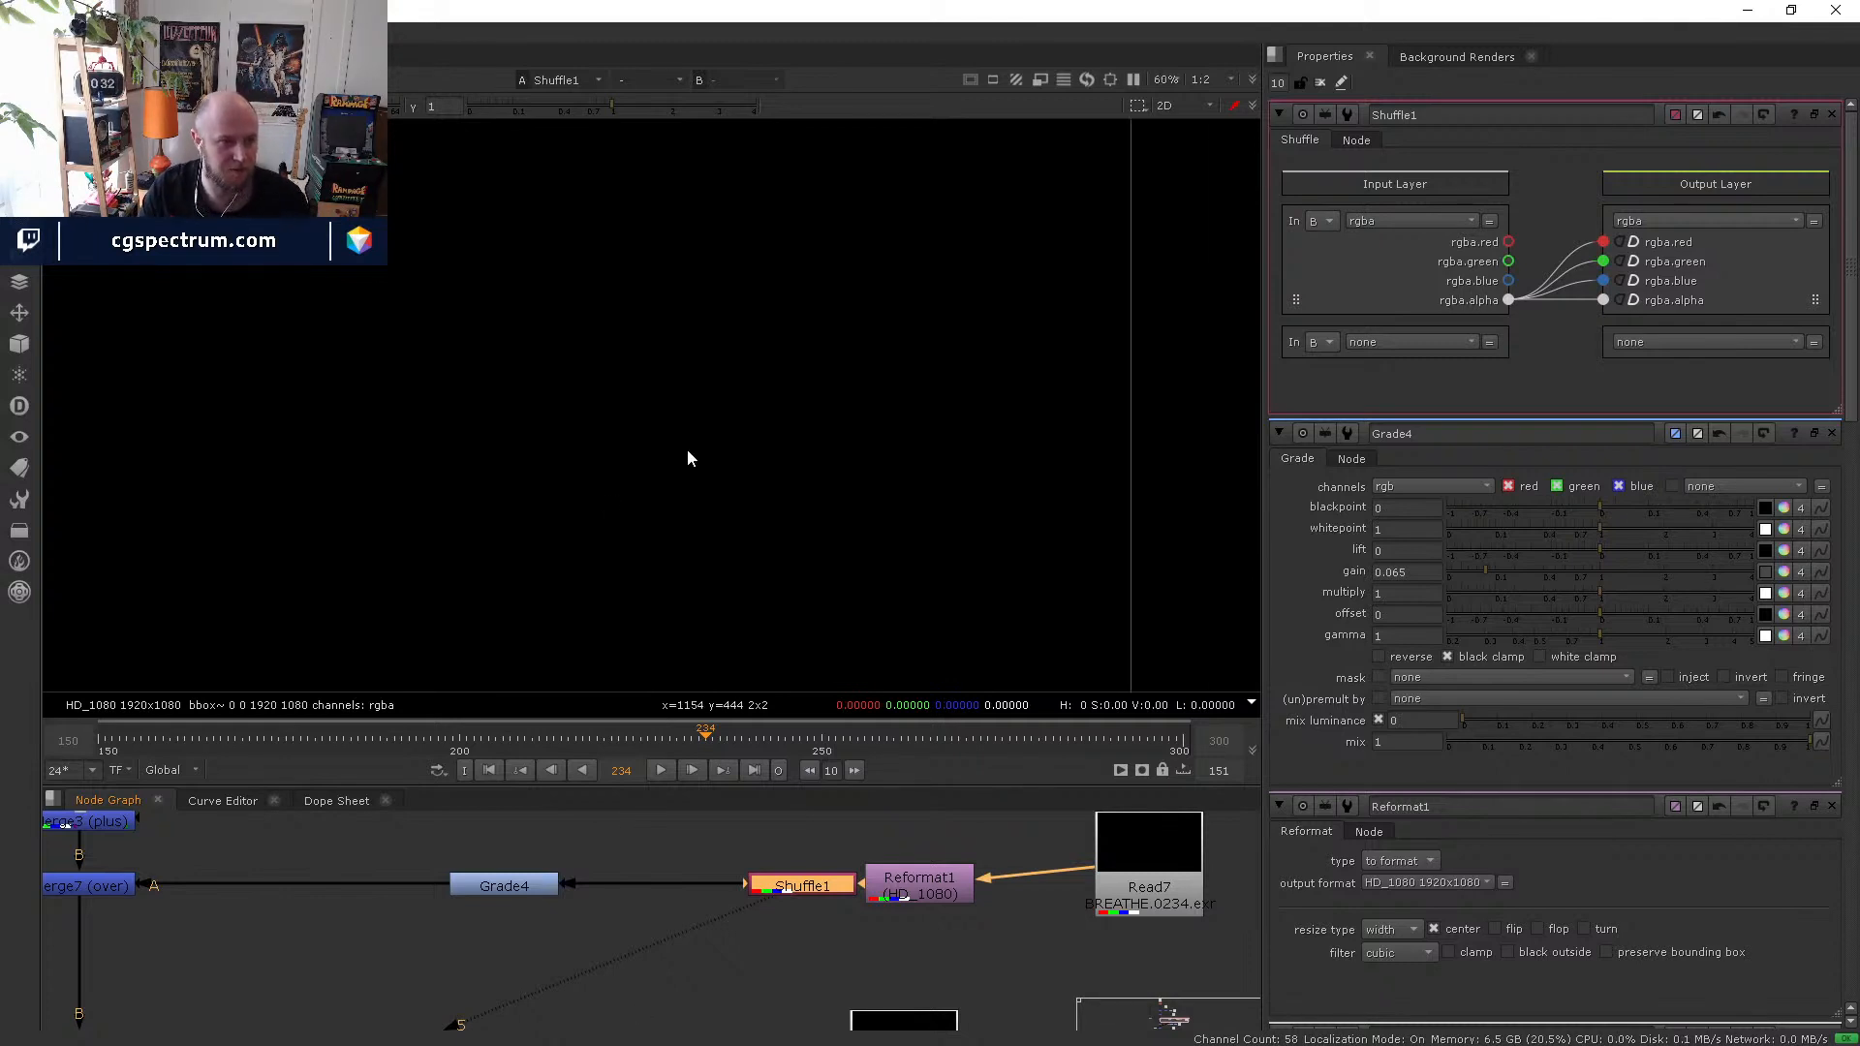
click(512, 887)
key(5)
scroll(618, 494, down, 2)
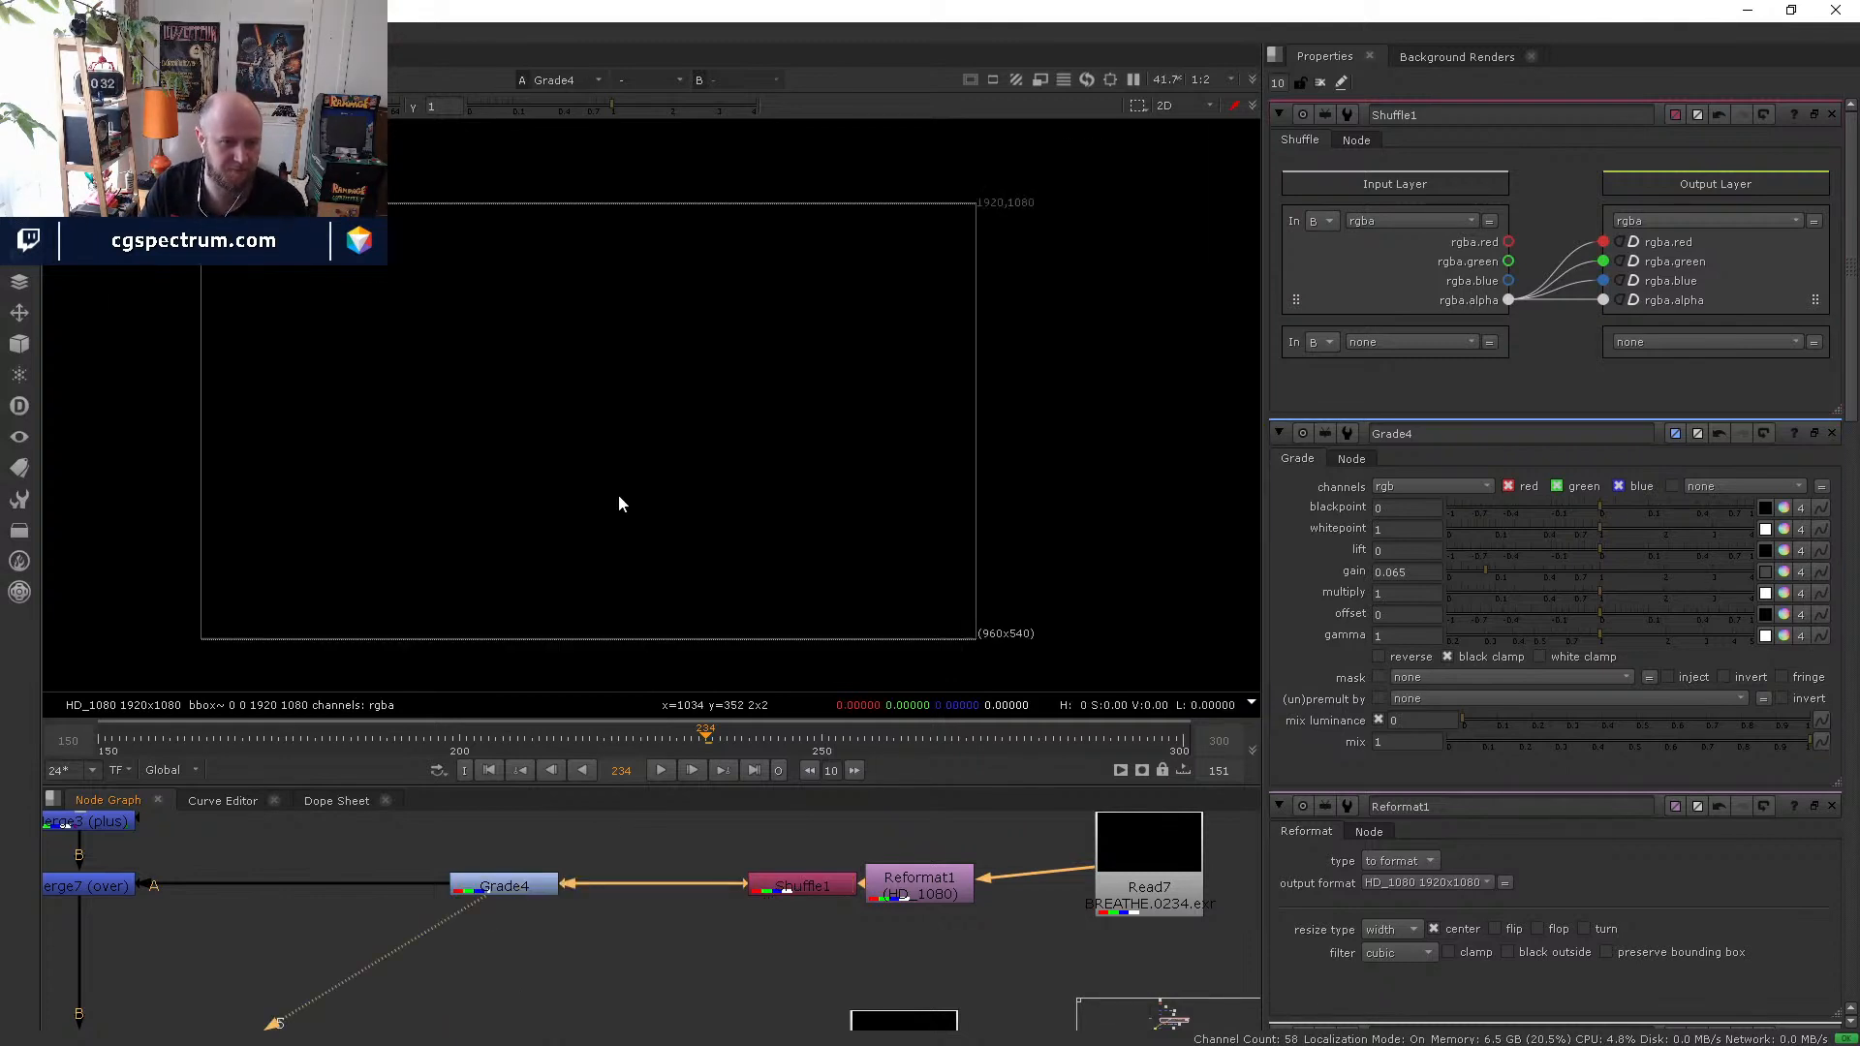
scroll(566, 538, up, 1)
click(104, 892)
key(5)
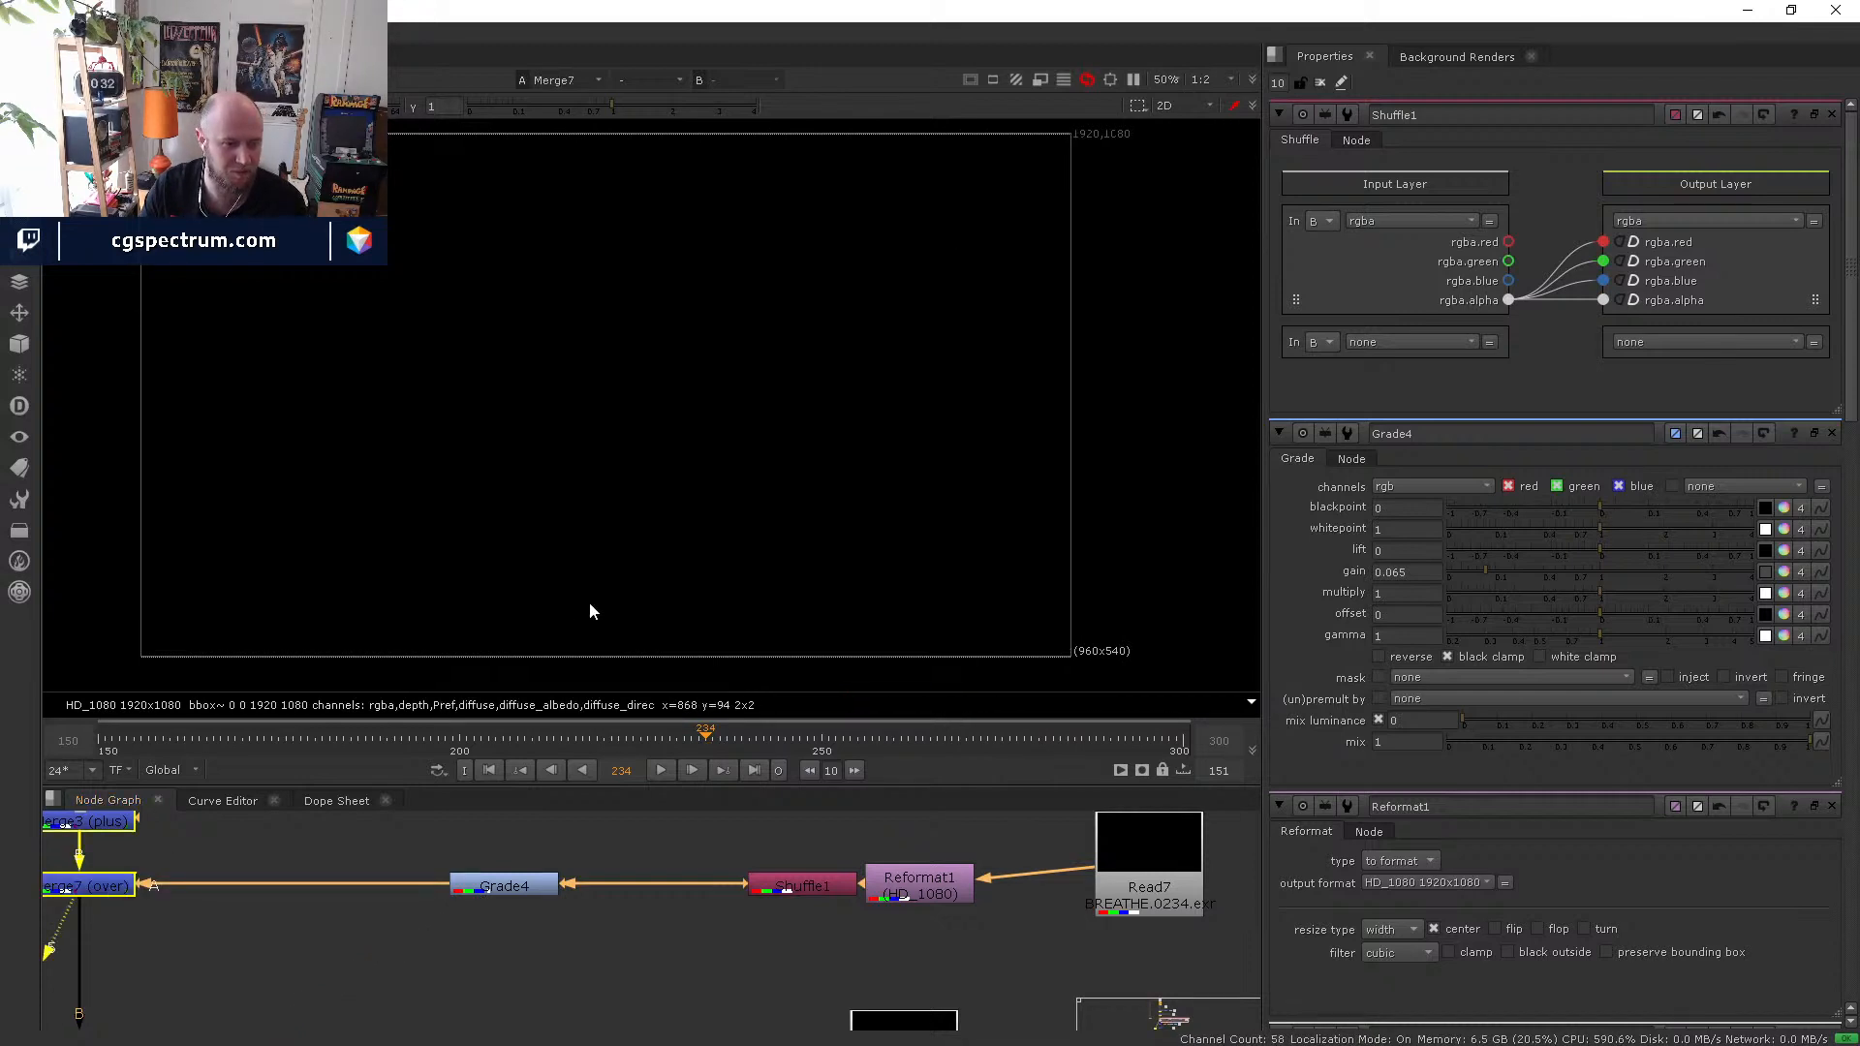
middle_drag(589, 602, 671, 519)
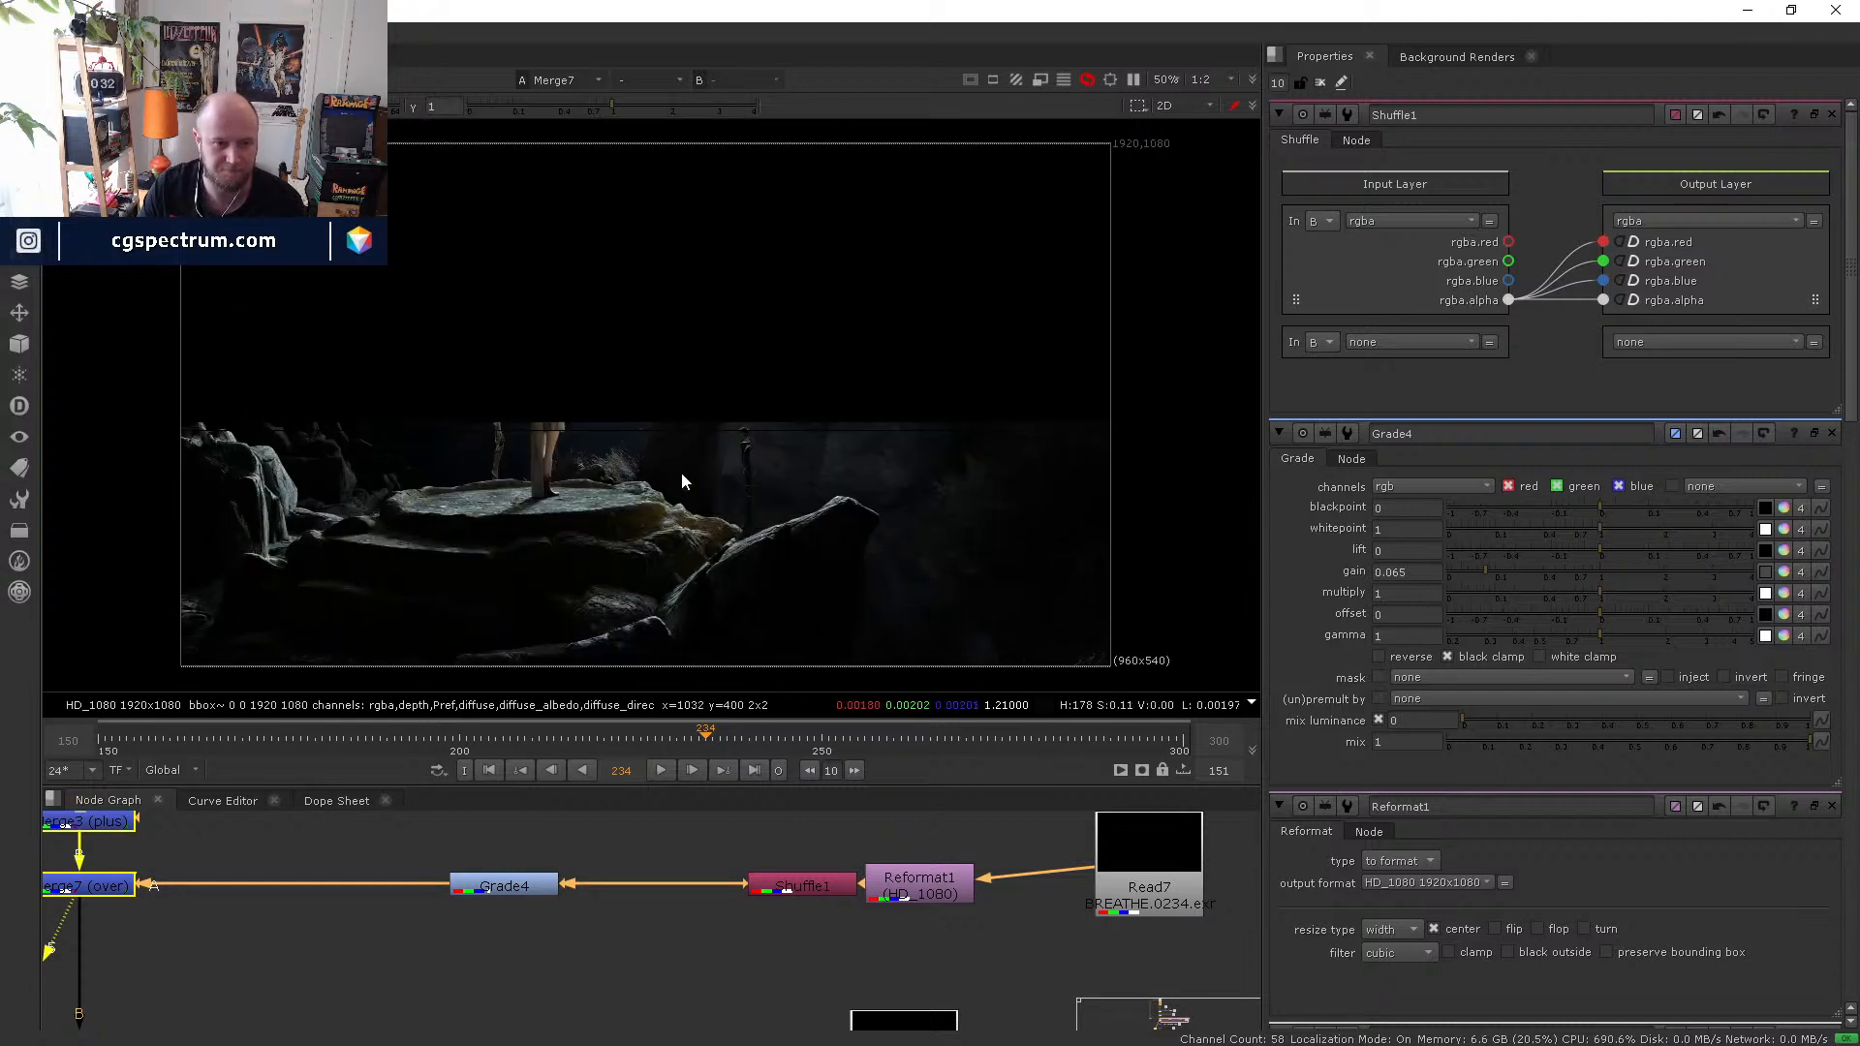
scroll(813, 389, up, 1)
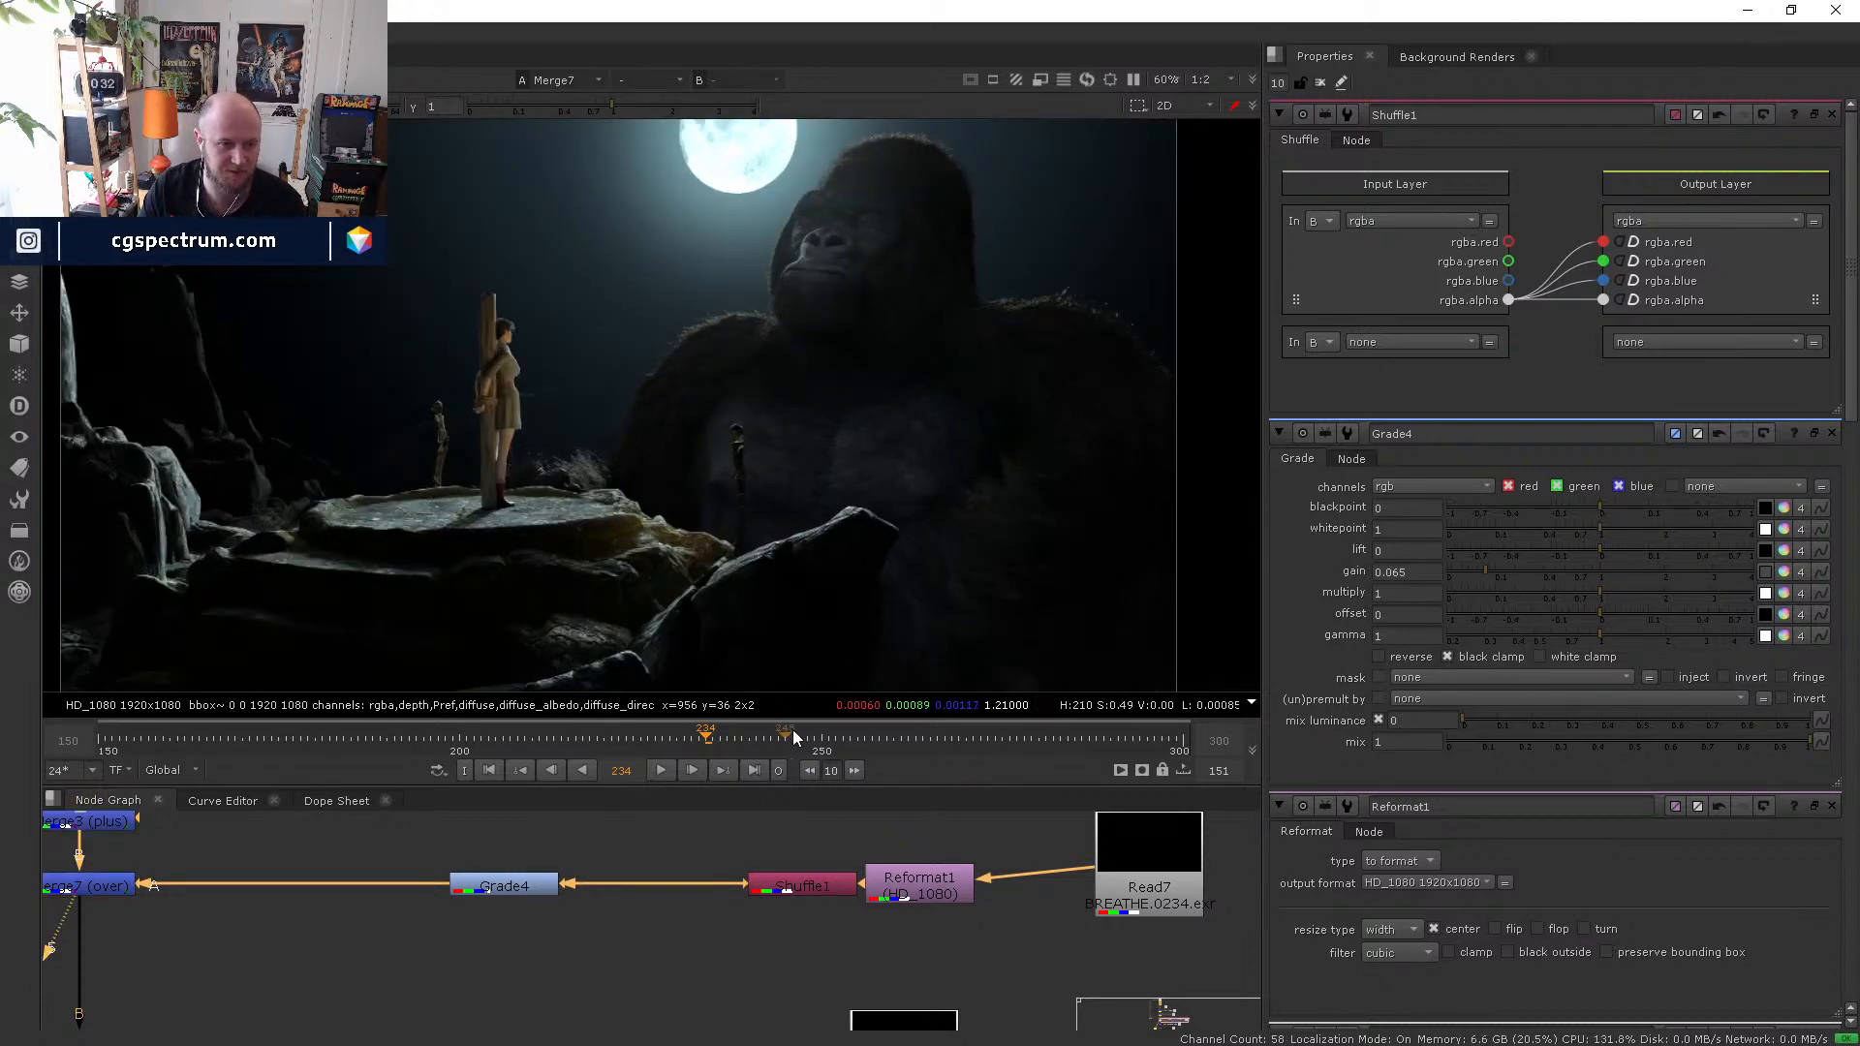
click(821, 737)
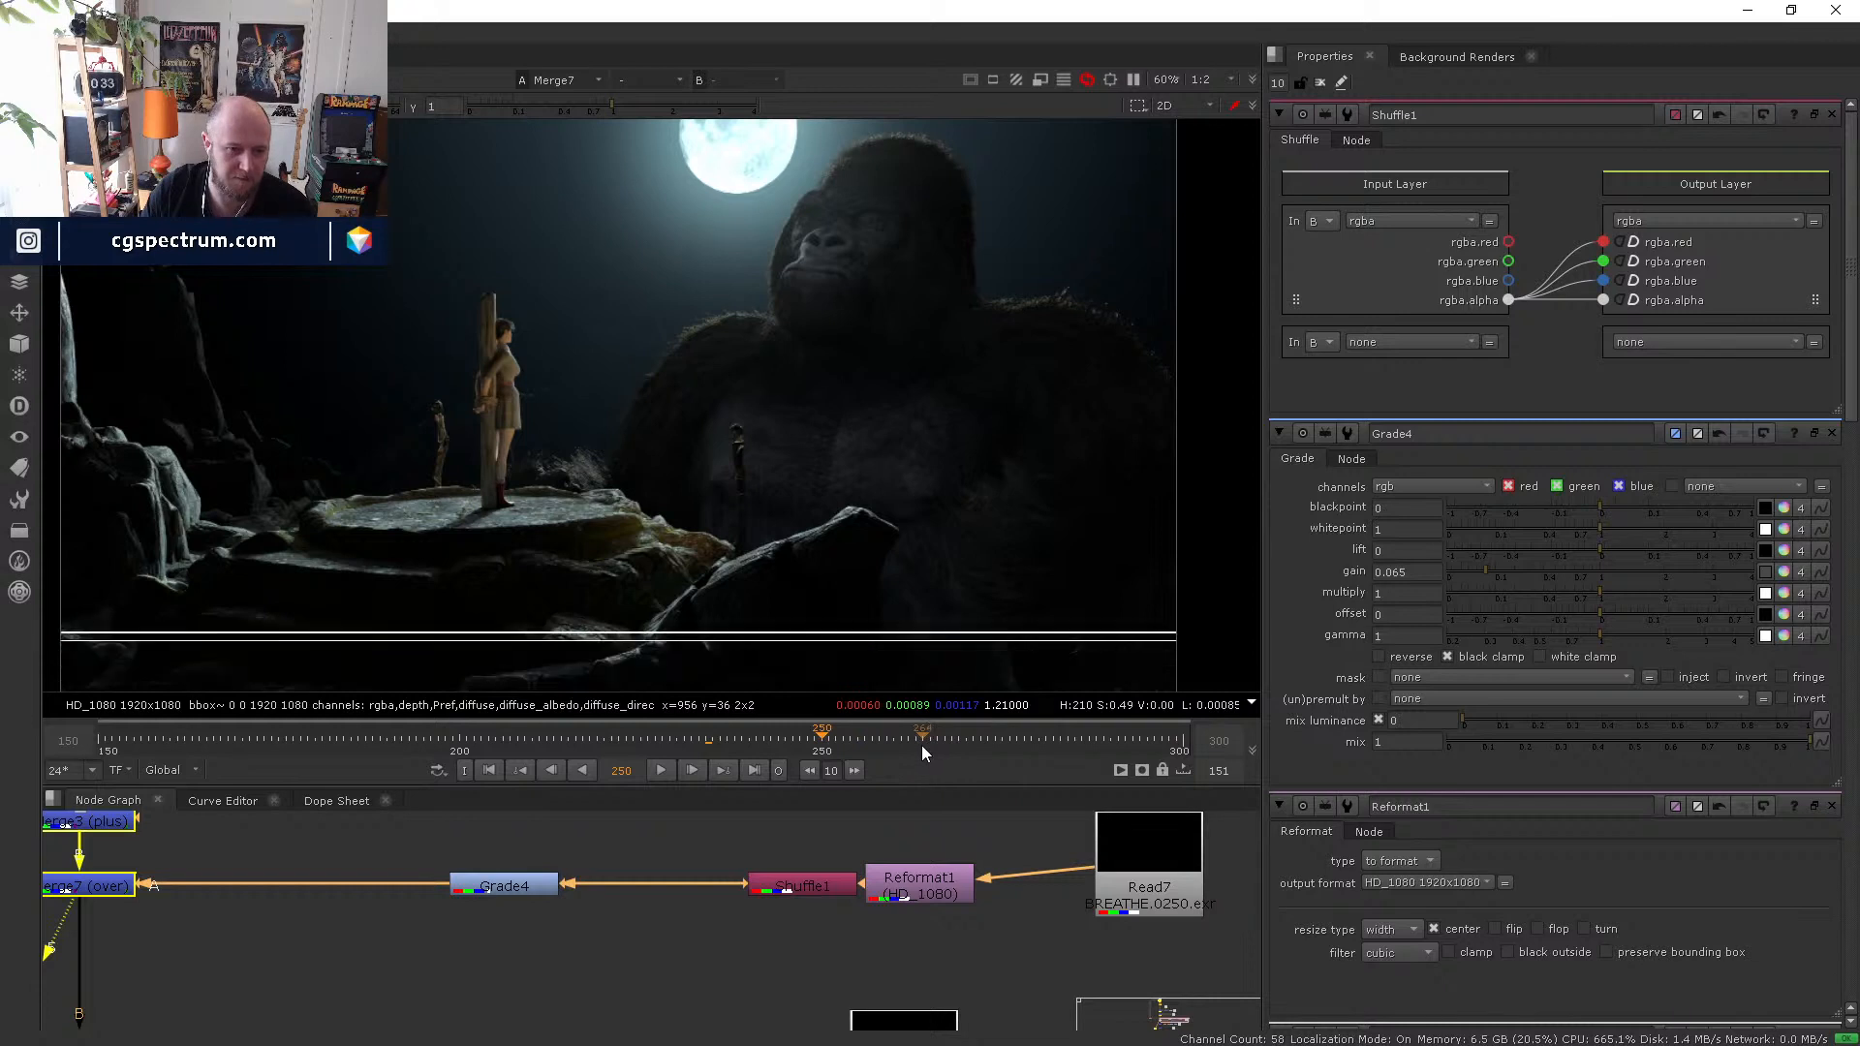
click(896, 746)
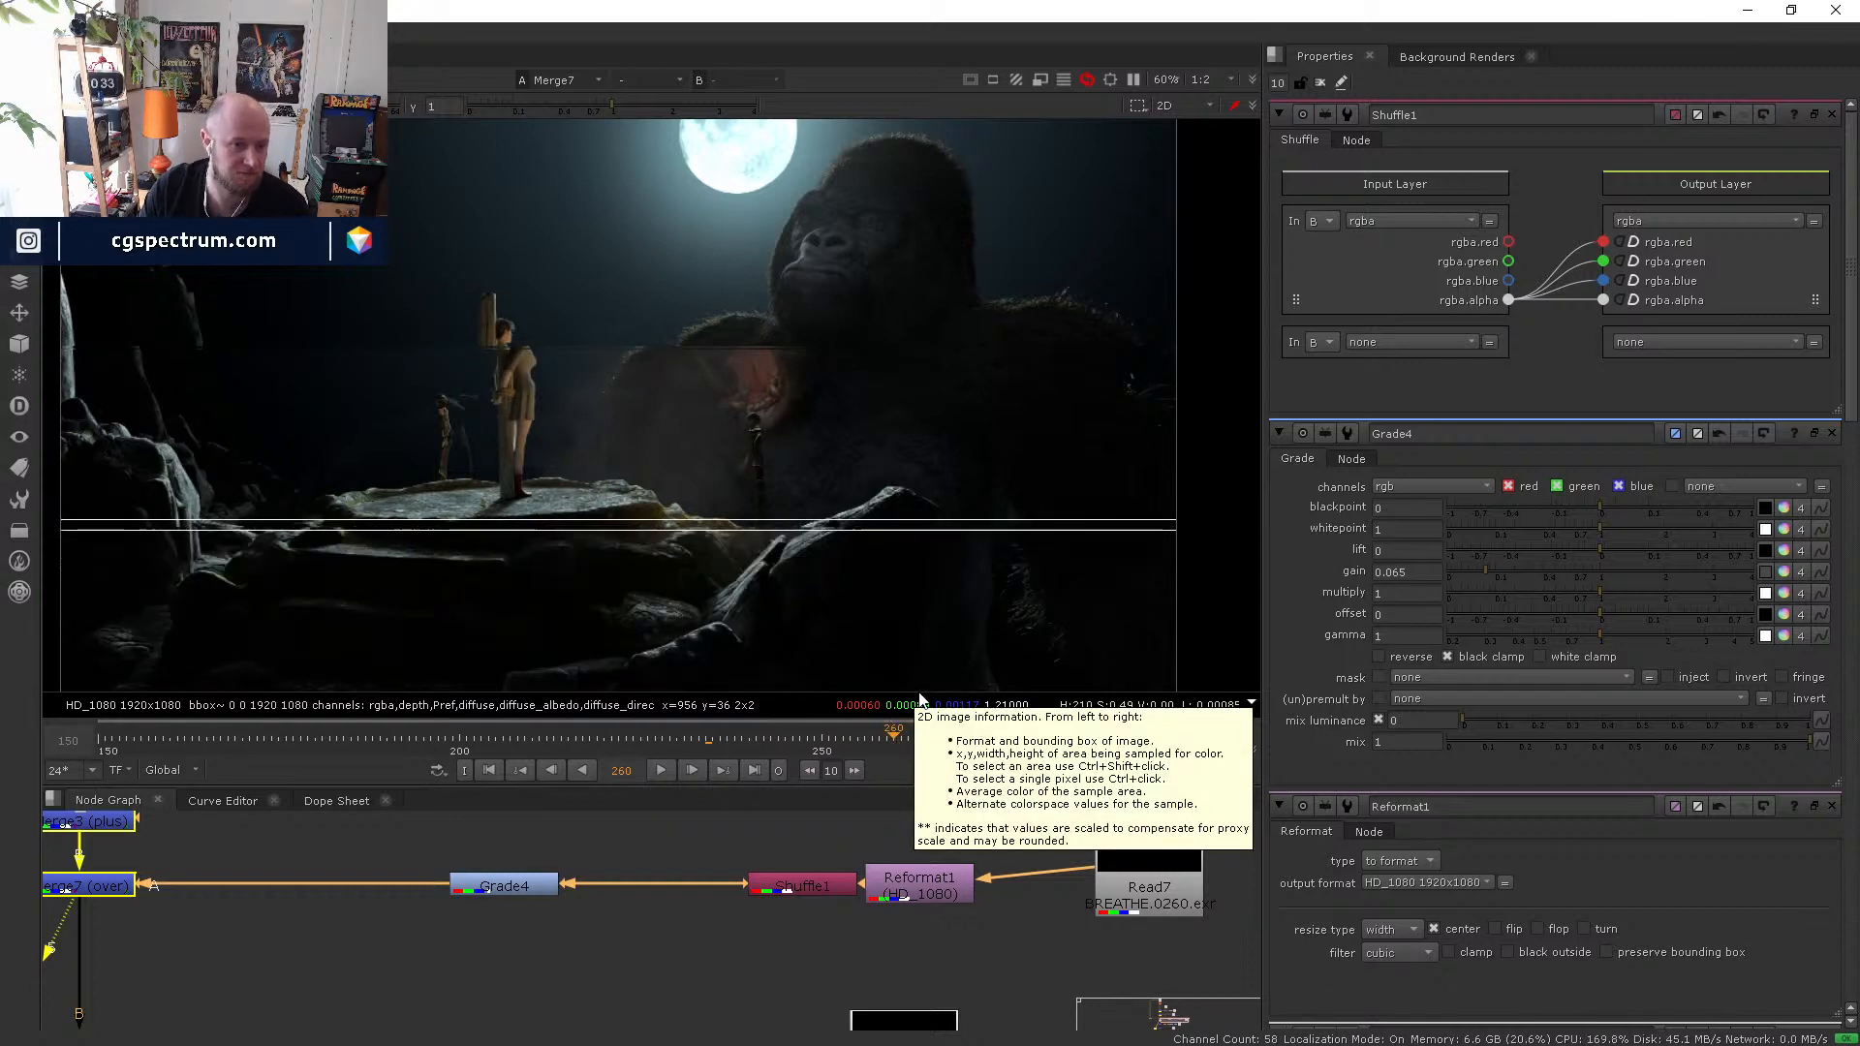
- Compare the breath at Grade4 and Shuffle1 with the combined image at Merge7
click(530, 881)
key(5)
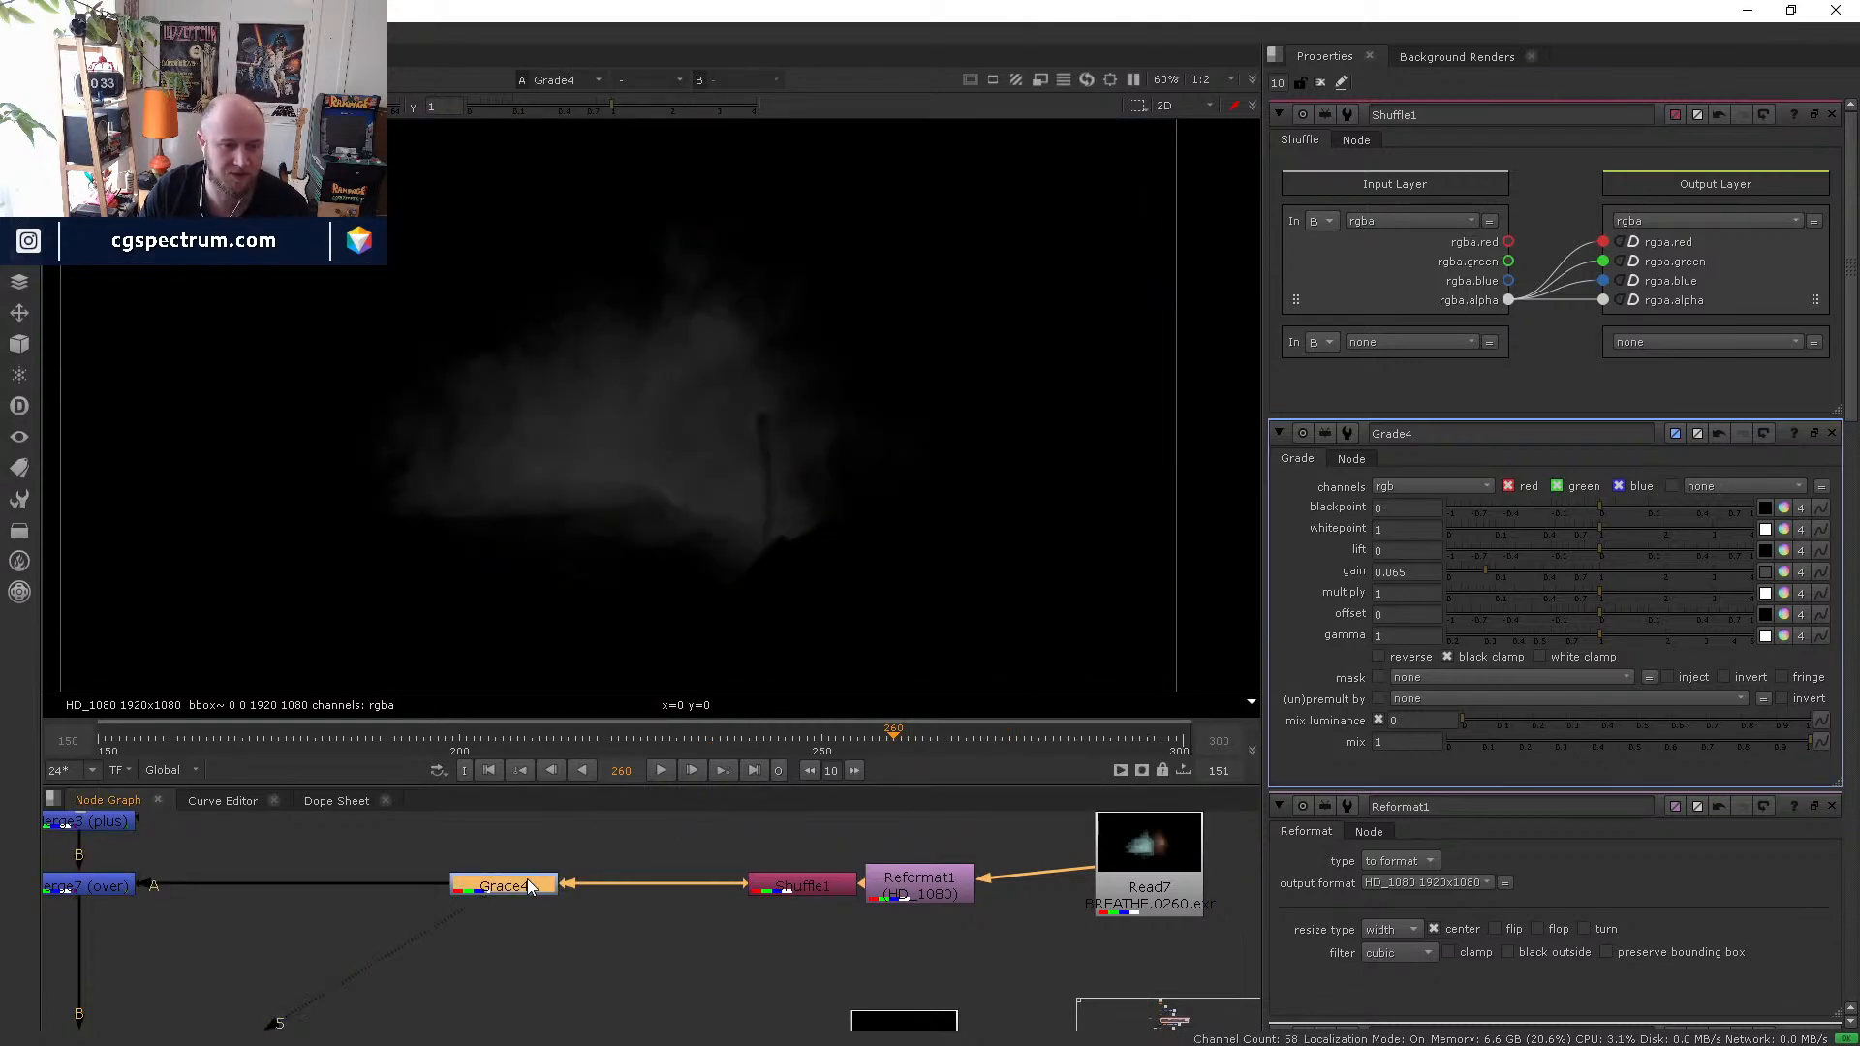
double_click(527, 880)
click(804, 883)
key(5)
click(602, 884)
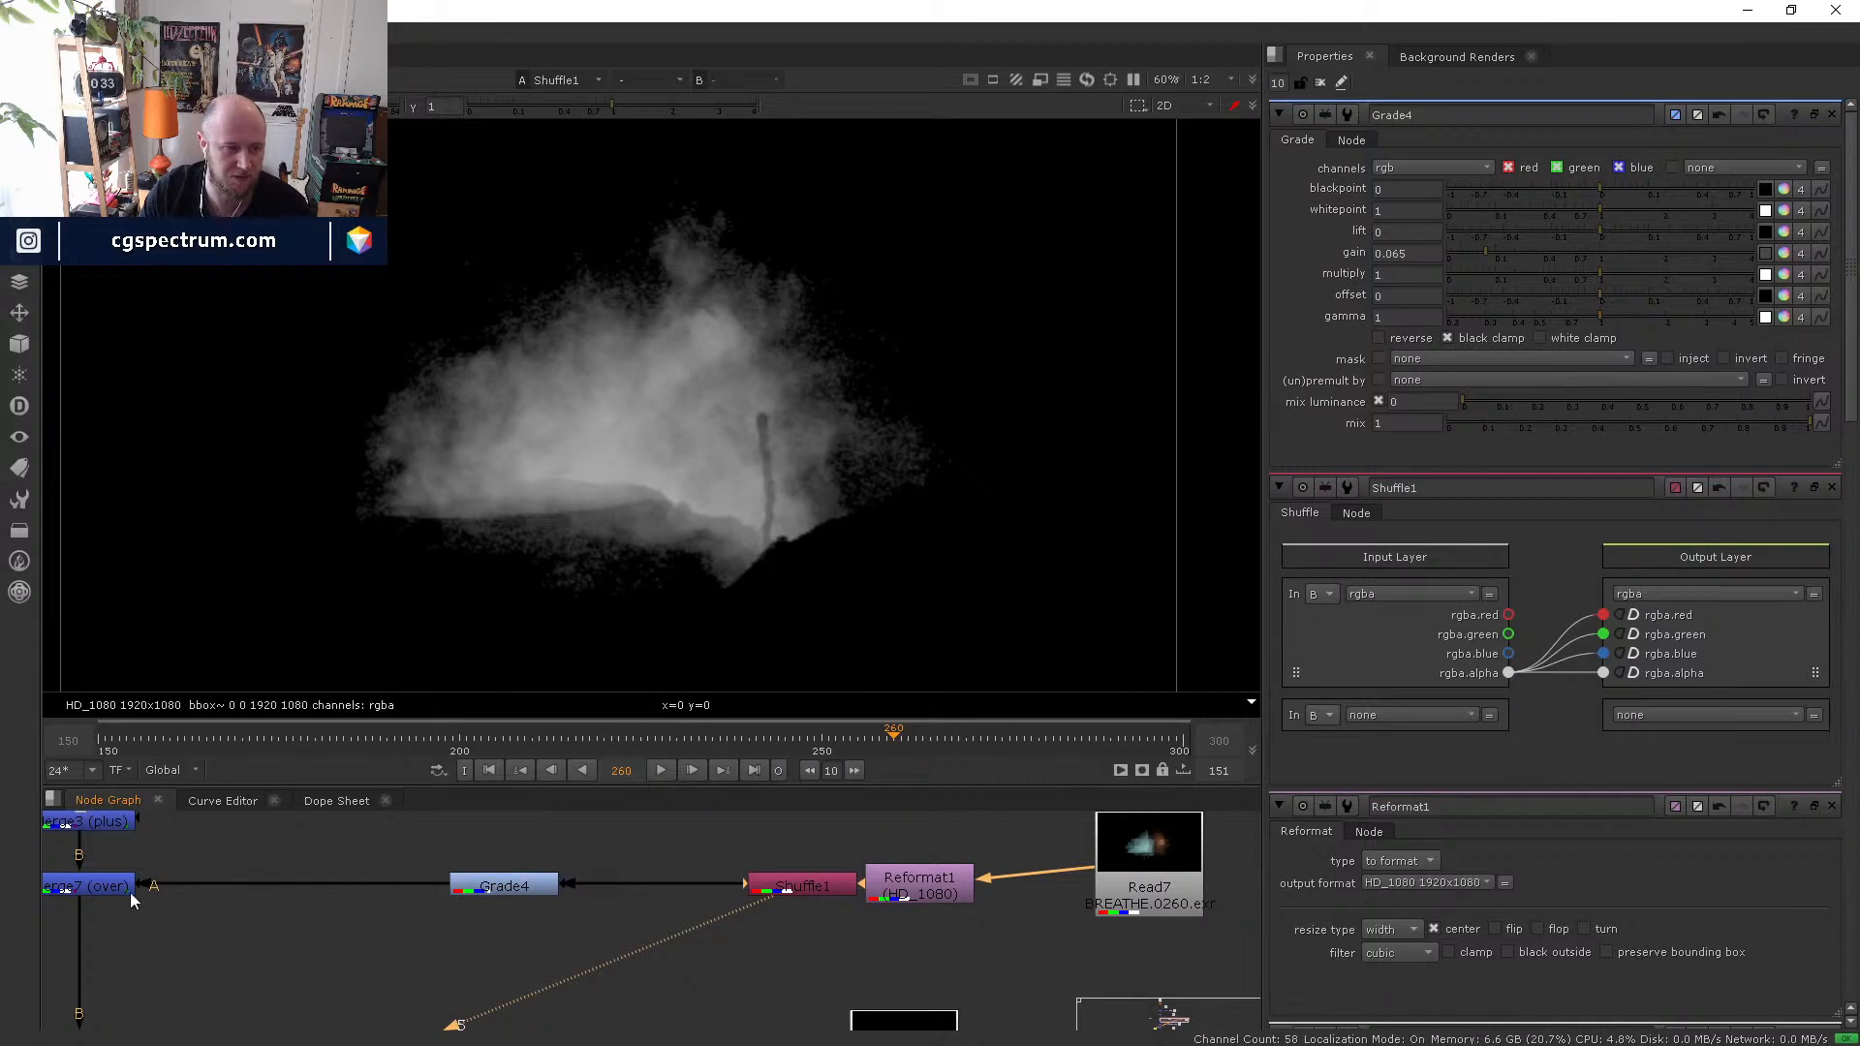
double_click(115, 888)
key(5)
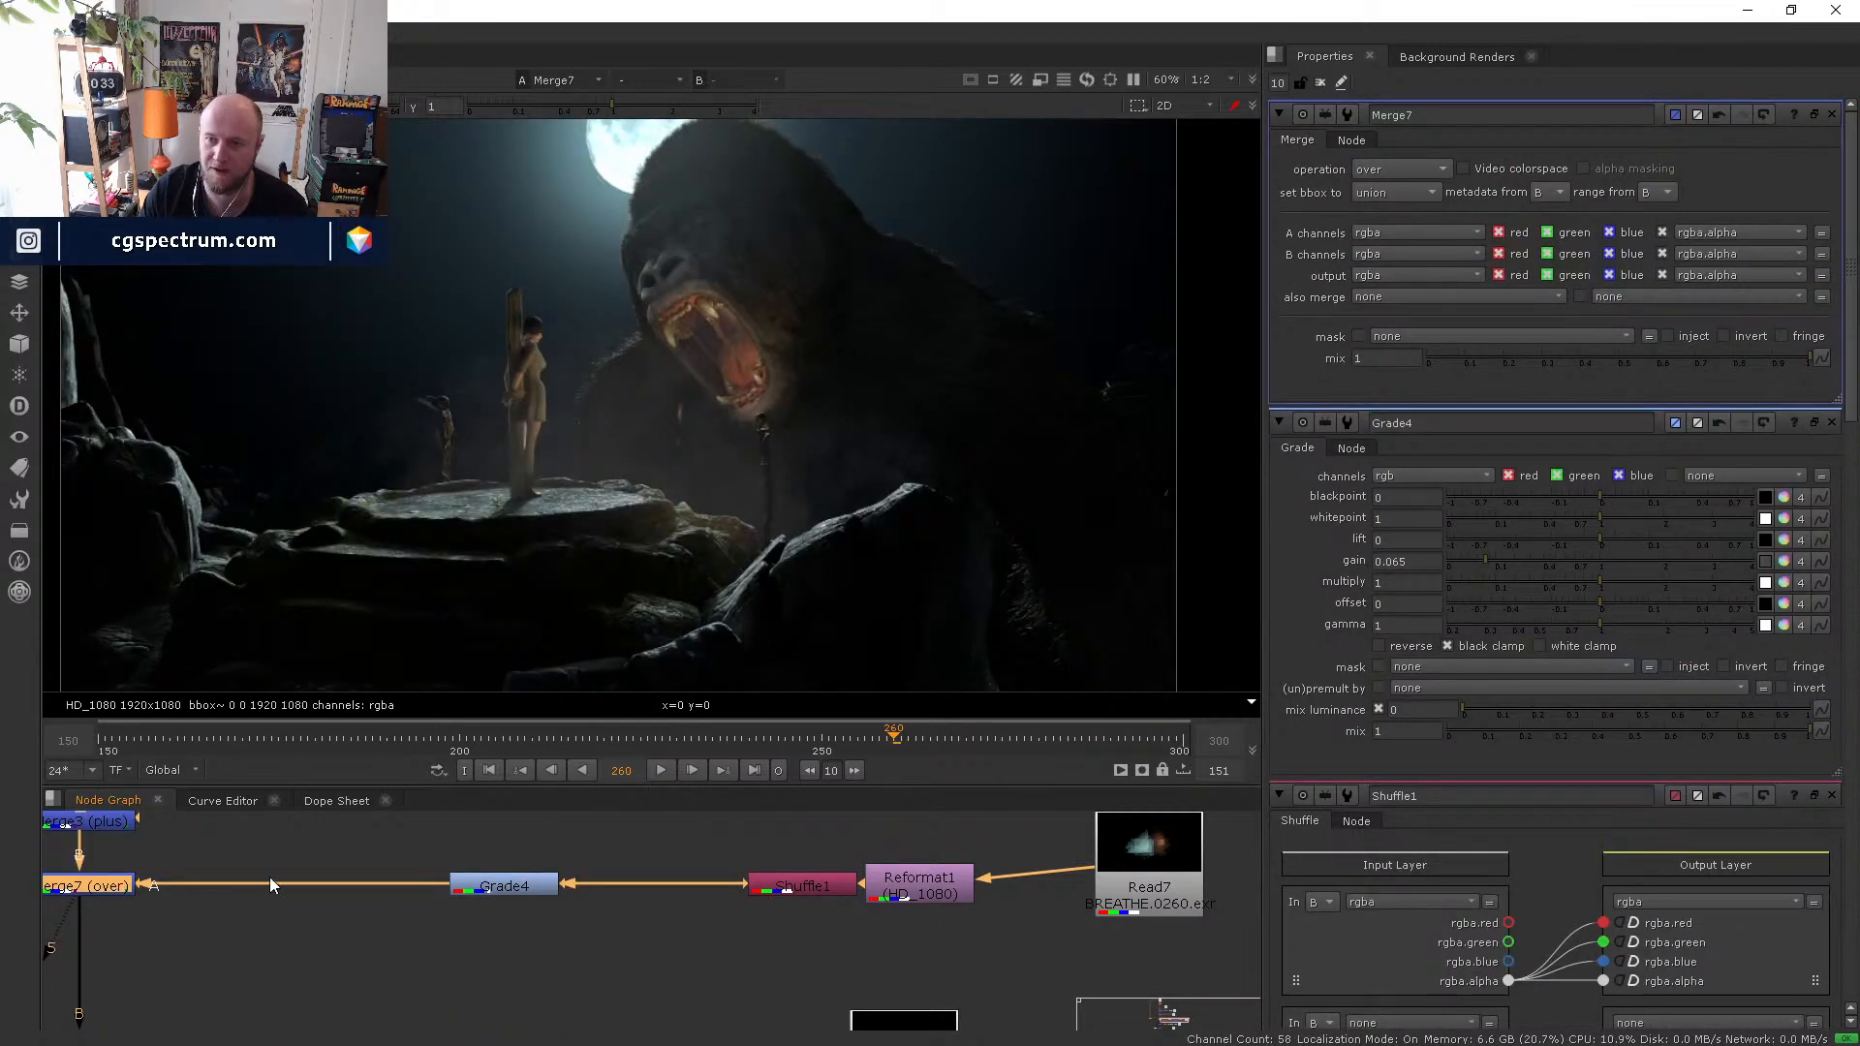
- Level Merge7 with the breath branch in the node graph and move Grade4 closer to Shuffle1
middle_drag(418, 898, 564, 879)
drag(246, 872, 246, 896)
middle_drag(381, 923, 337, 993)
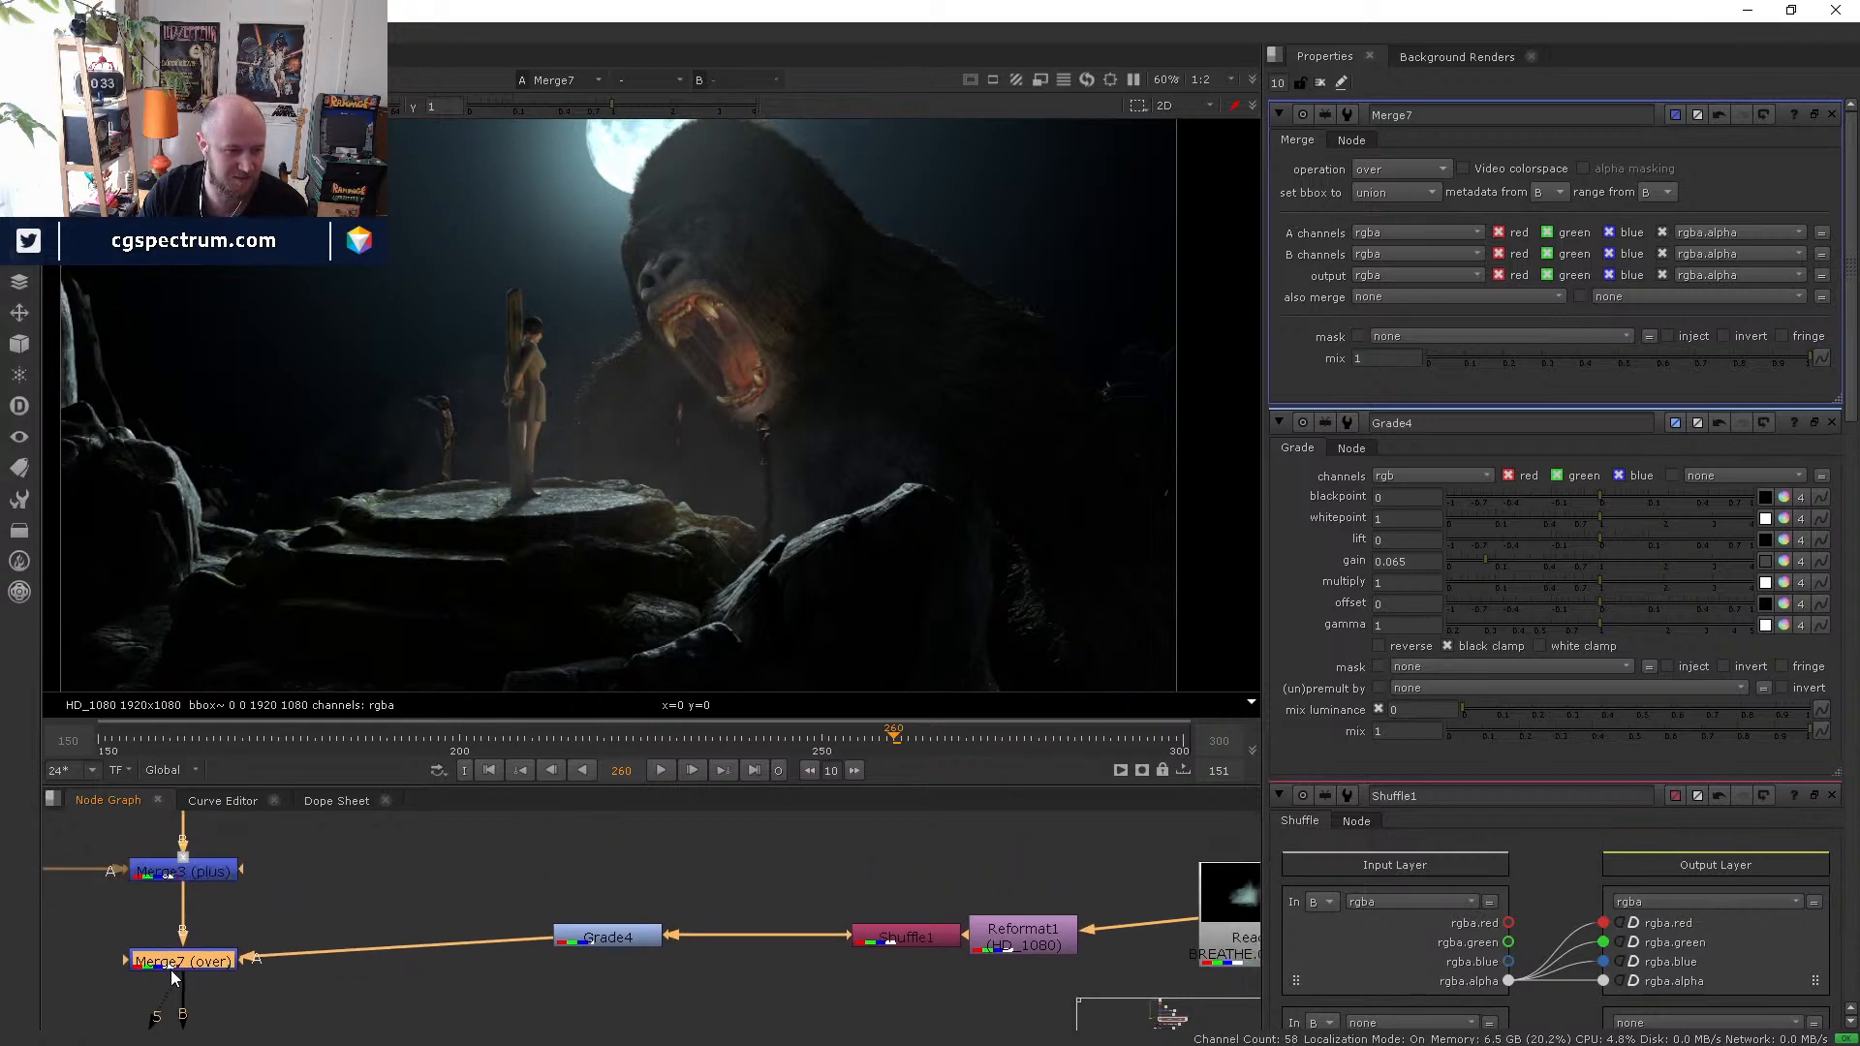
drag(170, 969, 173, 949)
click(586, 941)
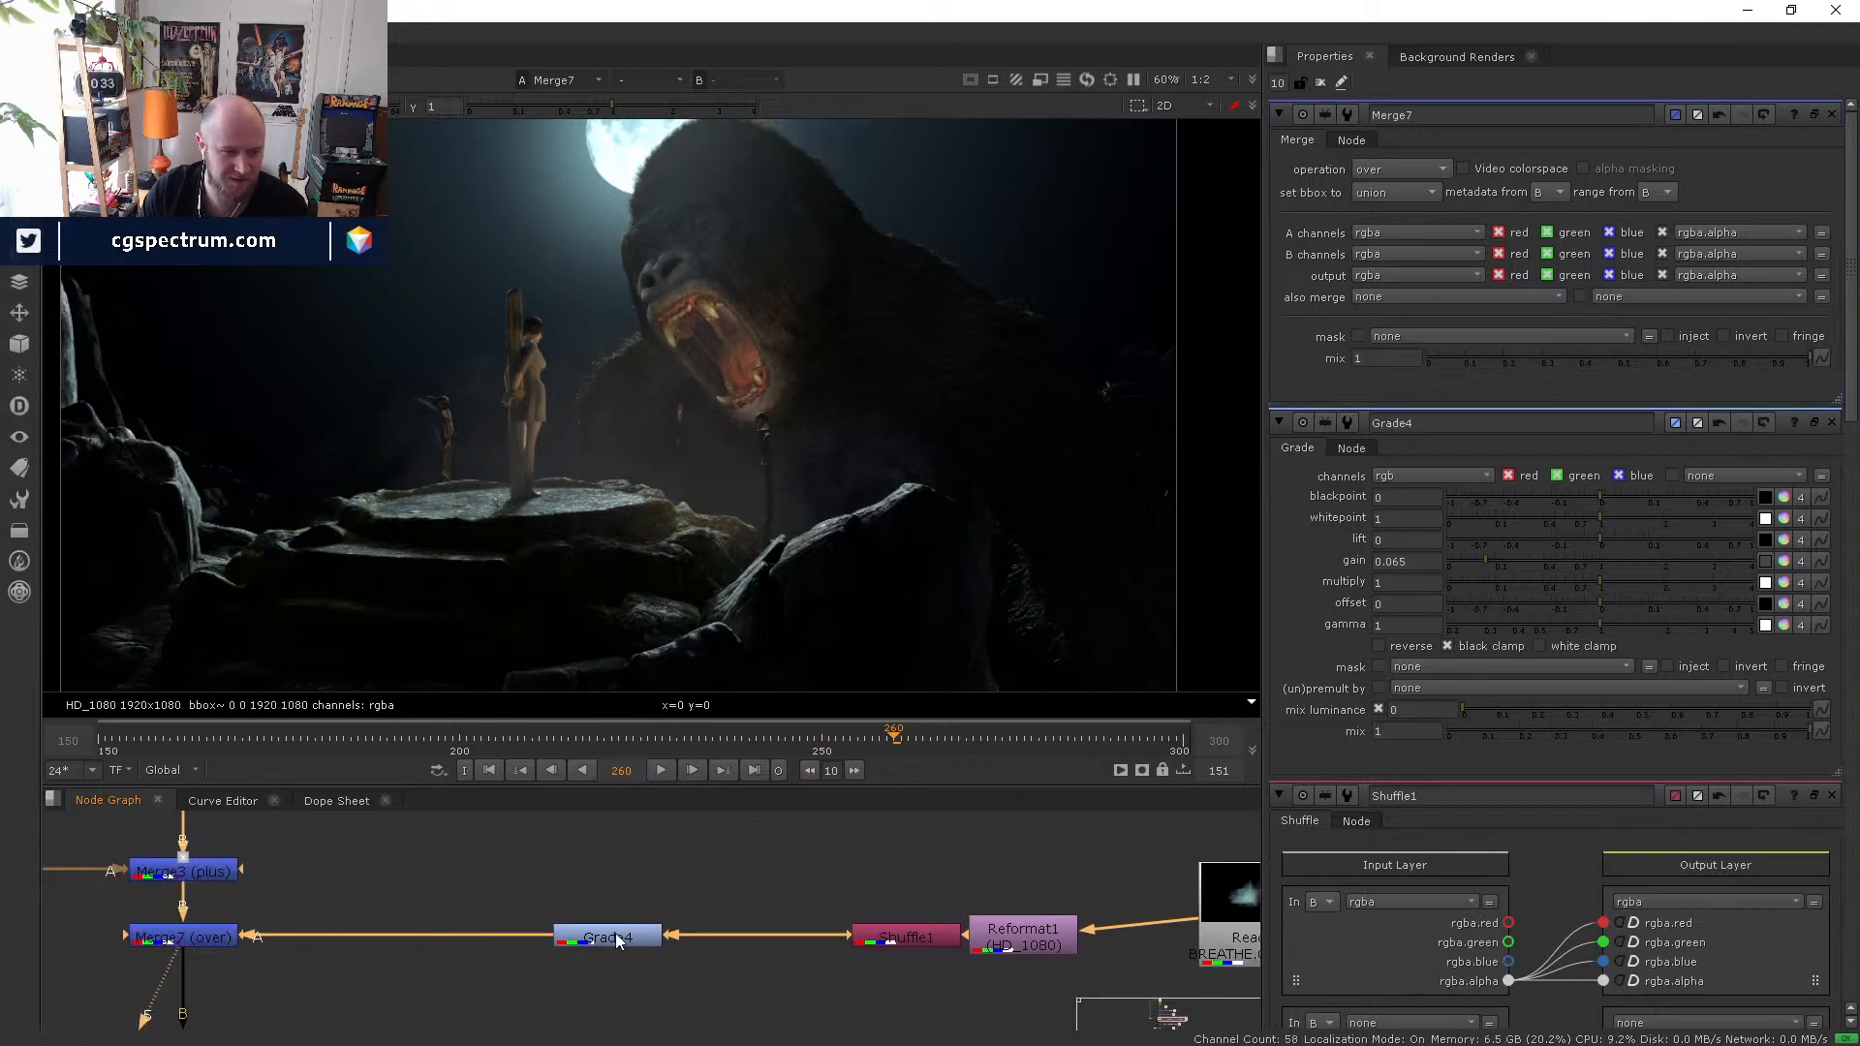
key(5)
drag(586, 941, 711, 939)
click(786, 940)
middle_drag(954, 937, 839, 955)
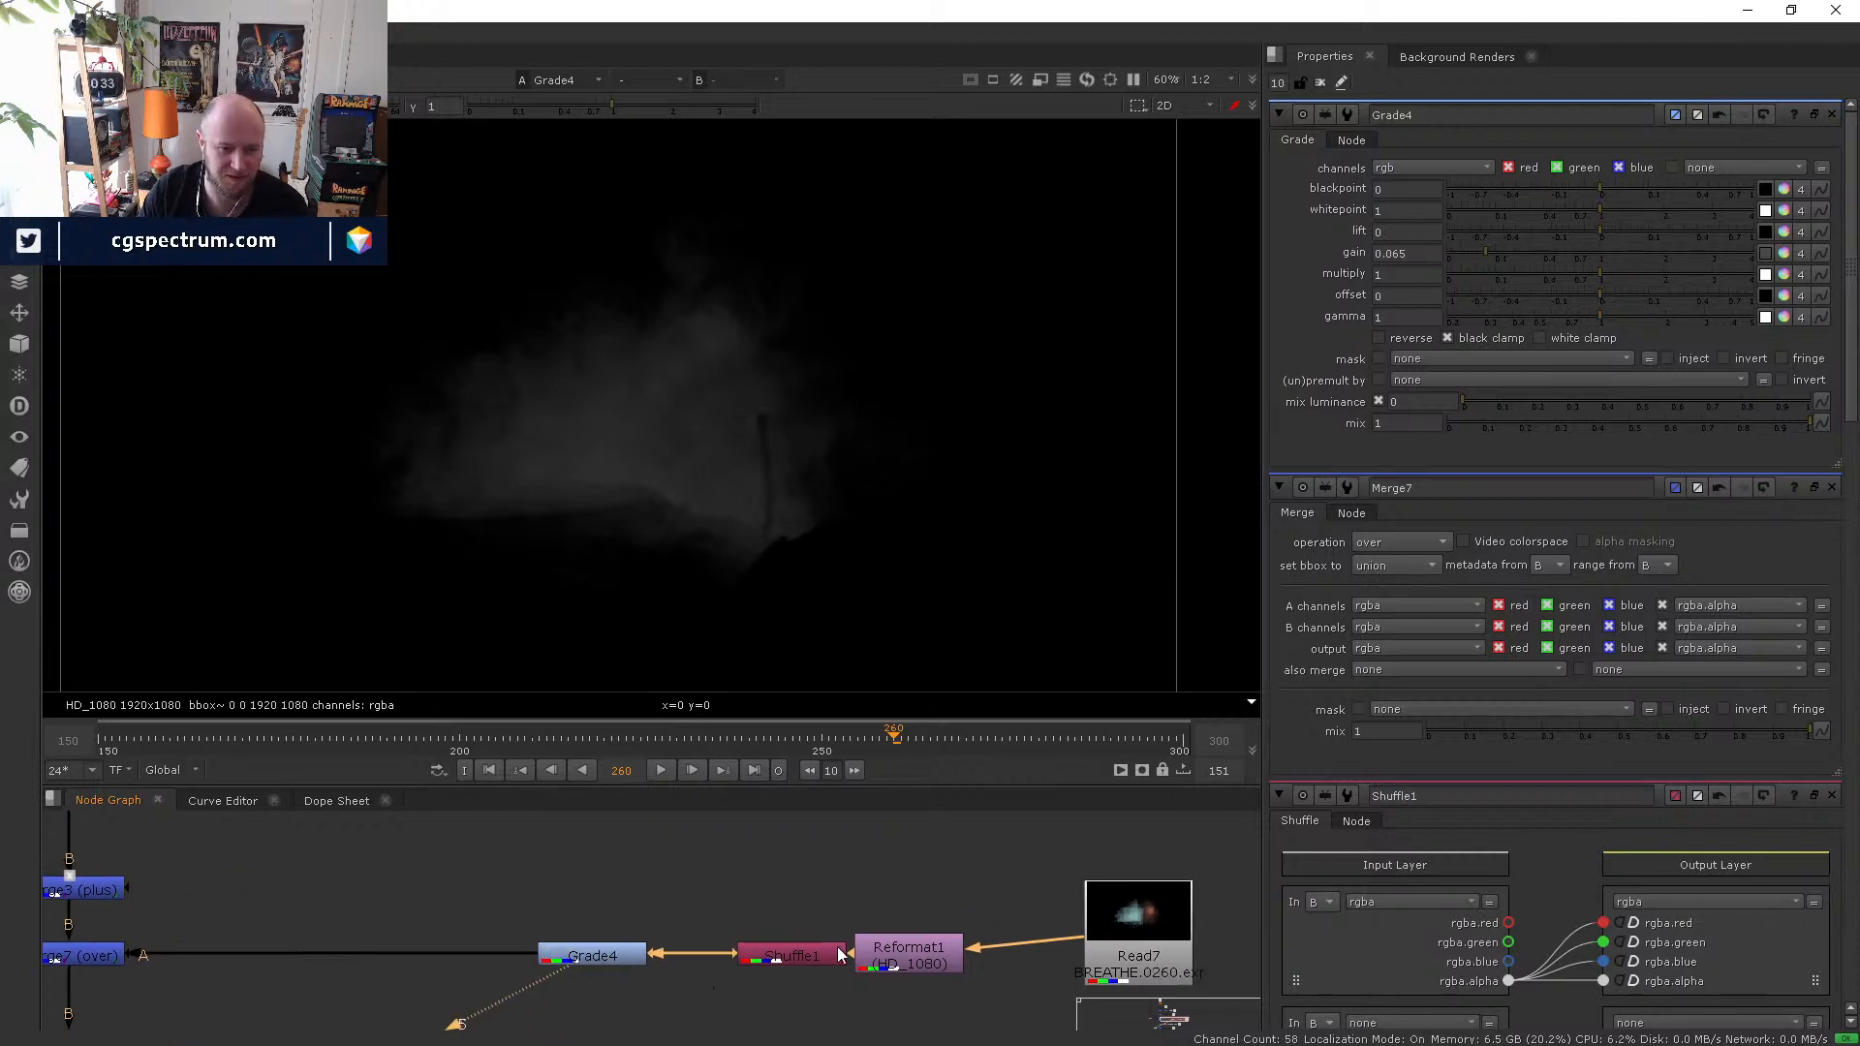
- Compare the breath at Reformat1, Shuffle1 and Grade4, and raise Grade4's gain to 0.115
click(760, 954)
key(5)
click(916, 955)
key(5)
click(746, 963)
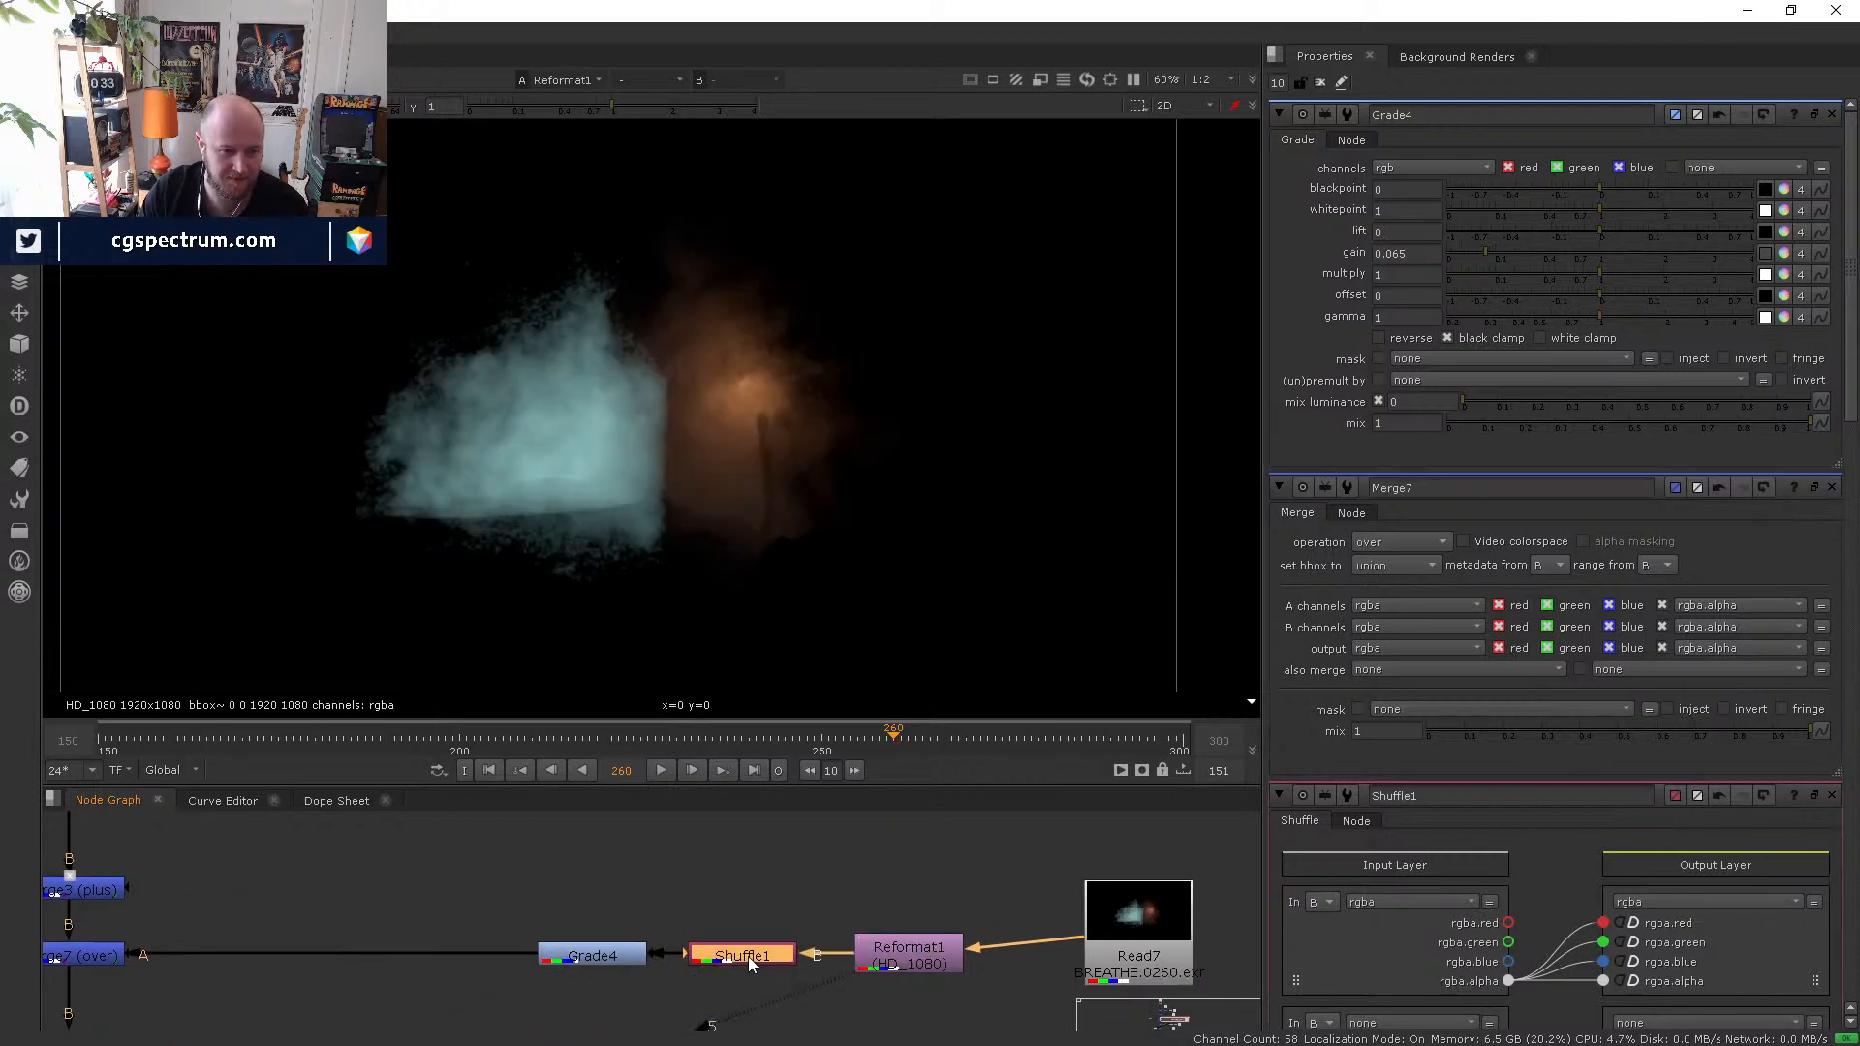
key(5)
click(603, 959)
key(5)
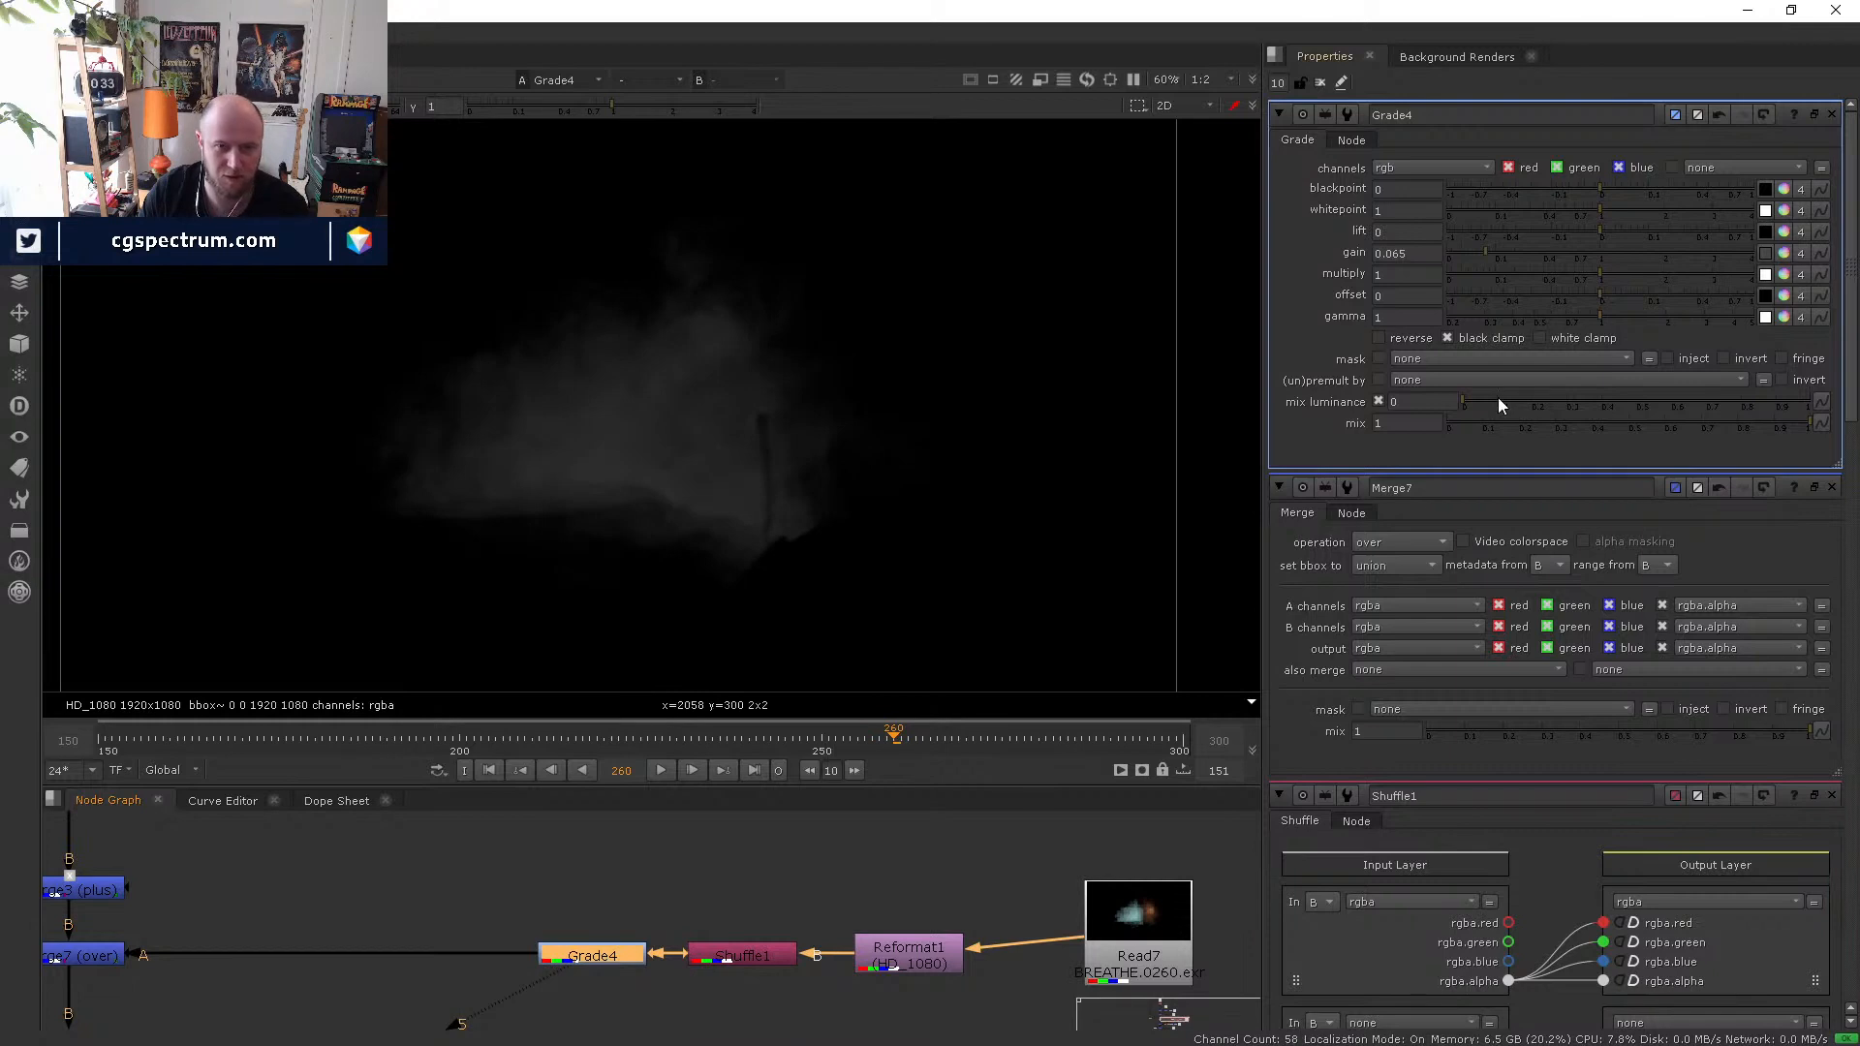
drag(1517, 248, 1502, 254)
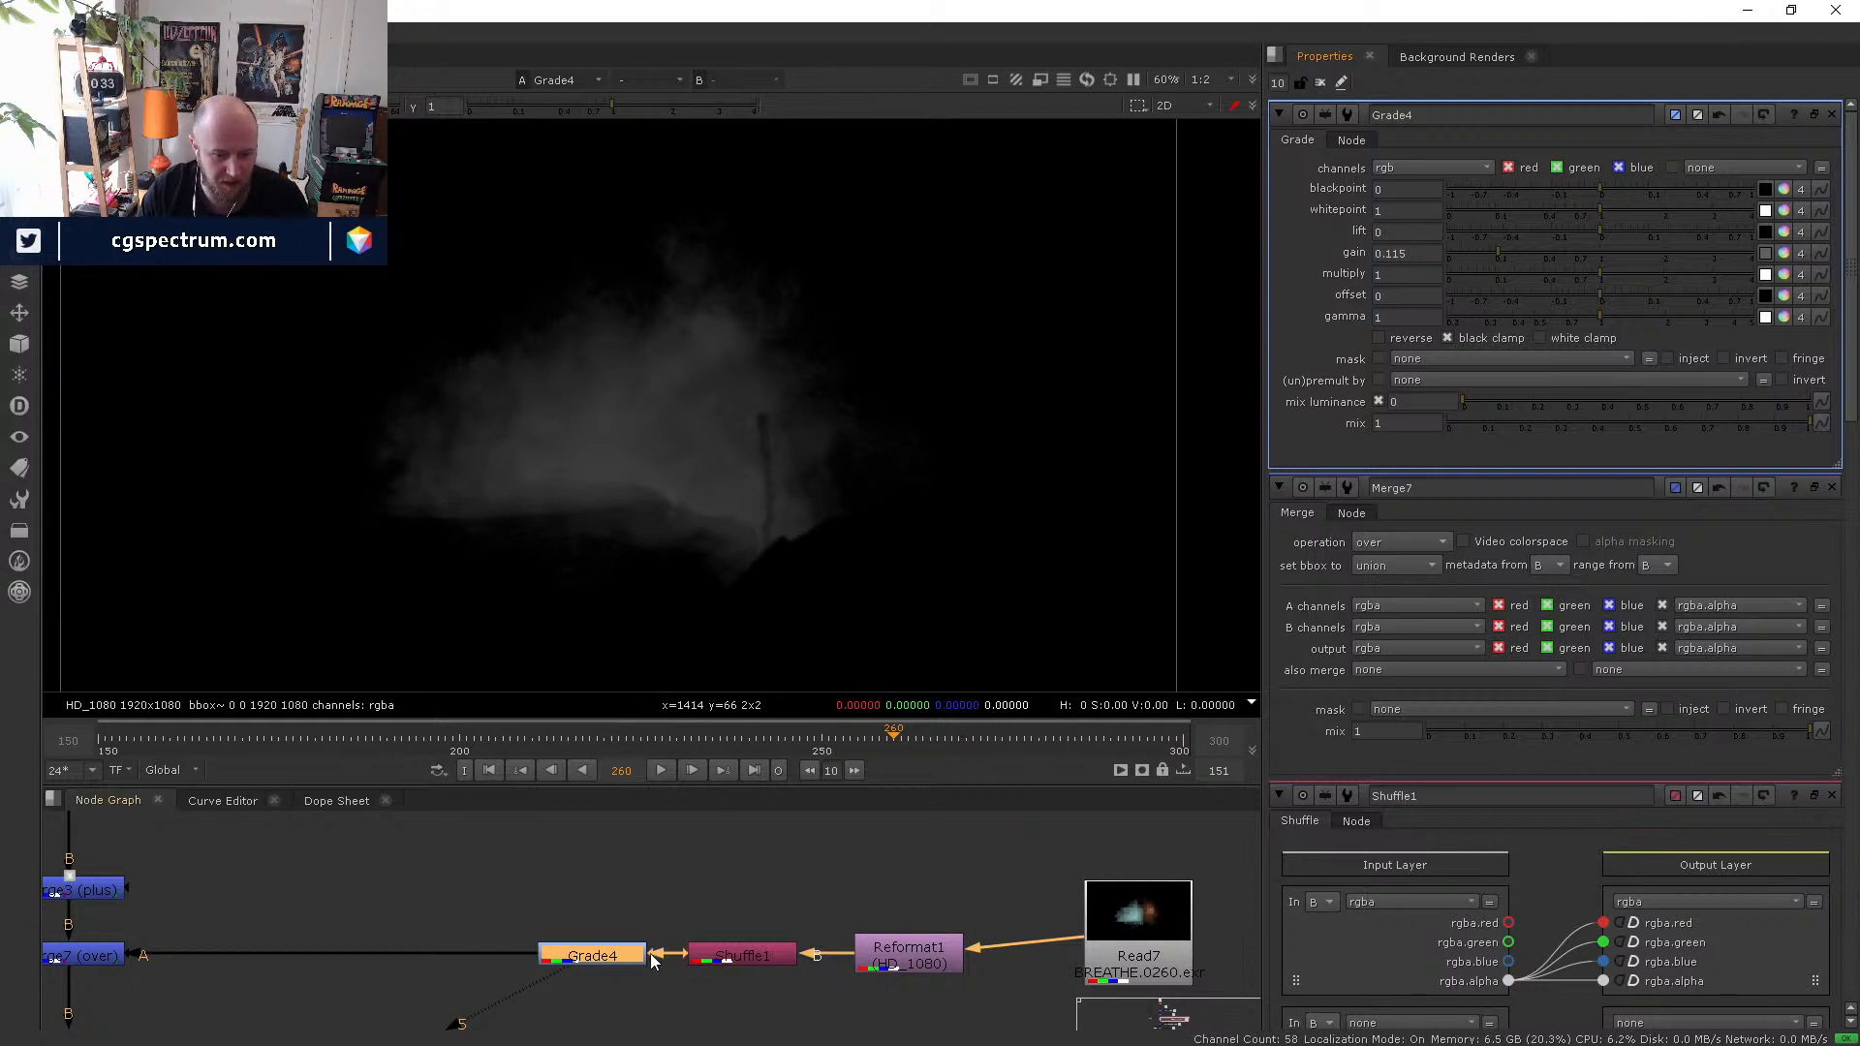
- Add an over Merge with Grade4 as B and Reformat1 as A, feeding Merge7's A input
middle_drag(712, 839, 666, 897)
click(462, 936)
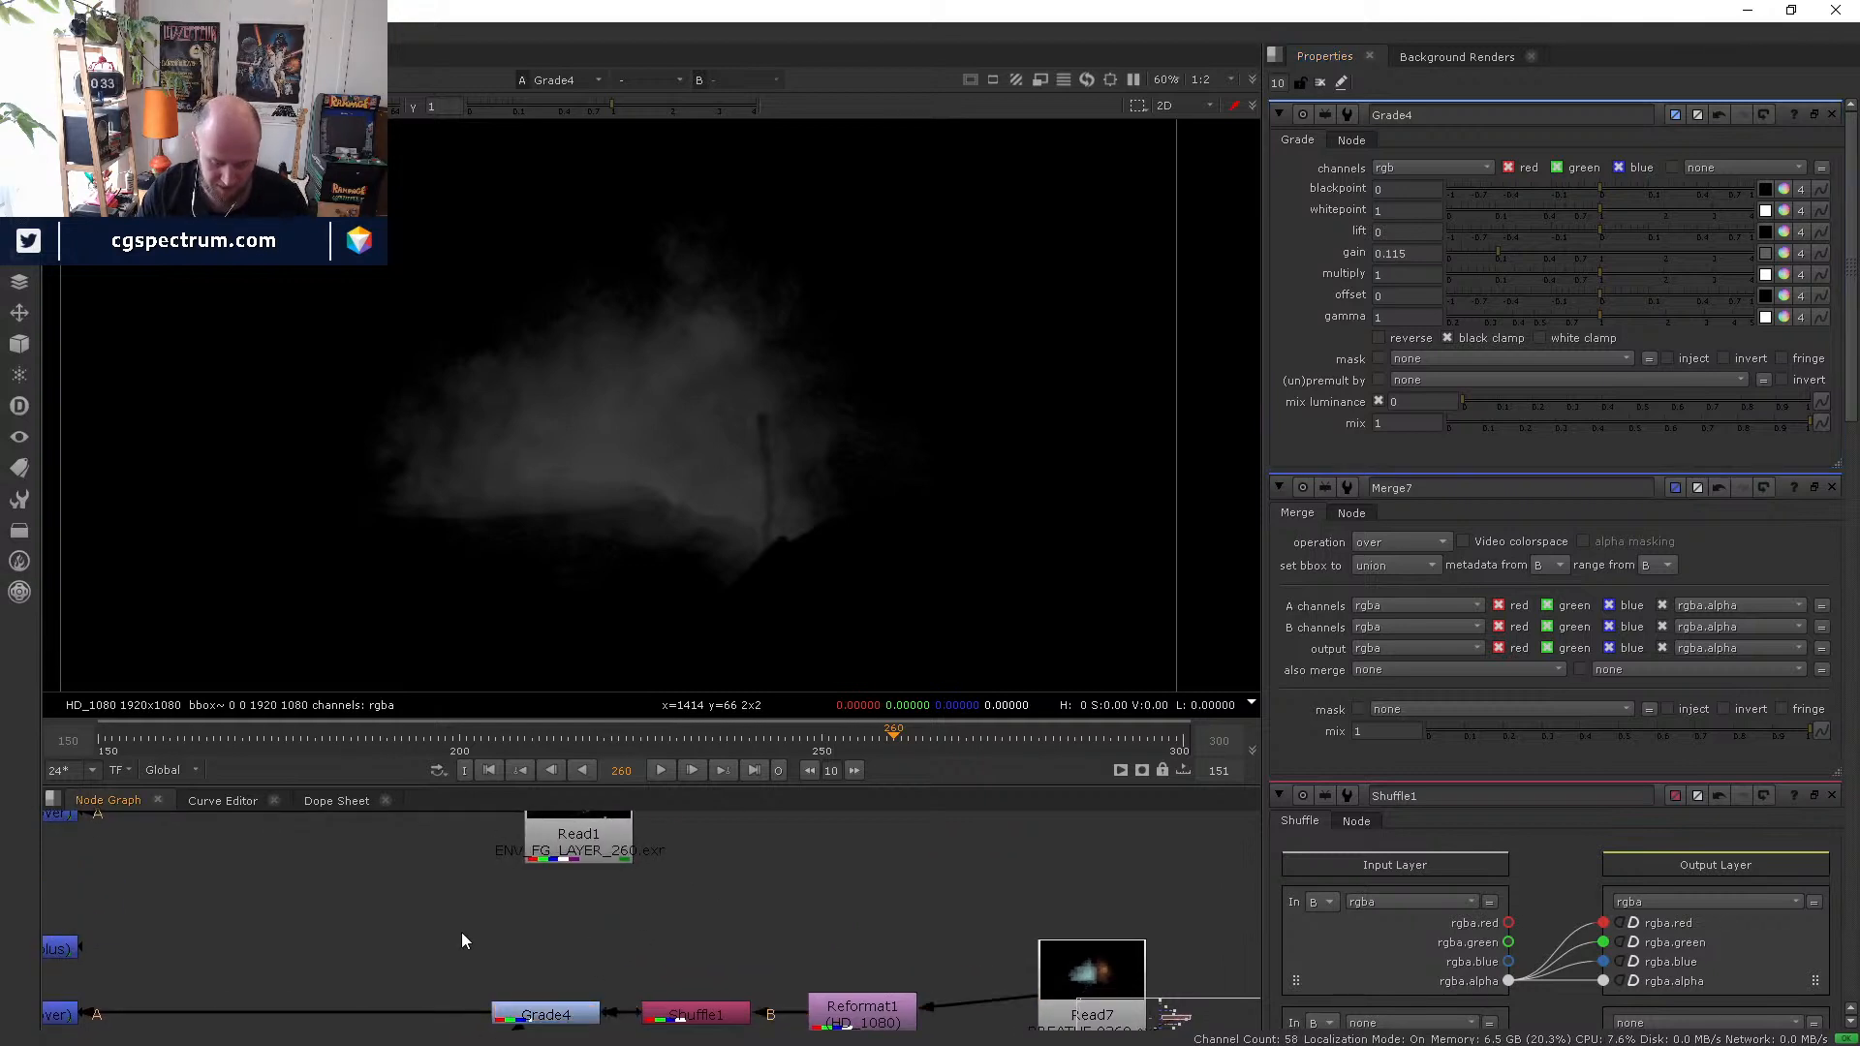
key(m)
drag(461, 937, 868, 1017)
click(855, 1016)
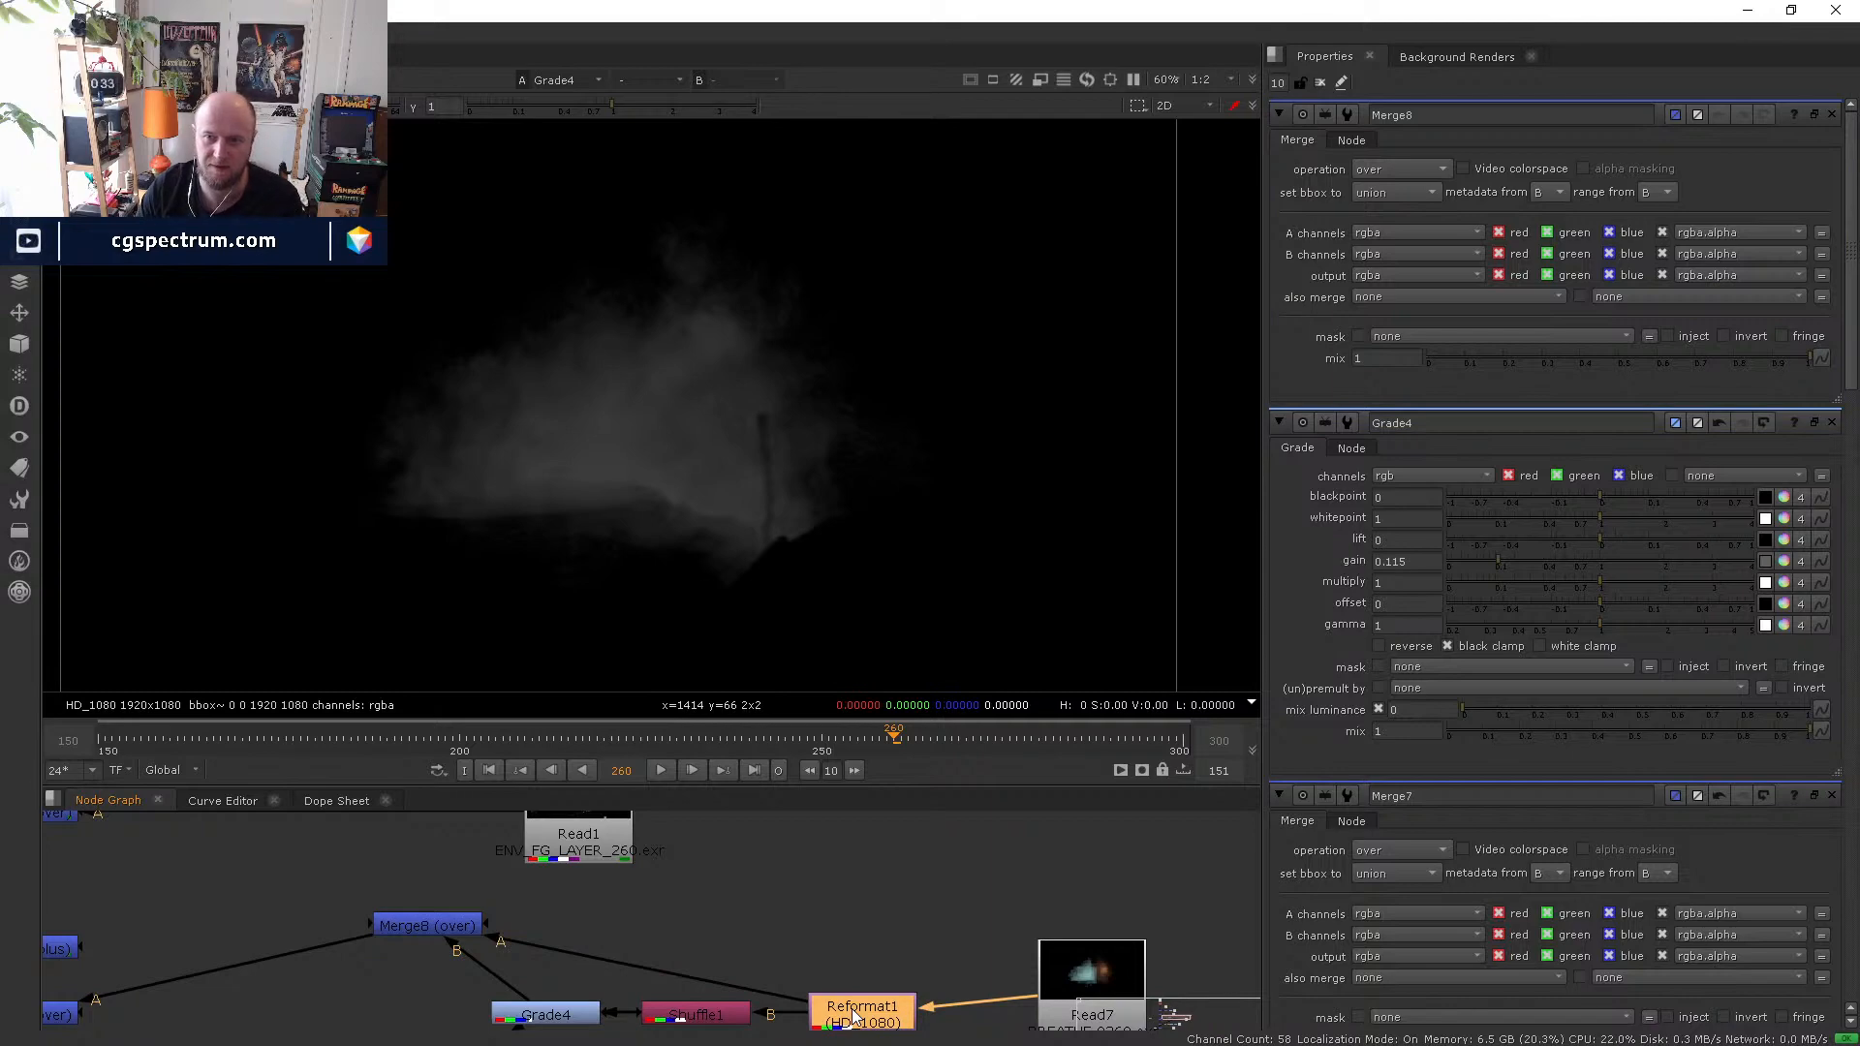
- Compare the original breath at Reformat1 with the combined breath at Merge8
double_click(853, 1014)
key(1)
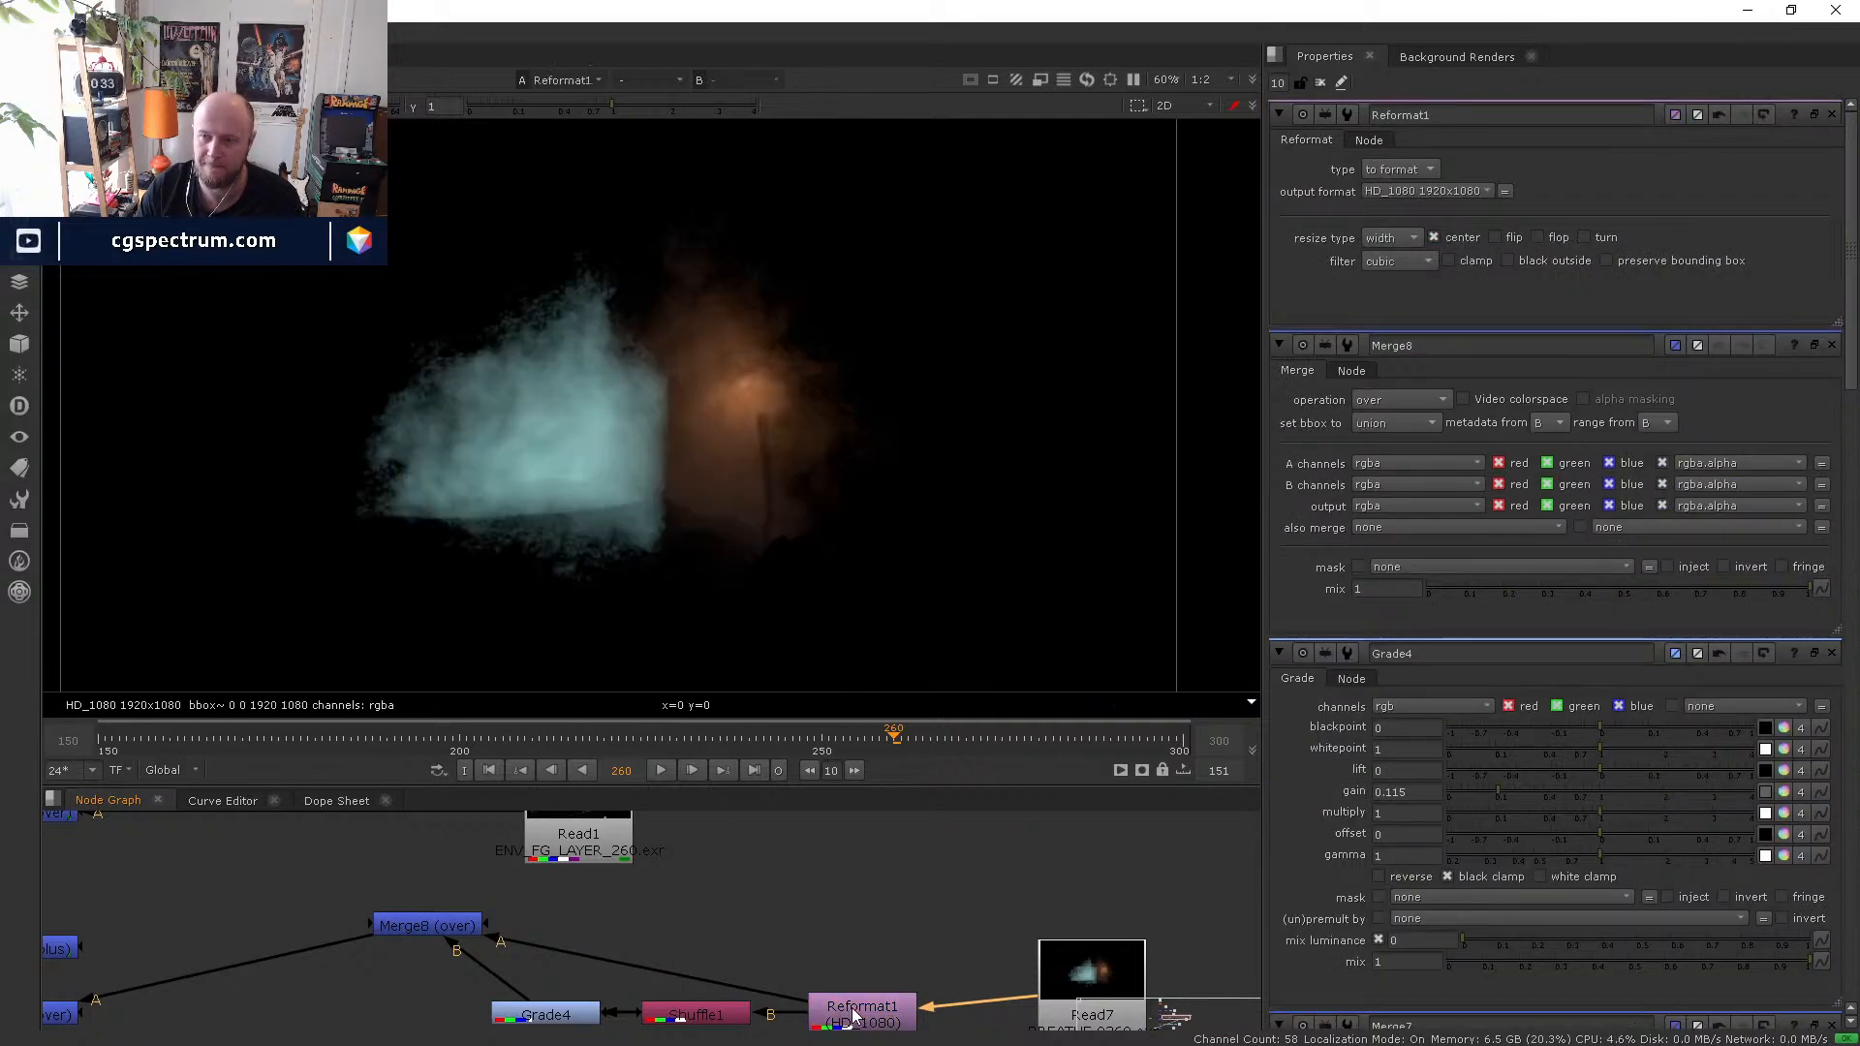
double_click(438, 925)
key(1)
- Tidy the breath branch by aligning Grade4, Shuffle1, Reformat1 and Read7, and add a dot squaring off Merge8's A connection
middle_drag(853, 1019, 883, 944)
click(884, 943)
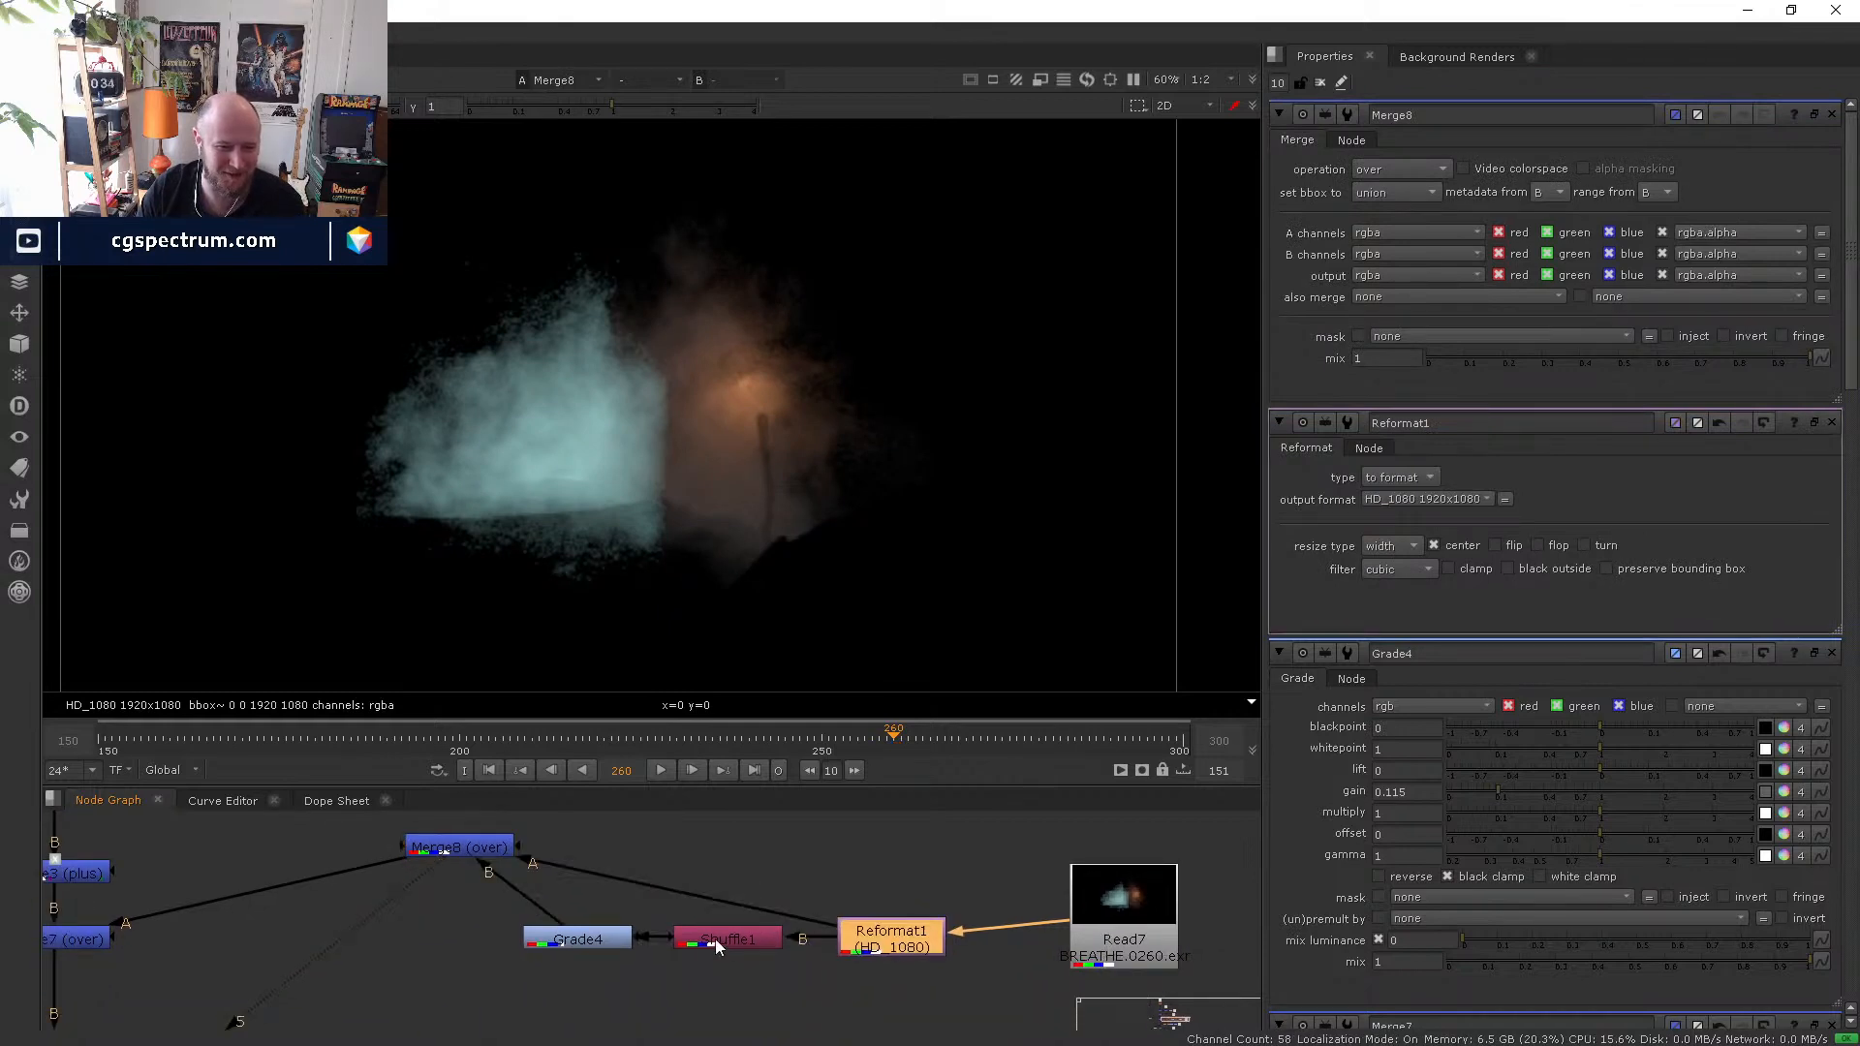
mouse_move(714, 939)
mouse_down()
mouse_move(717, 995)
mouse_move(695, 990)
mouse_move(716, 943)
mouse_move(479, 934)
mouse_move(498, 955)
mouse_move(709, 952)
mouse_up()
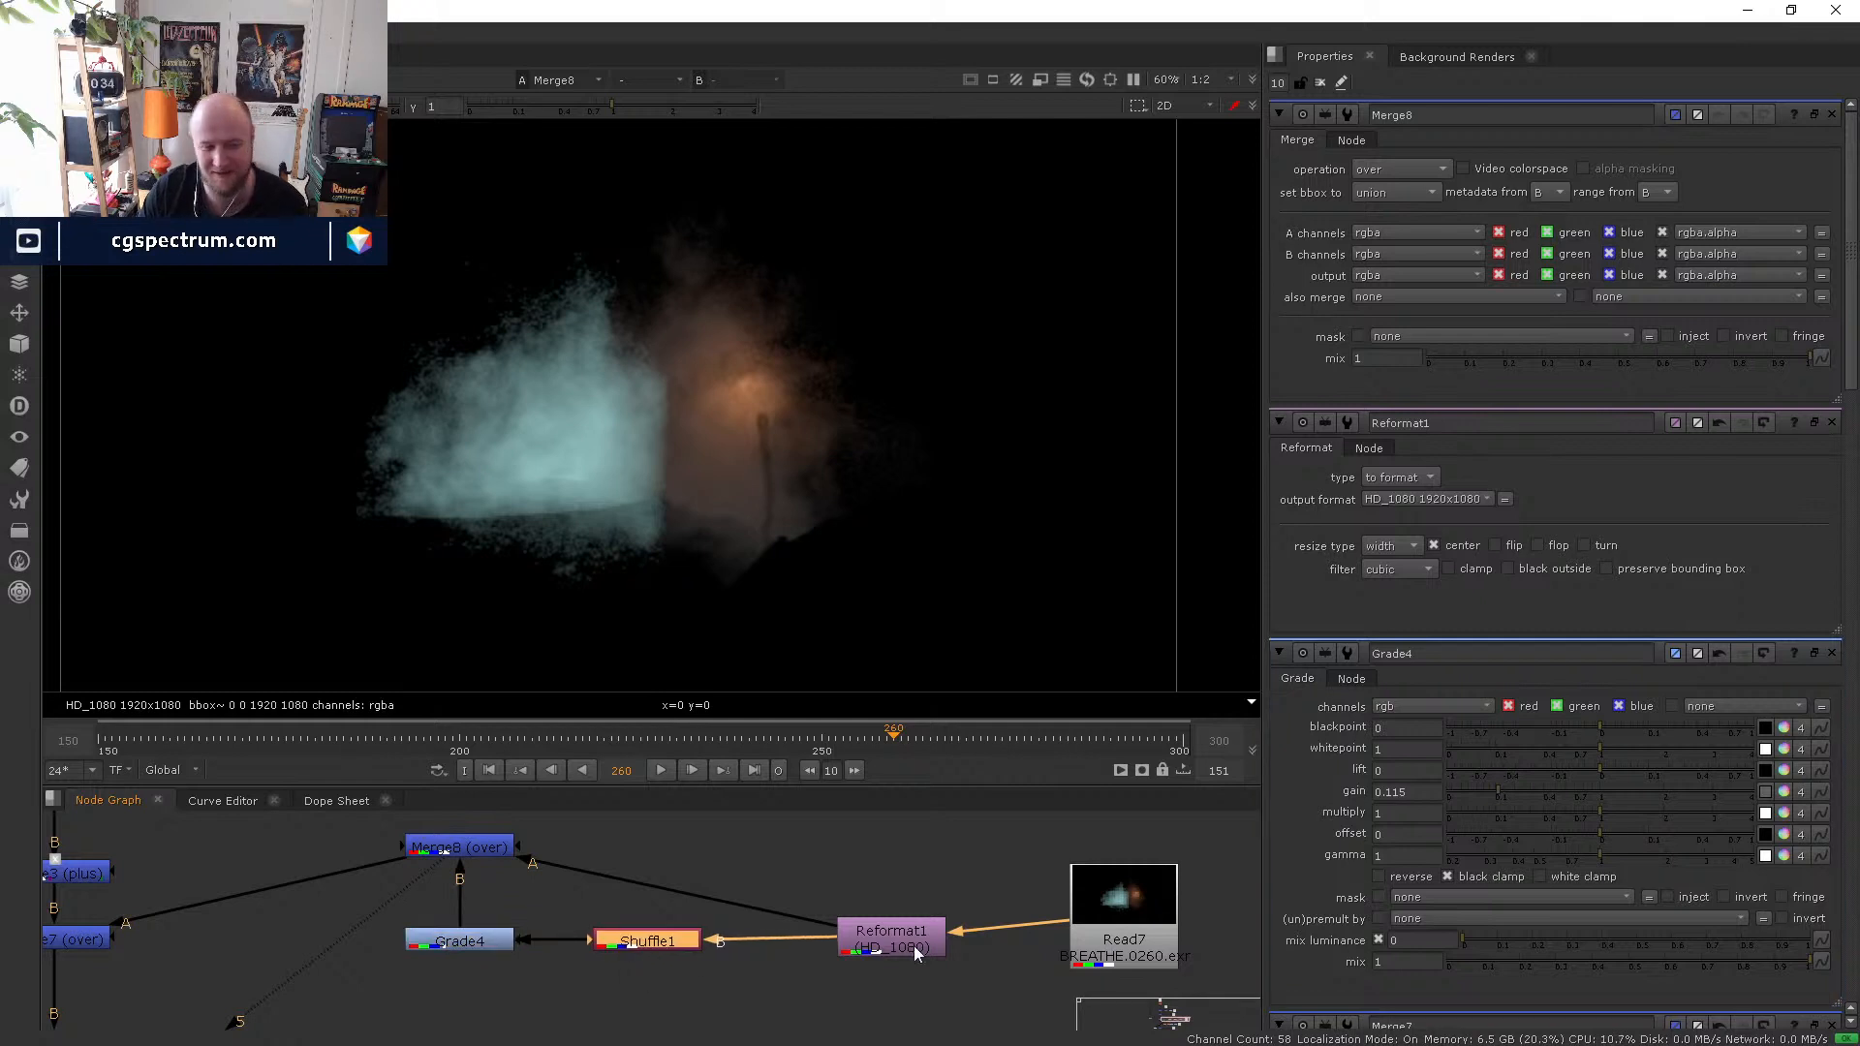
drag(911, 952, 857, 951)
click(1098, 938)
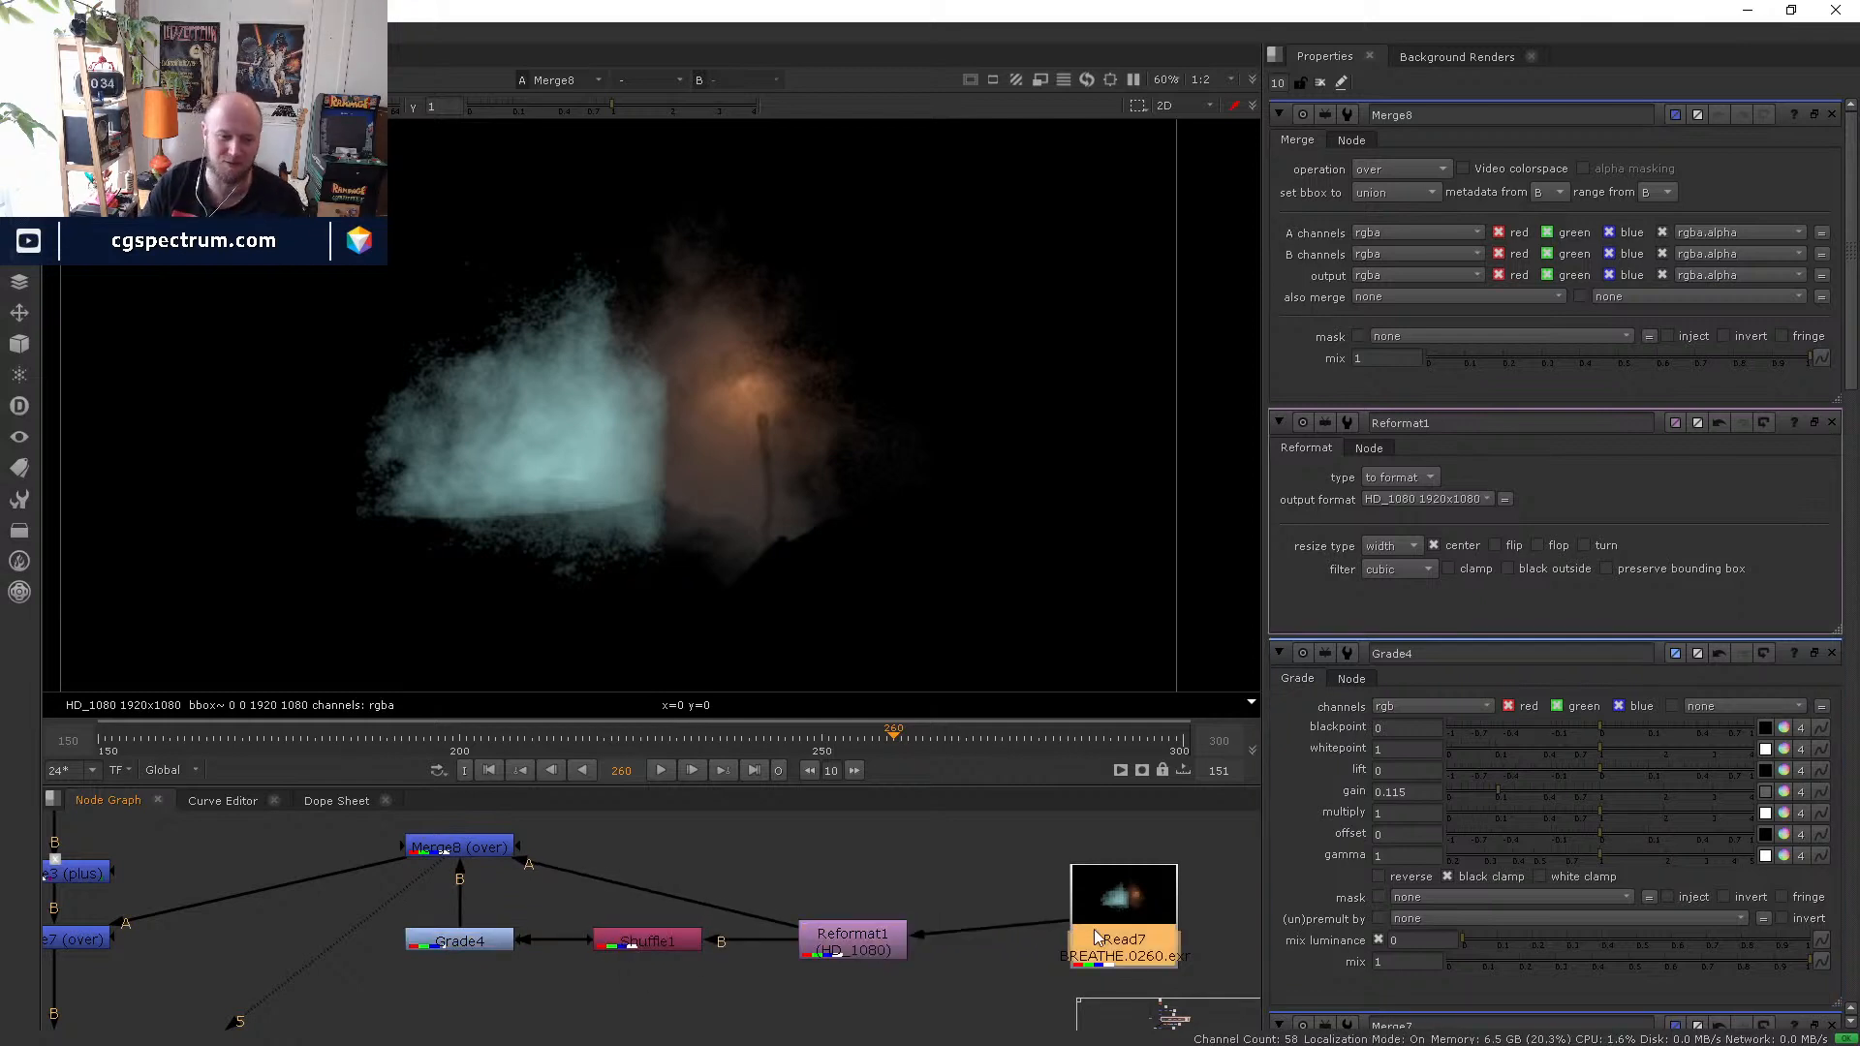
drag(1097, 936, 1097, 960)
ctrl+drag(655, 895, 853, 845)
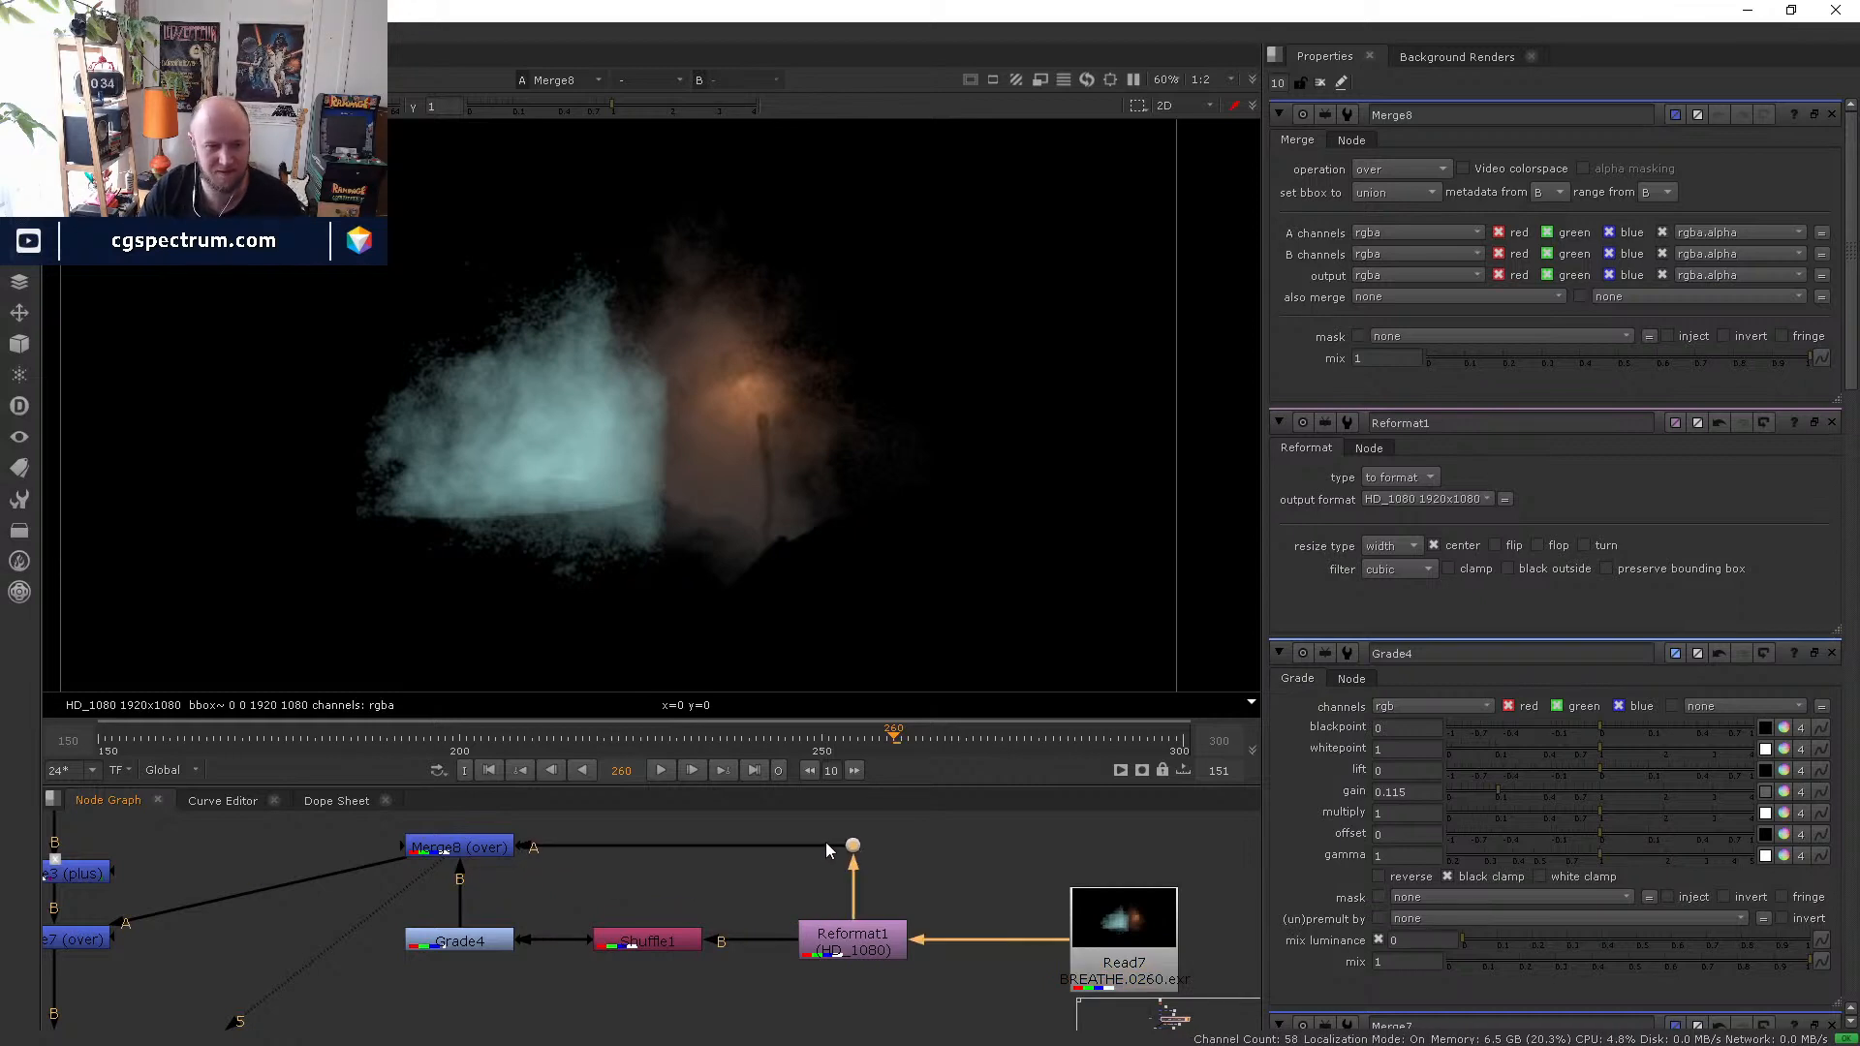
- View the breath at the new dot, Shuffle1 and Grade4, enlarge the node graph area, and open Grade4's properties
key(5)
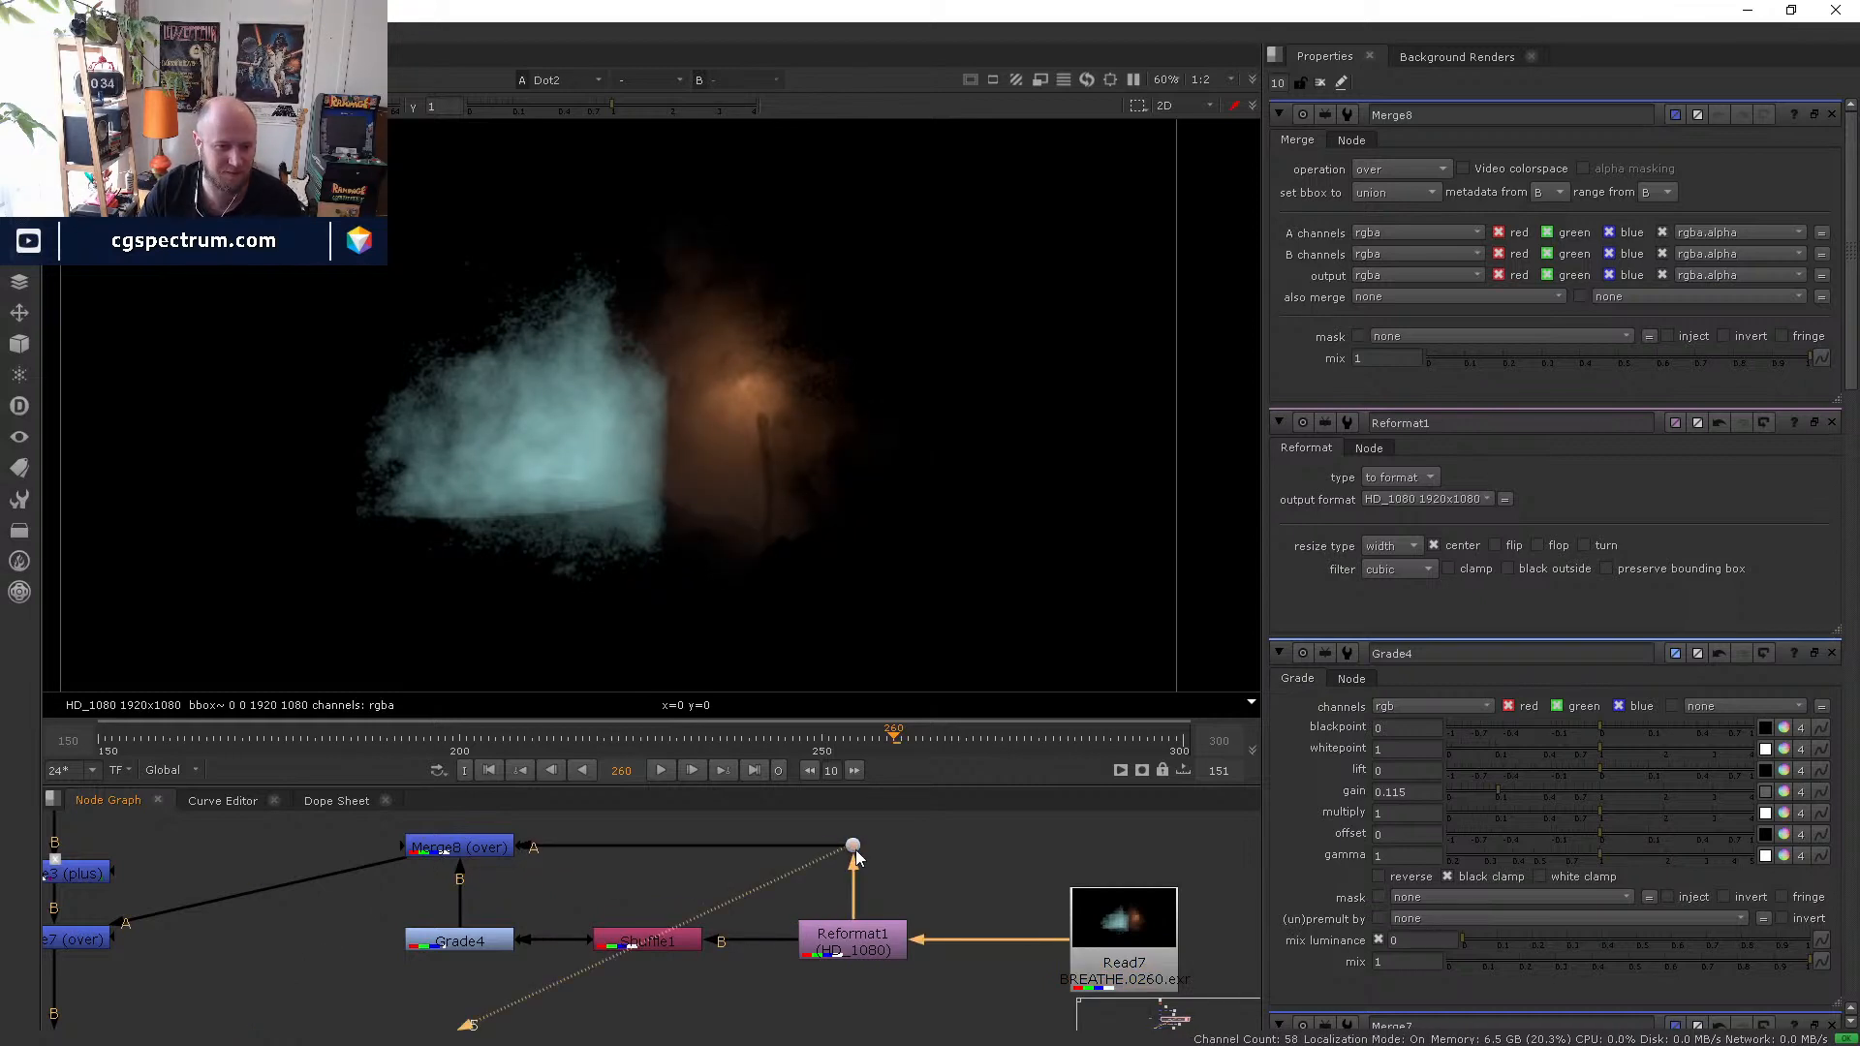
click(471, 858)
click(633, 938)
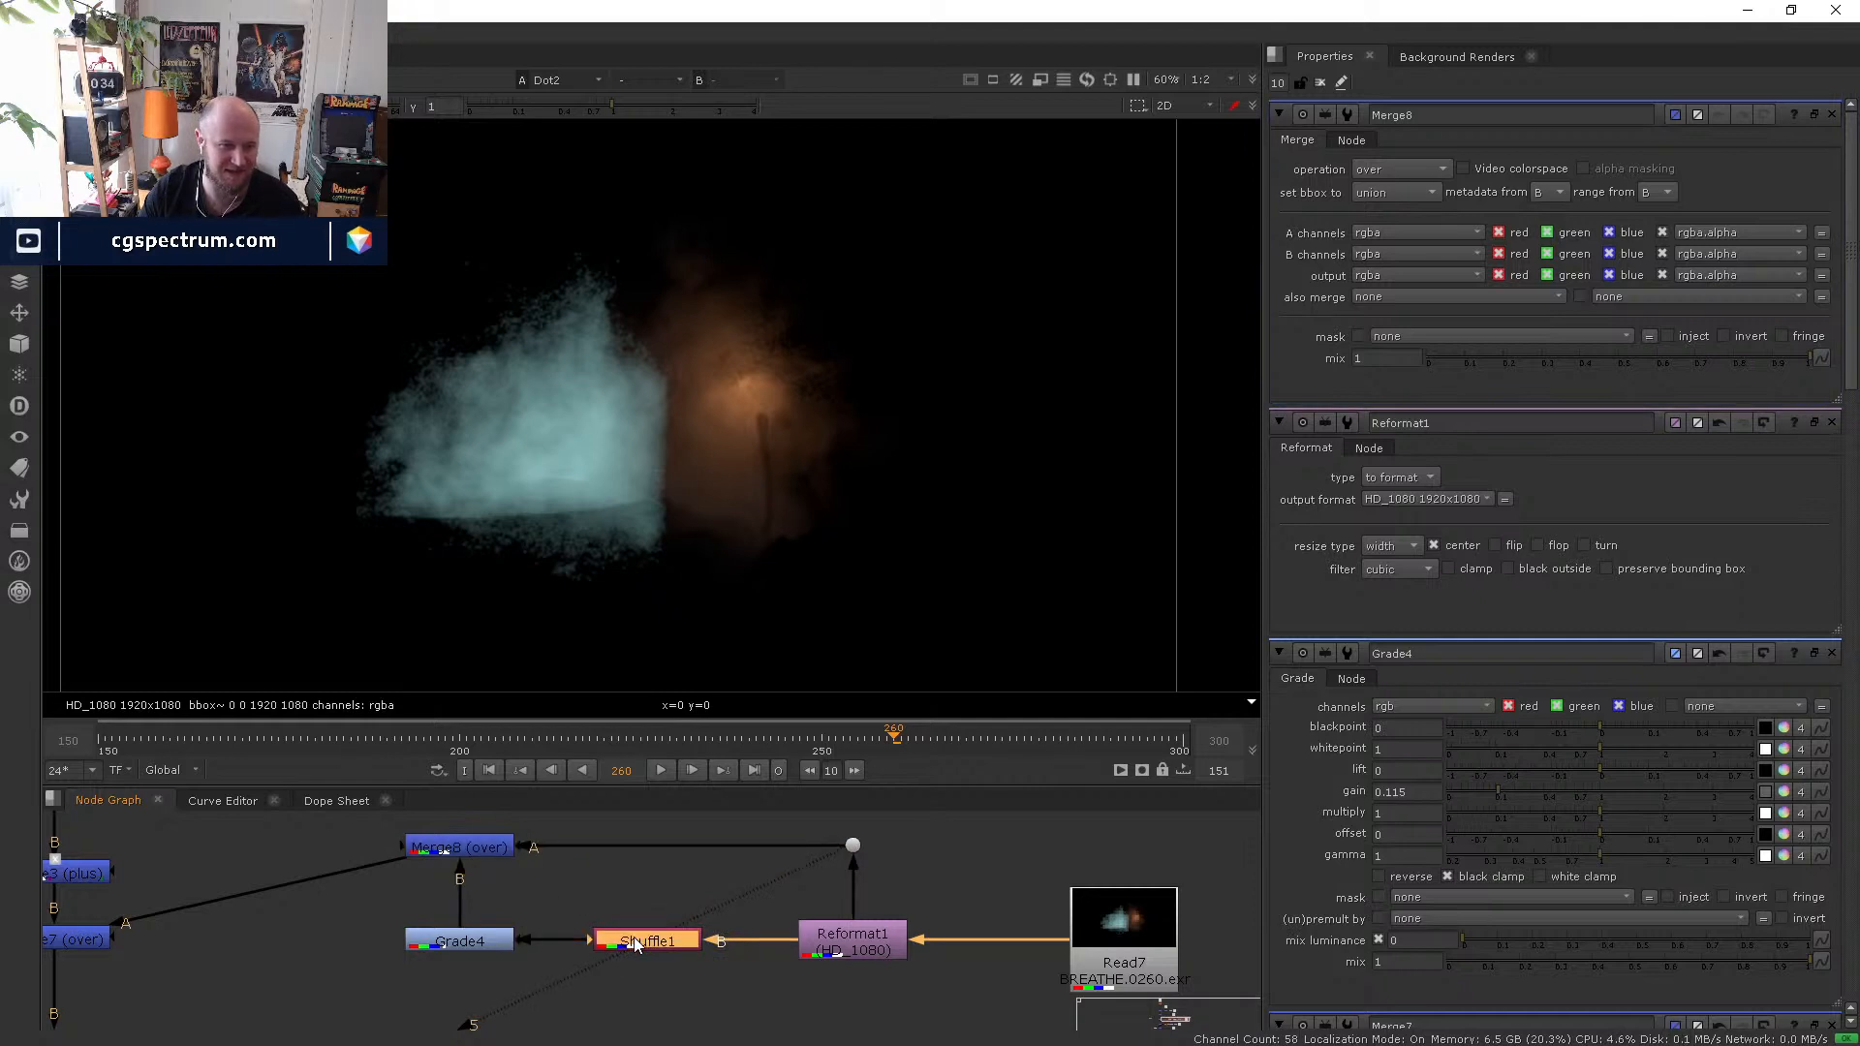
key(1)
scroll(634, 938, down, 3)
middle_drag(472, 841, 497, 954)
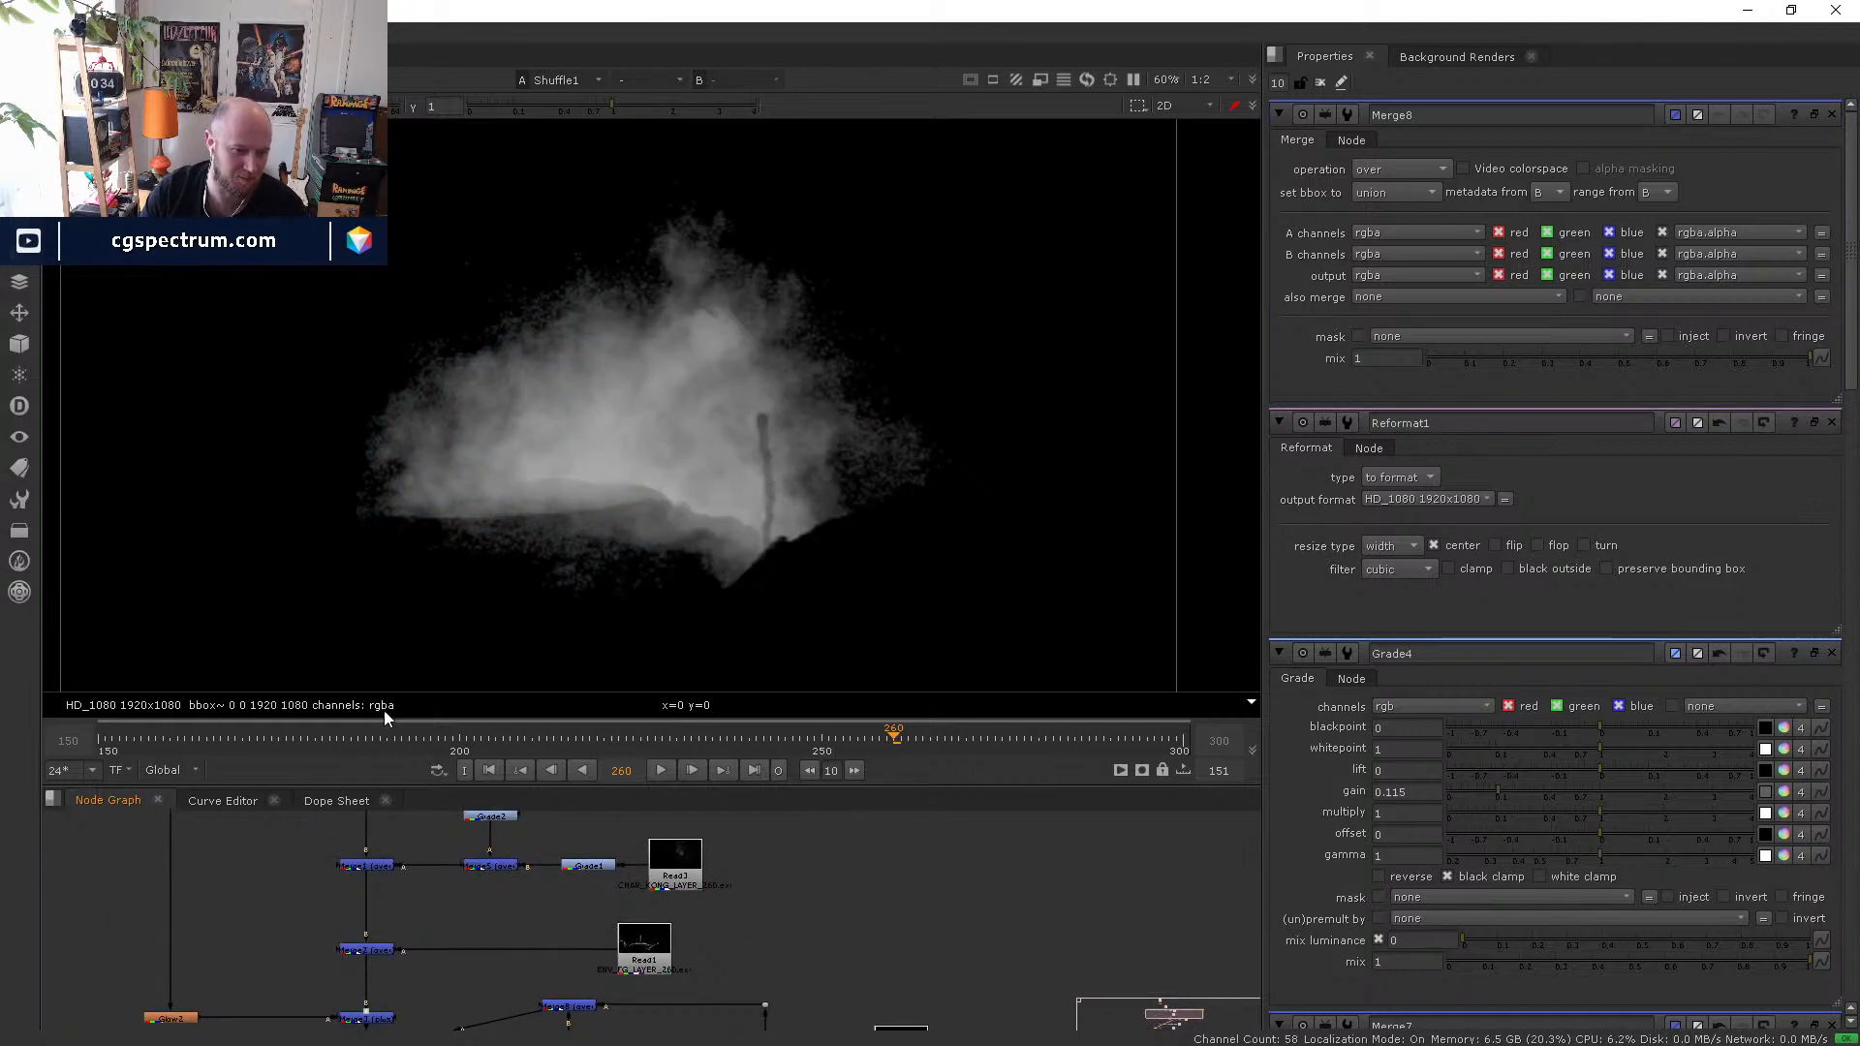
drag(741, 789, 741, 656)
scroll(572, 922, up, 2)
click(570, 915)
key(1)
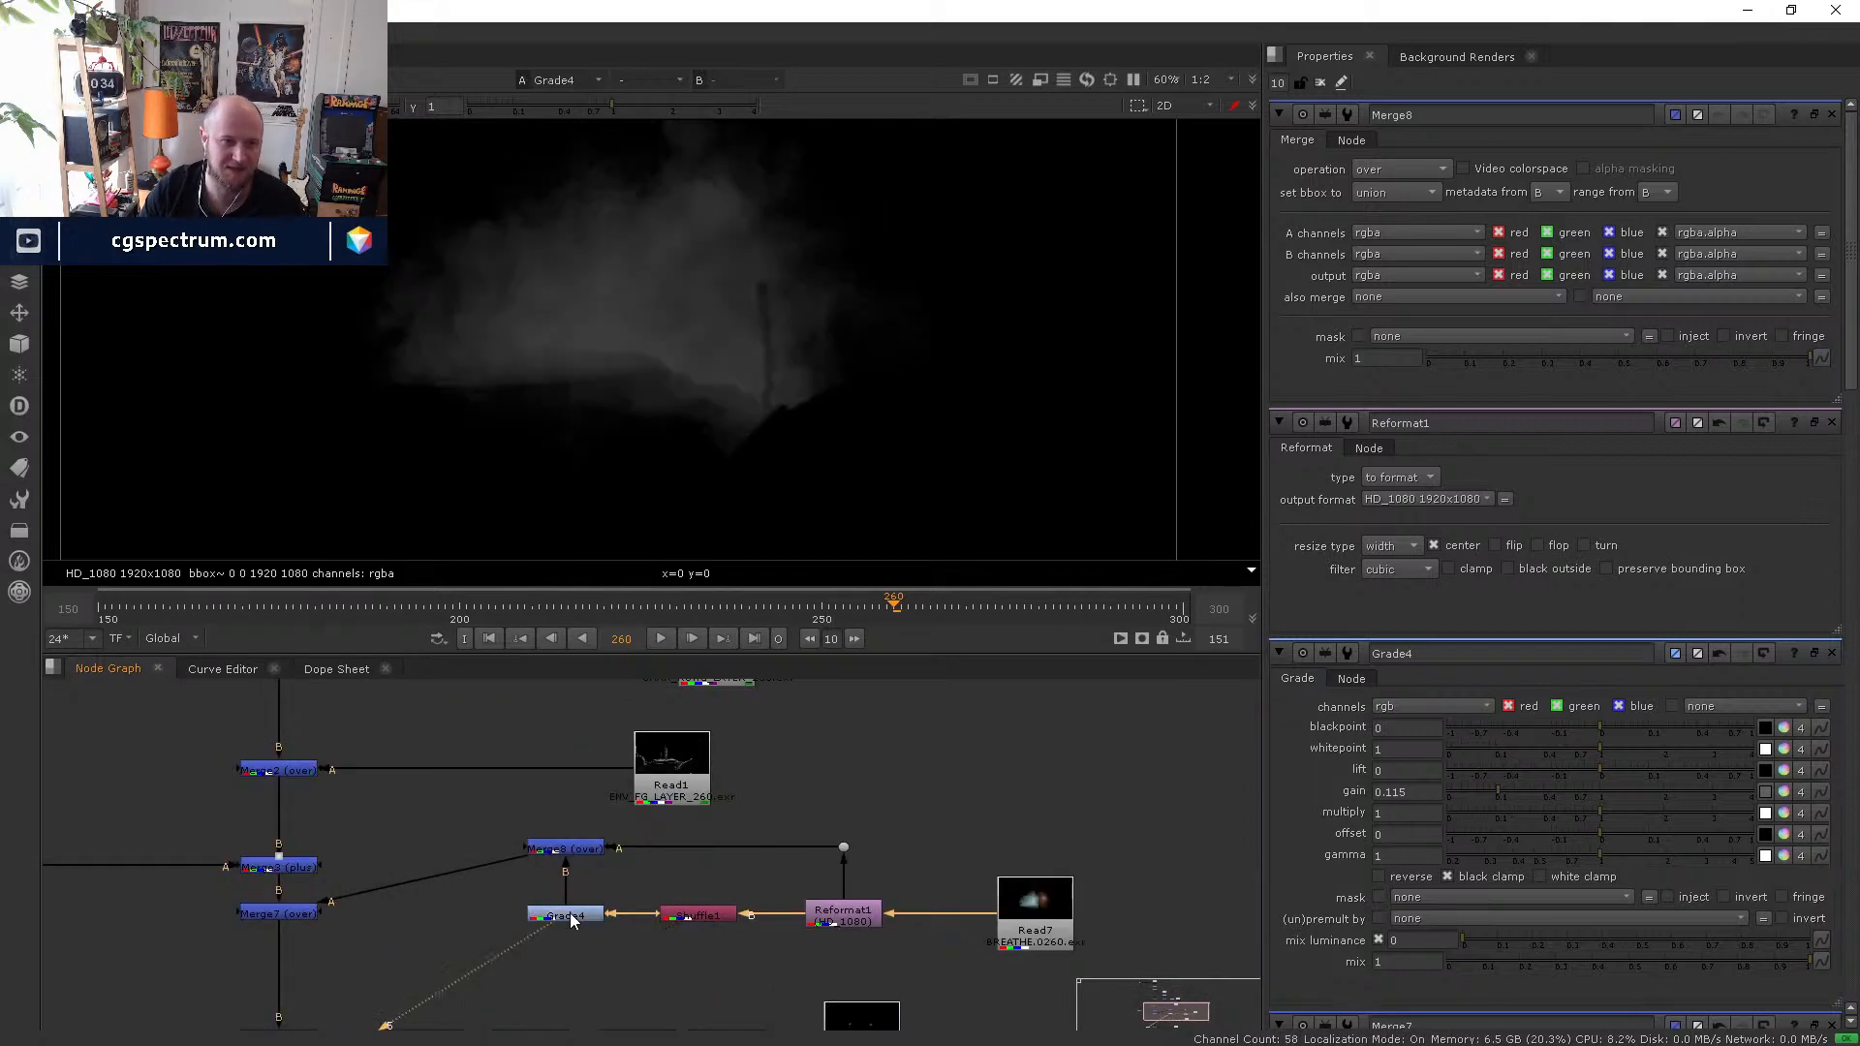
double_click(572, 915)
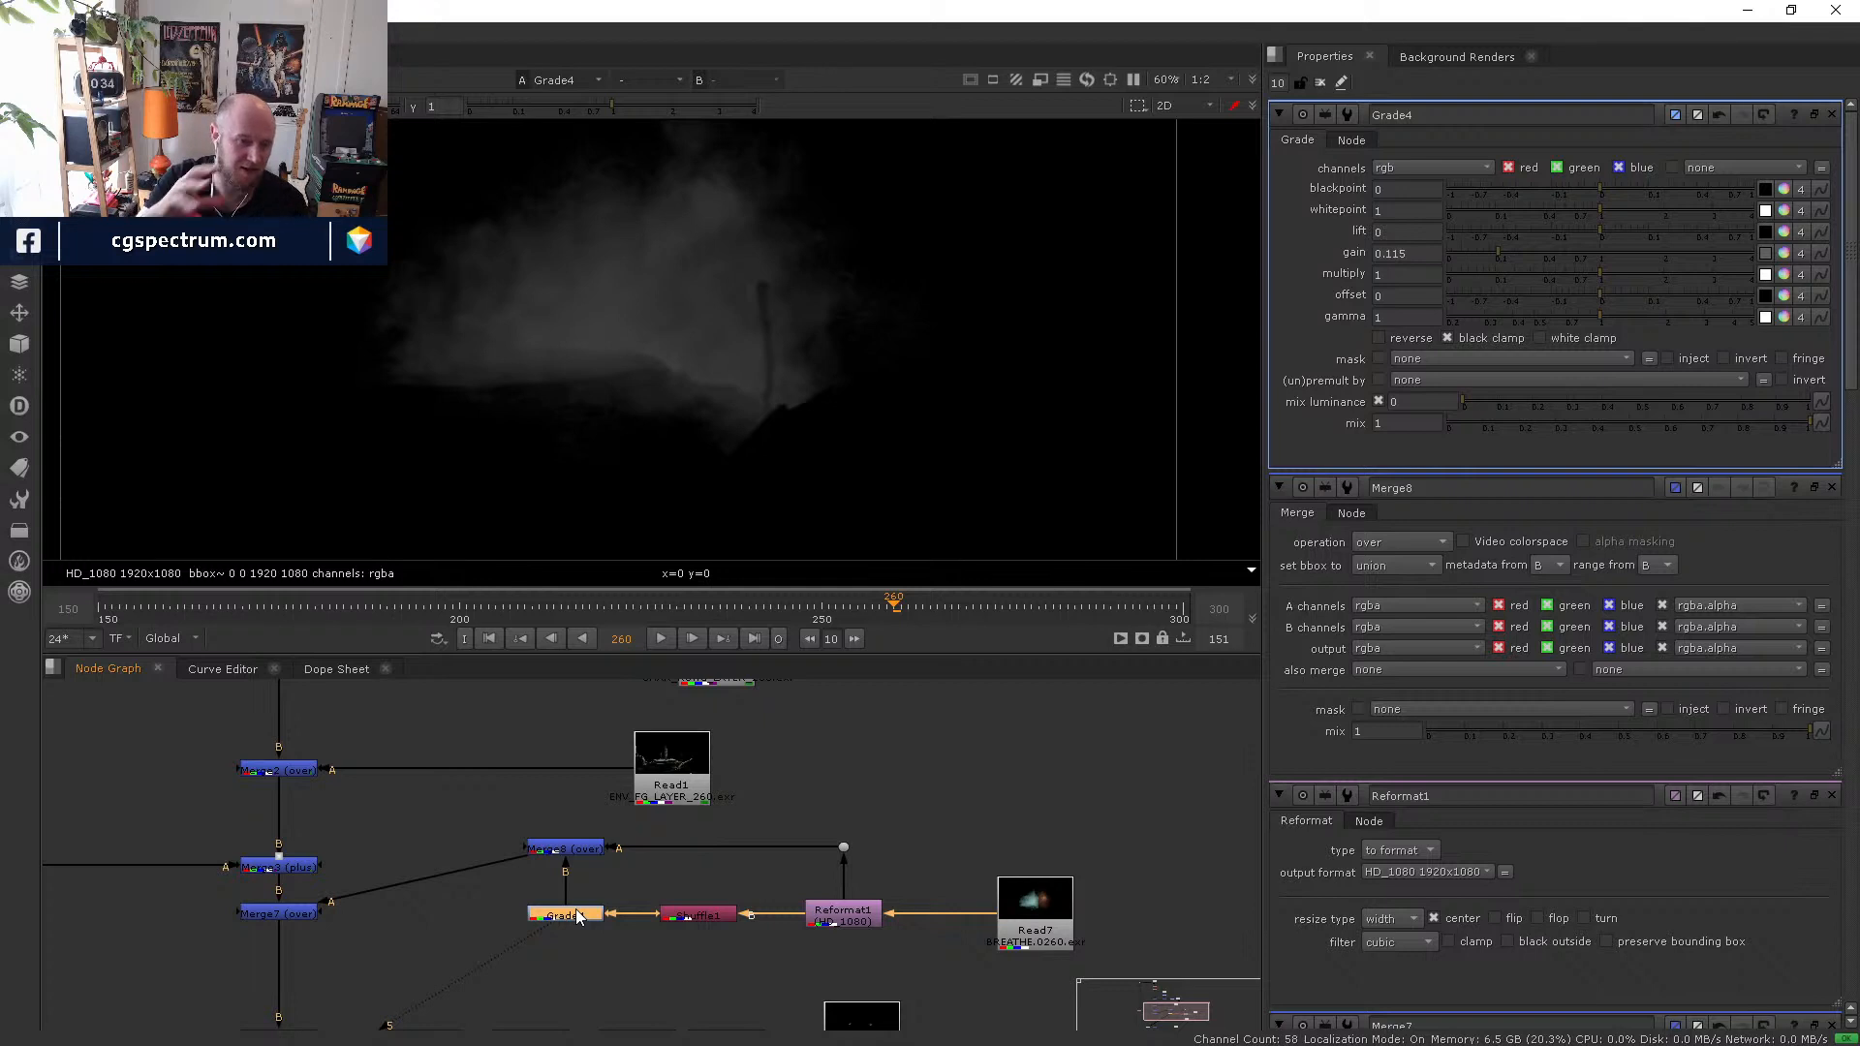
- View Merge8 and set its operation to plus
double_click(582, 849)
key(1)
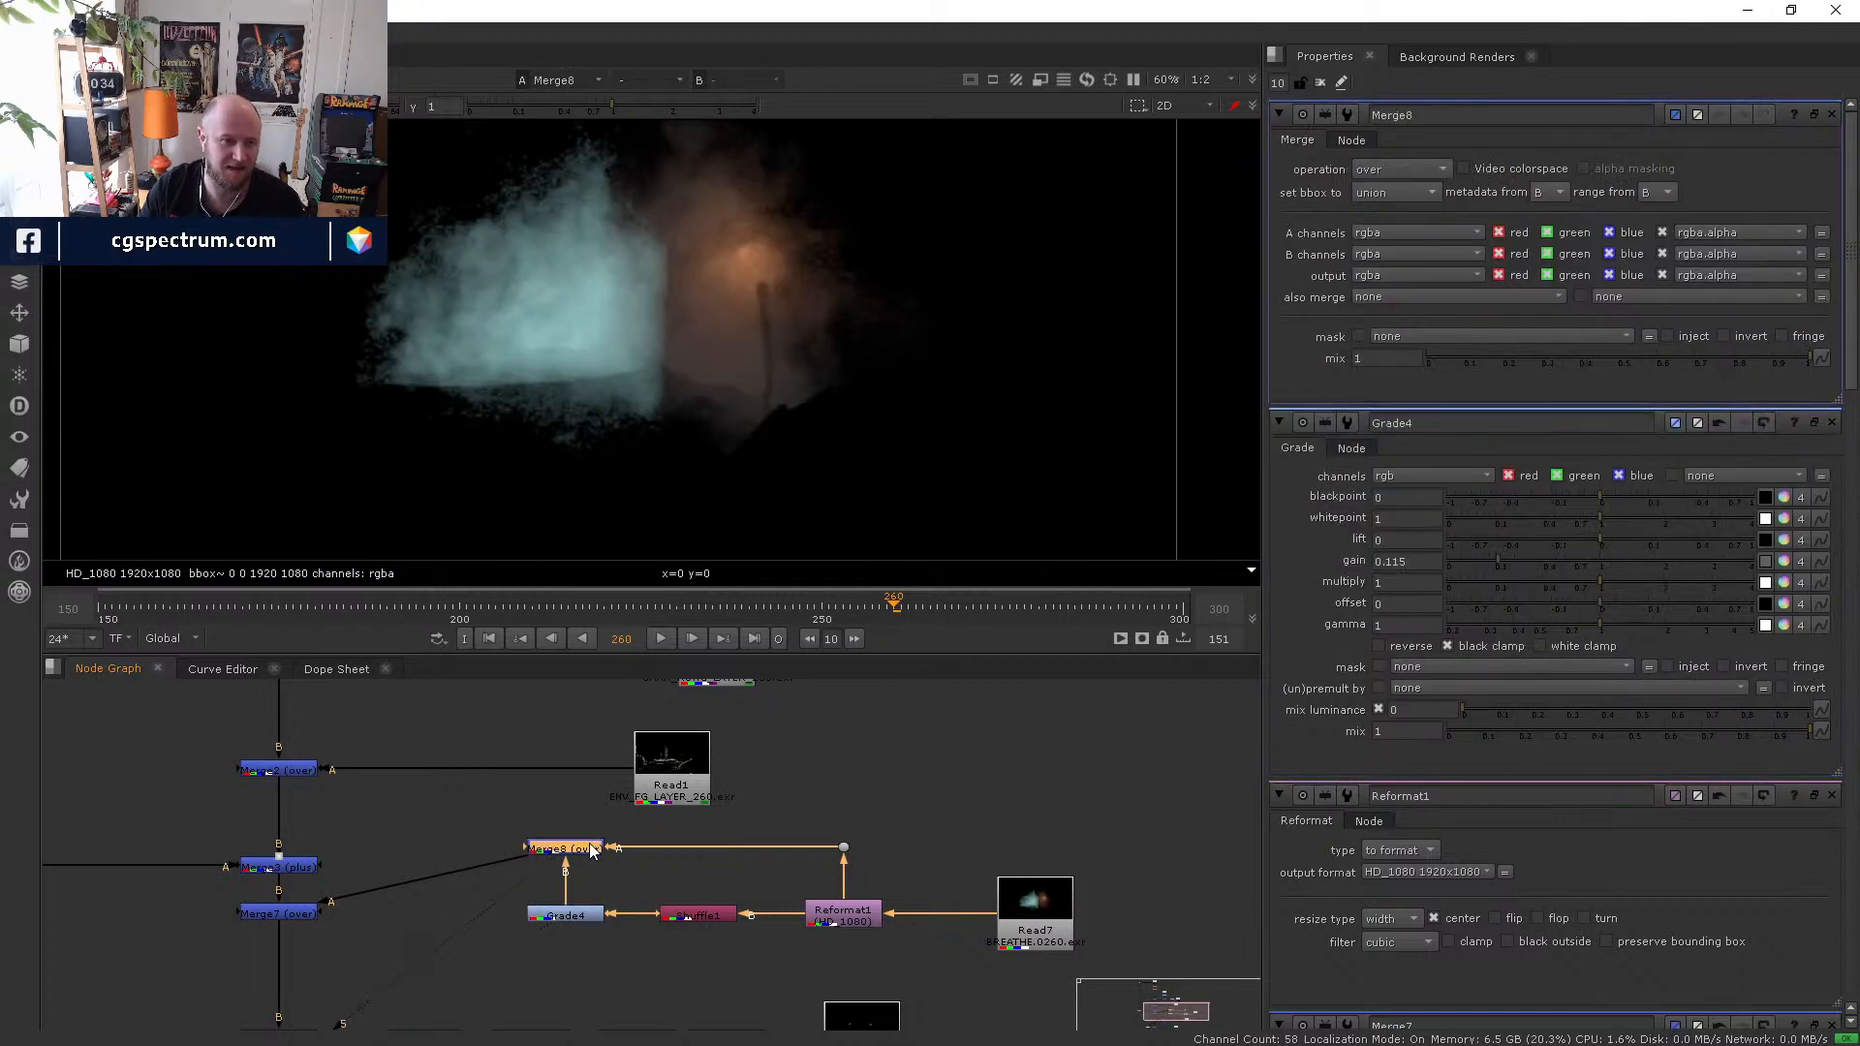
click(1398, 175)
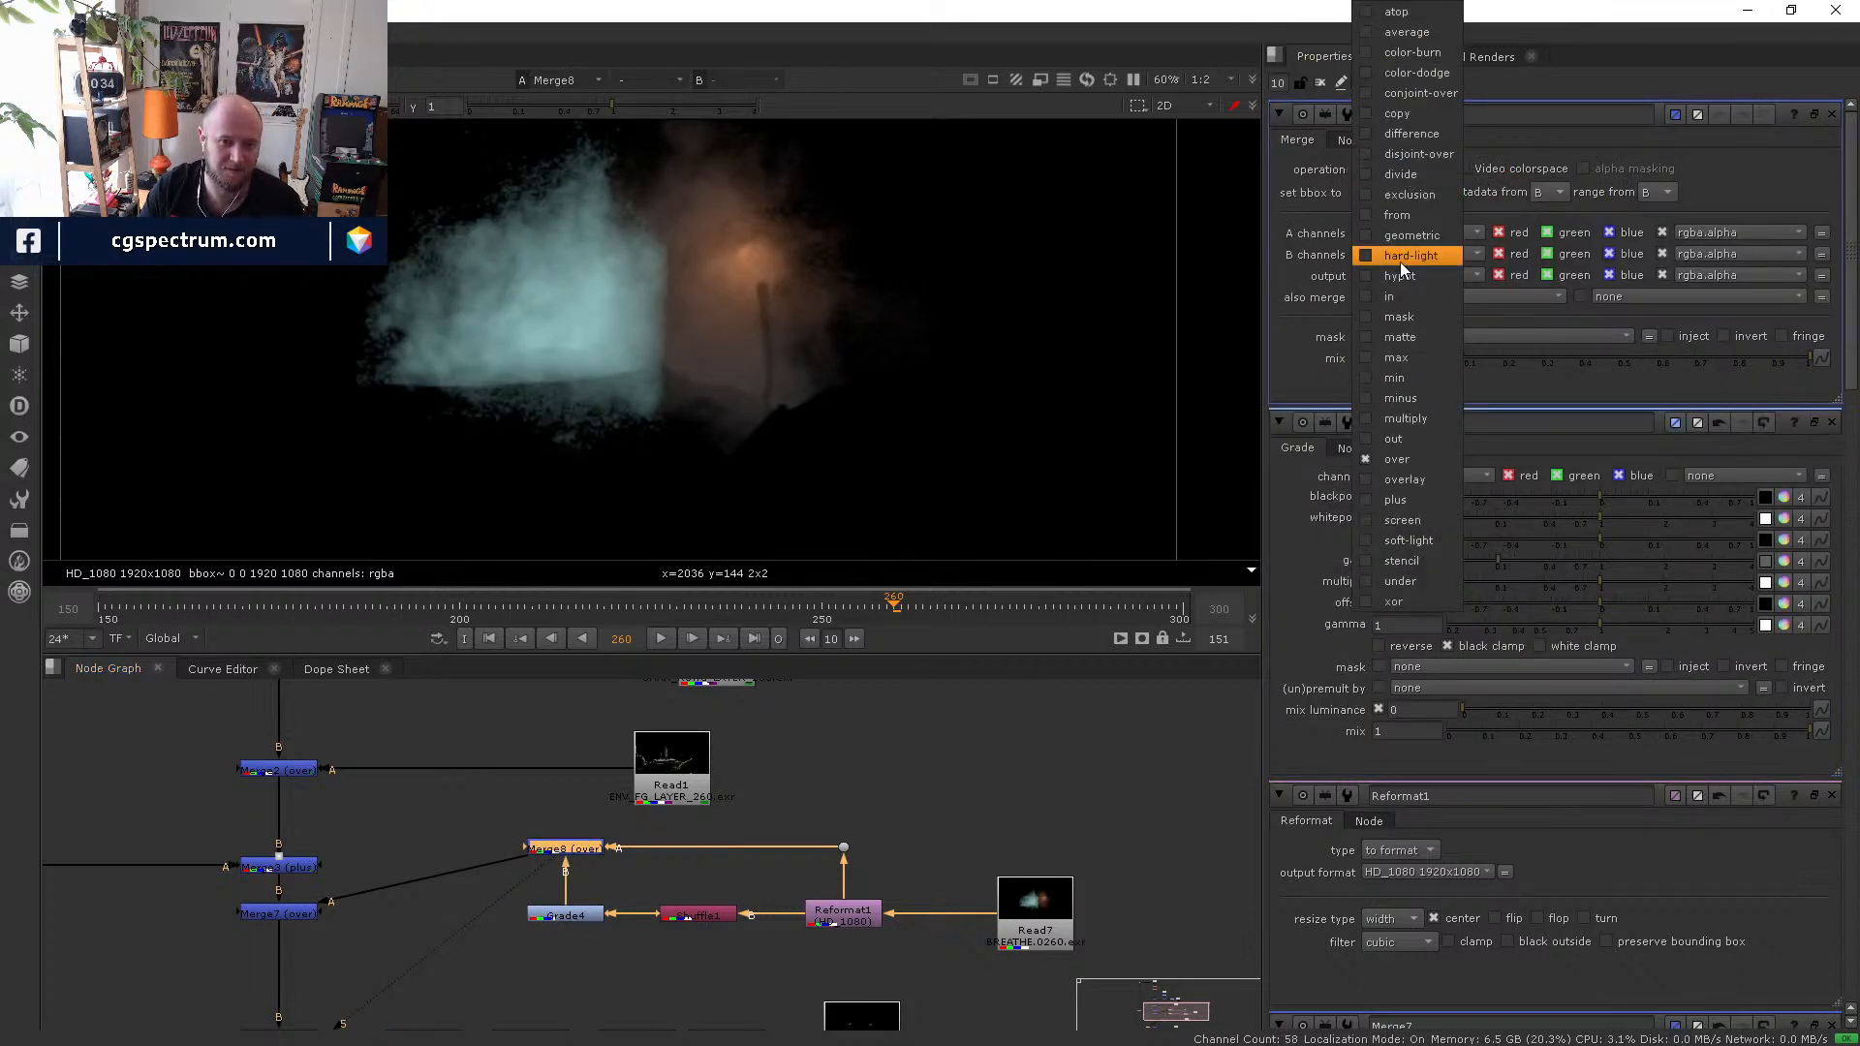
click(1395, 499)
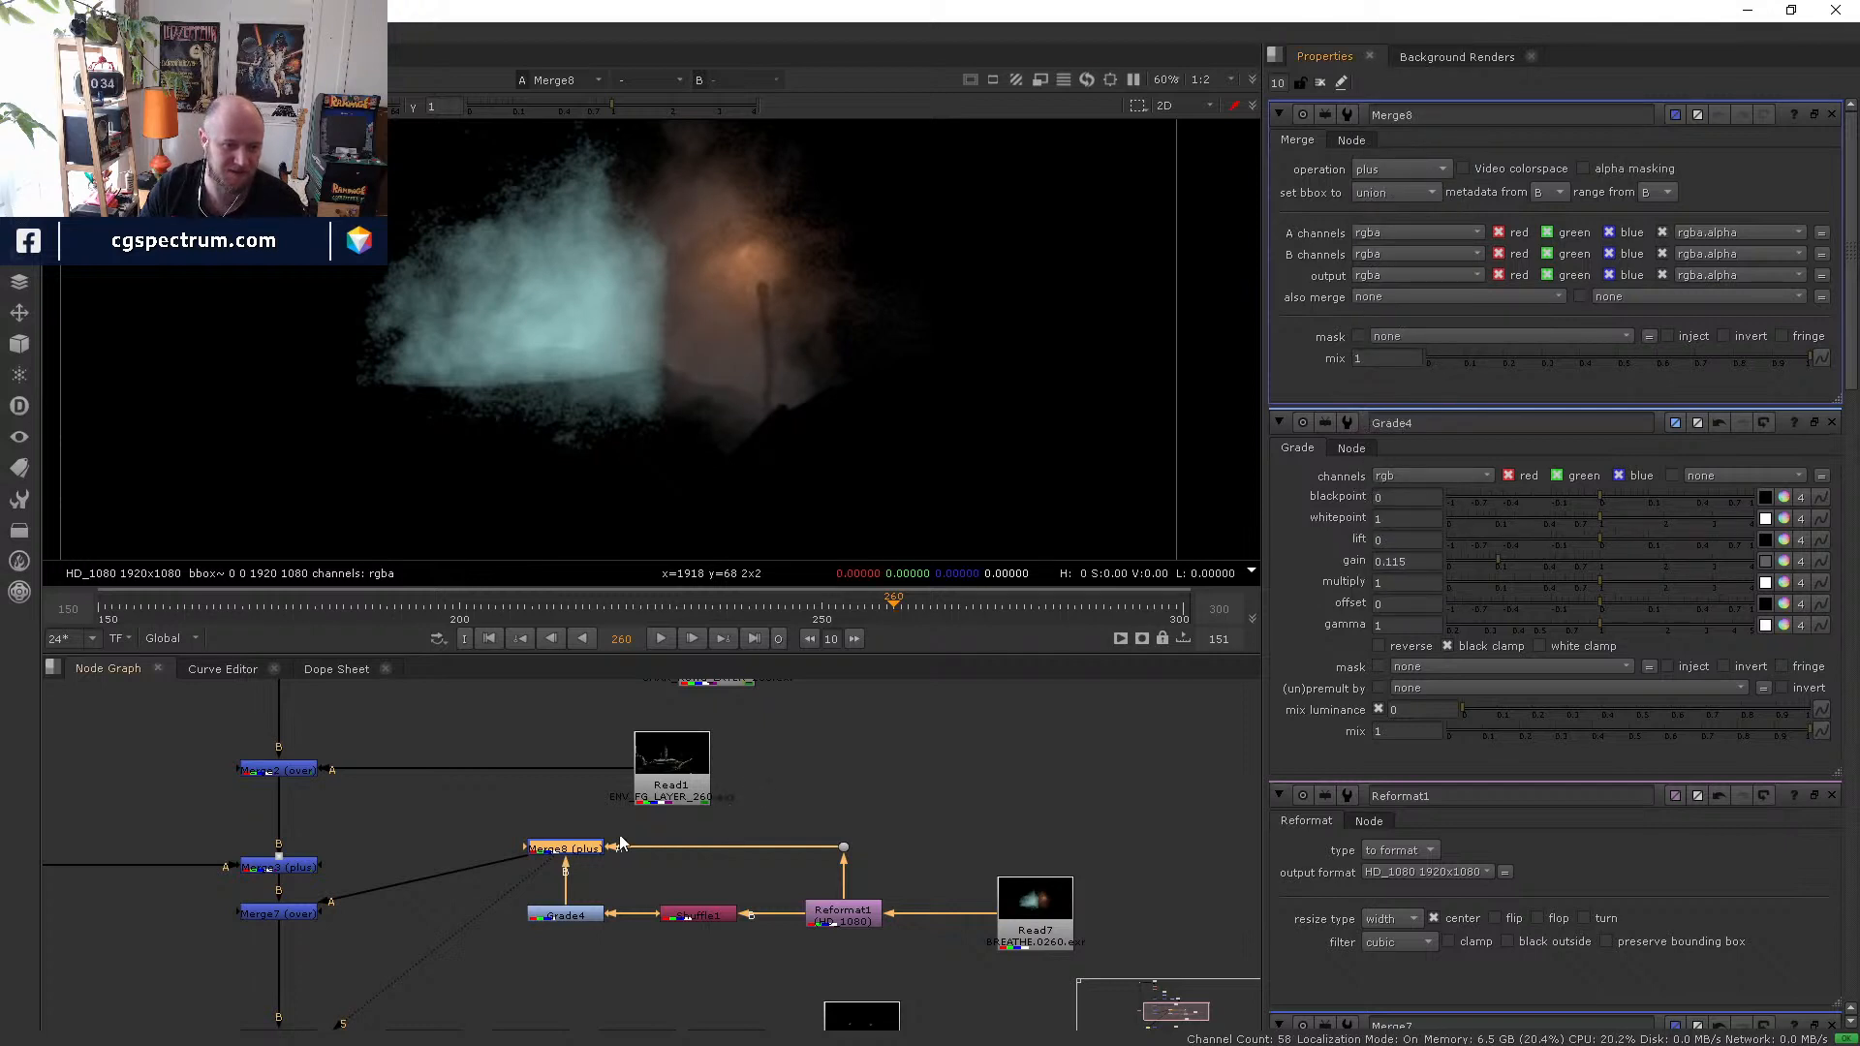
- Space out the graph by moving the Merge6 branch and the nodes beneath it down, and line the breath branch up with a lowered Merge7
scroll(417, 862, down, 1)
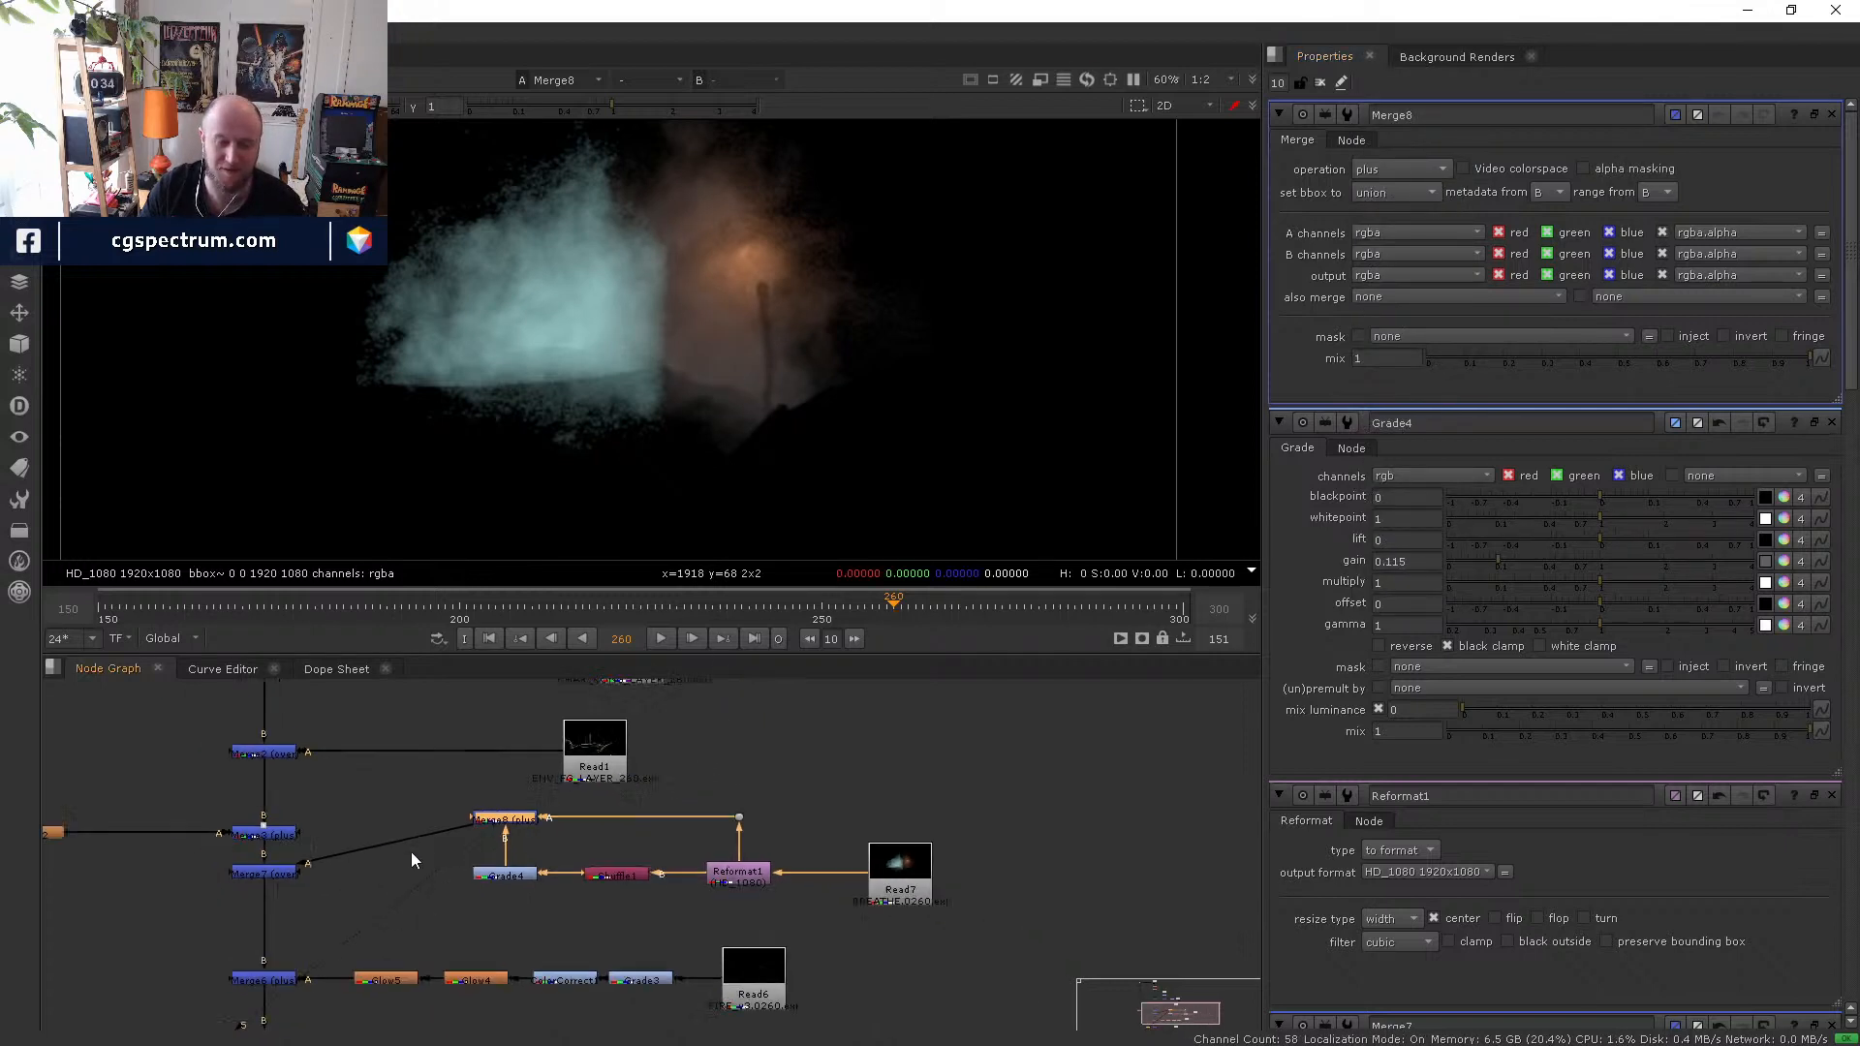
scroll(410, 853, down, 1)
middle_drag(409, 899, 441, 804)
scroll(518, 814, down, 2)
drag(743, 811, 335, 1029)
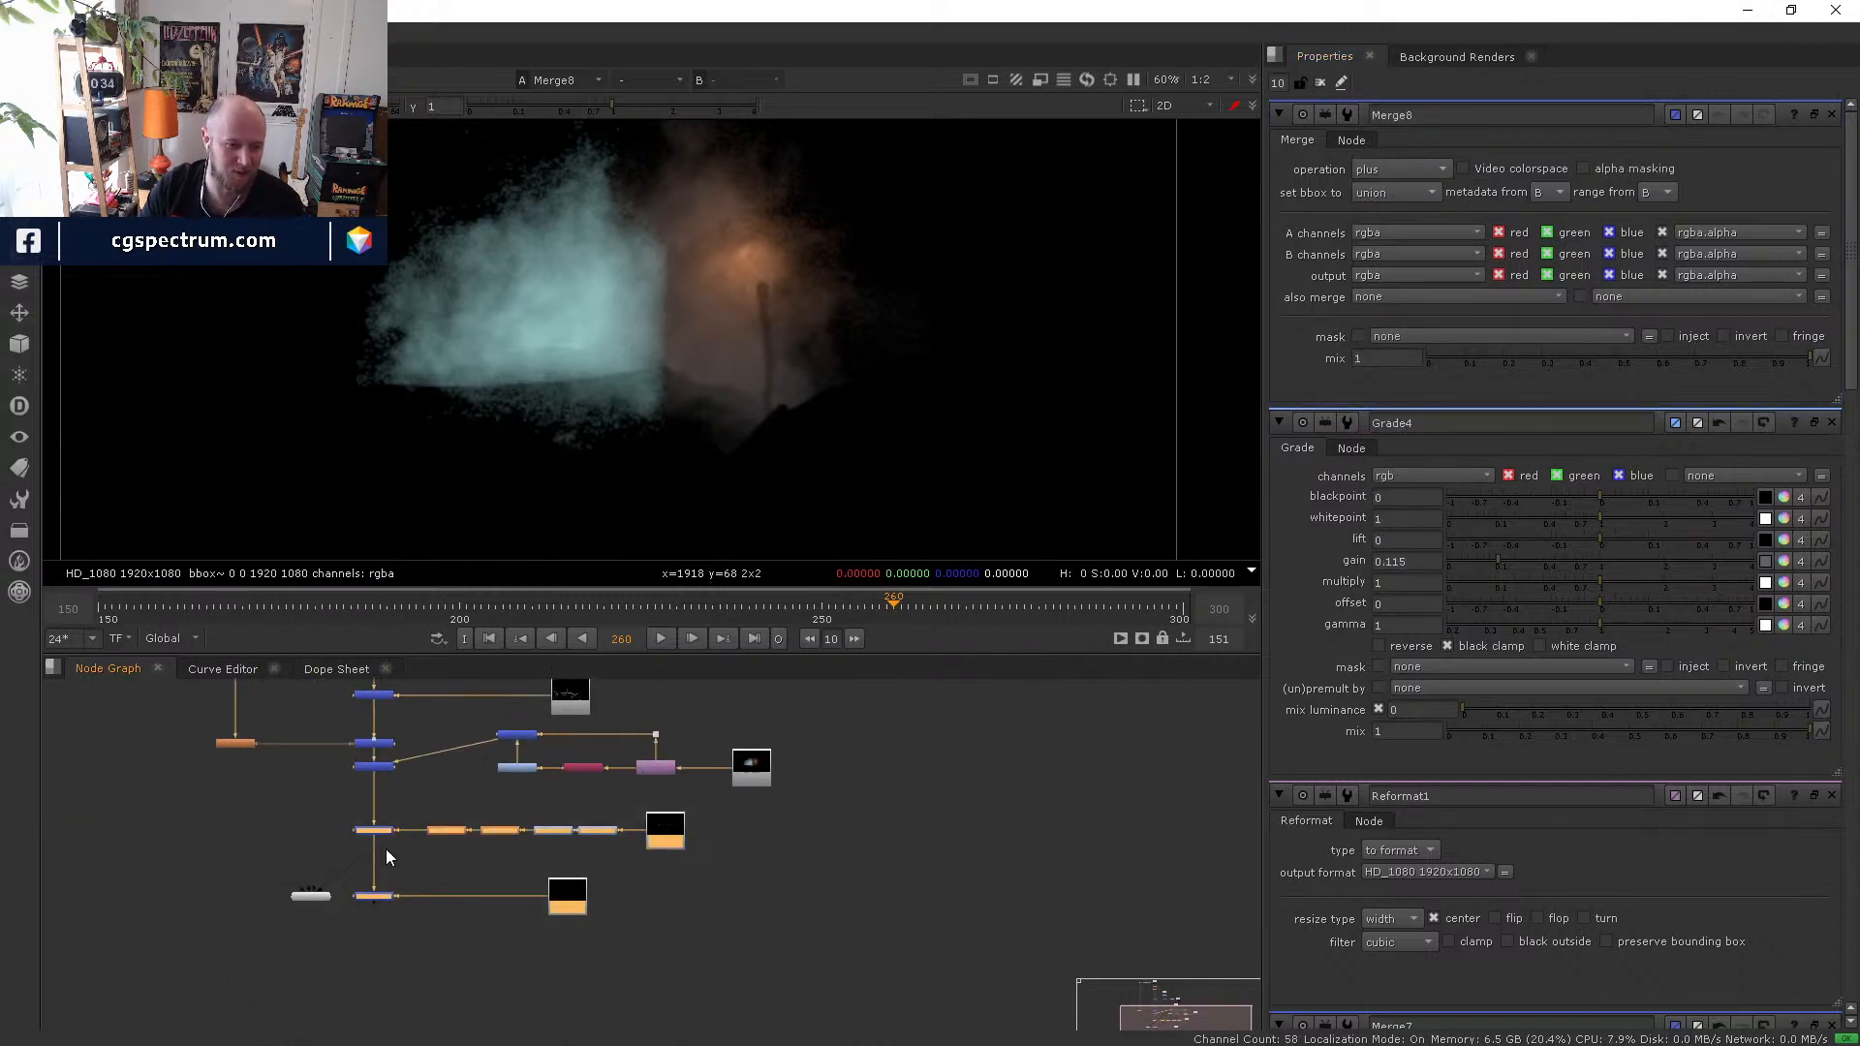
drag(376, 831, 375, 918)
drag(379, 767, 384, 802)
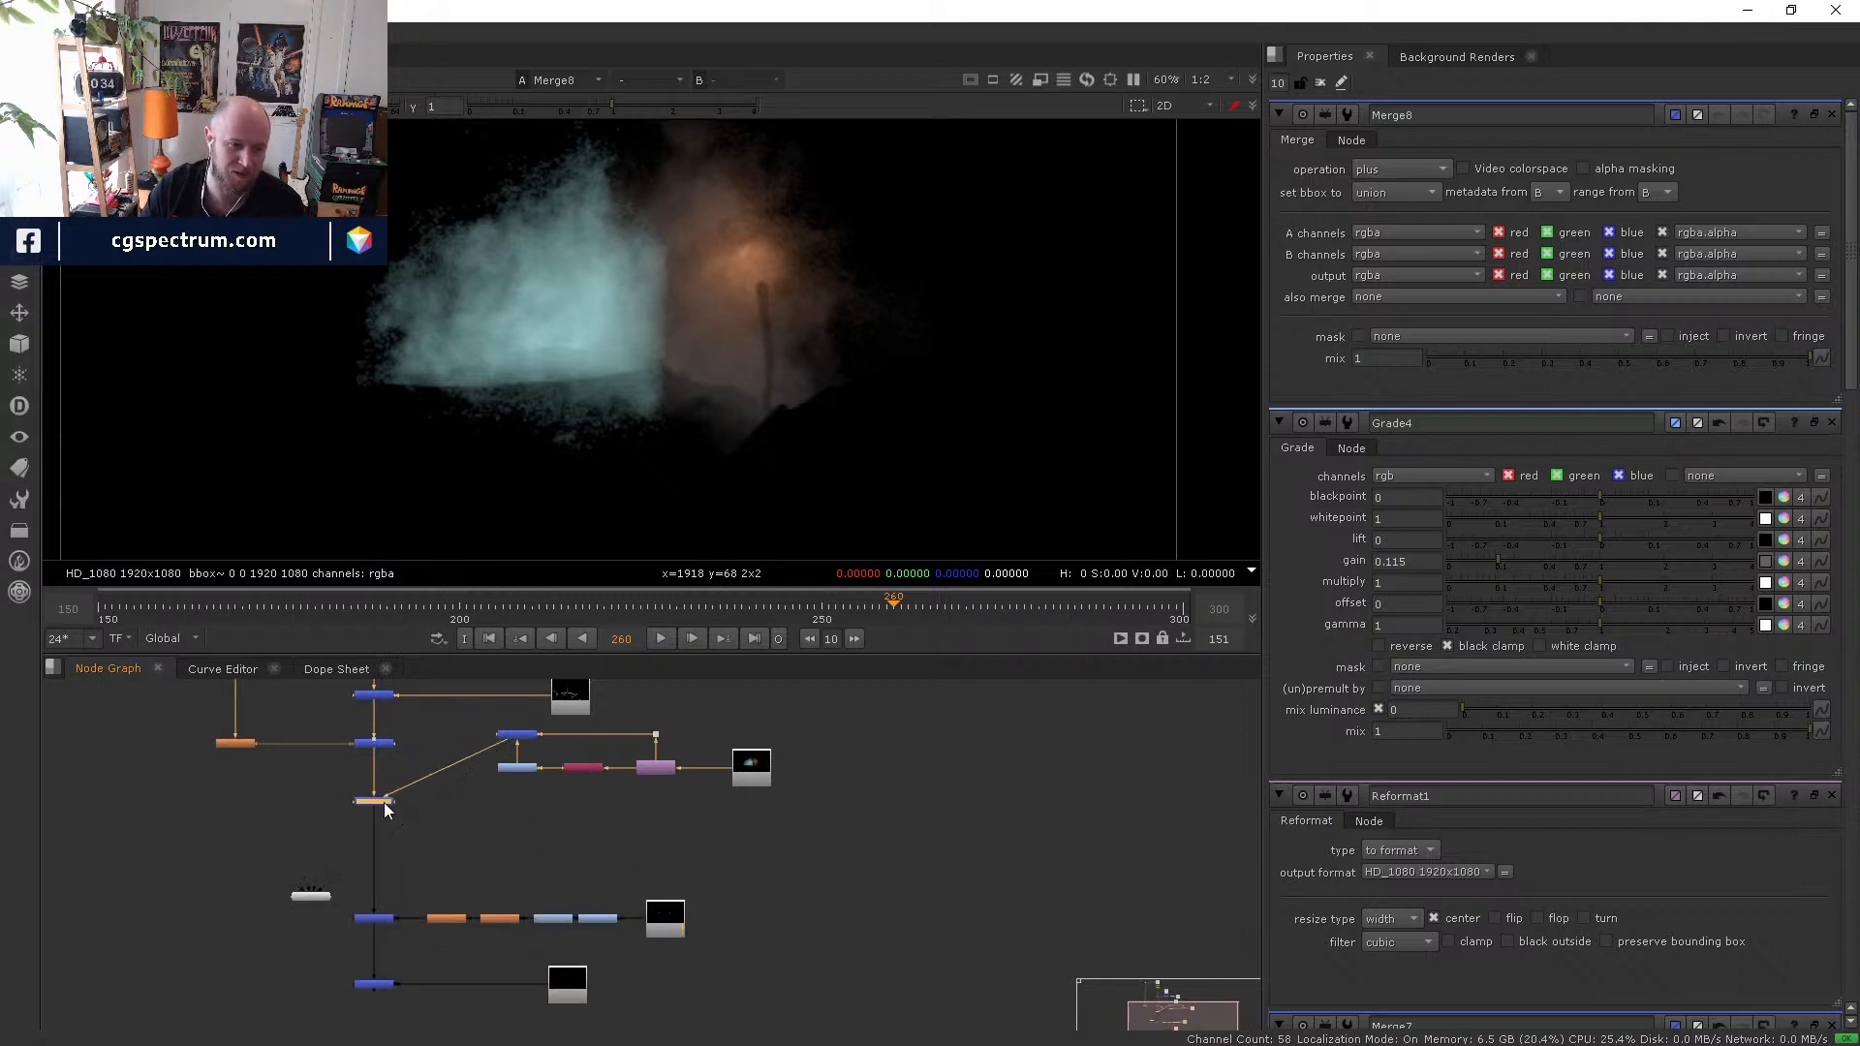
drag(847, 834, 518, 799)
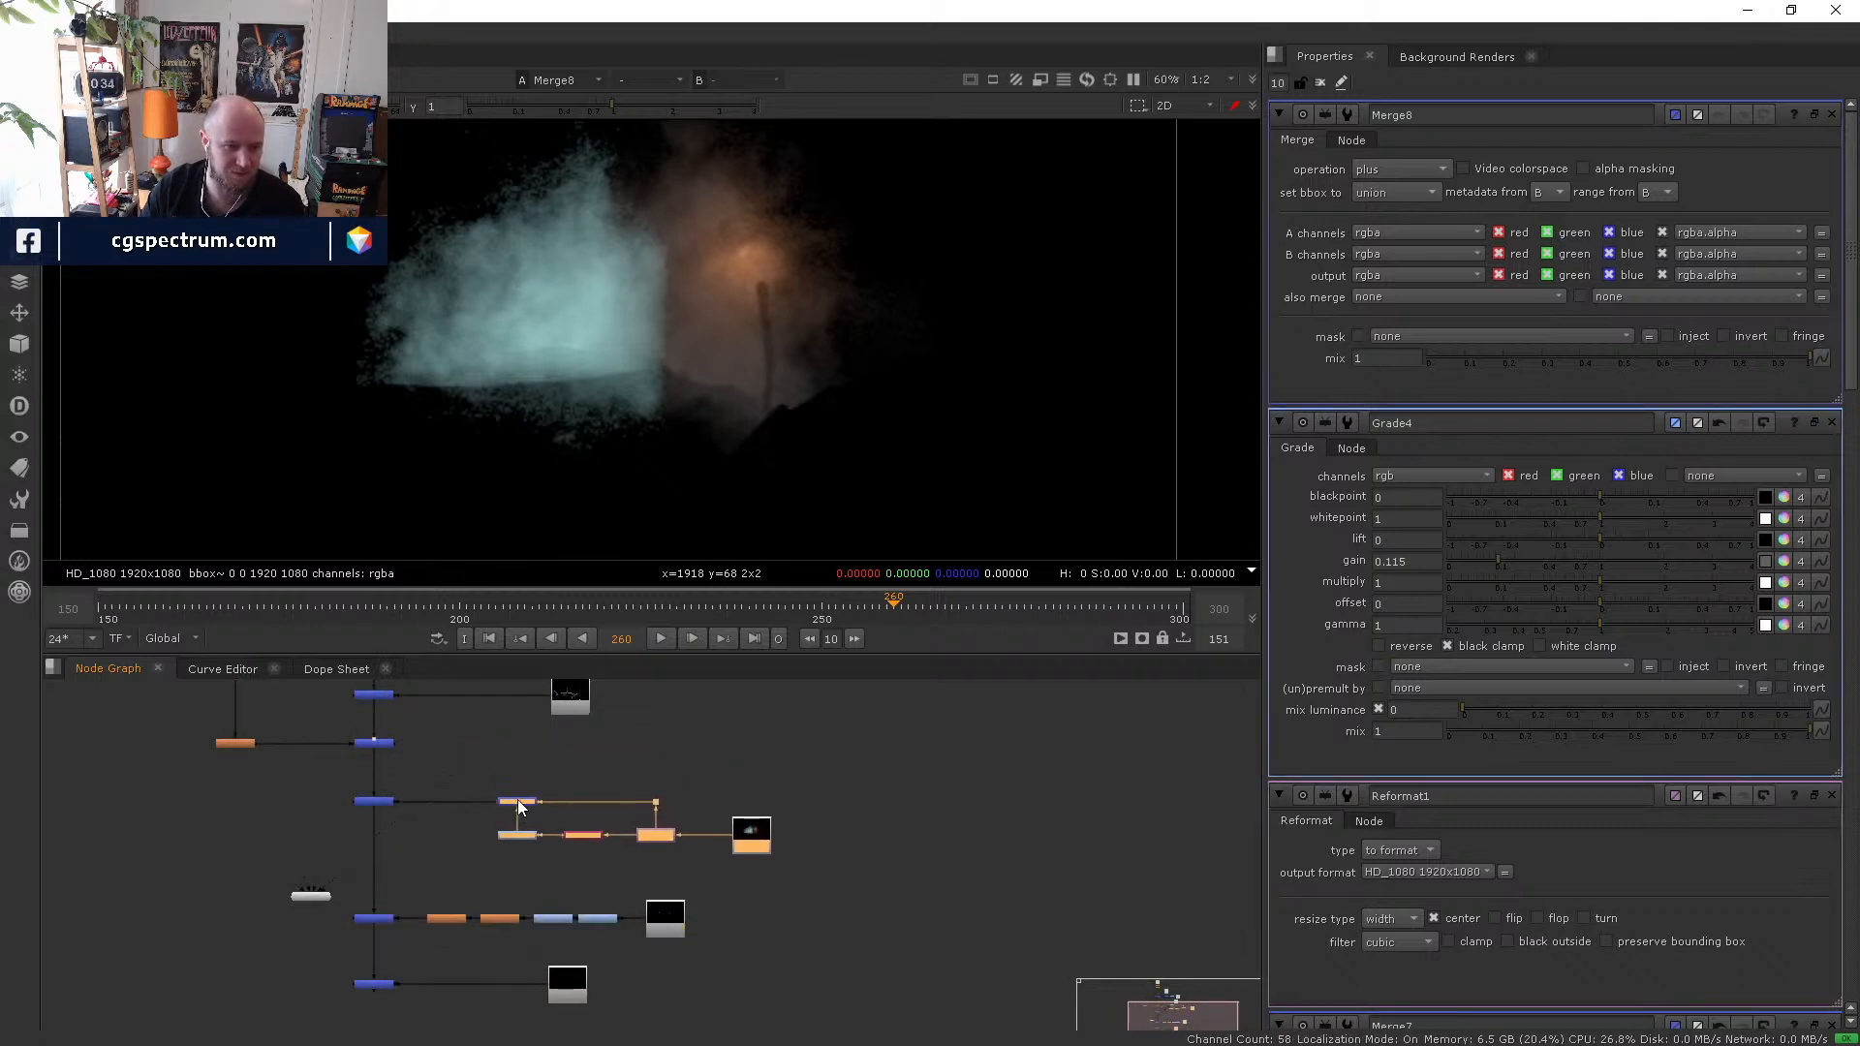
scroll(461, 828, up, 2)
- View the original breath at the dot feeding Merge8's A input
click(348, 795)
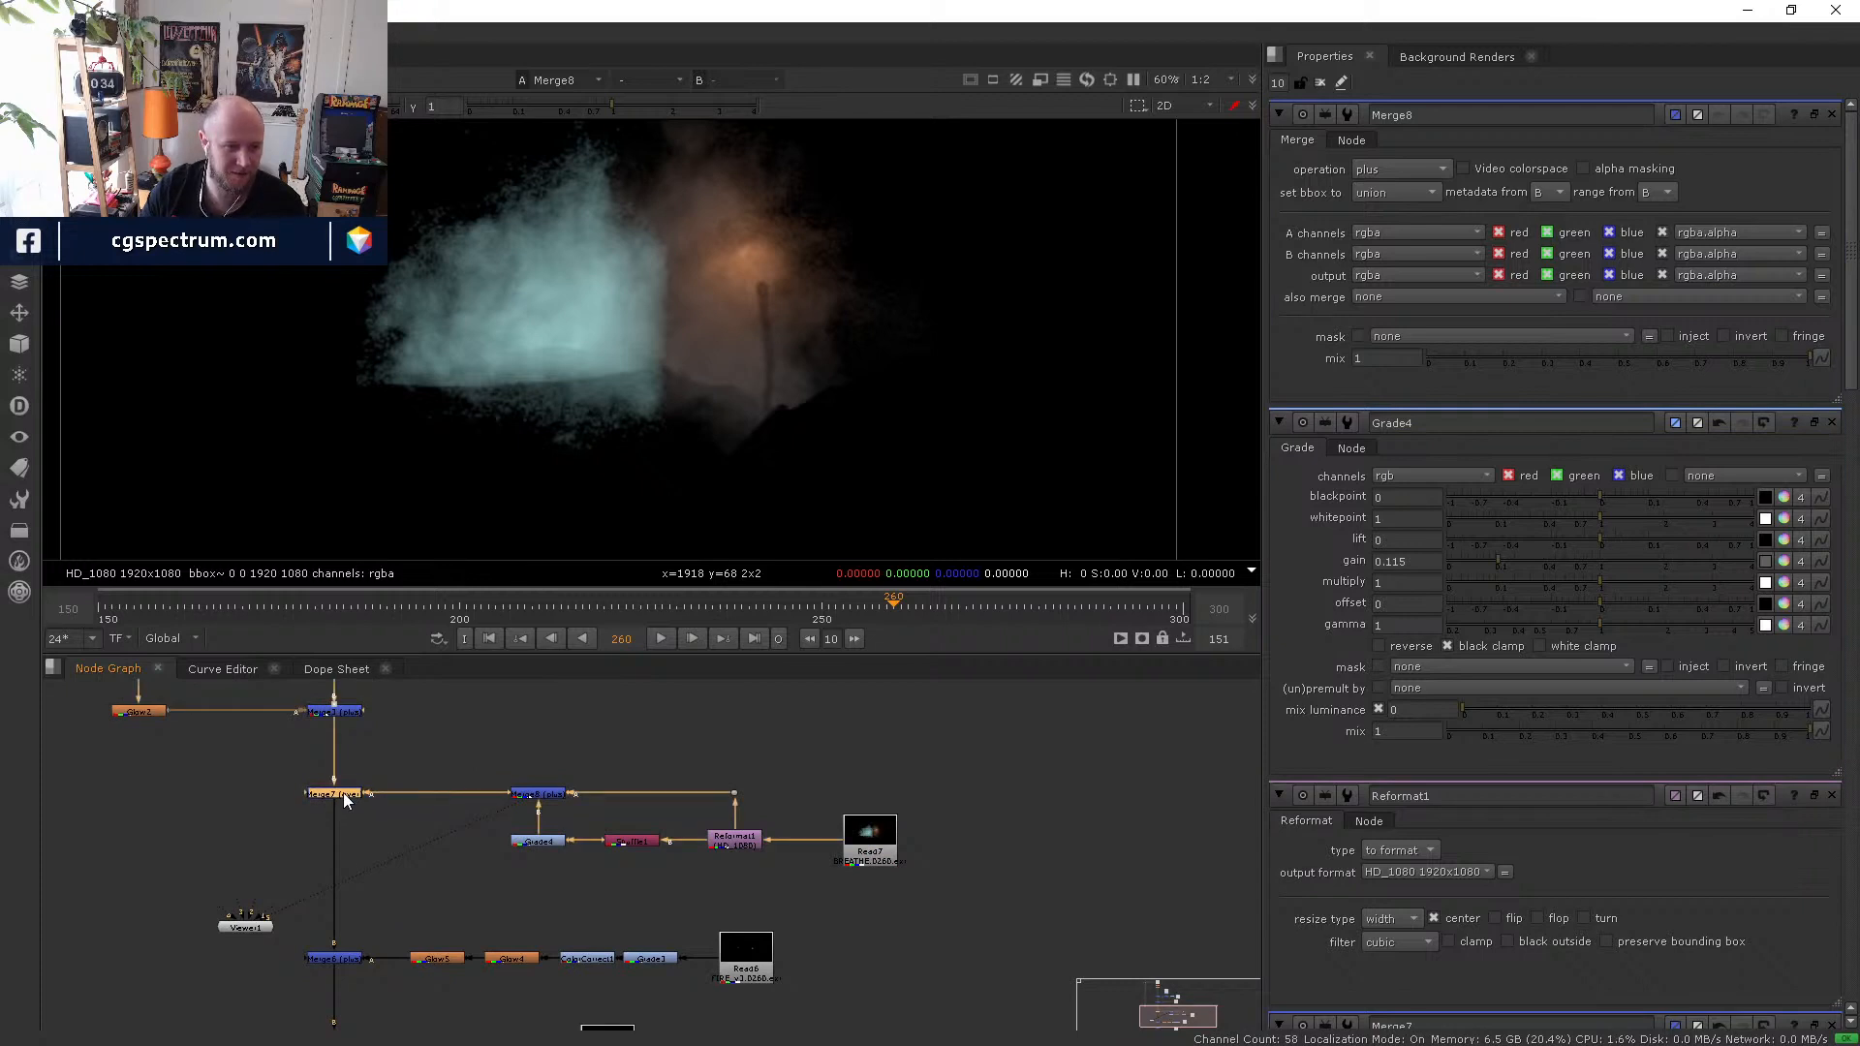
scroll(480, 835, up, 3)
click(492, 898)
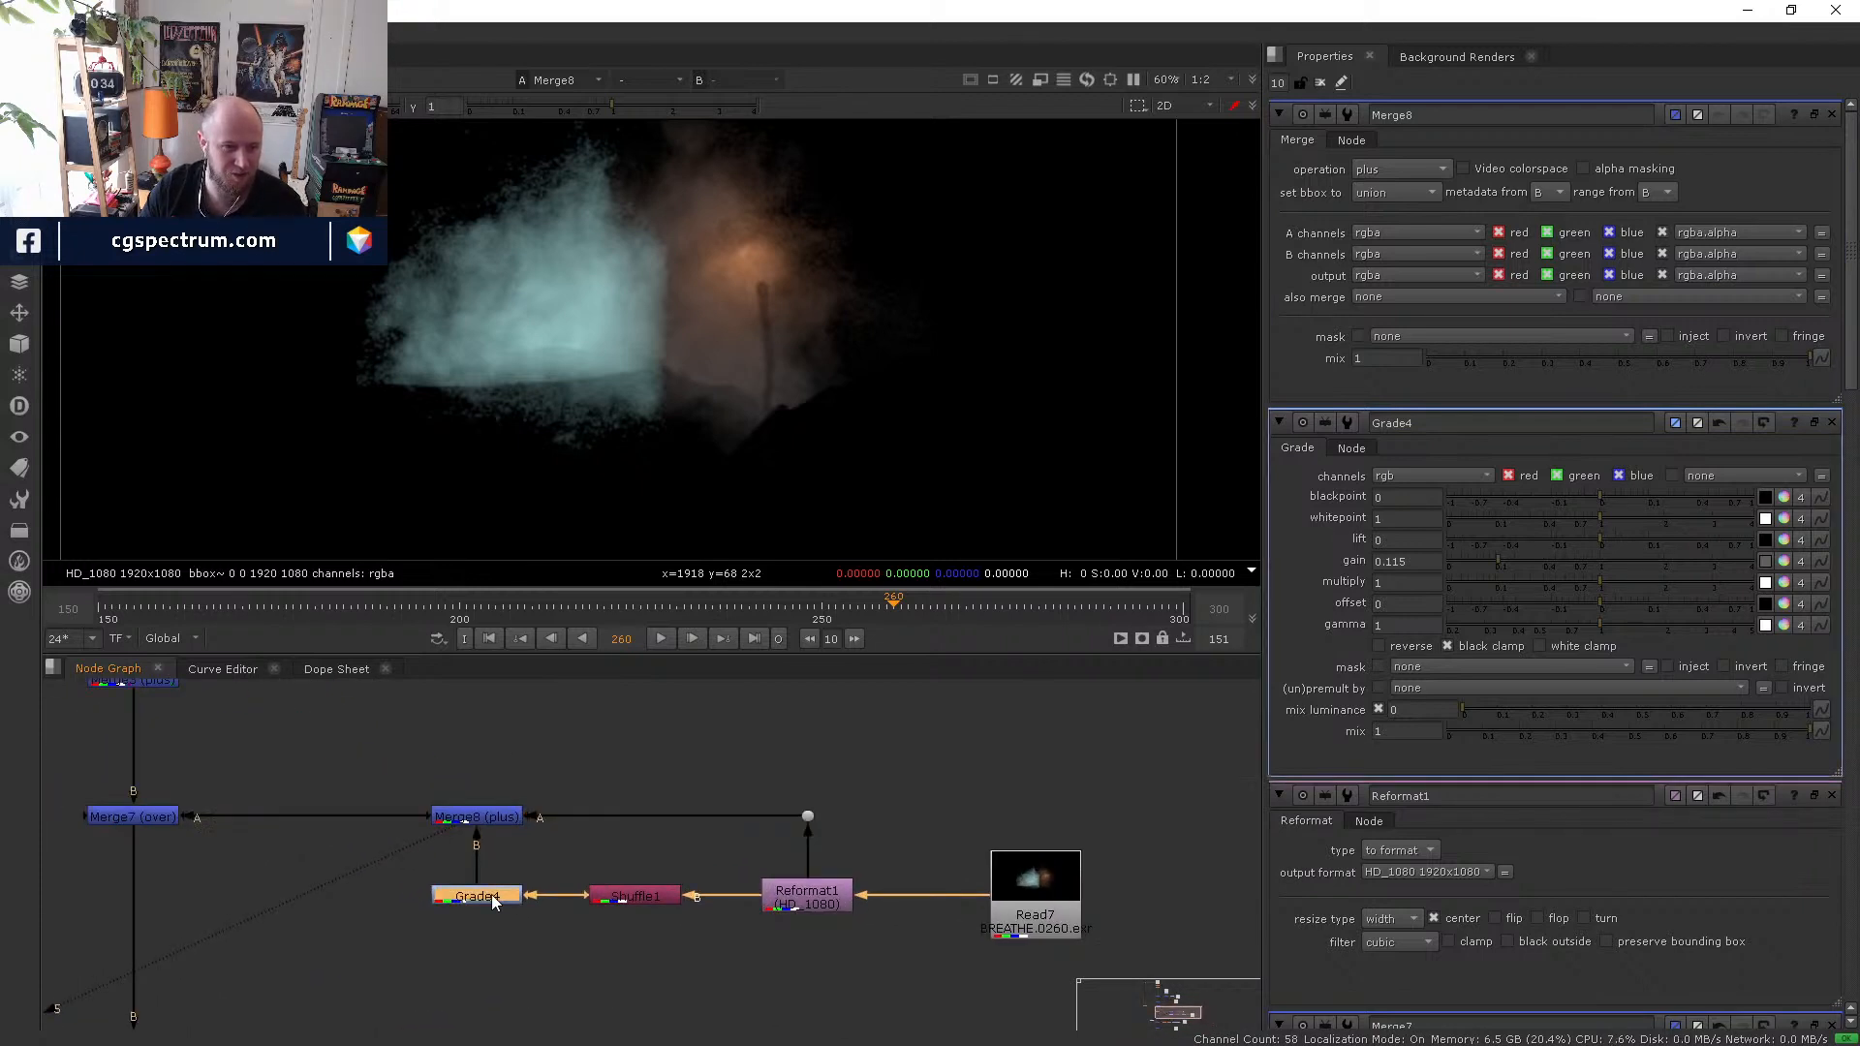
click(479, 819)
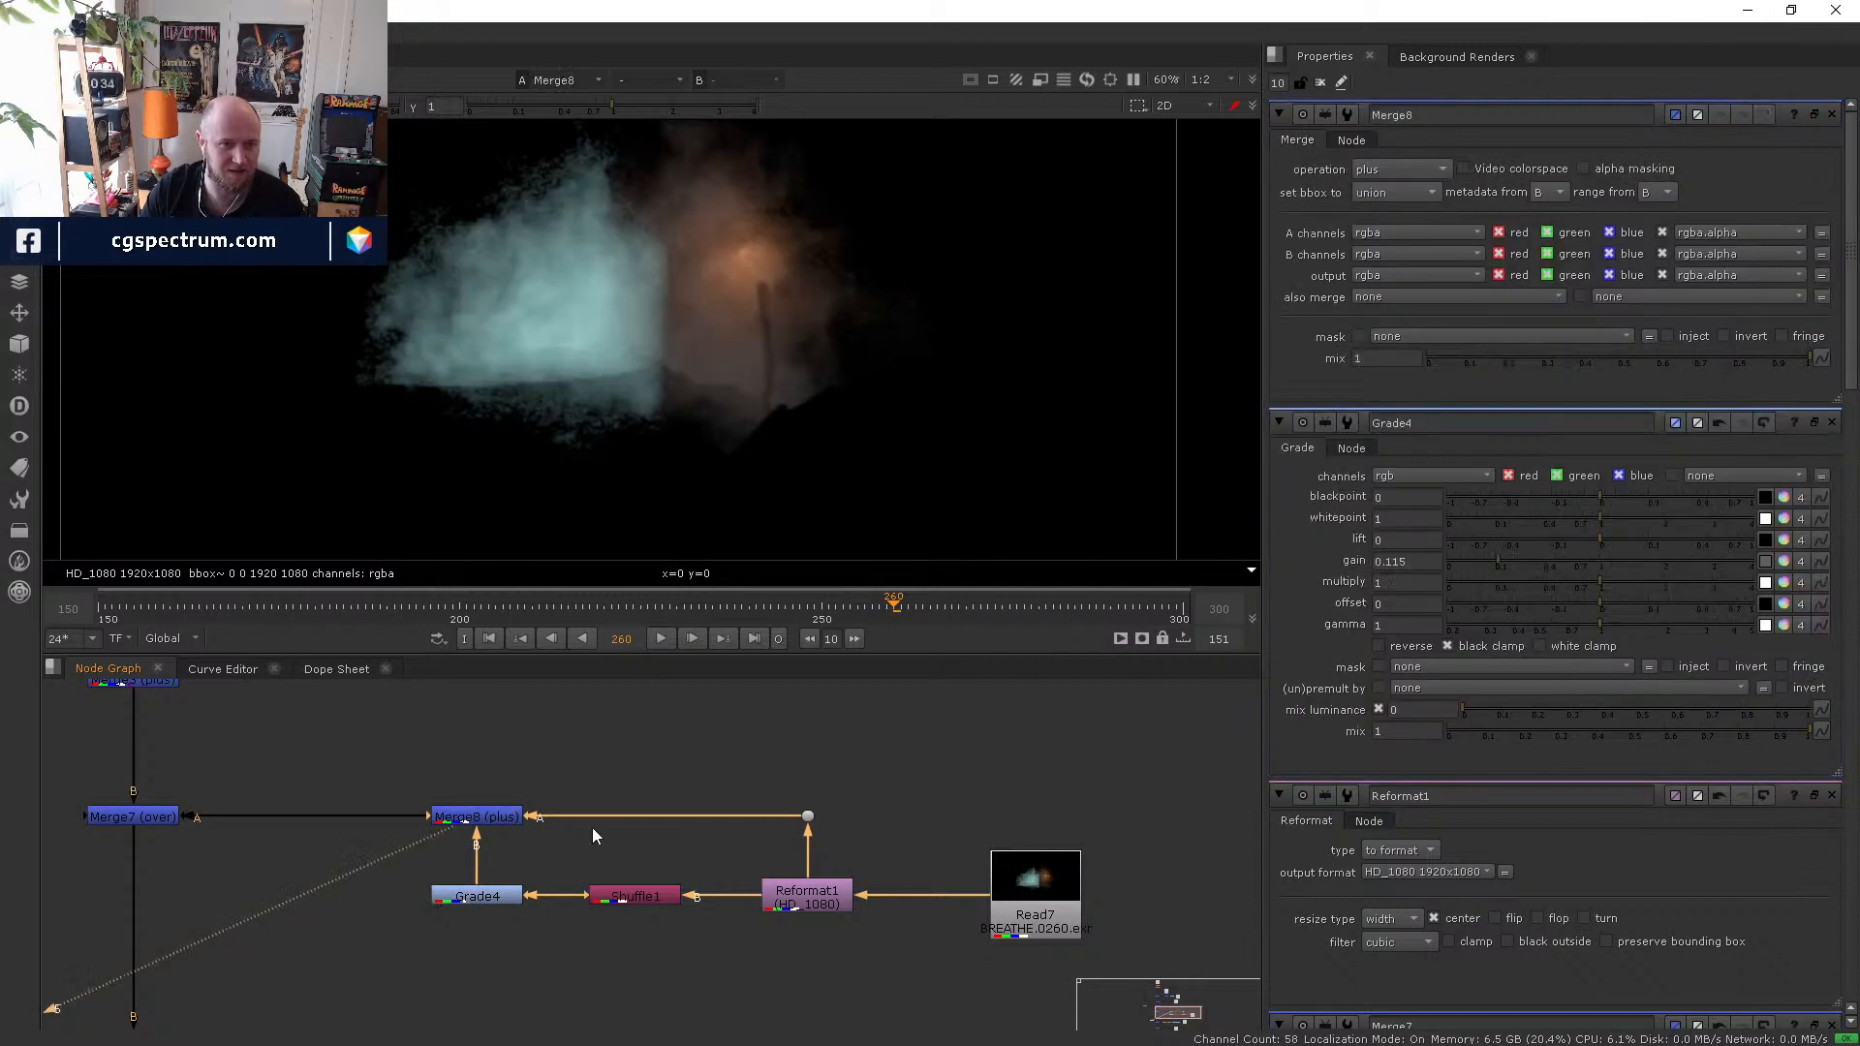
click(808, 817)
key(1)
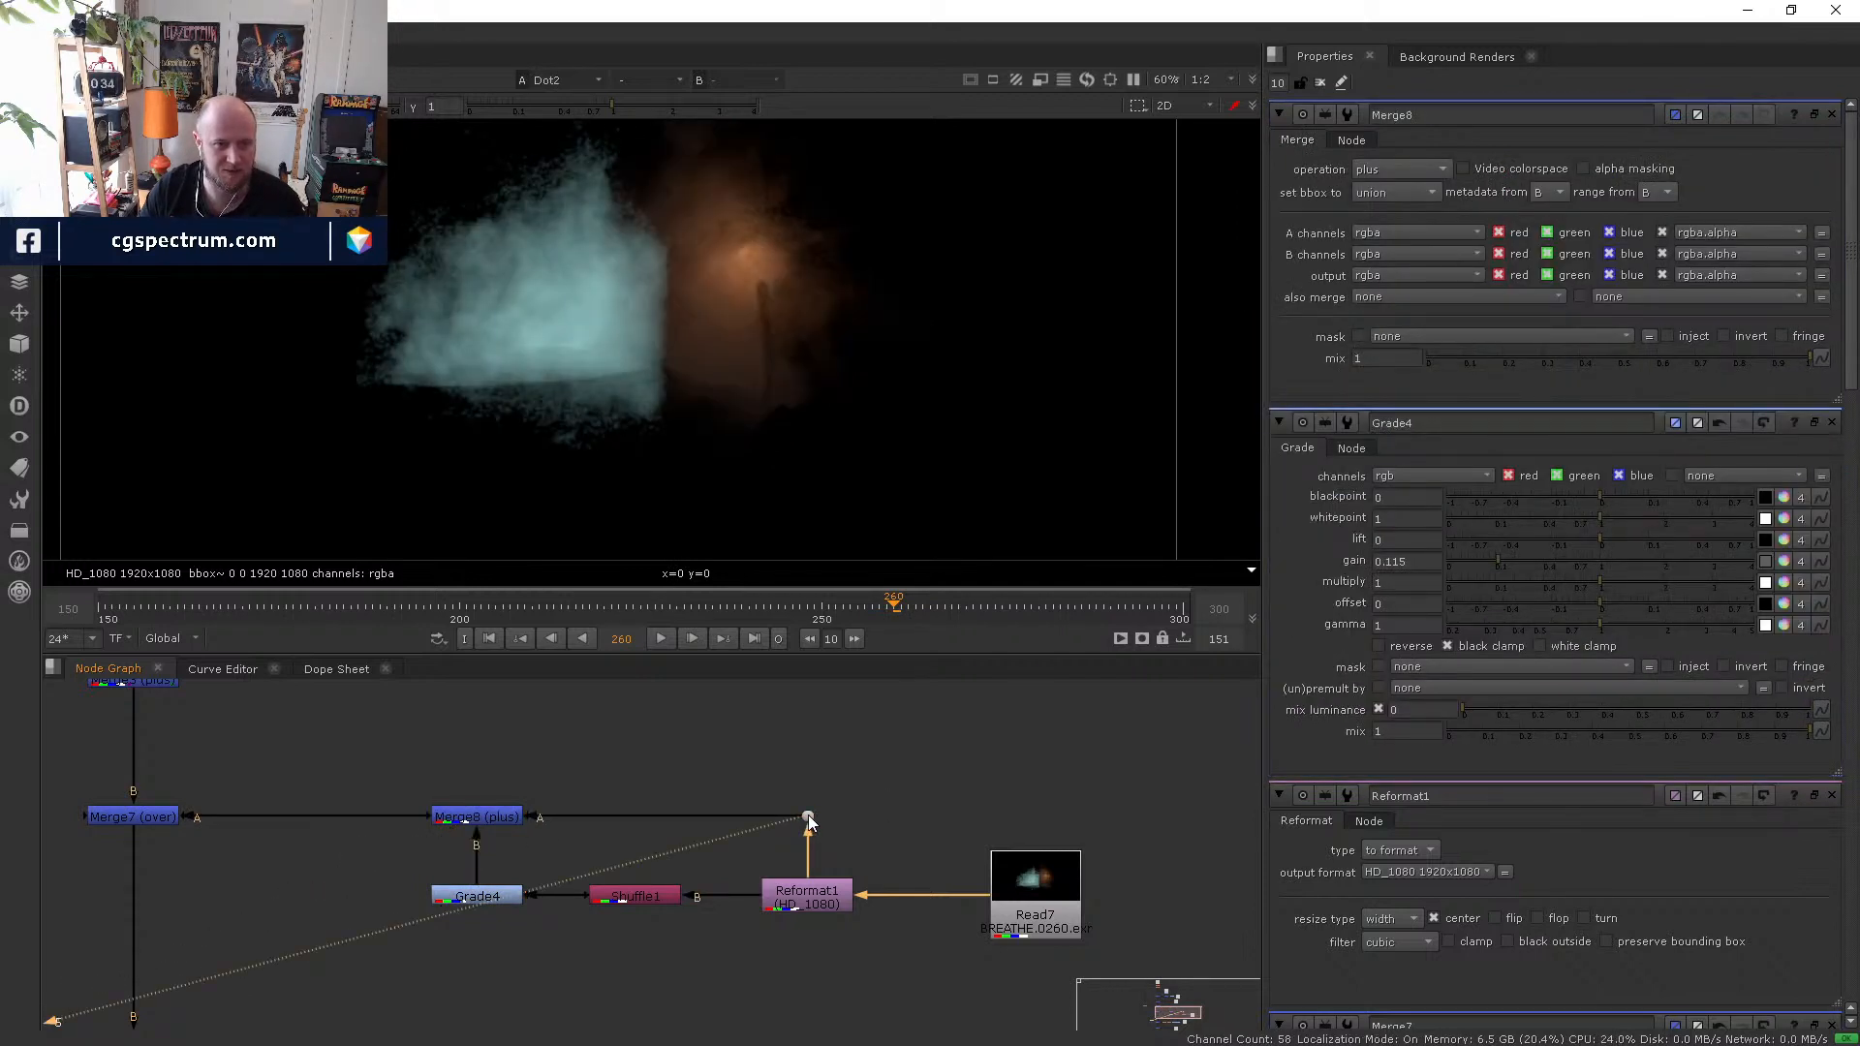
- View Merge8 and lower its mix to 0.235
click(480, 817)
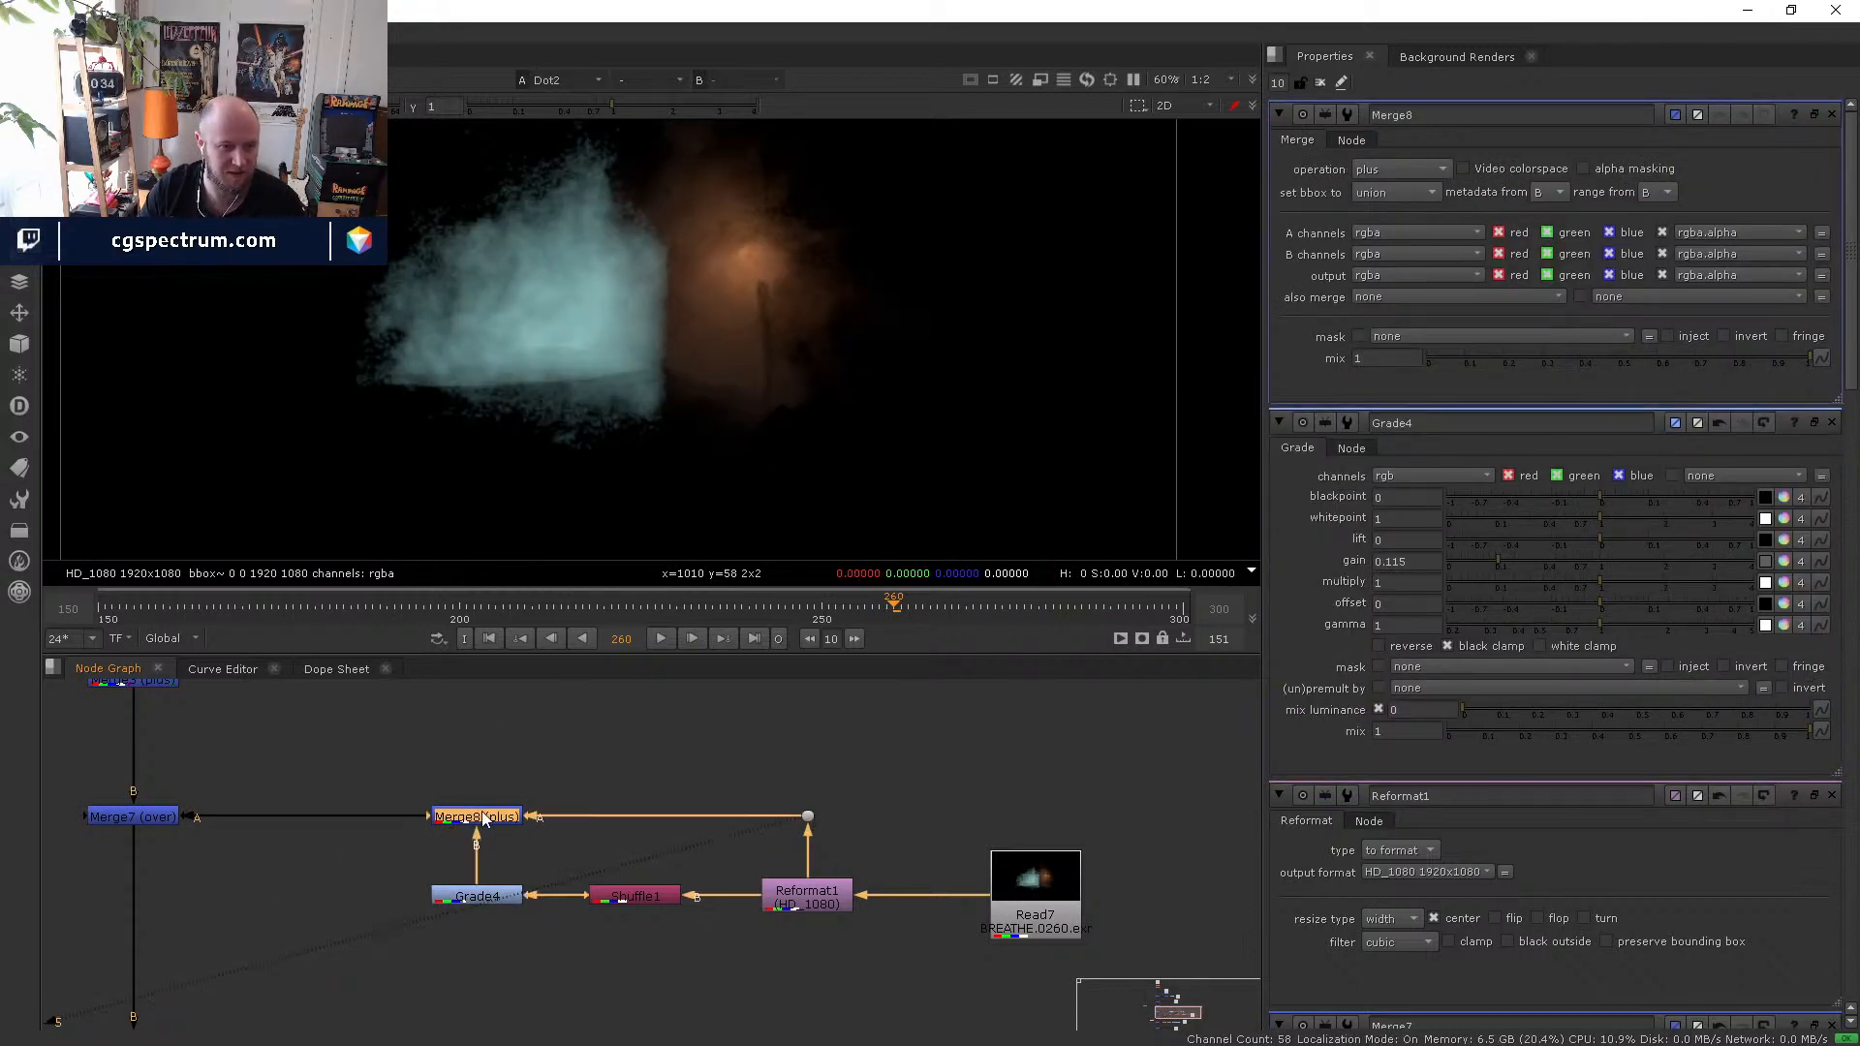
key(1)
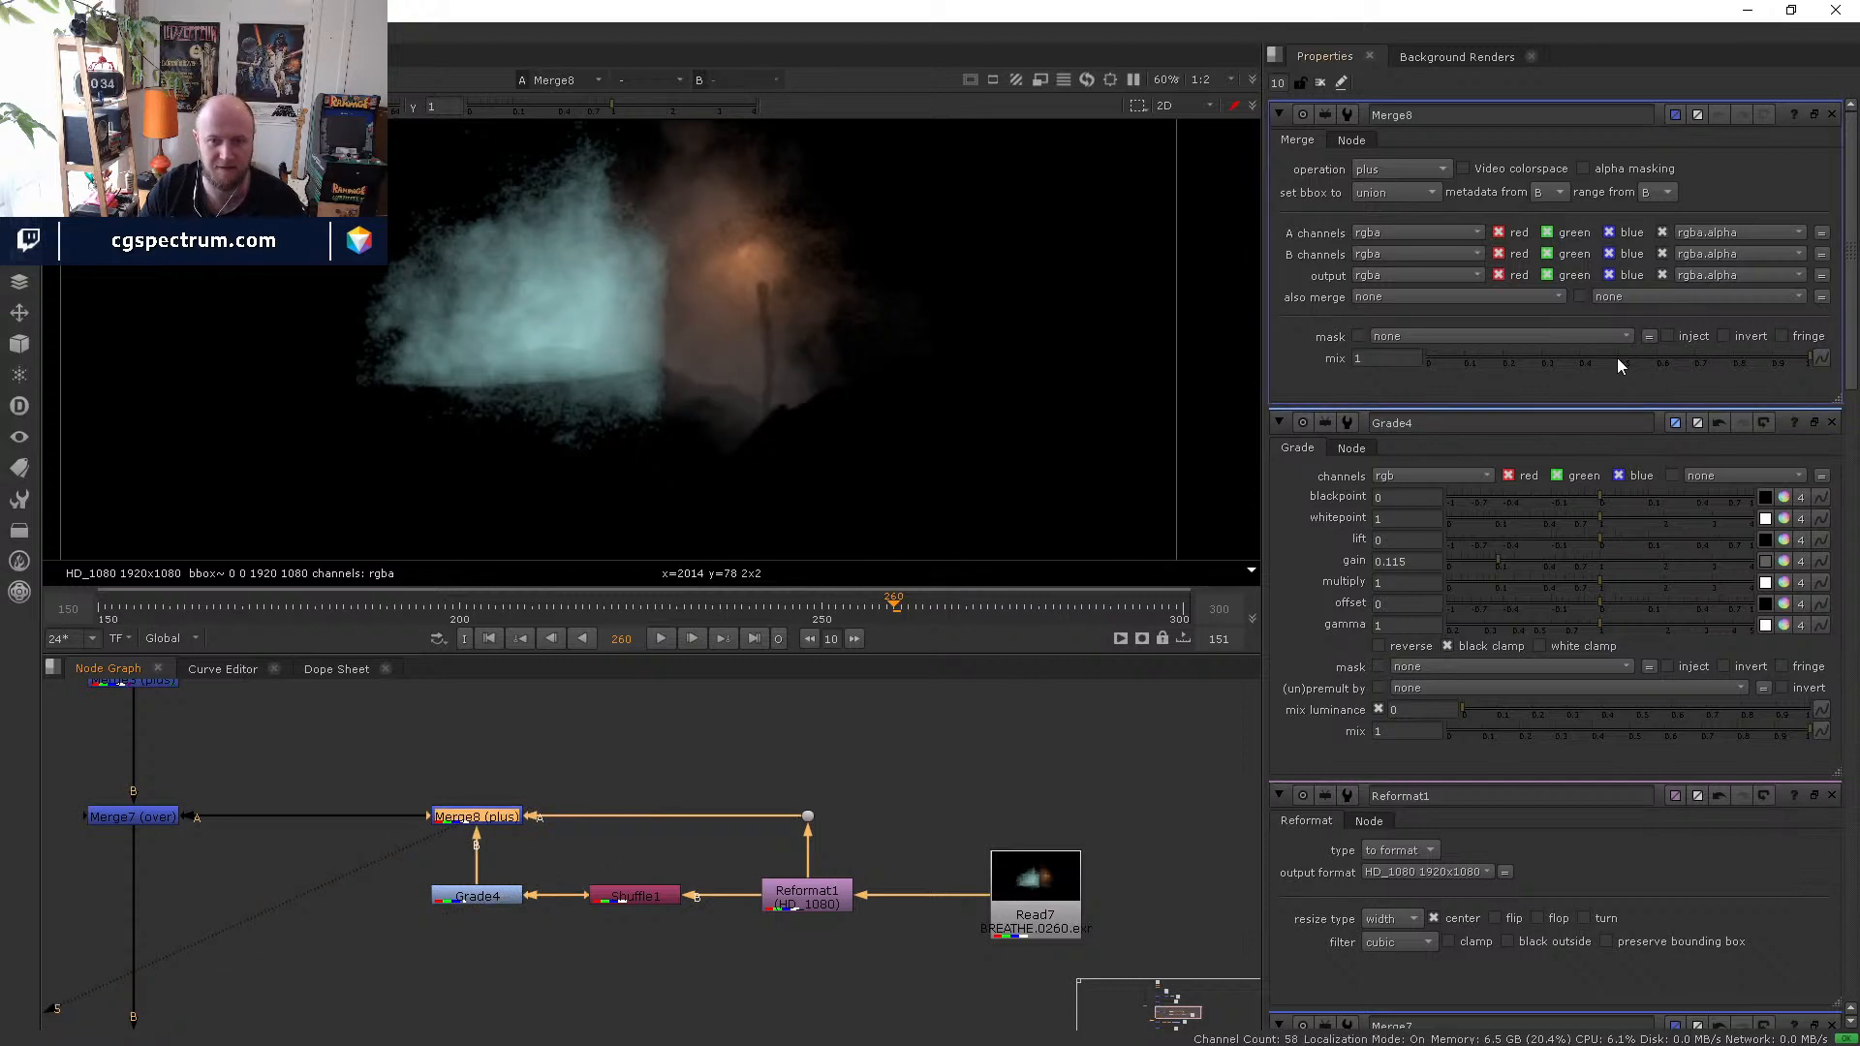
drag(1618, 357, 1525, 385)
- Insert a Grade node between the dot and Merge8's A input, view it, and set gain to 0.96 and gamma to 1.1
click(704, 855)
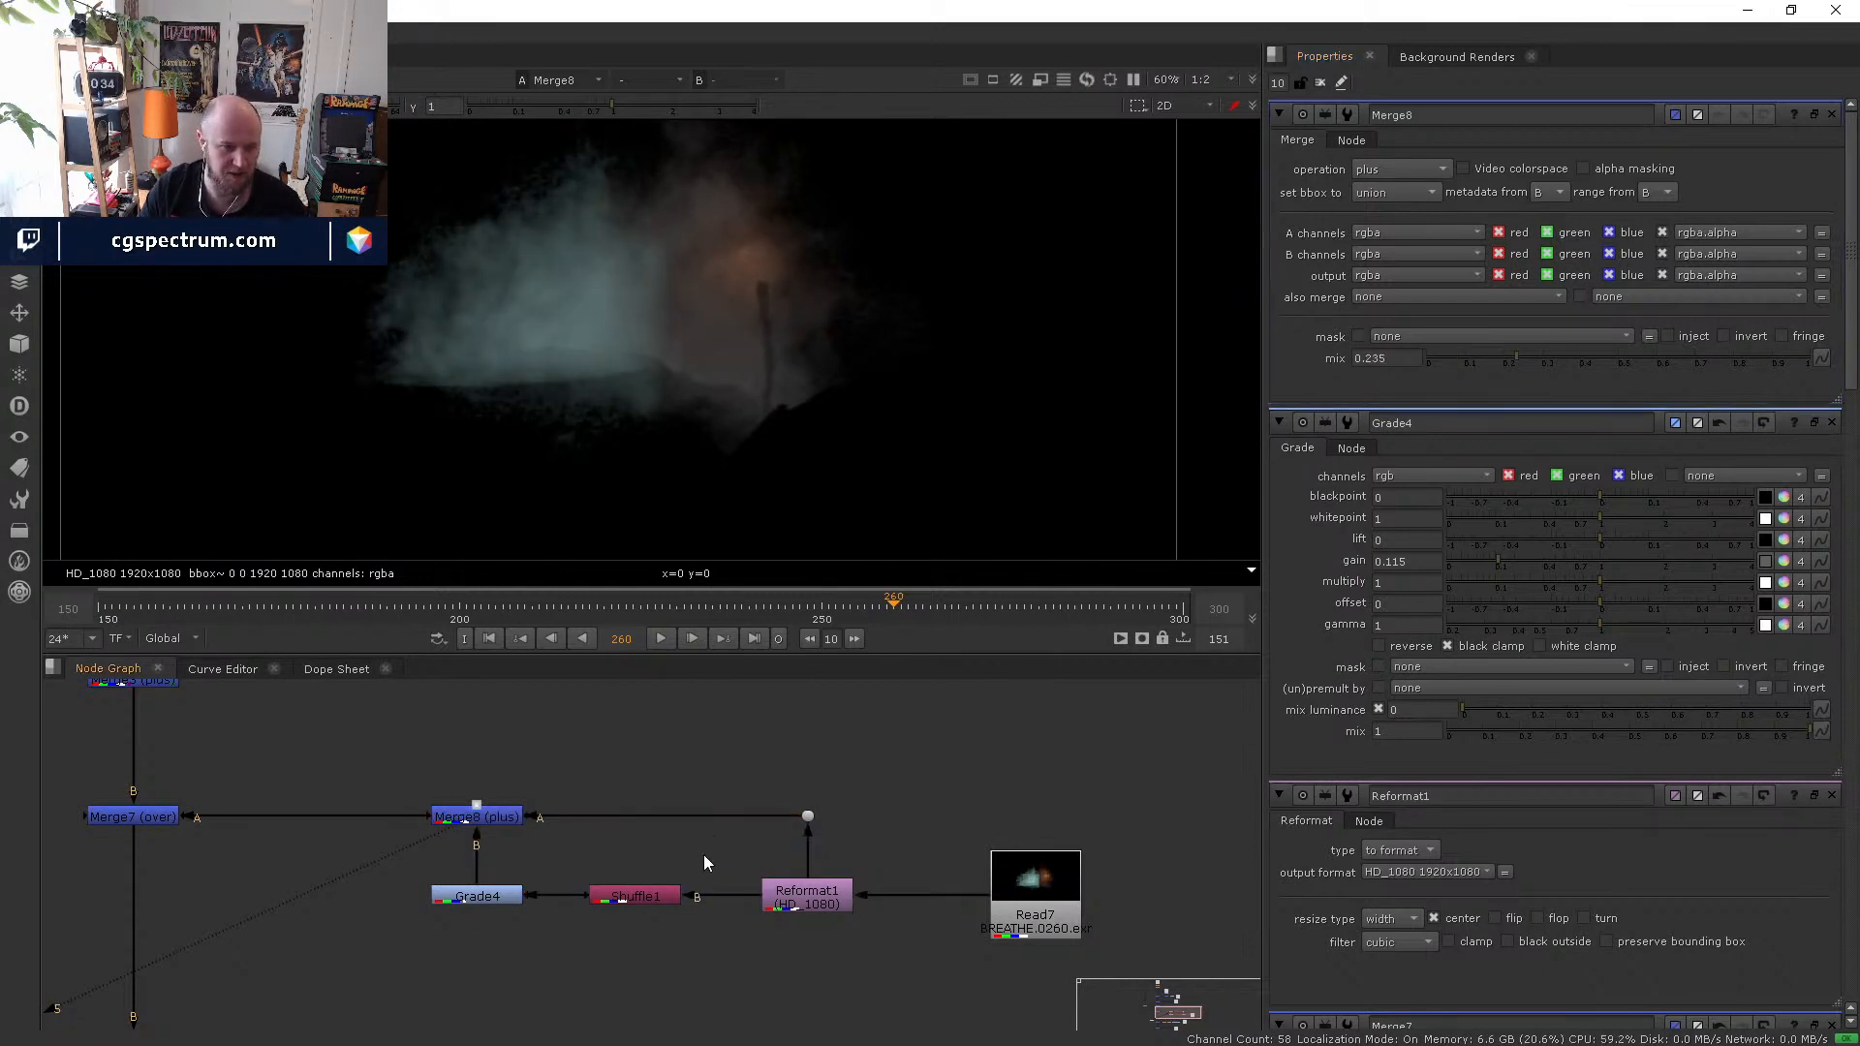
key(g)
drag(704, 854, 699, 814)
key(1)
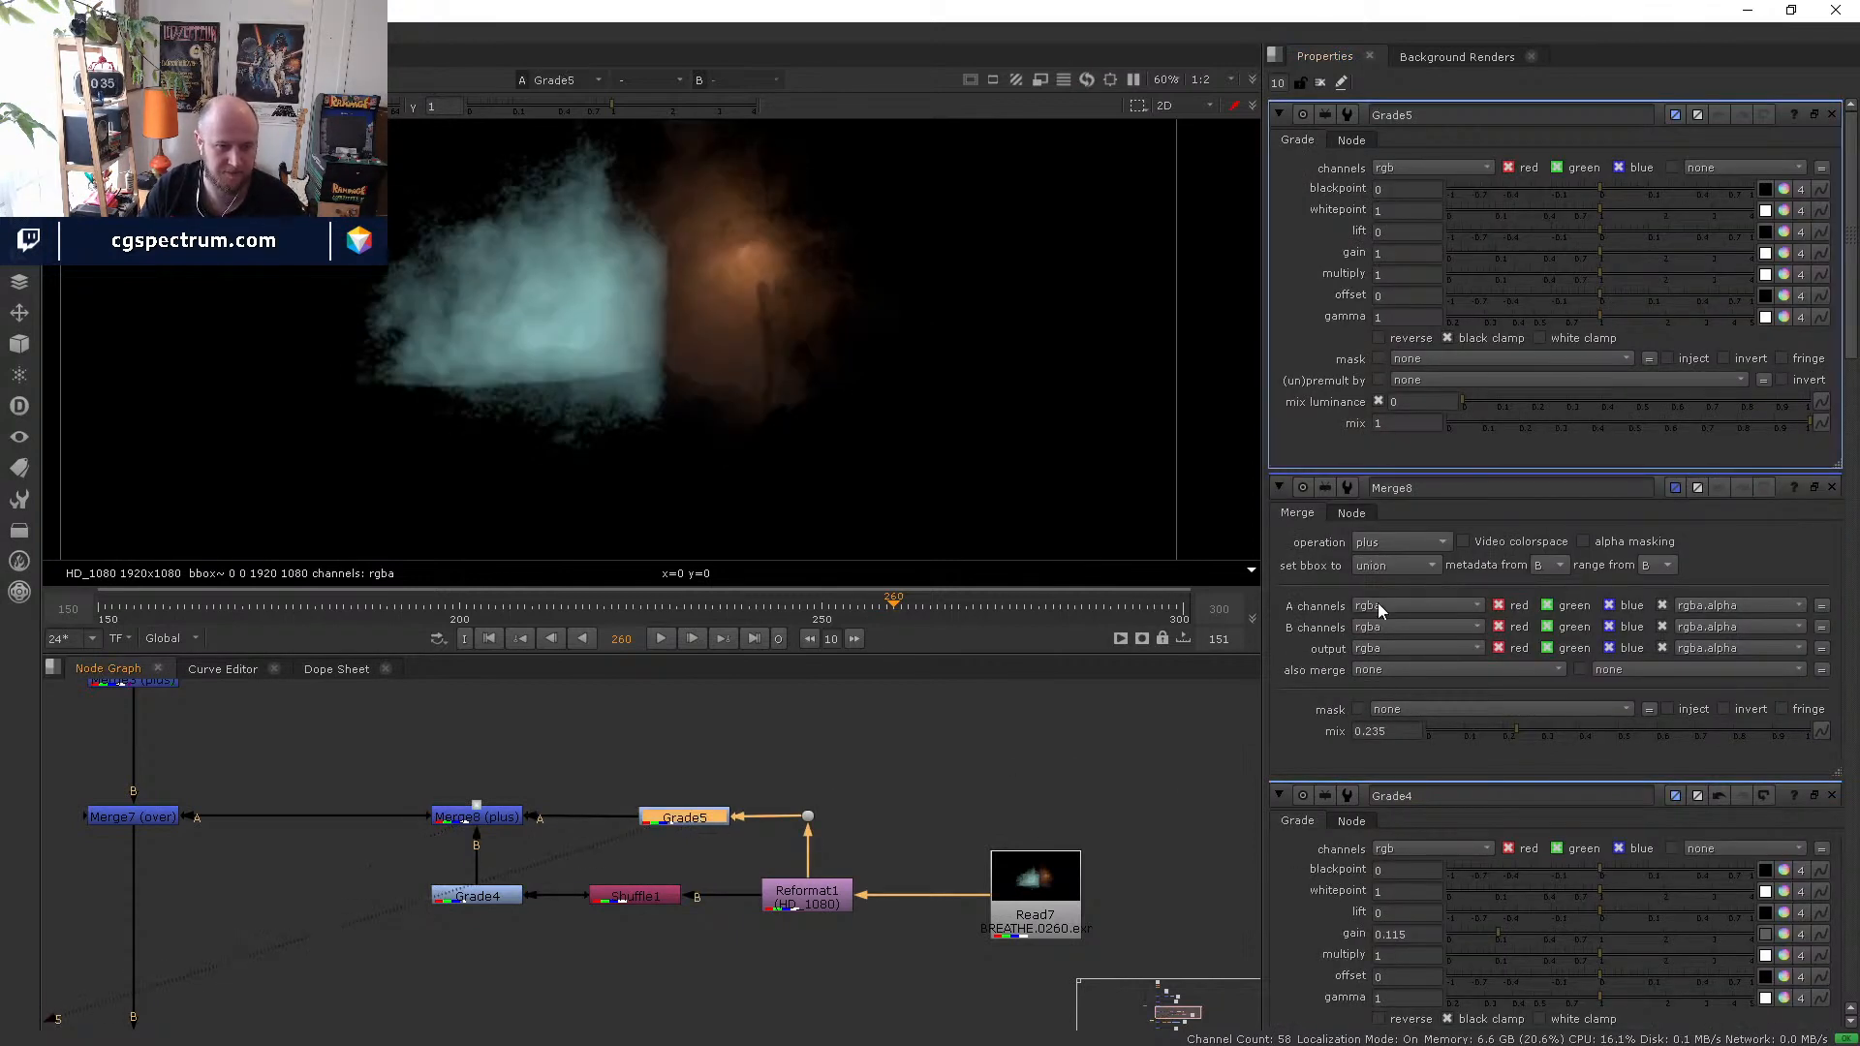
drag(1602, 318, 1597, 256)
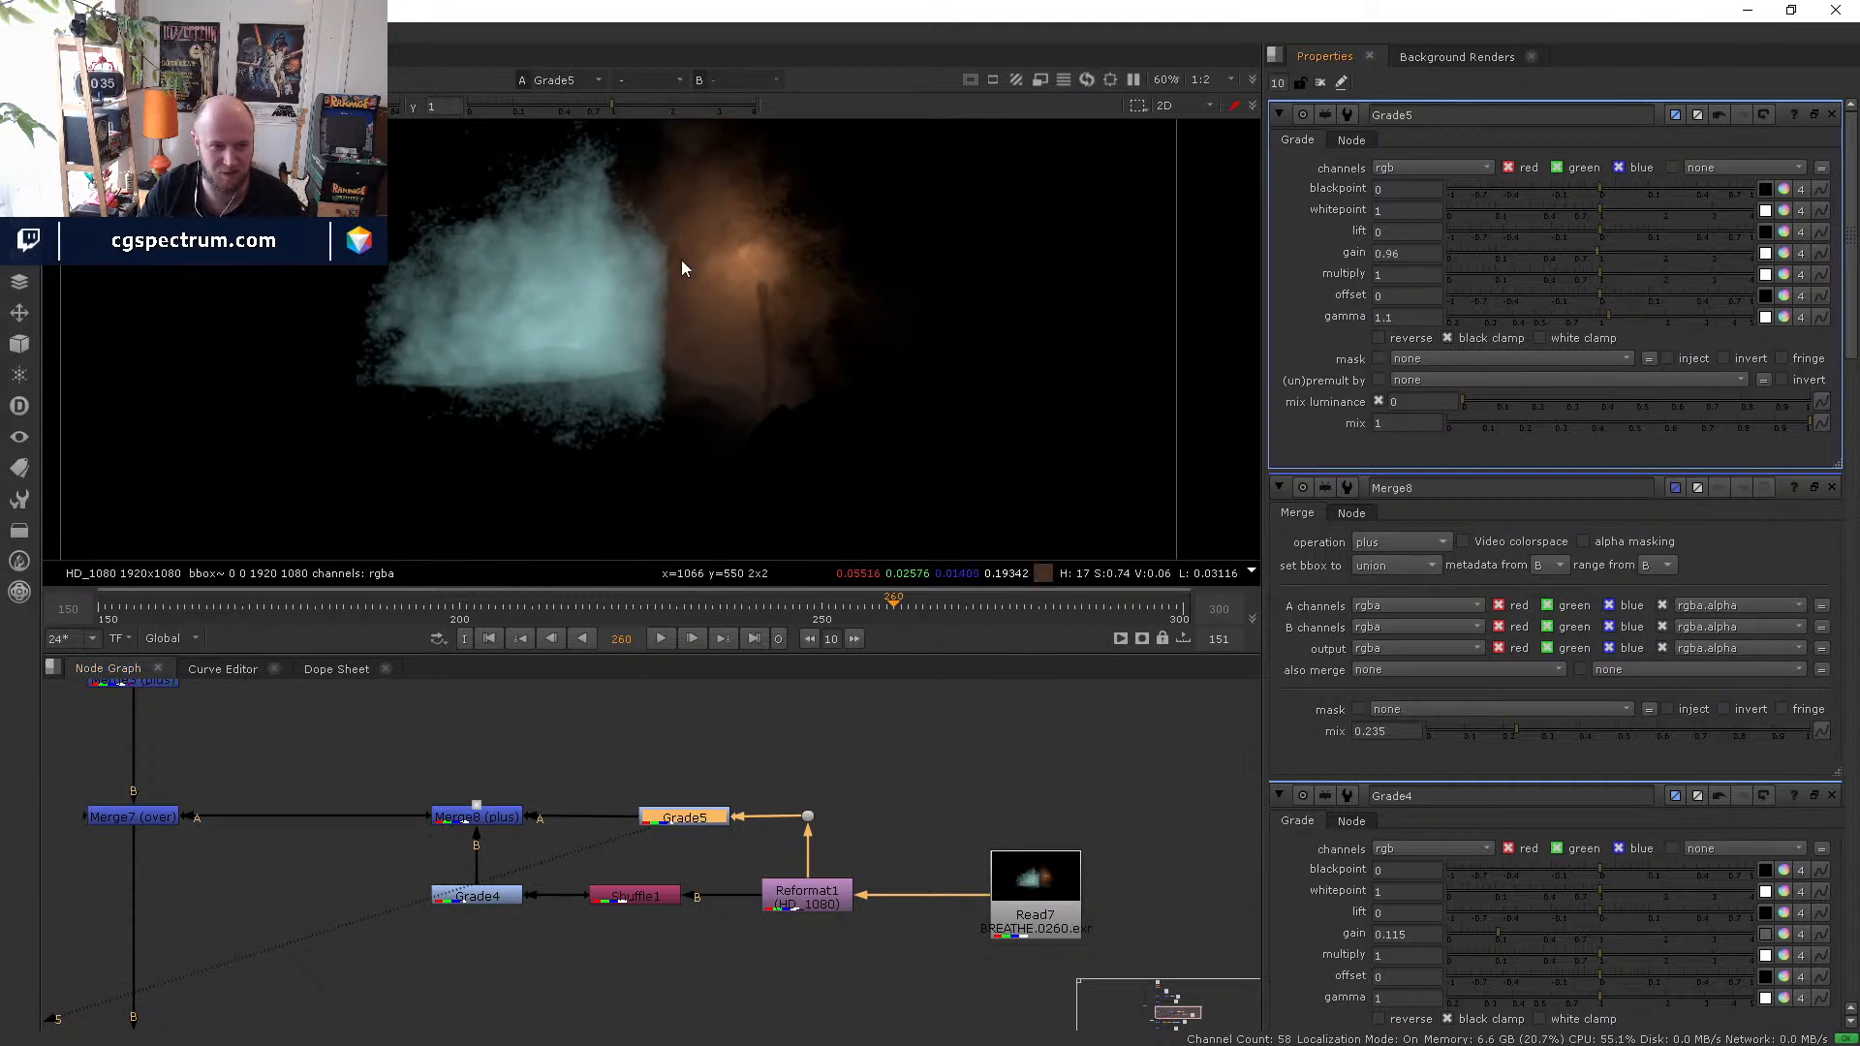
- View Merge8 and set its mix to 0.265
click(499, 819)
key(1)
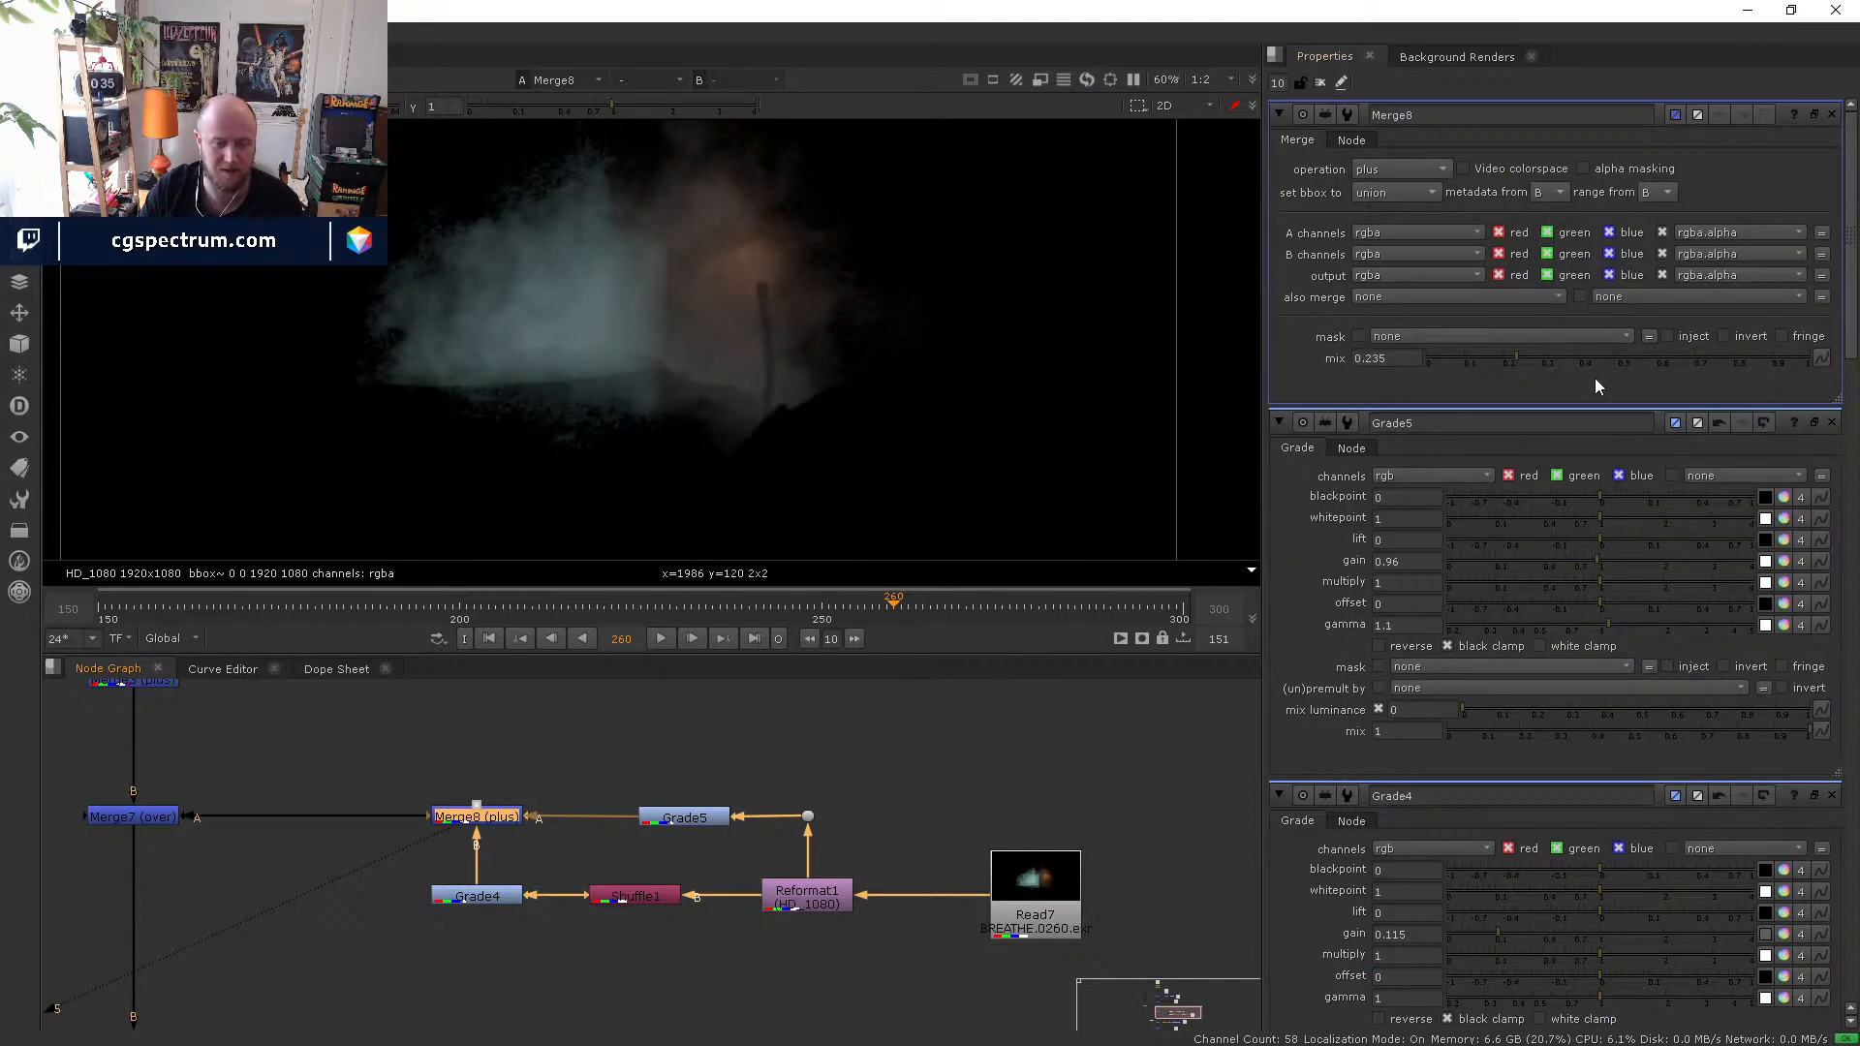
mouse_move(1550, 358)
mouse_down()
mouse_move(1416, 368)
mouse_move(1614, 354)
mouse_move(1521, 380)
mouse_up()
- Compare the graded breath at Grade5 with the combined breath at Merge8
middle_drag(261, 843, 395, 902)
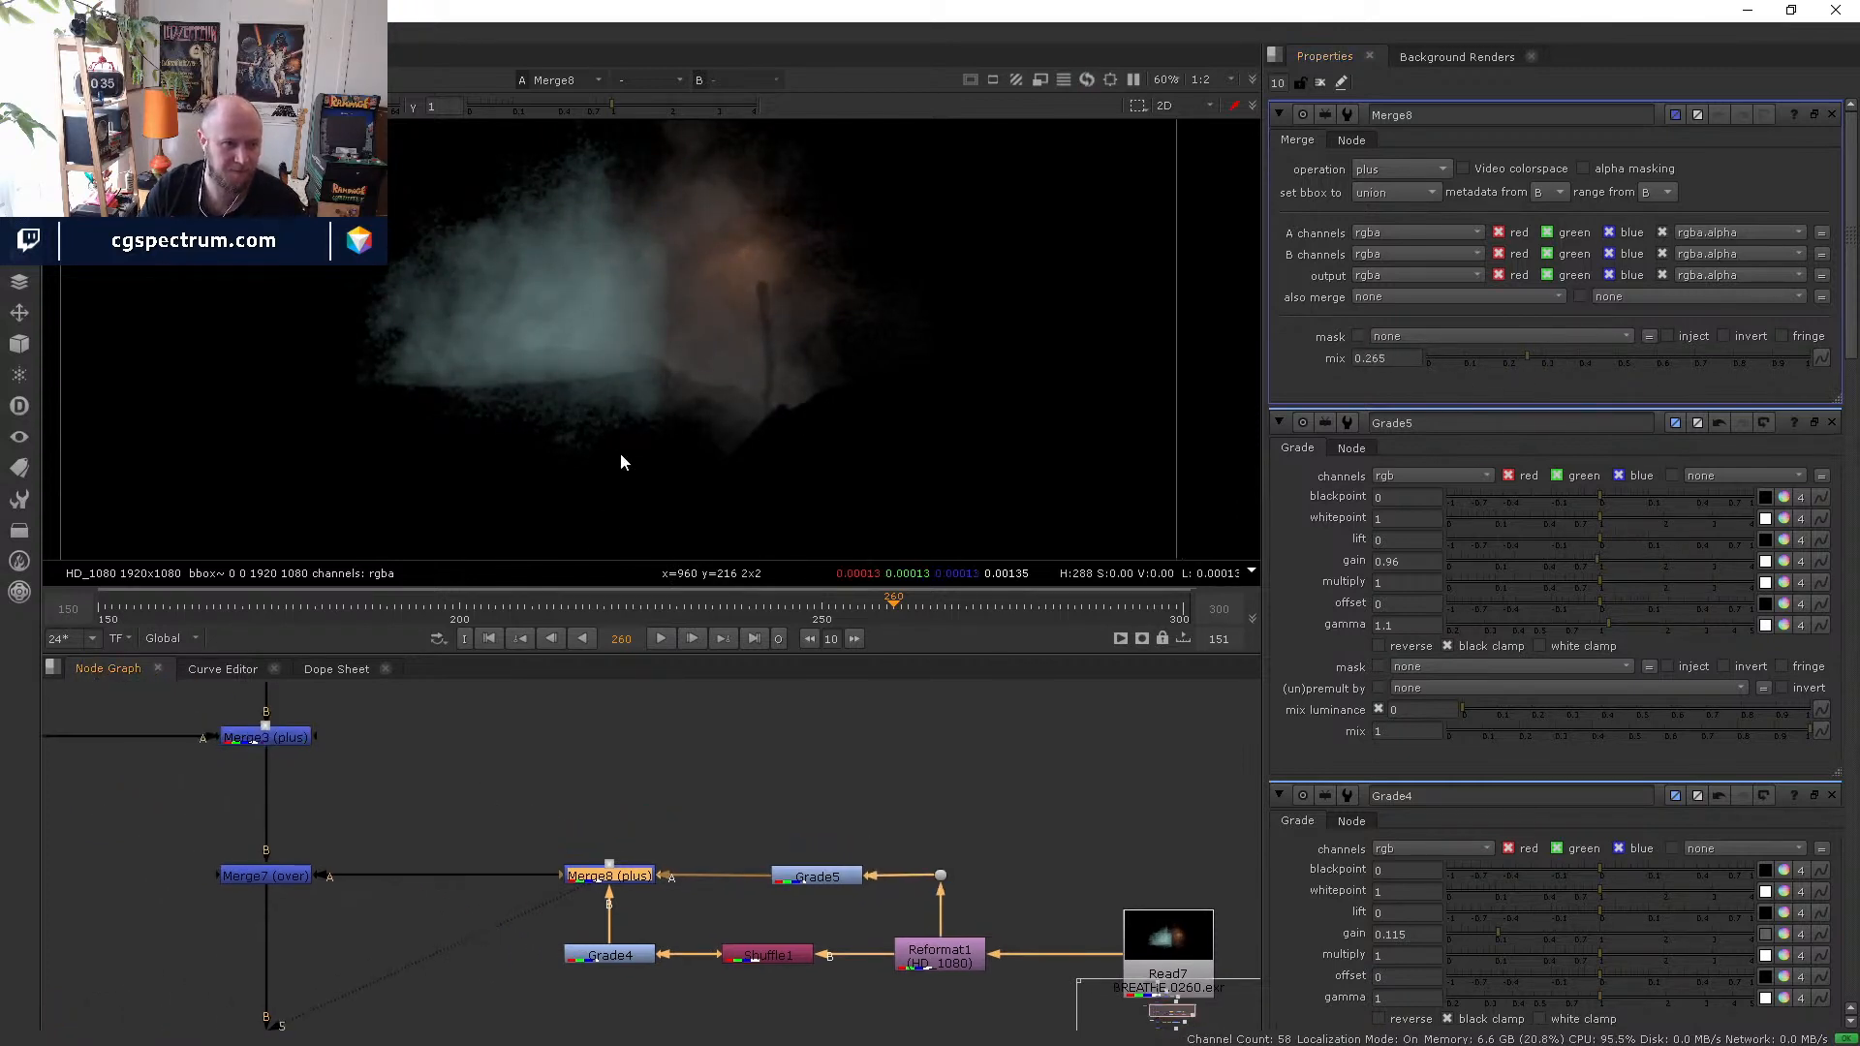
scroll(587, 905, down, 1)
middle_drag(603, 907, 455, 867)
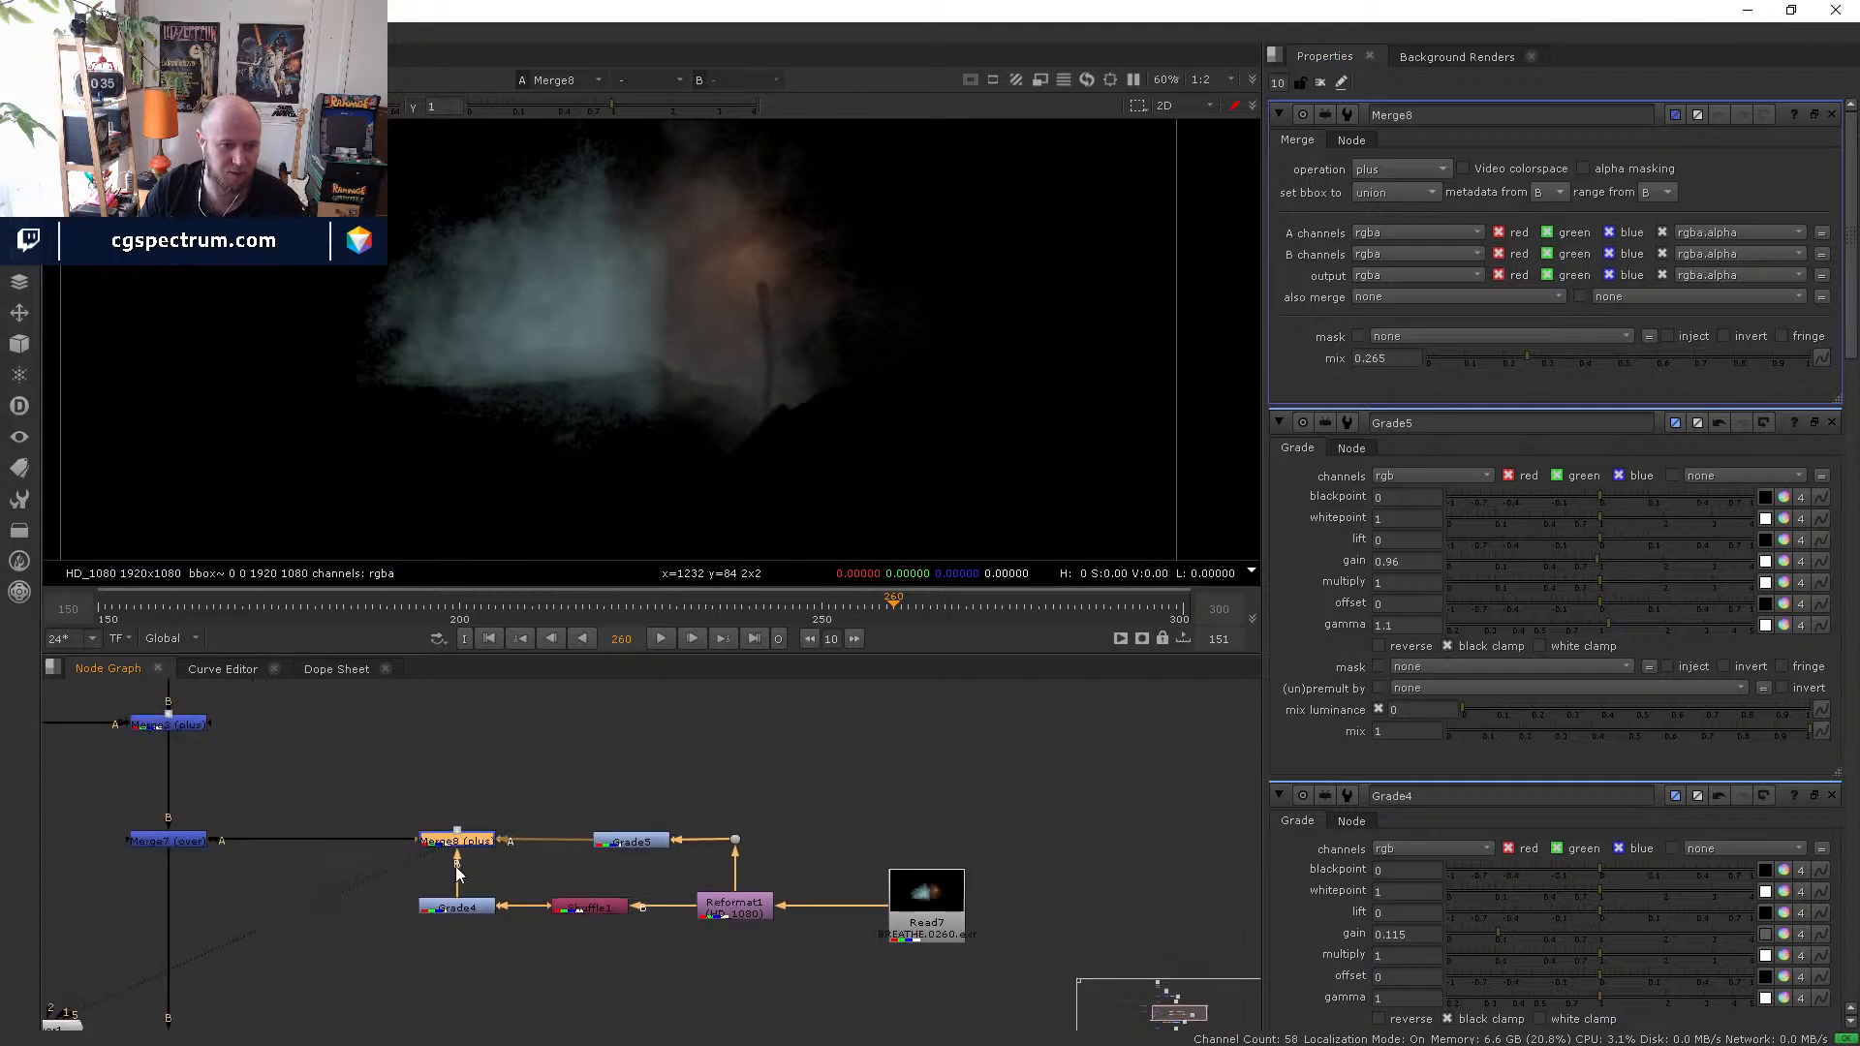
scroll(651, 839, up, 2)
click(635, 839)
key(5)
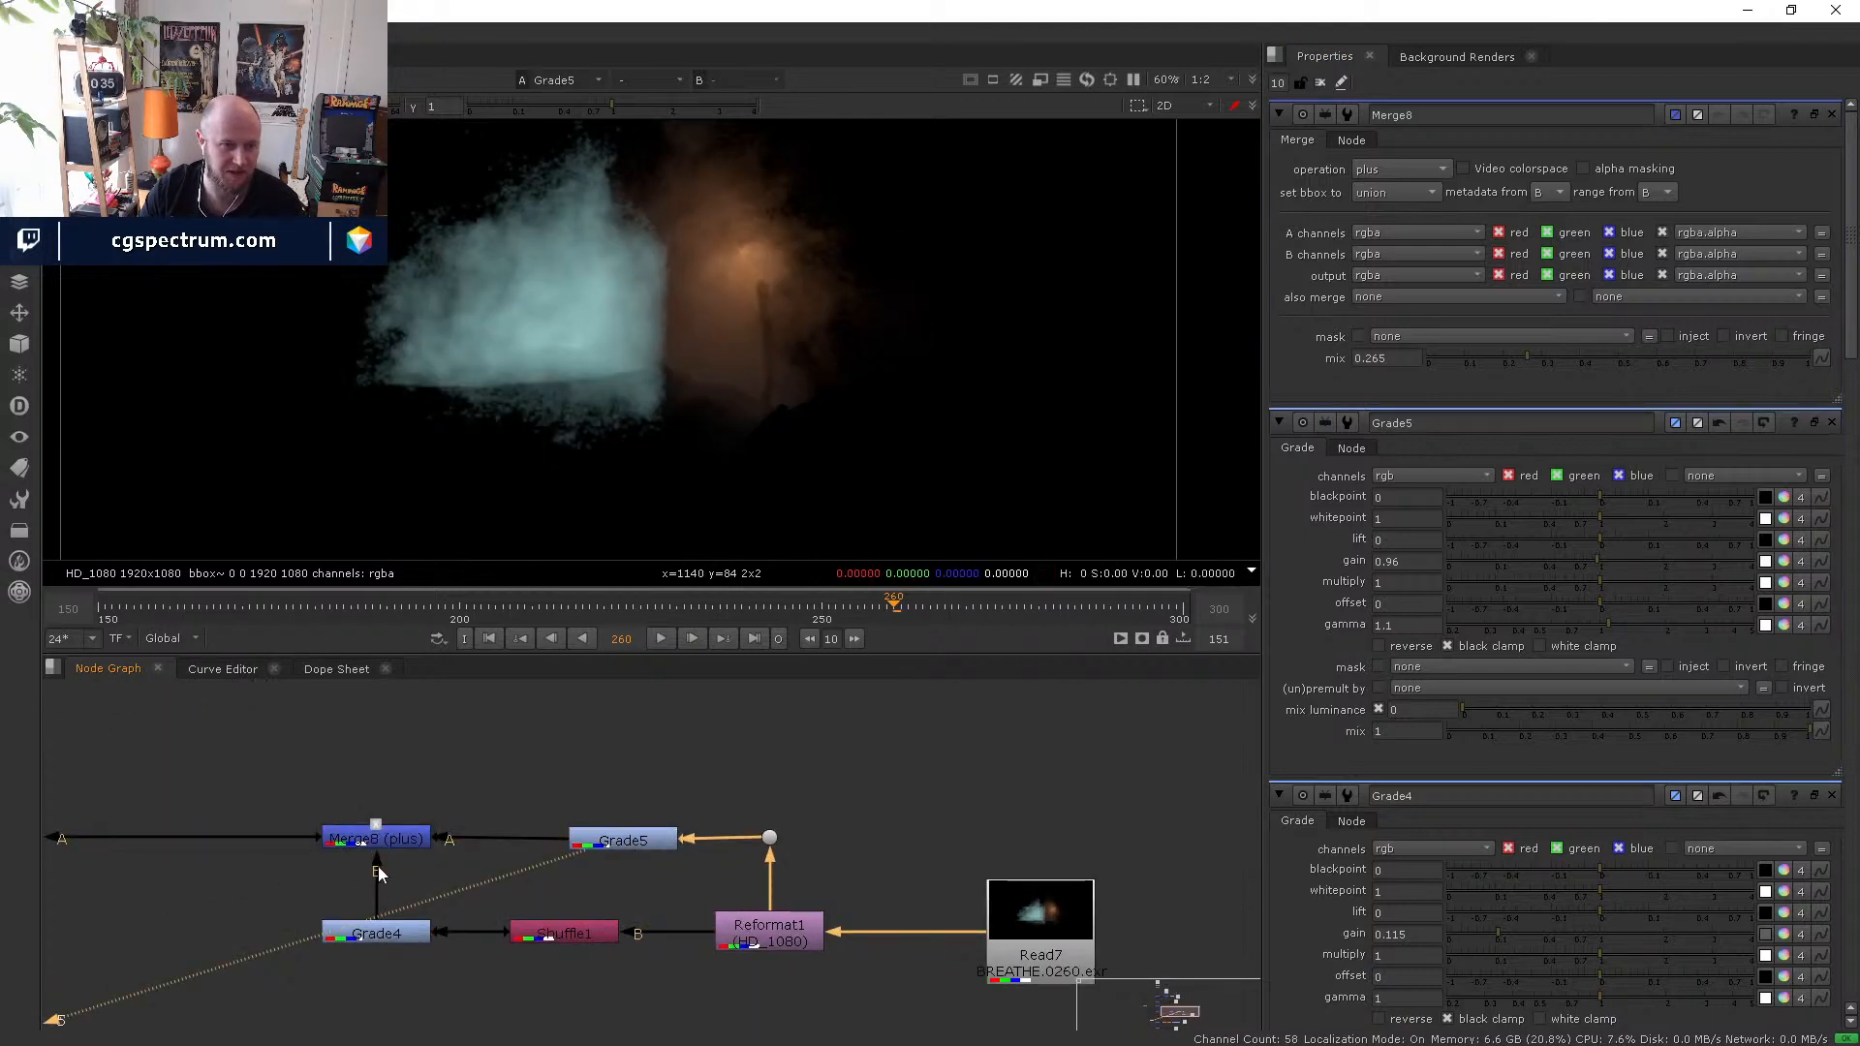
key(1)
- View the fire element at Read6 and its processed version at Glow5
middle_drag(235, 918, 448, 771)
scroll(448, 770, down, 1)
click(835, 907)
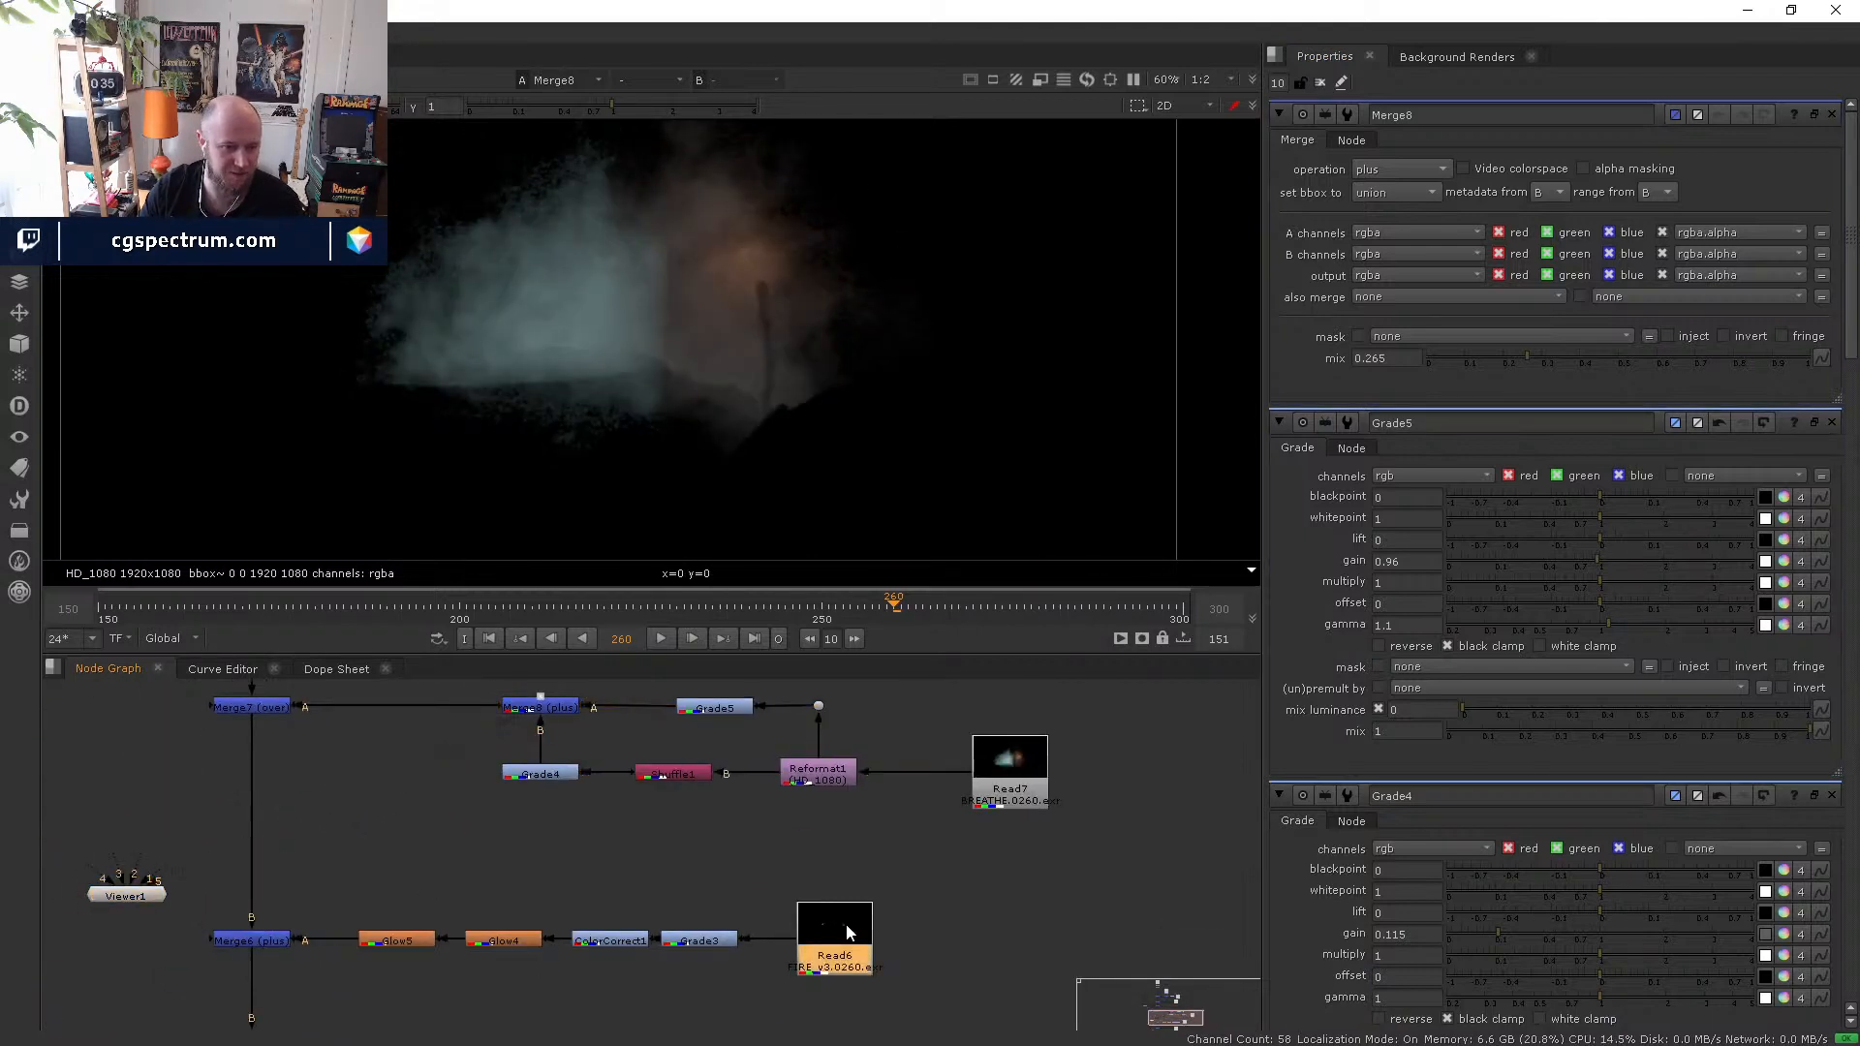
key(5)
click(409, 936)
key(5)
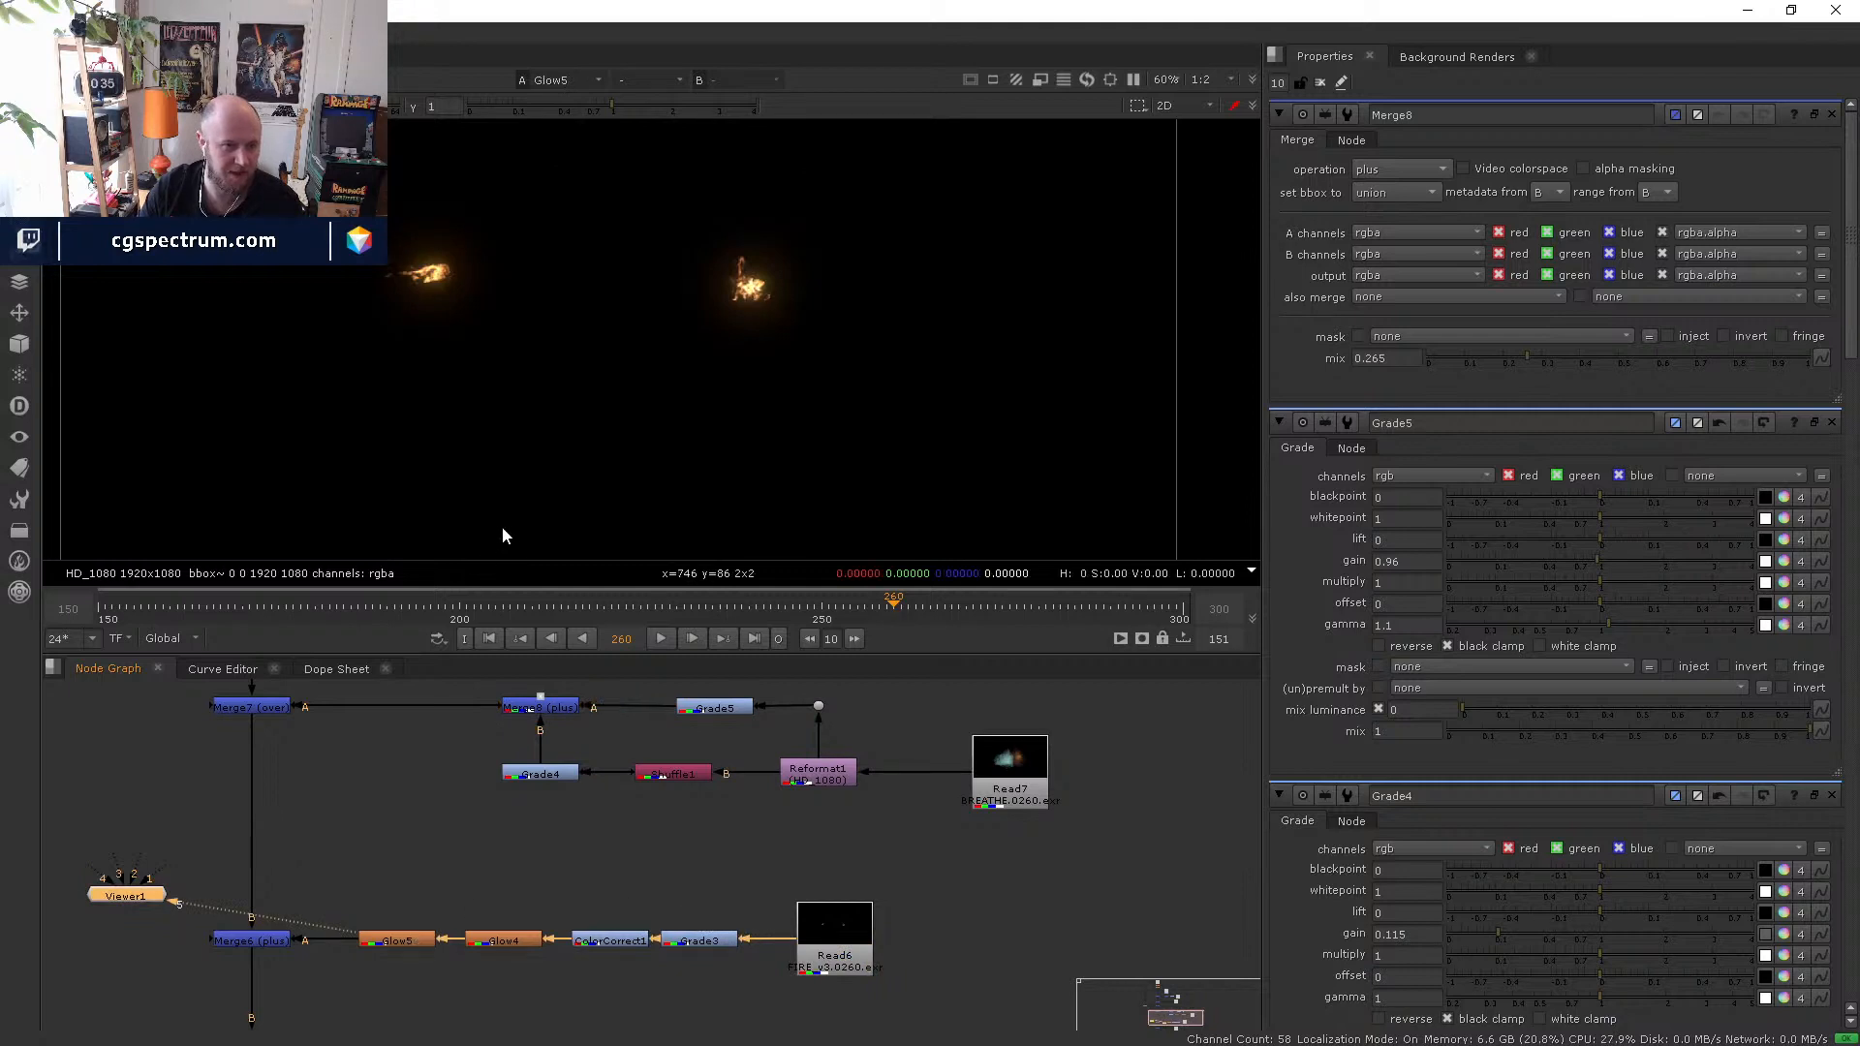
- Insert a Grade node between Merge8 and Merge7's A input, place it below the connection, and view it
middle_drag(346, 769, 370, 821)
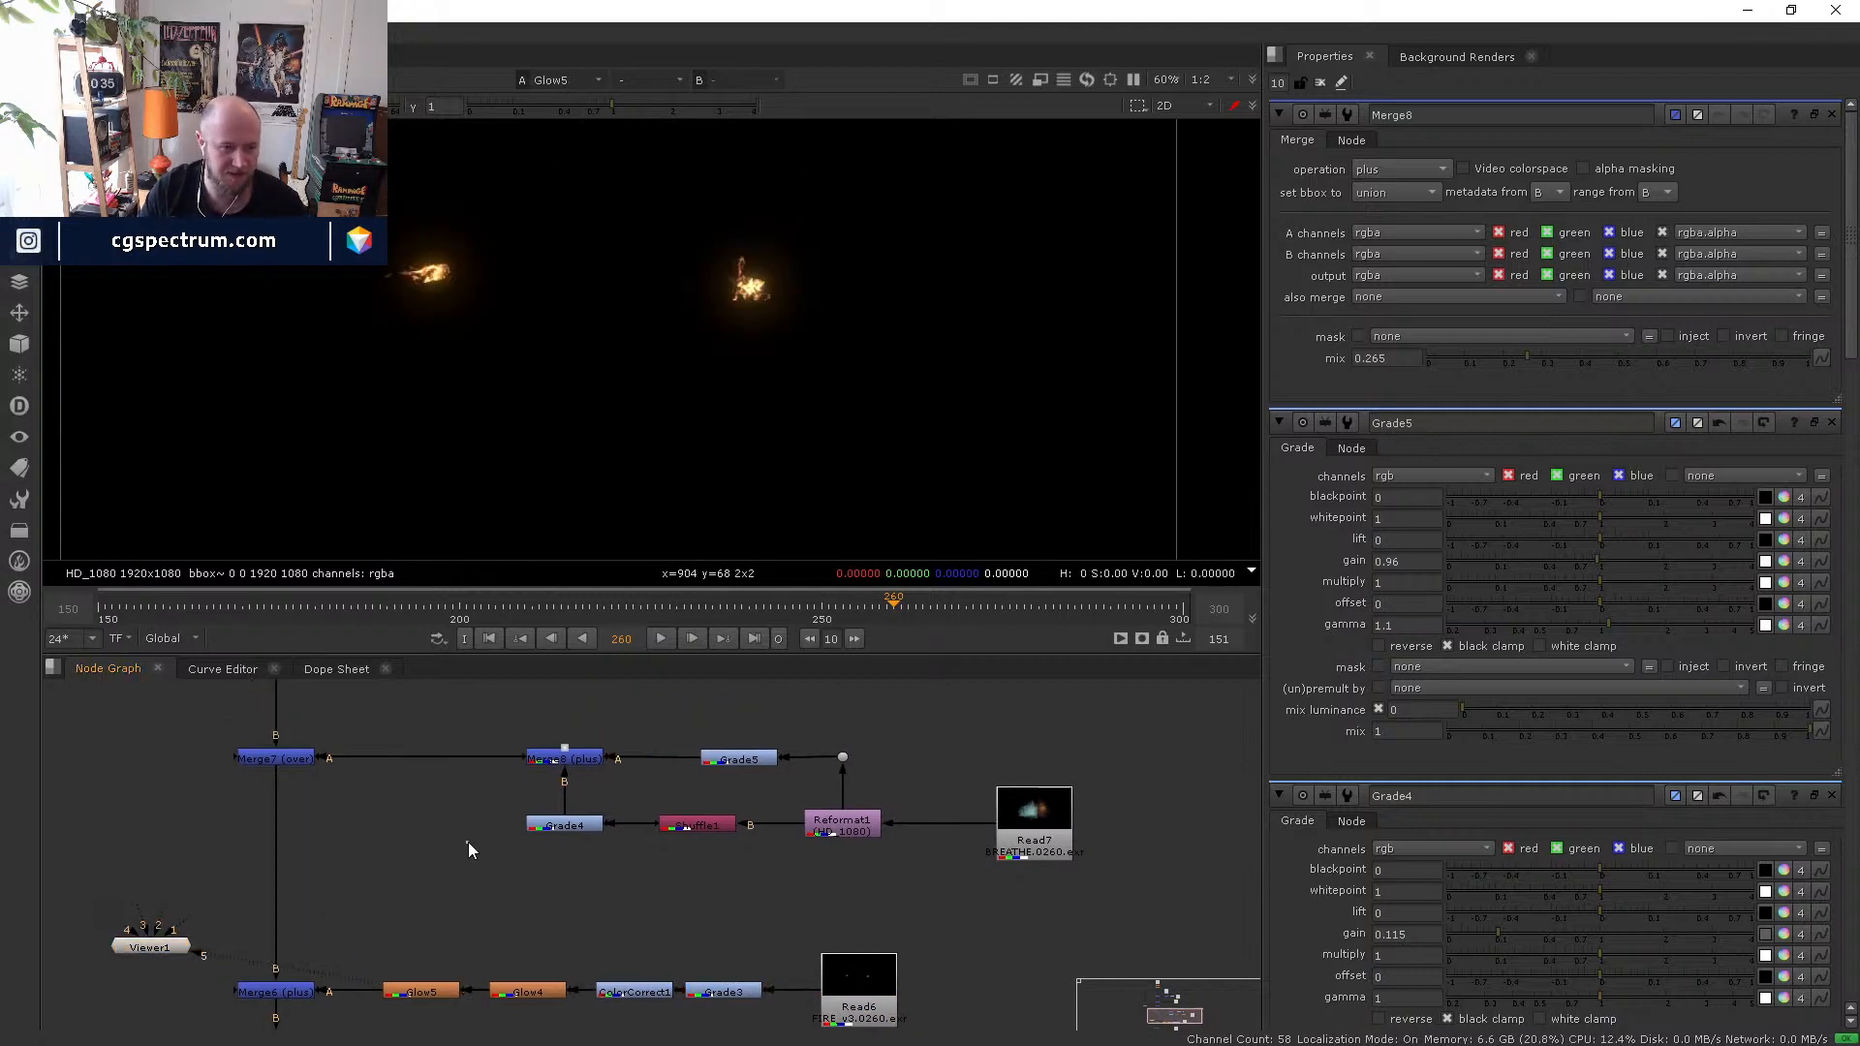
drag(502, 864, 443, 803)
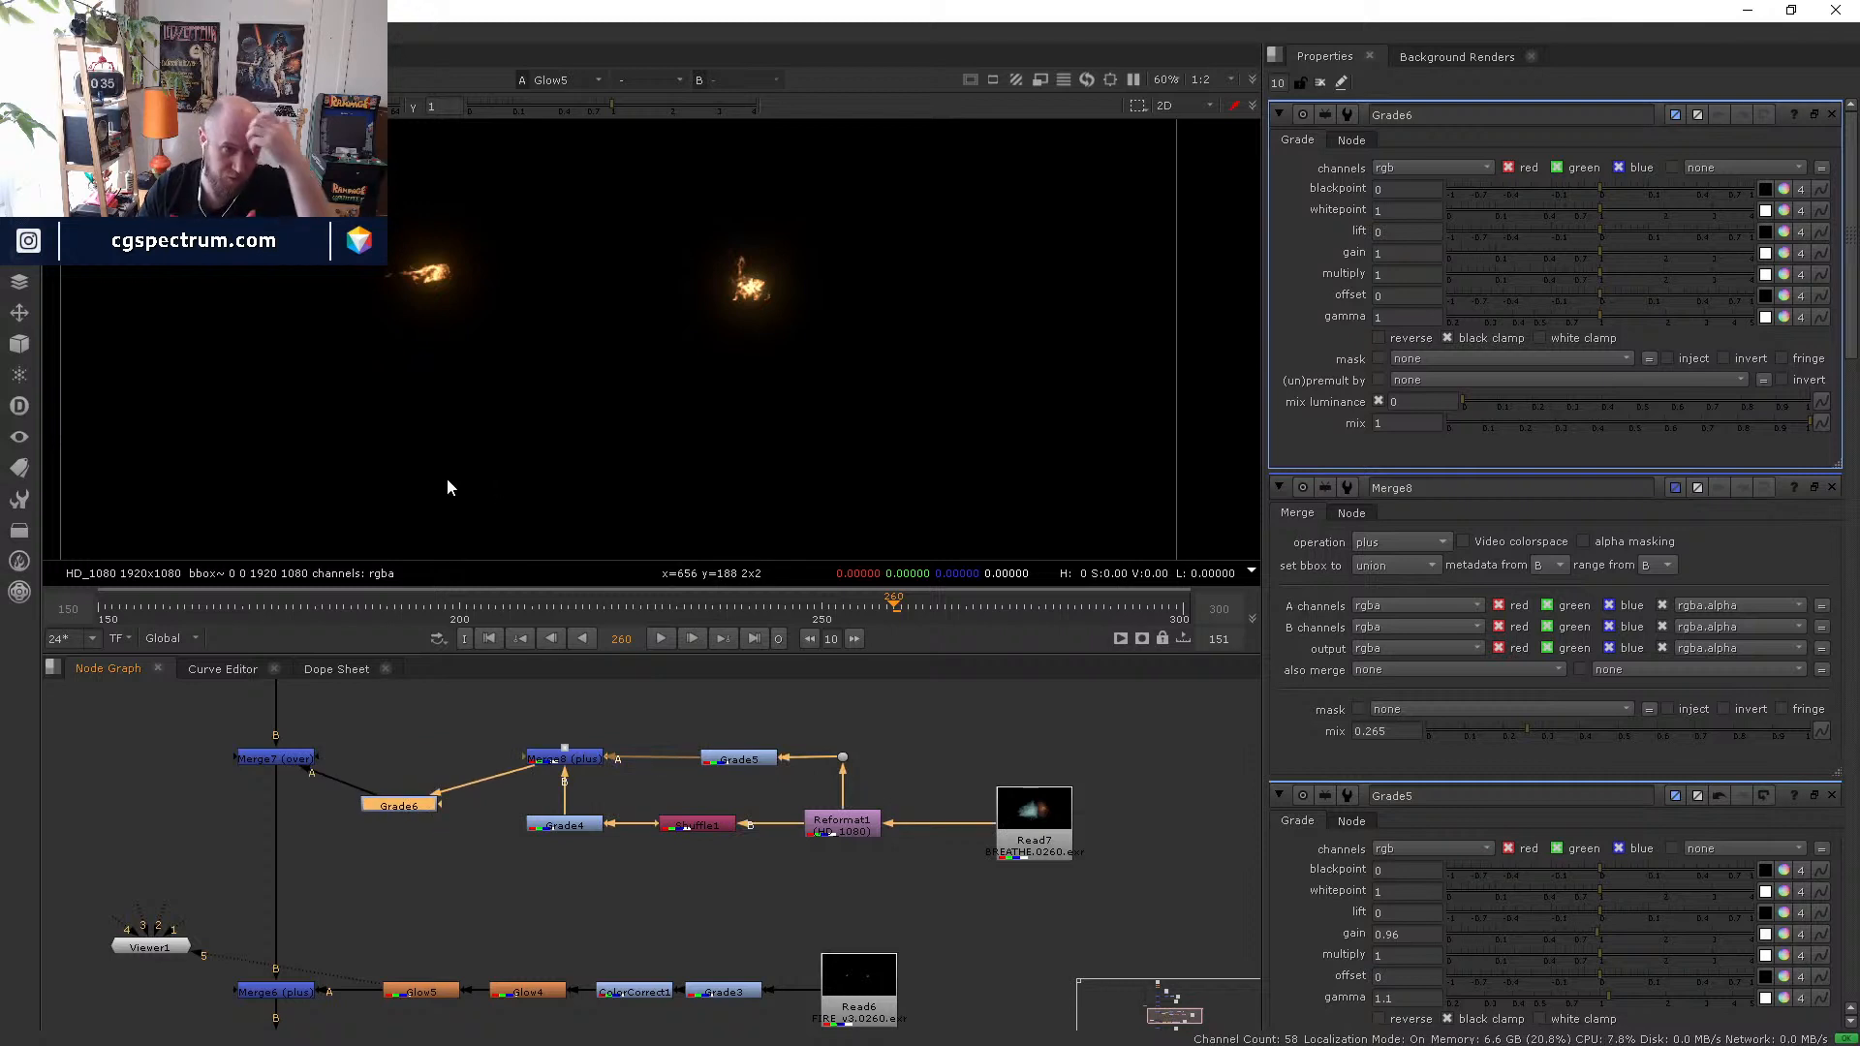
middle_drag(447, 828, 416, 816)
drag(386, 793, 382, 804)
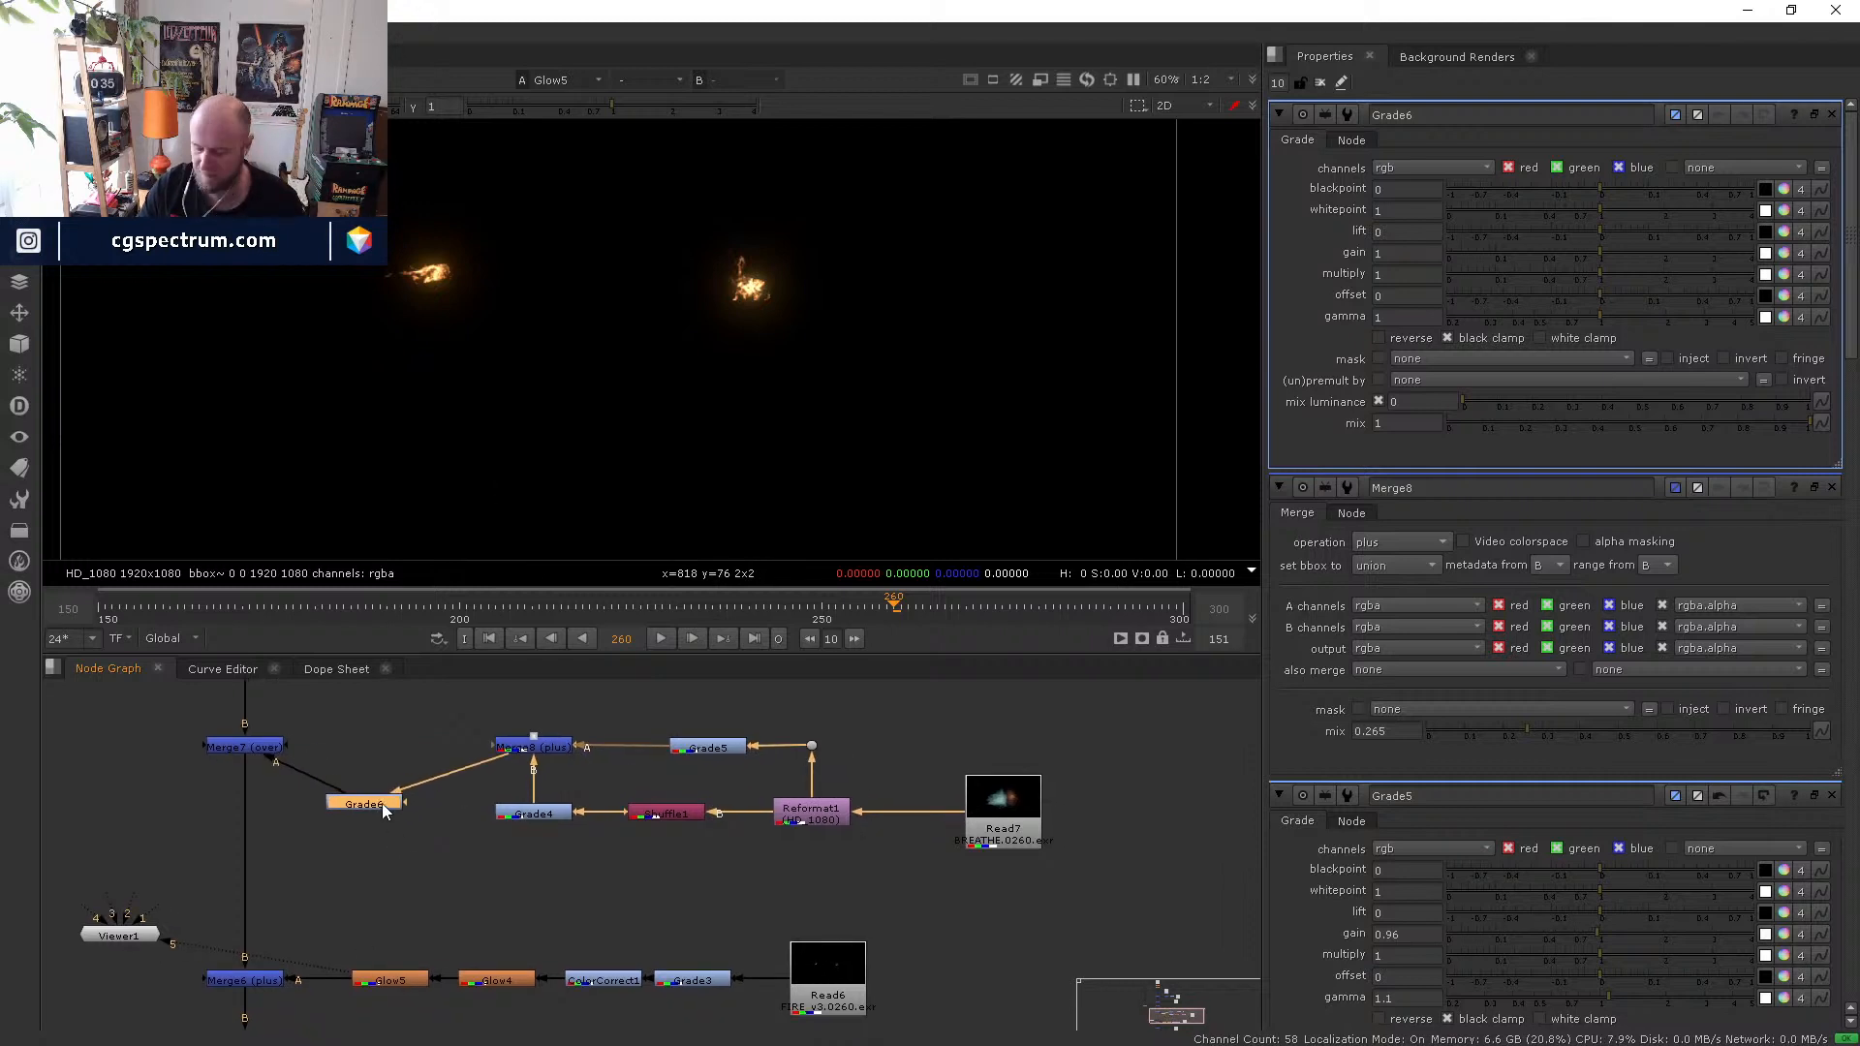
key(5)
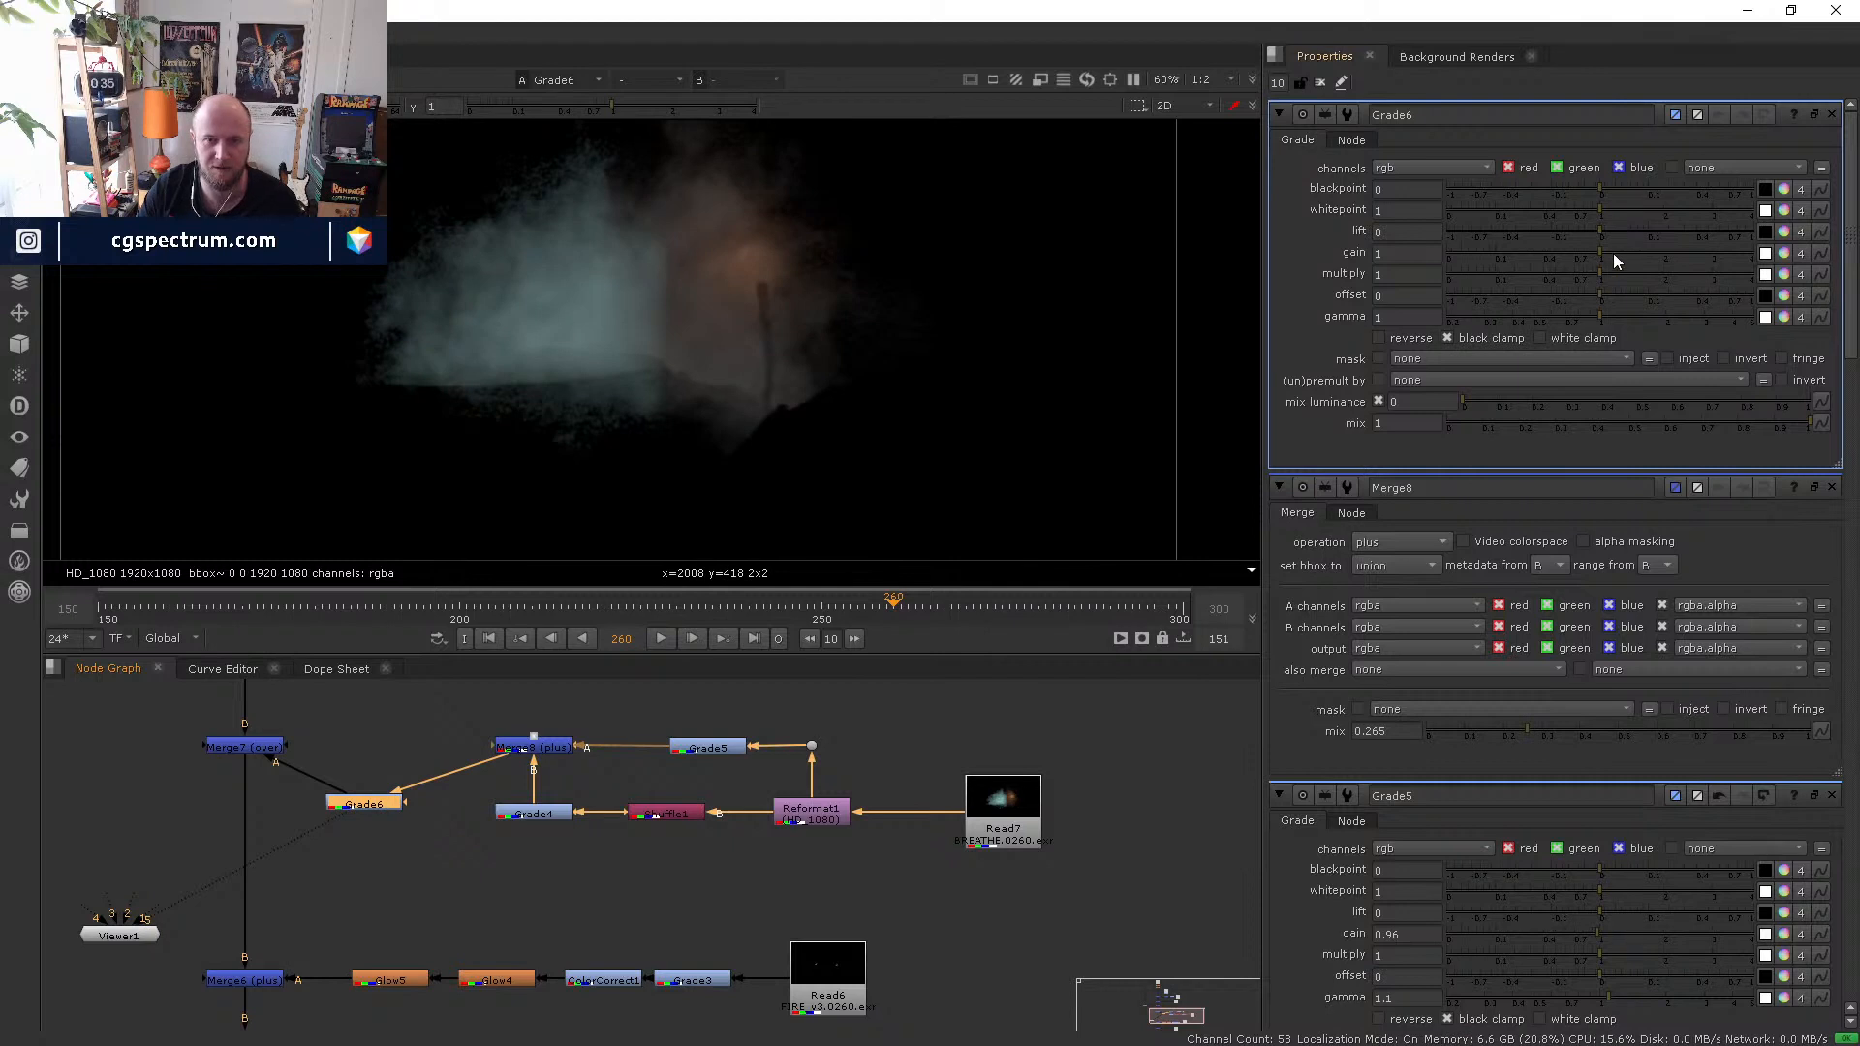
- Tint the breath orange in Grade6 with gain at red 3.85, green 1.94, blue 0.84, alpha 3.85, and multiply at 2.34
drag(1614, 258, 1750, 251)
click(1783, 255)
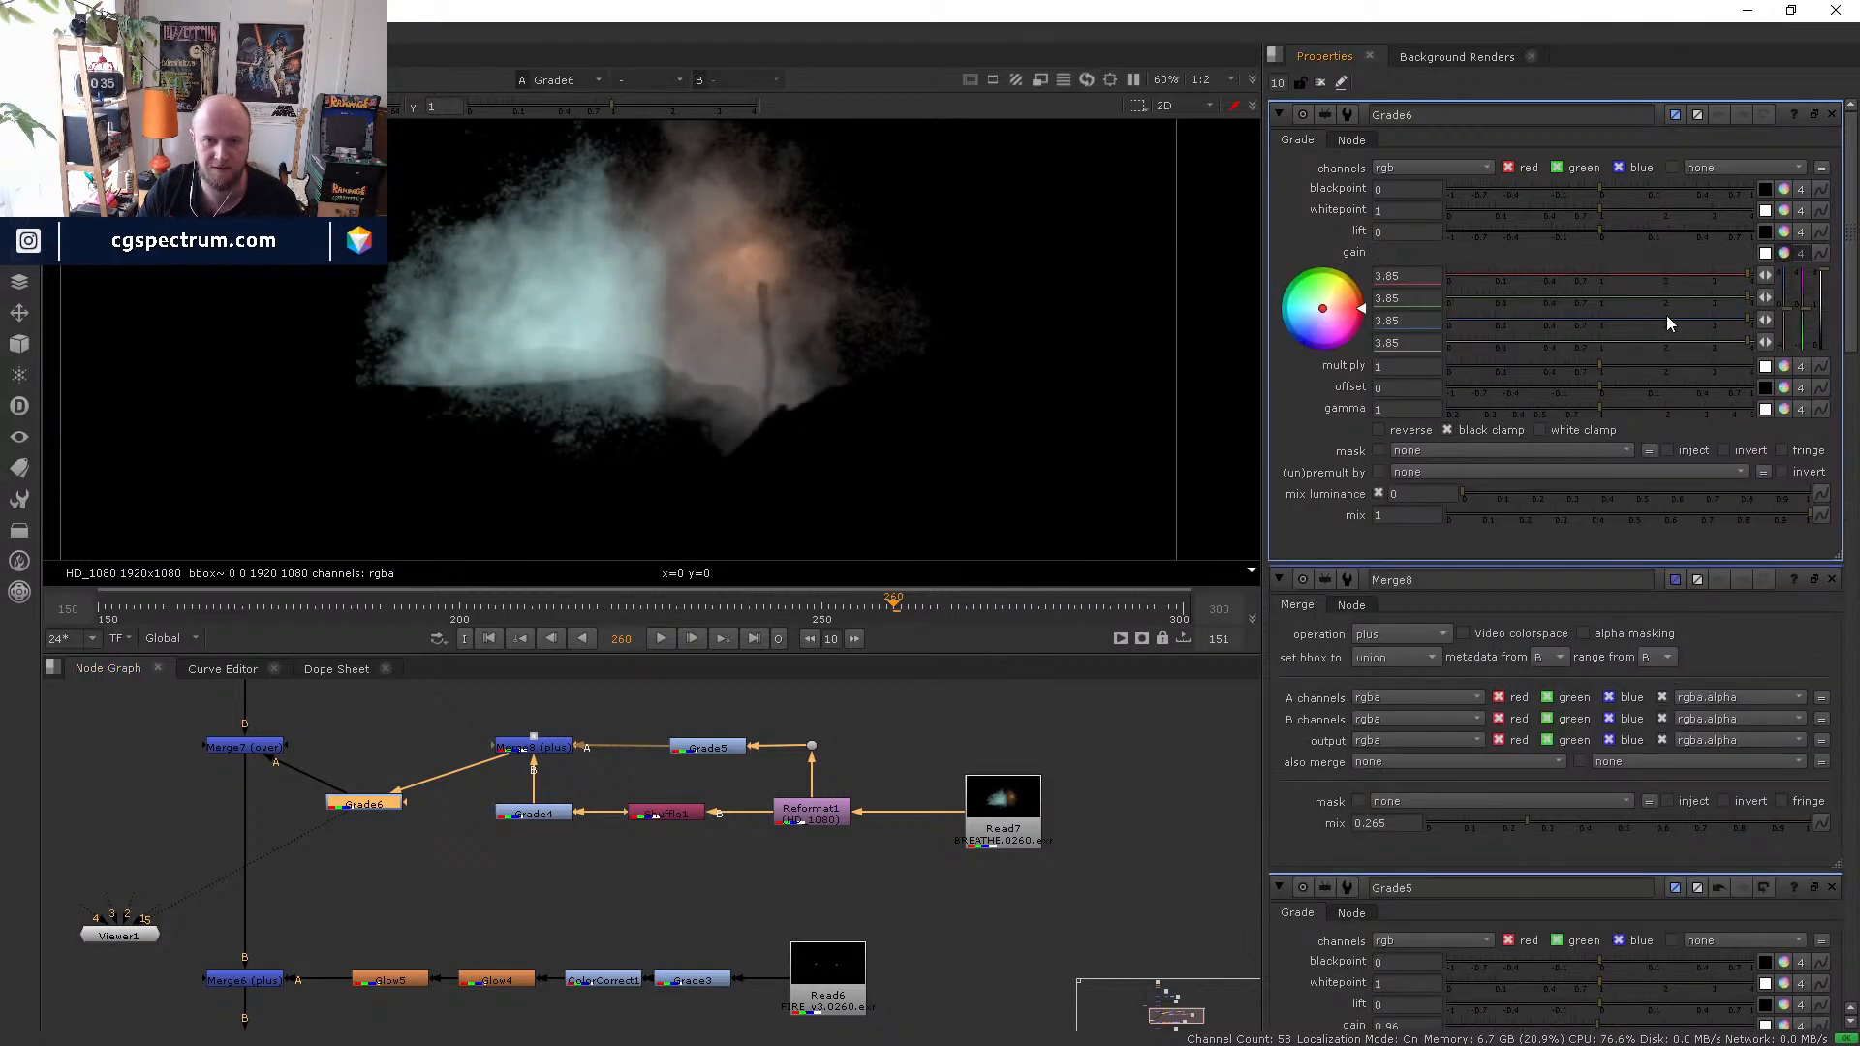
drag(1667, 320, 1583, 333)
drag(1697, 302, 1661, 295)
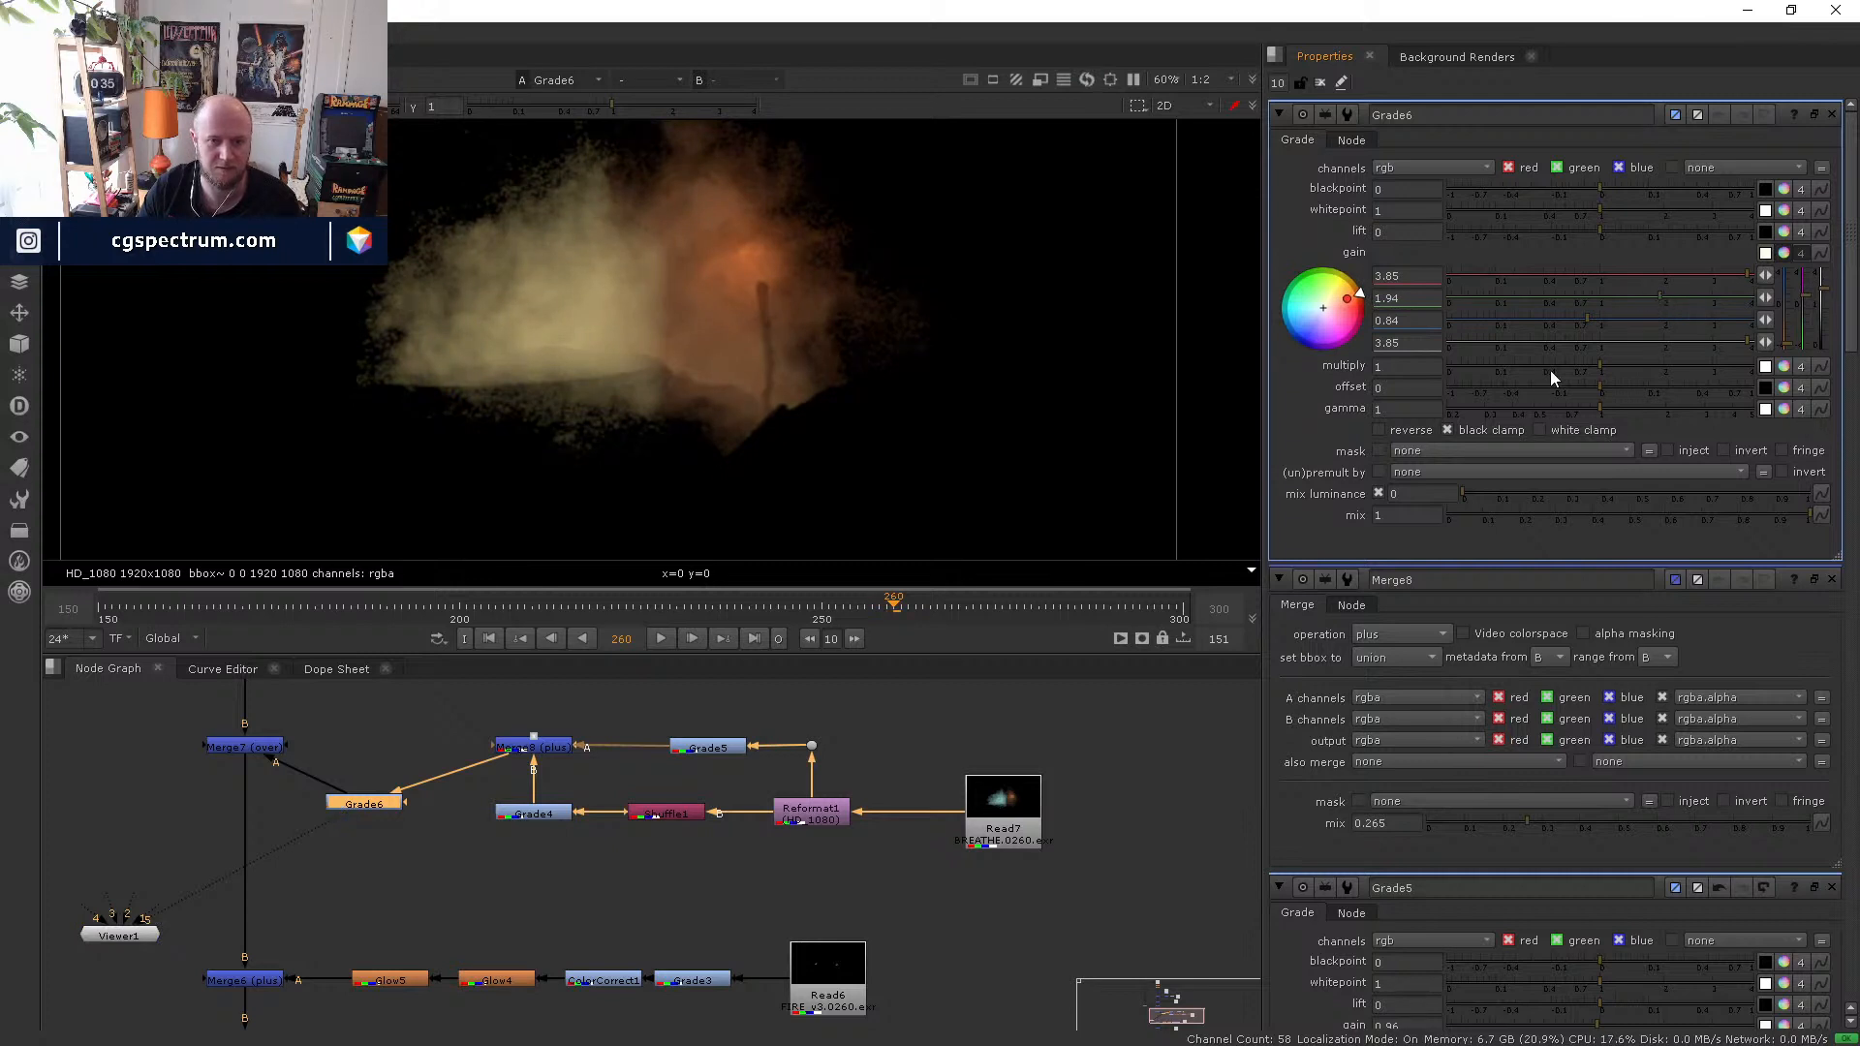
drag(1610, 363, 1681, 365)
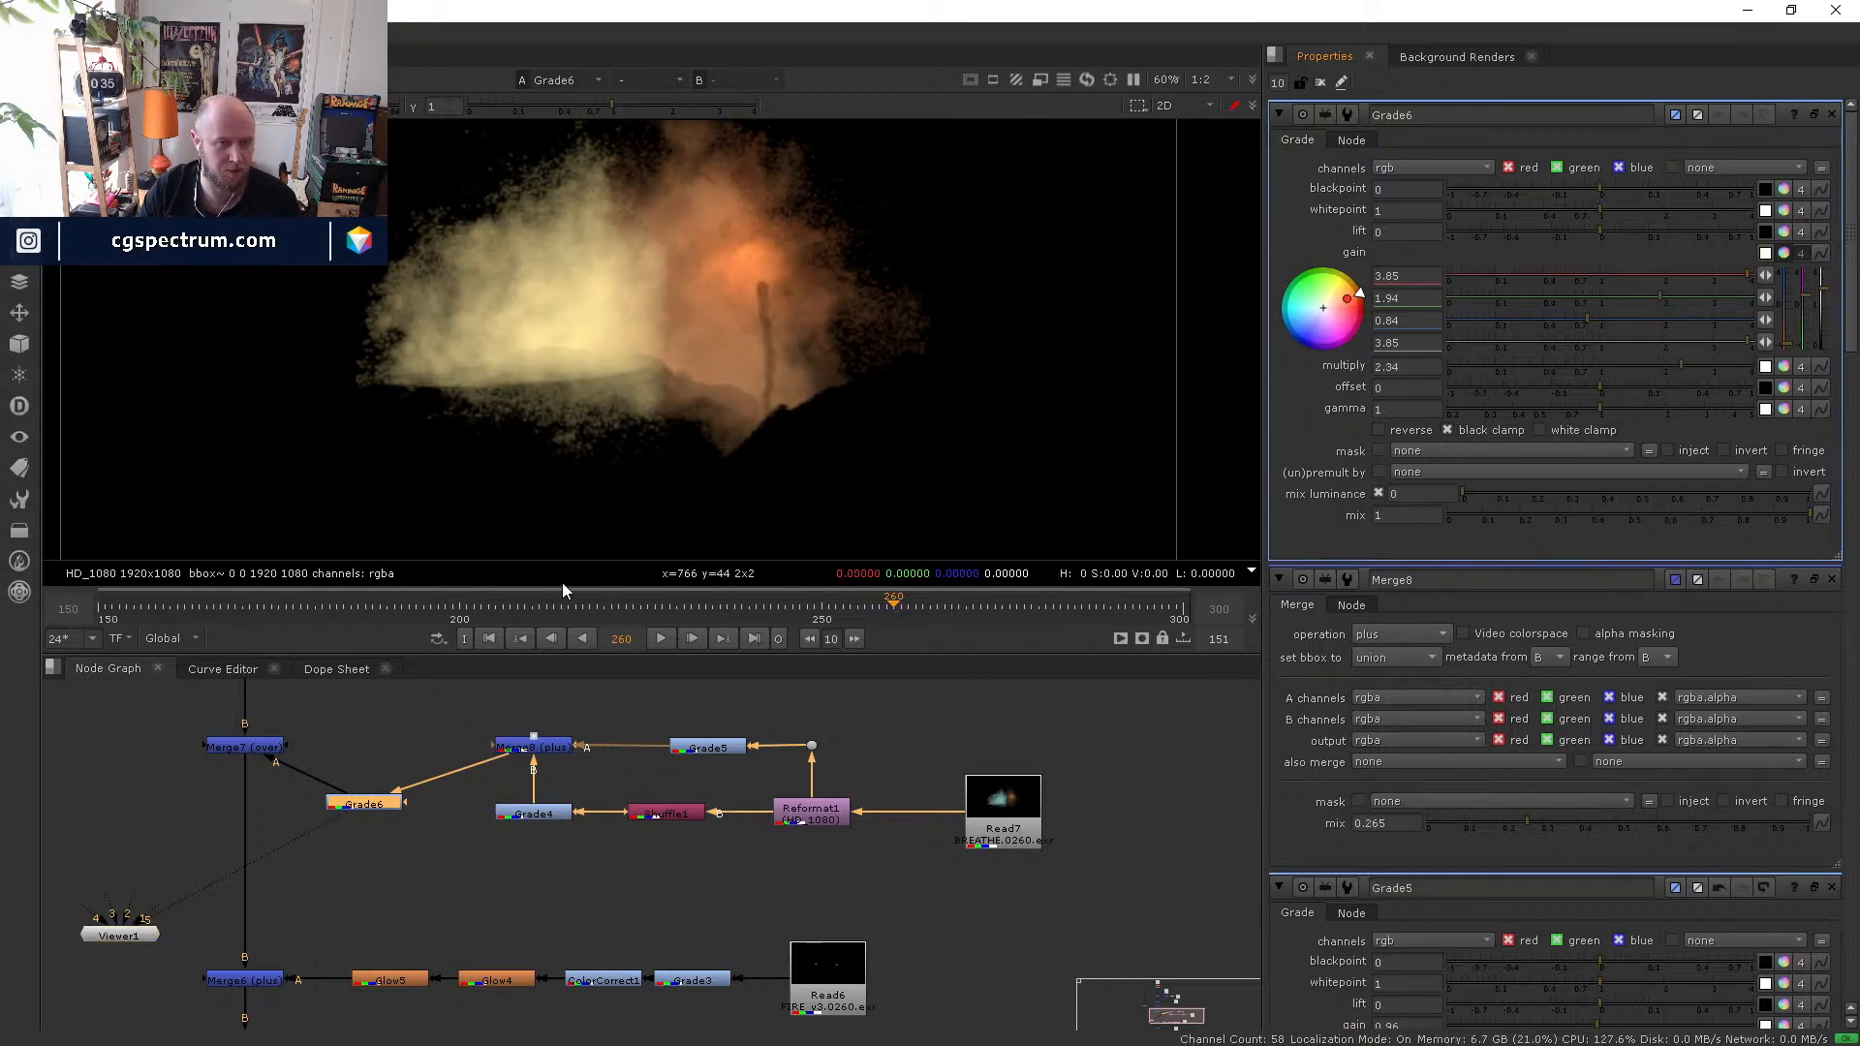
- Duplicate Shuffle1, place the copy above the fire branch, and connect its input to Read6
middle_drag(409, 899, 422, 868)
click(448, 846)
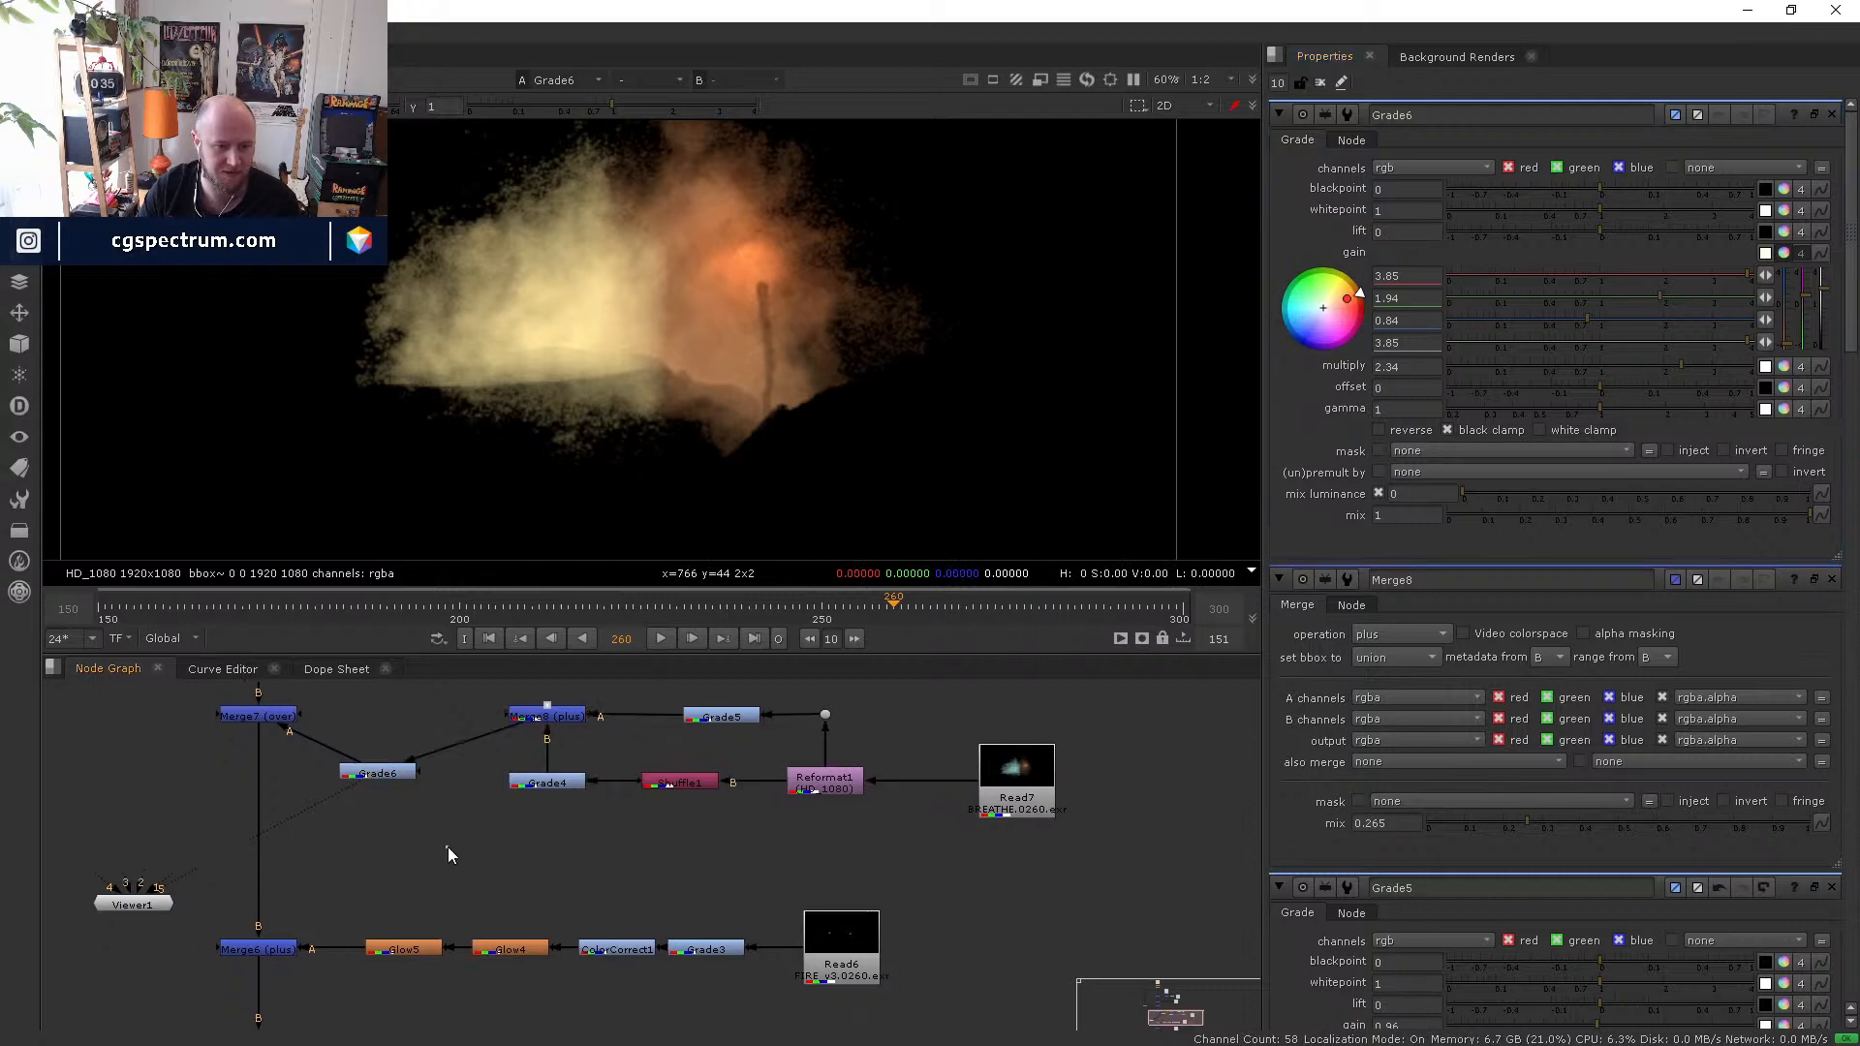
double_click(680, 783)
key(ctrl+c)
key(ctrl+v)
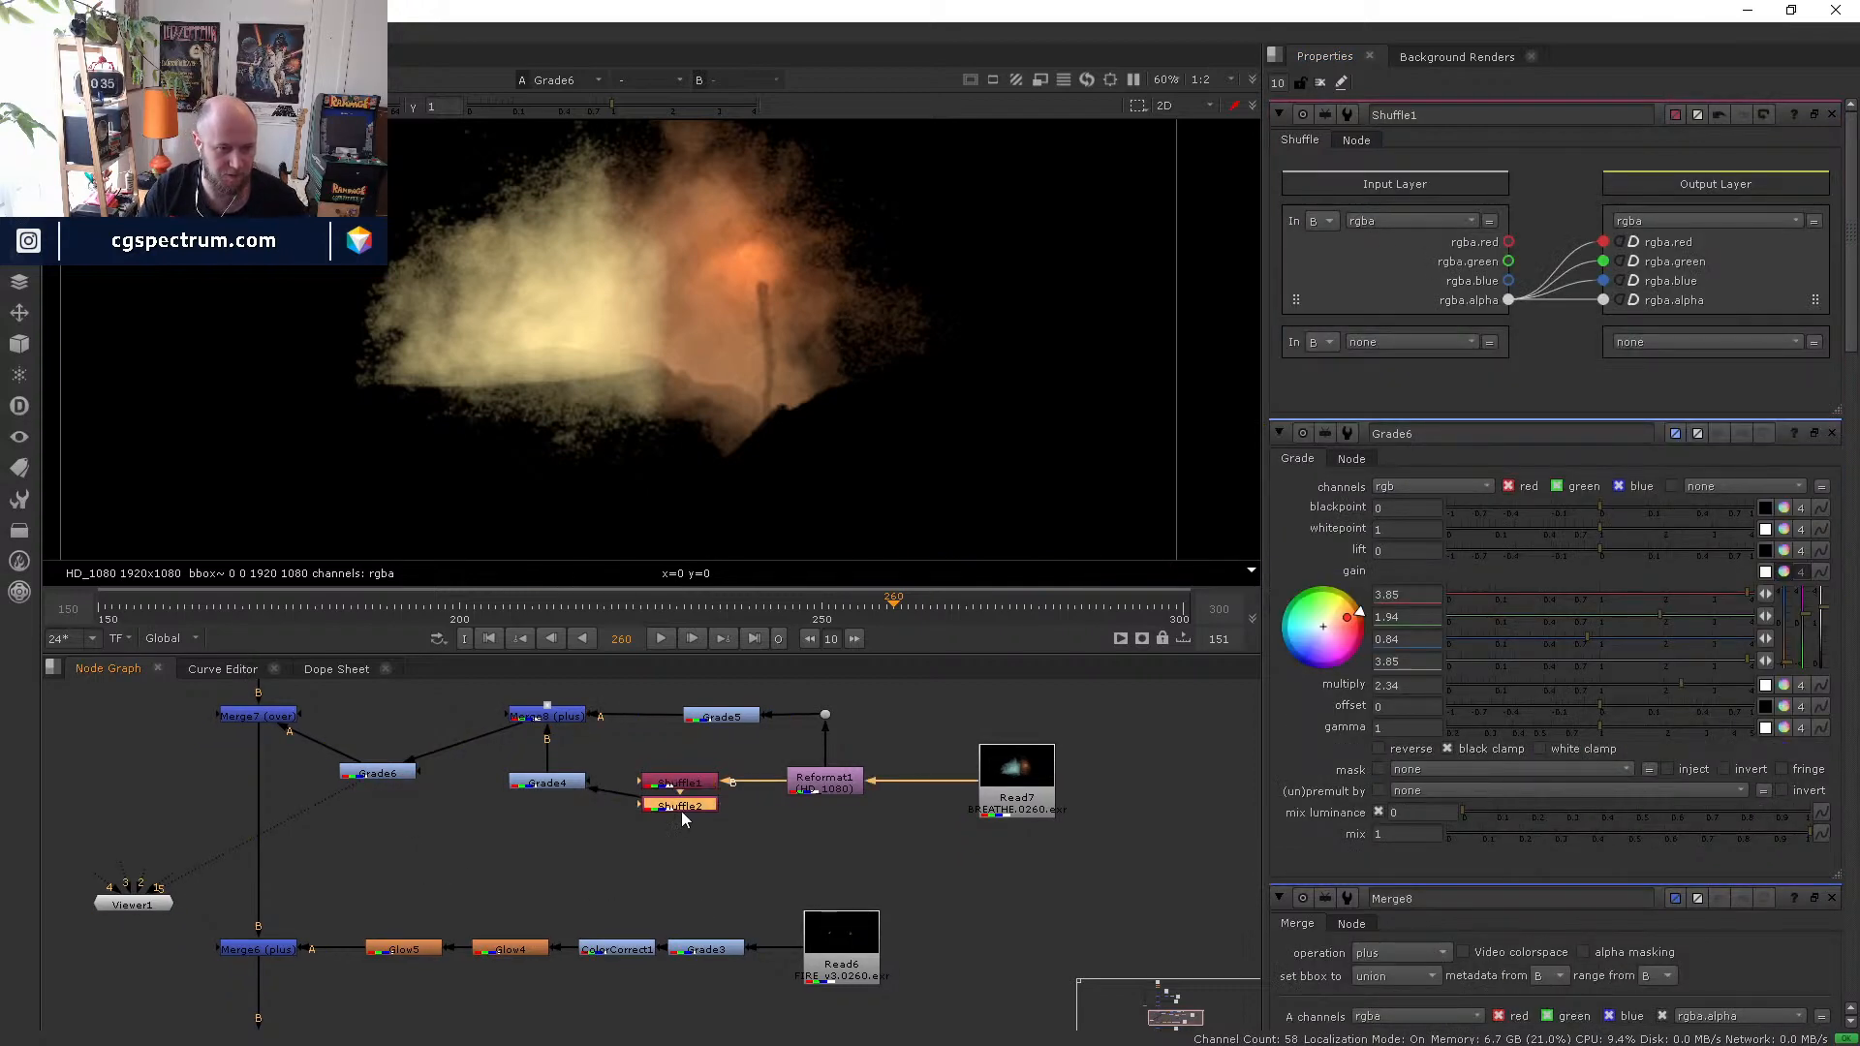
drag(682, 817, 831, 935)
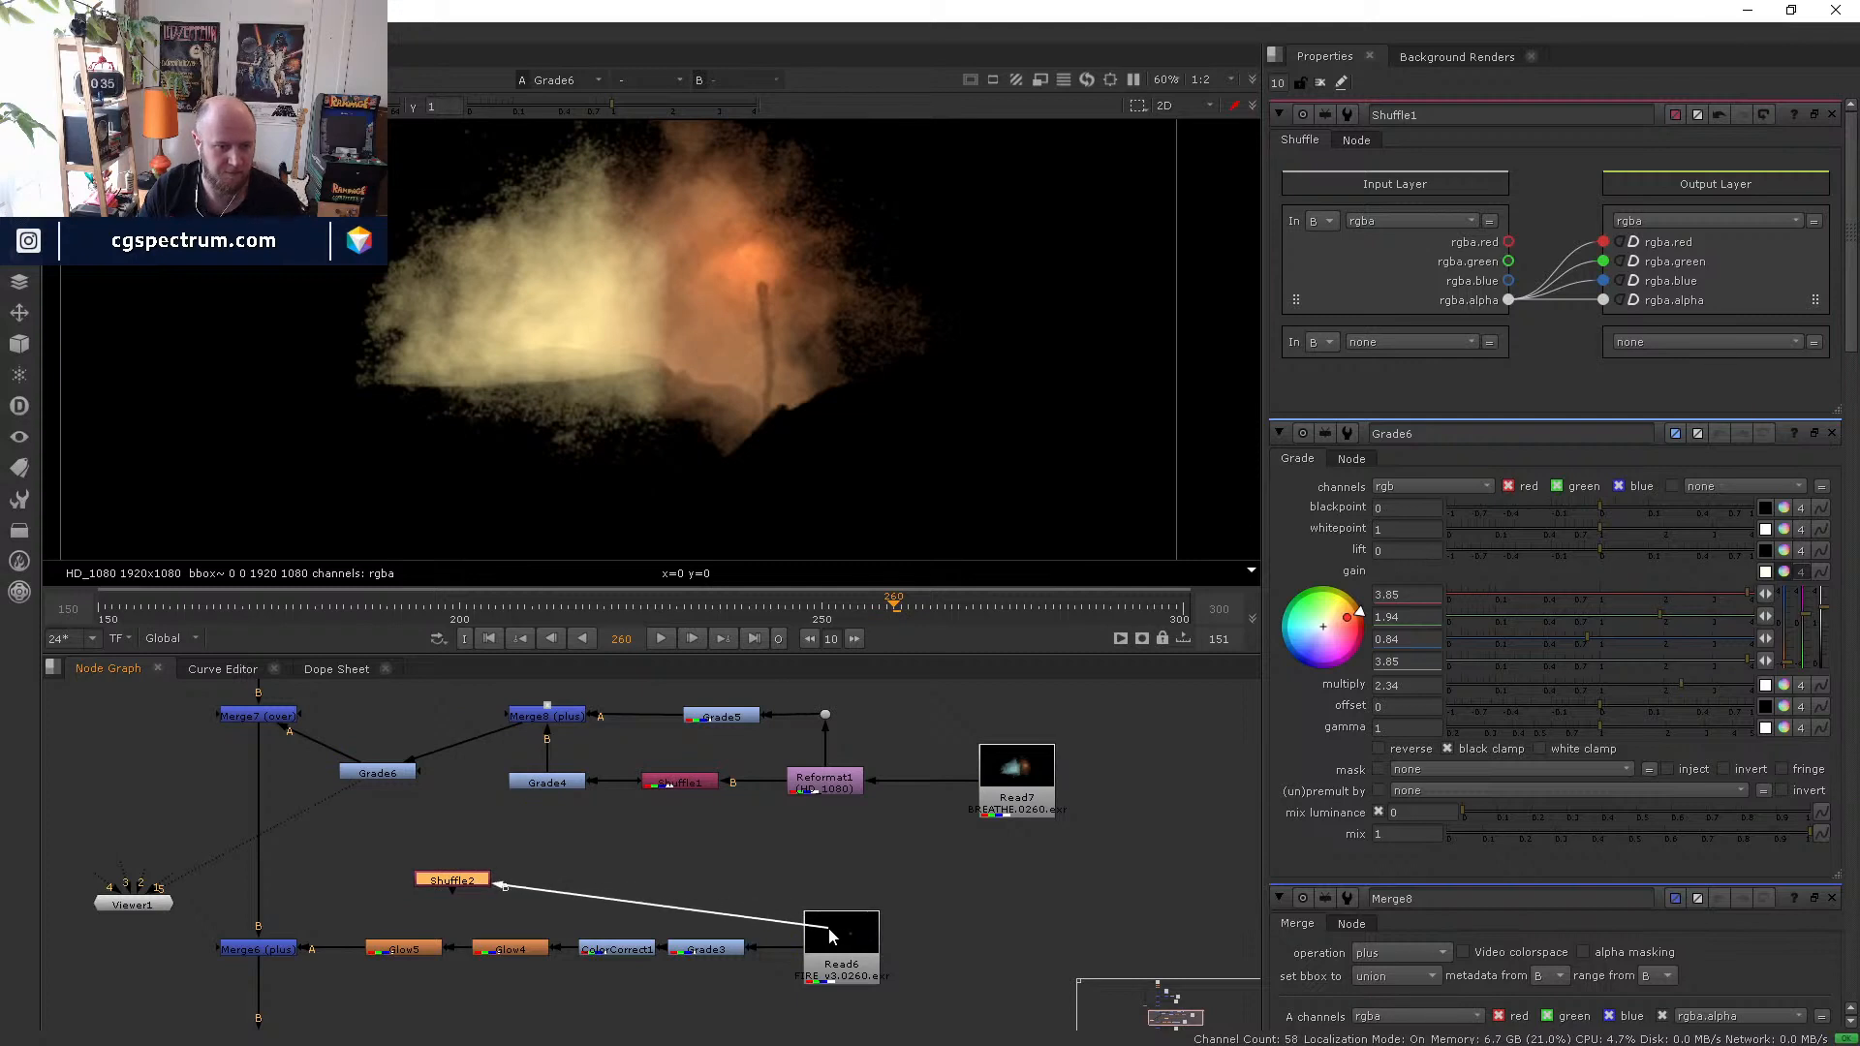
- Set Shuffle2 to route only the fire's red channel into alpha, and view its alpha channel
key(5)
double_click(459, 881)
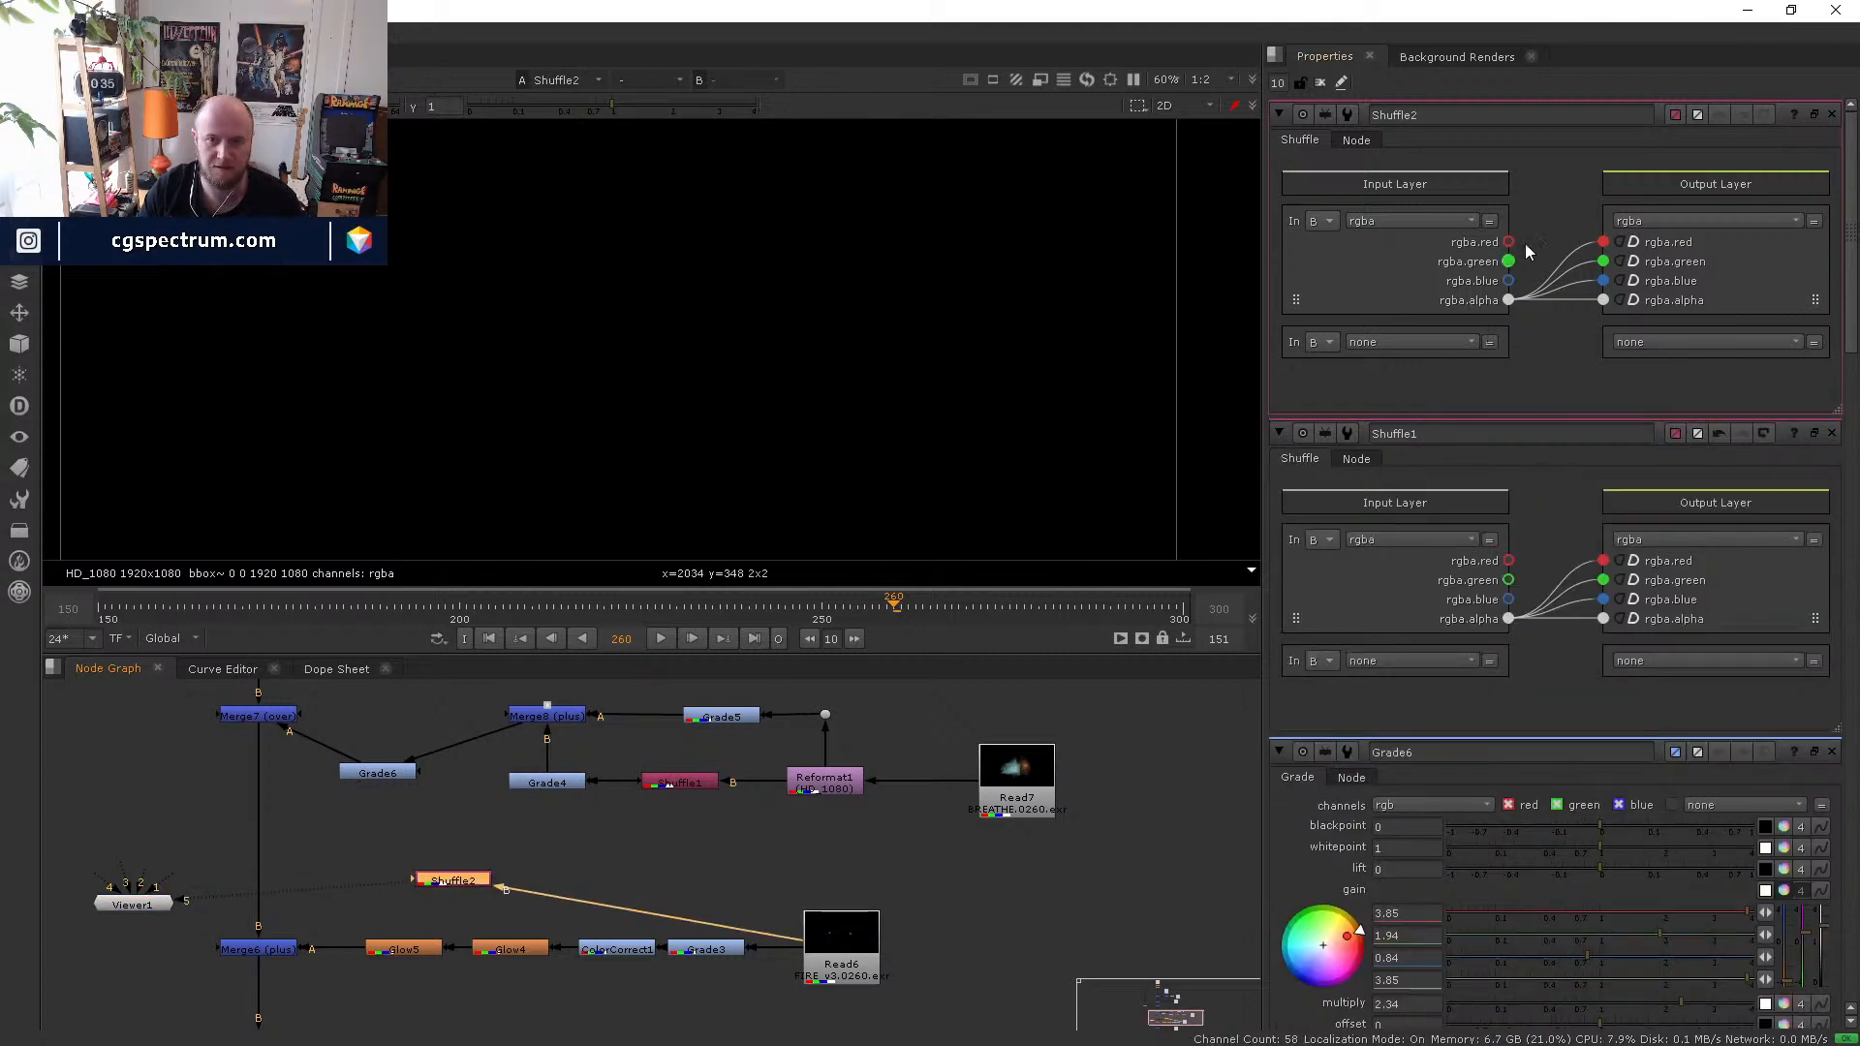
drag(1509, 241, 1512, 299)
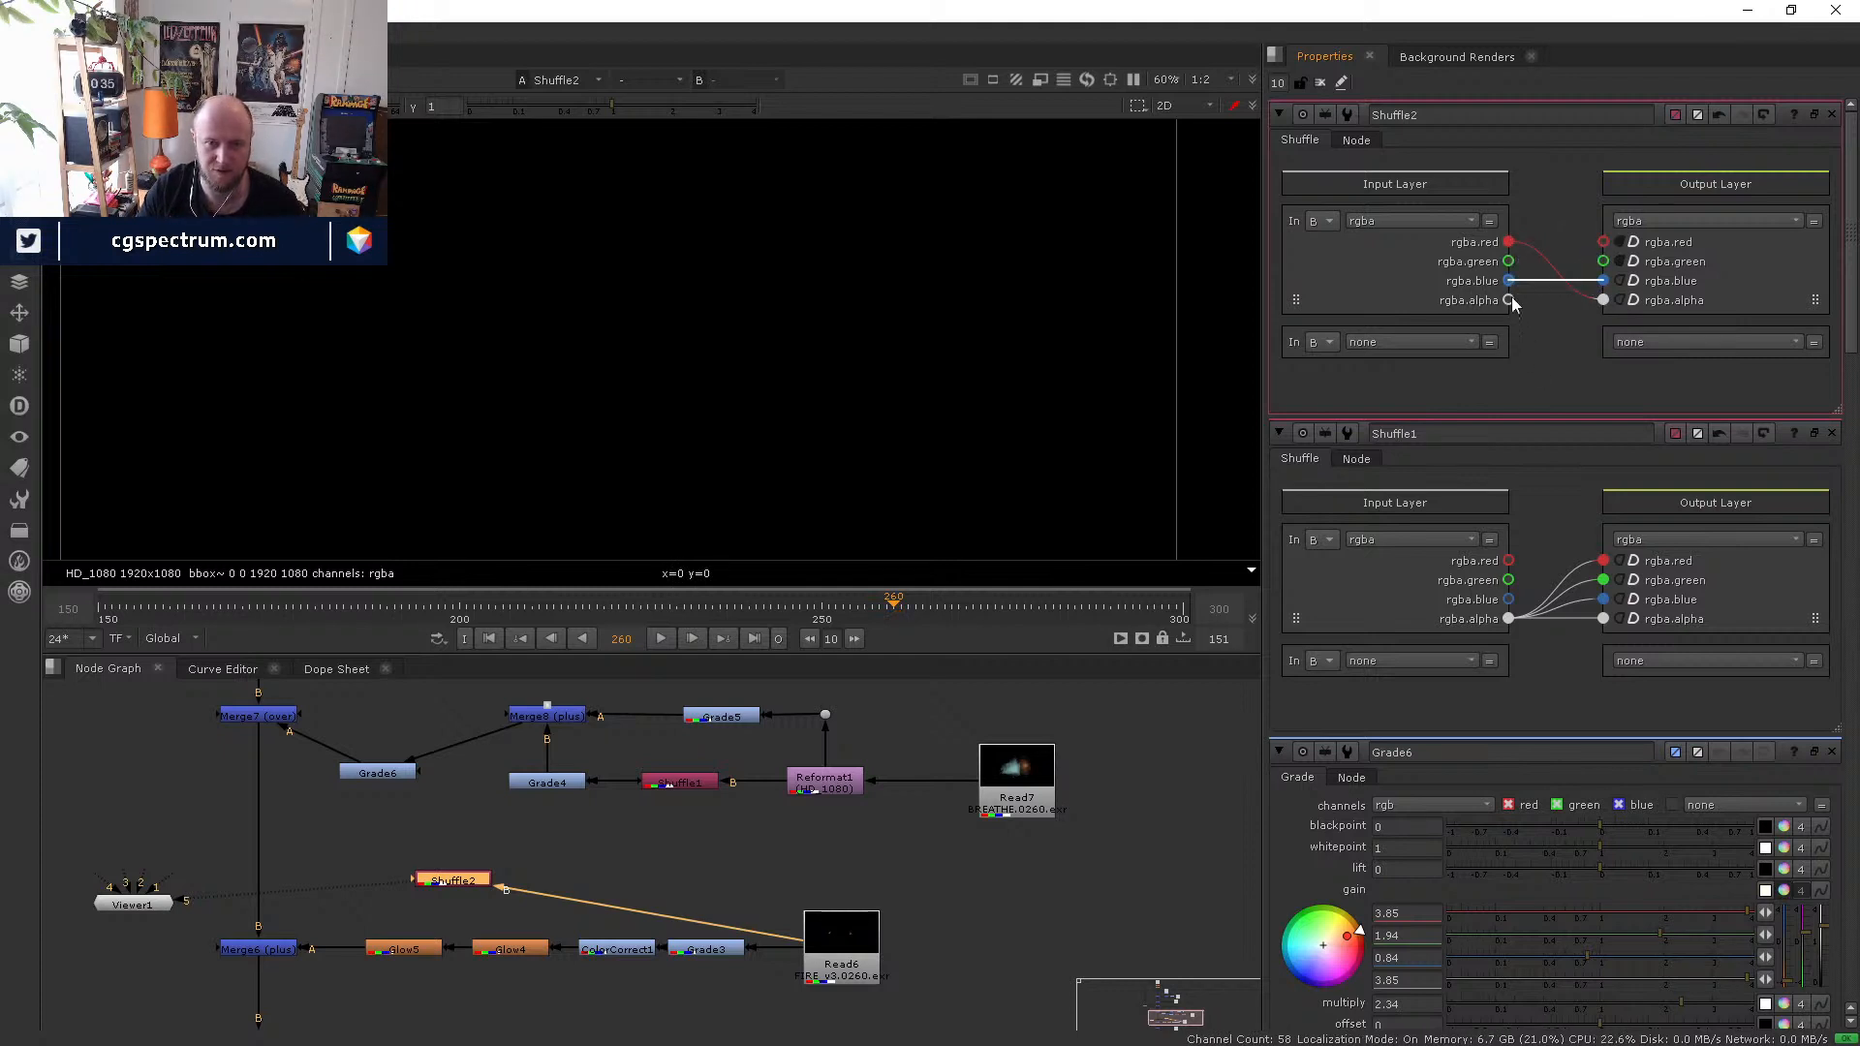
click(133, 903)
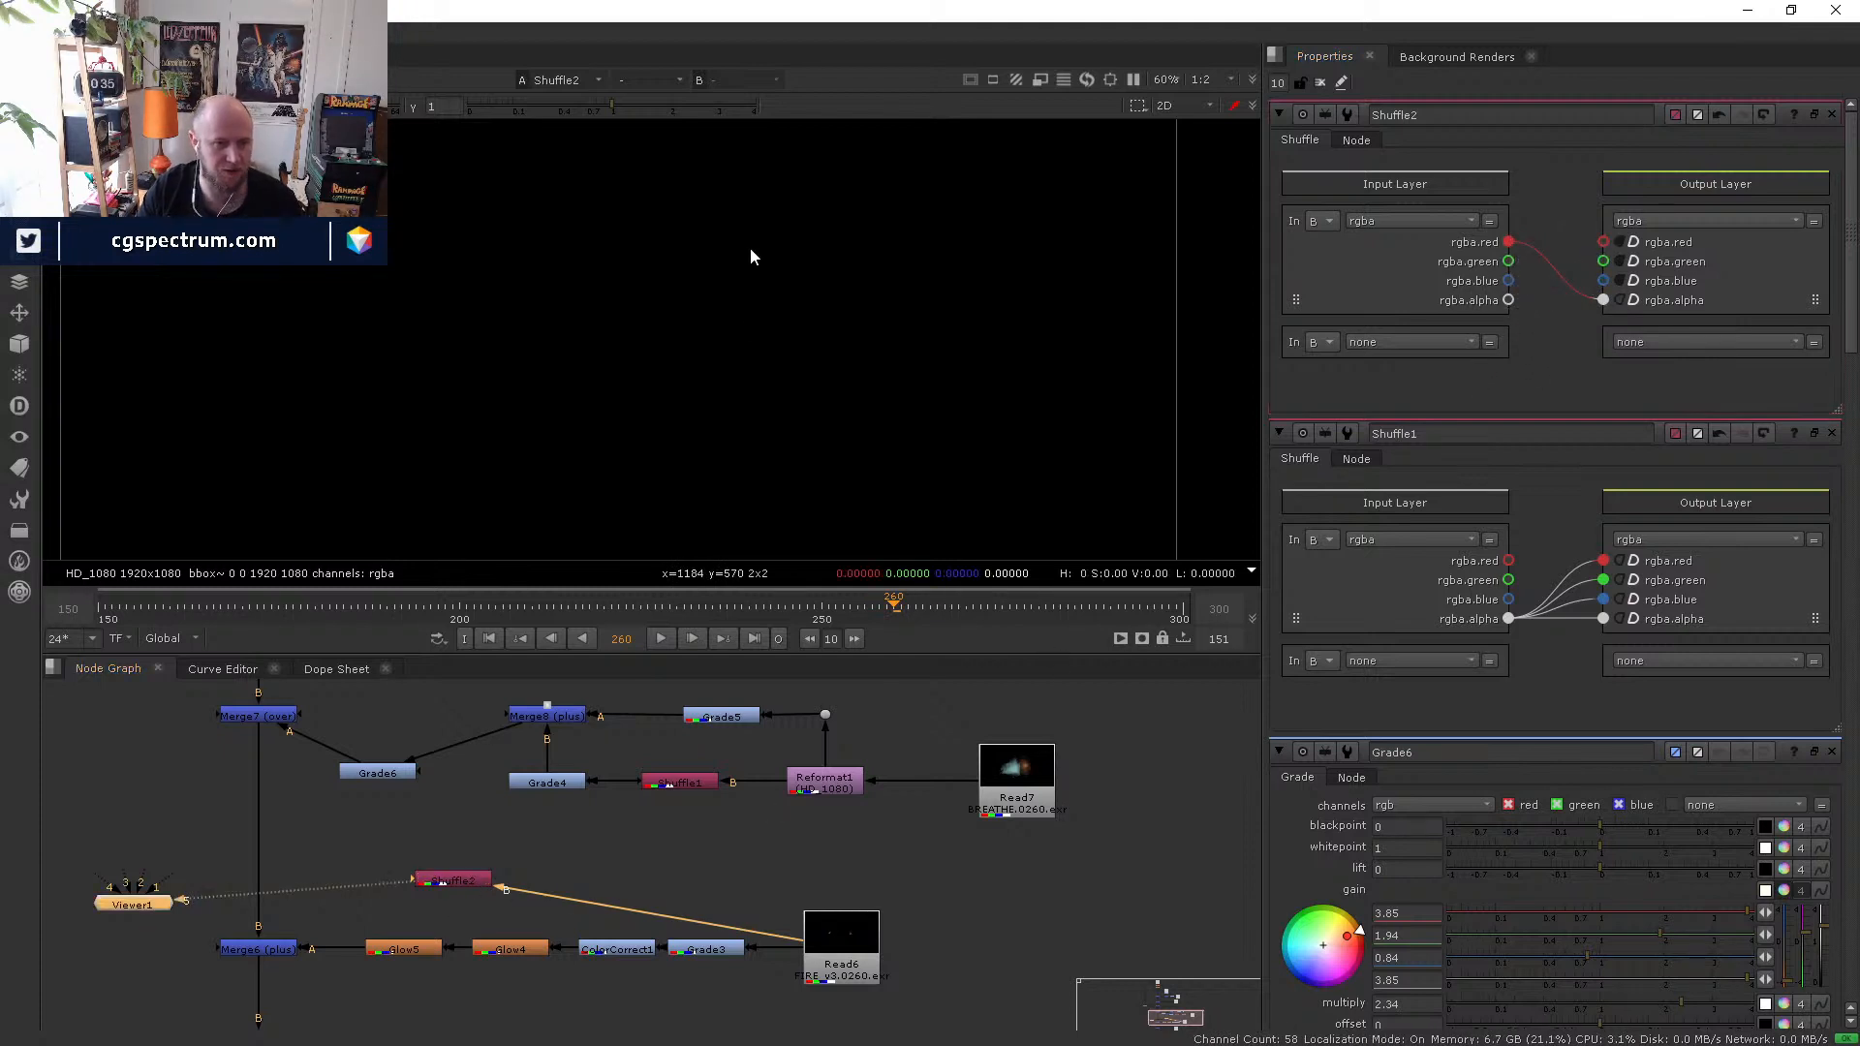
key(a)
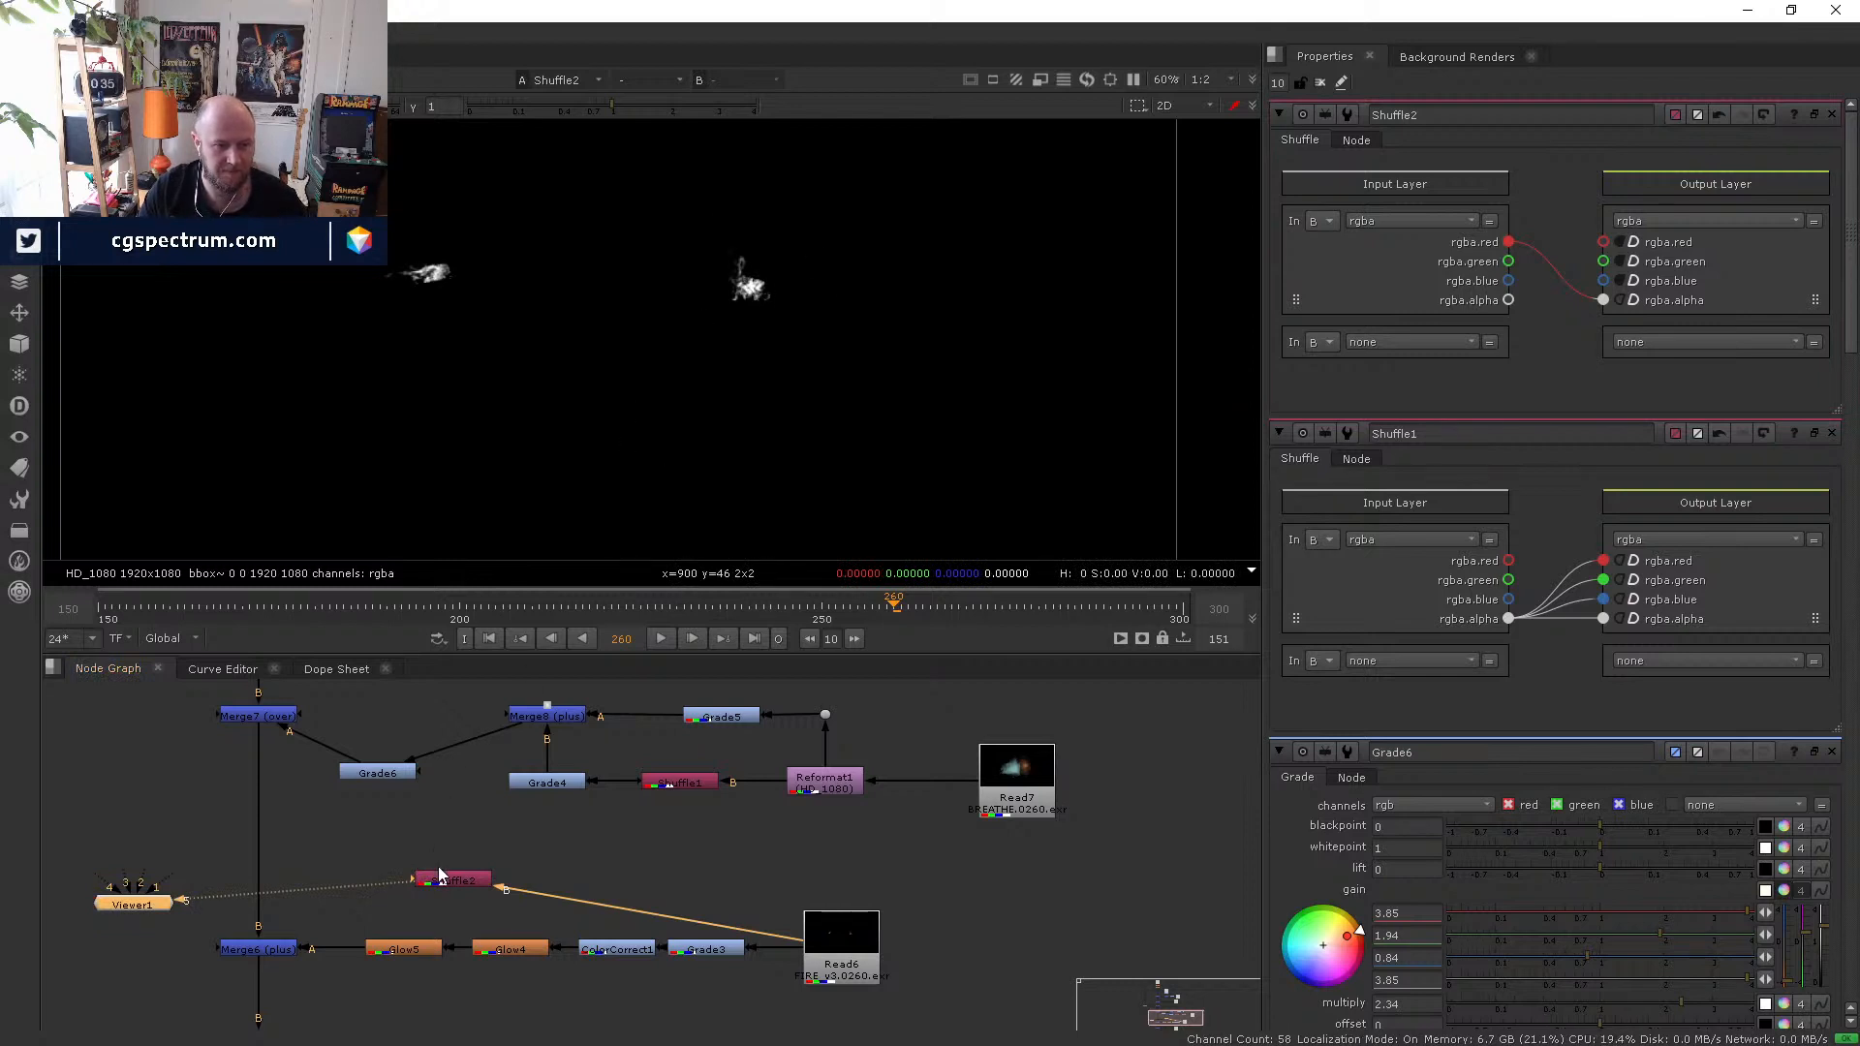
- Connect Grade6's mask input to Shuffle2 and view the Grade6 result
drag(438, 875, 502, 869)
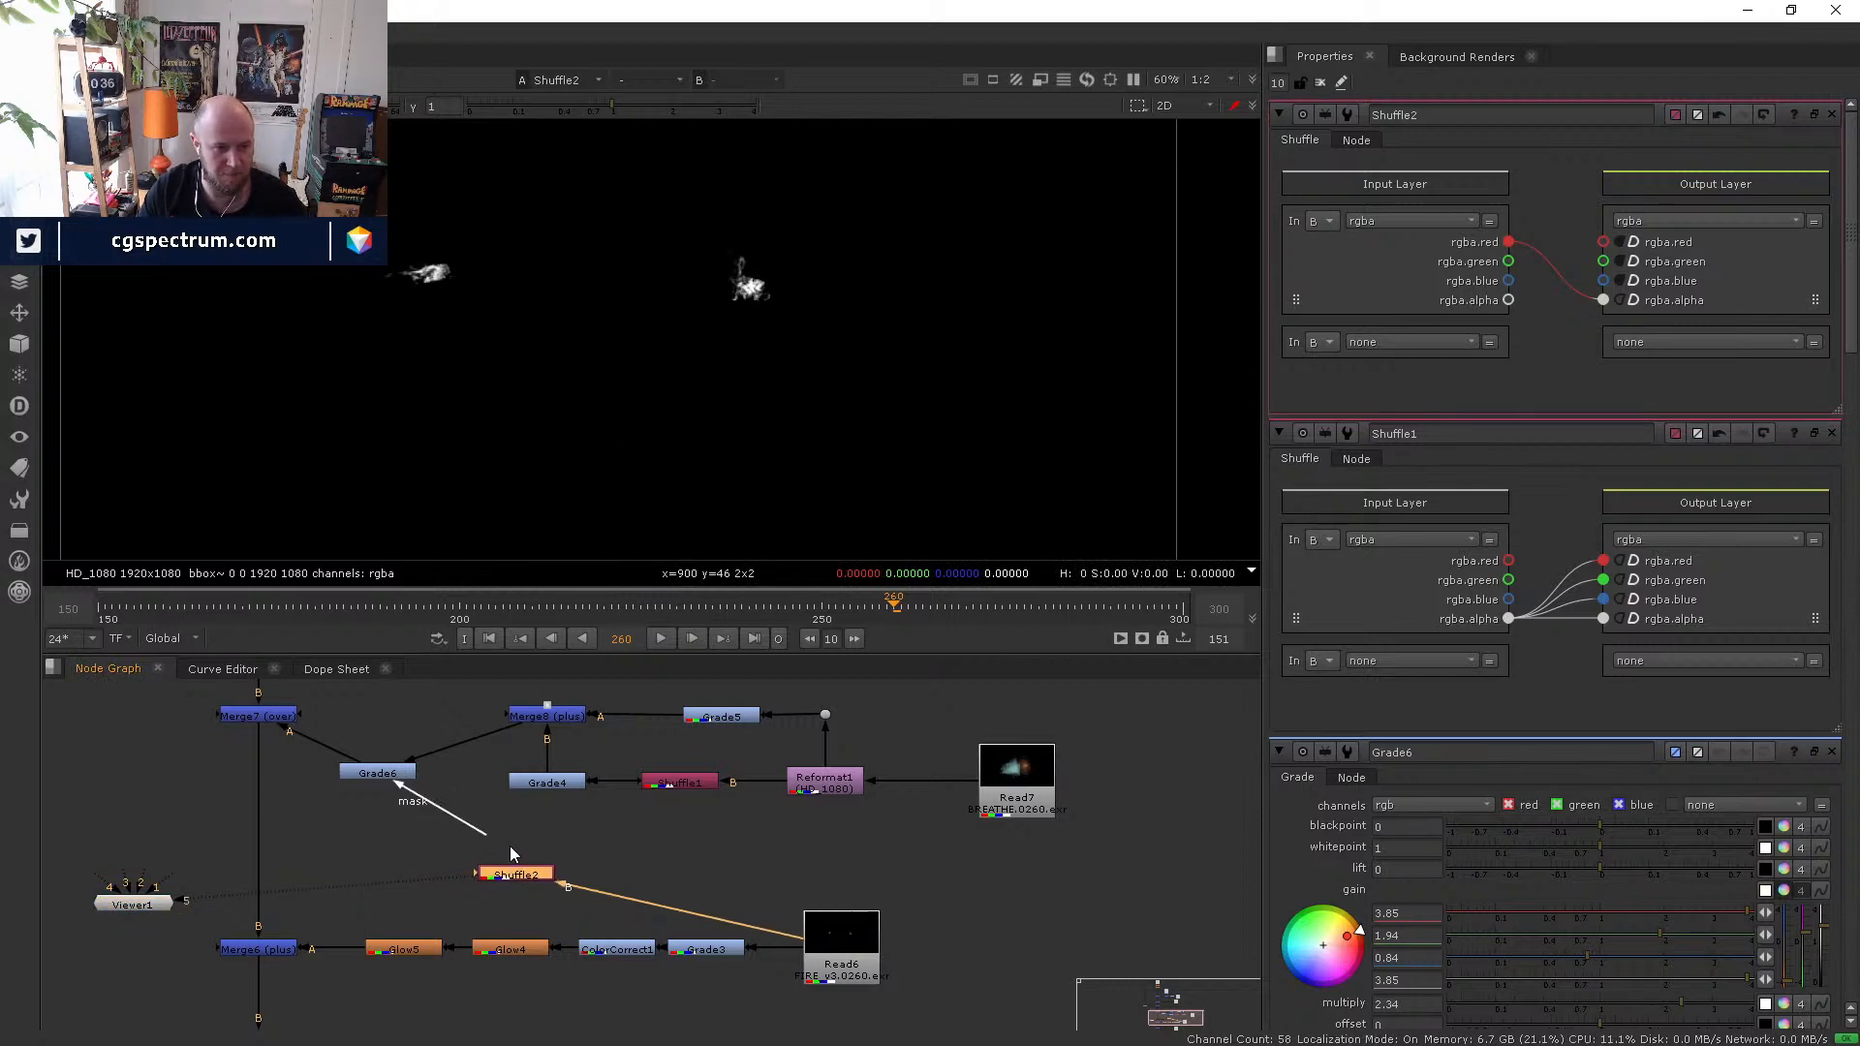
drag(426, 775, 494, 878)
click(382, 771)
key(5)
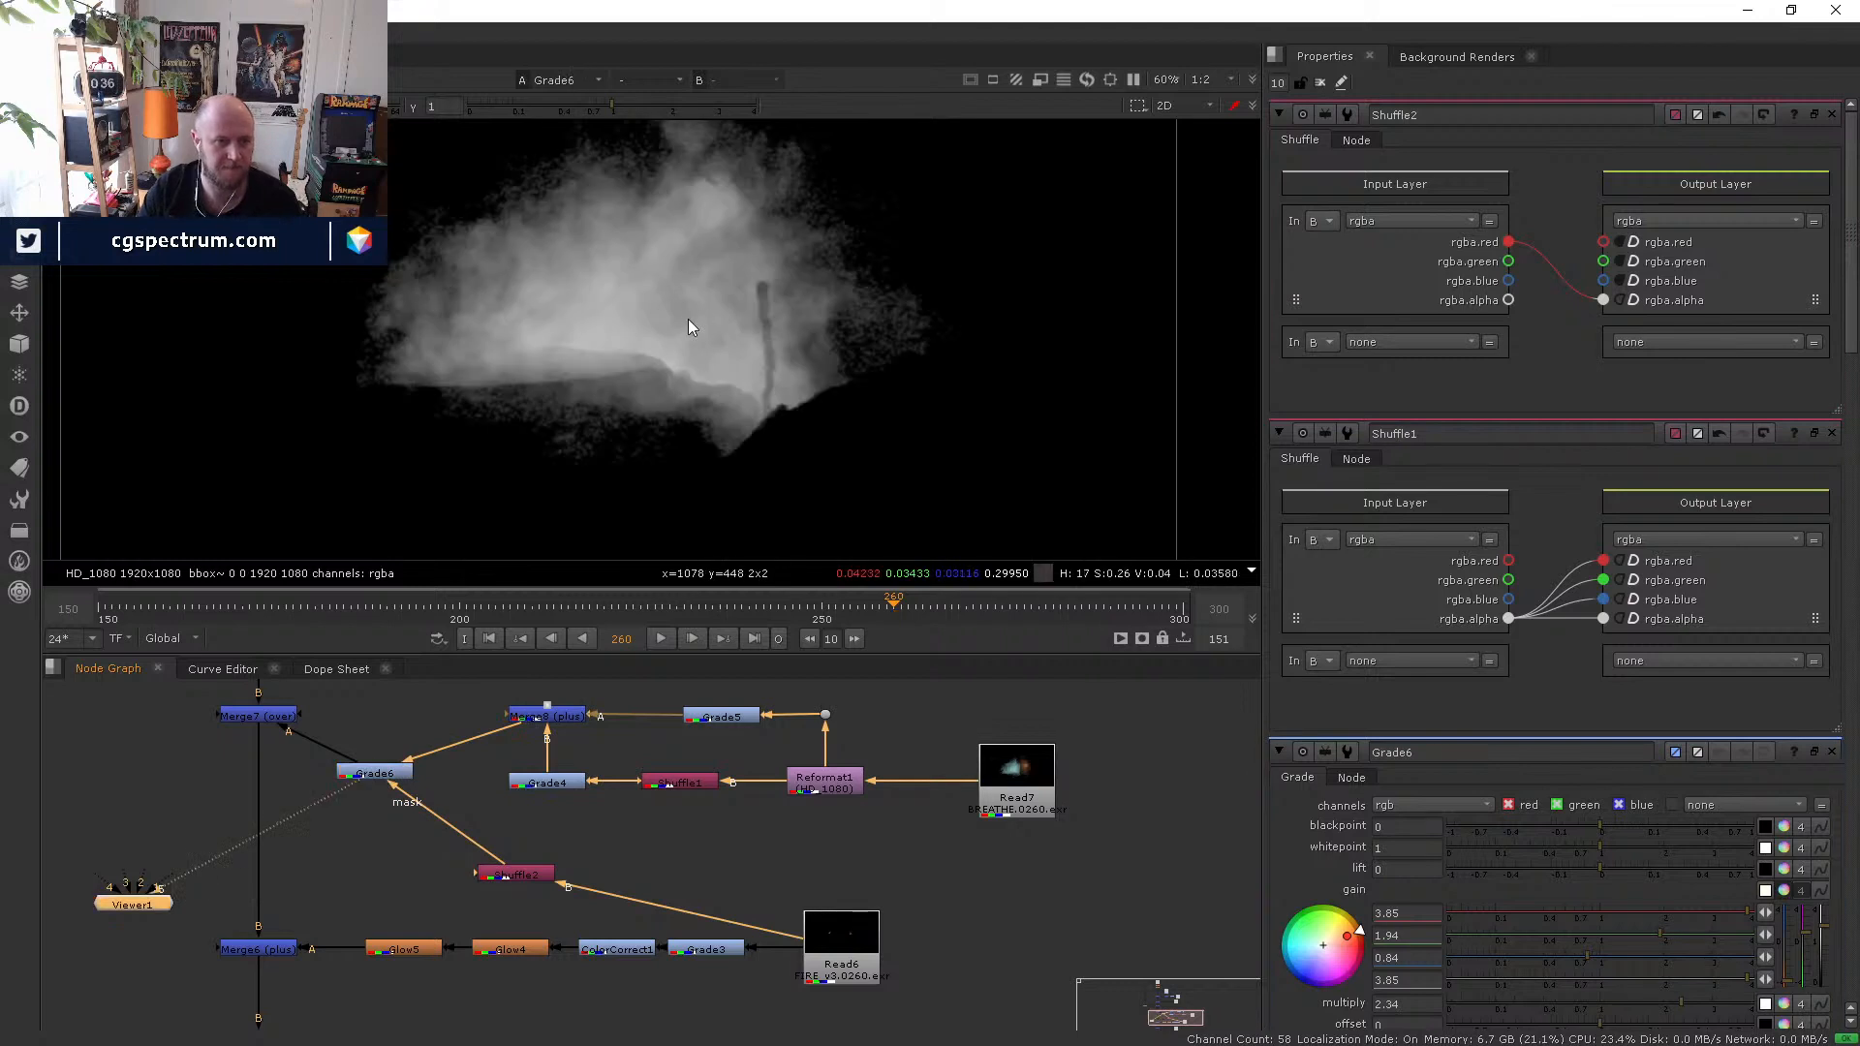
- Compare the breath around the torch with Grade6 disabled and enabled, examining the hard-edged fire mask up close
click(382, 771)
key(d)
key(d)
scroll(757, 309, up, 2)
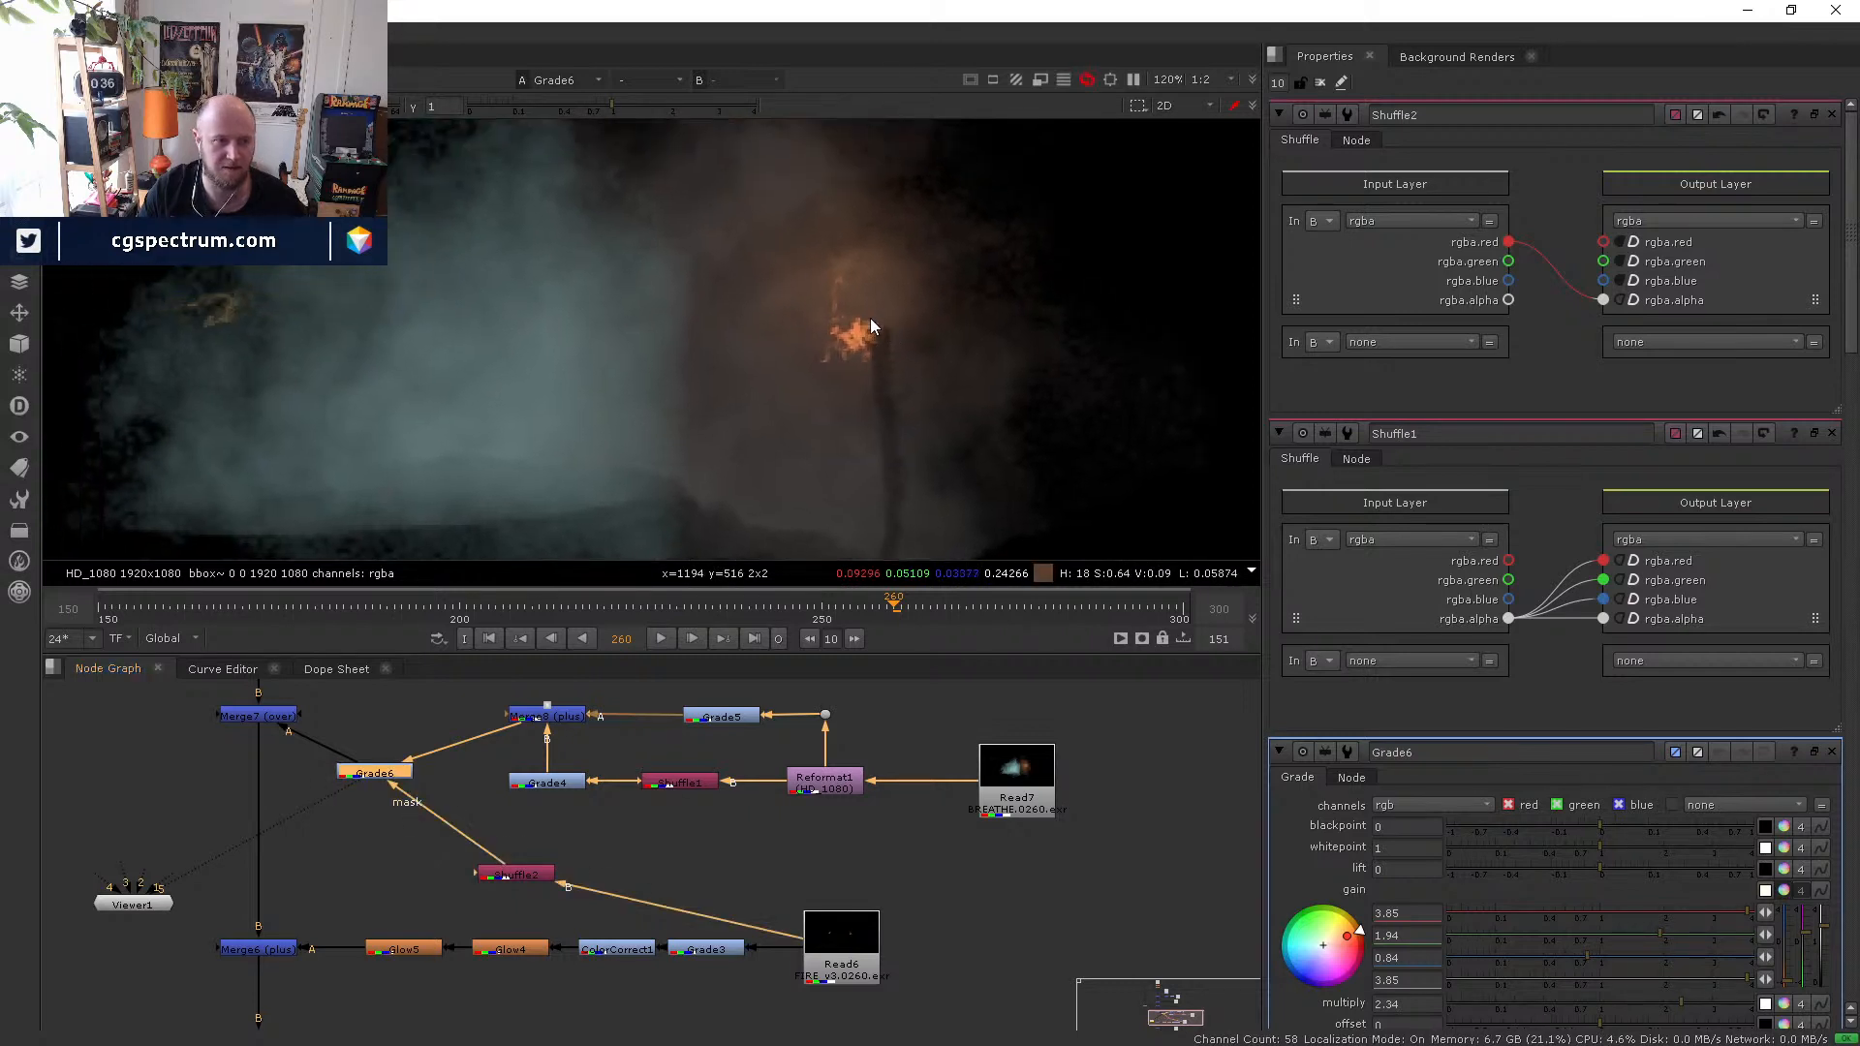
middle_drag(792, 287, 870, 317)
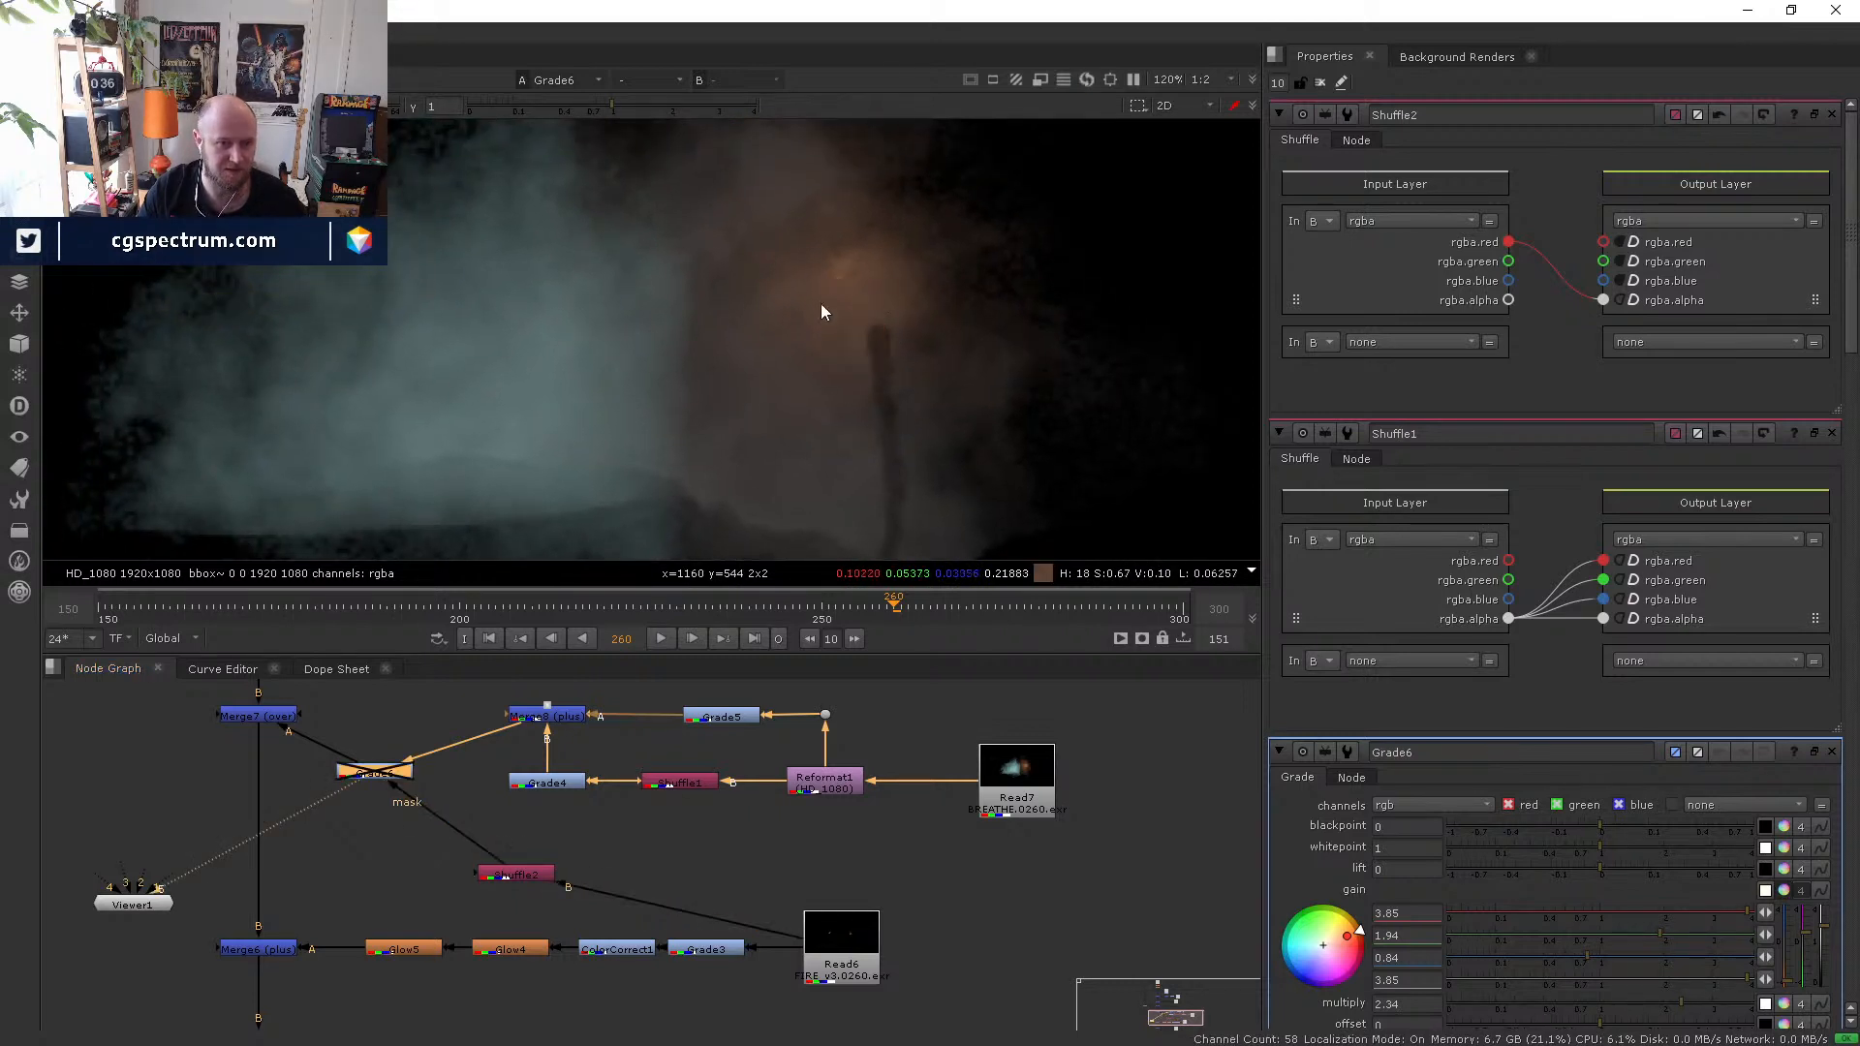
scroll(851, 363, down, 1)
middle_drag(893, 316, 821, 395)
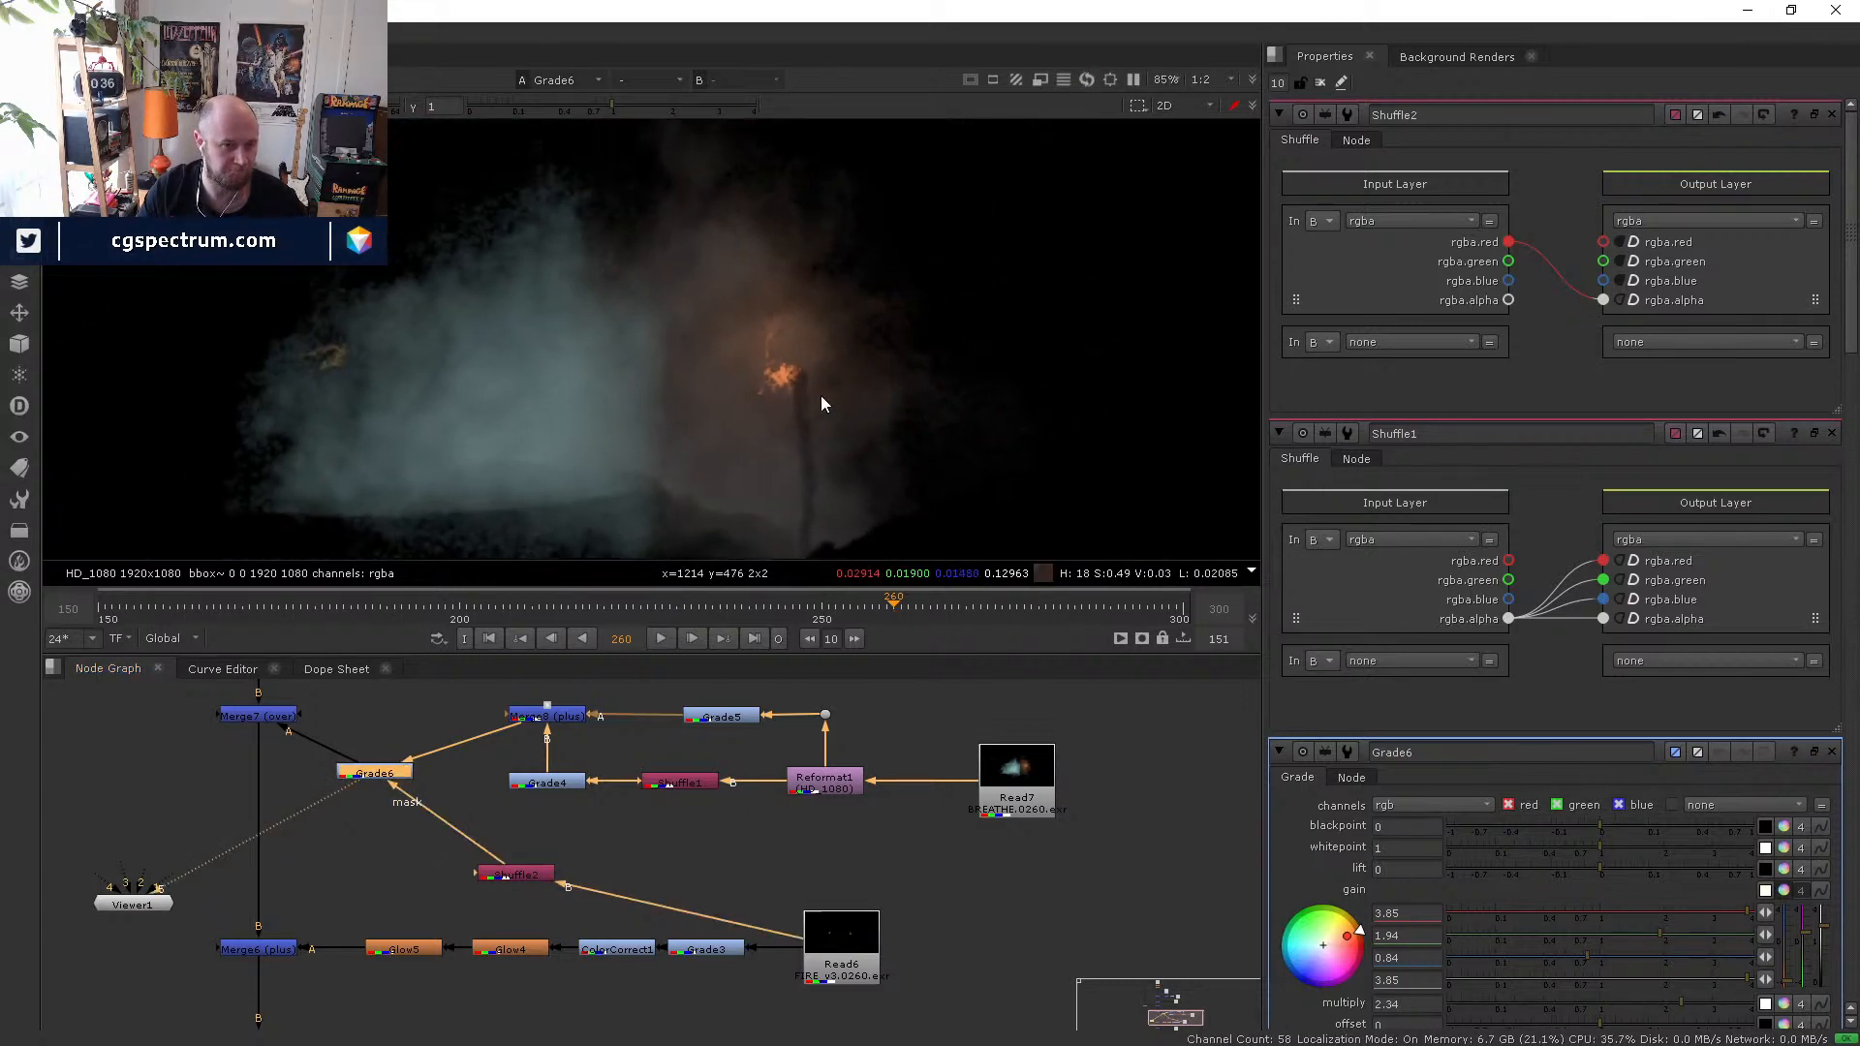
scroll(787, 368, up, 3)
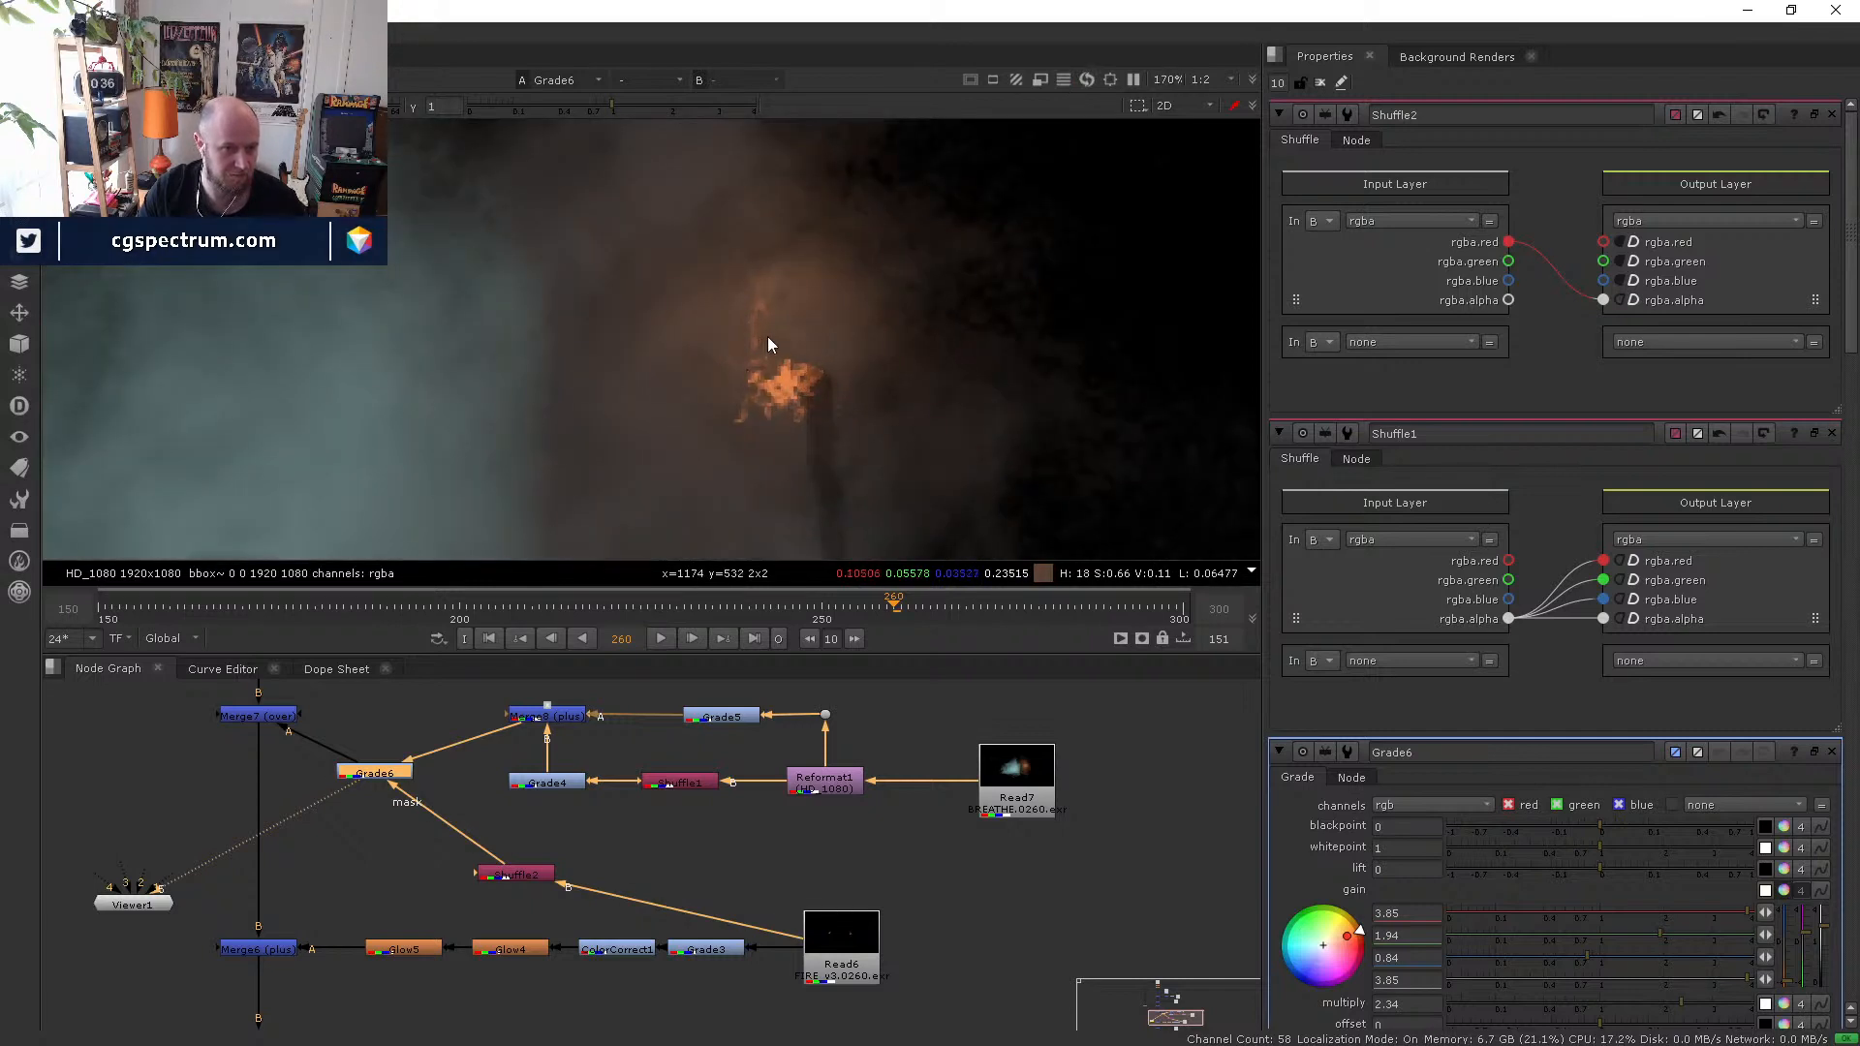
scroll(775, 349, down, 2)
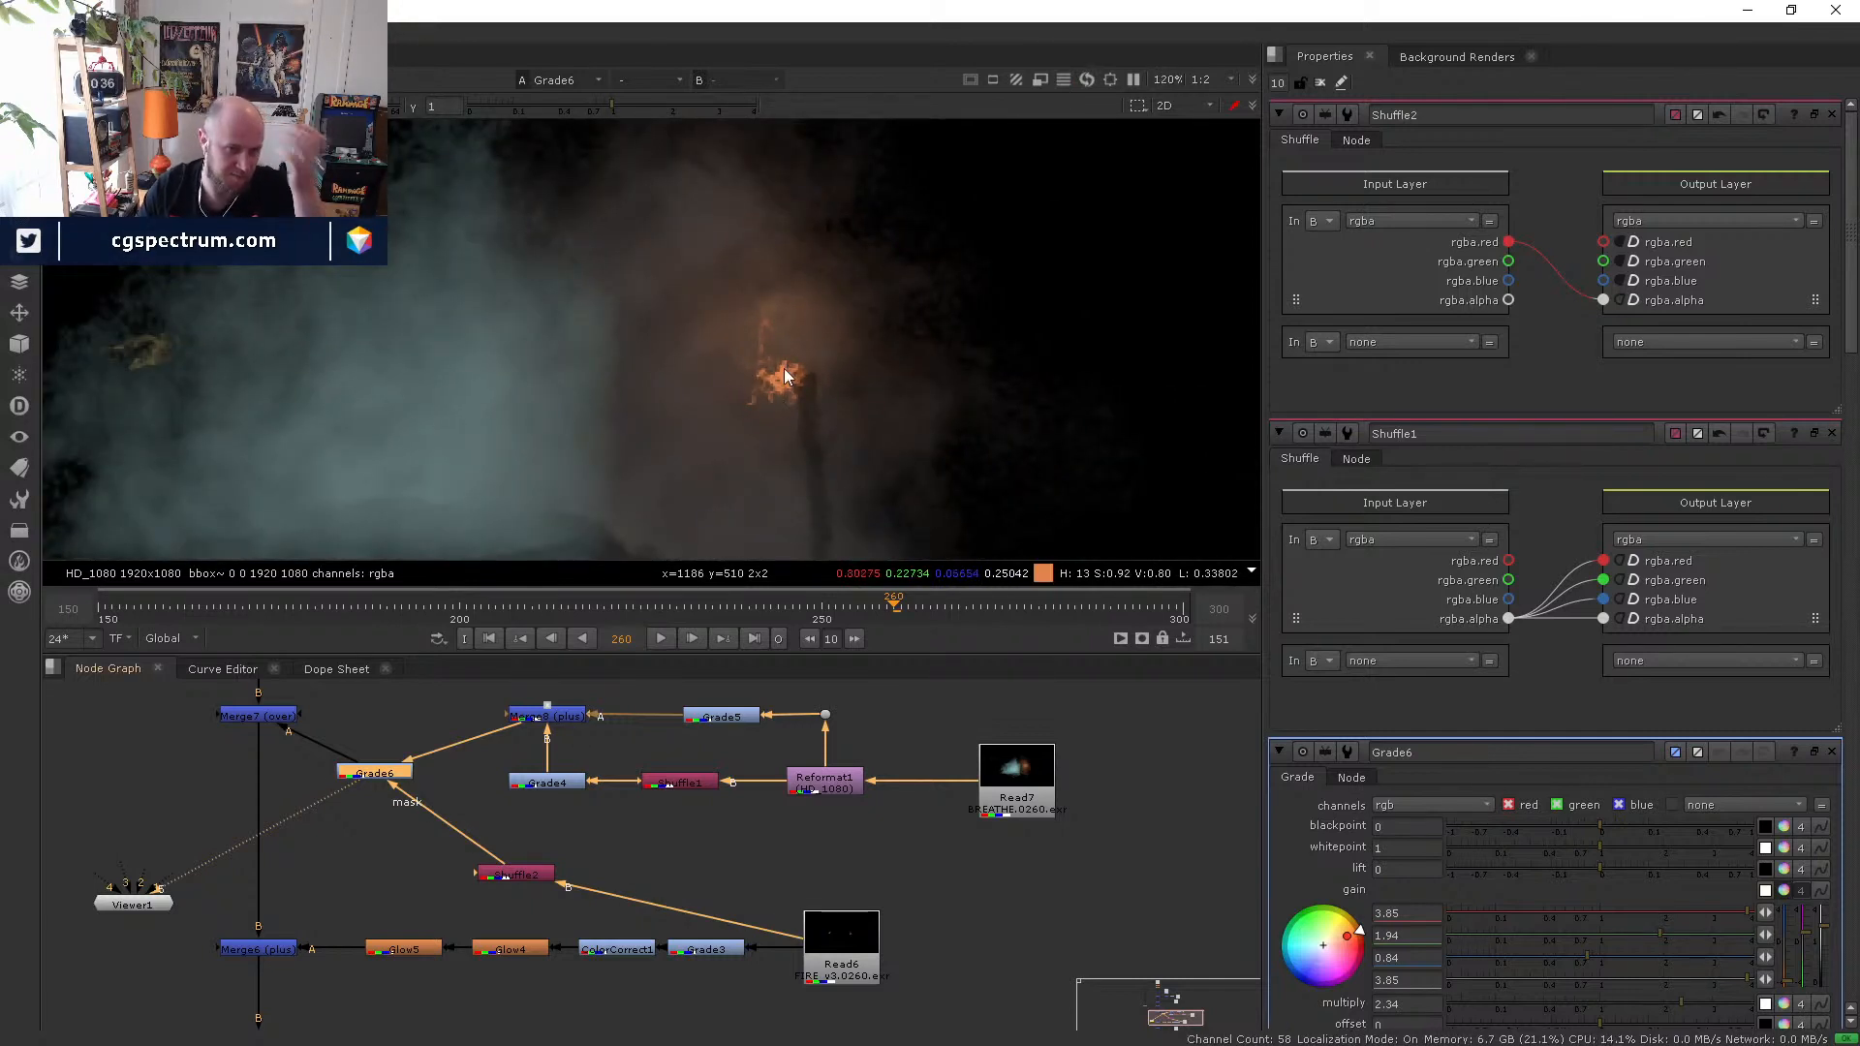
- Insert a Blur node between Shuffle2 and Grade6's mask input
click(475, 821)
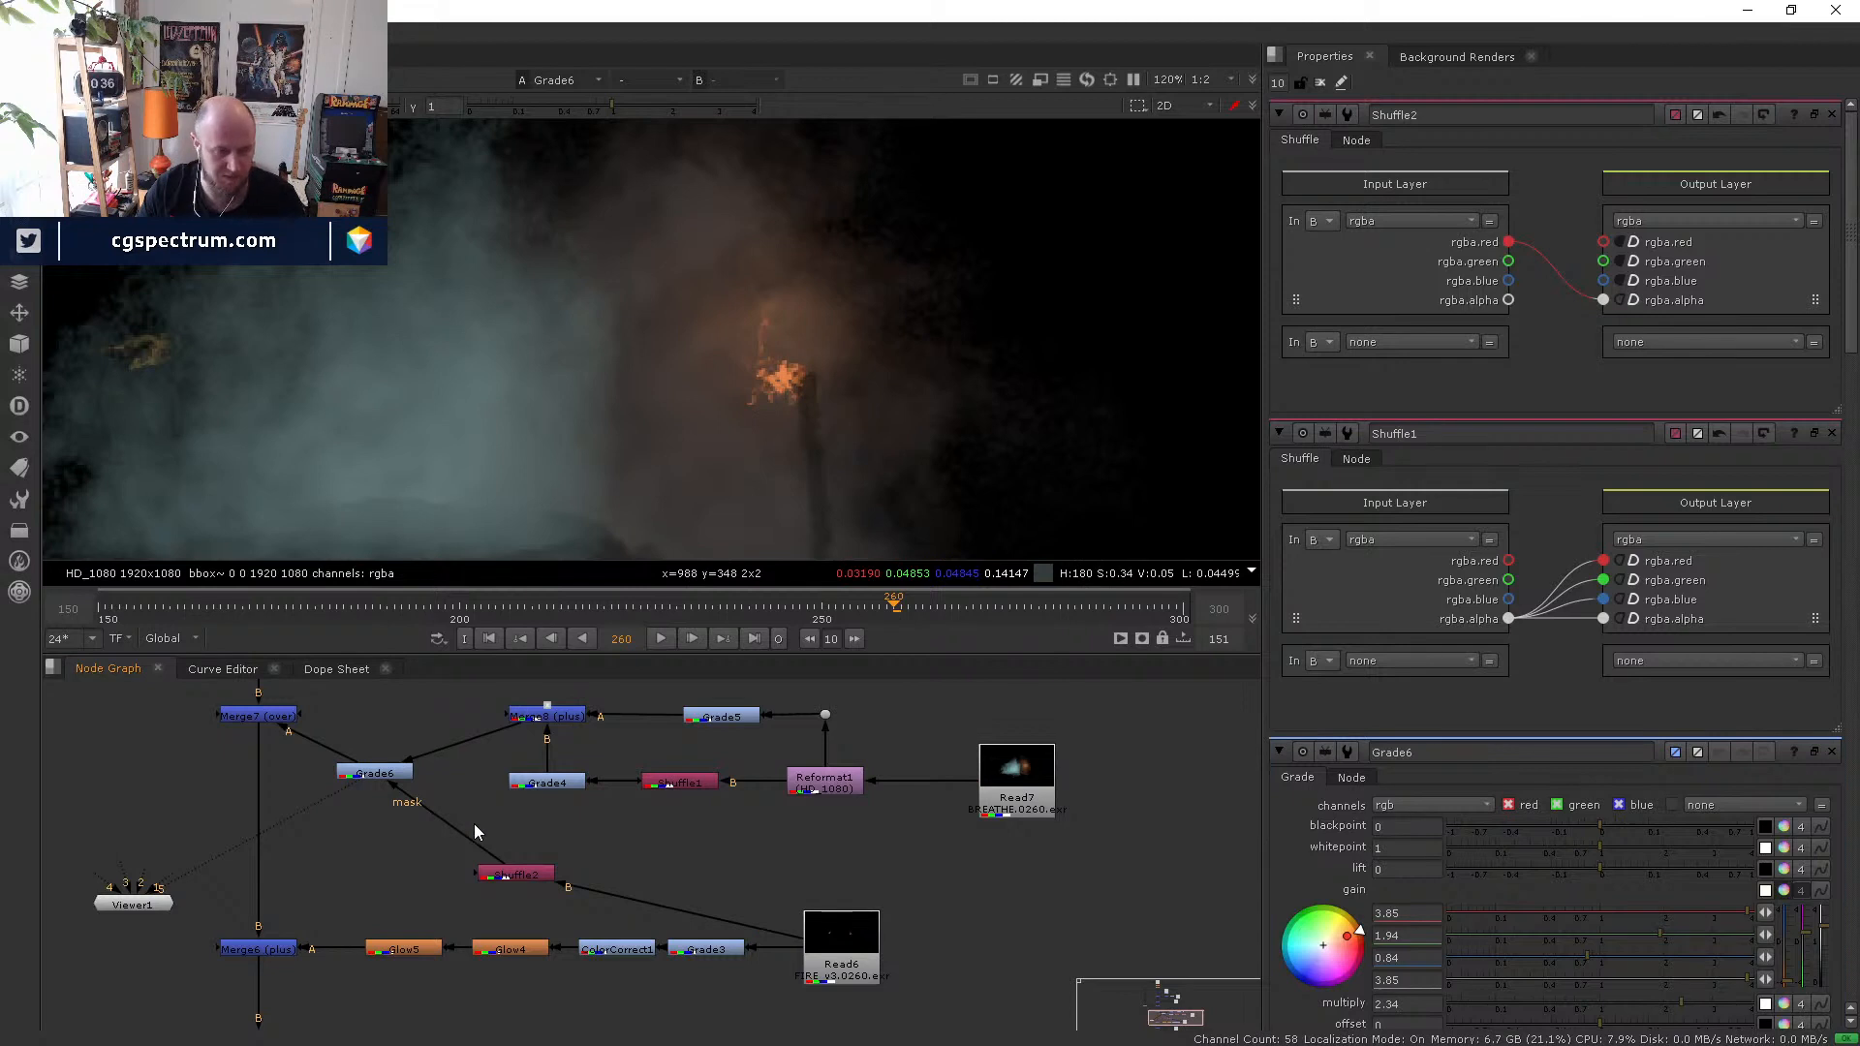
key(Tab)
text(Blur)
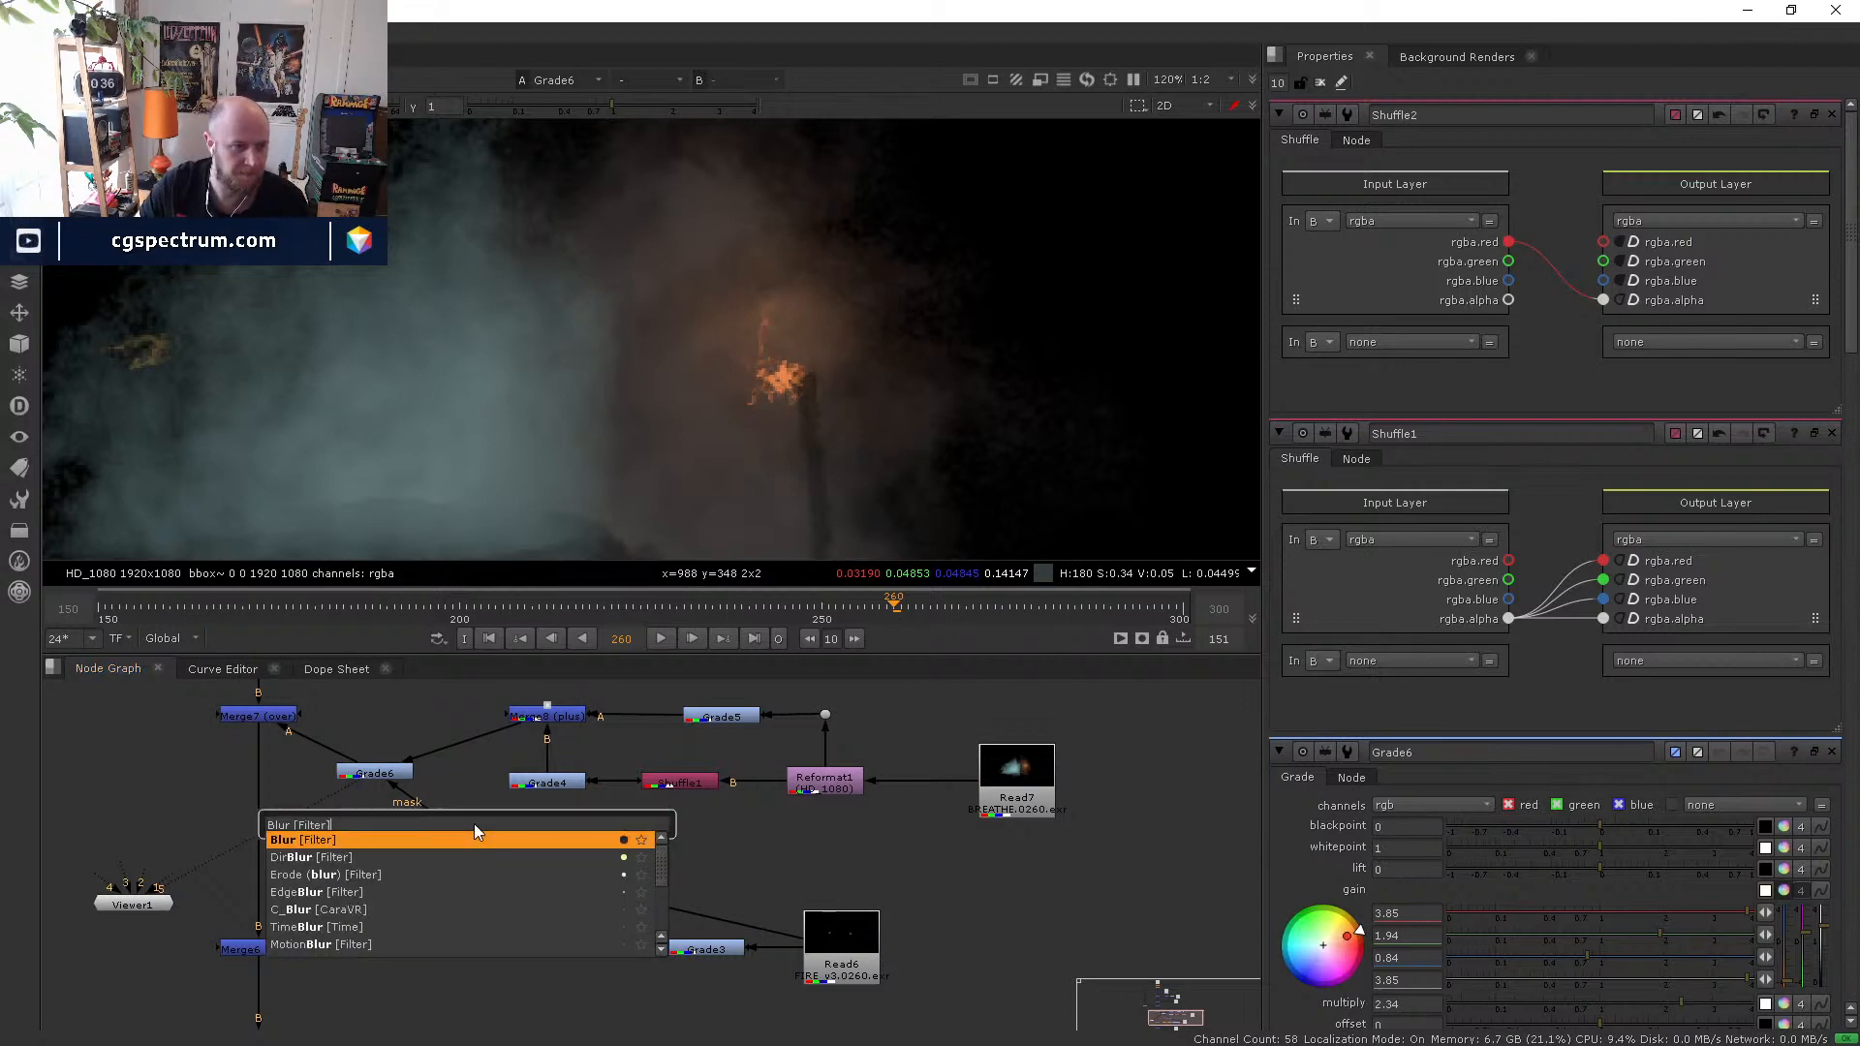
key(Return)
click(460, 835)
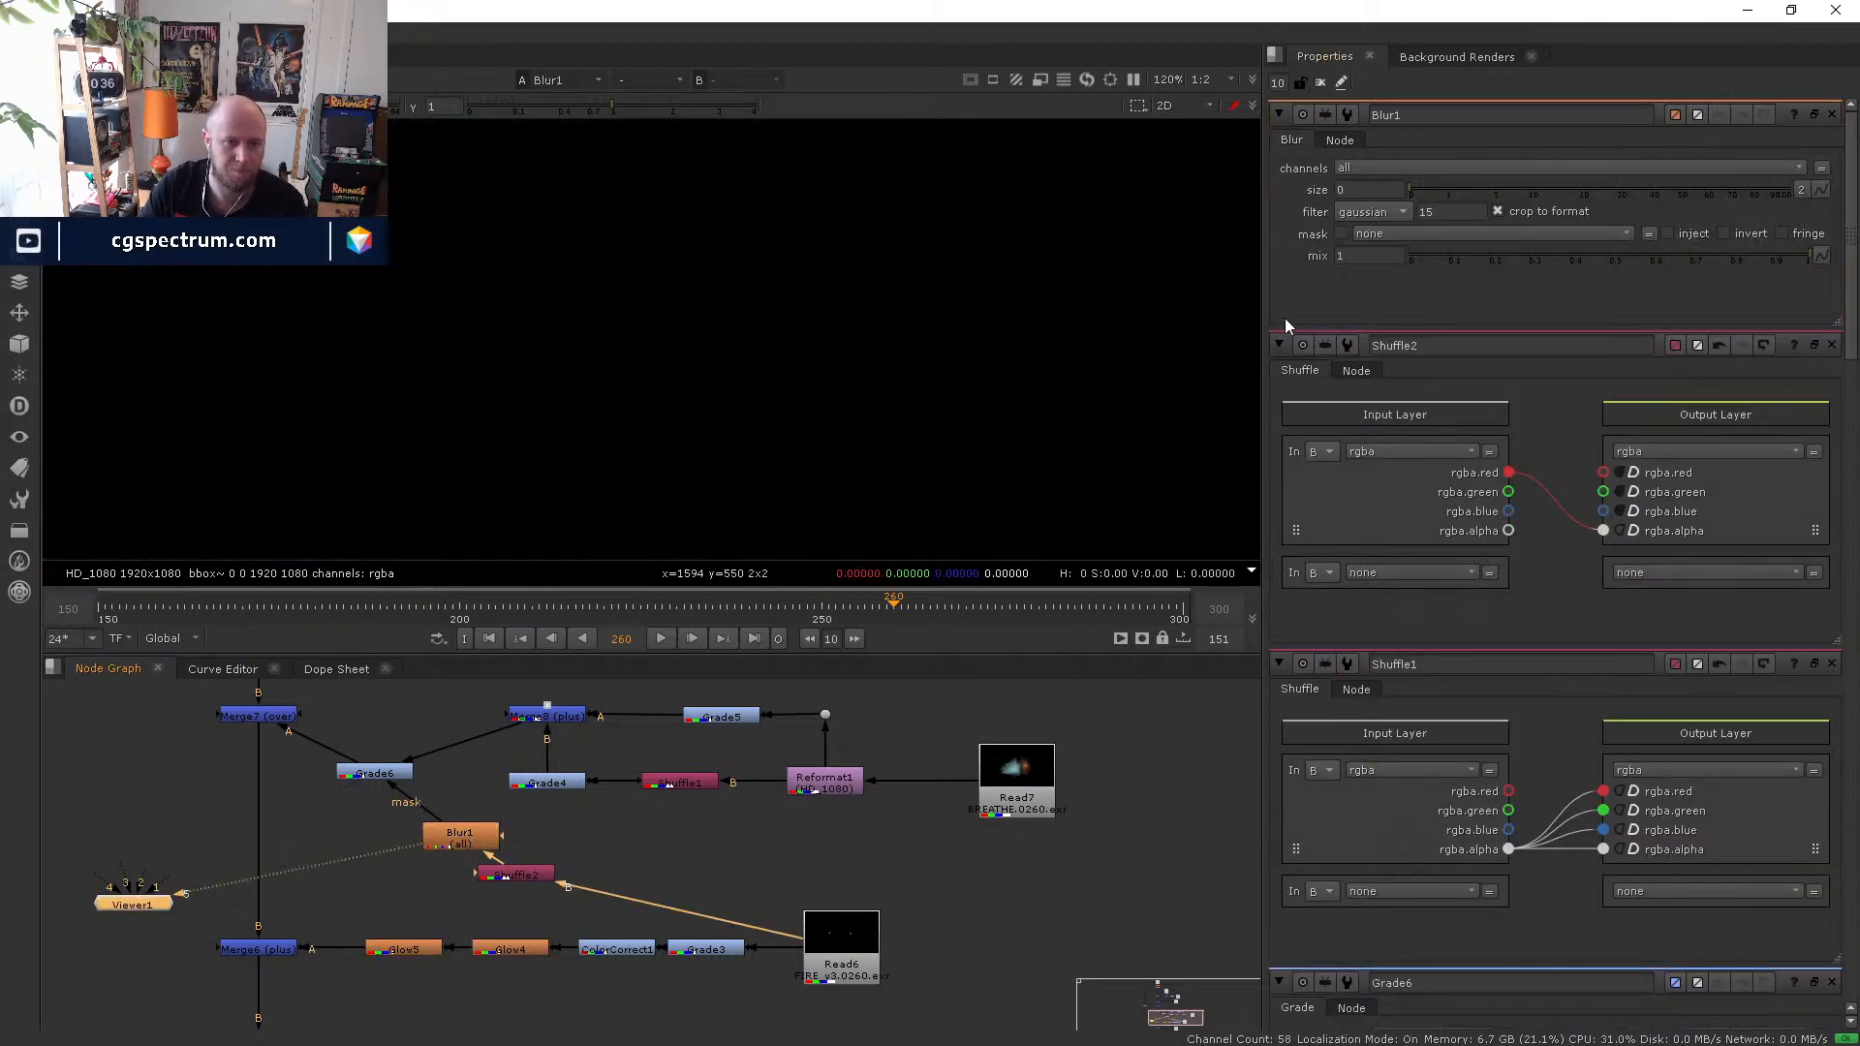
- Set the Blur1 size to 58.5 to soften the fire mask, and view the Grade6 result
click(1710, 190)
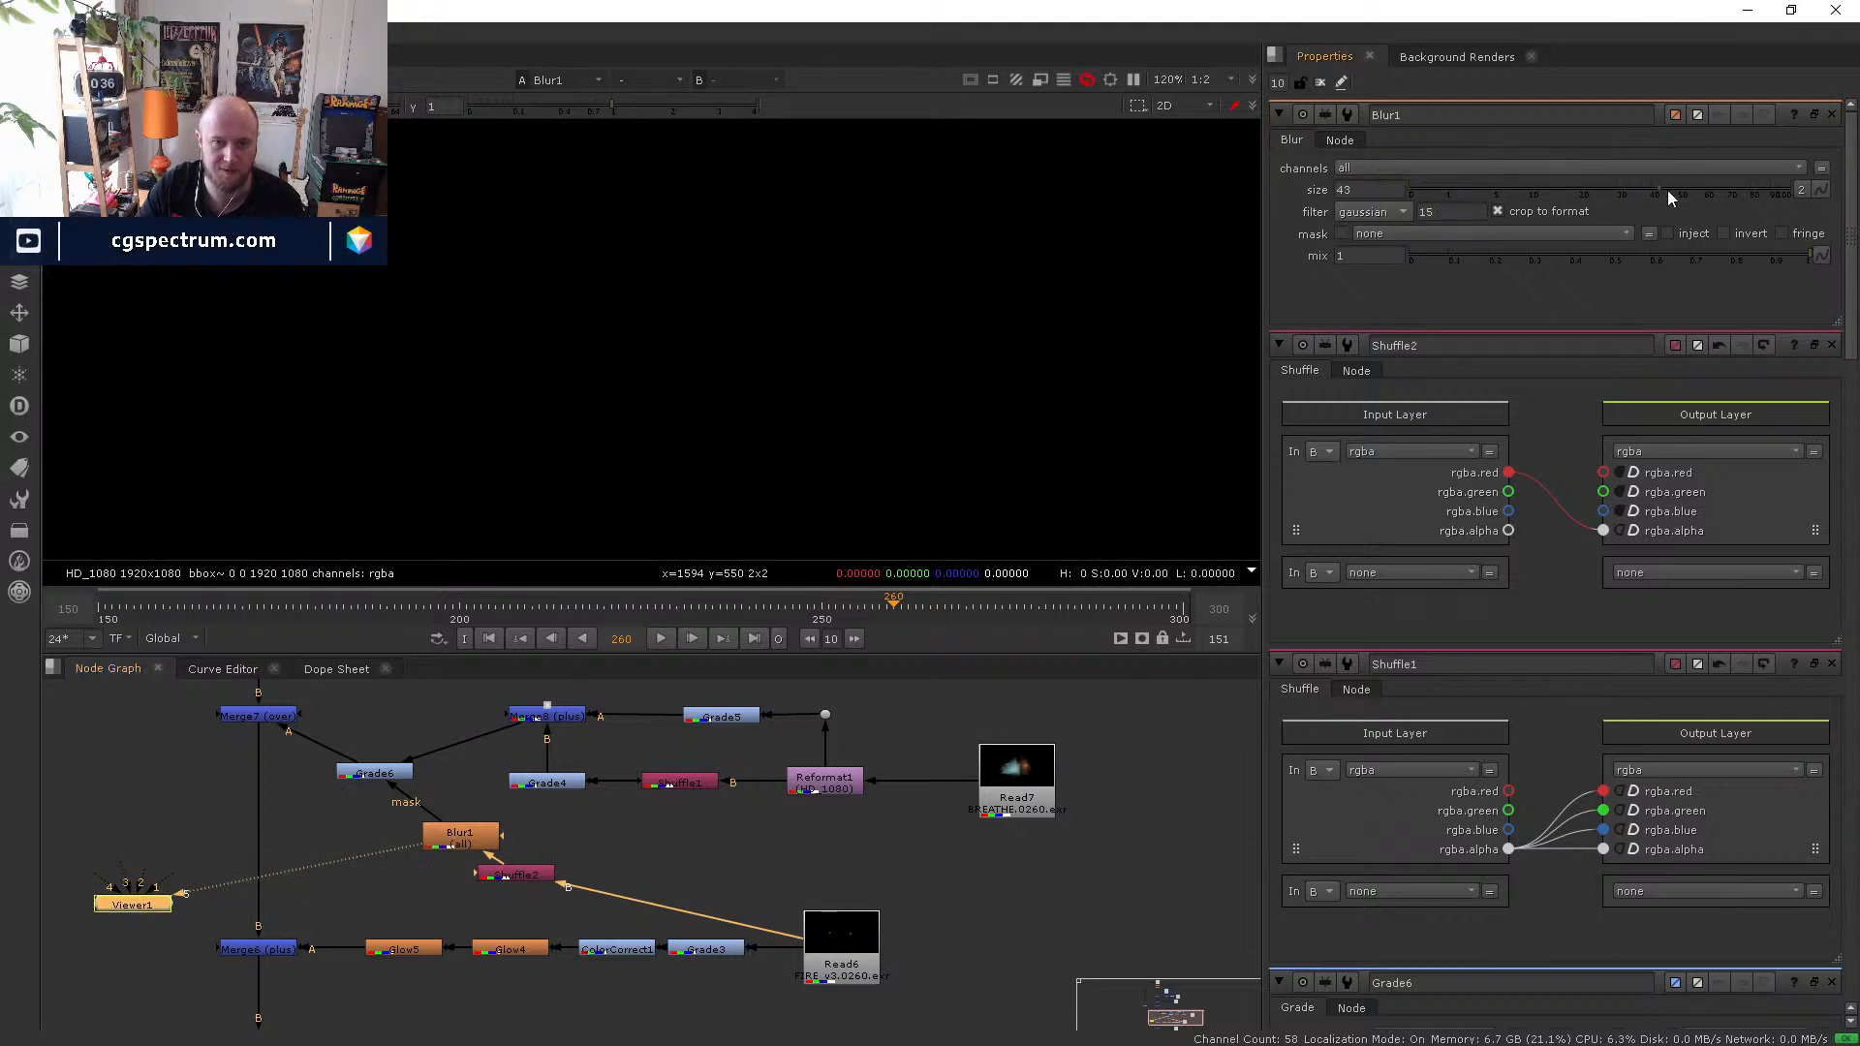
click(1475, 167)
click(1412, 187)
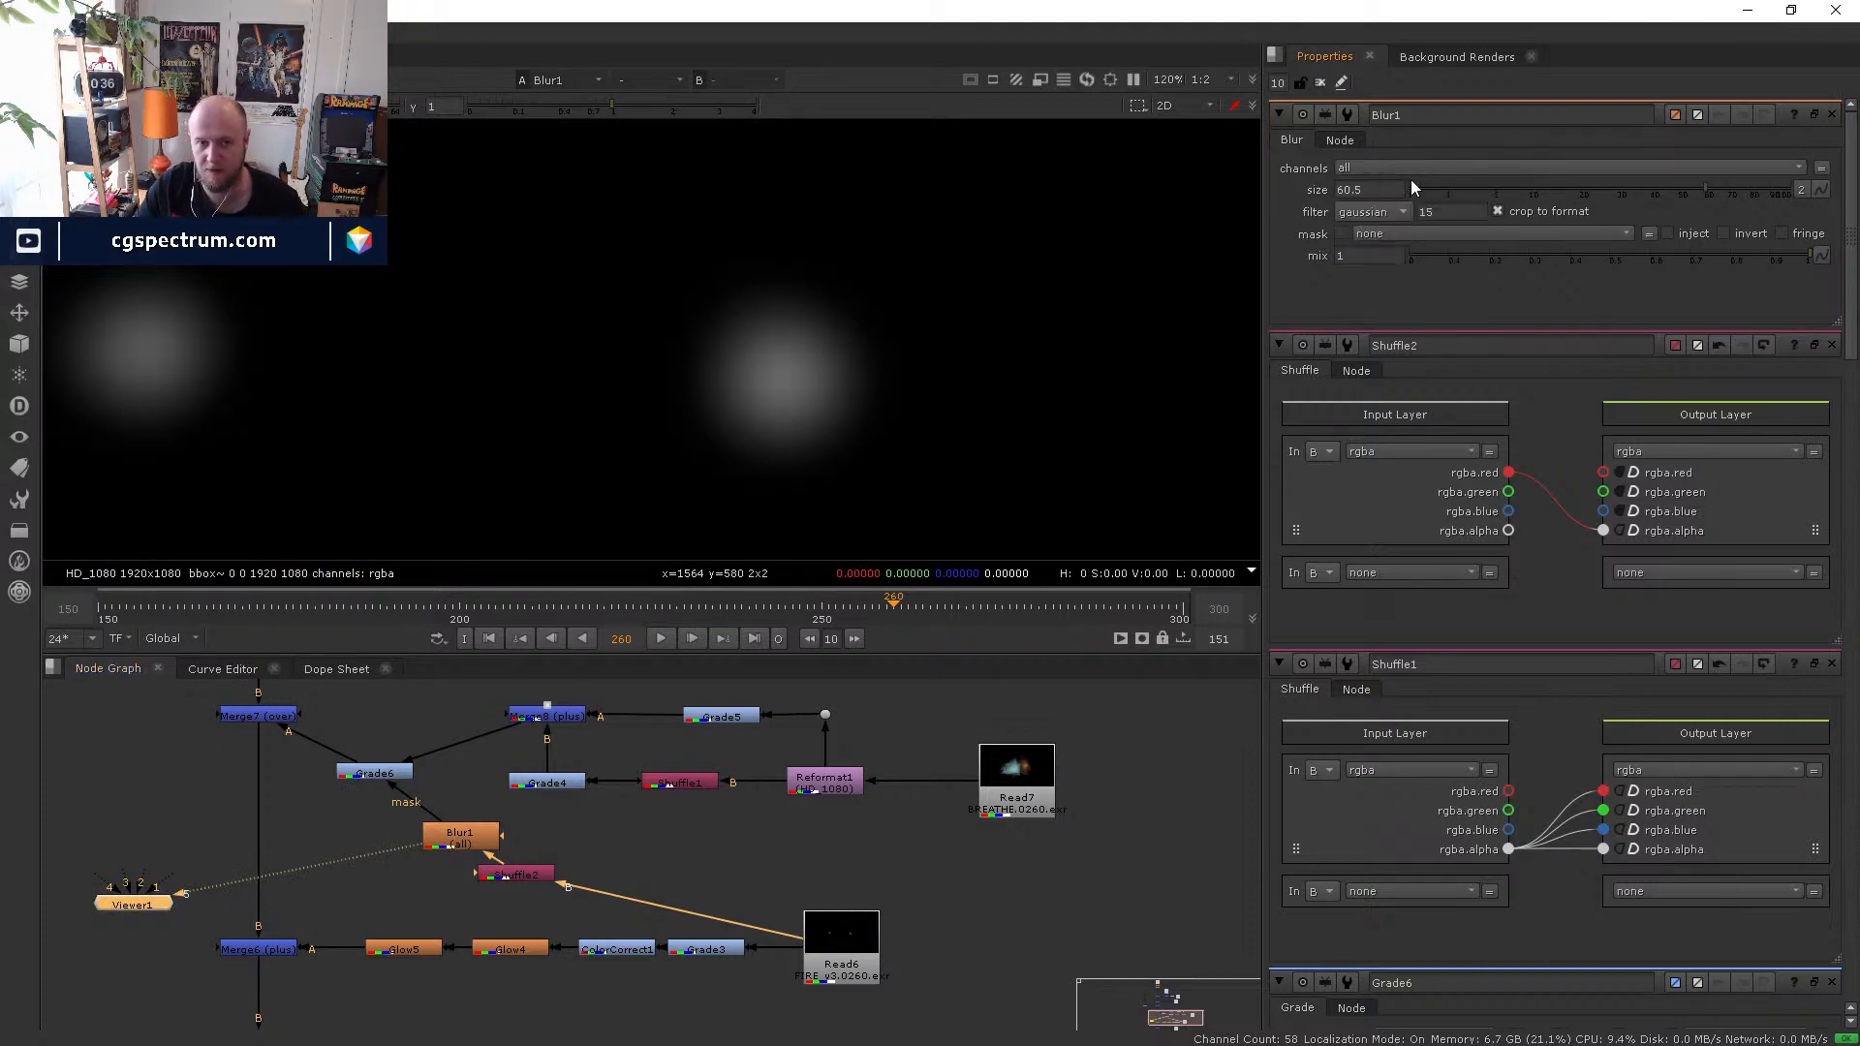
mouse_move(1706, 188)
mouse_down()
mouse_move(1749, 179)
mouse_move(1700, 157)
mouse_up()
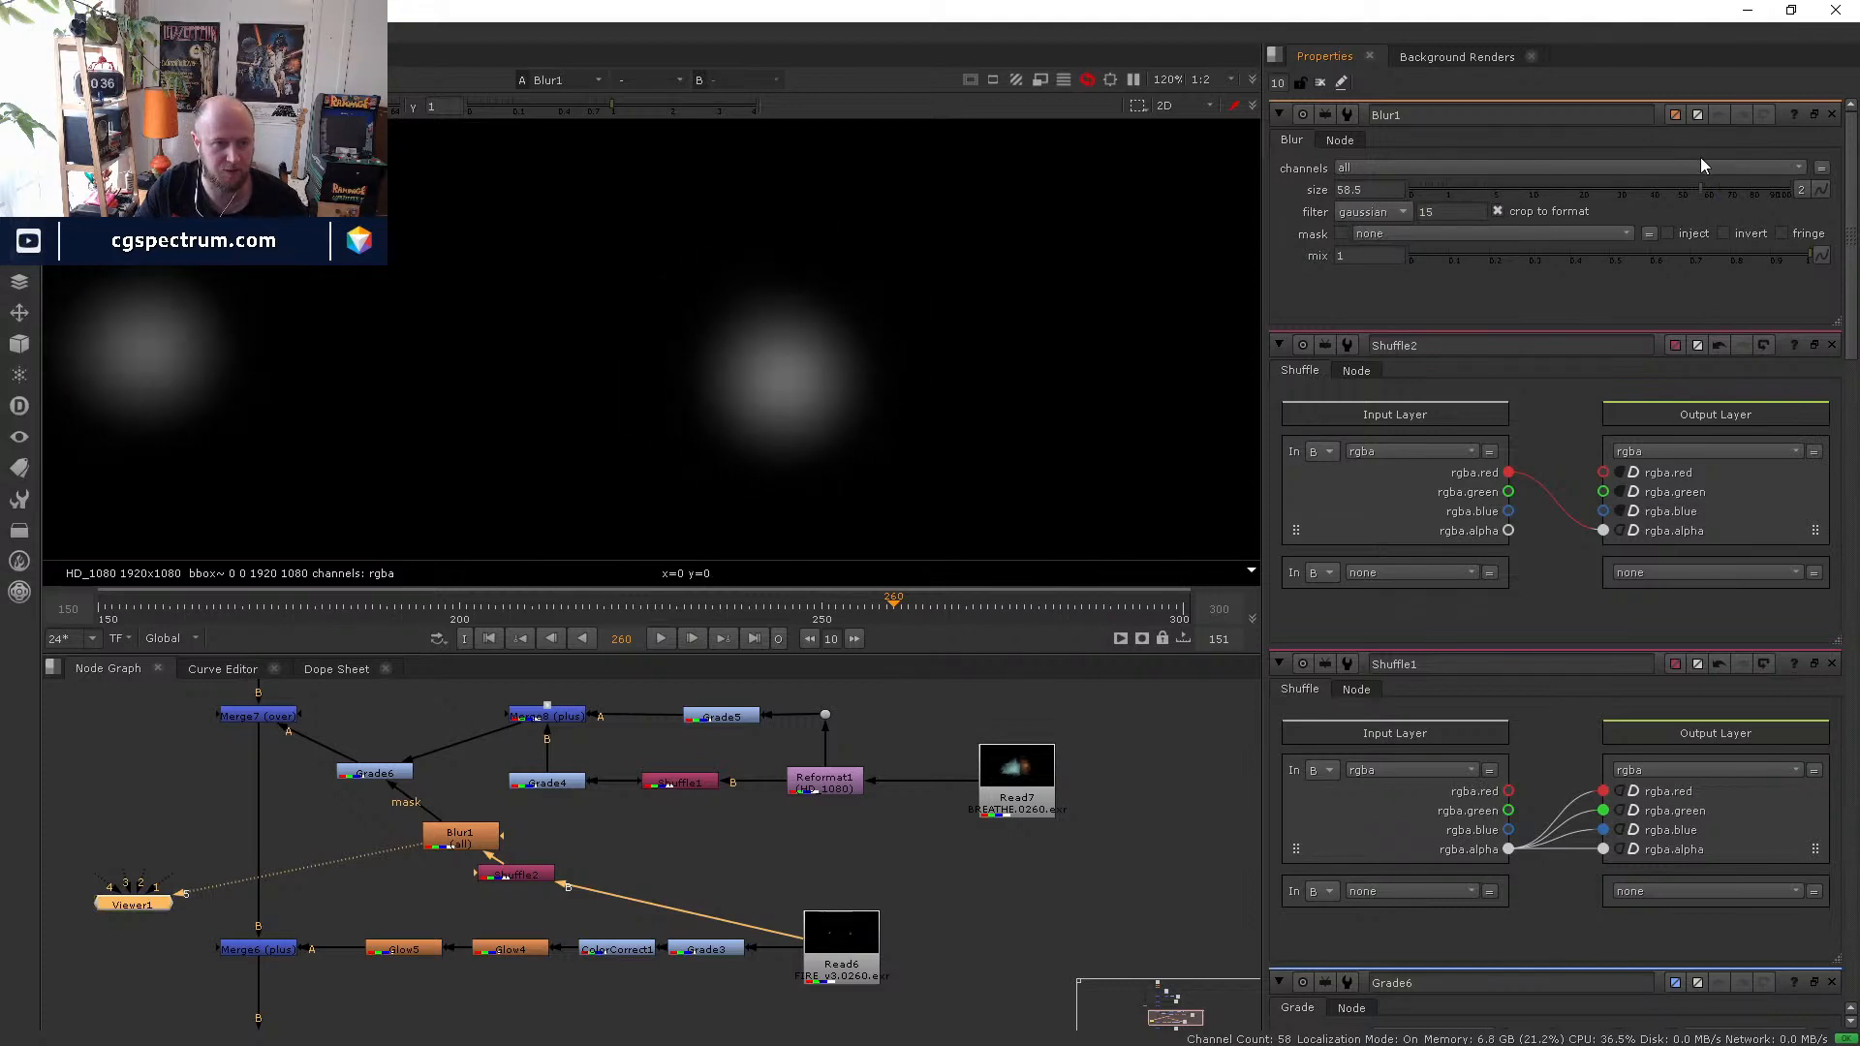
click(387, 775)
key(5)
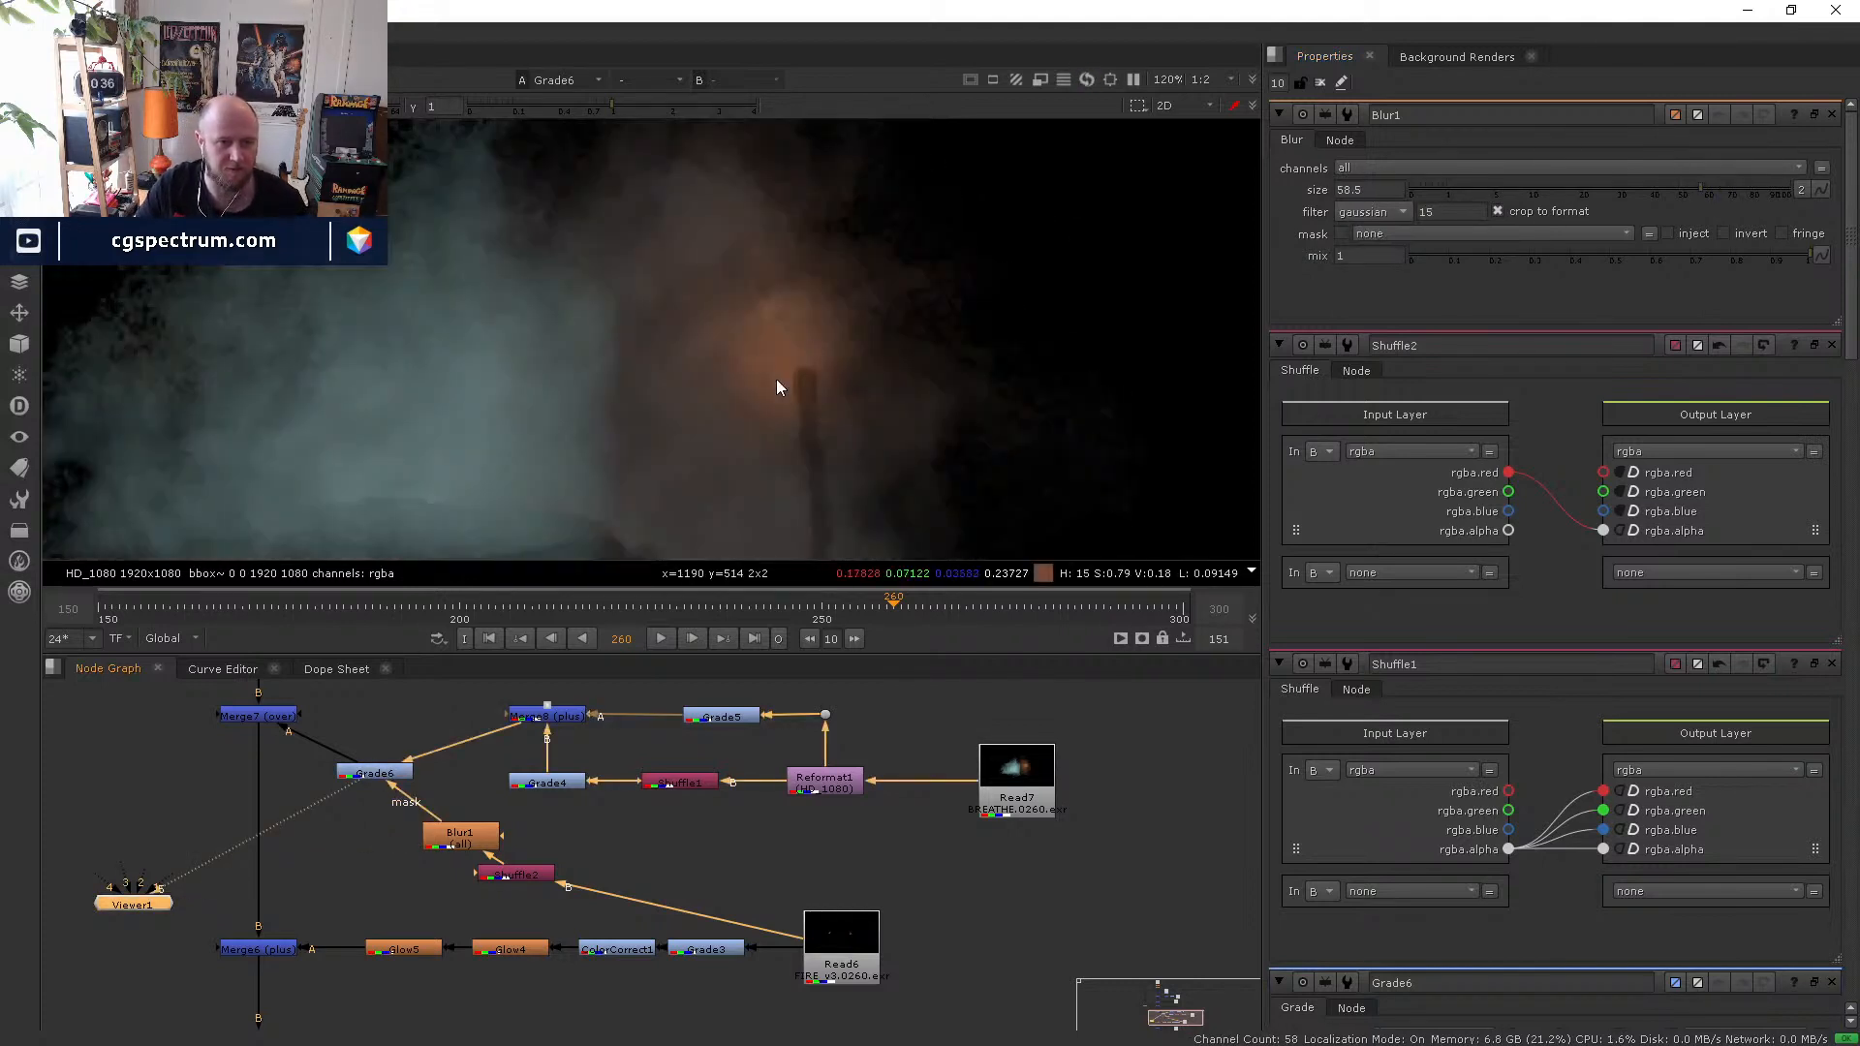
- Insert a Grade node between Blur1 and Grade6's mask input, with channels set to all, gain 4 and multiply 2.3
click(381, 771)
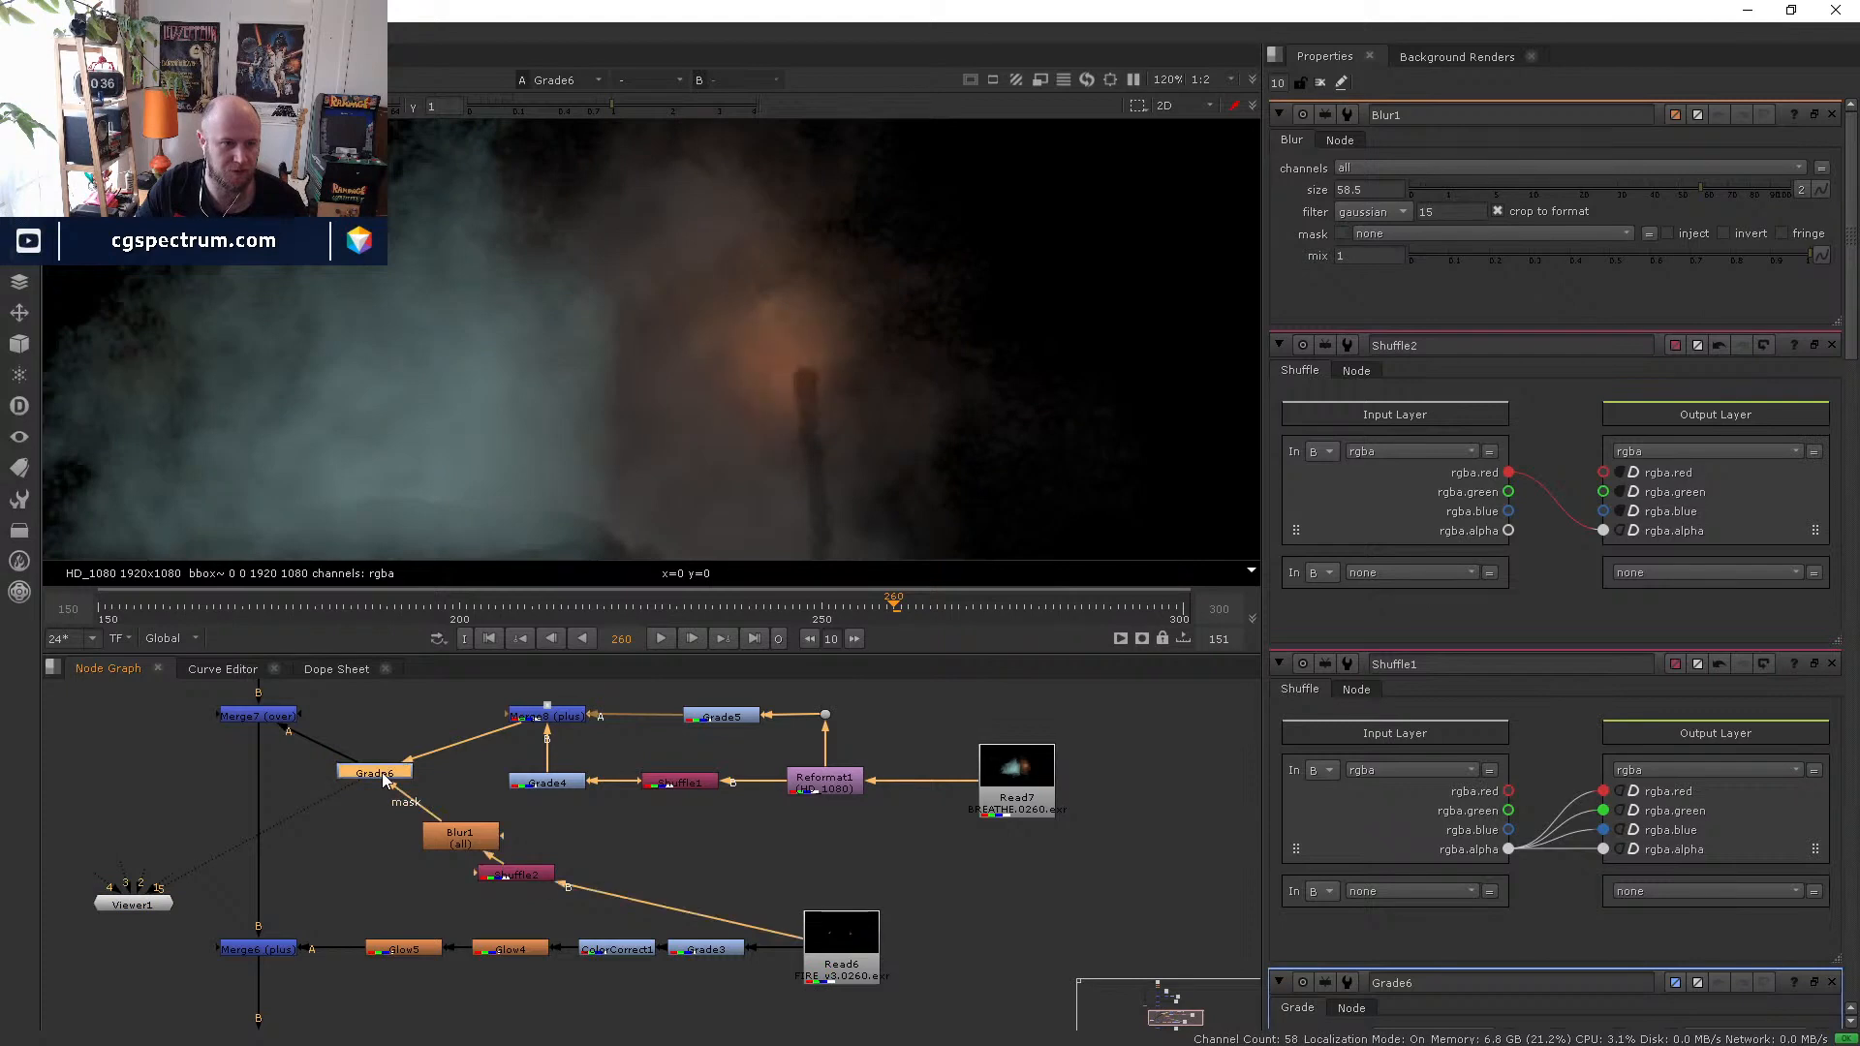
drag(465, 834, 379, 858)
key(g)
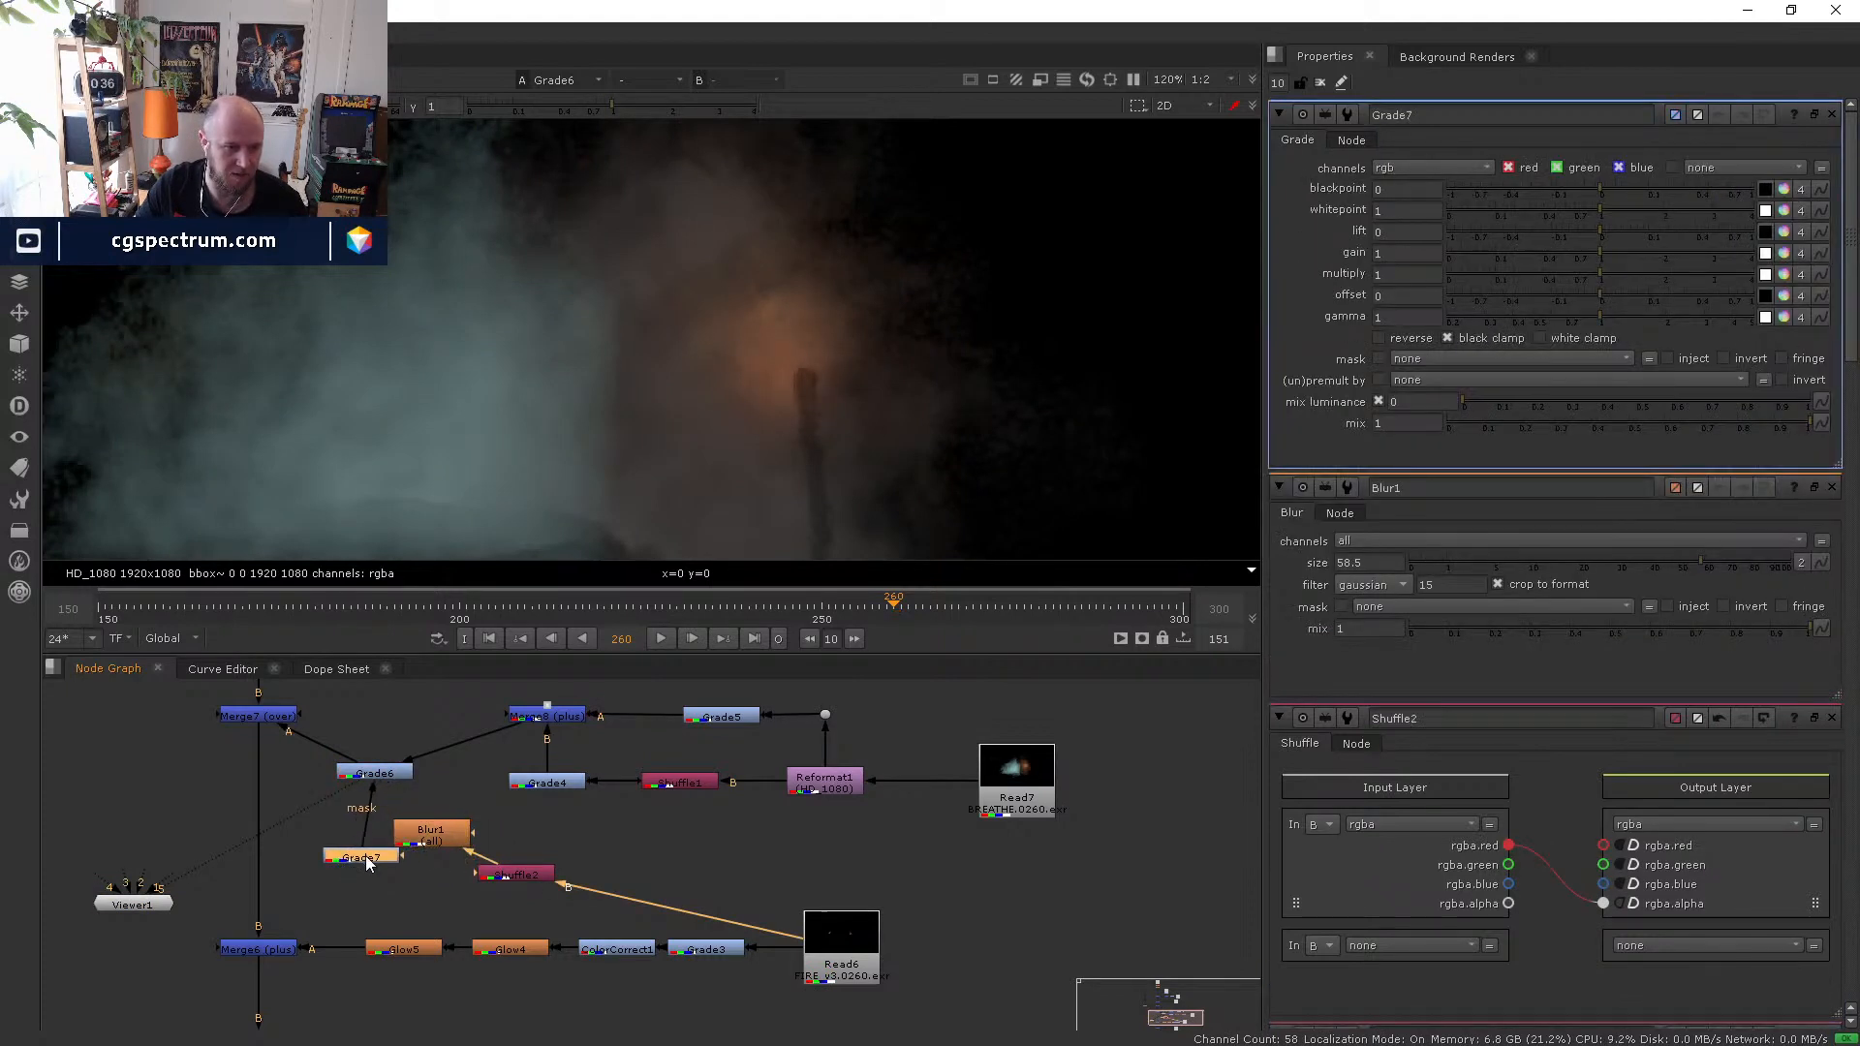
click(1430, 177)
click(1411, 185)
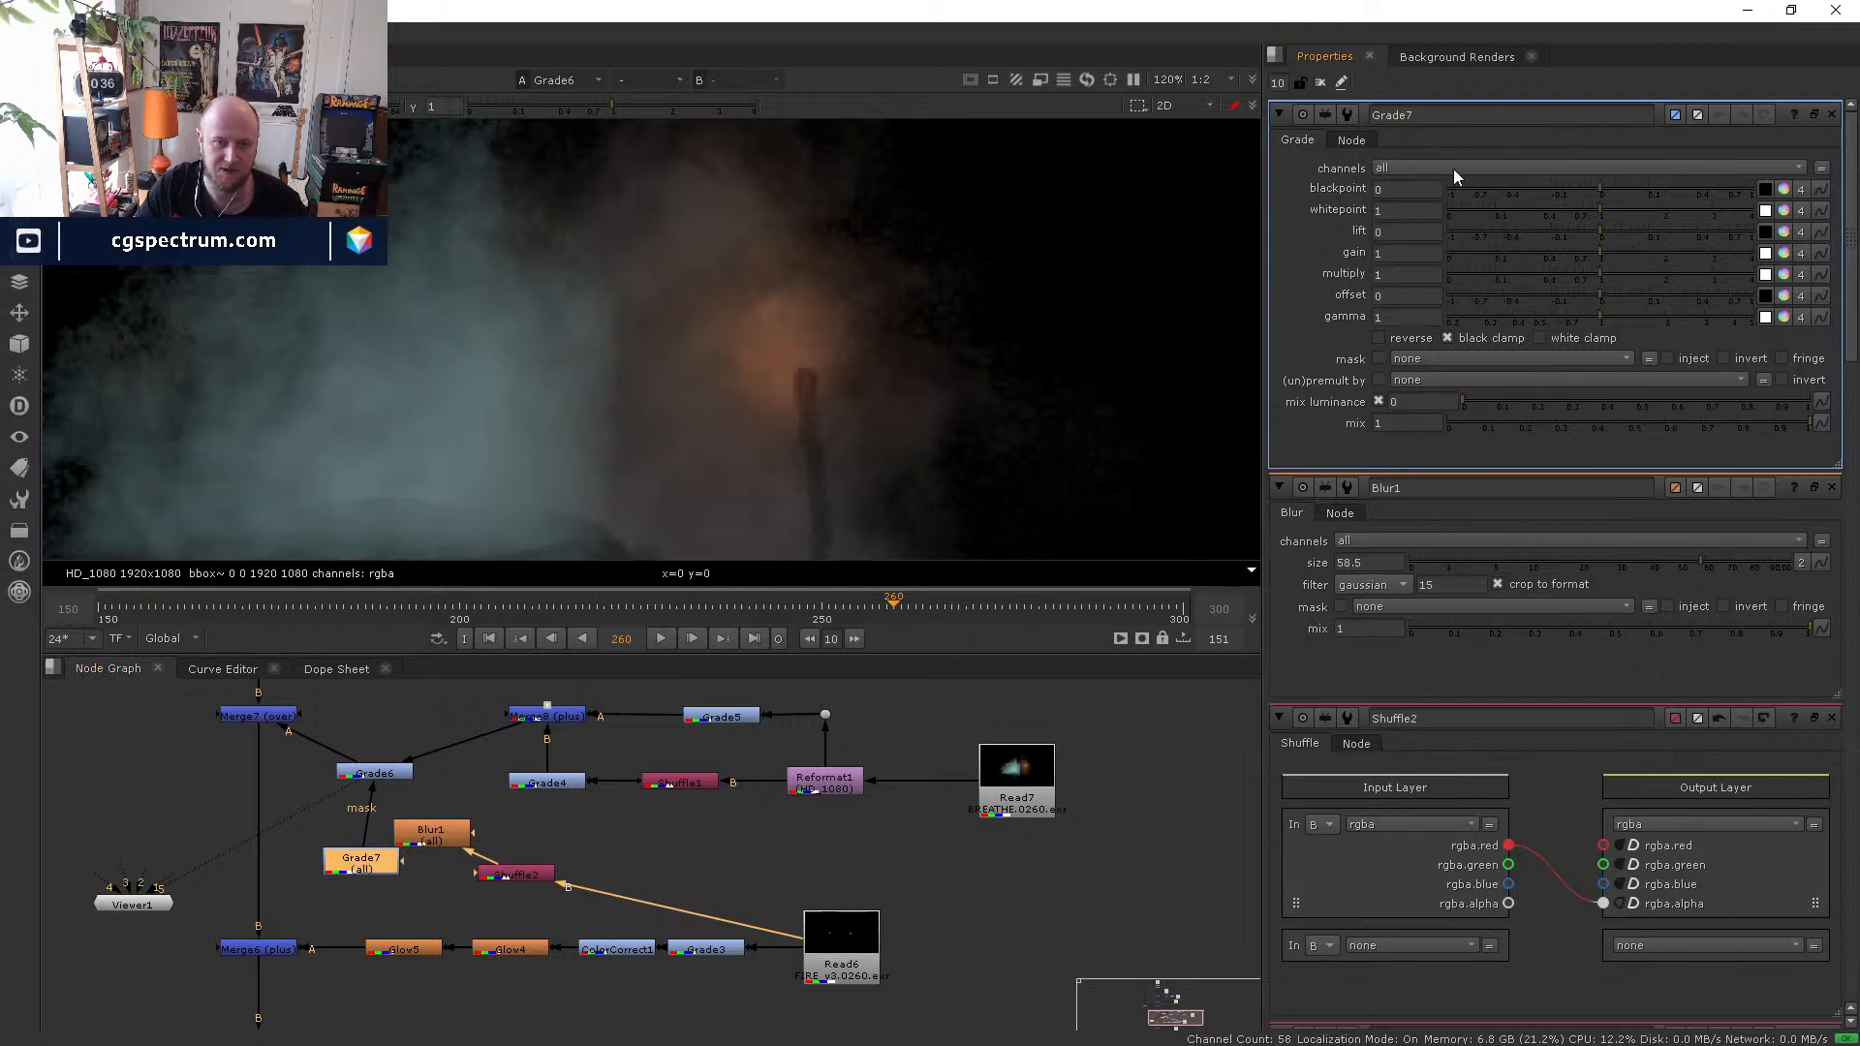
drag(1611, 254, 1793, 254)
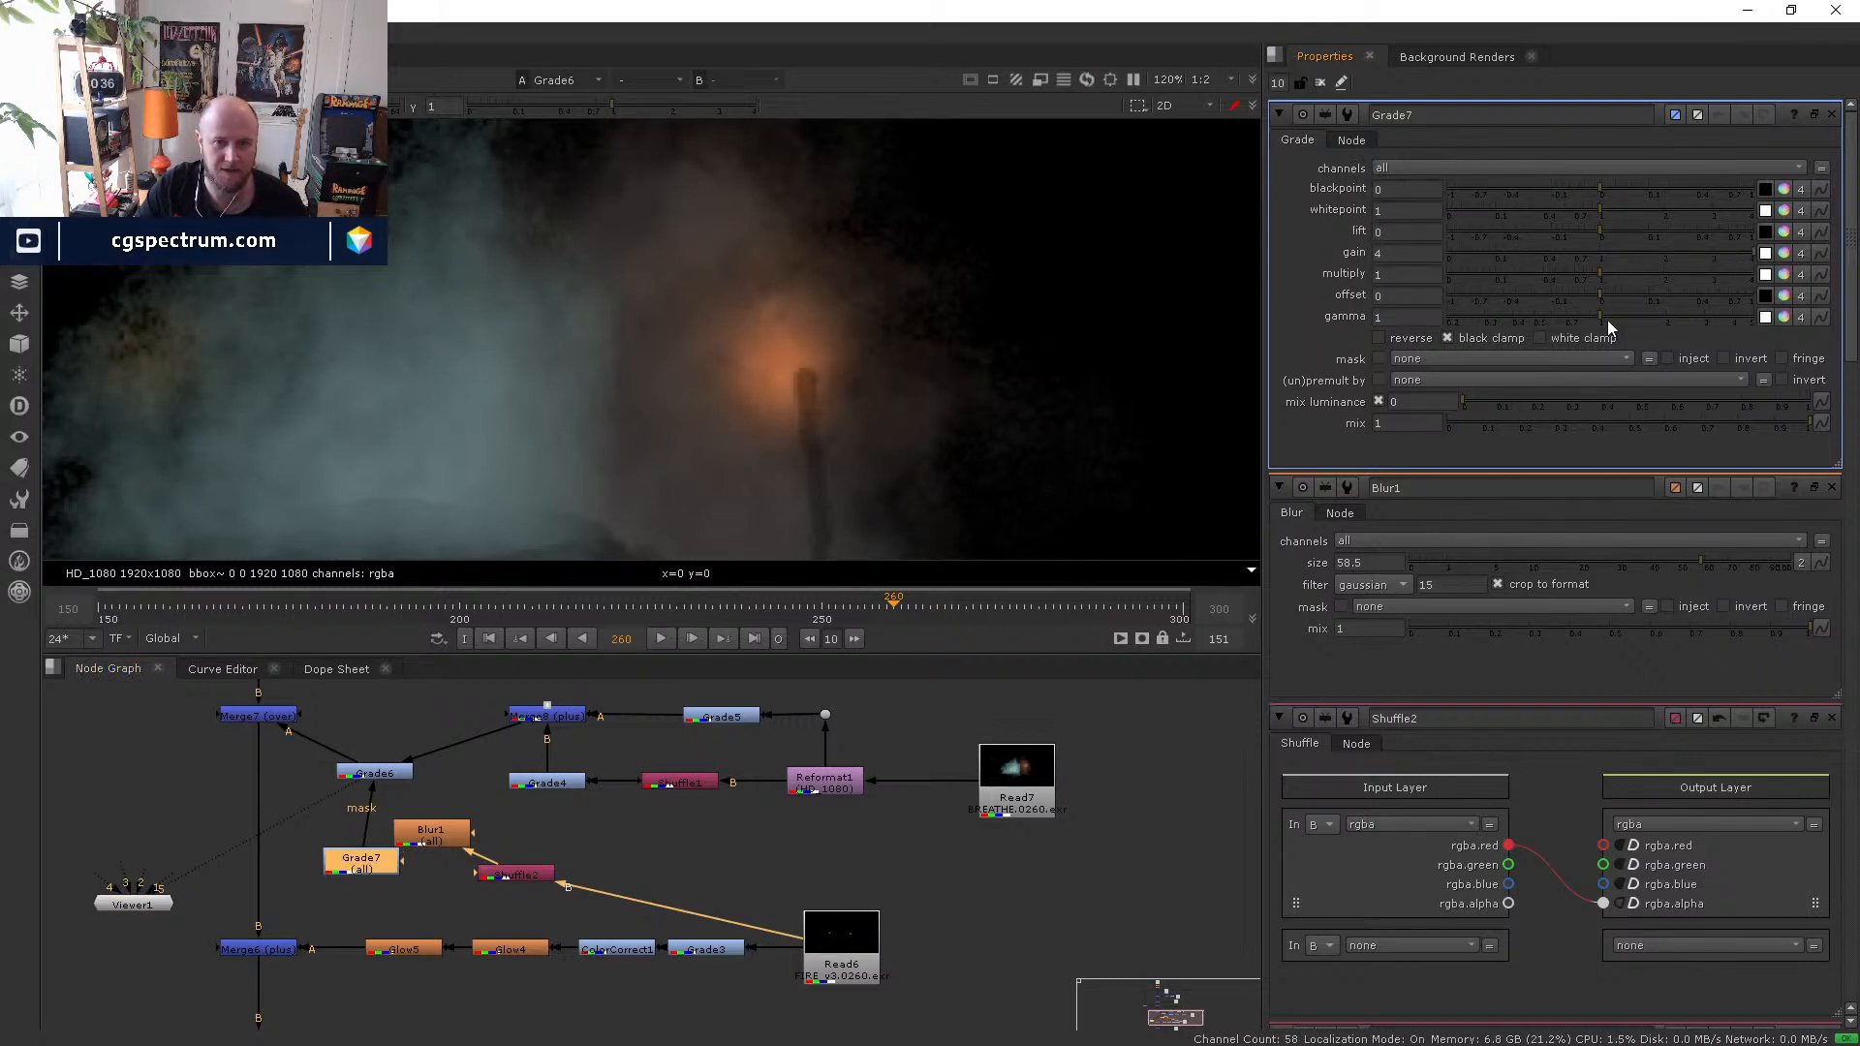
drag(1600, 274, 1677, 274)
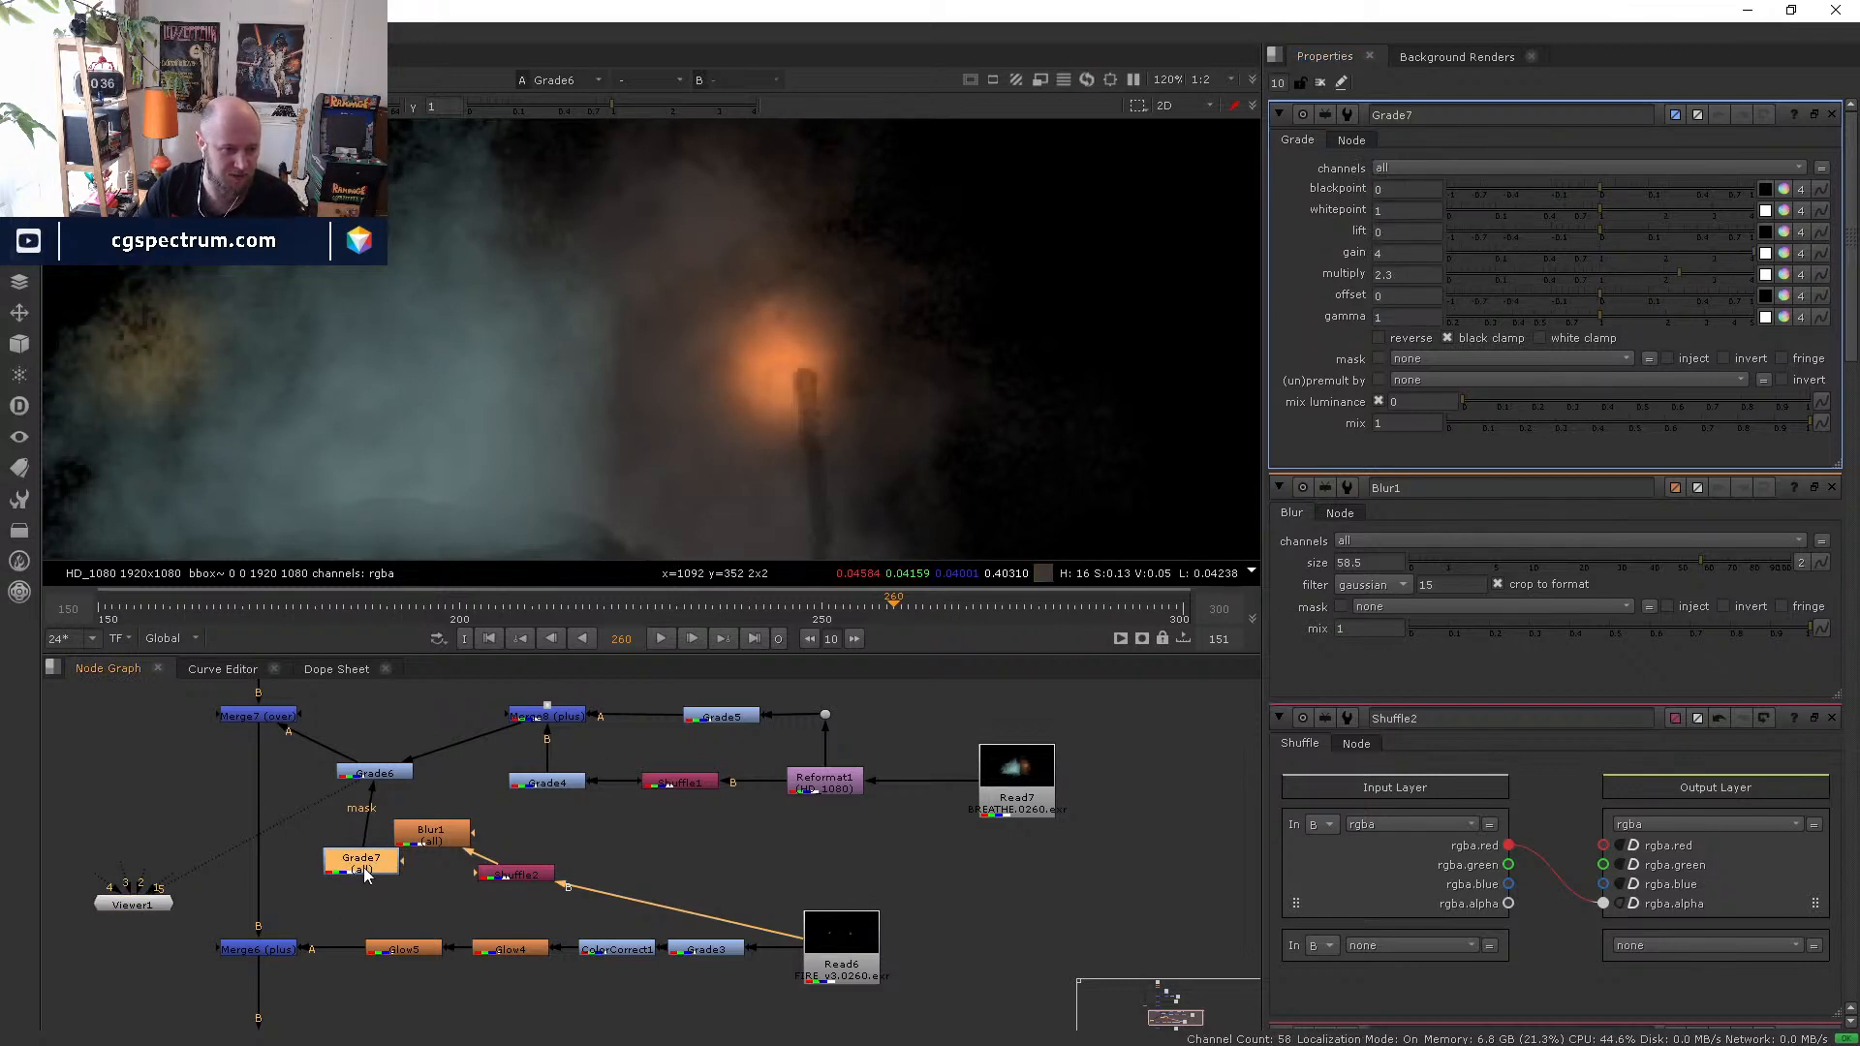
- Check the blurred mask at Grade7 with the grade off and on, and view Grade6's result in colour
key(5)
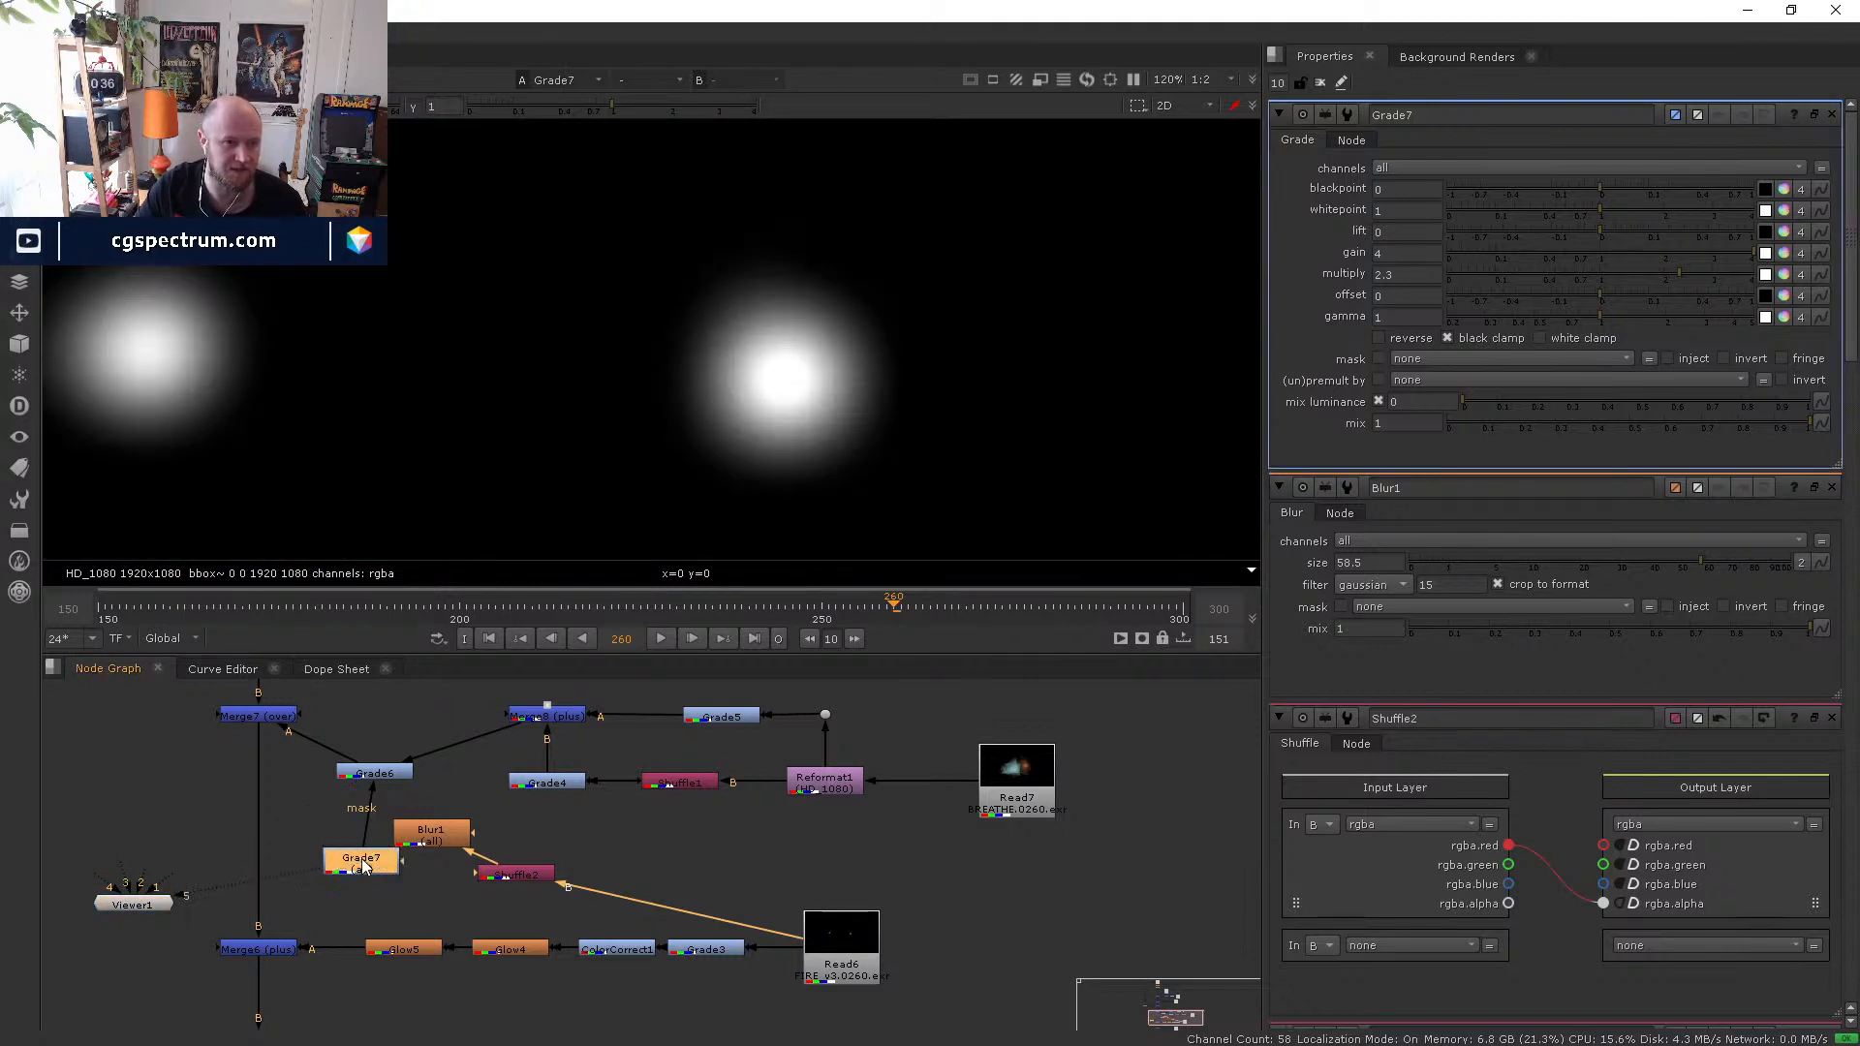
key(d)
key(d)
click(376, 781)
key(1)
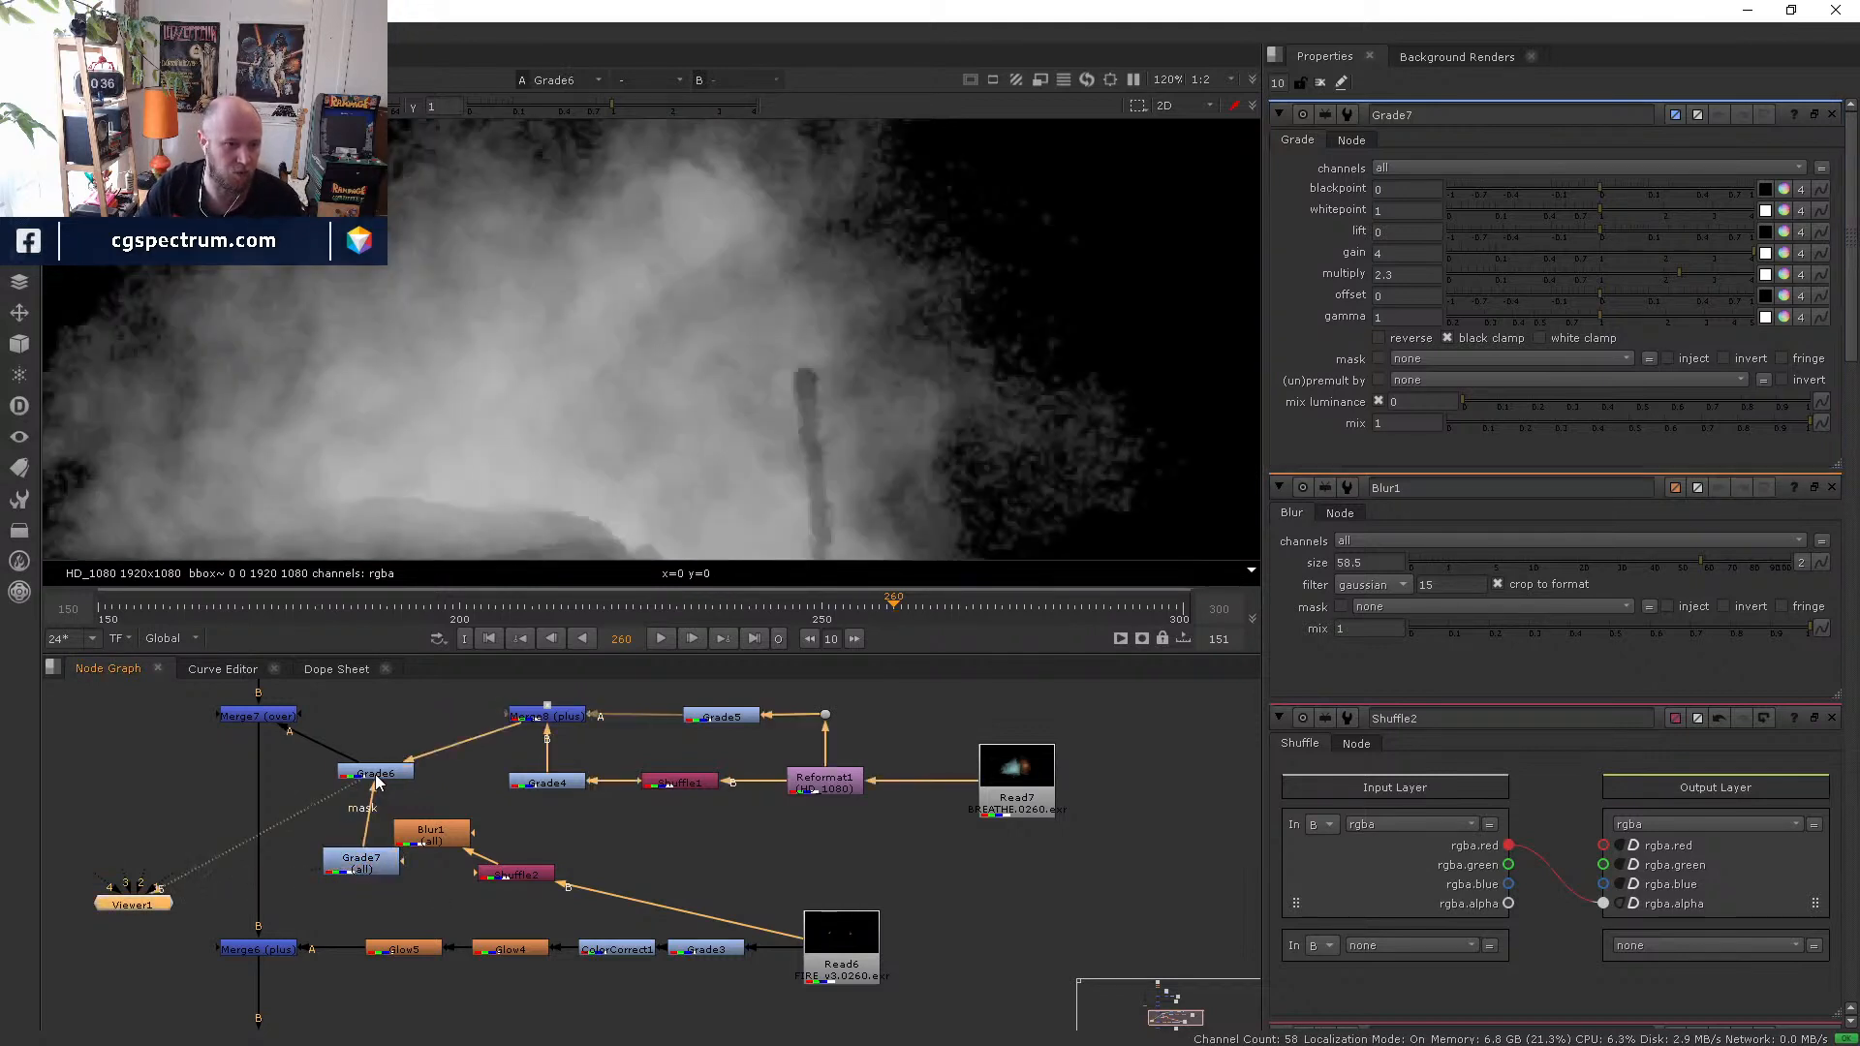
key(a)
scroll(985, 356, down, 2)
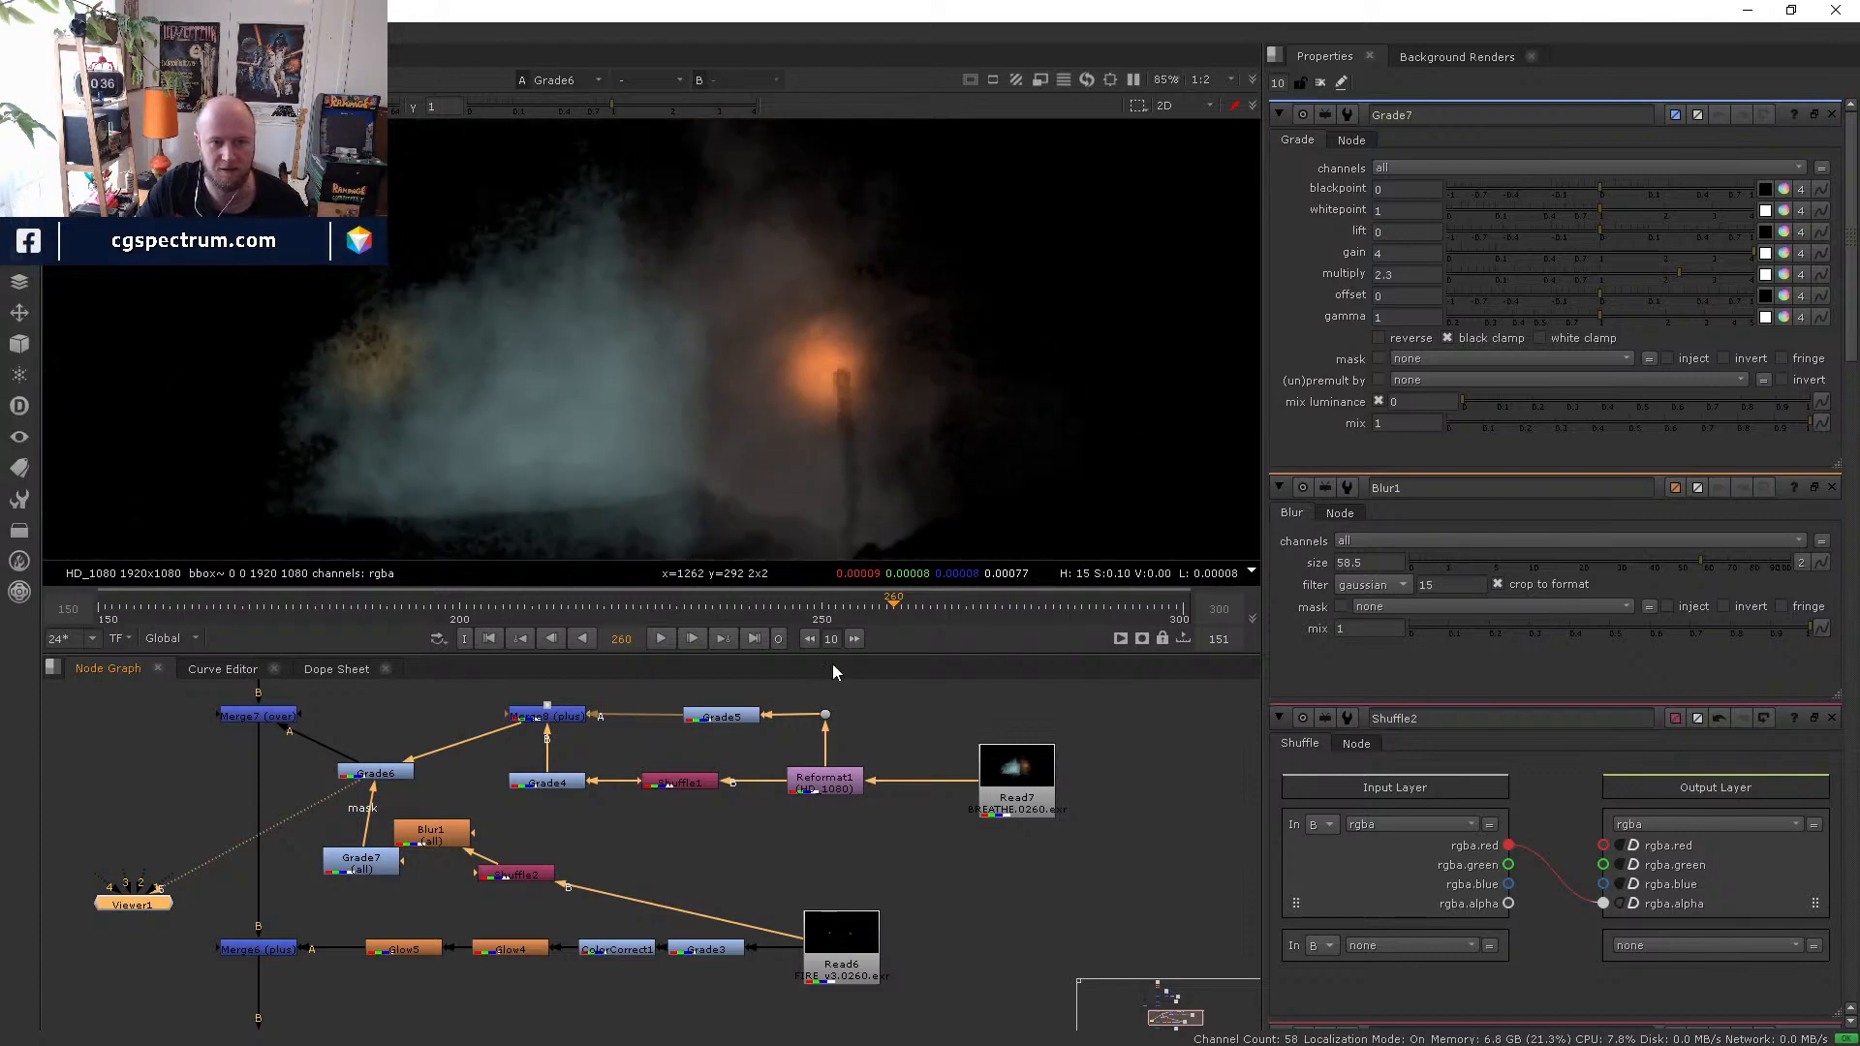
- View the composite at Merge7 and Merge6 to judge the orange glow around the torches
click(268, 717)
key(5)
middle_drag(274, 869, 301, 915)
click(270, 907)
key(5)
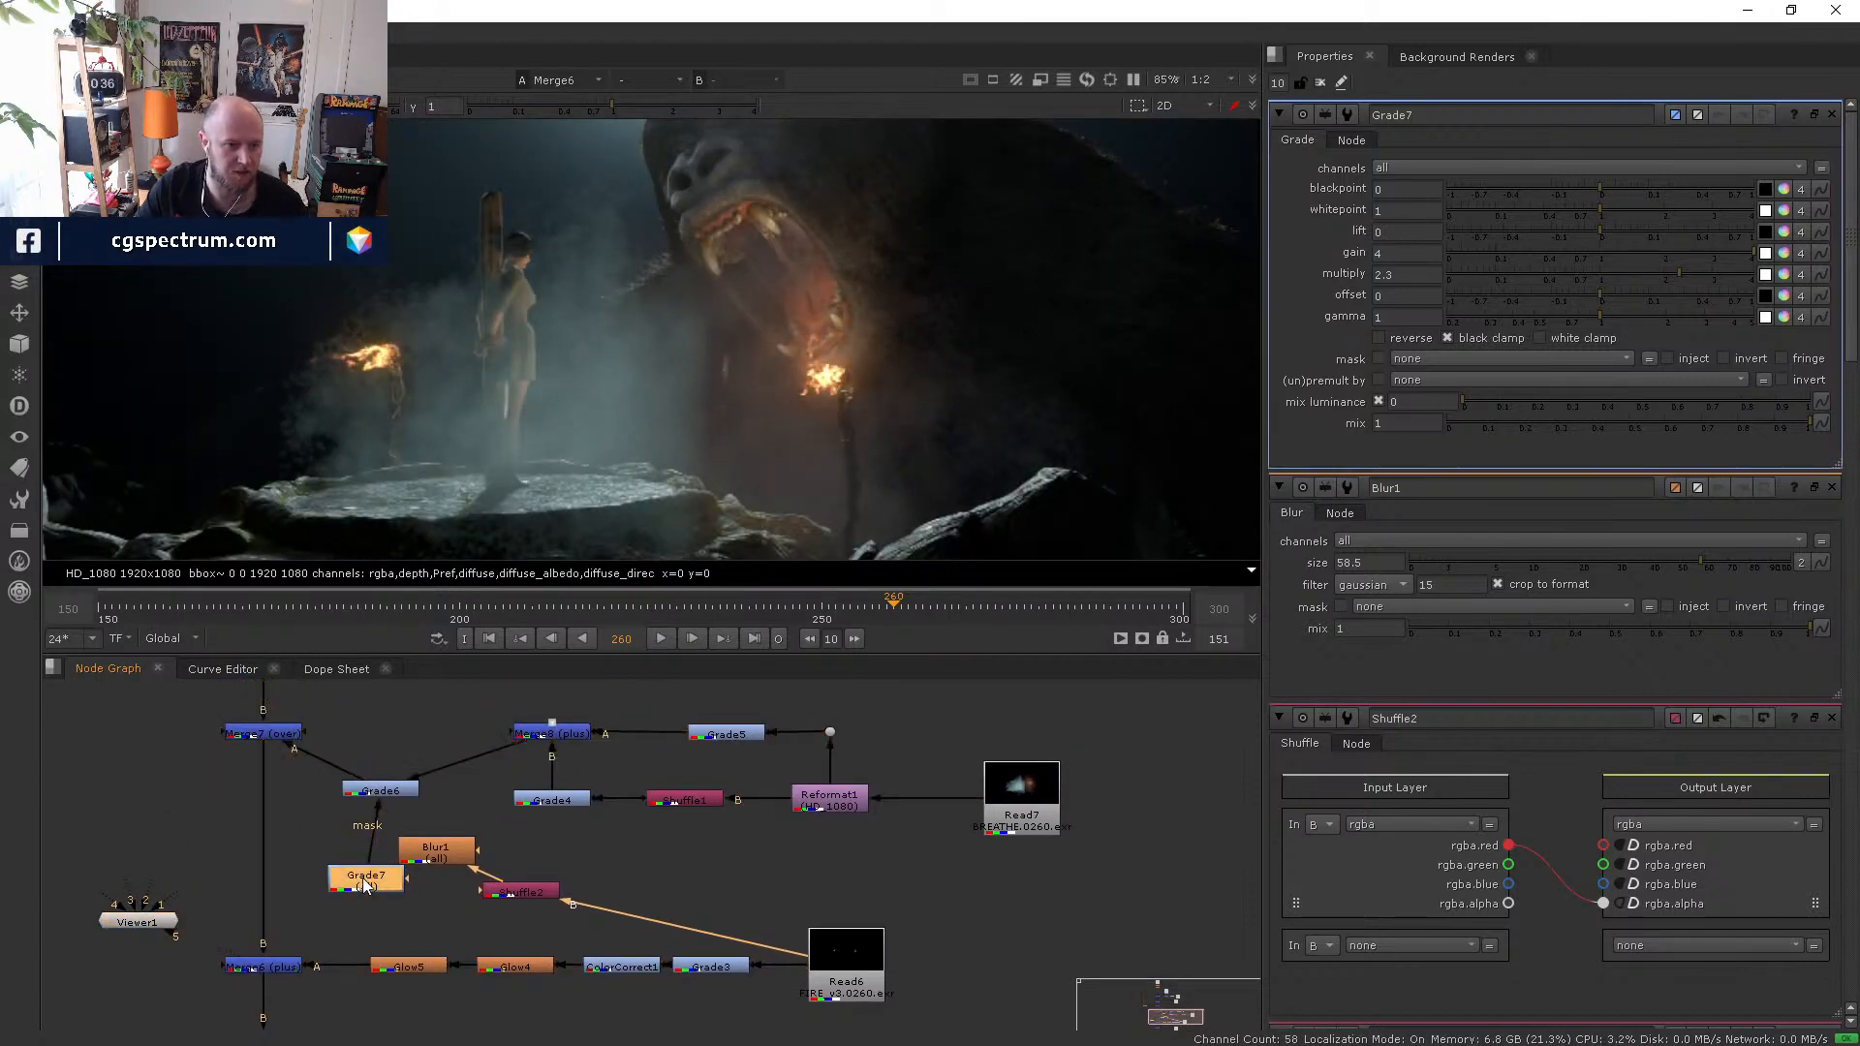
click(366, 879)
click(379, 794)
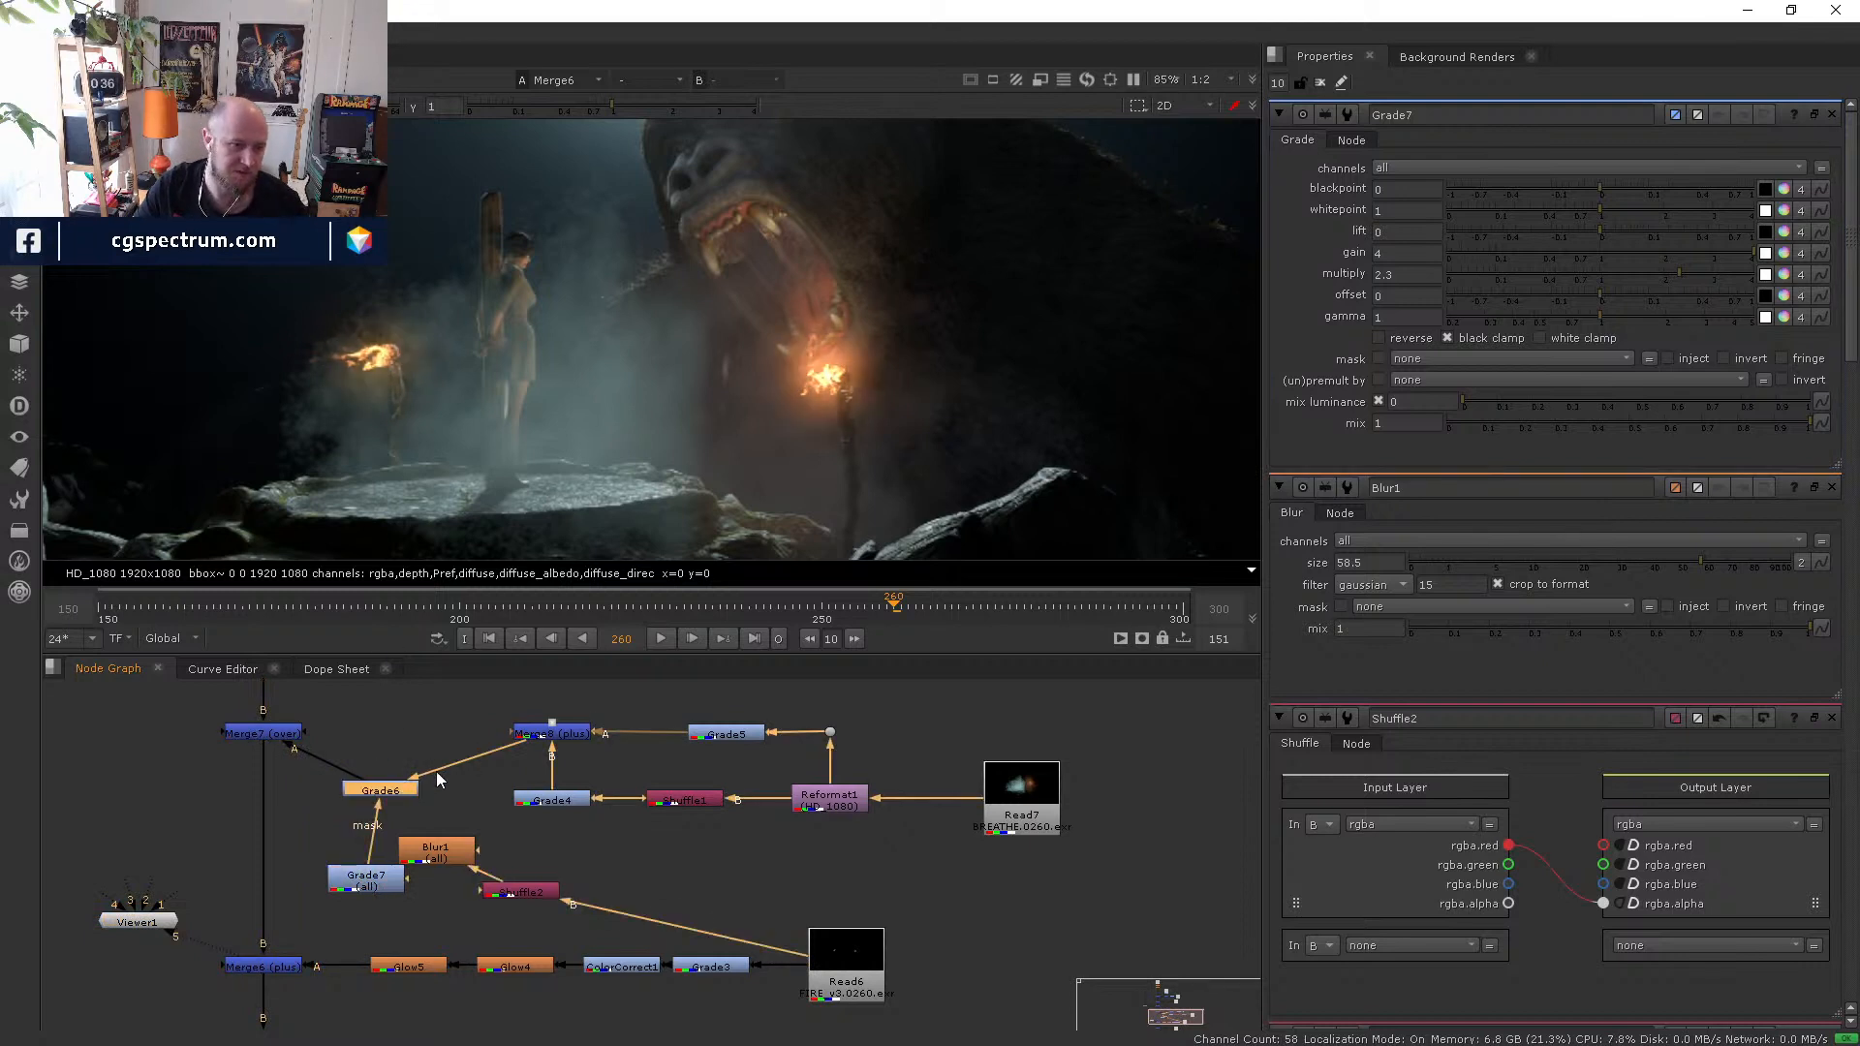
- Line up Shuffle2, Blur1 and Grade7 in a horizontal row, and place Grade6 directly above Grade7, level with Merge7
drag(509, 895, 642, 888)
drag(462, 848, 544, 884)
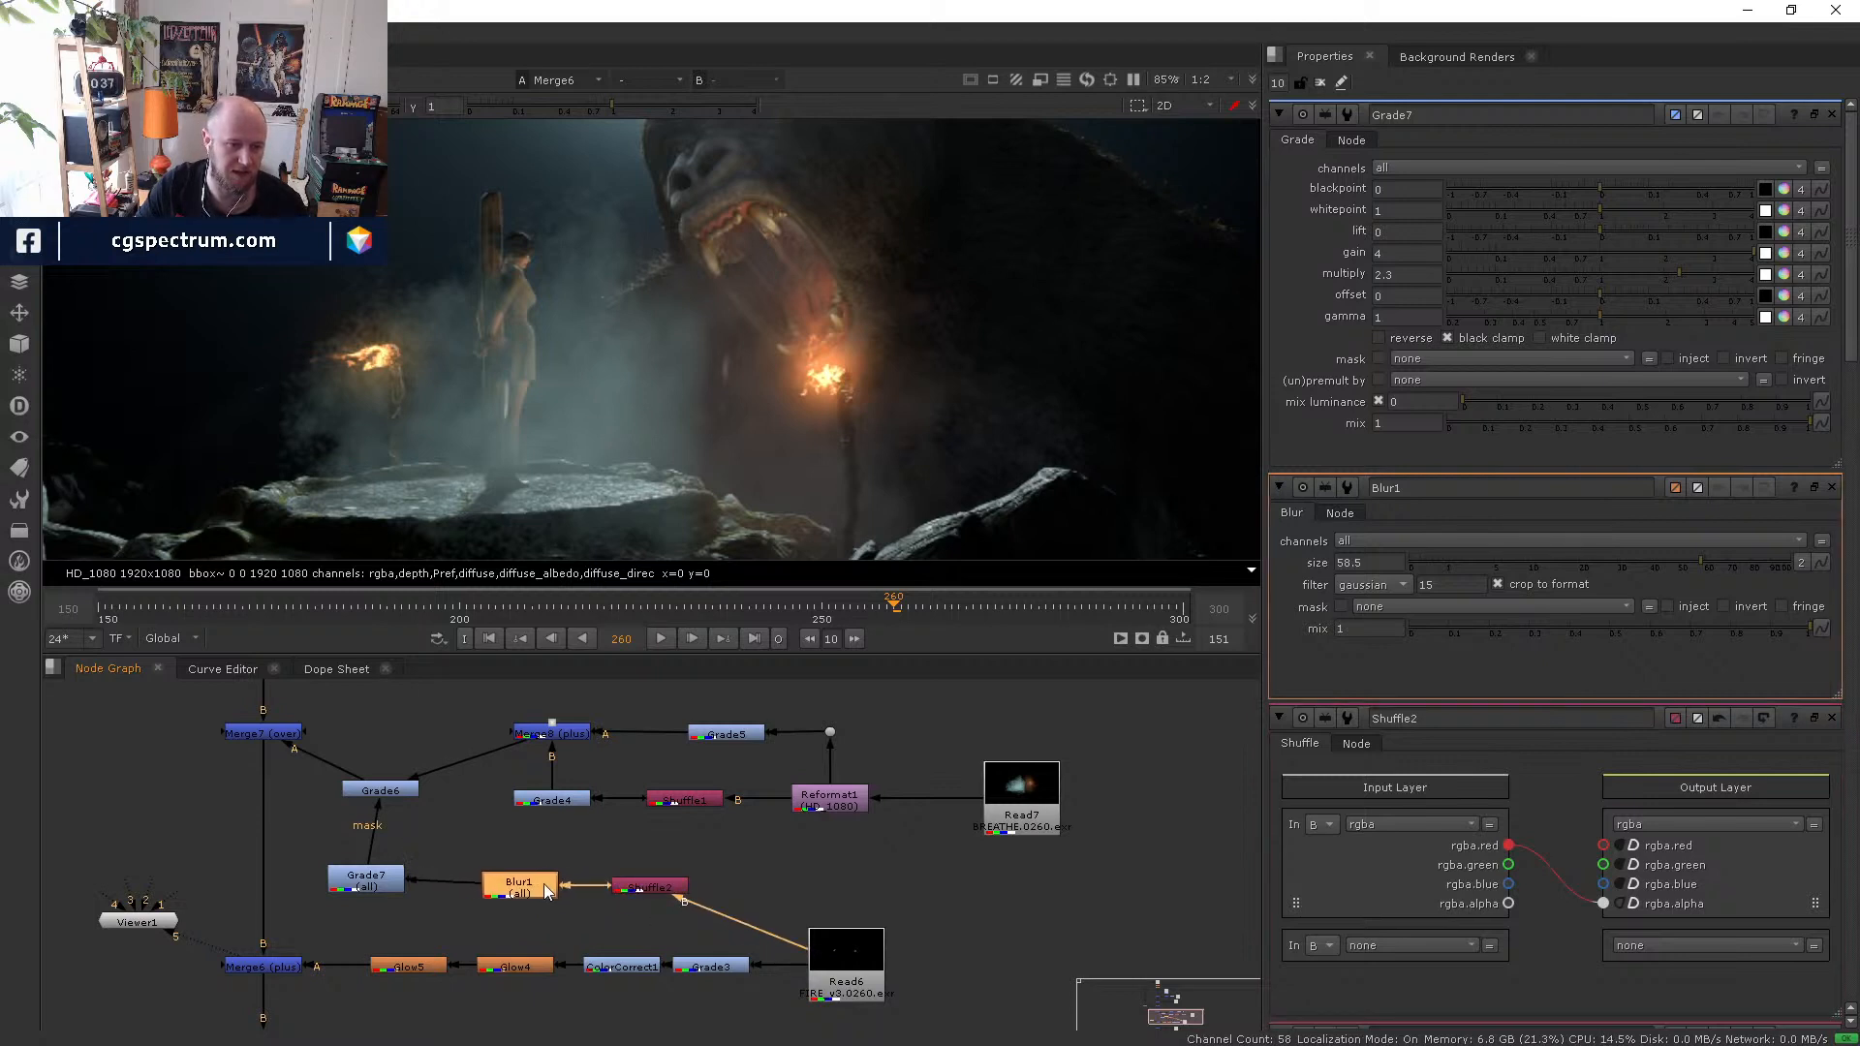
drag(367, 872, 381, 879)
drag(386, 779, 386, 728)
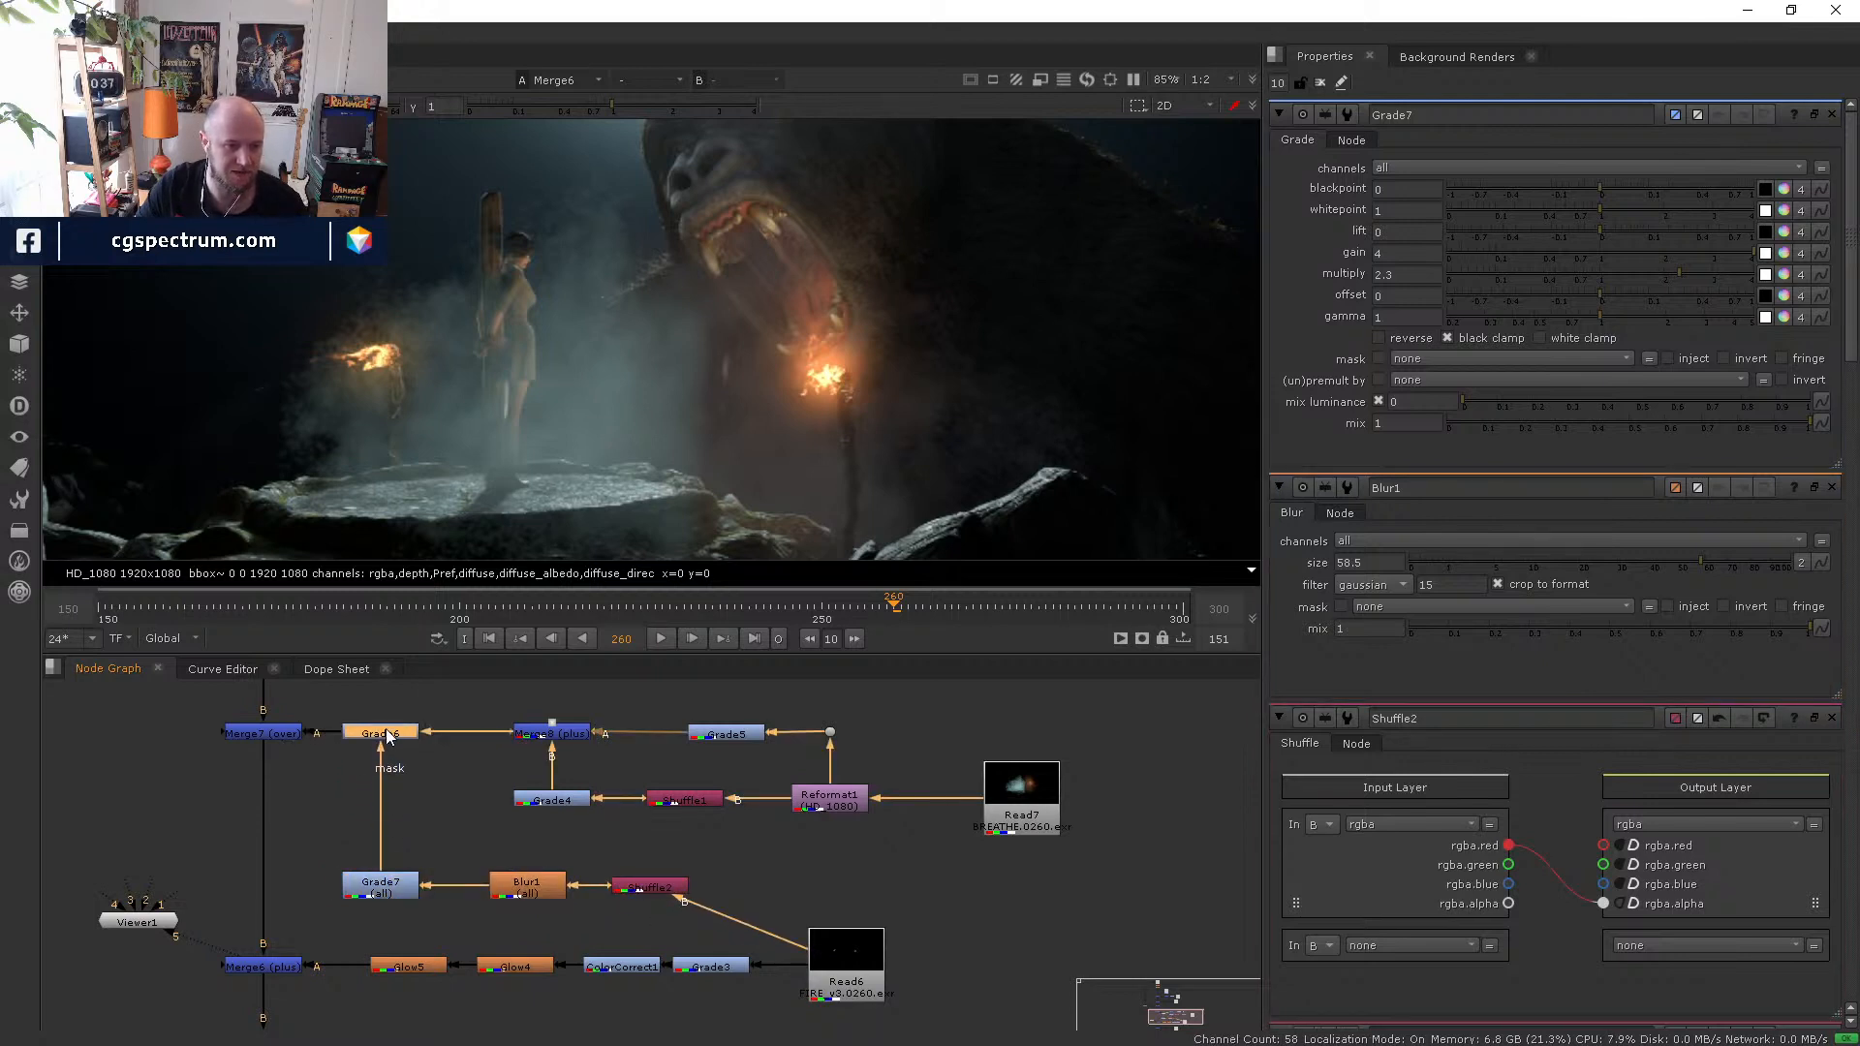
click(260, 733)
middle_drag(485, 686, 448, 755)
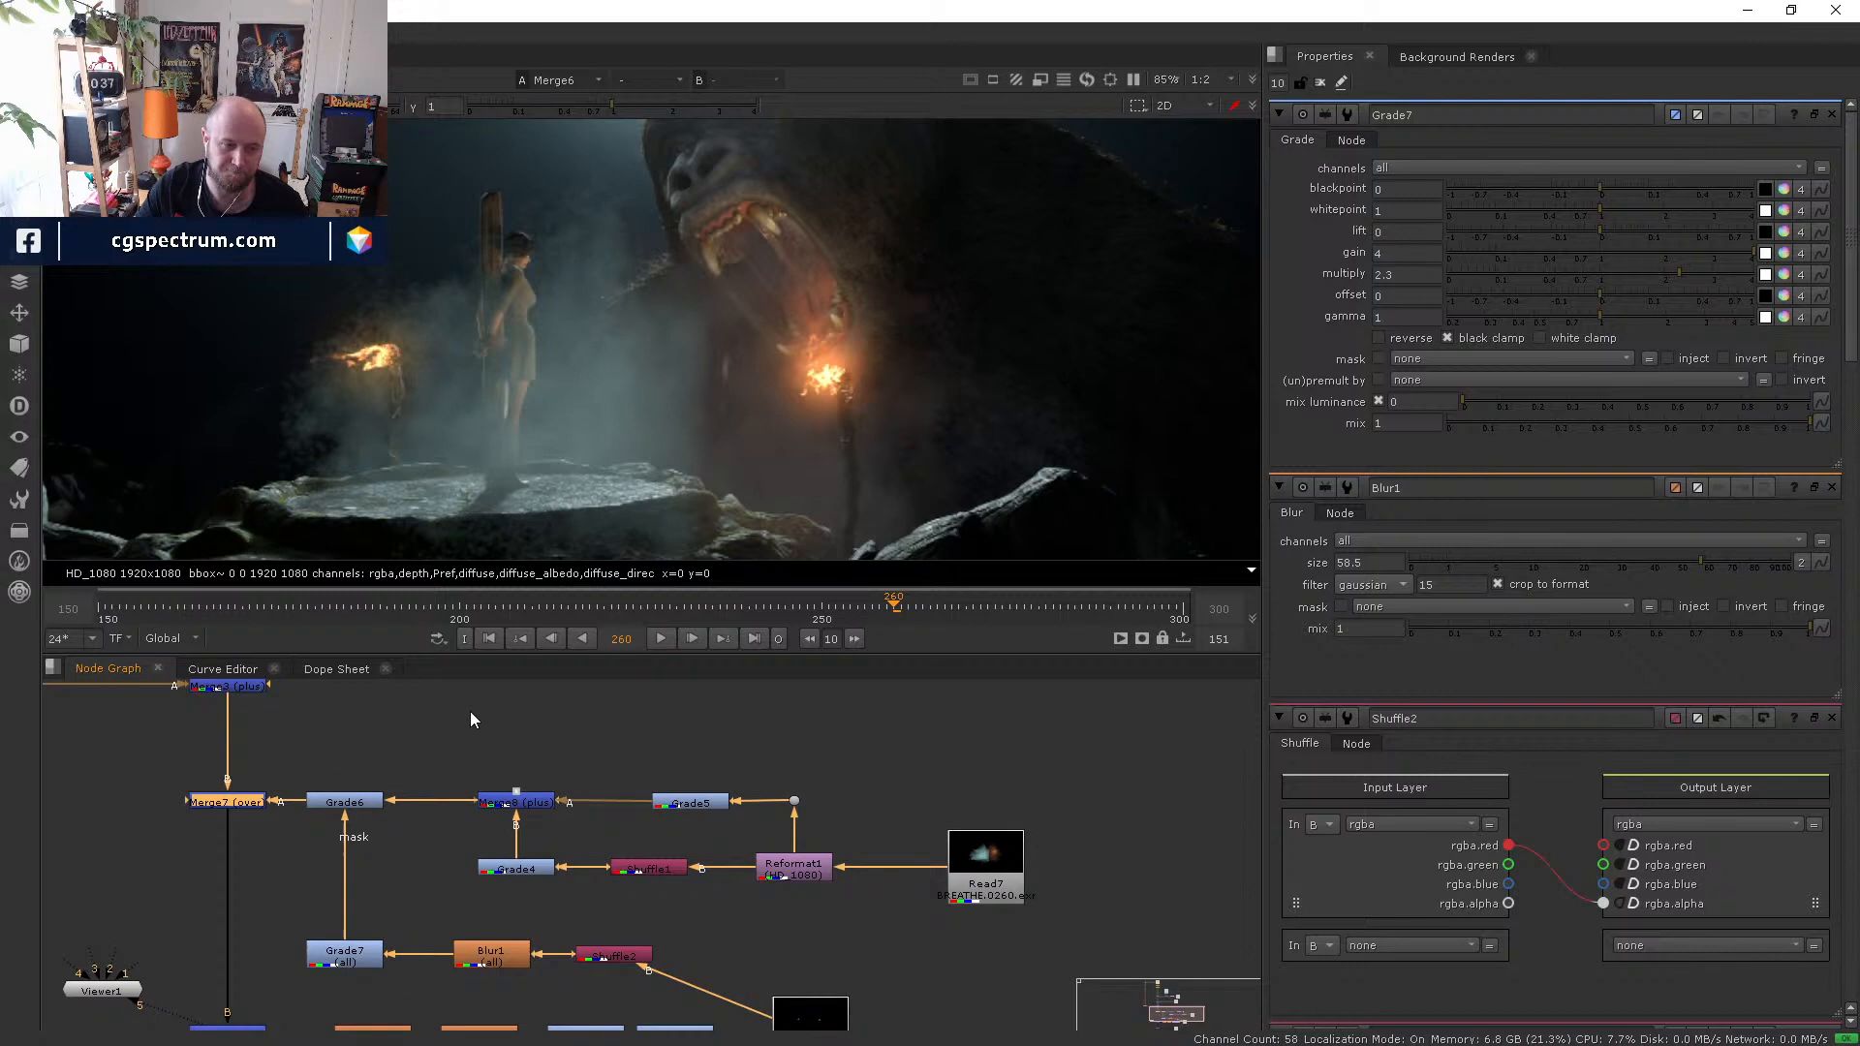
- Increase the Blur1 size to 104.5 to spread the fire mask wider
click(359, 802)
click(353, 959)
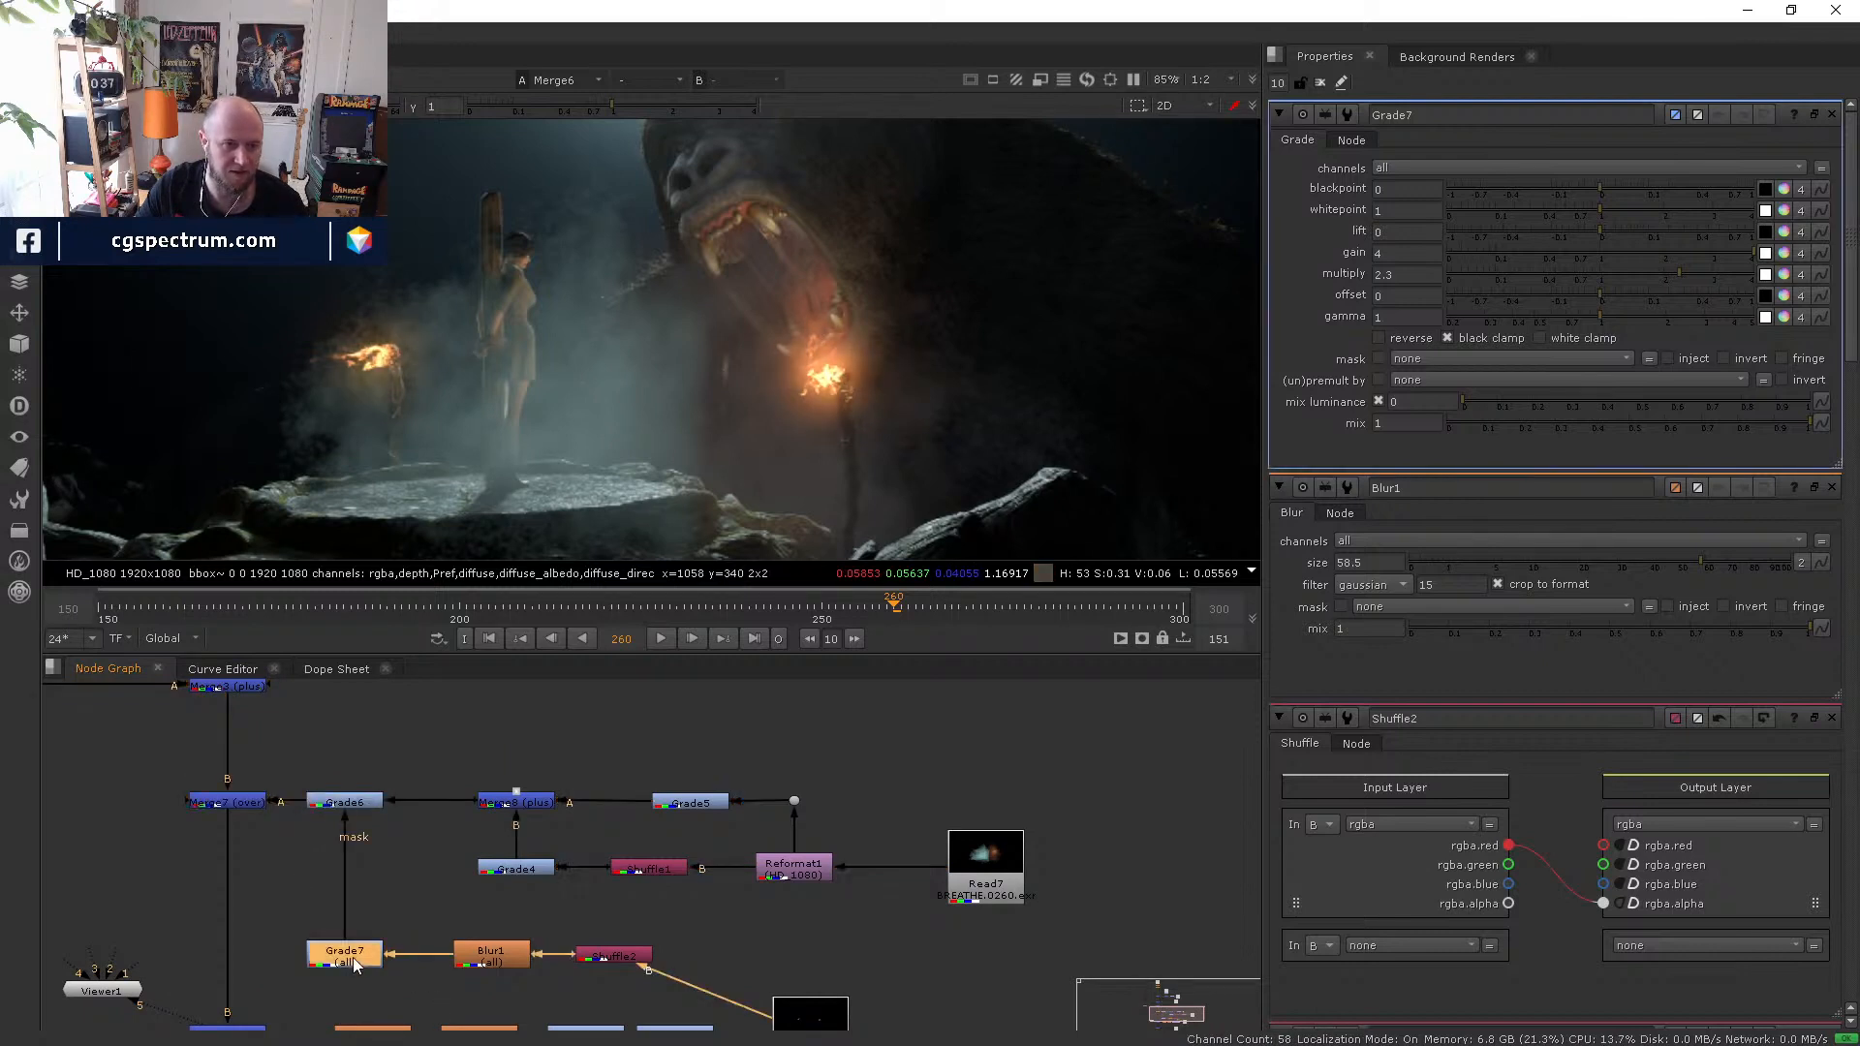
click(477, 955)
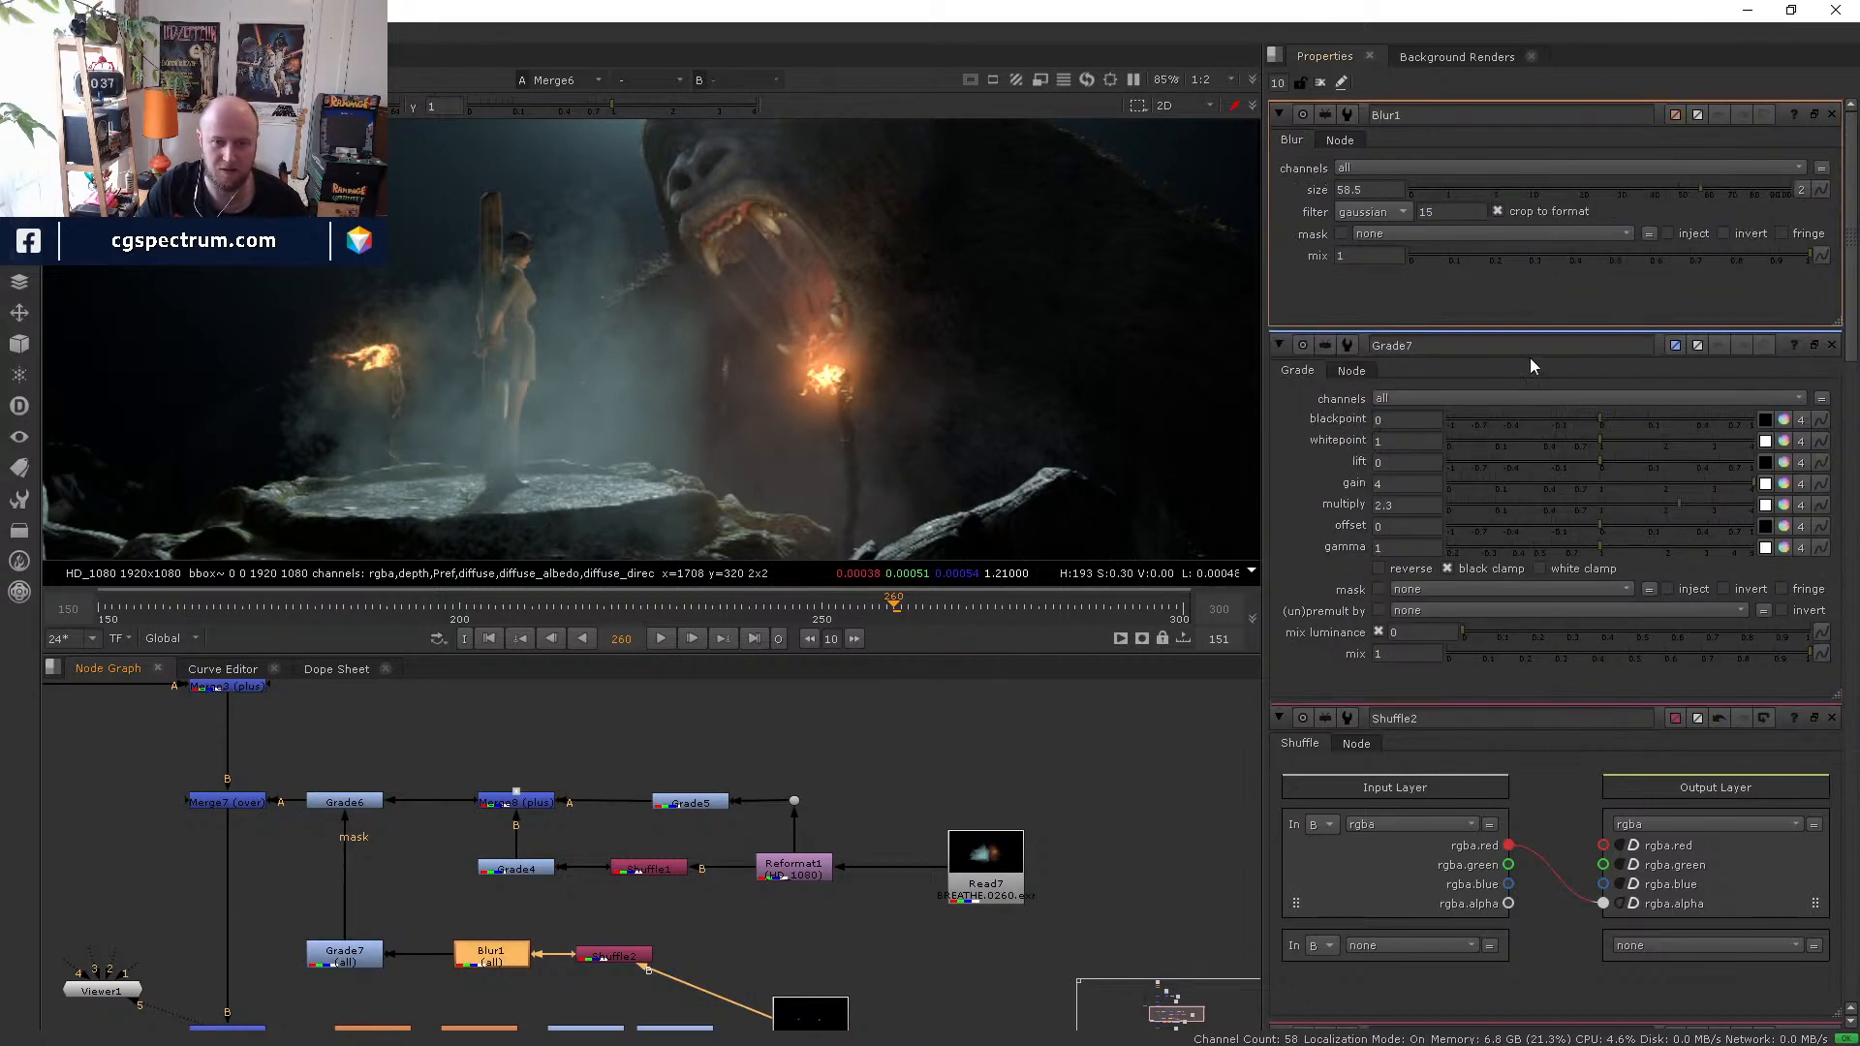
drag(1681, 202, 1788, 173)
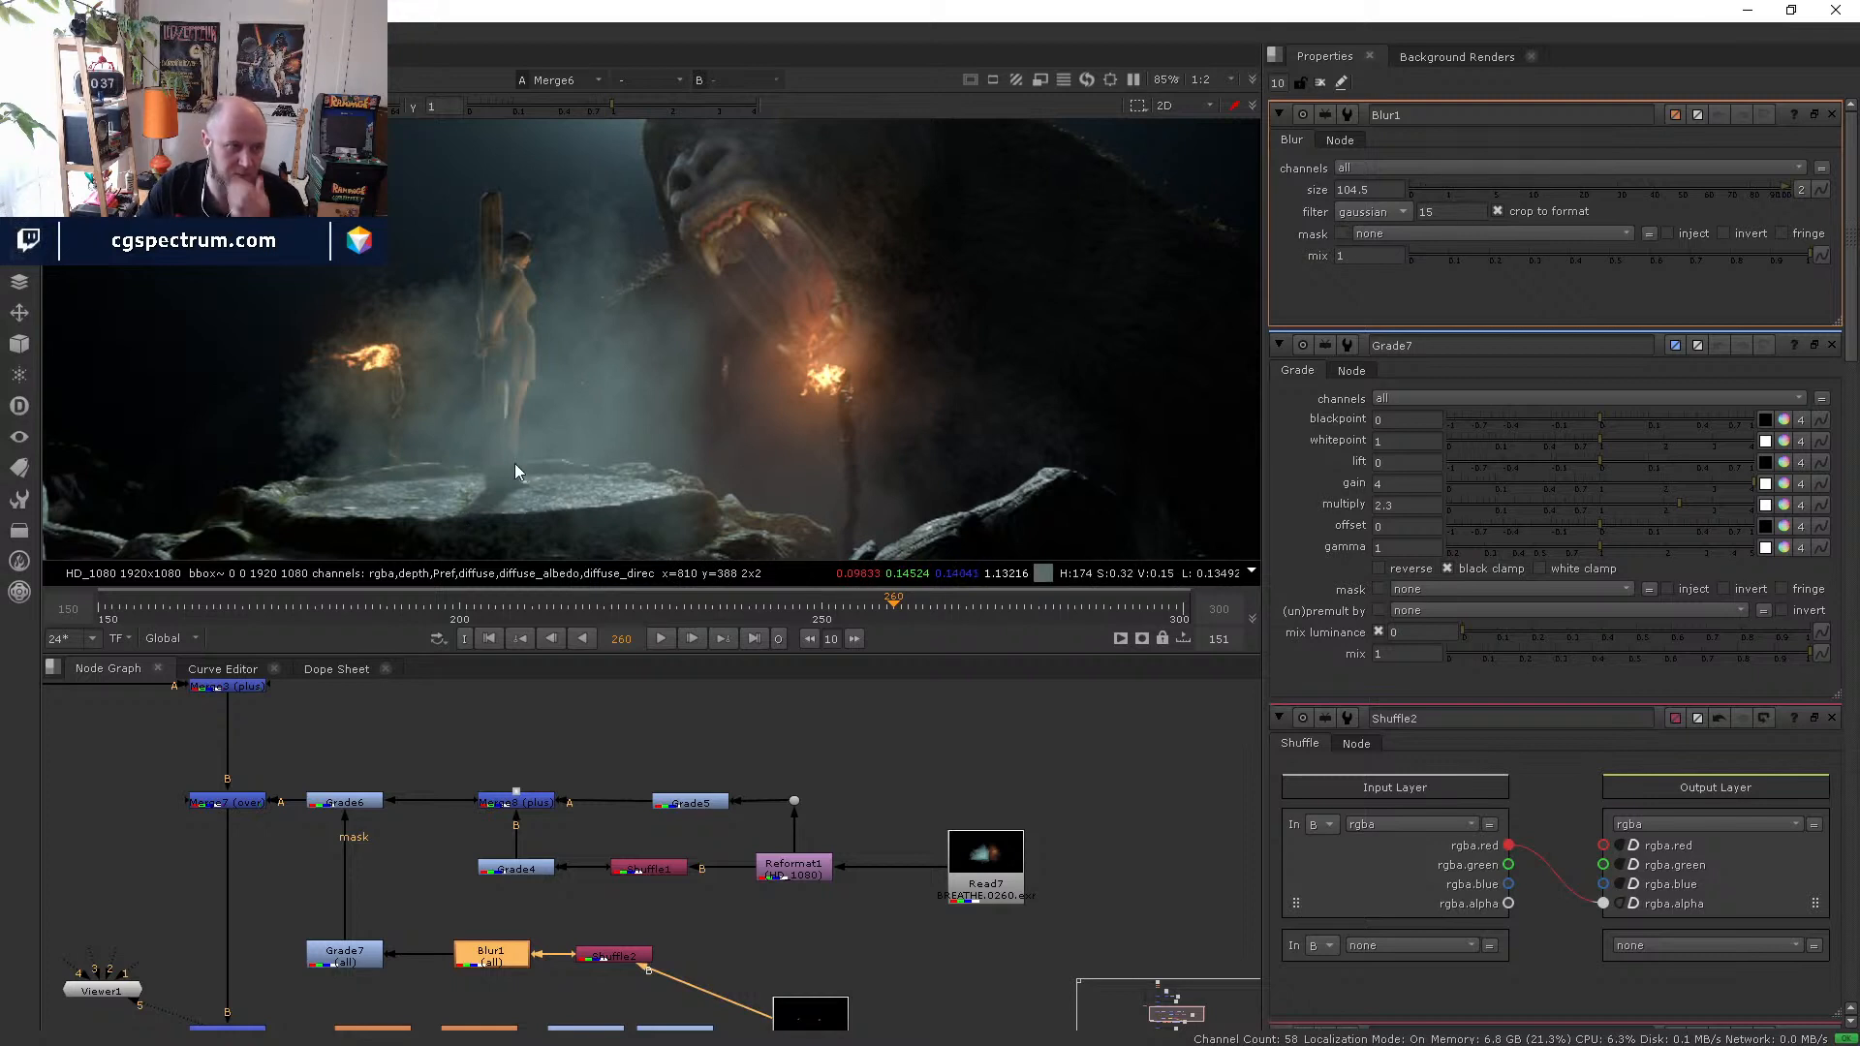
- Toggle the plus merge of Grade4 and Grade5 repeatedly to compare the breath in the composite, leaving the merge disabled
click(521, 867)
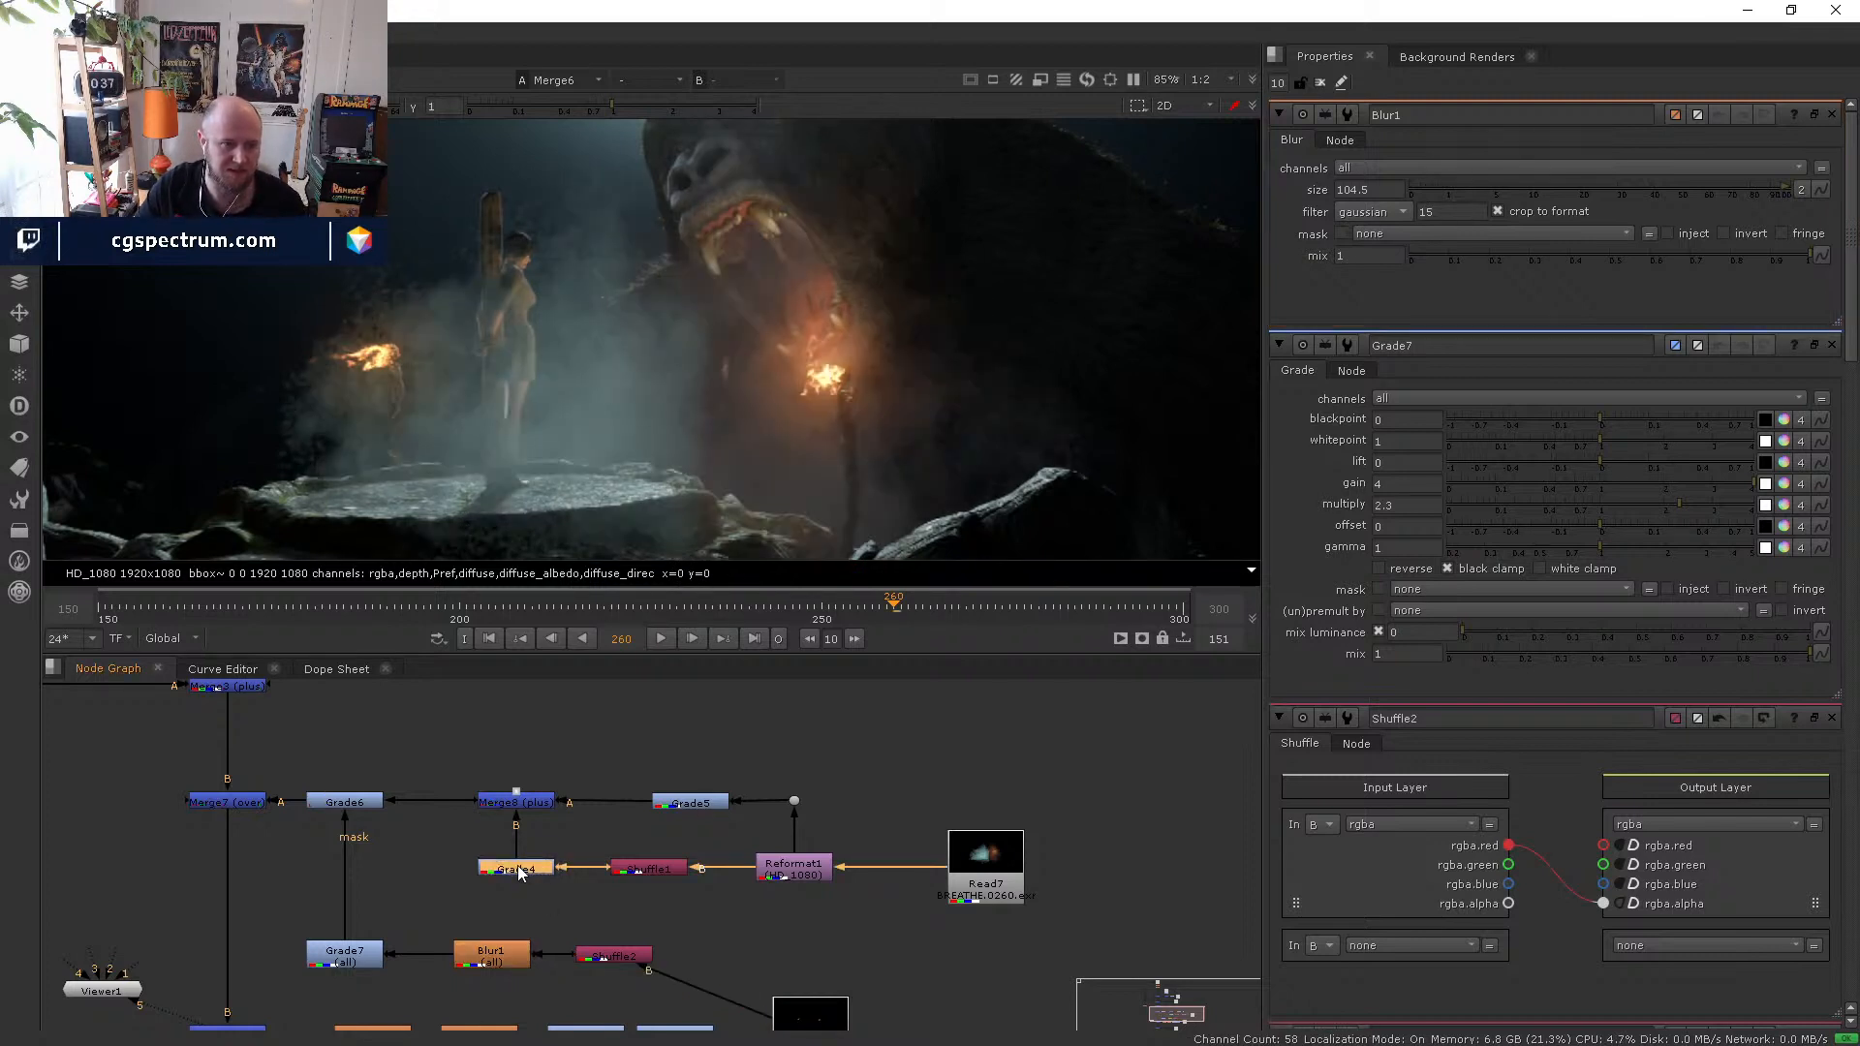
click(691, 803)
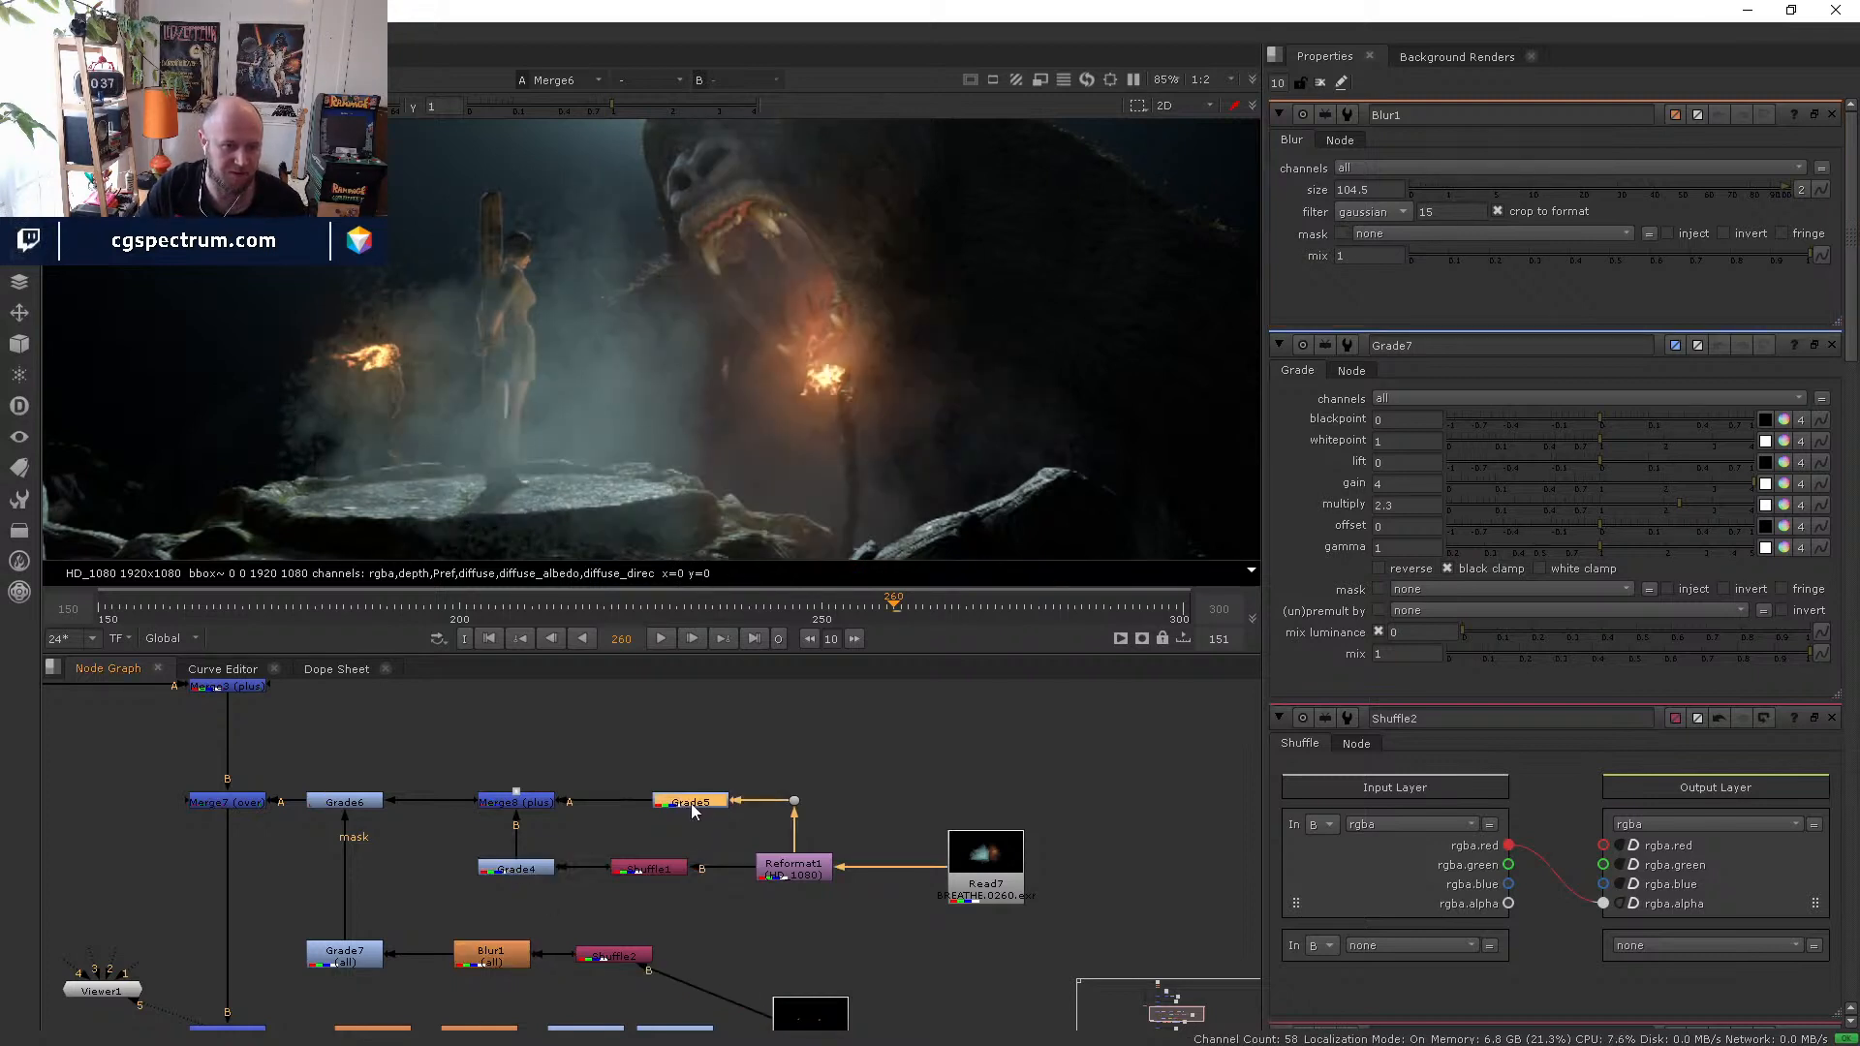
click(491, 800)
key(d)
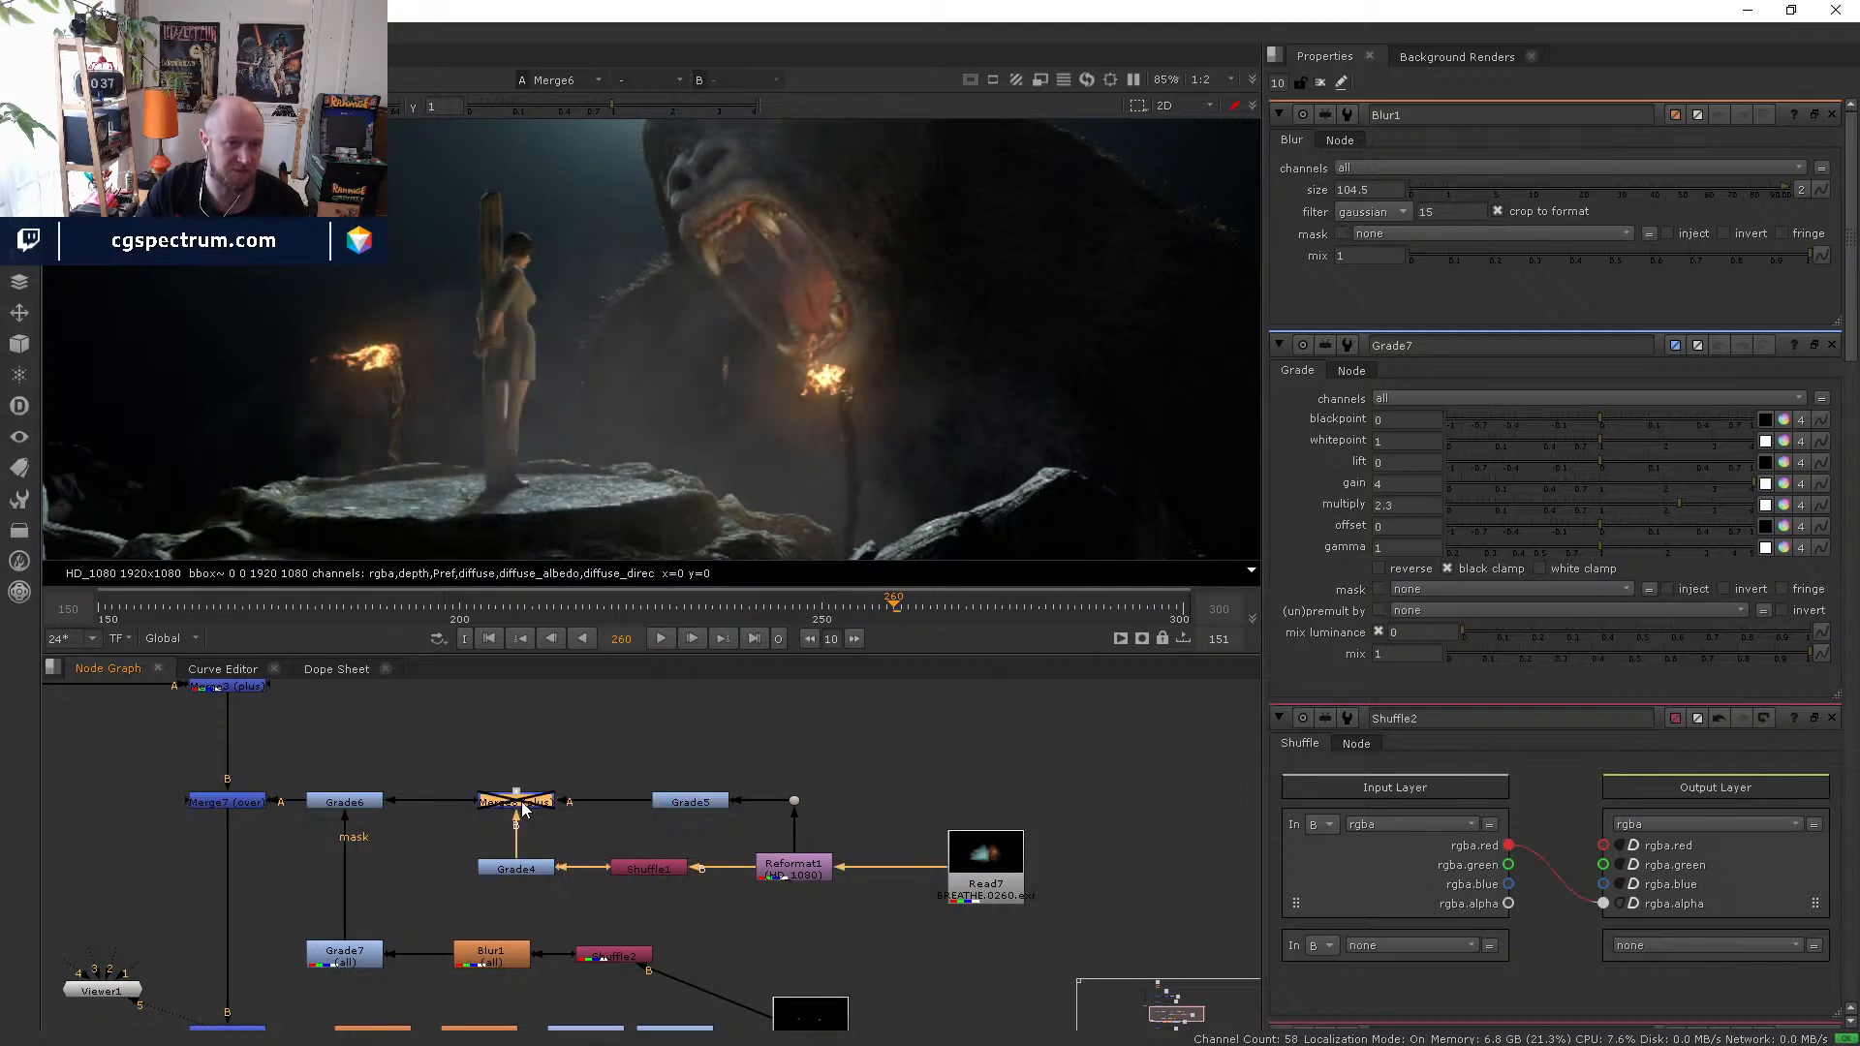
key(d)
key(d)
key(d)
key(d)
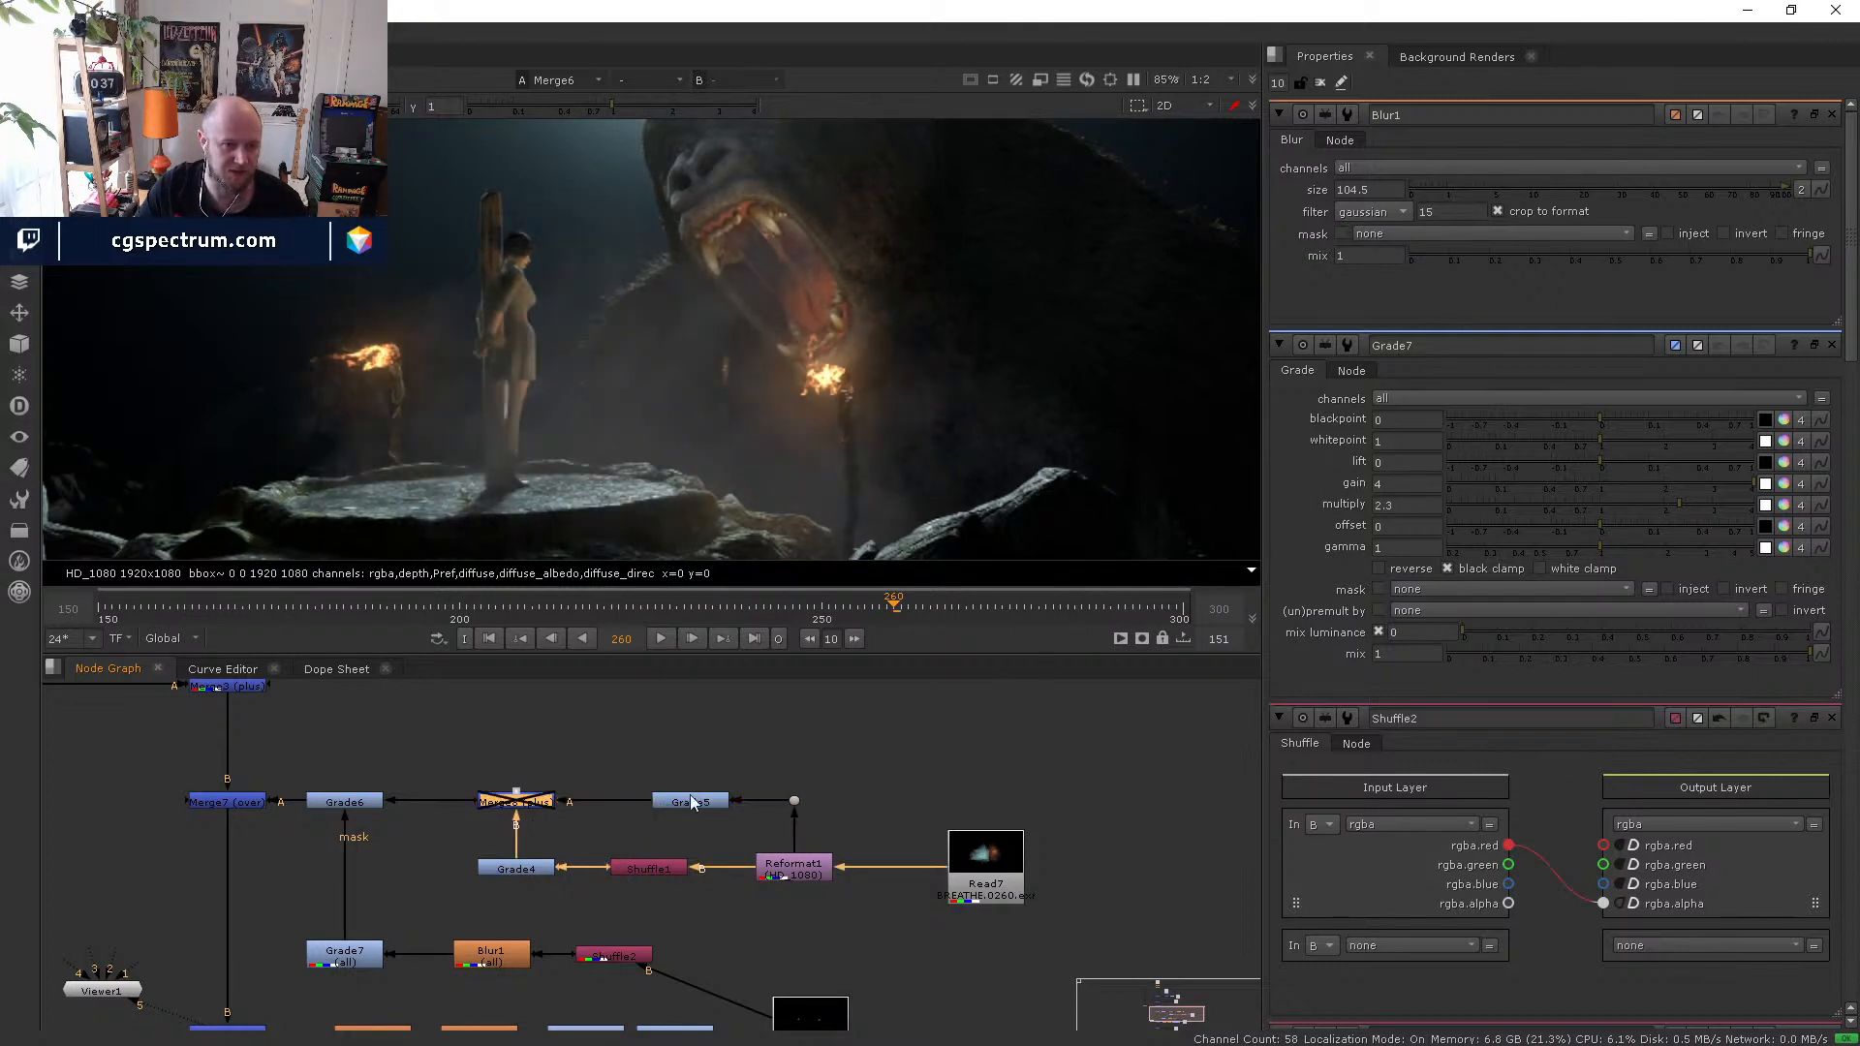
- Open Grade4's settings and compare the composite with the node disabled and enabled
double_click(525, 868)
key(d)
key(d)
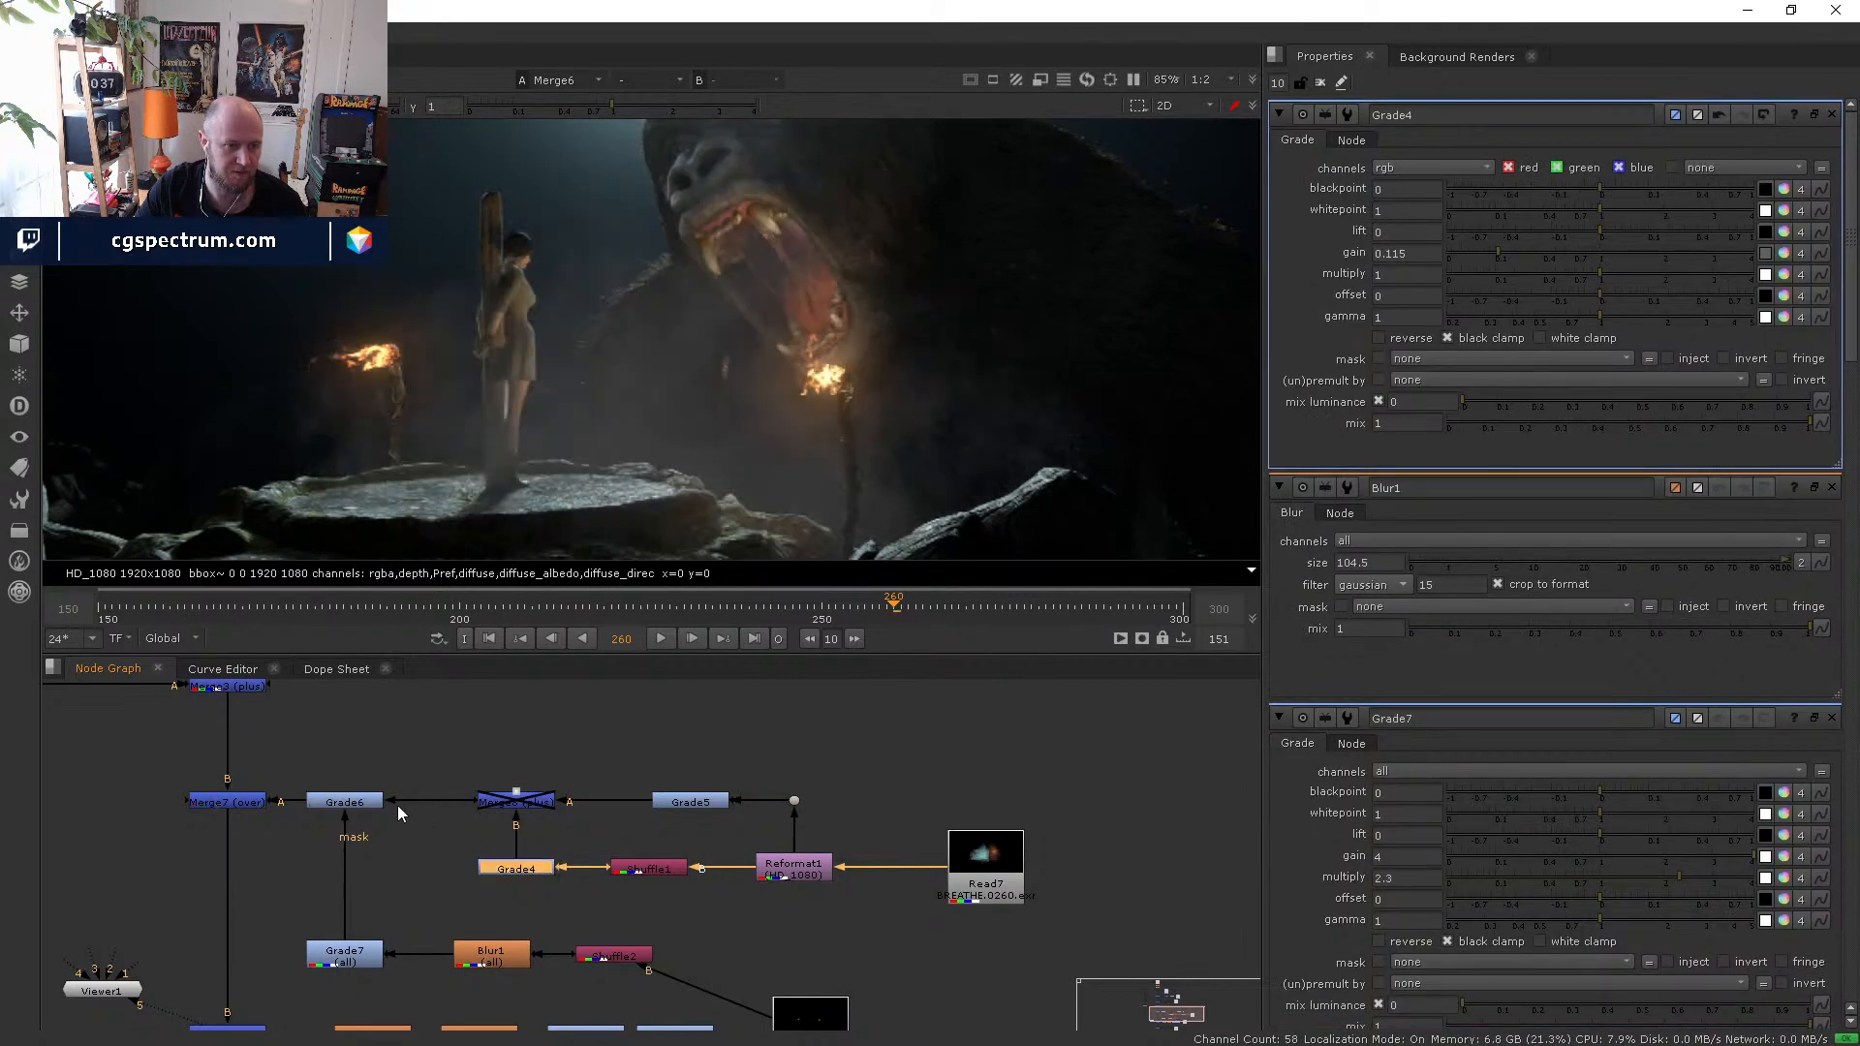
- Raise the multiply of Grade6 to 3.5 to strengthen the orange tint
click(366, 800)
double_click(366, 800)
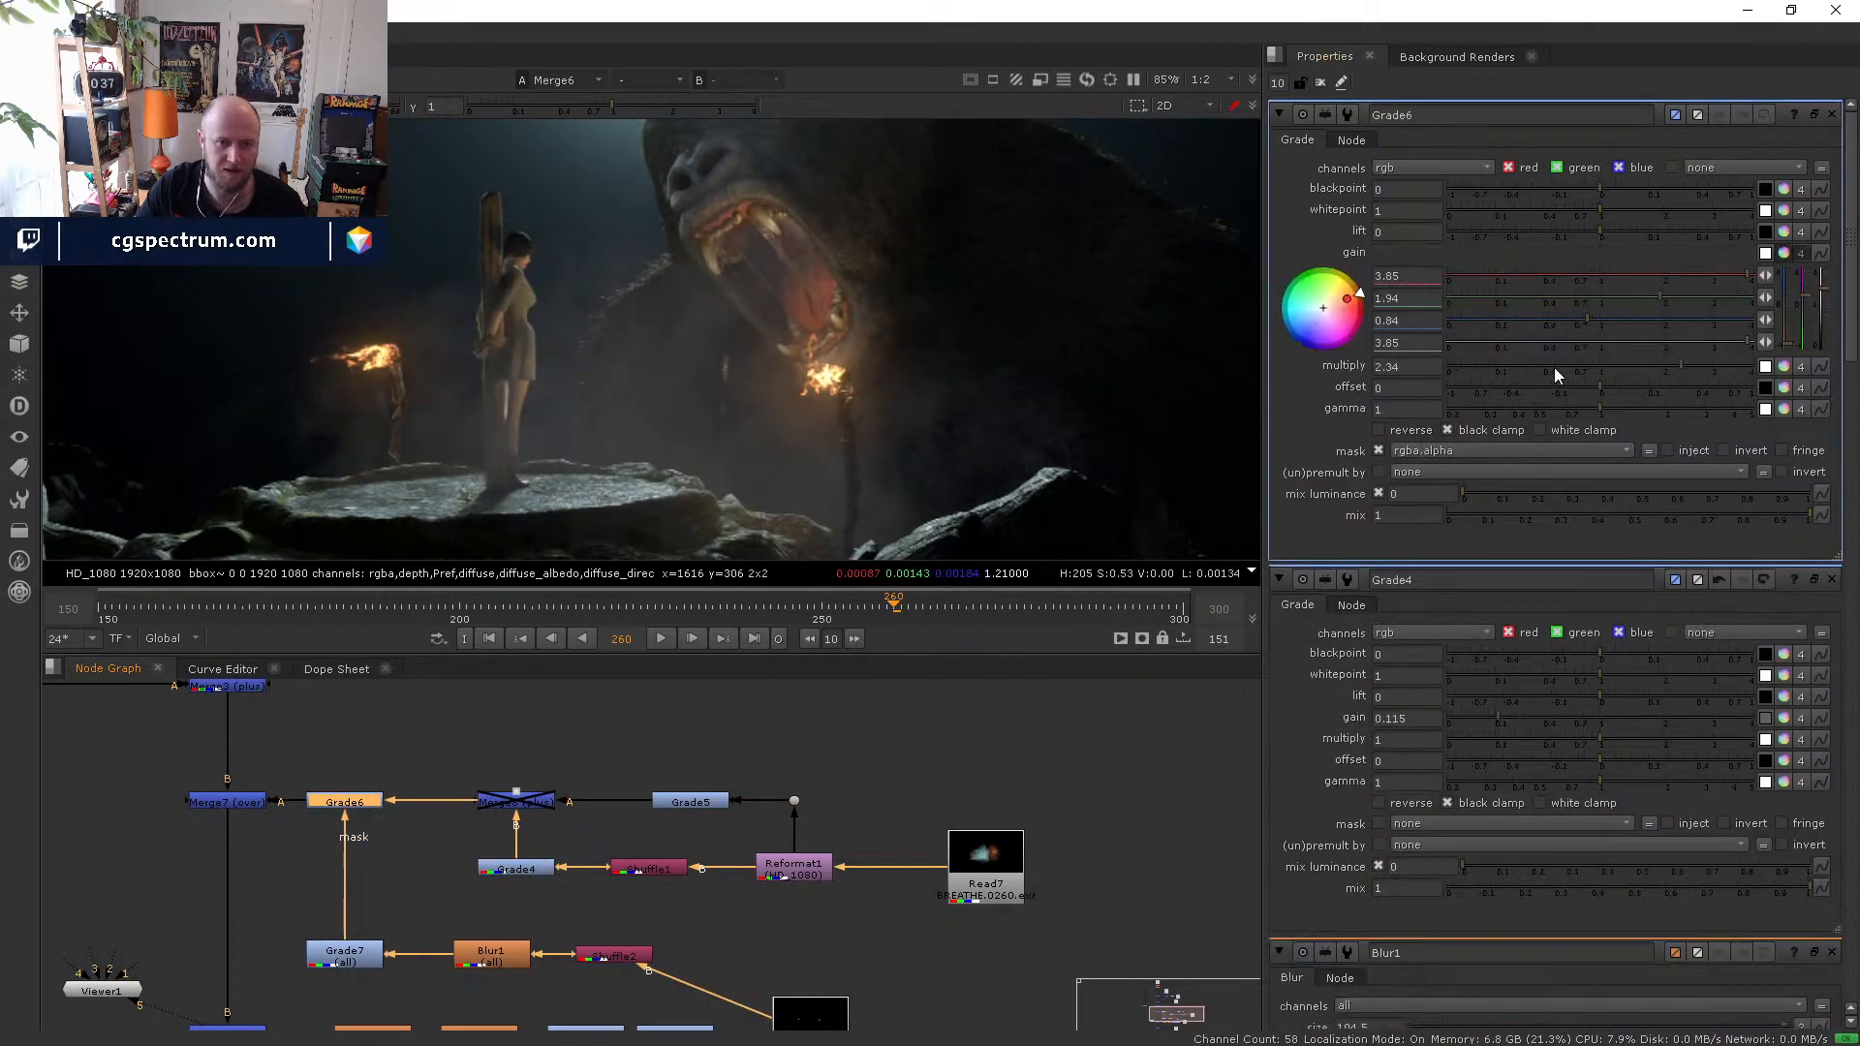
drag(1717, 372, 1735, 366)
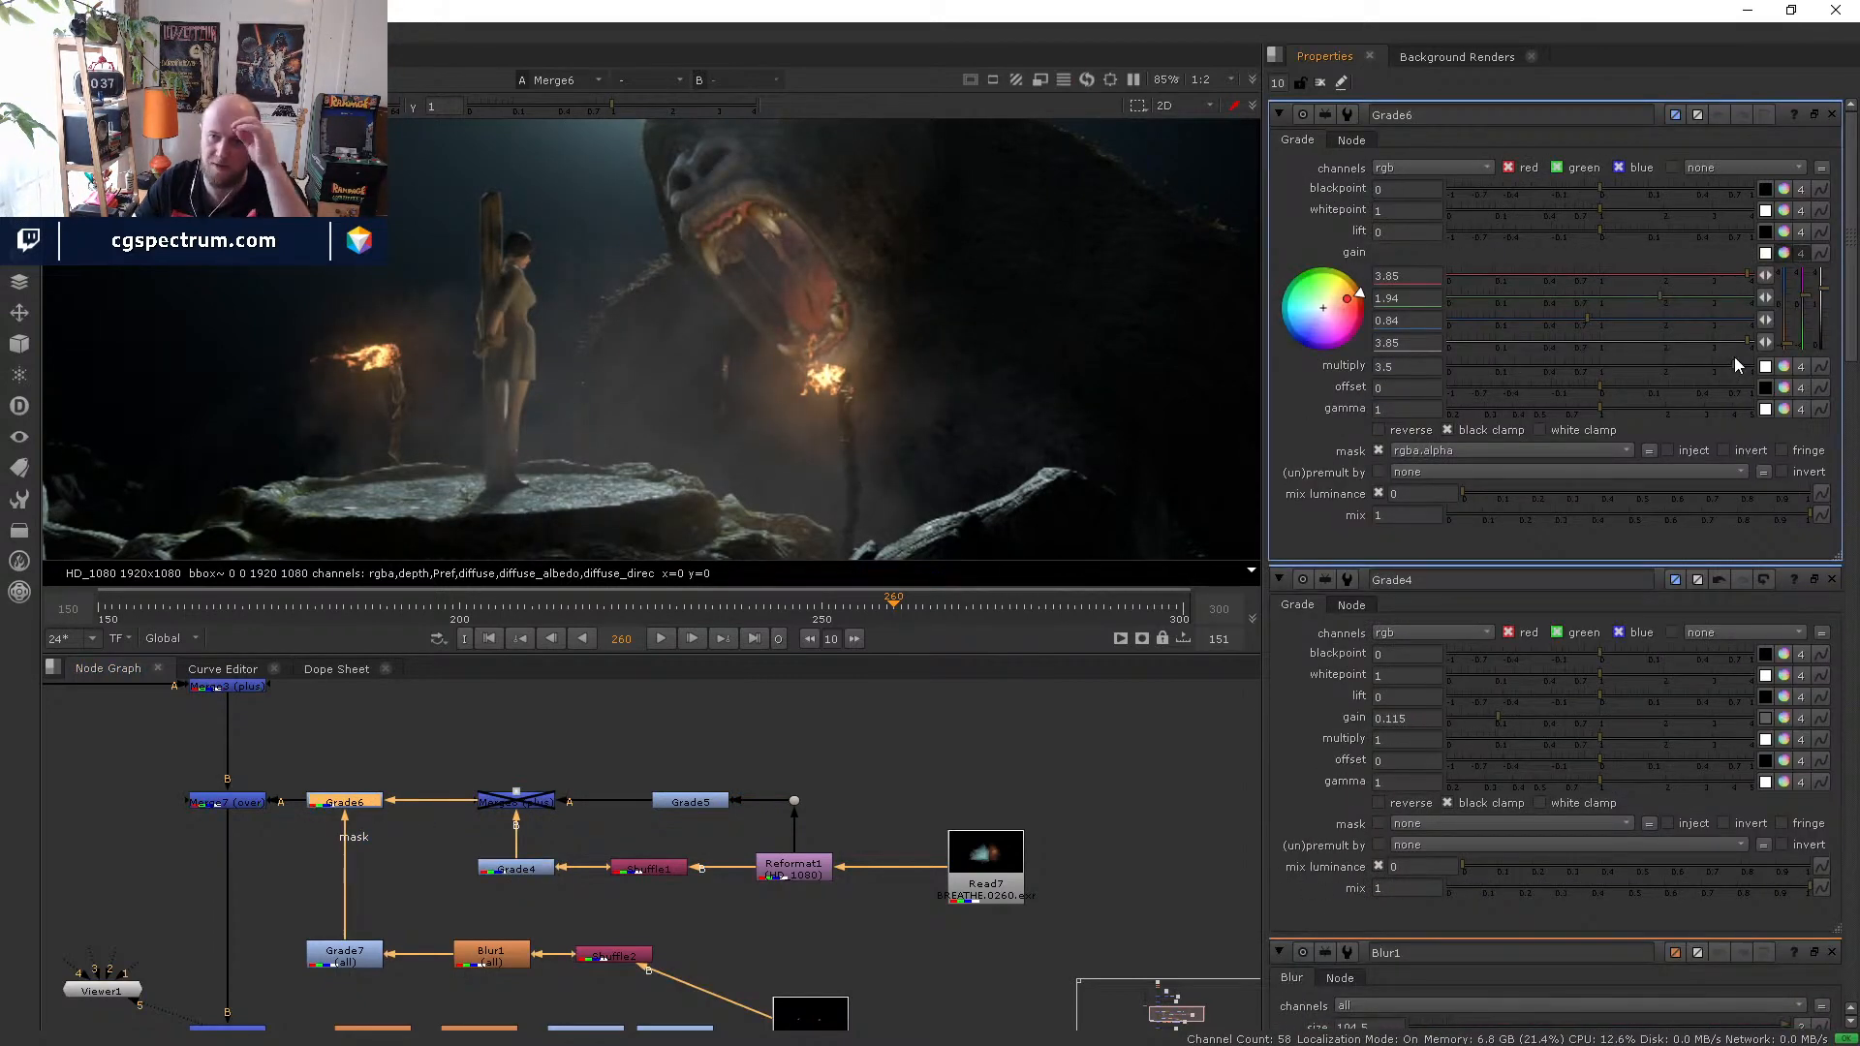
- Lower the multiply of Grade6 to 3.2 and its gamma to 0.79 to soften the orange tint
drag(1740, 354, 1733, 356)
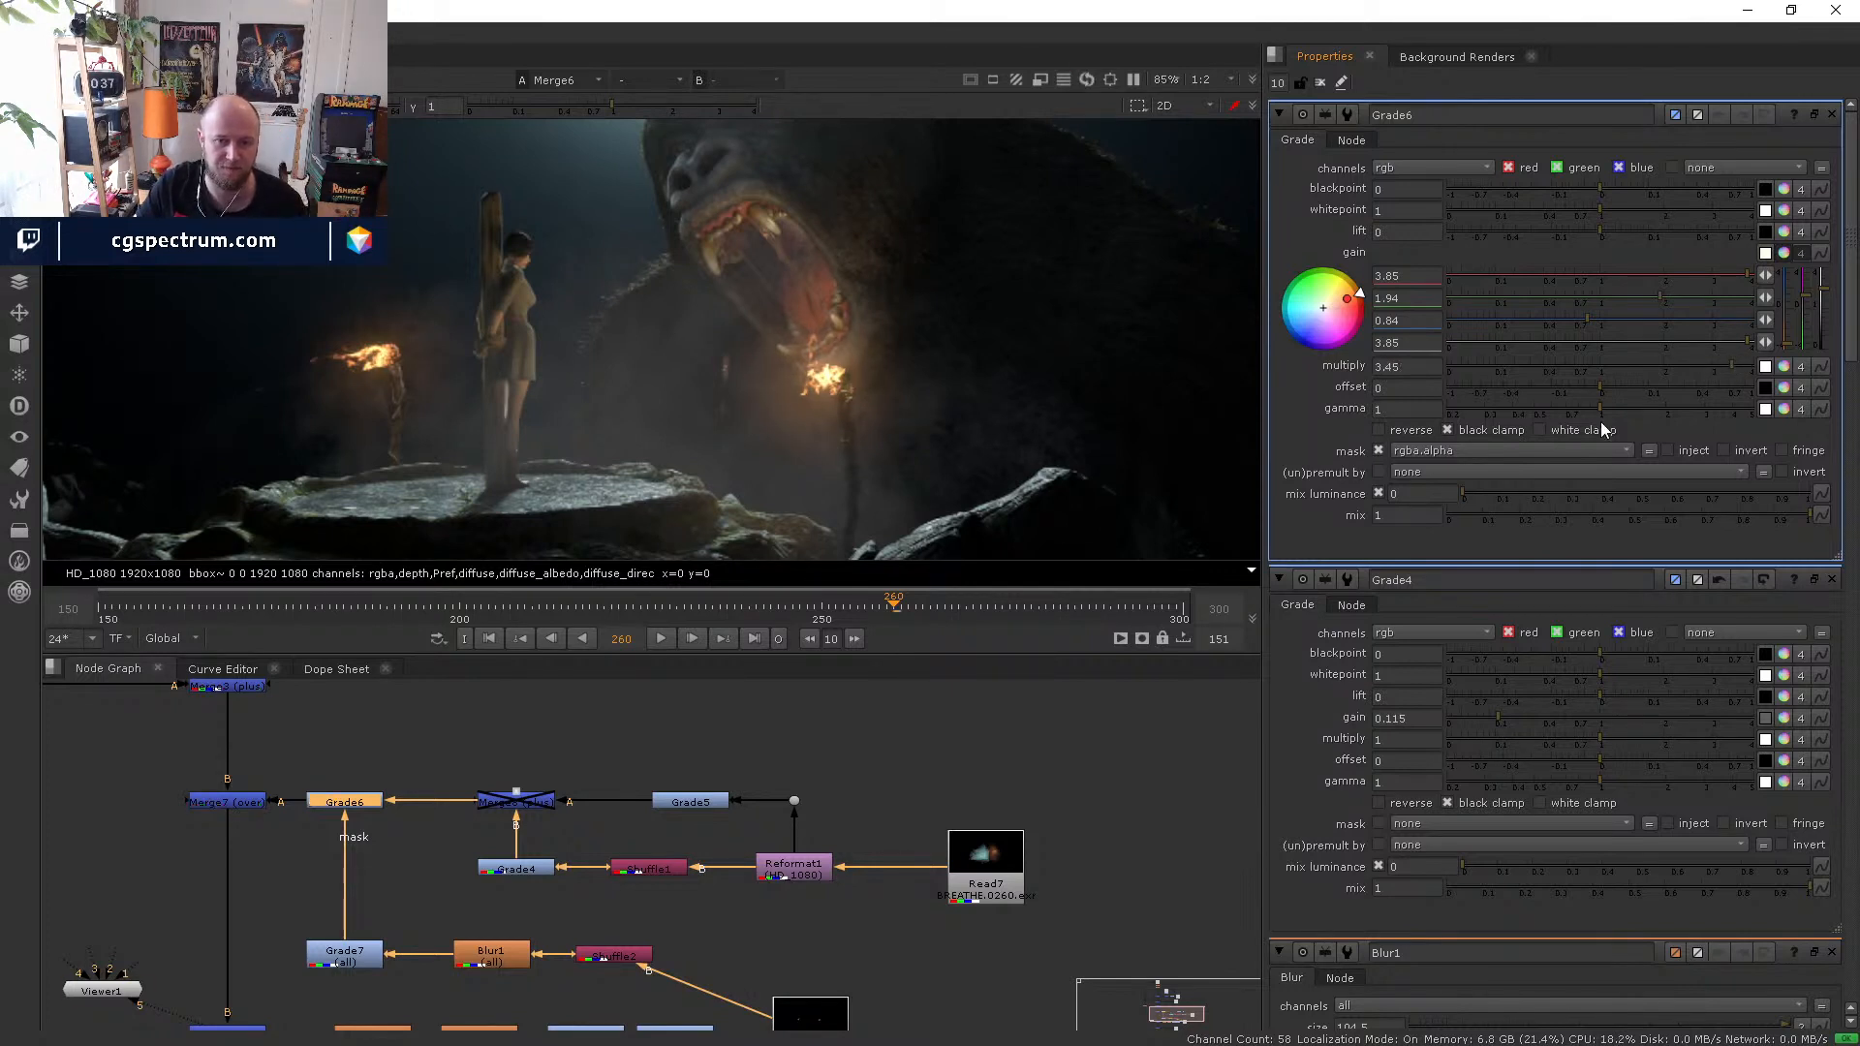
drag(1593, 406, 1589, 405)
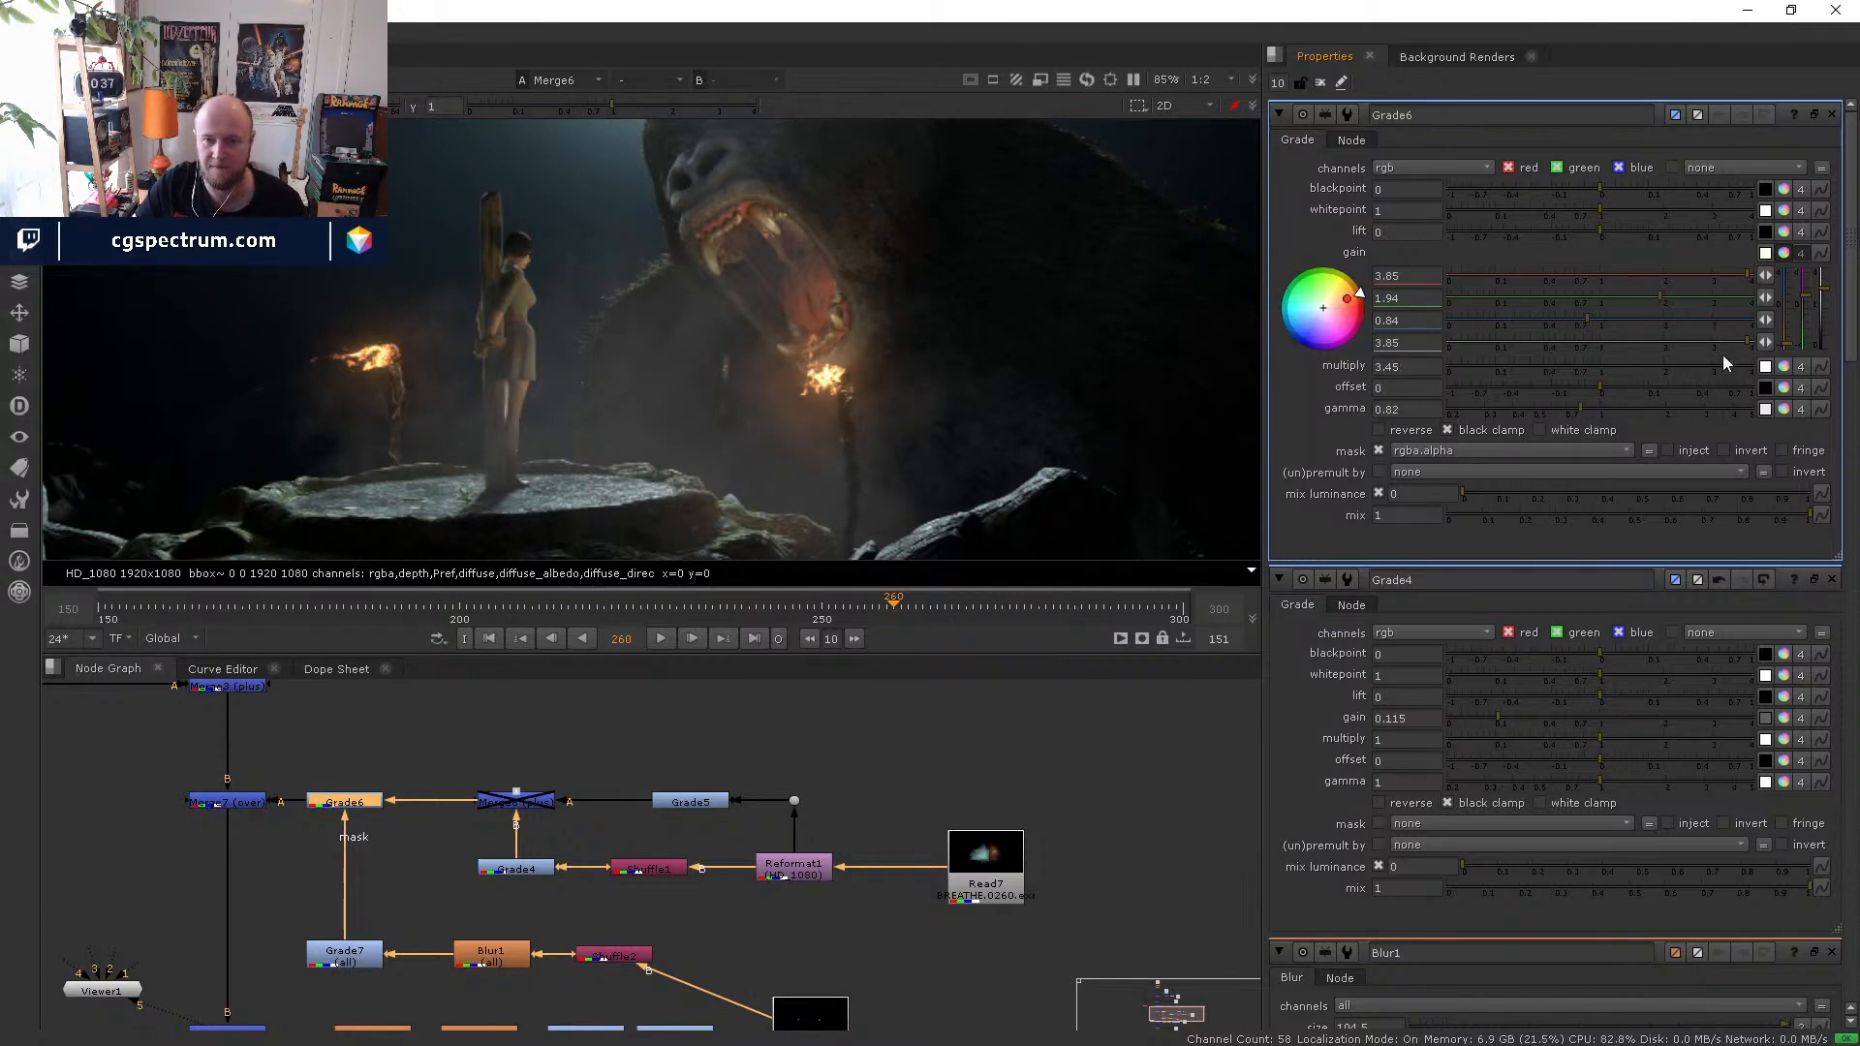
mouse_move(1722, 354)
mouse_down()
mouse_move(1666, 355)
mouse_move(1722, 358)
mouse_up()
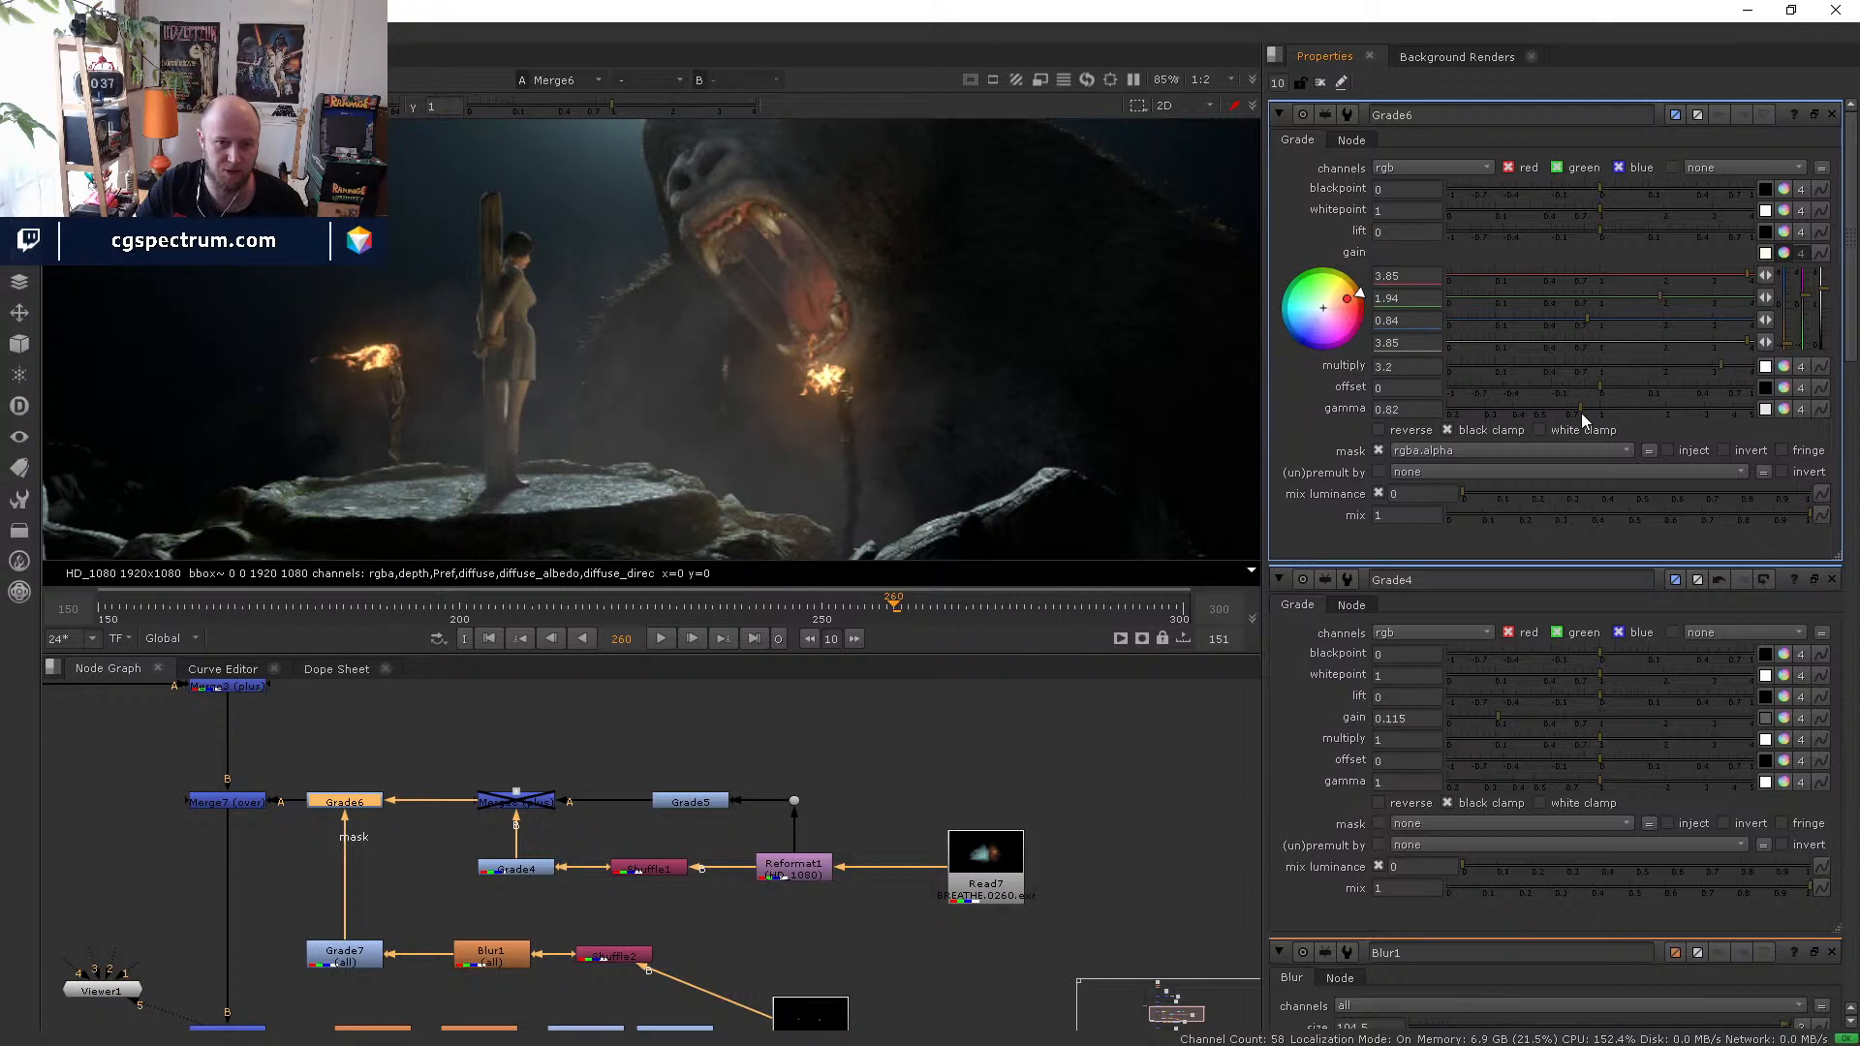
mouse_move(1581, 413)
mouse_down()
mouse_move(1558, 407)
mouse_move(1579, 405)
mouse_up()
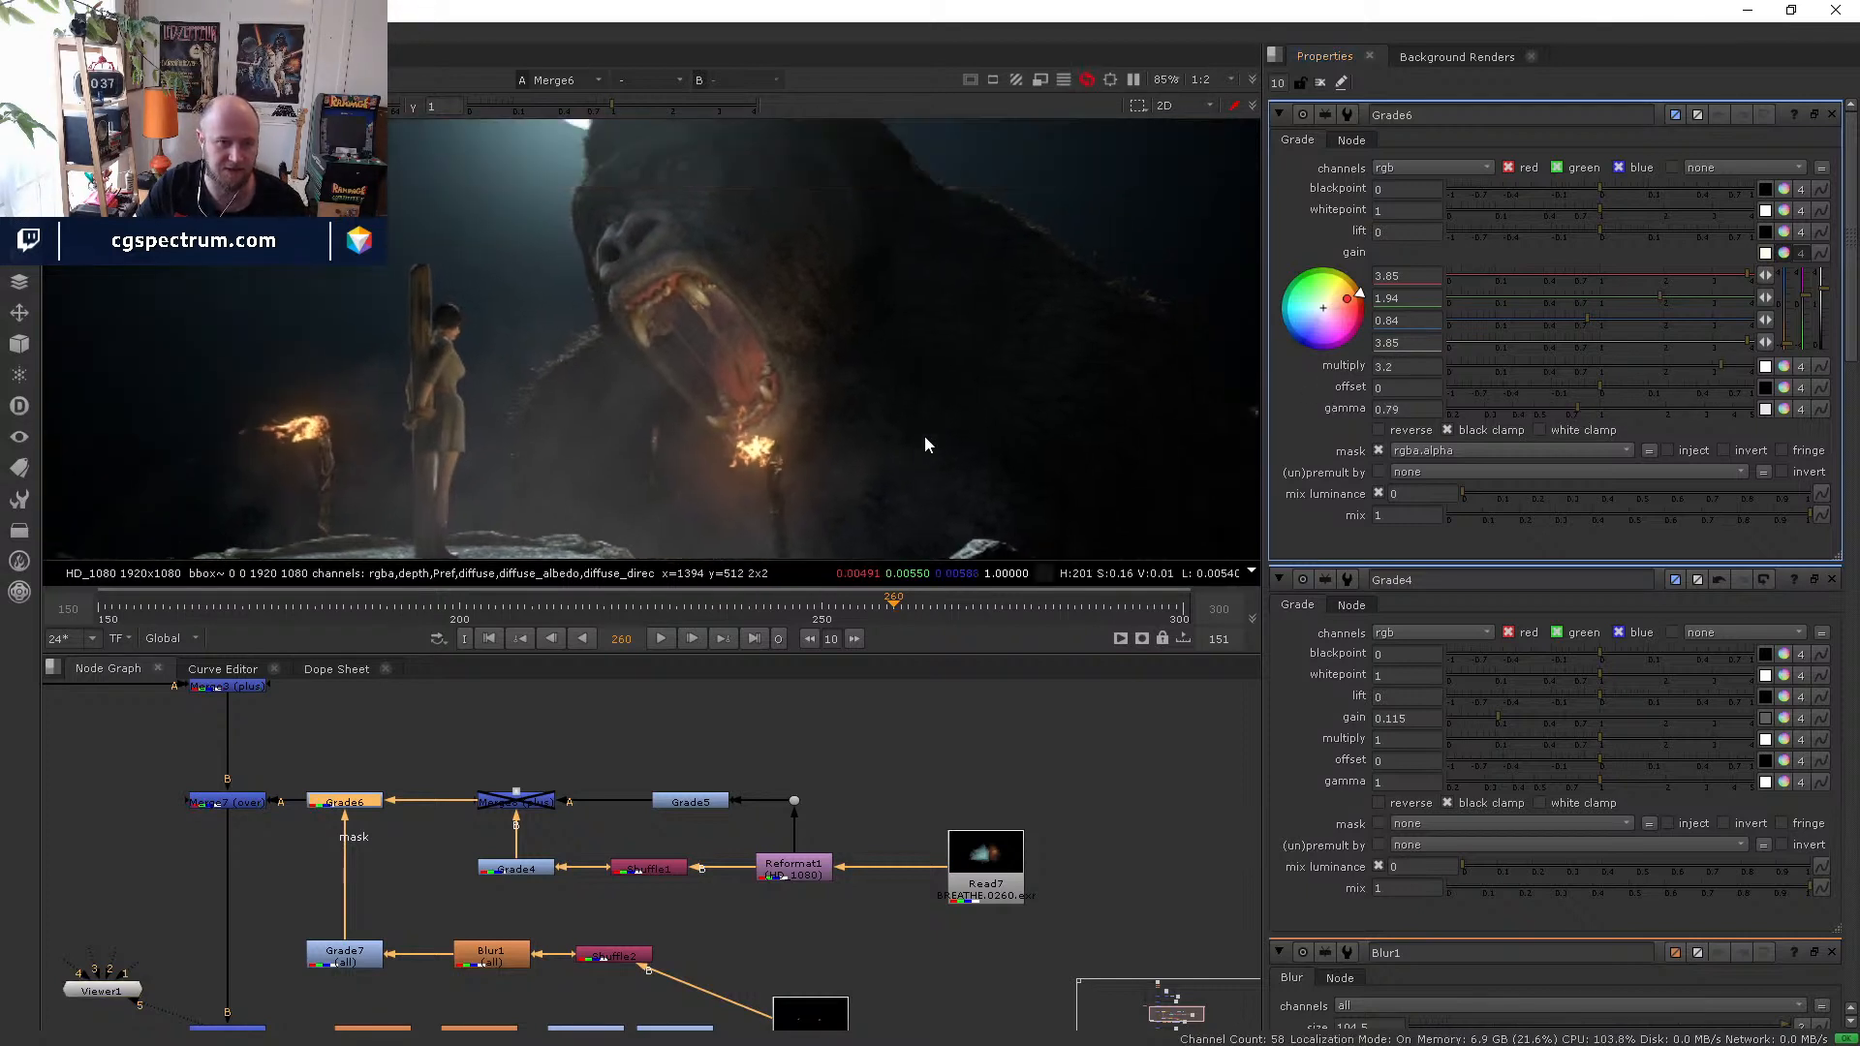
scroll(916, 415, down, 1)
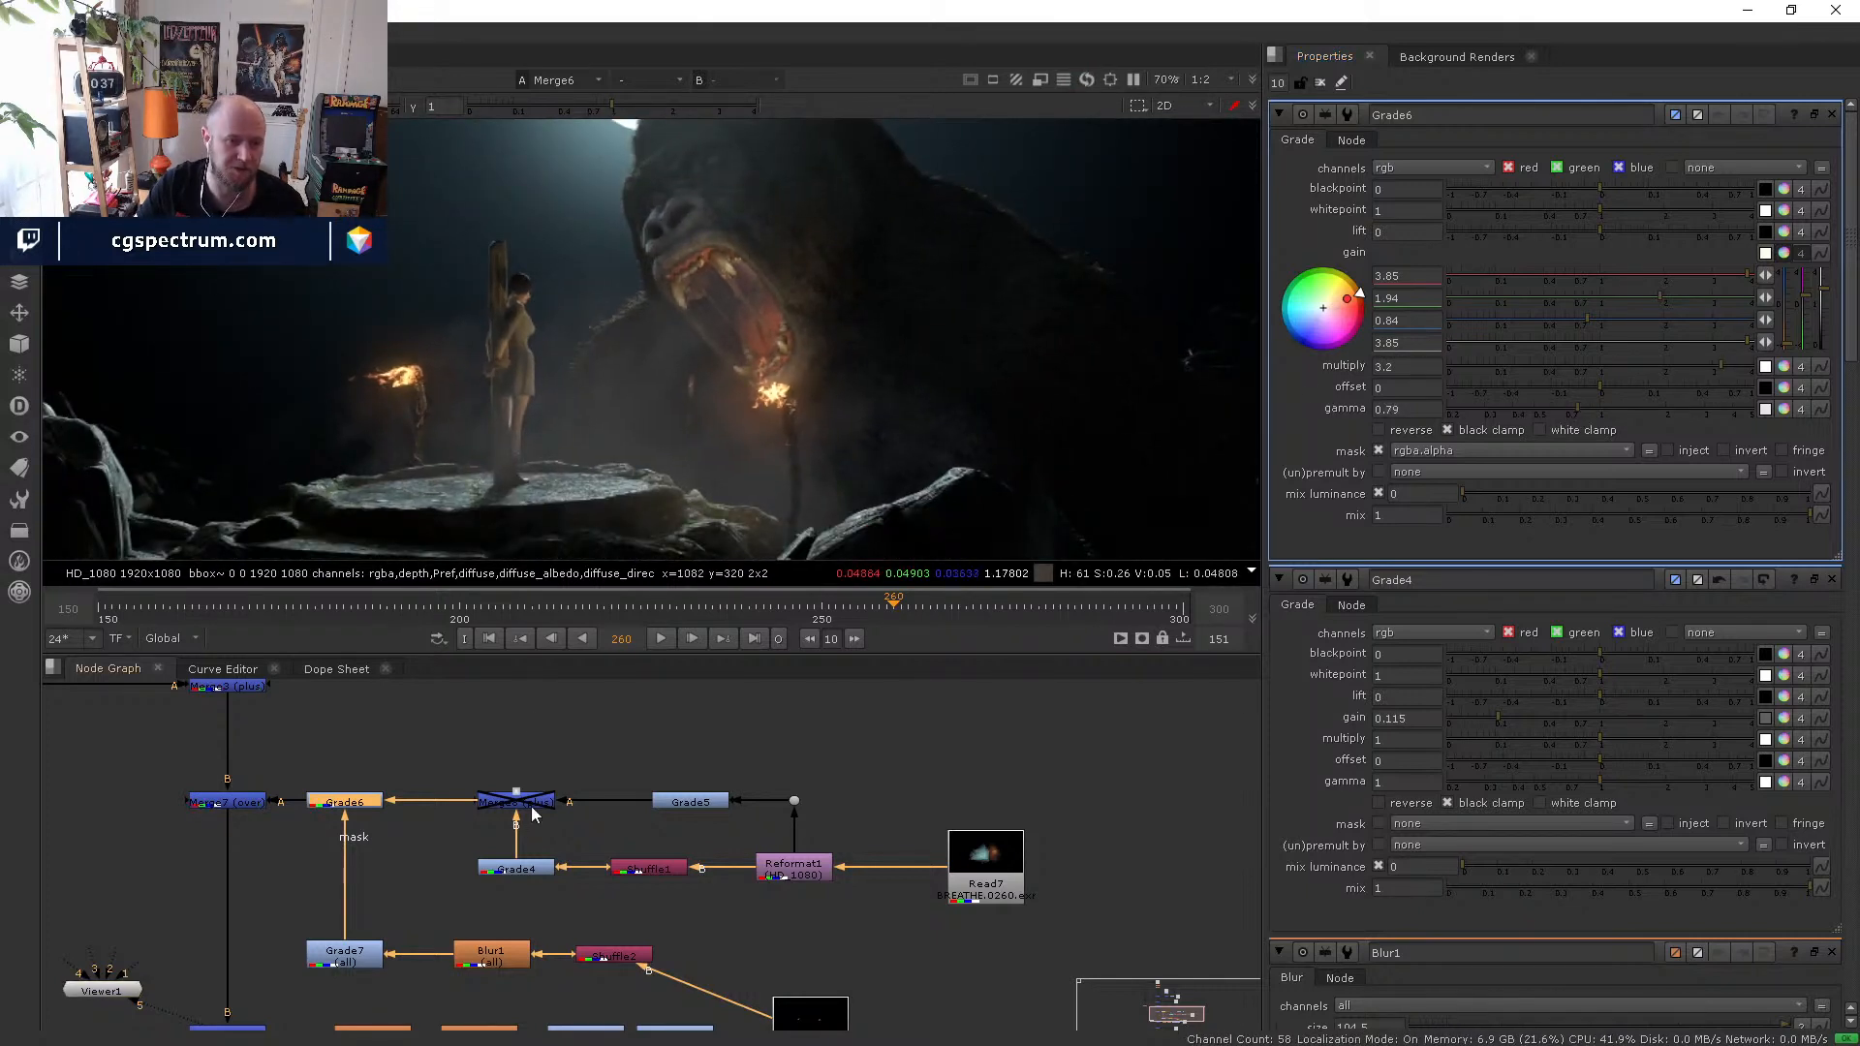
- Lower the gain of Grade4 to 0.065 to darken the breath in the composite
double_click(517, 869)
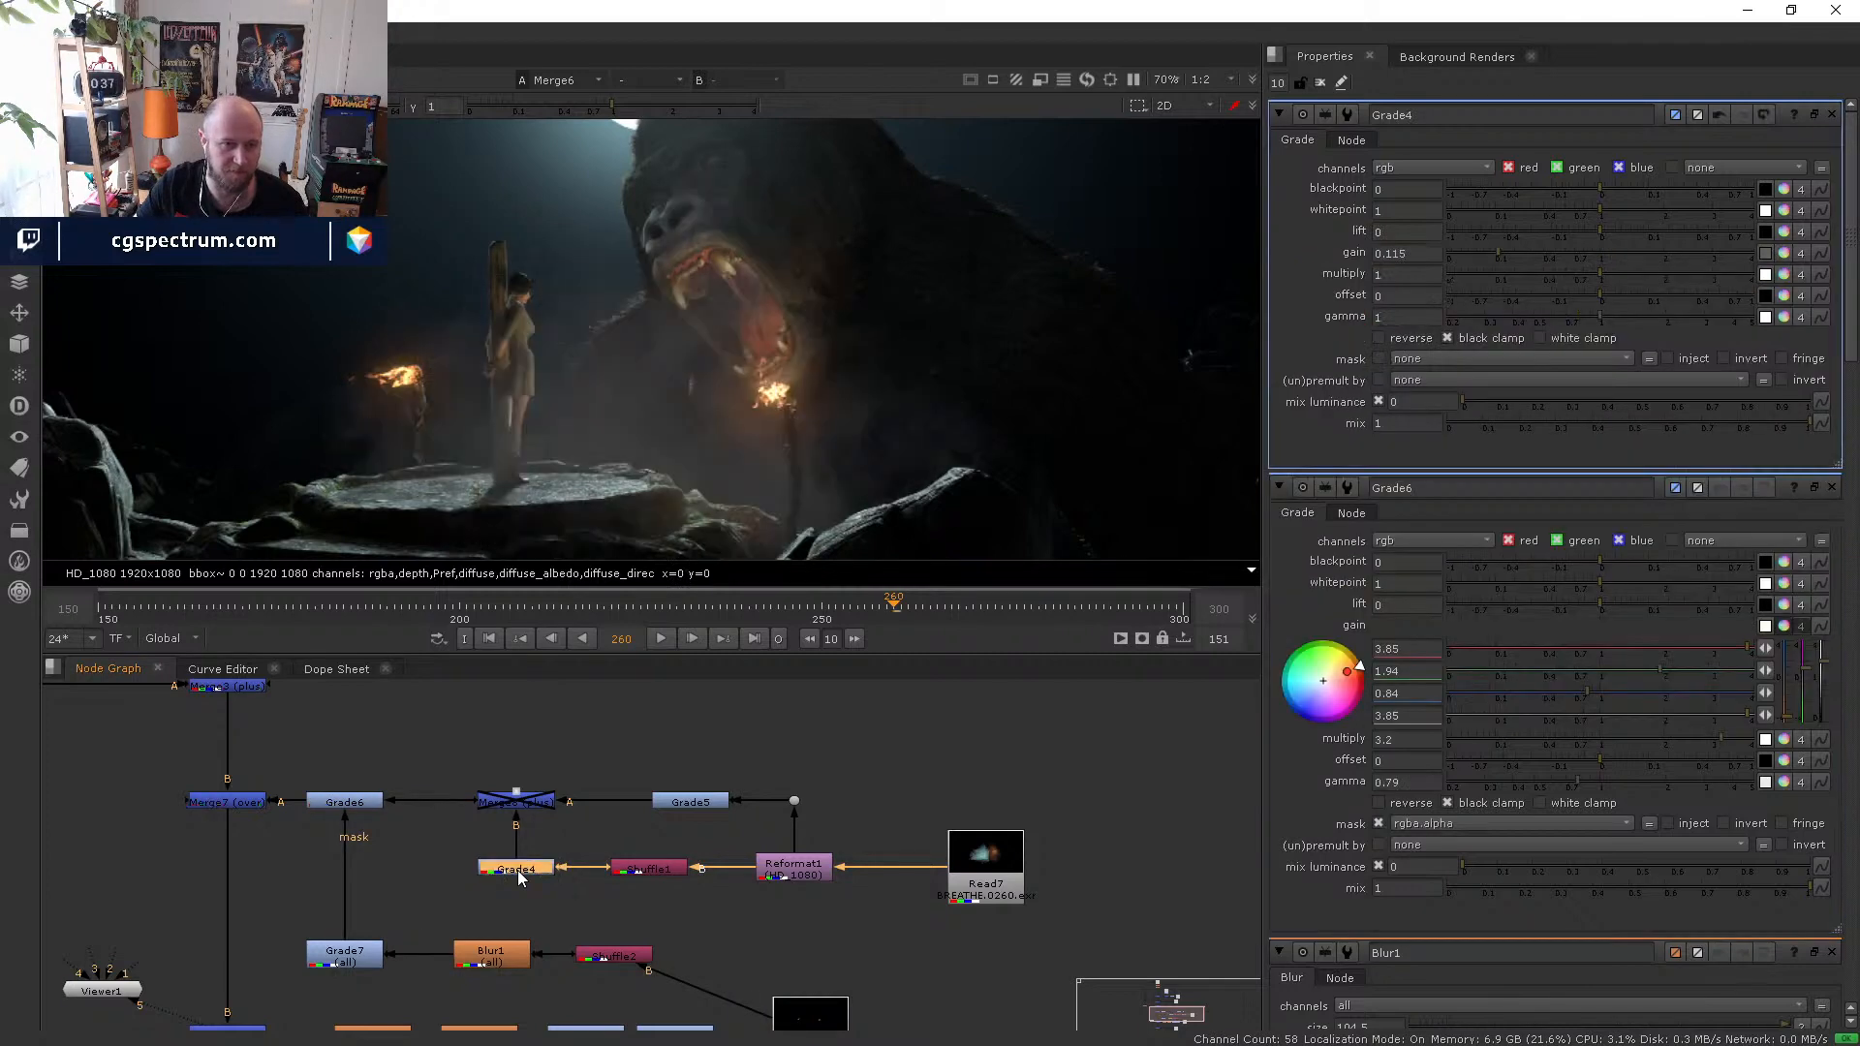
click(1489, 254)
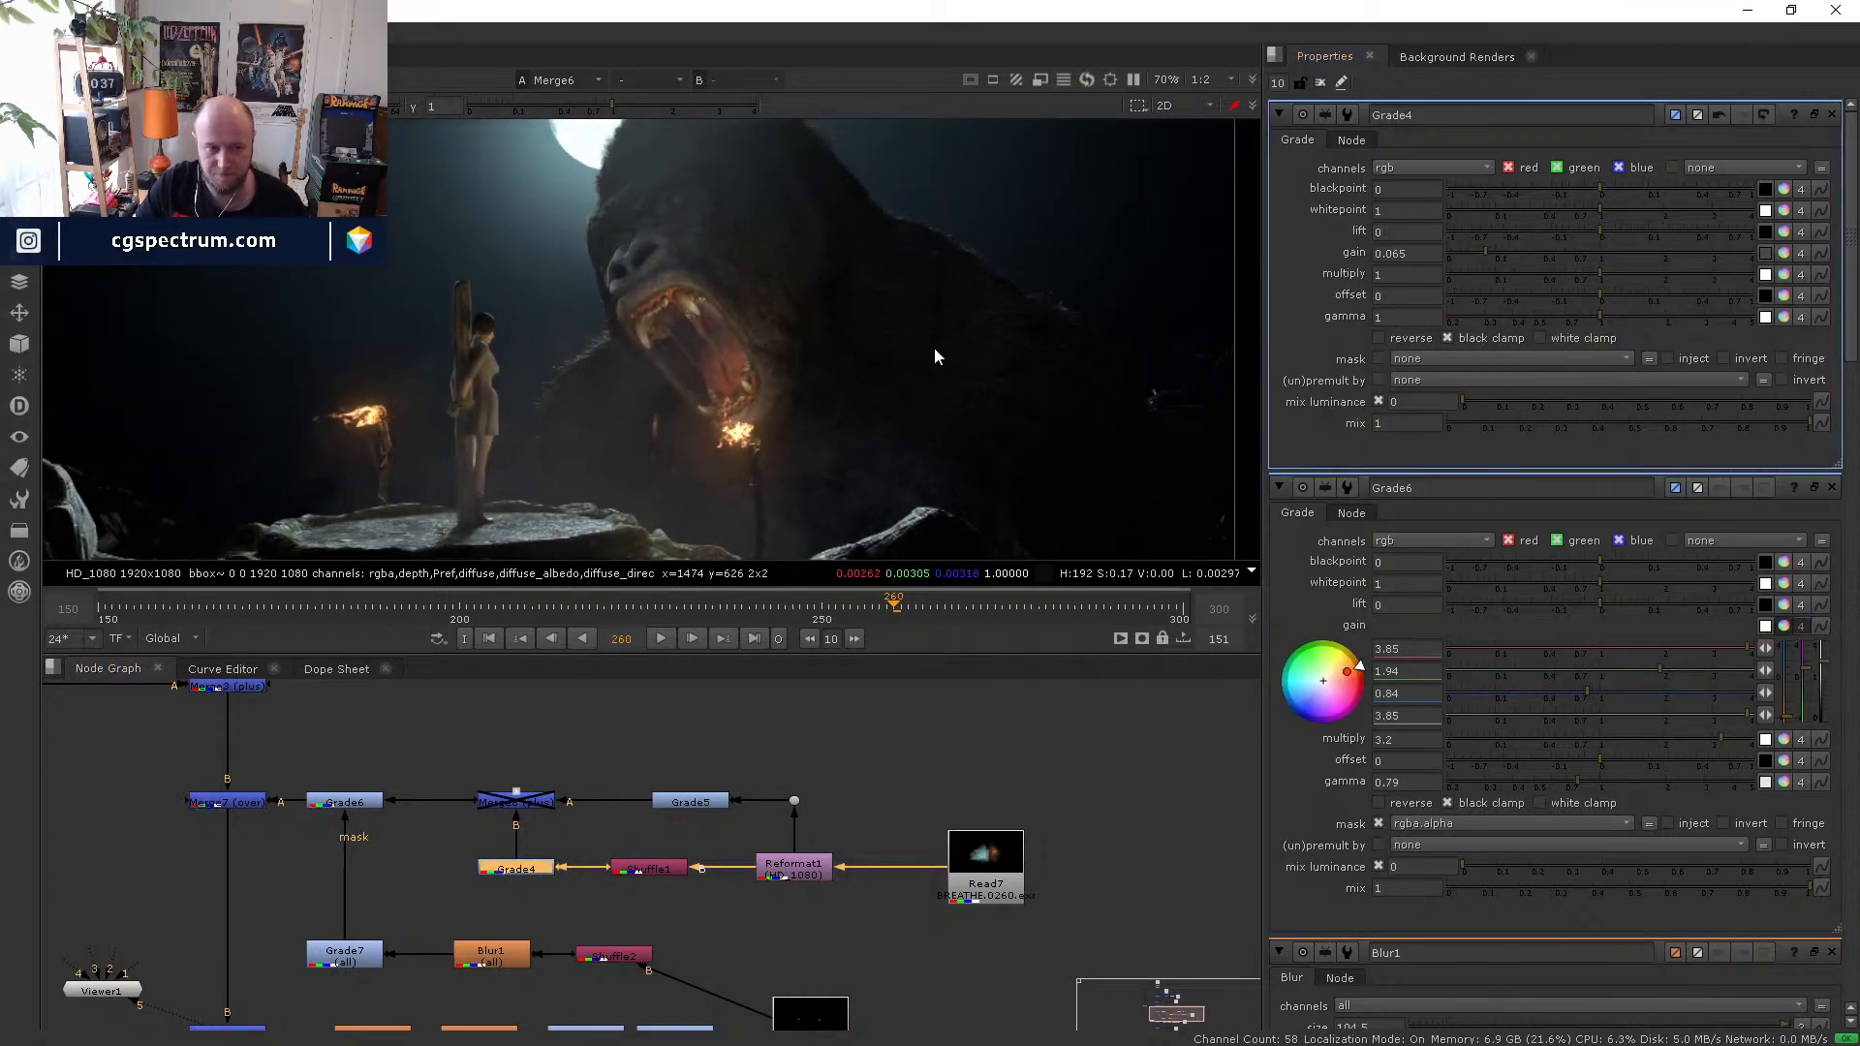
scroll(933, 347, down, 1)
middle_drag(530, 497, 581, 376)
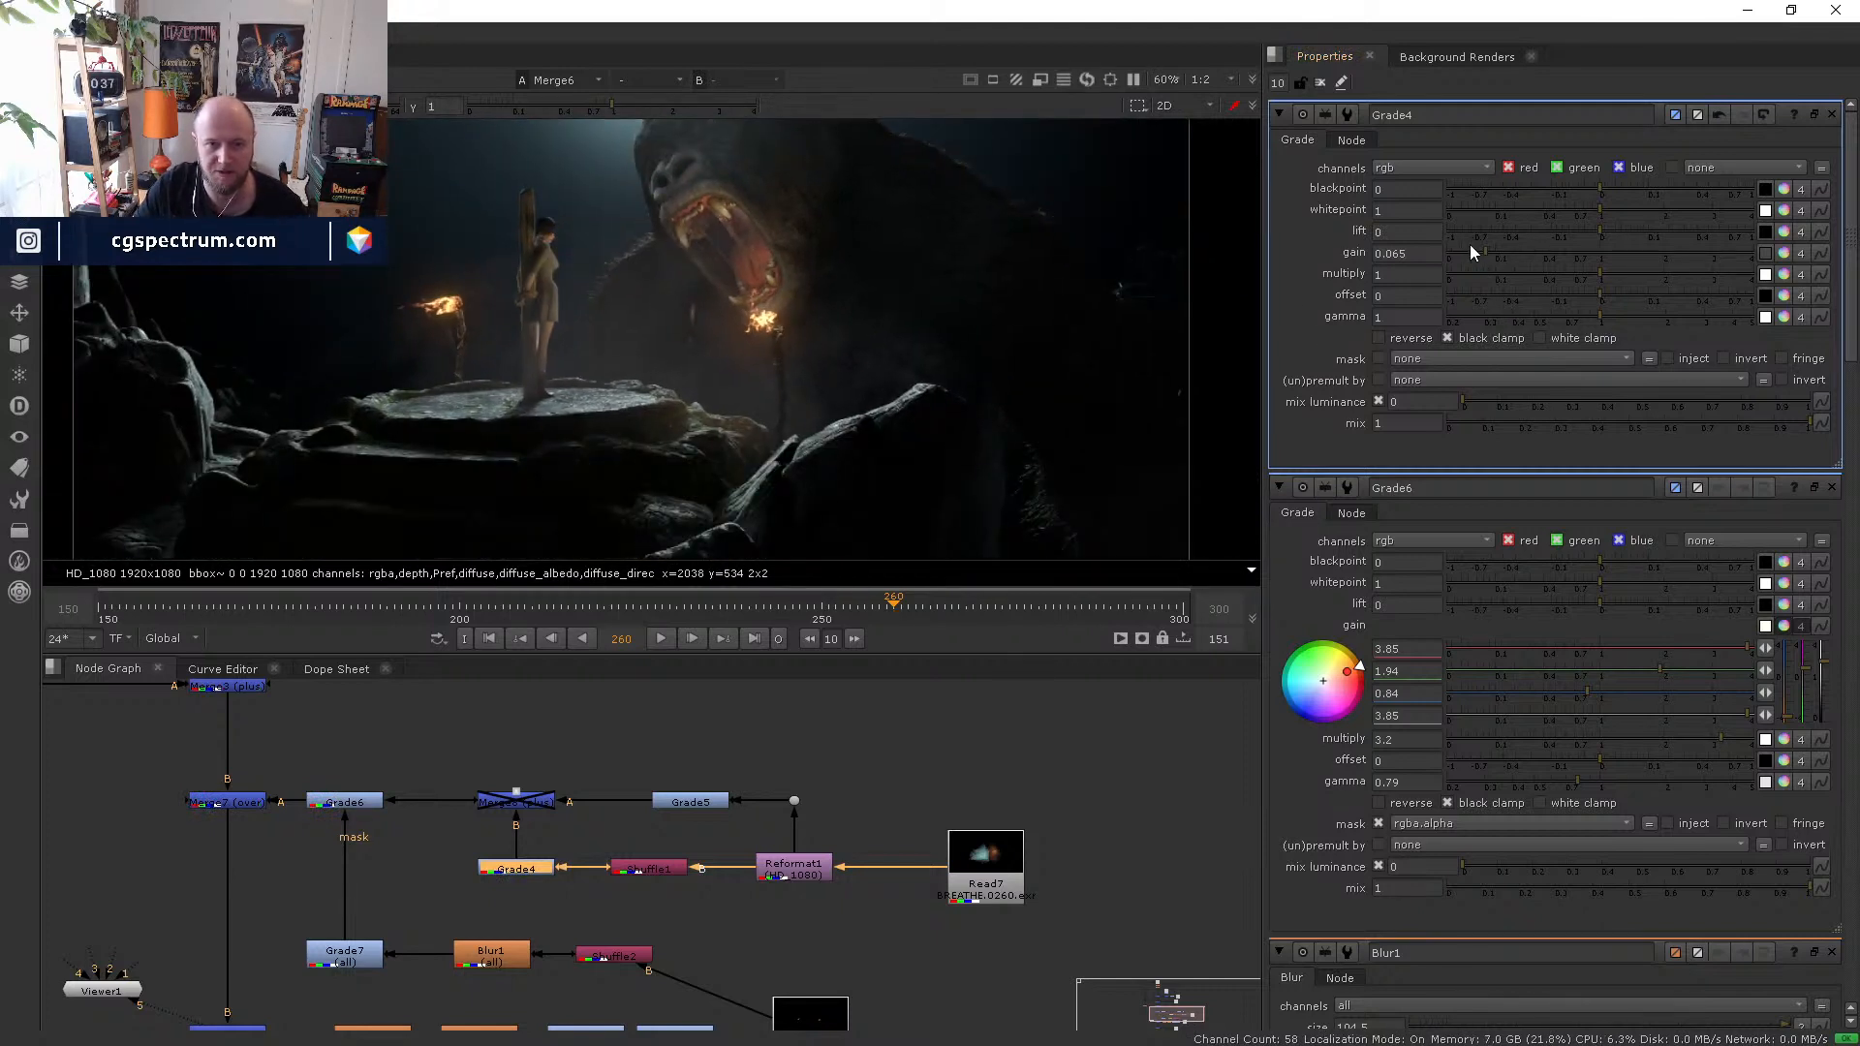
drag(1469, 246, 1484, 250)
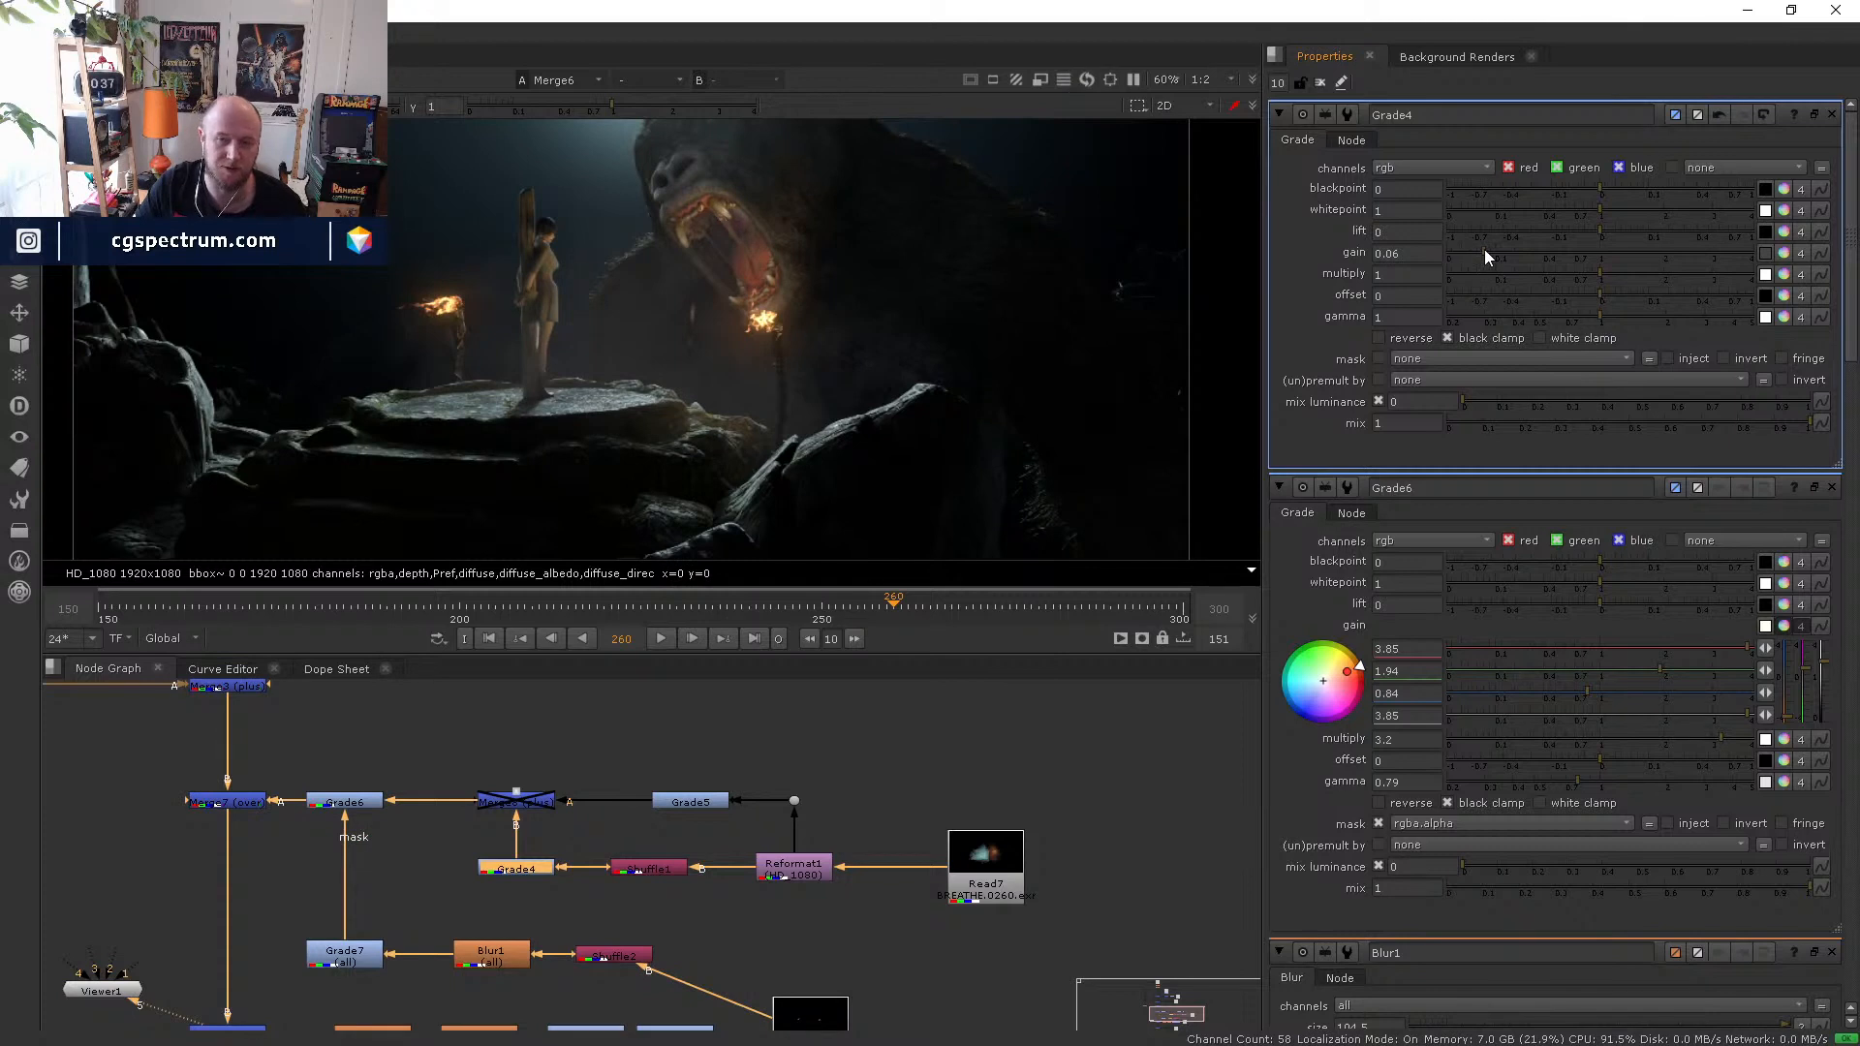
middle_drag(749, 349, 699, 416)
drag(1484, 250, 1486, 250)
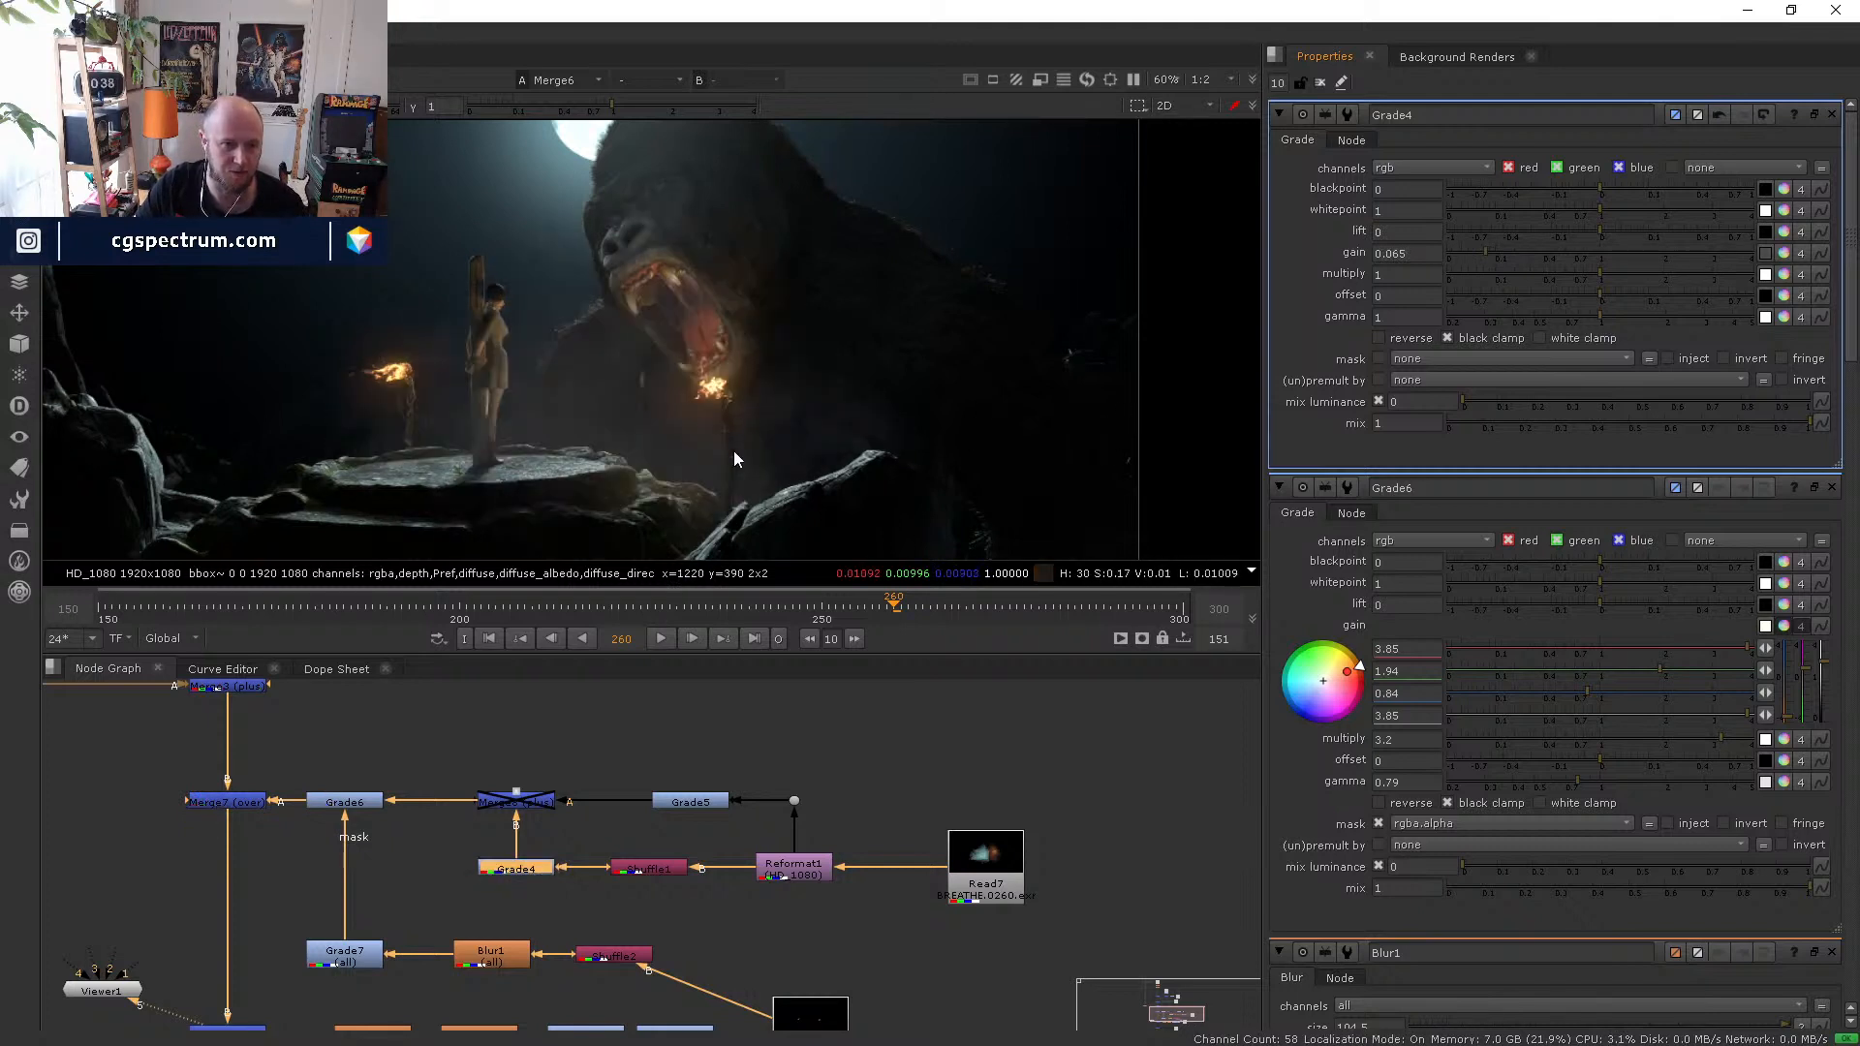
- Toggle Grade4 off and on to compare the breath in the composite, leaving the node enabled
key(d)
key(d)
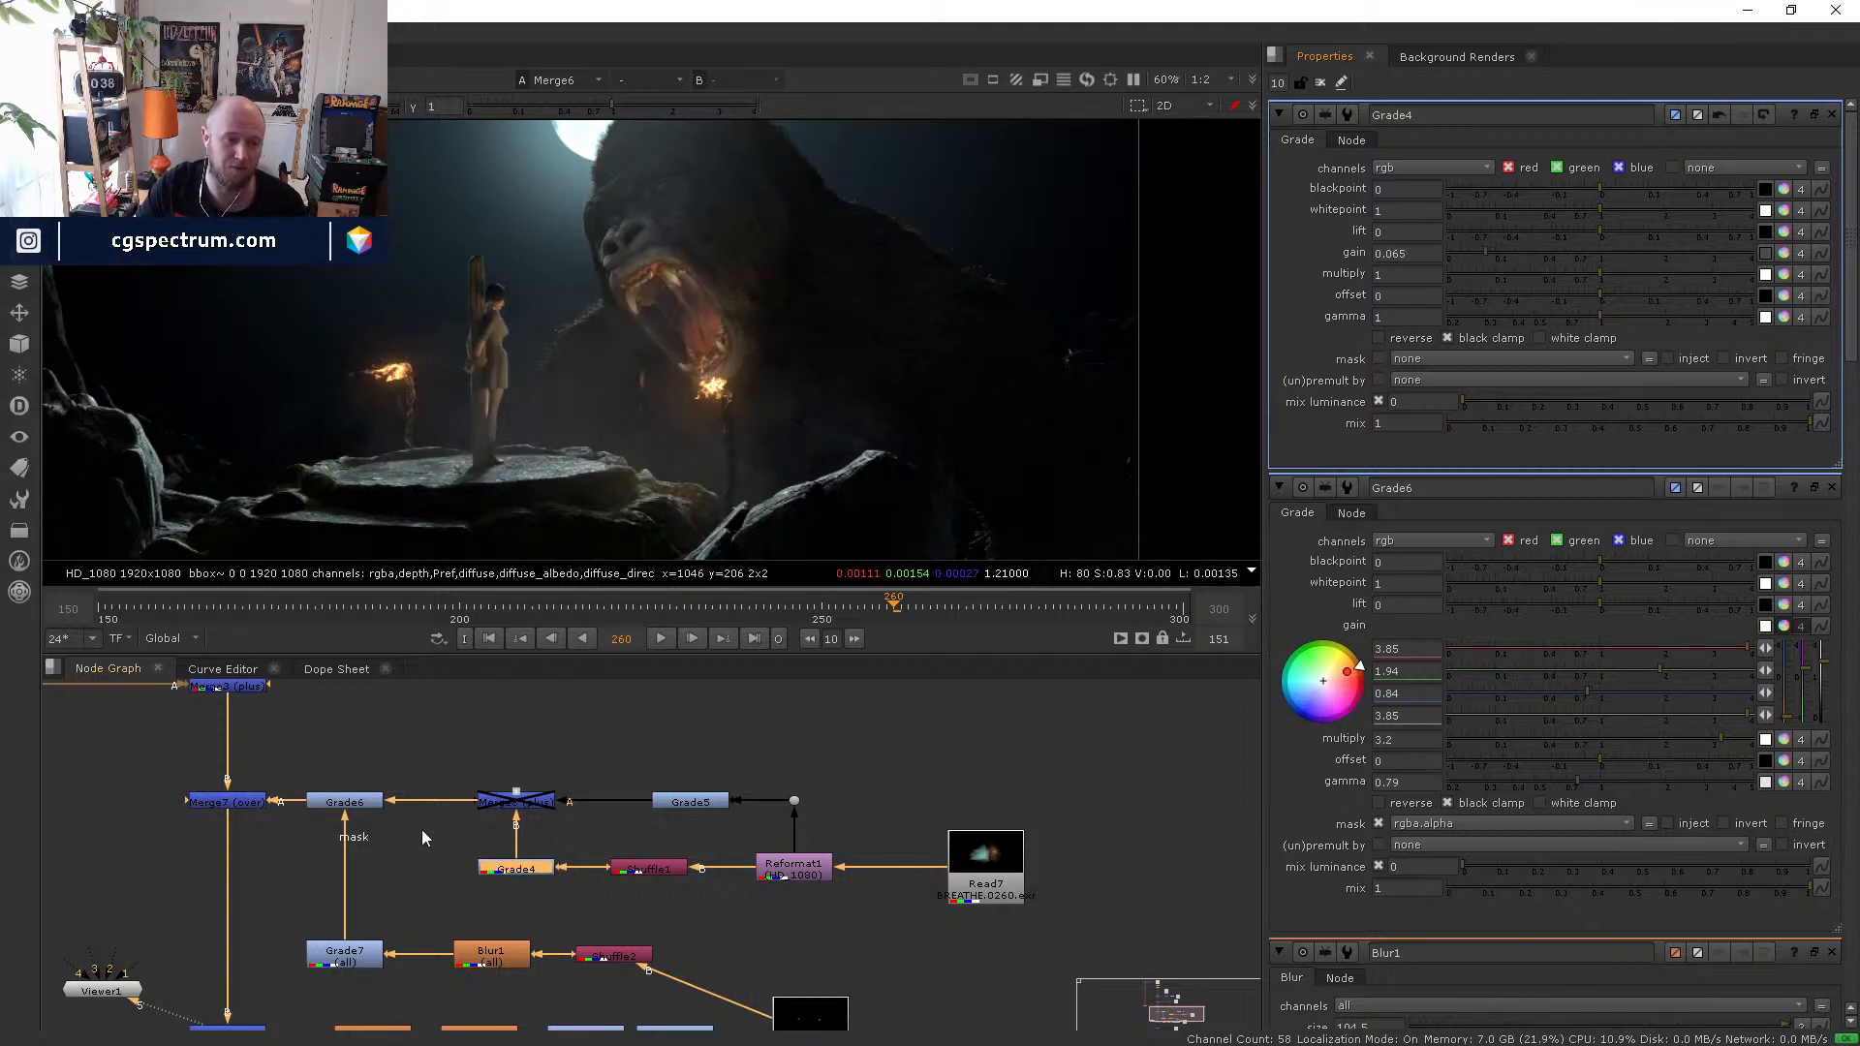
key(d)
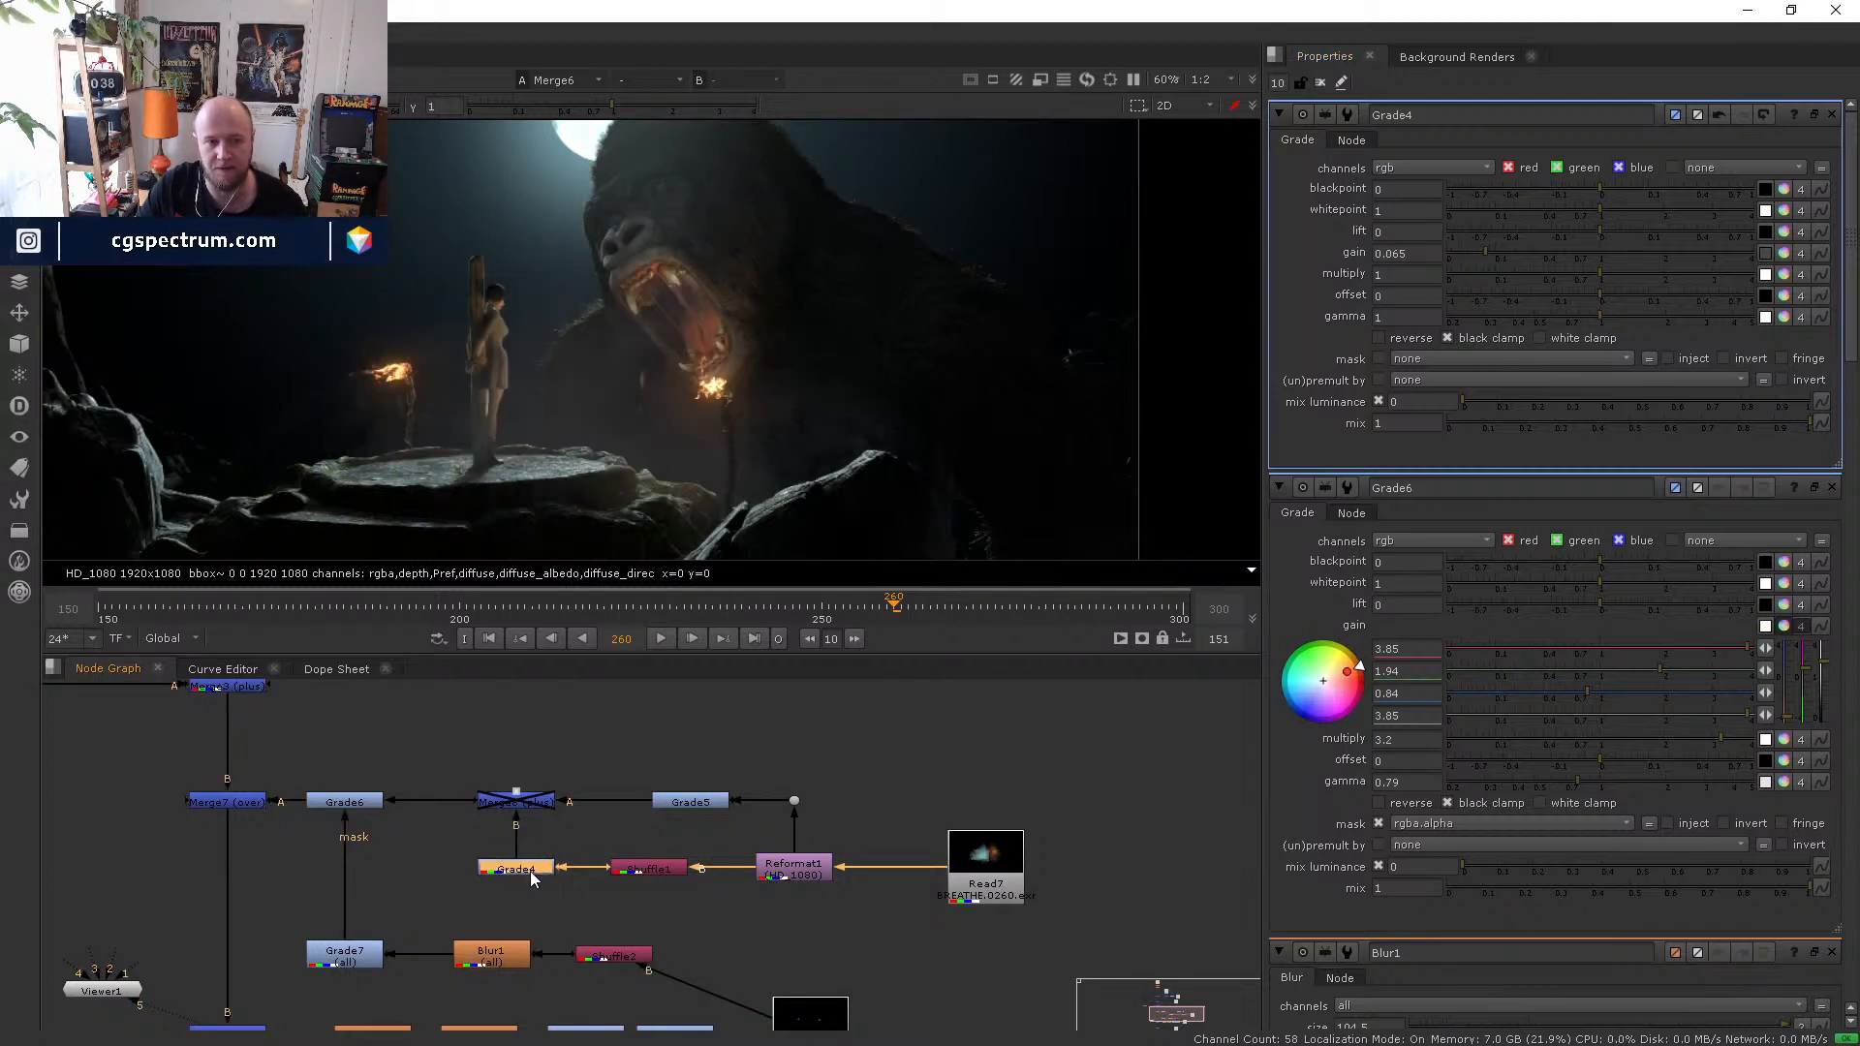
- Set the multiply of Grade6 to 3.3 and its gamma to 1.06
click(351, 799)
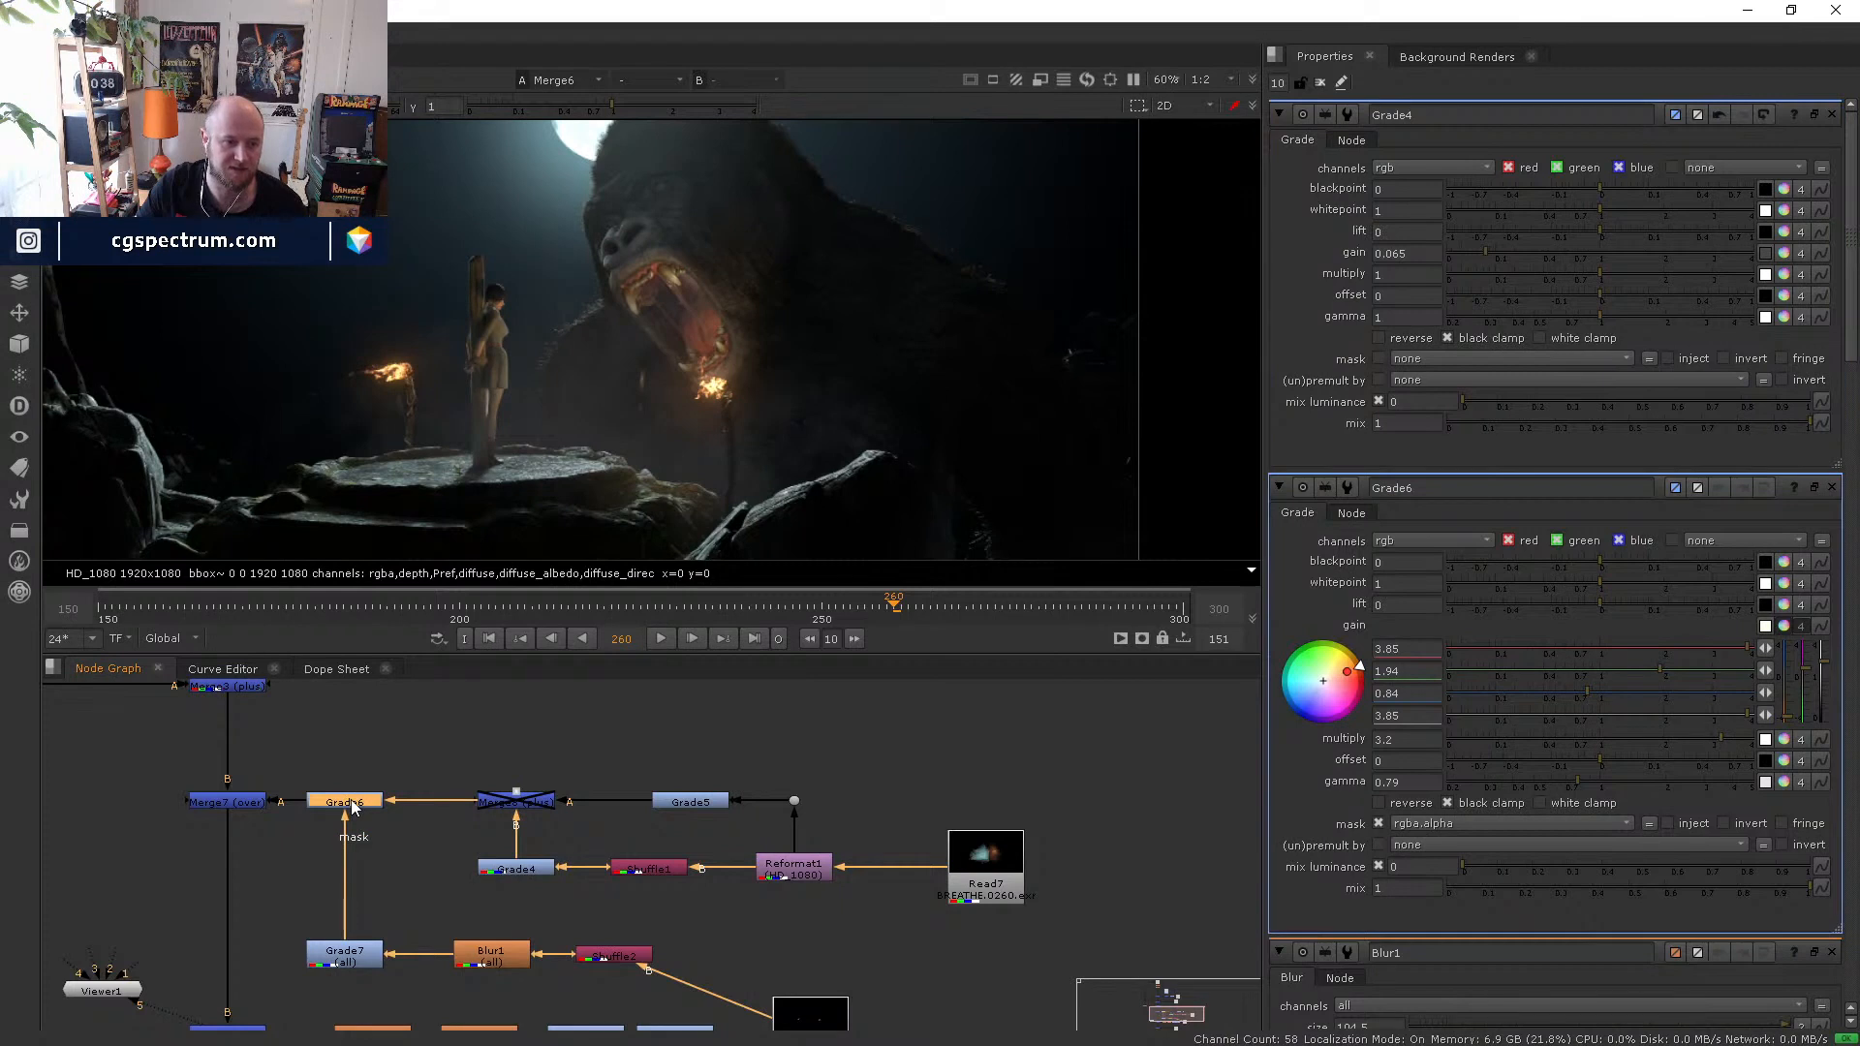
double_click(351, 799)
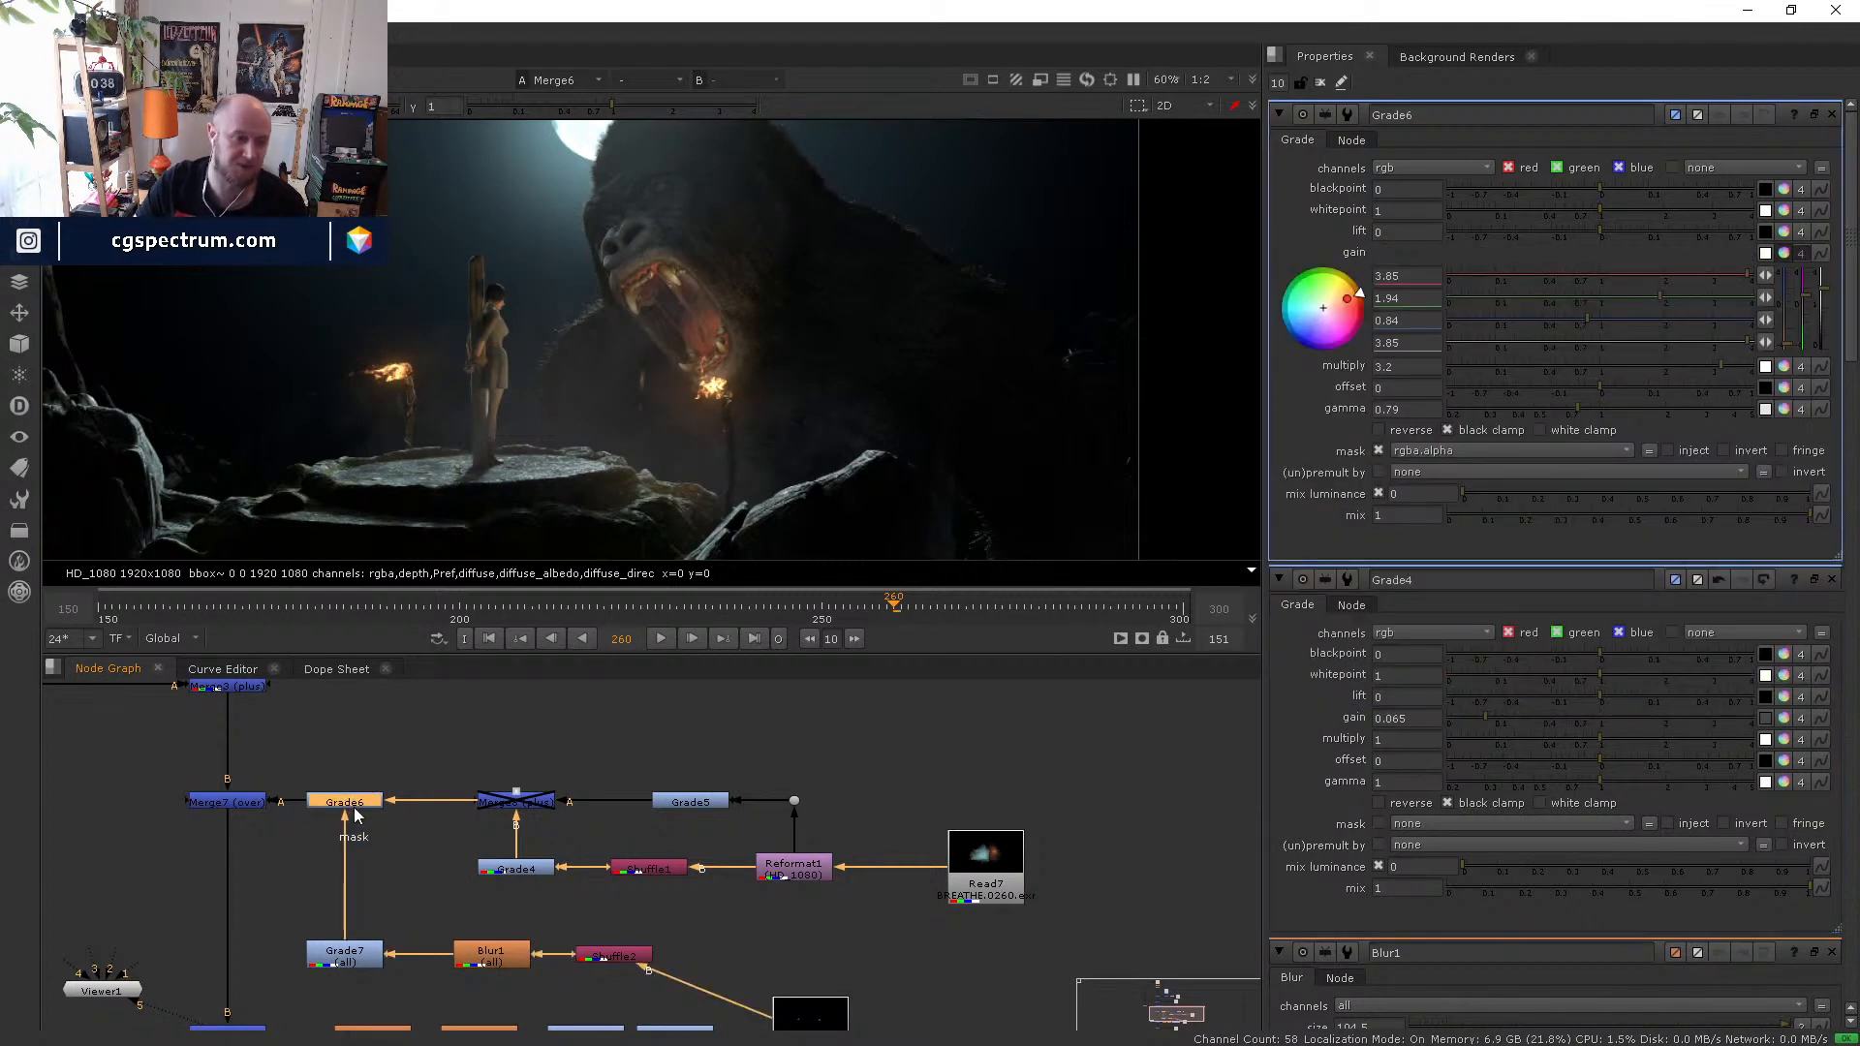
mouse_move(1719, 363)
mouse_down()
mouse_move(1693, 362)
mouse_move(1724, 365)
mouse_up()
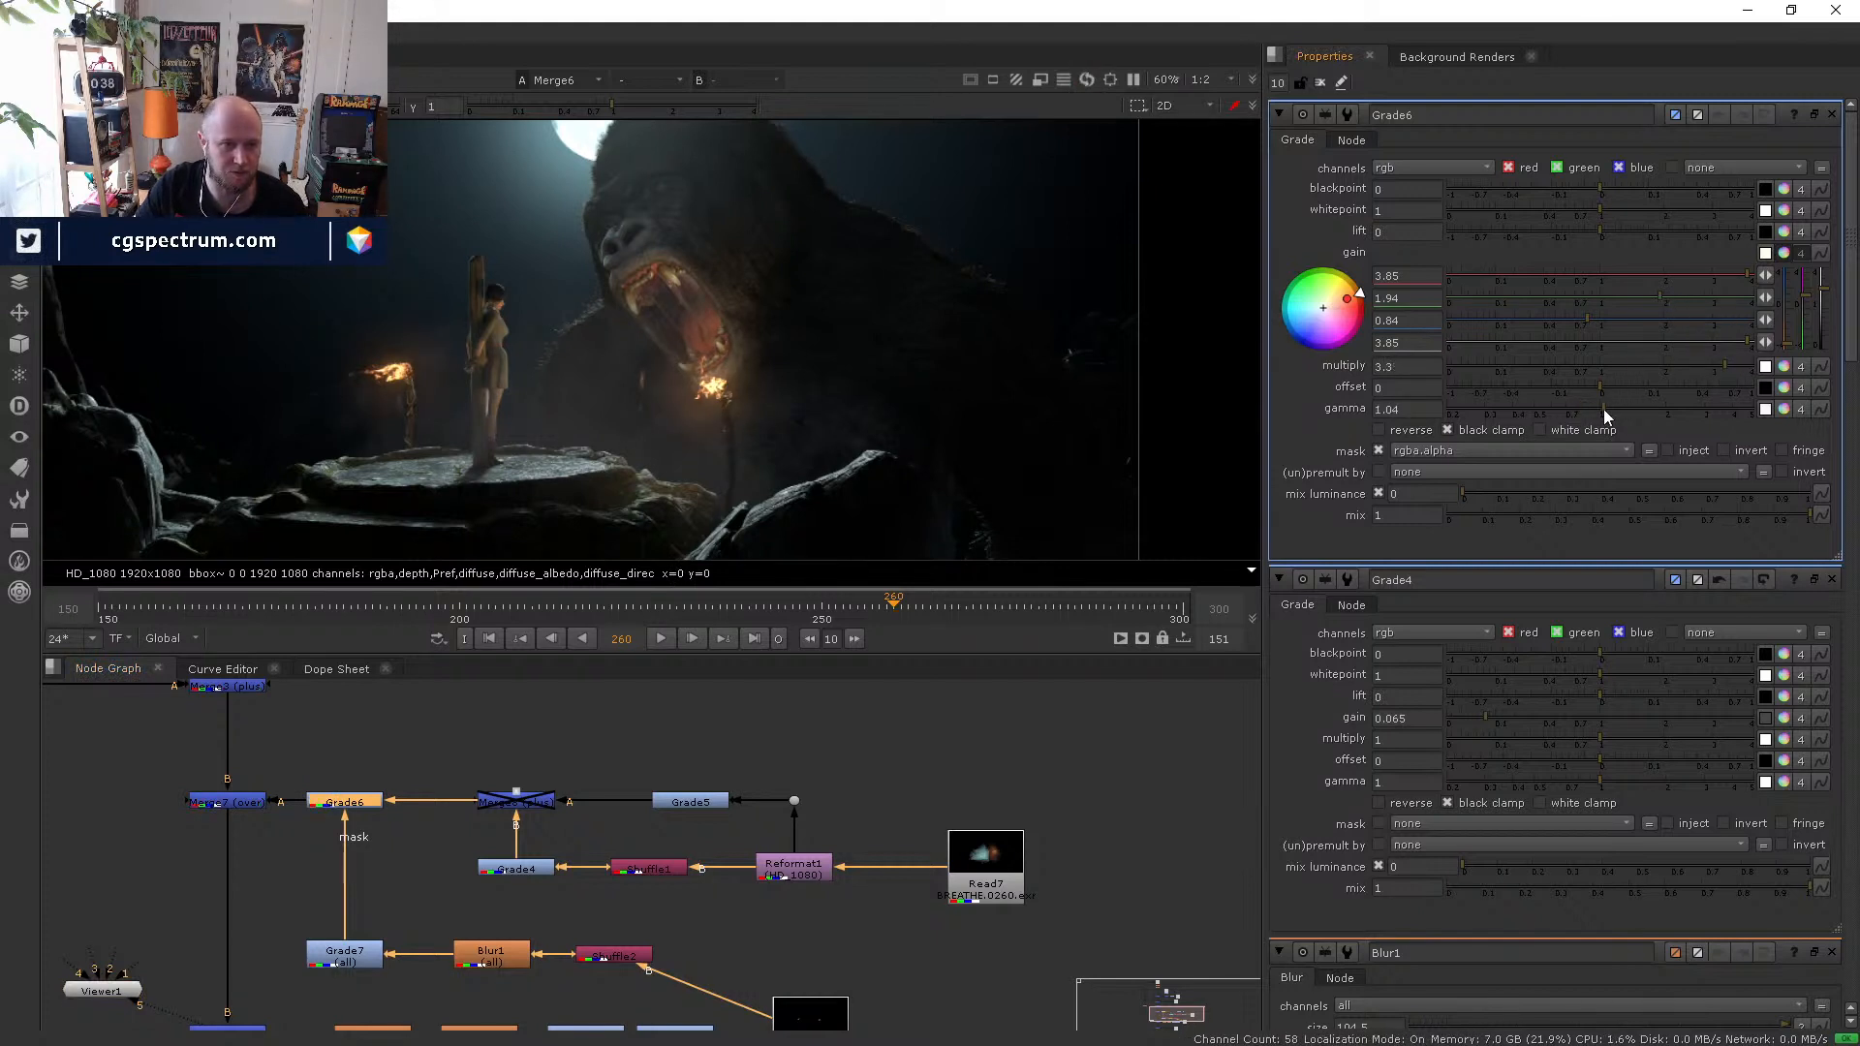
click(1602, 408)
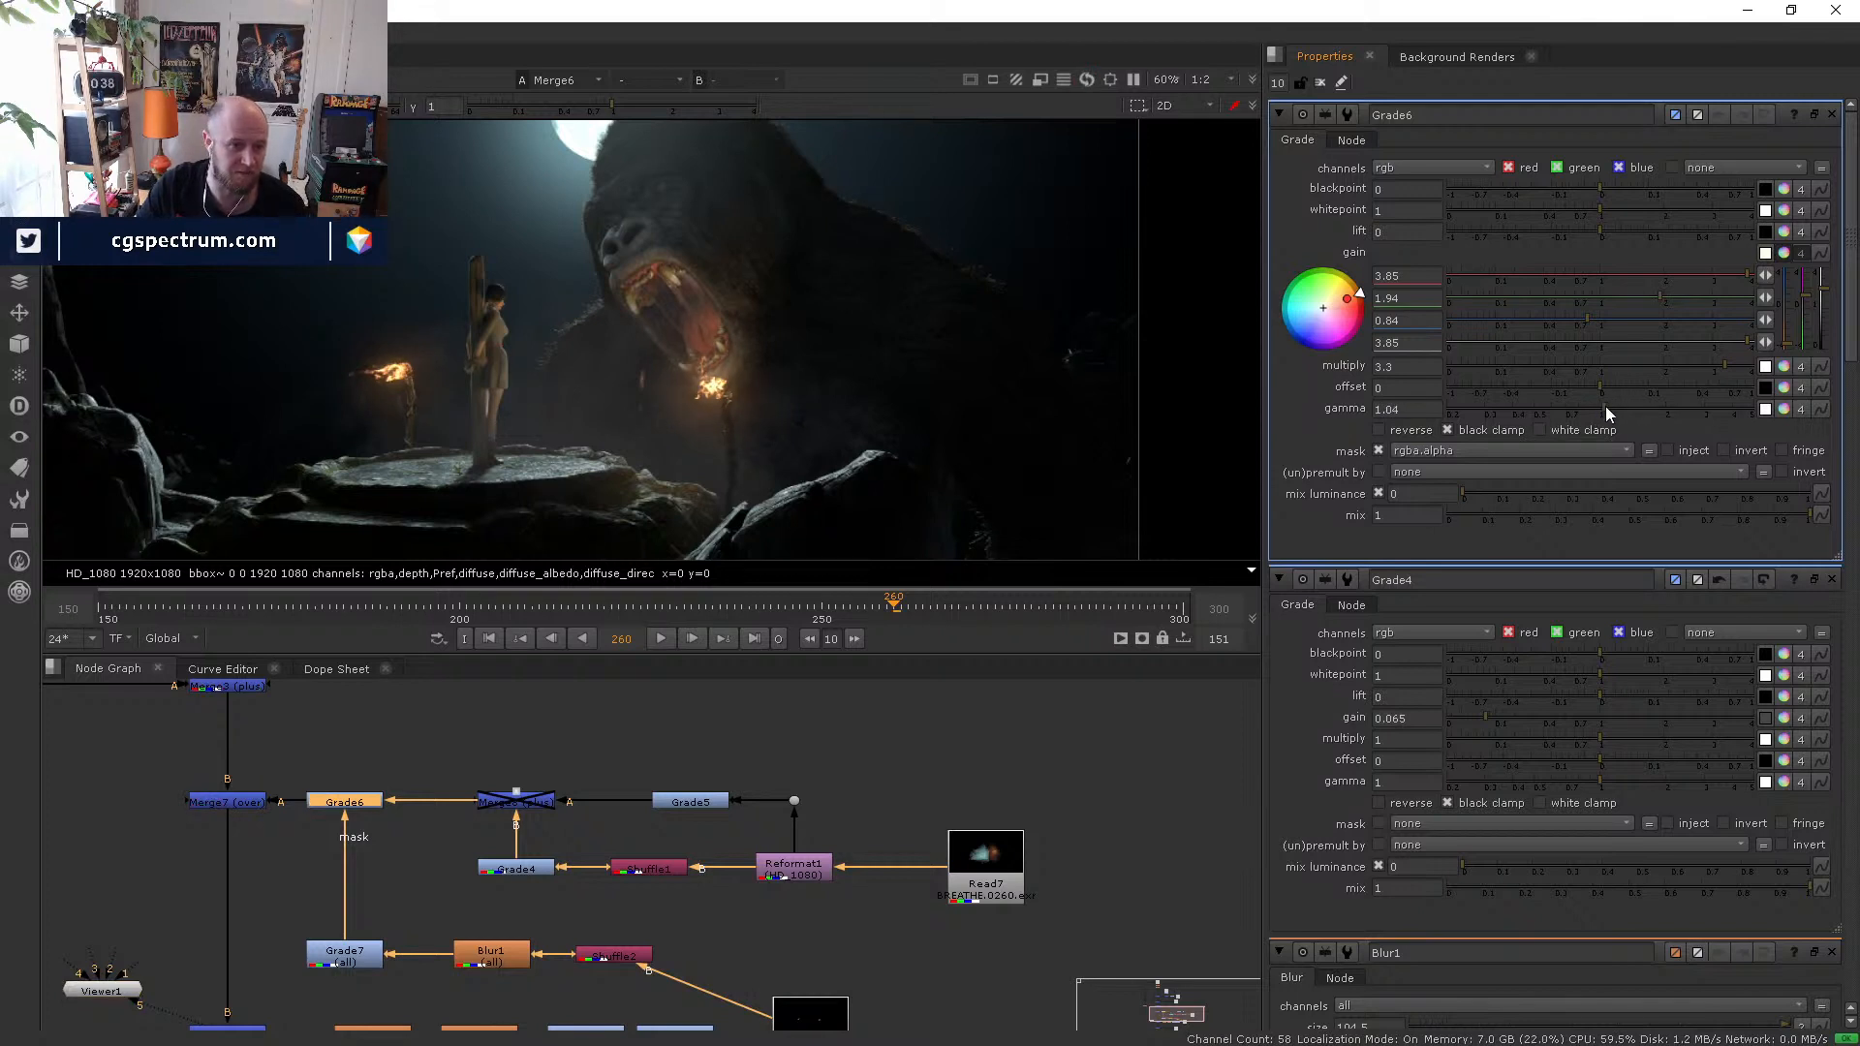
drag(1606, 405, 1608, 405)
- Enlarge the viewer area and examine the breath around Kong, the moon and the torches, comparing with Grade6 disabled and enabled
middle_drag(765, 266, 757, 304)
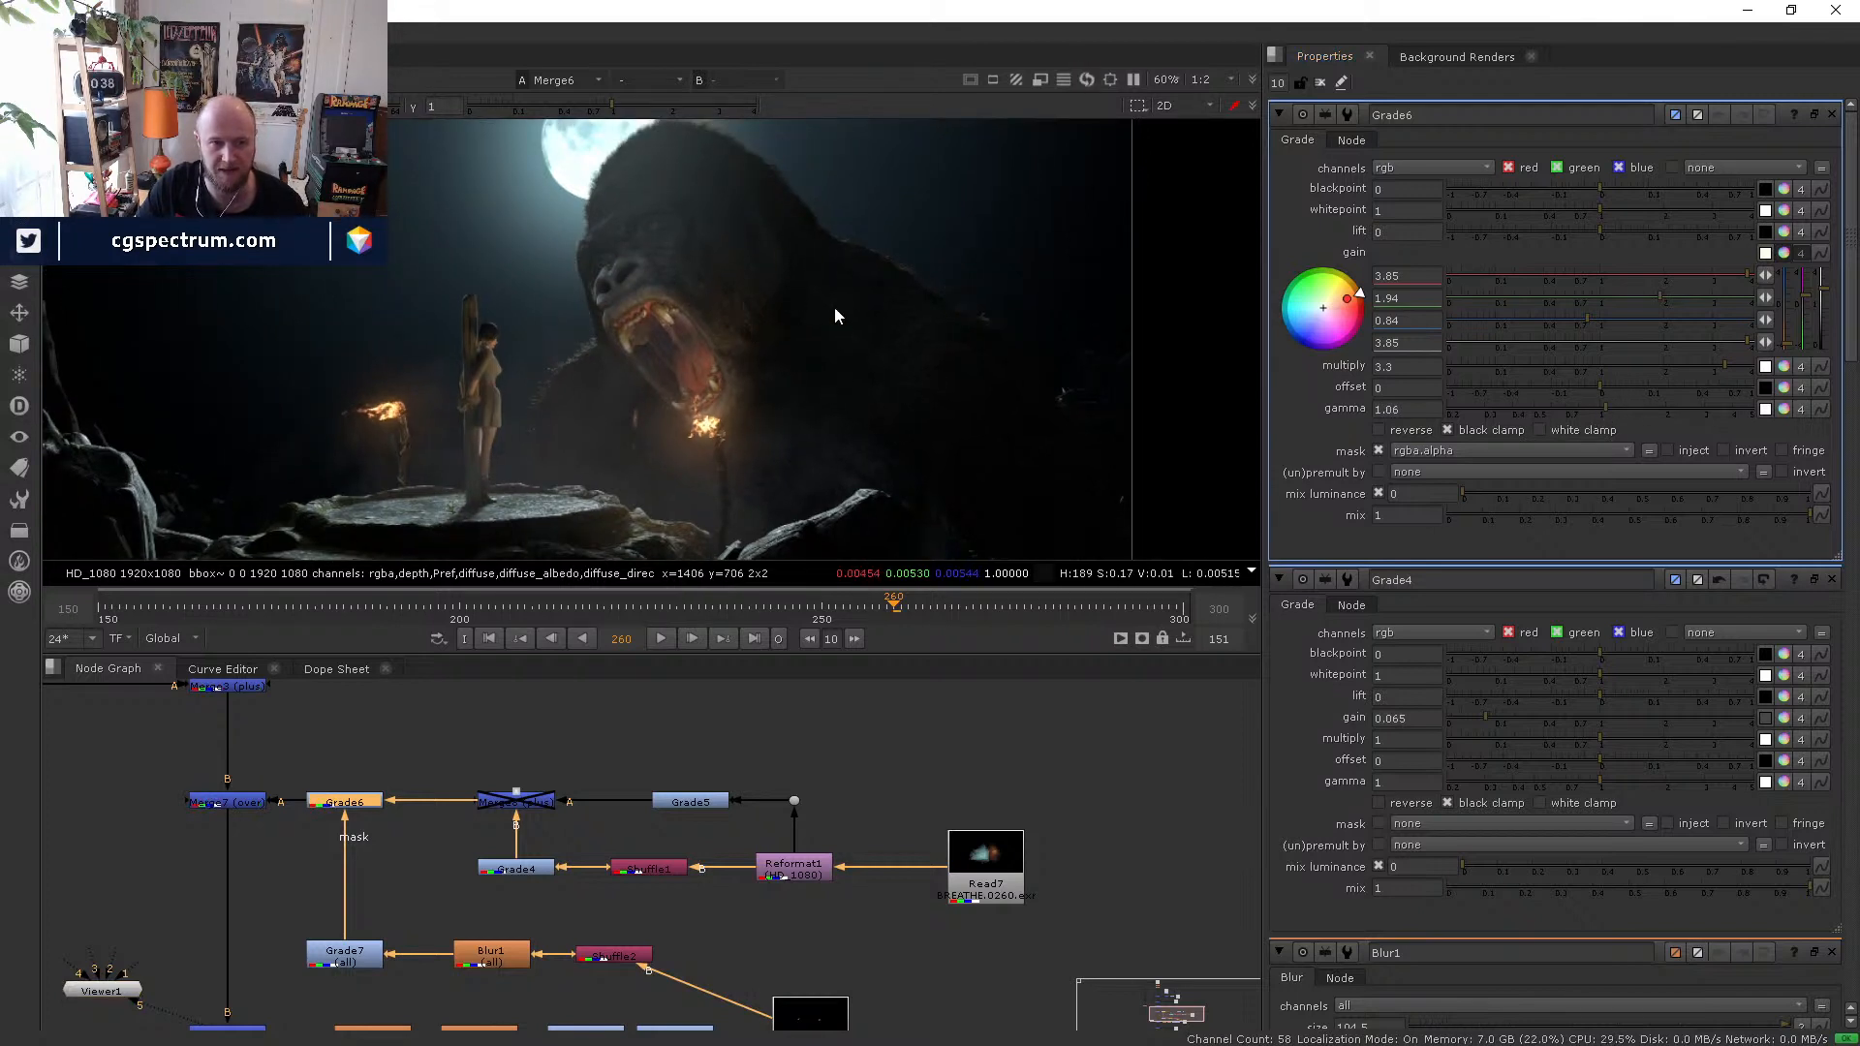
scroll(836, 315, up, 2)
scroll(873, 309, down, 1)
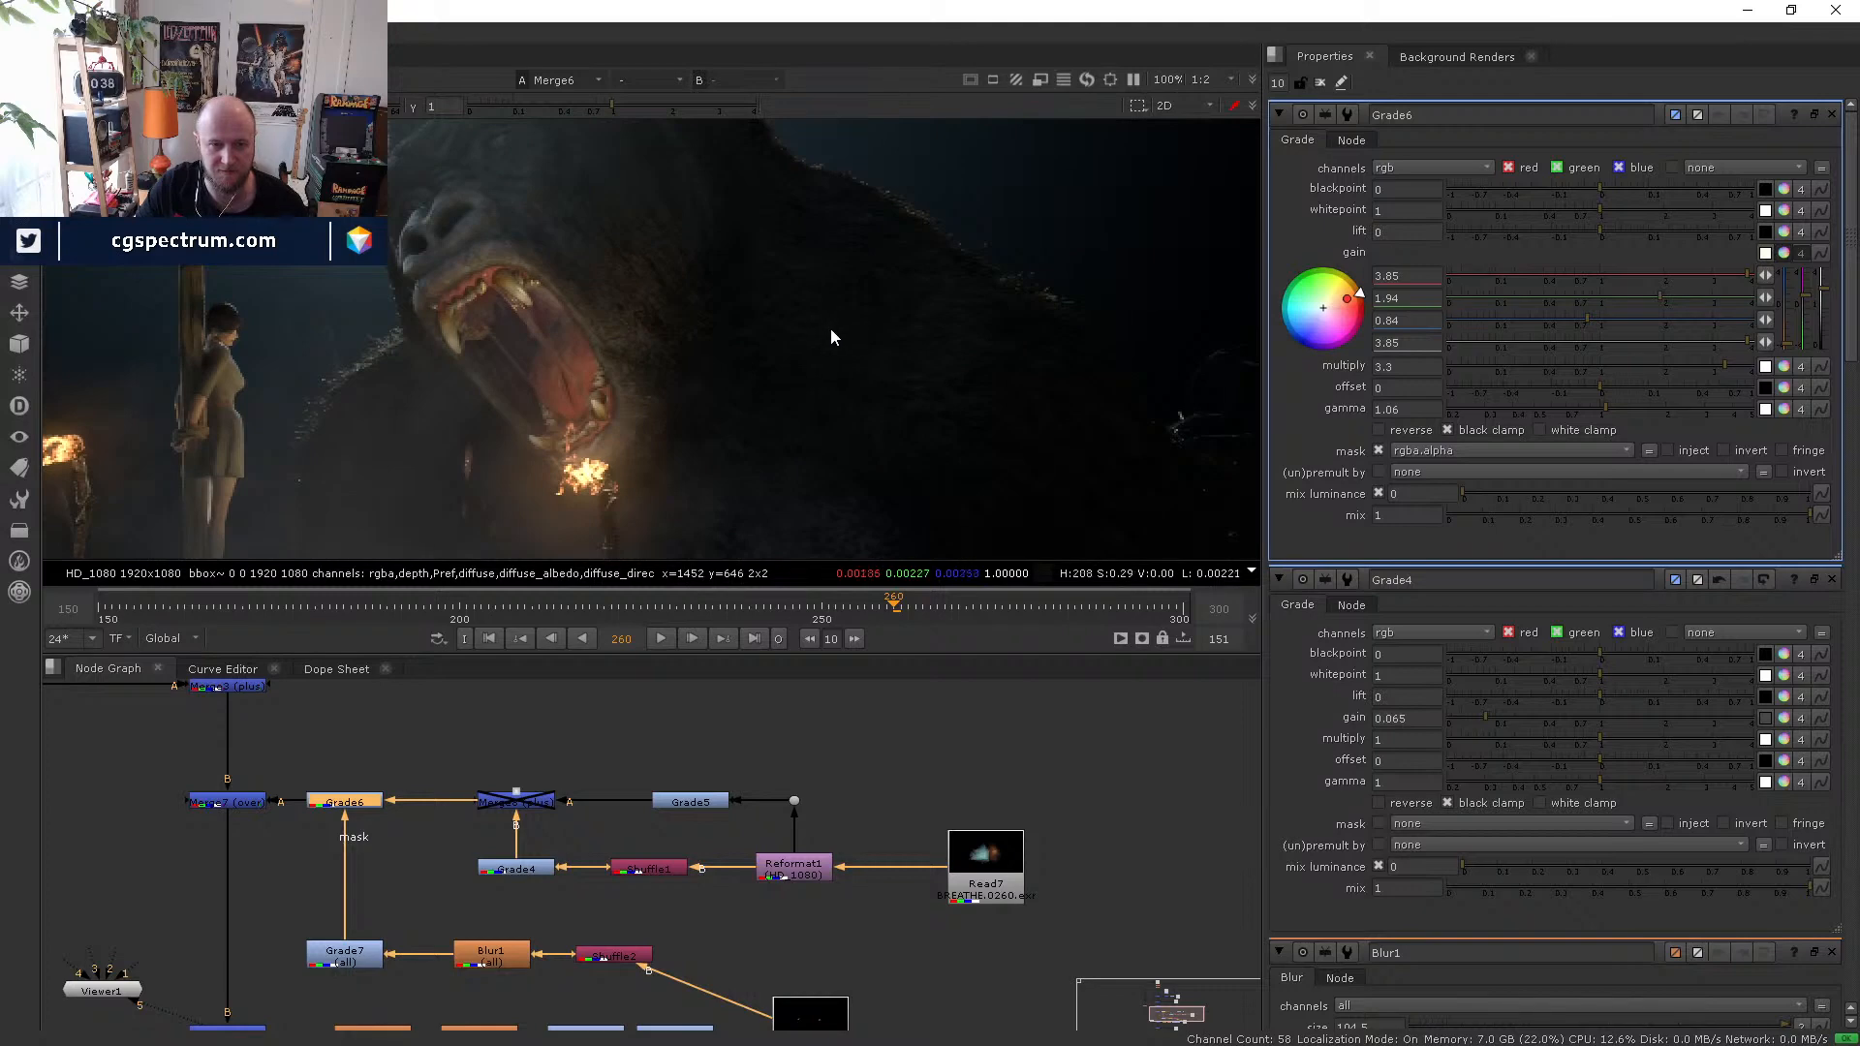
scroll(829, 329, down, 2)
scroll(557, 289, up, 3)
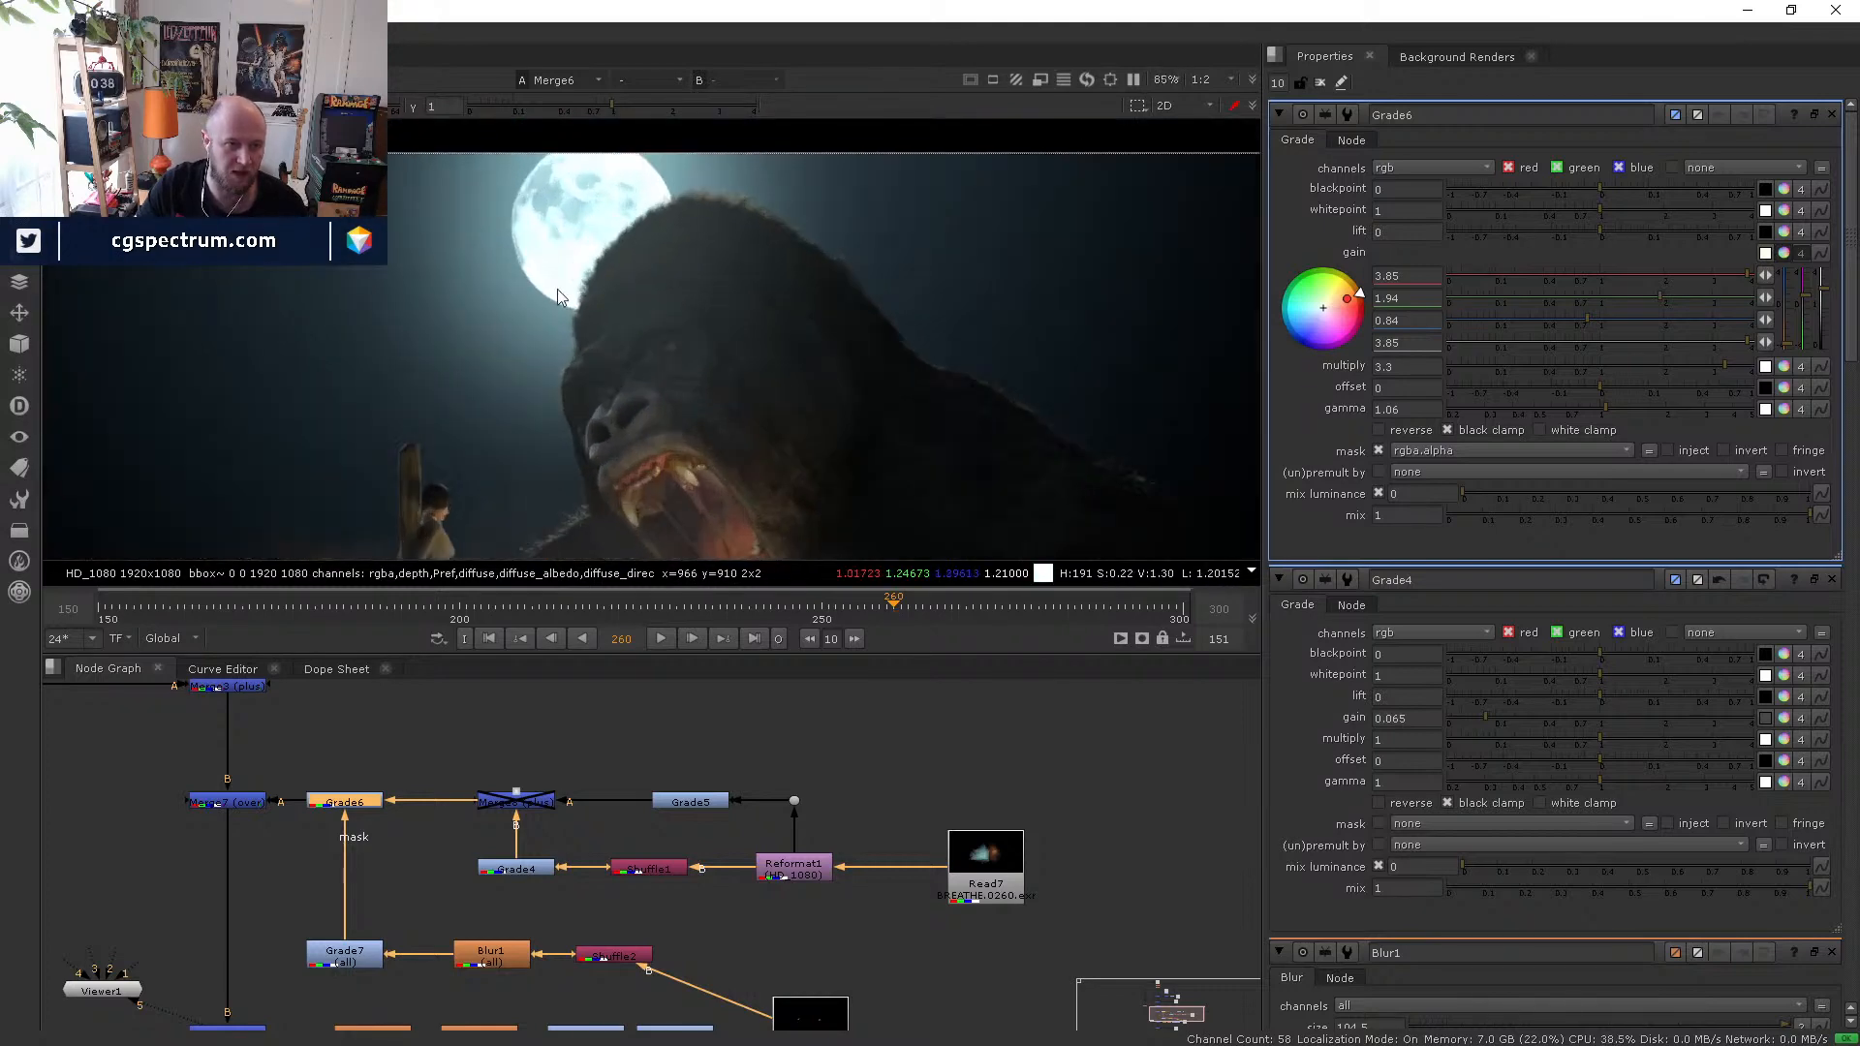
scroll(581, 283, down, 1)
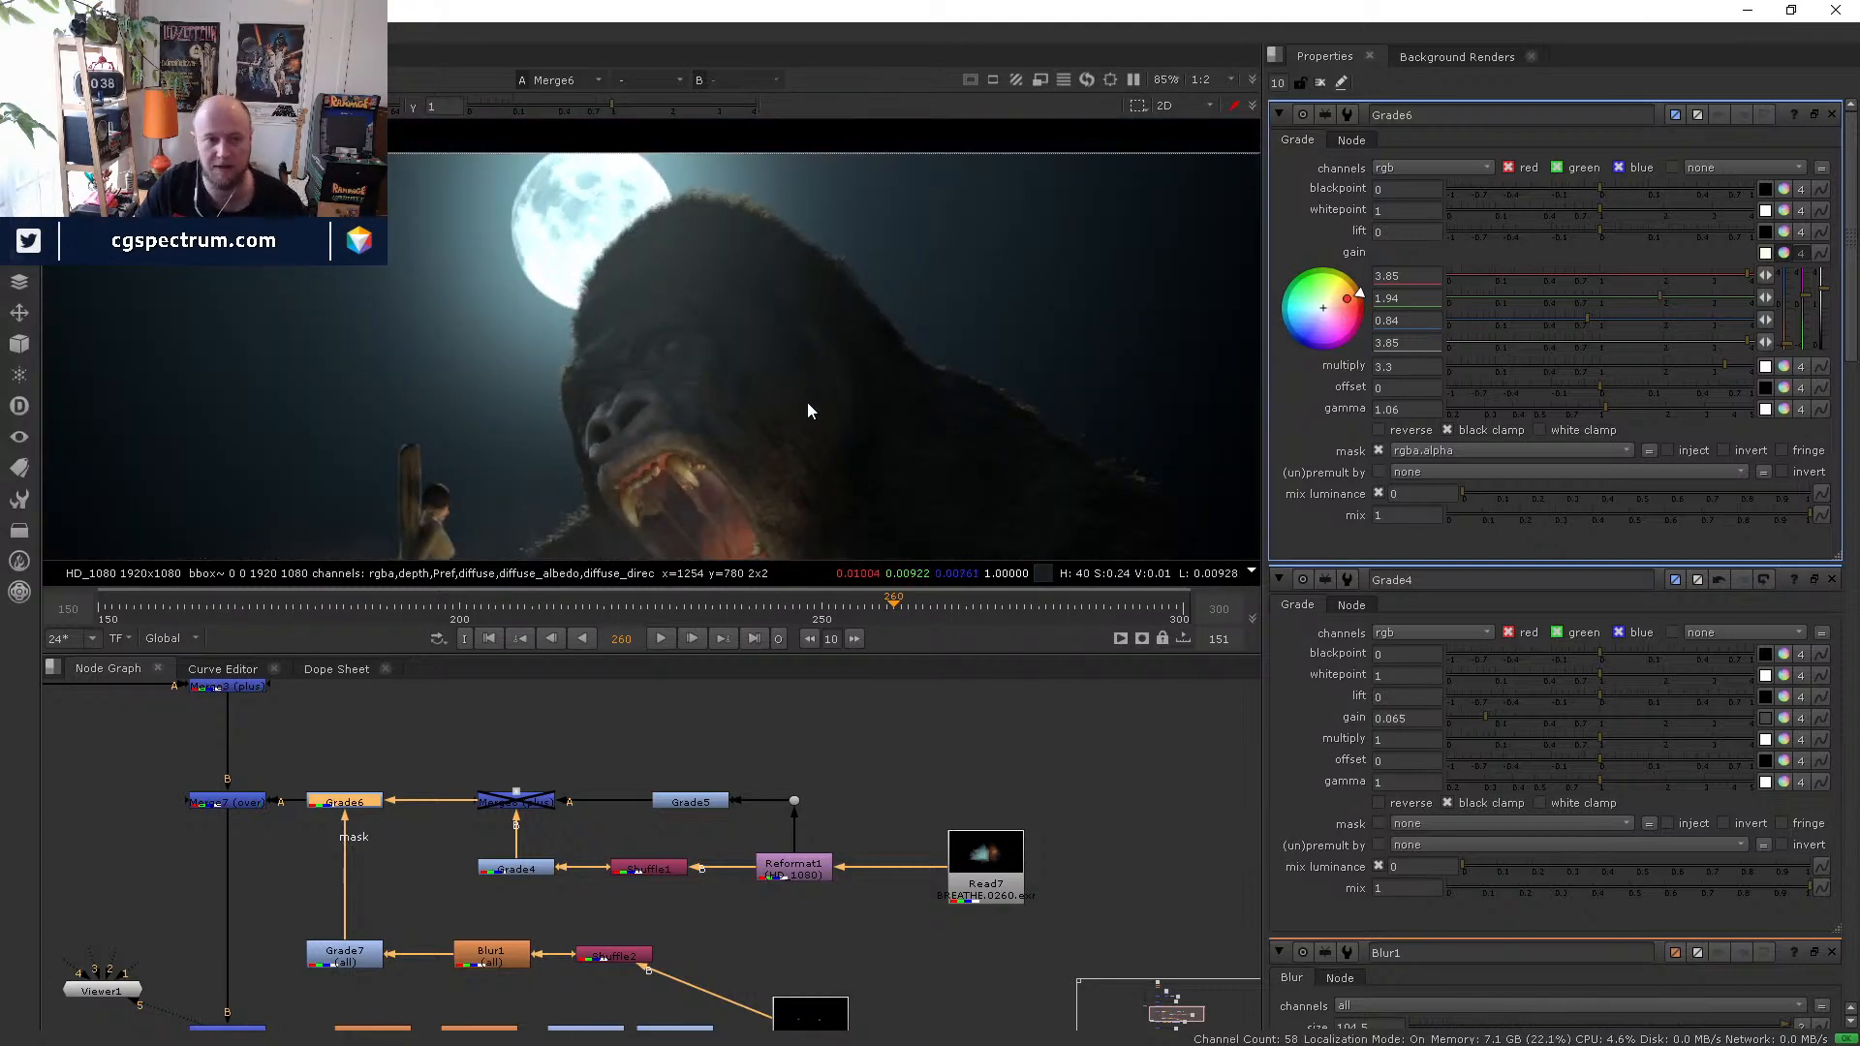
scroll(795, 388, down, 2)
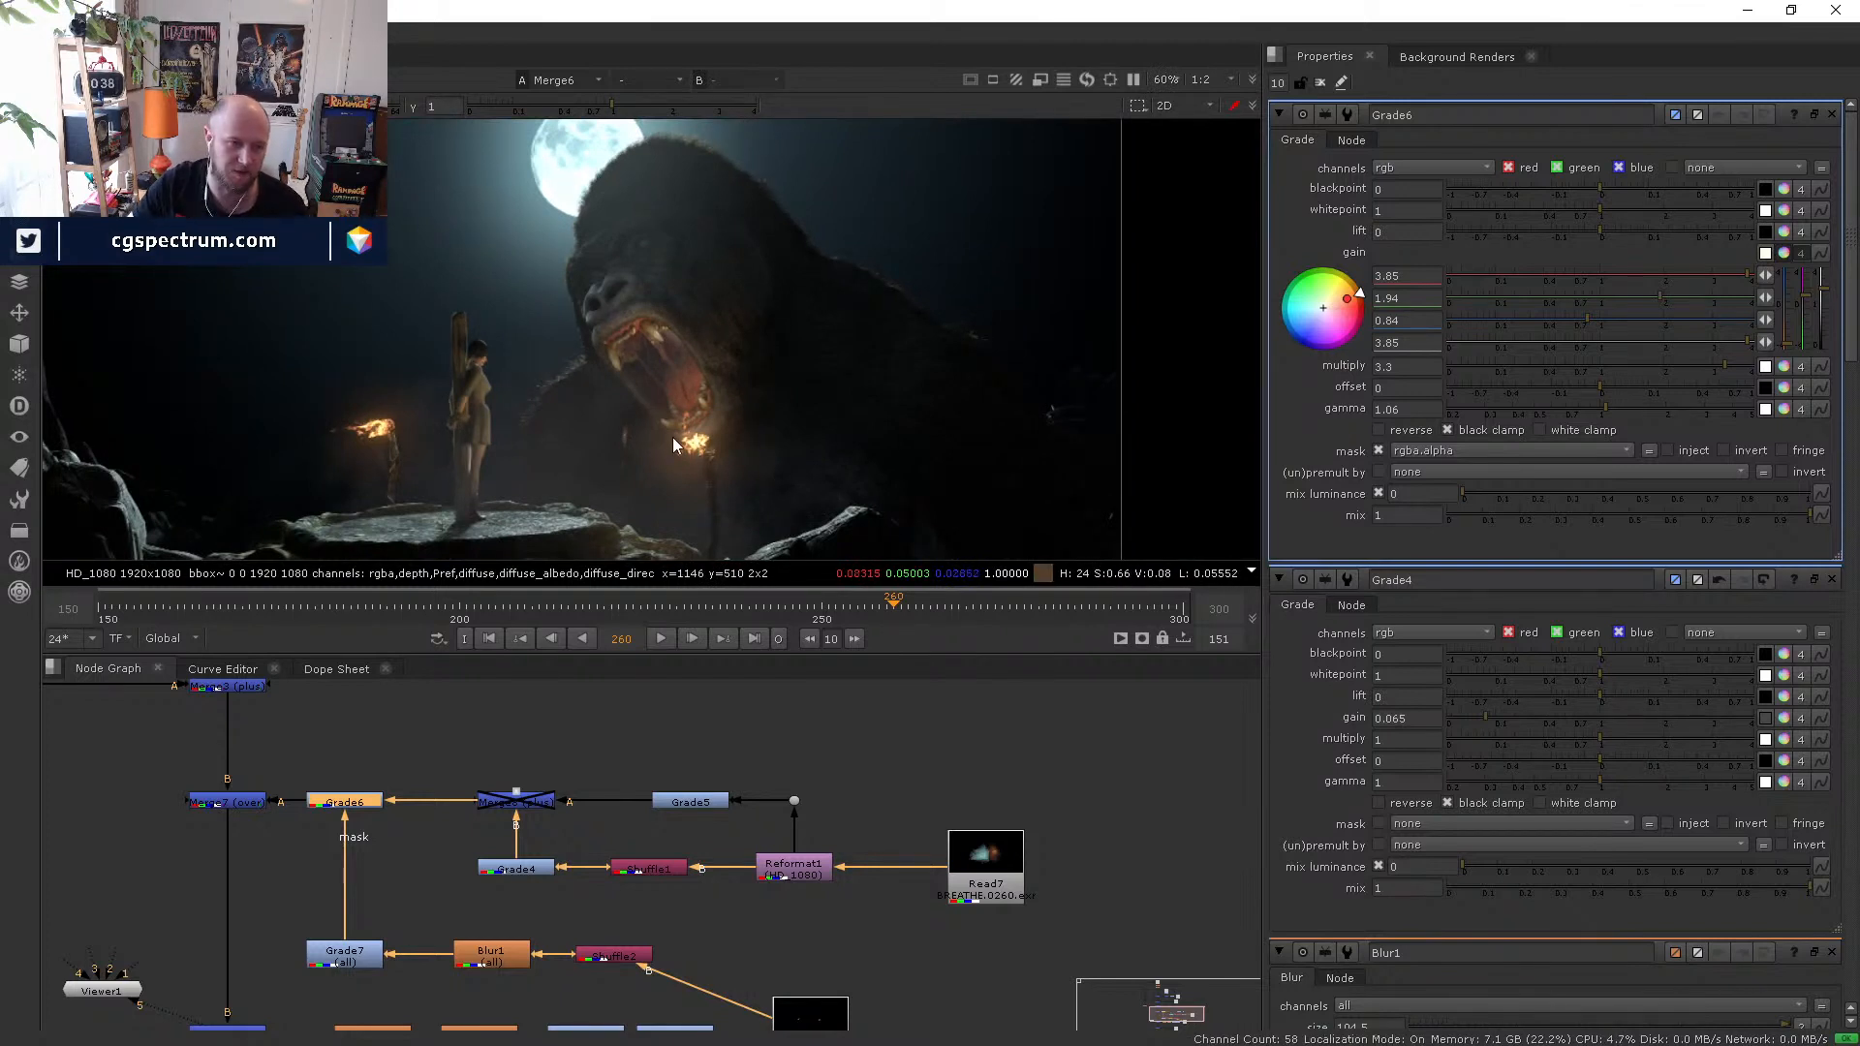
scroll(705, 423, down, 1)
middle_drag(705, 423, 786, 346)
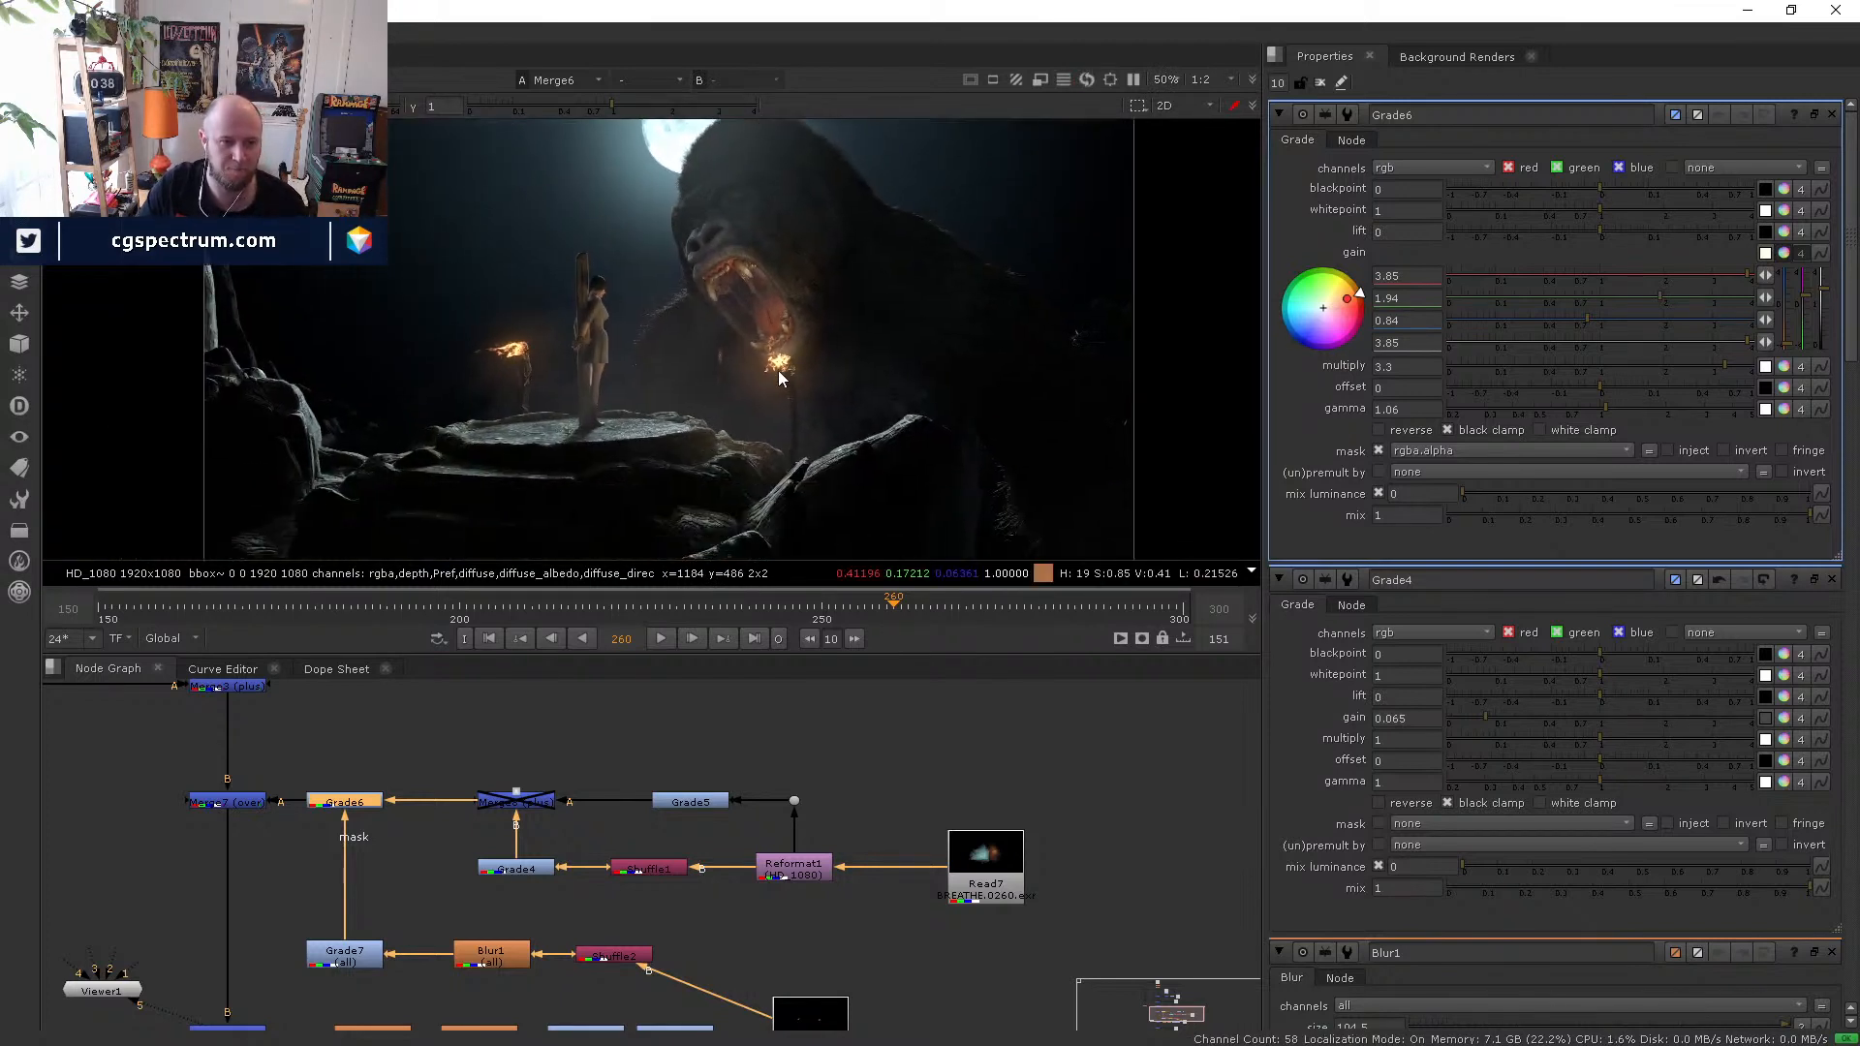
drag(757, 655, 758, 699)
scroll(785, 402, up, 3)
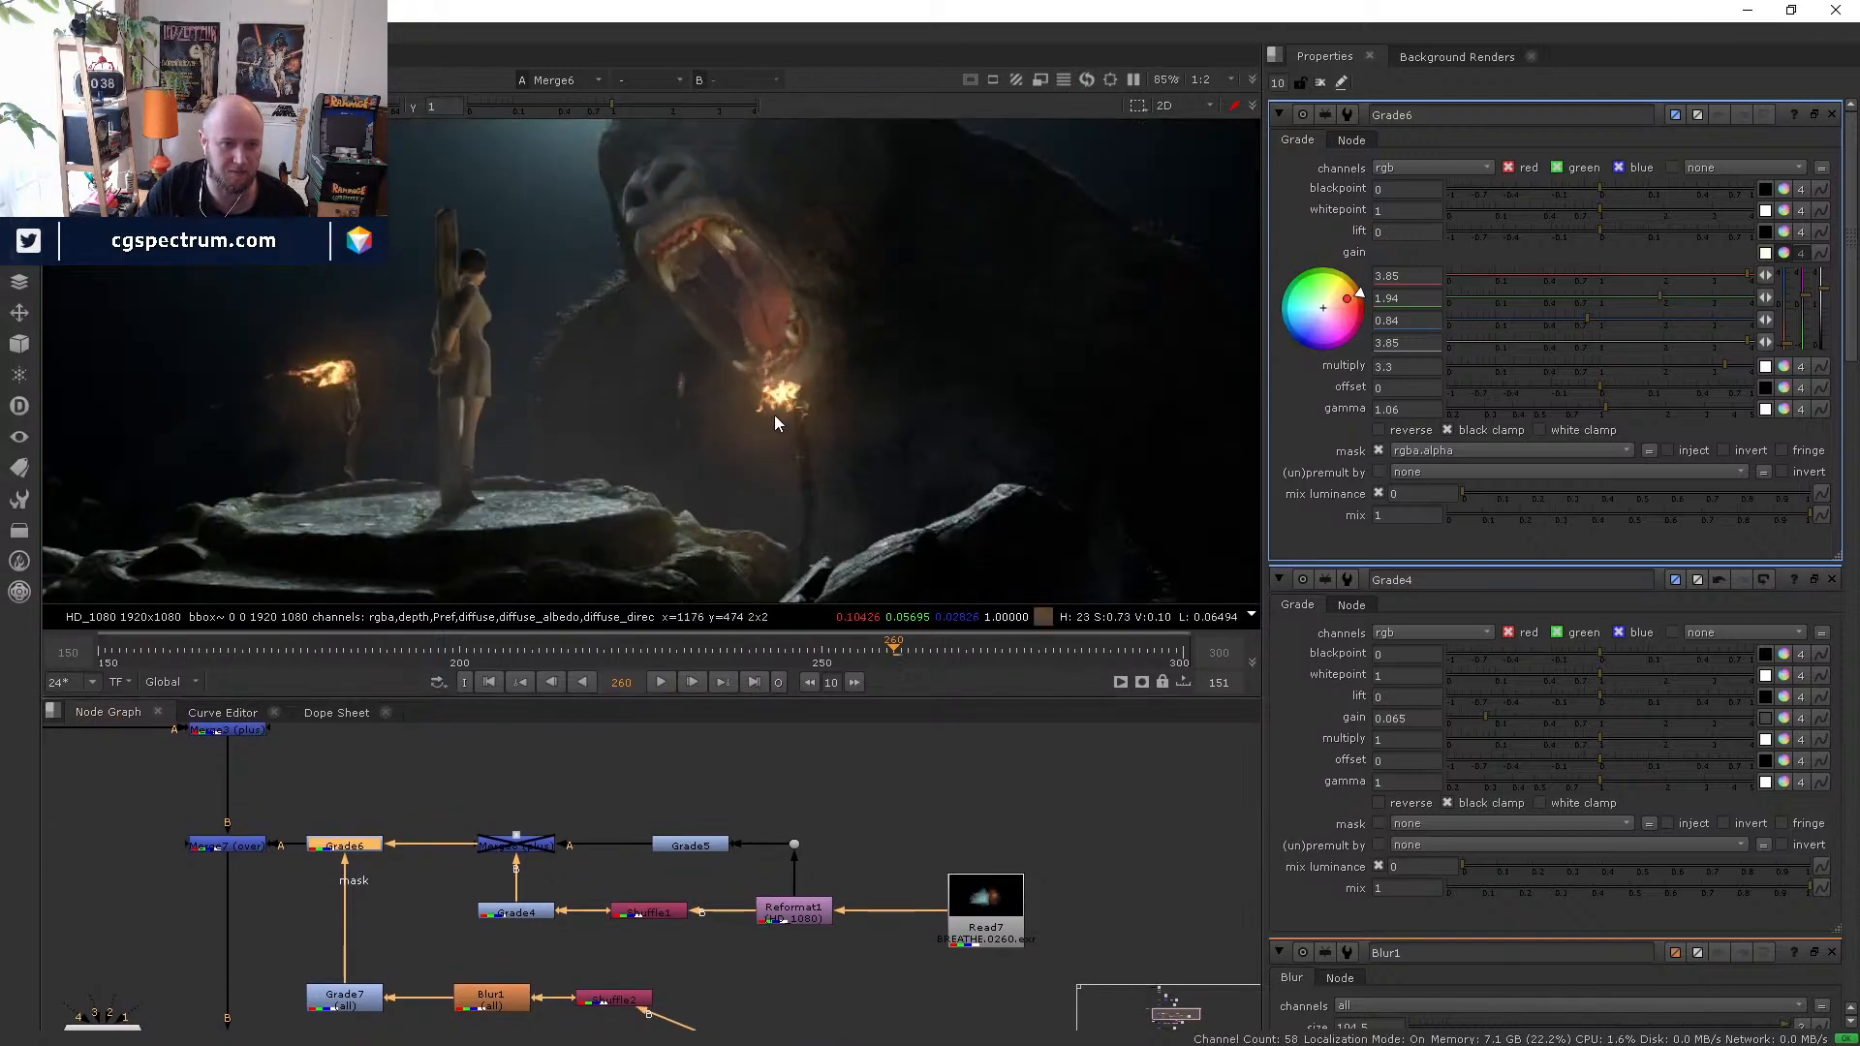
scroll(793, 370, down, 2)
middle_drag(761, 341, 648, 391)
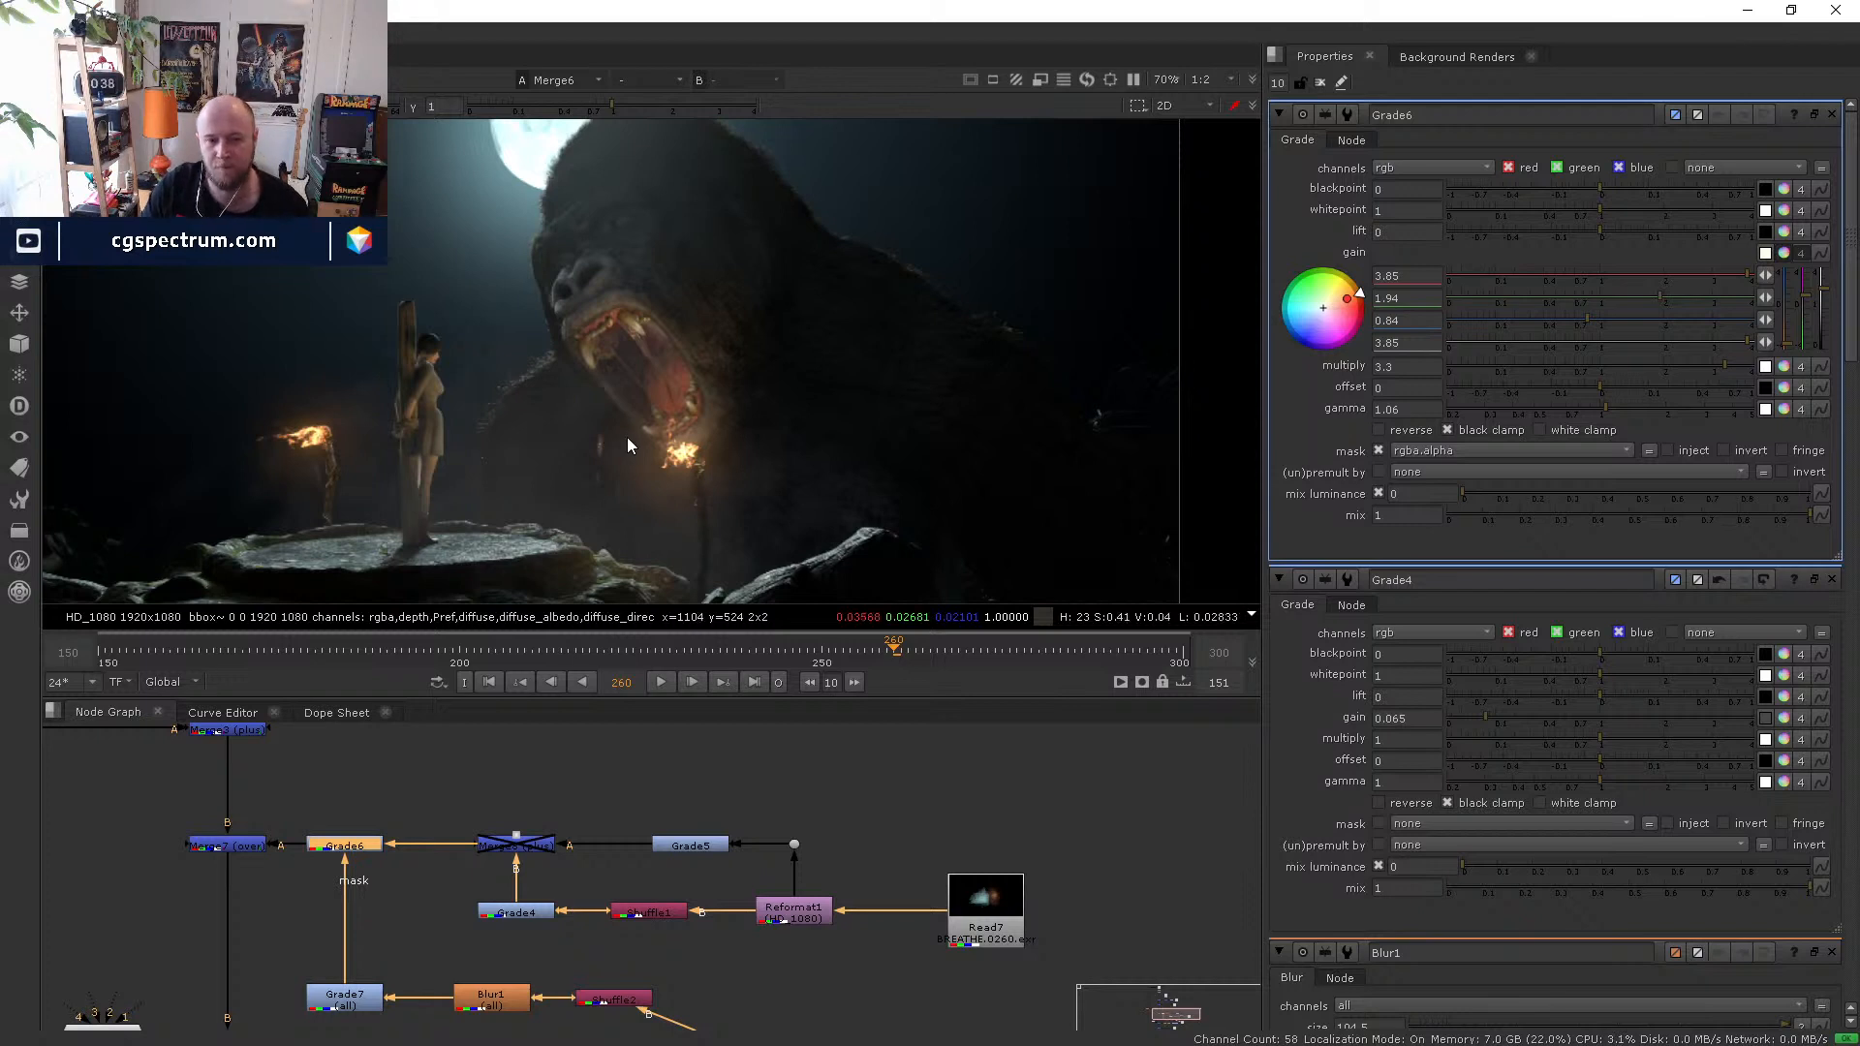
scroll(627, 444, down, 1)
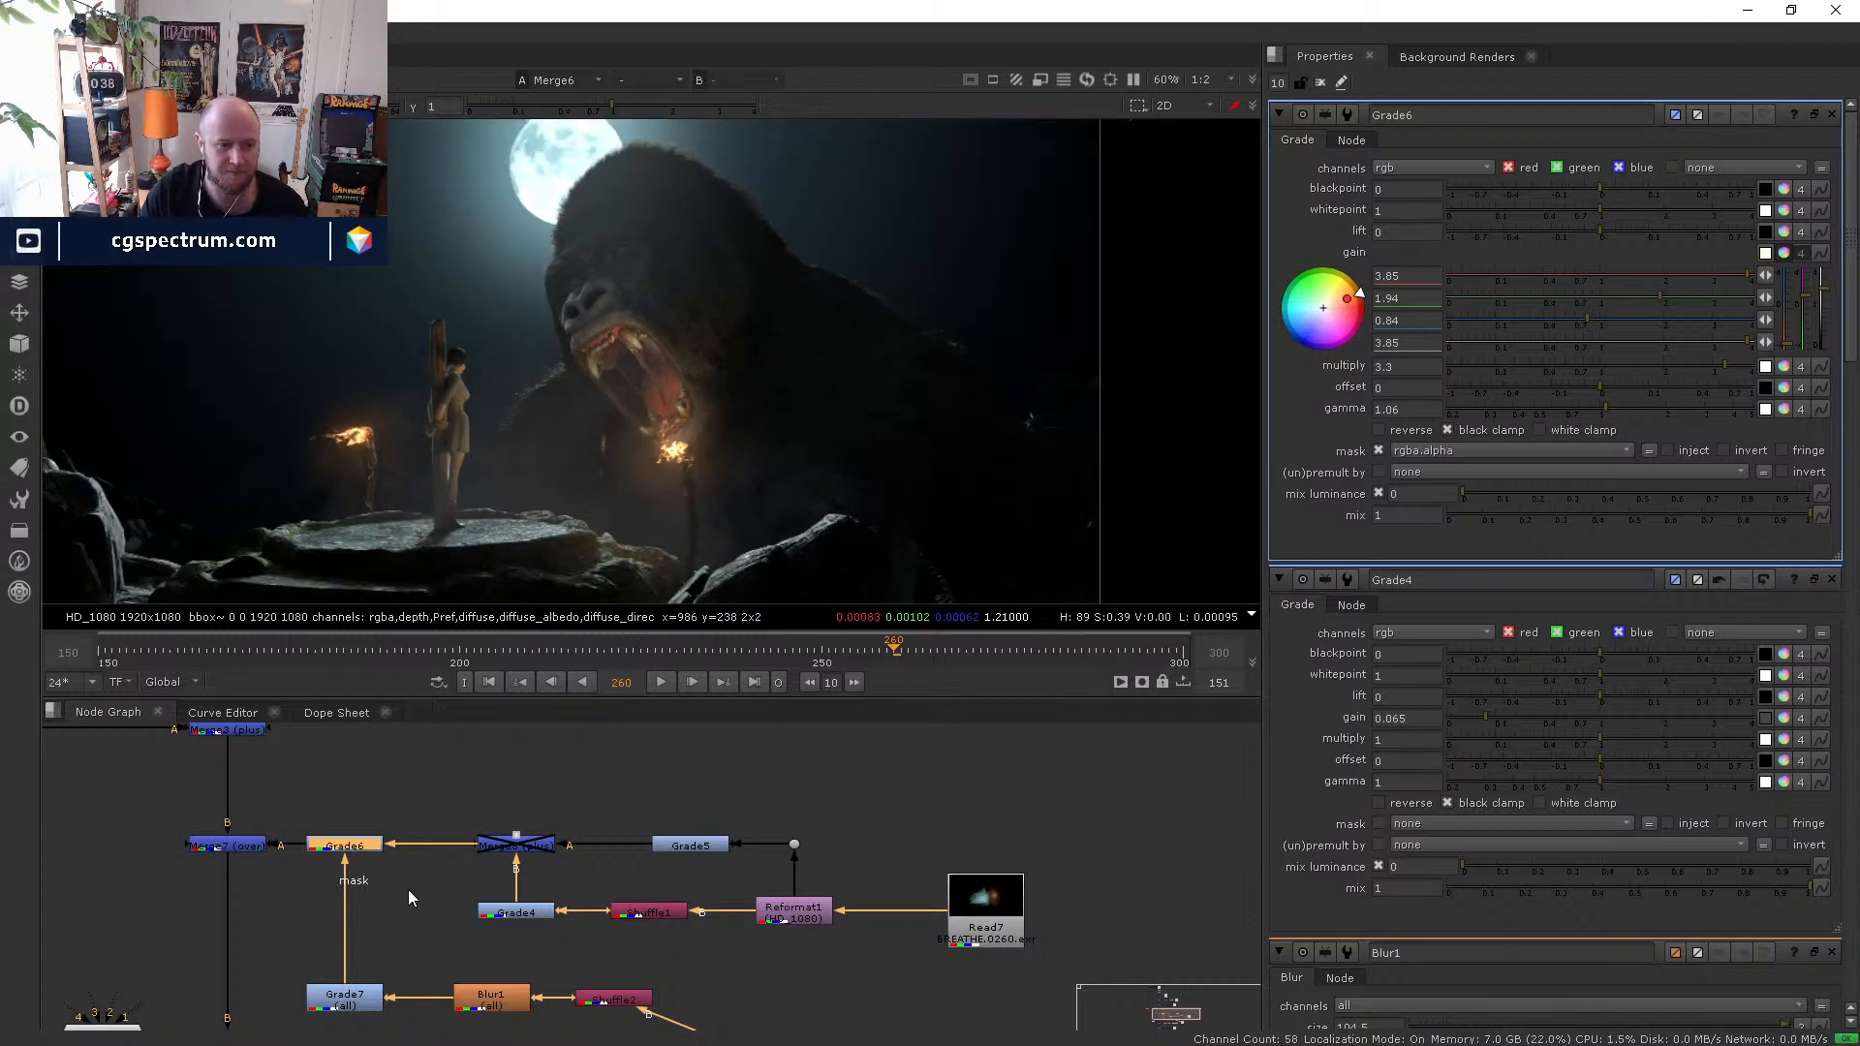
middle_drag(409, 890, 450, 819)
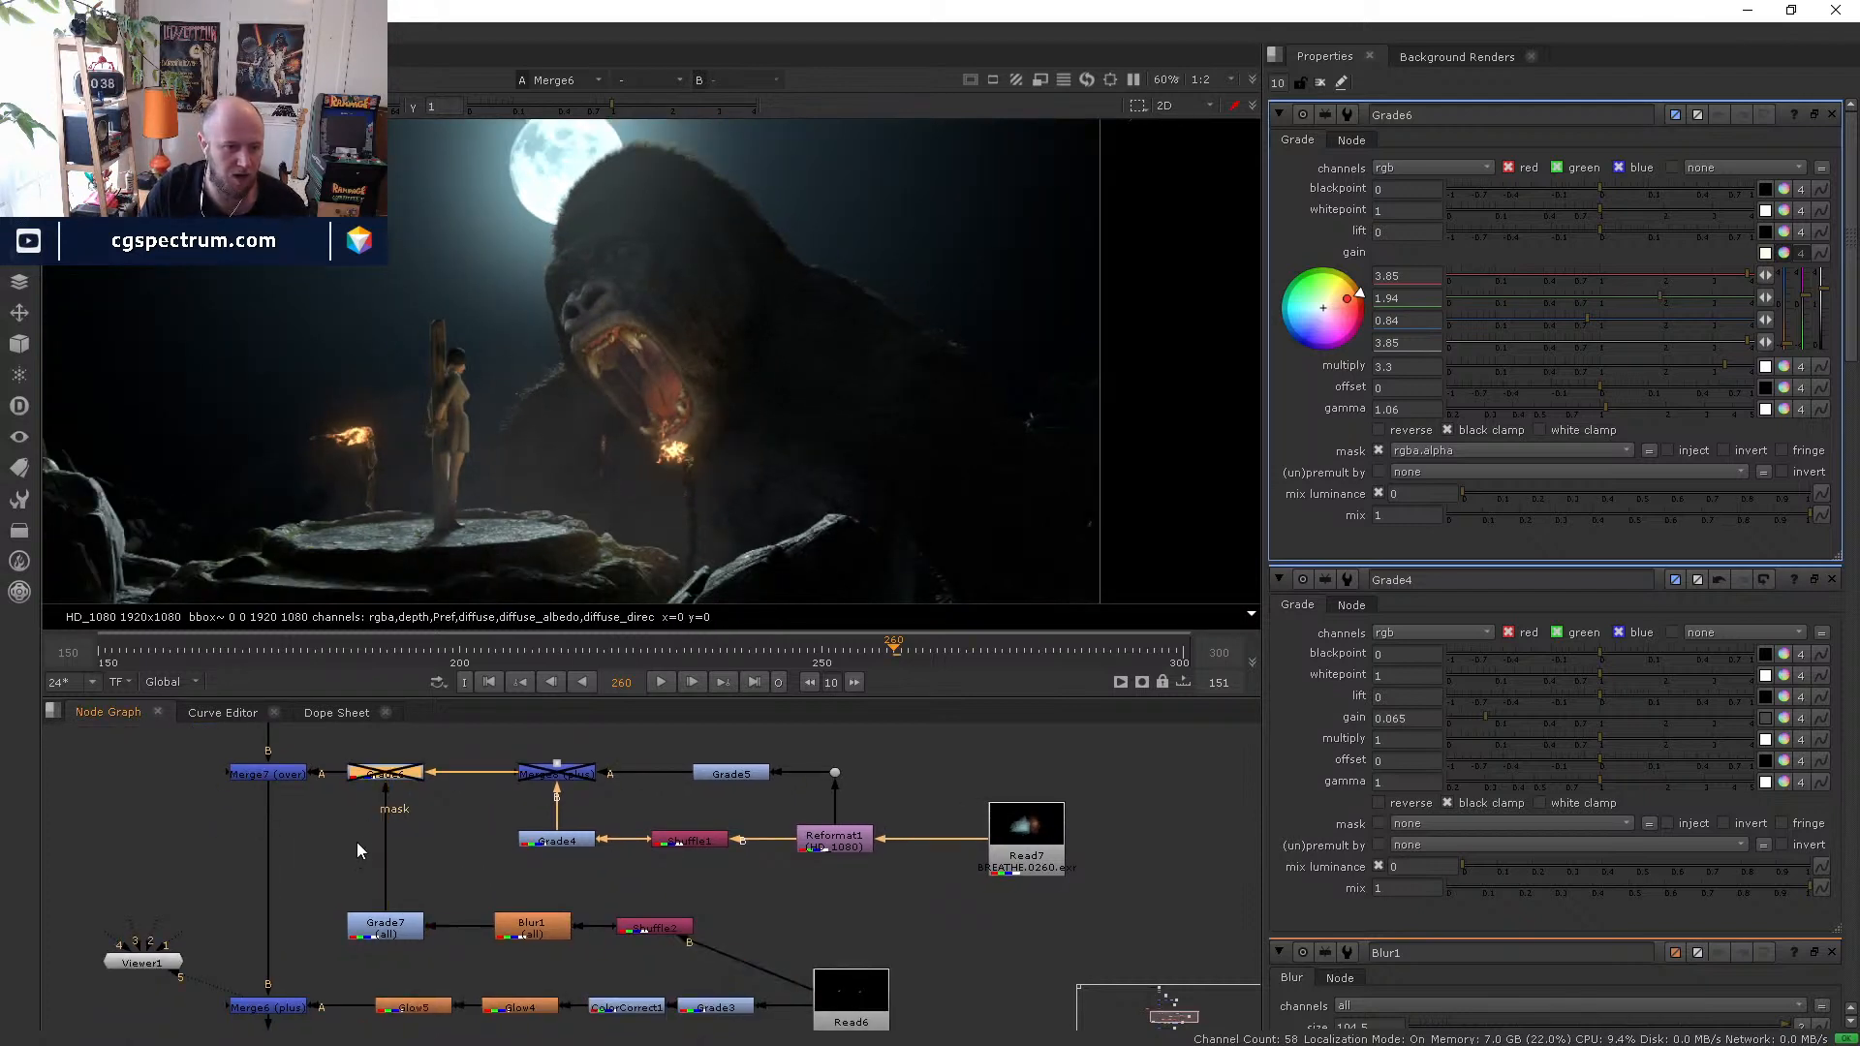
click(278, 775)
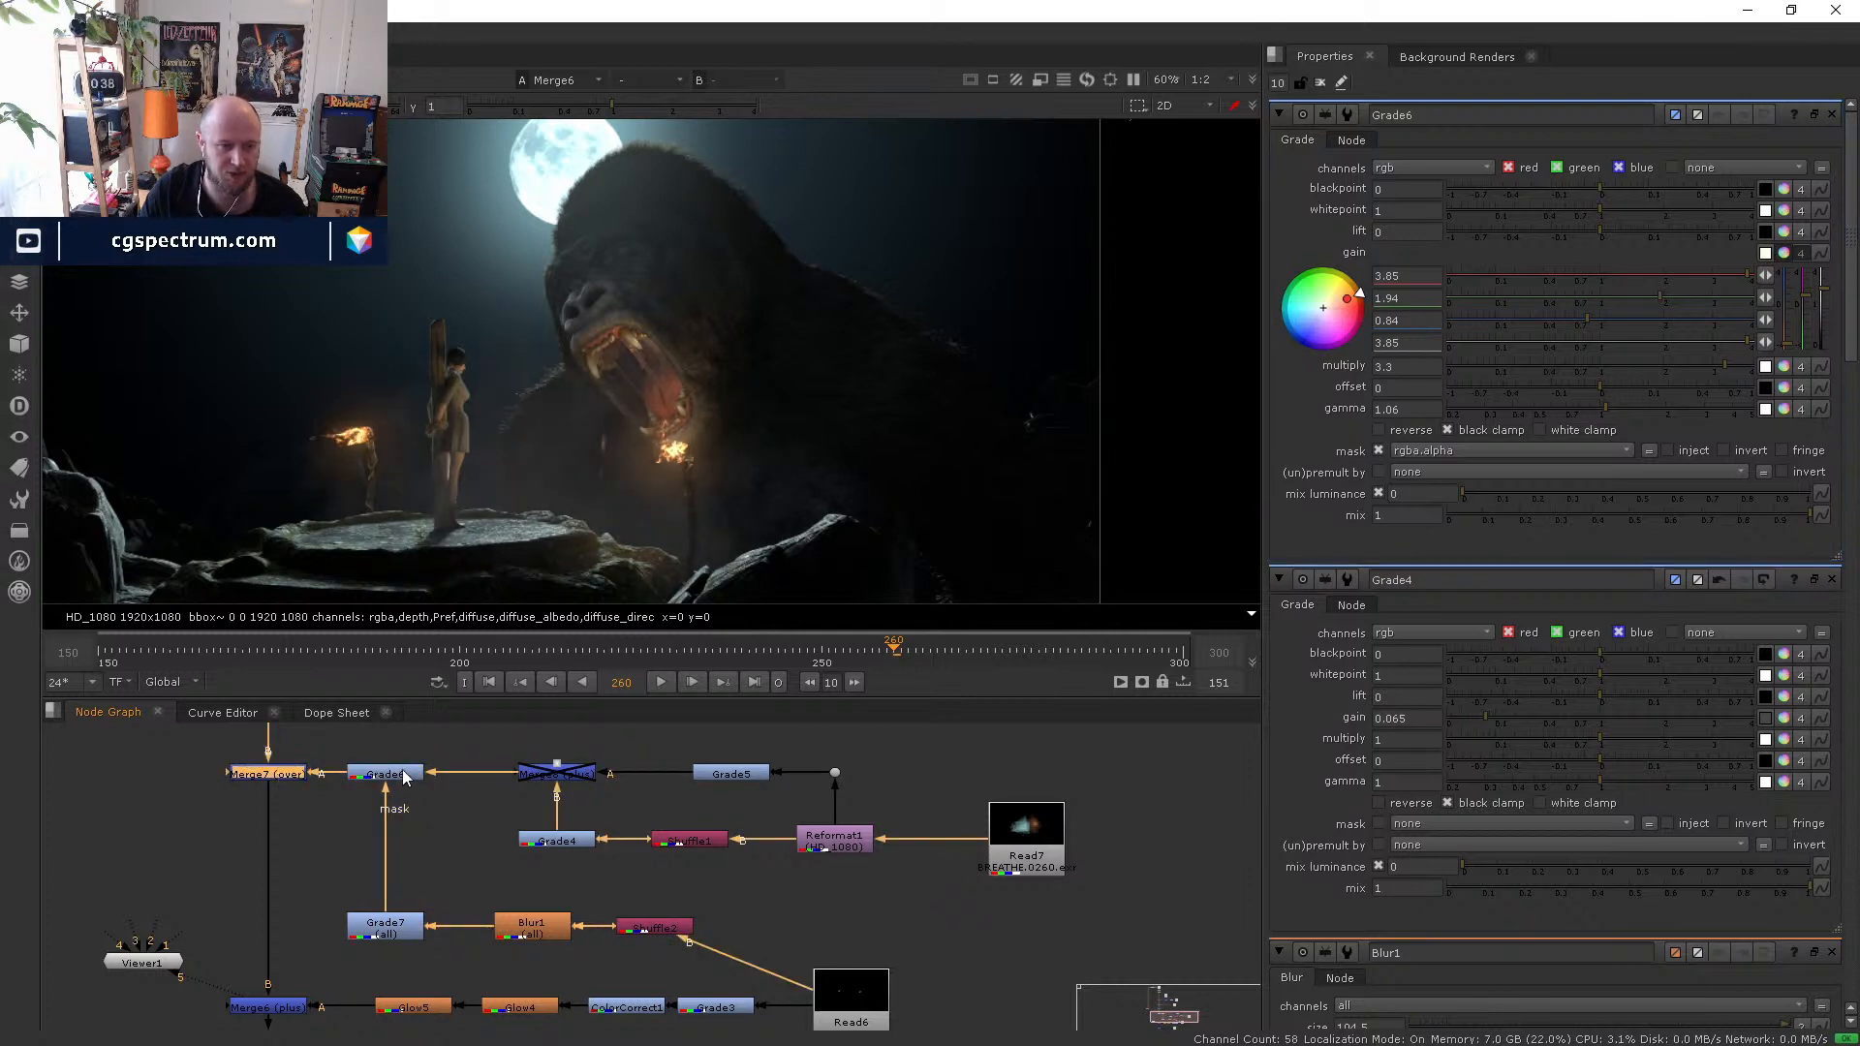
- Re-enable the plus merge of Grade4 and Grade5 and reduce its mix to 0.045, comparing it on and off
middle_drag(546, 776, 532, 833)
click(532, 834)
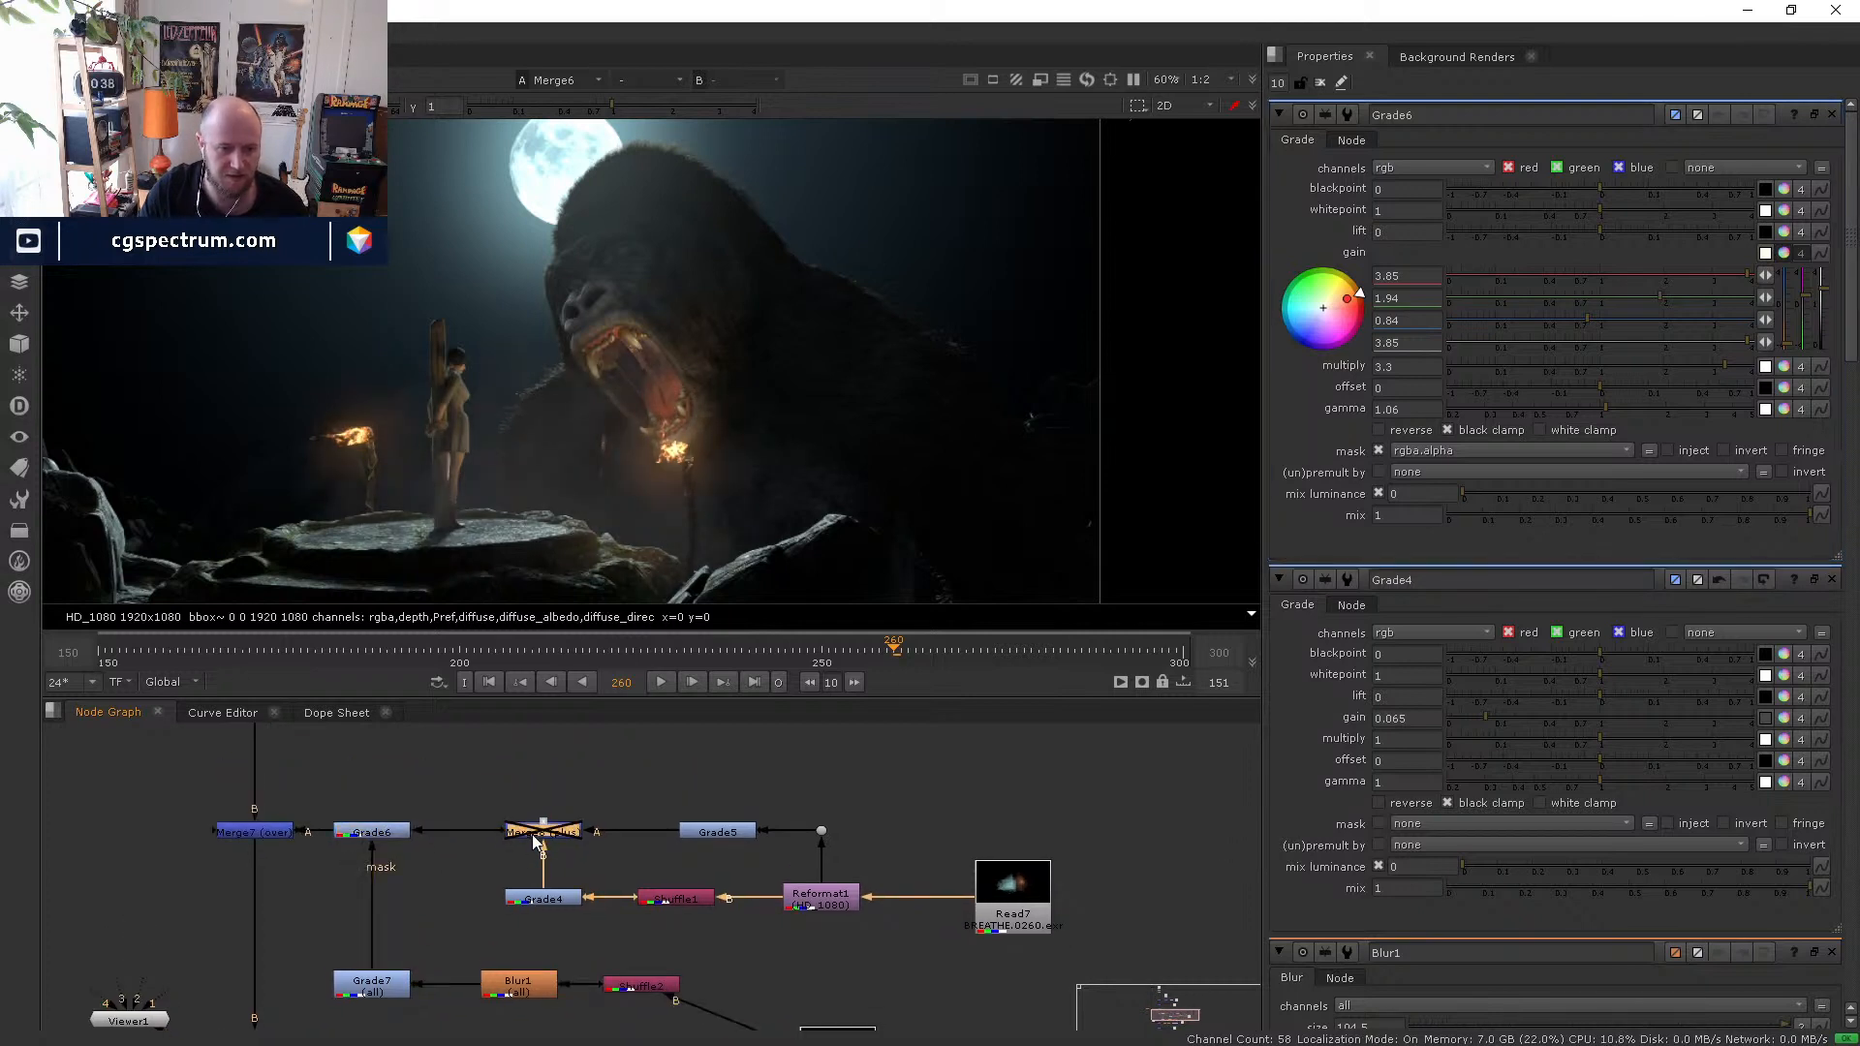
key(d)
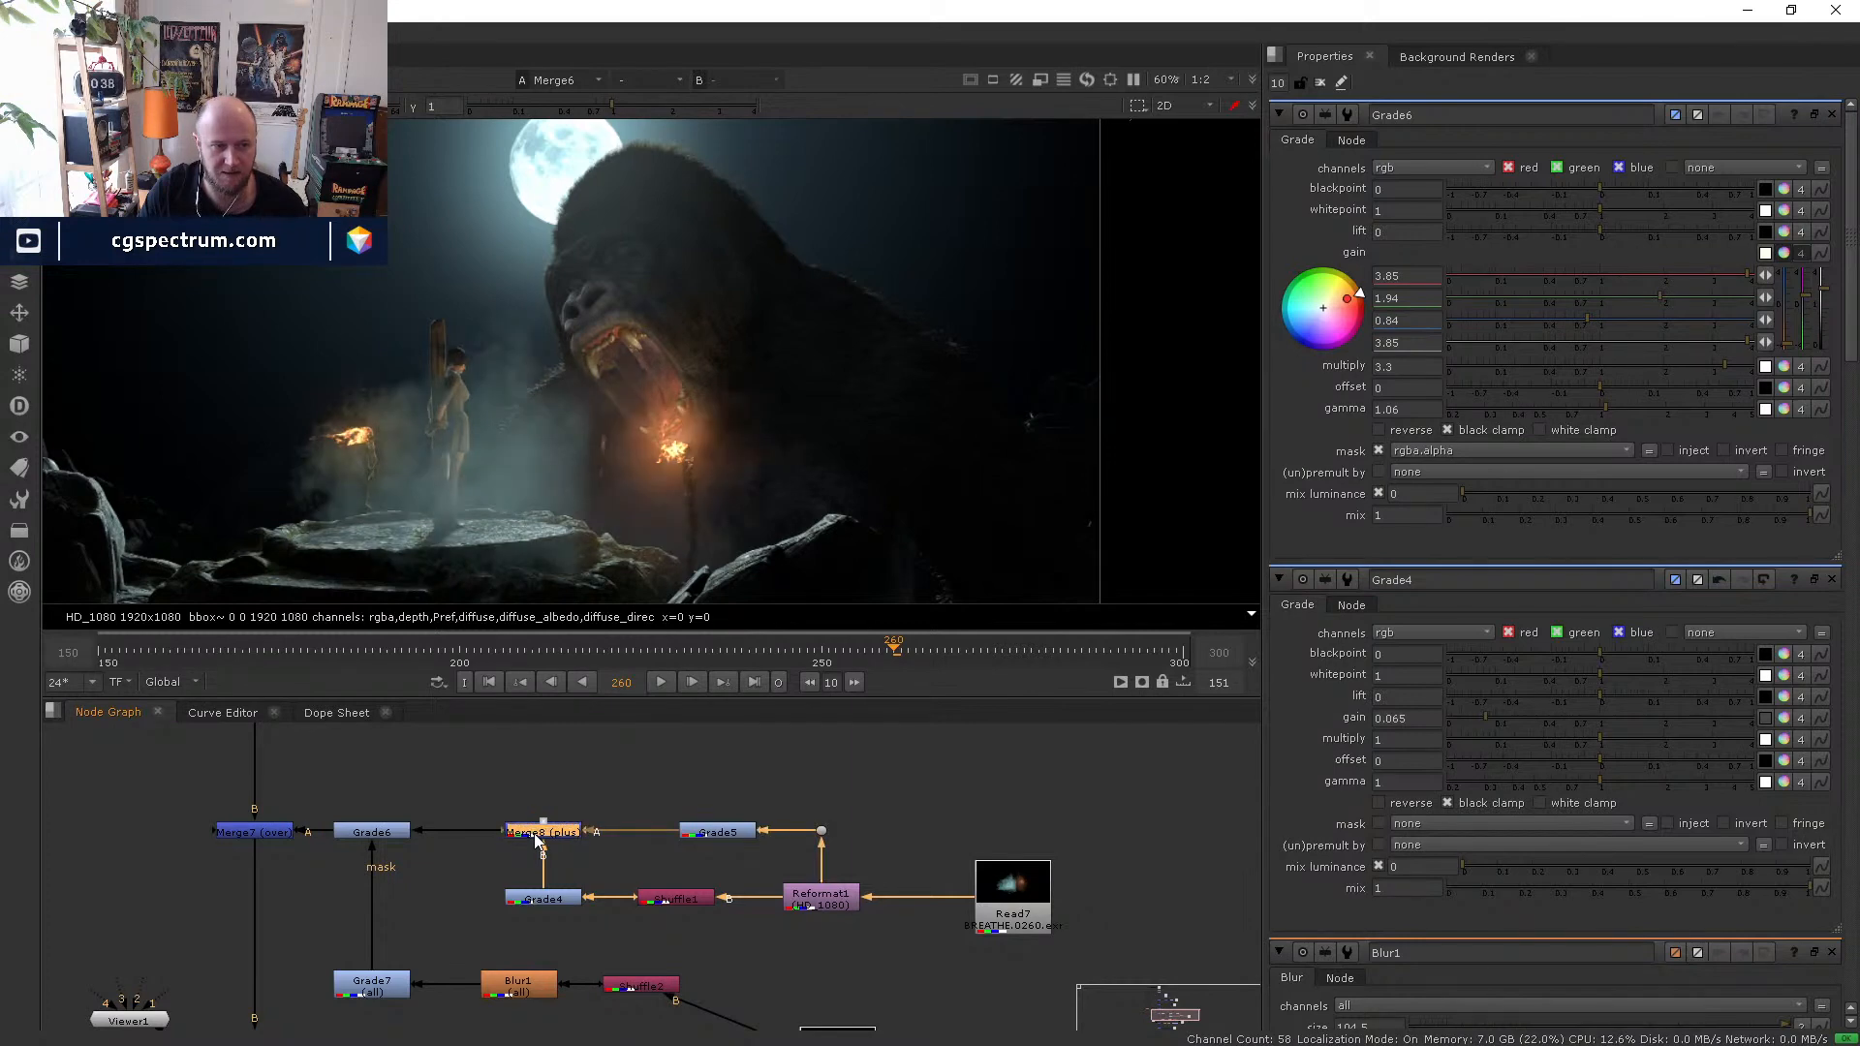
double_click(543, 831)
drag(1519, 355, 1434, 359)
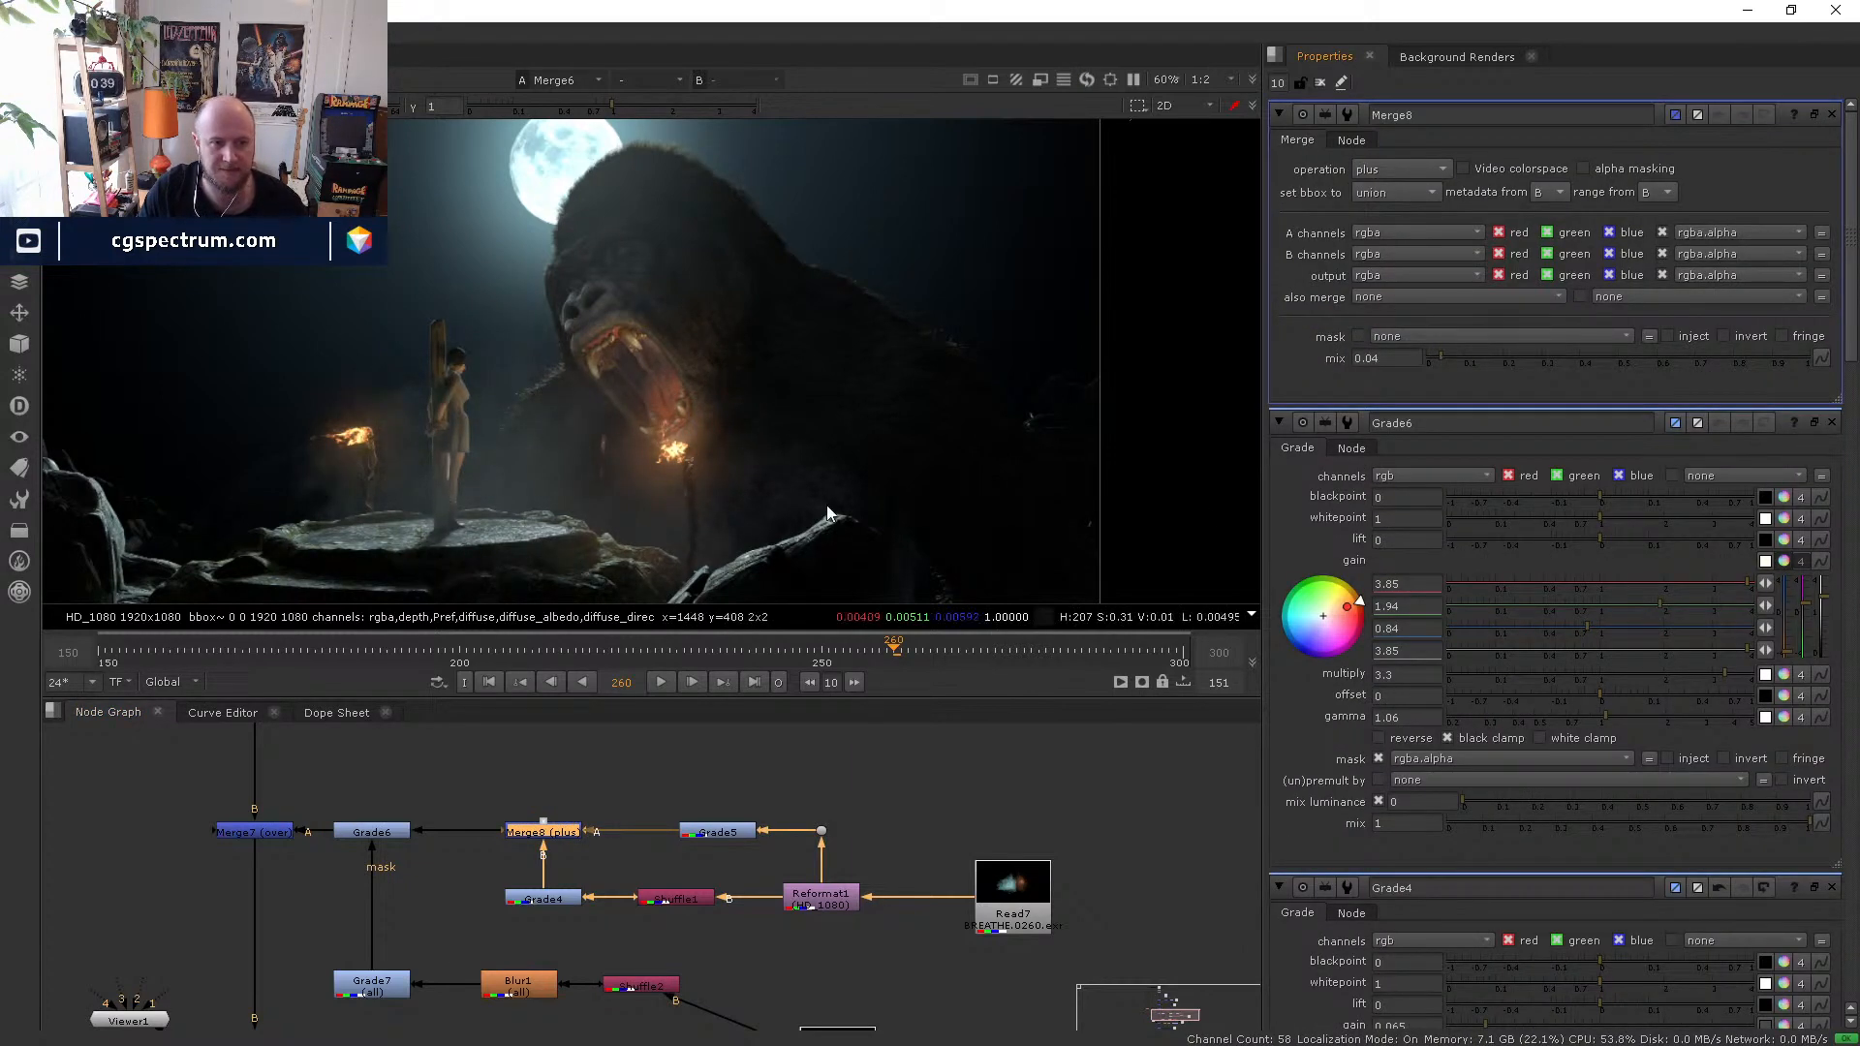
key(d)
key(d)
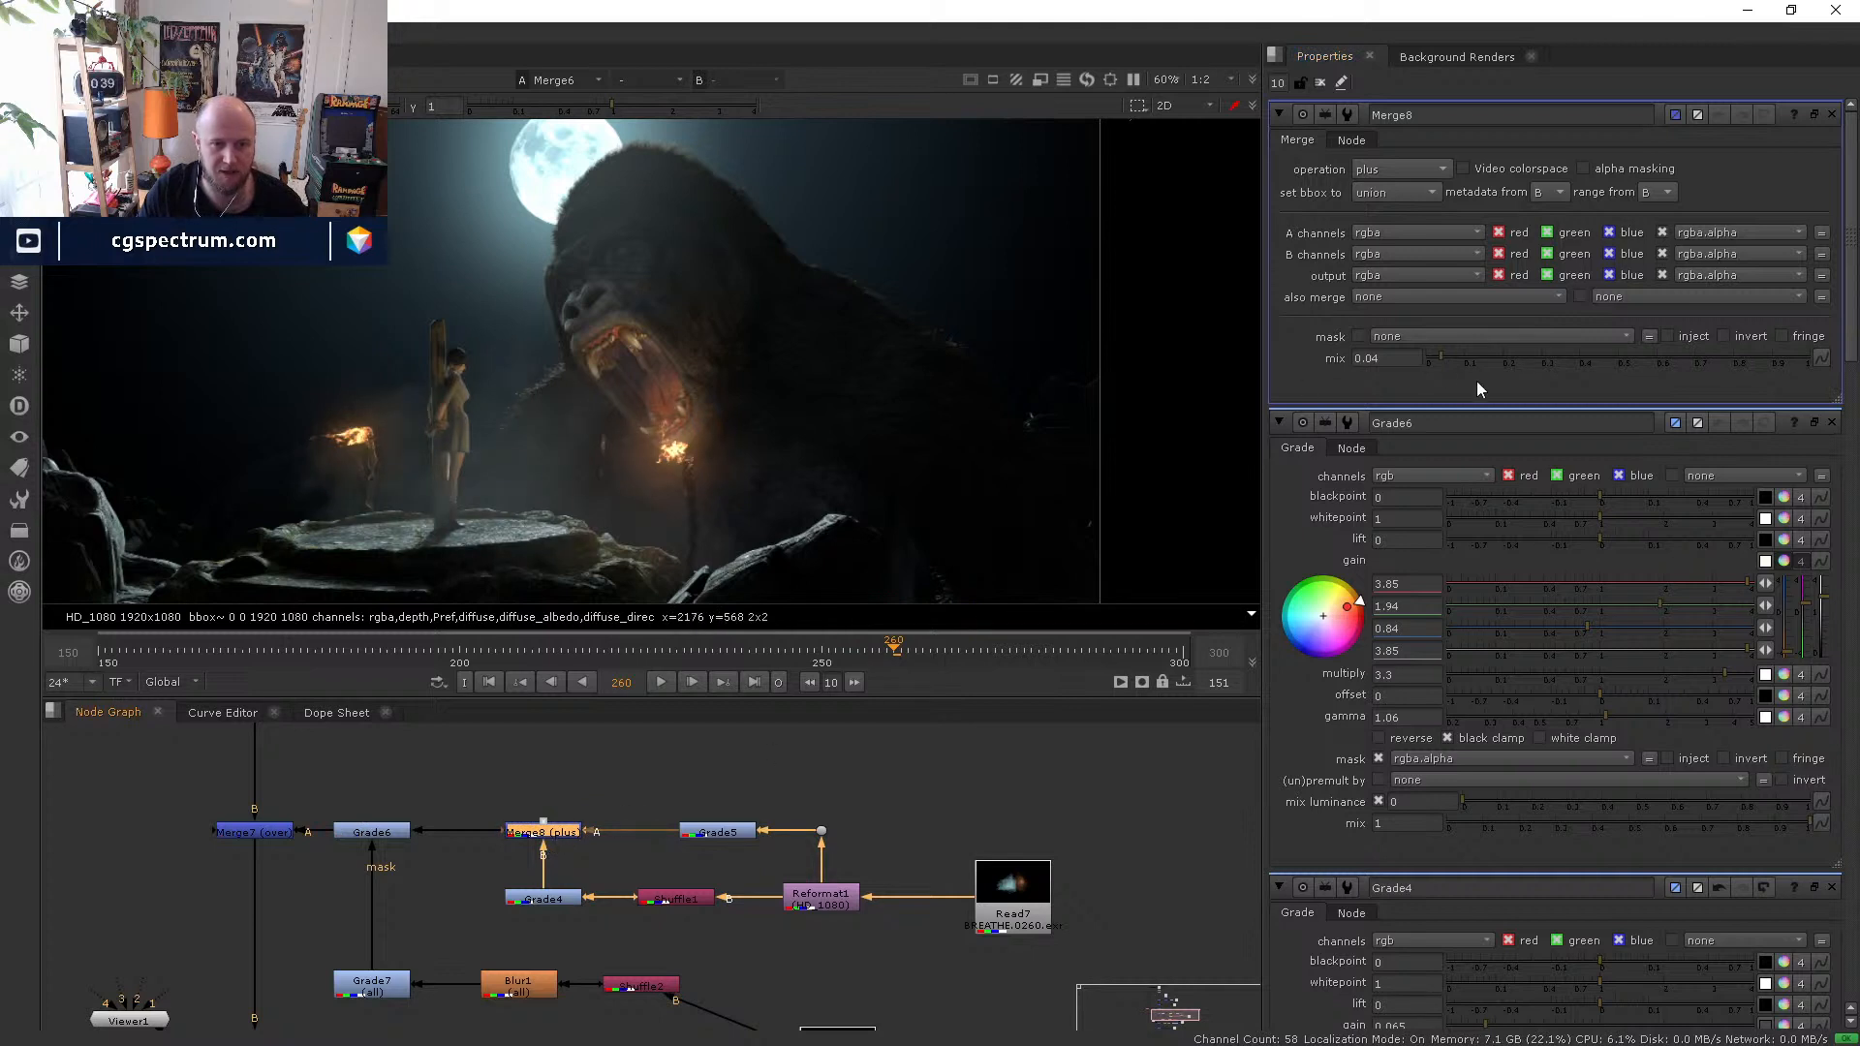
drag(1438, 354, 1445, 353)
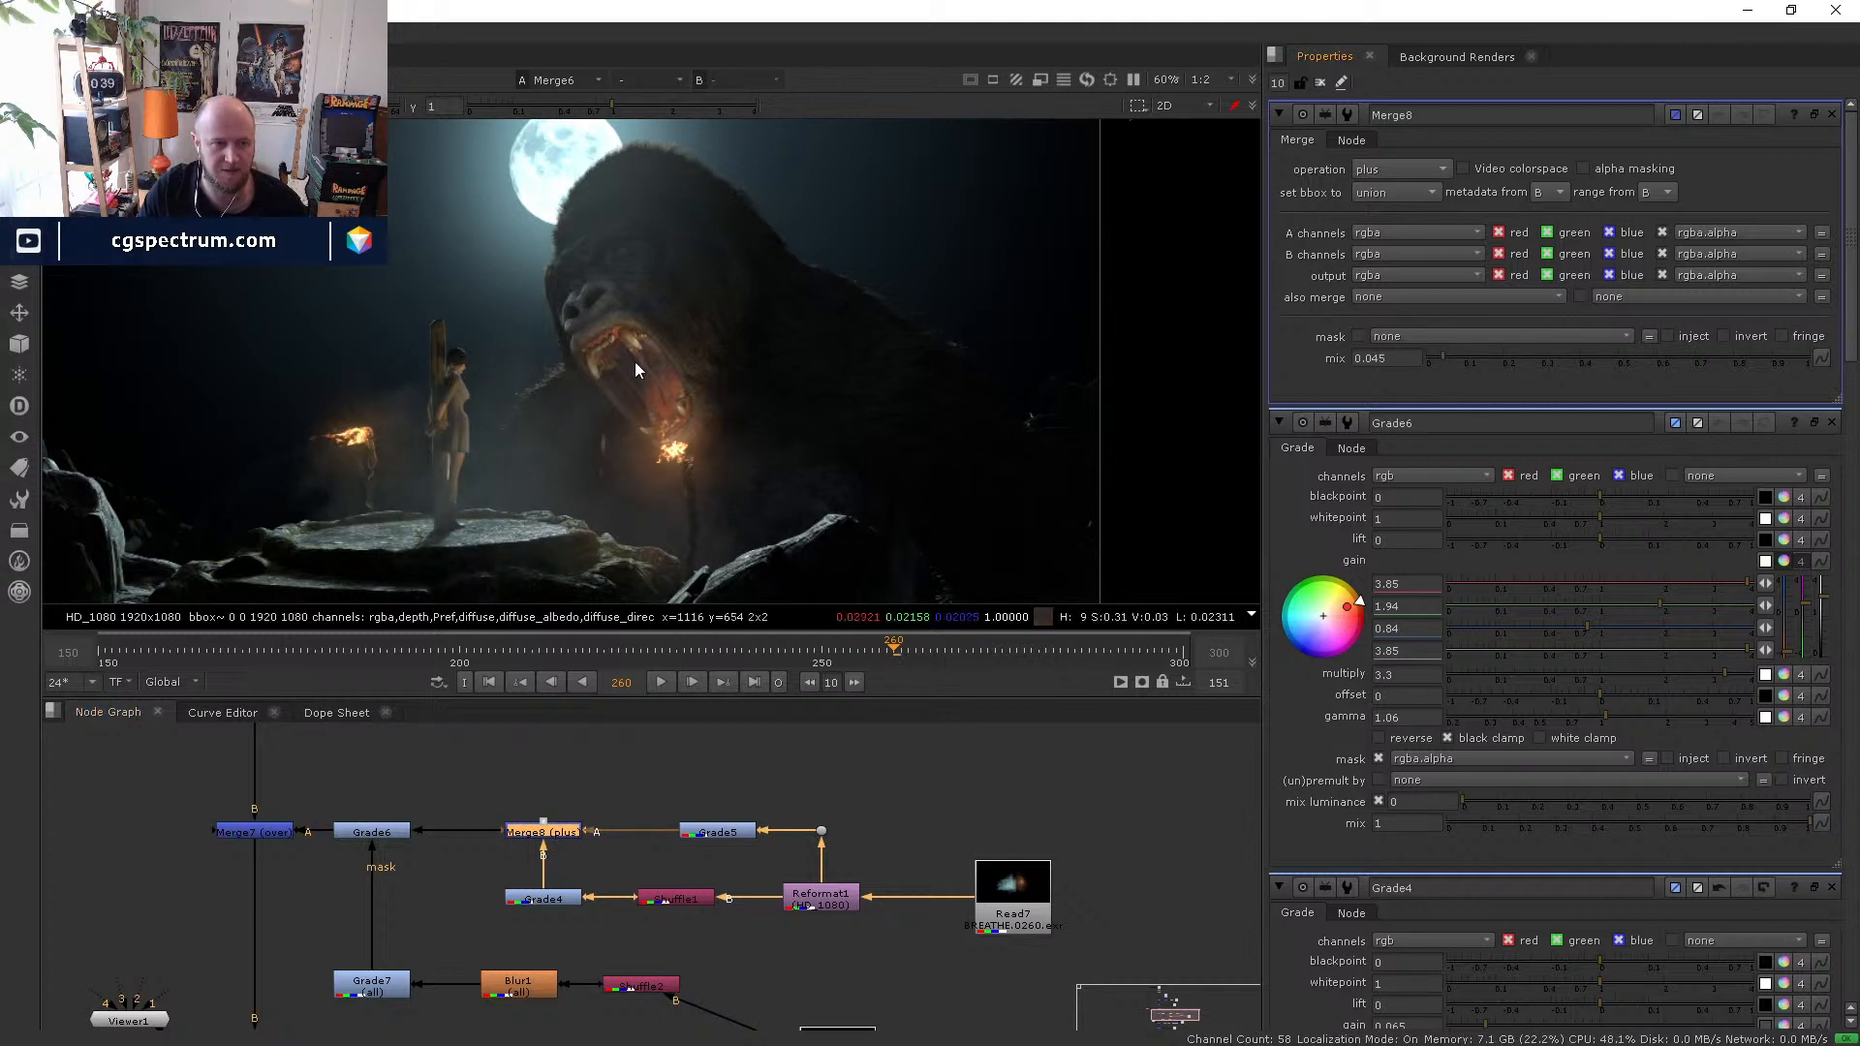
- Play the composite in the viewer and move the playhead back to frame 250
scroll(765, 465, down, 1)
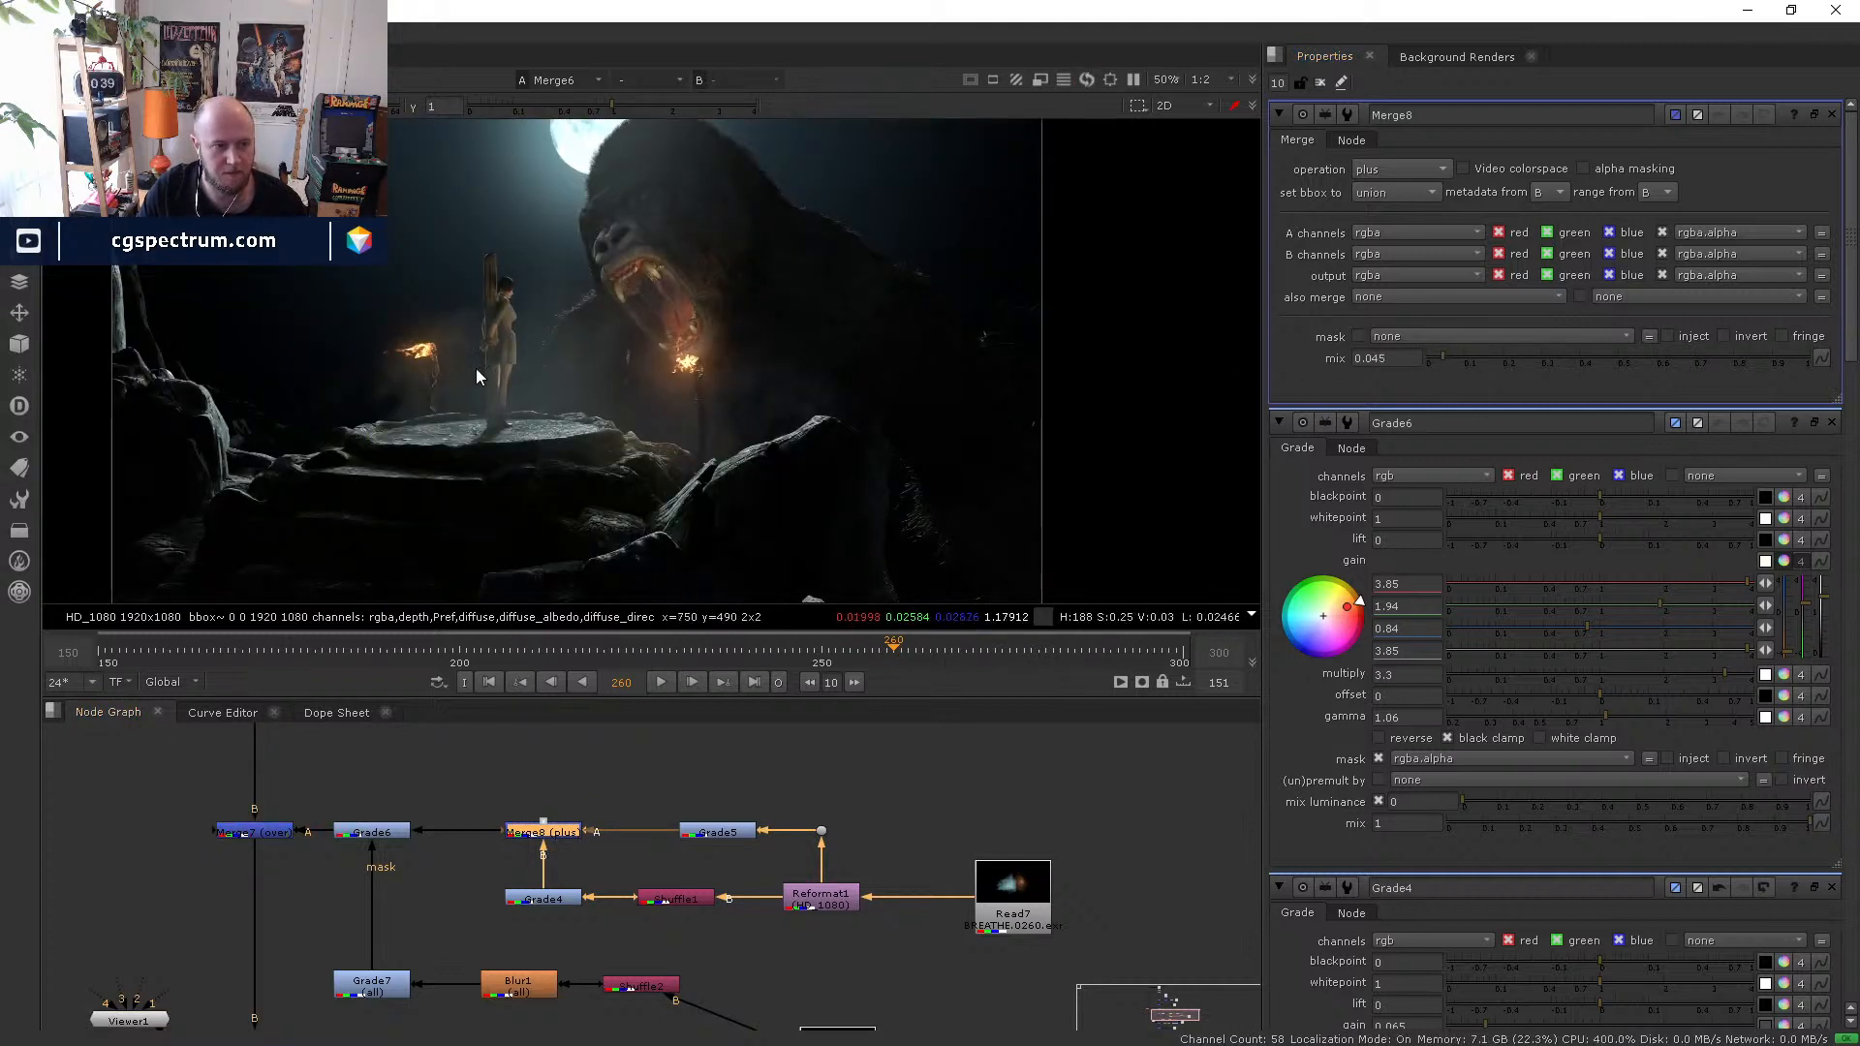
click(664, 682)
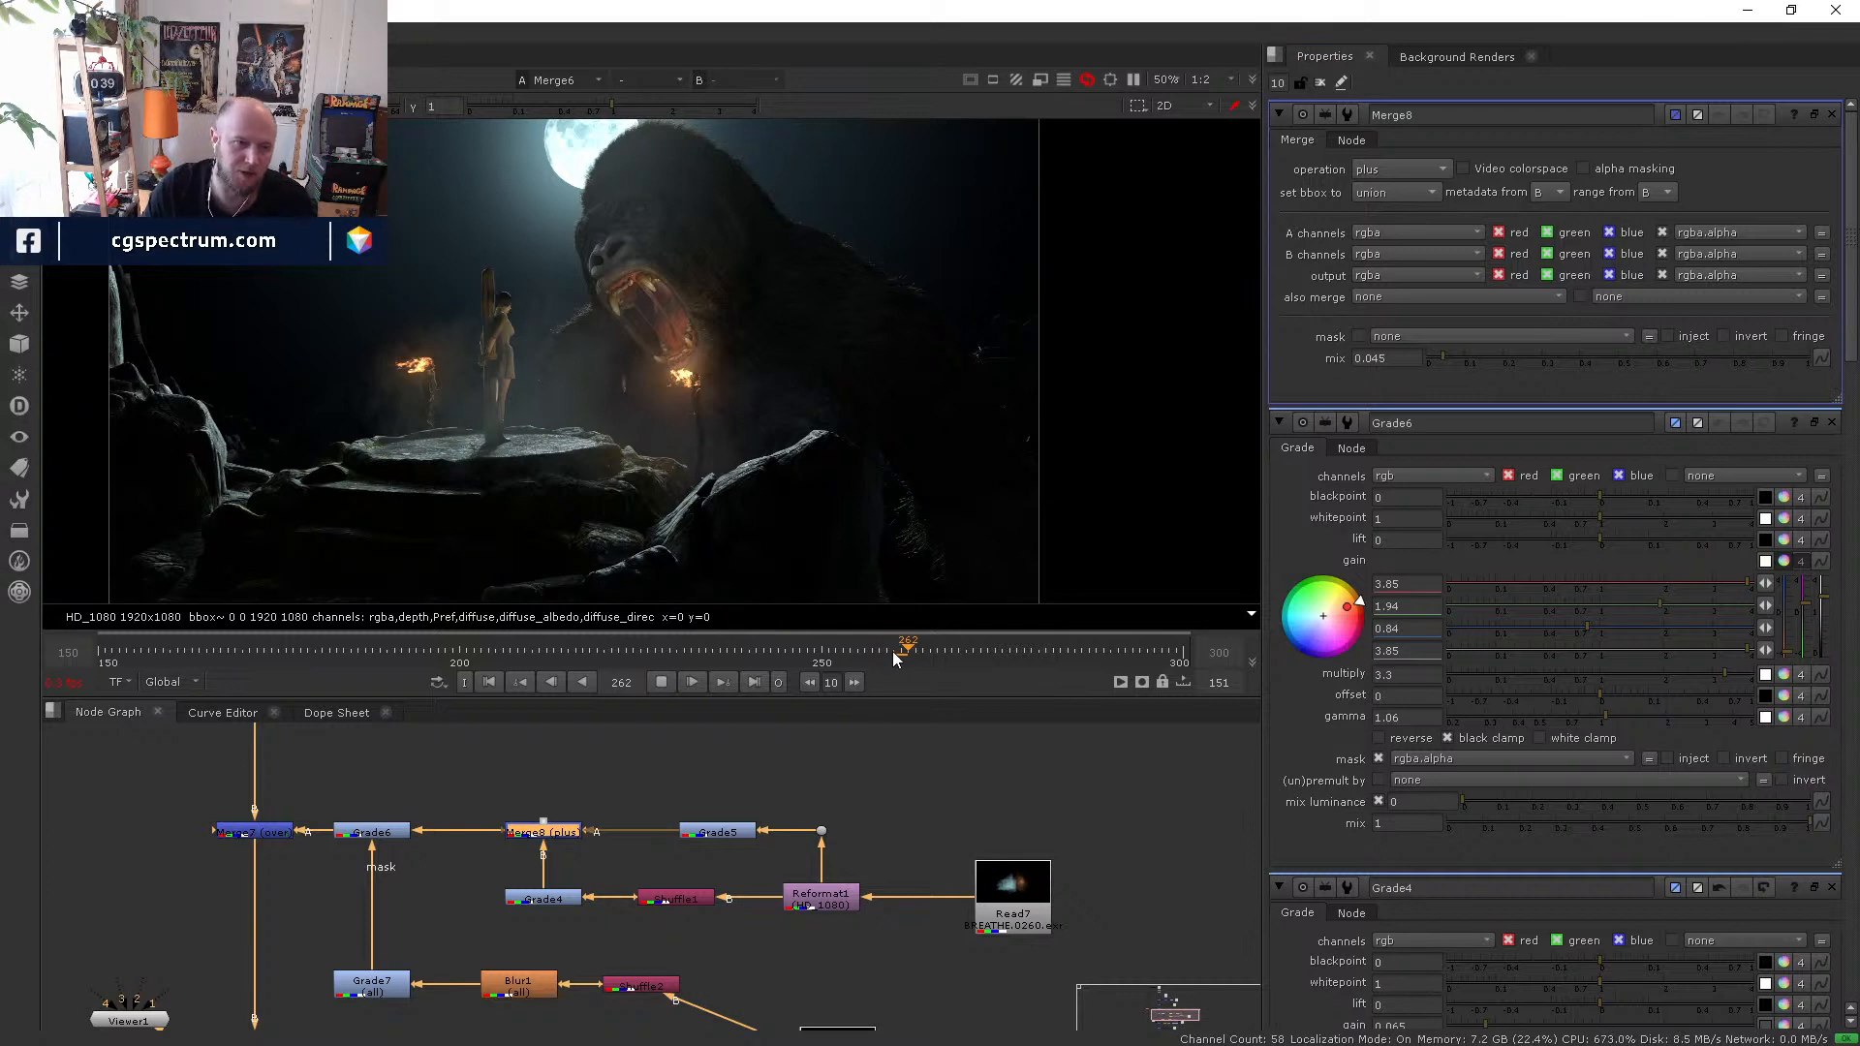
click(824, 657)
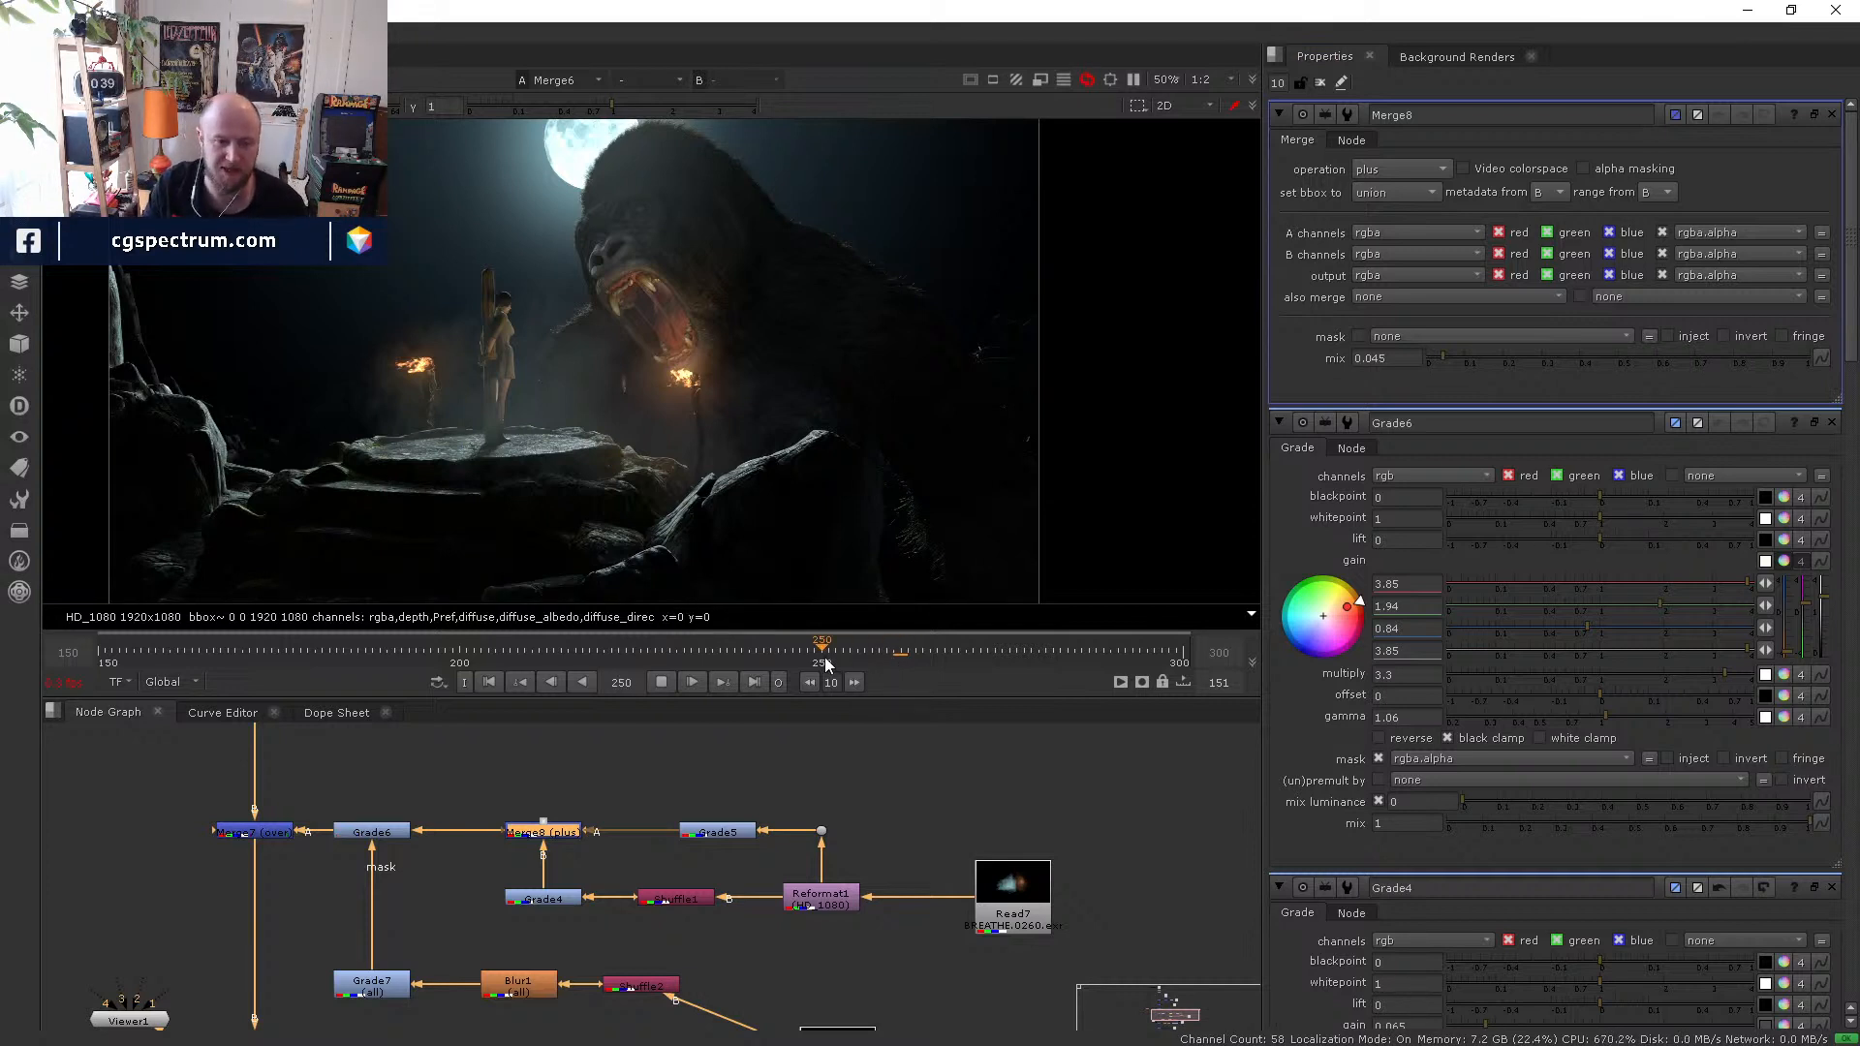
- Play the composite from frame 250, check memory usage in Task Manager, and stop playback at frame 257
key(Right)
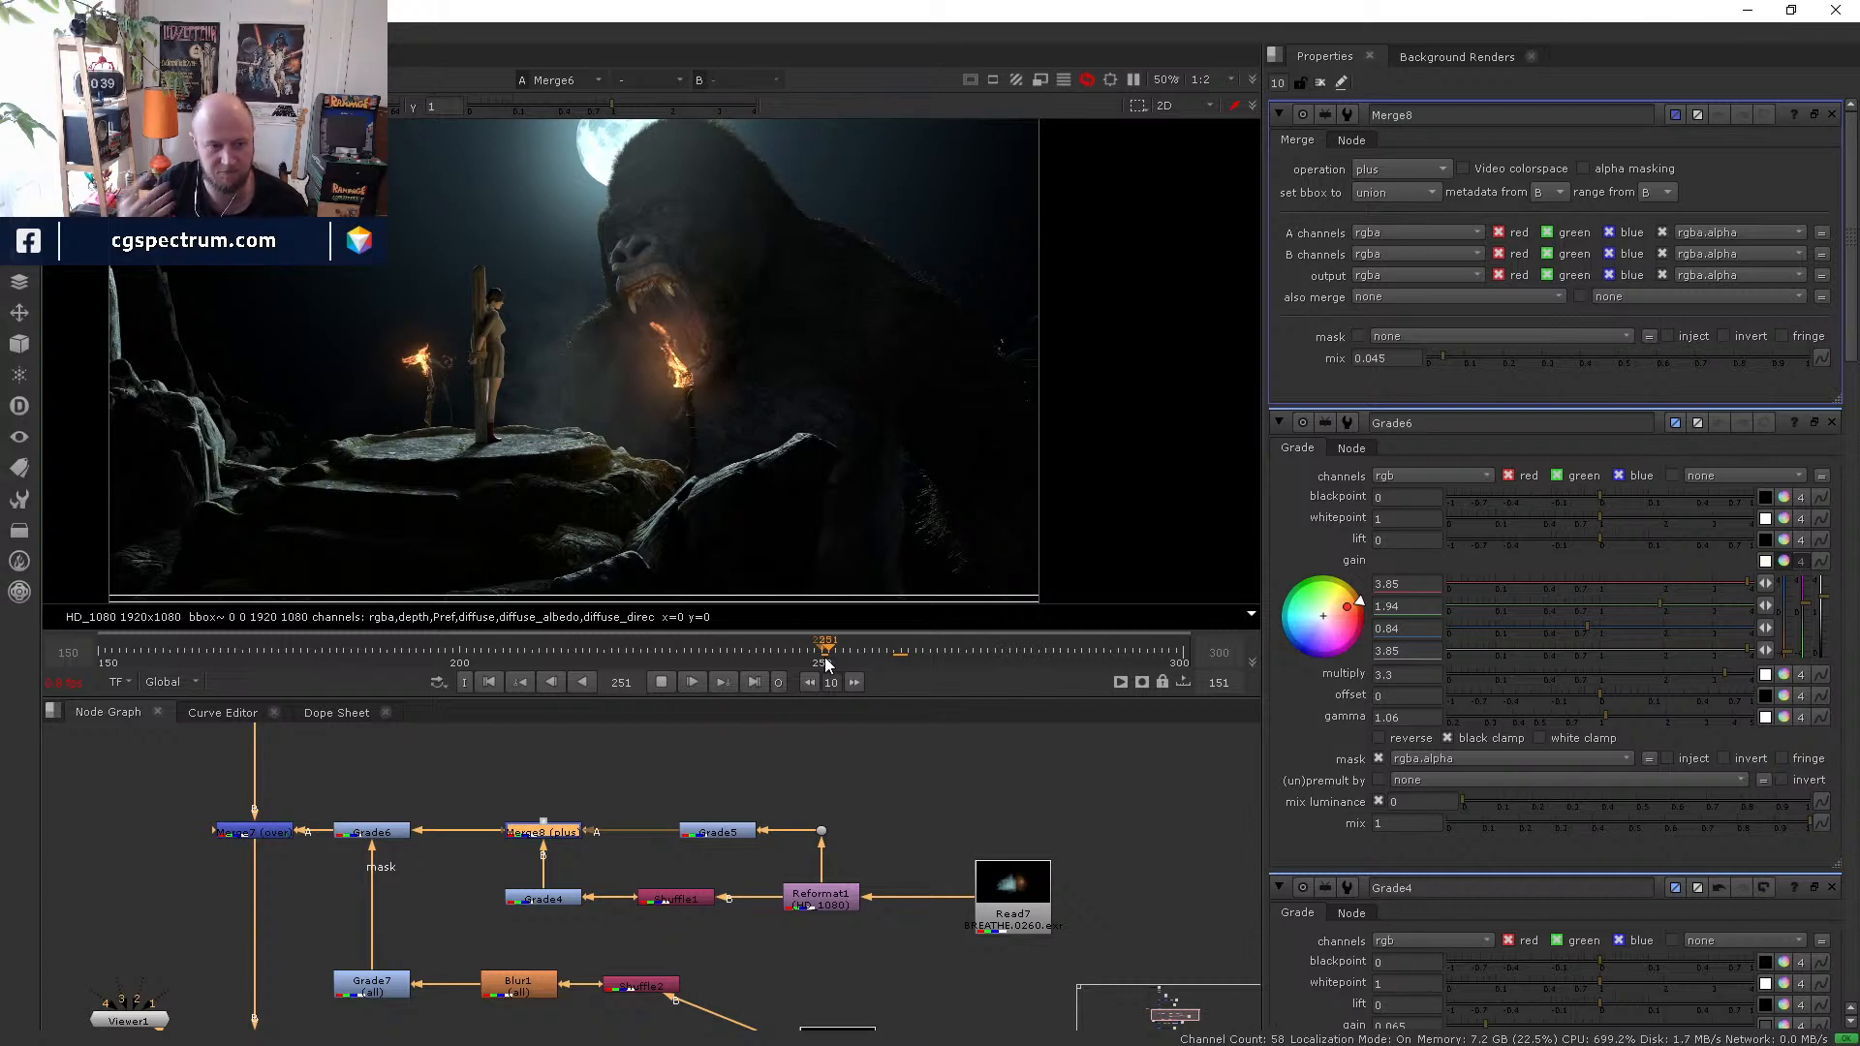
key(Right)
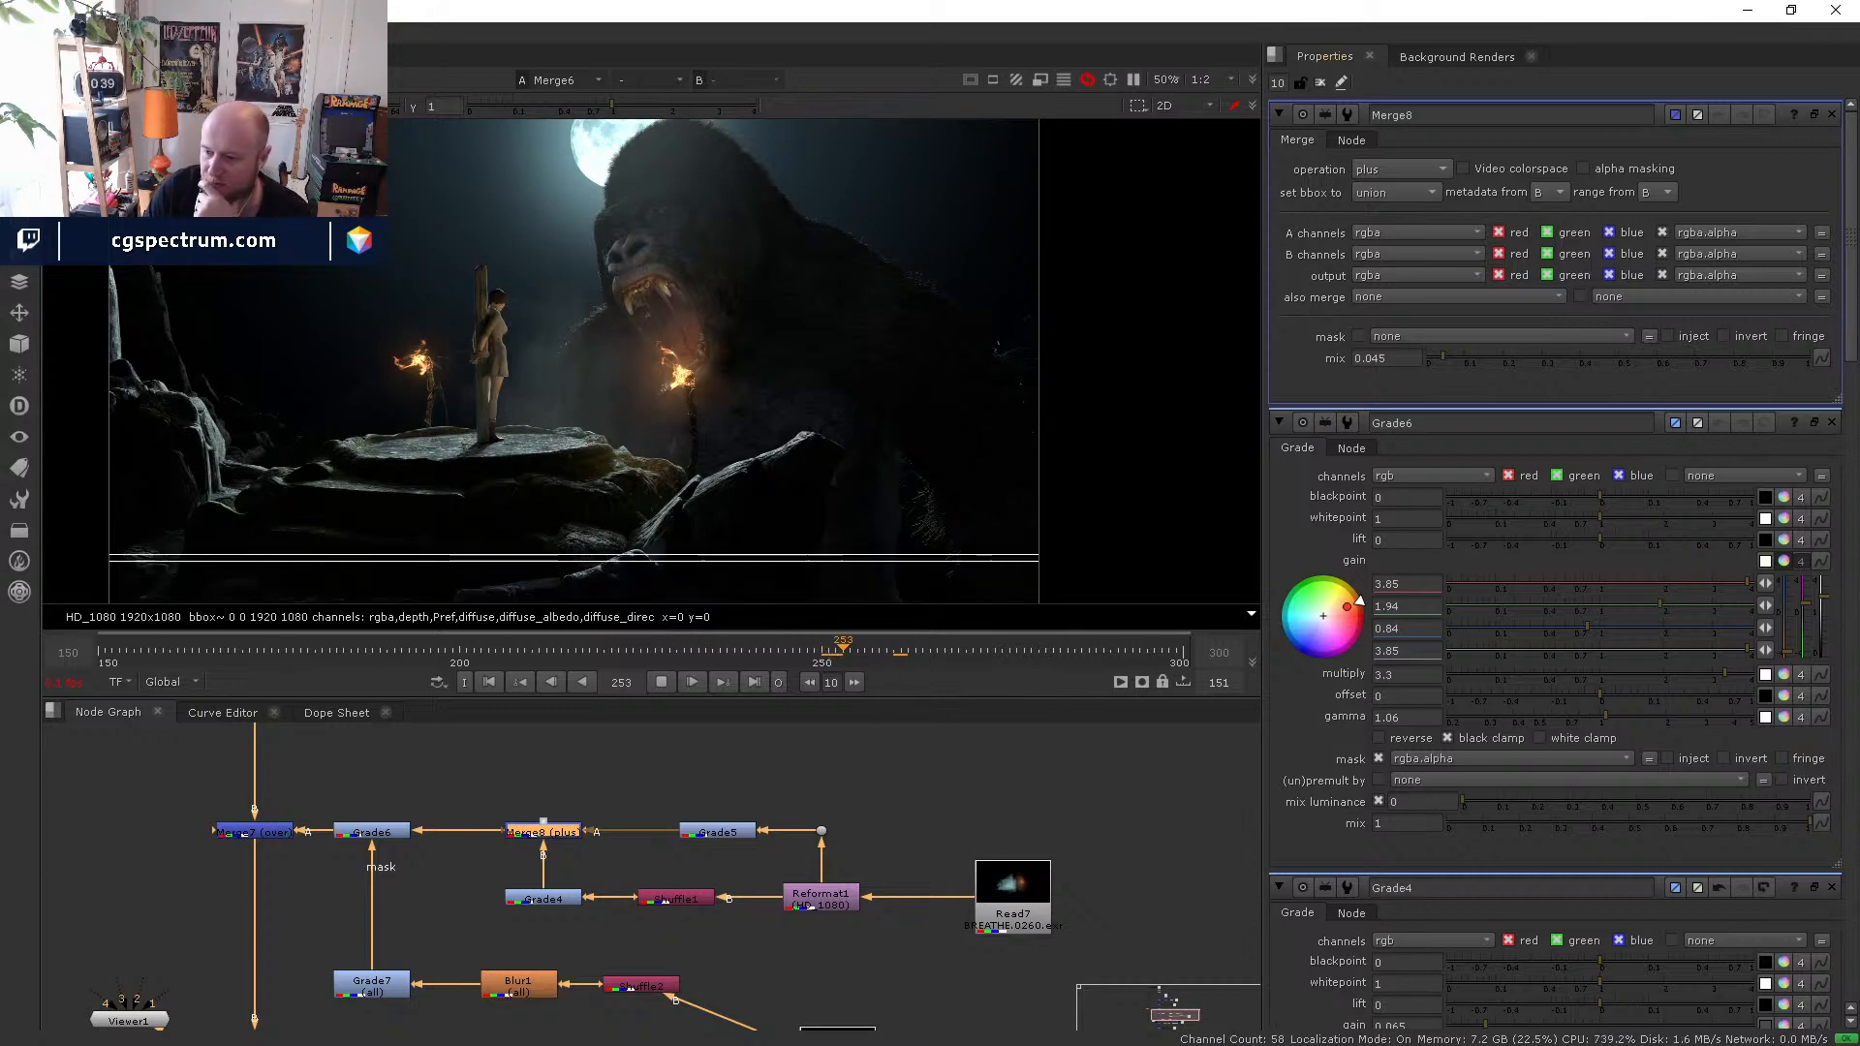
key(ctrl+shift+Escape)
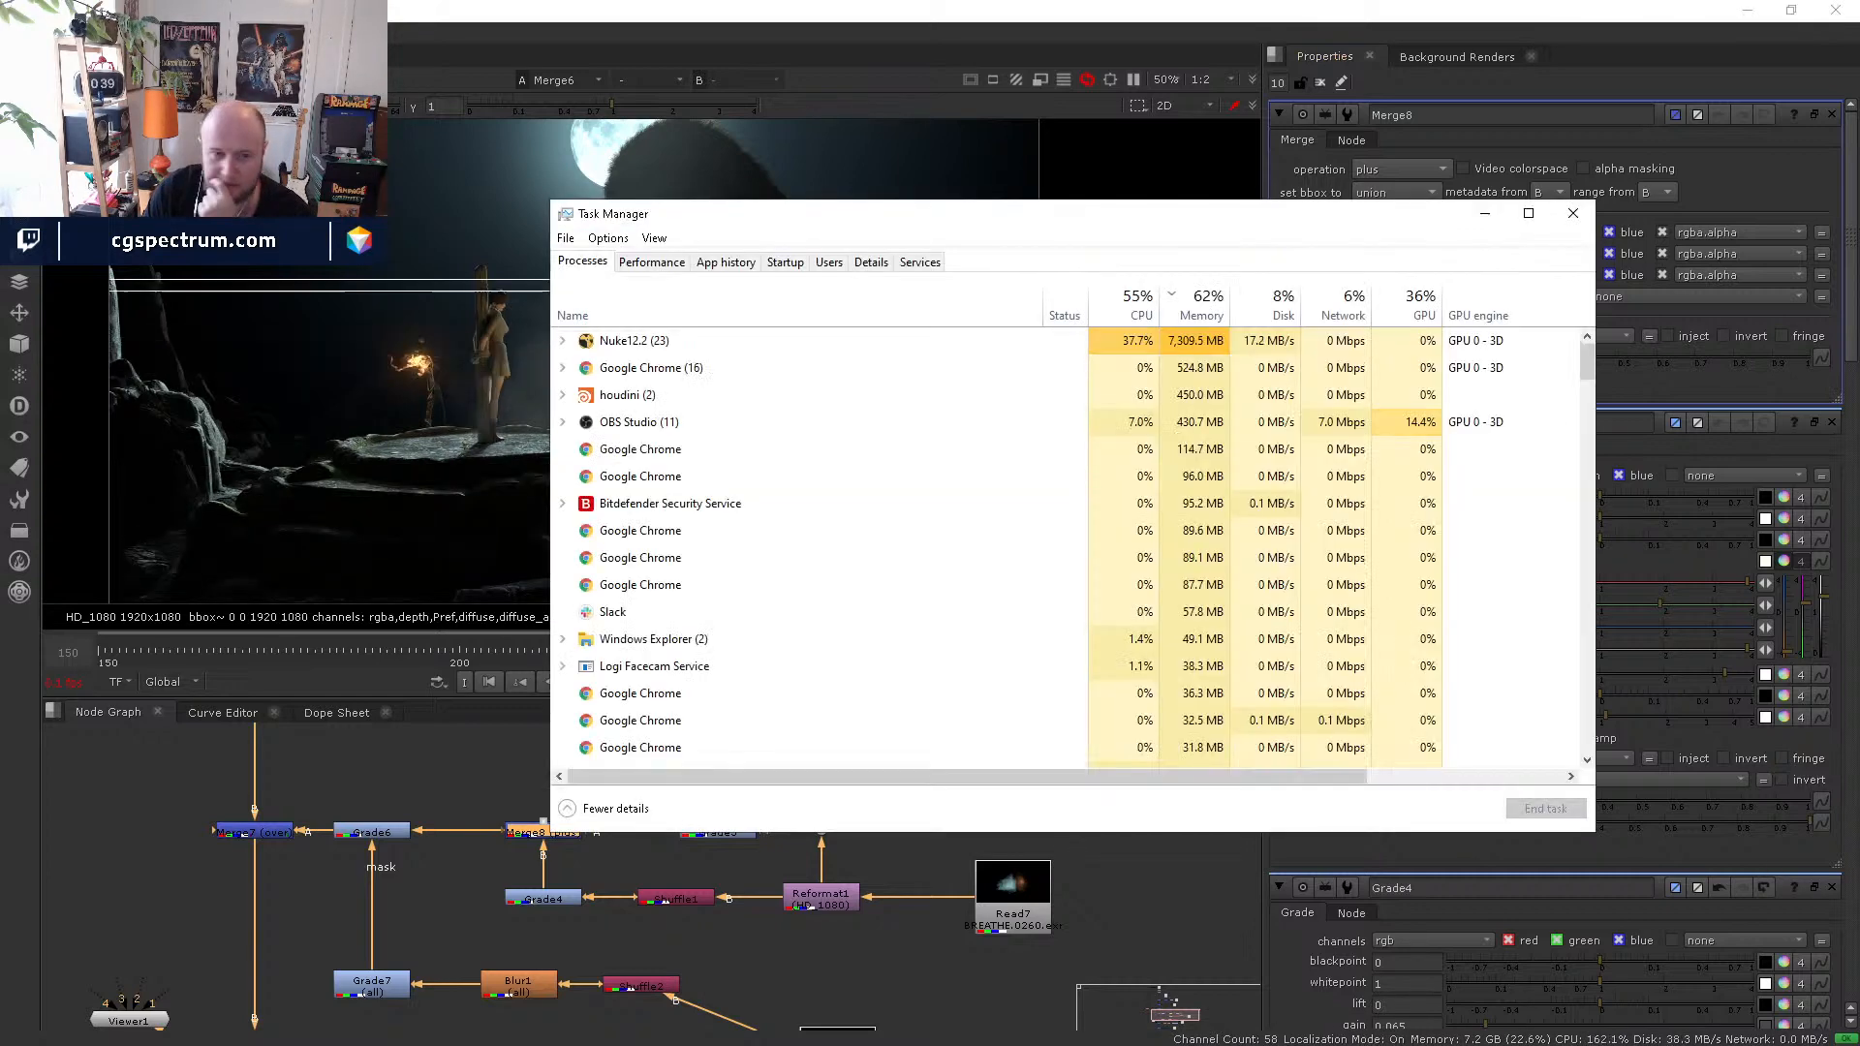
click(658, 265)
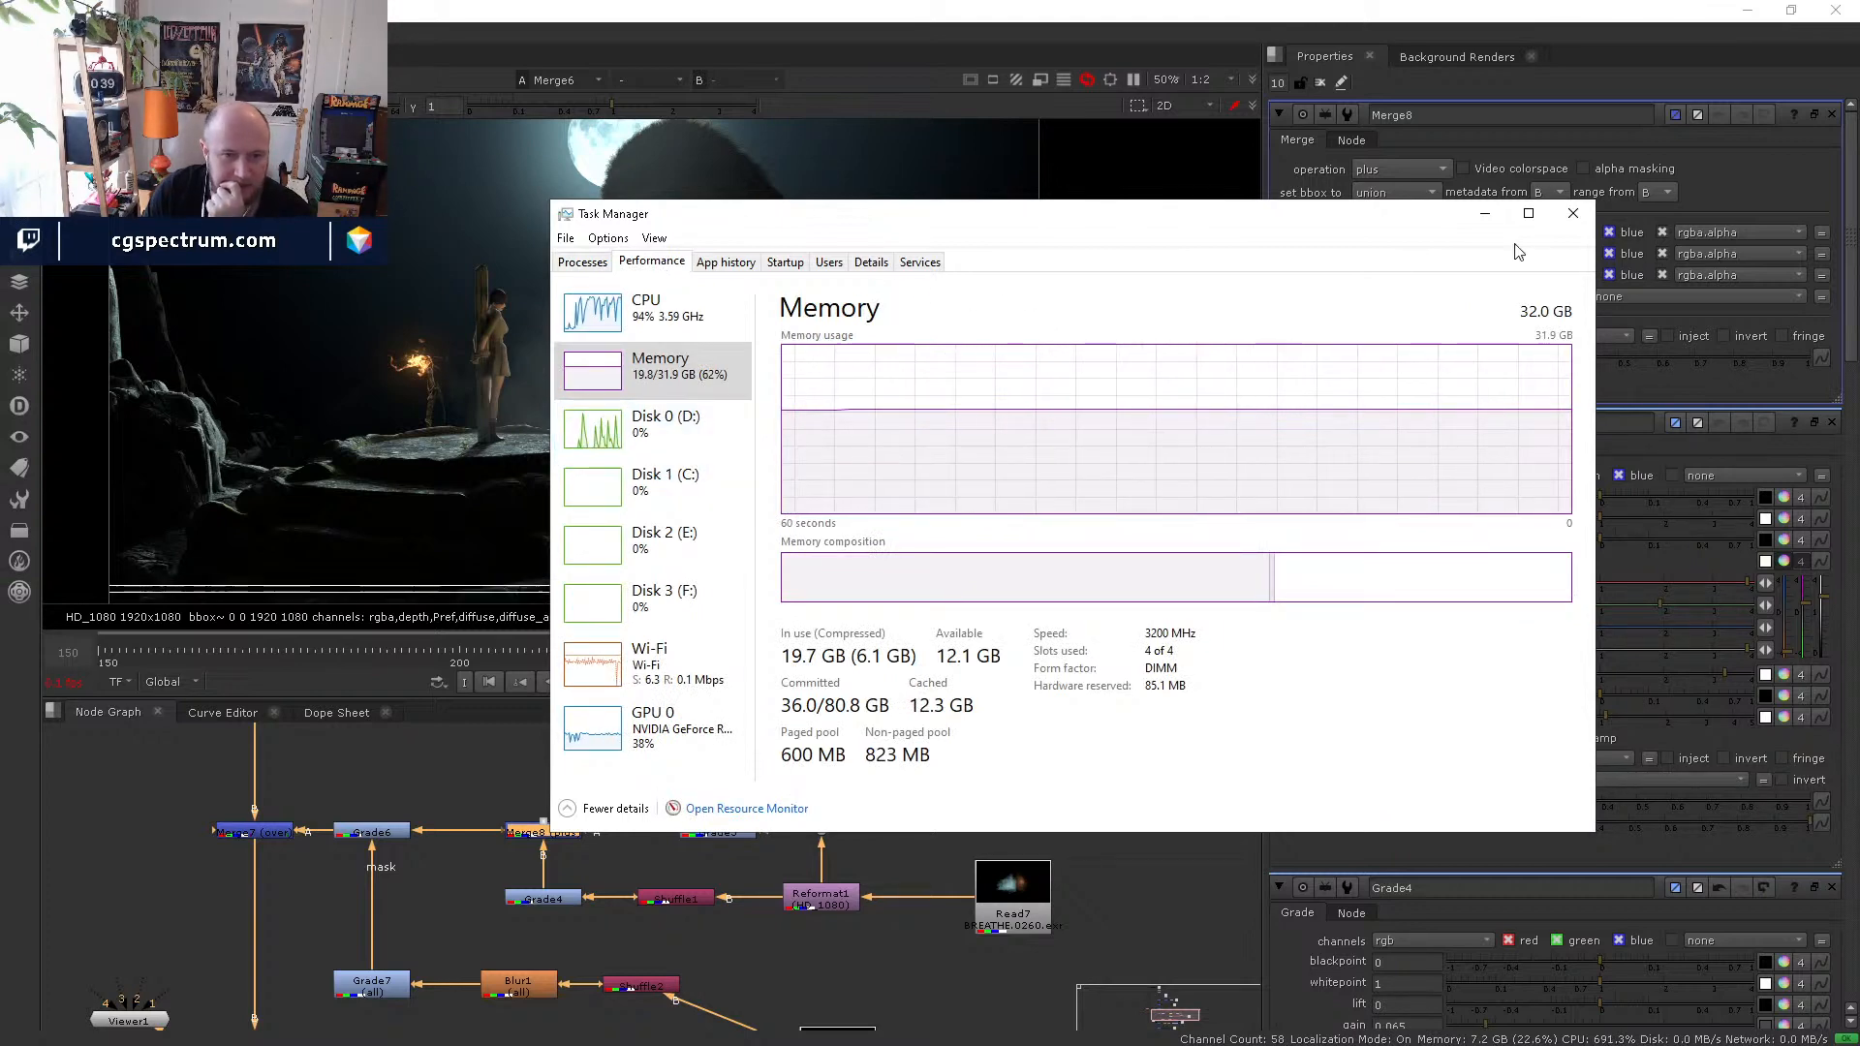
click(1485, 213)
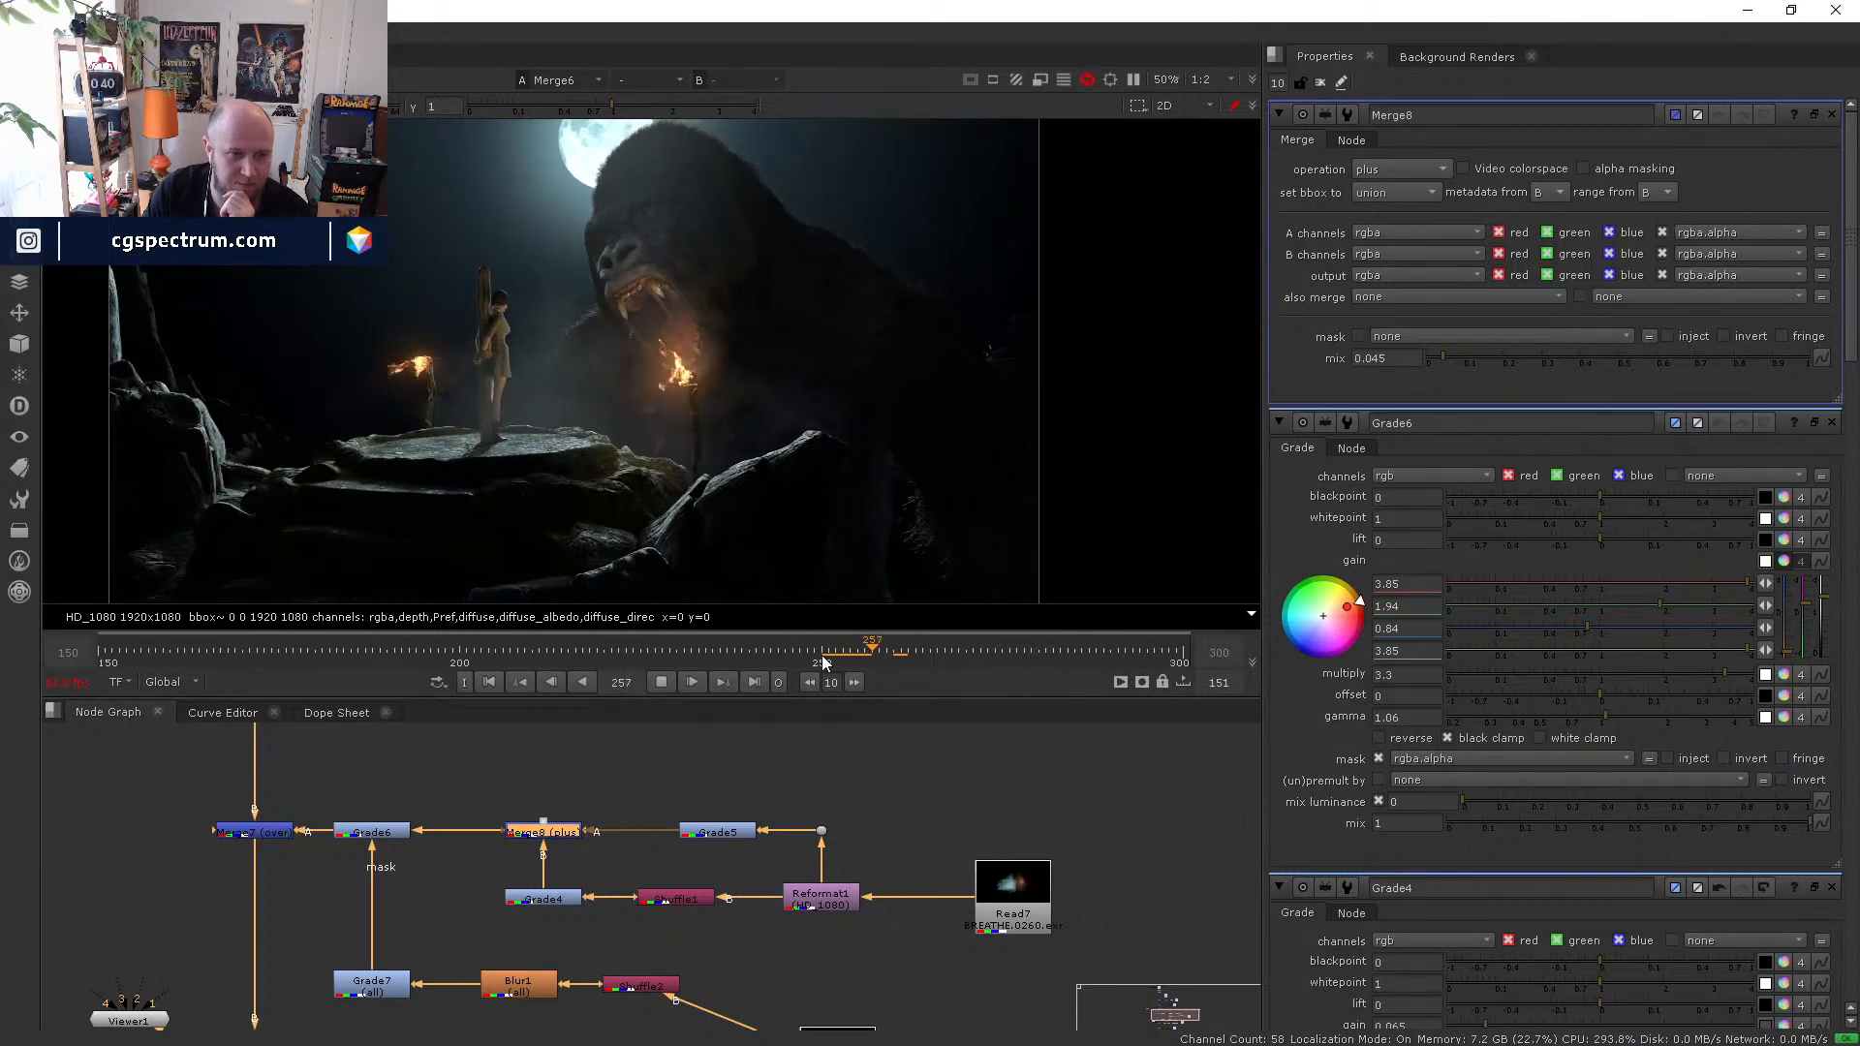
click(662, 682)
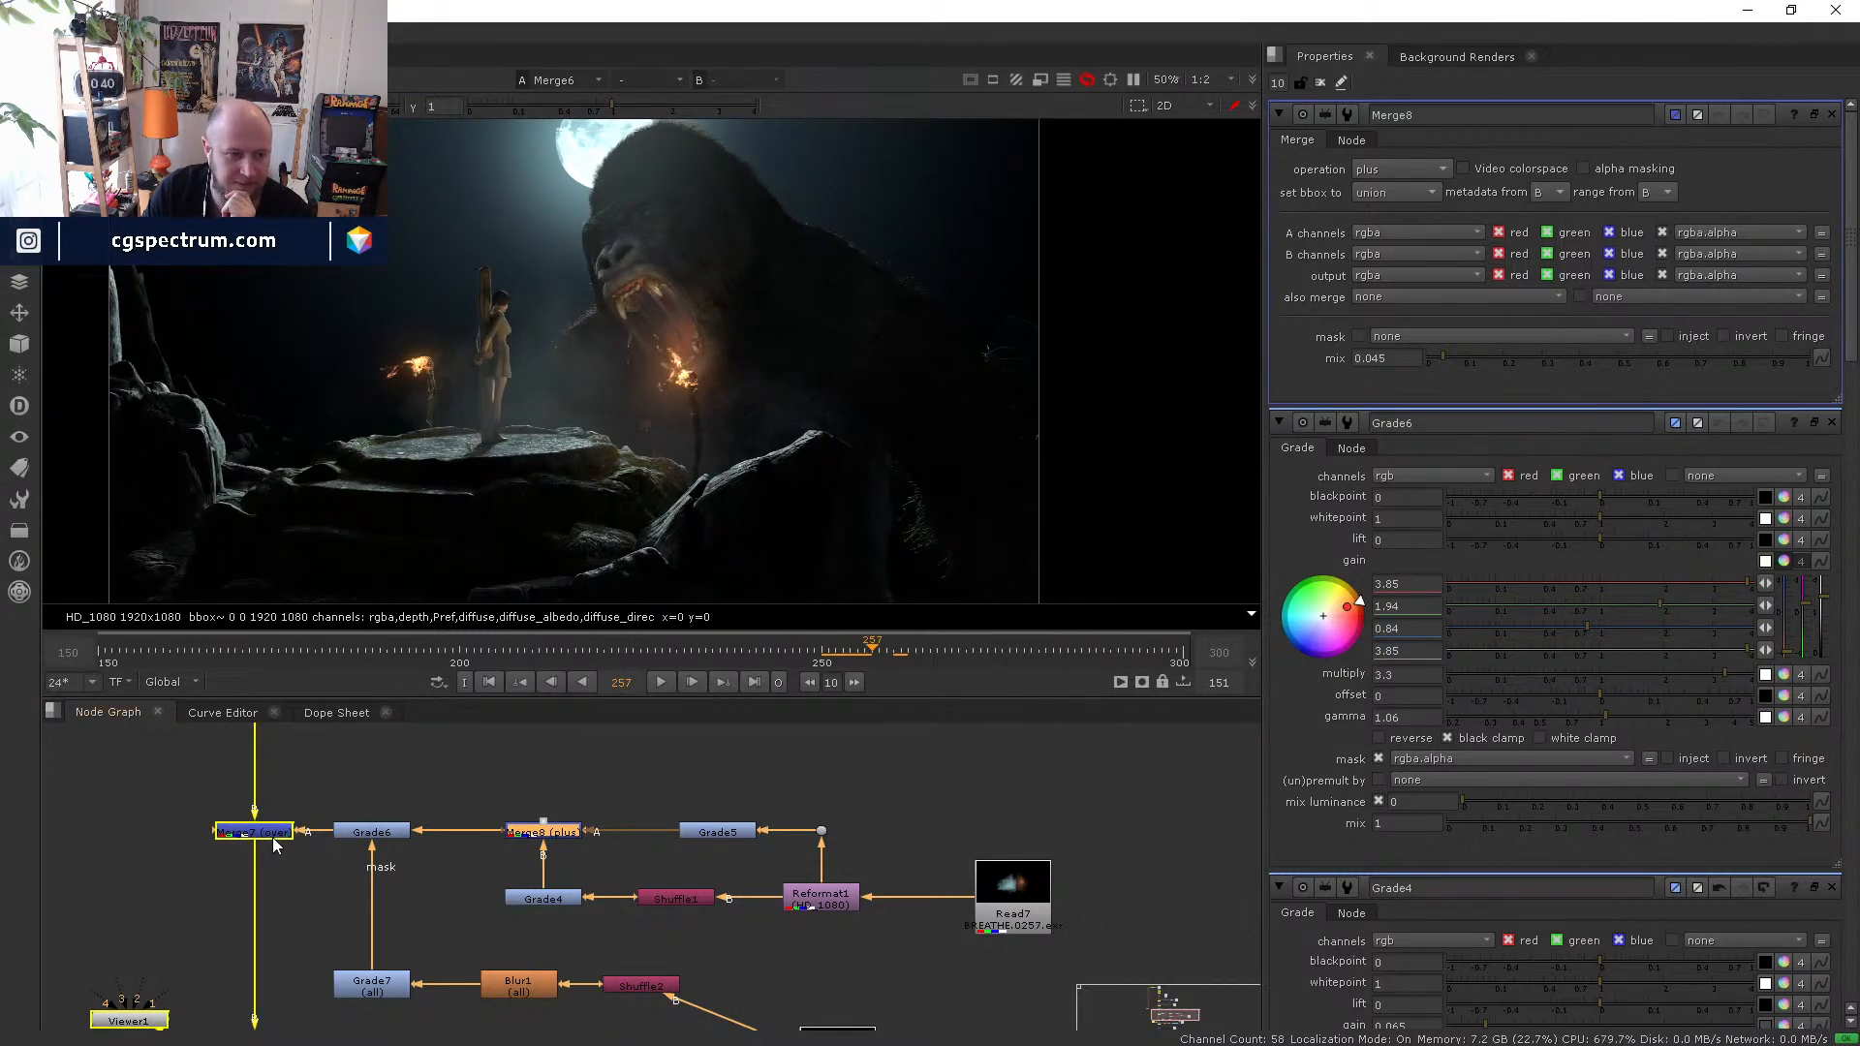
- Raise the mix of the over merge Merge7 to 1
double_click(274, 837)
click(1537, 360)
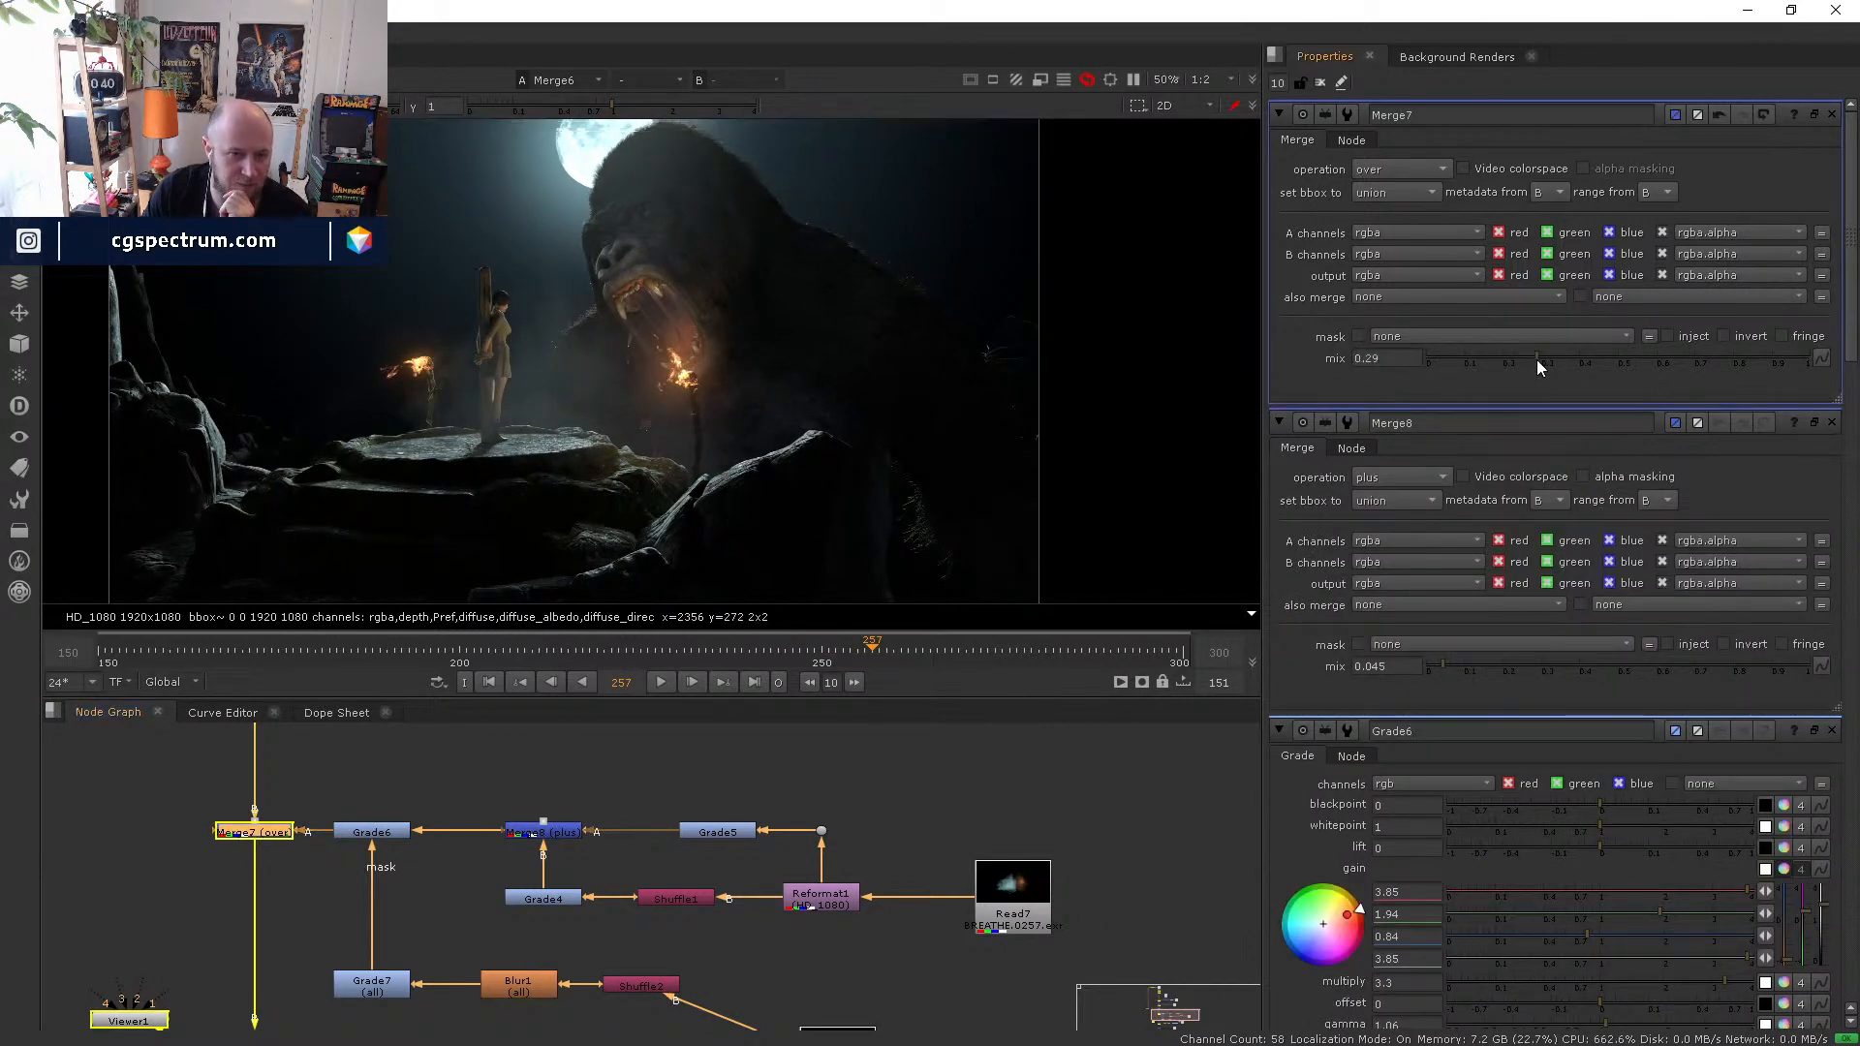
click(1788, 359)
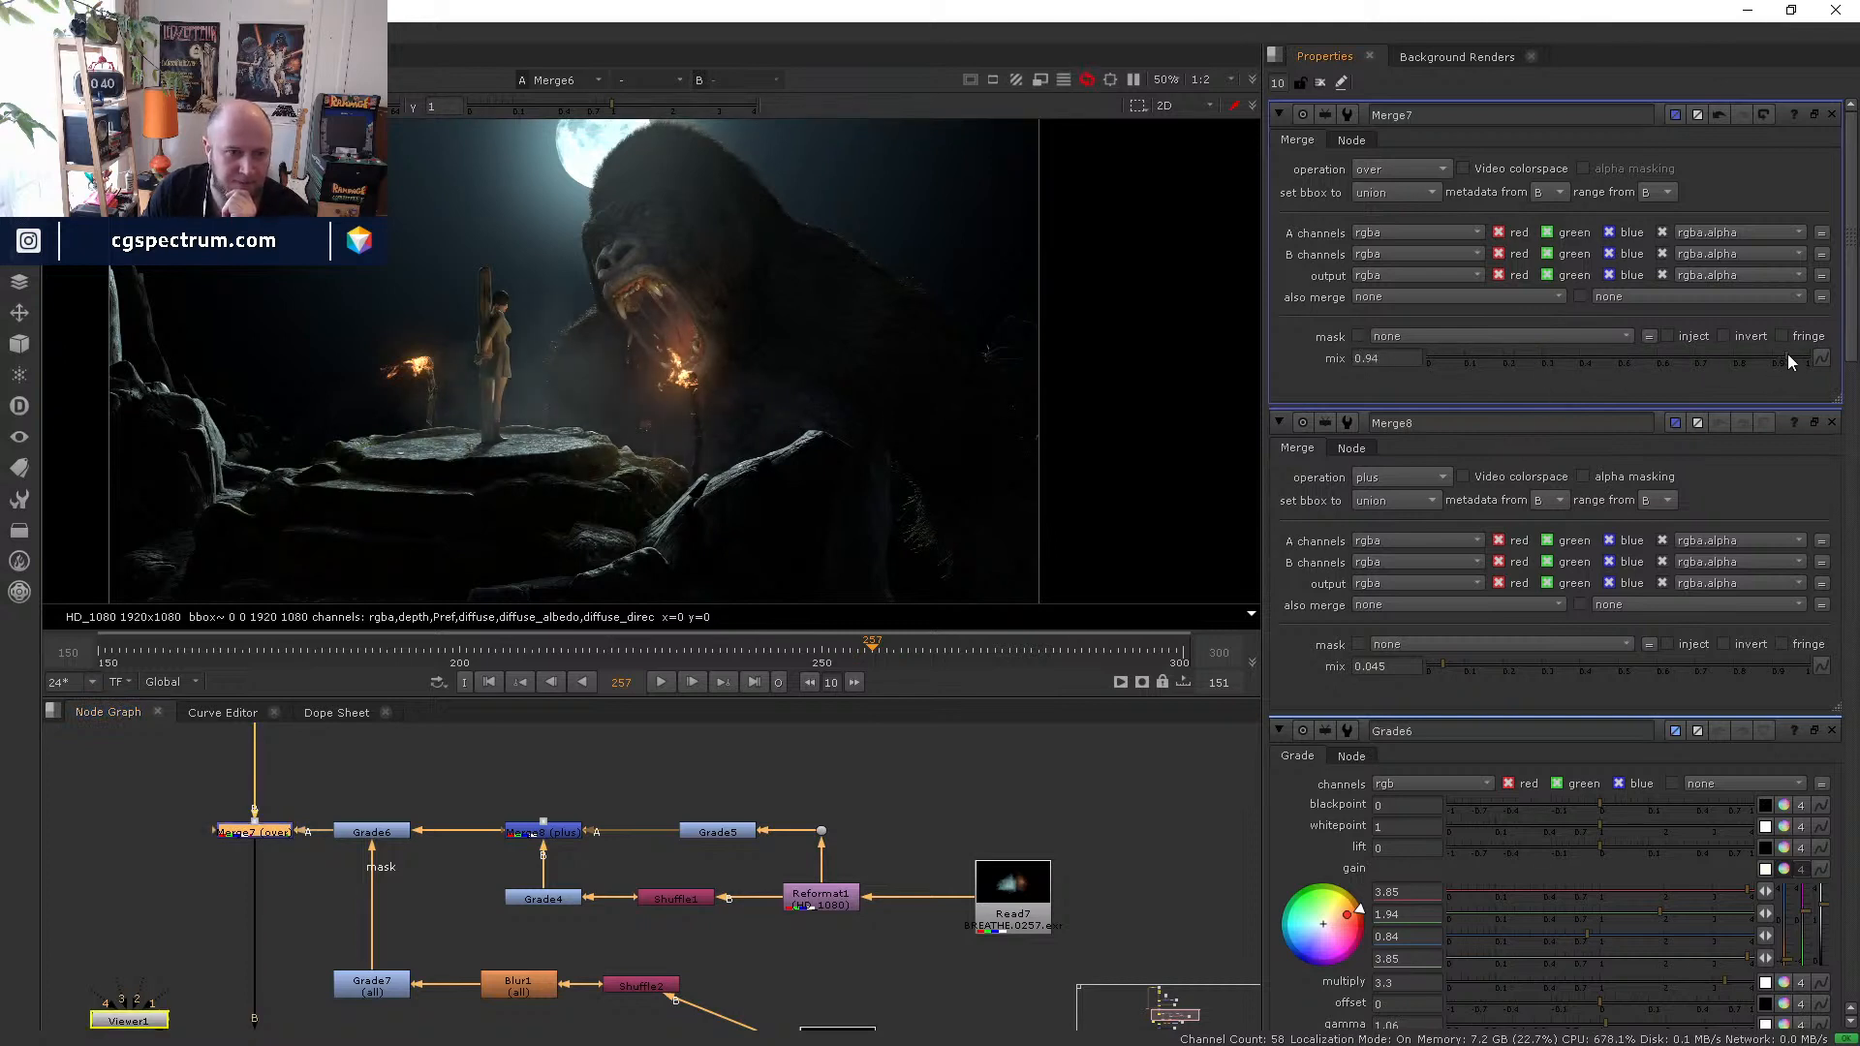
drag(1788, 354, 1832, 353)
scroll(433, 829, up, 3)
- Lower the gain of Grade4 to 0.02 and test the mix of Merge7, leaving it at 1
click(364, 829)
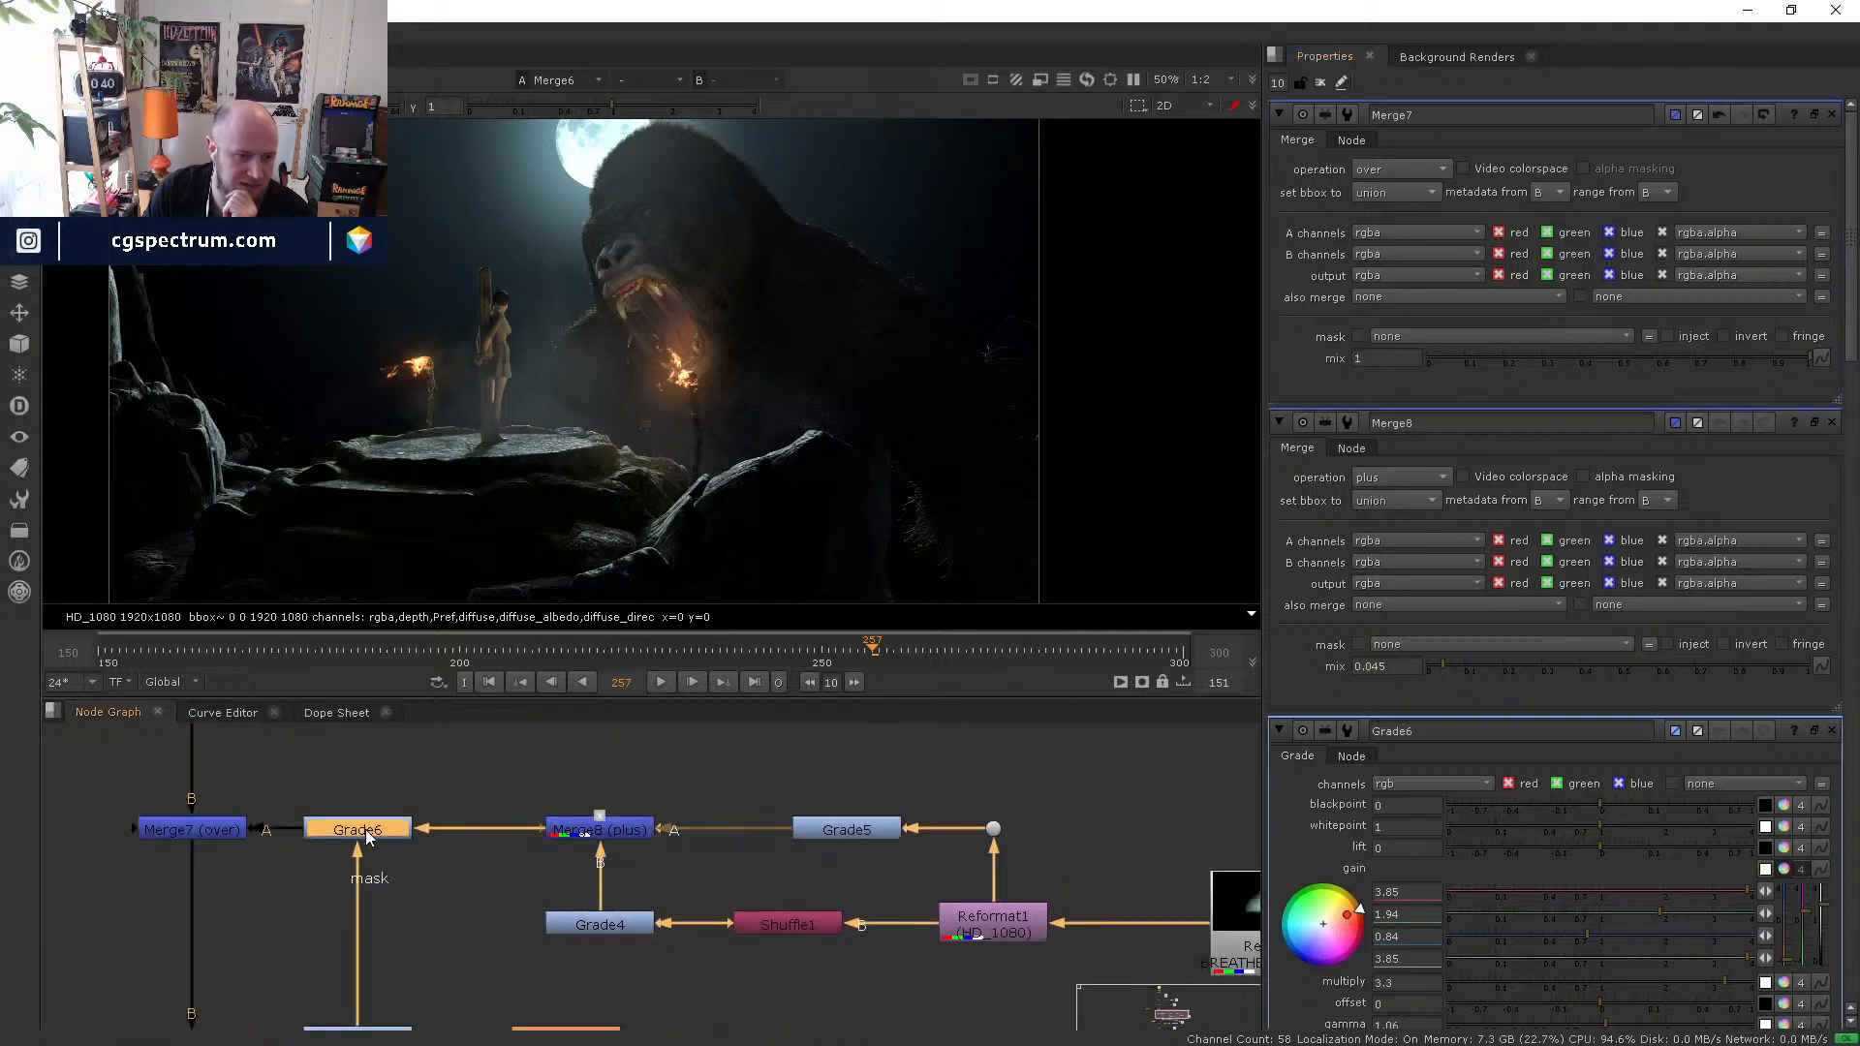
double_click(364, 829)
double_click(599, 932)
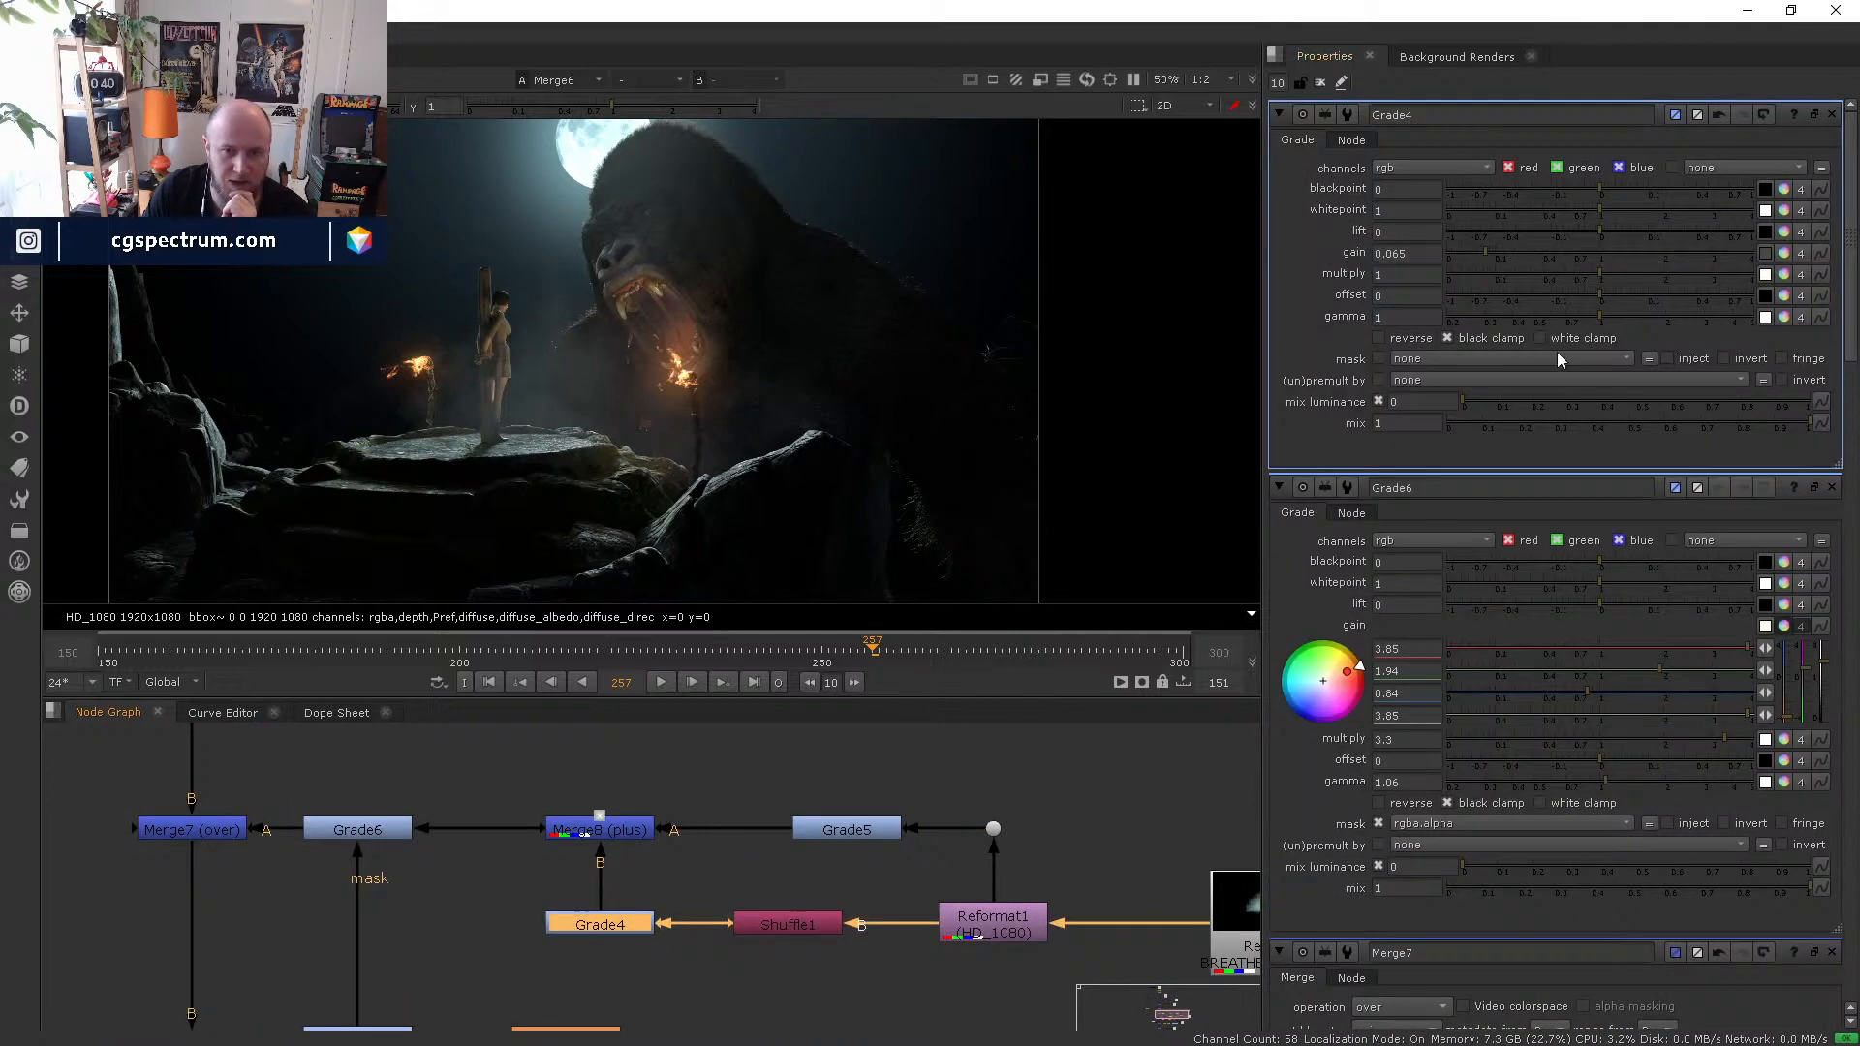
drag(1507, 253, 1467, 248)
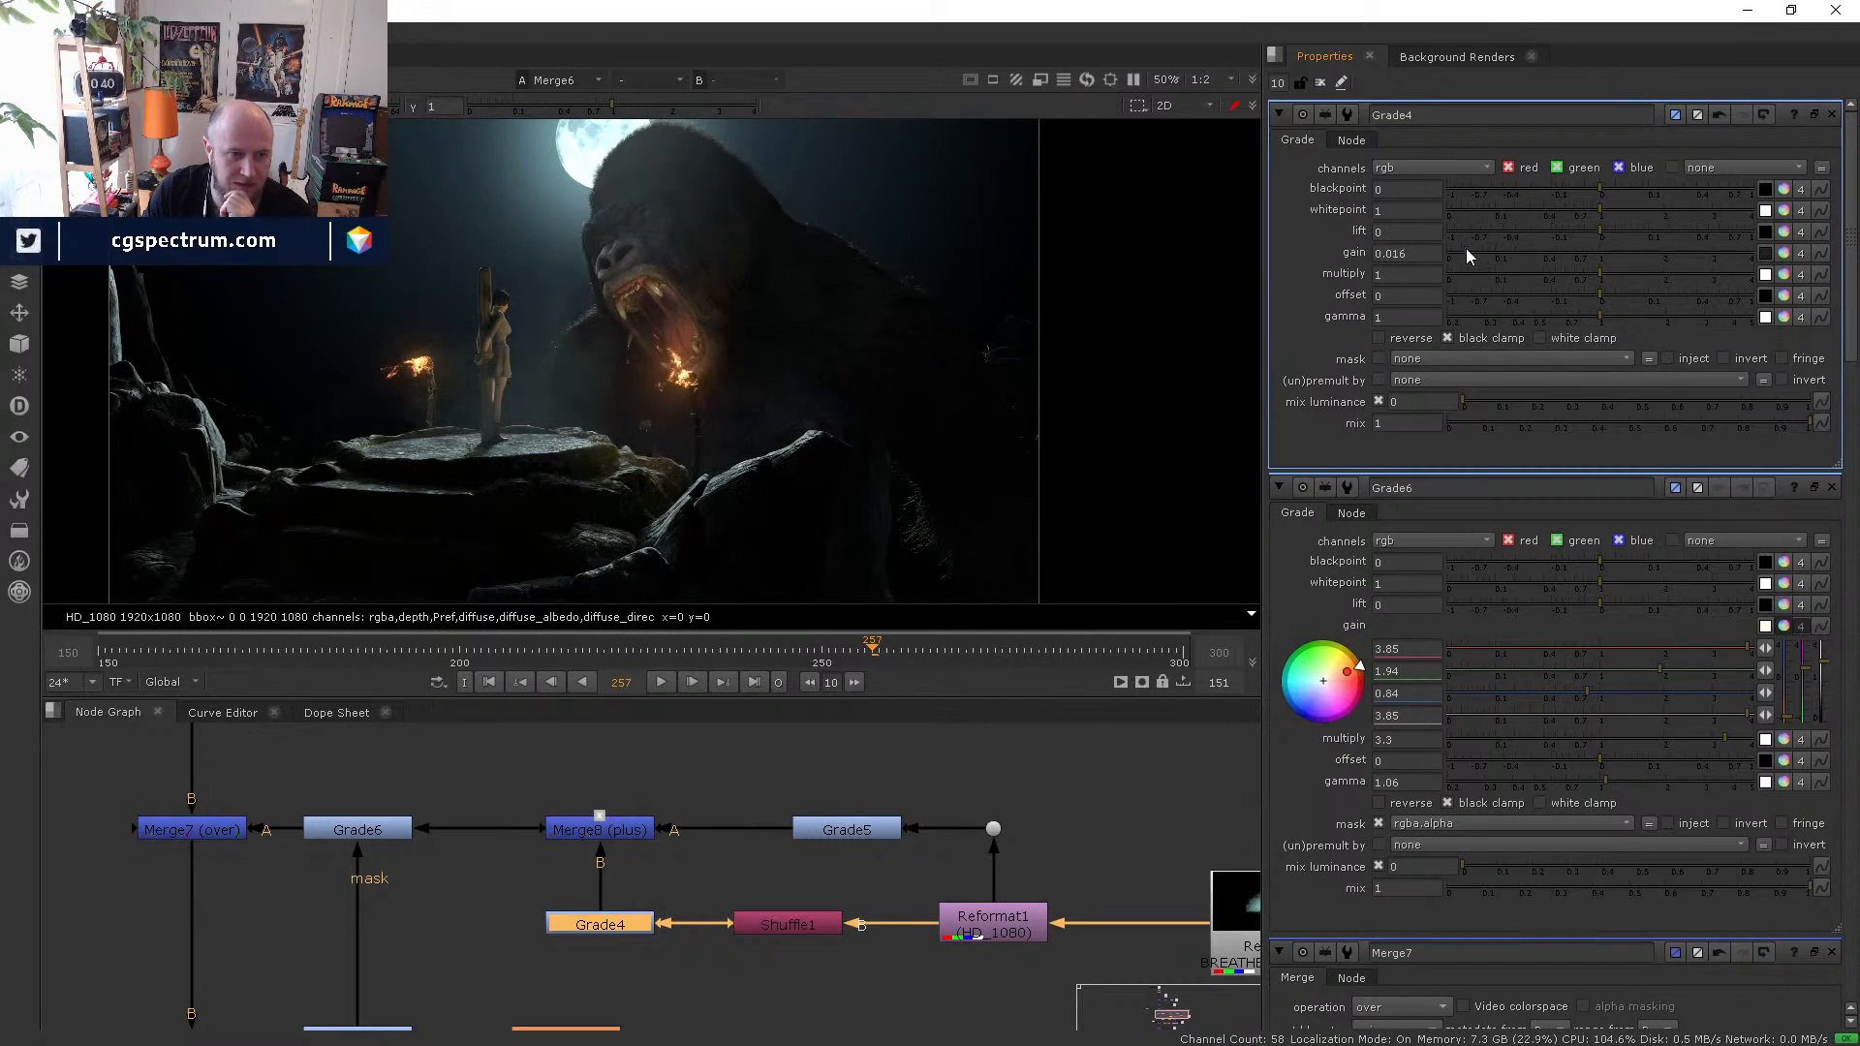
double_click(191, 830)
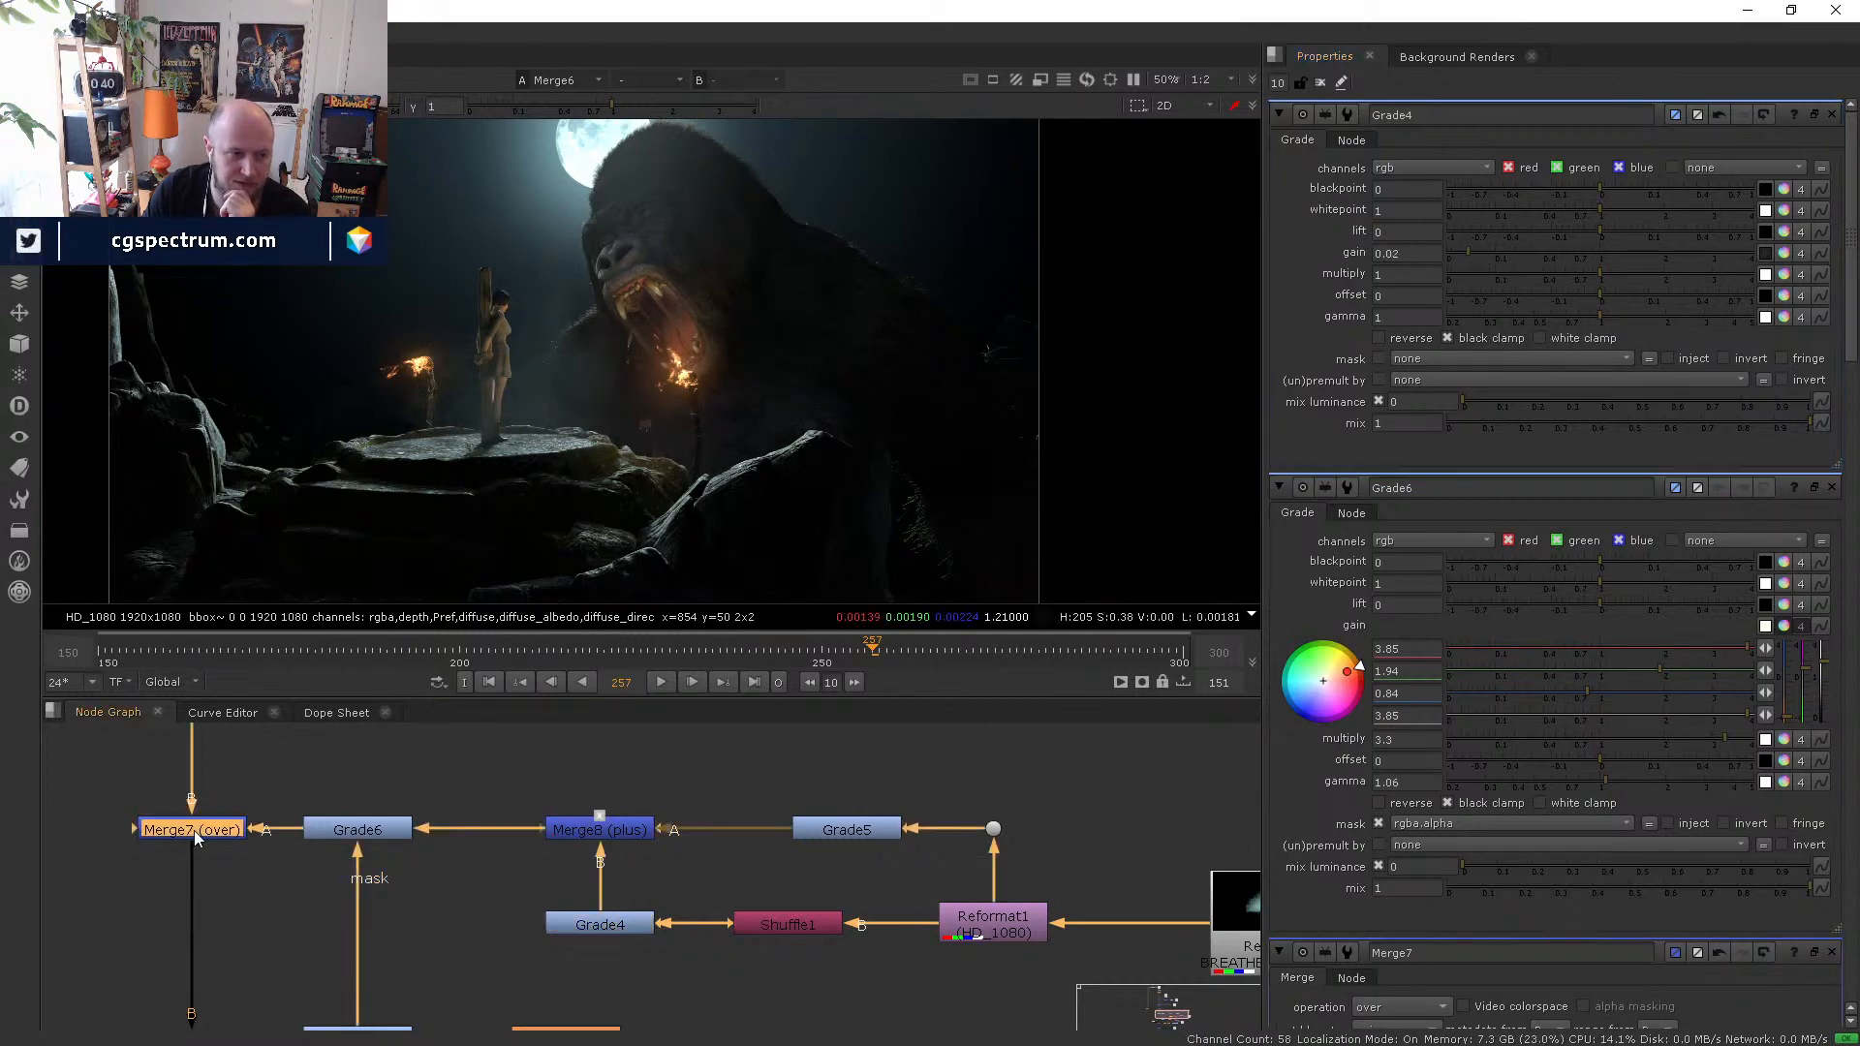
drag(1672, 354, 1811, 294)
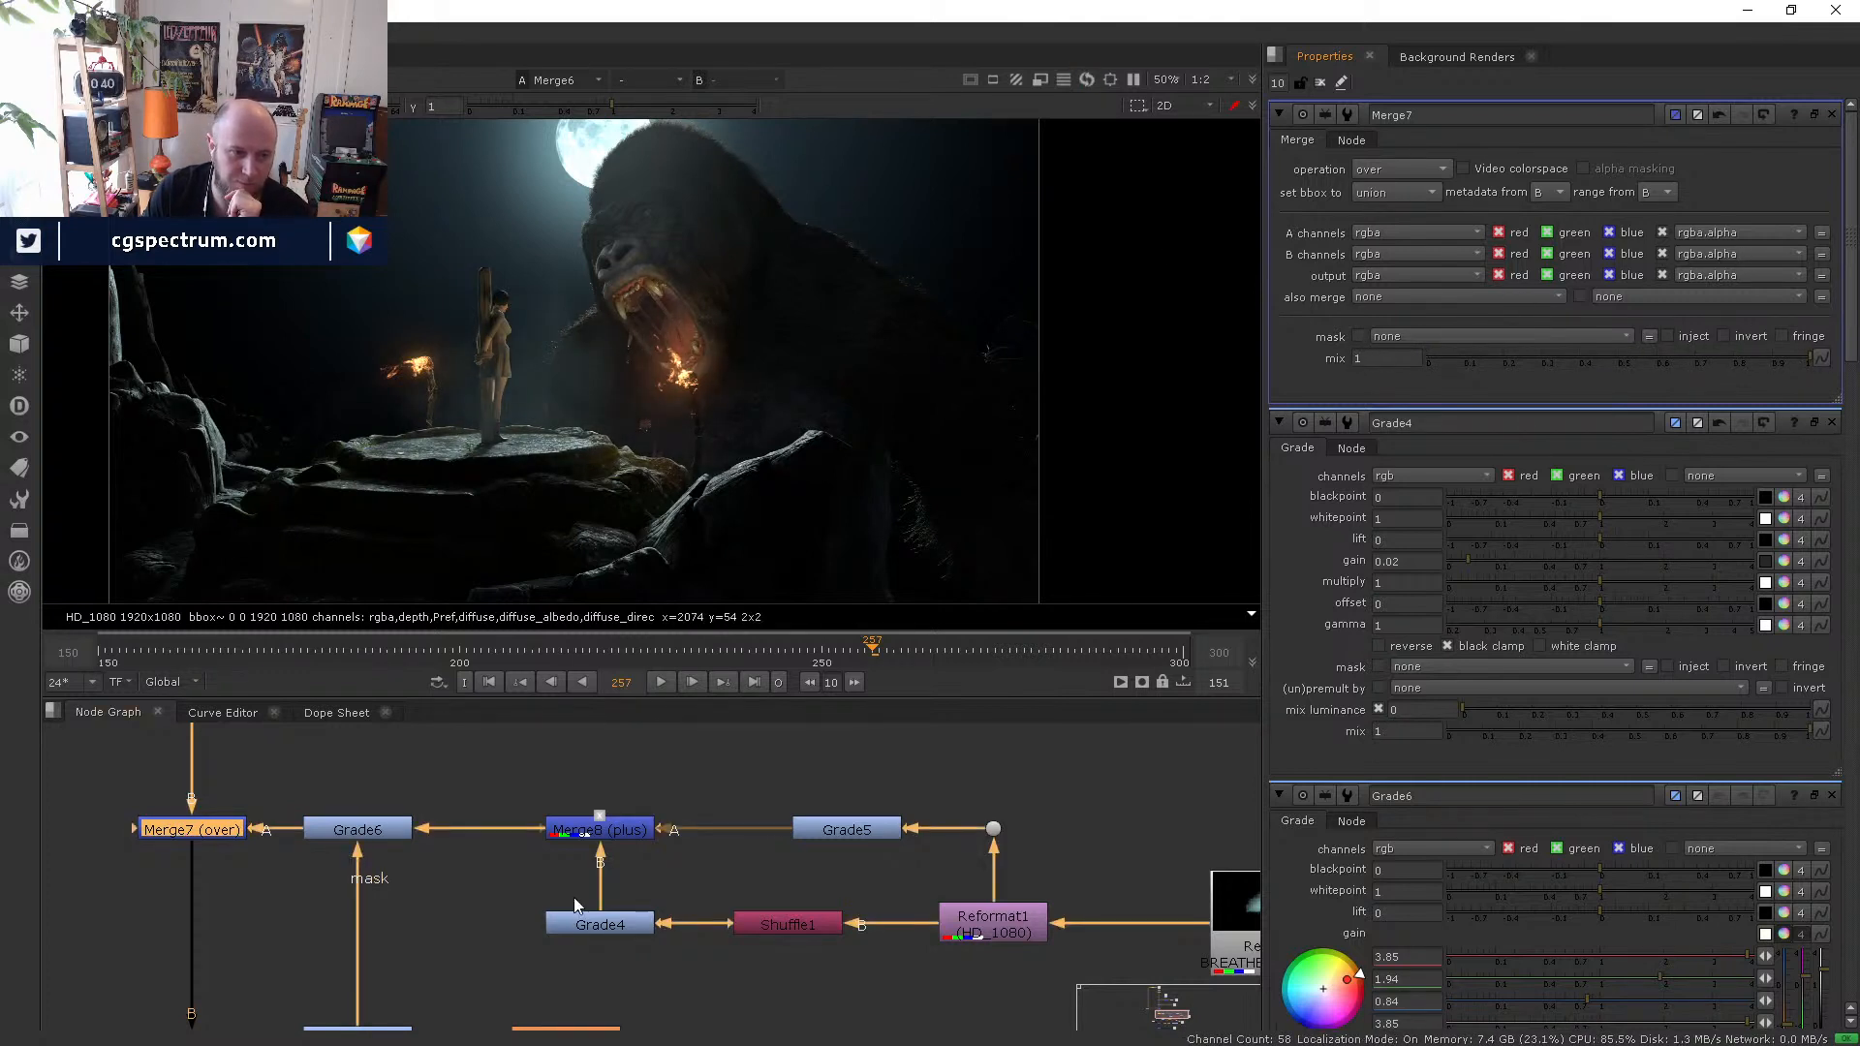
- View the output of Grade6 and reduce the mix of Merge8 to 0.025, comparing Grade4 disabled and enabled
click(393, 834)
key(5)
click(548, 844)
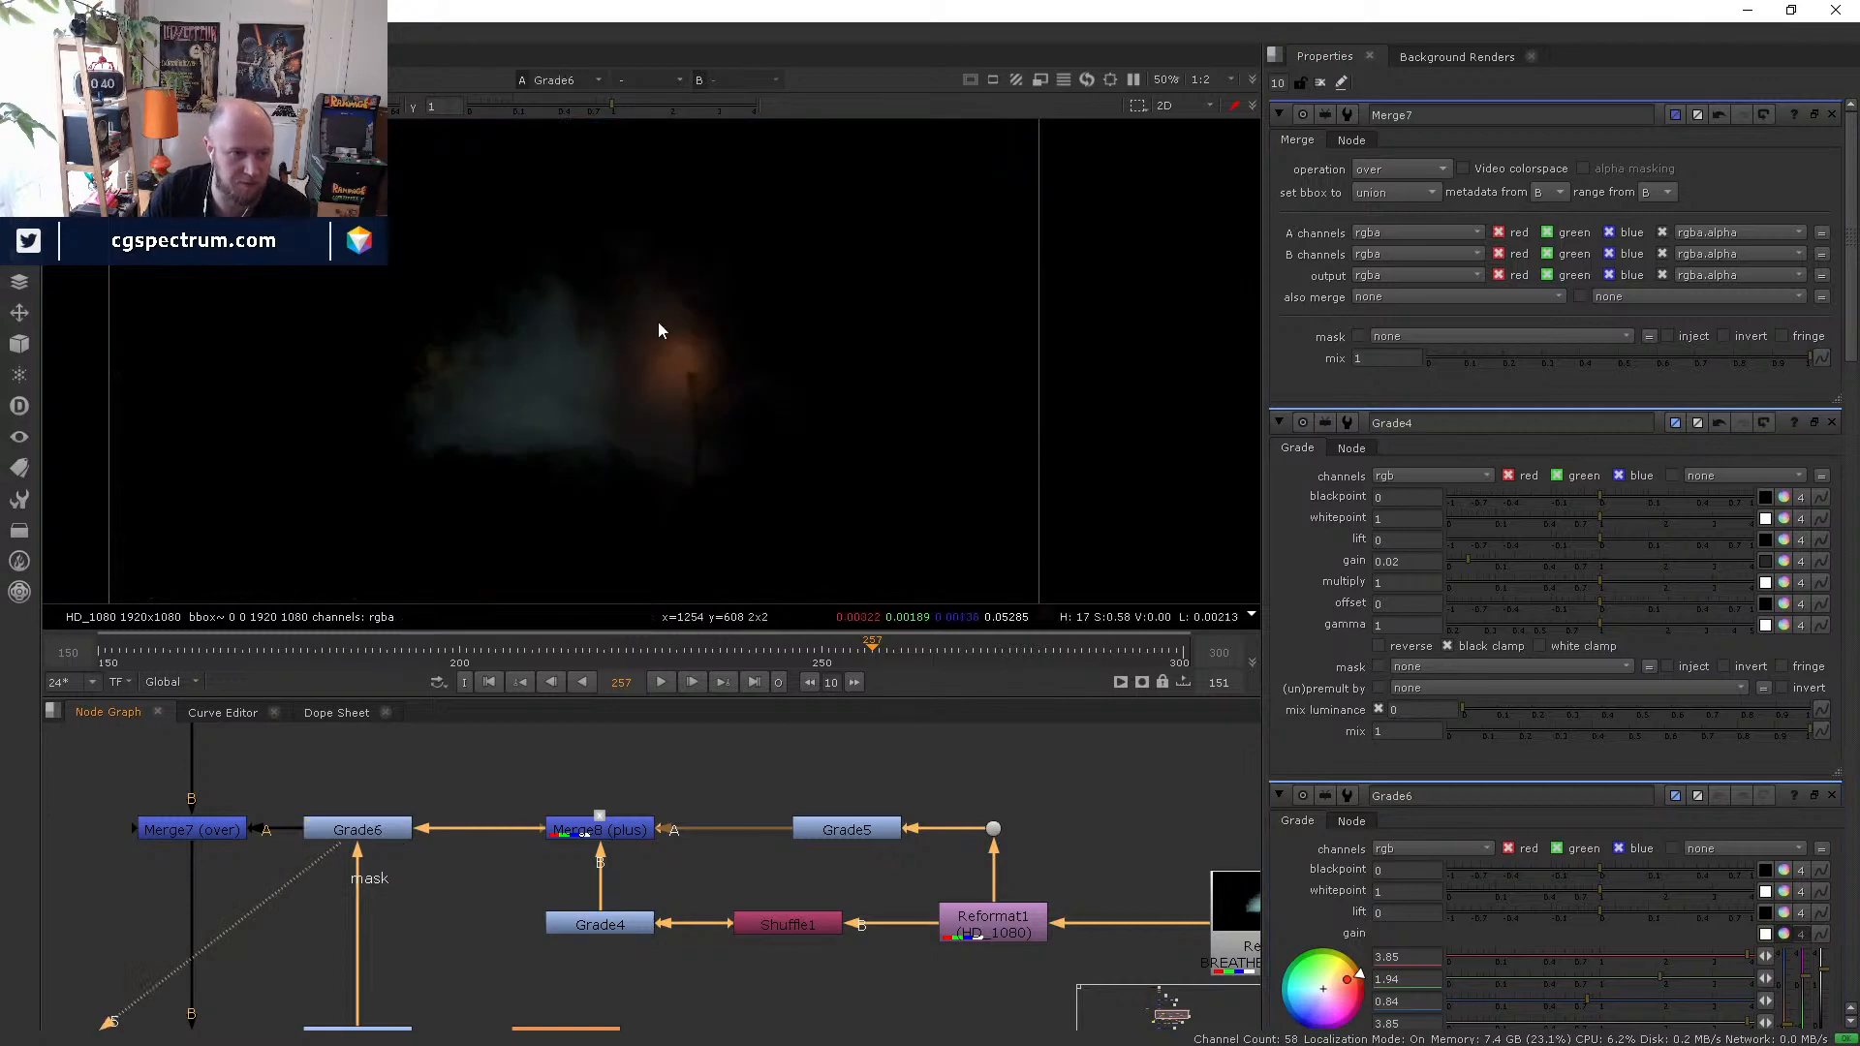
double_click(624, 831)
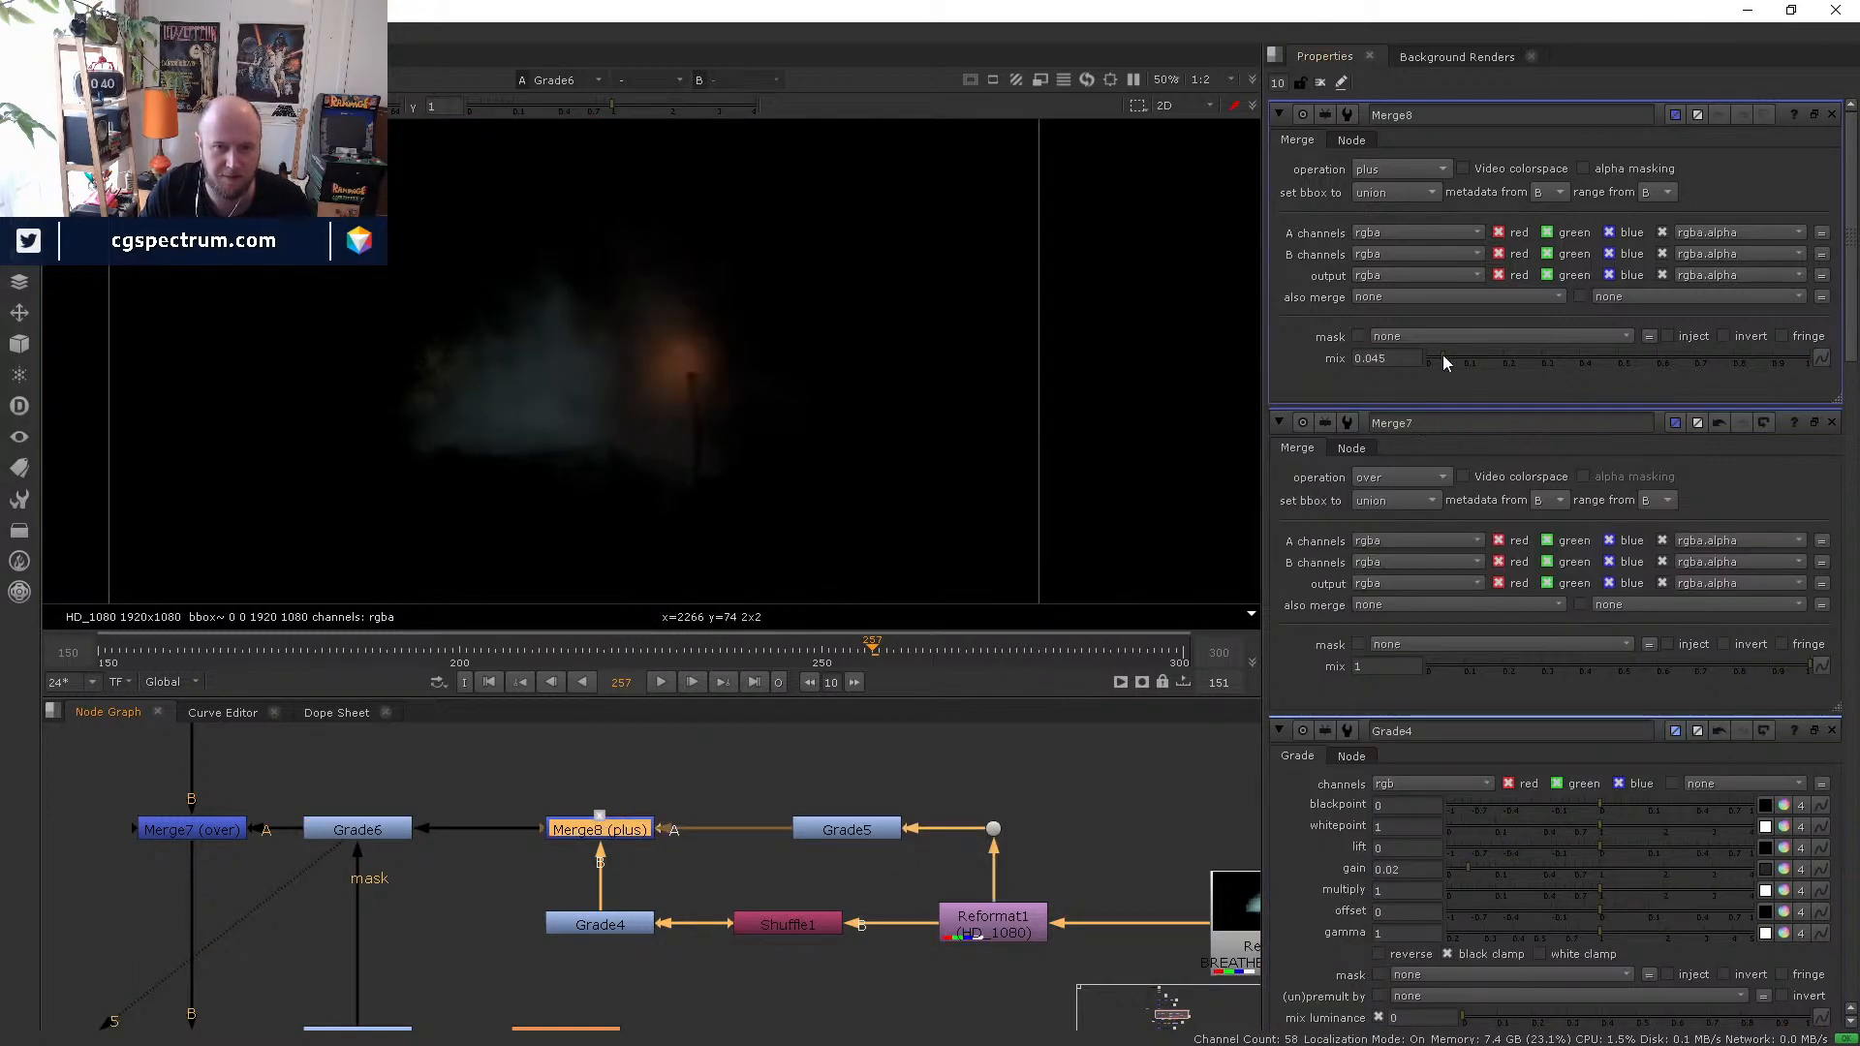
drag(1444, 355, 1436, 356)
click(606, 928)
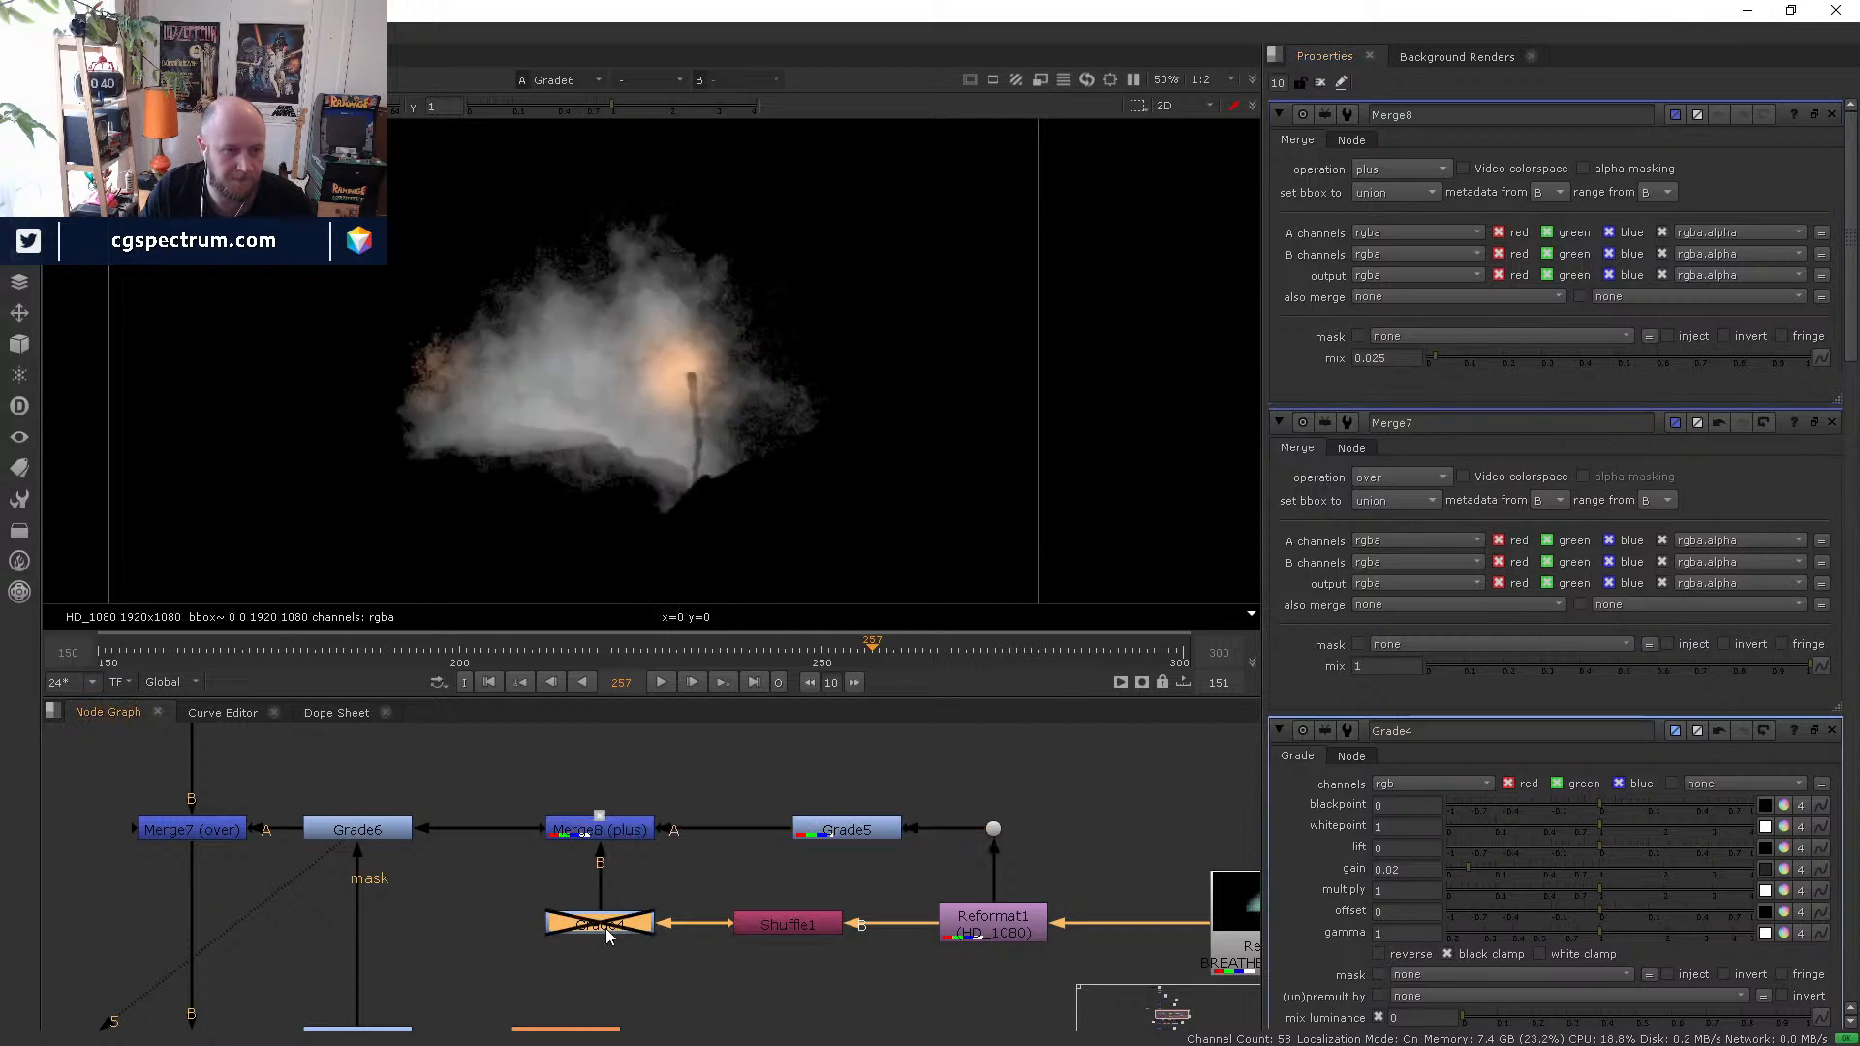
double_click(606, 928)
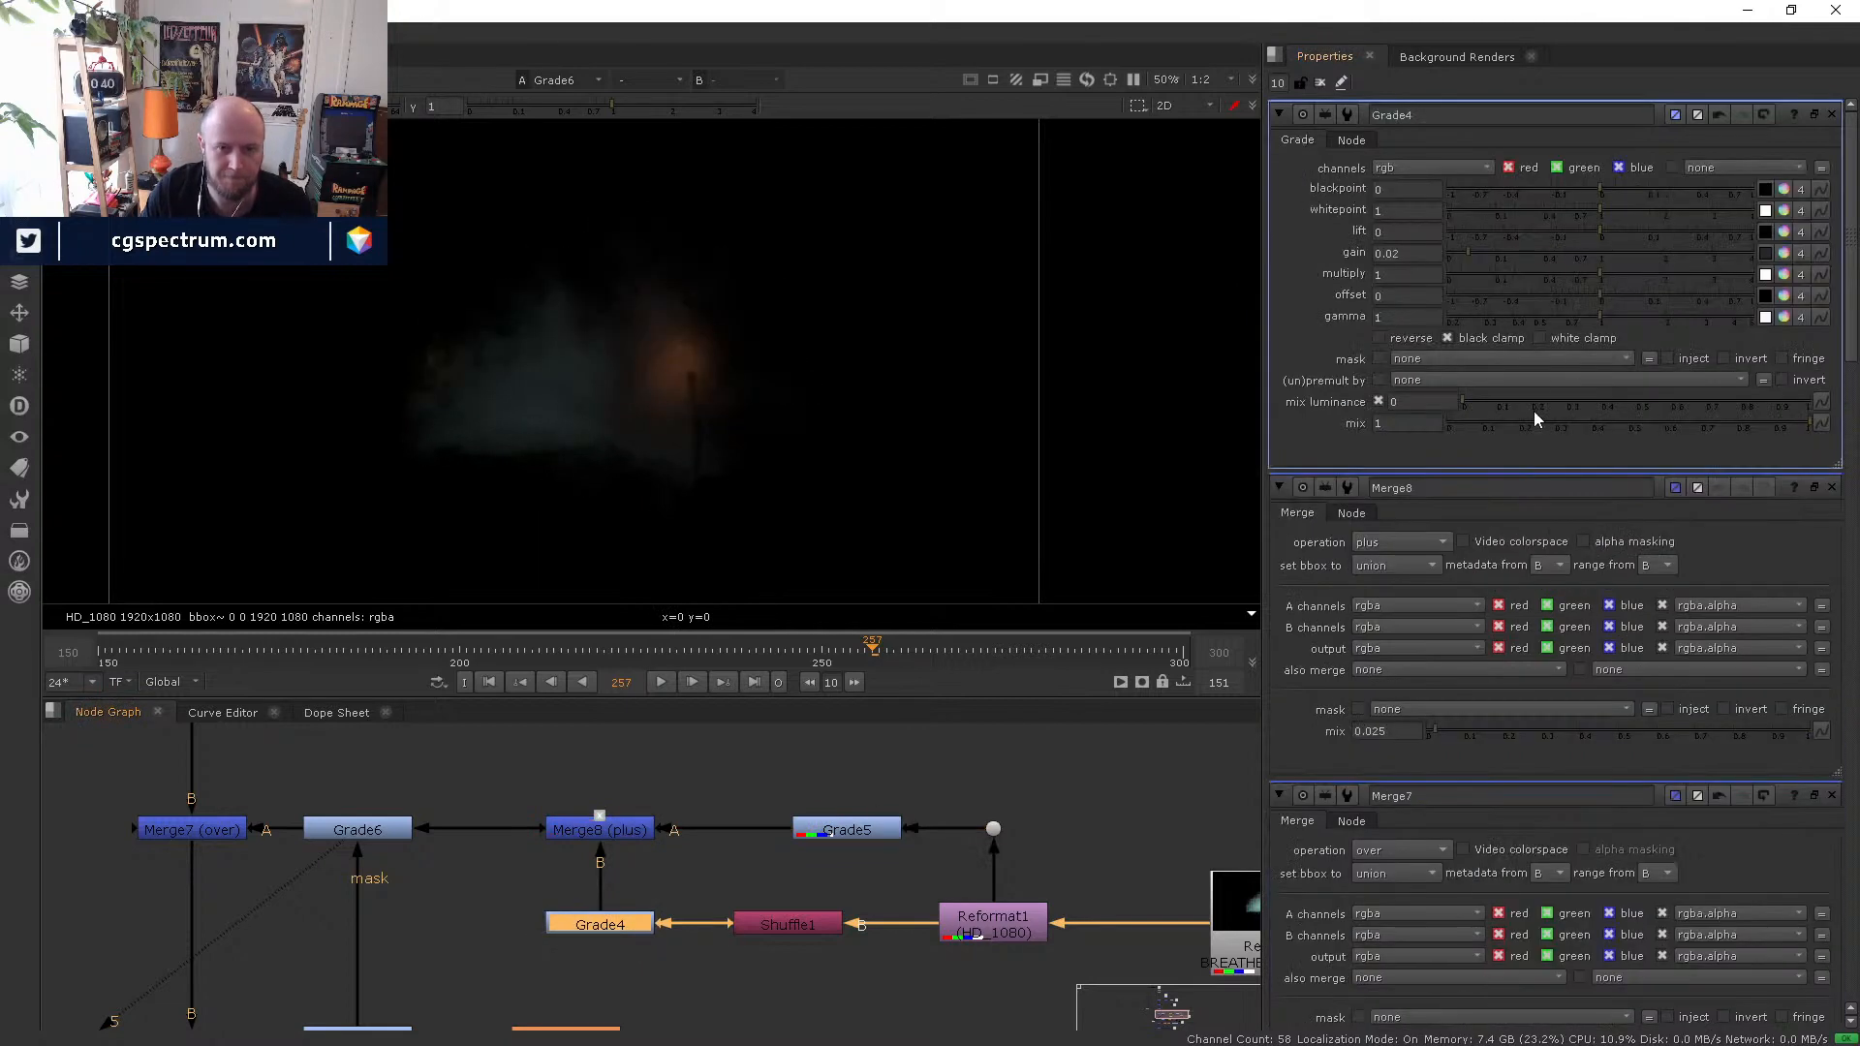
- Set the gain of Grade5 to 1.86 and its gamma to 0.37
click(831, 833)
double_click(830, 835)
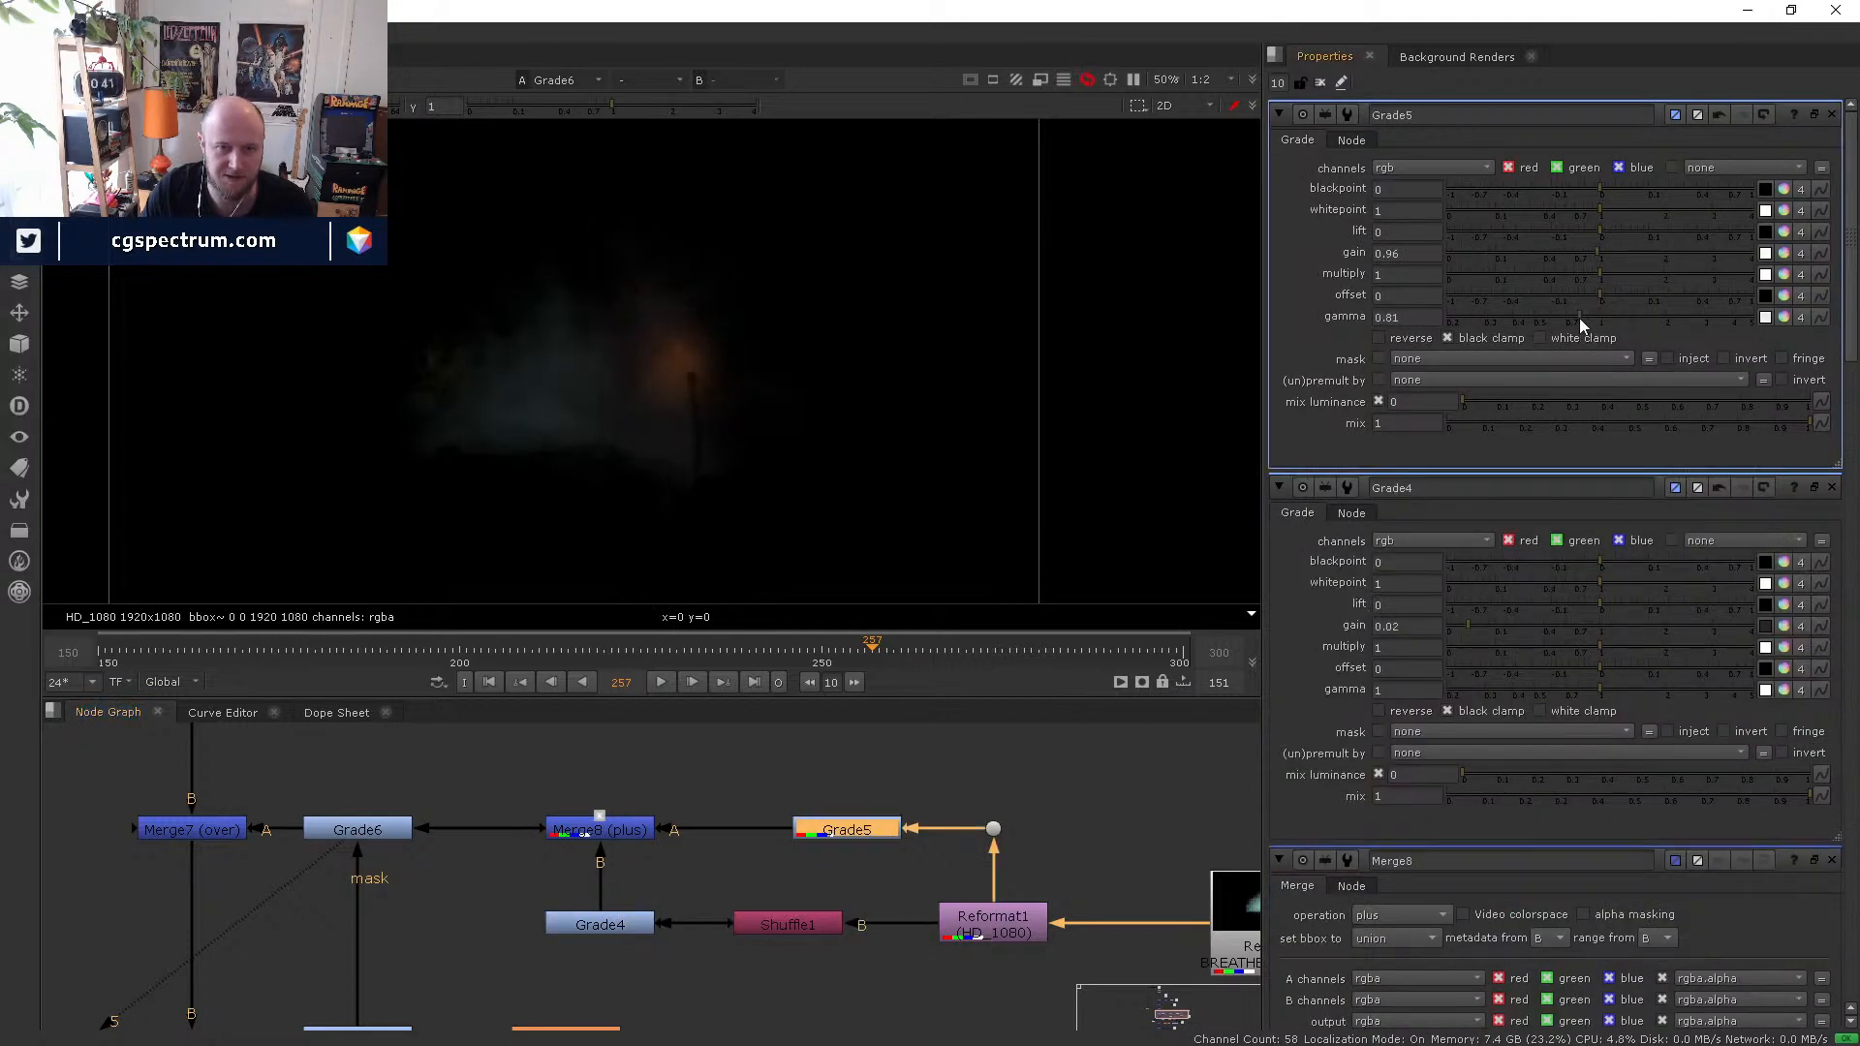
drag(1579, 318, 1514, 317)
drag(1603, 250, 1675, 256)
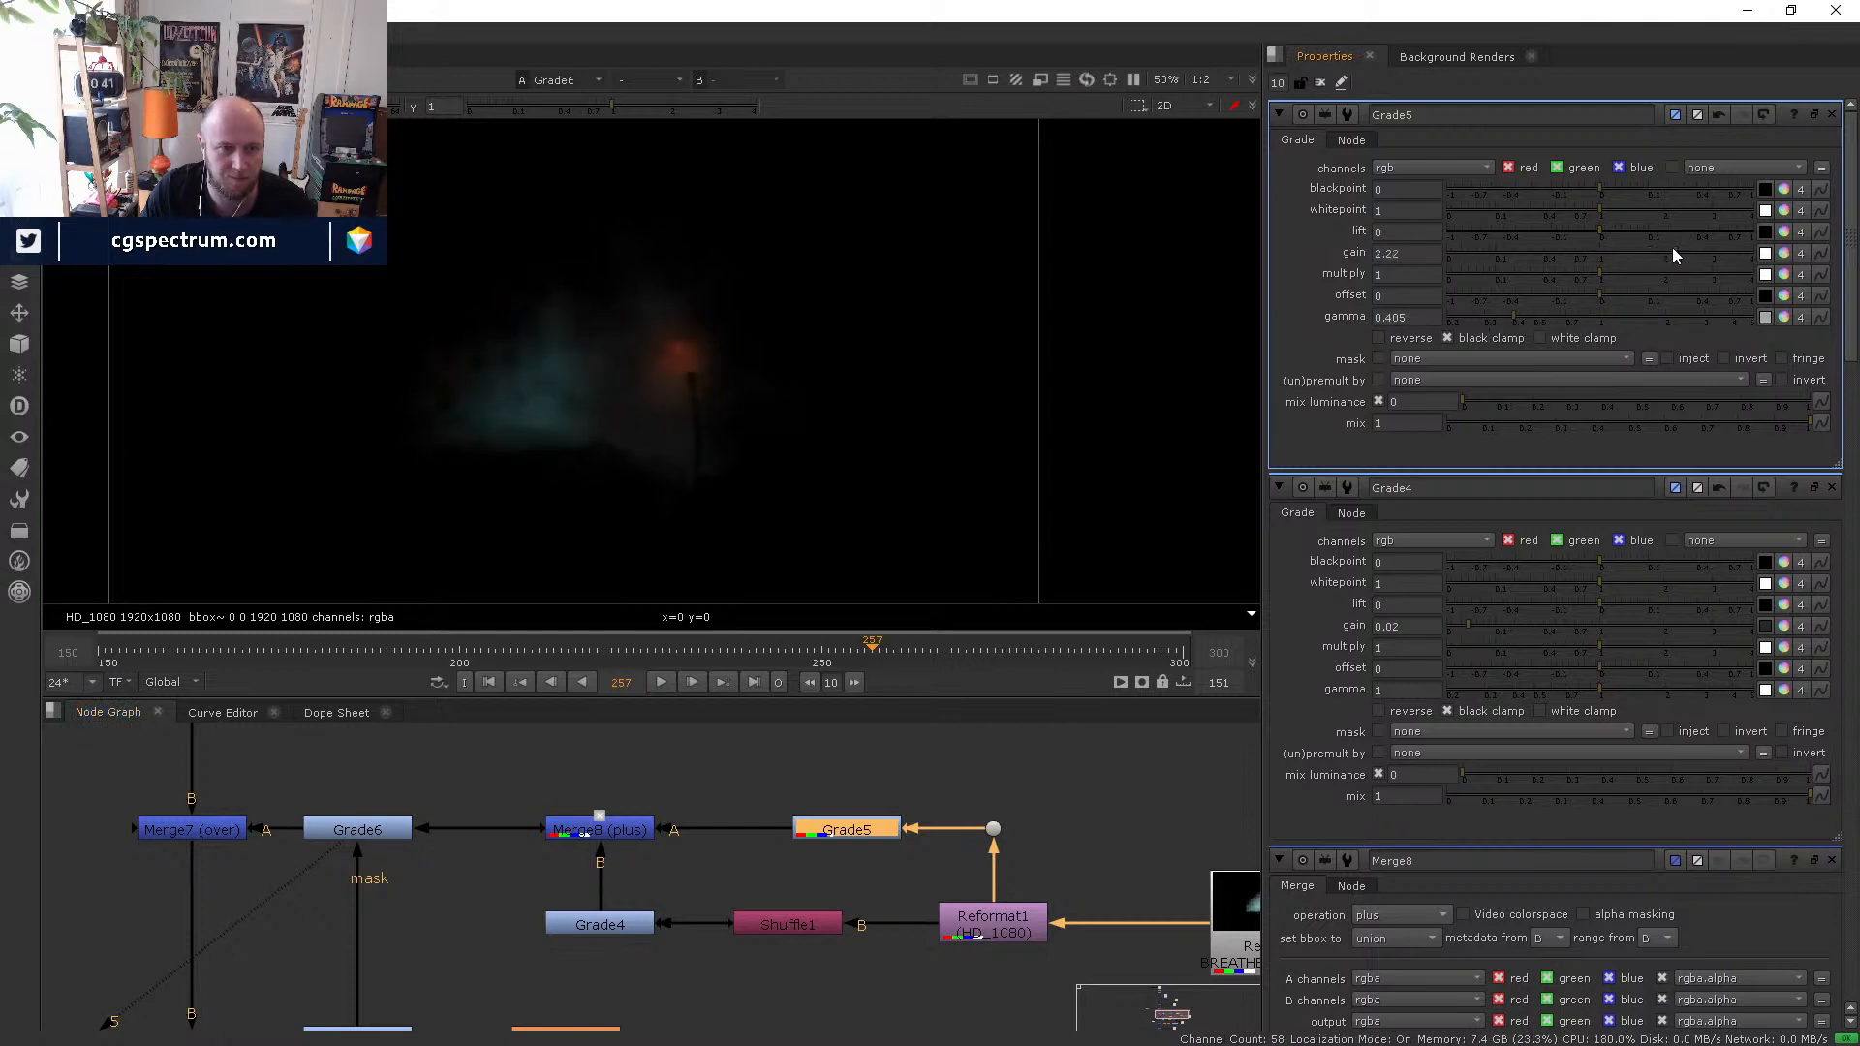
drag(1514, 317, 1505, 310)
- View the outputs of Merge8, Grade6 and Merge7 in turn, comparing the composite with Grade6 disabled and enabled
click(621, 834)
key(5)
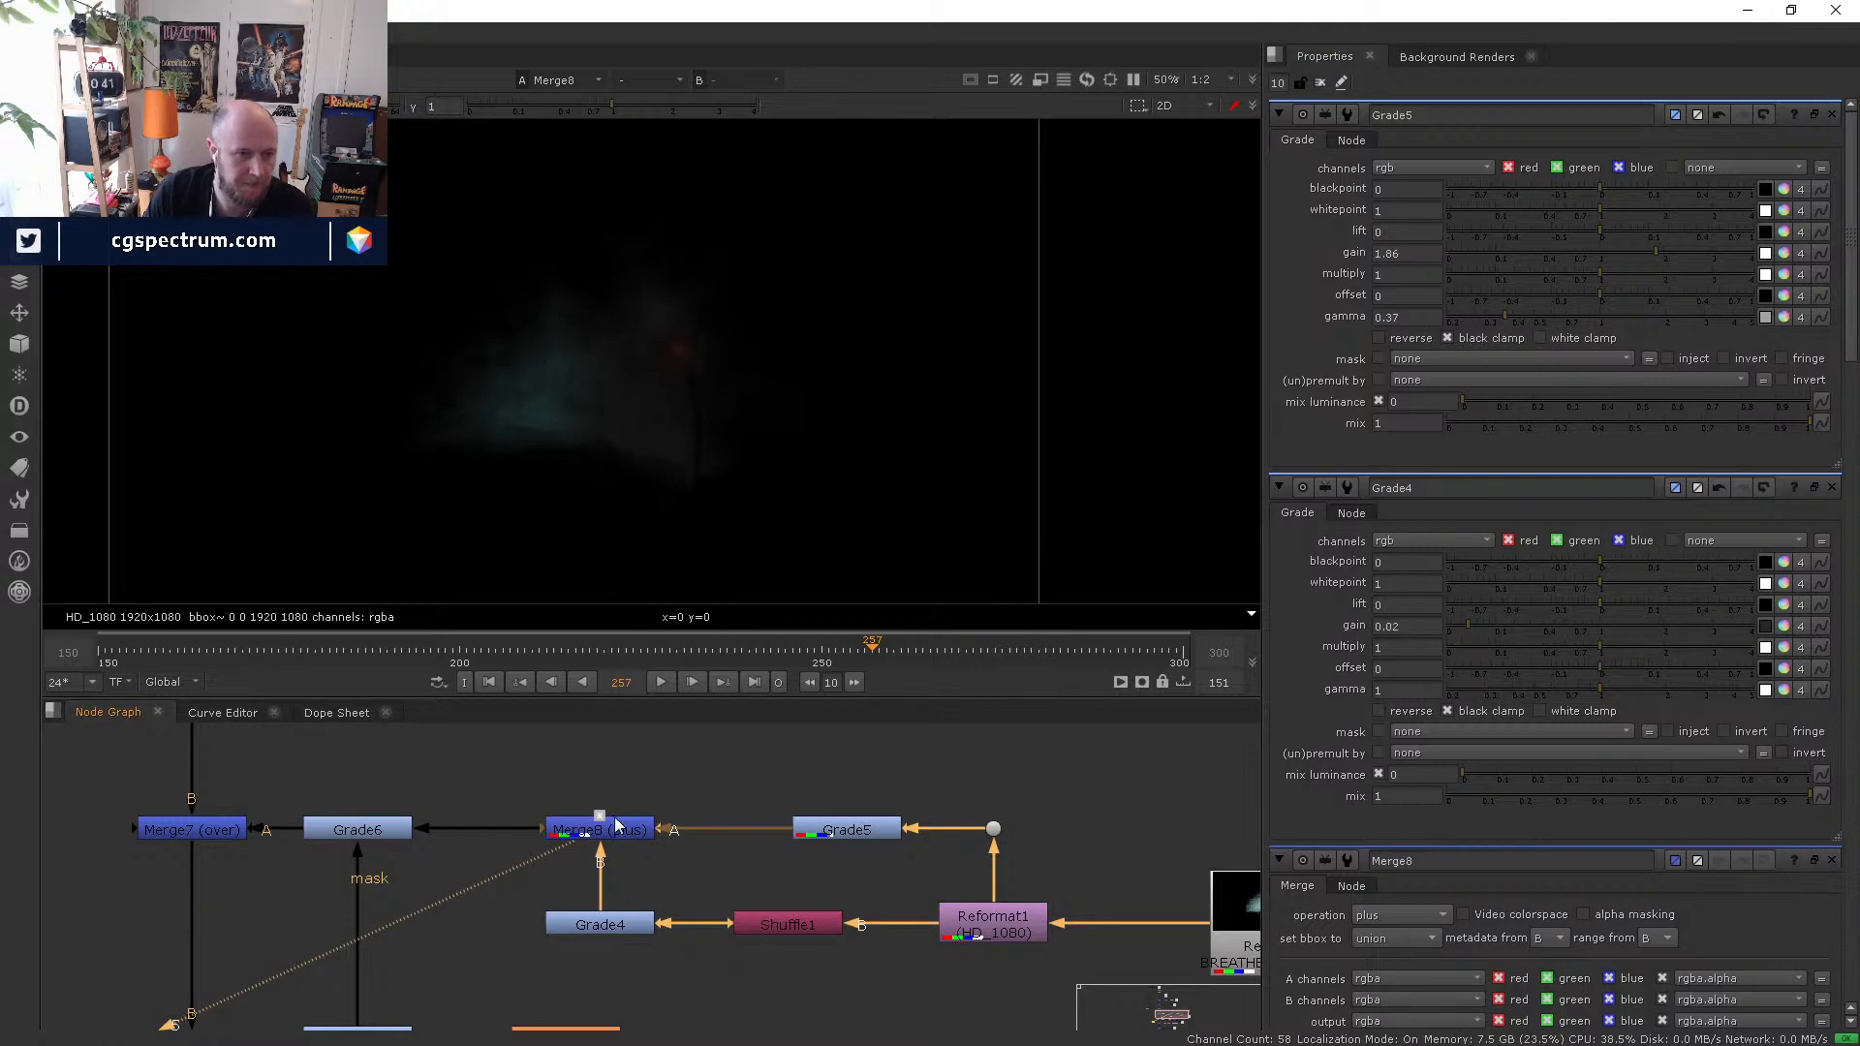
click(370, 831)
key(5)
click(214, 831)
key(5)
middle_drag(364, 918, 377, 860)
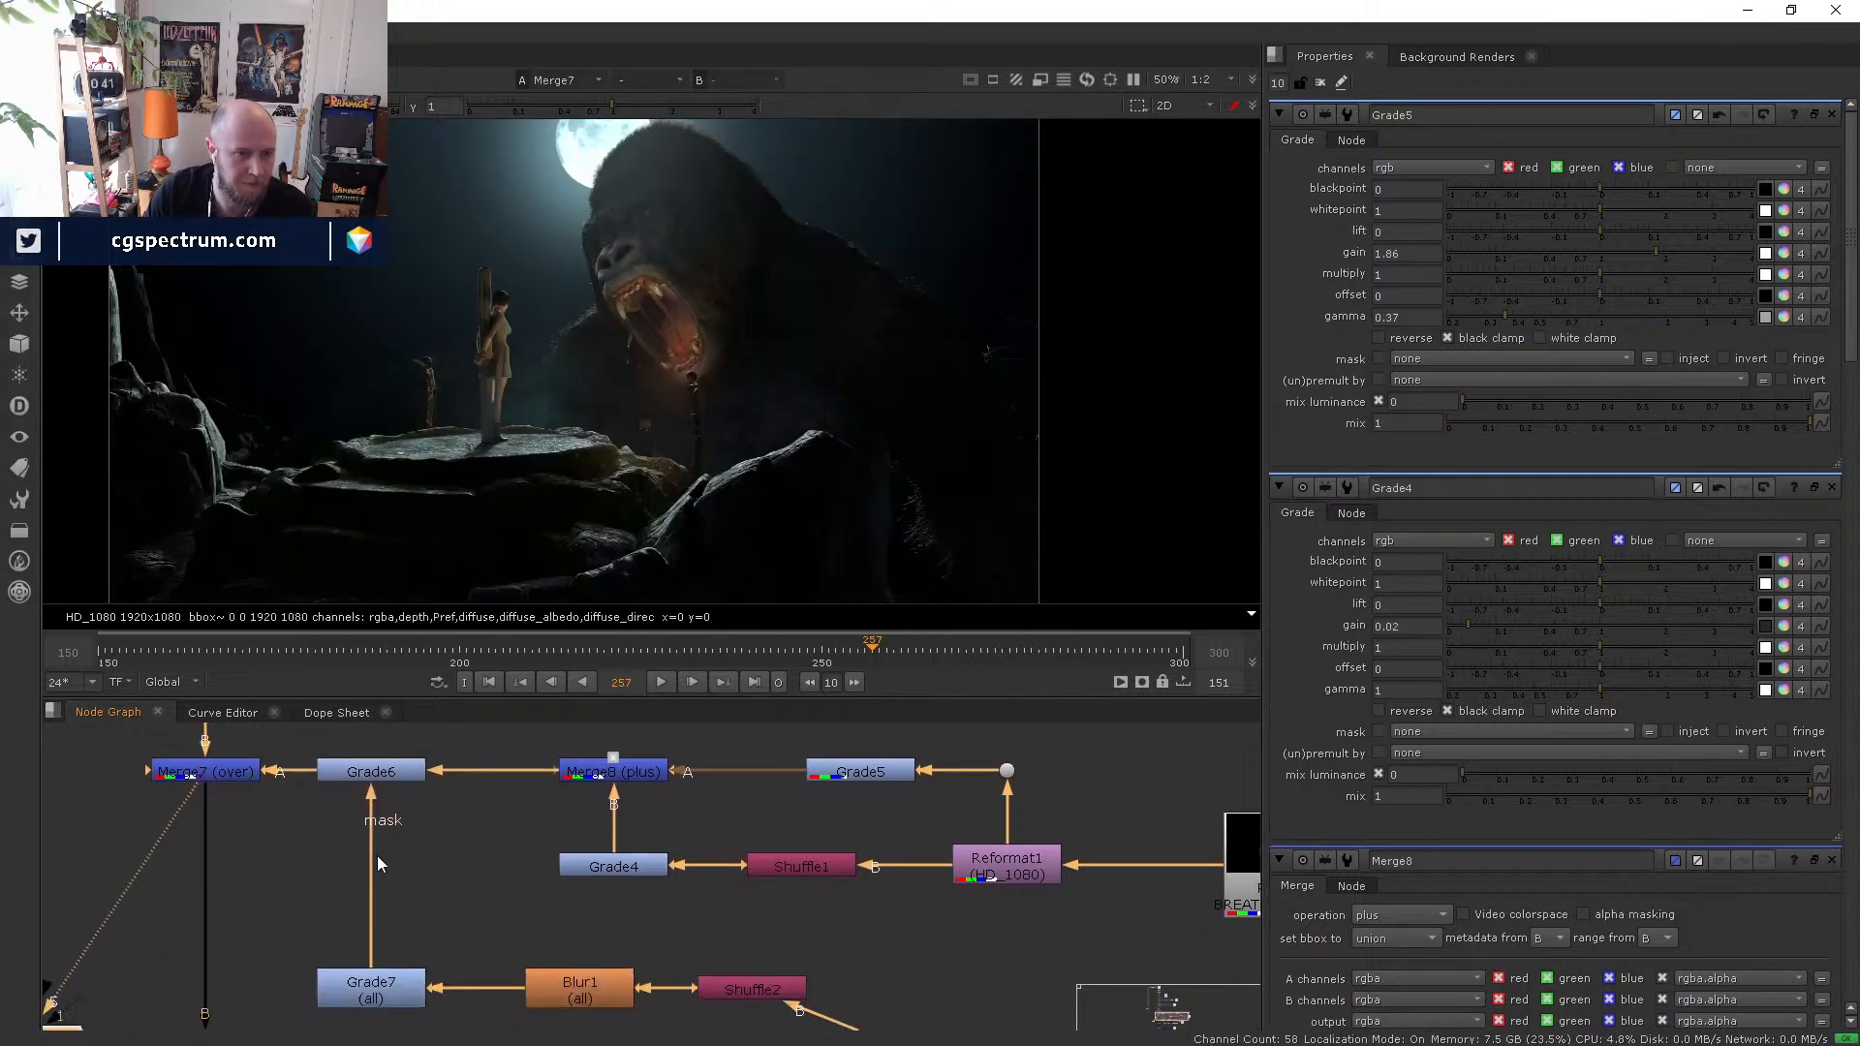
click(387, 780)
key(d)
key(d)
- View the composite at the Merge6 plus merge and at the downstream Merge4
middle_drag(223, 920, 282, 792)
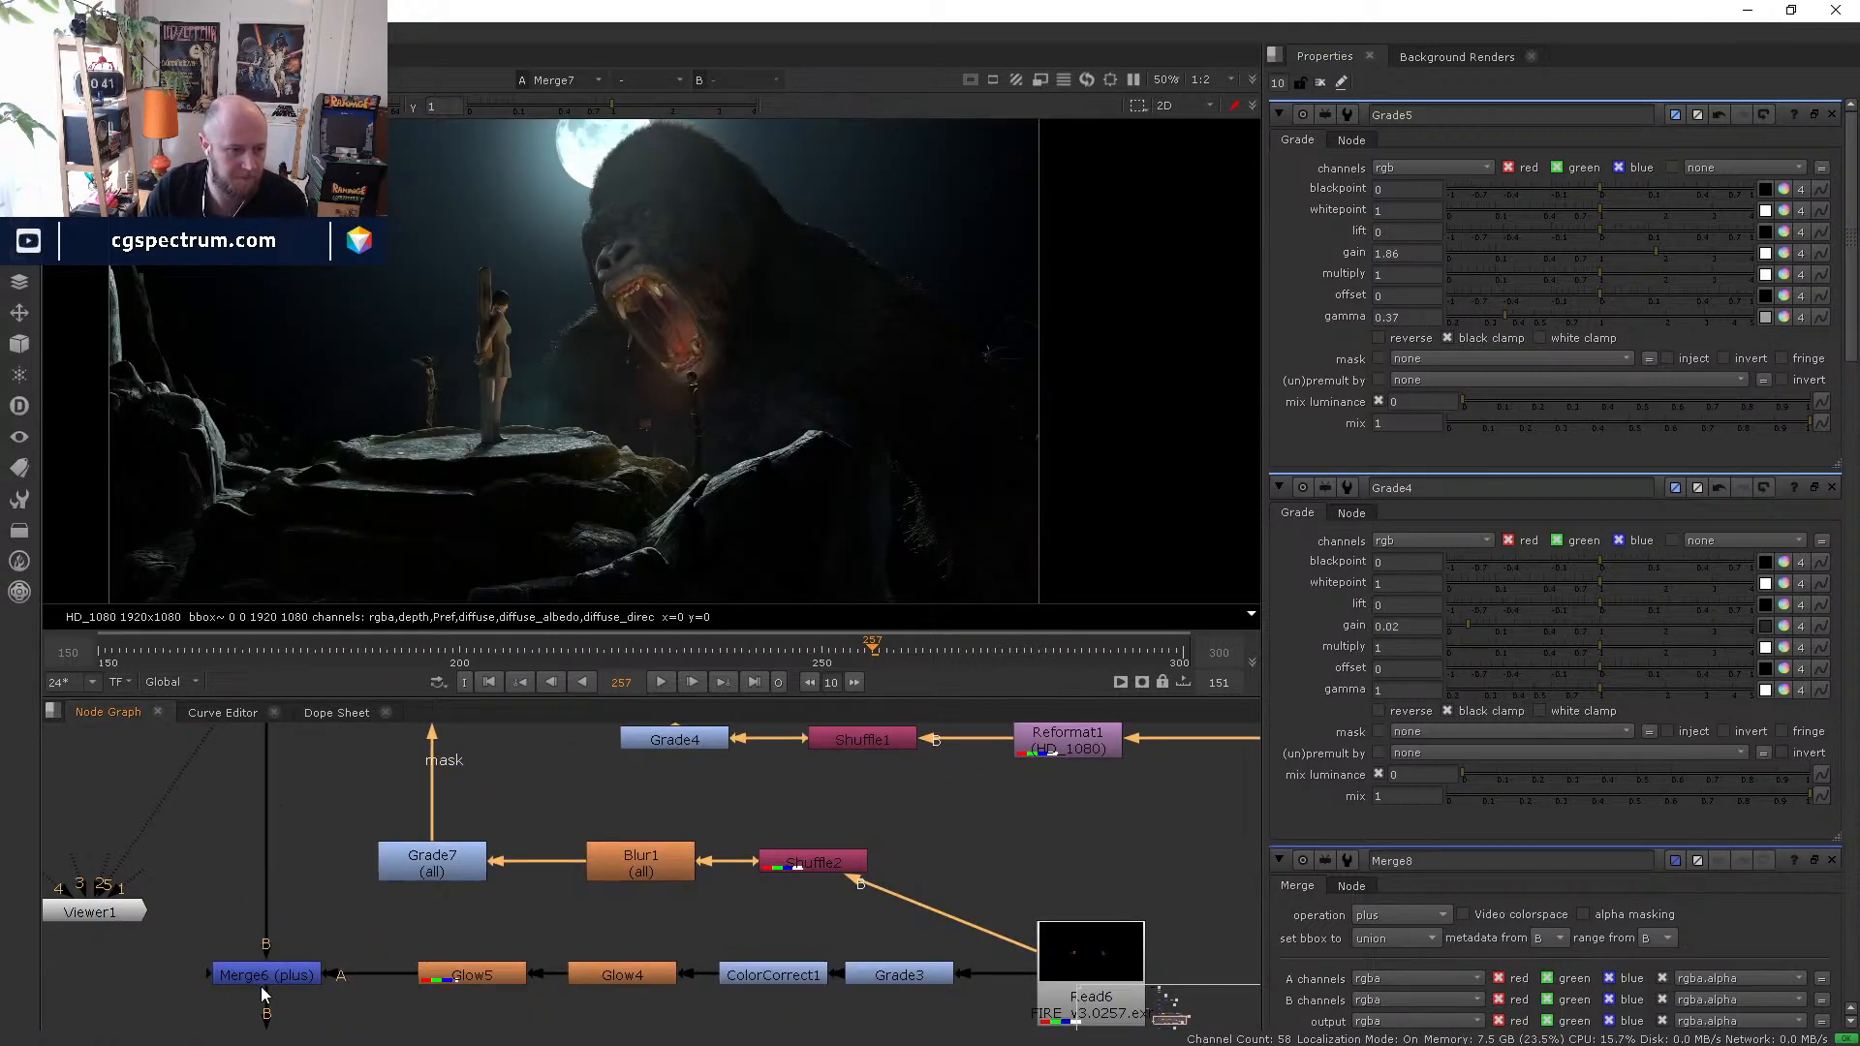
click(265, 977)
key(5)
middle_drag(332, 1008, 397, 965)
click(318, 959)
key(5)
- Set the gamma of Grade4 to 1.14
middle_drag(328, 801, 309, 1015)
middle_drag(411, 774, 386, 873)
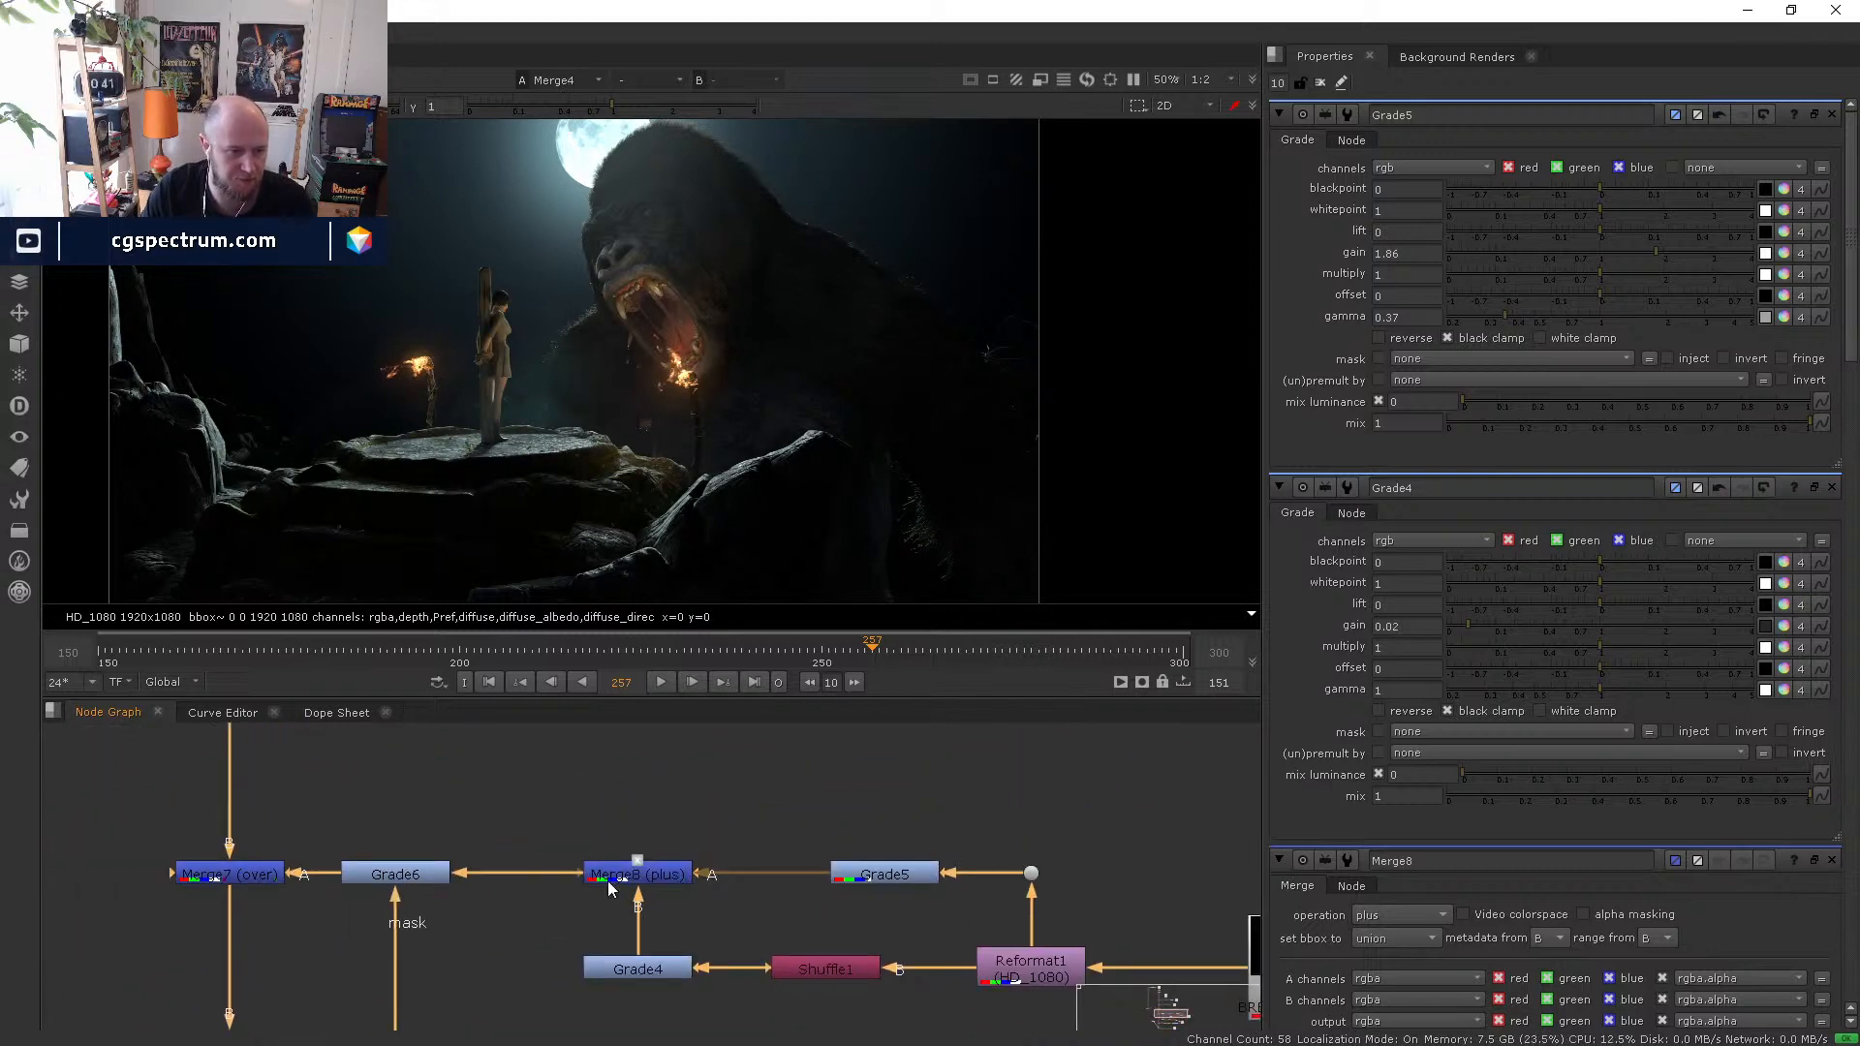
click(647, 969)
double_click(647, 969)
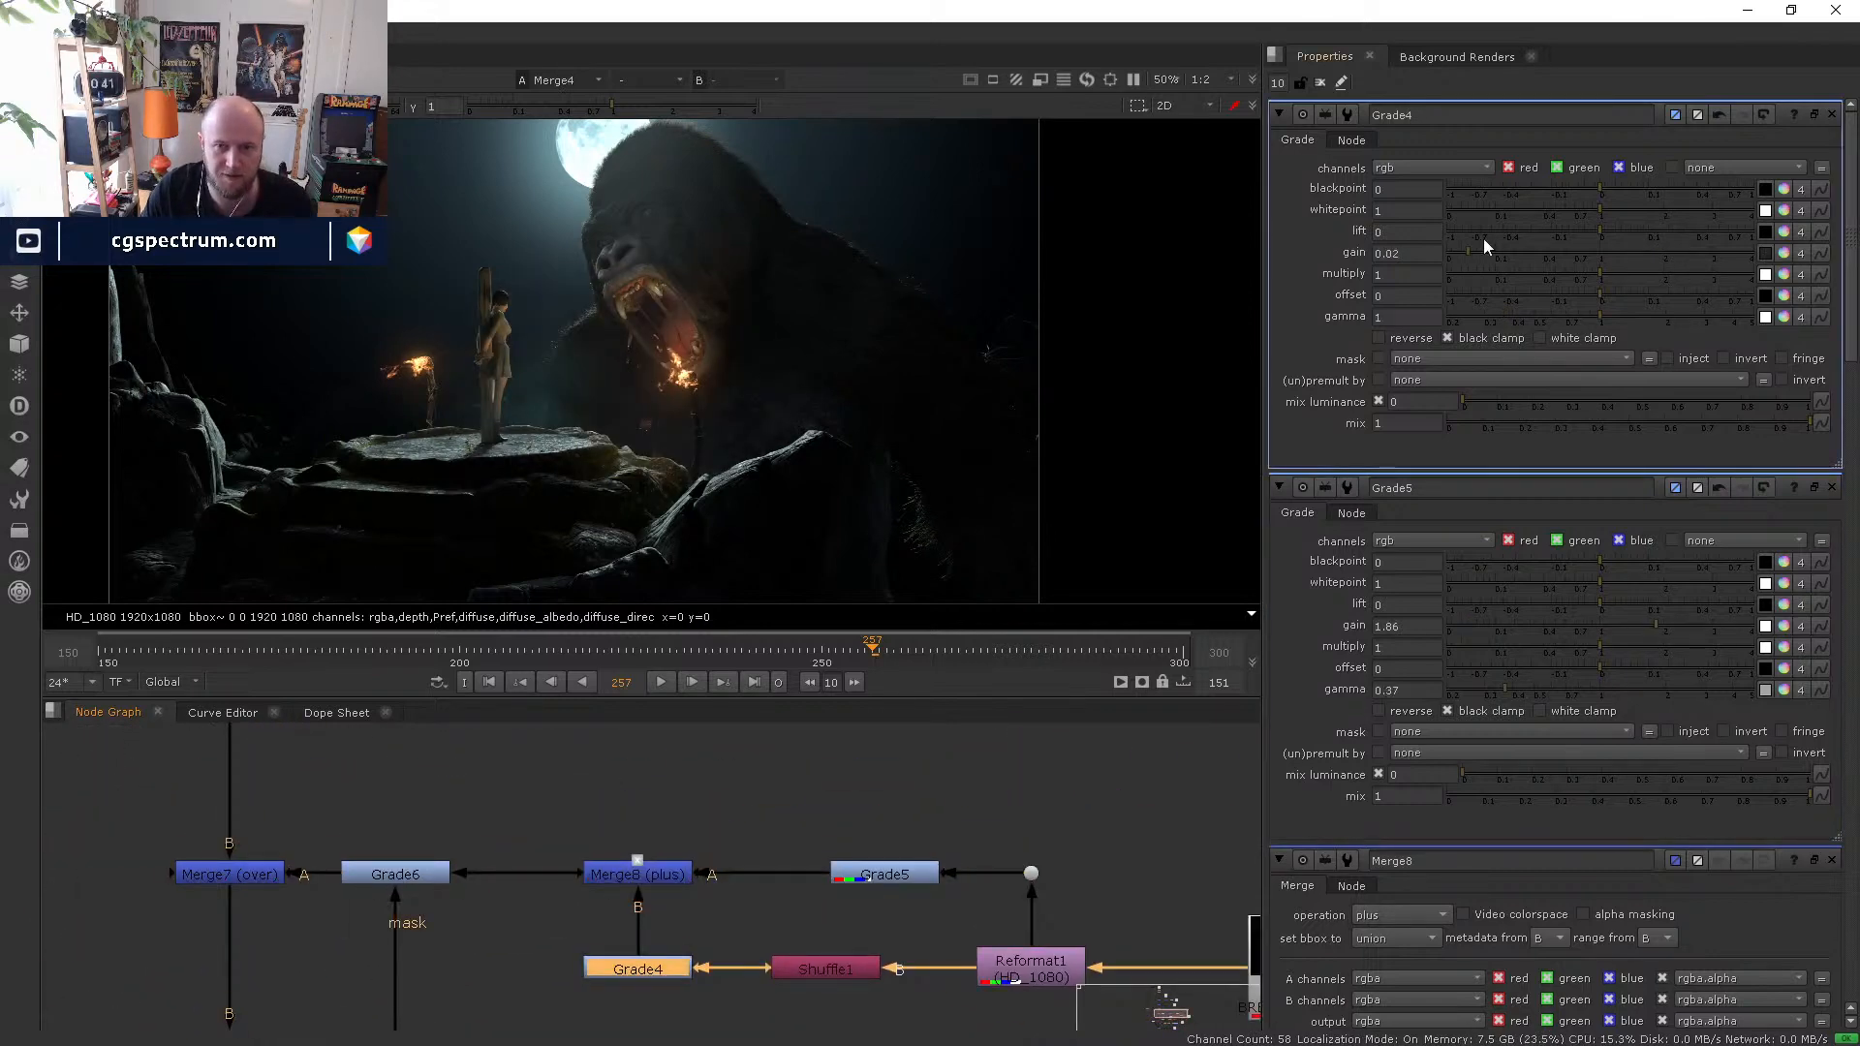
drag(1625, 318, 1616, 320)
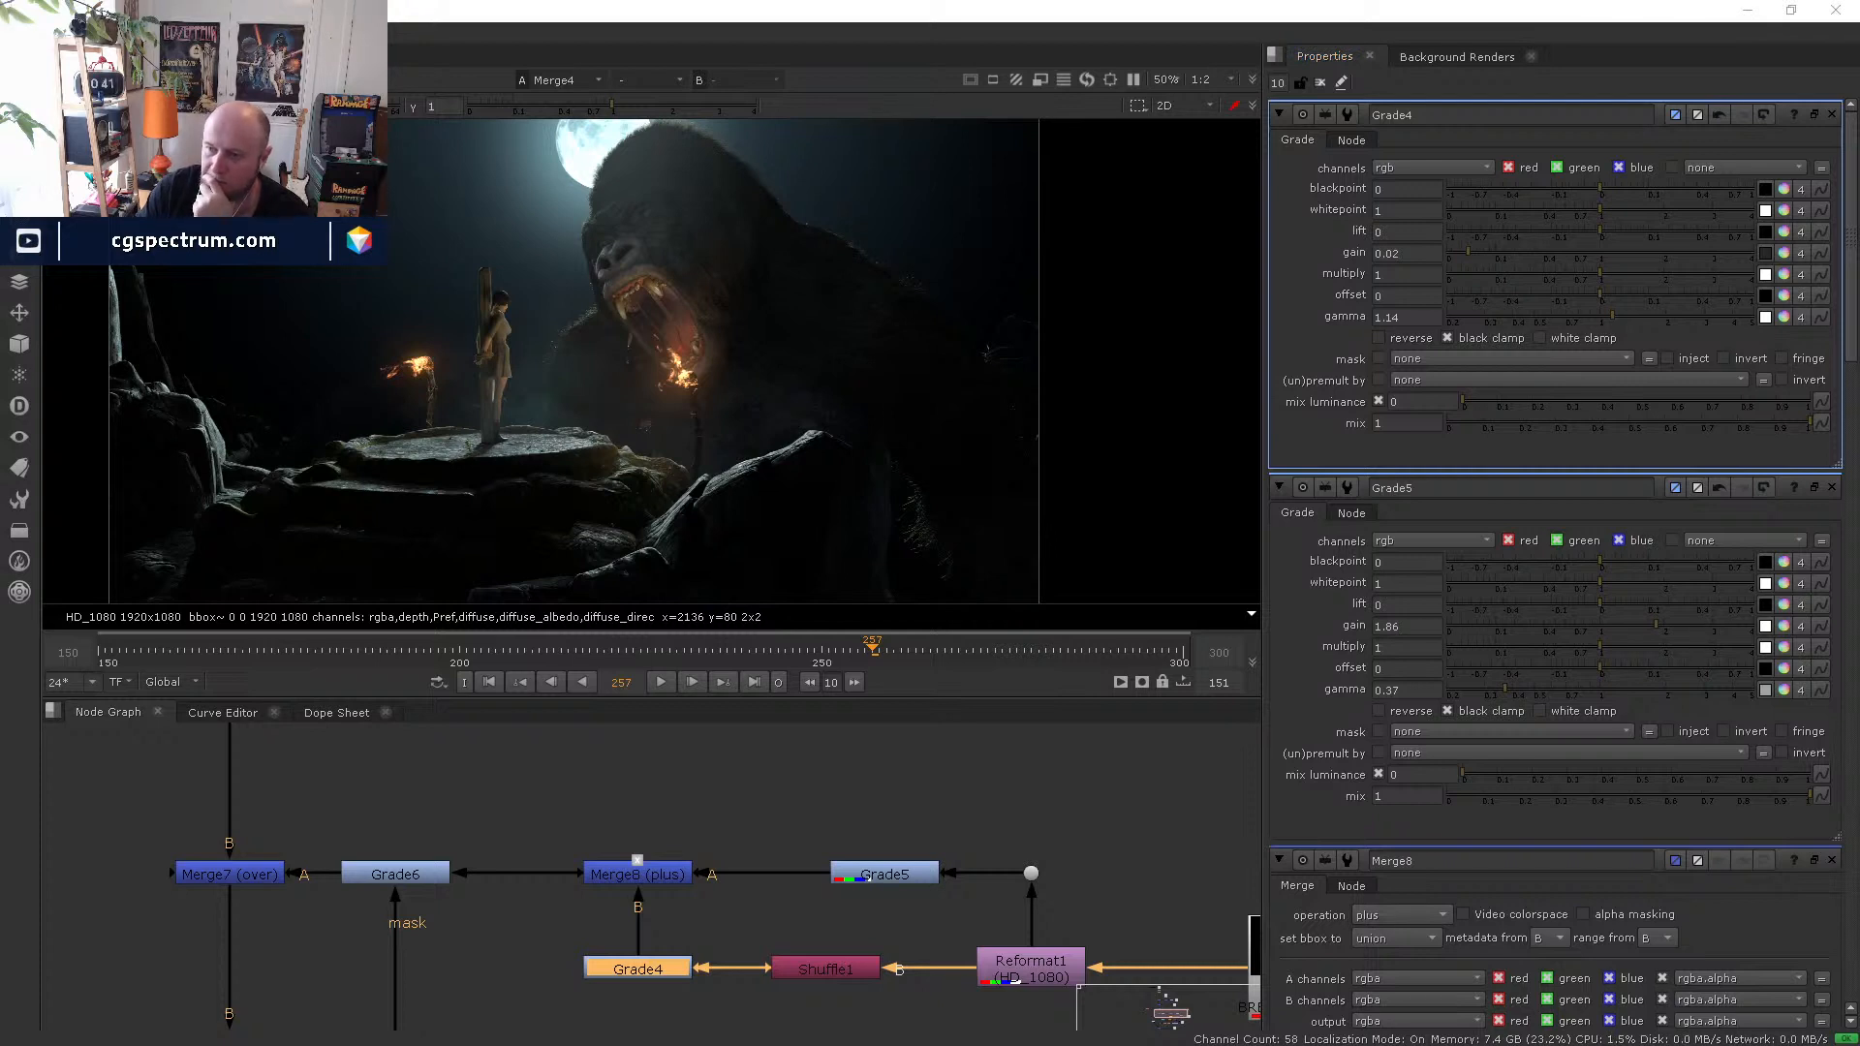
- Import the DUST_V2 render into the node graph as a Read node and reconnect the B input of Merge8 to Grade4
drag(1299, 766, 717, 814)
scroll(1113, 815, down, 4)
scroll(1071, 814, up, 4)
scroll(717, 812, down, 3)
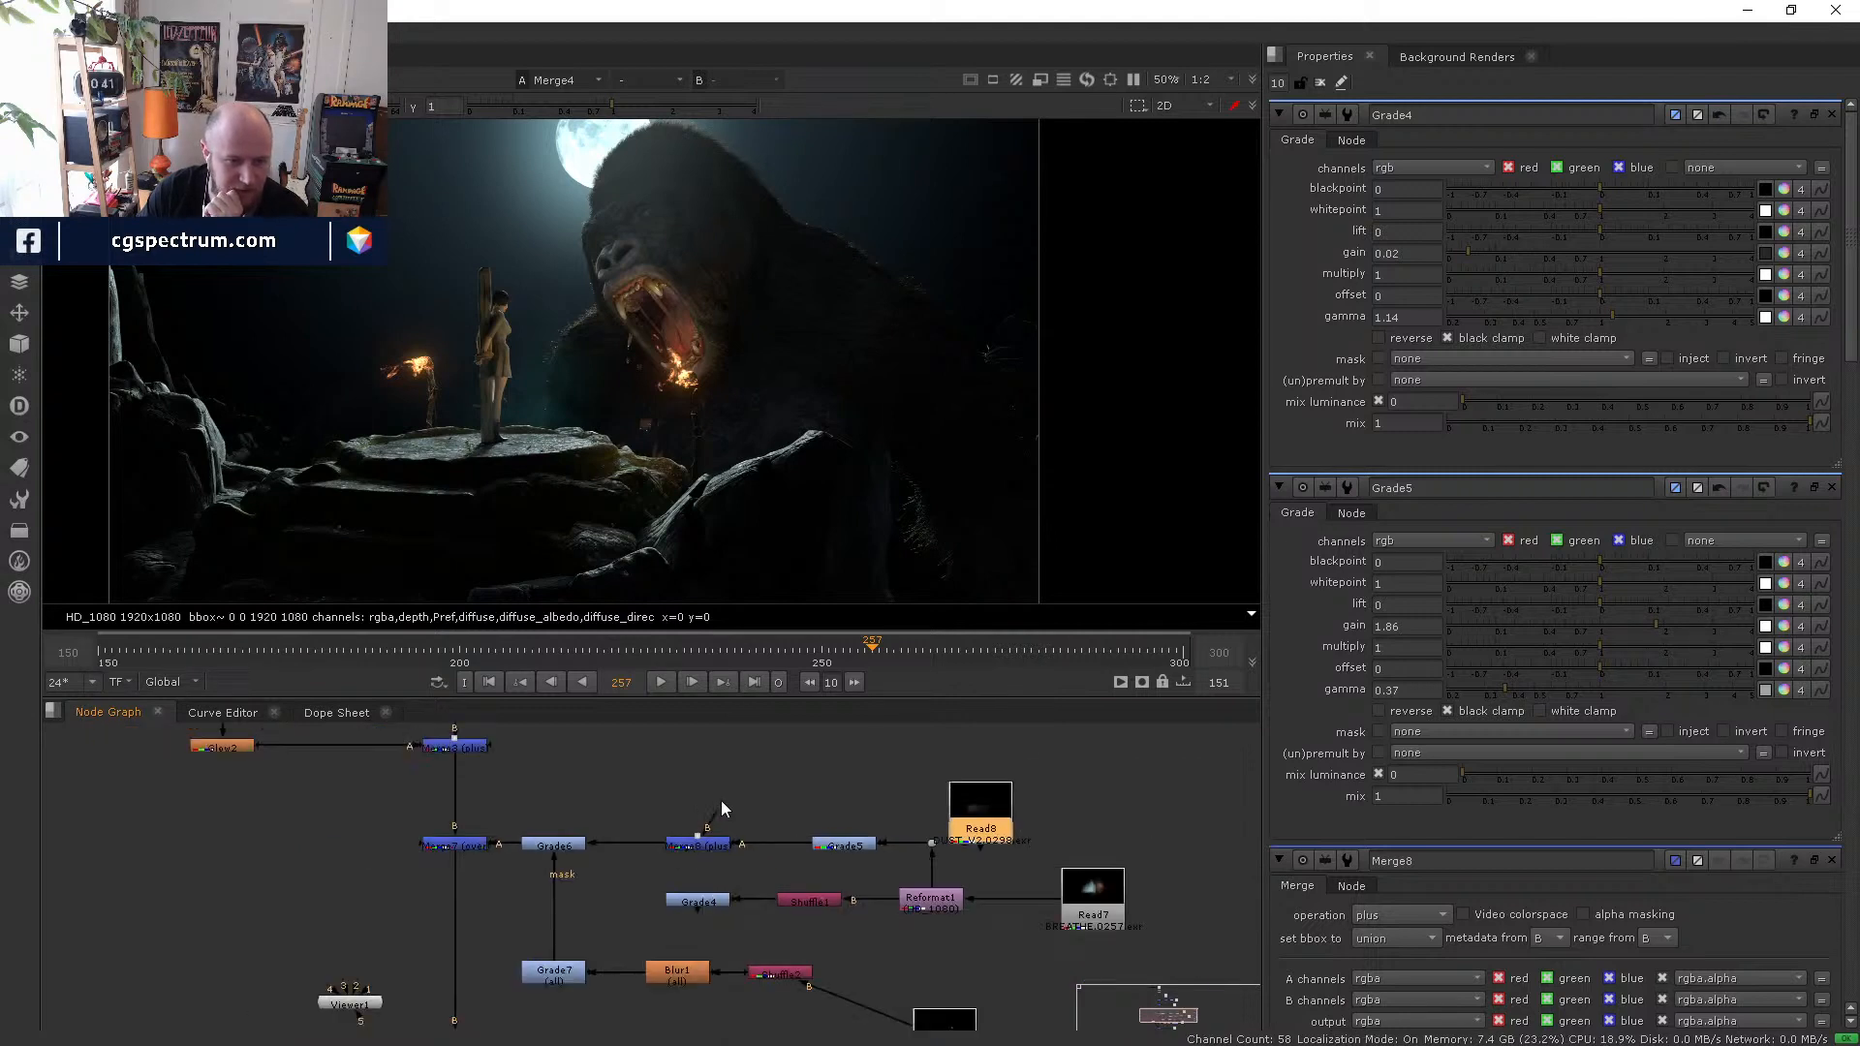
drag(689, 906, 703, 903)
- Move the dust Read8 node up the tree, between Read1 and the breath branch
scroll(1051, 824, down, 3)
middle_drag(1051, 823, 942, 773)
drag(938, 817, 1045, 827)
middle_drag(966, 889, 983, 1006)
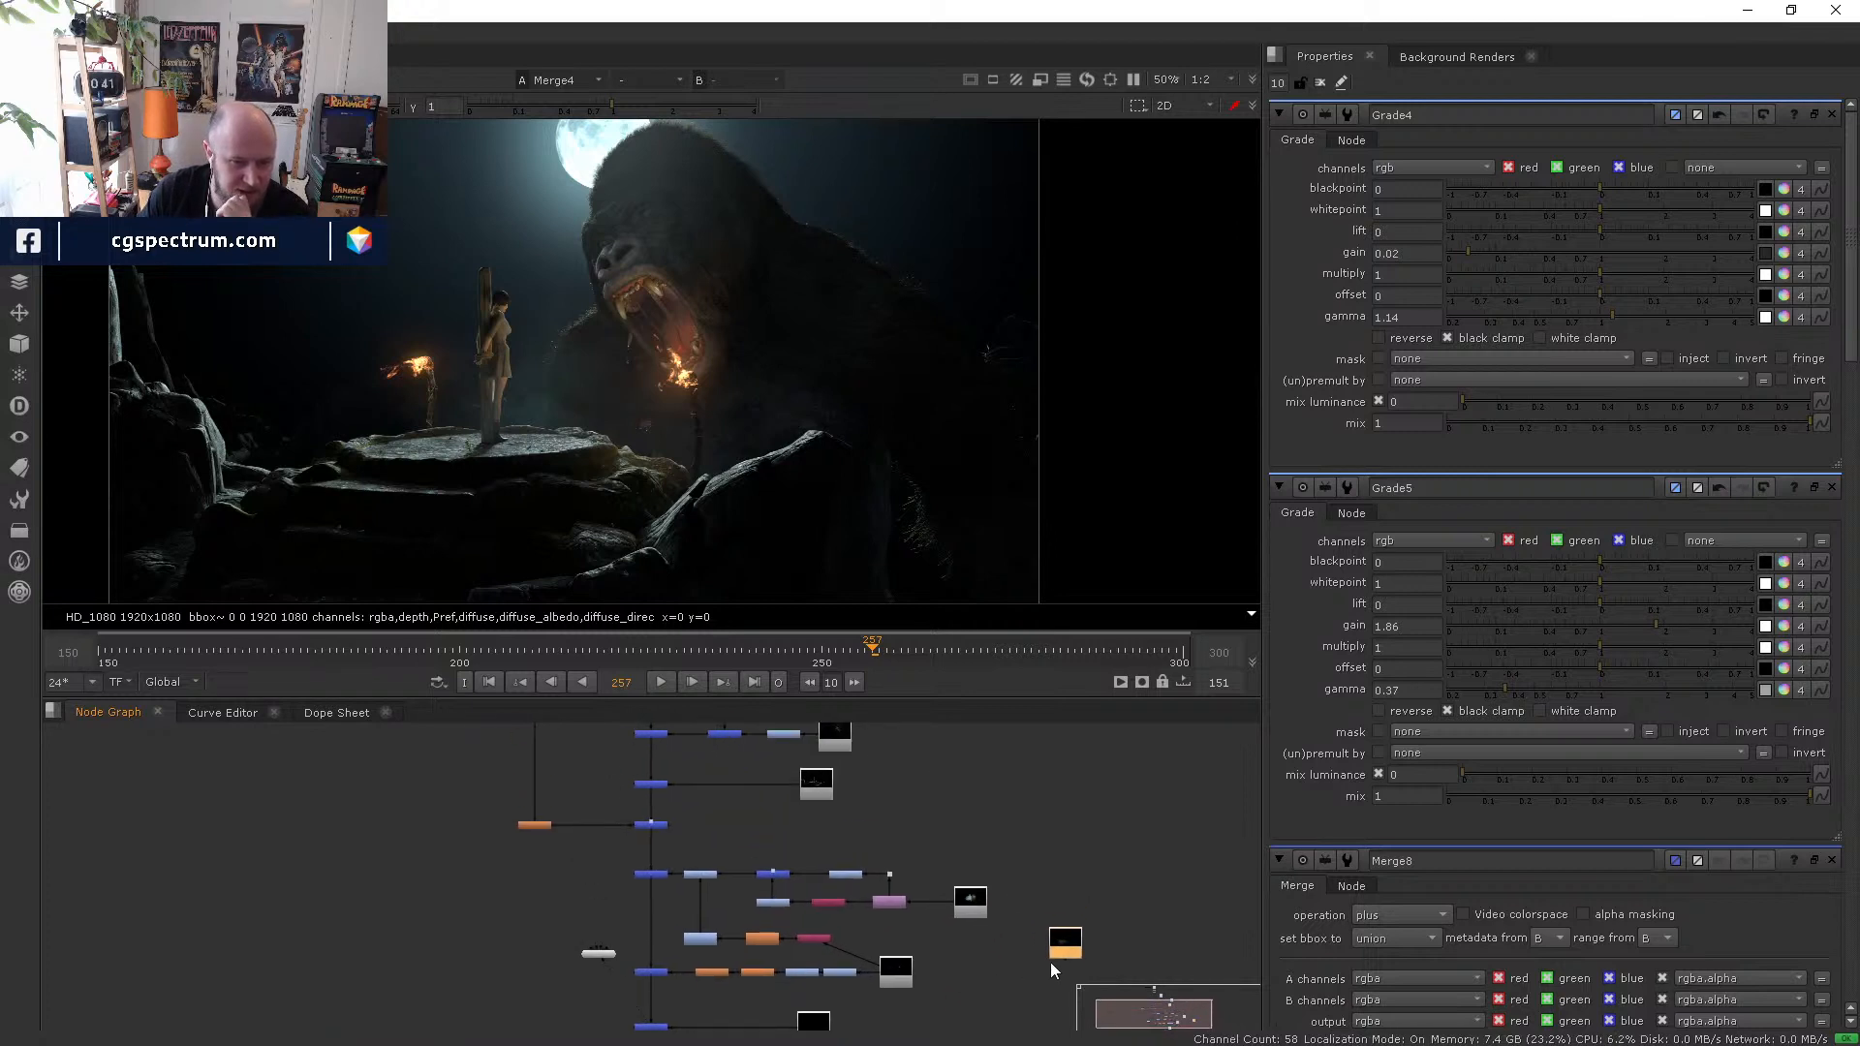
drag(1060, 947, 1015, 784)
scroll(738, 806, up, 3)
drag(1148, 860, 916, 853)
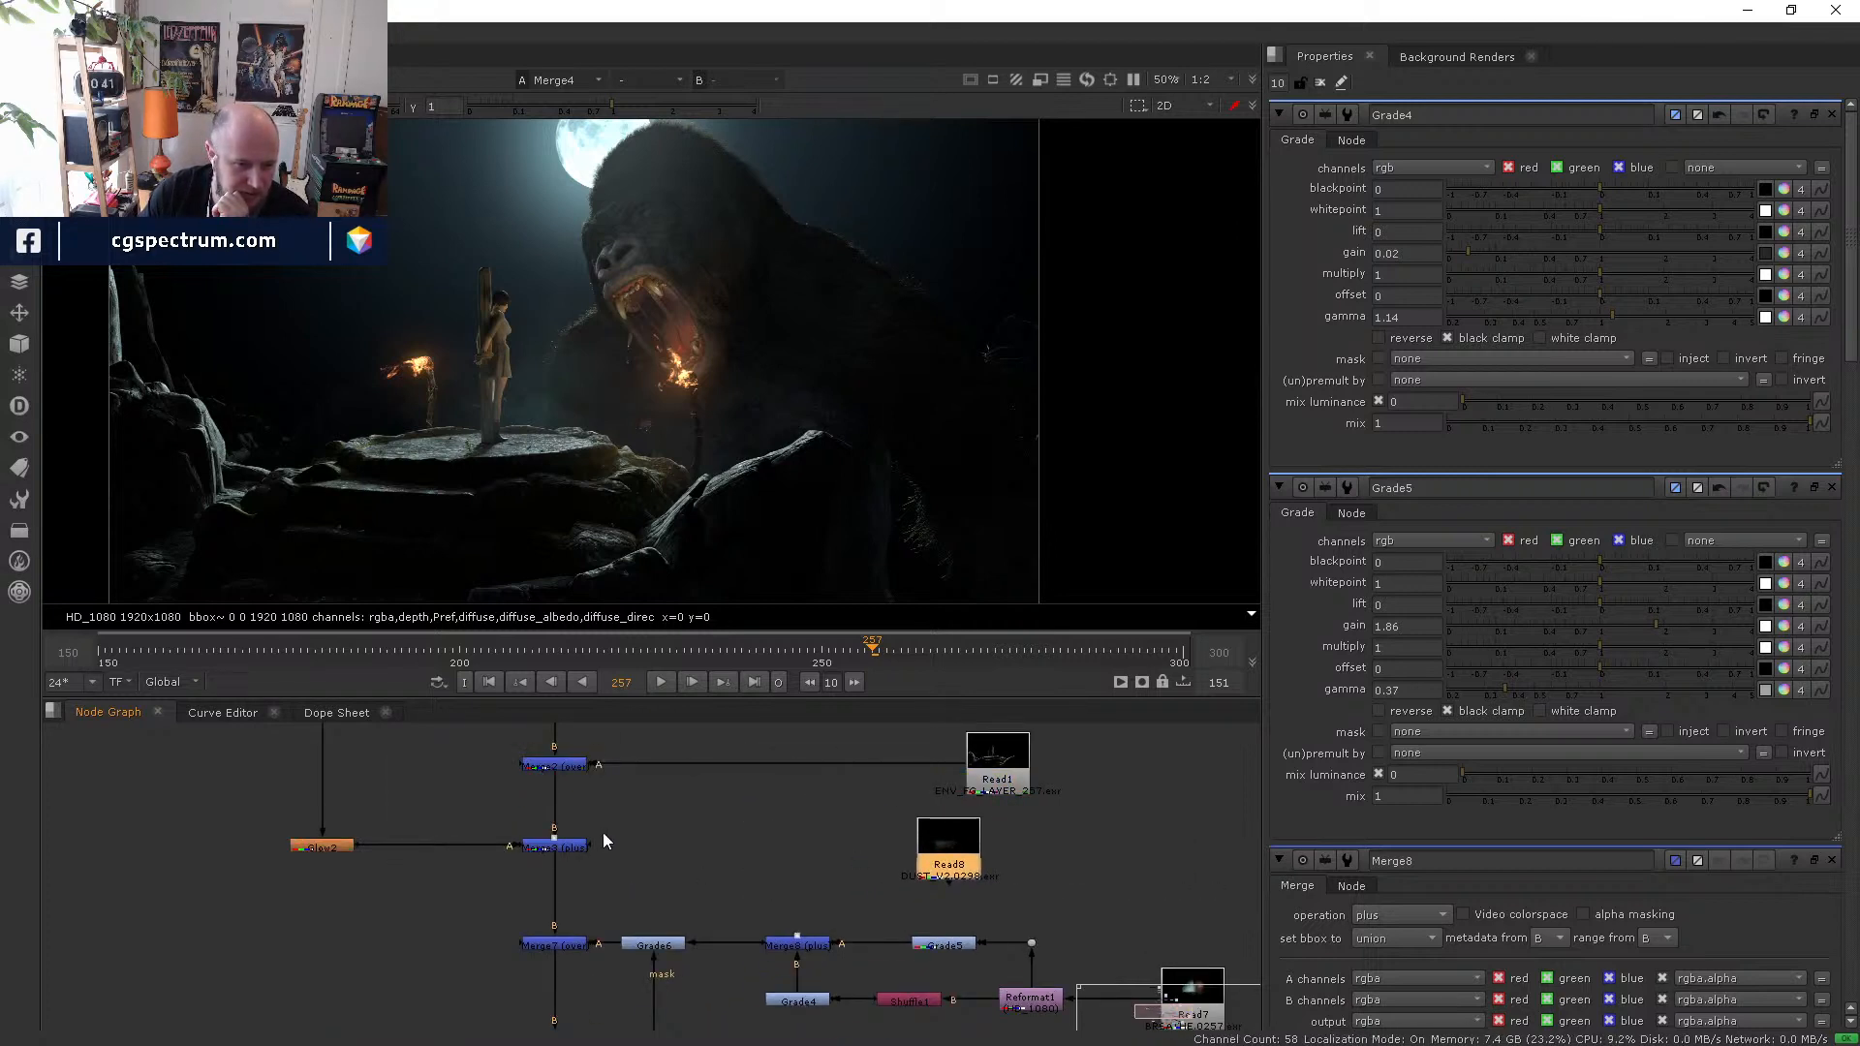
- Rearrange the breath and fire branches further down the tree to open a gap for the dust layer
scroll(585, 770, down, 5)
drag(880, 965, 528, 880)
drag(444, 806, 850, 917)
drag(728, 903, 729, 862)
middle_drag(839, 907, 851, 831)
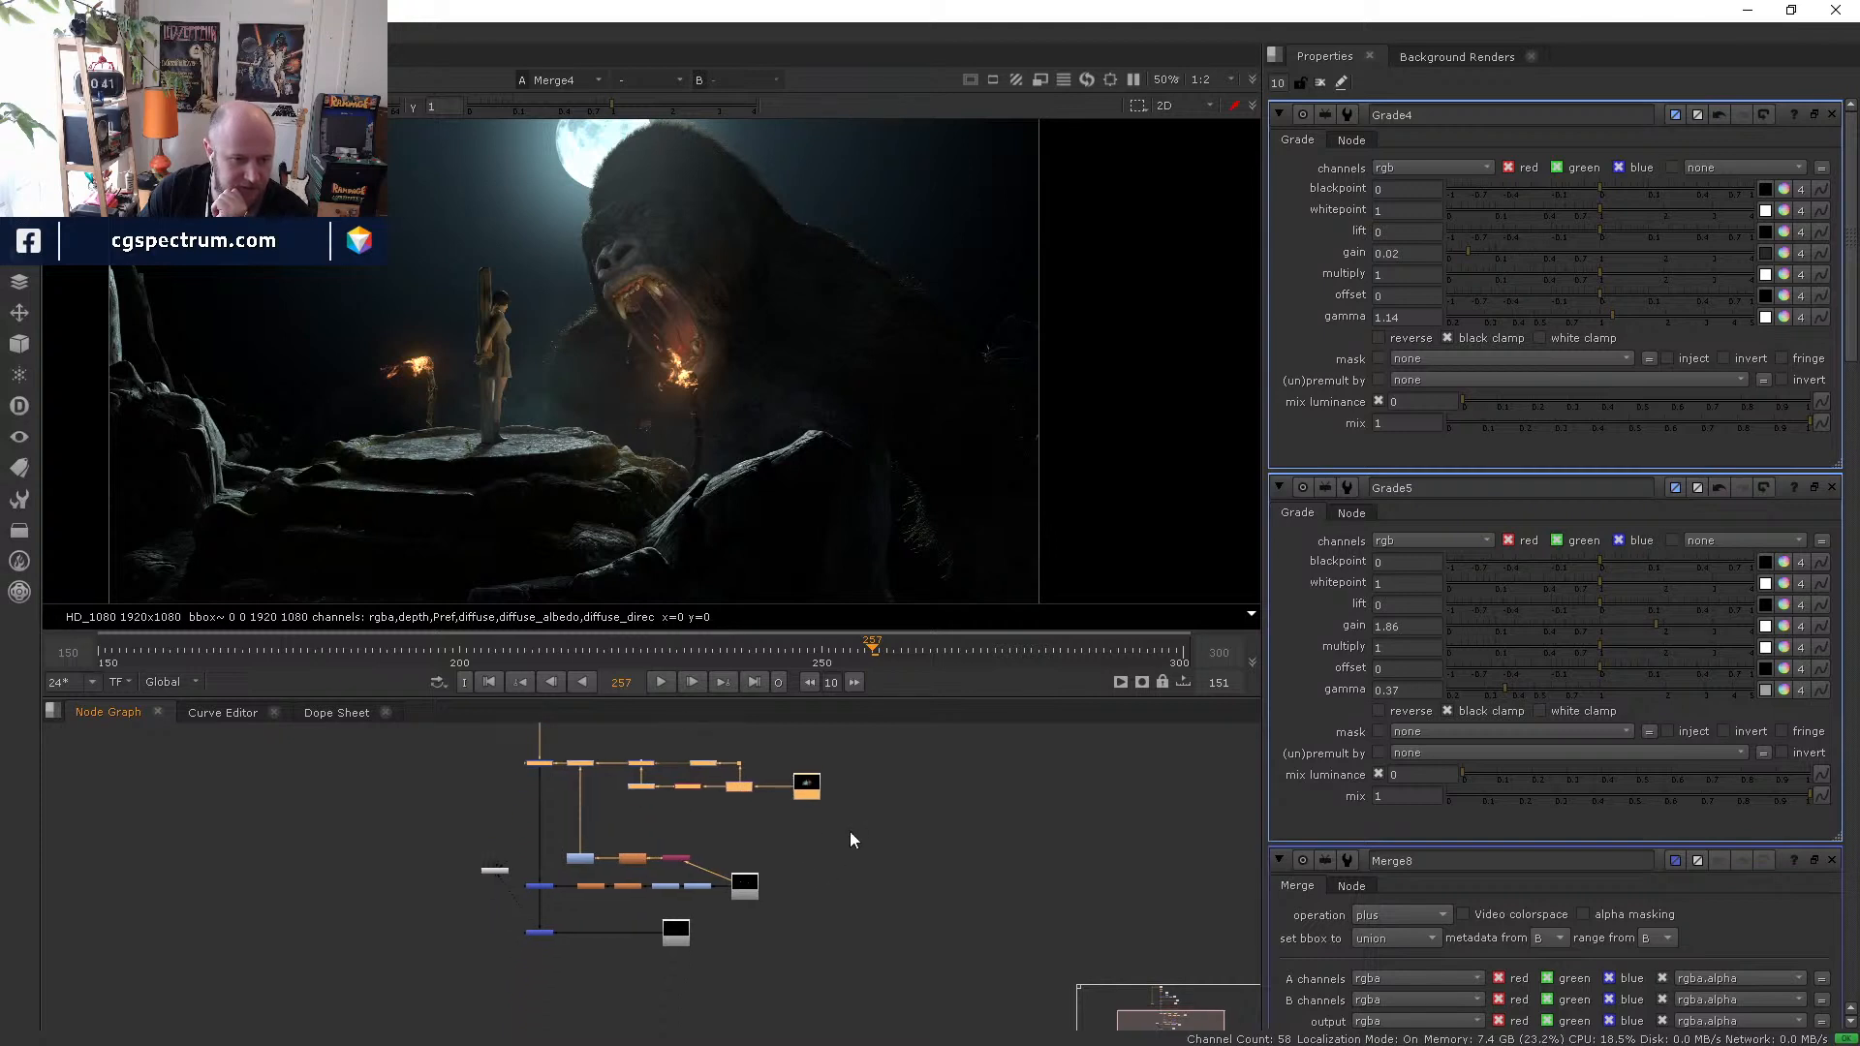
- Move the lowest merge and its Read node further down, away from the fire branch
click(850, 839)
middle_drag(676, 943, 661, 902)
drag(780, 869, 497, 957)
drag(533, 893, 531, 981)
middle_drag(719, 934, 719, 969)
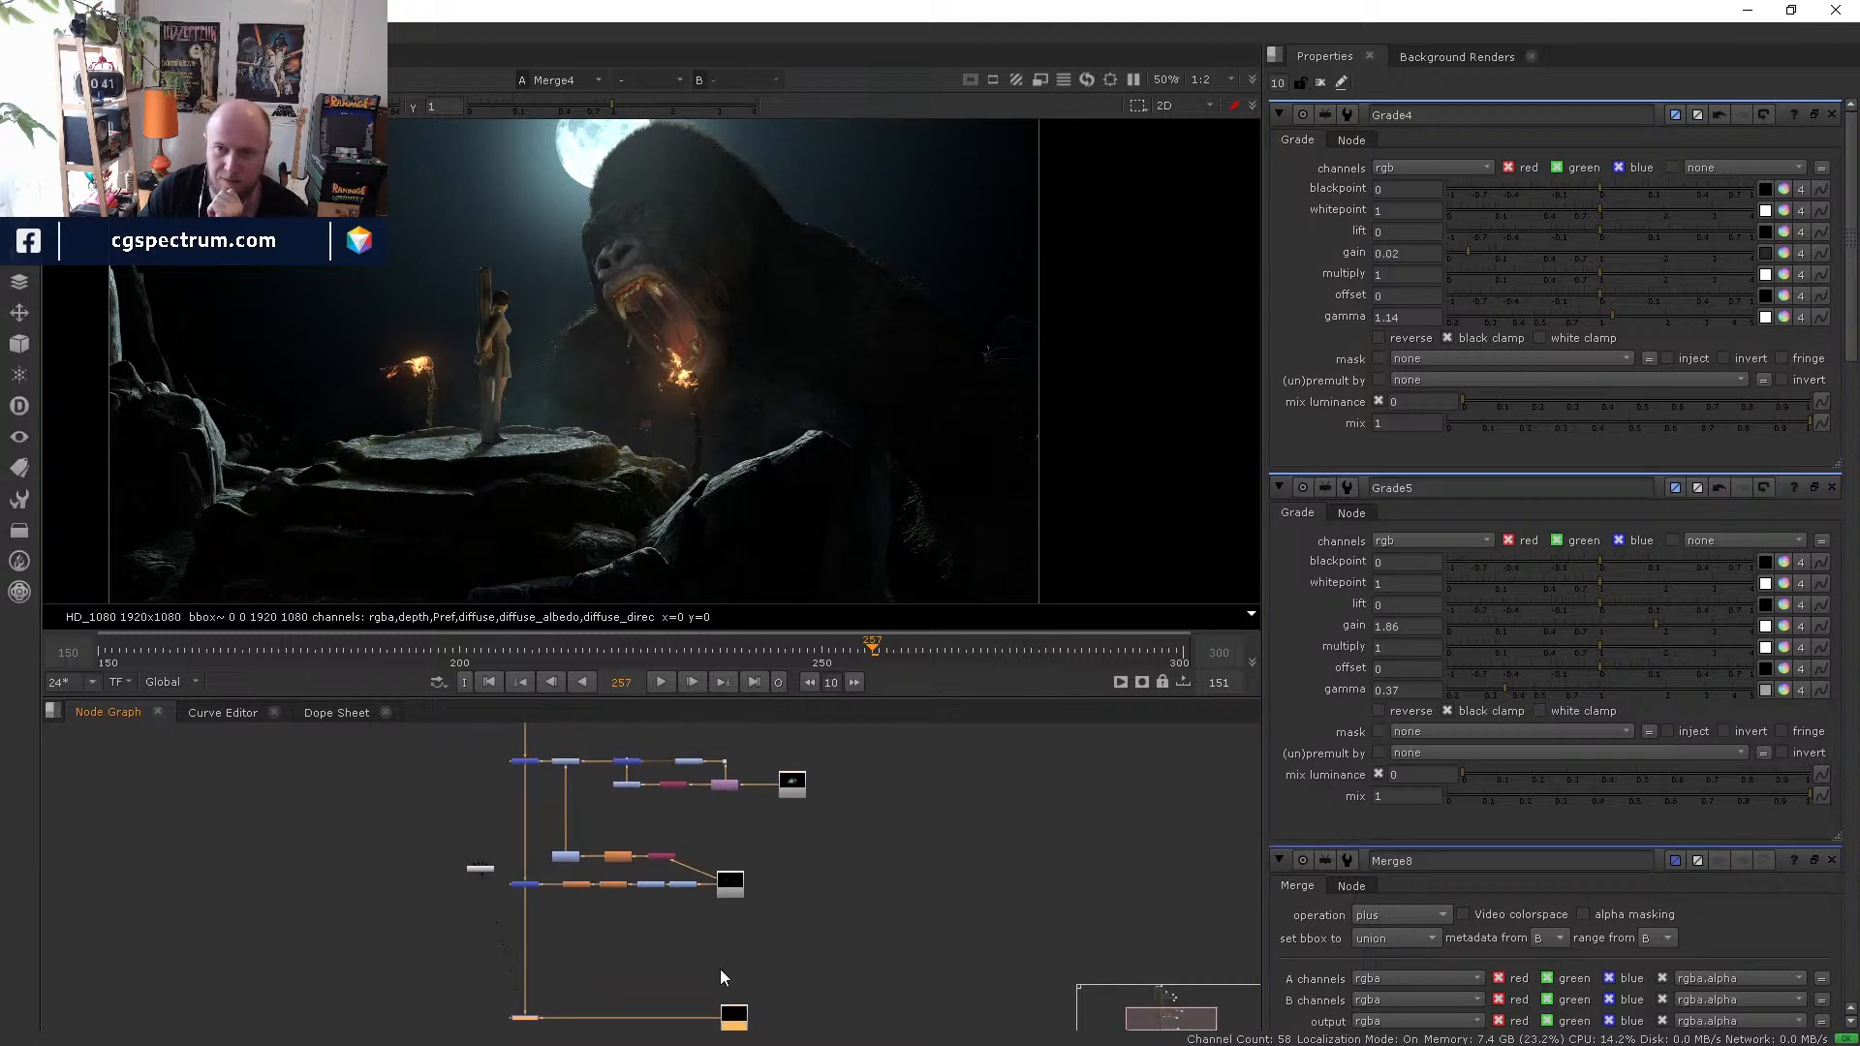
- Place Read8 in the opened gap and replace its single frame with the DUST_V2.####.exr sequence, frames 240-300
middle_drag(769, 779, 769, 954)
scroll(691, 843, up, 3)
drag(693, 827, 719, 876)
scroll(798, 854, up, 2)
middle_drag(568, 882, 602, 921)
double_click(748, 909)
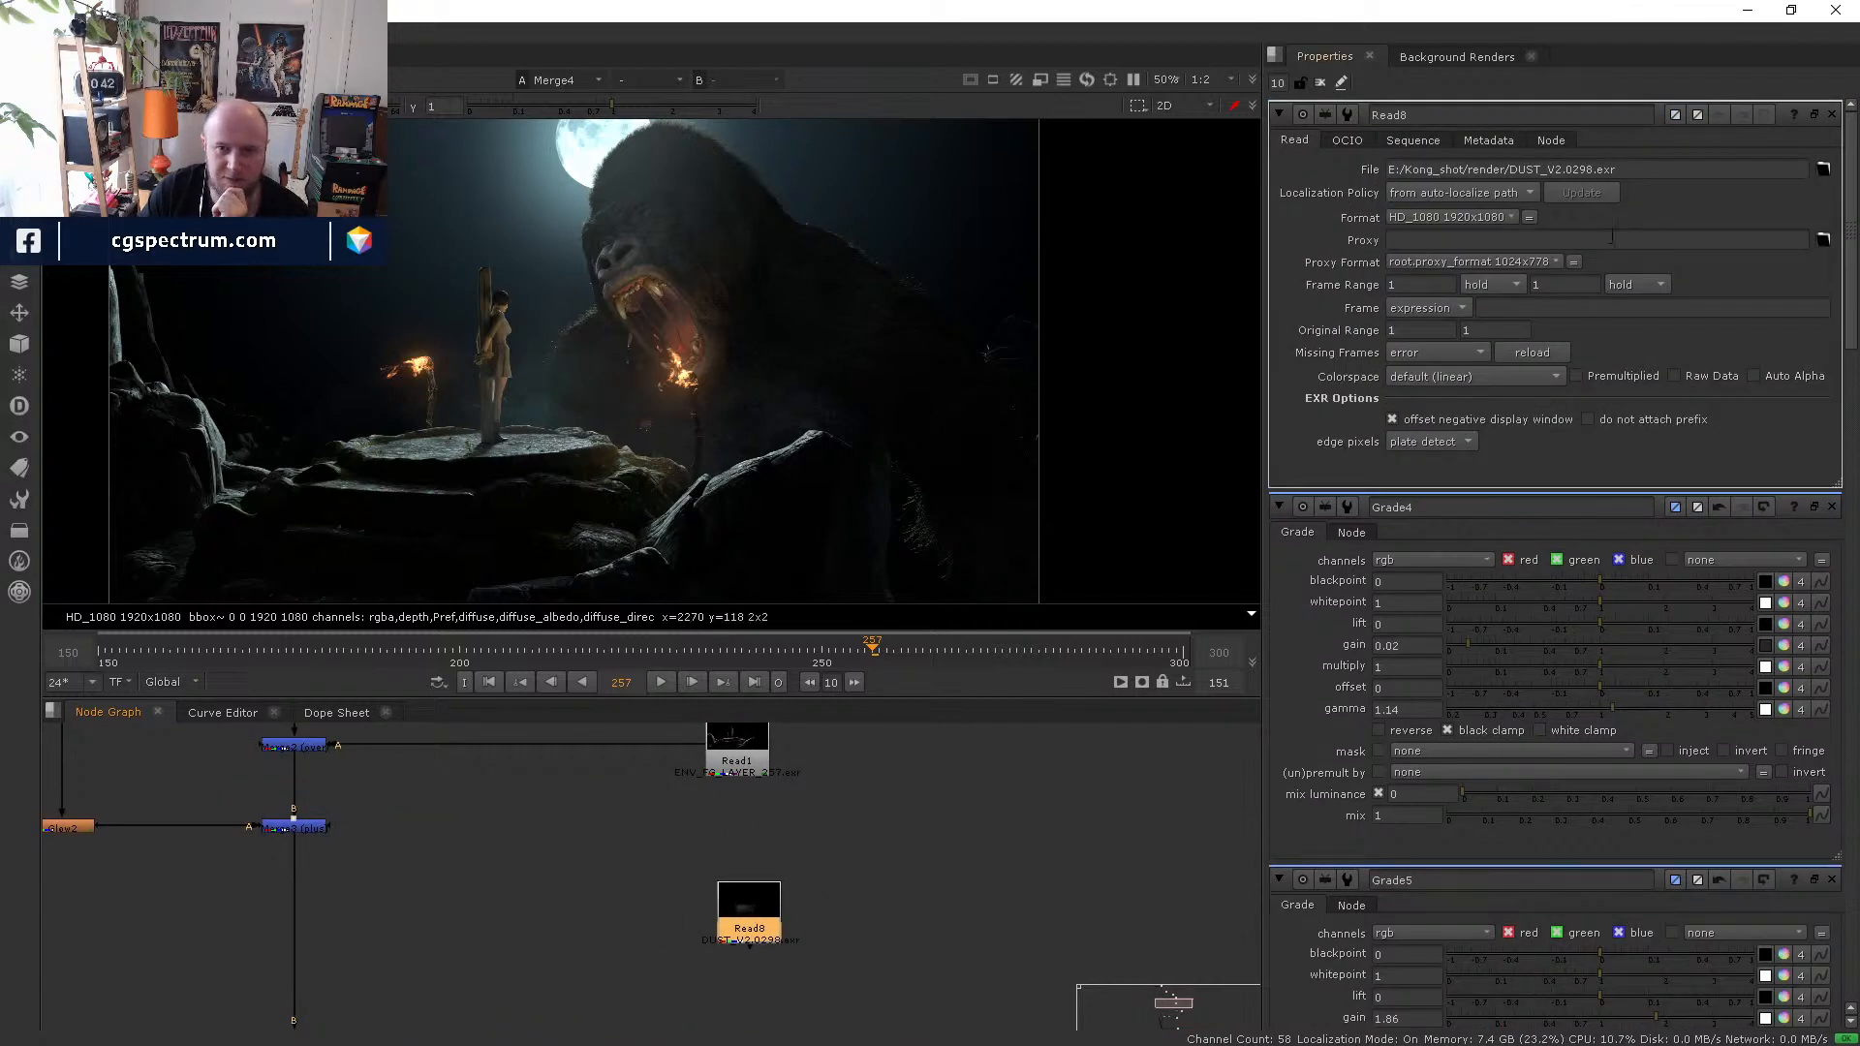
click(1824, 170)
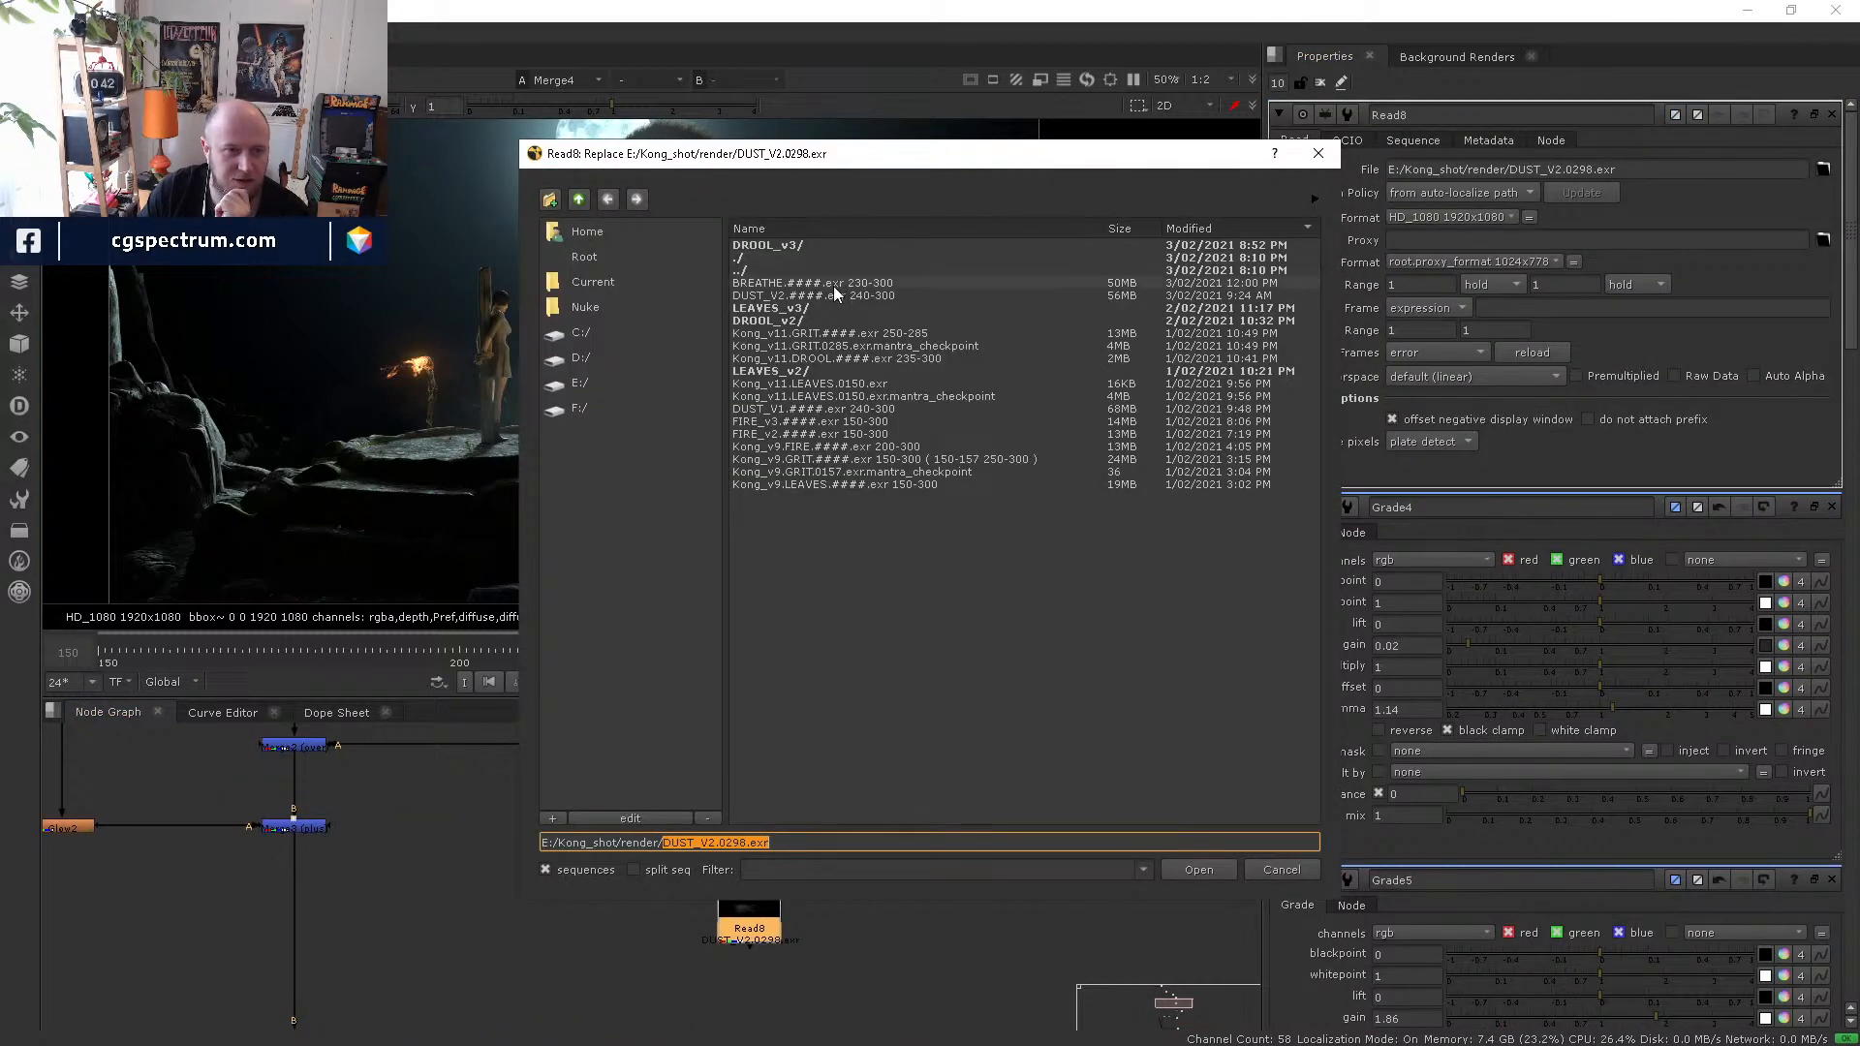
click(829, 294)
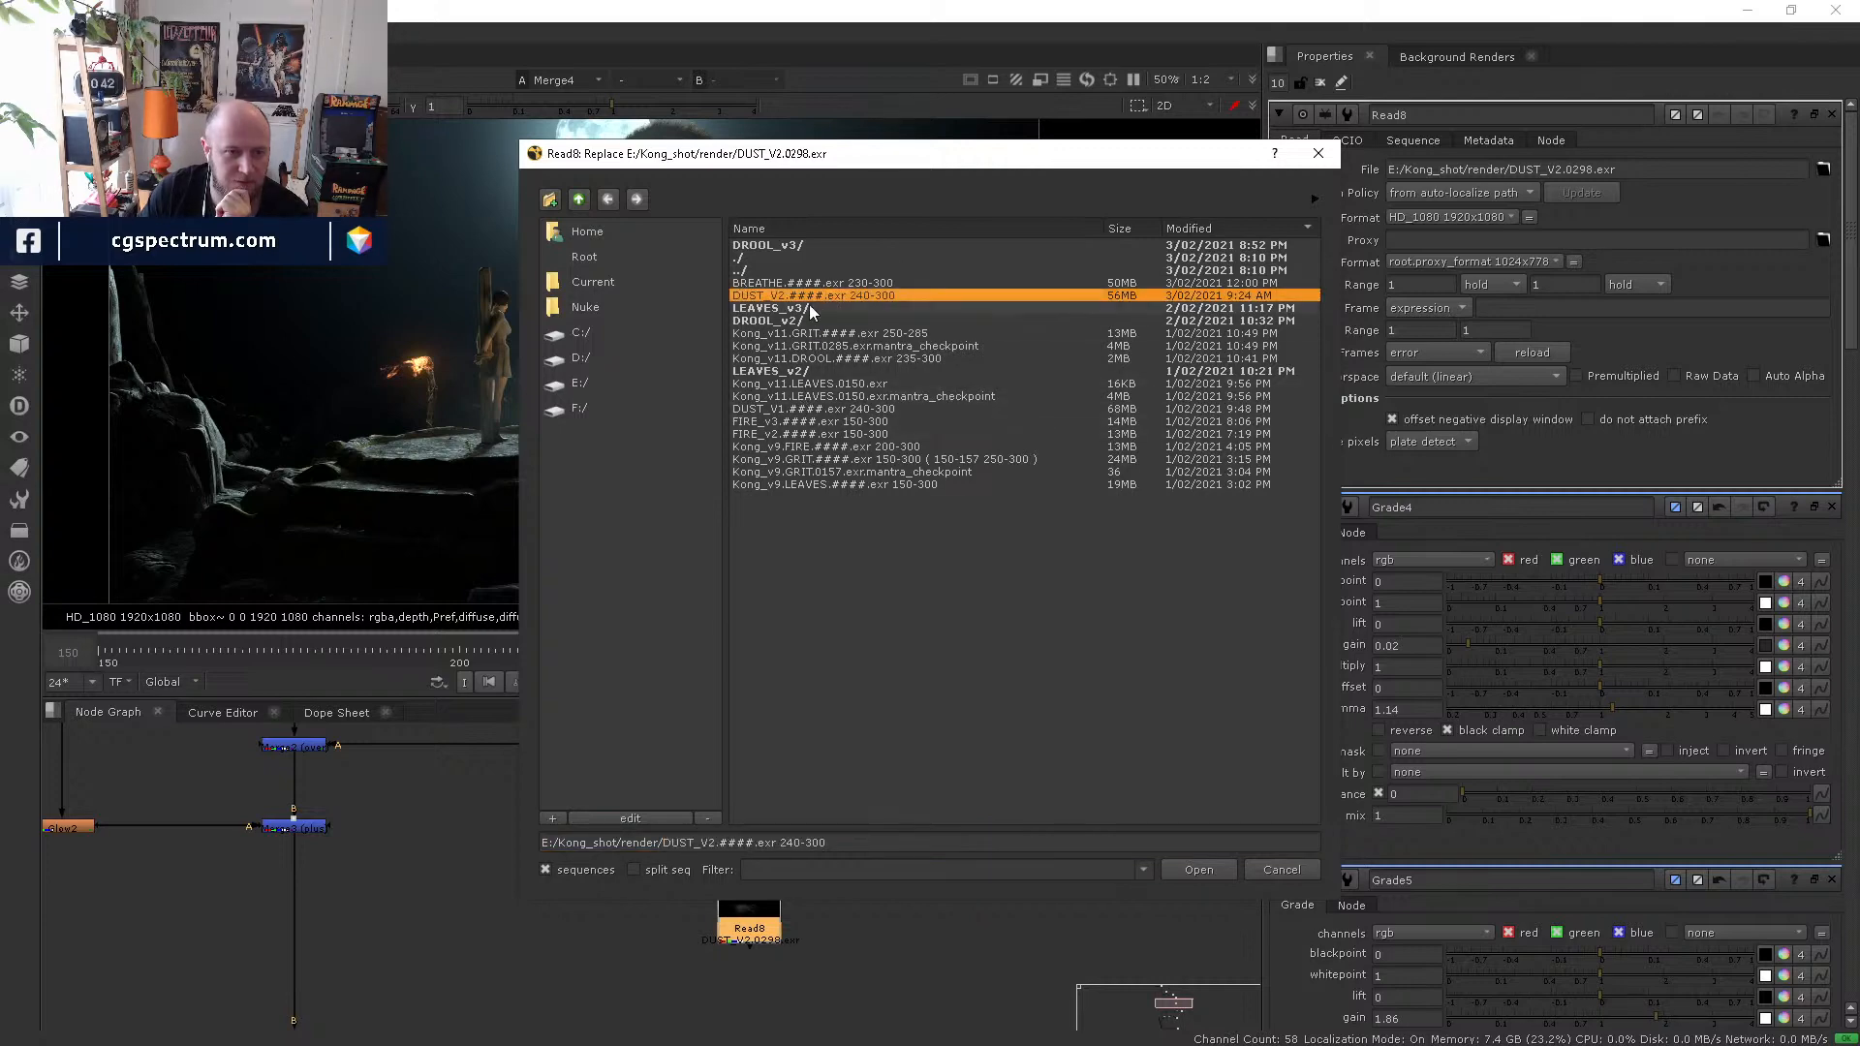
click(1216, 869)
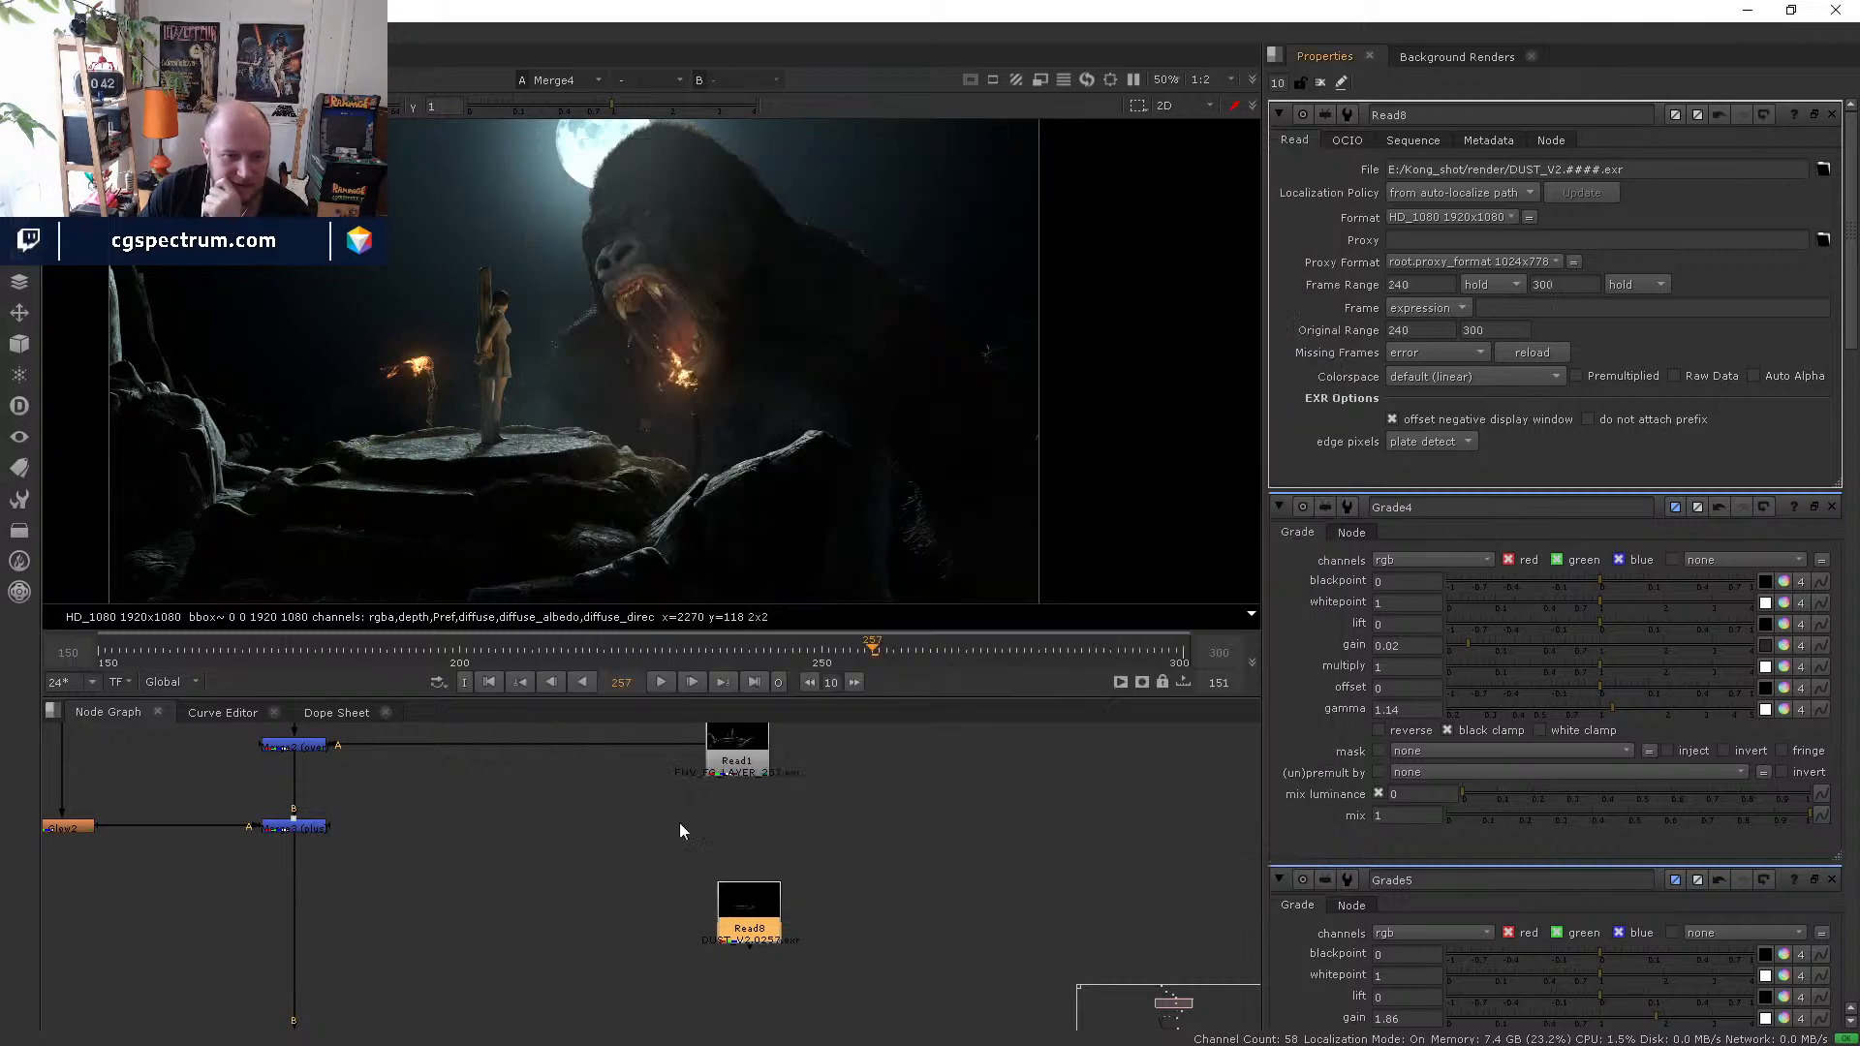
- Insert an over merge into the main trunk below the Read1 branch and connect its A input to Read8
middle_drag(677, 910, 660, 828)
click(631, 870)
mouse_move(647, 865)
mouse_down()
mouse_move(276, 835)
mouse_move(756, 864)
mouse_up()
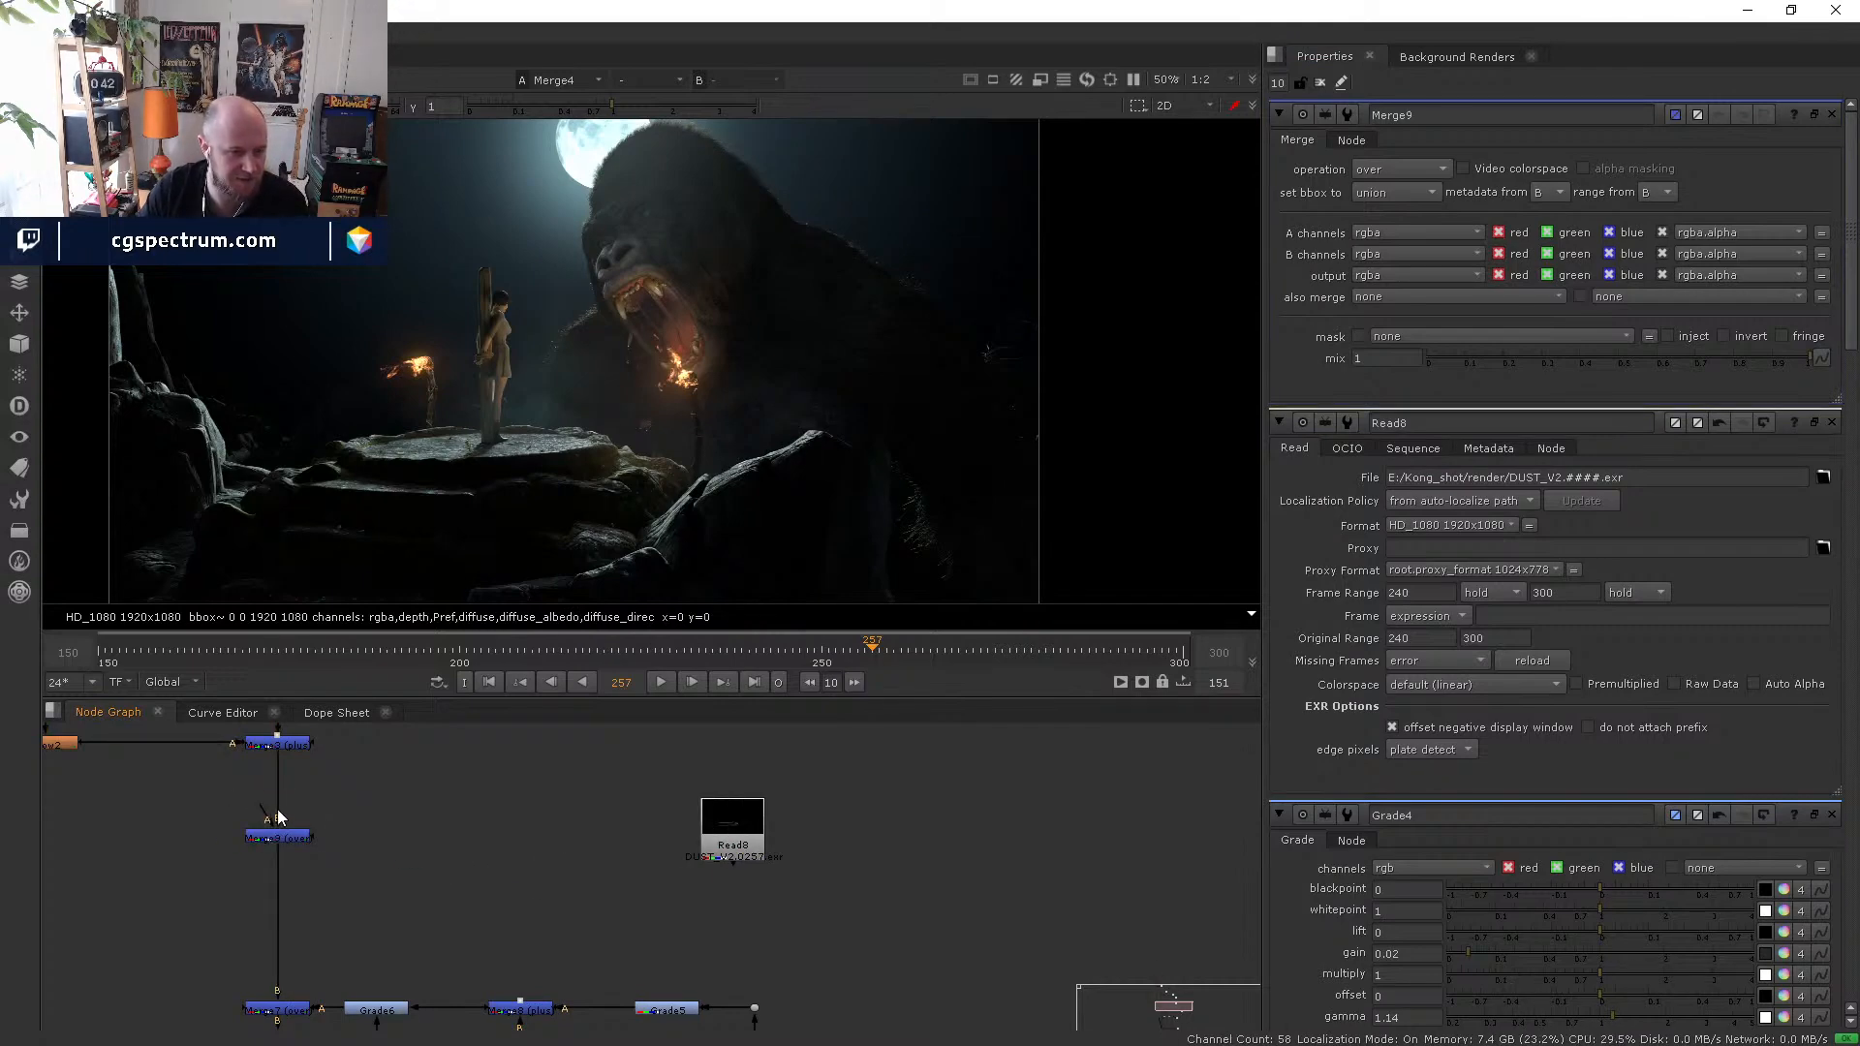
drag(278, 817, 729, 823)
- View the dust render from Read8 on its own and examine its detail at frame 257
double_click(732, 824)
key(1)
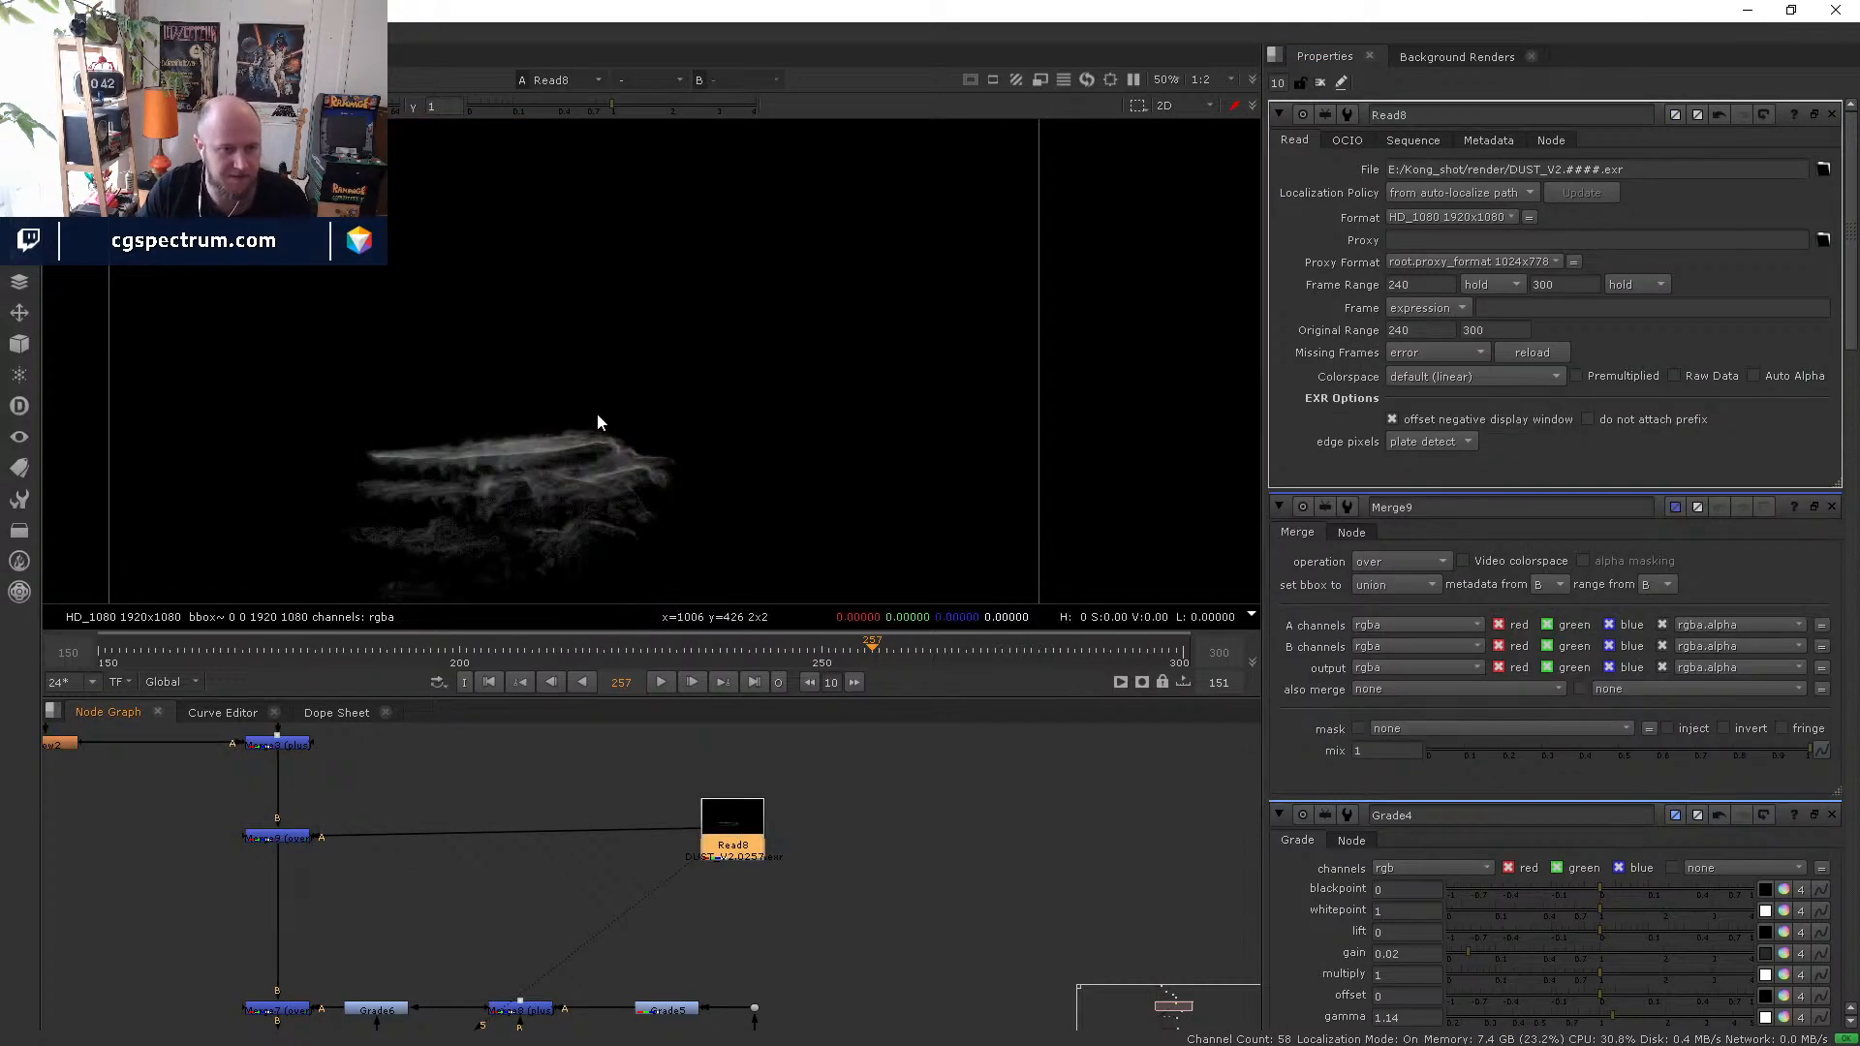
scroll(550, 473, down, 2)
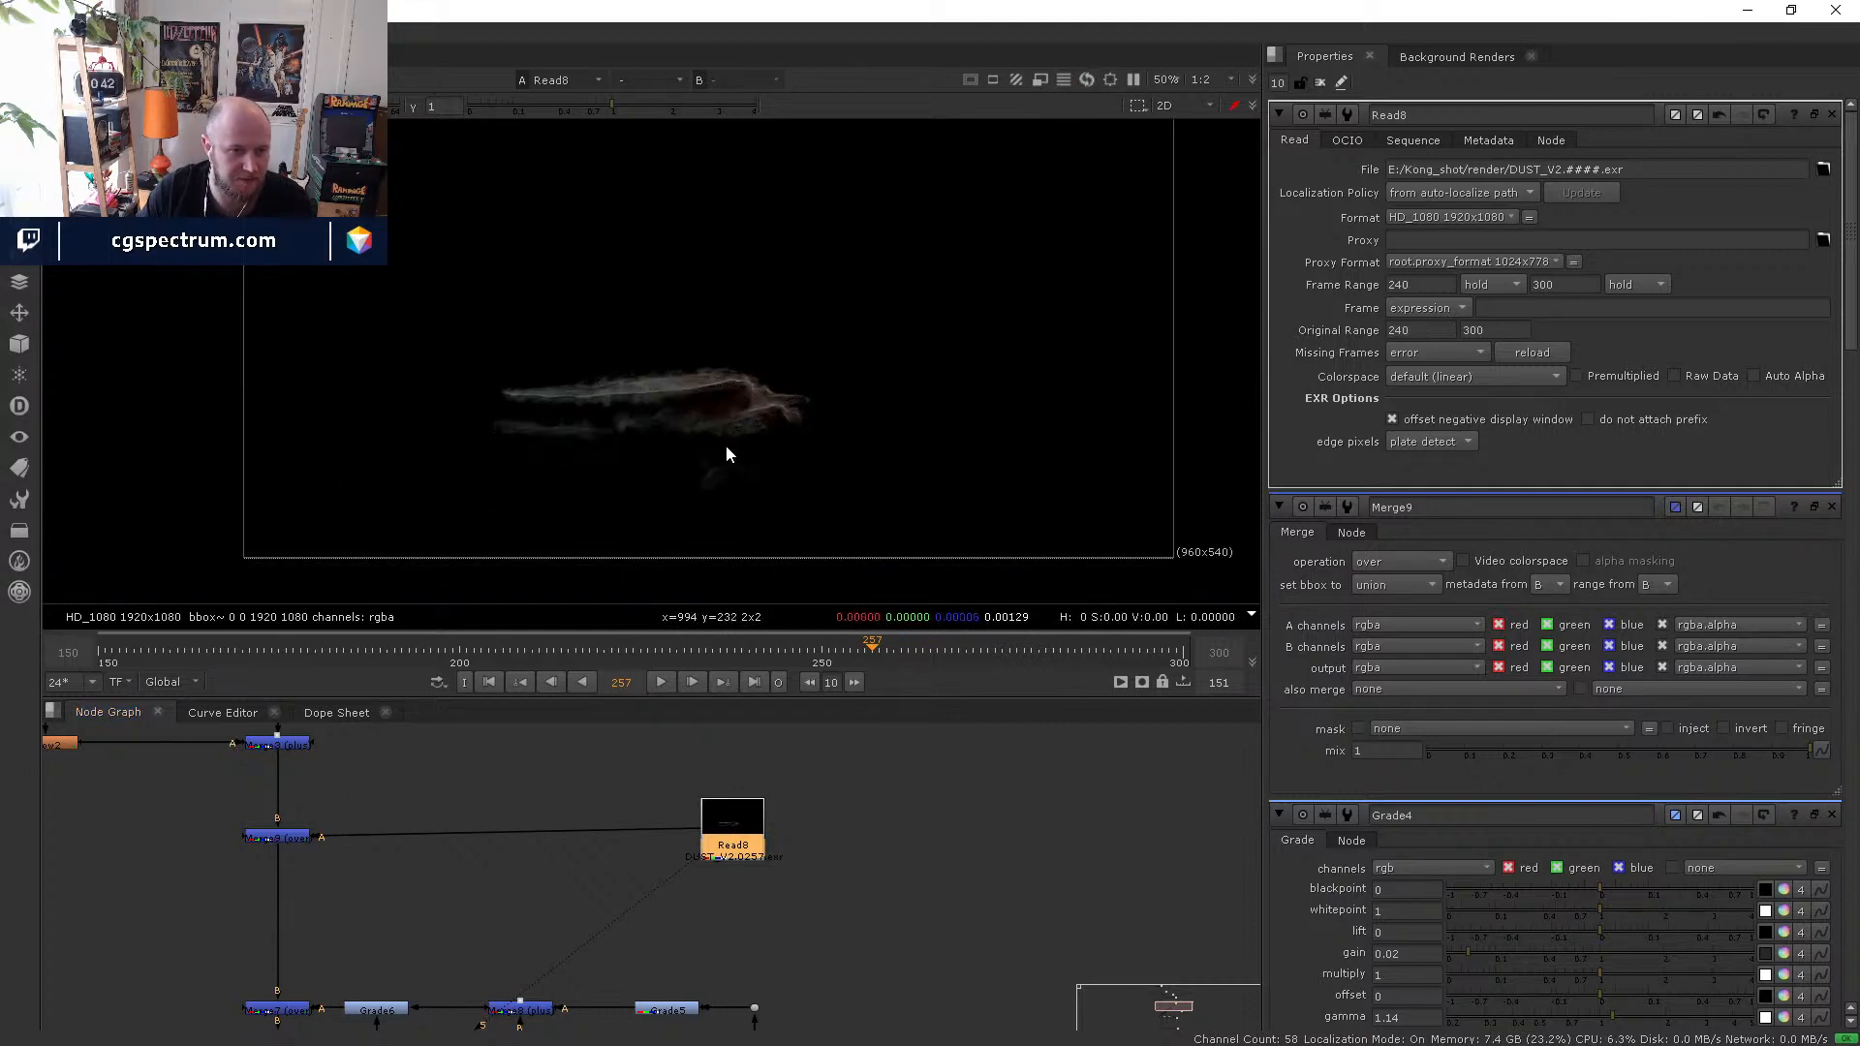
scroll(755, 439, up, 3)
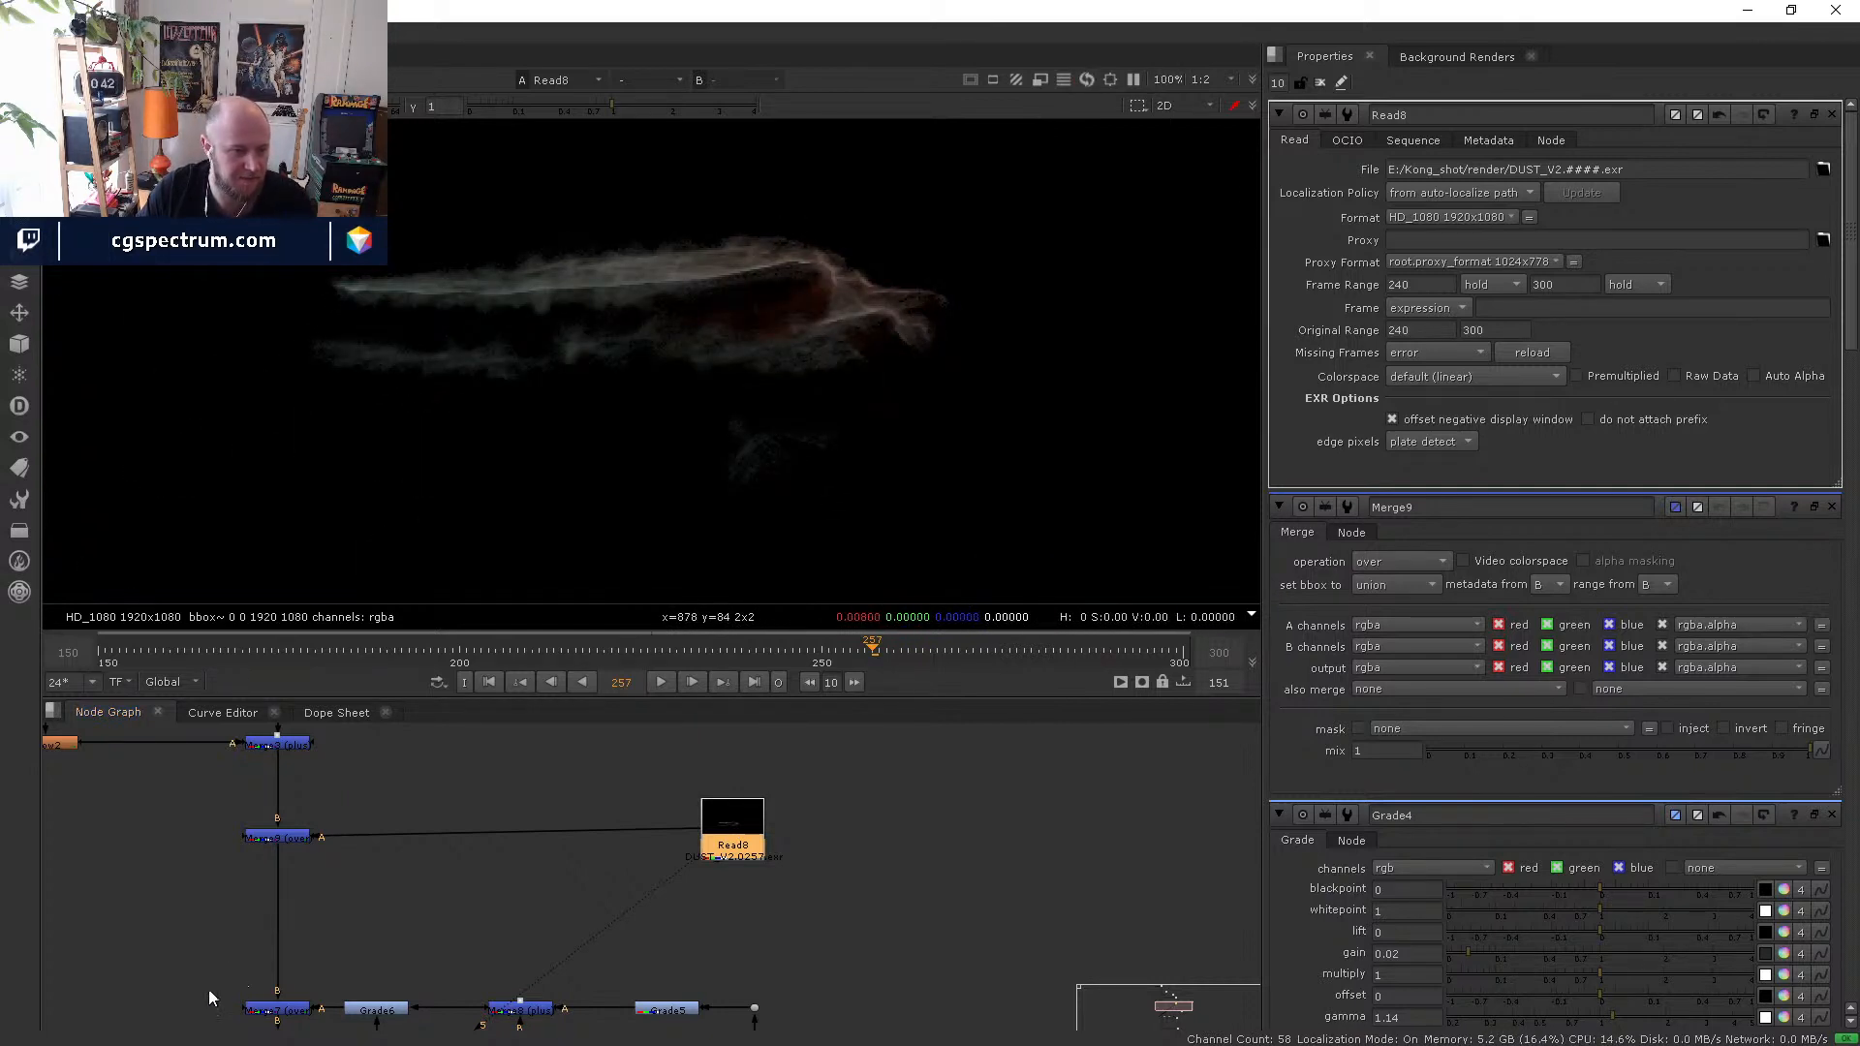
- Align Read8 level with its new merge and view the merged dust at frame 271
click(278, 837)
key(1)
drag(727, 836, 735, 843)
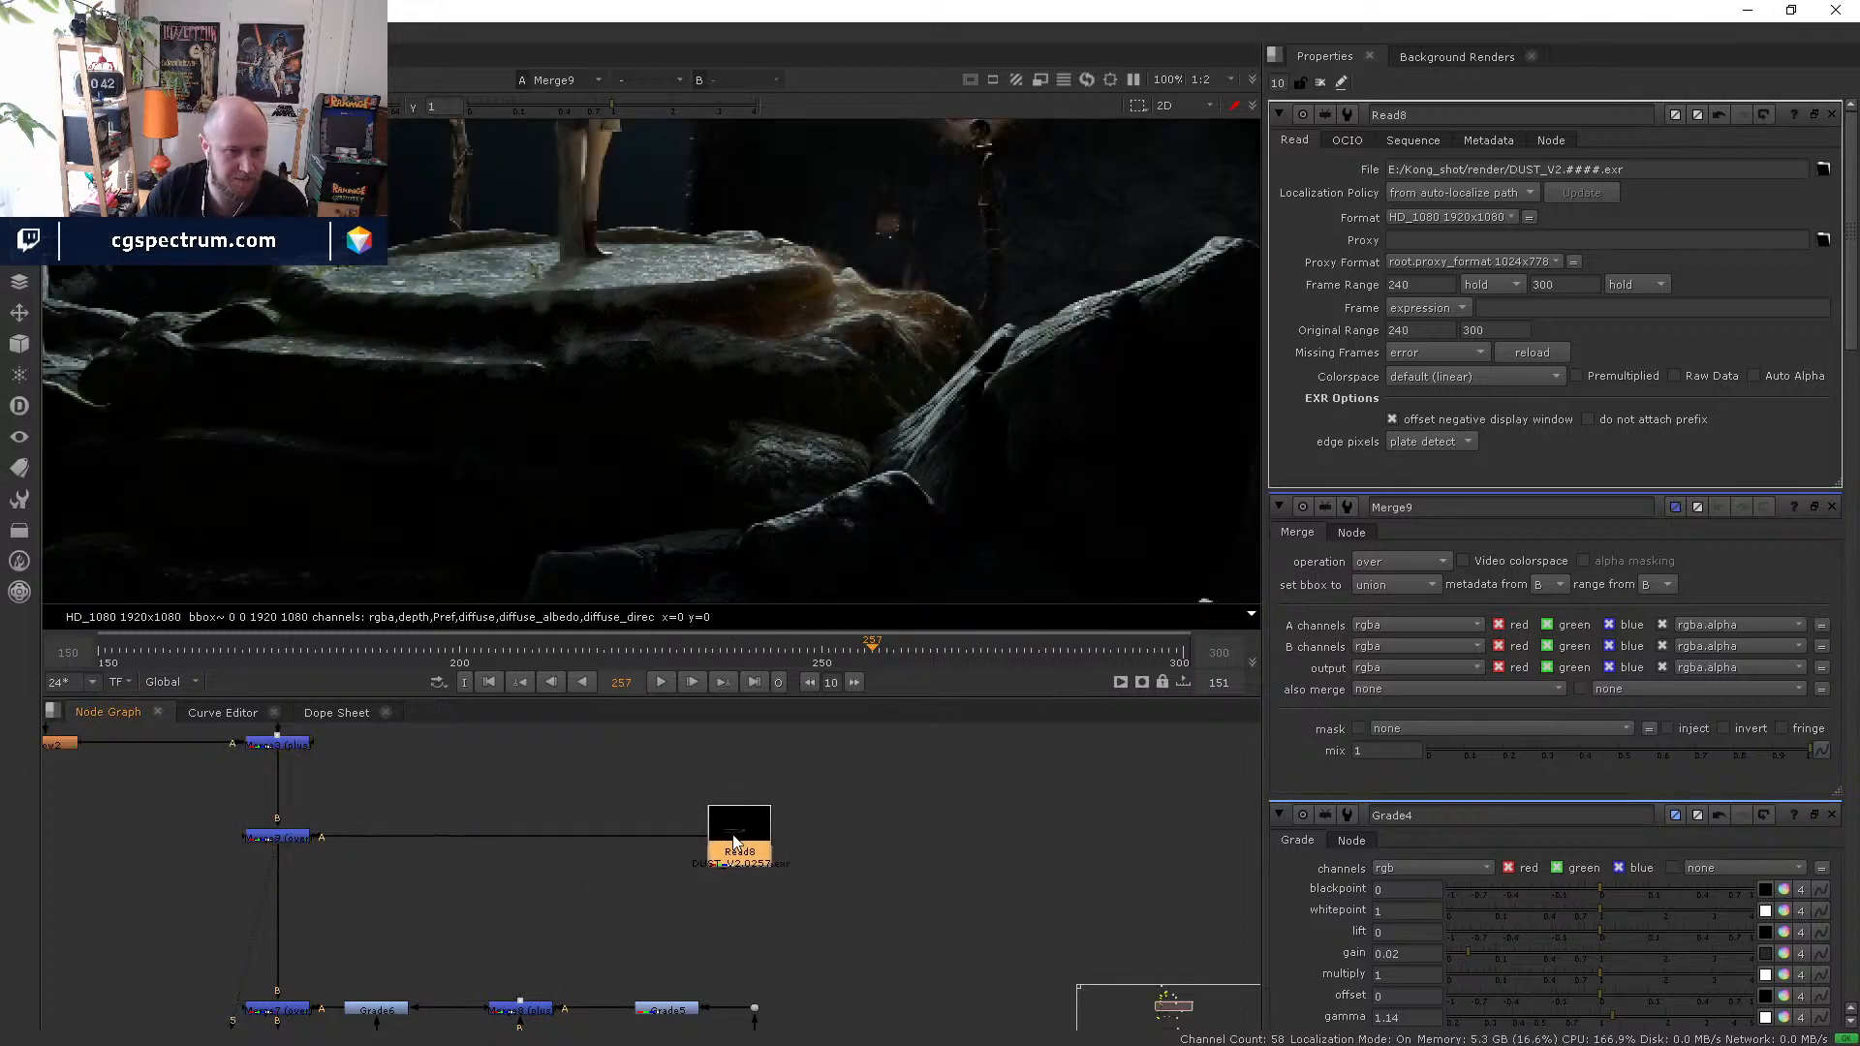
click(973, 648)
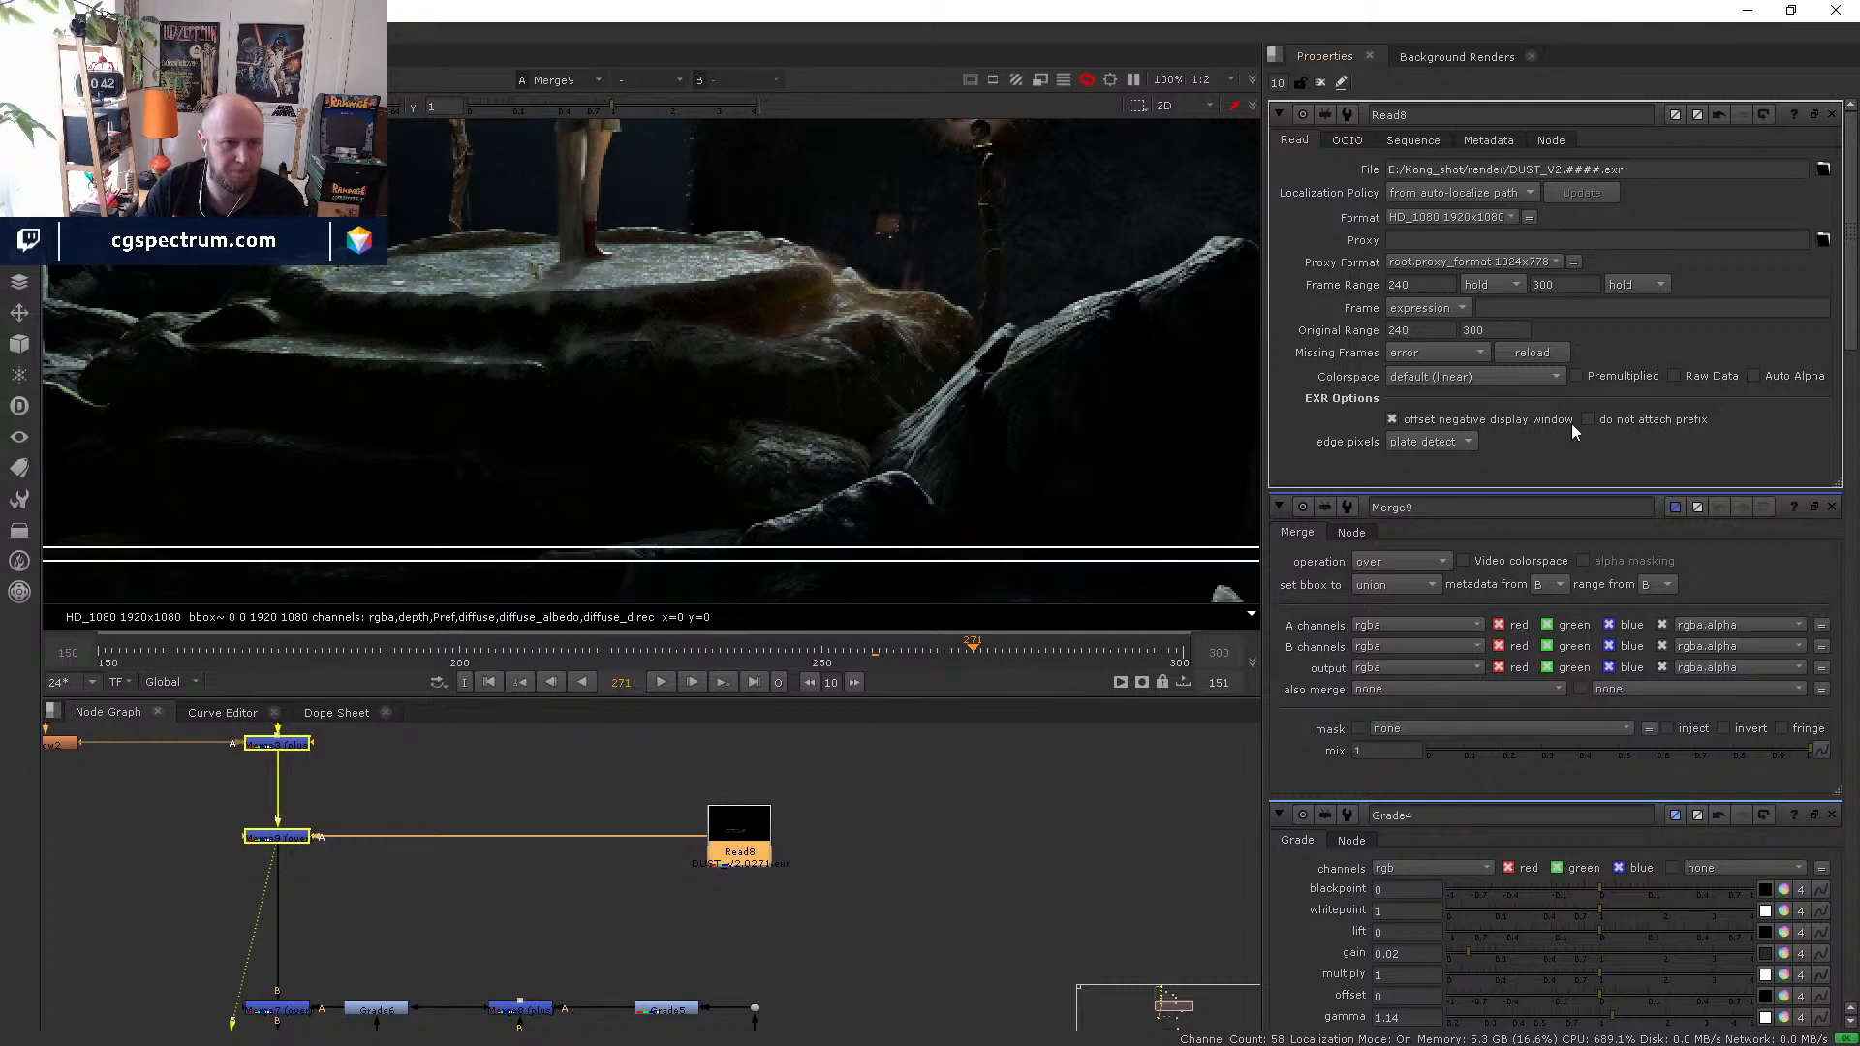
- View Read8 alone and play through its dust sequence to review the motion
click(735, 826)
key(1)
click(672, 650)
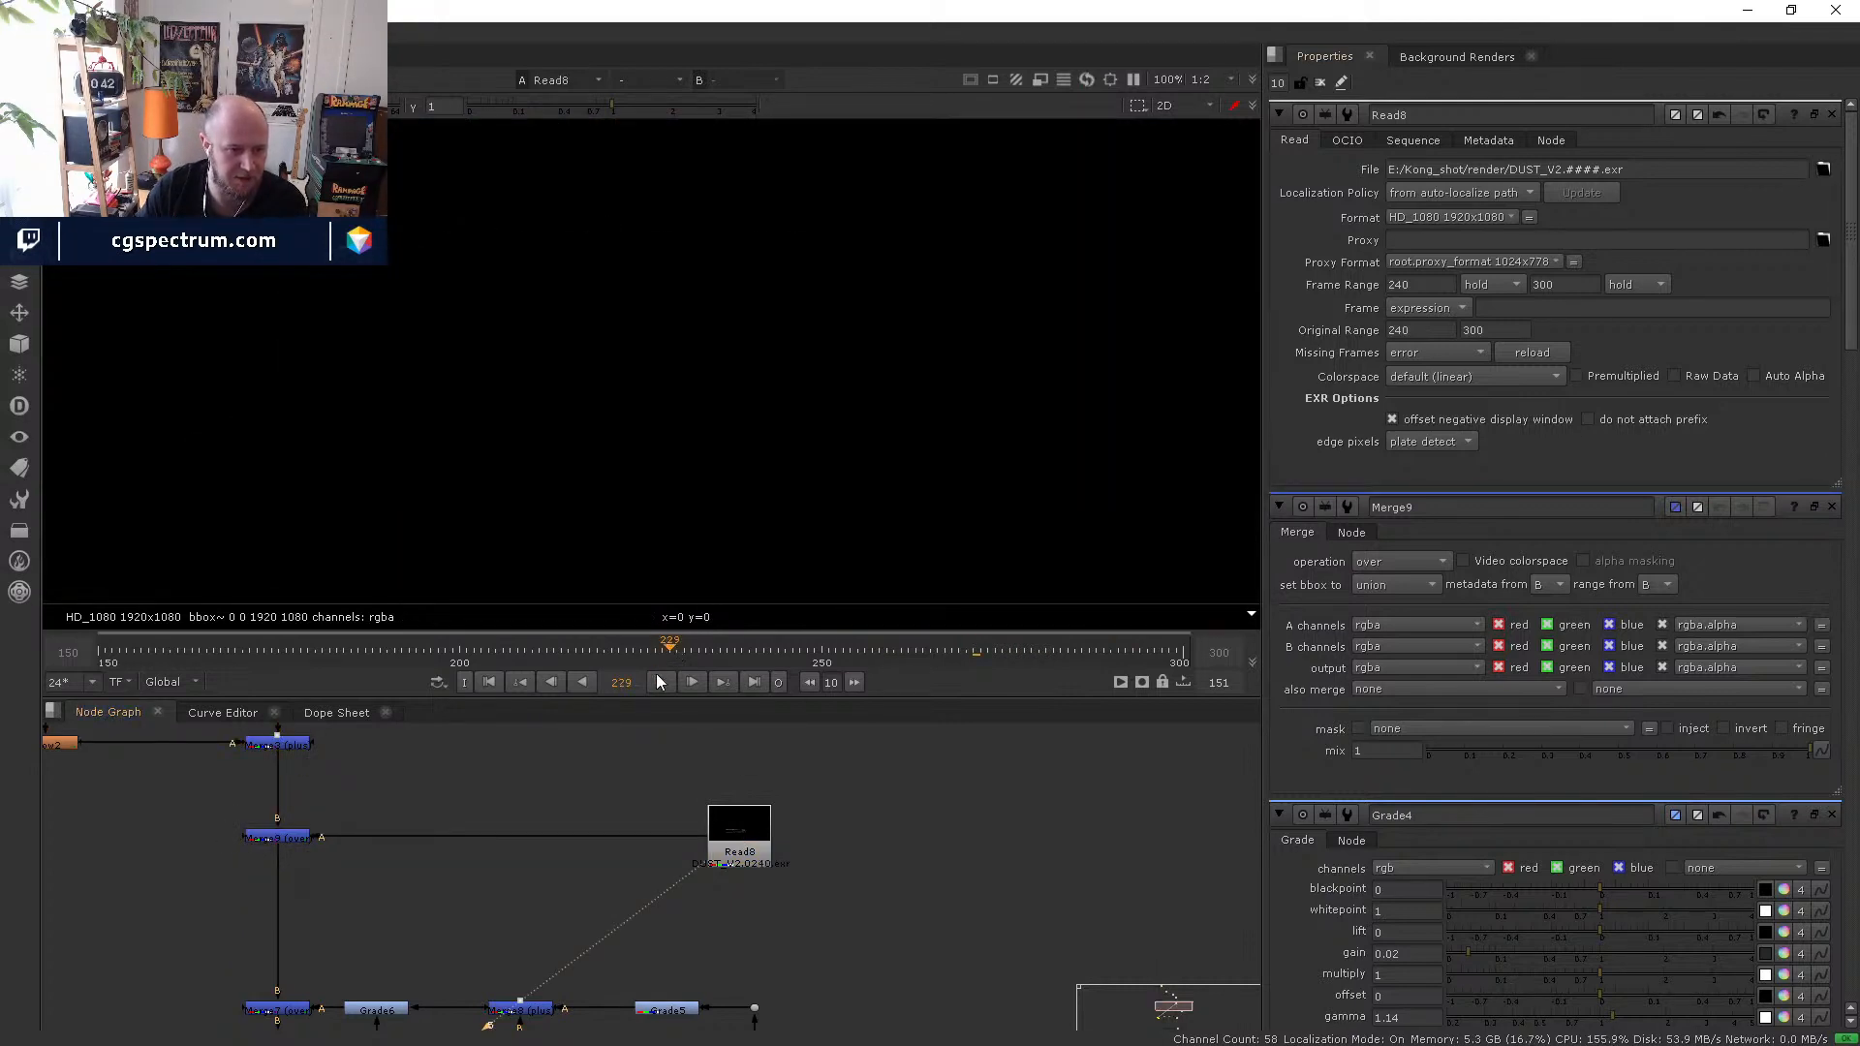
key(l)
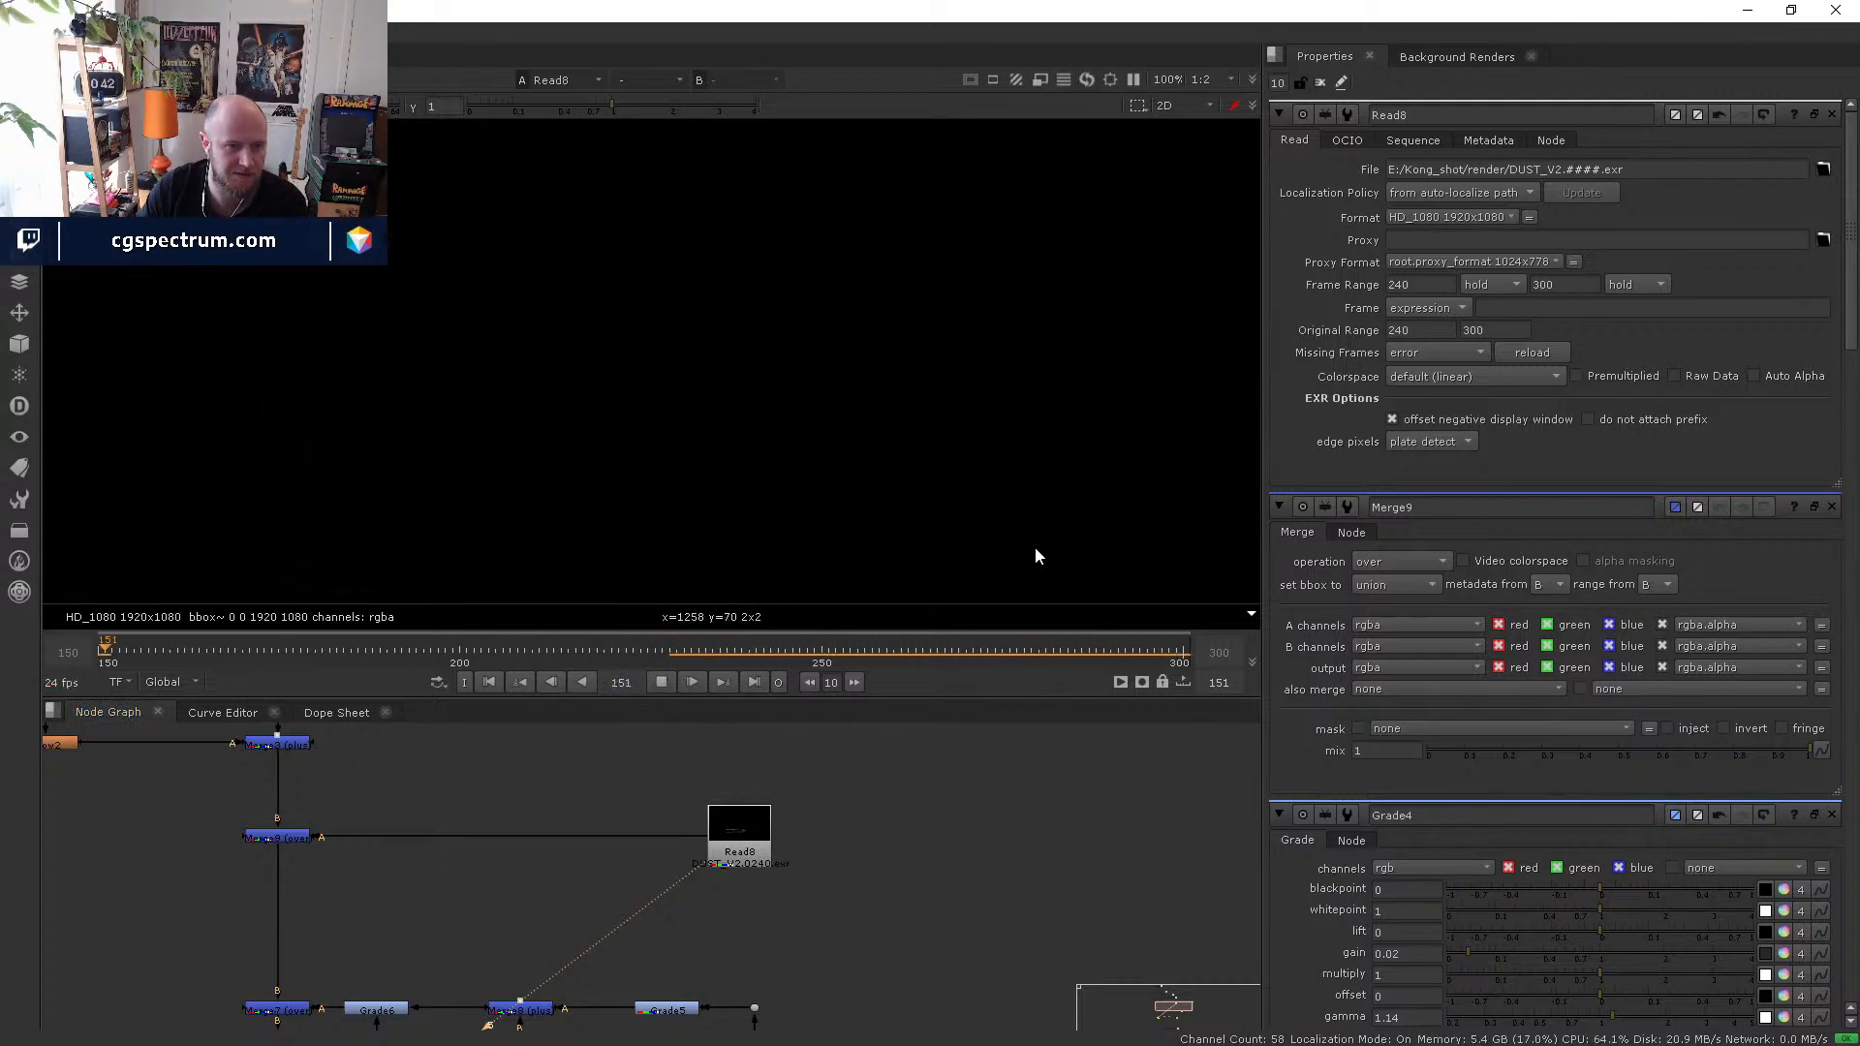
click(799, 653)
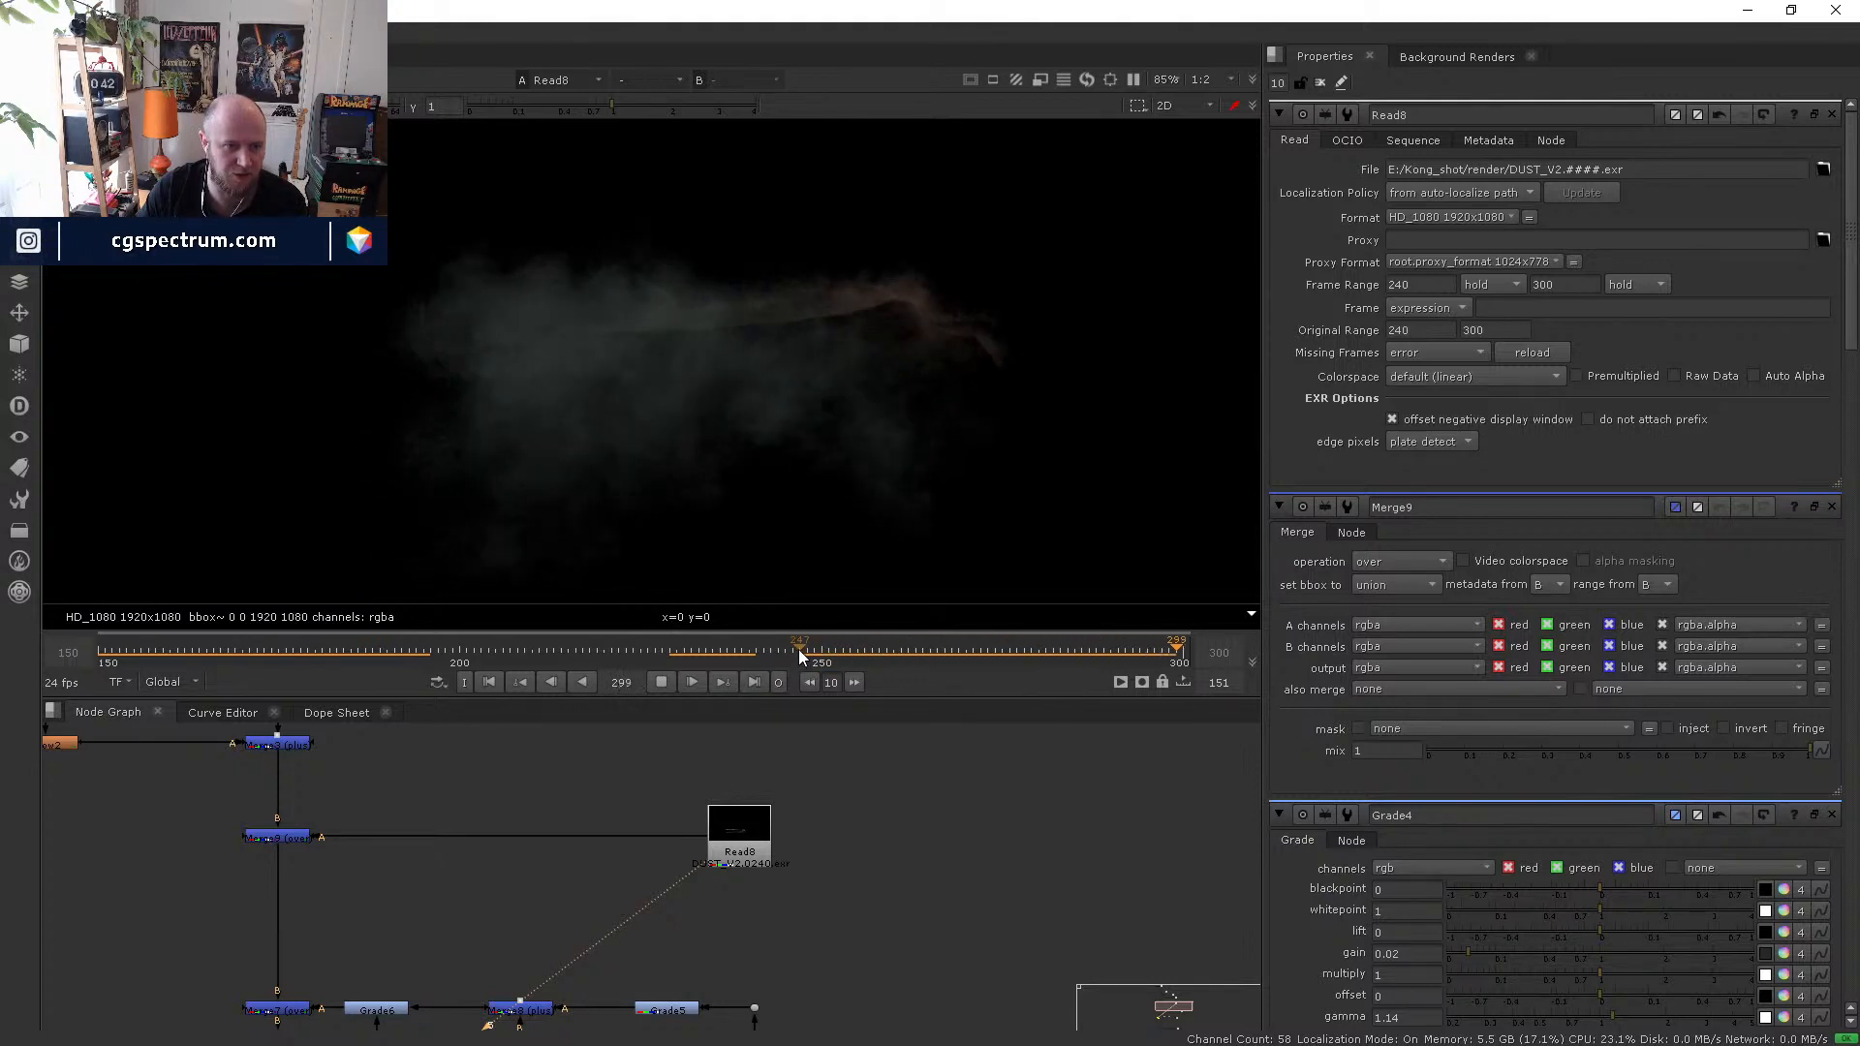
click(821, 659)
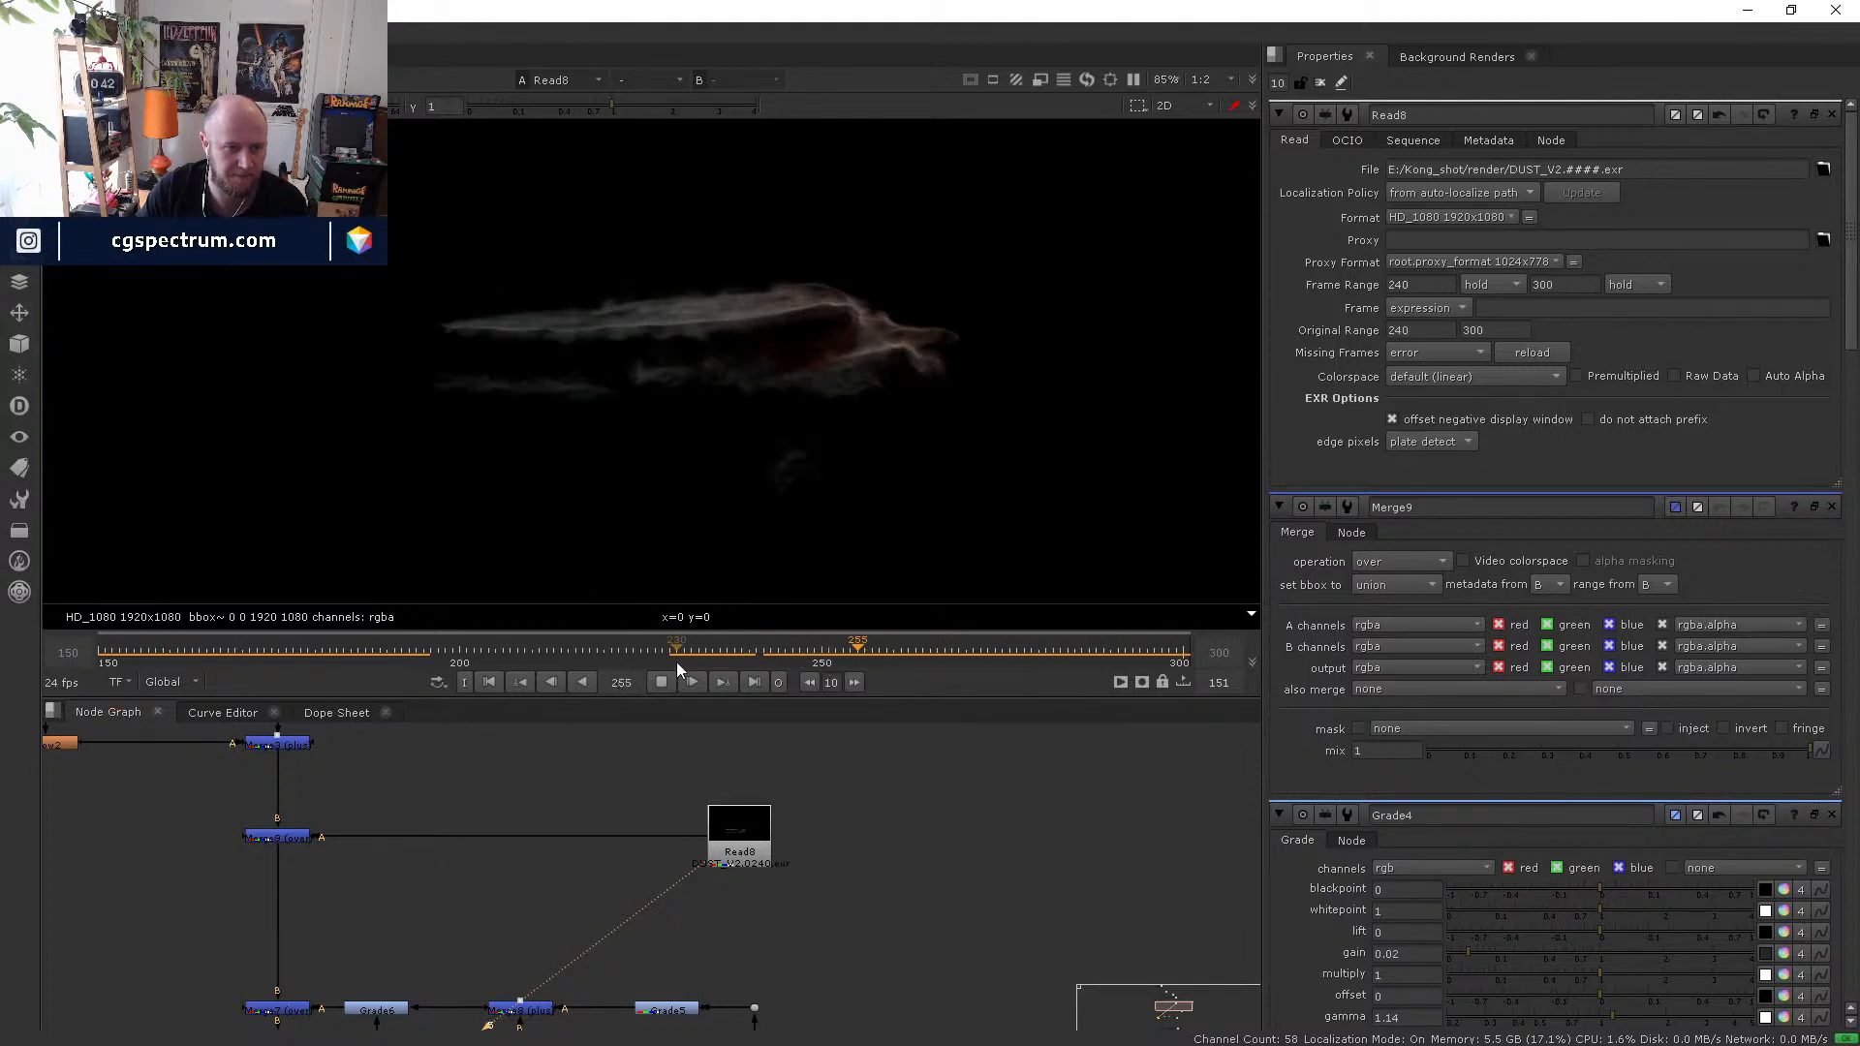
click(660, 682)
- View the dust merge over the shot, open its settings and check the composite at frames 267 and 276
click(279, 837)
key(1)
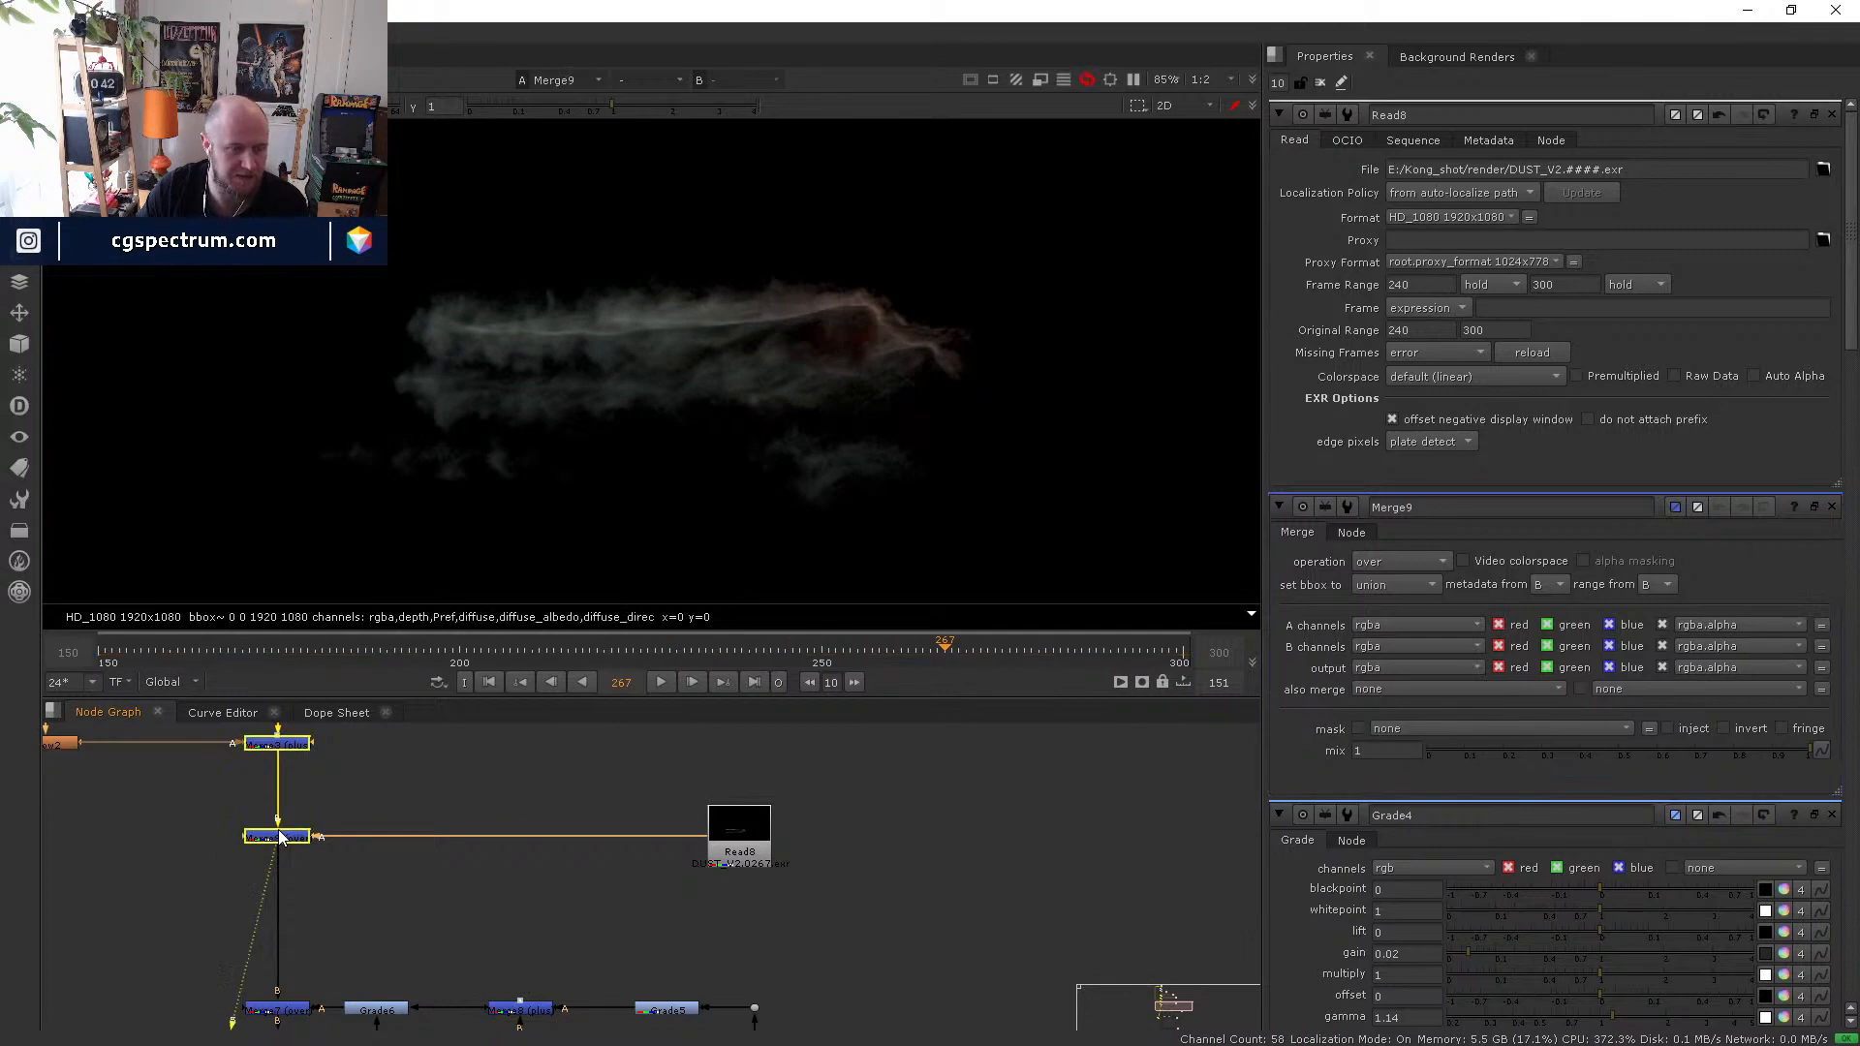
double_click(279, 837)
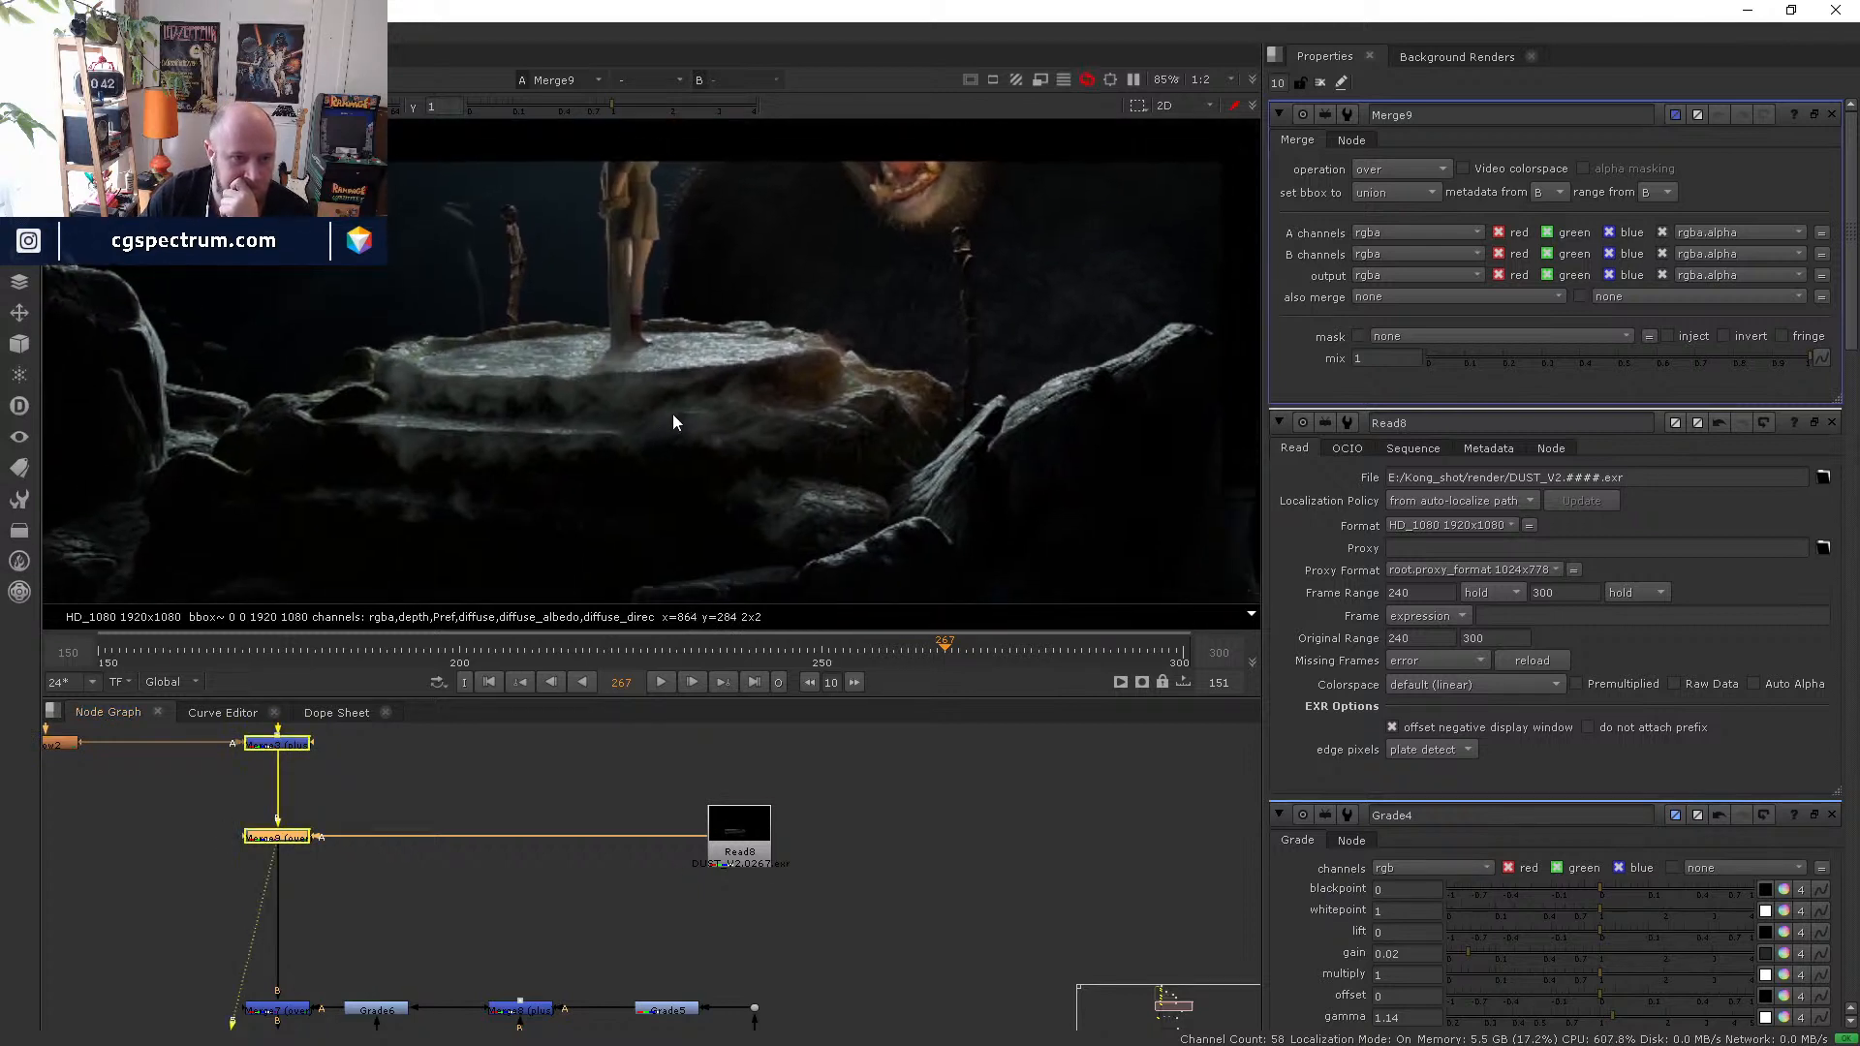
middle_drag(606, 427, 589, 486)
drag(1004, 653, 1008, 655)
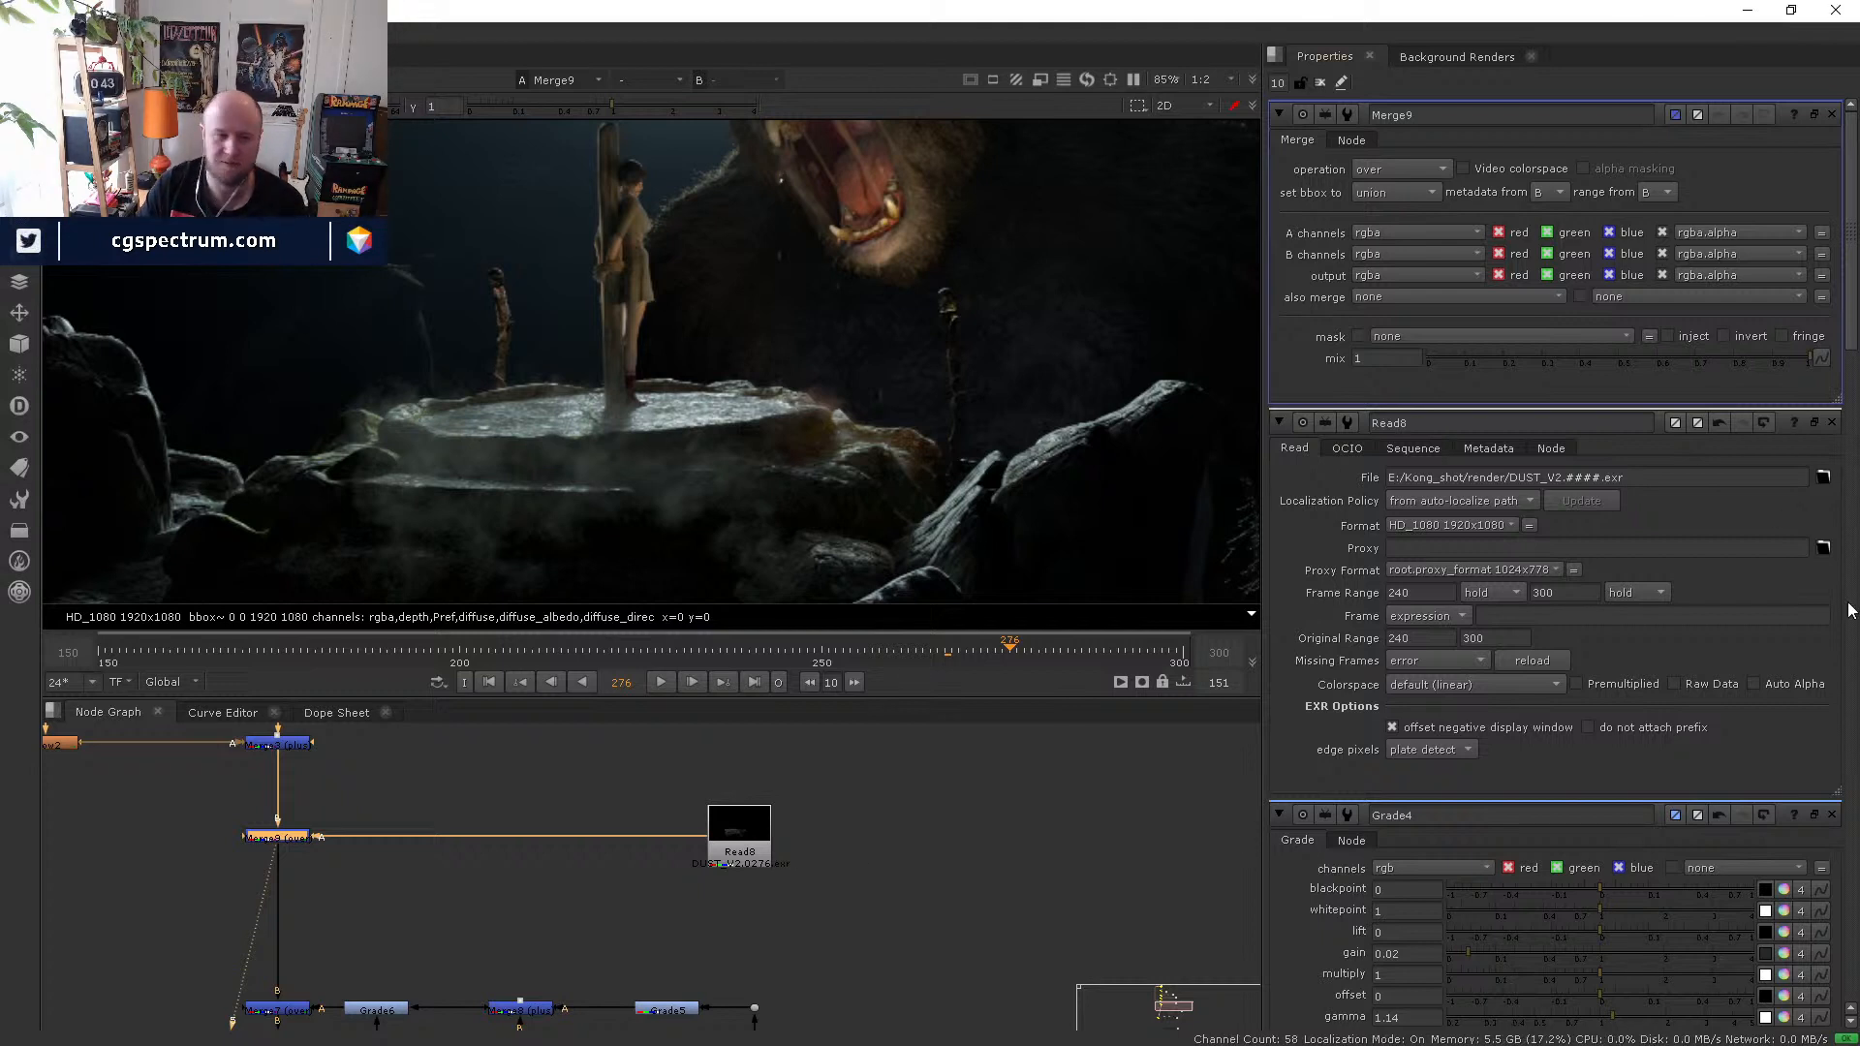
- Clear the cached frames while at frame 270 and check the computer's memory usage in Task Manager
click(966, 648)
click(295, 32)
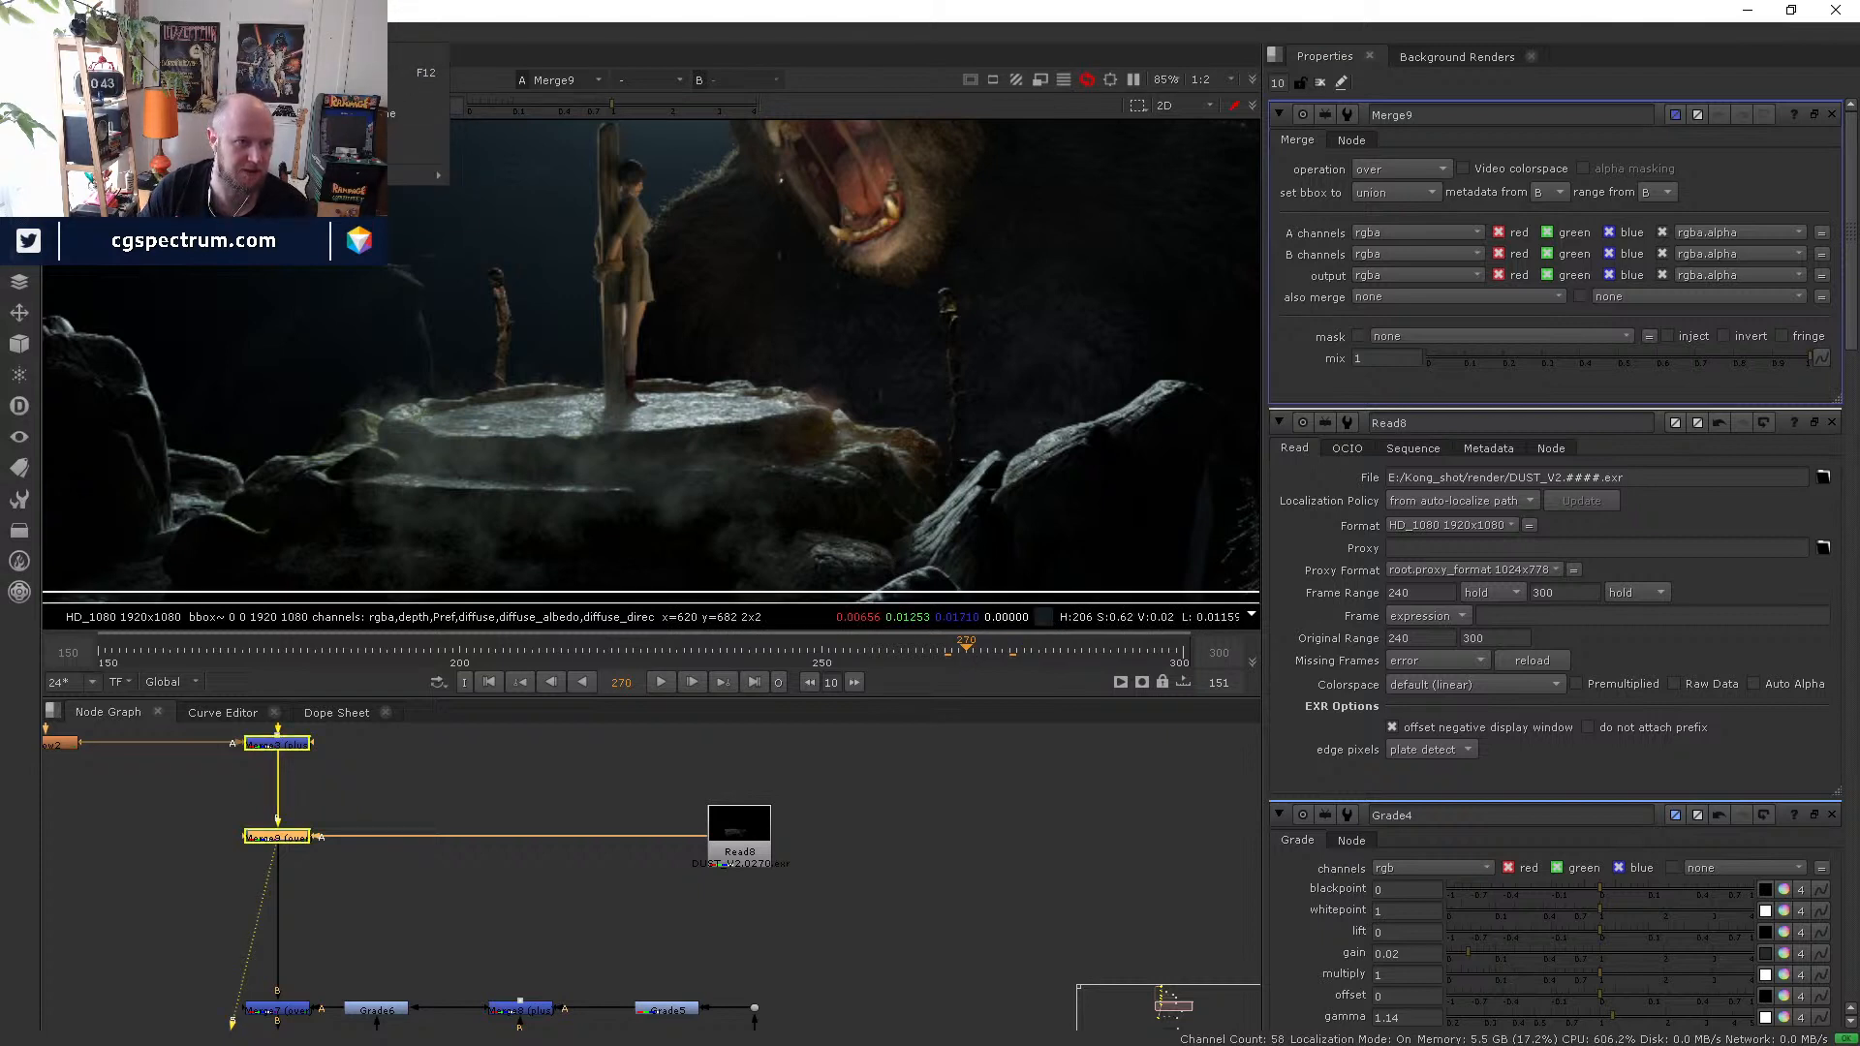
click(339, 154)
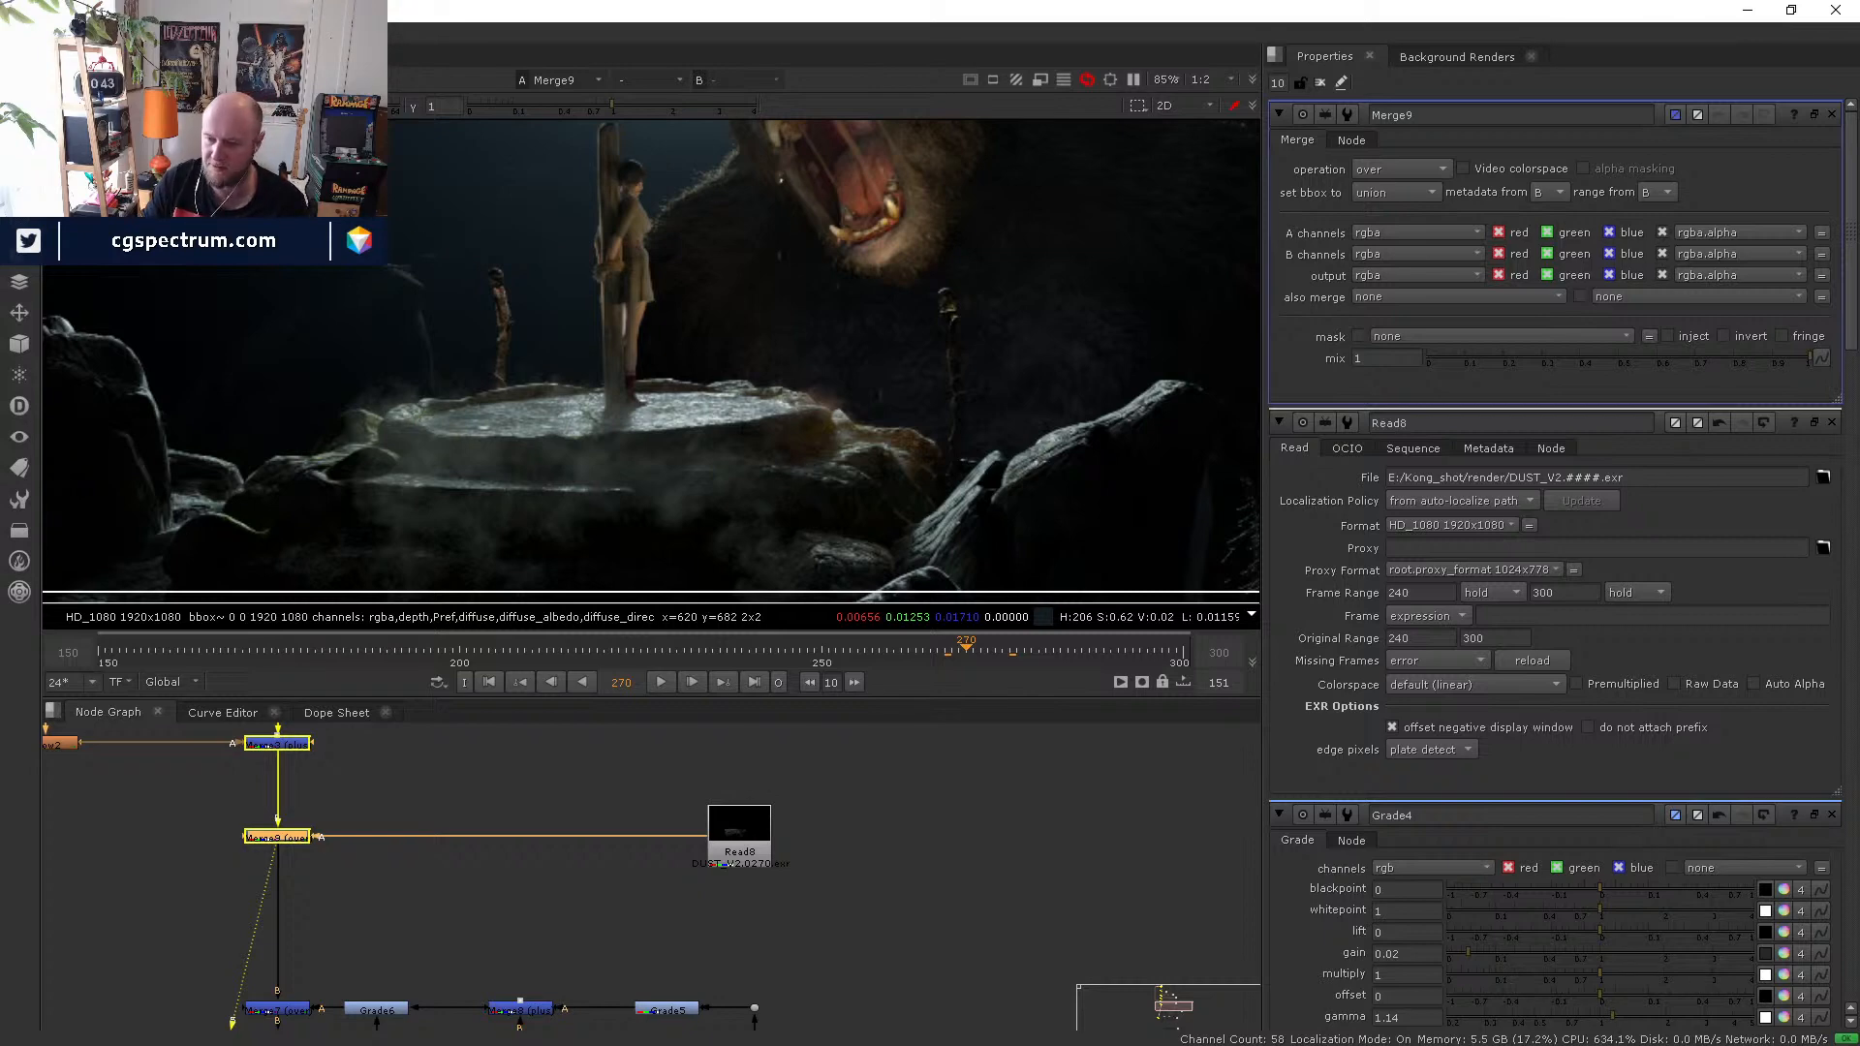
key(ctrl+shift+Escape)
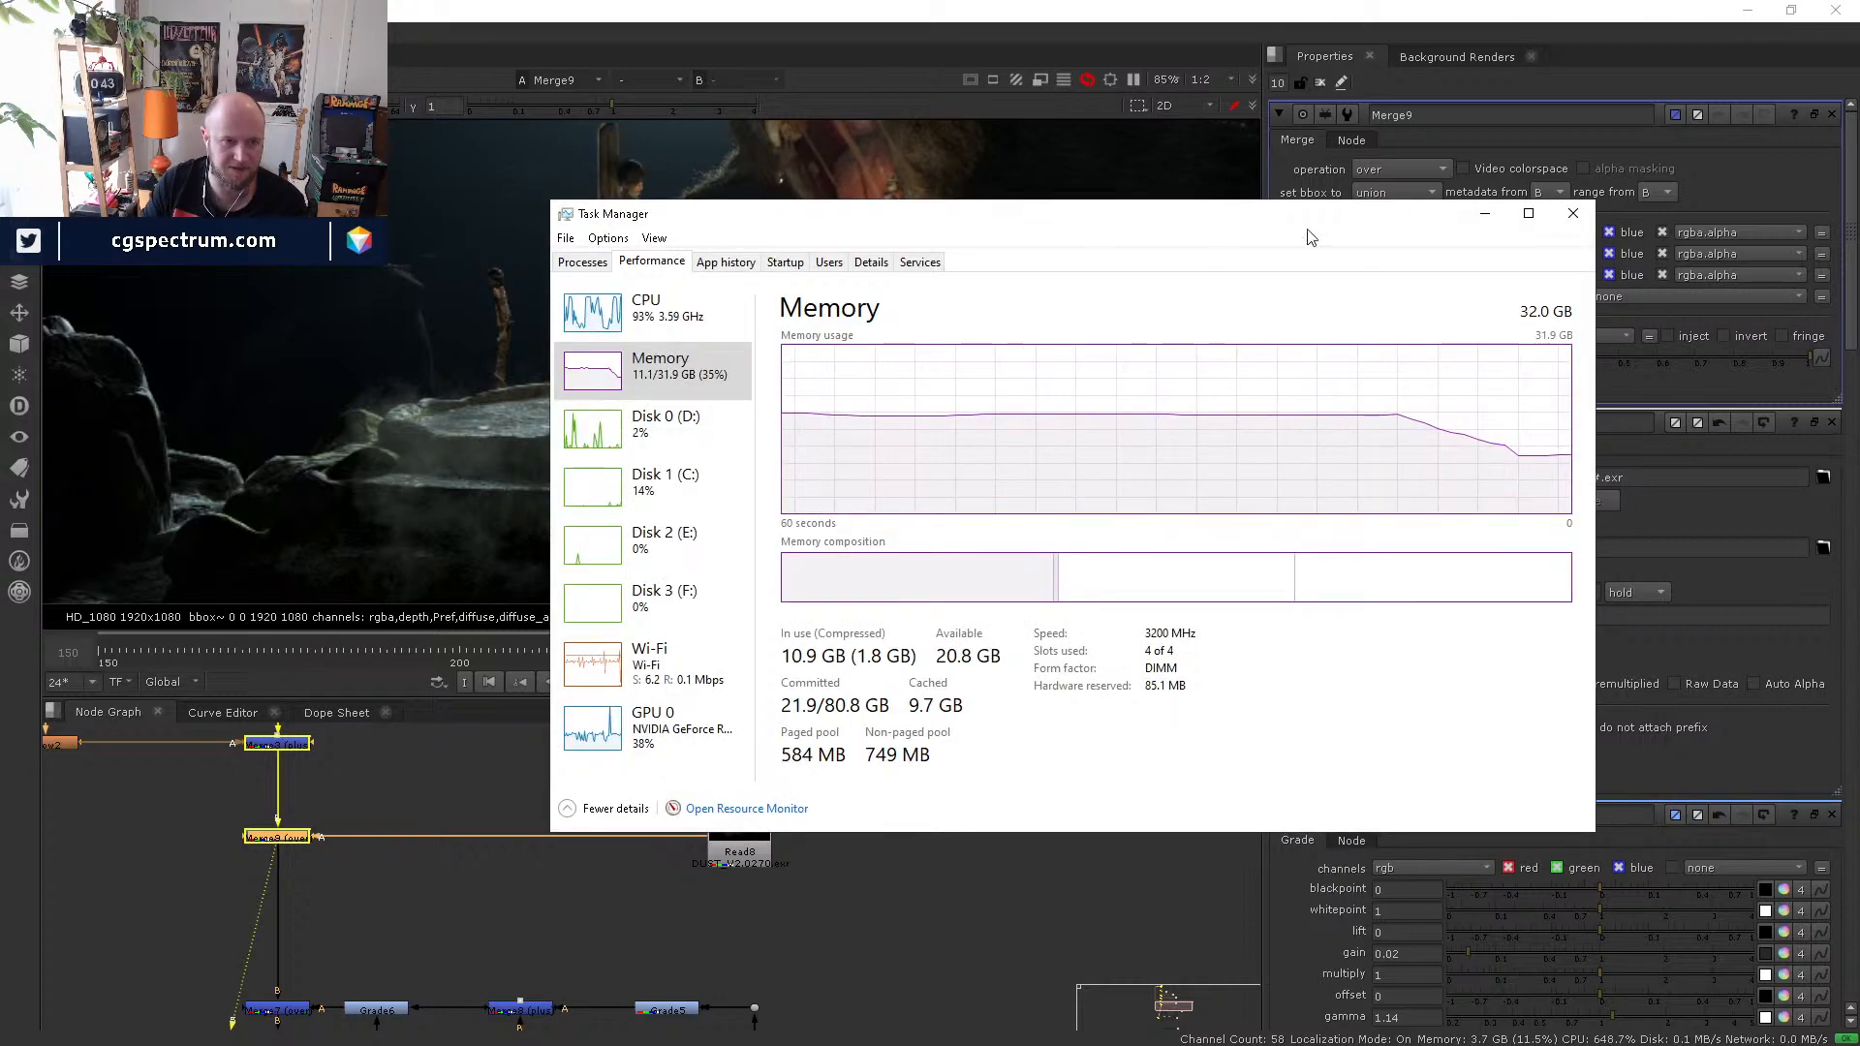
click(1484, 213)
- List Read3's CHAR_KONG_LAYER frames individually in its file browser and examine the size of each EXR, keeping the current file
scroll(734, 397, down, 5)
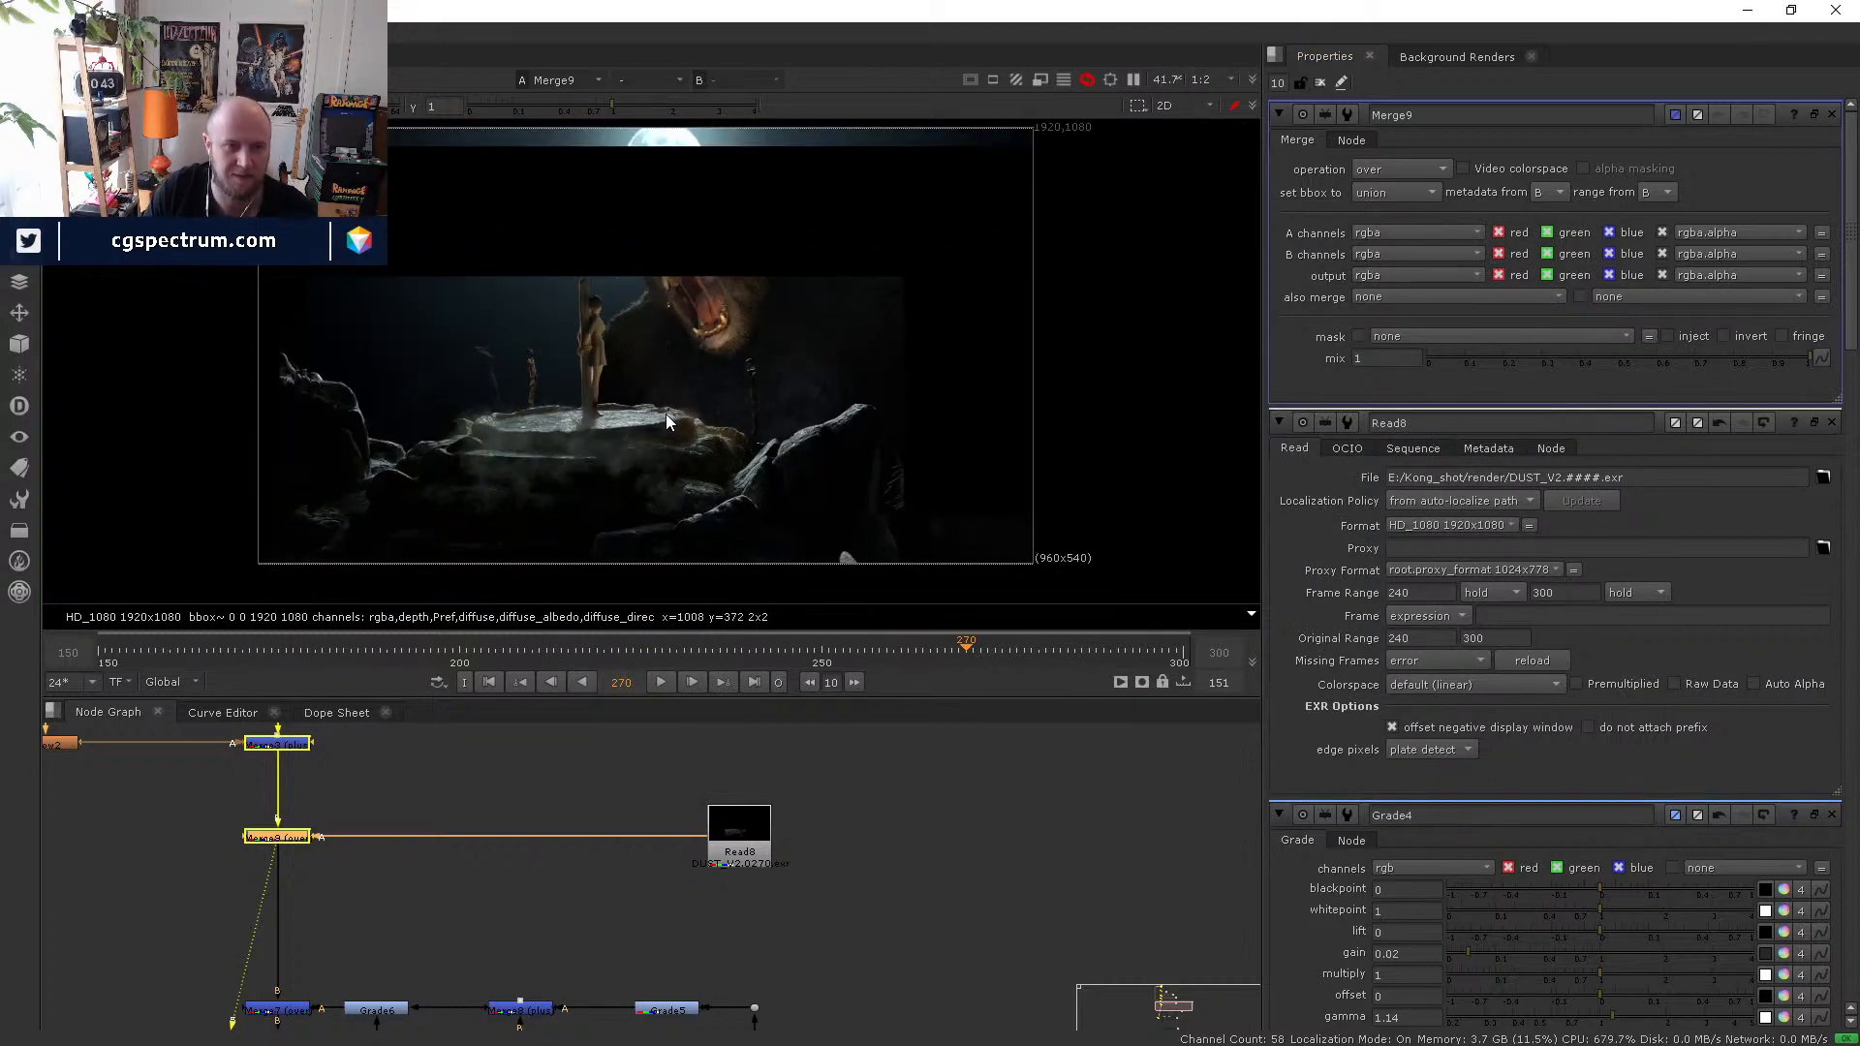
middle_drag(871, 752, 888, 893)
middle_drag(830, 784, 875, 879)
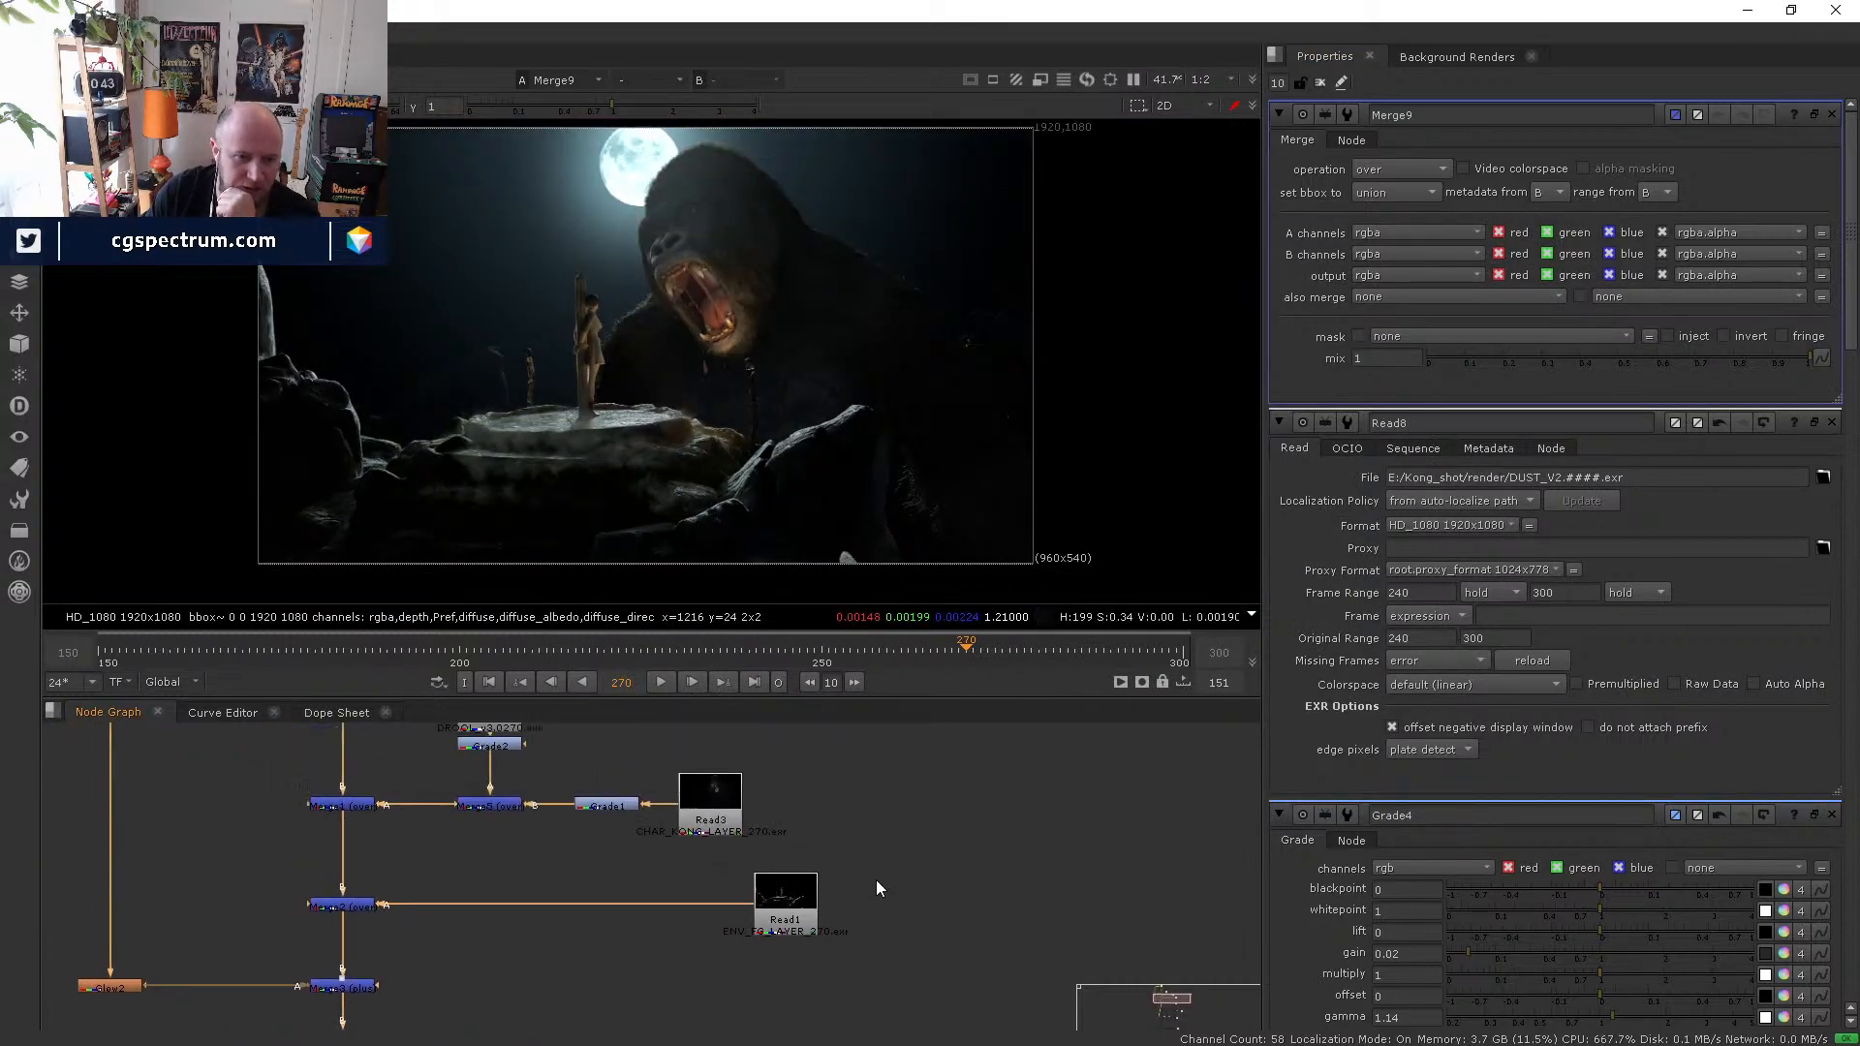
middle_drag(790, 742, 917, 874)
double_click(834, 921)
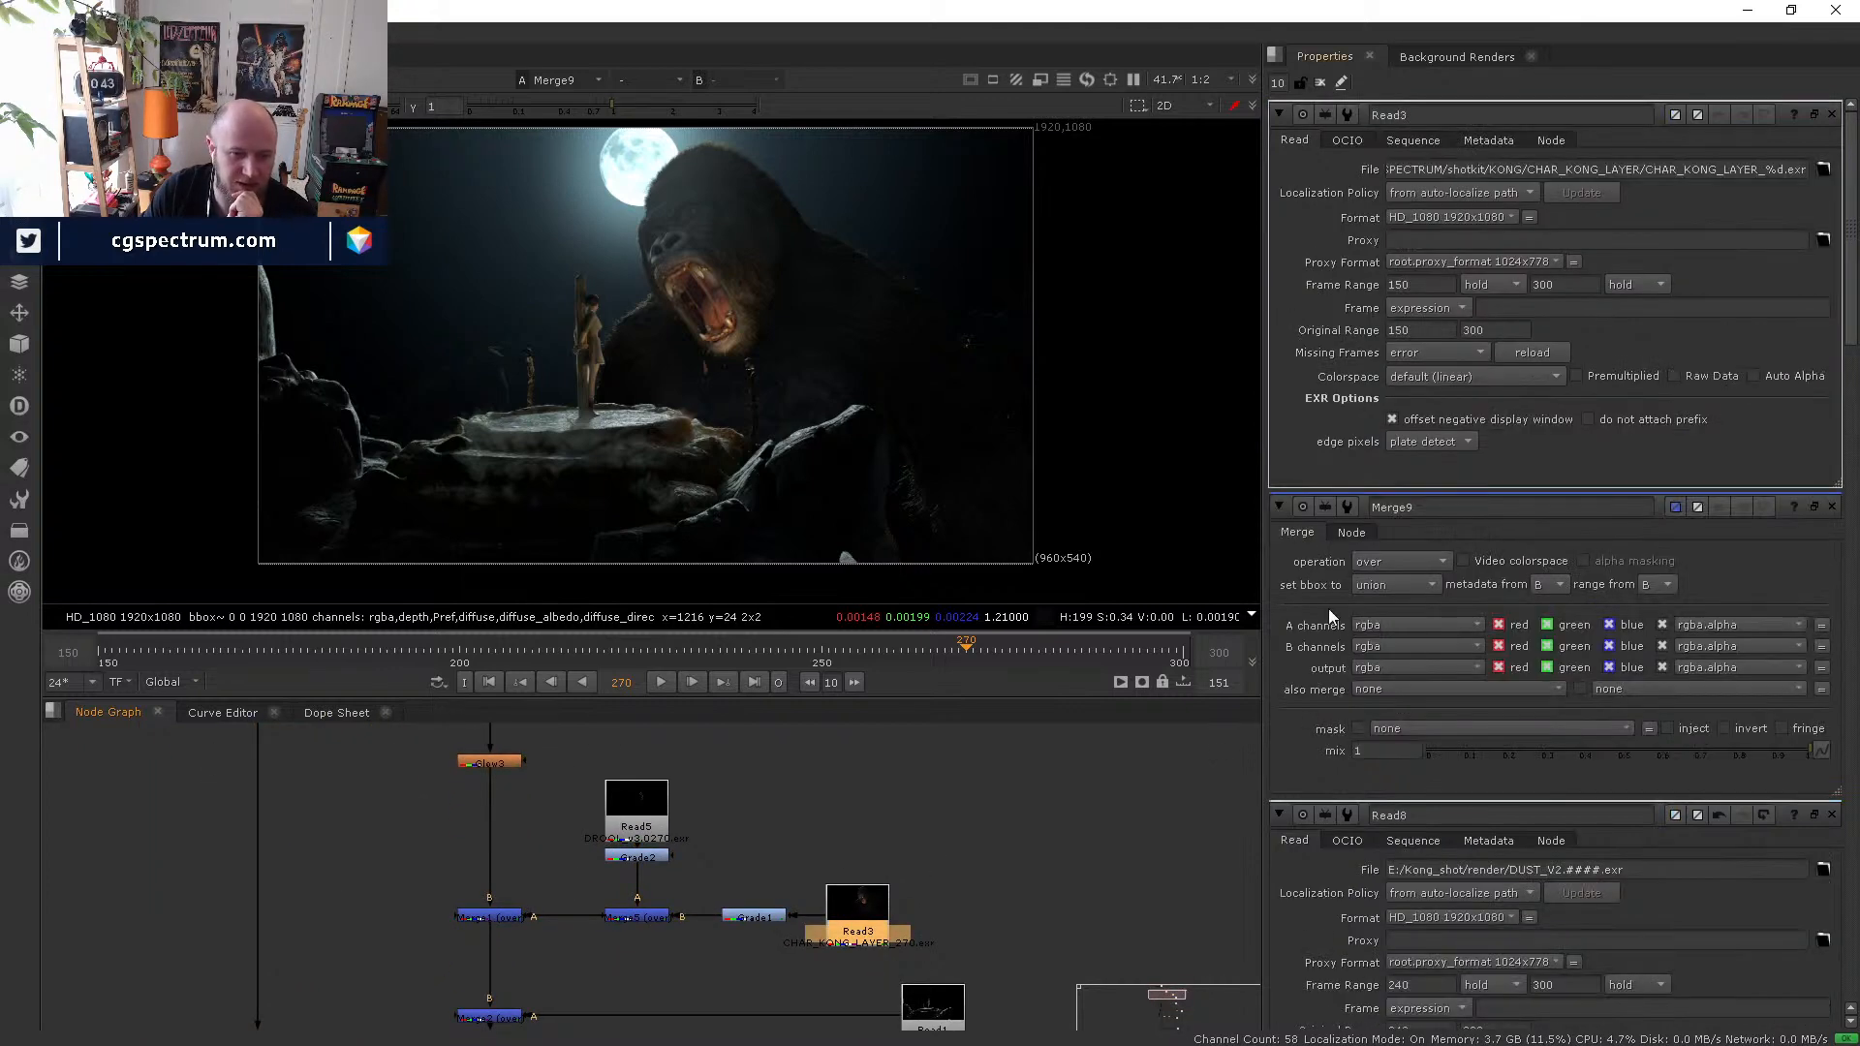
click(1824, 170)
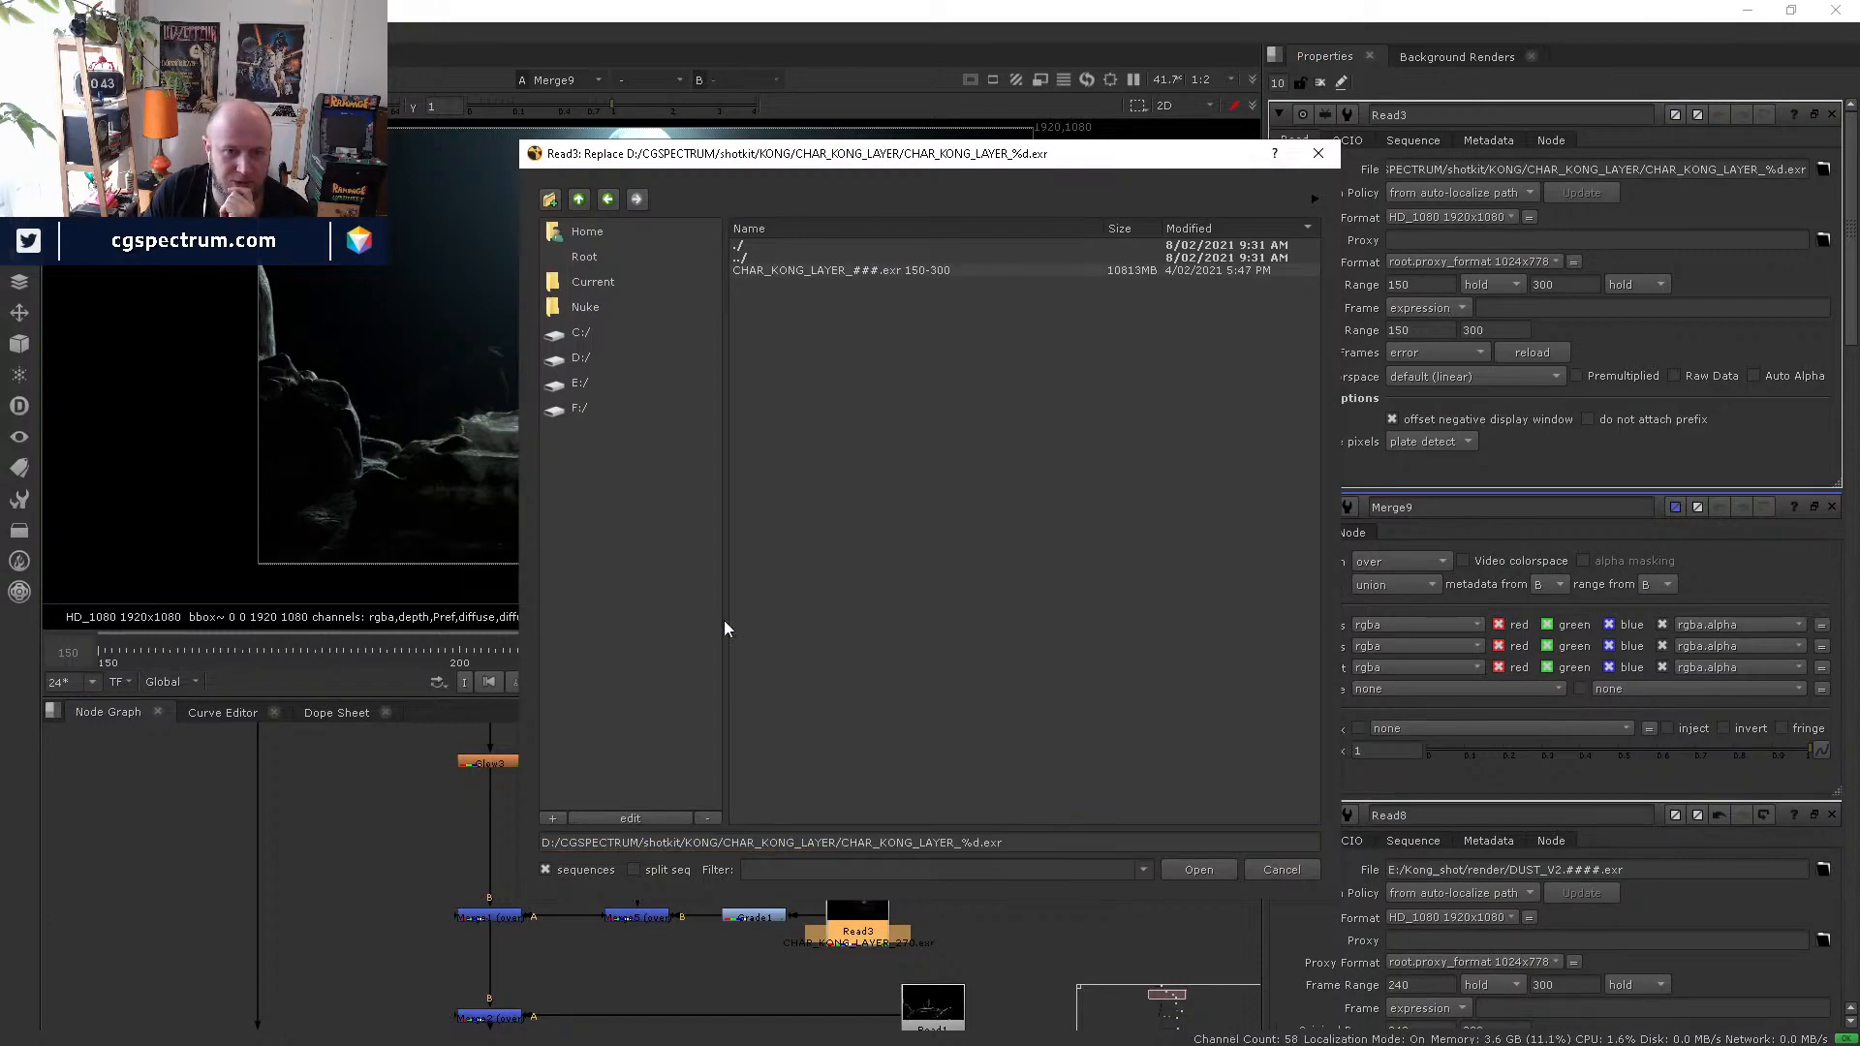
click(545, 869)
scroll(1130, 392, down, 5)
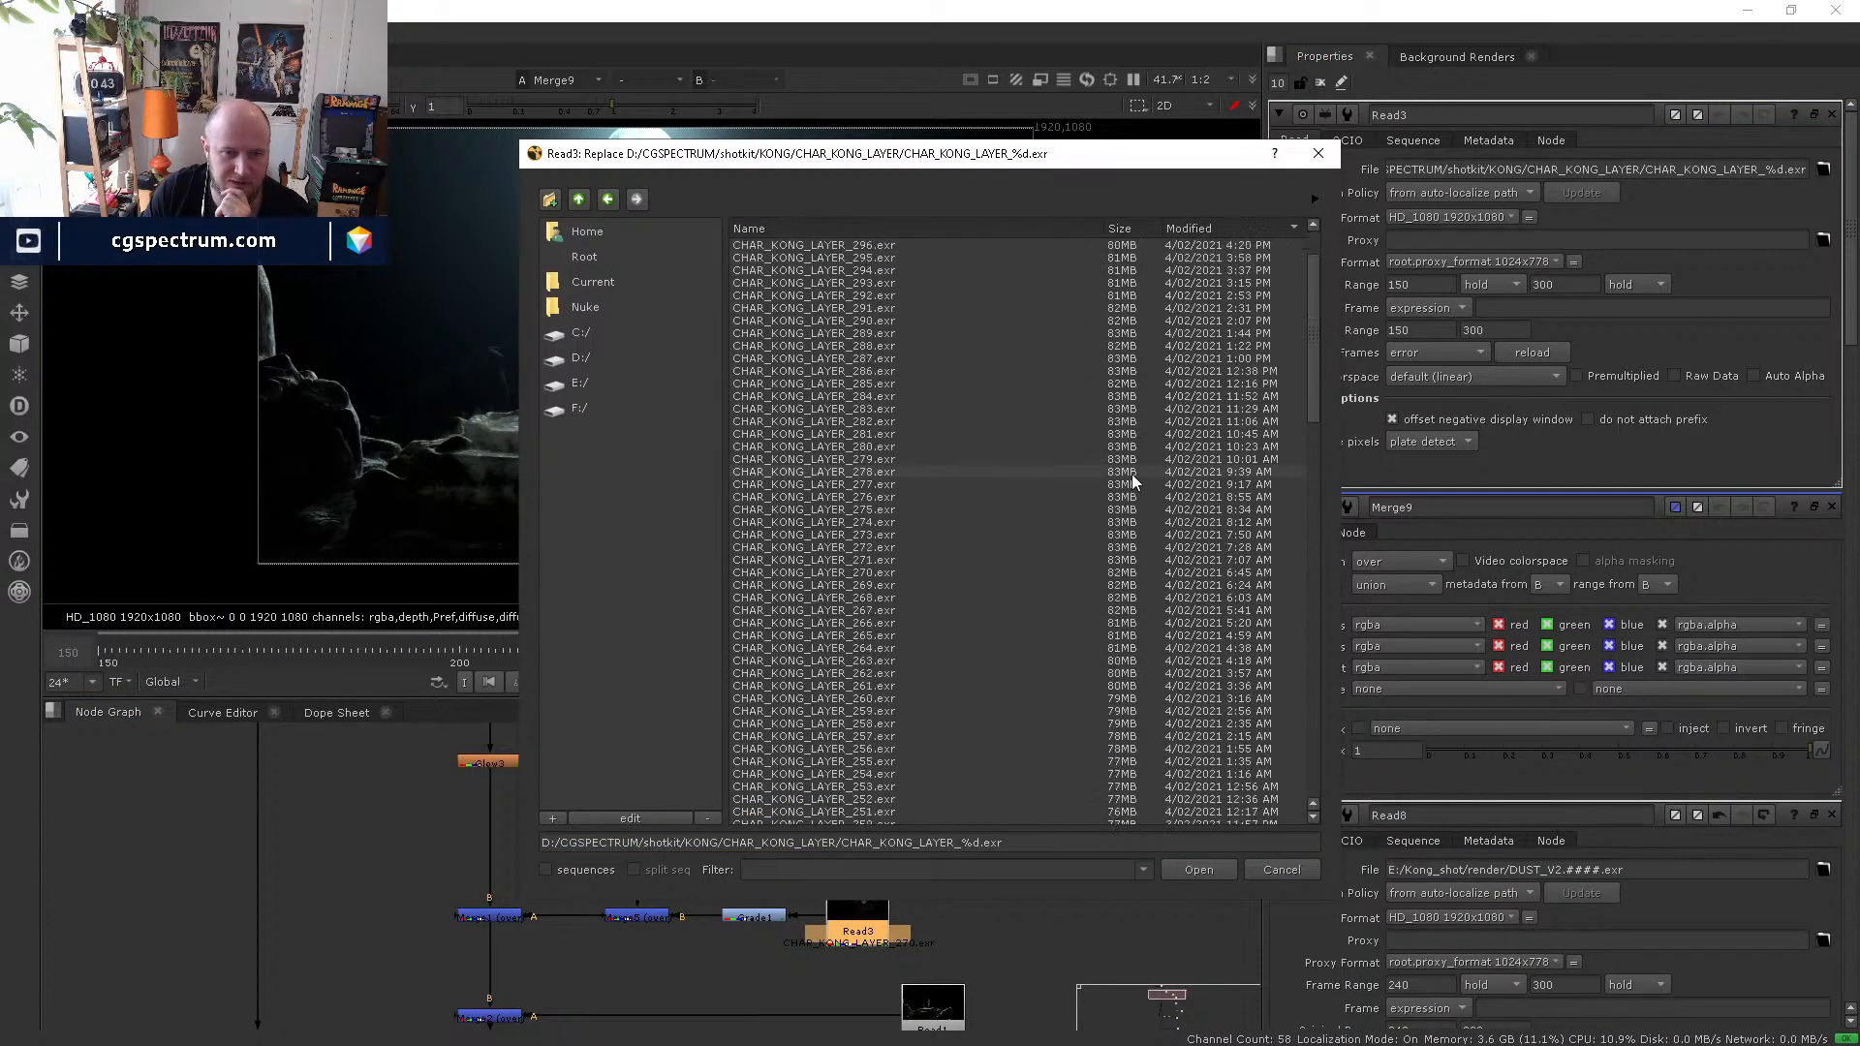
scroll(1137, 585, up, 5)
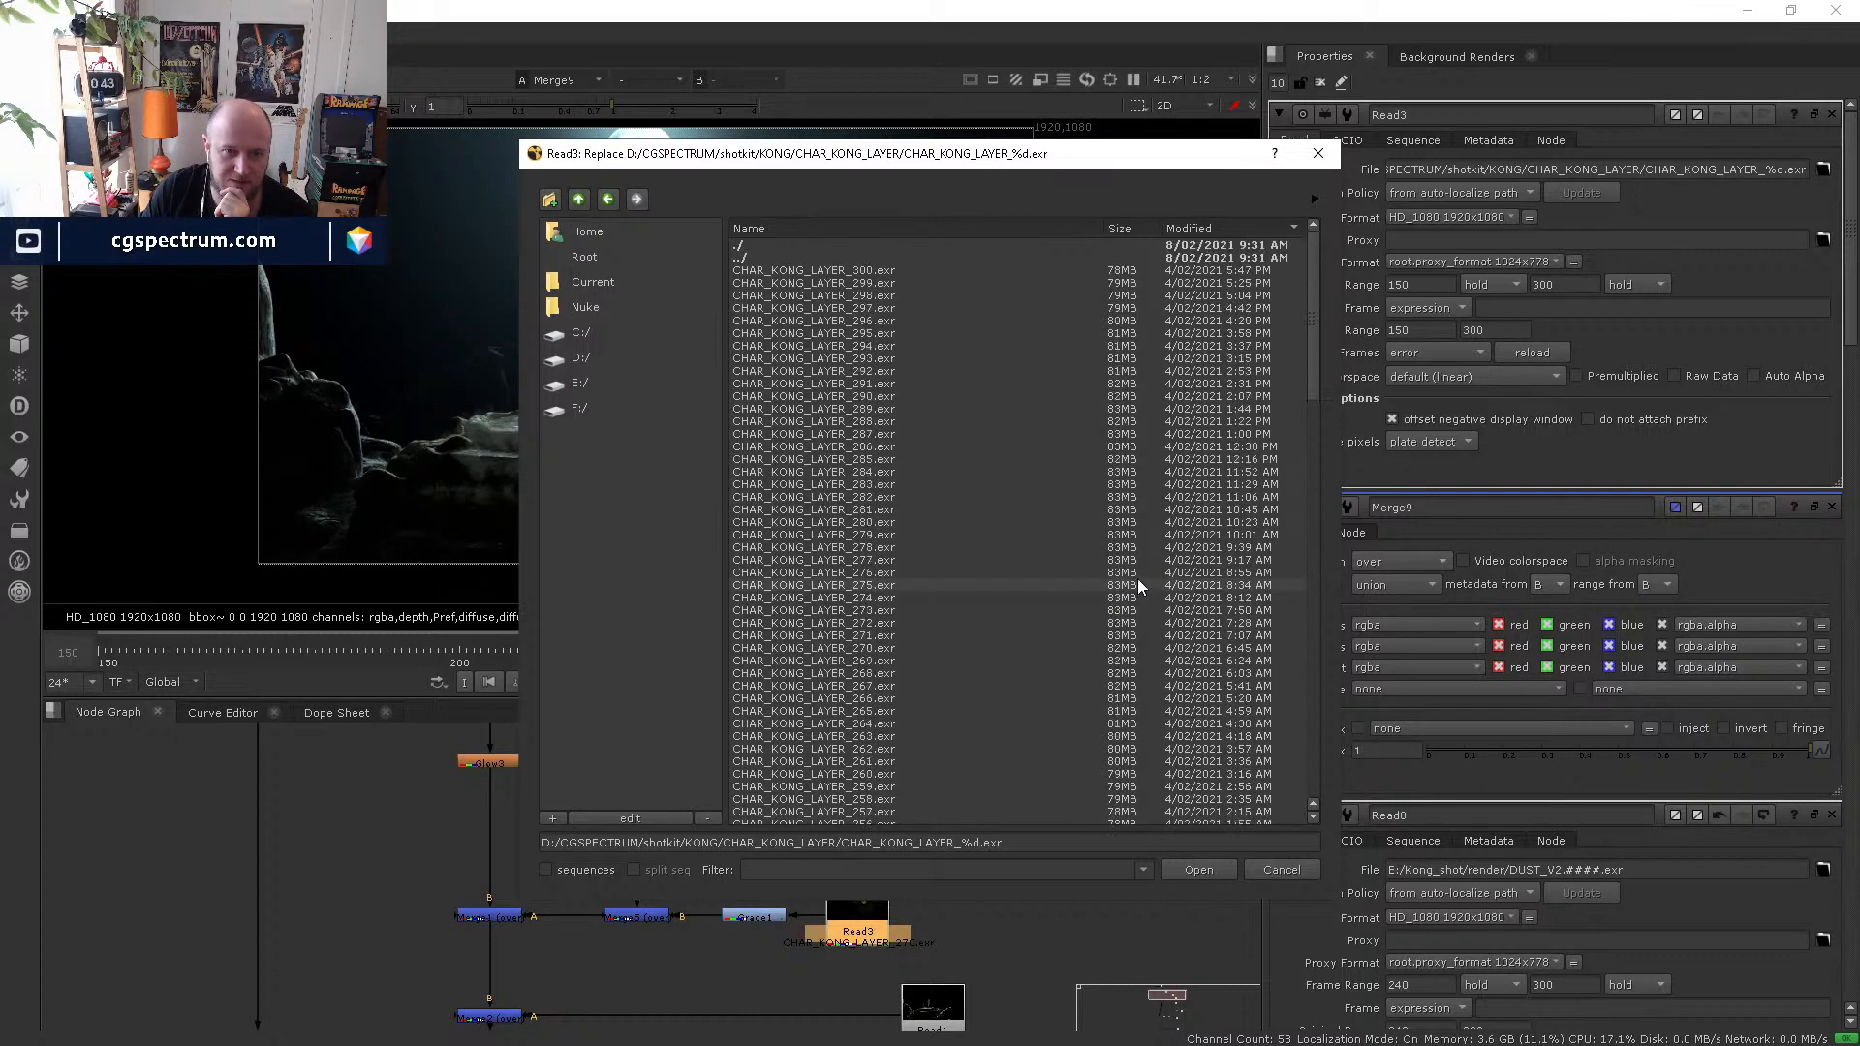
drag(1311, 290, 1325, 730)
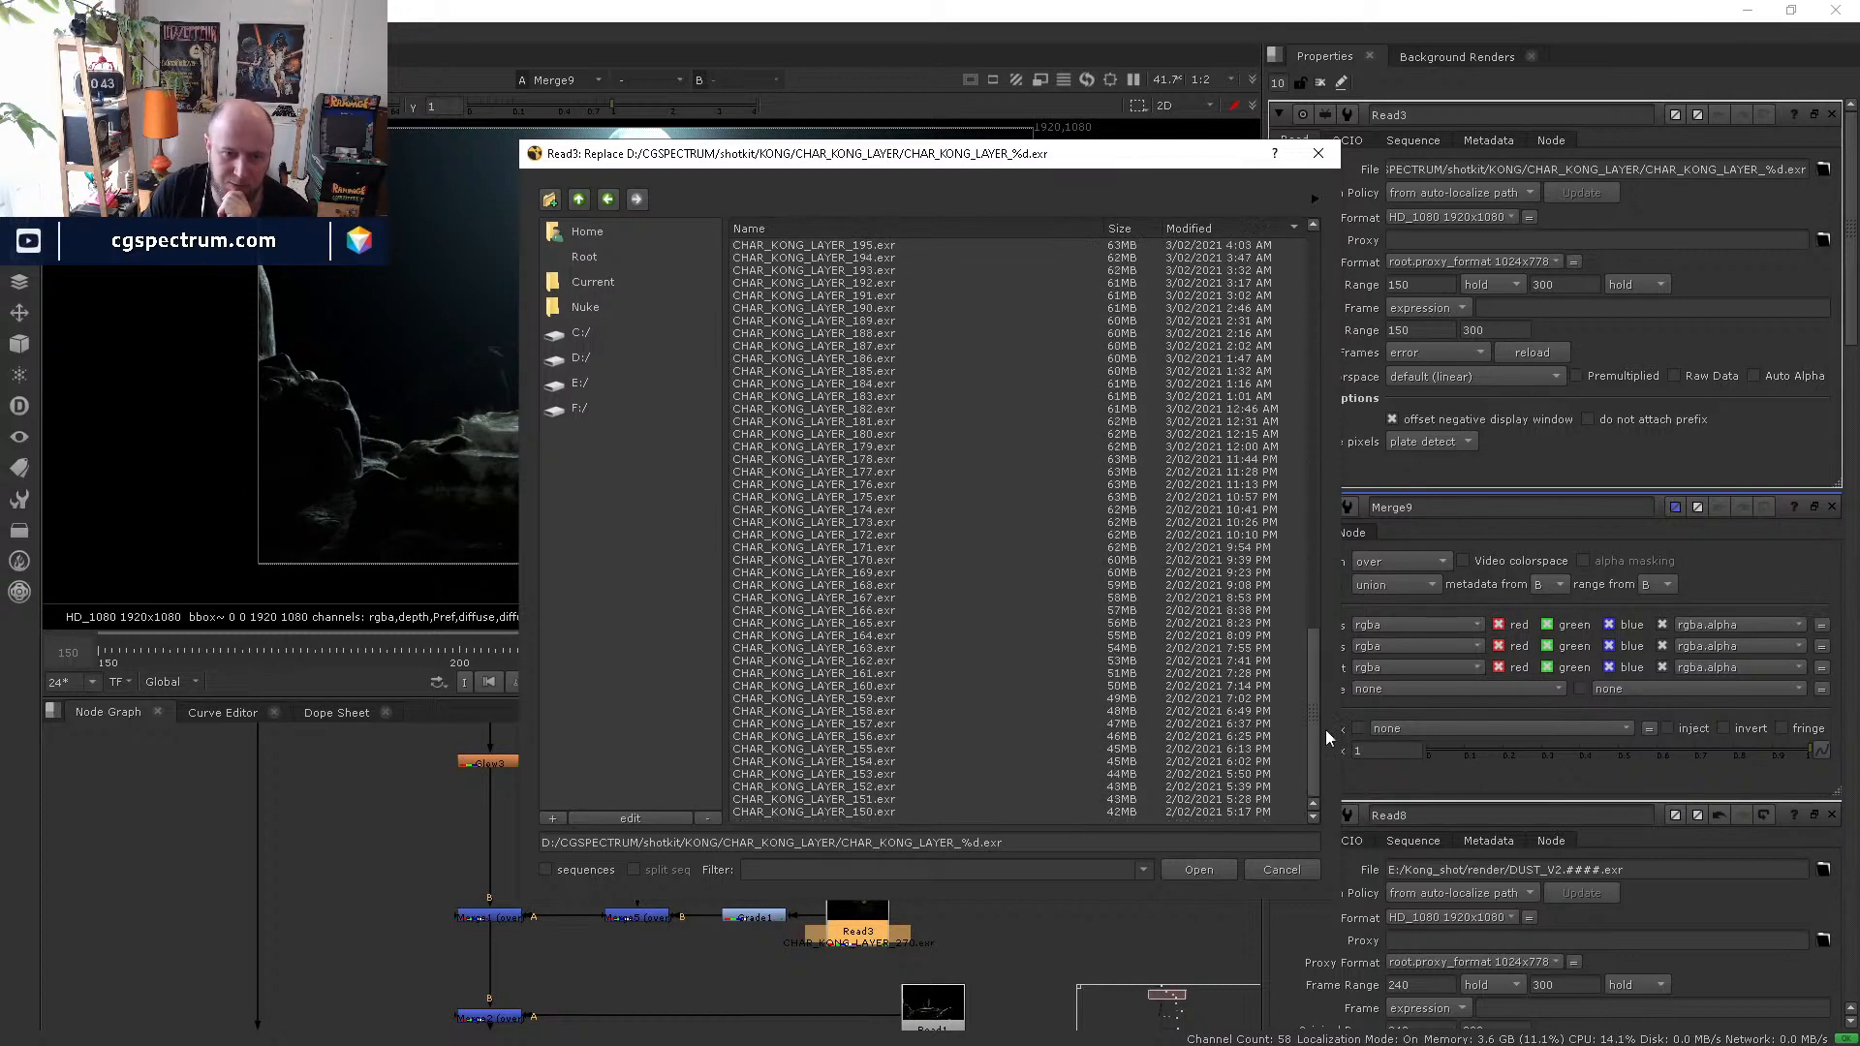
click(1296, 870)
- Play the composite and check the CPU, Wi-Fi and GPU load in Task Manager
click(686, 681)
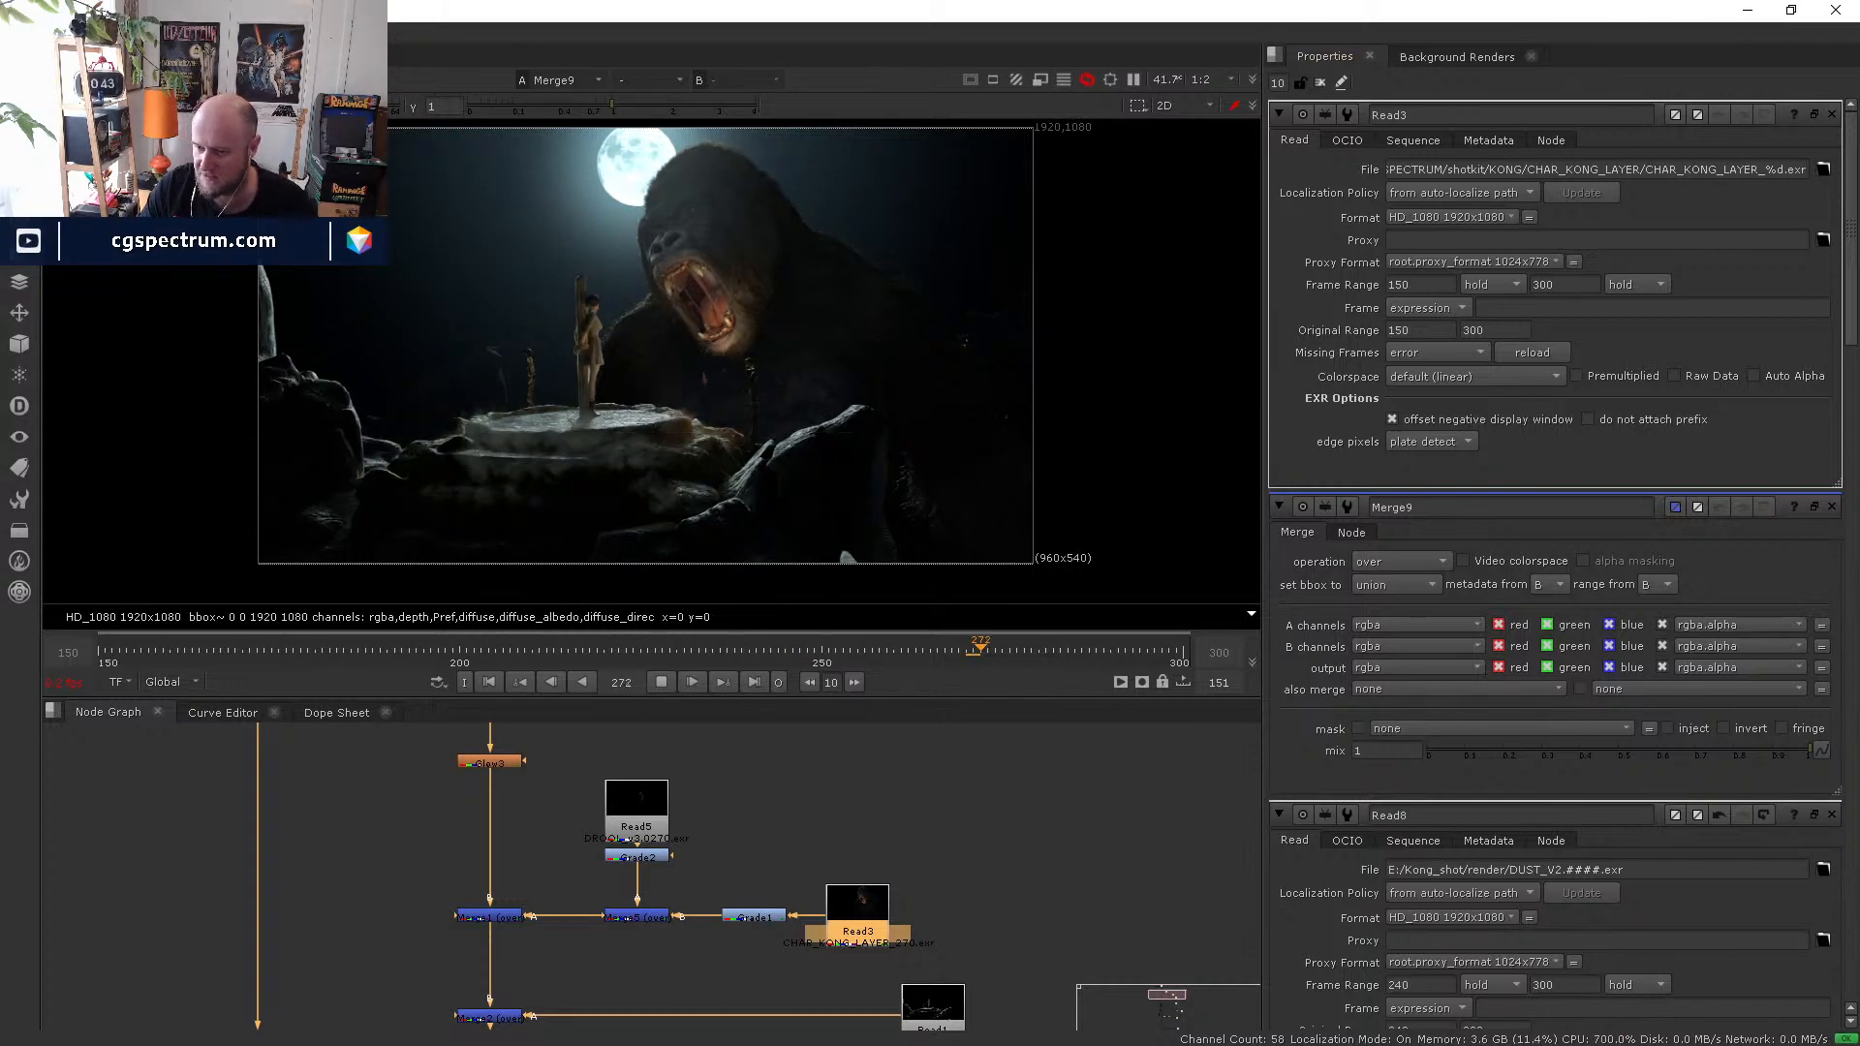
key(ctrl+shift+Escape)
key(Up)
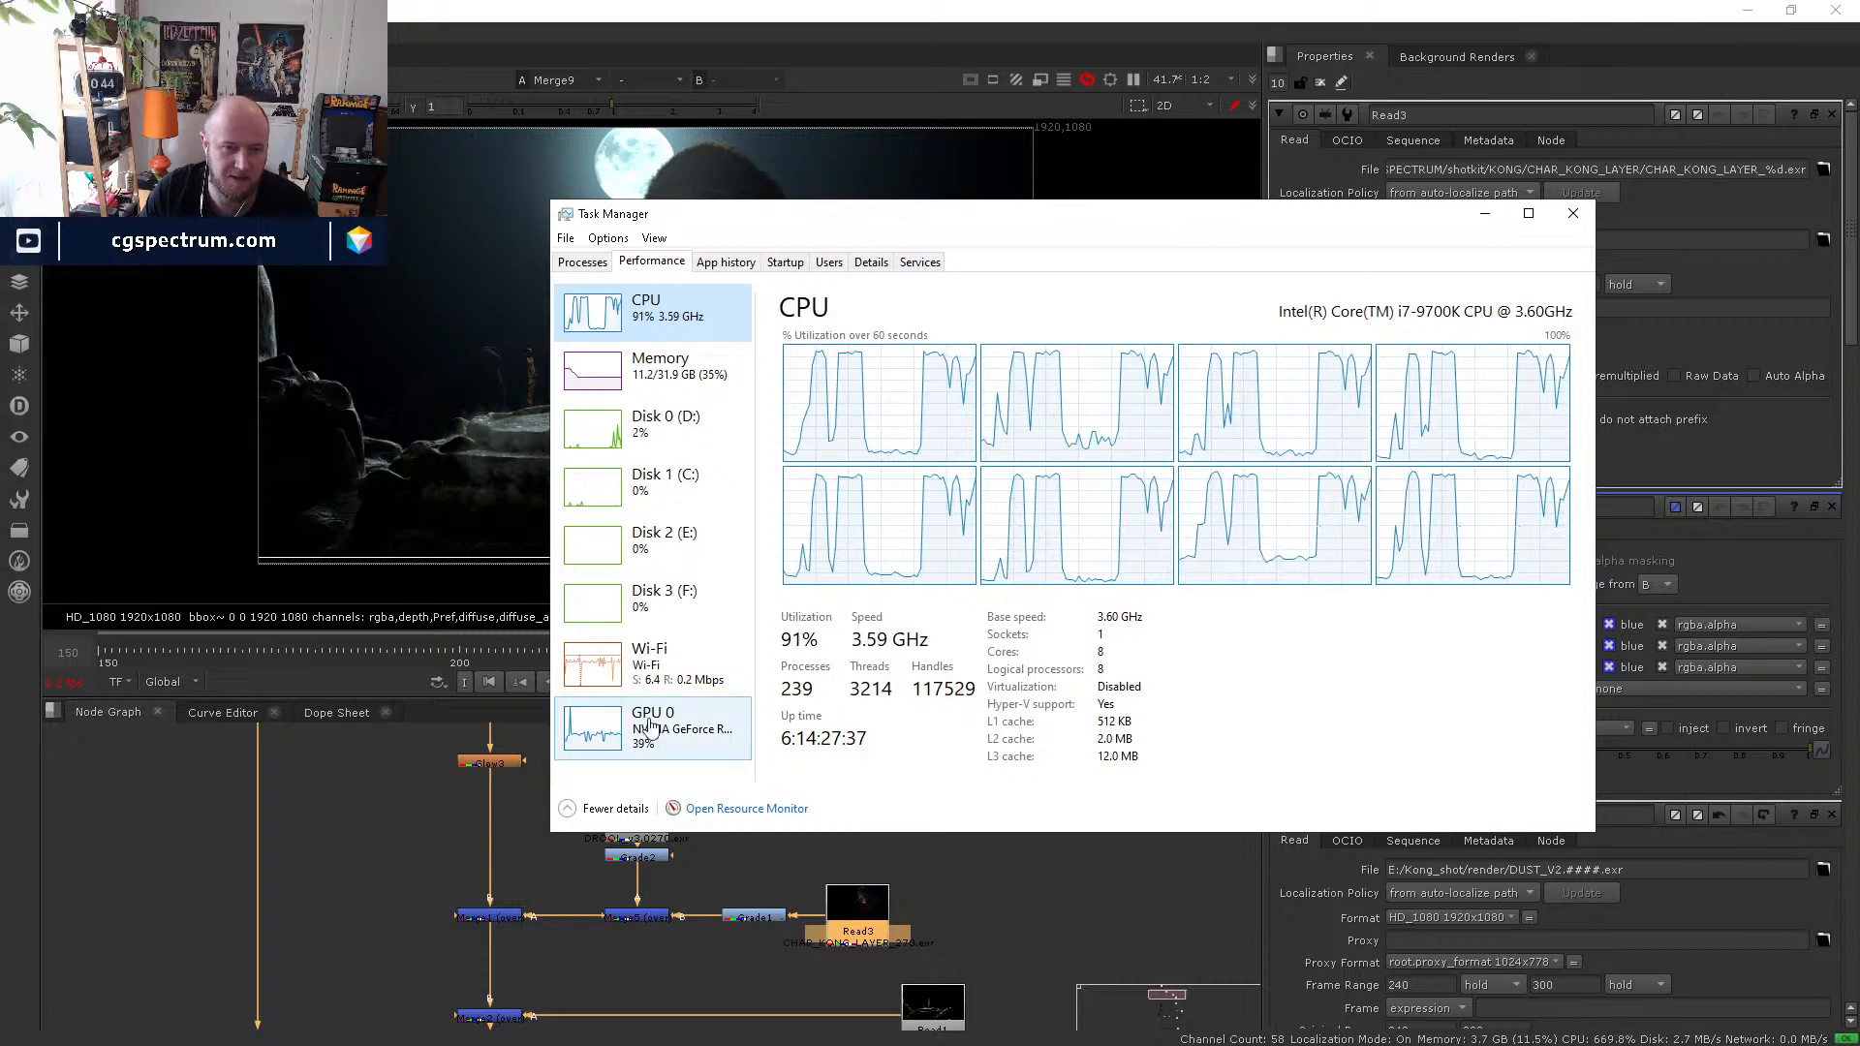
click(649, 664)
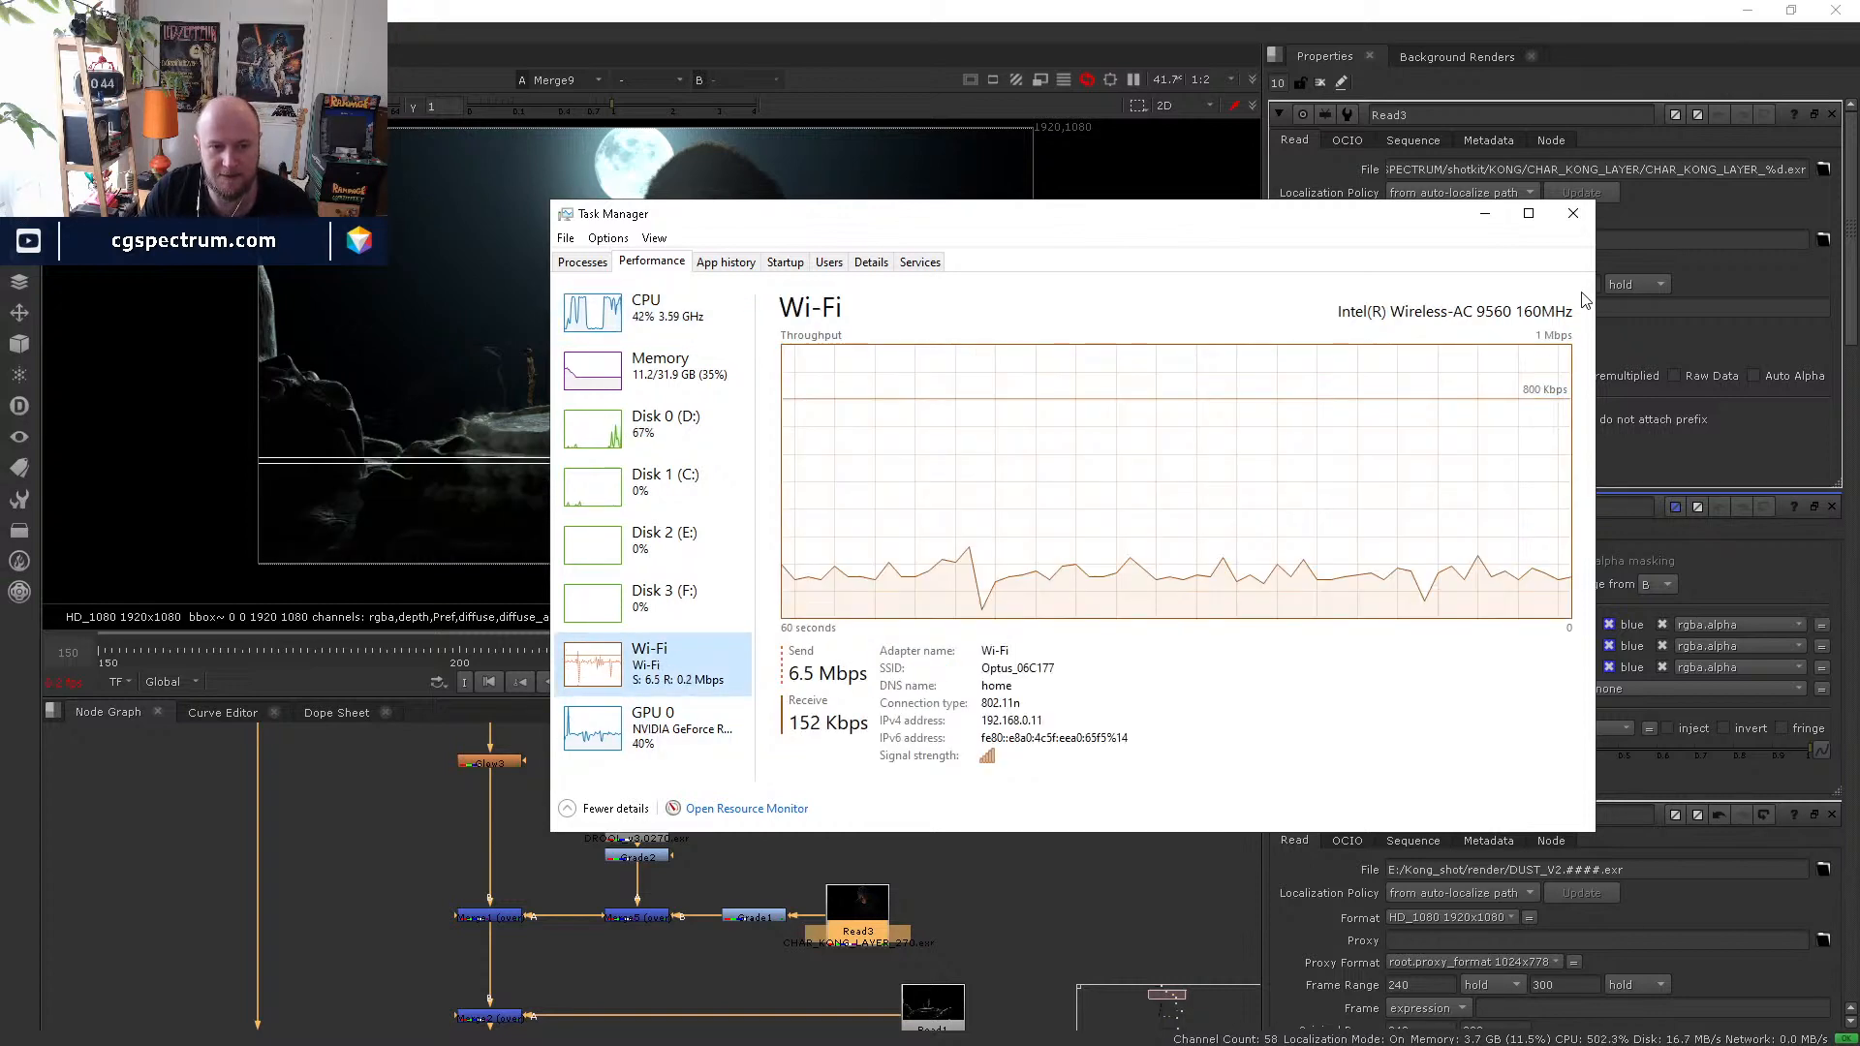
click(643, 727)
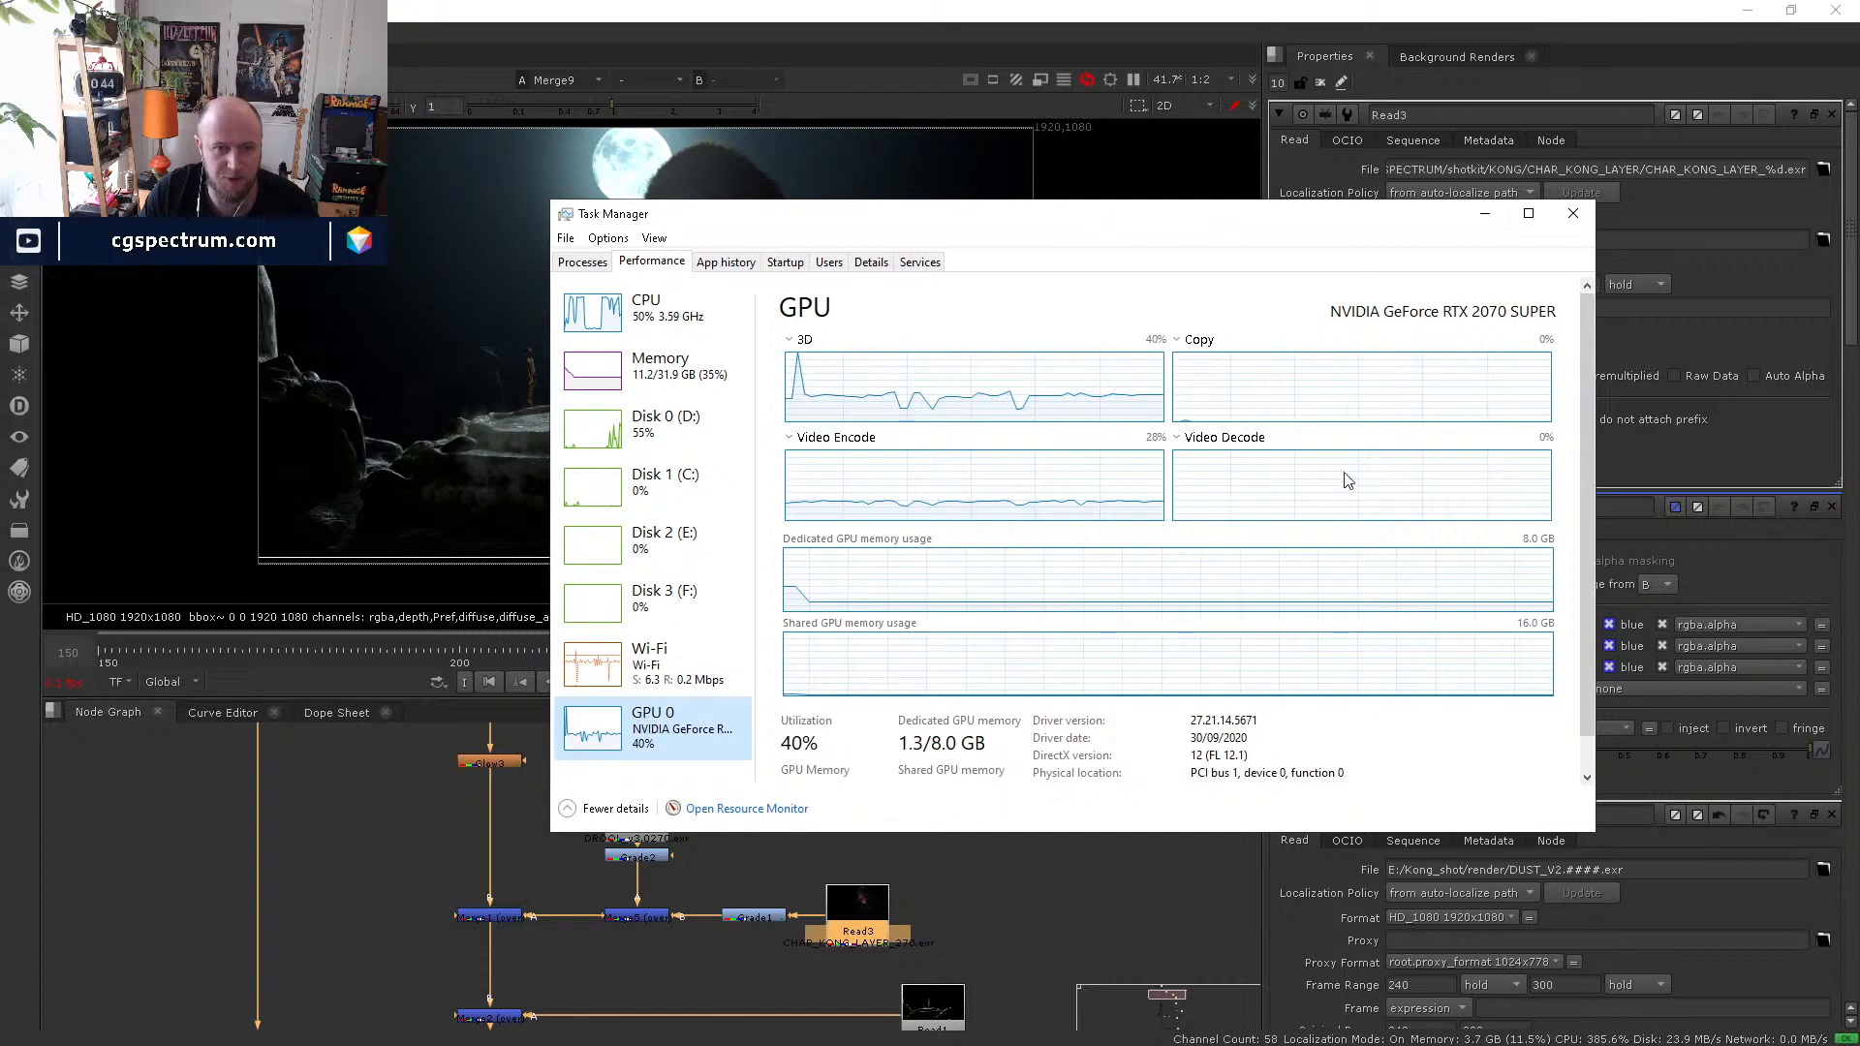
click(1487, 217)
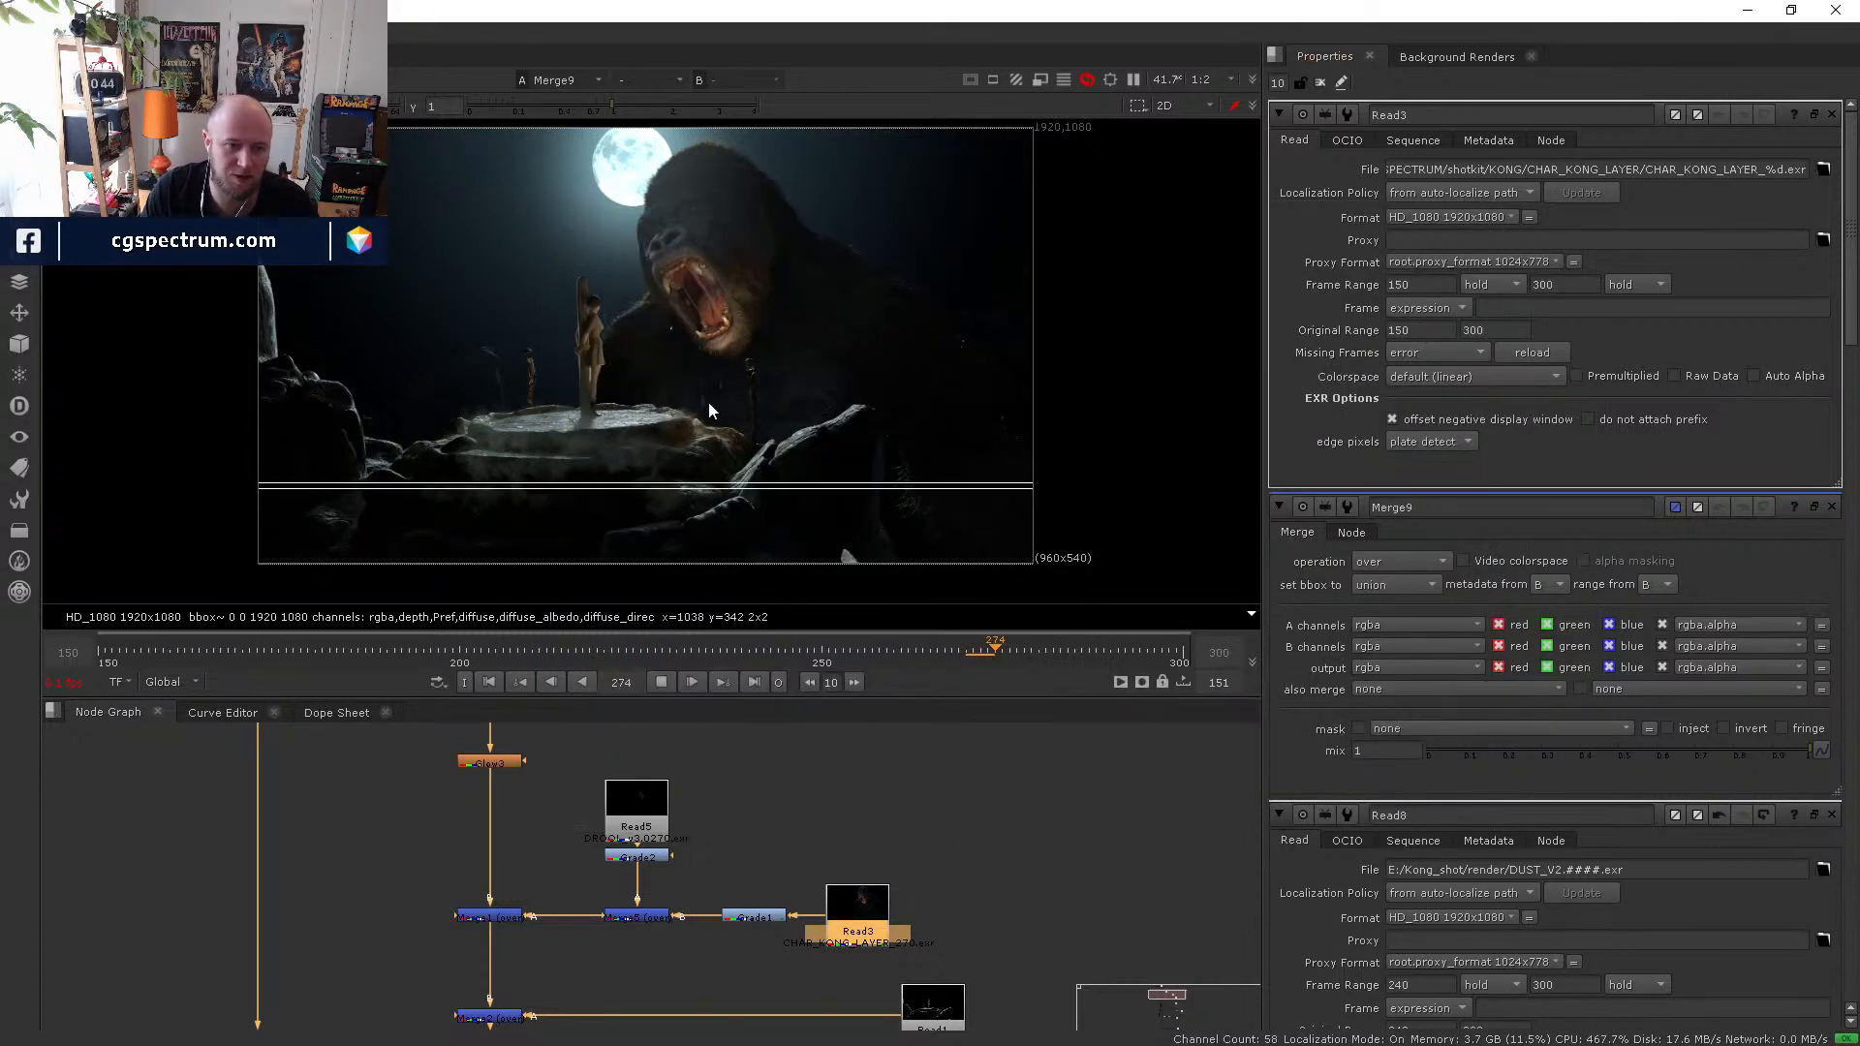
- Replay the composite from around frame 250 to review the dust, checking memory usage in Task Manager meanwhile
click(962, 643)
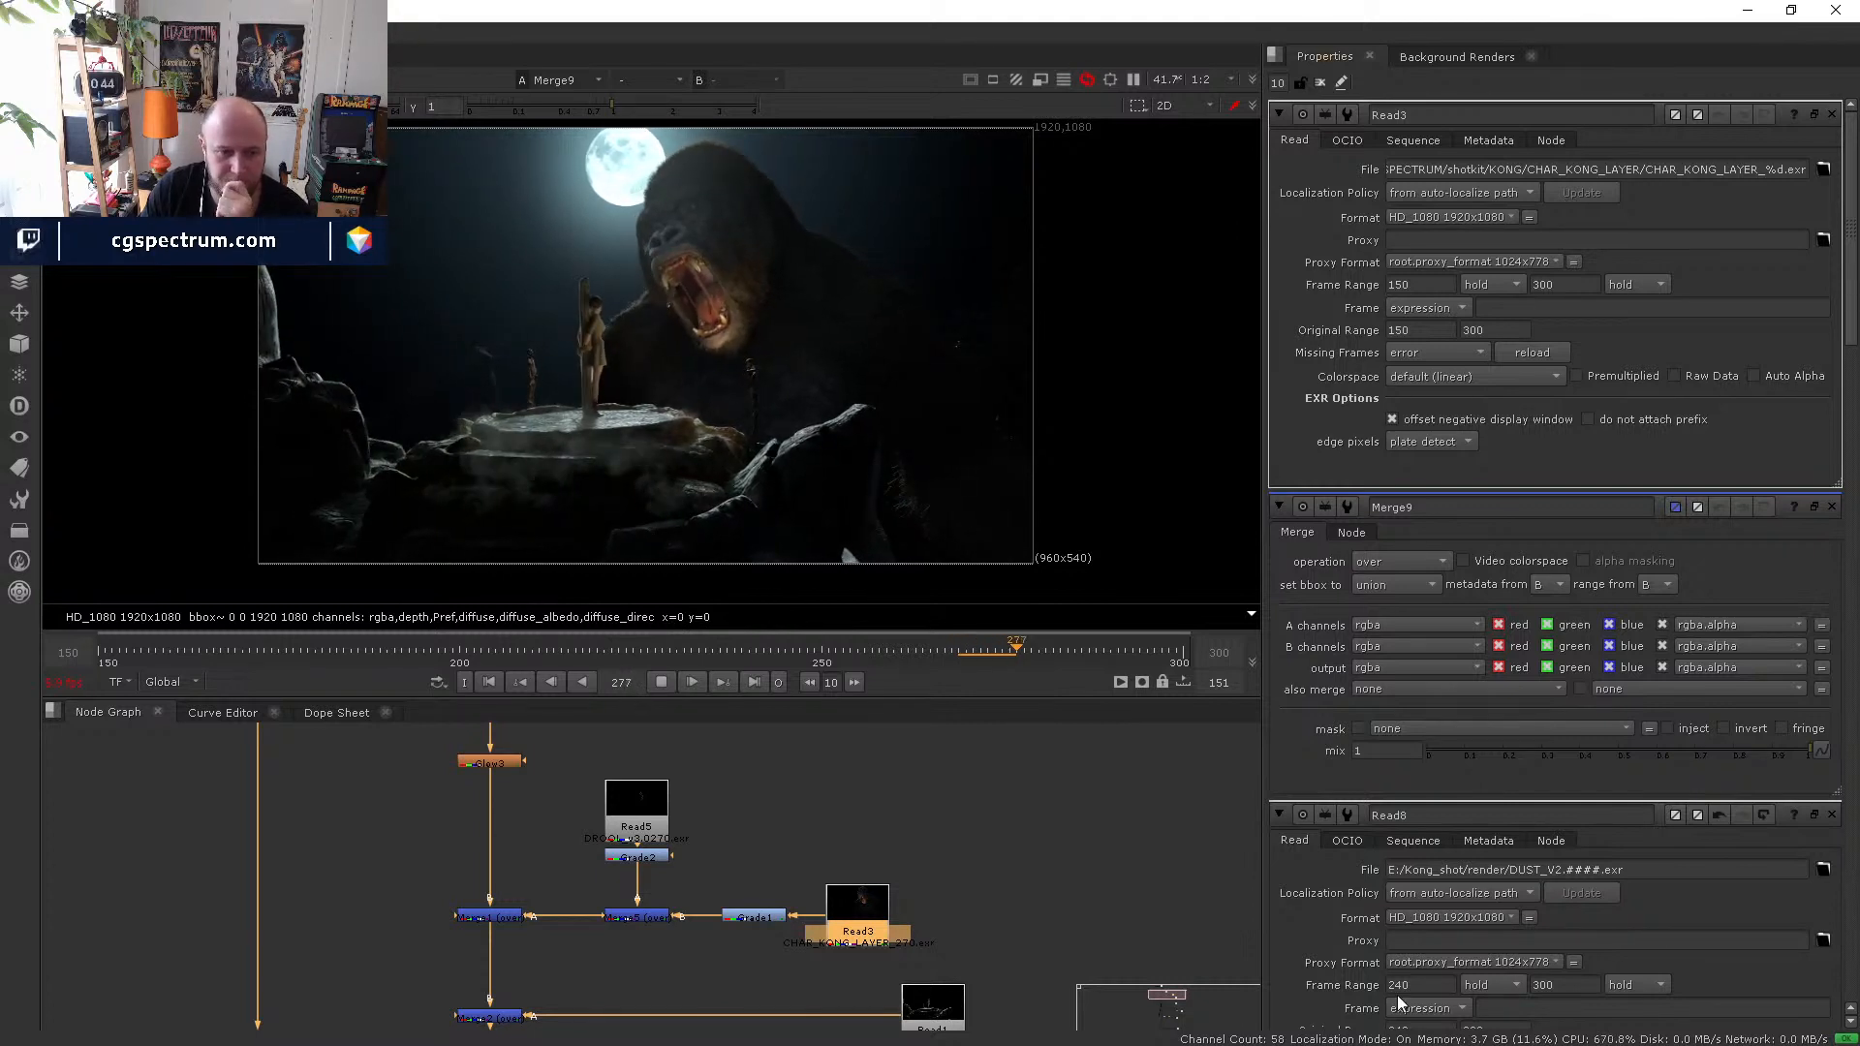
drag(786, 649, 820, 654)
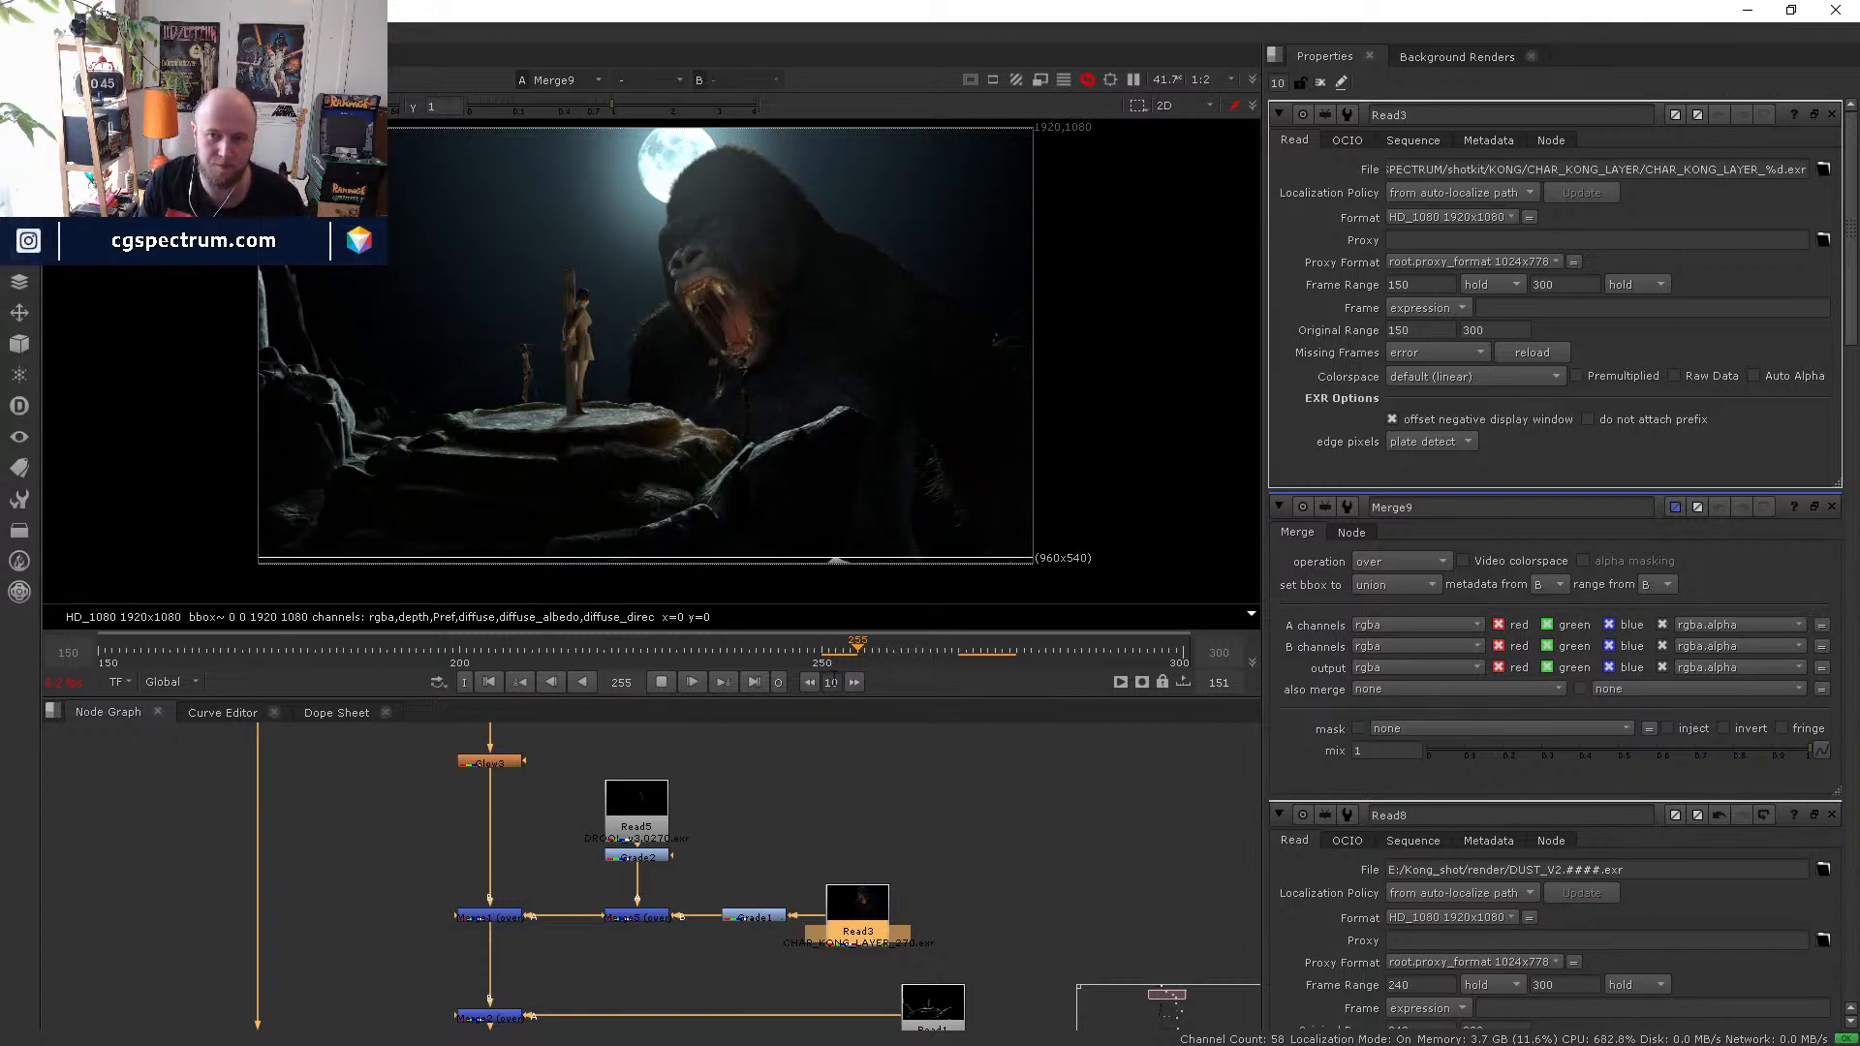
click(818, 649)
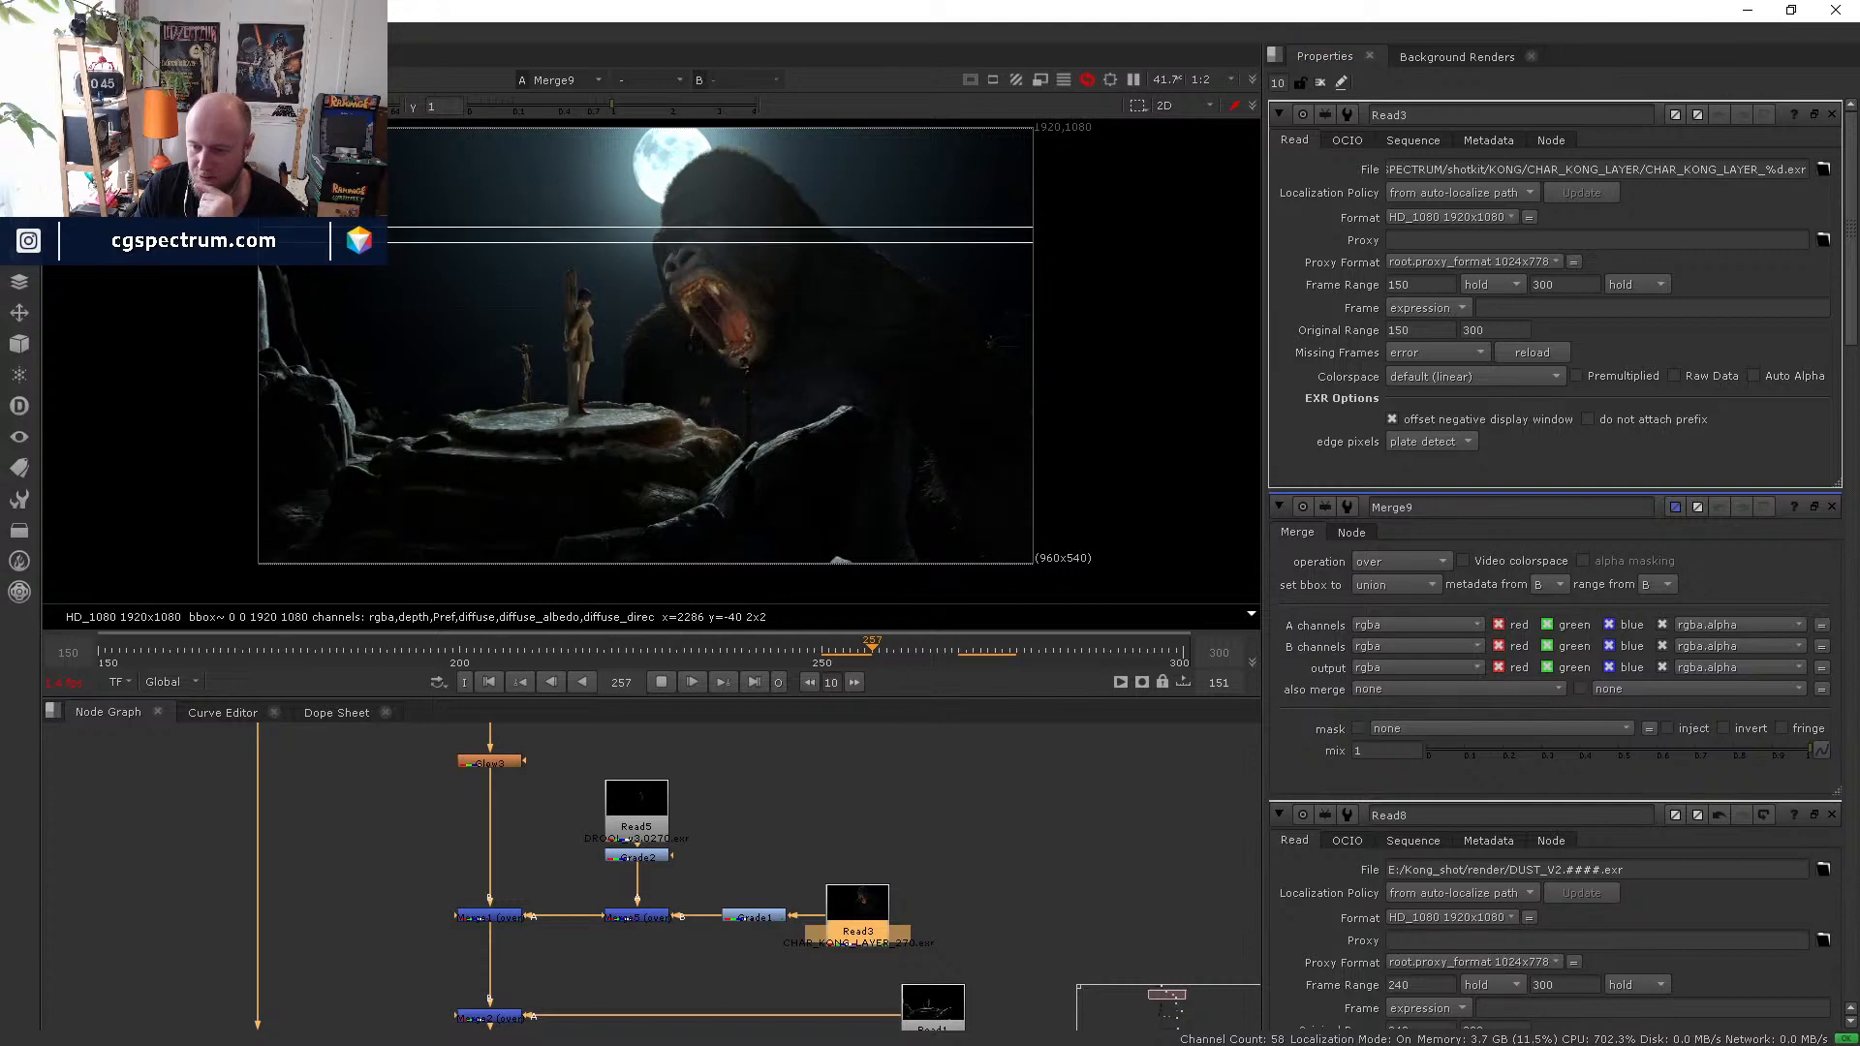
key(ctrl+shift+Escape)
click(719, 381)
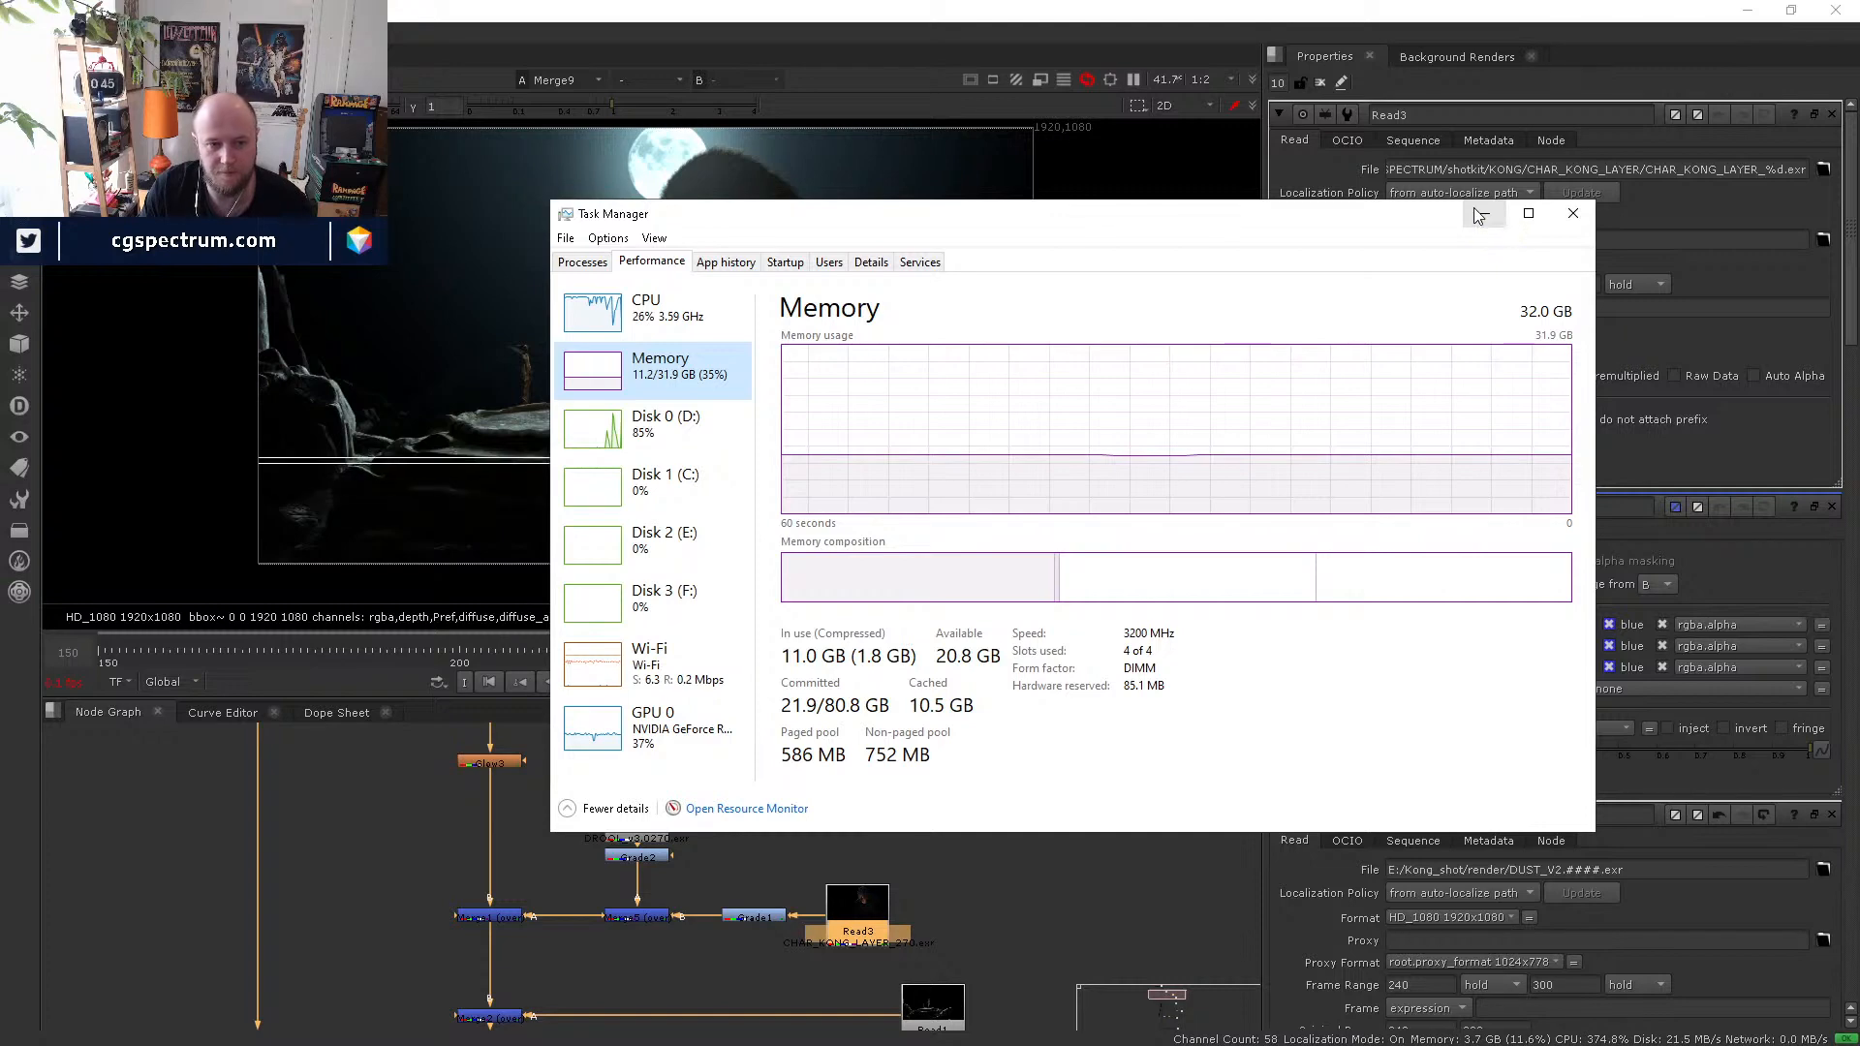
click(1480, 213)
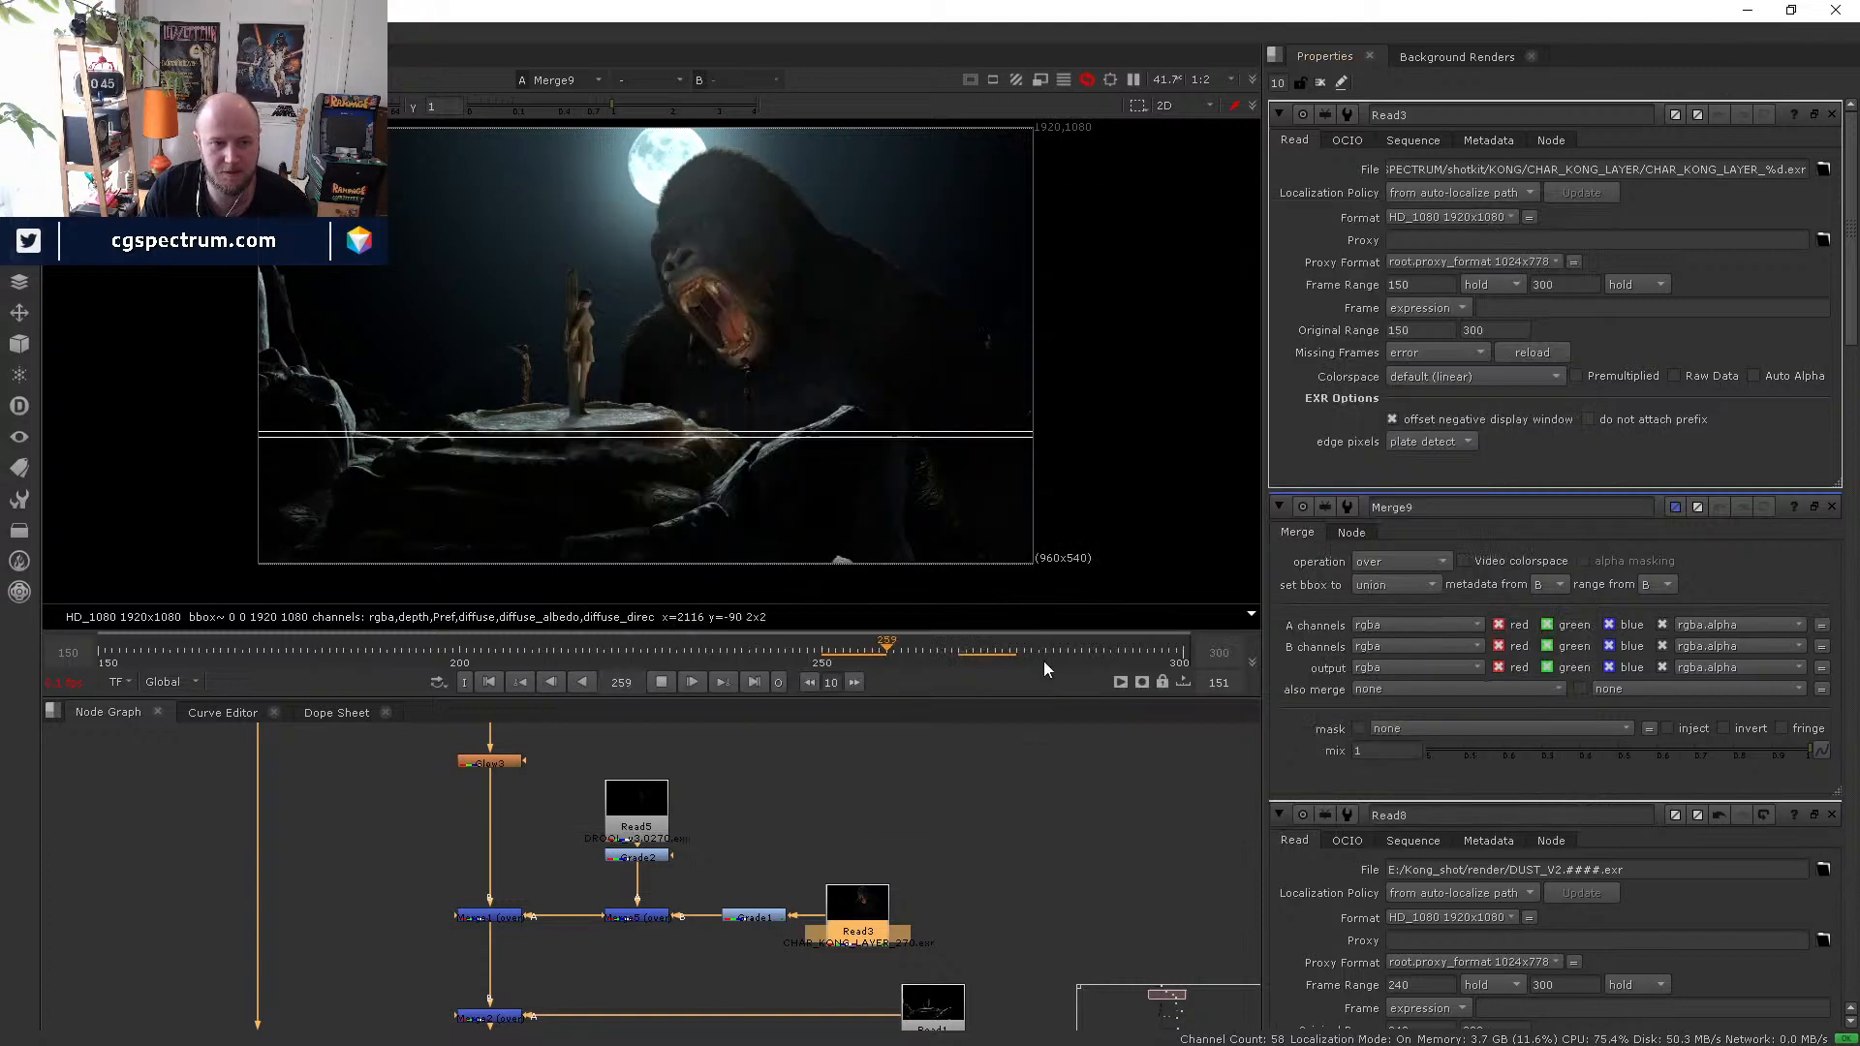
click(825, 657)
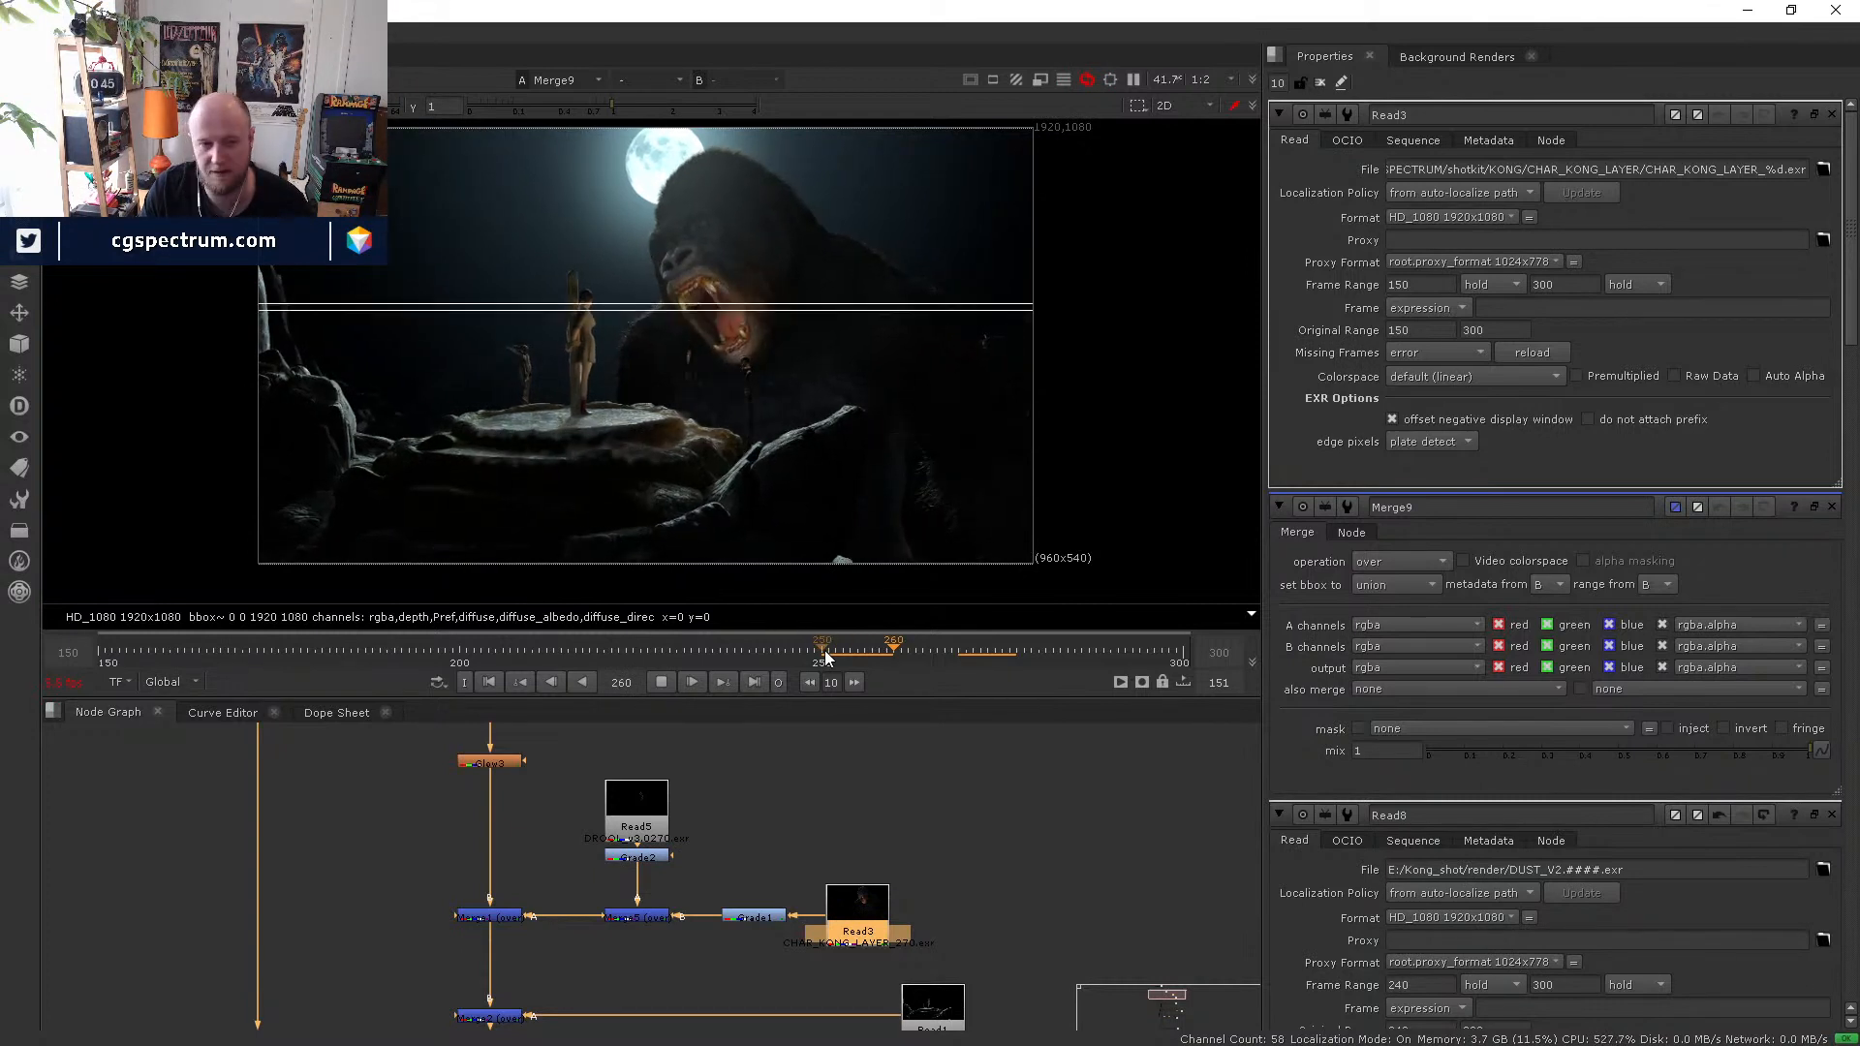
click(822, 661)
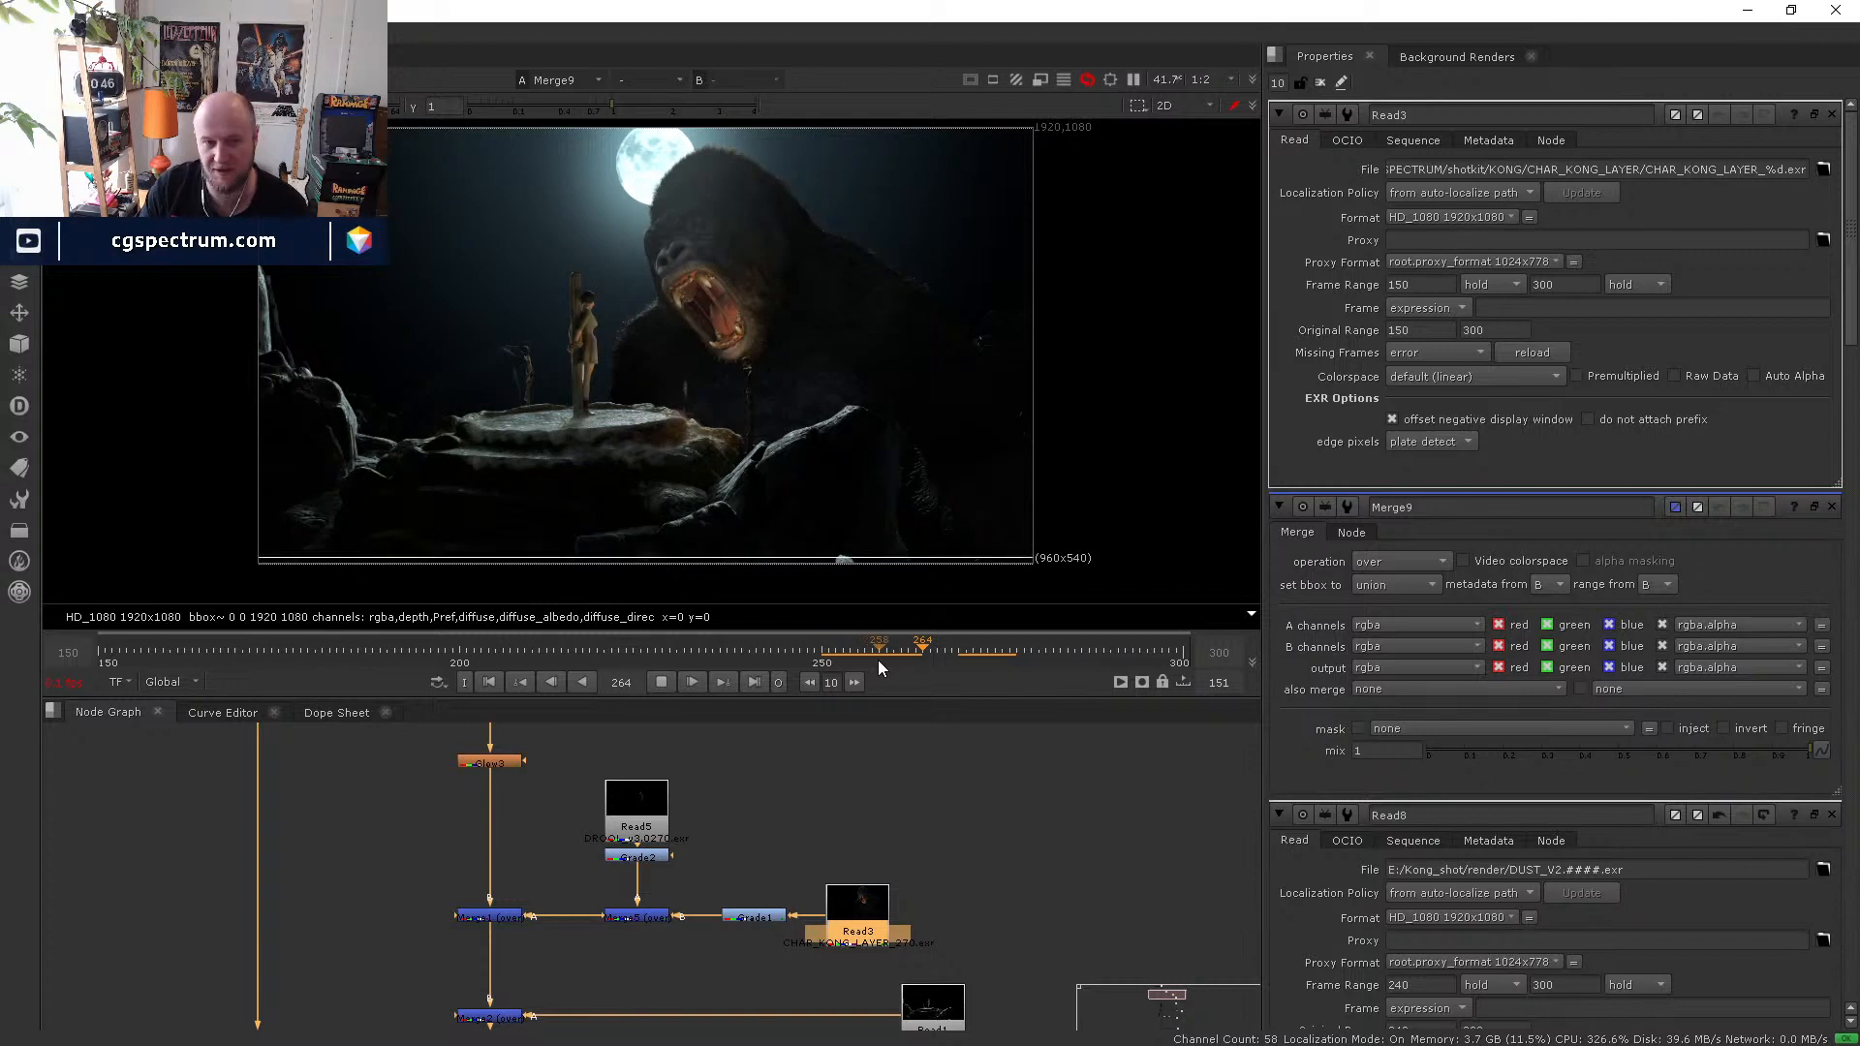
- Replay the Merge9 composite several times from around frame 250 to review the dust over the Kong shot
click(832, 650)
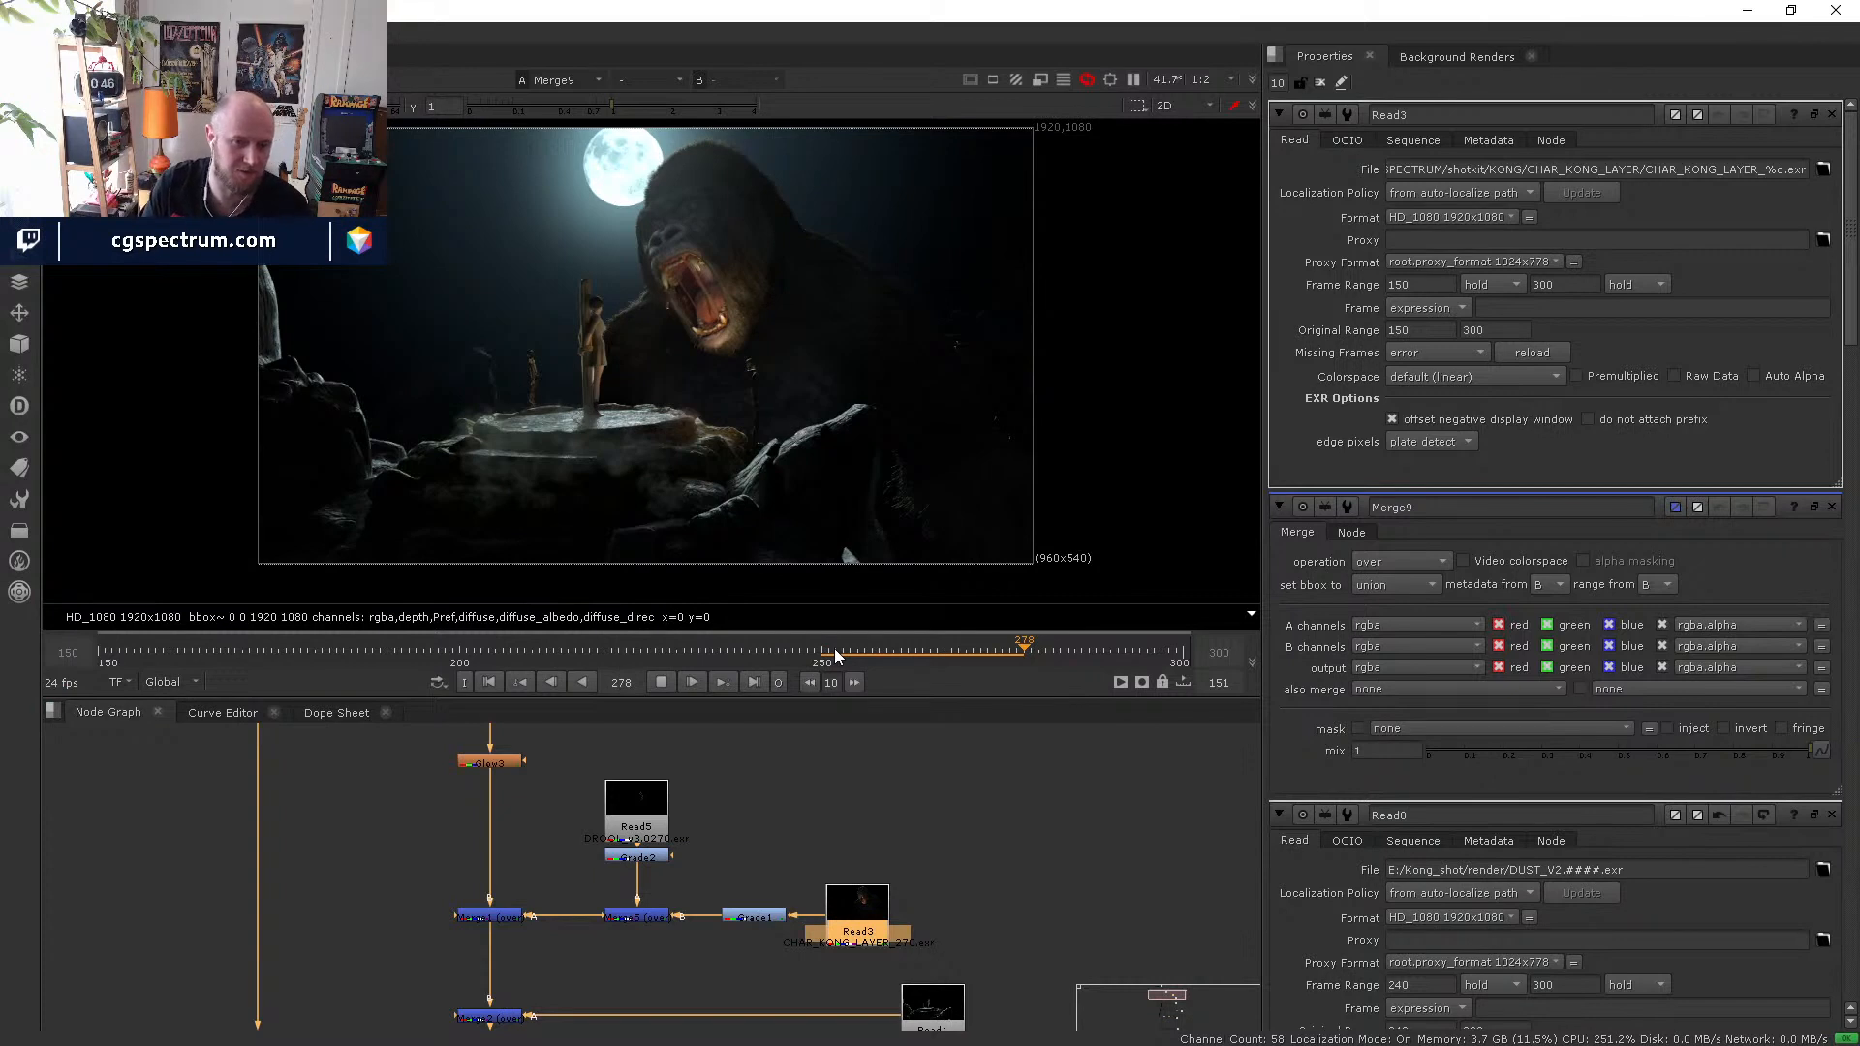
click(833, 650)
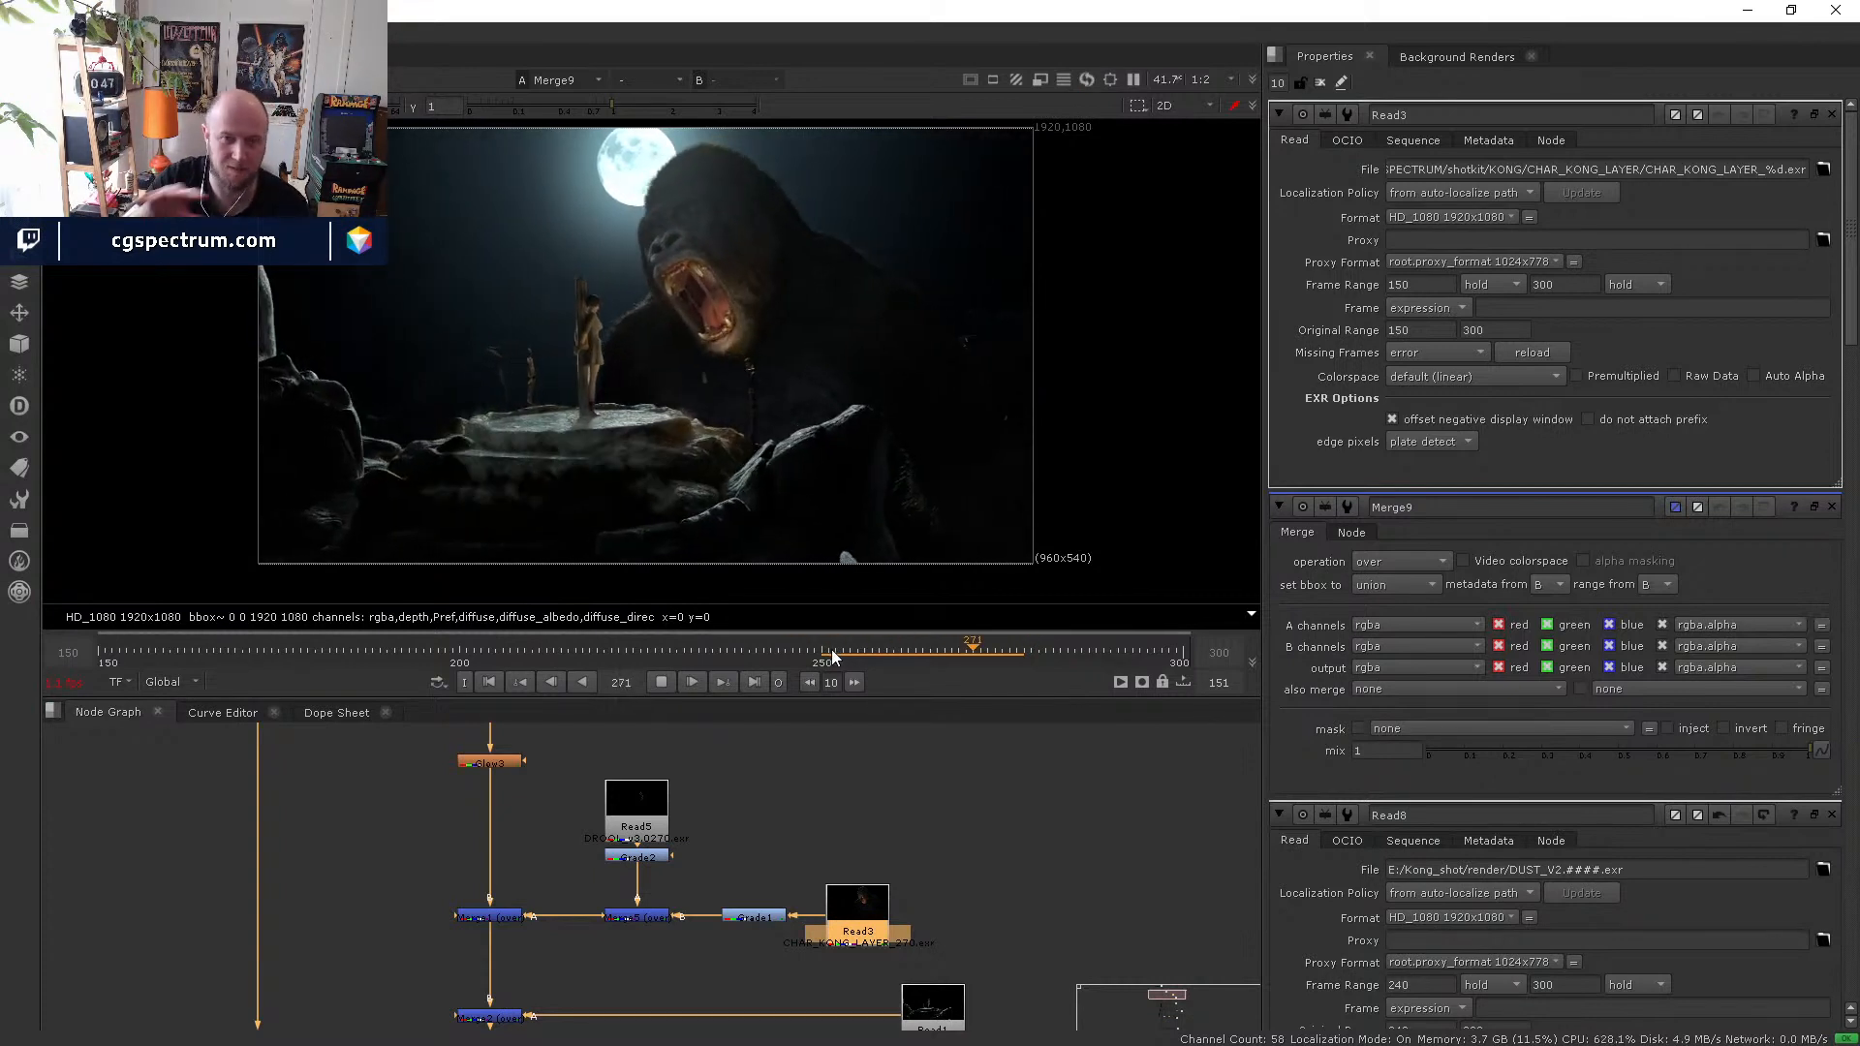
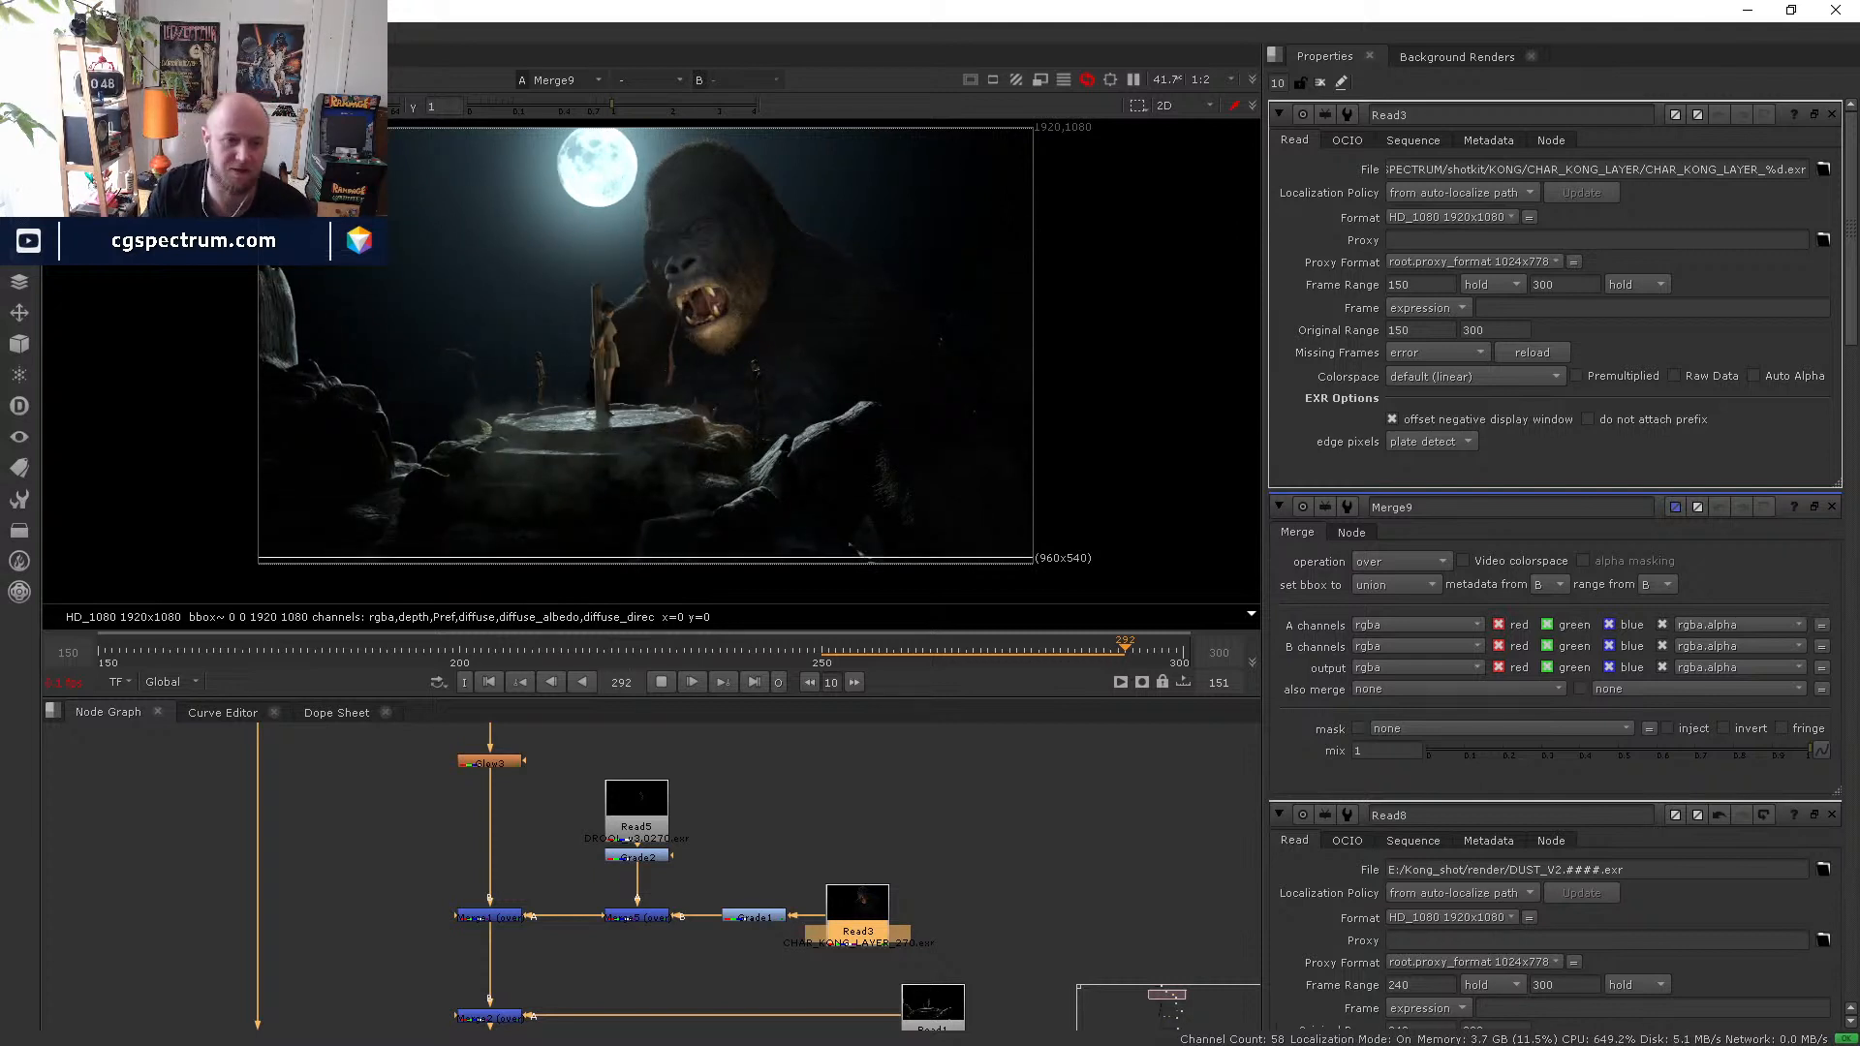
click(829, 649)
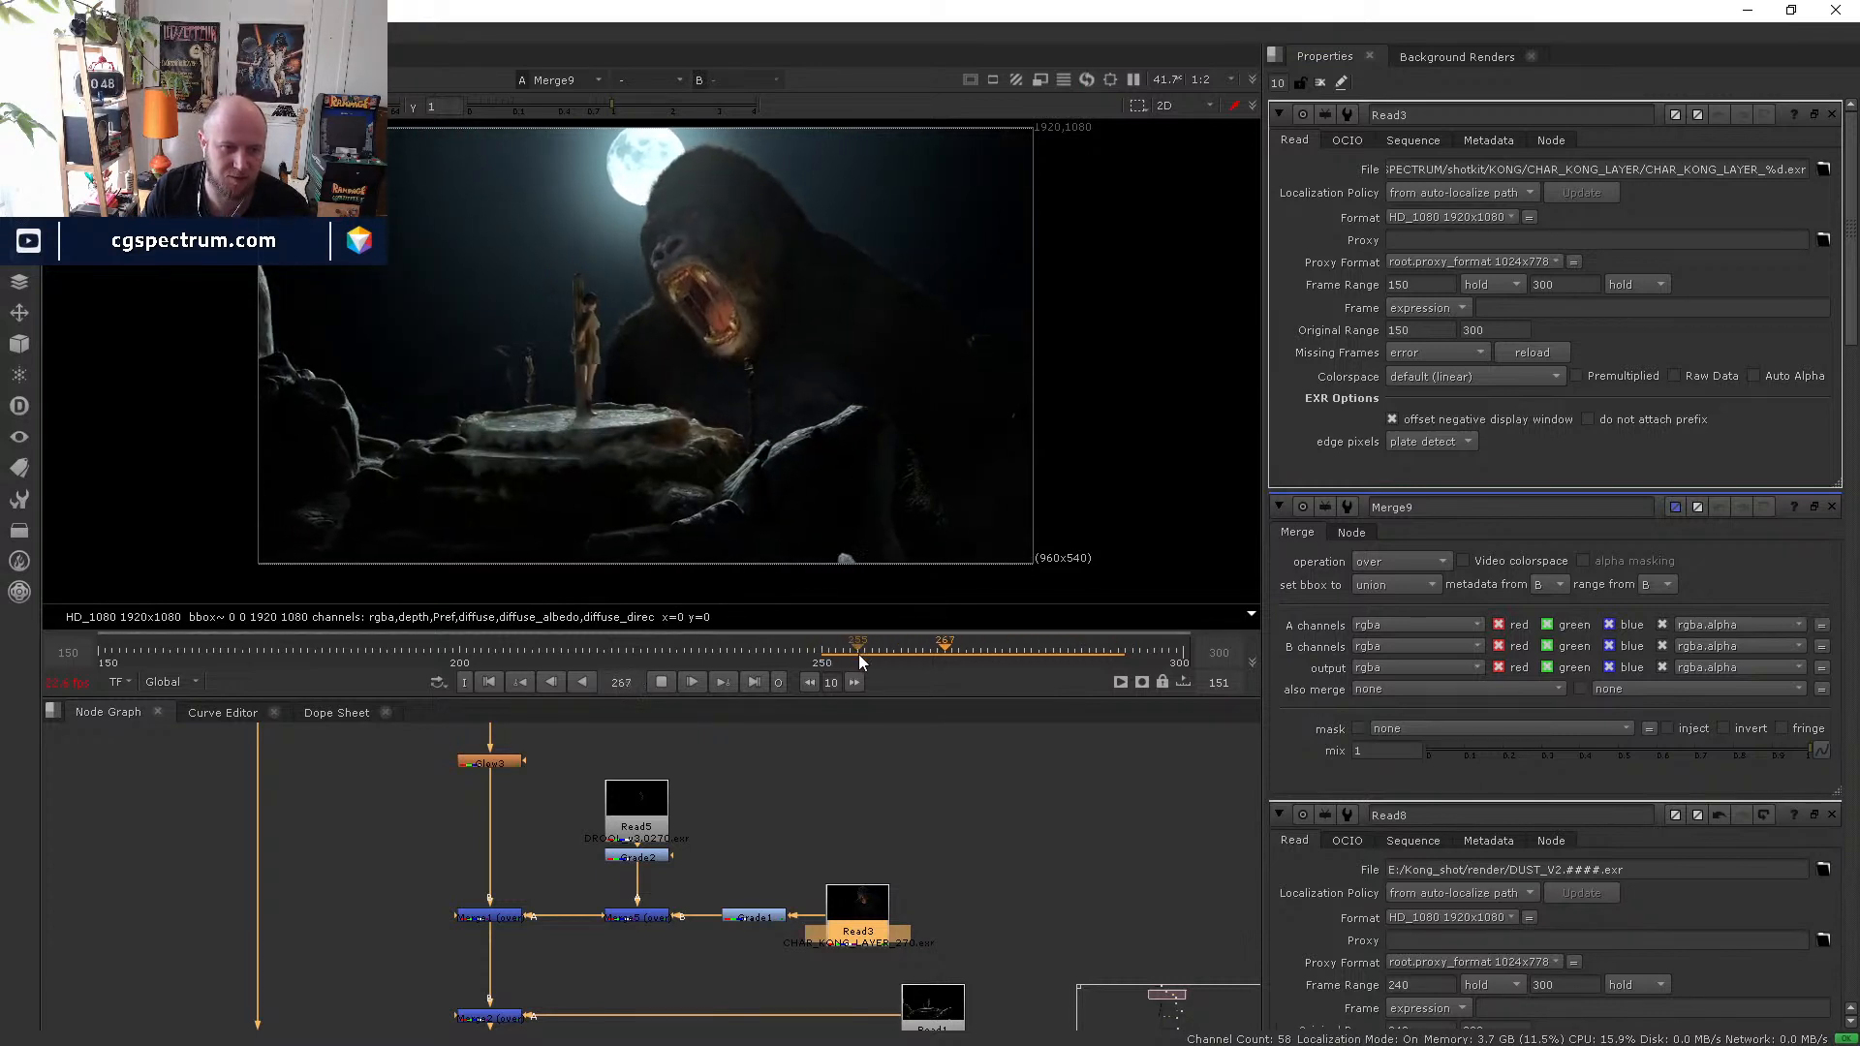
click(834, 654)
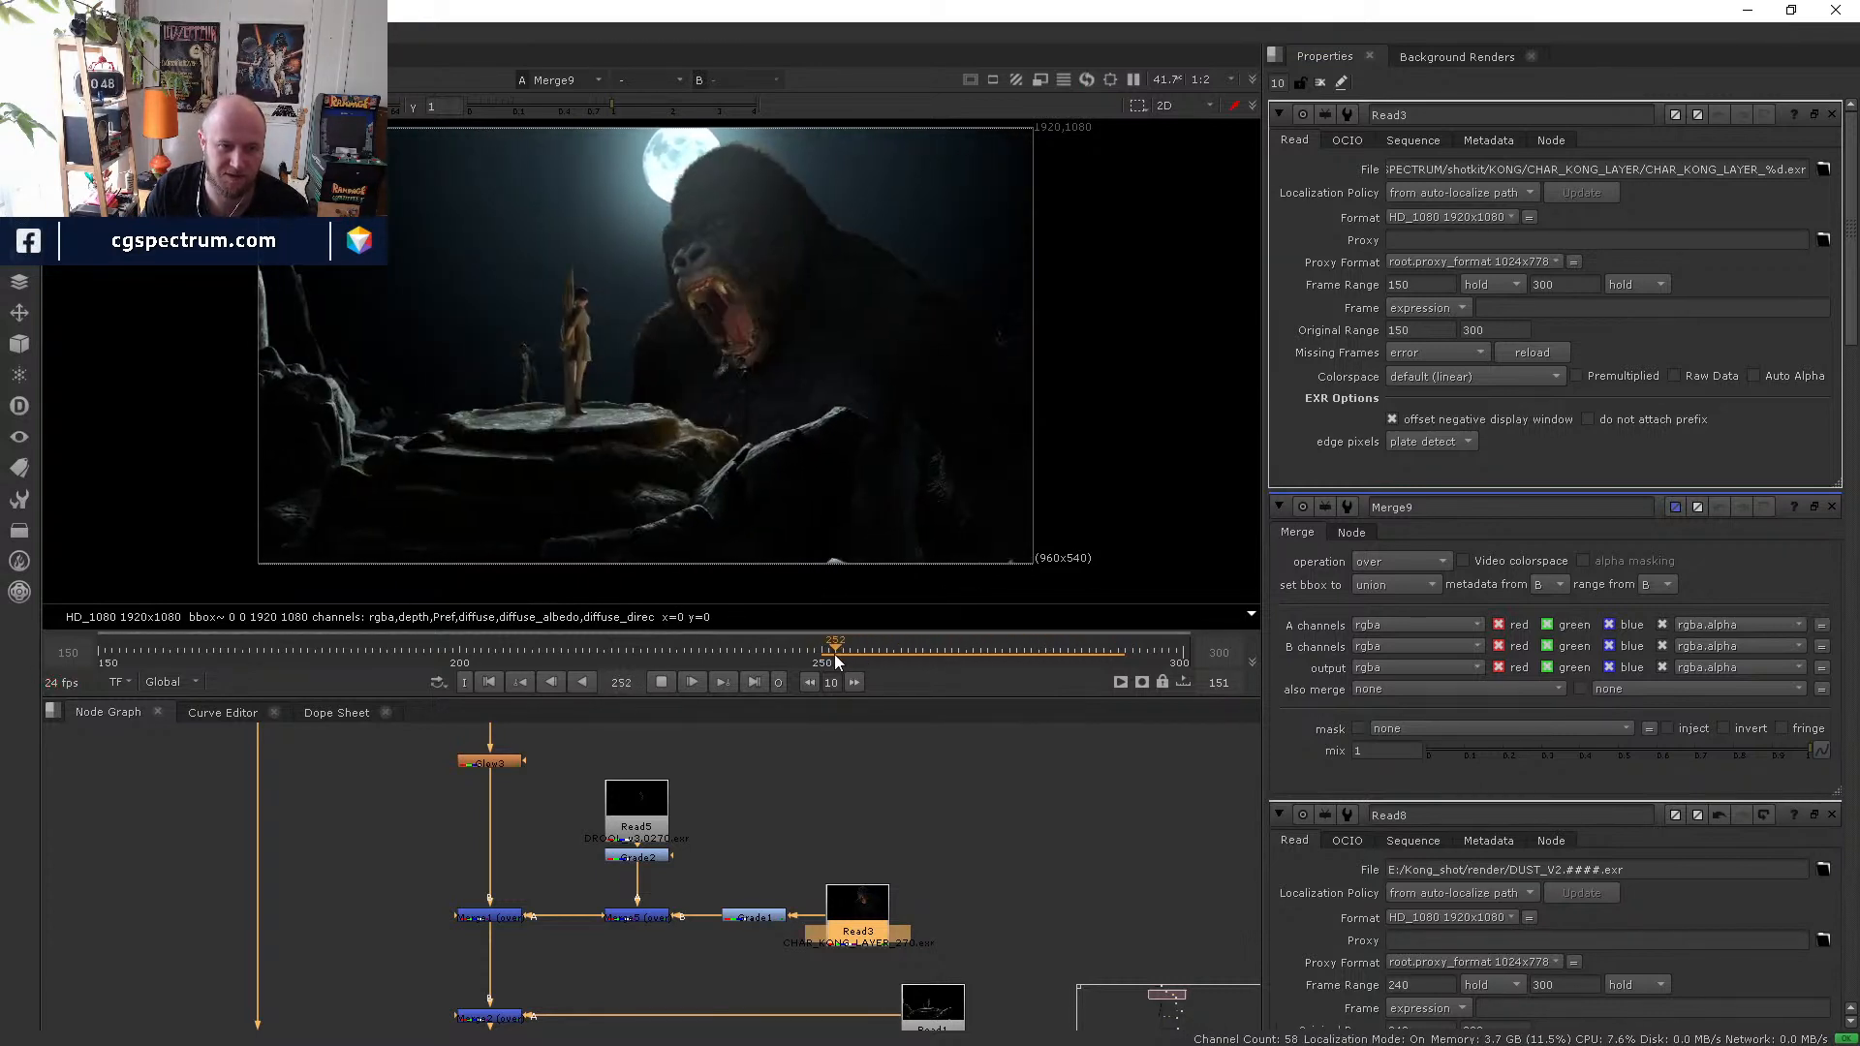
- Check the computer's memory usage in Task Manager during playback, and stop the composite at frame 294
key(ctrl+shift+Escape)
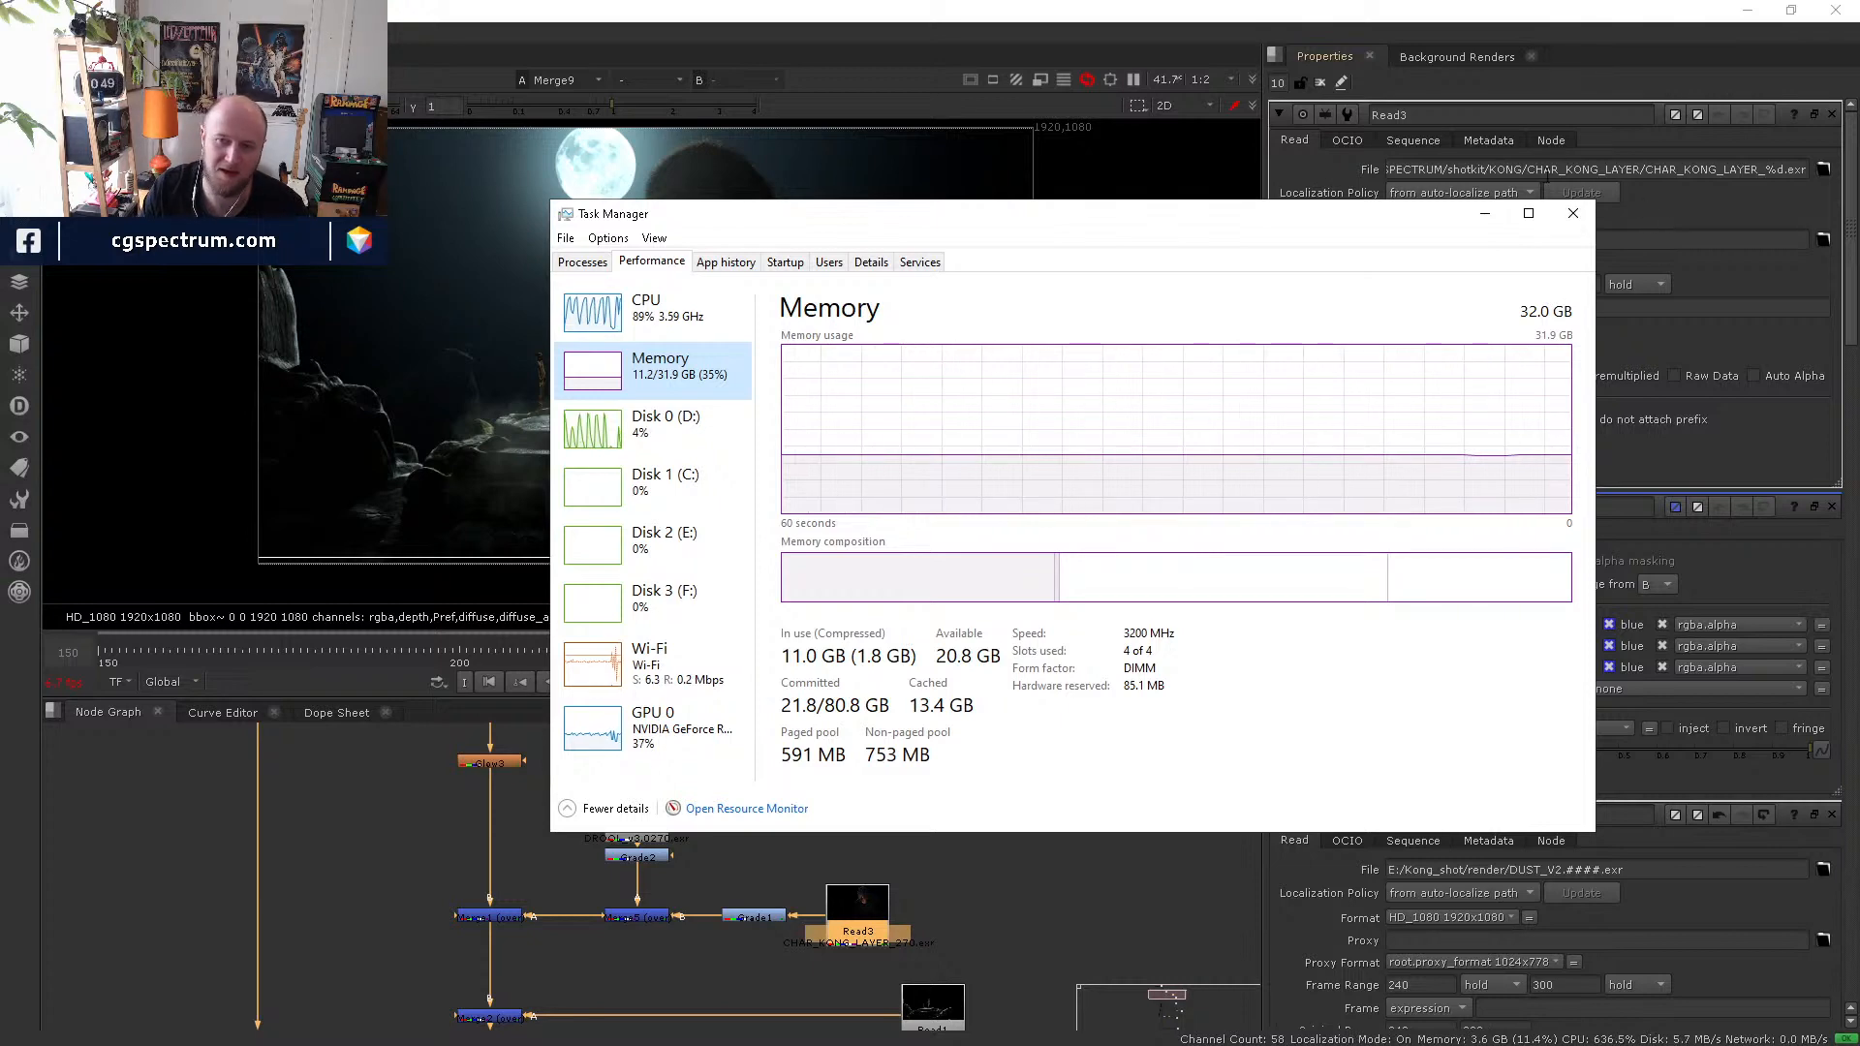
click(1484, 211)
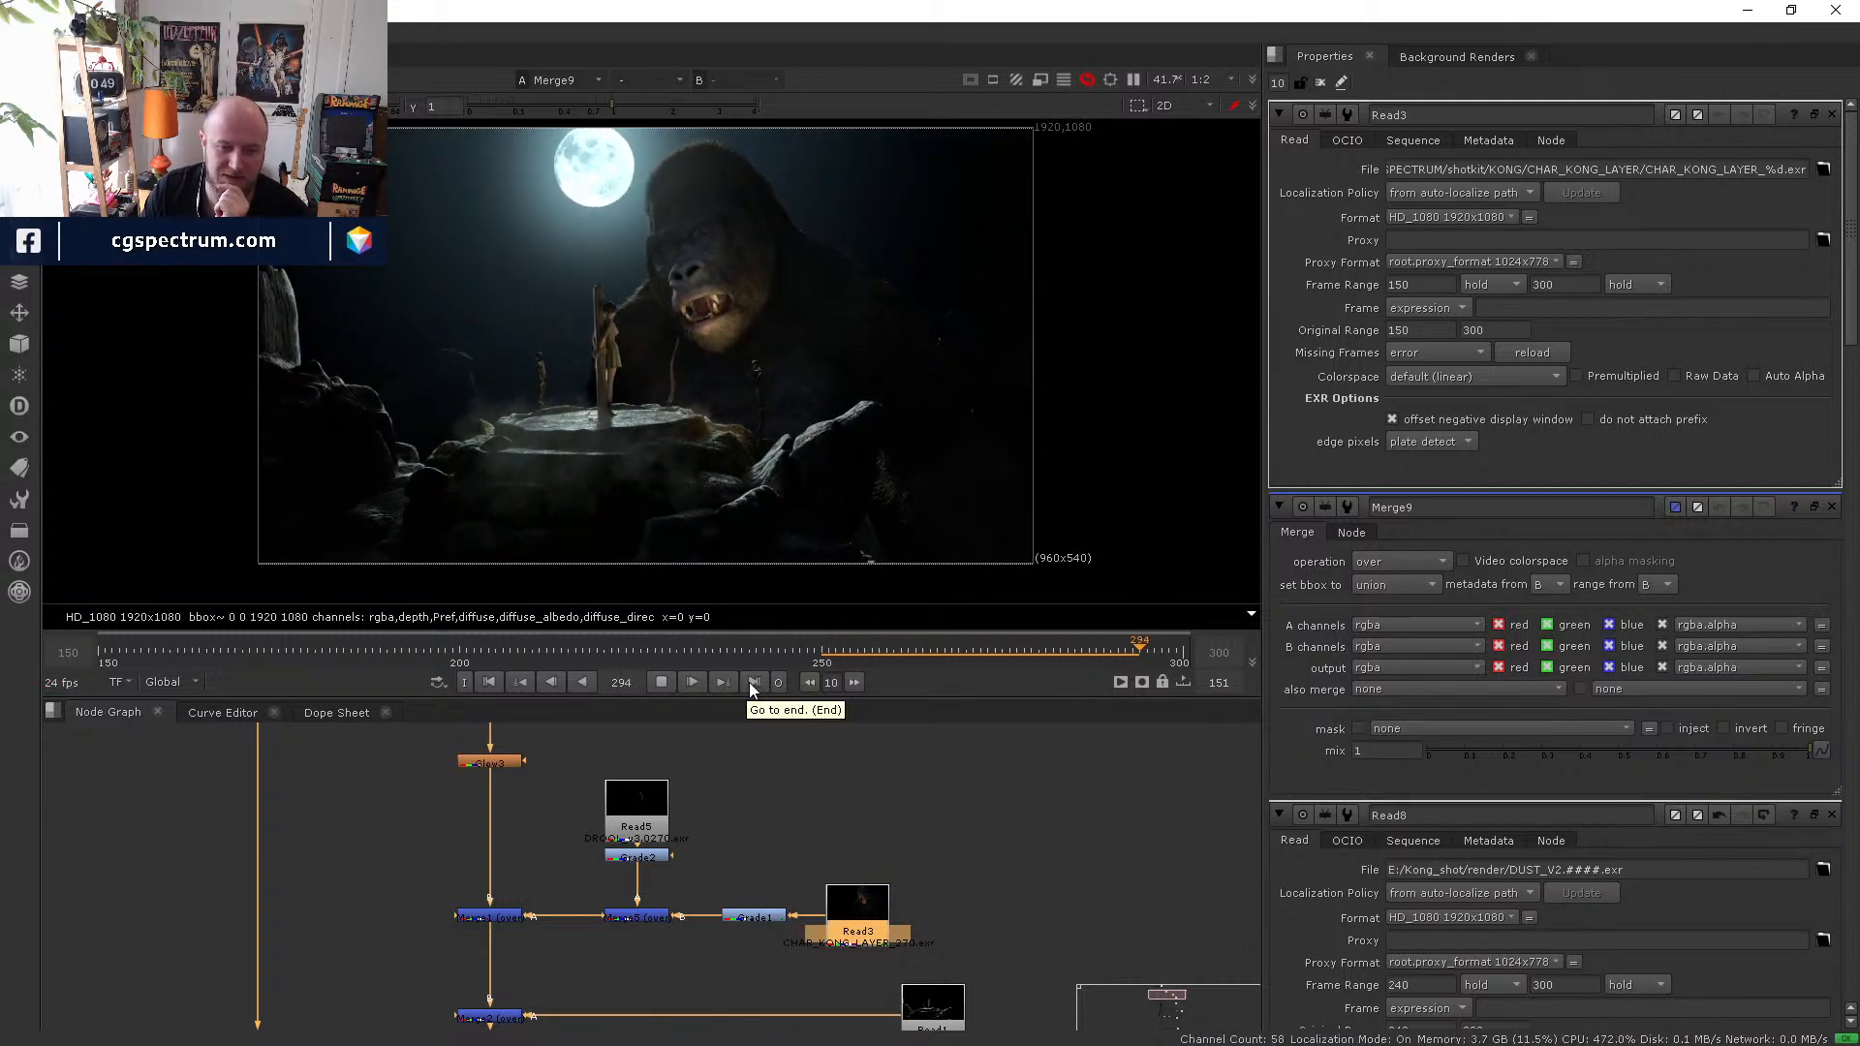
click(661, 682)
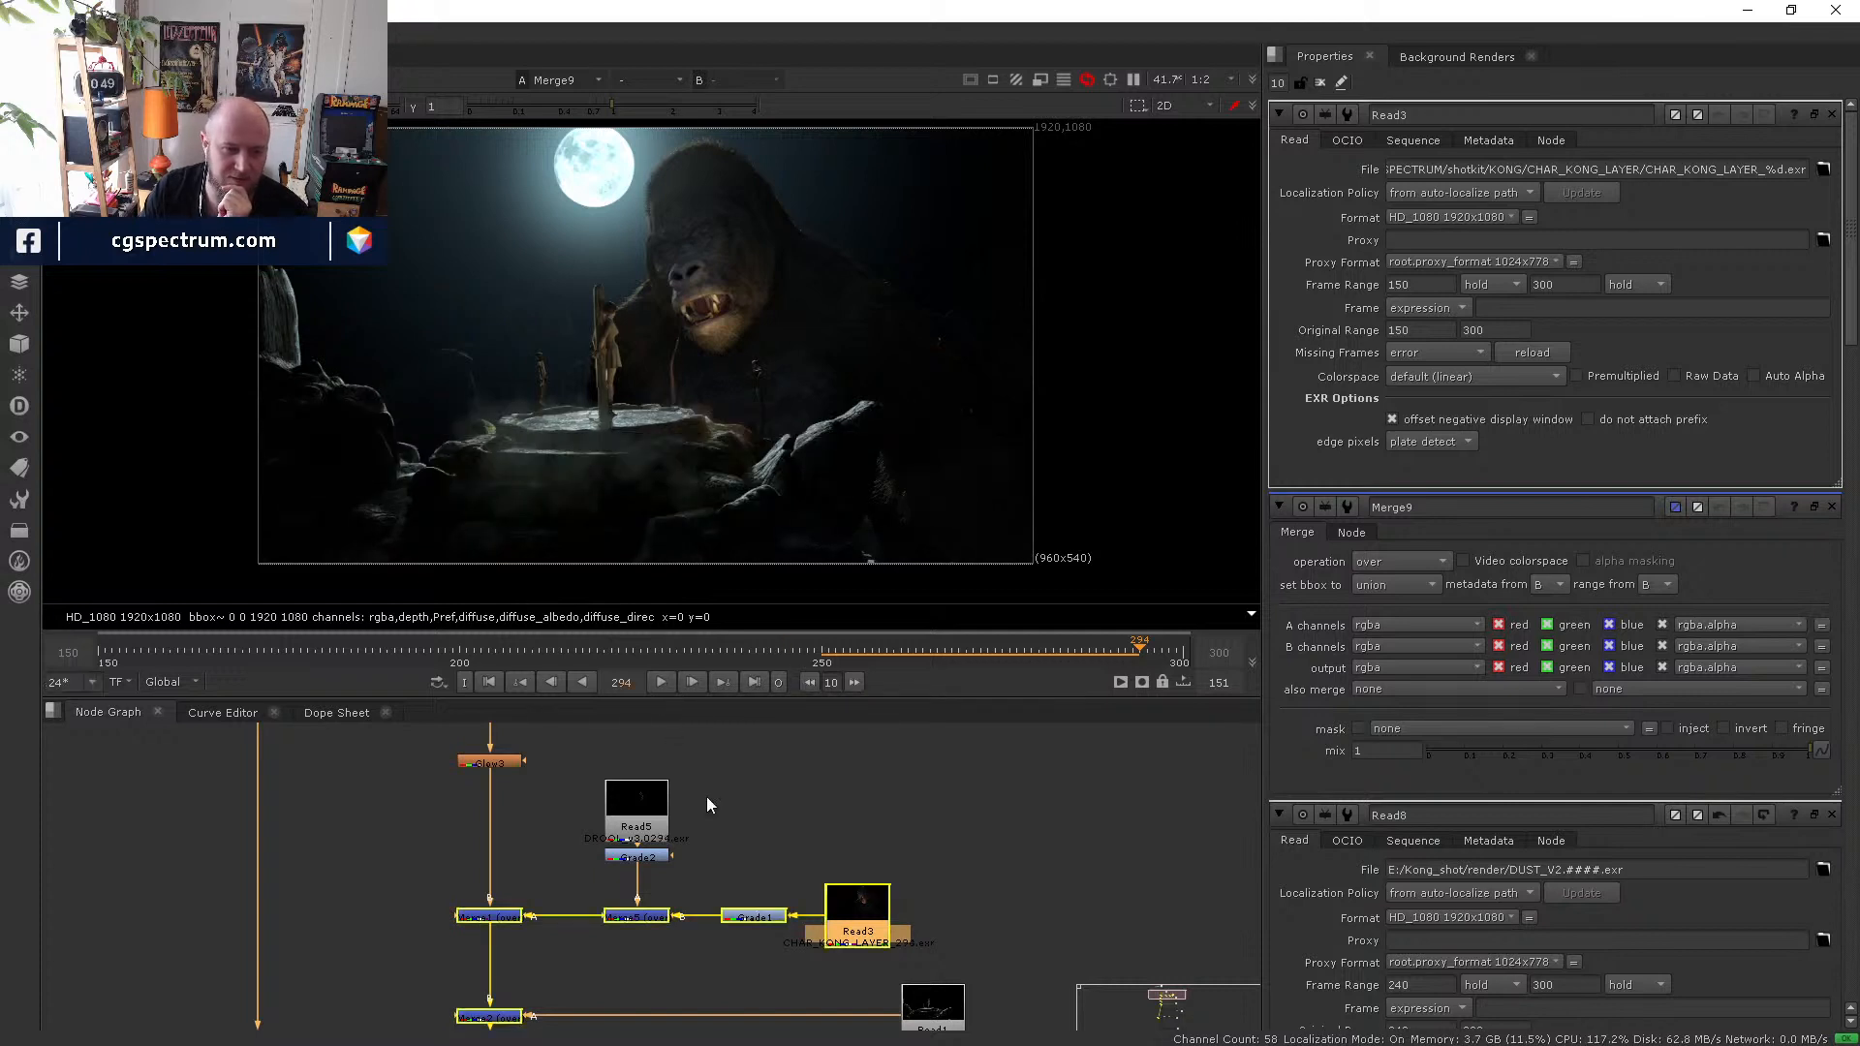
- Go to frame 278 and display the Merge6 output with the torch fire in the viewer
click(857, 911)
drag(1139, 648, 1026, 608)
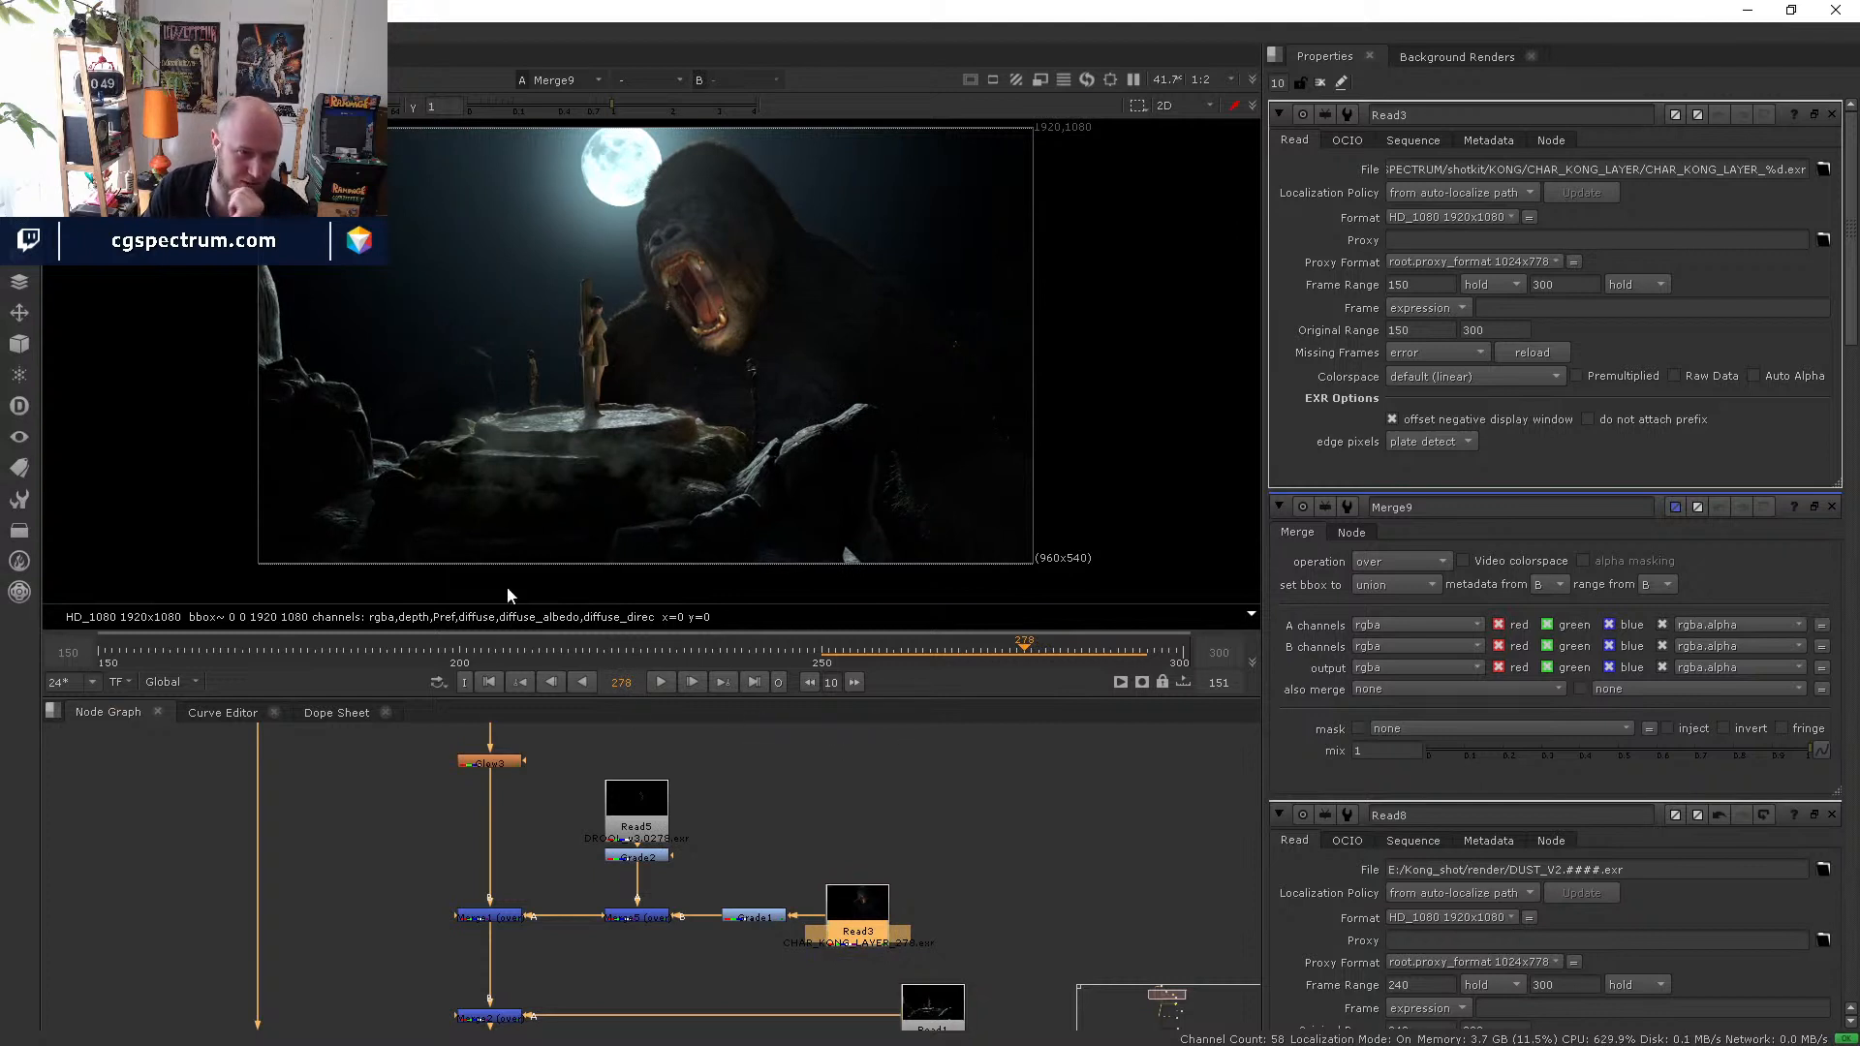
middle_drag(697, 981, 737, 870)
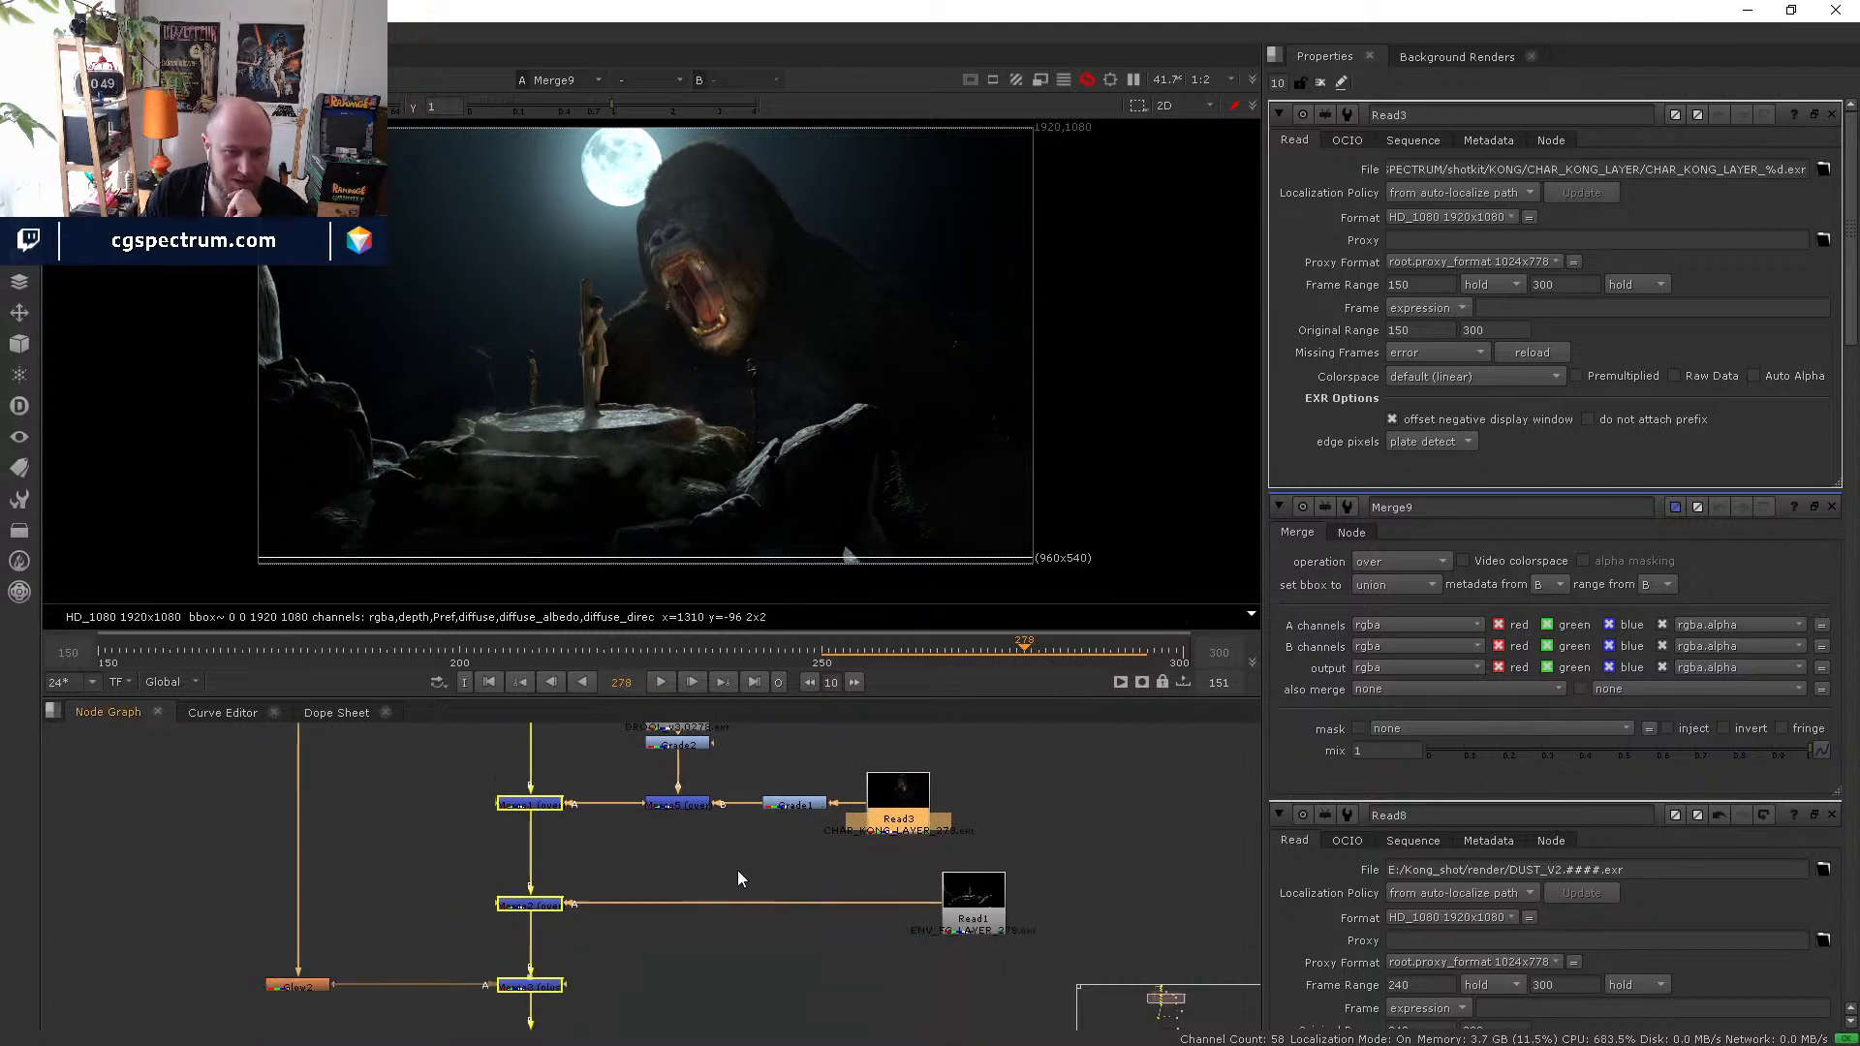
middle_drag(661, 926, 710, 797)
mouse_move(580, 999)
middle_down()
mouse_move(541, 880)
mouse_move(602, 852)
mouse_move(566, 847)
middle_up()
click(544, 925)
key(5)
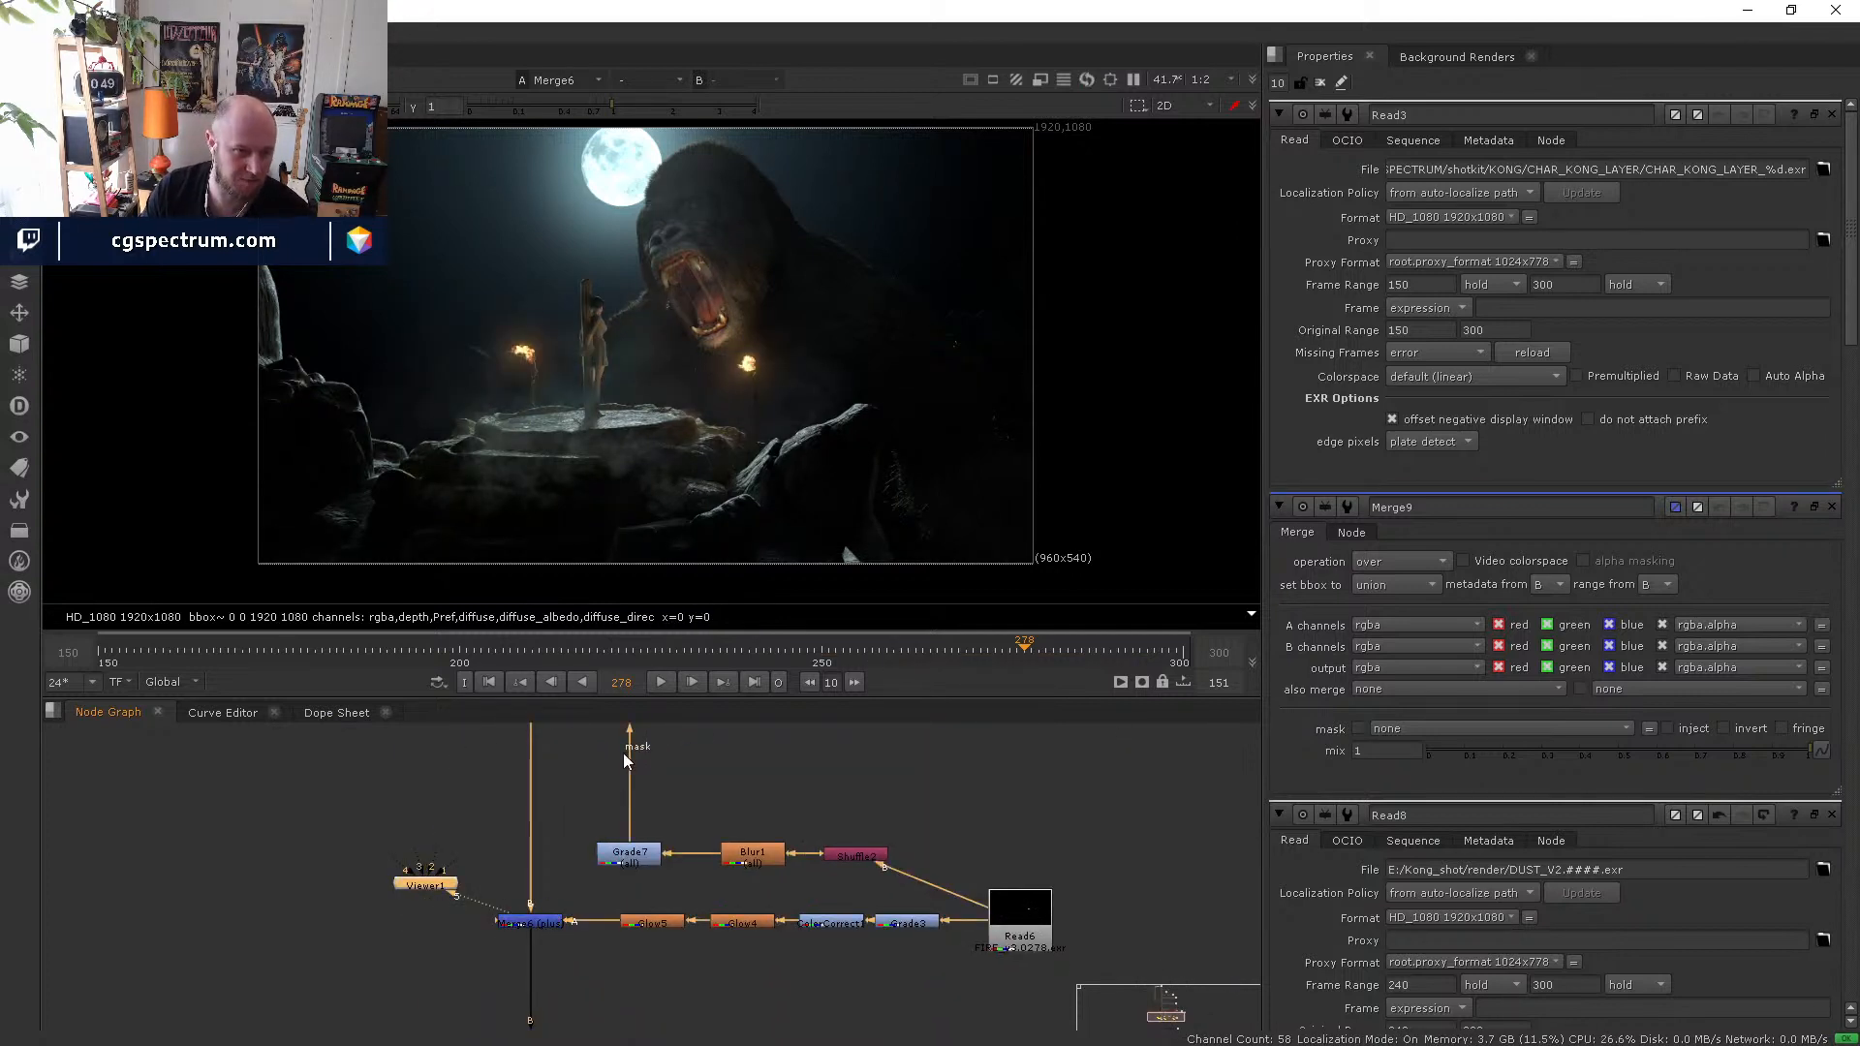
- Review the Merge6 result at frames 250, 278 and 300, and play it from frame 250, stopping at frame 279
middle_drag(636, 739, 593, 839)
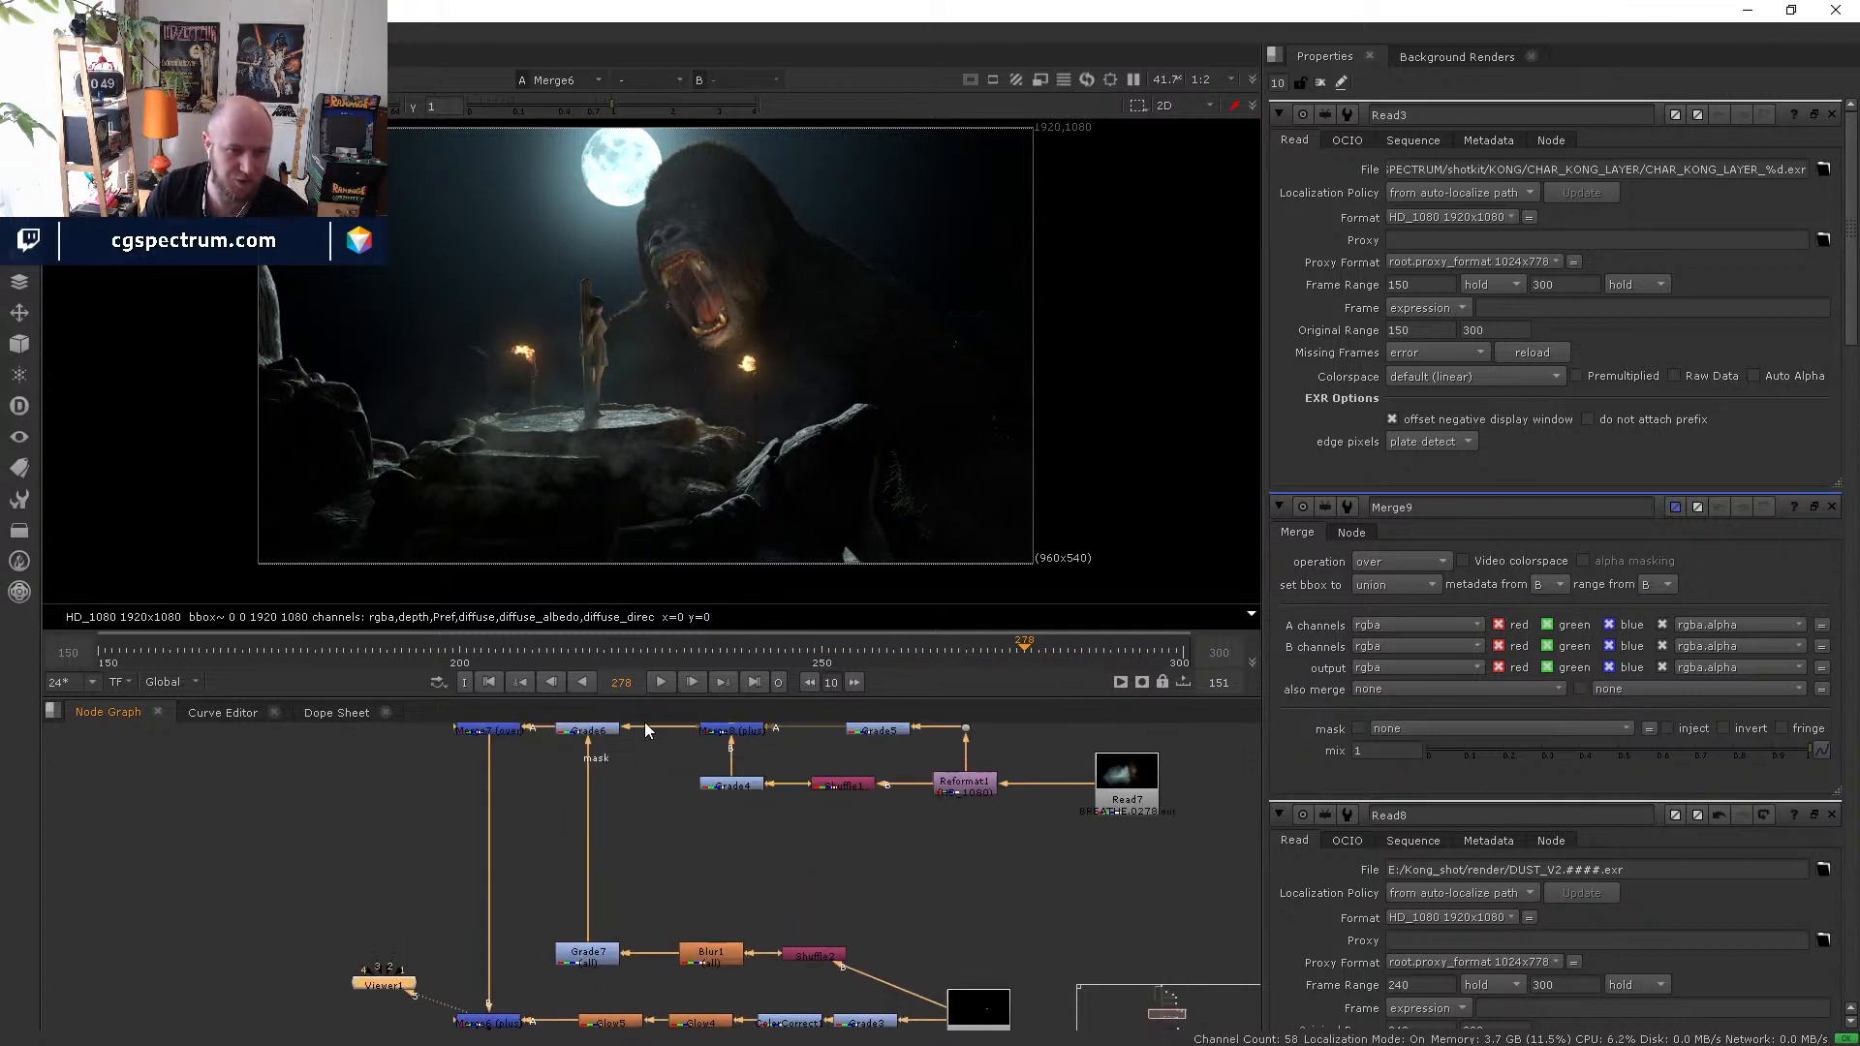
click(1183, 661)
click(824, 661)
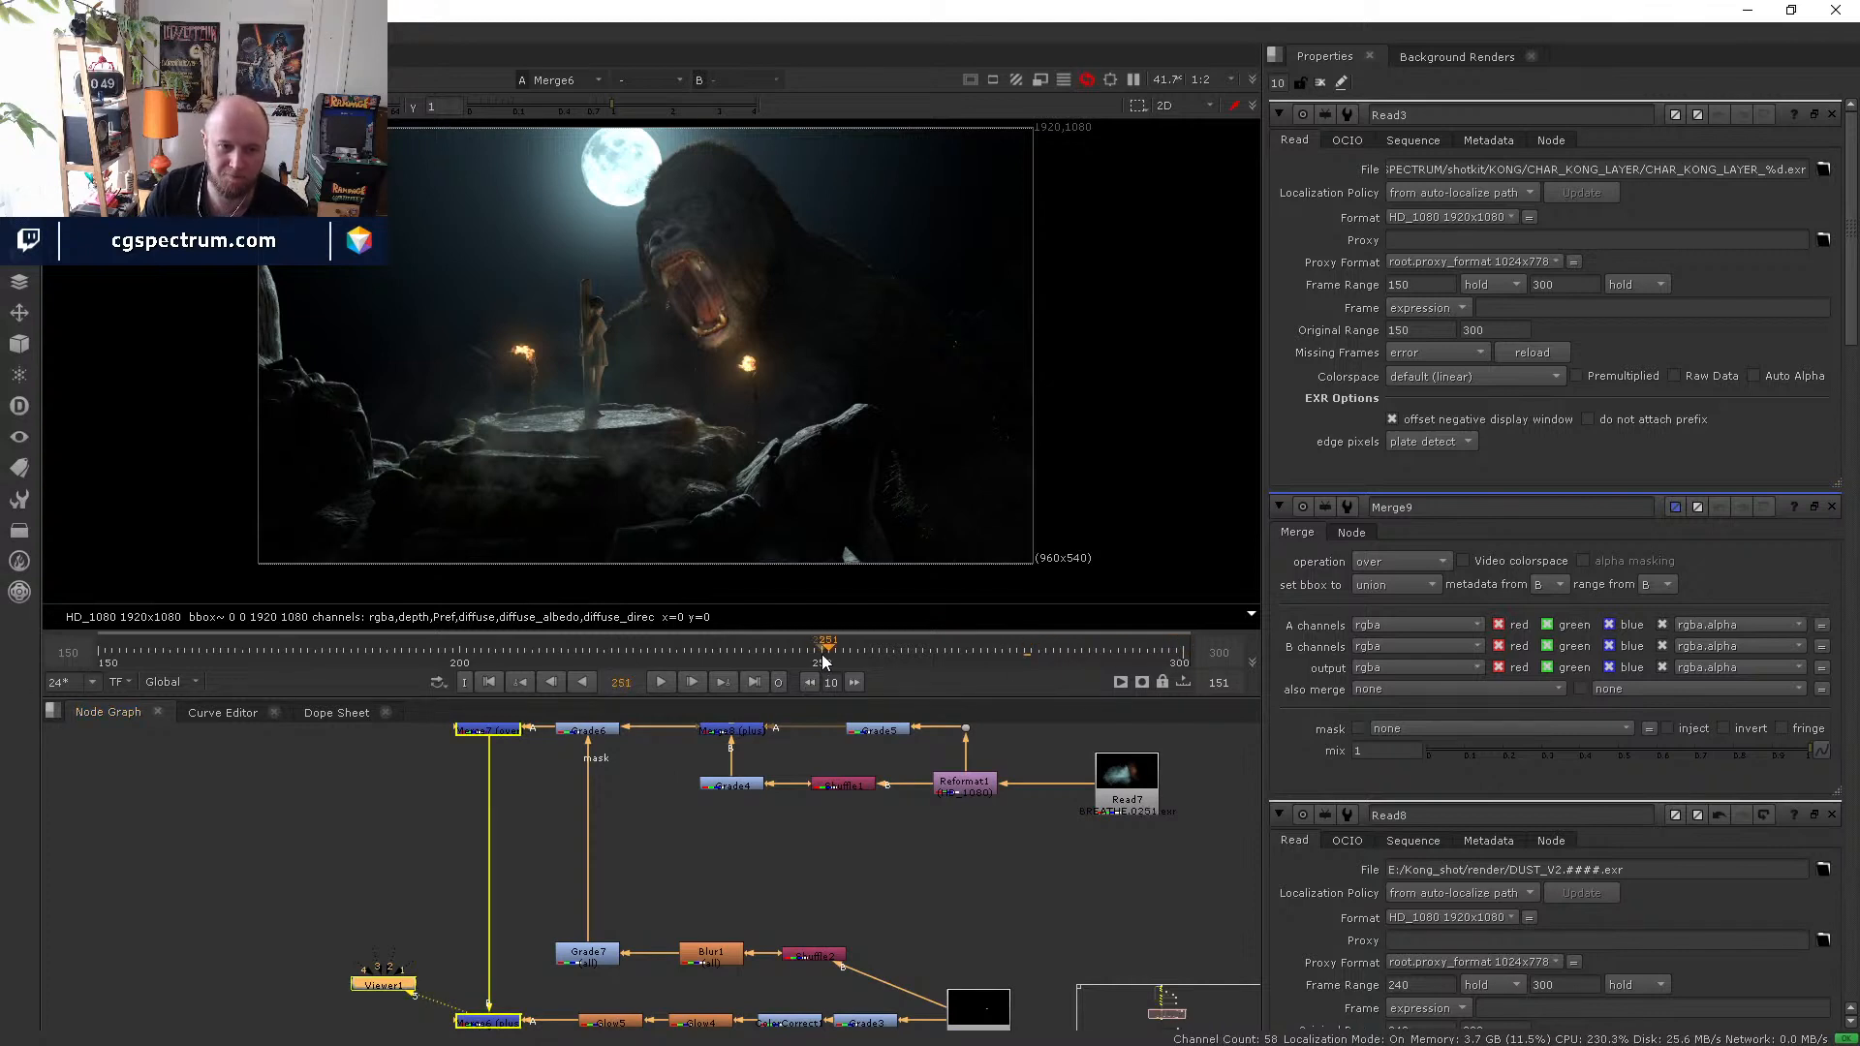
click(821, 653)
click(1025, 660)
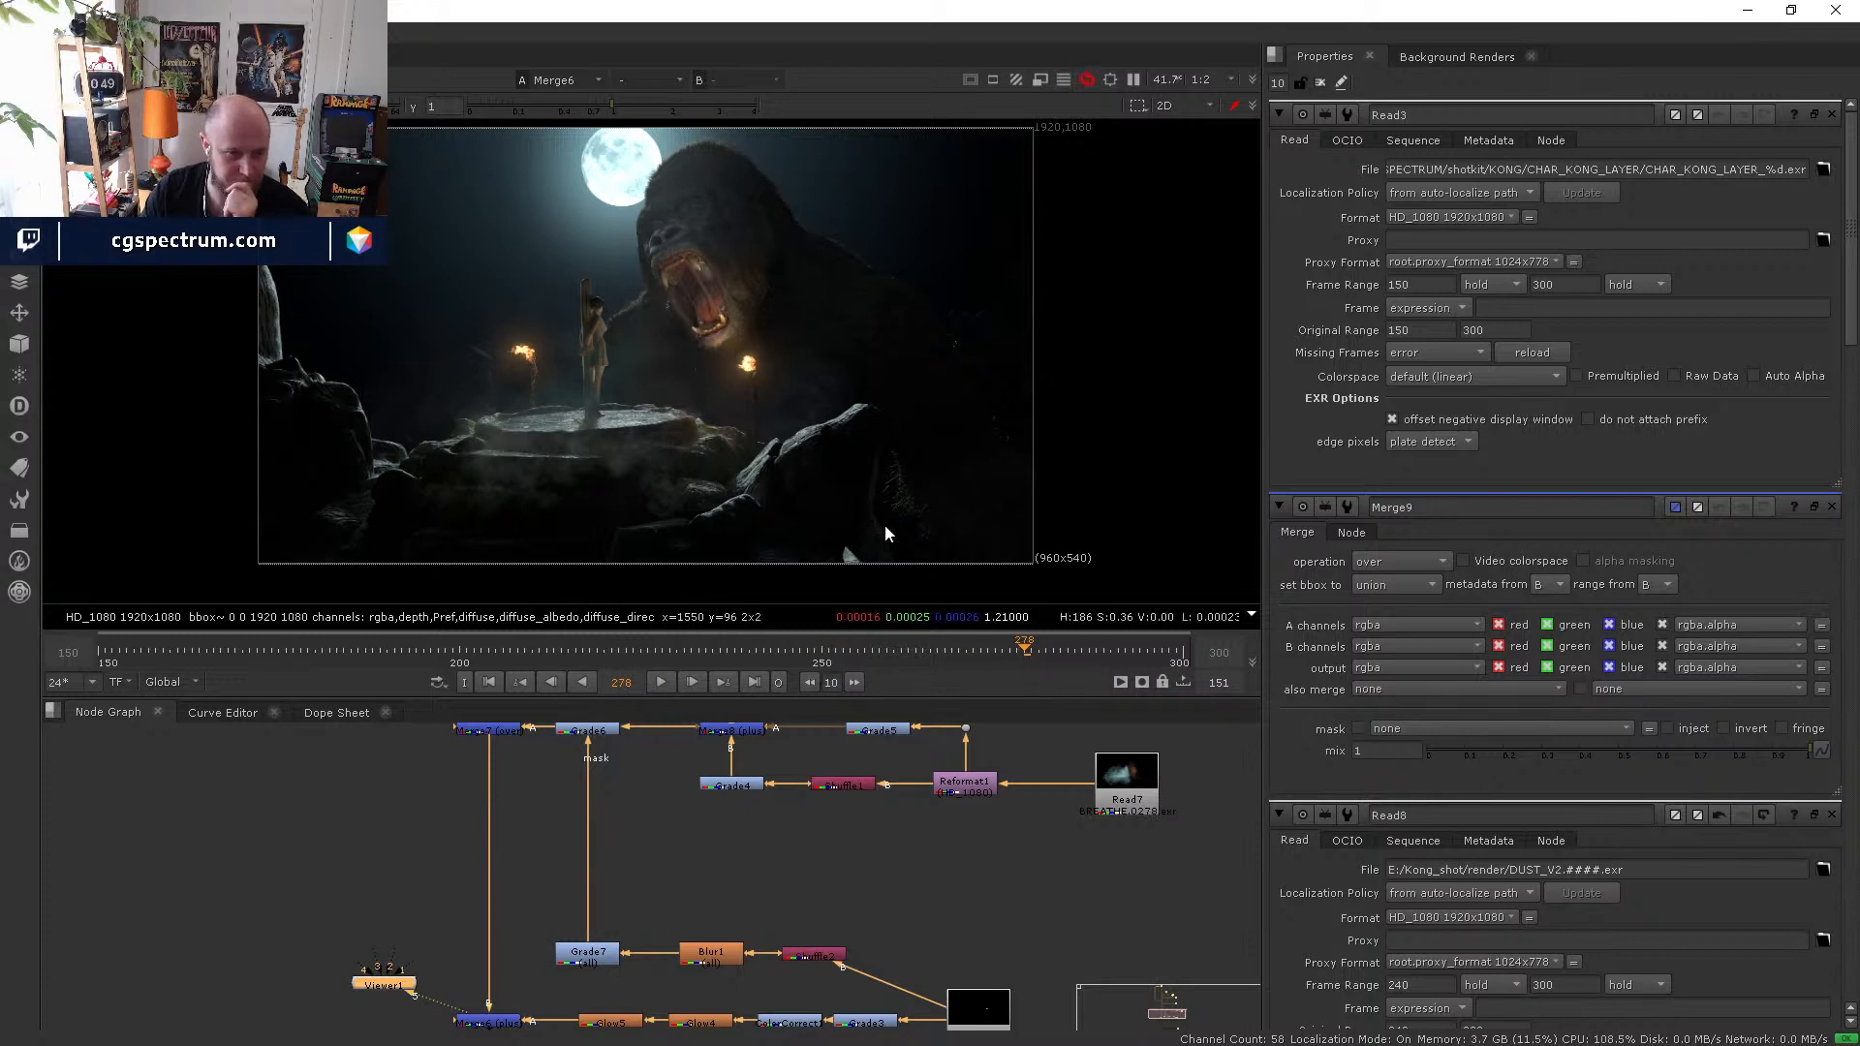
click(1182, 657)
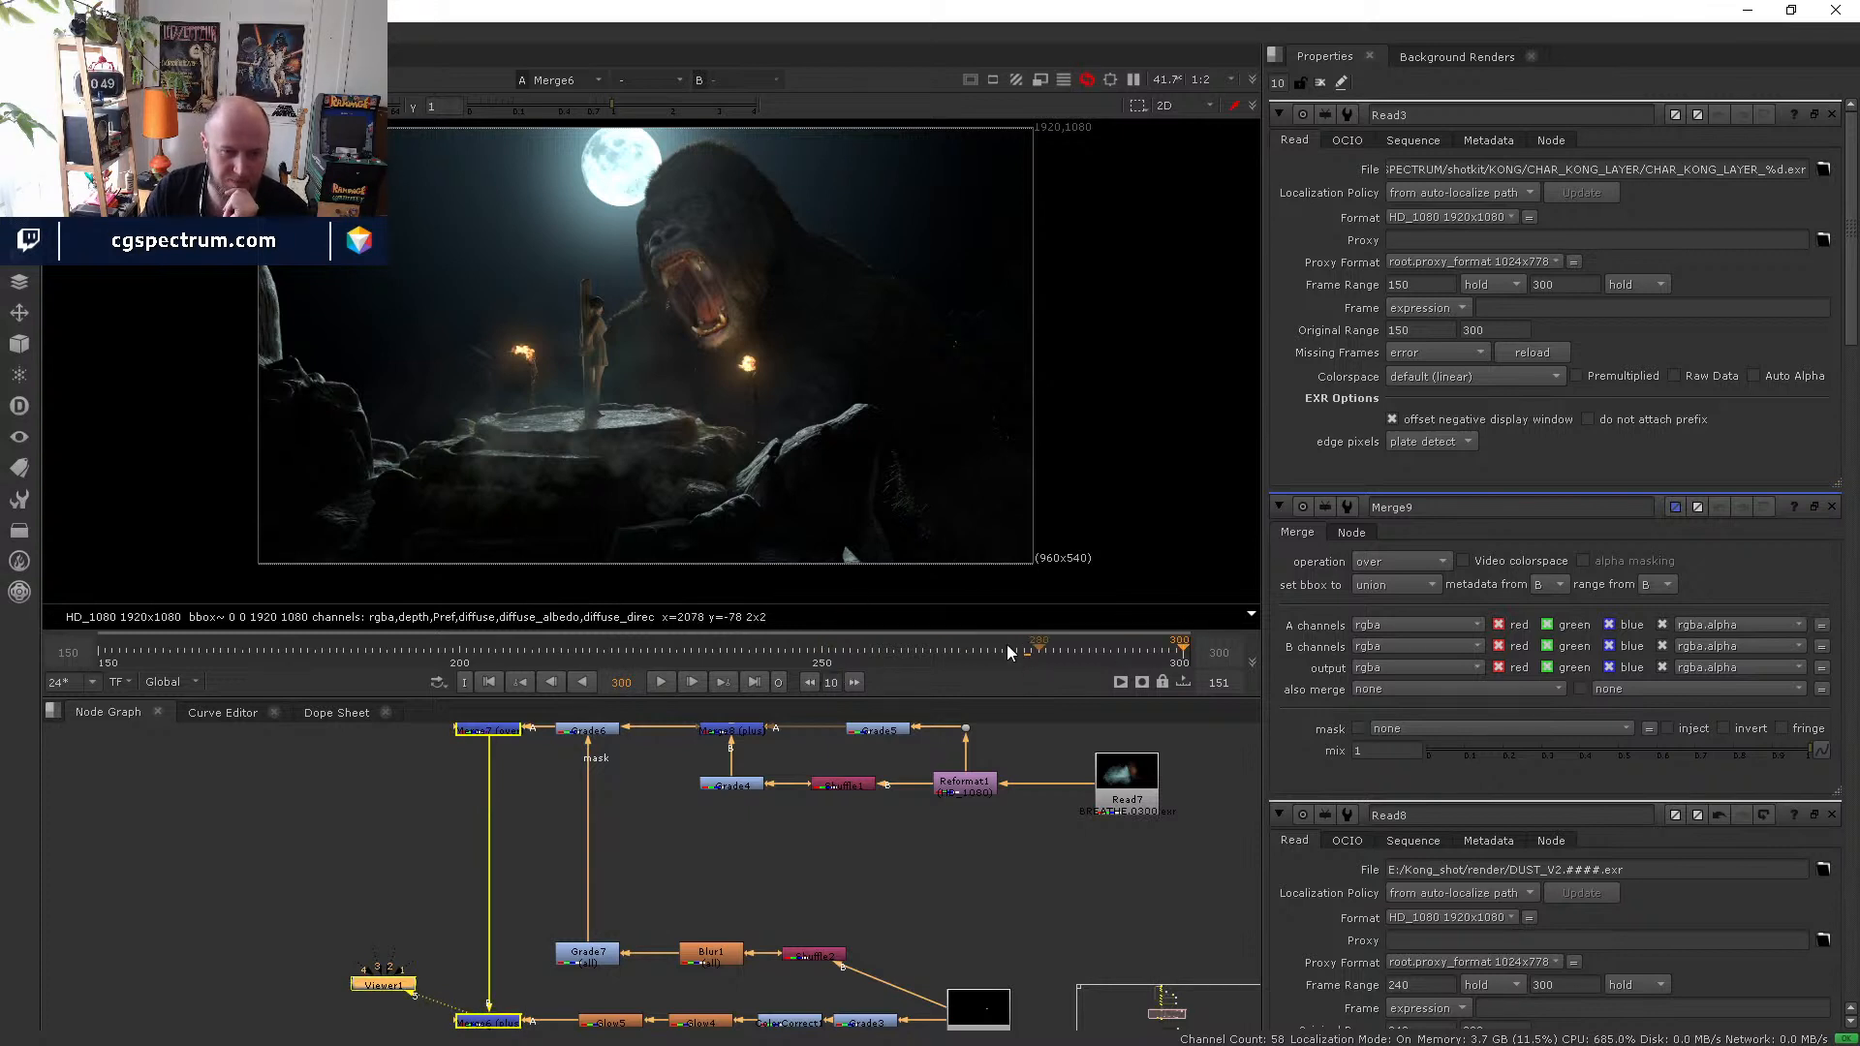
click(823, 659)
click(673, 679)
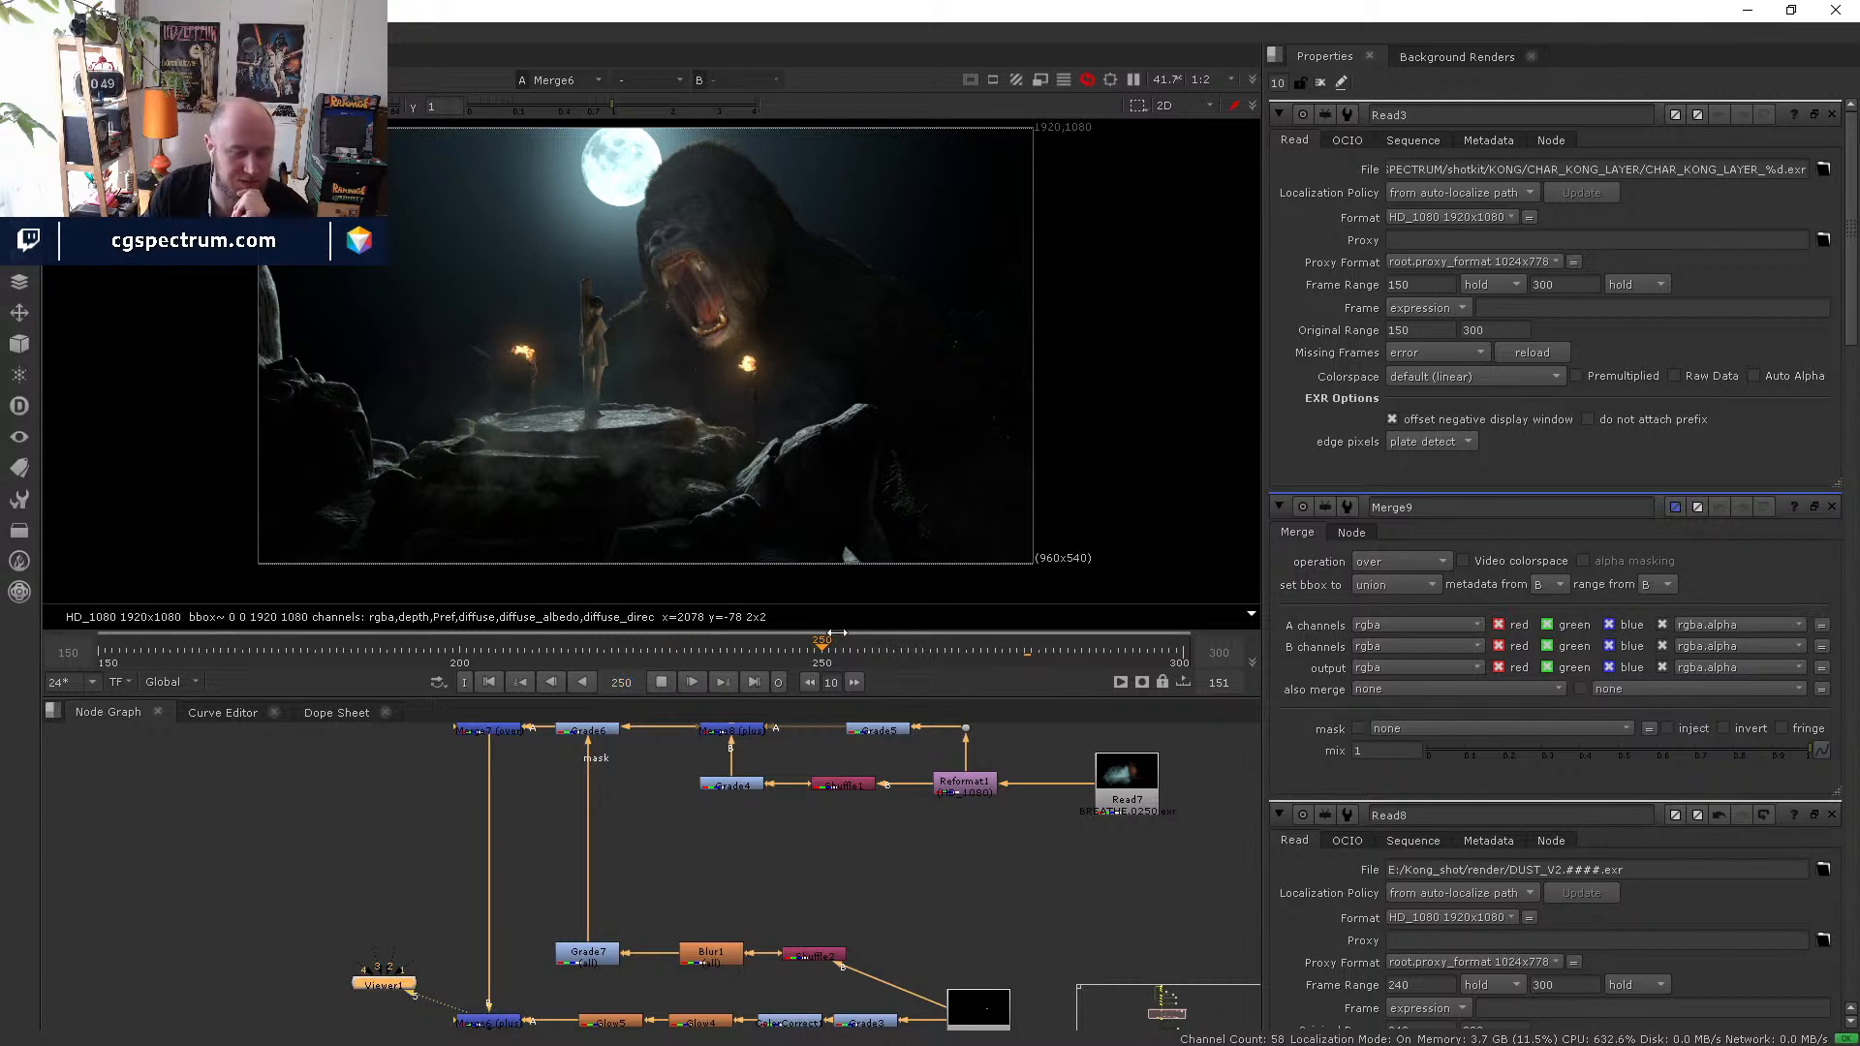
click(656, 680)
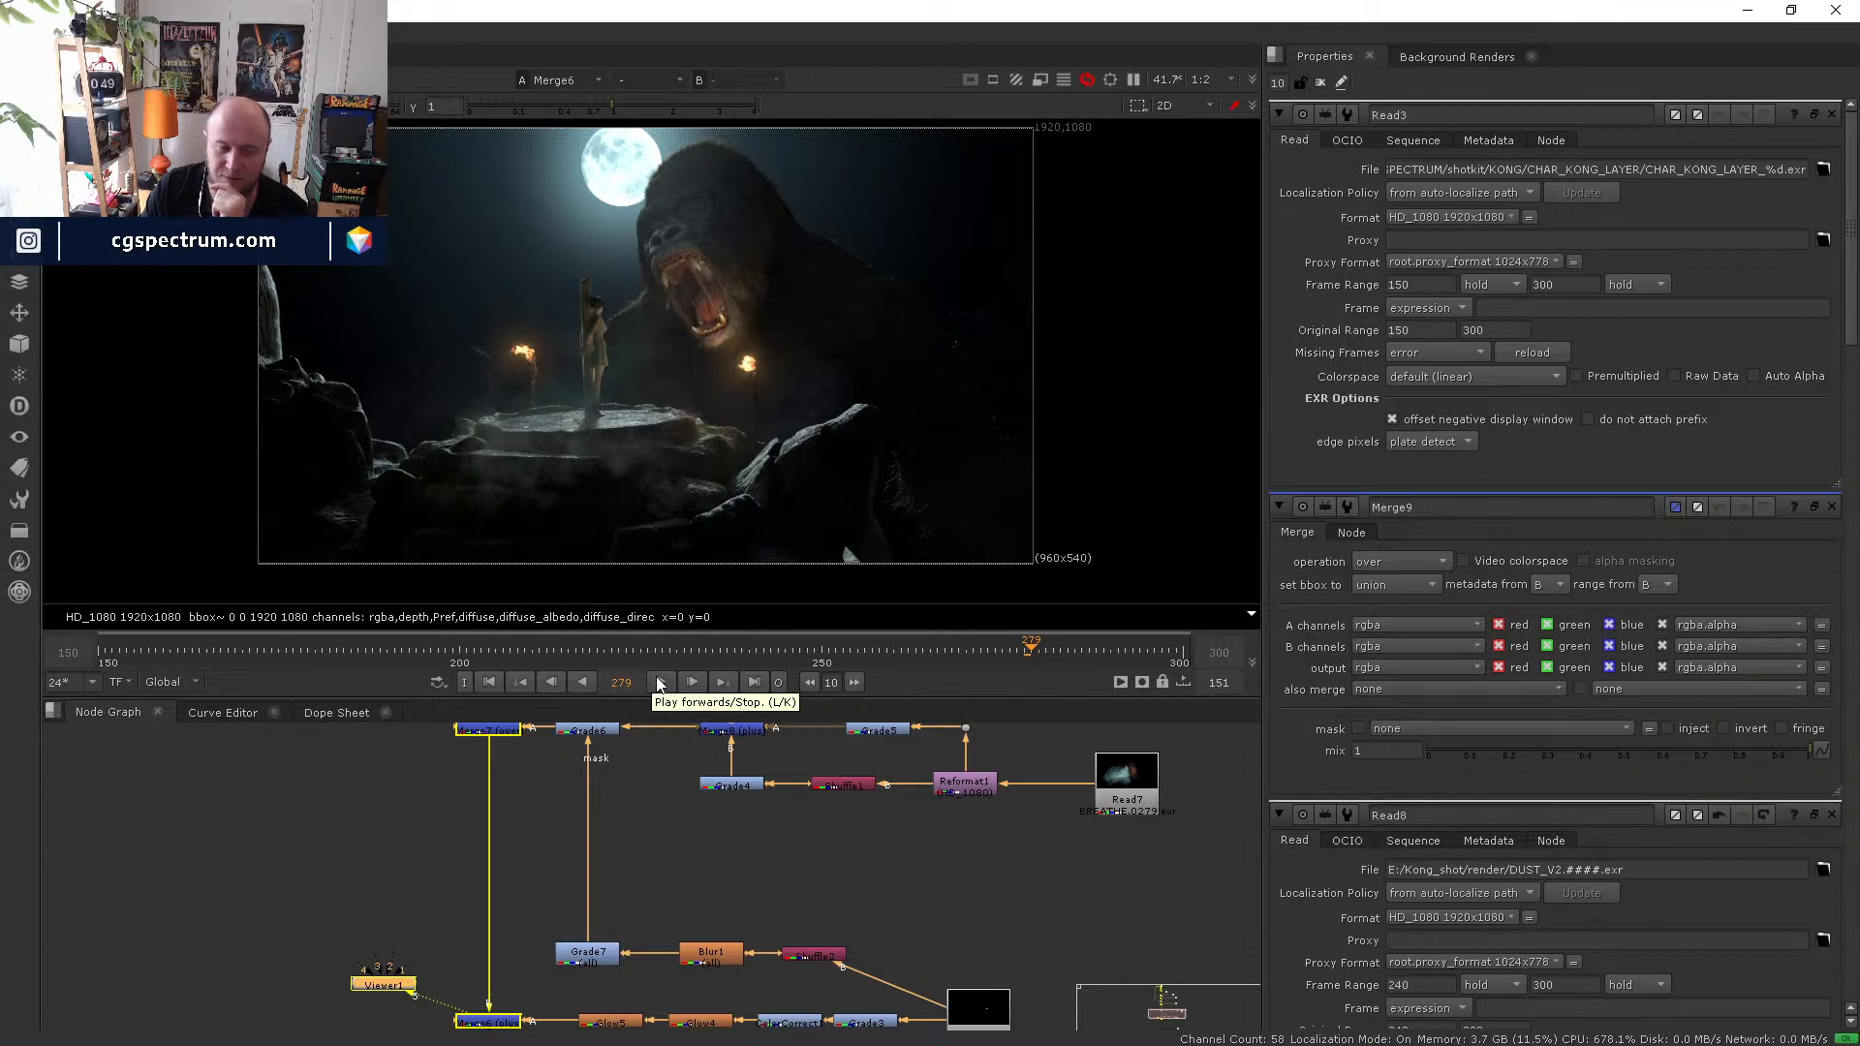
- Examine the mist around the stone altar up close at frame 279 and locate the Read7 breath branch in the node graph
scroll(718, 455, up, 4)
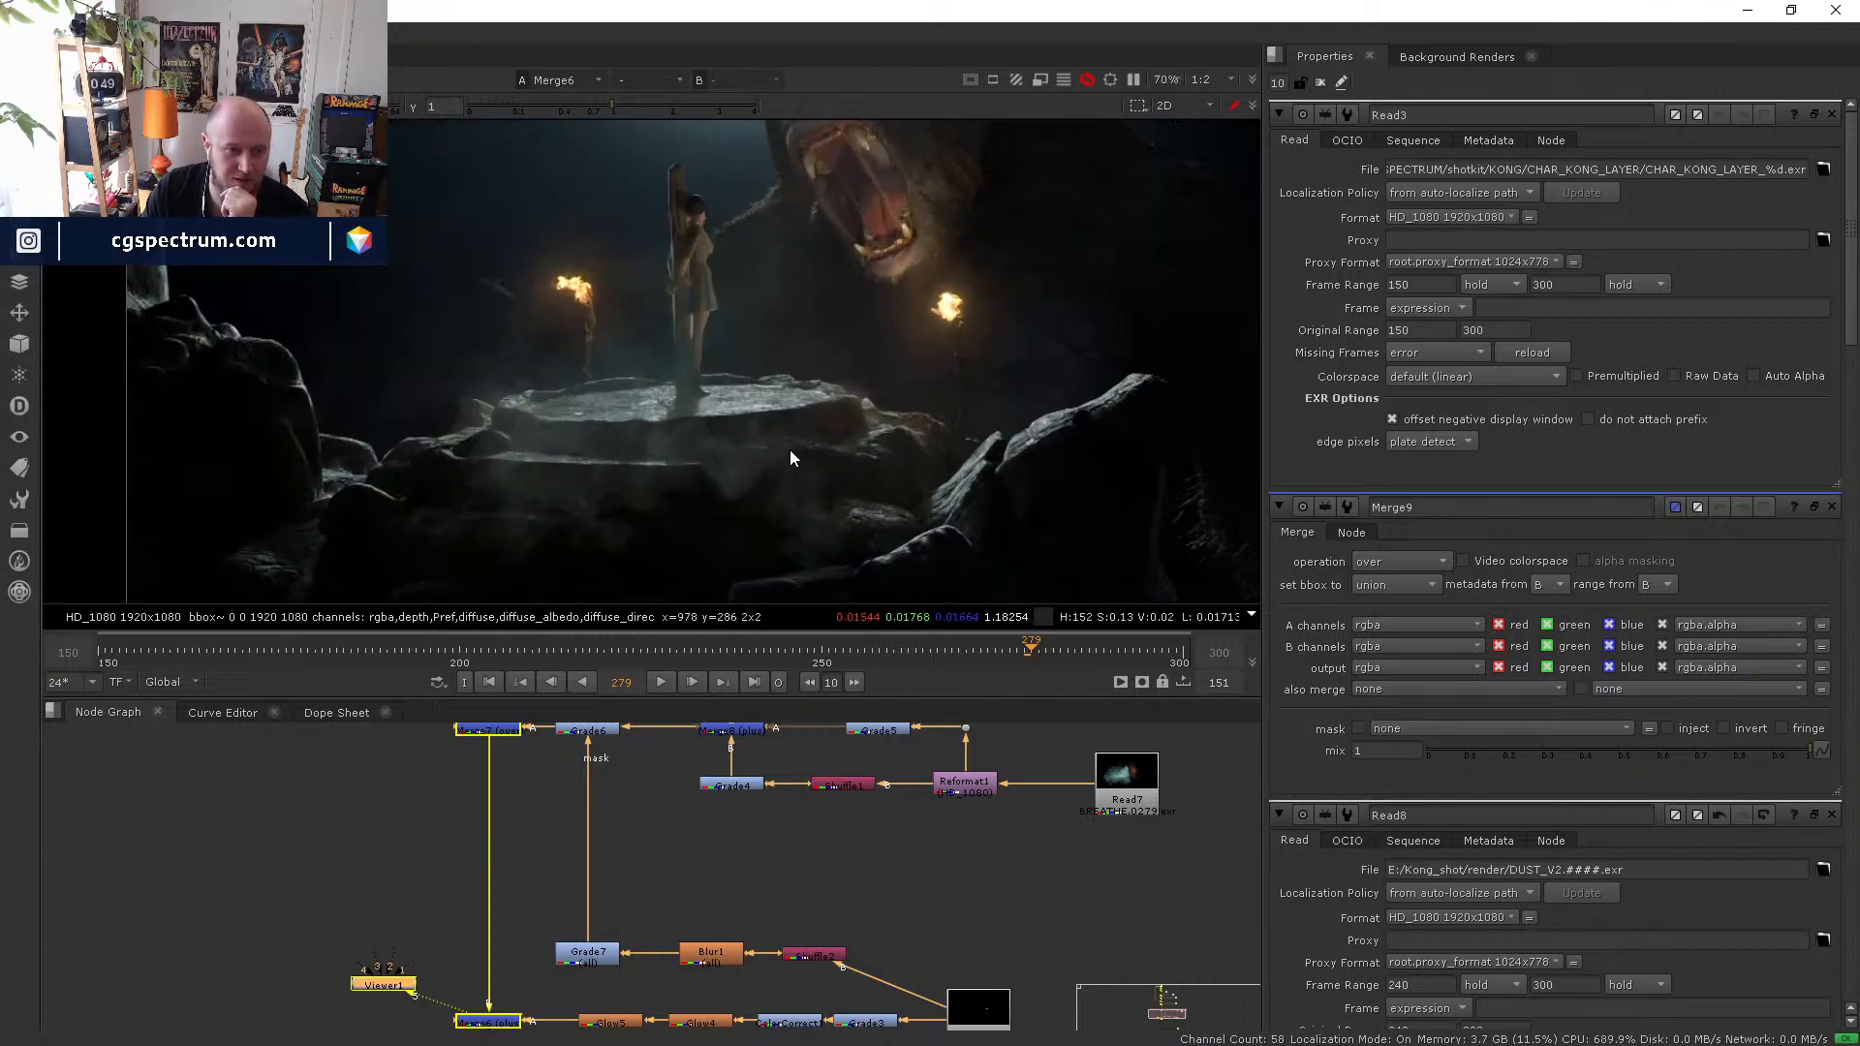
scroll(788, 450, up, 2)
scroll(736, 823, up, 2)
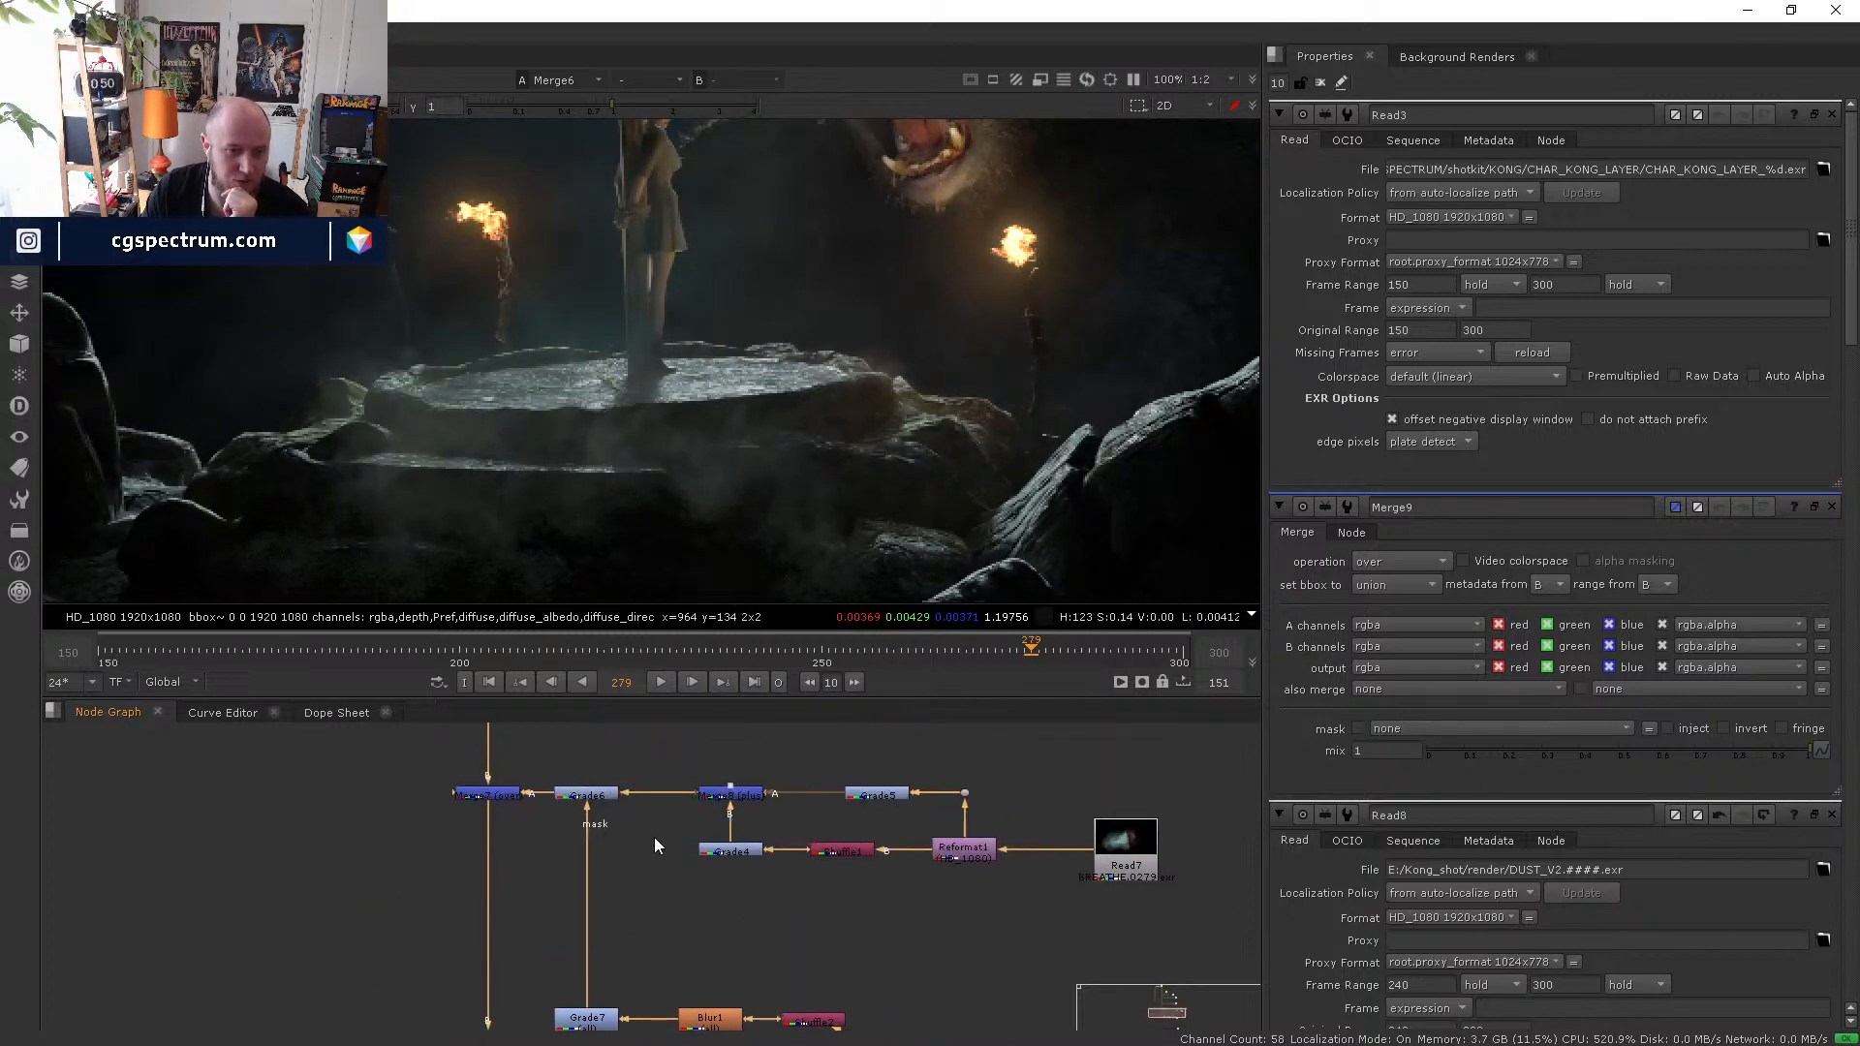
scroll(654, 837, up, 2)
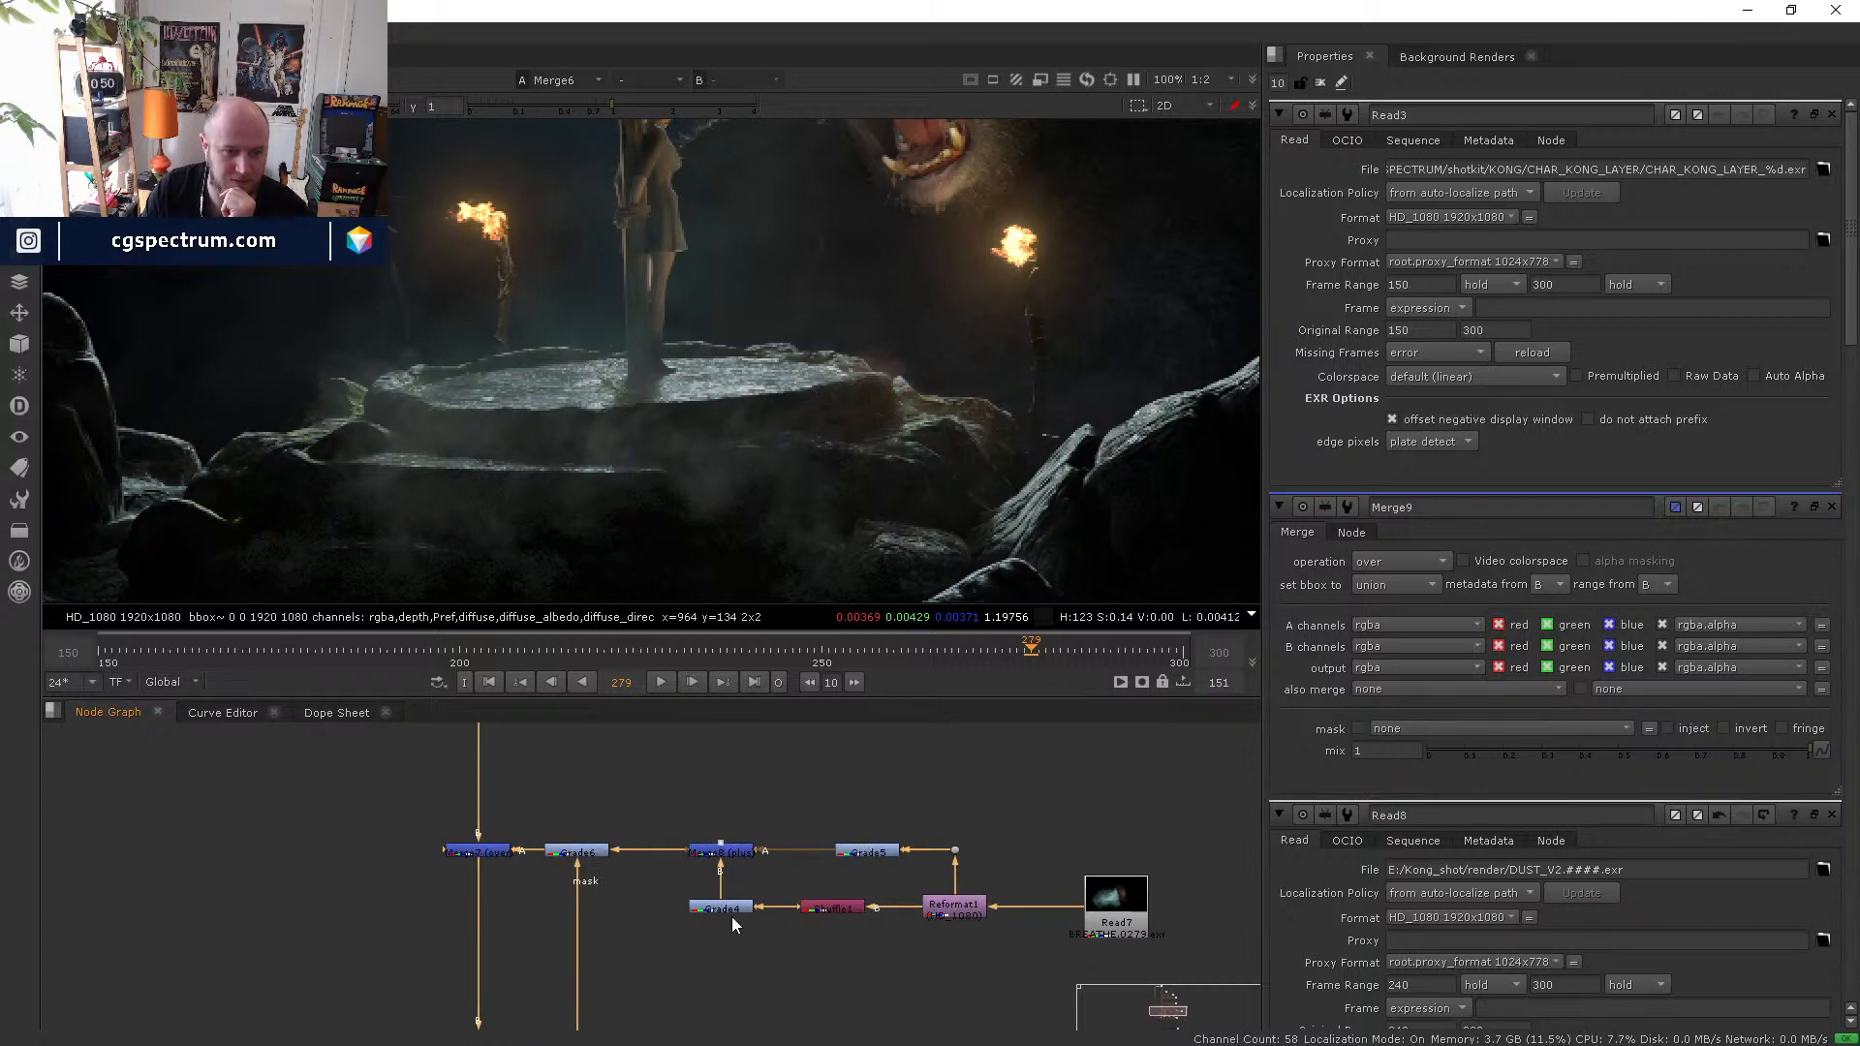
- Open the Grade4 node's properties and set its gamma to 1
double_click(729, 909)
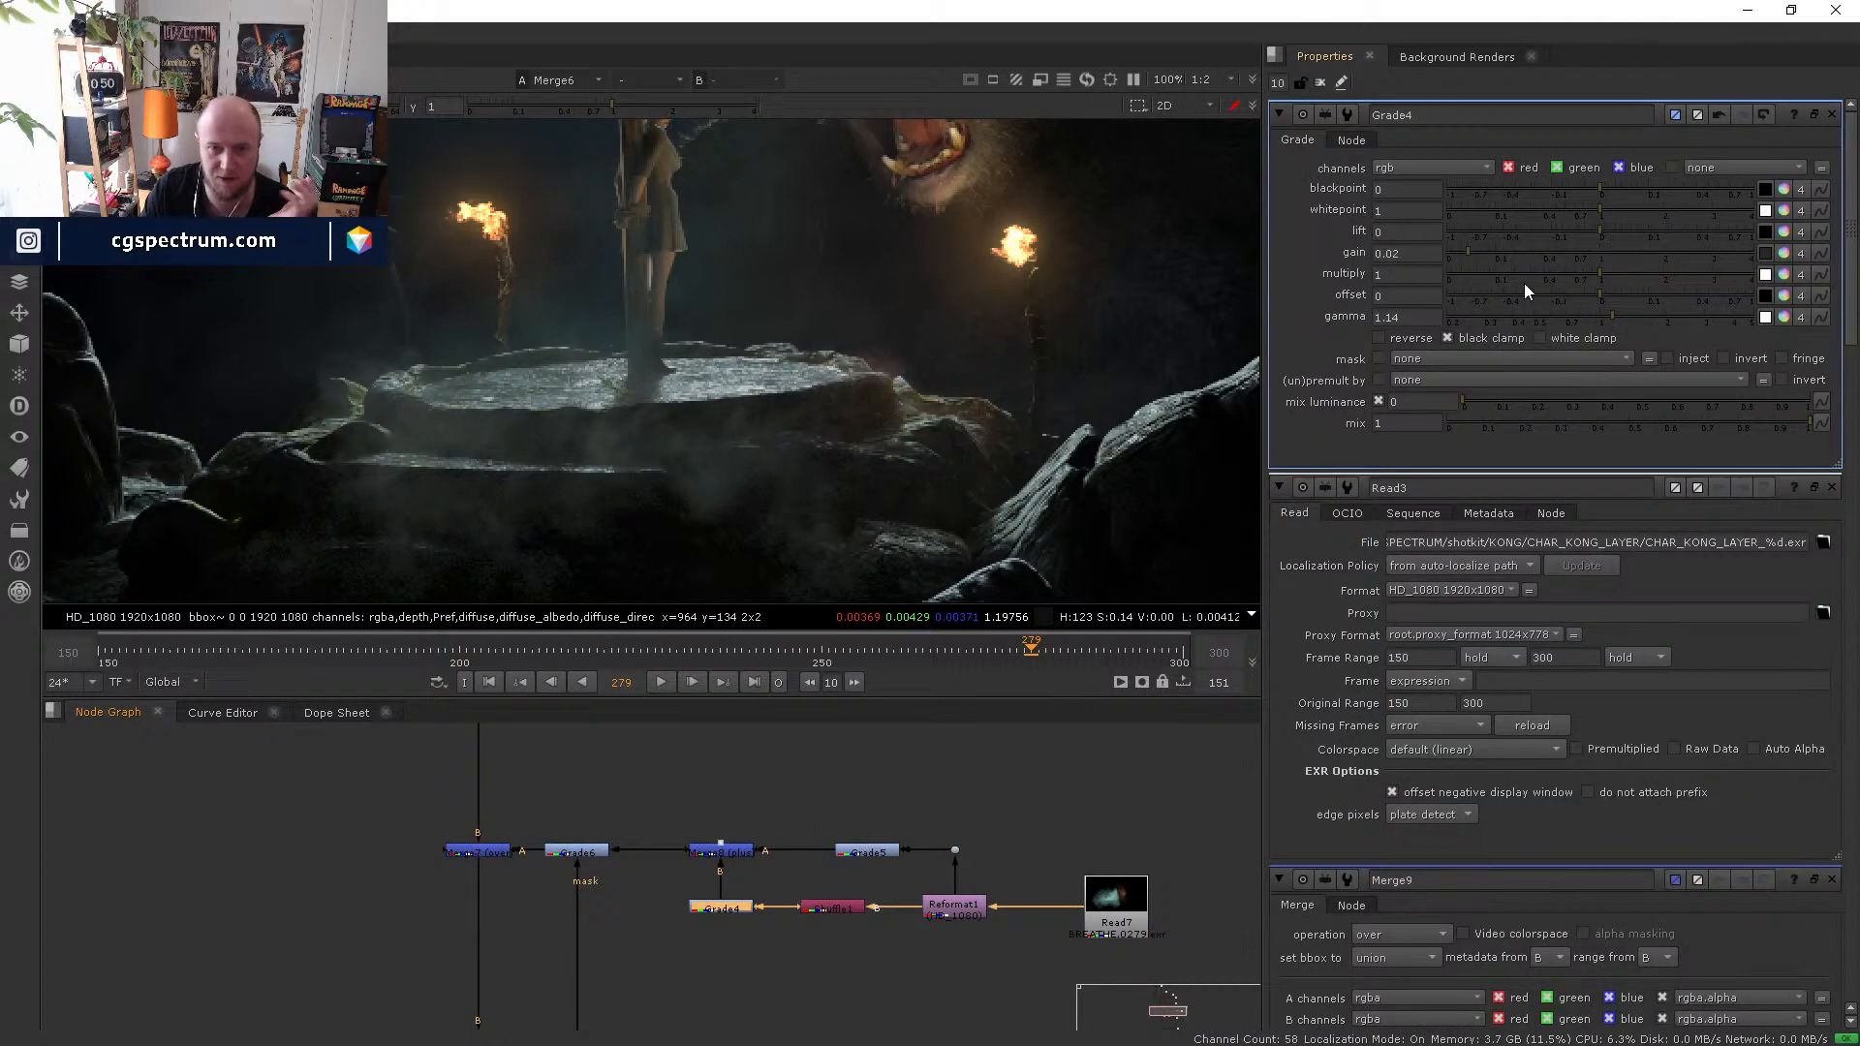
click(1595, 317)
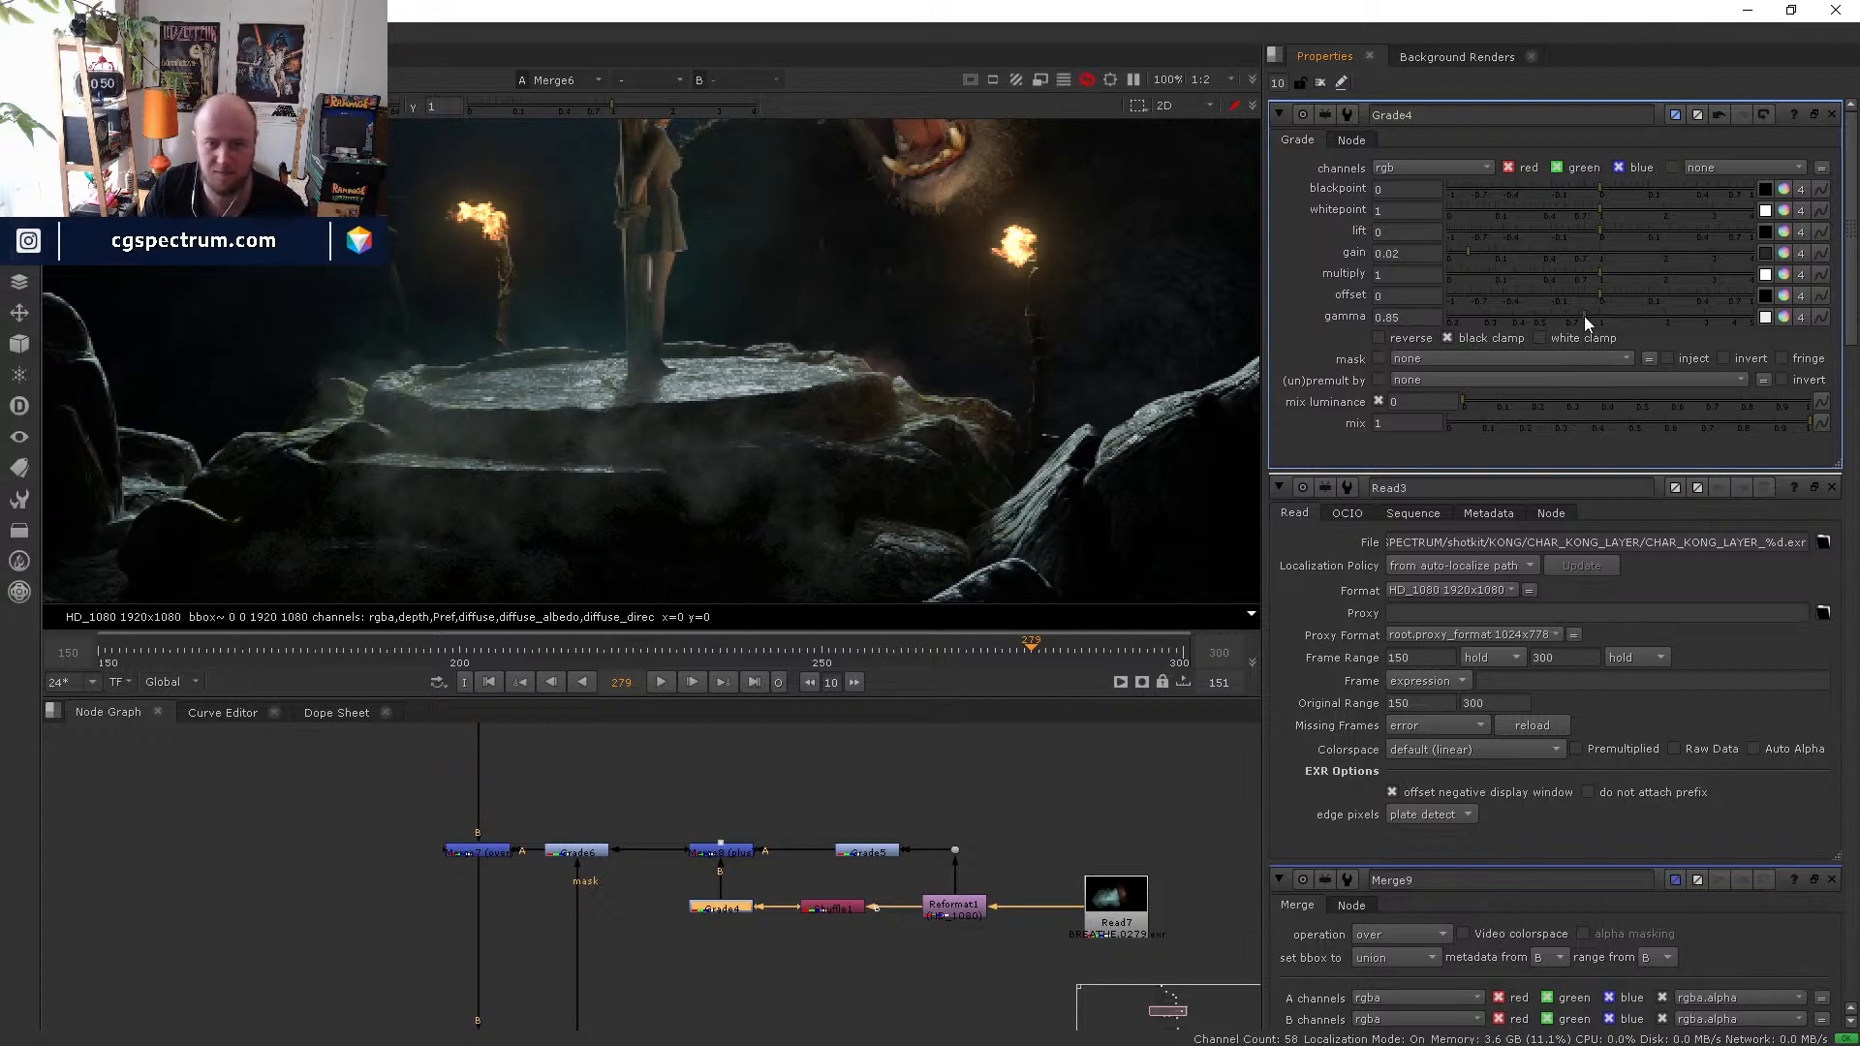
click(1614, 318)
click(1596, 317)
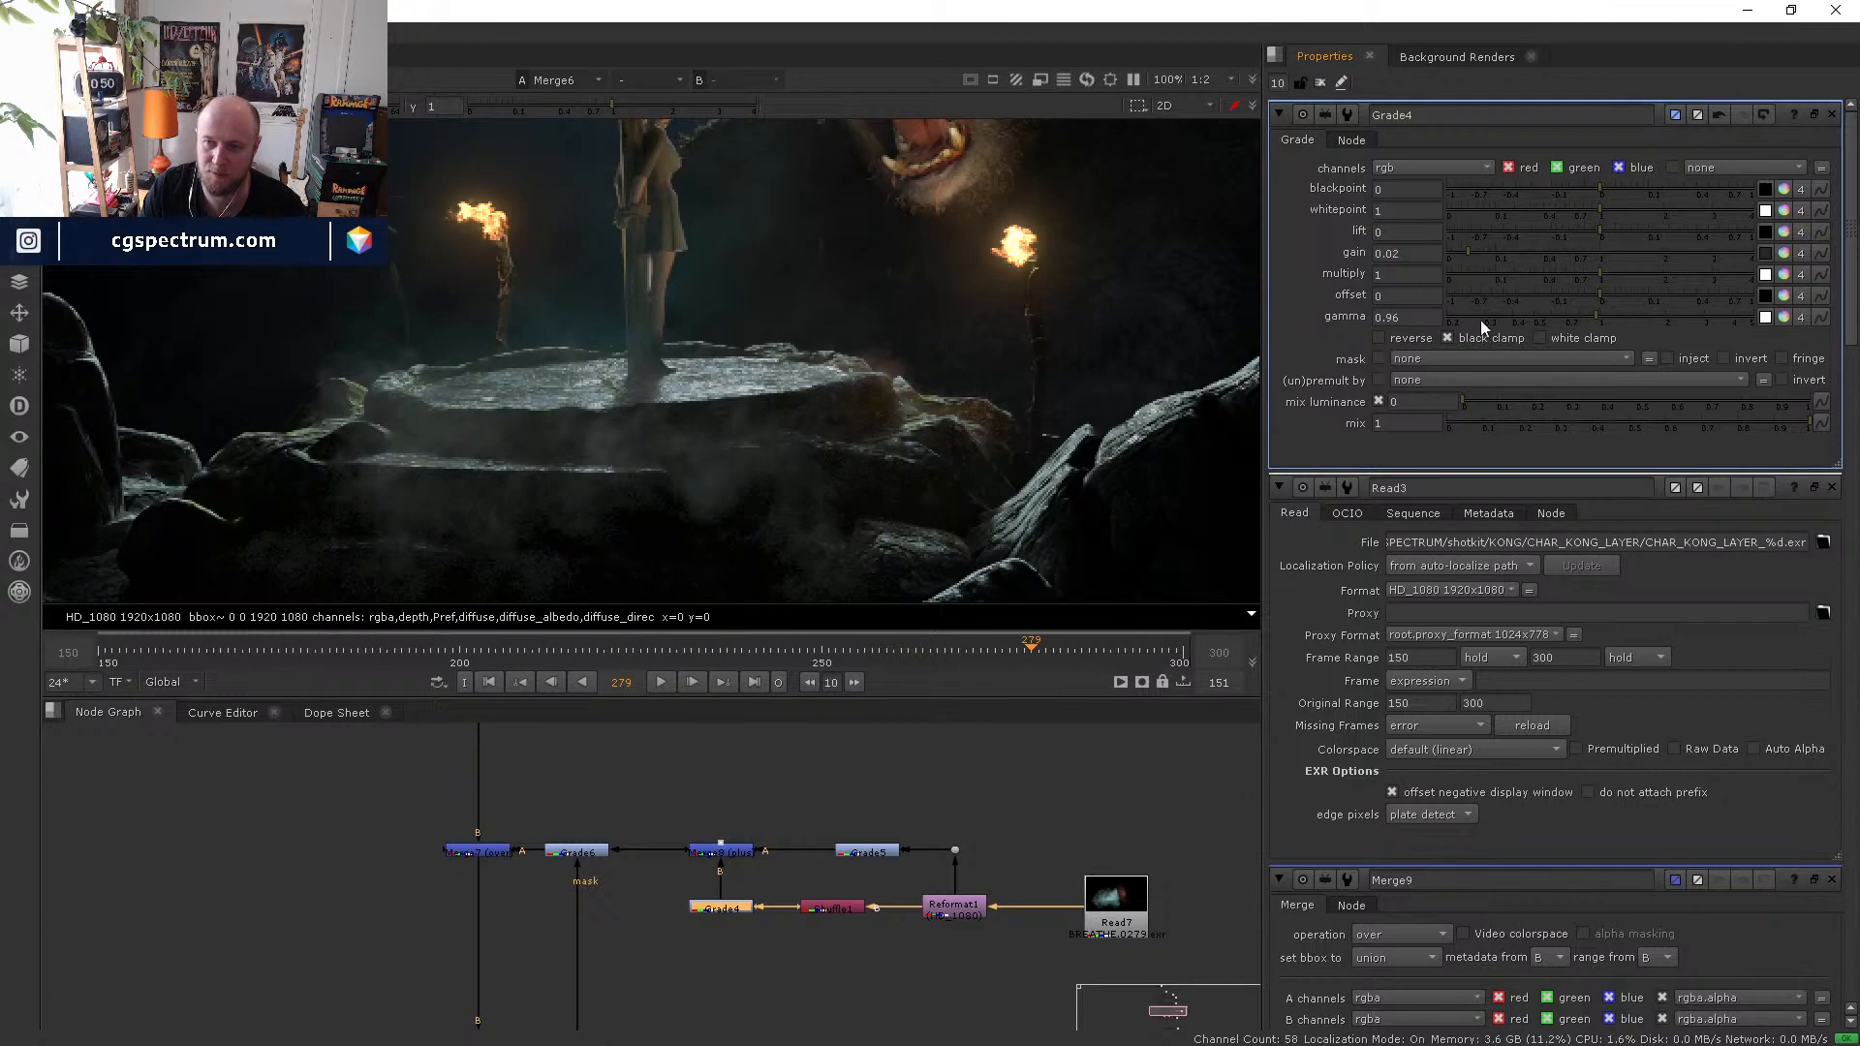
double_click(1406, 315)
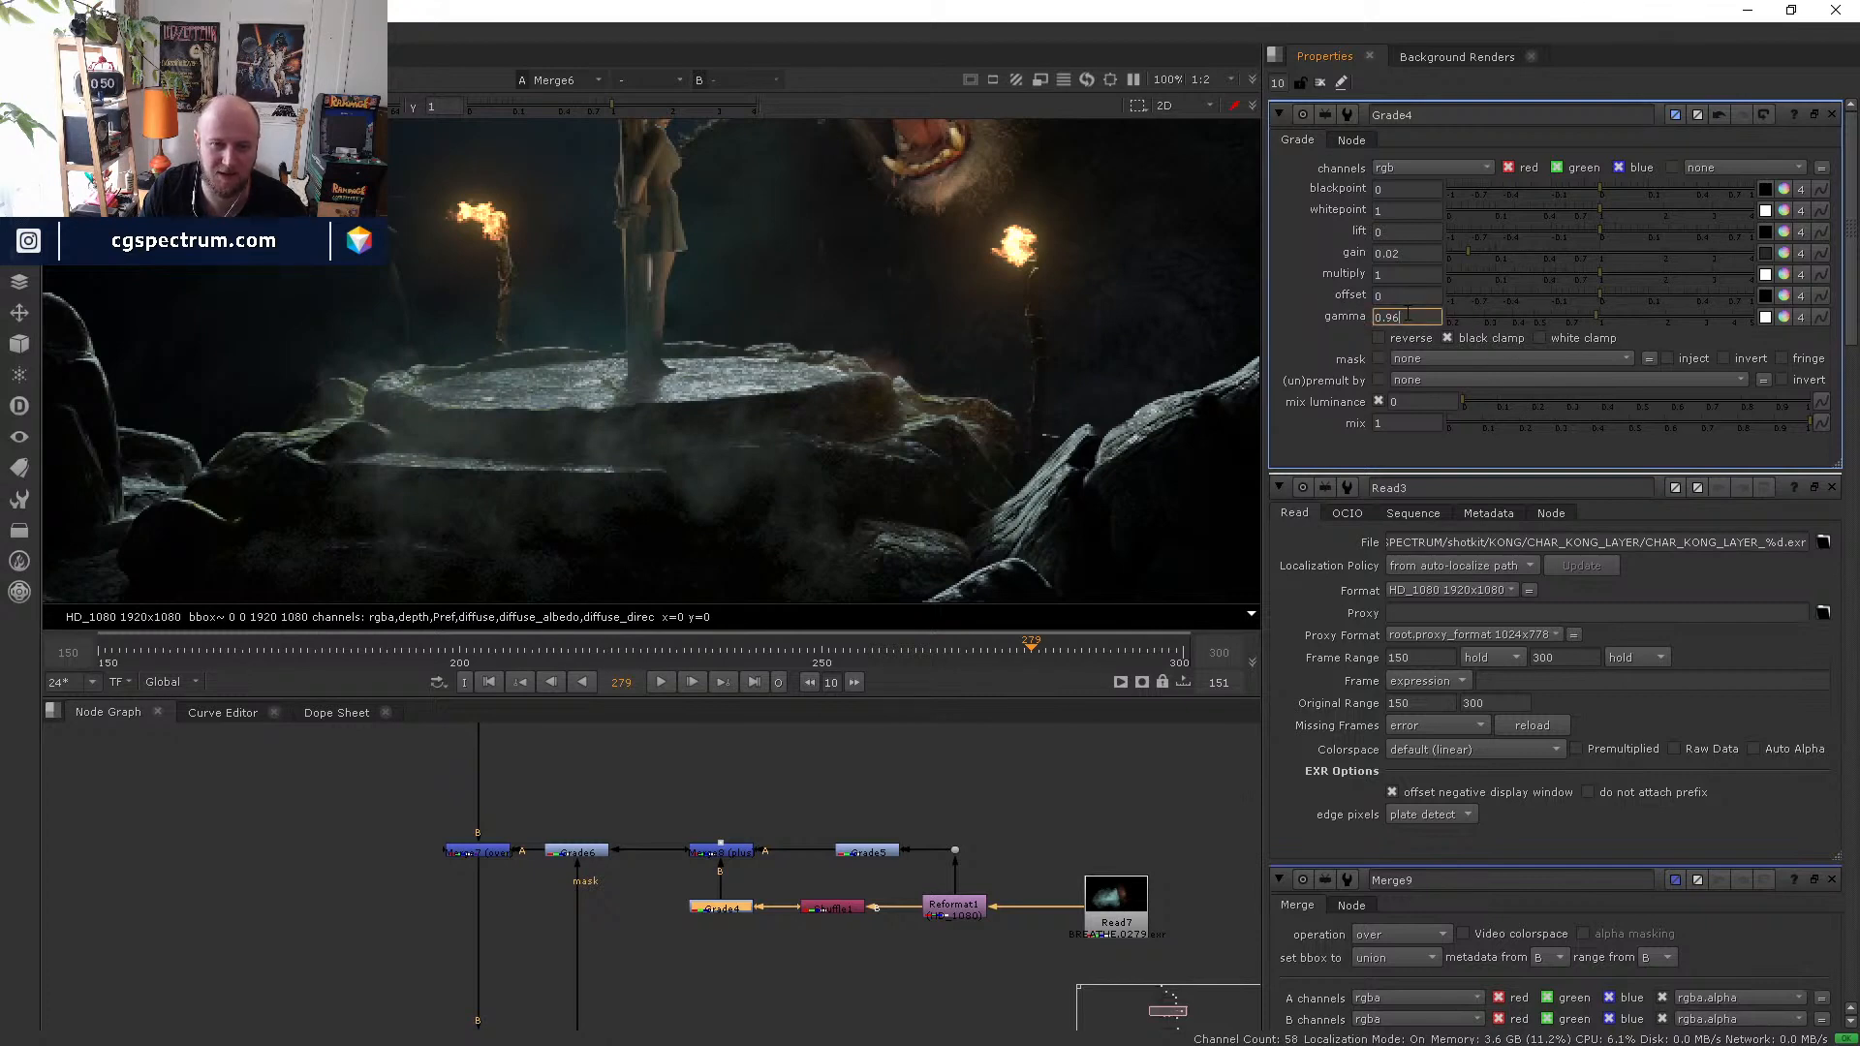
text(1)
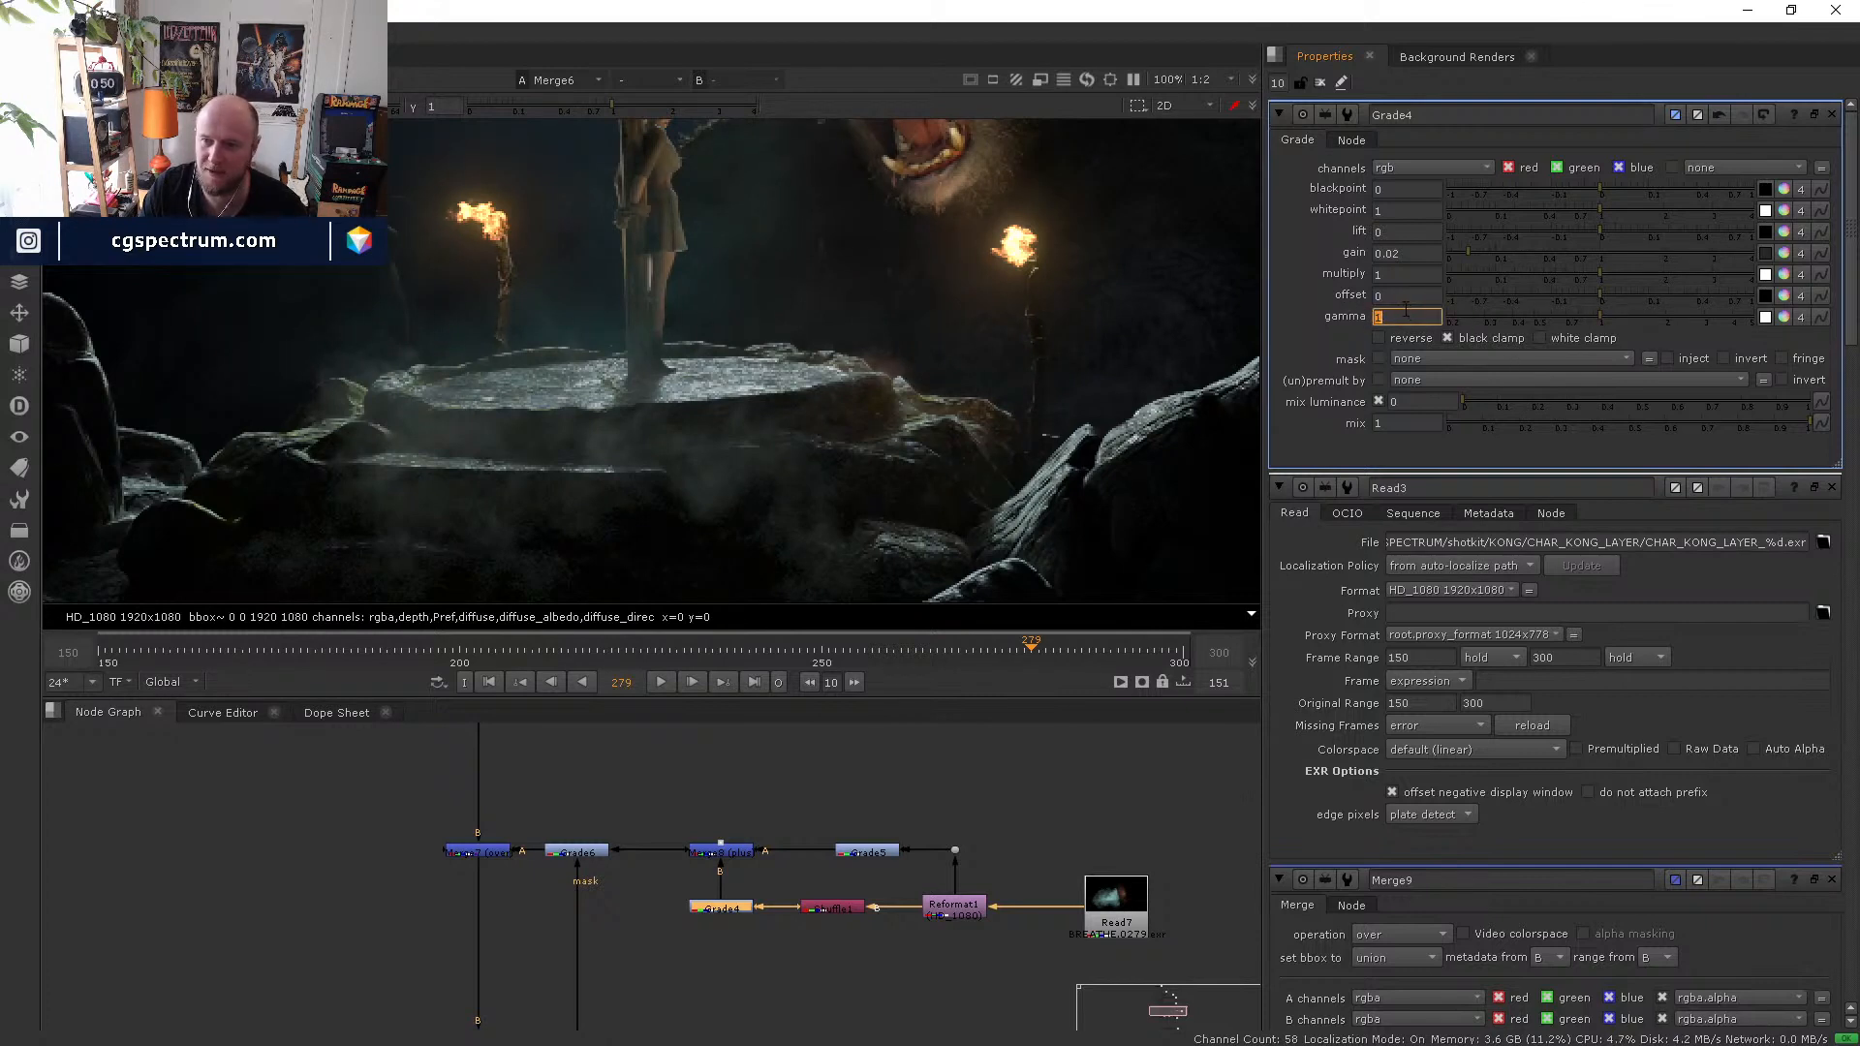
- Set Grade4's gain to 0.01 and its gamma to 0.8
double_click(1412, 255)
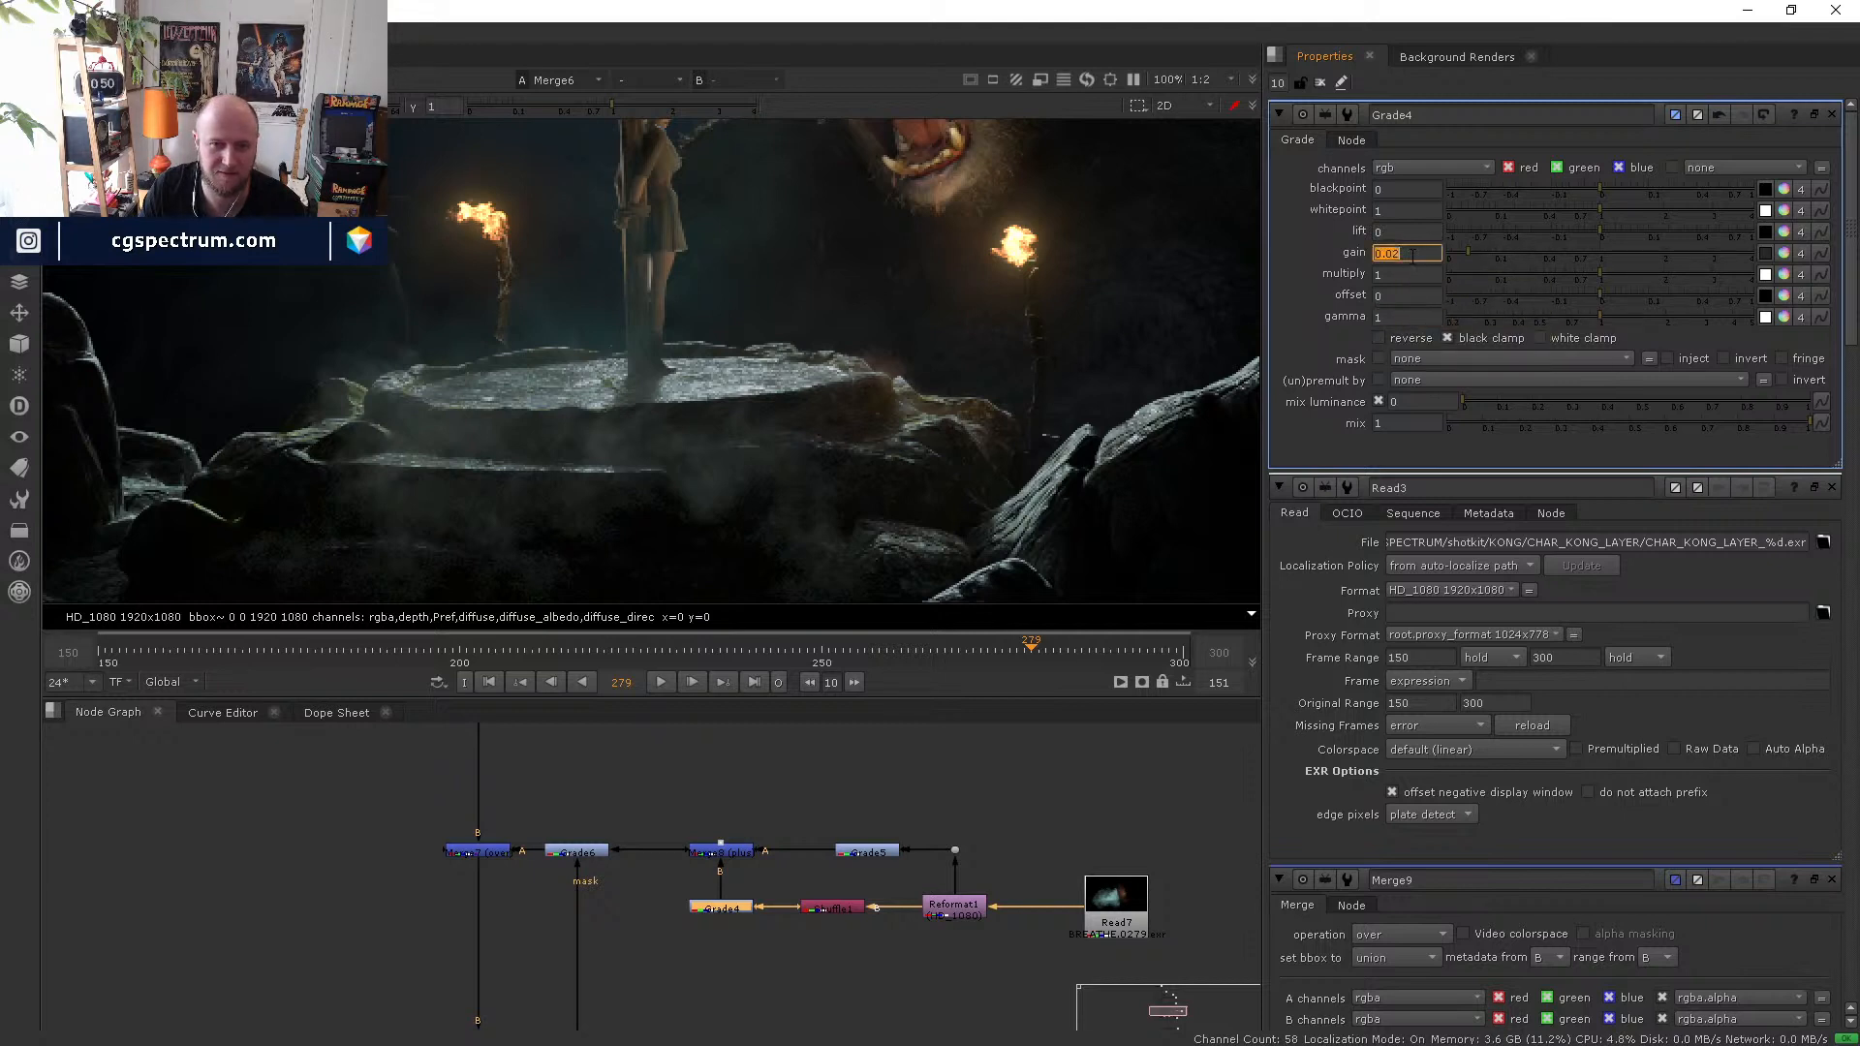
click(1394, 256)
double_click(1395, 256)
click(1396, 256)
key(Return)
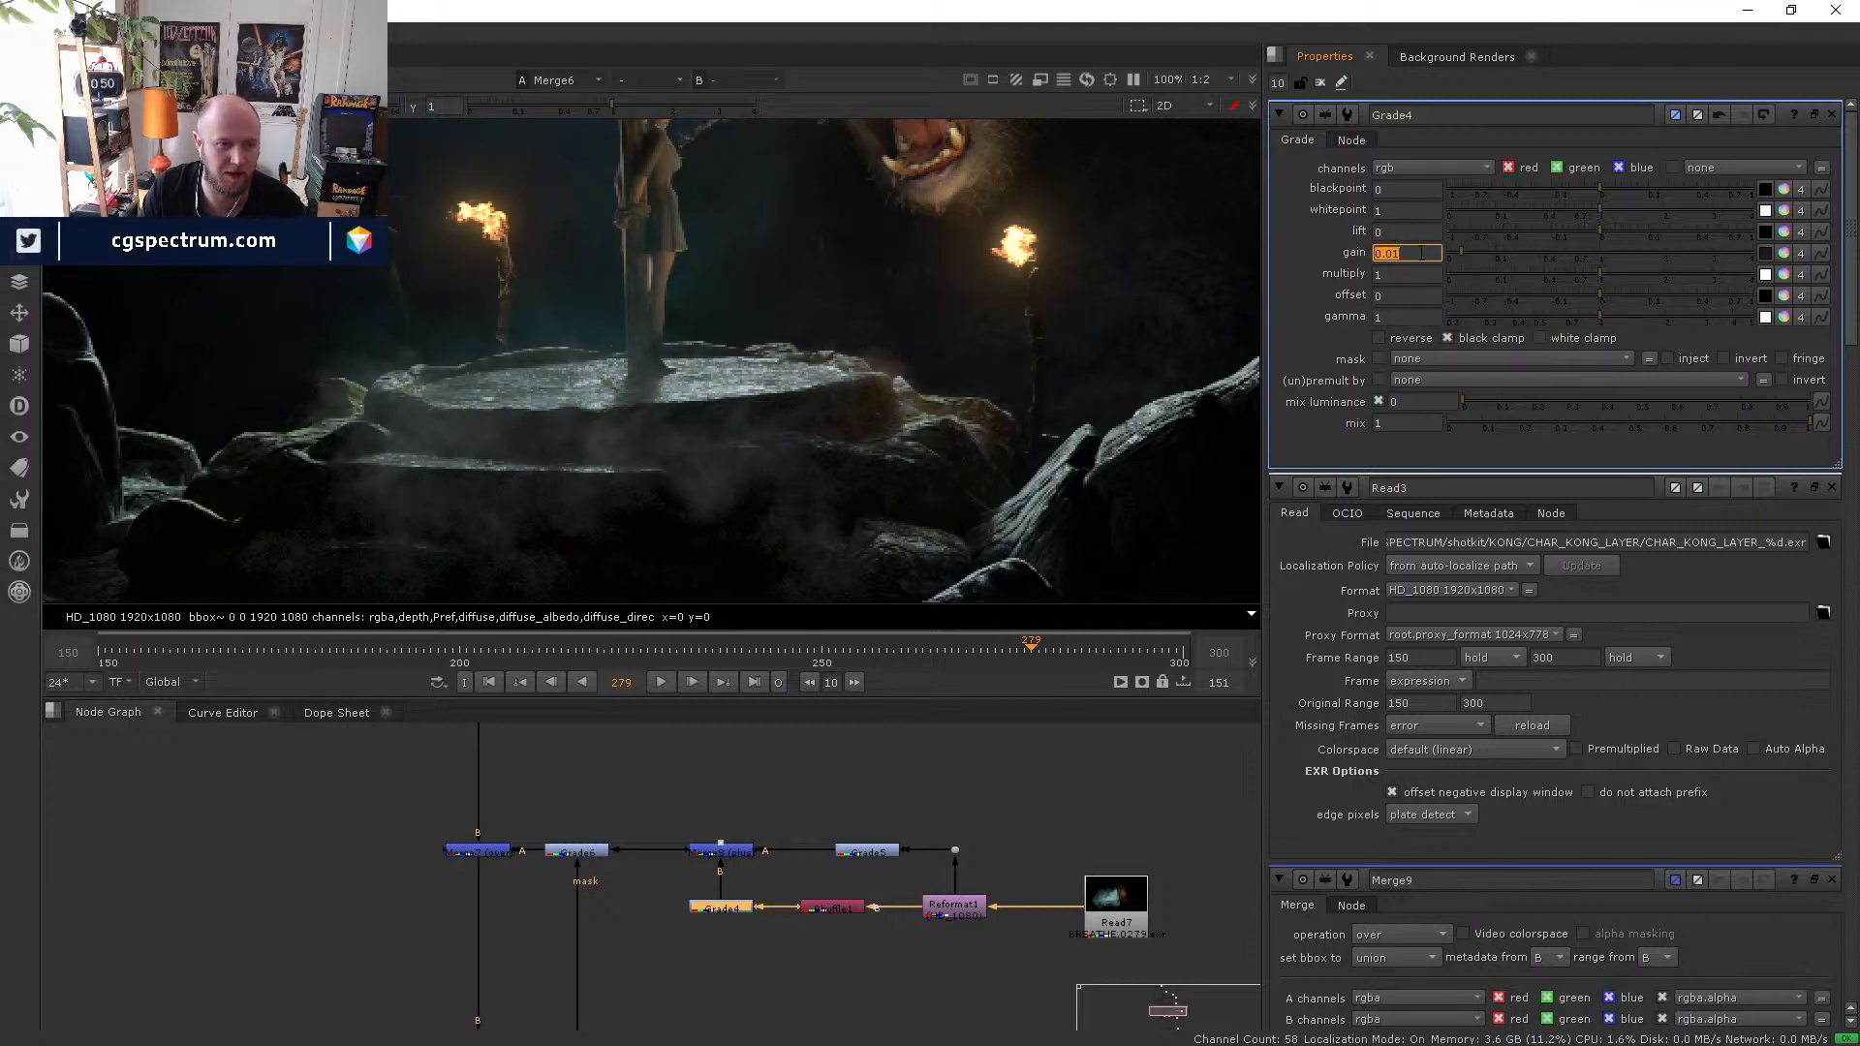
click(1423, 253)
click(1406, 318)
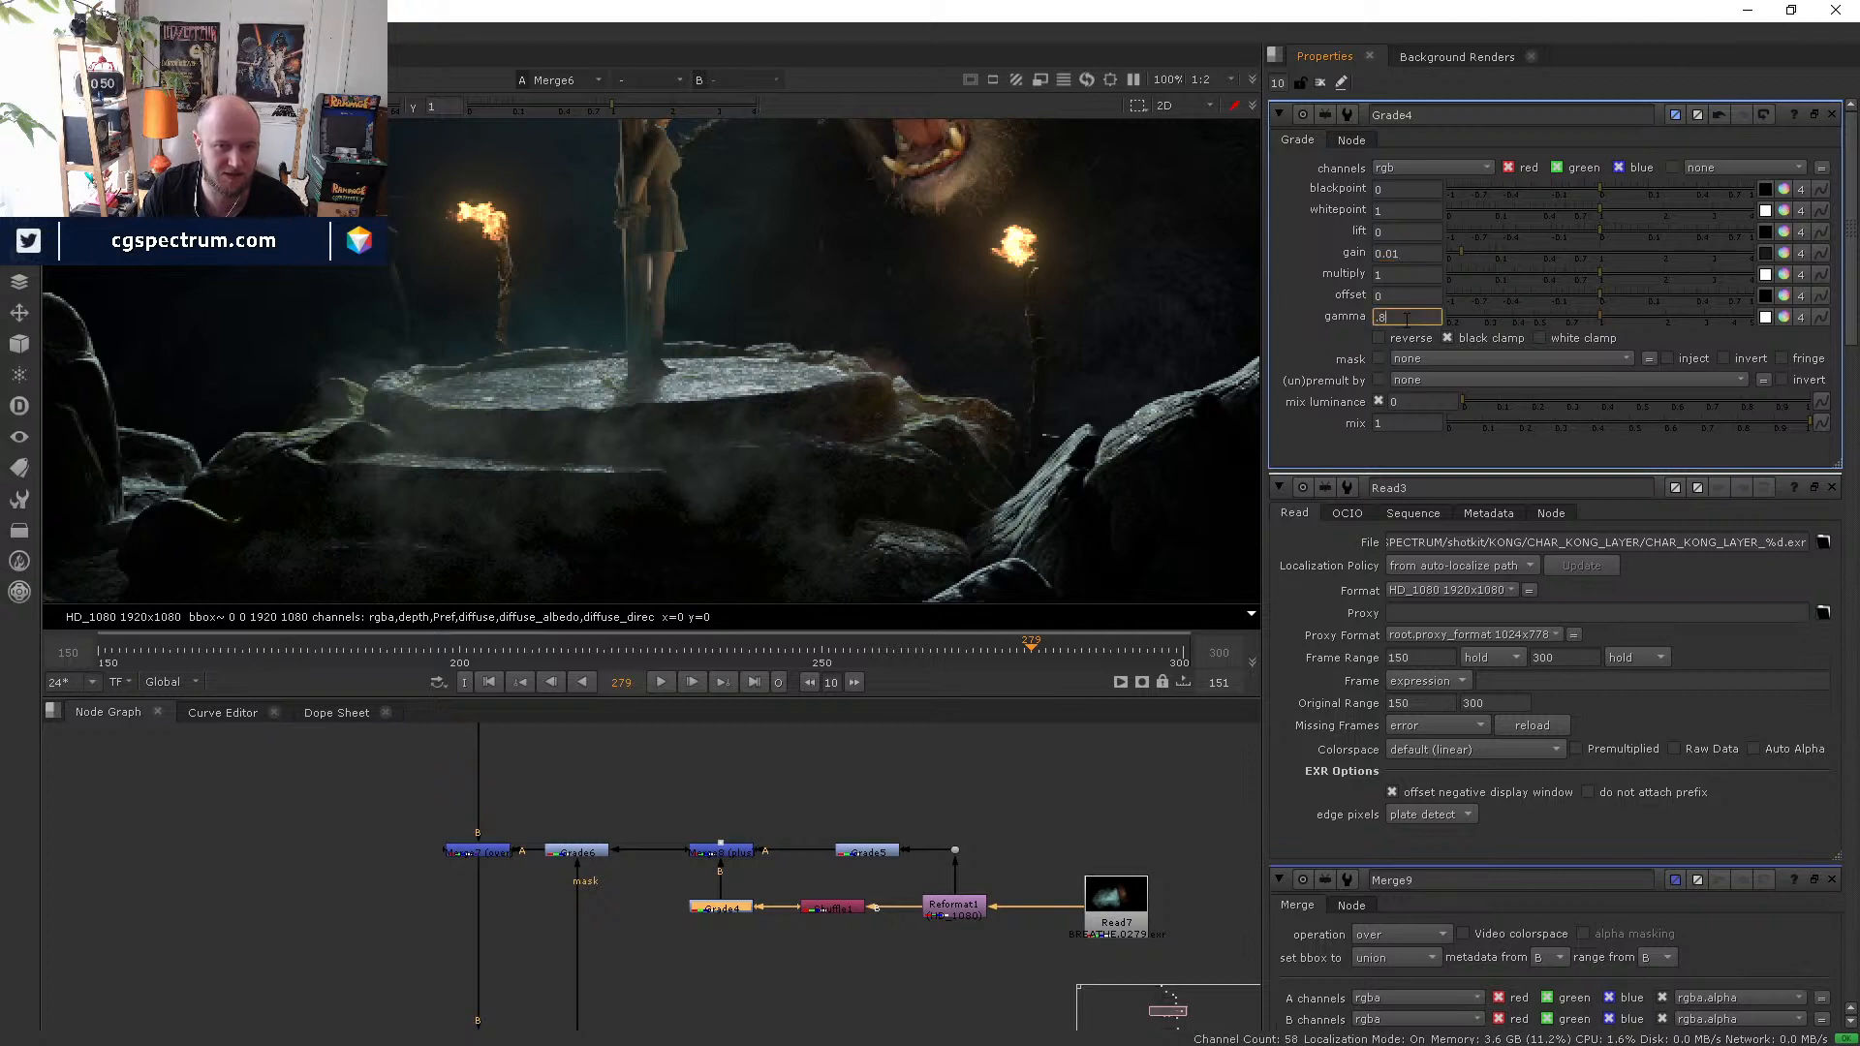
text(.8)
key(Return)
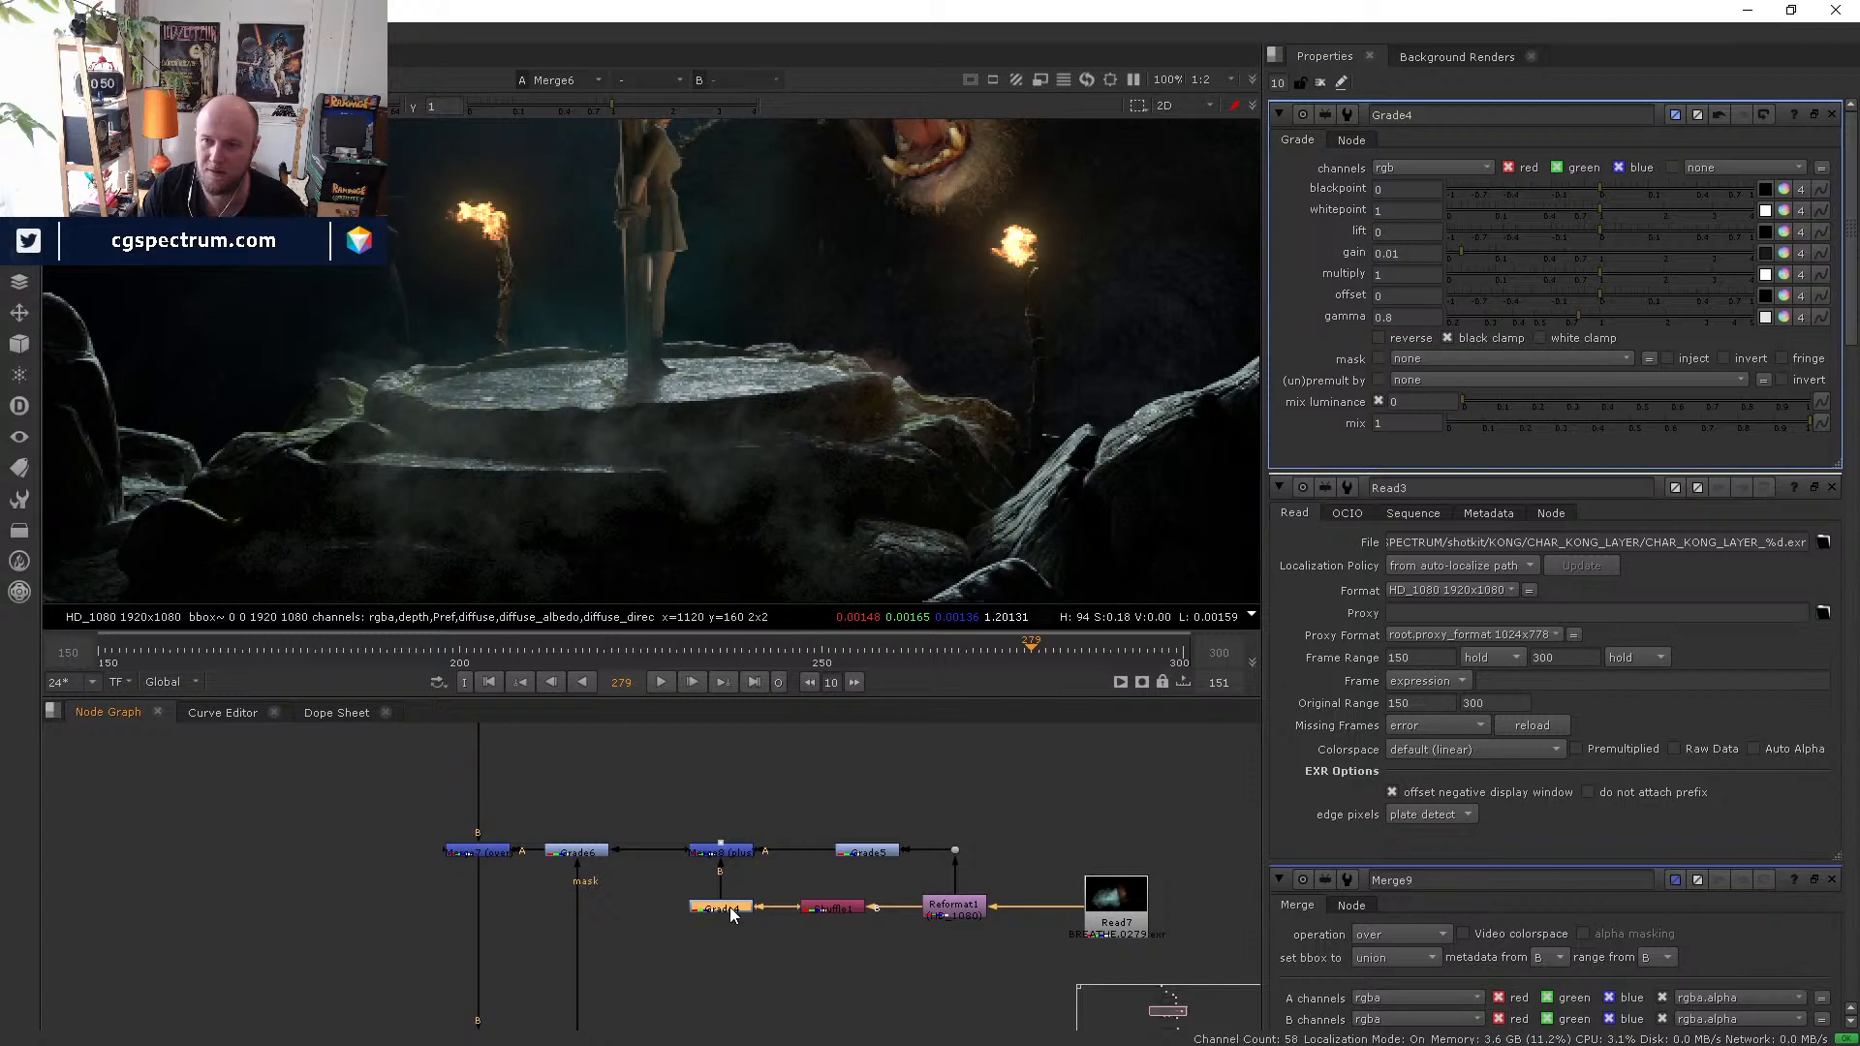
- View the outputs of Grade4, Merge8 and Merge7 in turn to check the breath layer
key(1)
click(718, 874)
click(716, 850)
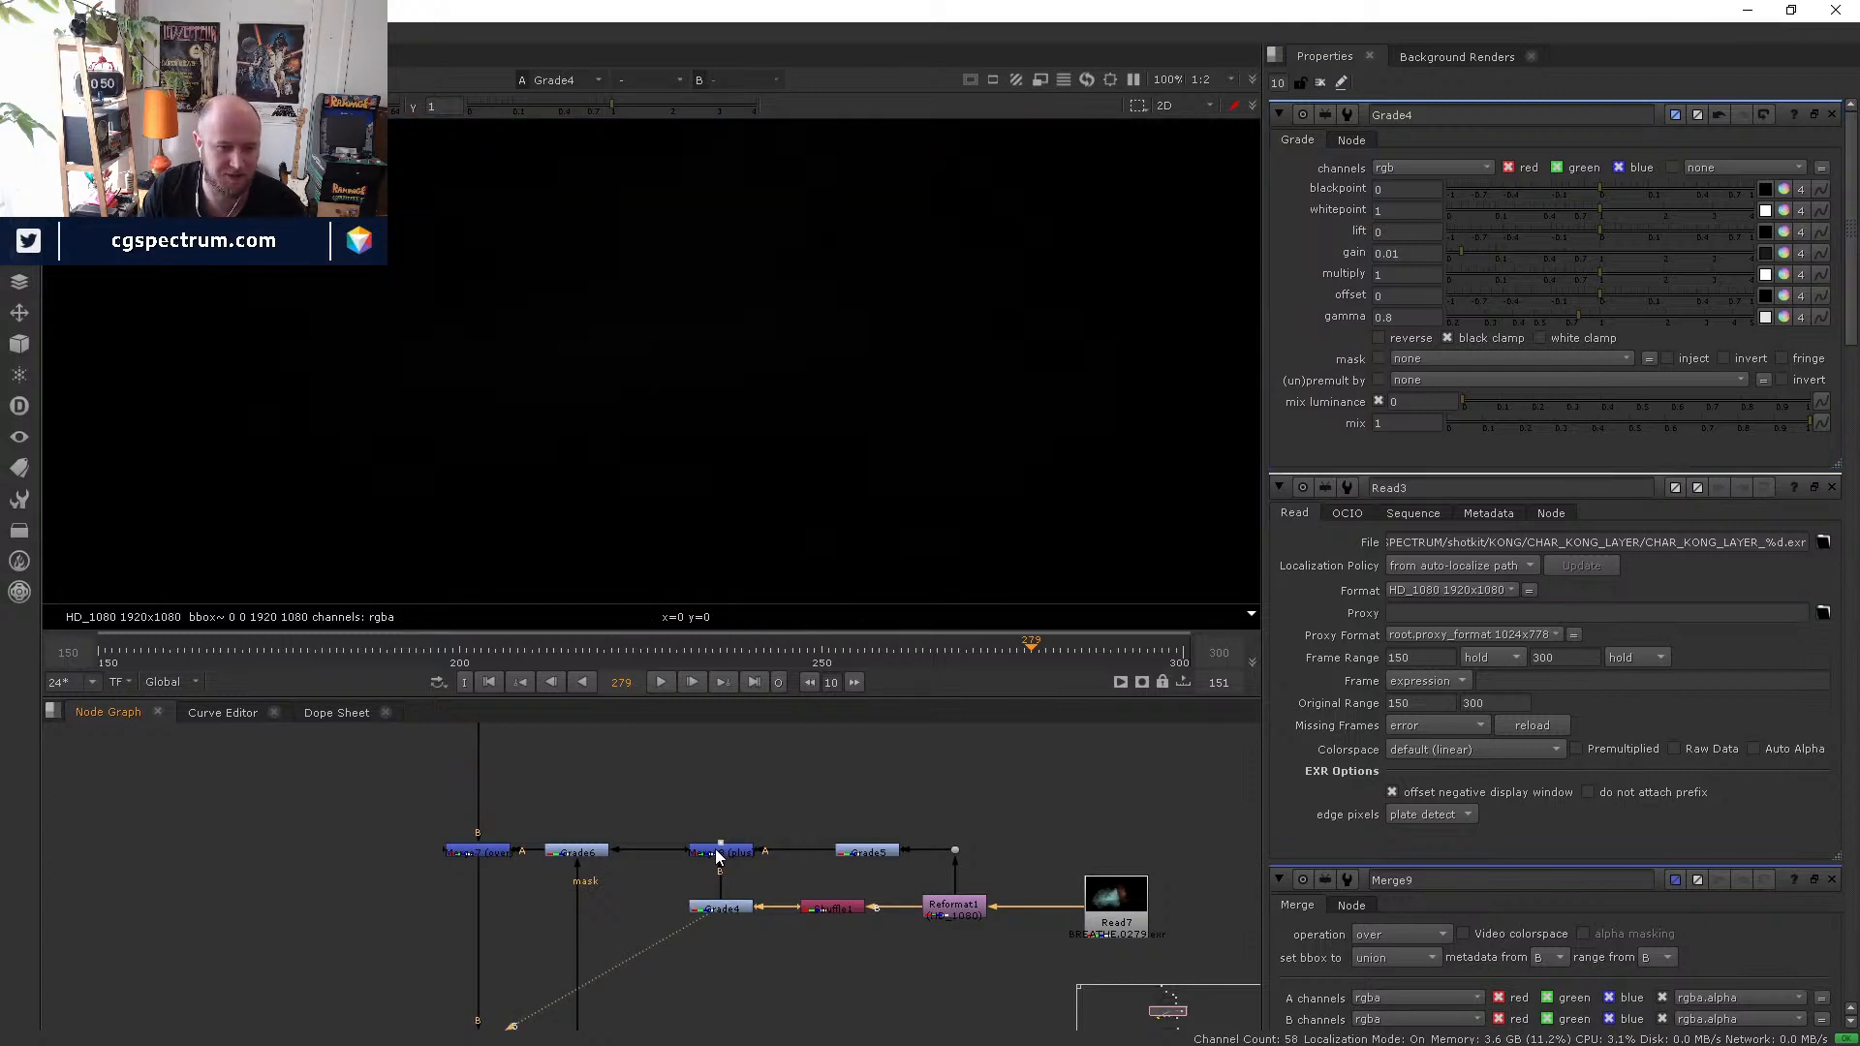
key(1)
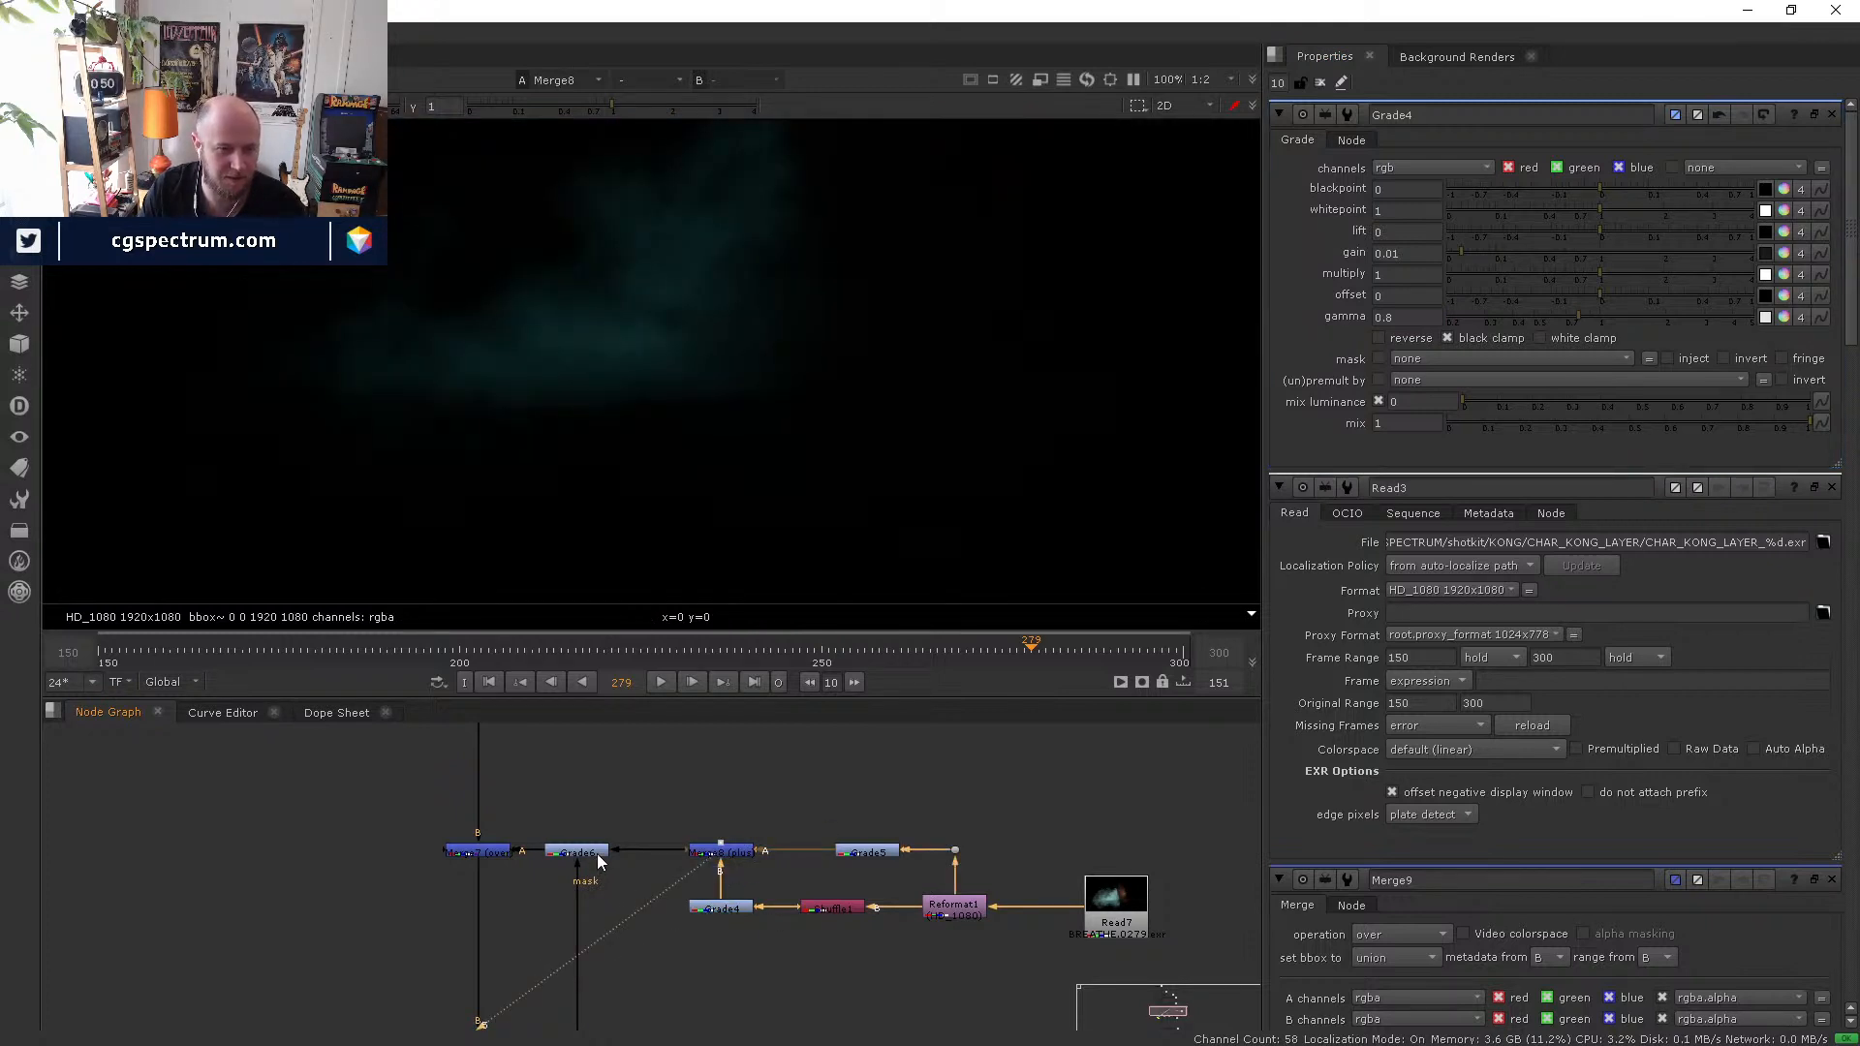
click(502, 849)
key(1)
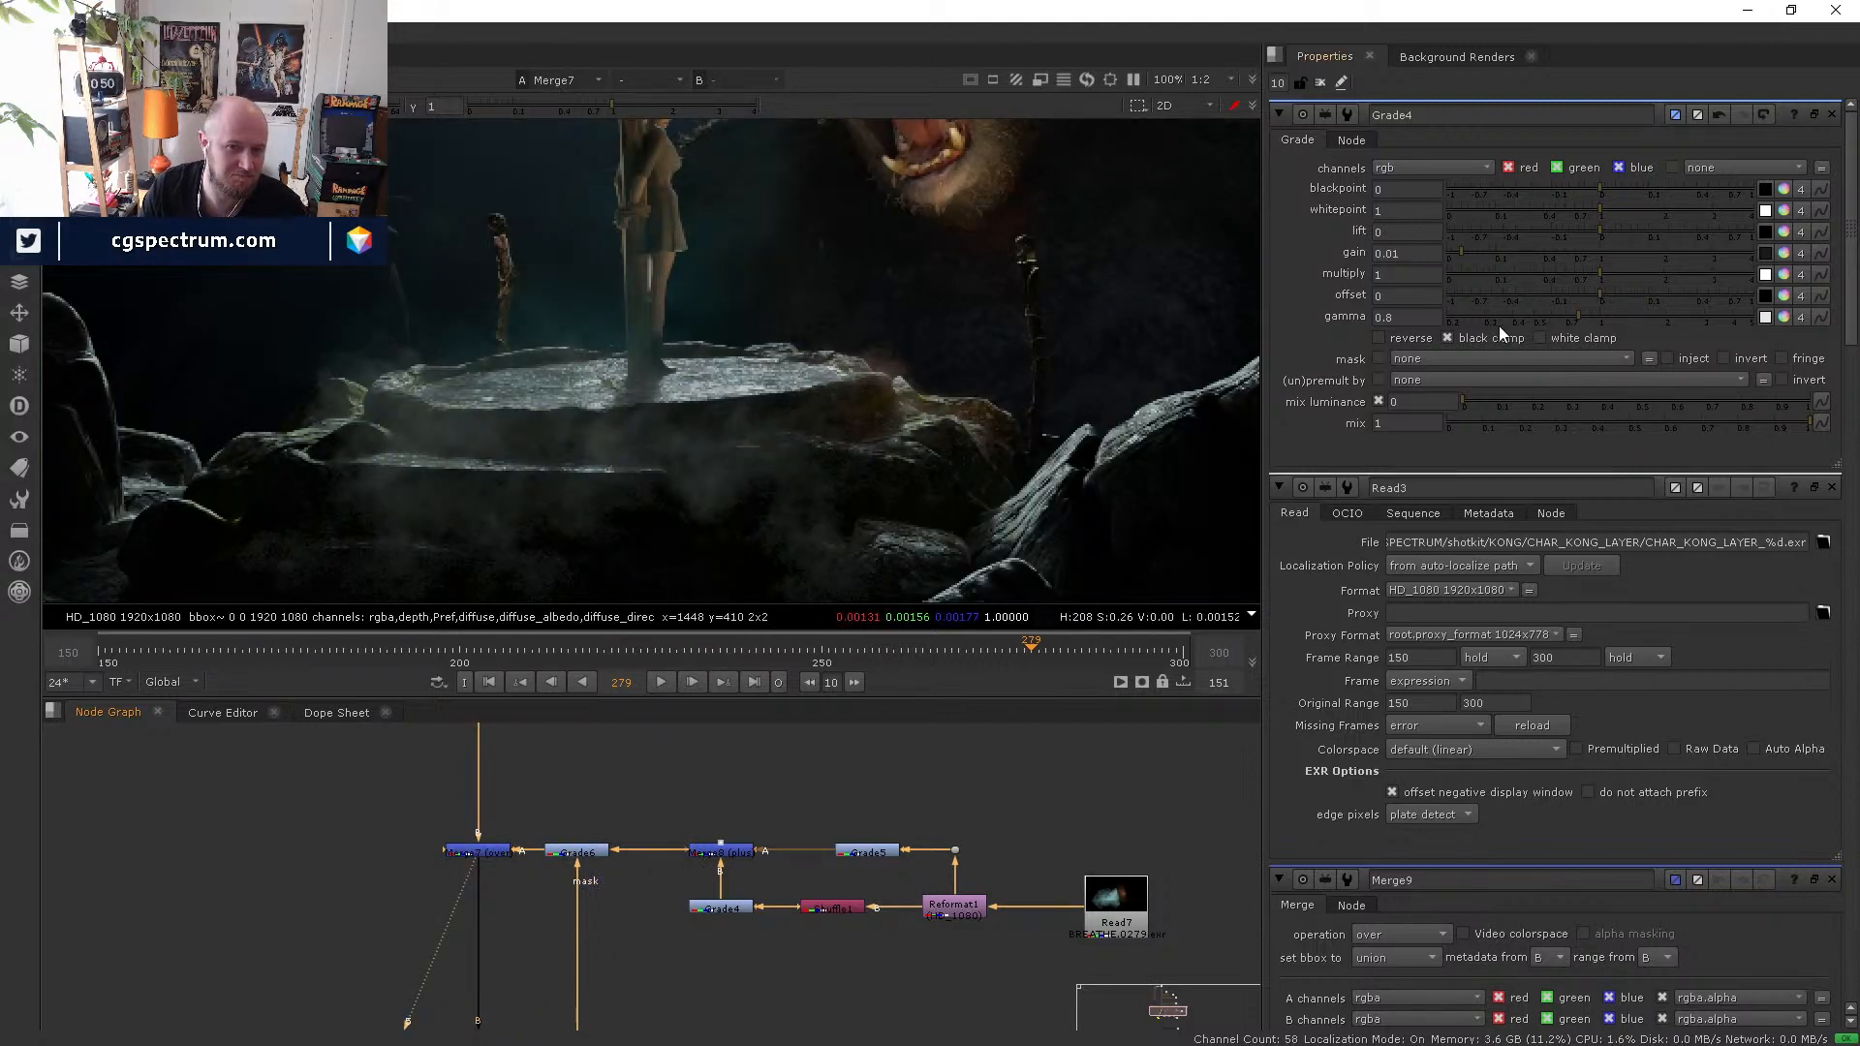
- Try a gamma of 0.93 on Grade4, and return it to 0.8
drag(1596, 316, 1587, 315)
click(1435, 315)
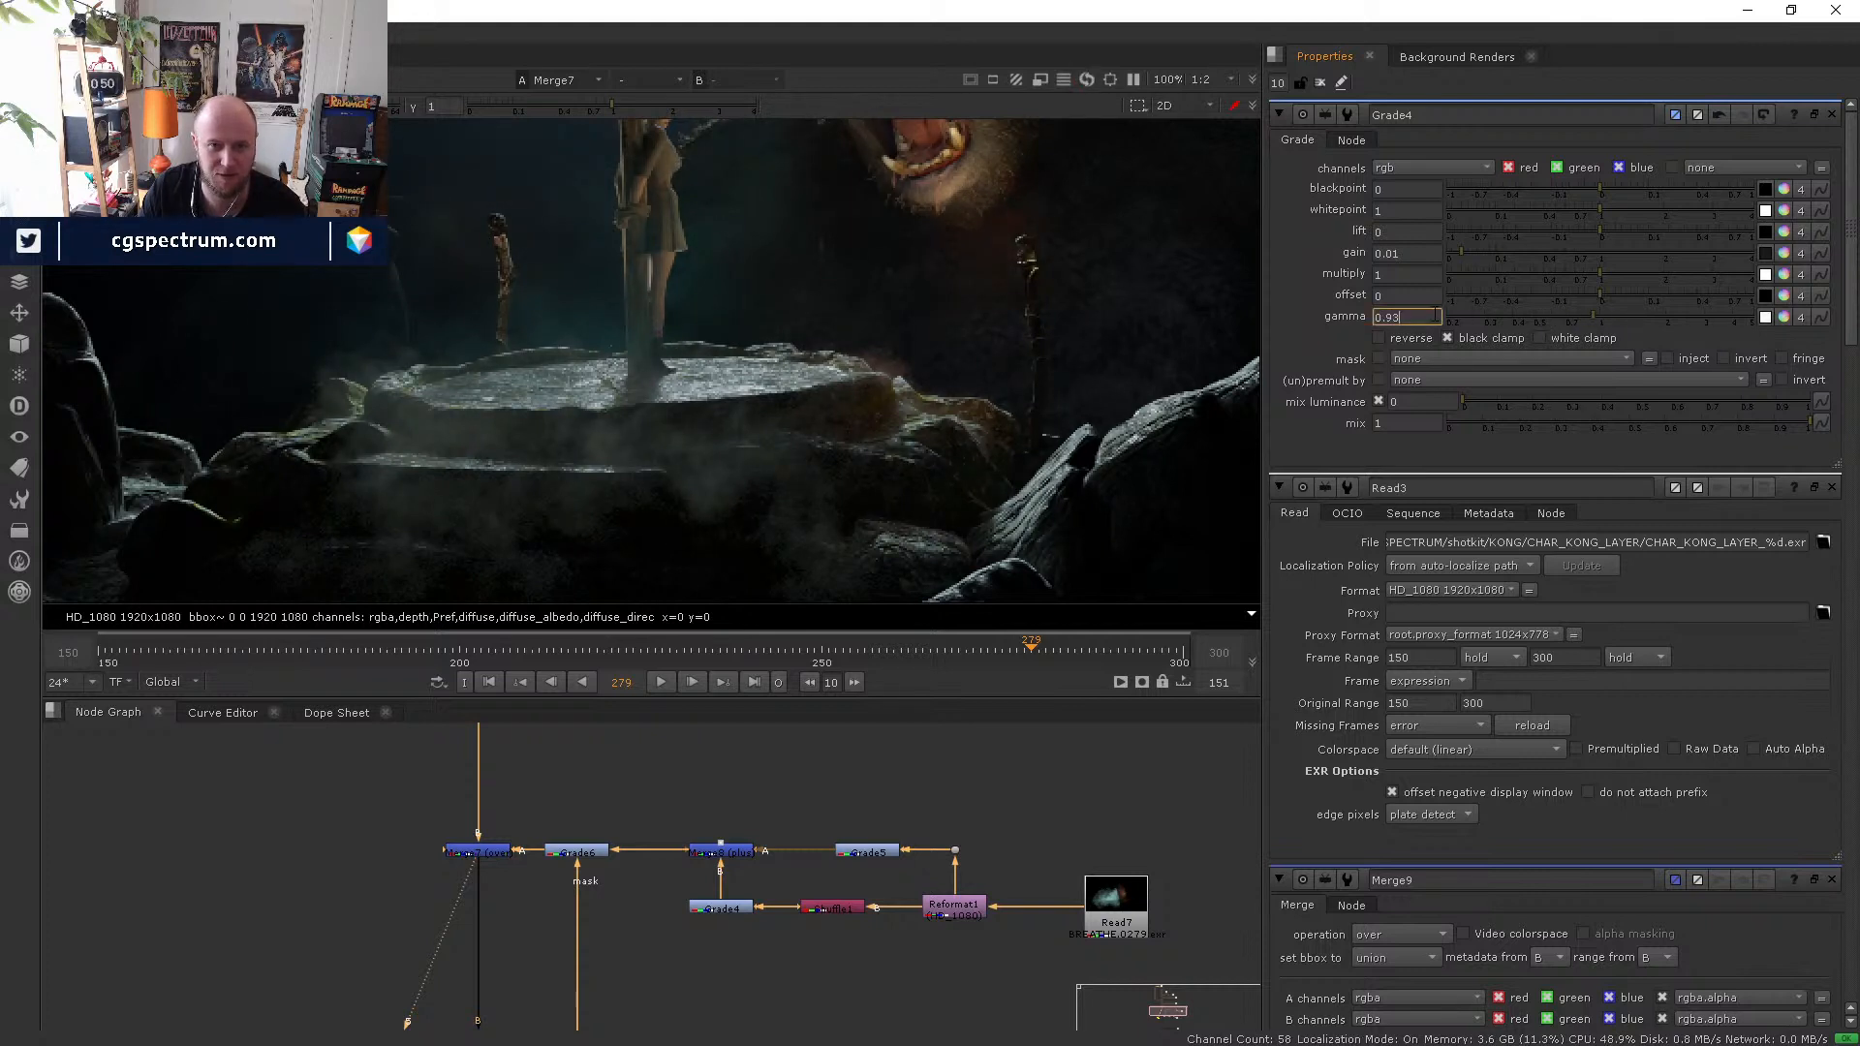
double_click(1435, 315)
text(0.8)
key(Return)
- Try gain values of 0.001 and 0.01 on Grade4, and set the gain to 0.05
click(1388, 252)
text(0)
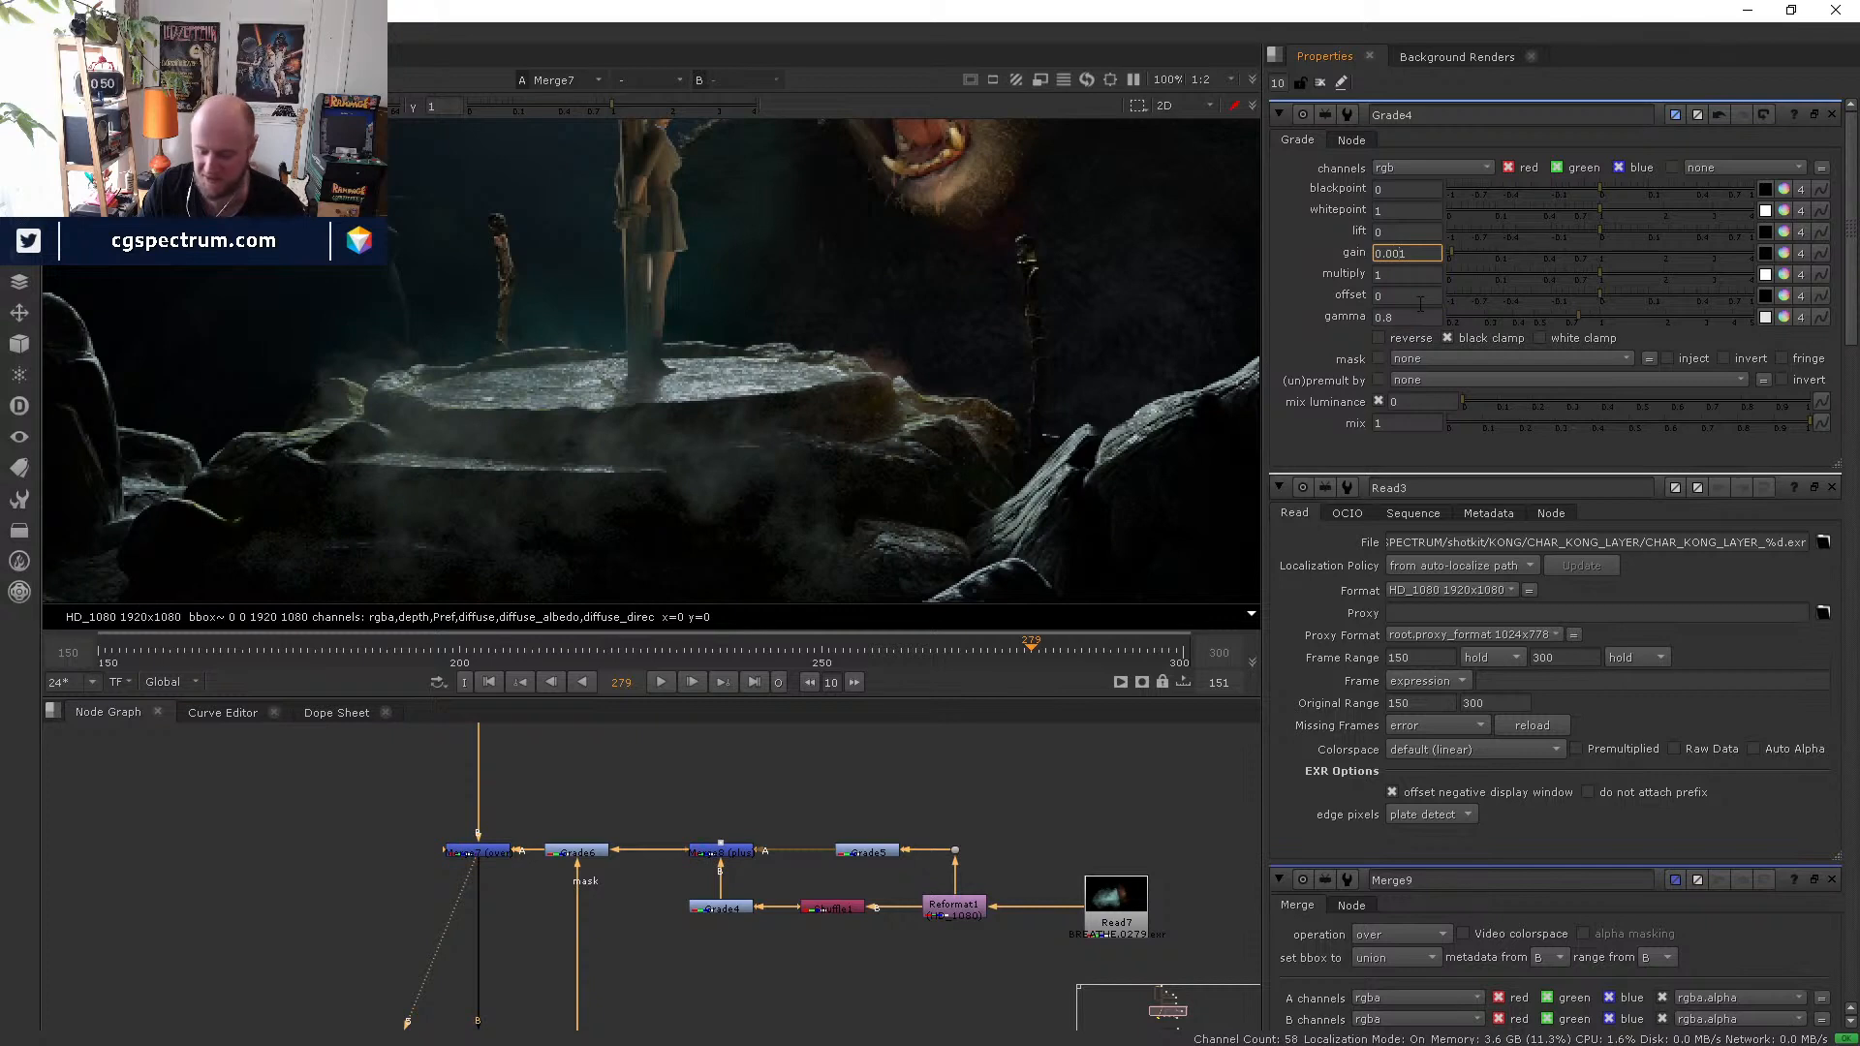
key(Return)
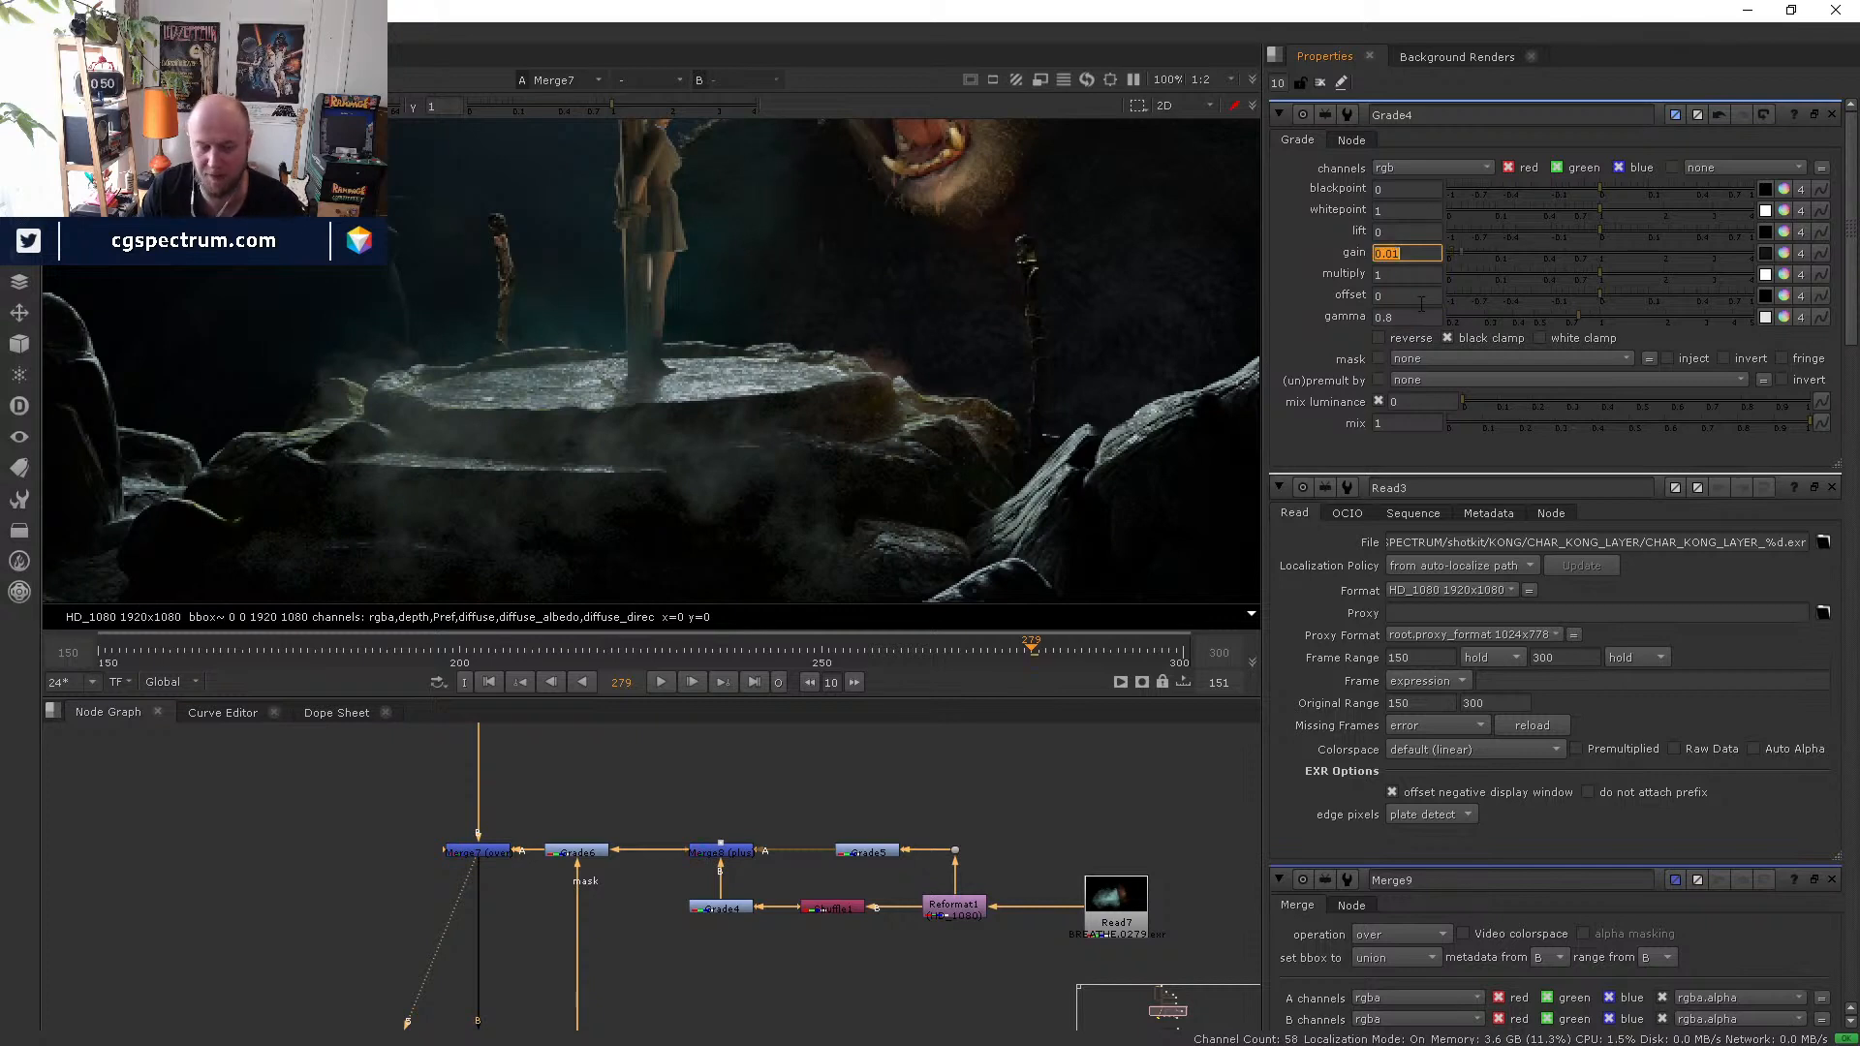
click(1393, 253)
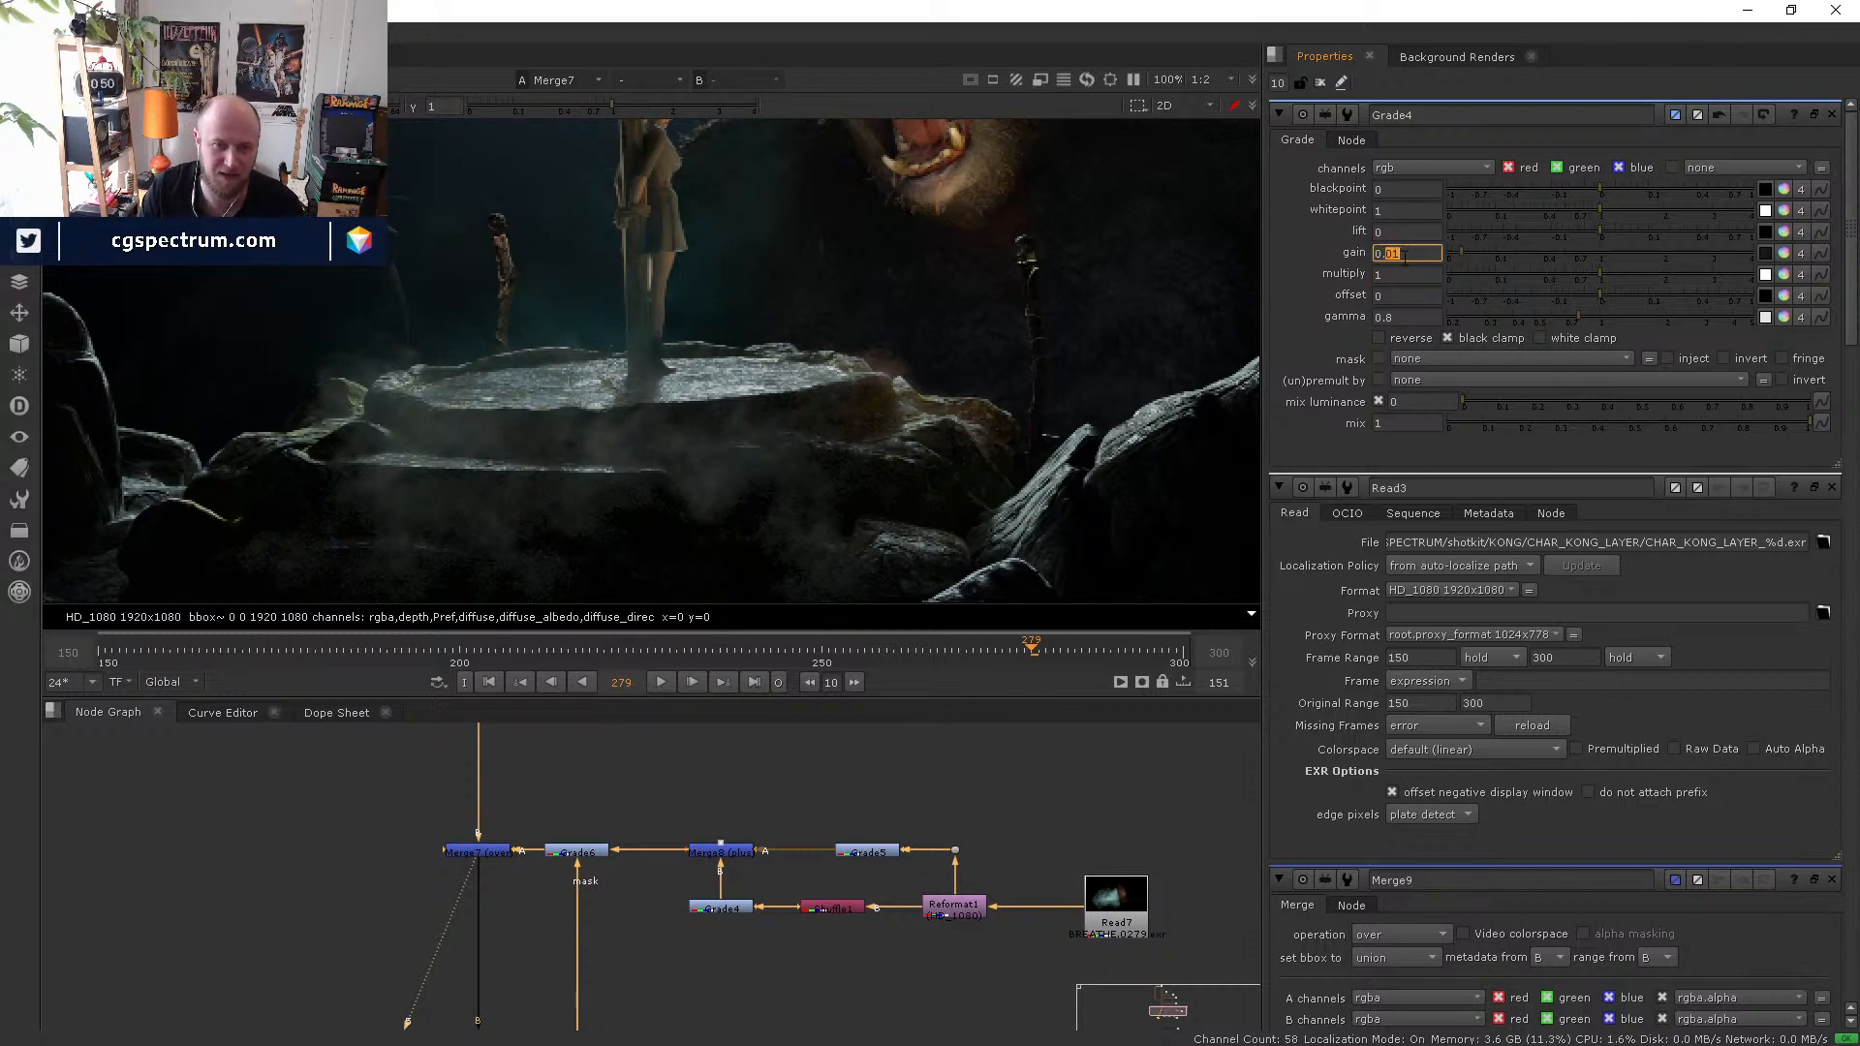
key(Return)
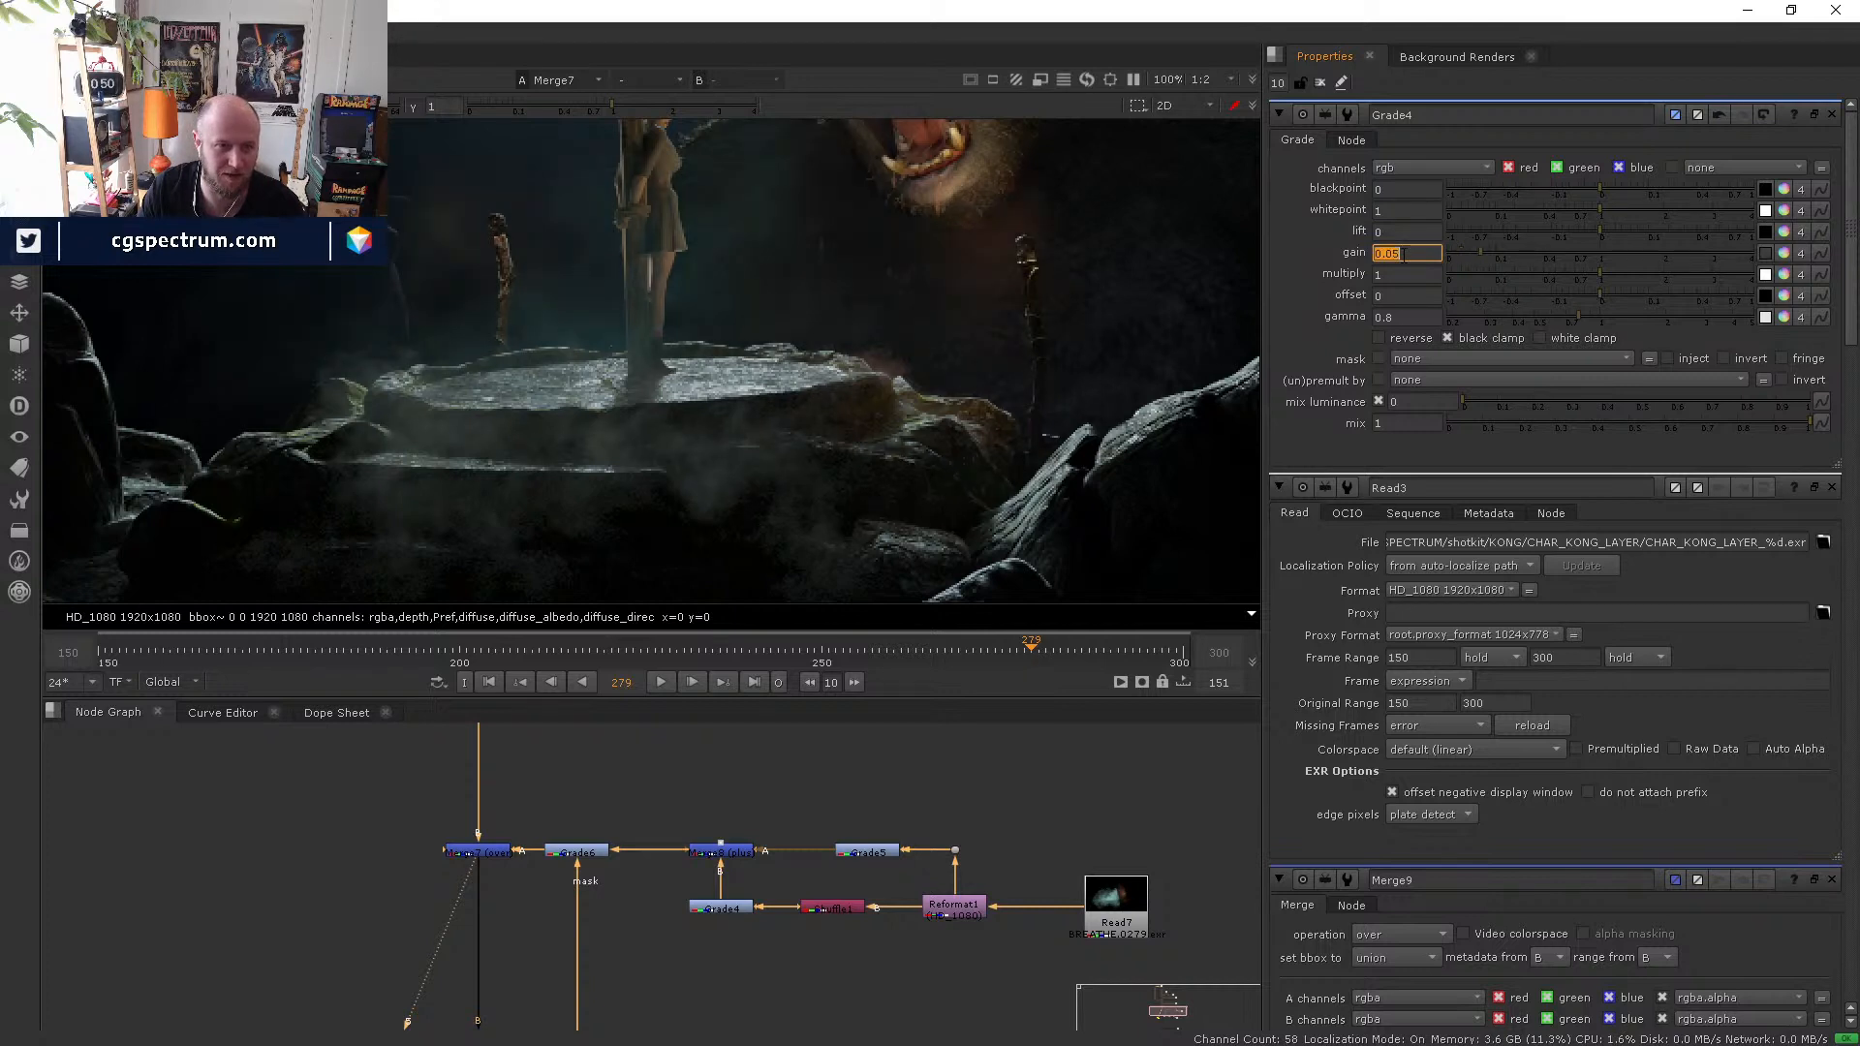
- View the Merge9 composite without the breath layer and the Grade6 output on its own
click(485, 850)
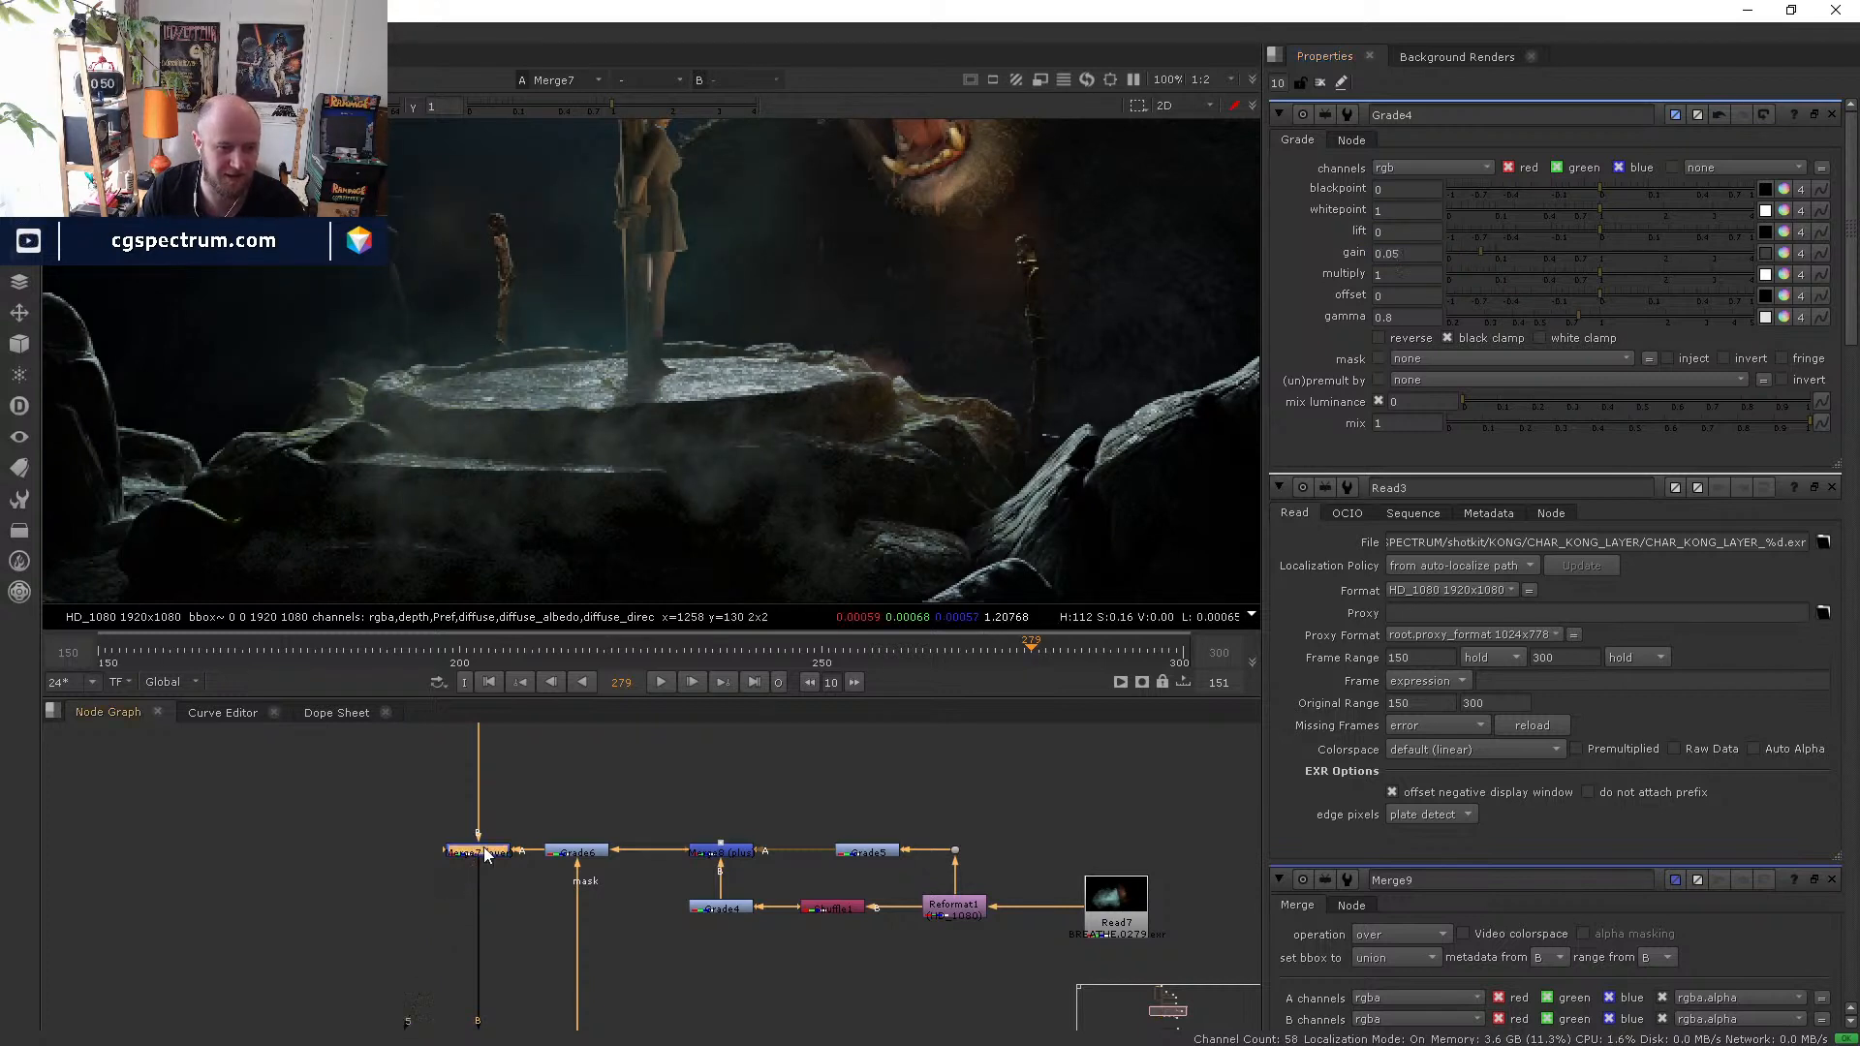
middle_drag(495, 850, 531, 871)
click(478, 891)
key(1)
click(571, 914)
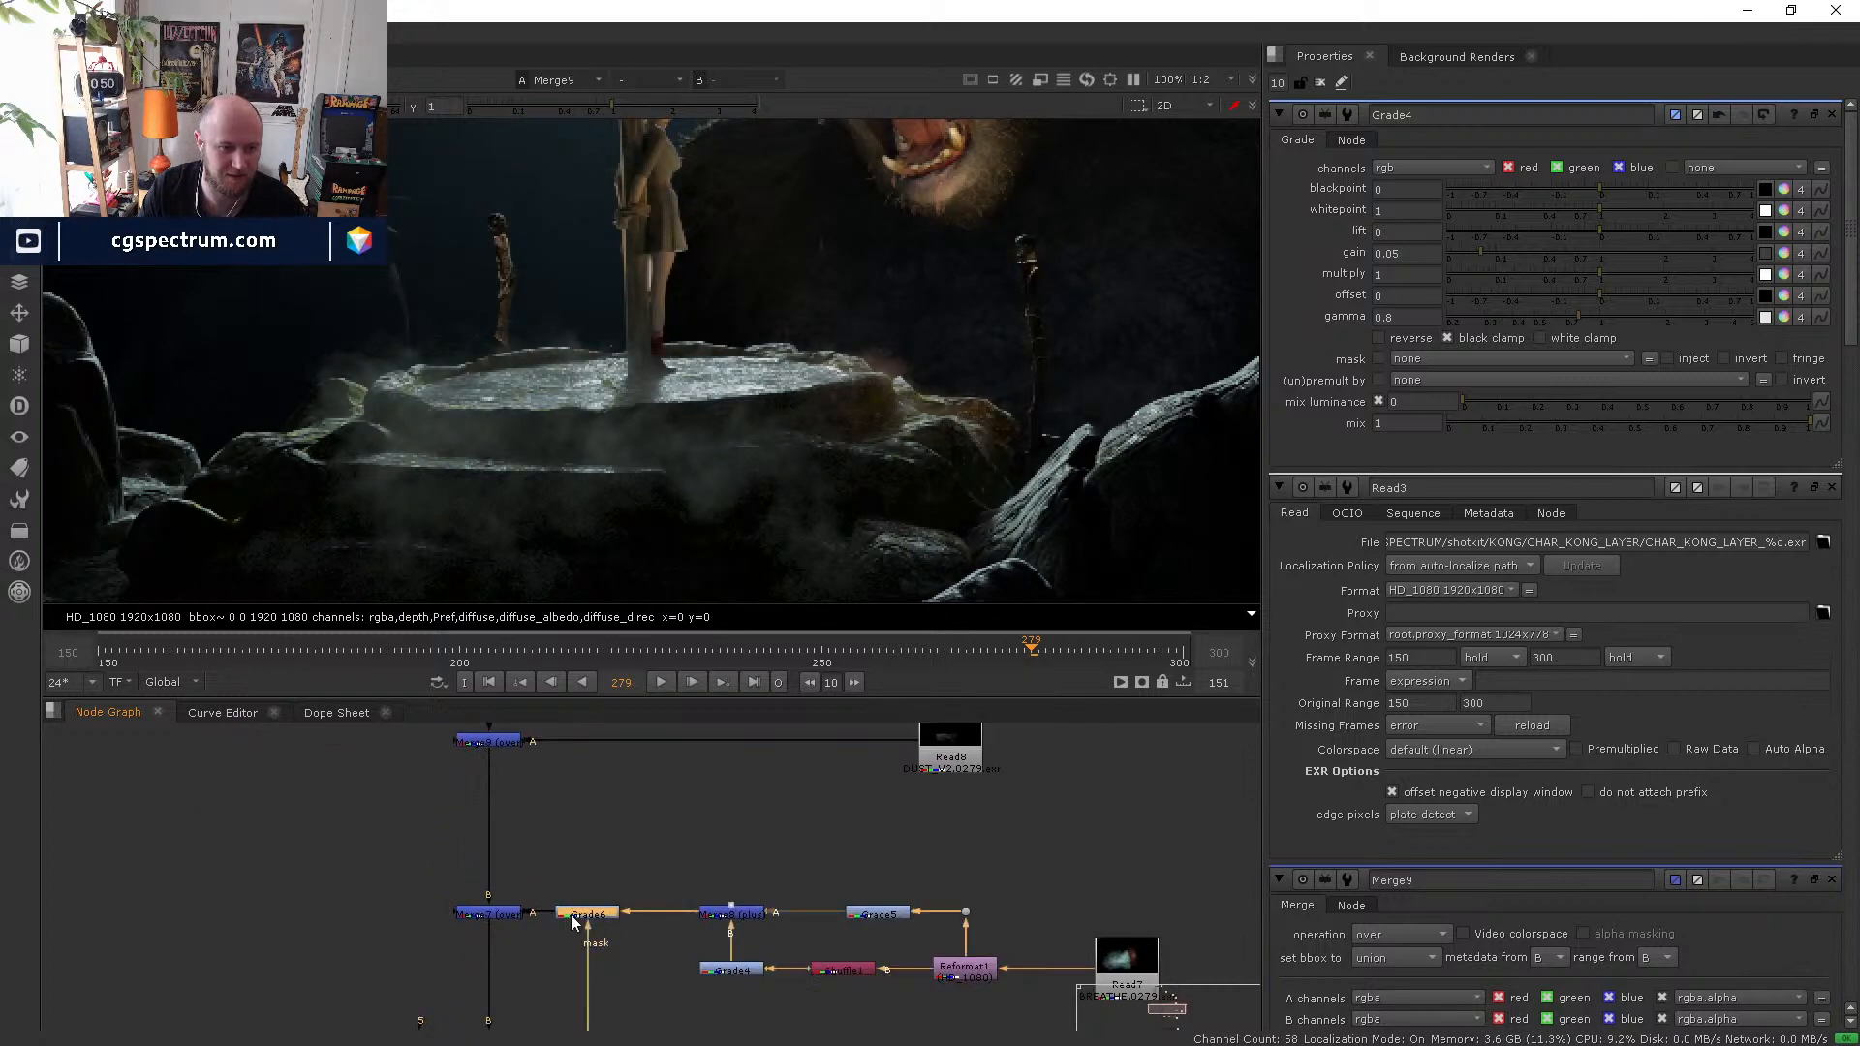
key(1)
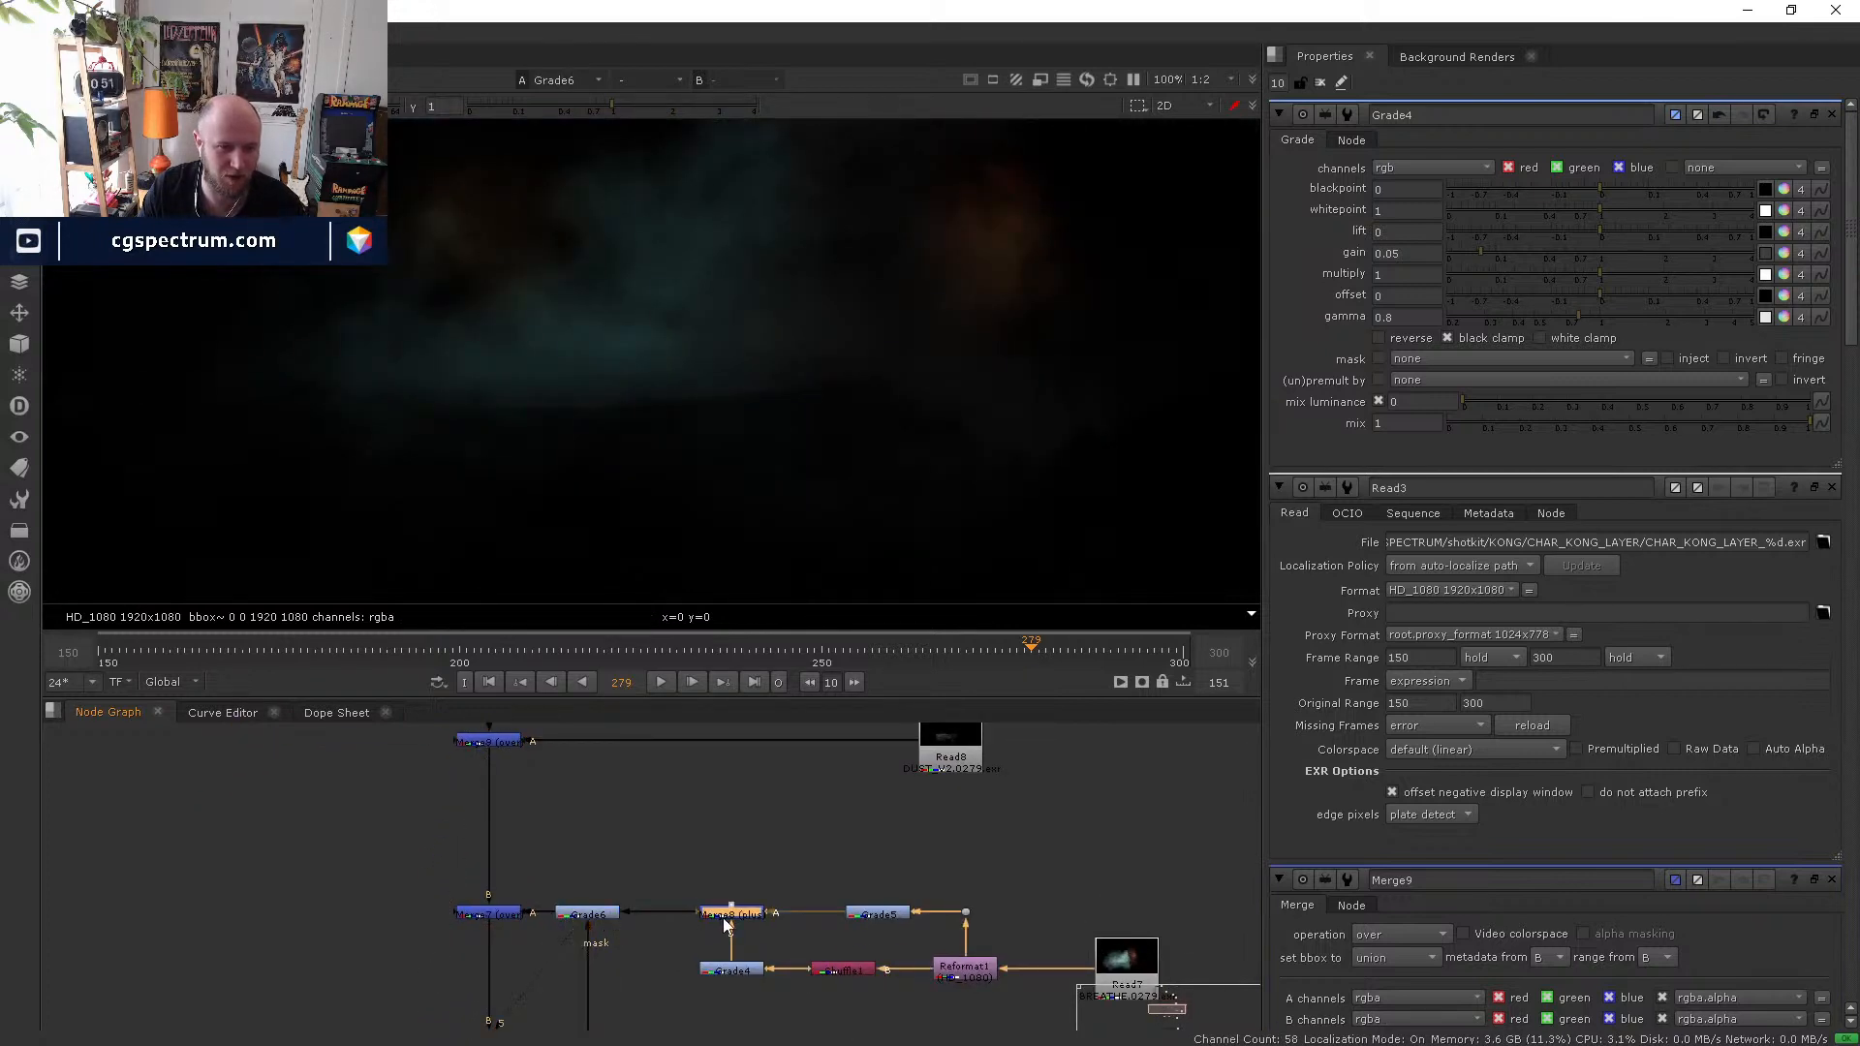
- Compare the outputs of Grade4, Grade5, Merge8 and Grade6 with the combined Merge7 result
click(732, 970)
key(1)
click(880, 910)
key(1)
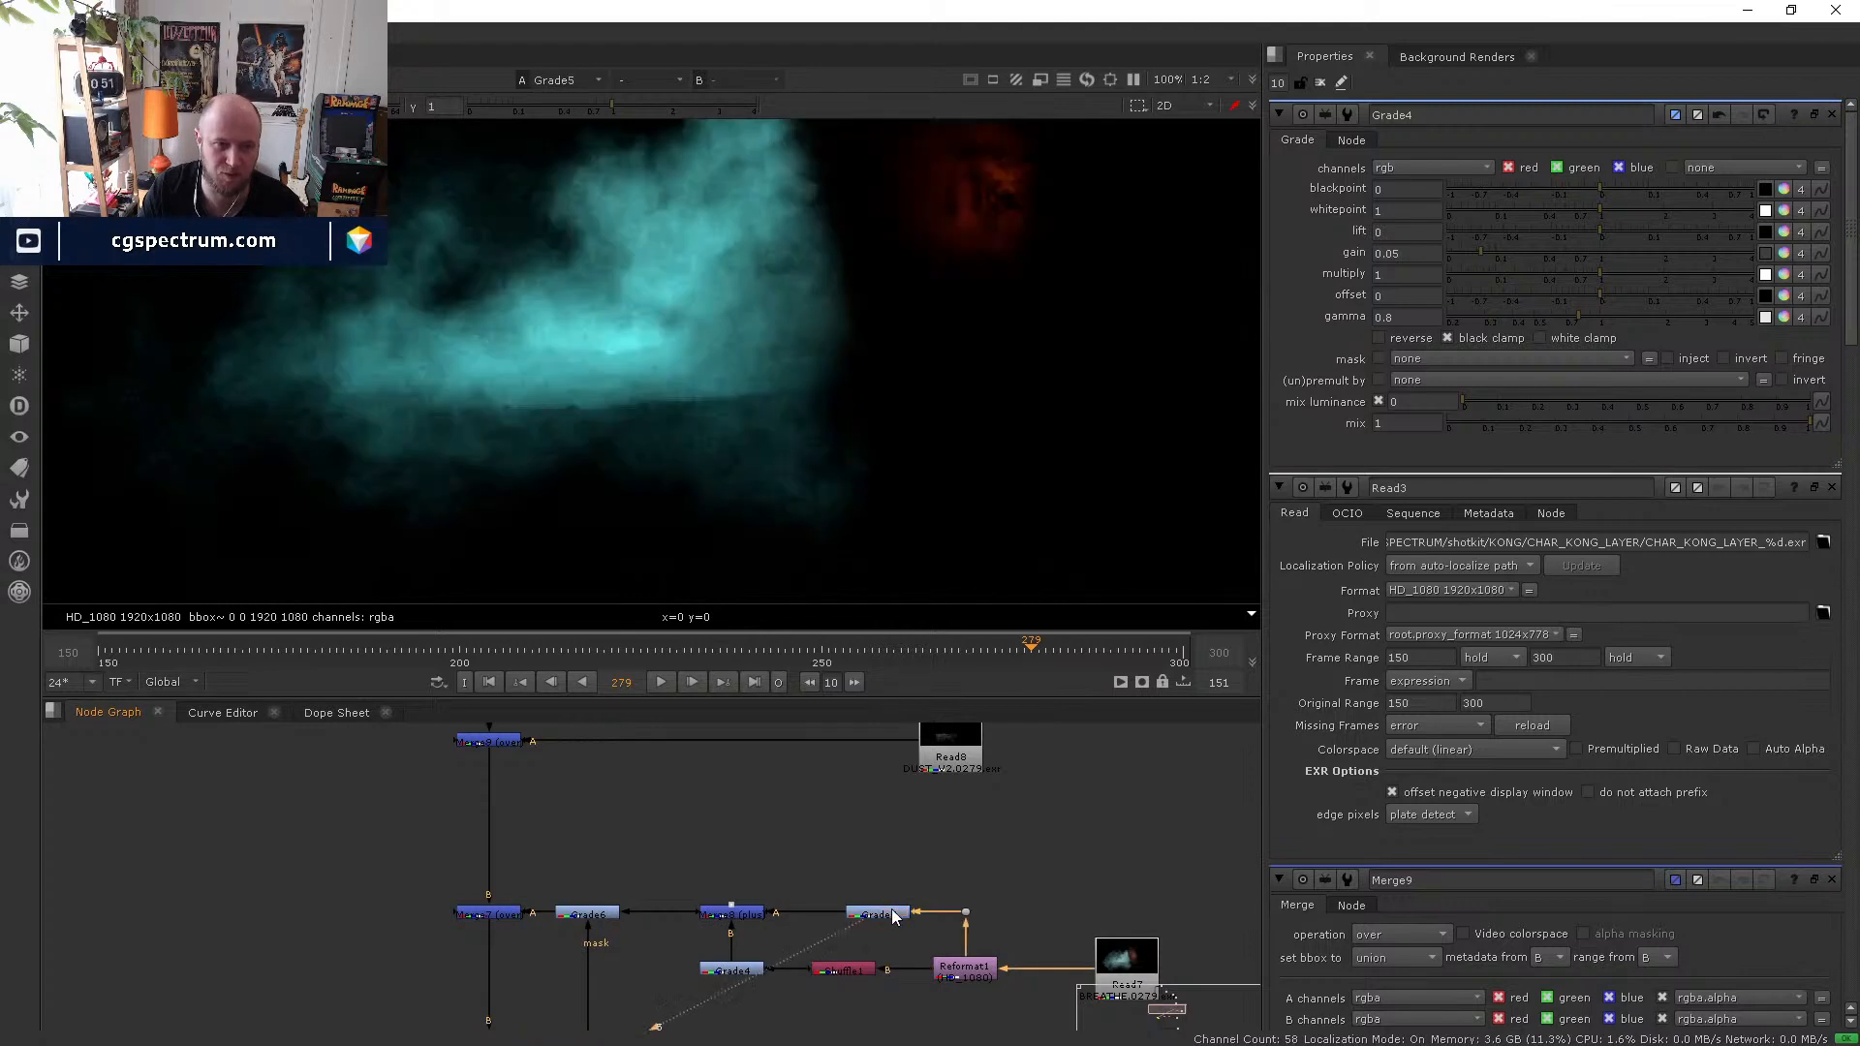
click(732, 914)
key(1)
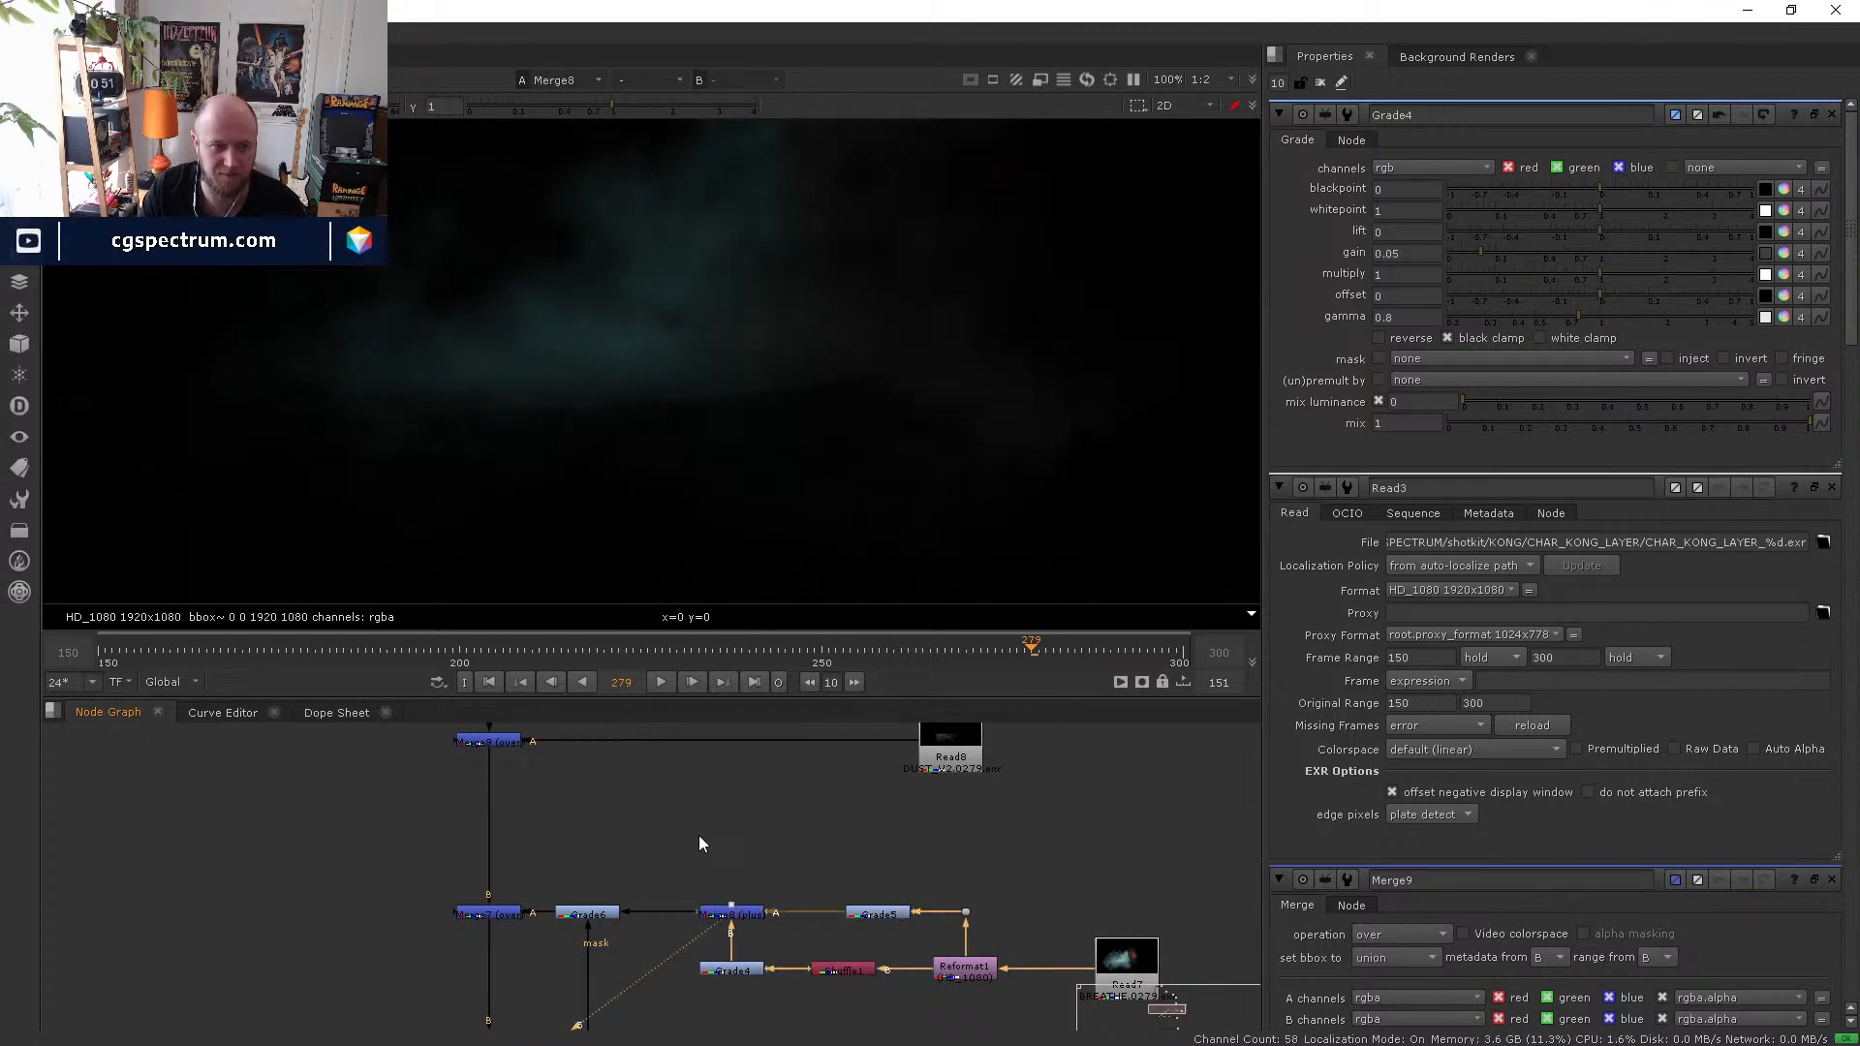
click(591, 915)
key(1)
double_click(502, 920)
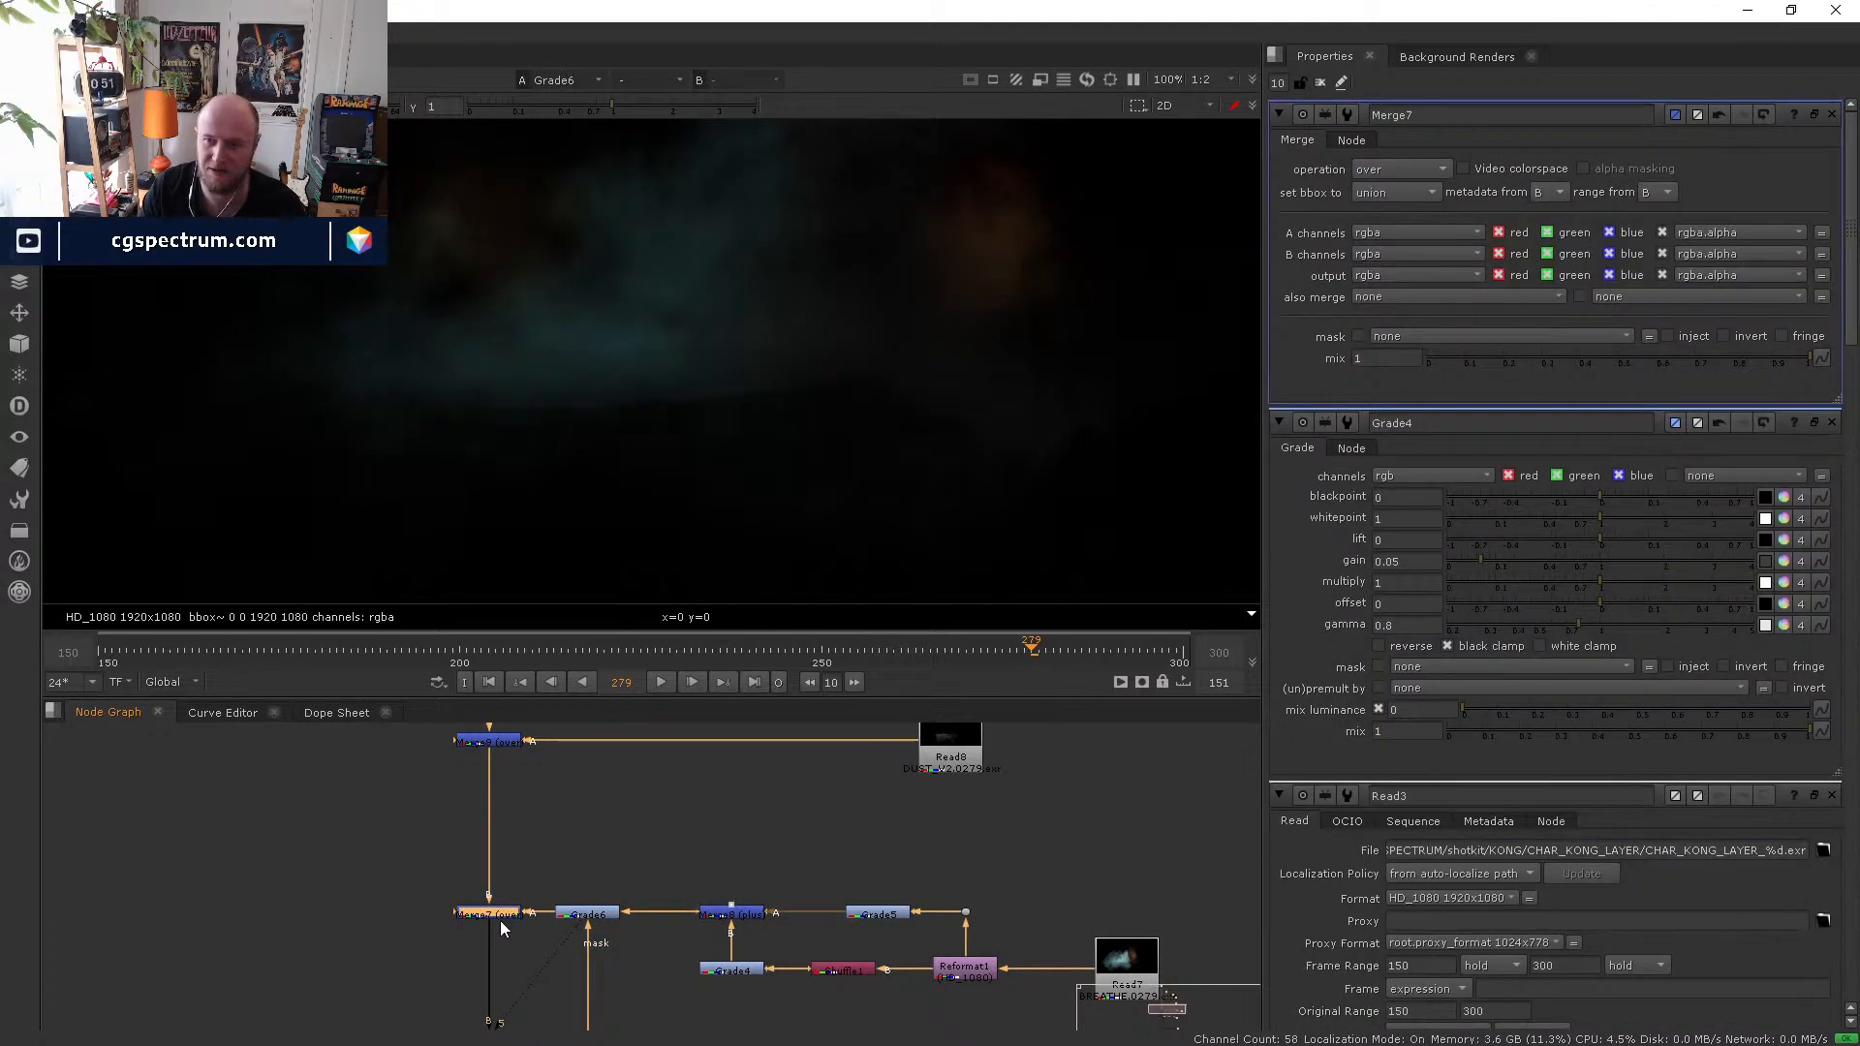
key(1)
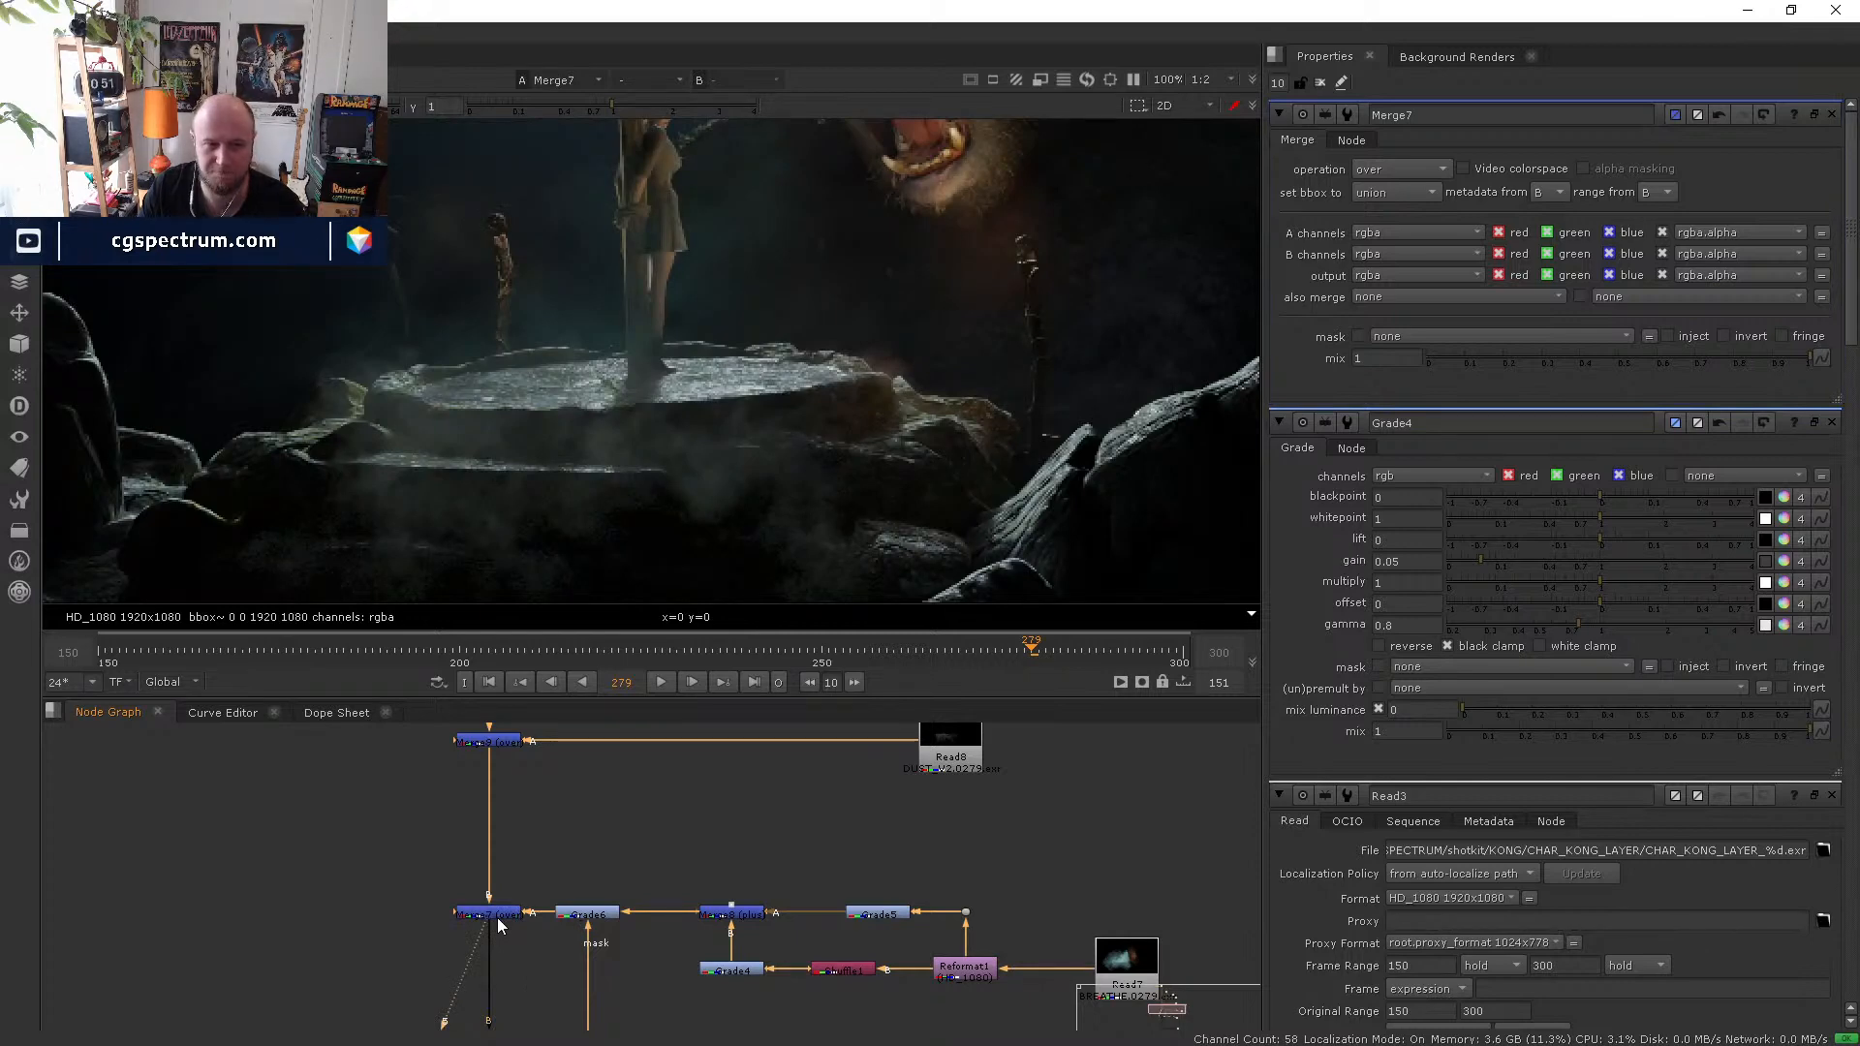
- Open the Grade6 node's properties and lower its gamma to 1.14
double_click(598, 916)
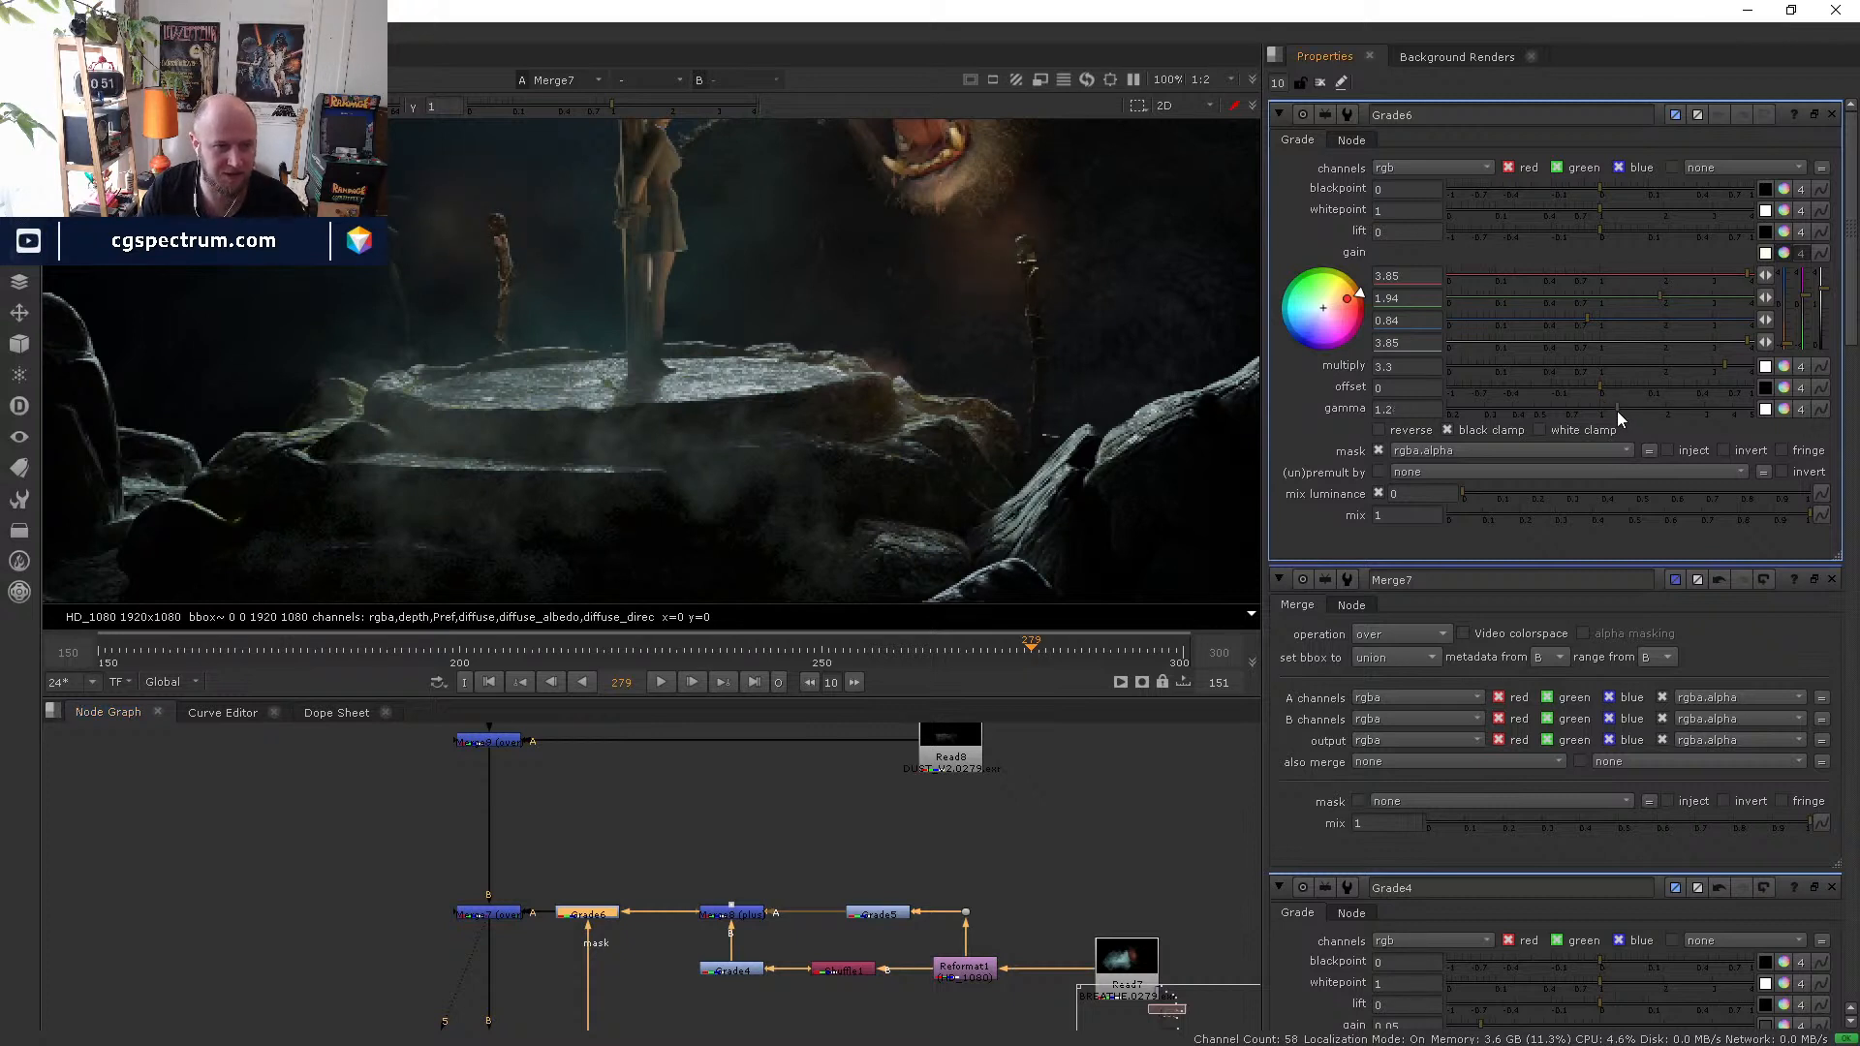
drag(1618, 410, 1610, 408)
scroll(690, 455, down, 3)
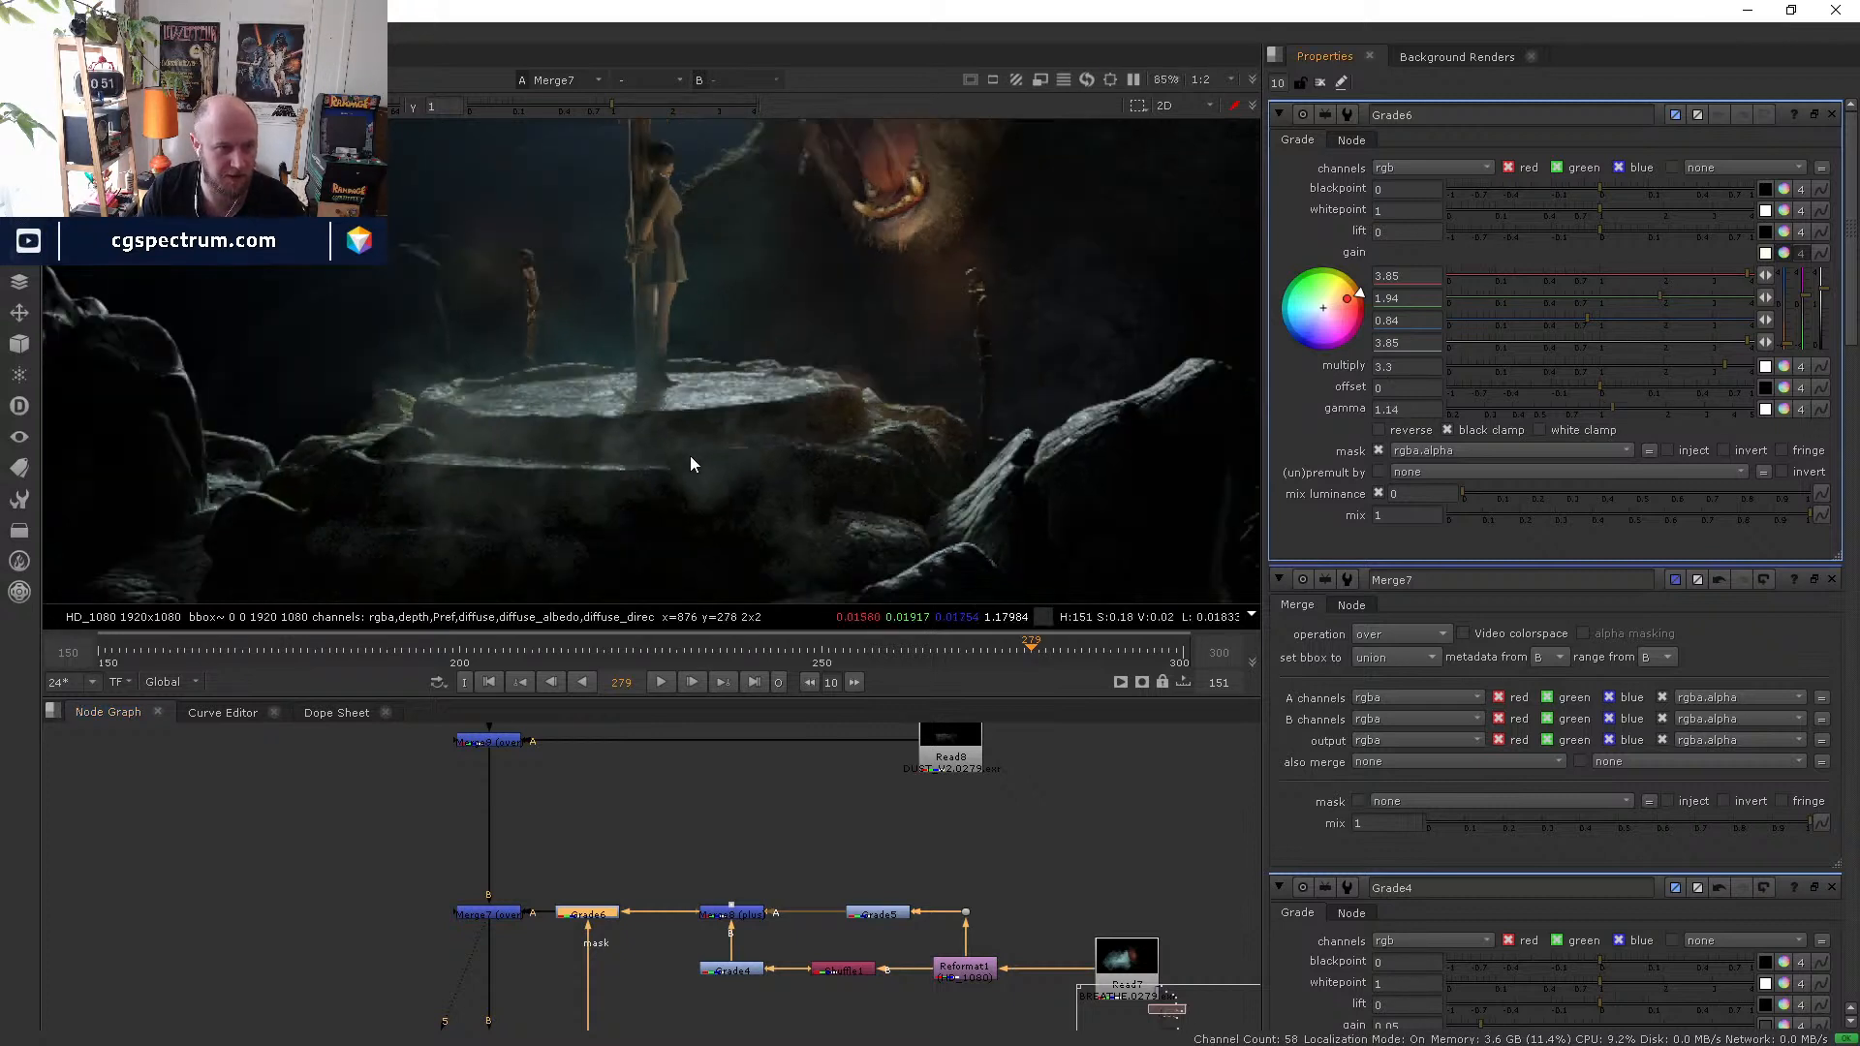
- View the Merge6 composite that adds the torch fire
middle_drag(492, 940, 515, 765)
click(515, 742)
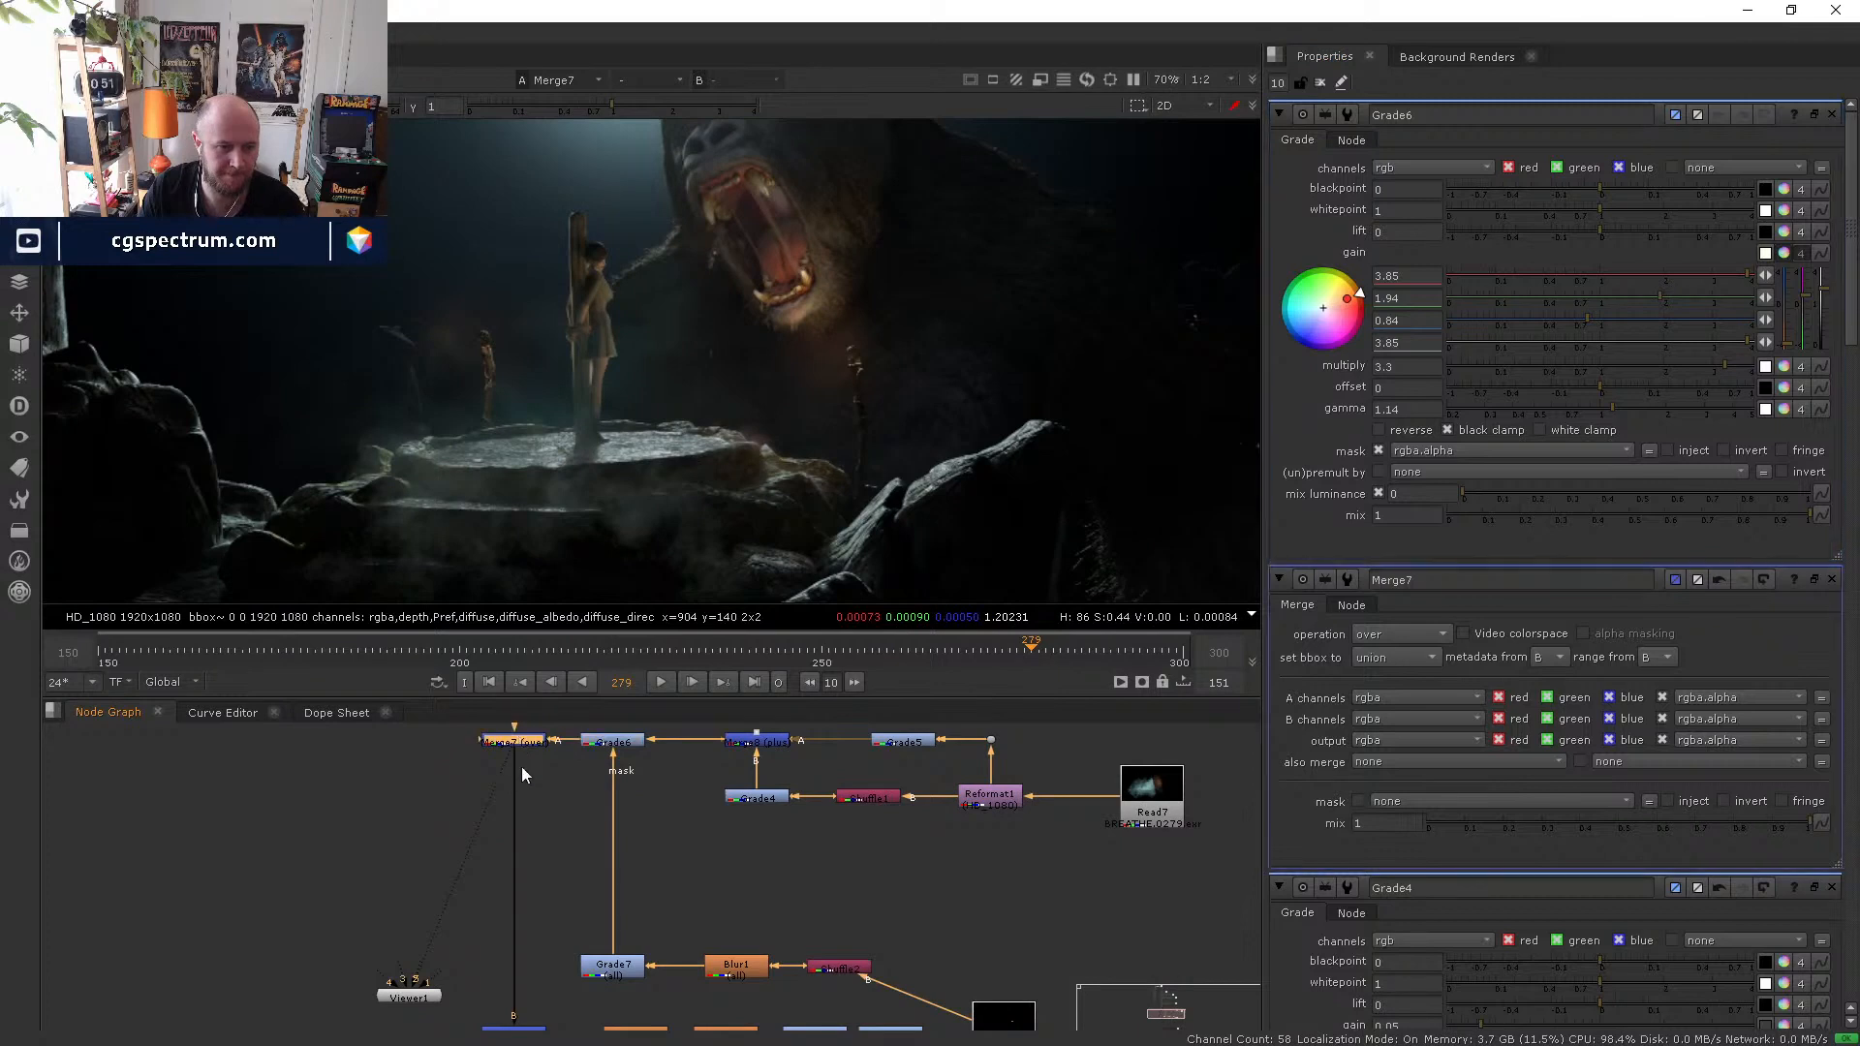
middle_drag(526, 1000, 514, 900)
click(508, 928)
key(5)
- Space out the nodes of the fire branch and place the Shuffle node directly above Read6
middle_drag(554, 1024, 569, 952)
drag(608, 936, 586, 941)
click(696, 940)
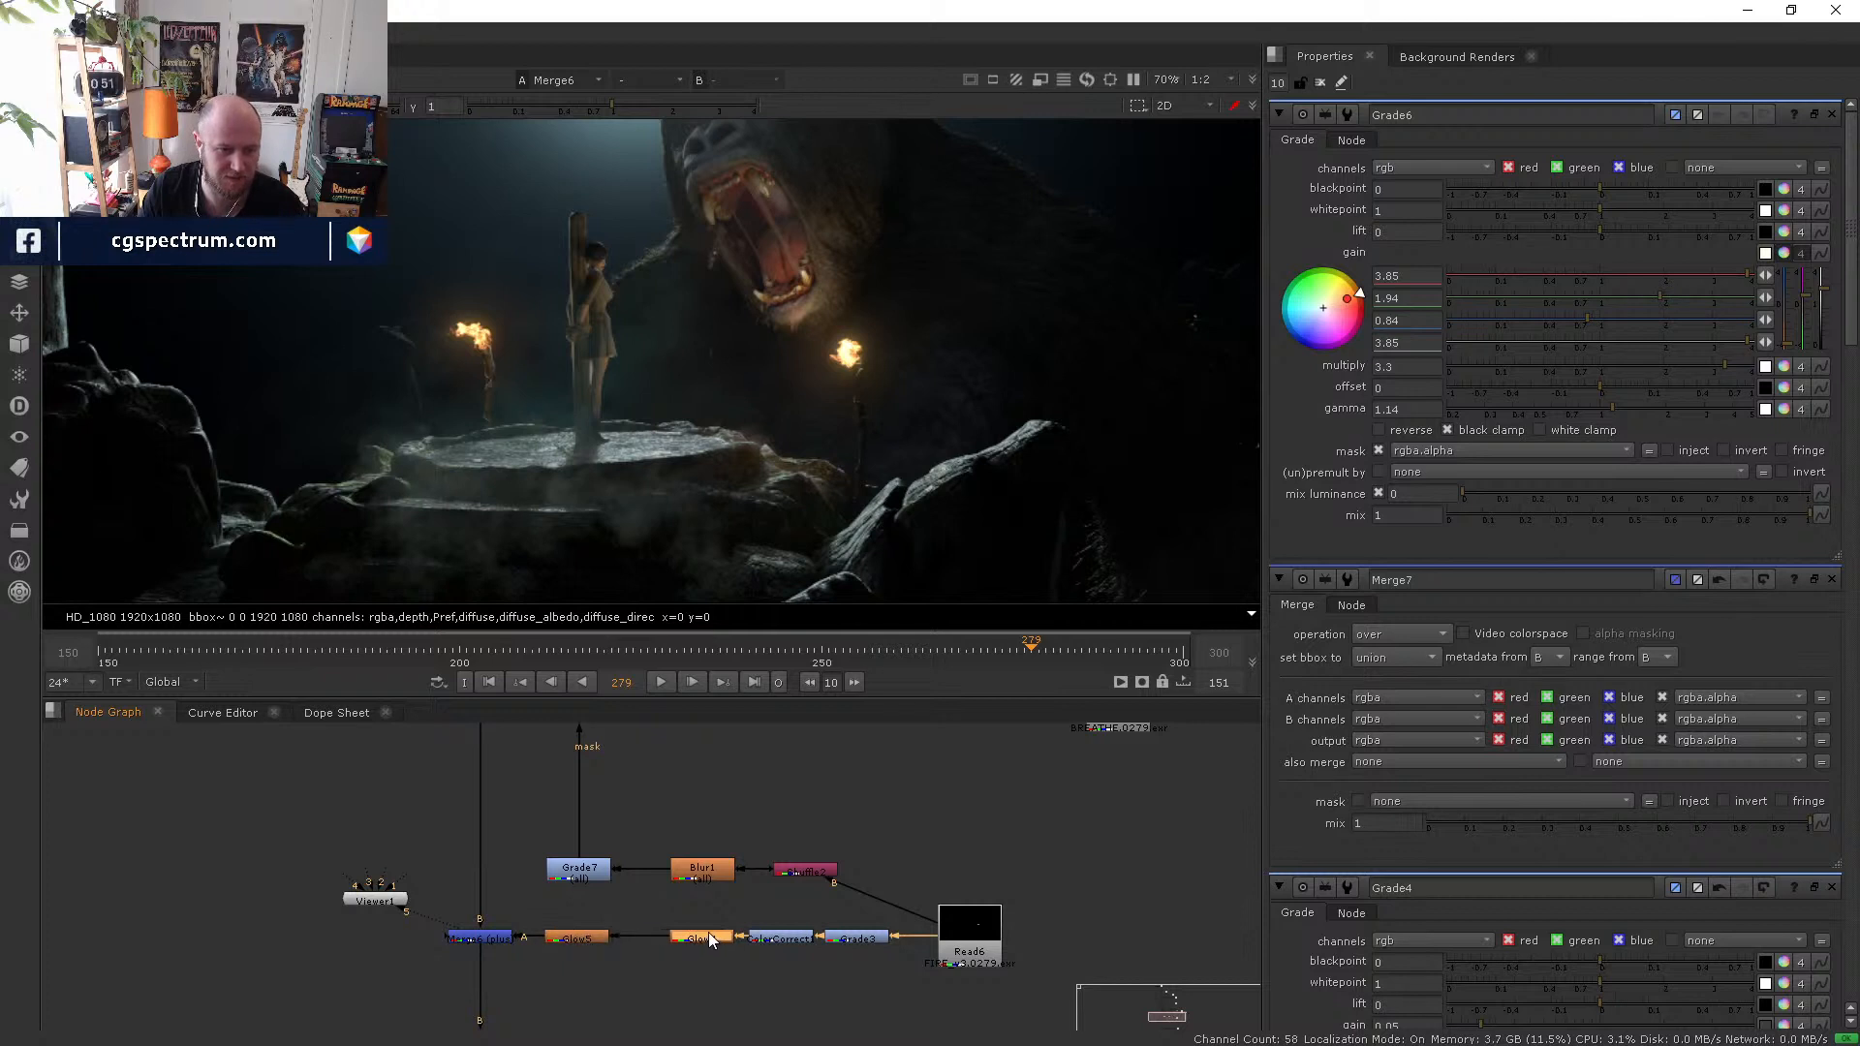
drag(841, 936, 961, 875)
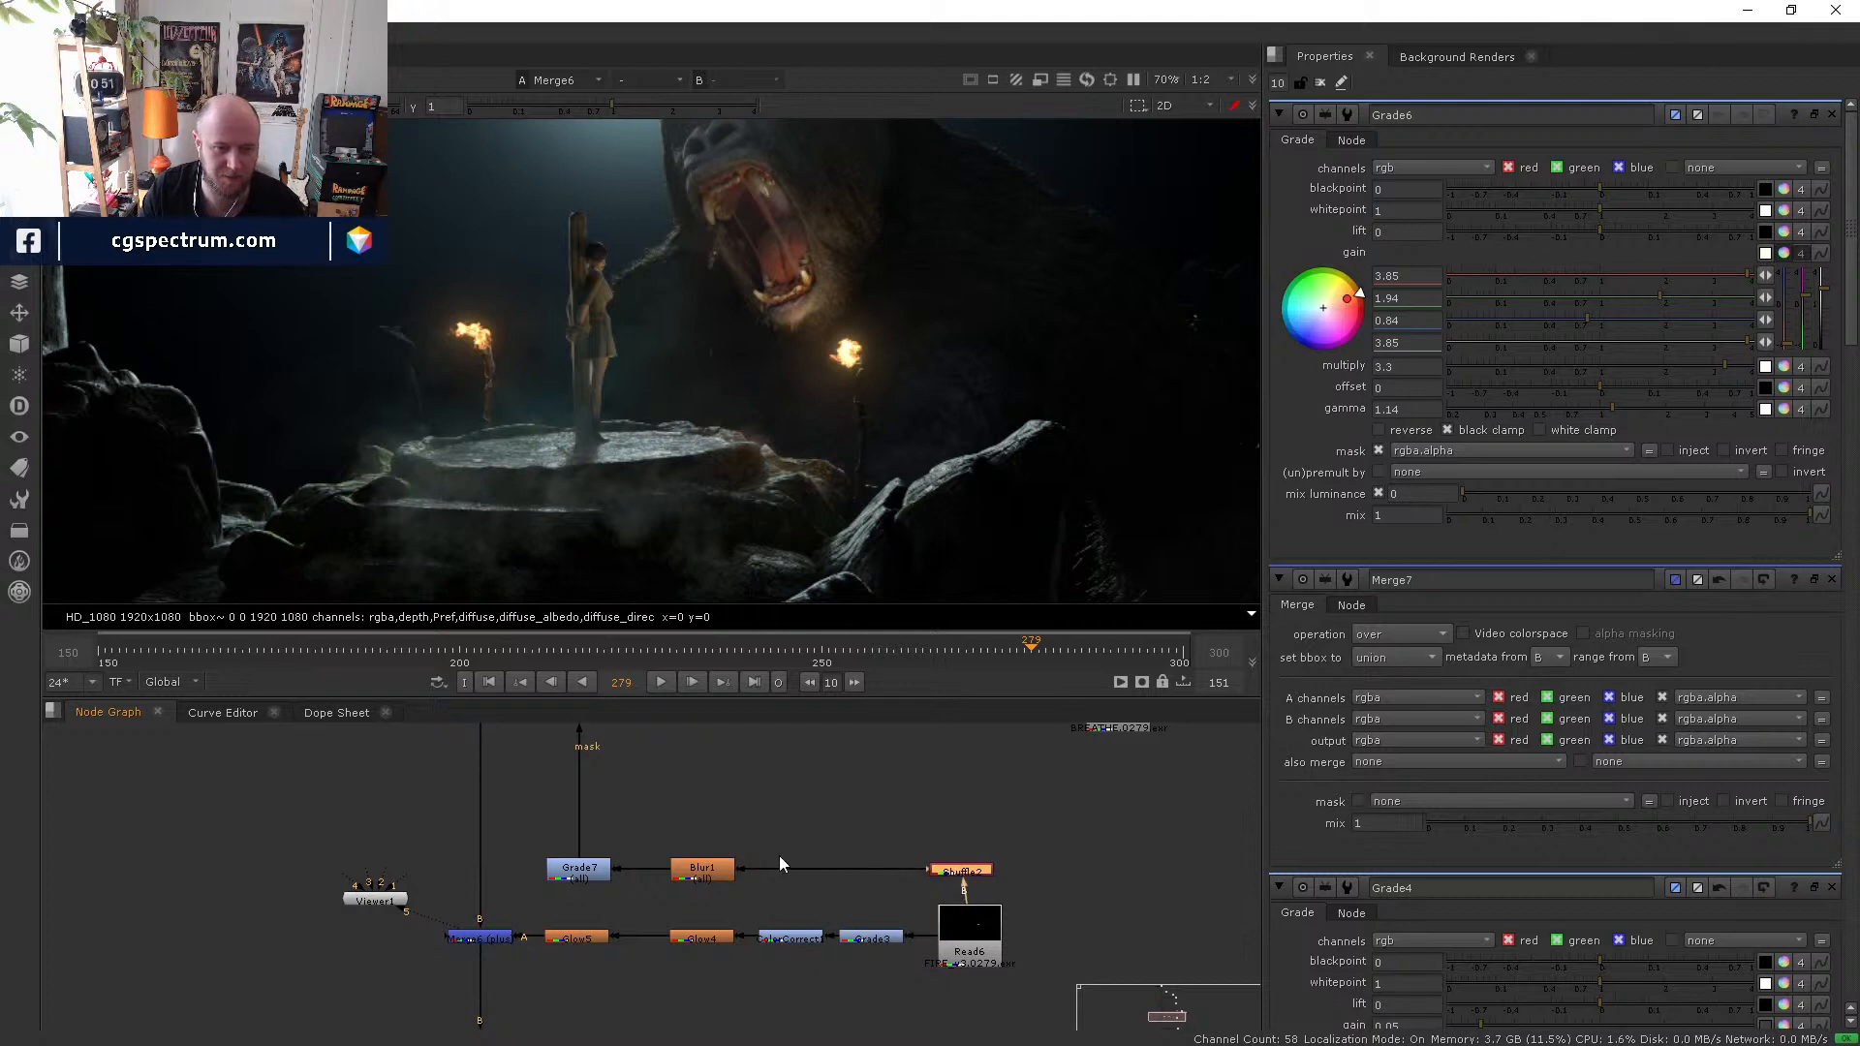
- Examine the Blur1 and Grade7 mask branch outputs against the Merge6 composite
middle_drag(695, 880, 736, 928)
click(742, 921)
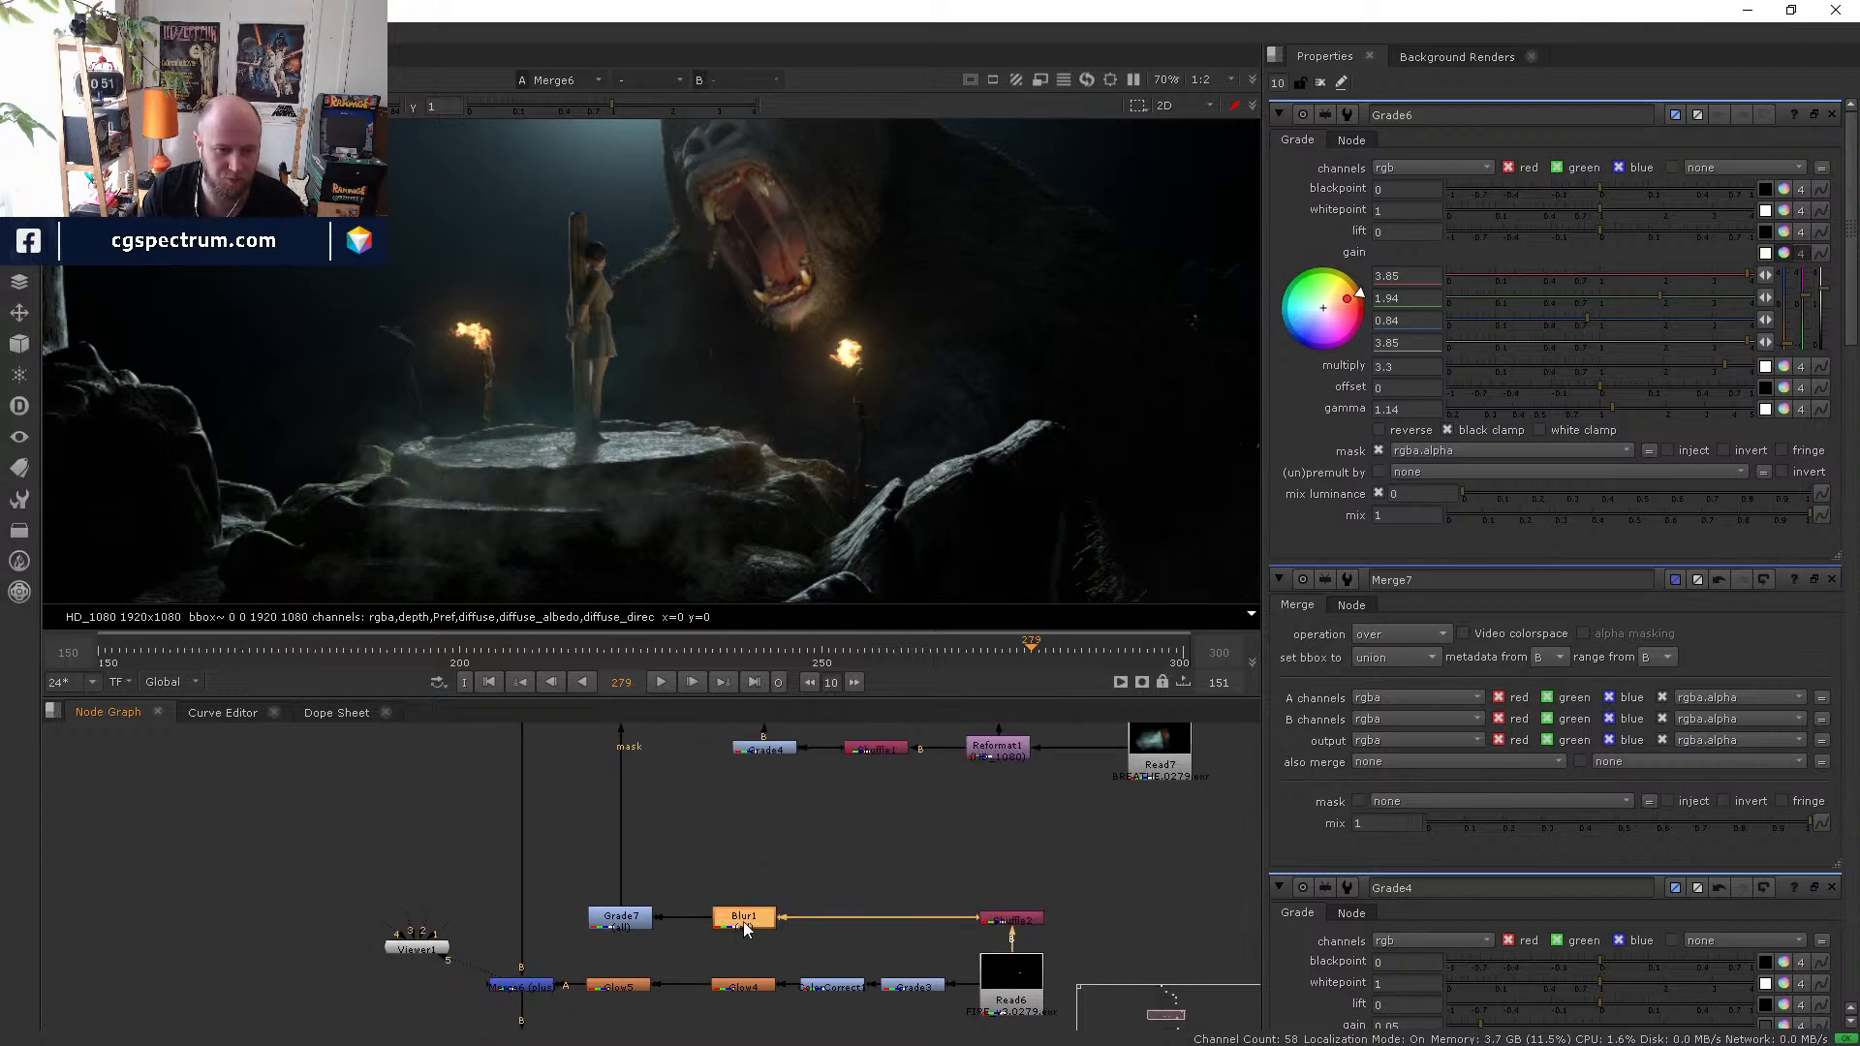
key(1)
click(616, 915)
middle_drag(616, 765, 570, 816)
click(601, 840)
key(1)
click(499, 944)
key(1)
click(535, 946)
key(1)
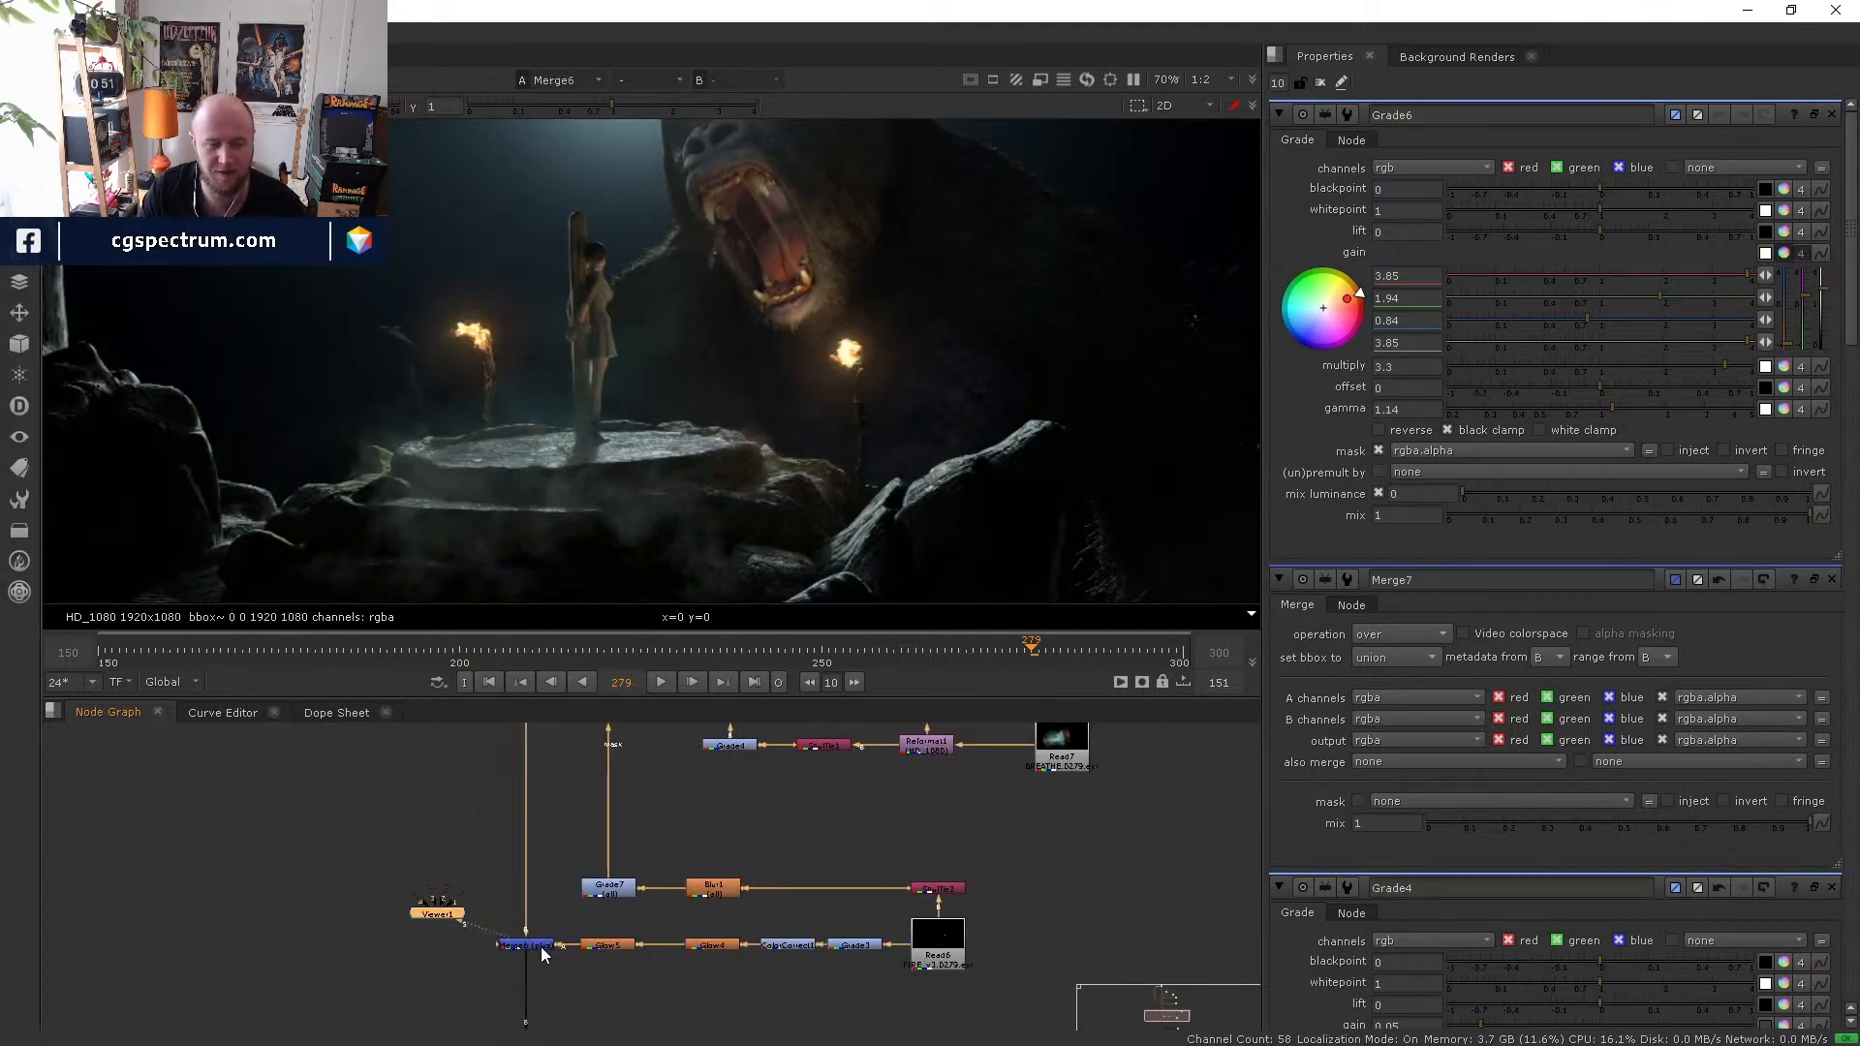
- Even out the spacing of the ColorCorrect and Grade nodes in the Read6 fire branch
click(604, 945)
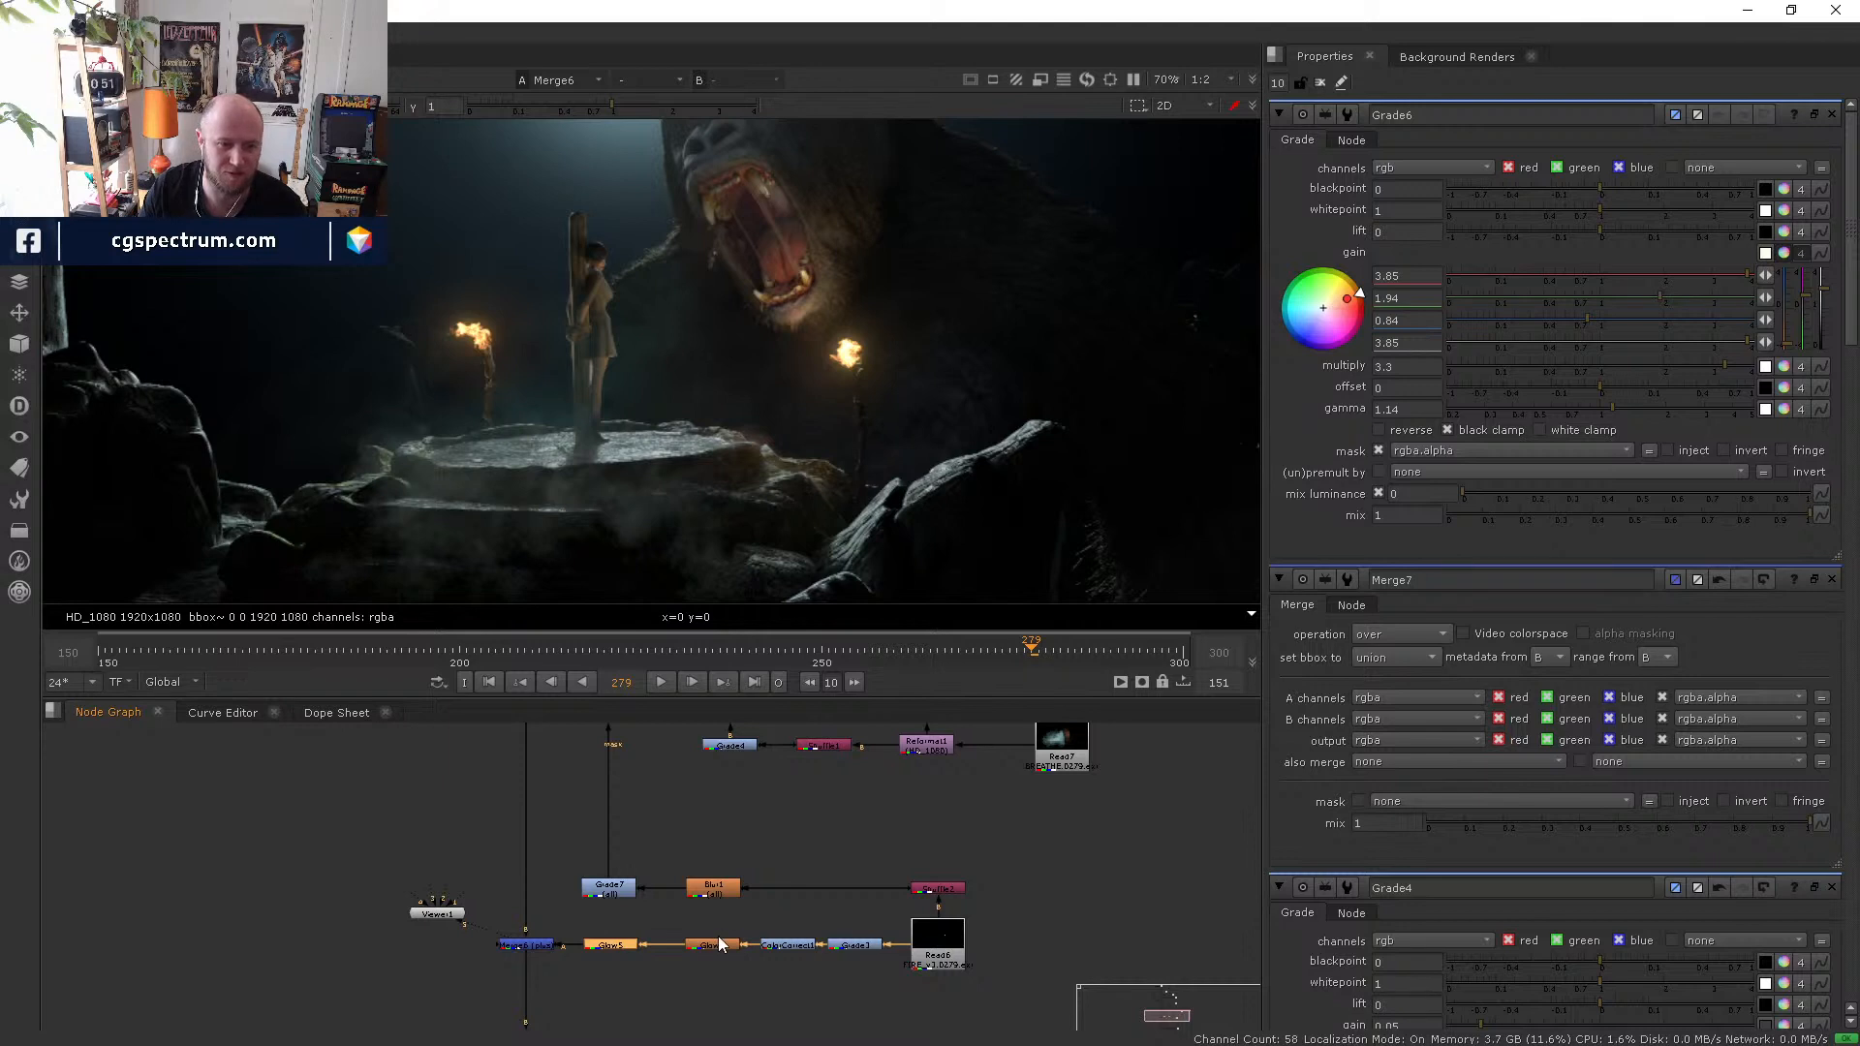
drag(719, 944, 820, 947)
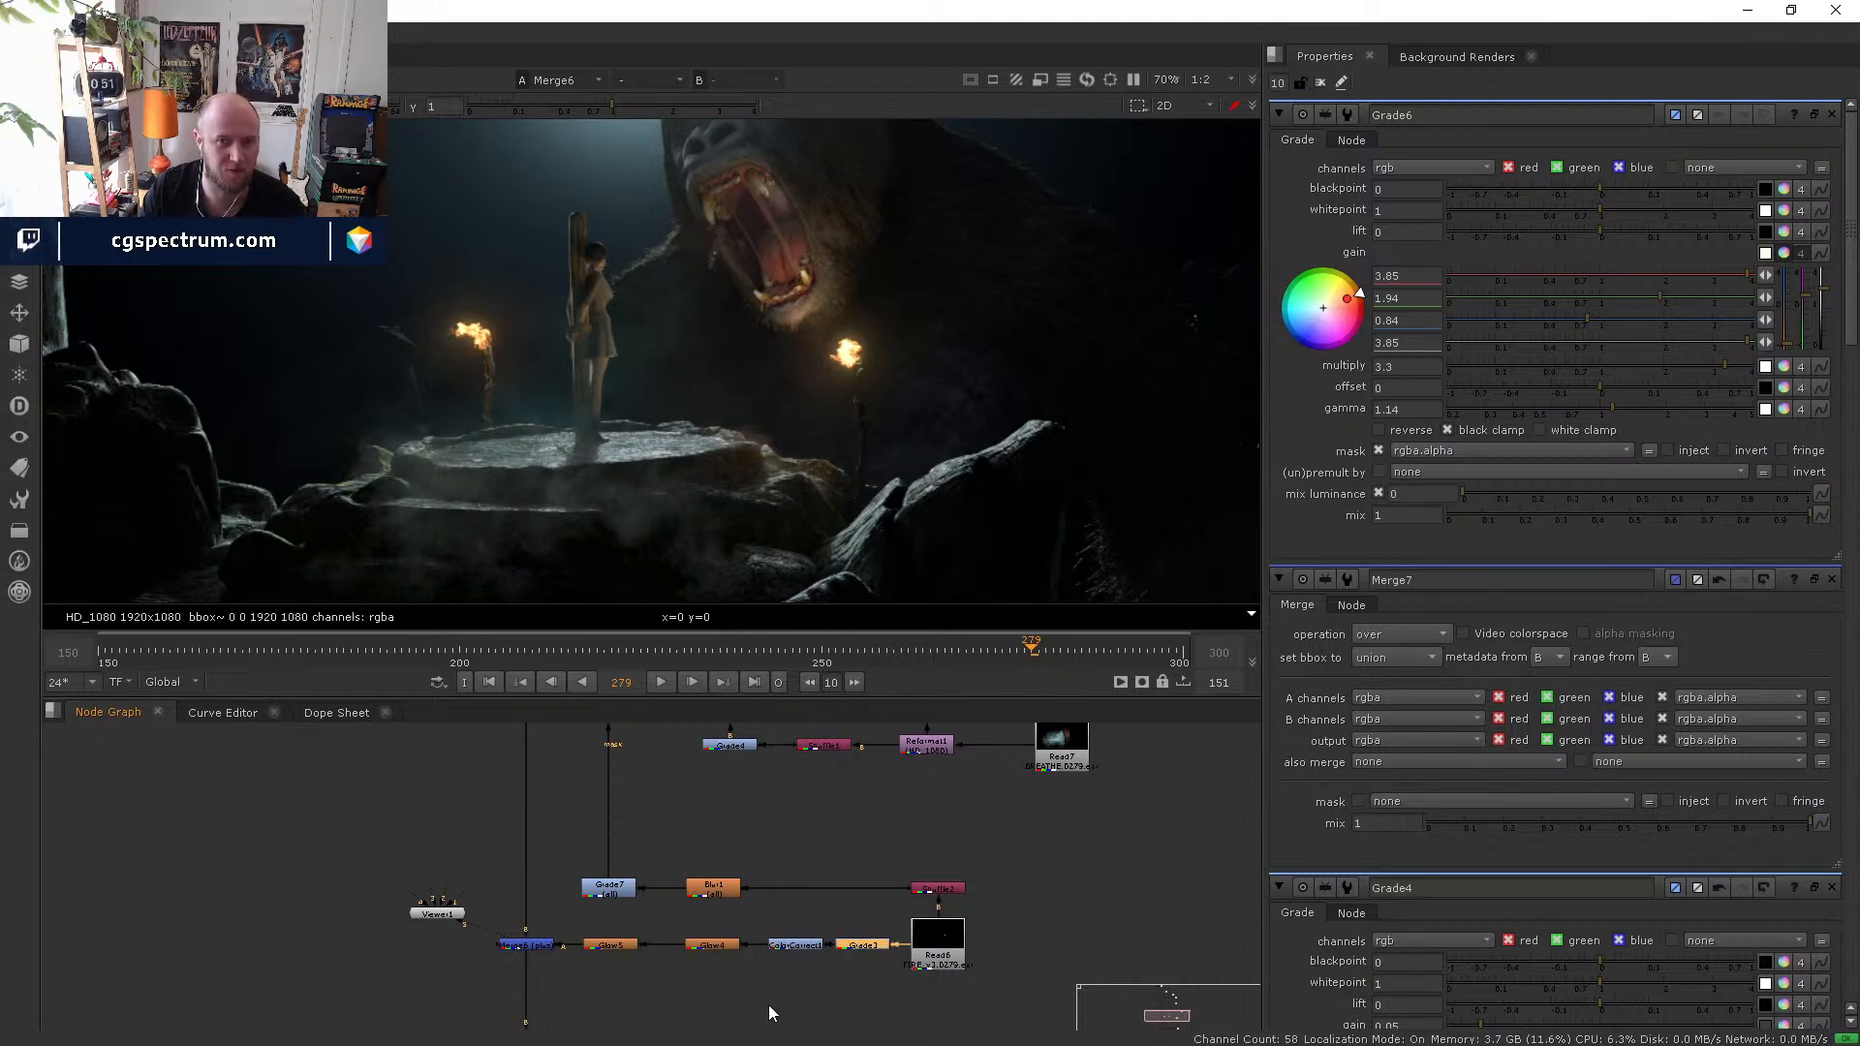
middle_drag(769, 1004, 800, 970)
- View the Merge4 composite and adjust the position of its Read4 node in the node graph
click(563, 912)
middle_drag(663, 989, 665, 796)
click(562, 986)
key(1)
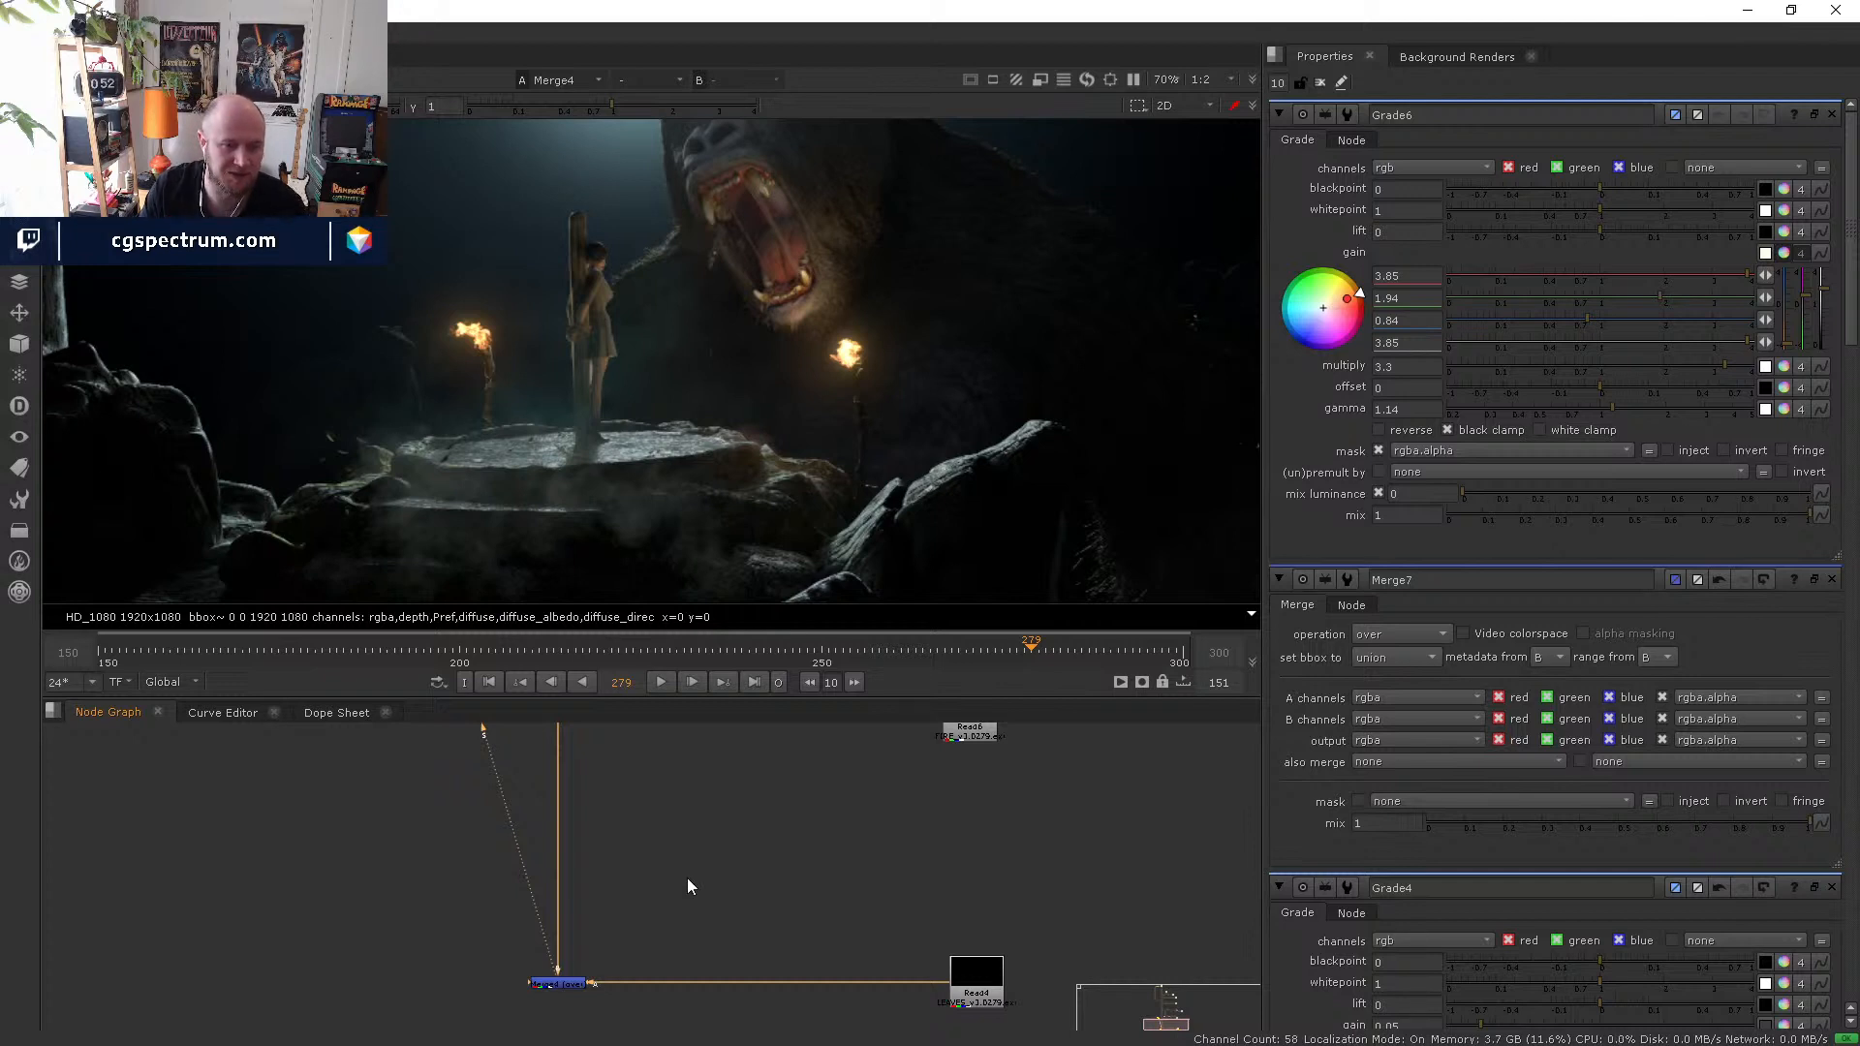
click(977, 991)
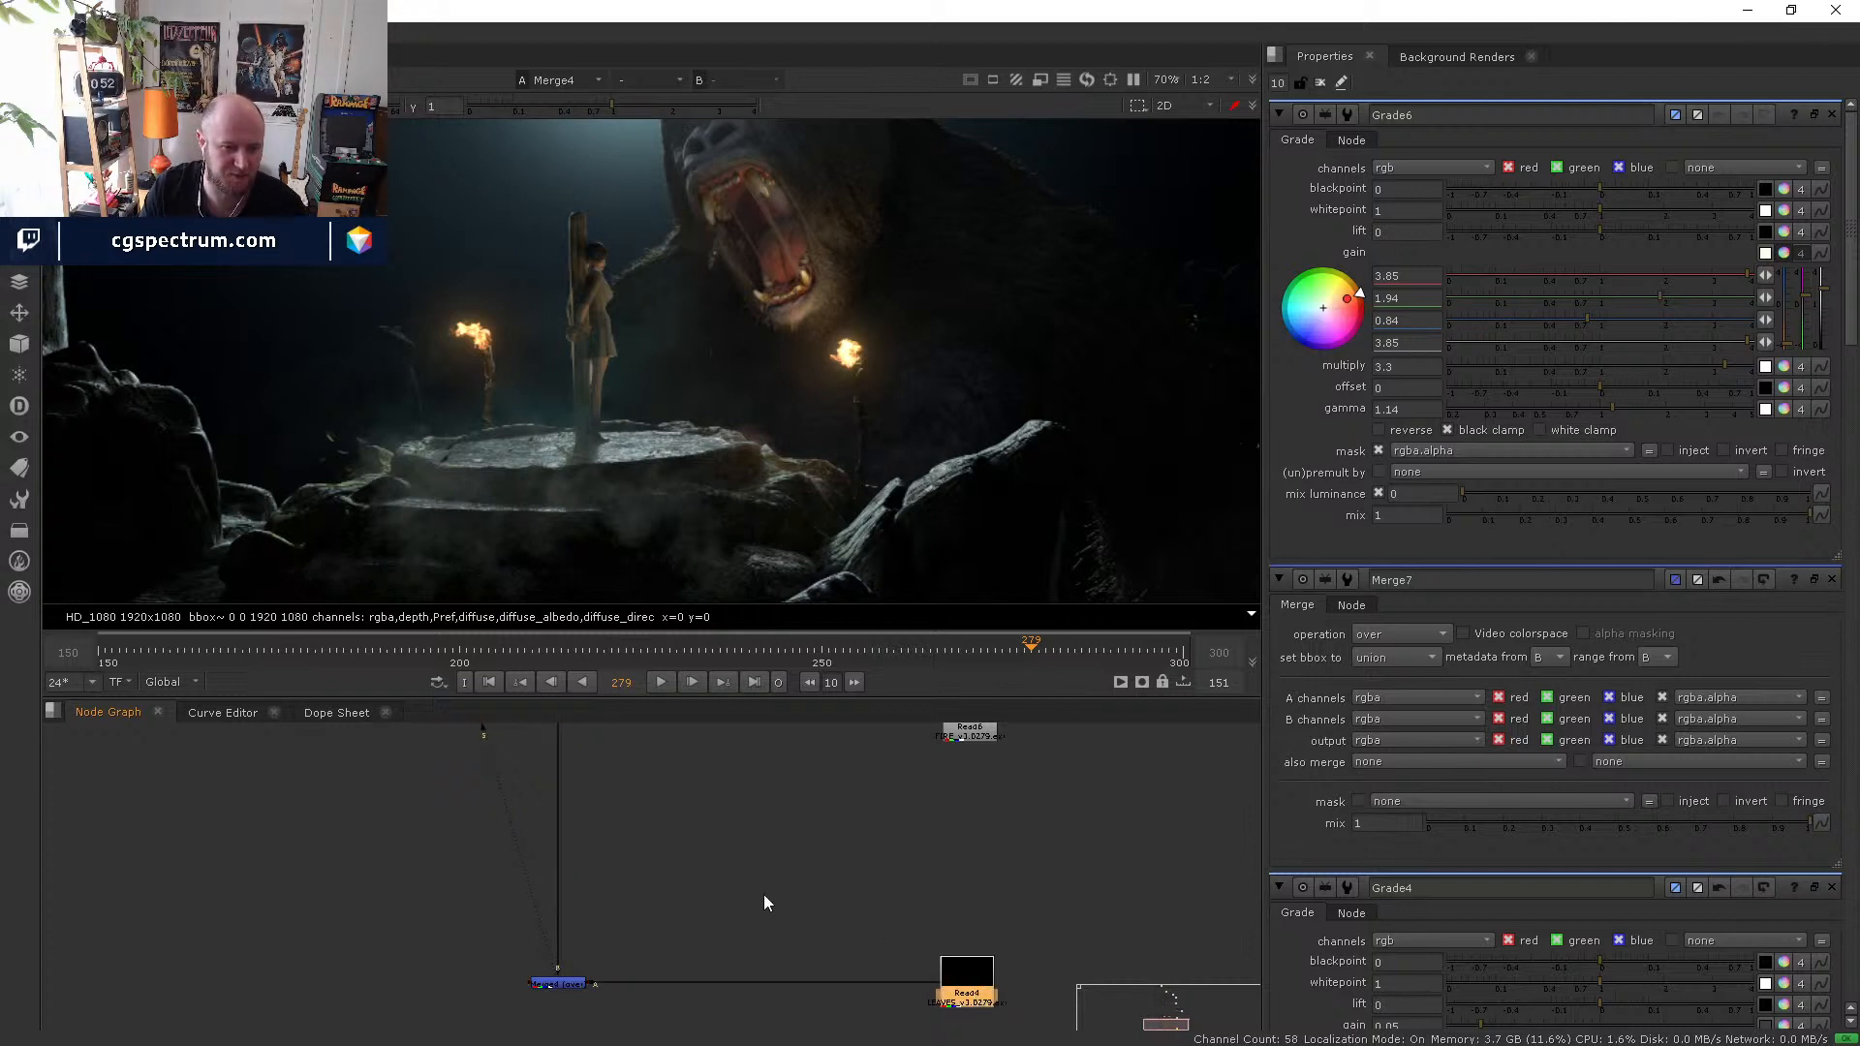
- View the output of each Merge node going up the main trunk from Merge4 to Glow3 to examine each layer's contribution
middle_drag(680, 823, 666, 927)
click(543, 819)
key(1)
middle_drag(544, 823, 548, 956)
click(550, 868)
key(1)
middle_drag(555, 822, 543, 927)
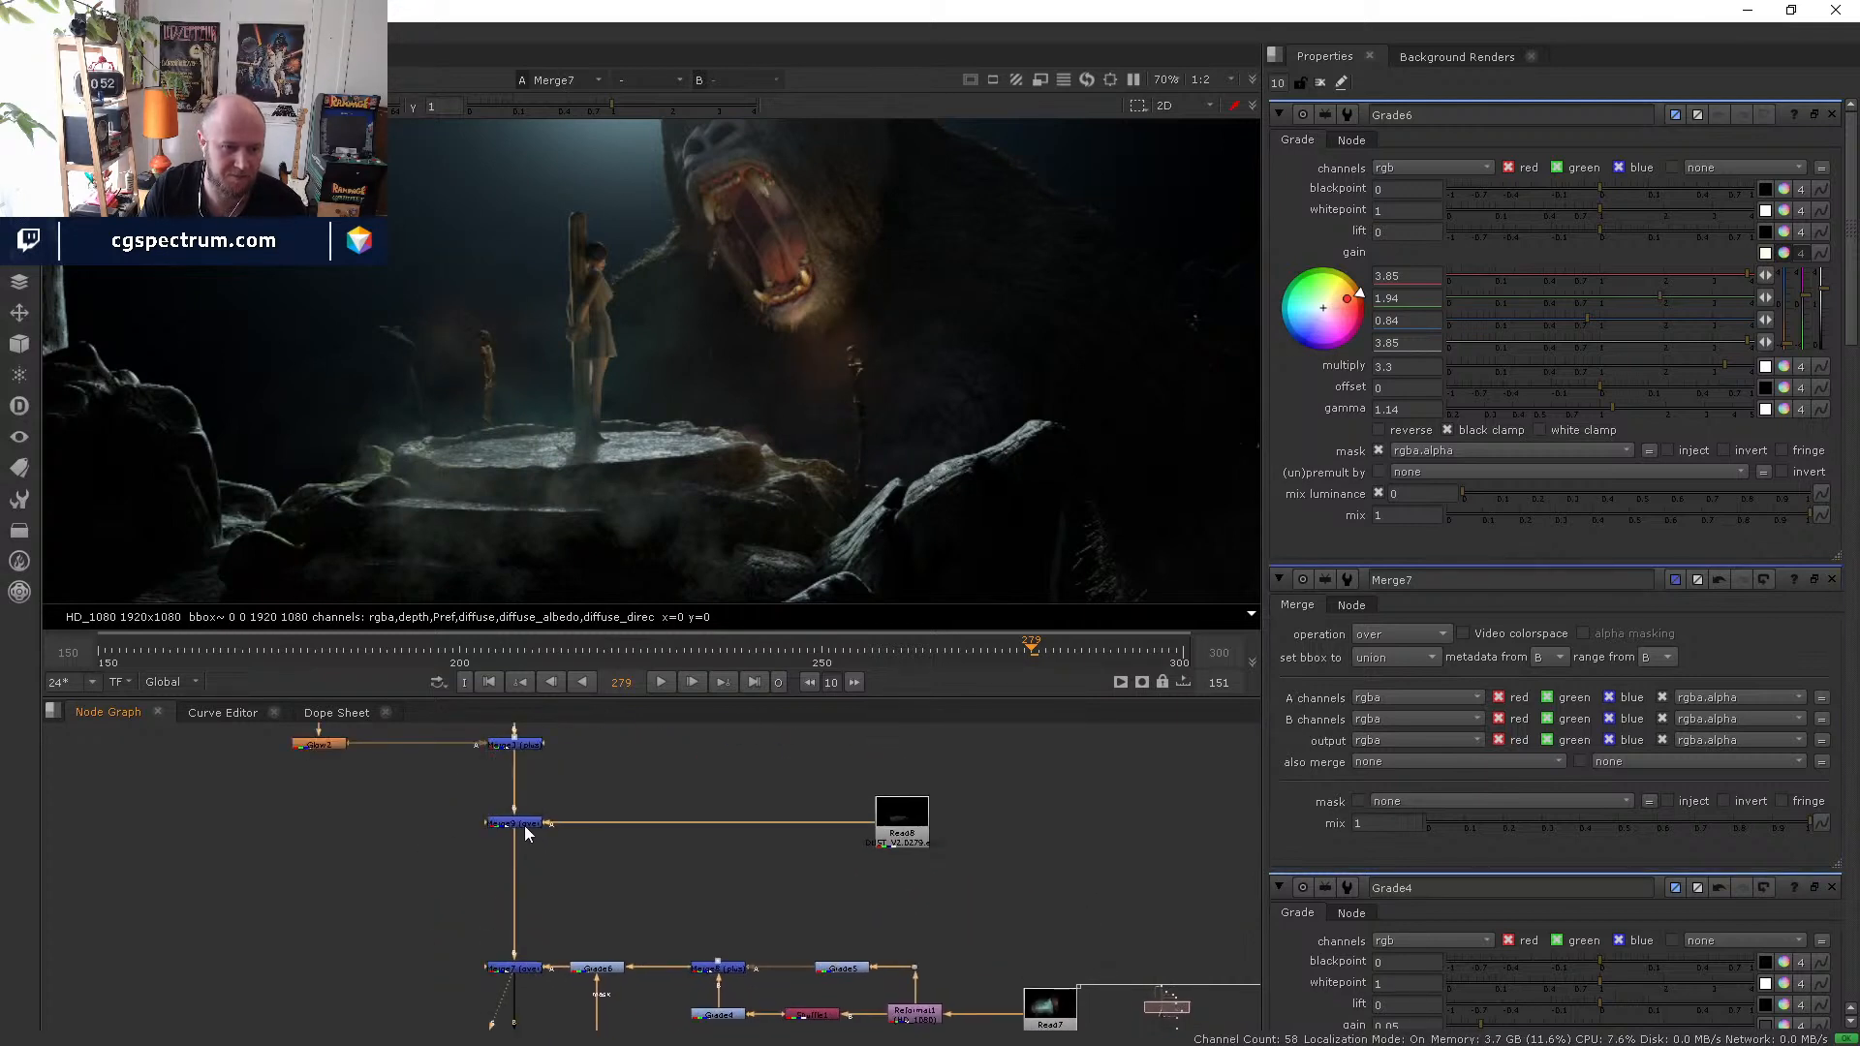
click(526, 821)
key(1)
middle_drag(526, 823, 588, 903)
click(555, 823)
key(1)
click(550, 802)
key(1)
middle_drag(614, 816, 620, 953)
scroll(620, 954, down, 1)
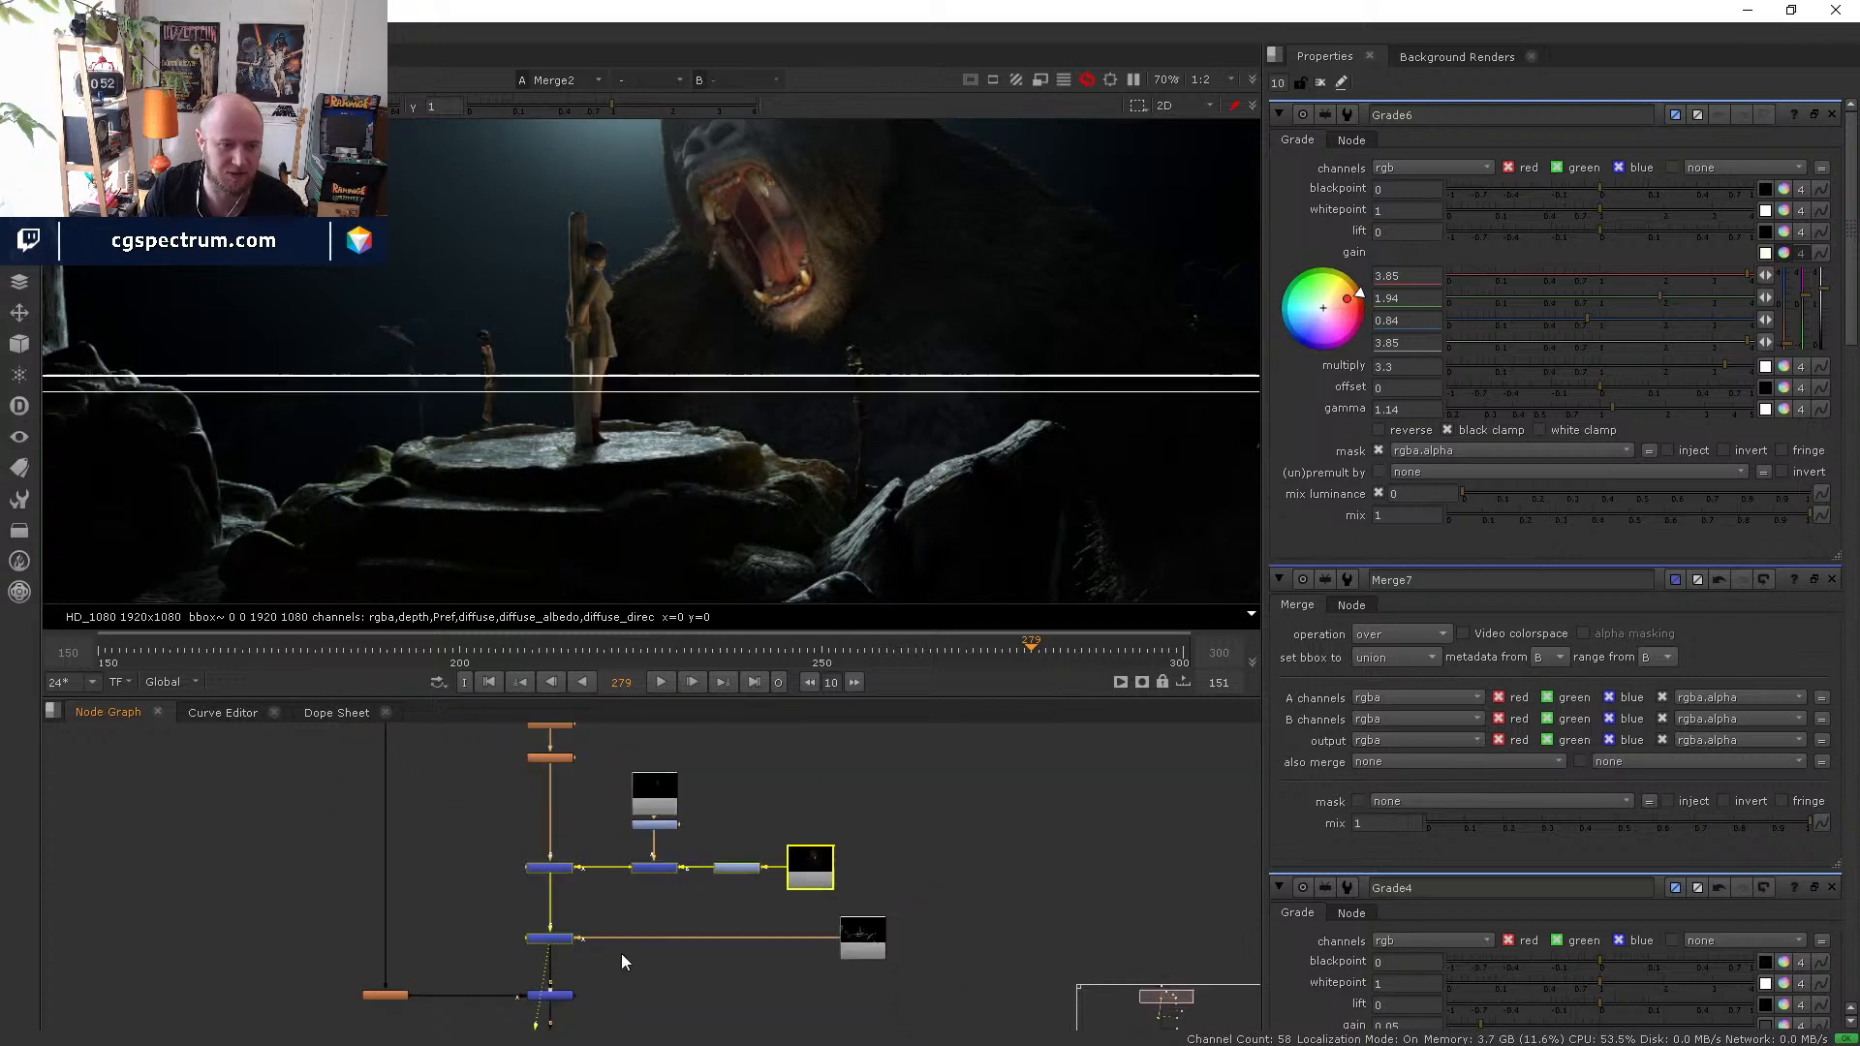
click(563, 869)
key(1)
middle_drag(569, 805, 557, 904)
key(1)
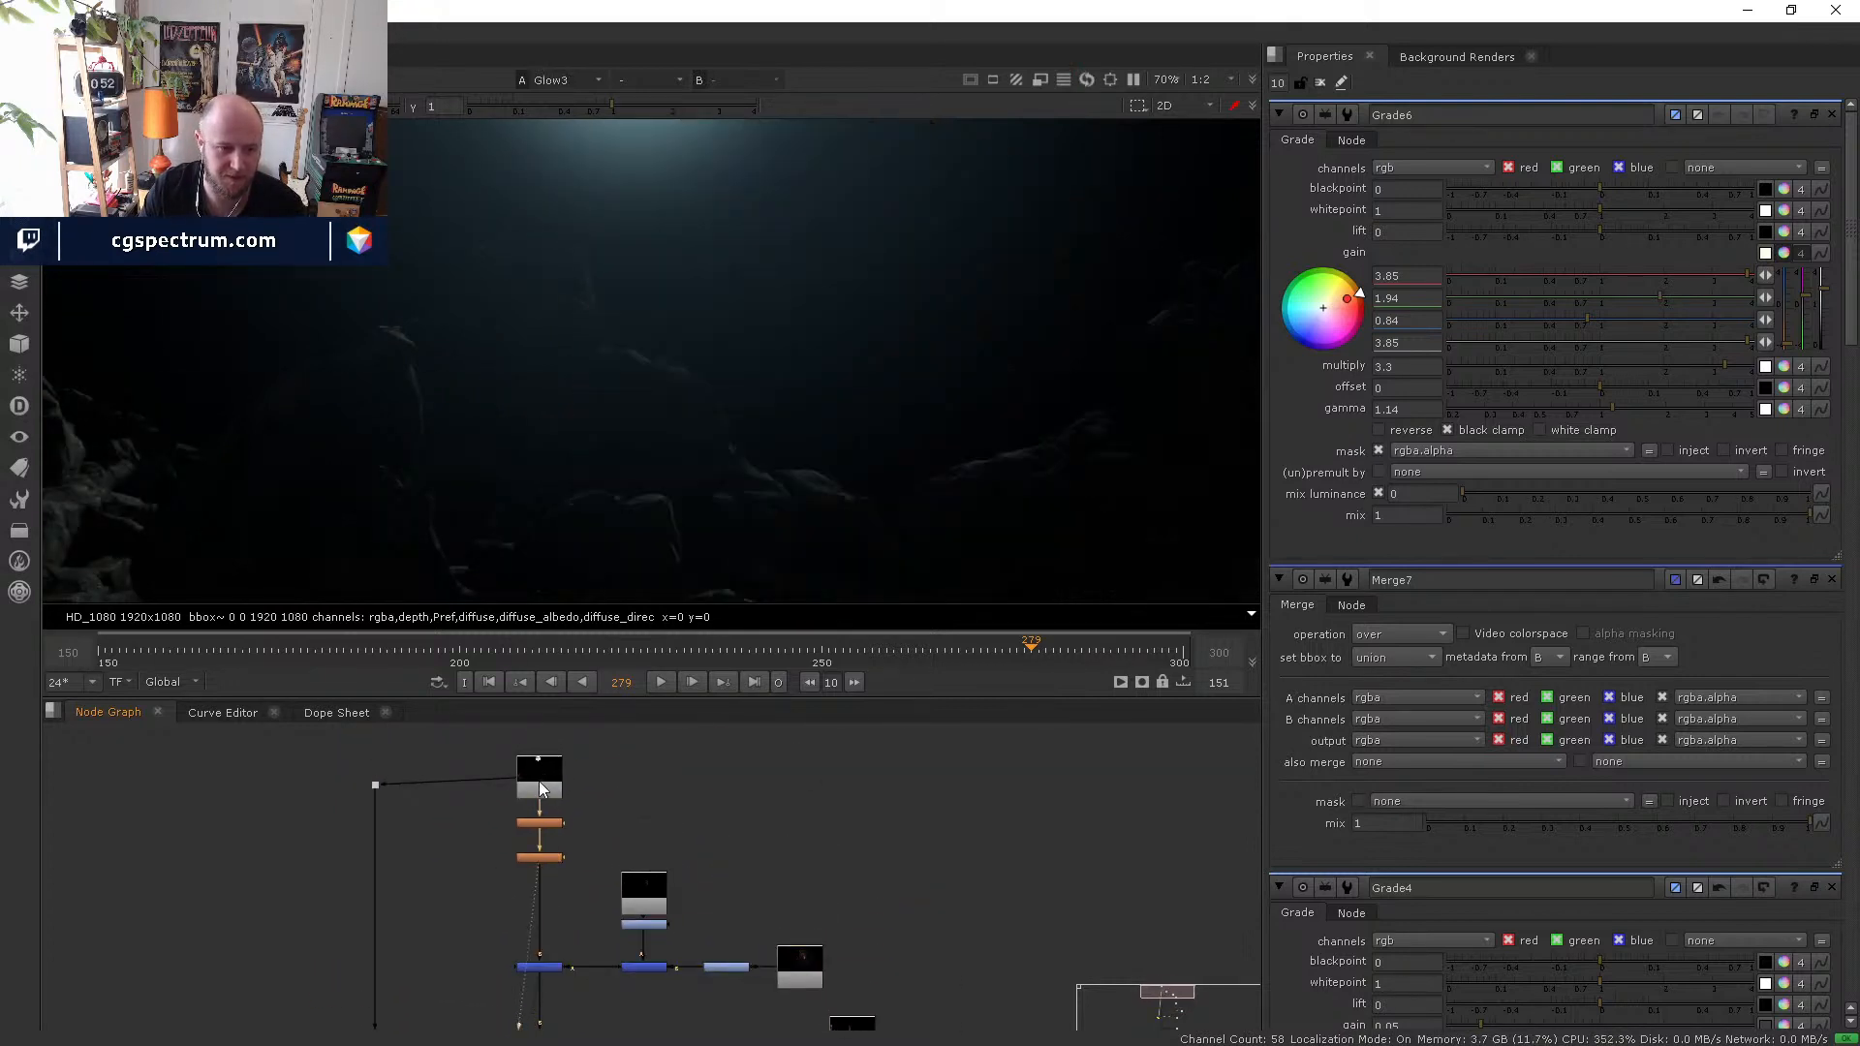
- Align the Read node at the head of the main trunk horizontally with the Dot beside it
drag(543, 779, 546, 786)
click(375, 784)
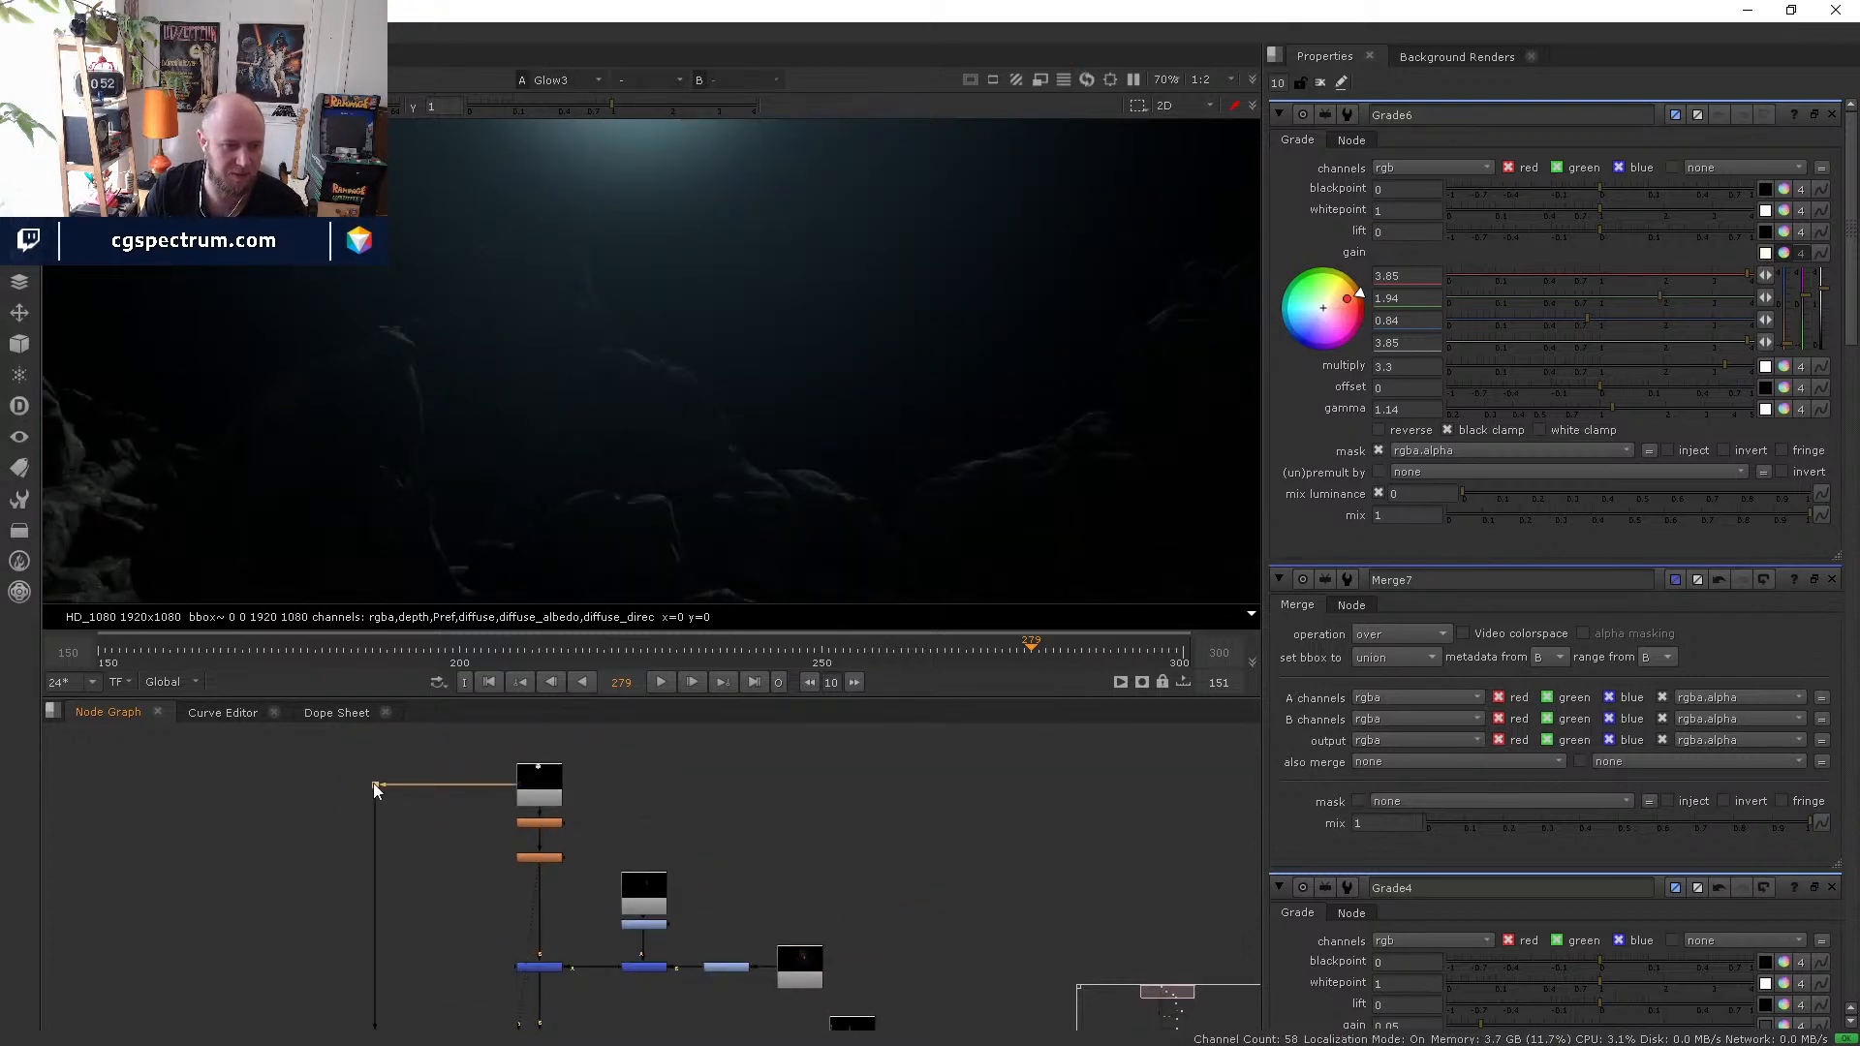
- View Glow2 and the merges further down the trunk, including Merge9, Merge7, Merge6 and Merge4, to examine how the composite builds up
key(1)
scroll(479, 827, down, 4)
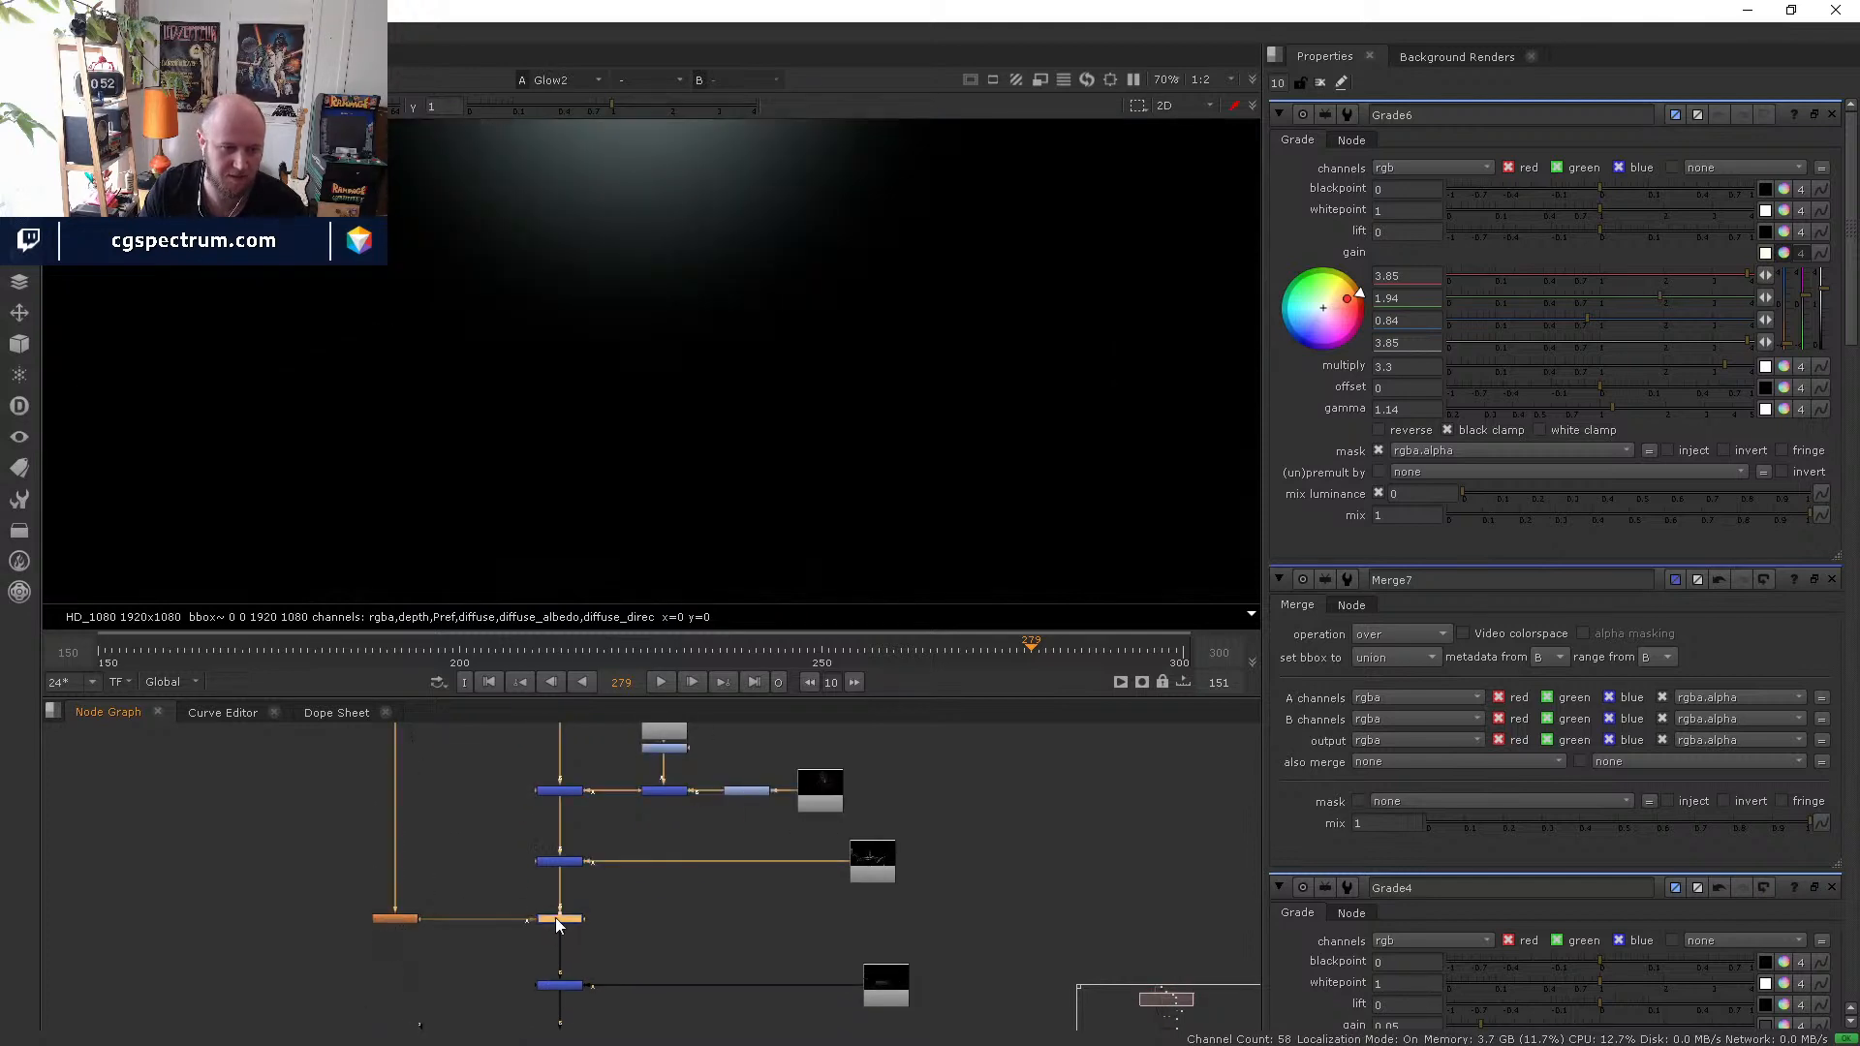
scroll(620, 930, down, 2)
click(568, 911)
key(1)
scroll(591, 876, down, 3)
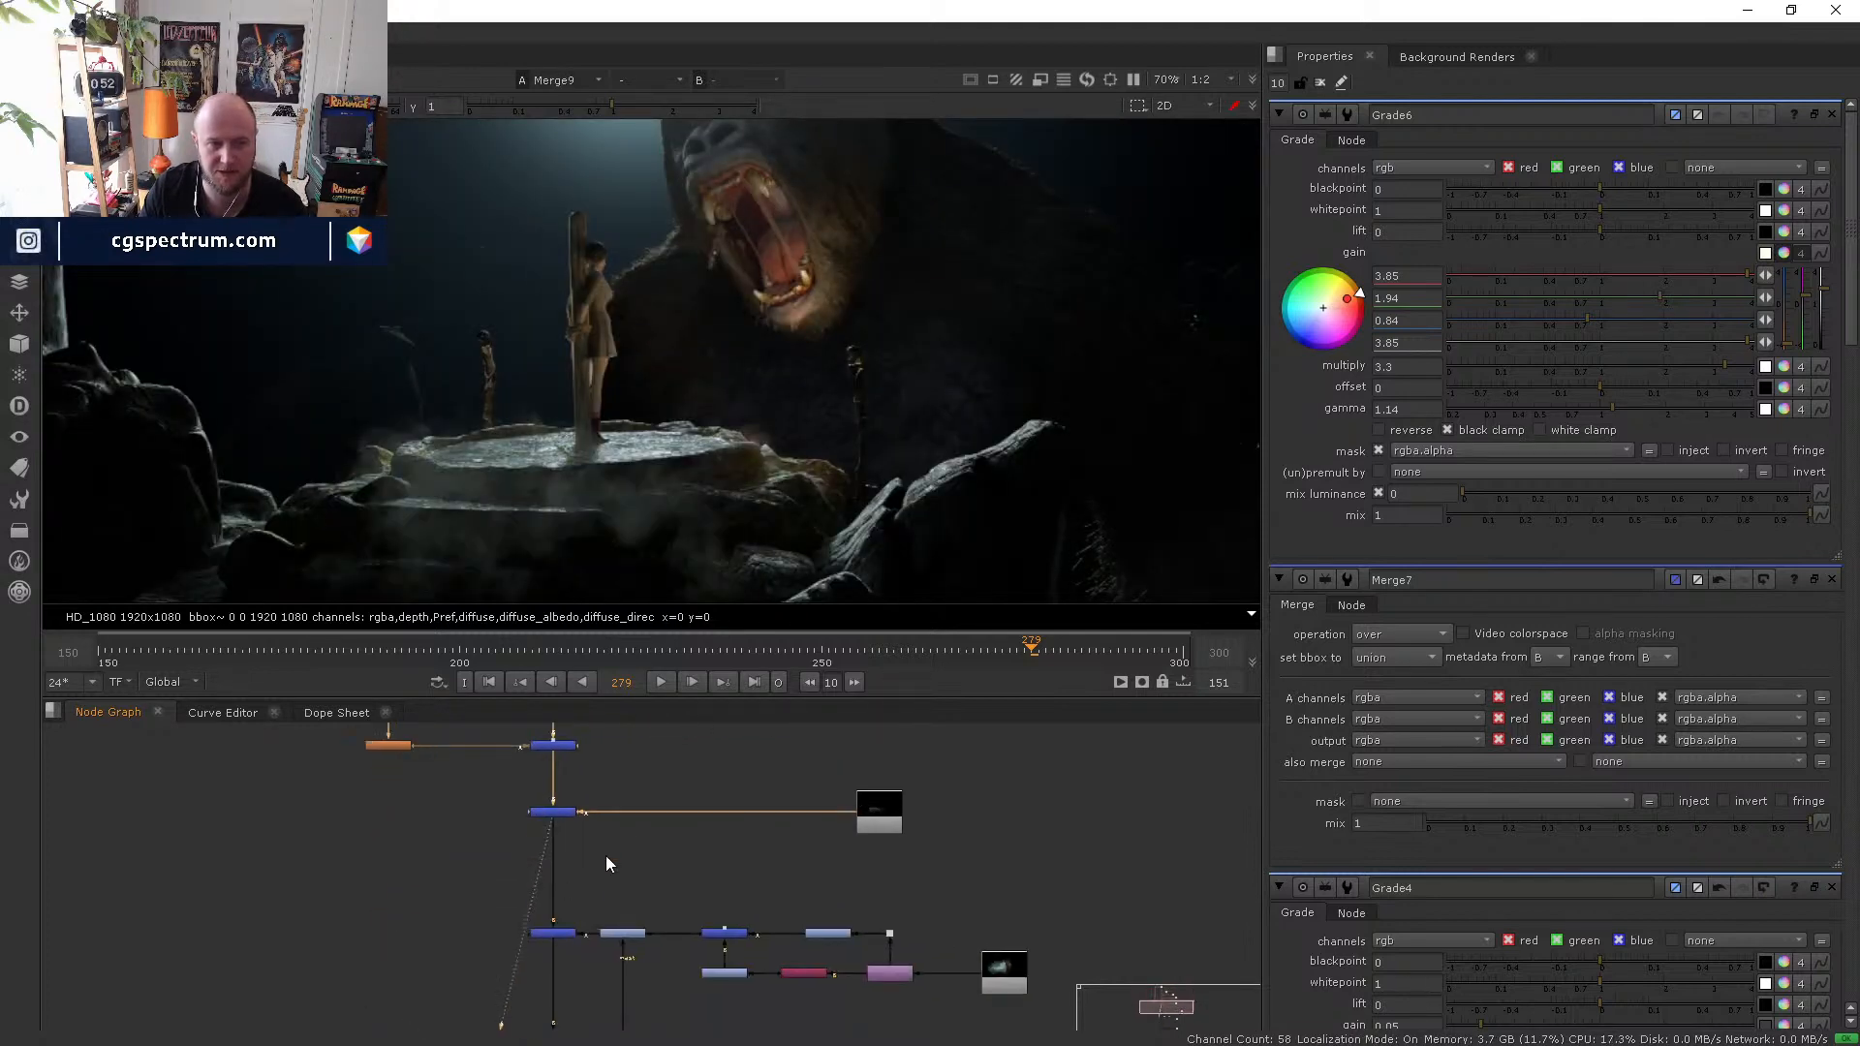
click(560, 933)
key(1)
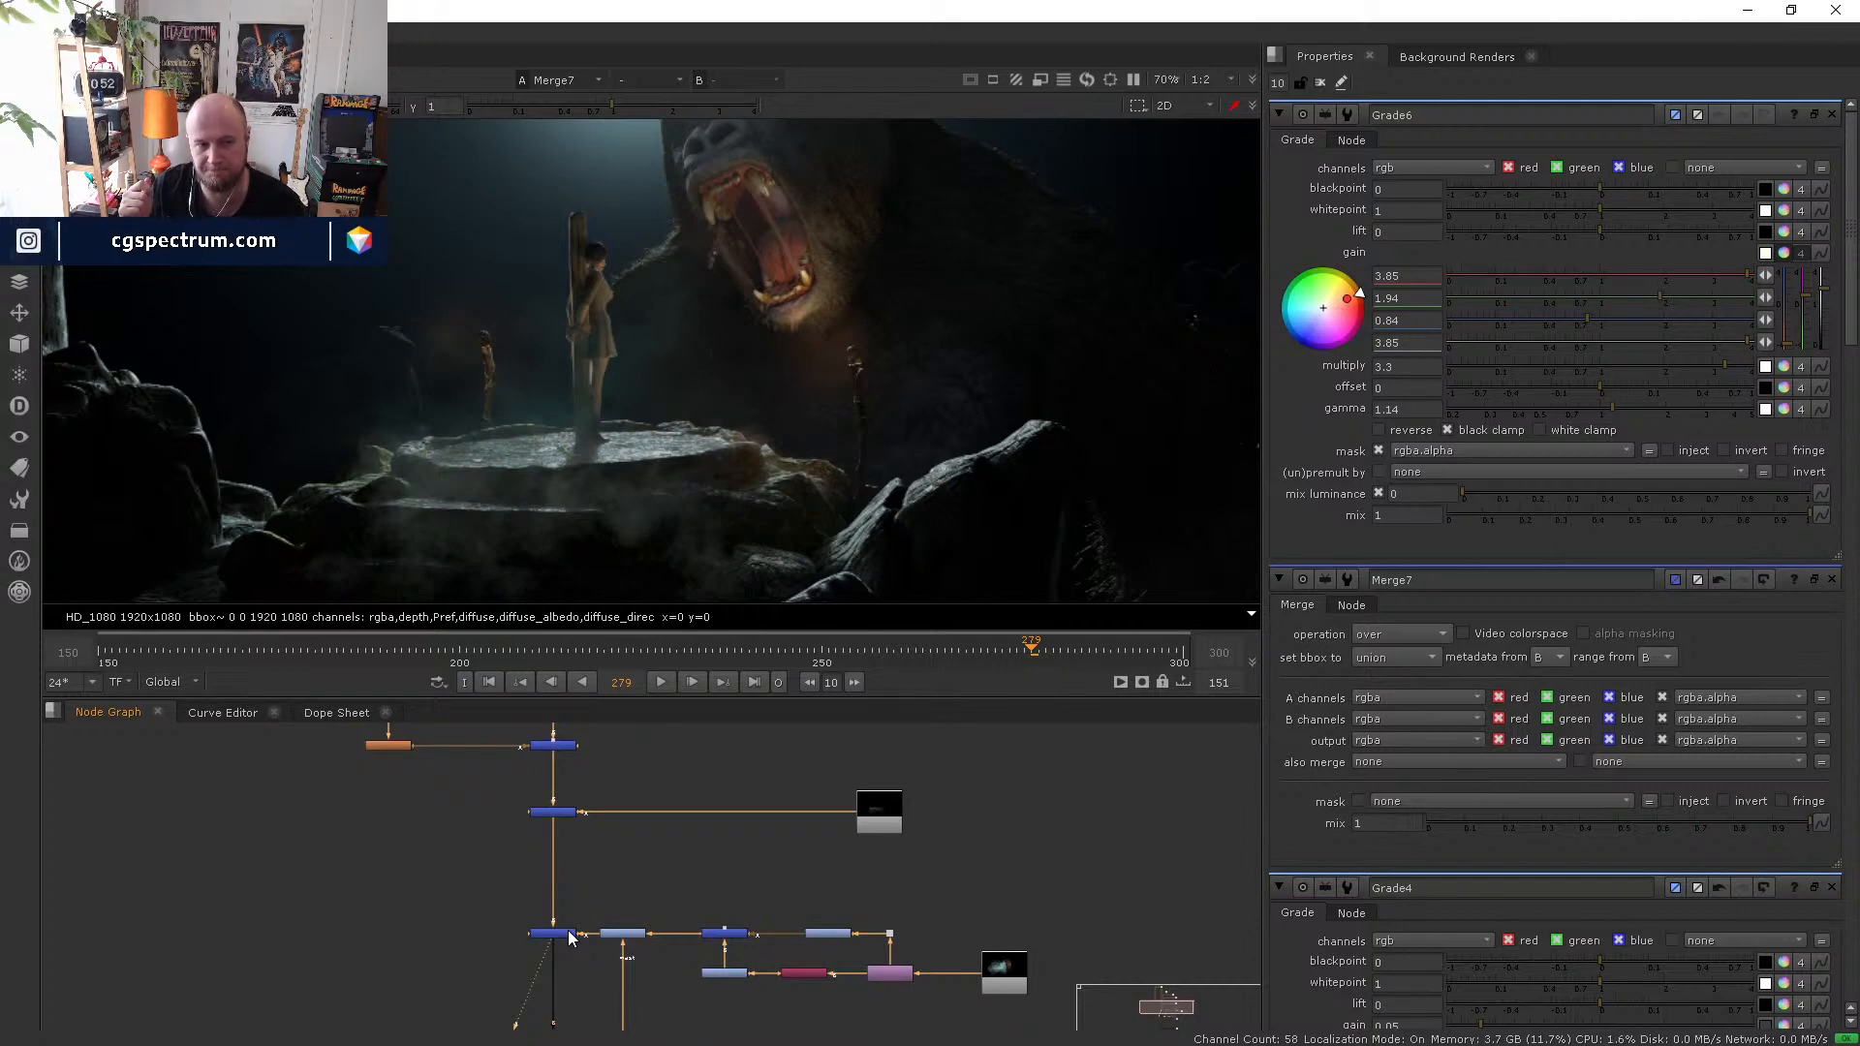
middle_drag(569, 936, 546, 798)
click(537, 884)
key(1)
middle_drag(586, 938, 572, 754)
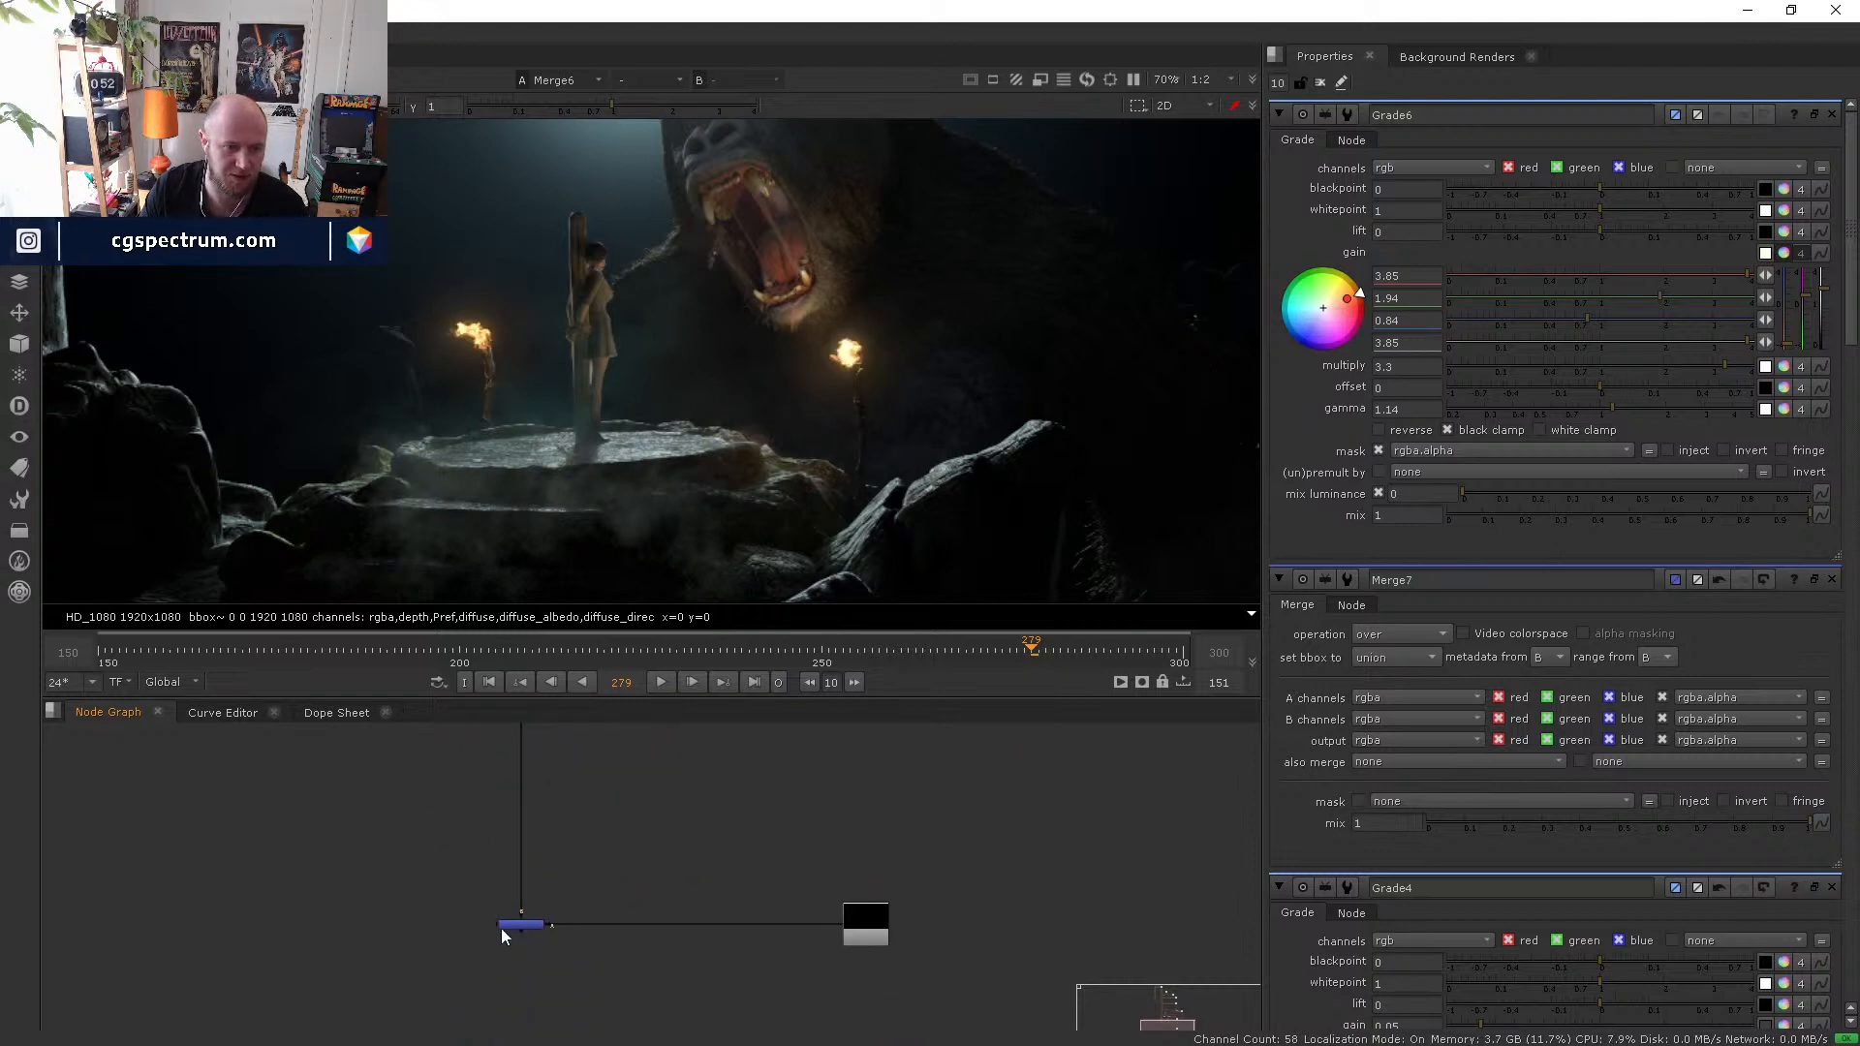
click(518, 926)
key(1)
click(575, 924)
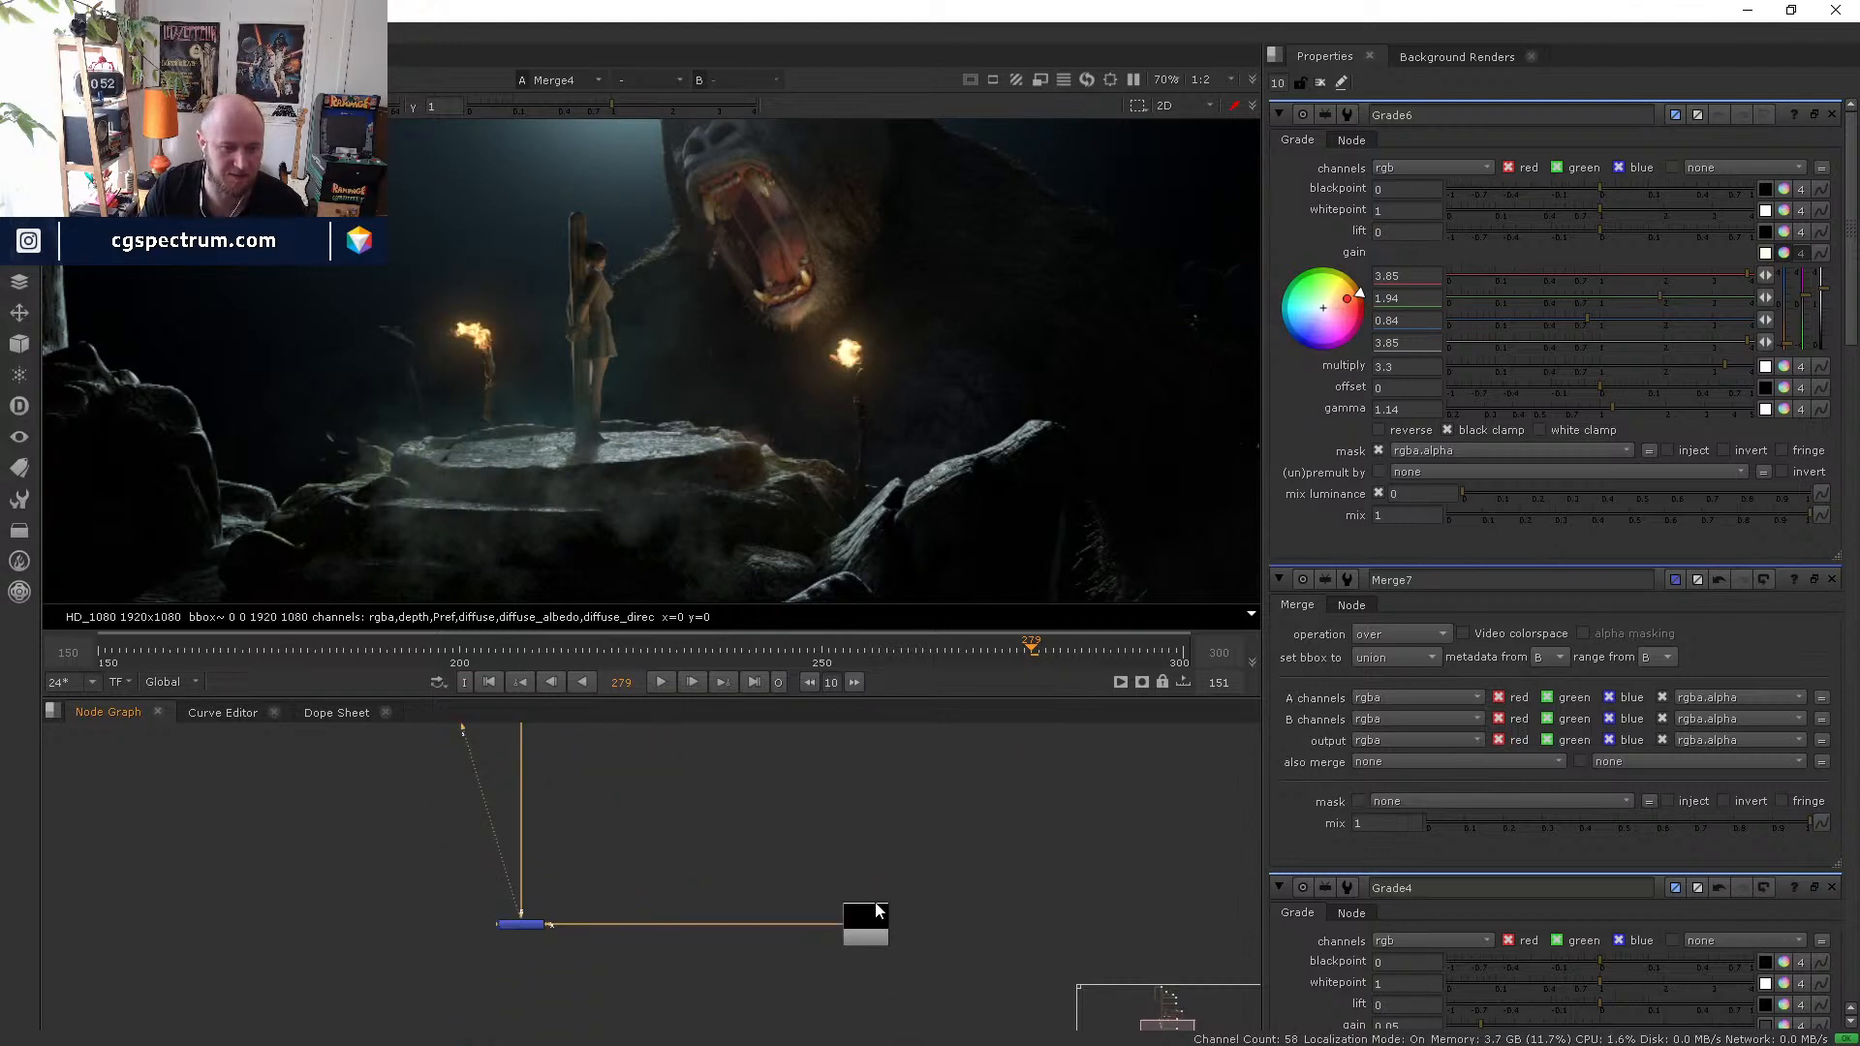
- Examine the full Merge4 composite at frames 300, 250, 271 and 276
click(1180, 653)
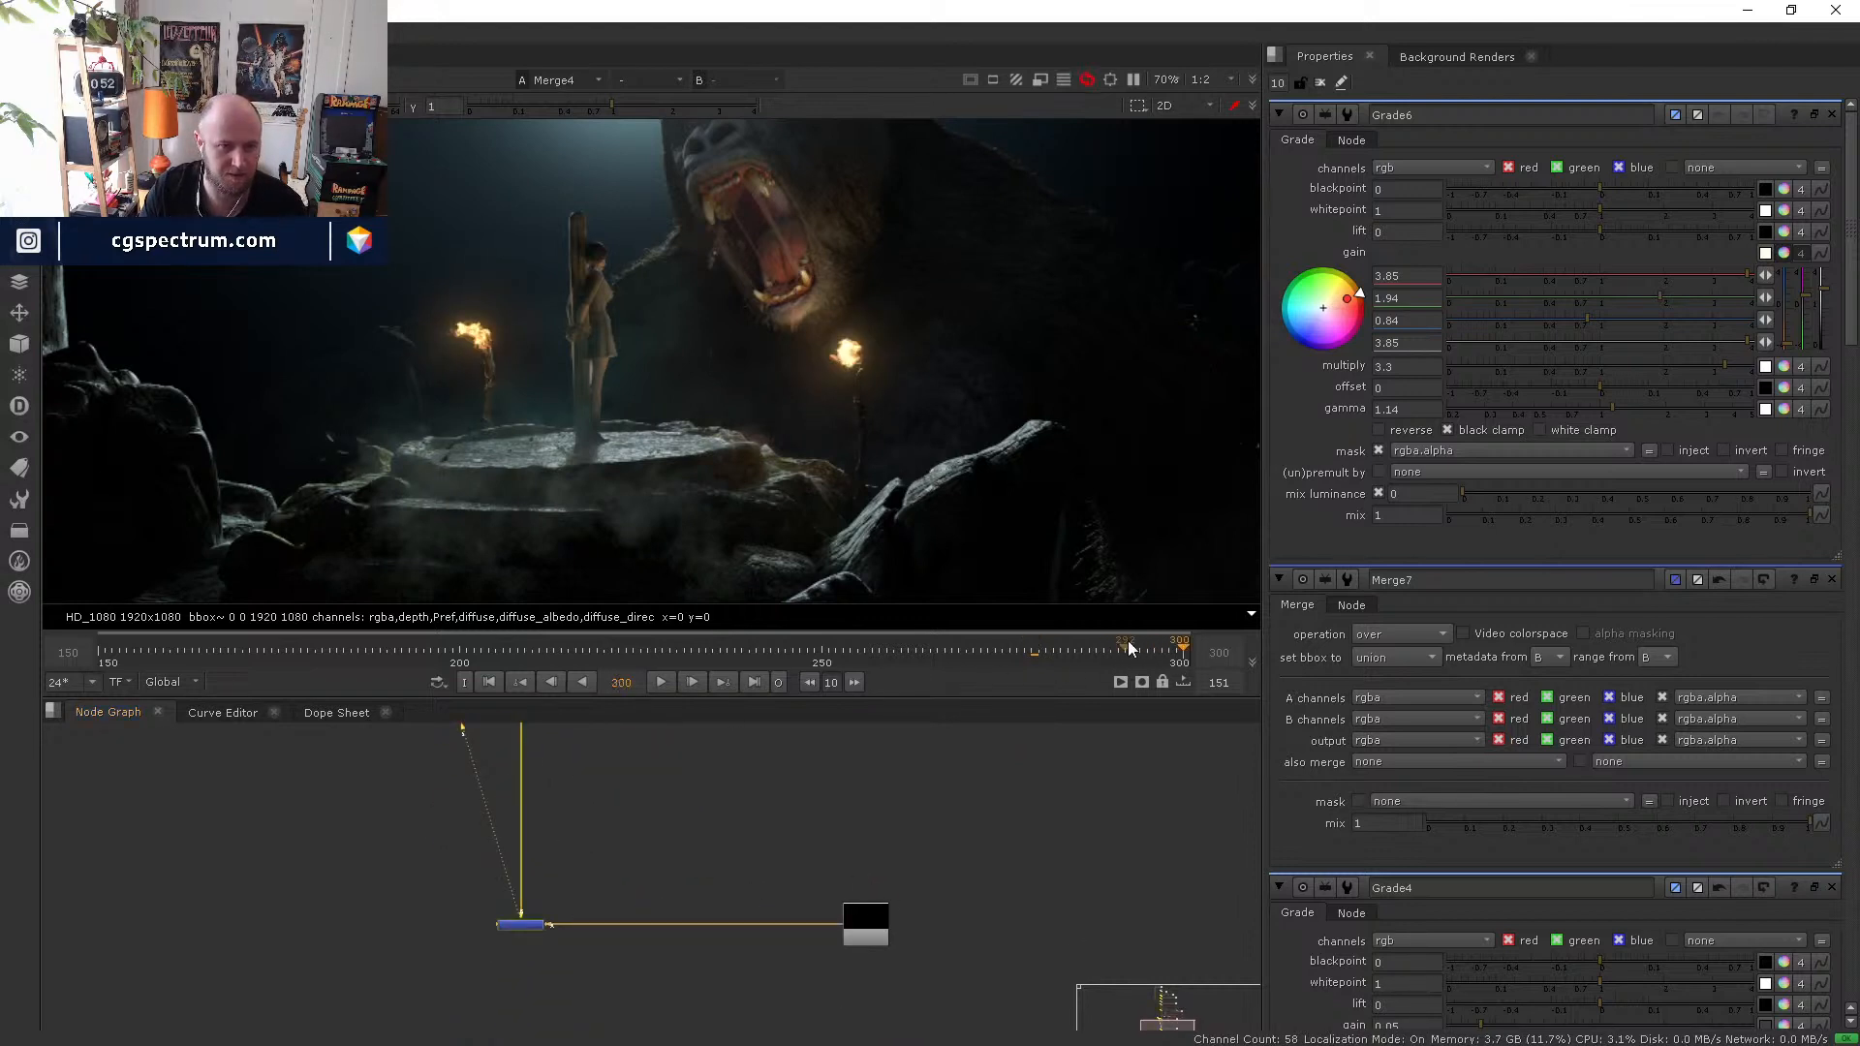
scroll(909, 434, down, 1)
scroll(909, 435, down, 2)
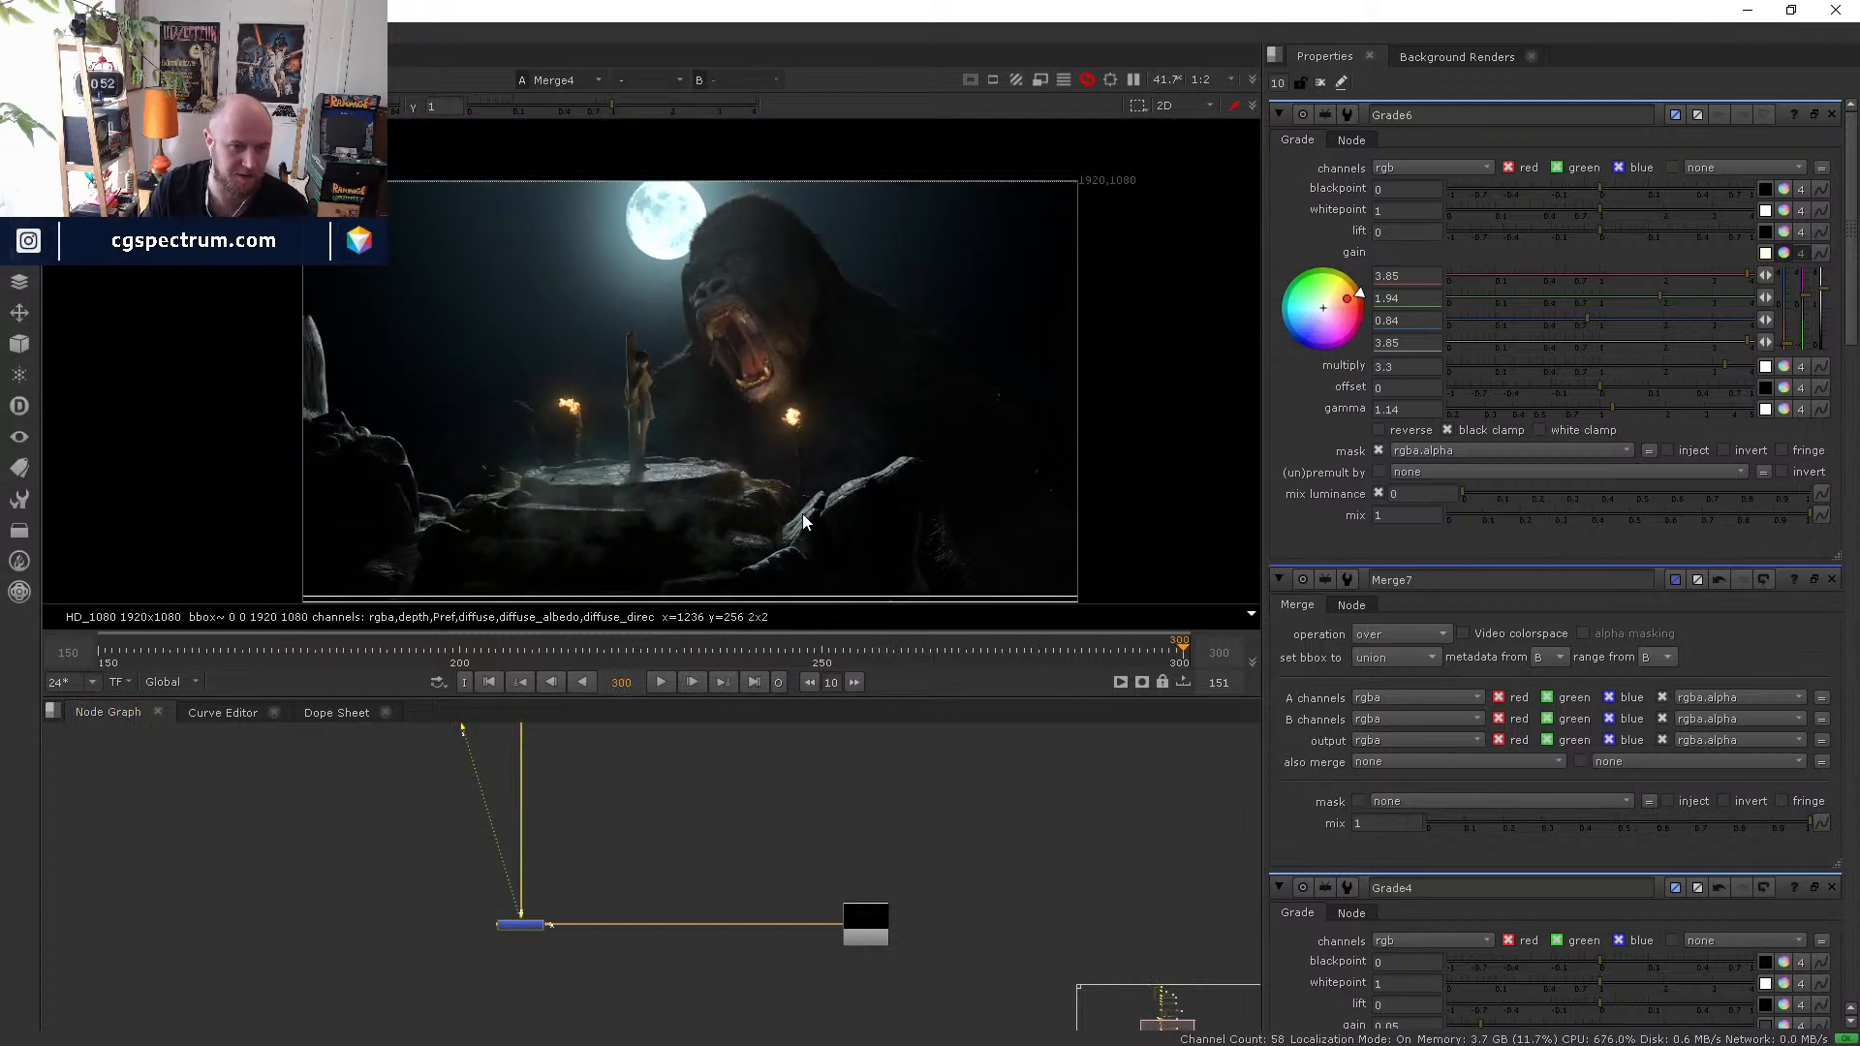
click(824, 652)
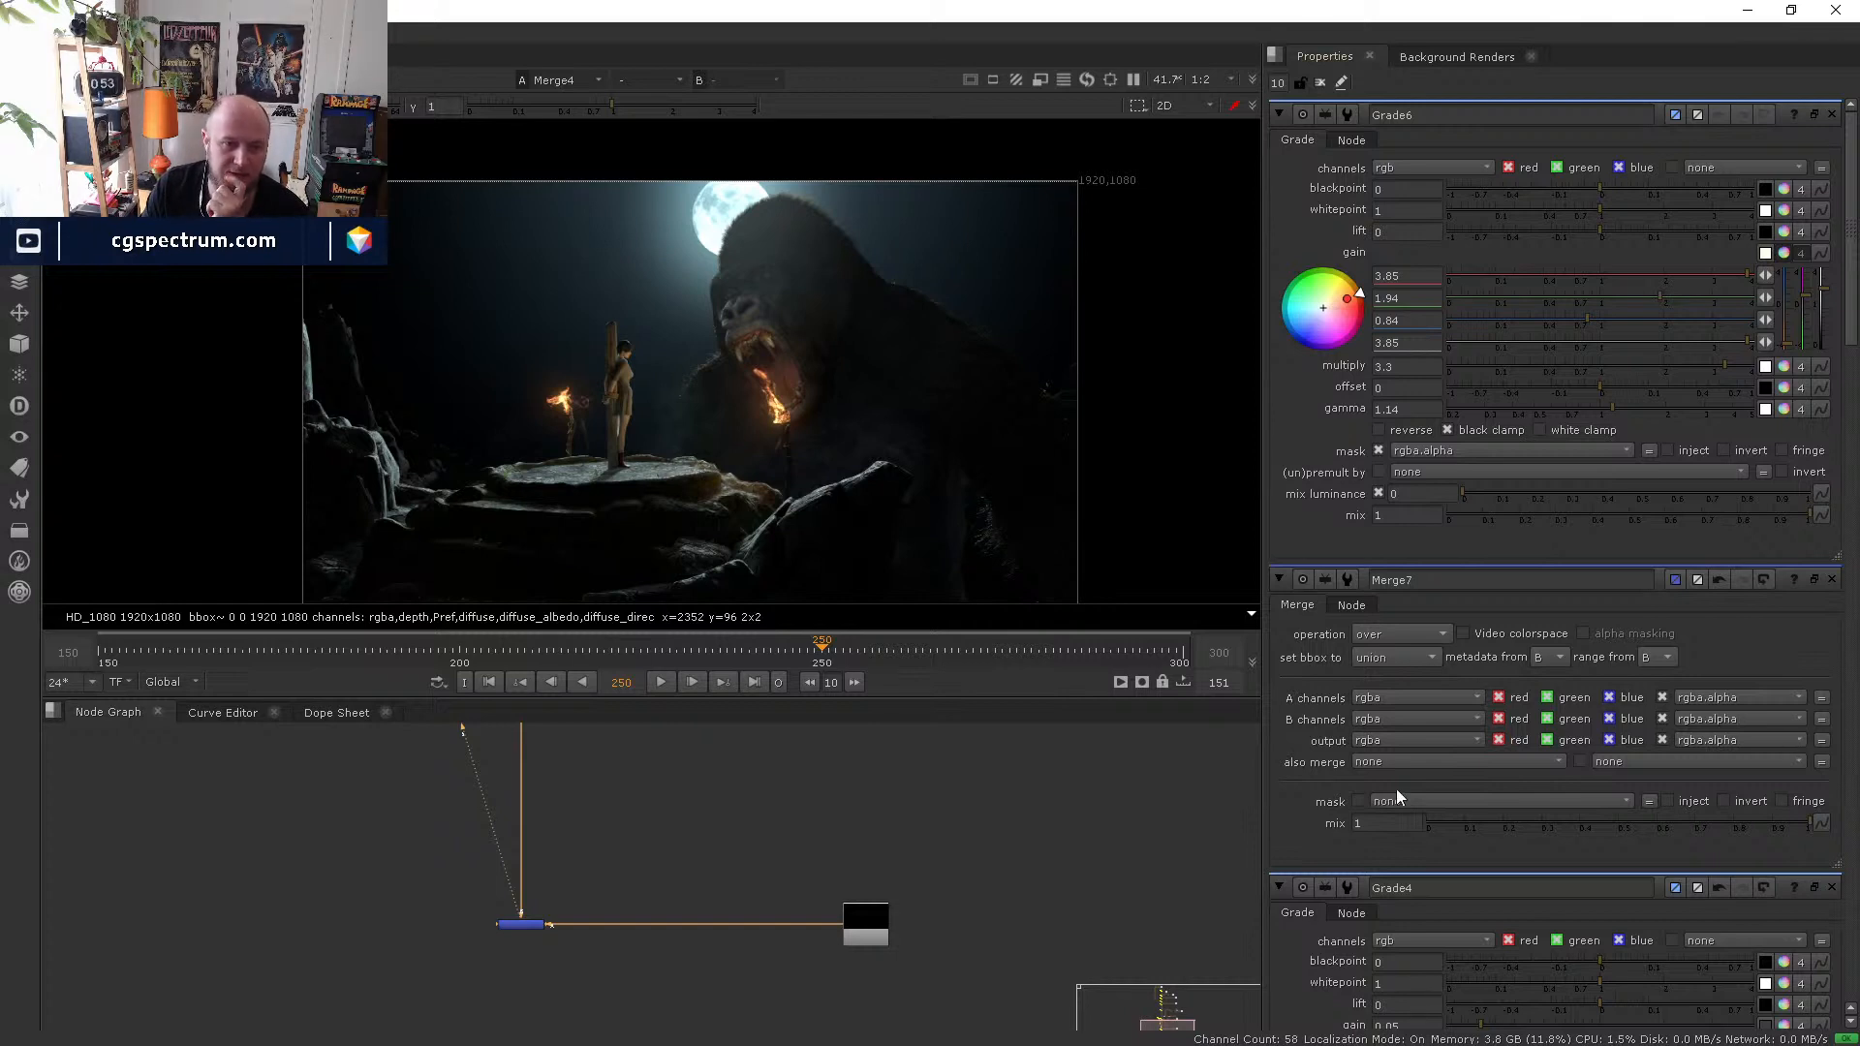
click(1183, 651)
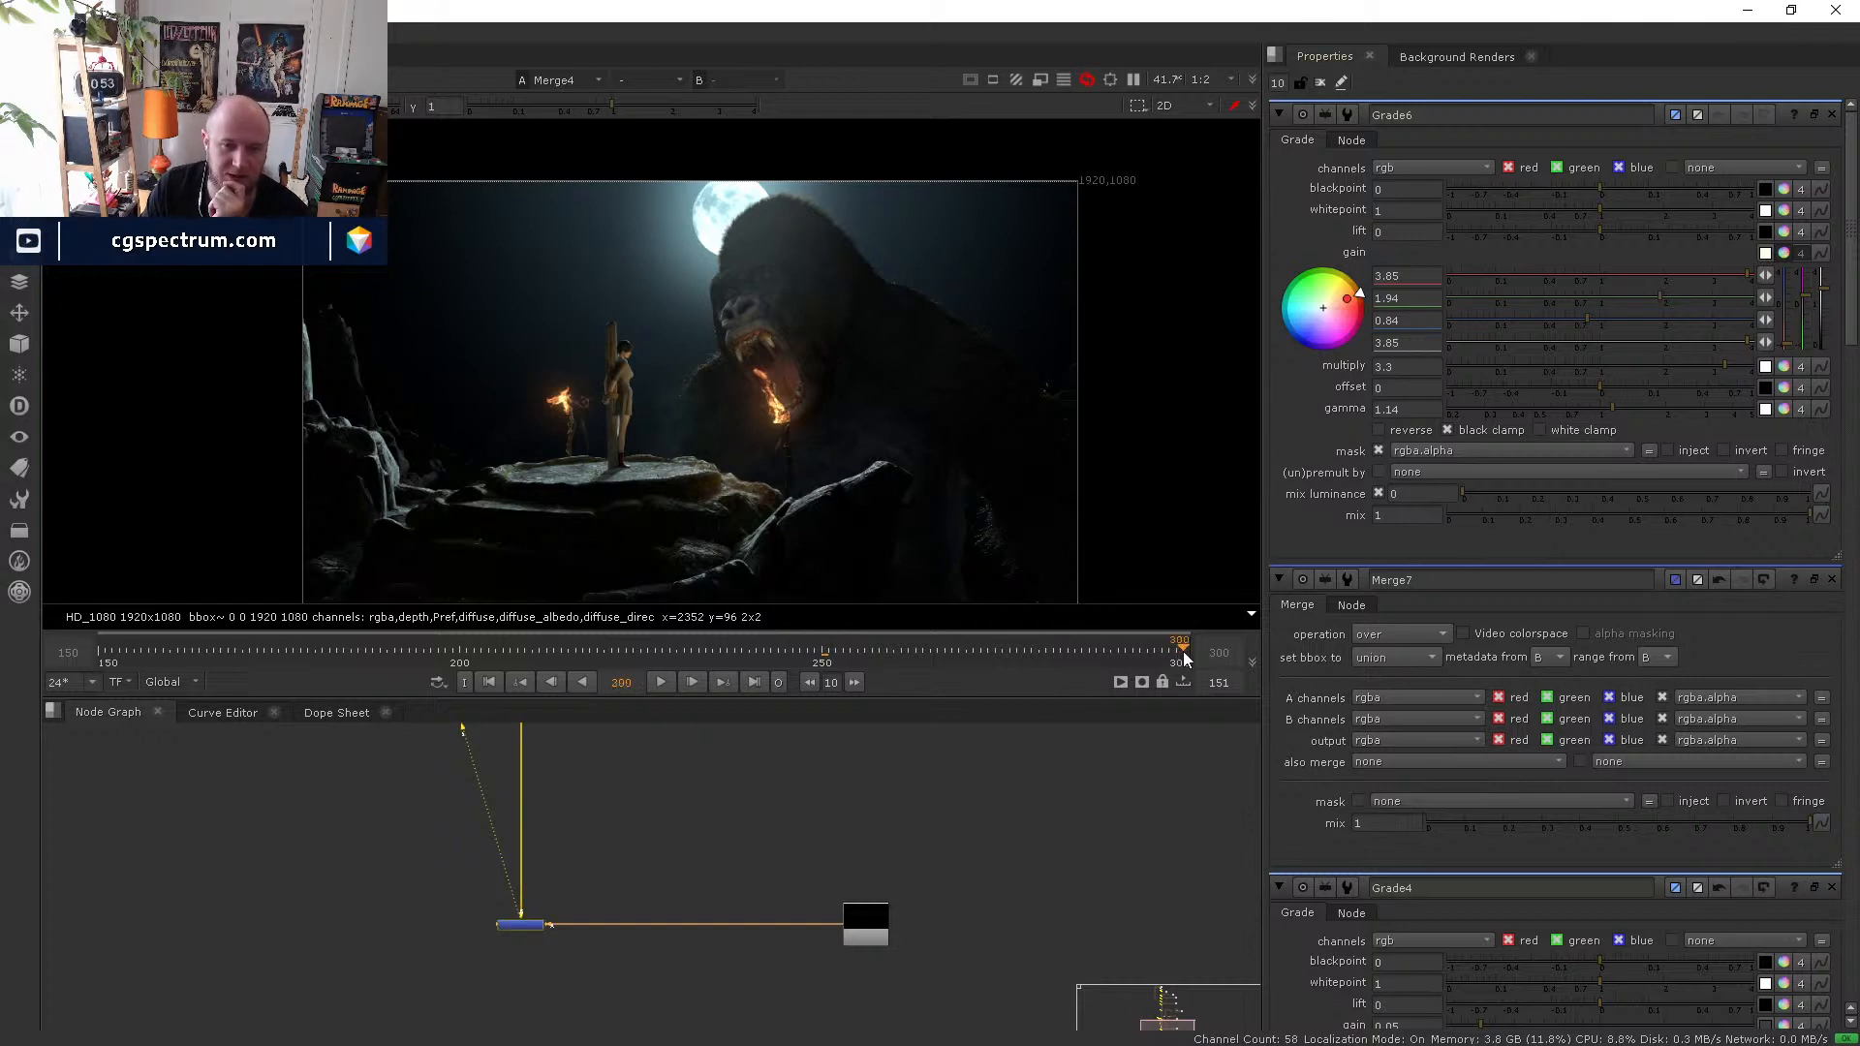
click(828, 651)
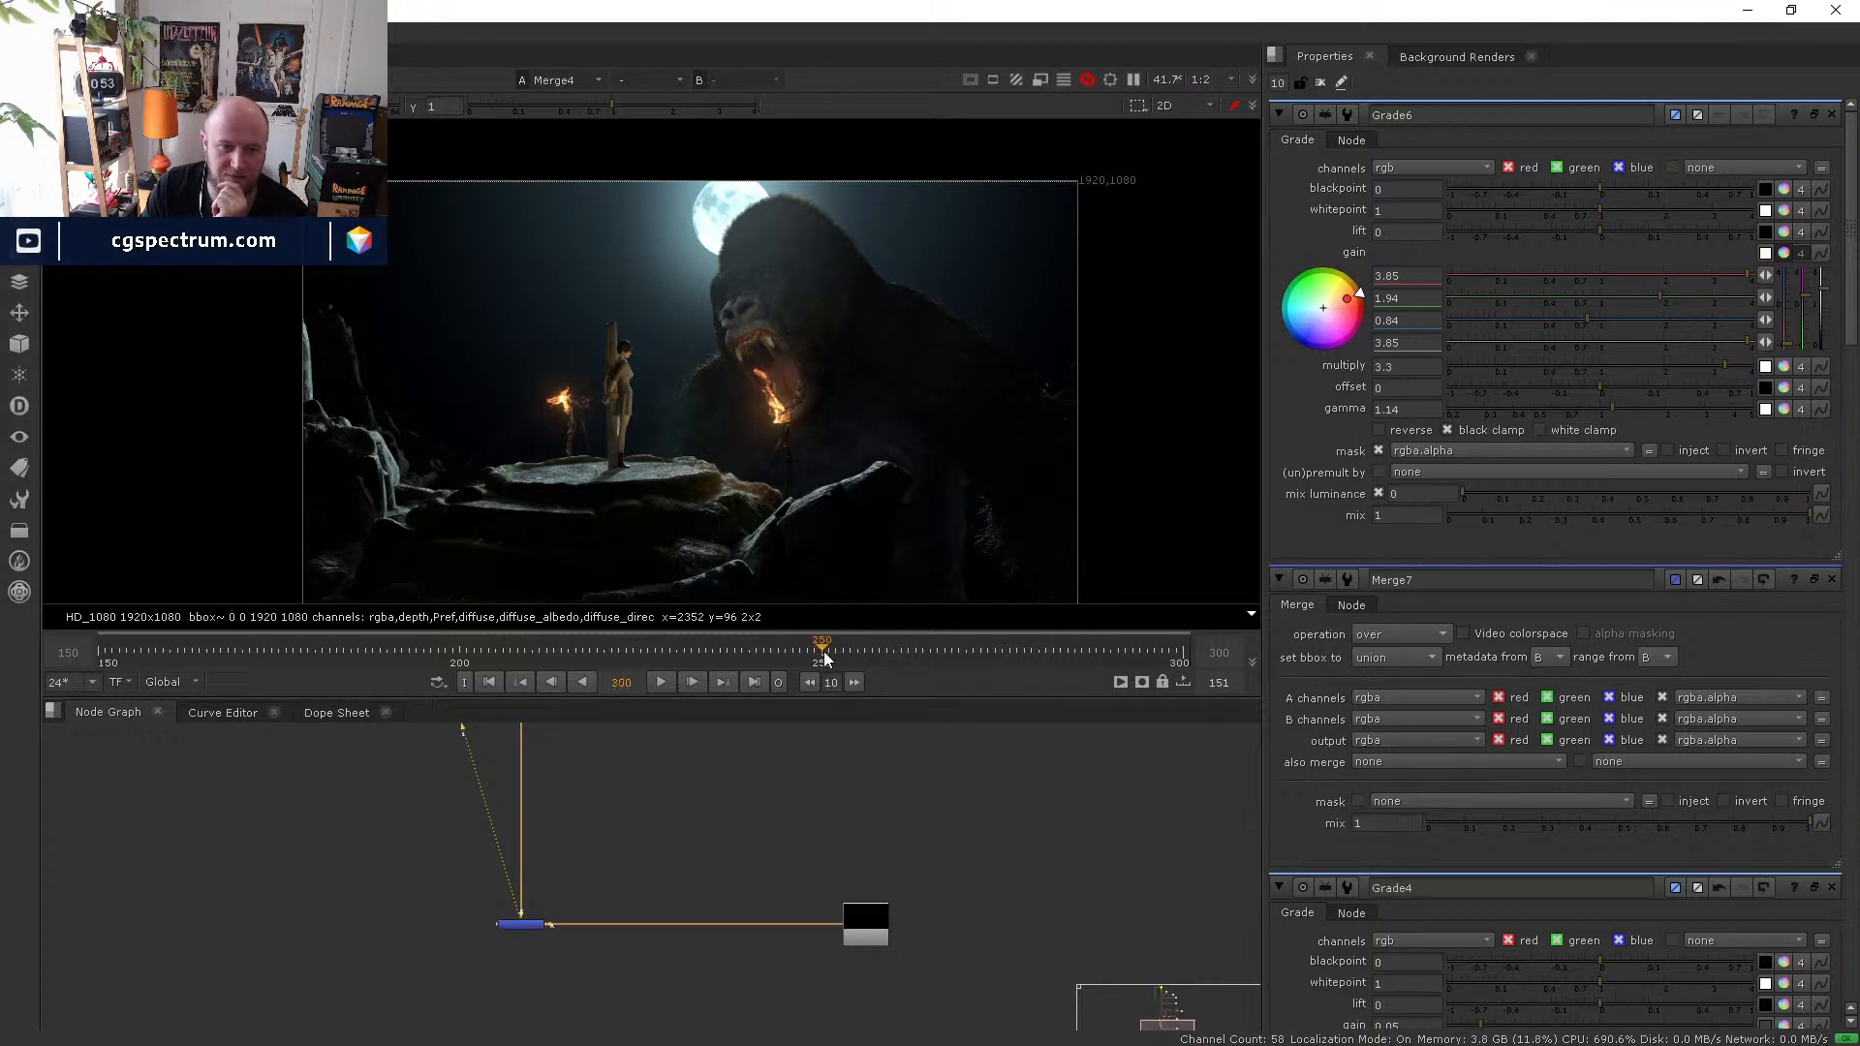
click(972, 649)
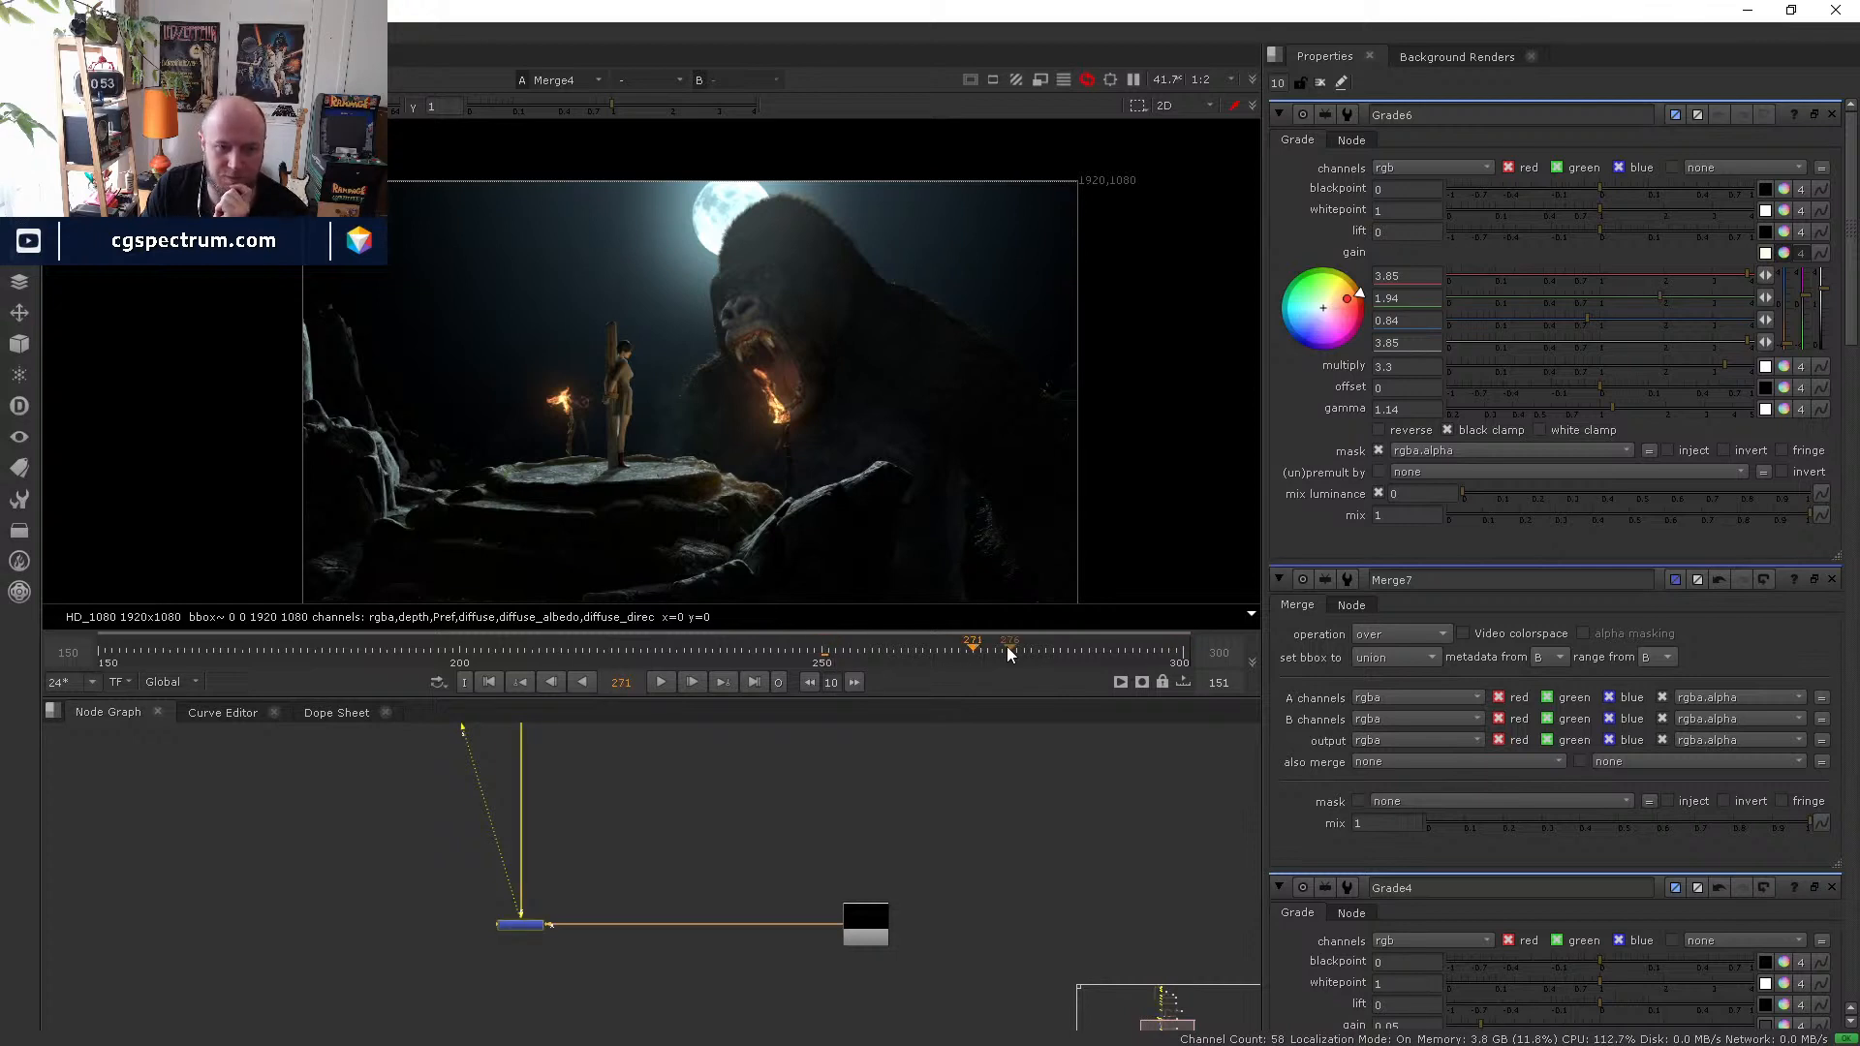
click(1008, 649)
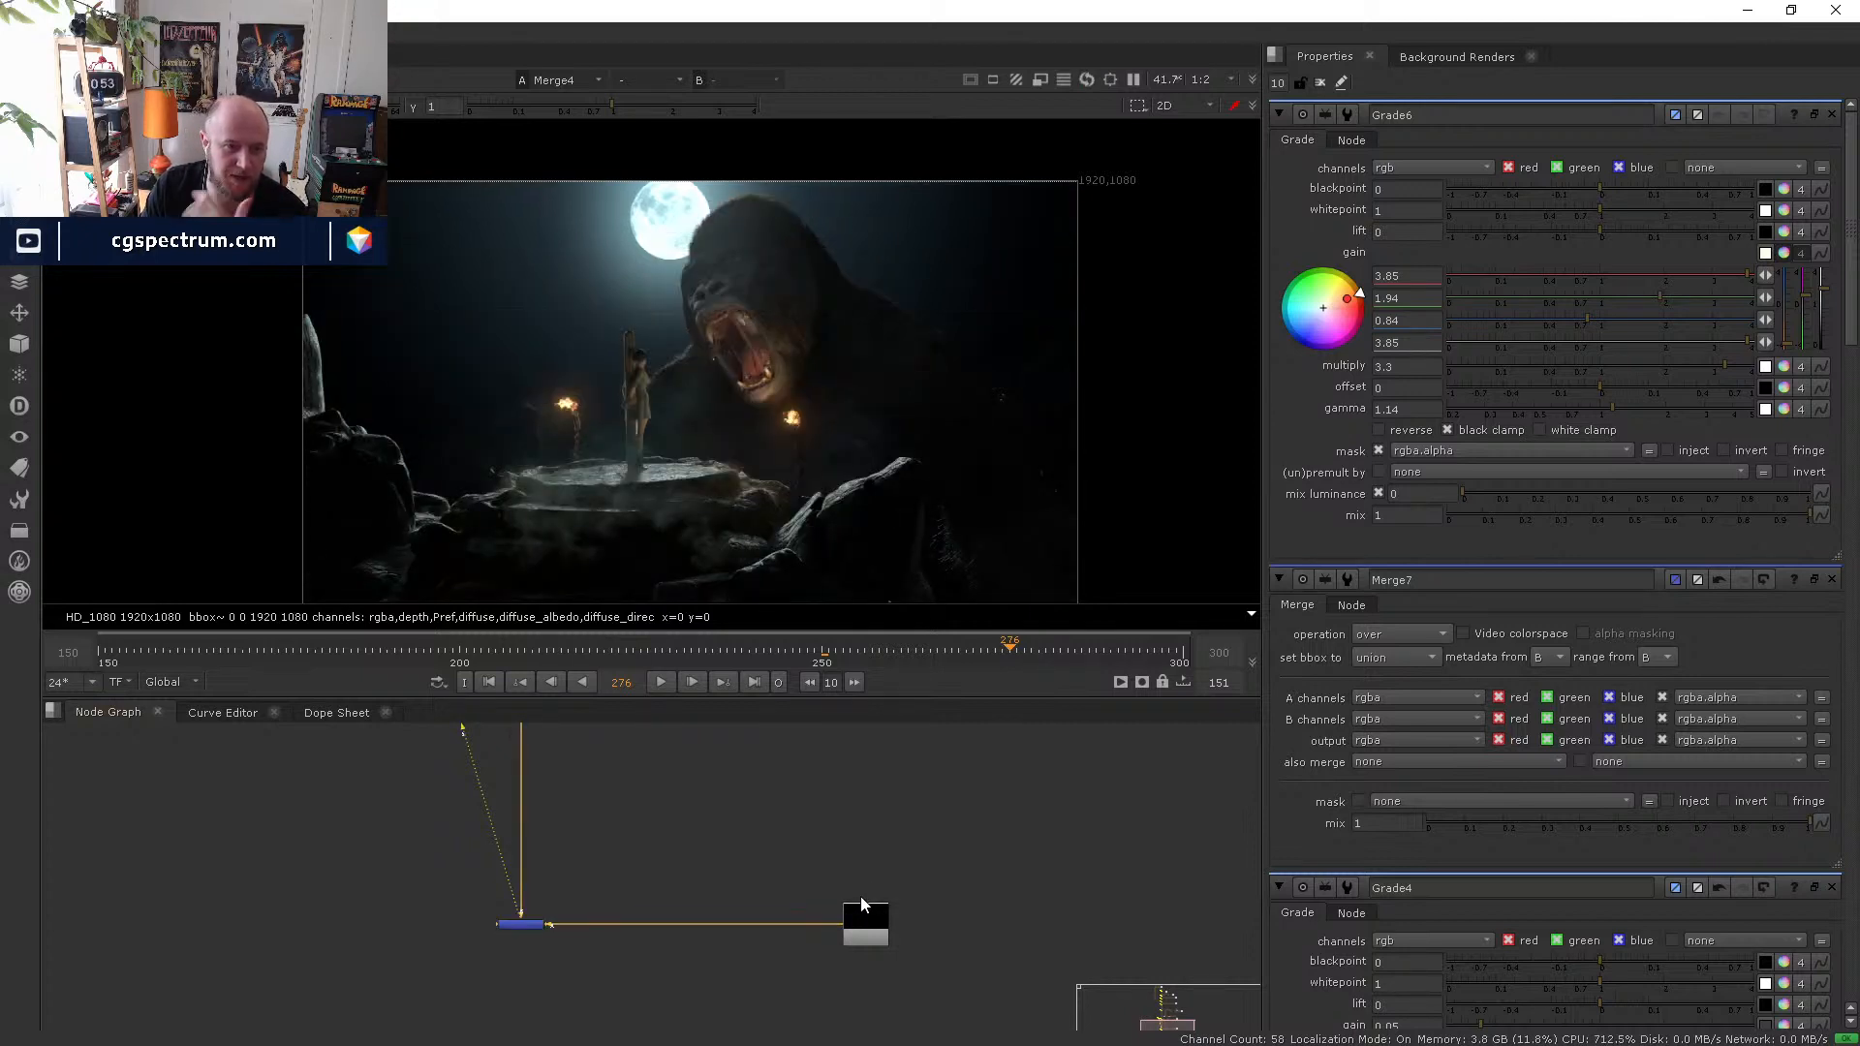
- Disable and re-enable Grade6 in the breath branch to compare its effect on the composite
scroll(775, 906, down, 5)
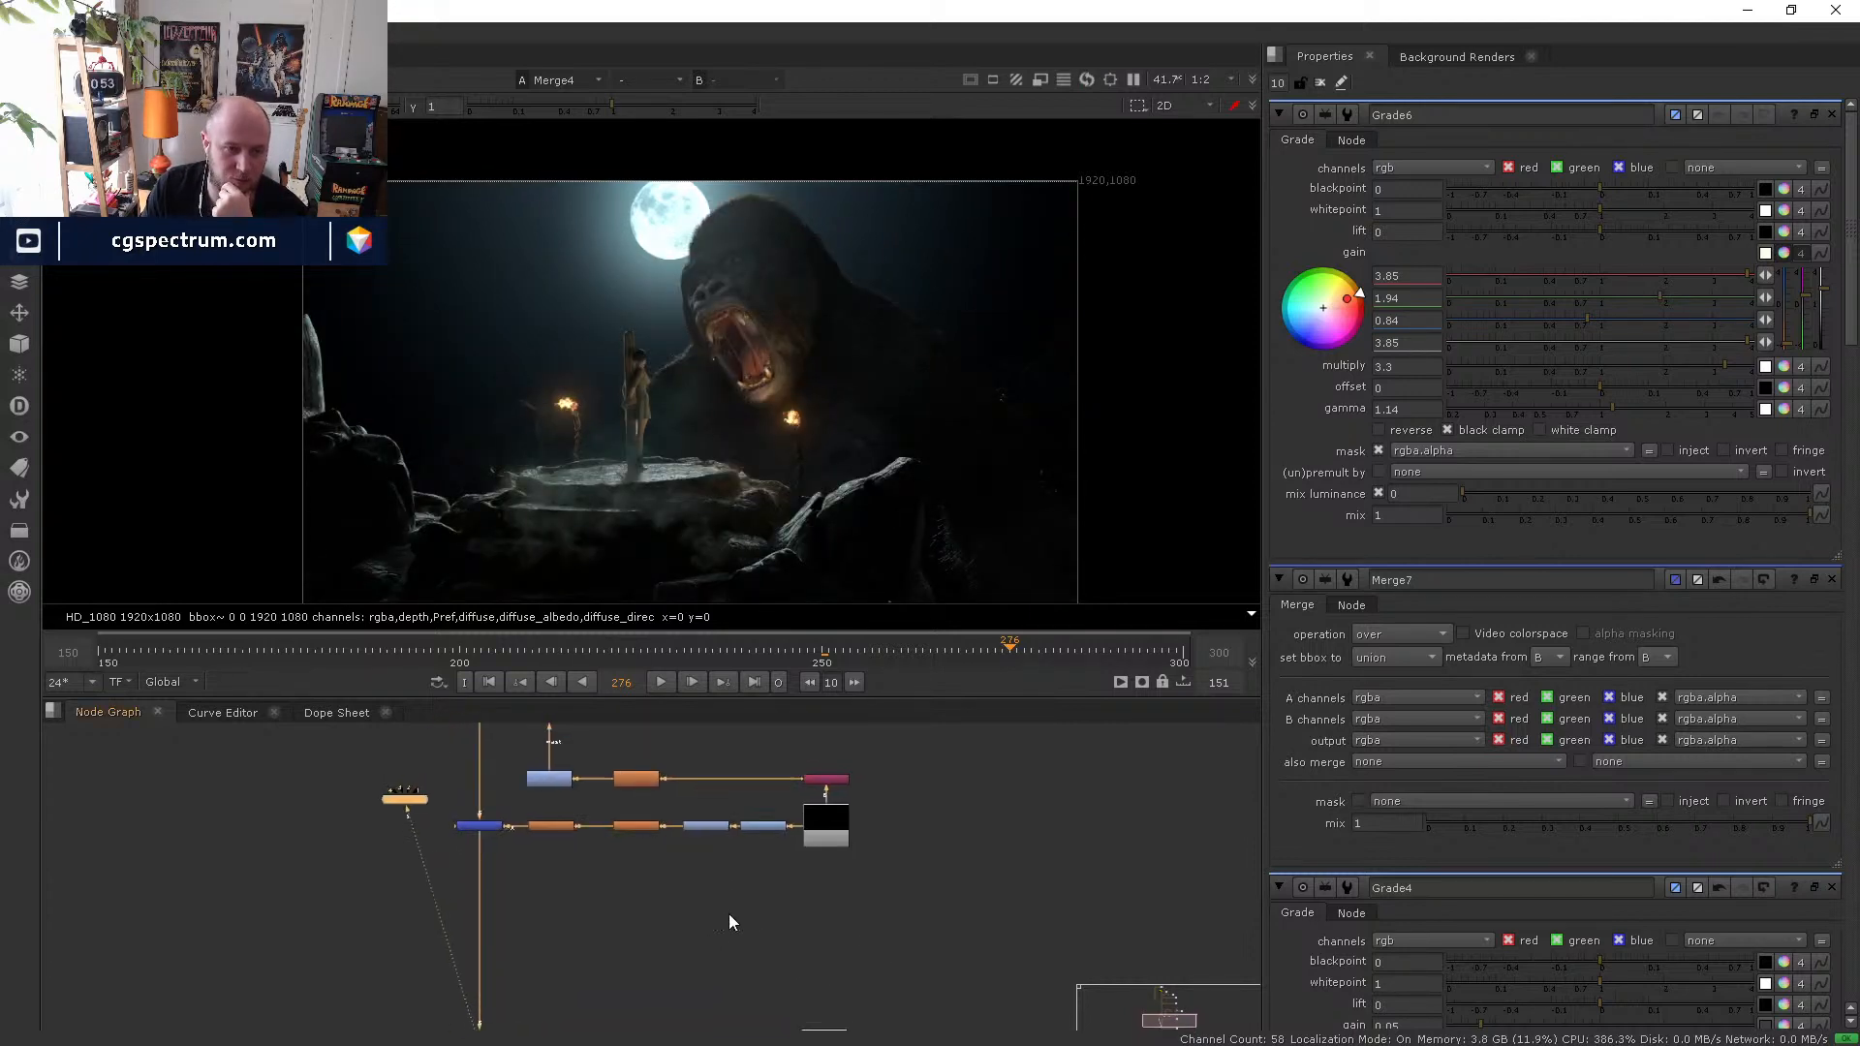
scroll(760, 928, up, 2)
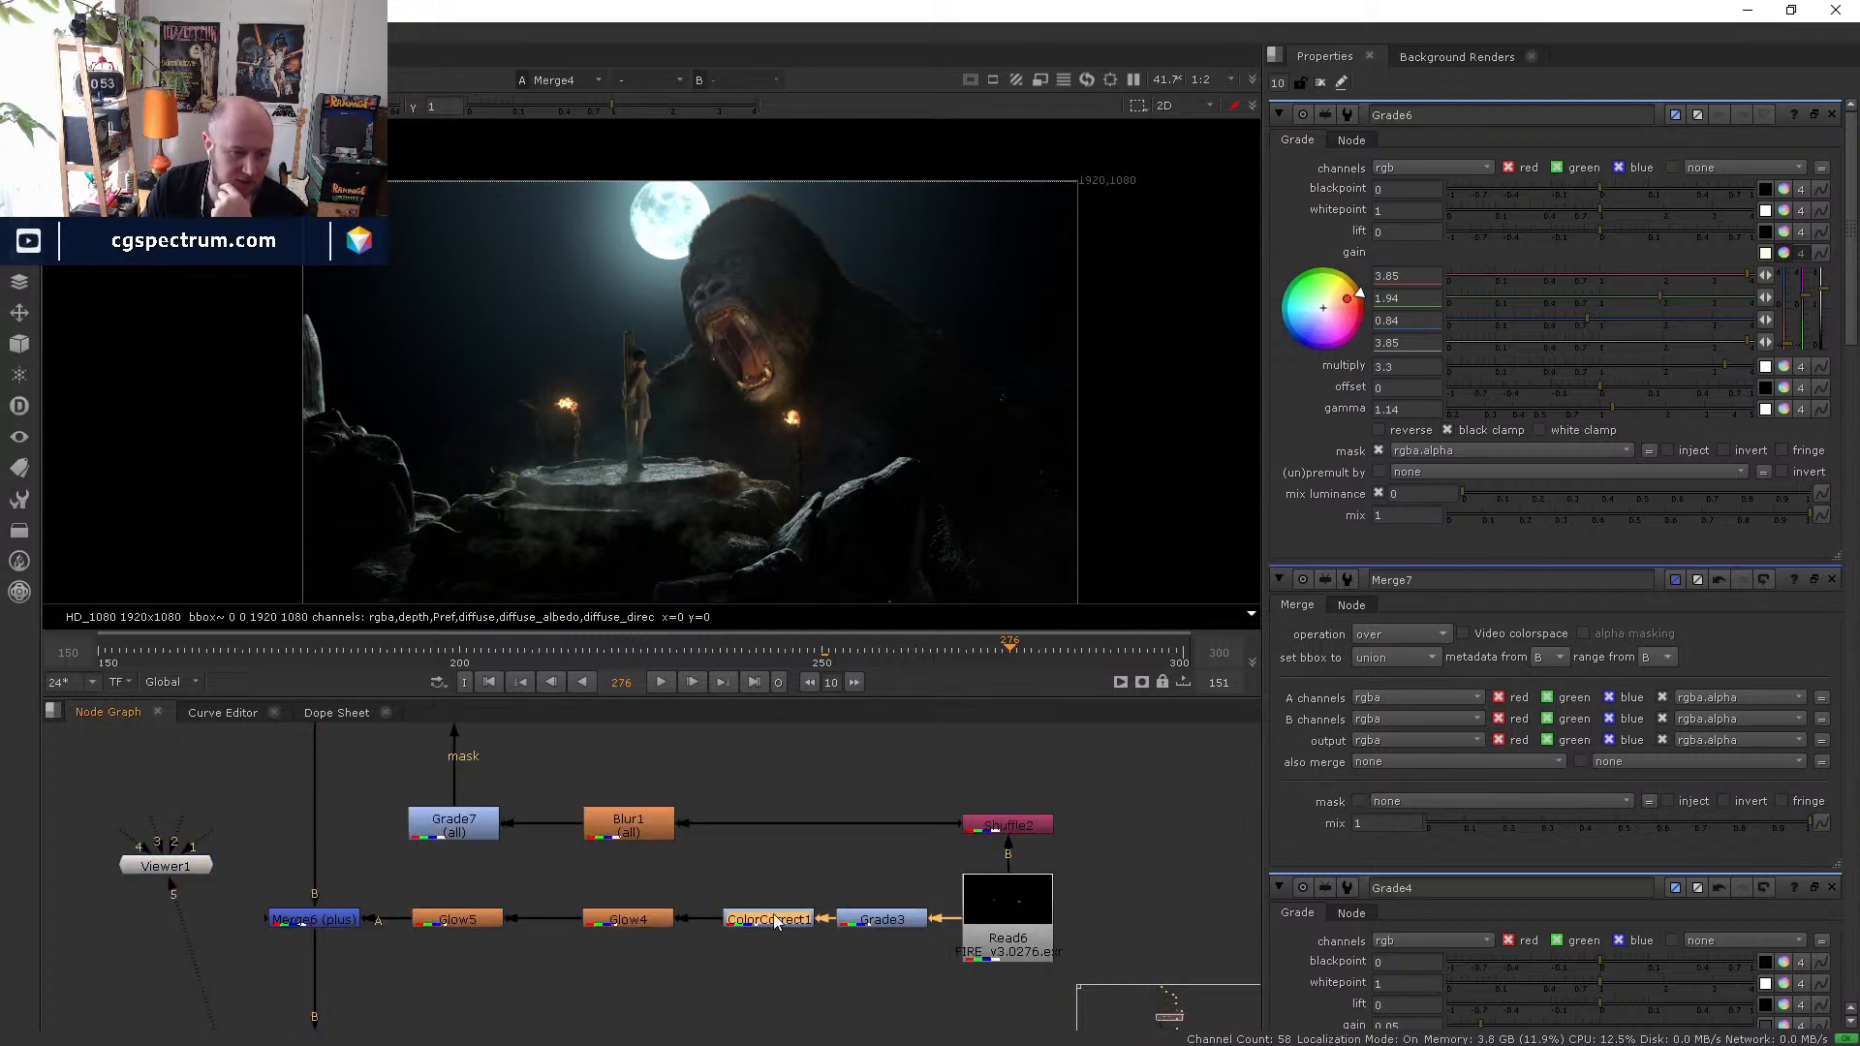
click(775, 921)
click(875, 922)
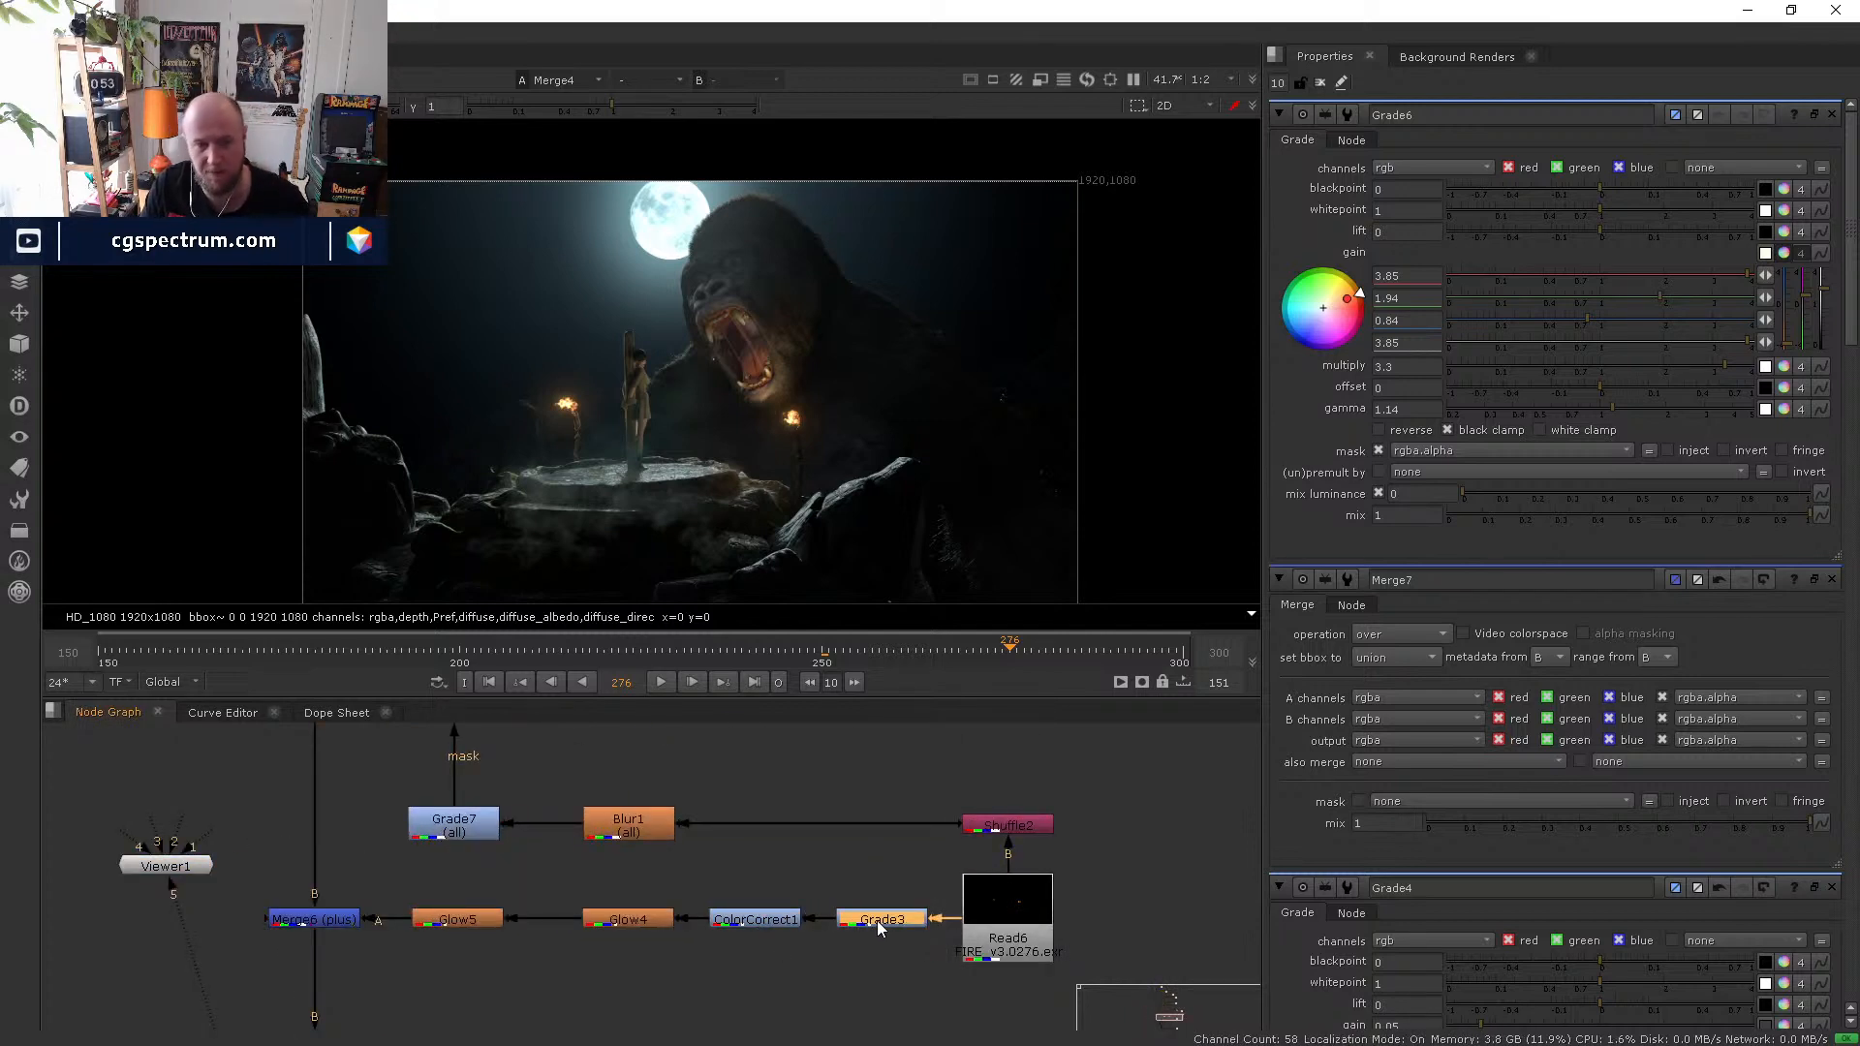
middle_drag(876, 917, 562, 851)
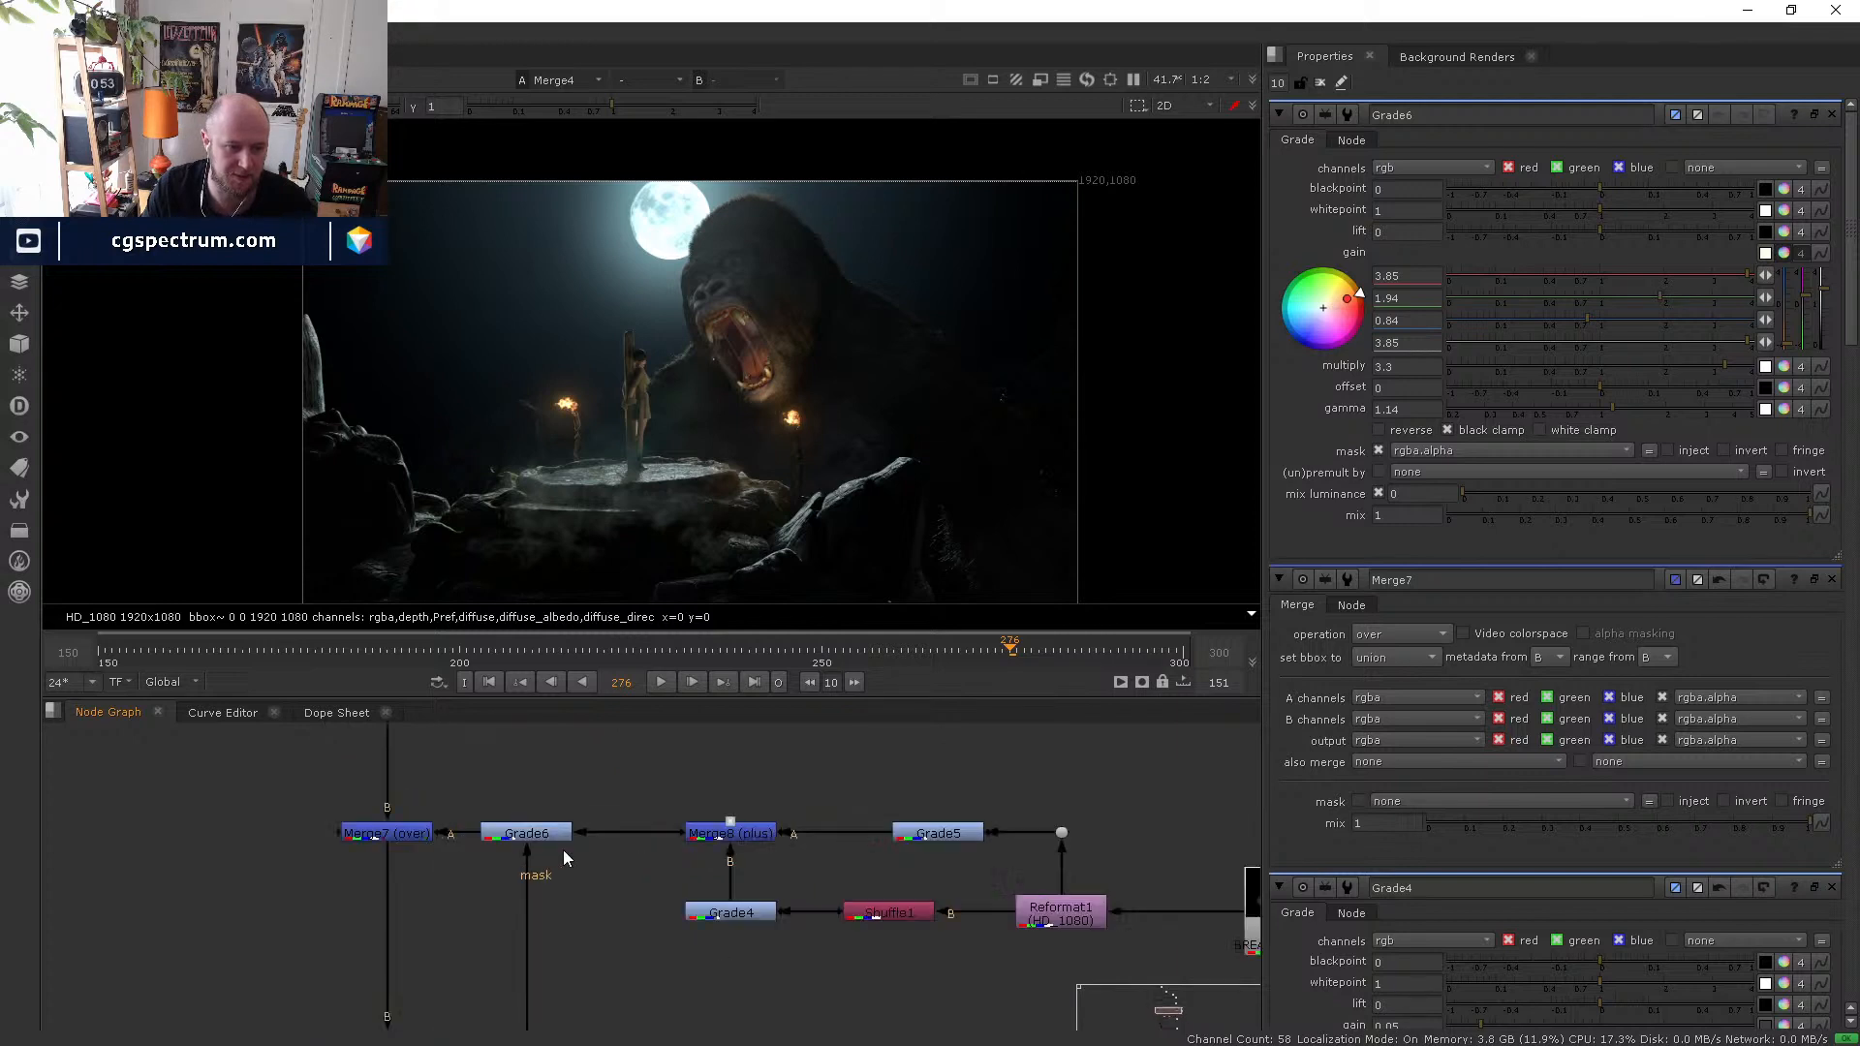
scroll(561, 850, up, 2)
click(546, 830)
key(d)
key(d)
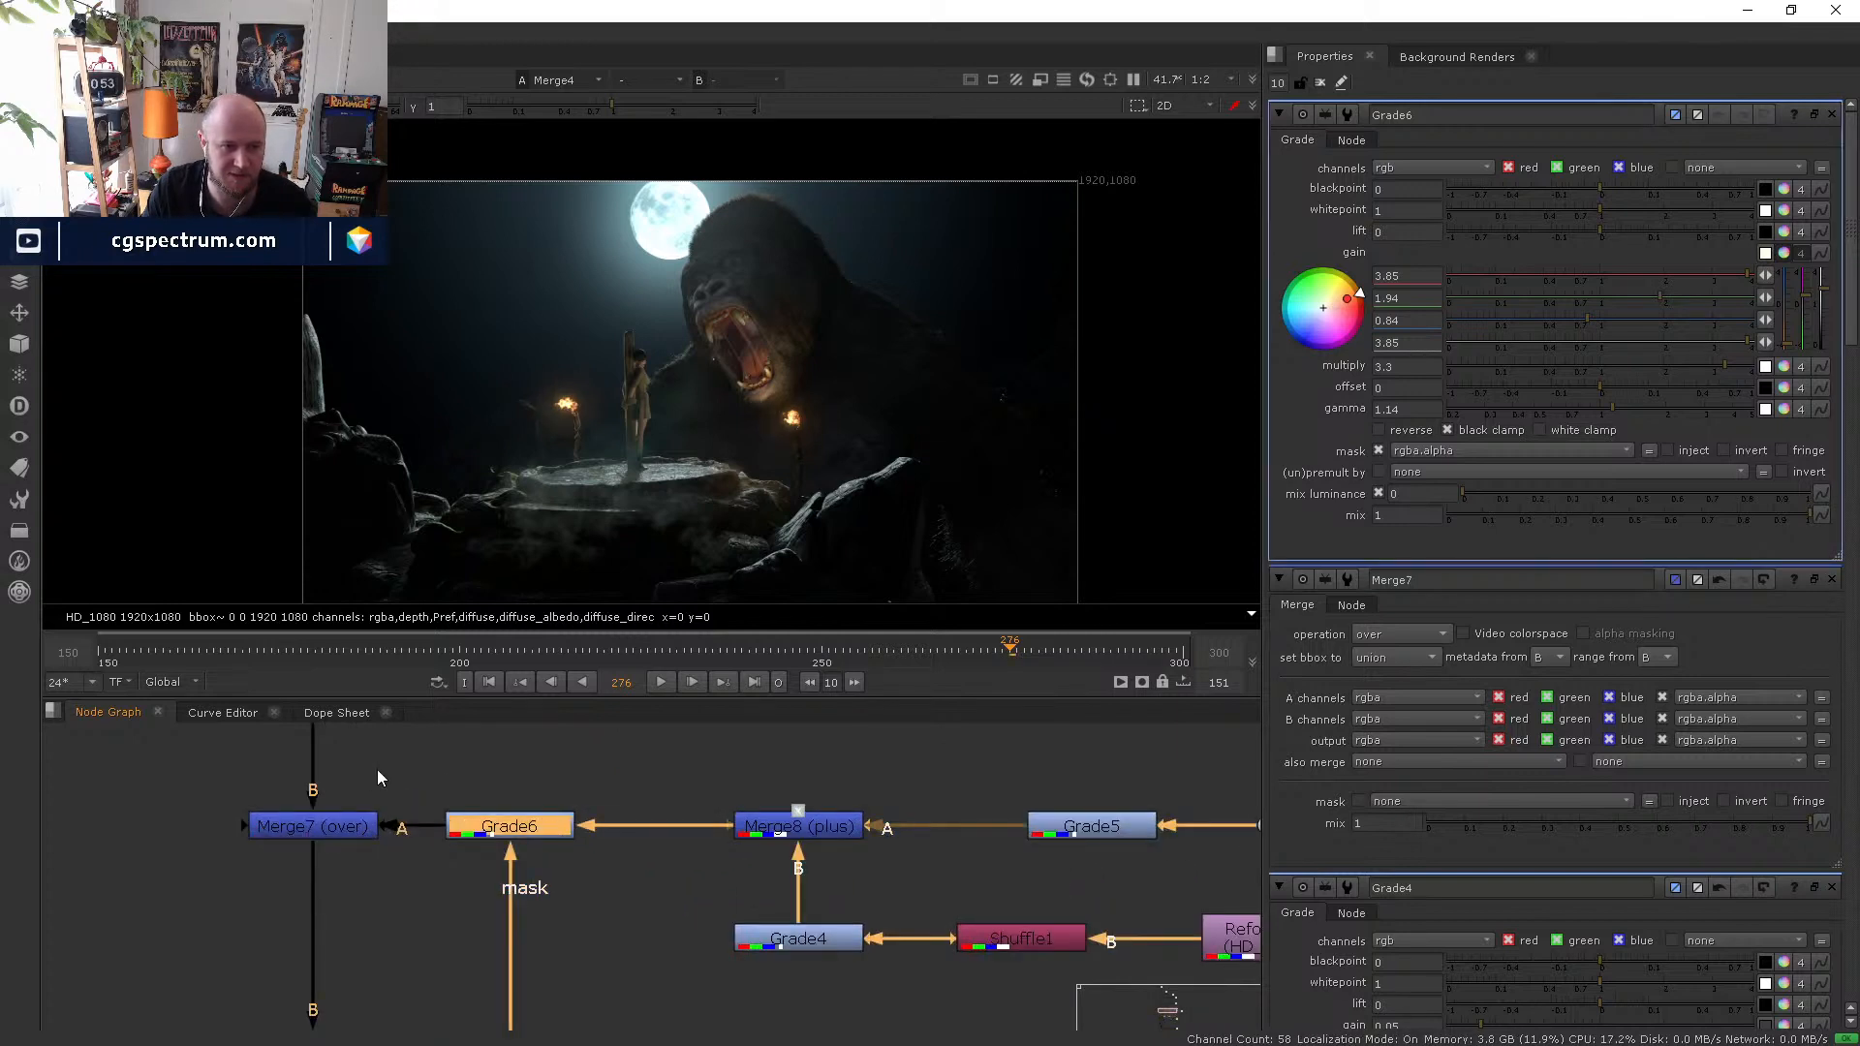
- Disable and re-enable Merge7 to compare the composite with and without the breath layer around the stone platform
click(337, 828)
key(d)
key(d)
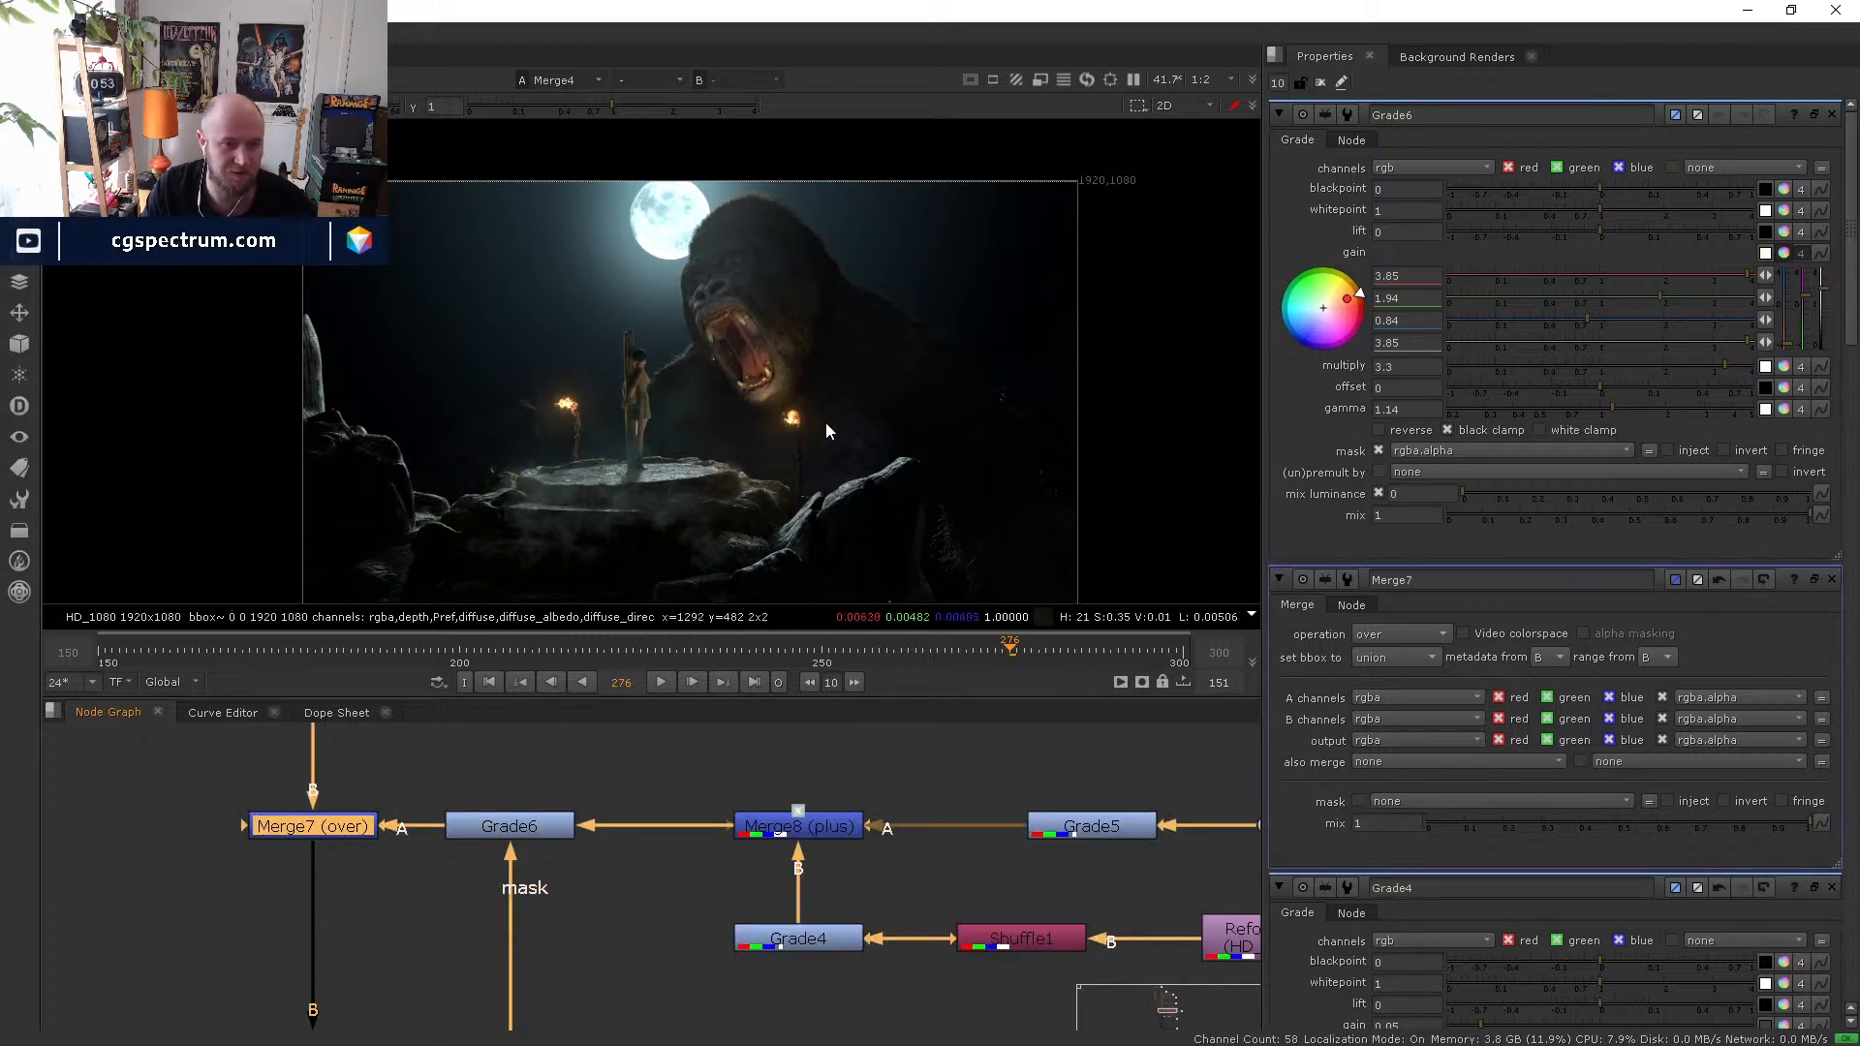
scroll(764, 468, up, 2)
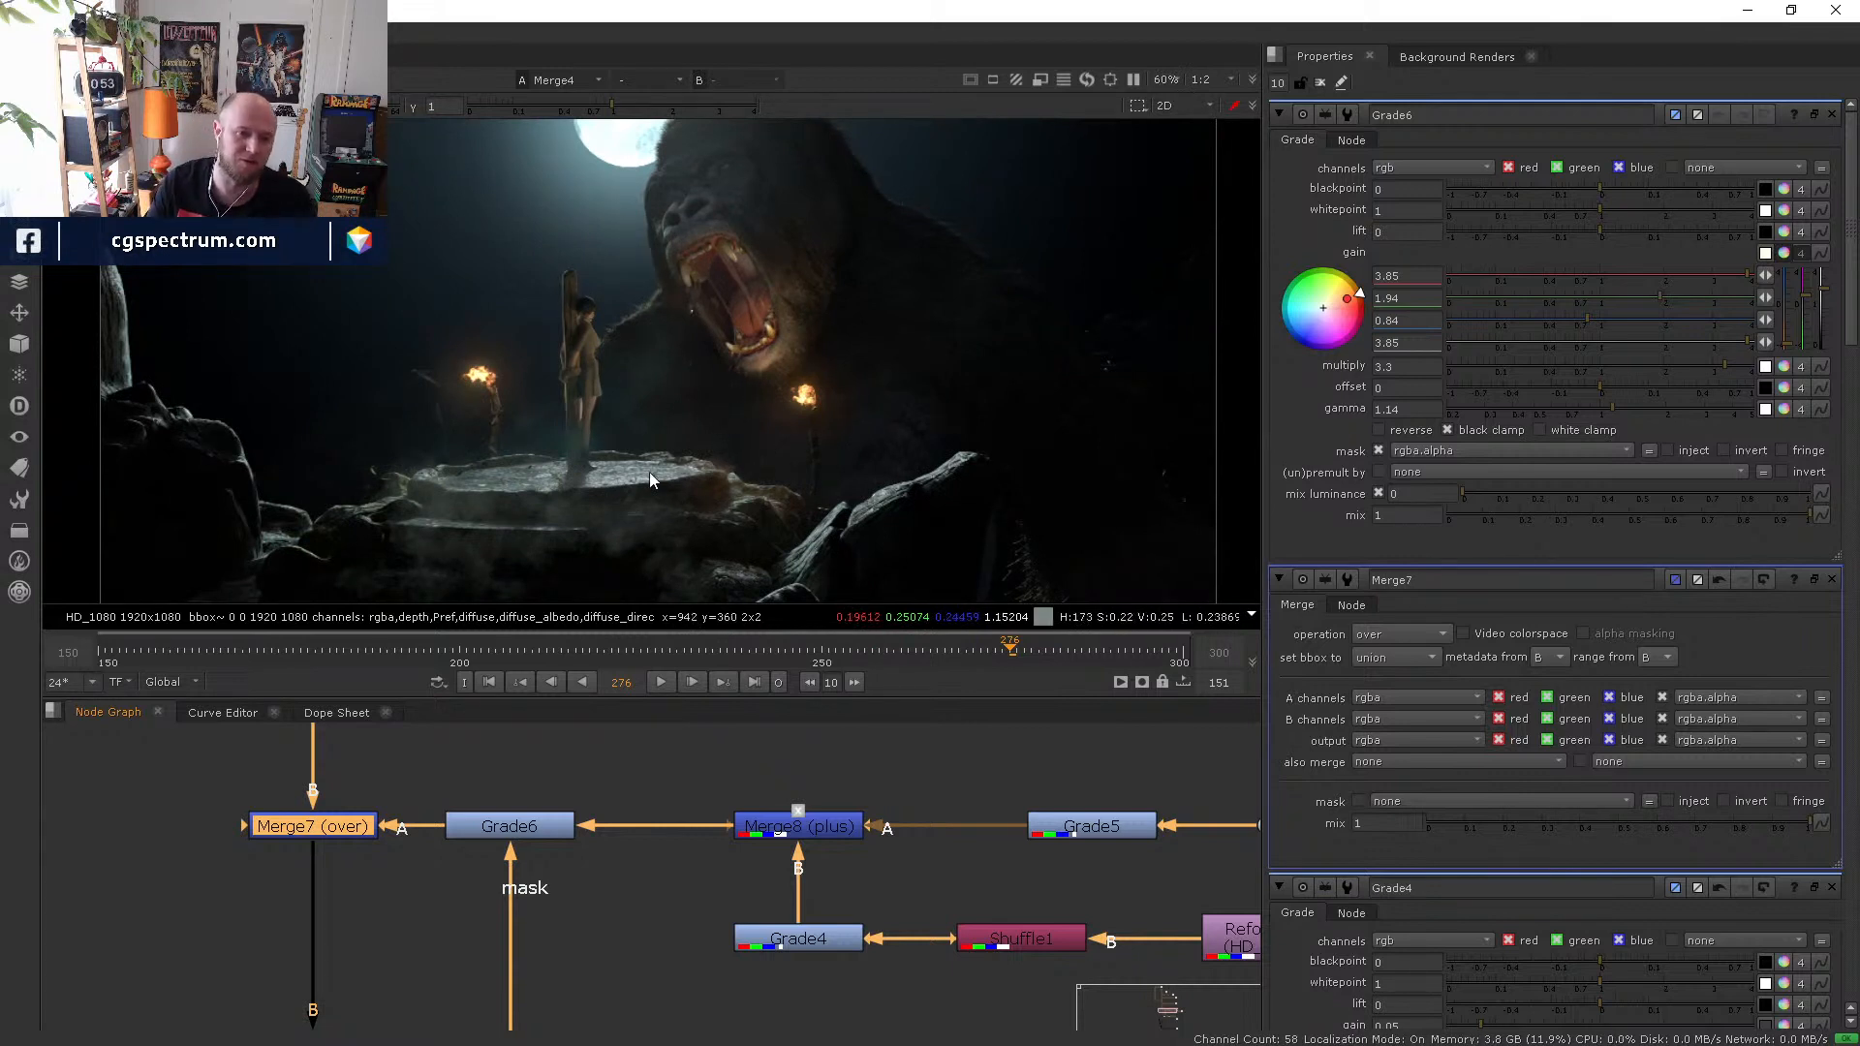
key(d)
key(d)
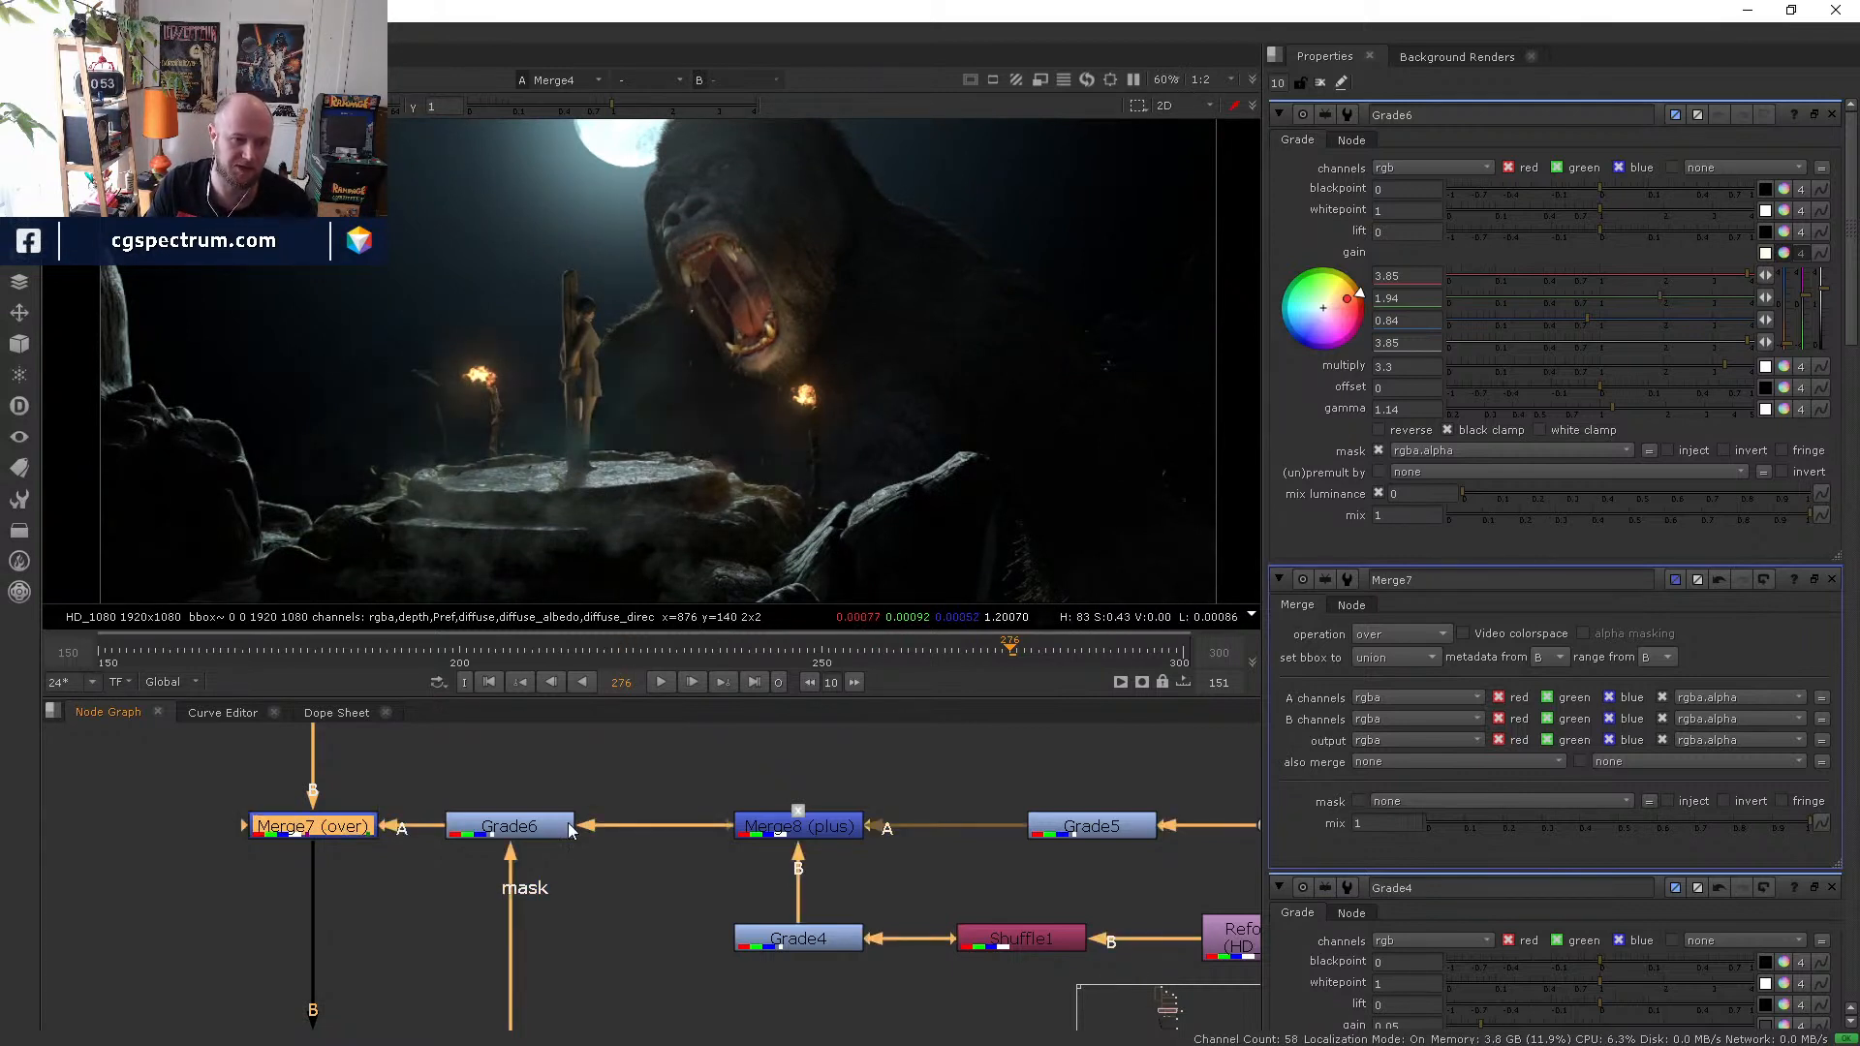
- Toggle Grade6 and Grade4 off and on to compare what each contributes to the breath layer
click(515, 830)
key(d)
key(d)
middle_drag(668, 941, 550, 934)
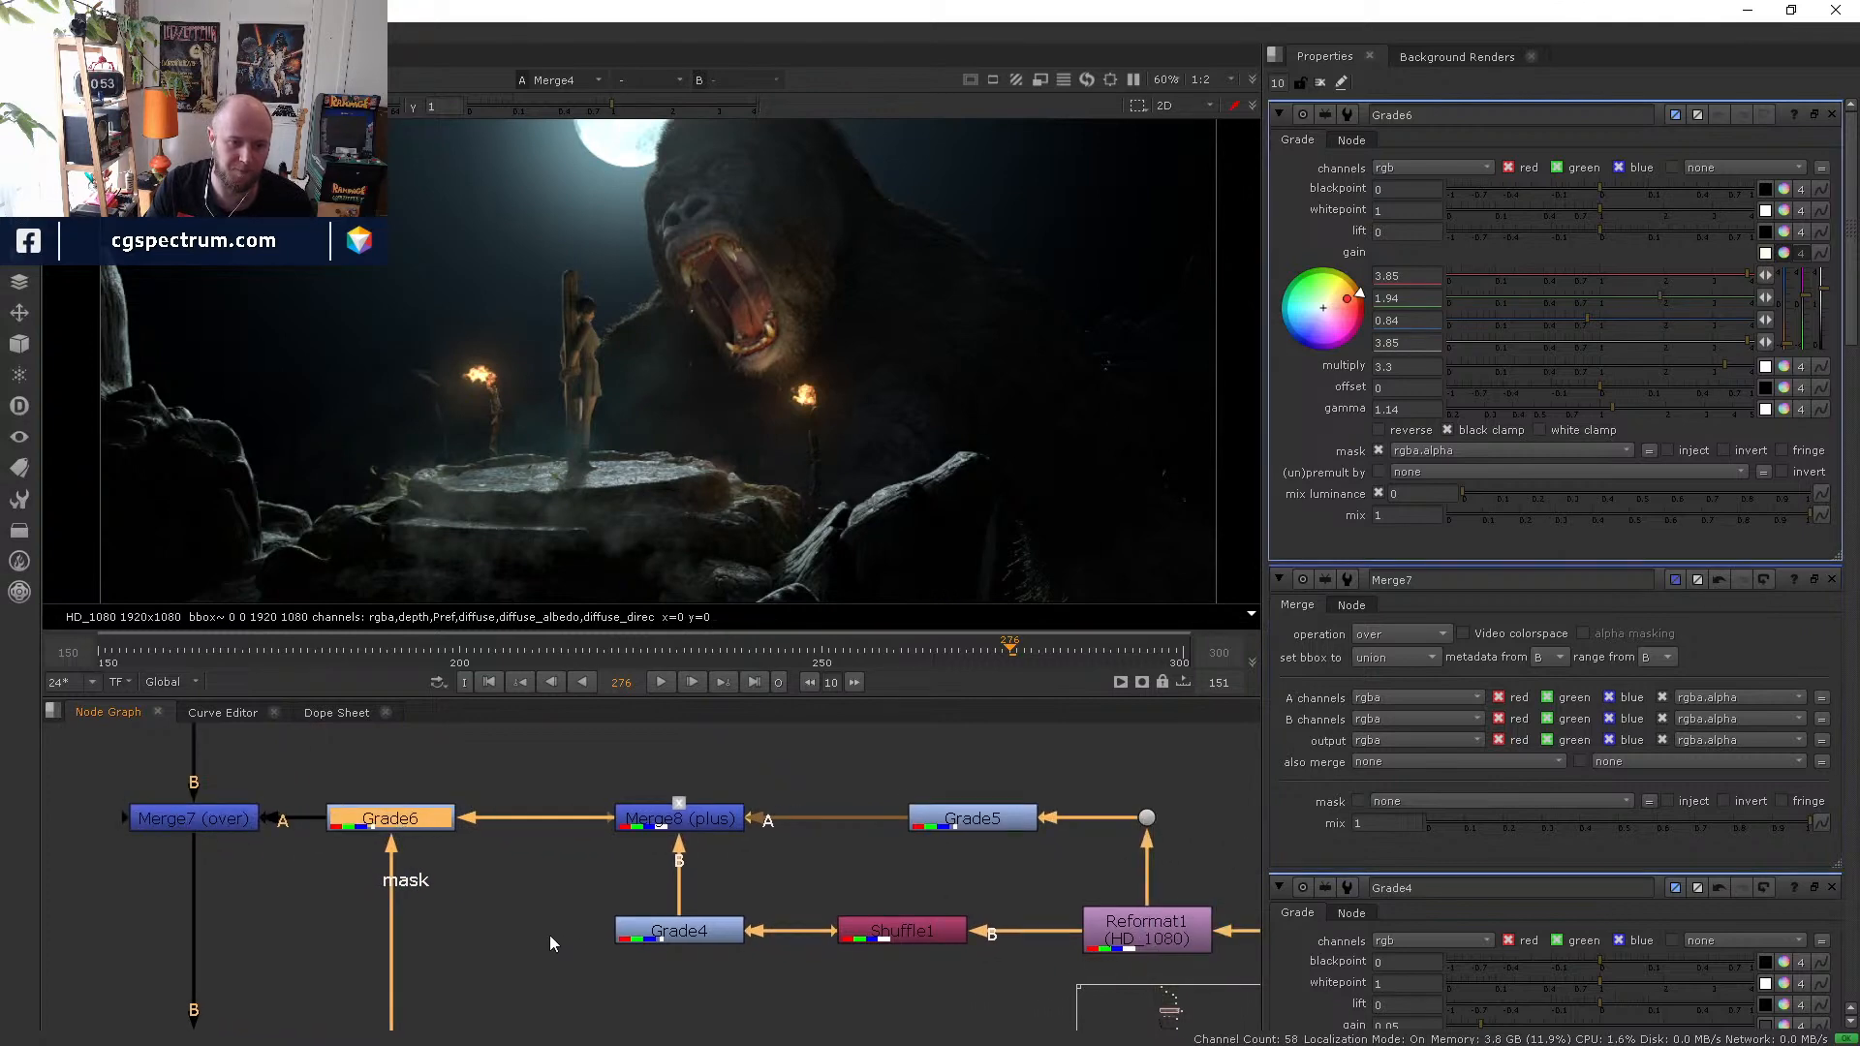
click(708, 933)
key(d)
key(d)
key(d)
key(d)
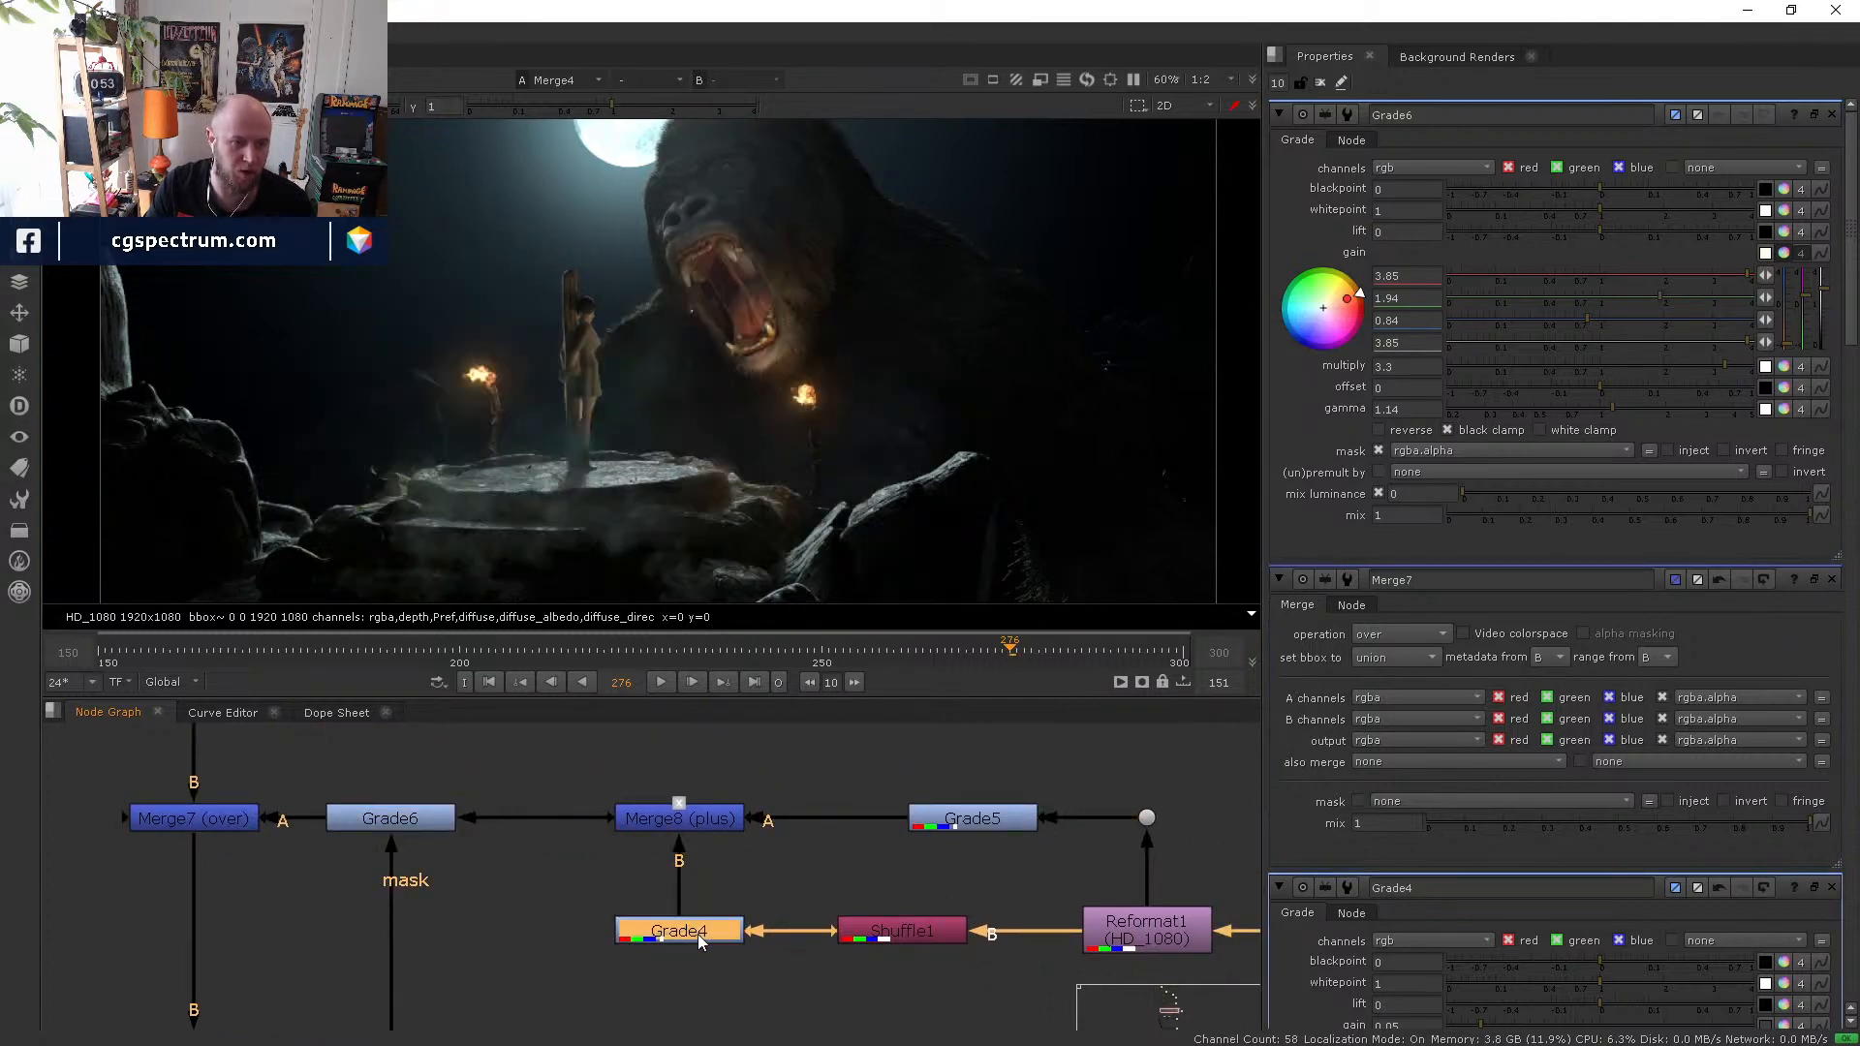
- Open the Grade4 properties and set its gain to 0.13
key(Return)
click(1509, 250)
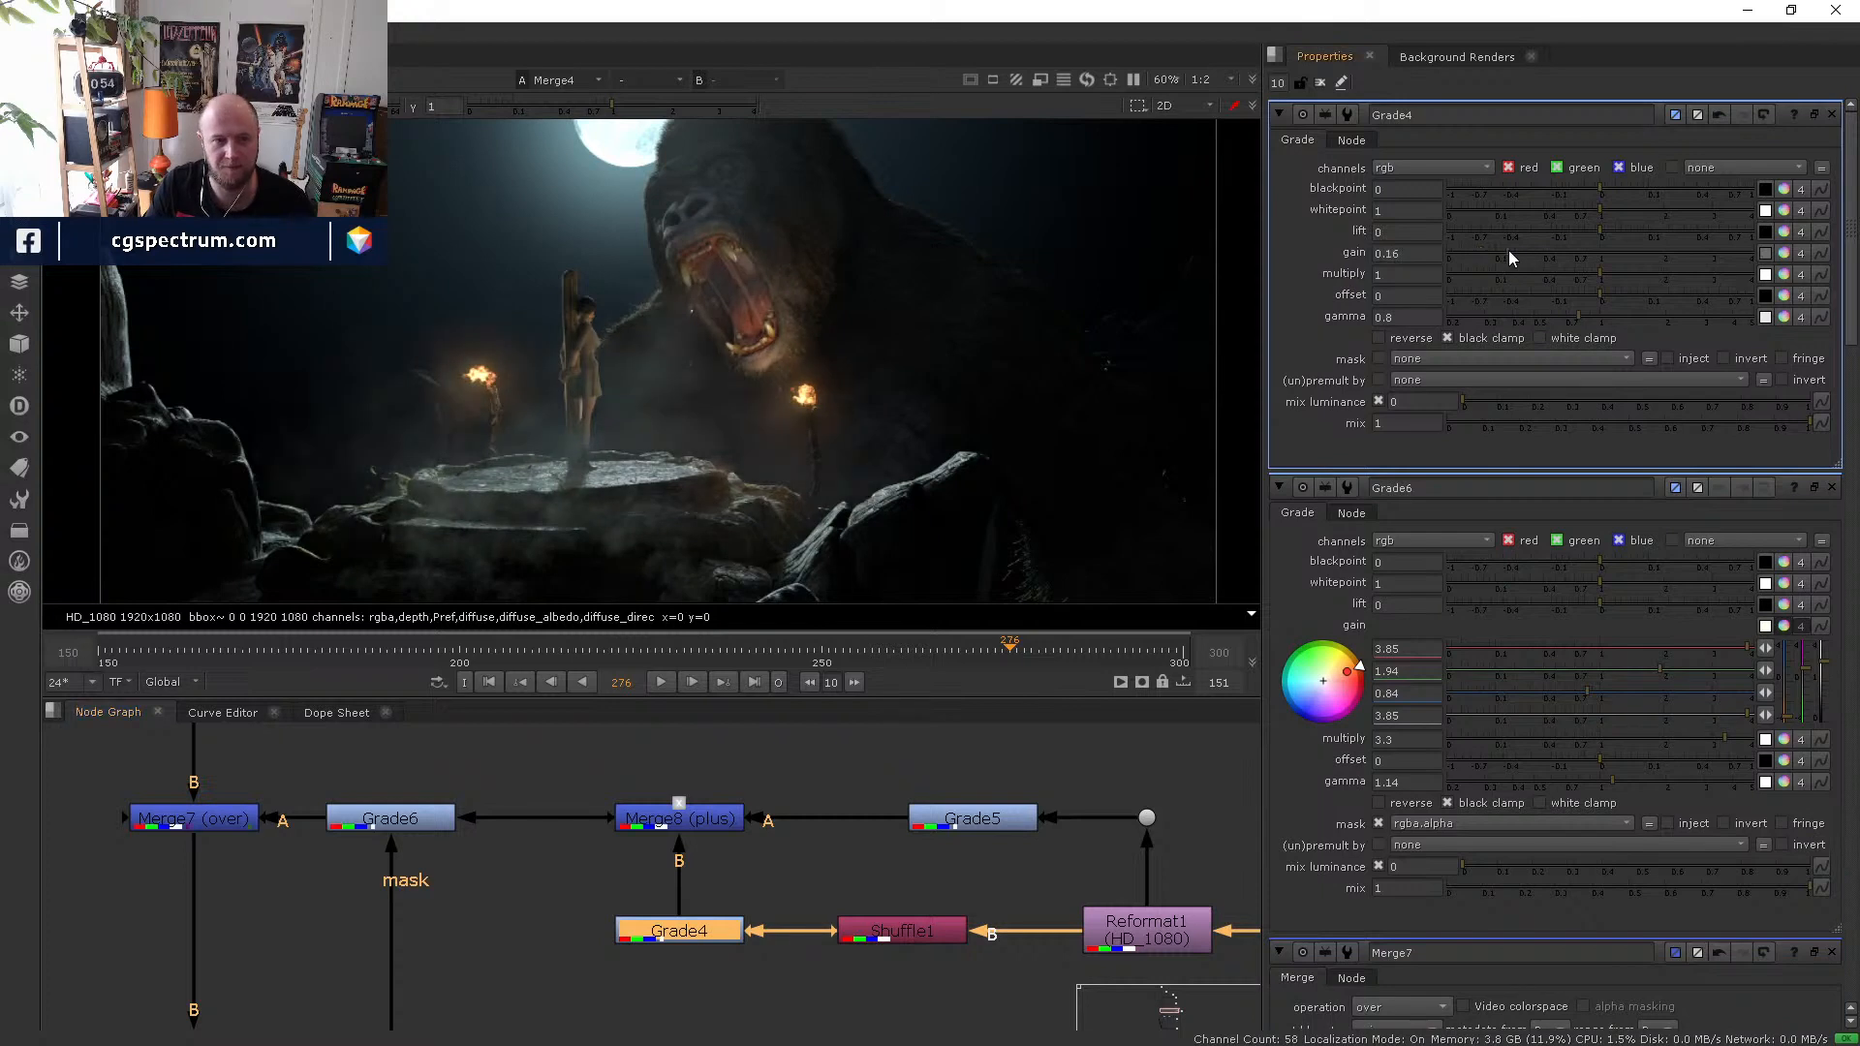
drag(1494, 248, 1502, 248)
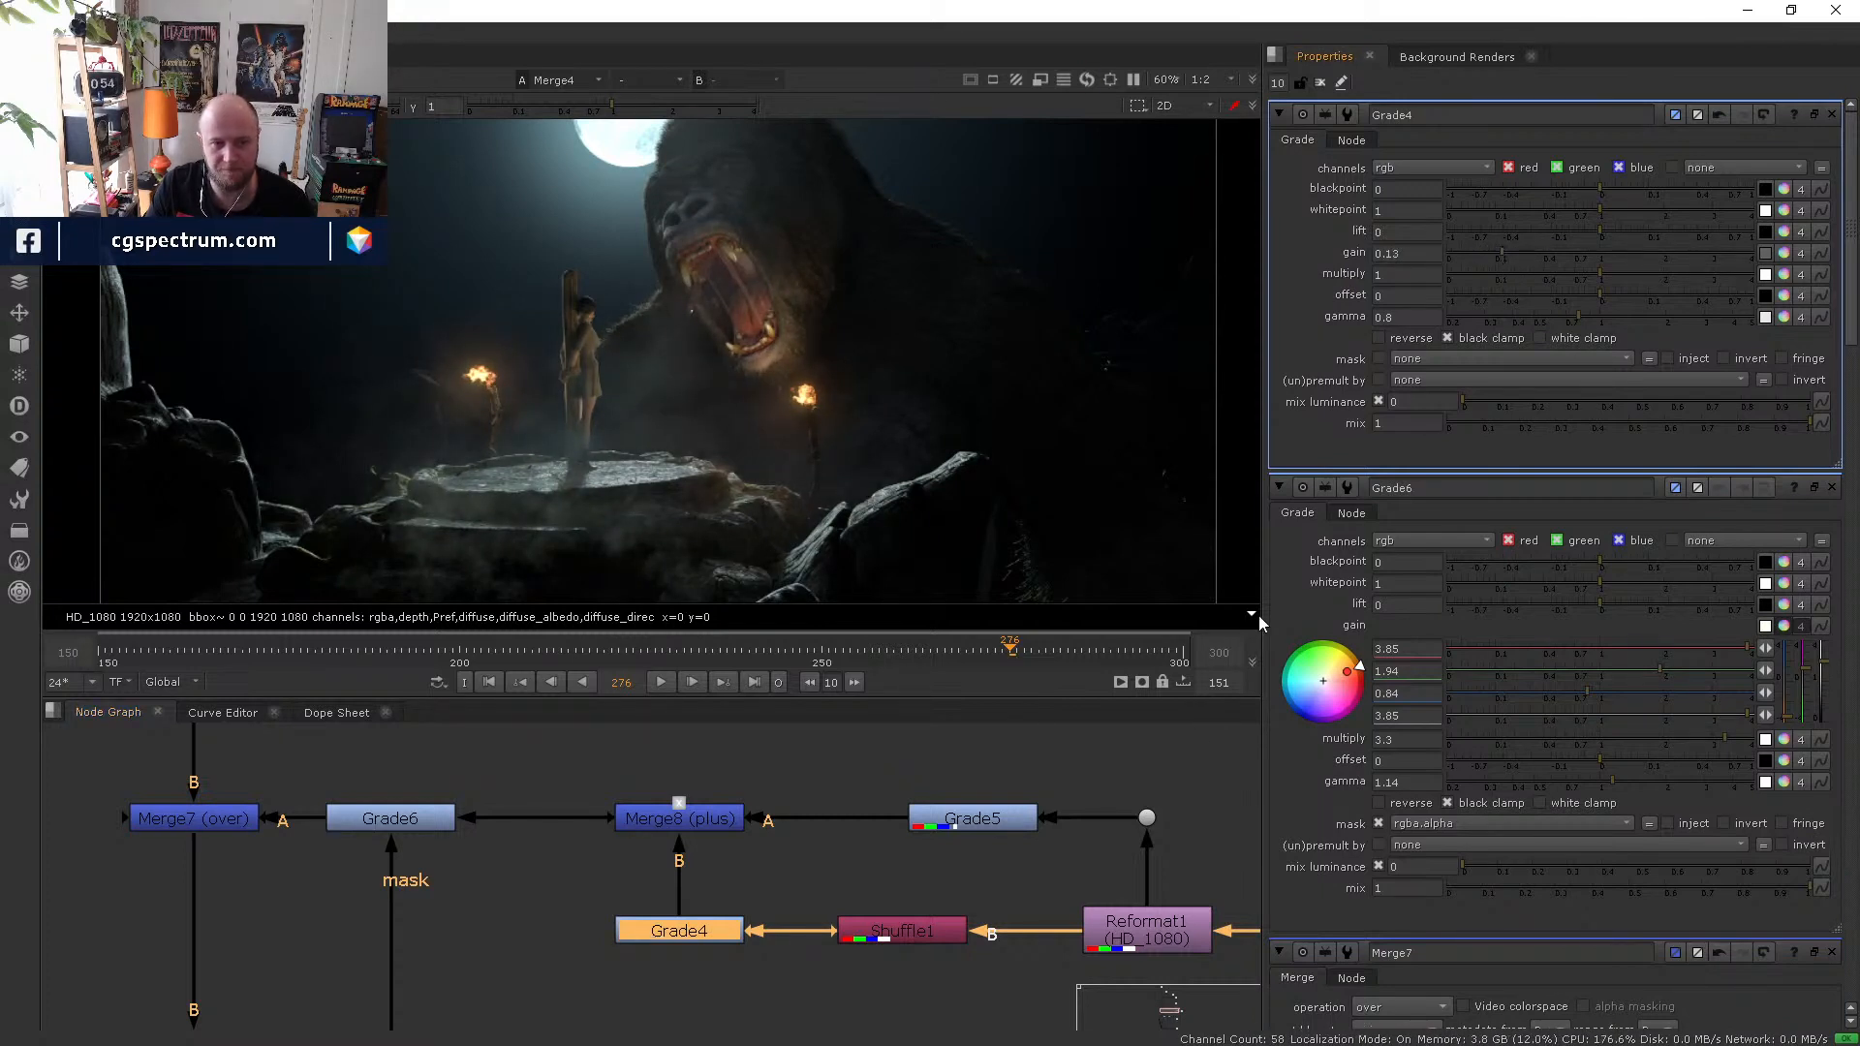
- Examine the regraded breath in the Merge4 composite at frames 300 and 250, with the Merge7 properties open
click(1001, 822)
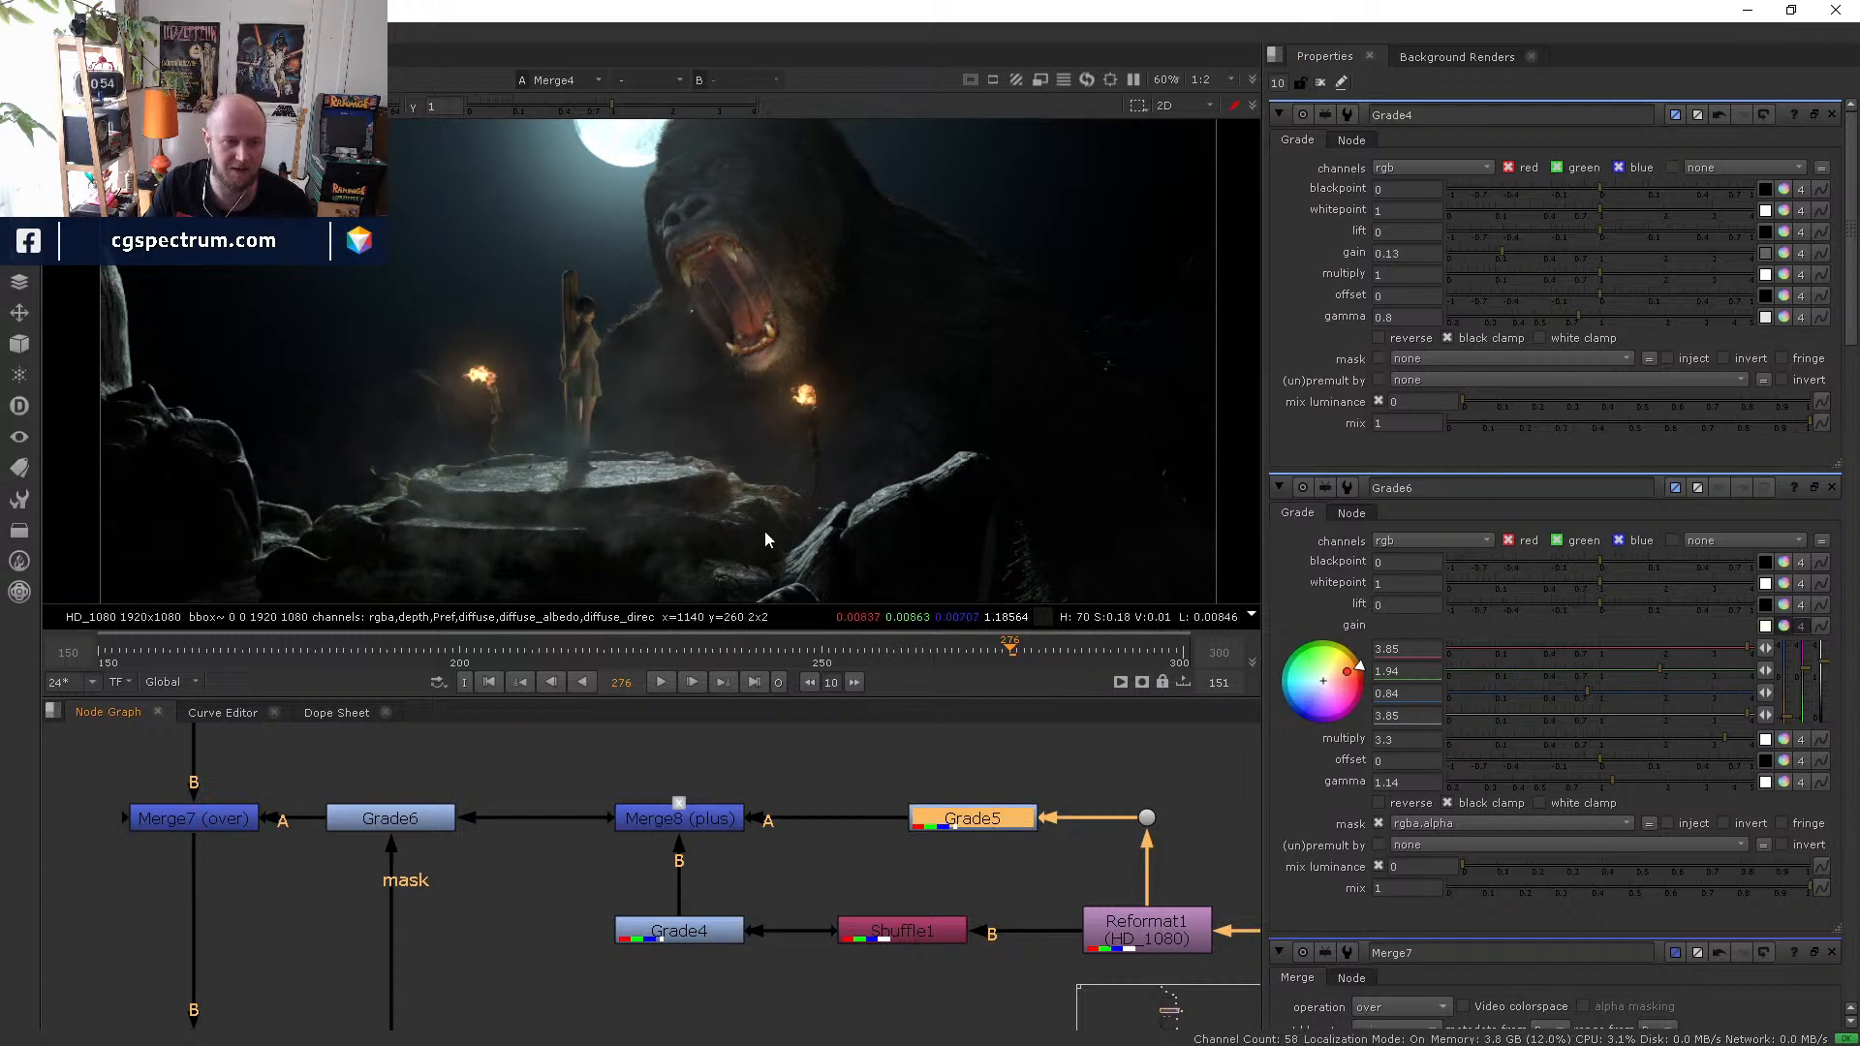
scroll(775, 504, down, 1)
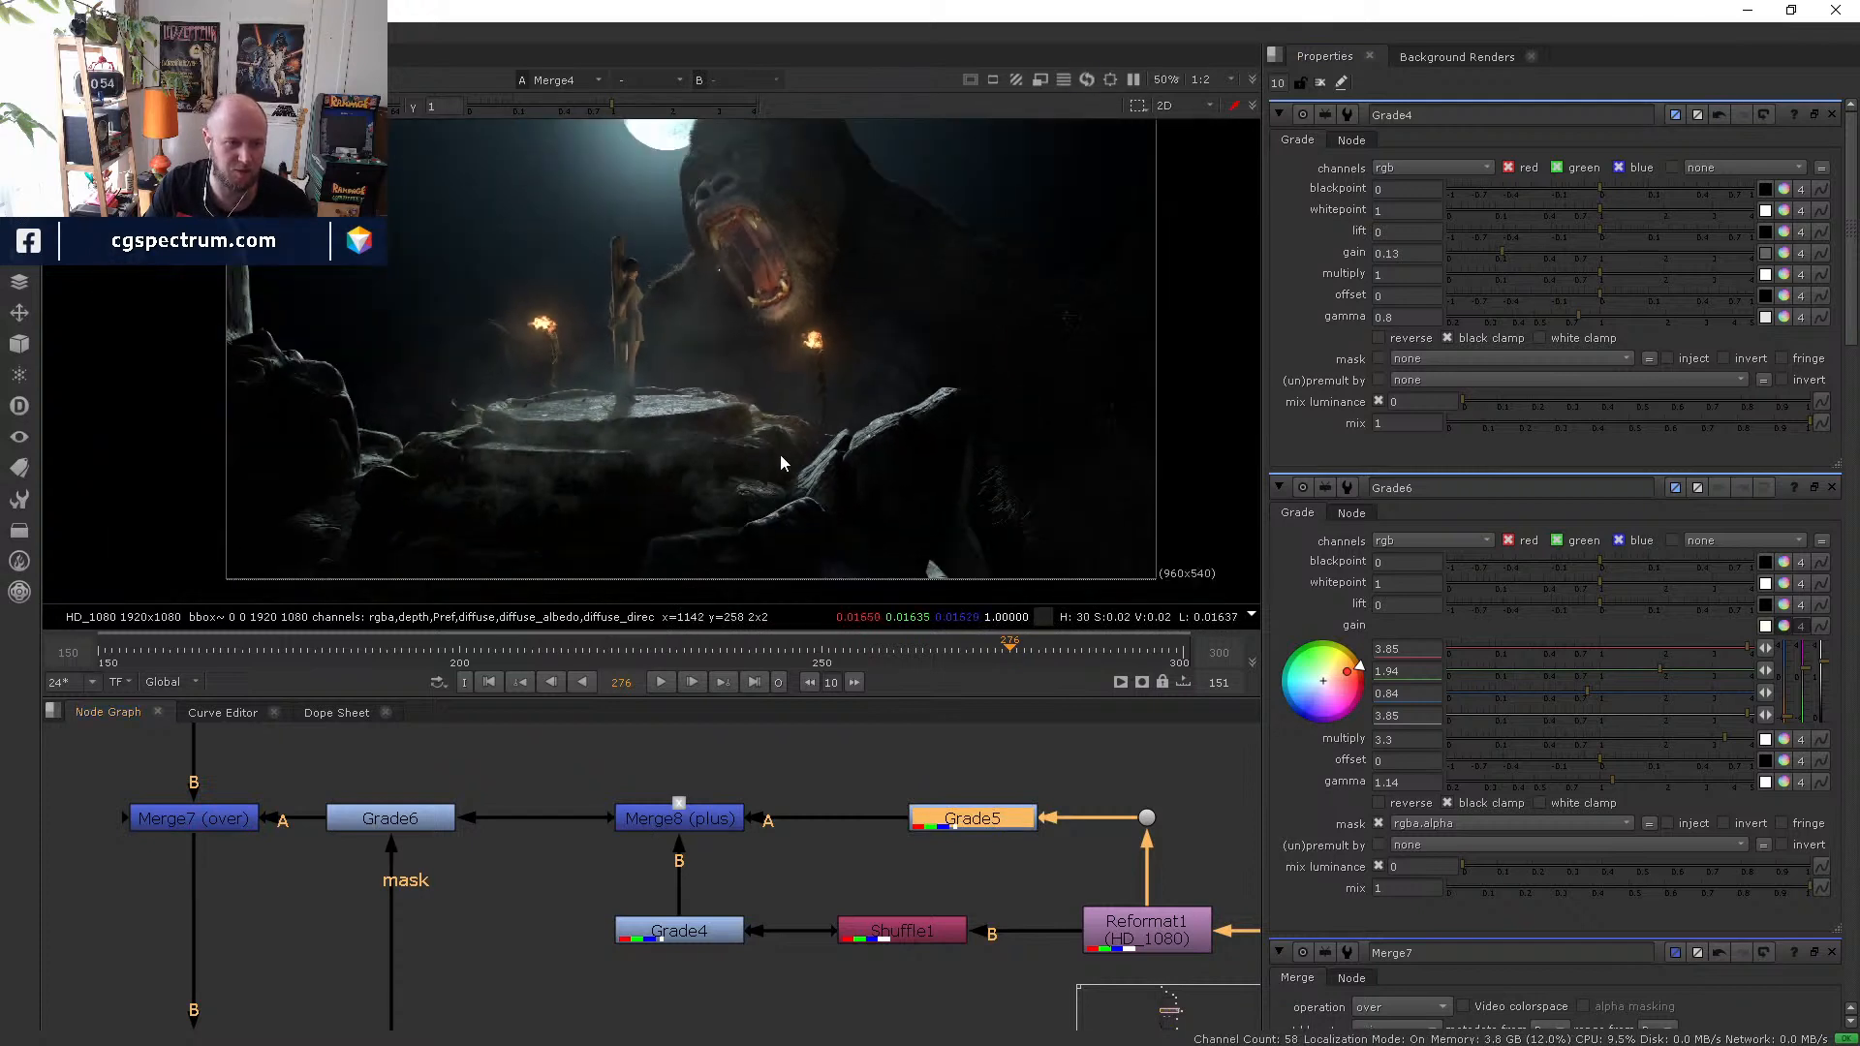
click(1178, 651)
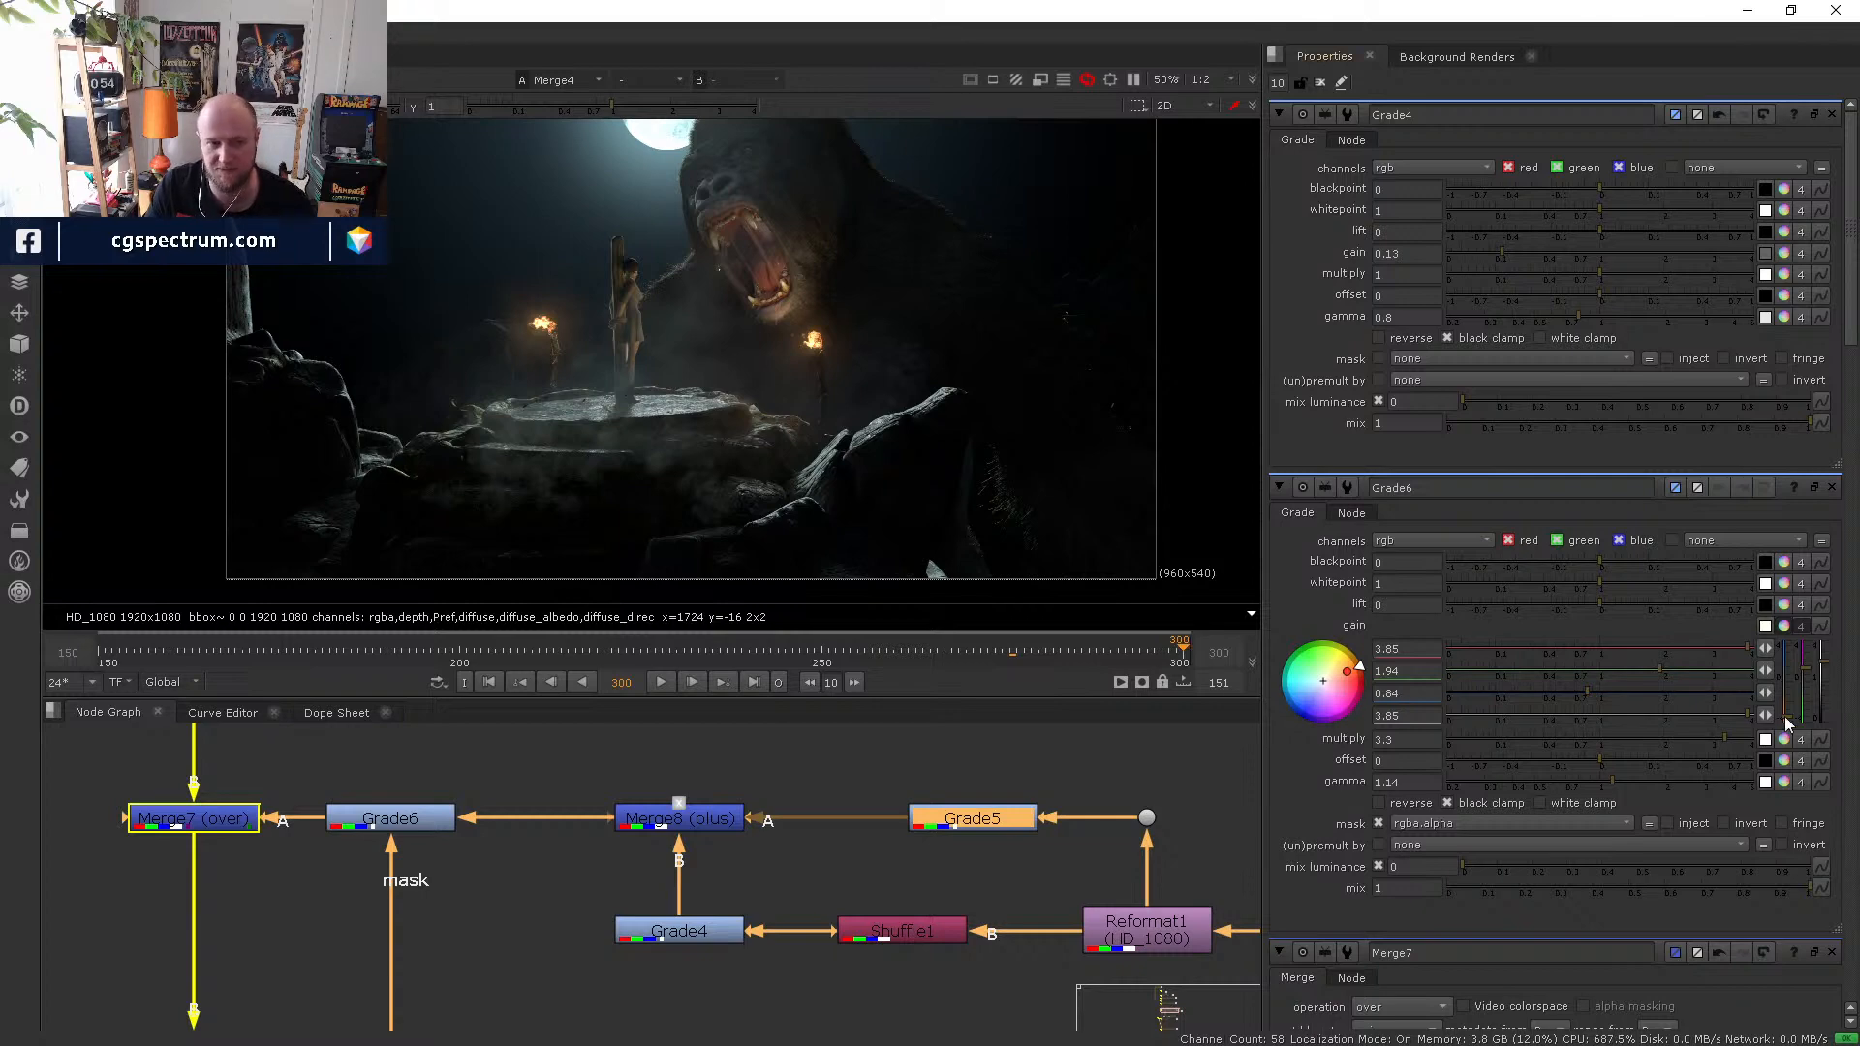
click(217, 821)
double_click(217, 822)
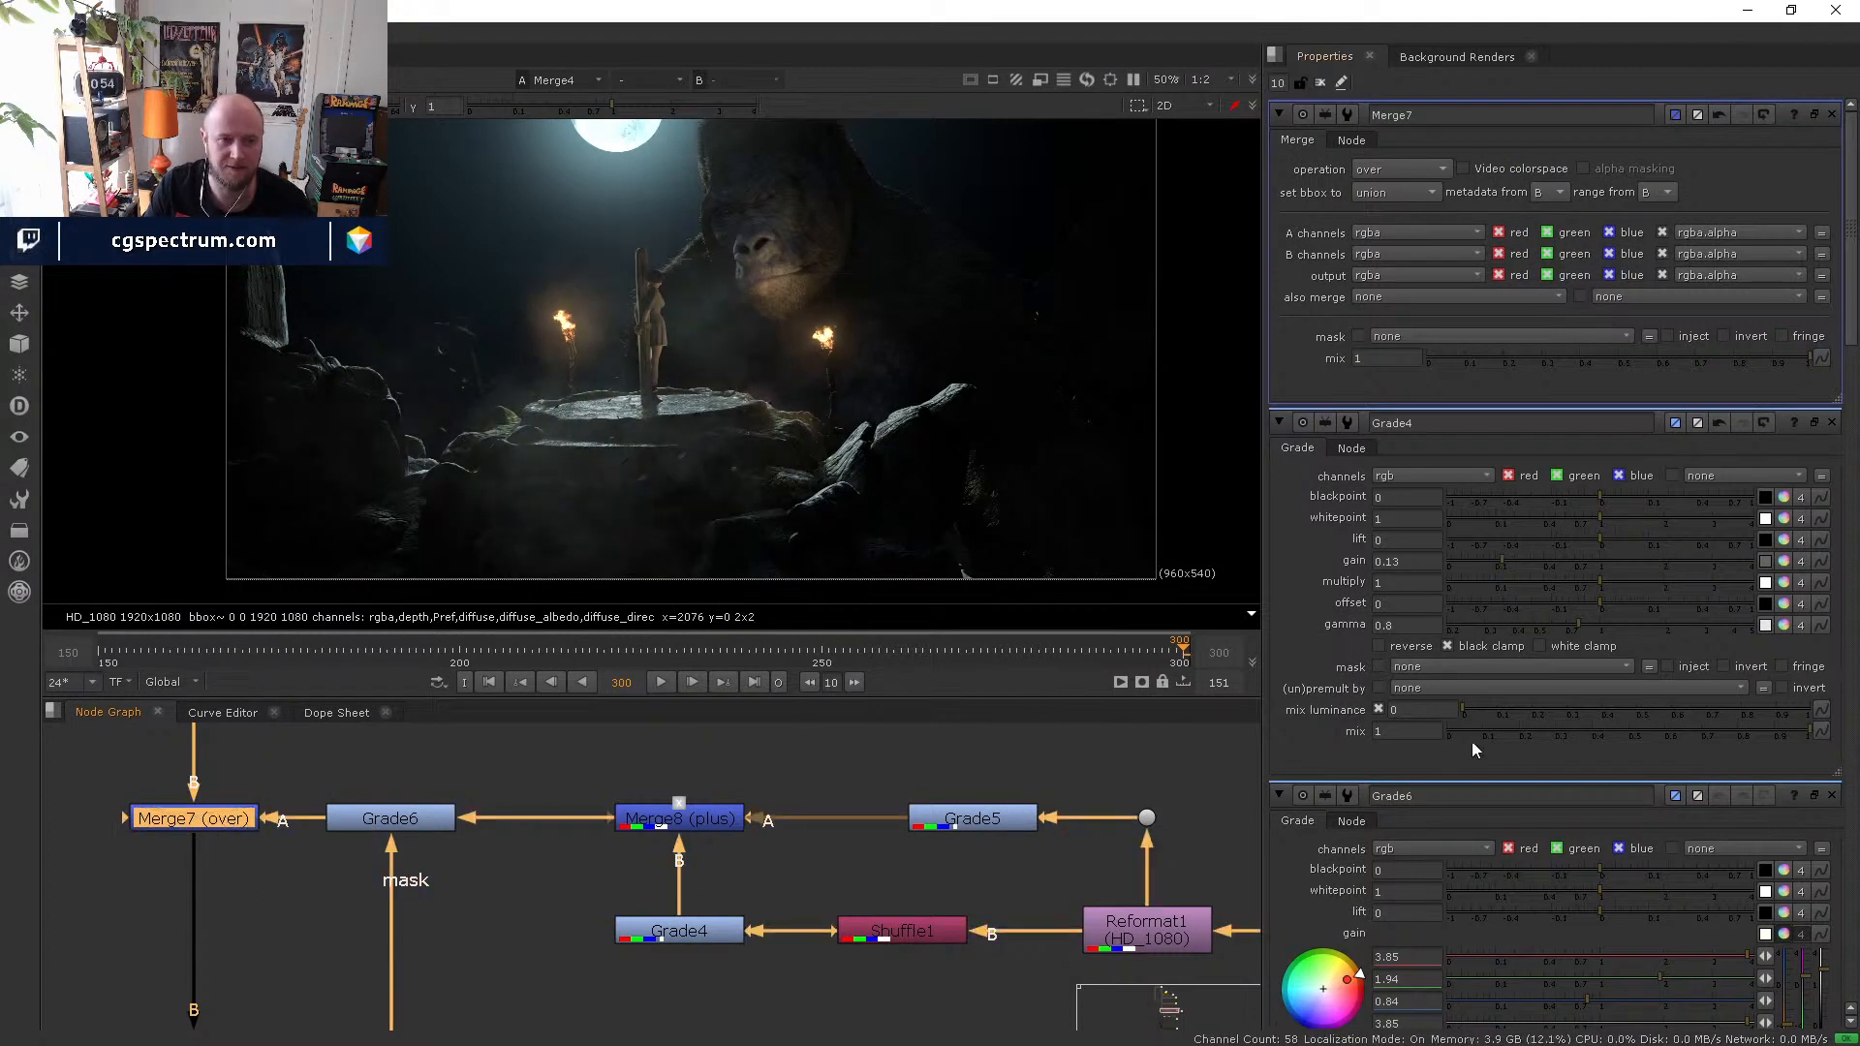
key(f)
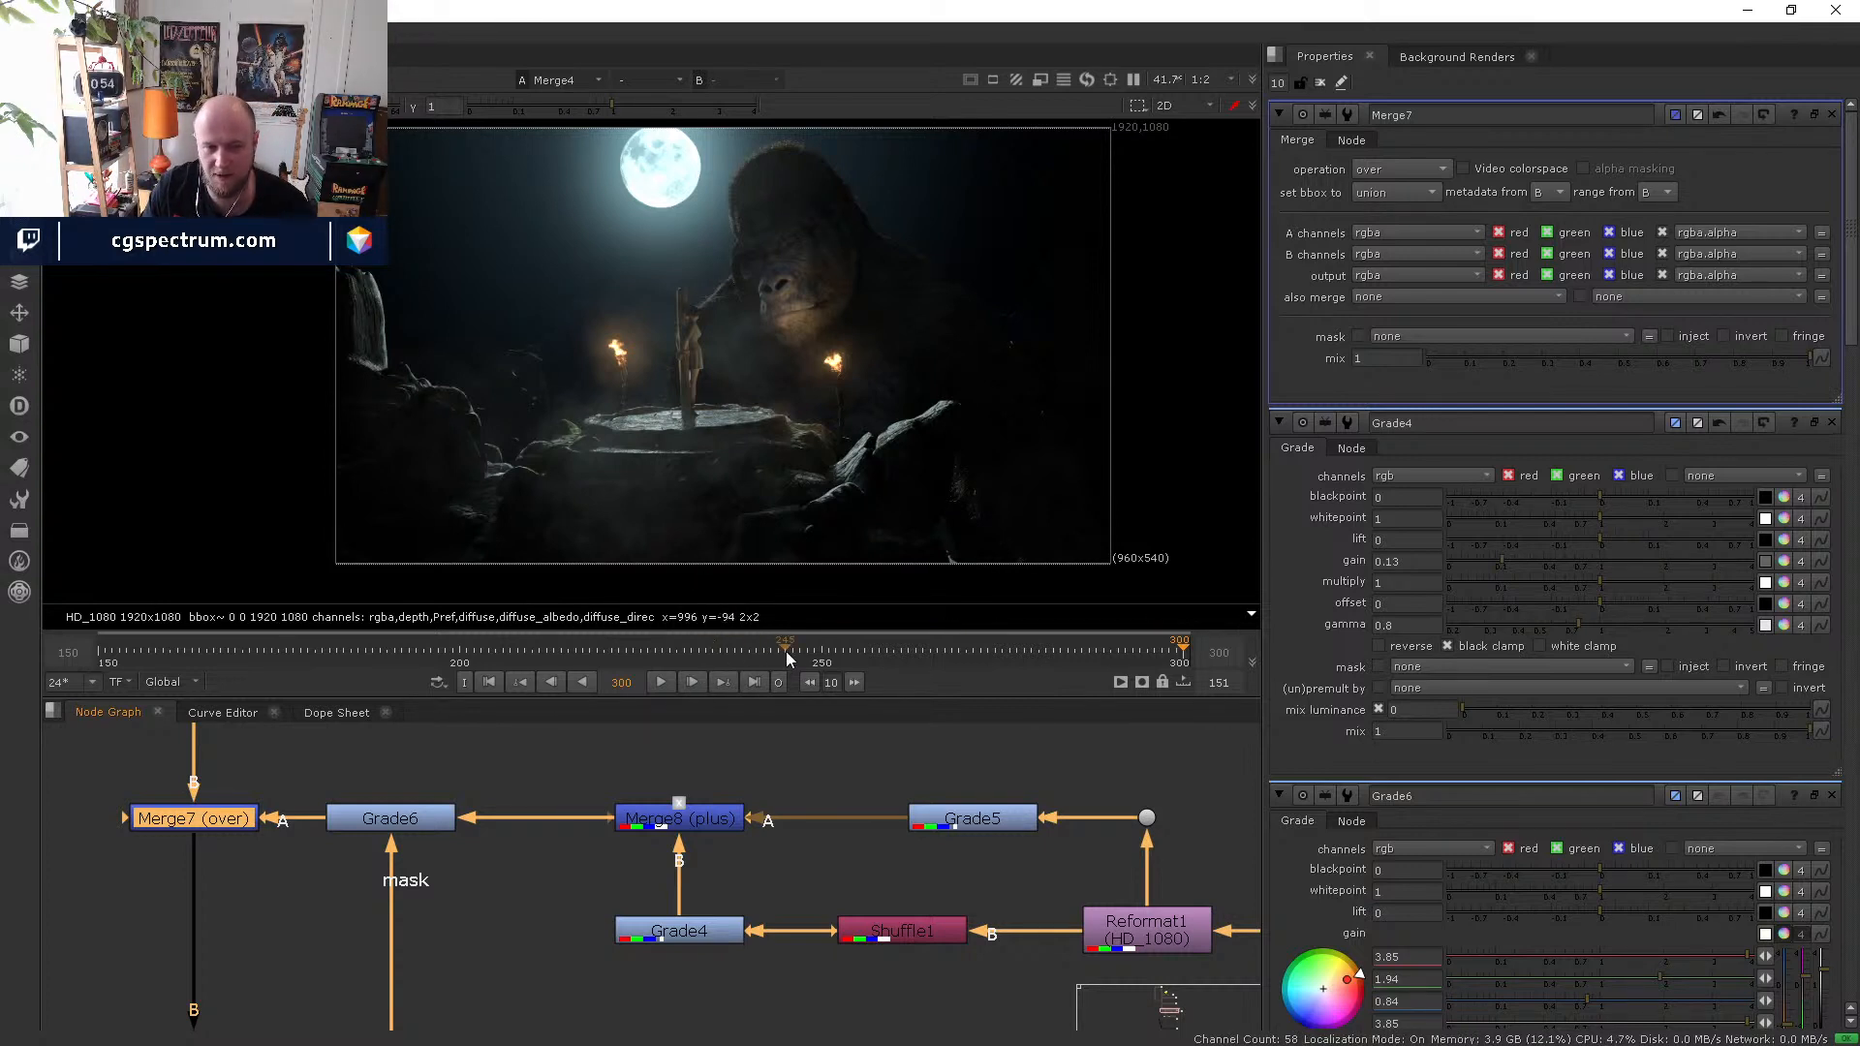
click(823, 657)
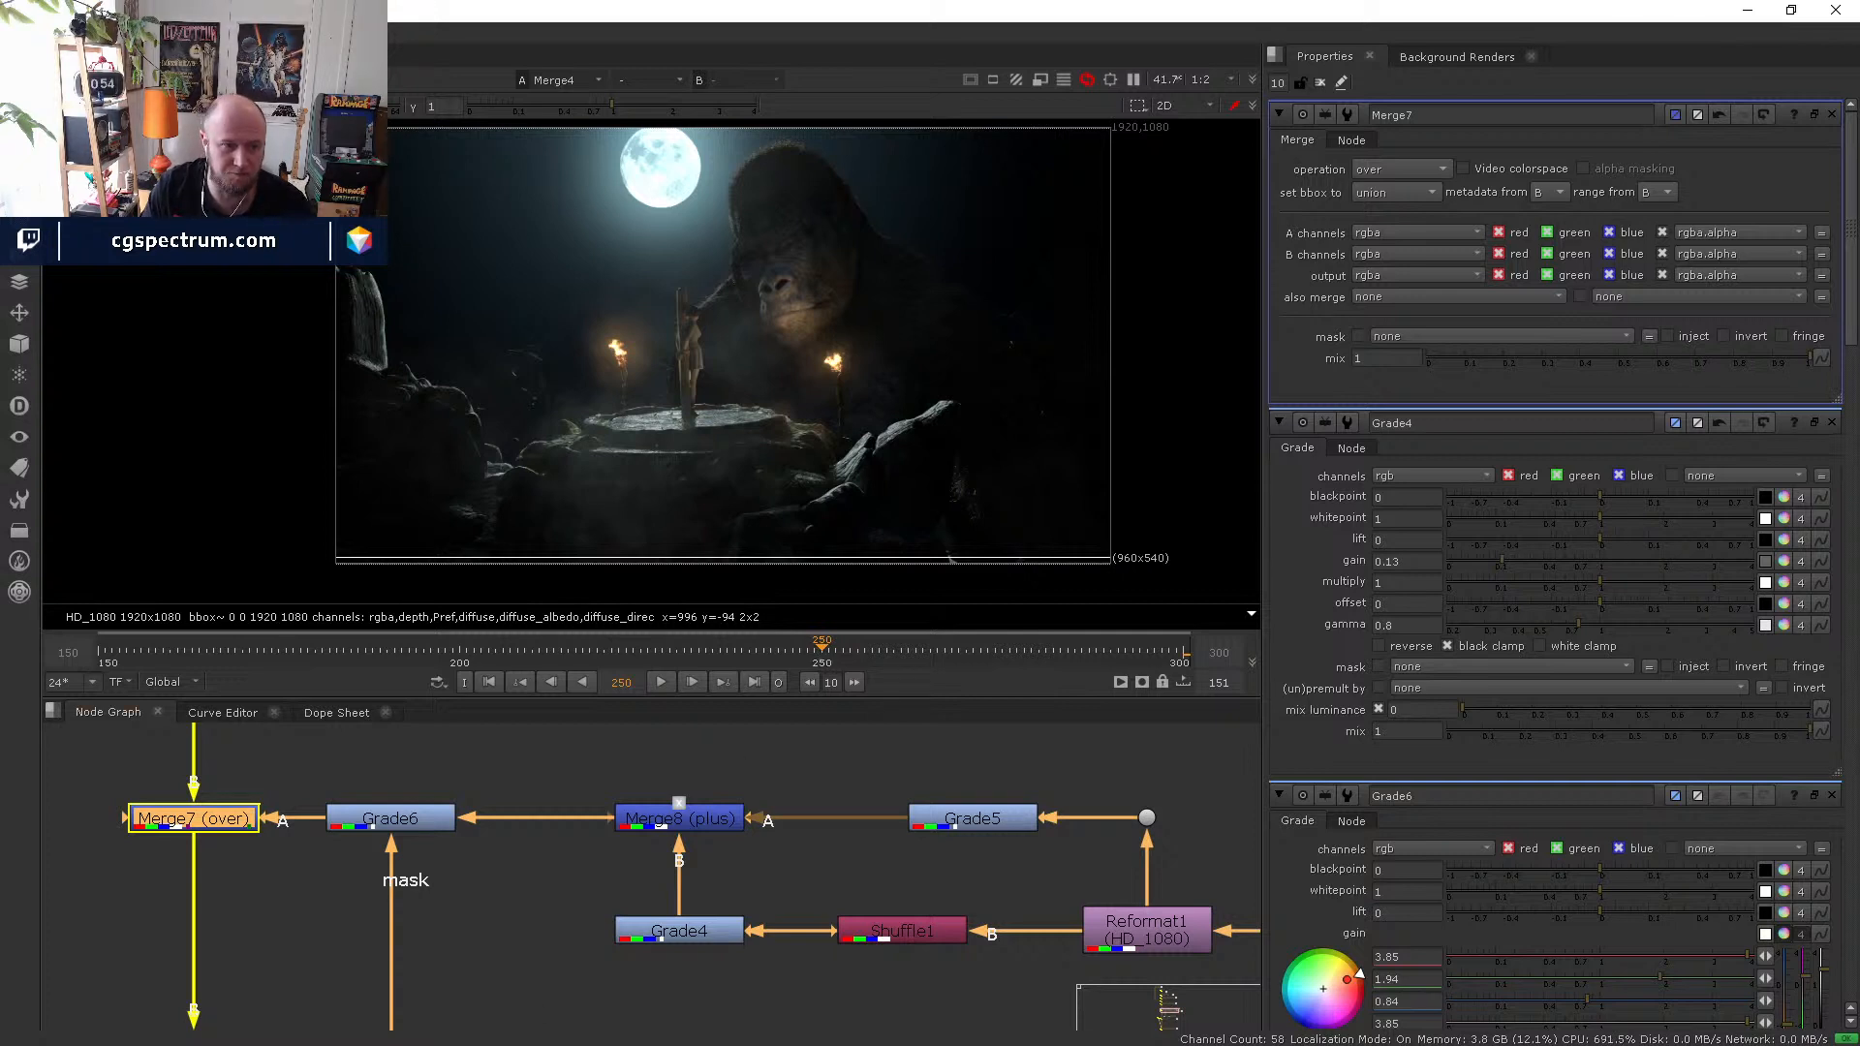
middle_drag(556, 961, 548, 815)
scroll(551, 877, down, 3)
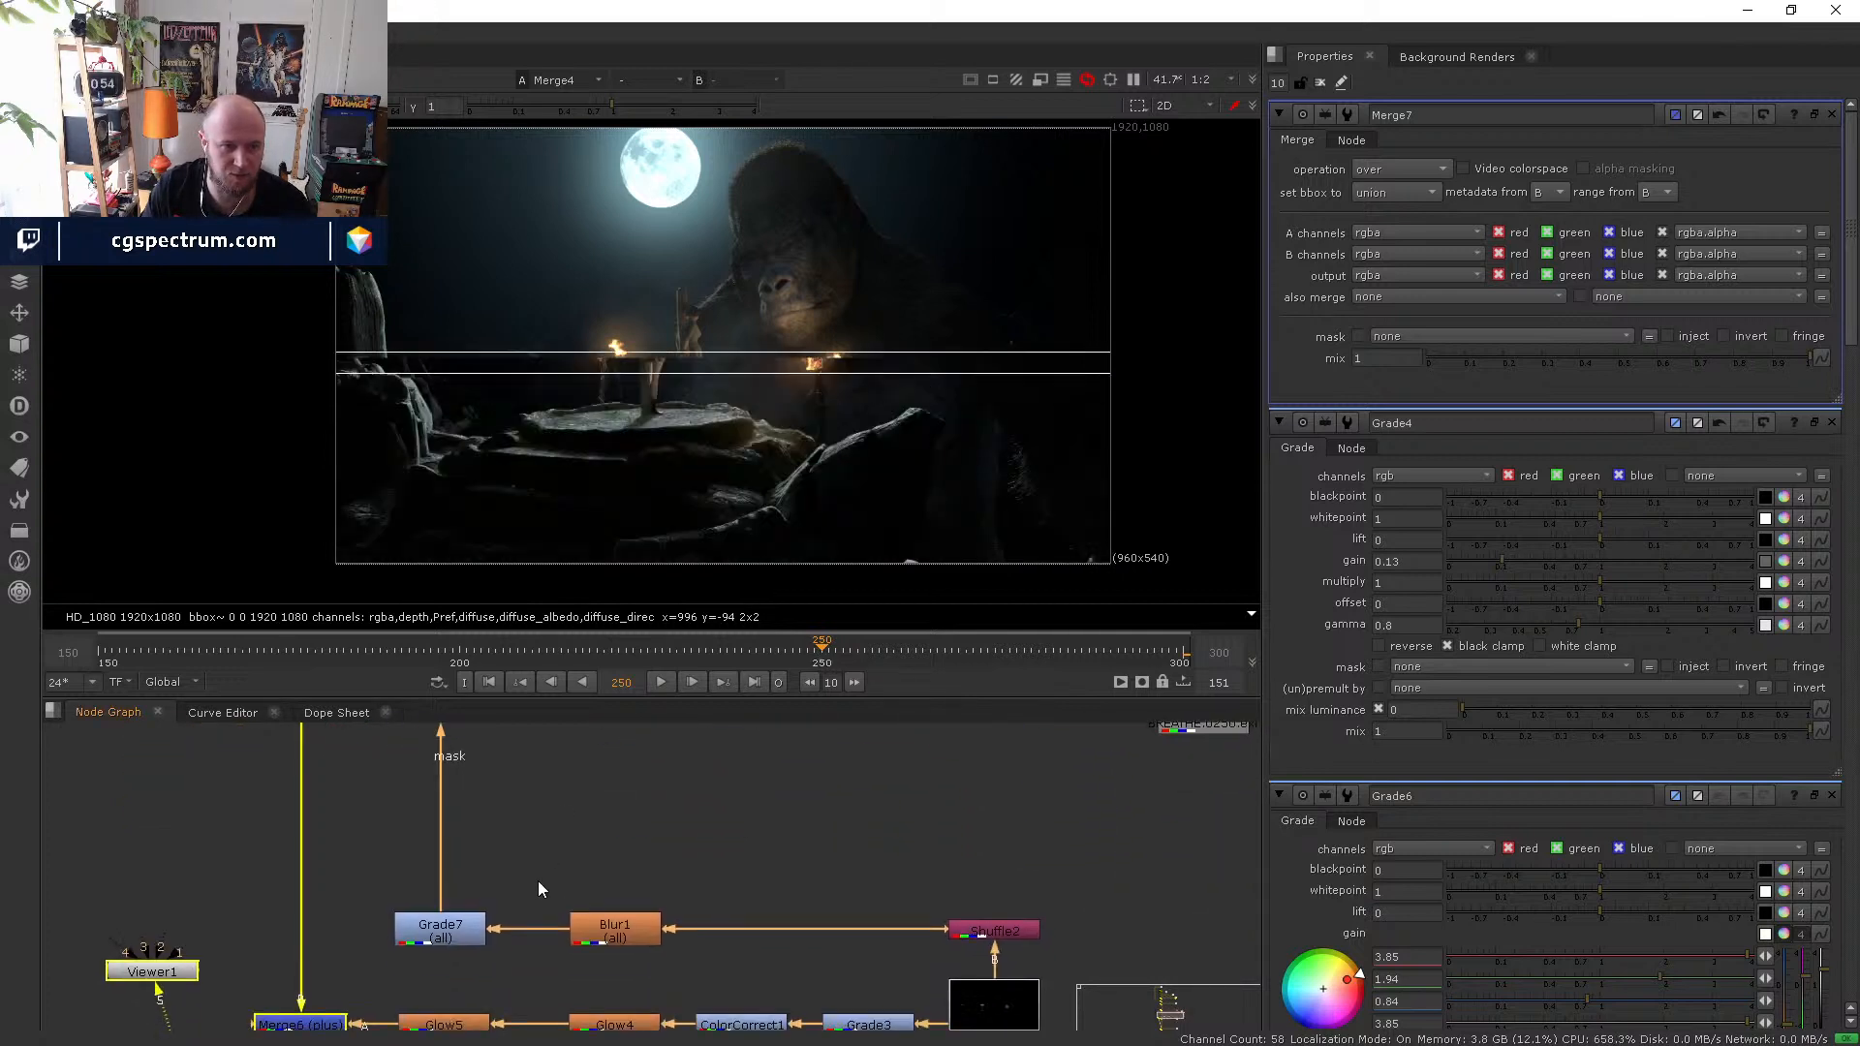
- Bring the rendered grit frame Kong_v11.GRIT.0254.exr into the node graph beneath the leaves merge
click(463, 928)
middle_drag(368, 972, 368, 891)
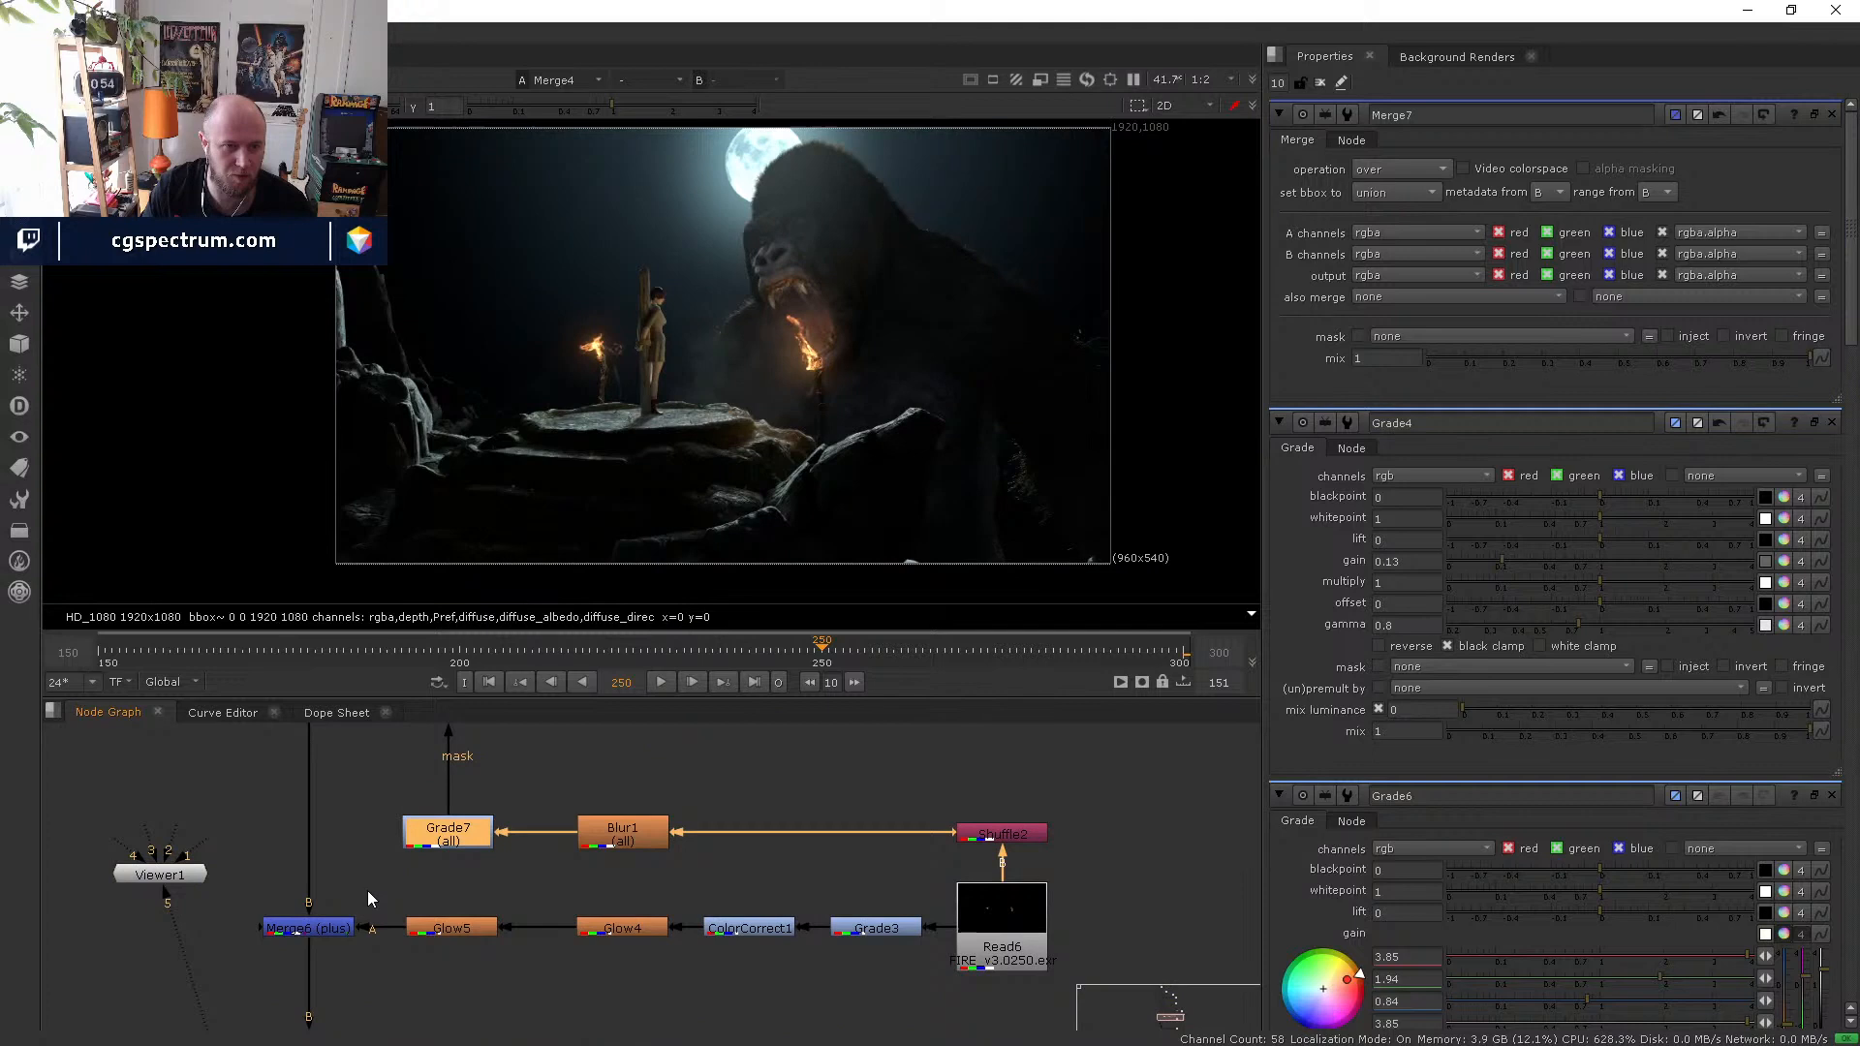
click(322, 934)
scroll(349, 942, down, 2)
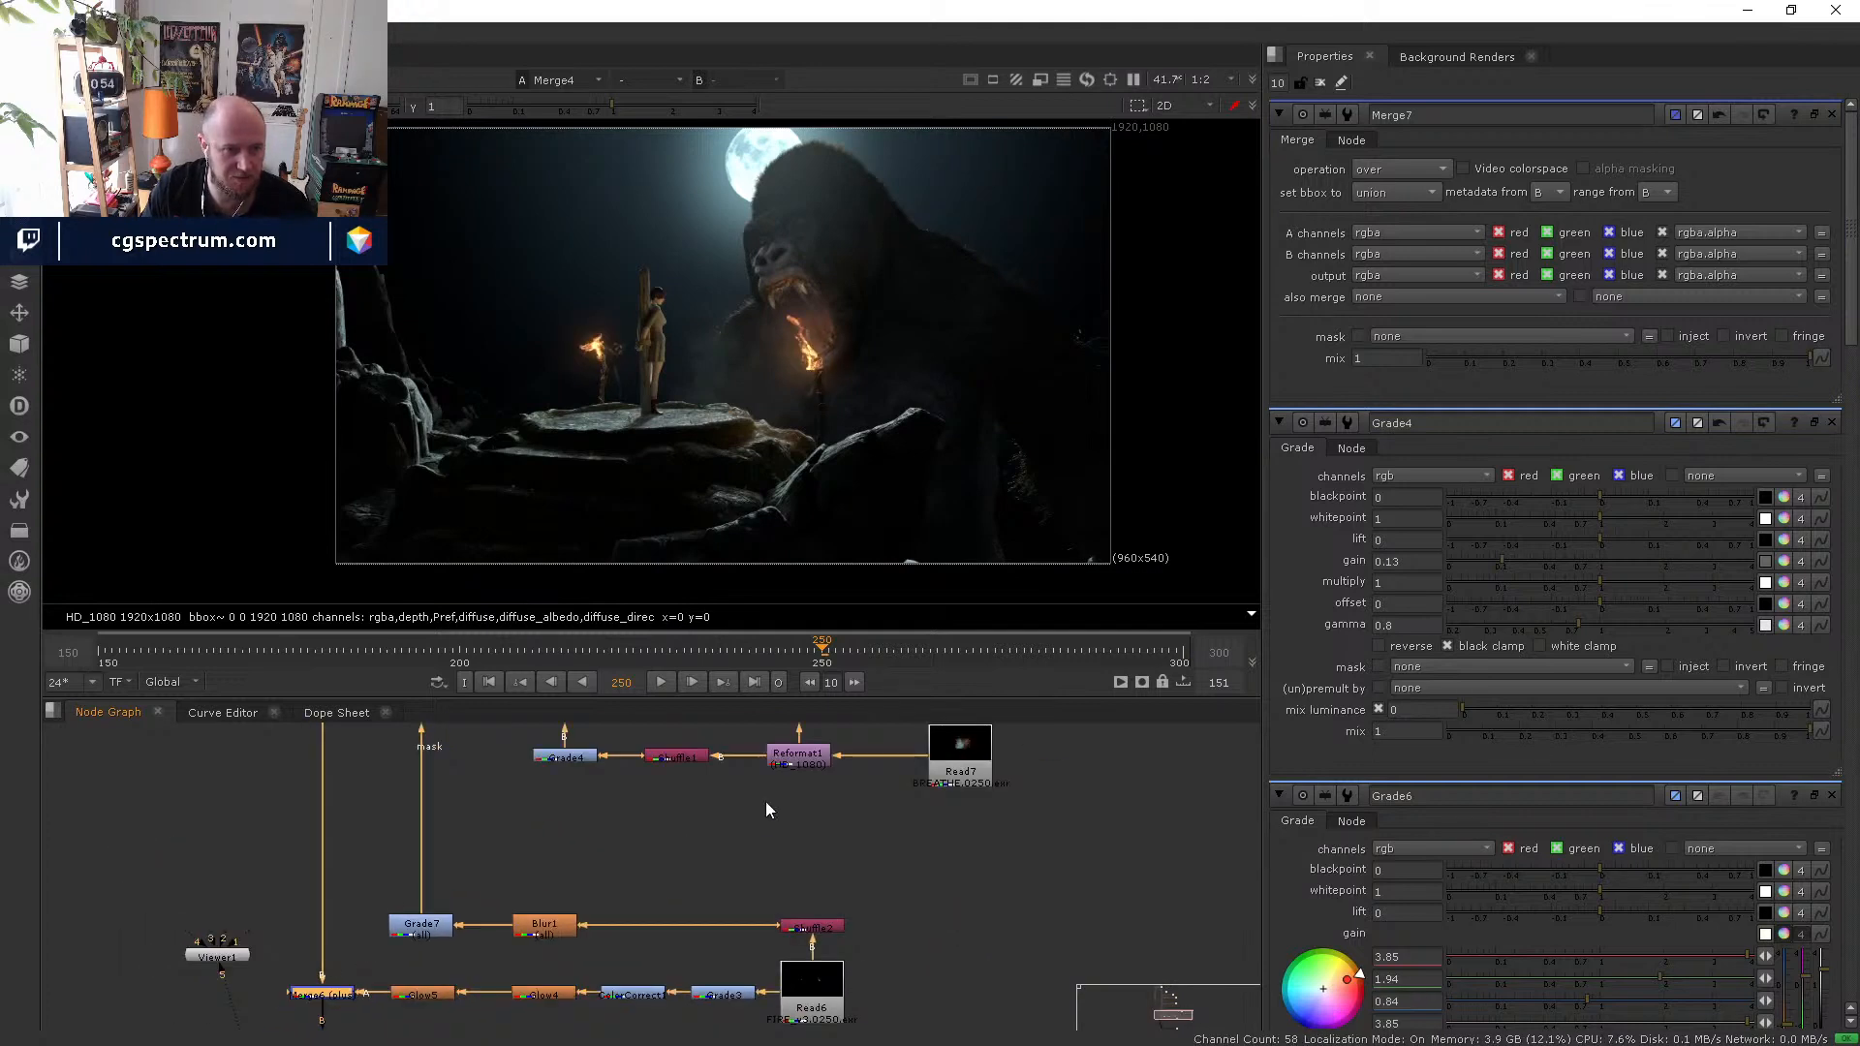
middle_drag(782, 884, 767, 757)
middle_drag(915, 956, 964, 823)
middle_drag(911, 1021, 904, 862)
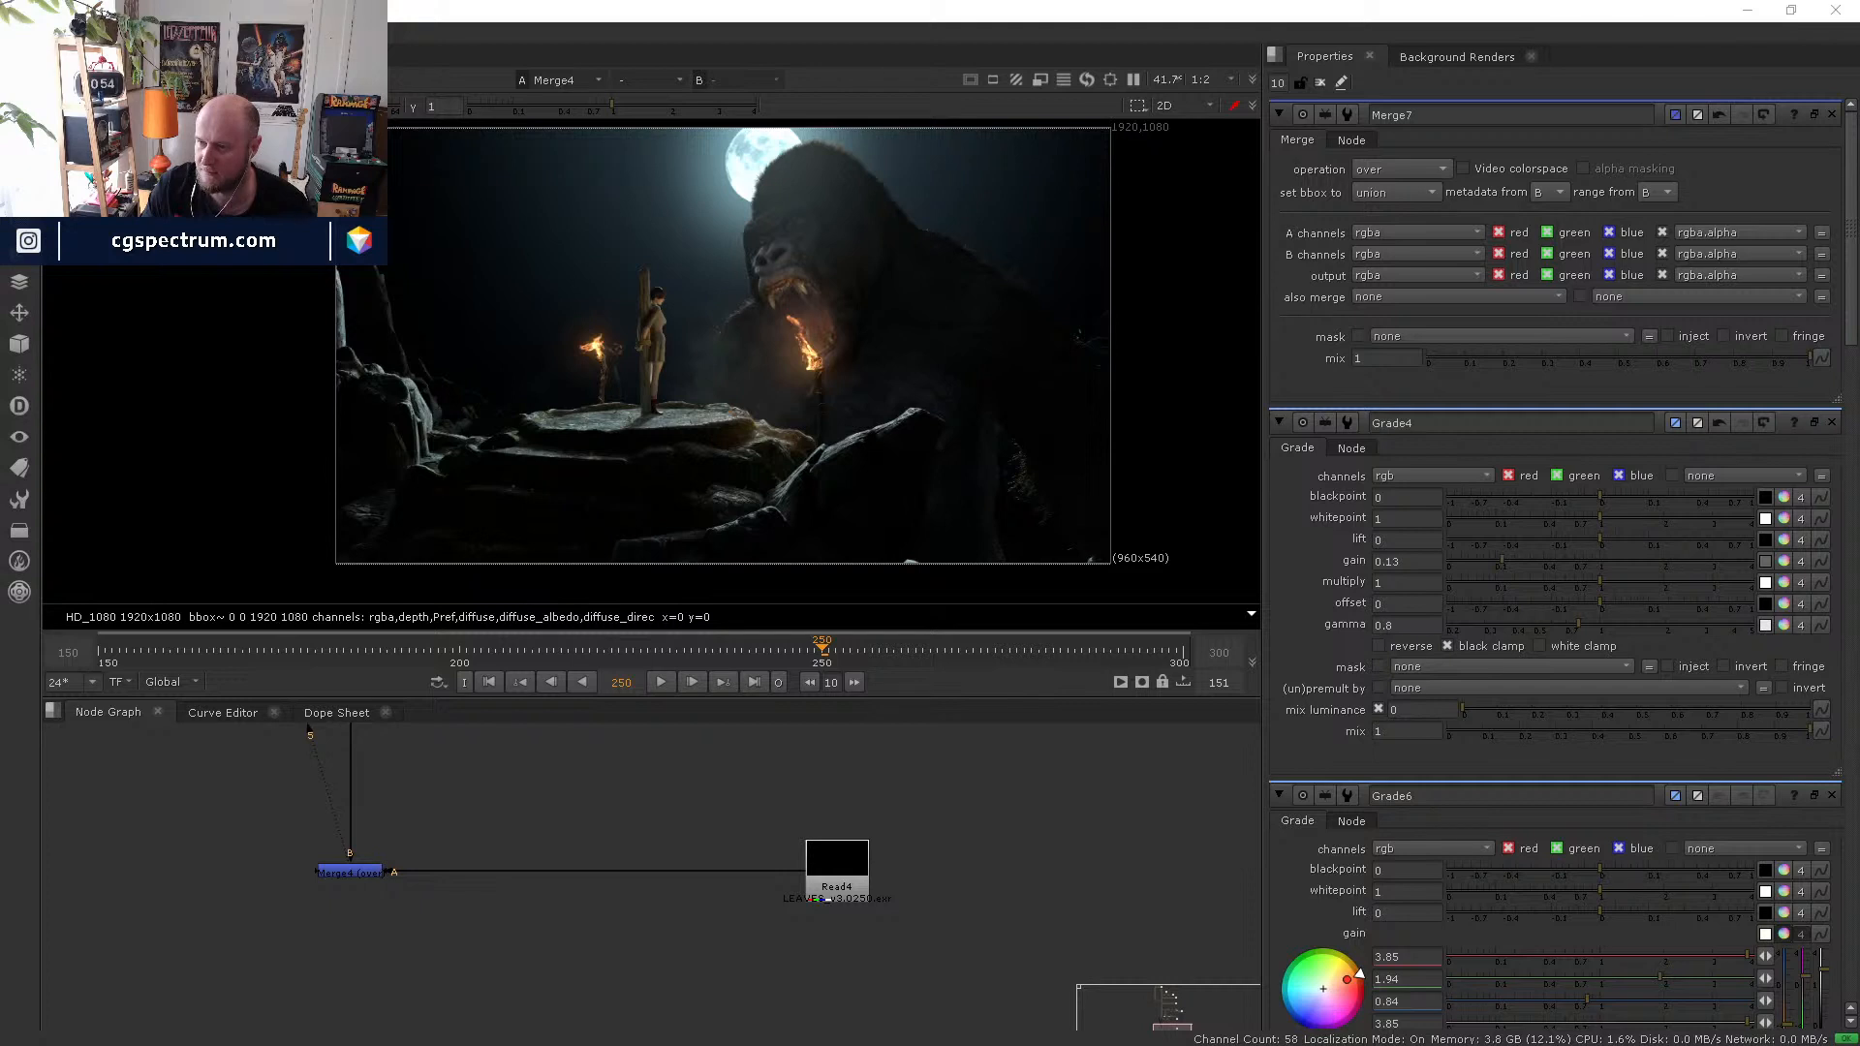
drag(1859, 827, 661, 942)
middle_drag(685, 925, 826, 972)
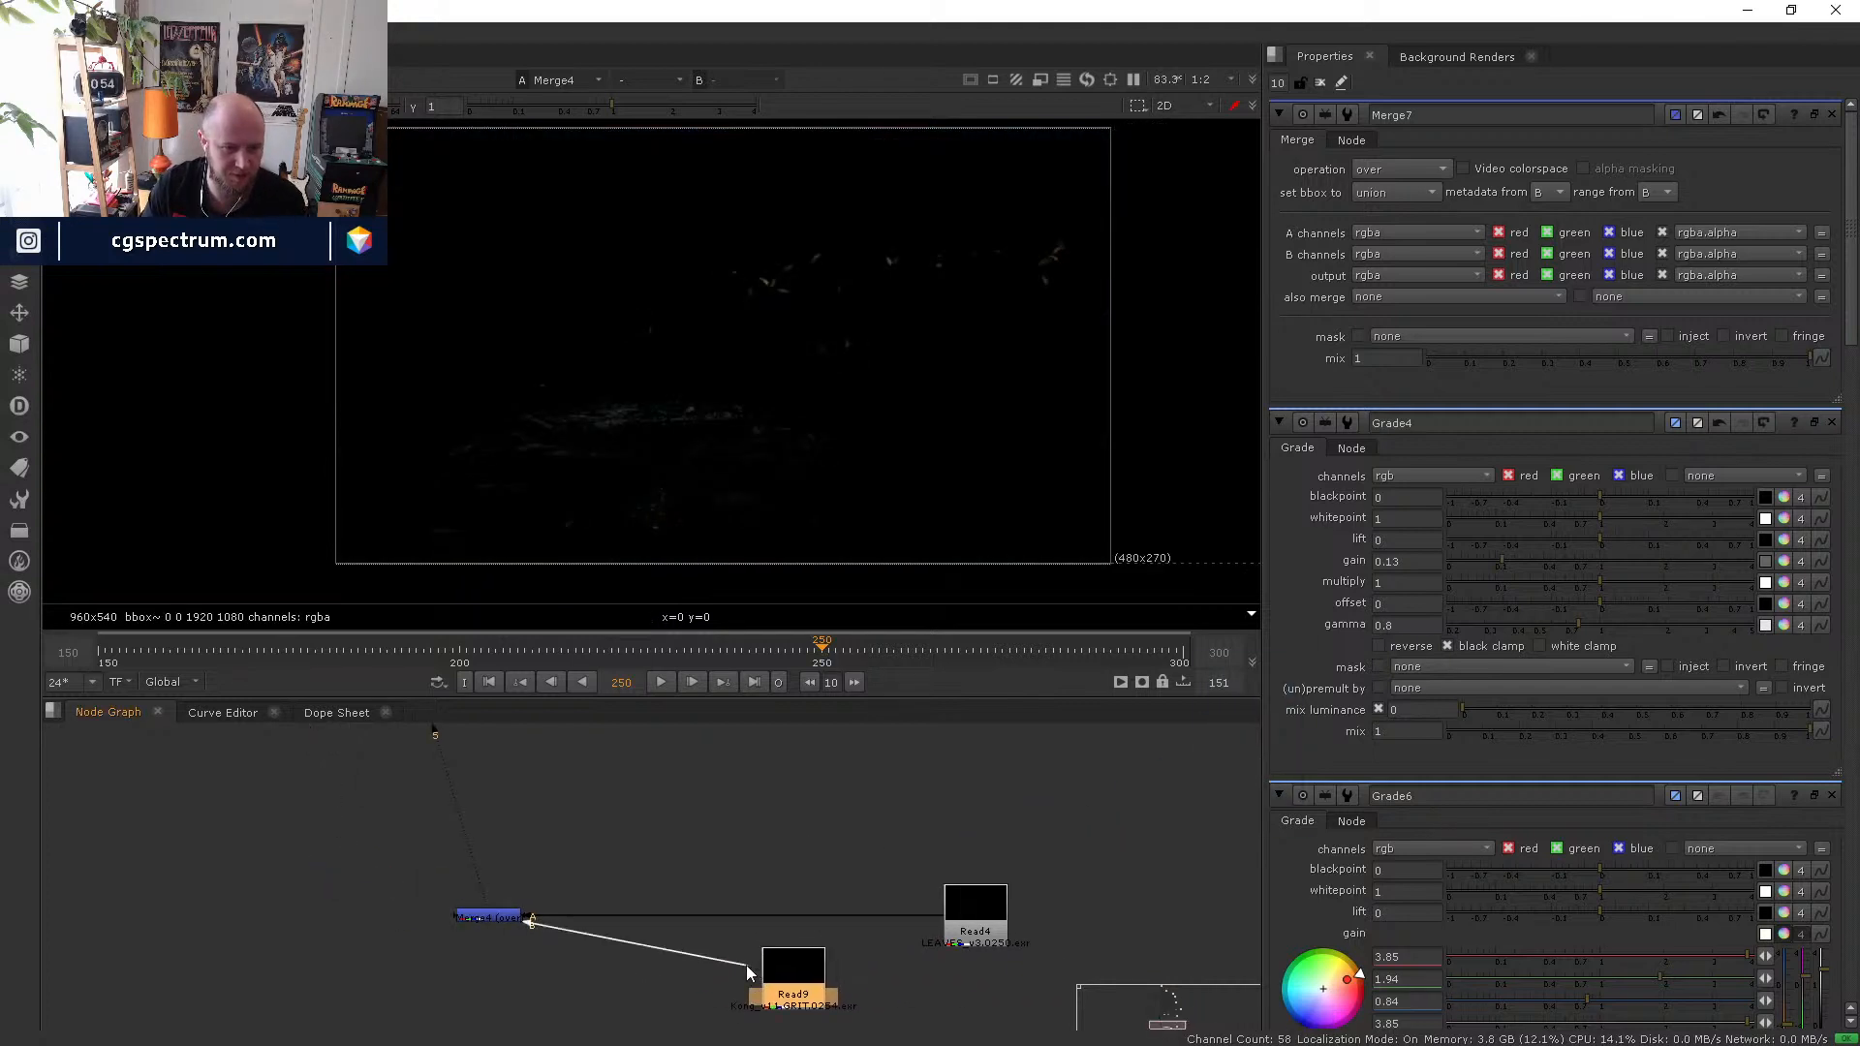
- Display the new grit Read node in the viewer, open its properties and go to frame 246
drag(748, 966, 492, 787)
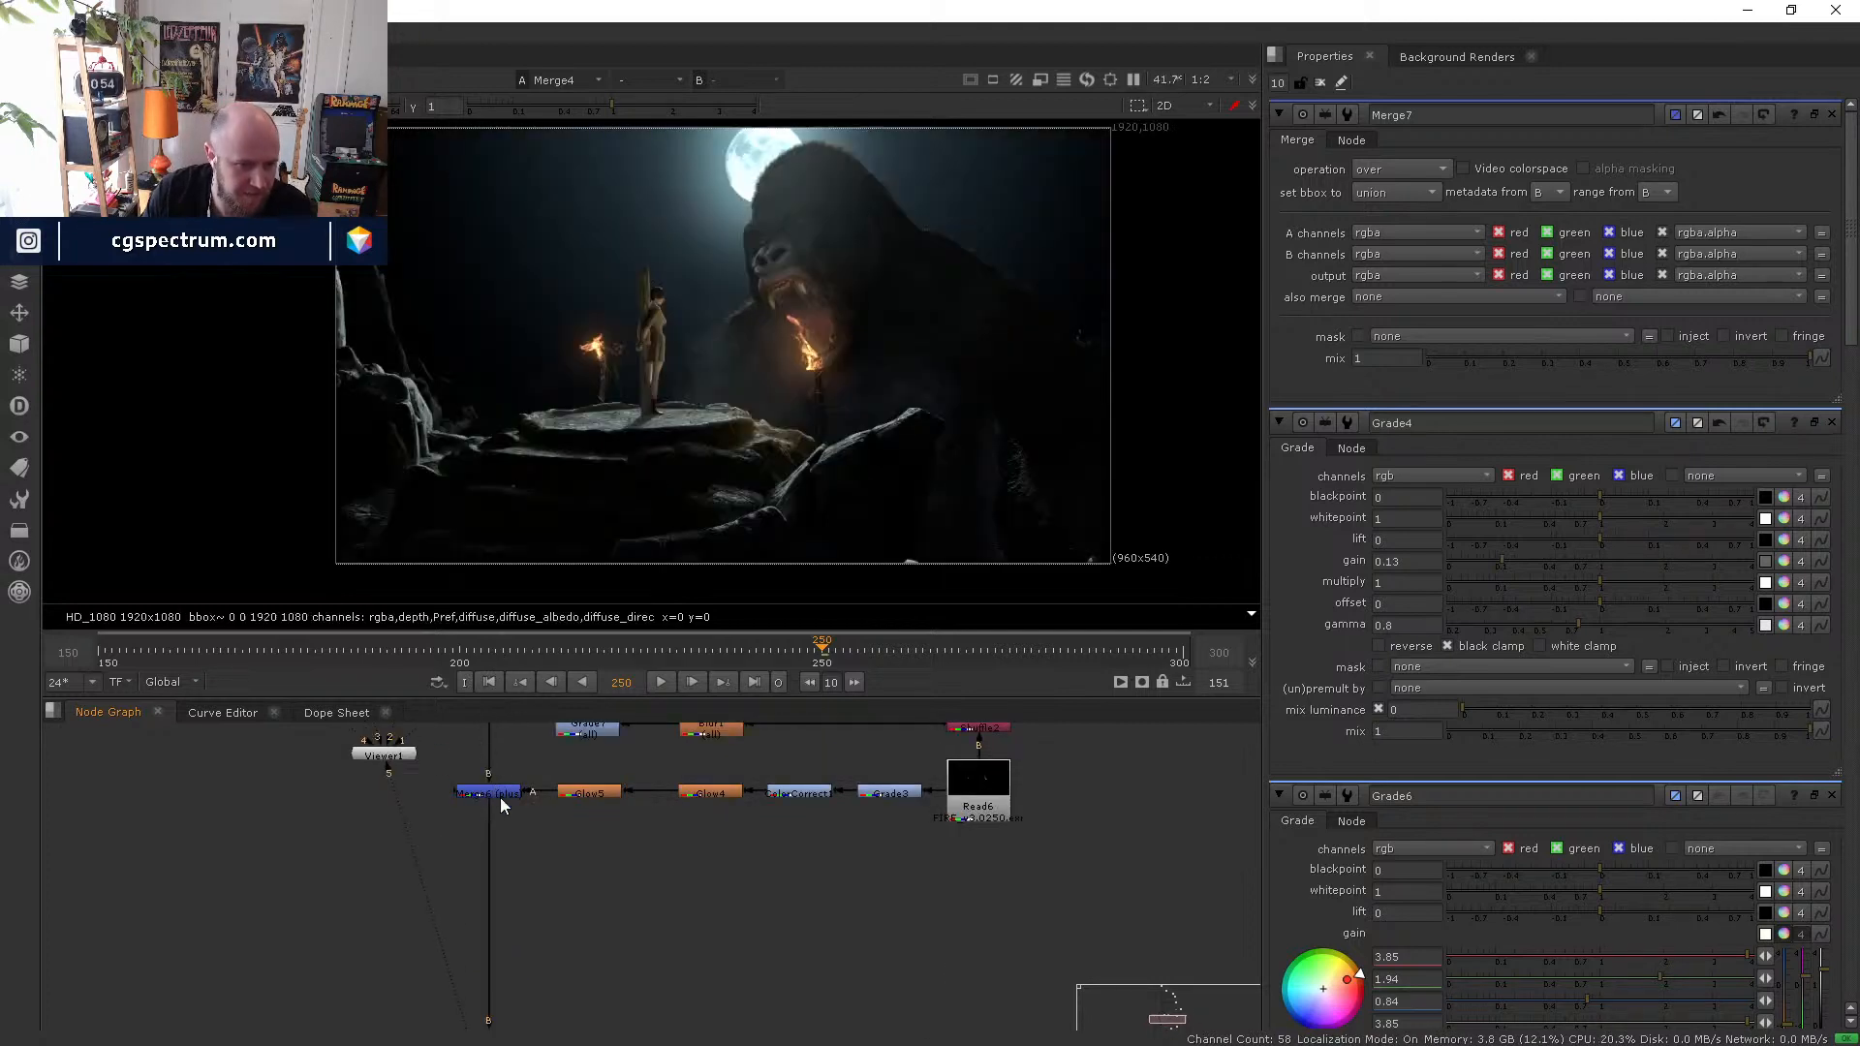
middle_drag(543, 901, 418, 712)
key(1)
double_click(678, 993)
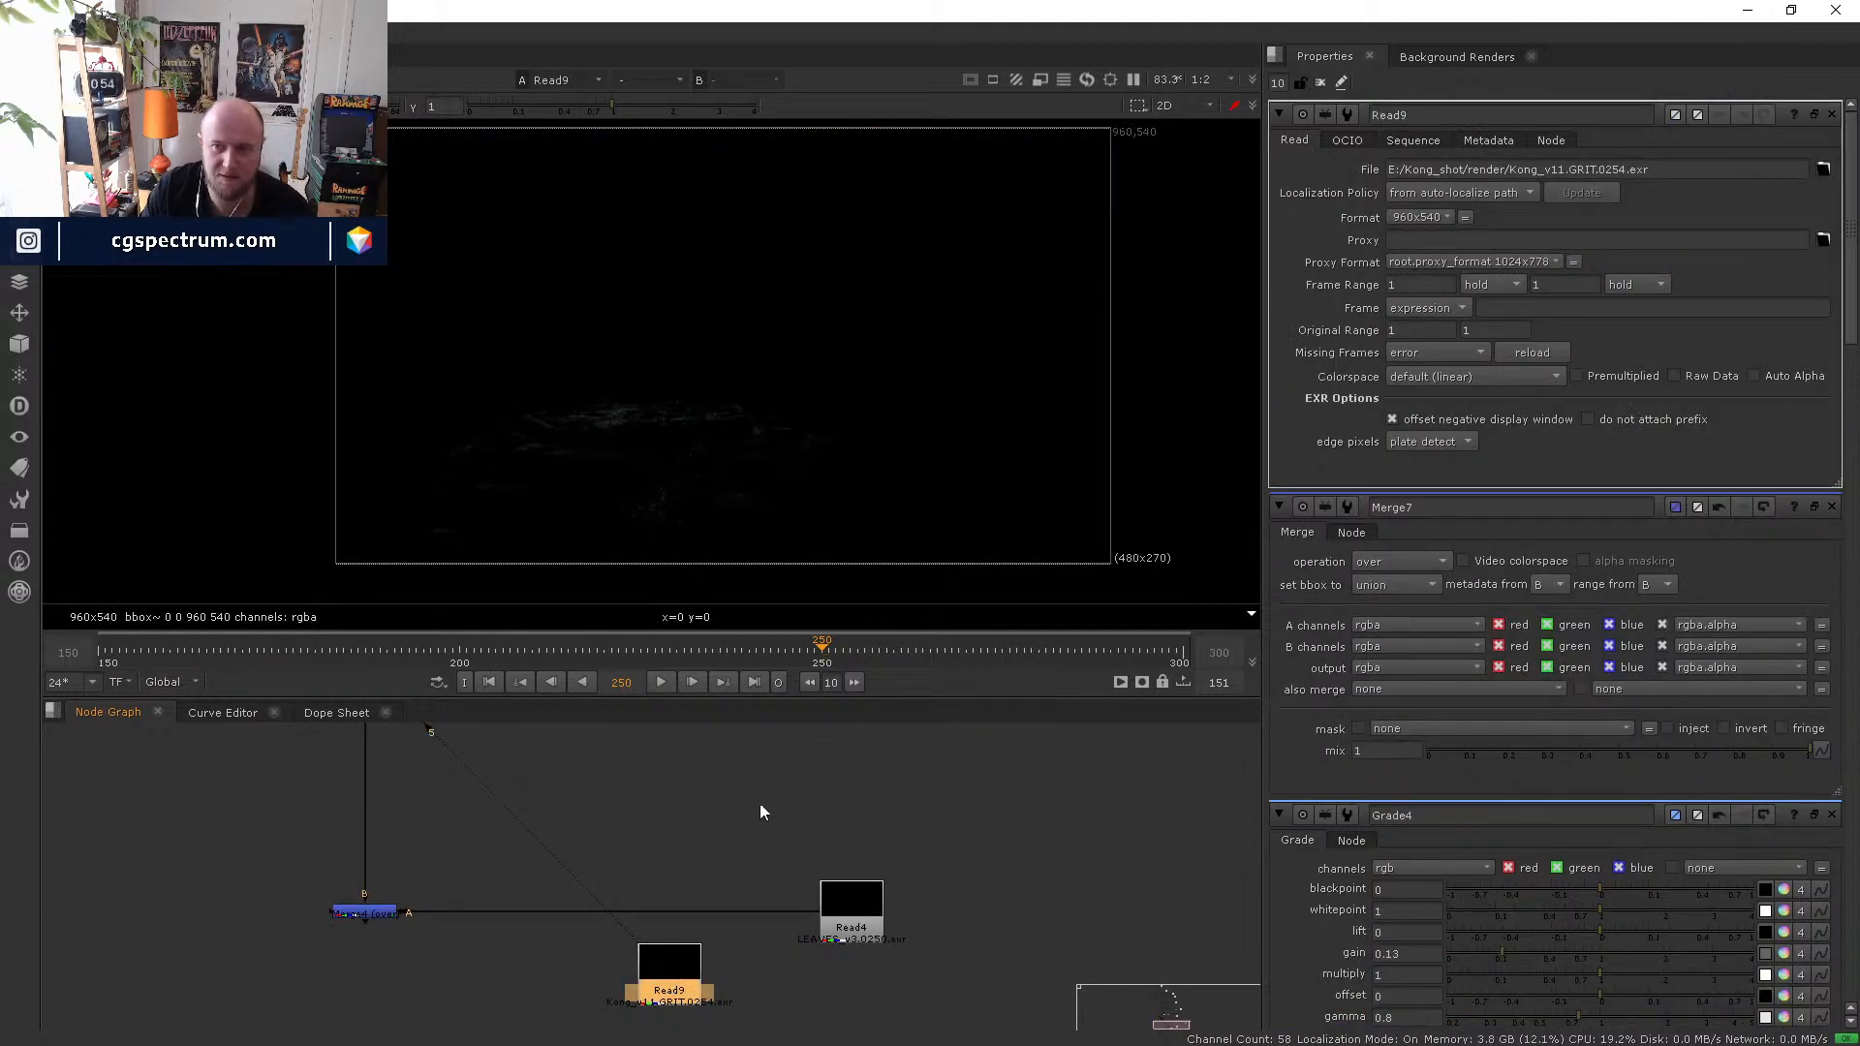
mouse_move(800, 647)
mouse_down()
mouse_move(884, 647)
mouse_move(729, 648)
mouse_move(792, 648)
mouse_up()
click(709, 955)
middle_drag(708, 955, 676, 819)
scroll(675, 818, up, 3)
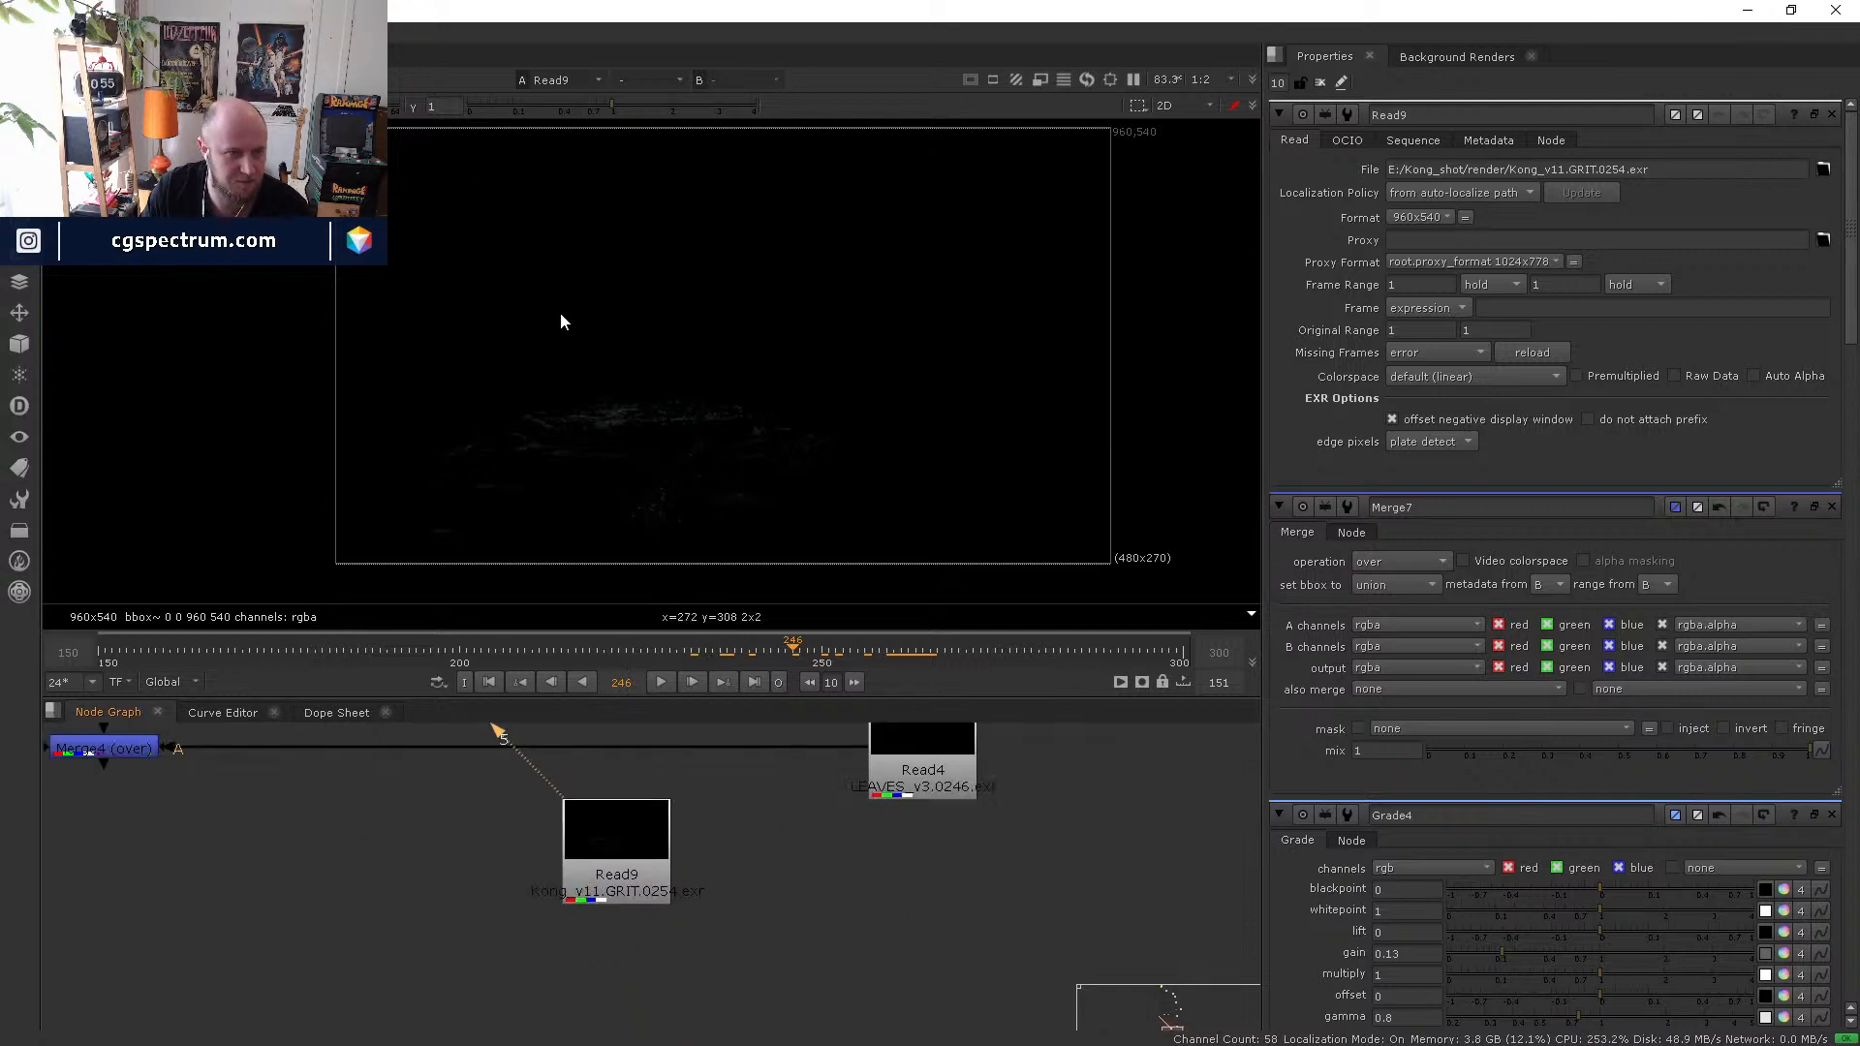
- Replace the grit Read node's file with the Kong_v11.GRIT.####.exr sequence, frames 250-285, and reposition the node
click(1824, 168)
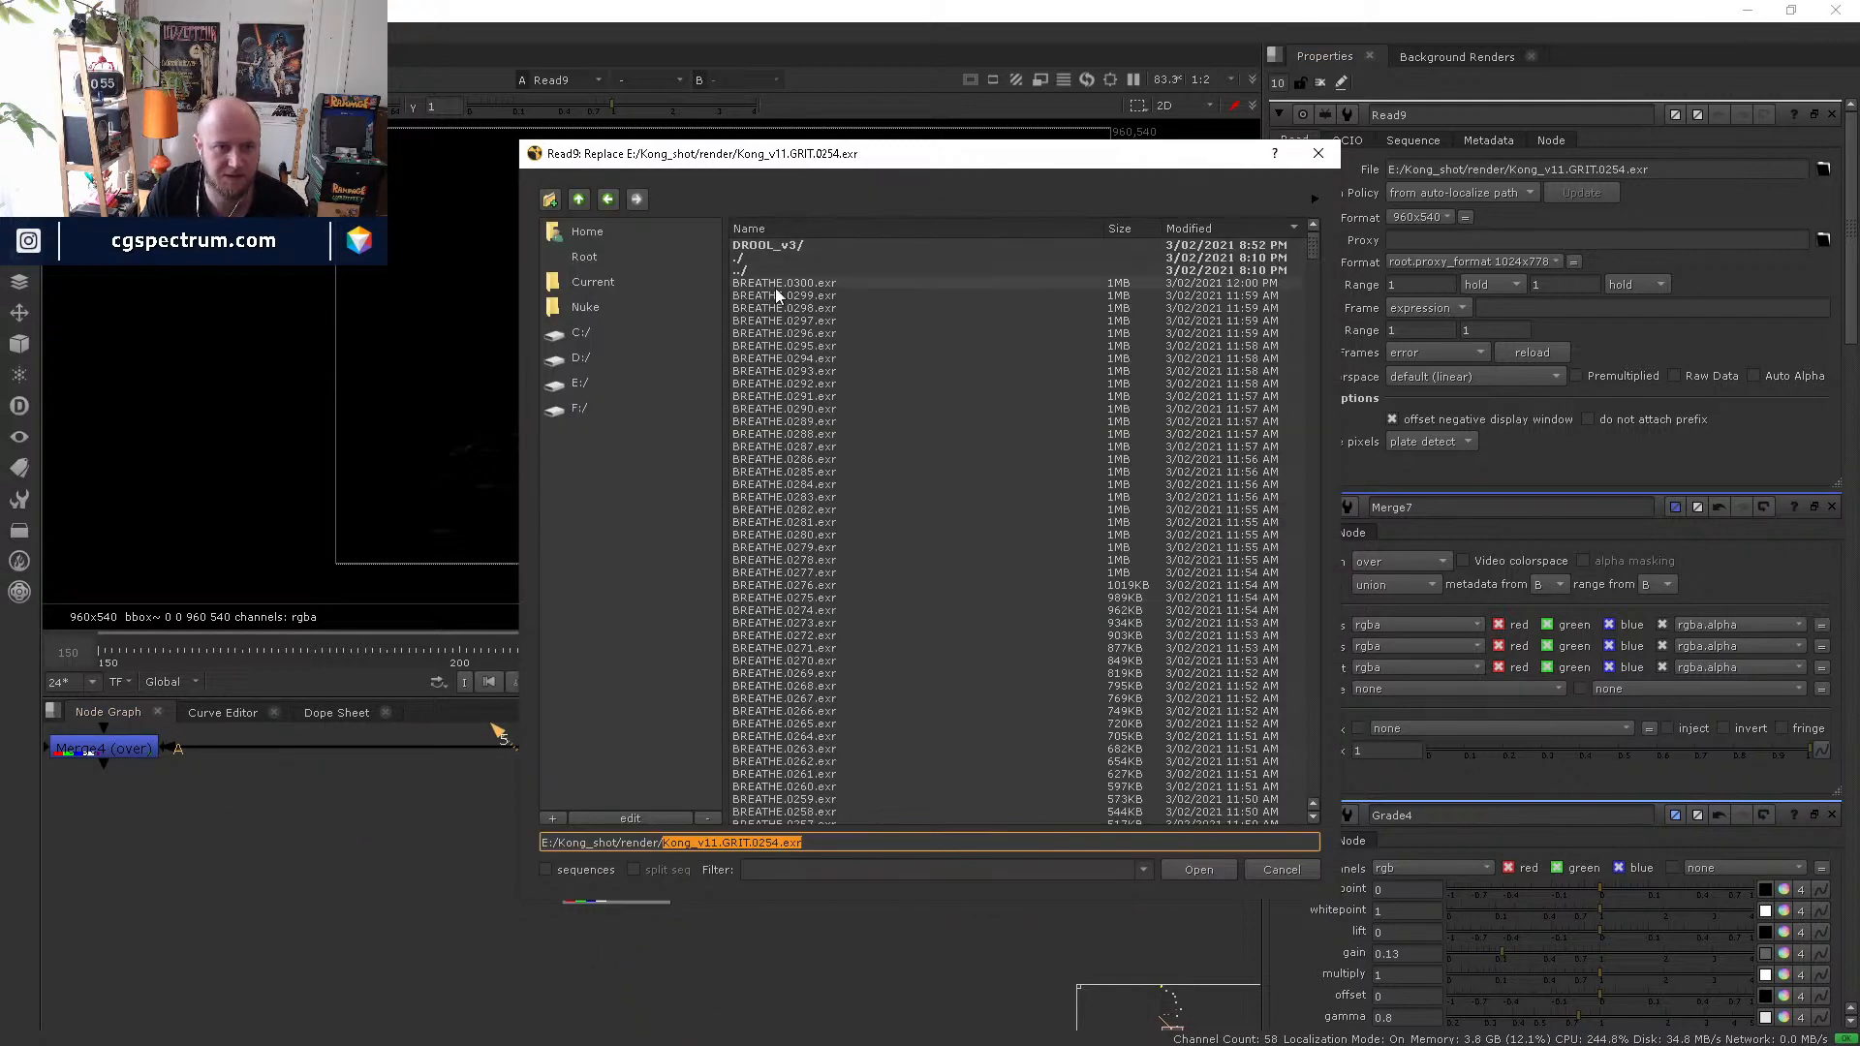
click(568, 872)
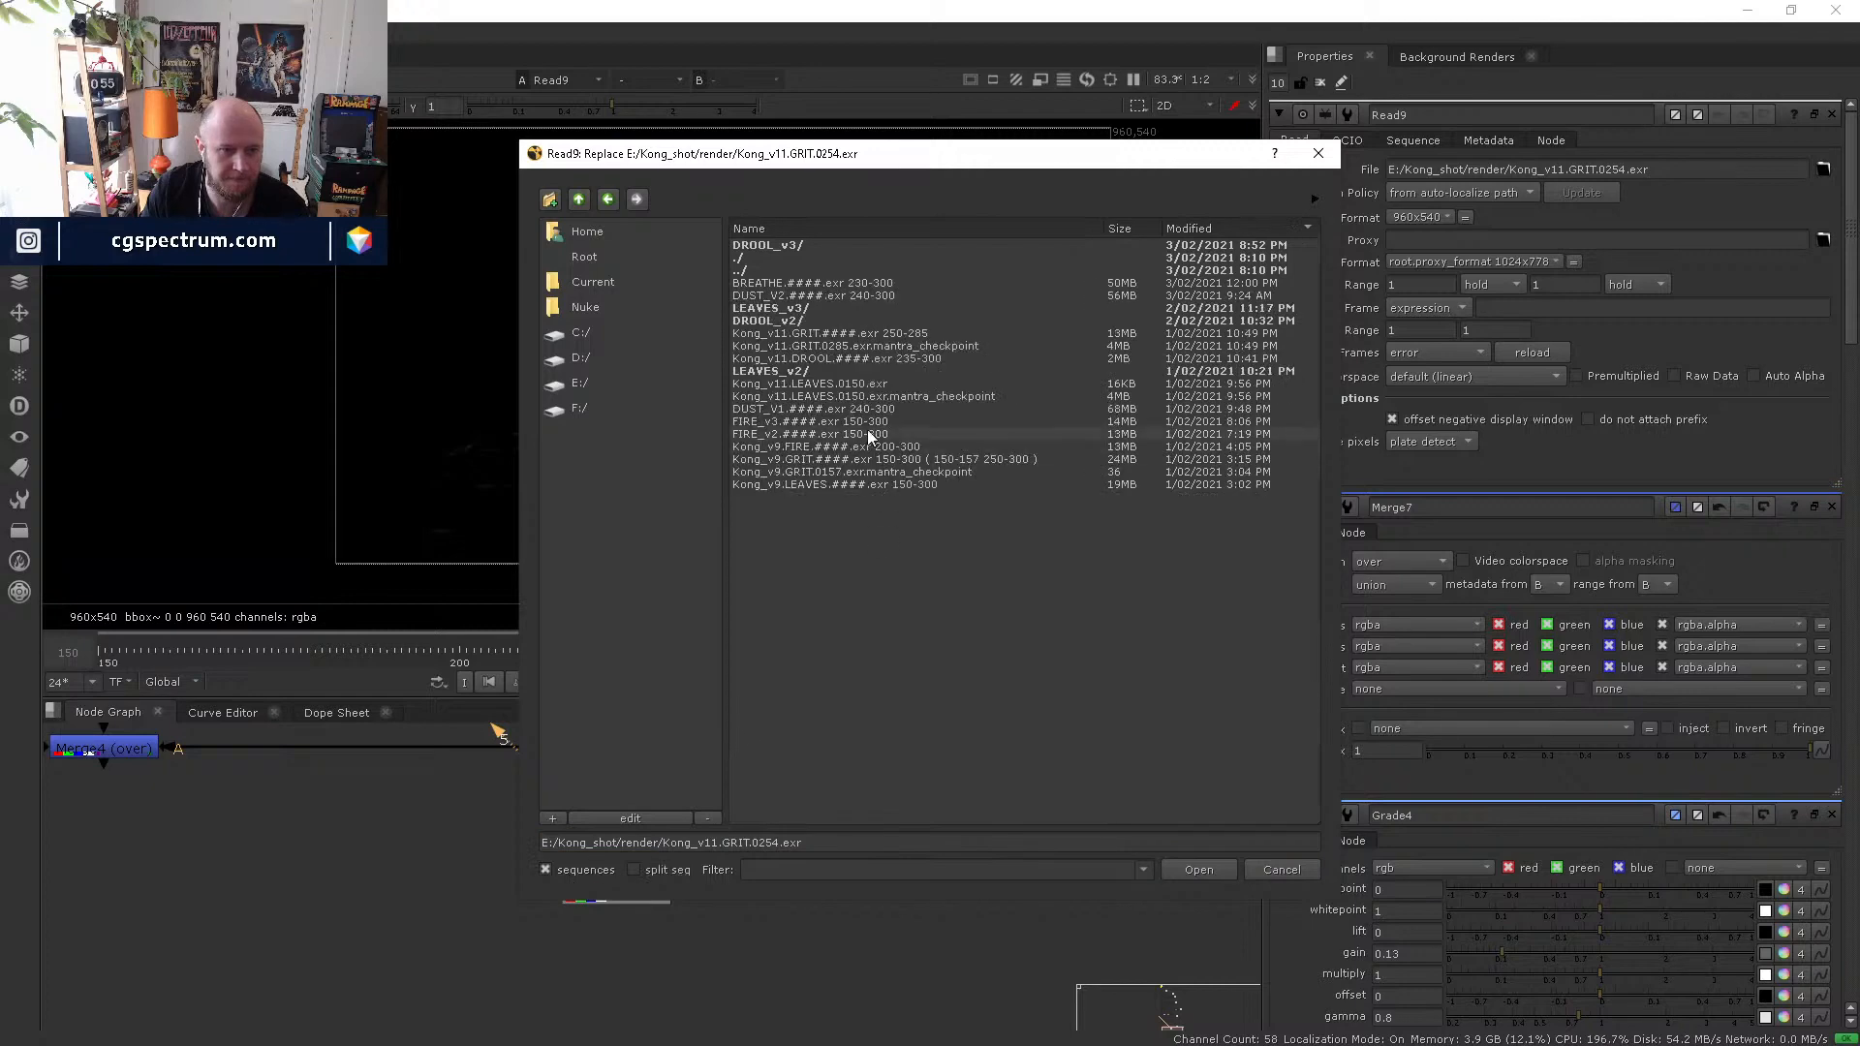
click(876, 334)
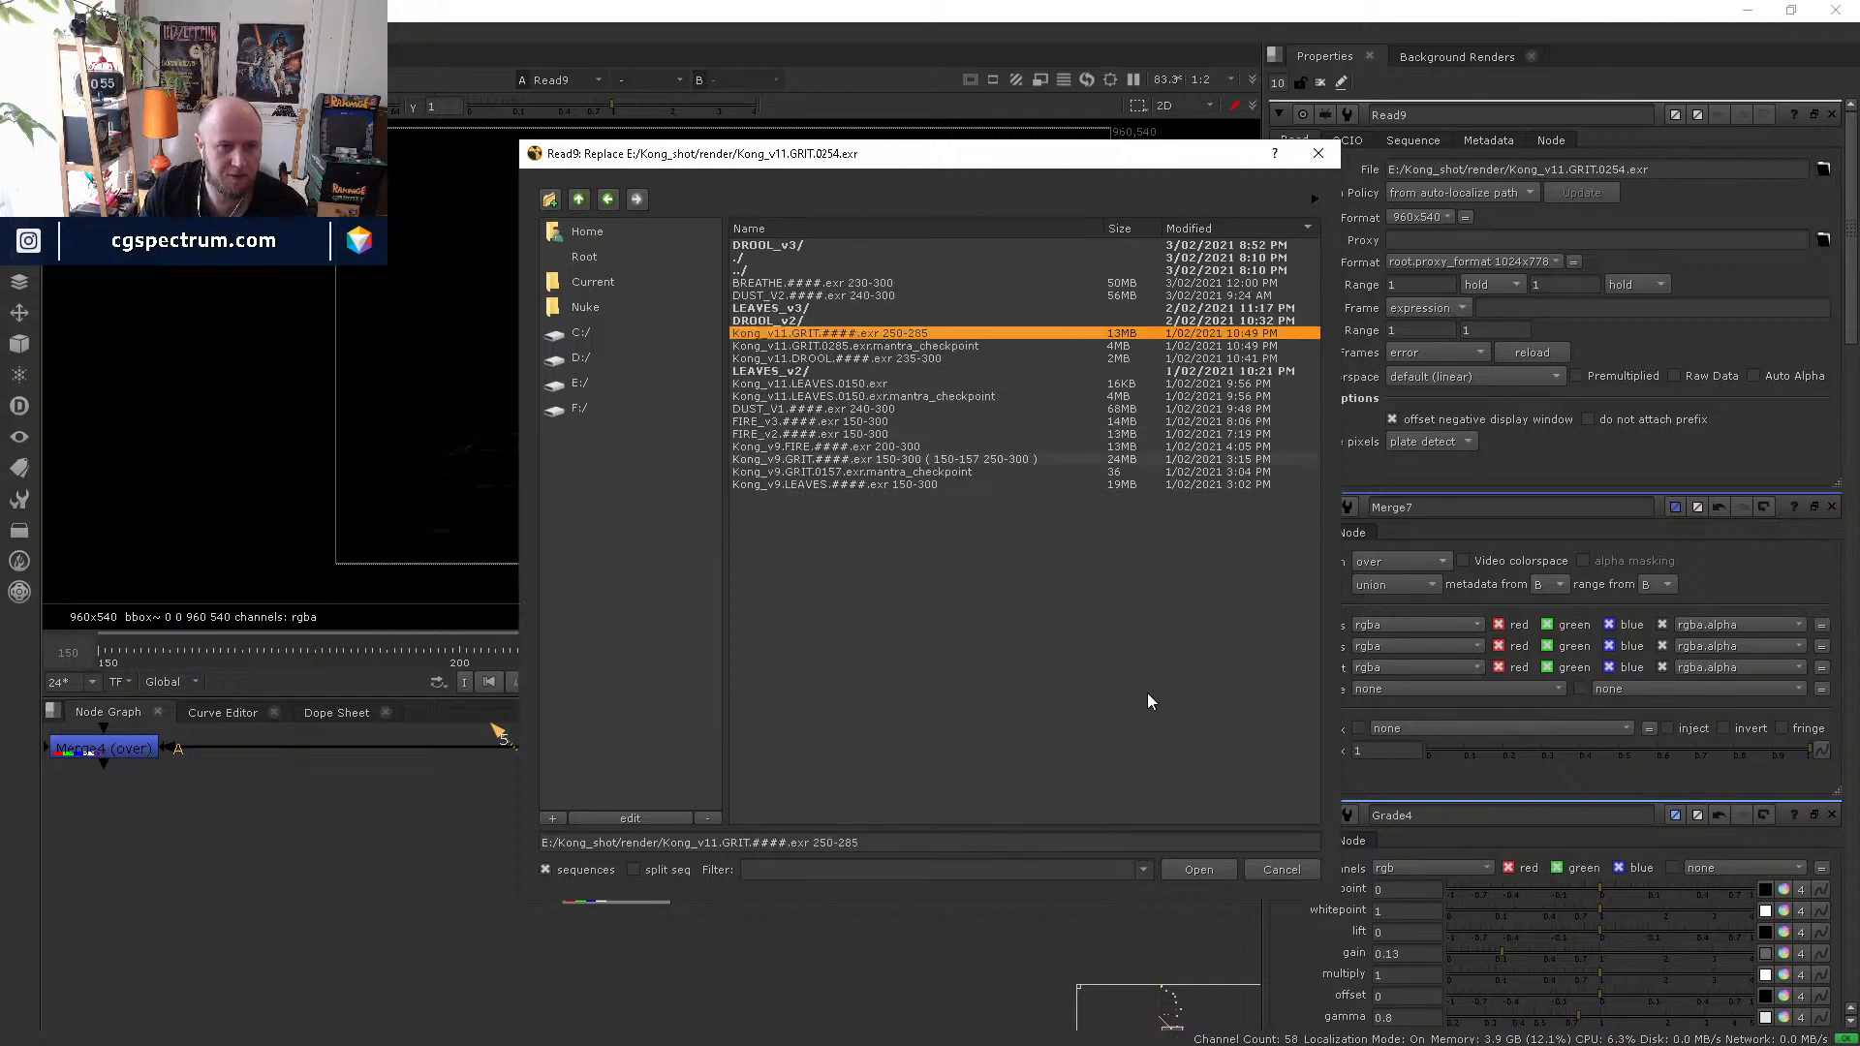
click(1198, 870)
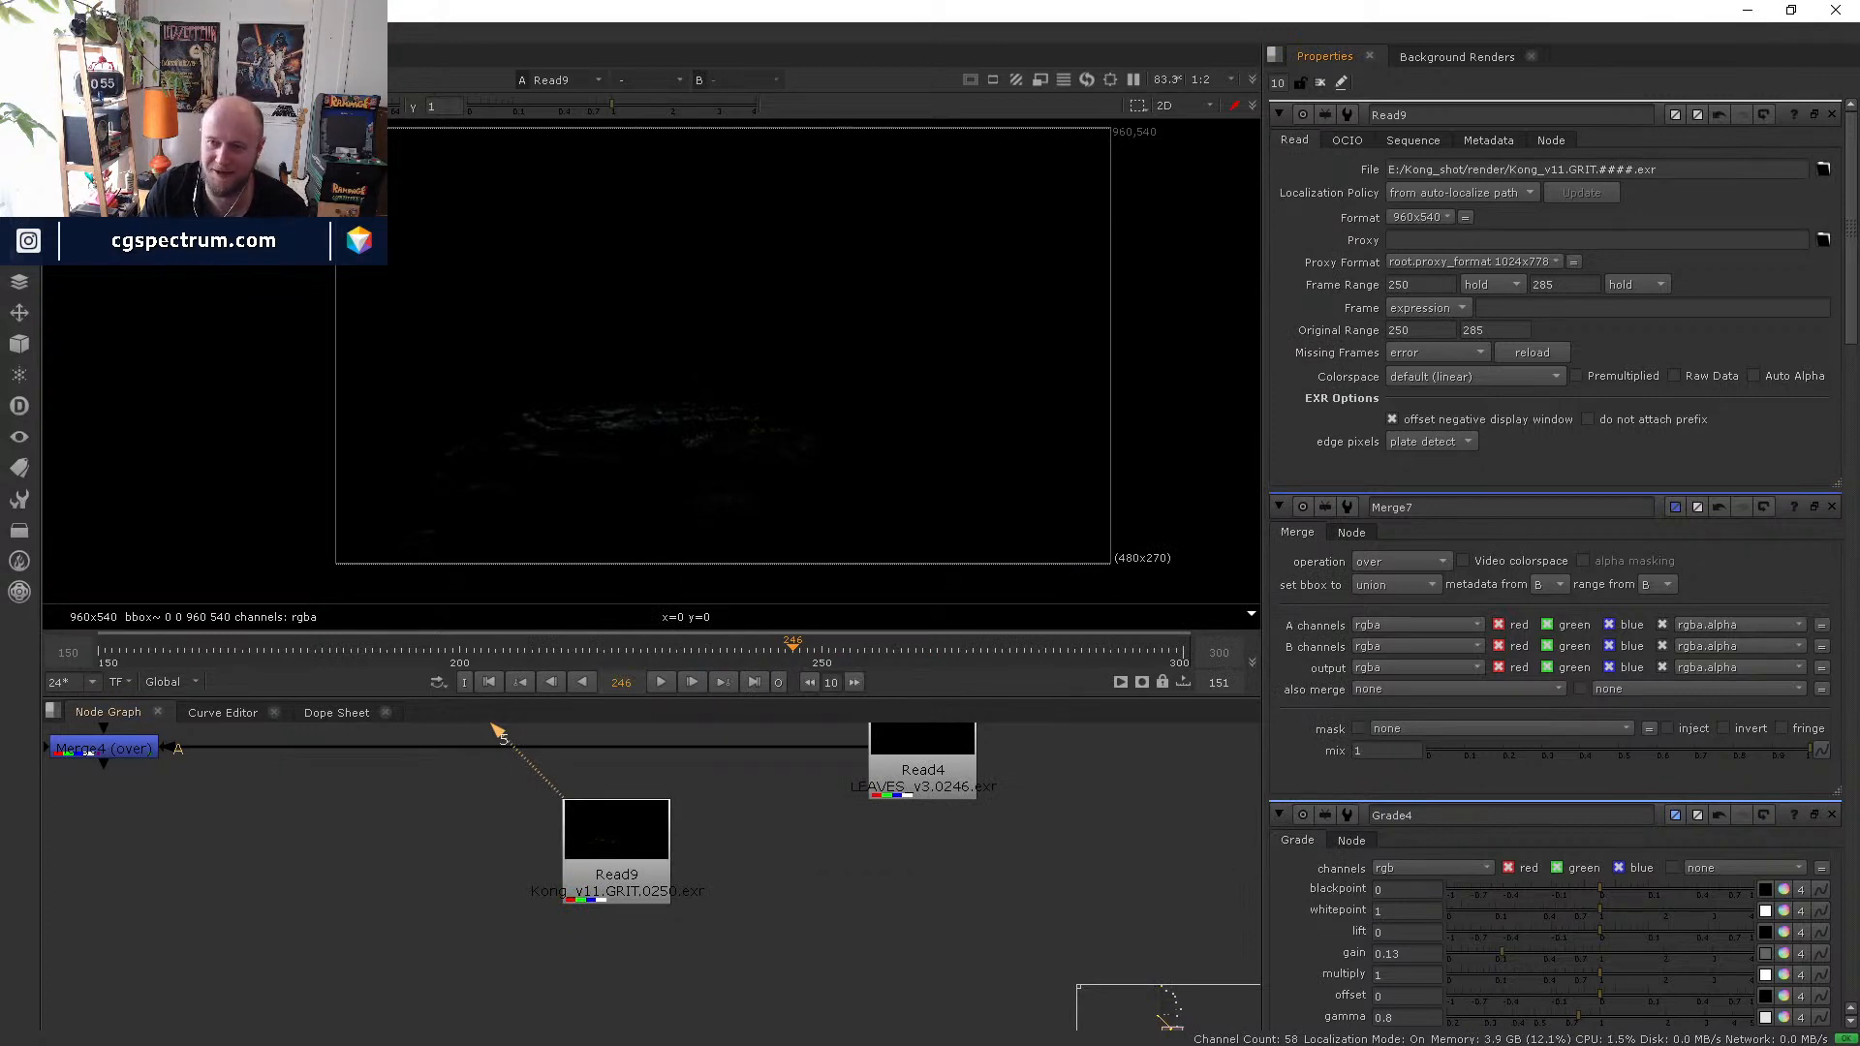
drag(613, 870, 686, 910)
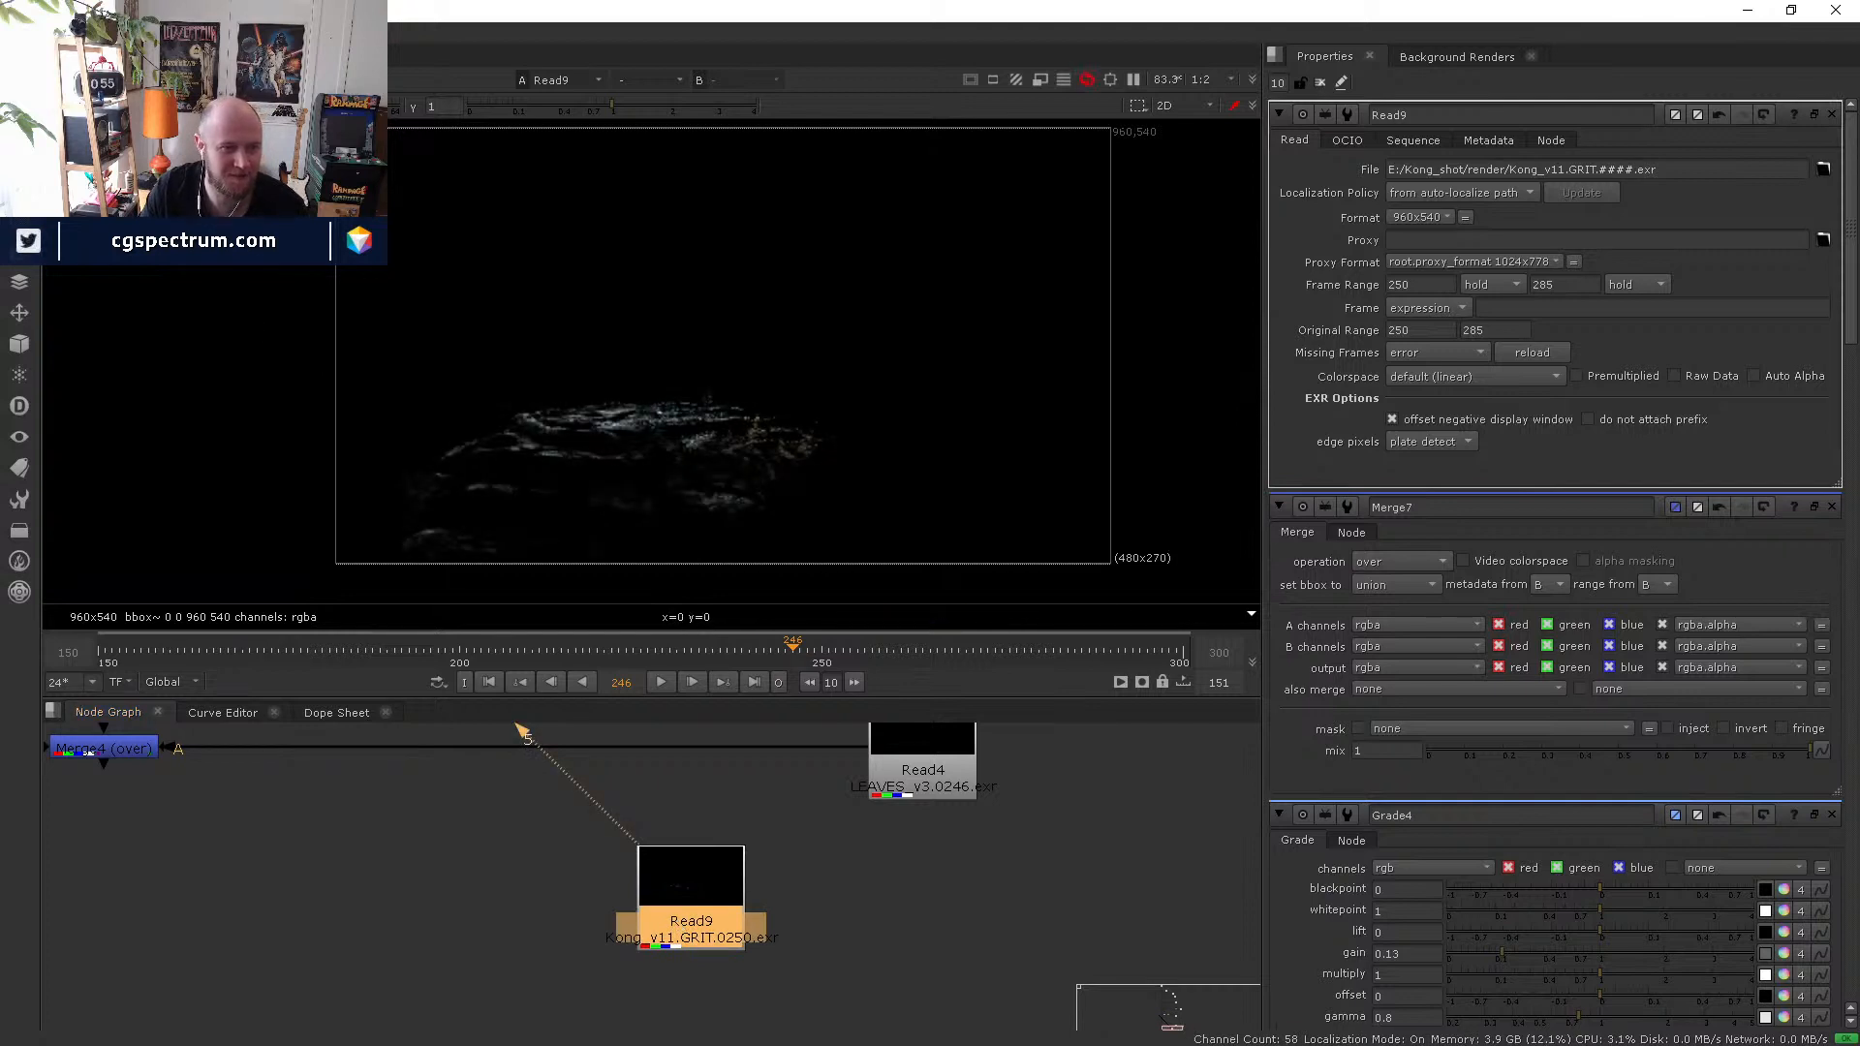
- Play back the grit sequence and scrub through it to frame 275 to check the particle motion
click(659, 681)
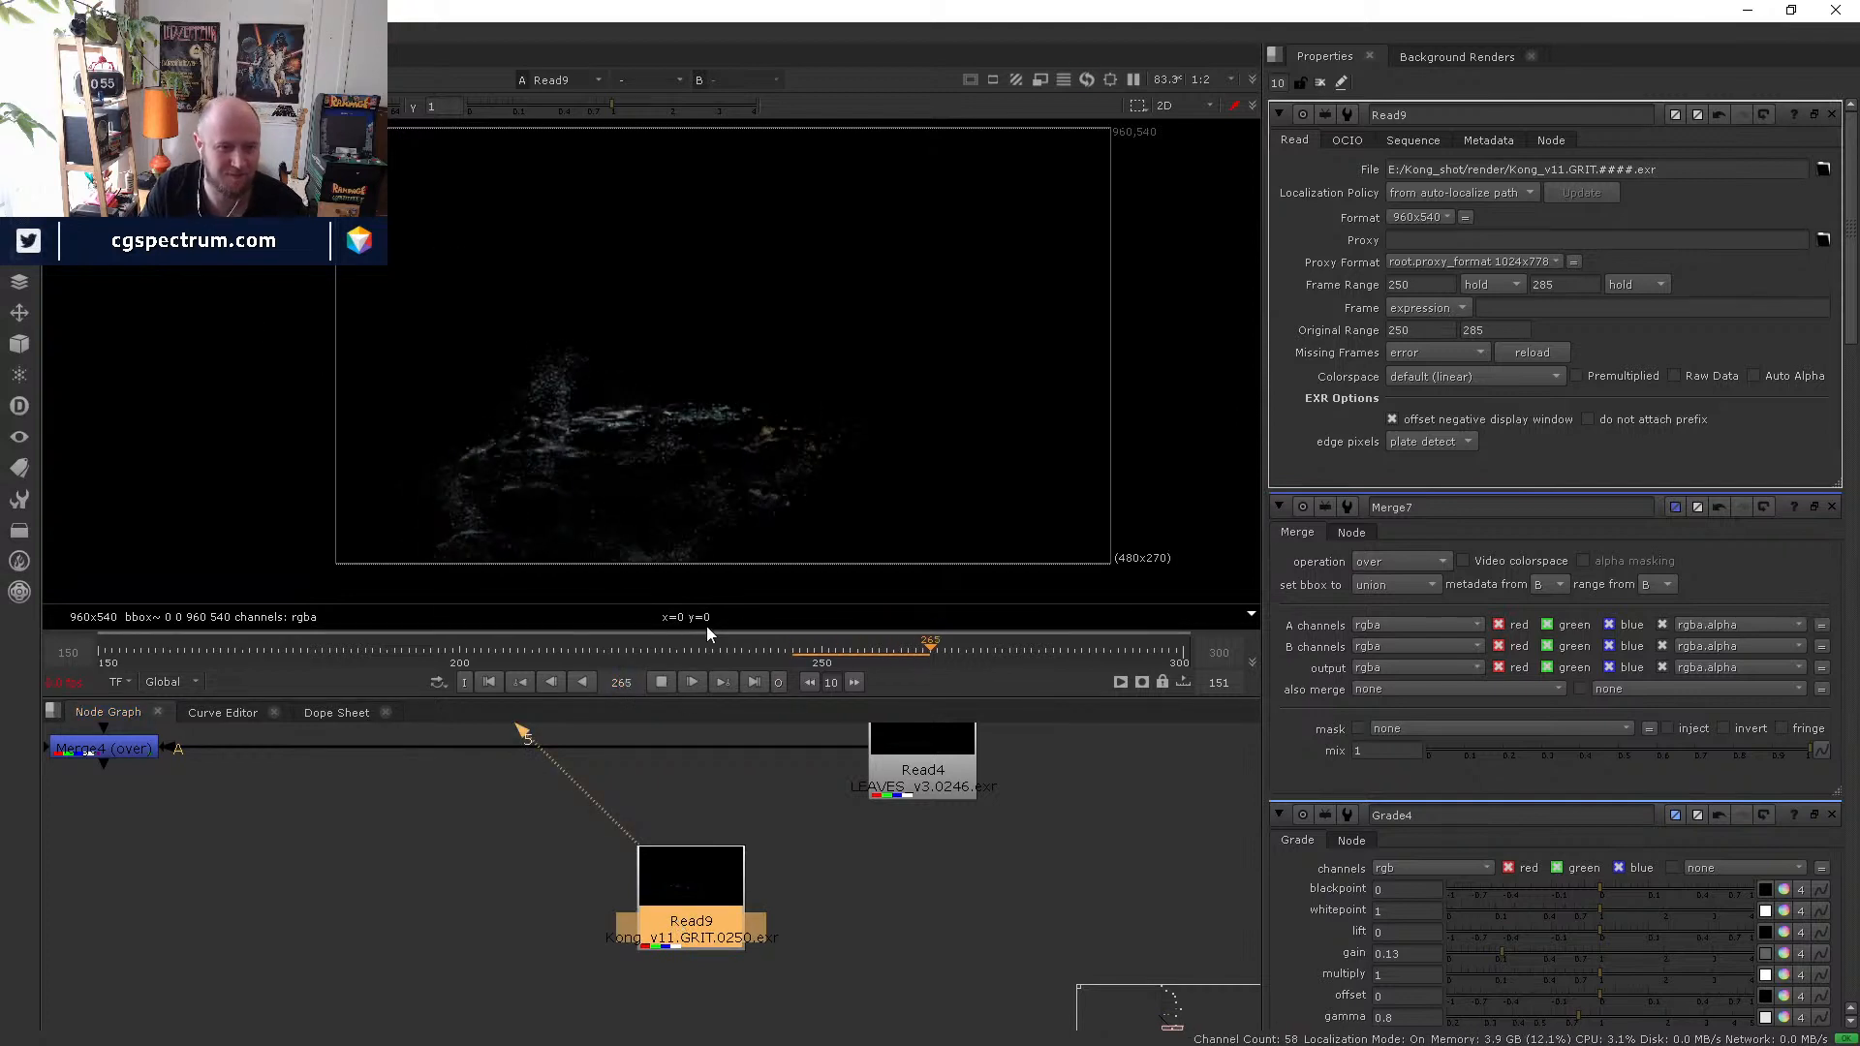
click(606, 653)
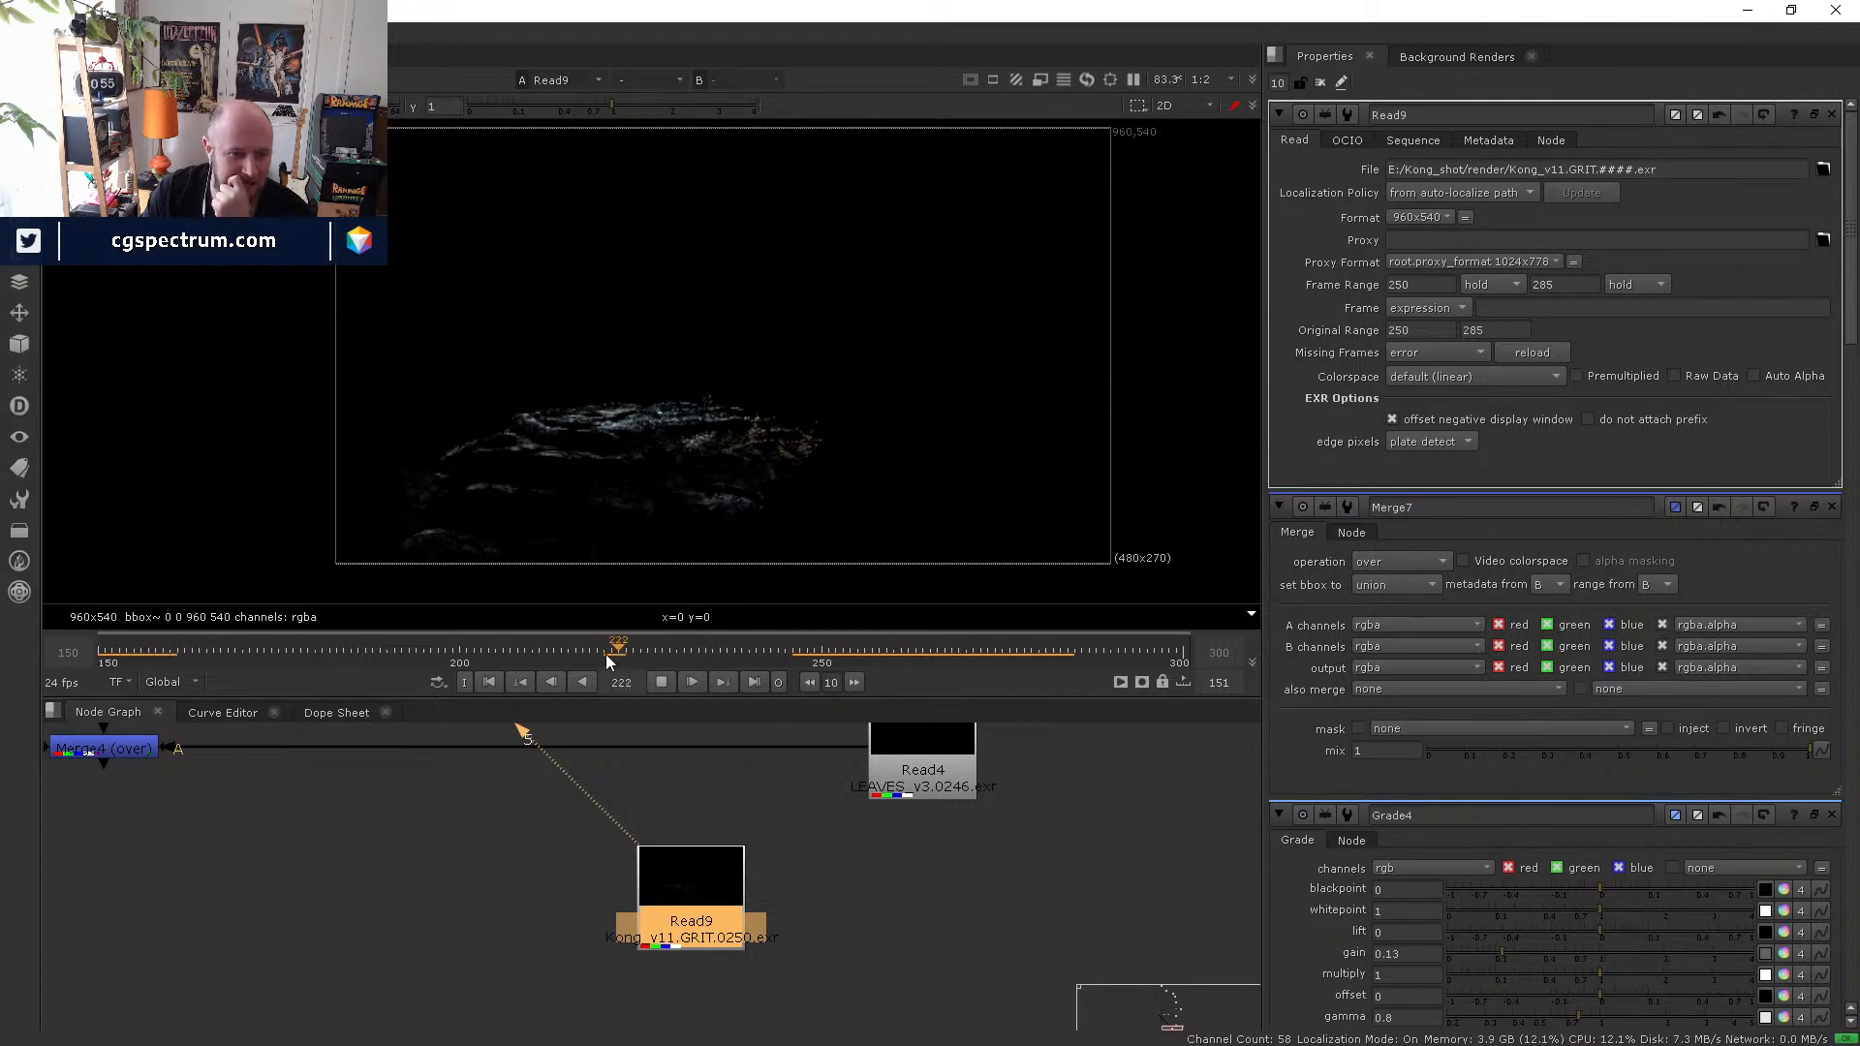
click(659, 679)
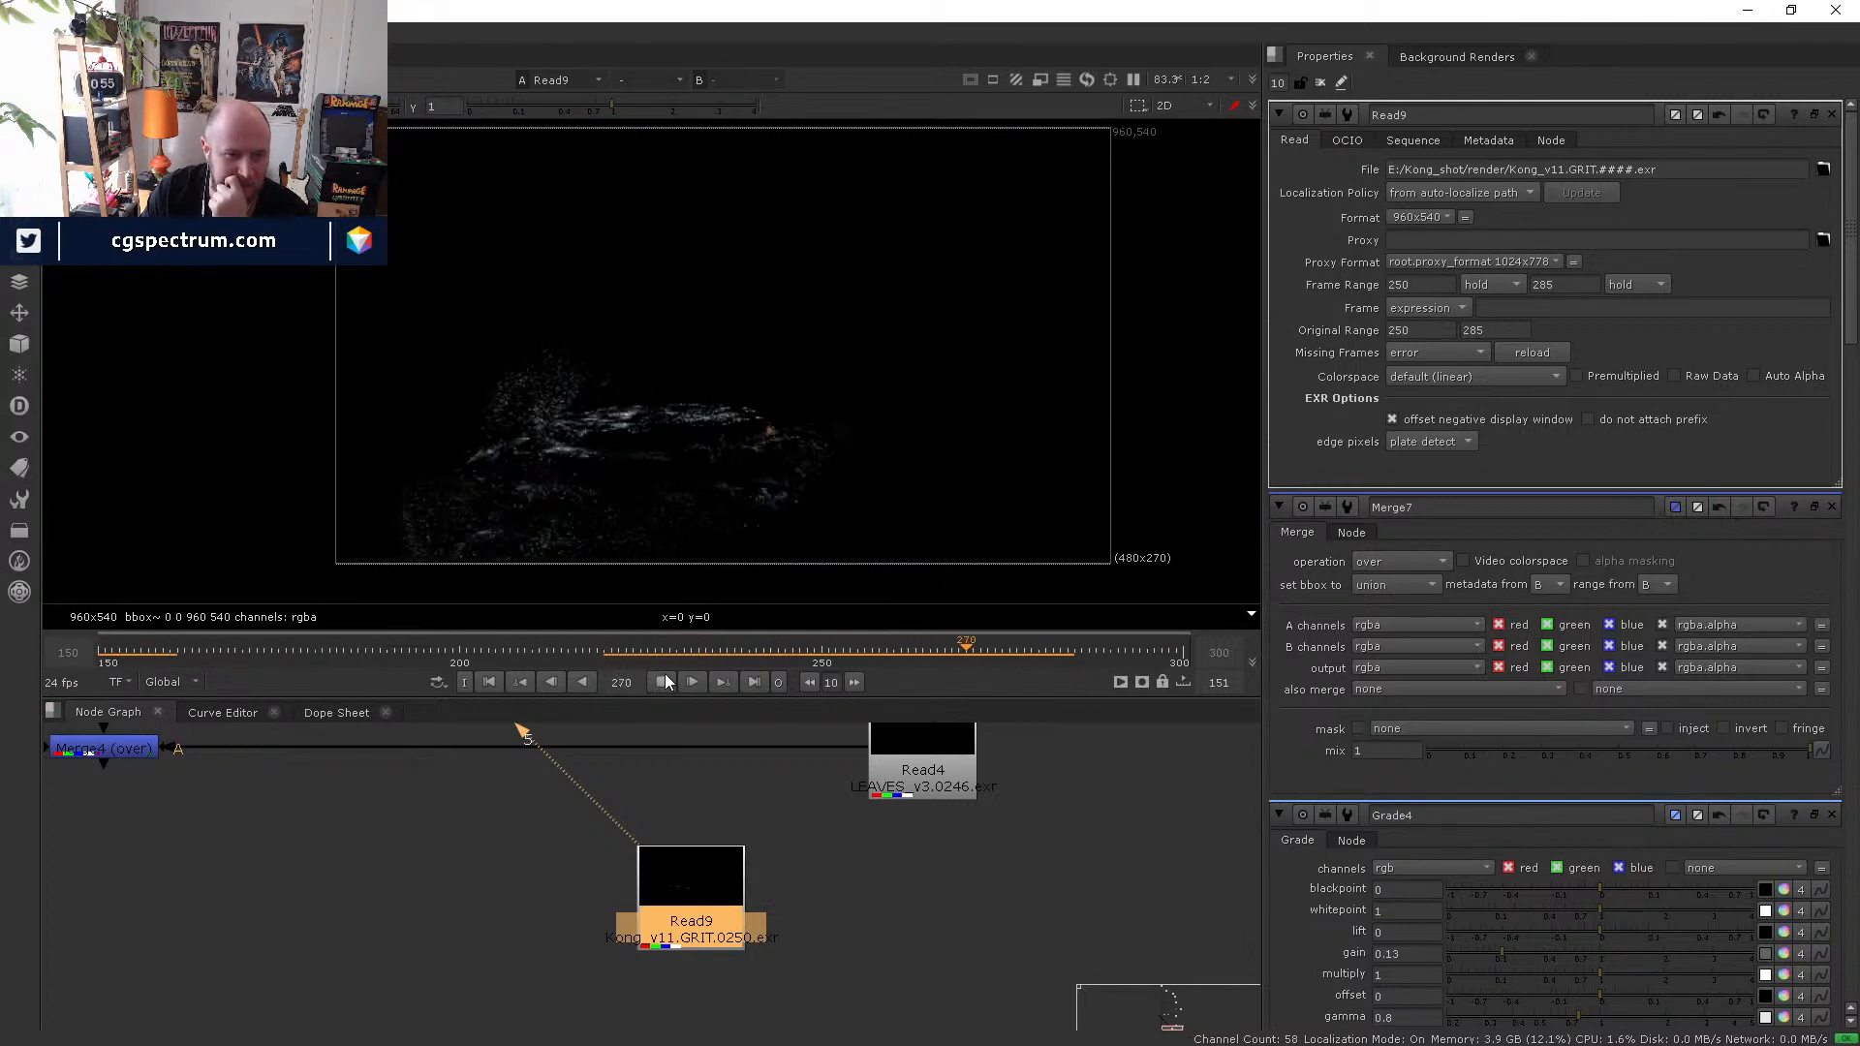
mouse_move(915, 654)
mouse_down()
mouse_move(1029, 651)
mouse_move(733, 665)
mouse_move(985, 660)
mouse_move(932, 654)
mouse_up()
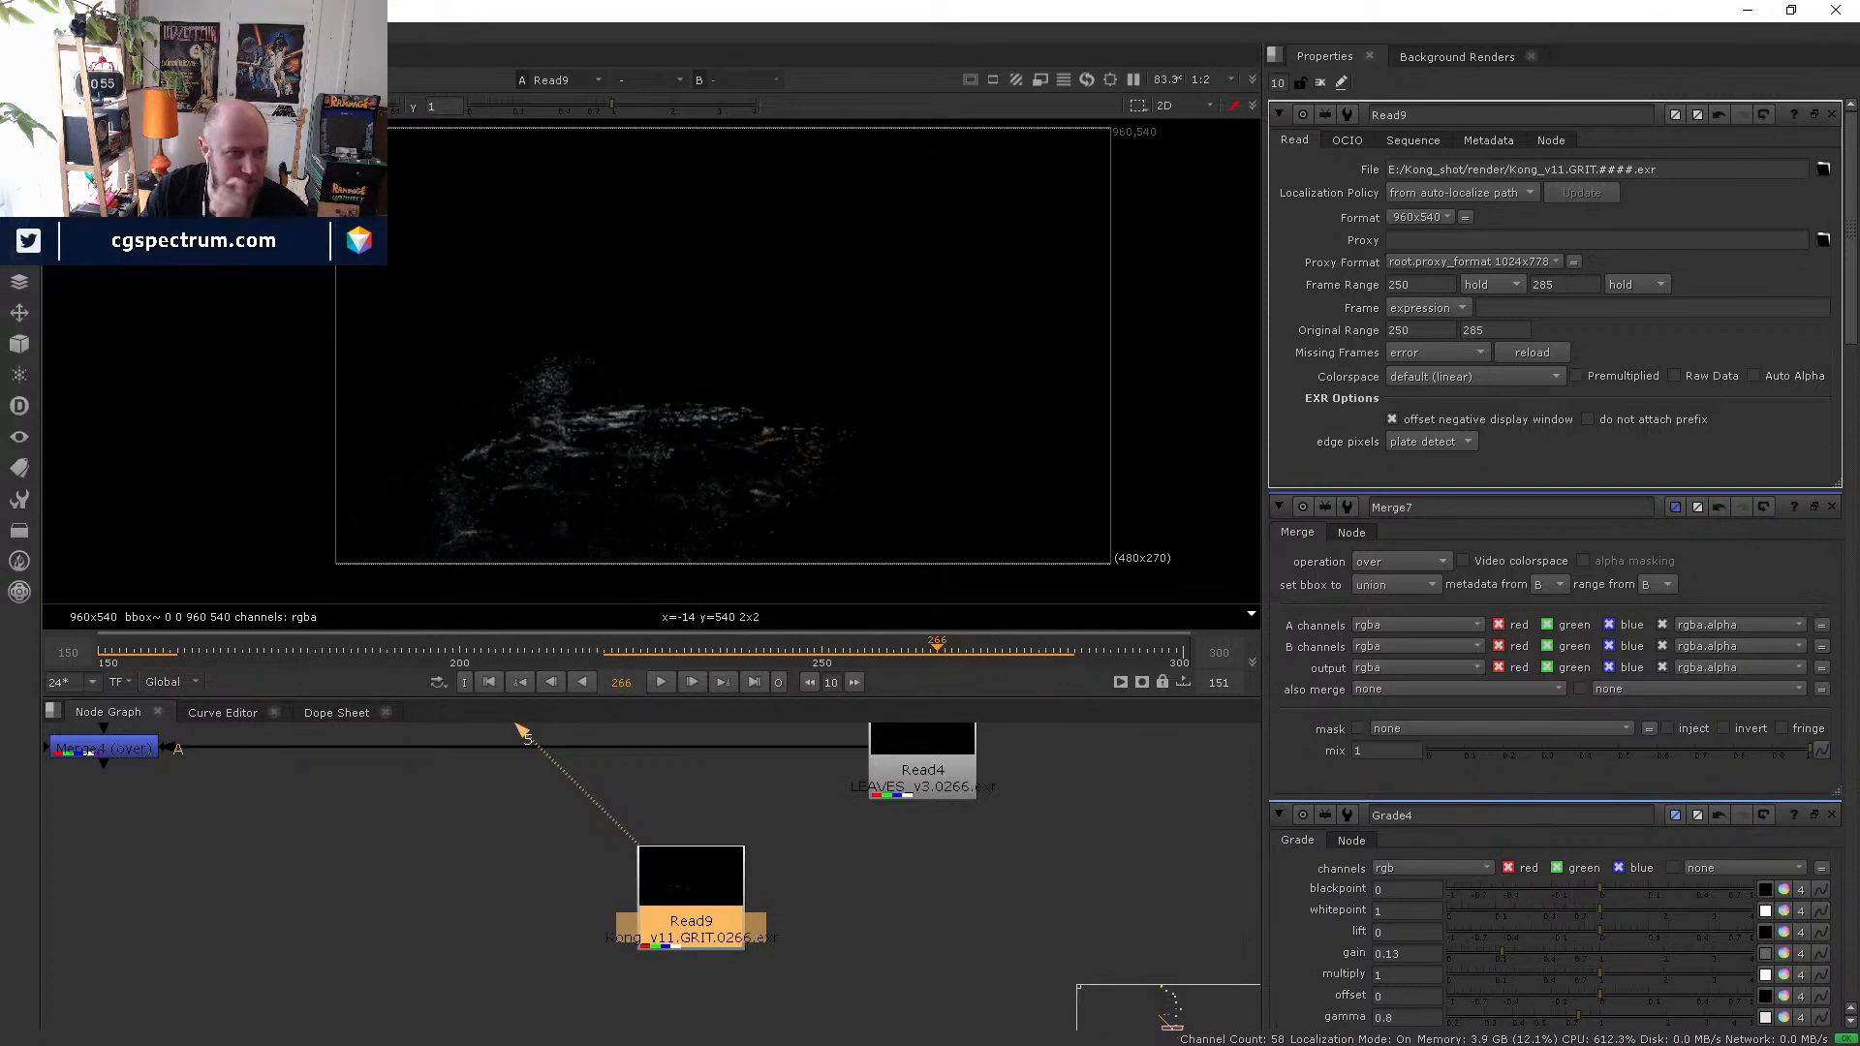
click(660, 682)
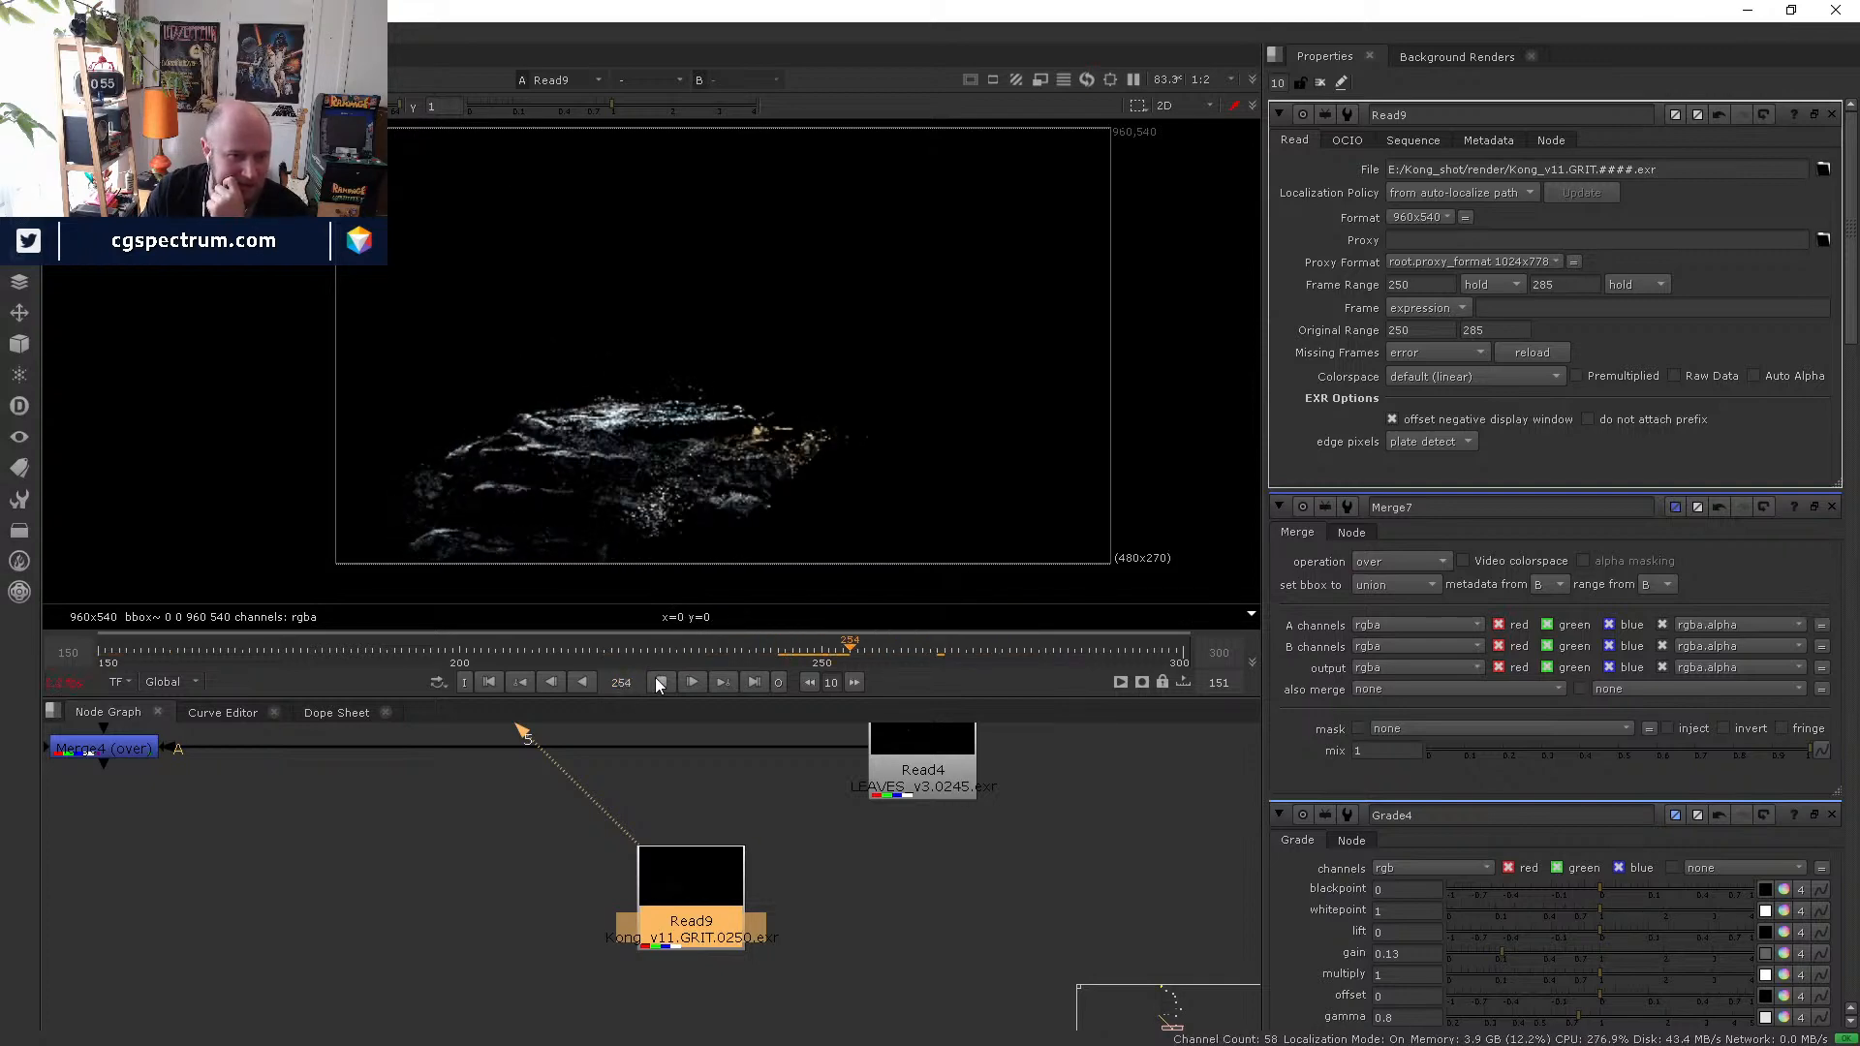
click(660, 683)
drag(797, 649, 1002, 614)
- Set the viewer's downscale ratio to 1:1 and inspect the grit particles up close at frame 275
scroll(736, 457, up, 2)
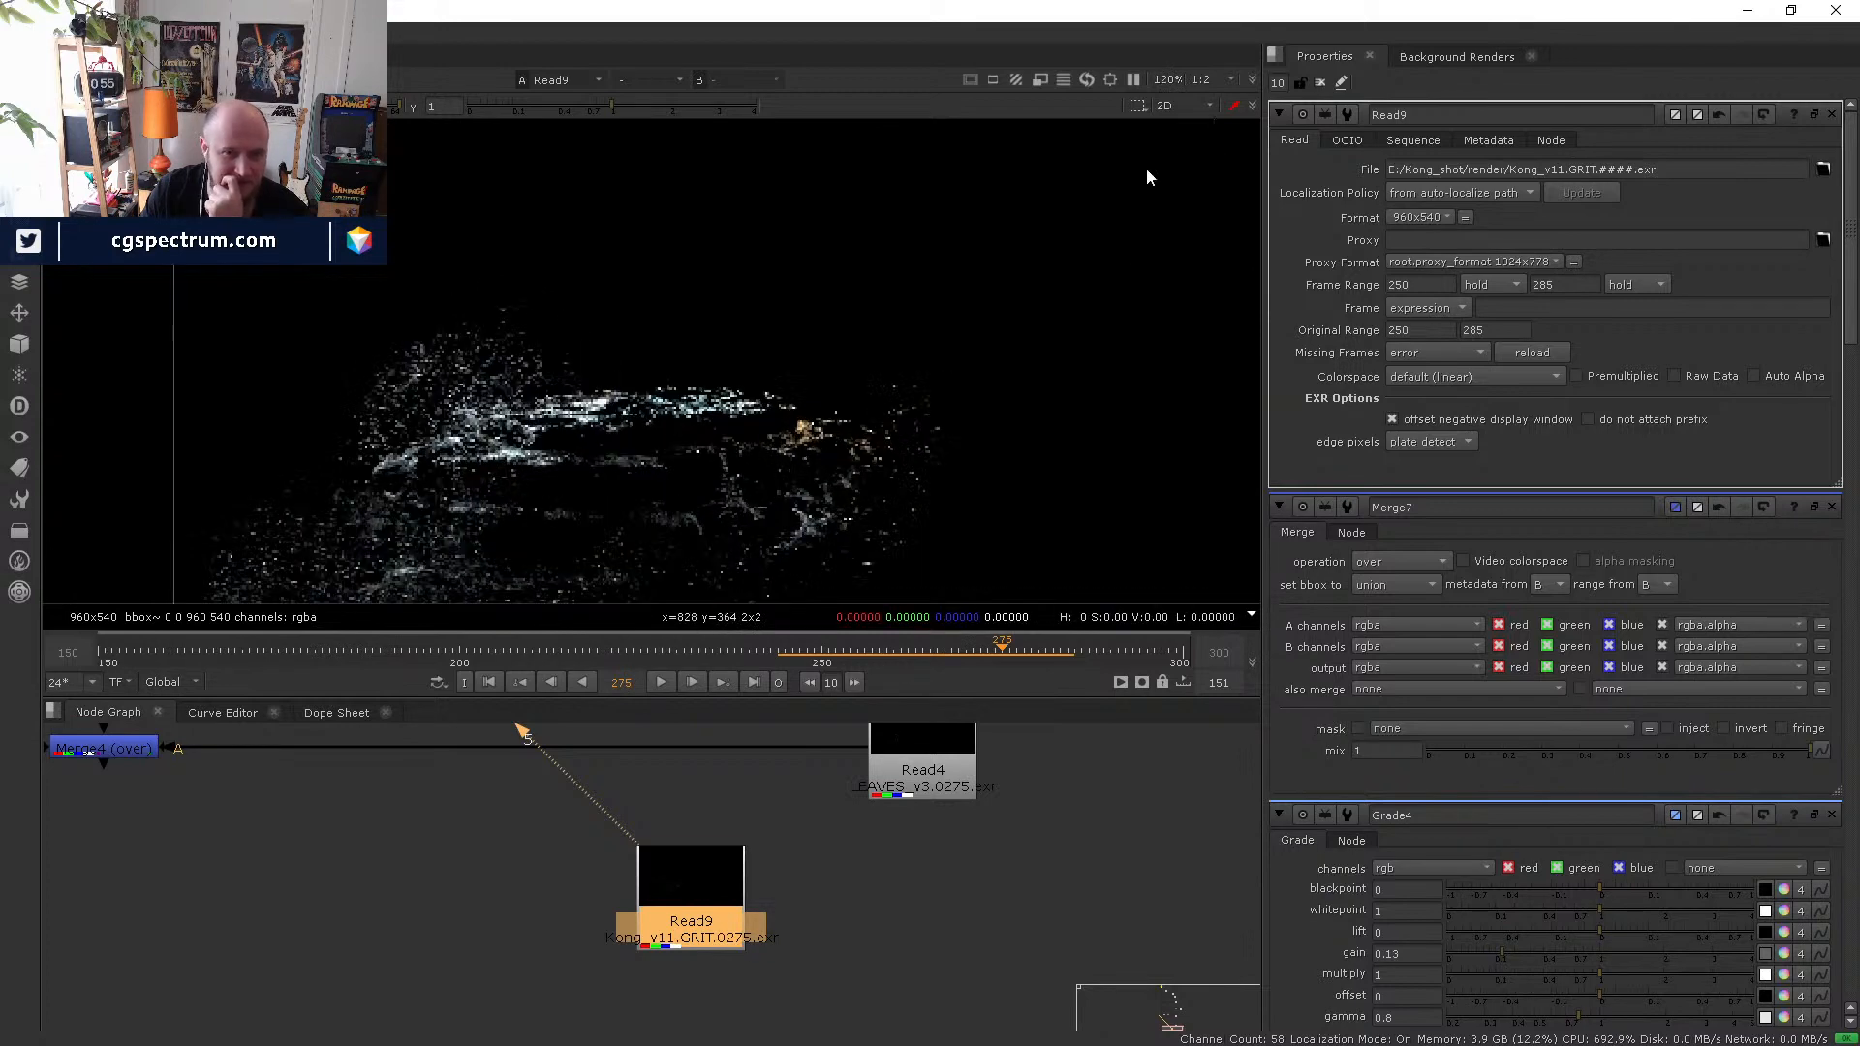
click(1212, 77)
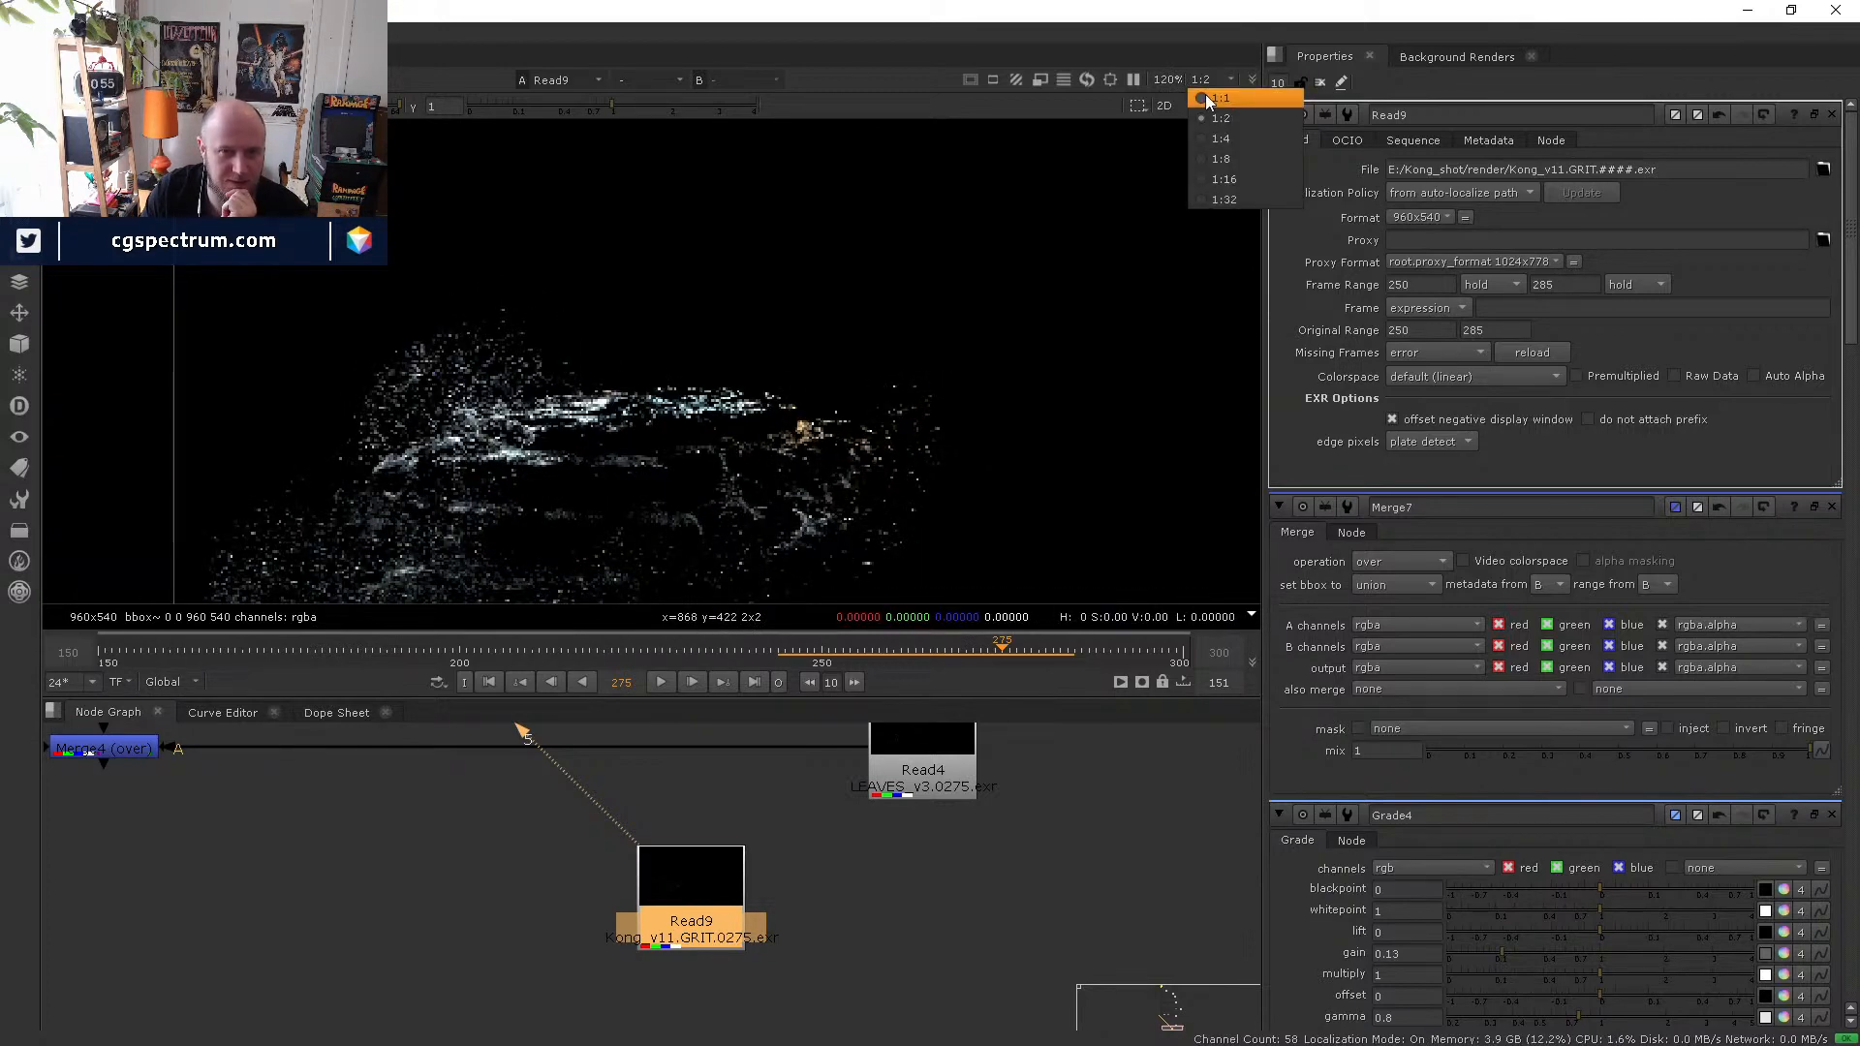
click(1213, 97)
scroll(566, 467, up, 3)
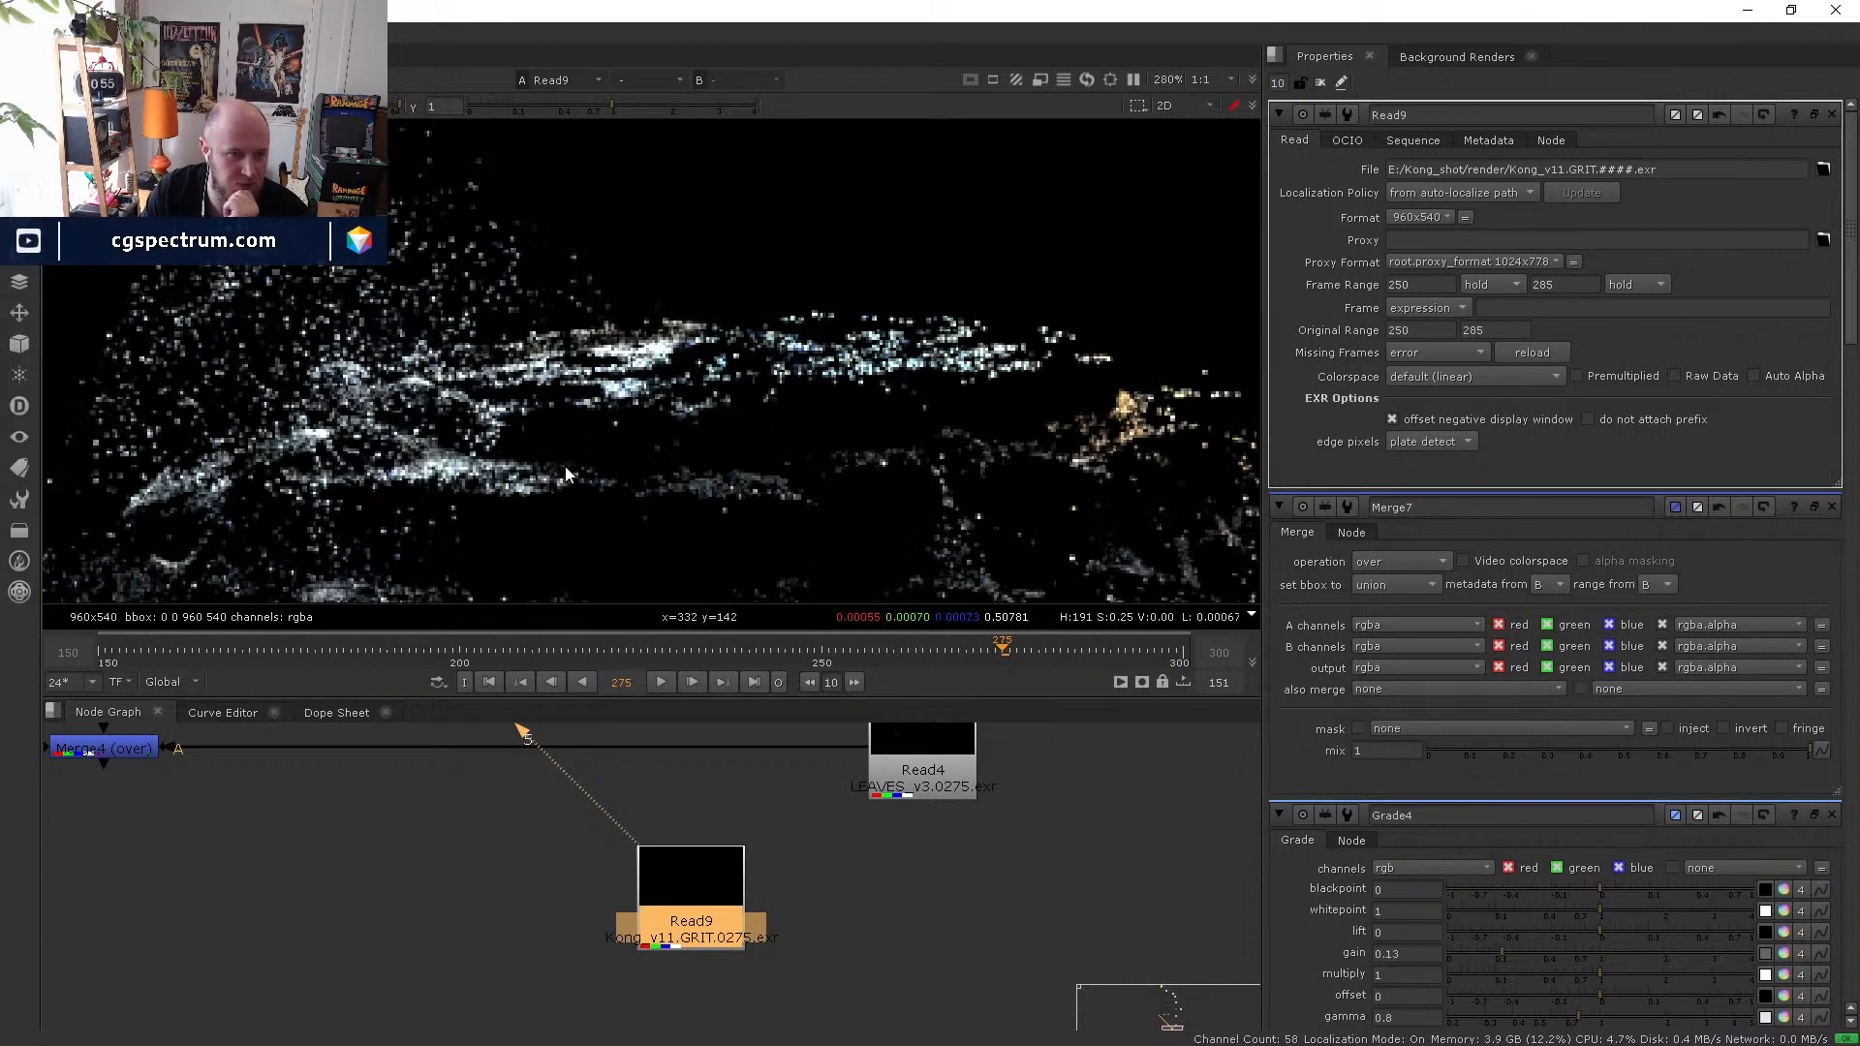
scroll(600, 456, down, 3)
- Replay the grit sequence at full resolution from frame 245 and scrub to frame 264
click(753, 646)
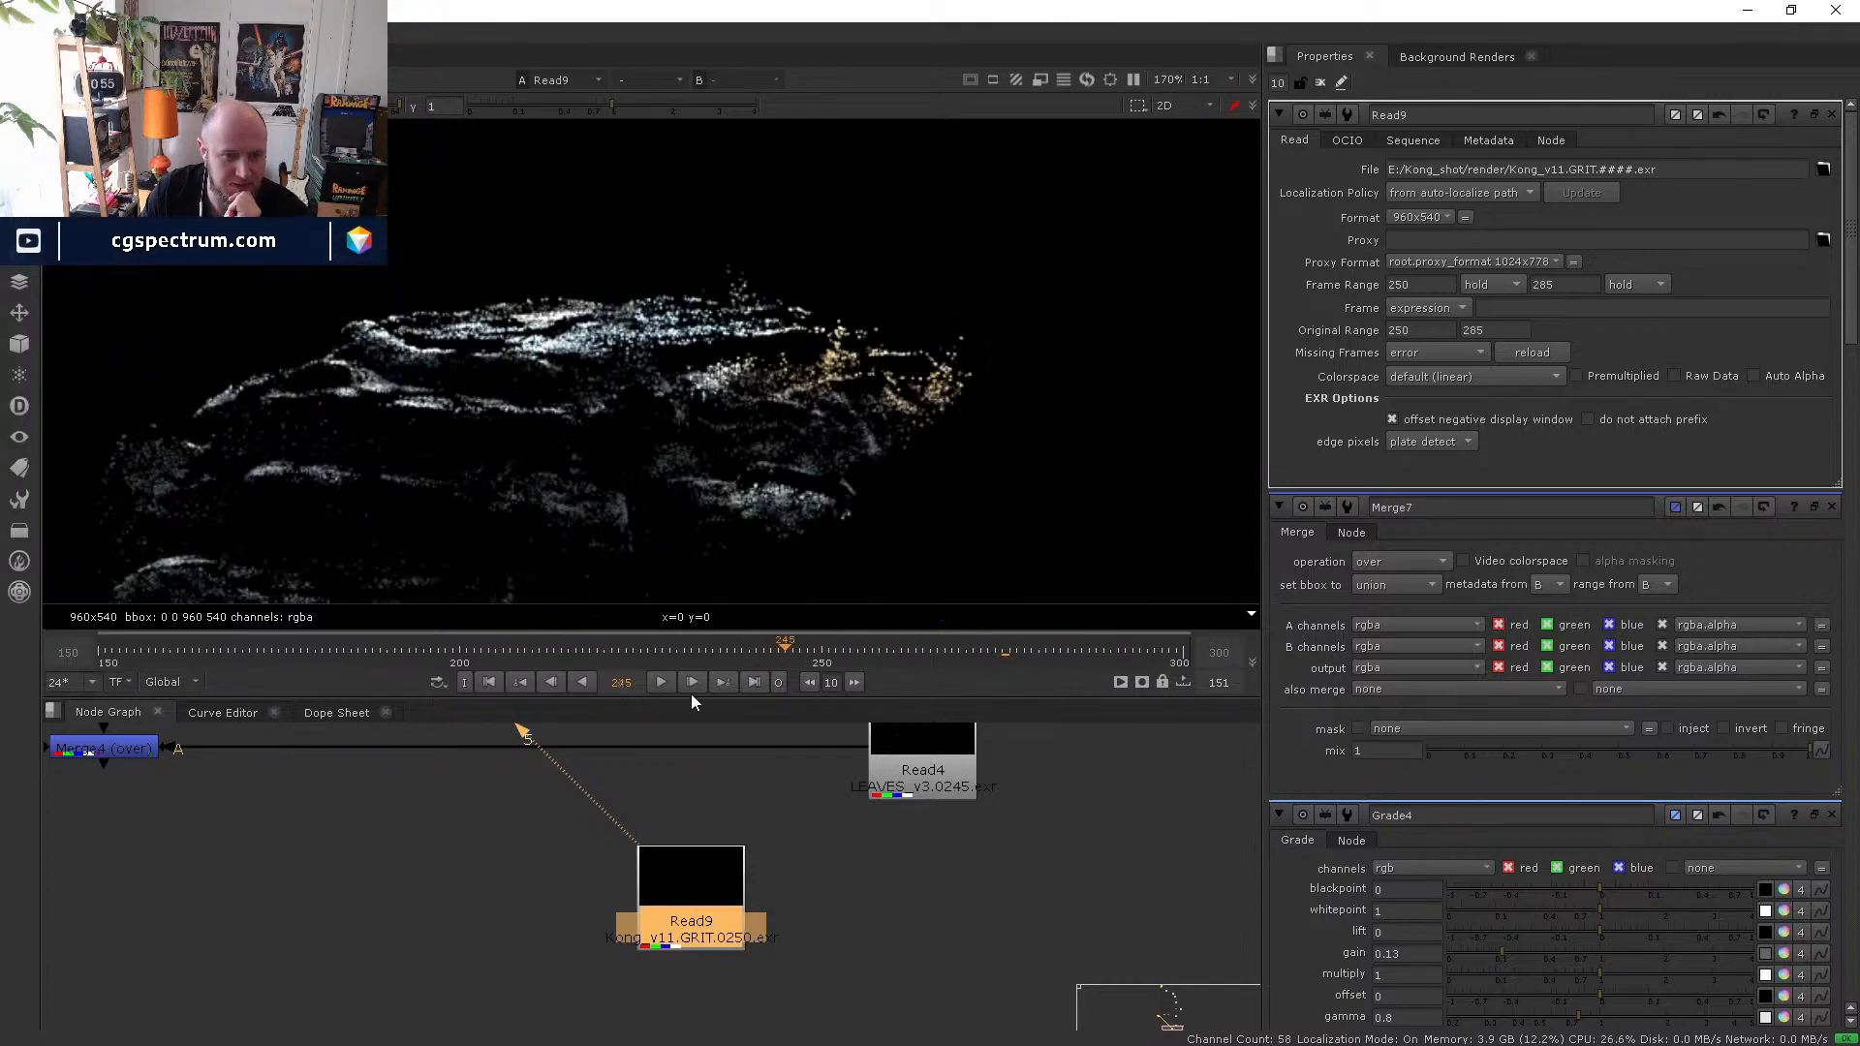
click(660, 682)
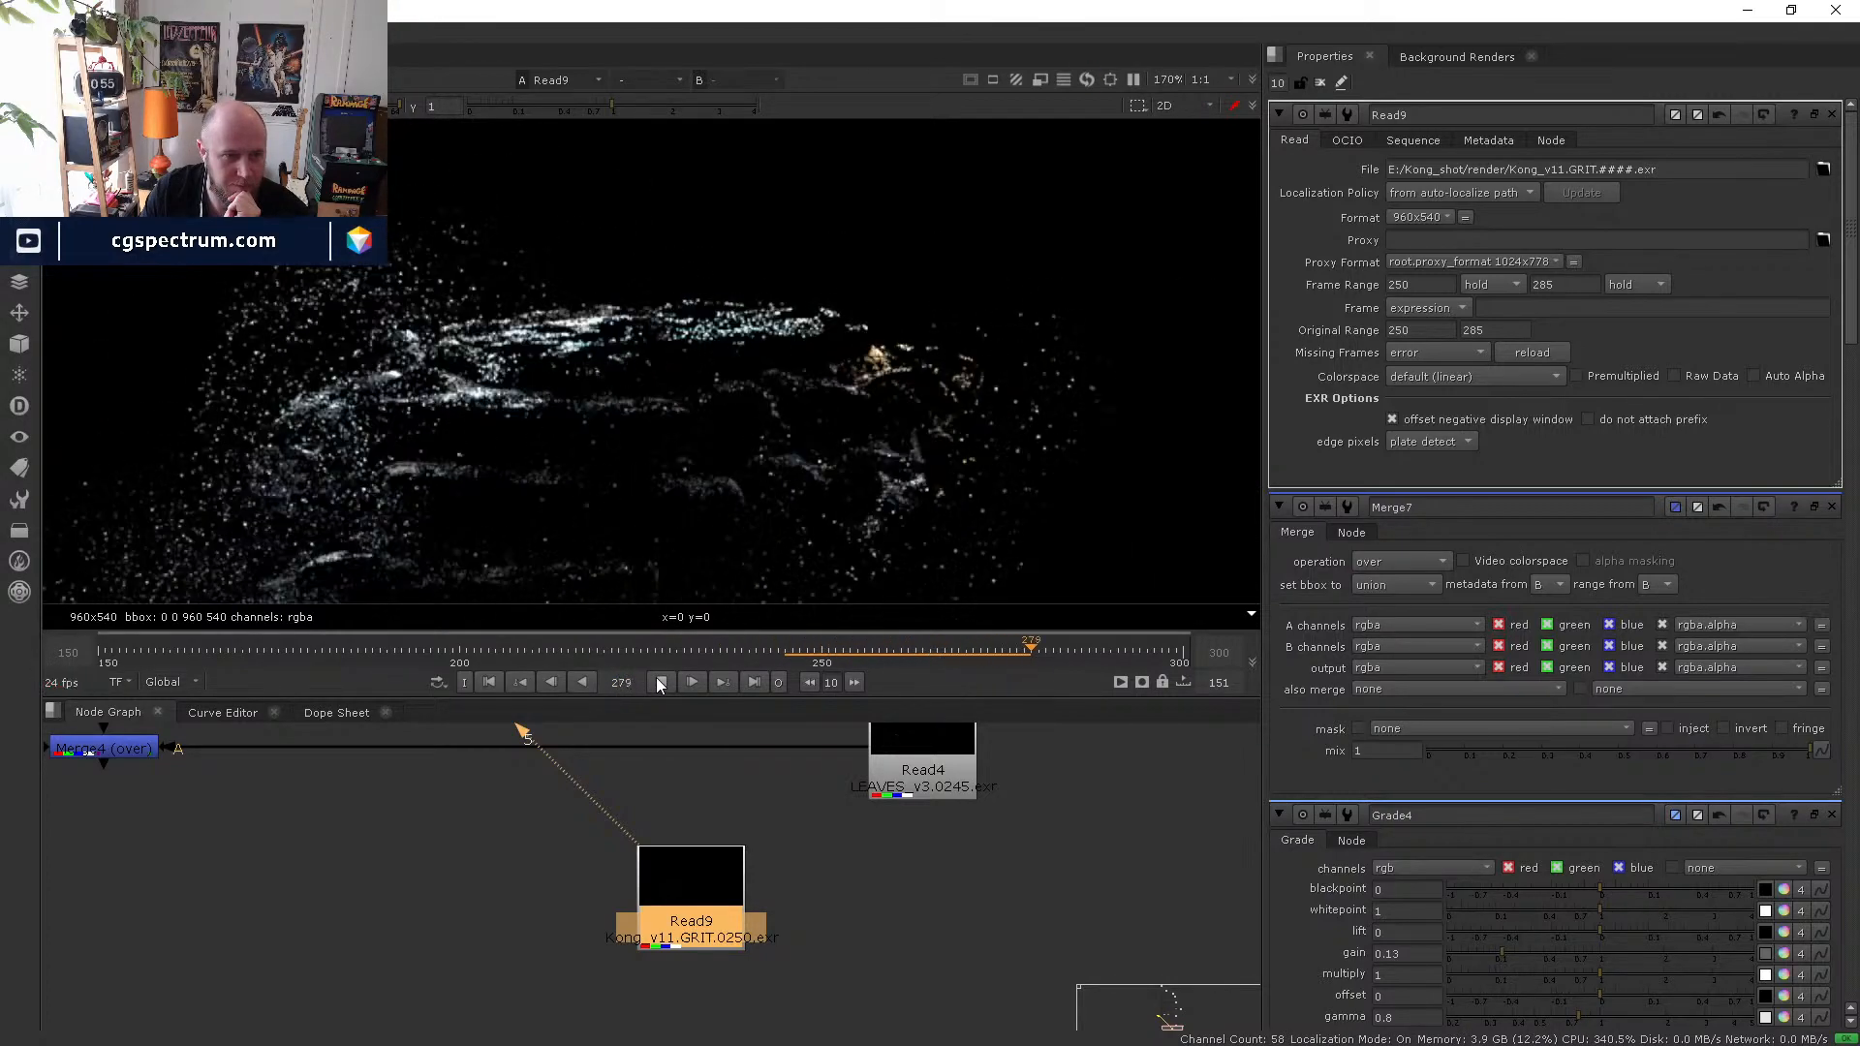
click(660, 682)
click(845, 654)
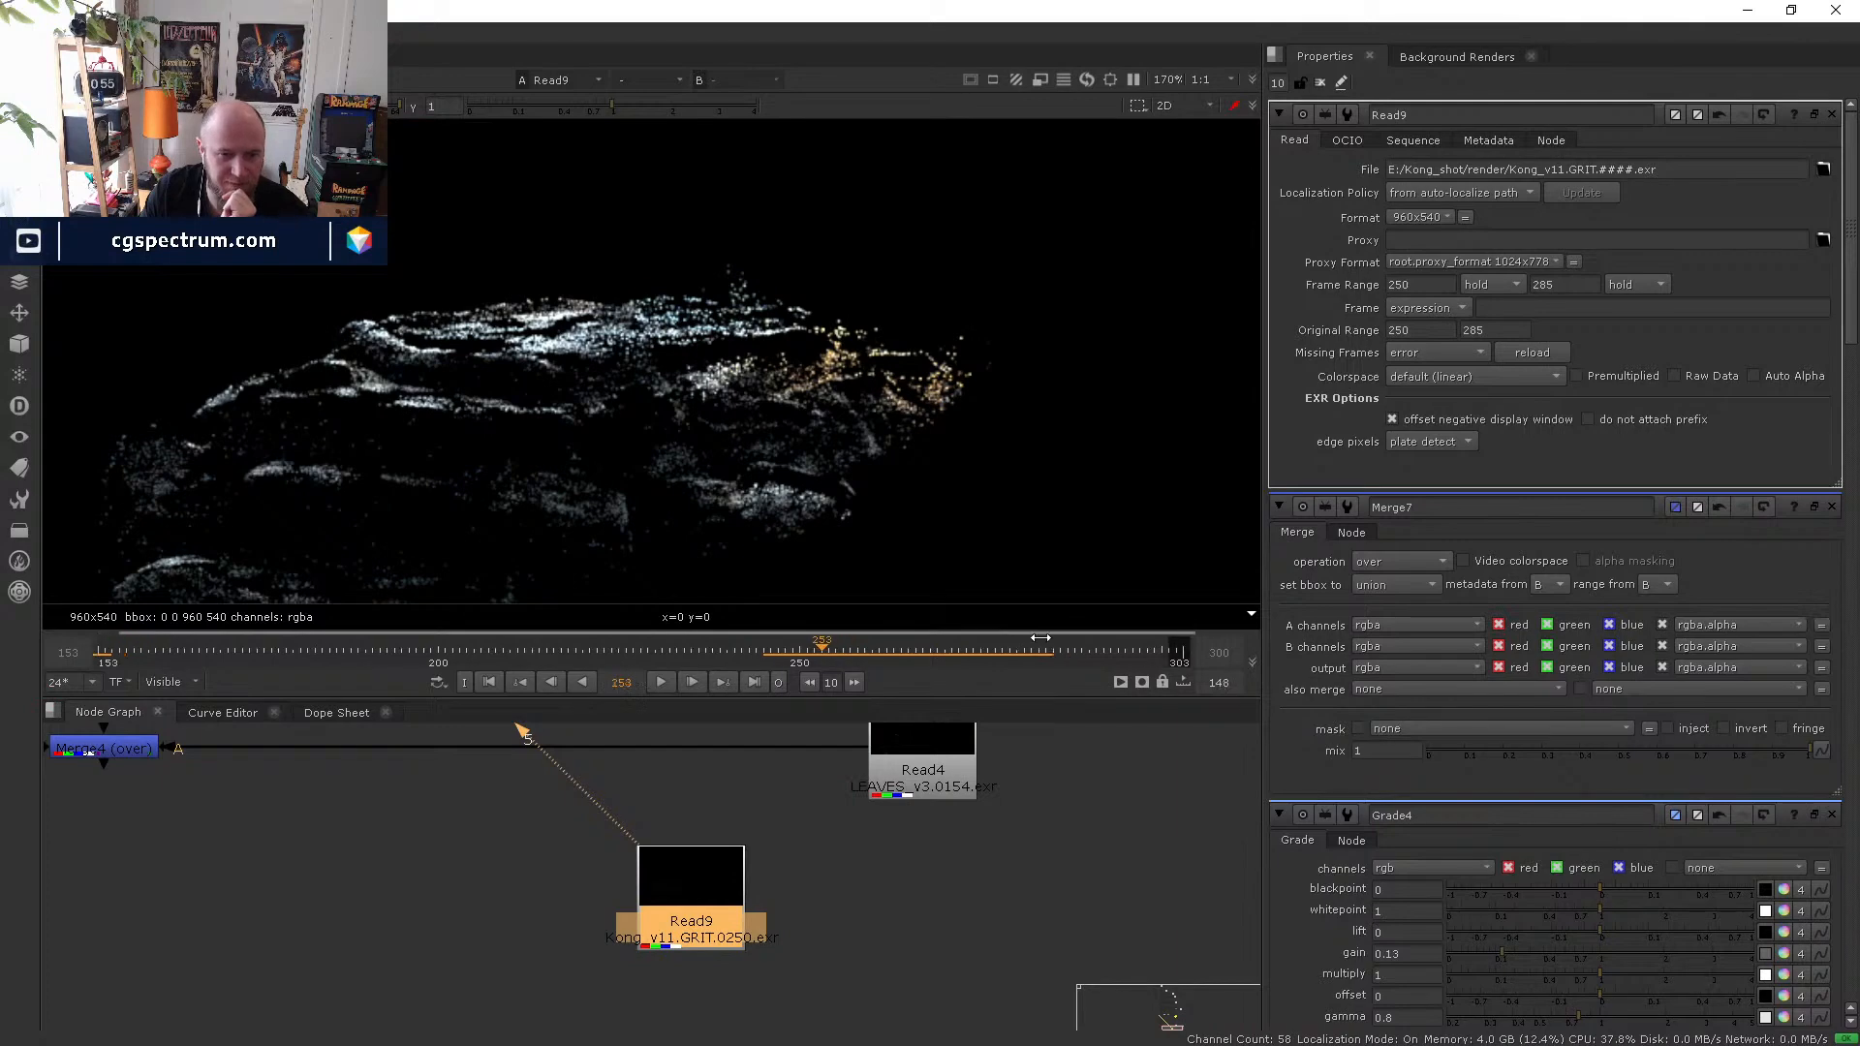
drag(993, 655, 922, 637)
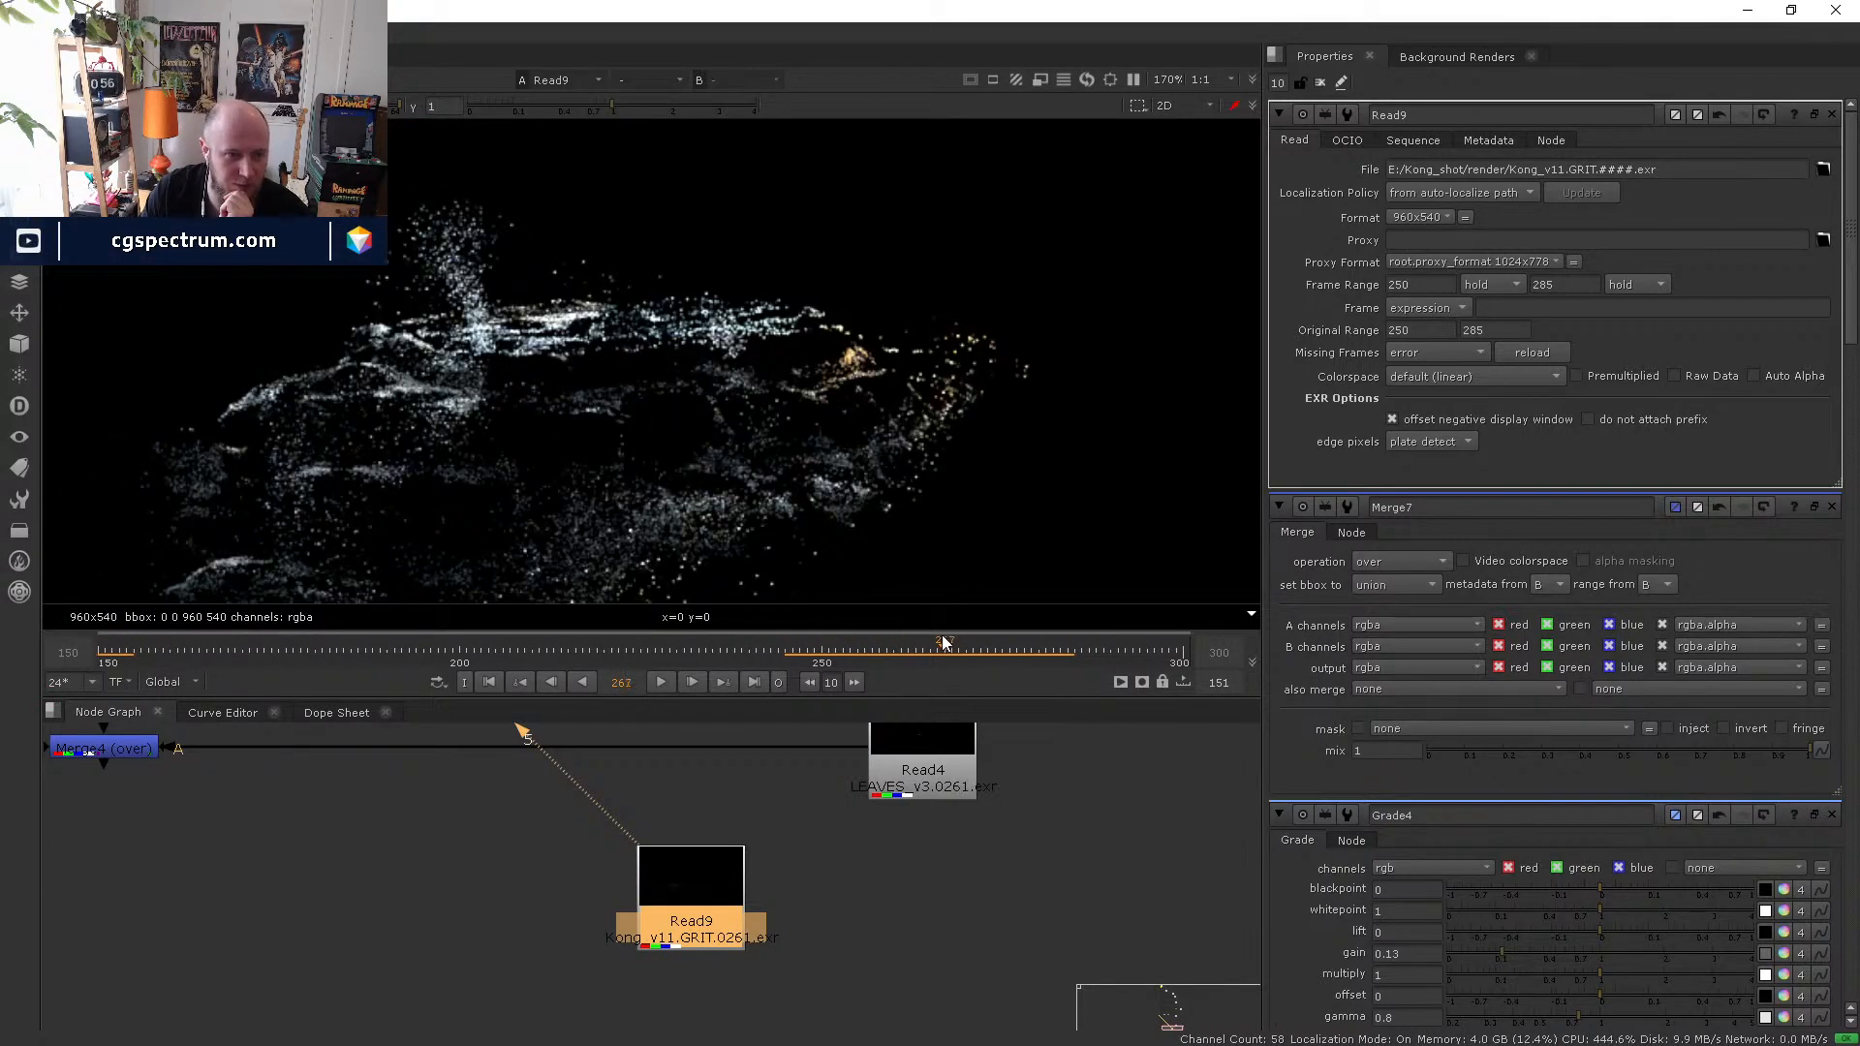
- Add a Merge node below the leaves merge with the grit Read node as its A input, and view it
scroll(665, 951, down, 3)
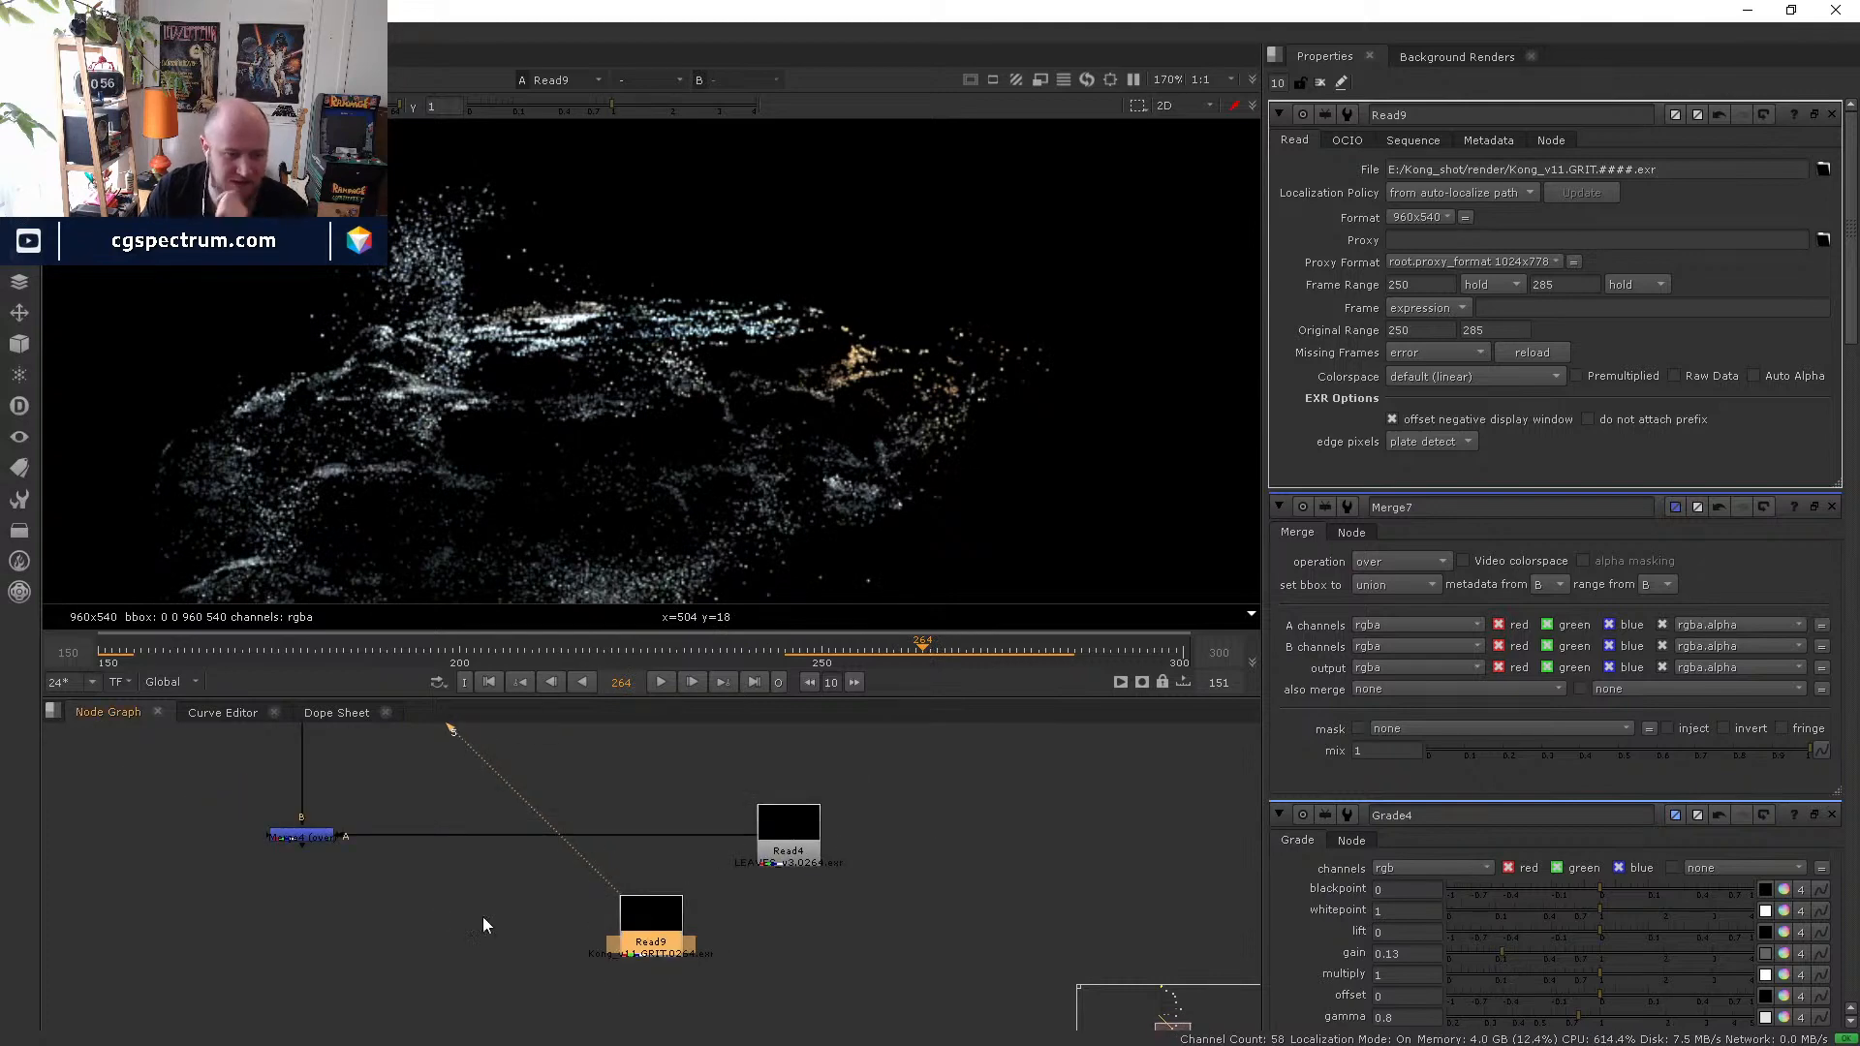
click(436, 910)
key(m)
drag(432, 887, 641, 930)
key(1)
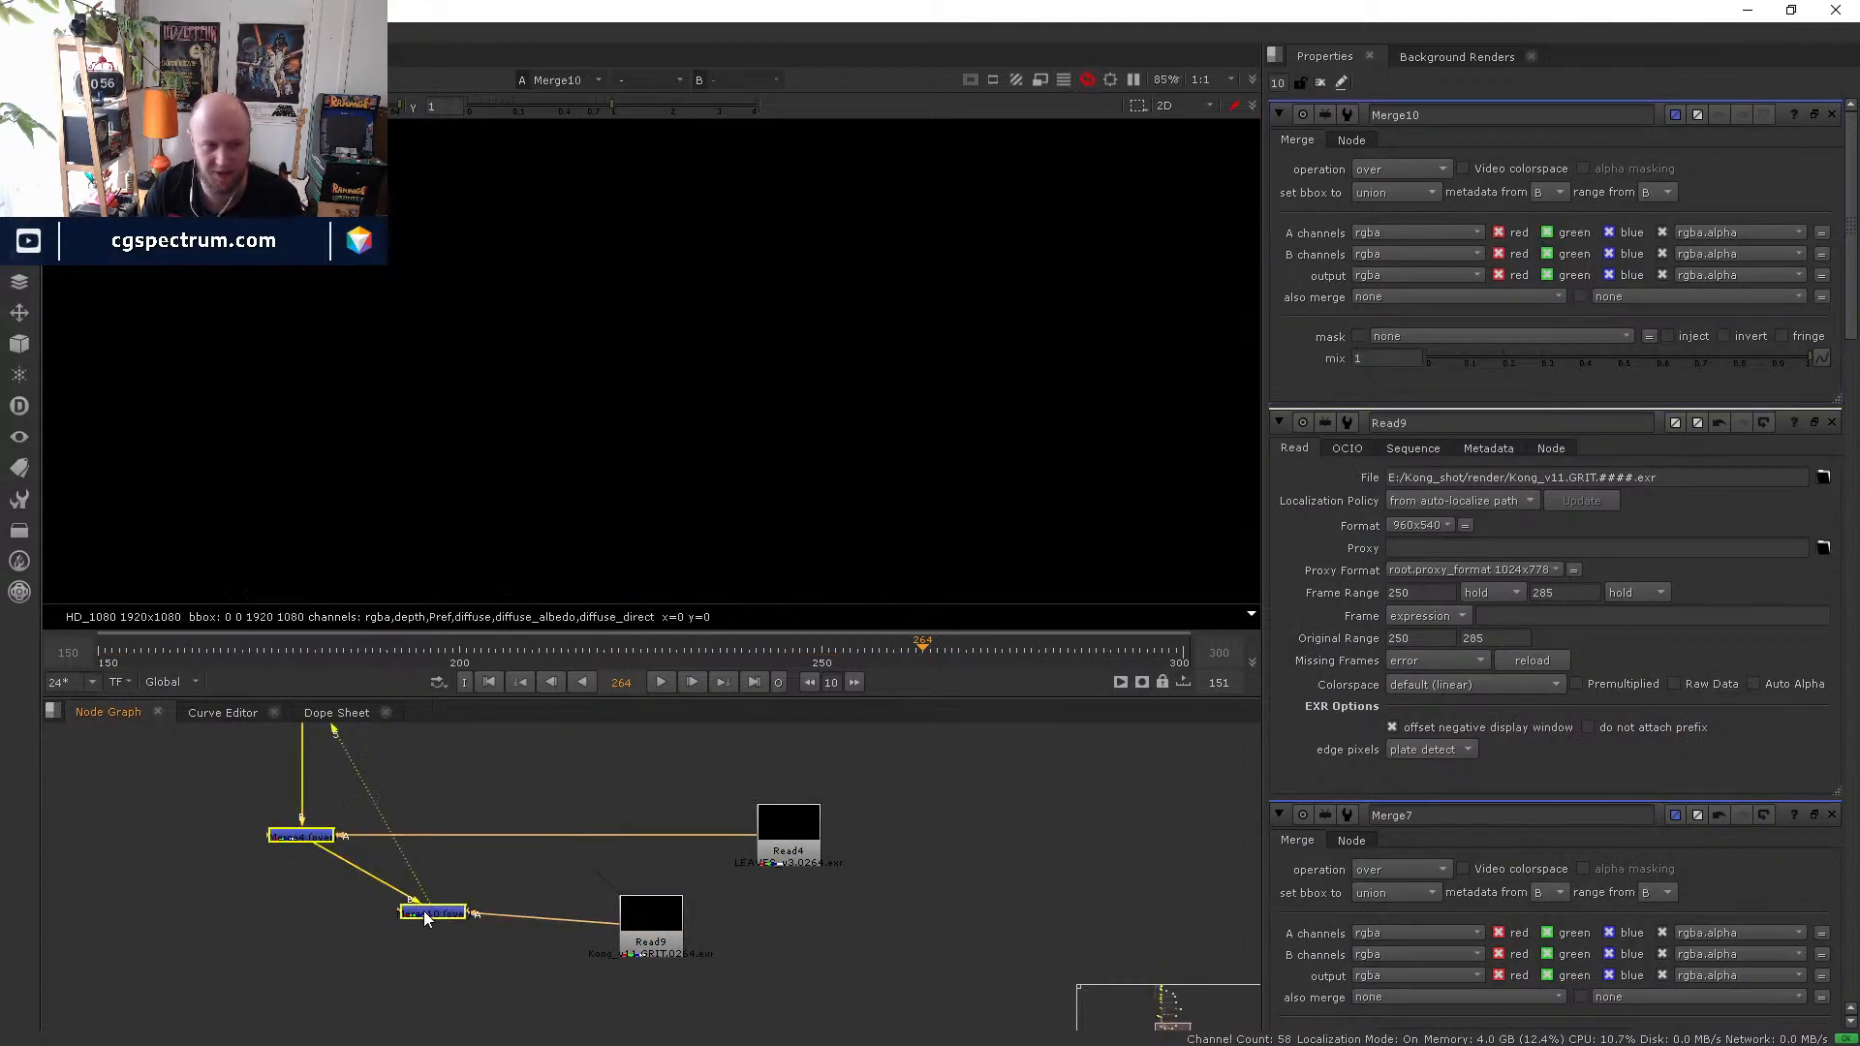
drag(422, 911, 316, 927)
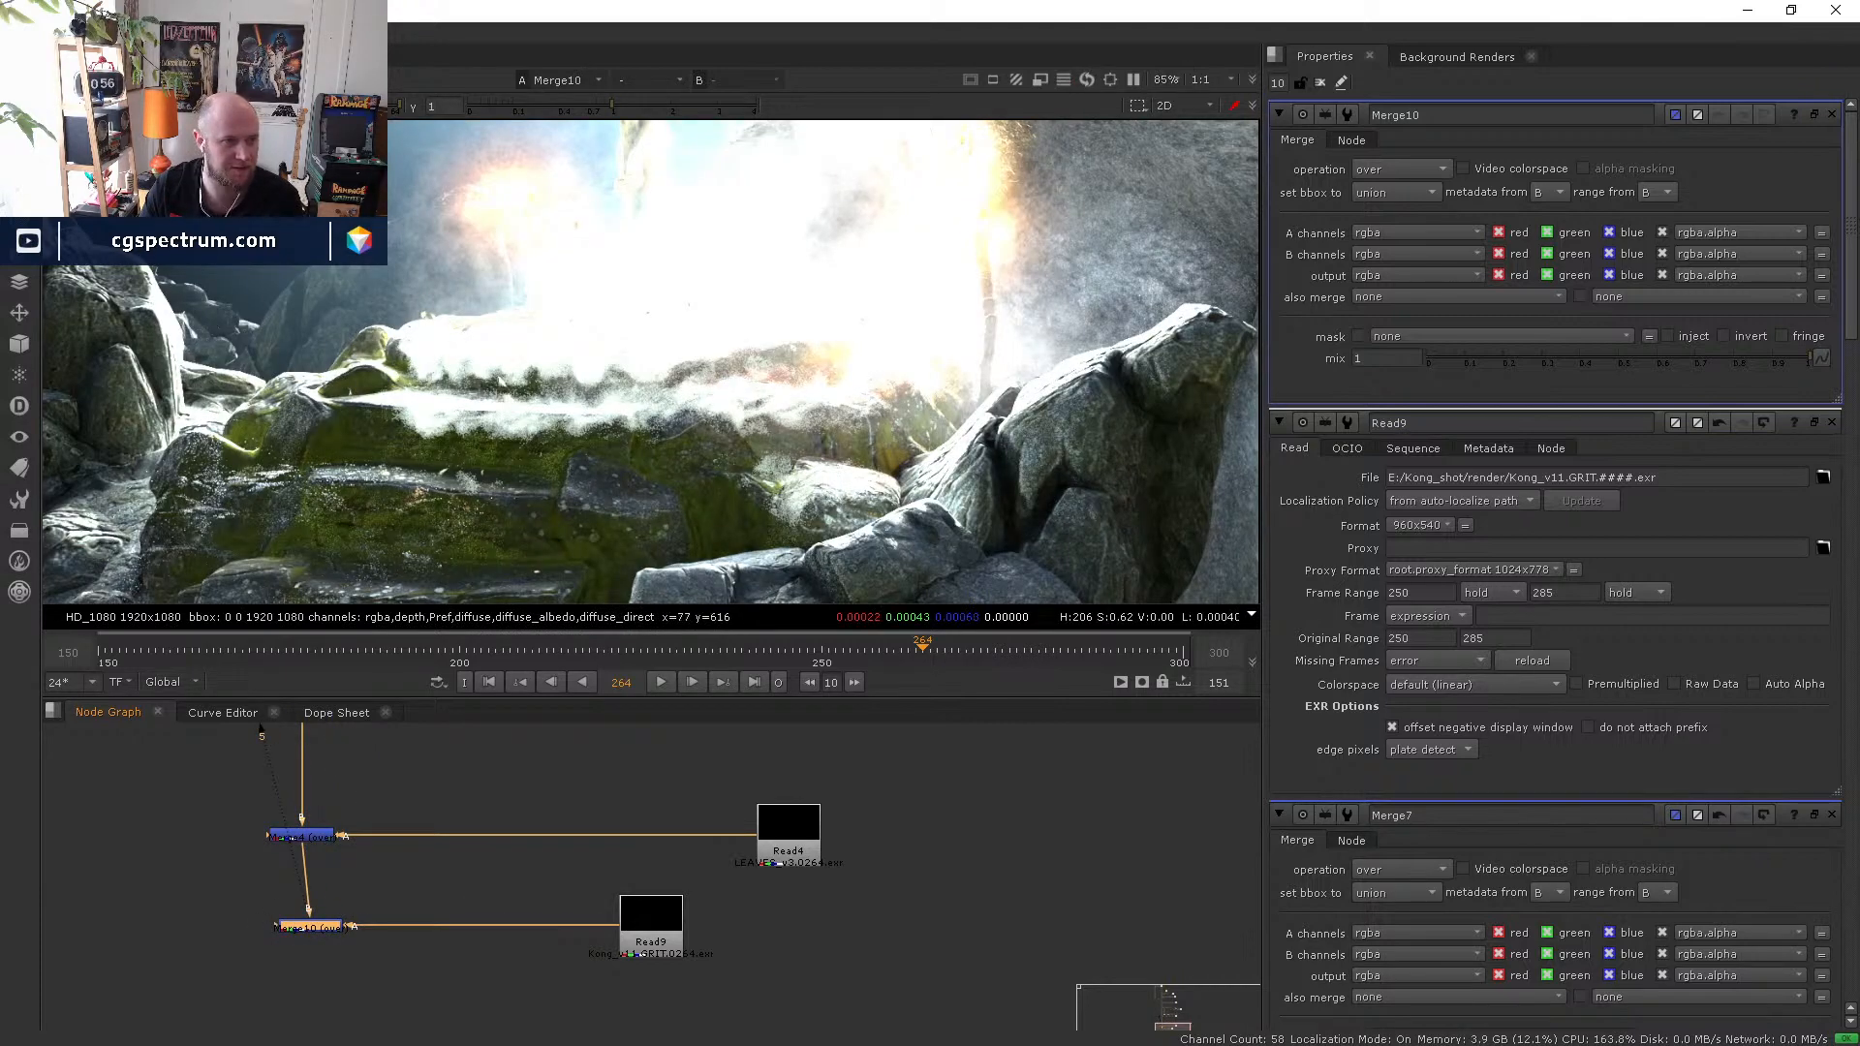
- Compare the grit render alone with the merged composite at frame 264
click(641, 930)
key(1)
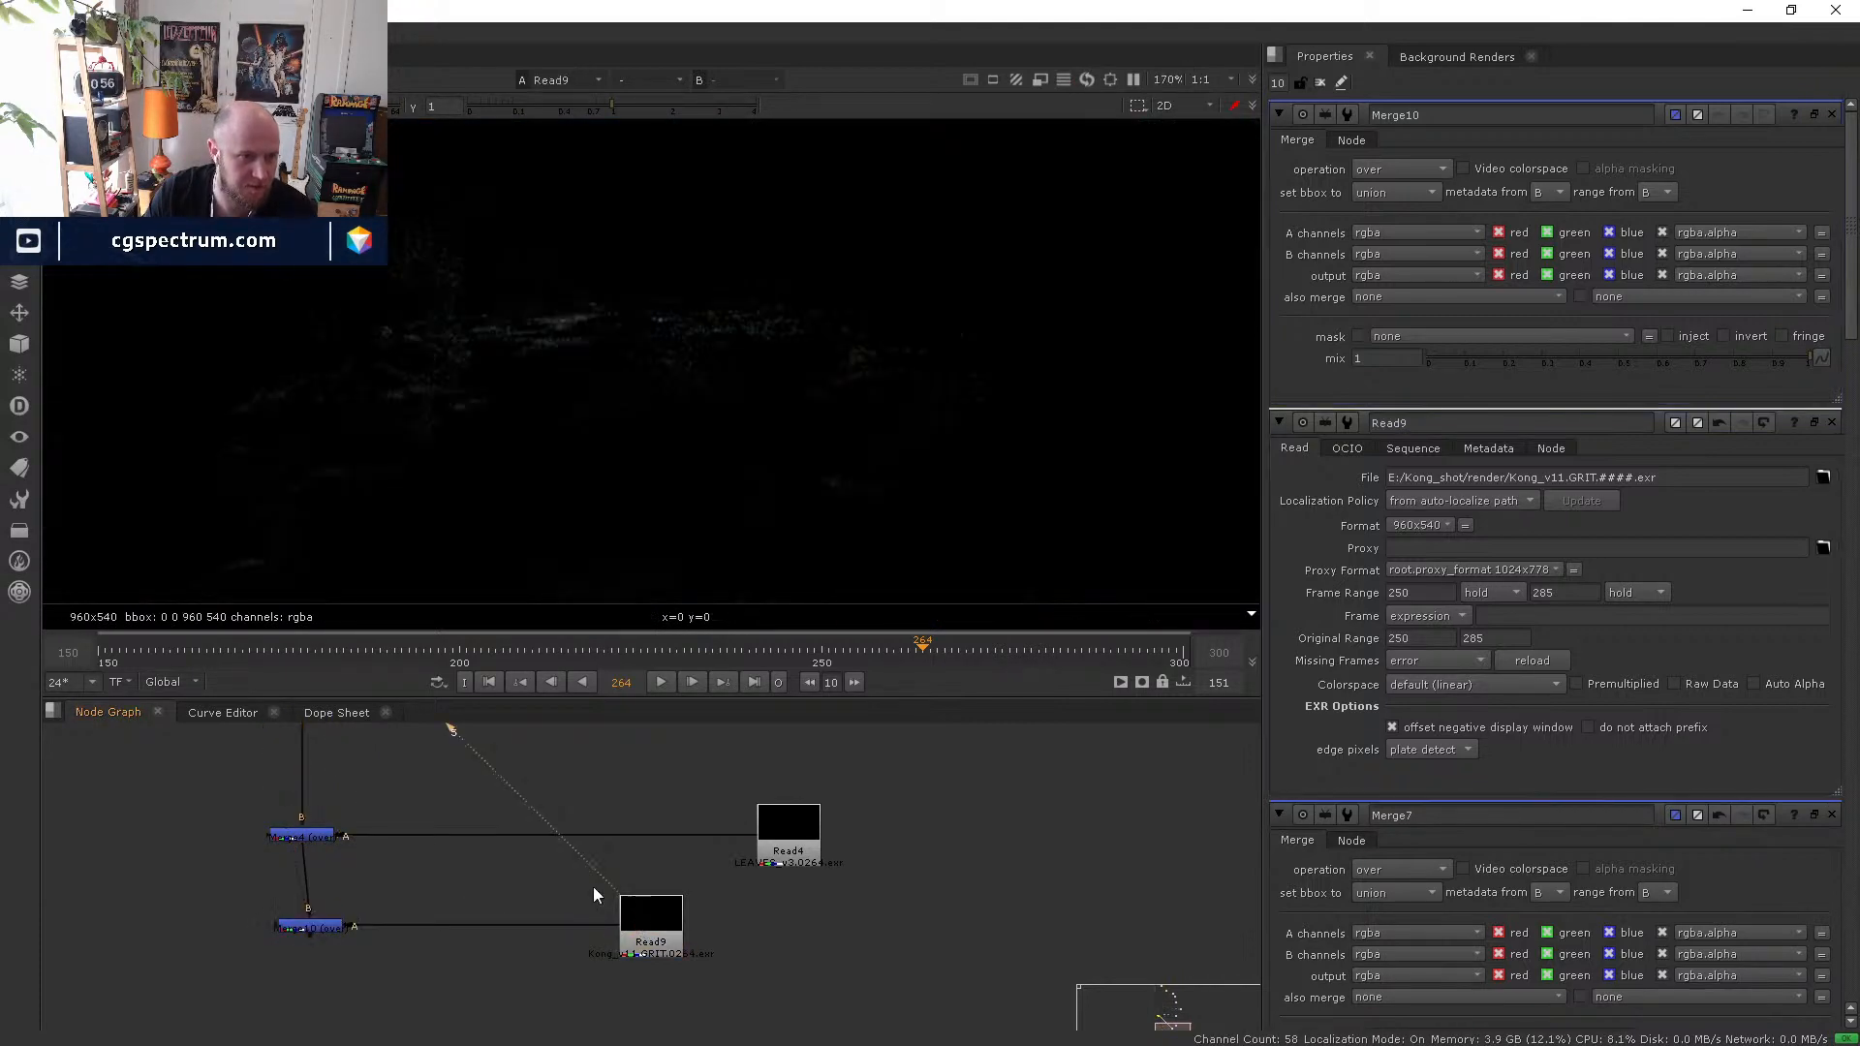
click(323, 928)
key(5)
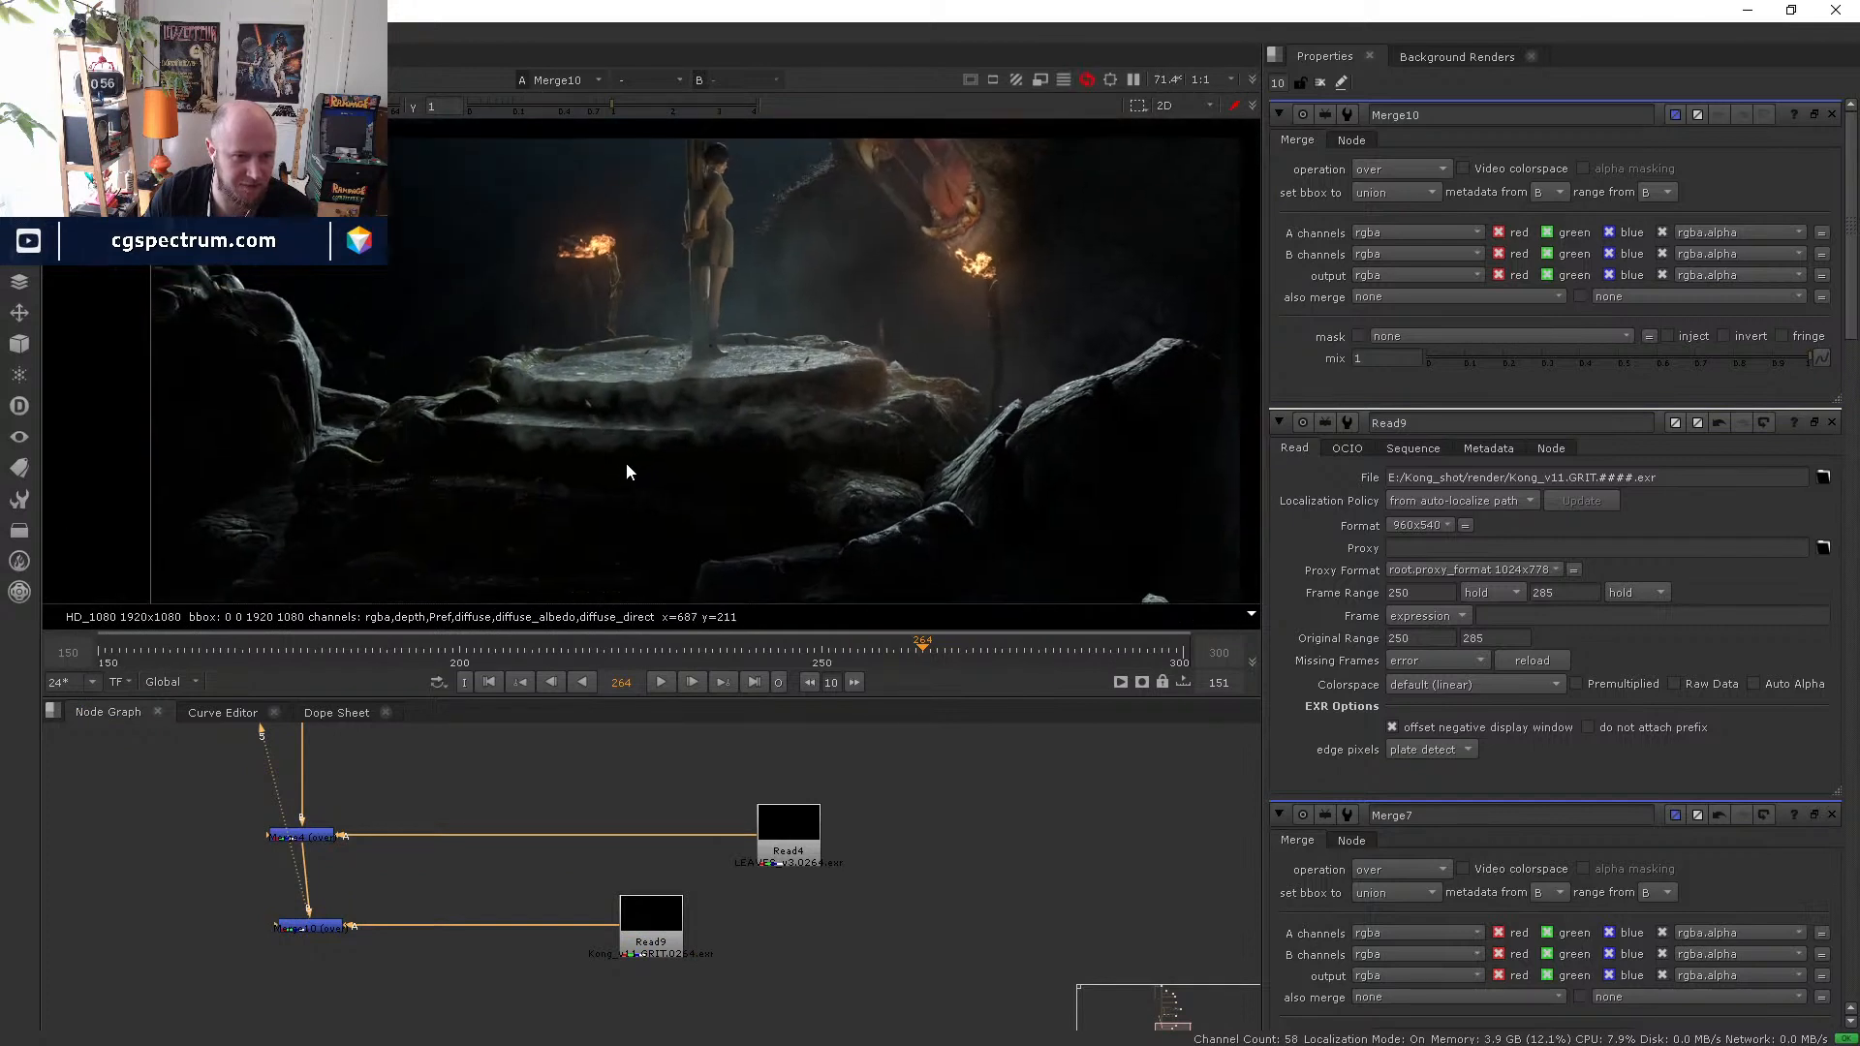
- Play back the merged composite from around frame 264 to check the grit around the stone platform
click(663, 682)
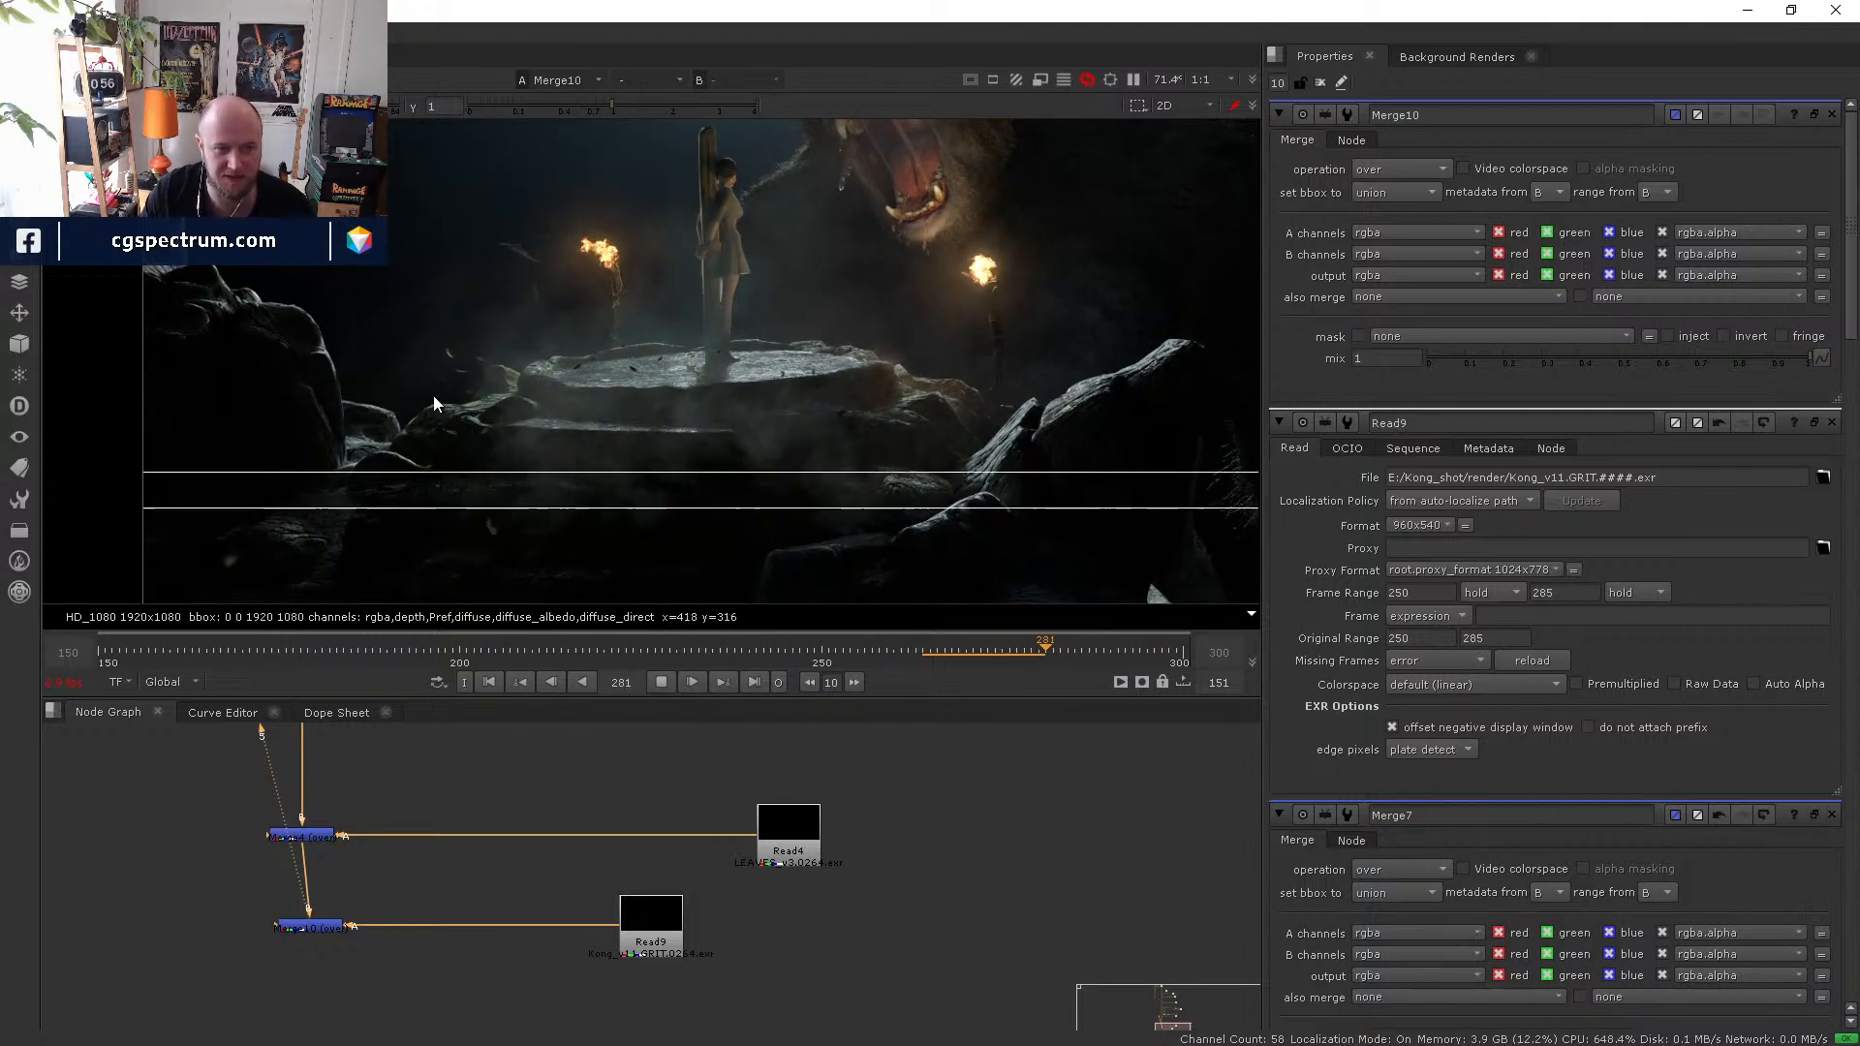
click(930, 653)
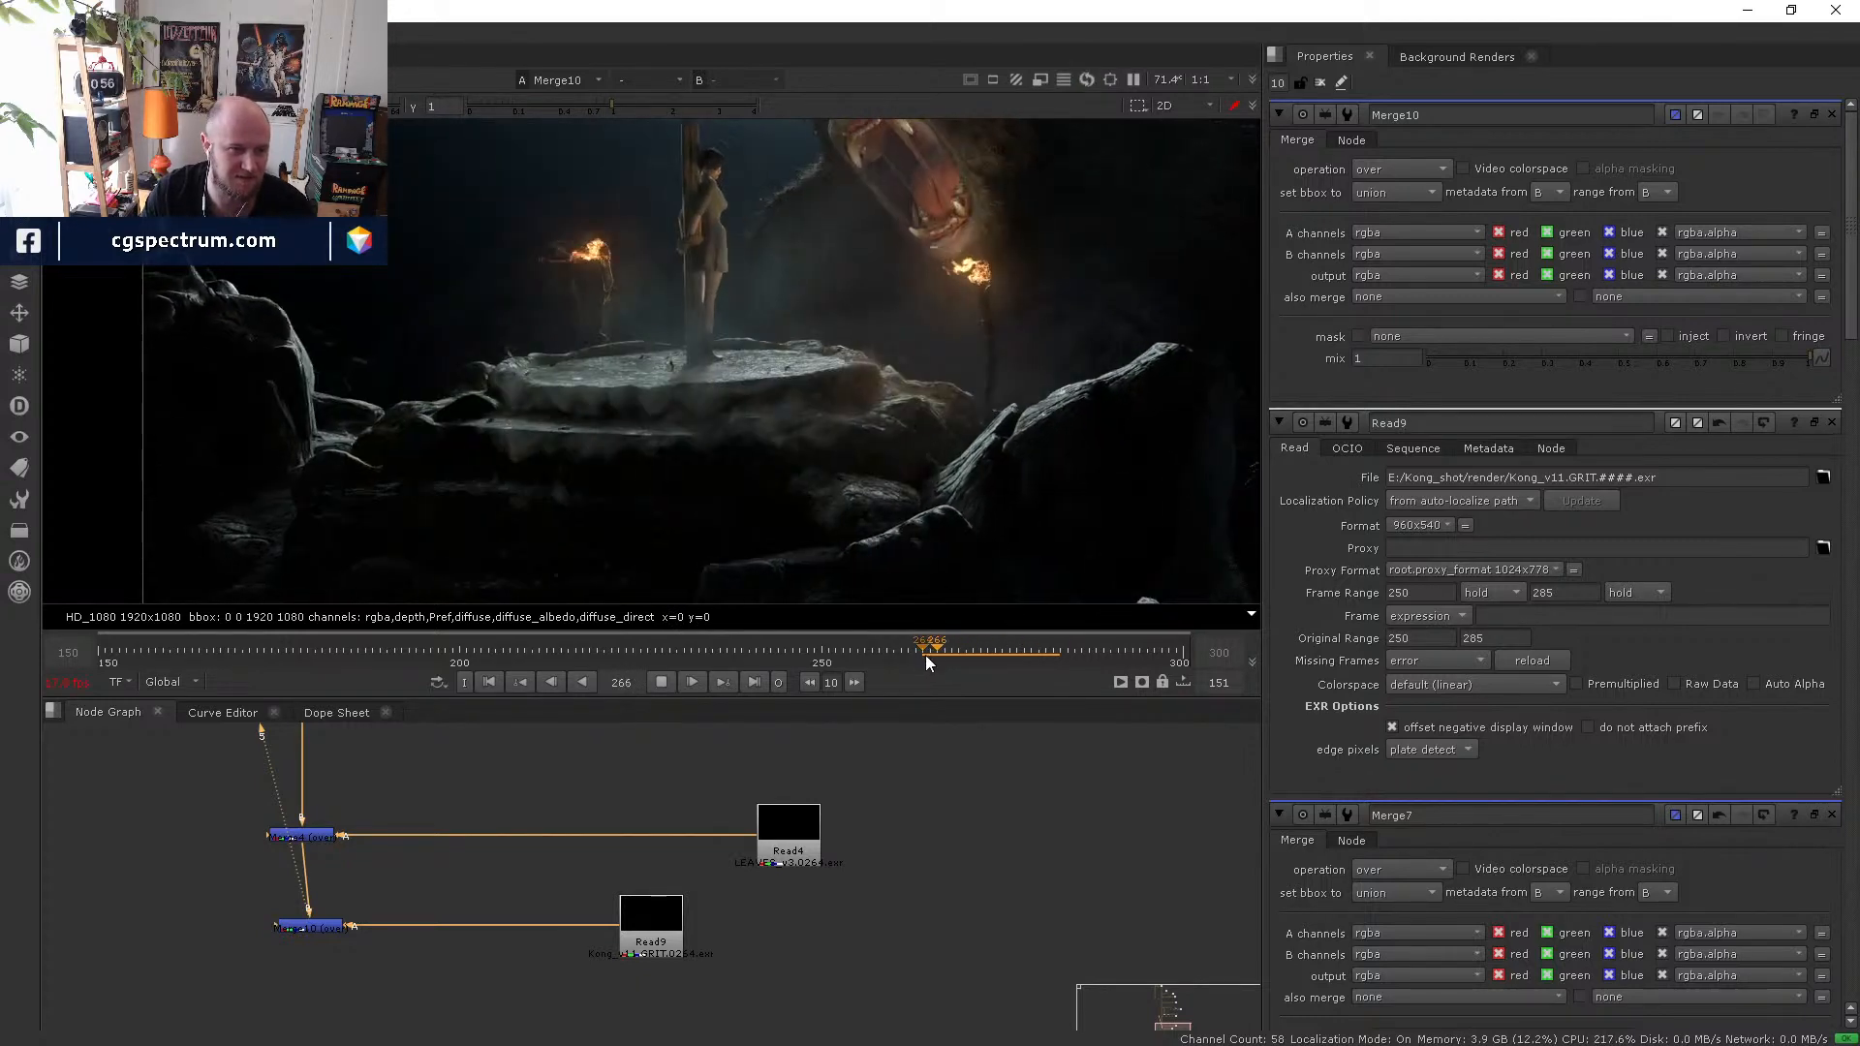
click(917, 657)
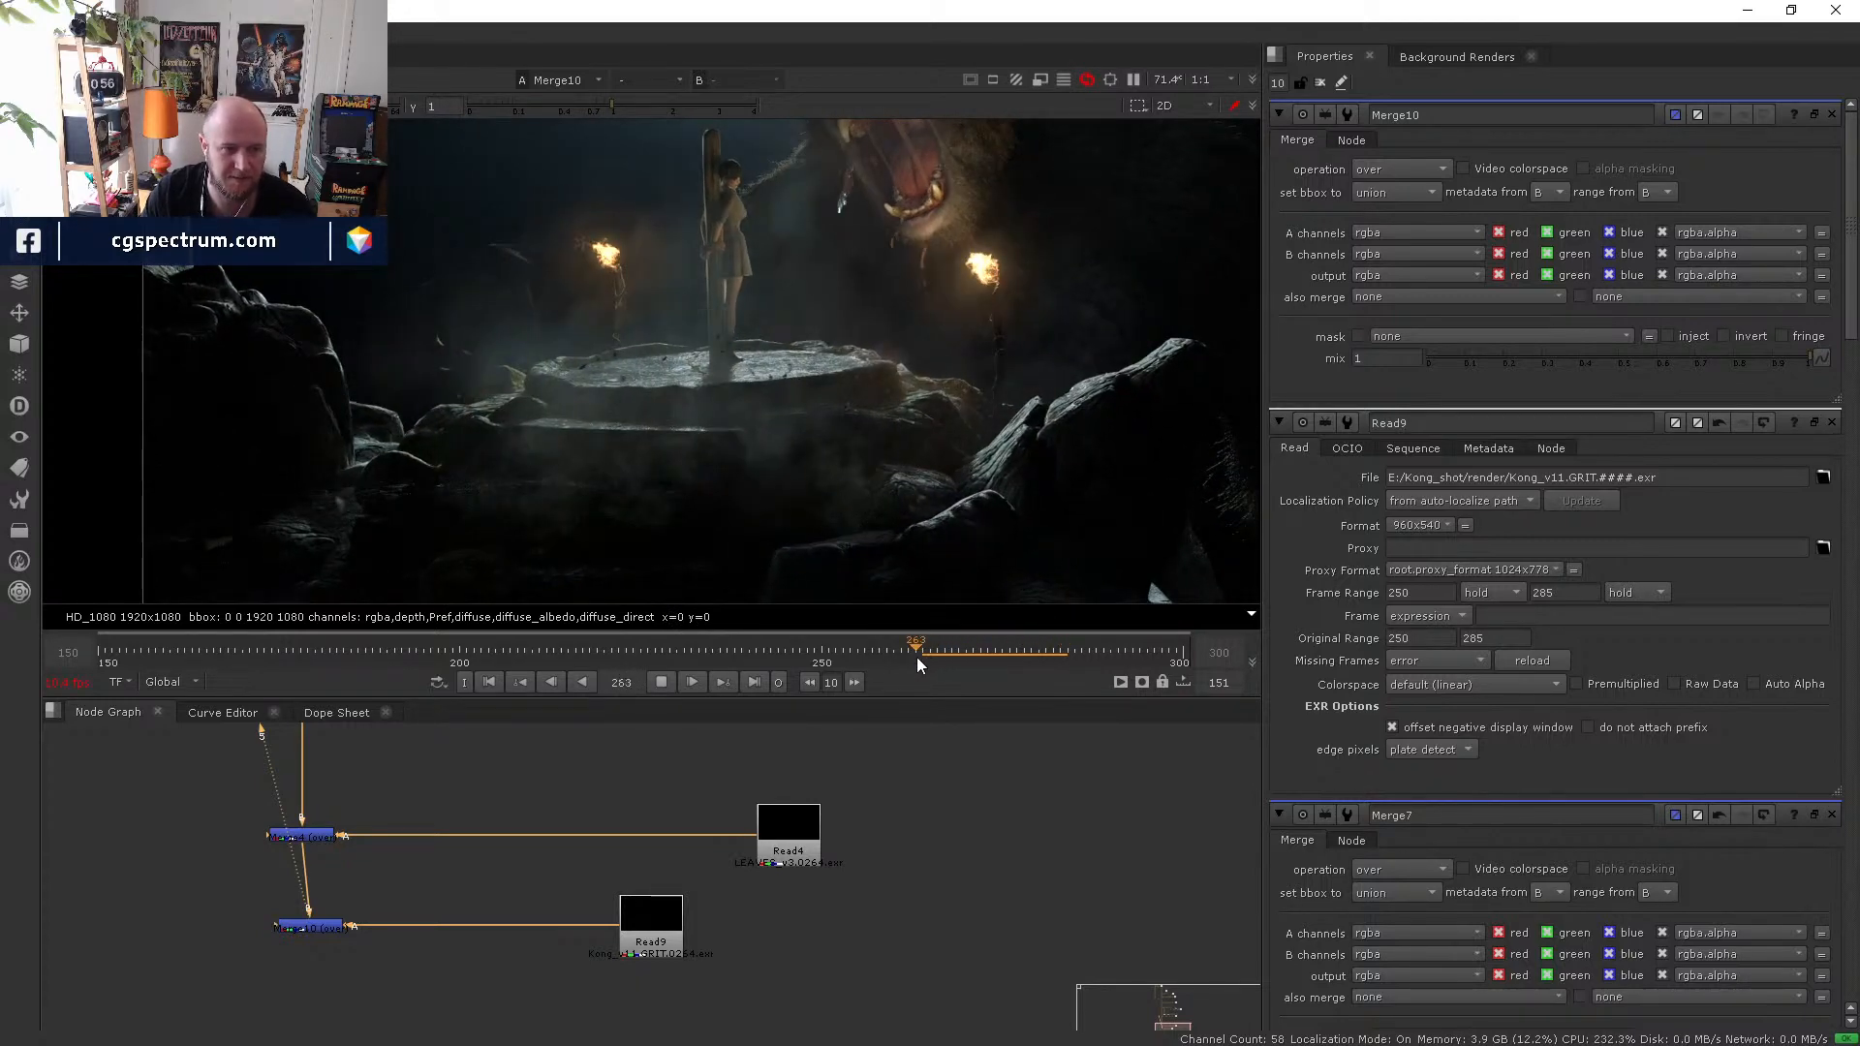
click(662, 682)
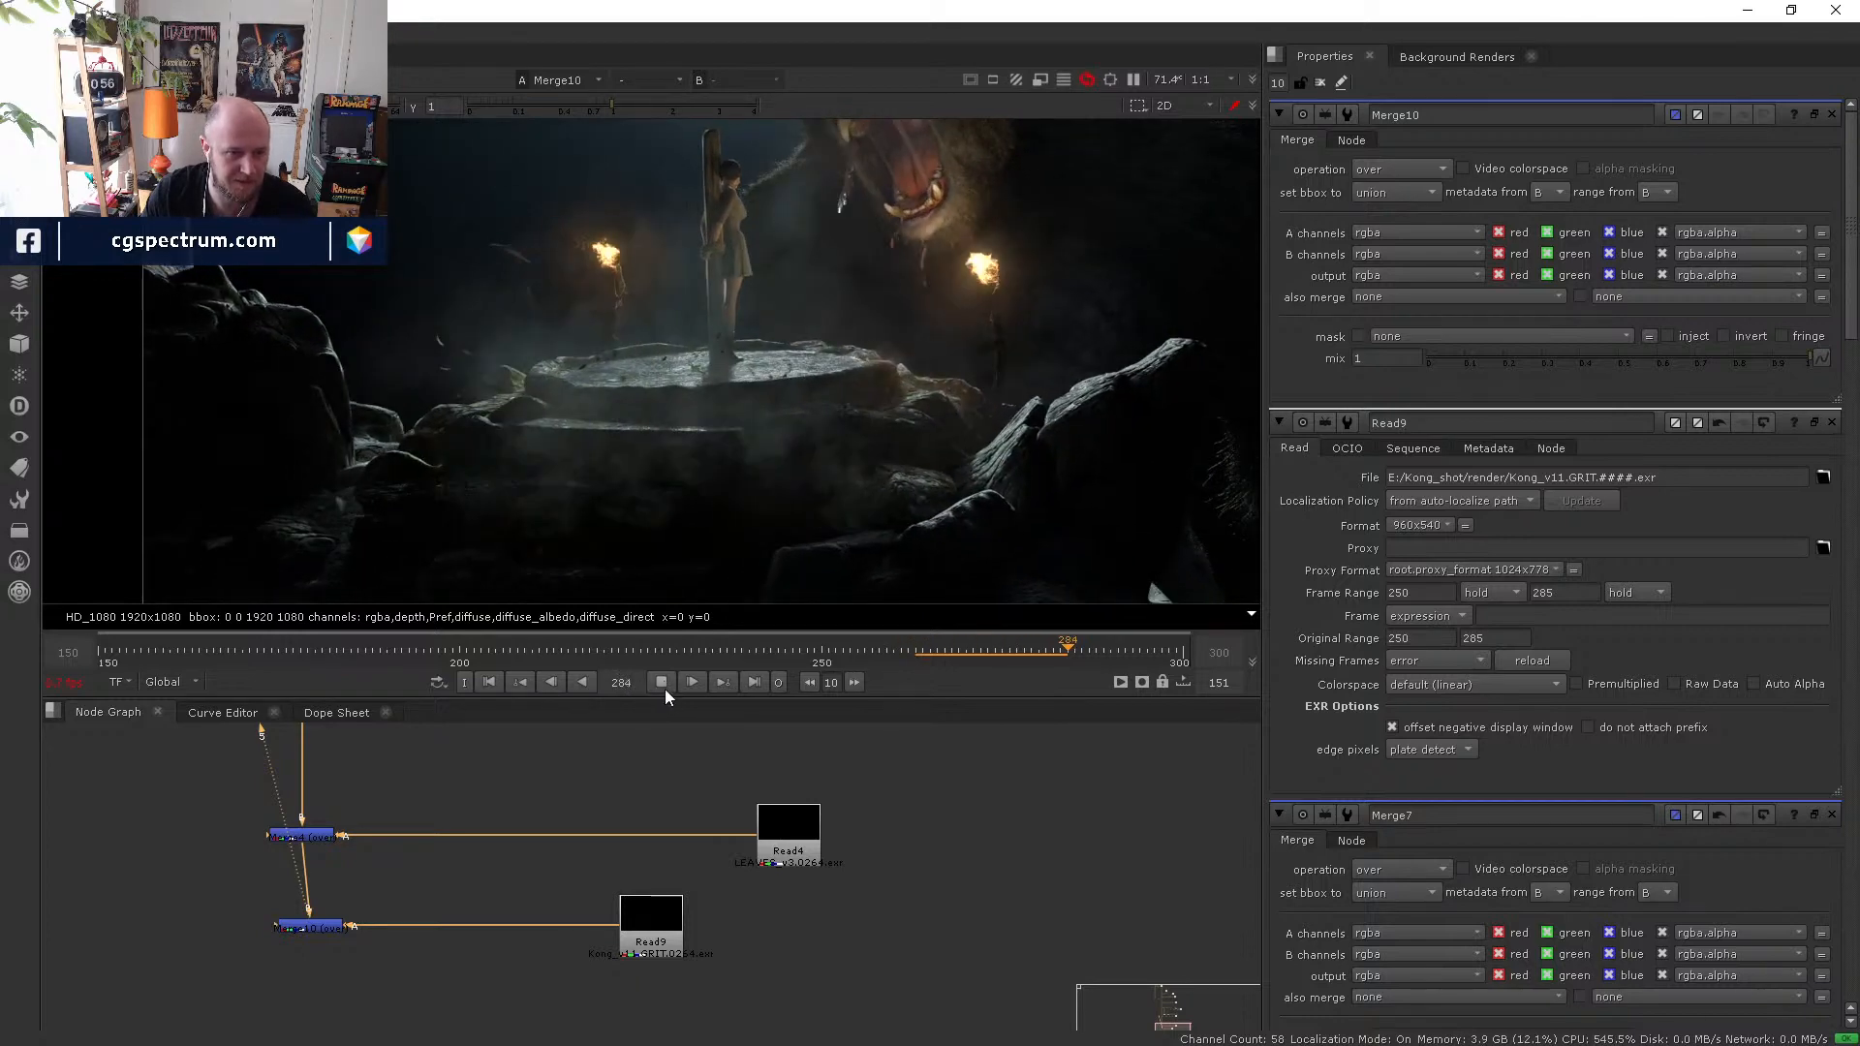
- Display the grit Read node on its own at frame 284 and bring up its properties
click(649, 938)
key(1)
double_click(648, 935)
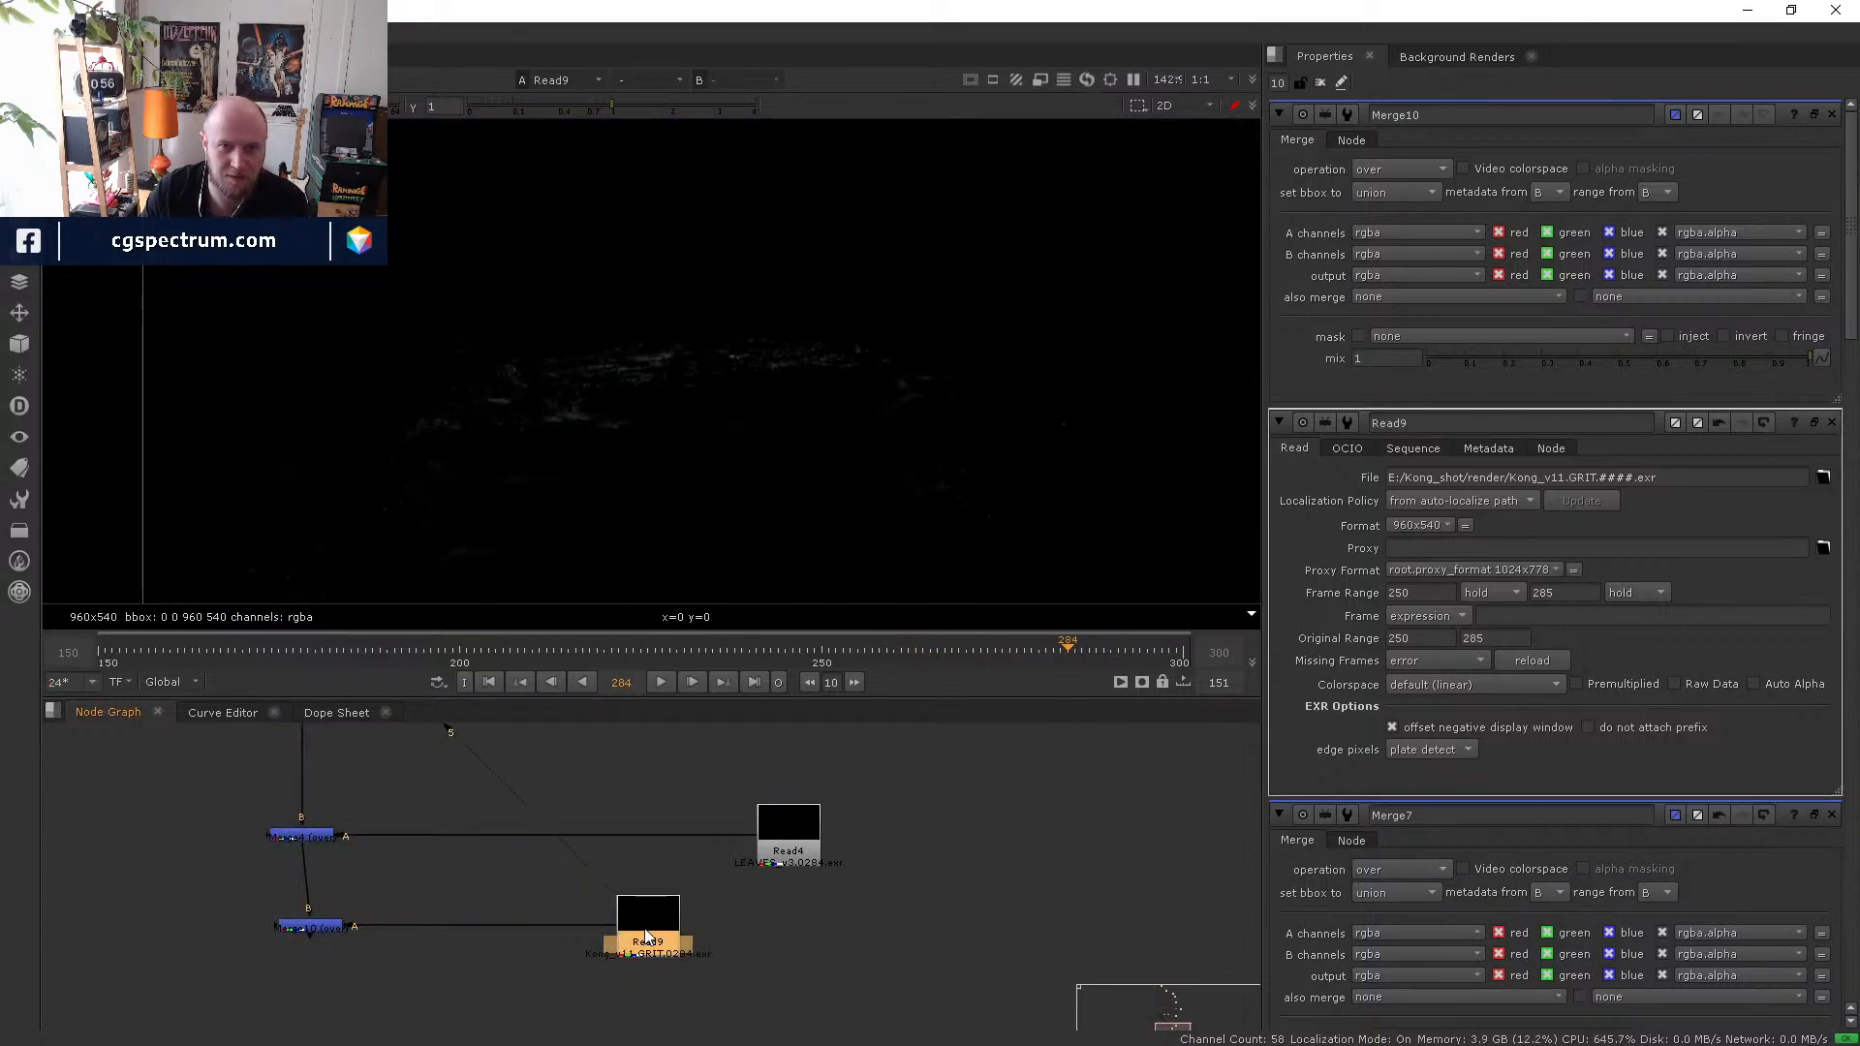
scroll(610, 891, down, 5)
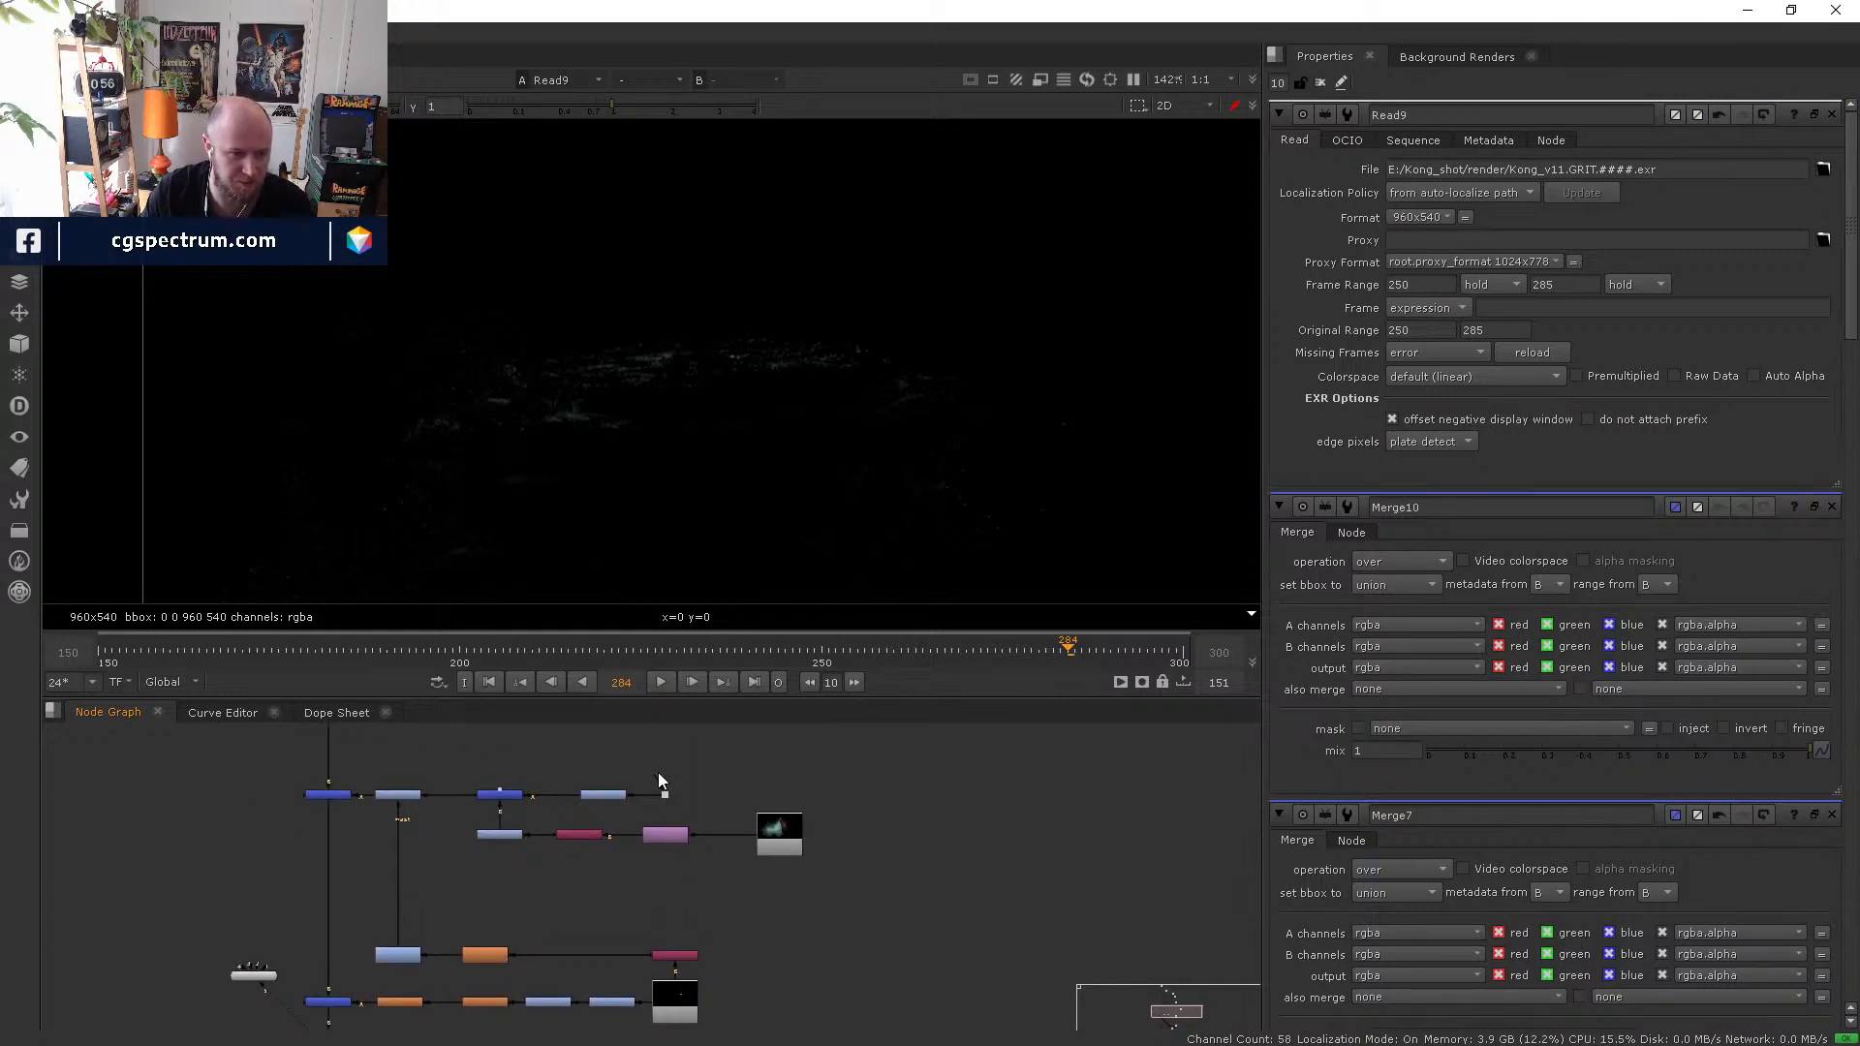
- Insert a copy of the HD_1080 Reformat node between the grit Read node and its merge
click(667, 835)
middle_drag(802, 973, 839, 772)
middle_drag(604, 978, 692, 753)
scroll(601, 897, up, 4)
key(ctrl+v)
drag(663, 911, 661, 834)
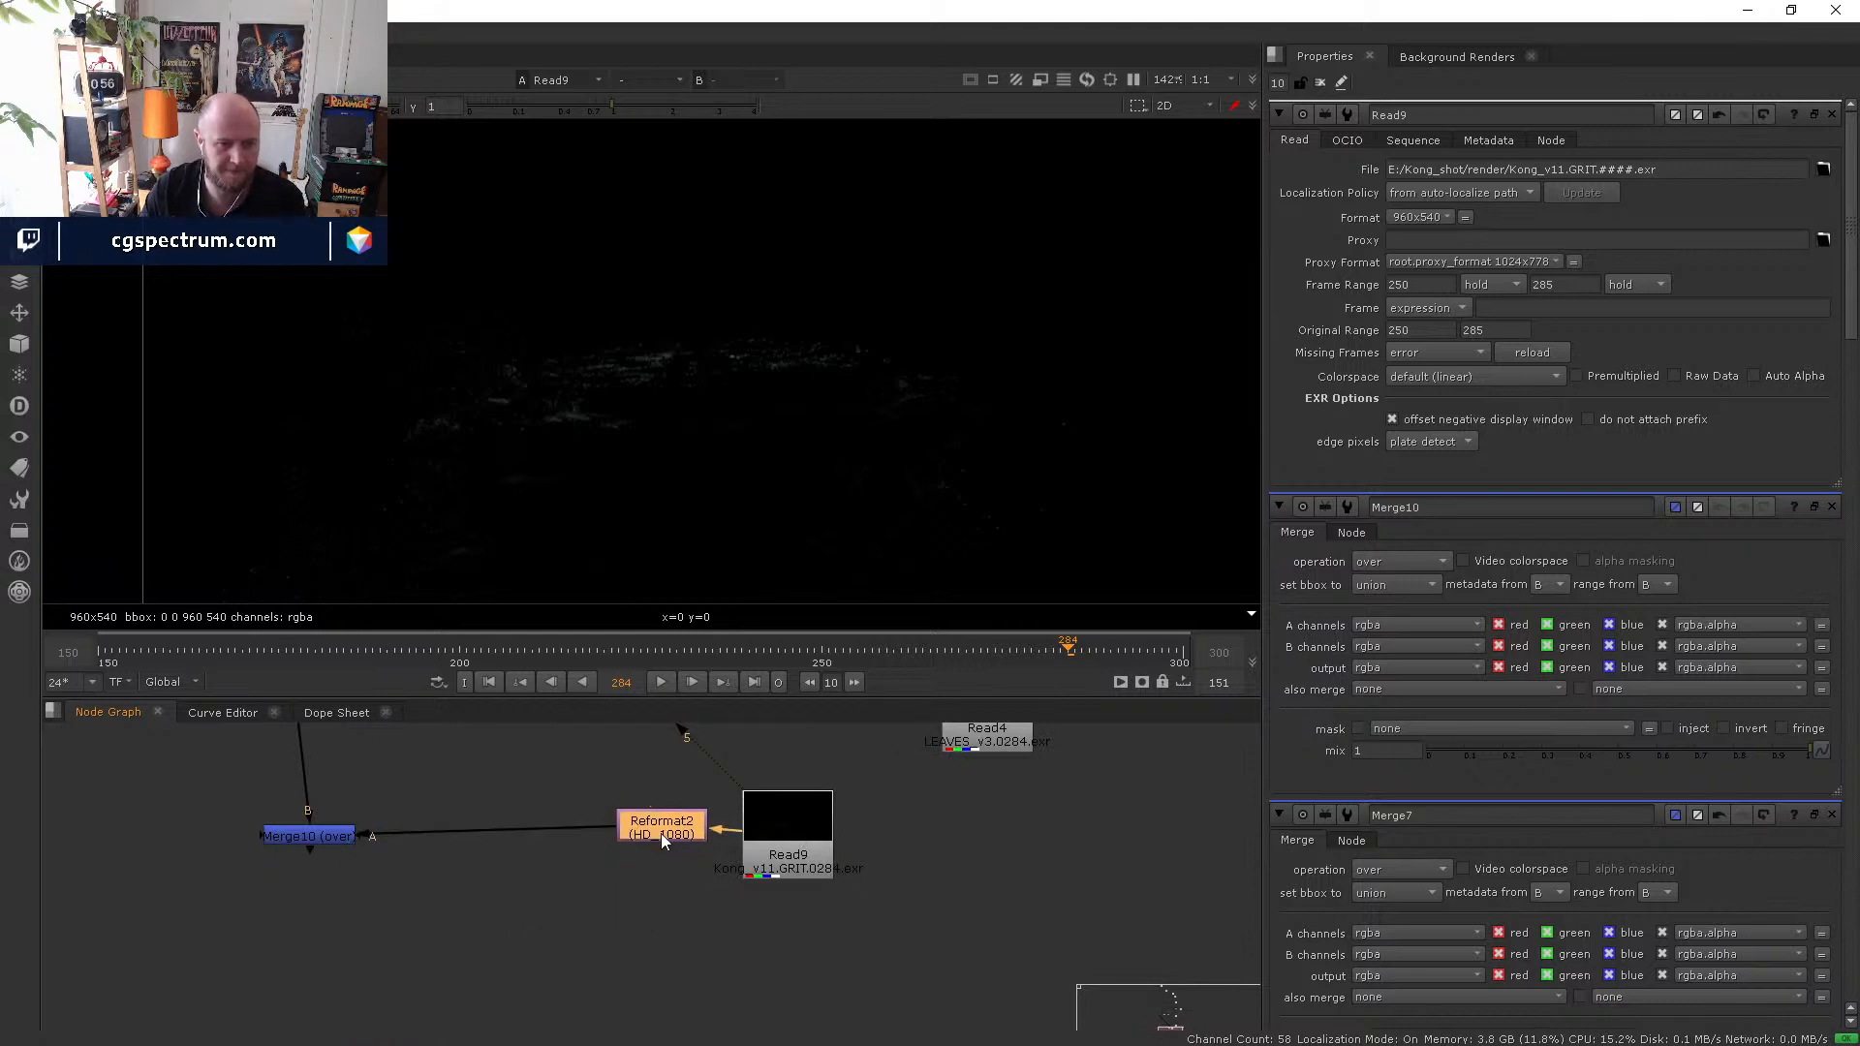
- View the grit merge at frame 284 and compare the platform with the merge disabled and enabled
click(344, 839)
key(1)
click(670, 840)
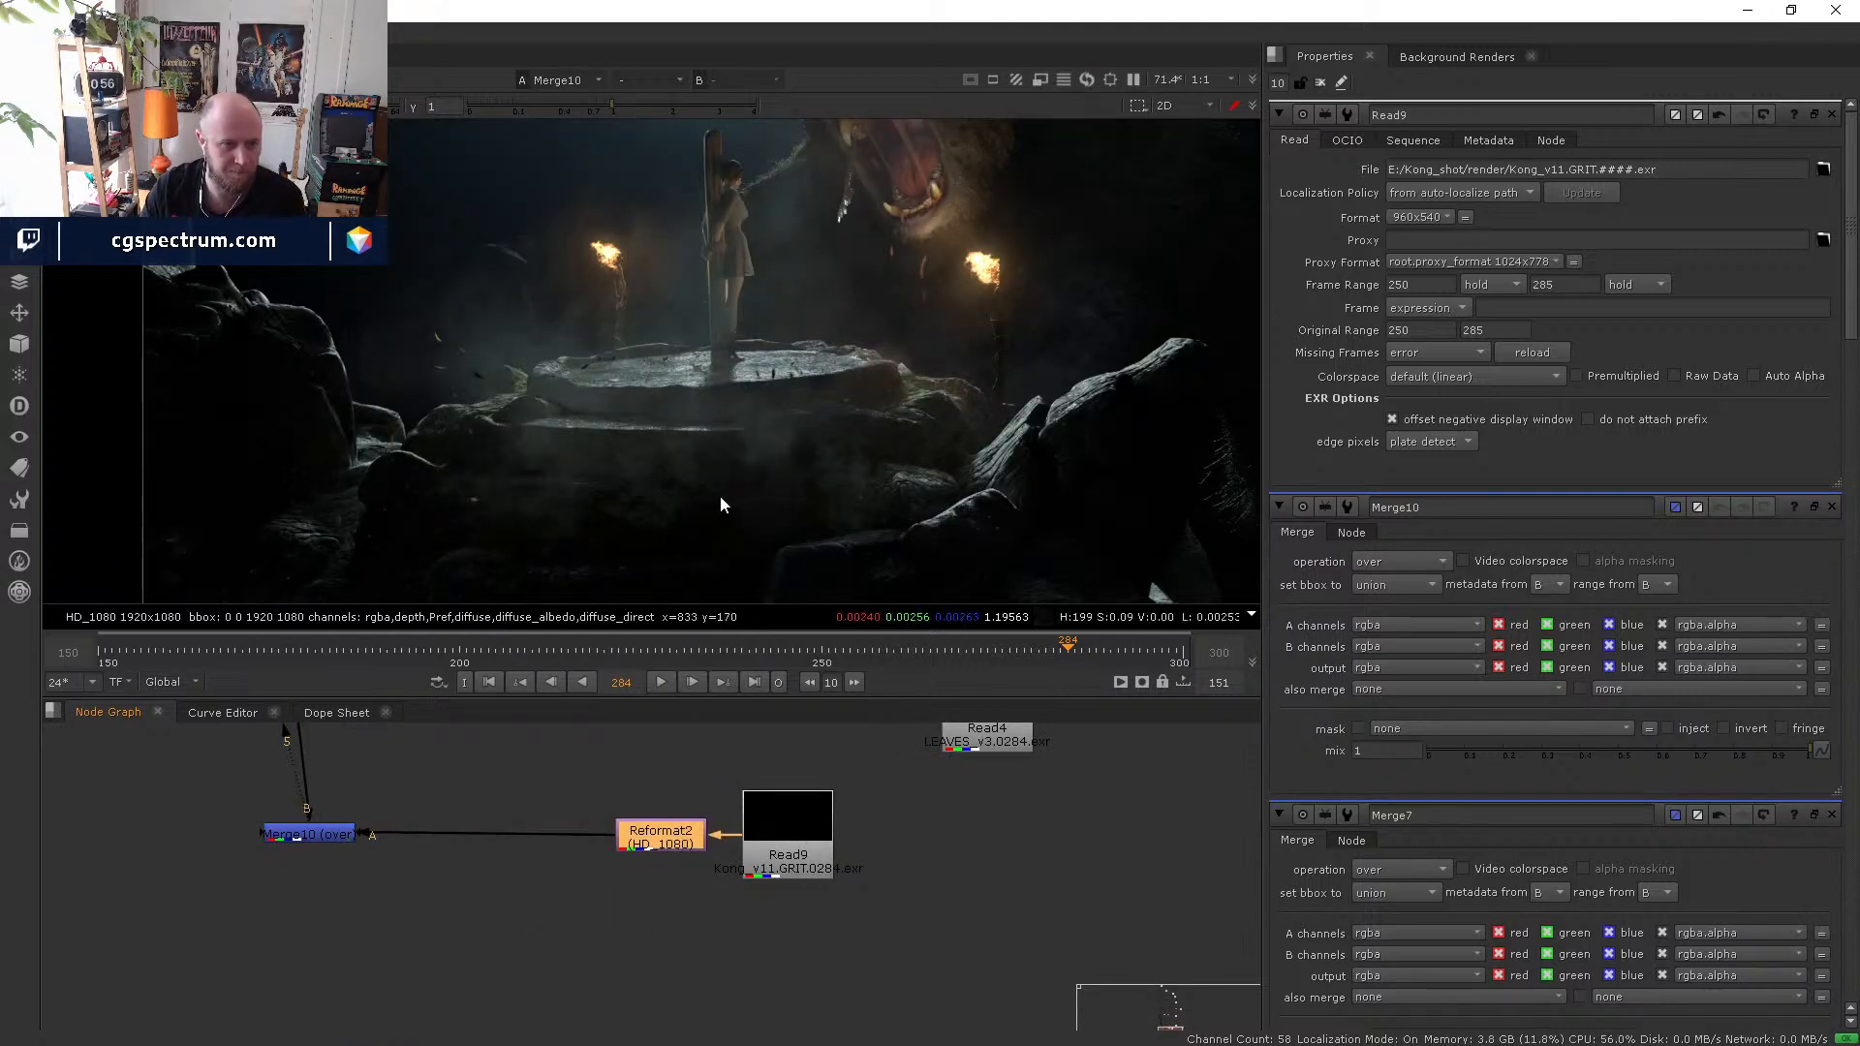
middle_drag(561, 395, 641, 366)
click(325, 835)
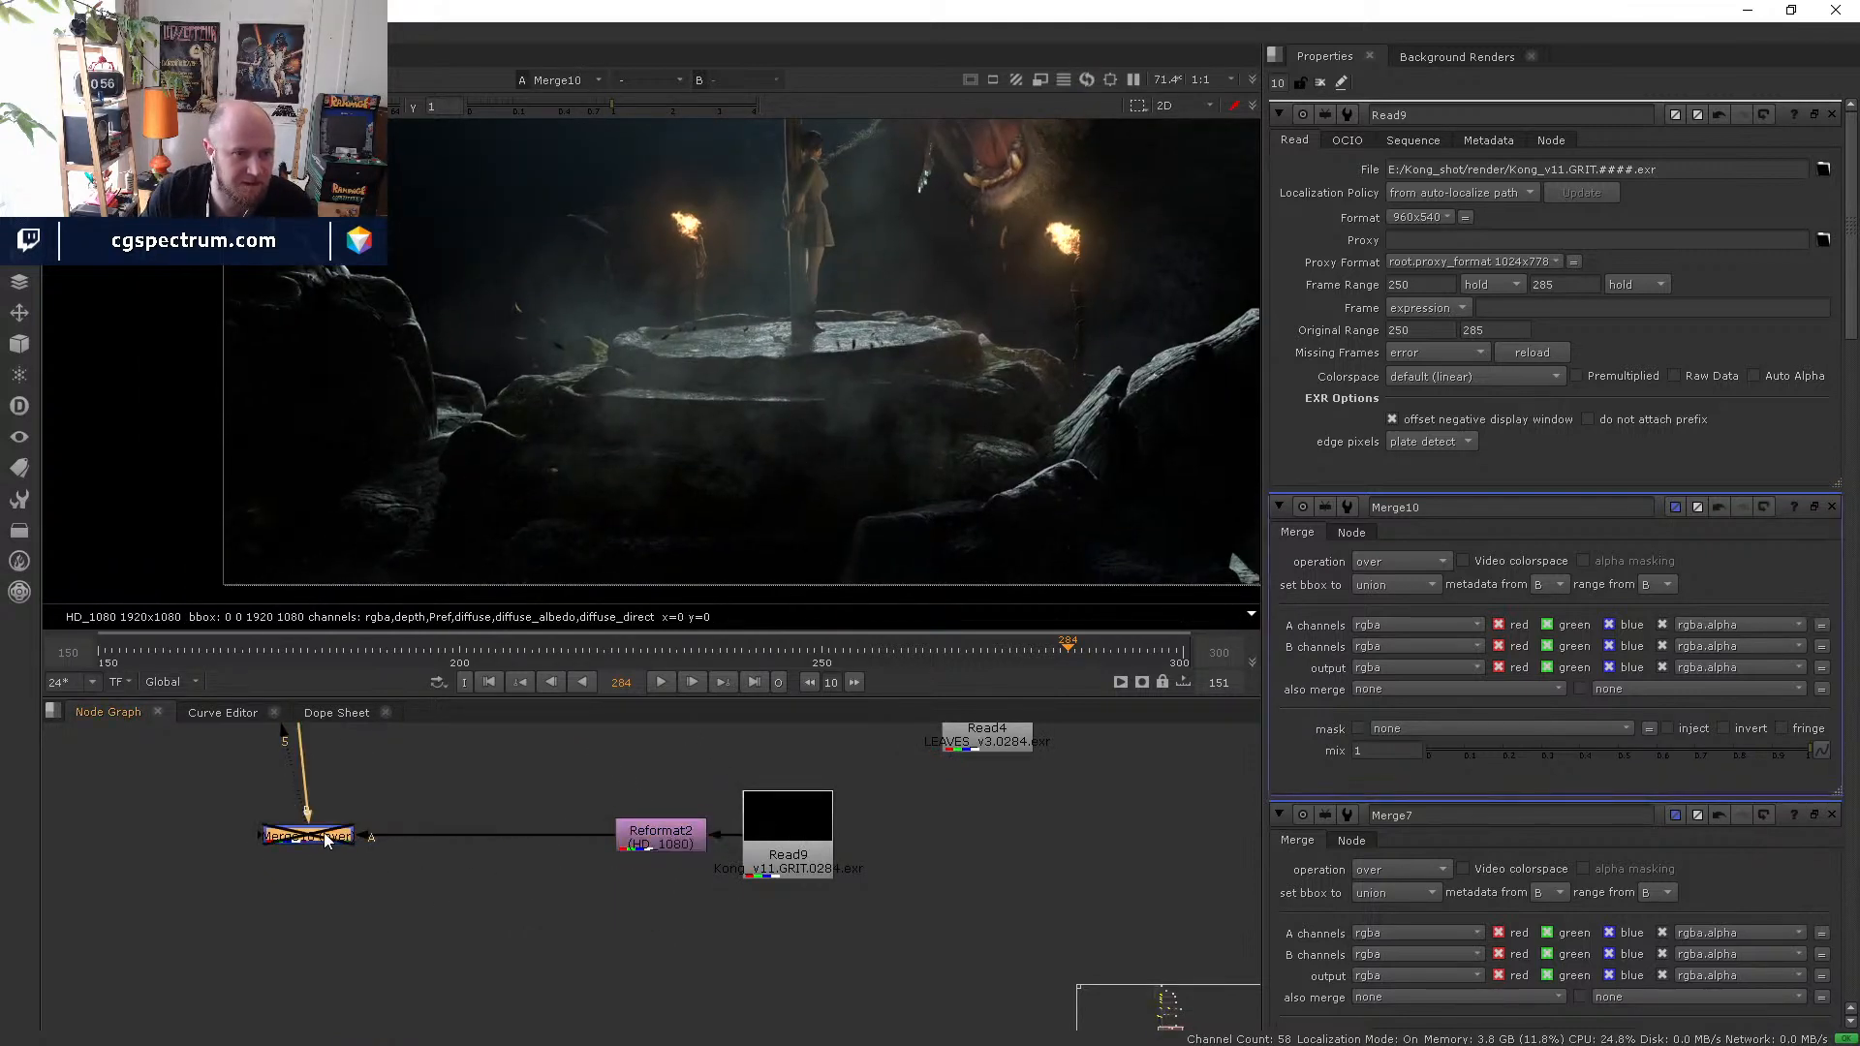
scroll(741, 393, up, 6)
scroll(841, 444, down, 5)
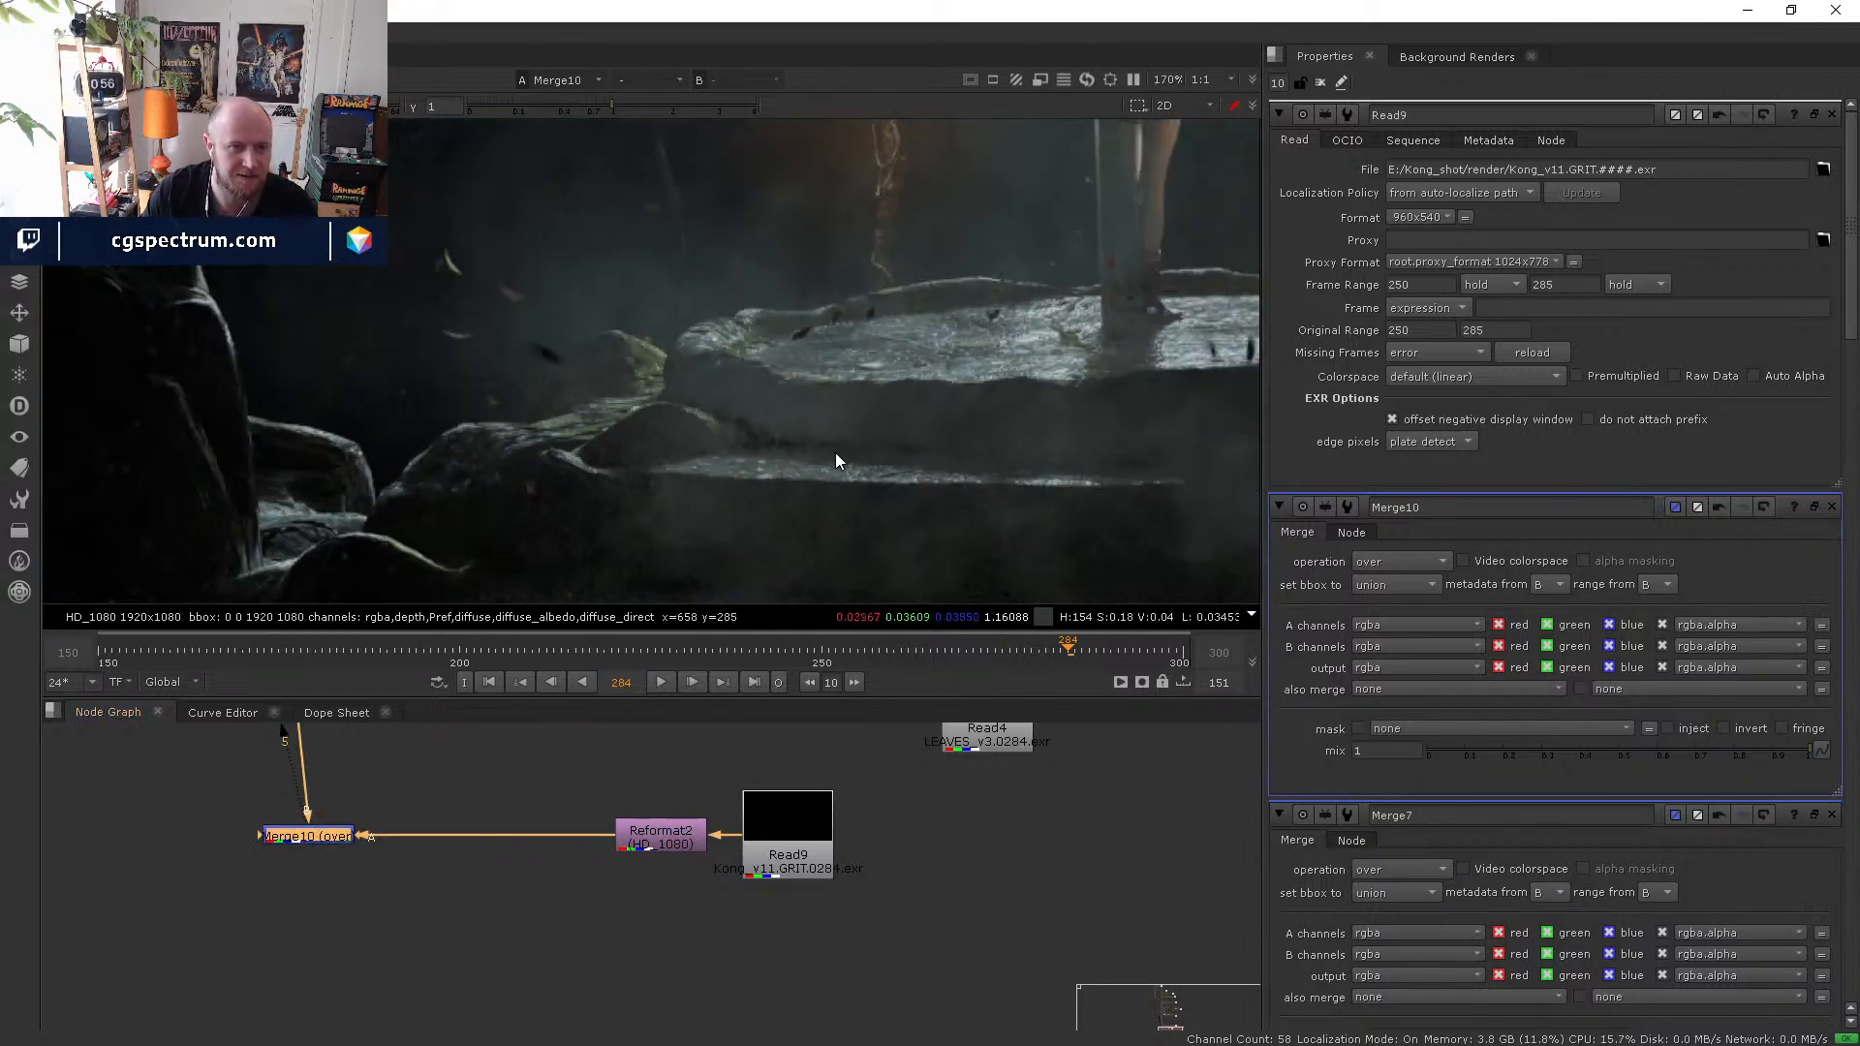
- Play back the merged composite from frame 250 to check the reformatted grit around the platform
click(823, 649)
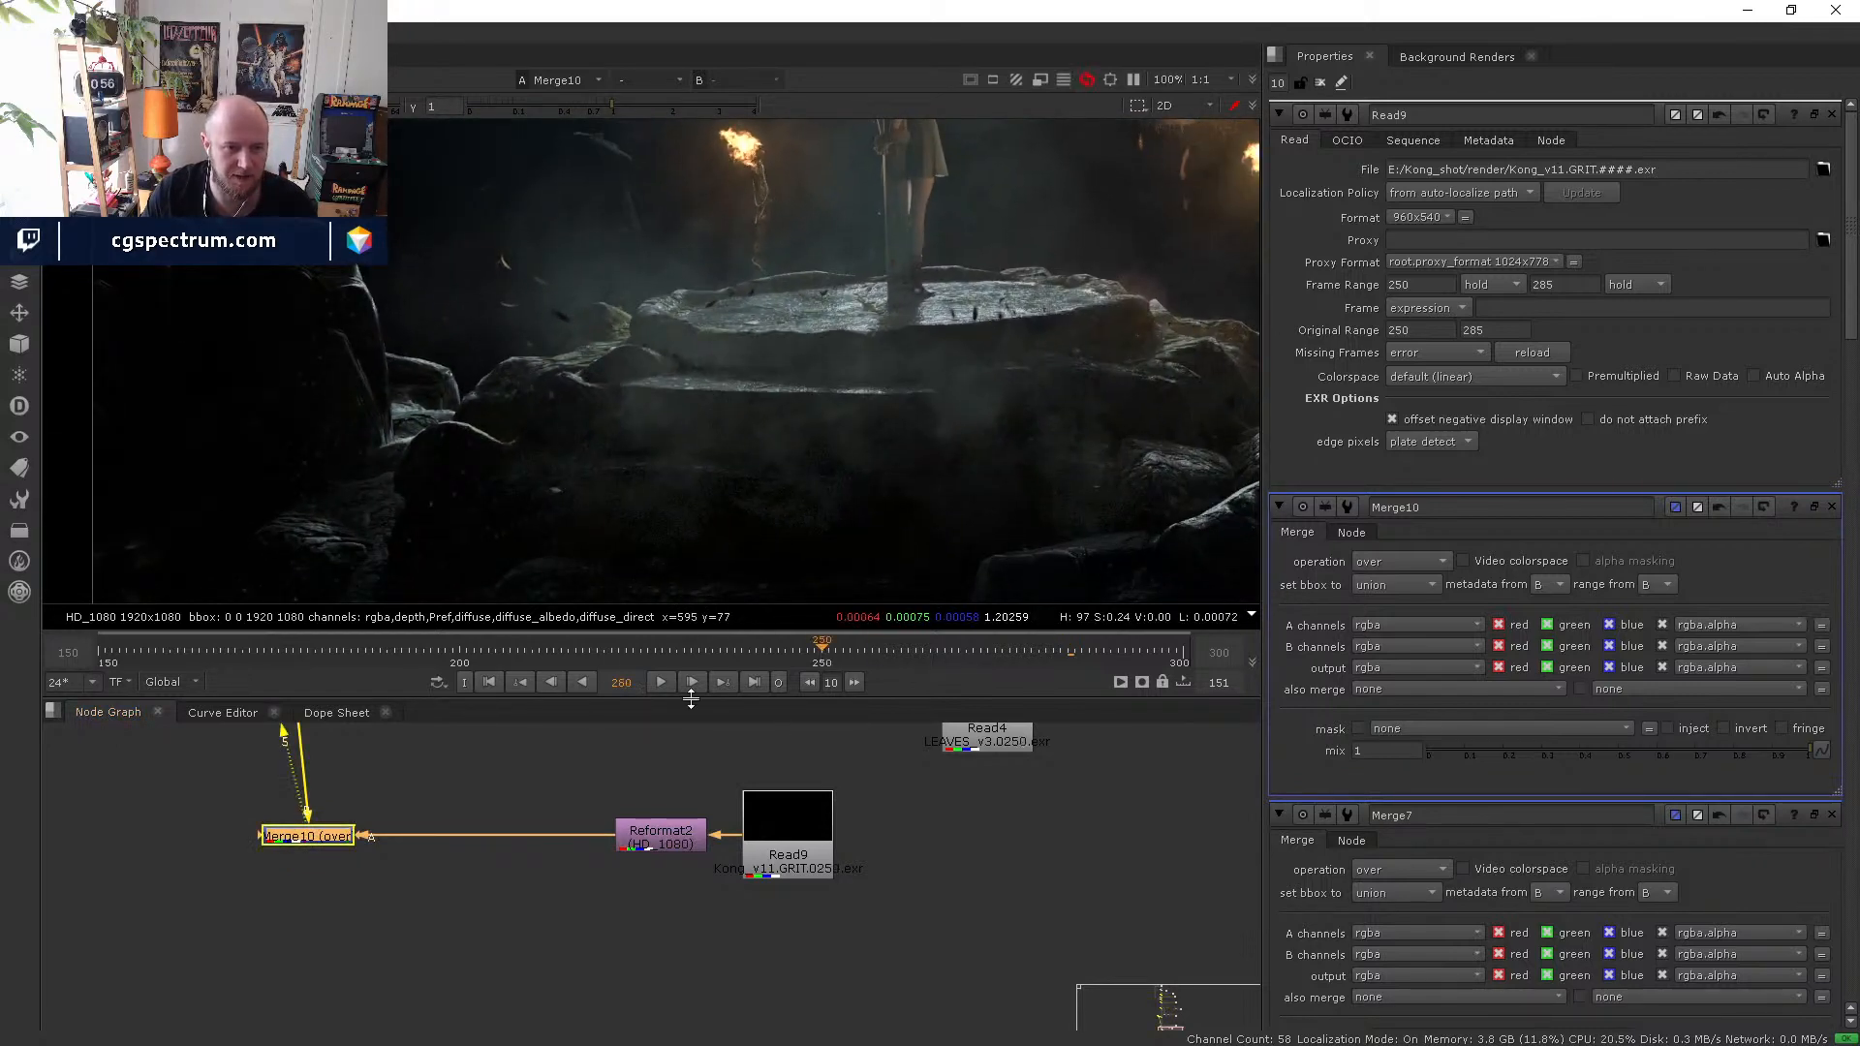
click(659, 682)
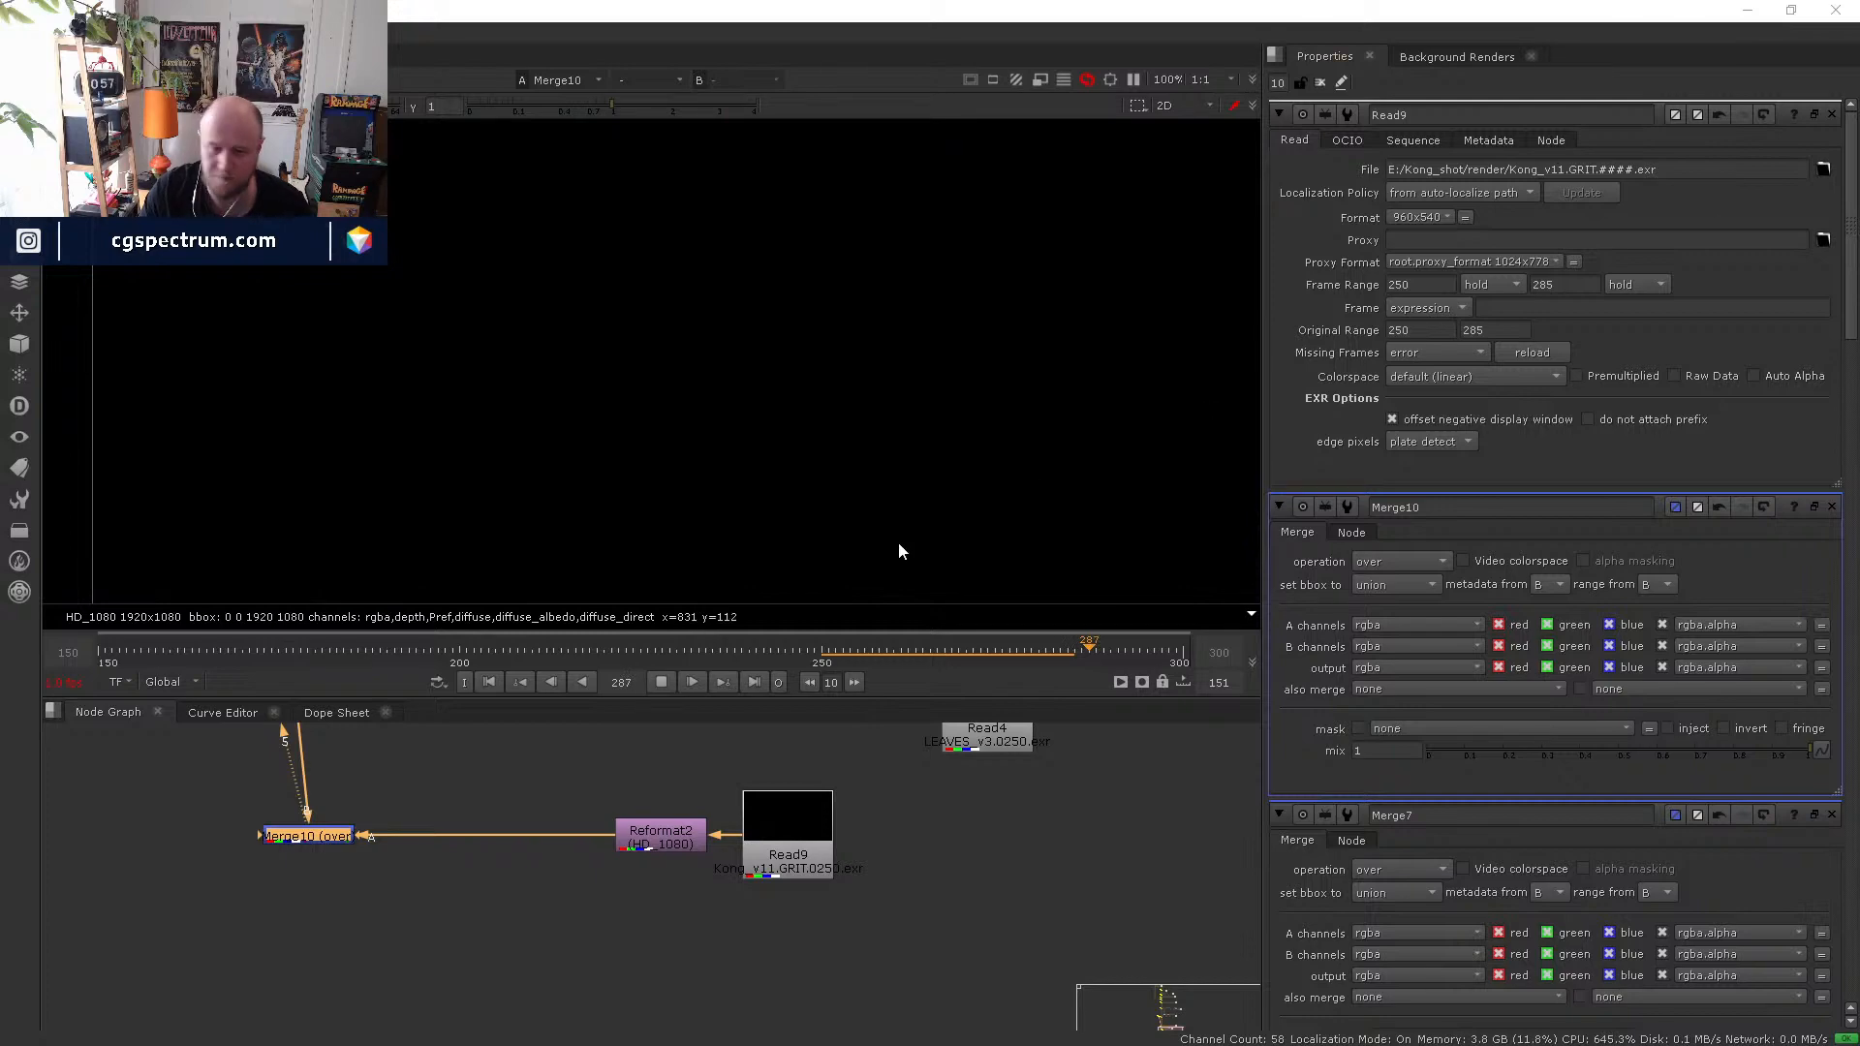
click(828, 657)
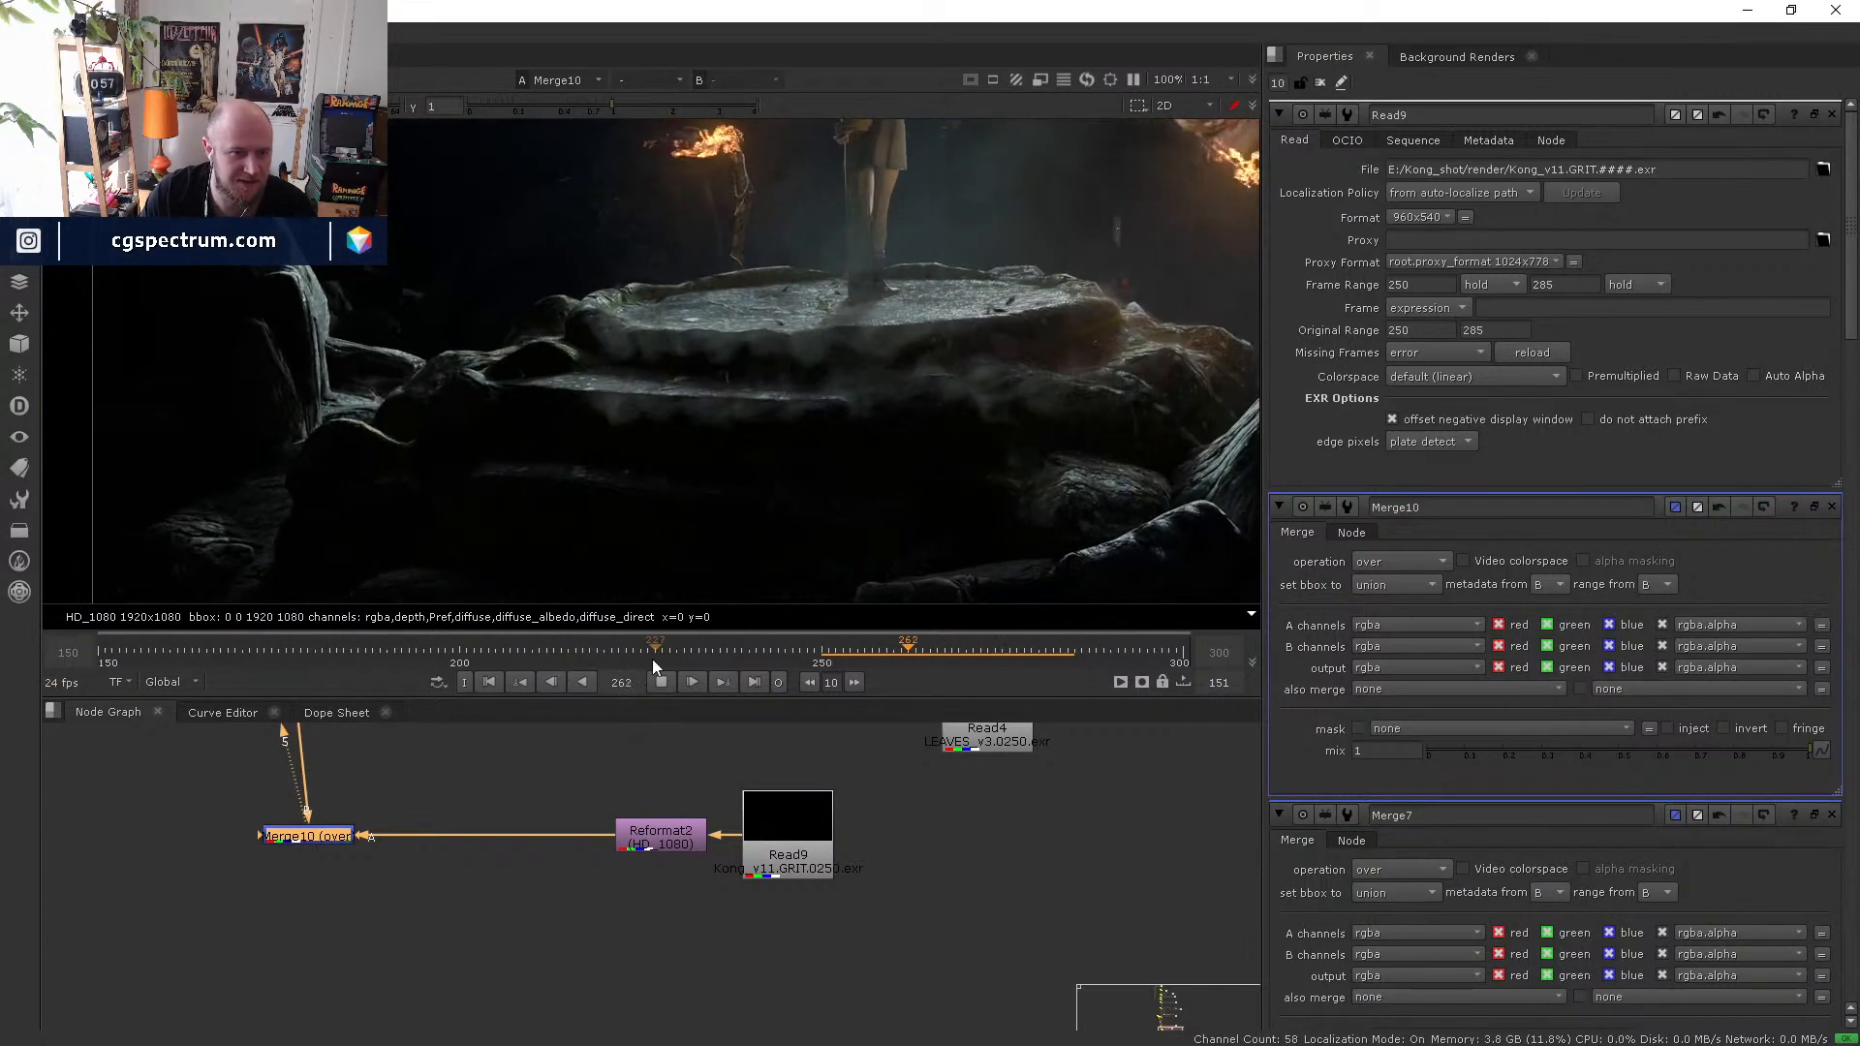
mouse_move(862, 655)
mouse_down()
mouse_move(1030, 642)
mouse_move(851, 649)
mouse_up()
- Step back and forth frame by frame from frame 250 to inspect how the grit moves over the platform
click(821, 655)
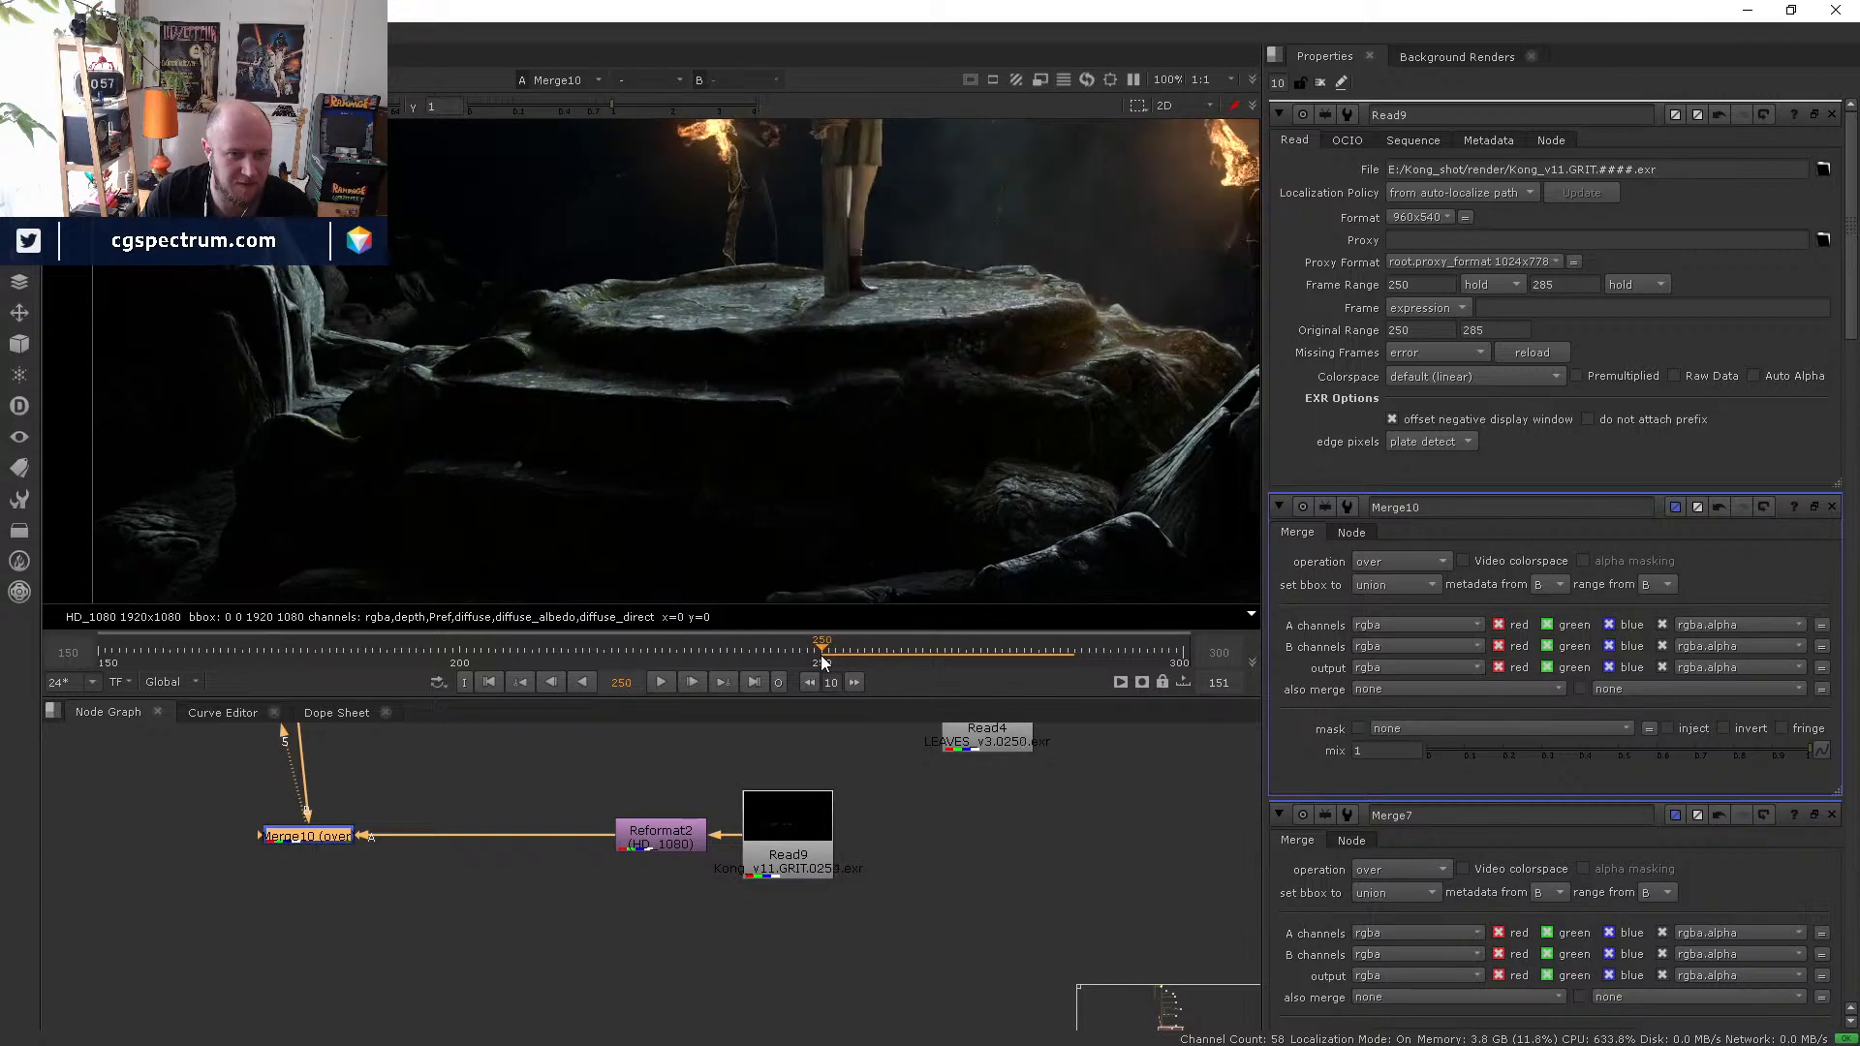
key(Right)
key(Right)
key(Right)
key(Right)
key(Right)
key(Right)
key(Right)
key(Right)
key(Right)
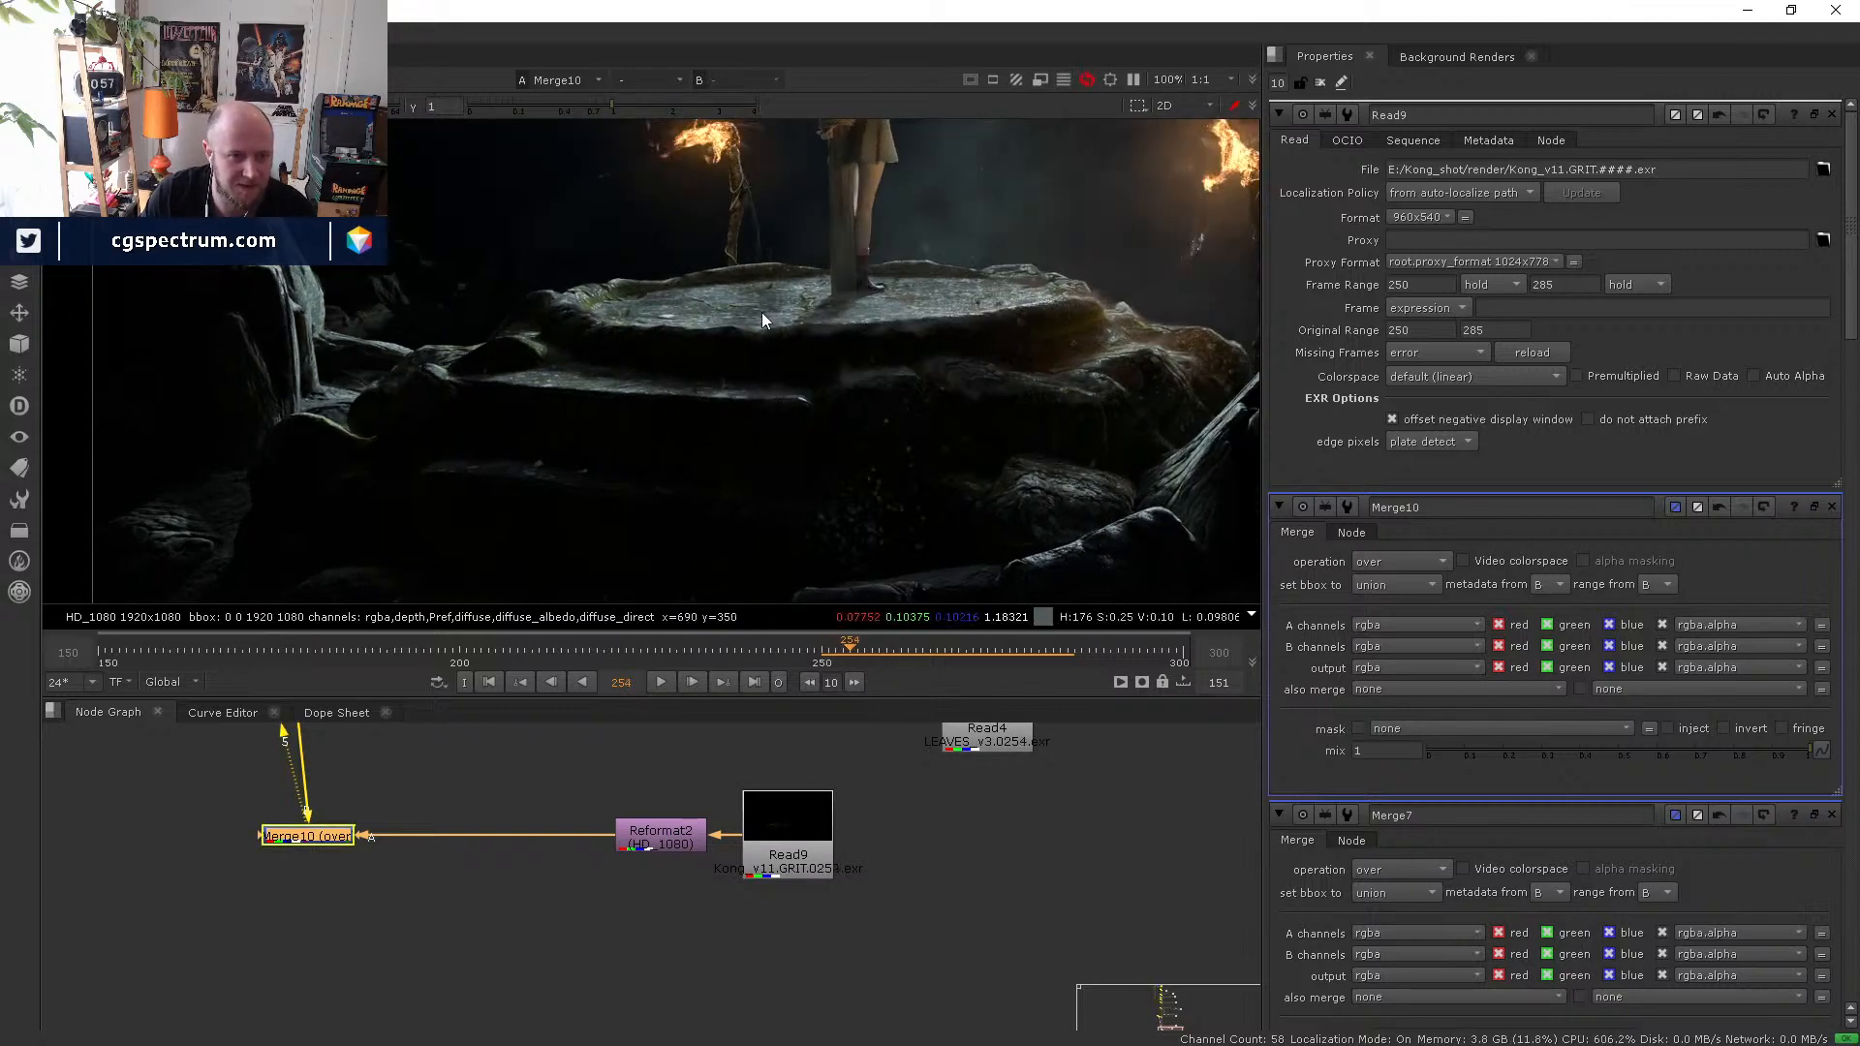
key(Left)
key(Left)
key(Left)
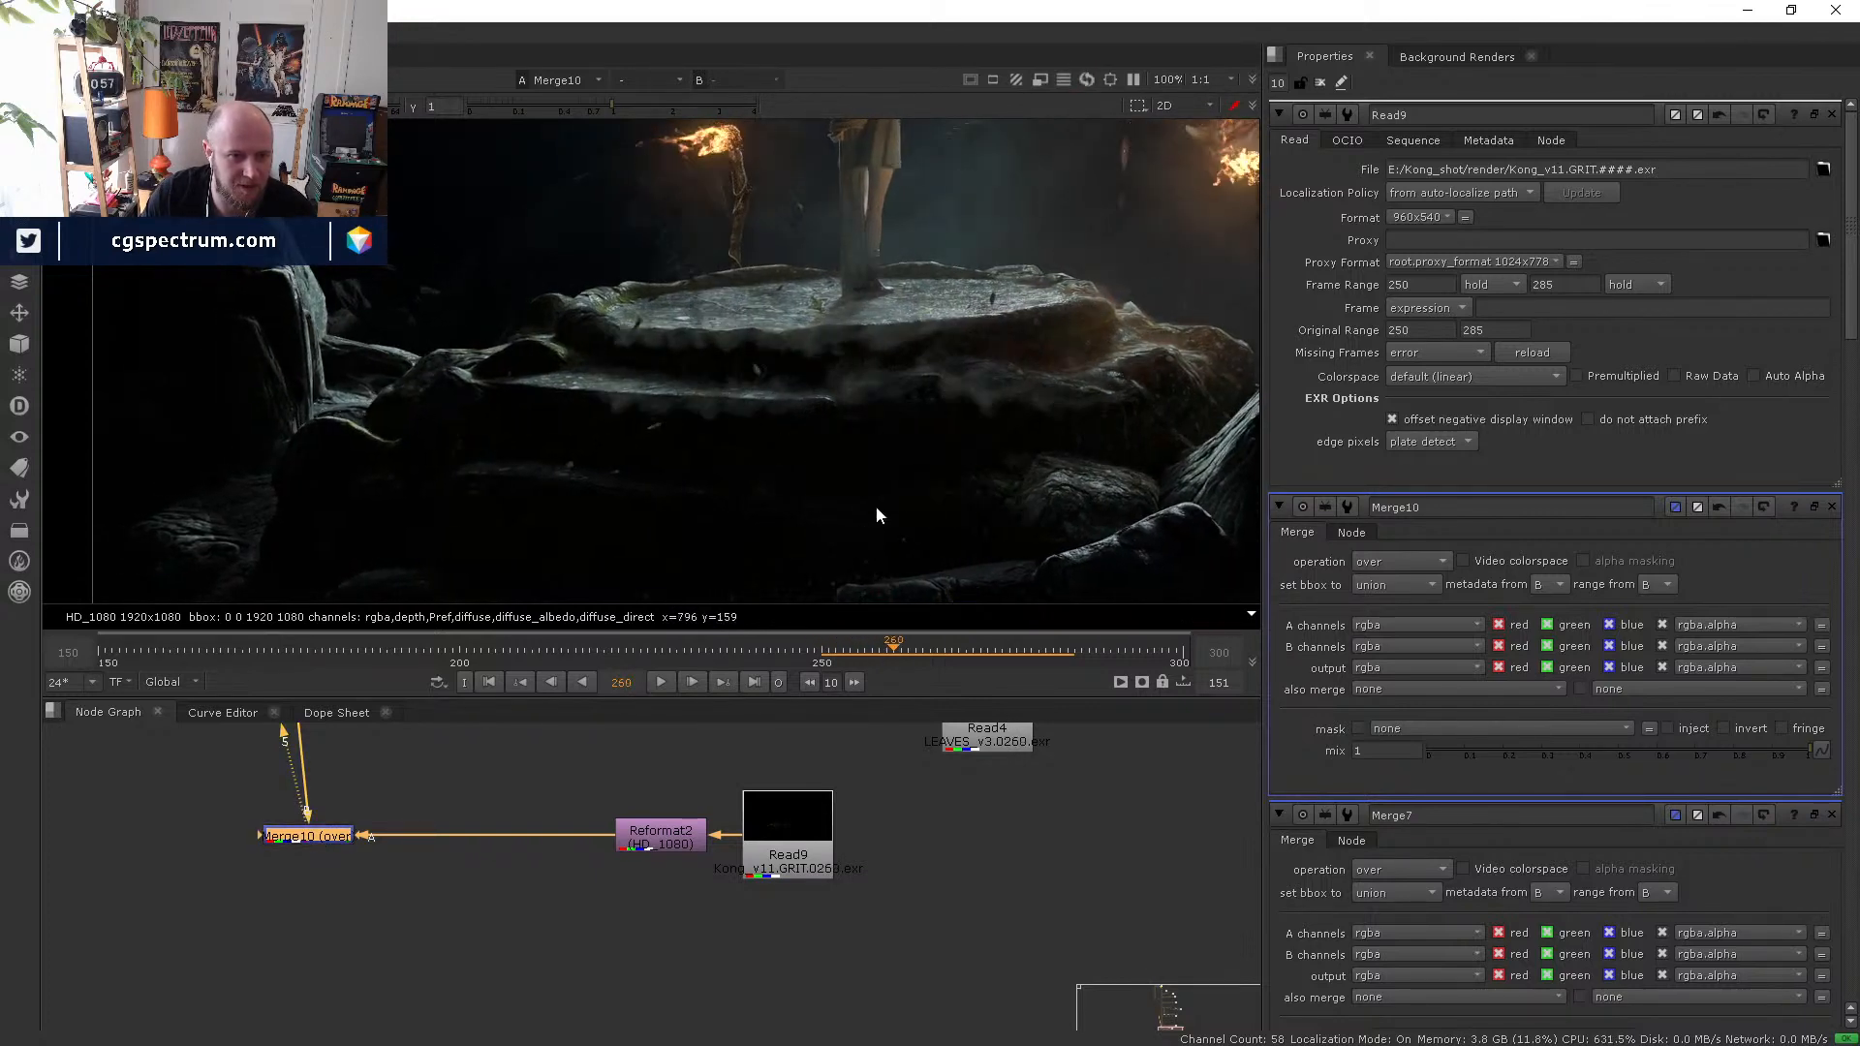
key(Left)
key(Left)
key(Left)
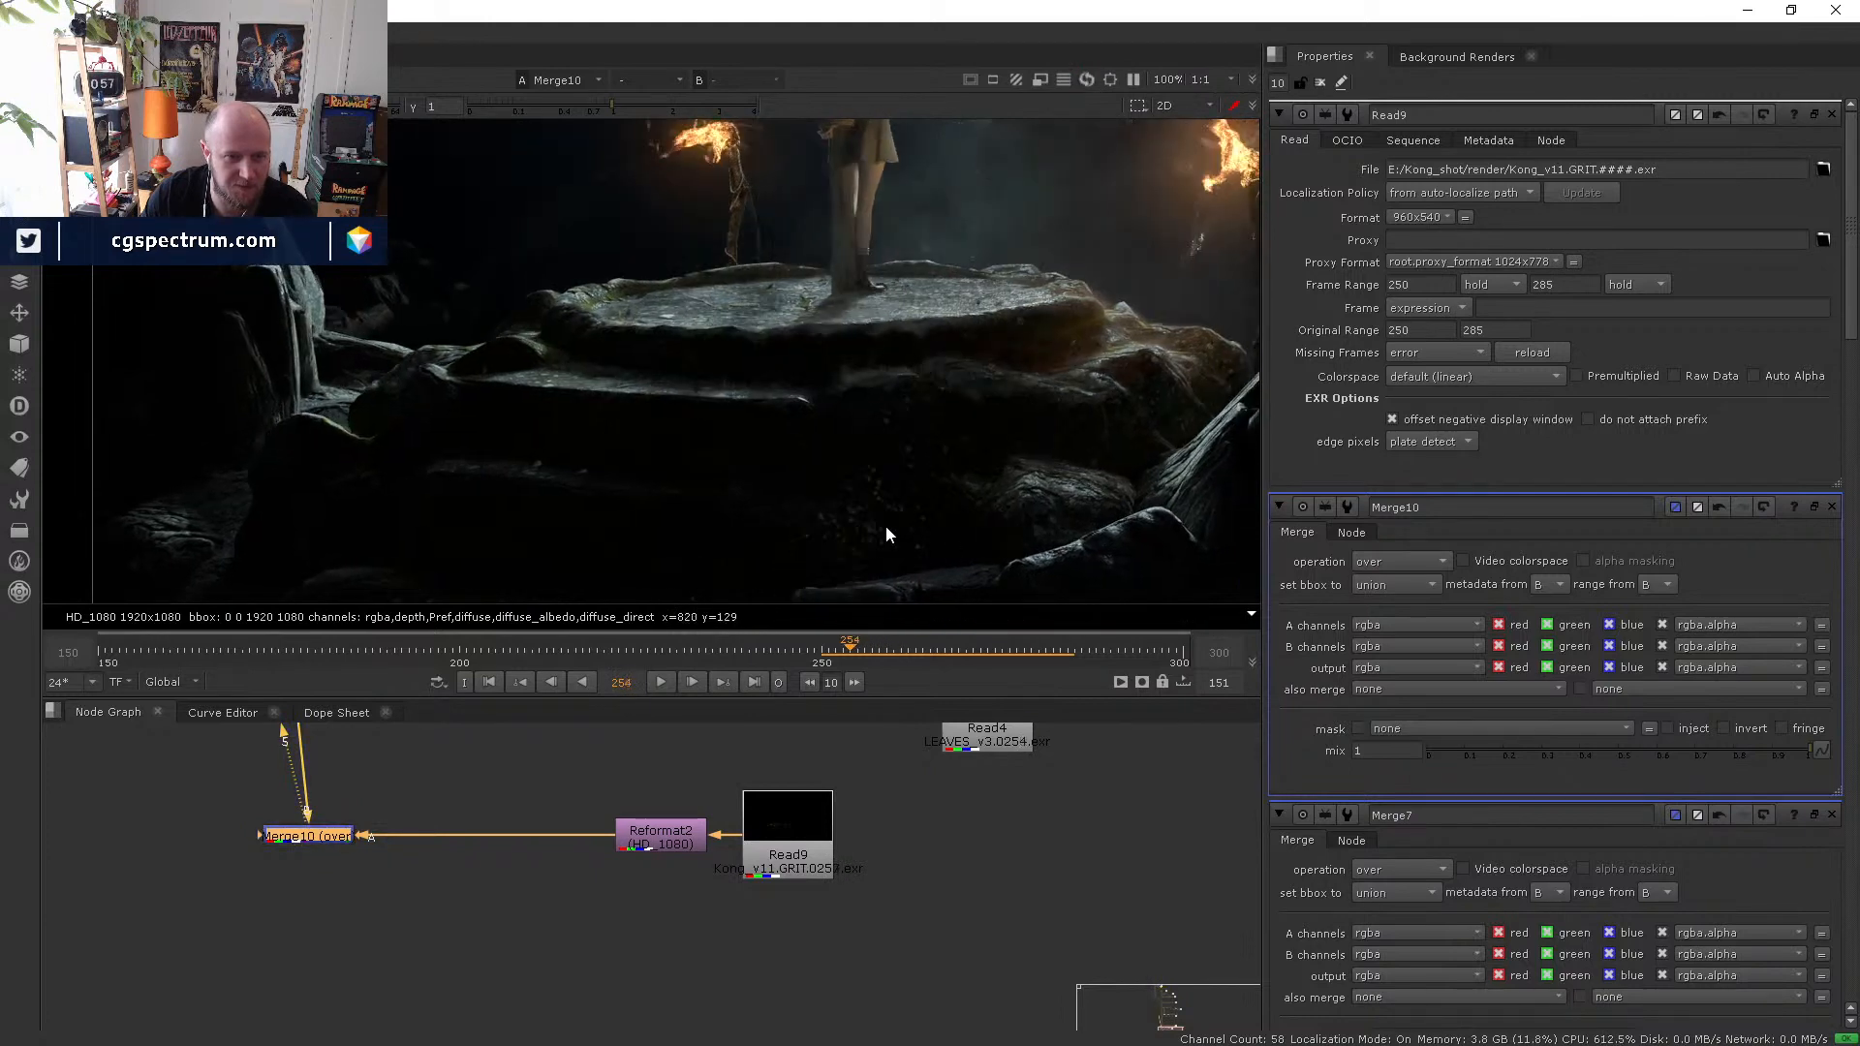
key(Left)
key(Left)
key(Left)
key(Left)
key(Left)
key(Left)
key(Left)
key(Left)
key(Left)
key(Left)
key(Left)
key(Left)
key(Left)
key(Left)
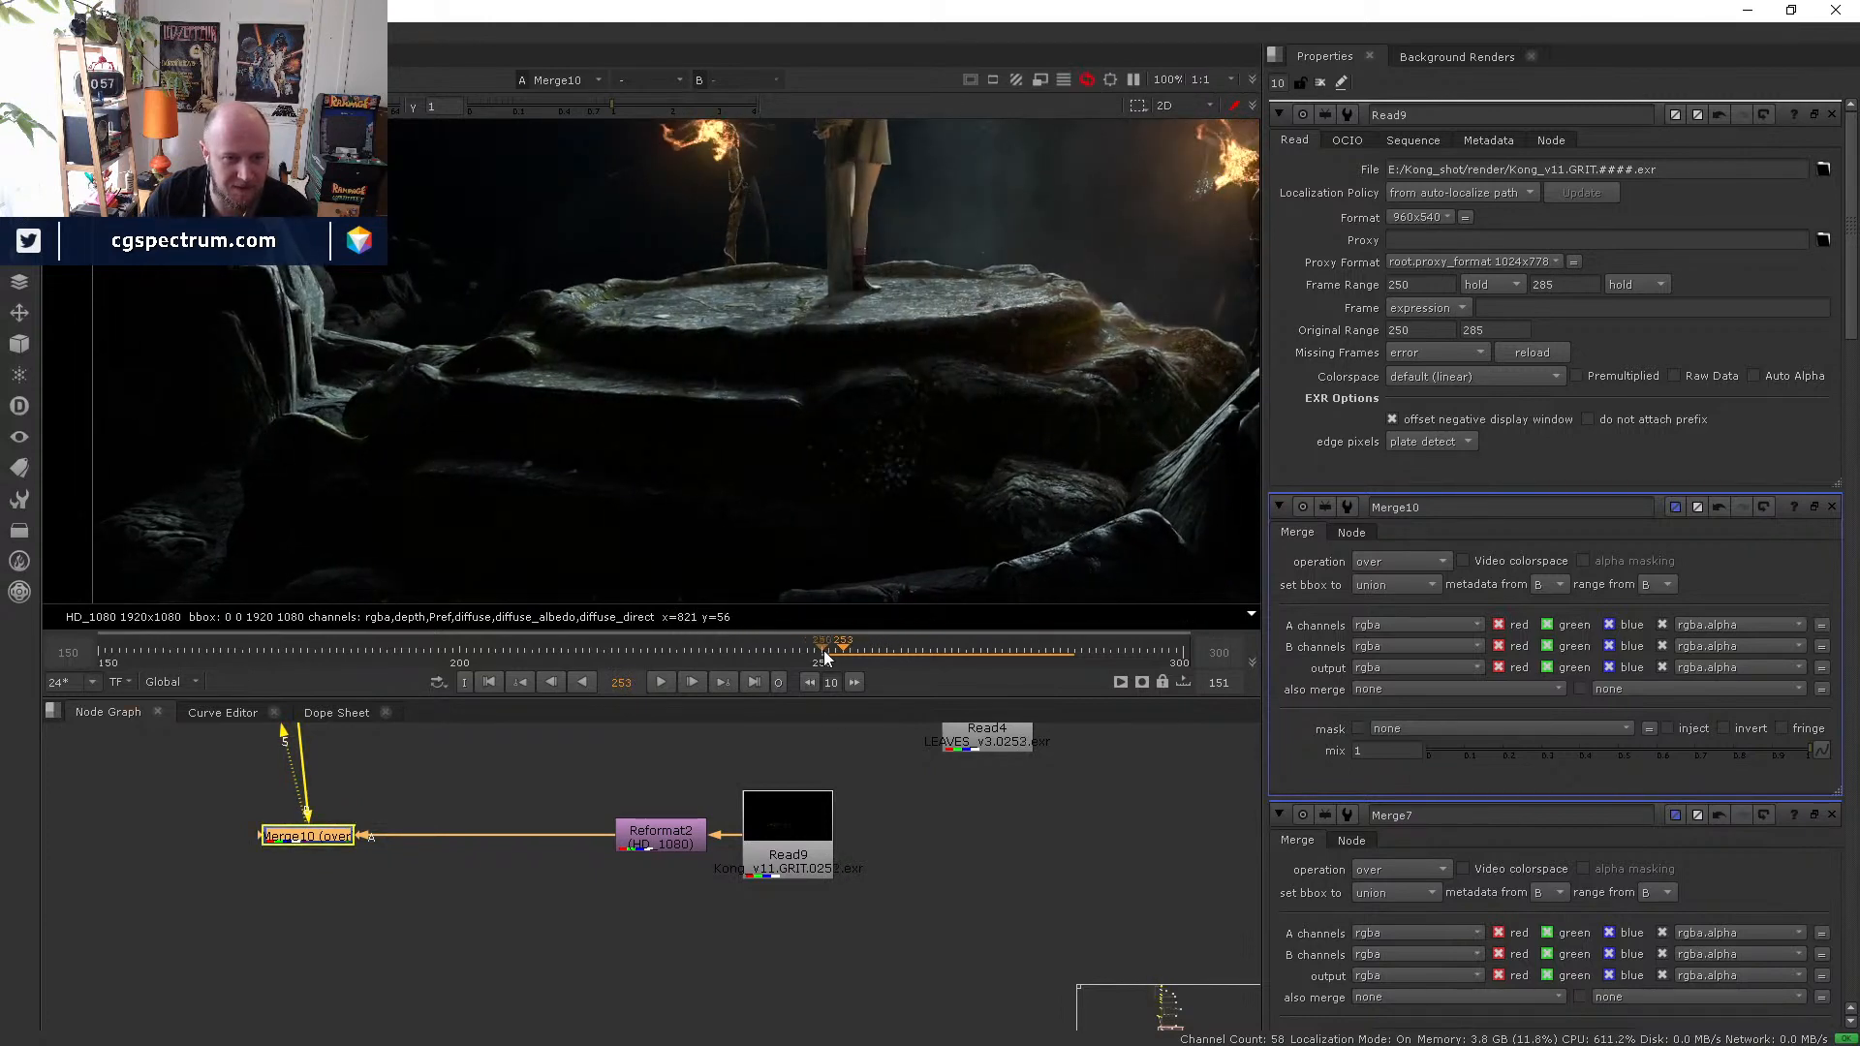
- Play back the composite and scrub between about frames 239 and 250 to examine the grit before its sequence starts
click(661, 683)
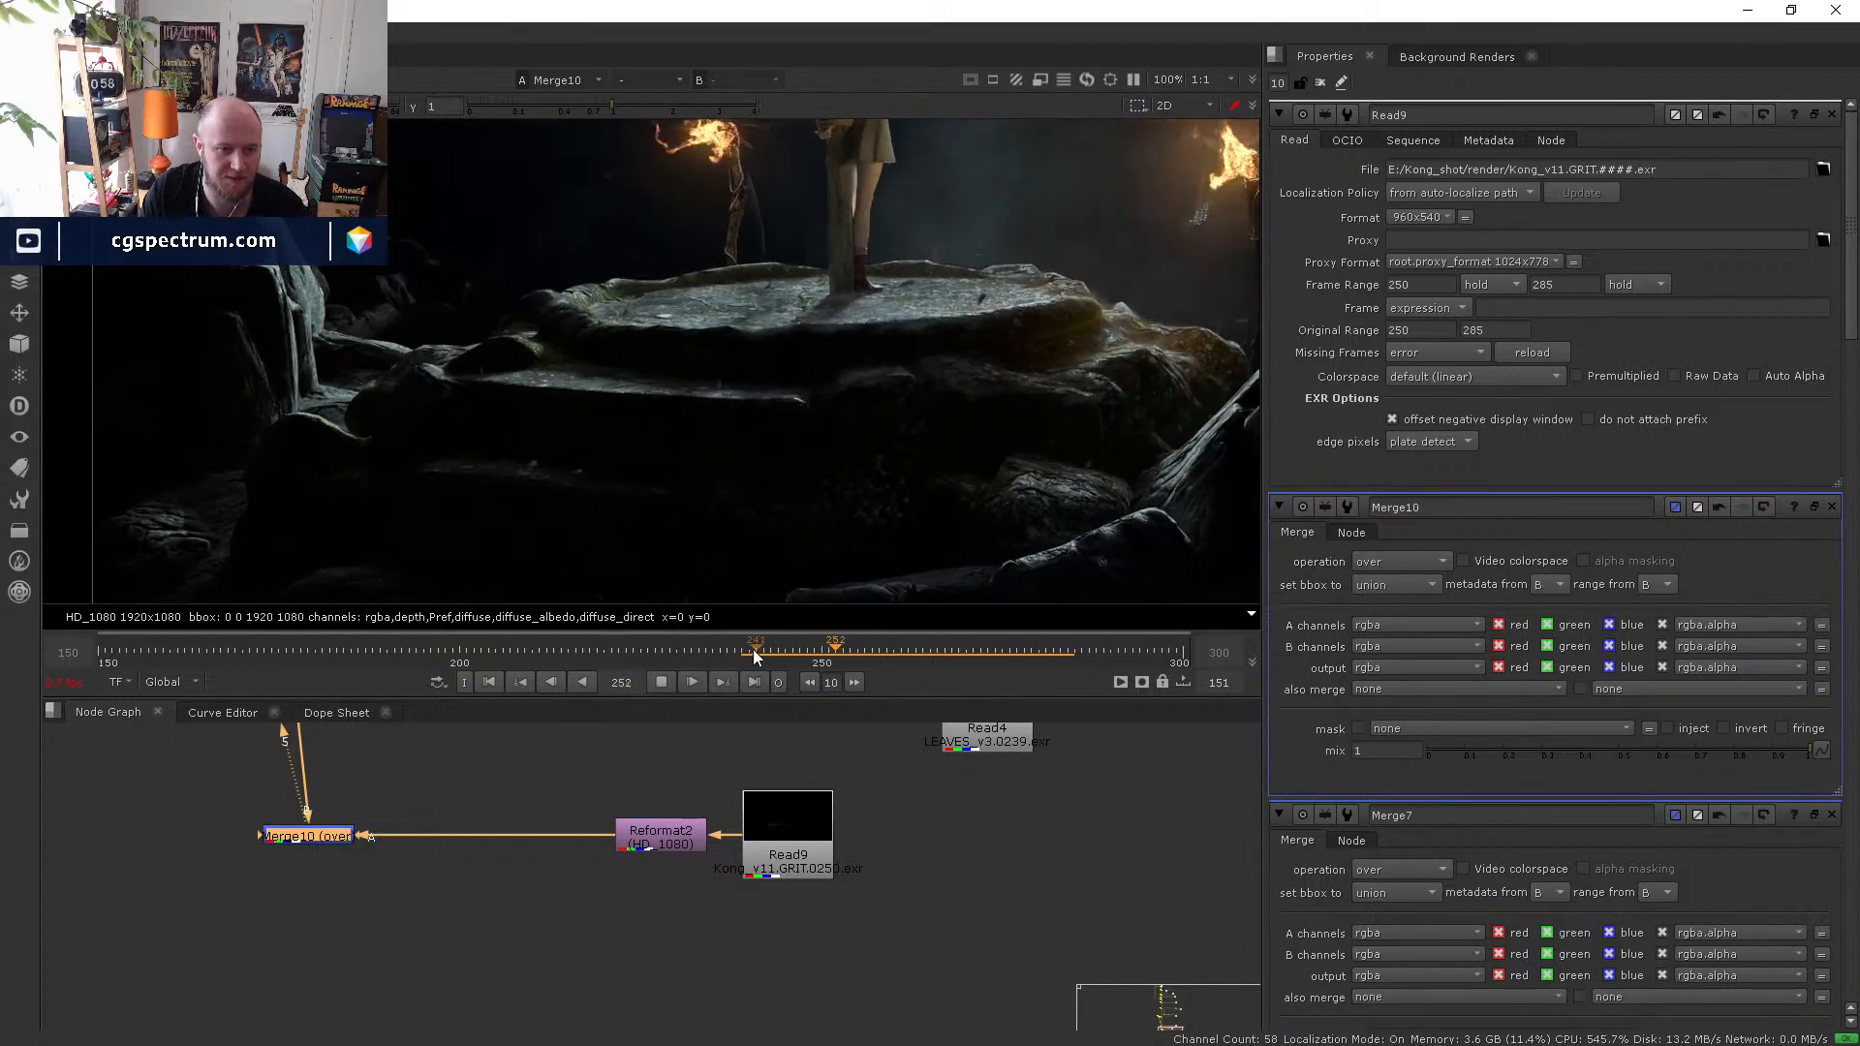
drag(770, 650, 823, 647)
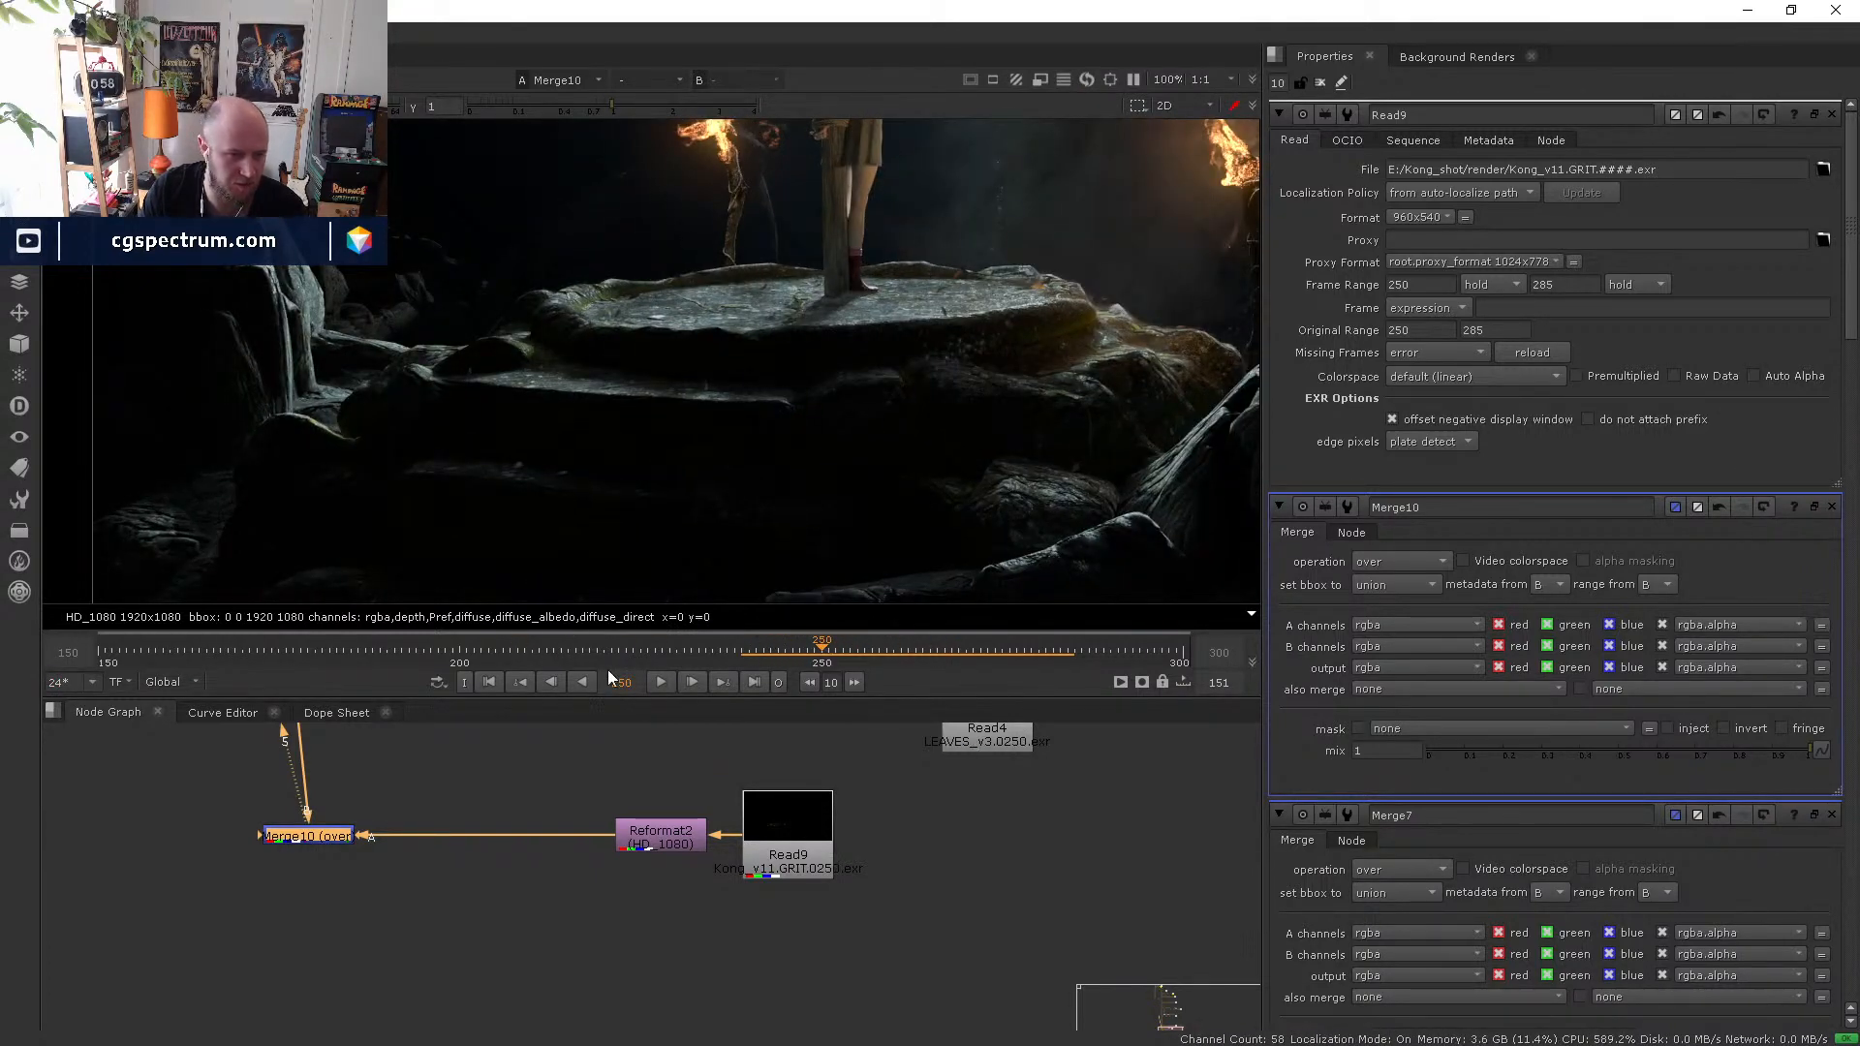
click(789, 656)
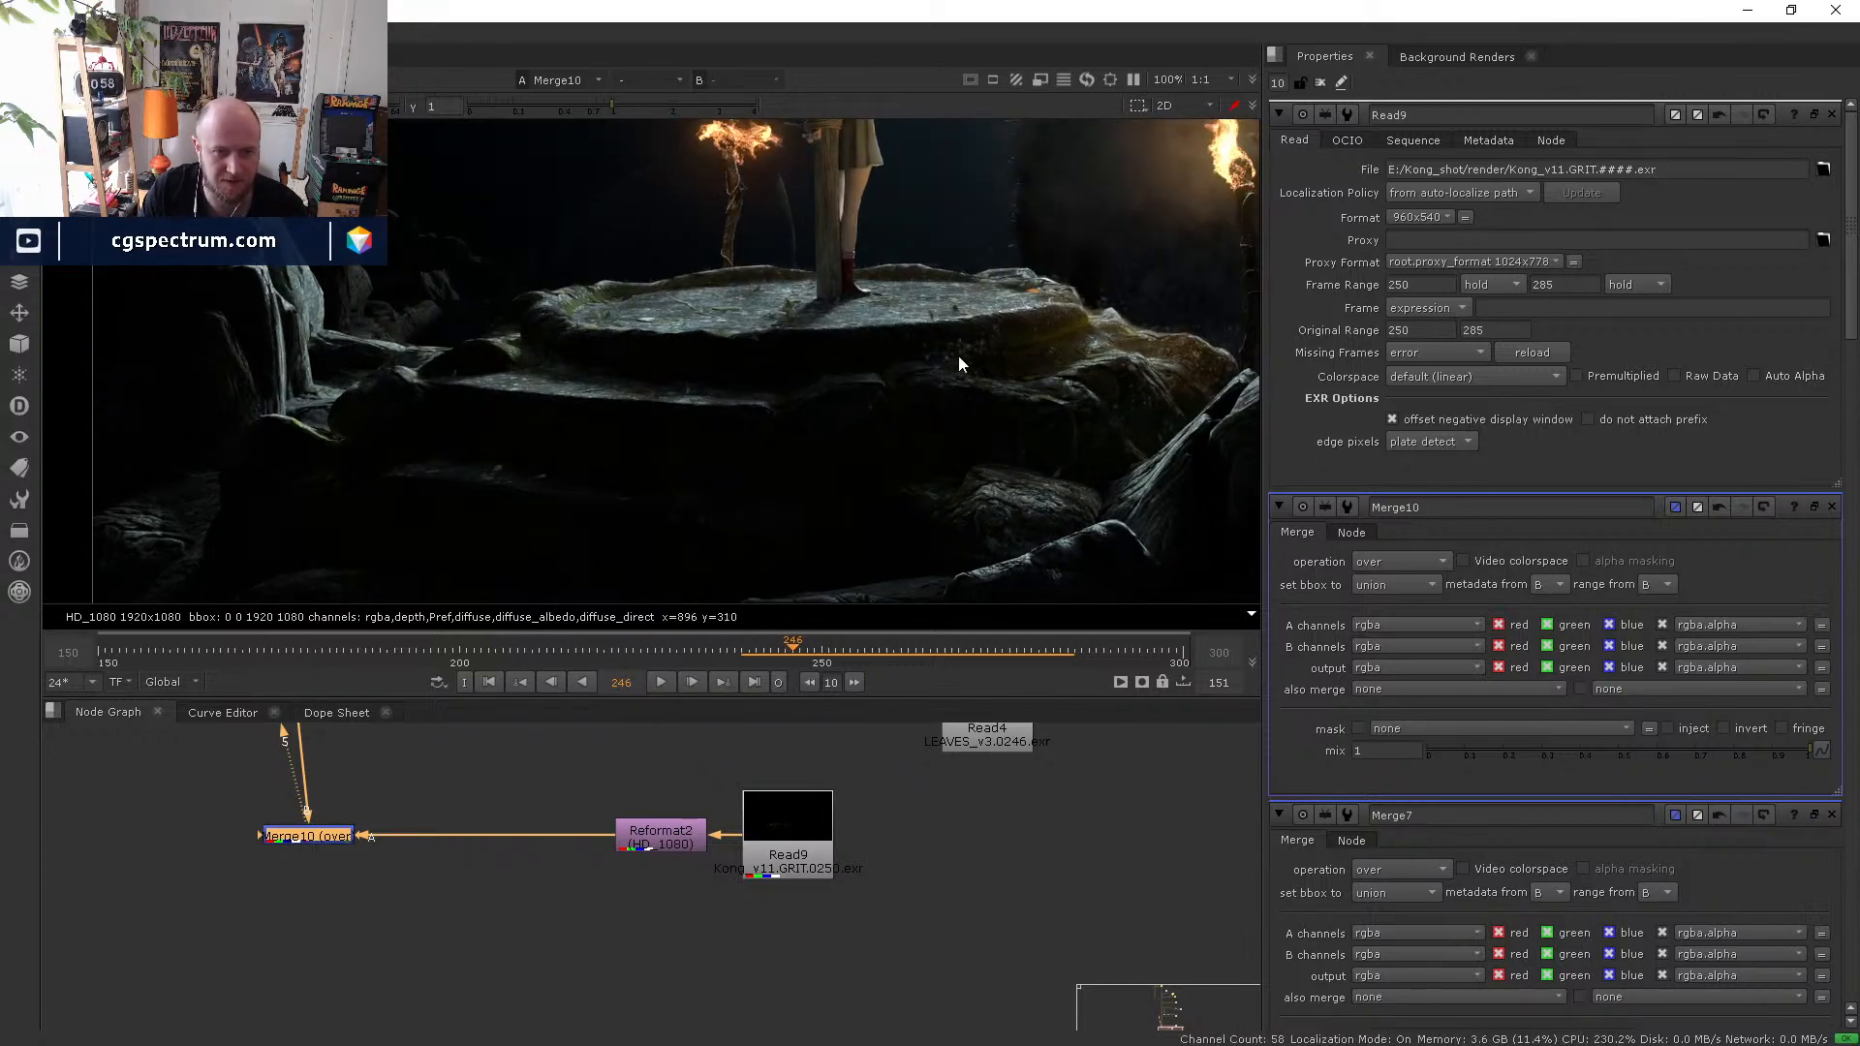
drag(740, 659, 785, 651)
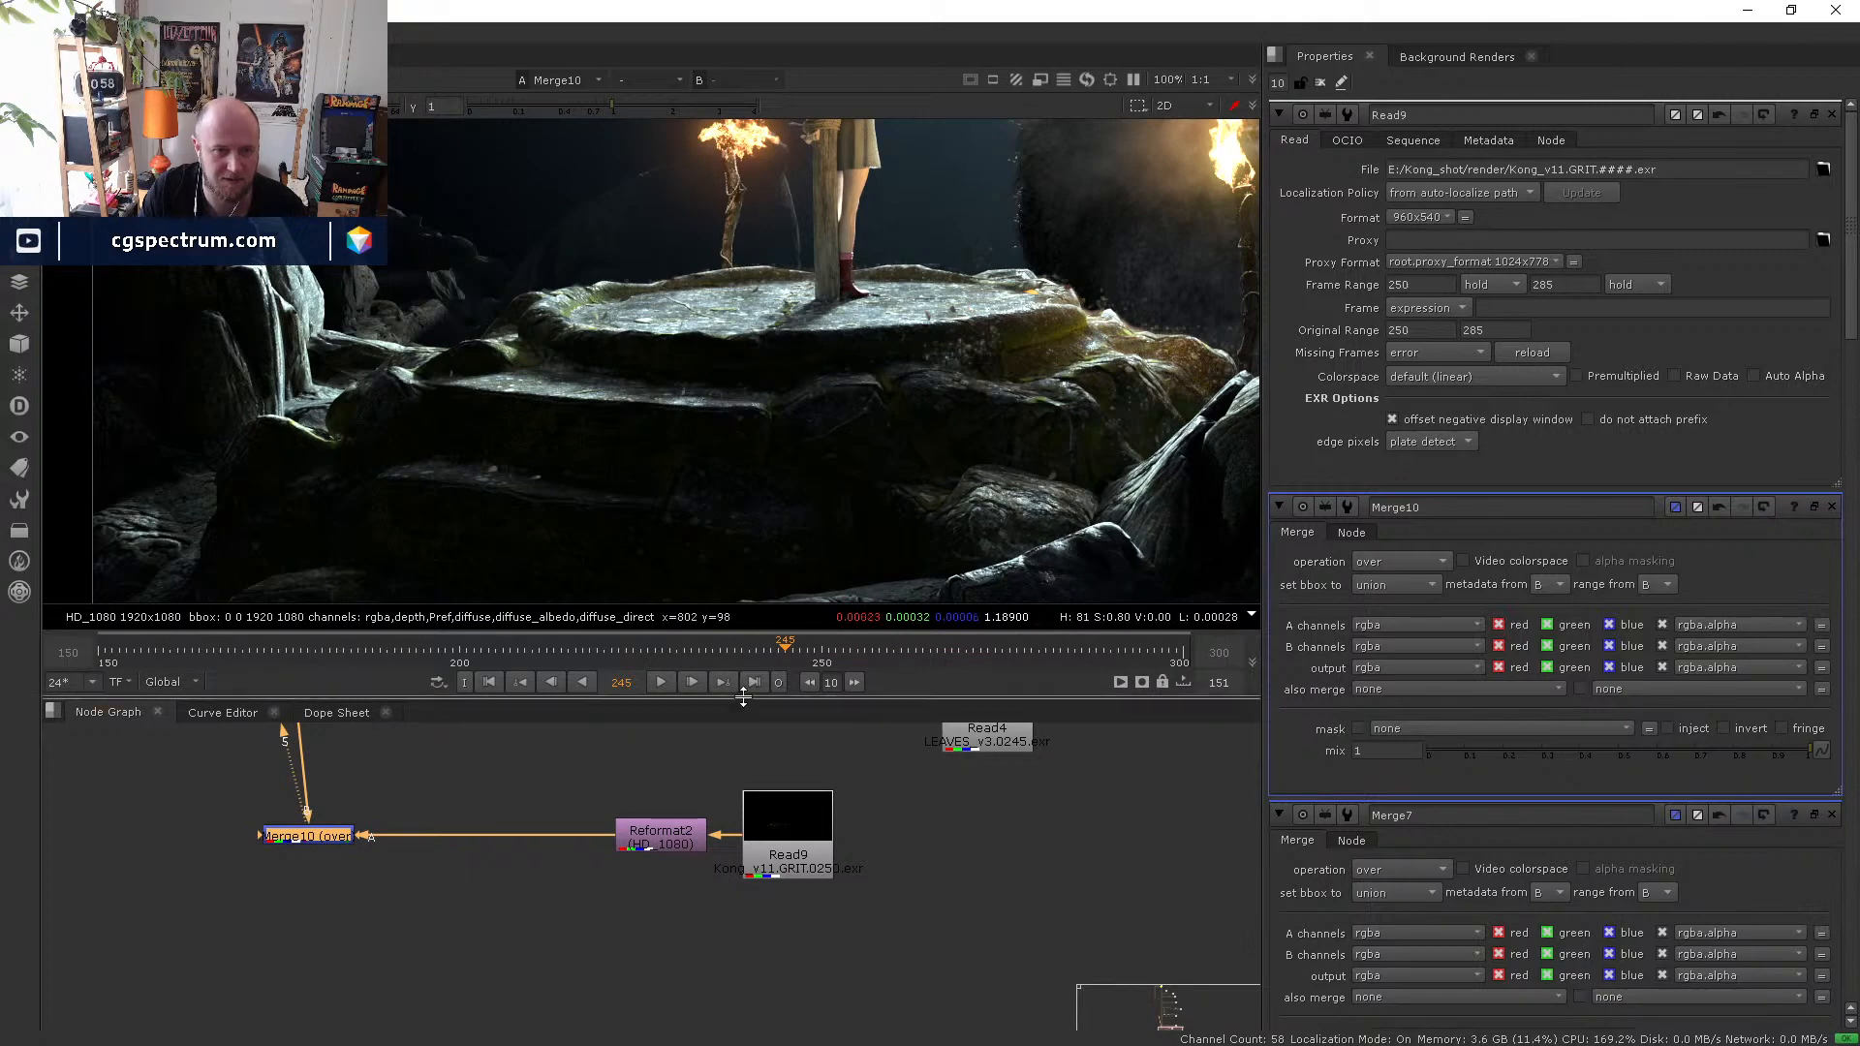
- Display the grit Read node on its own and scrub through its frames up to frame 250
click(772, 649)
click(788, 859)
key(5)
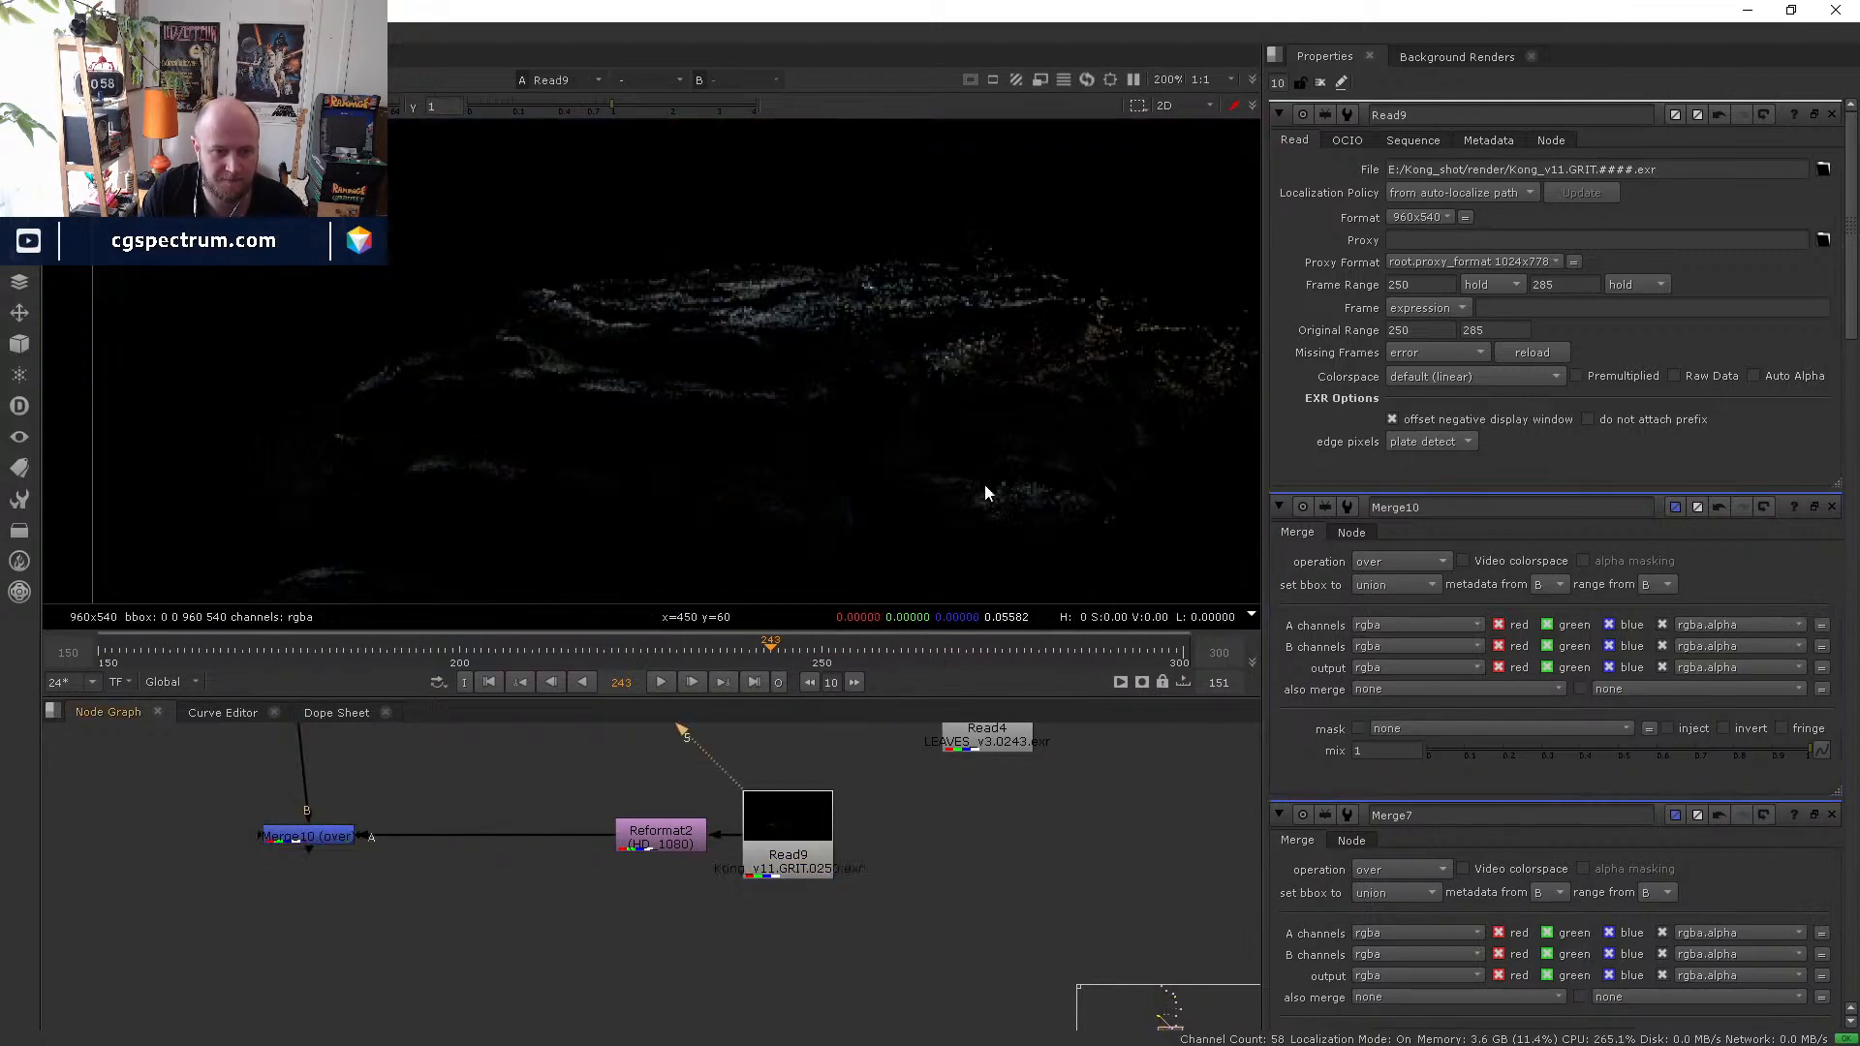
drag(645, 653, 593, 656)
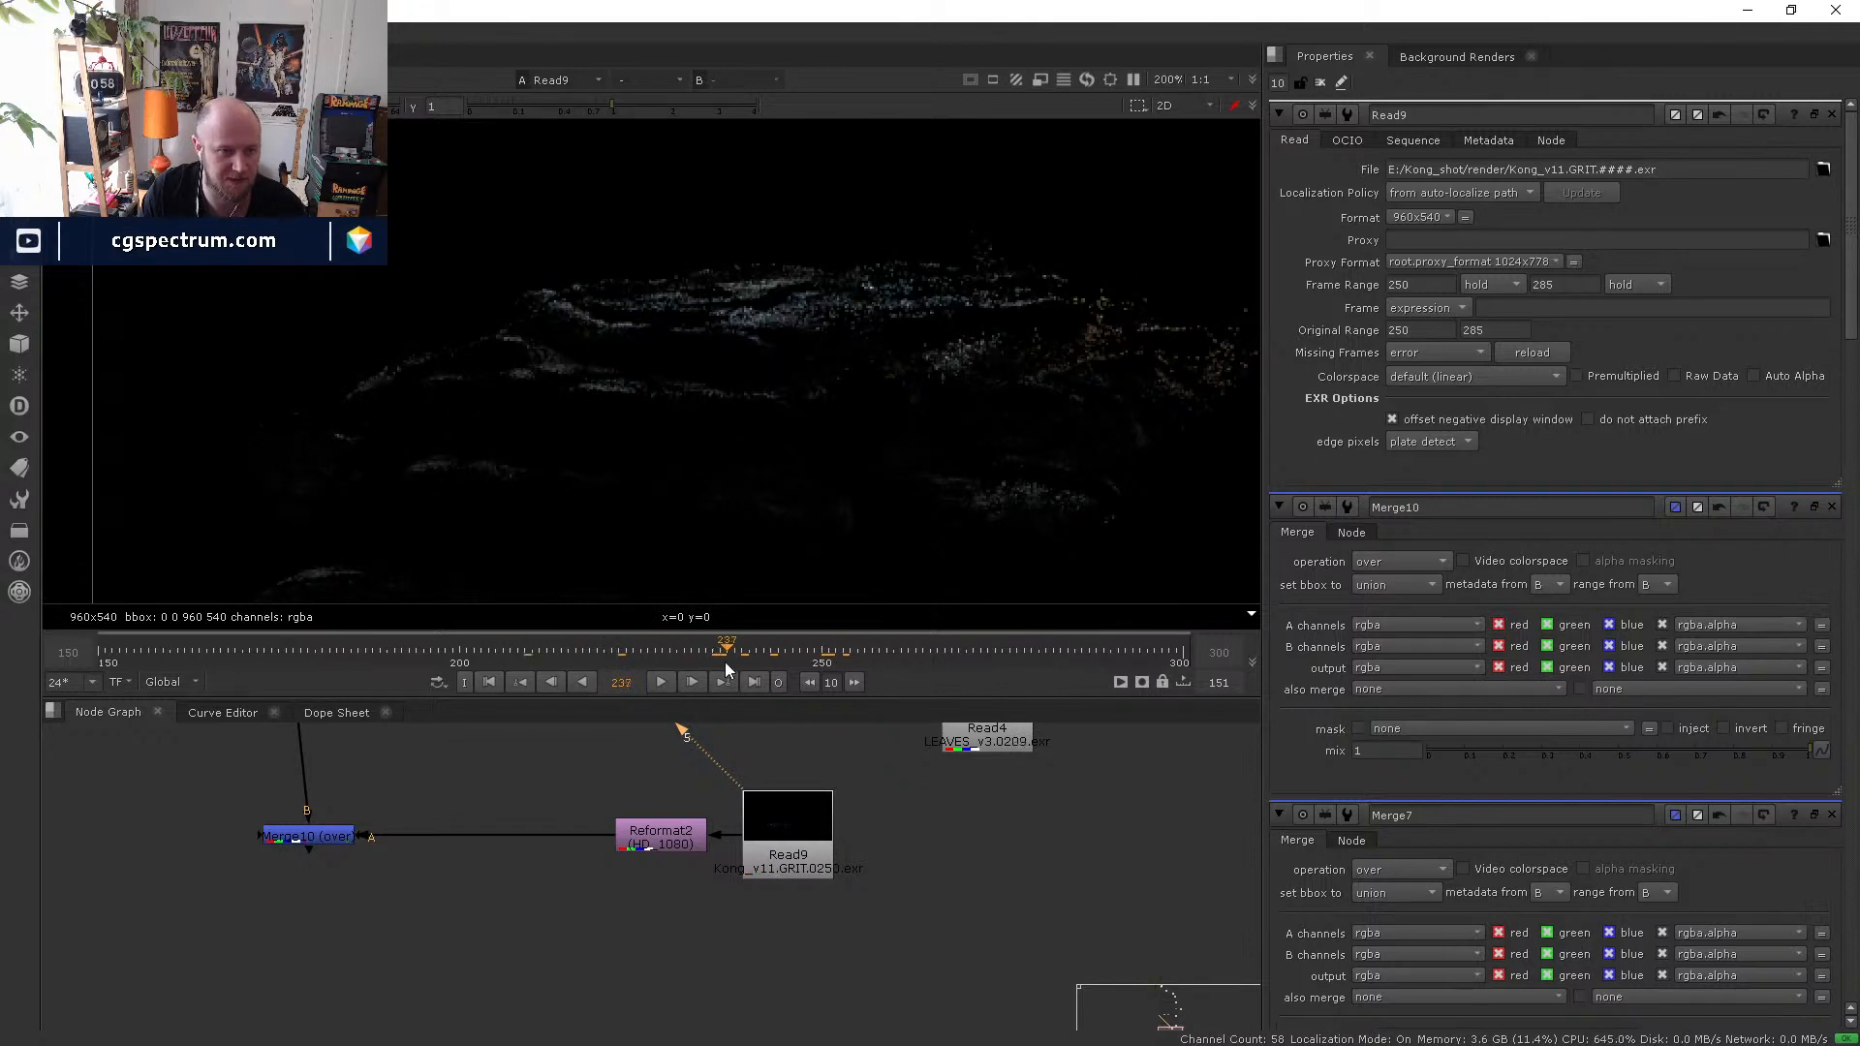
drag(729, 664, 822, 651)
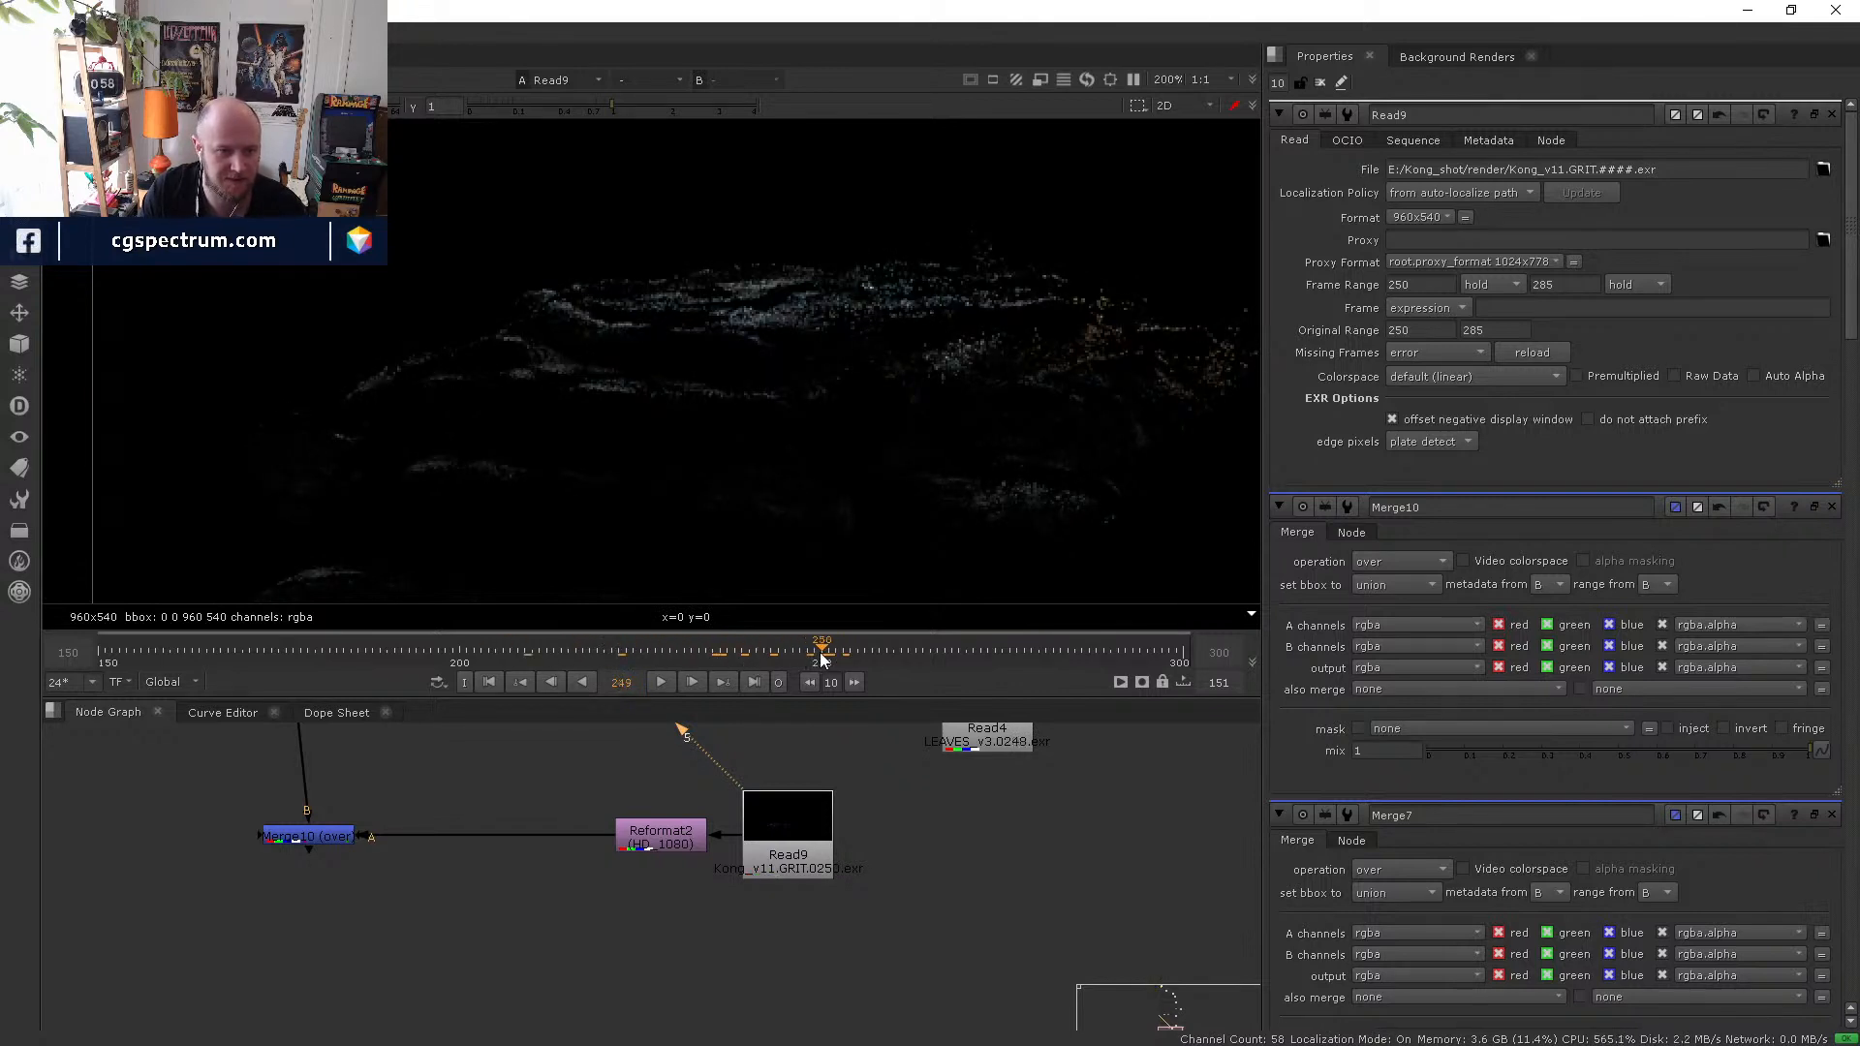
- Set the grit Read node to black before frame 250, and compare frames 249 and 250
click(786, 811)
click(1491, 284)
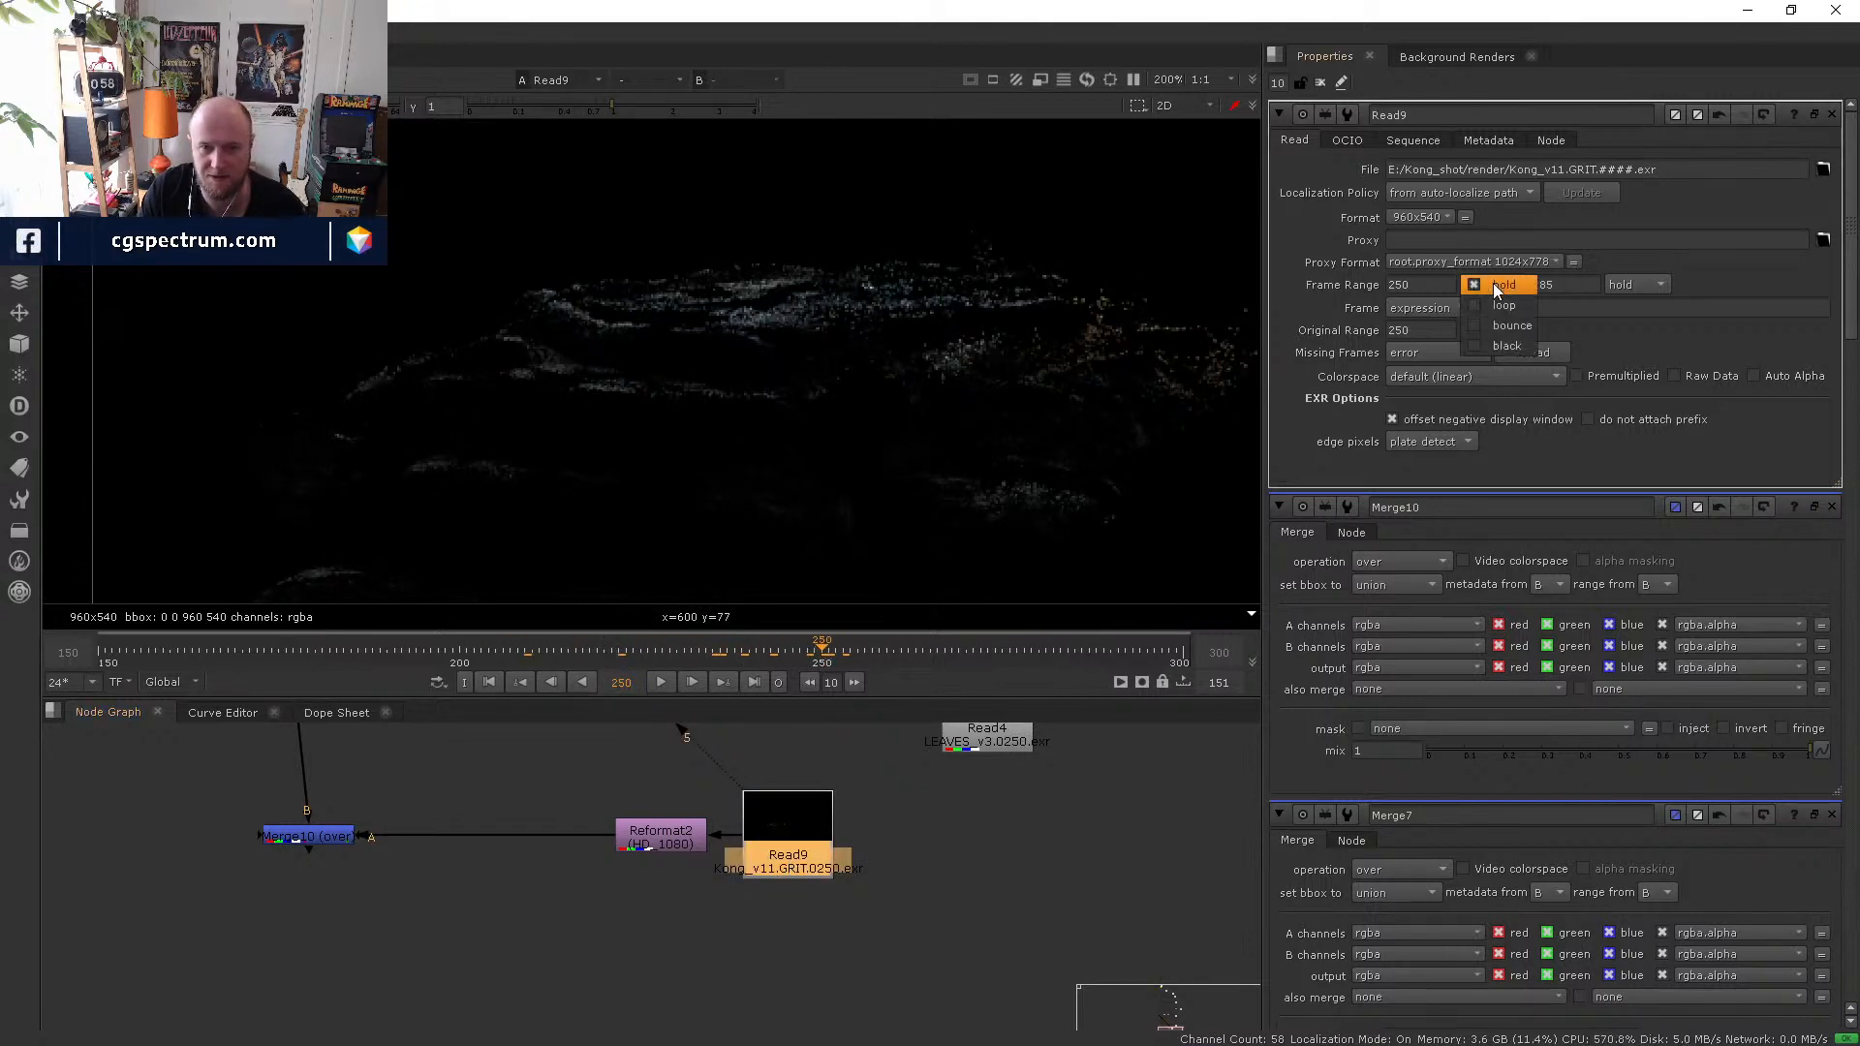
click(1504, 348)
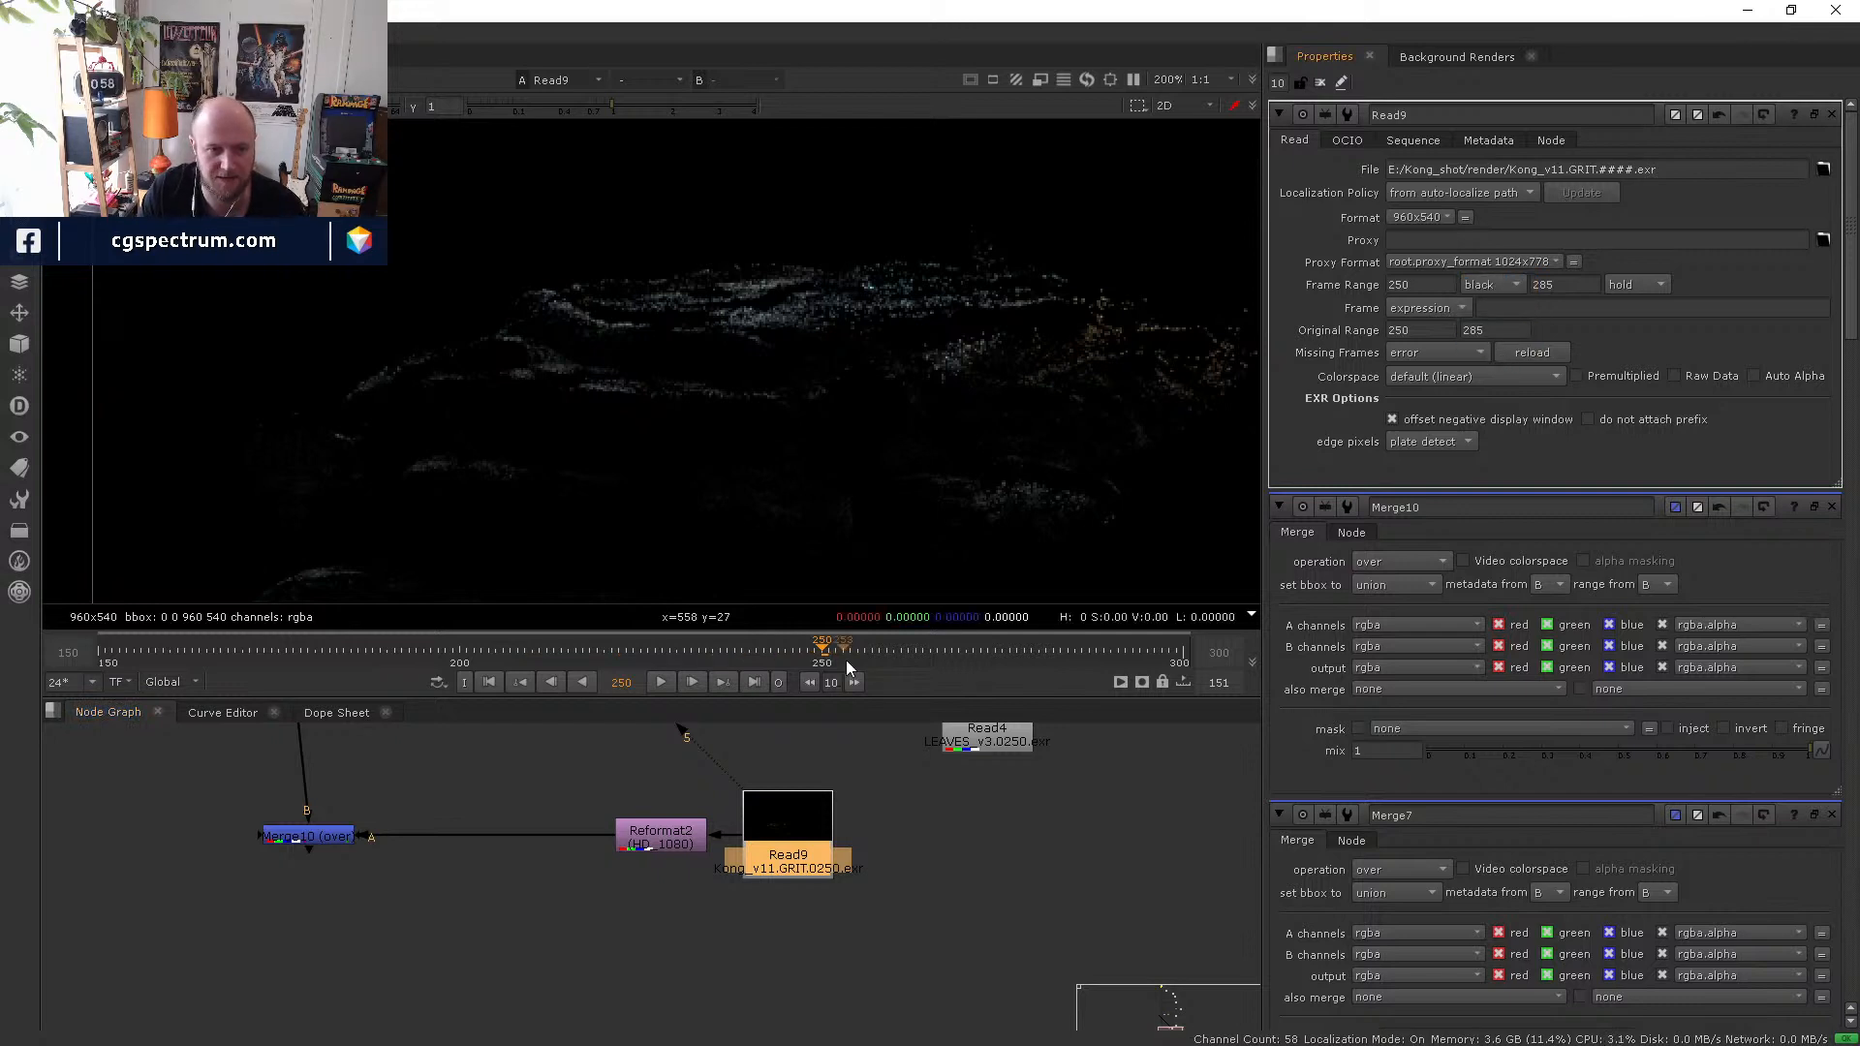
click(967, 851)
key(Left)
key(Right)
key(Left)
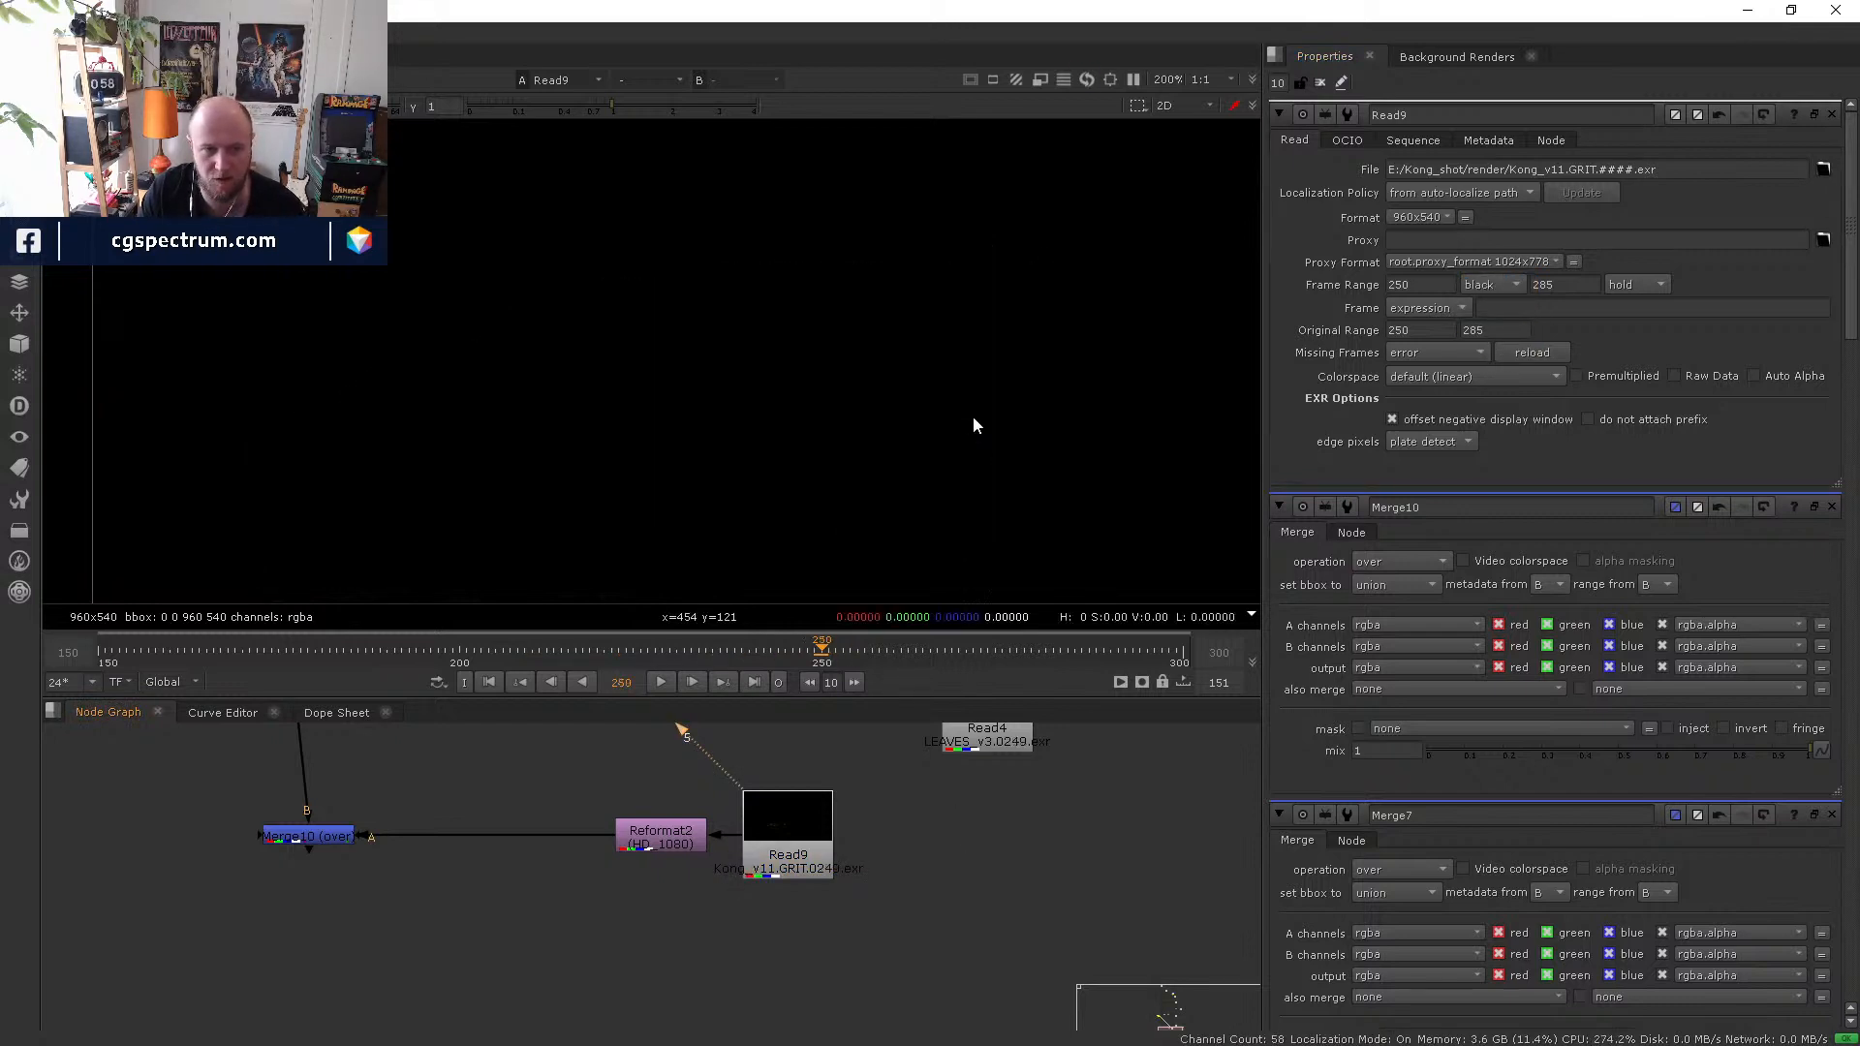
key(Right)
key(Left)
key(Right)
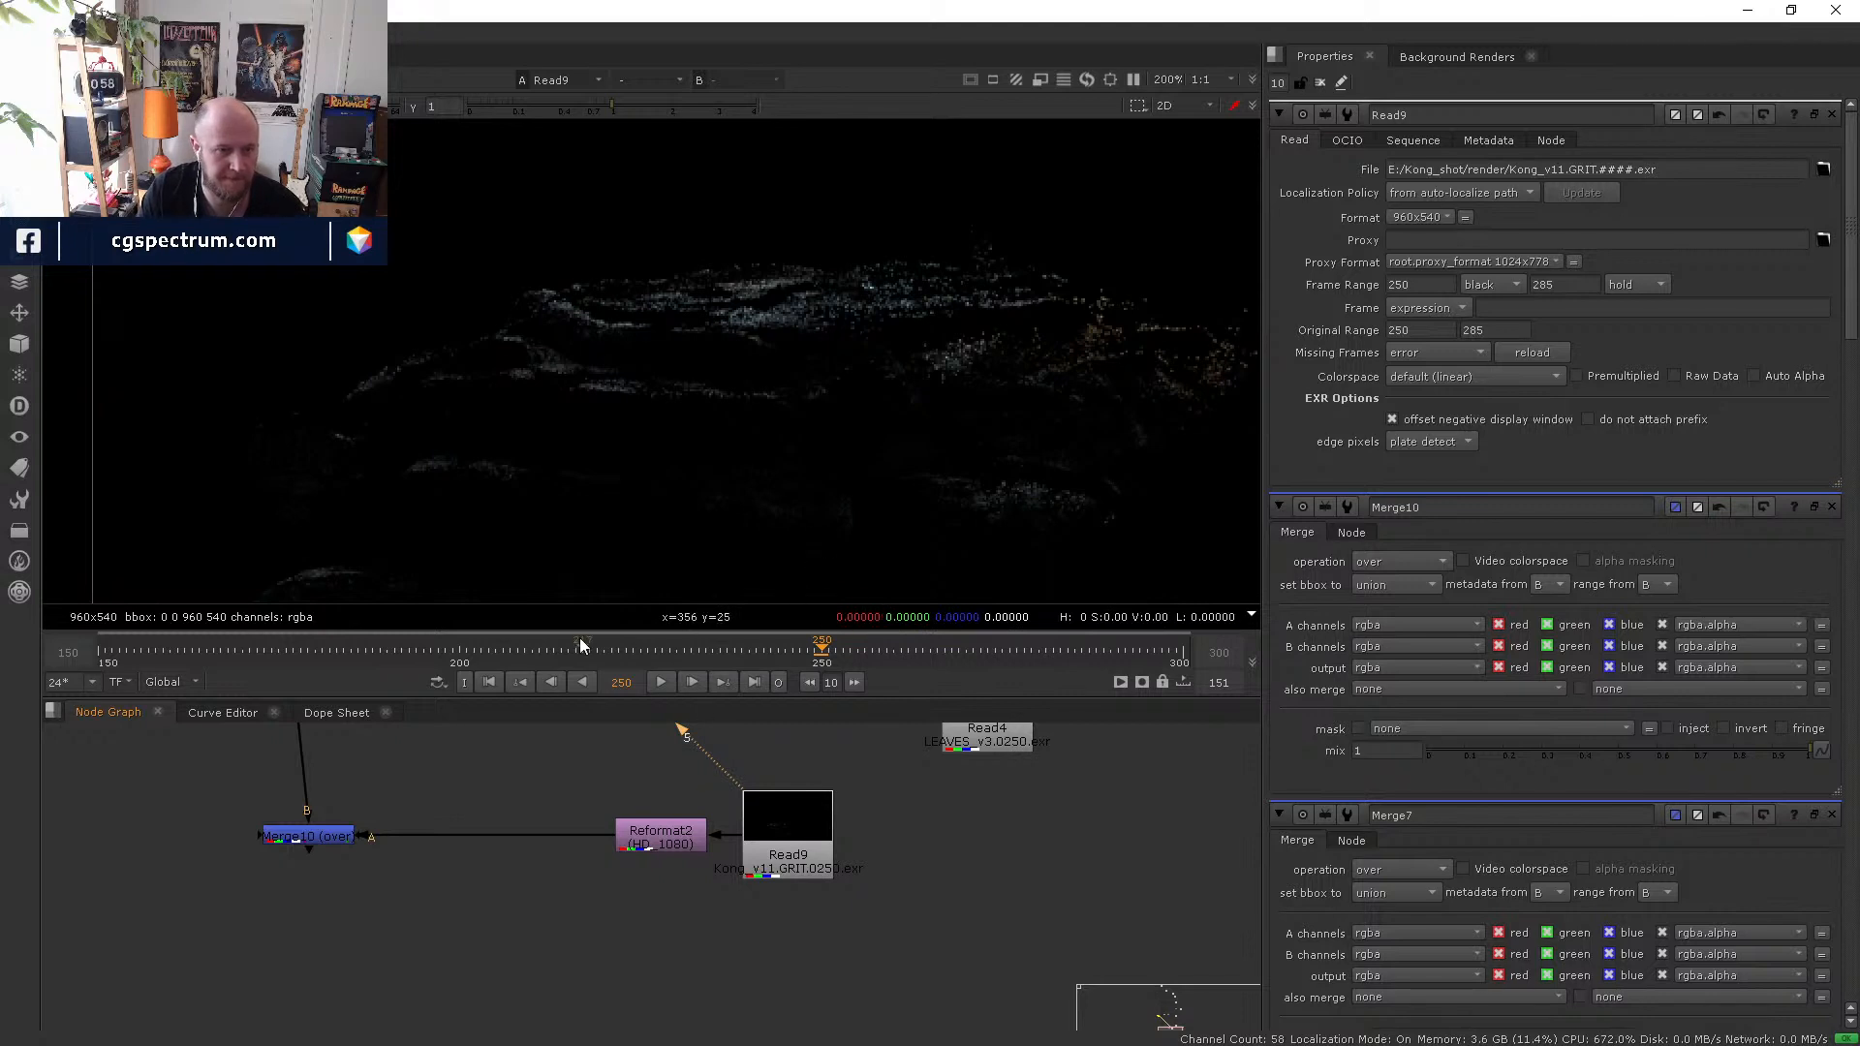
- View the grit merge again and compare the composite at frames 238 and 250
click(279, 851)
key(1)
click(734, 647)
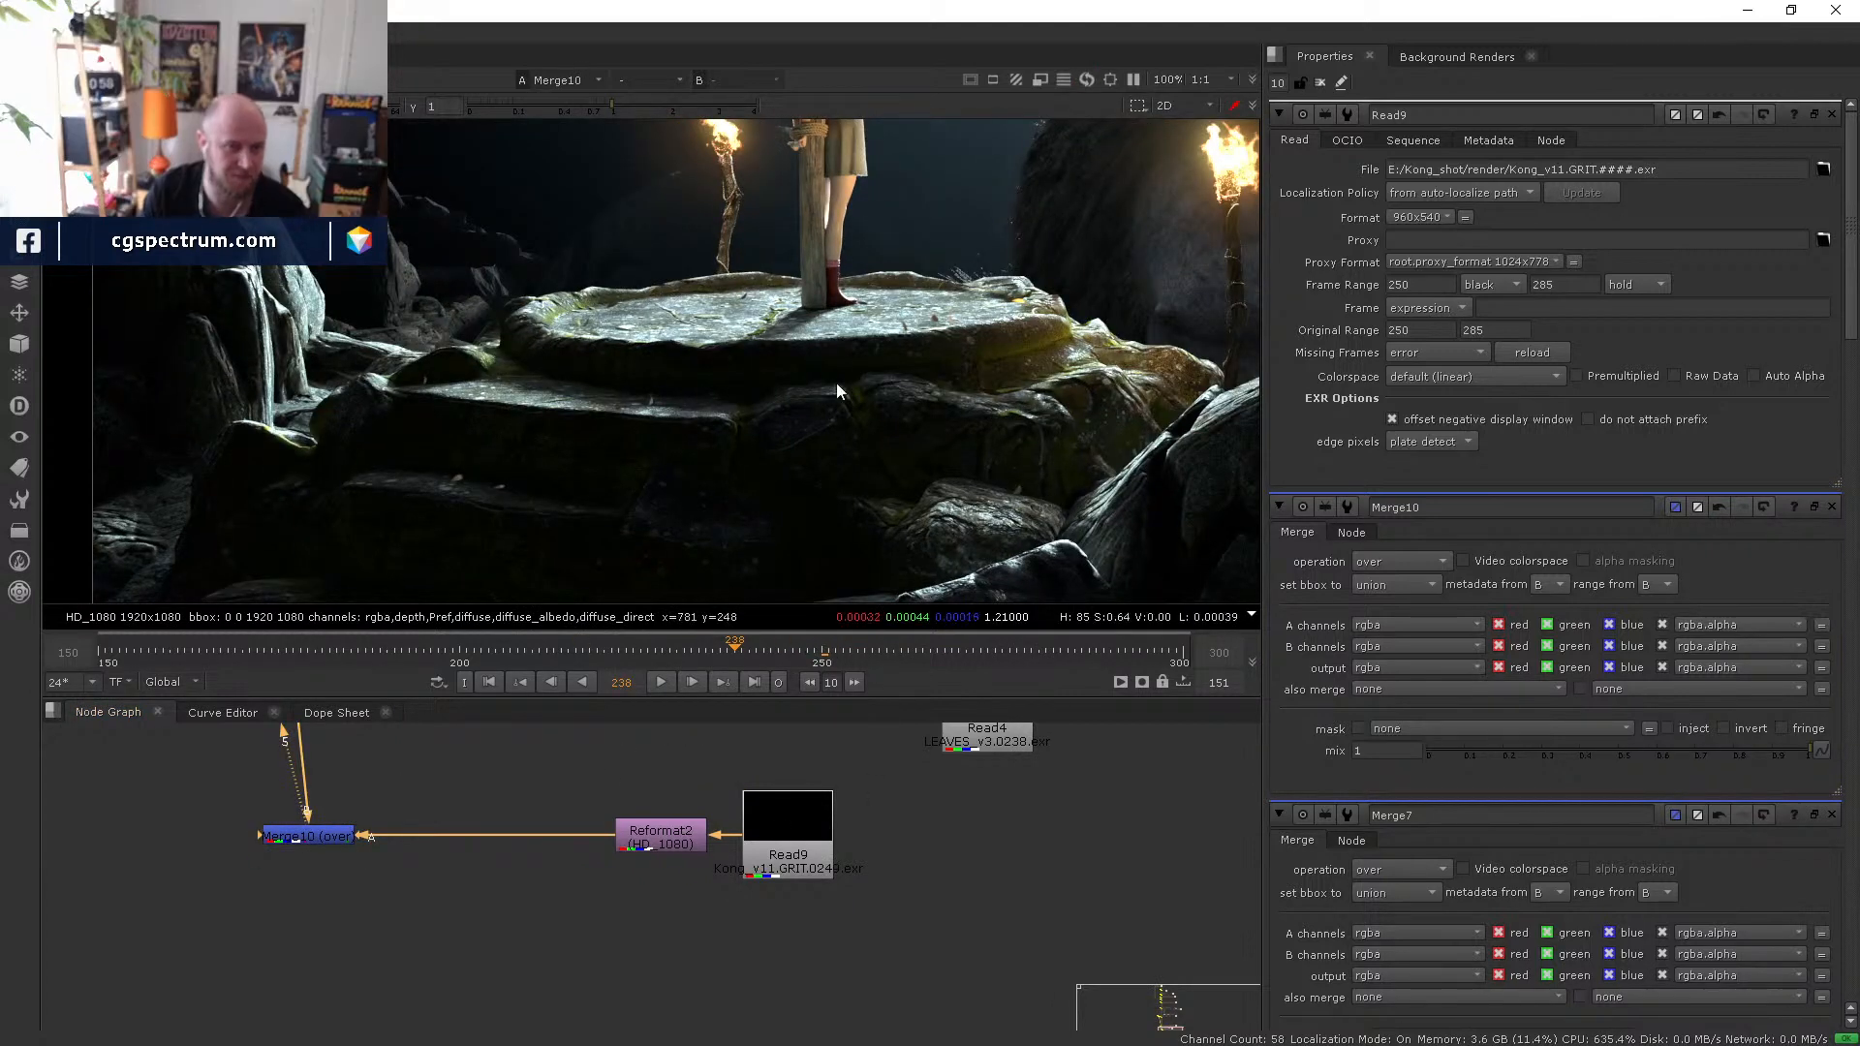
click(822, 653)
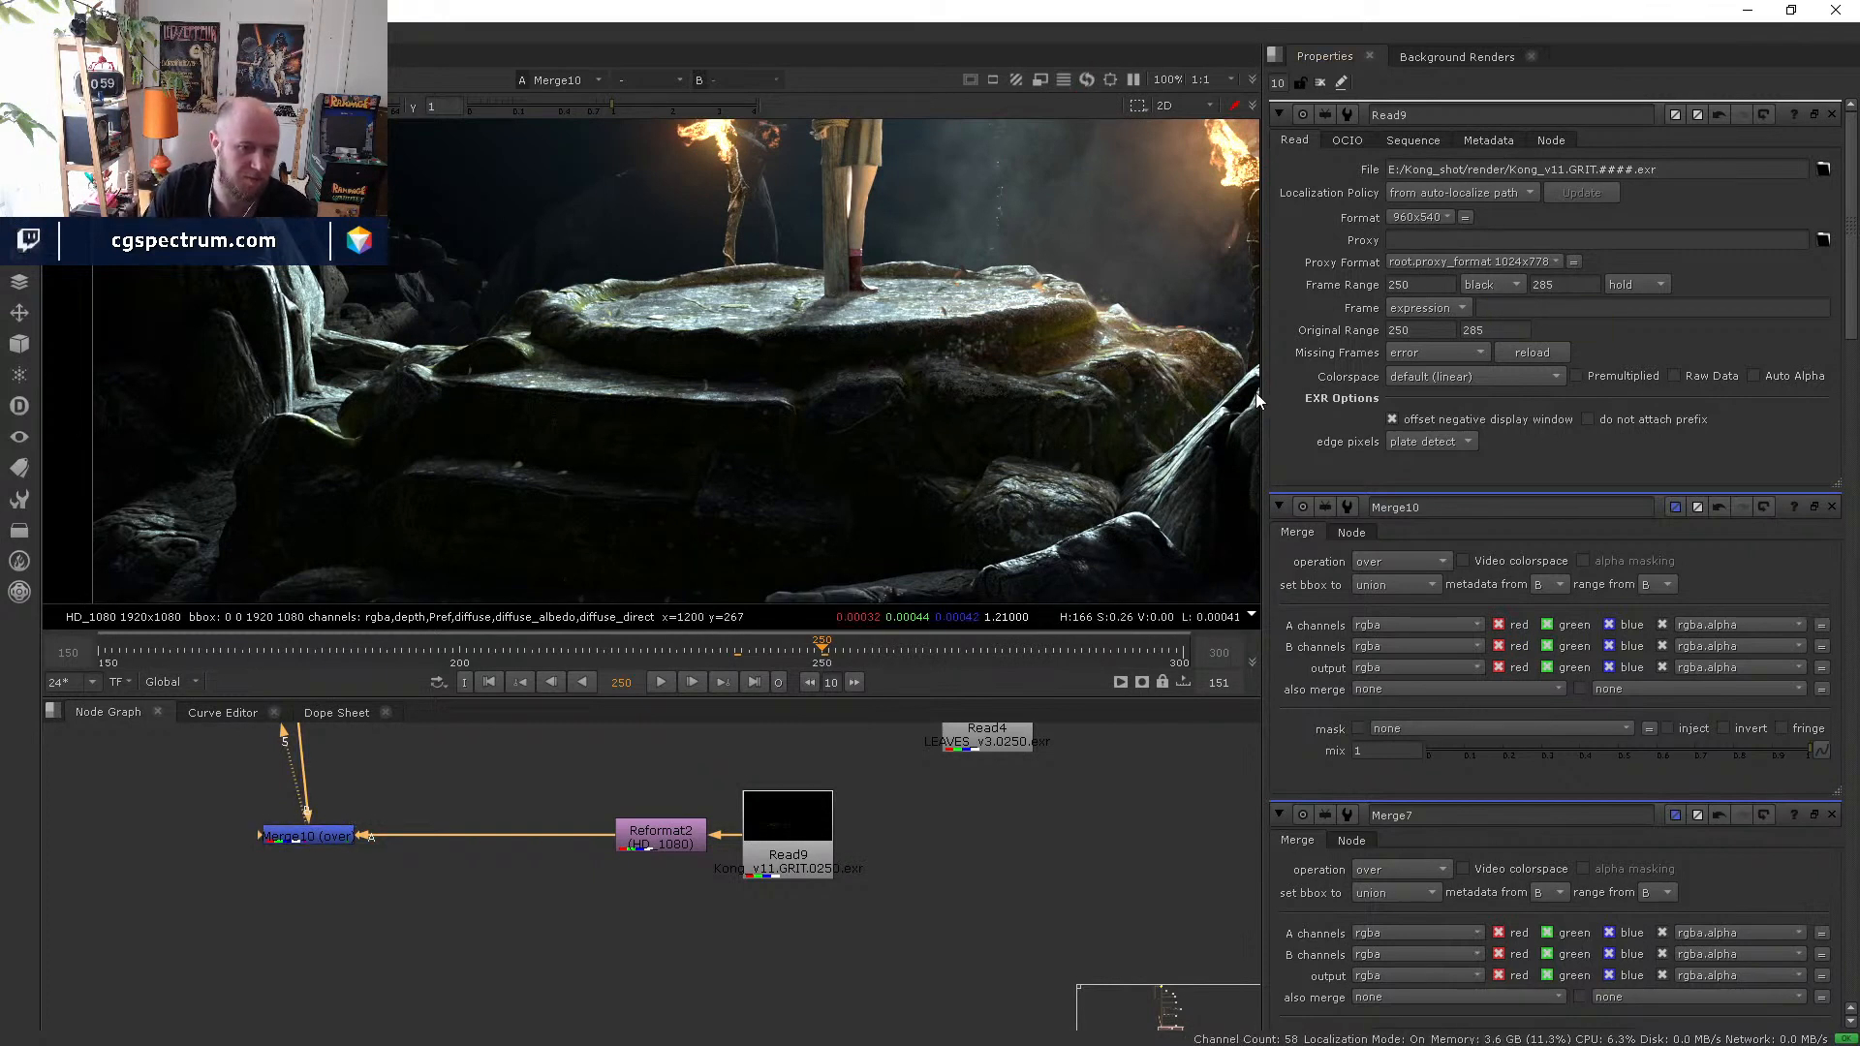
- Delete the grit Read node together with its Reformat and Merge nodes
drag(882, 1003, 232, 829)
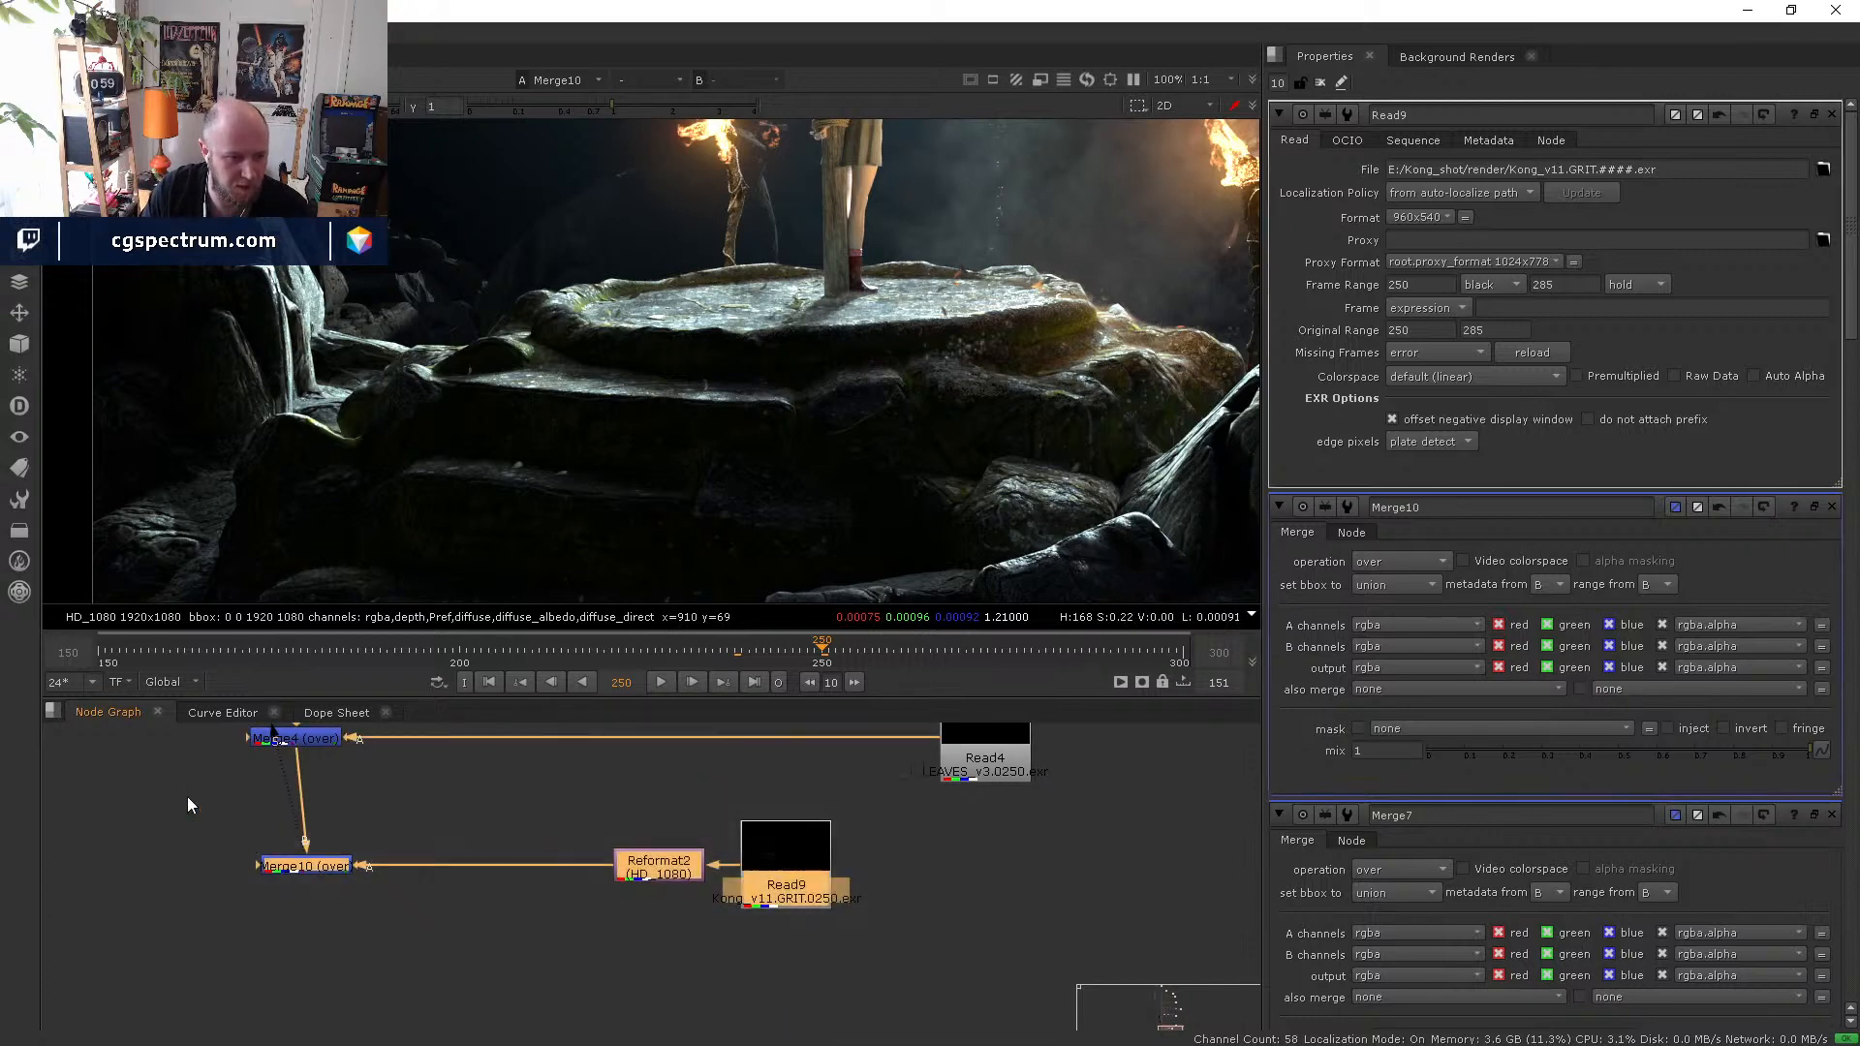
key(Delete)
scroll(418, 817, down, 3)
scroll(473, 847, down, 5)
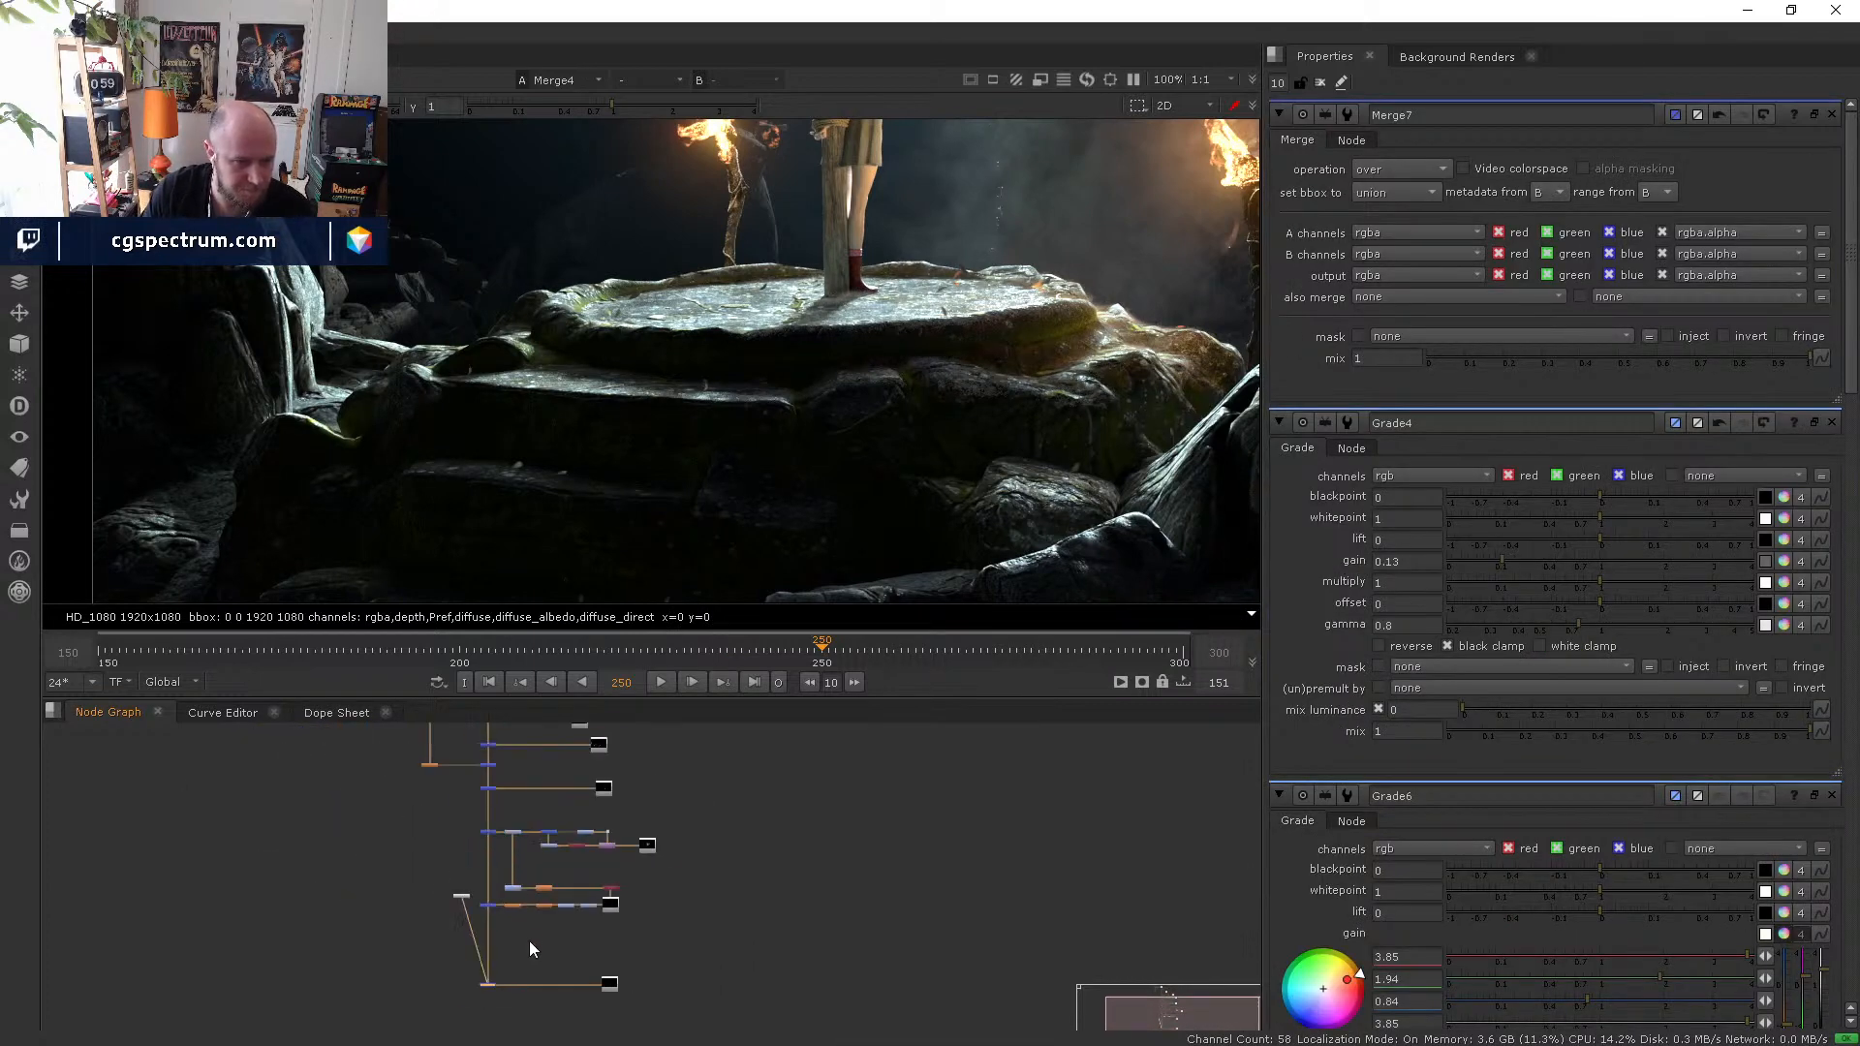
- Examine the whole composite at frame 250 from the leaves merge, looking at Kong, the torches and the platform
scroll(527, 863, up, 5)
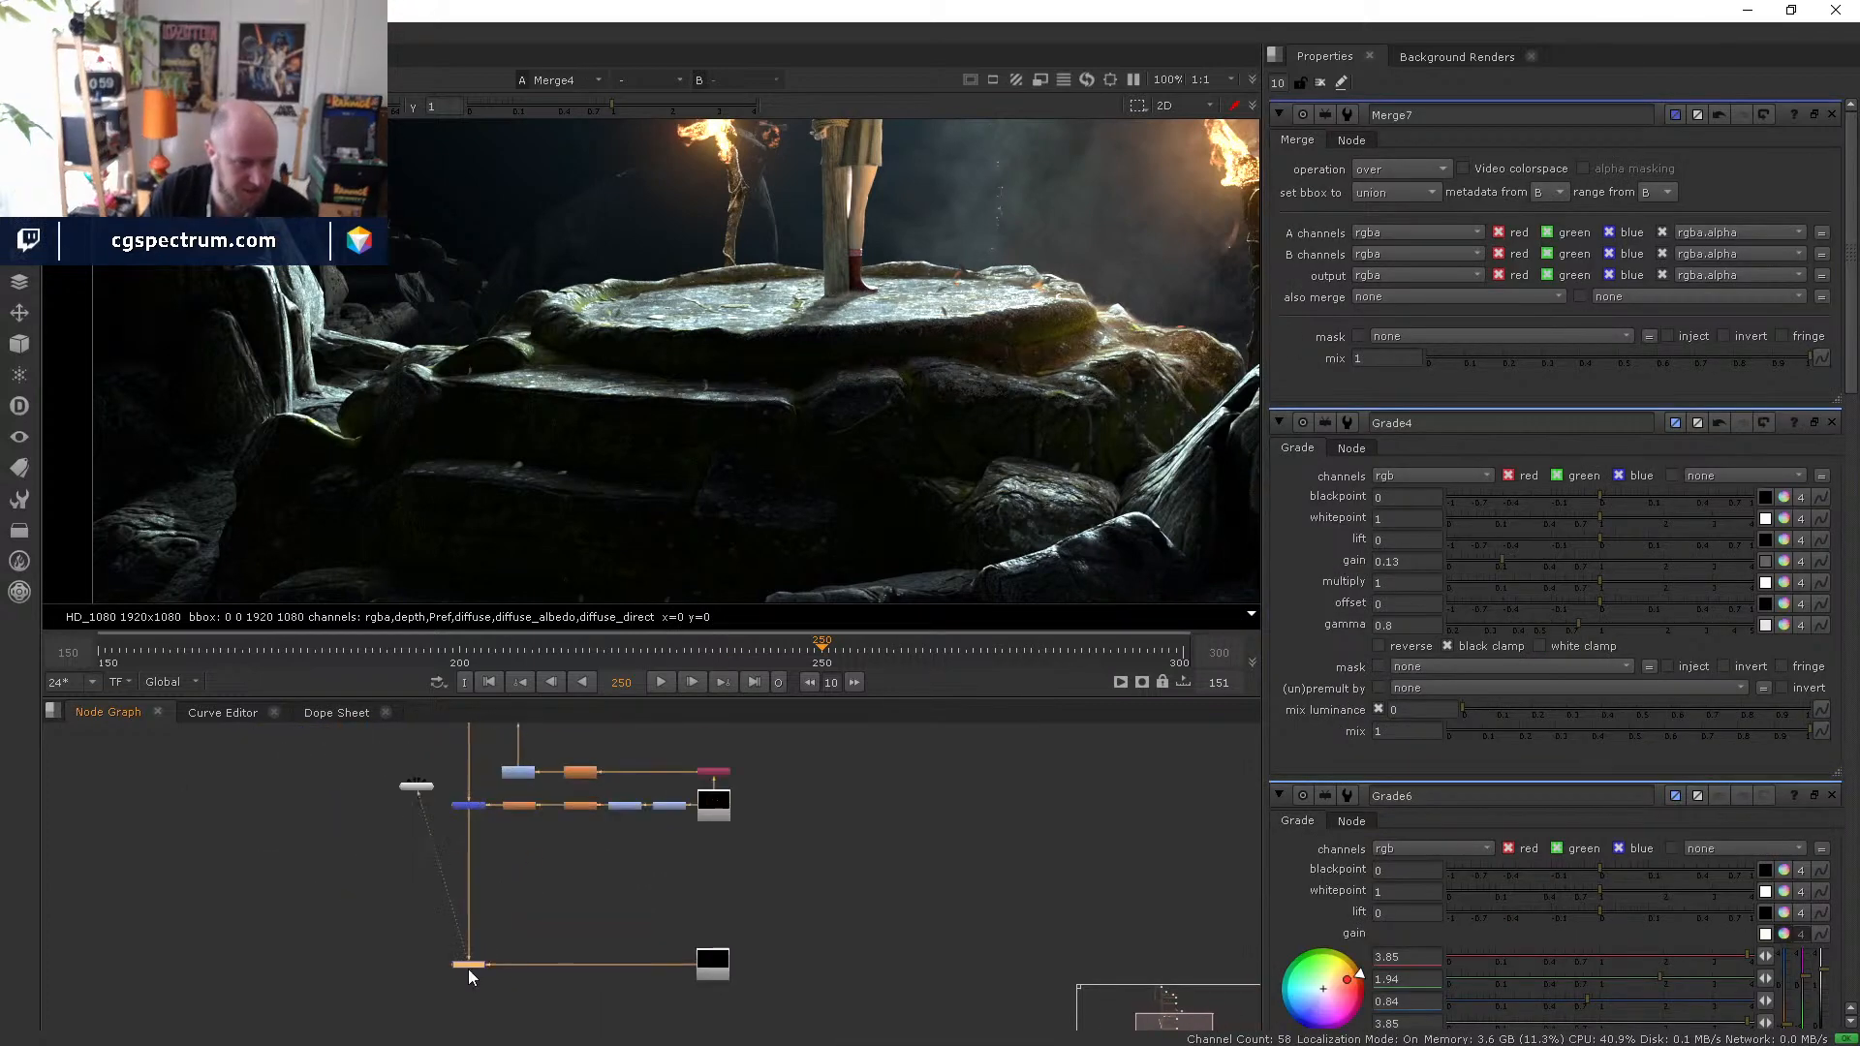
scroll(744, 451, down, 6)
scroll(741, 451, up, 3)
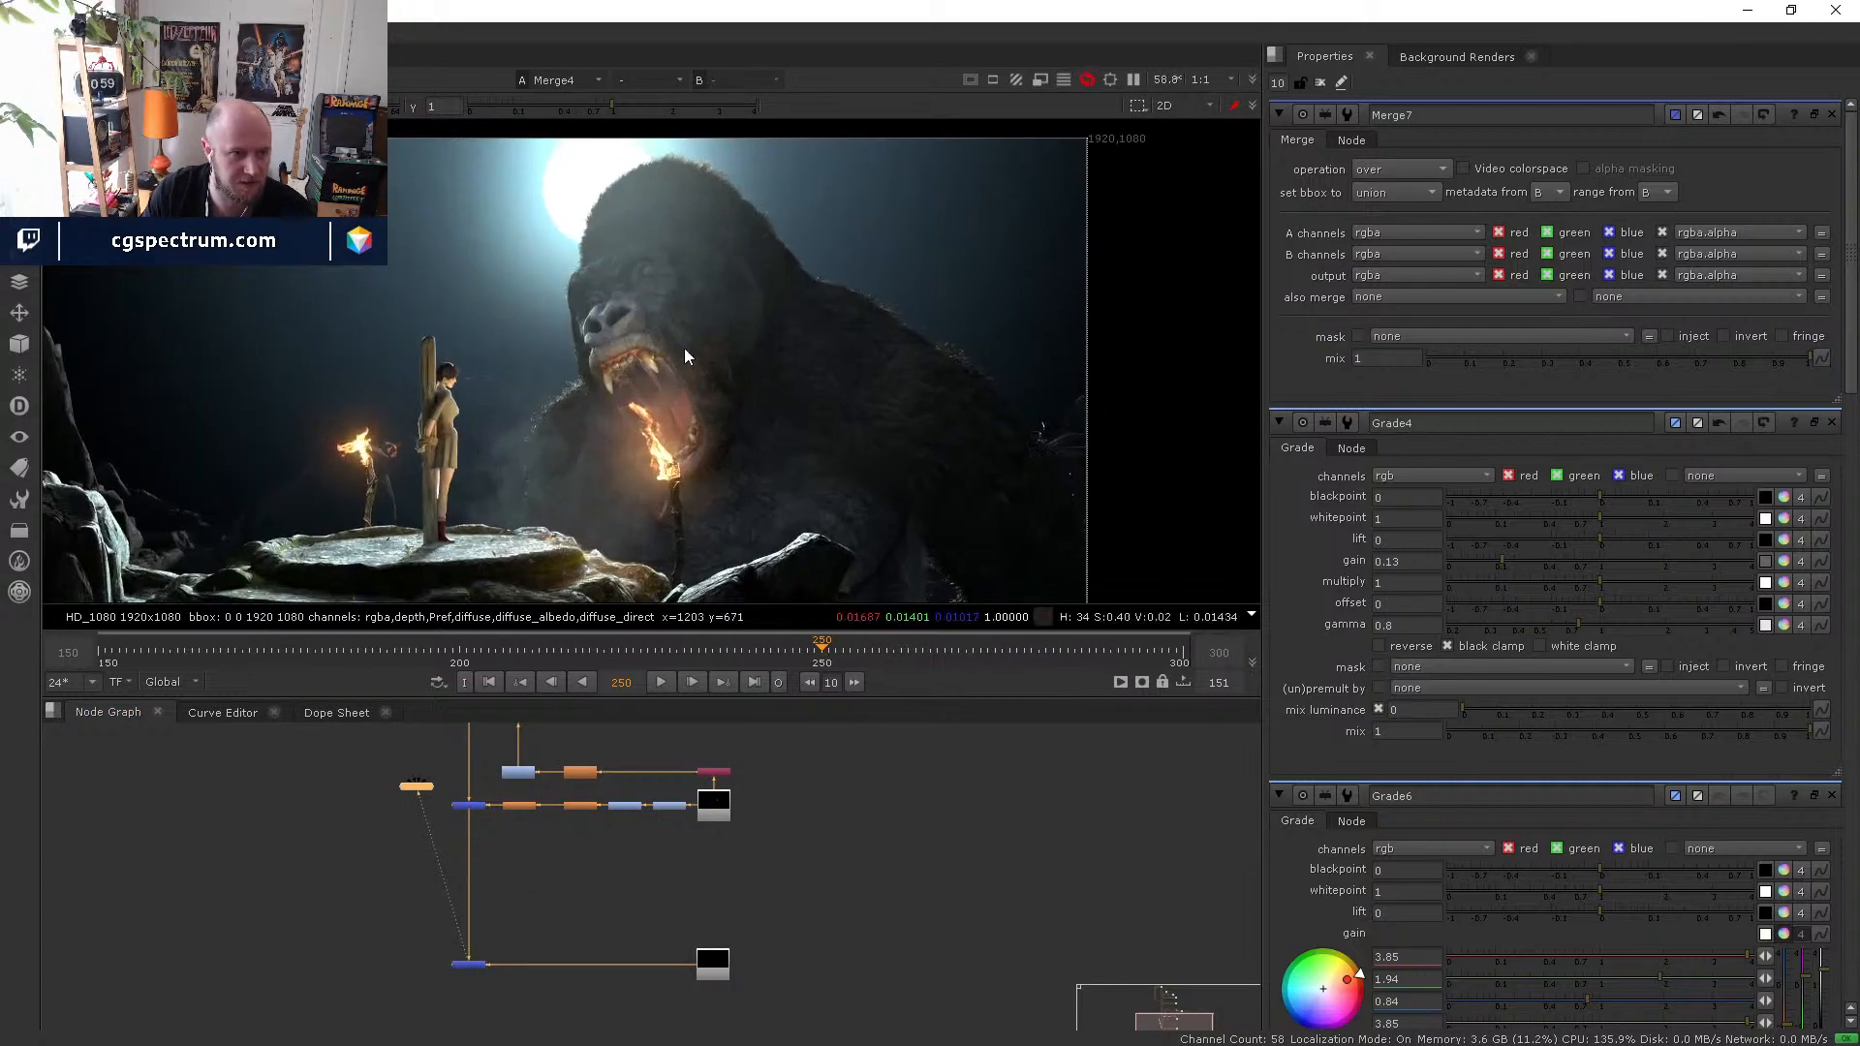
scroll(614, 399, down, 2)
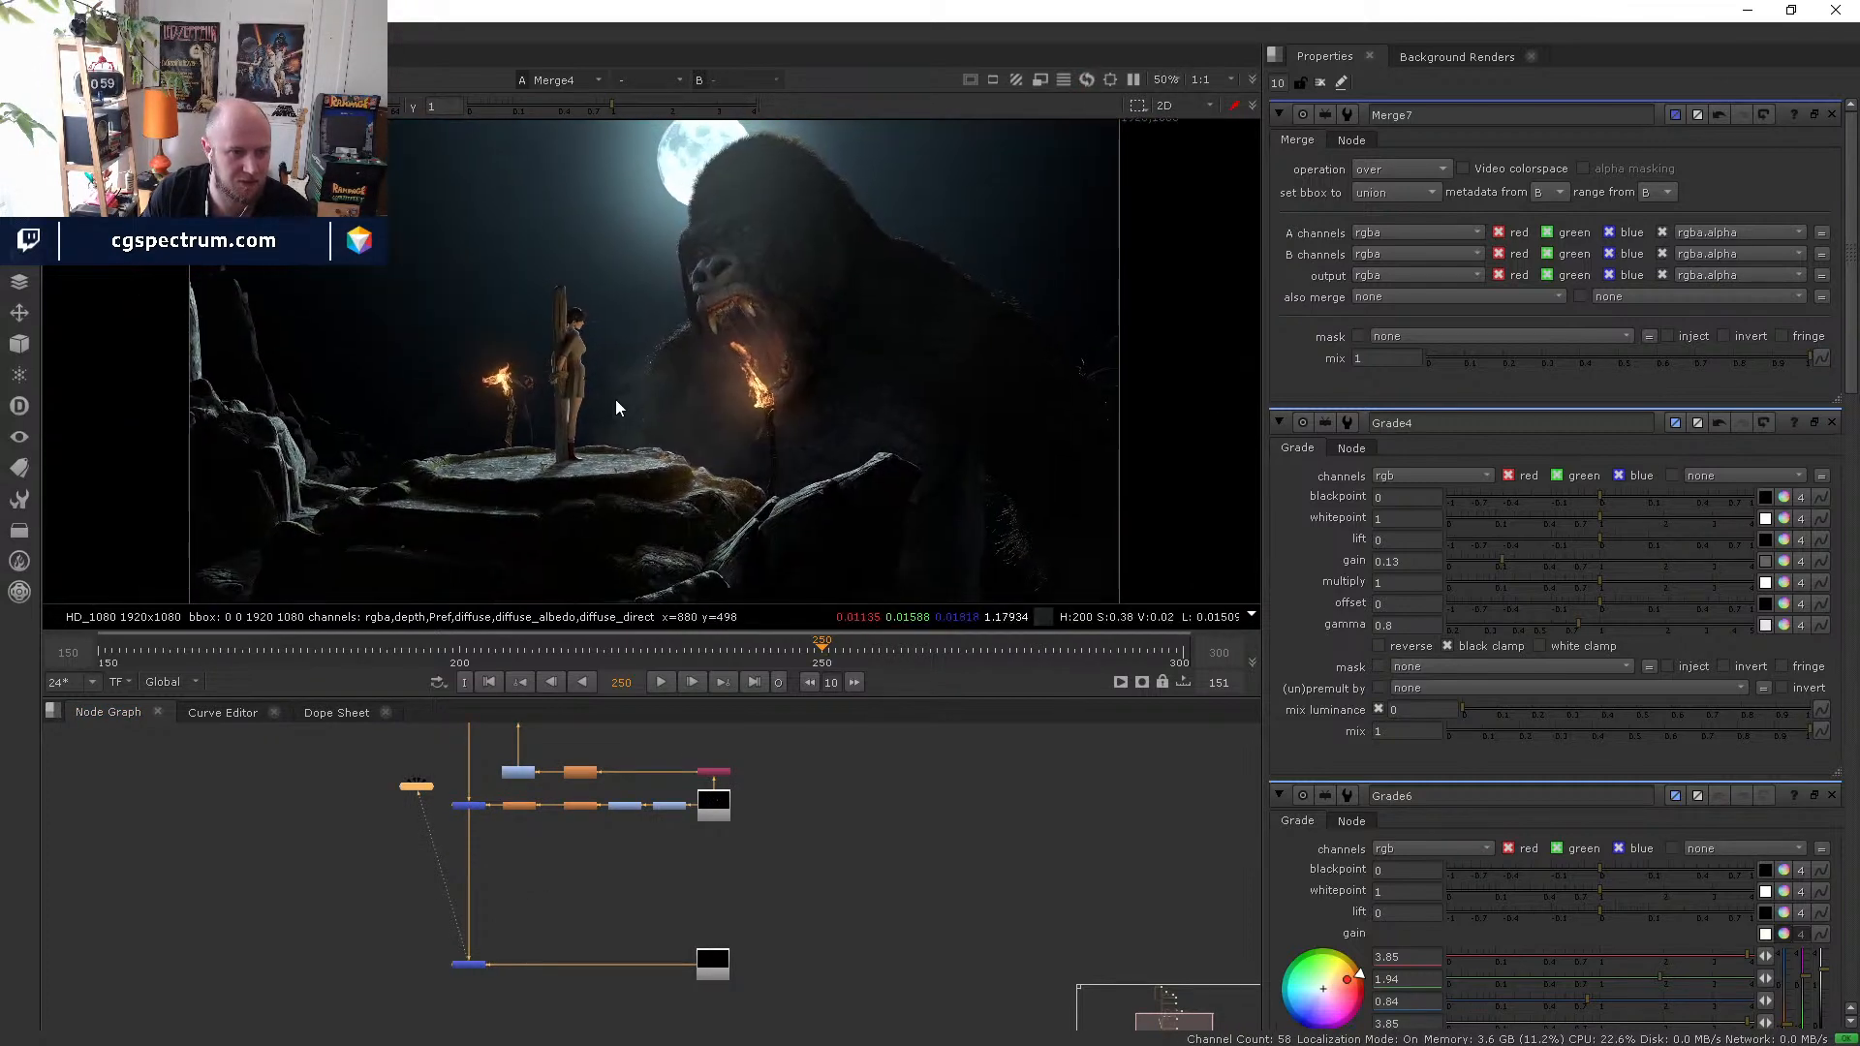
middle_drag(633, 408, 629, 434)
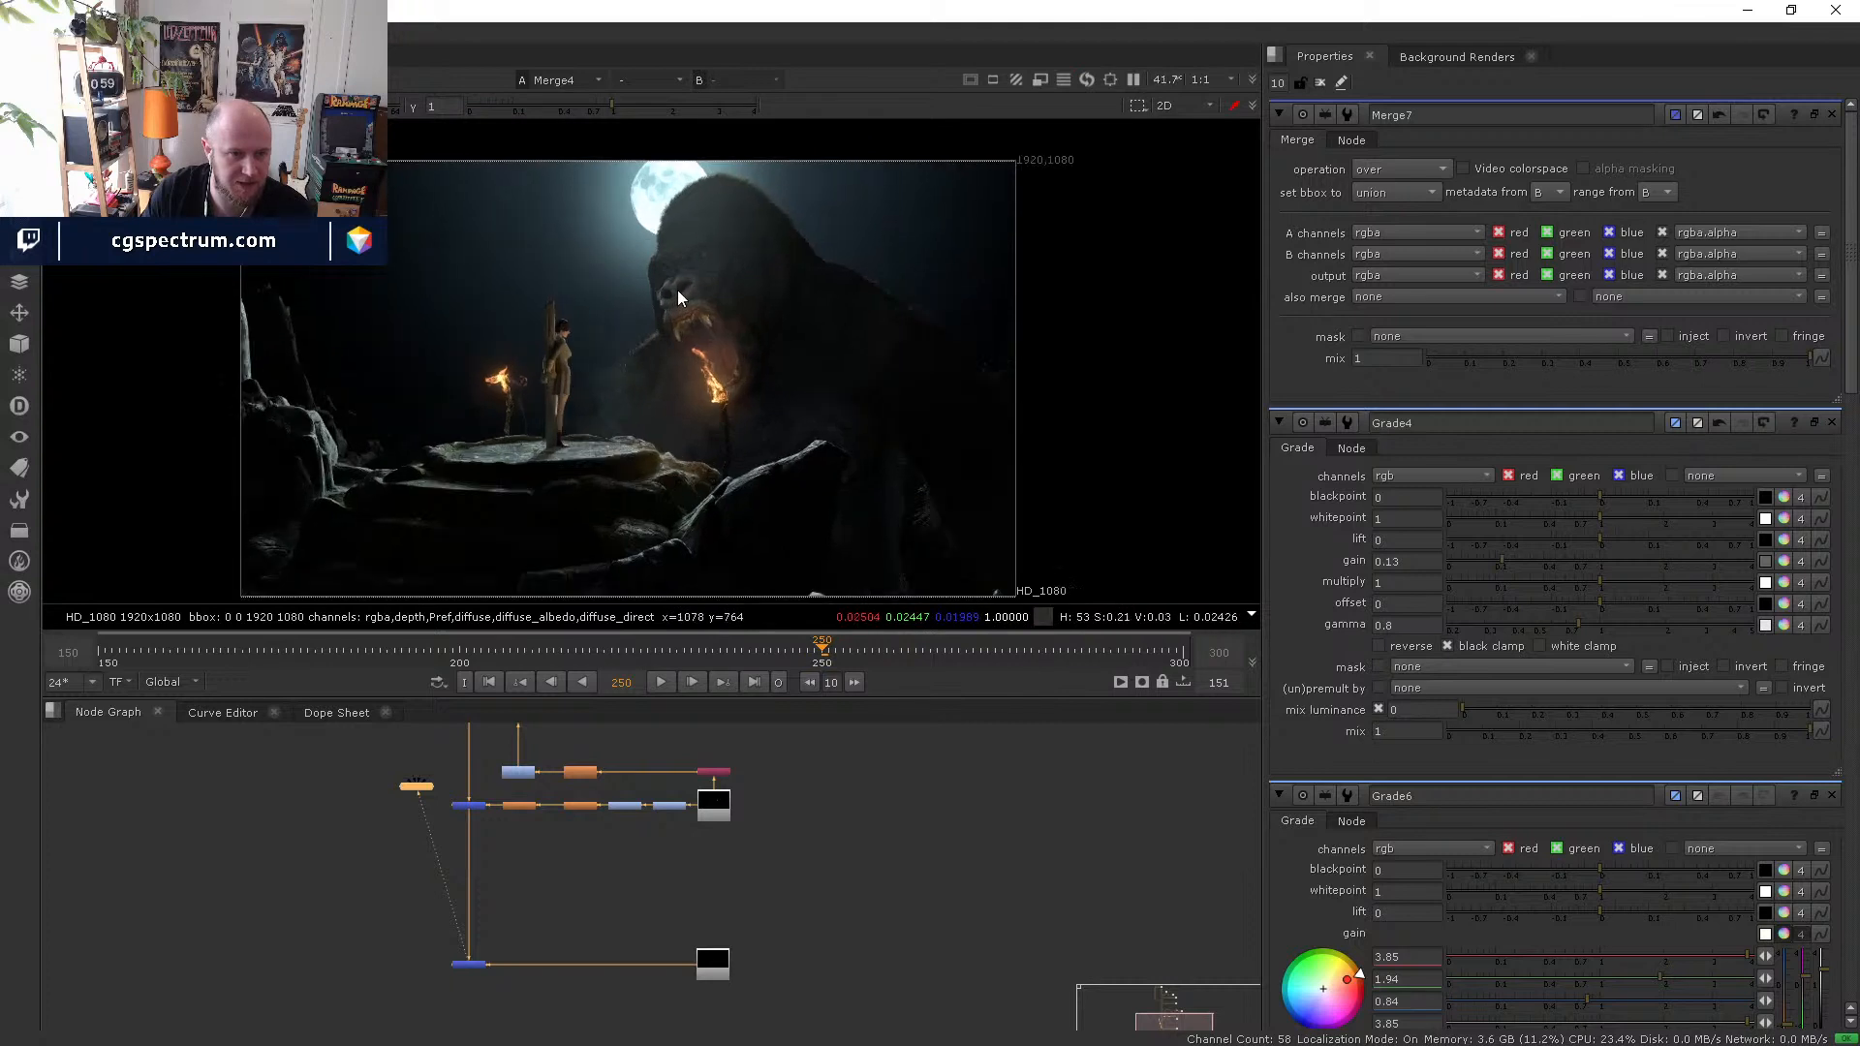
scroll(713, 433, up, 4)
scroll(817, 401, down, 1)
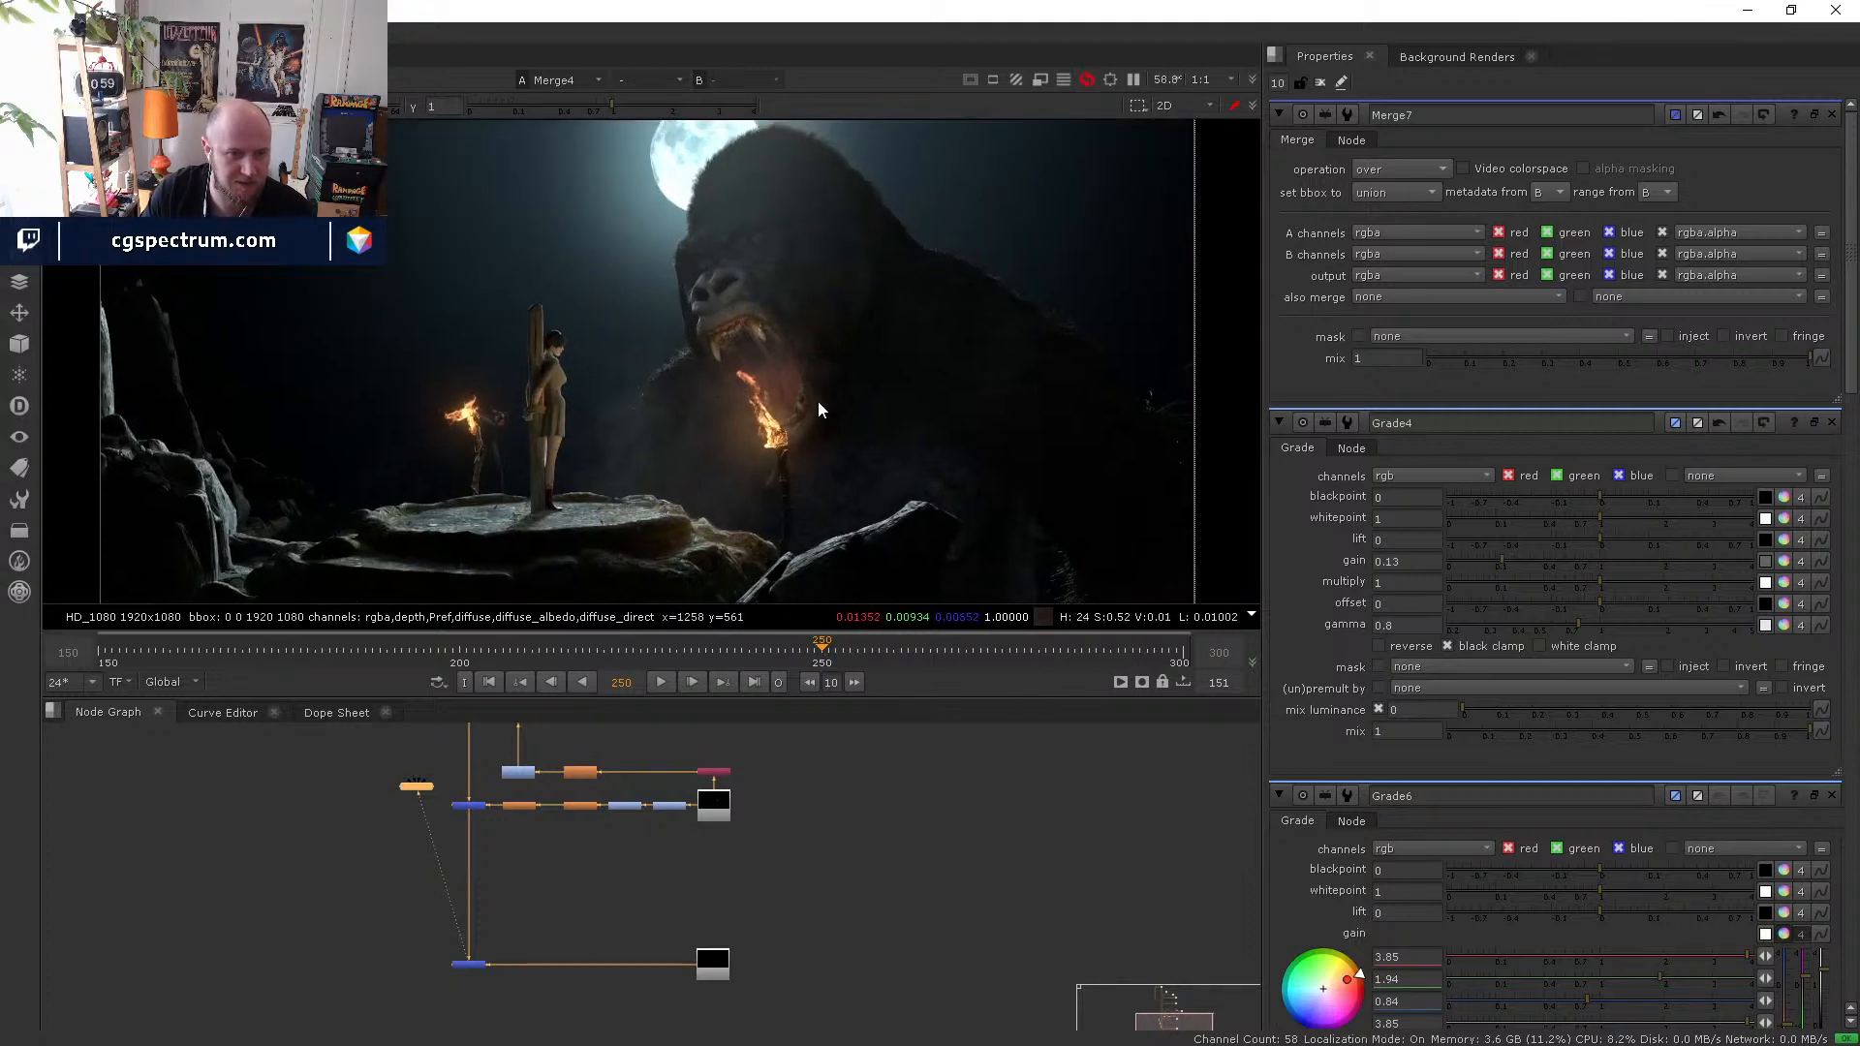
- Raise the gamma of the Kong layer's Grade node to 1.16
middle_drag(584, 824, 549, 888)
scroll(473, 892, up, 3)
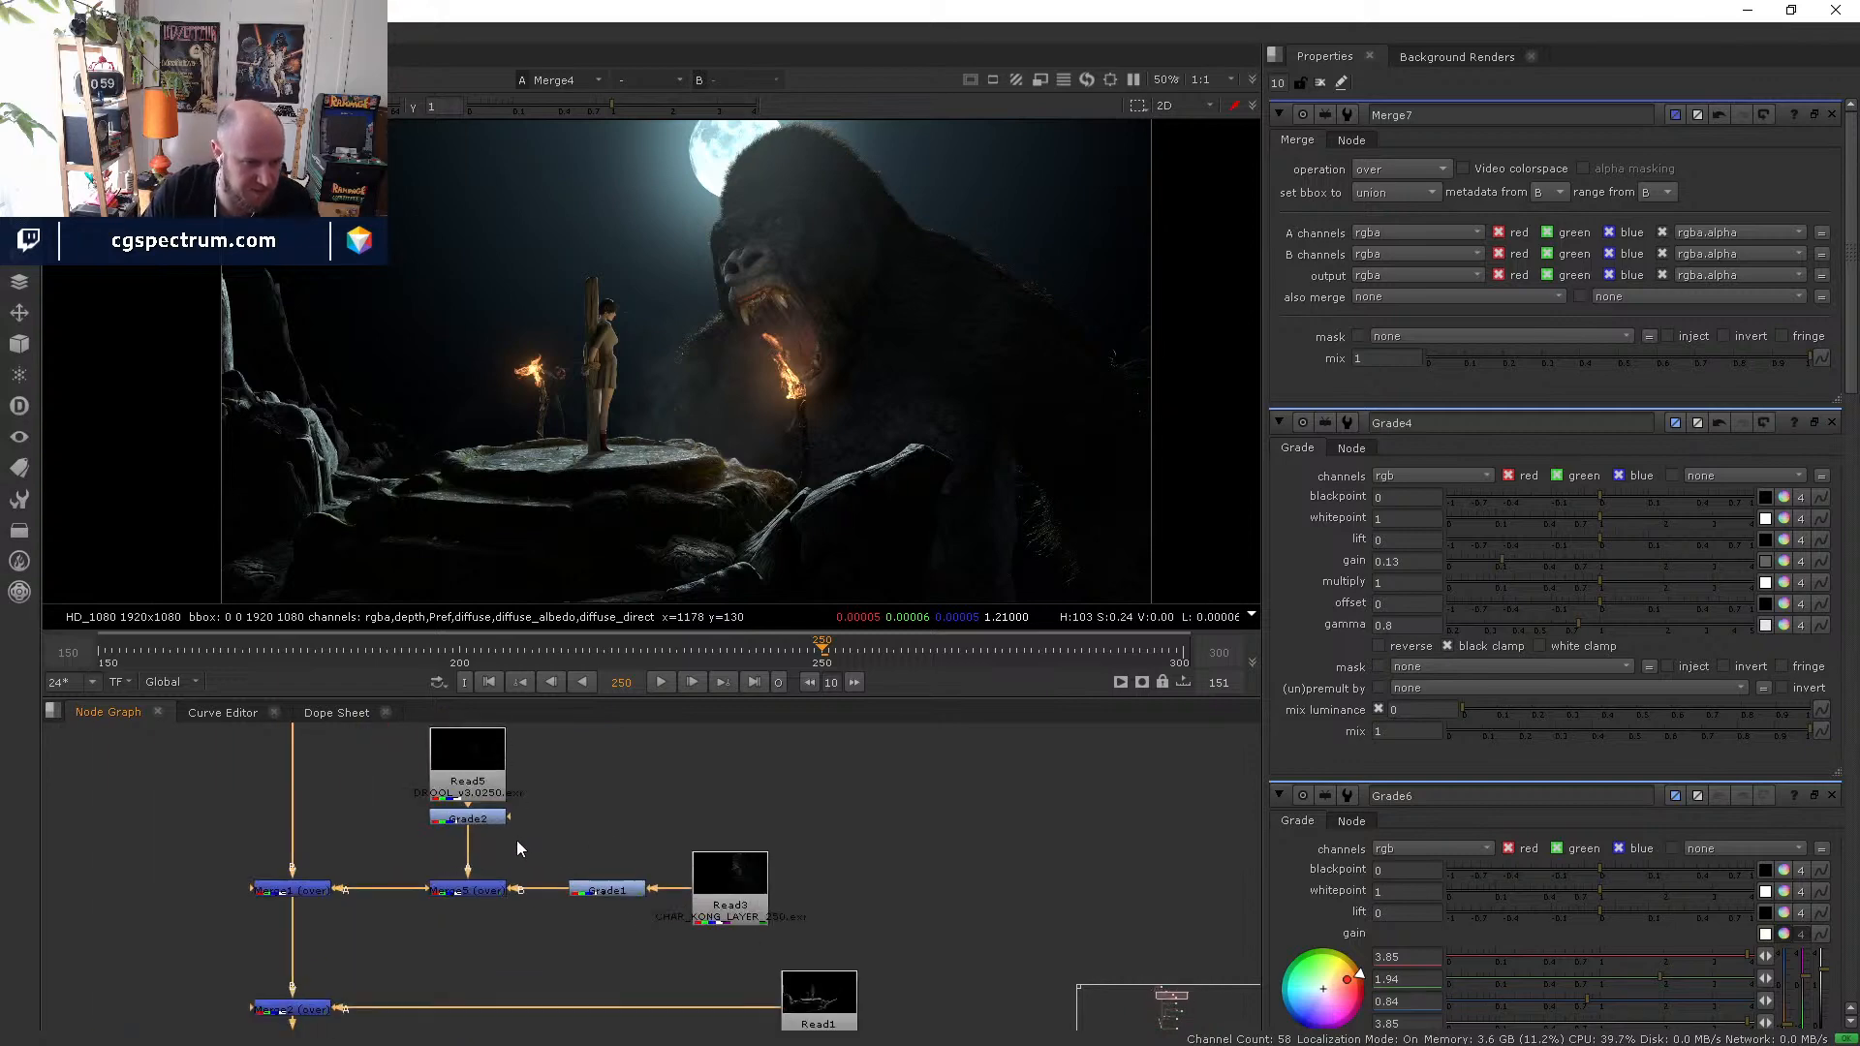
click(578, 882)
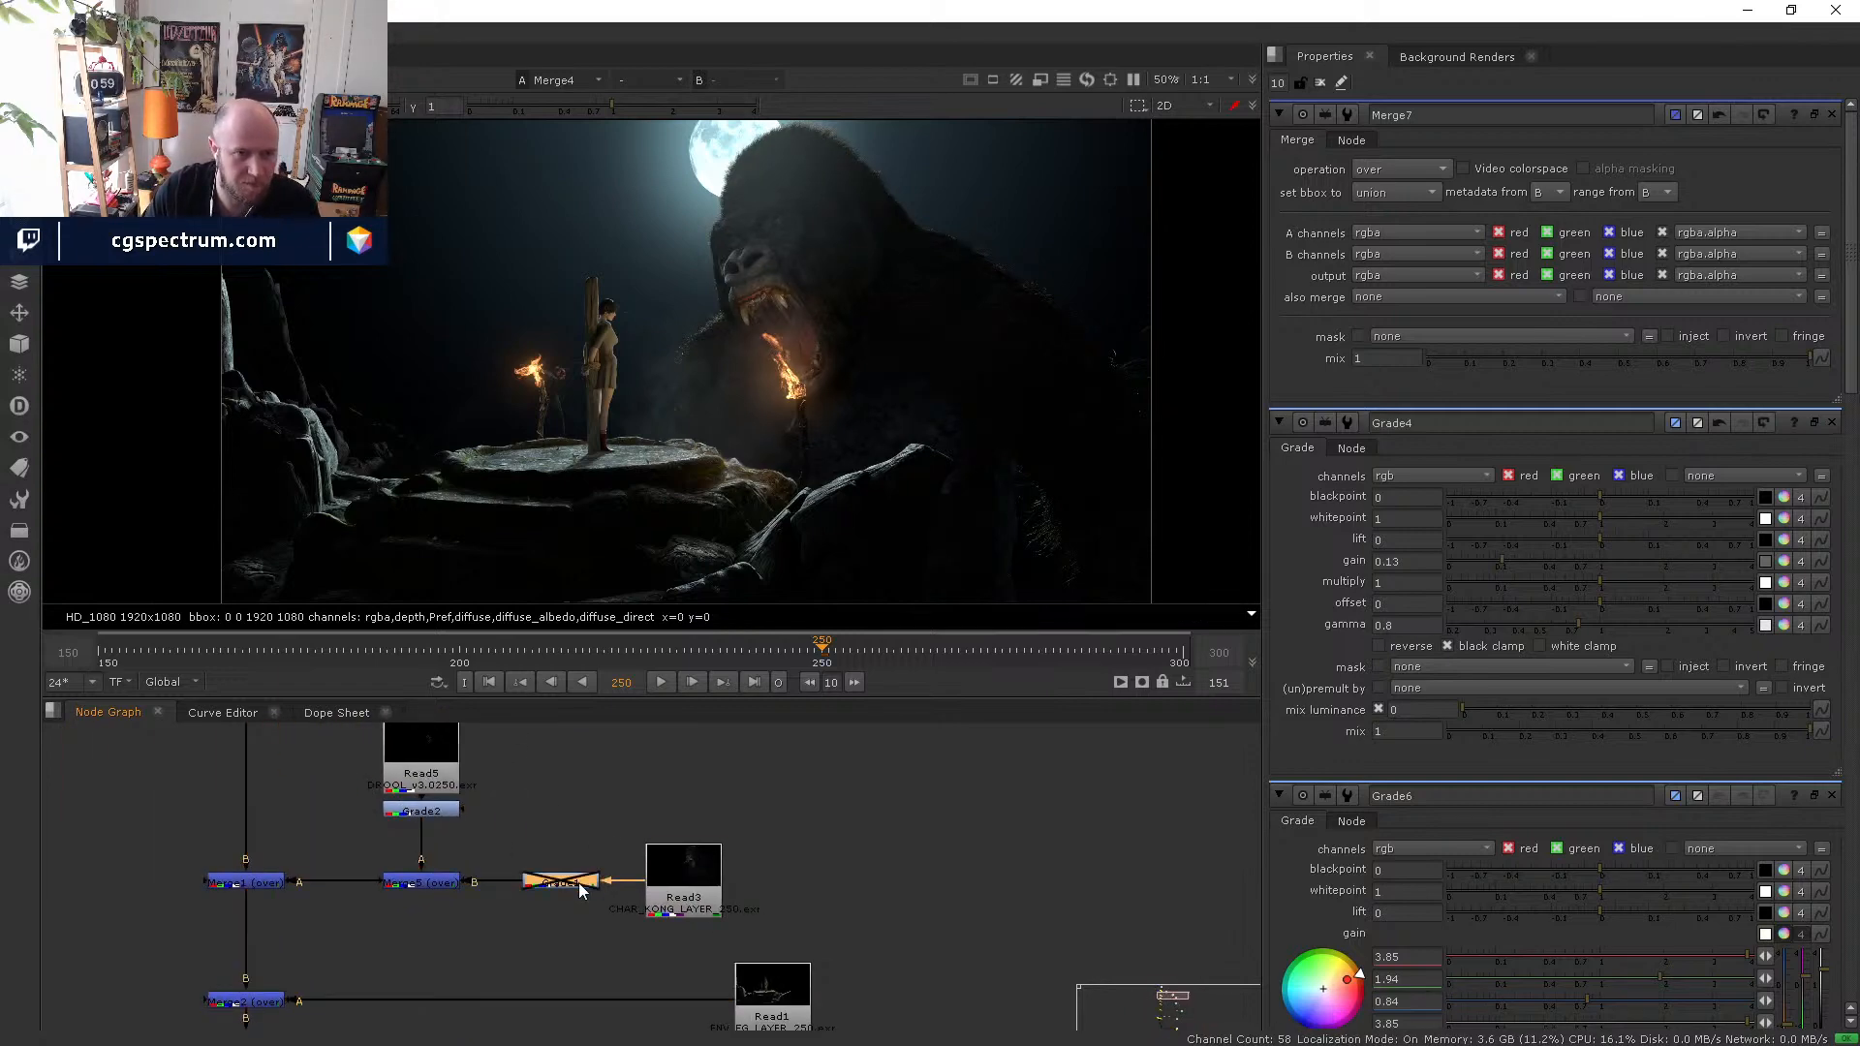
double_click(578, 882)
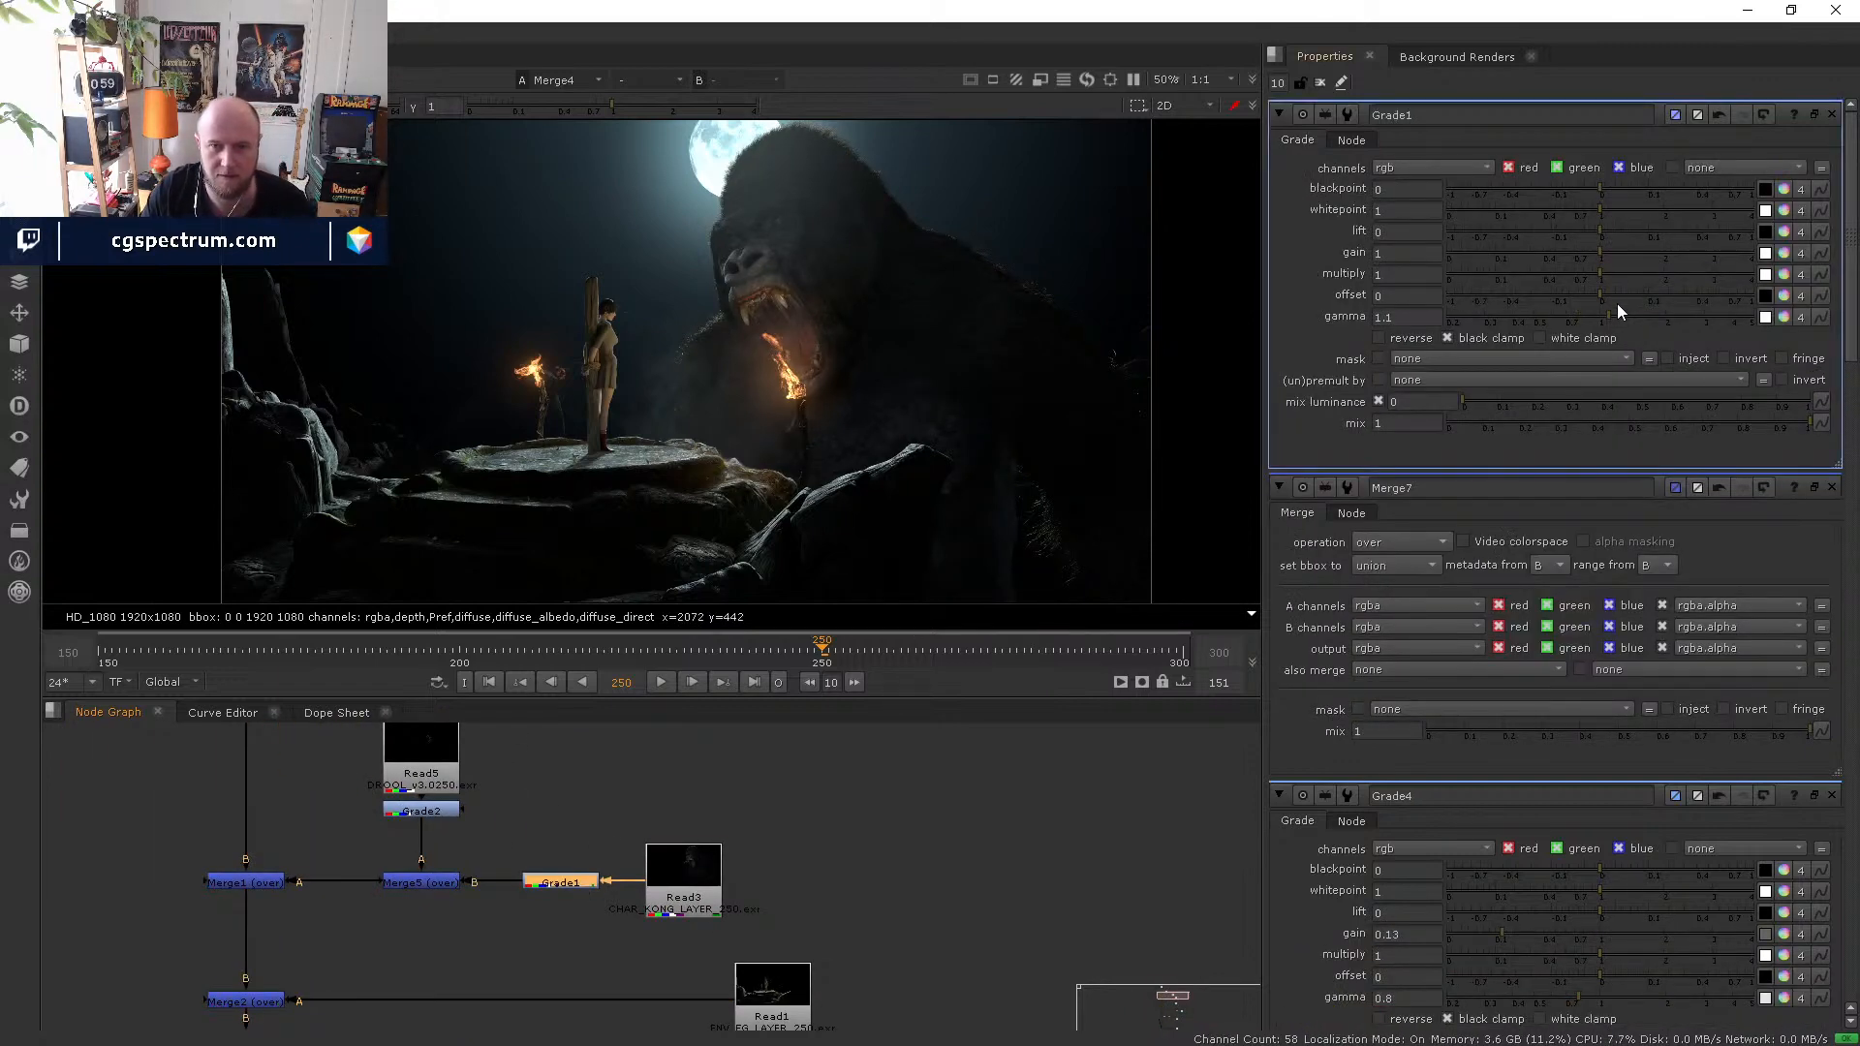
mouse_move(1618, 314)
mouse_down()
mouse_move(1633, 312)
mouse_move(1612, 318)
mouse_up()
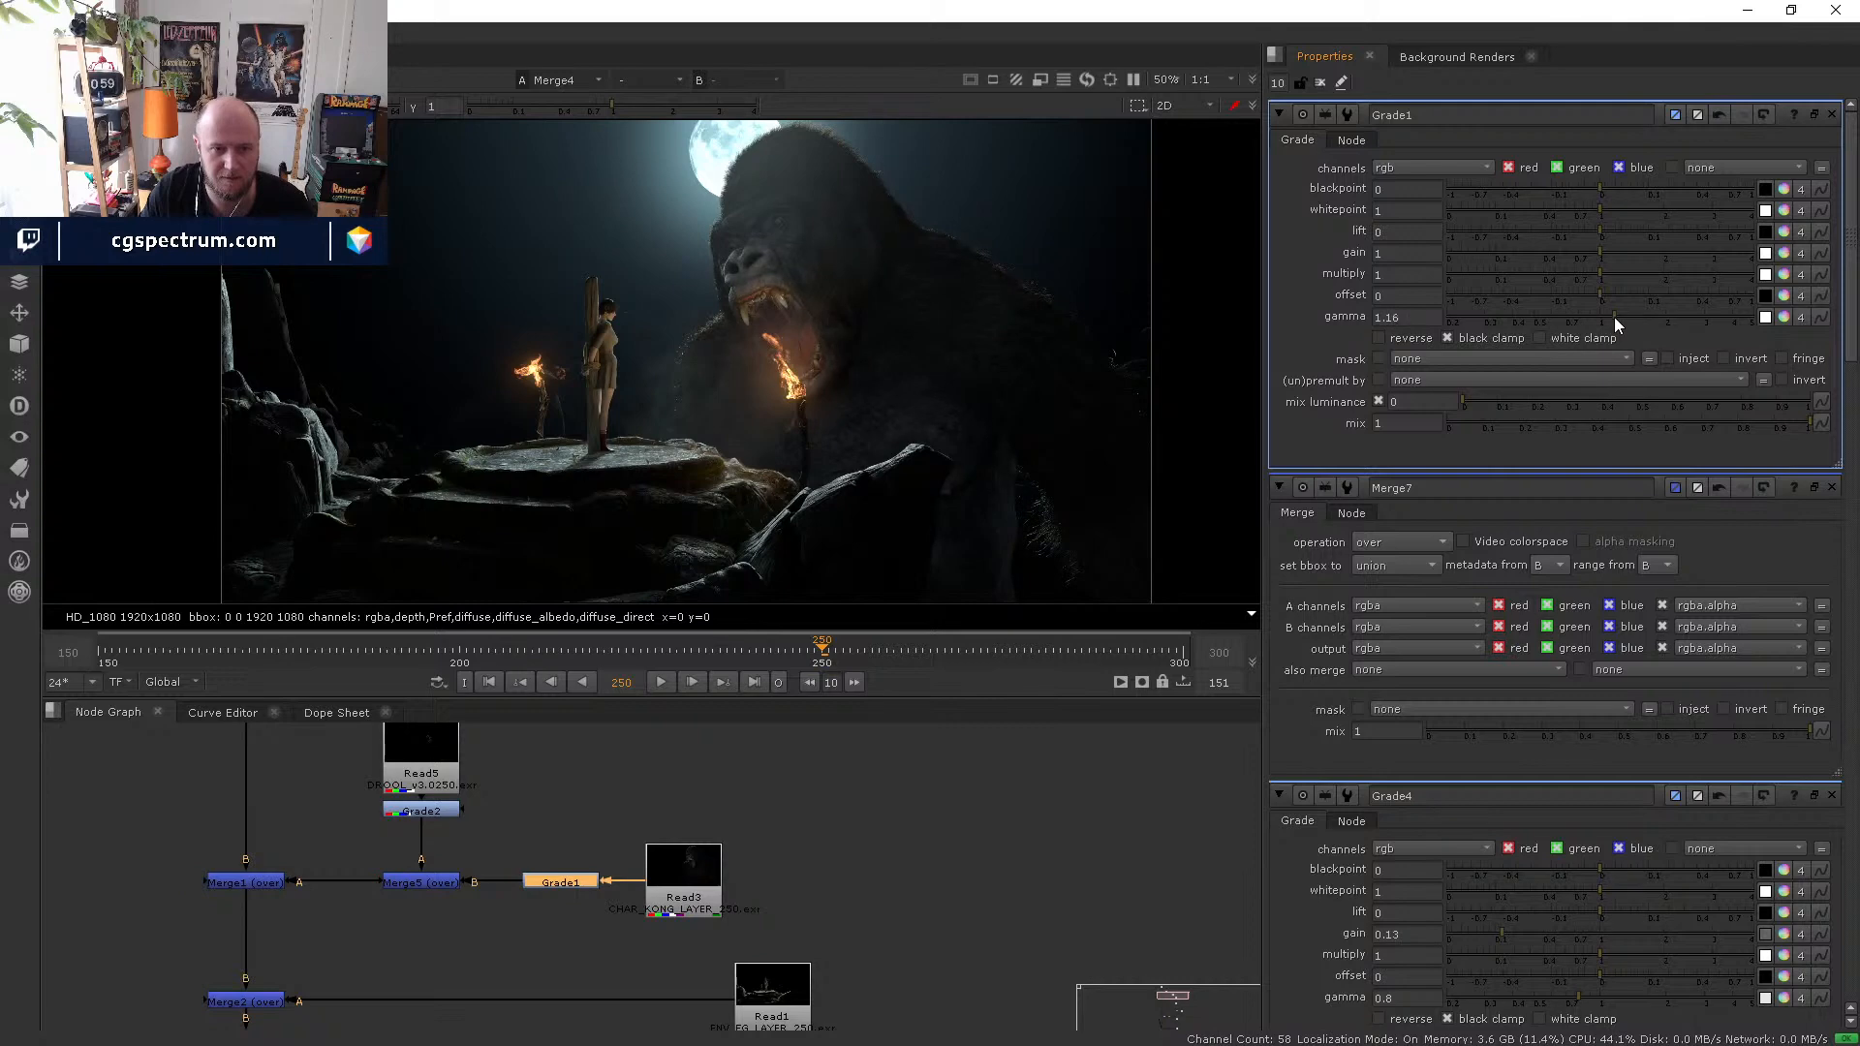
- Copy the Kong layer's Grade node and insert the copy between the foreground environment Read and its merge
key(ctrl)
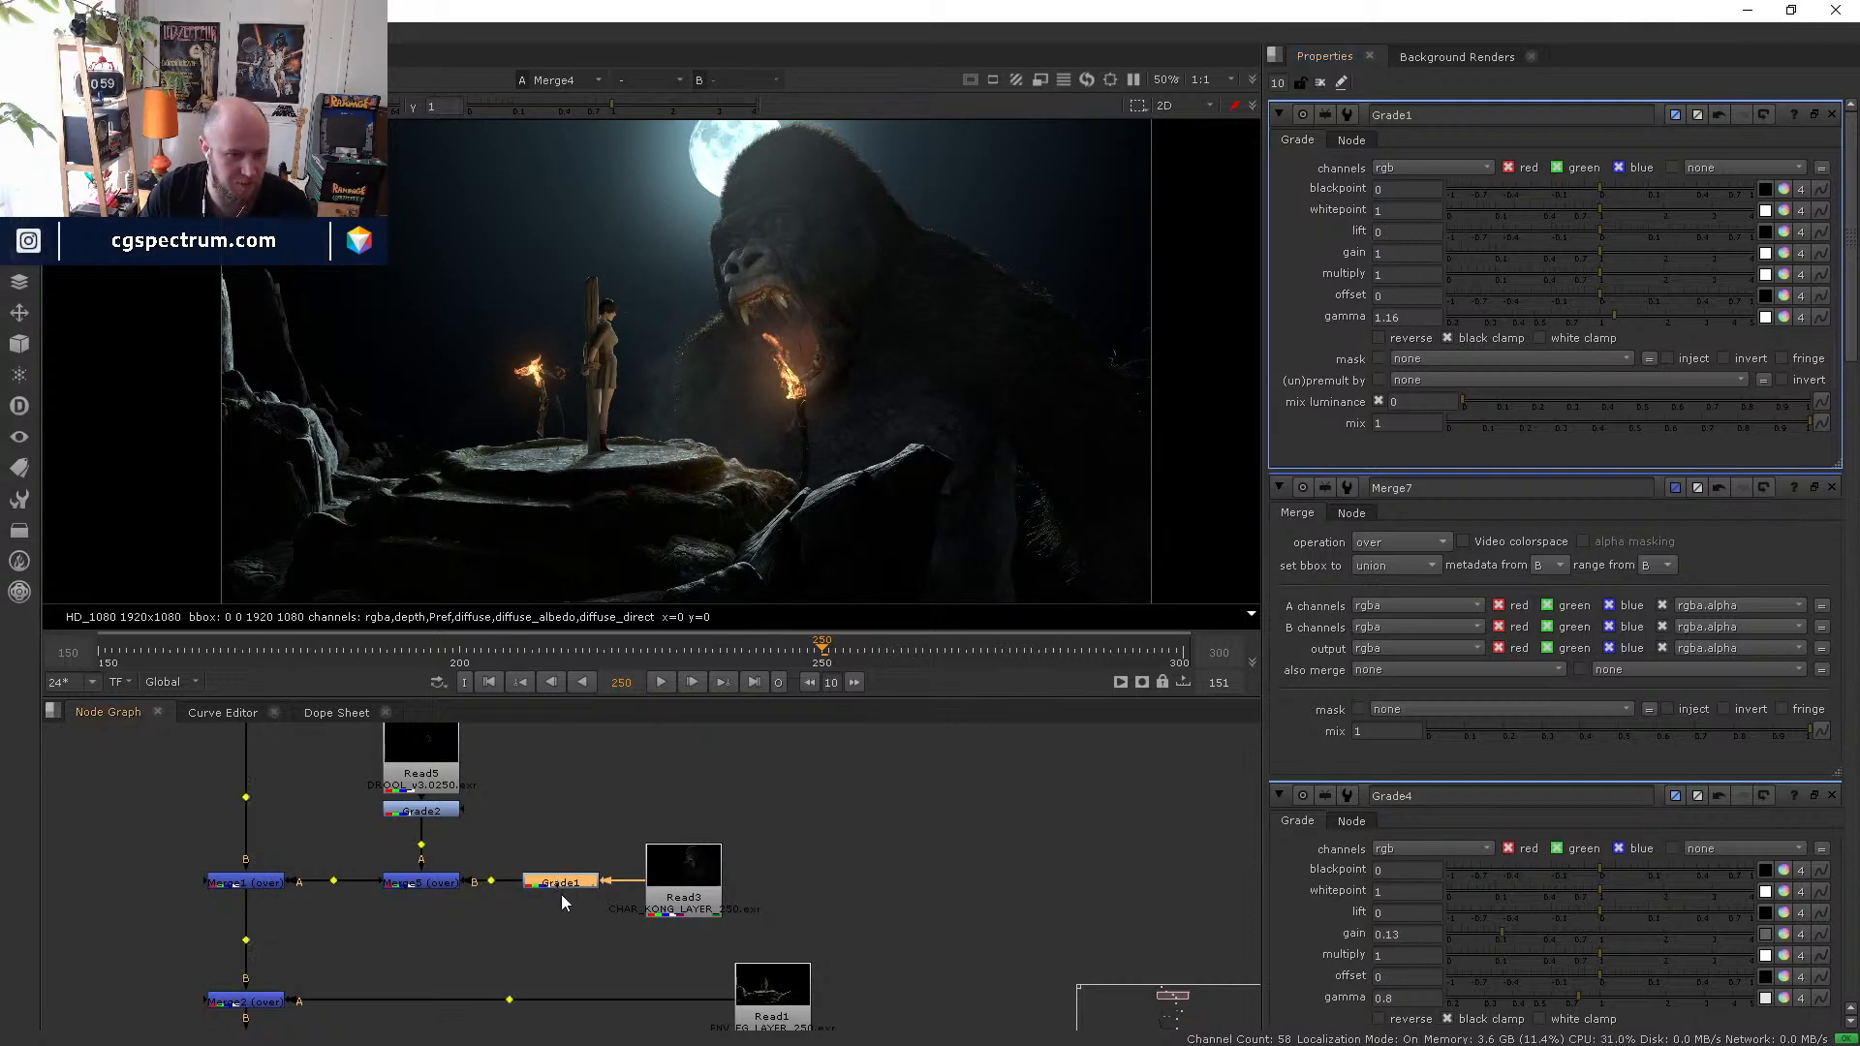
key(ctrl+c)
middle_drag(593, 958, 547, 885)
key(ctrl+v)
drag(546, 885, 529, 920)
double_click(555, 920)
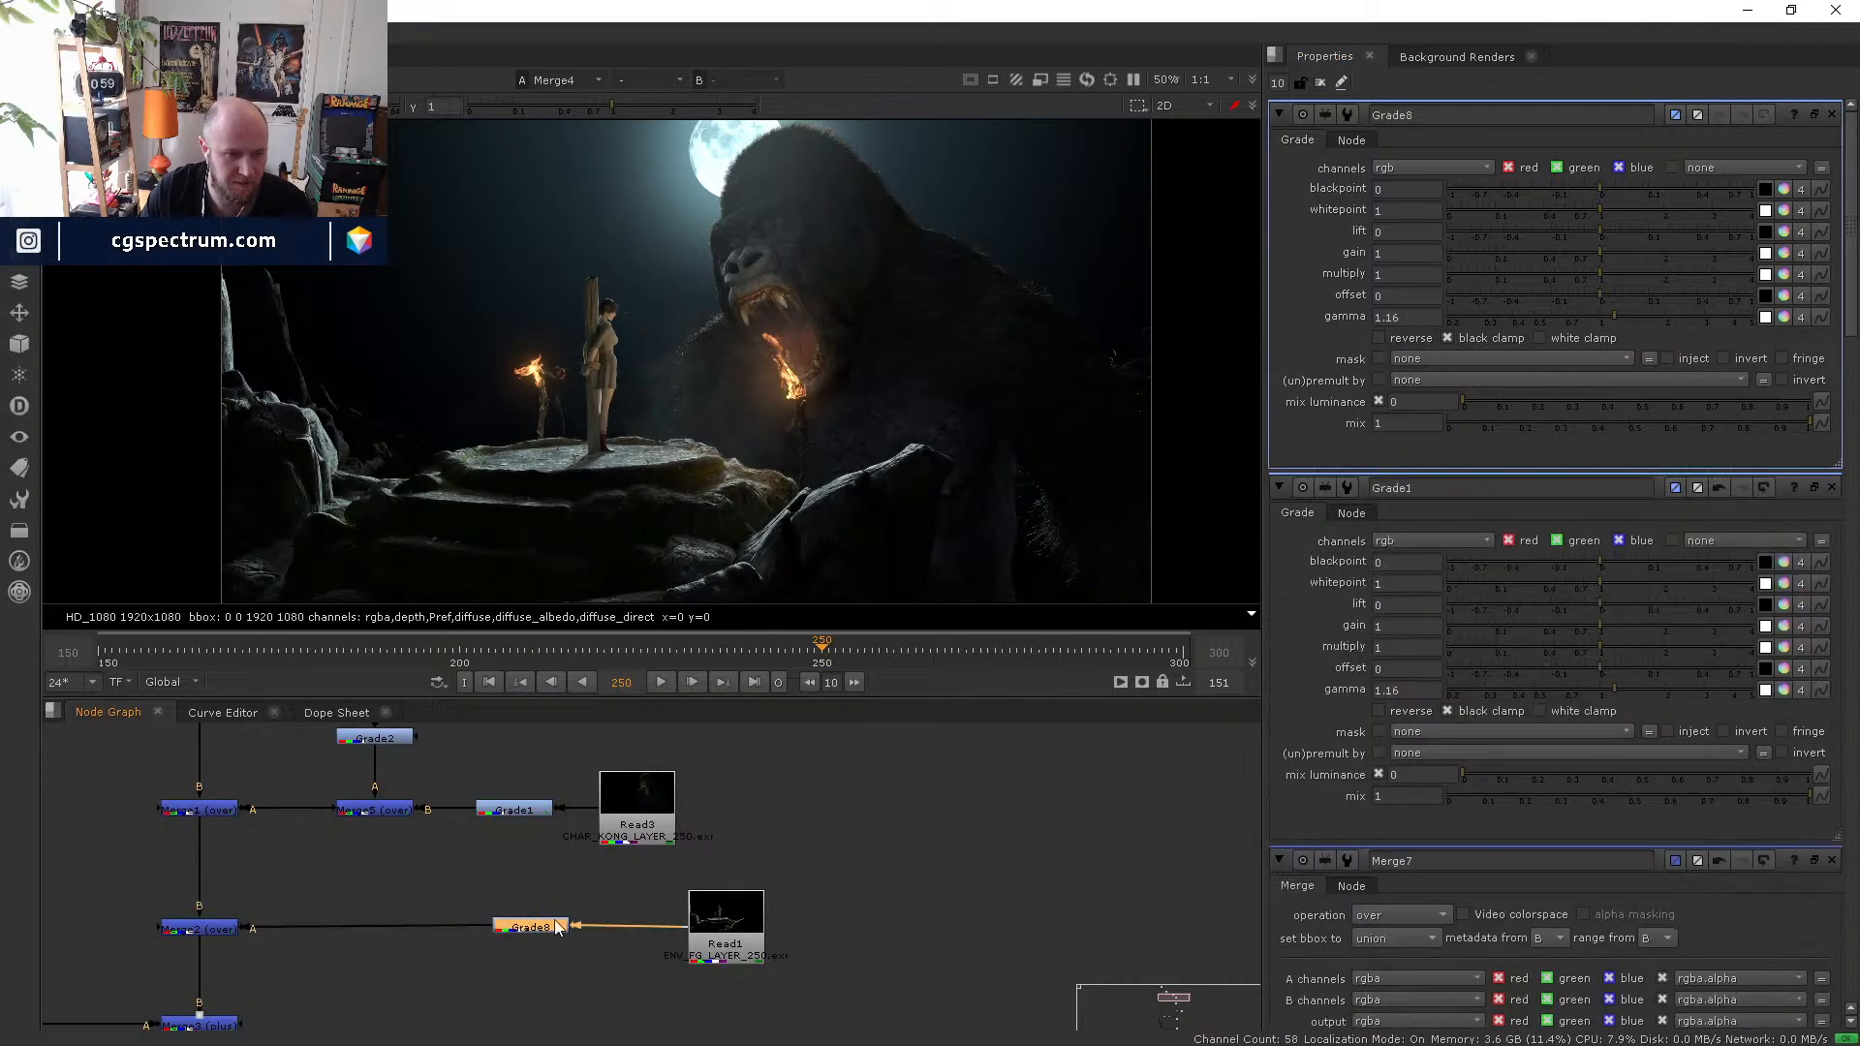
- Inspect the foreground rocks and platform up close, and compare the composite with the foreground grade disabled and enabled
scroll(631, 349, up, 3)
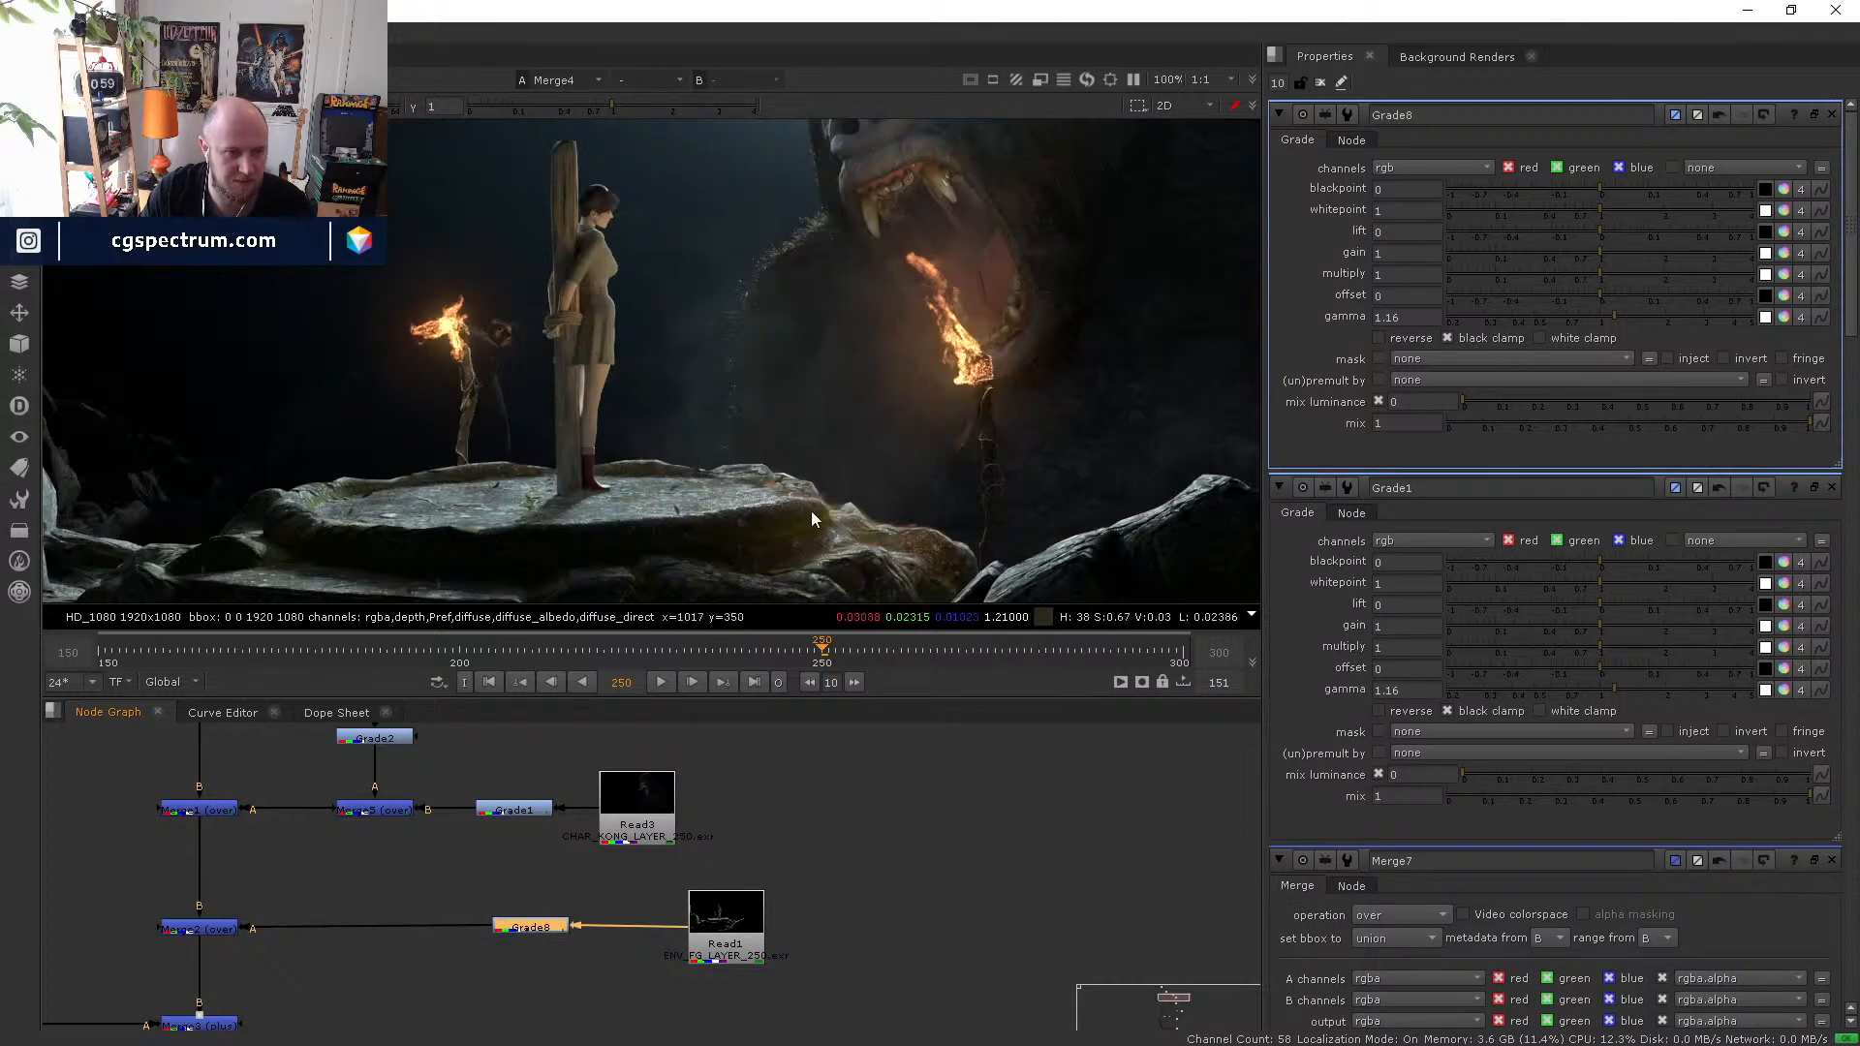
scroll(678, 374, up, 4)
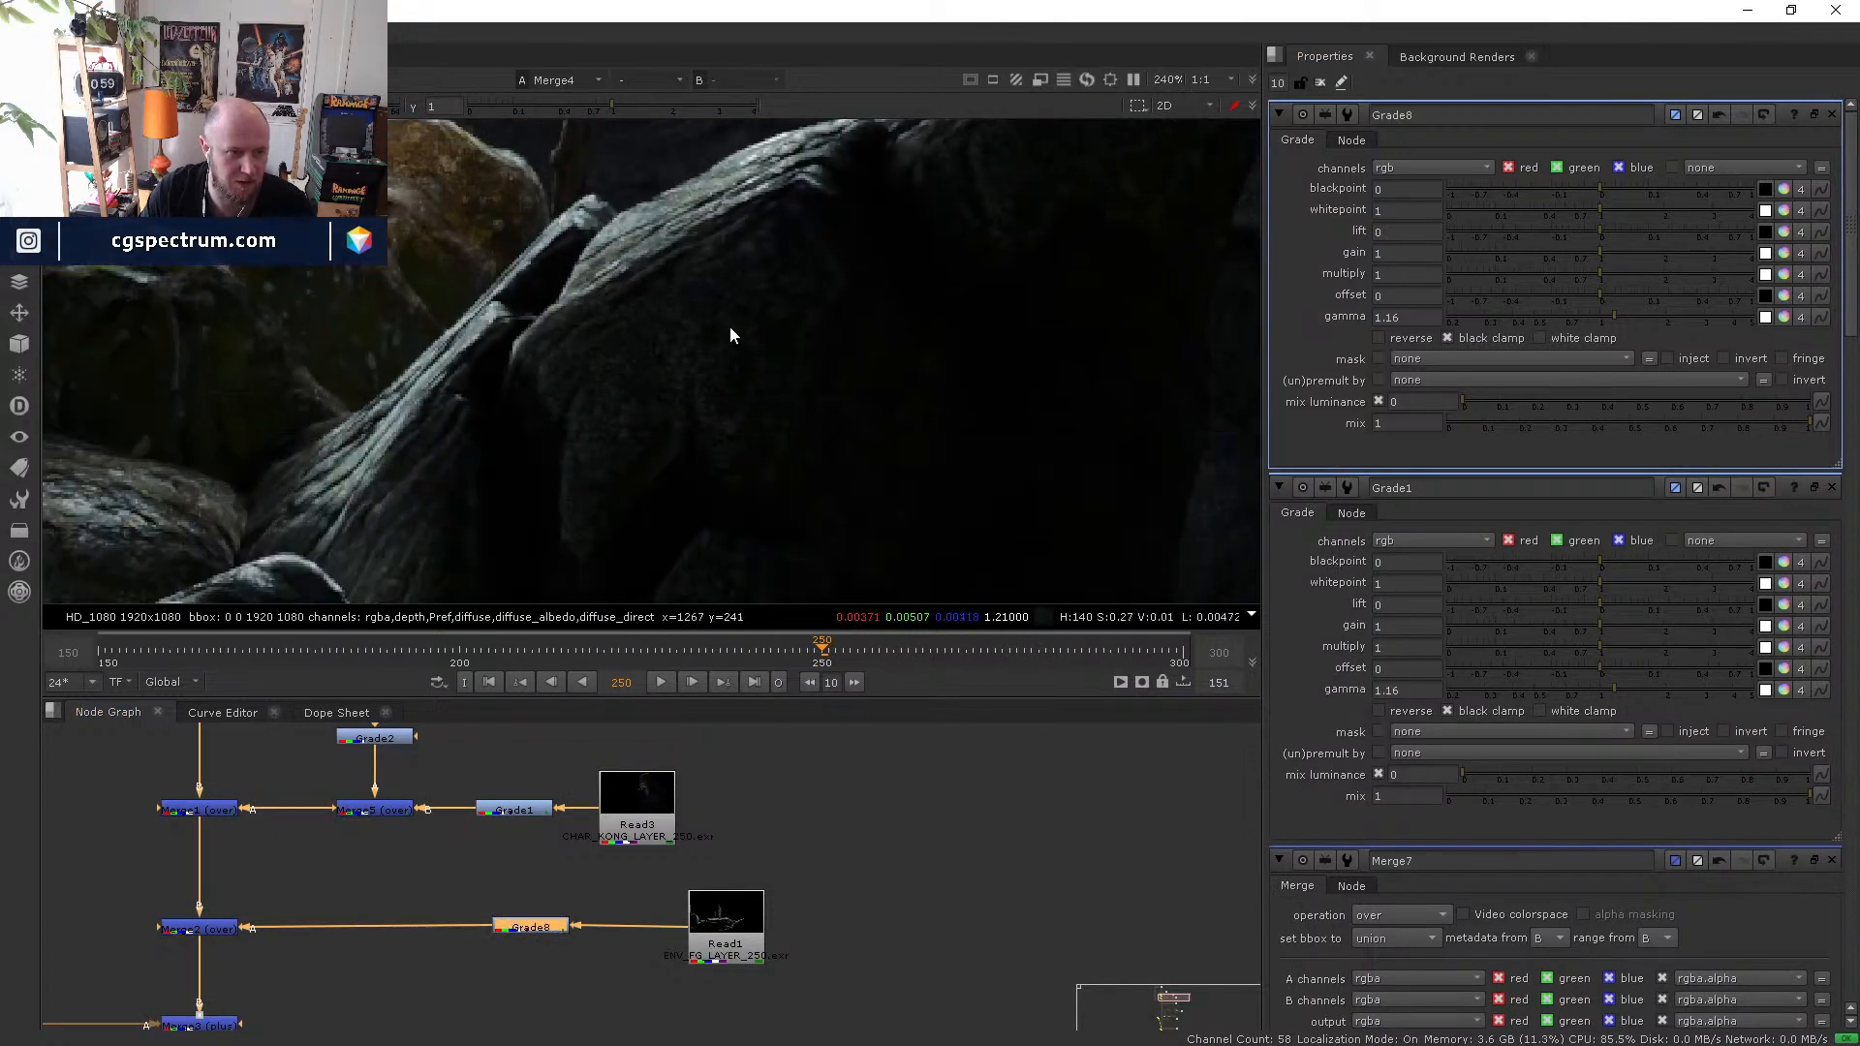
scroll(727, 348, down, 3)
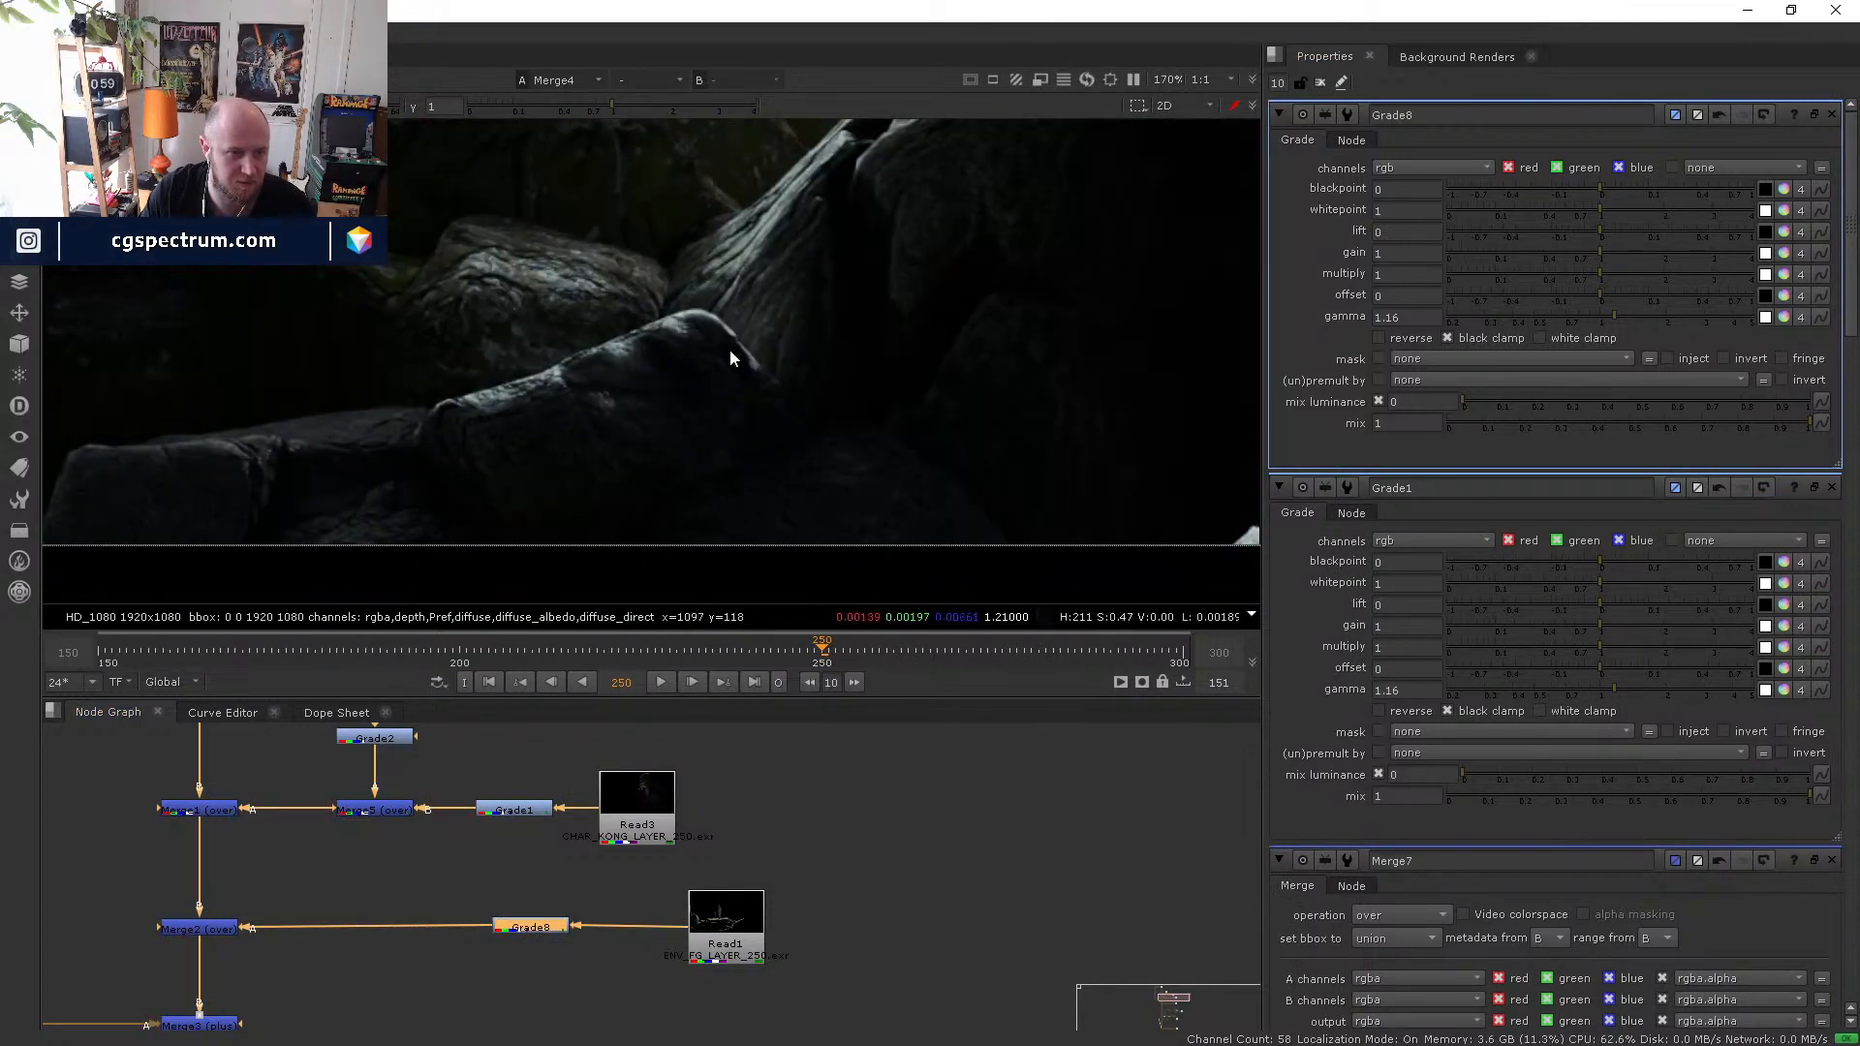
scroll(858, 439, down, 3)
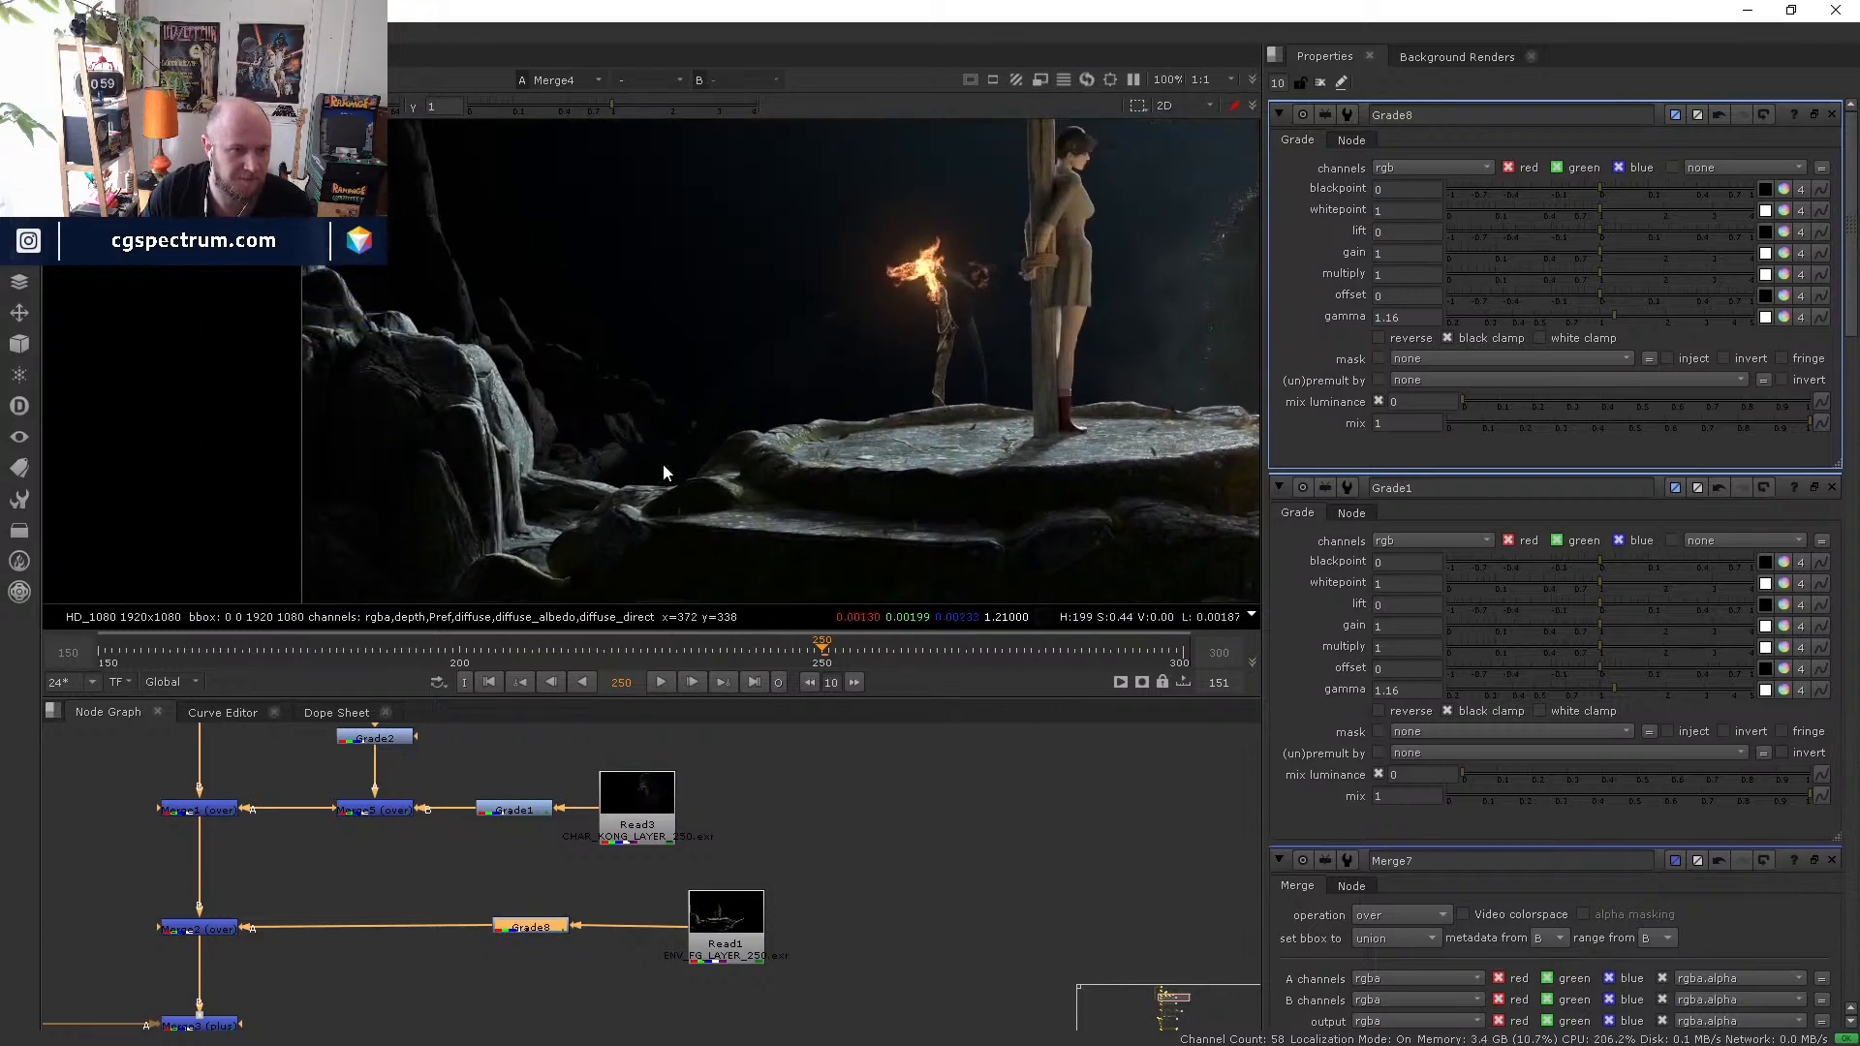
scroll(729, 444, down, 2)
key(d)
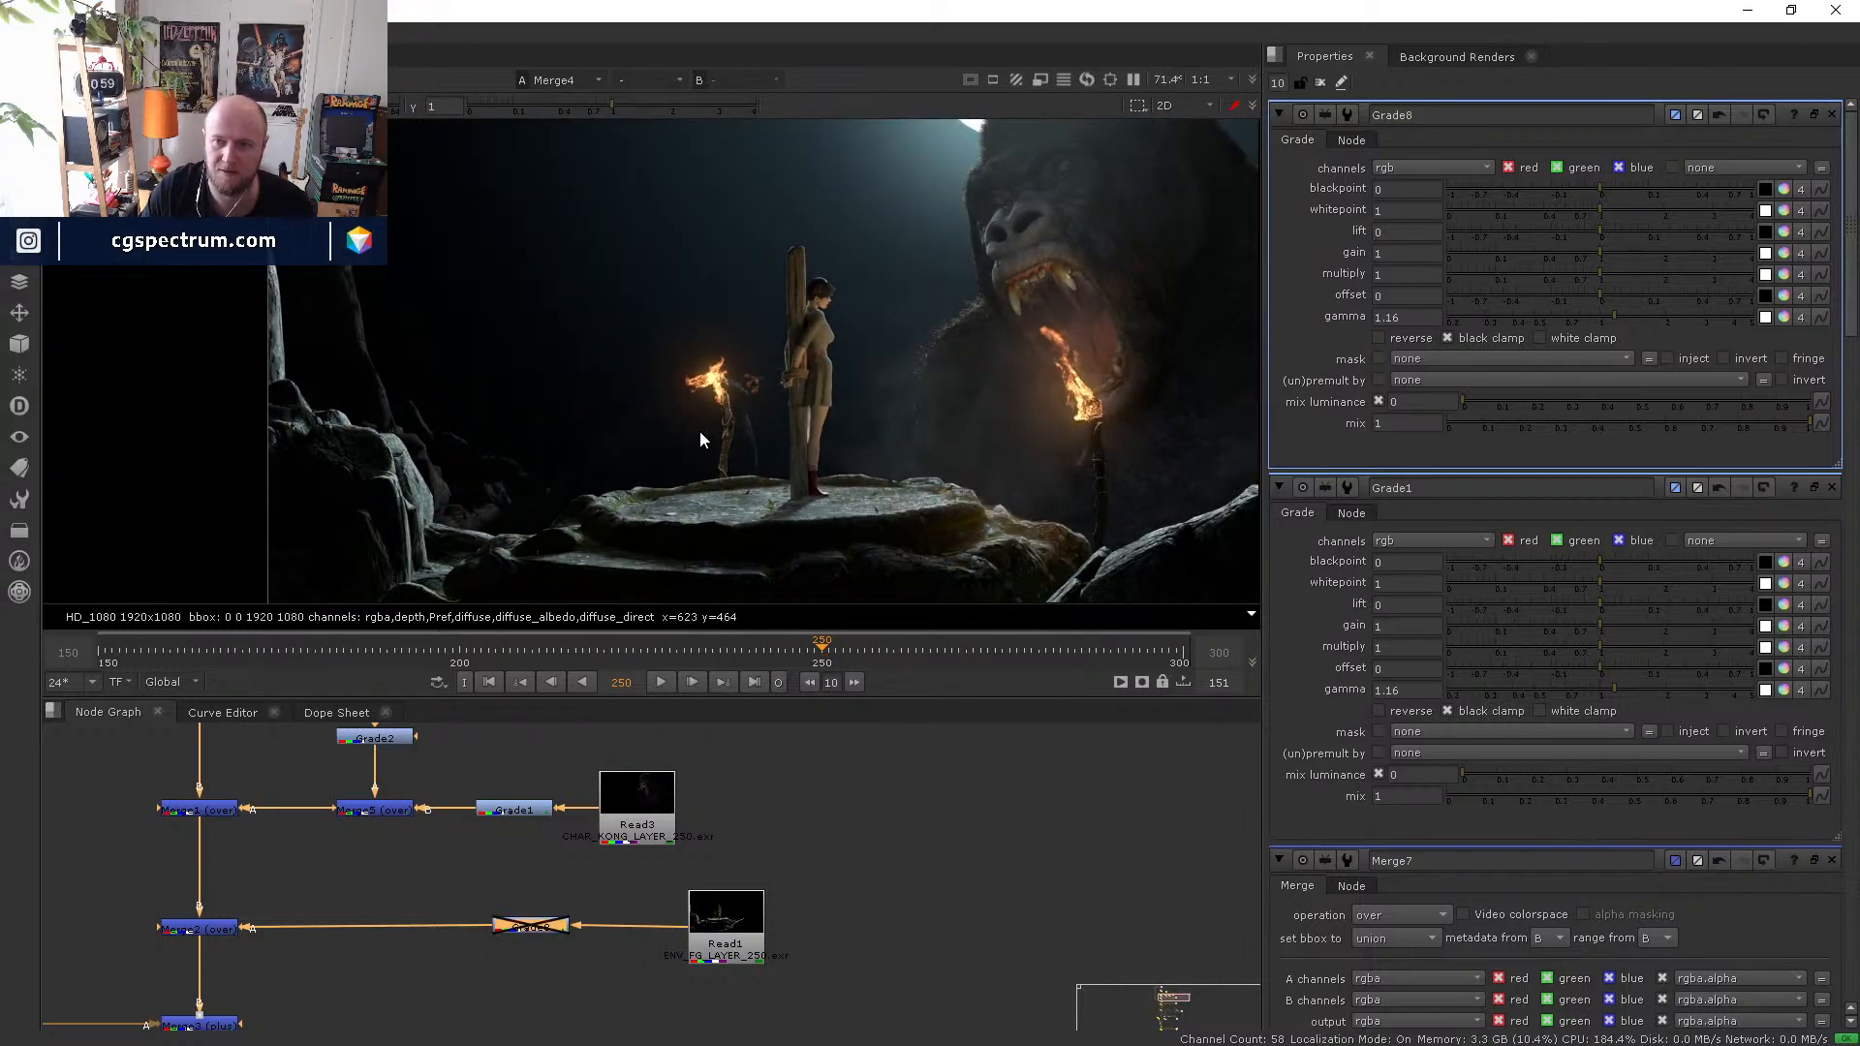
key(d)
key(d)
key(d)
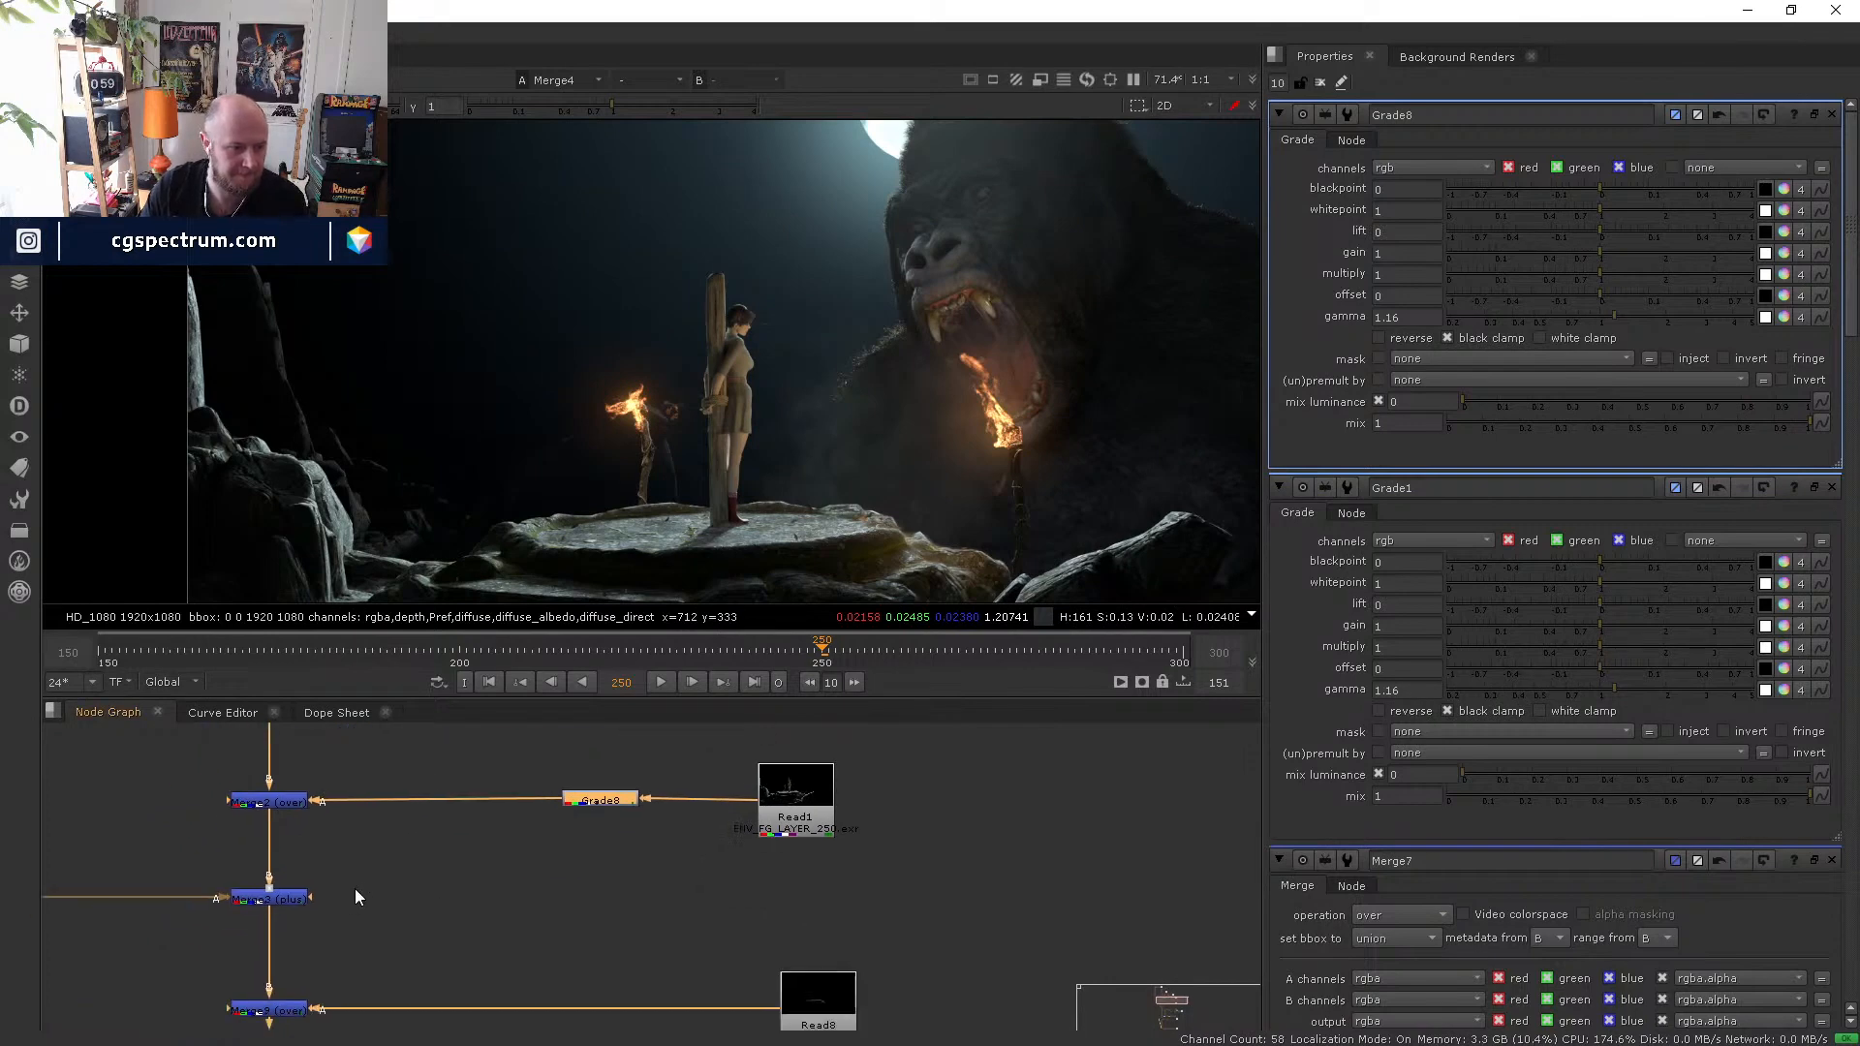
- View the composite from the Merge3 node below the foreground merge and examine the whole frame
click(299, 841)
key(1)
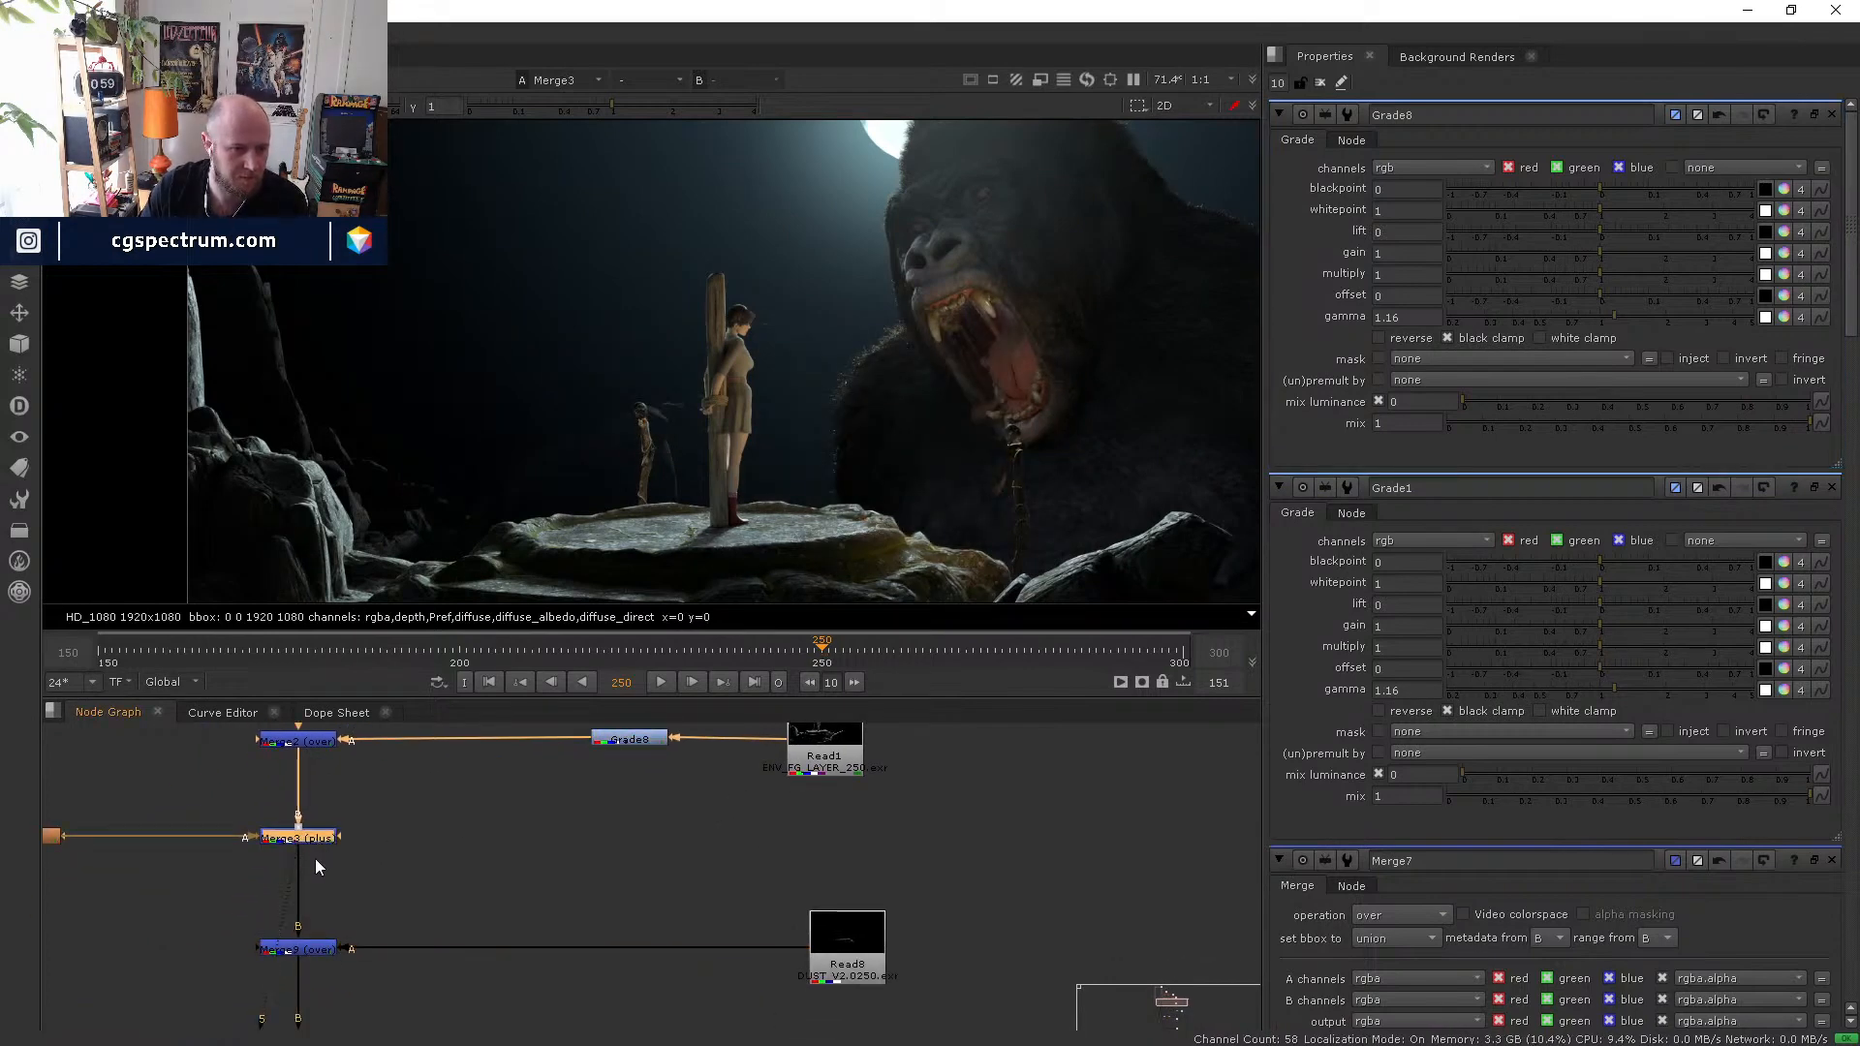
click(306, 951)
scroll(450, 950, down, 3)
scroll(471, 375, down, 2)
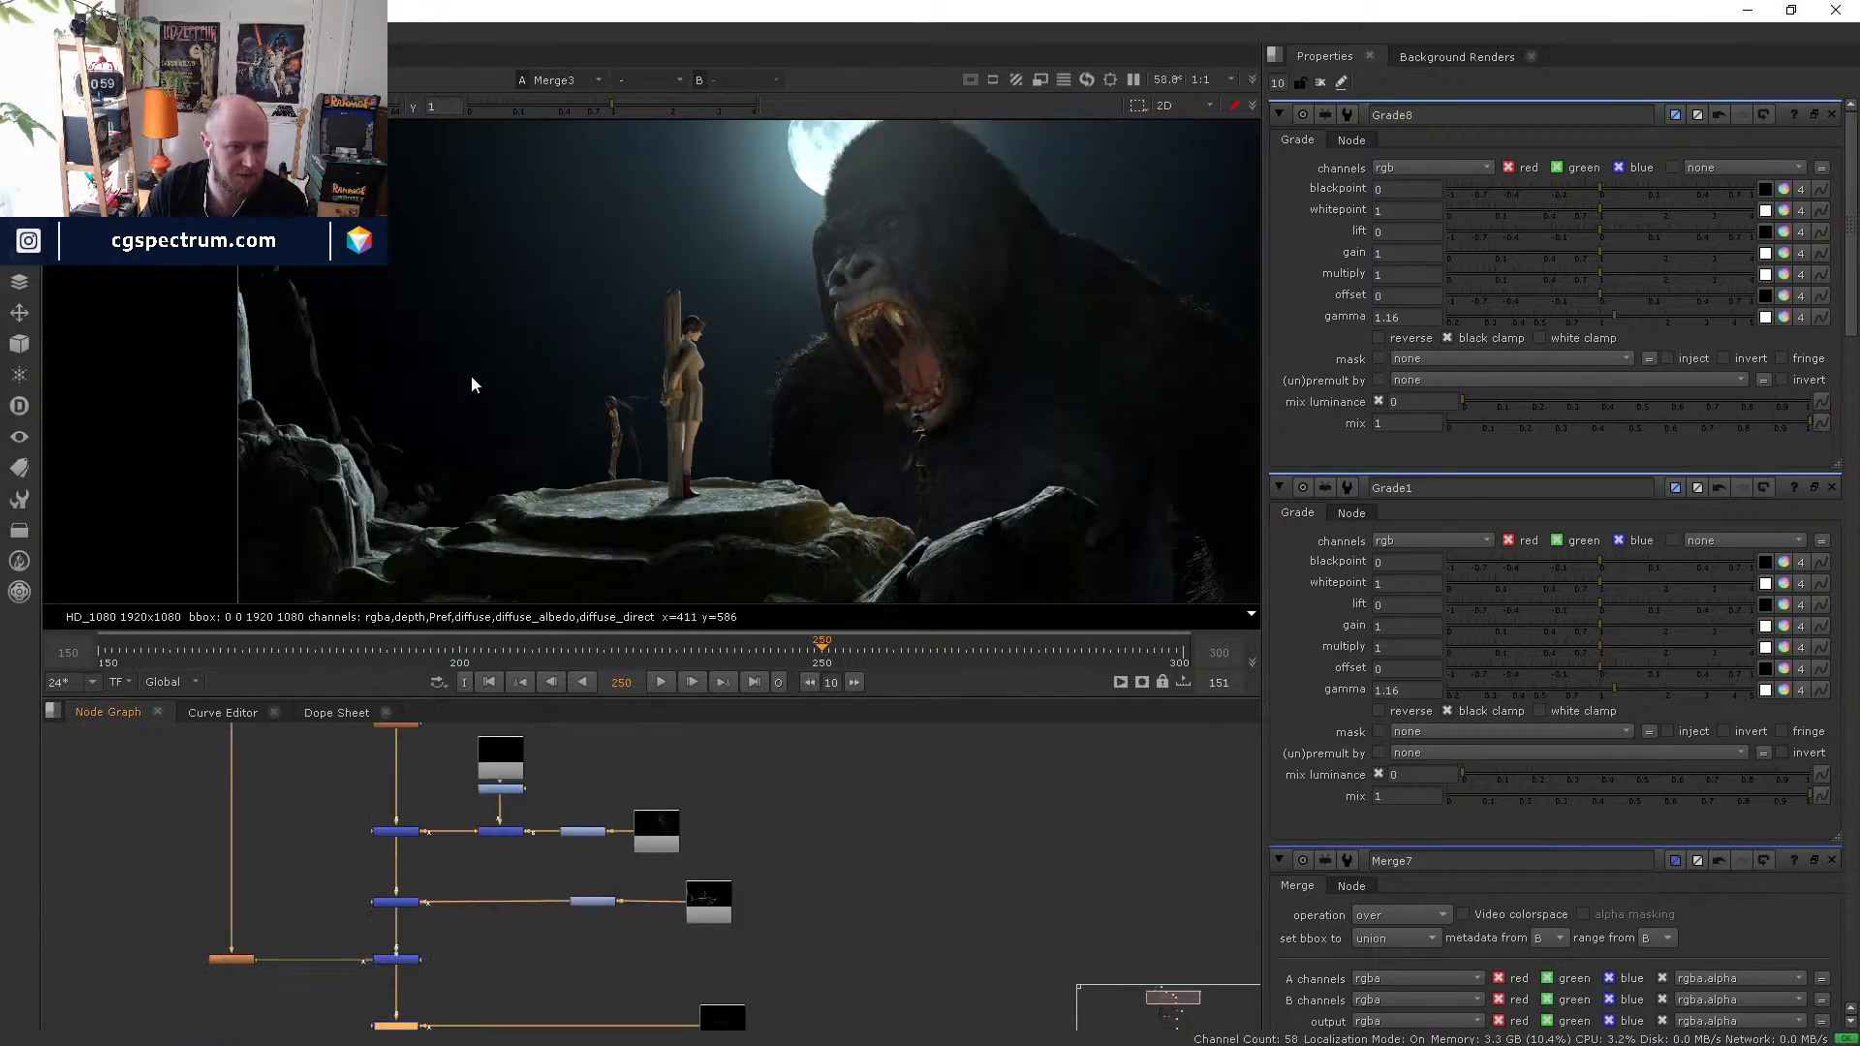
scroll(463, 893, up, 5)
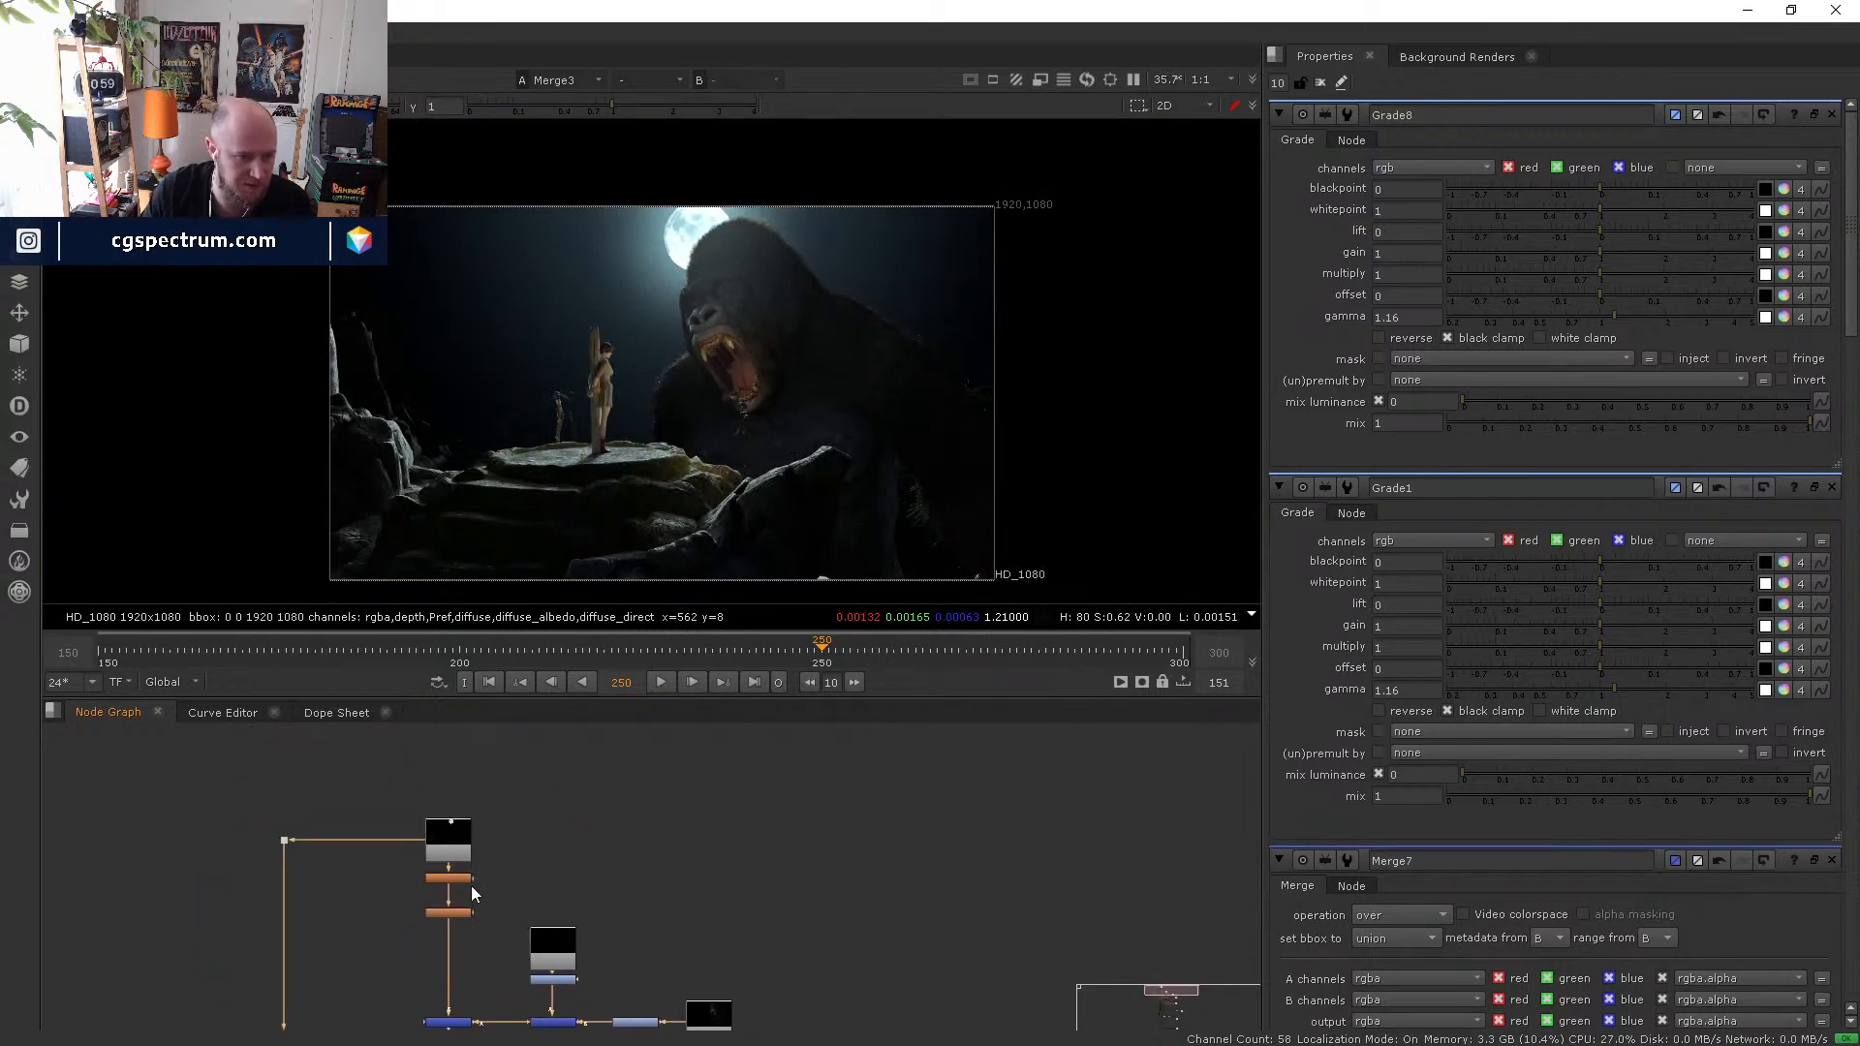
- Add a Grade node between the background environment Read and its first glow, and set its gamma to 1.3
key(g)
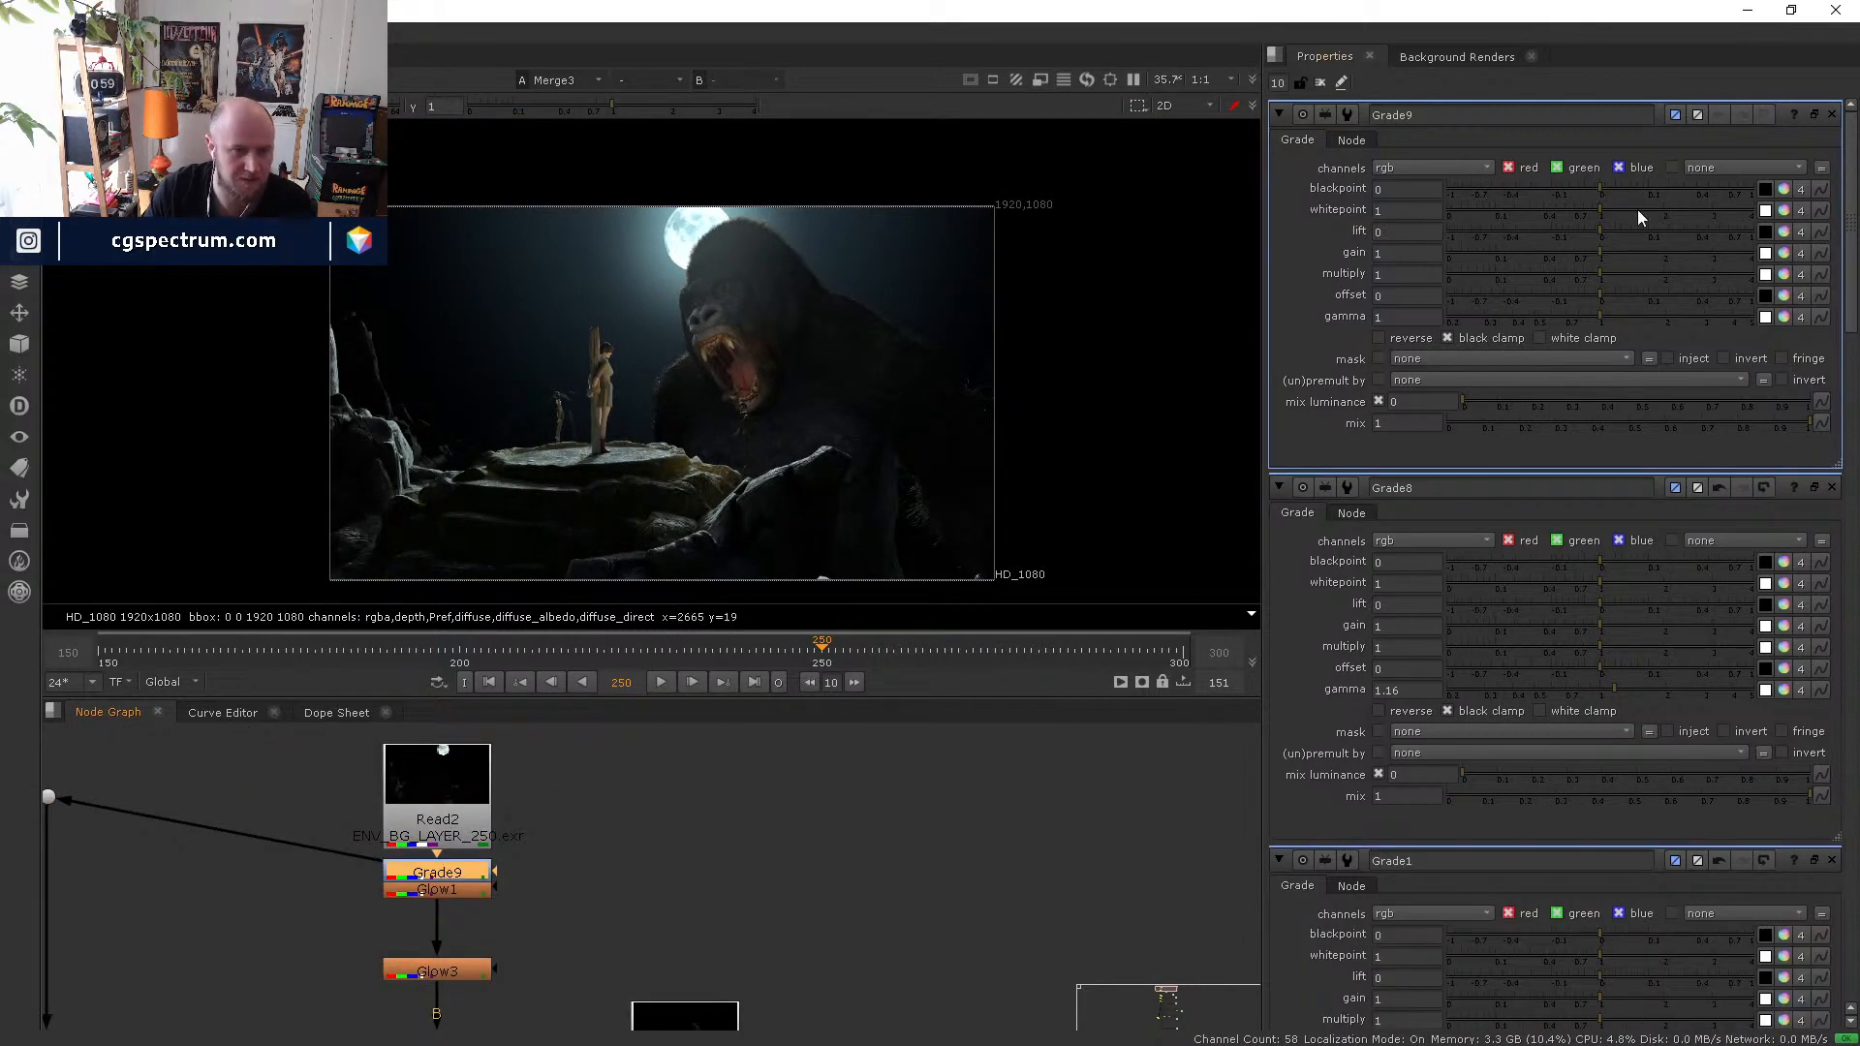
click(1613, 310)
scroll(490, 376, up, 2)
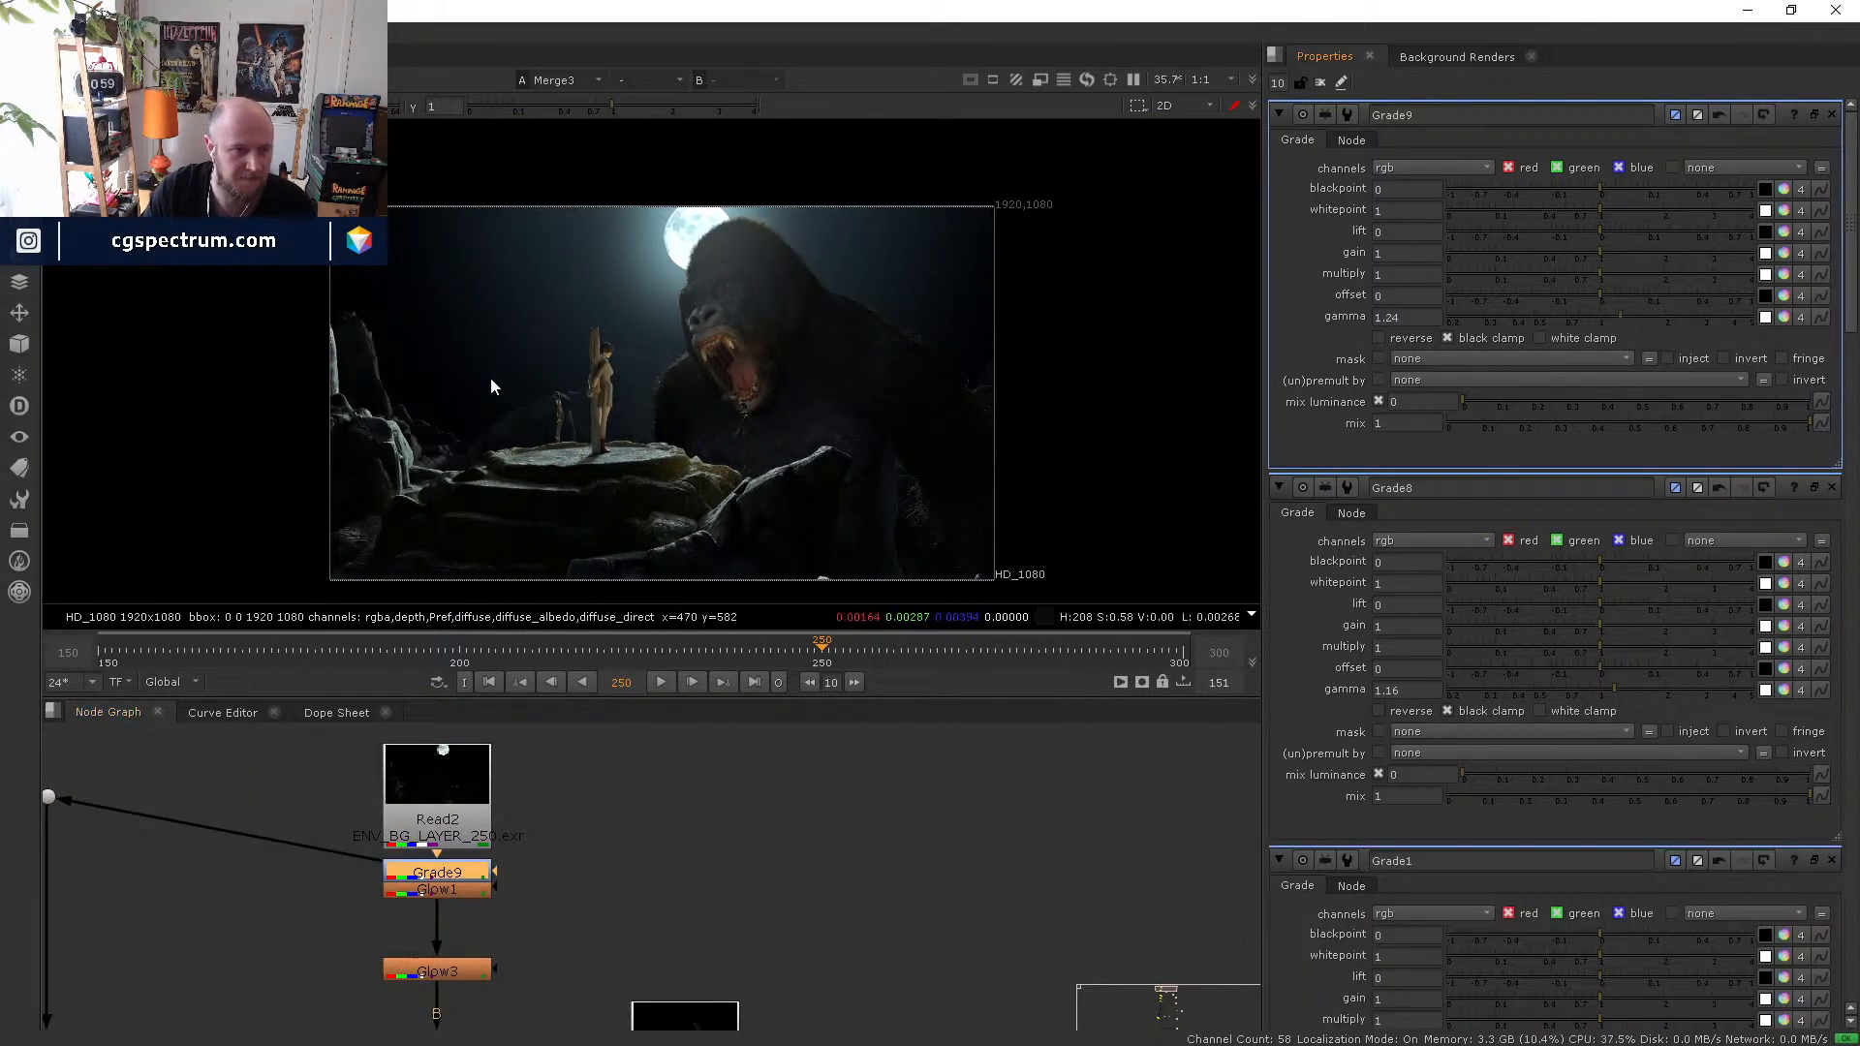
drag(466, 806, 467, 752)
drag(442, 869, 442, 837)
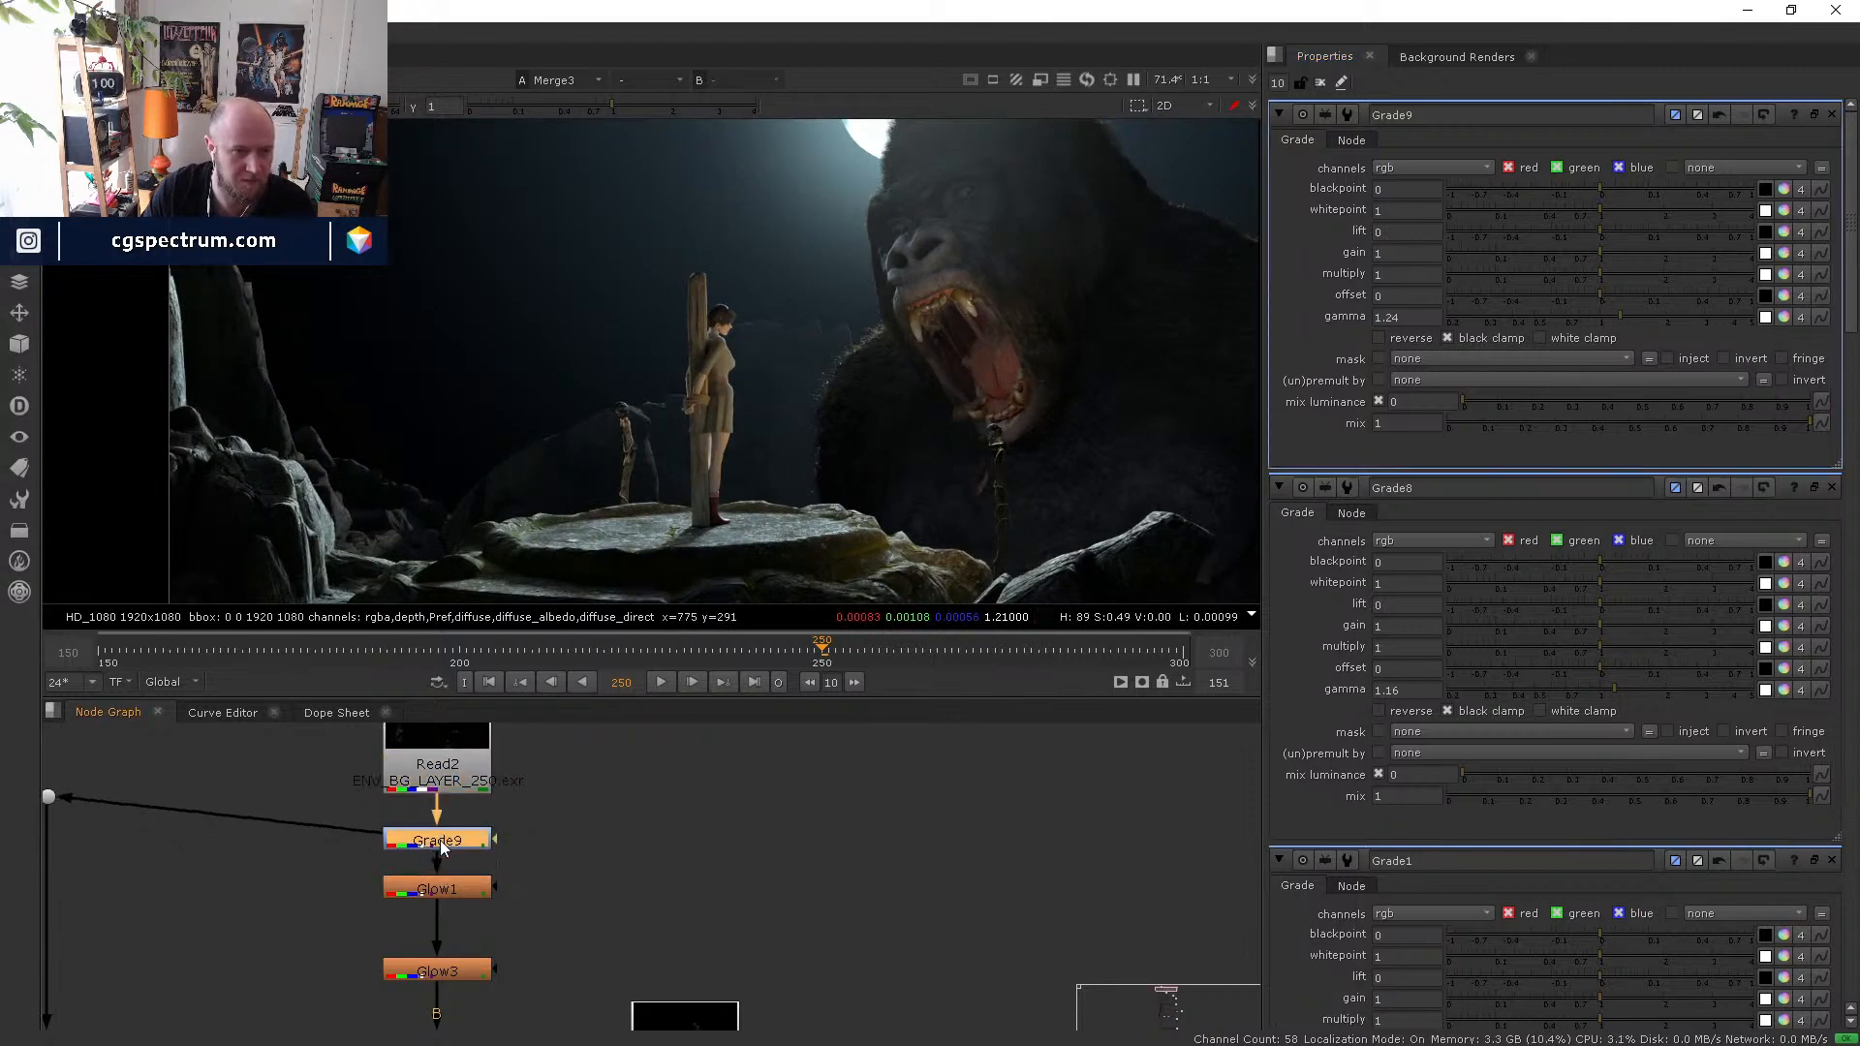
click(1631, 311)
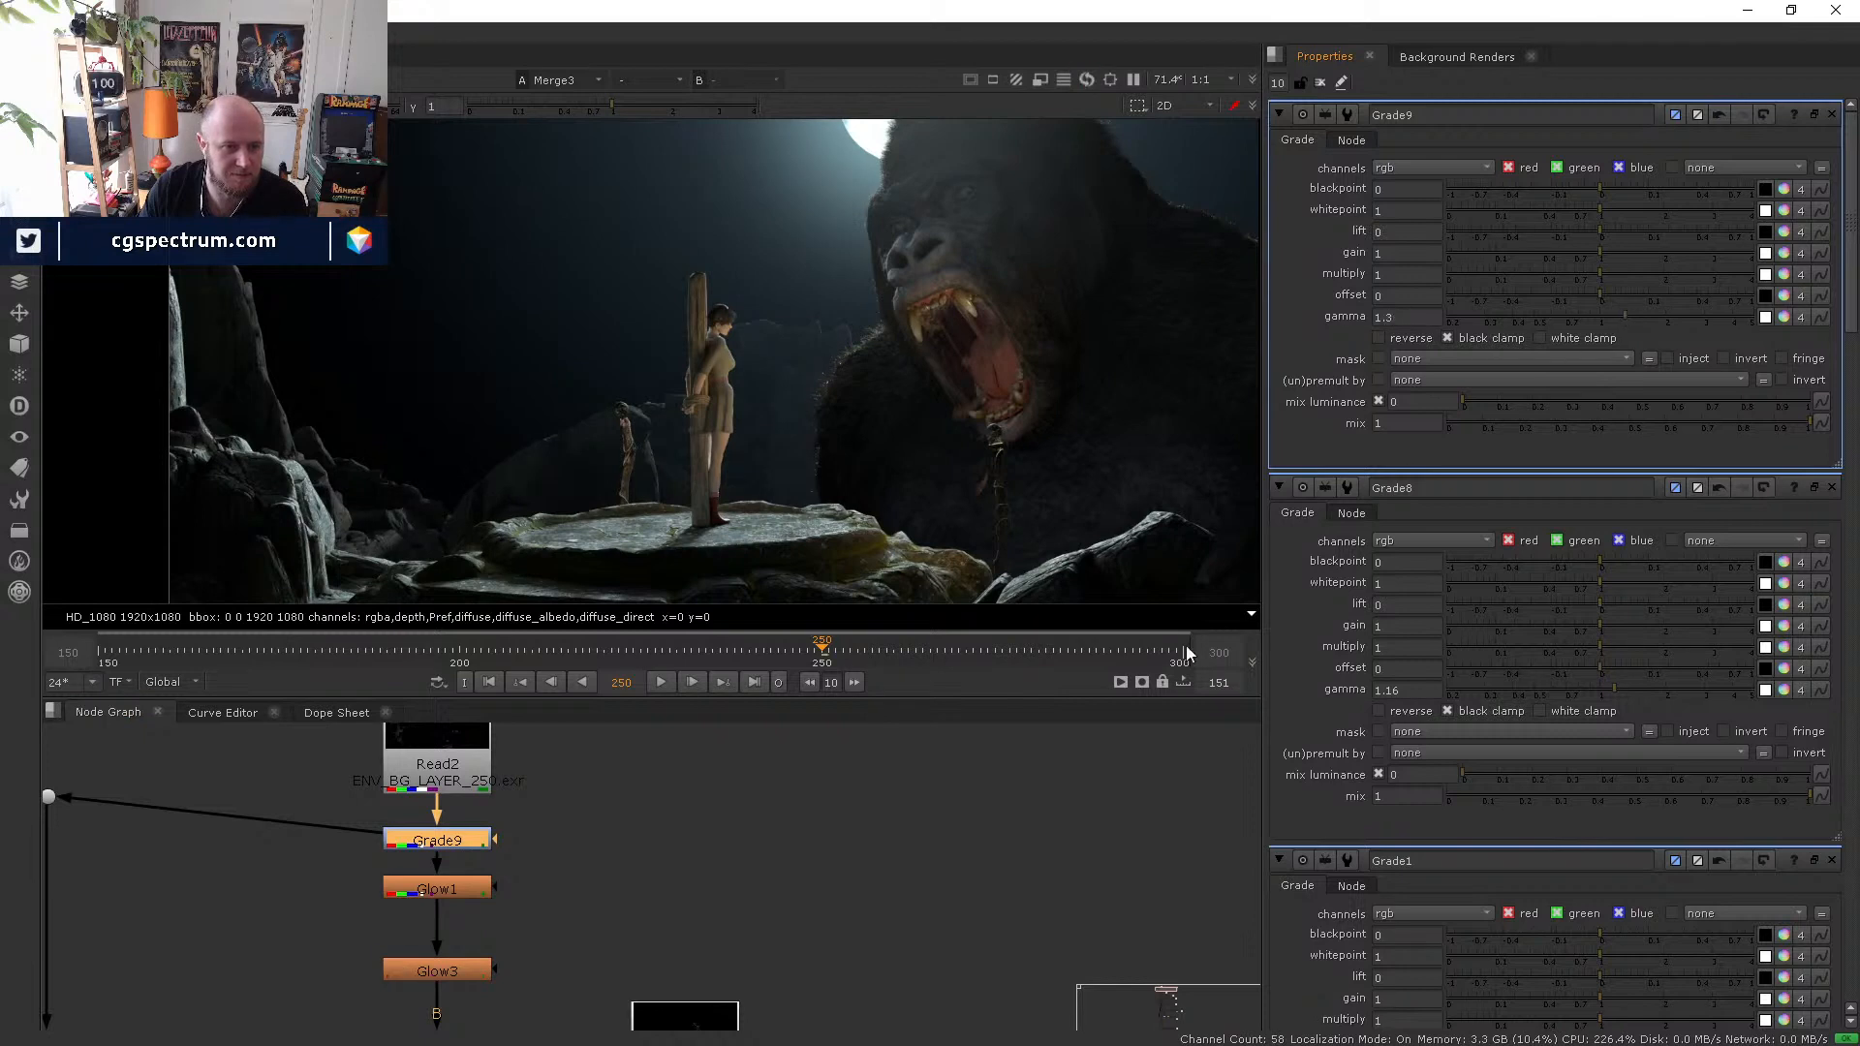
- Space out the background Read, Grade and Glow nodes in an even vertical column
scroll(652, 581, down, 1)
middle_drag(555, 770, 612, 882)
drag(527, 858, 527, 829)
scroll(527, 830, down, 1)
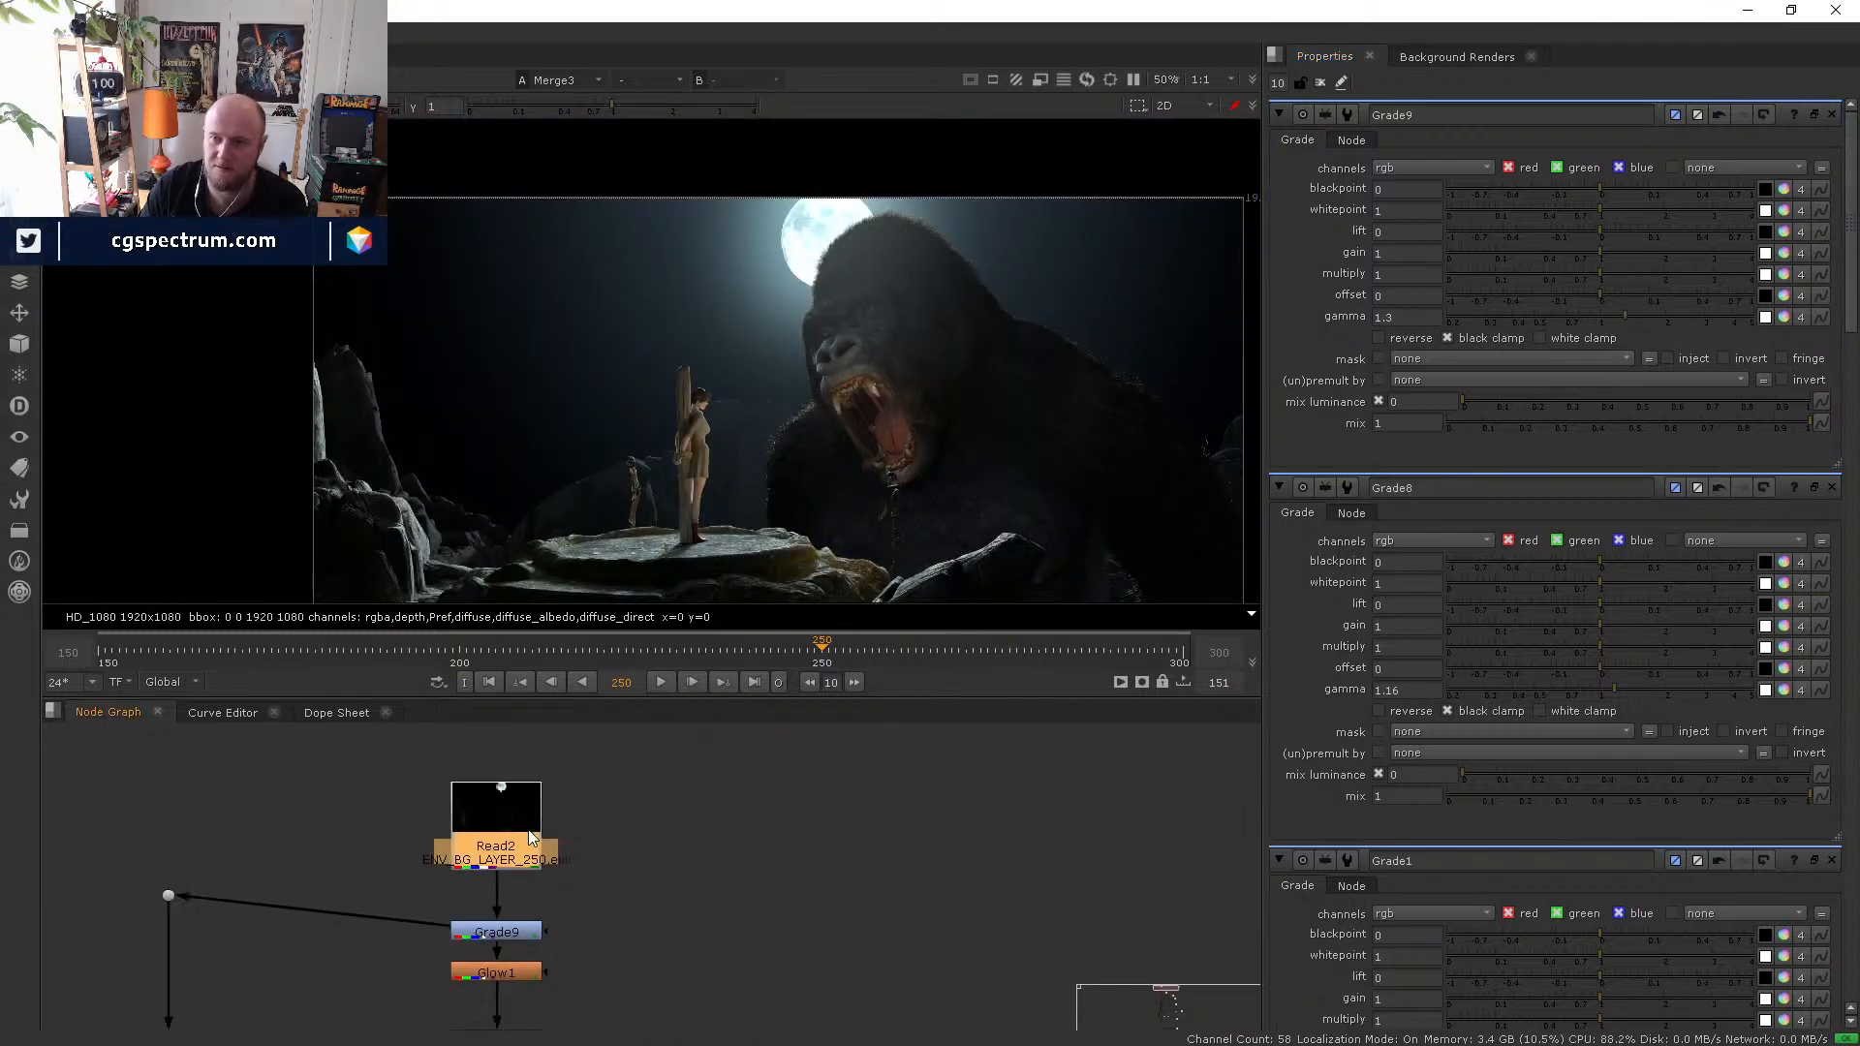
scroll(531, 845, down, 1)
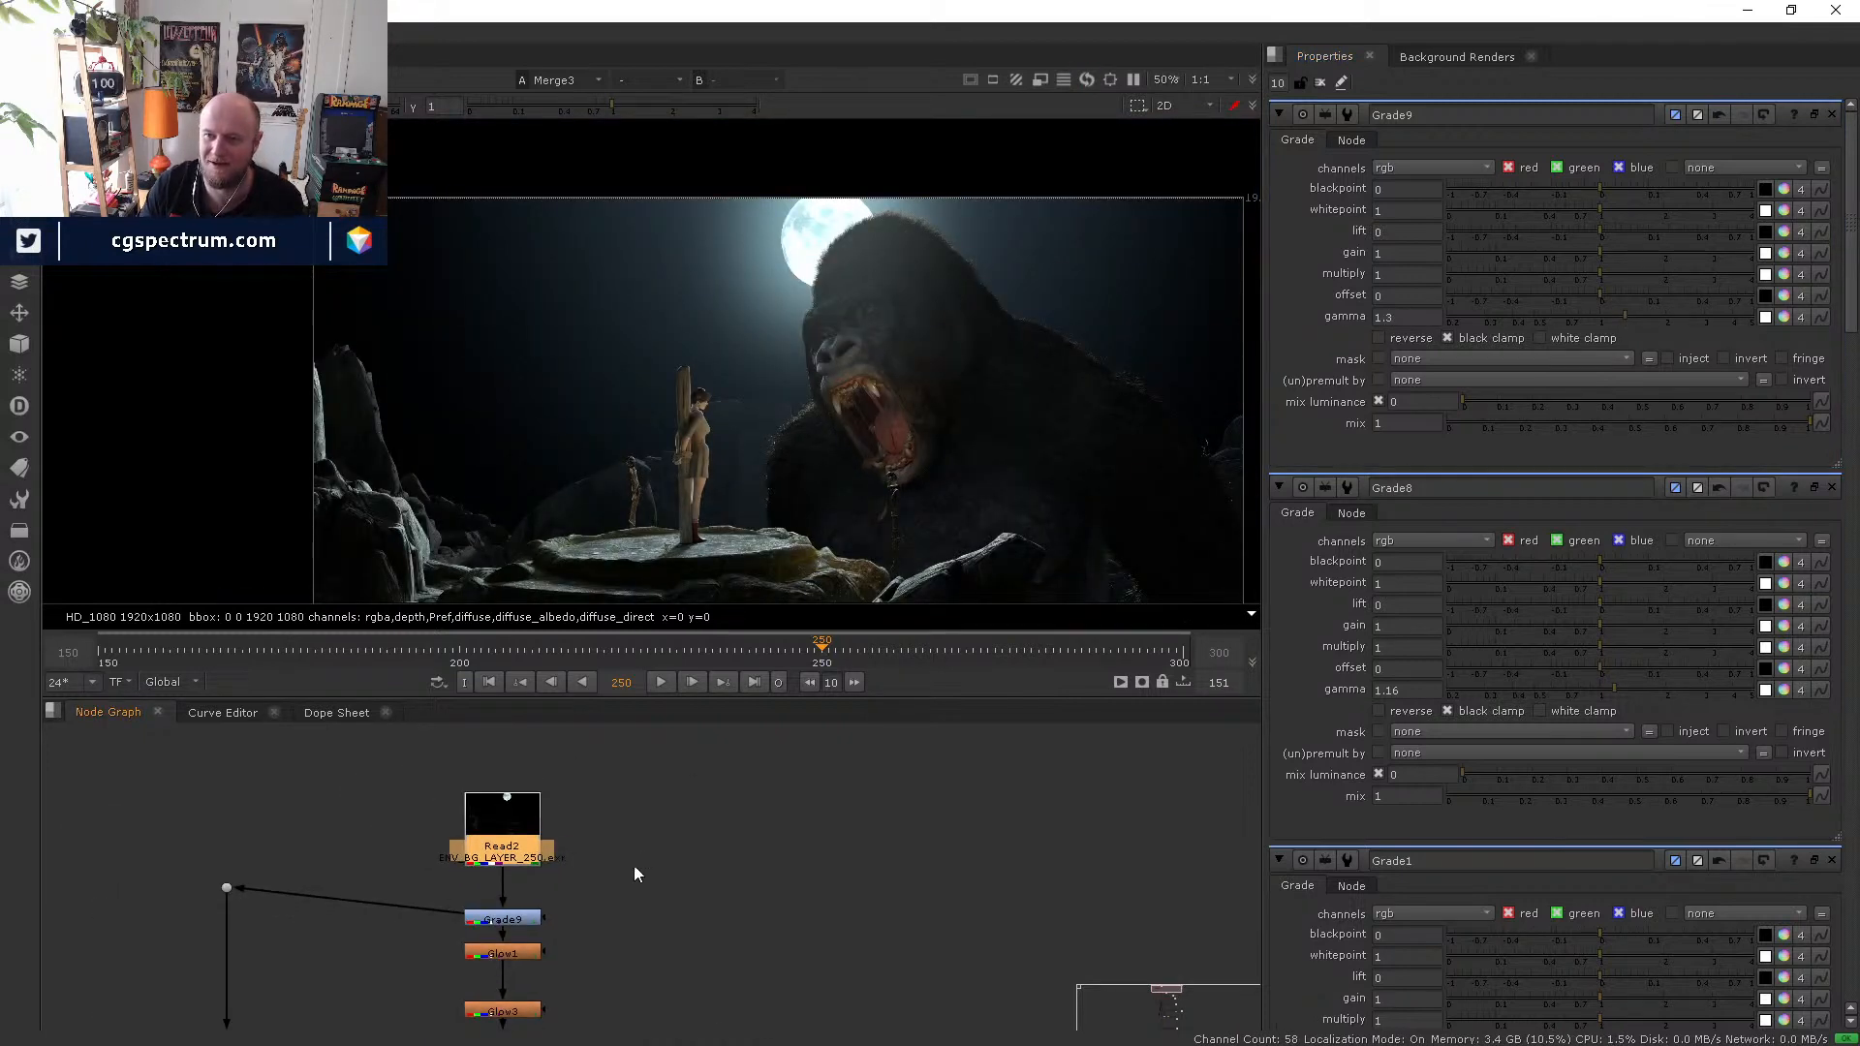
middle_drag(613, 905, 667, 870)
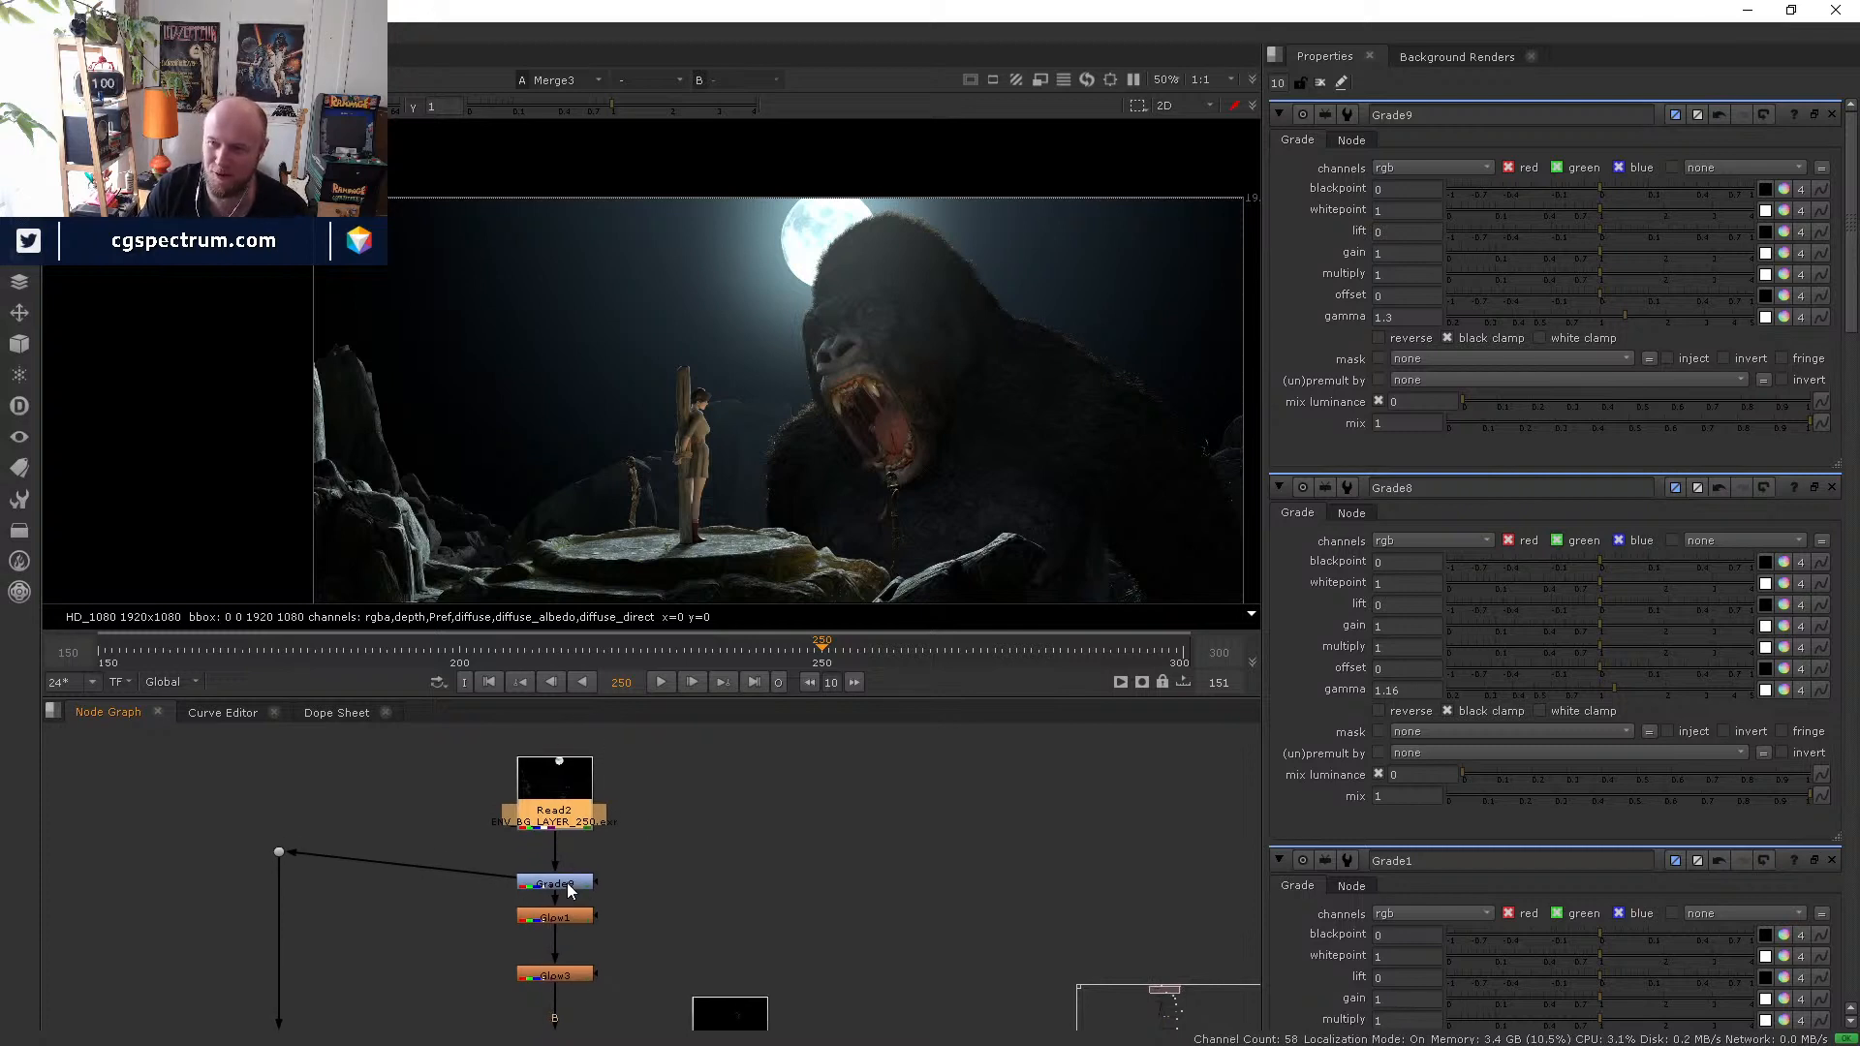
drag(570, 891, 616, 777)
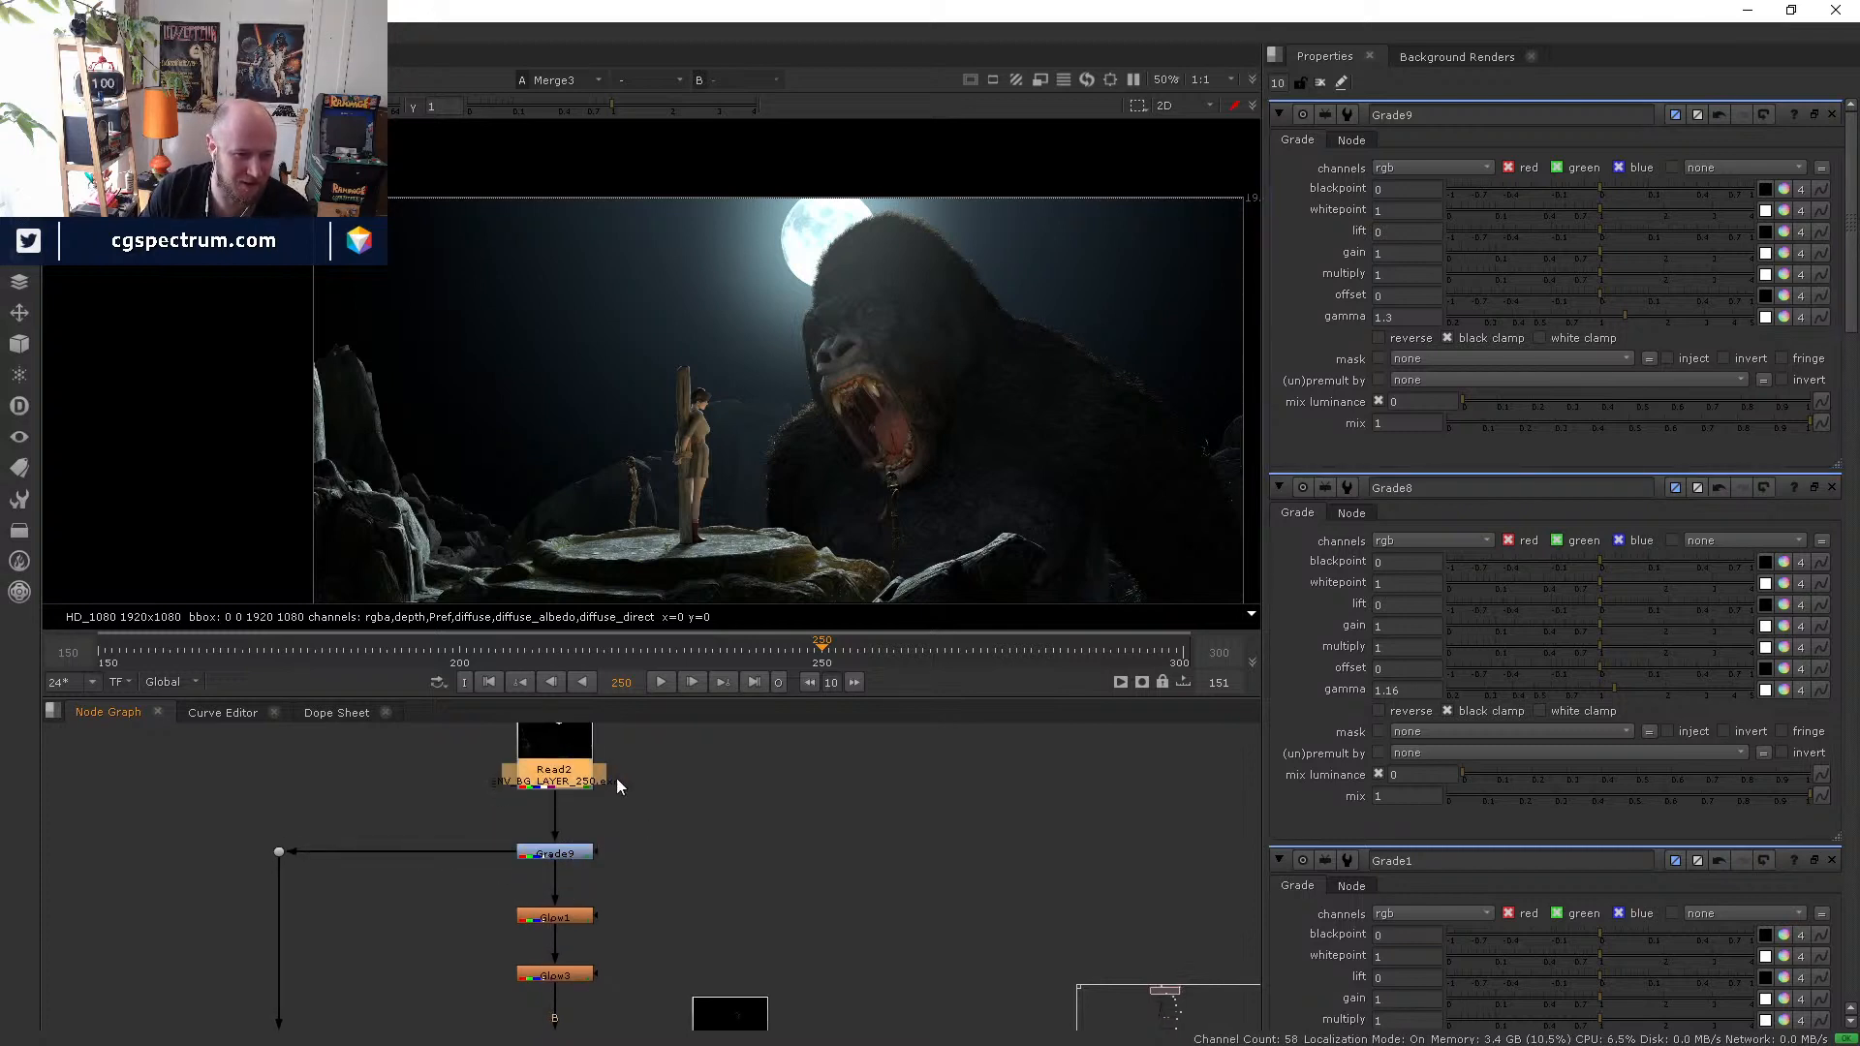
middle_drag(616, 777, 606, 861)
click(556, 939)
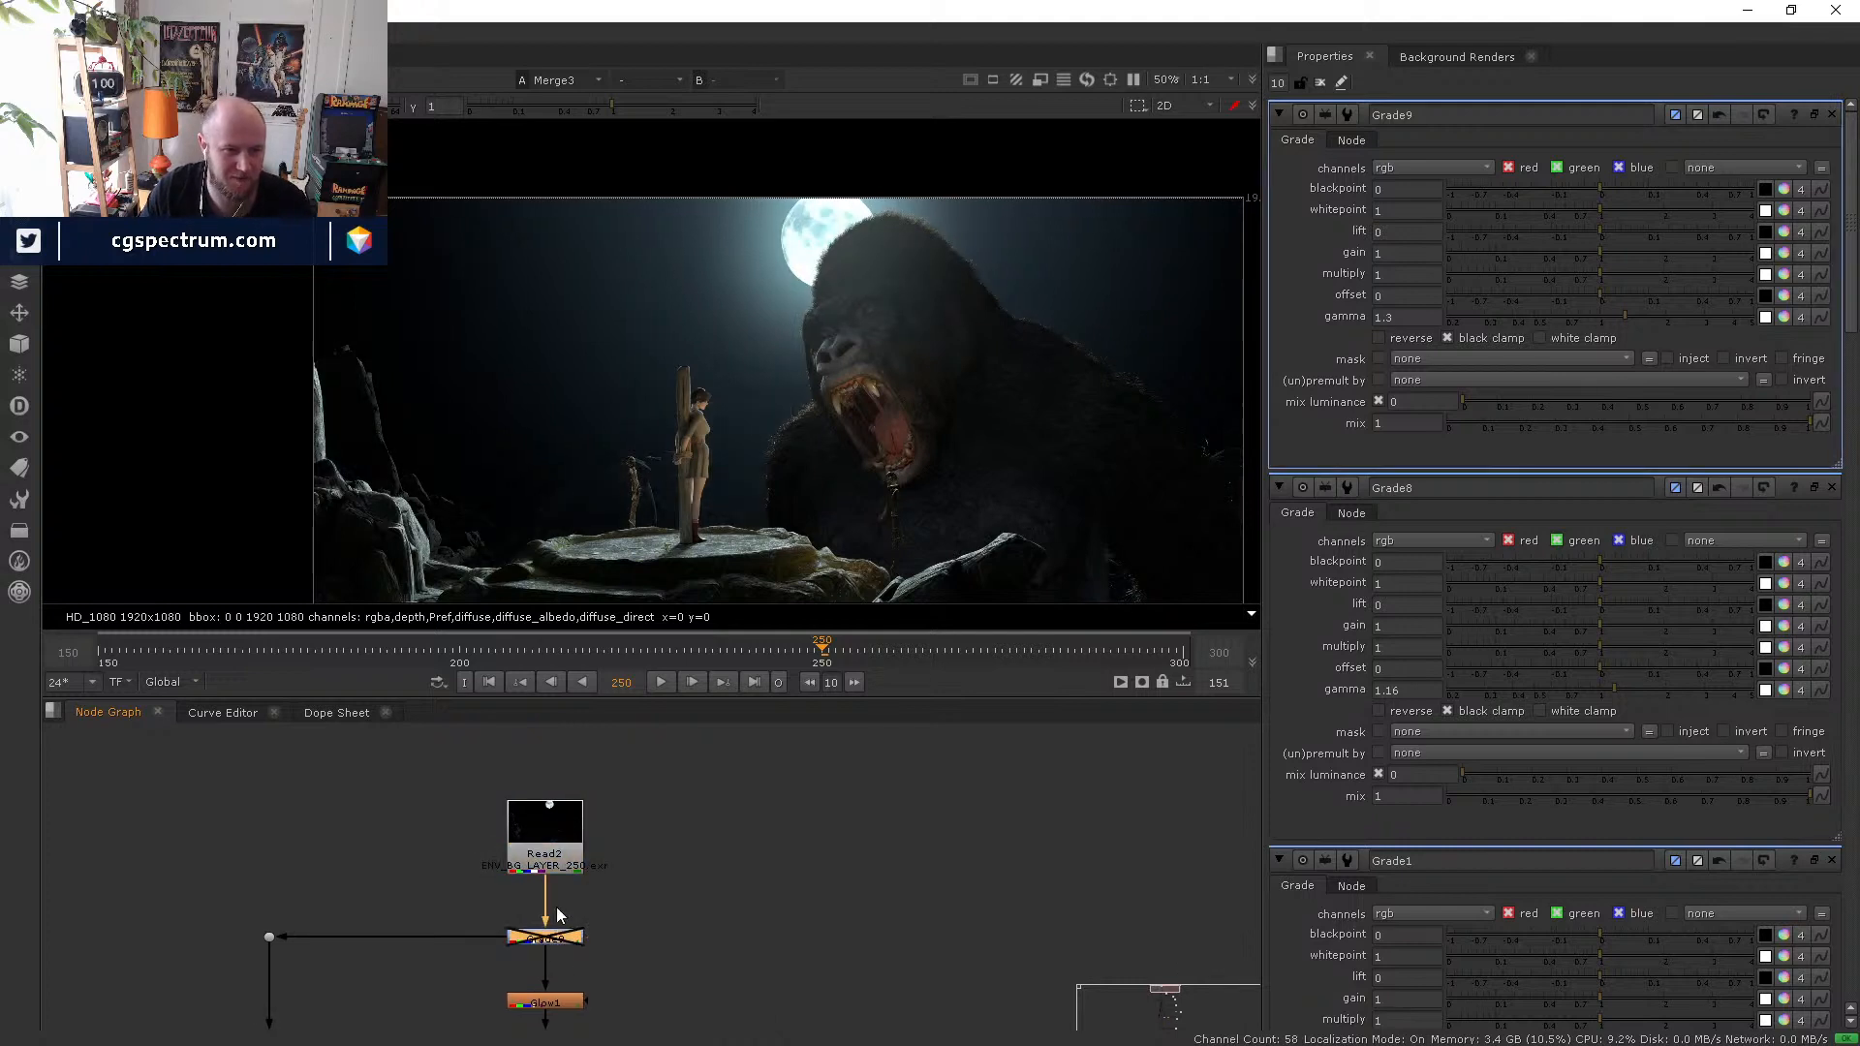
- Offset the background Read beside its branch and add a Dot to route its connection straight down into the Grade
drag(549, 849, 431, 801)
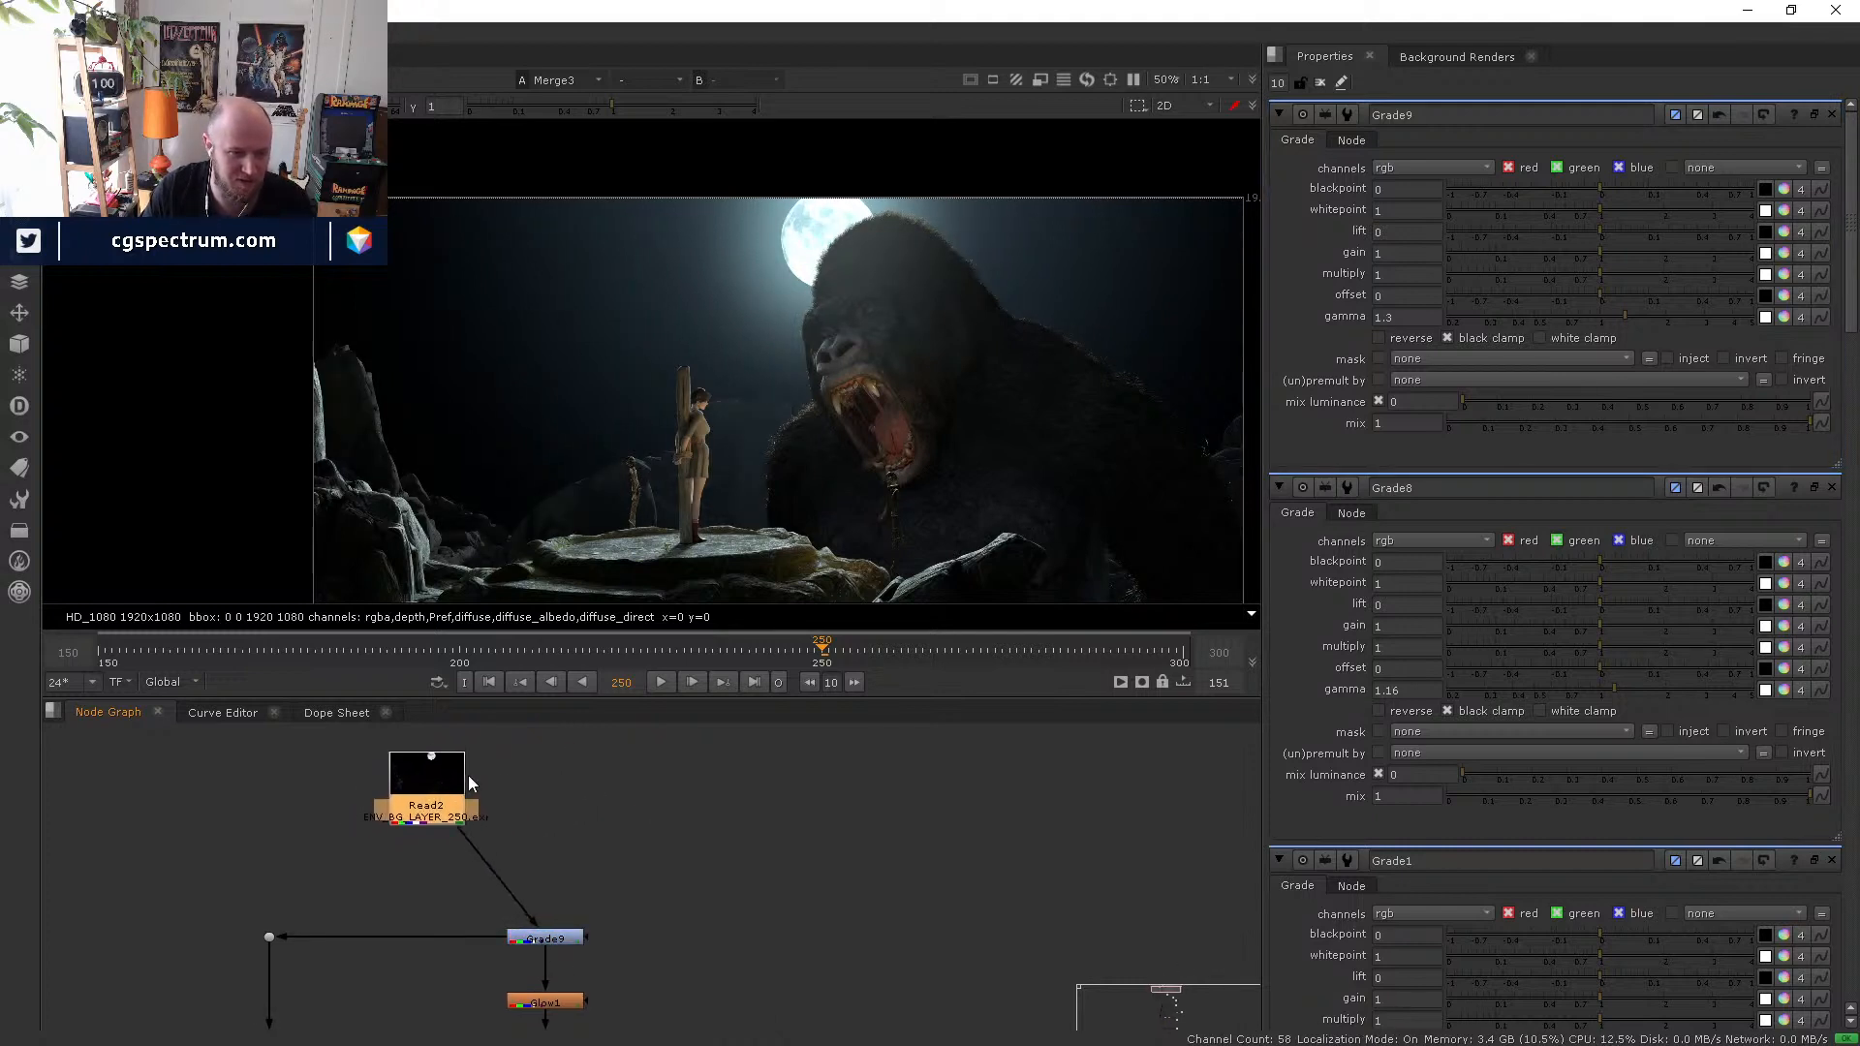
ctrl+drag(501, 878, 551, 784)
middle_drag(649, 879, 647, 938)
click(647, 938)
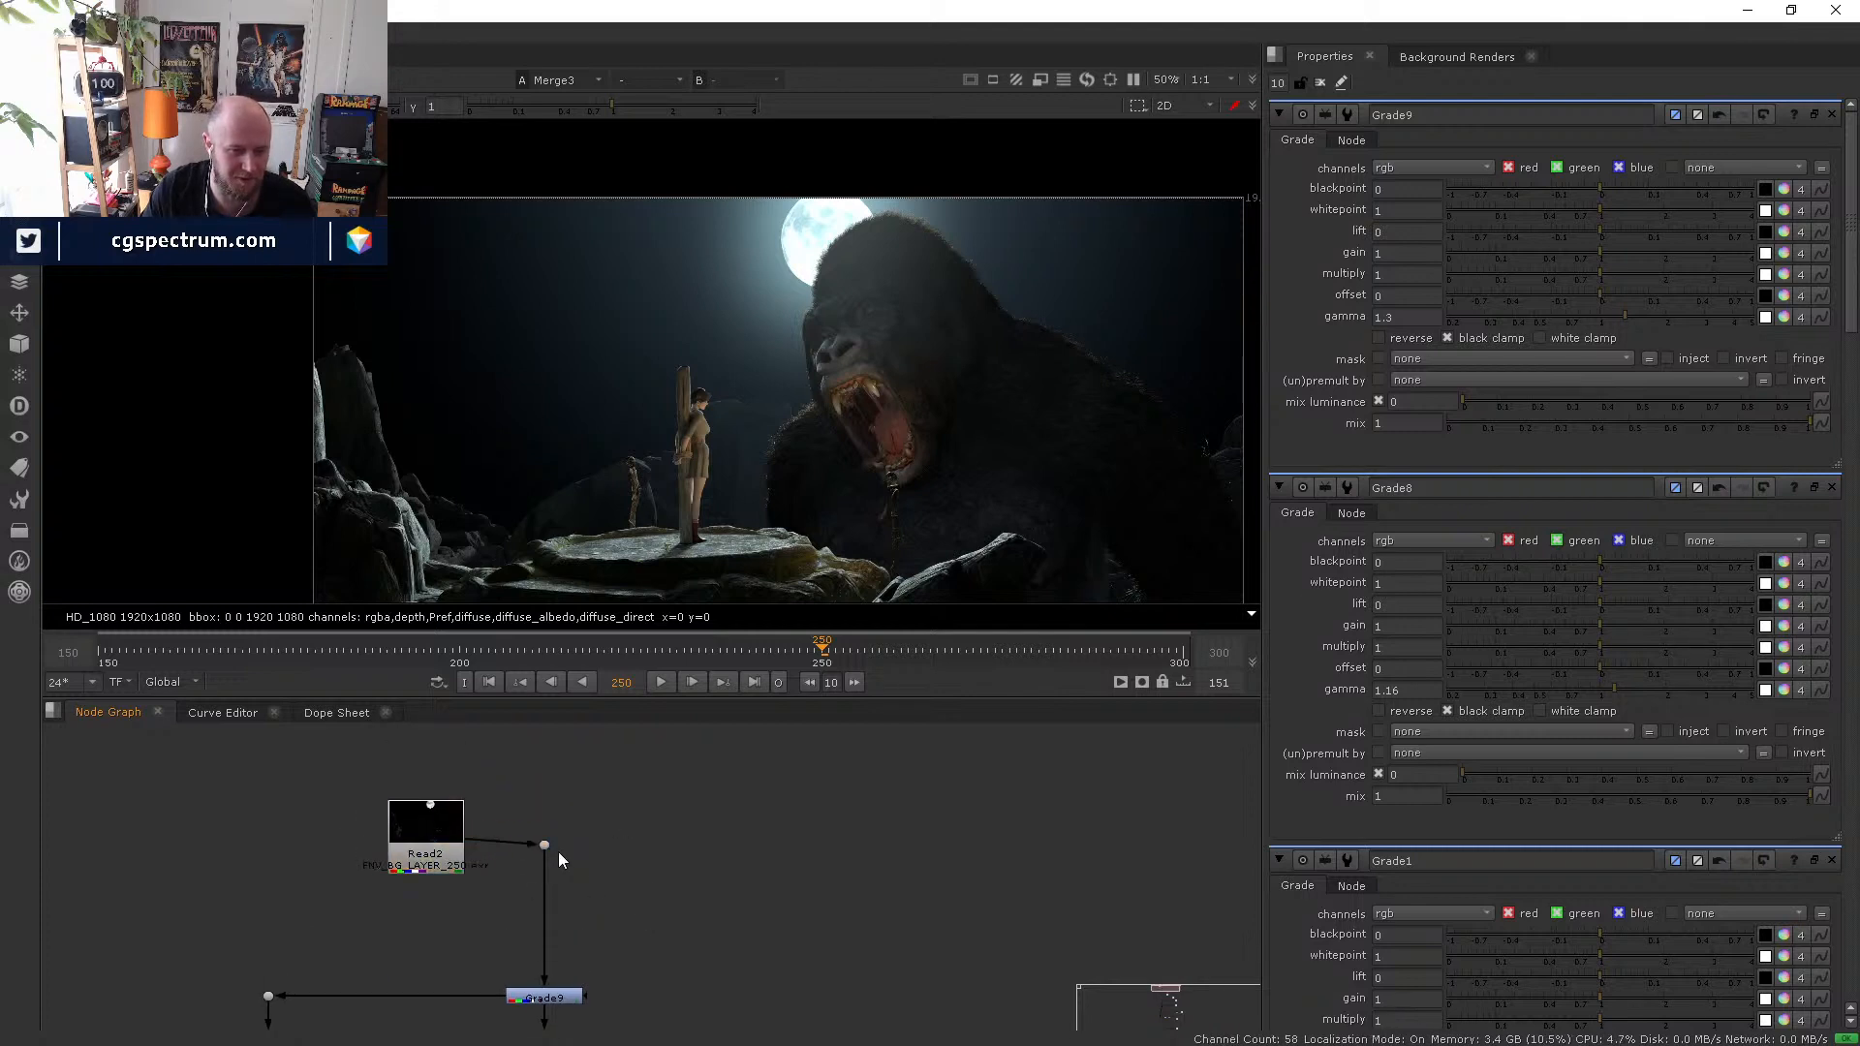
drag(548, 843, 548, 834)
middle_drag(609, 874, 692, 908)
drag(531, 886, 427, 877)
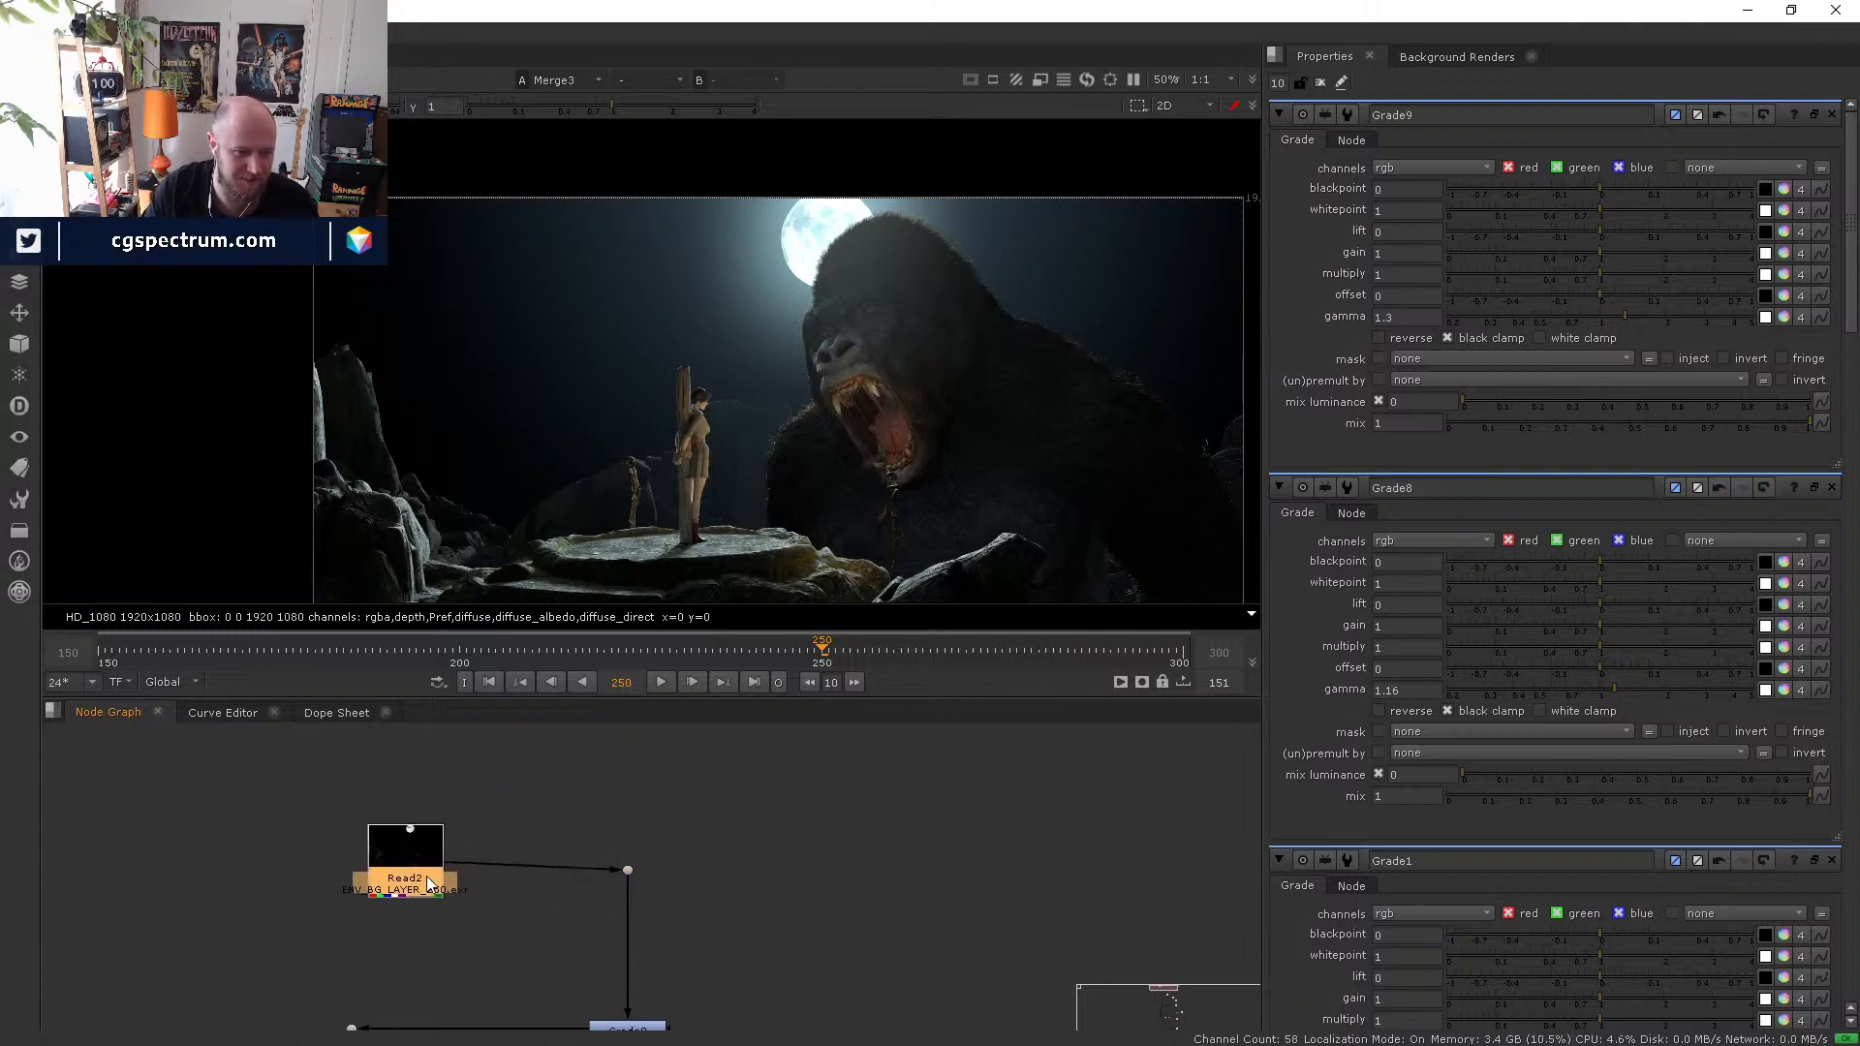
- Create a Constant node and place it above the background Read
key(Tab)
text(co)
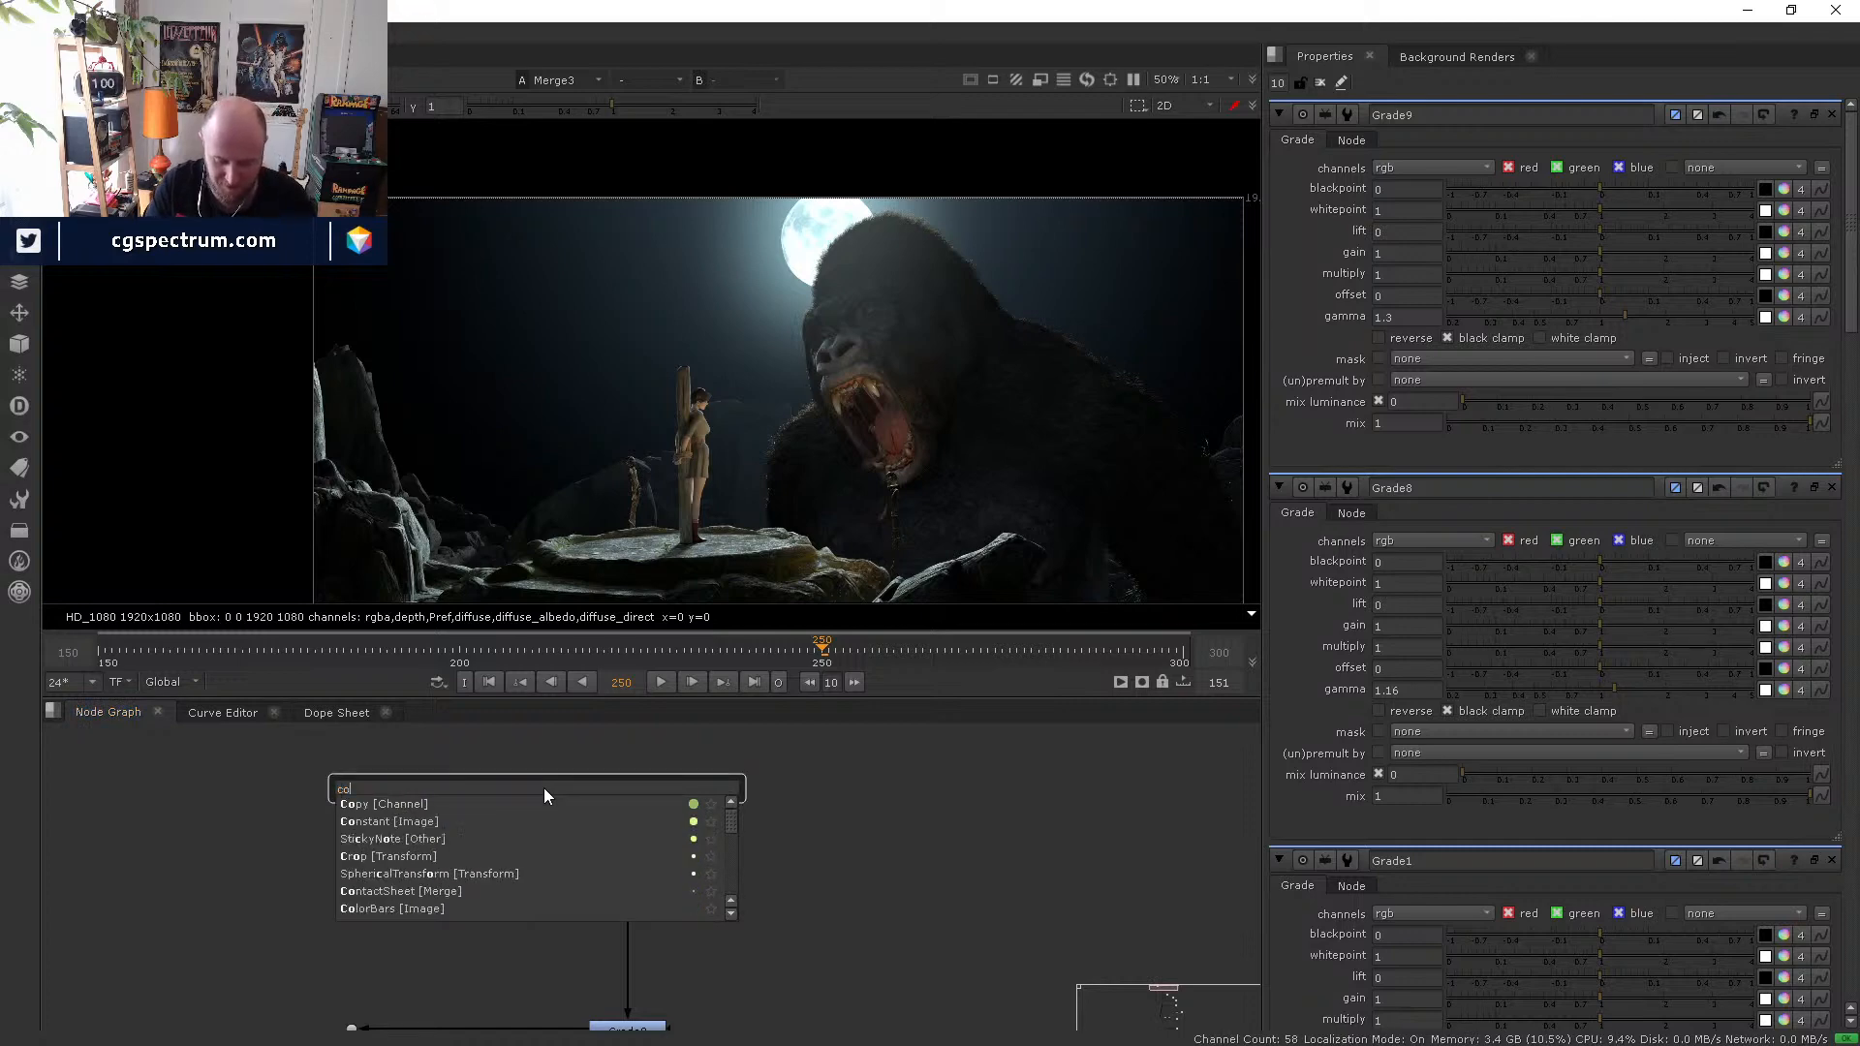
text(nstan)
key(Return)
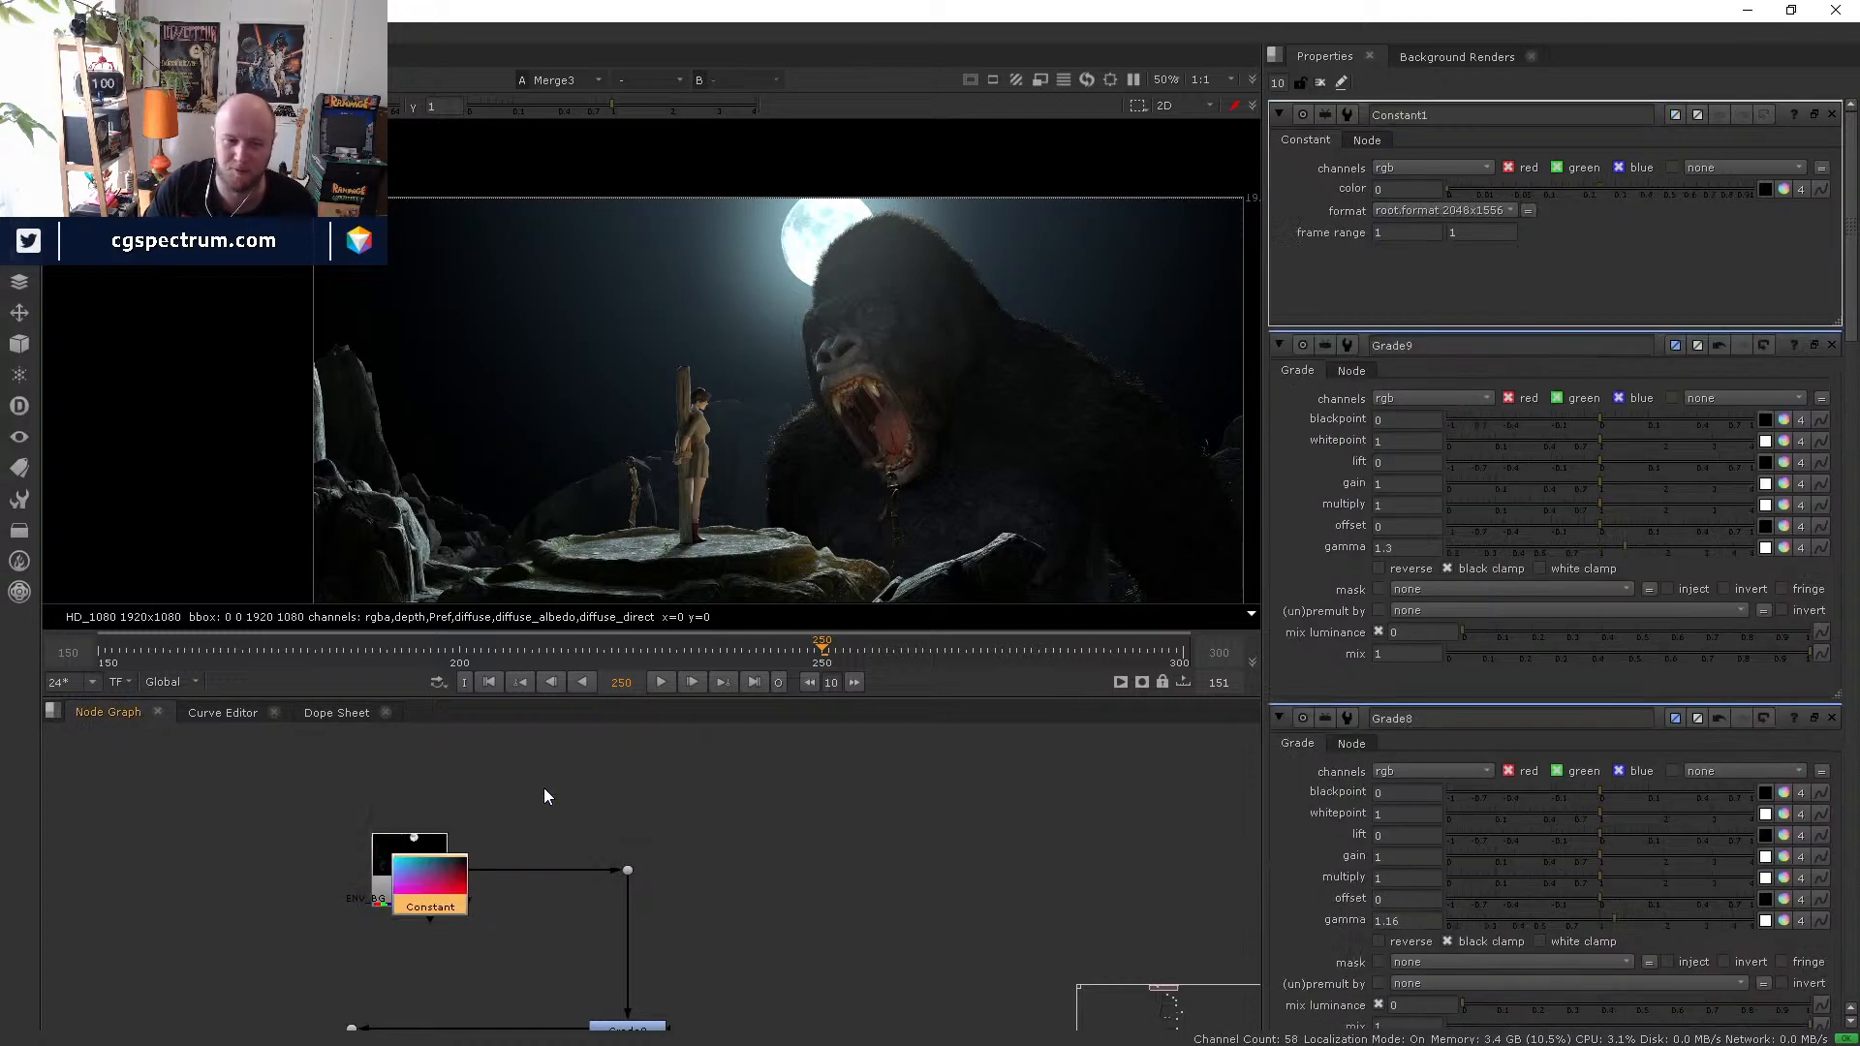
drag(430, 884, 539, 790)
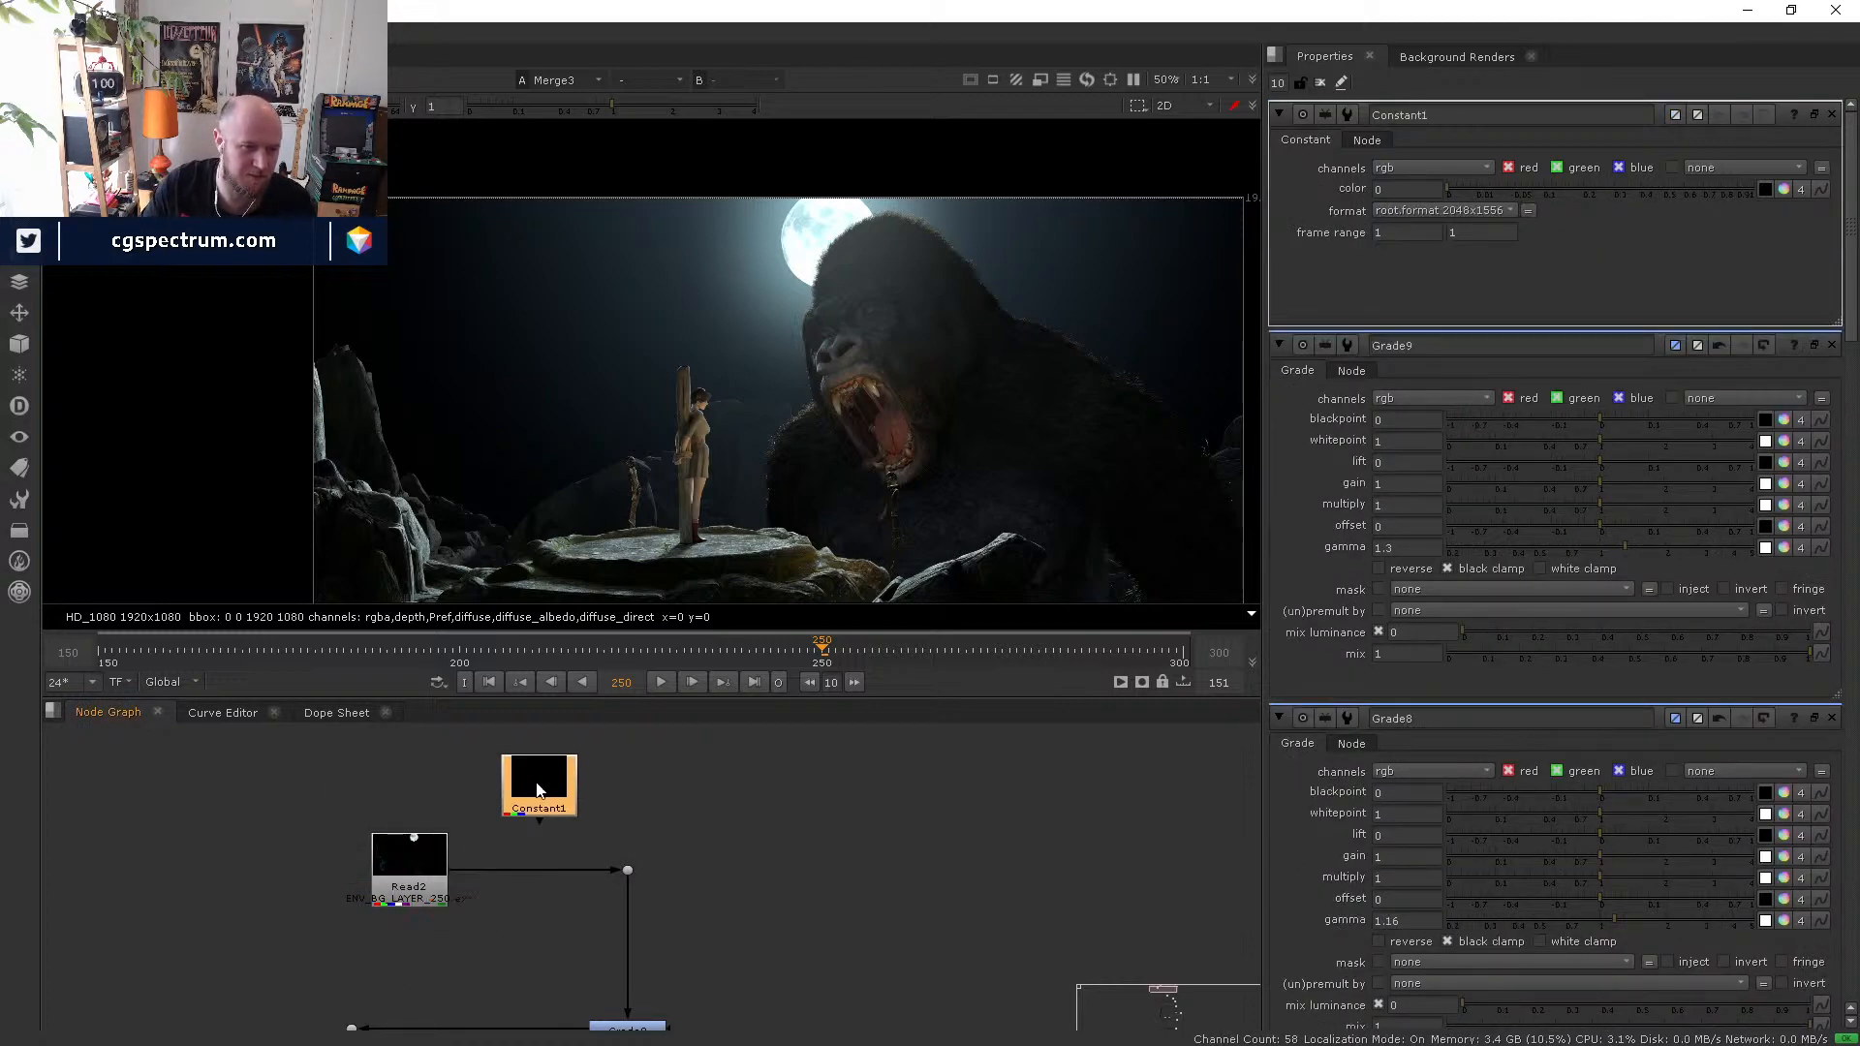
- View the background Read, toggle between its colour and alpha channels, and view its Grade output
click(409, 863)
key(5)
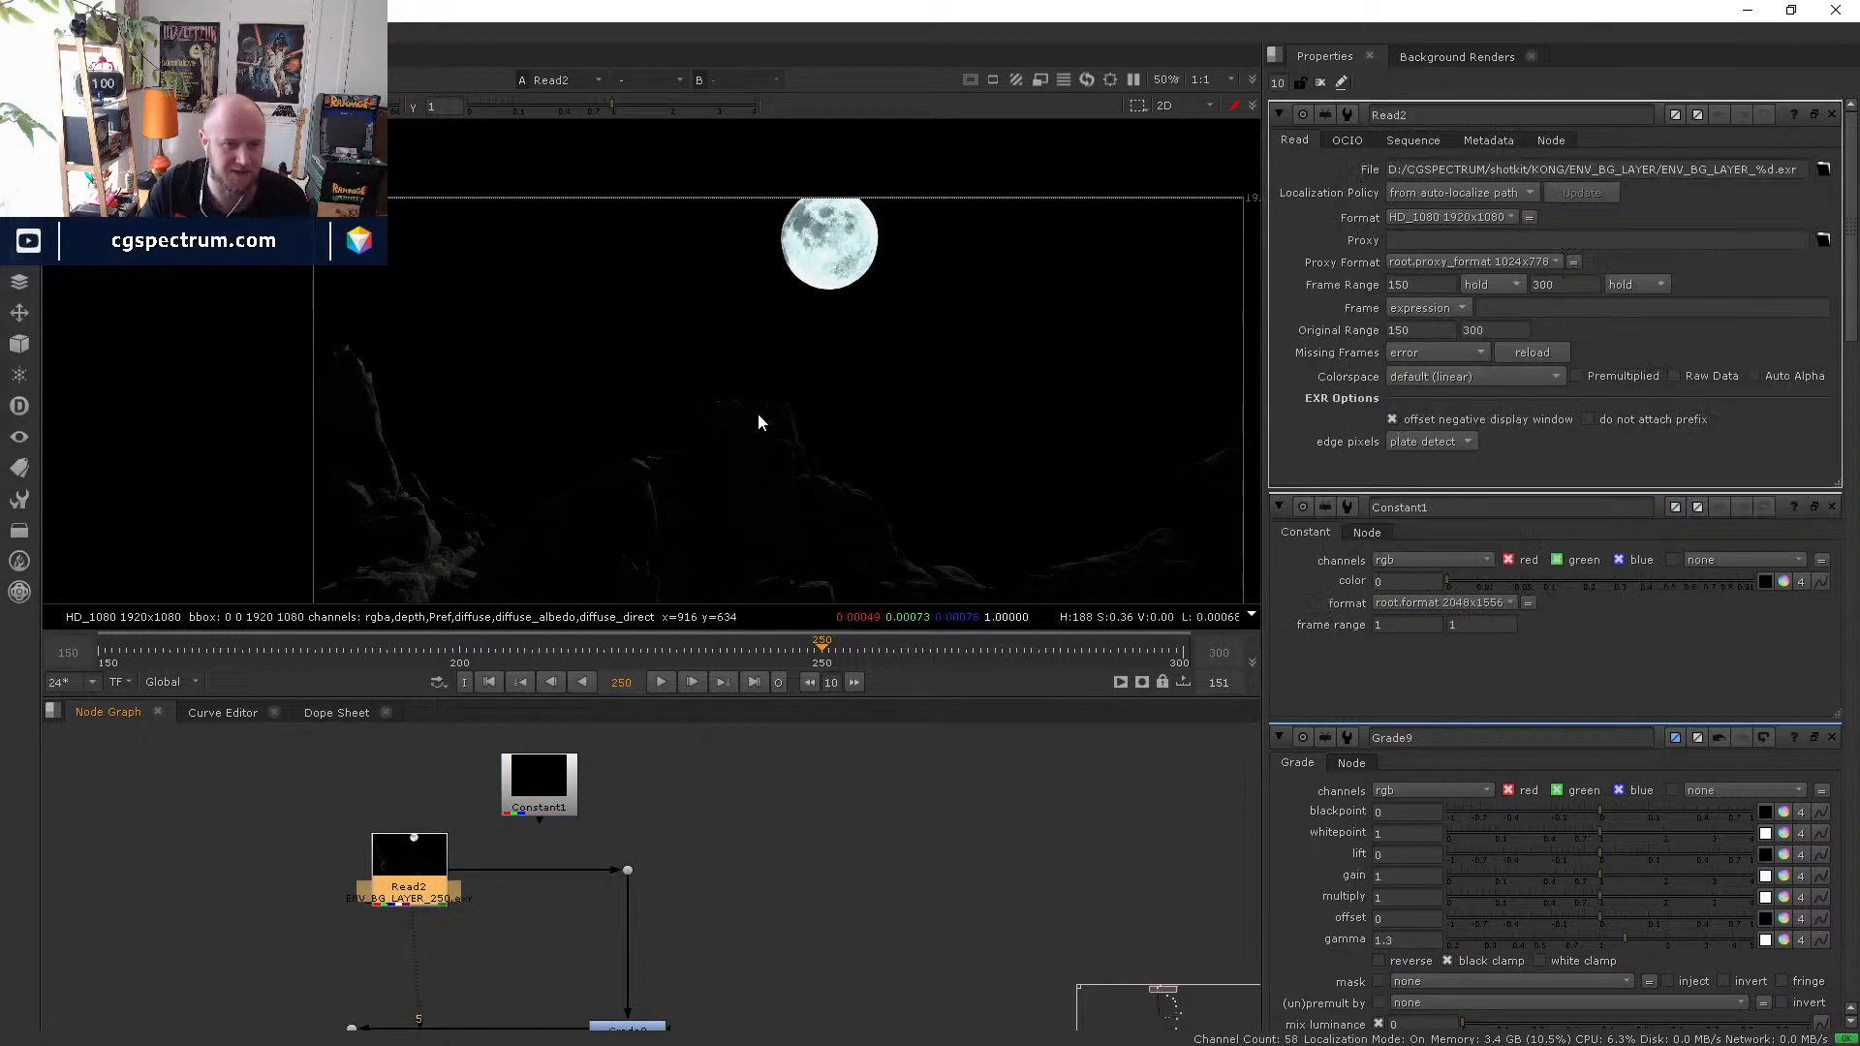
key(a)
key(a)
key(a)
key(a)
key(a)
key(a)
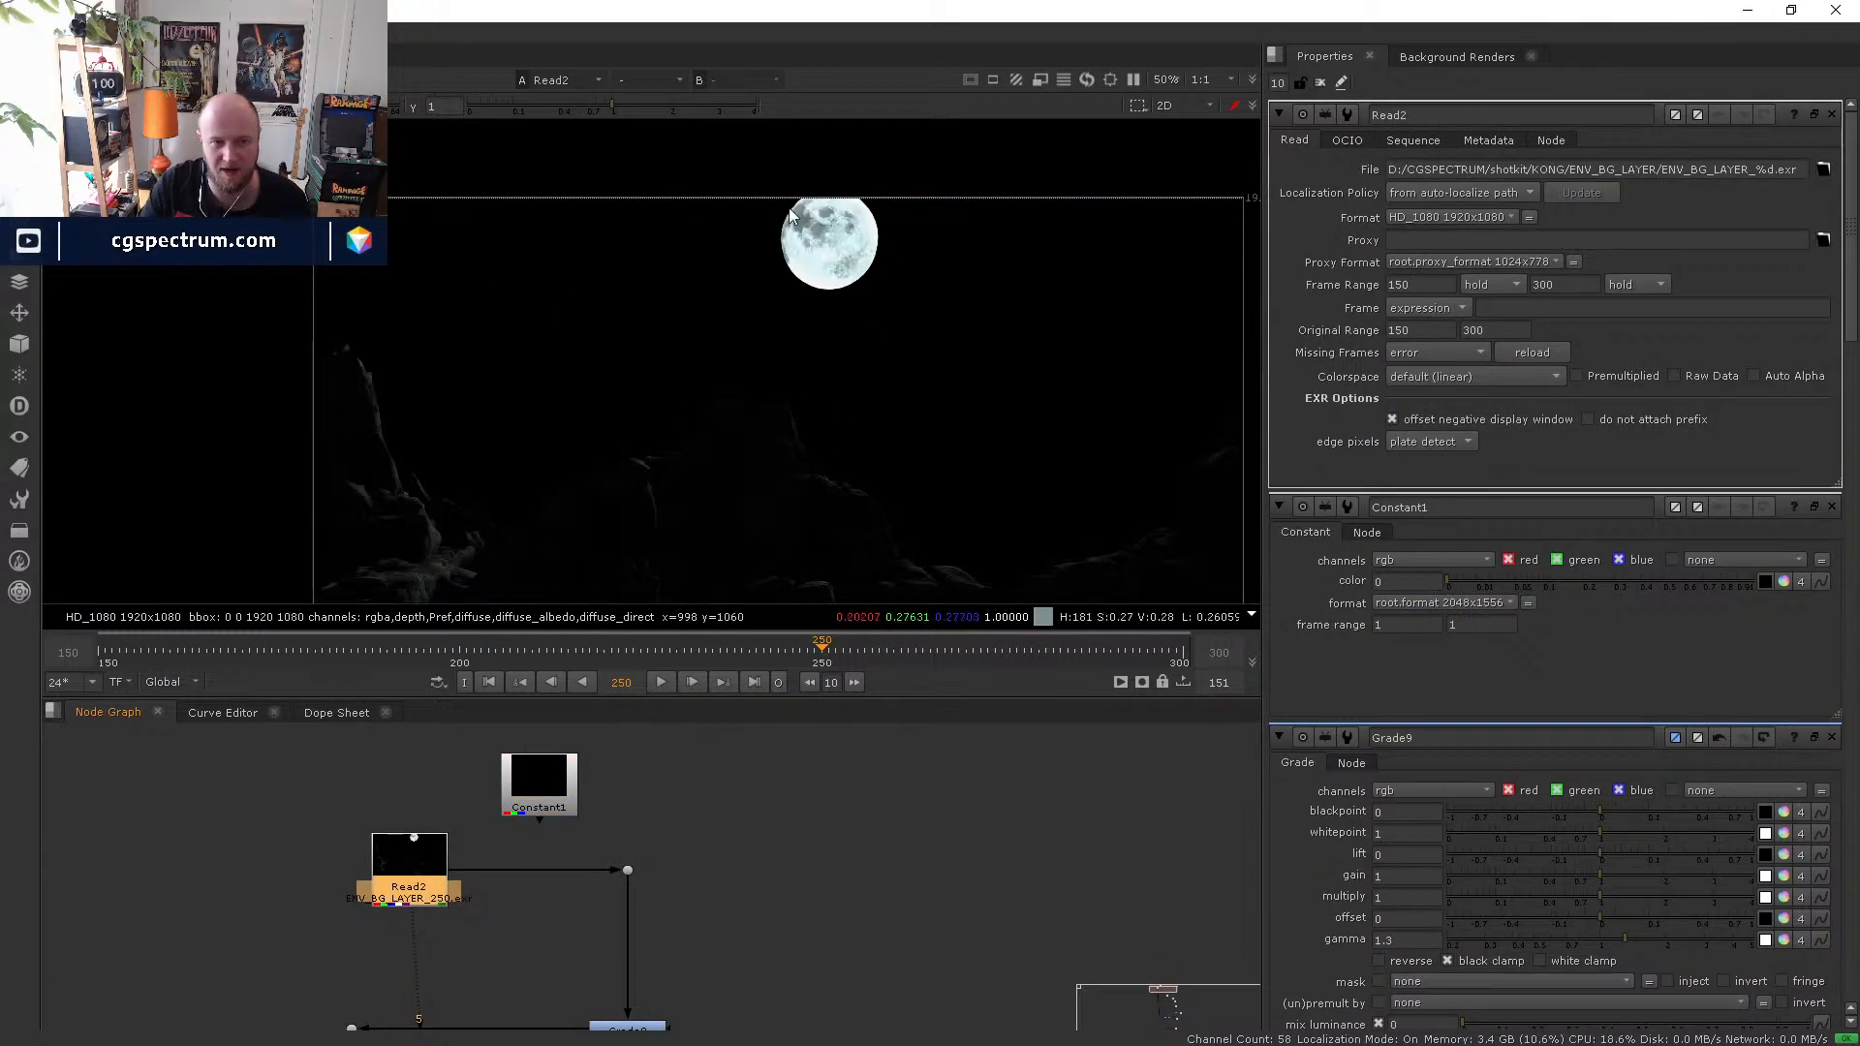
key(a)
key(a)
middle_drag(626, 1008, 661, 1044)
click(619, 912)
key(5)
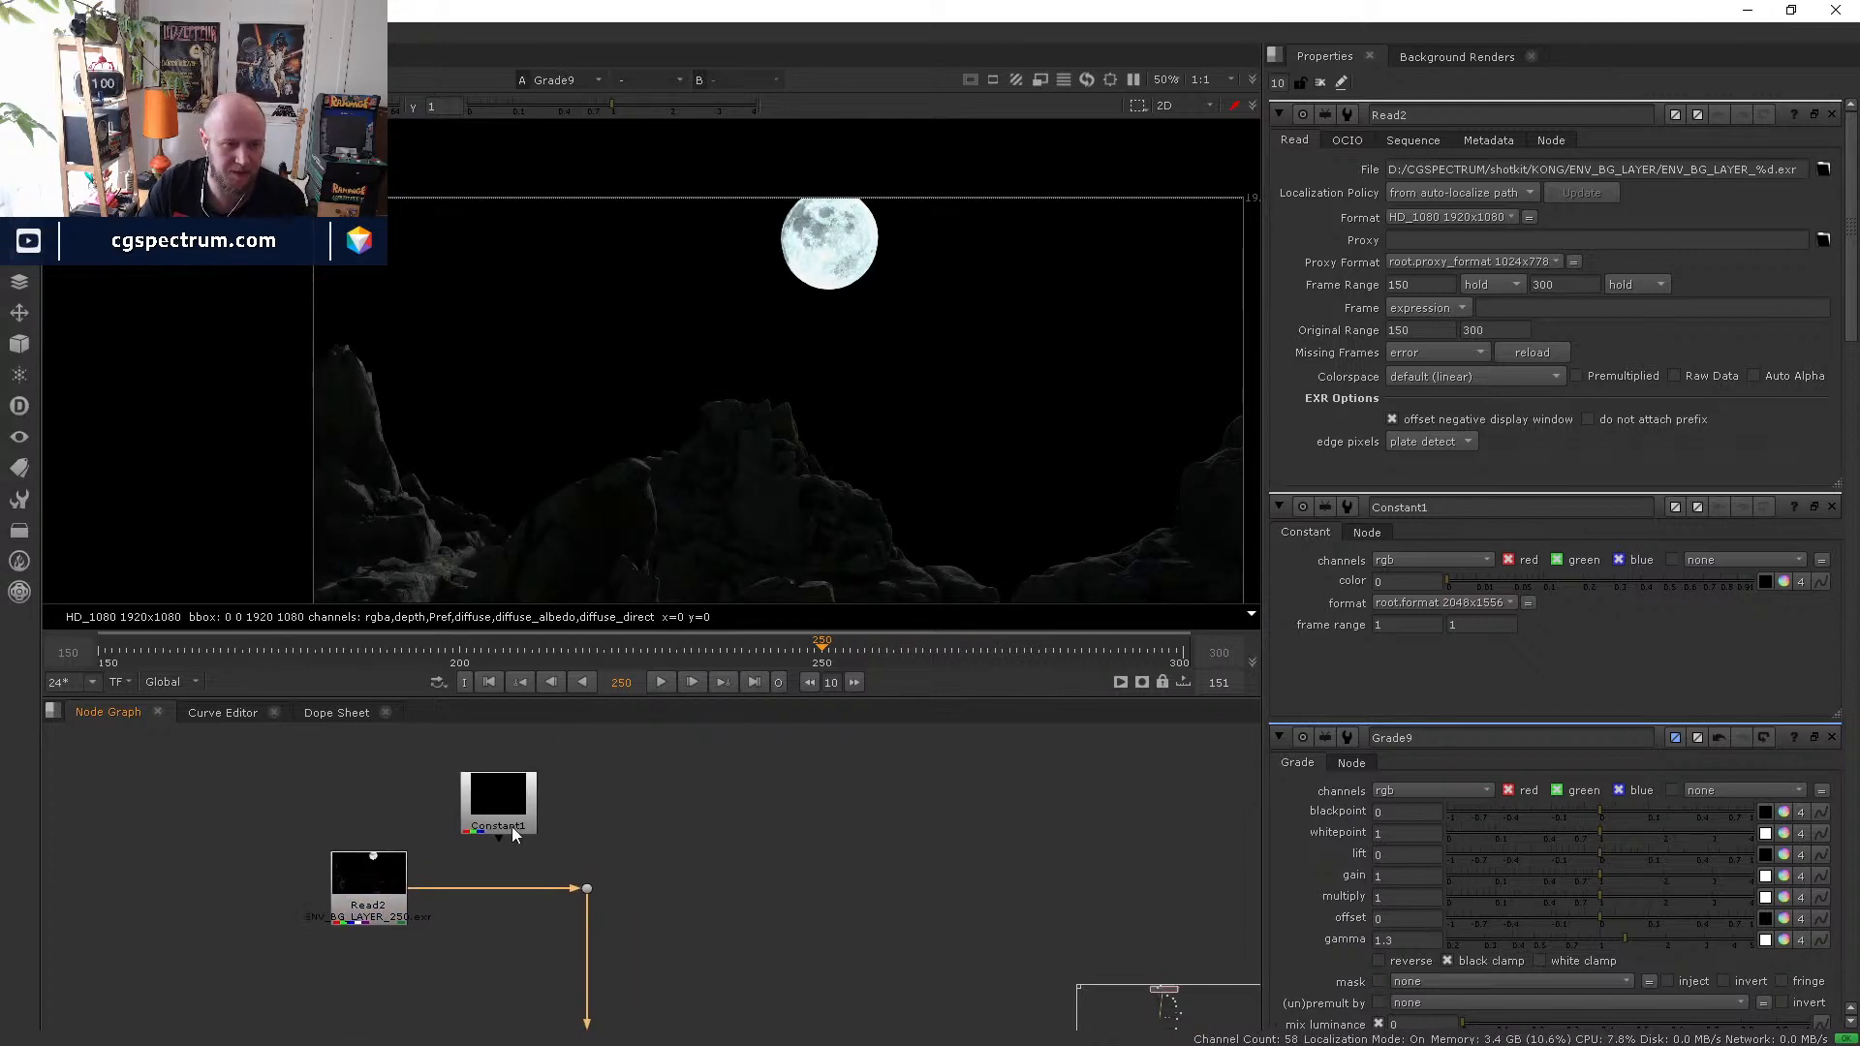
- Move the Constant node to the other side of the Dot and set its format to HD_1080 1920x1080
drag(514, 806, 712, 803)
double_click(692, 802)
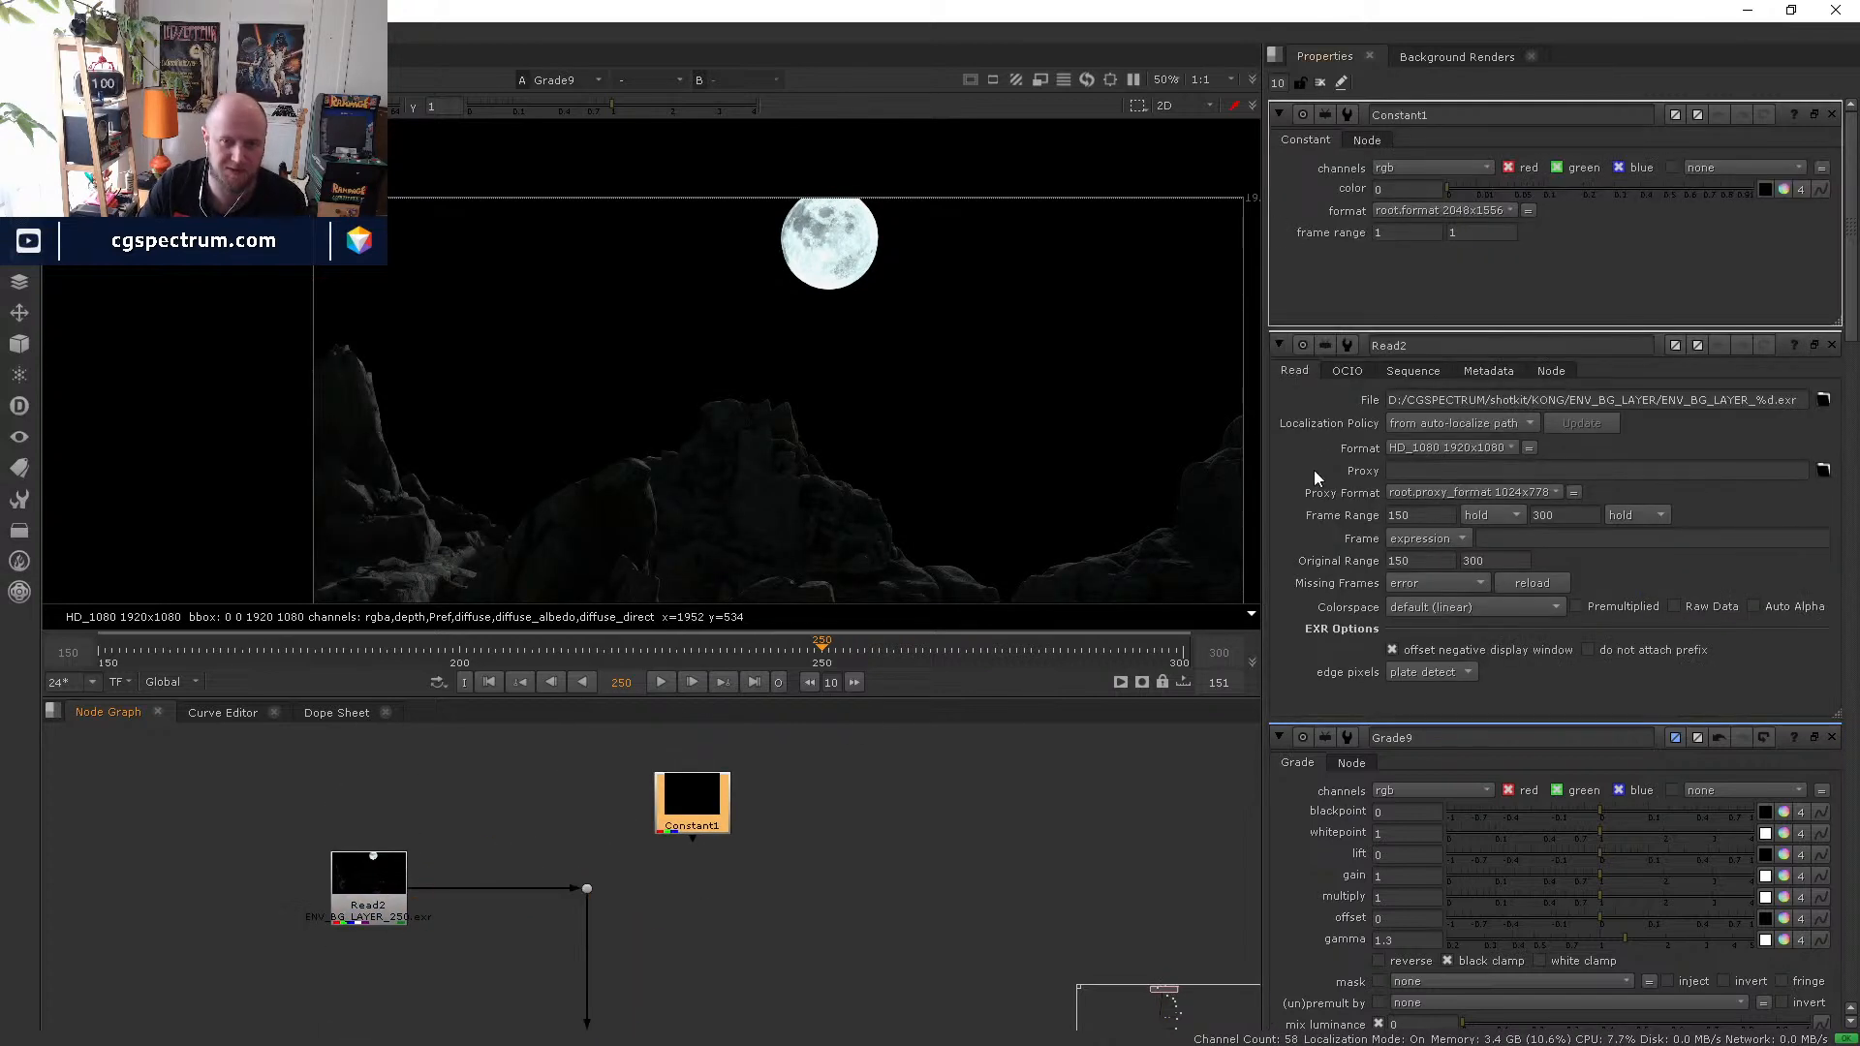
click(1456, 212)
click(1463, 368)
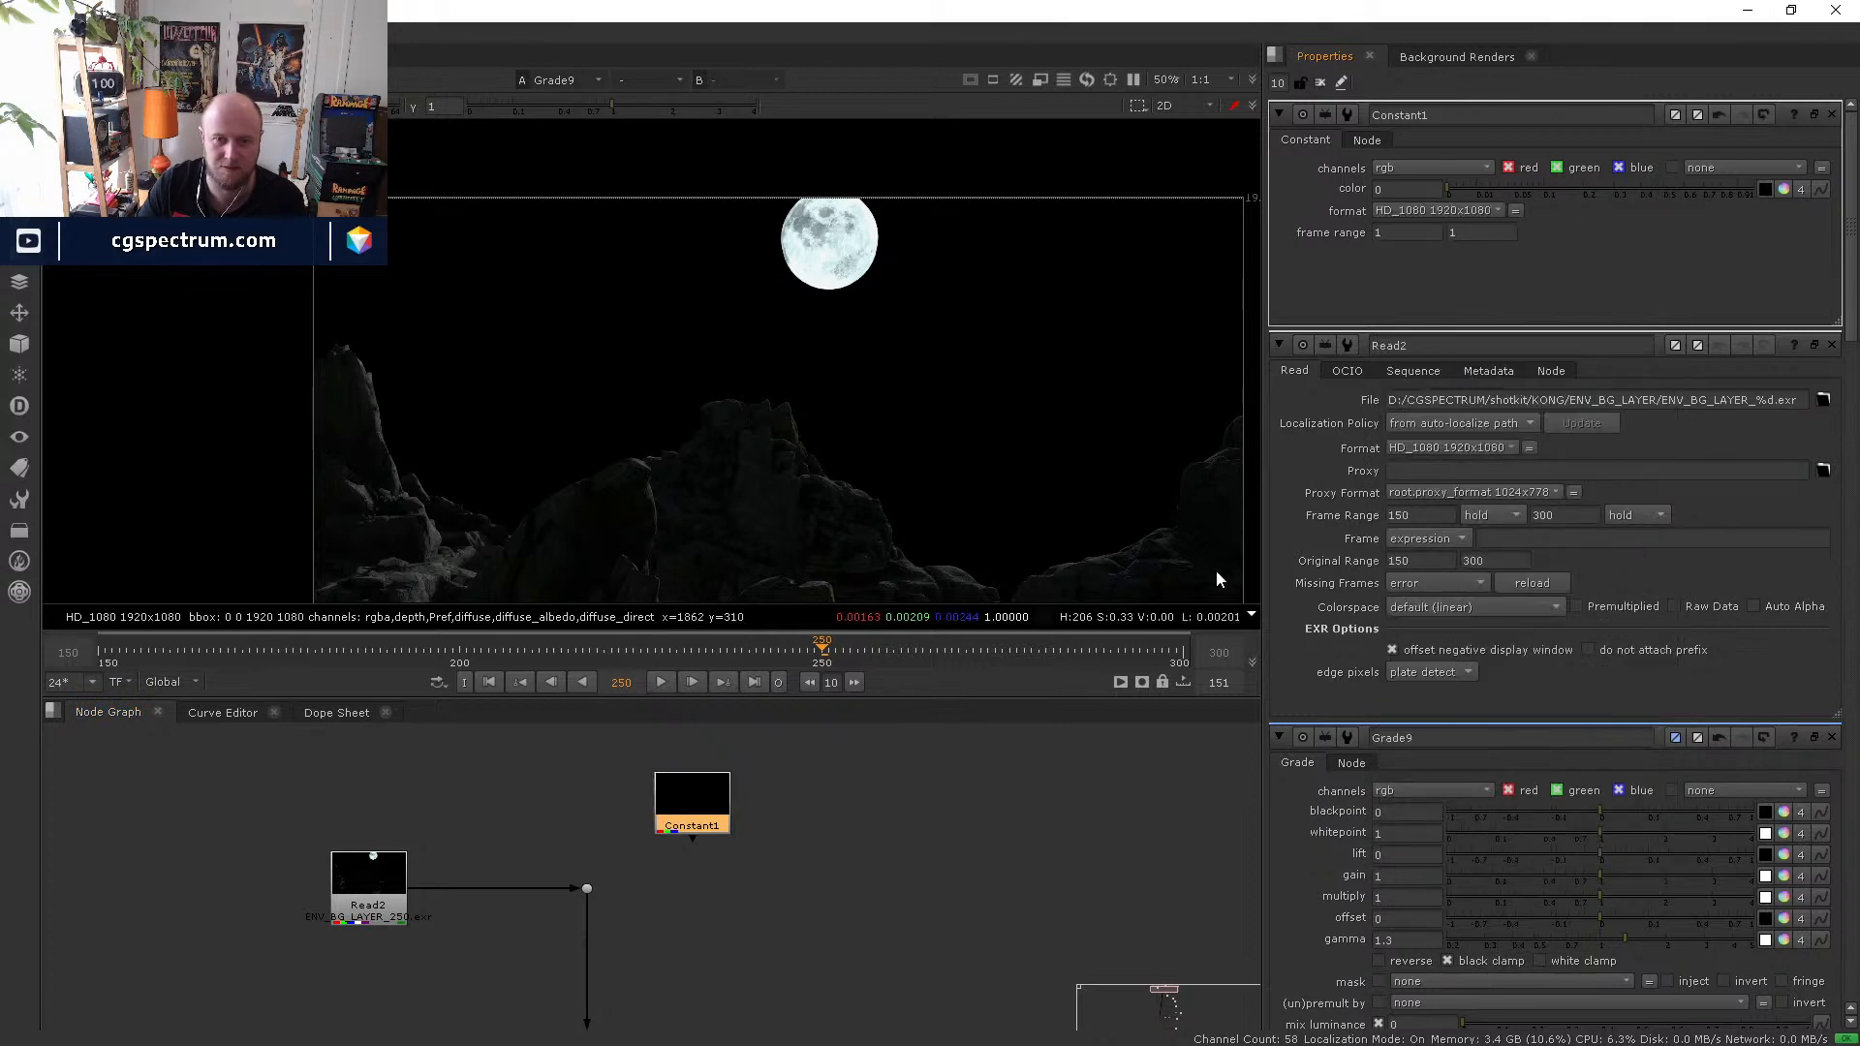
- View the Constant, move it clear of the background Read, and set its colour to dark blue with blue at 0.012
key(5)
drag(718, 818, 783, 799)
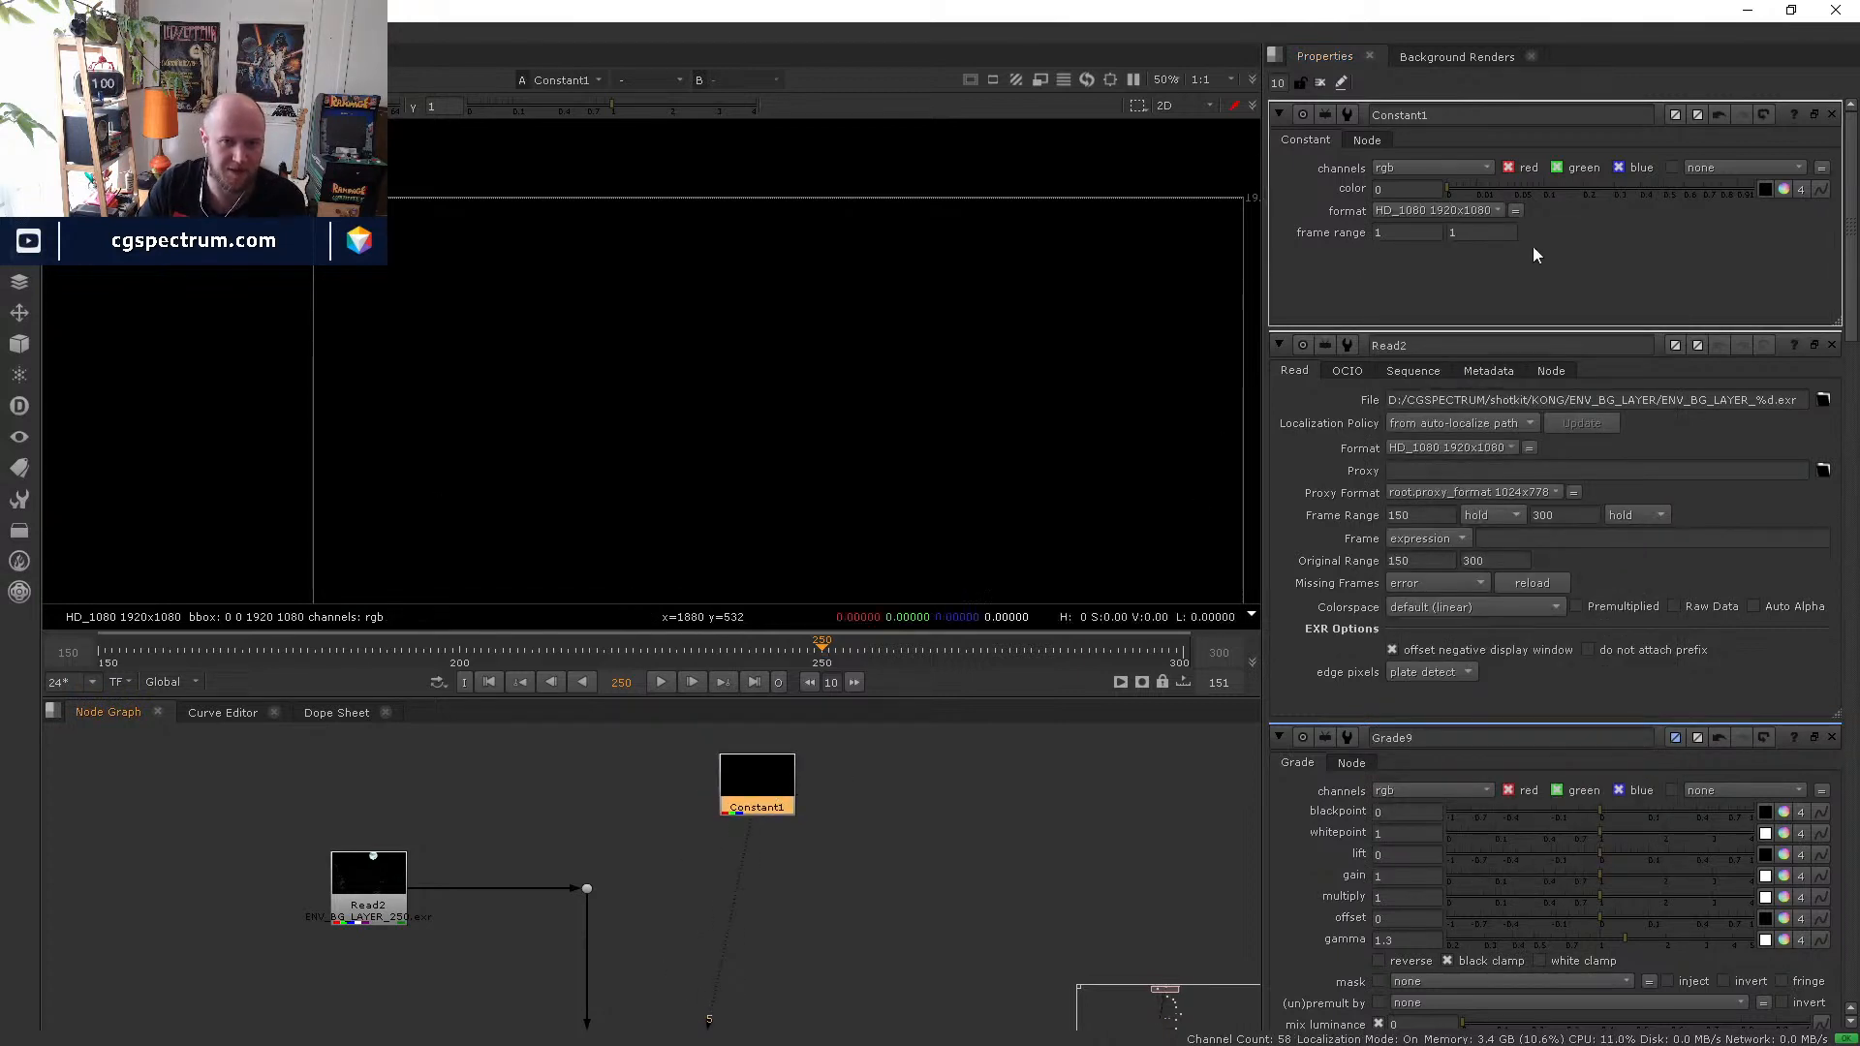
drag(1500, 188, 1486, 182)
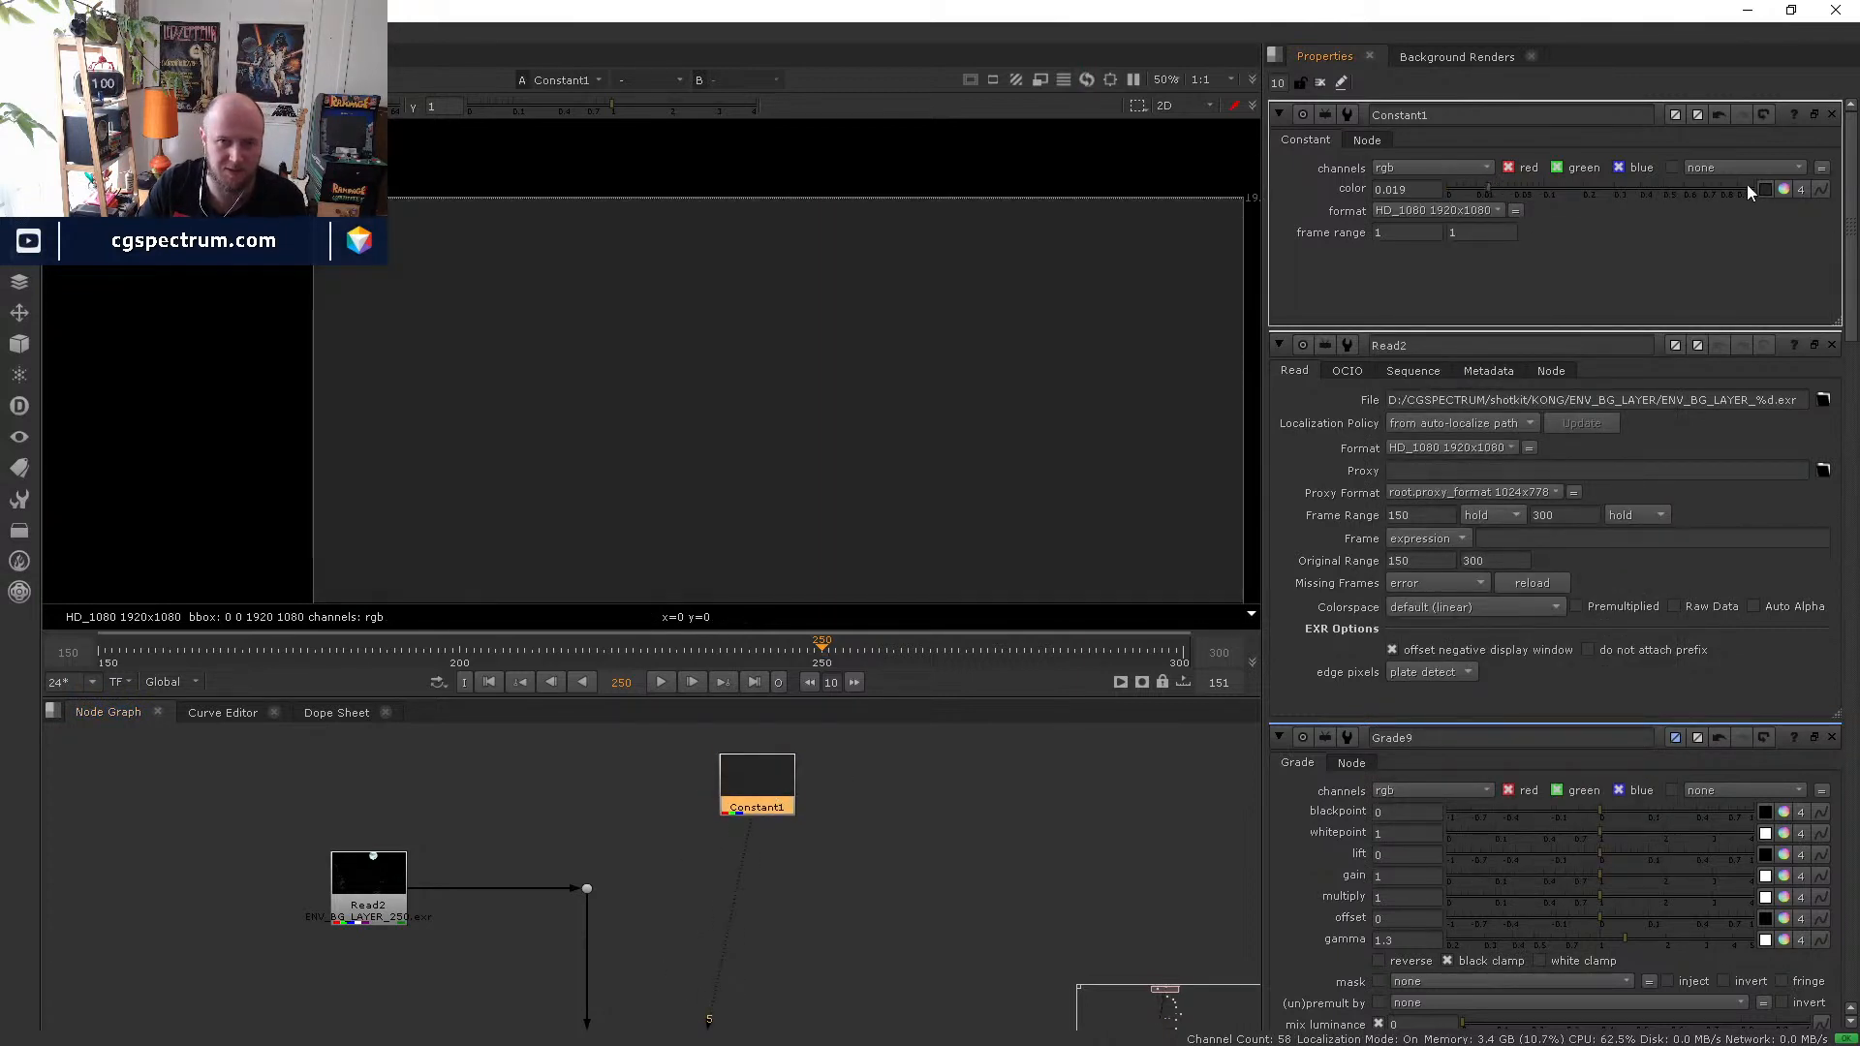
click(1780, 188)
drag(1322, 245, 1297, 276)
mouse_move(1470, 237)
mouse_down()
mouse_move(1428, 234)
mouse_move(1475, 260)
mouse_up()
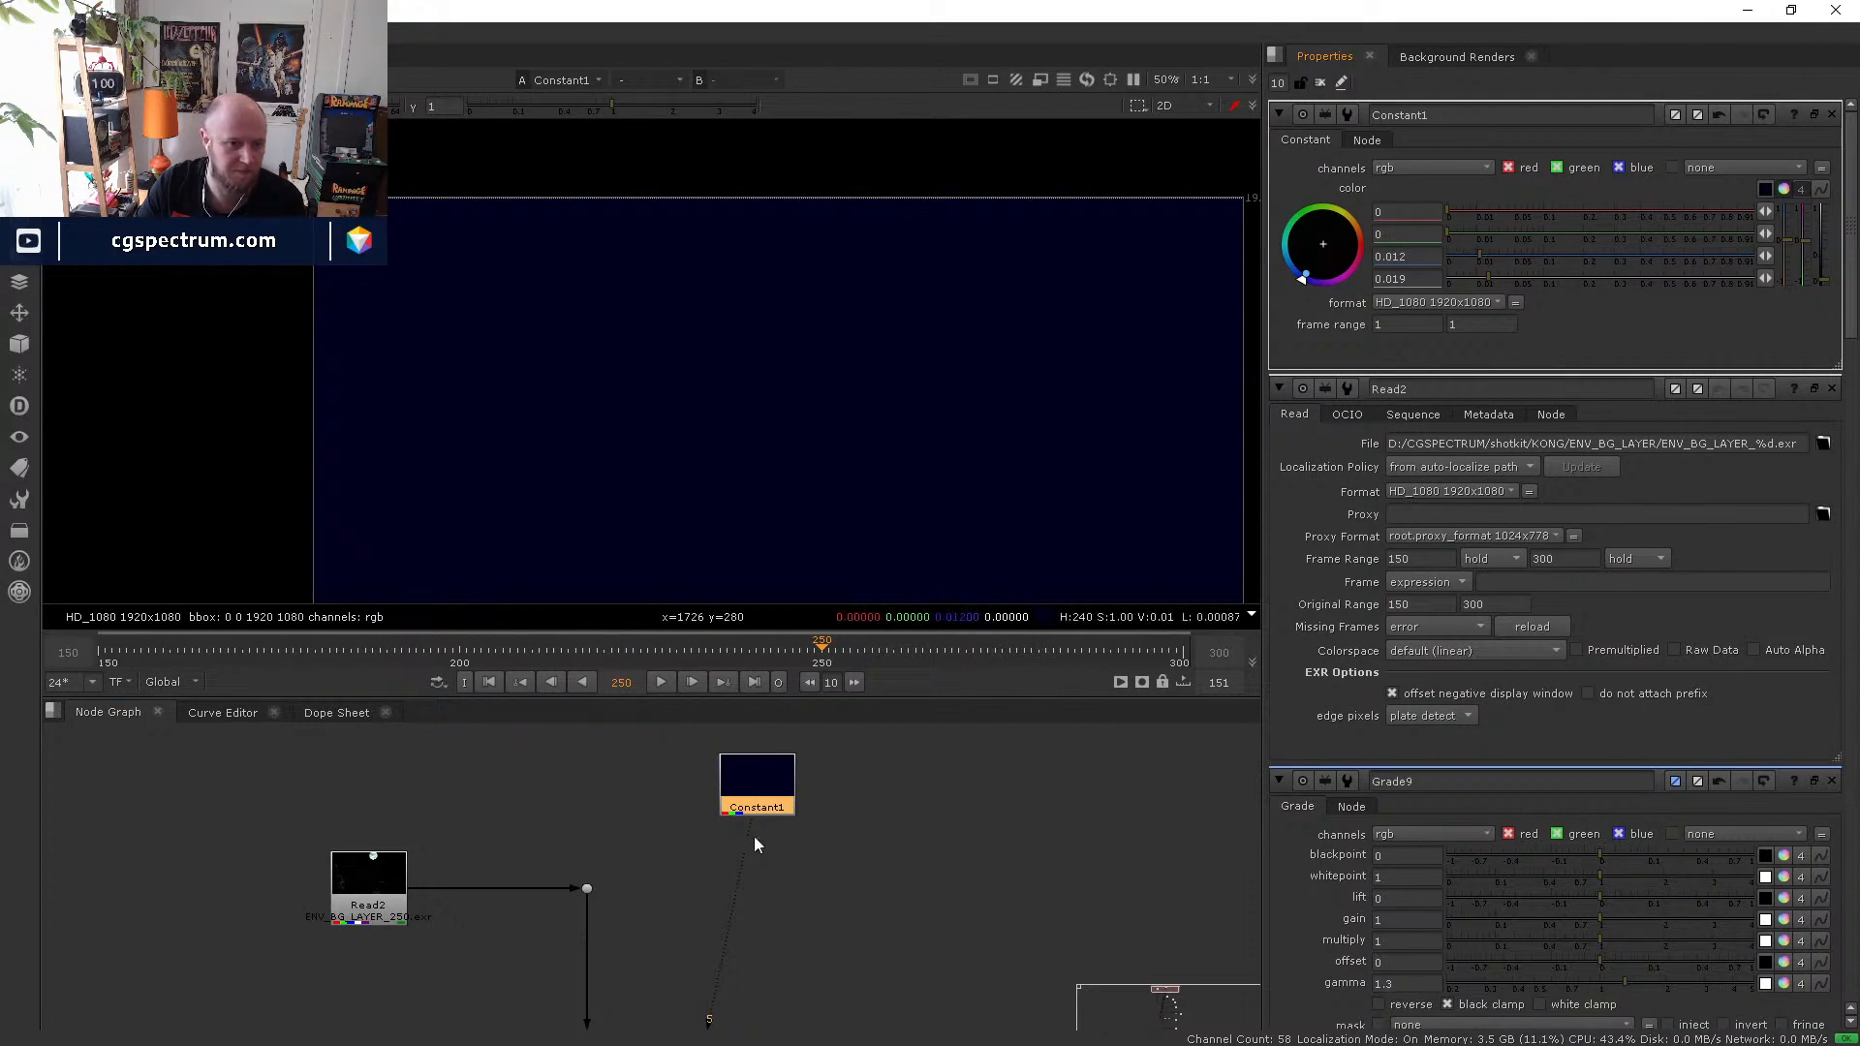
- Merge the background Read over the Constant before the Dot, view the Merge, and swap its A and B inputs
key(m)
drag(695, 916, 602, 922)
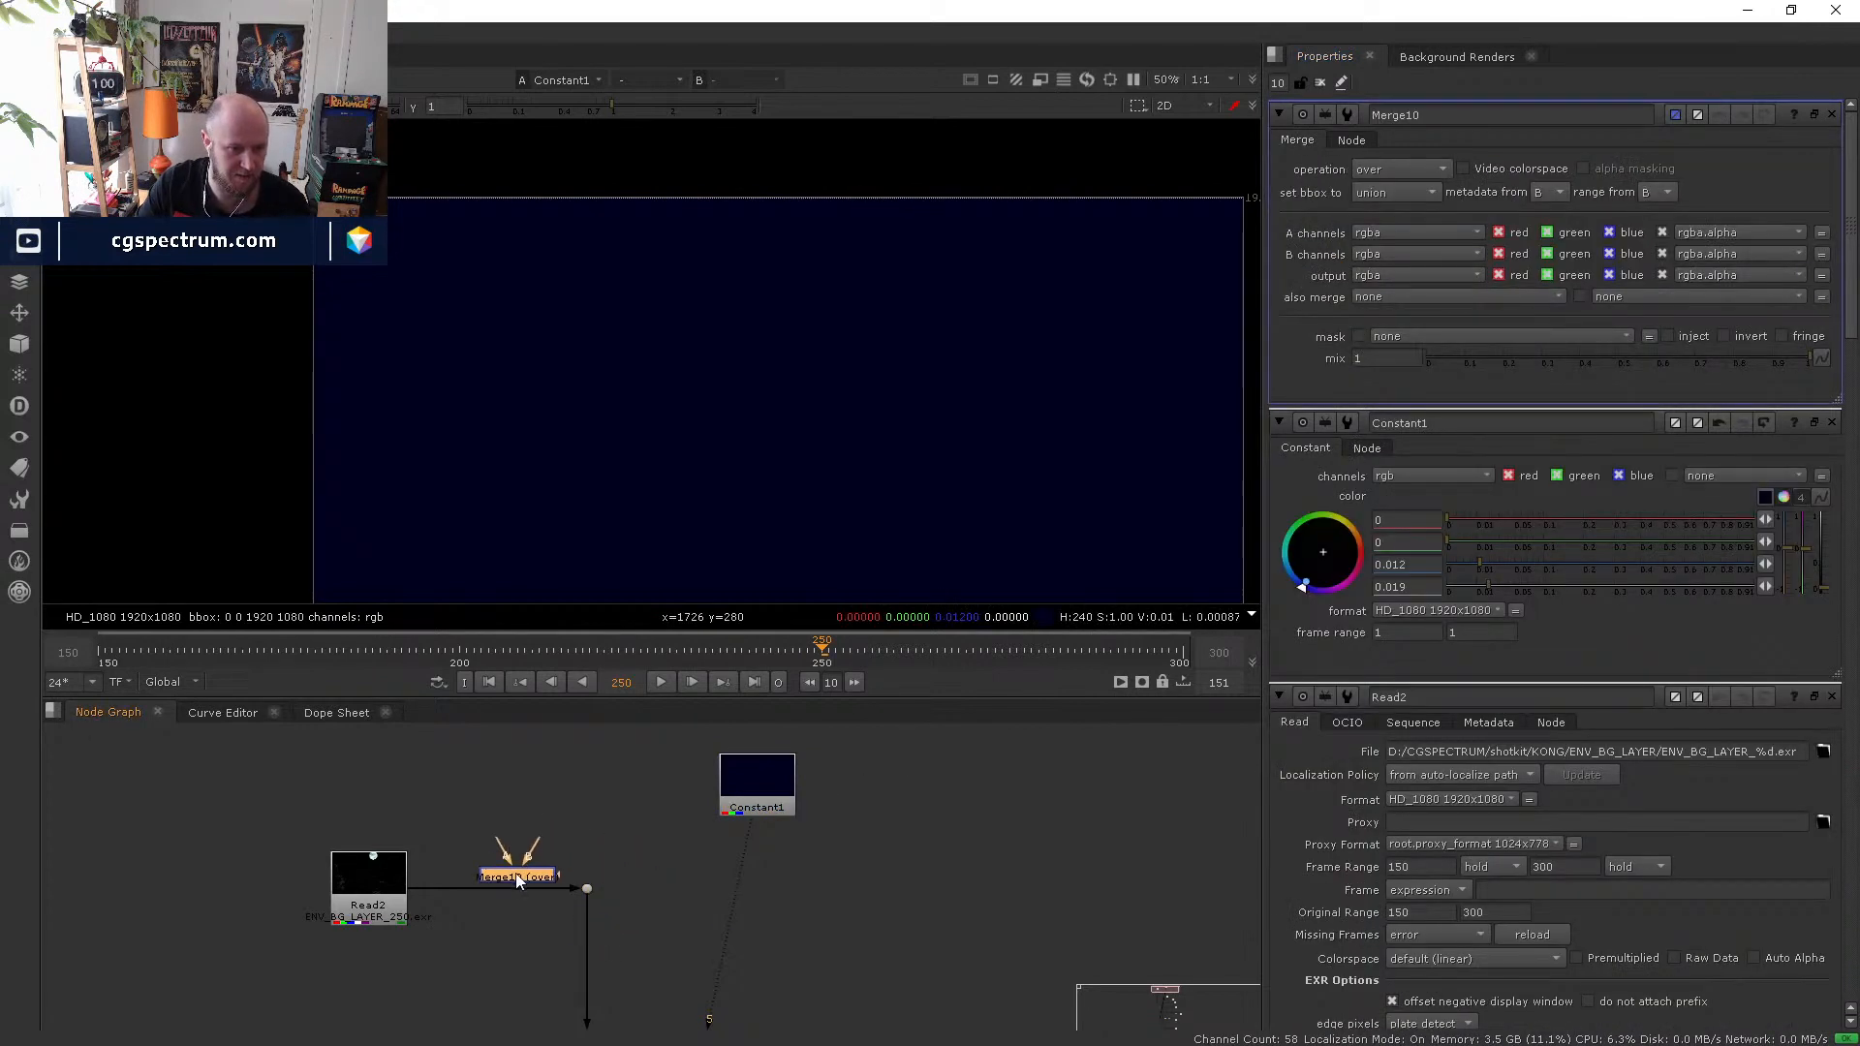
drag(498, 853, 746, 789)
key(1)
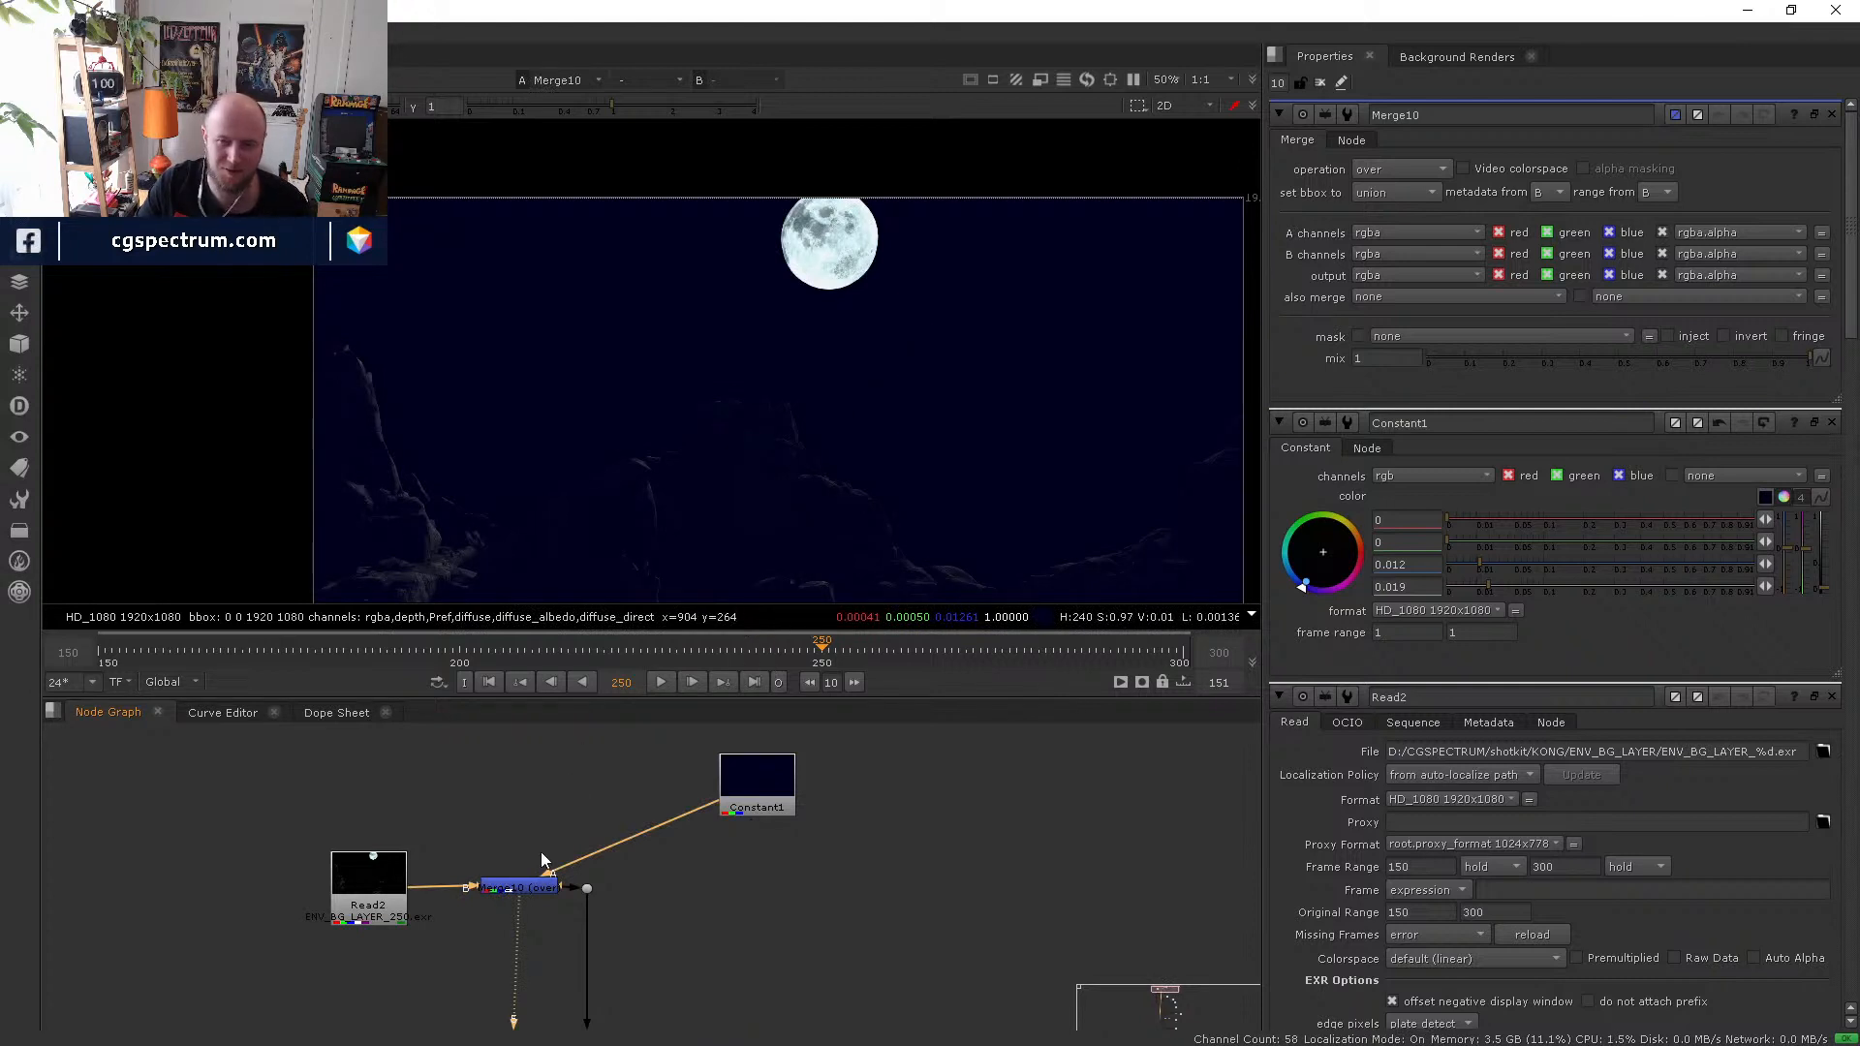
click(521, 889)
key(shift+x)
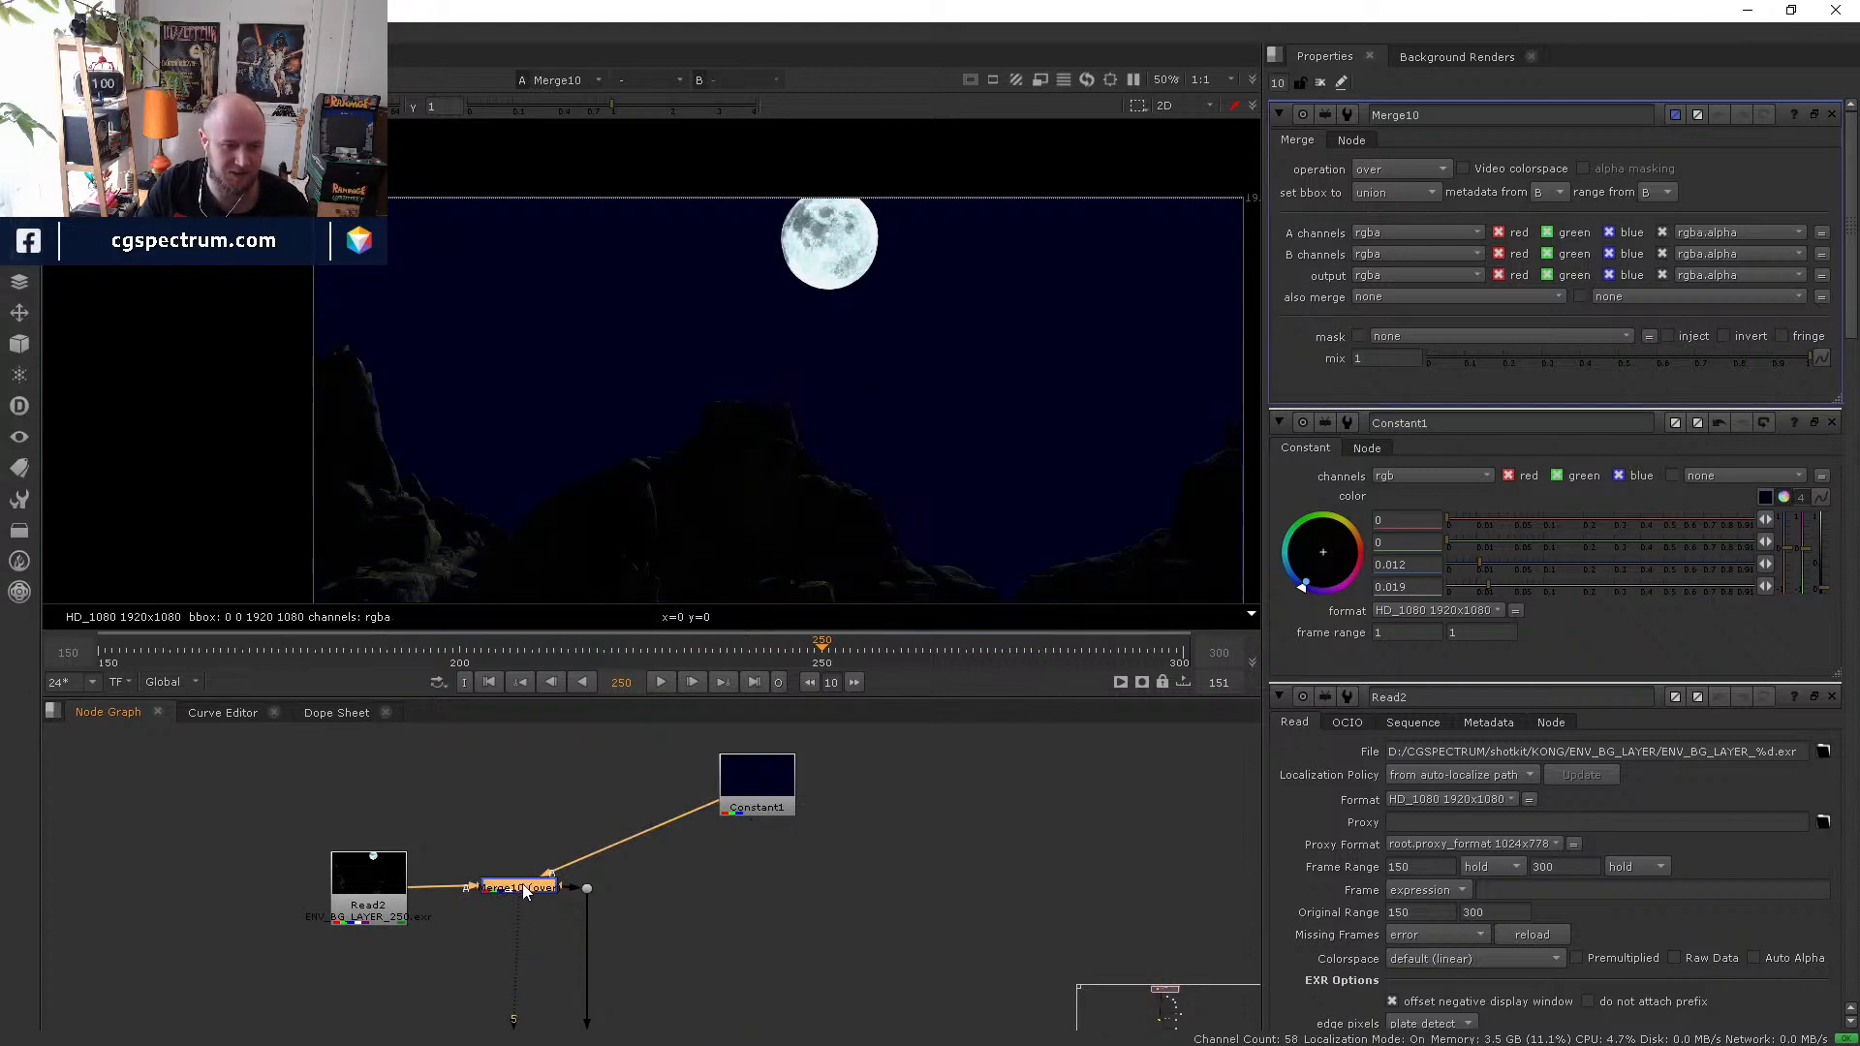
- Set the Constant's blue to 0.01 and add a Grade below it with gamma 1.18 and gain 0.46
double_click(756, 785)
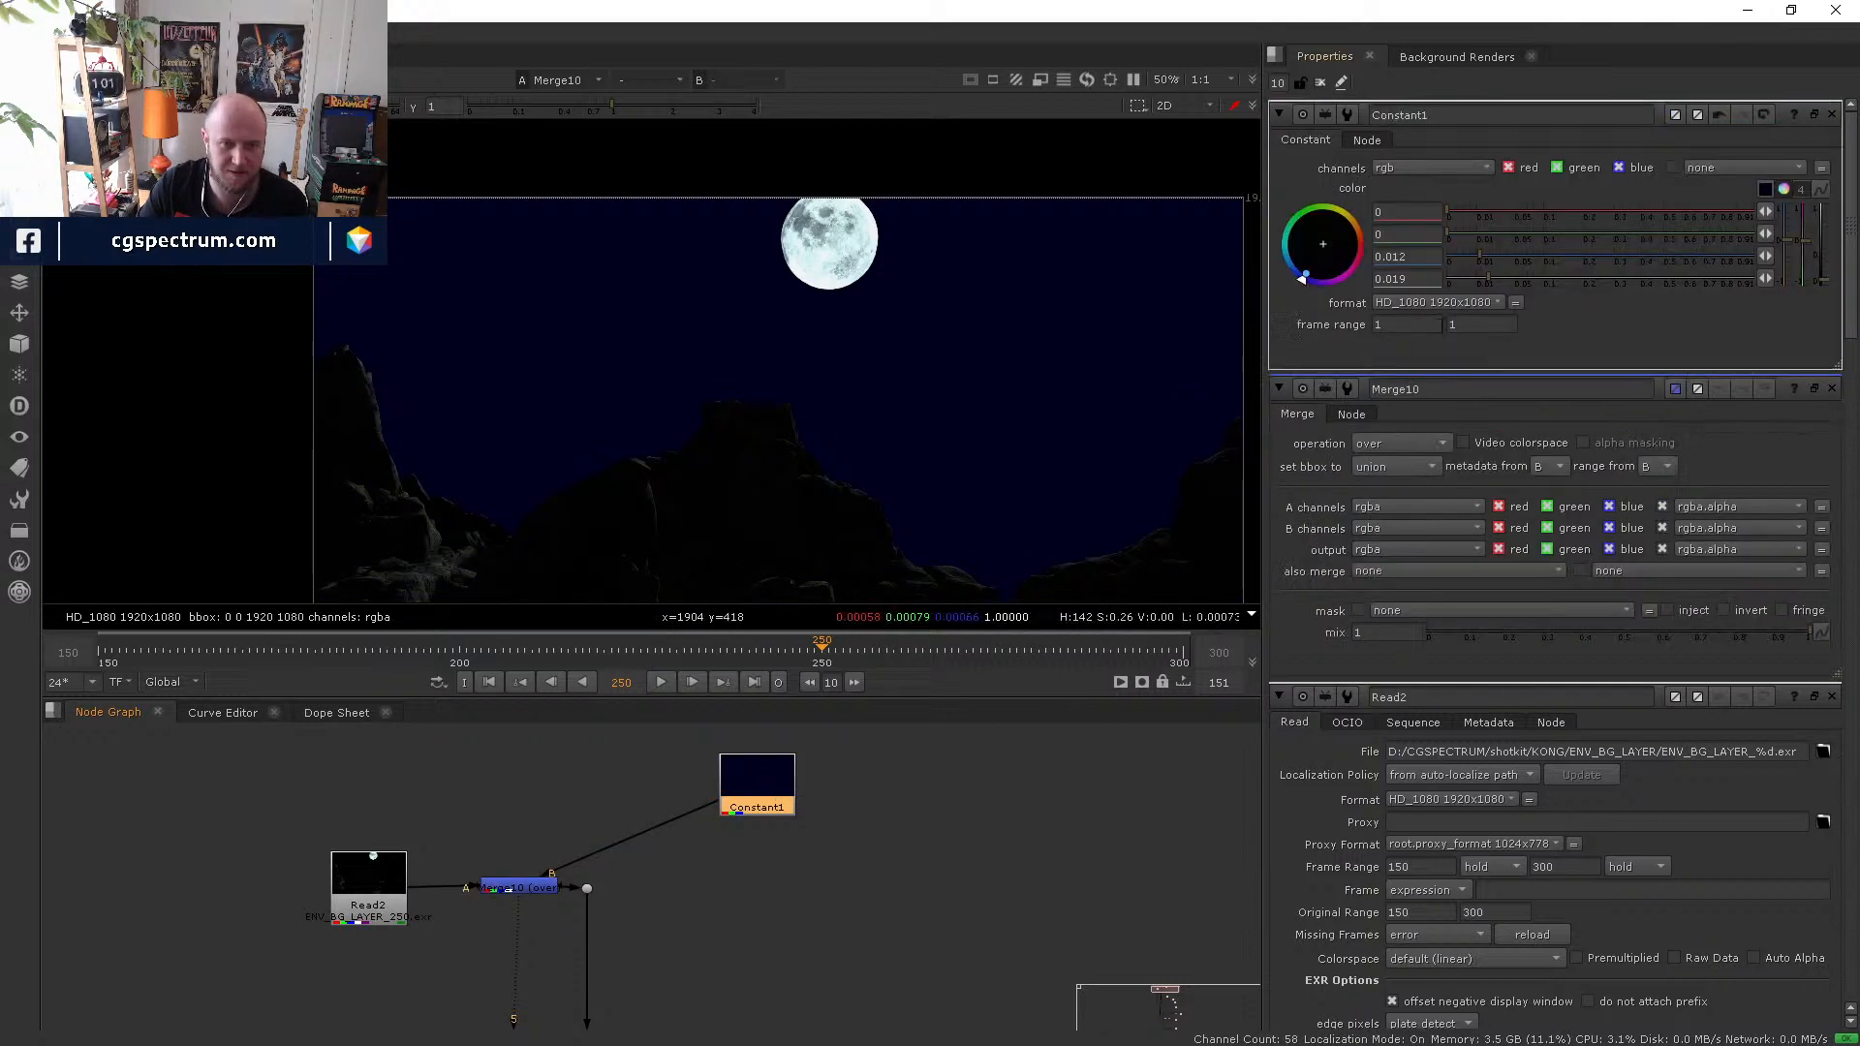
drag(1480, 255, 1626, 321)
key(g)
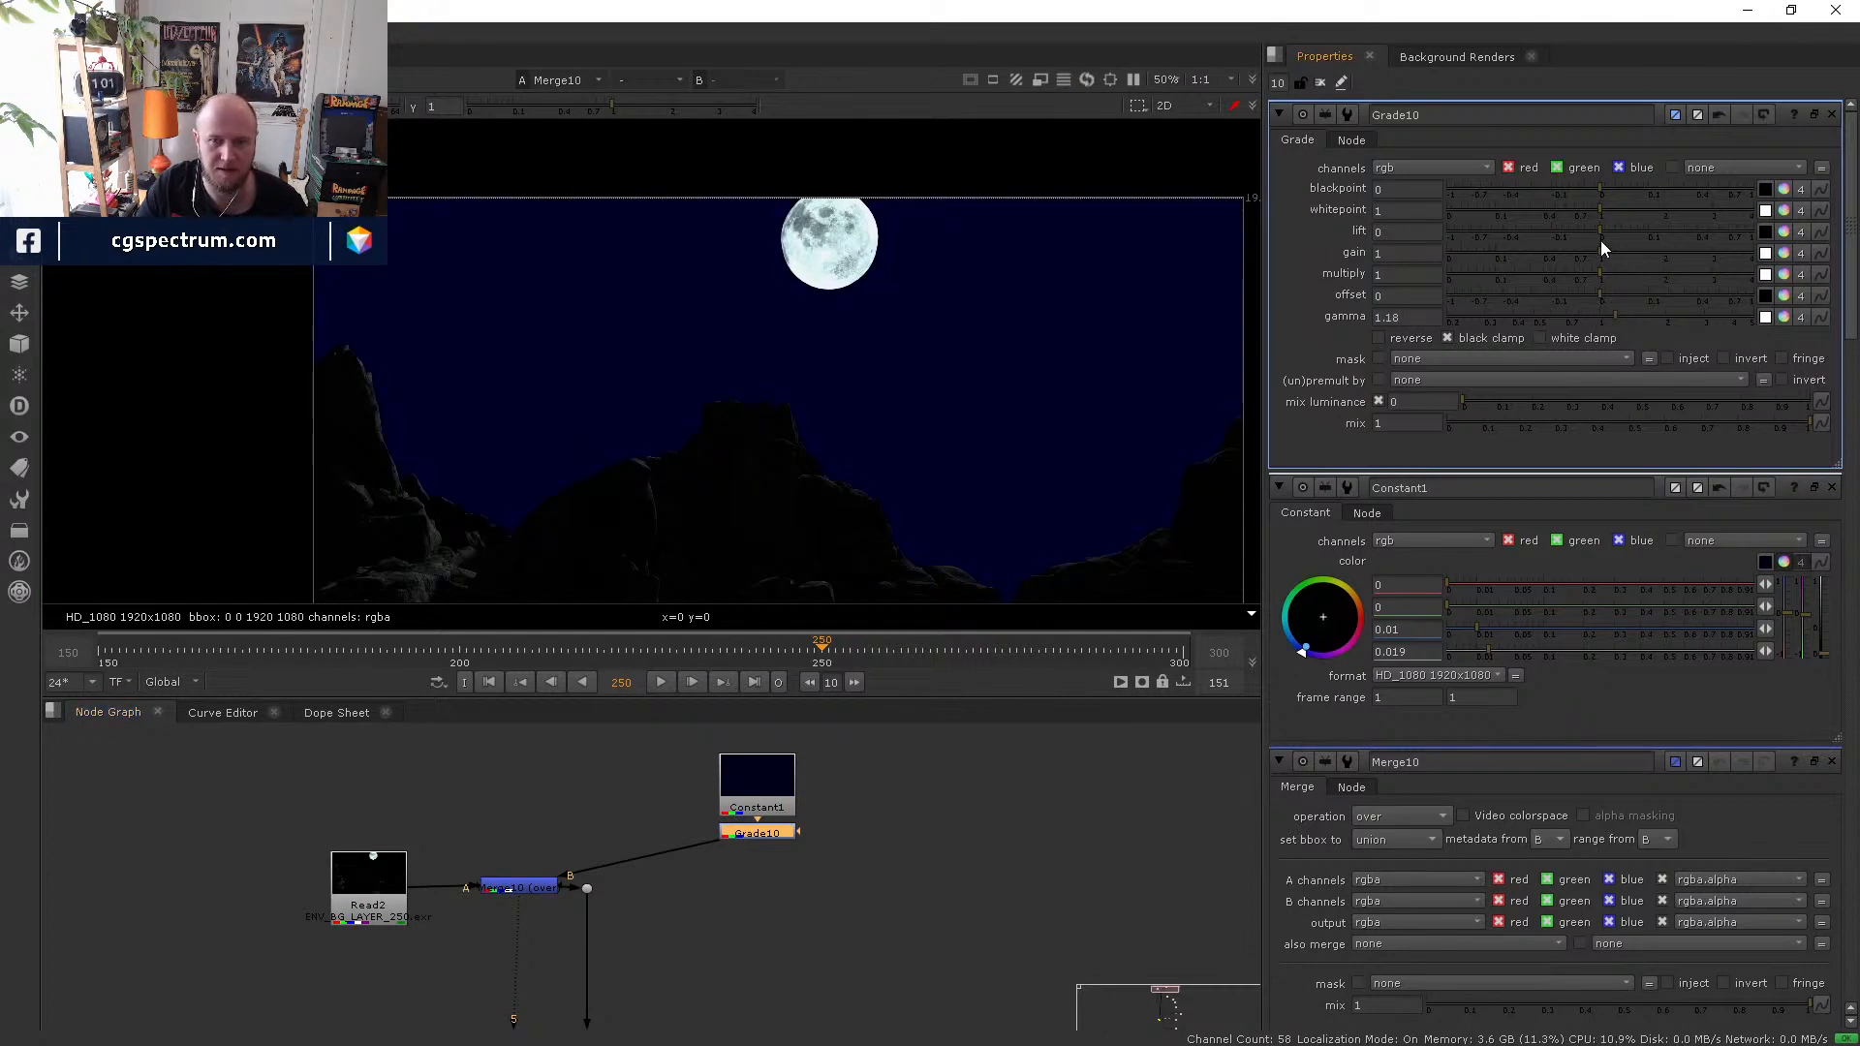
drag(1601, 250, 1550, 242)
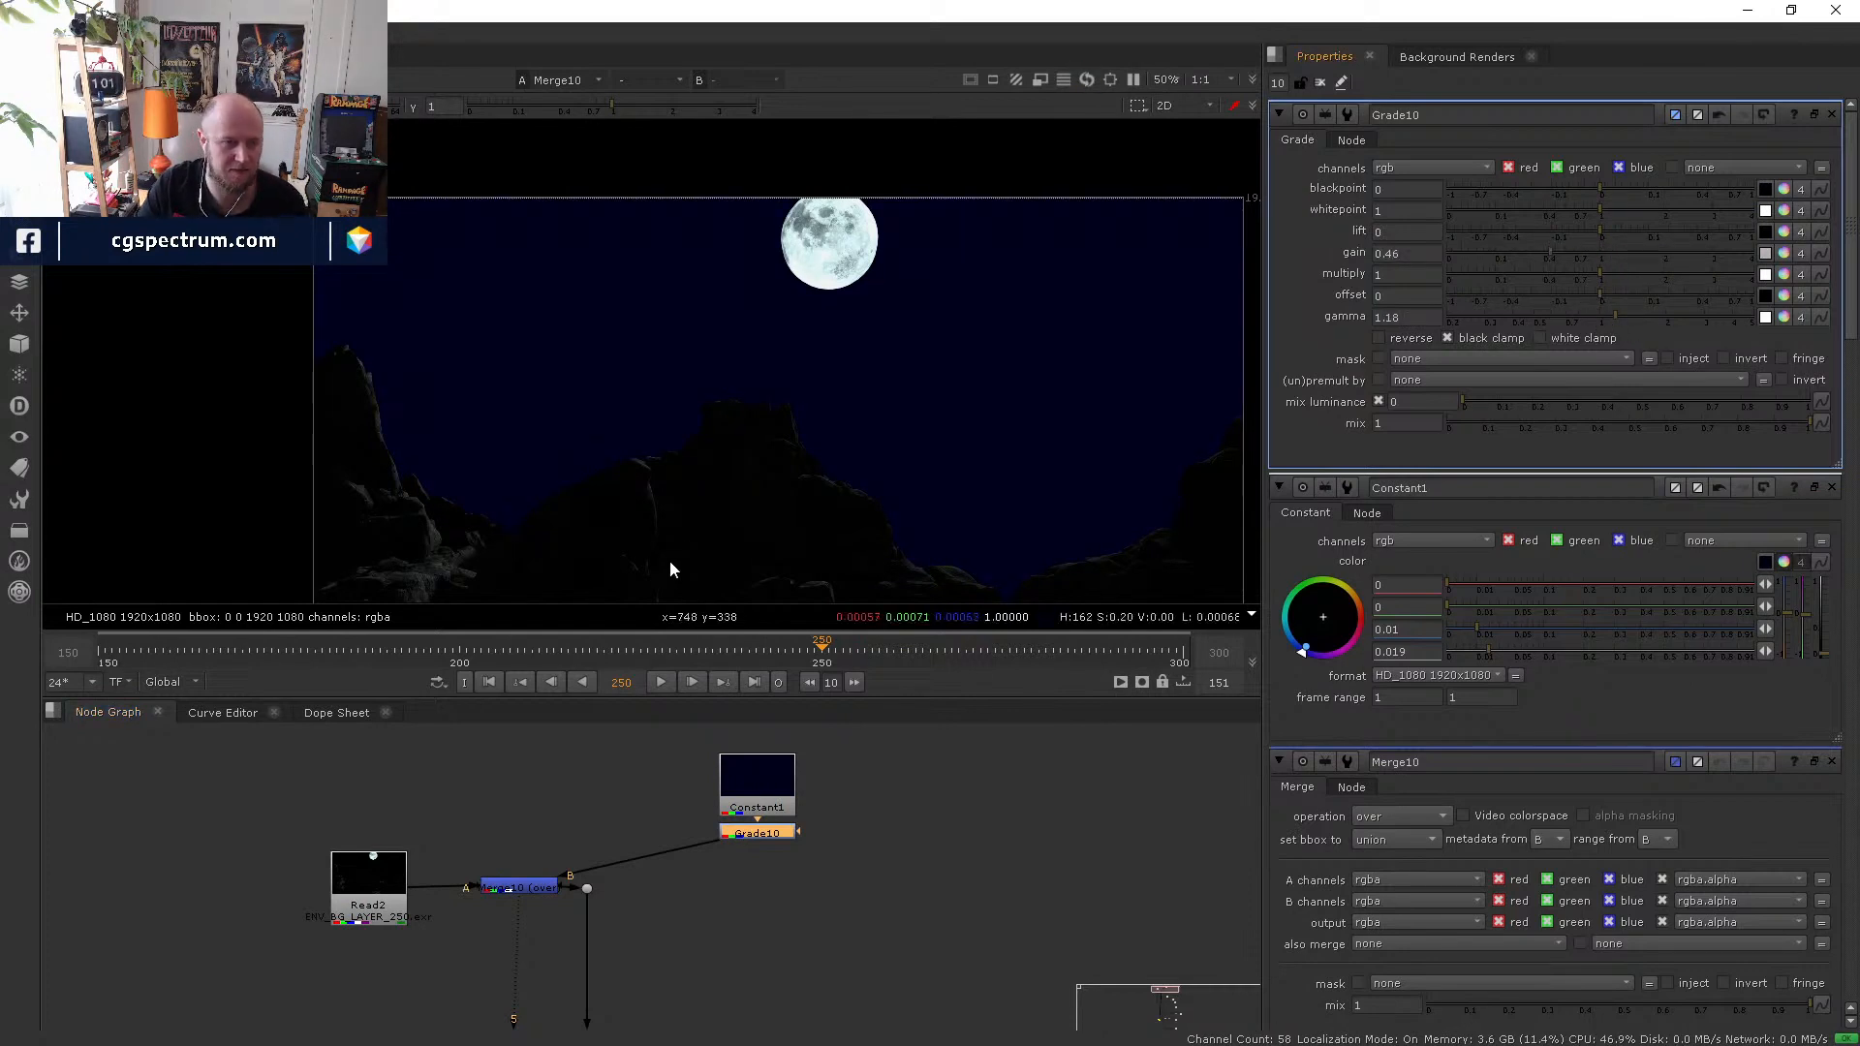
- View the background Grade below the Dot and relocate it between the background Read and the new Merge
middle_drag(556, 917, 547, 873)
click(578, 1006)
key(1)
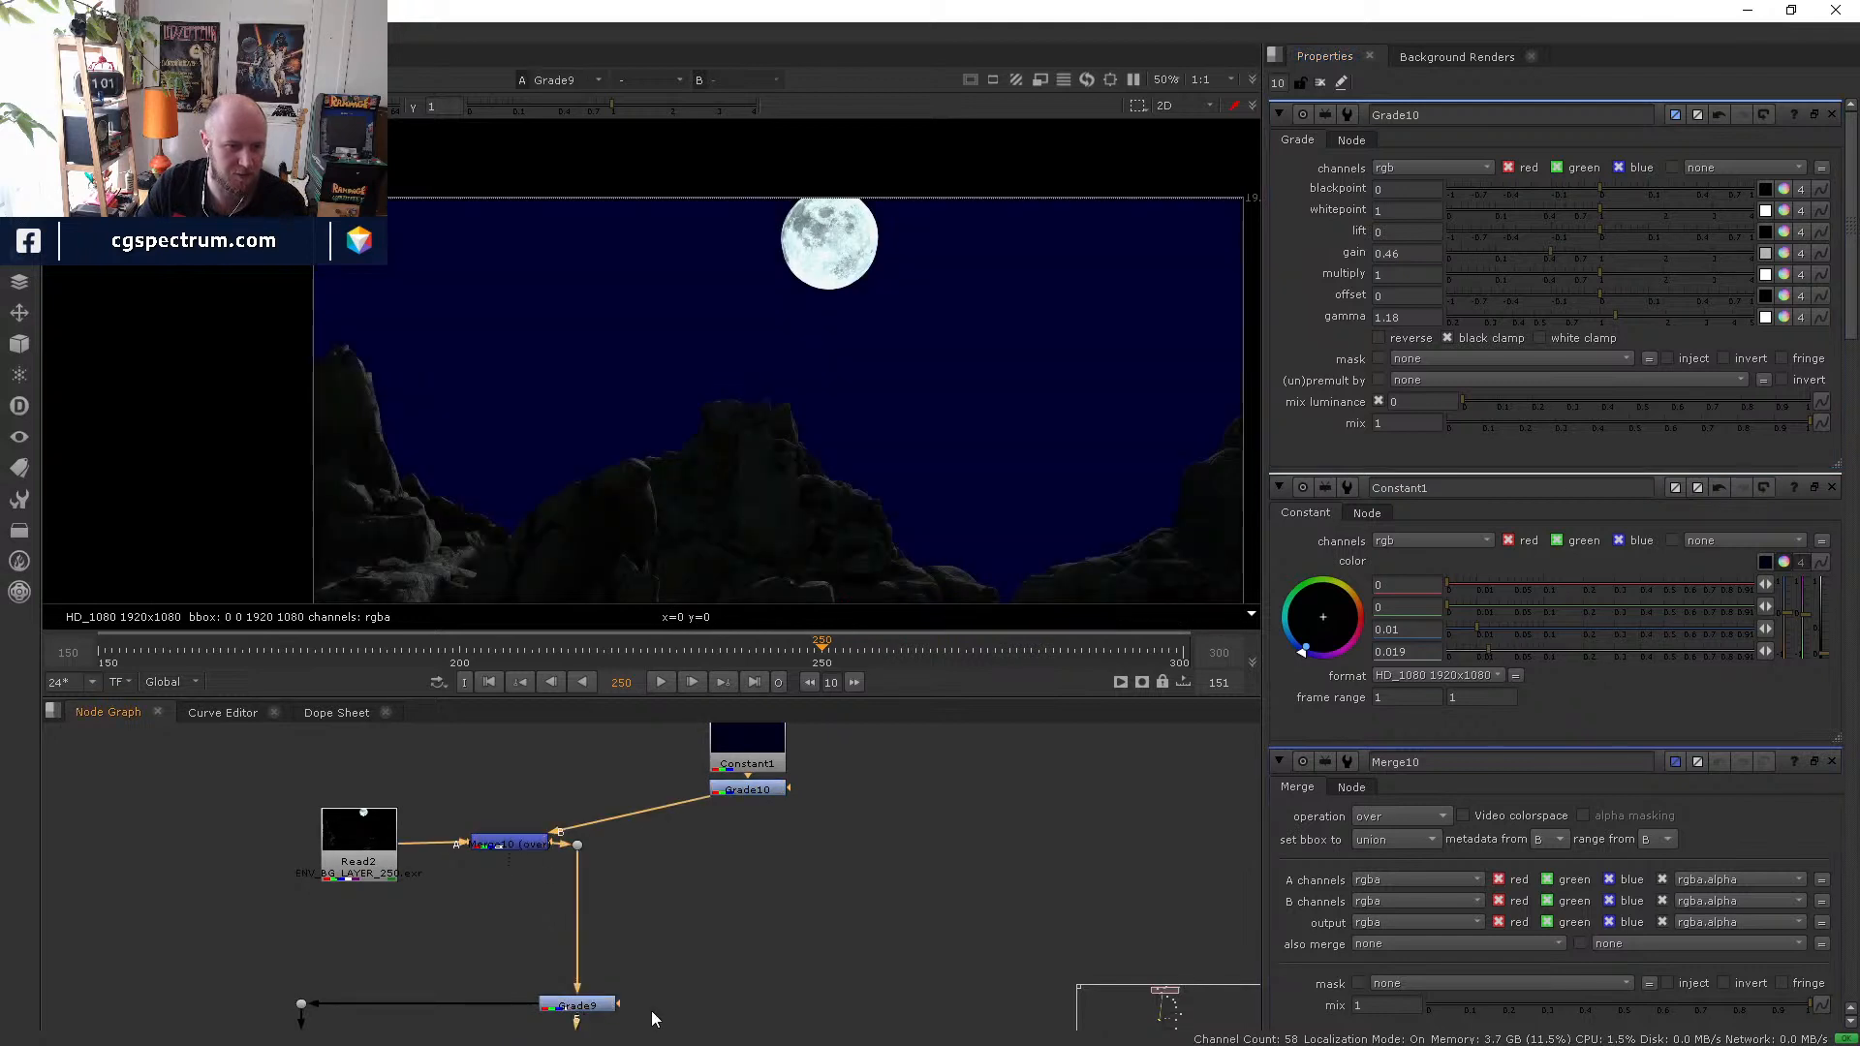
middle_drag(652, 1019, 616, 930)
double_click(578, 866)
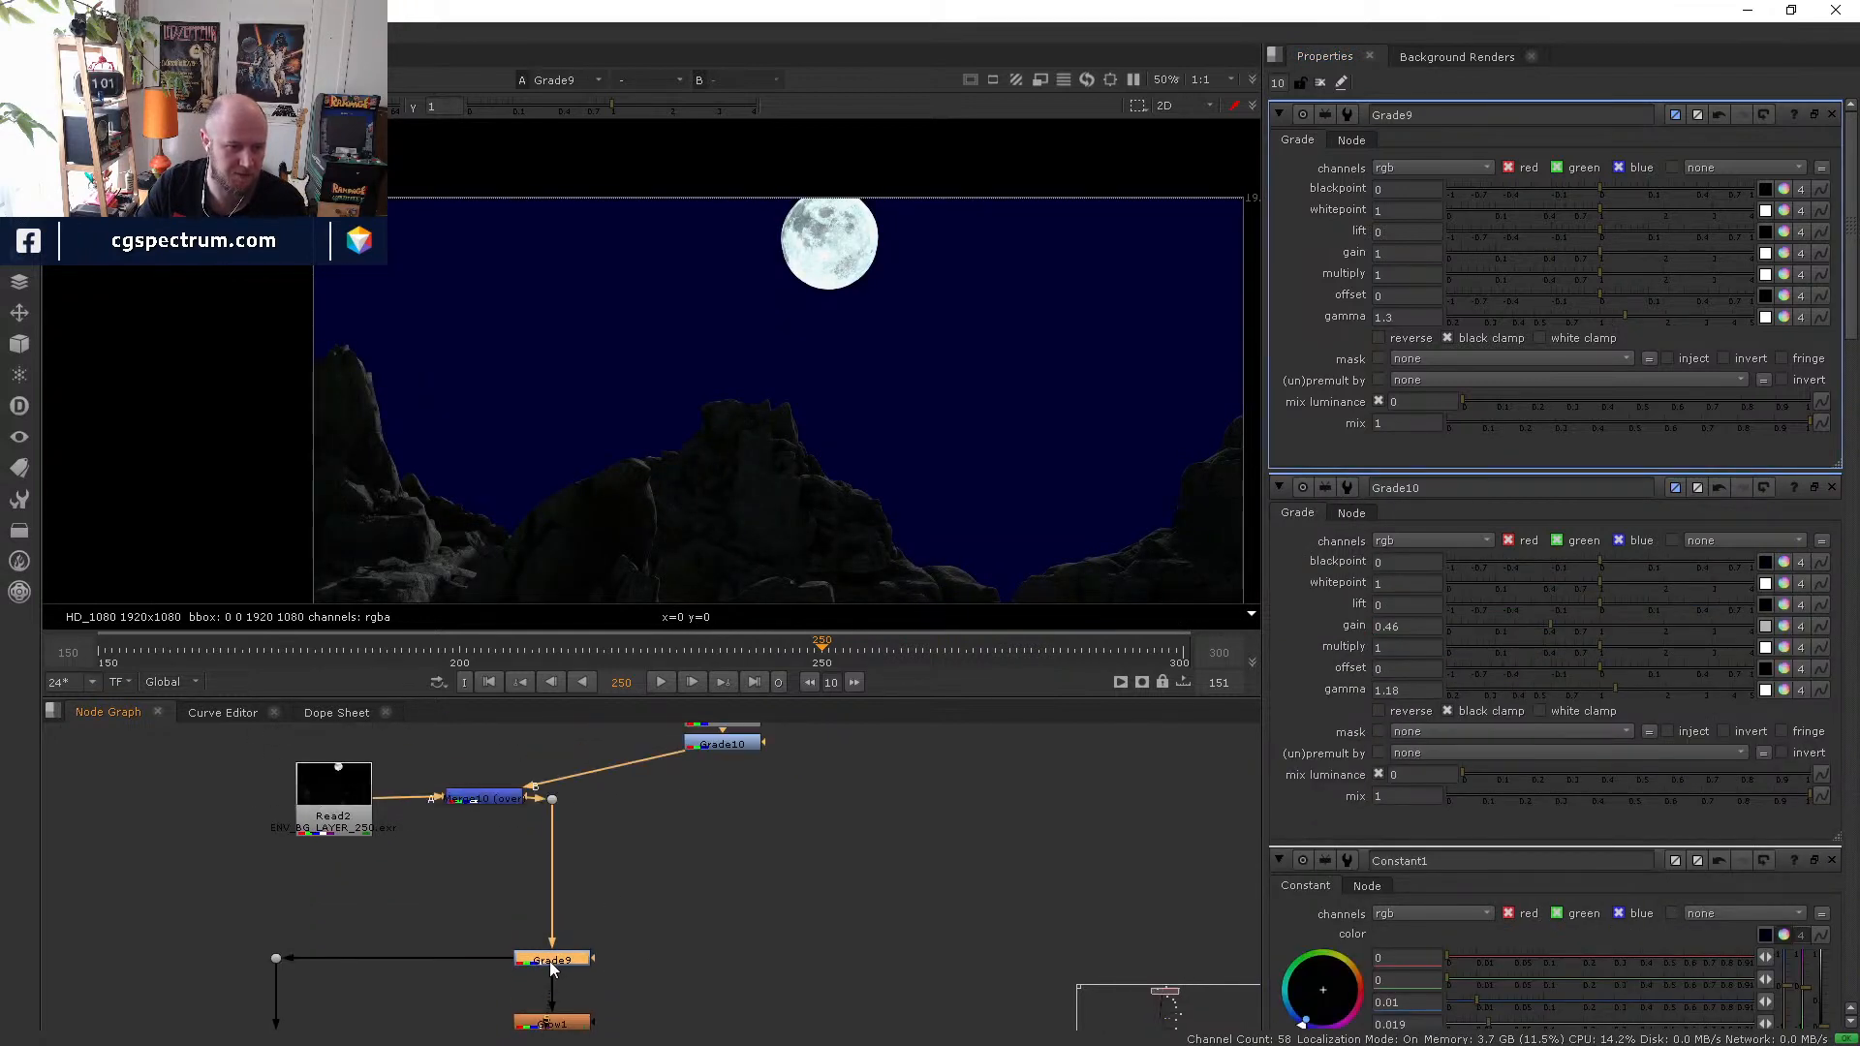
key(ctrl+x)
key(ctrl+v)
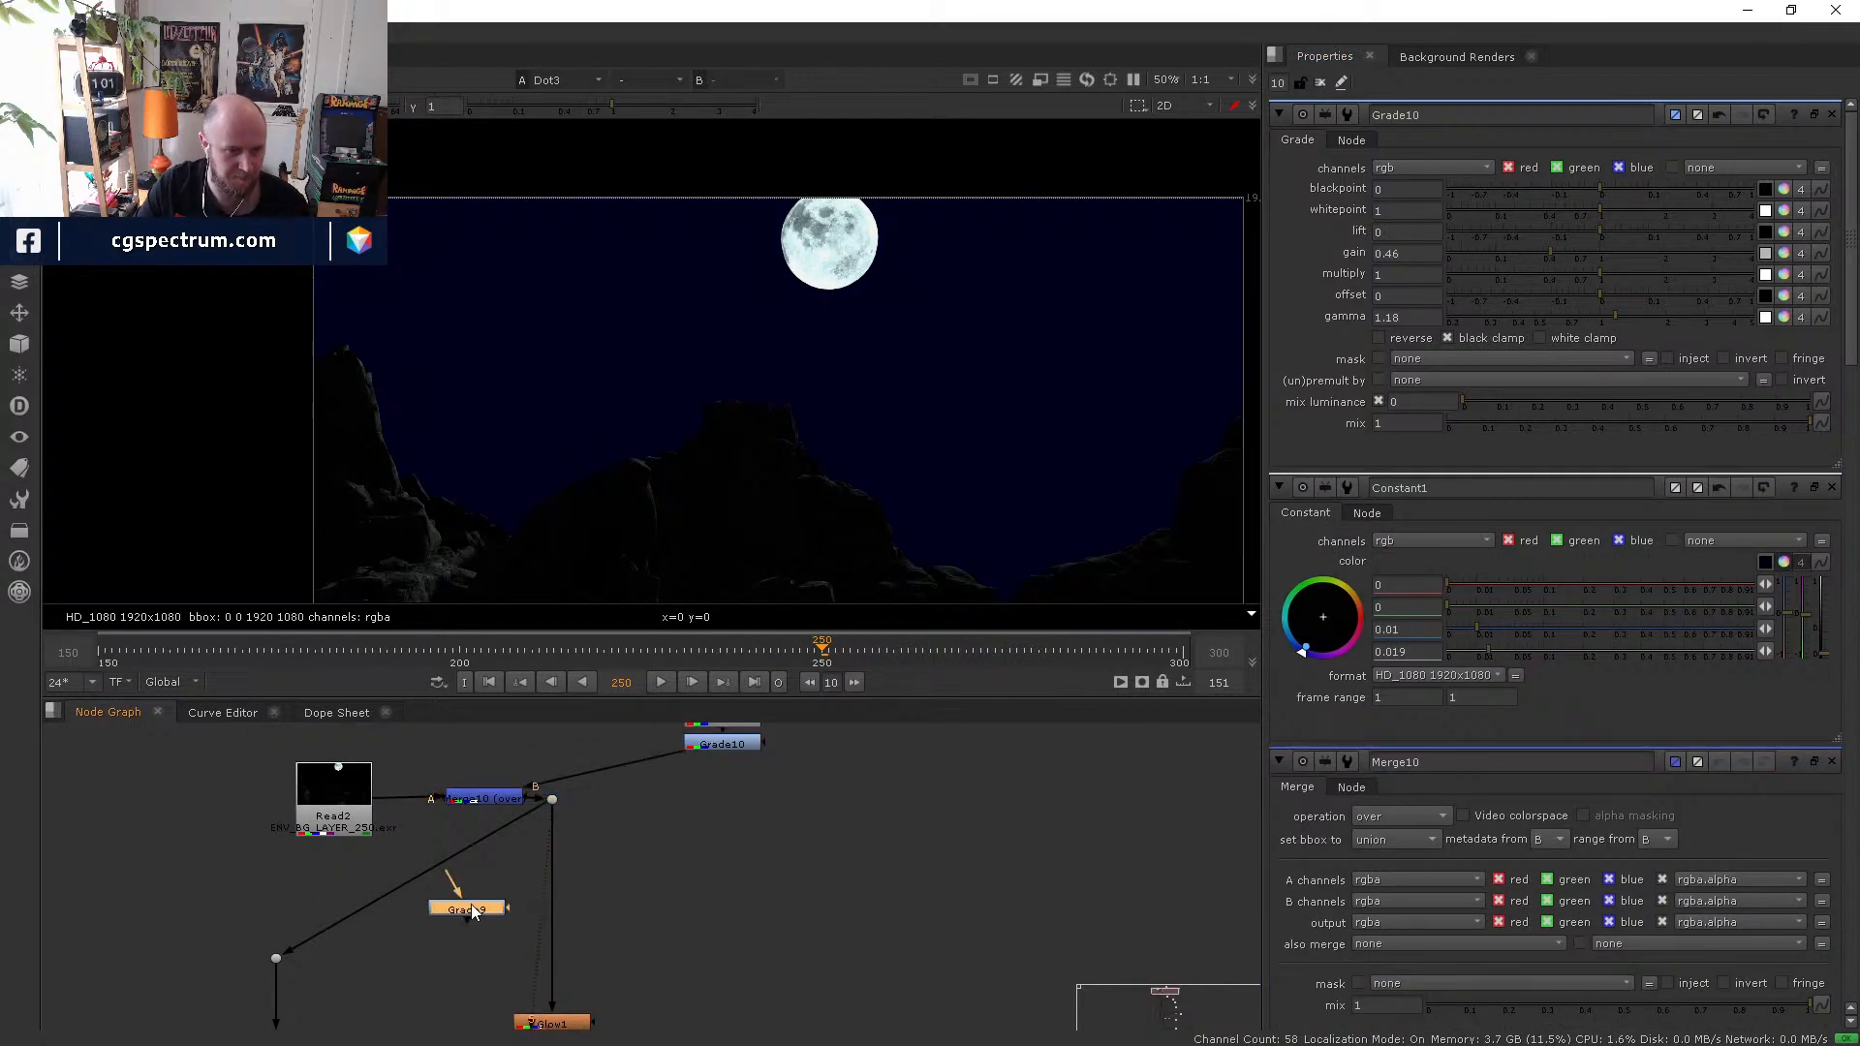
drag(472, 912, 254, 783)
click(491, 803)
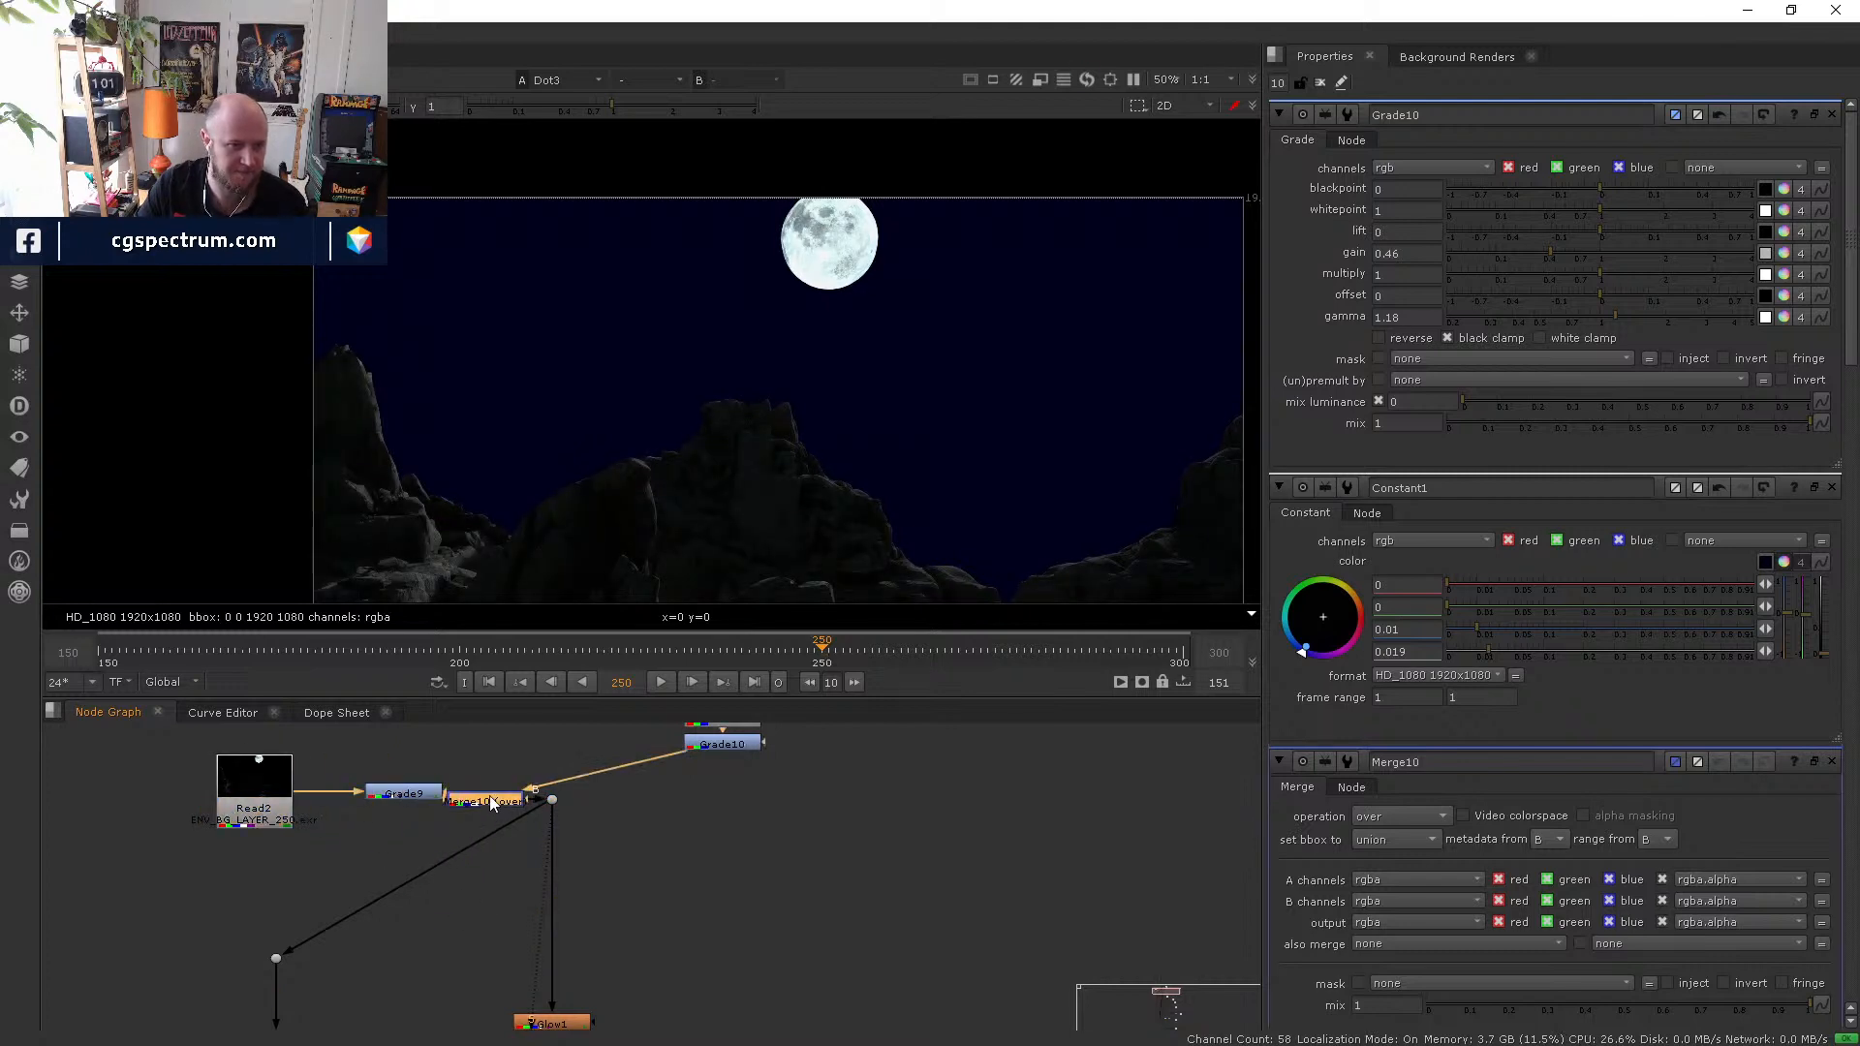
- Rearrange the background branch so the Constant and its Grade stand in a vertical column above the Merge and Dot
drag(554, 803, 564, 883)
middle_drag(601, 841, 574, 915)
drag(681, 818, 524, 831)
drag(712, 775, 552, 758)
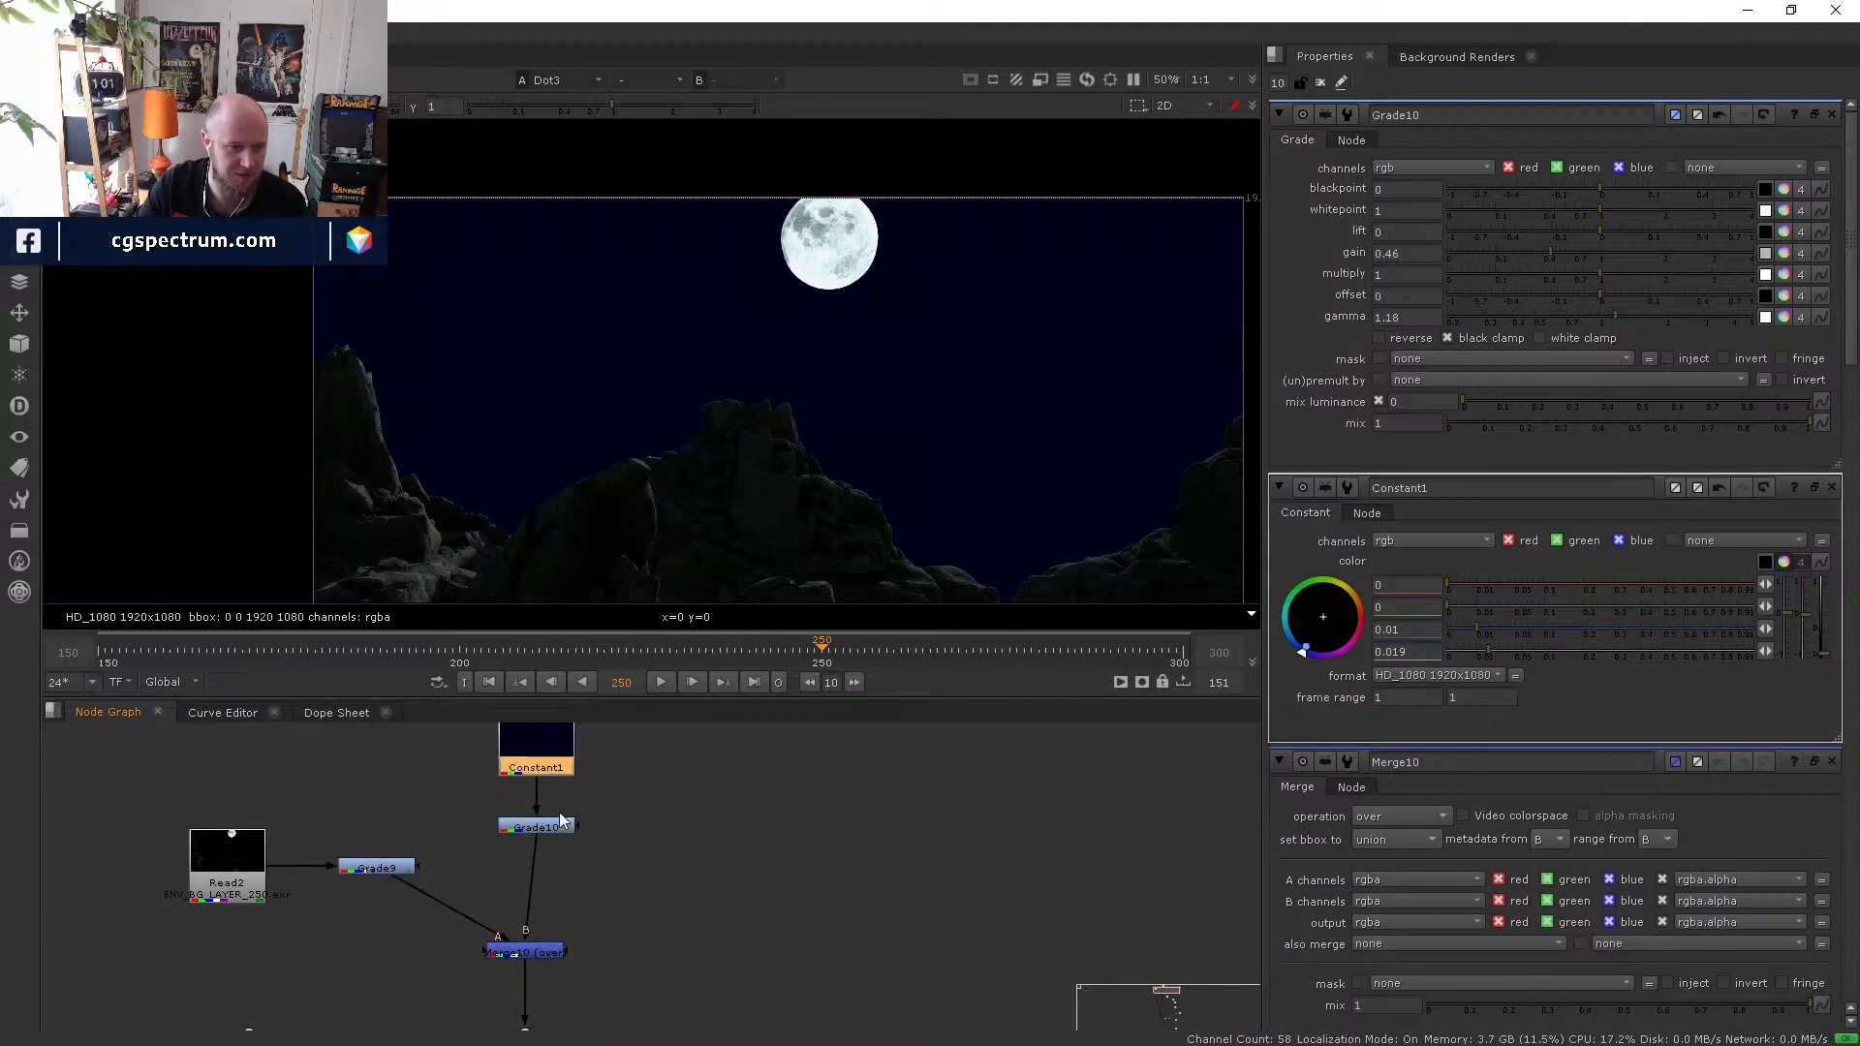
drag(560, 821, 548, 822)
- View the comp stage by stage from the new background Merge through the glow nodes and Merge1 to the final Merge4
click(536, 952)
key(1)
middle_drag(538, 974, 543, 862)
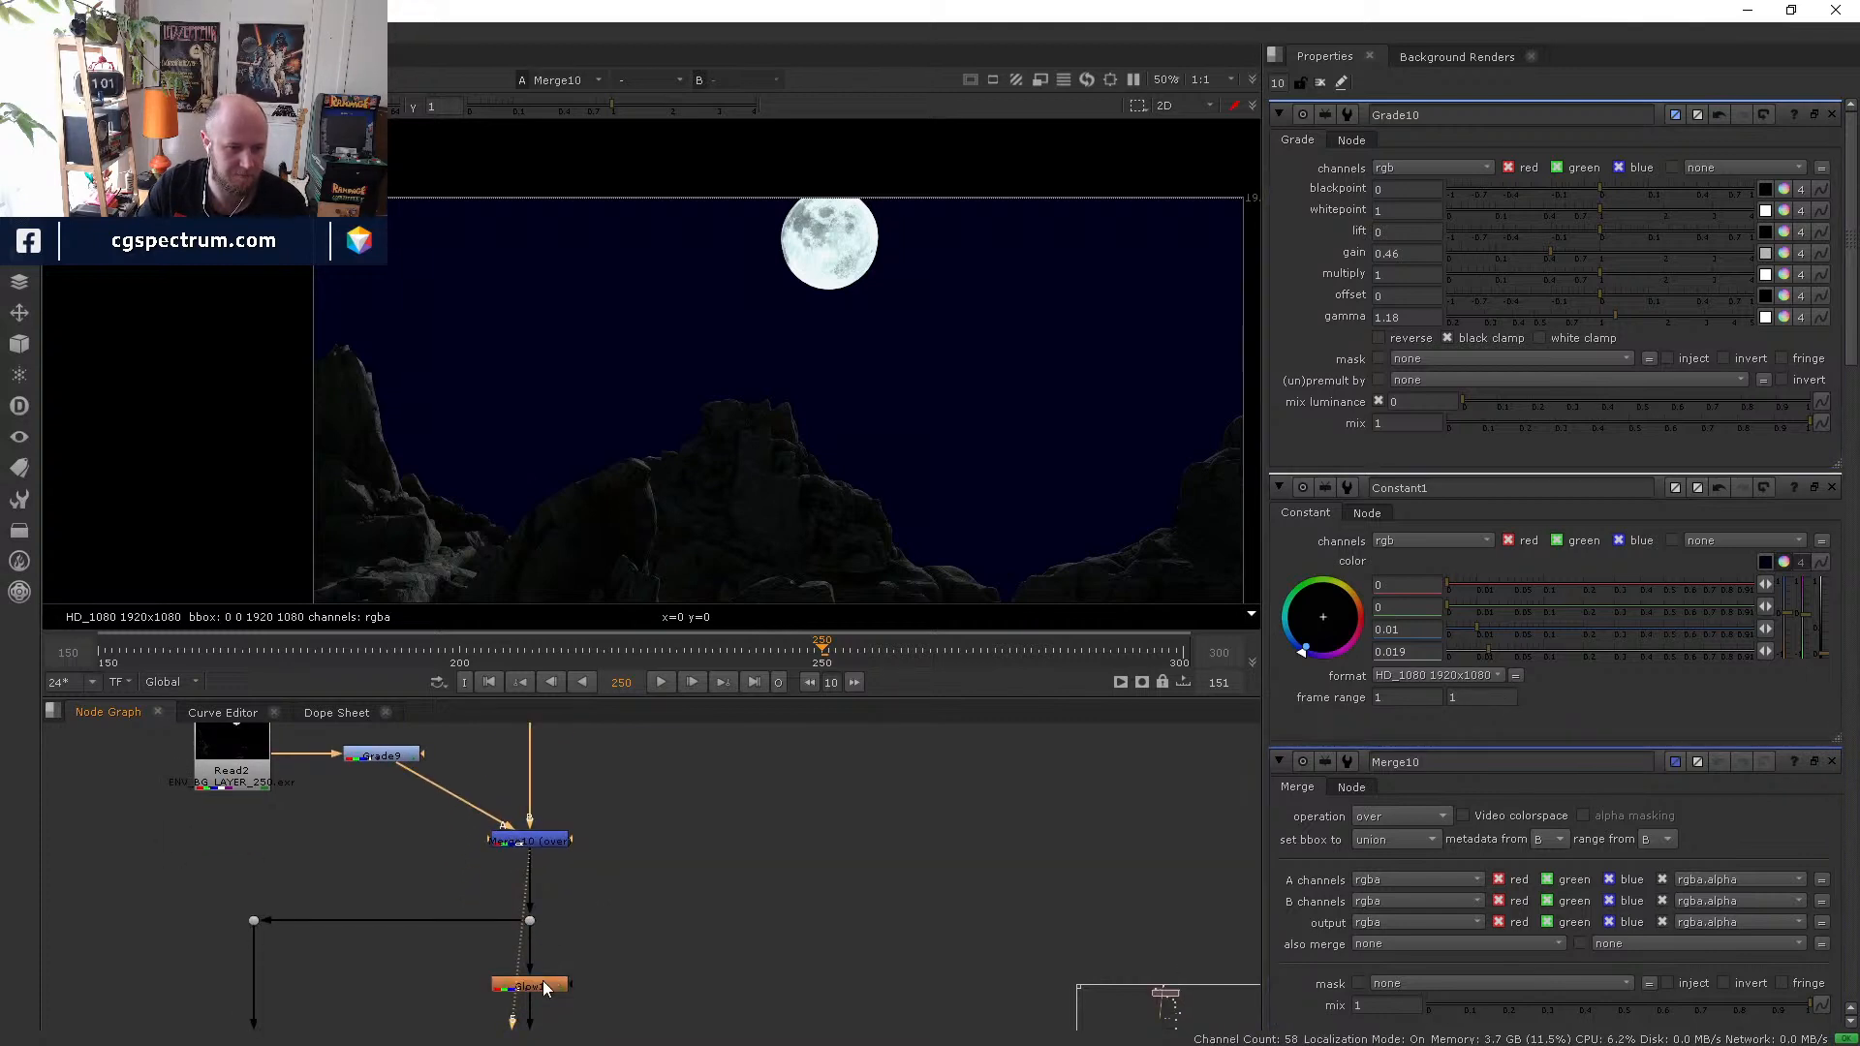
click(544, 982)
key(1)
scroll(659, 1005, up, 1)
middle_drag(652, 1004, 627, 717)
click(504, 752)
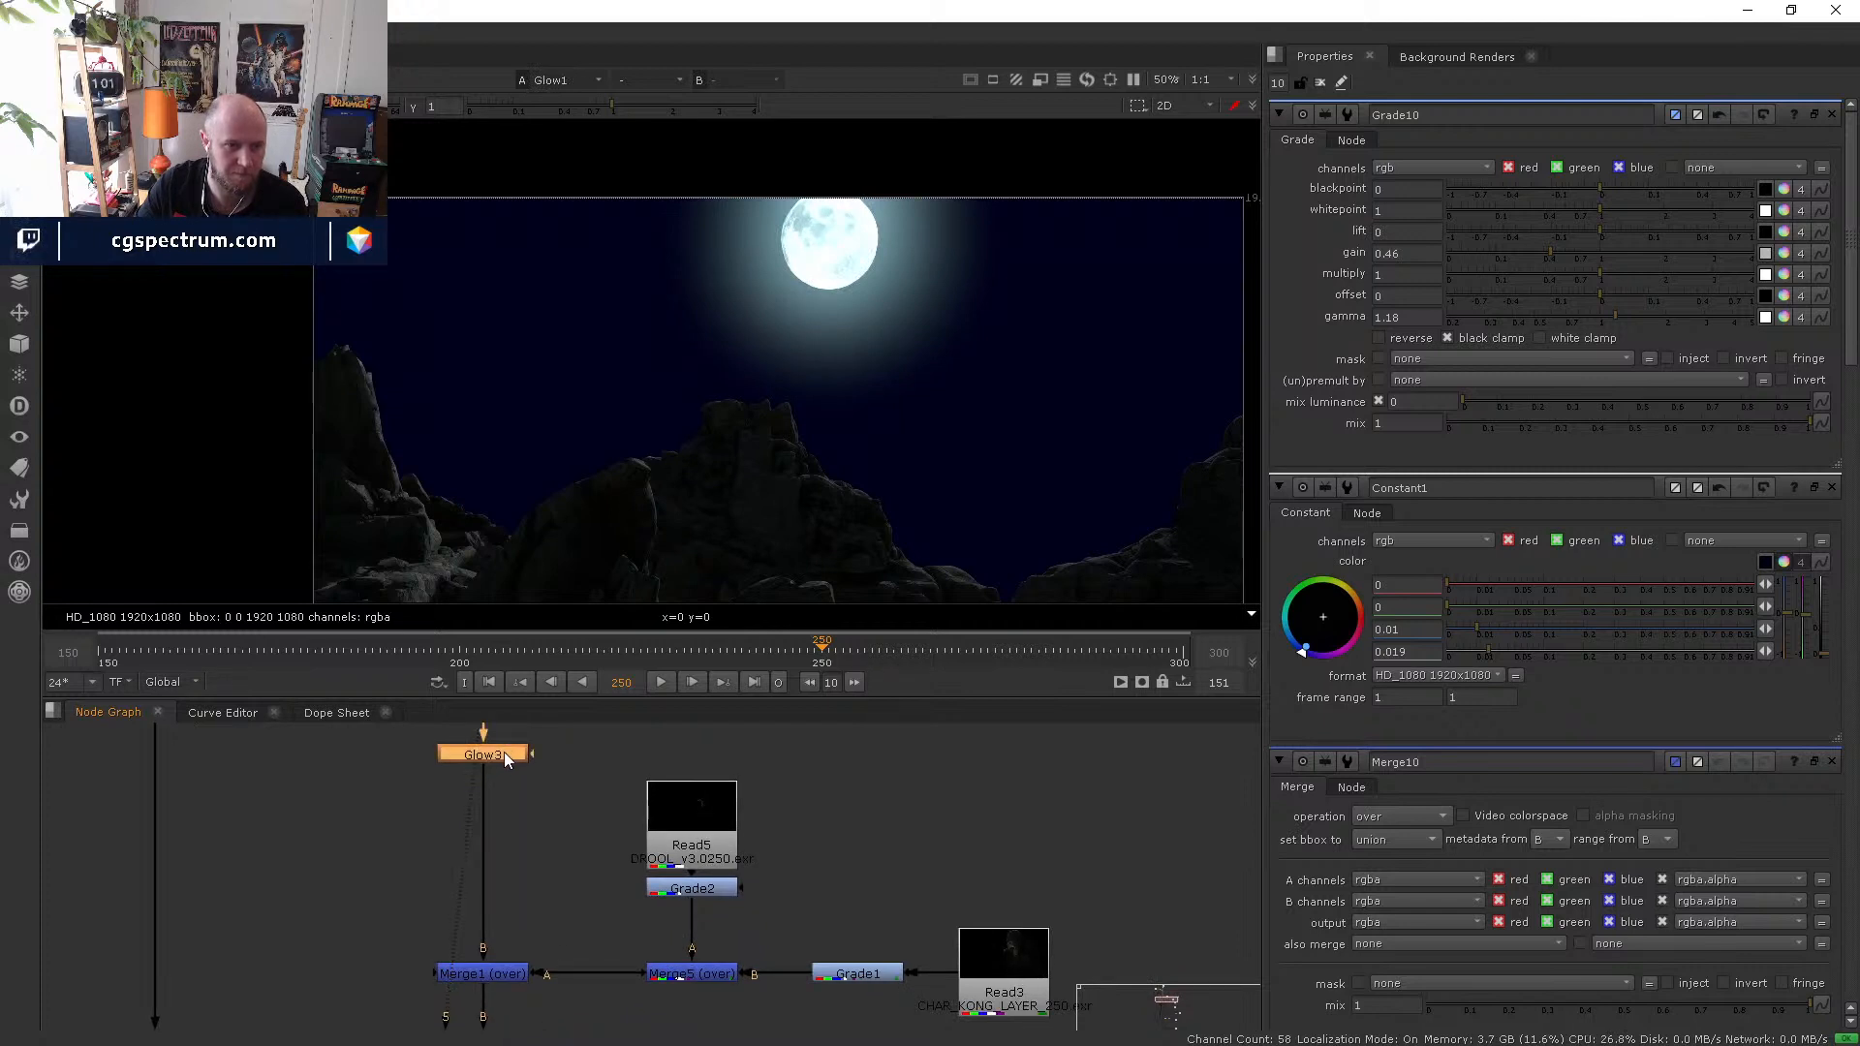
key(1)
middle_drag(548, 875, 569, 749)
click(480, 849)
key(1)
middle_drag(587, 928, 595, 651)
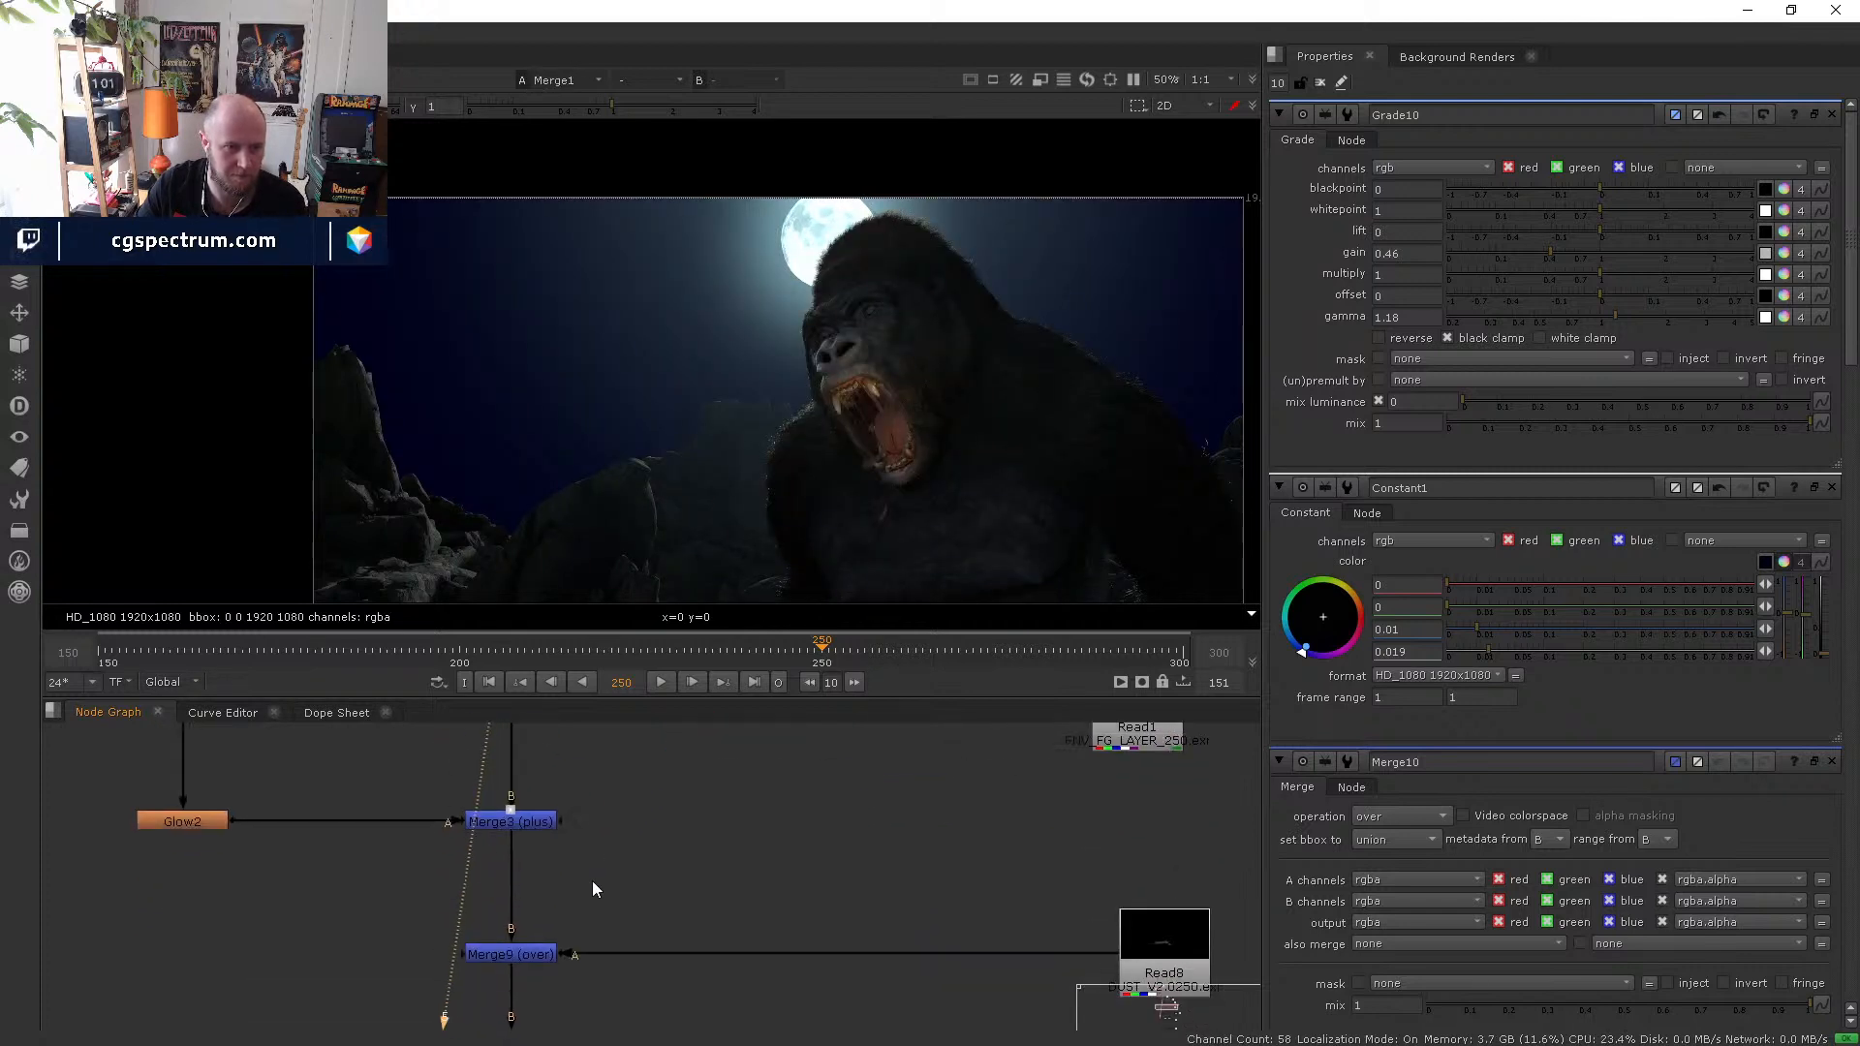
scroll(593, 882, down, 5)
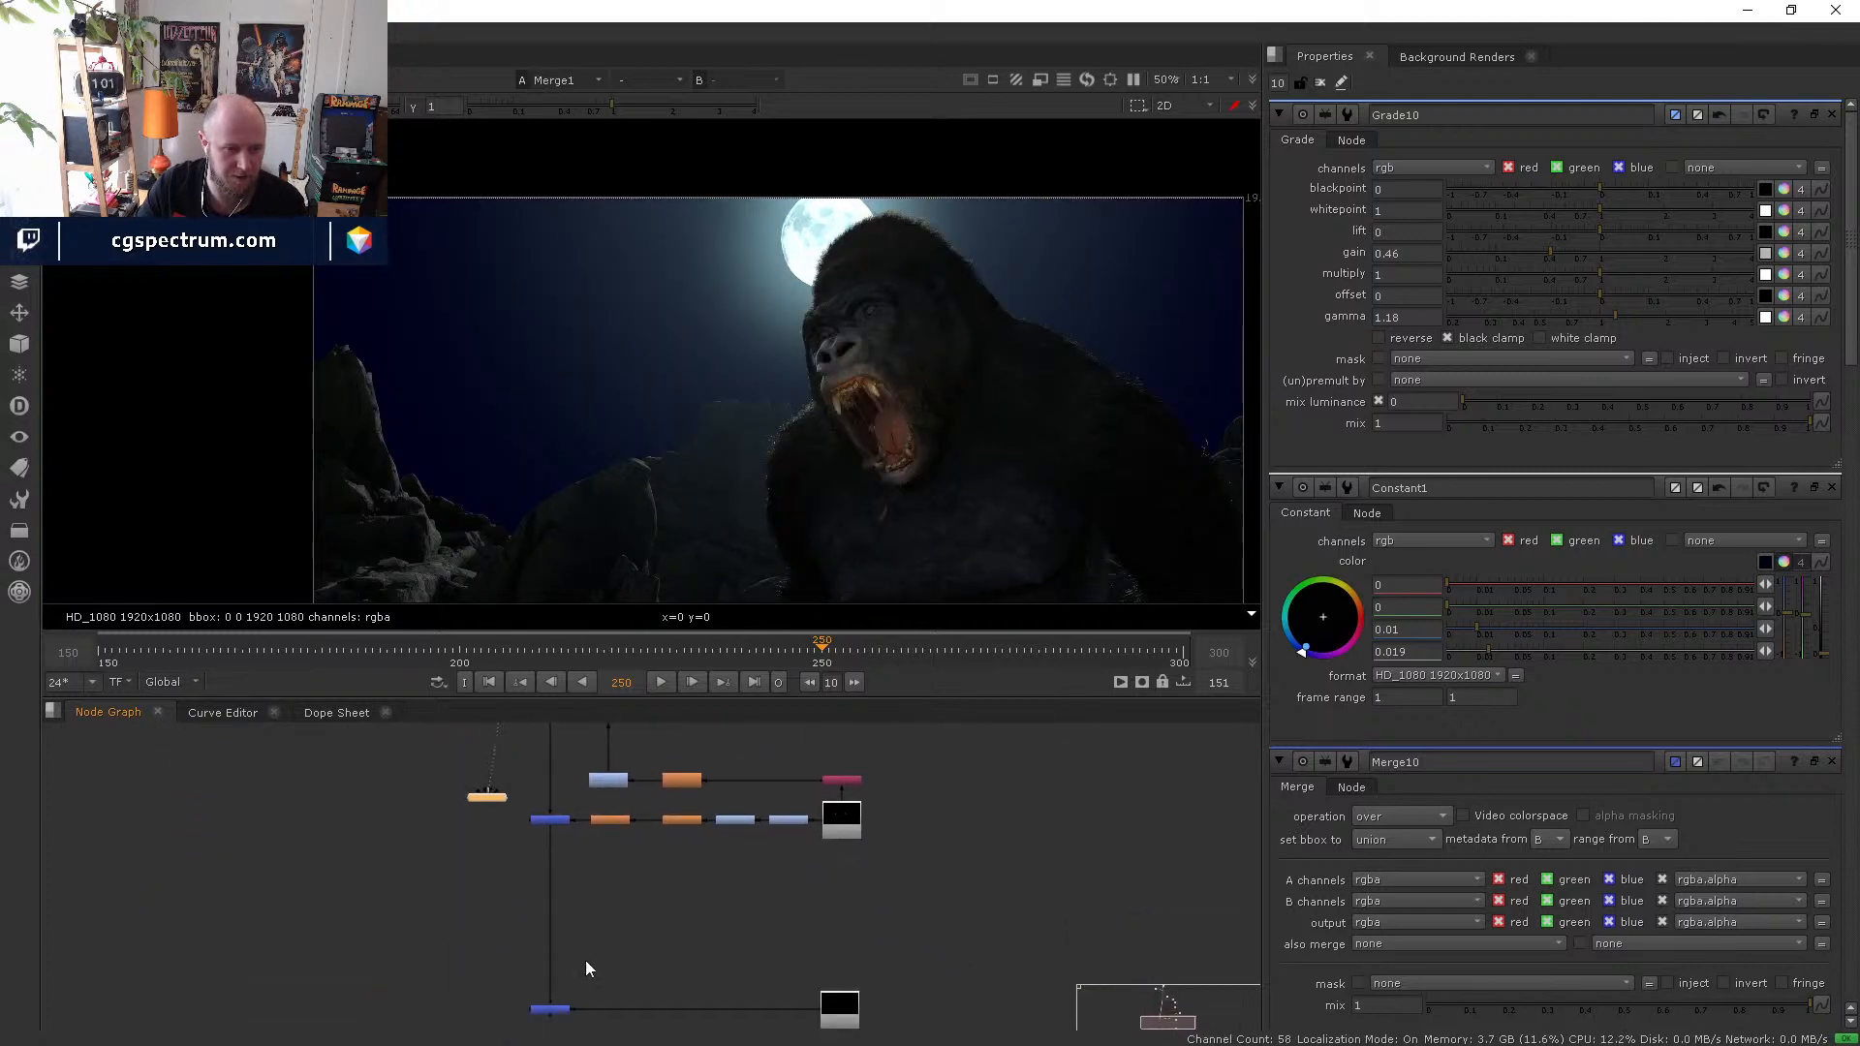
middle_drag(544, 1024, 531, 865)
scroll(531, 864, up, 4)
click(554, 833)
key(1)
middle_drag(654, 907, 636, 1027)
scroll(629, 951, down, 4)
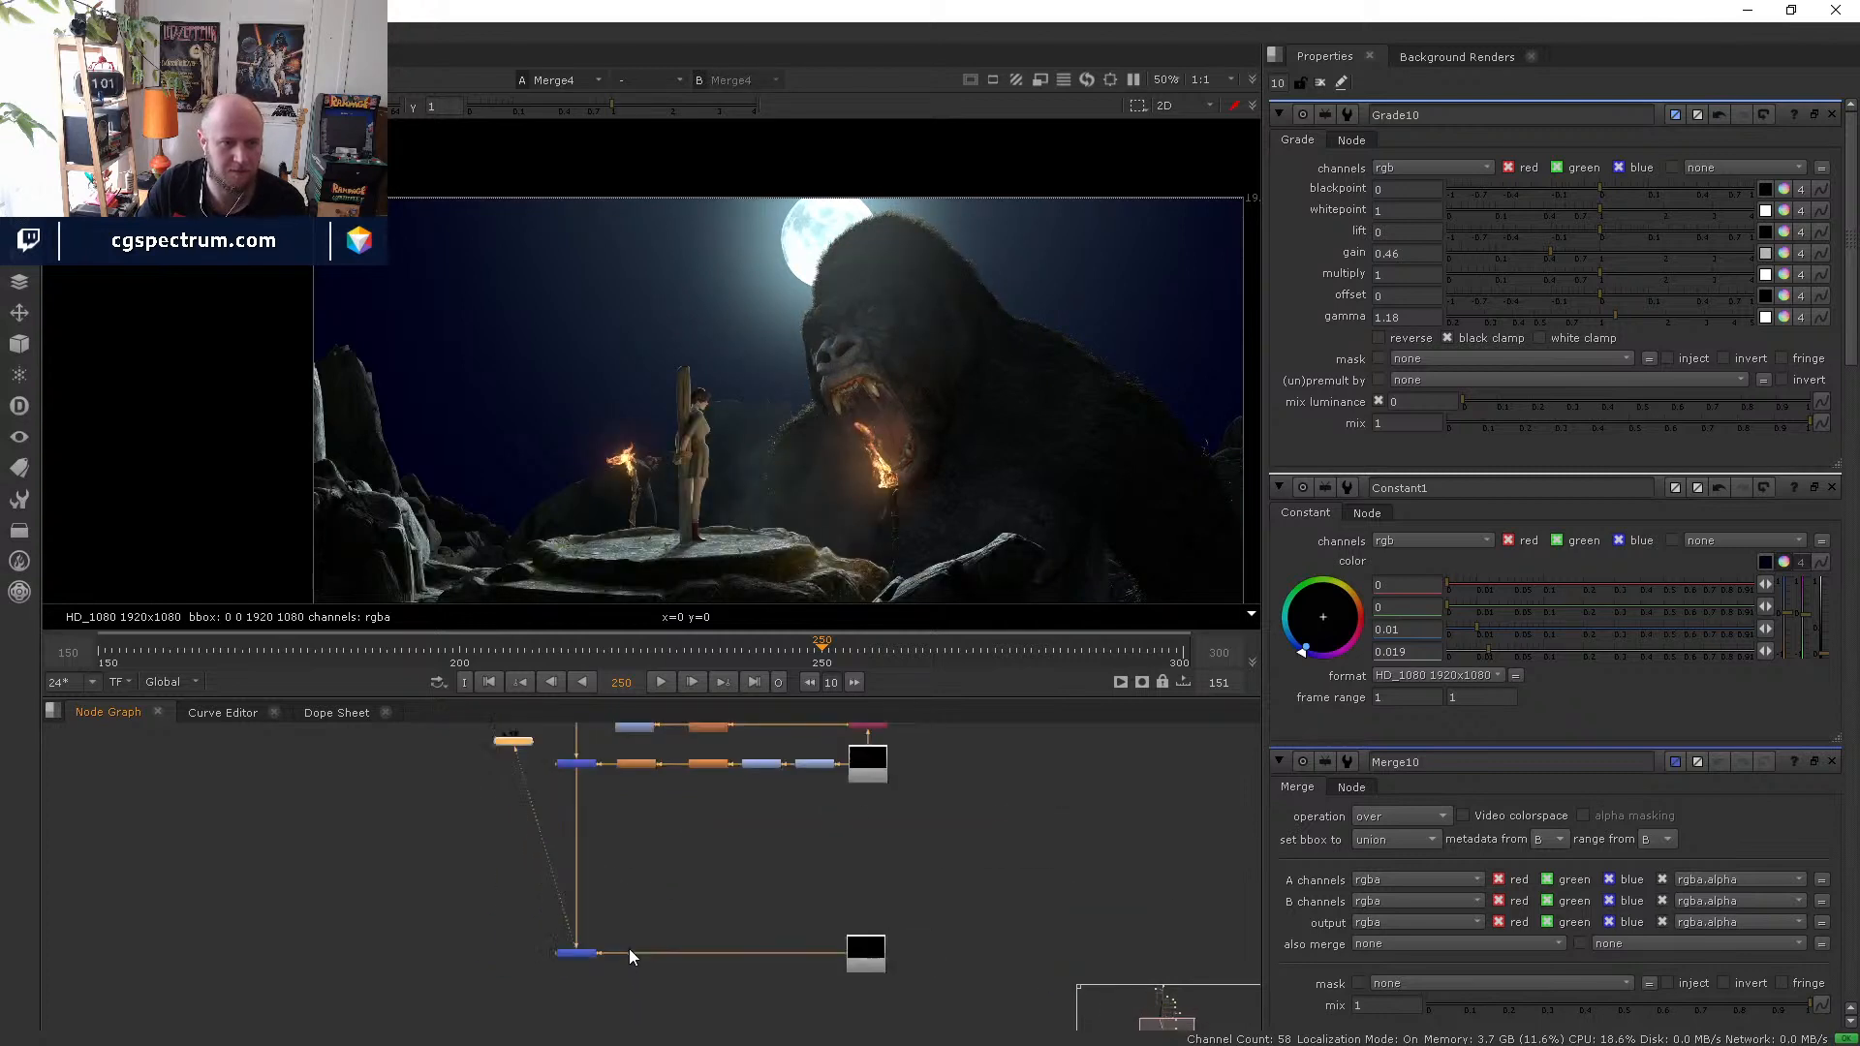
- Return to the Constant at the head of the tree and set its blue to 0.001
scroll(630, 957, down, 2)
middle_drag(614, 729, 569, 875)
middle_drag(561, 768, 564, 920)
middle_drag(545, 839, 557, 941)
scroll(557, 942, up, 4)
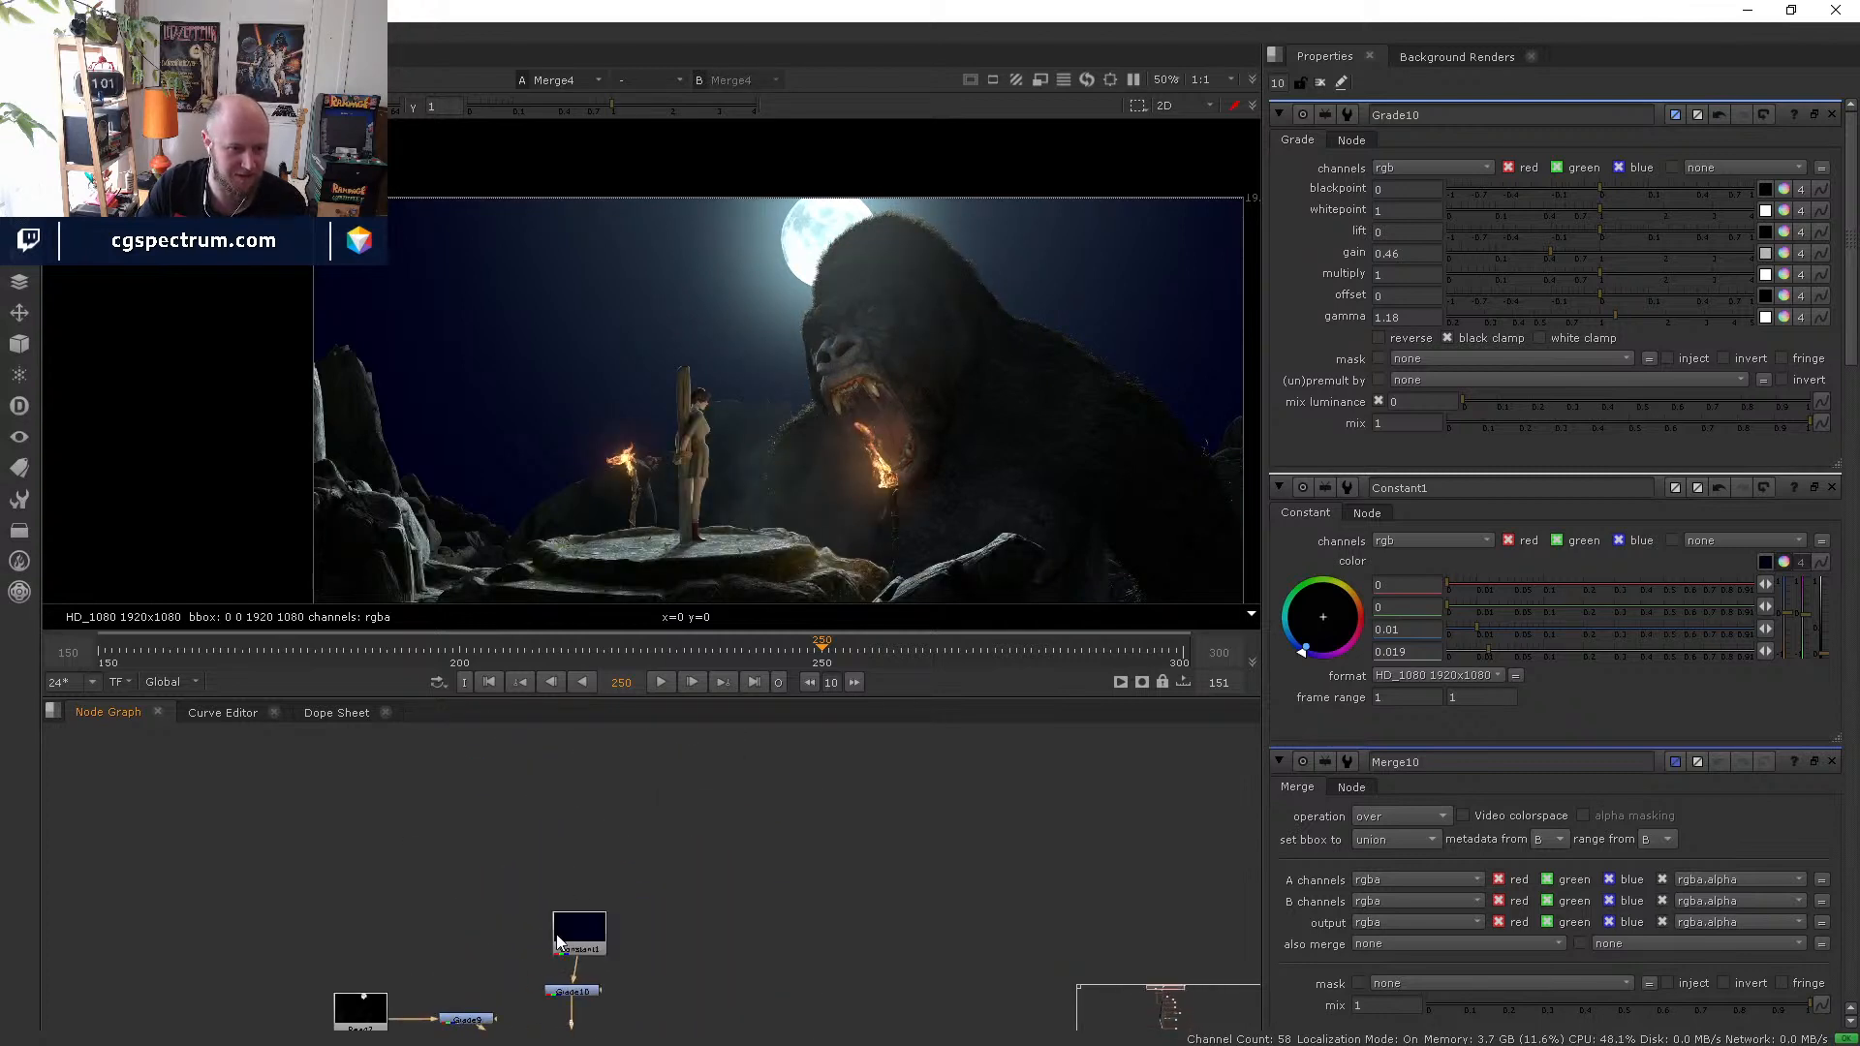
scroll(558, 941, up, 1)
click(574, 1002)
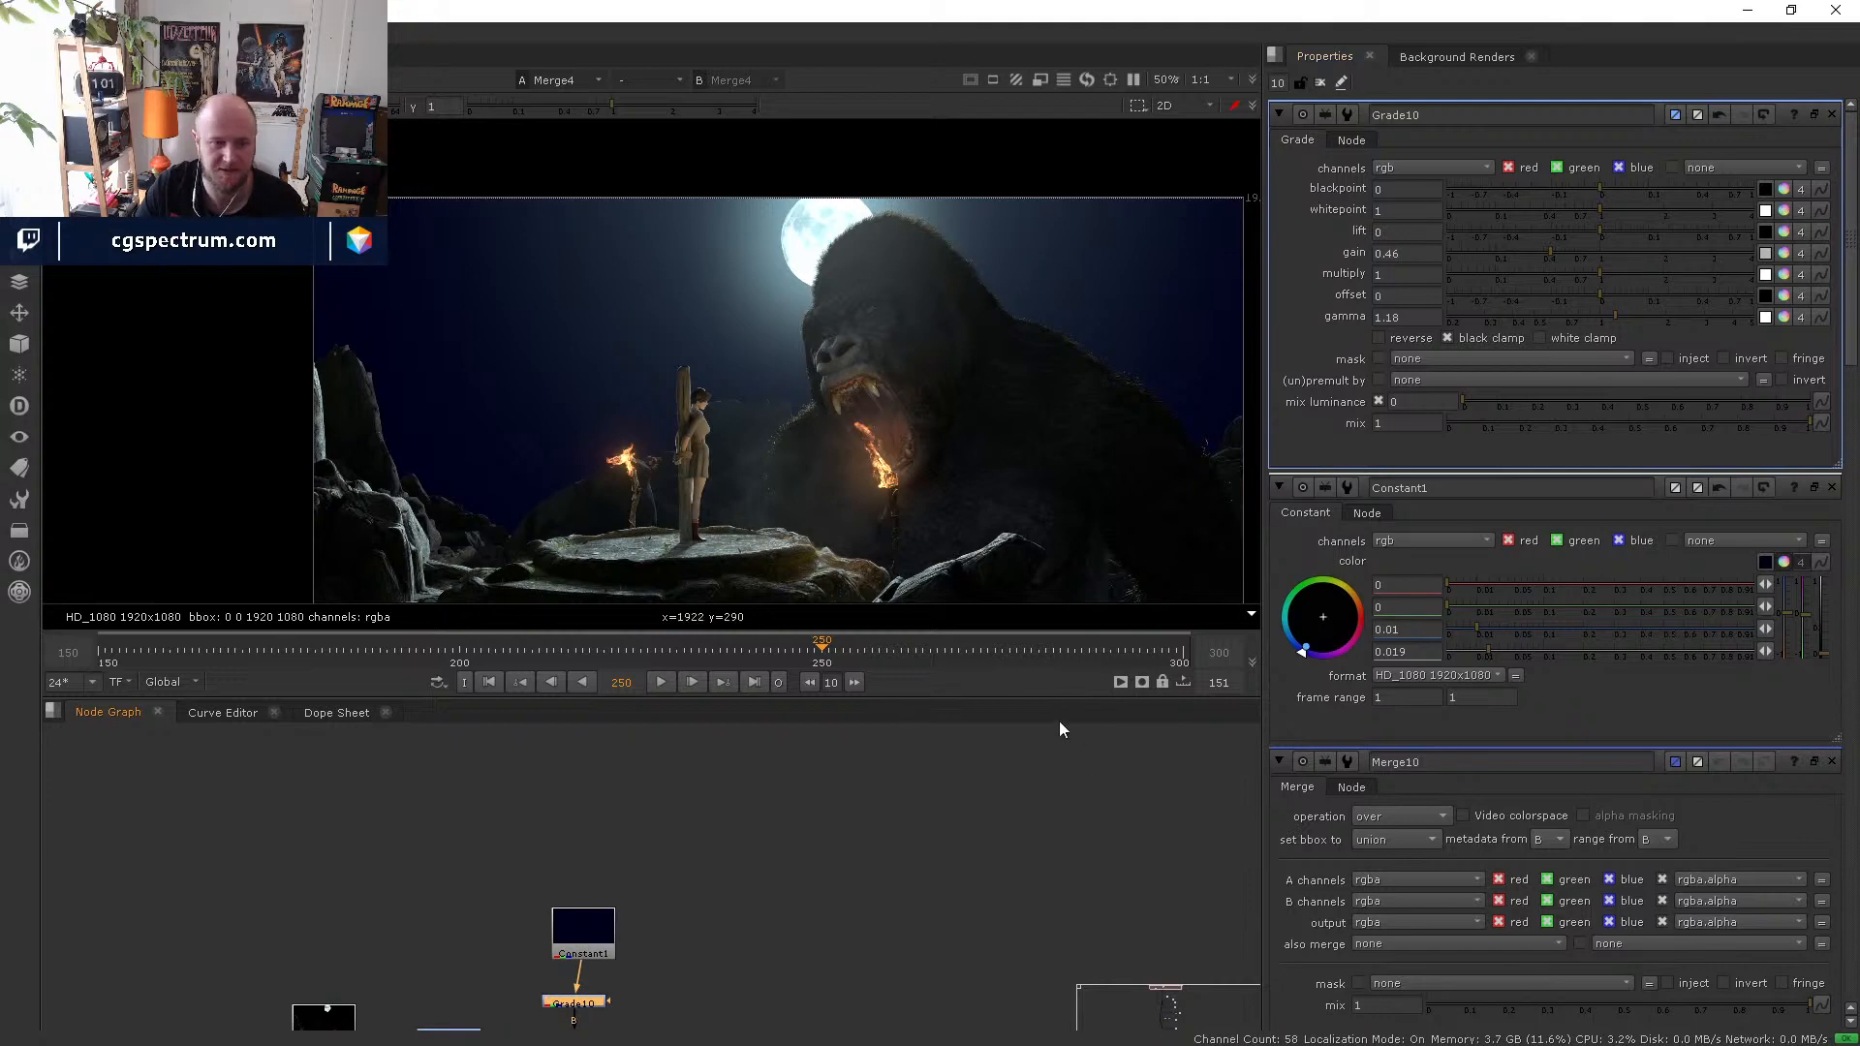
double_click(554, 923)
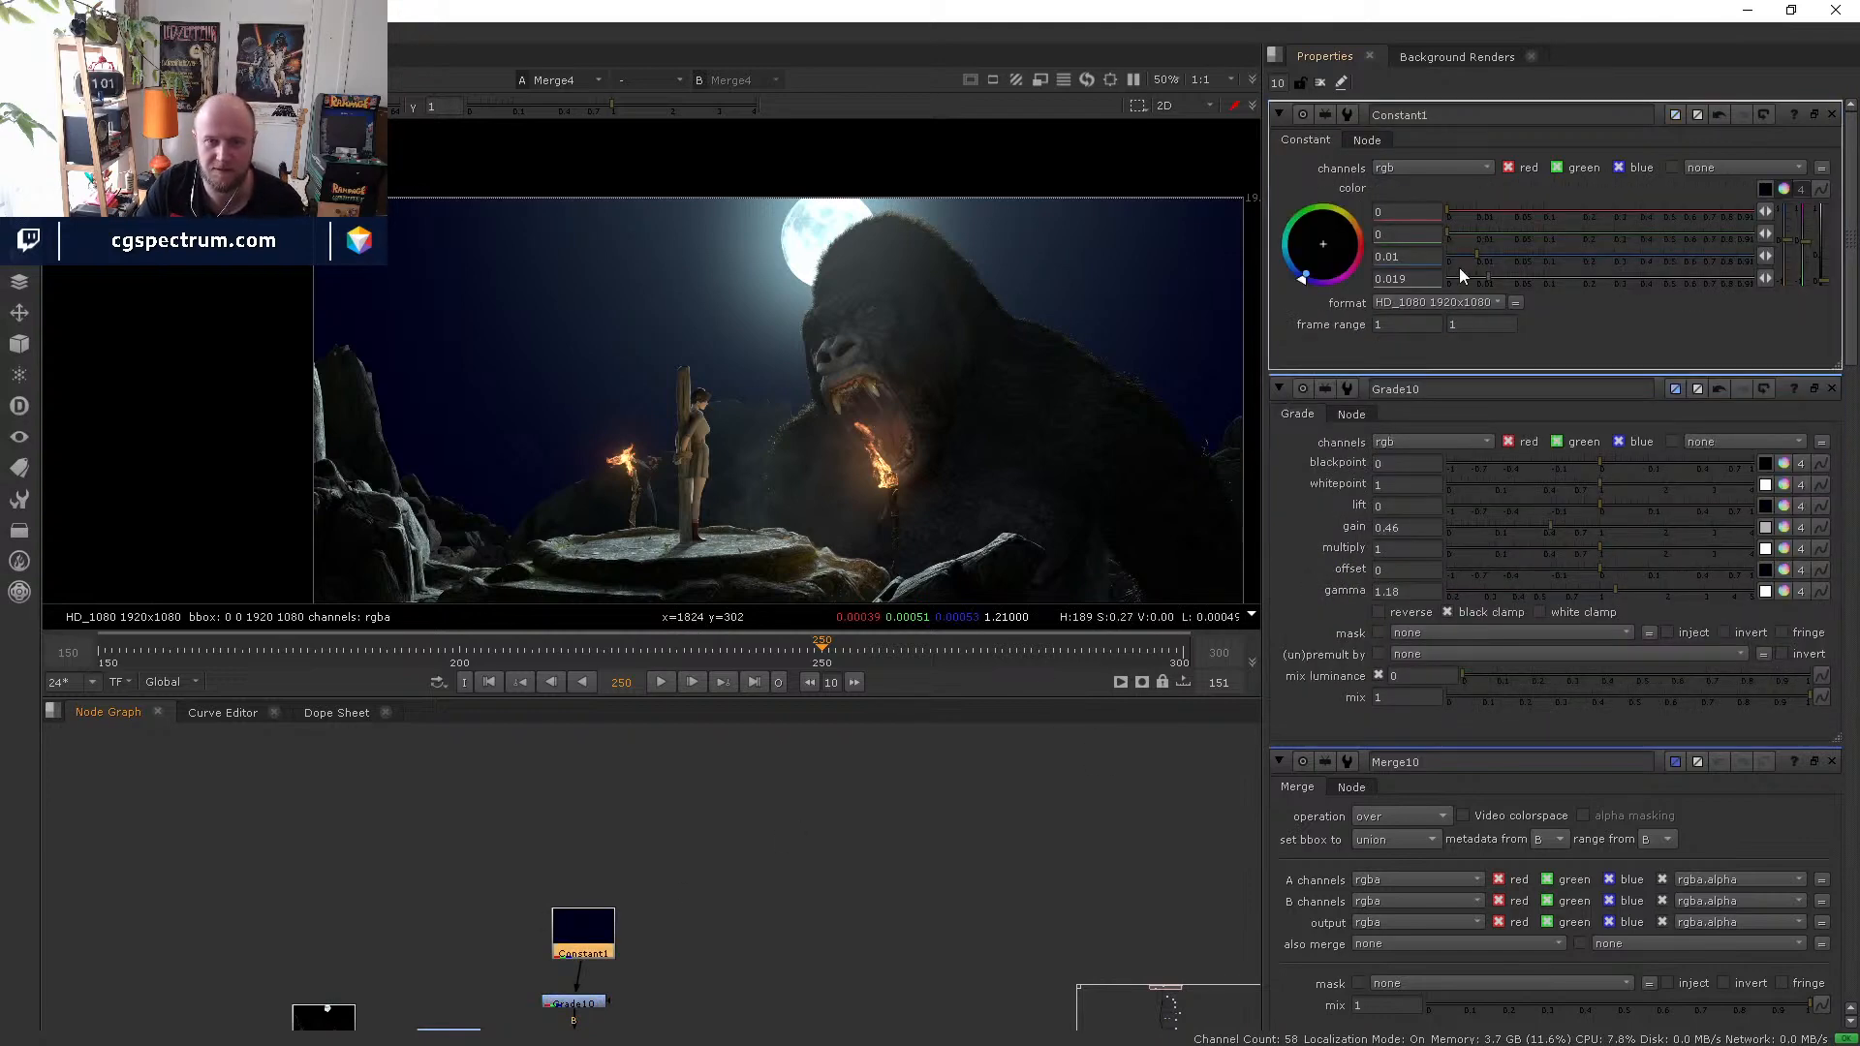
click(1465, 263)
drag(1455, 258, 1457, 258)
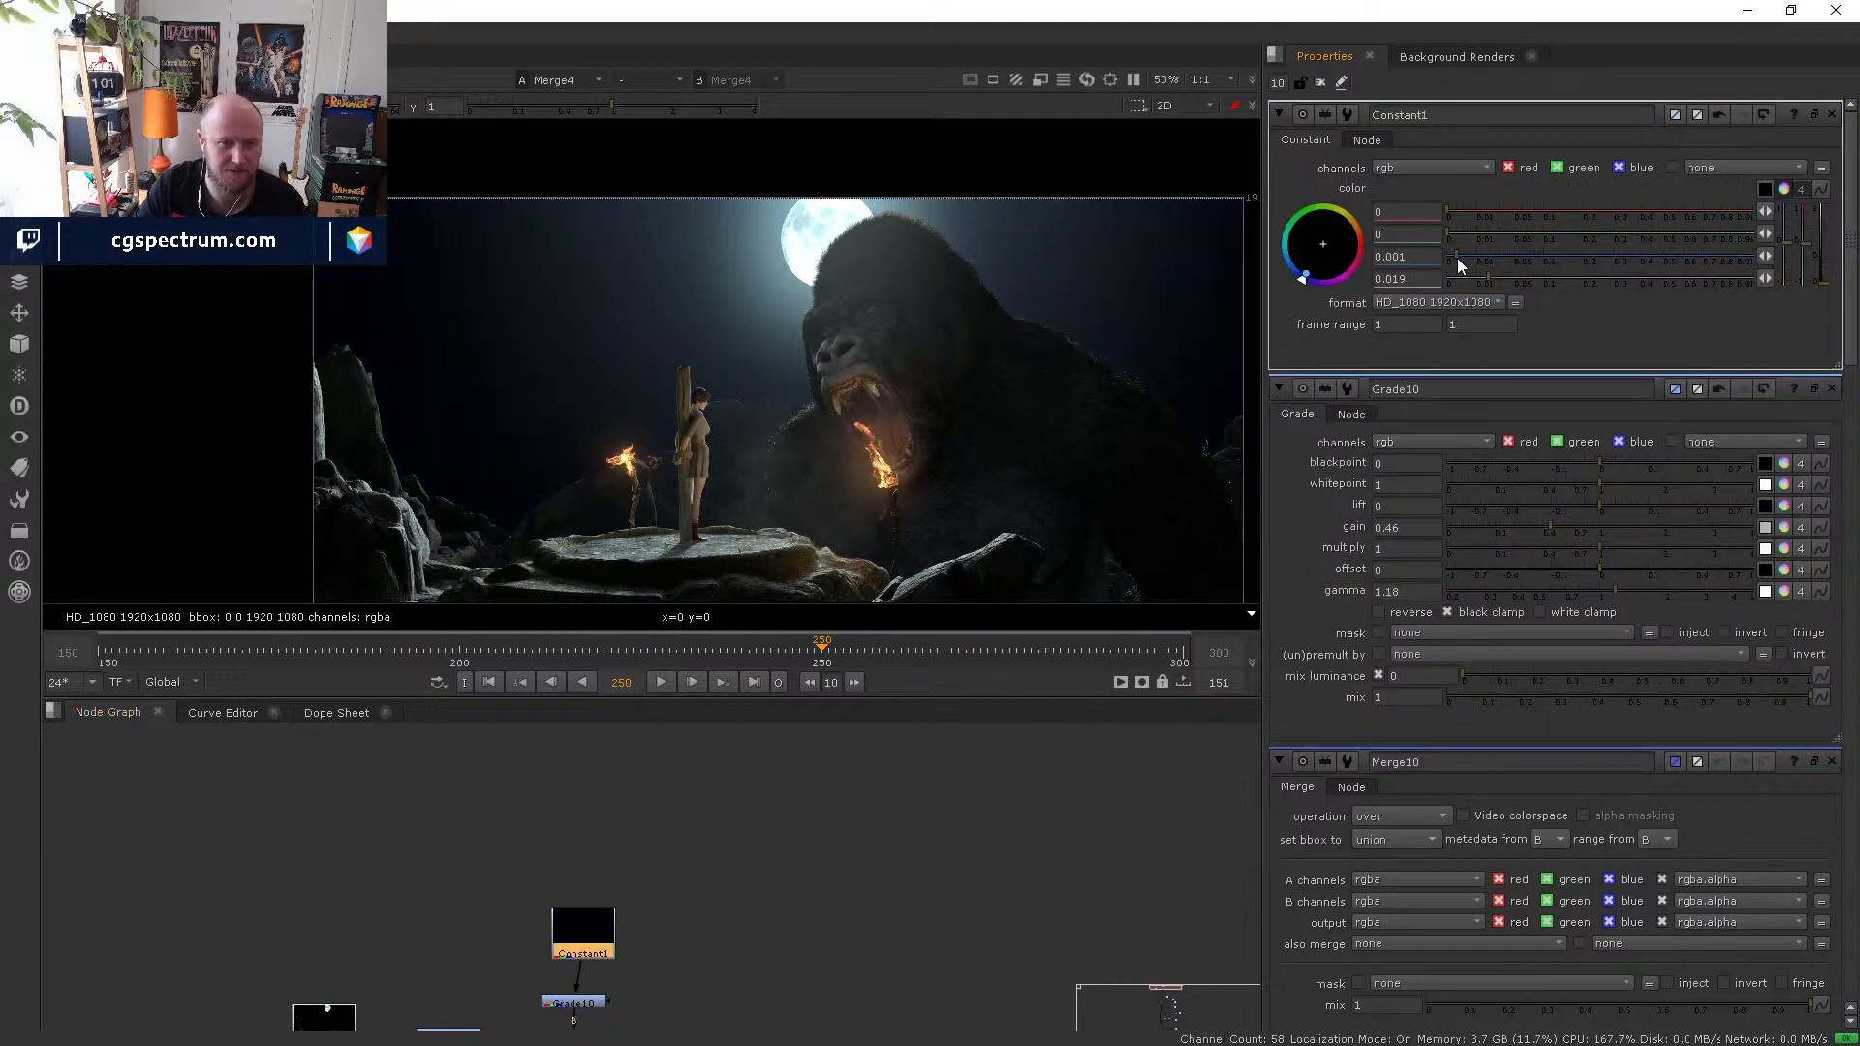
- Examine the sky and background in the Merge4 output up close and in the full frame
scroll(664, 328, up, 6)
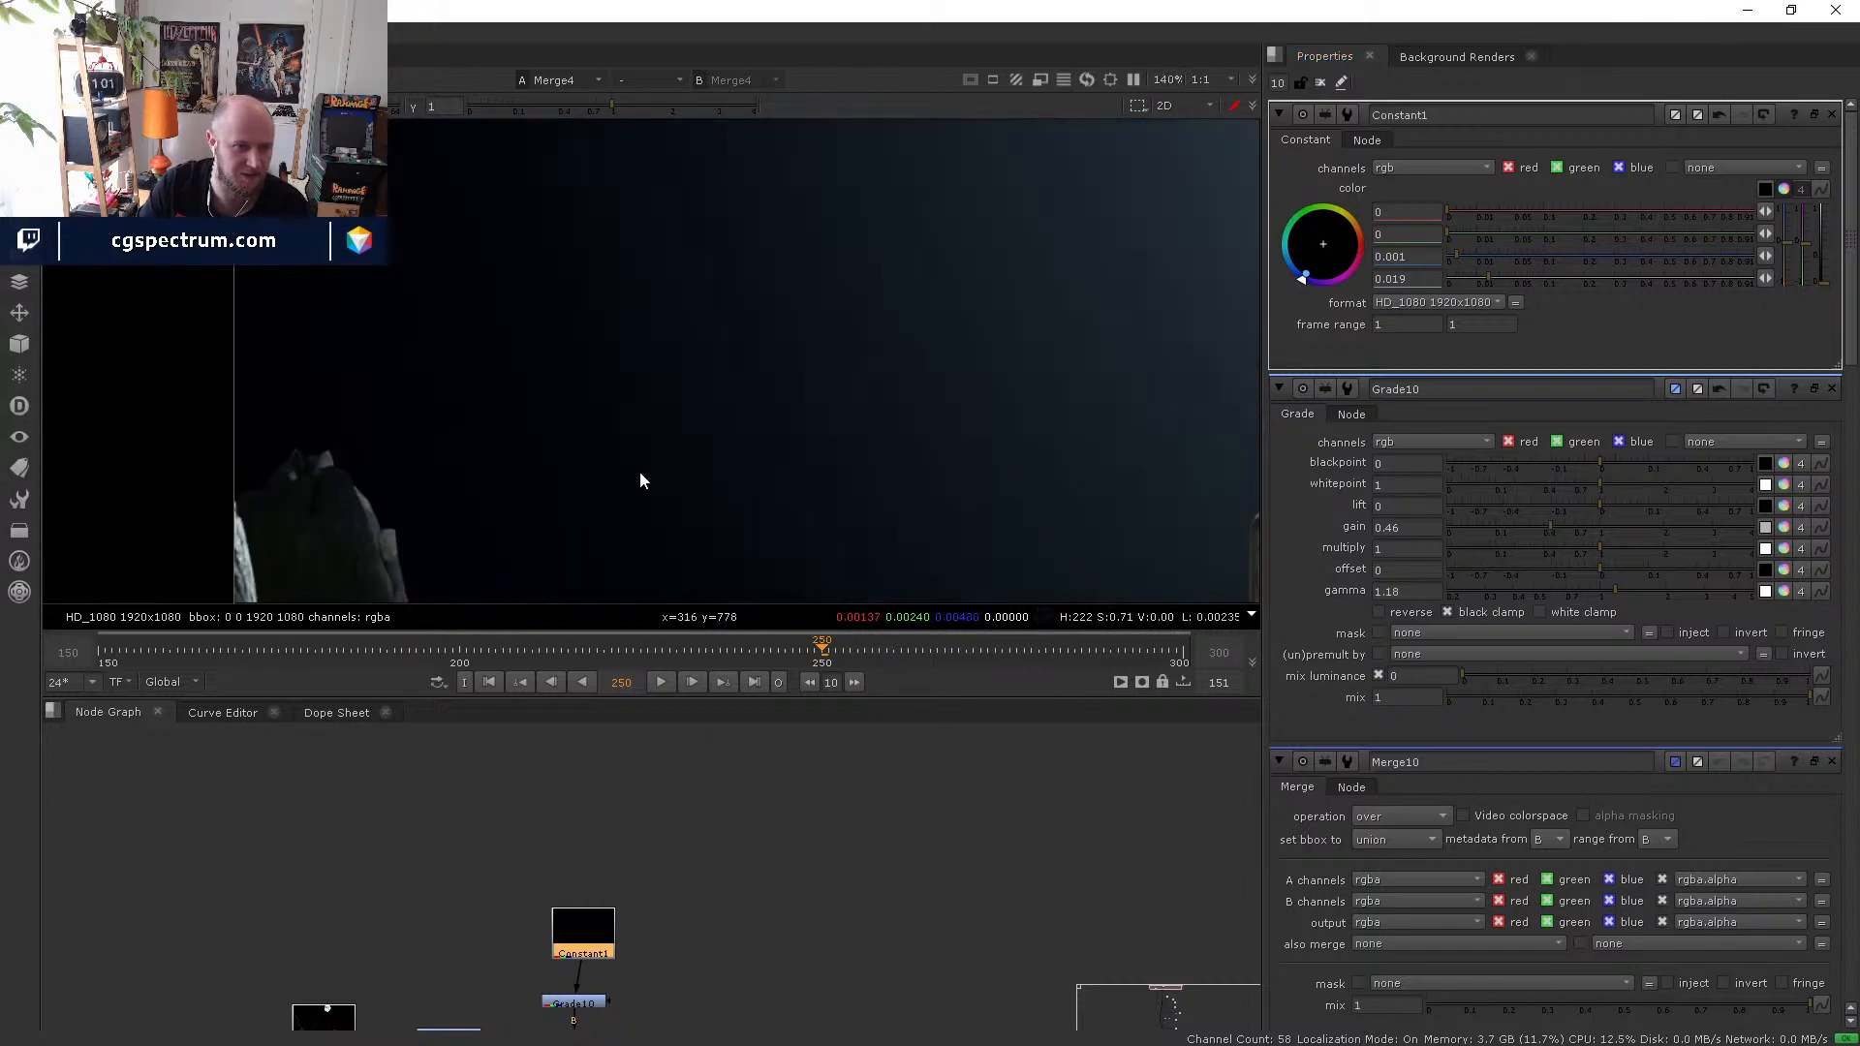
scroll(548, 333, down, 4)
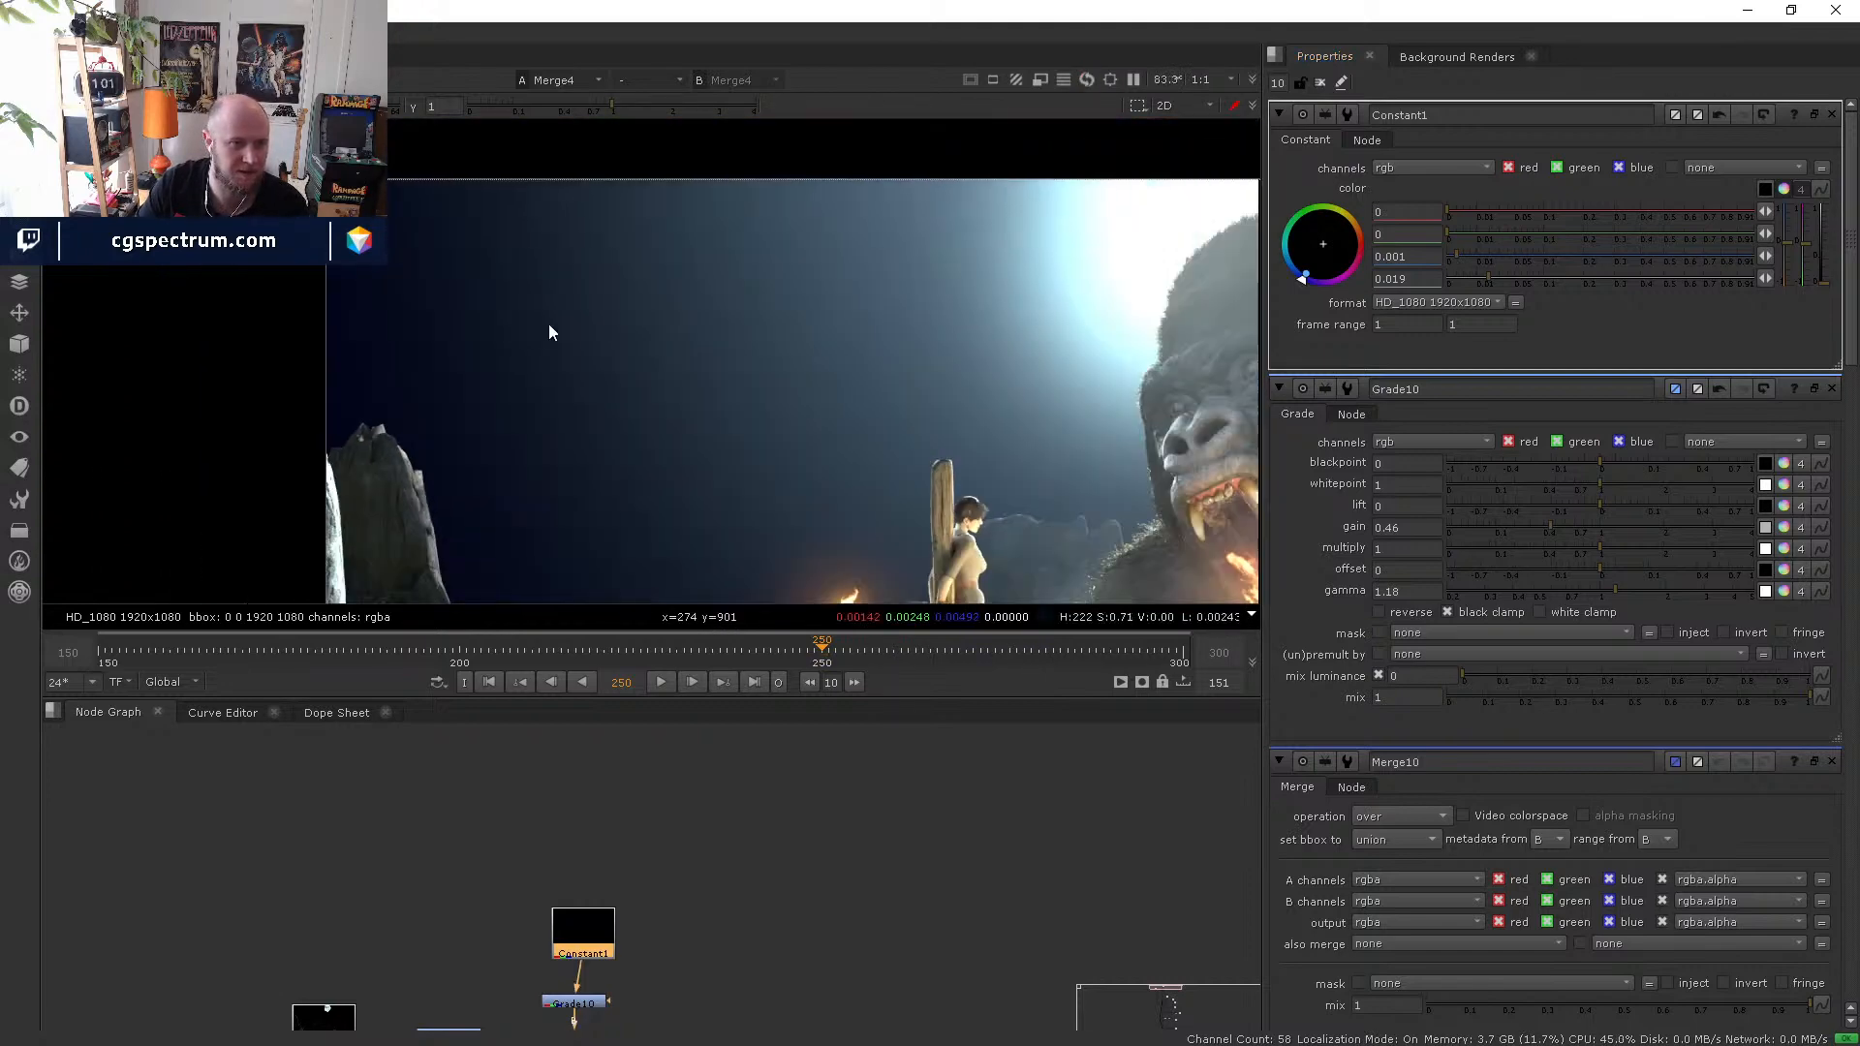
scroll(549, 324, up, 2)
middle_drag(548, 323, 492, 346)
scroll(504, 345, down, 3)
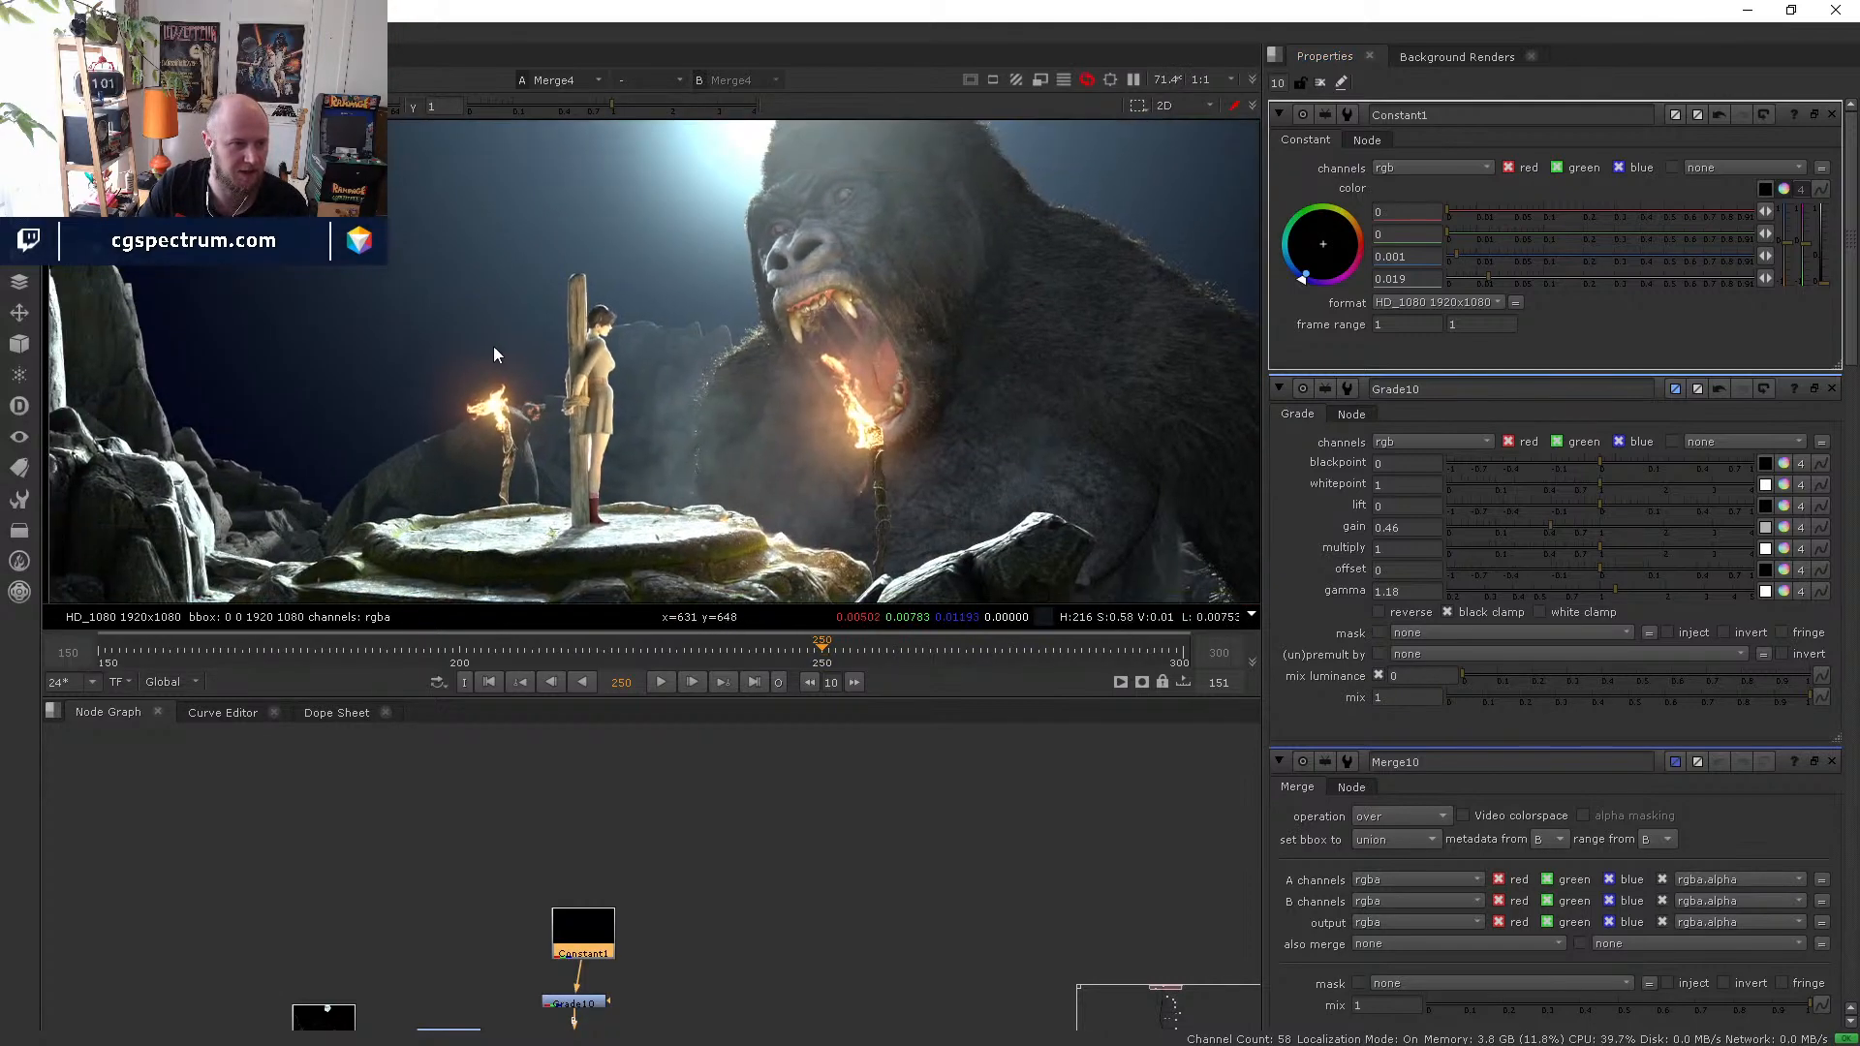
scroll(606, 431, down, 3)
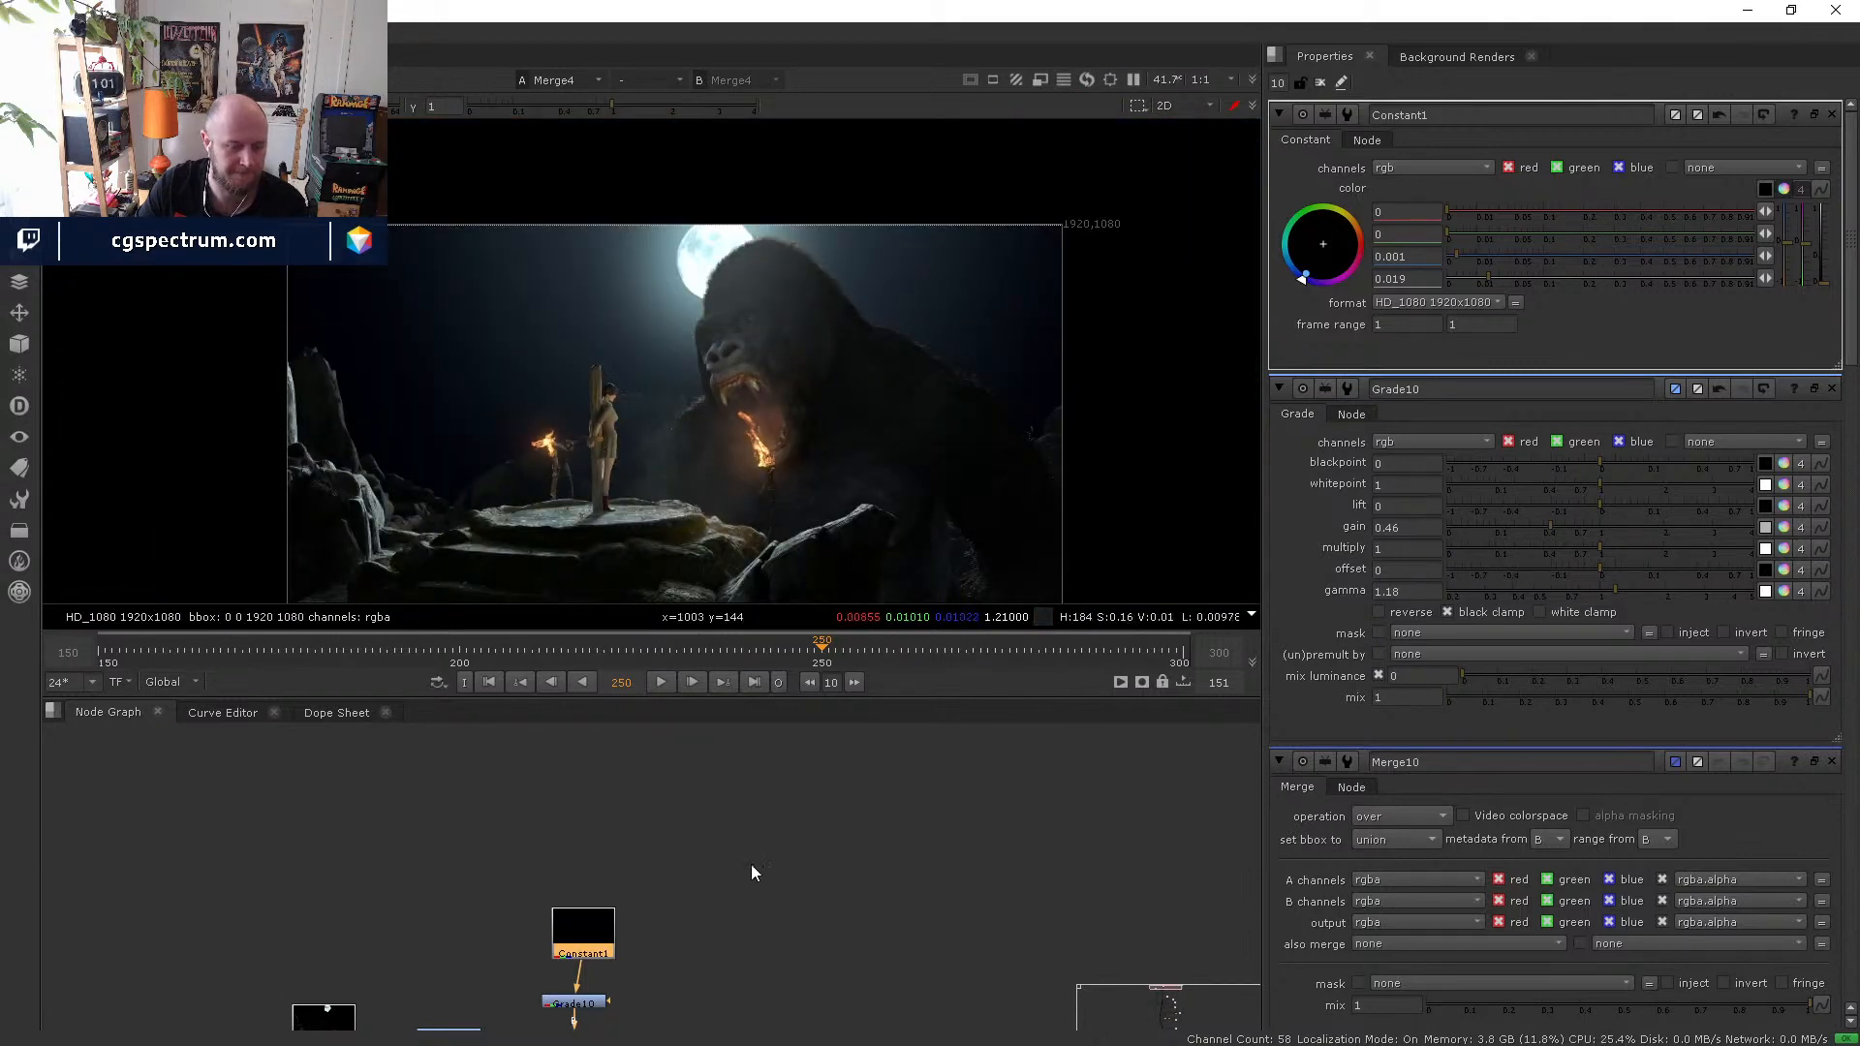
- View Merge1 and Merge3, then examine the output and settings of the Glow2 node feeding Merge3
middle_drag(797, 980, 757, 845)
middle_drag(696, 936, 750, 754)
middle_drag(658, 990, 638, 733)
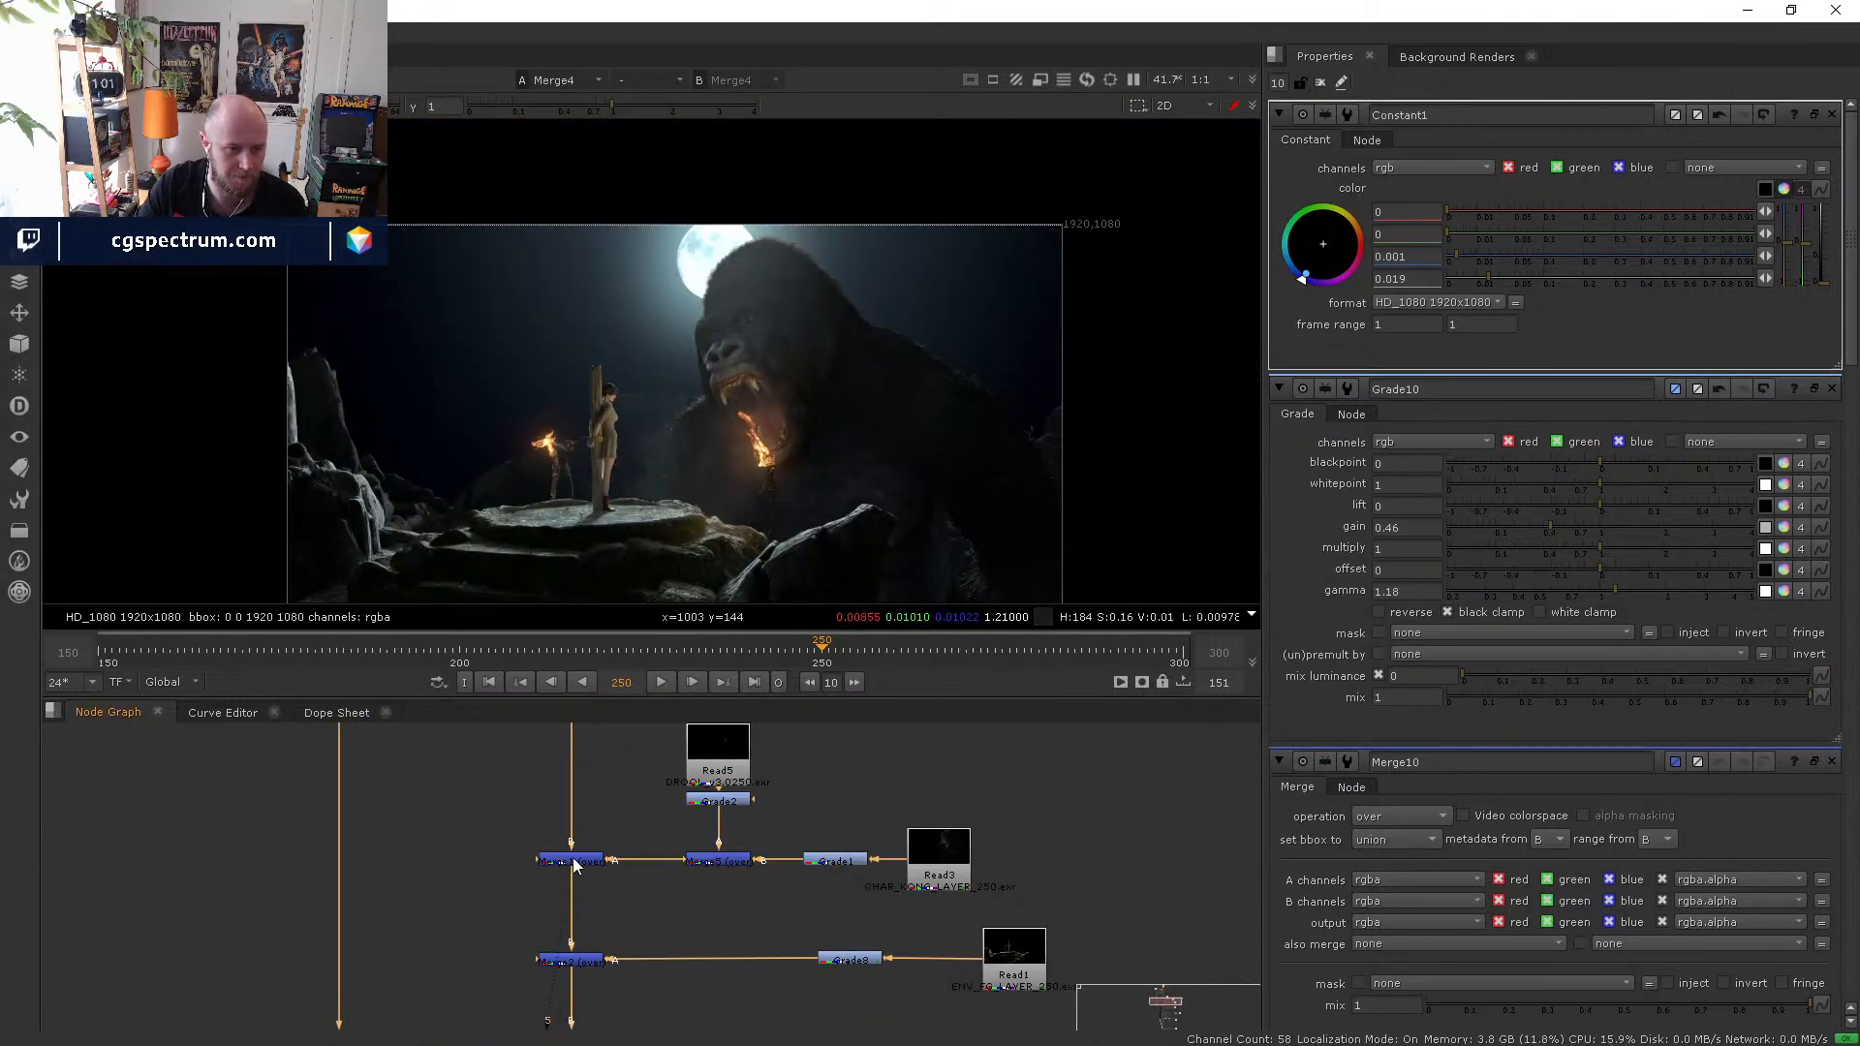
key(5)
middle_drag(620, 914, 608, 792)
middle_drag(625, 533, 617, 443)
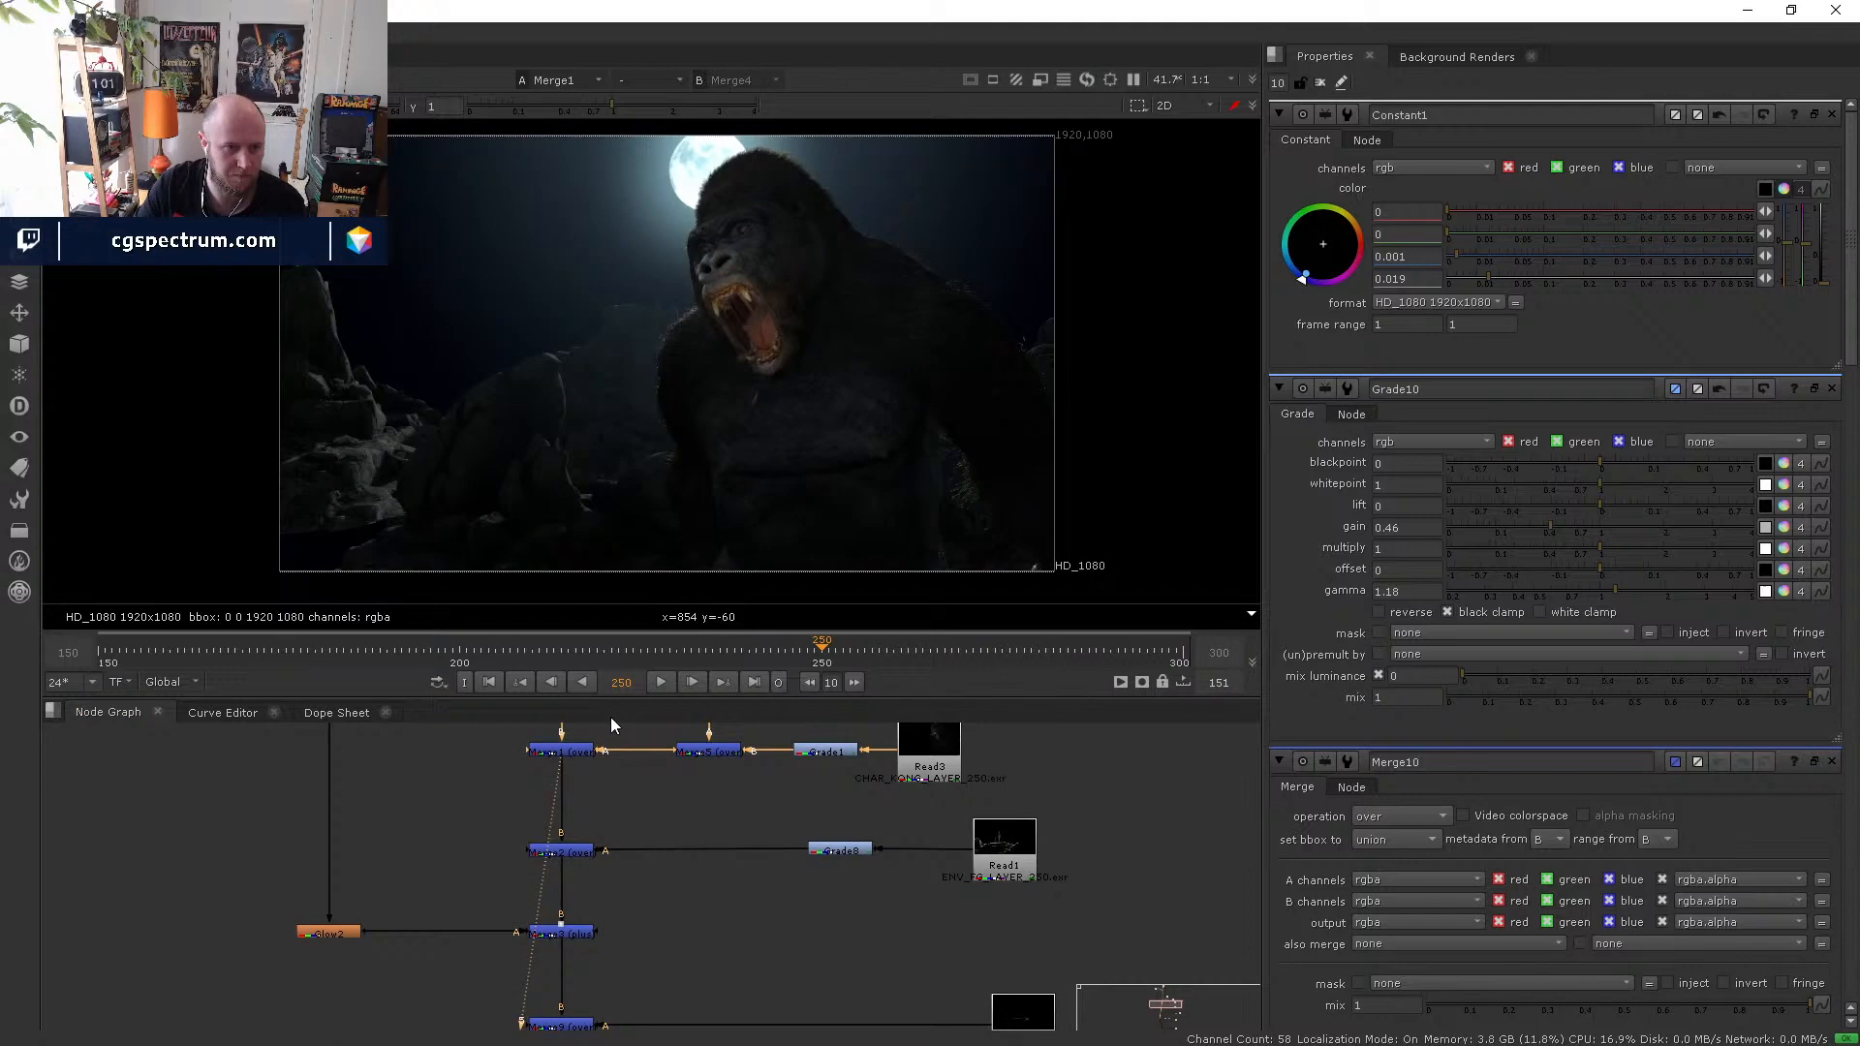
click(559, 926)
key(1)
middle_drag(578, 939, 593, 890)
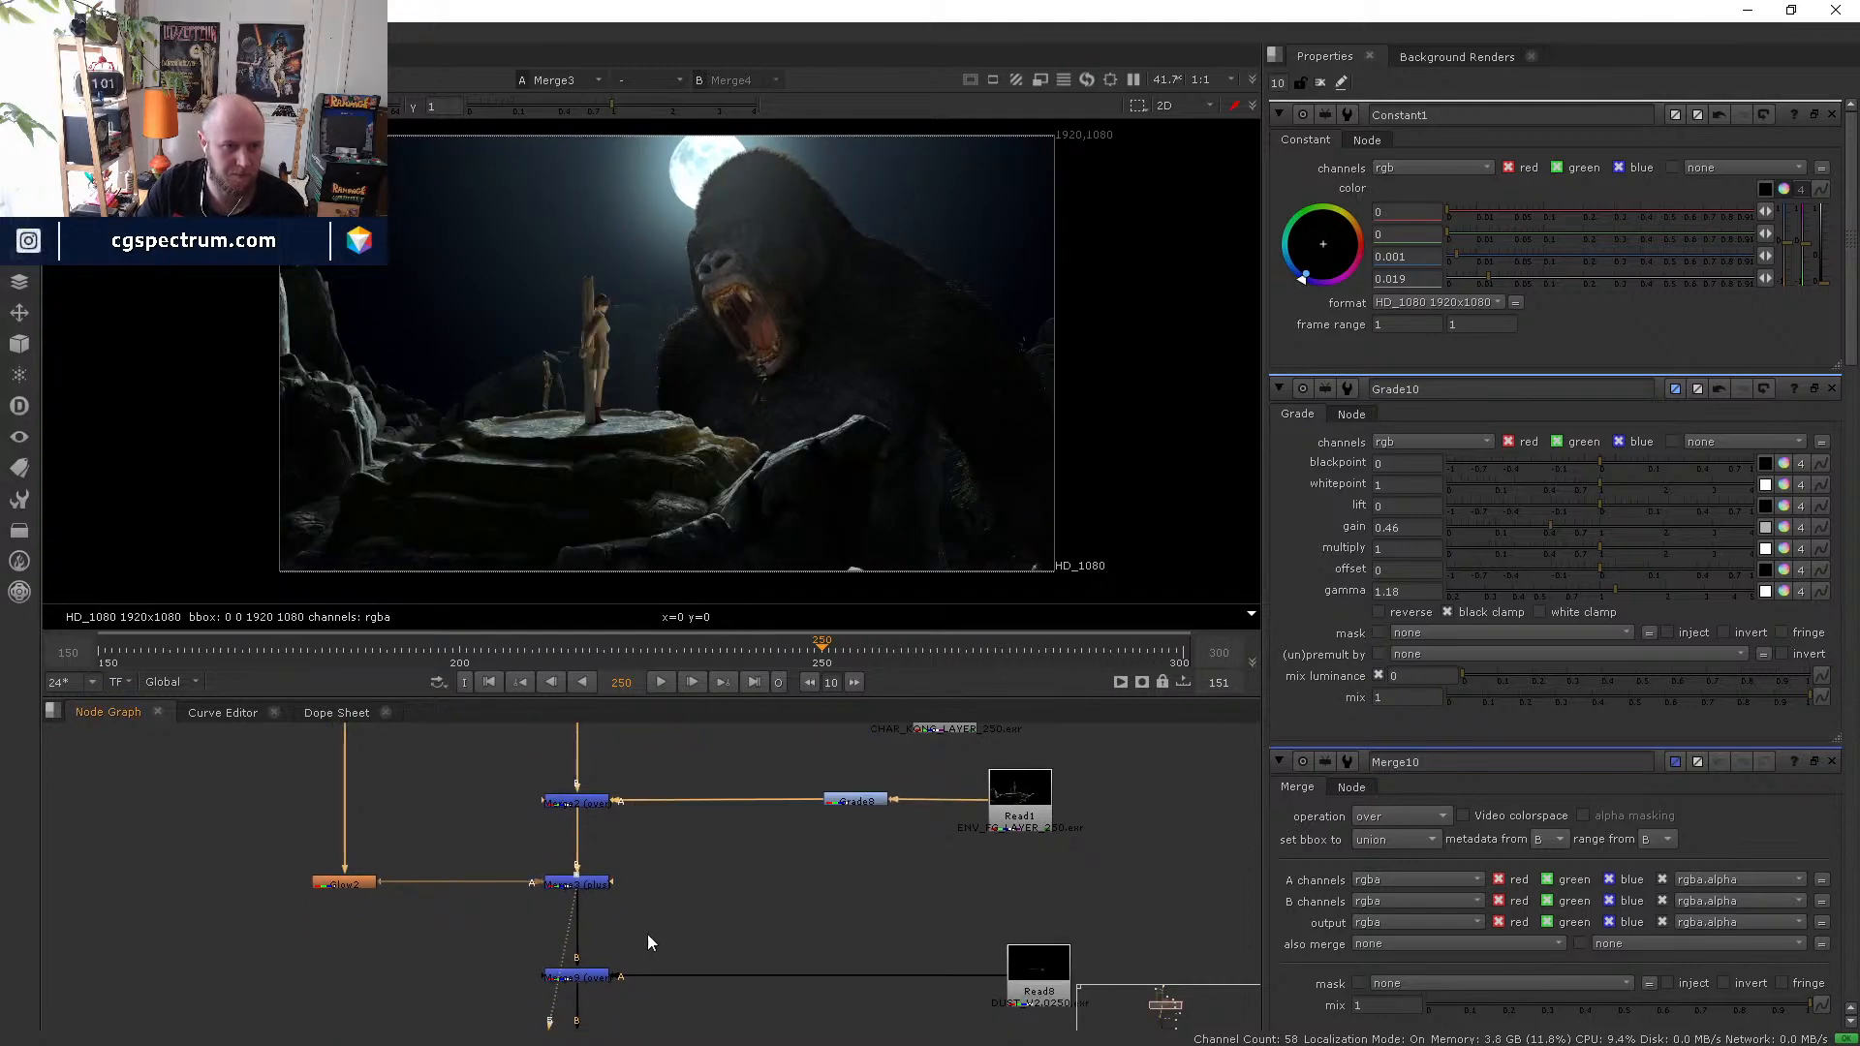
click(345, 884)
key(5)
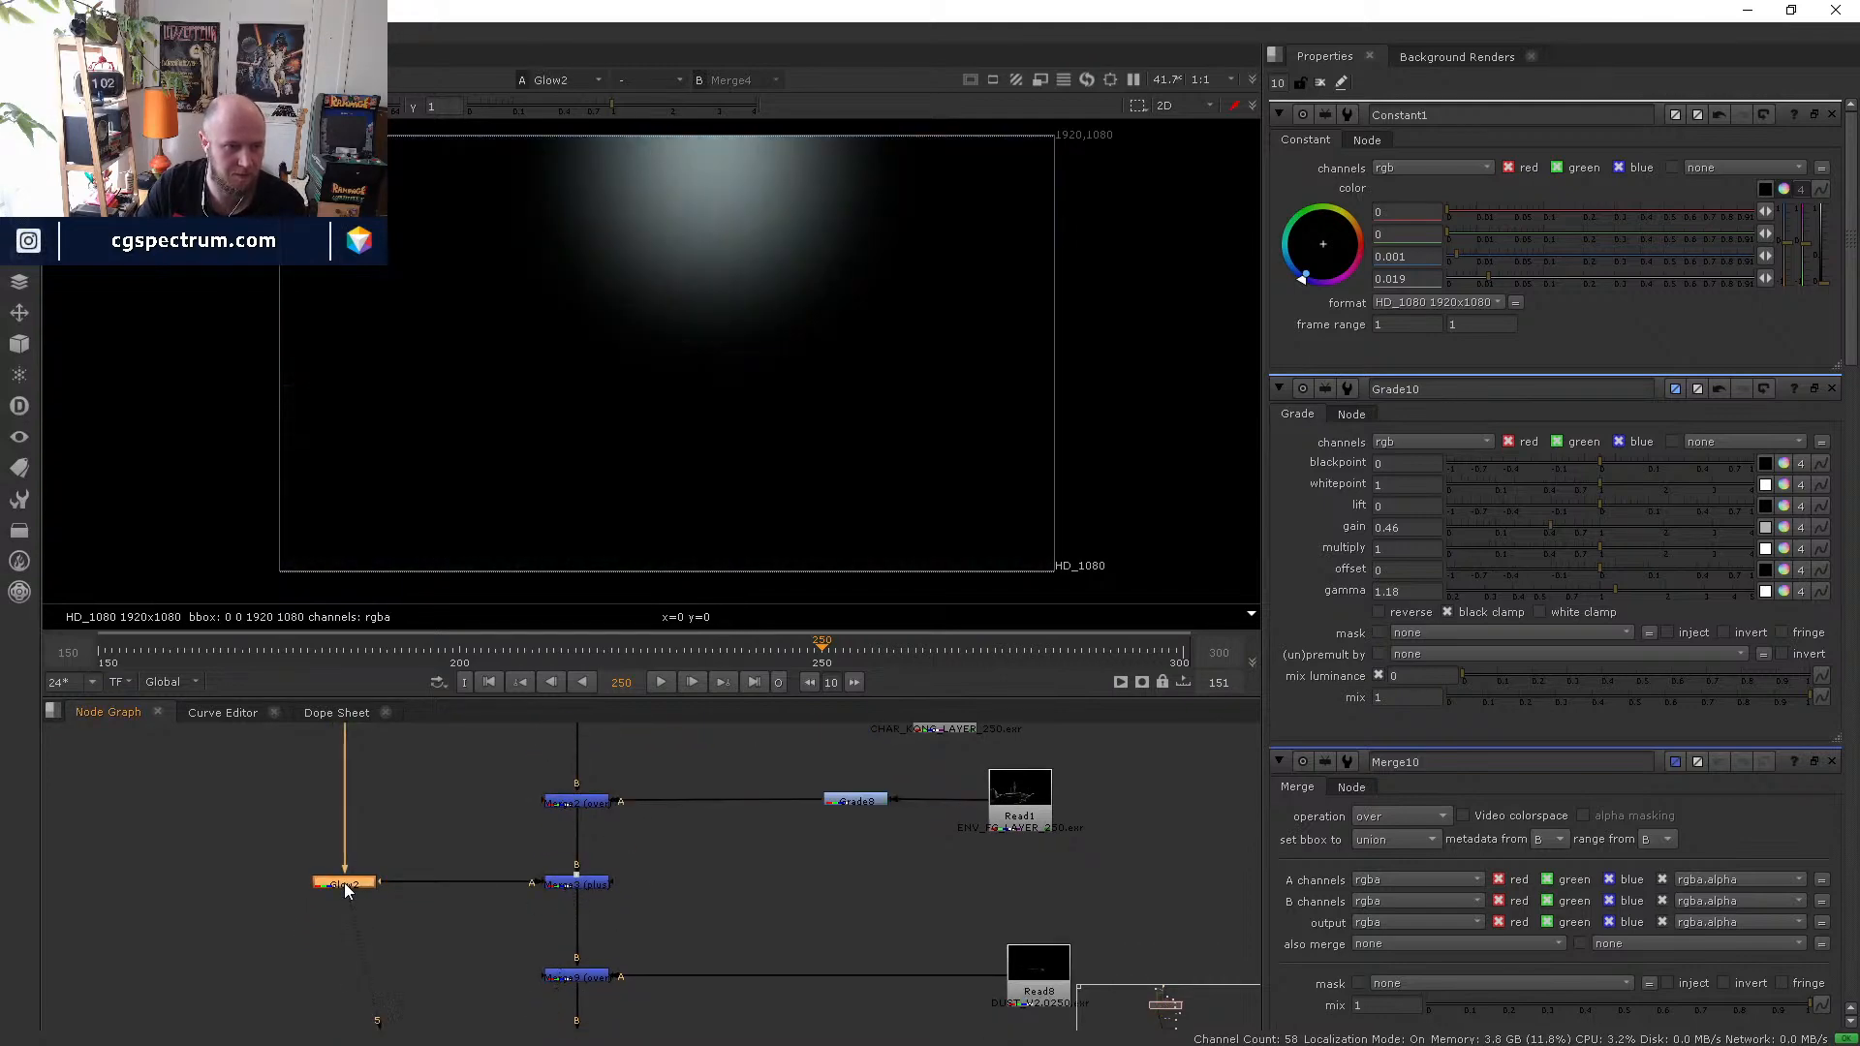
double_click(345, 884)
key(5)
middle_drag(634, 903, 668, 831)
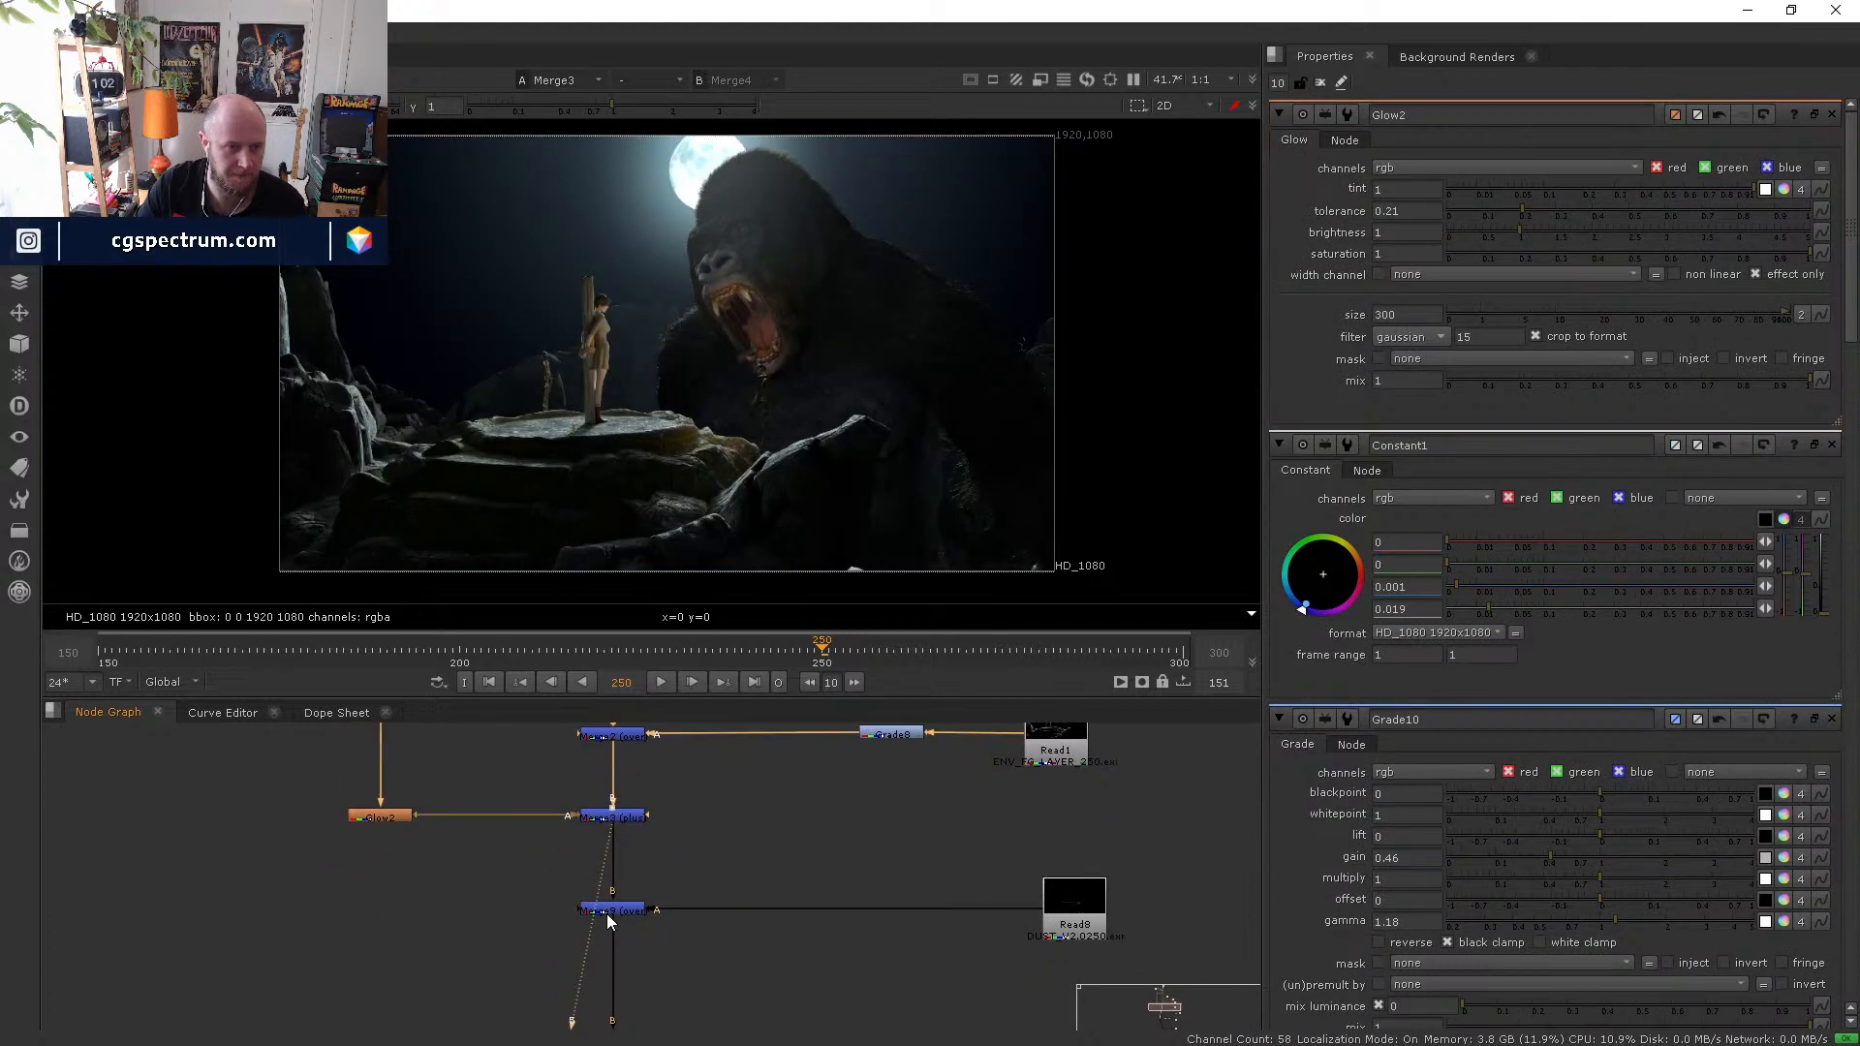
- View the dust, breath and fire merges in turn down the tree, and check an earlier frame of the shot
click(606, 911)
key(5)
middle_drag(669, 1023, 636, 841)
click(587, 891)
key(5)
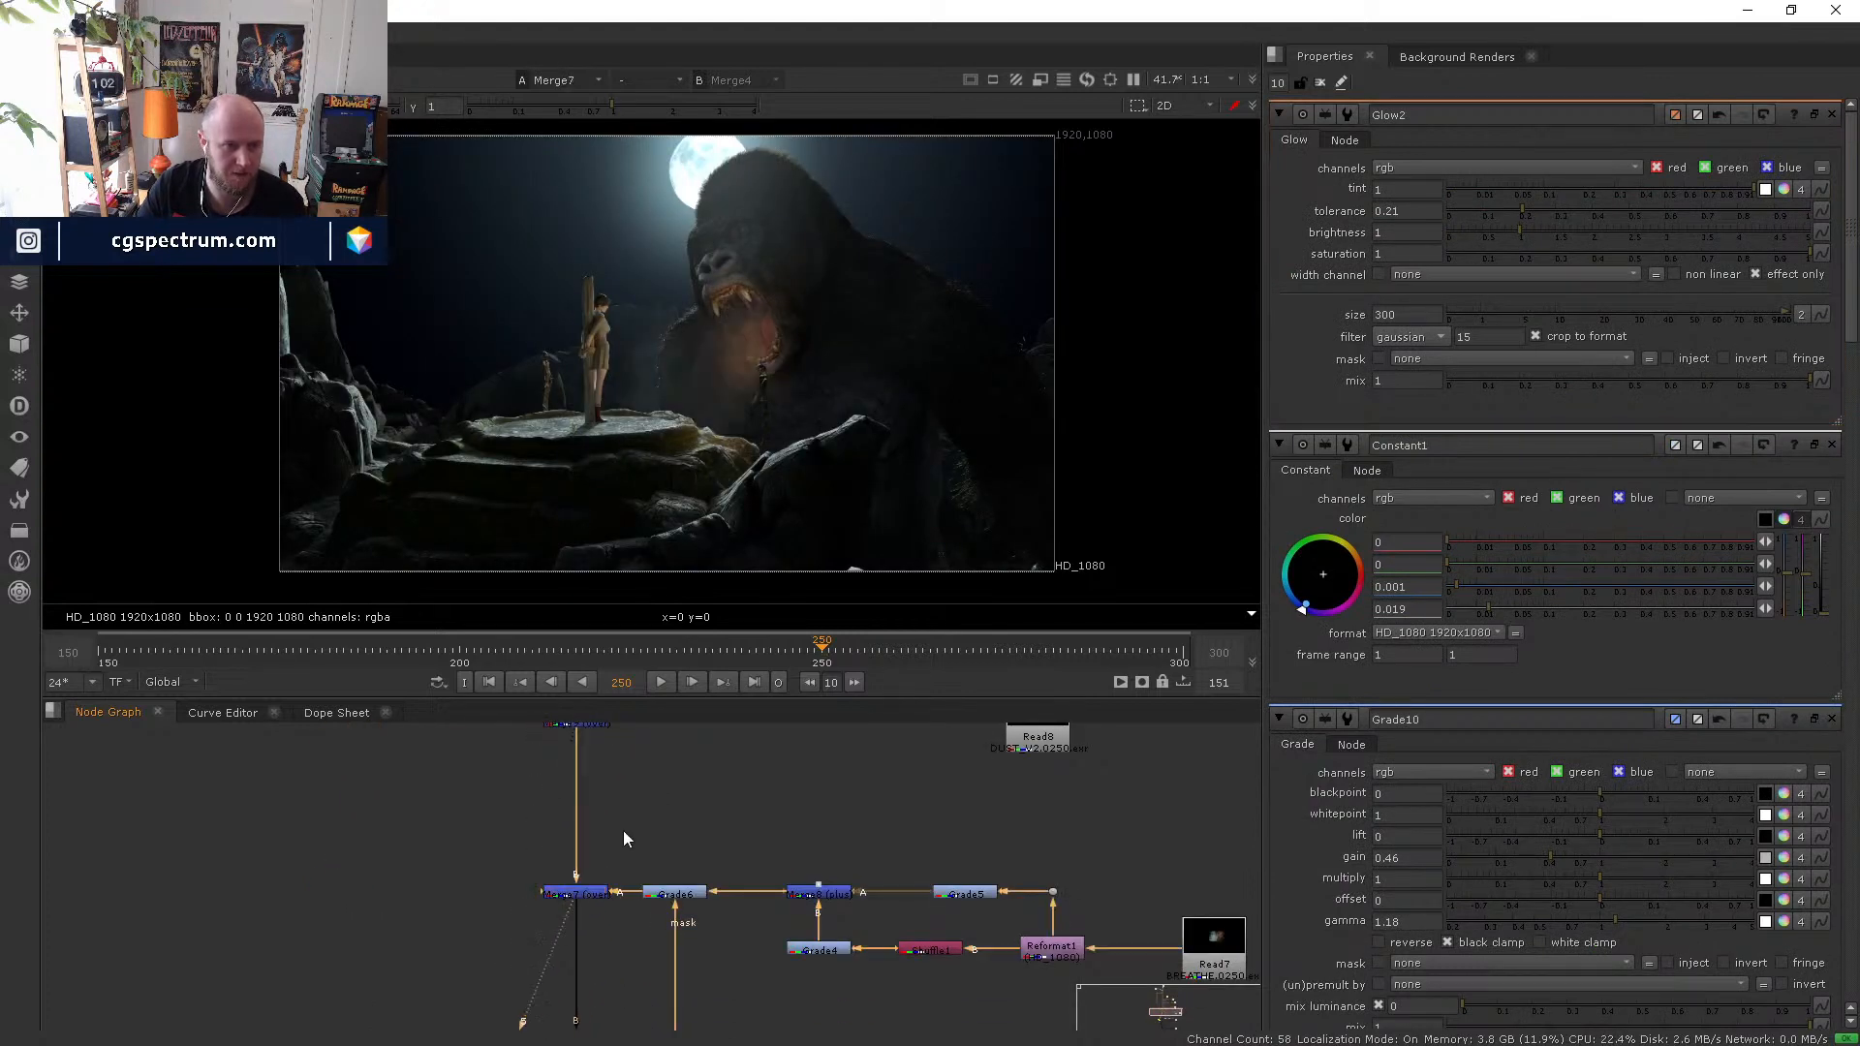
middle_drag(628, 735, 592, 801)
middle_drag(579, 1019, 576, 707)
middle_drag(550, 930, 548, 834)
click(548, 835)
key(5)
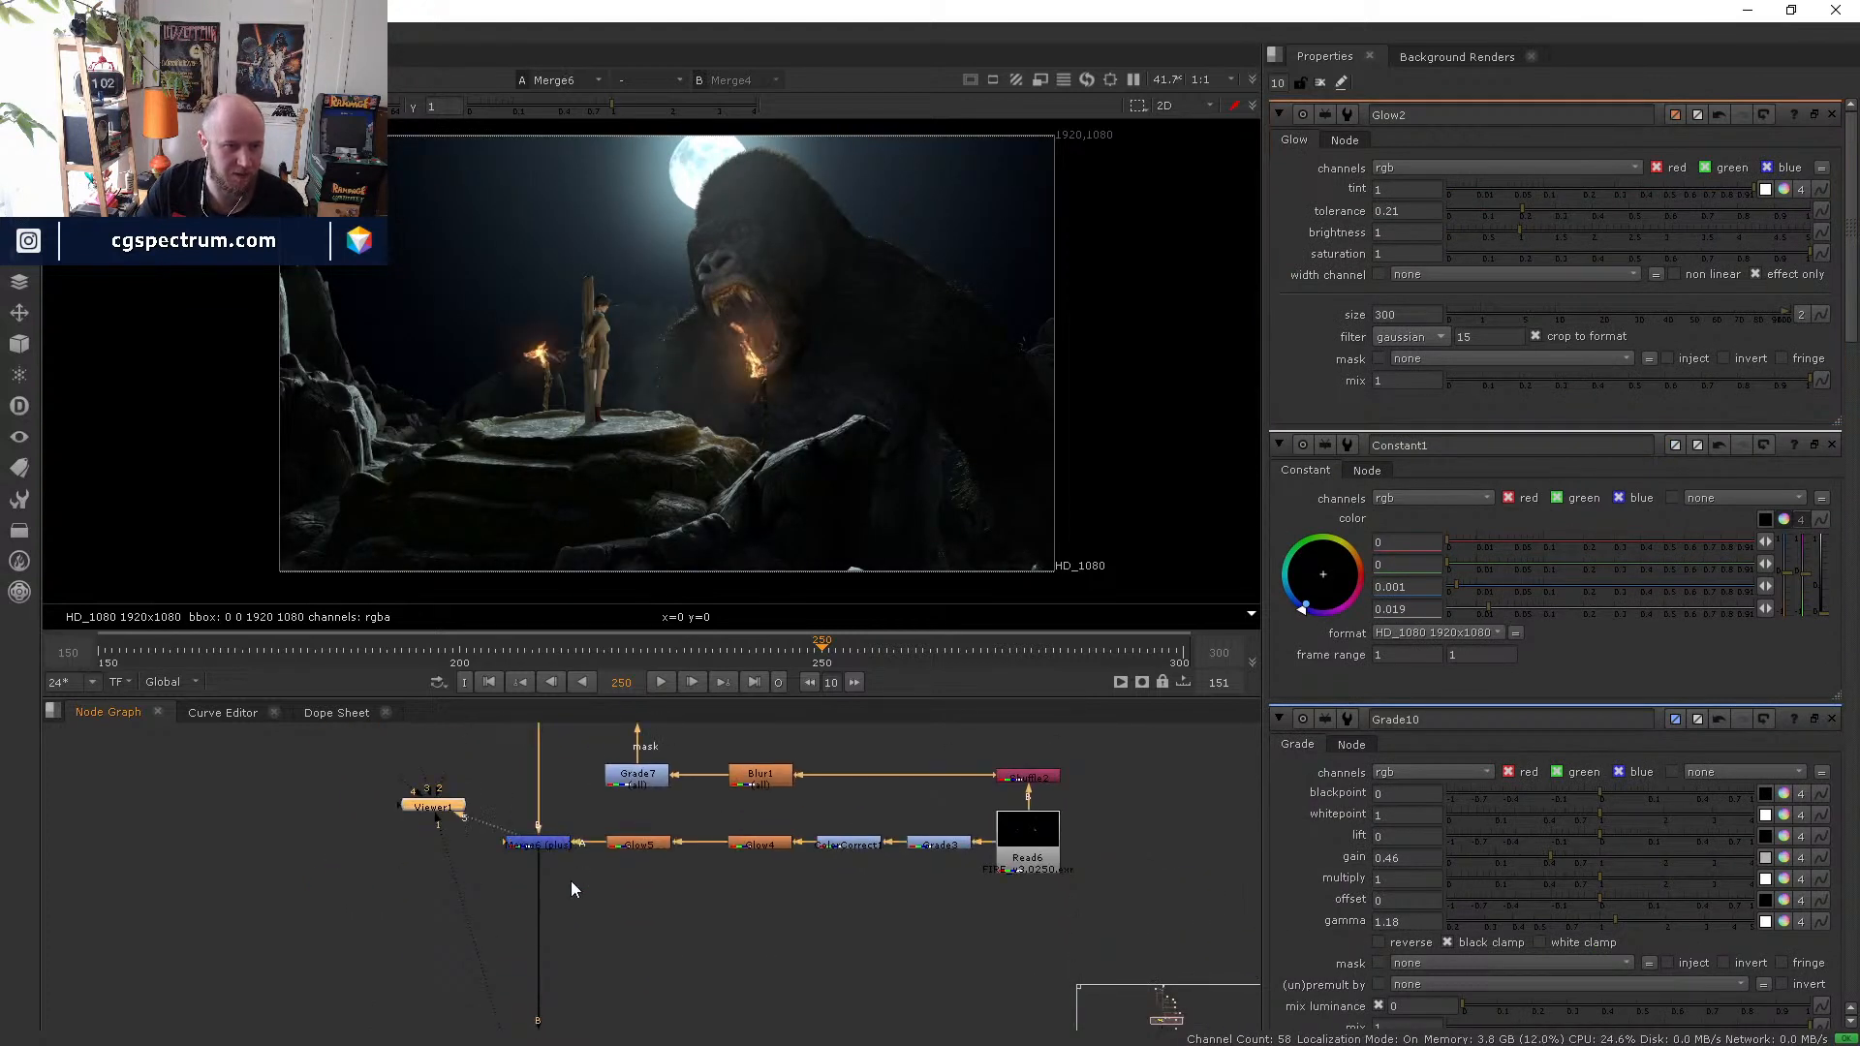
middle_drag(616, 1008, 614, 824)
click(741, 649)
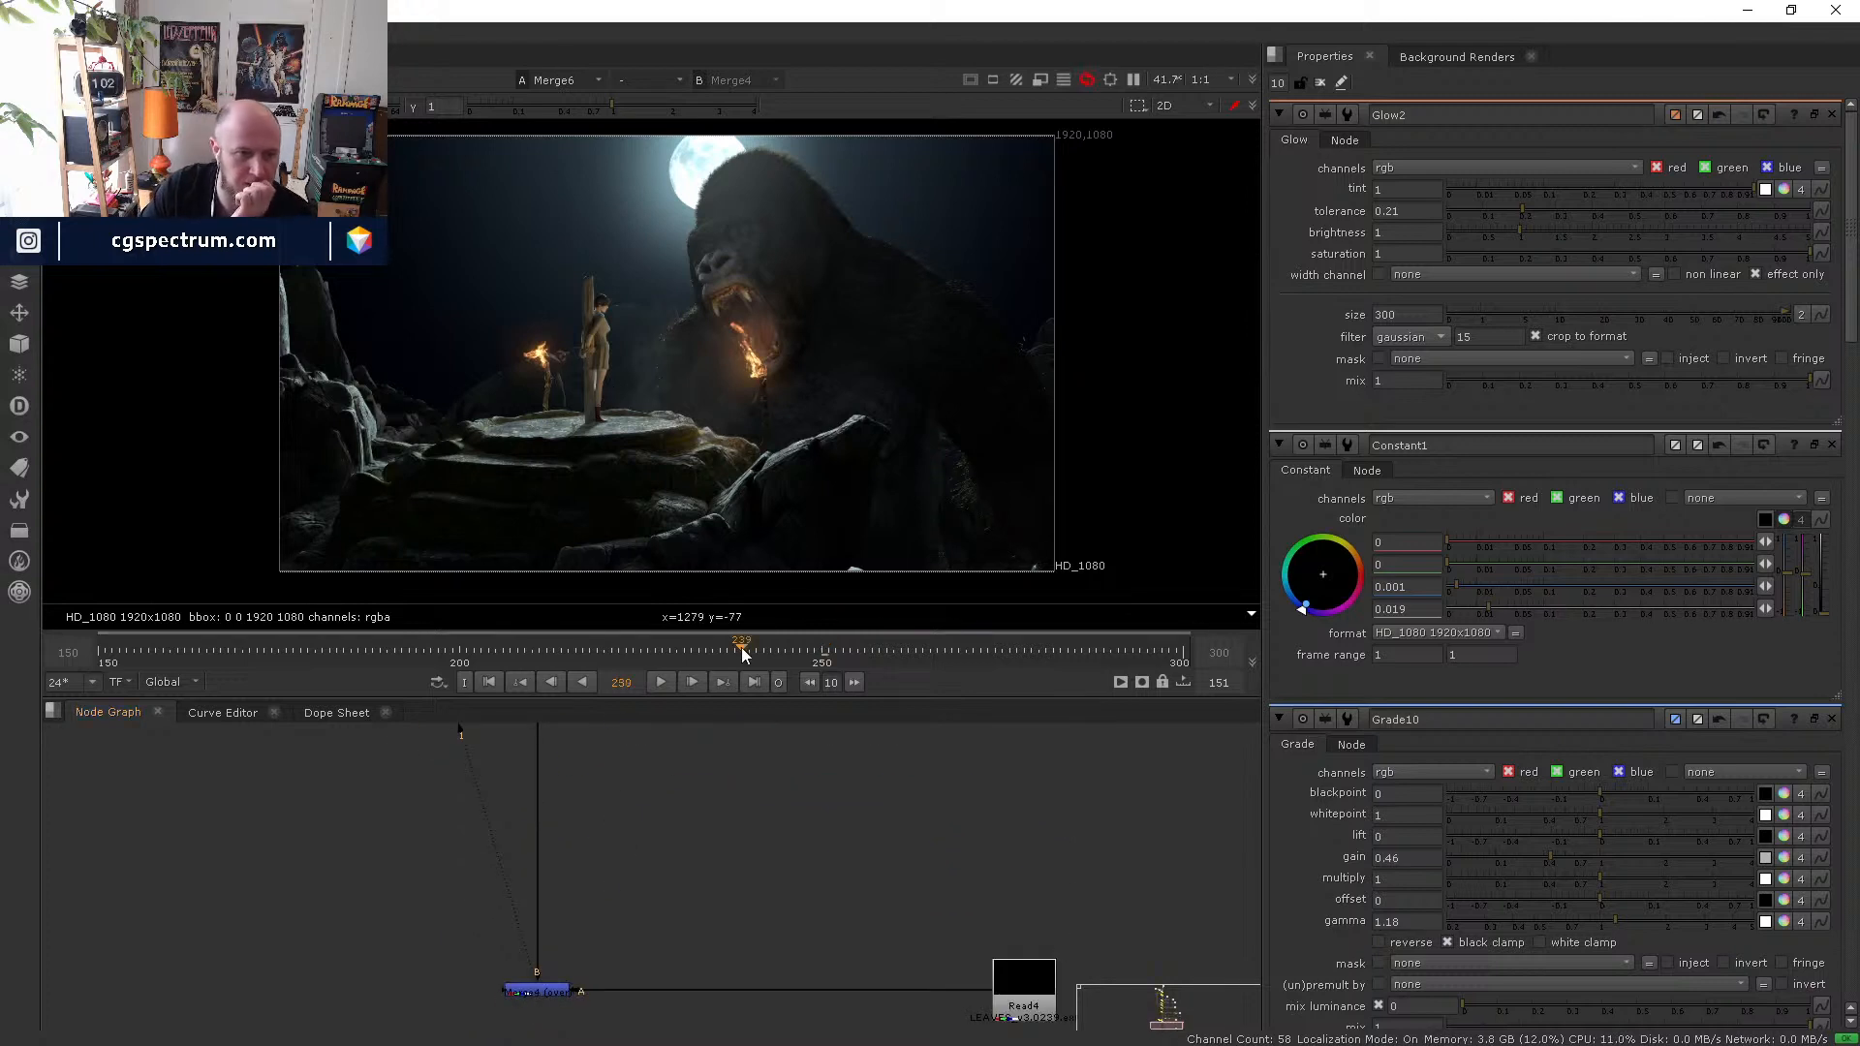
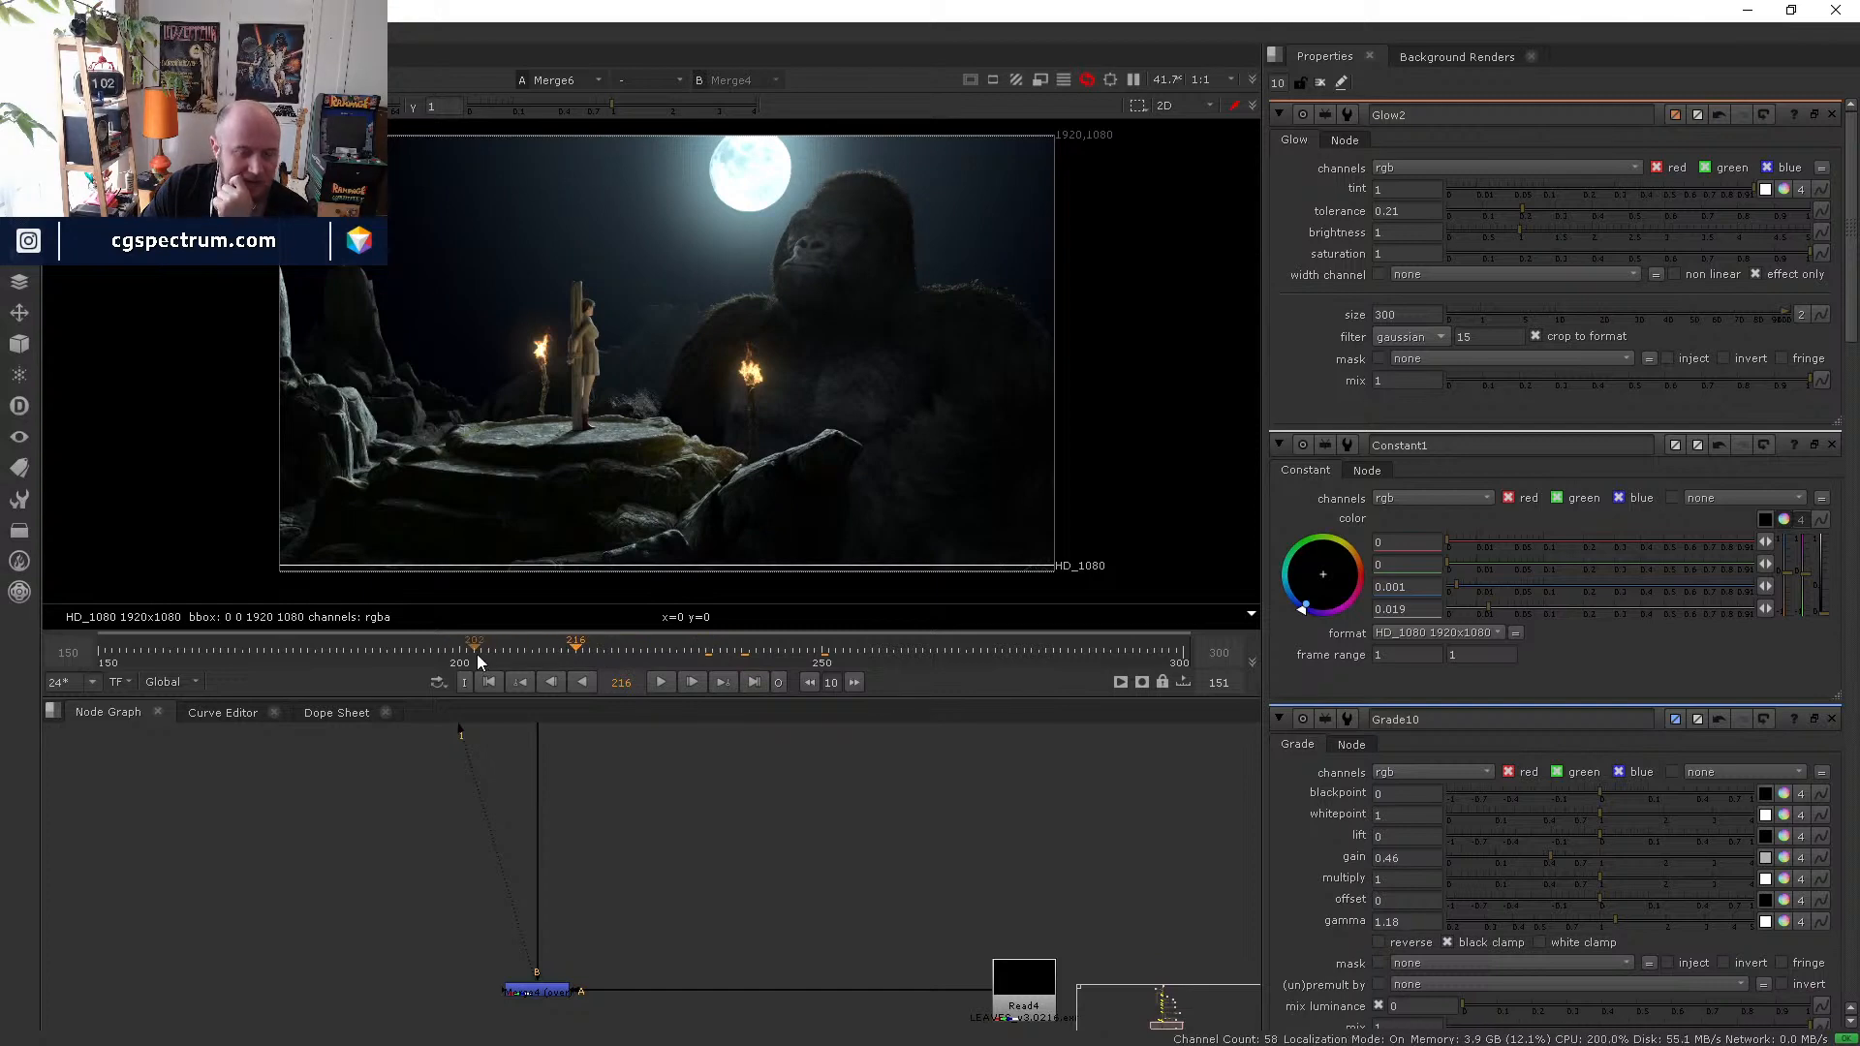
- Check the Merge6 composite at frames 197, 191 and 179, examining the woman and the torches up close
click(436, 653)
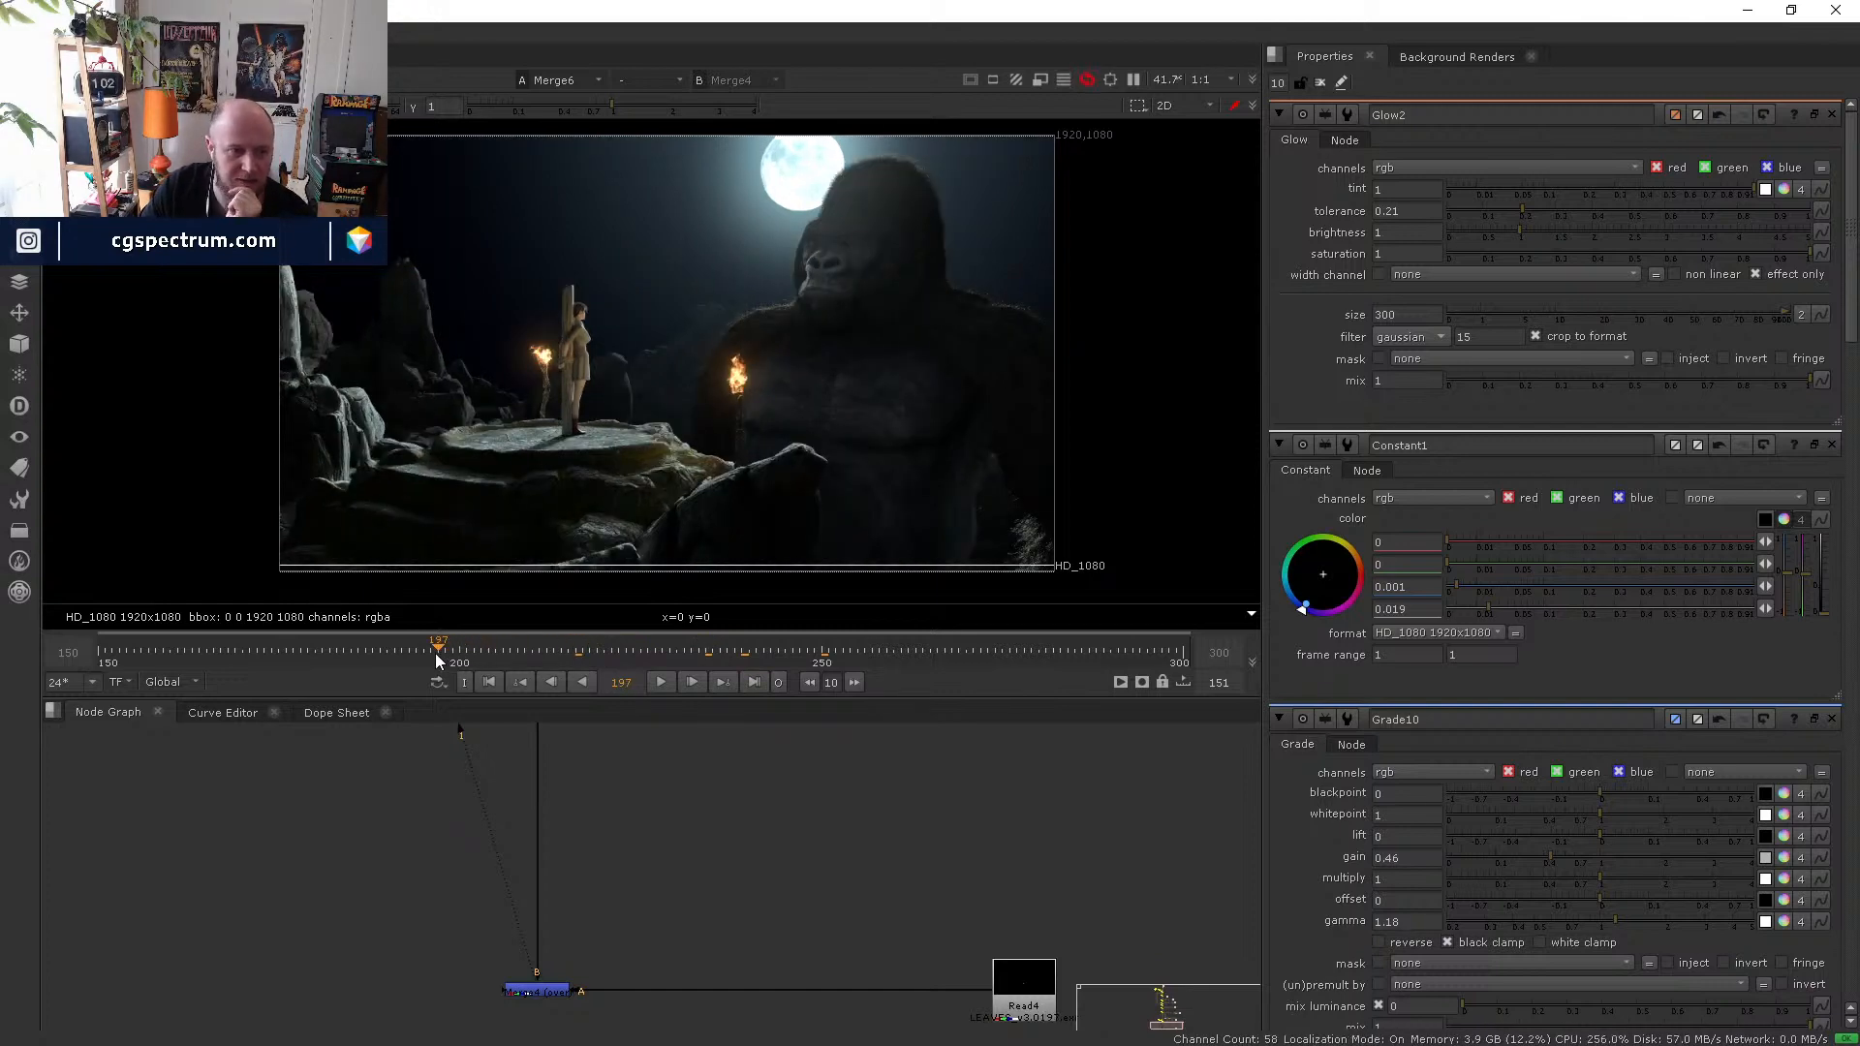
click(398, 650)
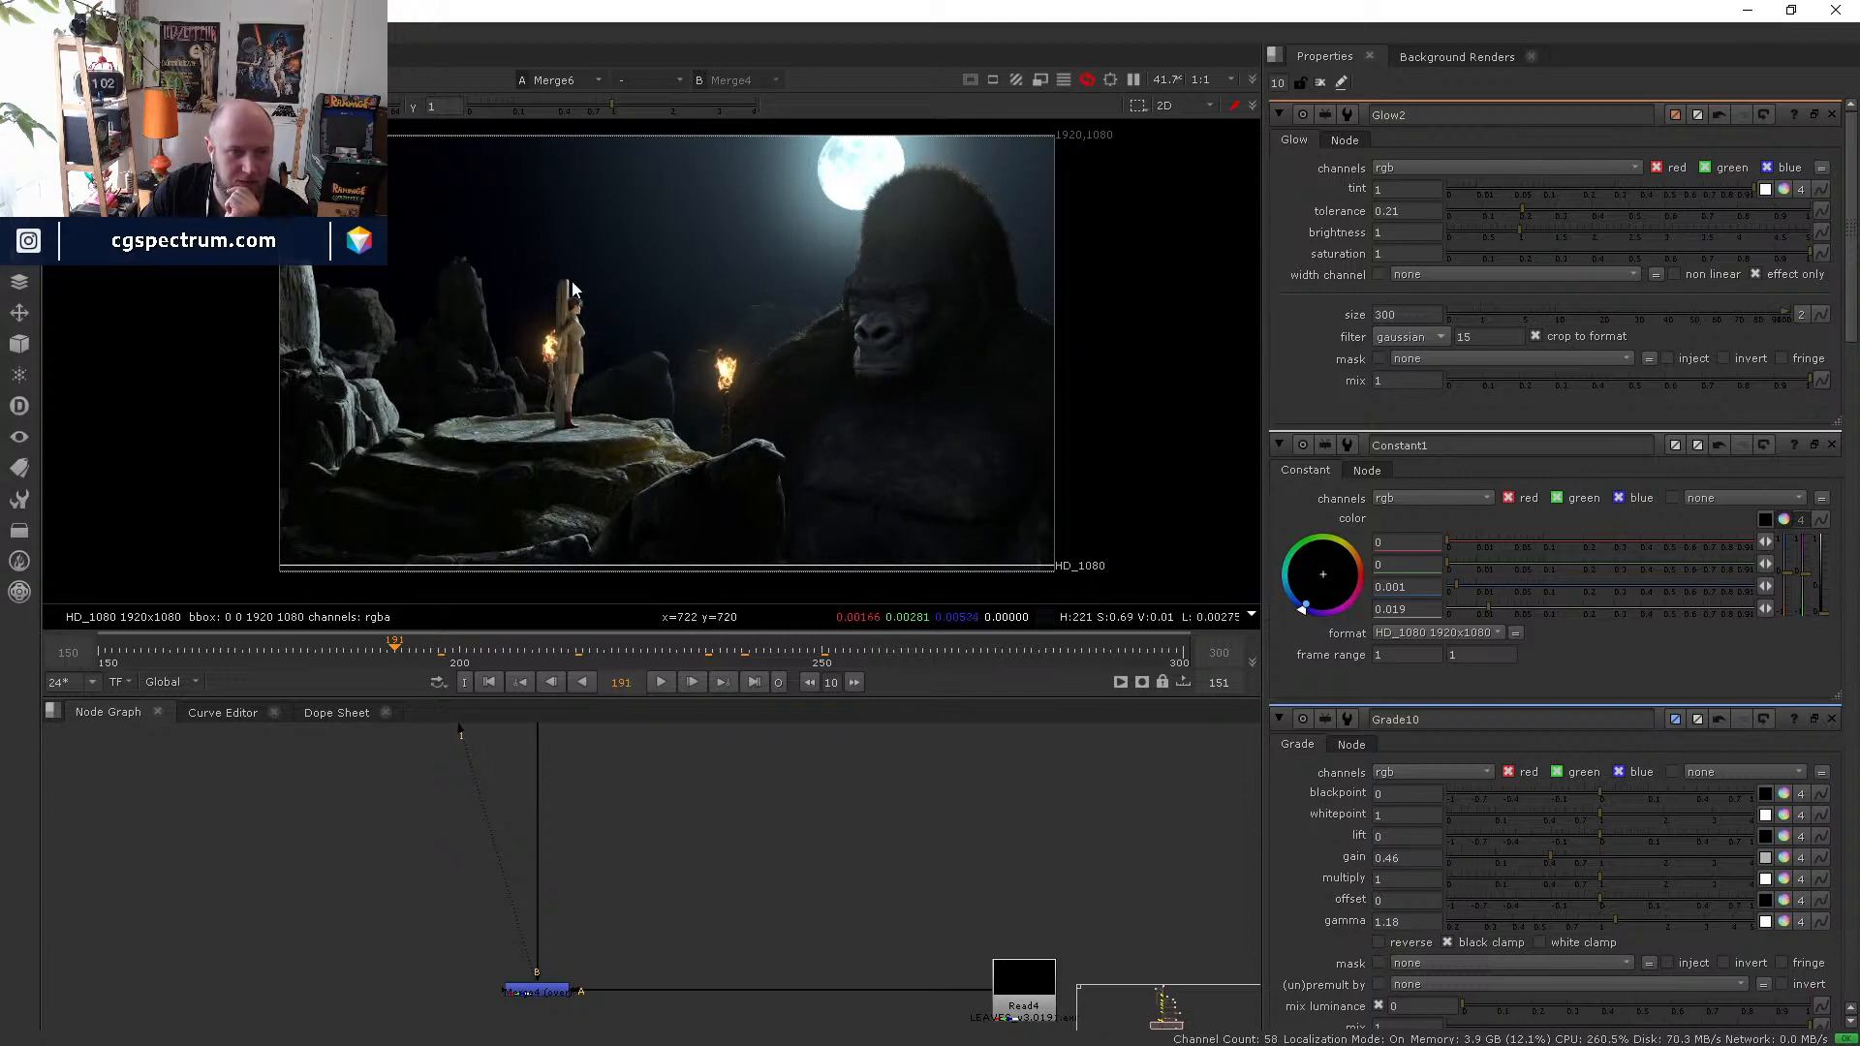
scroll(577, 290, up, 6)
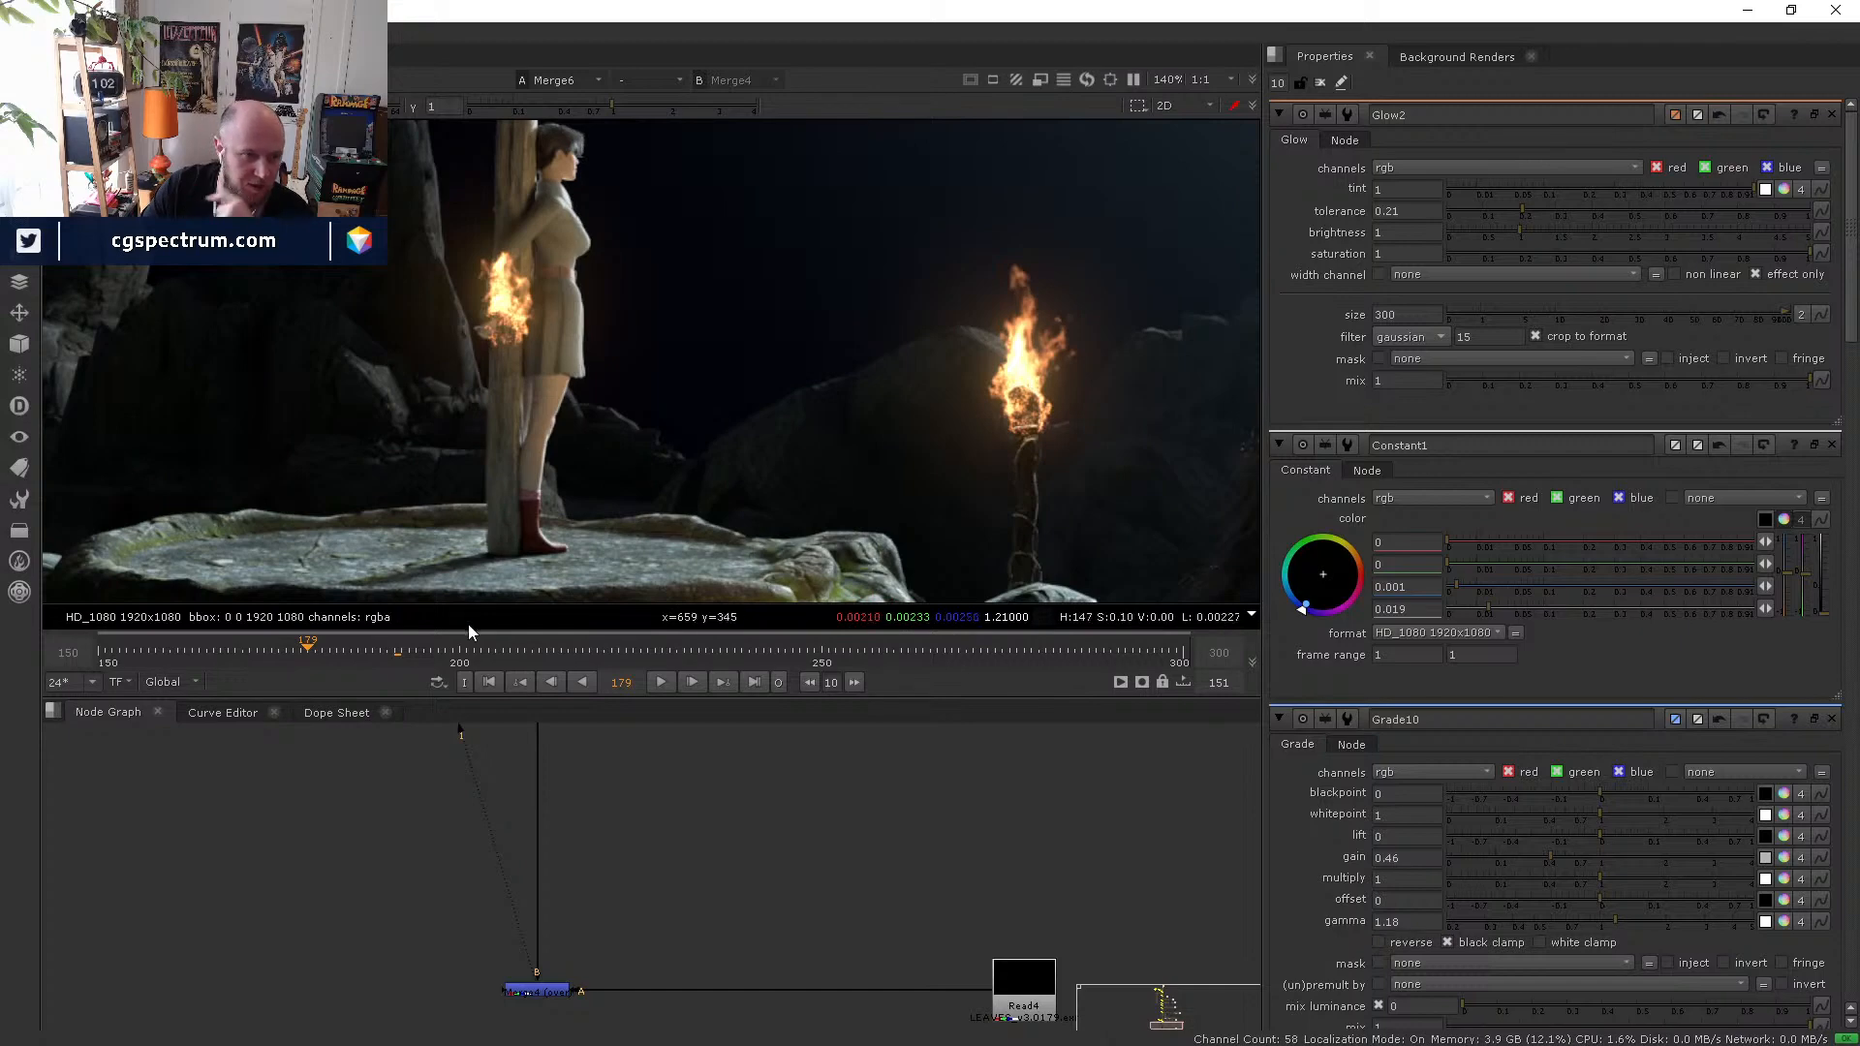
scroll(613, 296, down, 2)
- View the foreground environment layer from Read1 and check its alpha channel
middle_drag(748, 946, 901, 901)
click(941, 896)
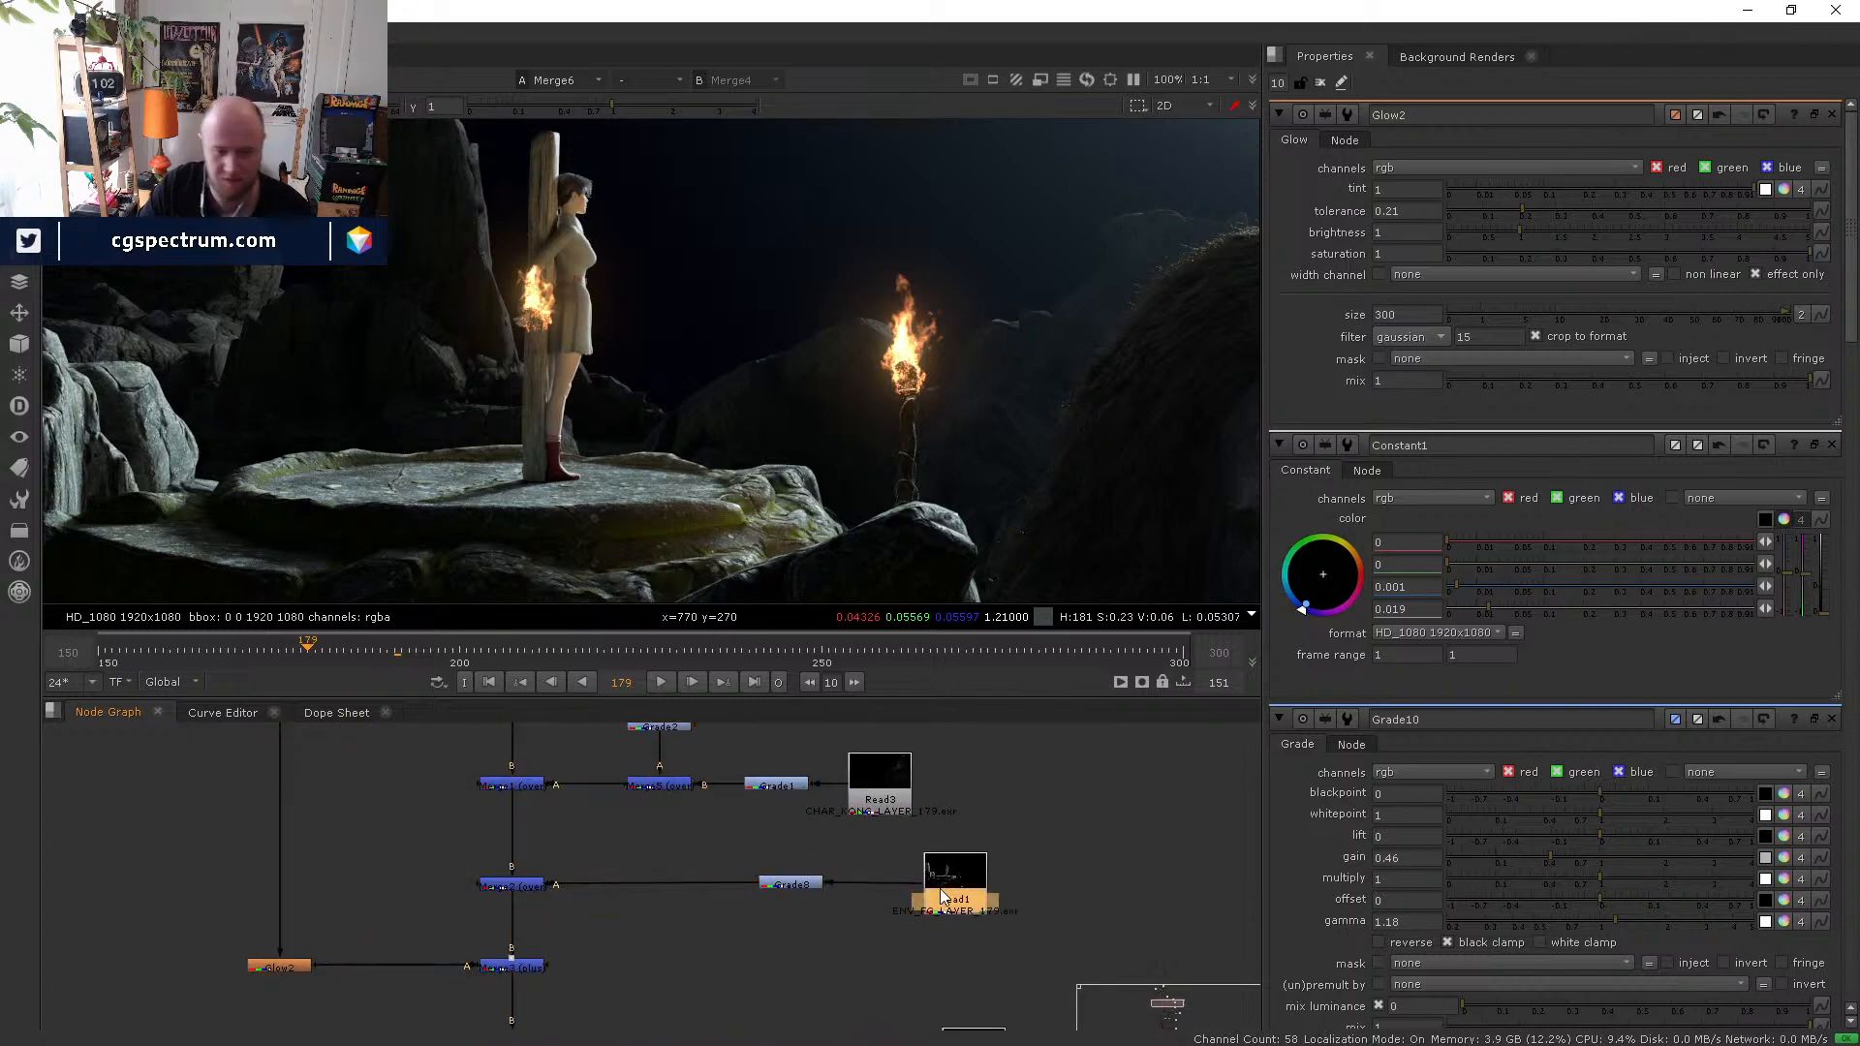
key(1)
key(a)
key(a)
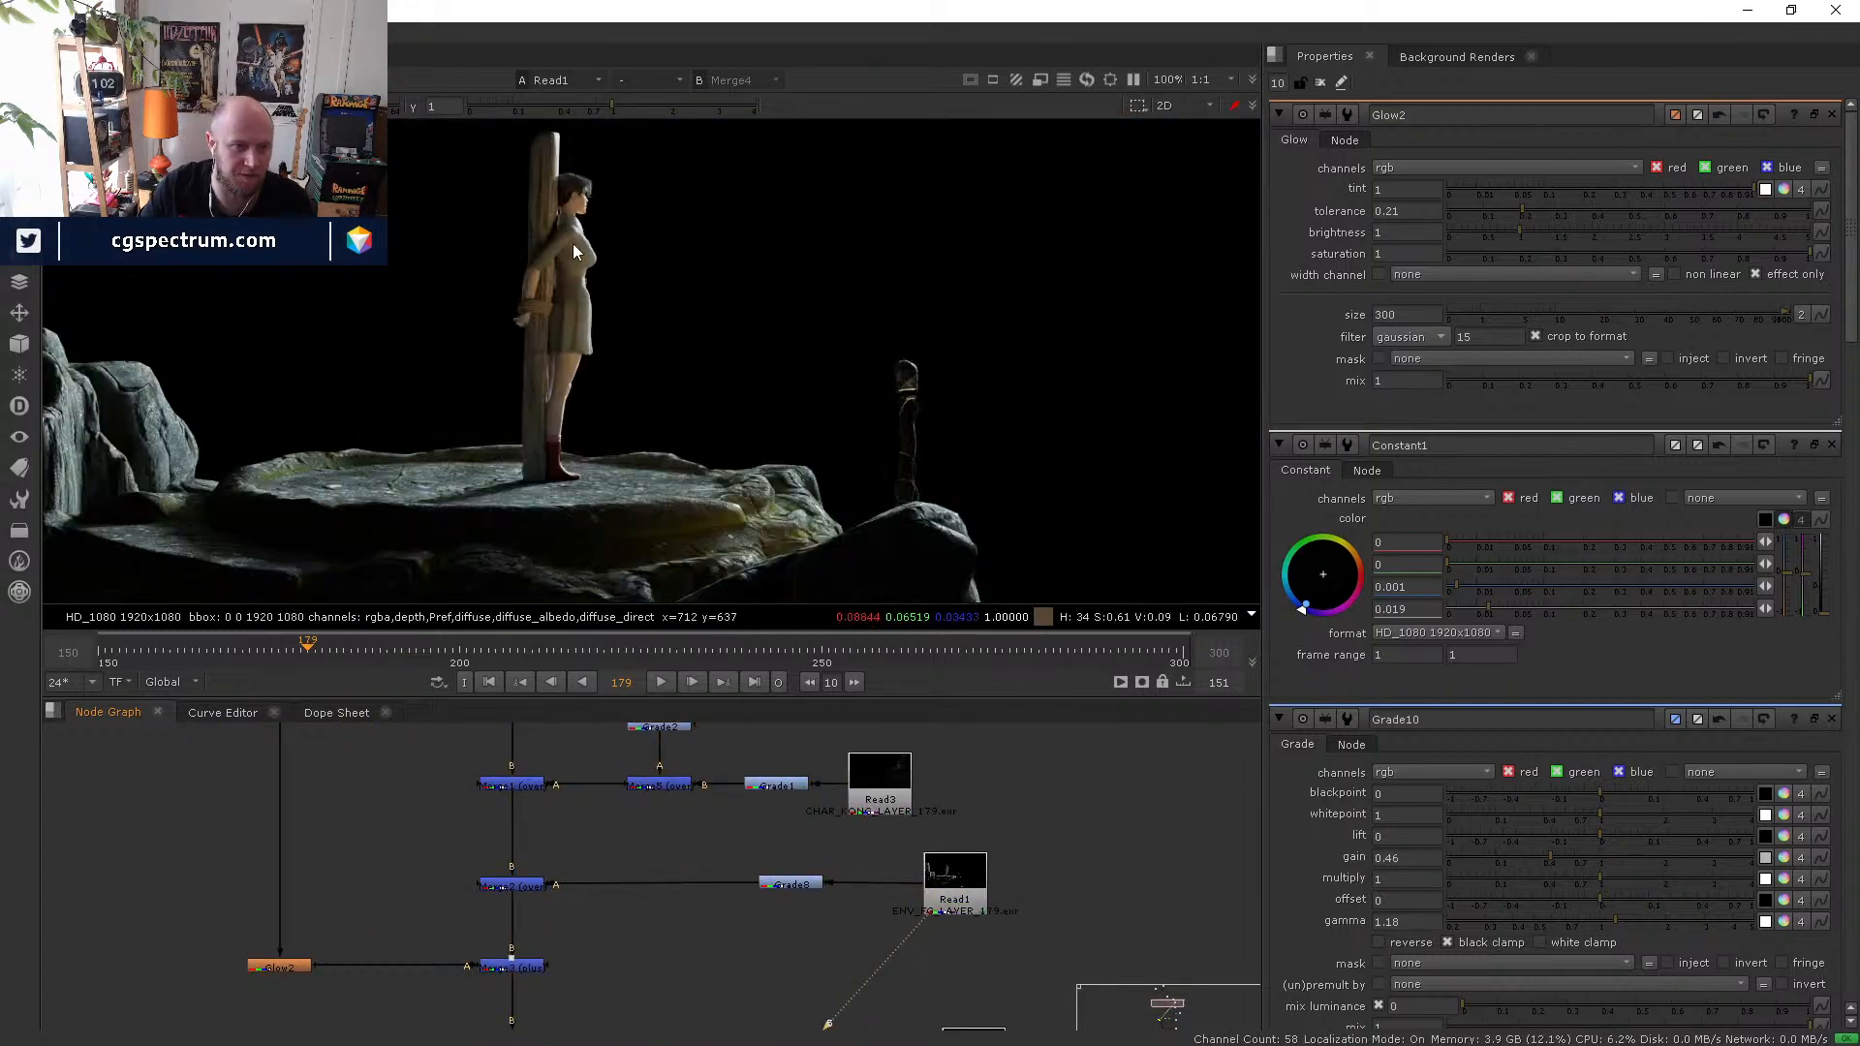
scroll(988, 906, down, 1)
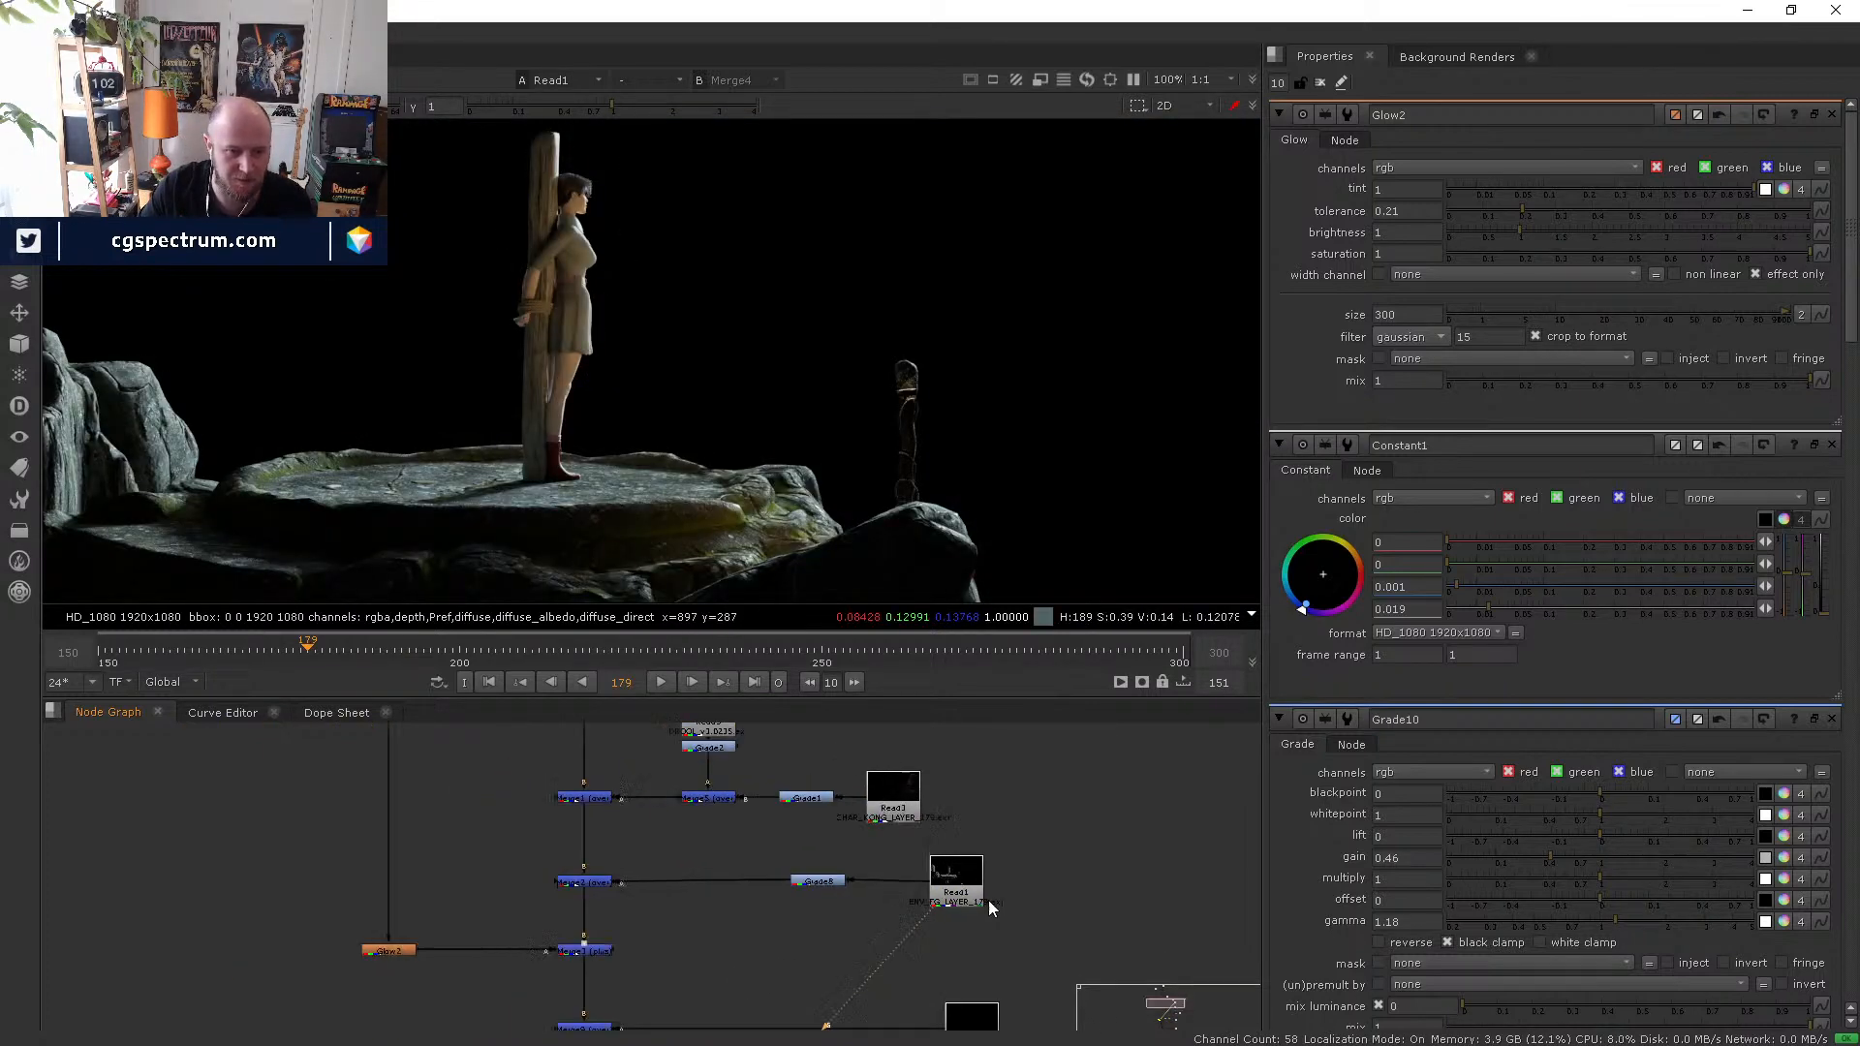
- Copy the foreground environment Read node and place the duplicate below the fire branch
middle_drag(988, 899, 766, 845)
scroll(874, 765, down, 1)
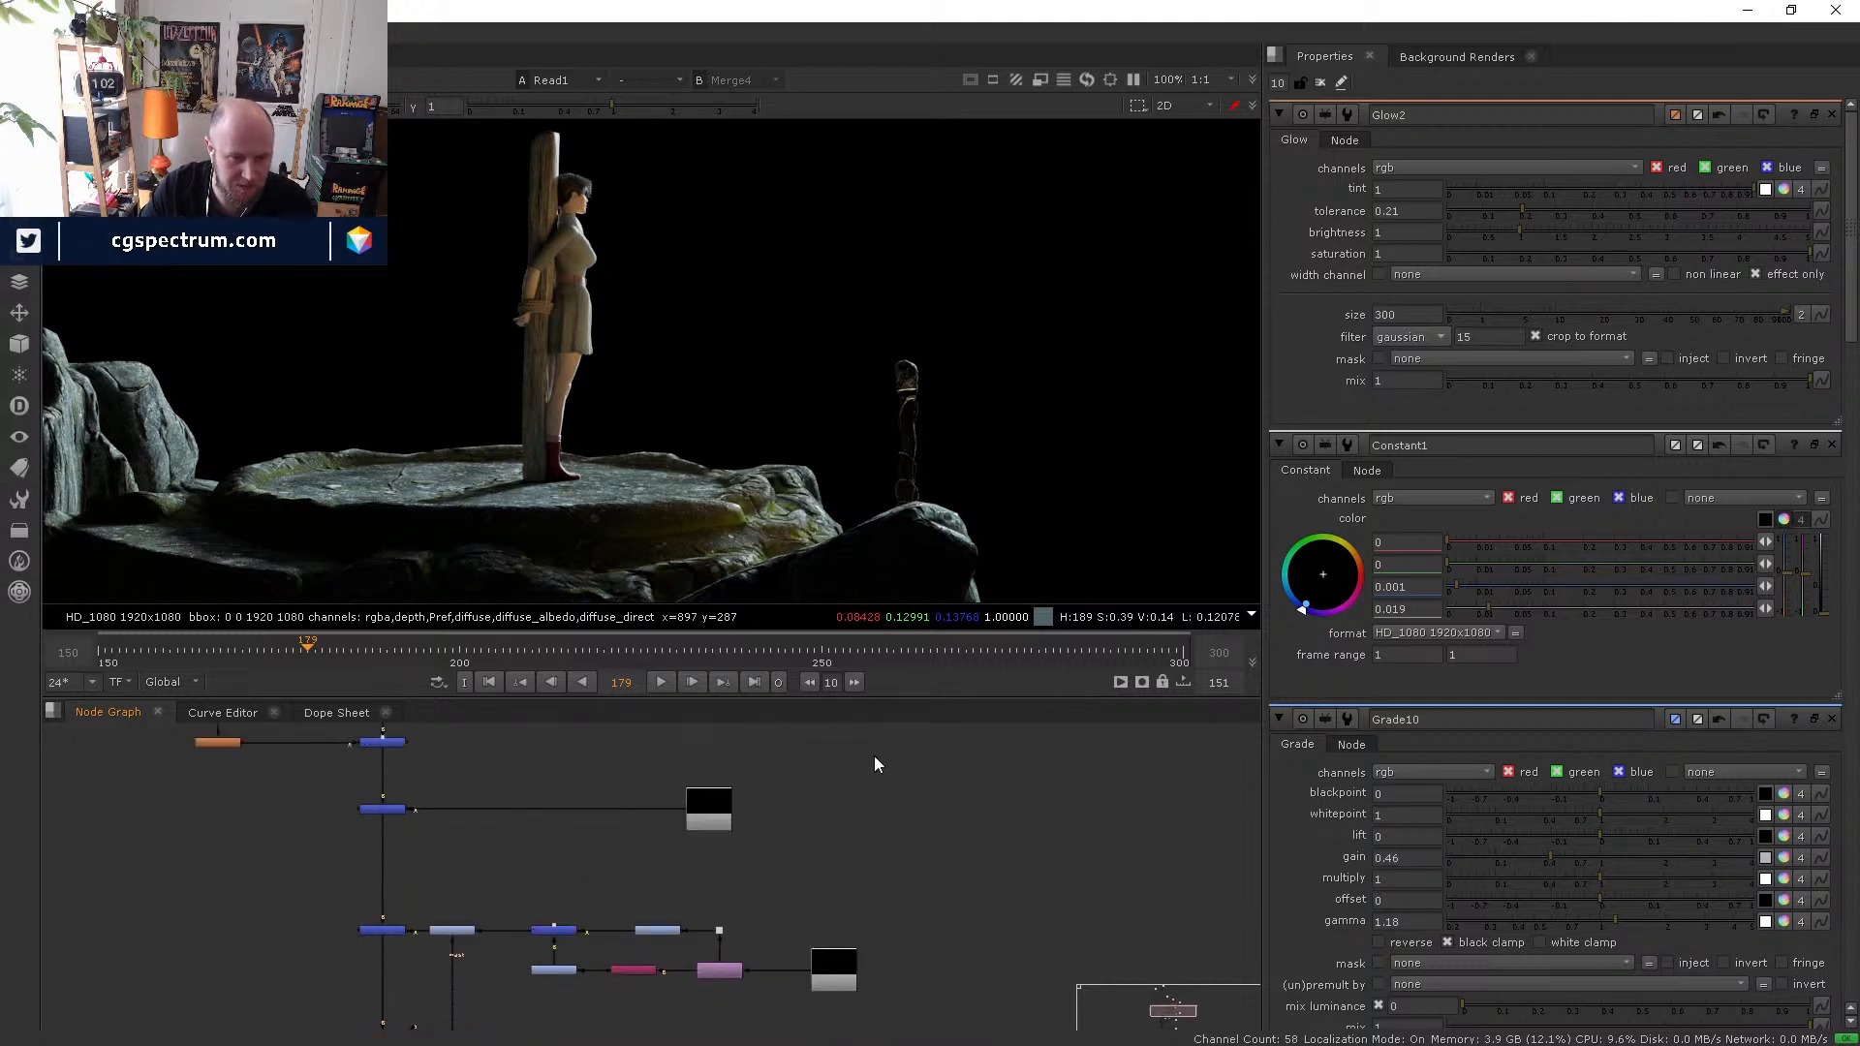
scroll(845, 920, up, 4)
scroll(790, 932, down, 3)
scroll(742, 944, up, 4)
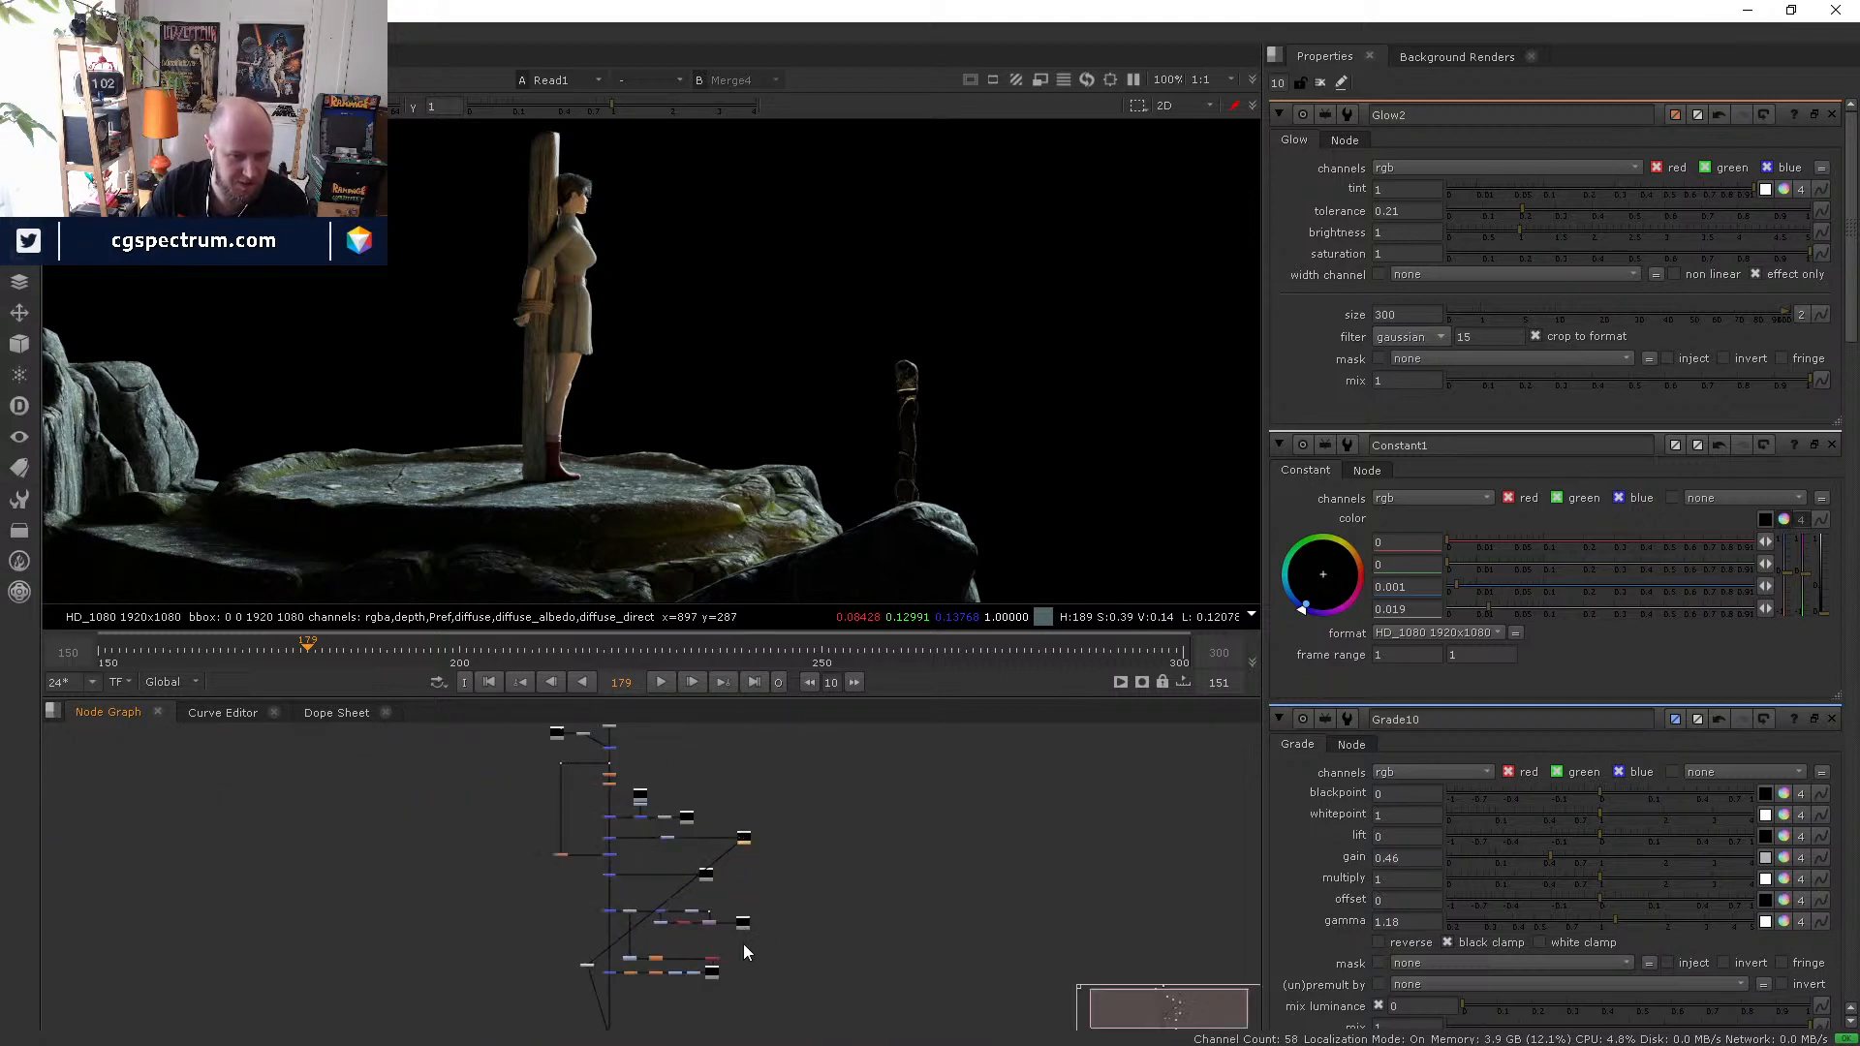
scroll(852, 896, up, 3)
click(851, 882)
scroll(1066, 827, down, 3)
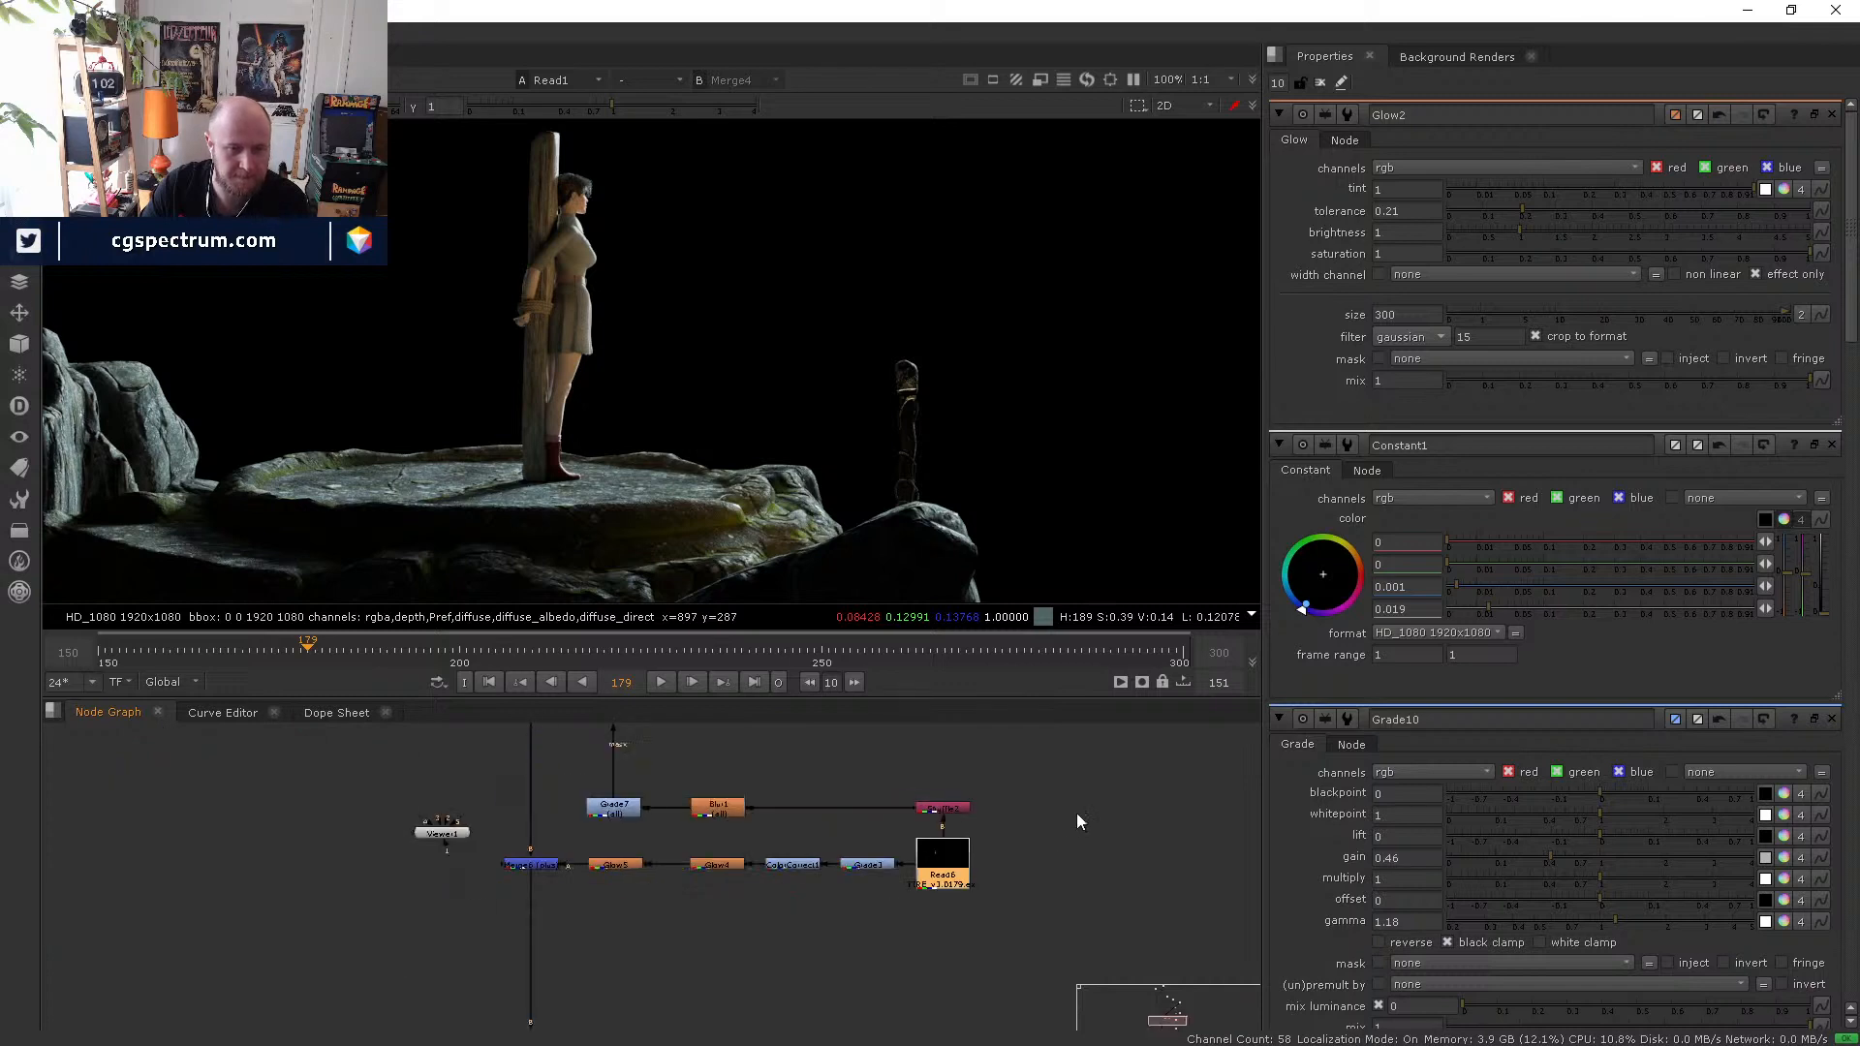
middle_drag(1122, 743, 951, 971)
middle_drag(900, 733, 859, 908)
scroll(860, 911, down, 1)
middle_drag(862, 791, 859, 870)
click(860, 872)
middle_drag(978, 798, 978, 724)
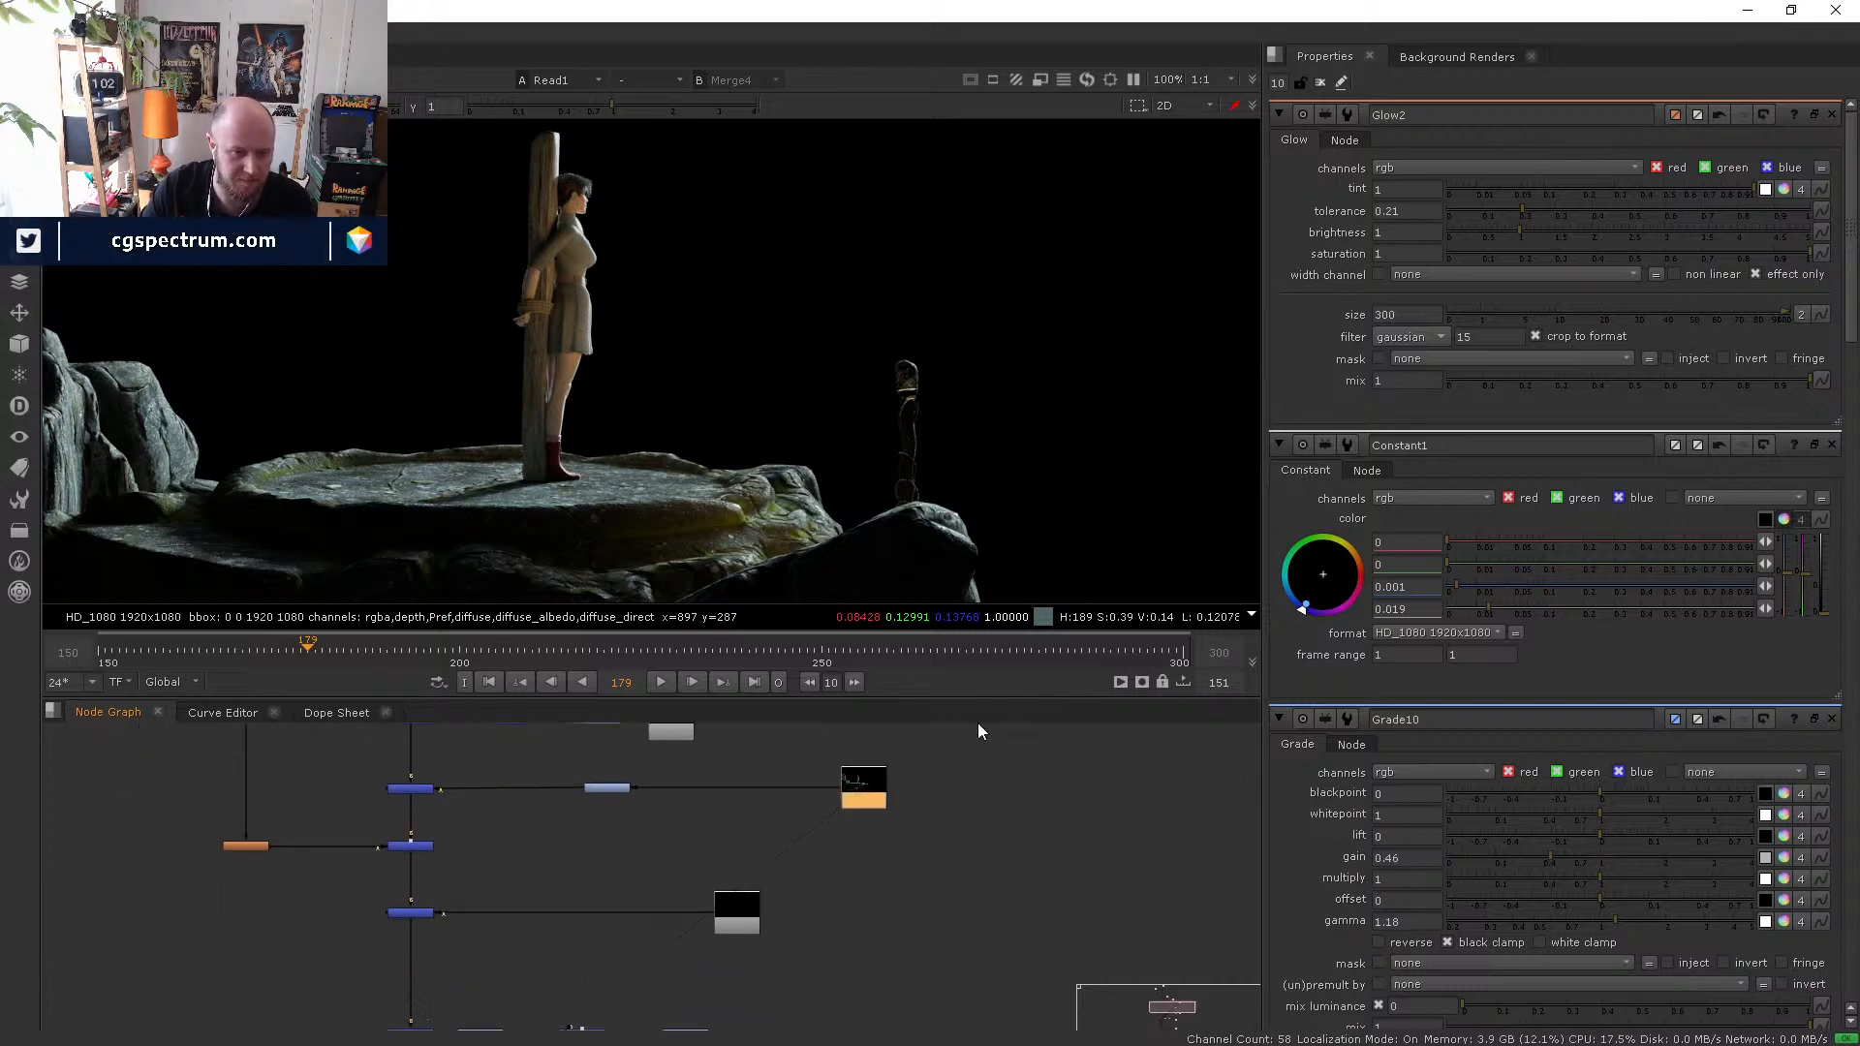
middle_drag(933, 1012, 1036, 683)
middle_drag(1037, 851, 1068, 763)
scroll(843, 885, up, 3)
scroll(836, 888, up, 1)
key(ctrl+v)
drag(822, 877, 765, 892)
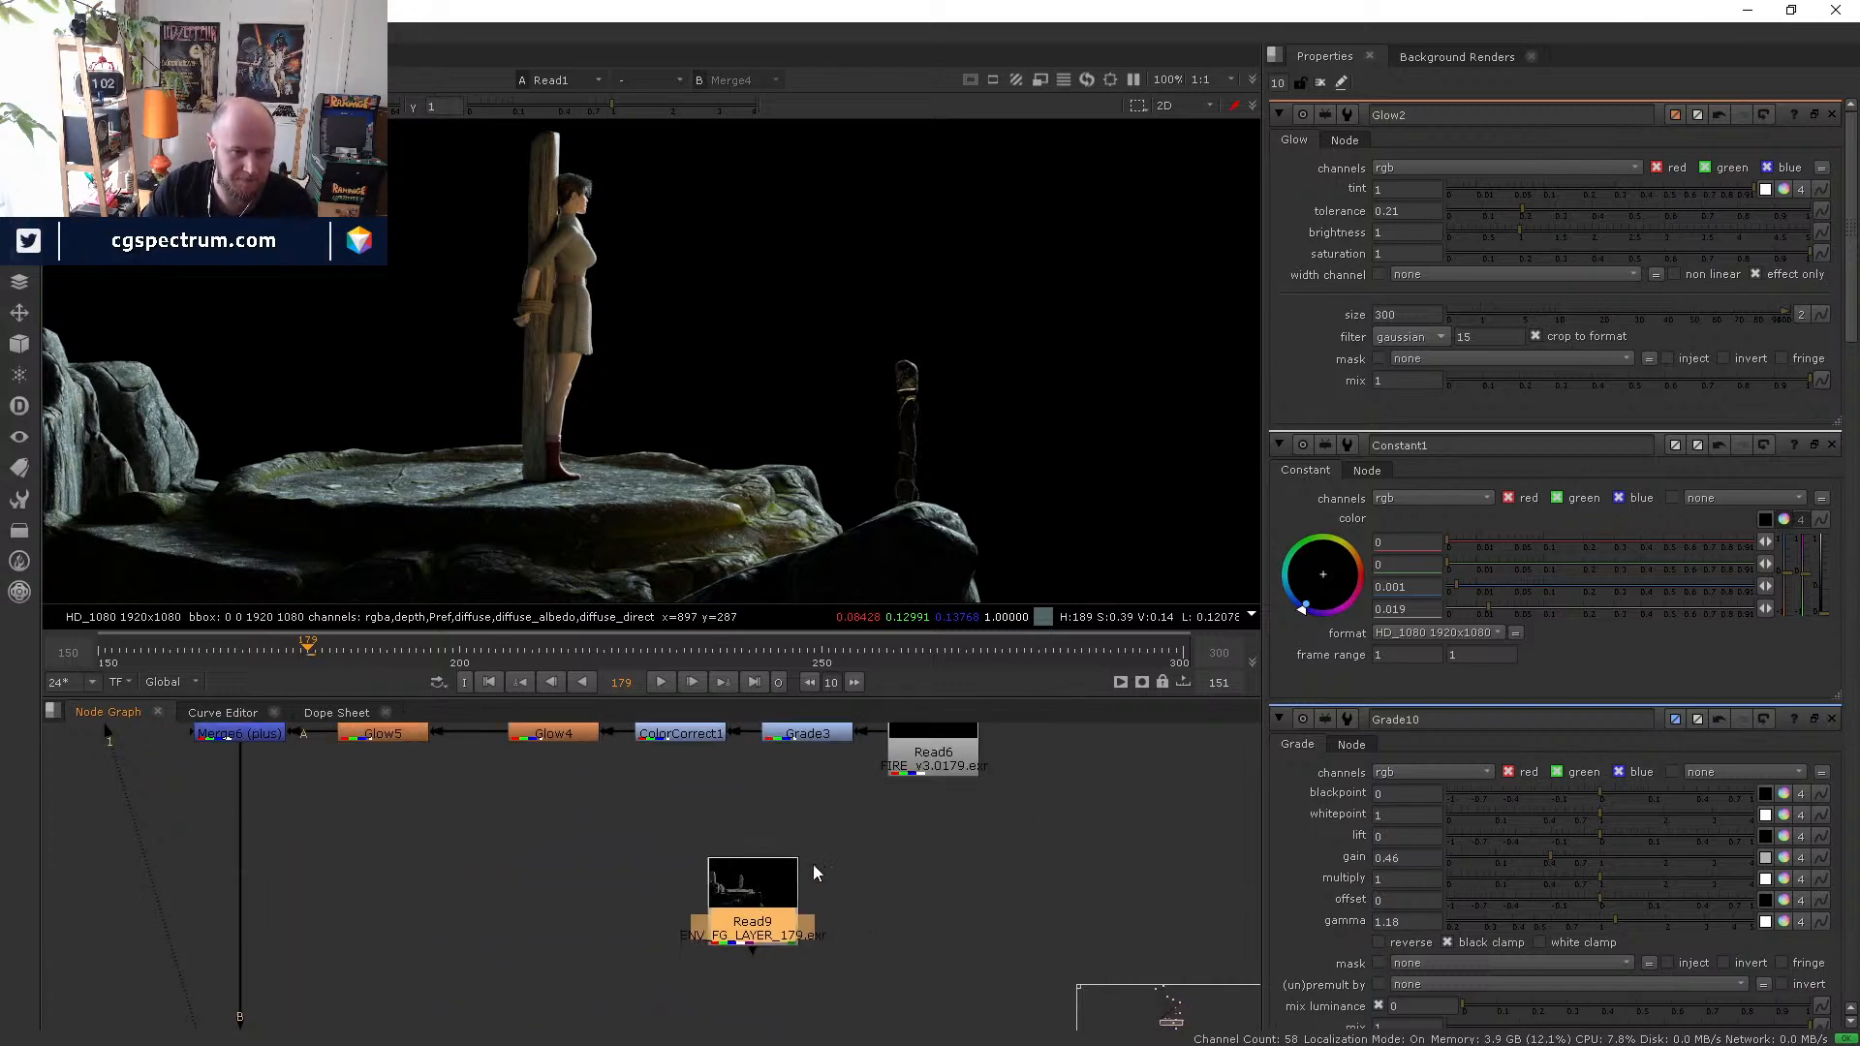
- Spread out the fire Read node and the duplicated foreground Read to make room between them
scroll(870, 858, down, 3)
drag(905, 788, 984, 793)
middle_drag(1026, 823, 883, 935)
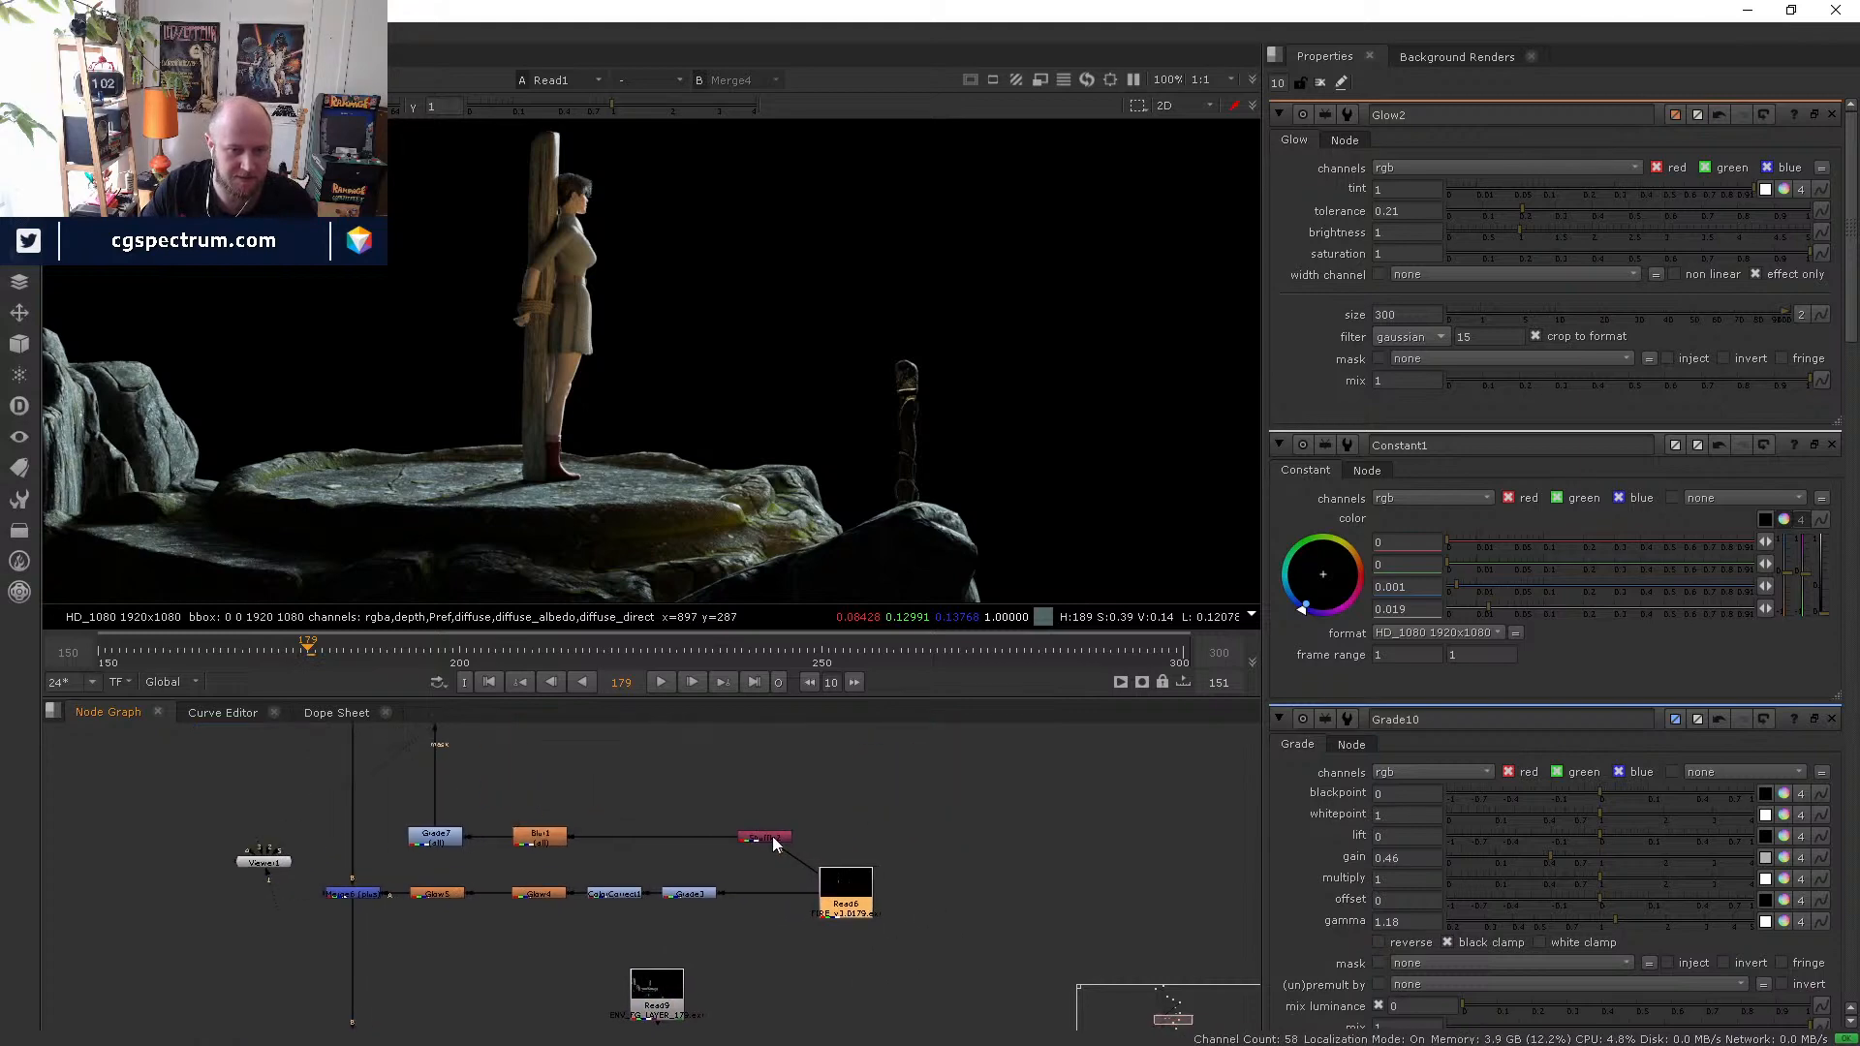
click(828, 841)
middle_drag(764, 950, 747, 850)
drag(640, 887, 632, 914)
click(725, 880)
key(m)
key(Delete)
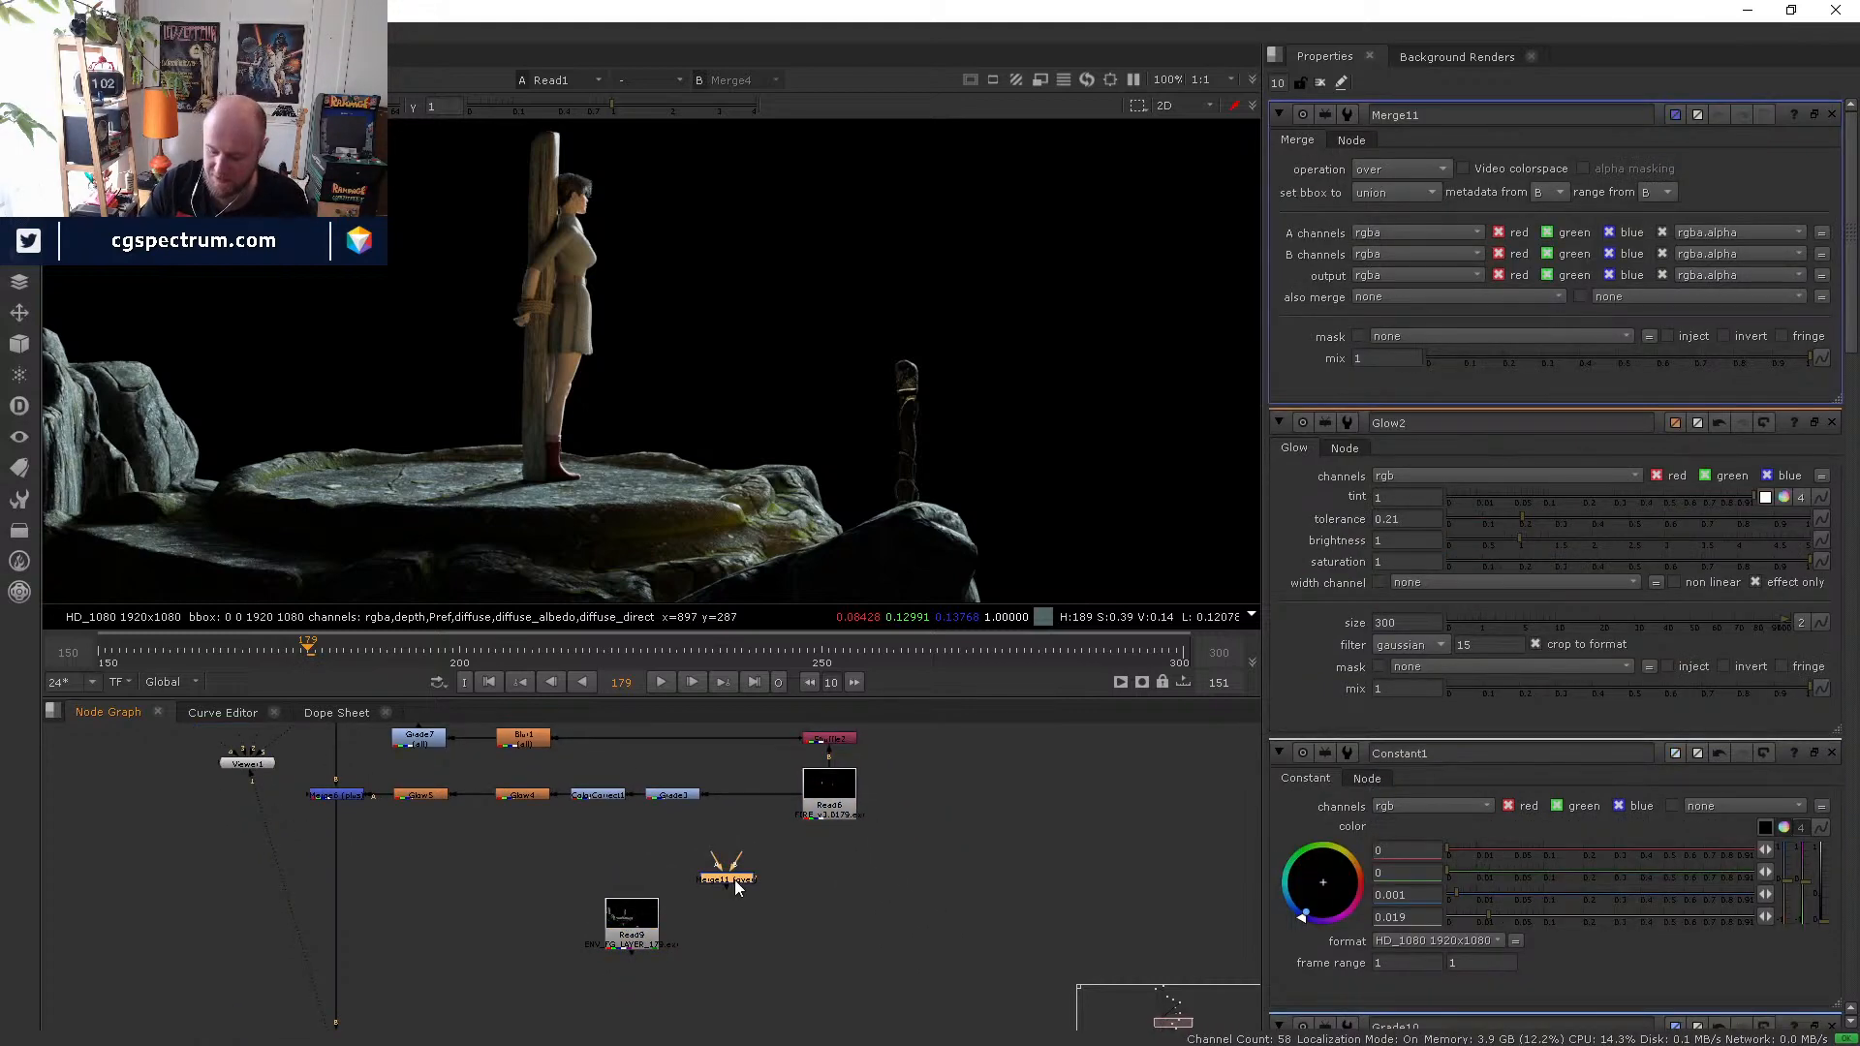
- Add a Multiply node fed by the fire Read6 and connect its mask input to the duplicated foreground Read9
key(Tab)
text(mul)
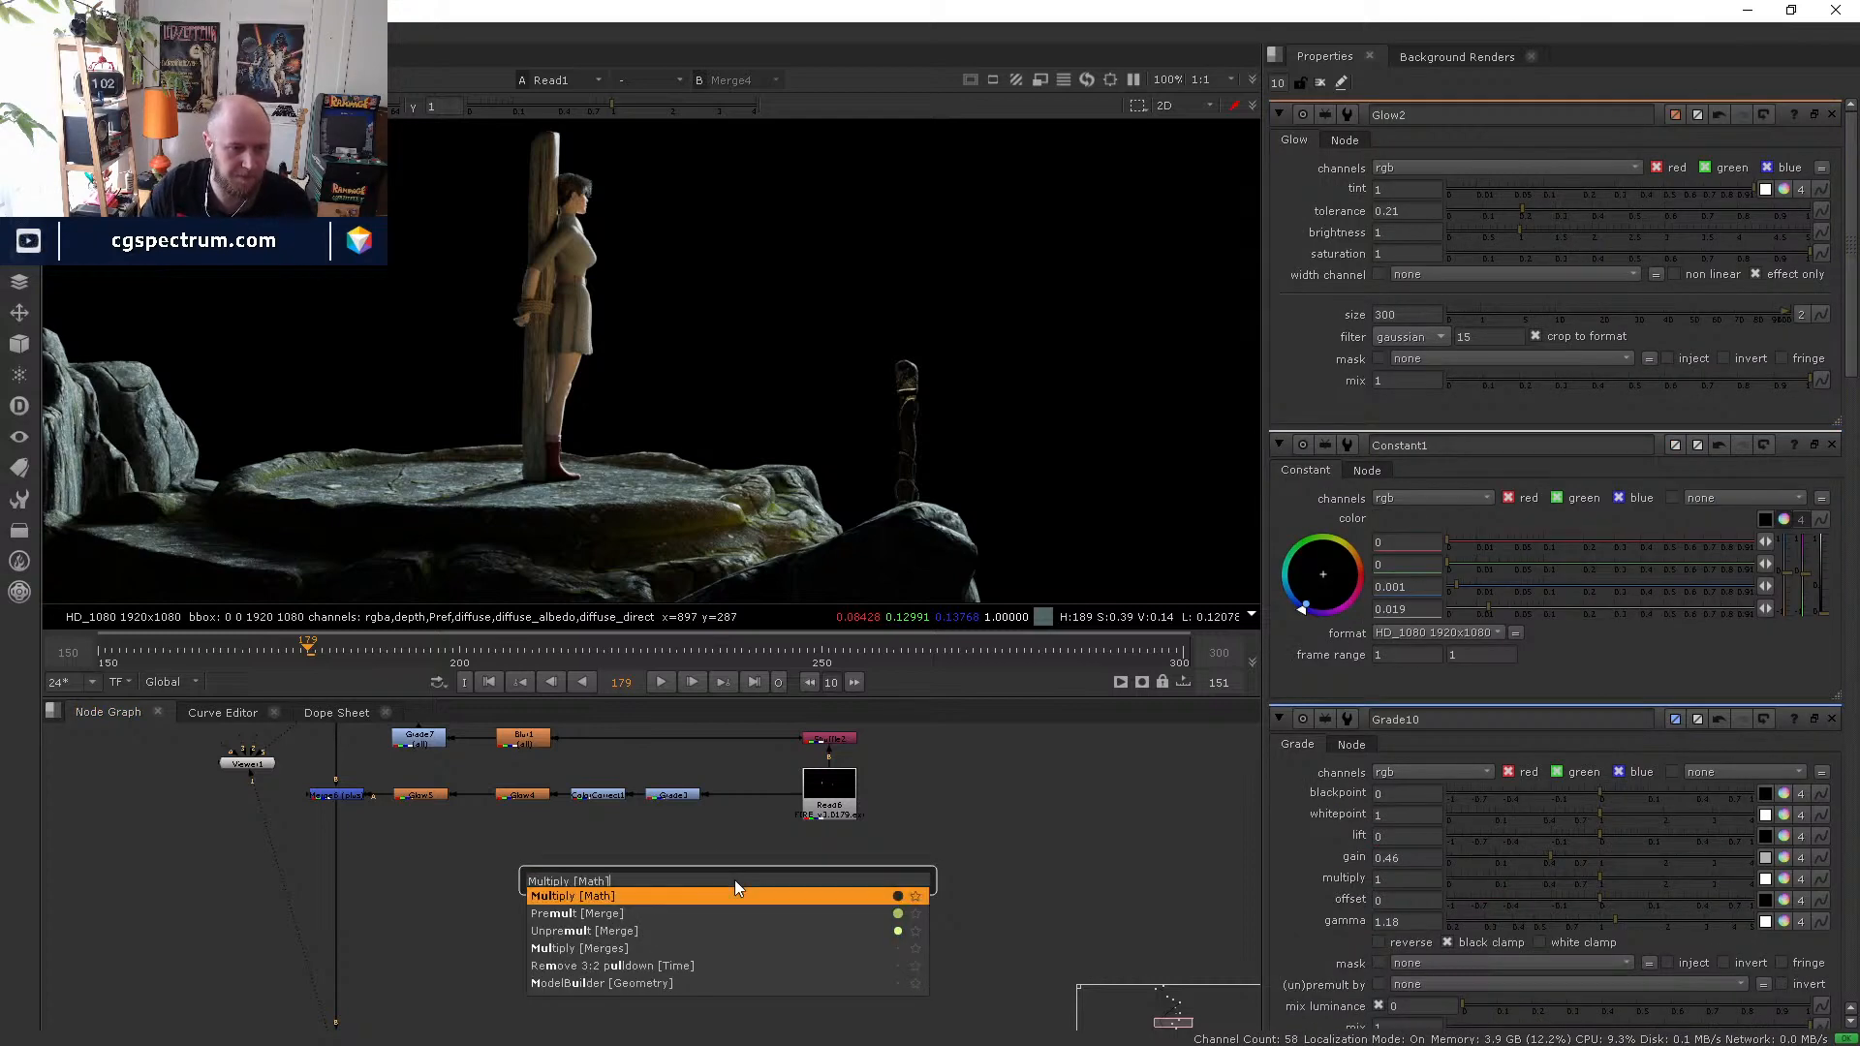
key(Return)
drag(726, 865, 804, 806)
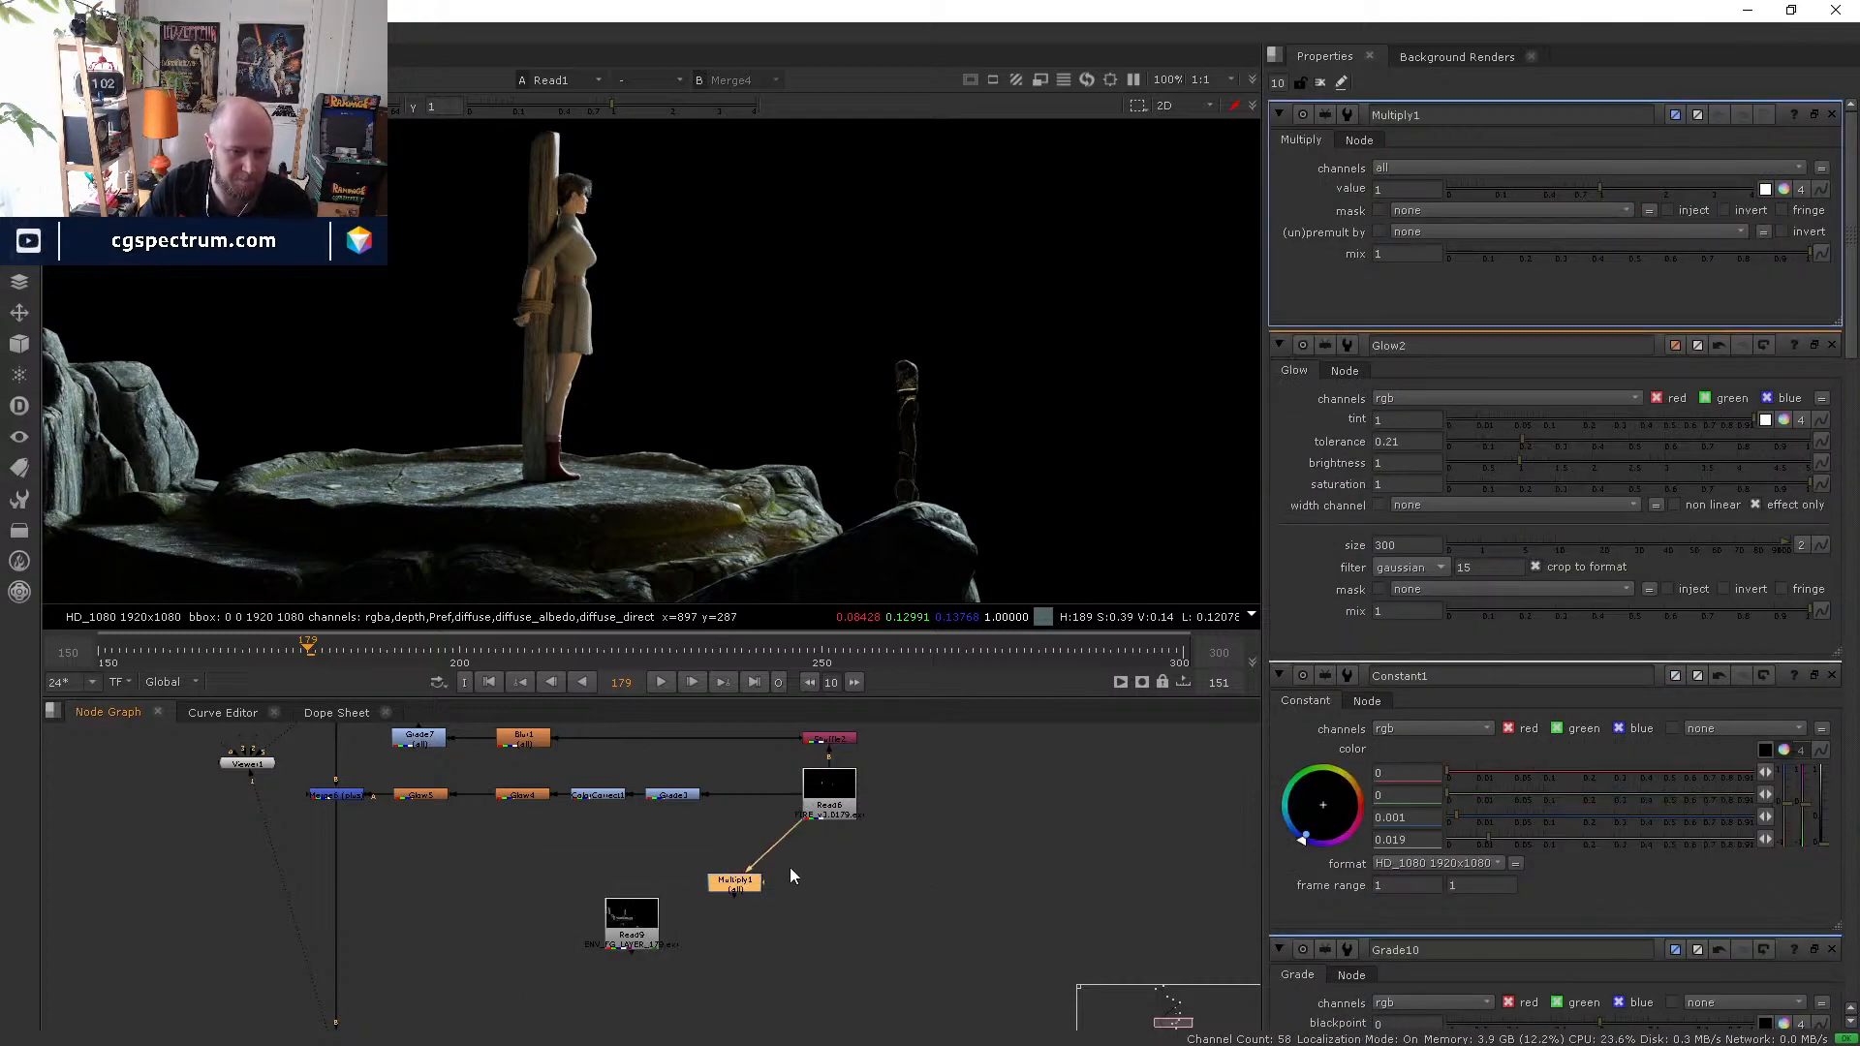
drag(722, 908, 635, 915)
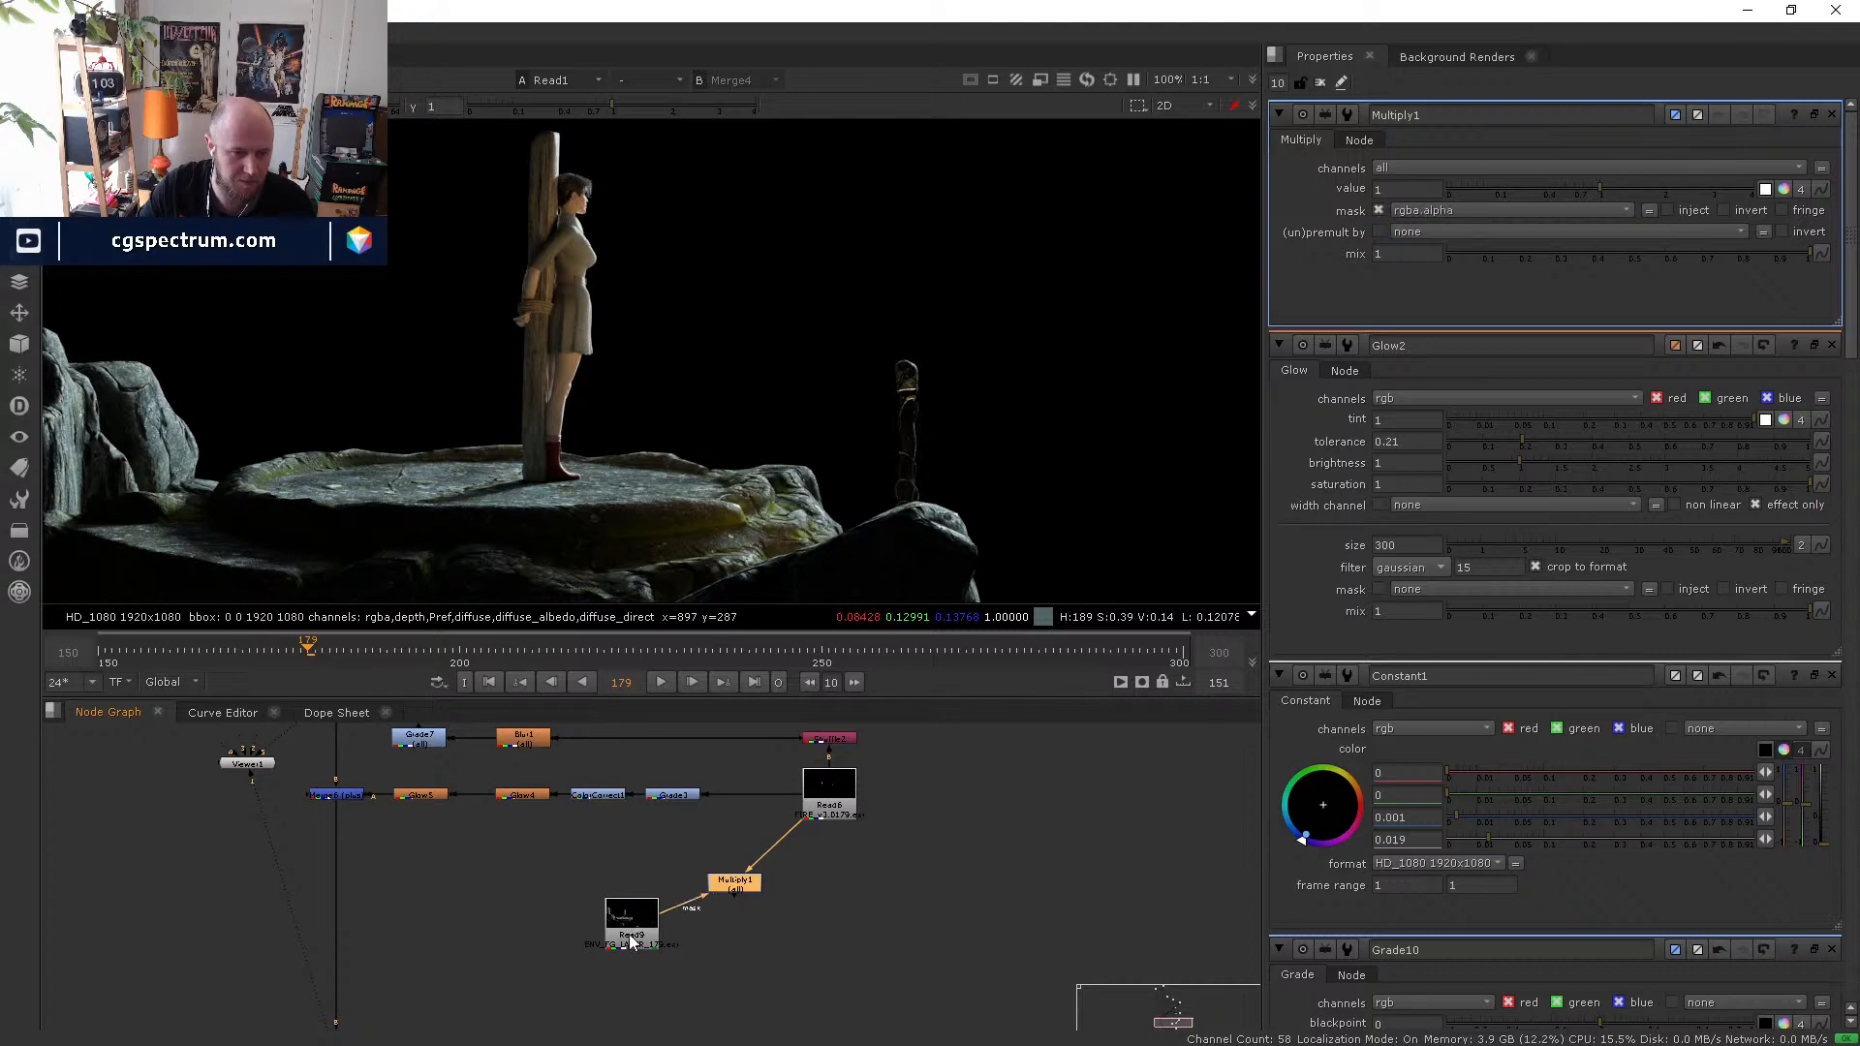
- View Multiply1 and set its value to 0 so the foreground is held out of the fire
scroll(669, 915, up, 4)
double_click(631, 915)
key(5)
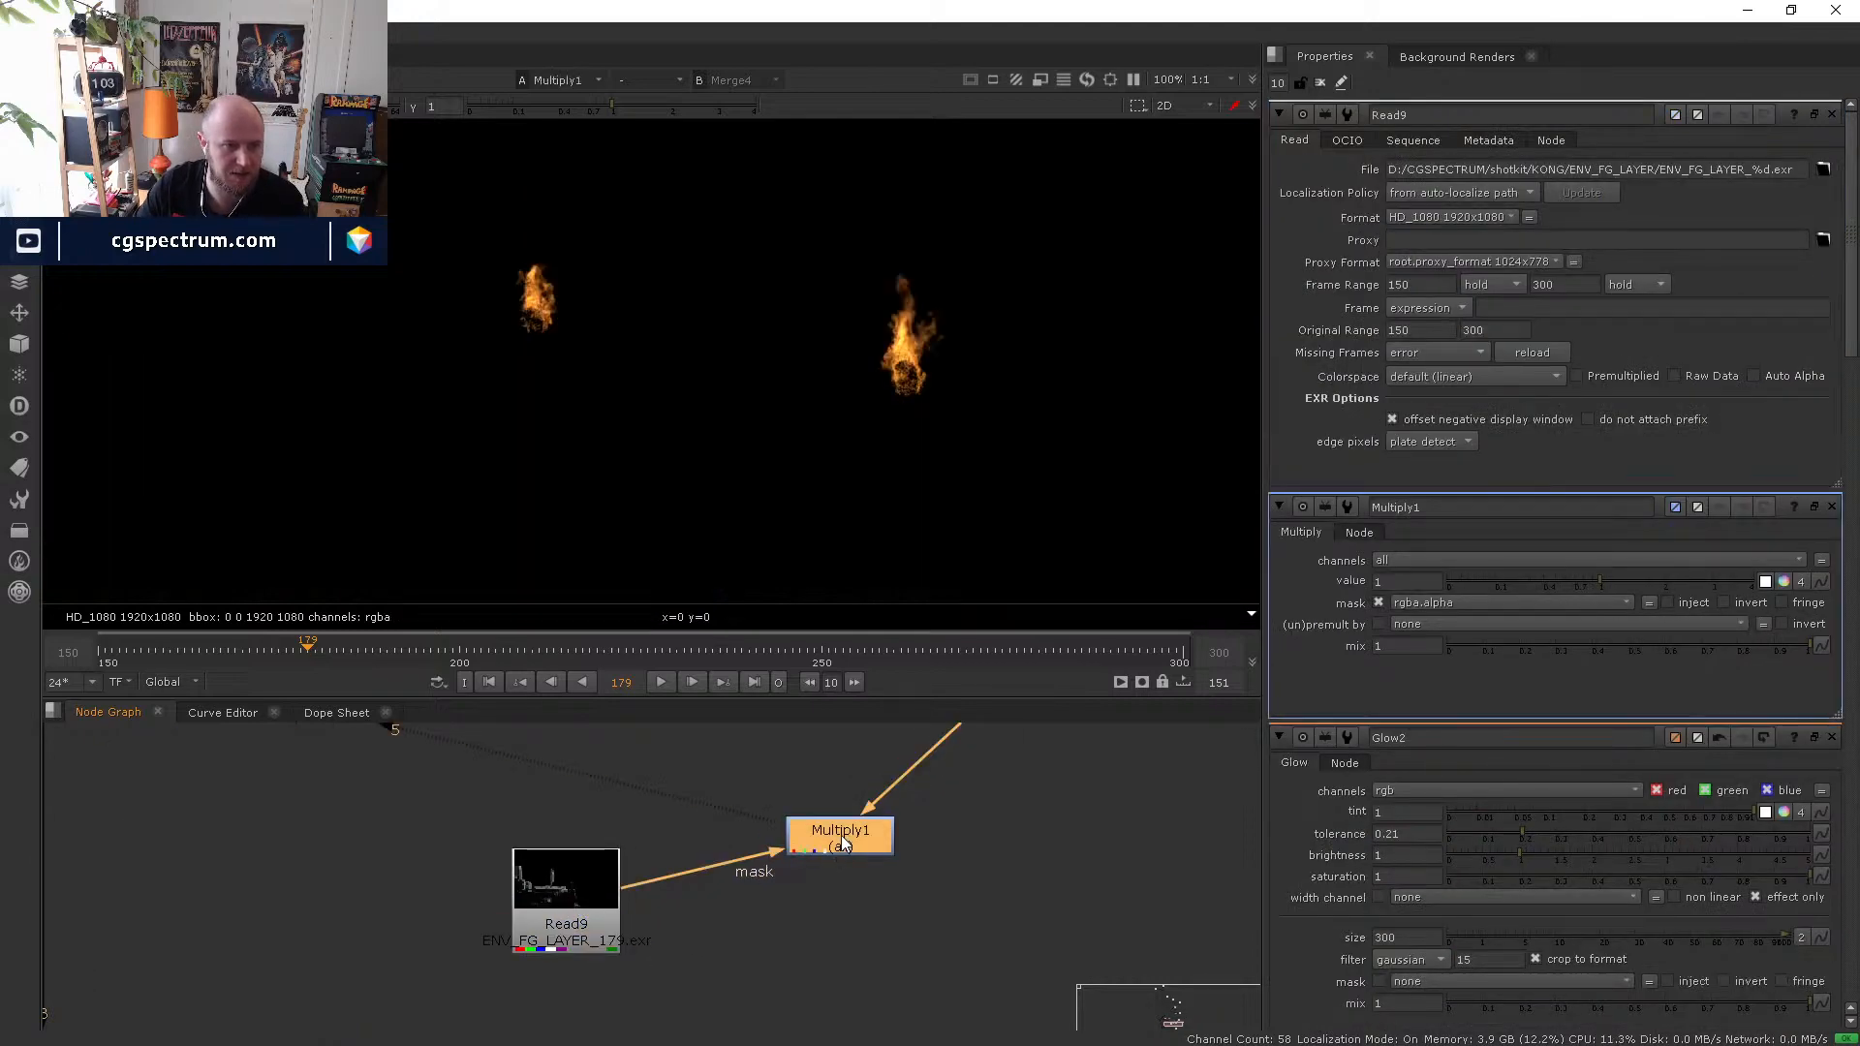
double_click(841, 832)
drag(1602, 195, 1386, 186)
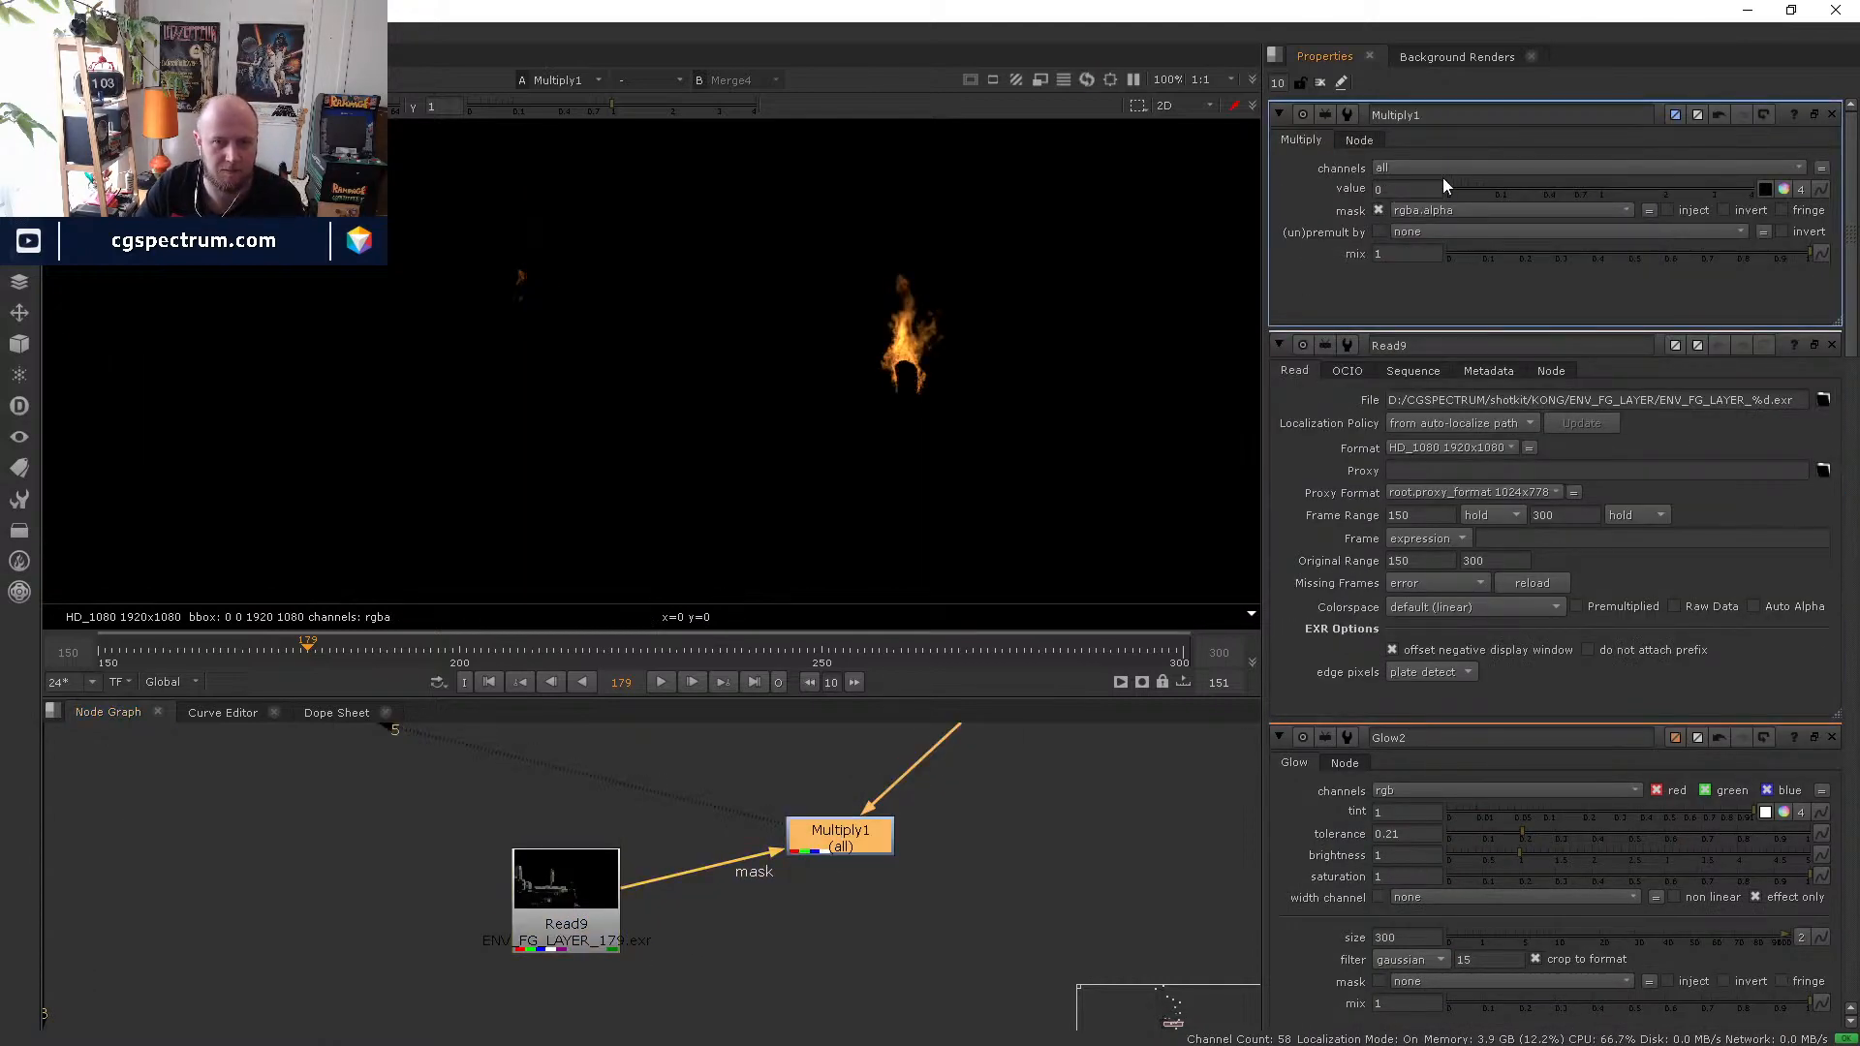
drag(849, 831, 850, 832)
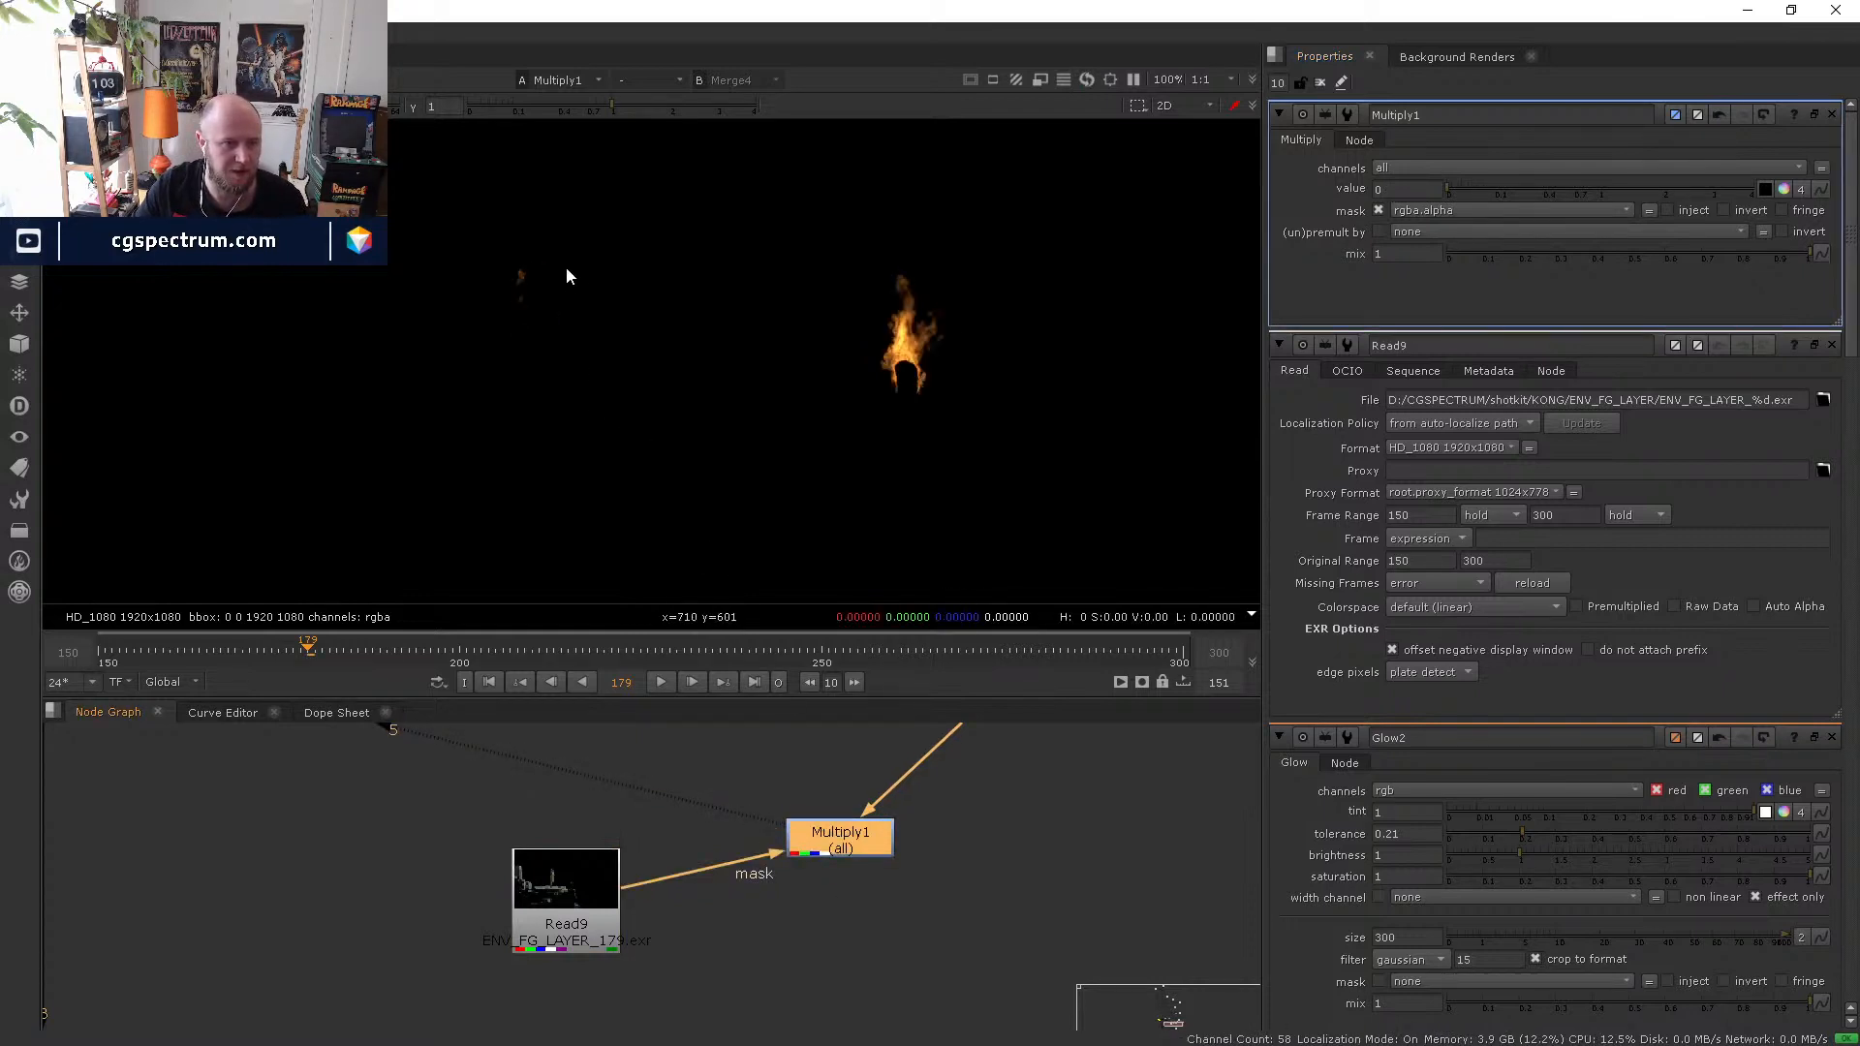
- Disable and re-enable Multiply1 to compare the fire with and without the foreground holdout
key(d)
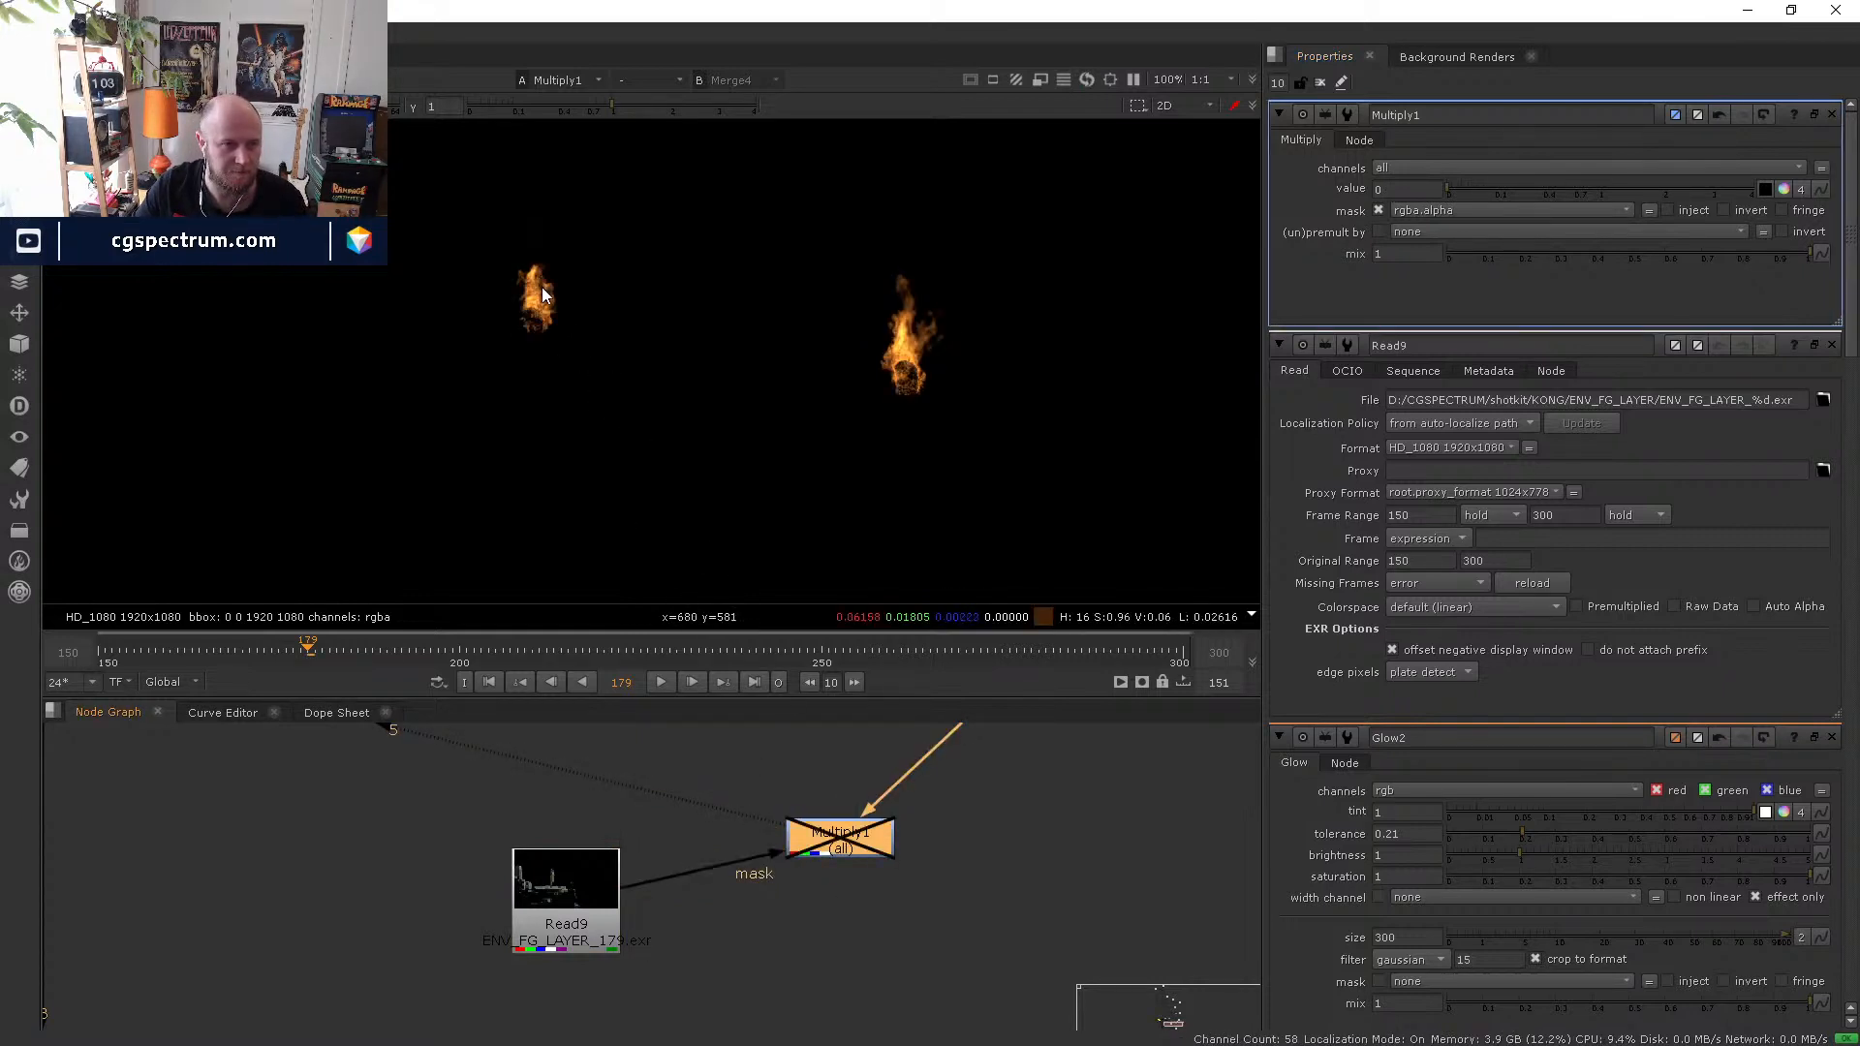
key(d)
scroll(842, 845, down, 5)
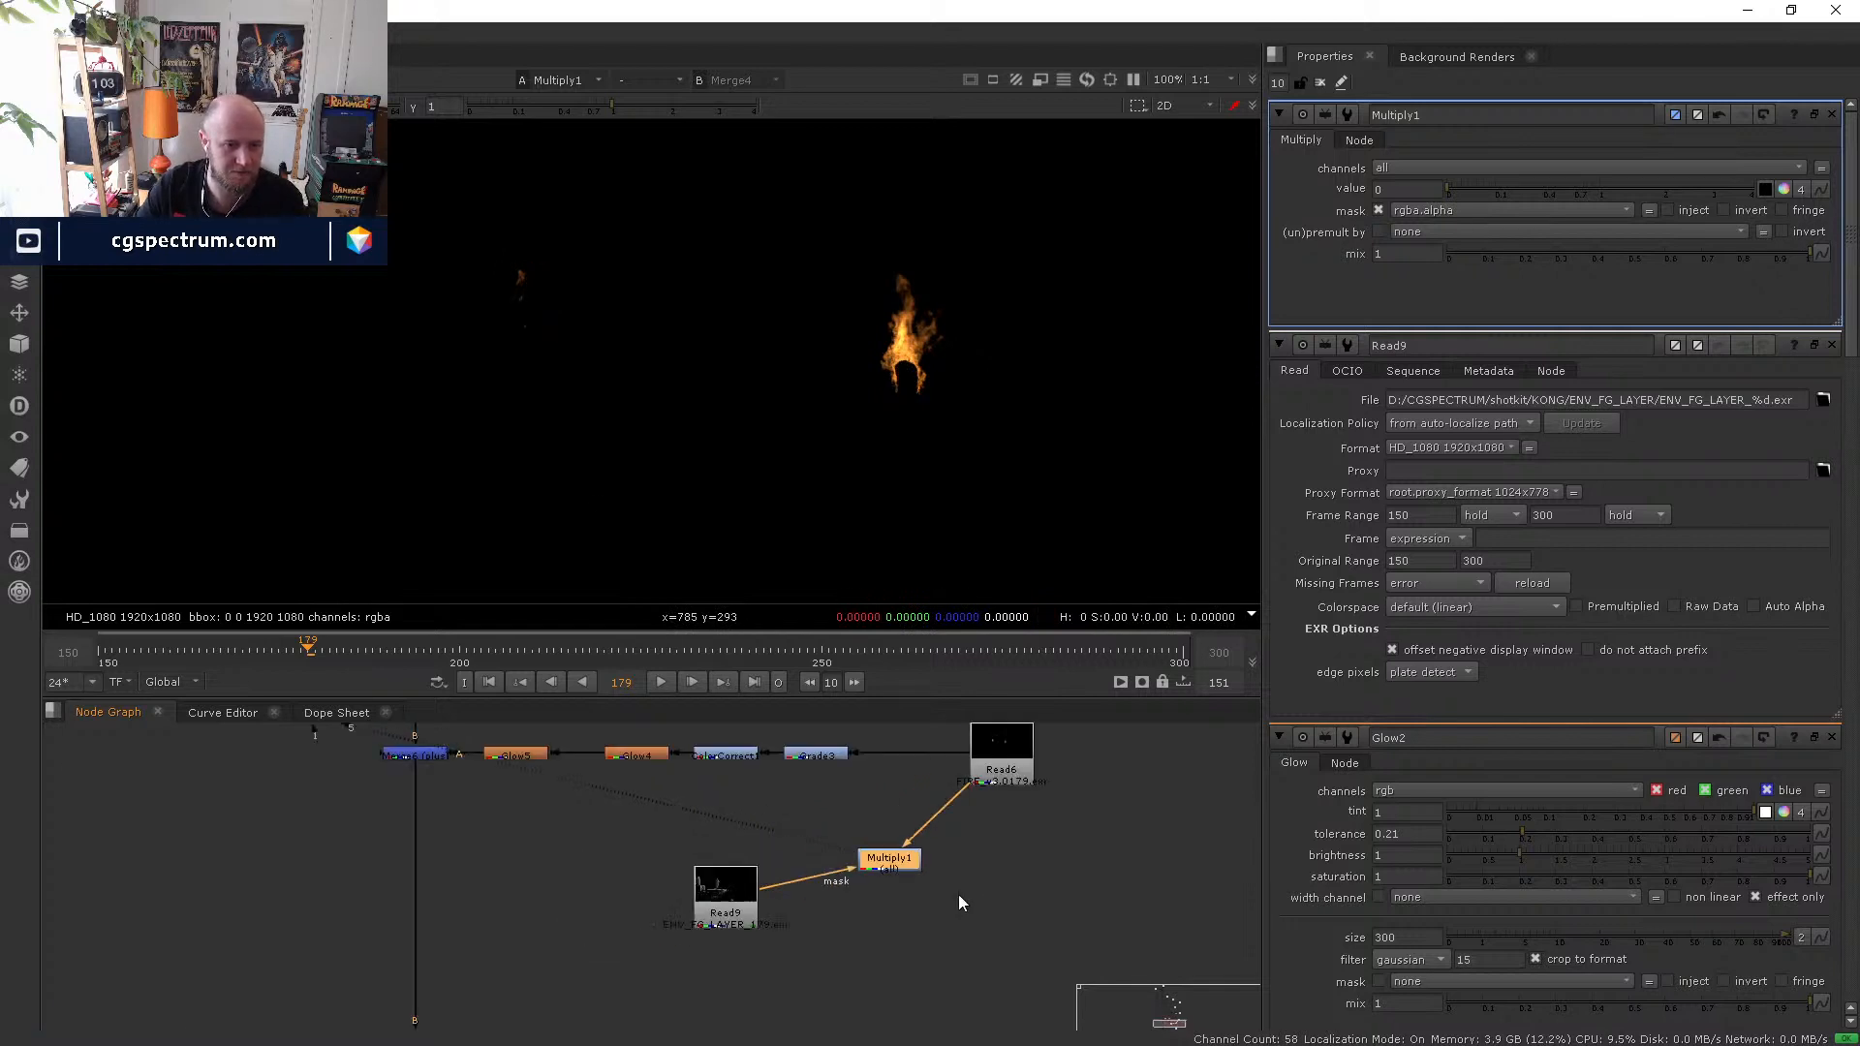
- Move Multiply1 beneath Glow5 at the end of the fire chain and view the Merge6 composite
middle_drag(959, 899, 841, 918)
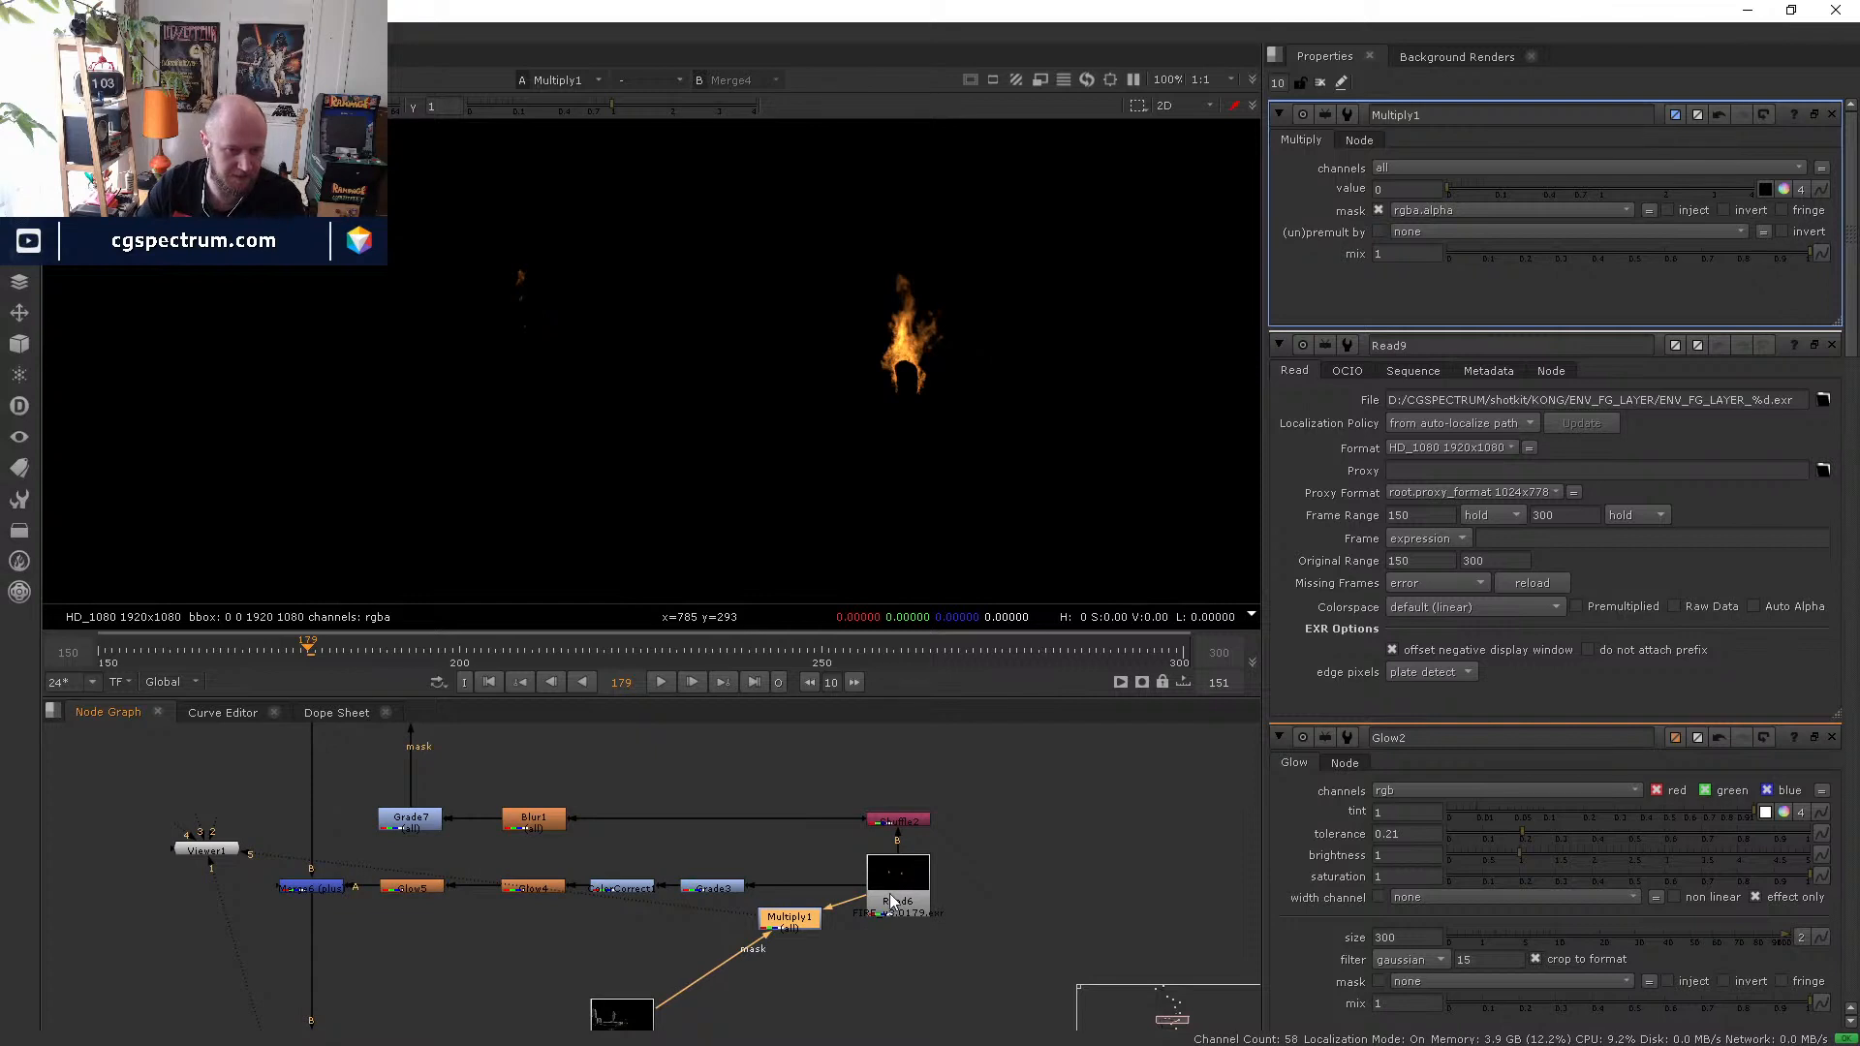
middle_drag(825, 956, 904, 983)
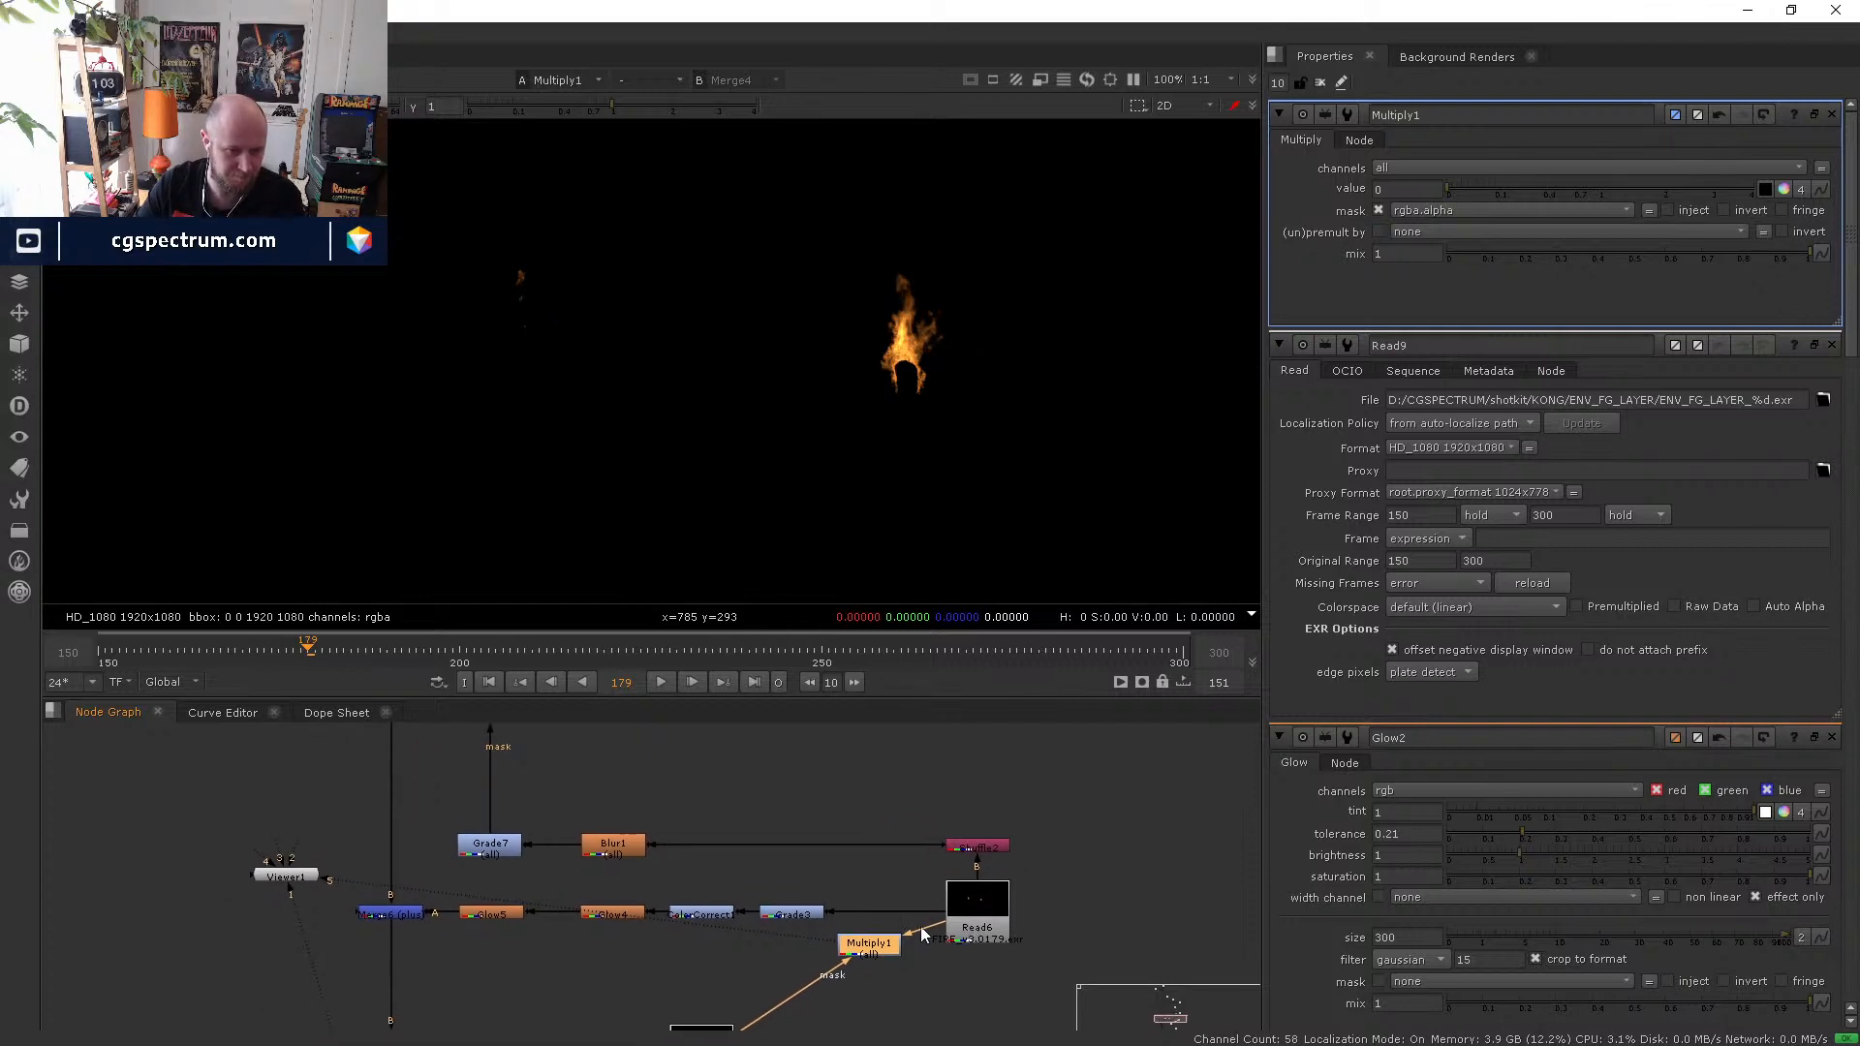
drag(848, 961, 506, 973)
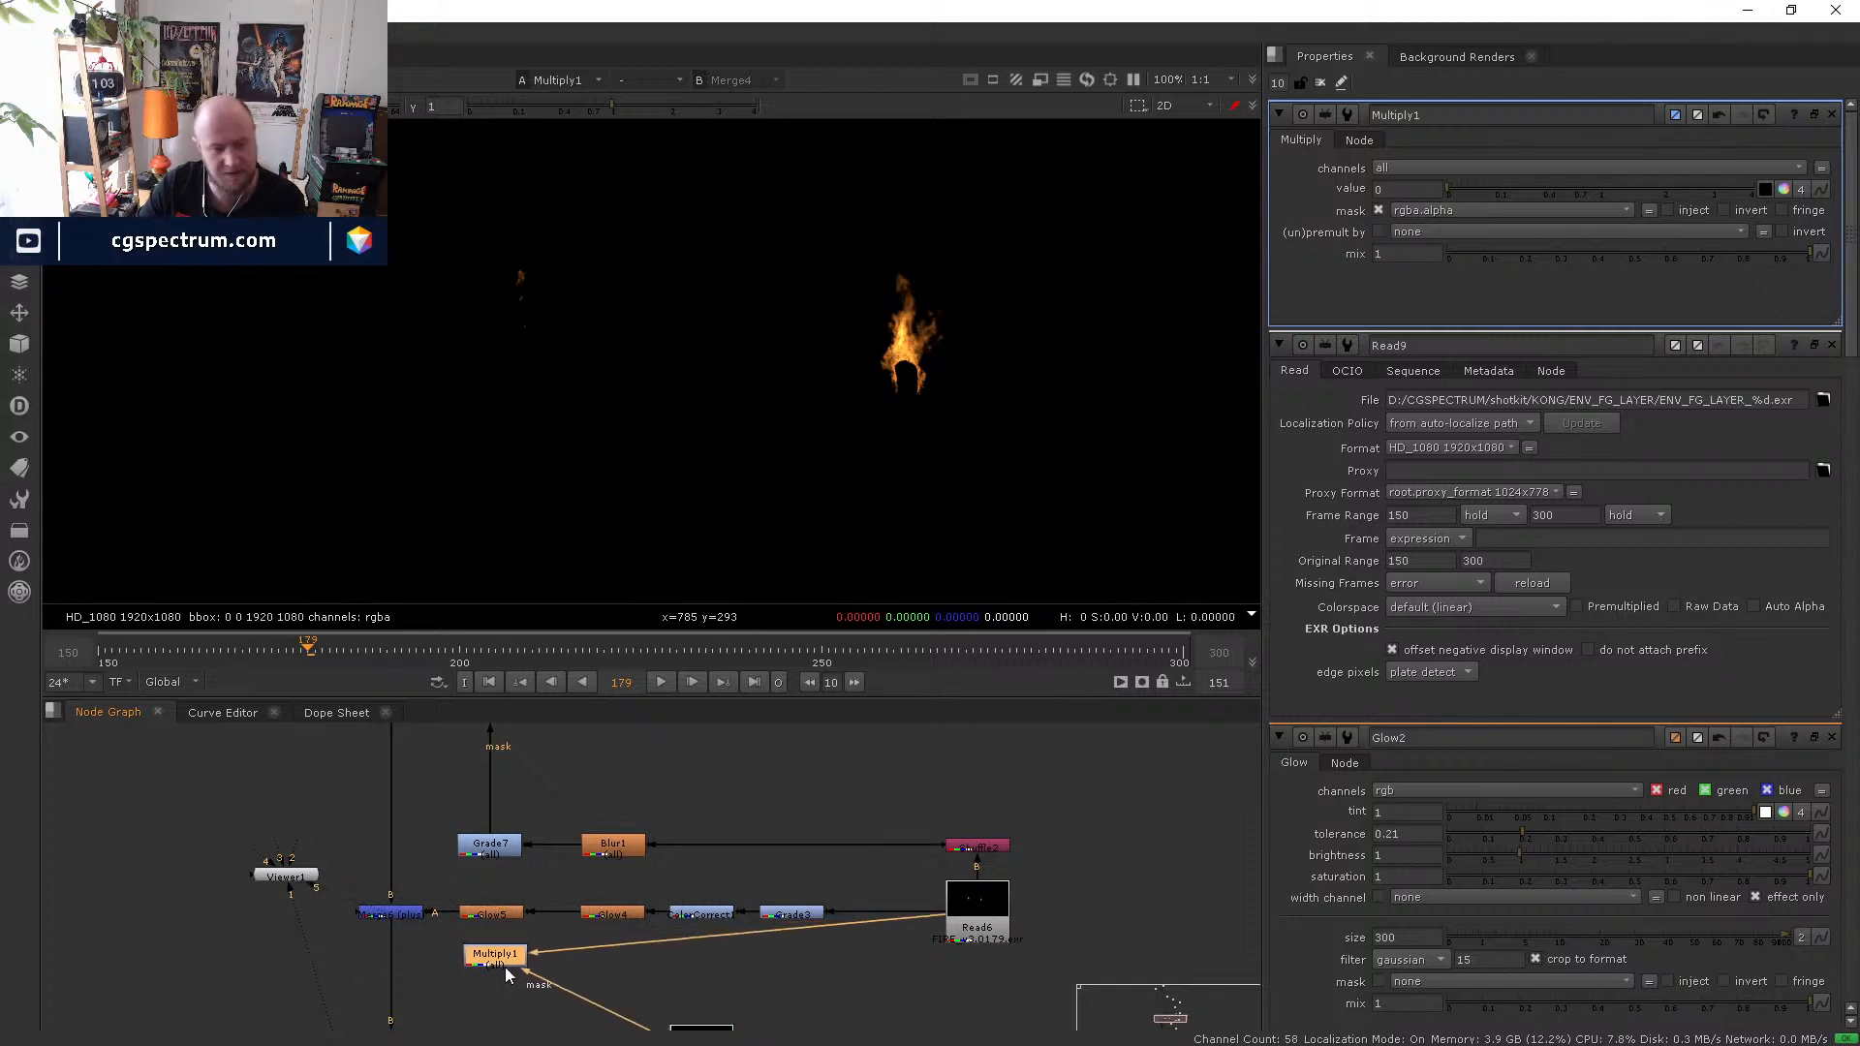
click(388, 910)
key(1)
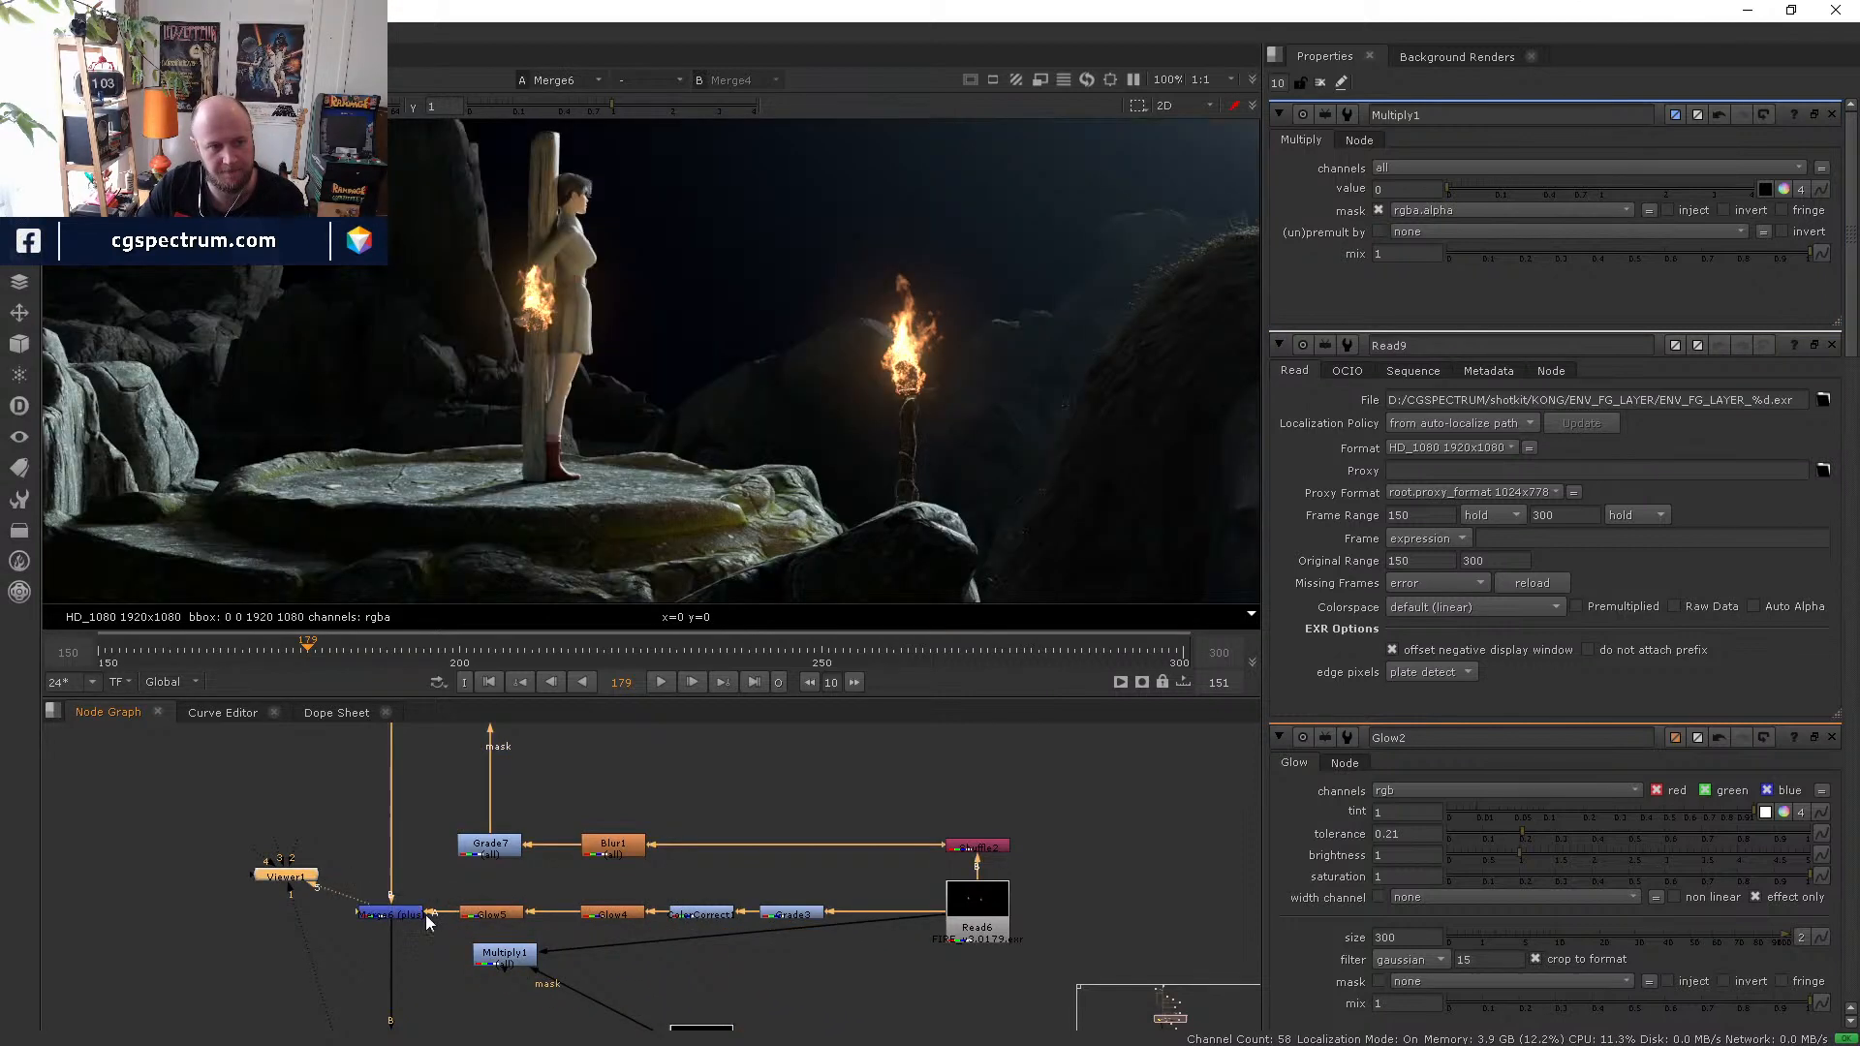
- Feed Multiply1 from Glow5 instead of the fire Read, and examine the held-out fire and glow up close
mouse_move(490, 918)
mouse_down()
mouse_move(520, 920)
mouse_move(514, 959)
mouse_move(523, 914)
mouse_up()
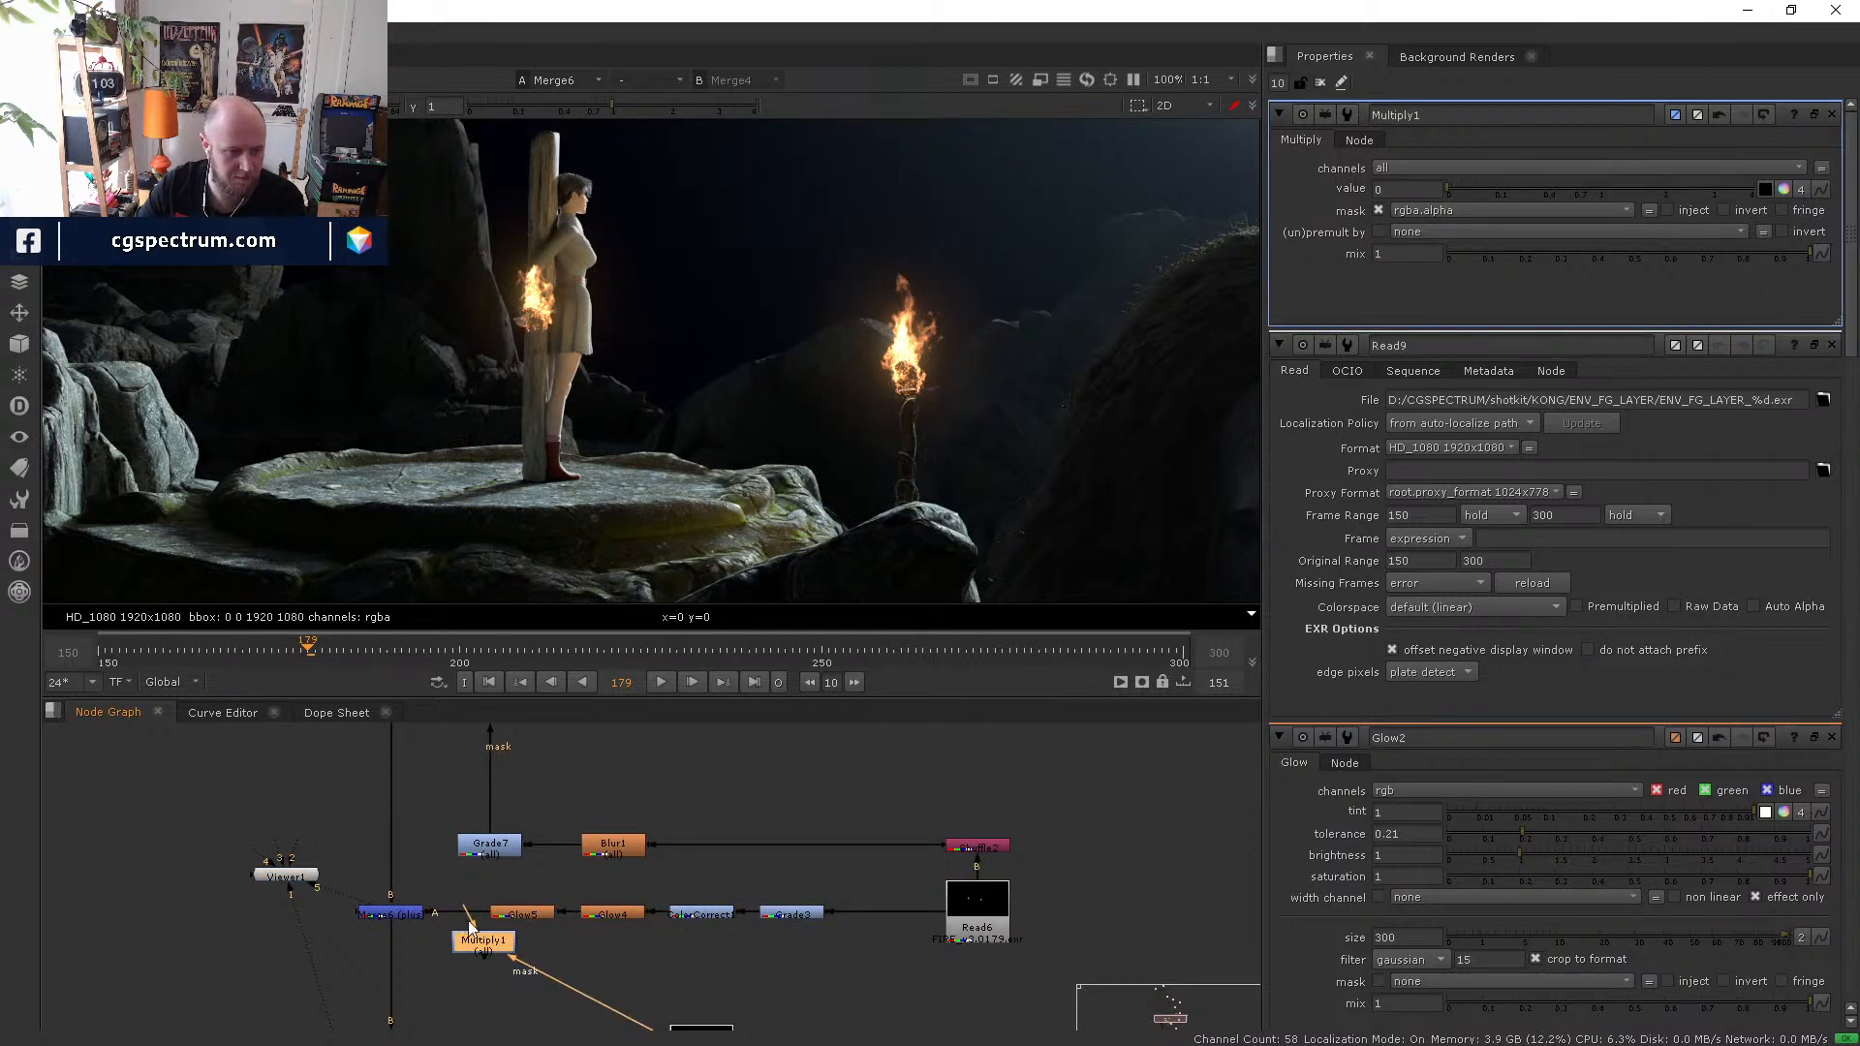
key(1)
scroll(521, 274, up, 3)
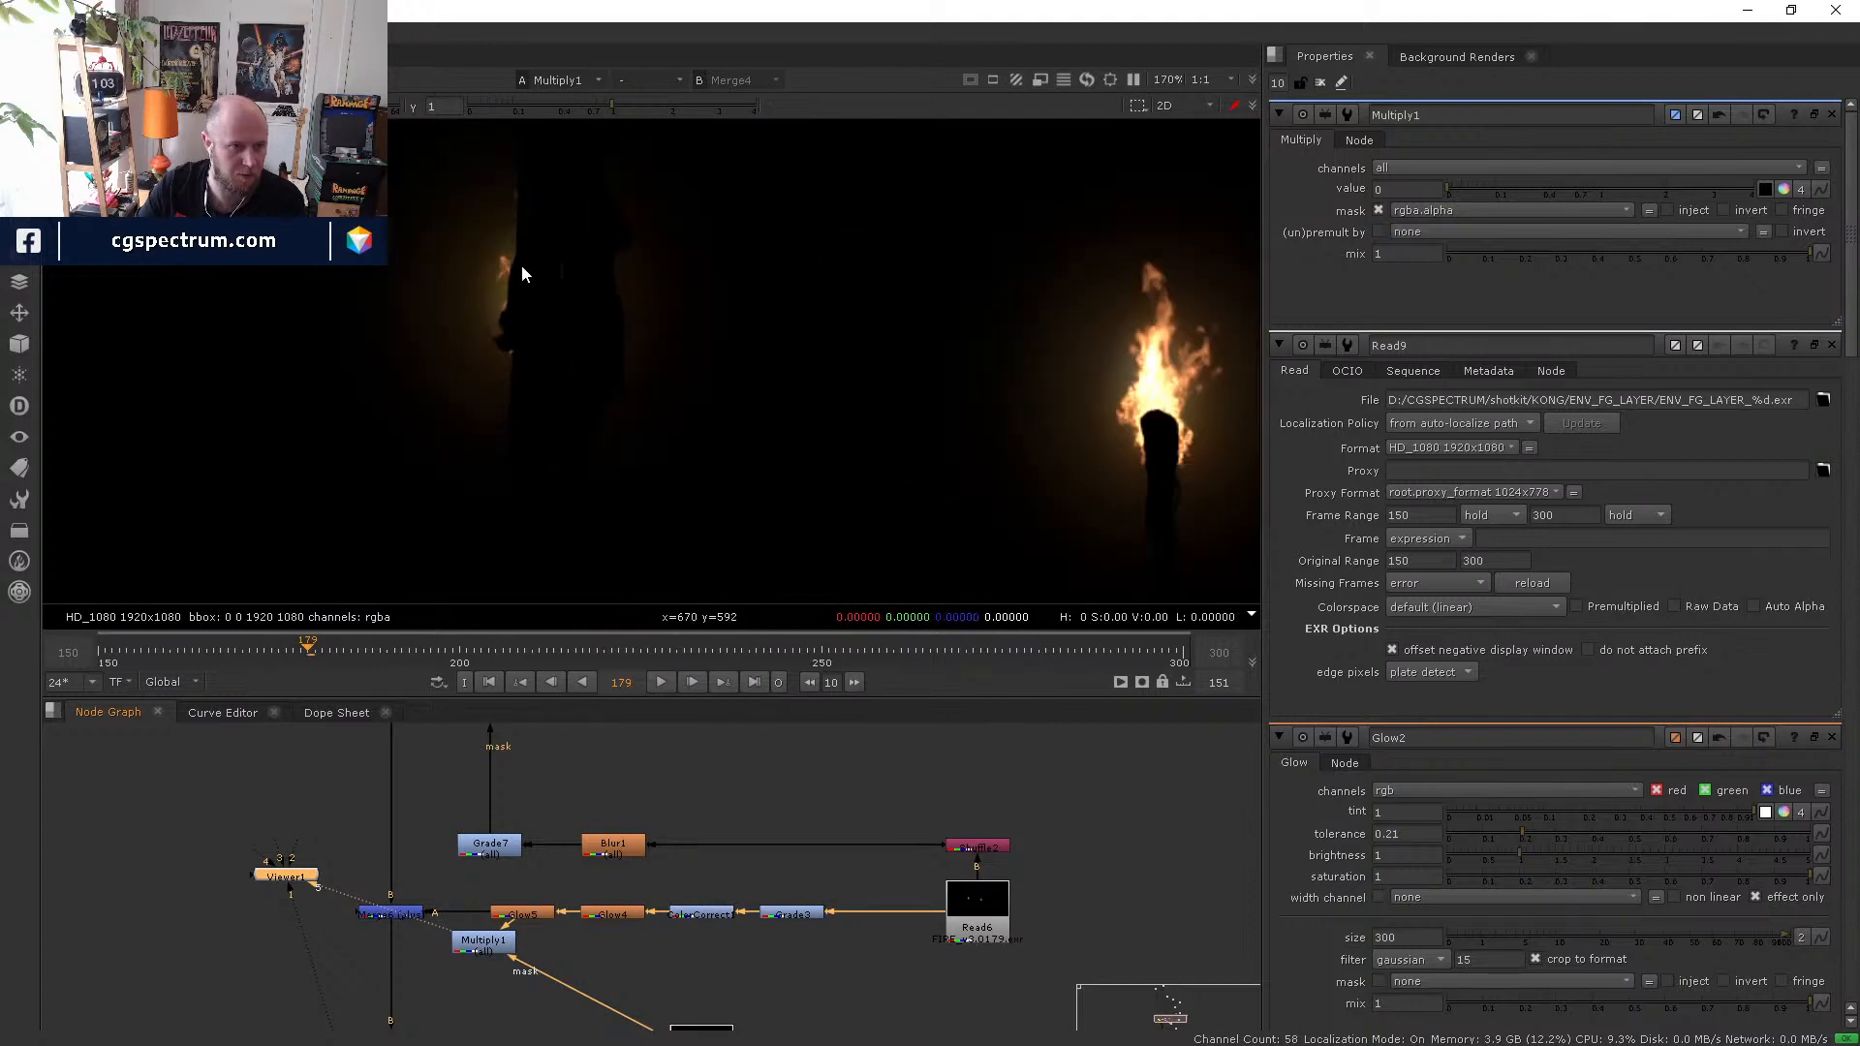
scroll(521, 274, up, 2)
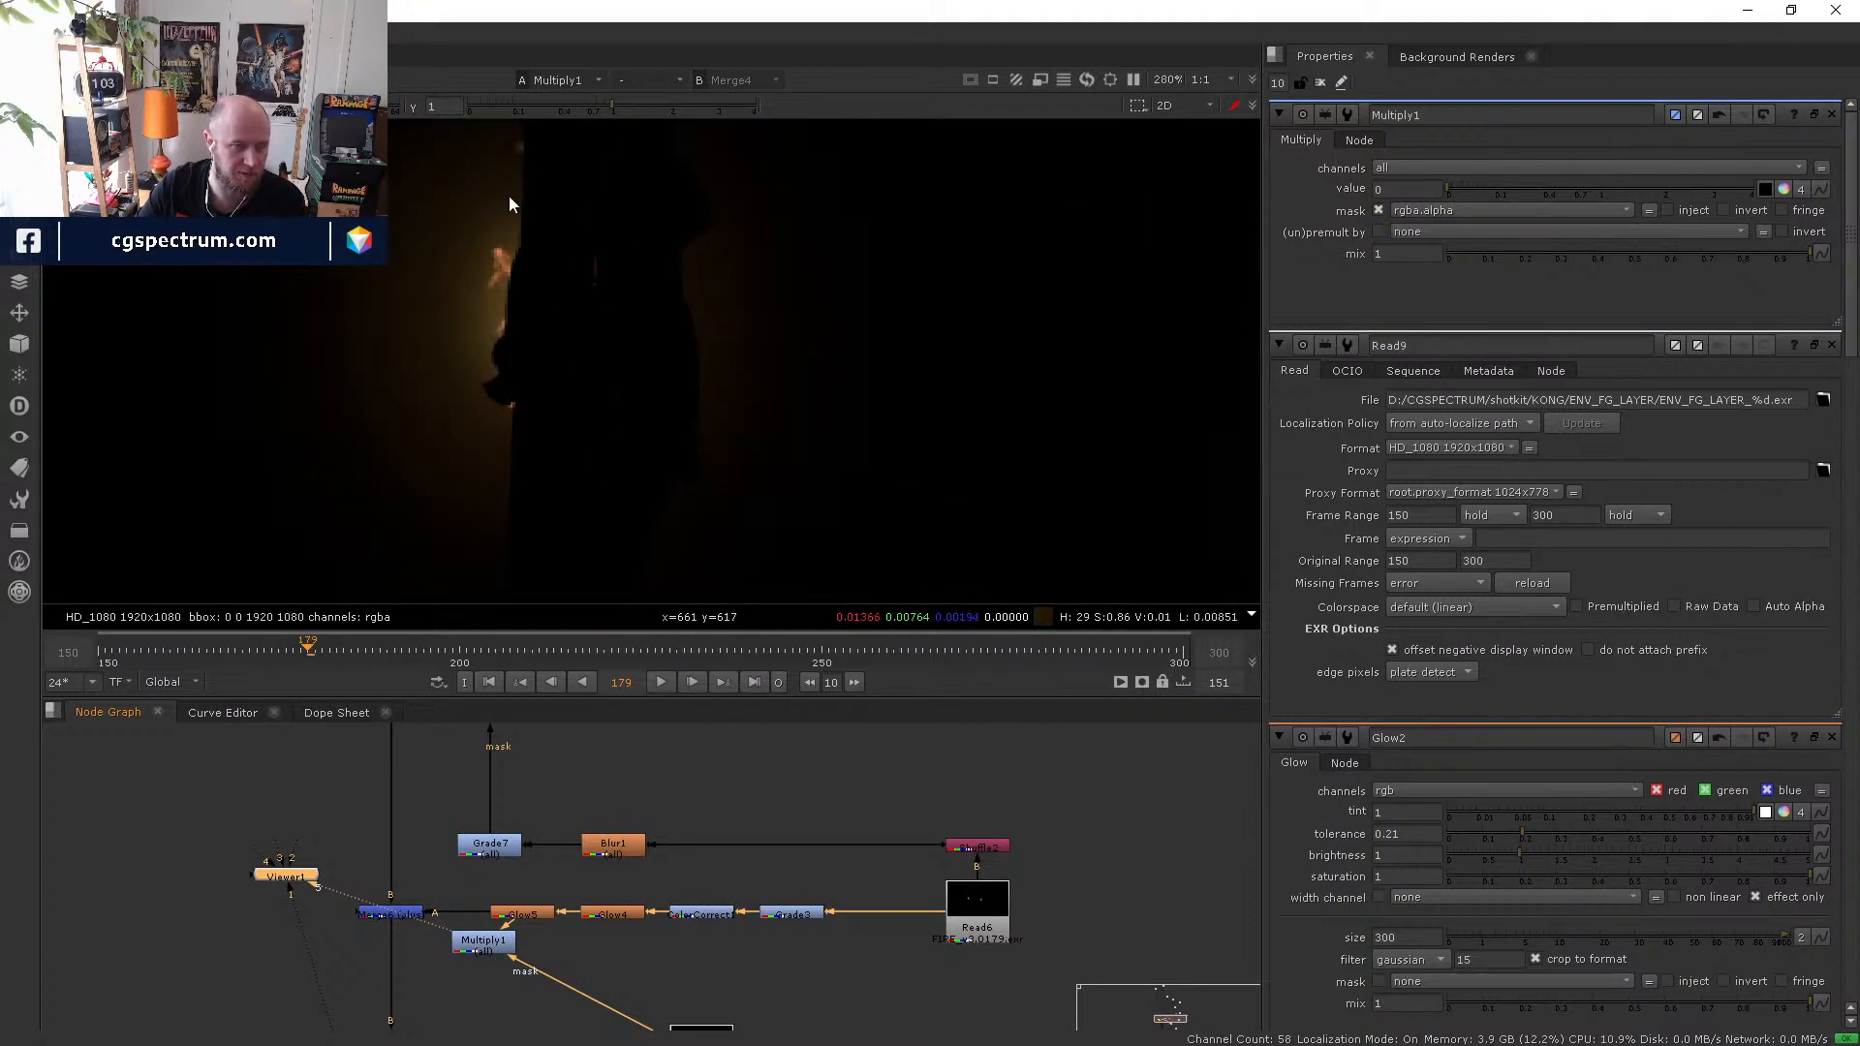
drag(496, 944, 494, 966)
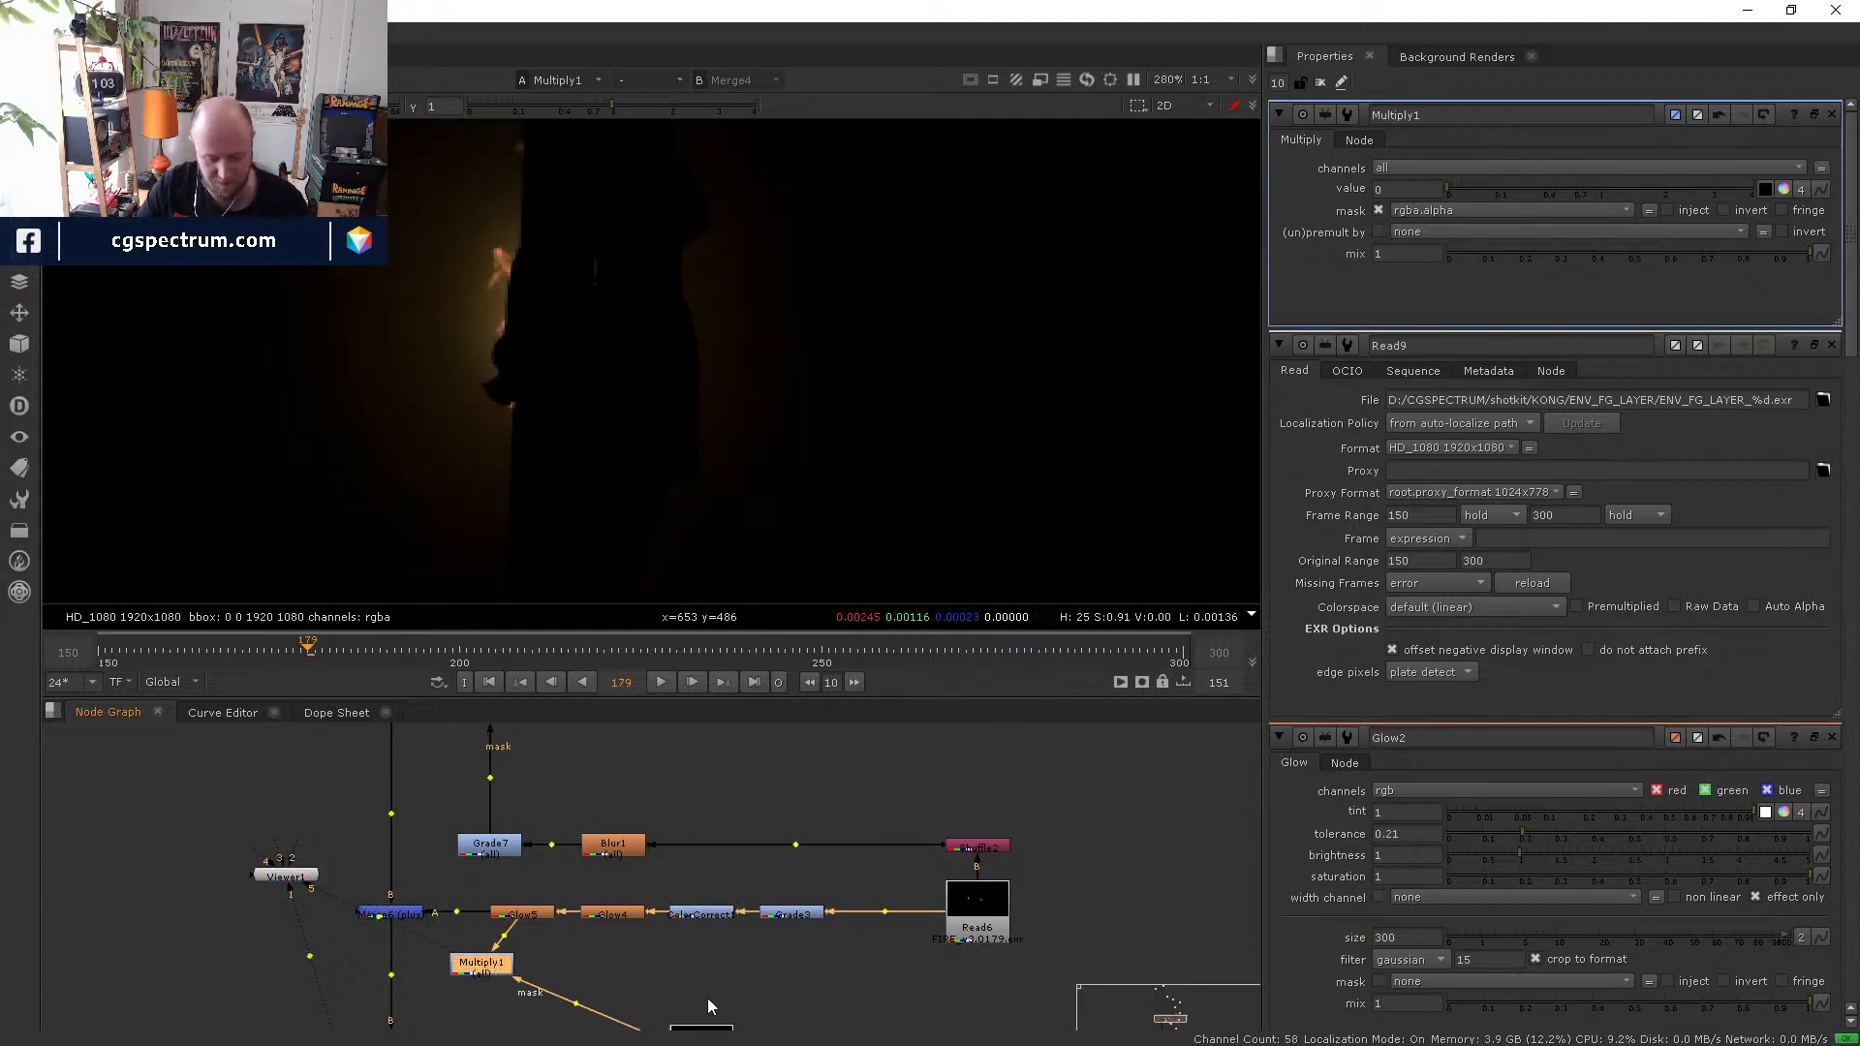
- Insert a second Multiply between the fire Read6 and Grade3, masked by the duplicated foreground Read, and view it
middle_drag(708, 997, 654, 995)
click(728, 979)
drag(715, 981, 669, 1027)
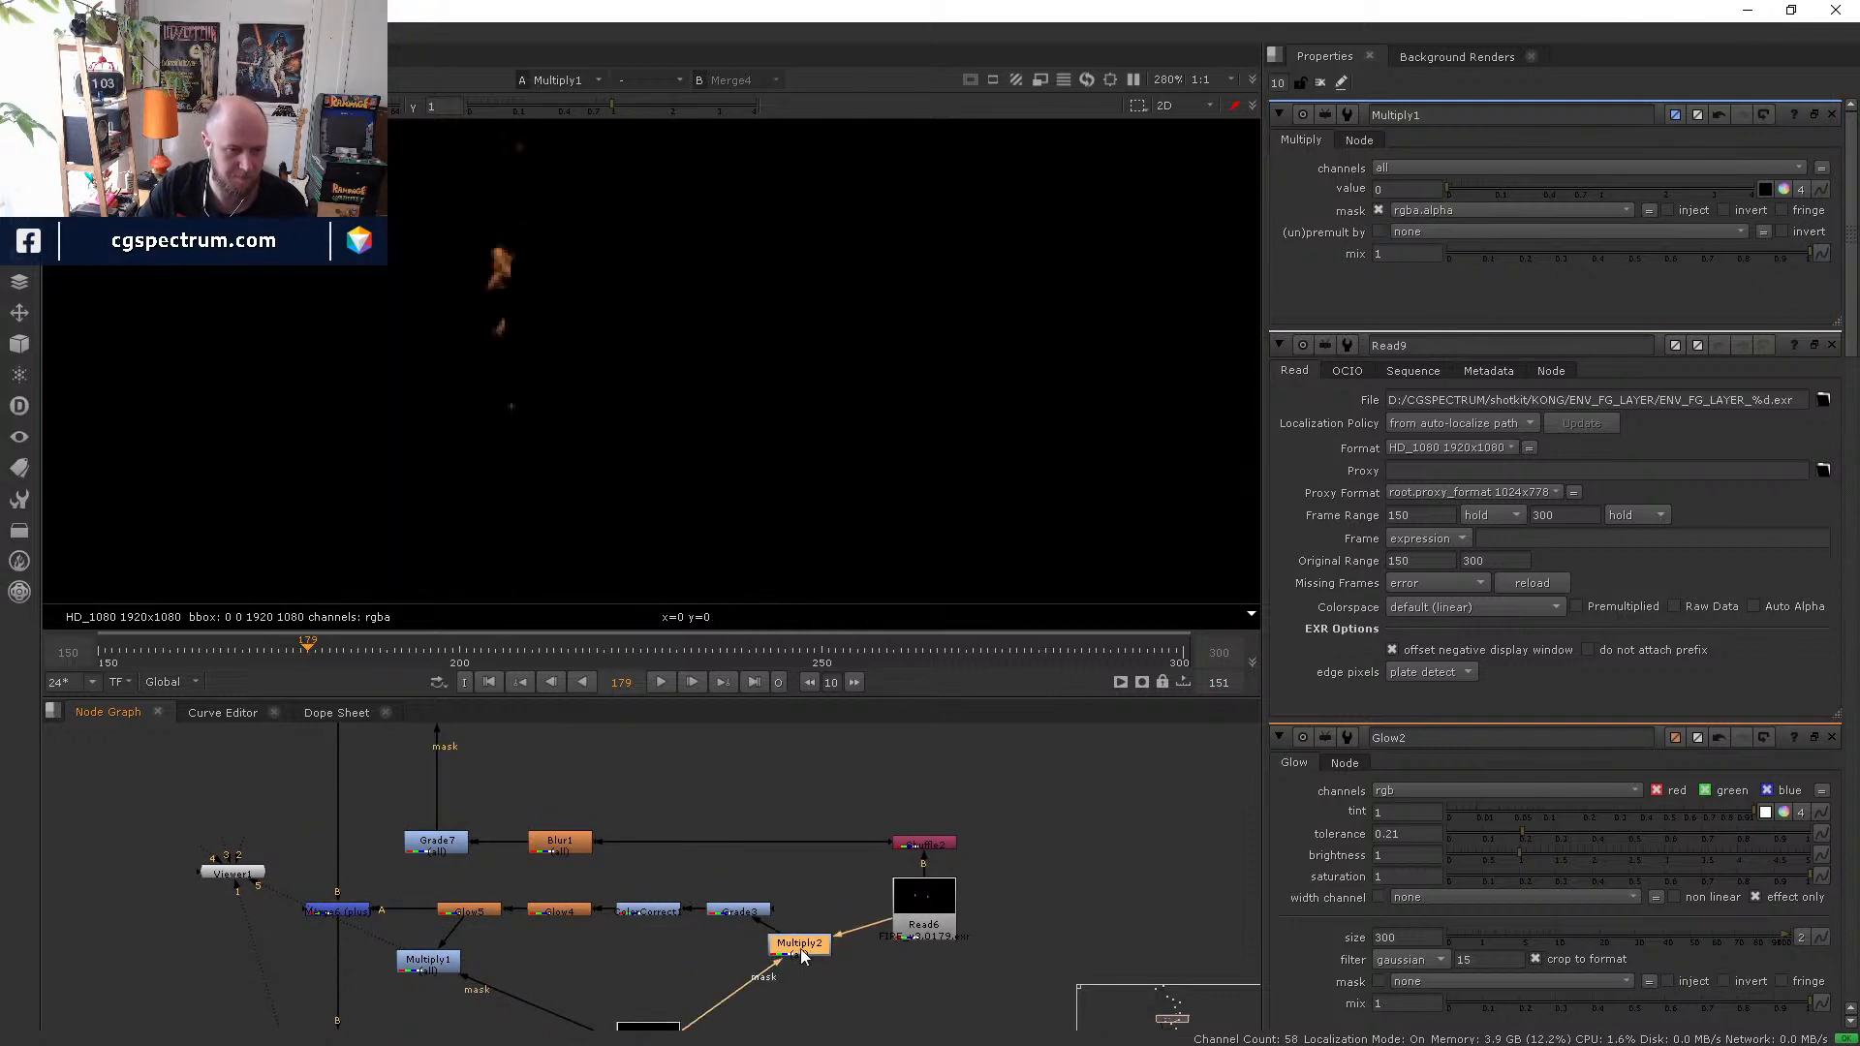
key(5)
- Compare the holdout through Grade3, the glow nodes and Merge6, and return the view to Multiply2
click(741, 909)
key(5)
click(649, 911)
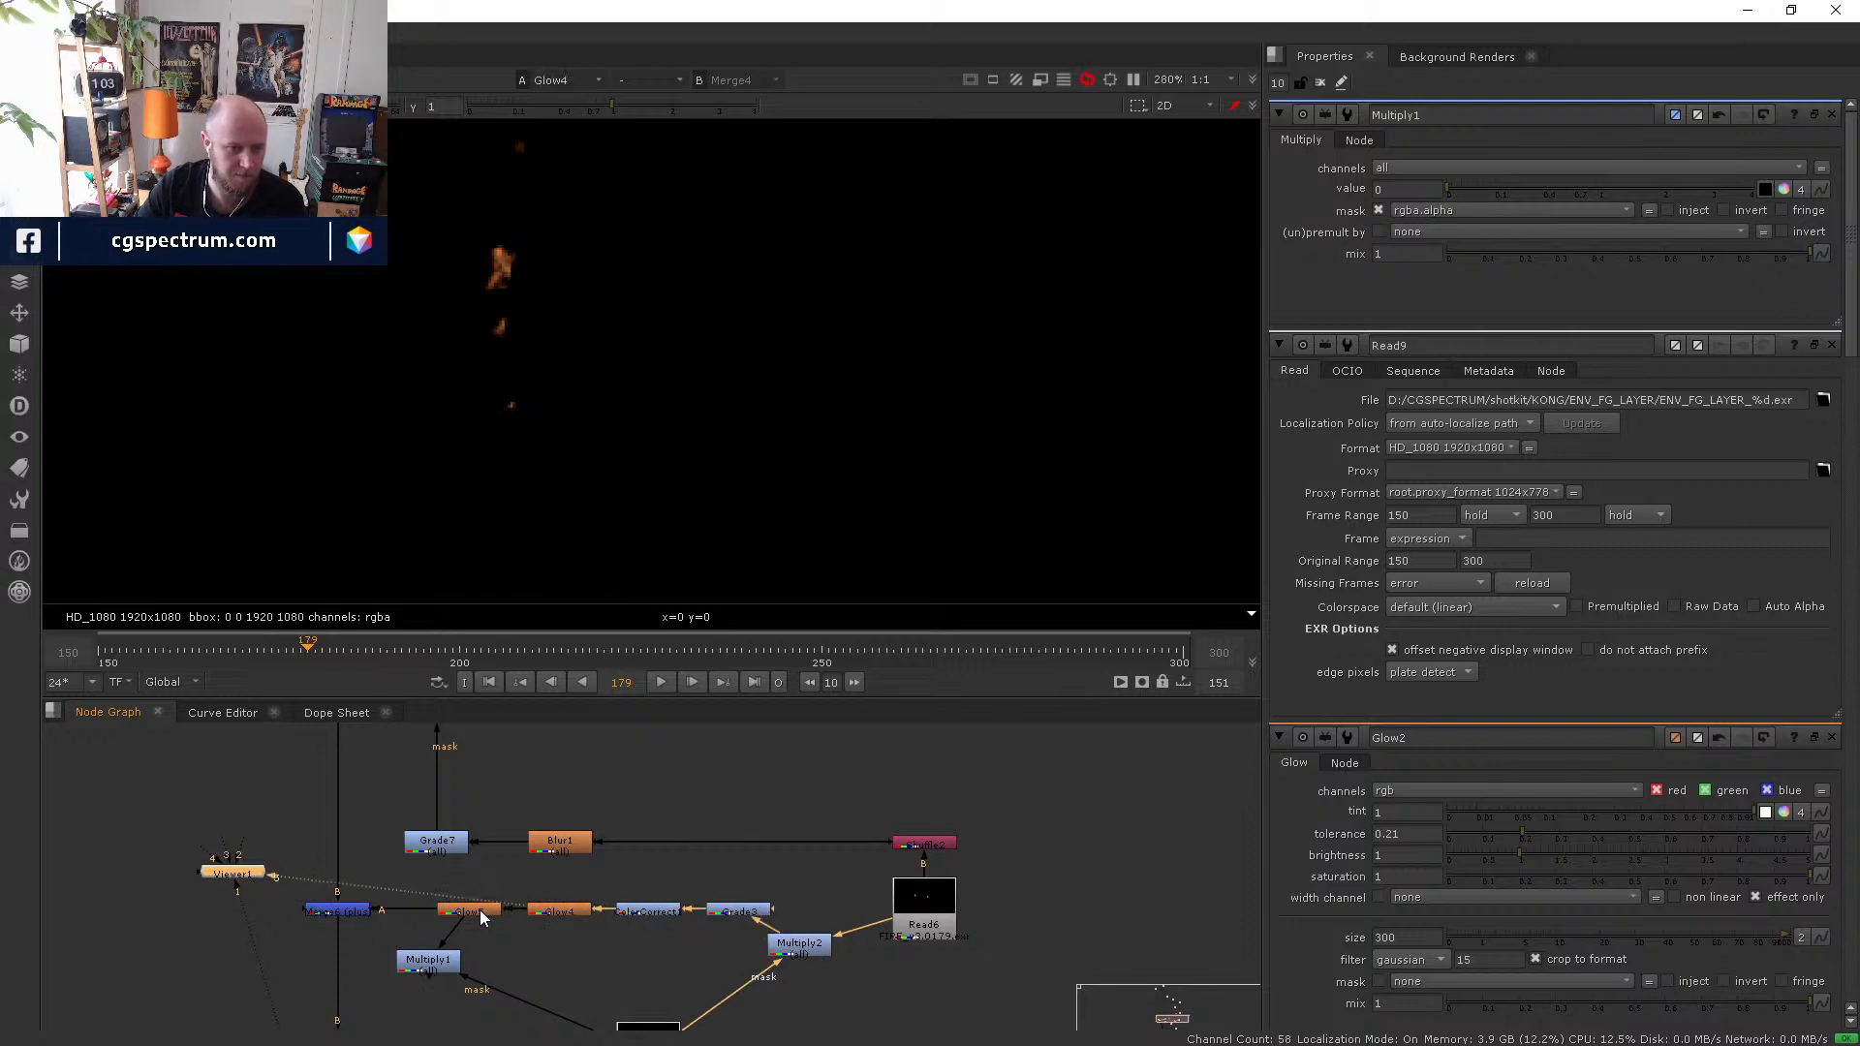
click(463, 911)
key(5)
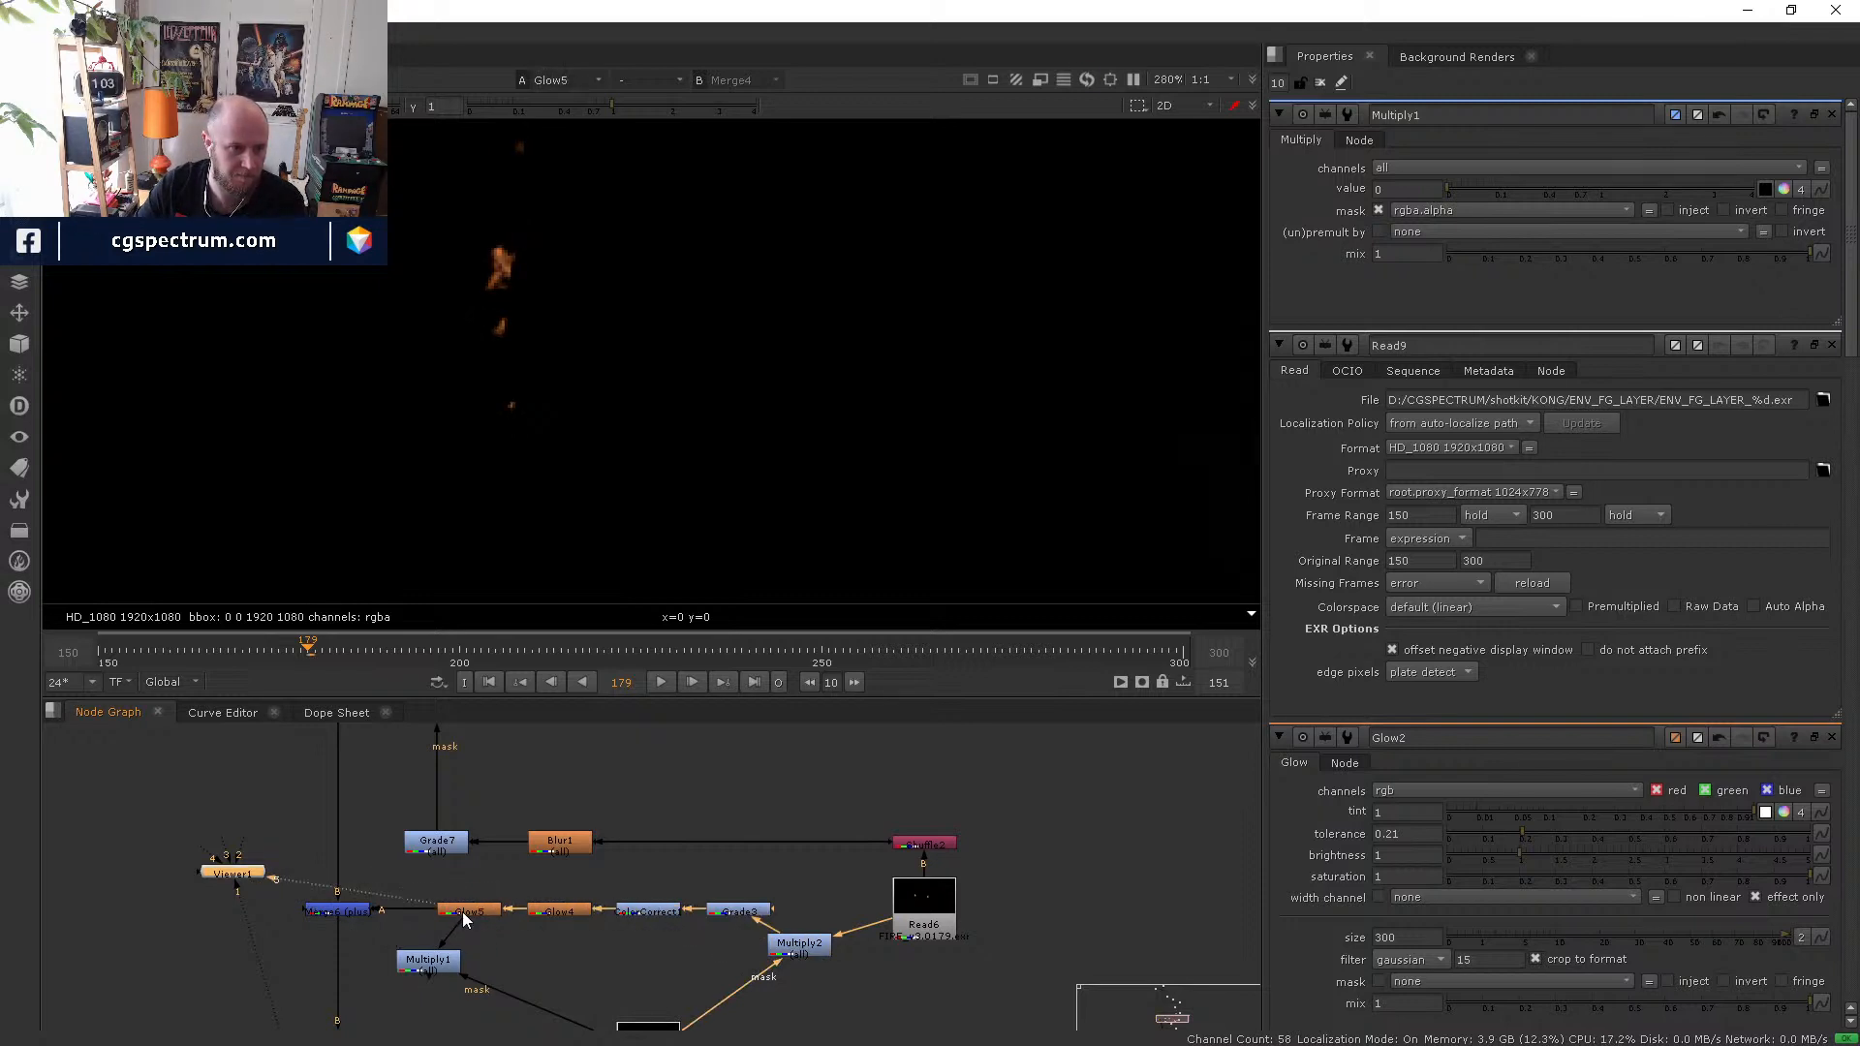
click(339, 912)
key(5)
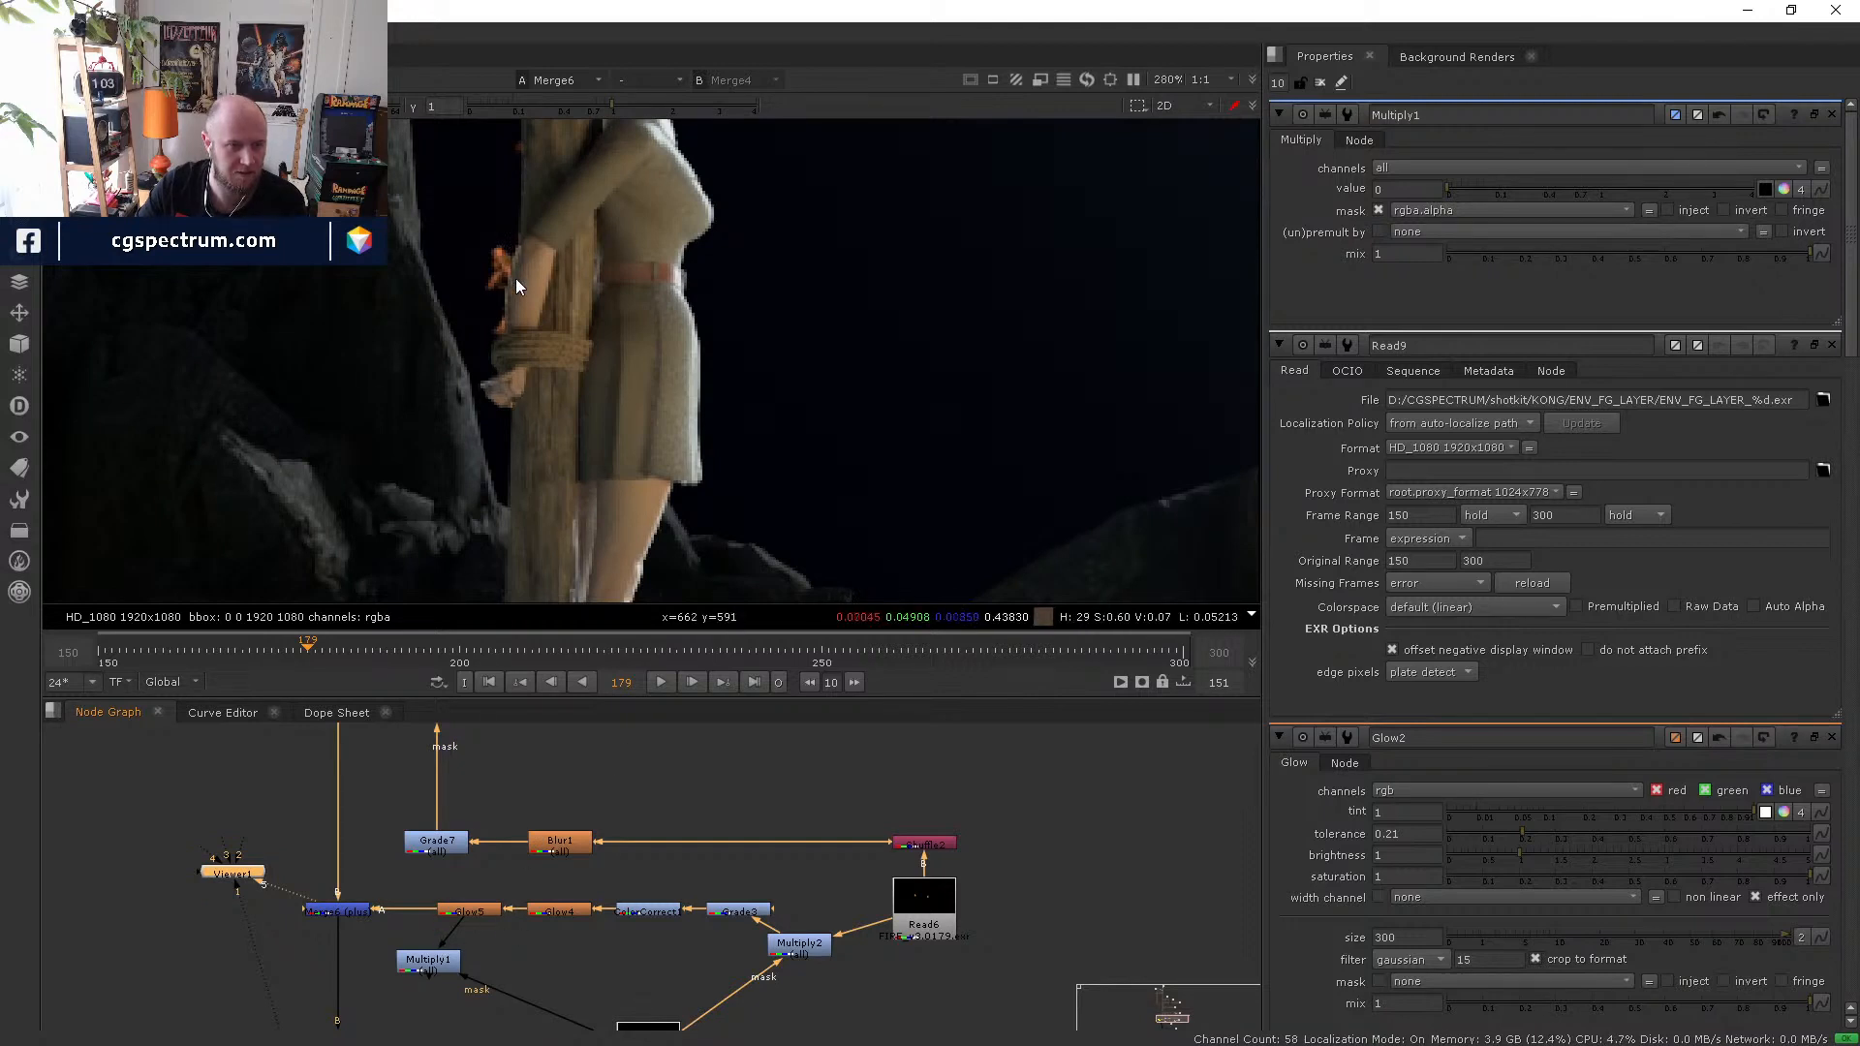
click(787, 957)
key(5)
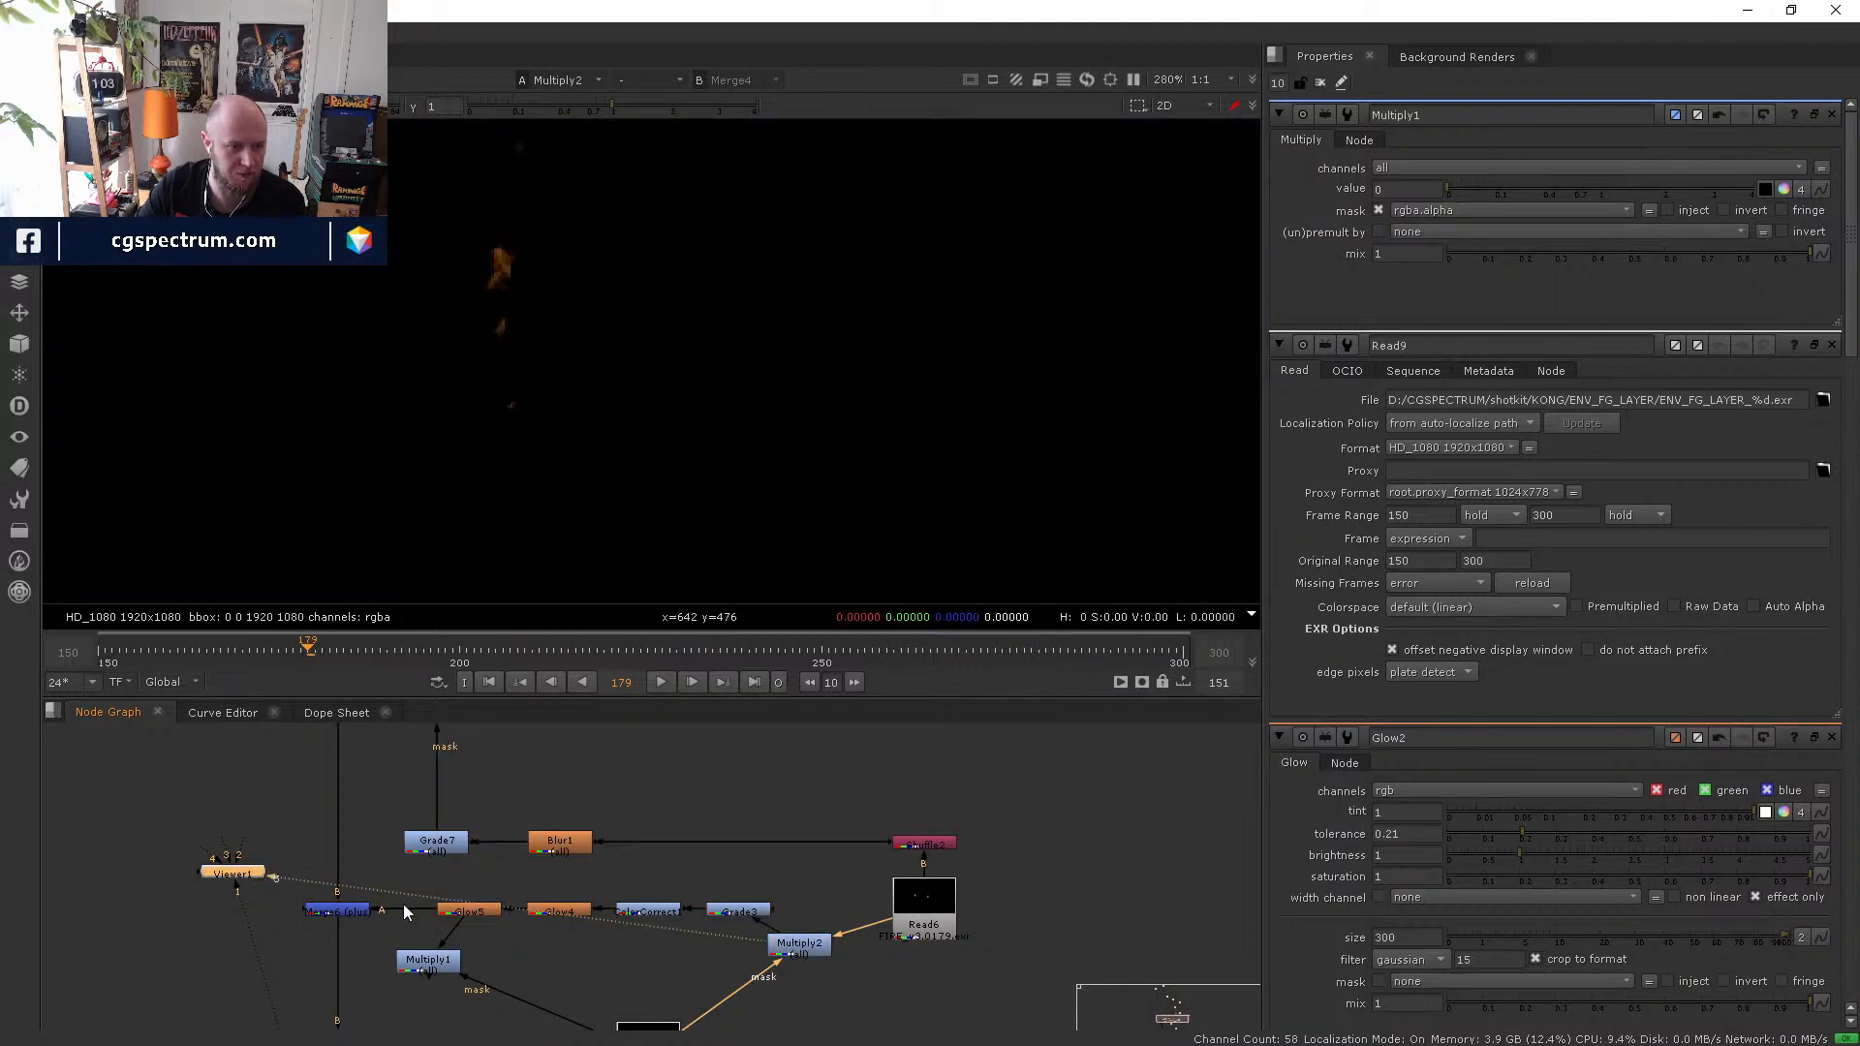
- View Glow5 and compare the fire and its glow with Multiply2 enabled and disabled
click(475, 911)
key(5)
click(789, 948)
key(d)
key(d)
key(d)
key(d)
key(d)
key(d)
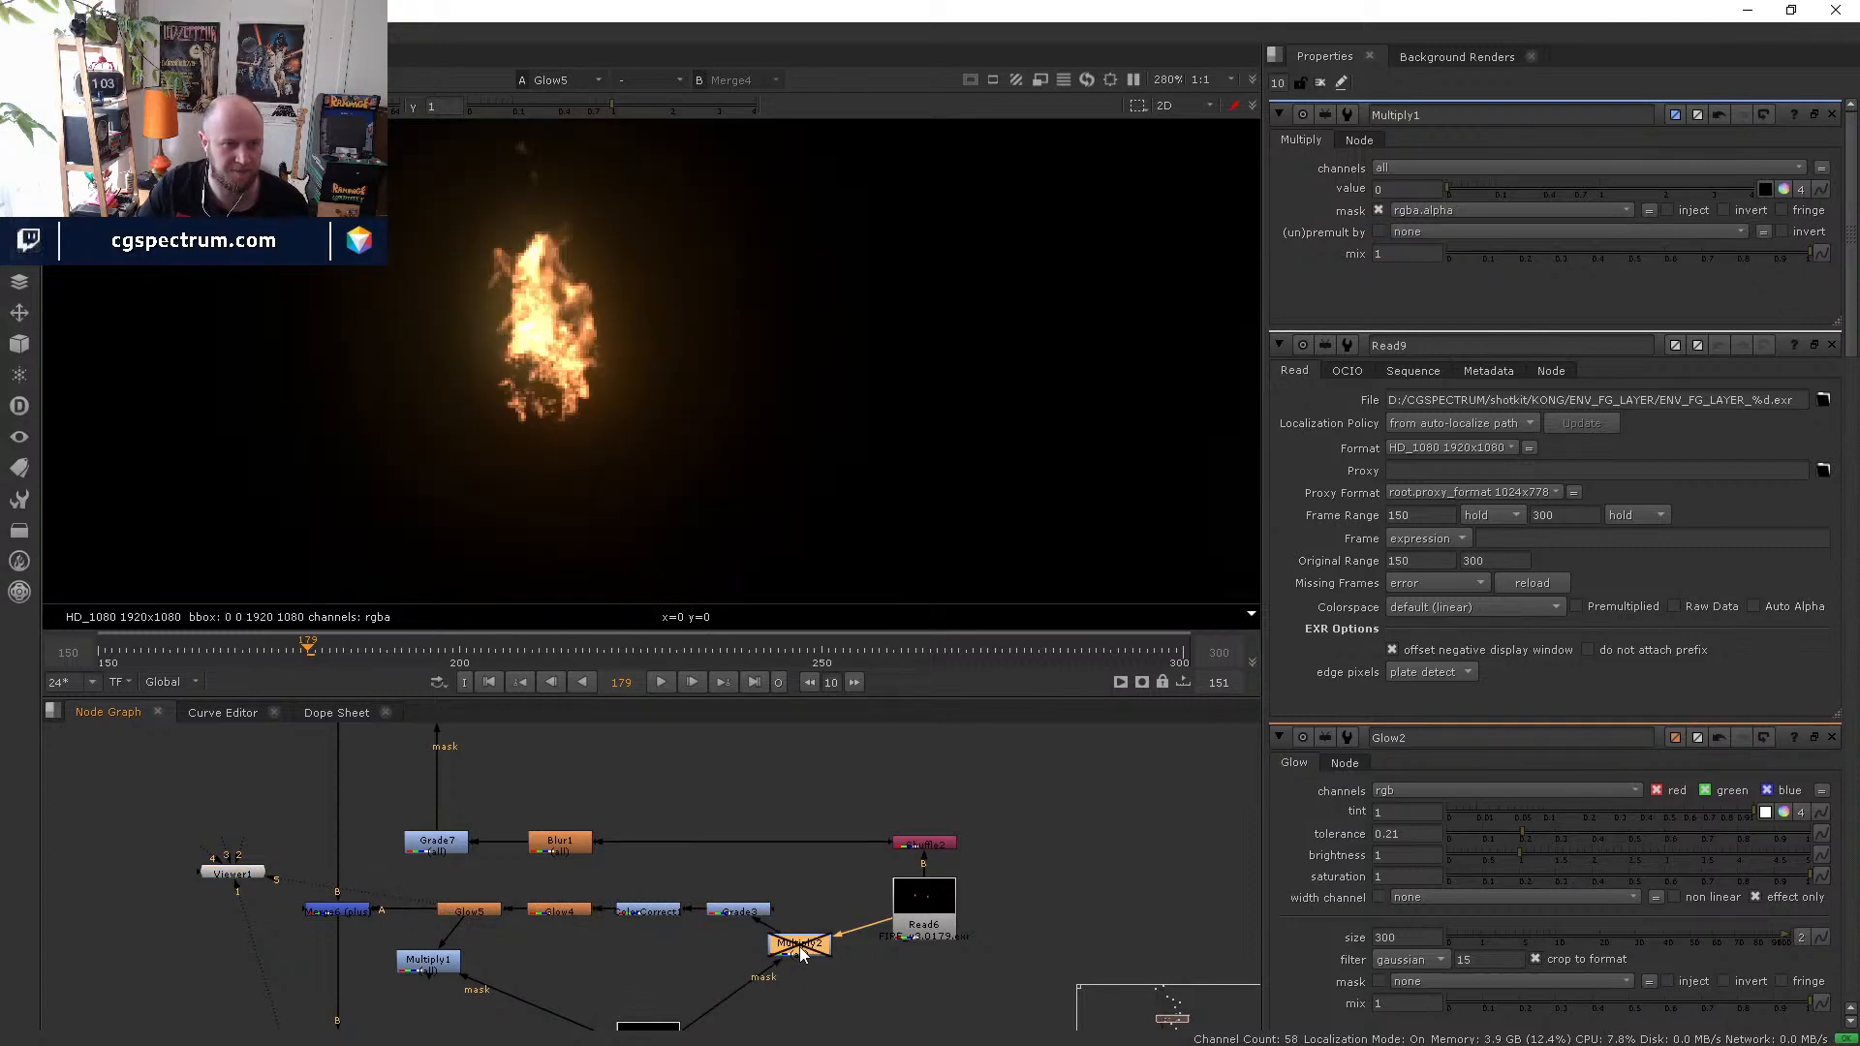
key(d)
key(d)
key(d)
key(d)
key(d)
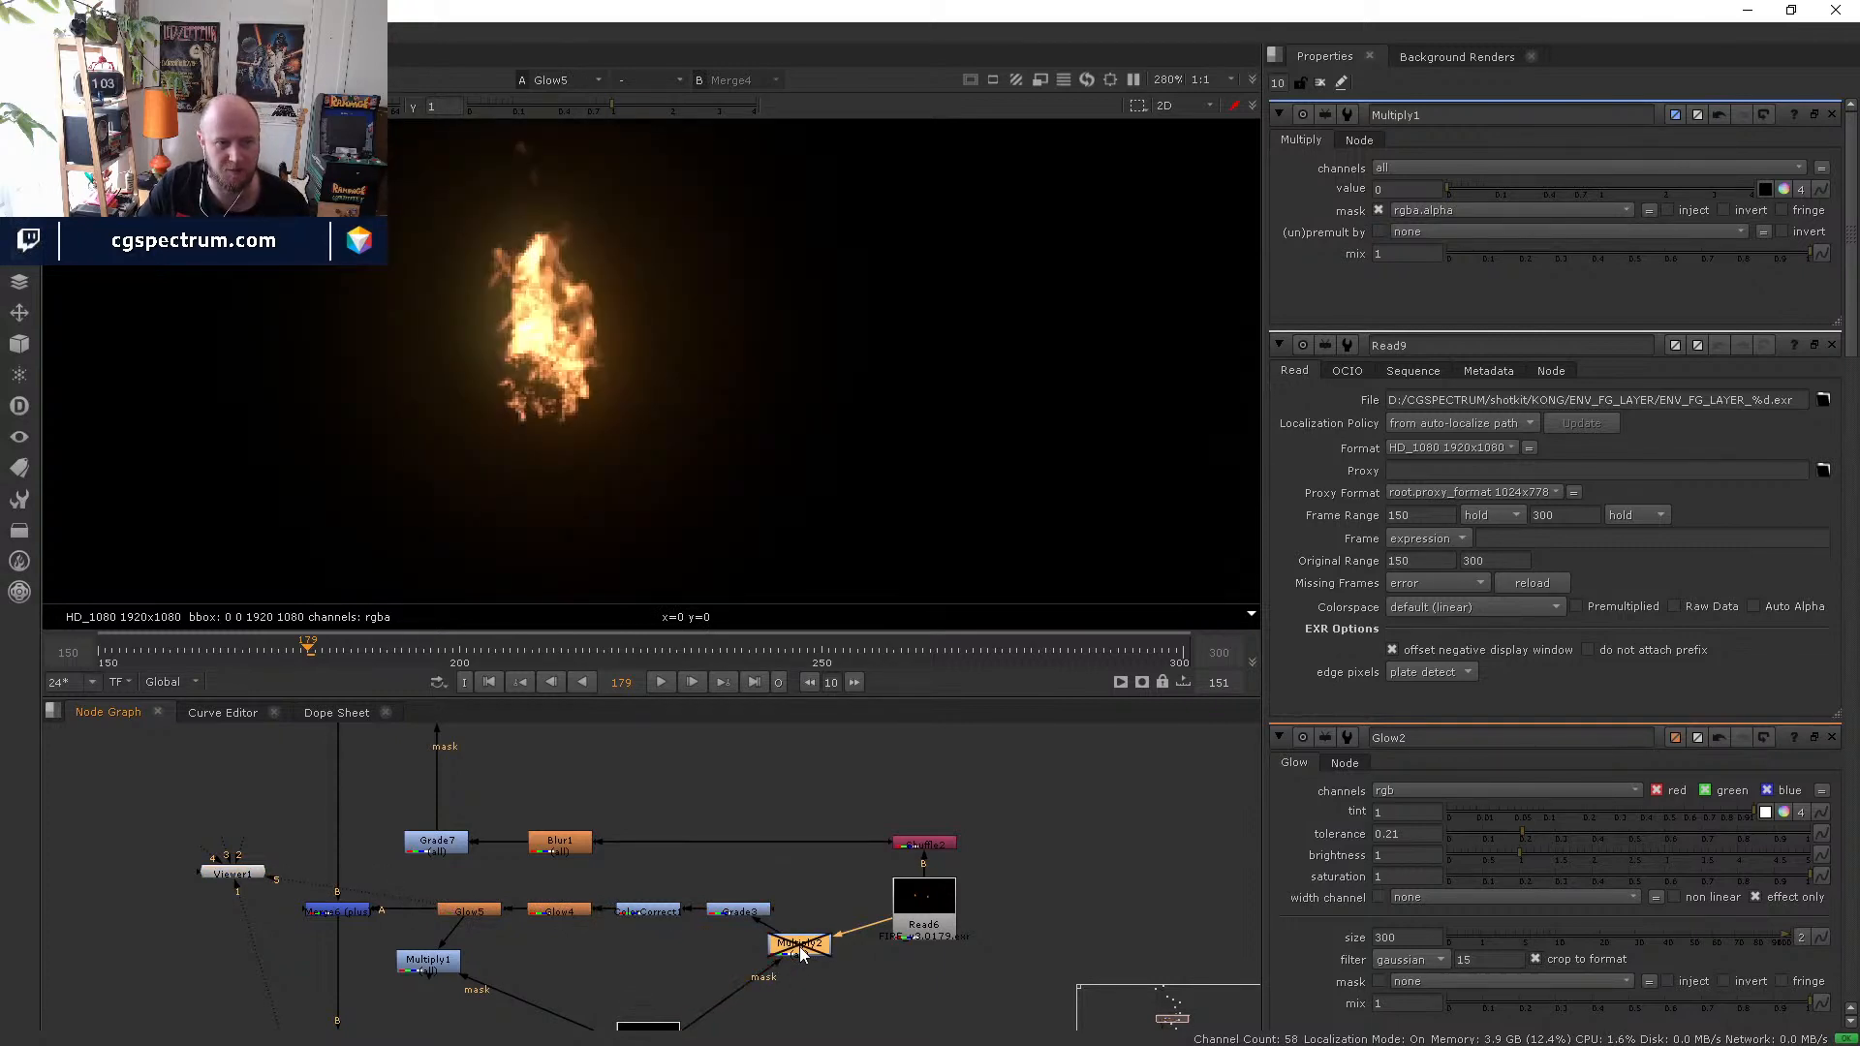
key(d)
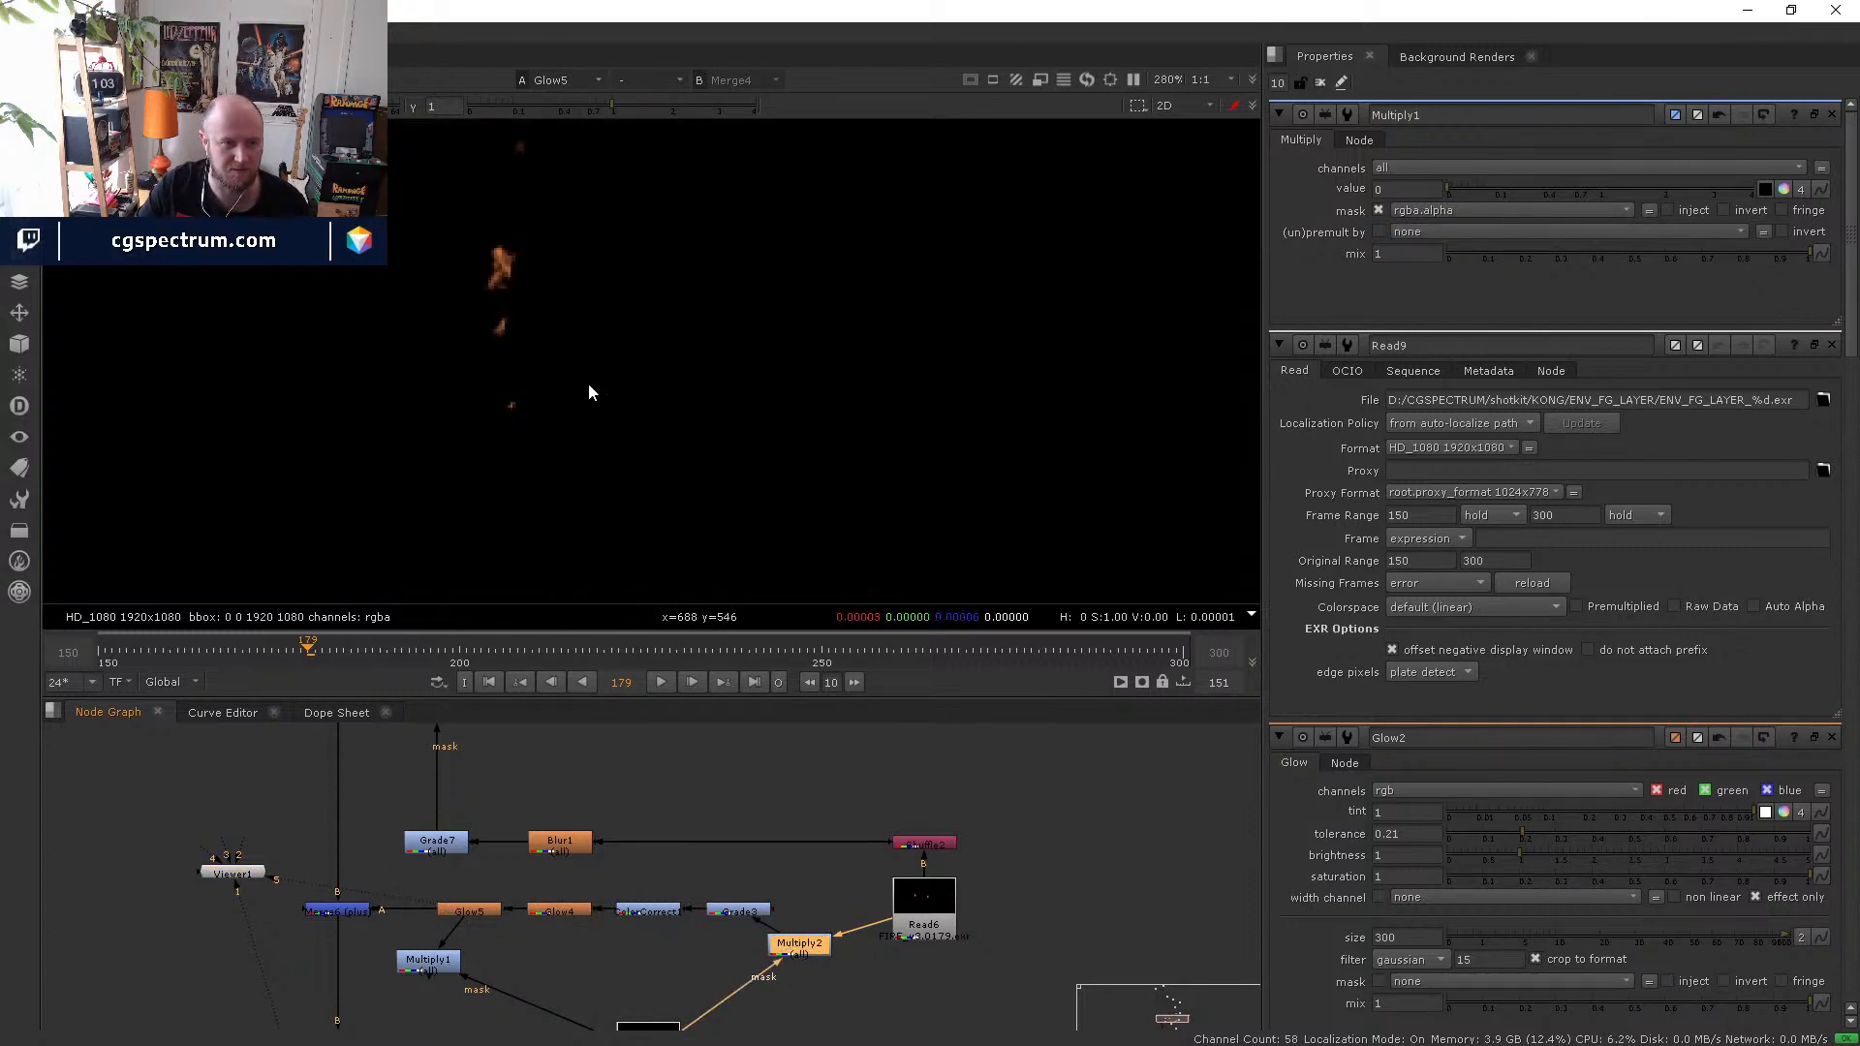
- View Multiply1's output and disable Multiply2, the holdout ahead of Grade3
scroll(485, 290, up, 5)
middle_drag(512, 977, 536, 928)
click(452, 916)
key(5)
click(450, 914)
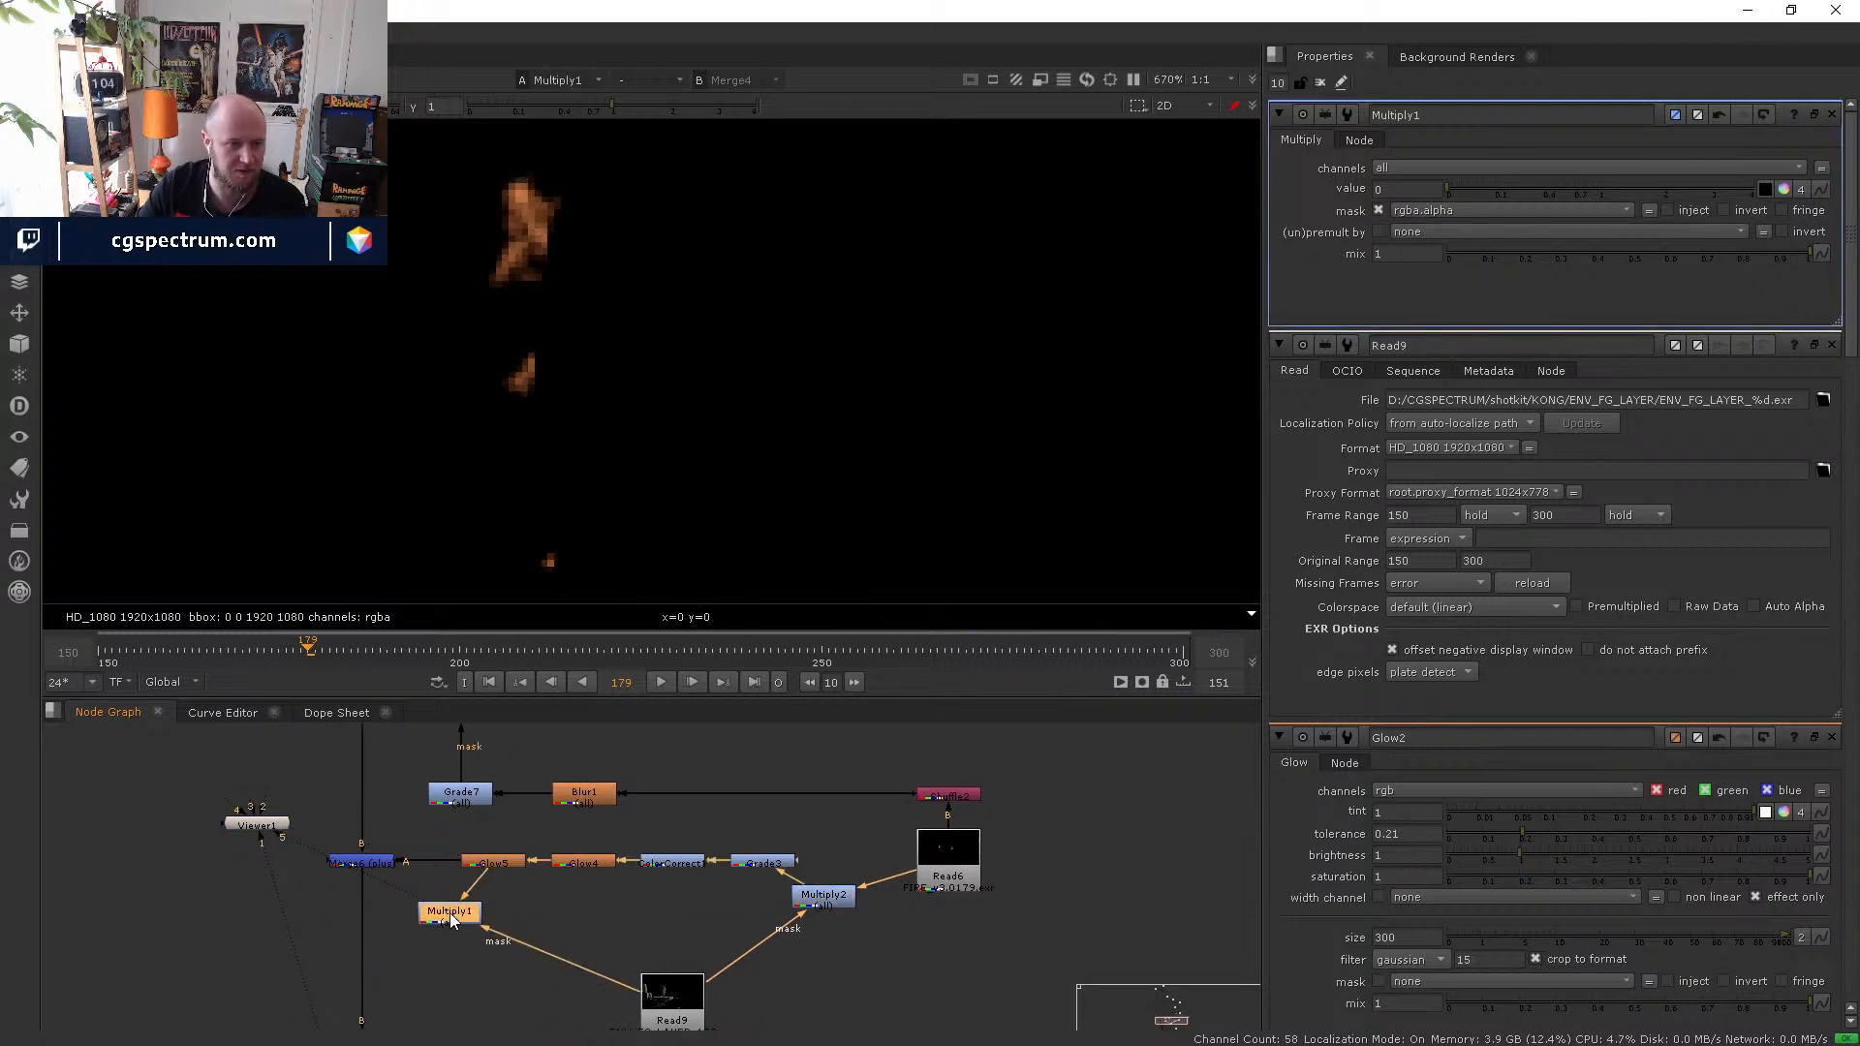
click(822, 895)
key(d)
scroll(478, 287, down, 3)
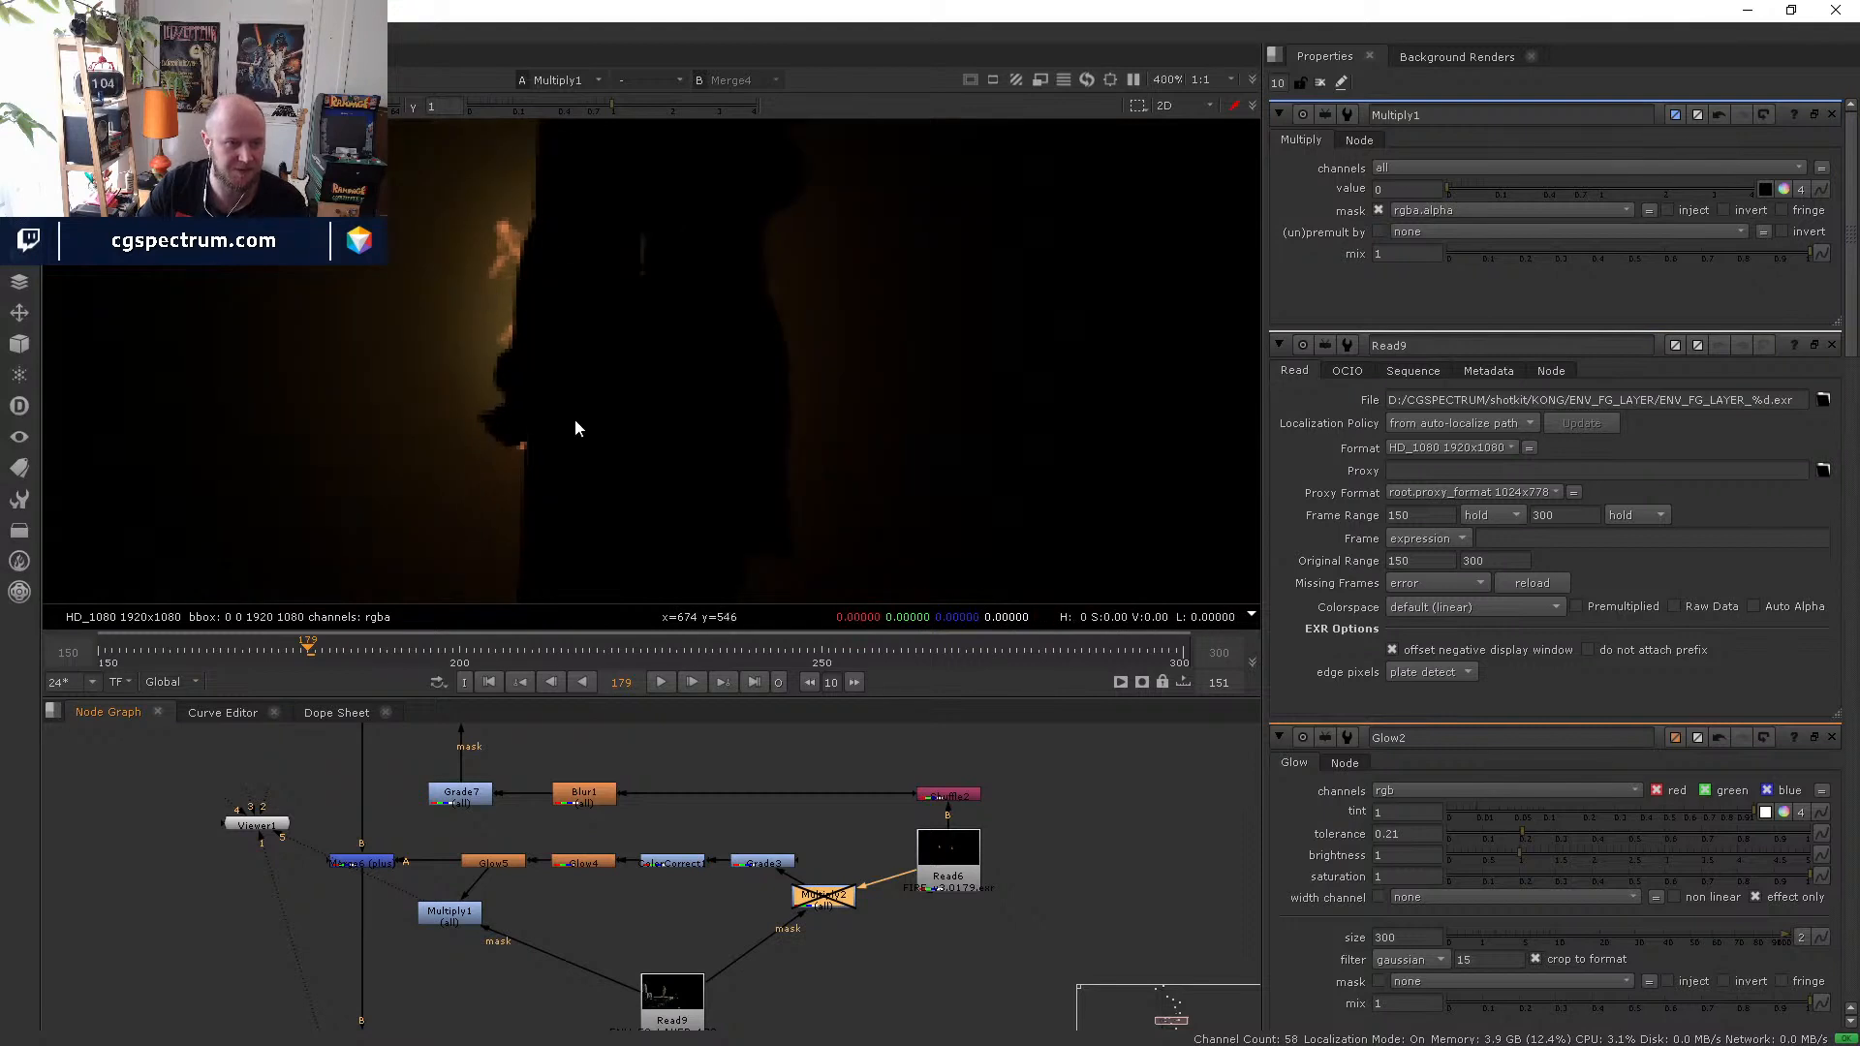
scroll(549, 300, down, 3)
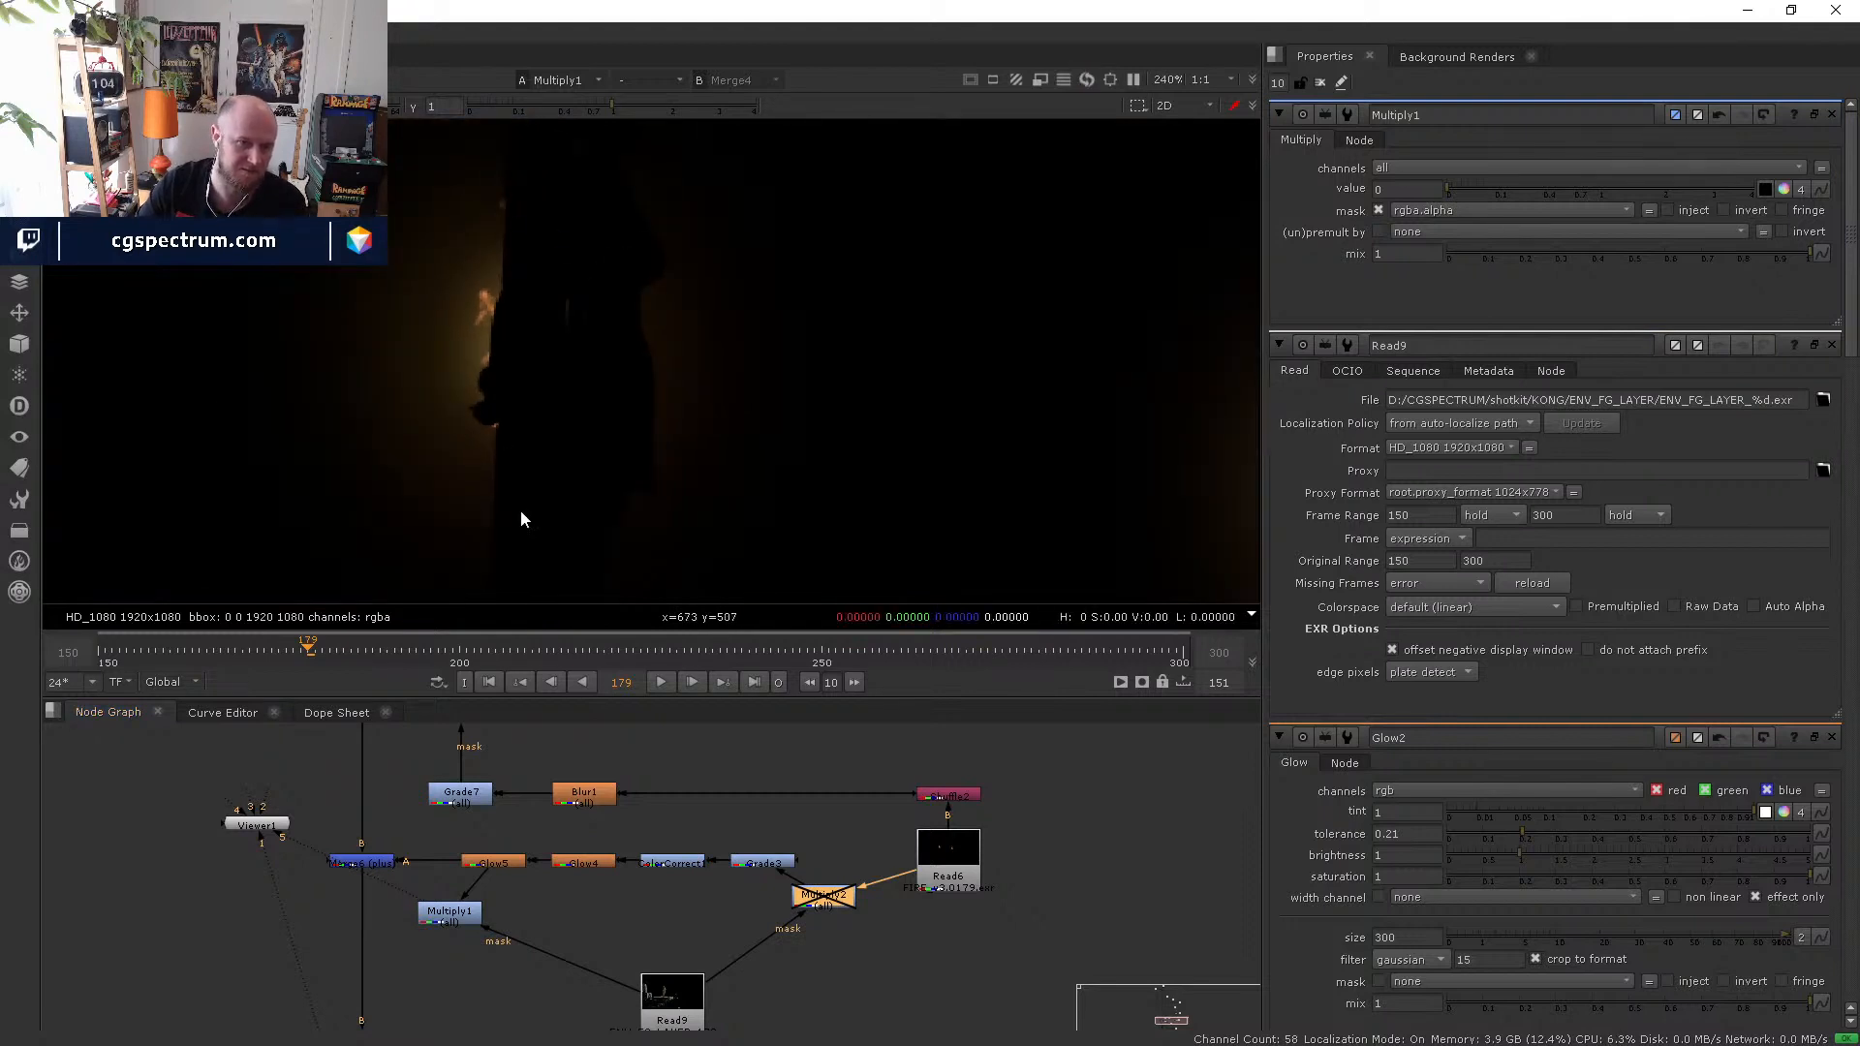
- Open Glow5's settings and compare its output with Multiply1's
click(502, 860)
double_click(502, 865)
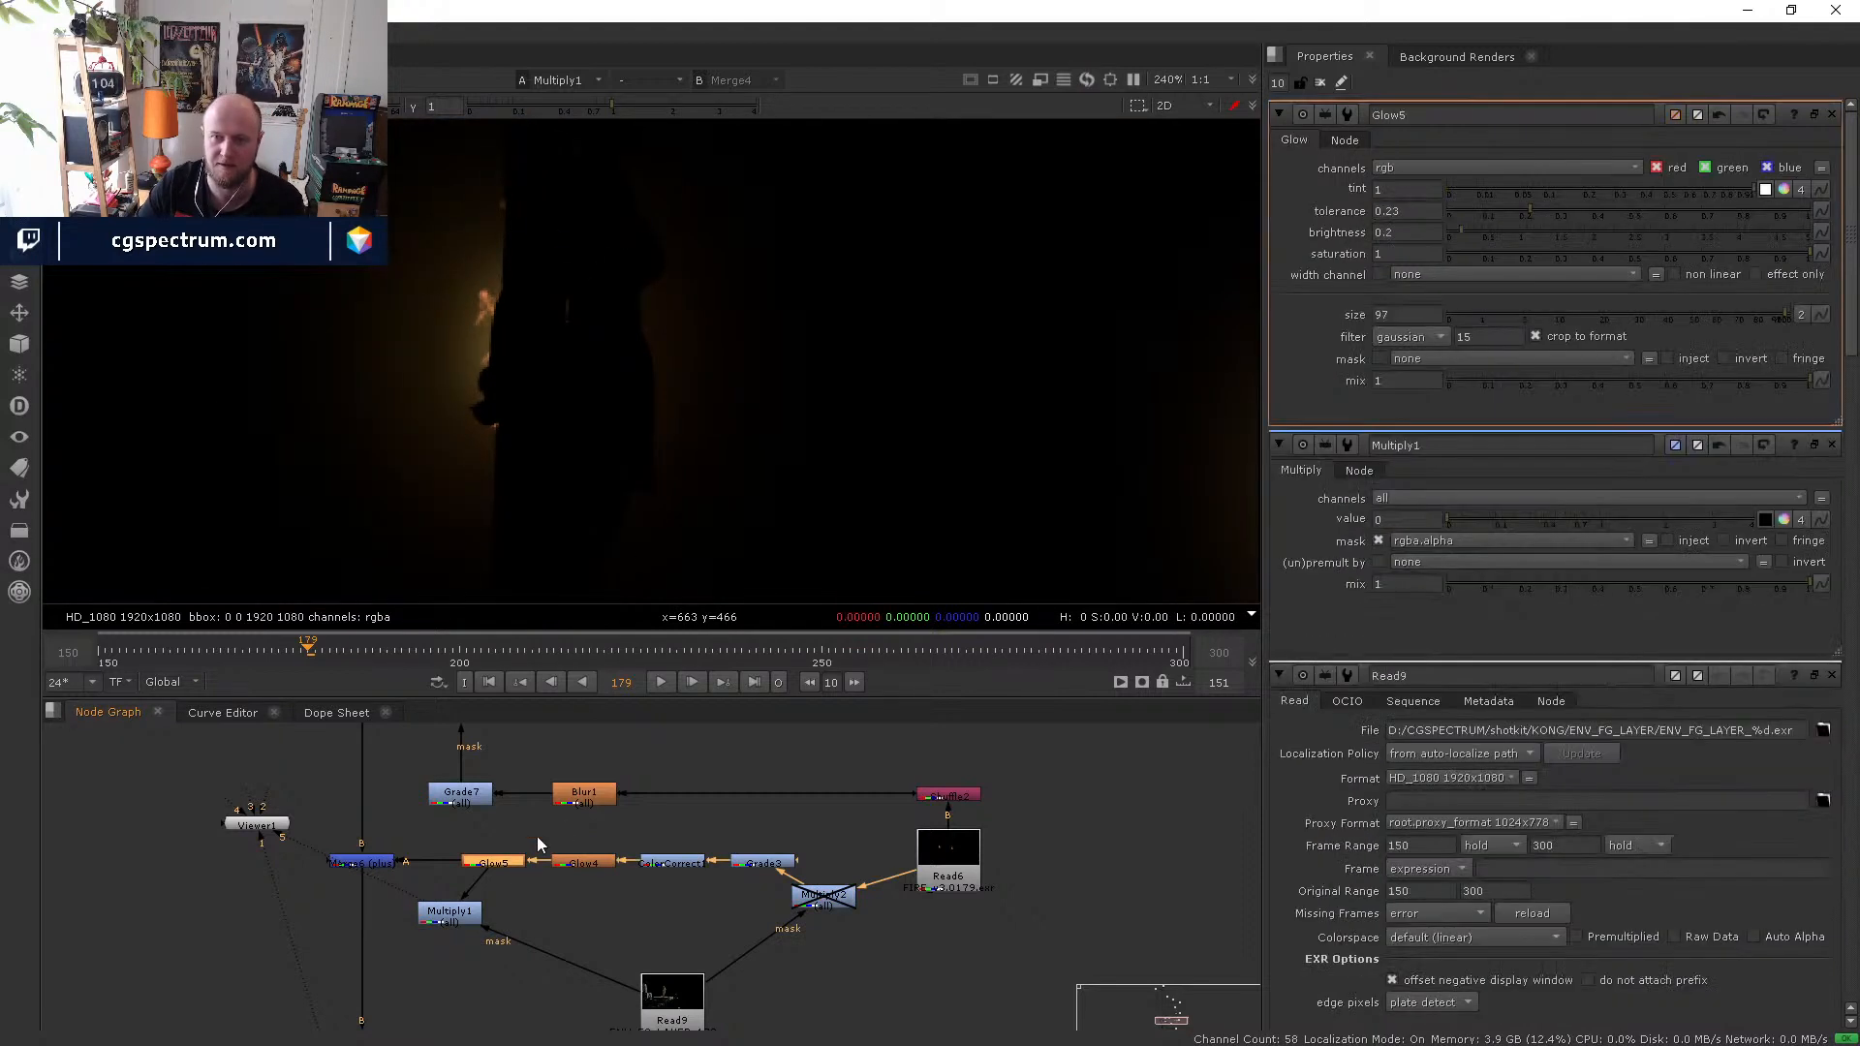
key(5)
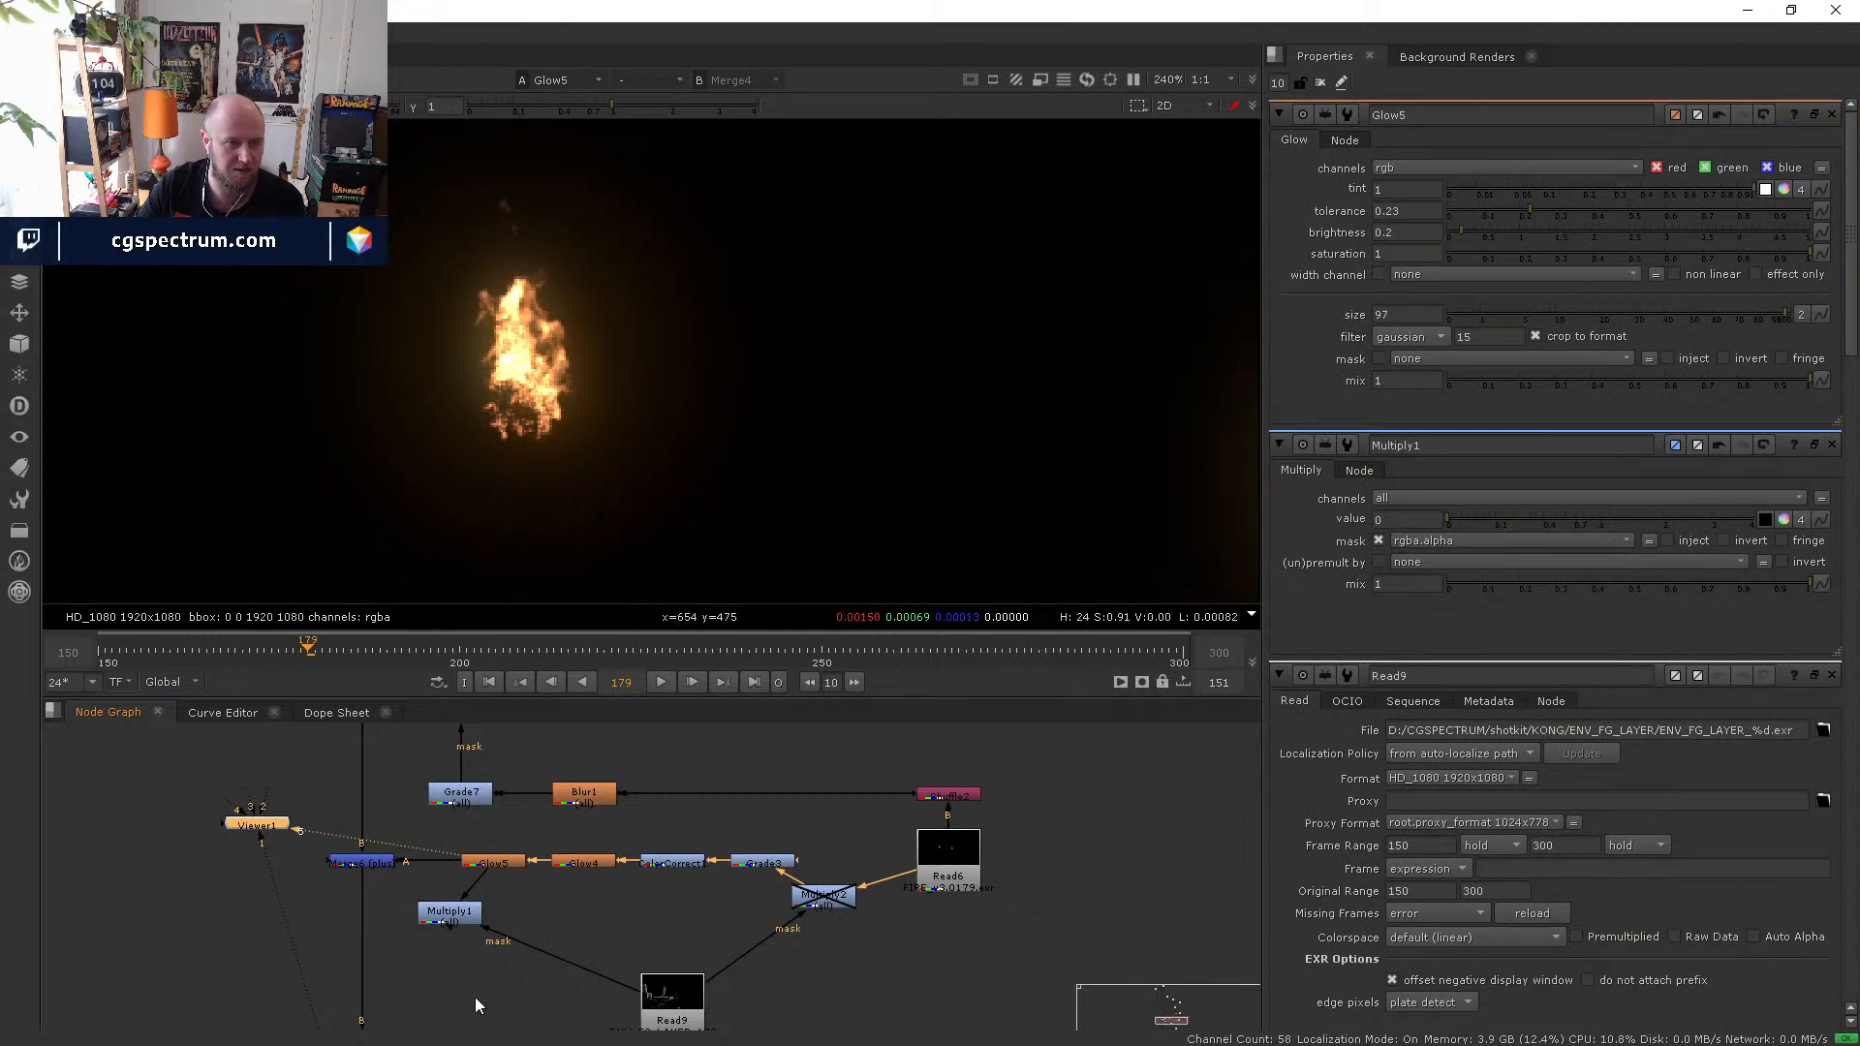
click(449, 913)
key(5)
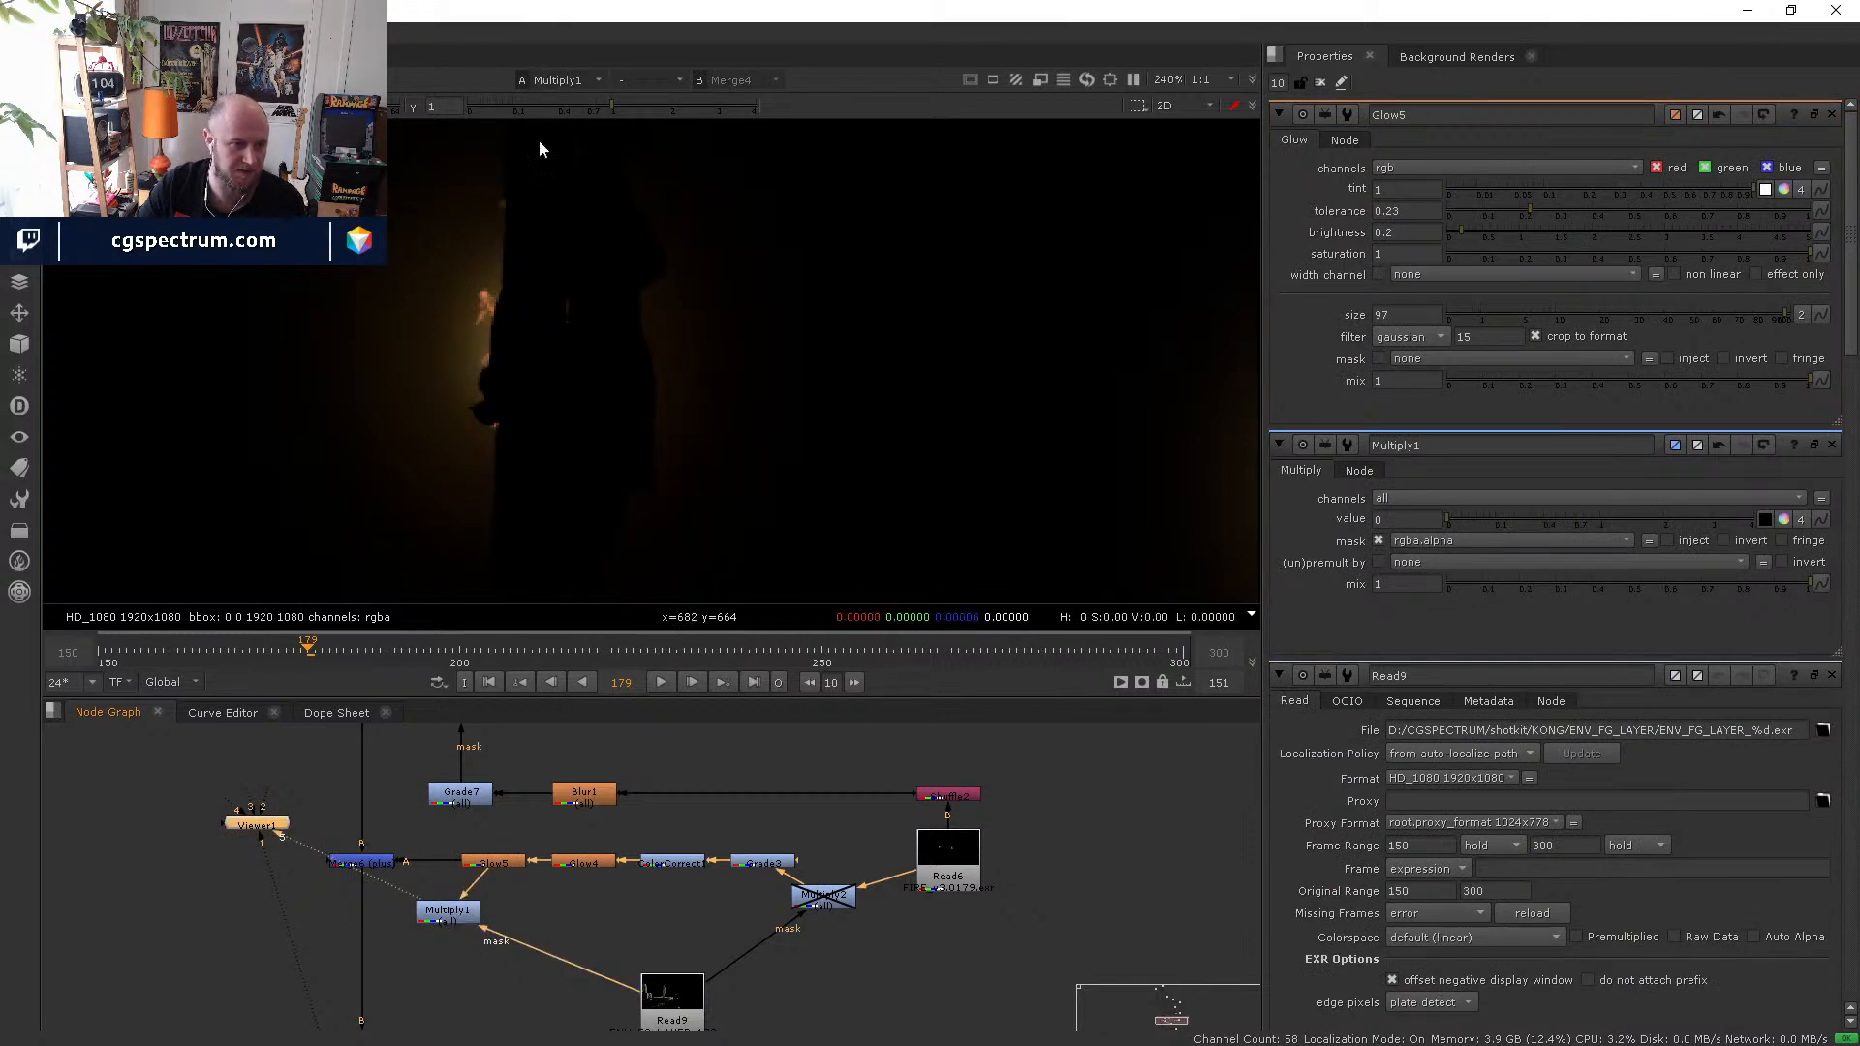
- Feed Merge6's A input from Multiply1 instead of Glow5, and compare the Merge6 composite with Multiply2 on and off
click(369, 863)
key(5)
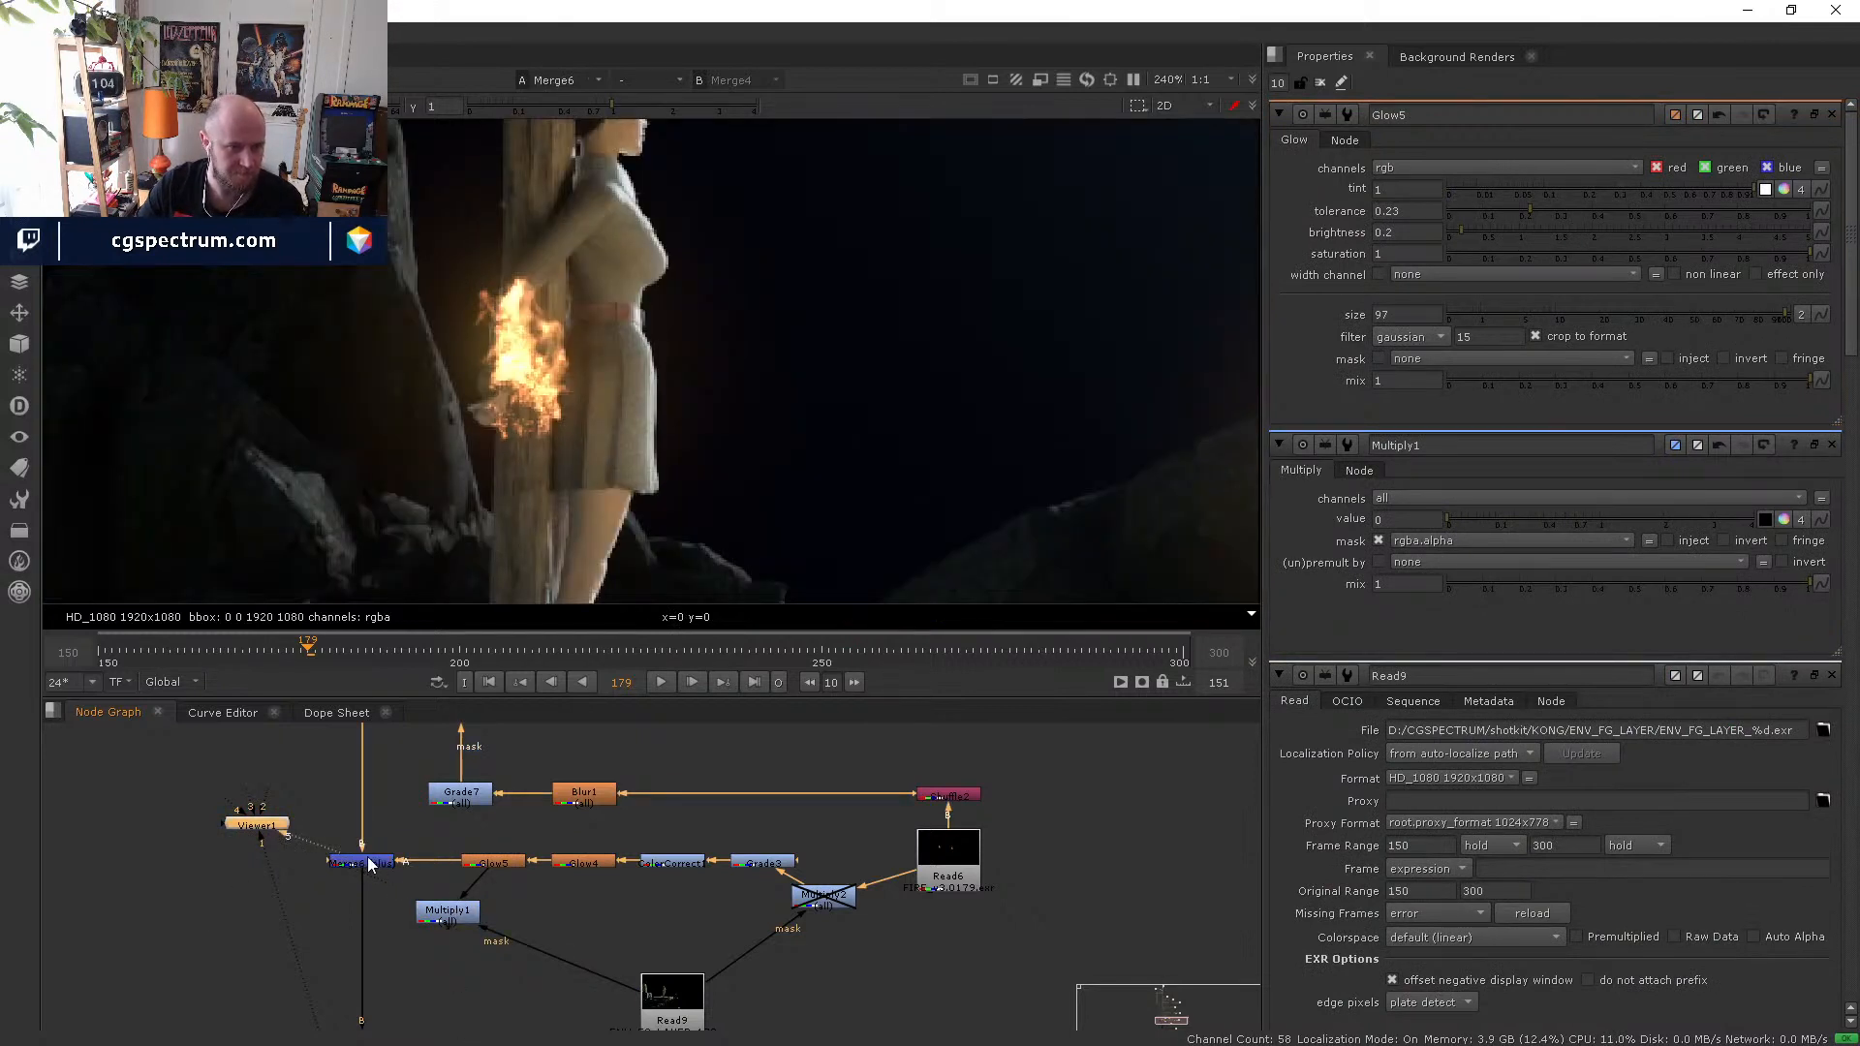
click(454, 917)
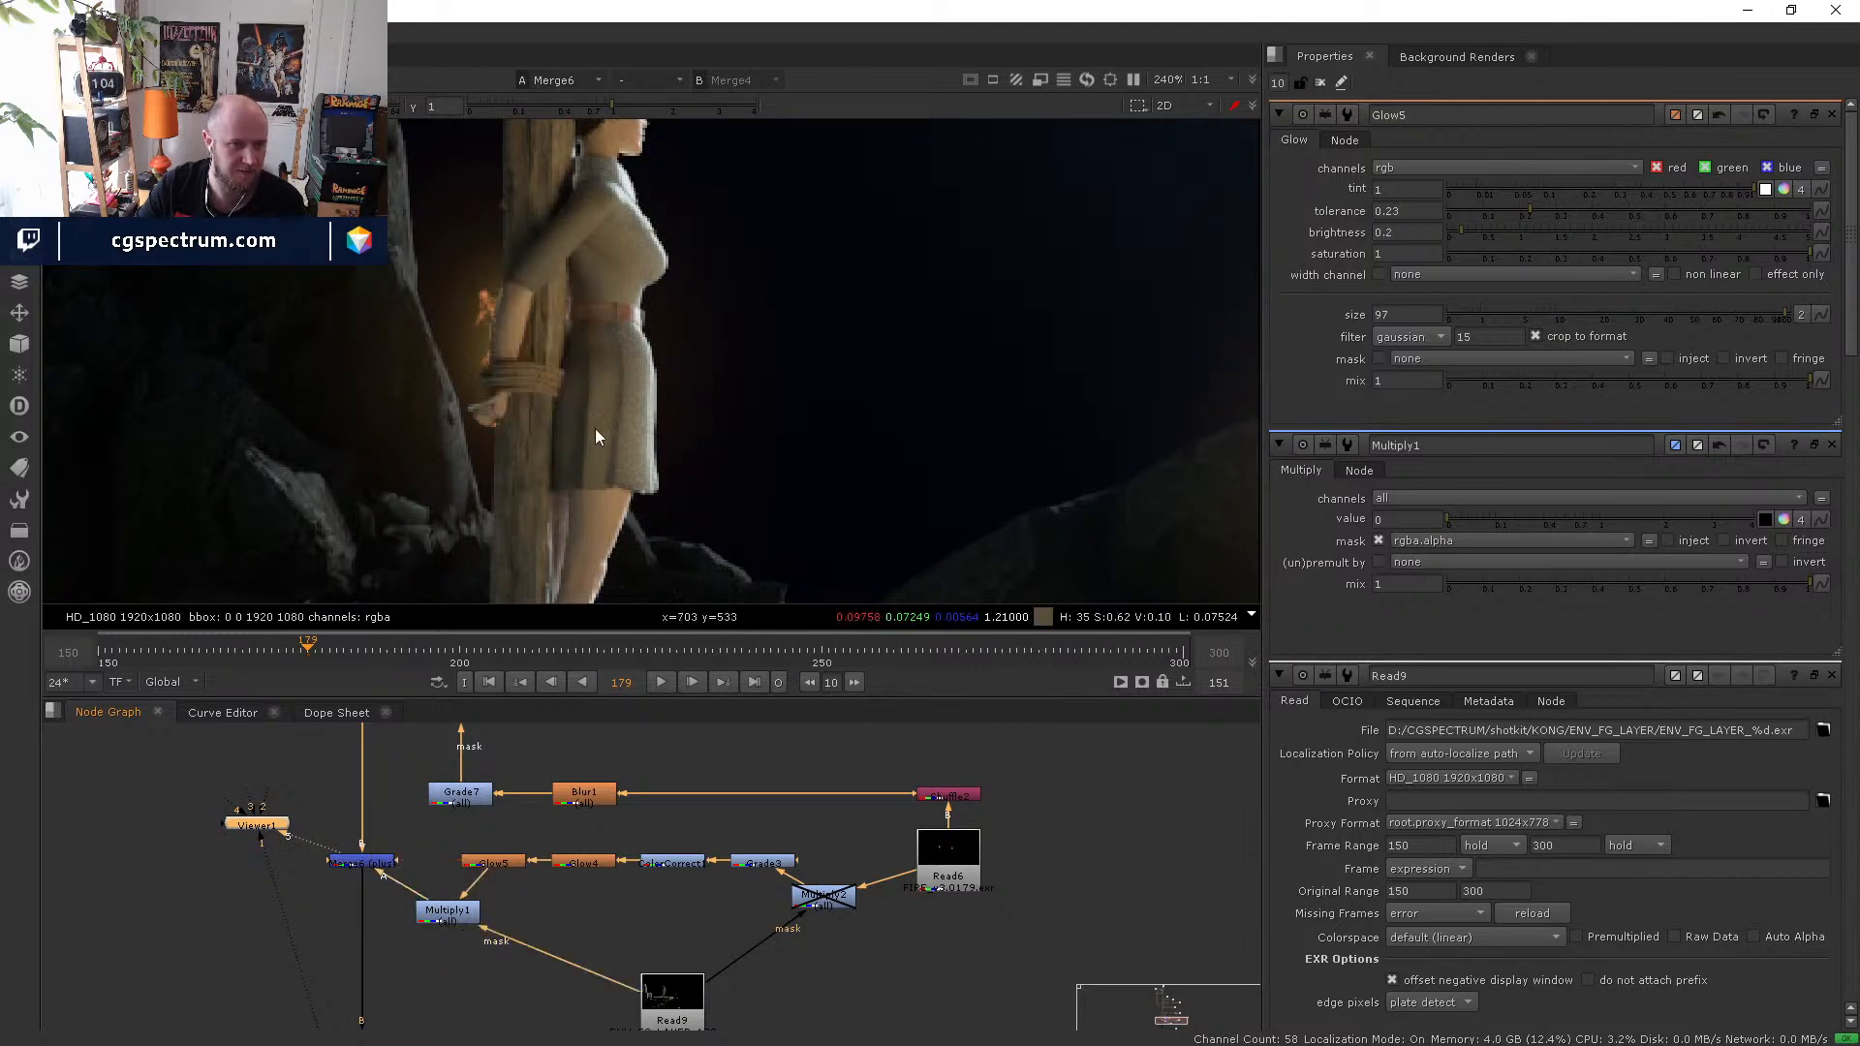
click(826, 900)
key(d)
key(d)
key(d)
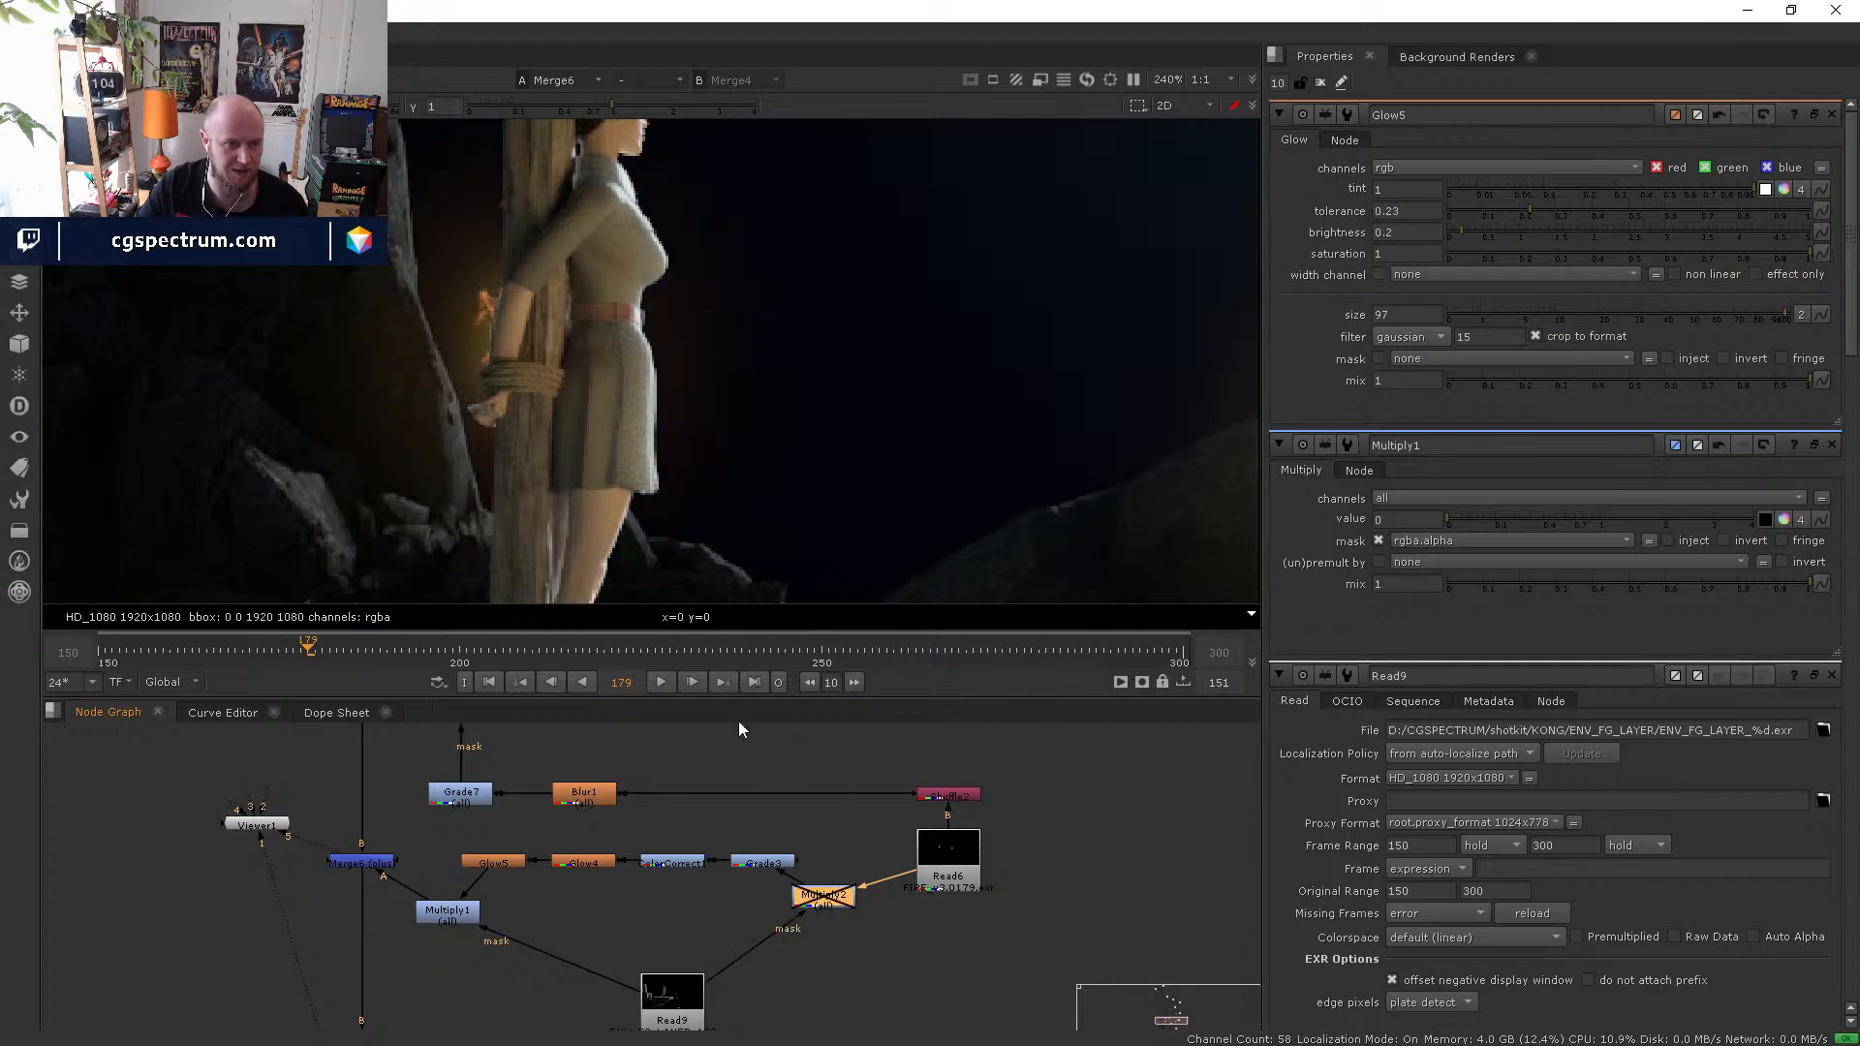
- Review the Merge6 composite around the woman and torches at frames 150, 190 and 200
scroll(632, 300, down, 3)
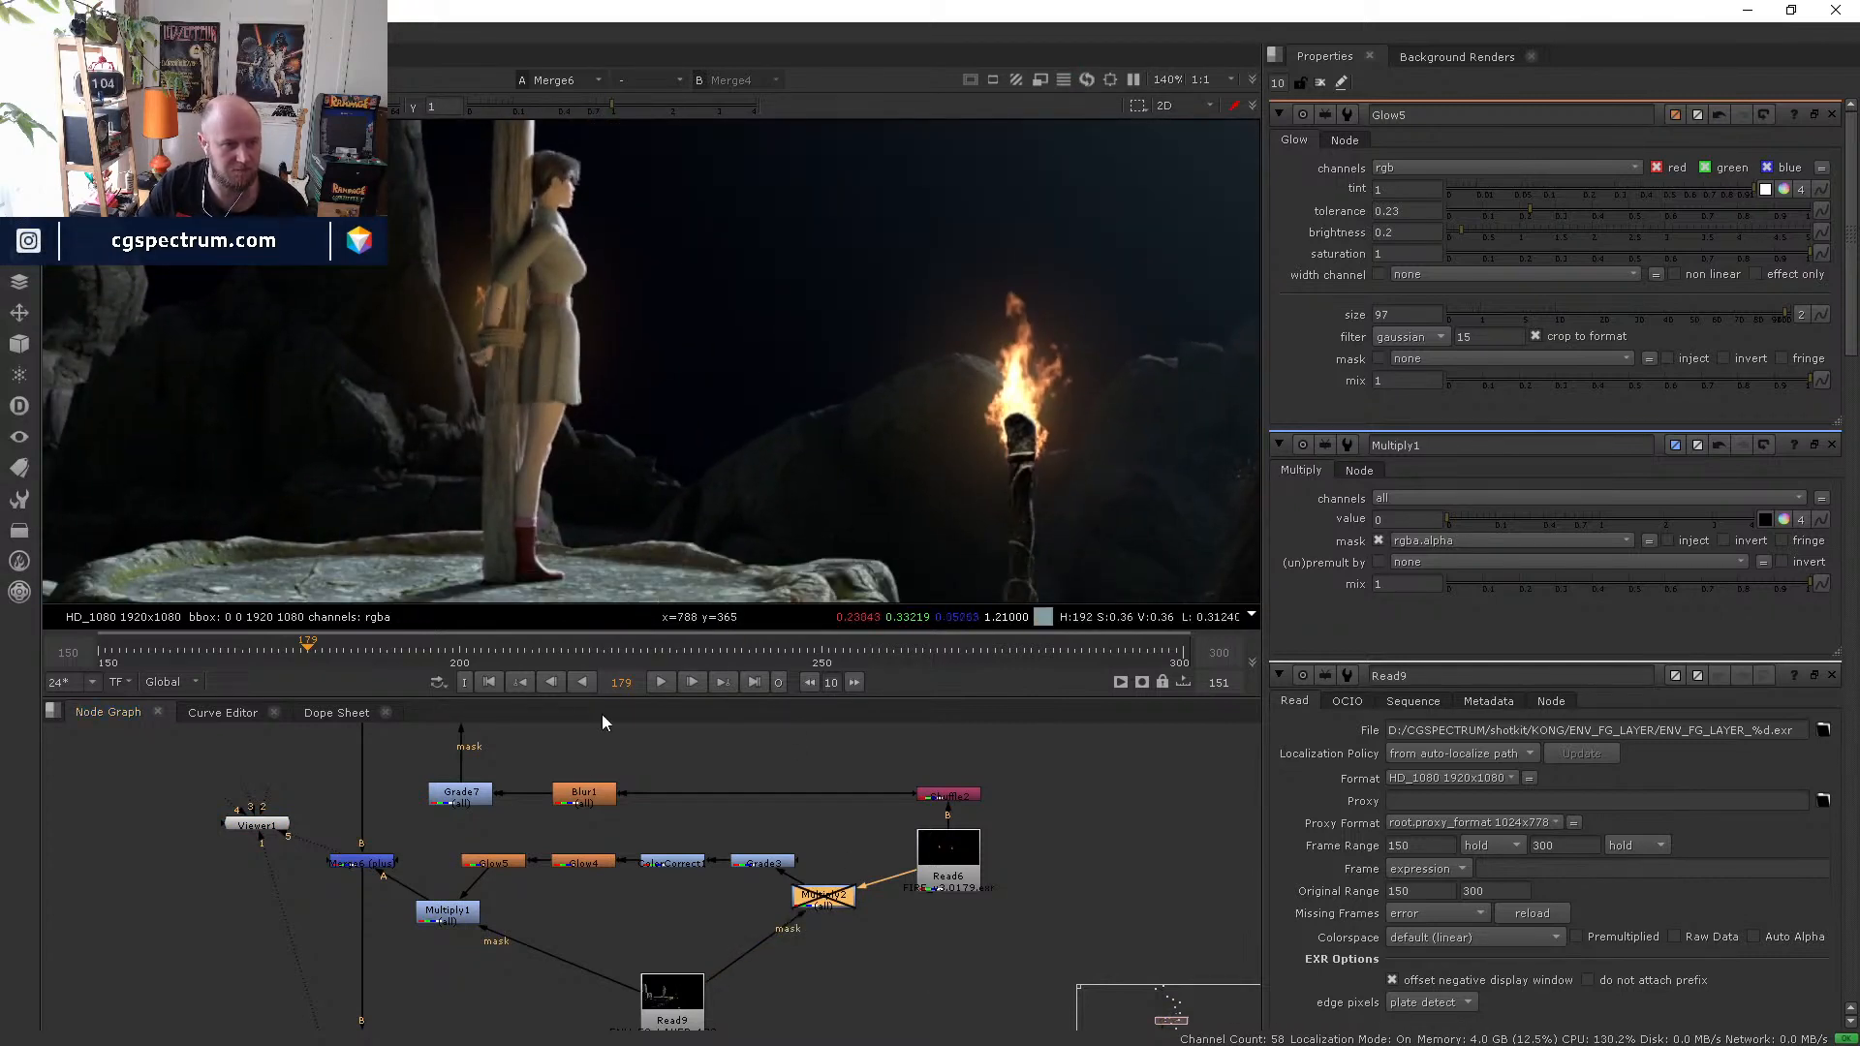
click(246, 657)
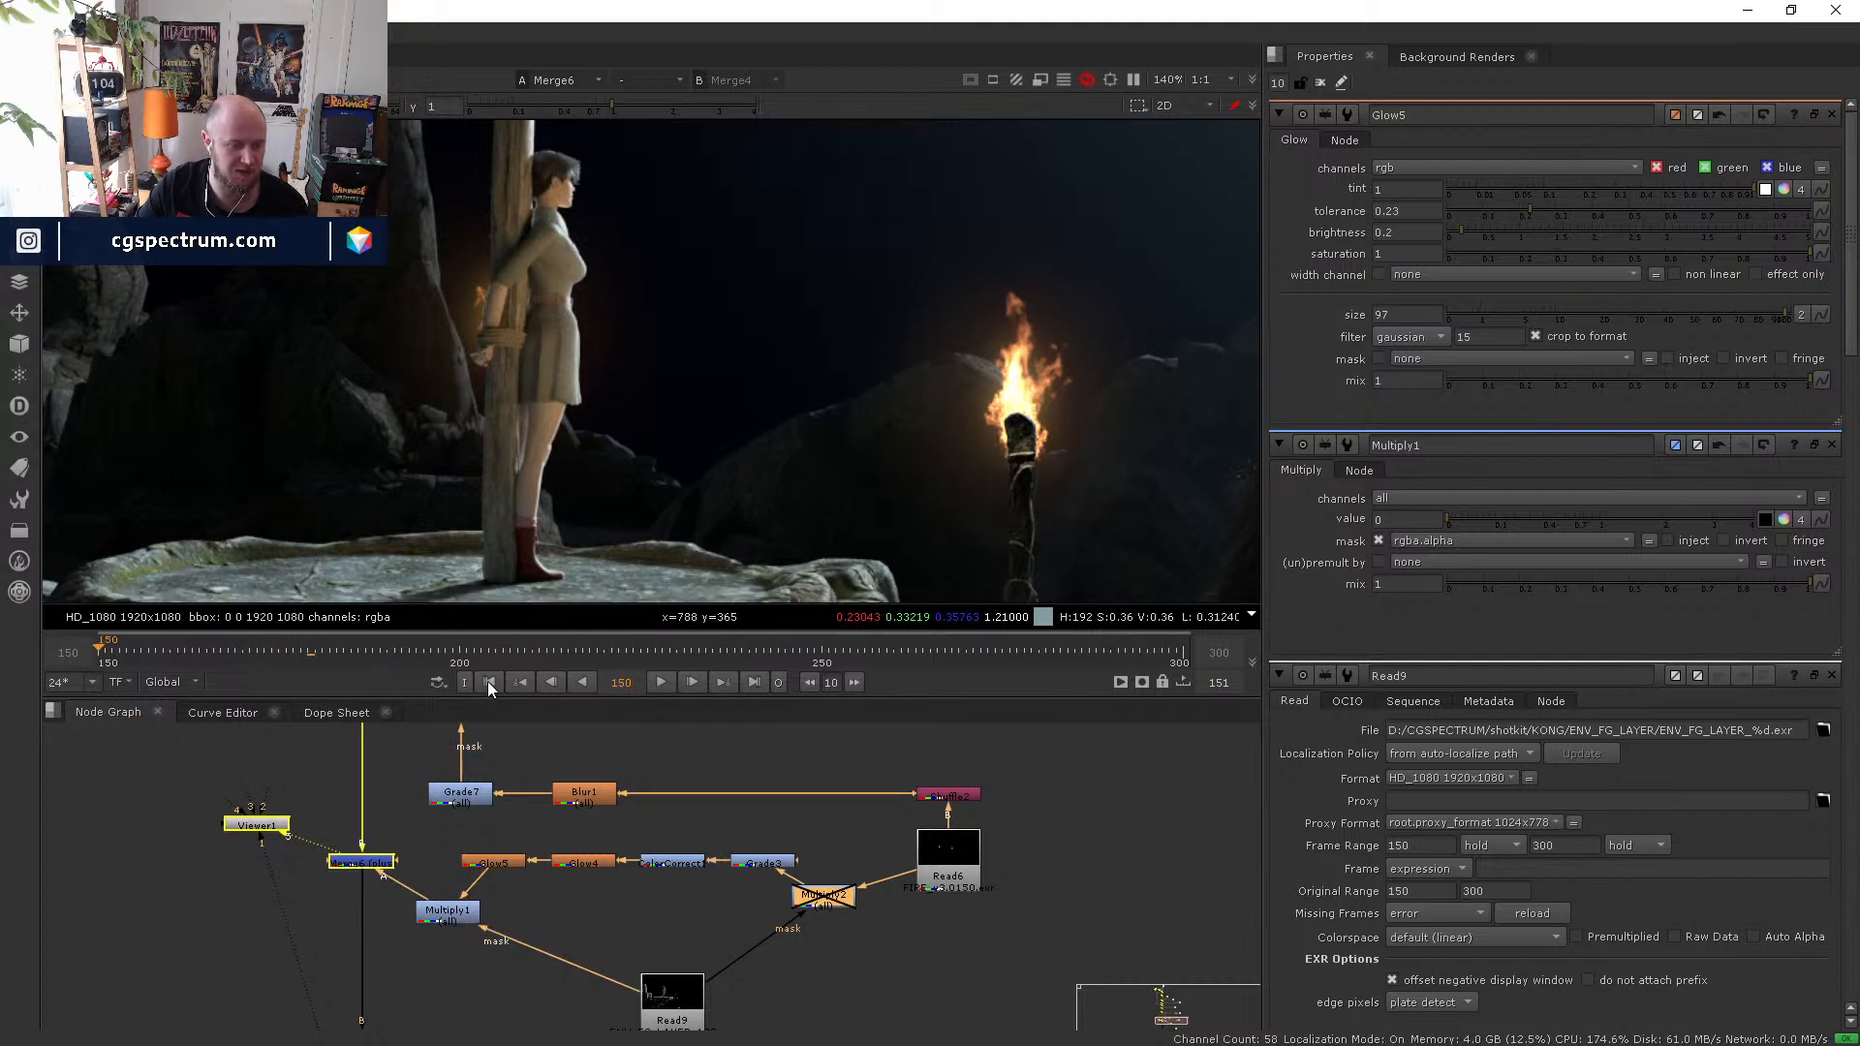
middle_drag(384, 747, 407, 863)
scroll(407, 863, down, 4)
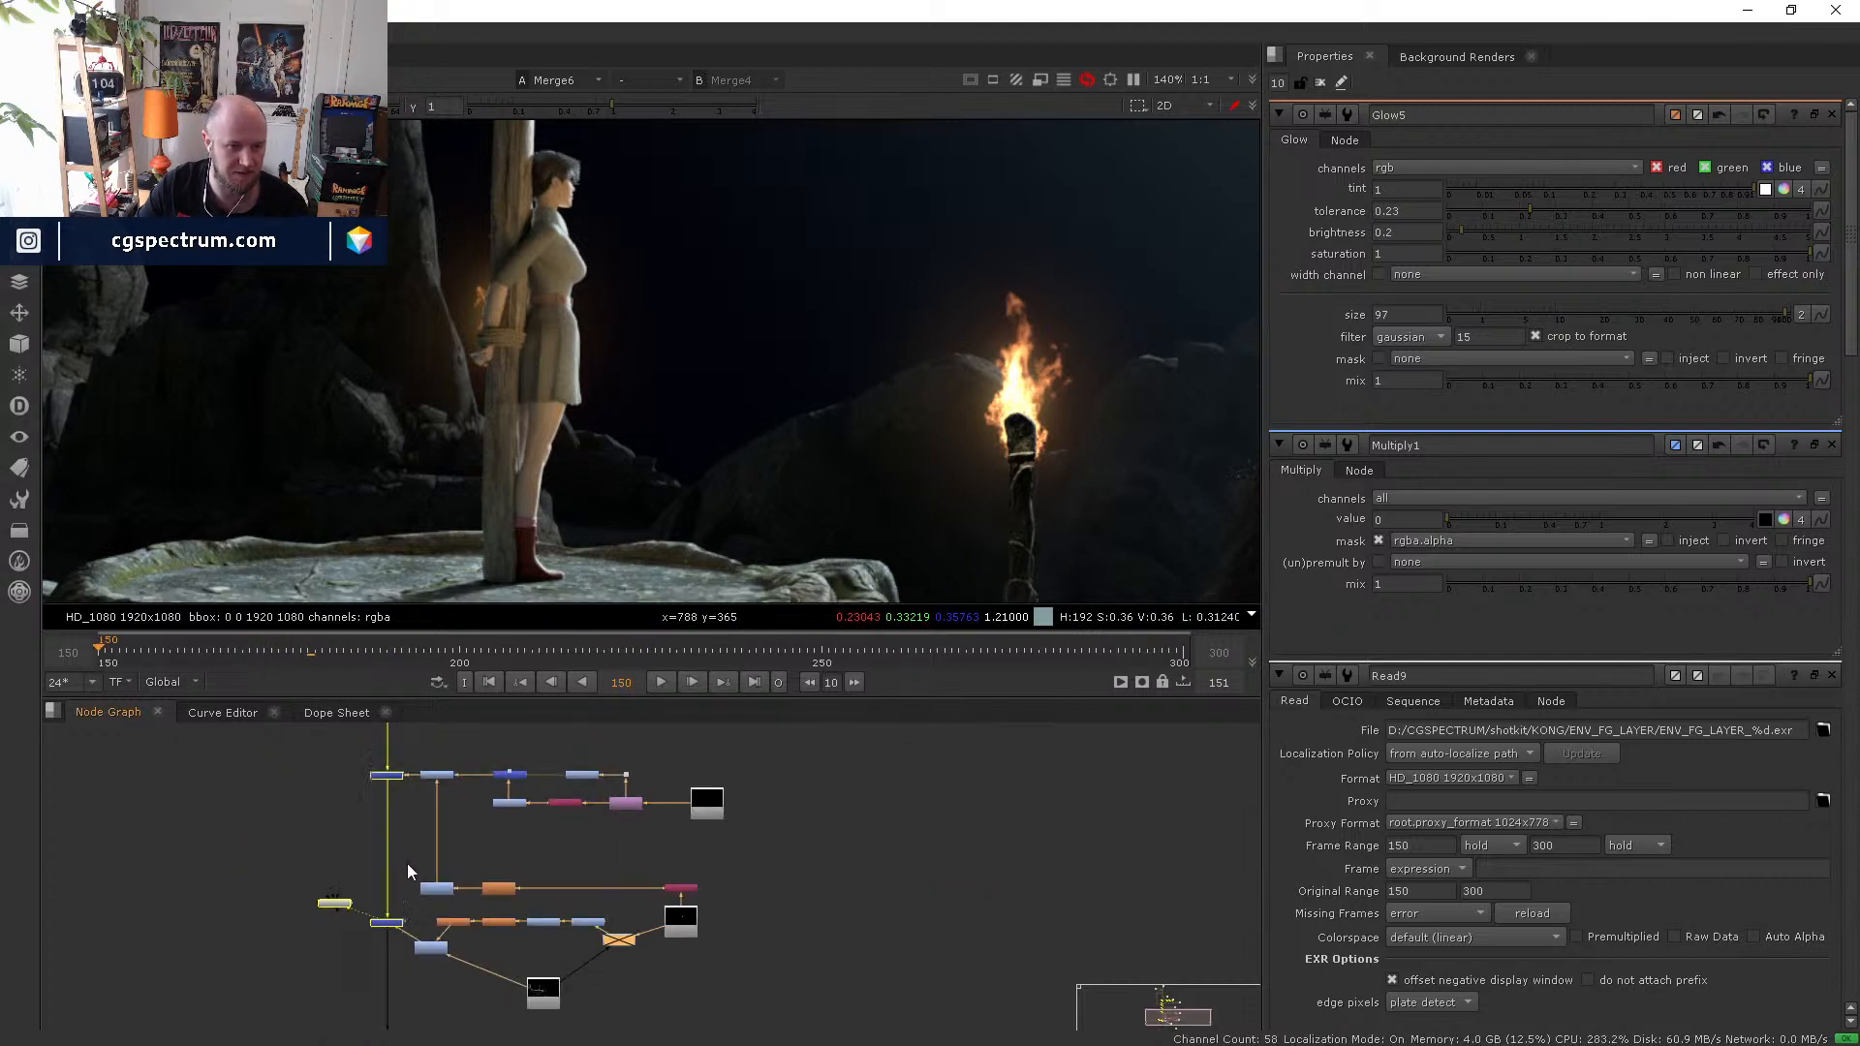
middle_drag(548, 872, 560, 985)
middle_drag(513, 843, 531, 999)
scroll(531, 1000, up, 1)
click(531, 1008)
scroll(631, 823, up, 2)
middle_drag(652, 757, 683, 676)
click(386, 648)
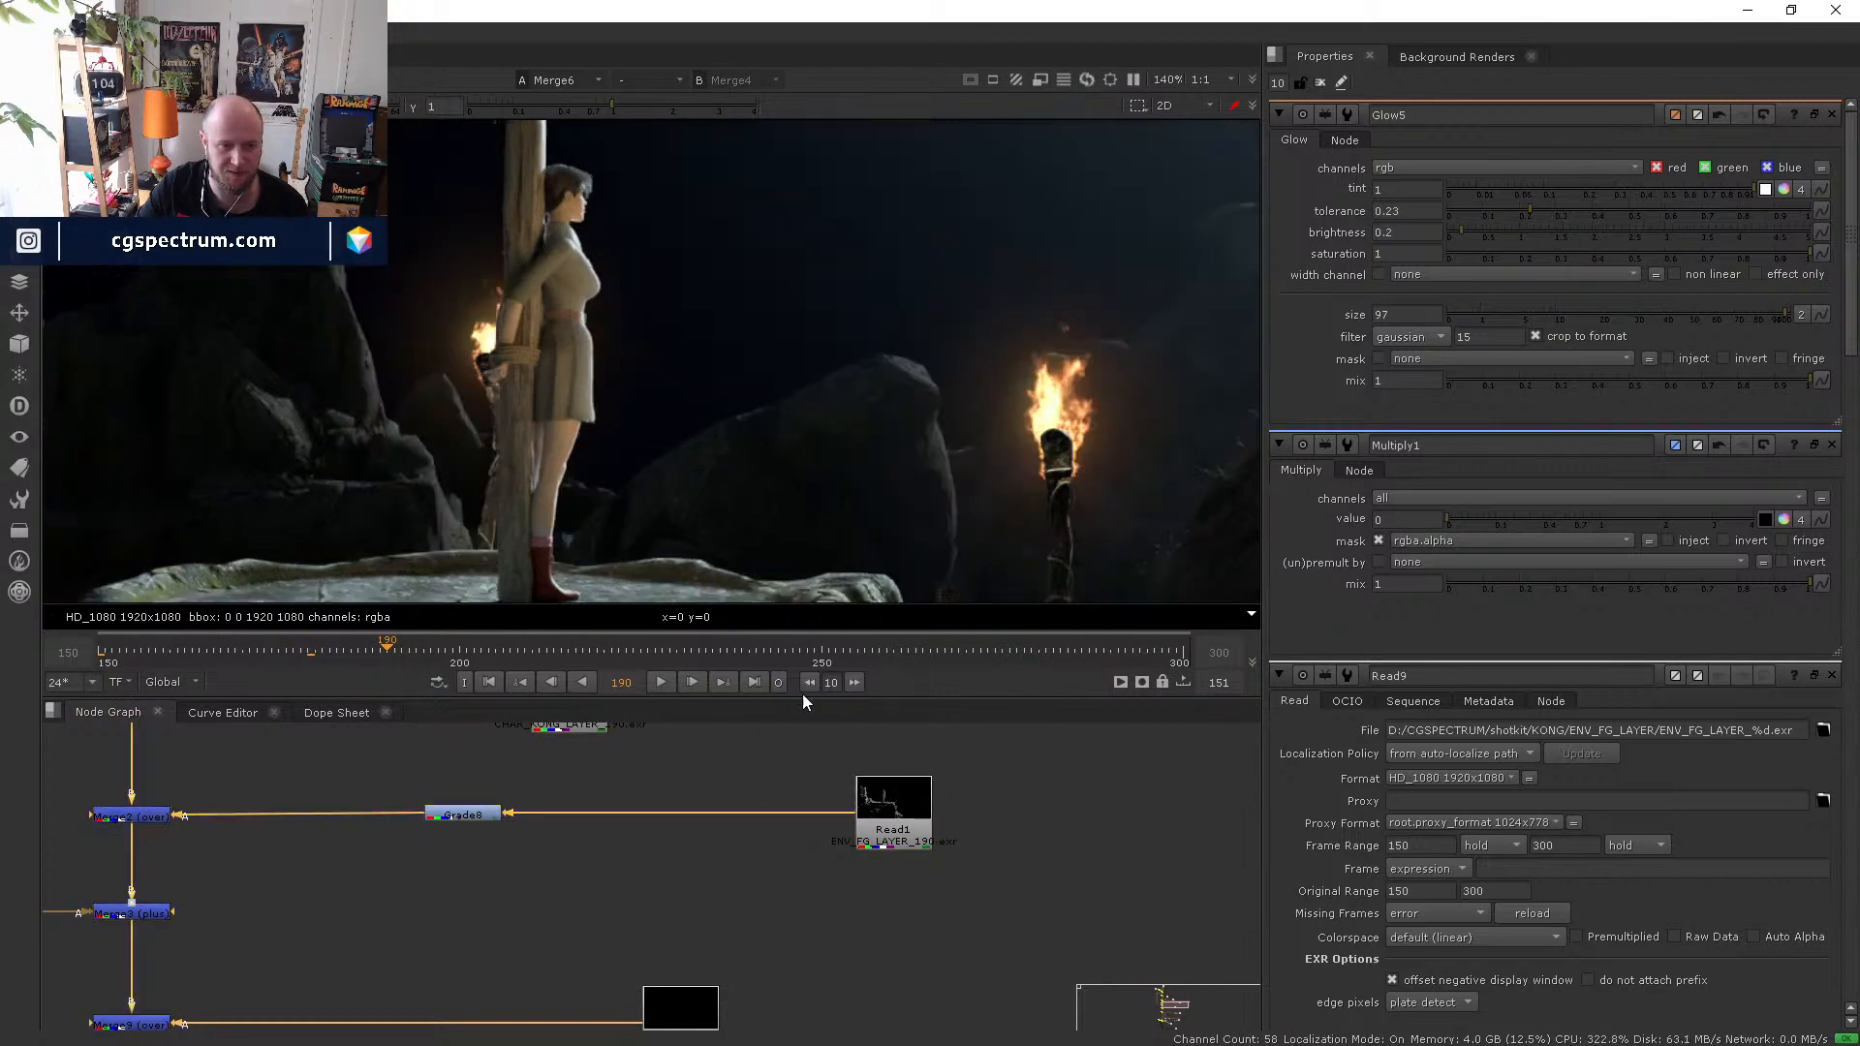
click(859, 683)
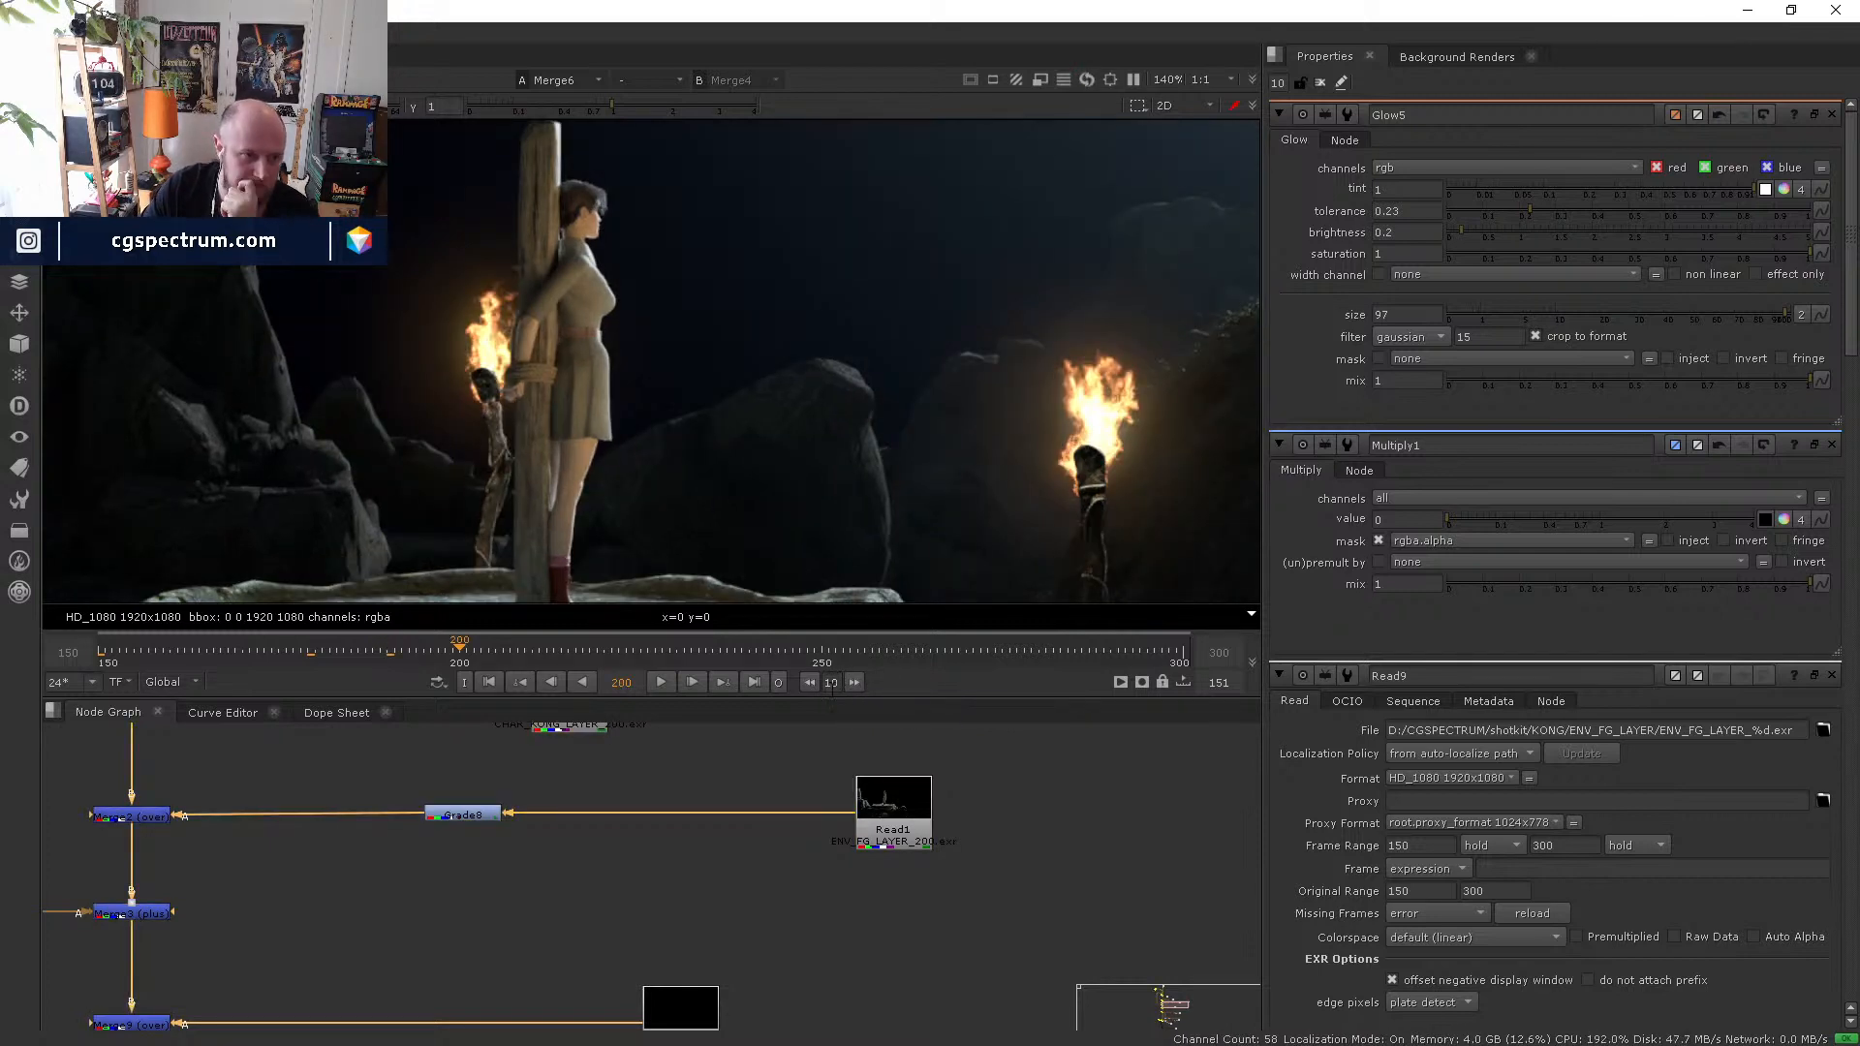
click(808, 683)
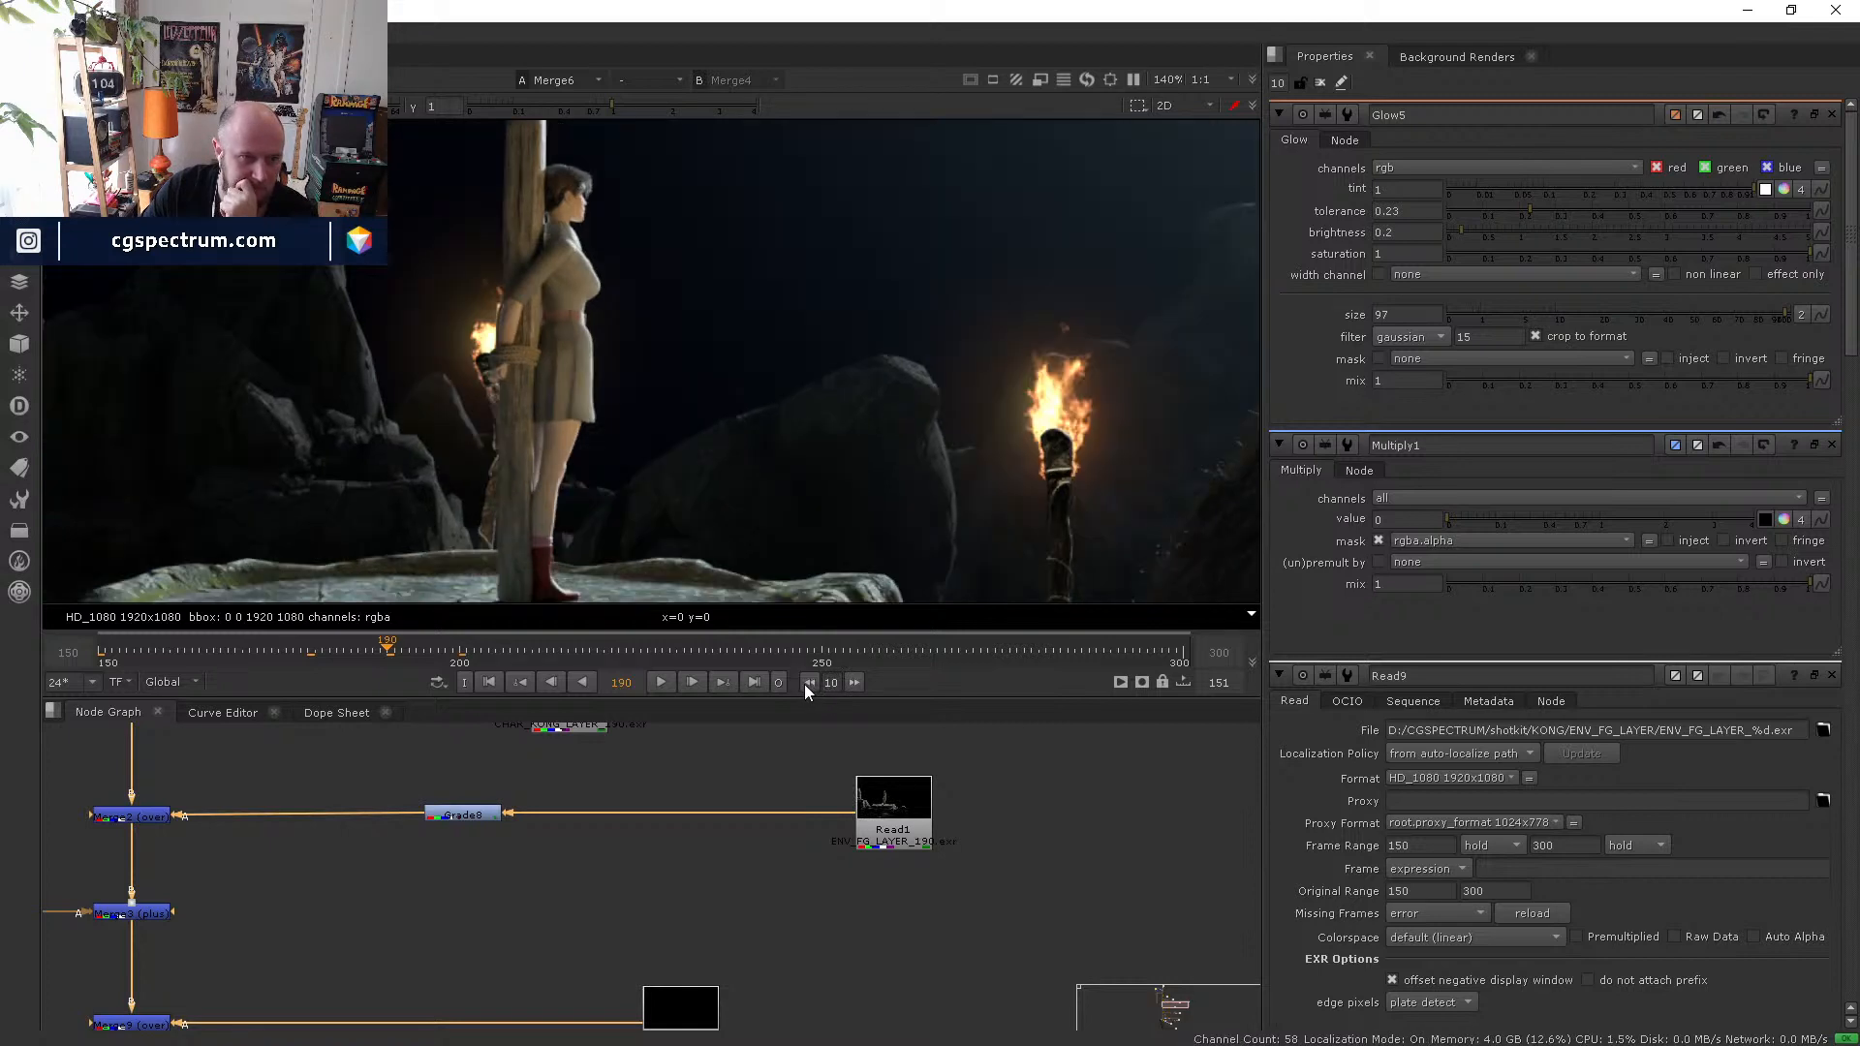
click(854, 683)
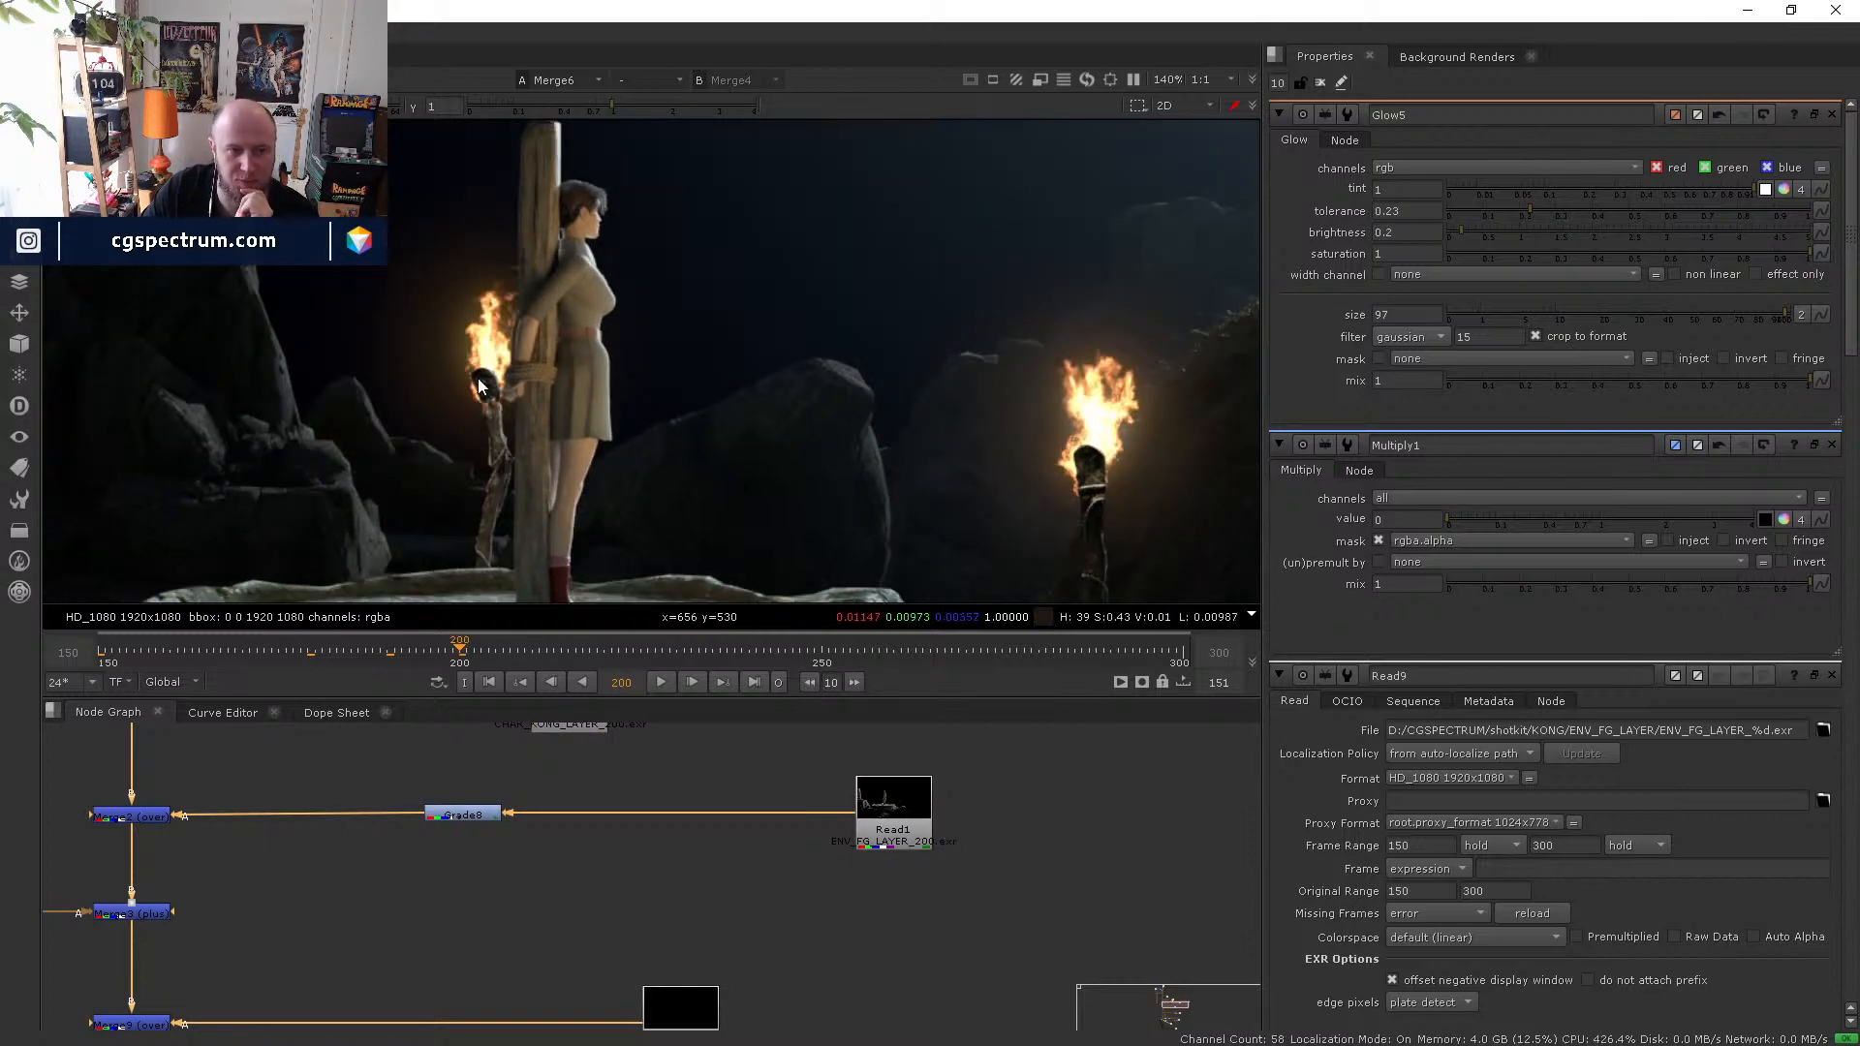
- Examine the flame around the torch head beside the woman up close at frames 200 and 206
middle_drag(813, 959, 788, 827)
scroll(793, 835, down, 2)
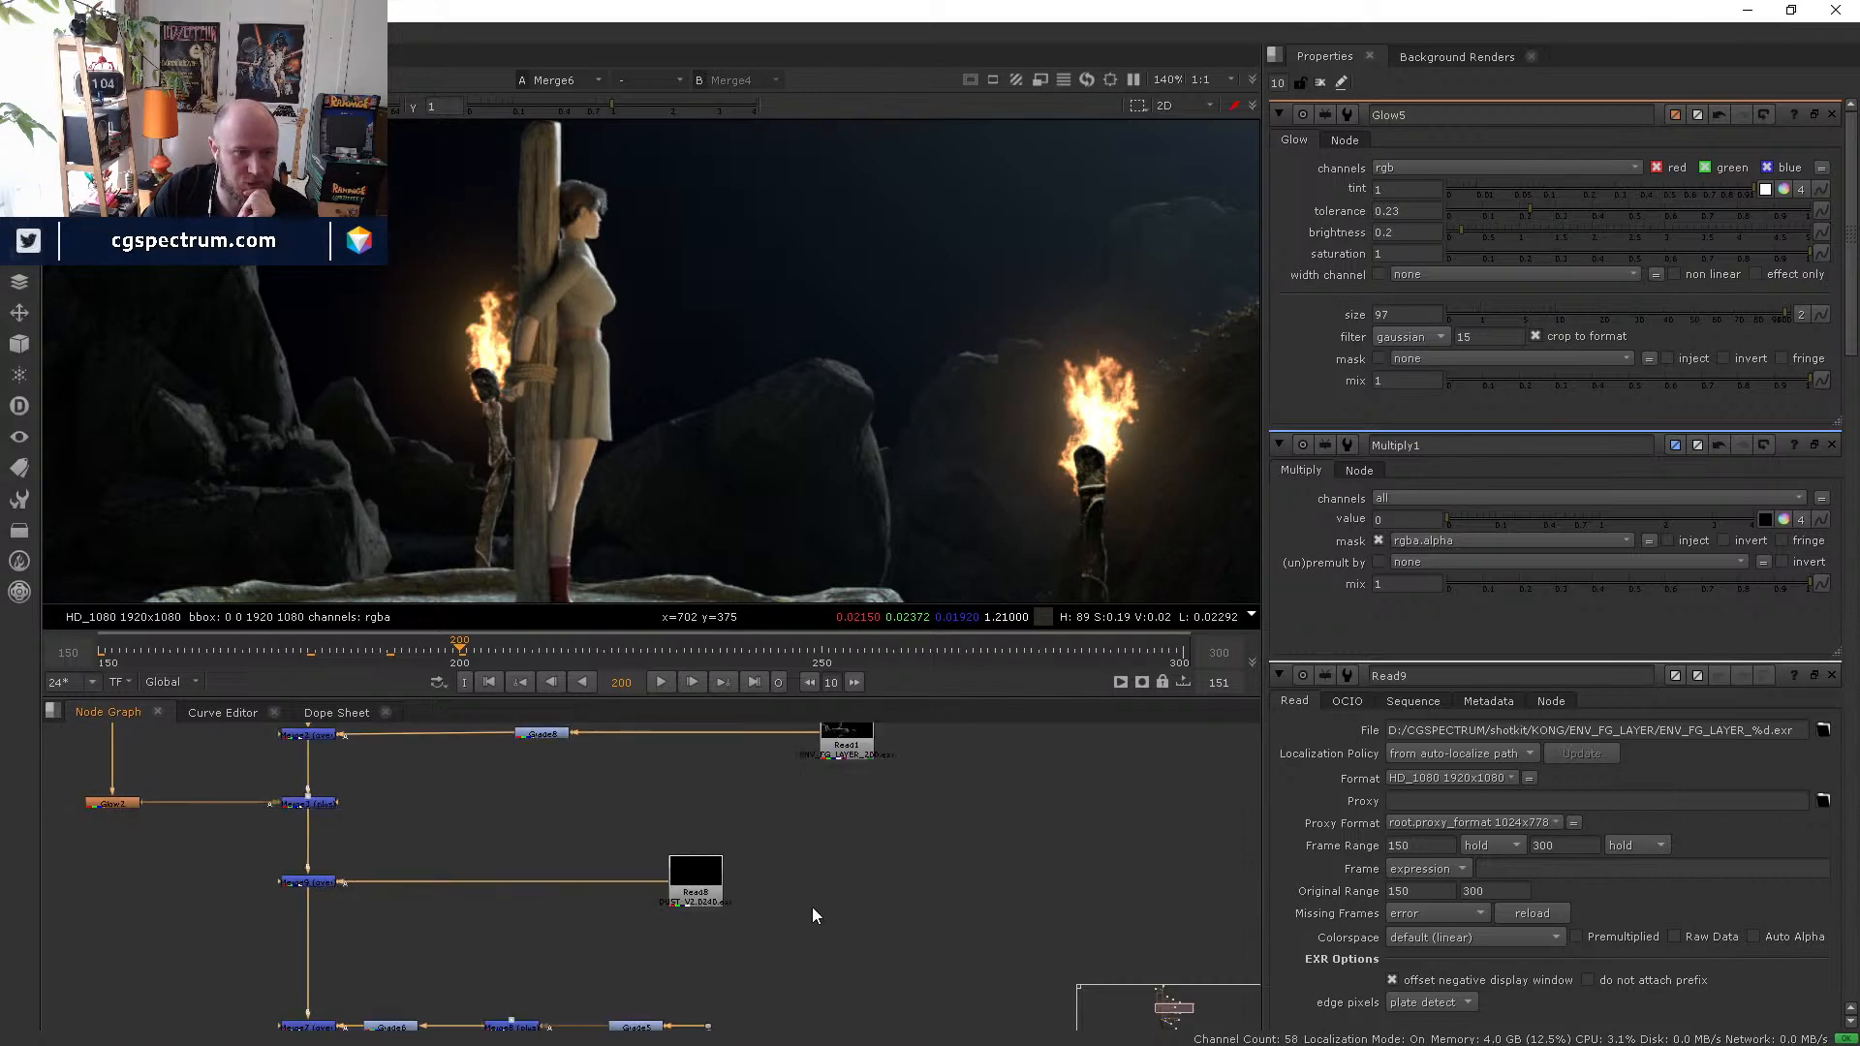
middle_drag(810, 958, 893, 744)
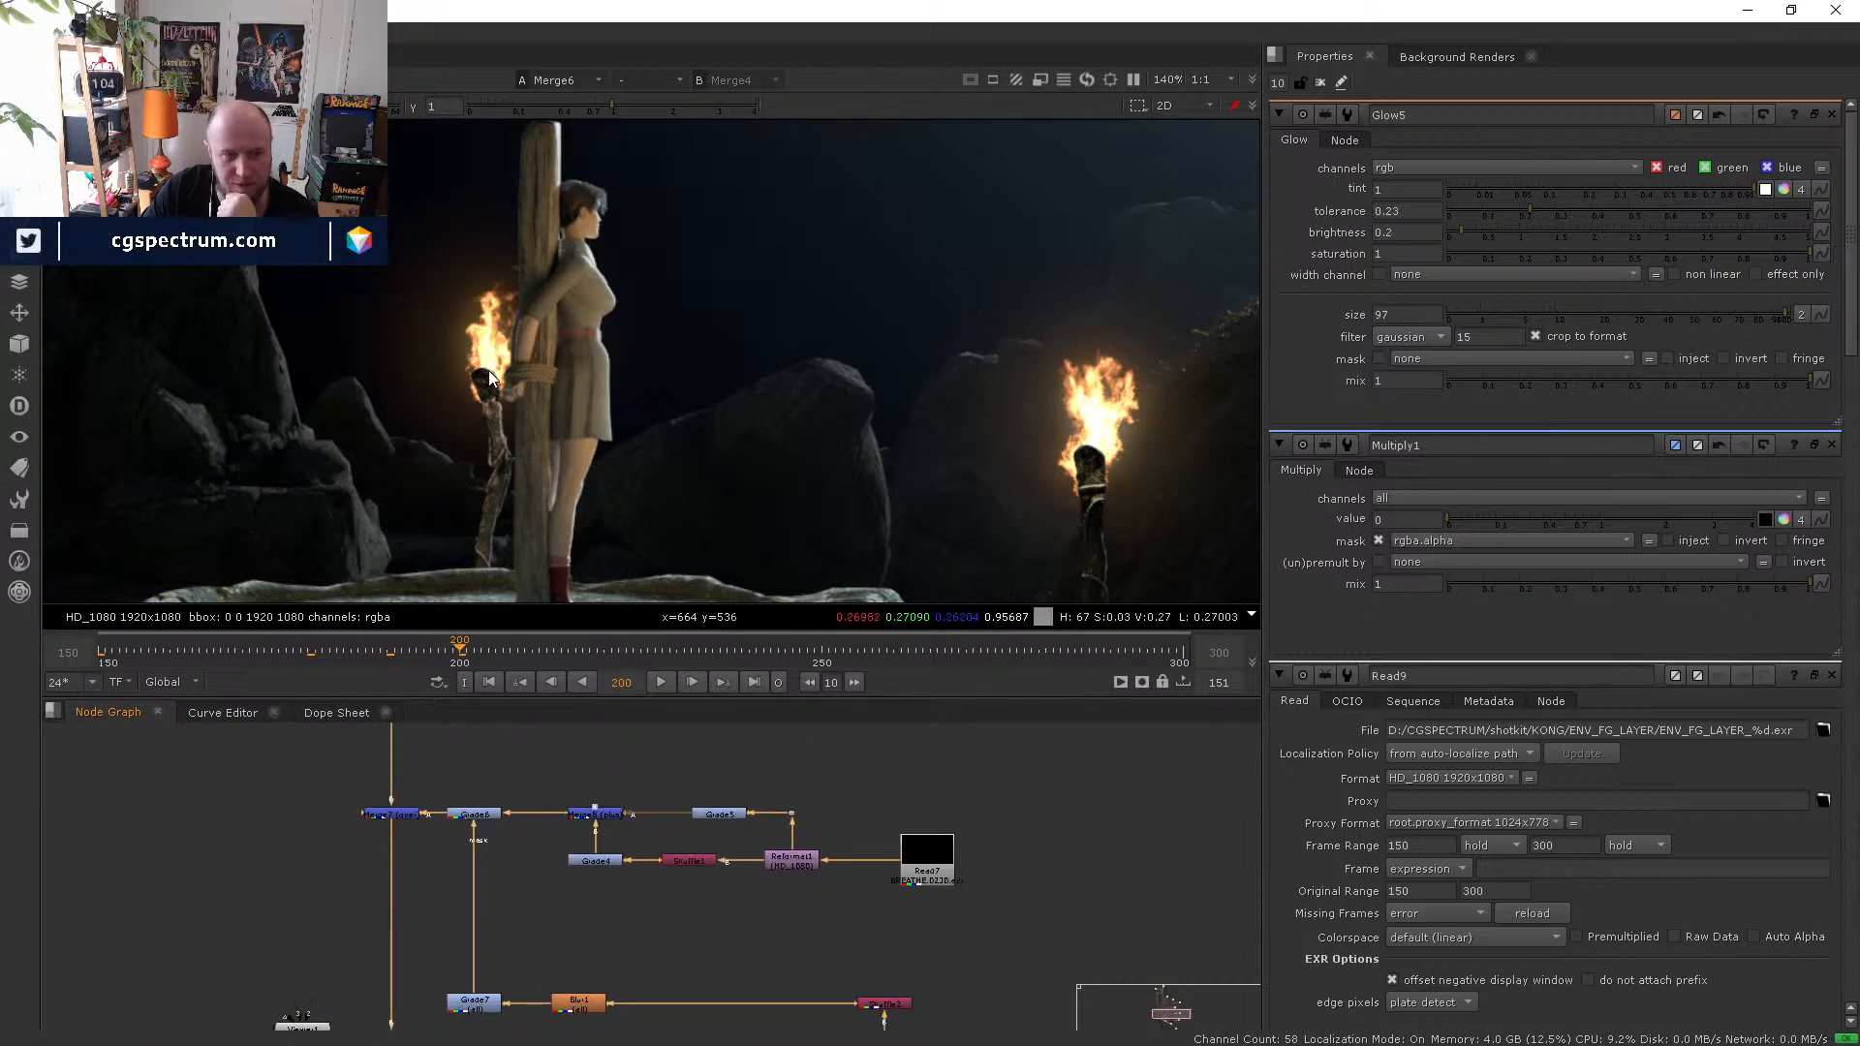
scroll(482, 388, up, 4)
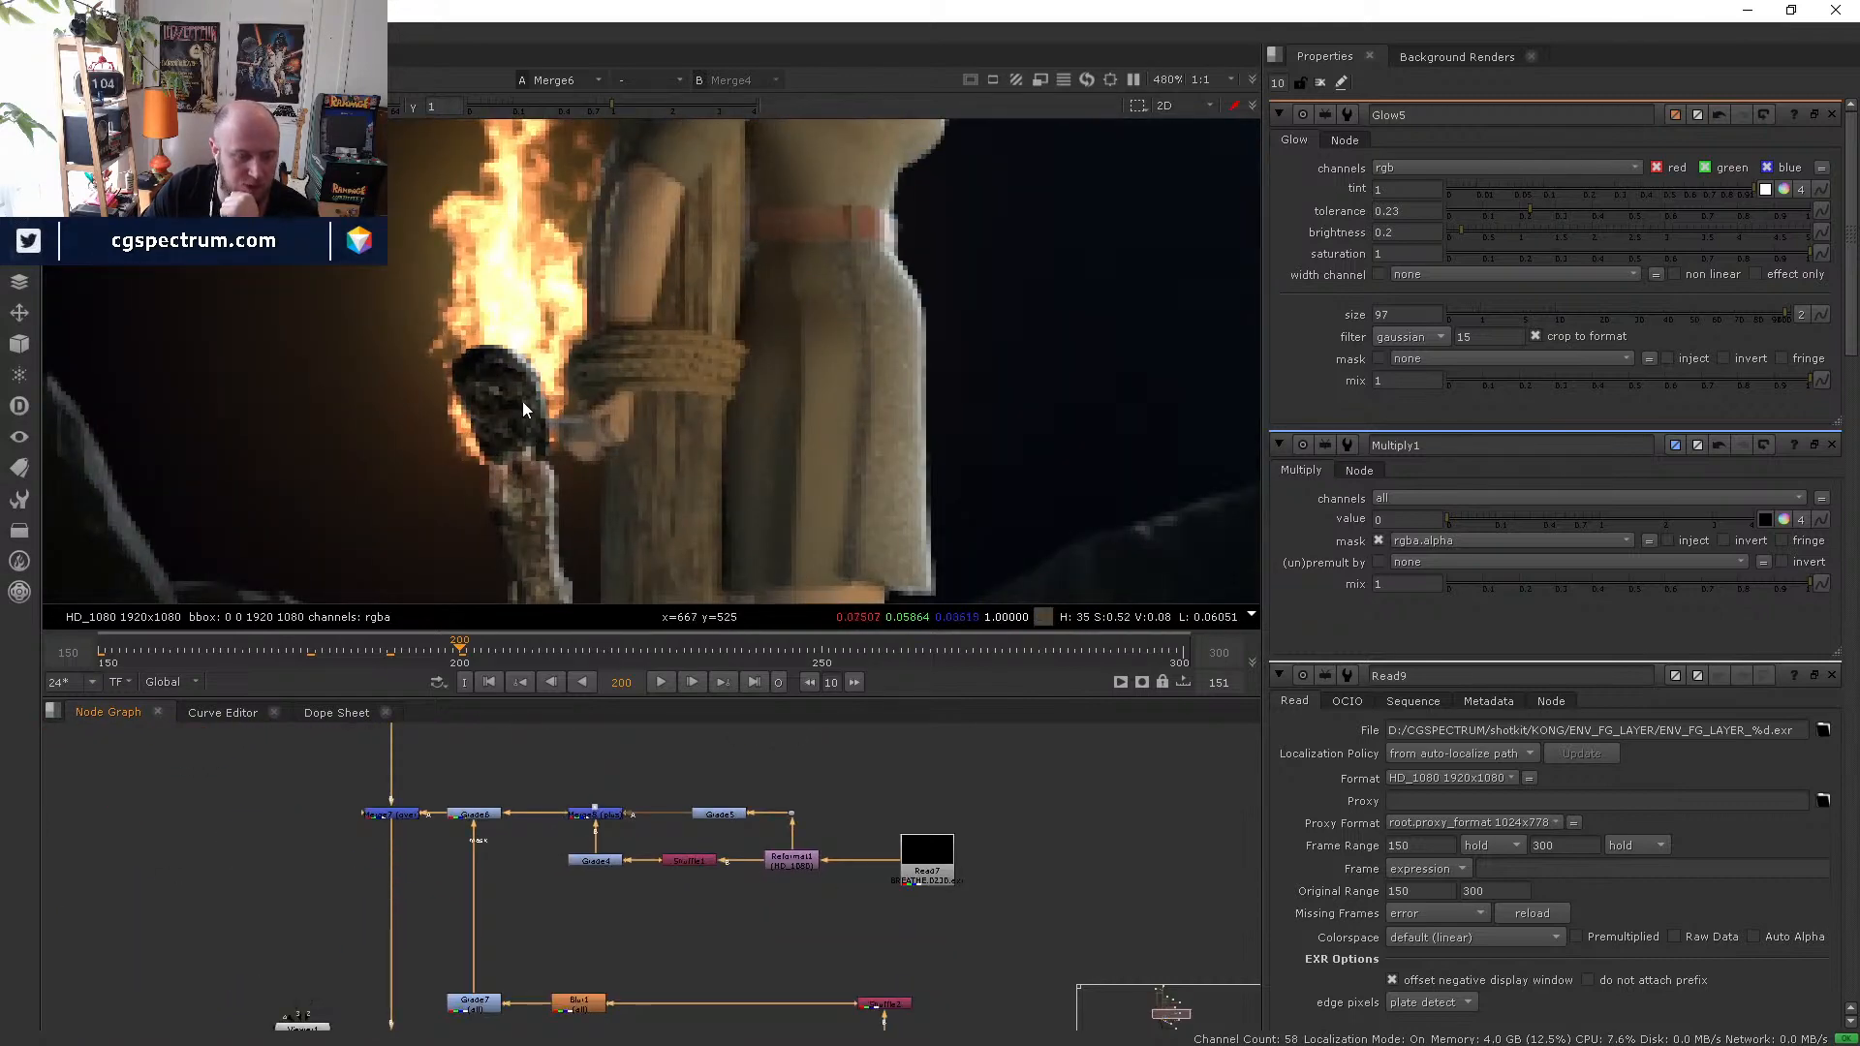
scroll(519, 410, down, 3)
click(507, 659)
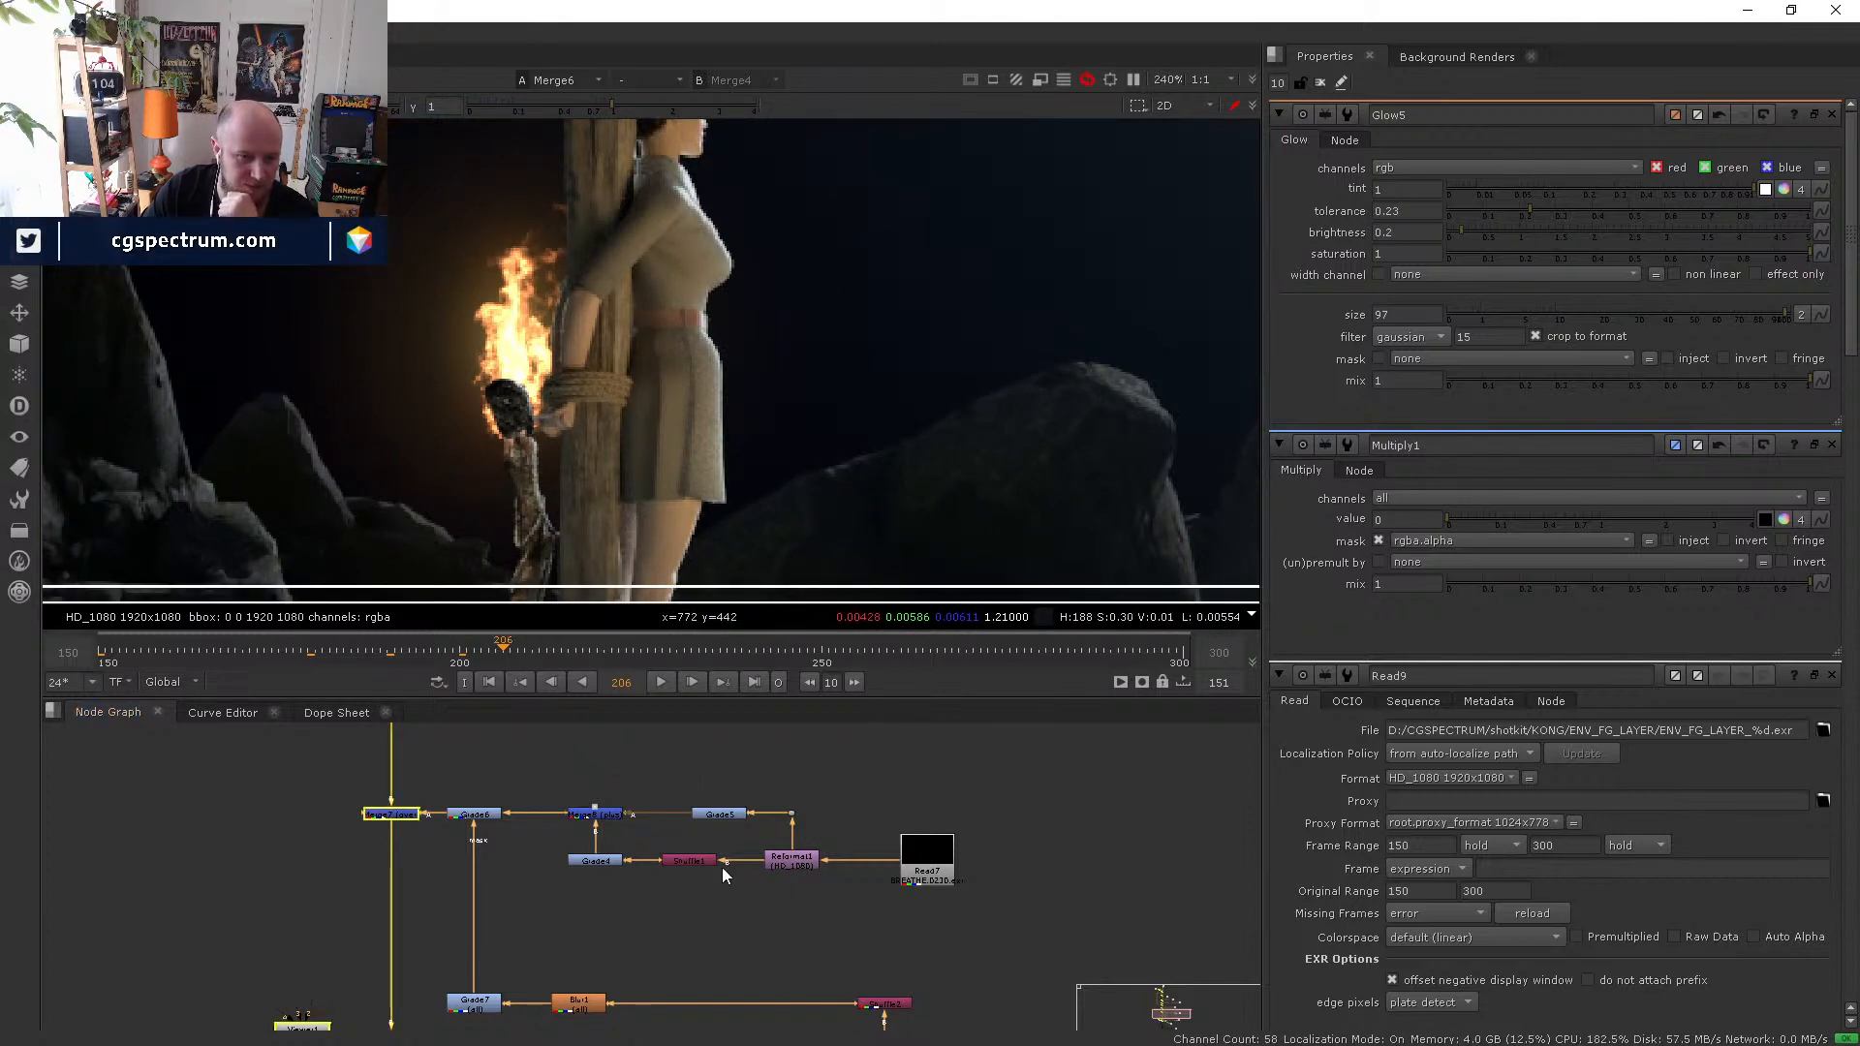
scroll(821, 951, down, 3)
middle_drag(828, 961, 811, 729)
middle_drag(946, 847, 975, 905)
scroll(808, 848, up, 4)
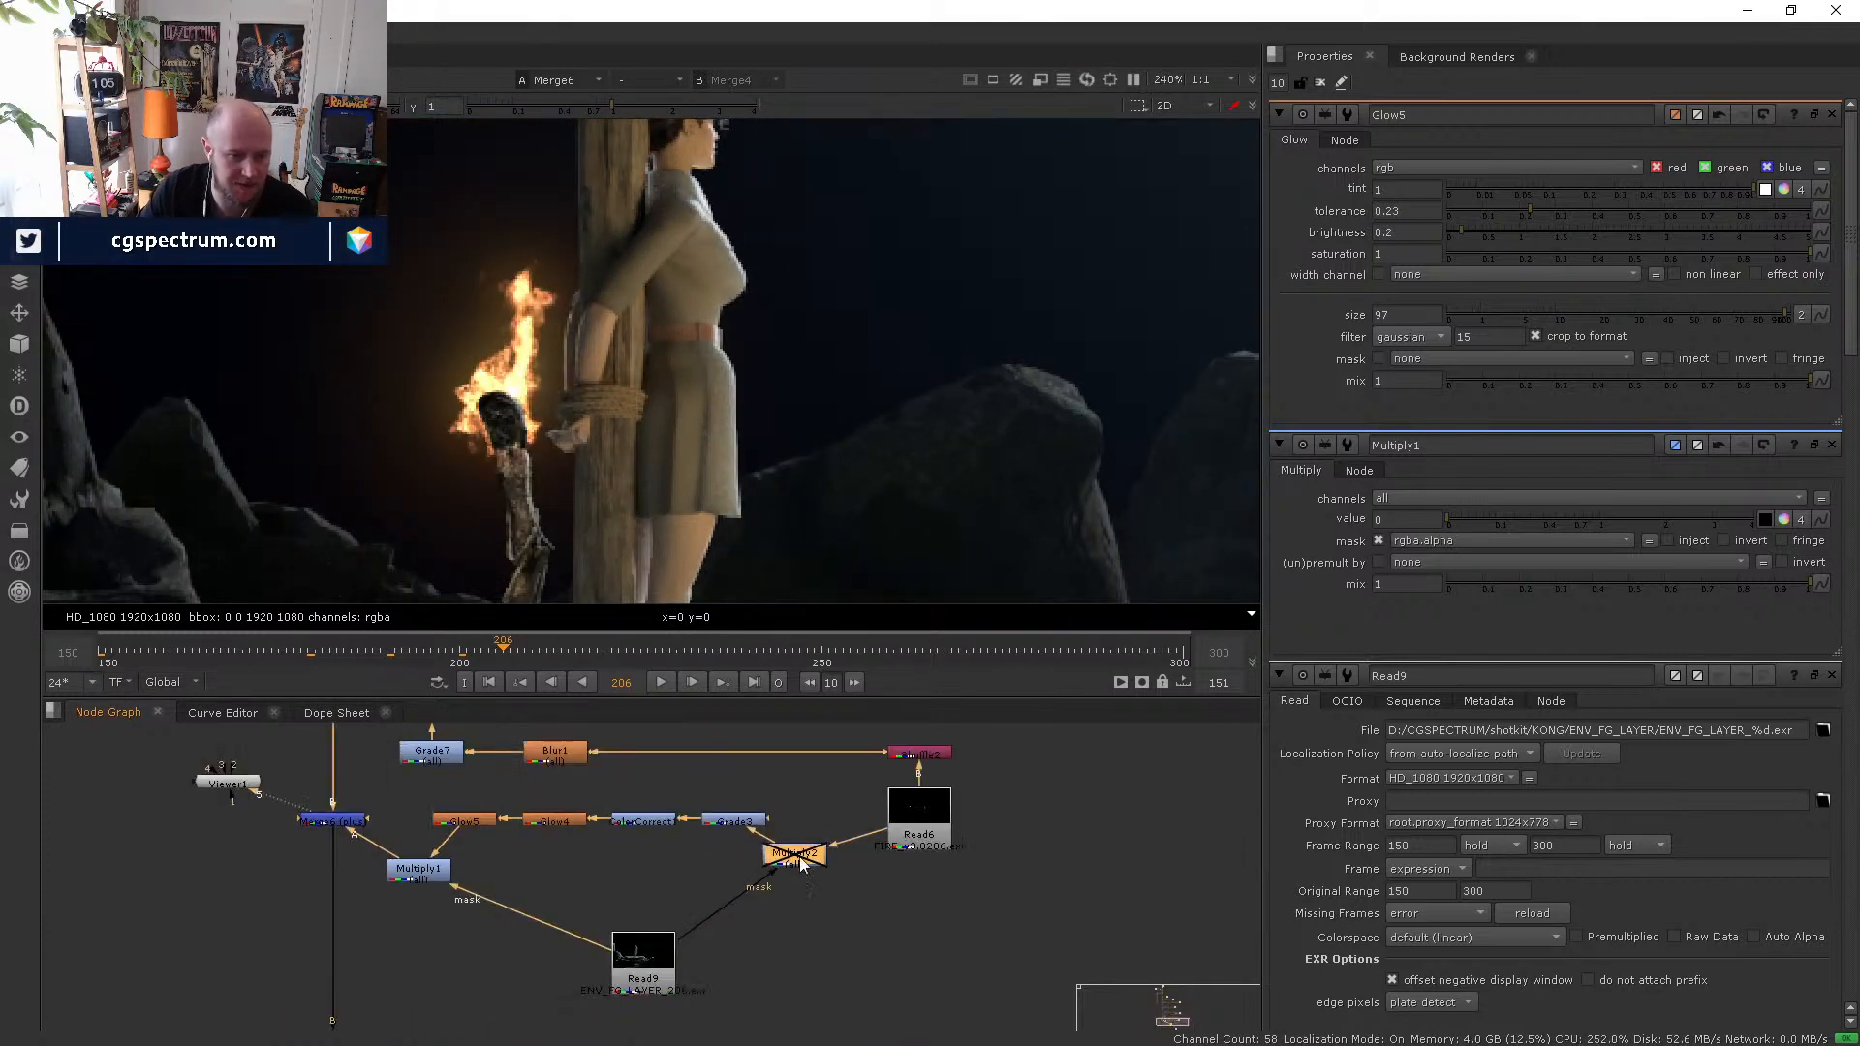
- Examine the alpha of foreground Read9, and inspect the fire held out by Multiply1 with its settings open
middle_drag(577, 902, 653, 928)
click(730, 984)
key(1)
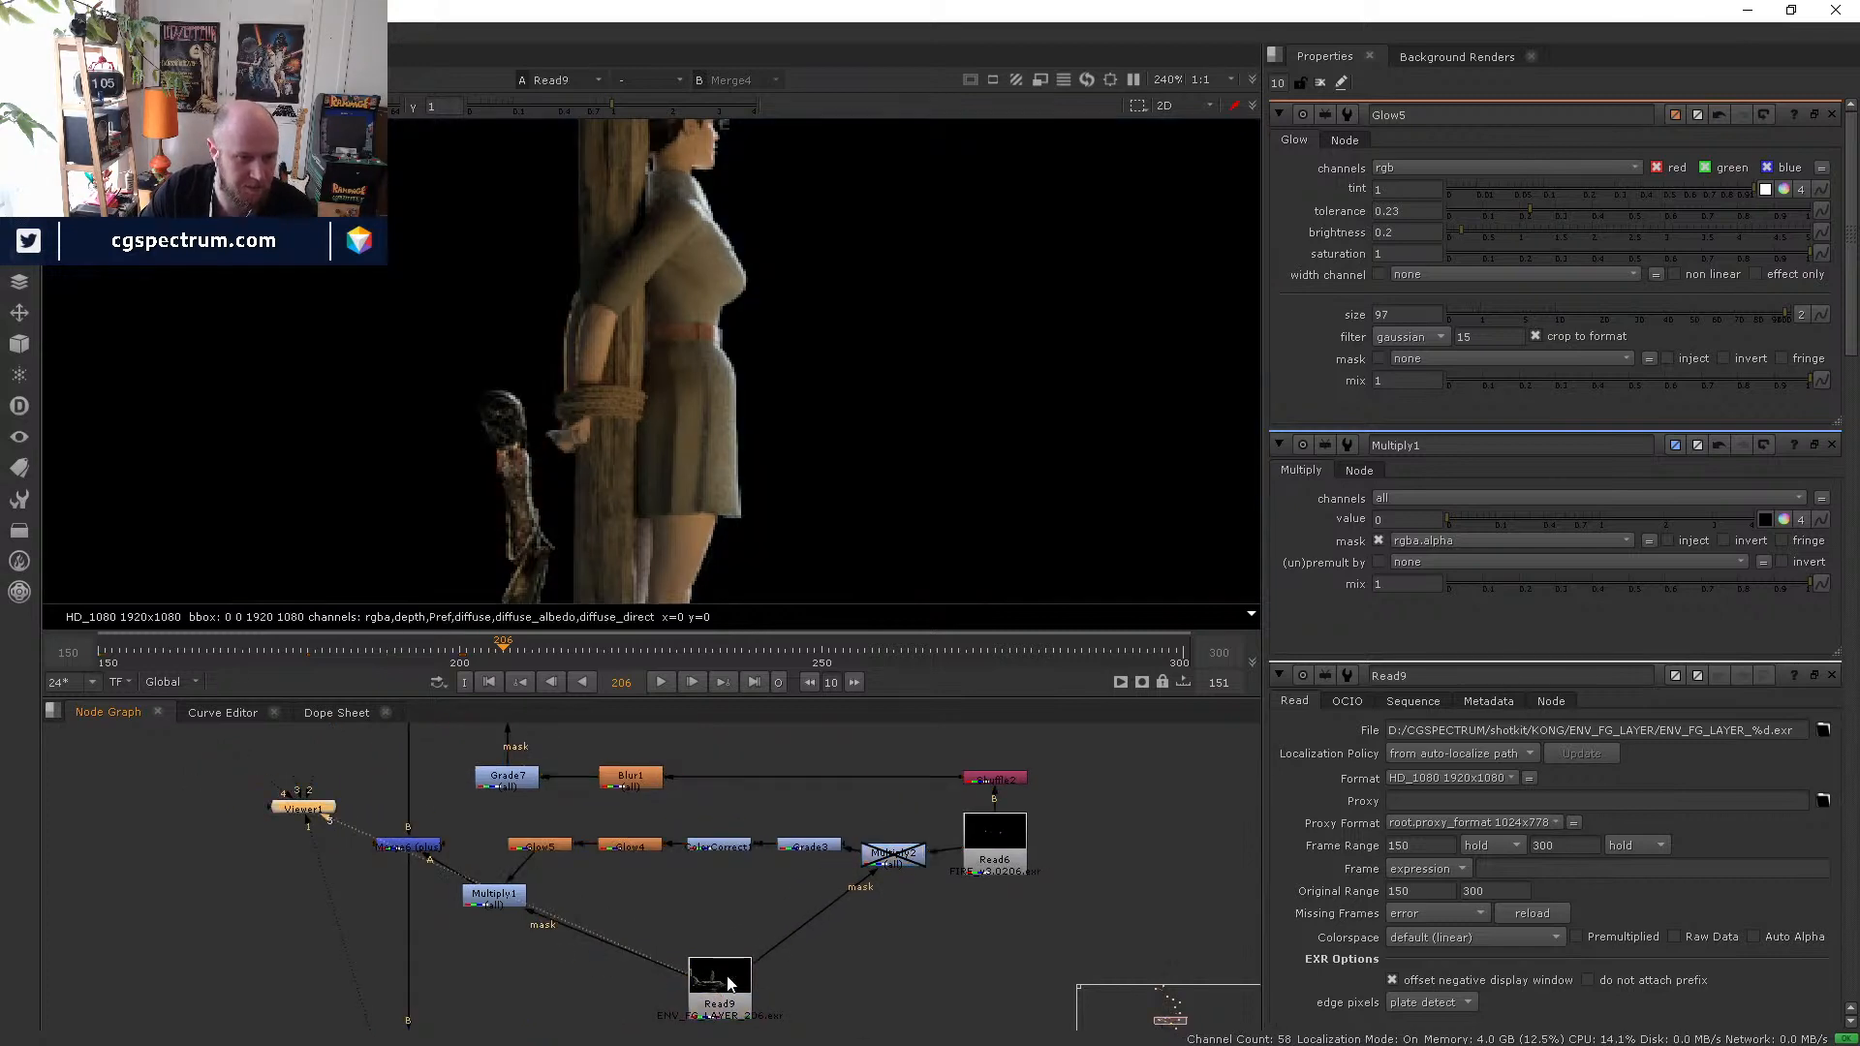
key(a)
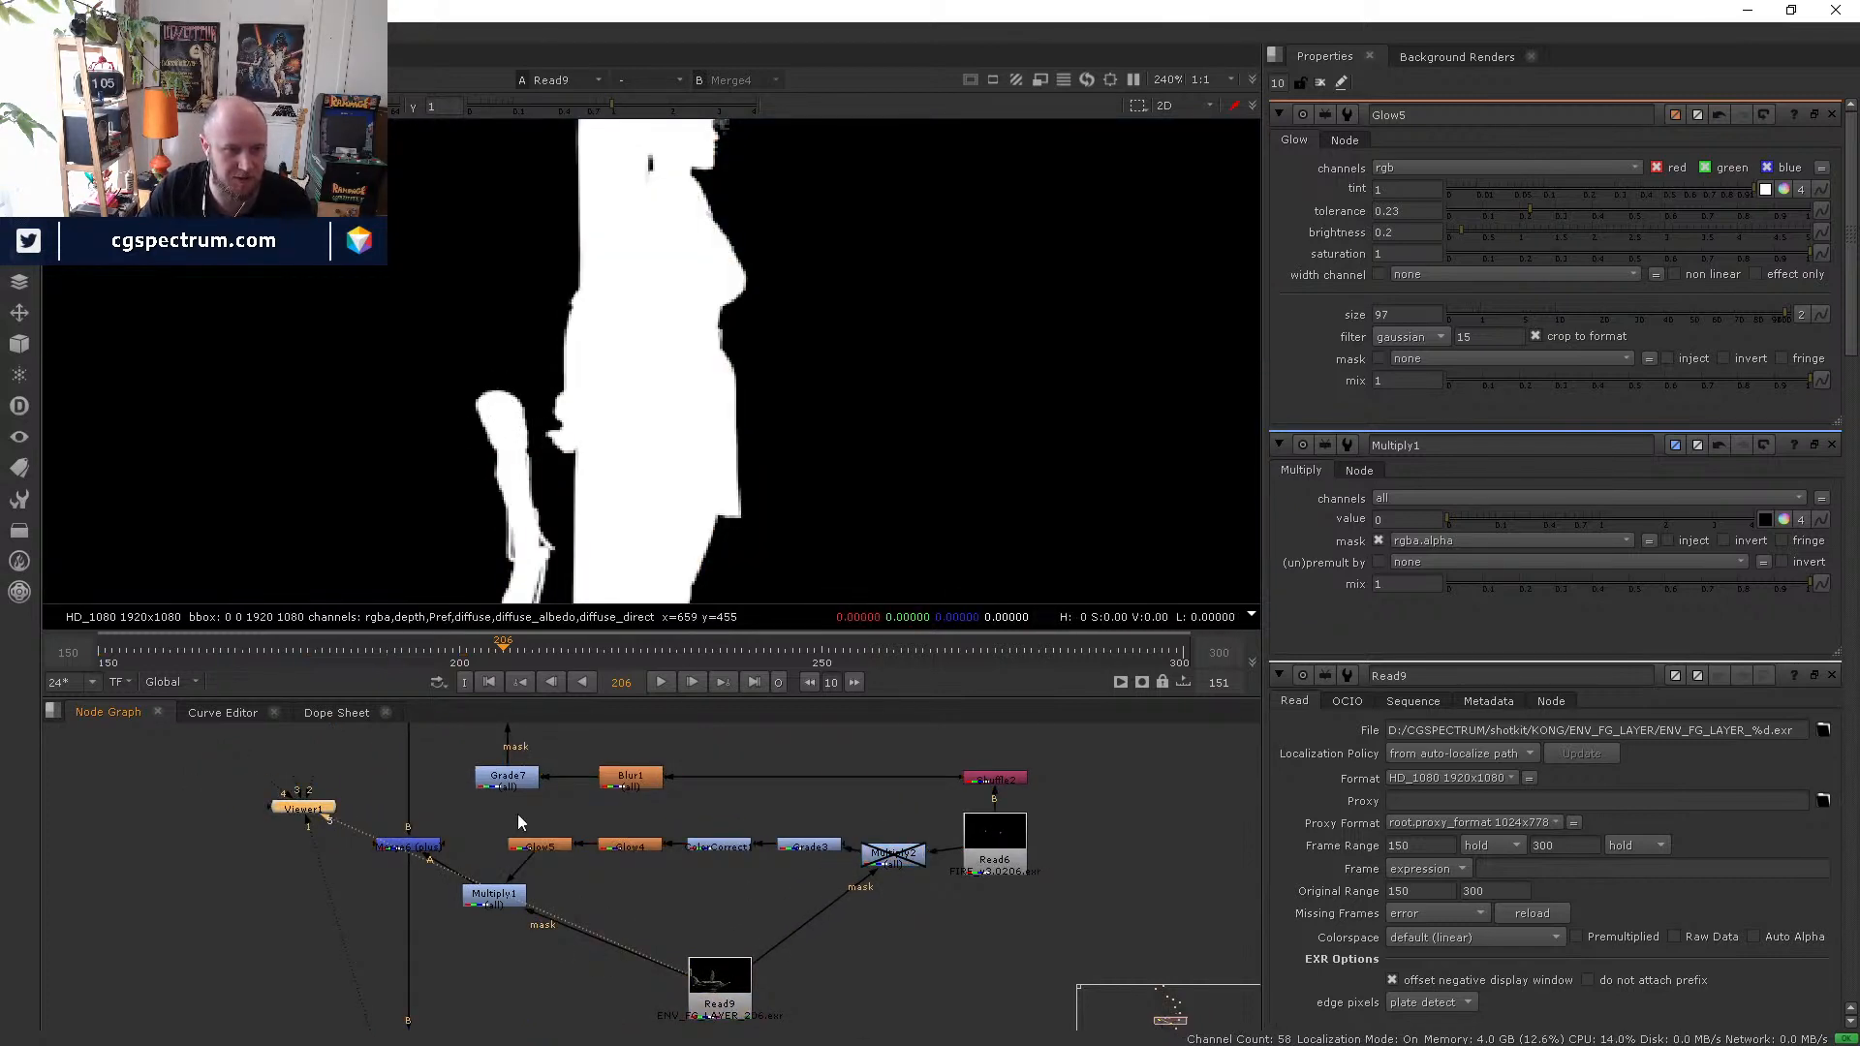
click(498, 887)
key(5)
double_click(499, 891)
key(a)
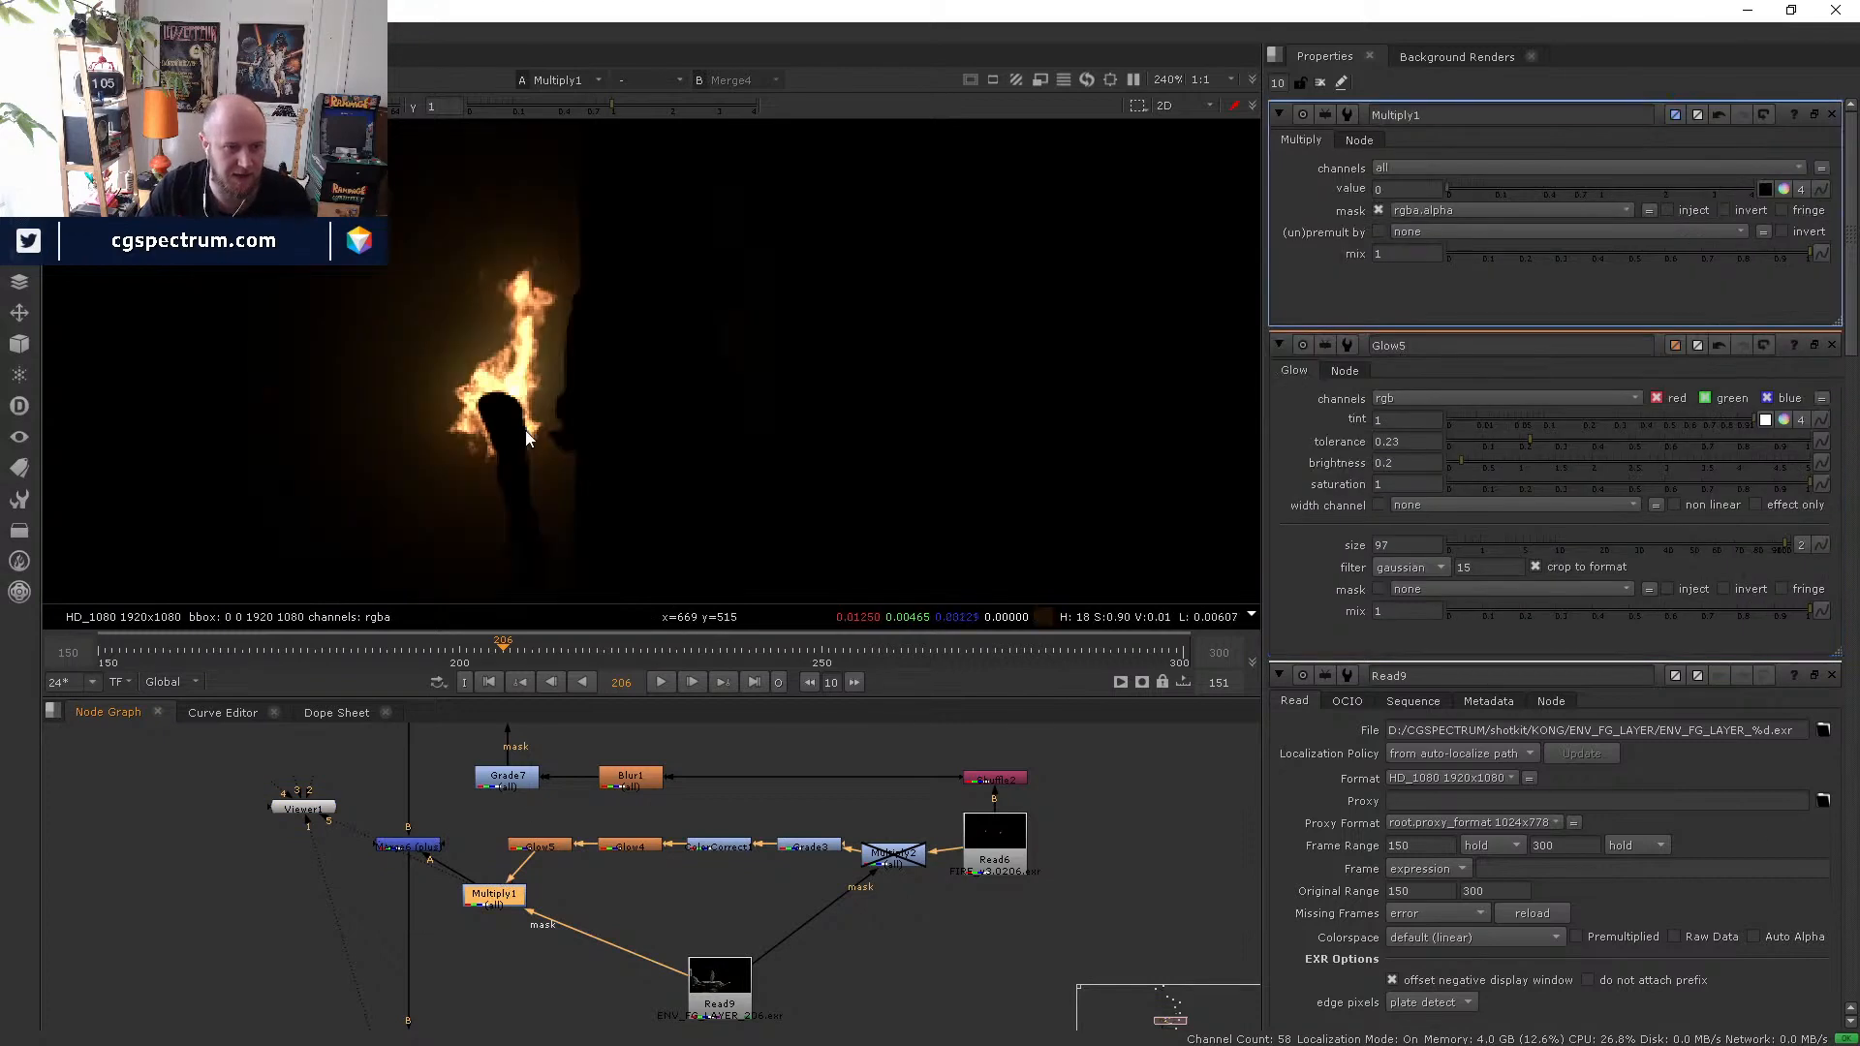
scroll(500, 393, up, 5)
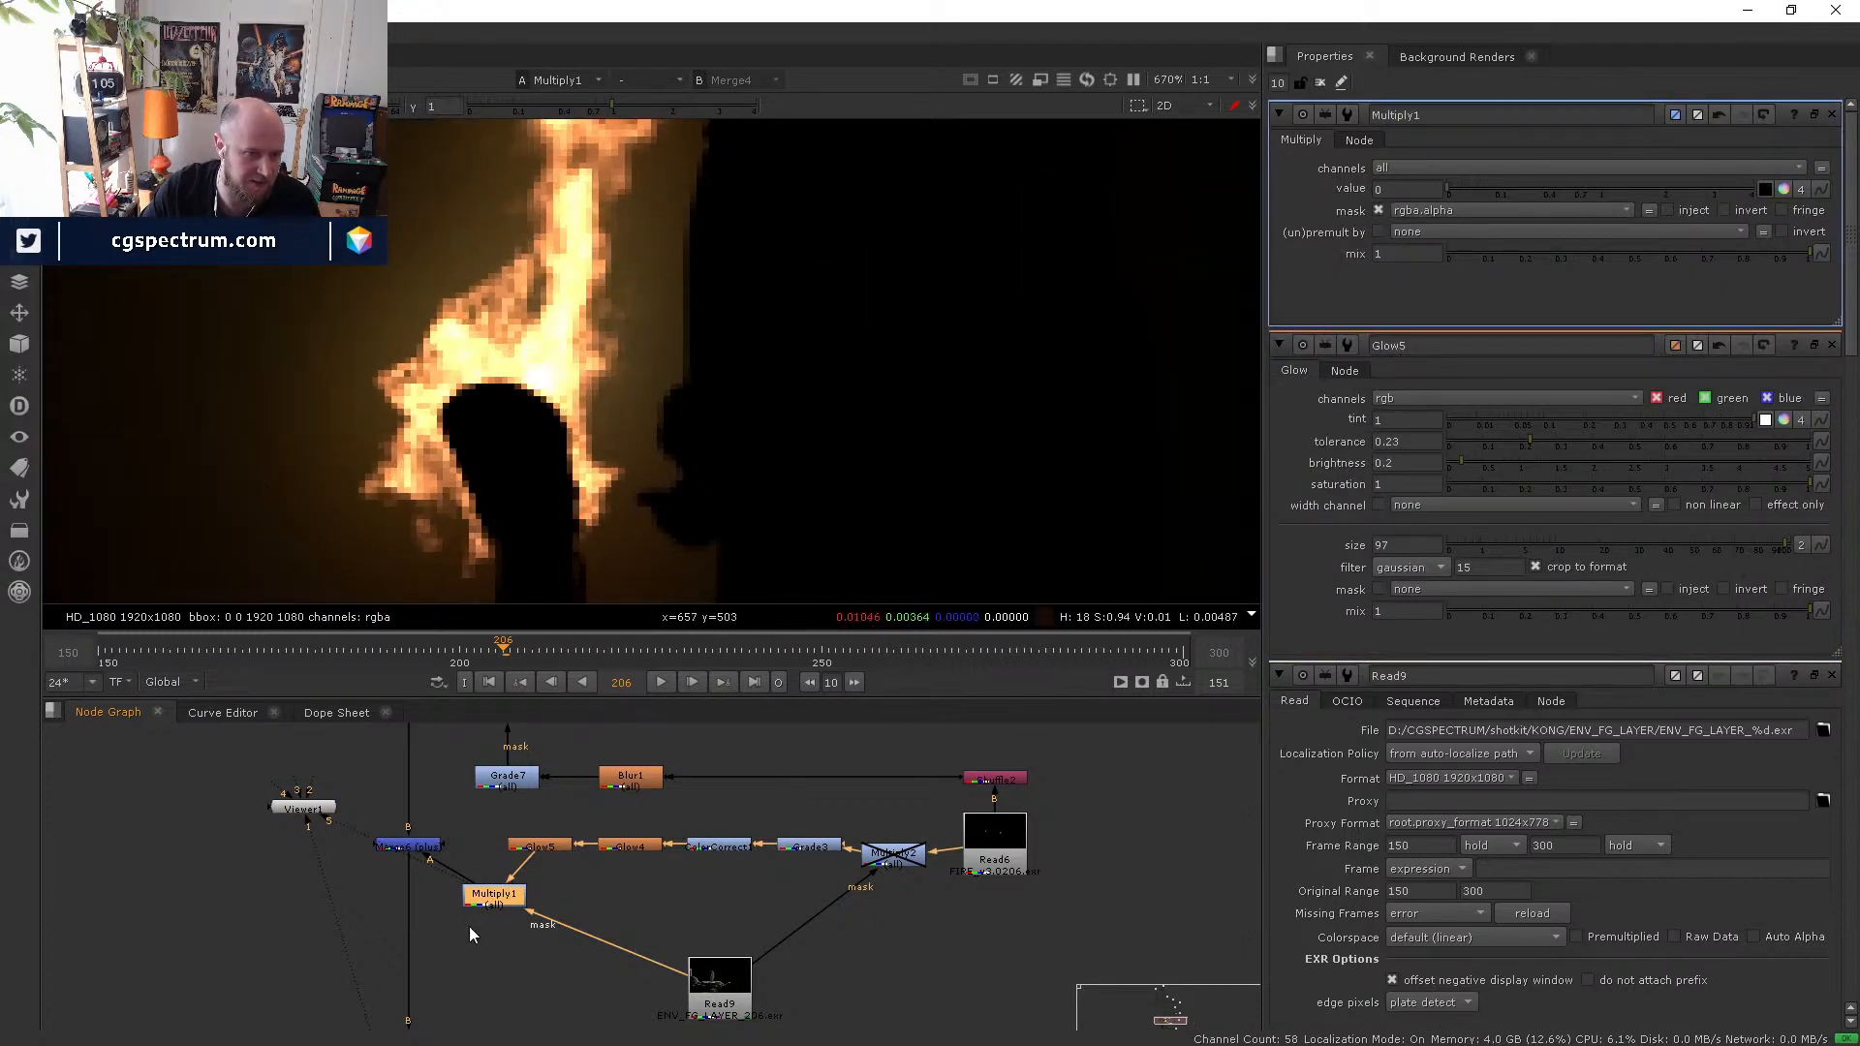
- Toggle Multiply1 to compare the fire around the torch with and without the holdout
key(d)
key(d)
key(d)
key(d)
key(d)
key(d)
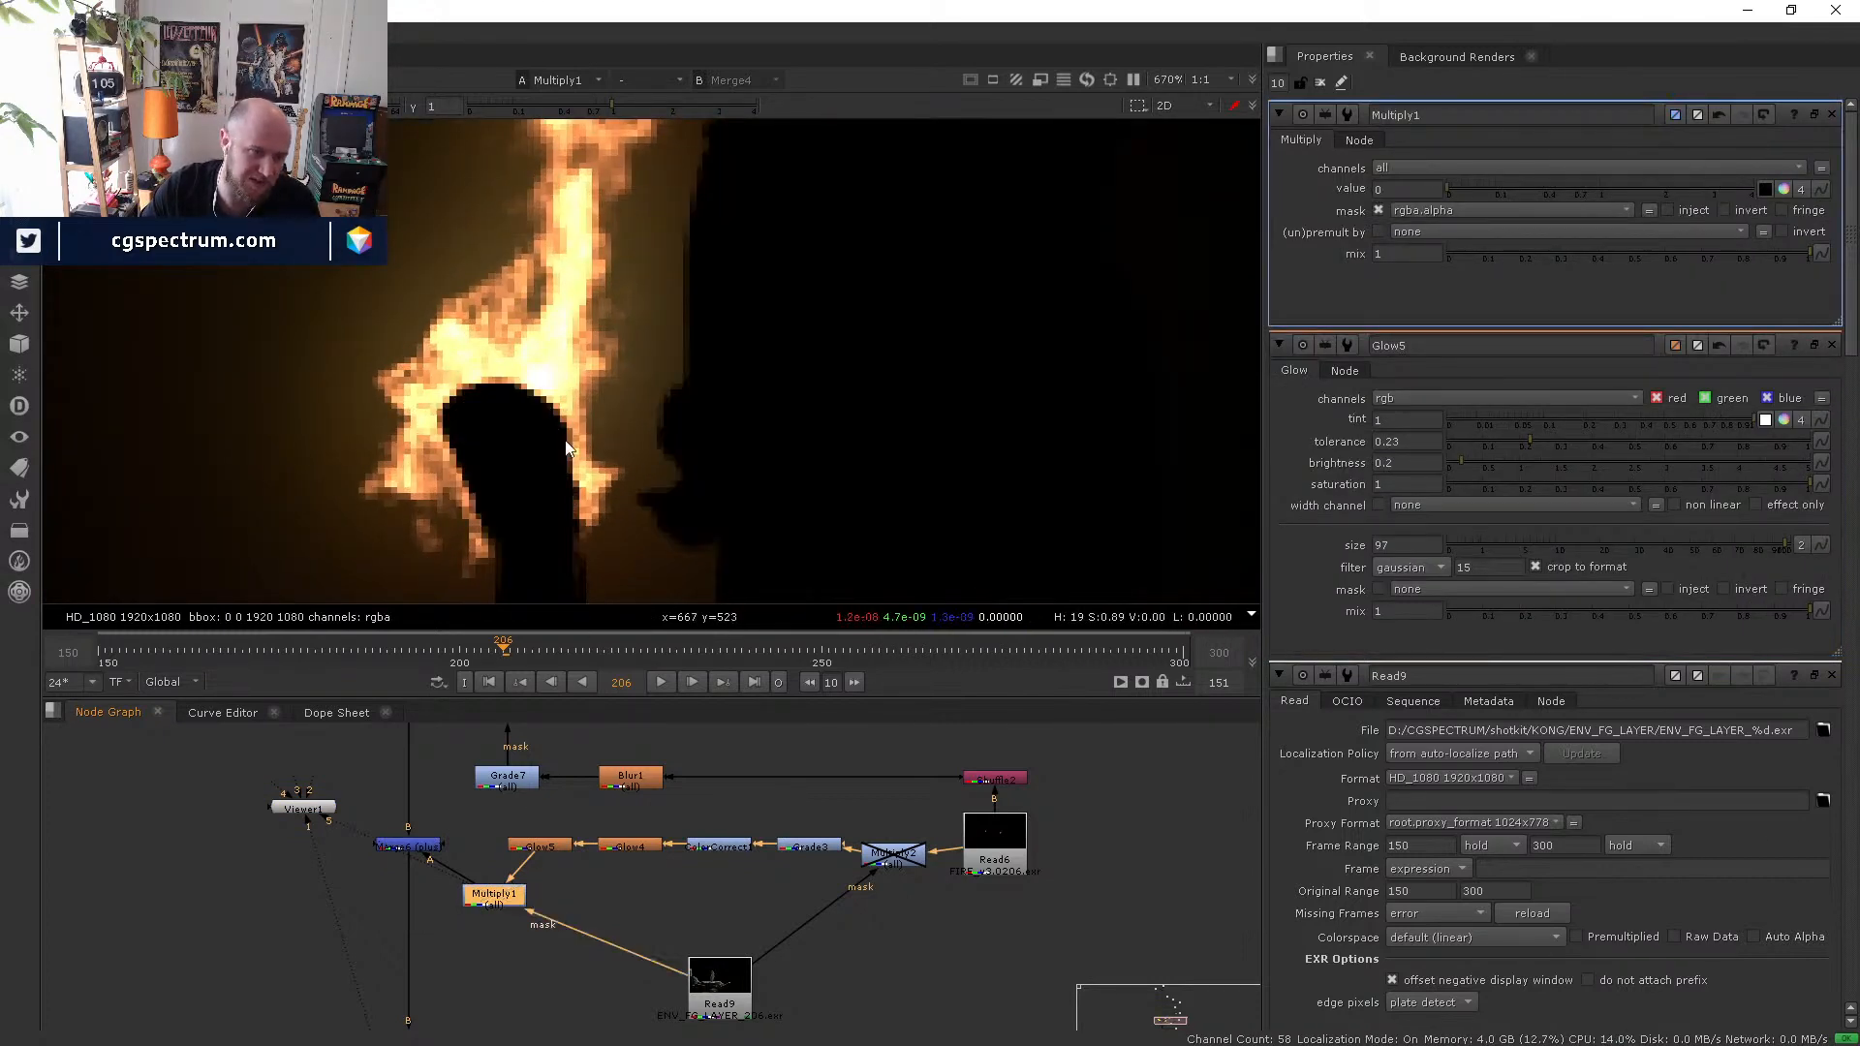
scroll(562, 535, down, 3)
middle_drag(562, 535, 502, 335)
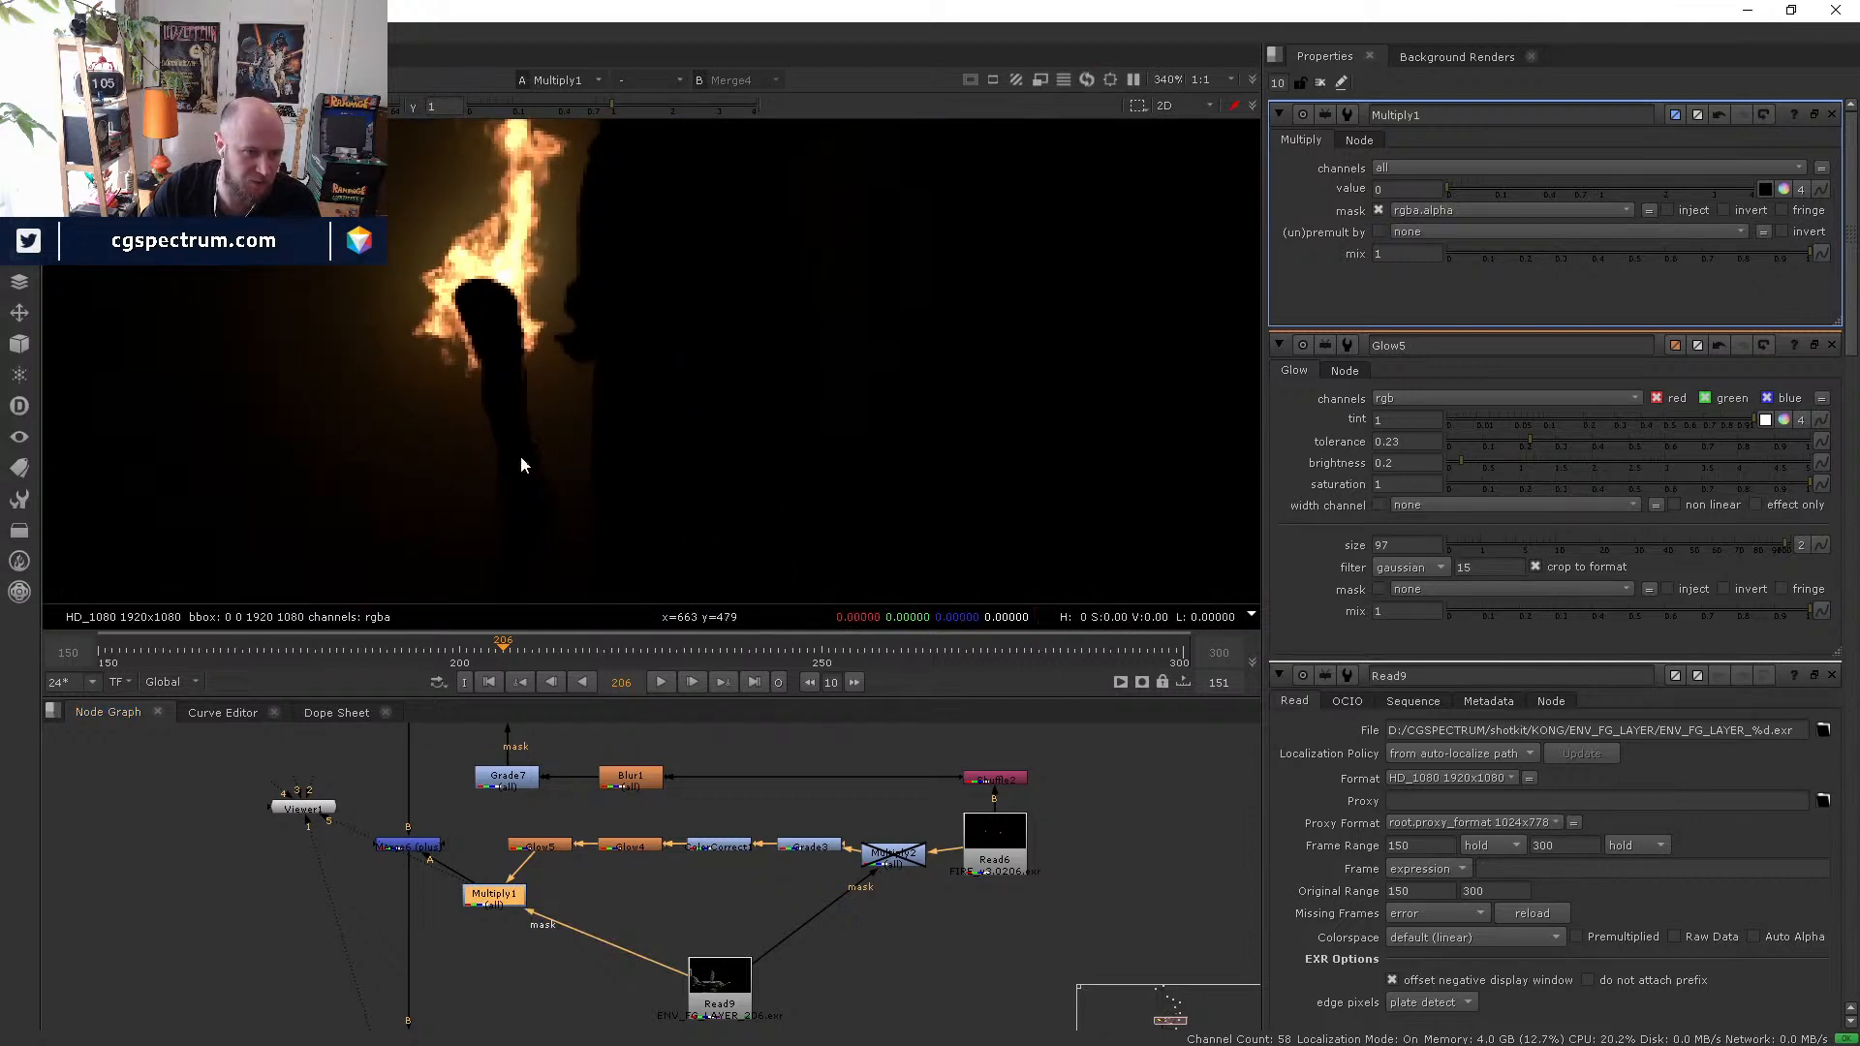
- Return the view to Read9 and check its alpha along the torch pole
click(684, 985)
key(1)
key(a)
key(a)
key(a)
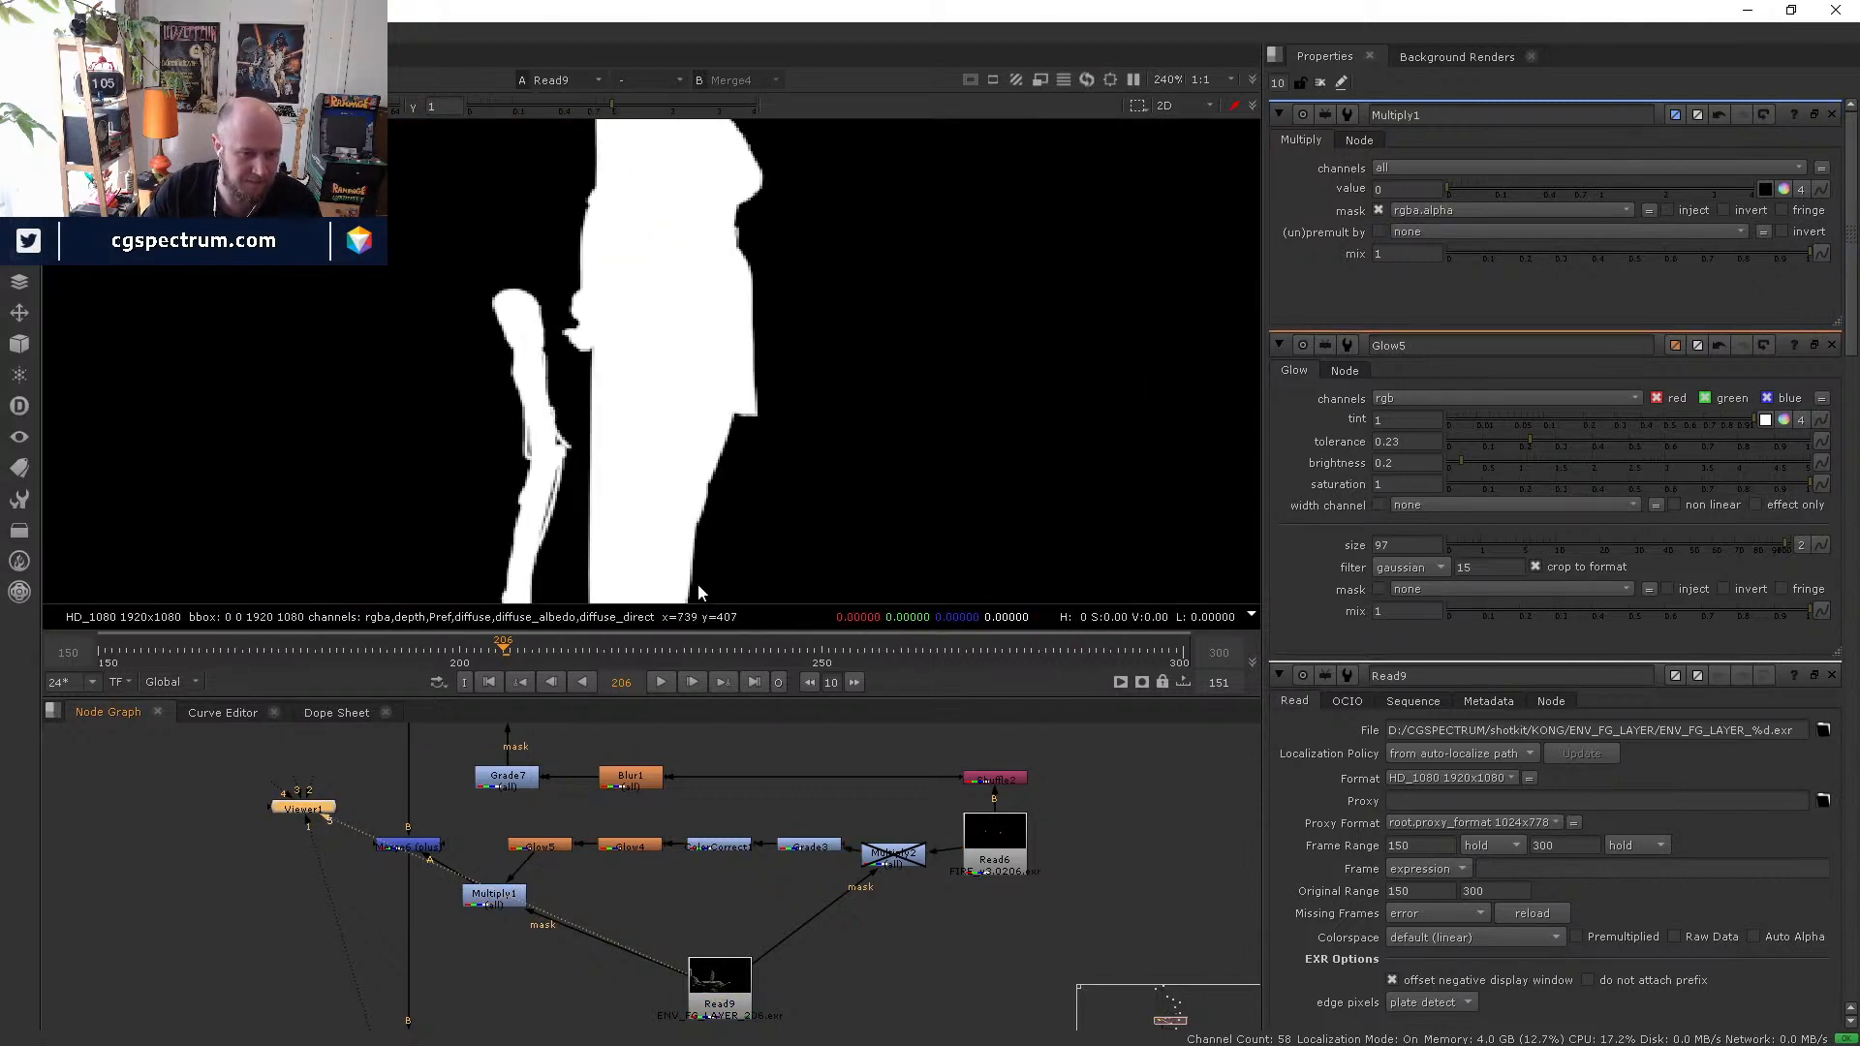
- Insert a Multiply node after Read9 so it feeds the masks of both holdout Multiplies, and position it beside Read9
middle_drag(842, 943, 784, 817)
drag(663, 858, 747, 845)
key(Tab)
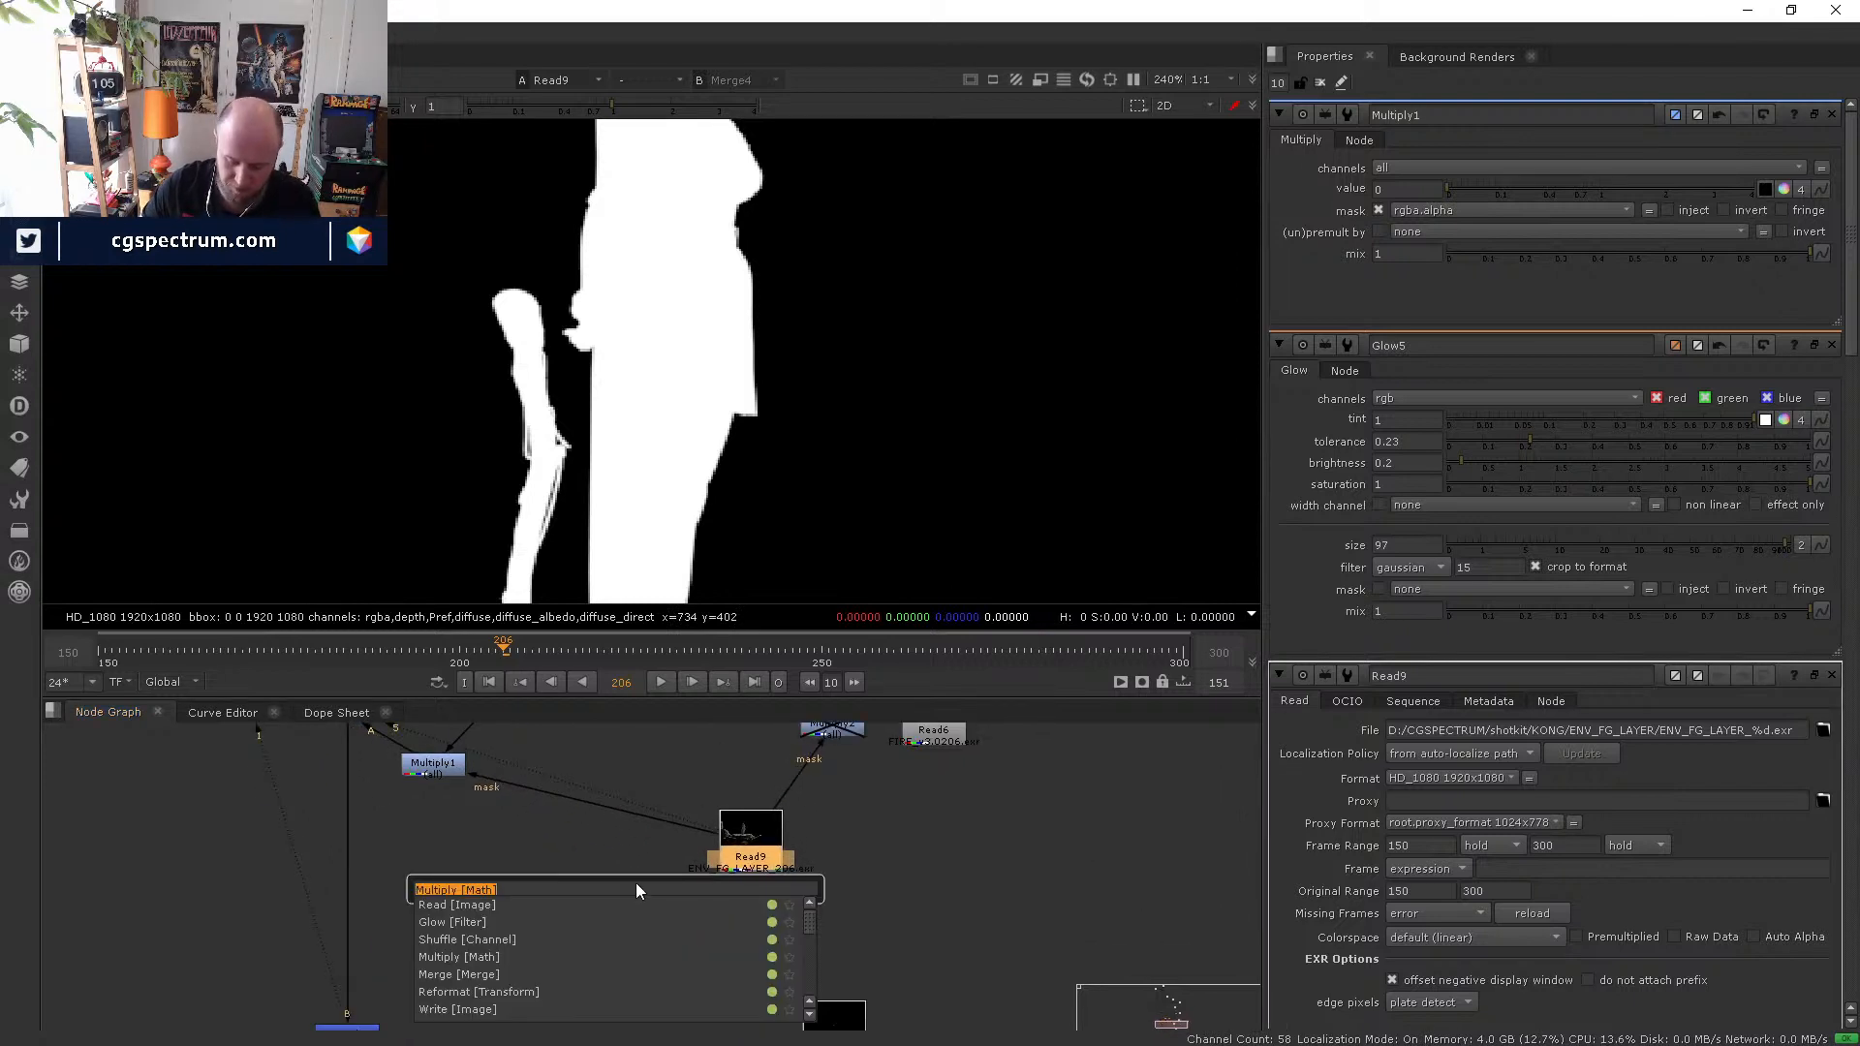
text(mul)
key(Return)
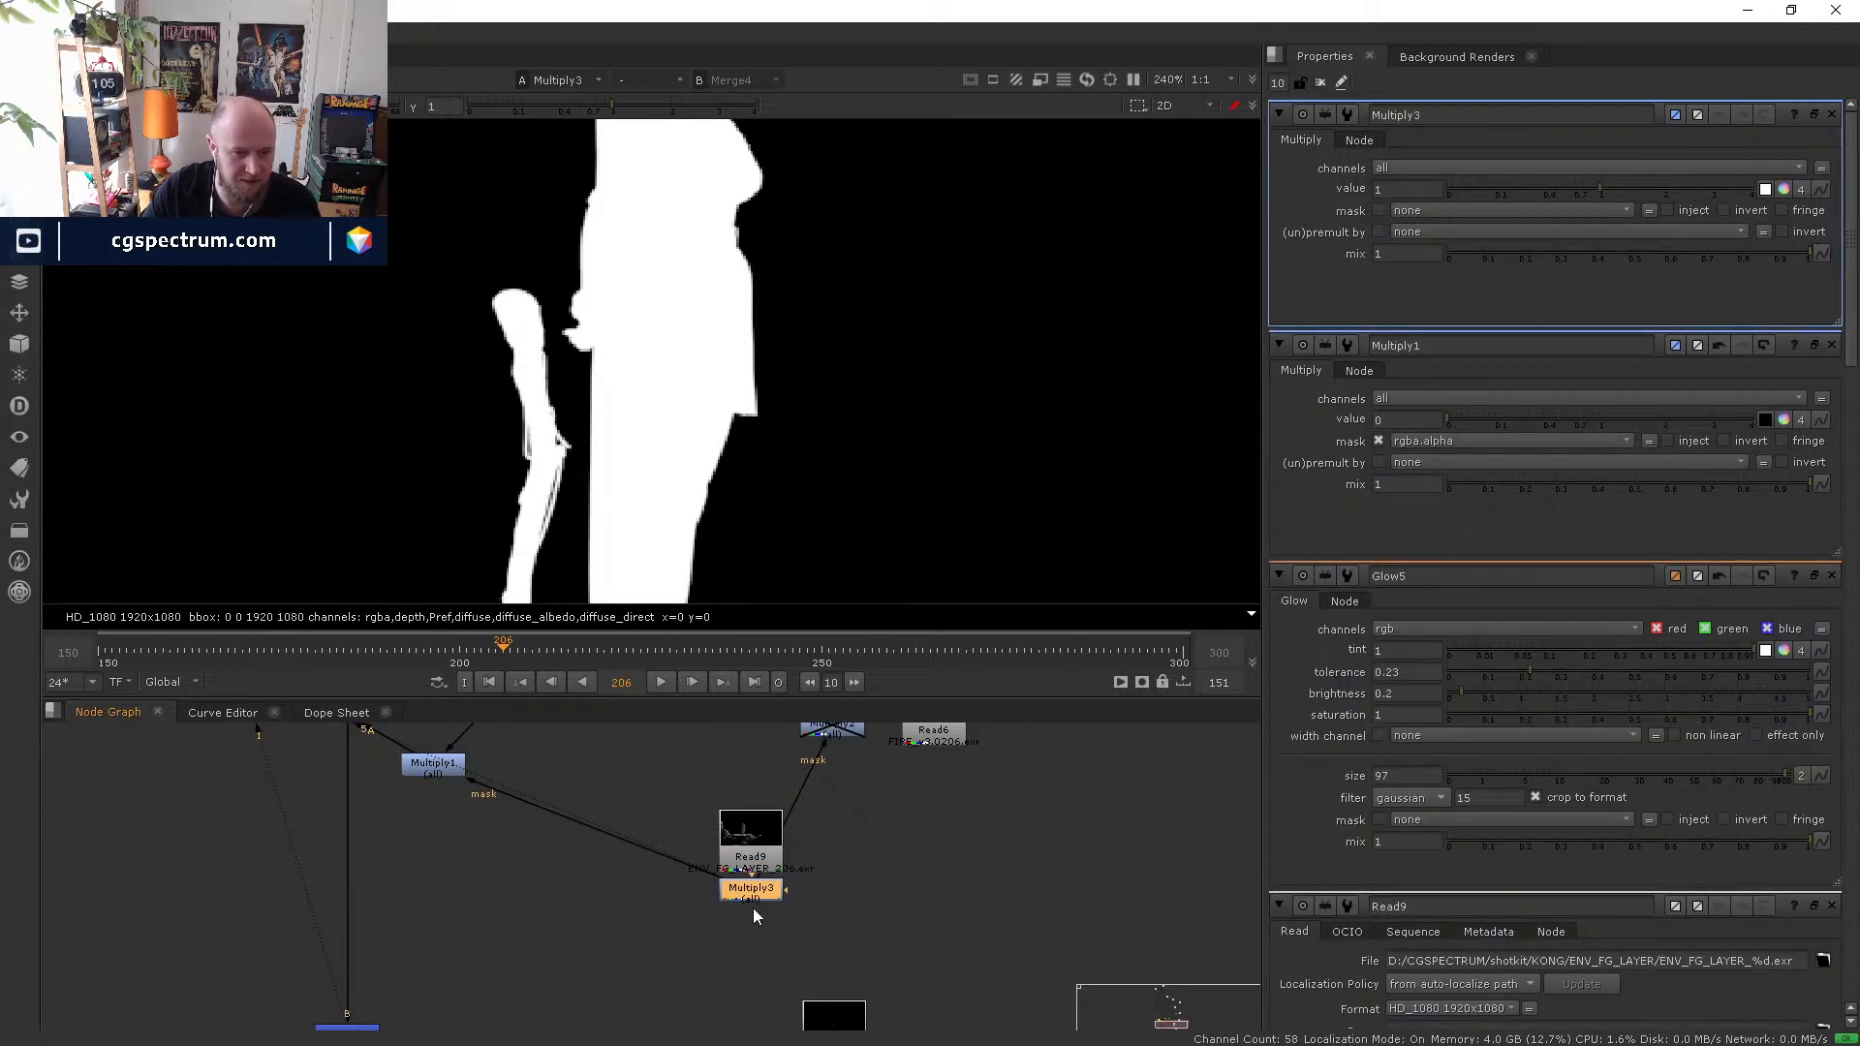
drag(752, 909, 588, 853)
middle_drag(626, 905, 612, 961)
- Create a Roto node and connect it as the mask of Multiply3
click(624, 977)
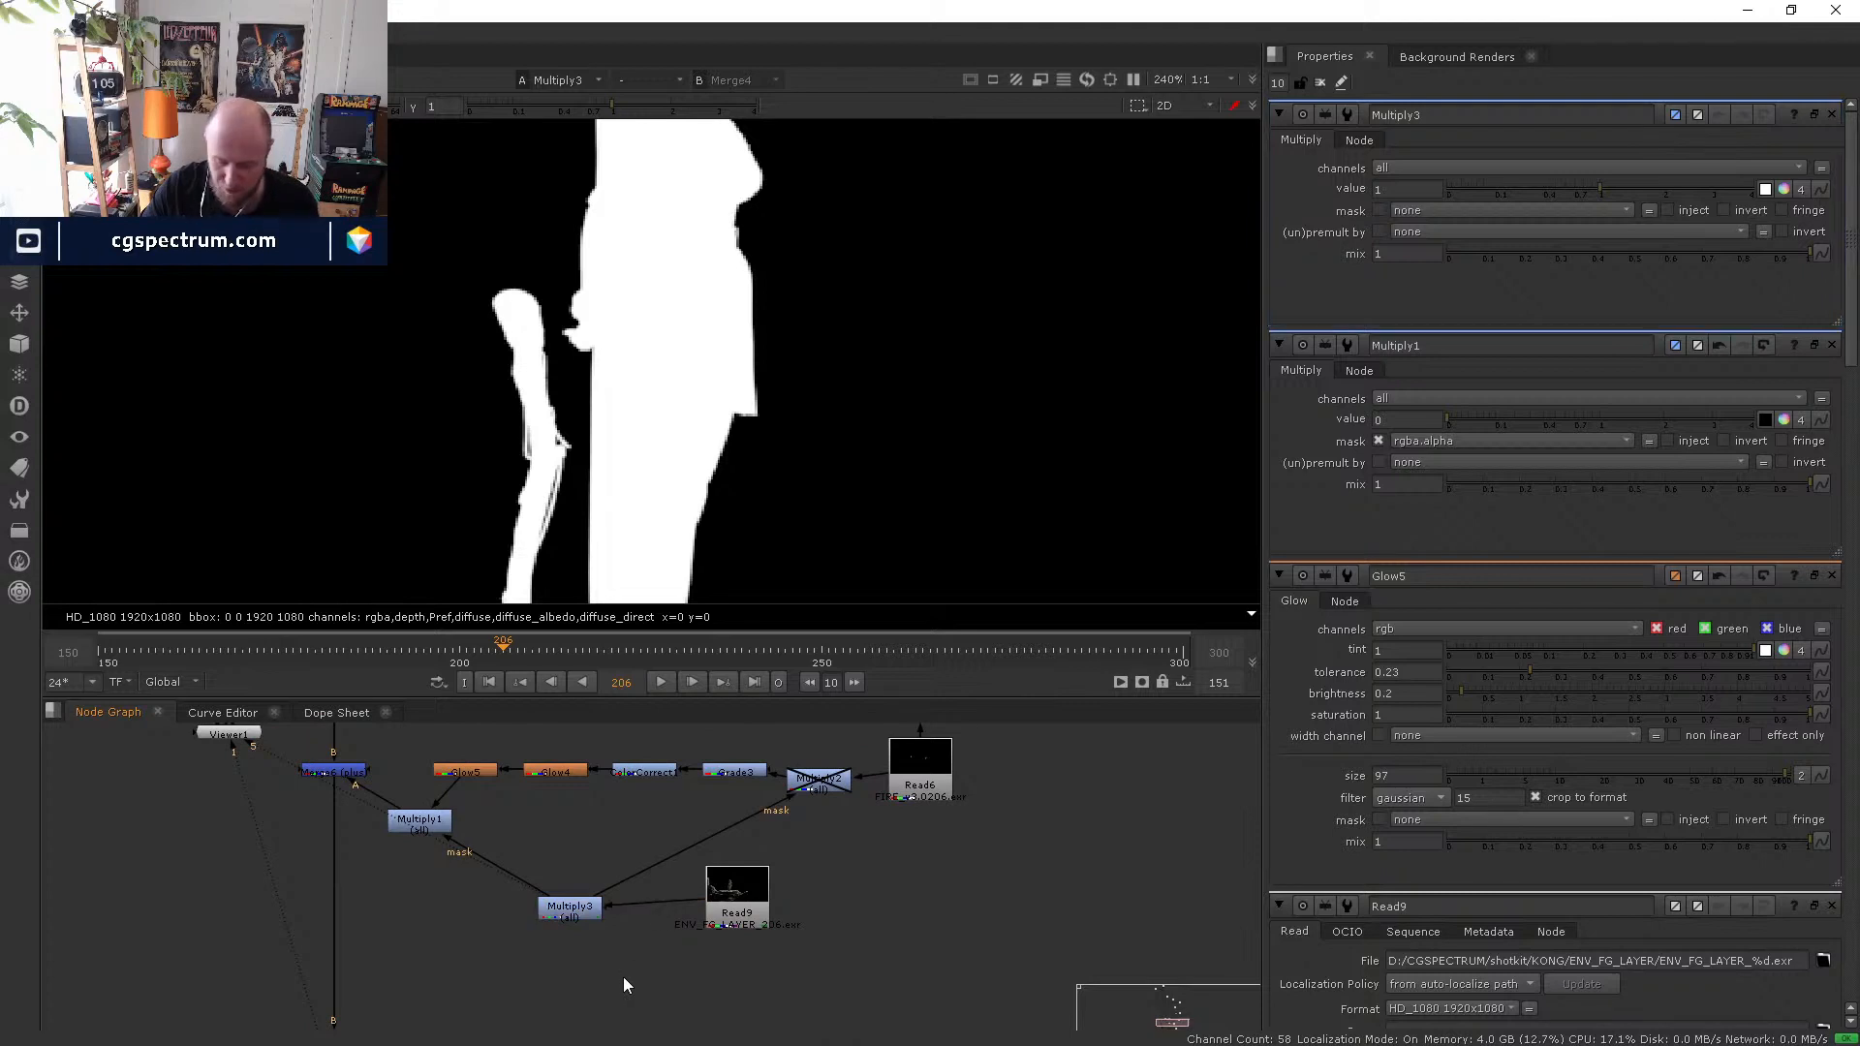
key(o)
drag(595, 913, 683, 987)
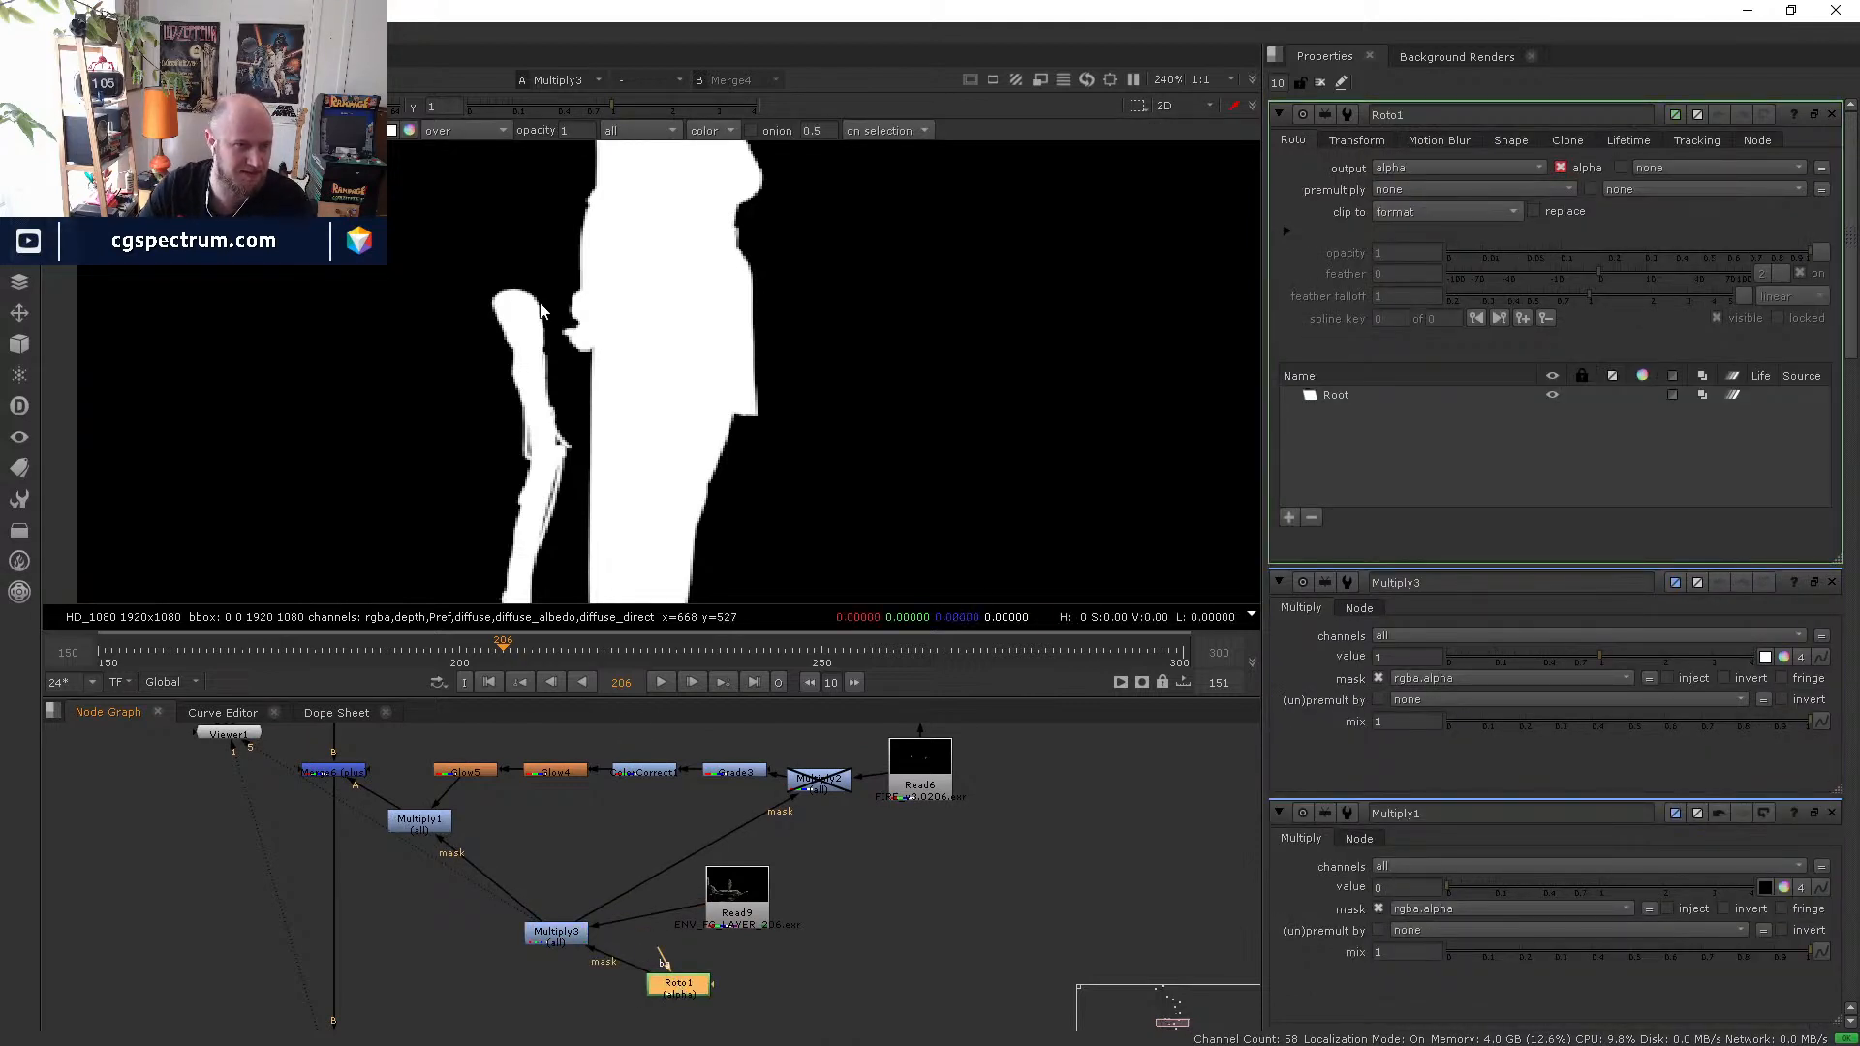
- Draw a closed Bezier shape in Roto1 around the narrow silhouette beside the standing figure at frame 206, ending above its base
middle_drag(530, 344, 352, 278)
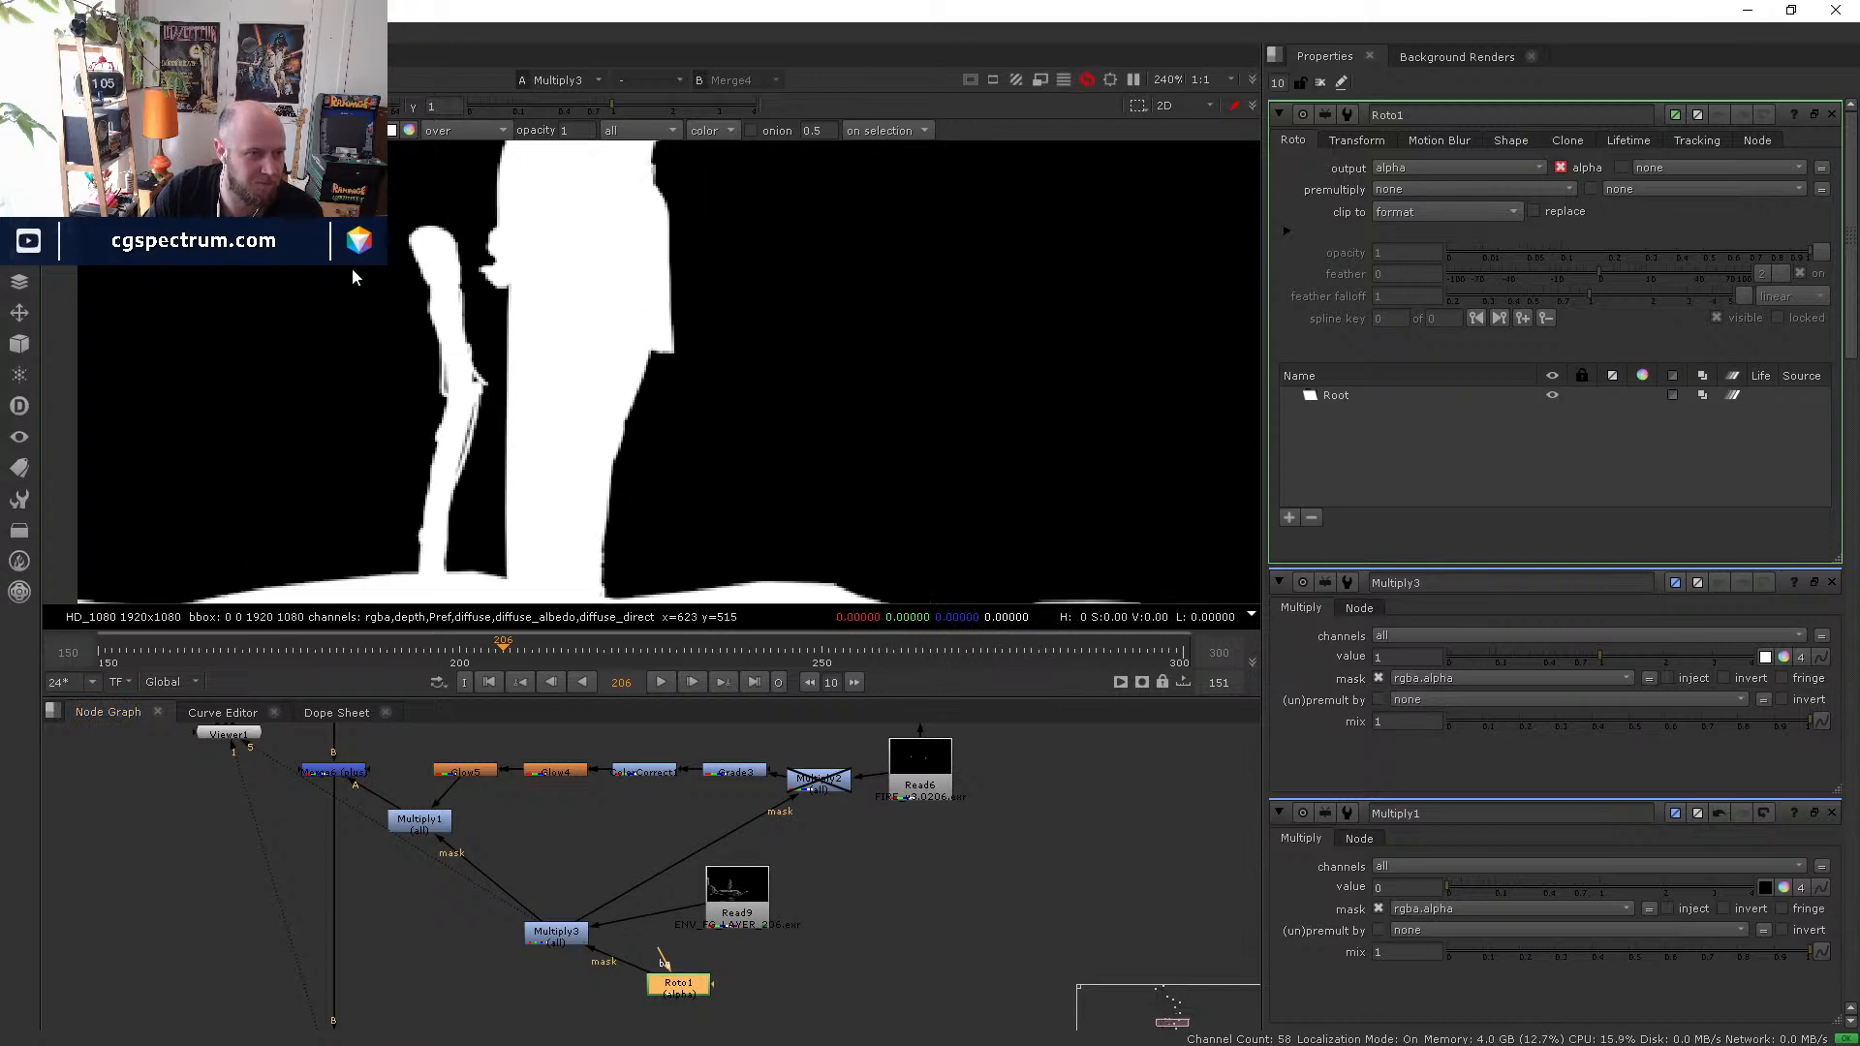
click(427, 214)
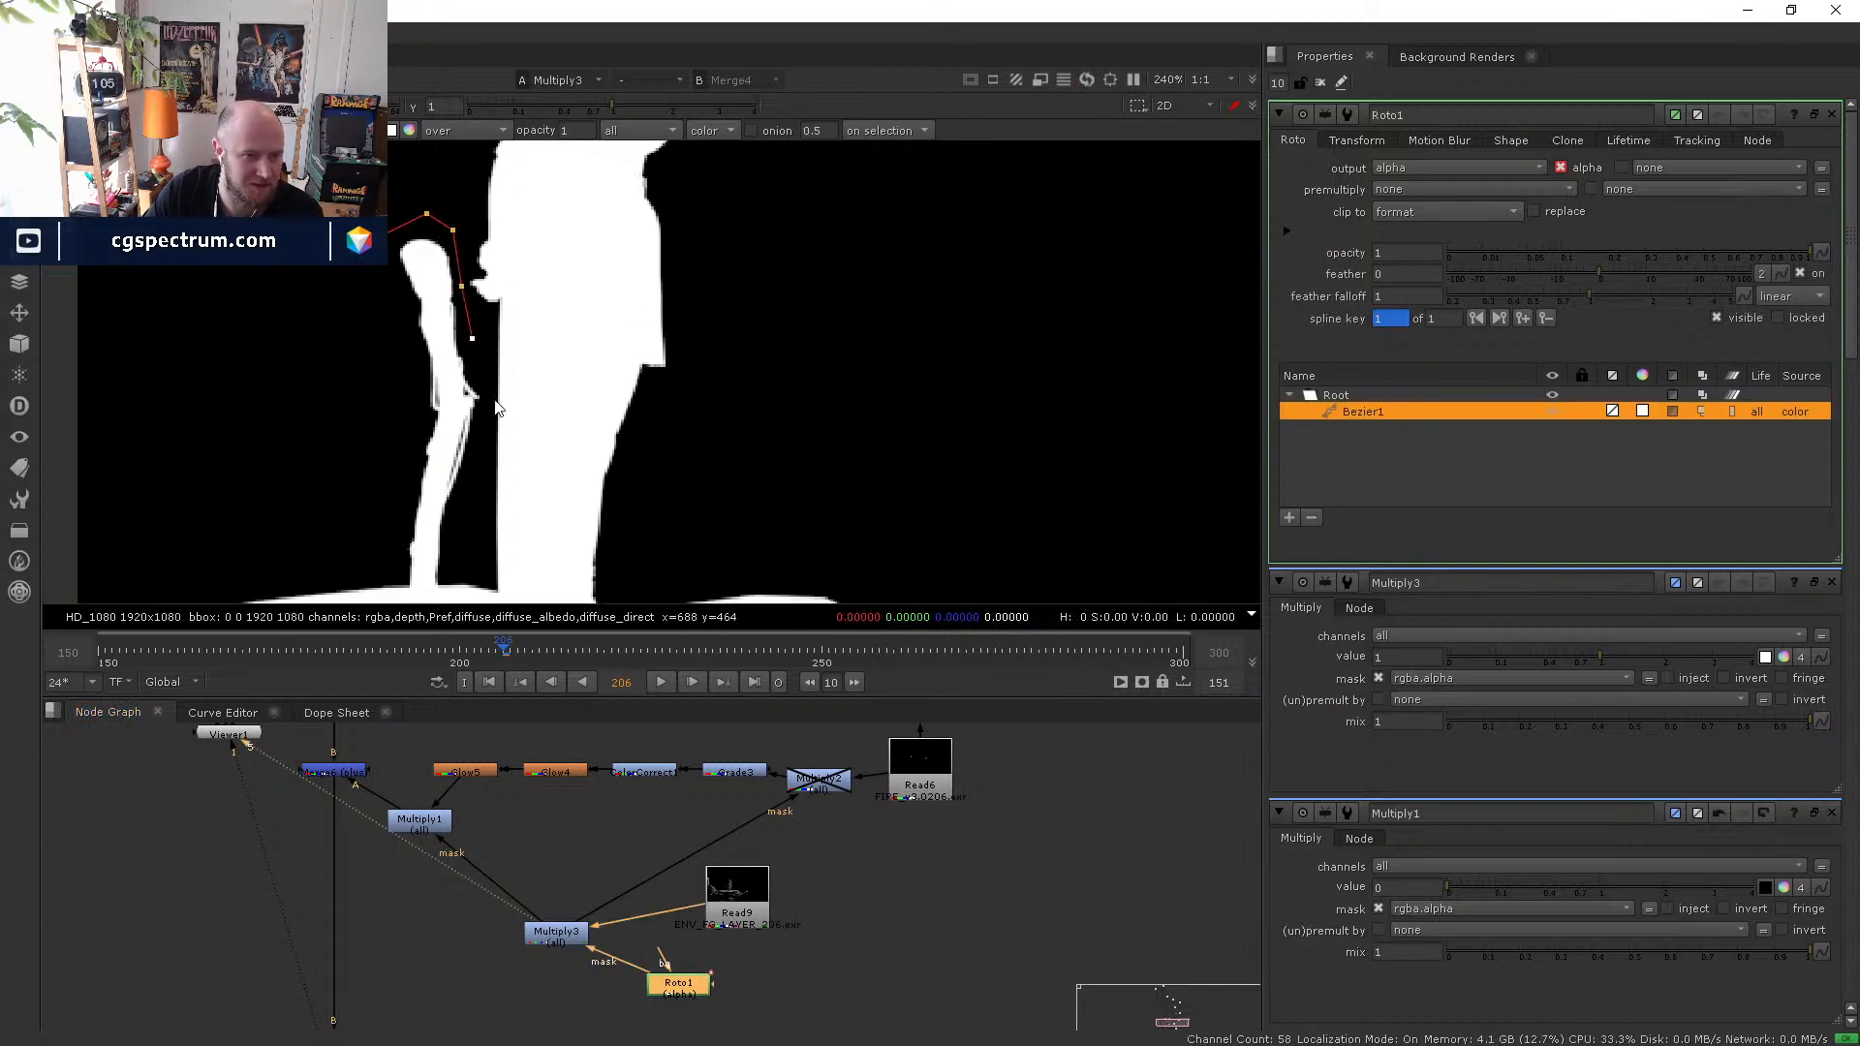
middle_drag(478, 492, 476, 470)
click(475, 481)
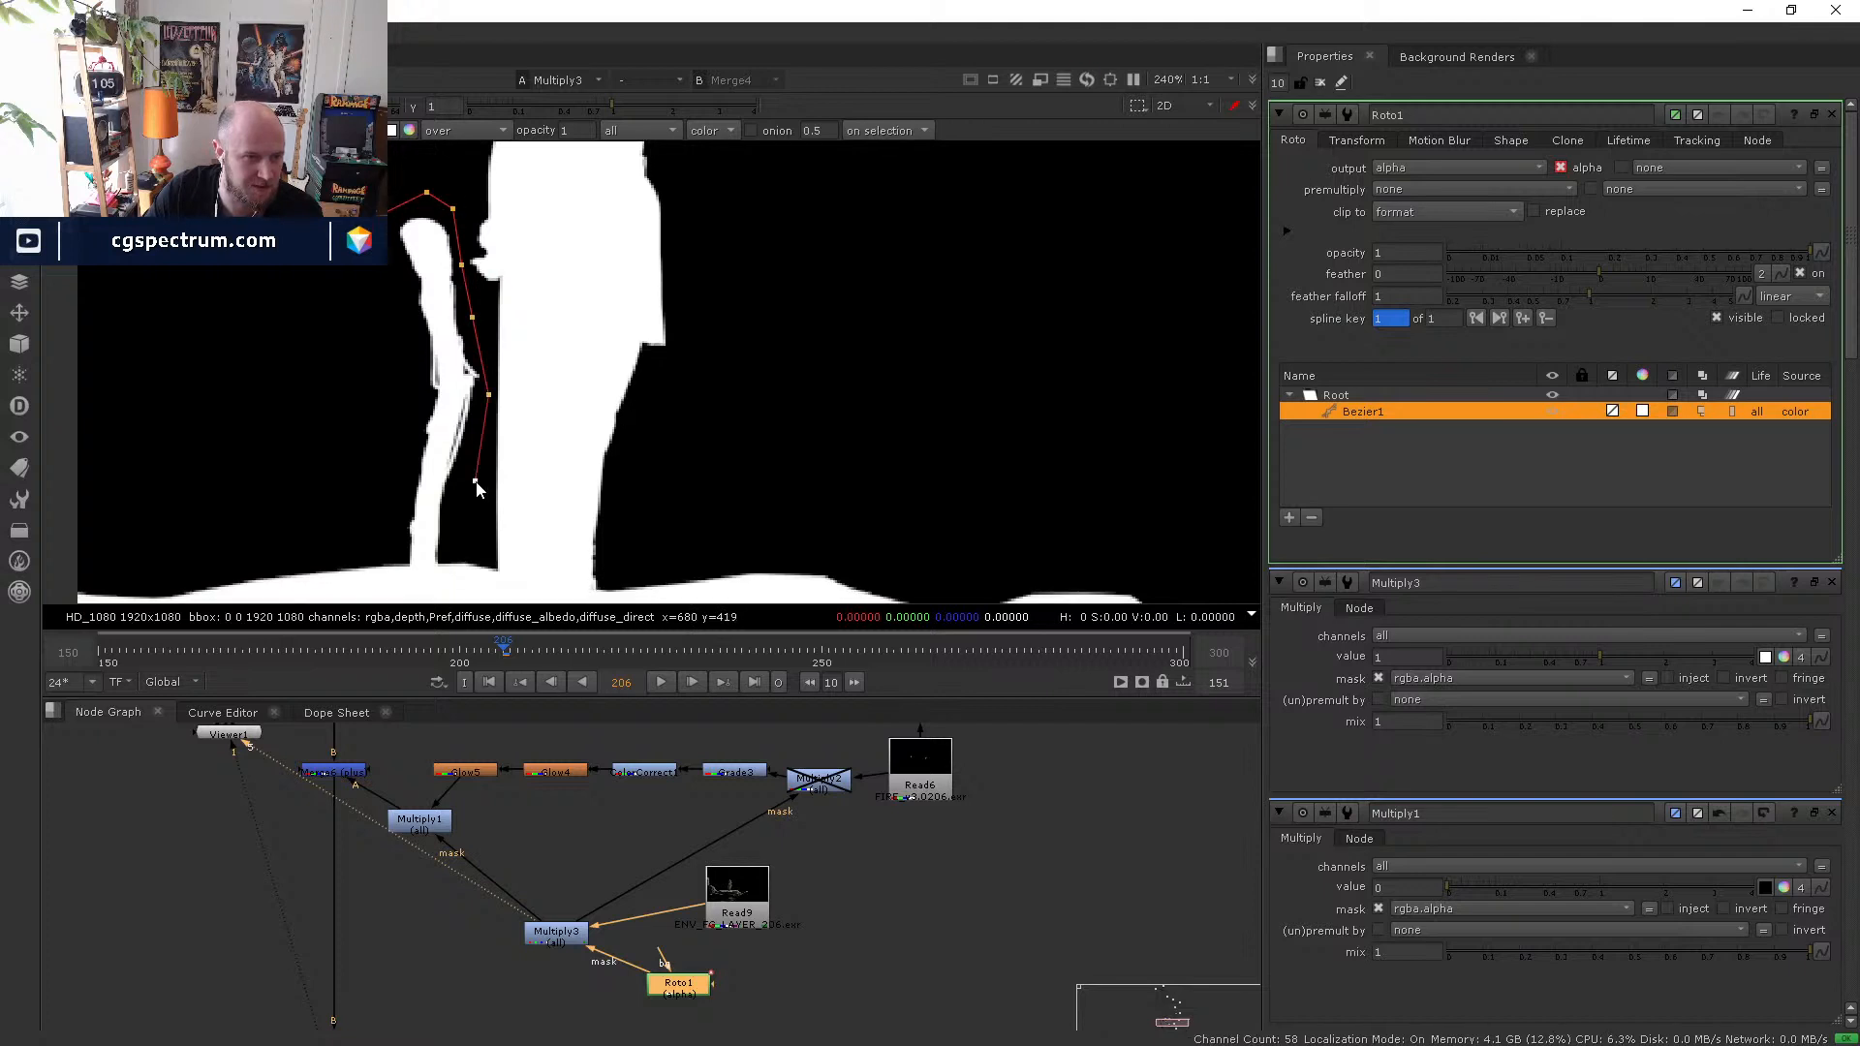
click(349, 484)
click(337, 265)
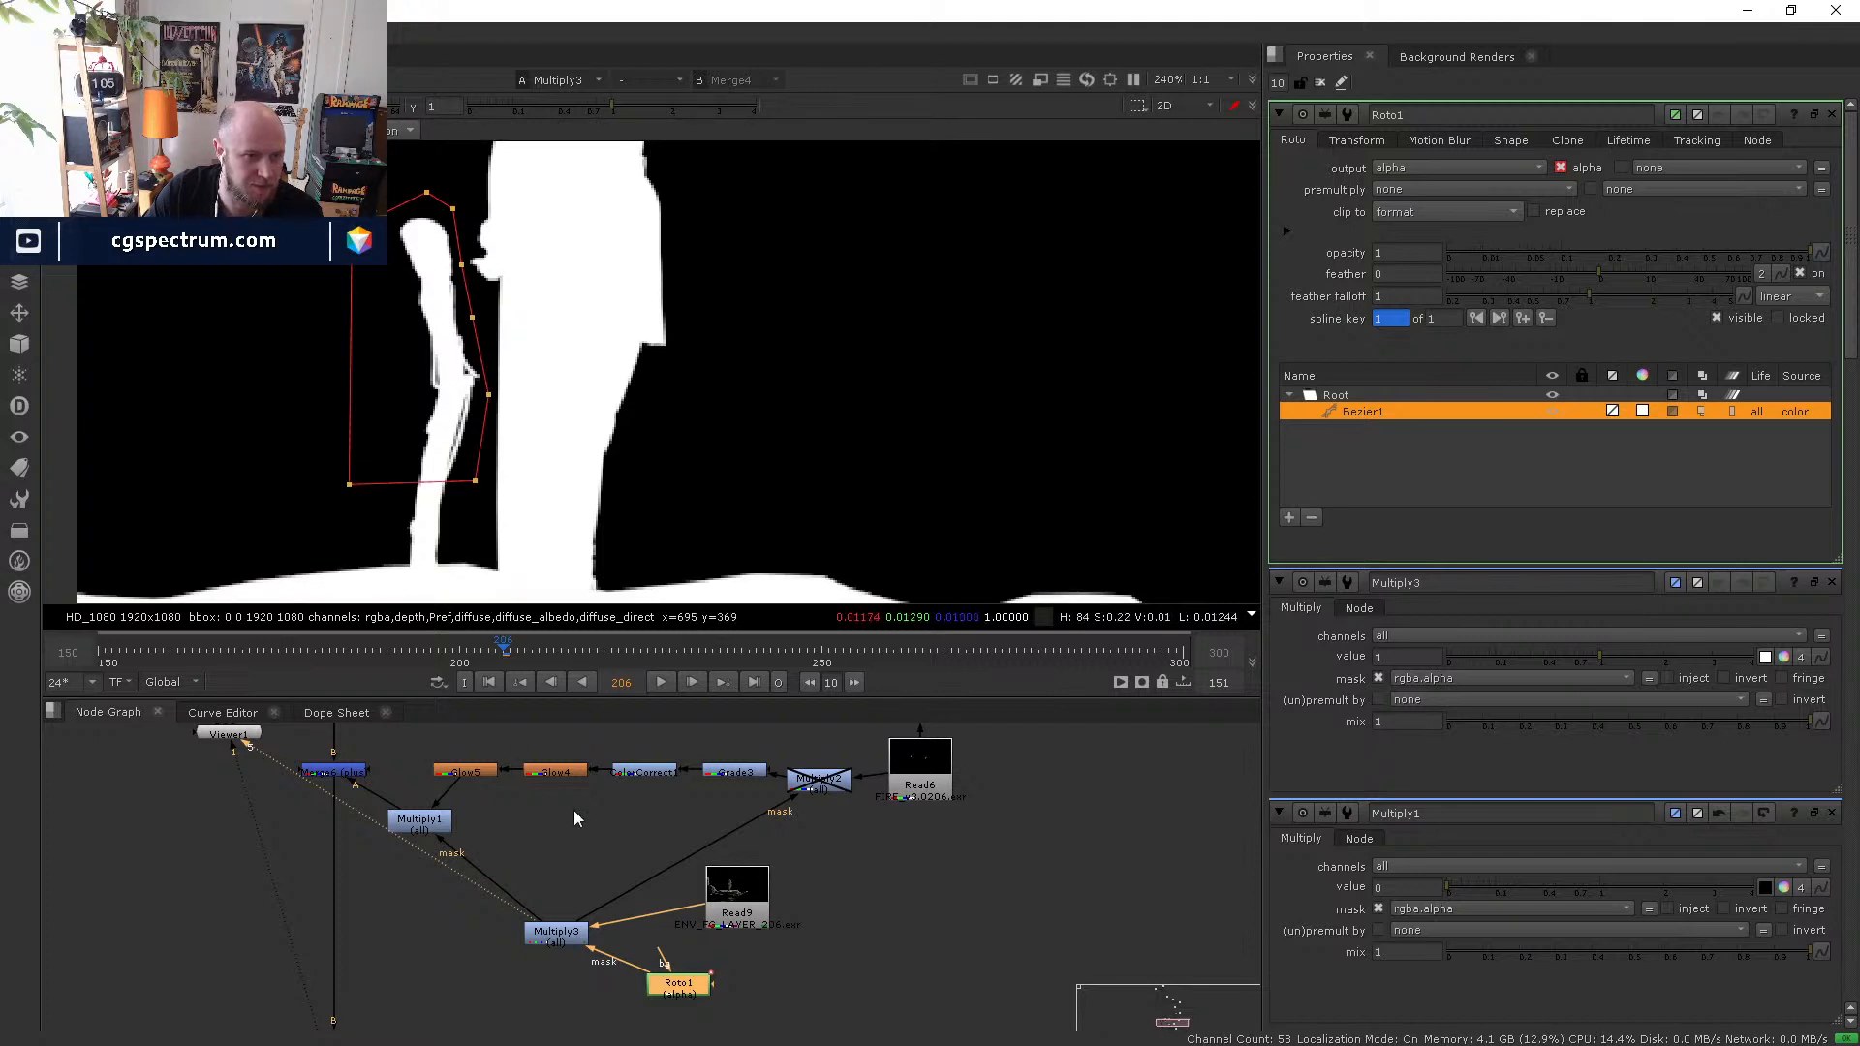
- Set the value of Multiply3 to 0 so the alpha inside the roto shape is removed
double_click(577, 936)
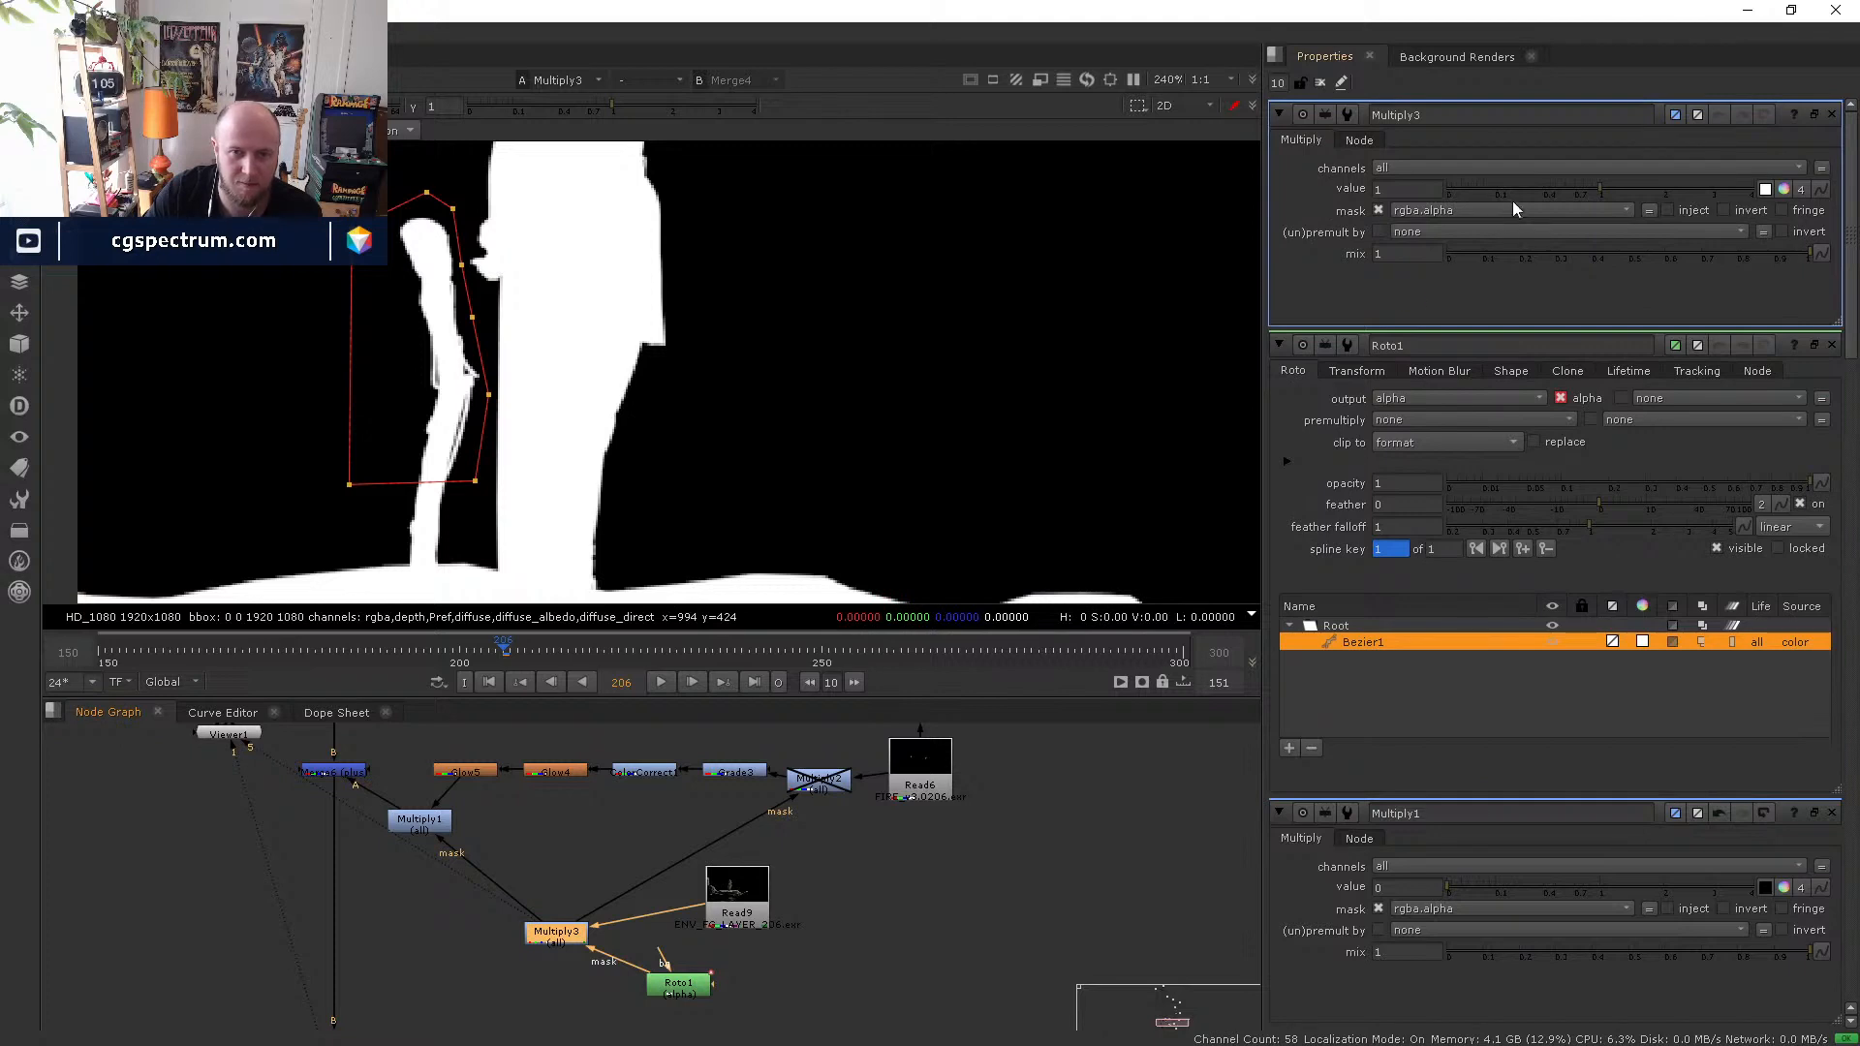
click(1448, 188)
click(598, 956)
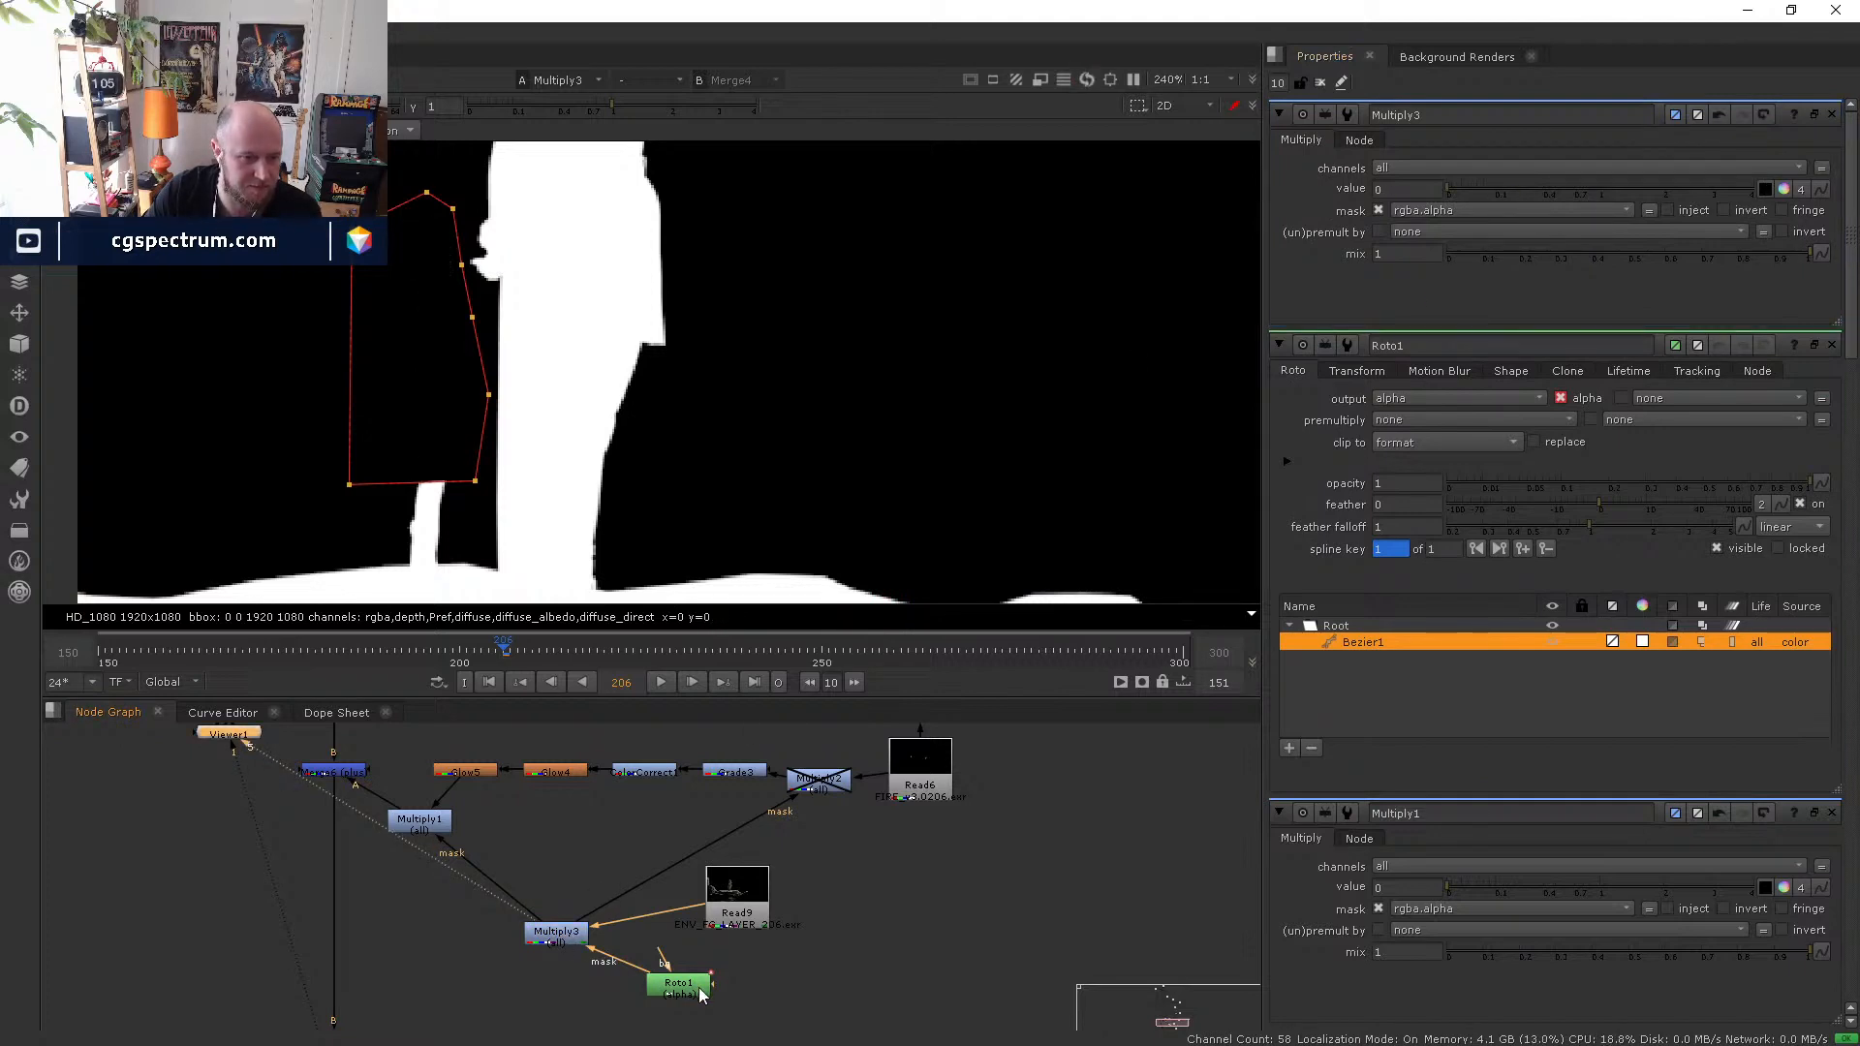
- Select all points of the Bezier shape and reposition it over the narrow silhouette at frame 200
scroll(501, 343, down, 1)
middle_drag(506, 341, 499, 394)
drag(507, 223, 312, 539)
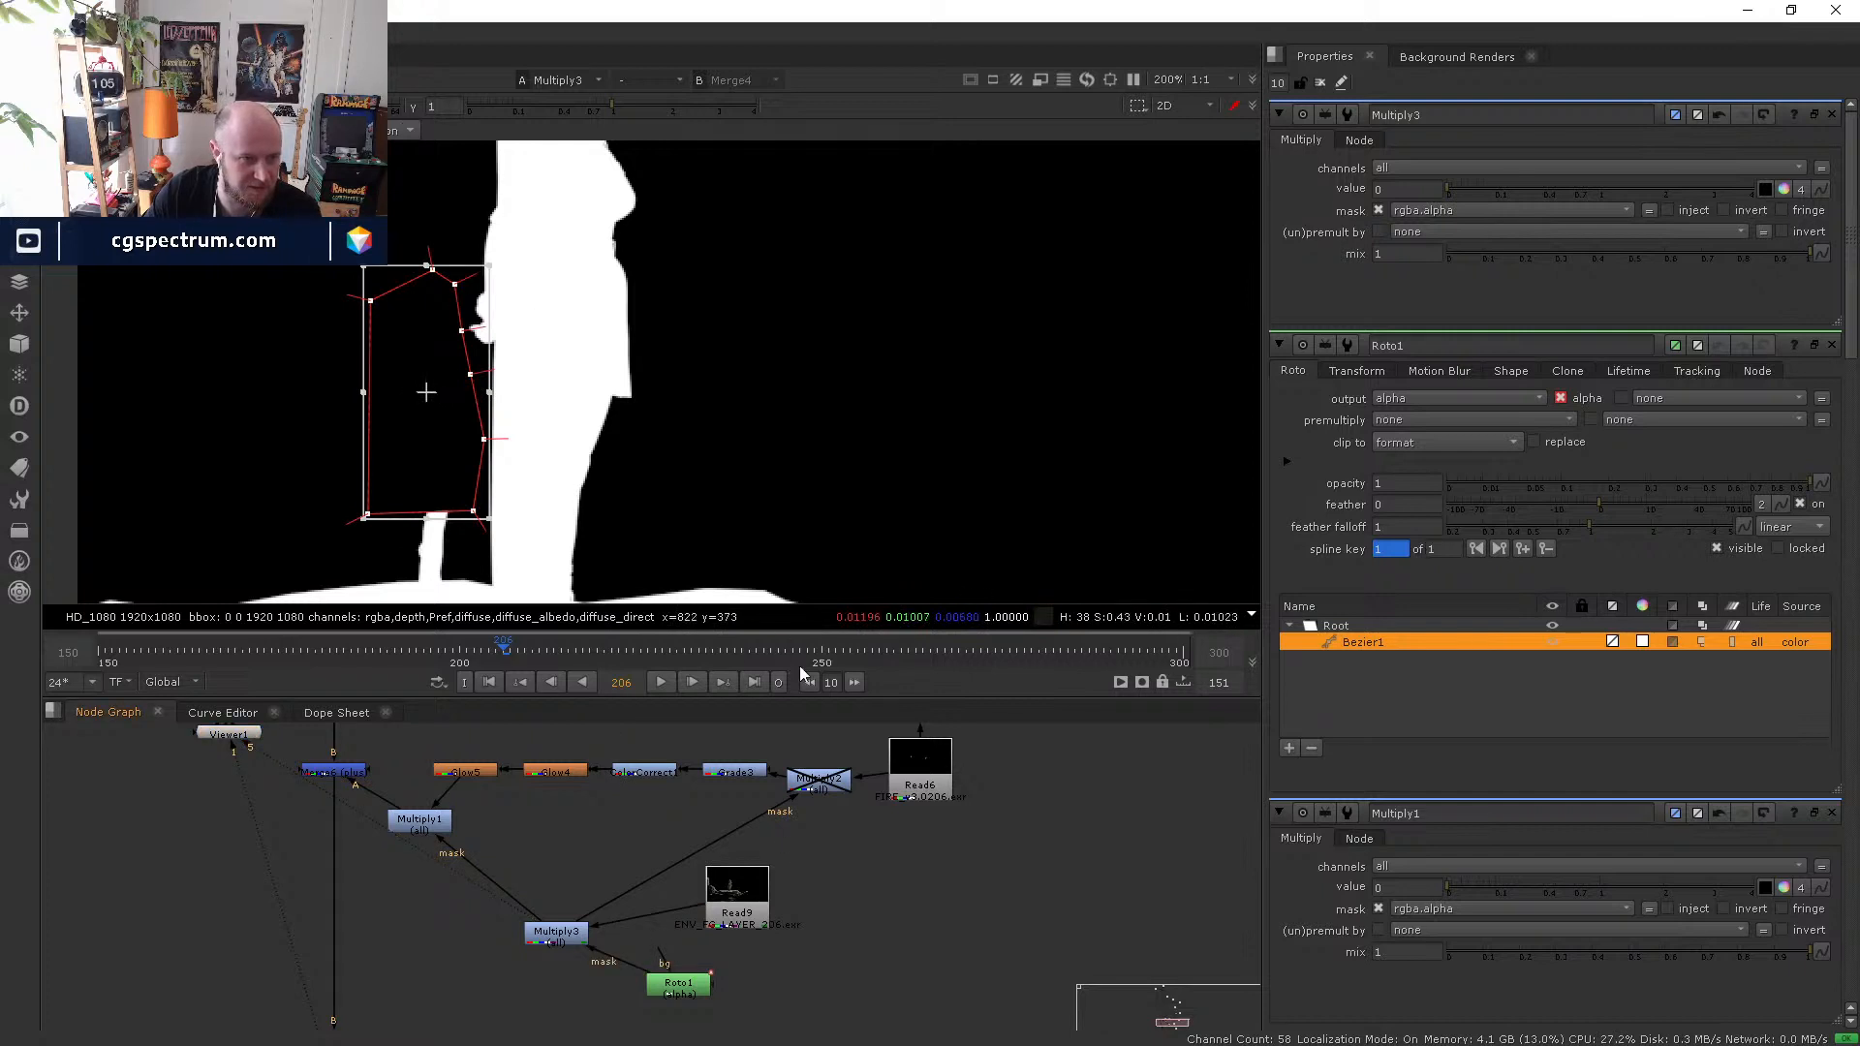
click(458, 650)
drag(449, 428, 440, 429)
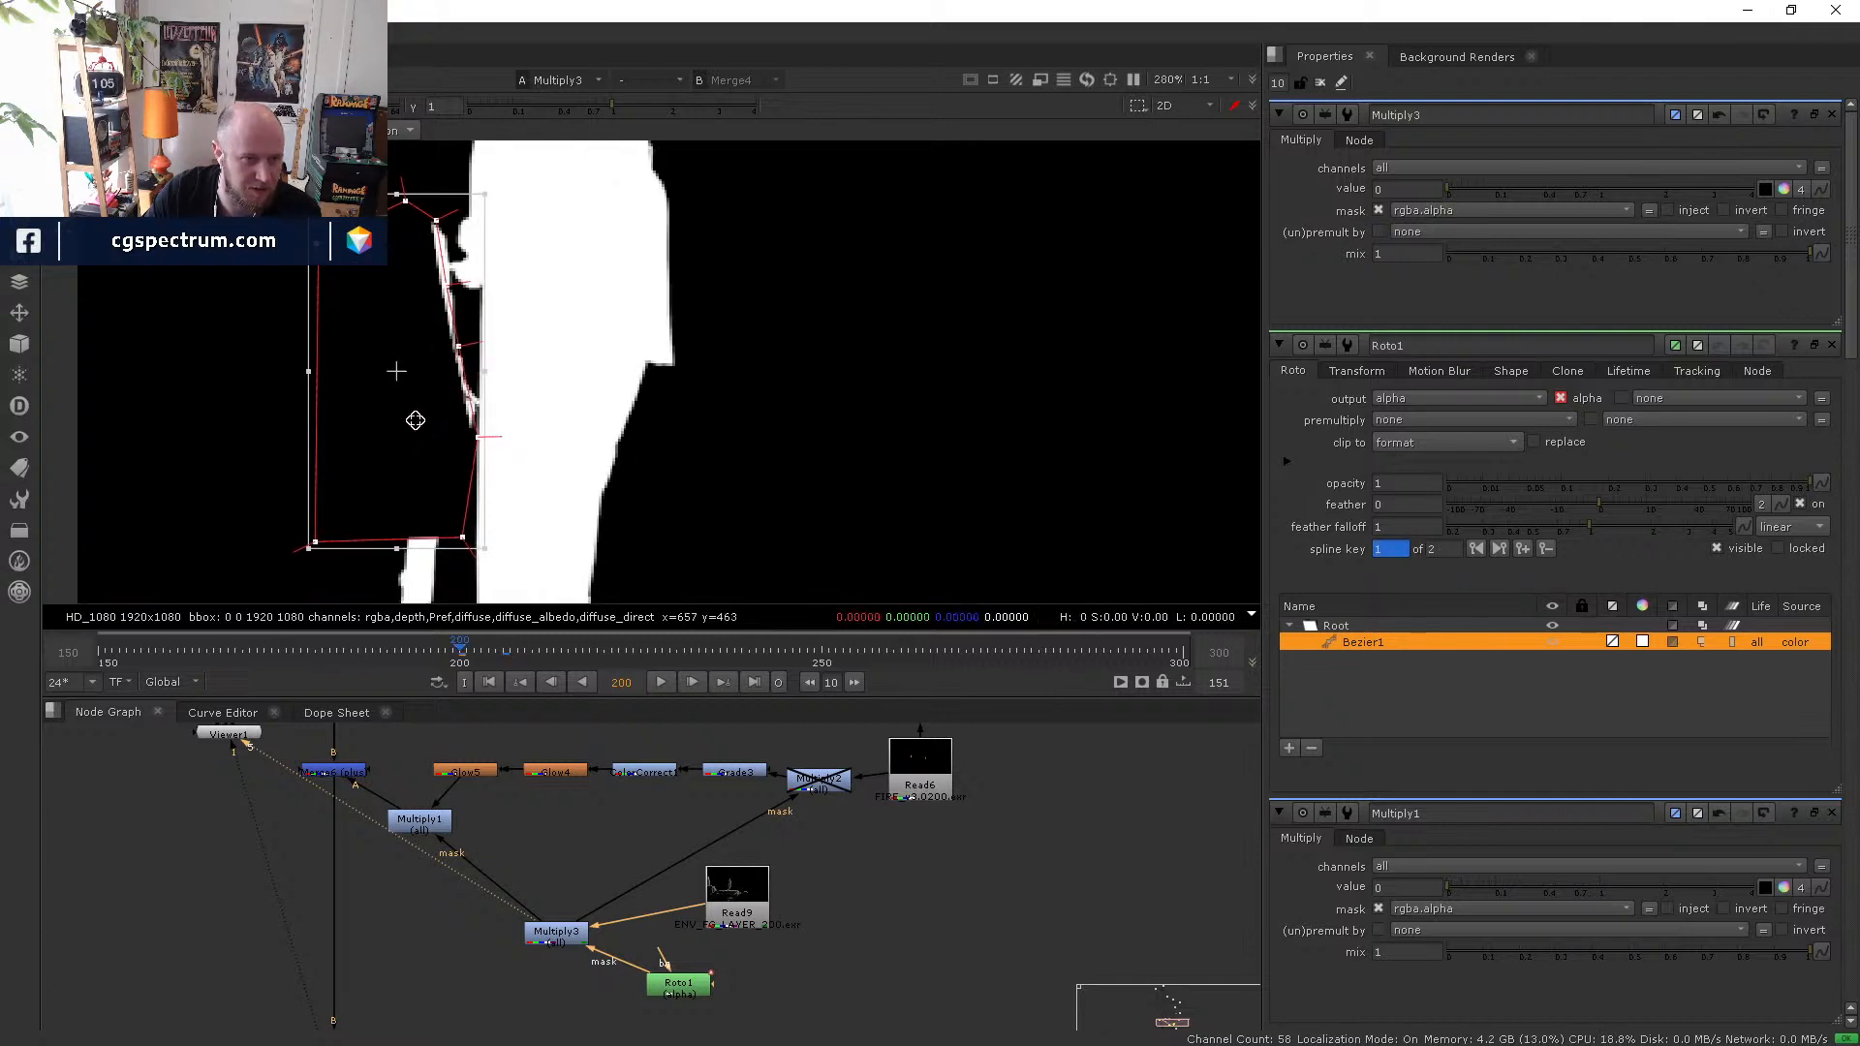
- Reshape the Bezier edge beside the standing figure's hand at frame 200 so the hand stays in the matte
scroll(474, 412, up, 3)
click(579, 406)
scroll(514, 339, up, 3)
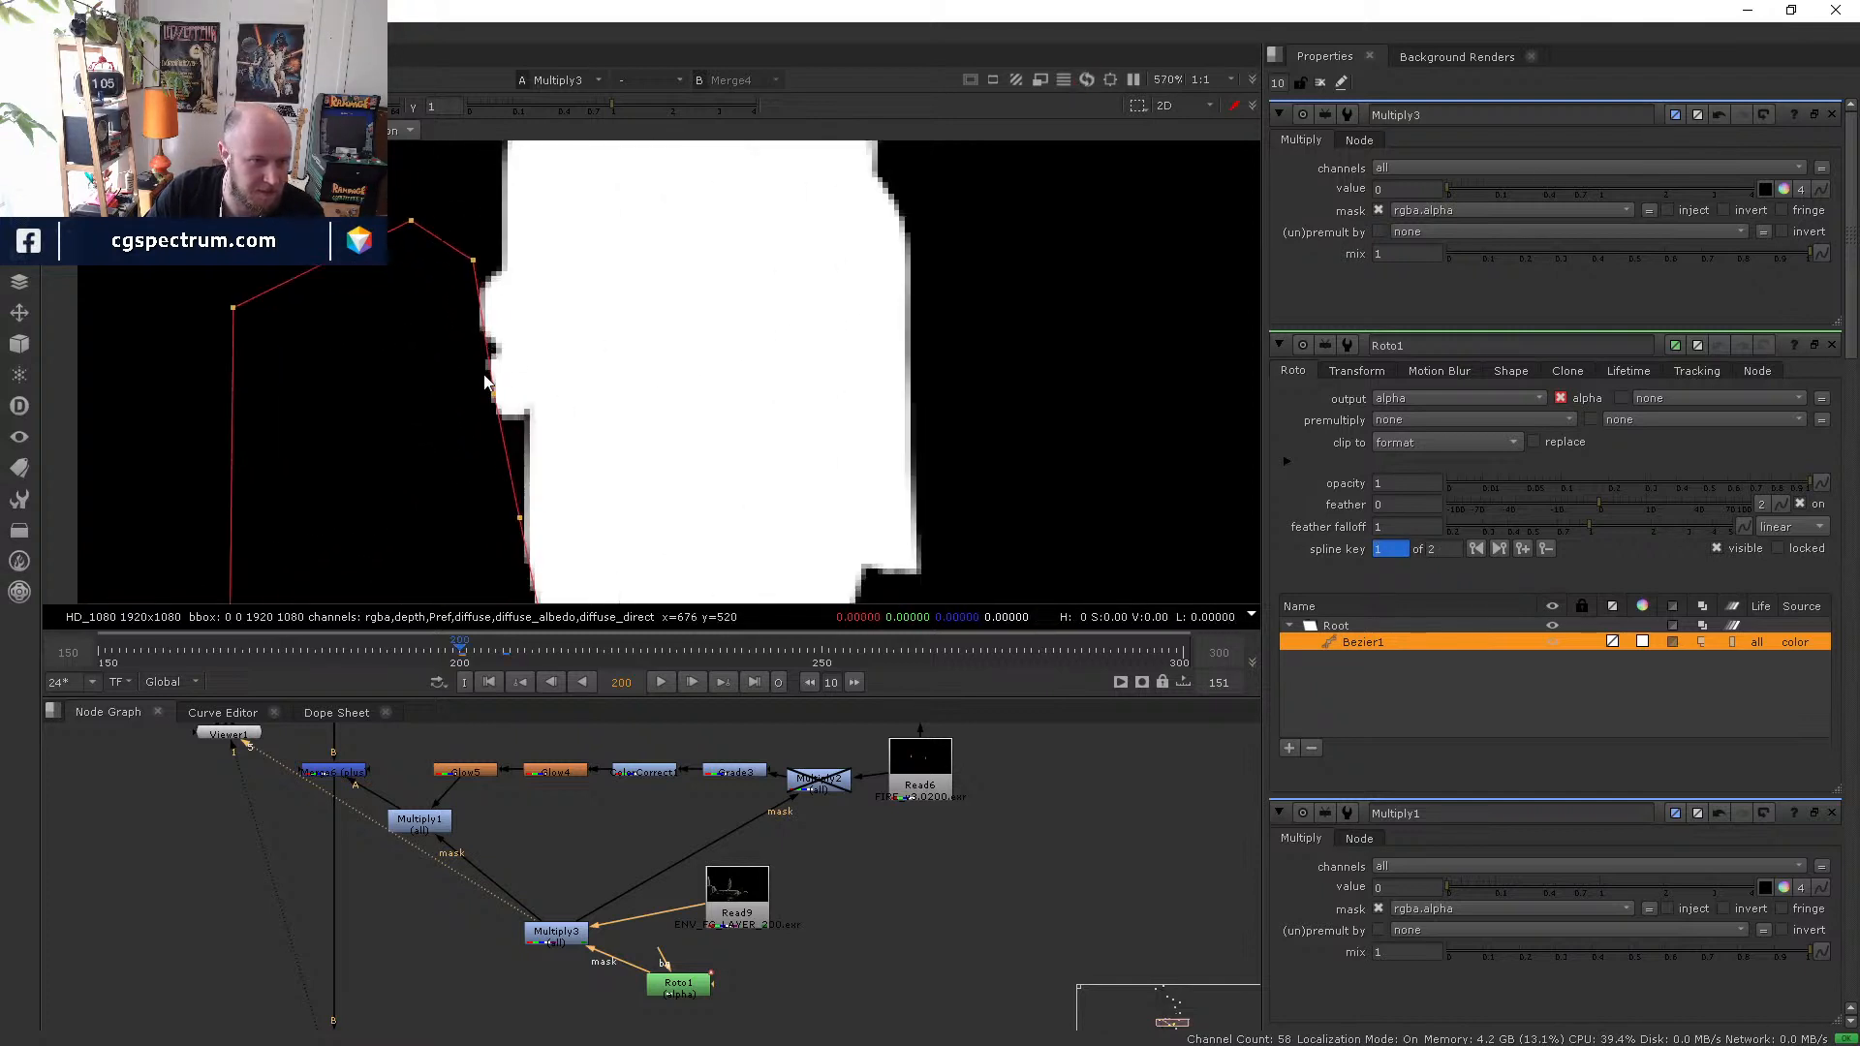
drag(426, 391, 465, 382)
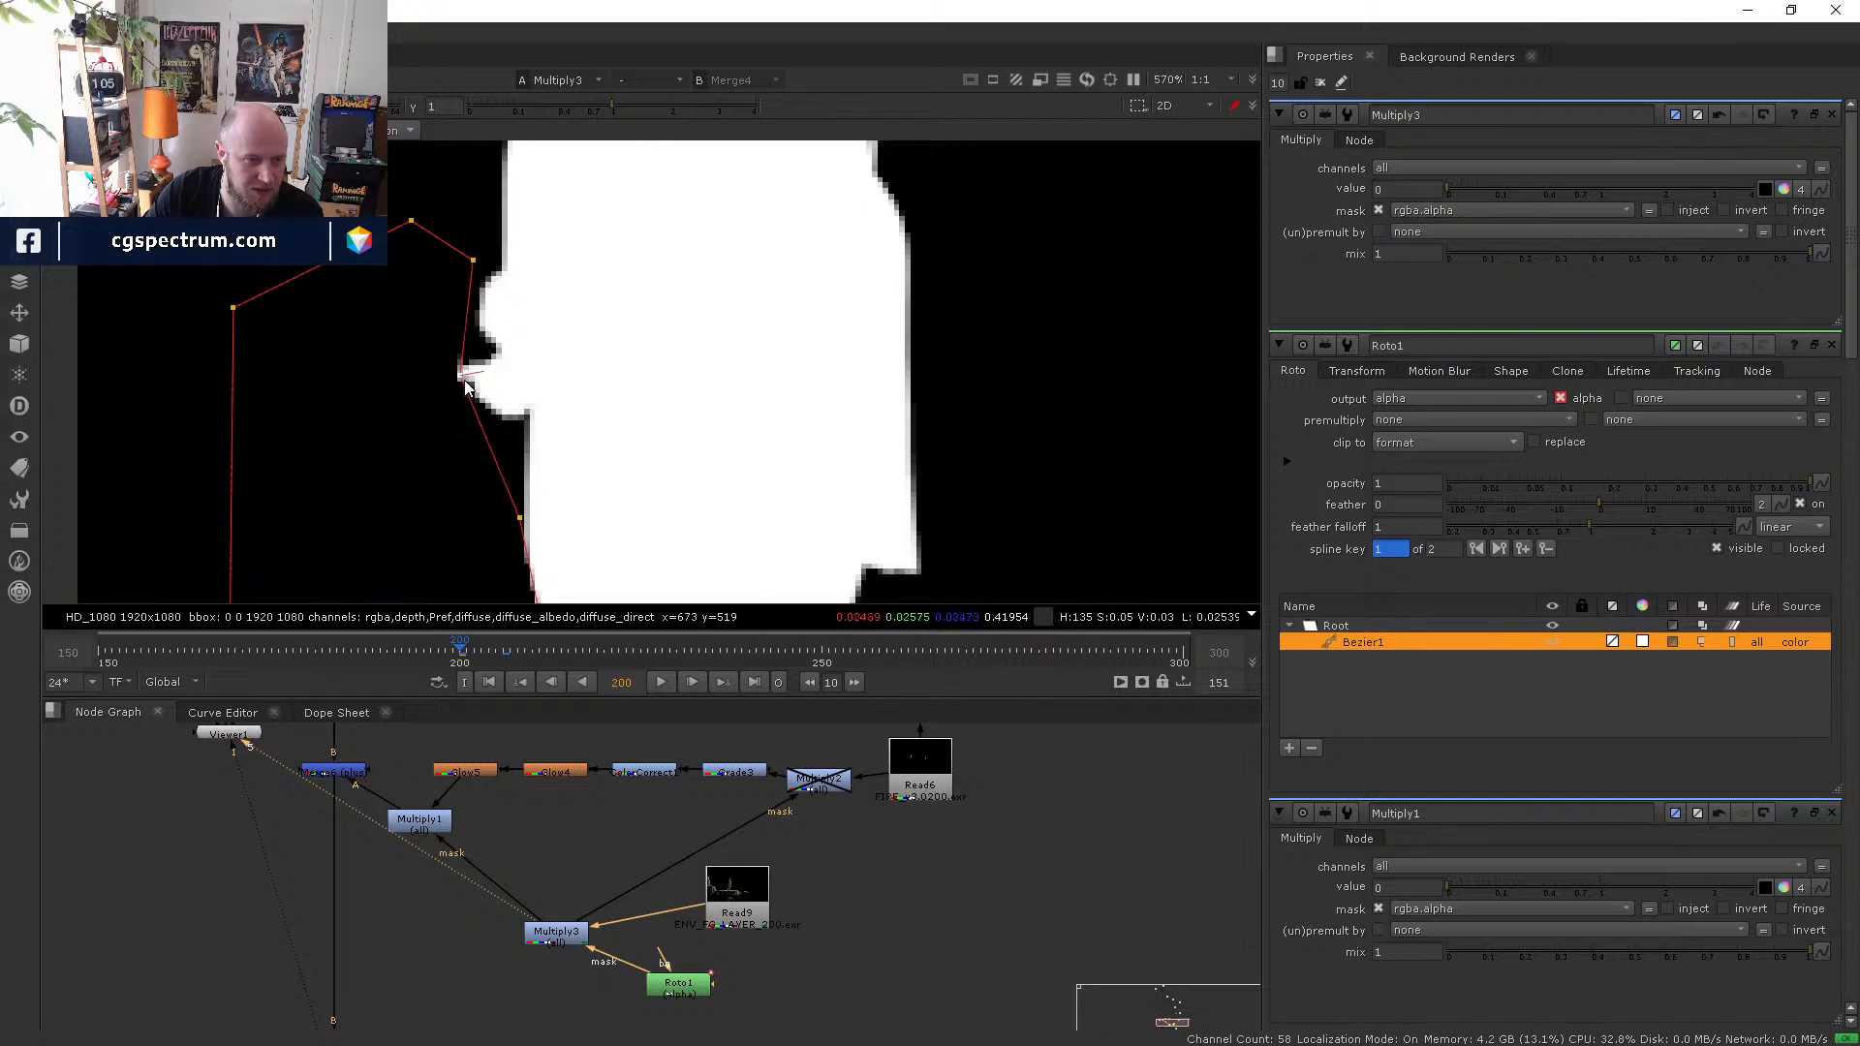
middle_drag(468, 381, 480, 445)
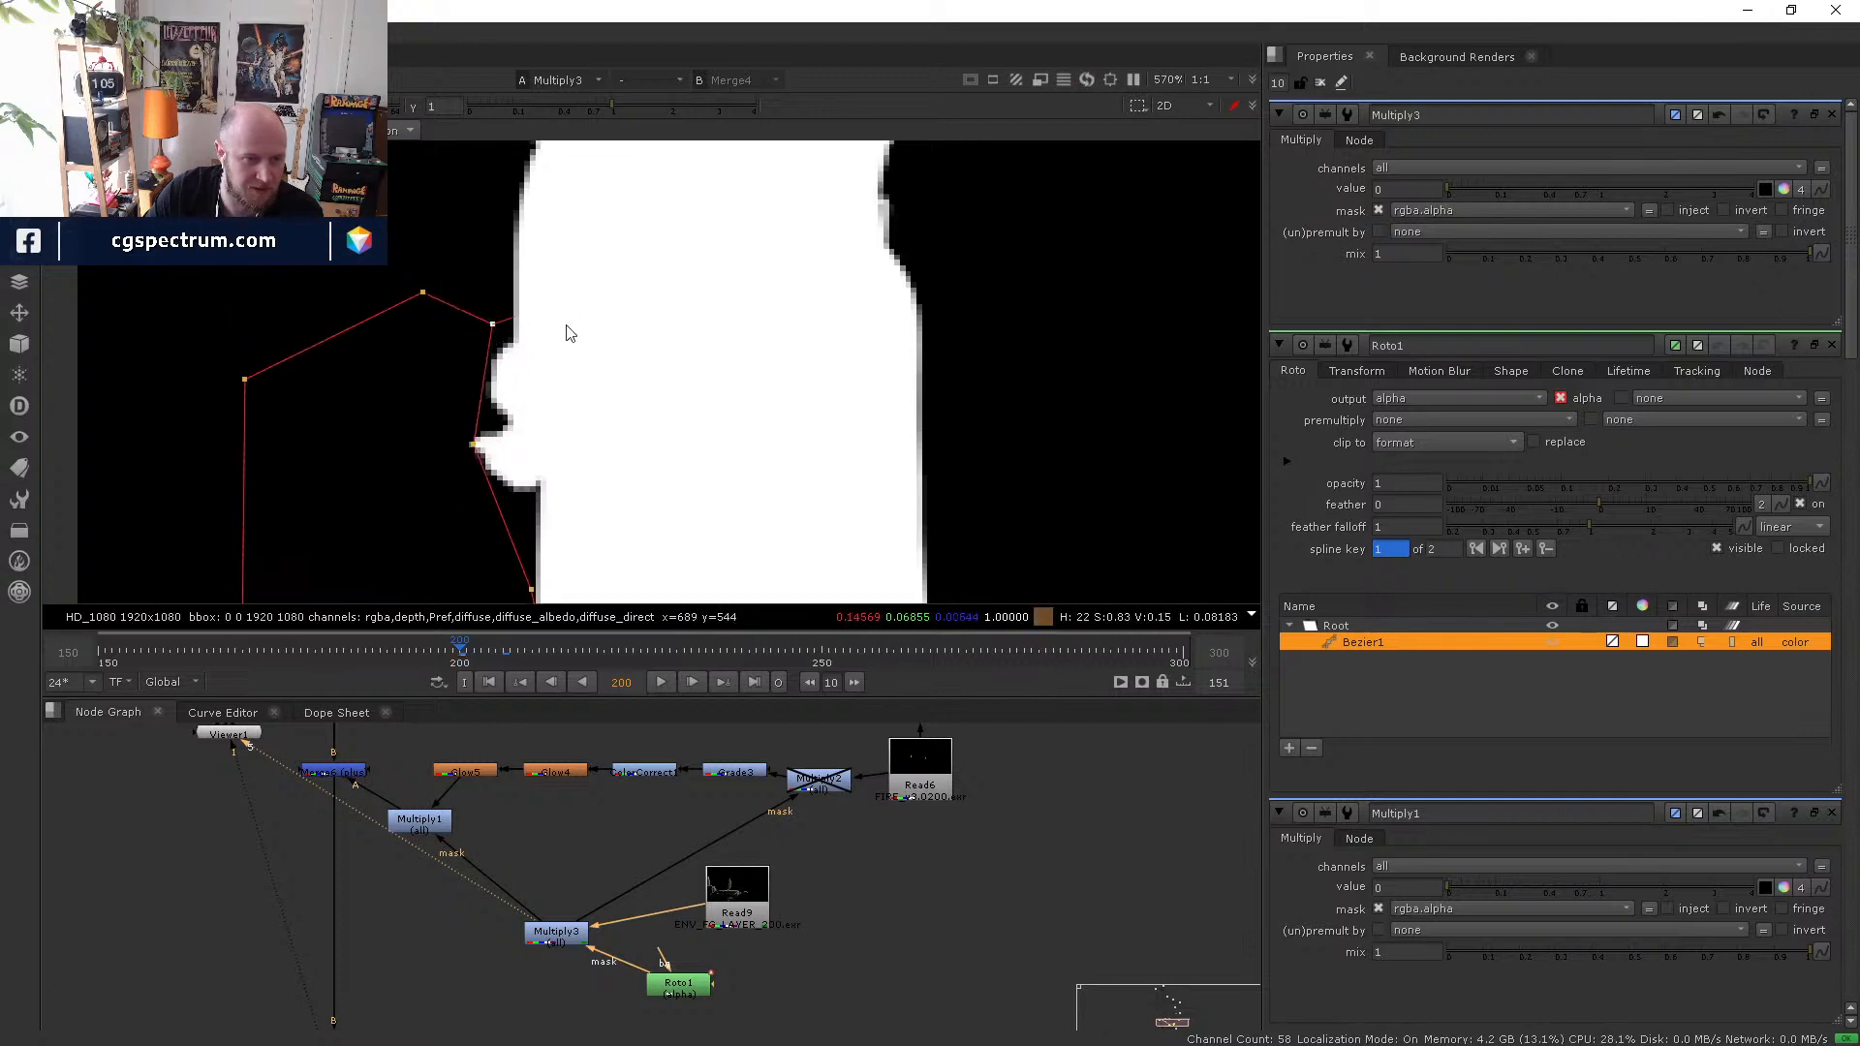
- Adjust the Bezier points below the hand at frame 200 to follow the gap between the narrow silhouette and the standing figure
scroll(560, 402, down, 3)
scroll(606, 357, down, 2)
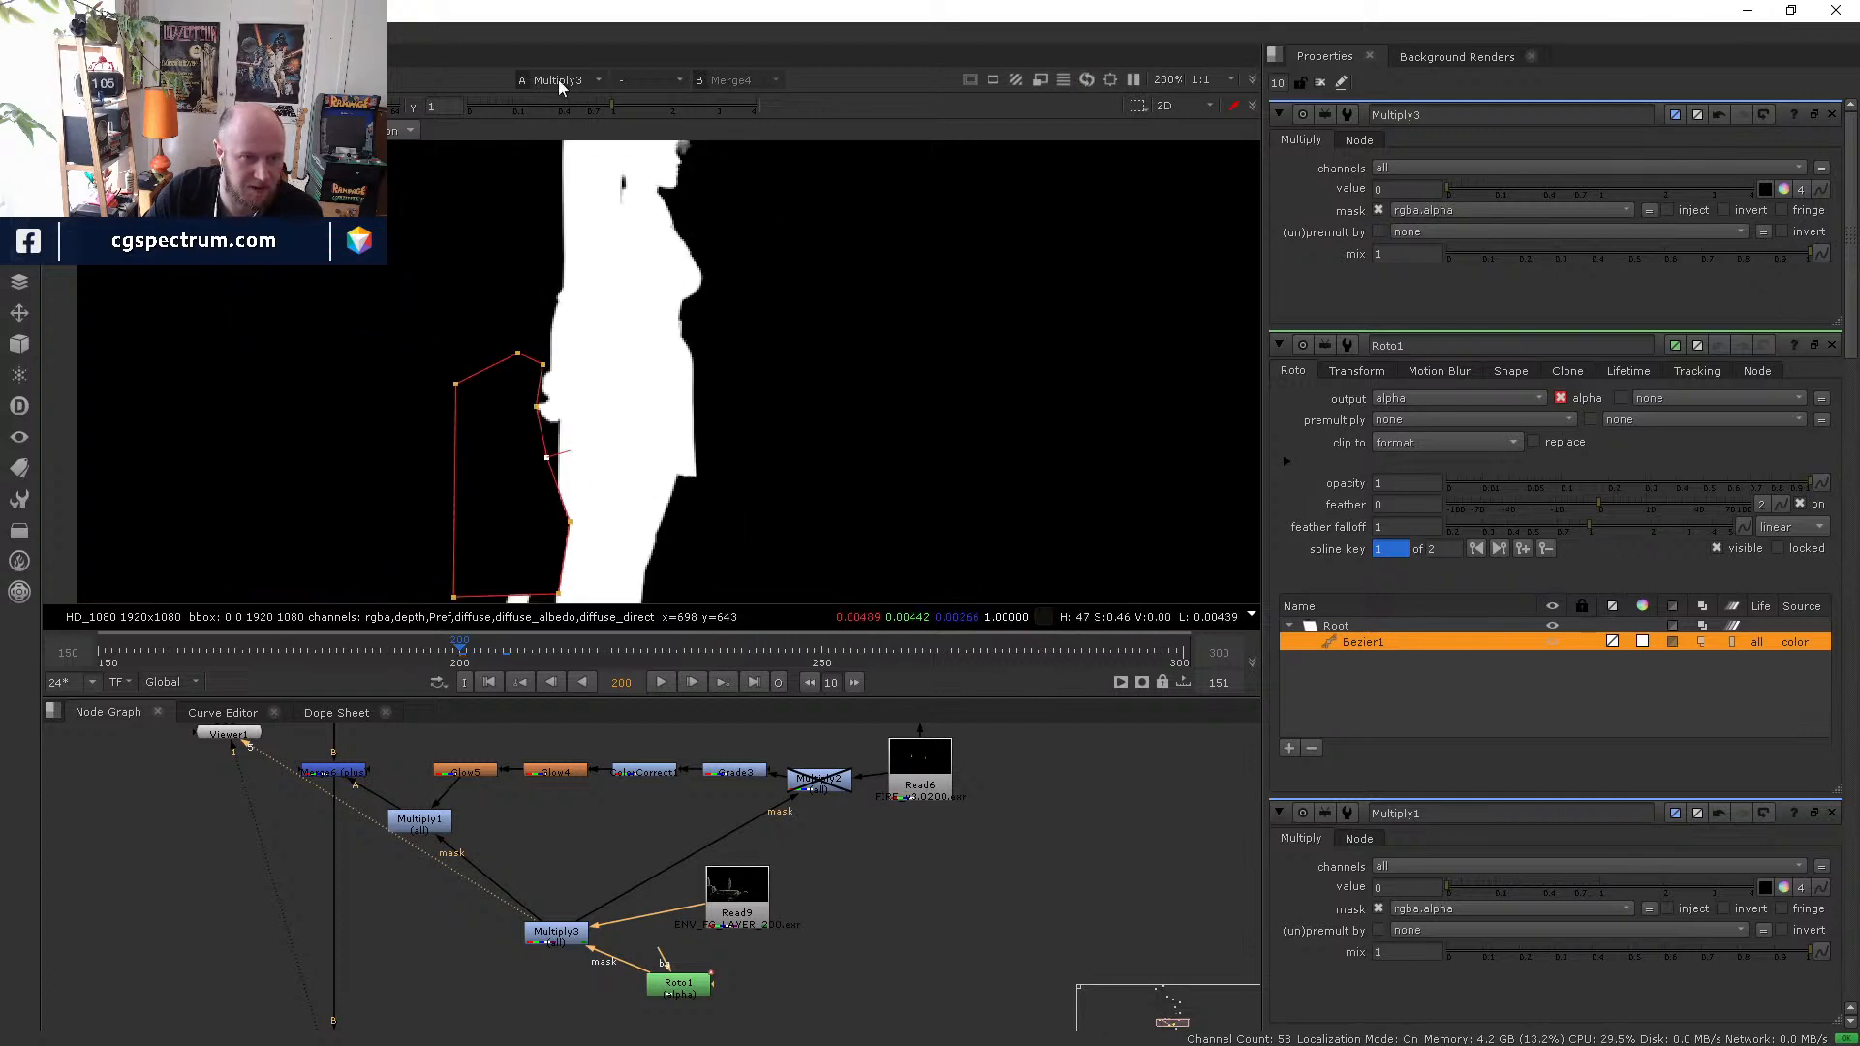
middle_drag(603, 419, 610, 359)
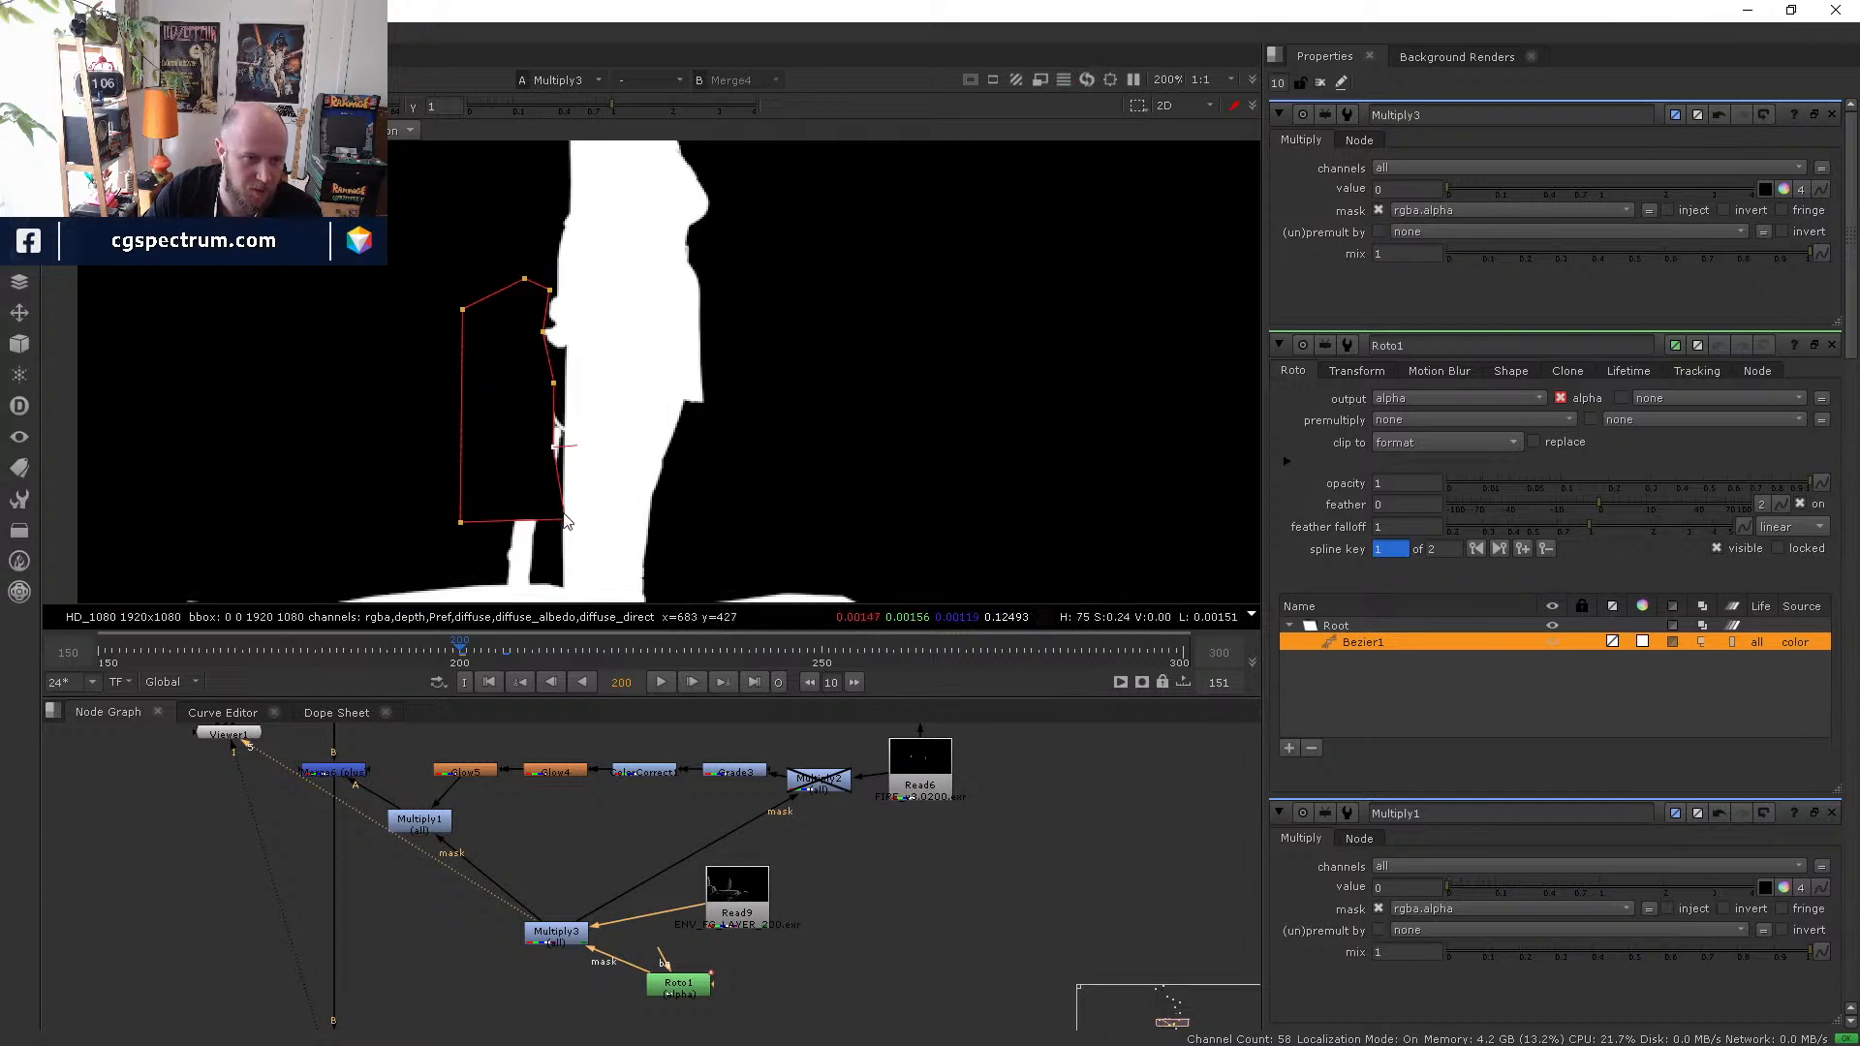
middle_drag(568, 403, 566, 472)
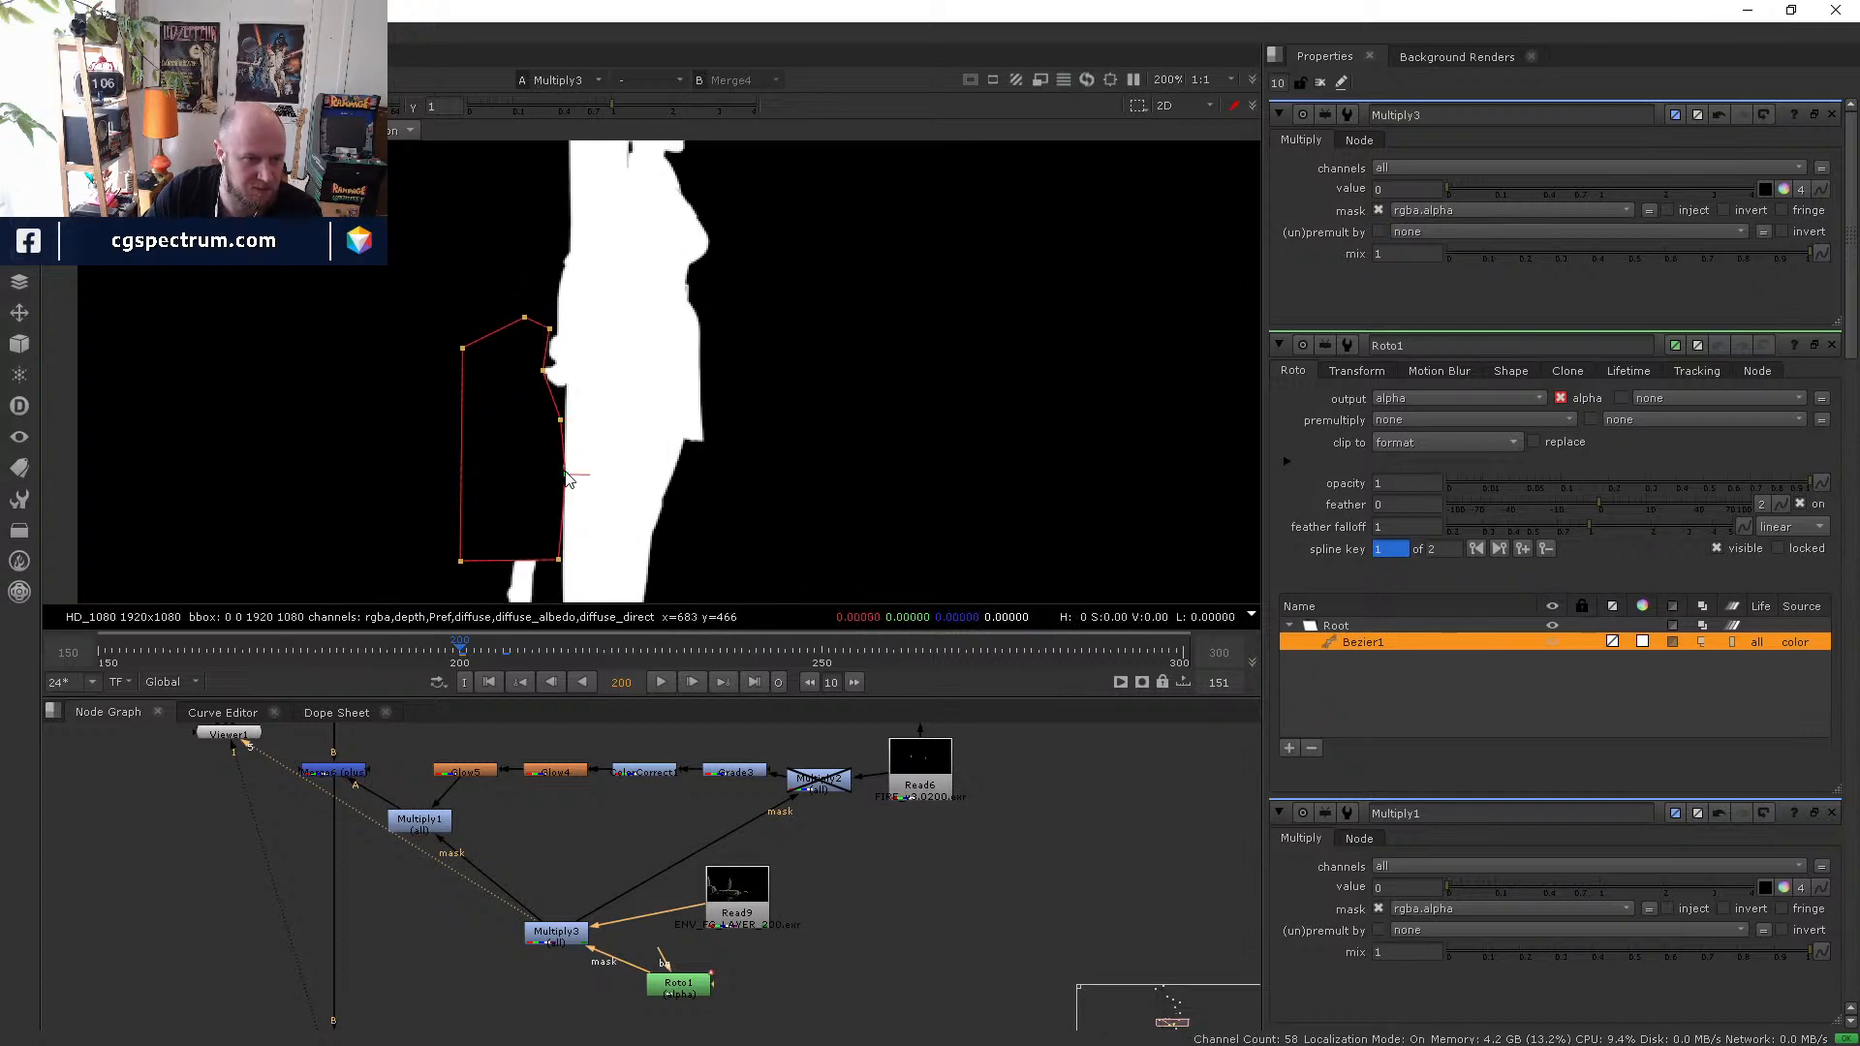
scroll(567, 477, up, 5)
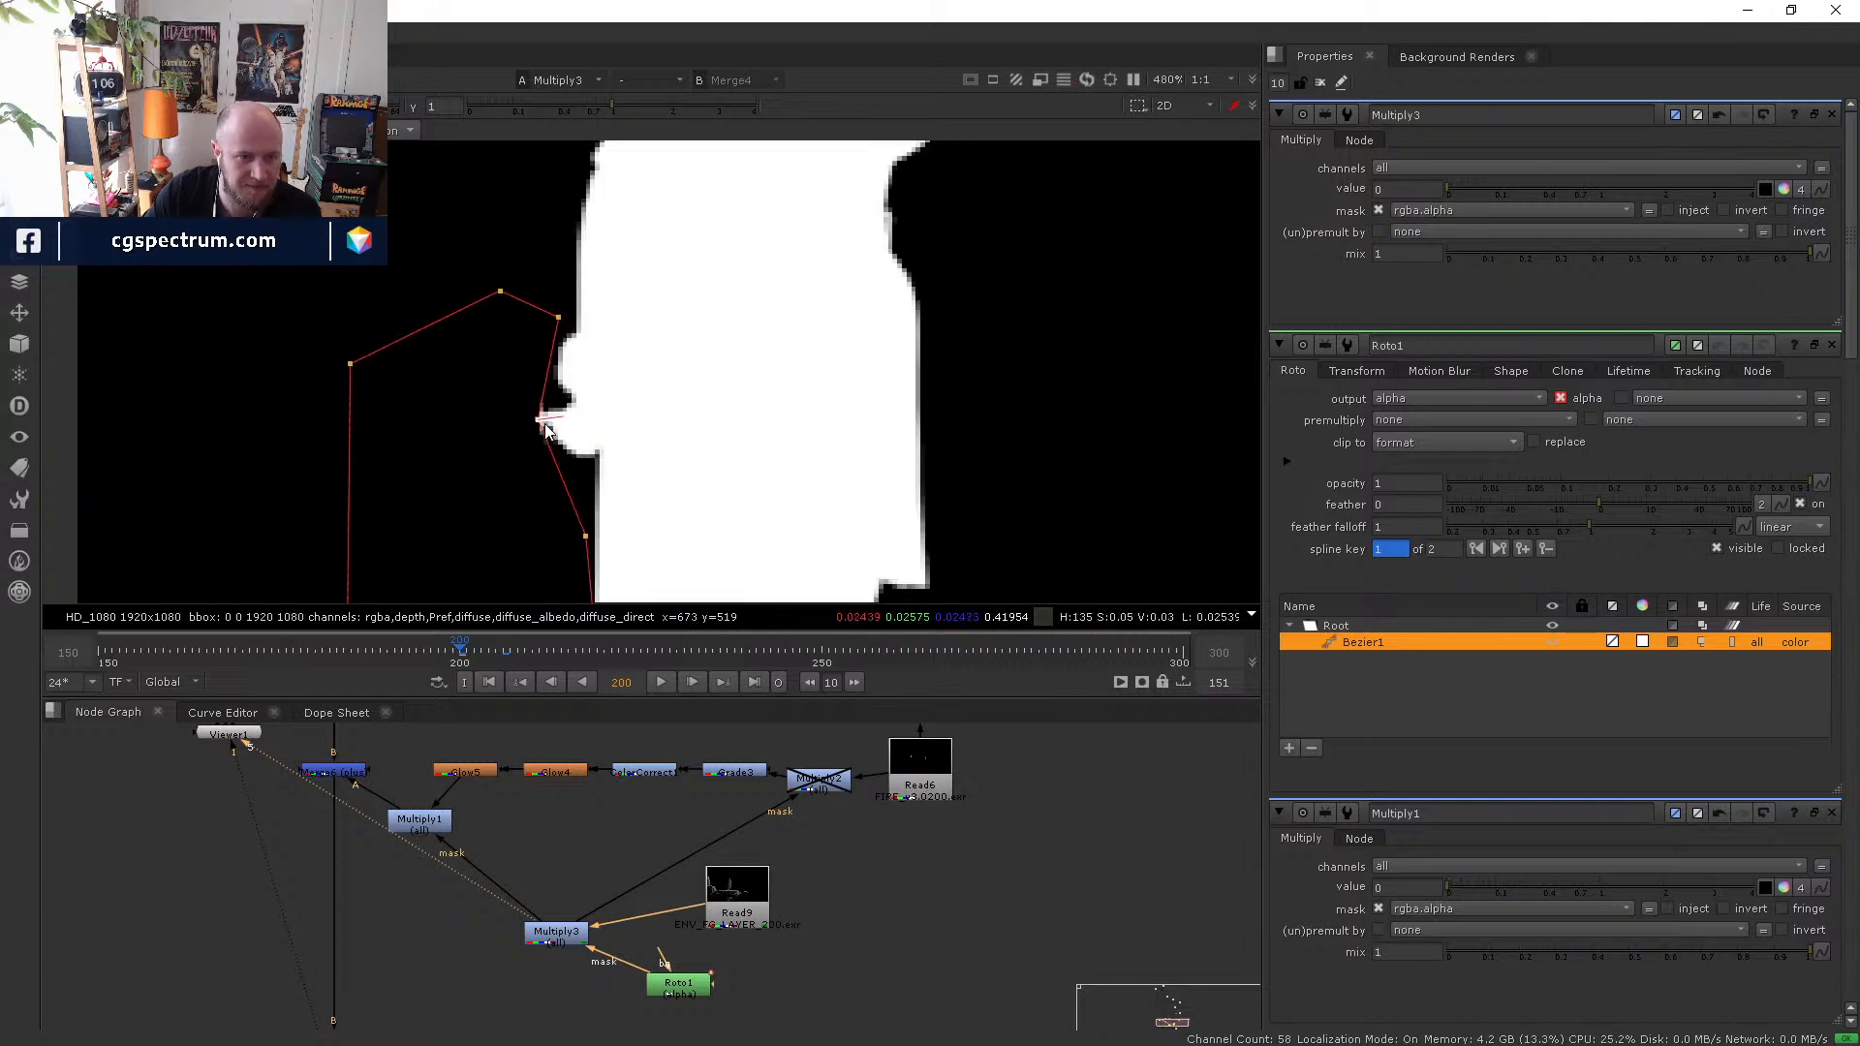
scroll(610, 465, down, 3)
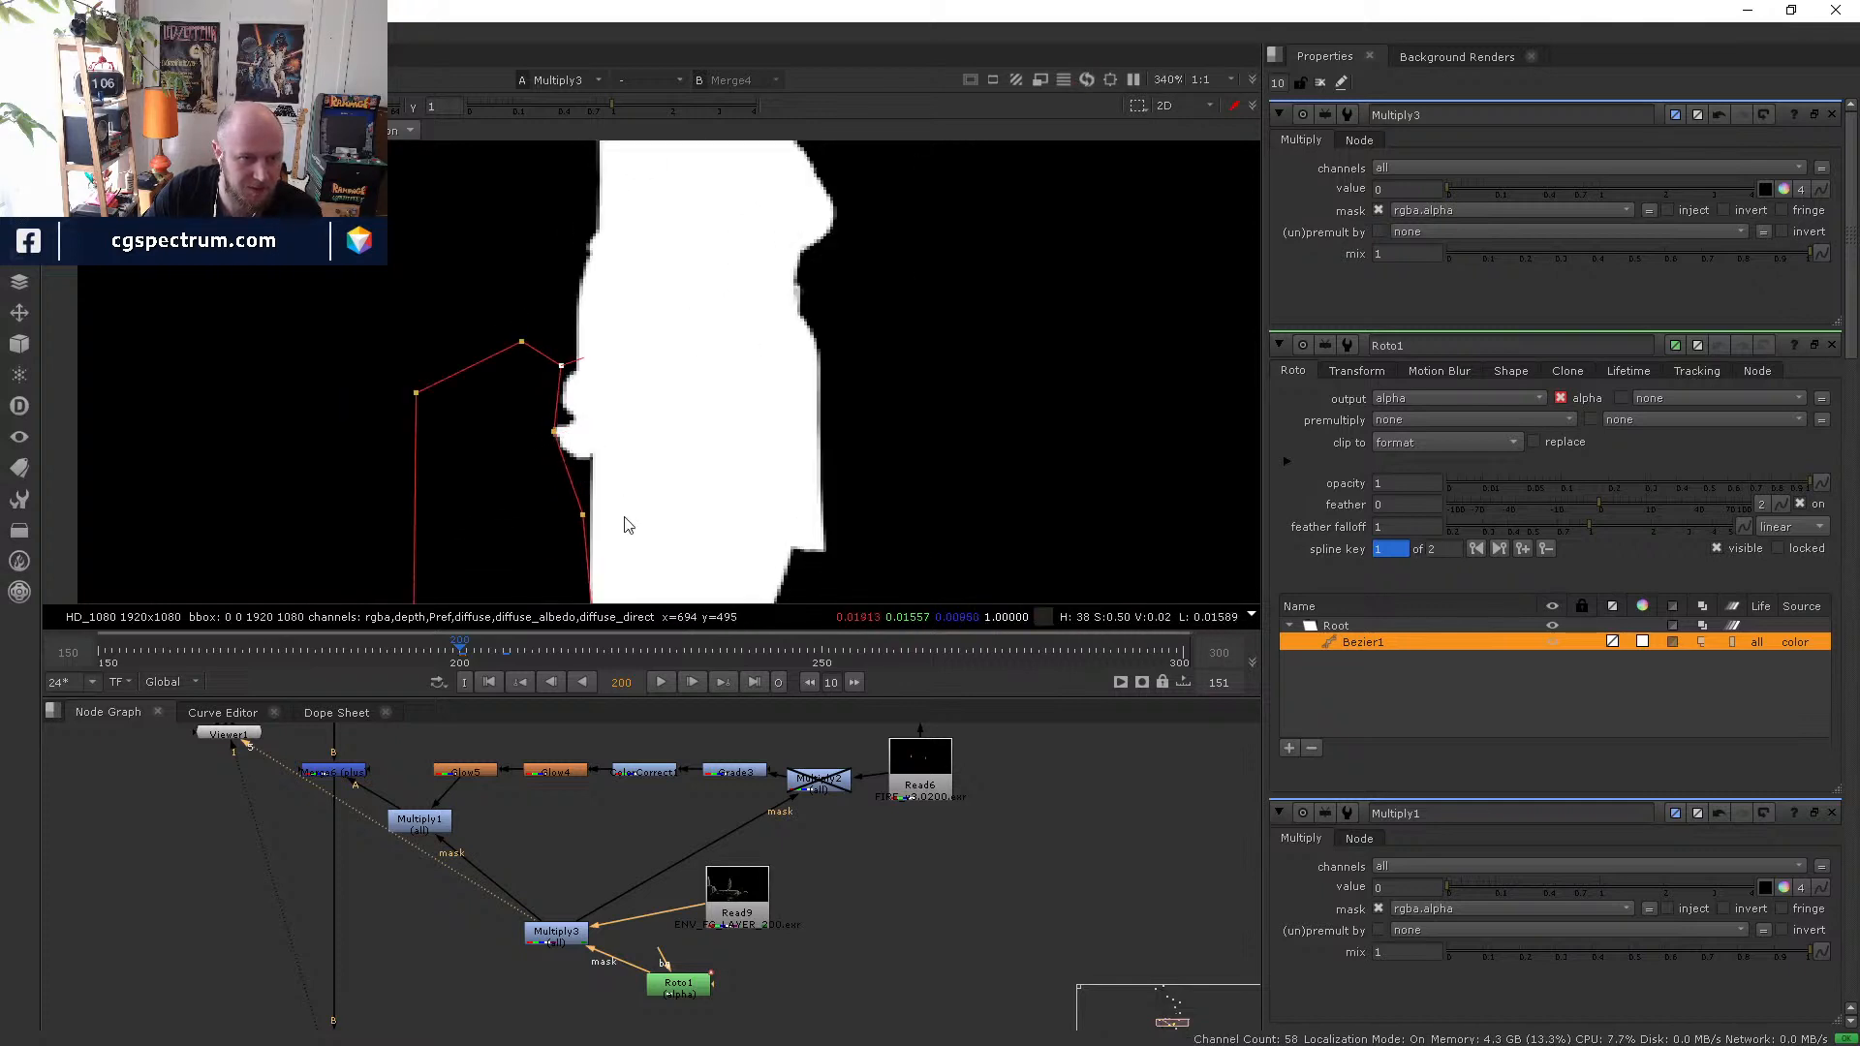
- Step through the frames between 200 and 206 to check how the shape follows the silhouette
drag(502, 665, 480, 666)
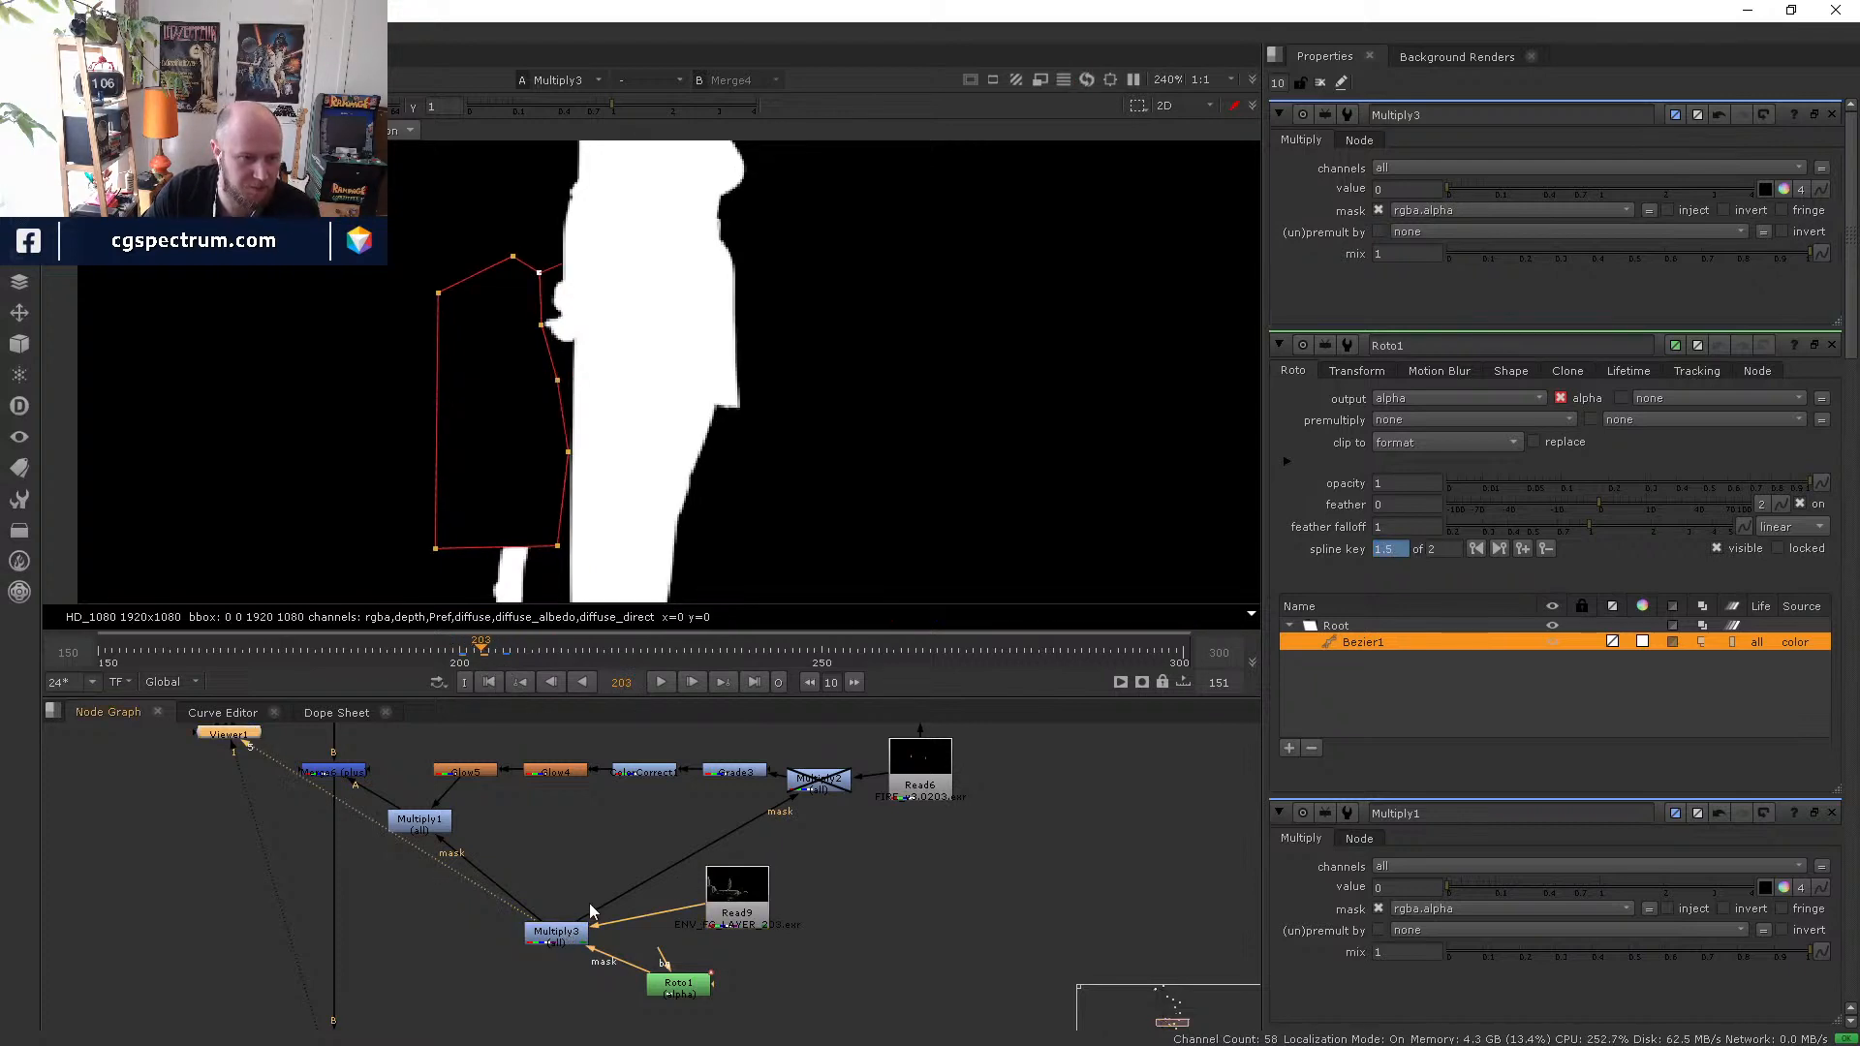
key(Right)
key(Right)
key(Right)
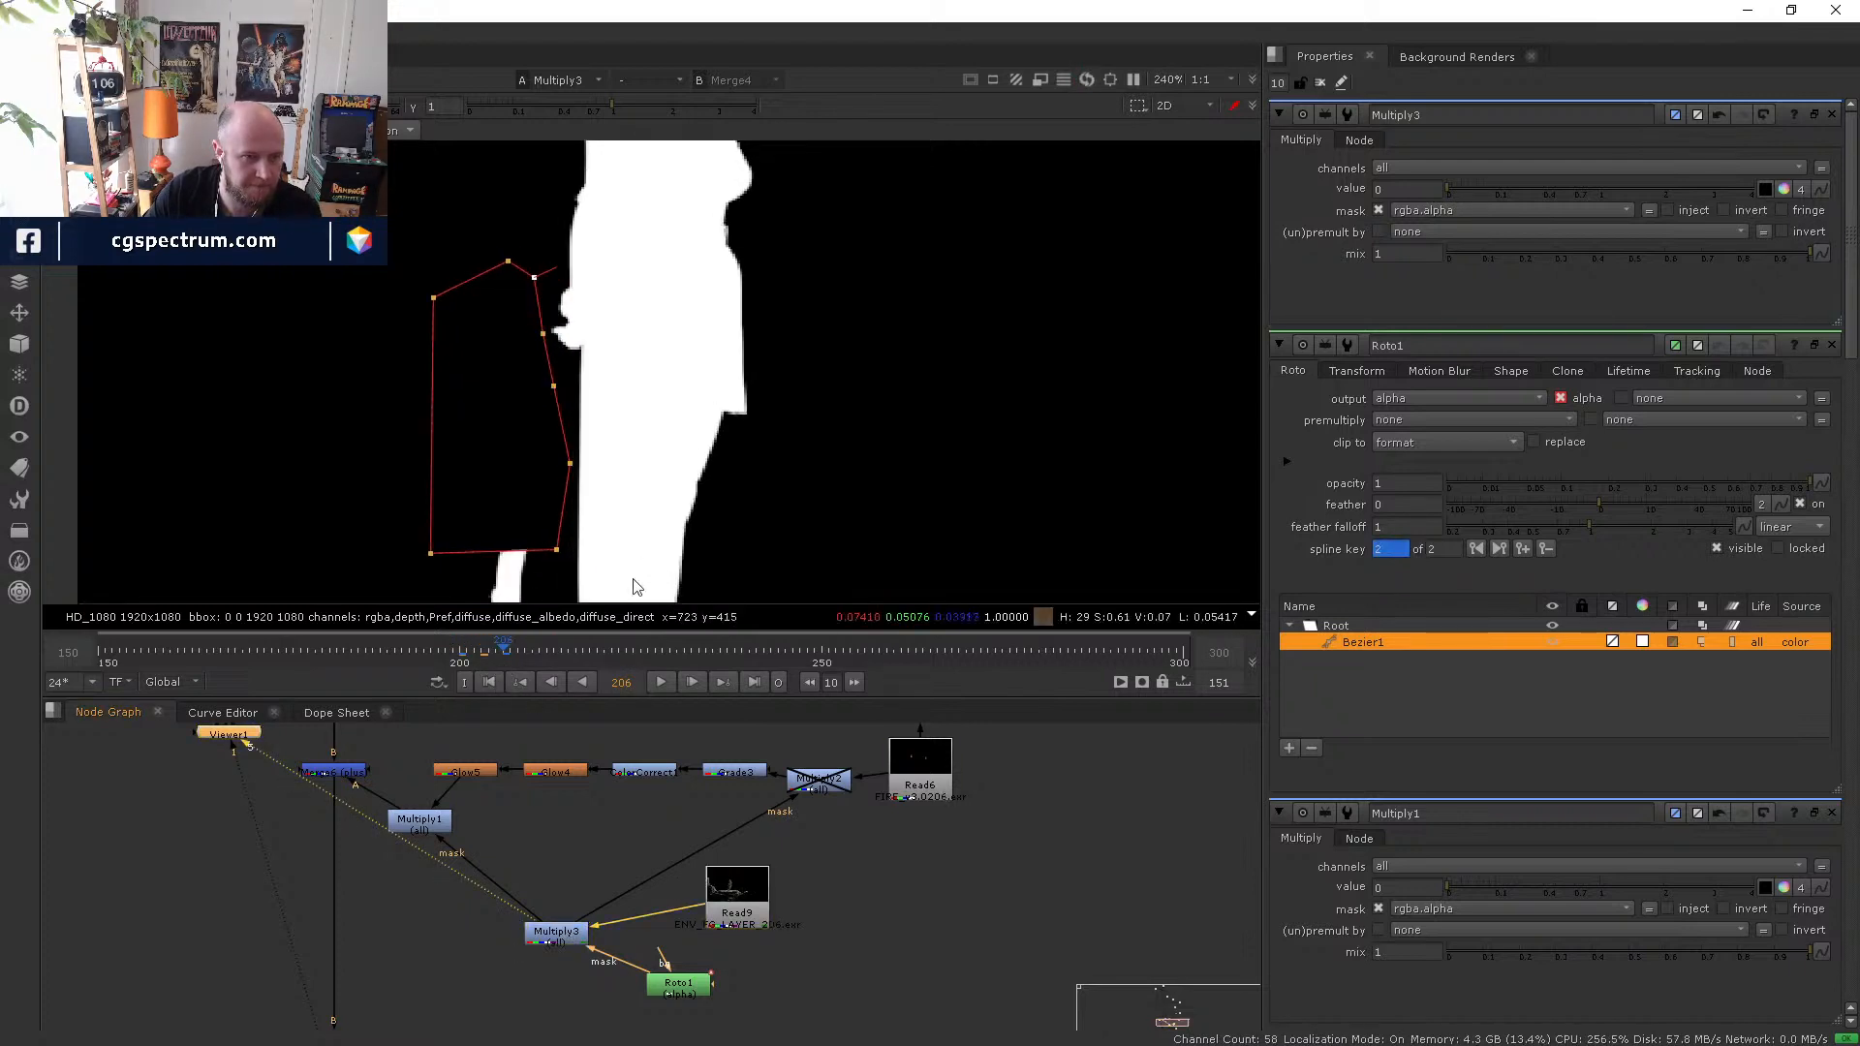
key(Left)
key(Left)
key(Left)
key(Left)
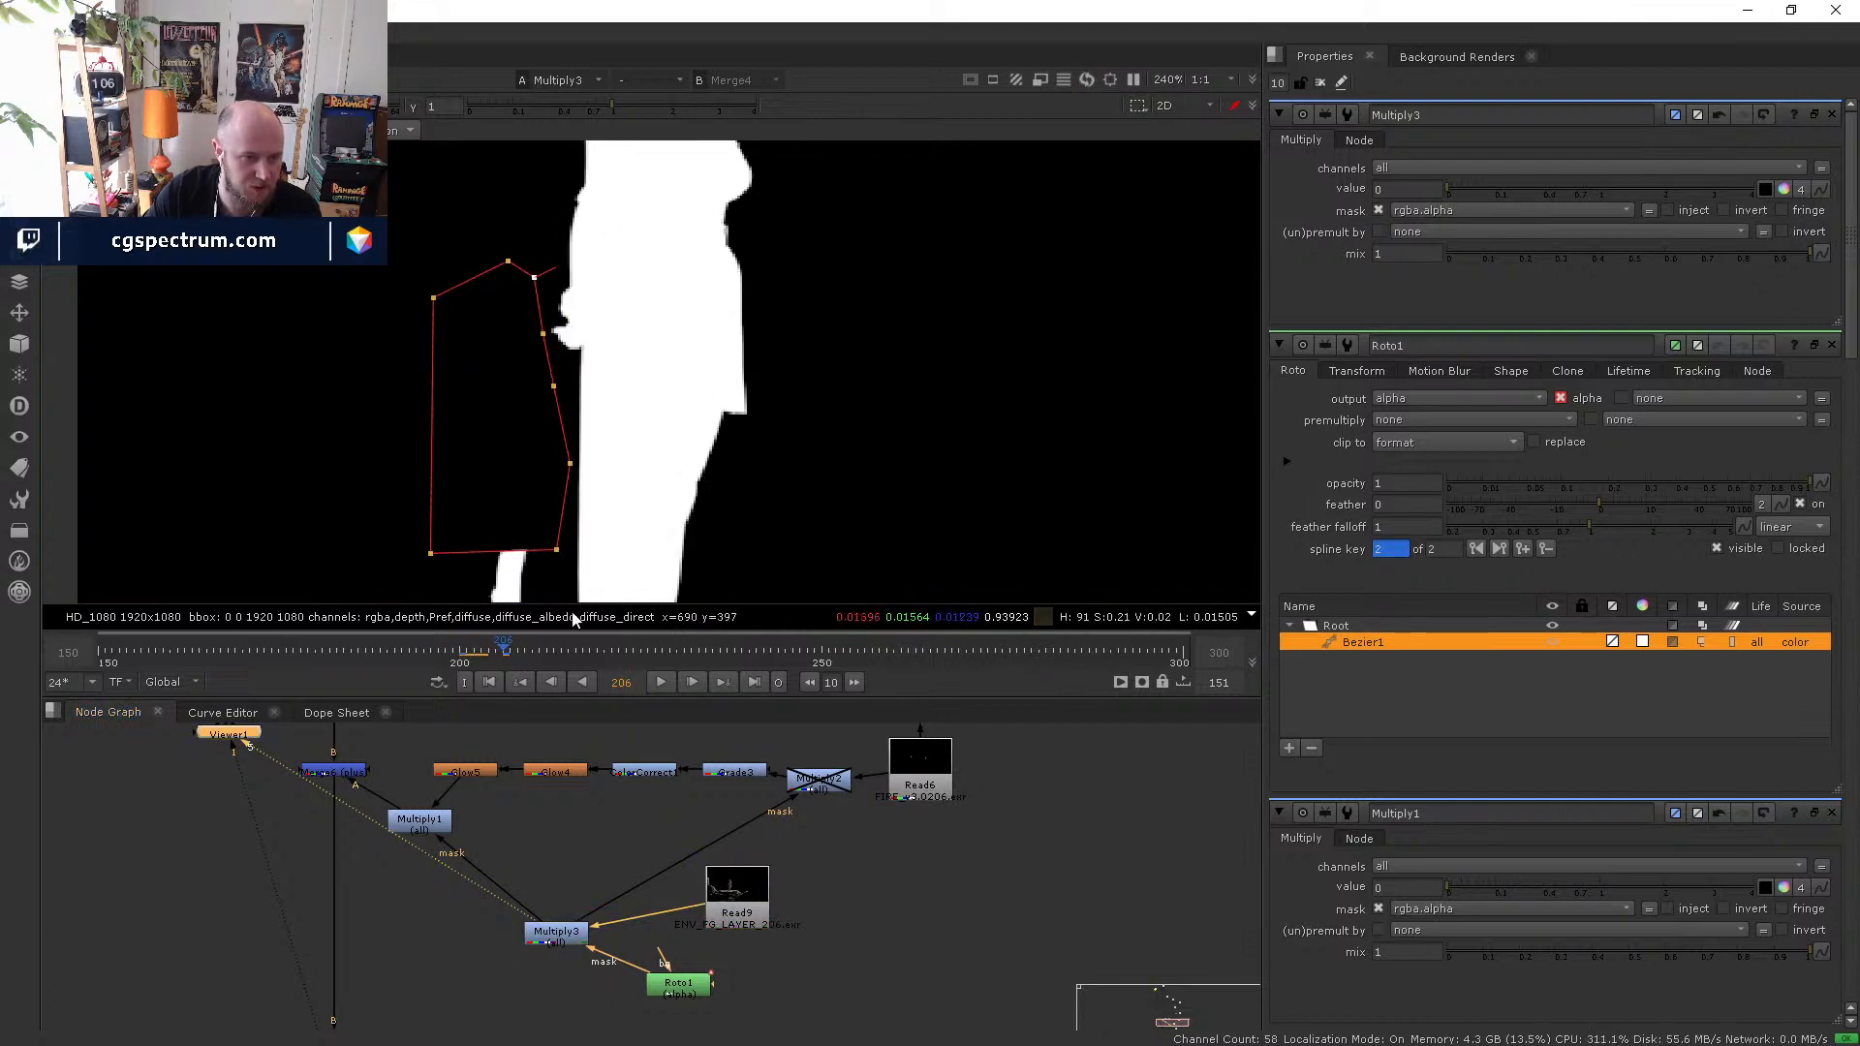
- Key the whole Bezier shape at frame 232, and move it up over the top of the narrow silhouette at frame 250
click(560, 647)
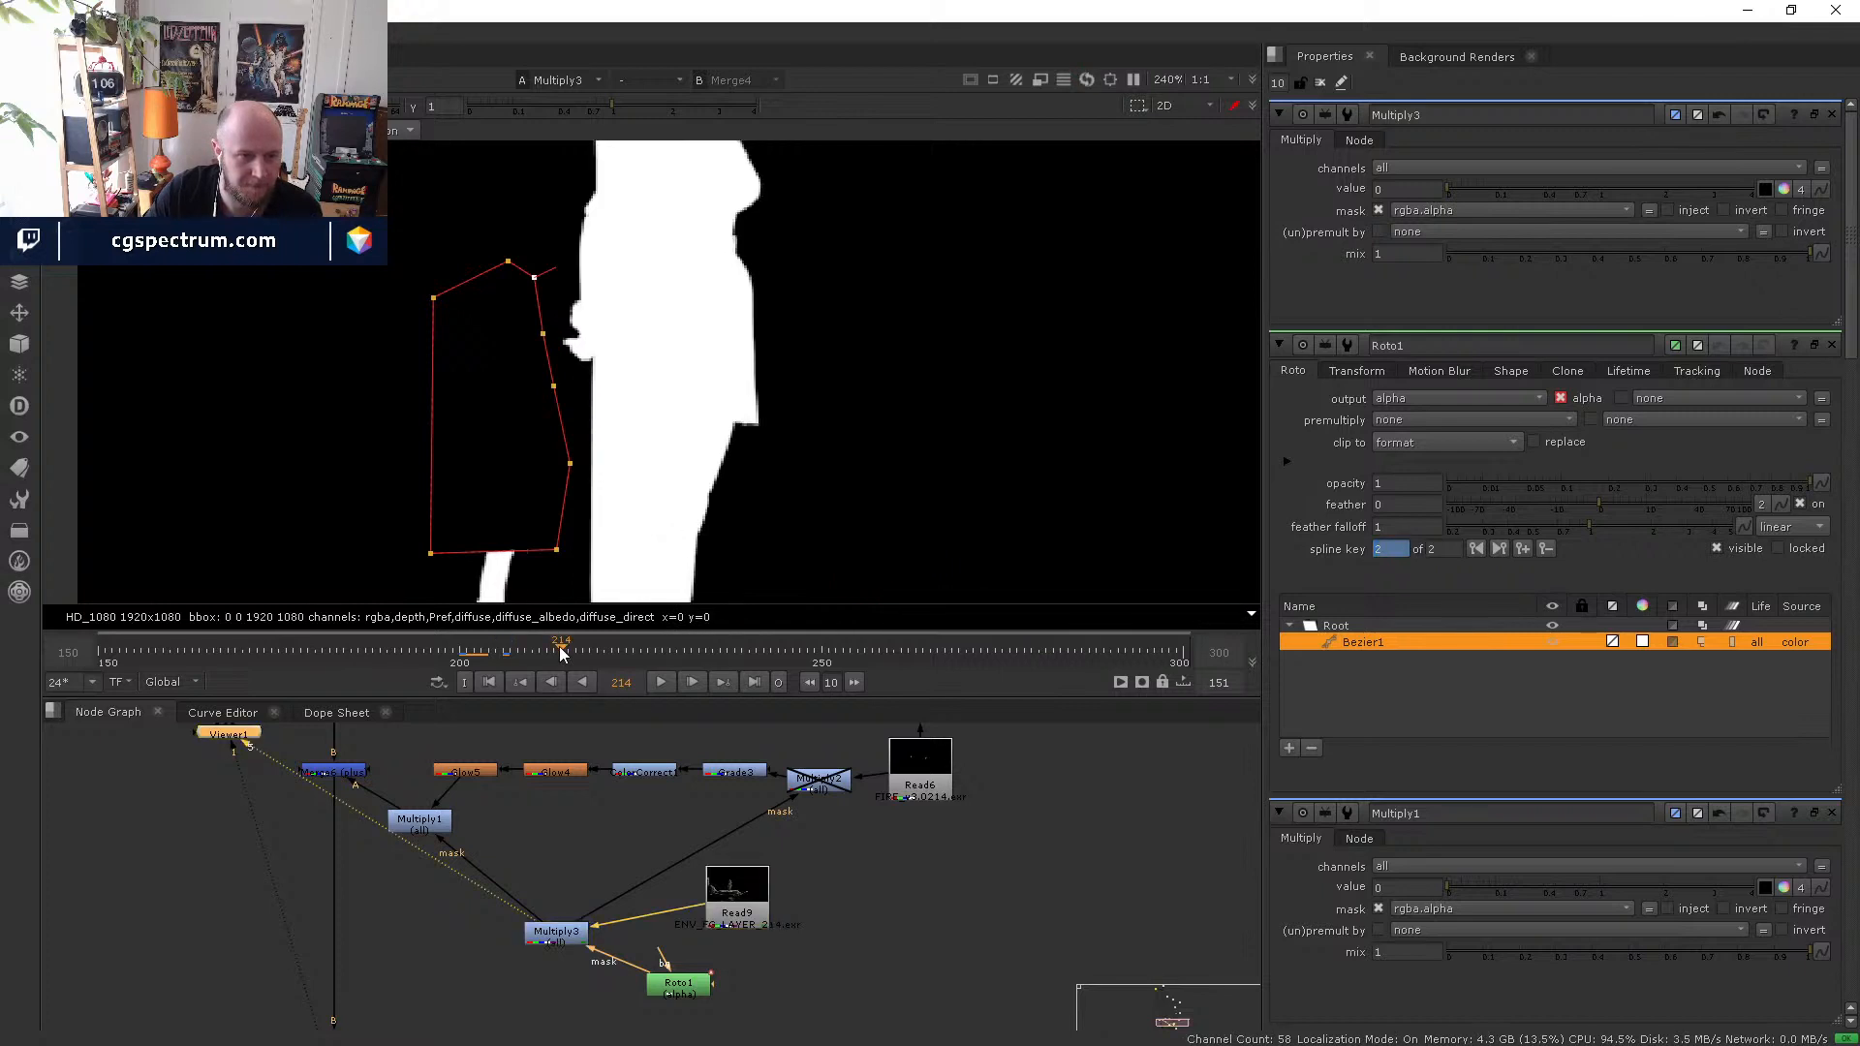
click(689, 649)
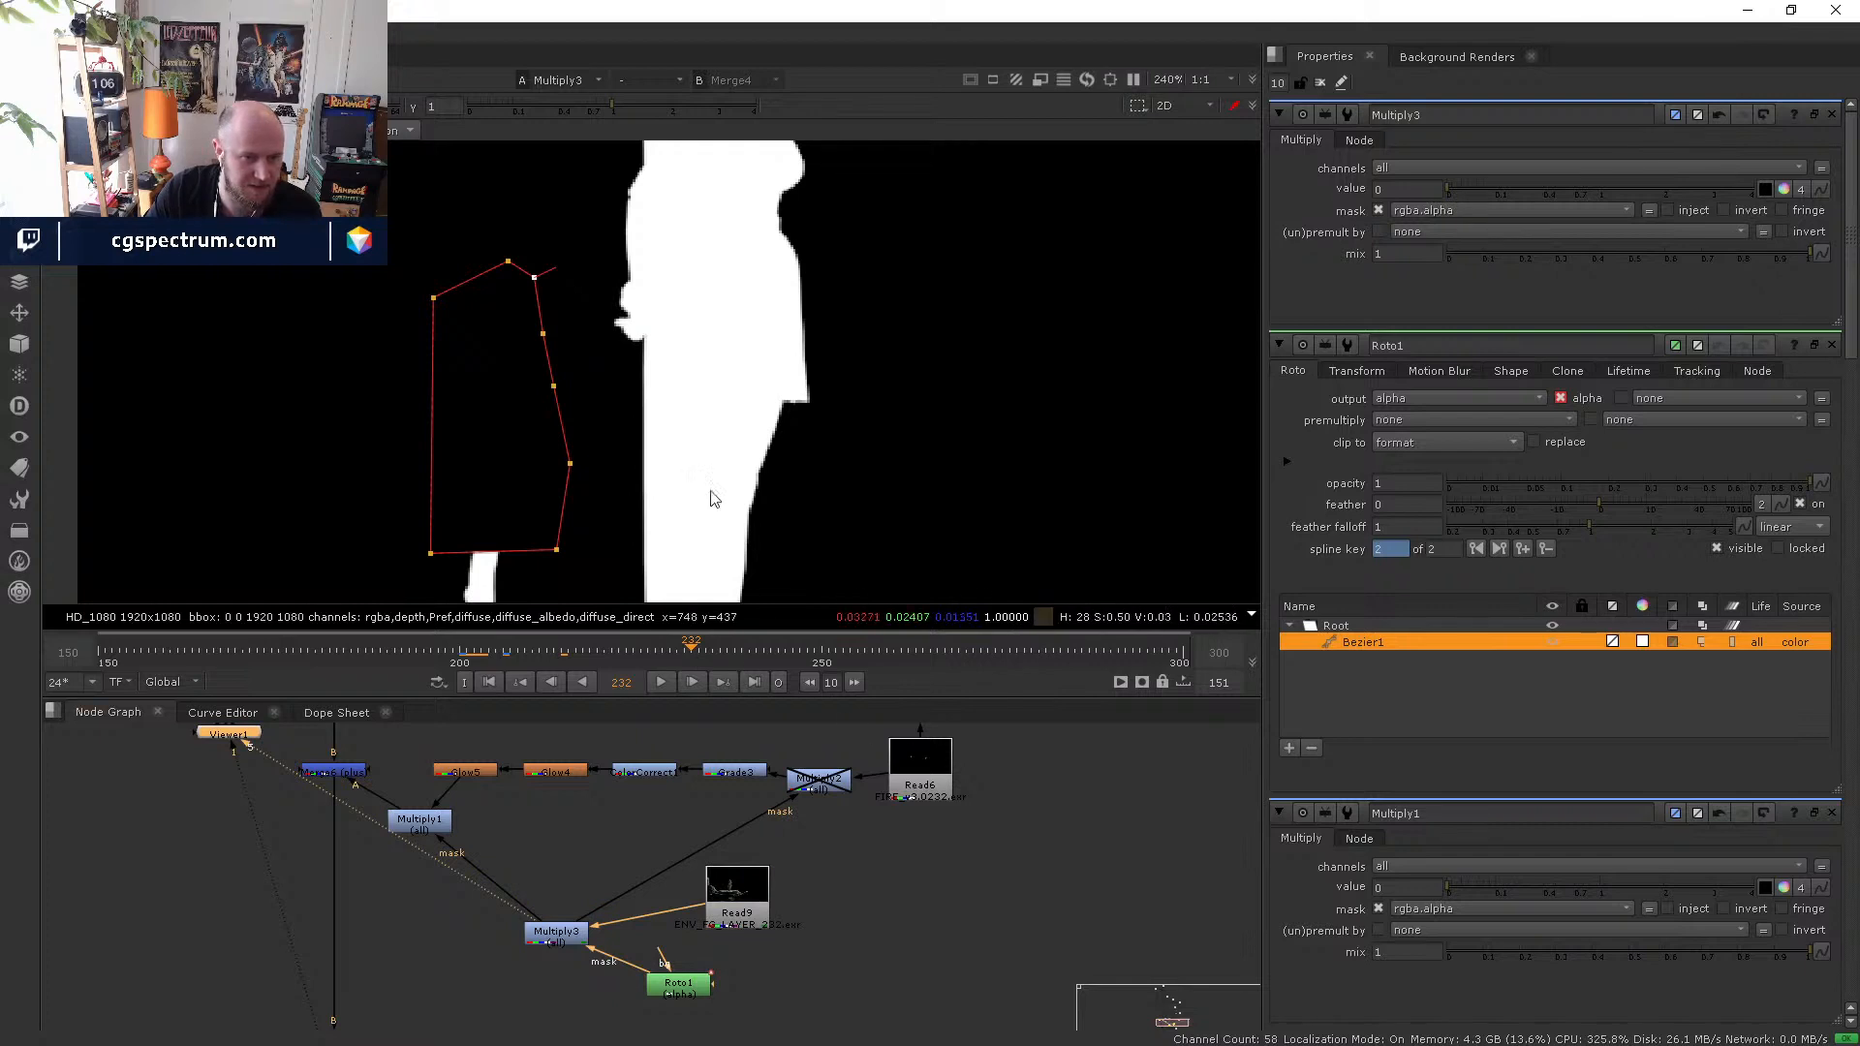
click(625, 194)
click(456, 465)
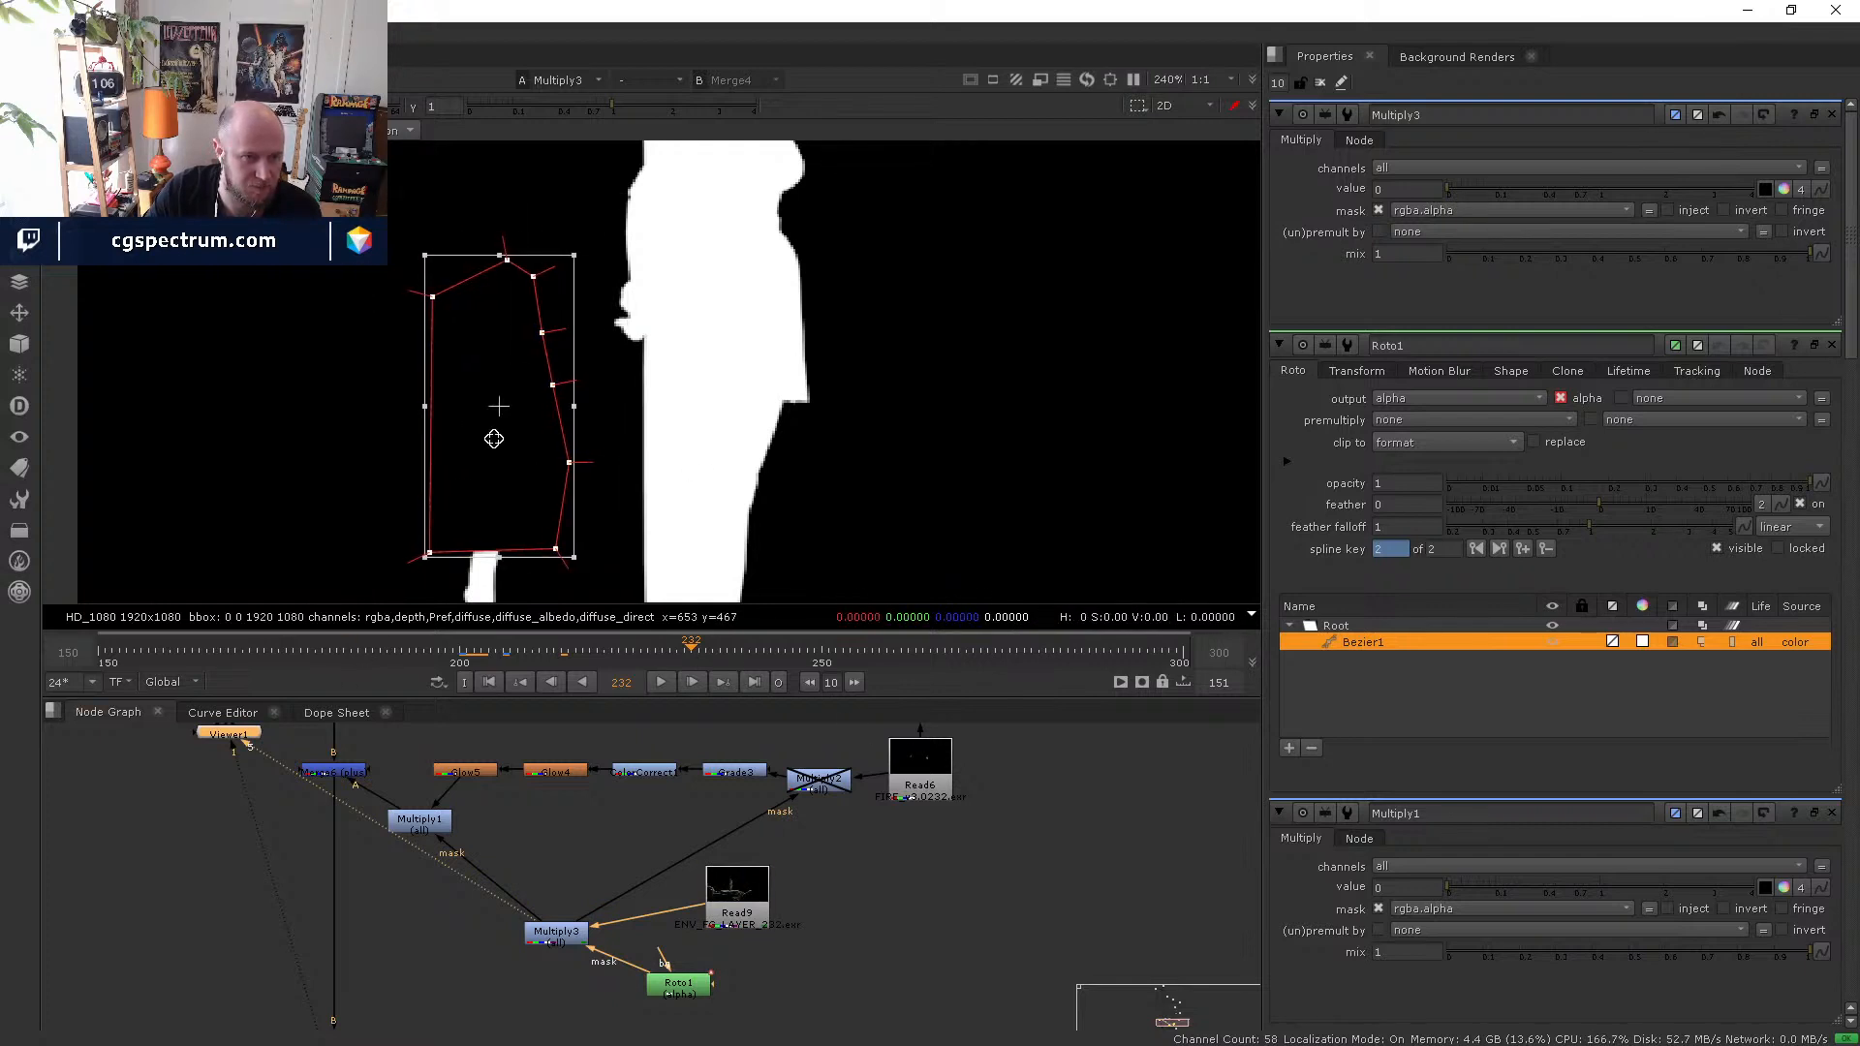
click(821, 649)
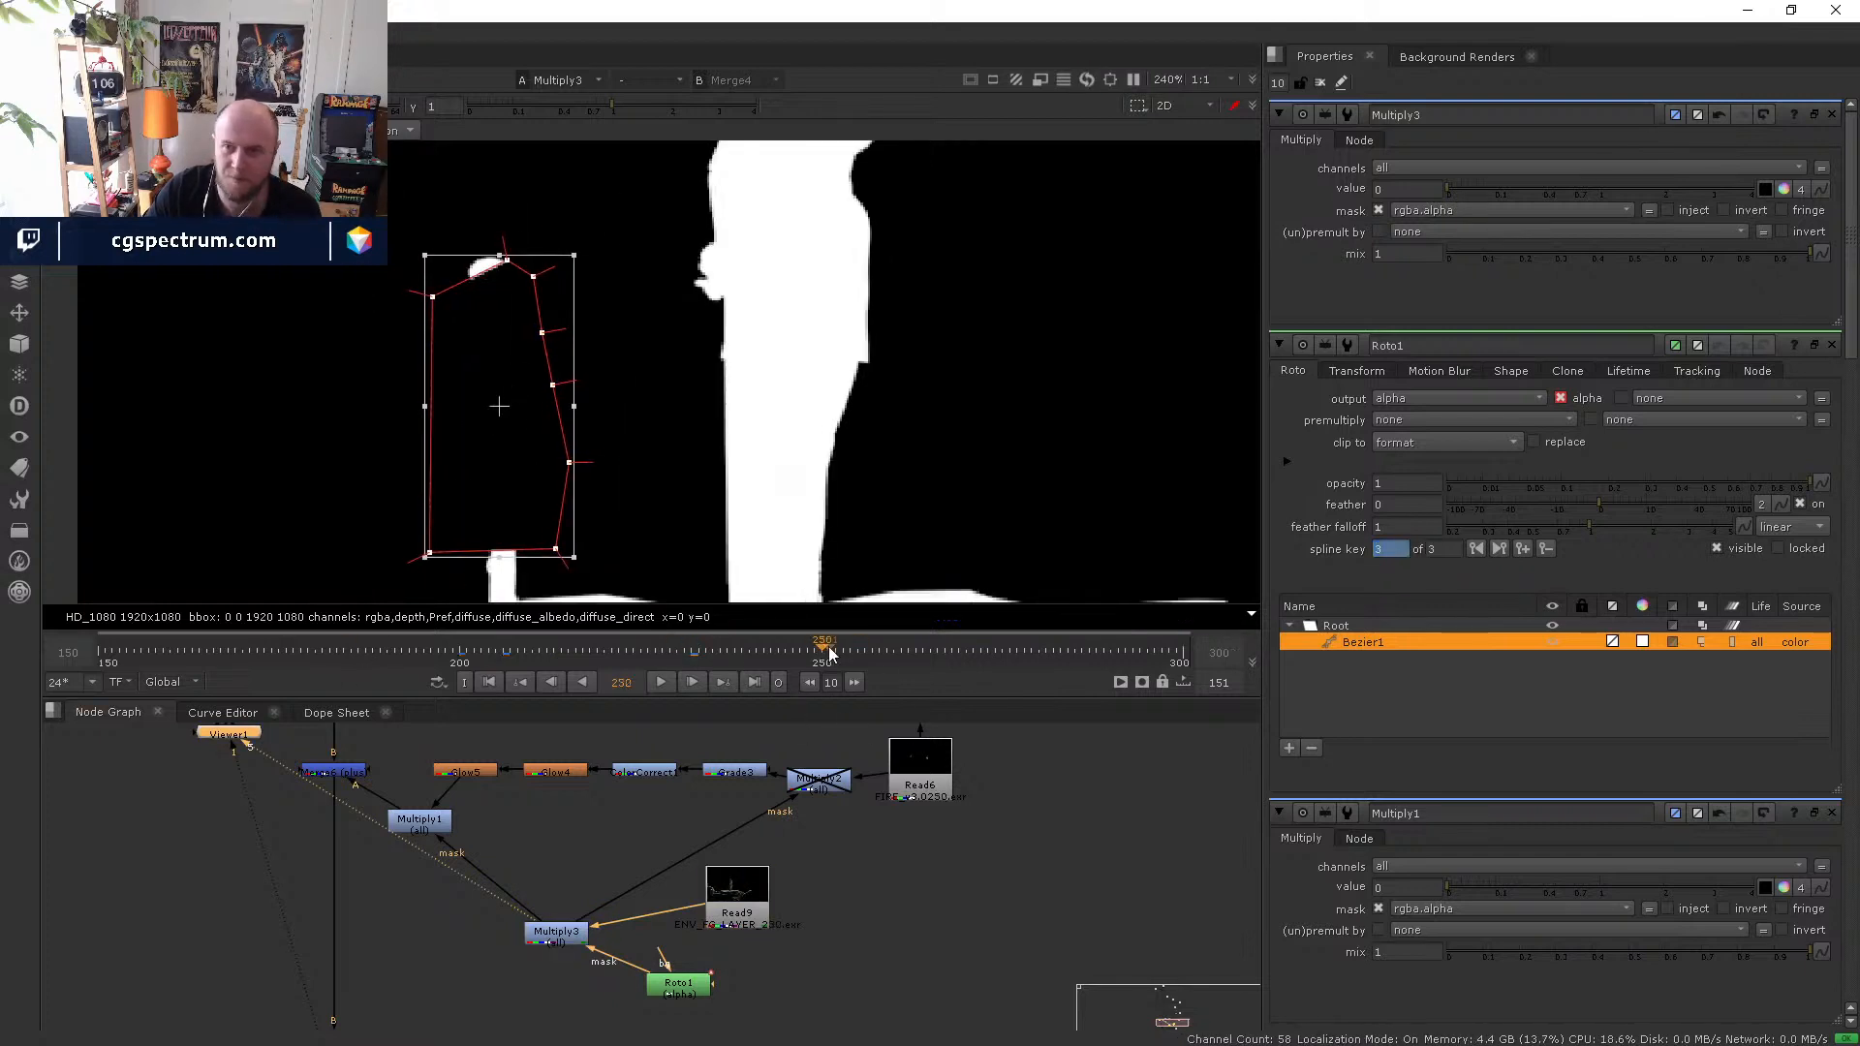
drag(503, 418, 503, 381)
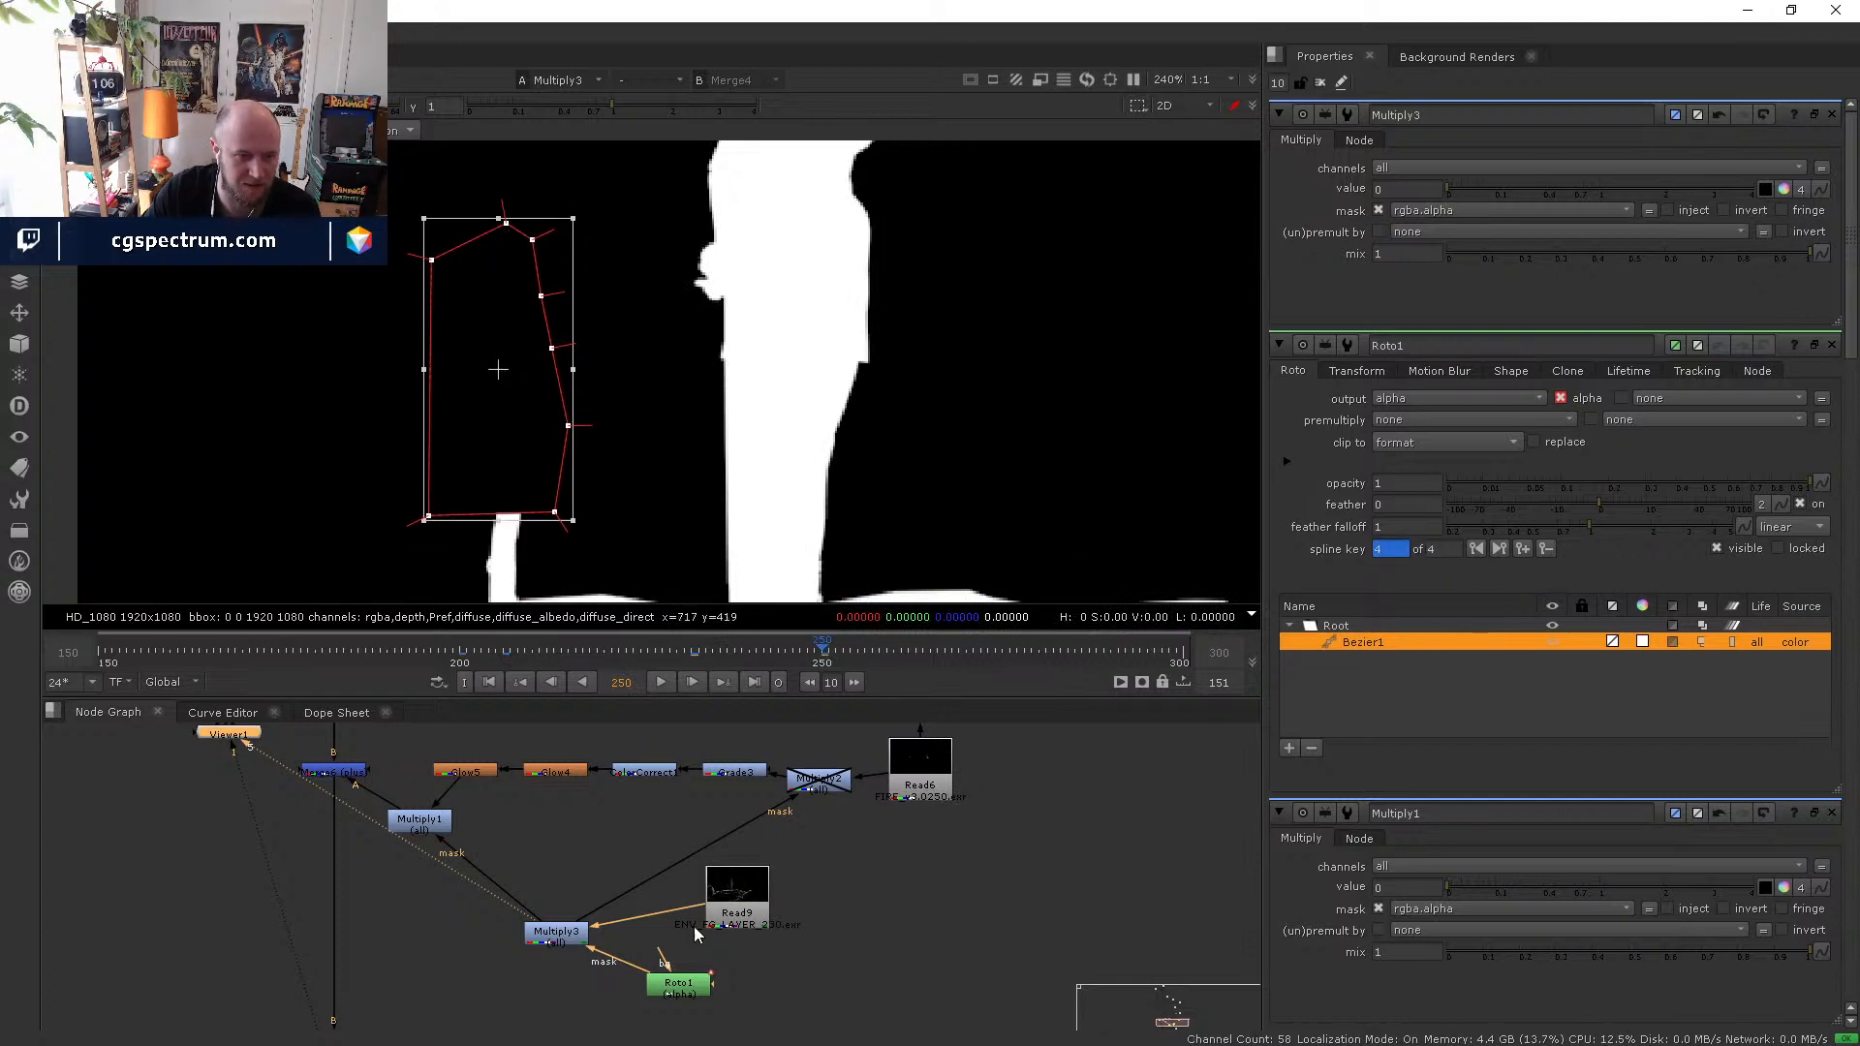
- Toggle Multiply3 off and back on to compare the matte with and without the narrow silhouette at frame 250
click(572, 936)
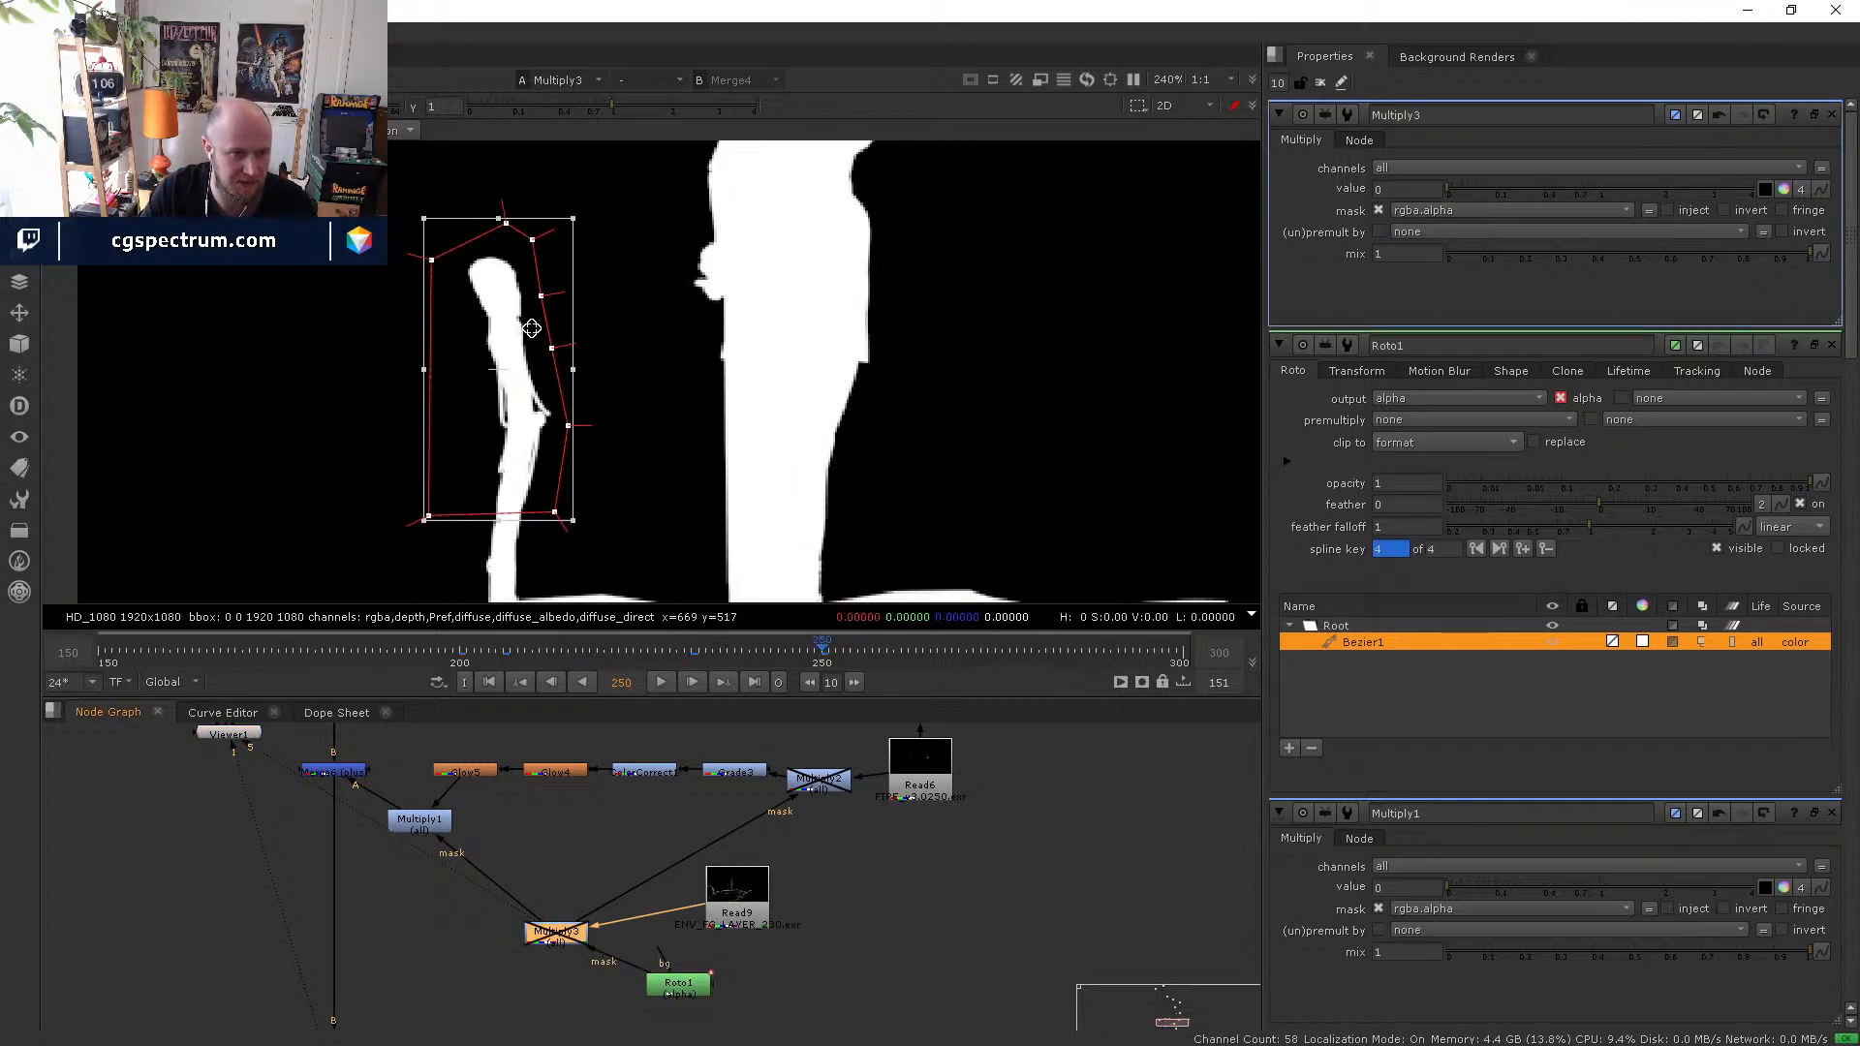
key(d)
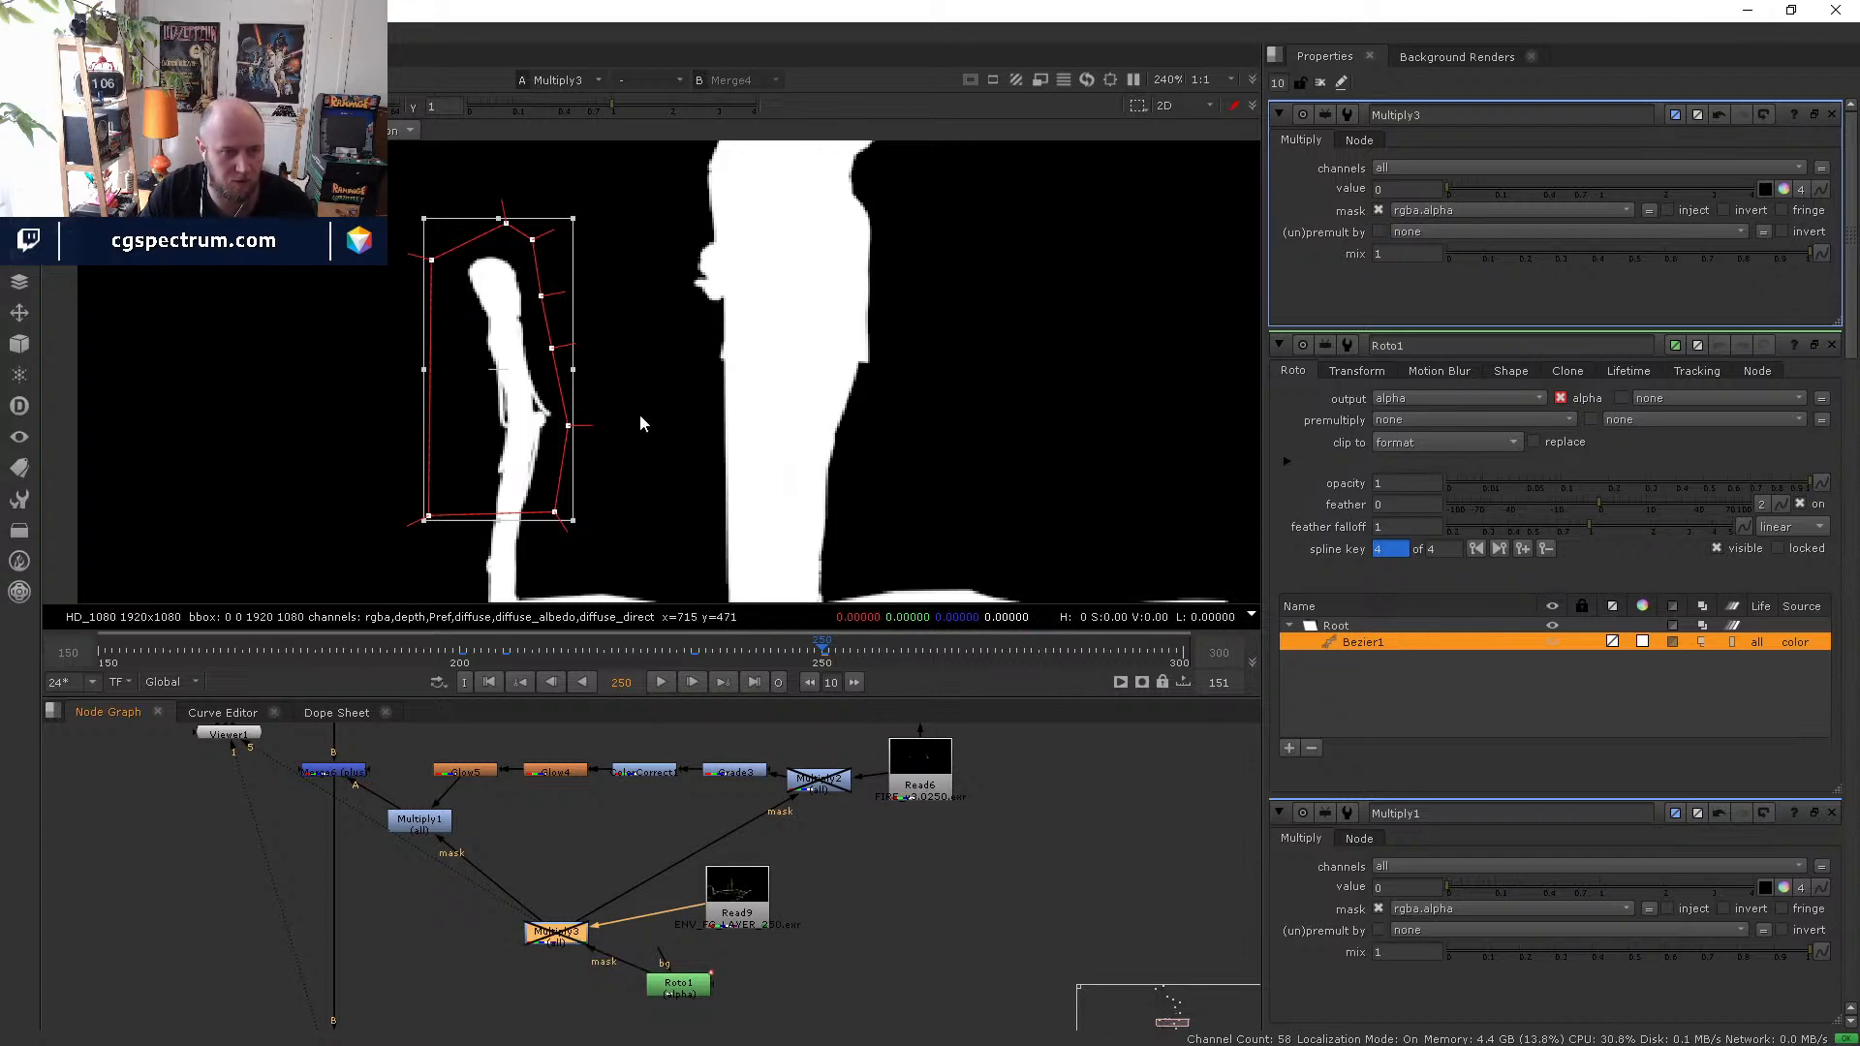
key(d)
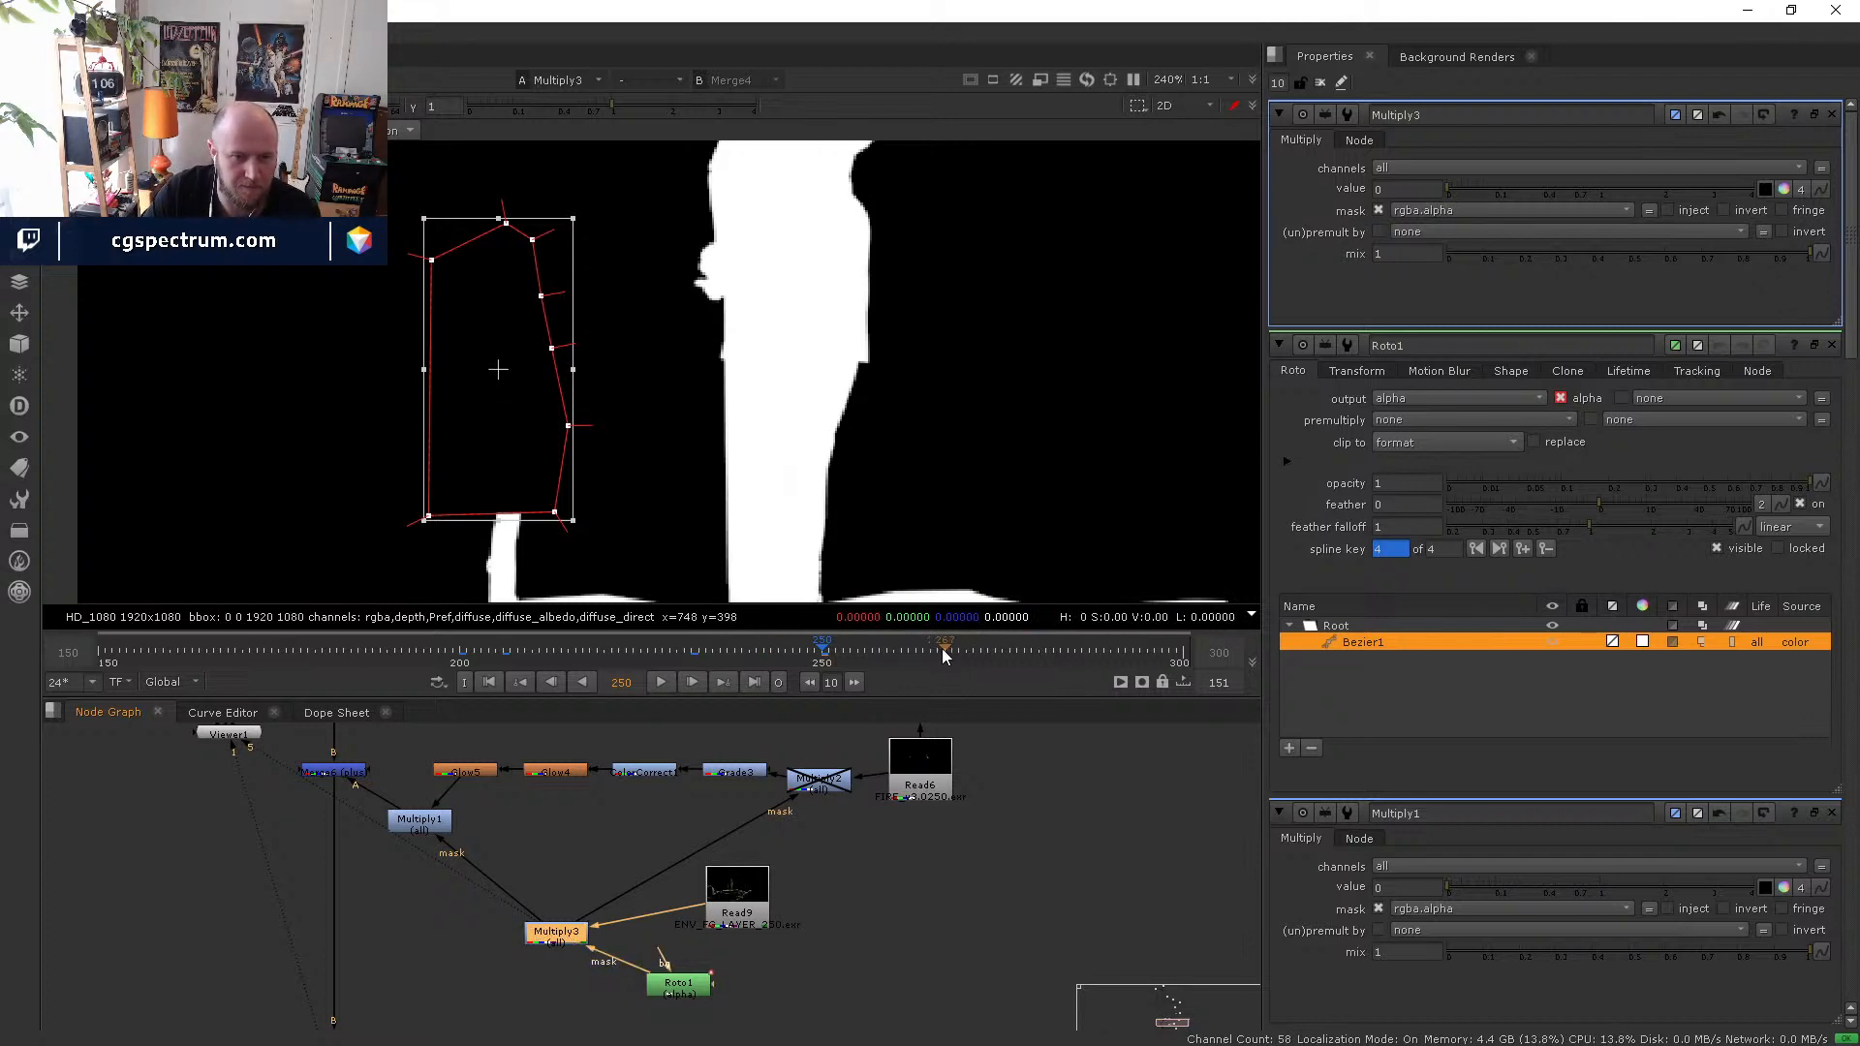
- Move the whole Bezier shape over the drifting narrow silhouette at frame 270, and key its position through to frame 300
click(968, 653)
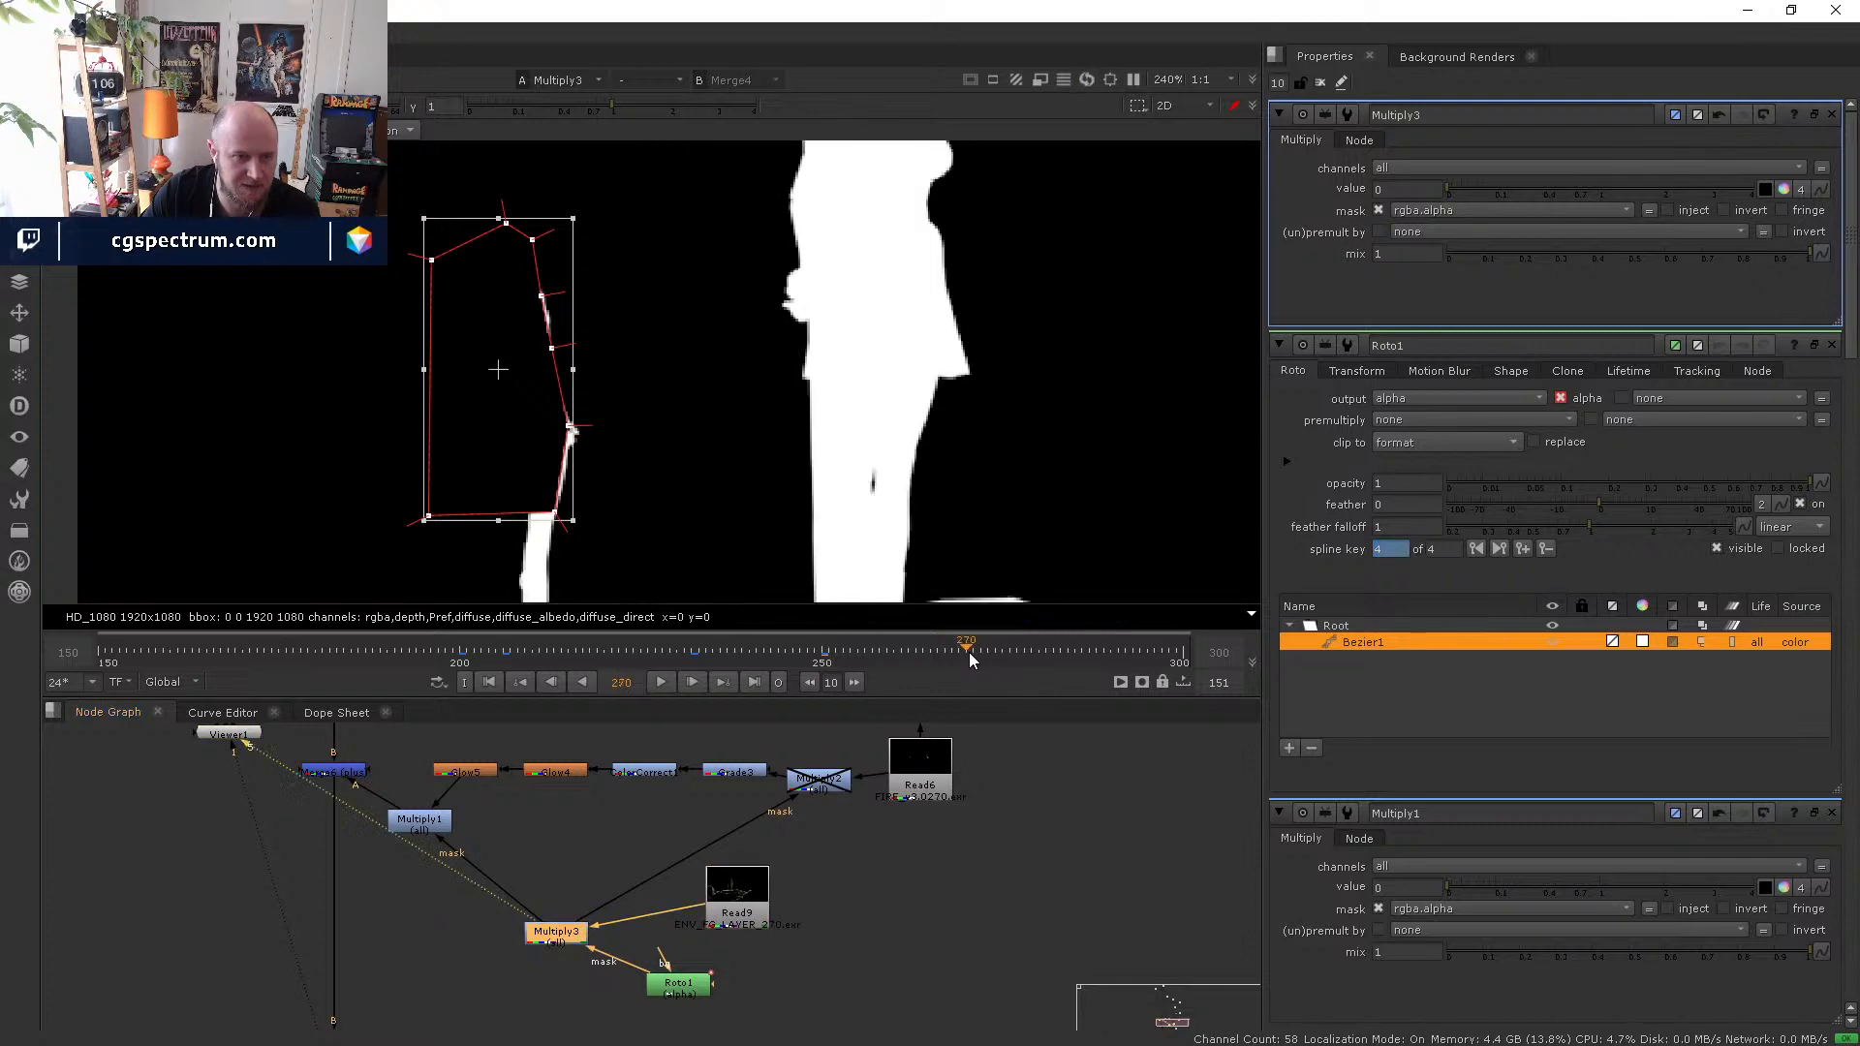
drag(494, 381, 657, 428)
click(1106, 653)
click(1180, 659)
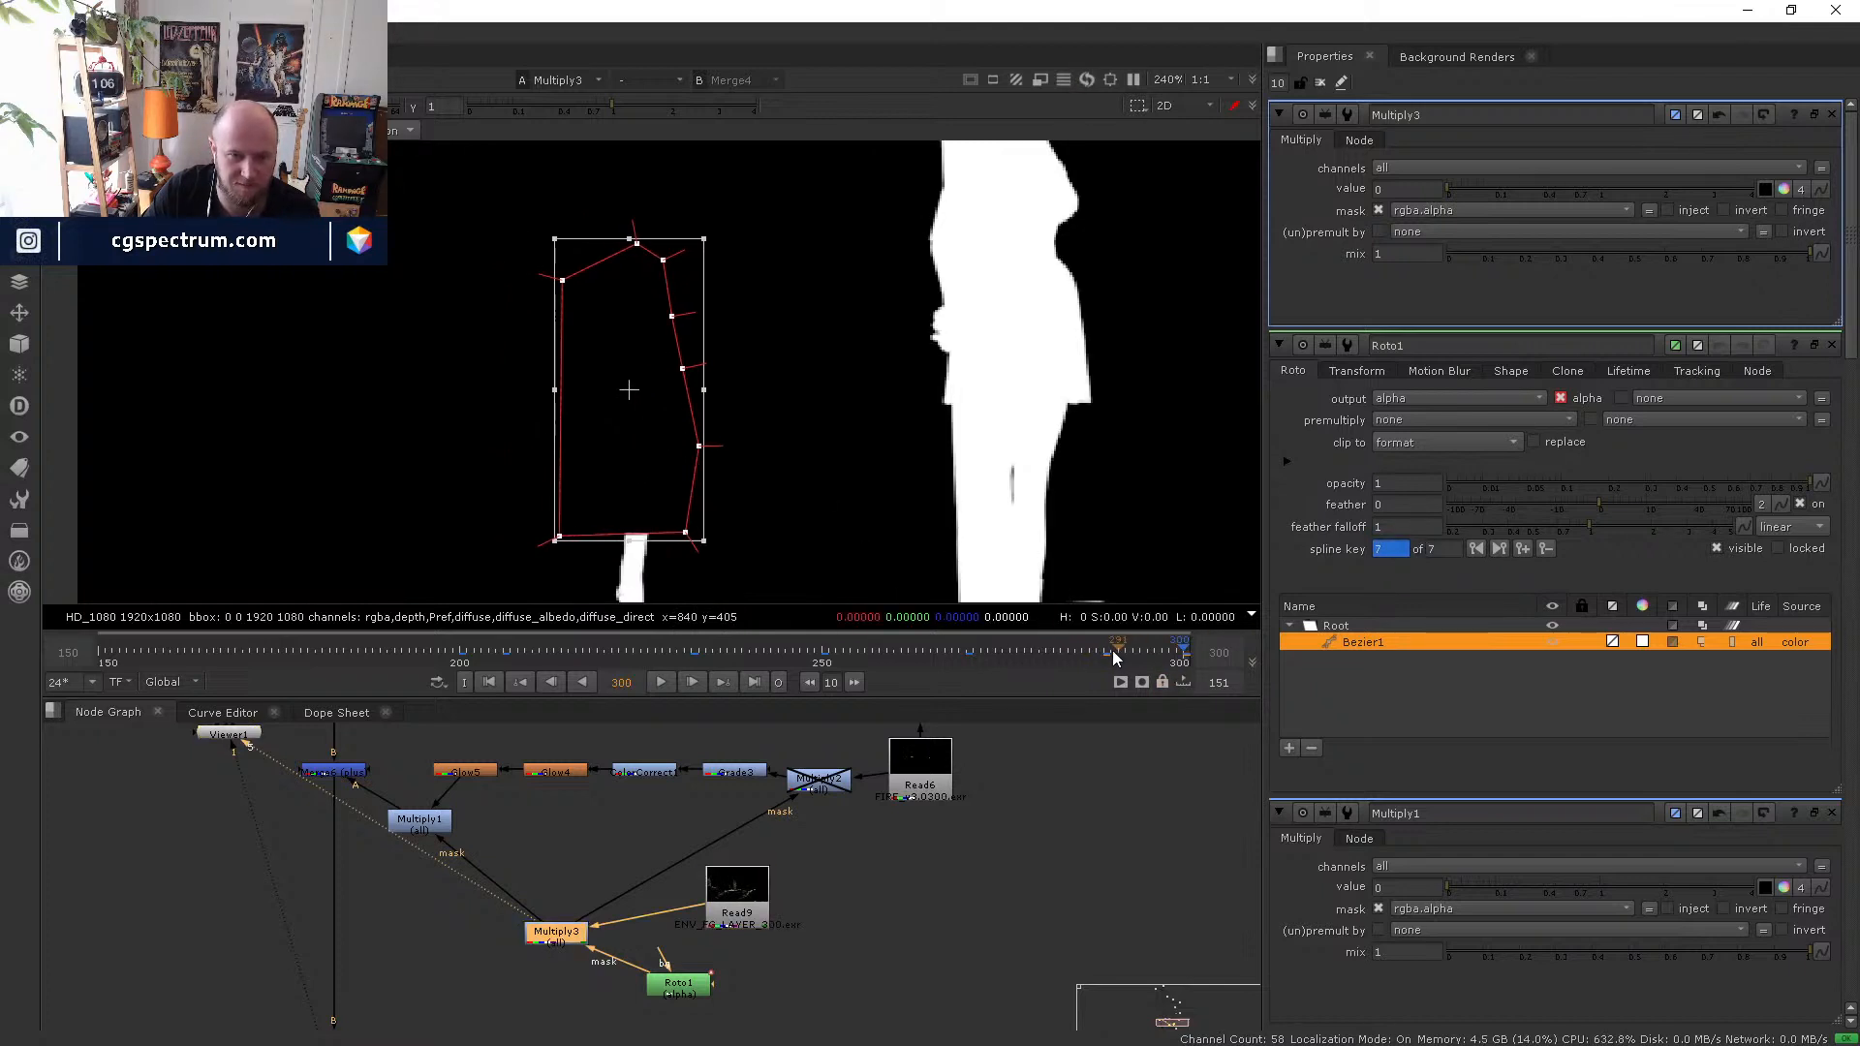
- Step backward through the shape's keyframes from frame 300 to check that the narrow silhouette stays covered
click(521, 681)
click(520, 681)
click(519, 681)
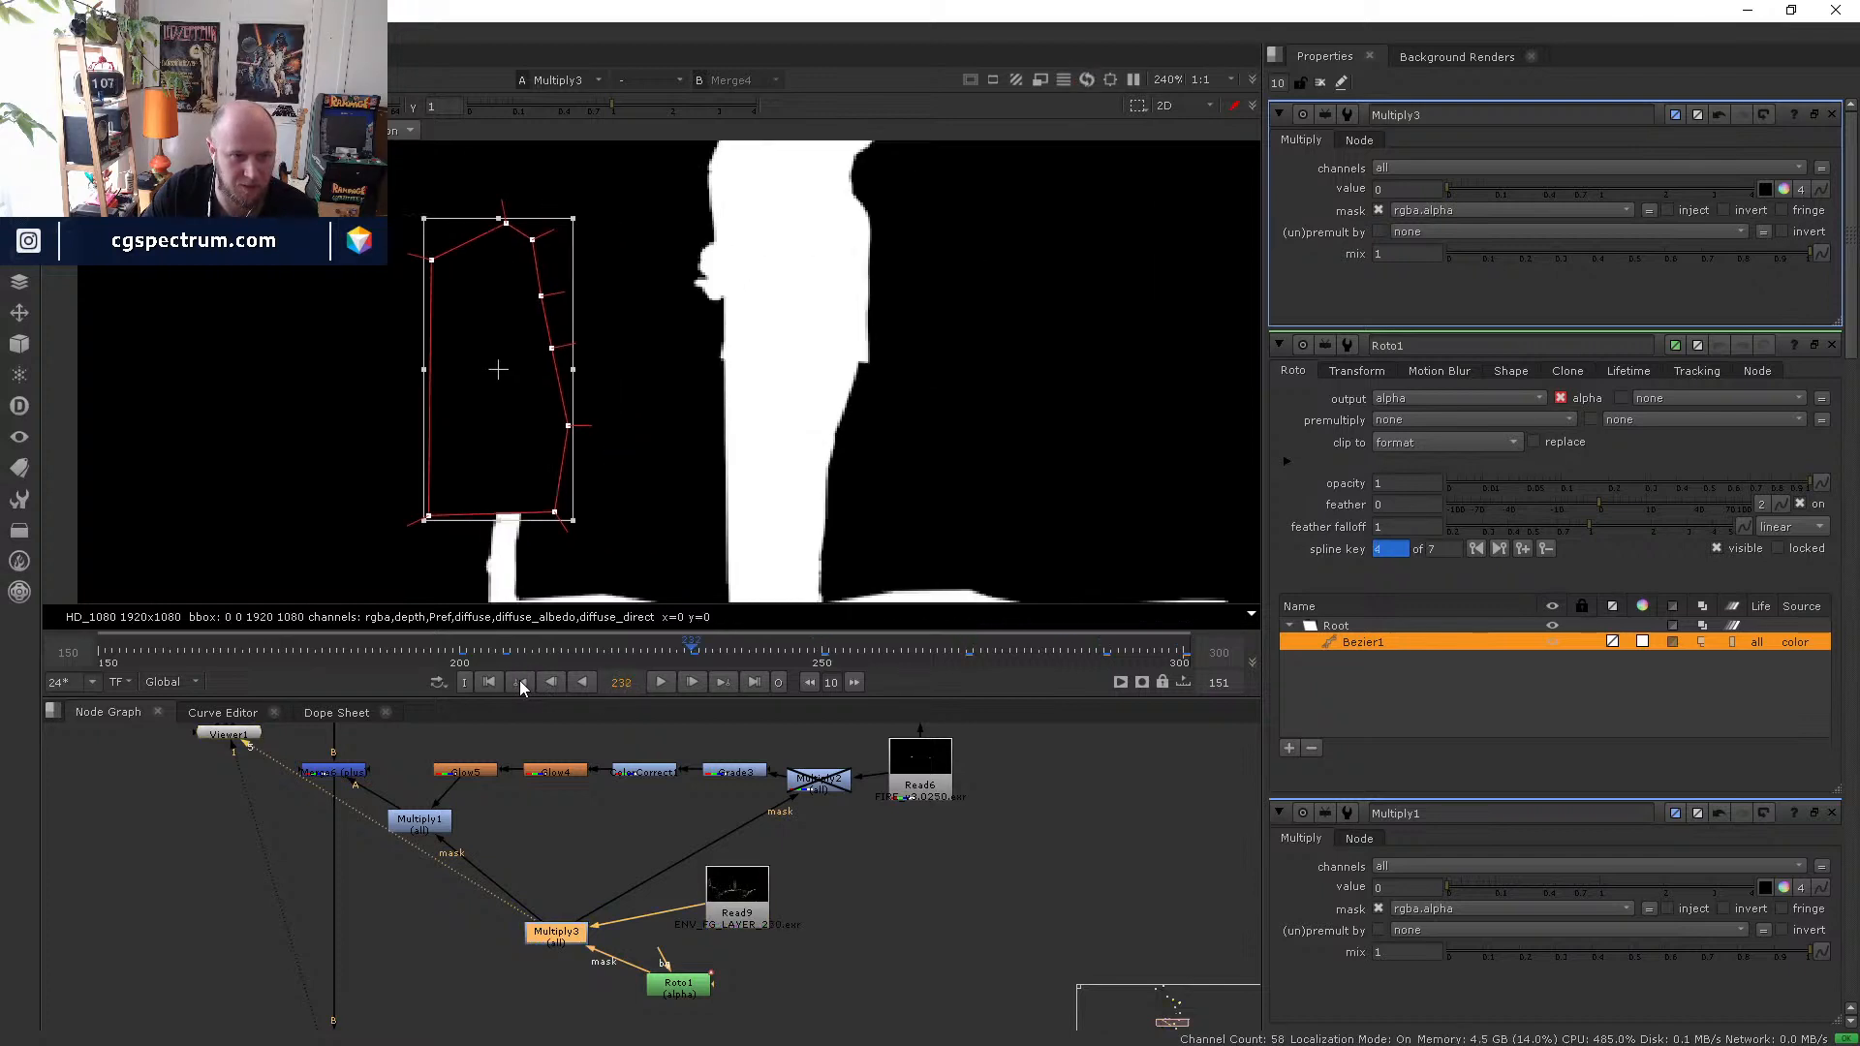
click(519, 681)
click(519, 681)
click(520, 681)
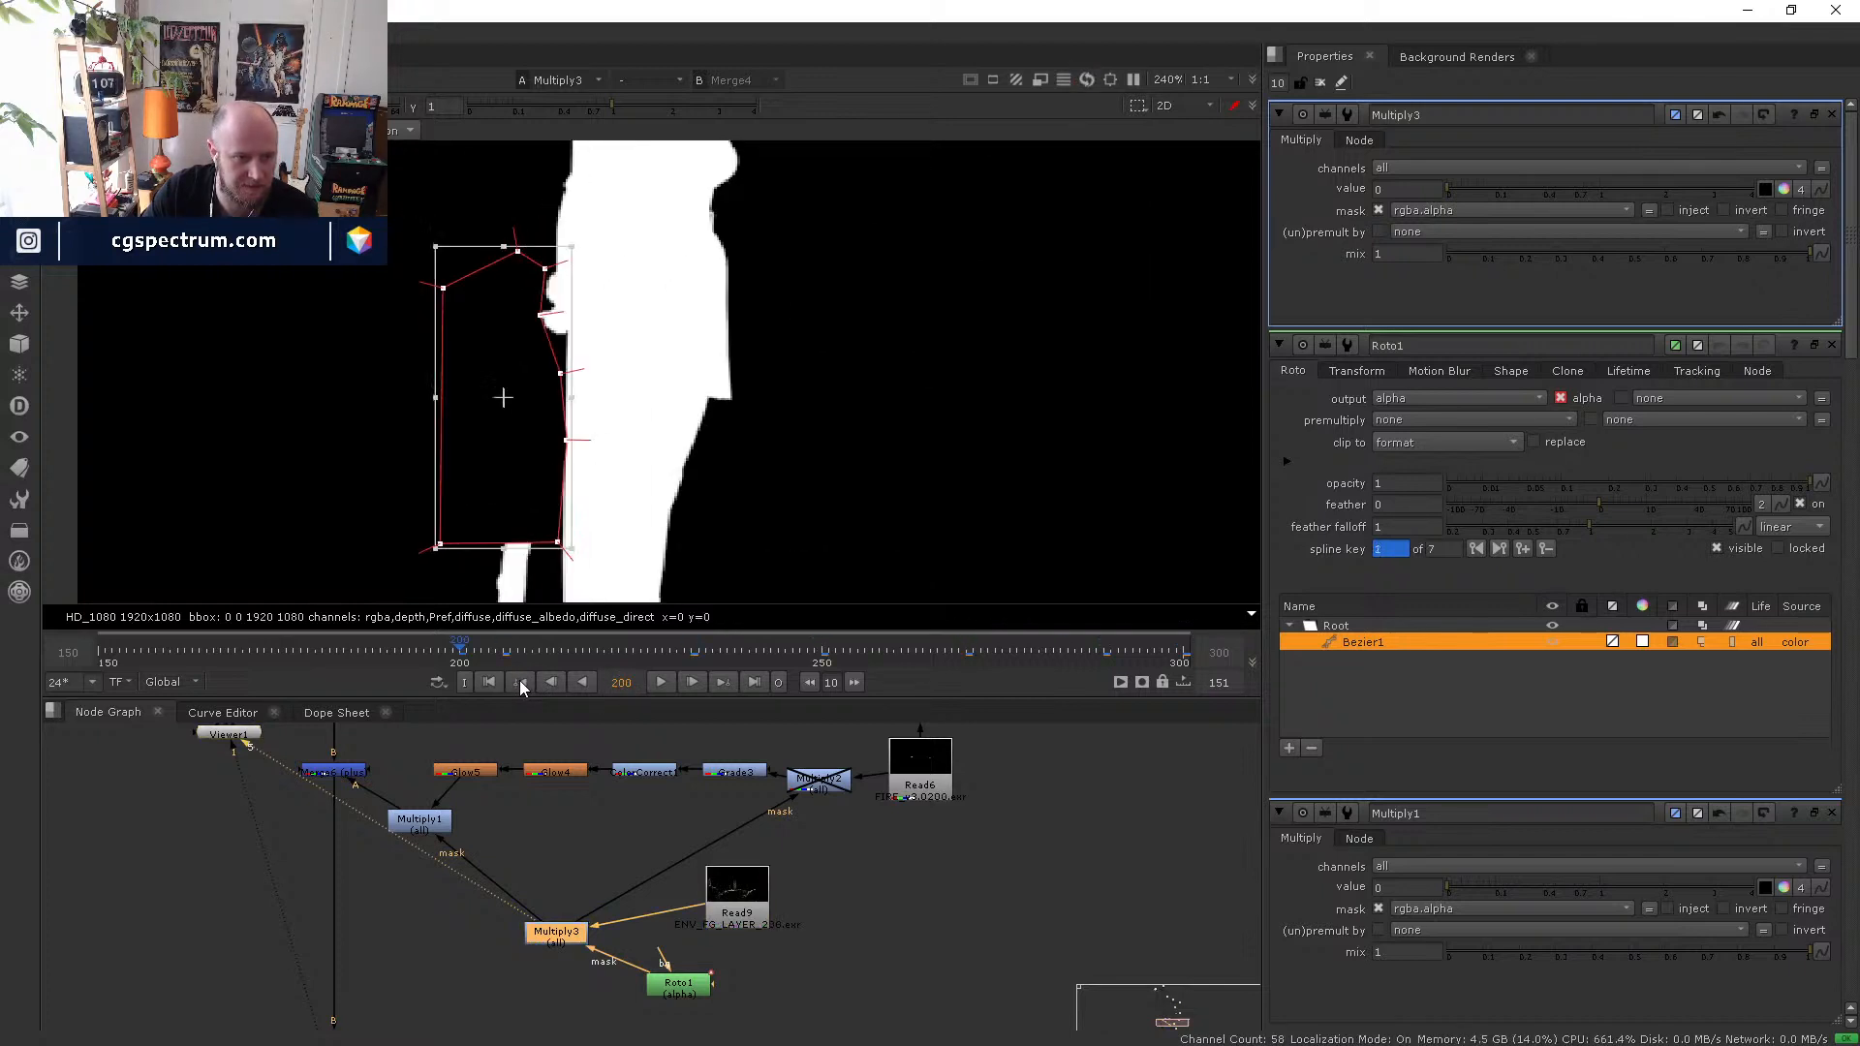
click(519, 681)
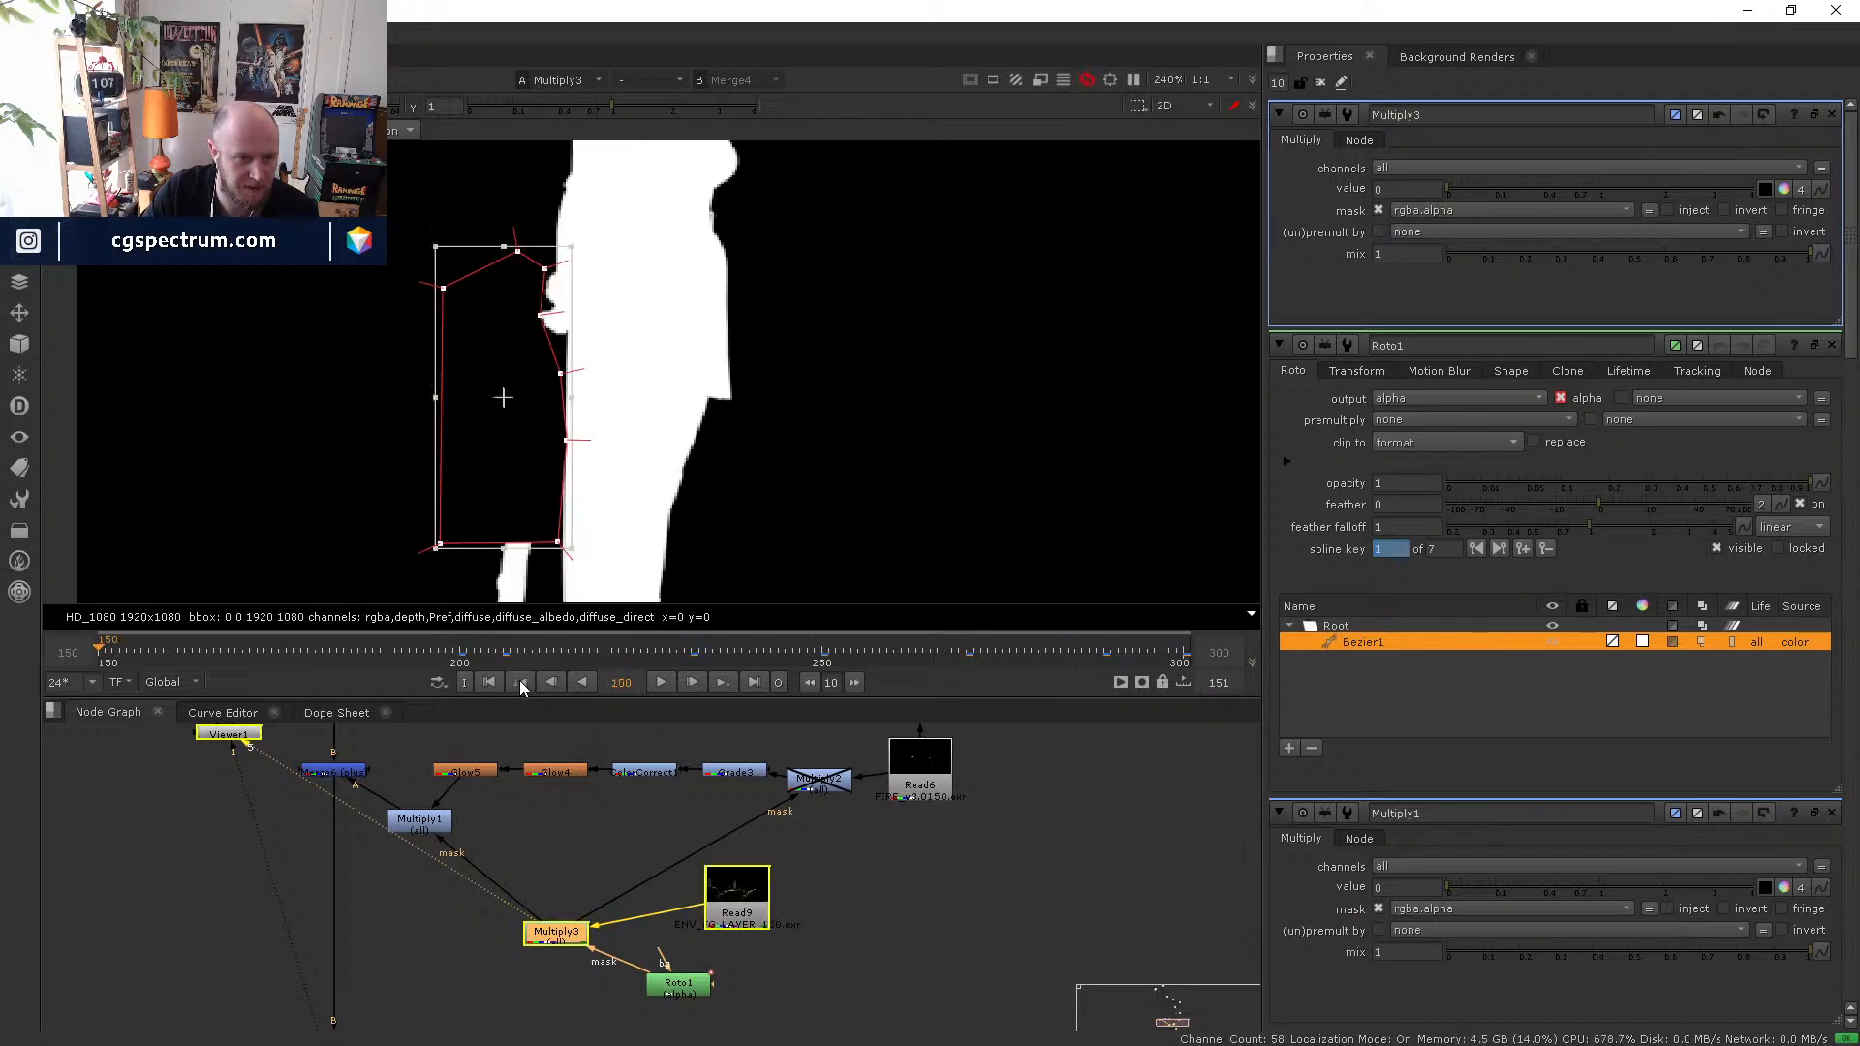
- Inspect the shape's edge around the hand at frame 192 and compare it with frame 200
click(418, 662)
drag(417, 663, 405, 662)
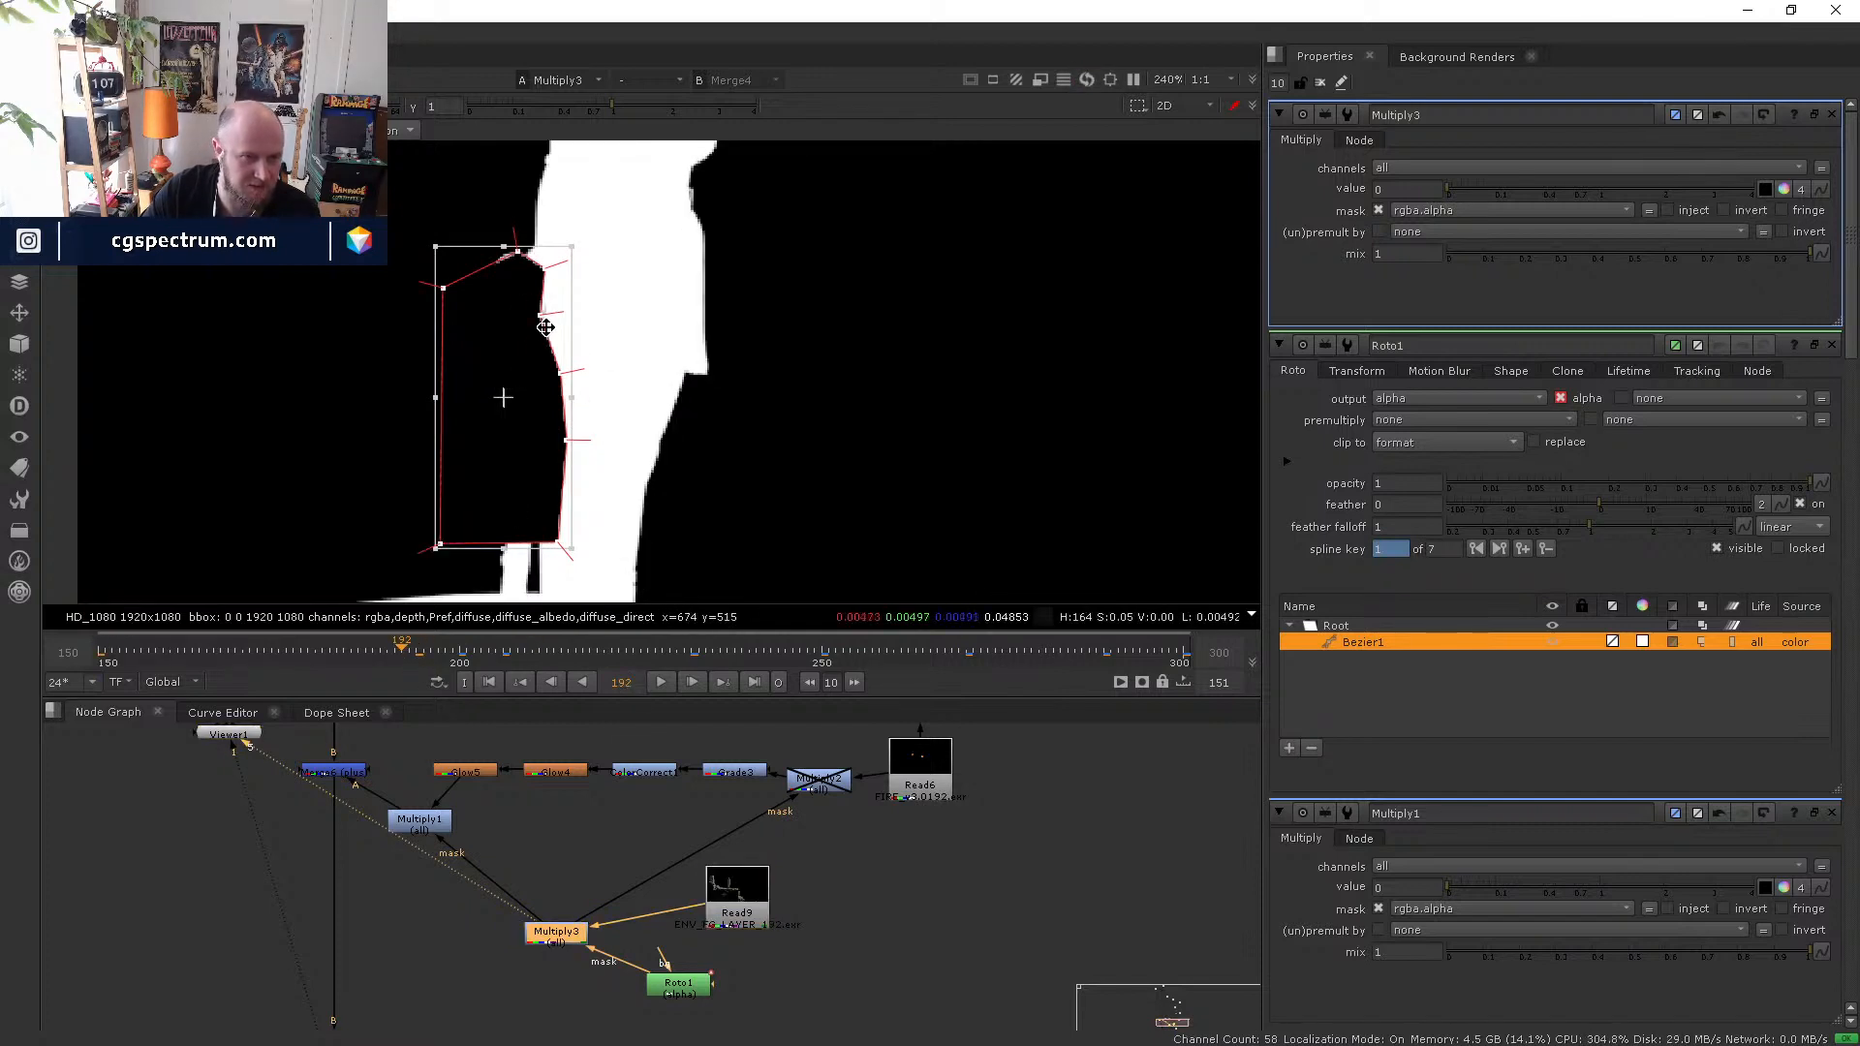
scroll(548, 316, up, 1)
scroll(647, 312, up, 2)
middle_drag(686, 324, 823, 423)
scroll(643, 436, down, 2)
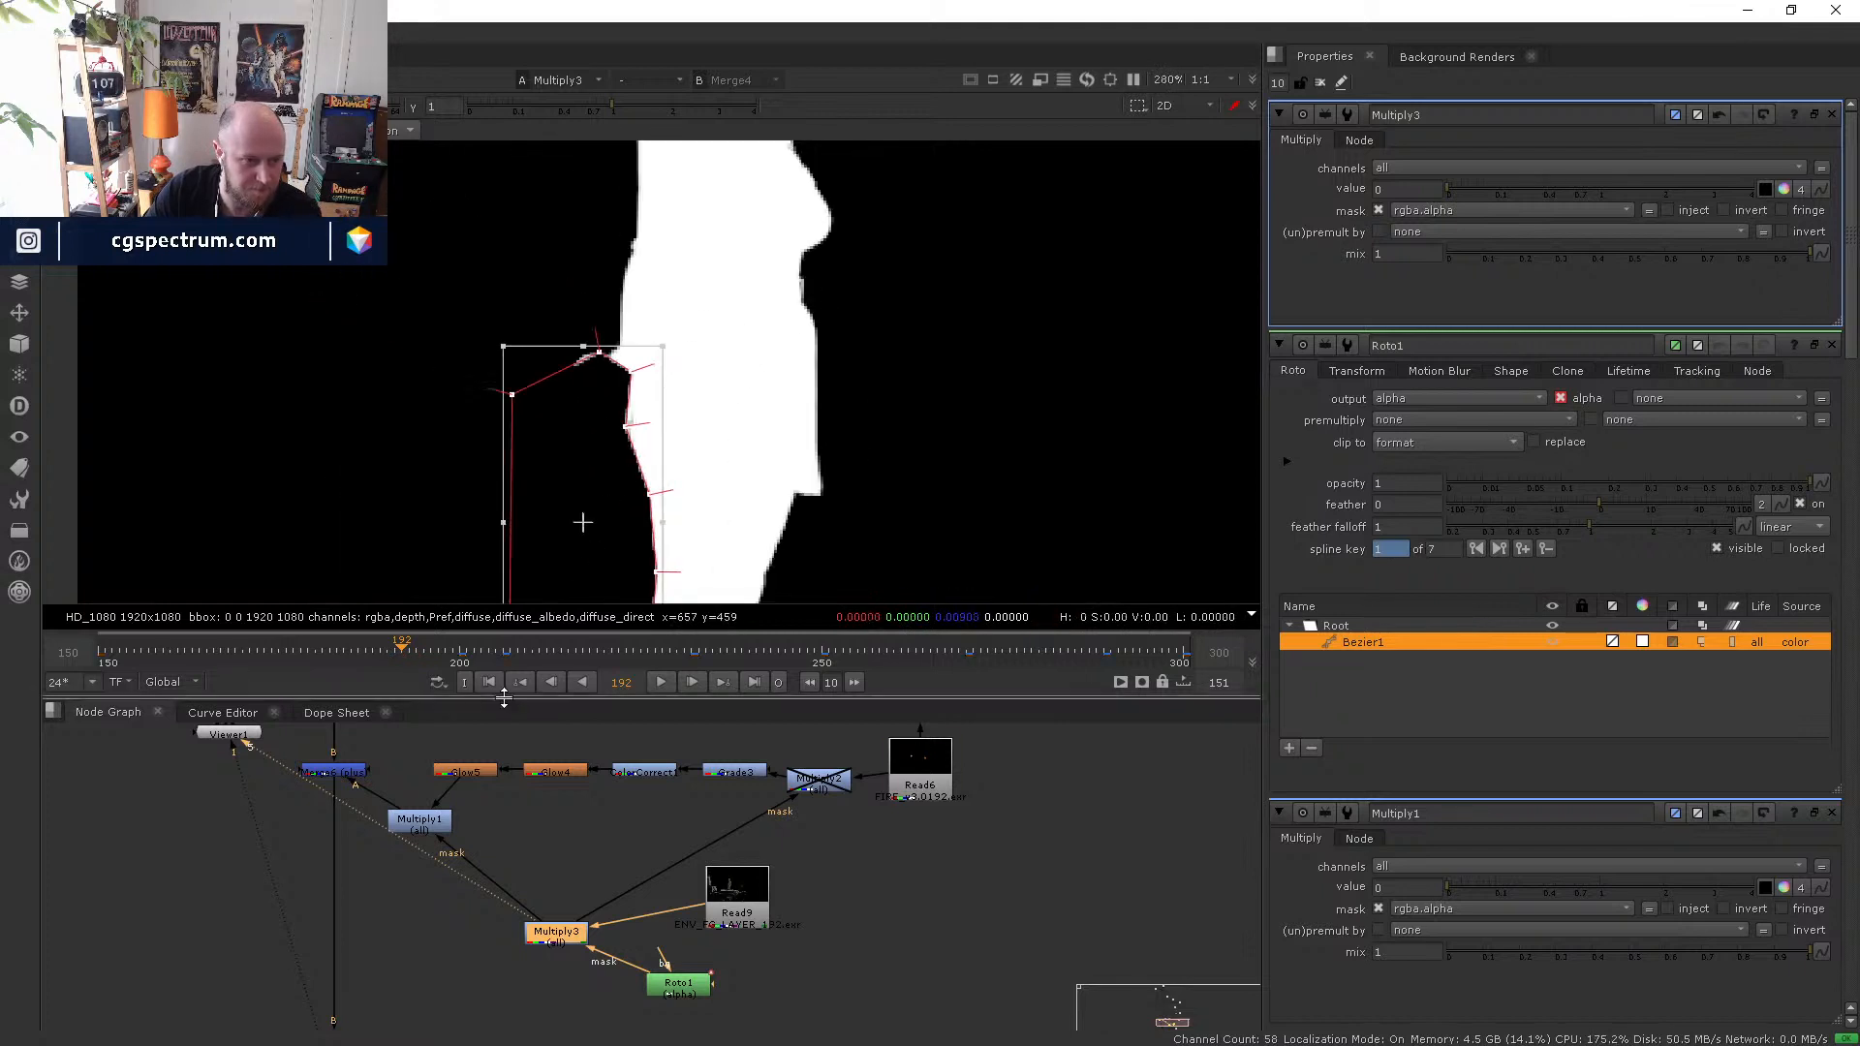
click(461, 655)
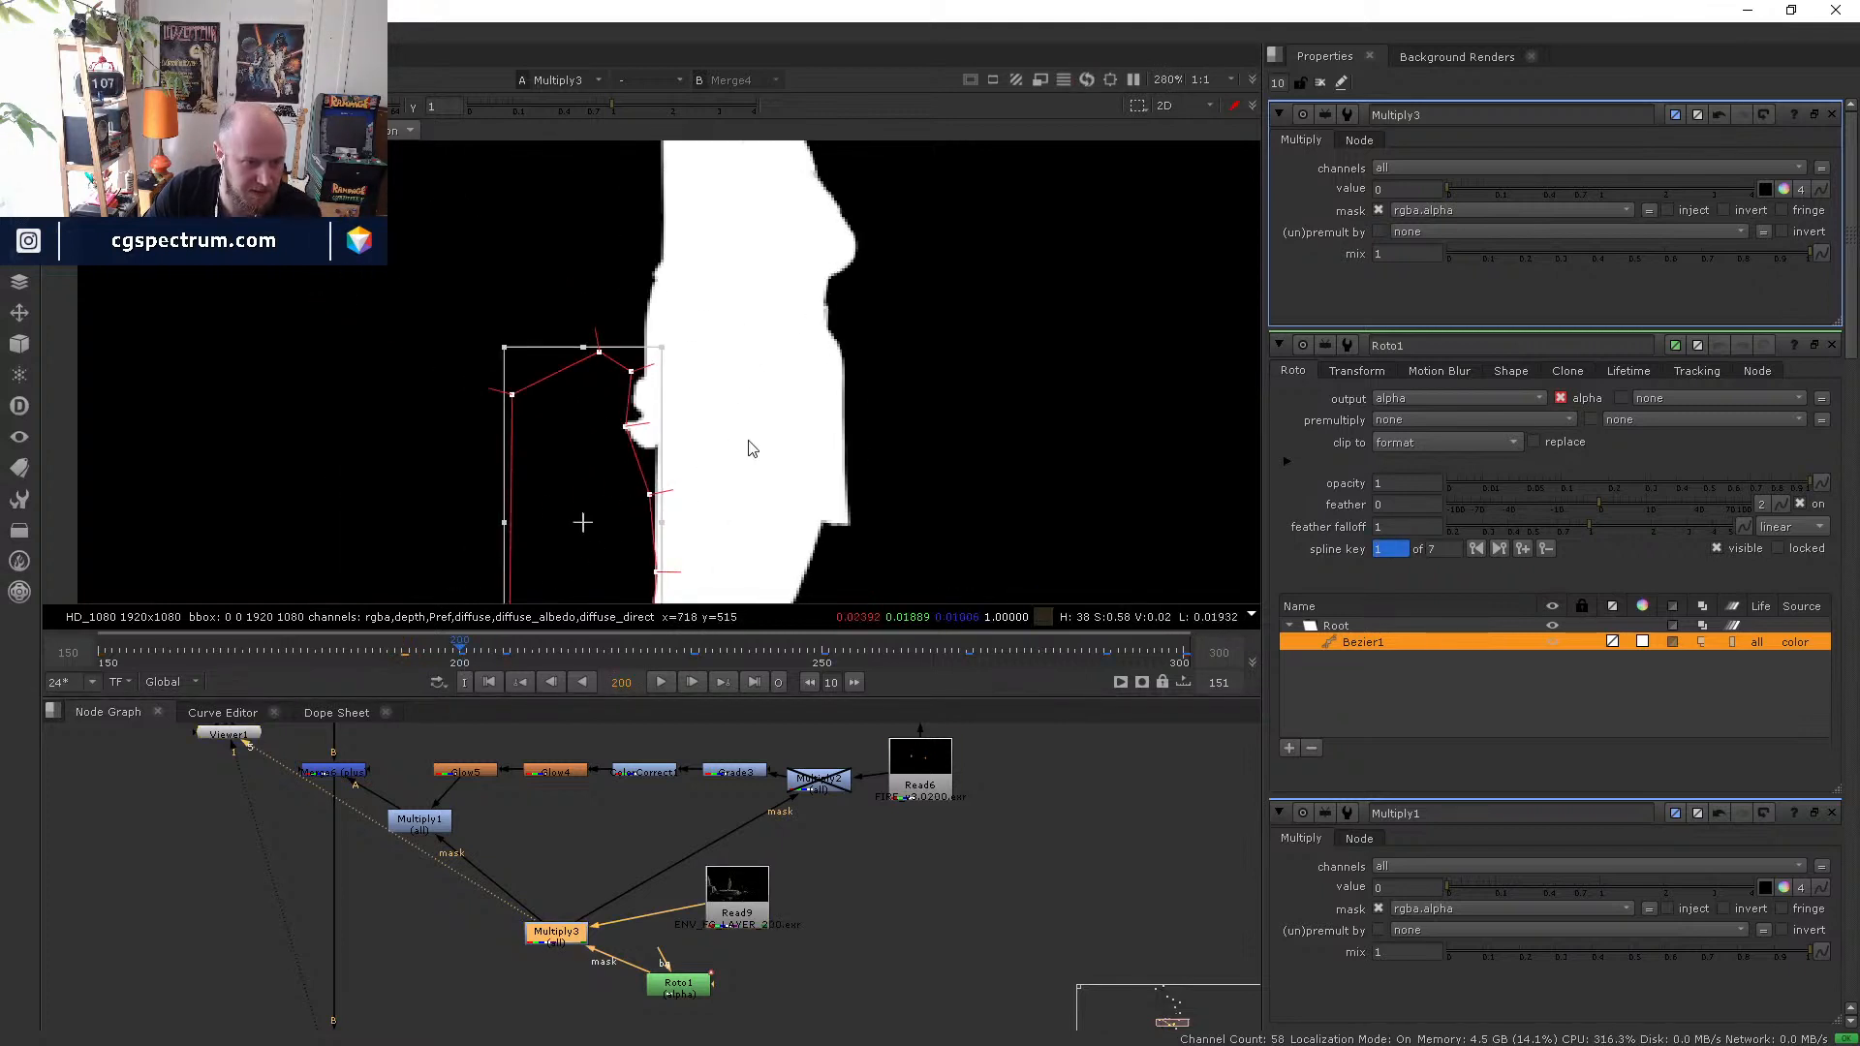
- Key the Bezier point beside the hand at frame 198, shifting it slightly outward along the hand's edge
click(967, 486)
scroll(697, 428, up, 2)
key(Left)
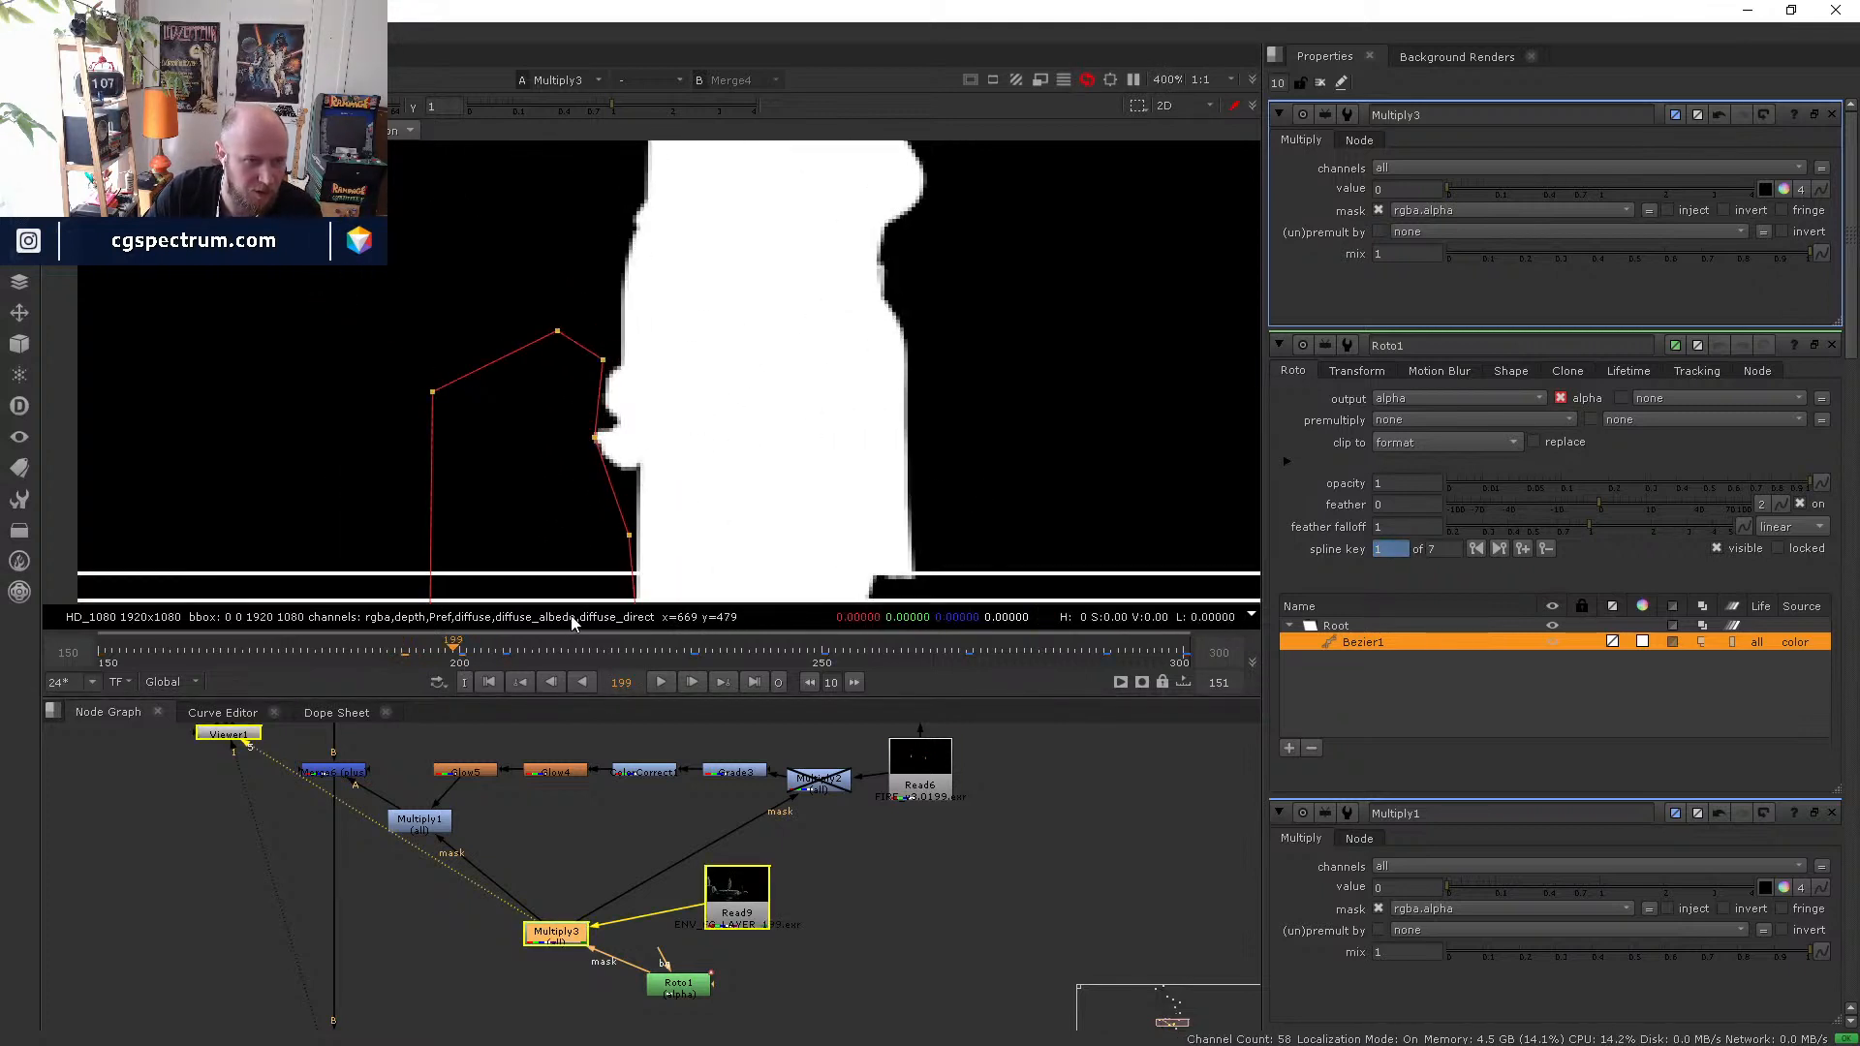
key(Left)
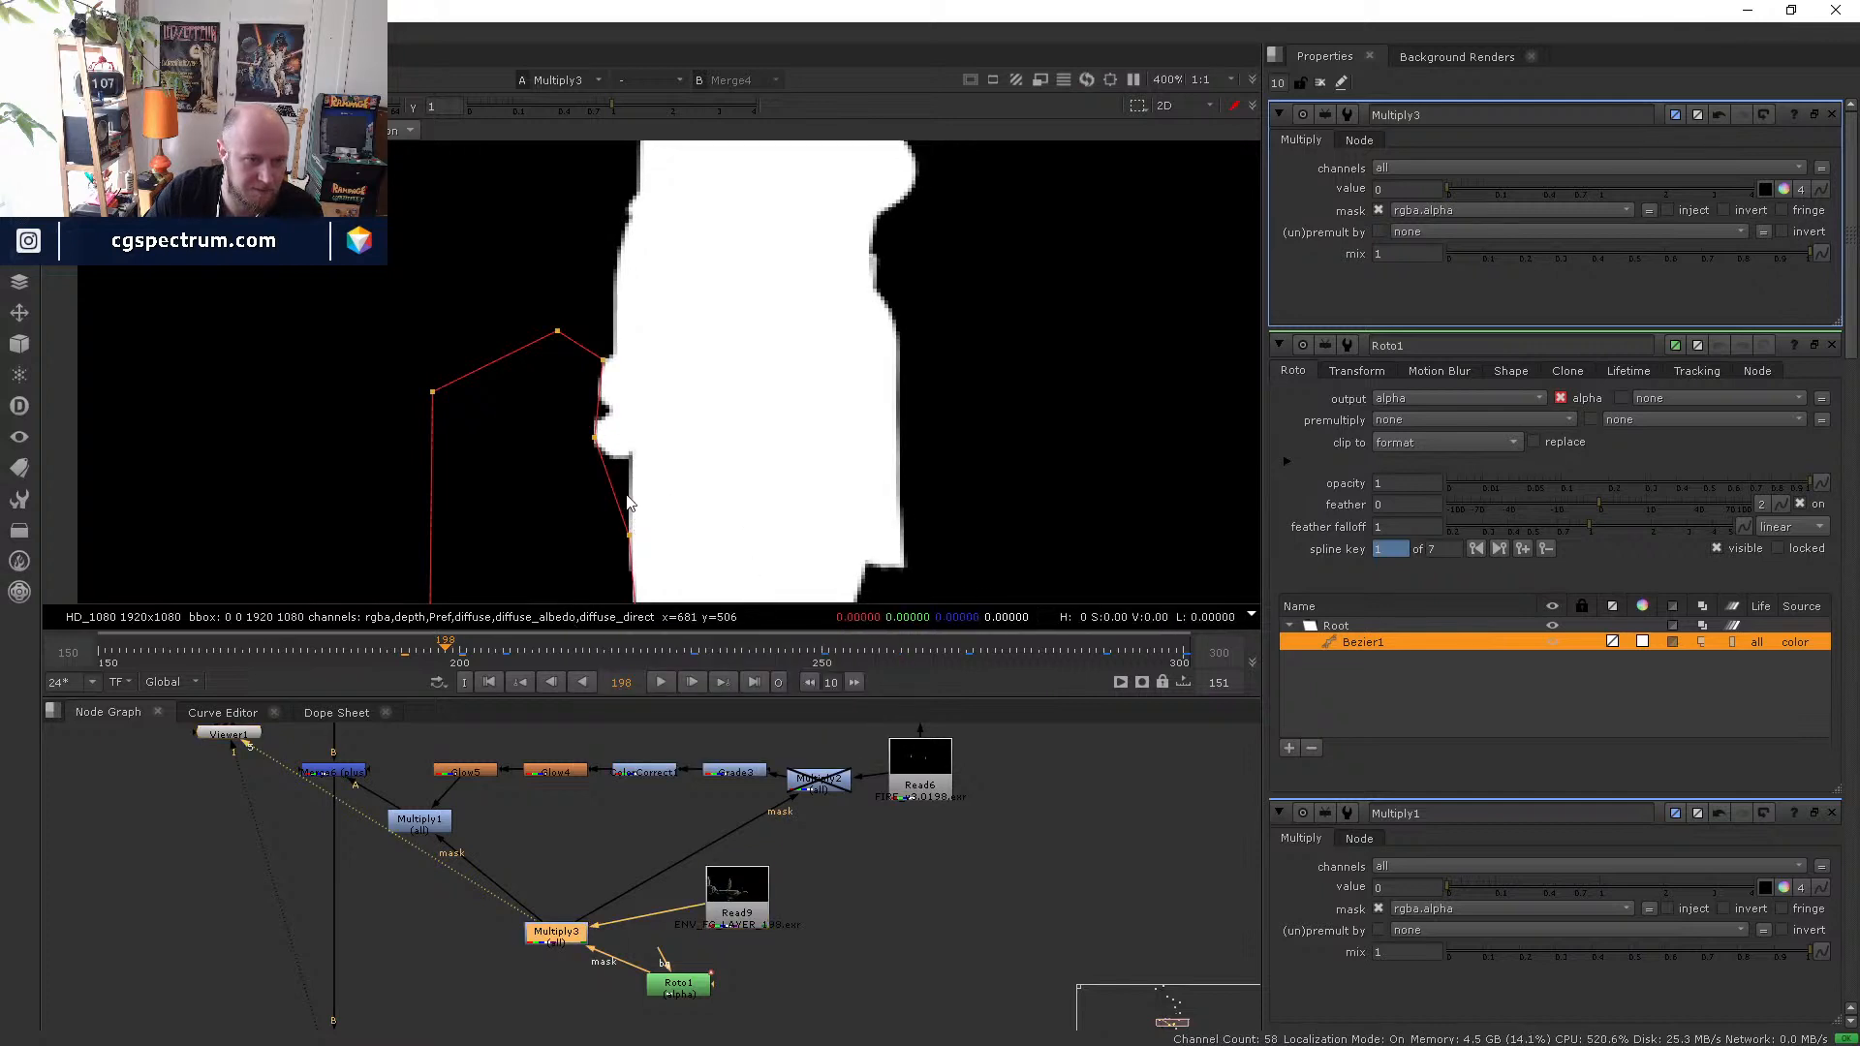
scroll(625, 431, down, 1)
middle_drag(651, 477, 694, 375)
scroll(692, 375, up, 2)
mouse_move(647, 315)
mouse_down()
mouse_move(620, 311)
mouse_move(639, 313)
mouse_up()
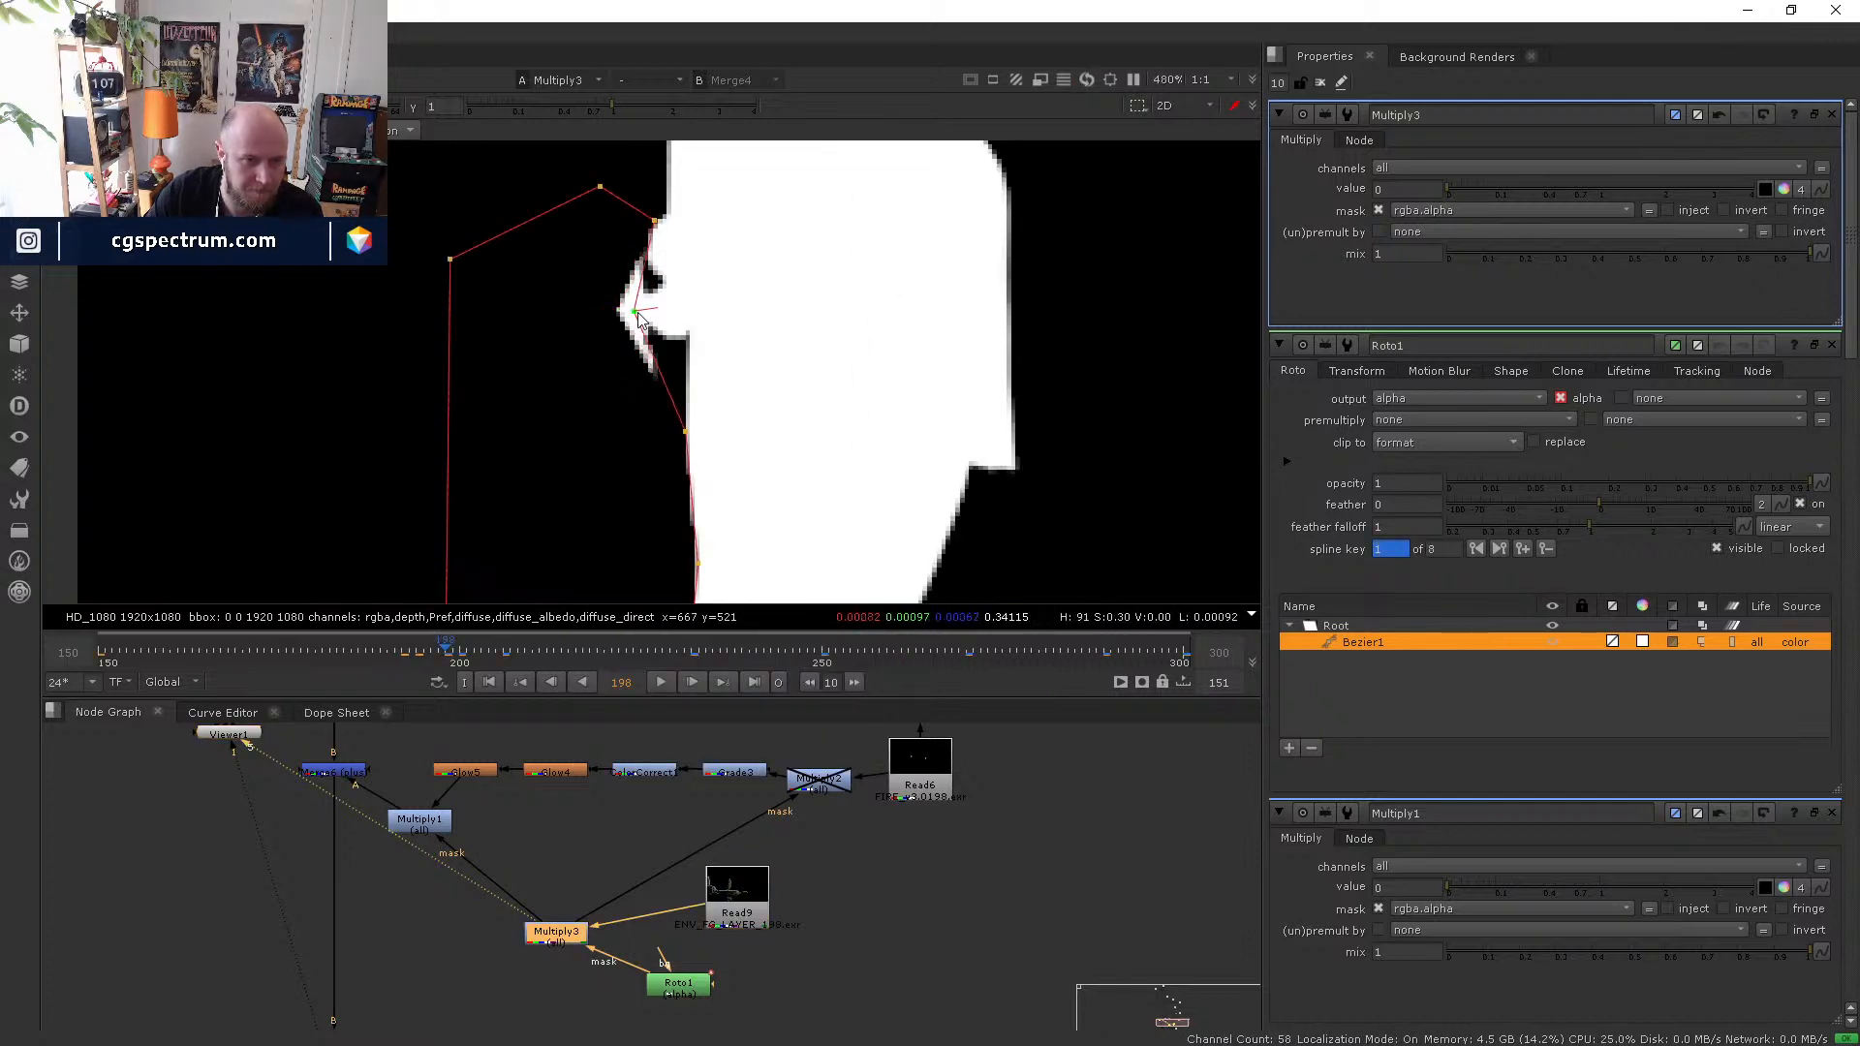
- Disable Multiply3 to reveal the narrow silhouette and fit the Bezier's inner edge between it and the hand at frame 198
middle_drag(640, 319, 686, 376)
key(d)
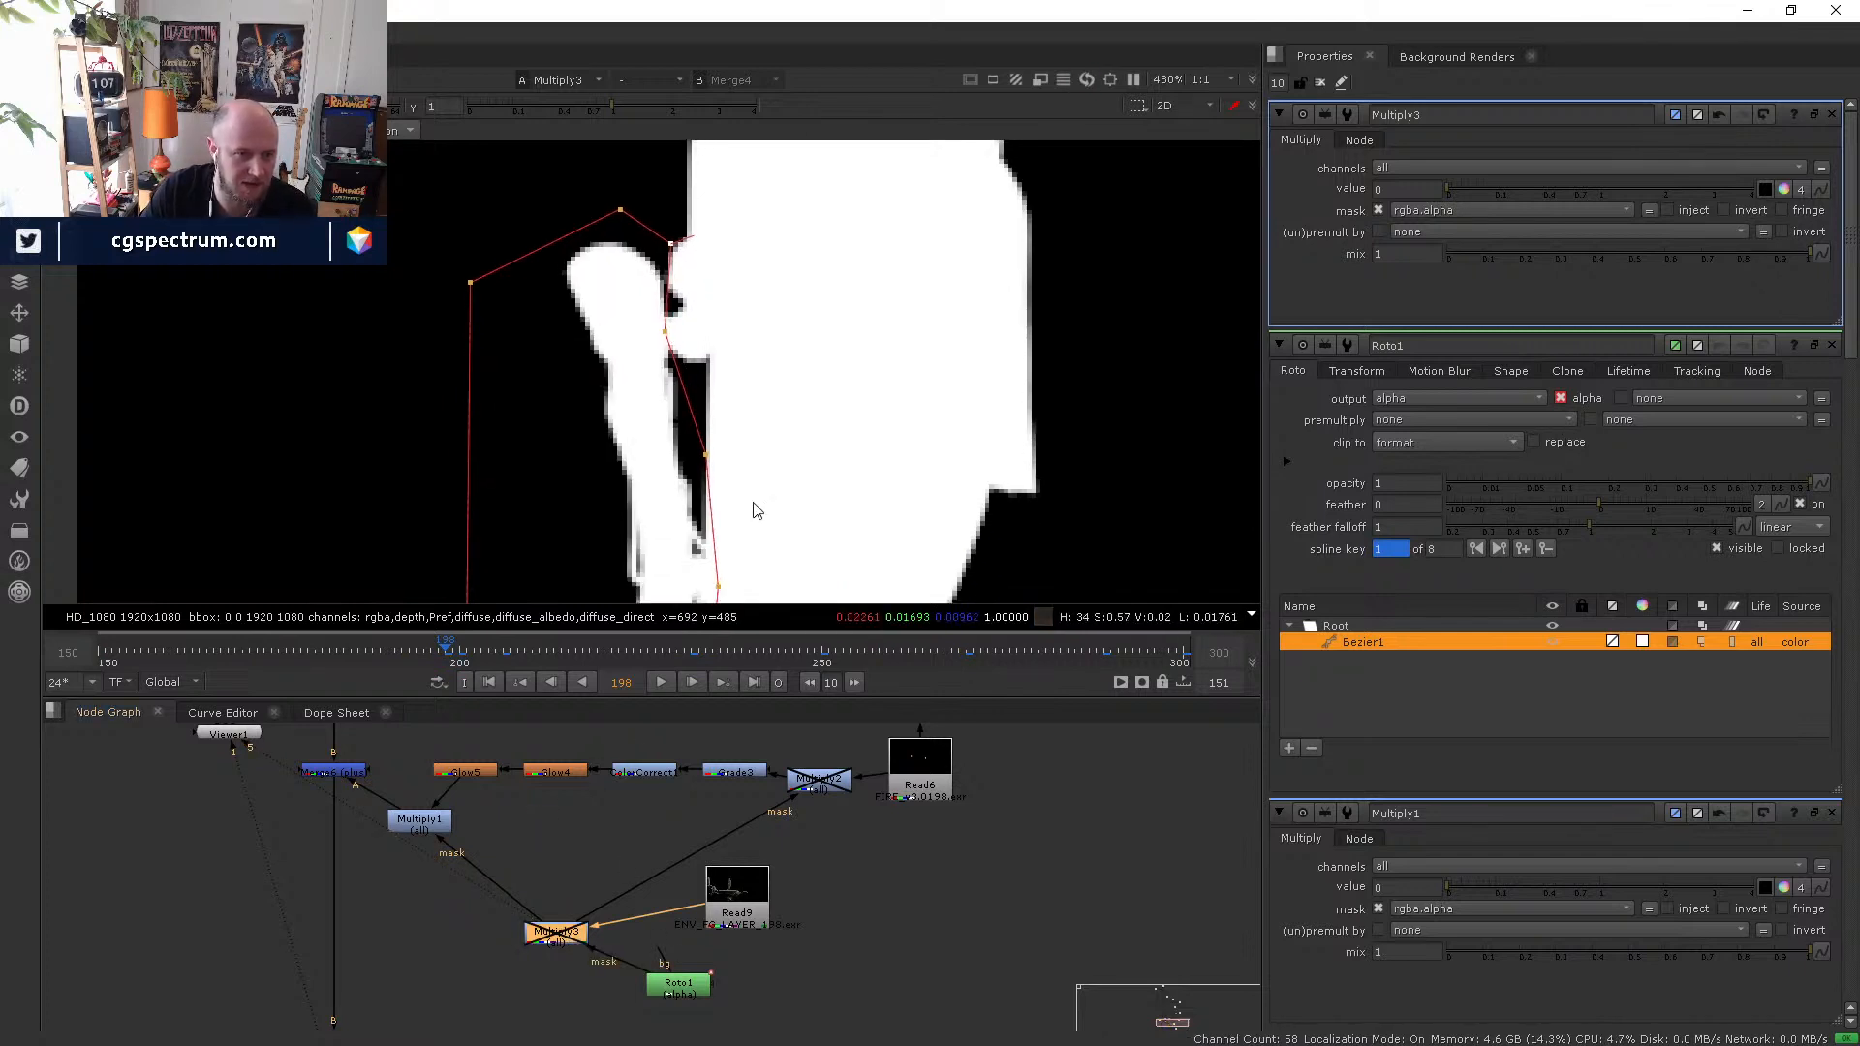
middle_drag(743, 557, 732, 387)
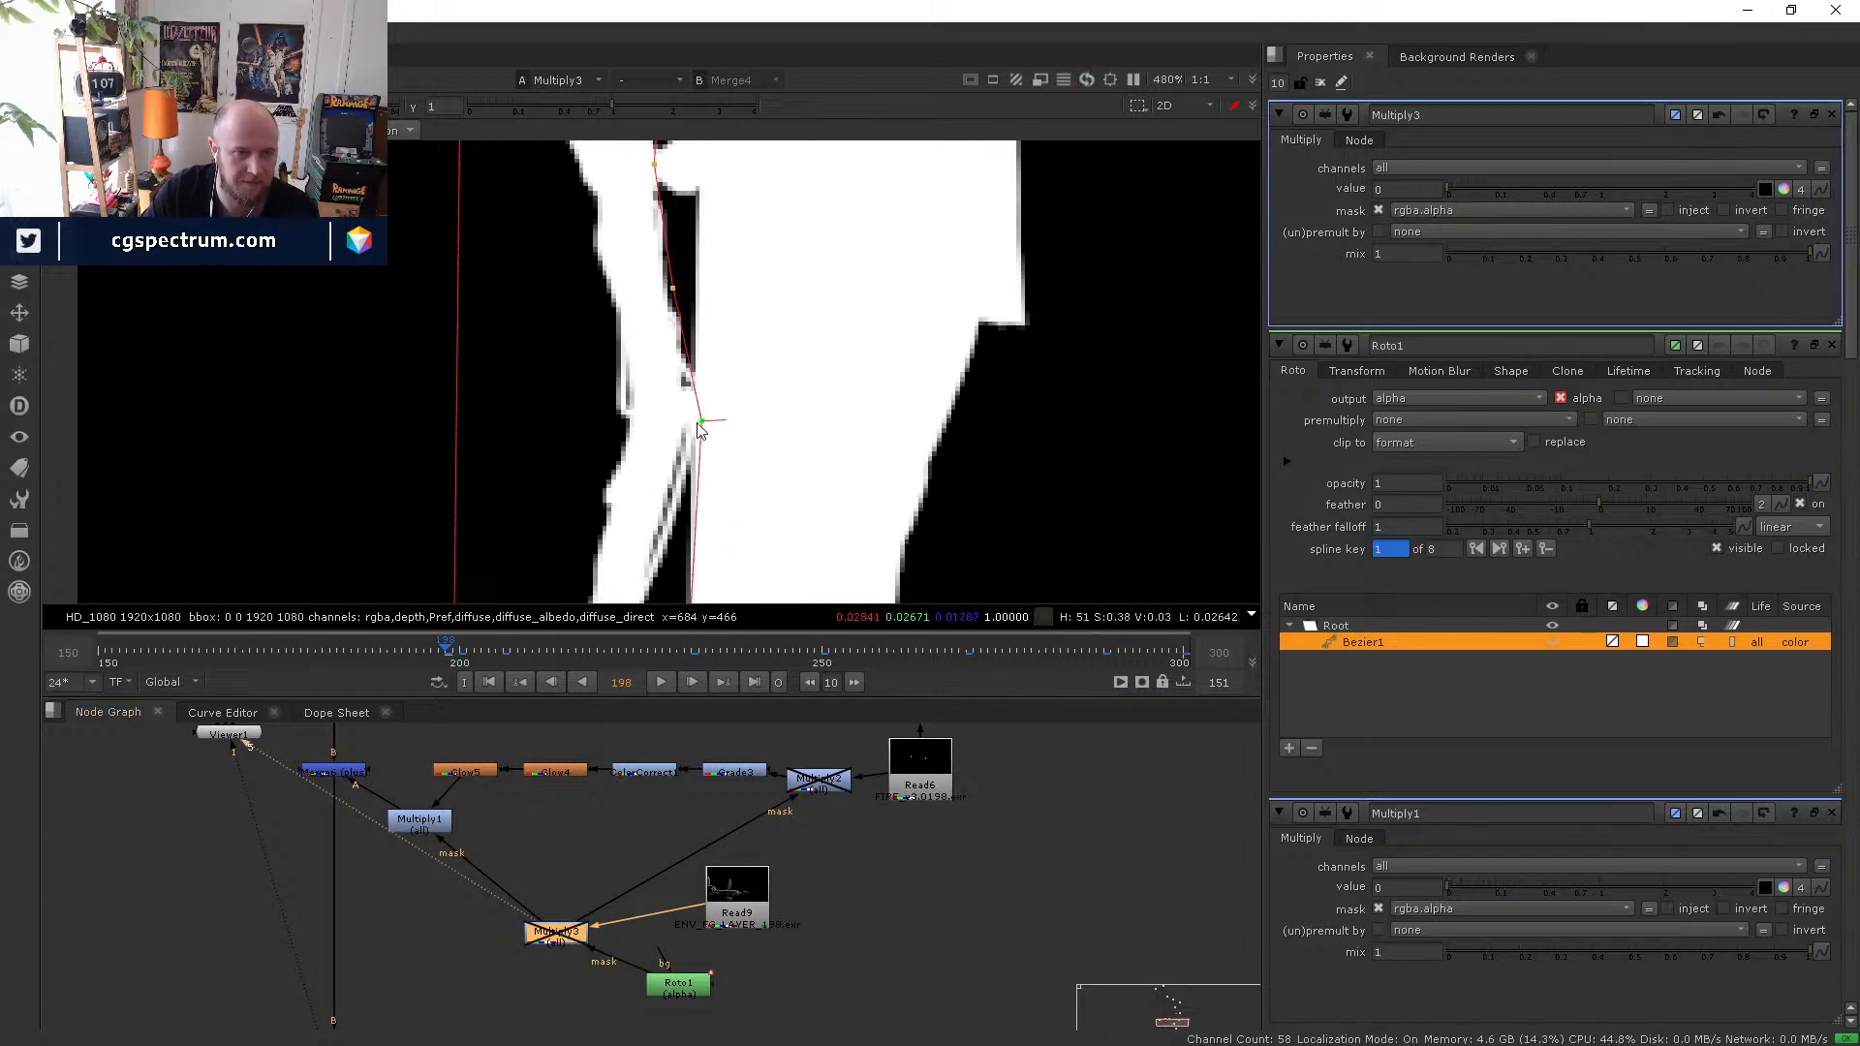
middle_drag(695, 230, 709, 467)
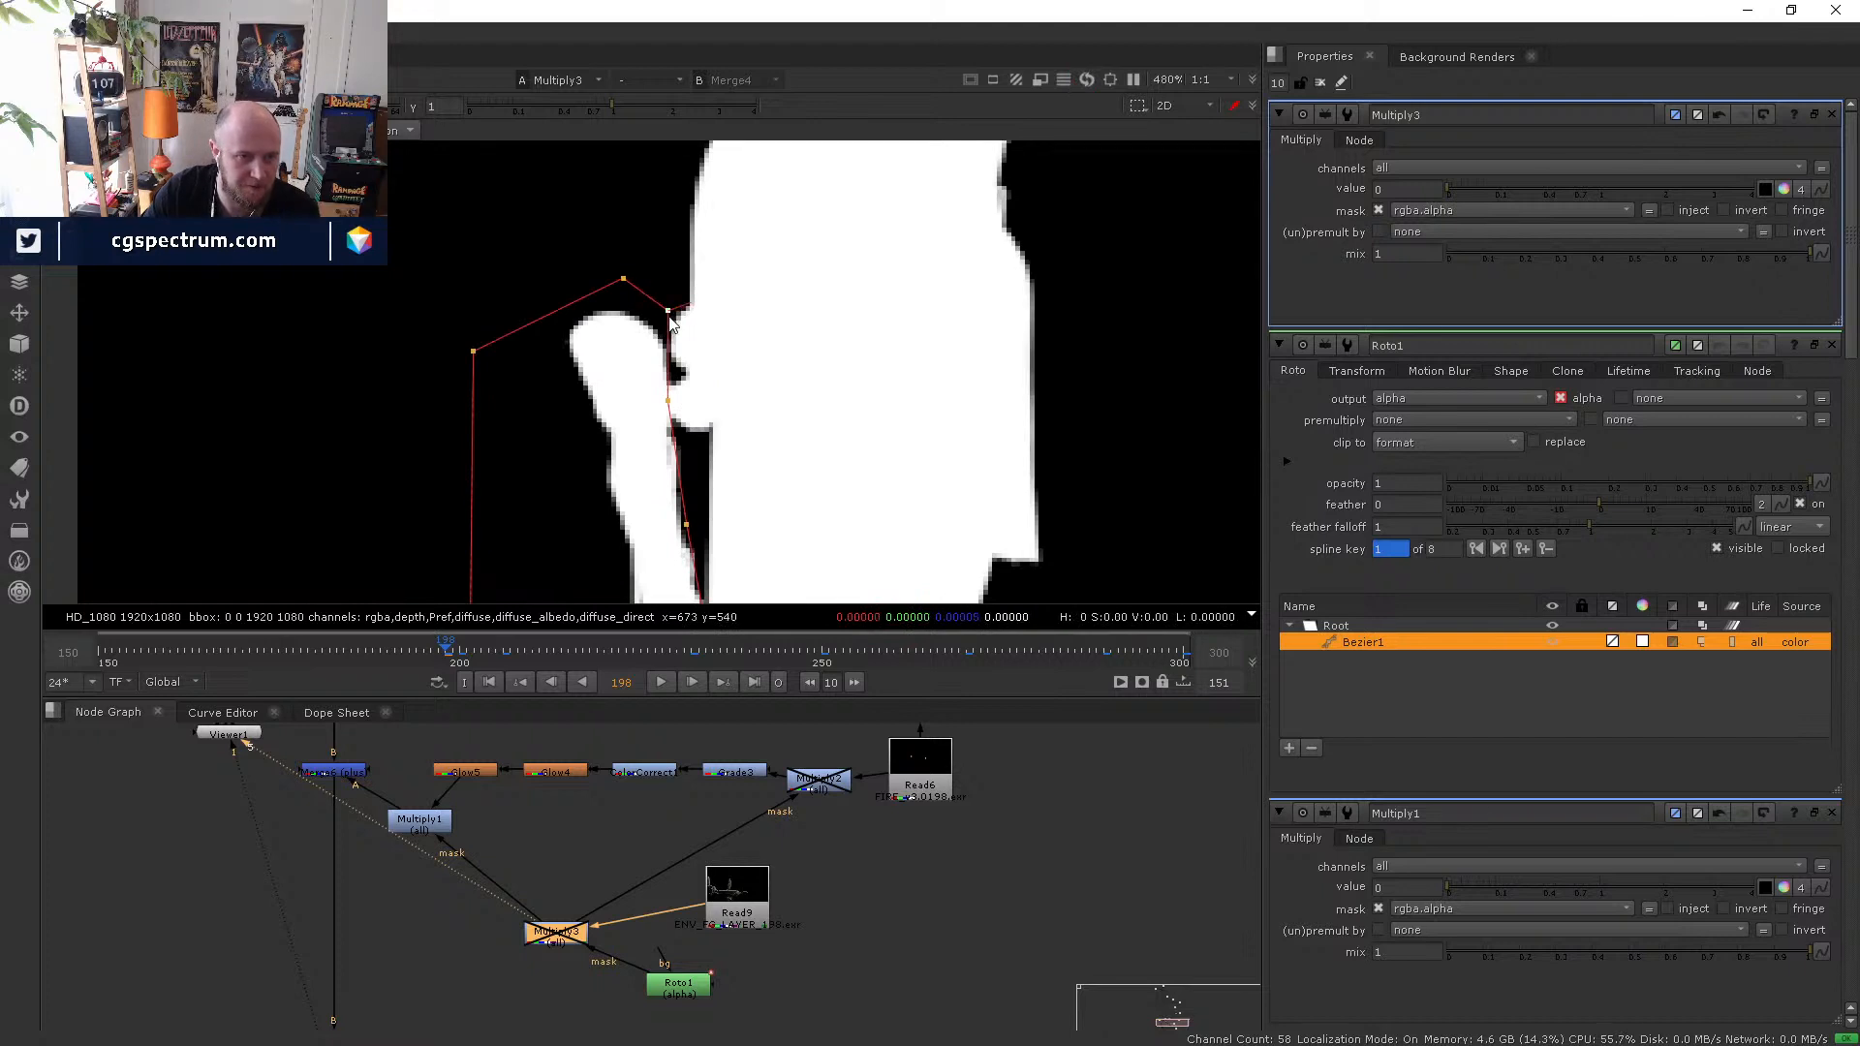
- Adjust the Bezier's inner-edge points around the hand at frames 195 and 193
key(Left)
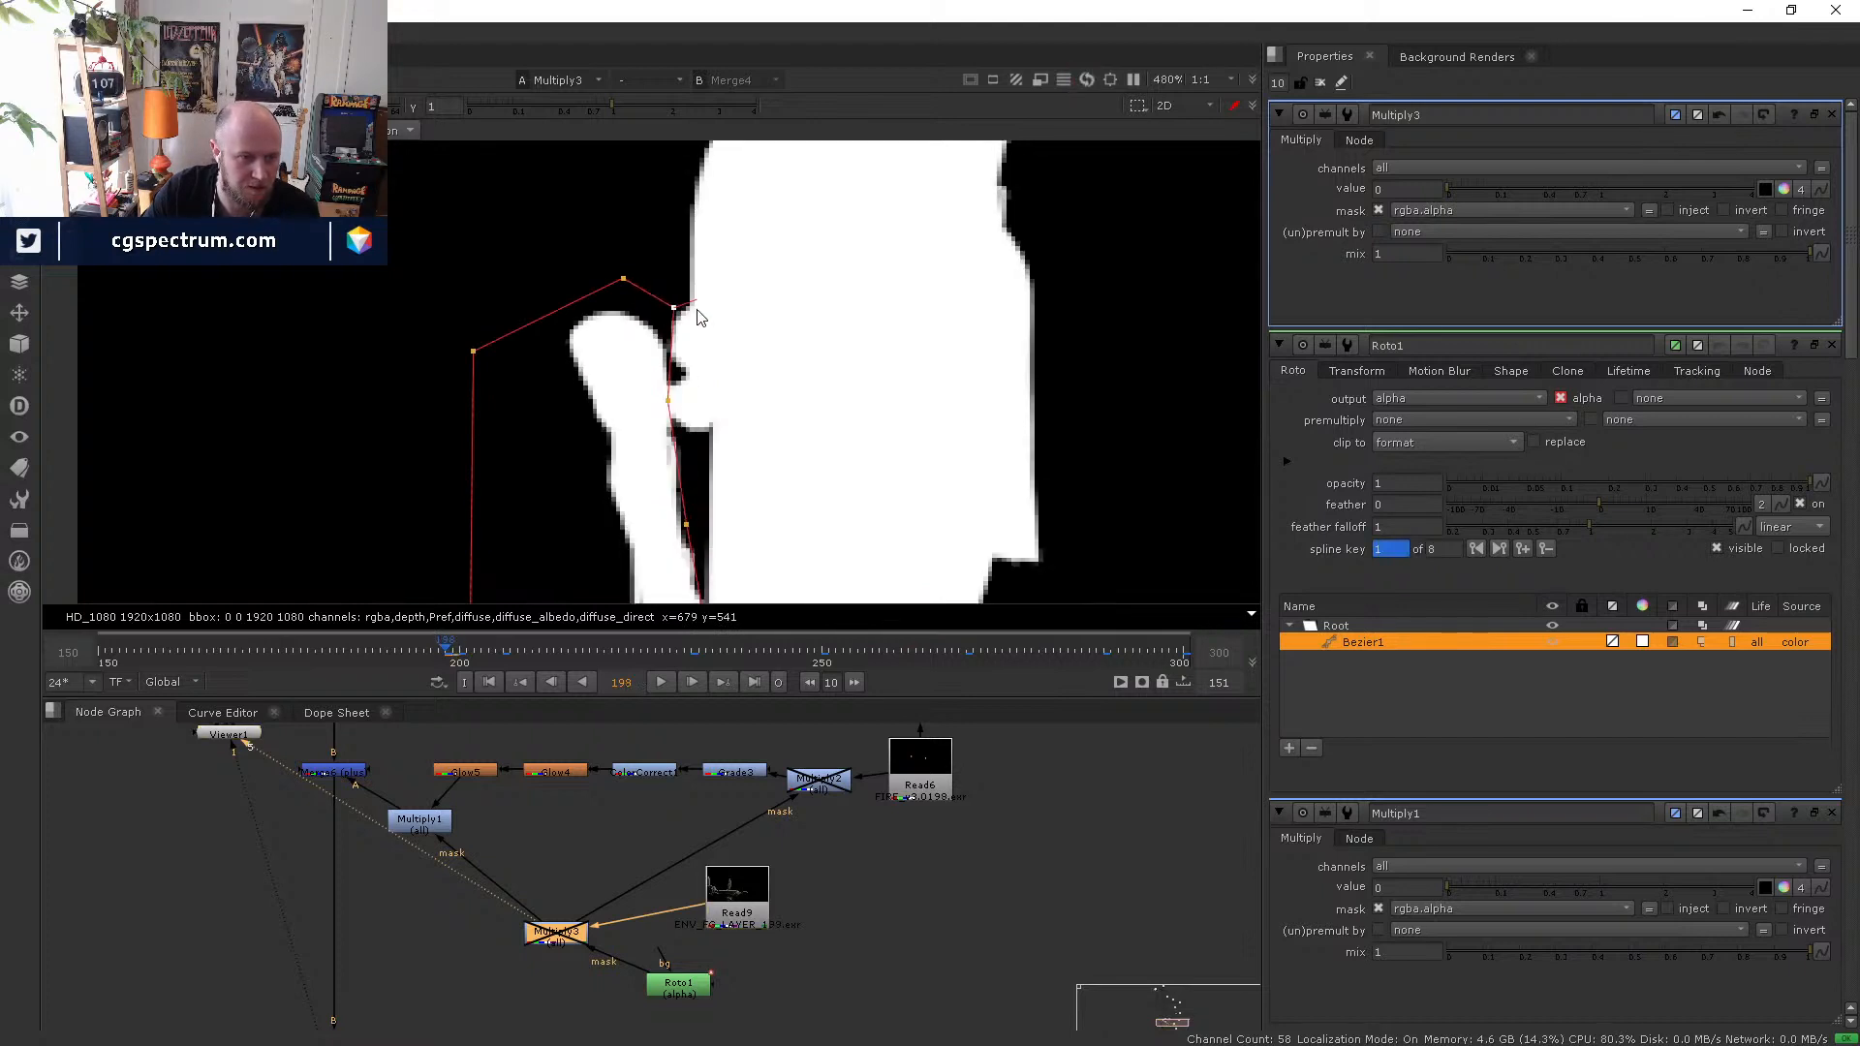
key(Left)
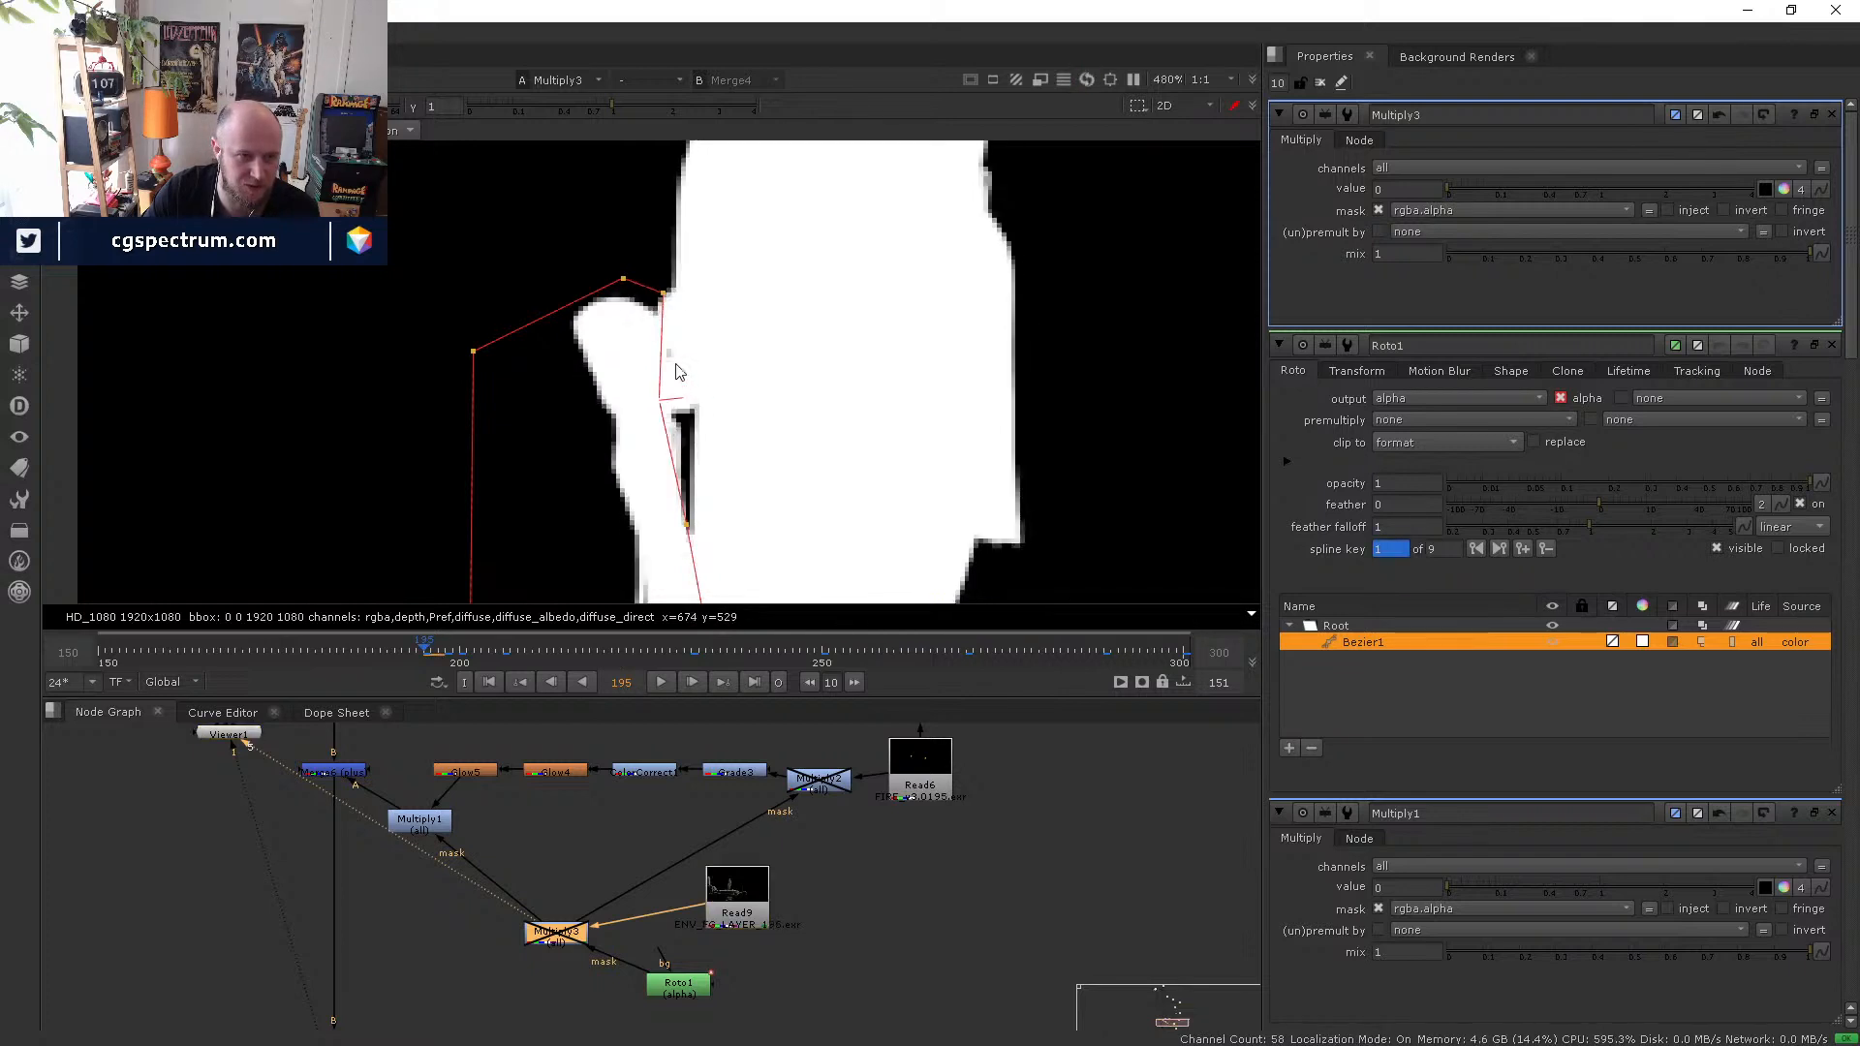
key(Left)
key(Left)
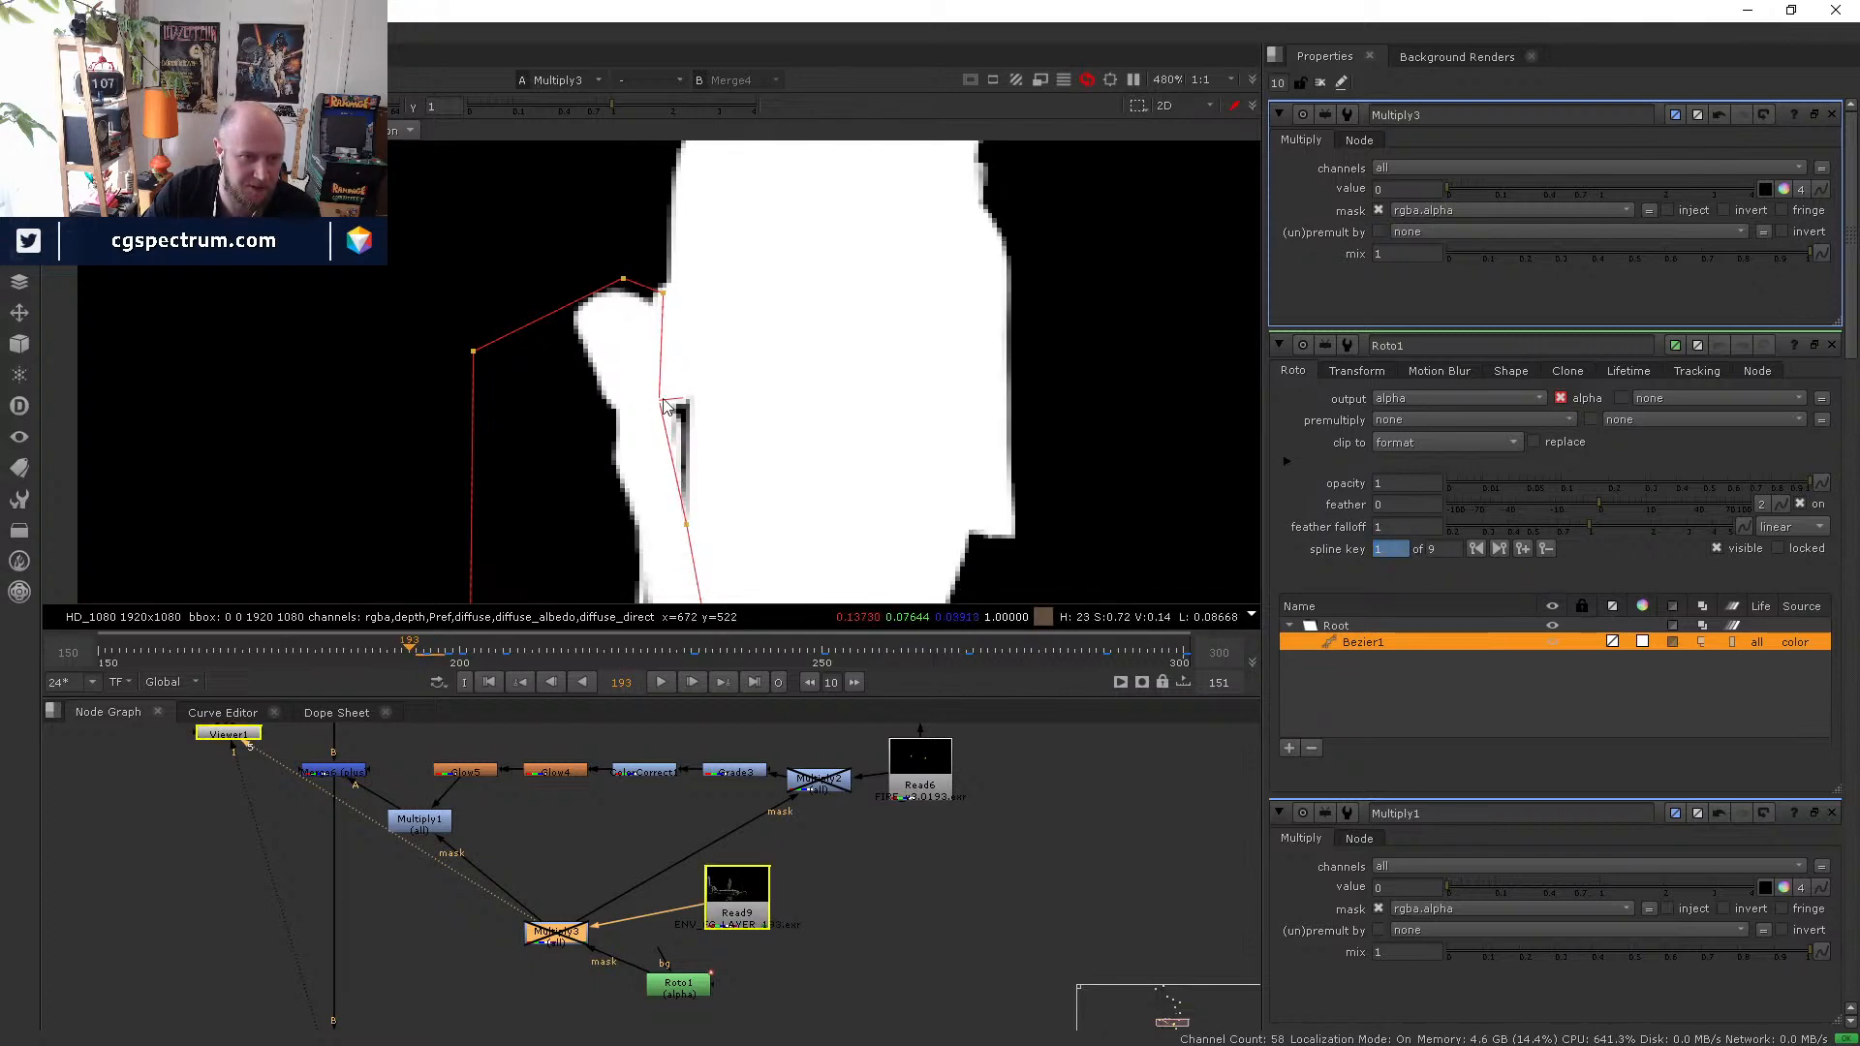
drag(649, 384, 642, 378)
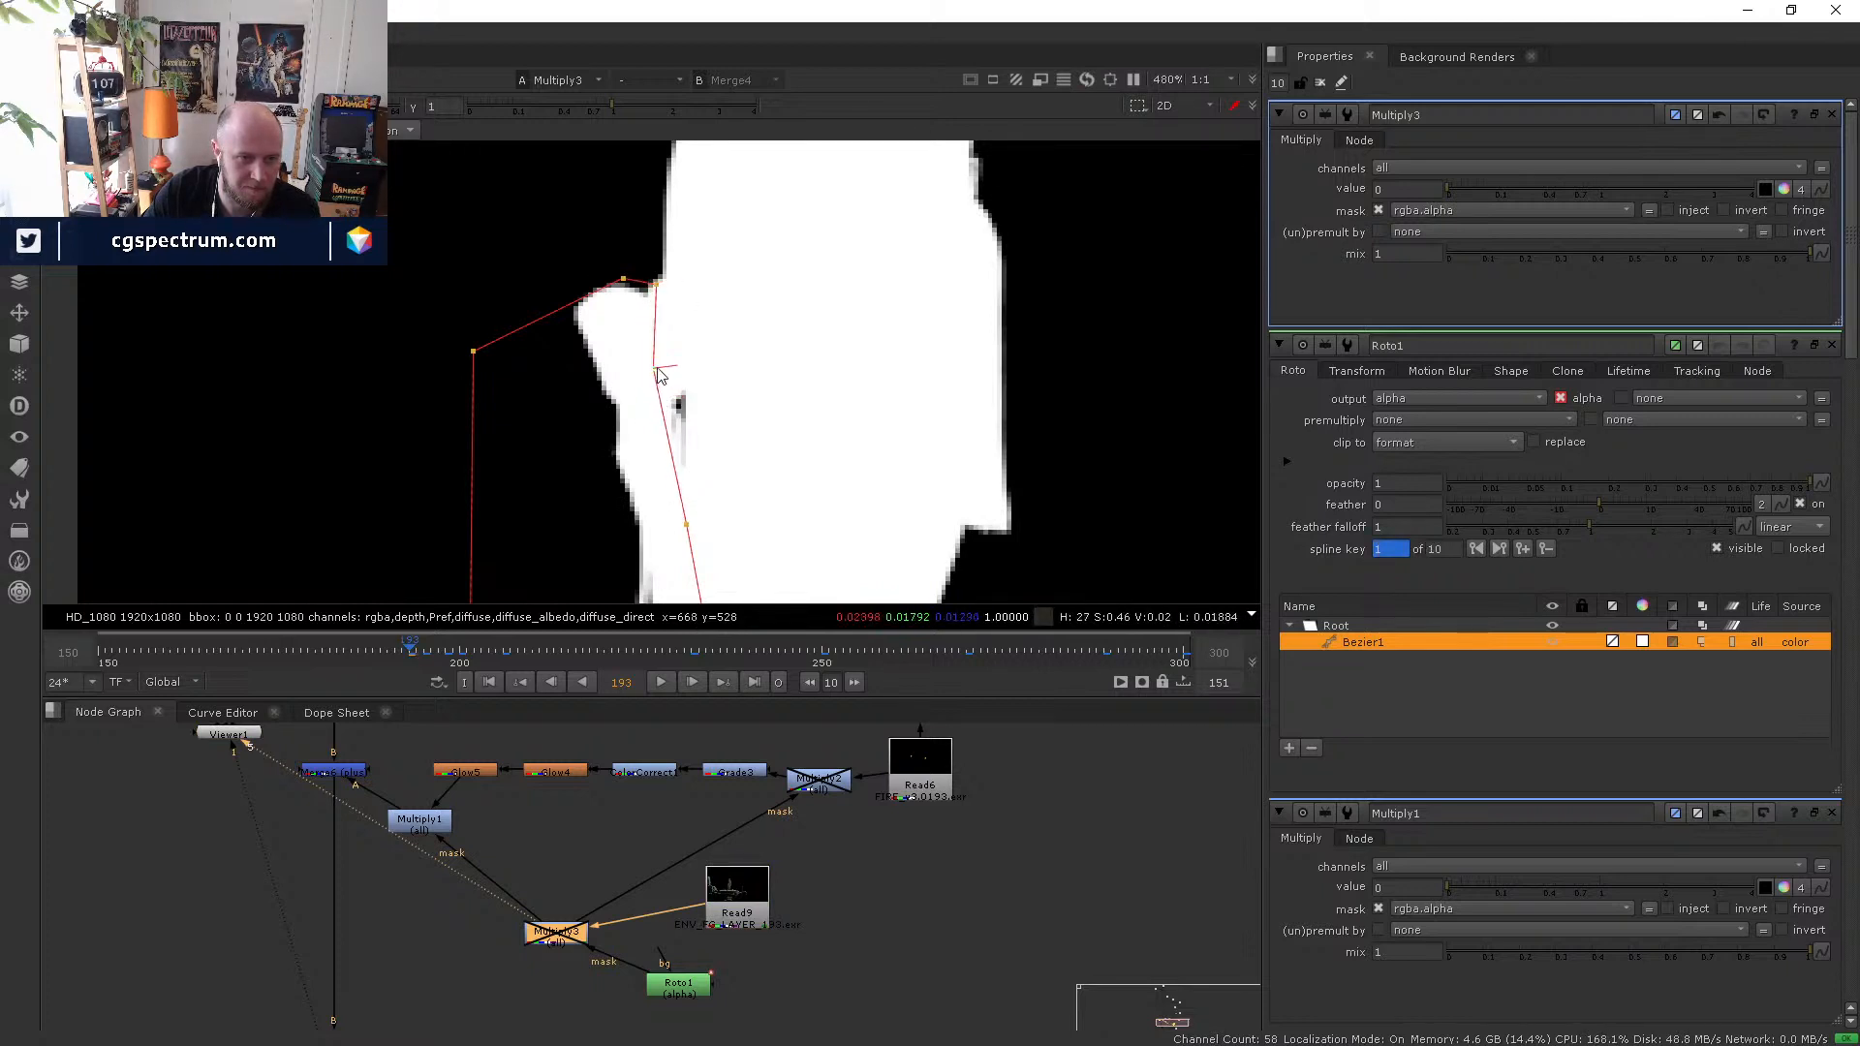
- Reshape the Bezier at frame 190 by shifting its hand-side points outward and raising its top point
key(Left)
key(Left)
key(Left)
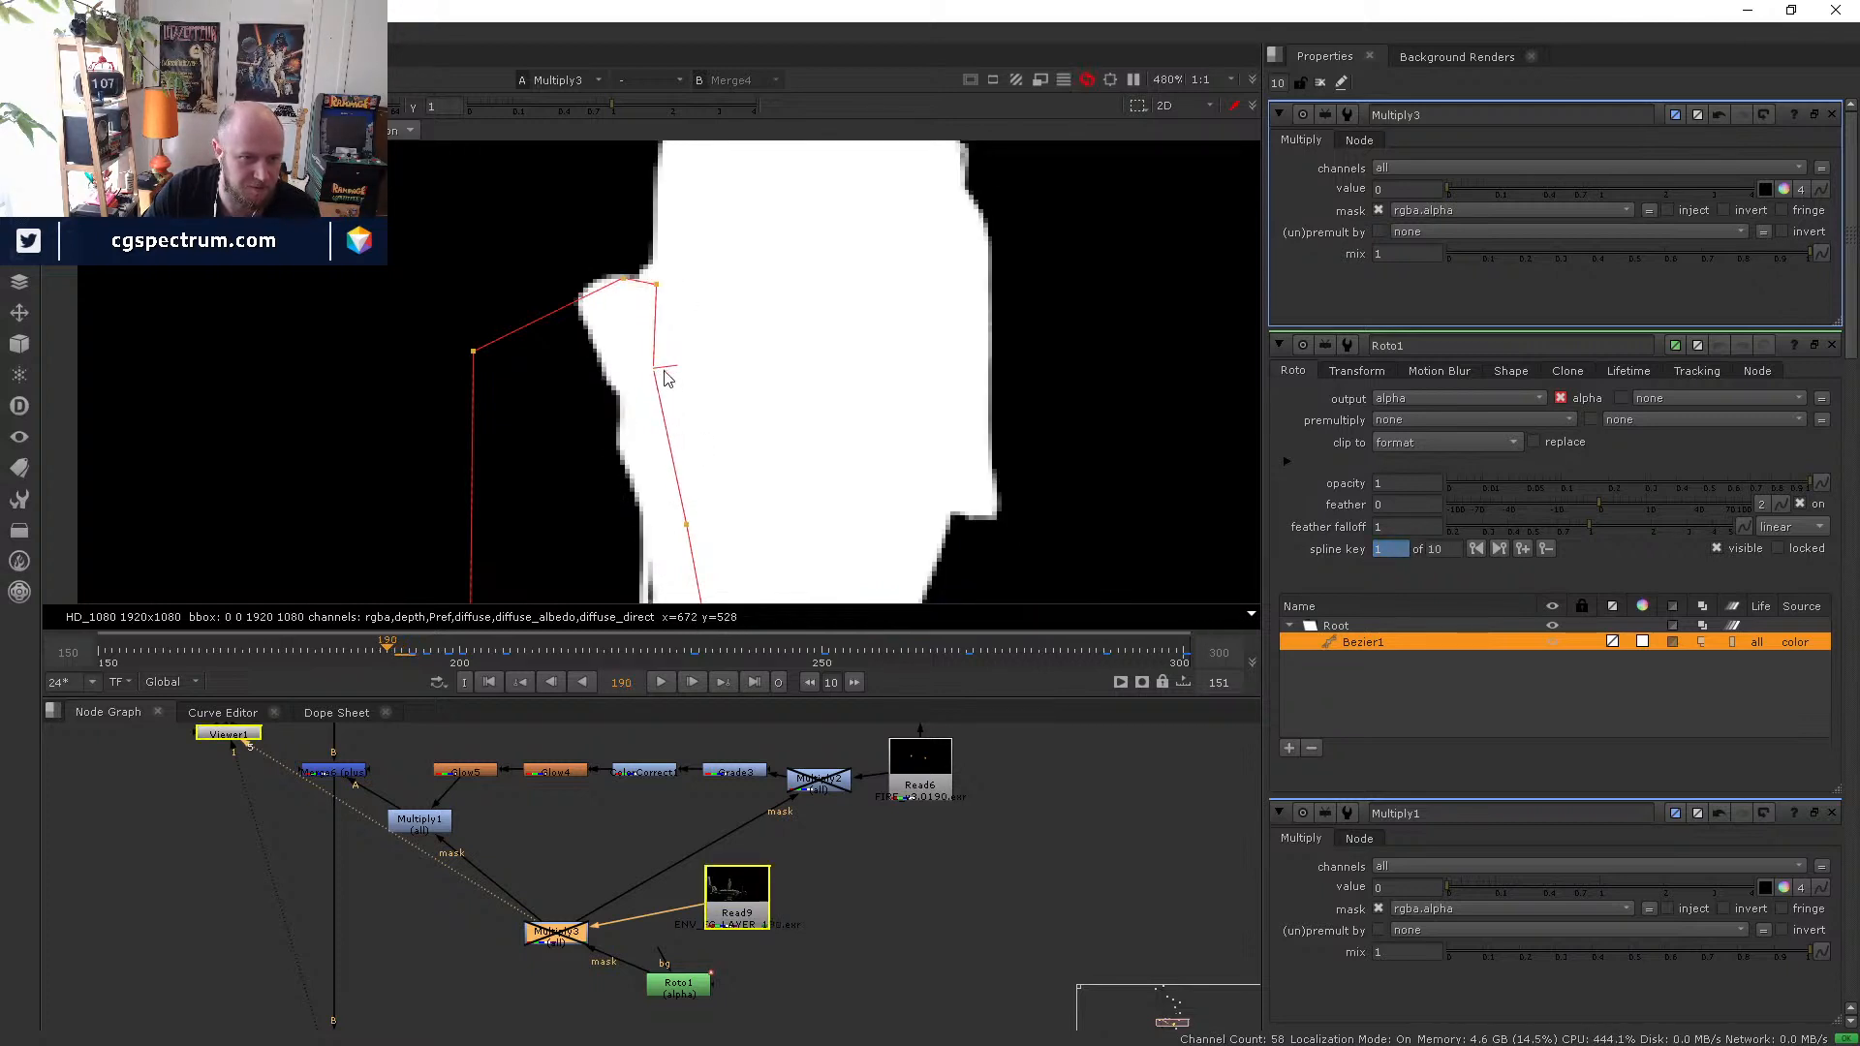
drag(665, 378, 639, 360)
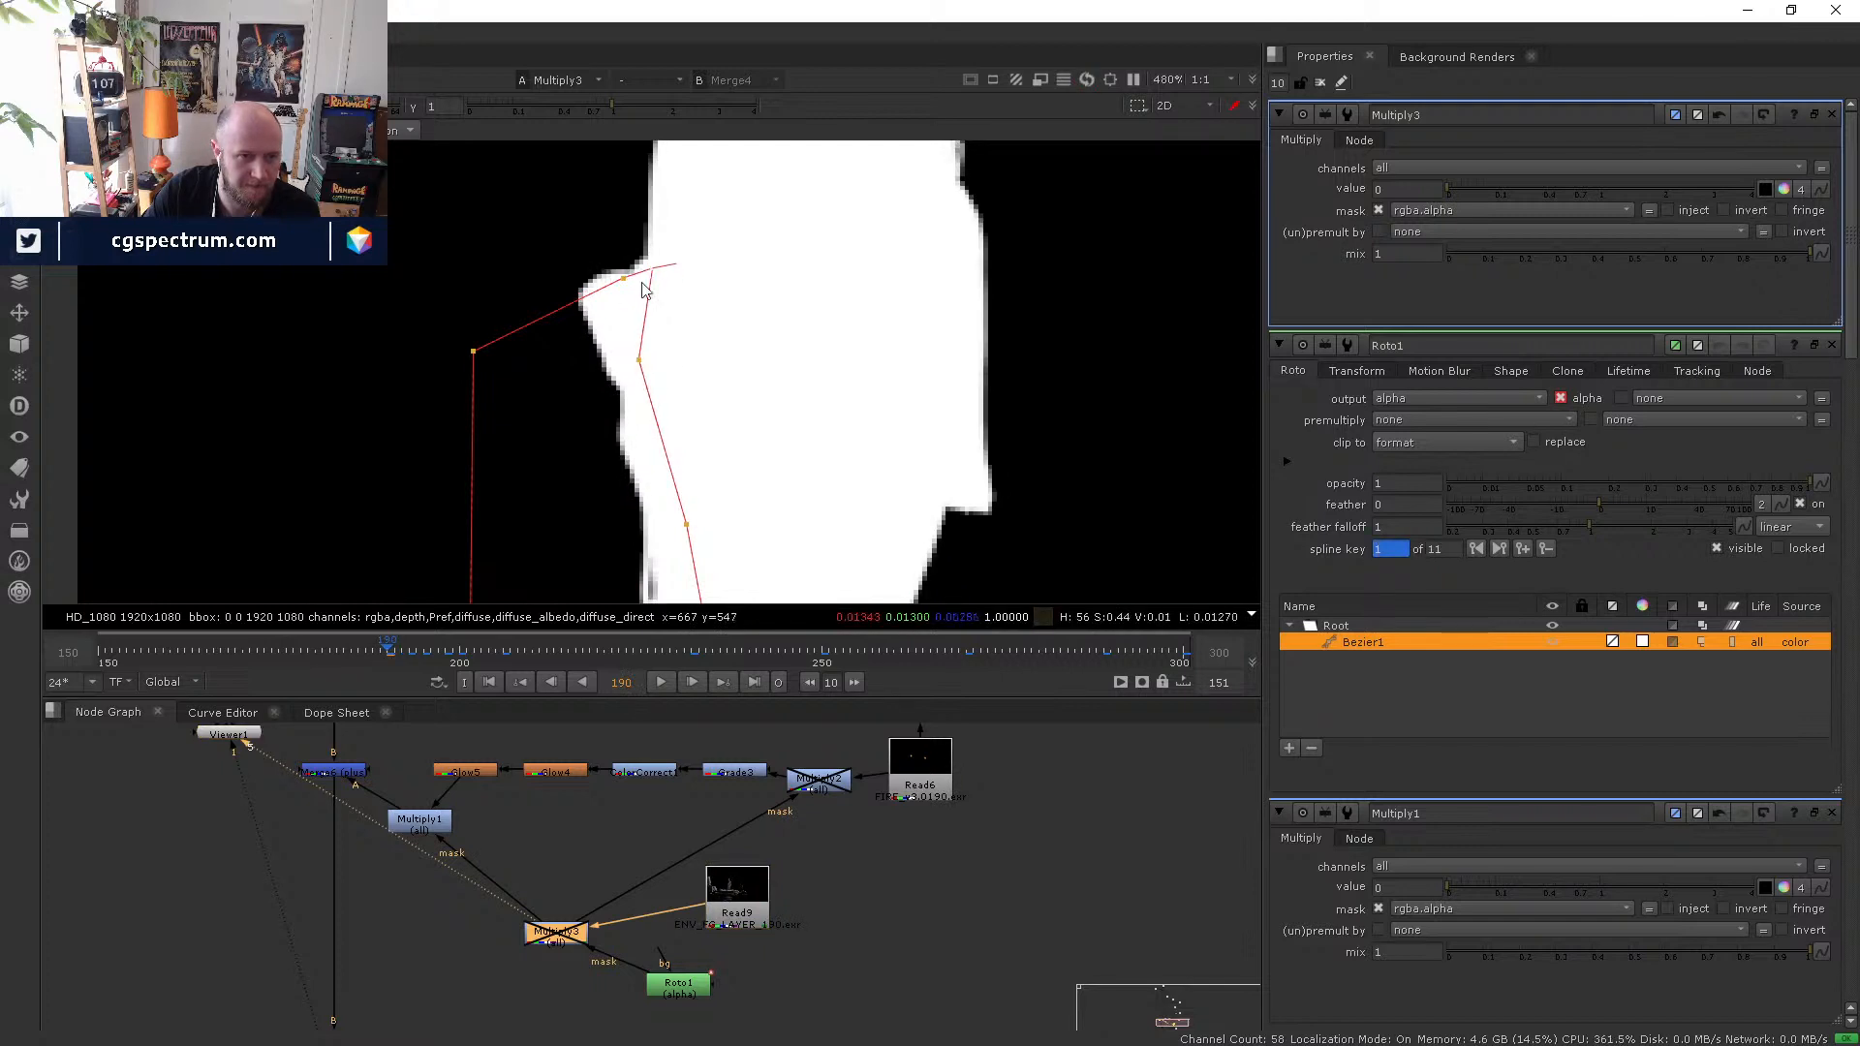
drag(622, 278, 610, 237)
- Raise the Bezier's upper points and outer corner above the narrow silhouette at frame 194
key(Right)
key(Right)
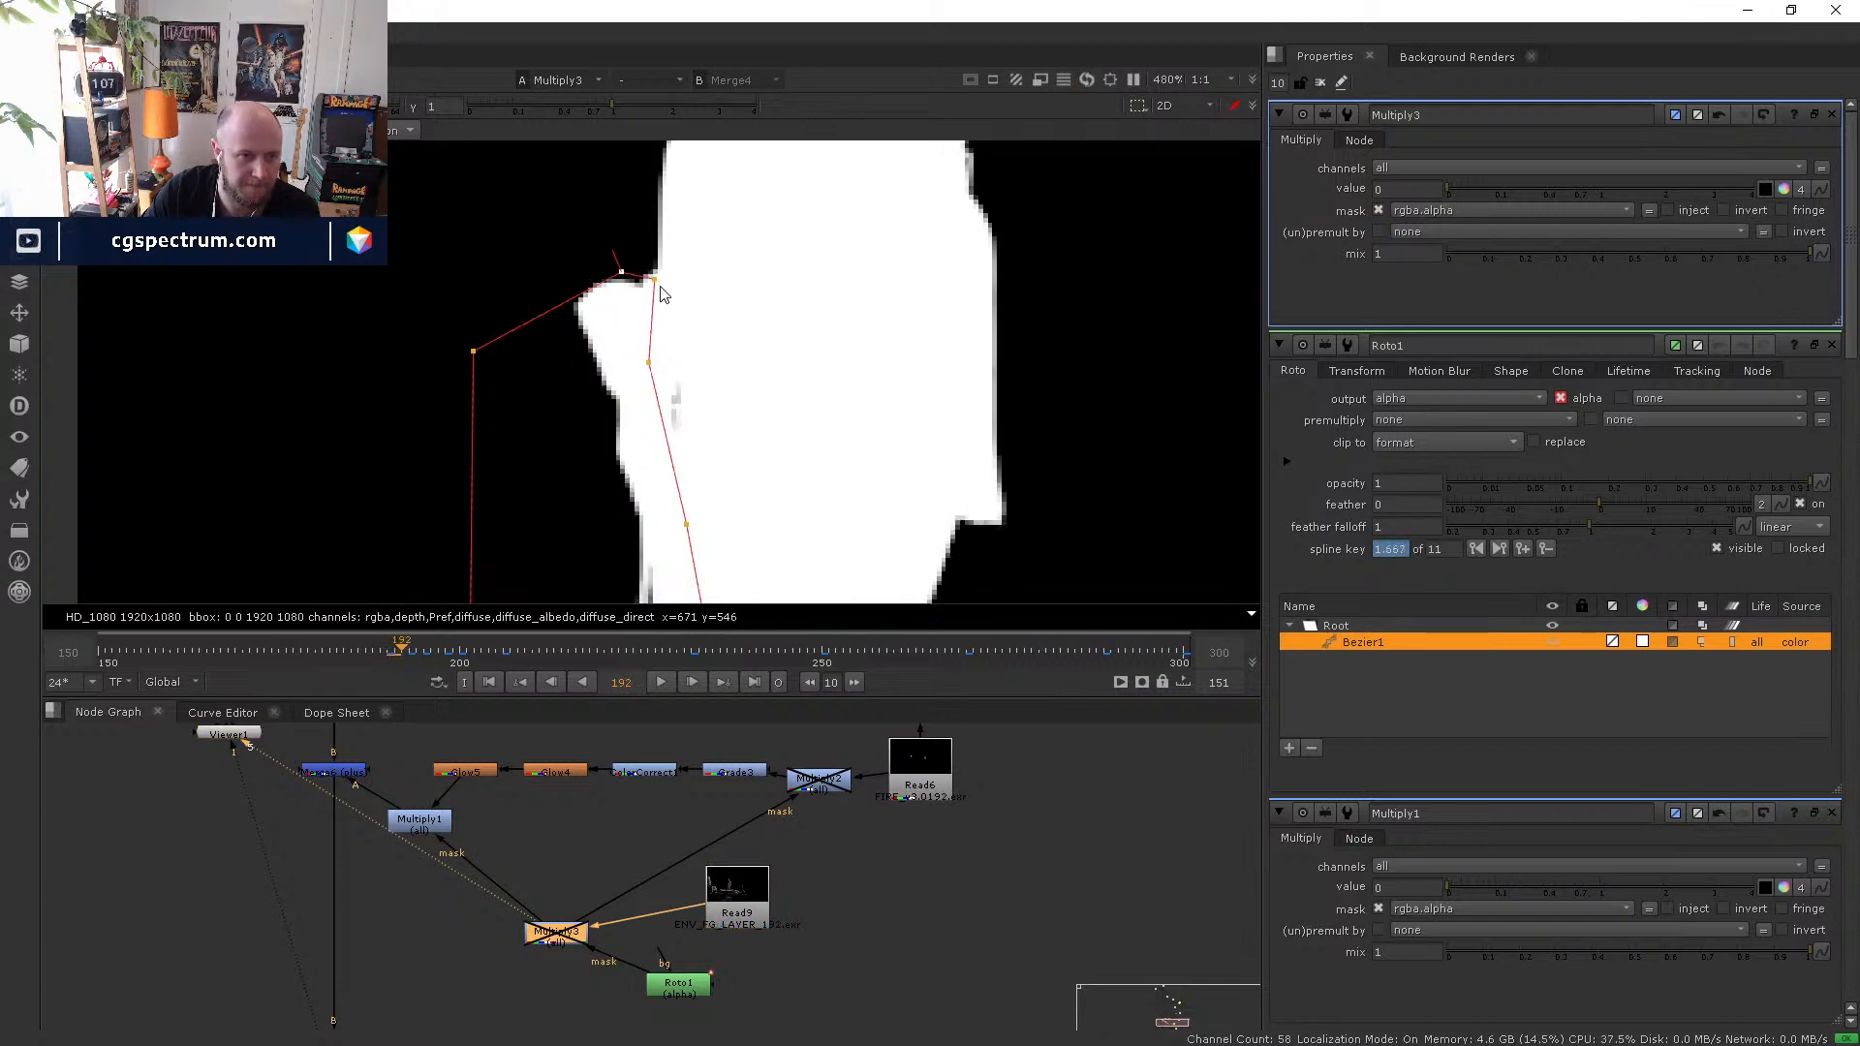
key(Right)
key(Right)
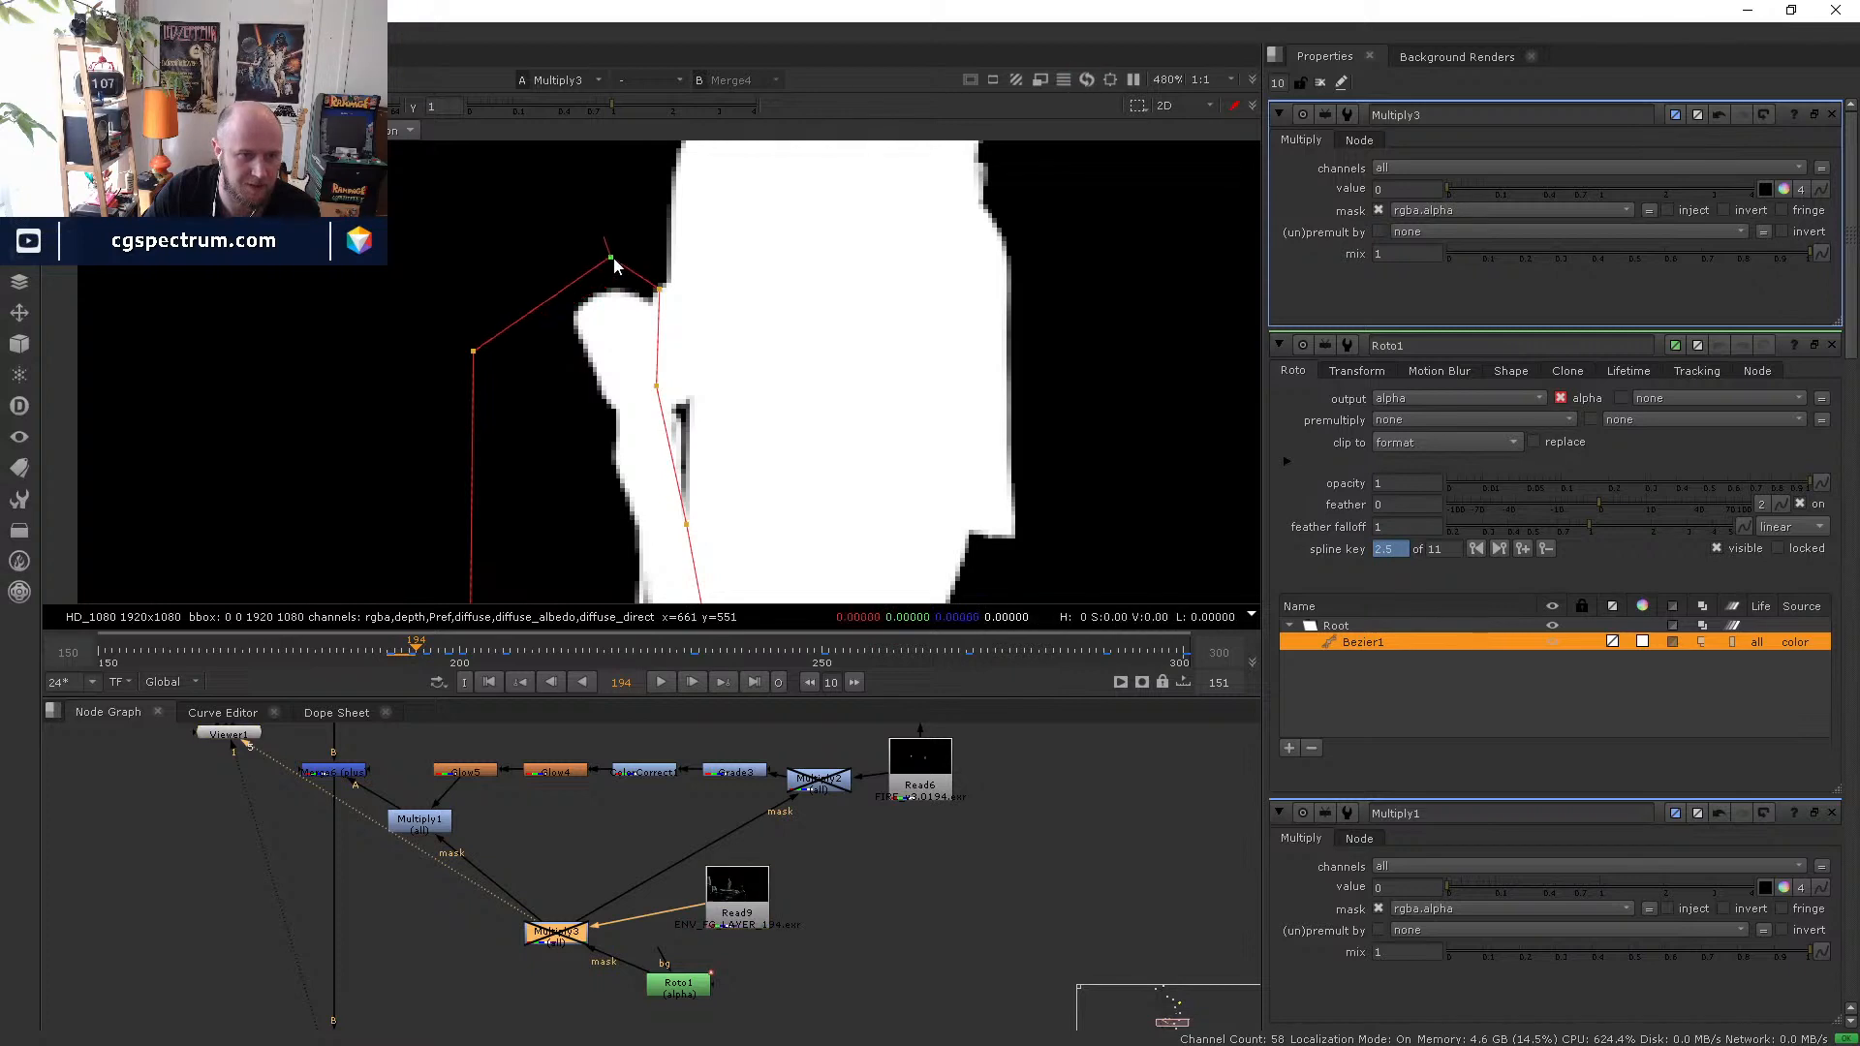
drag(471, 354, 458, 301)
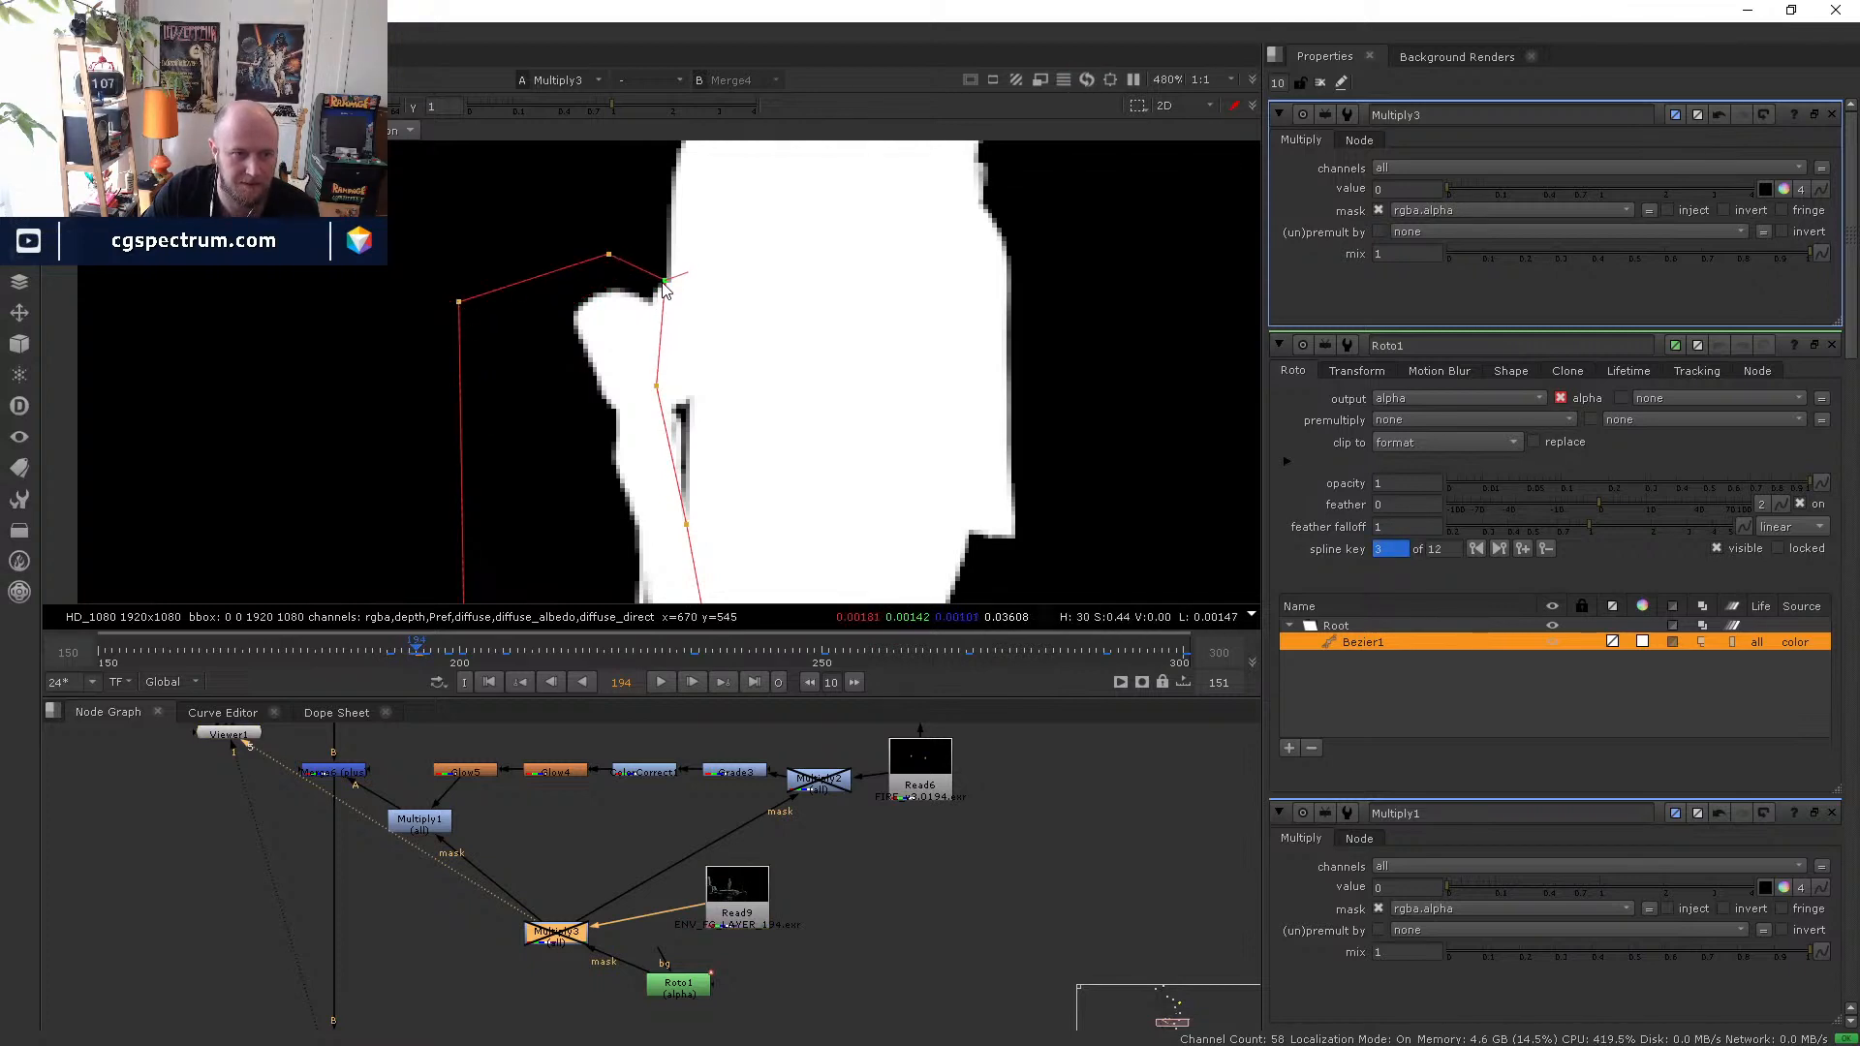
- Raise the Bezier's upper inner and top points at frame 190, and pull its outer corner further out
key(Left)
key(Left)
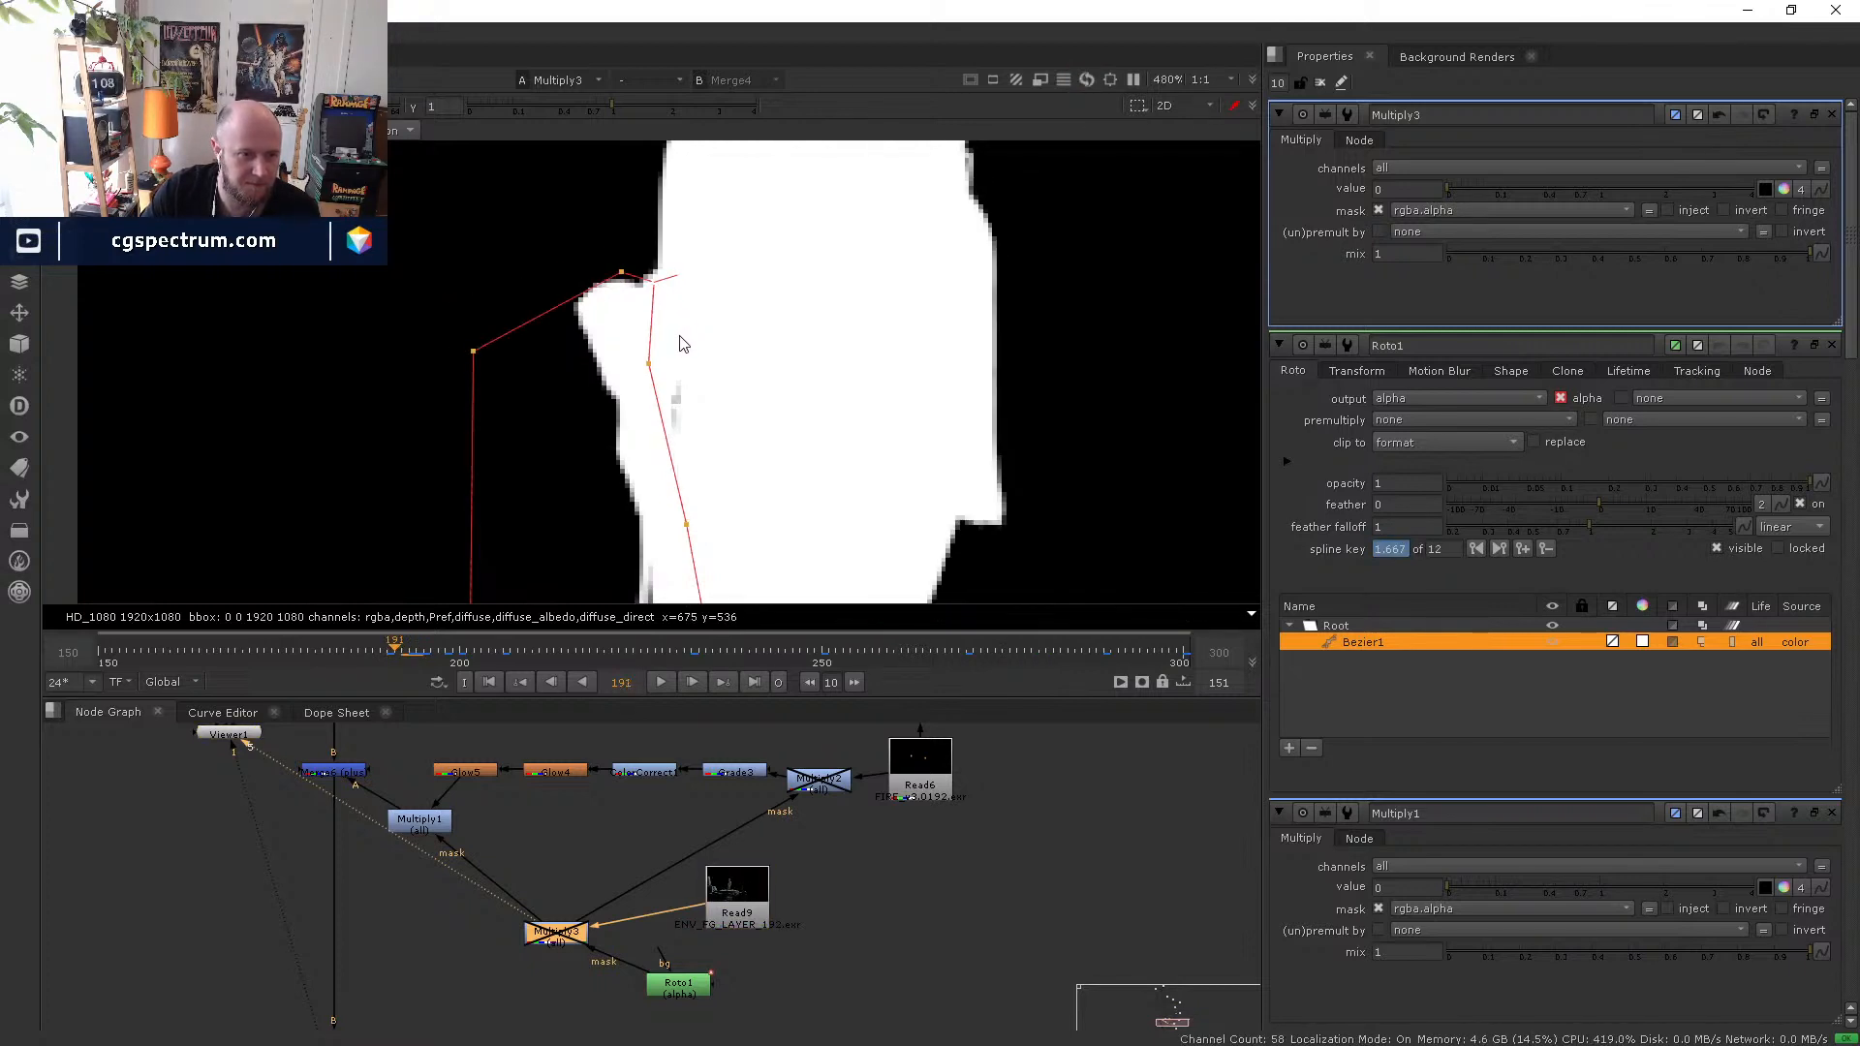
key(Left)
drag(648, 267, 593, 221)
drag(473, 351, 437, 311)
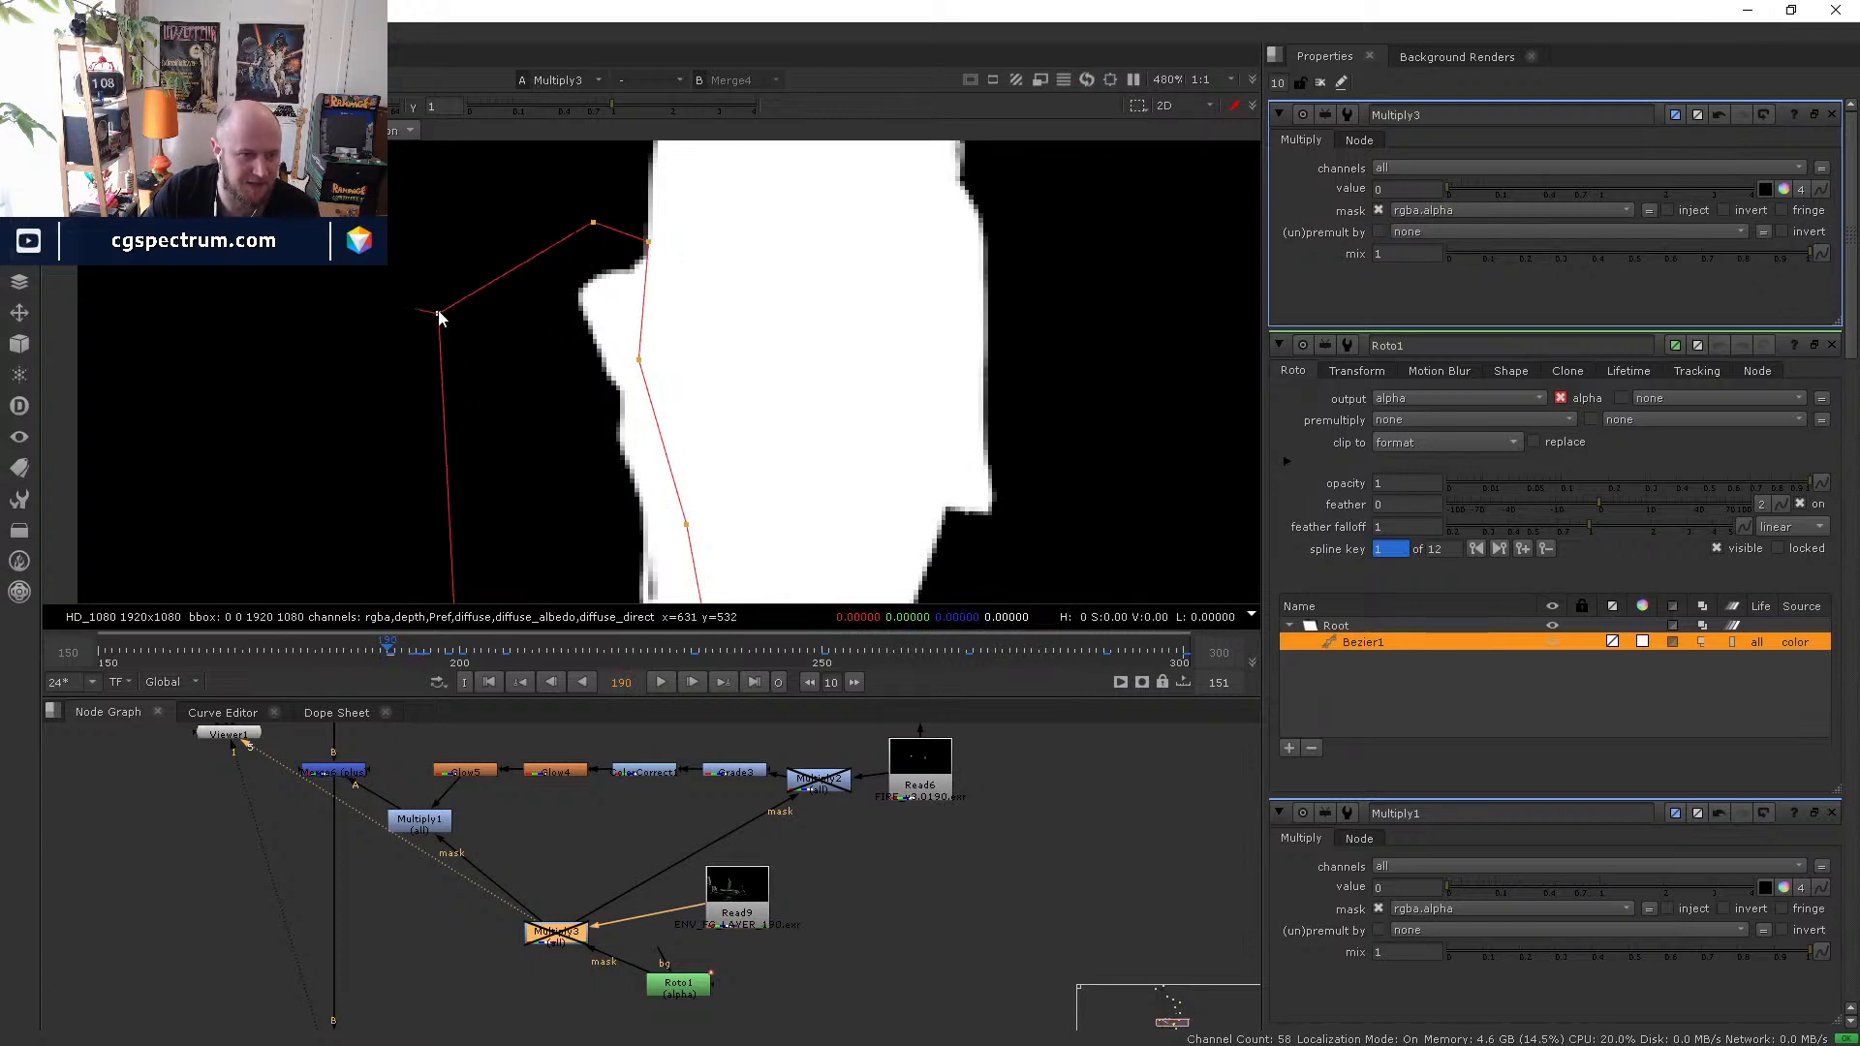
- Move the Bezier's upper inner point and hand-side point outward to follow the hand at frame 188
scroll(550, 360, down, 5)
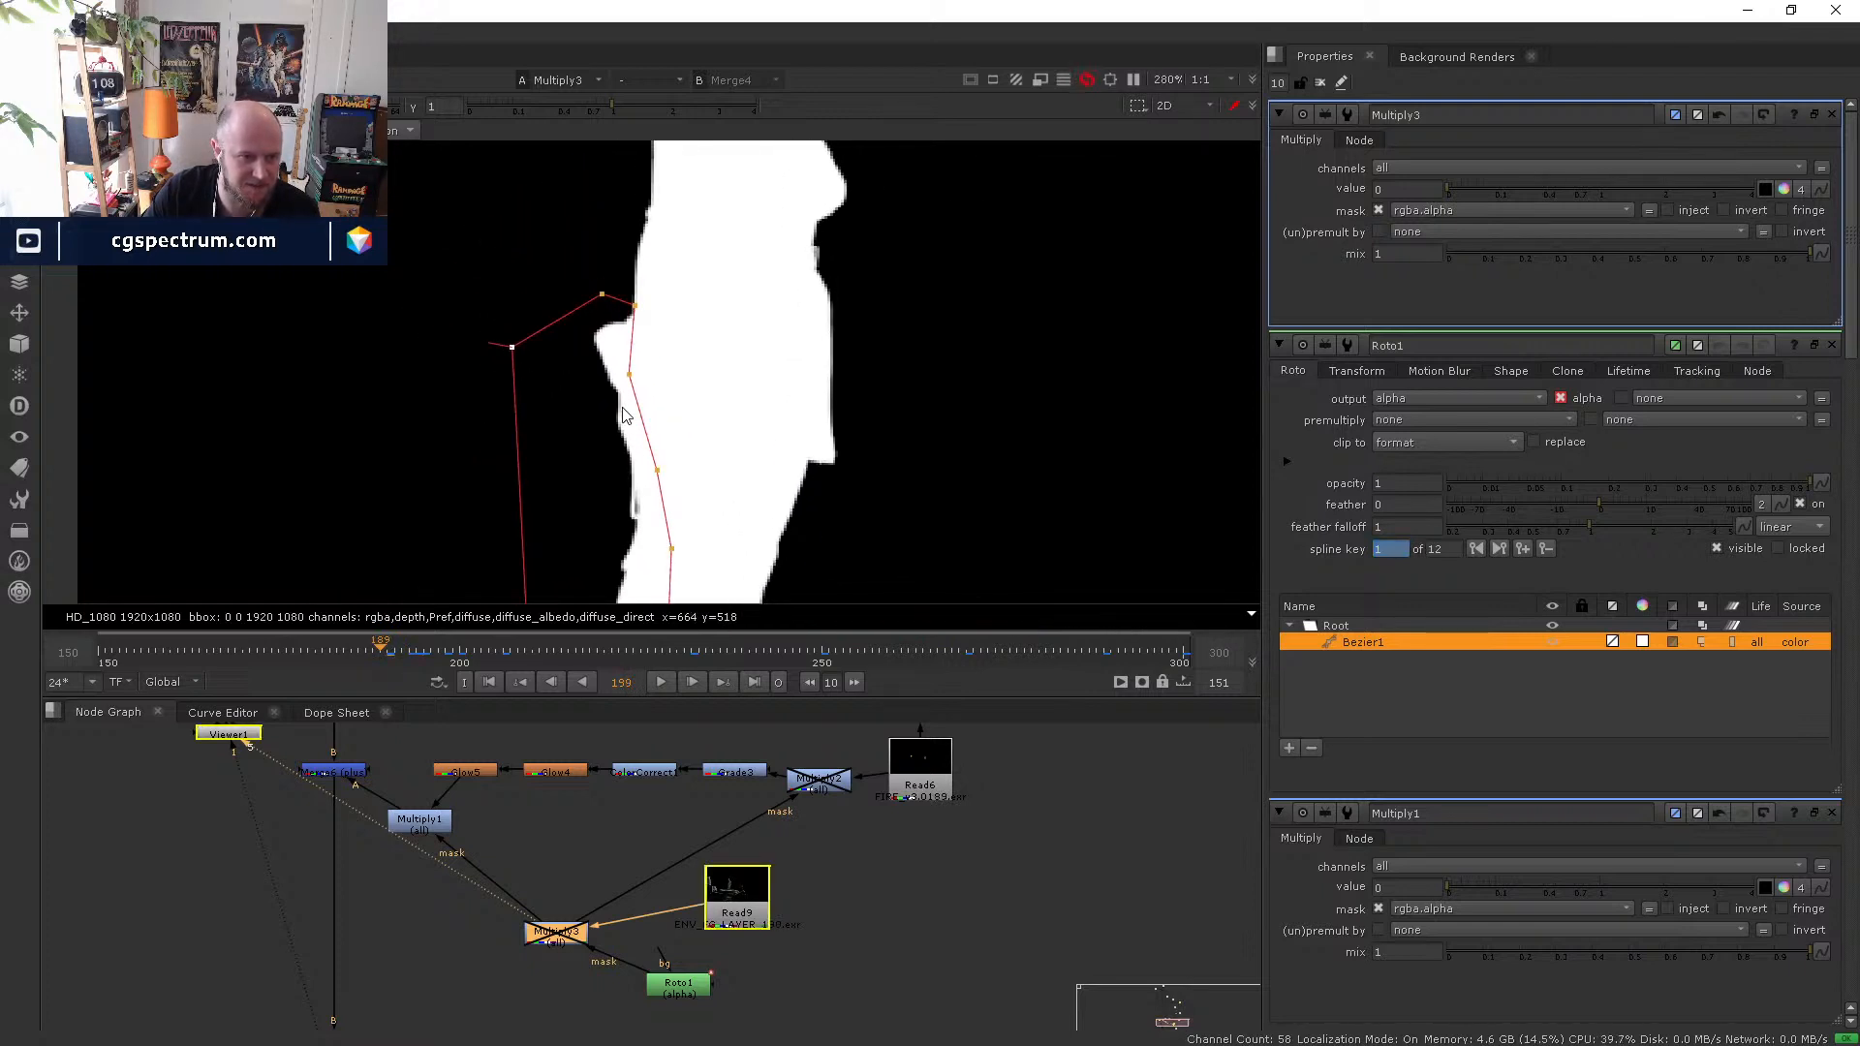
key(Left)
key(Left)
scroll(631, 381, up, 3)
scroll(629, 378, up, 2)
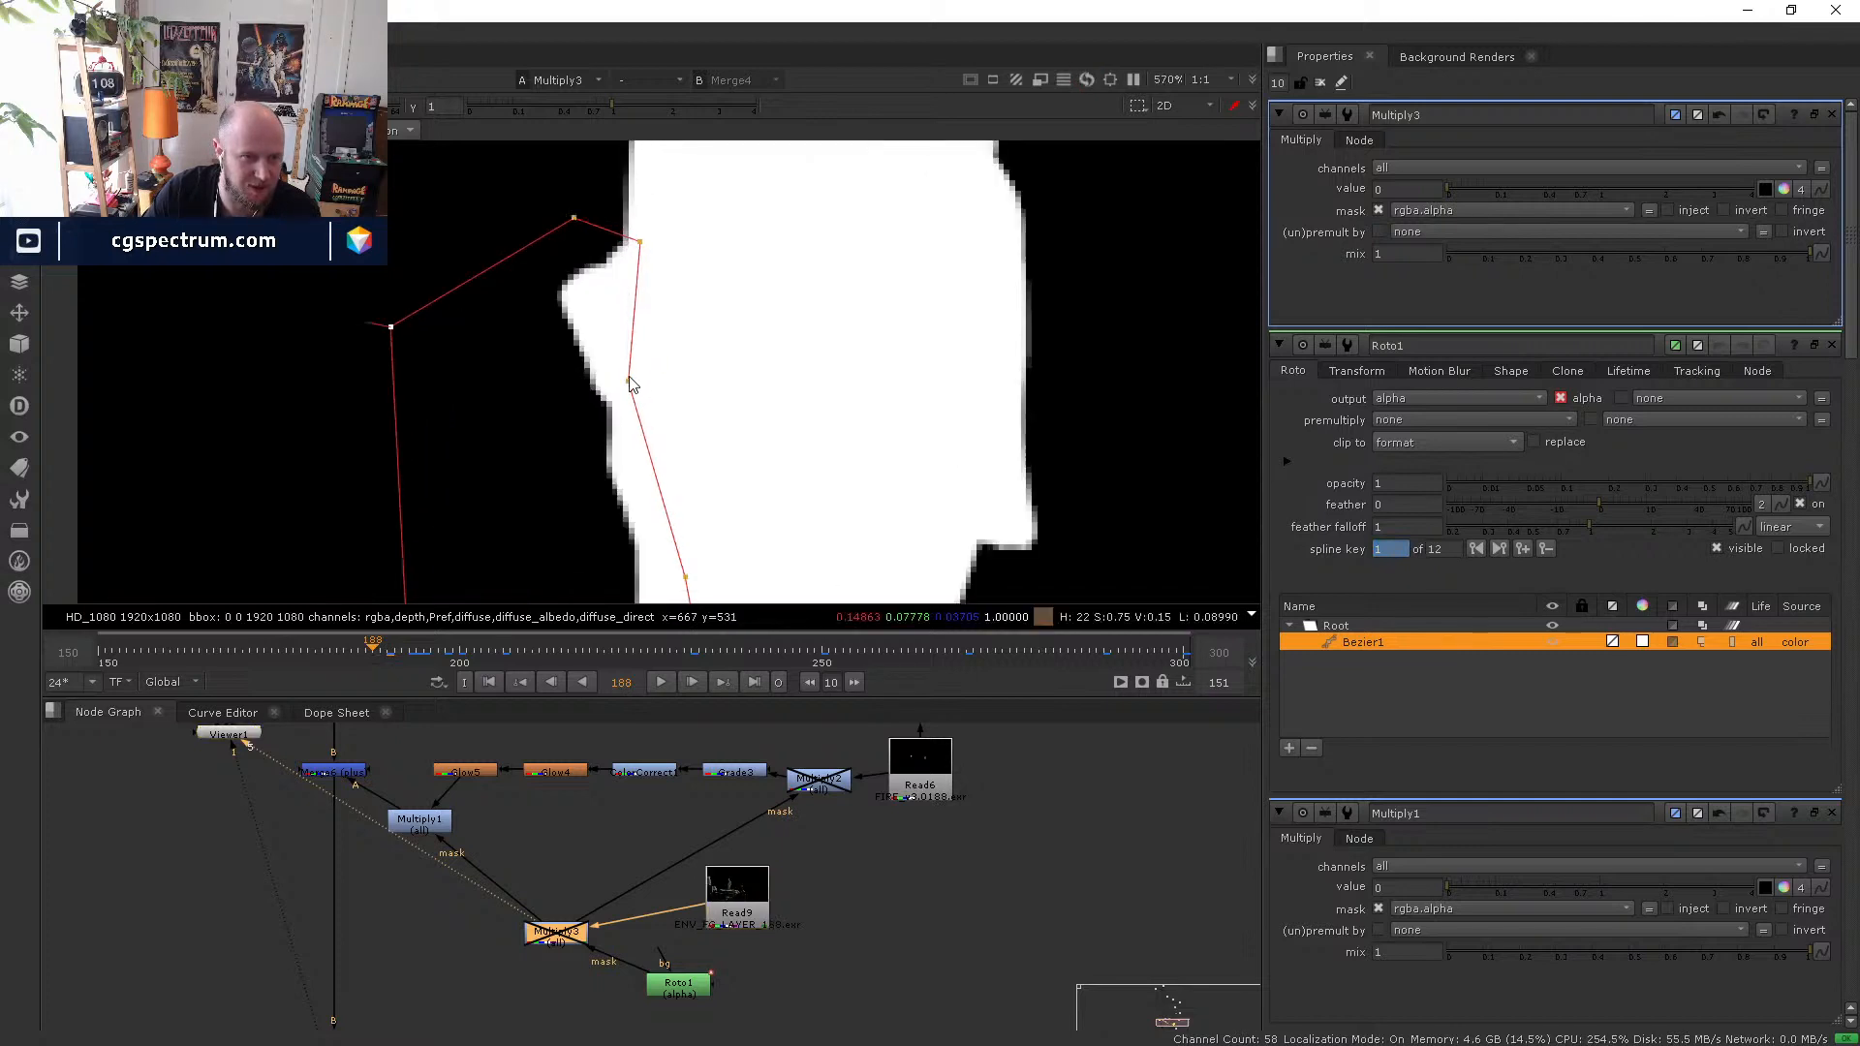
mouse_move(629, 382)
mouse_down()
mouse_move(607, 358)
mouse_move(620, 367)
mouse_up()
drag(639, 242, 624, 248)
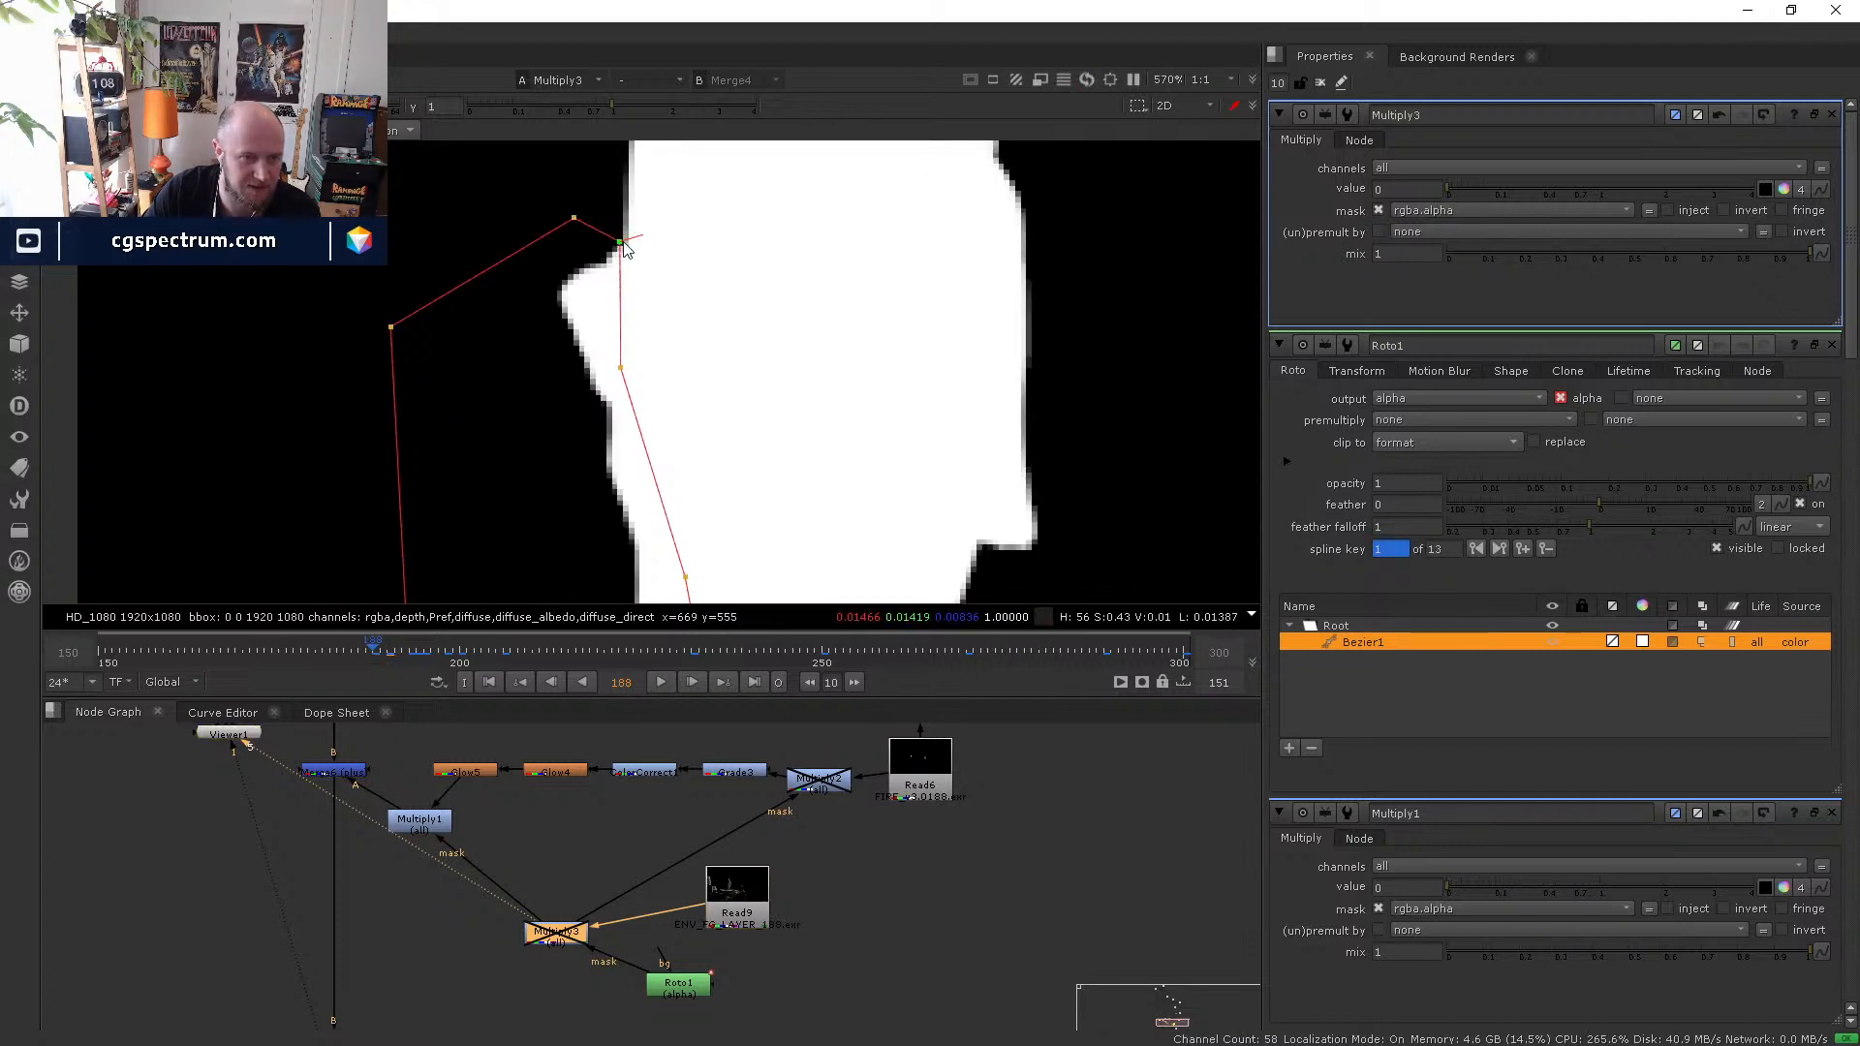
drag(618, 359, 602, 310)
- Move the Bezier's hand-side and top points up and outward at frame 186
key(Left)
key(Left)
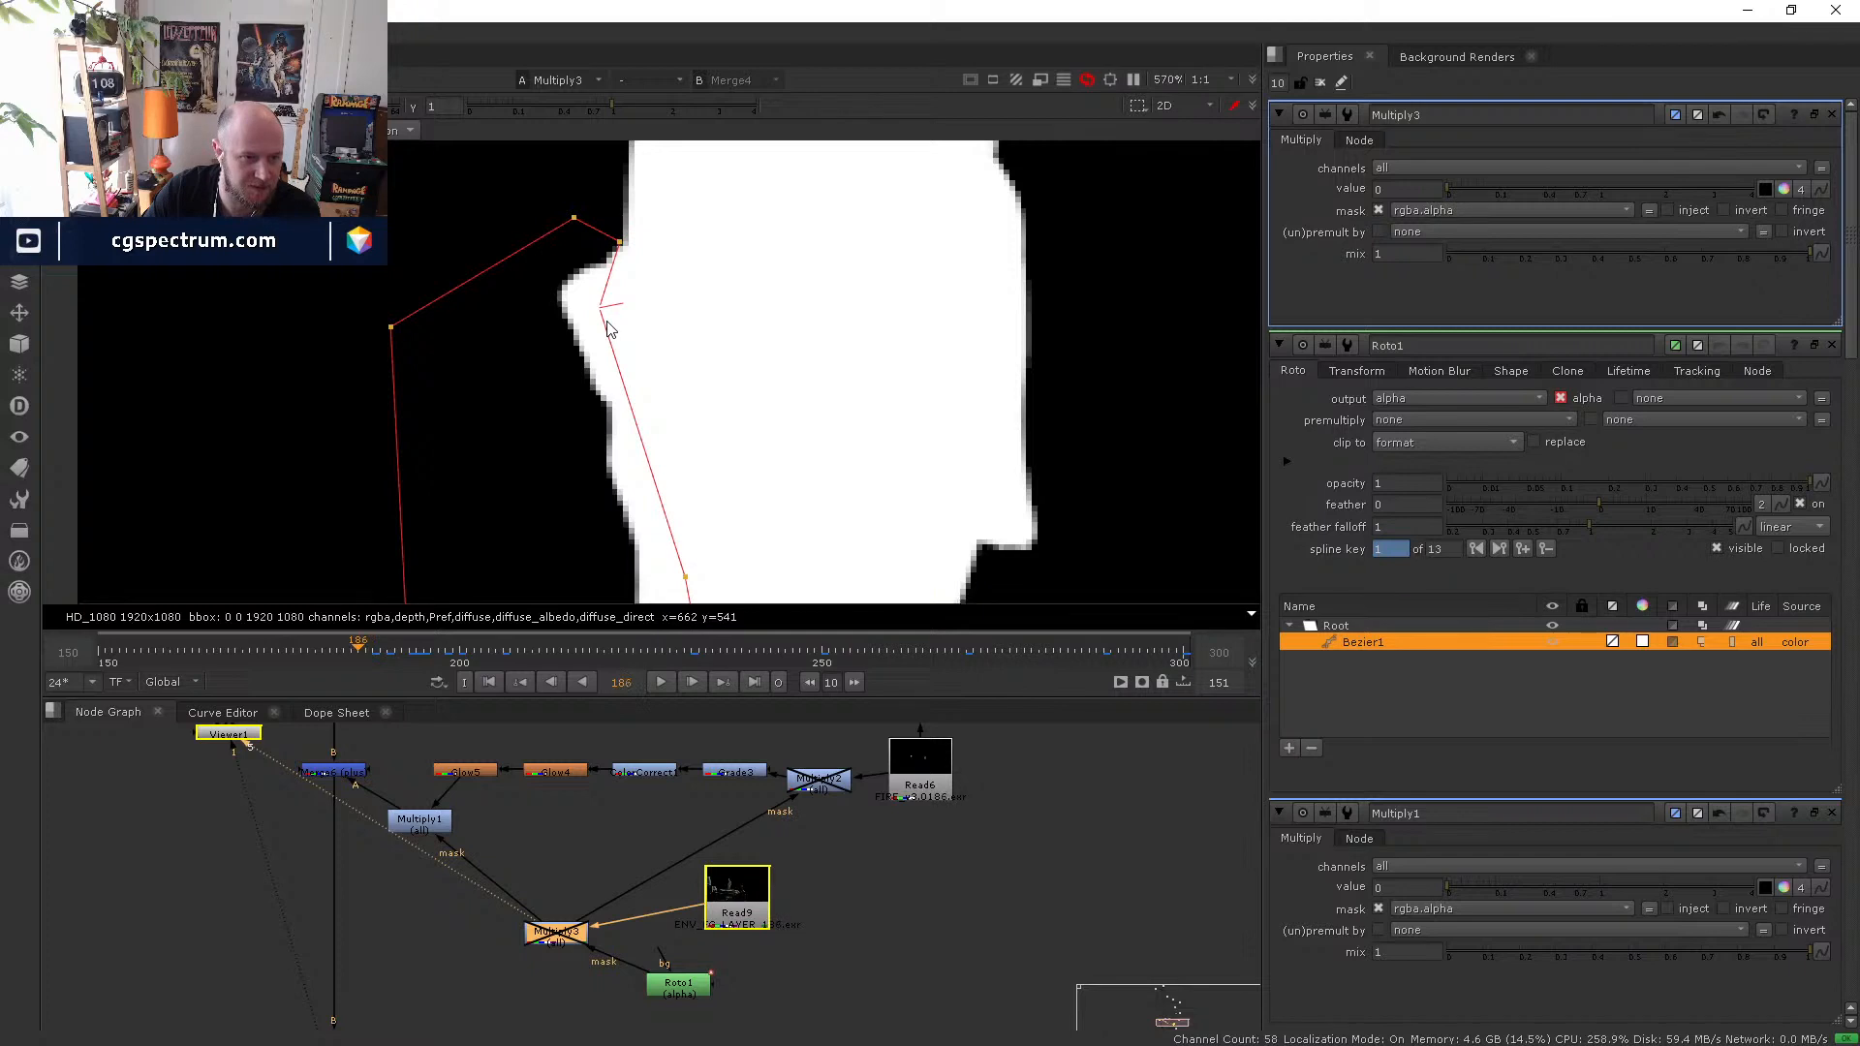
drag(605, 315, 532, 184)
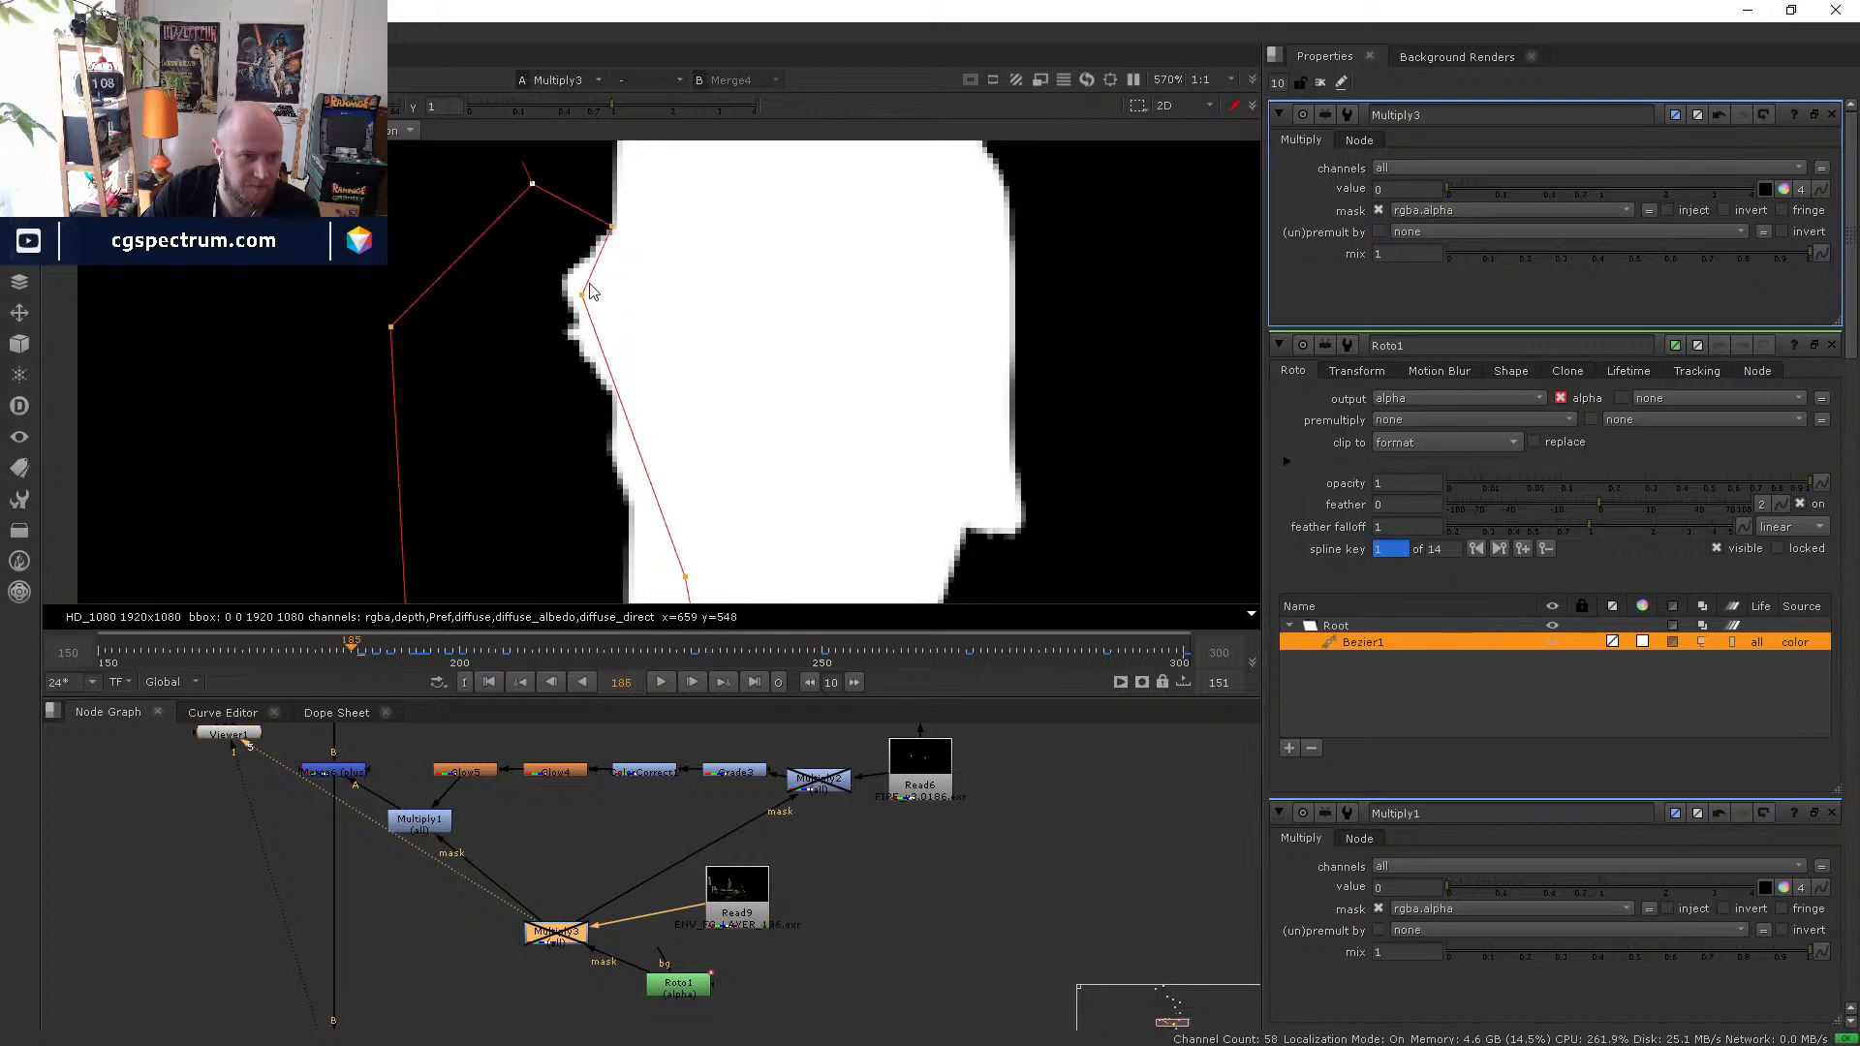
- Fit the Bezier's hand-side and lower inner points to the hand and body outline at frame 185
drag(585, 298, 580, 276)
middle_drag(645, 425, 643, 315)
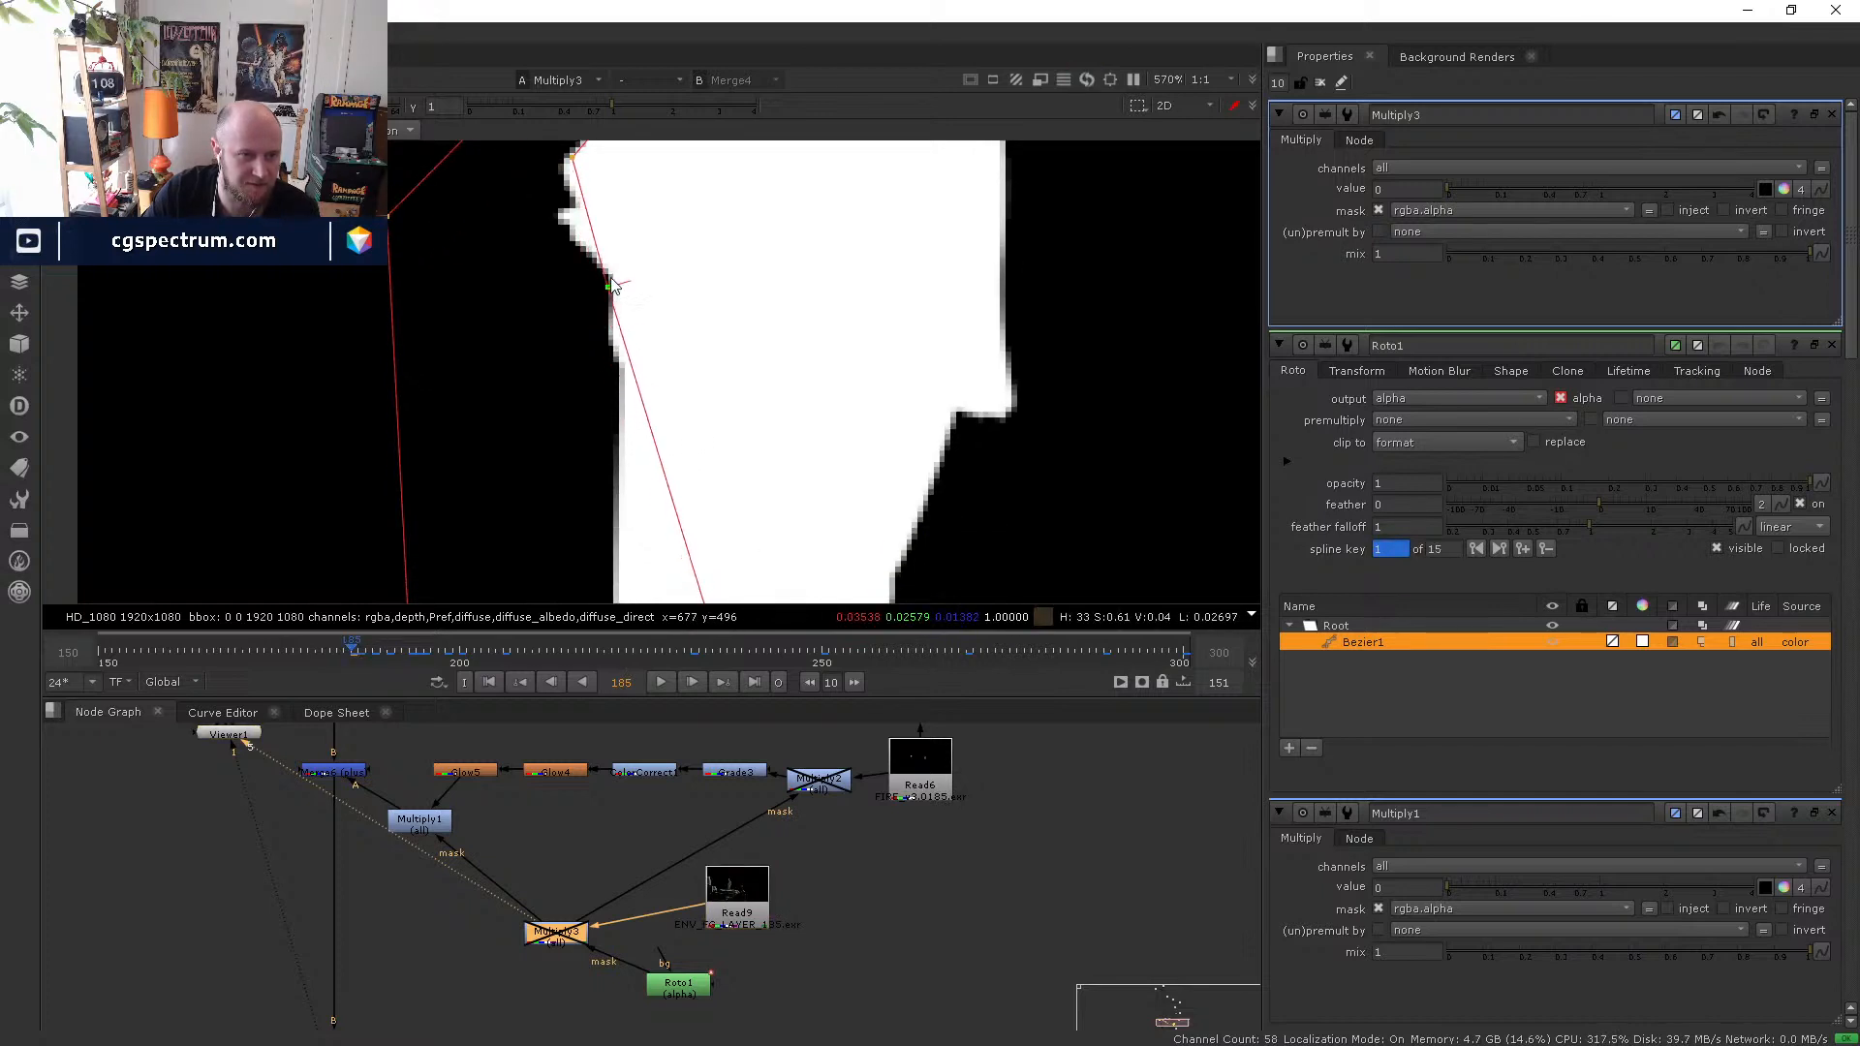
scroll(668, 448, down, 5)
drag(660, 429, 605, 390)
middle_drag(647, 494, 644, 421)
drag(653, 499, 579, 489)
middle_drag(622, 324, 601, 407)
scroll(603, 363, up, 5)
drag(622, 401, 602, 400)
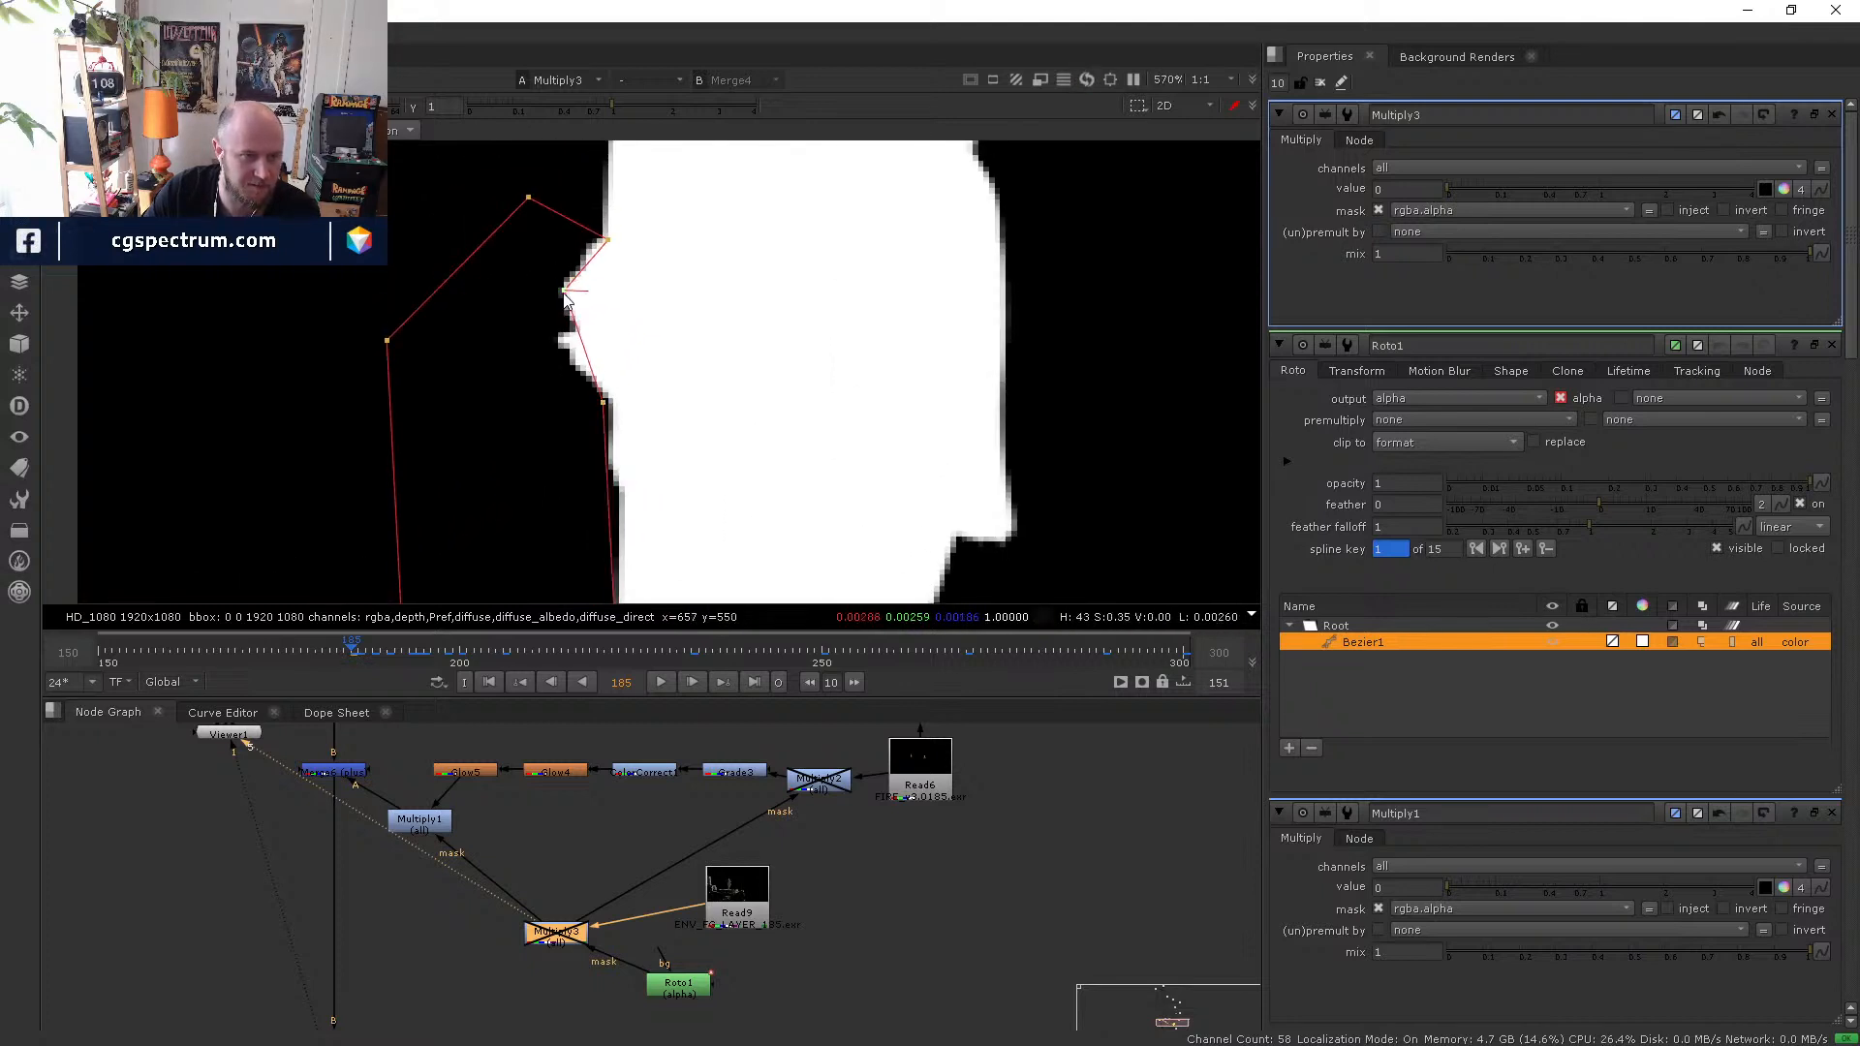
click(604, 239)
- Reposition the Bezier's inner-edge points above, beside and below the hand at frame 183
key(Left)
key(Left)
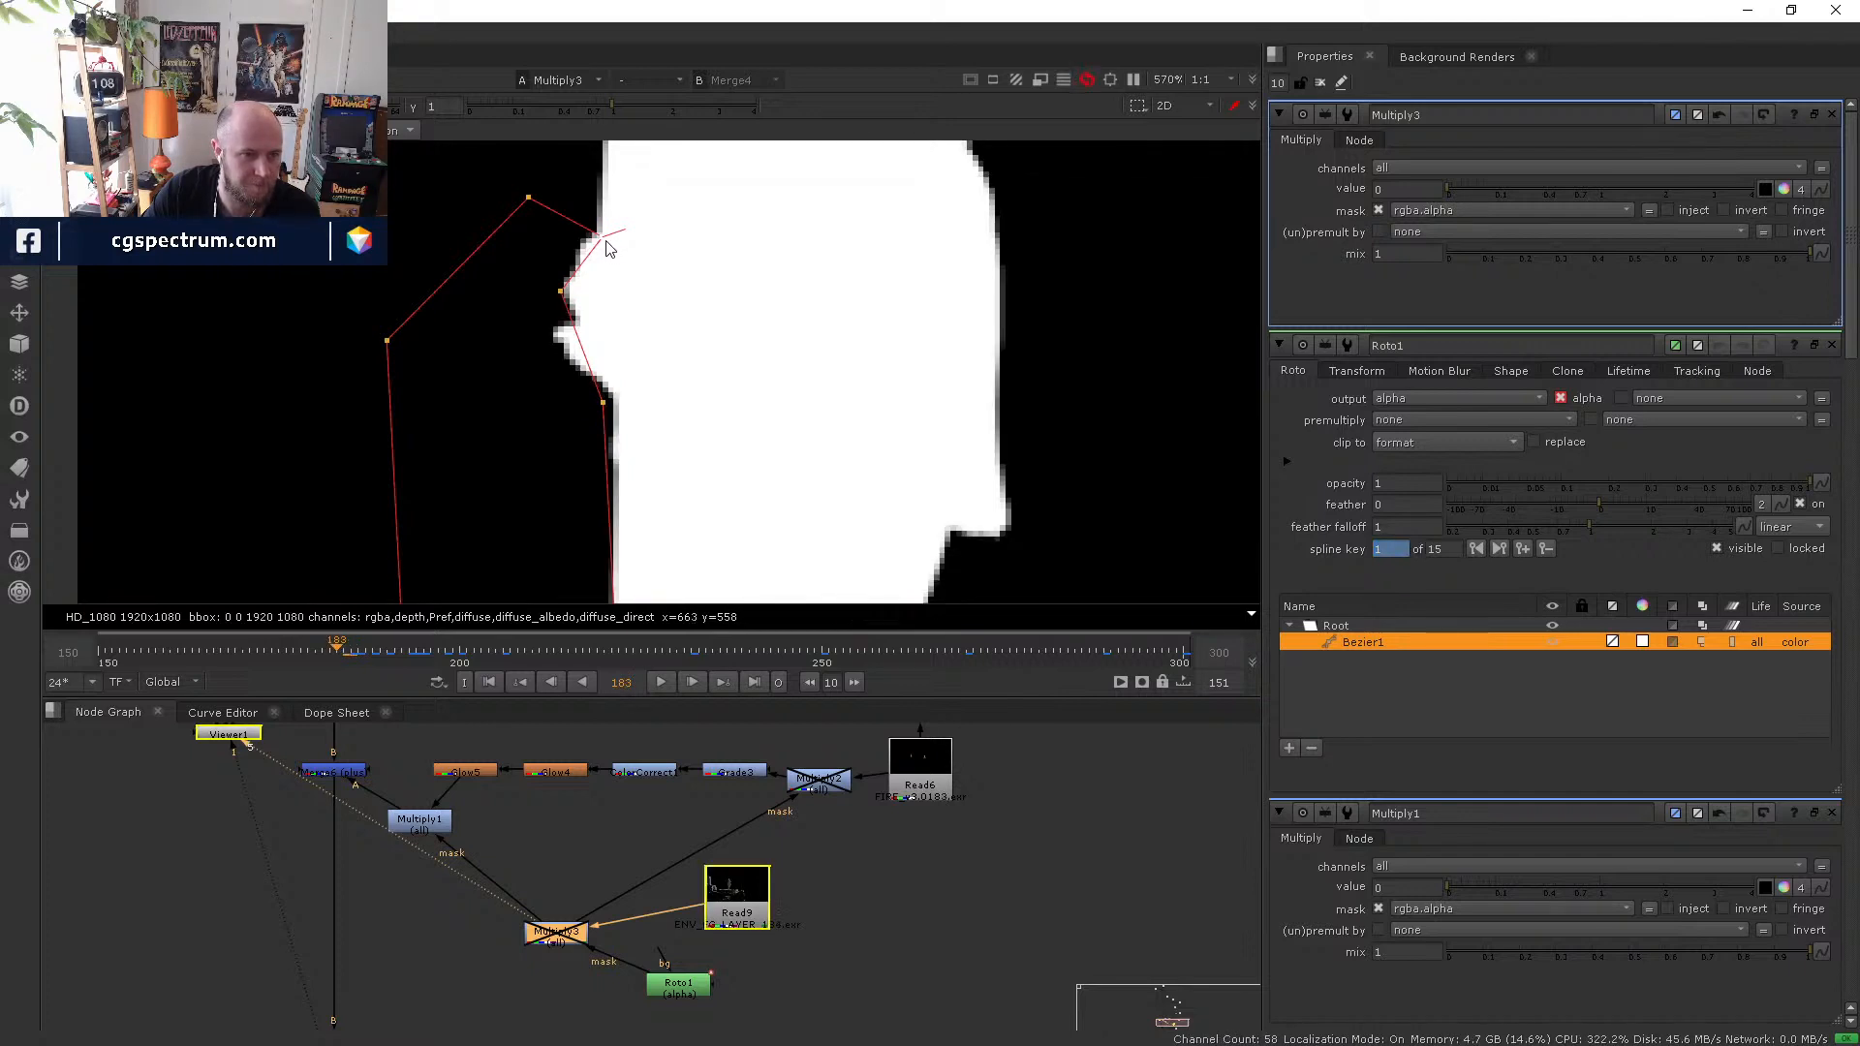
drag(606, 249, 593, 252)
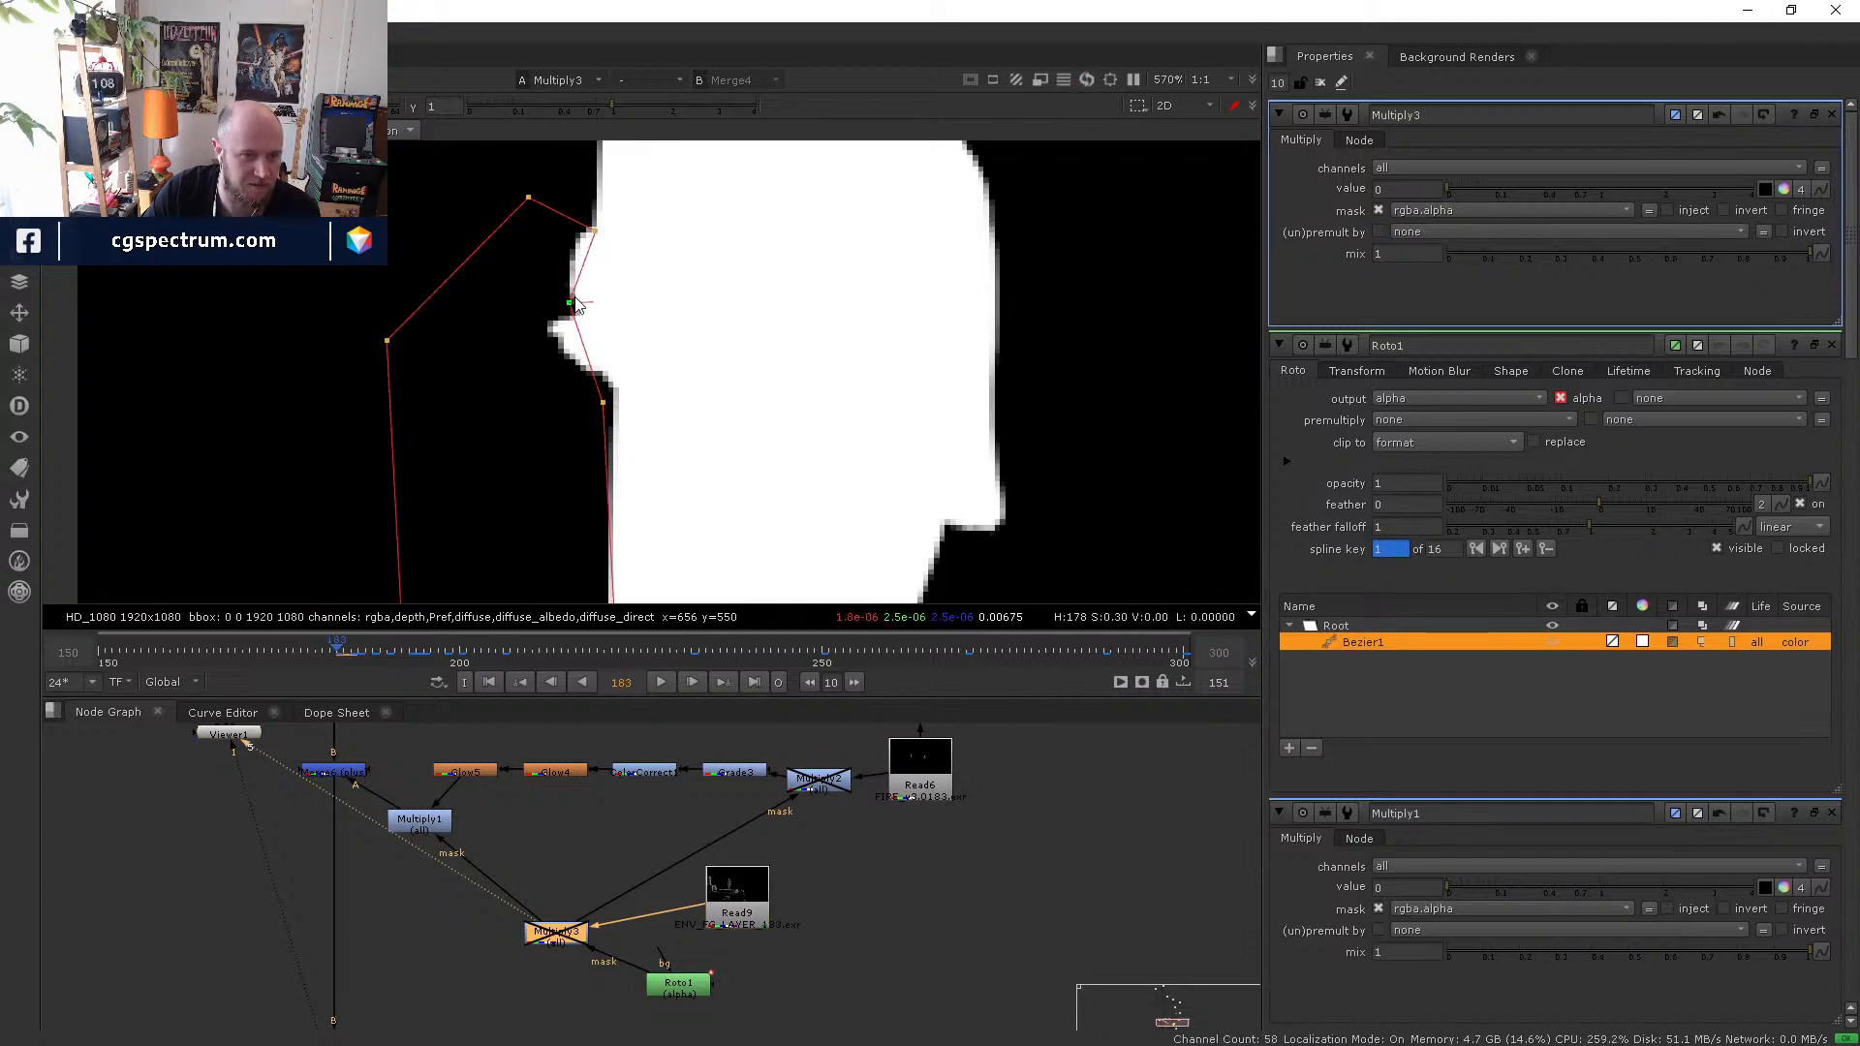
drag(586, 235, 586, 230)
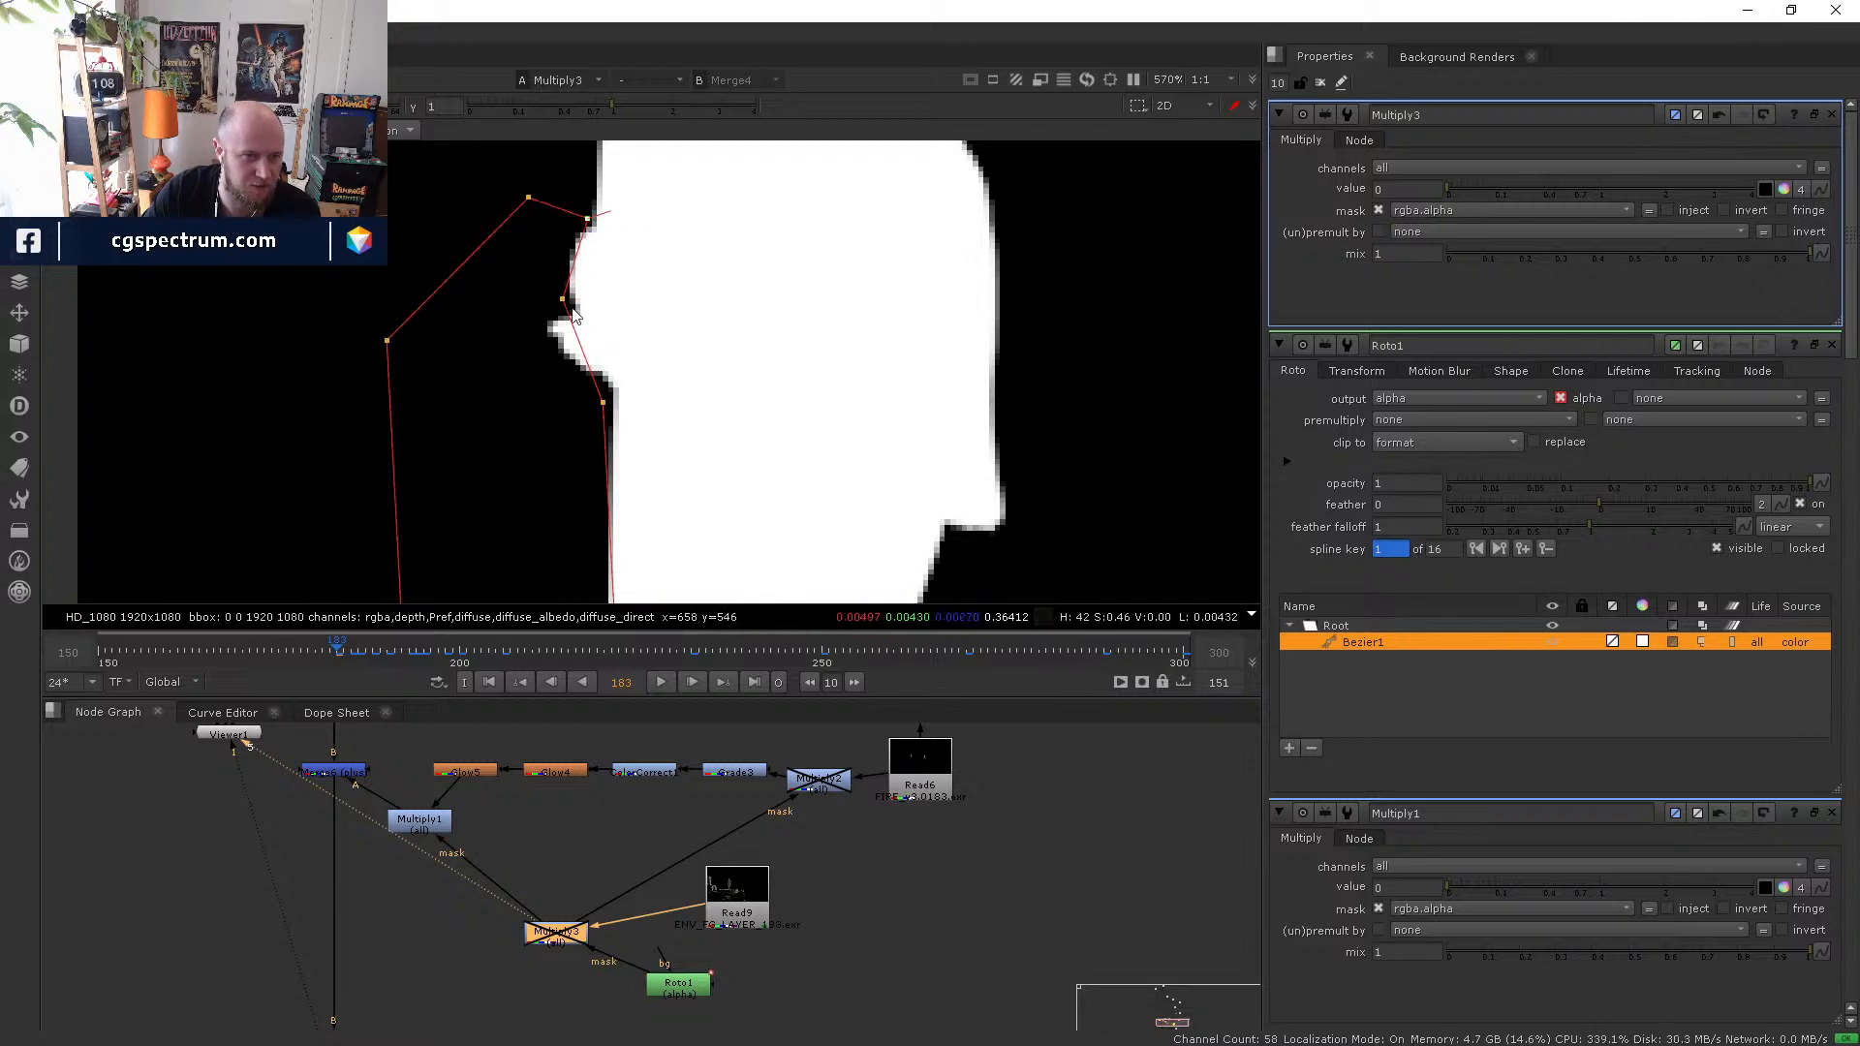
drag(602, 412, 614, 398)
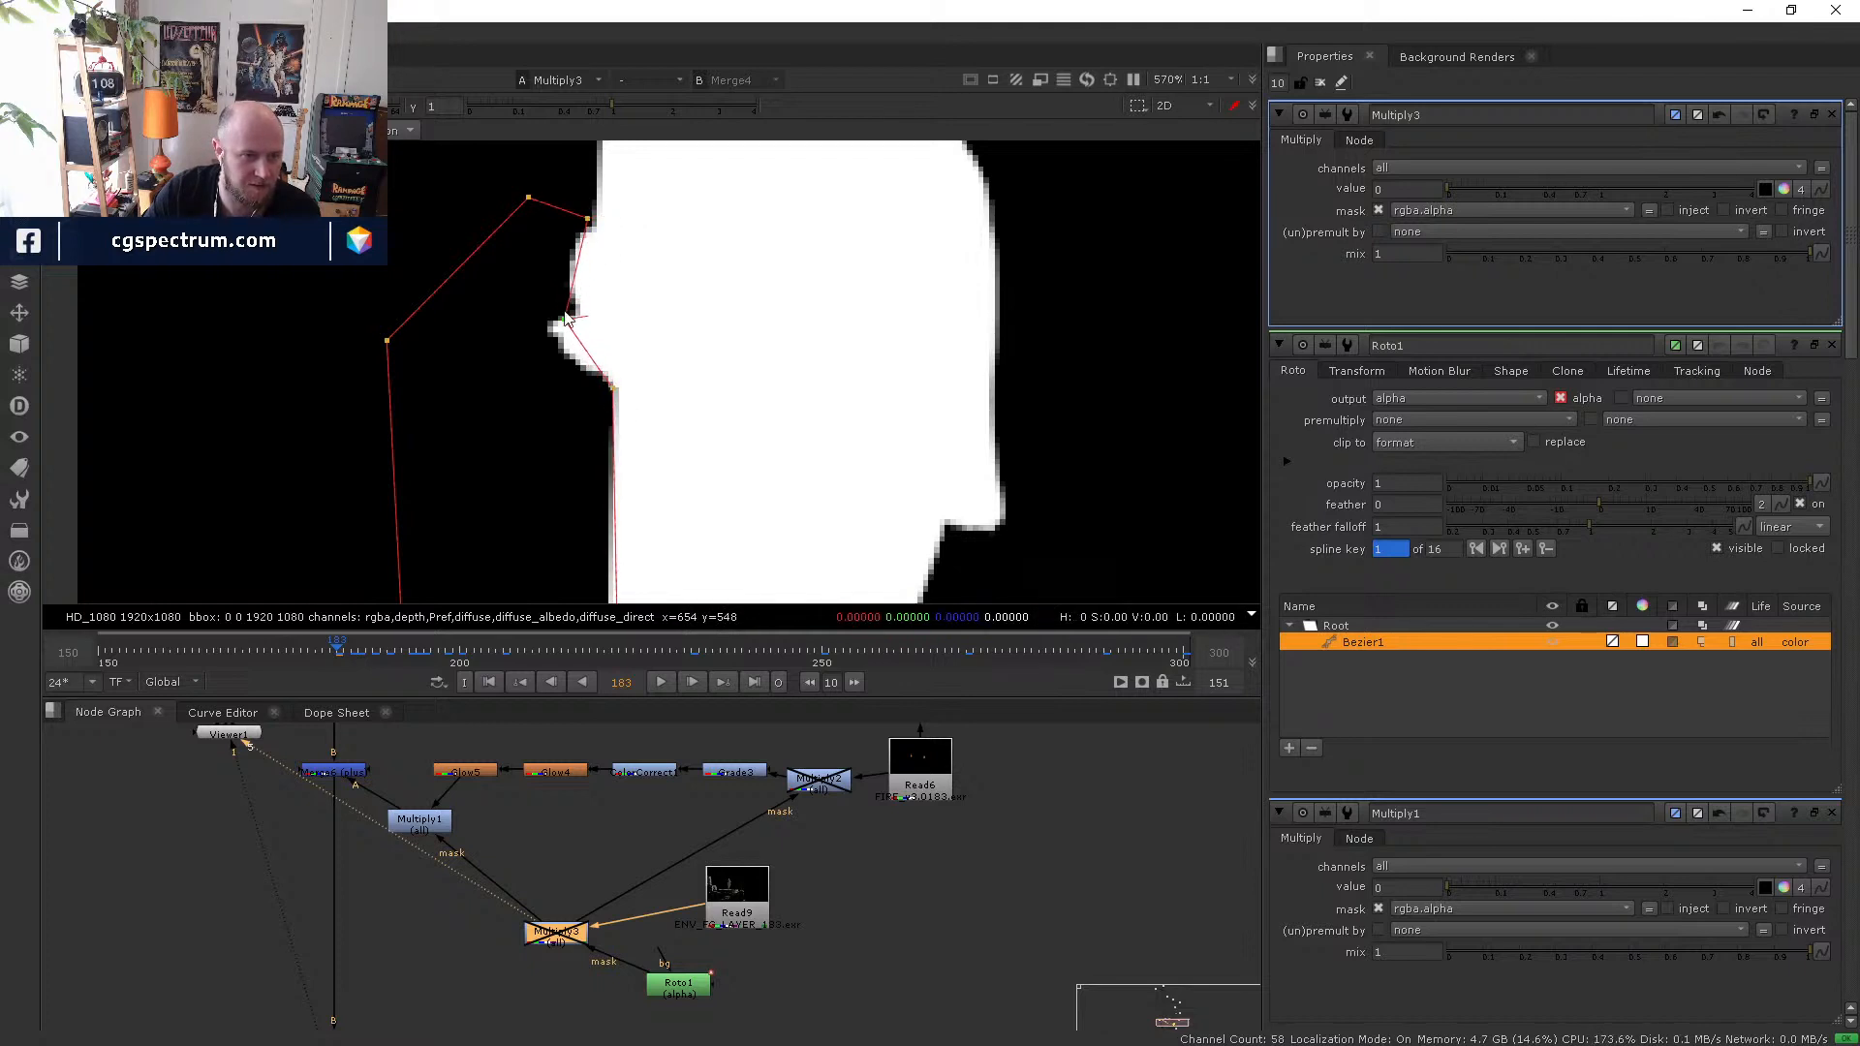
drag(567, 320, 569, 298)
- Fit the Bezier's inner-edge points to the fingertip and underside of the hand at frame 181
key(Left)
key(Left)
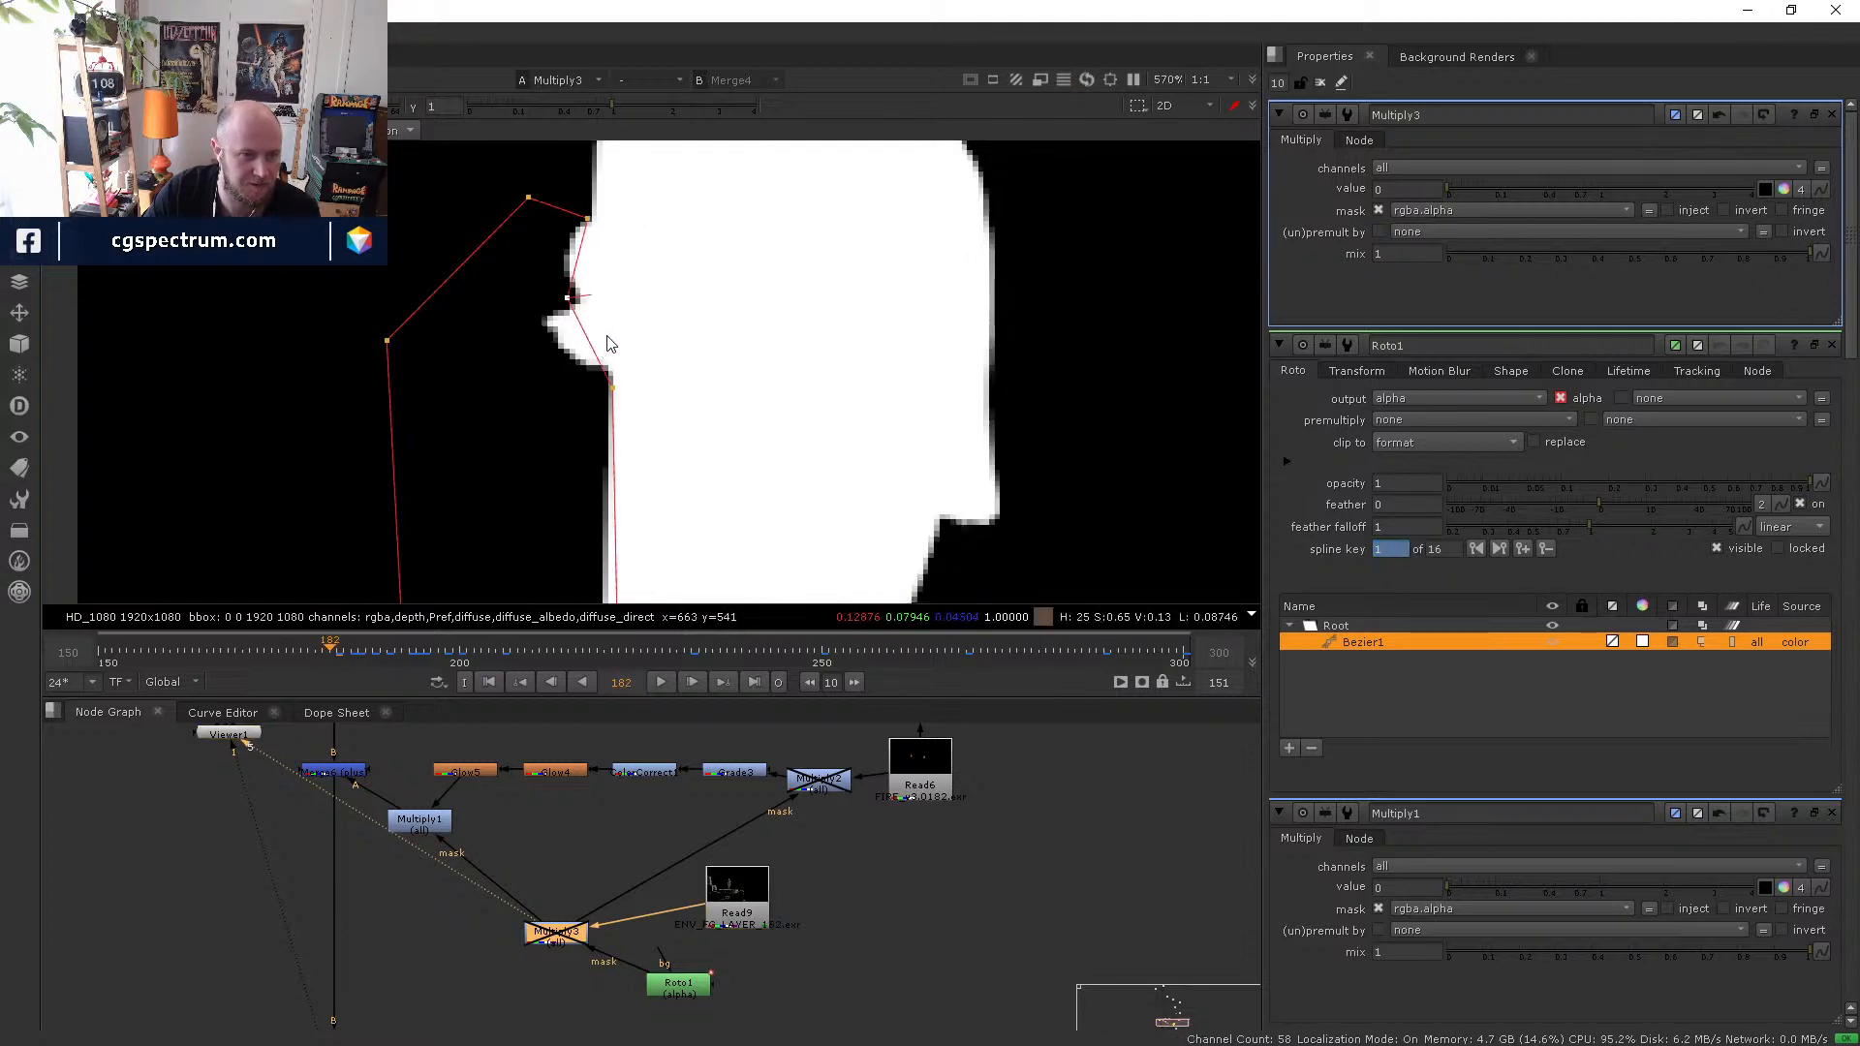
middle_drag(604, 297, 646, 397)
click(631, 321)
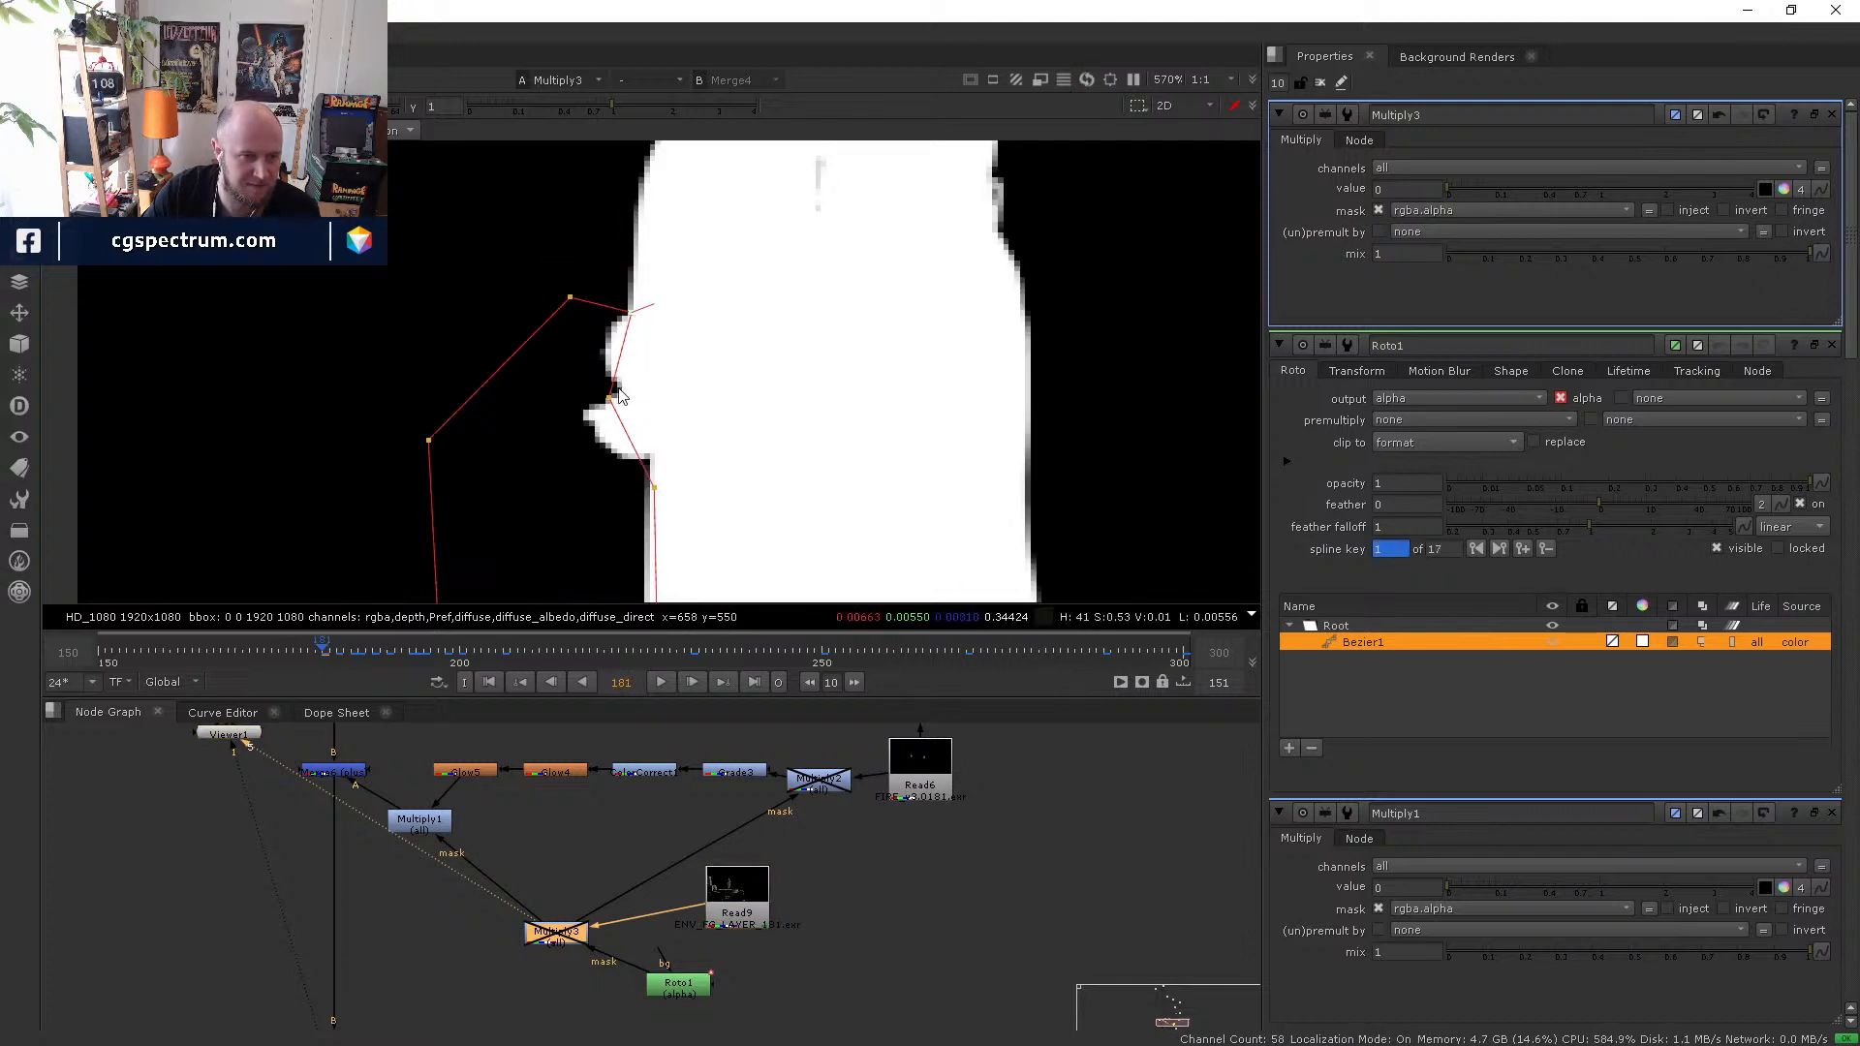
drag(611, 395, 607, 341)
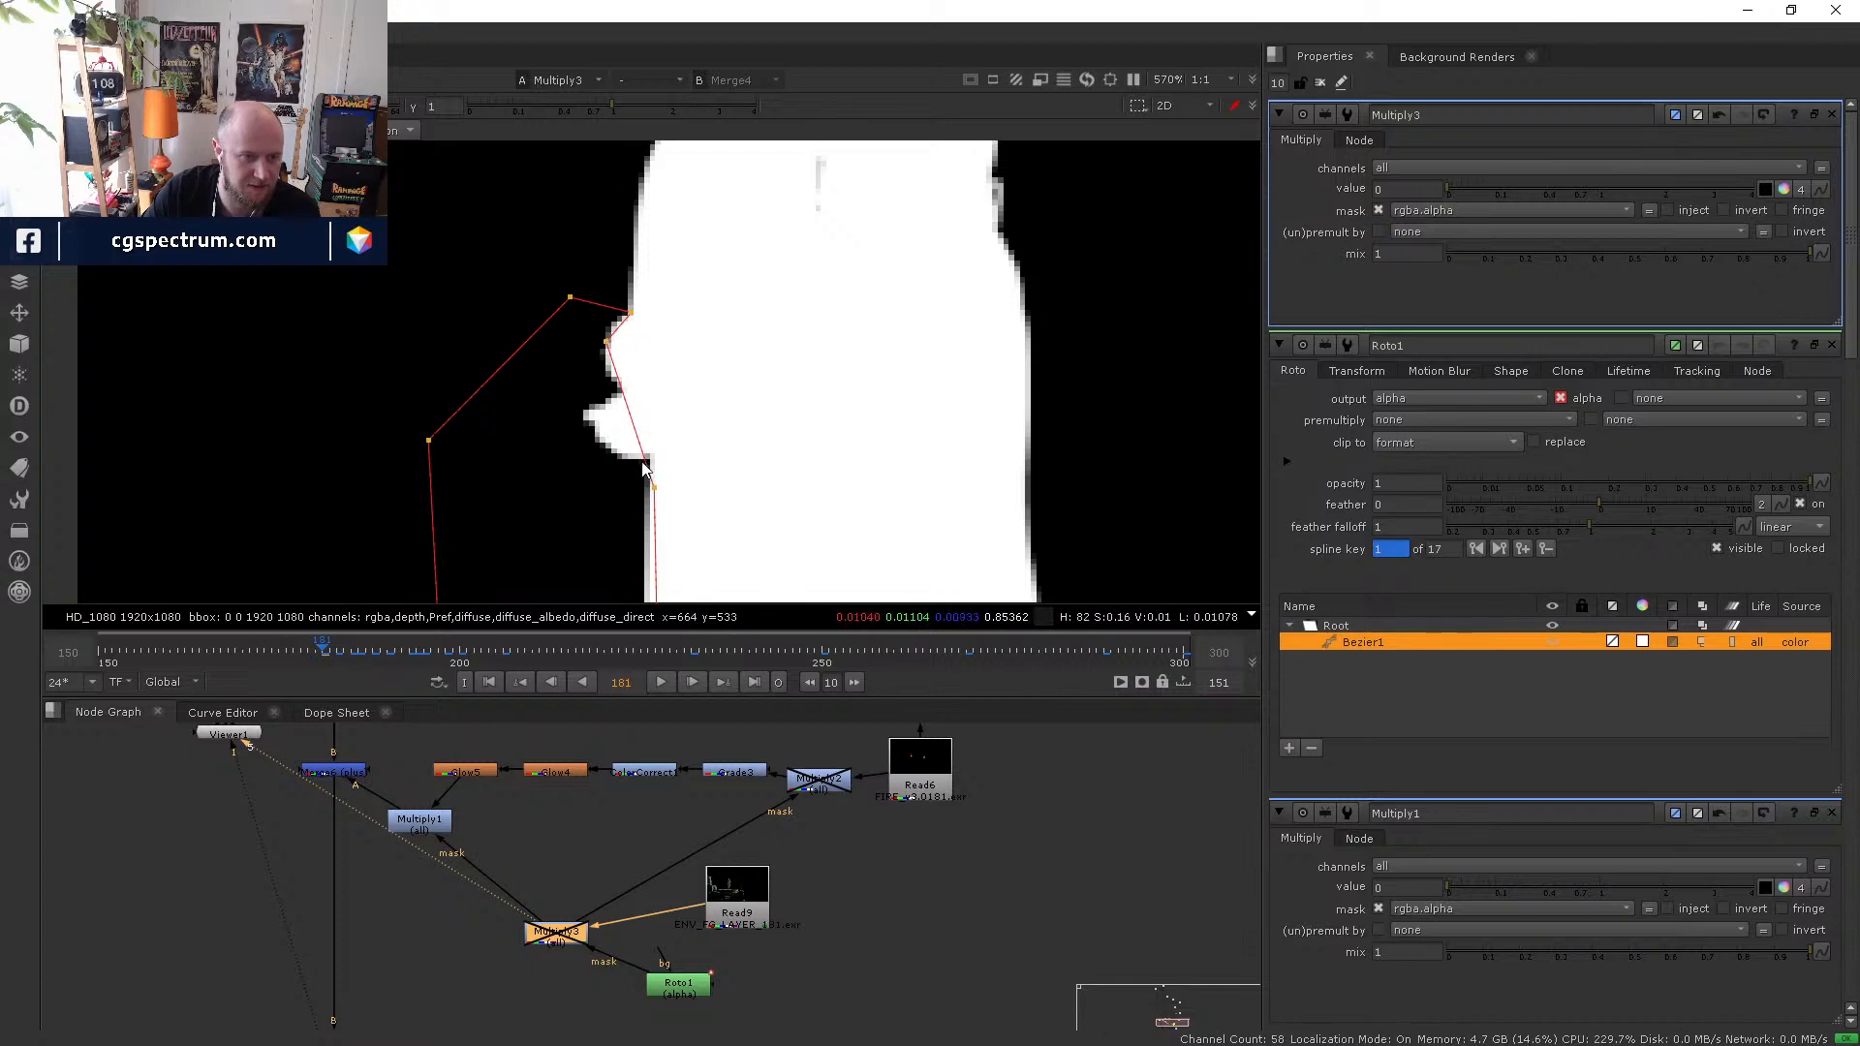
drag(649, 478, 591, 407)
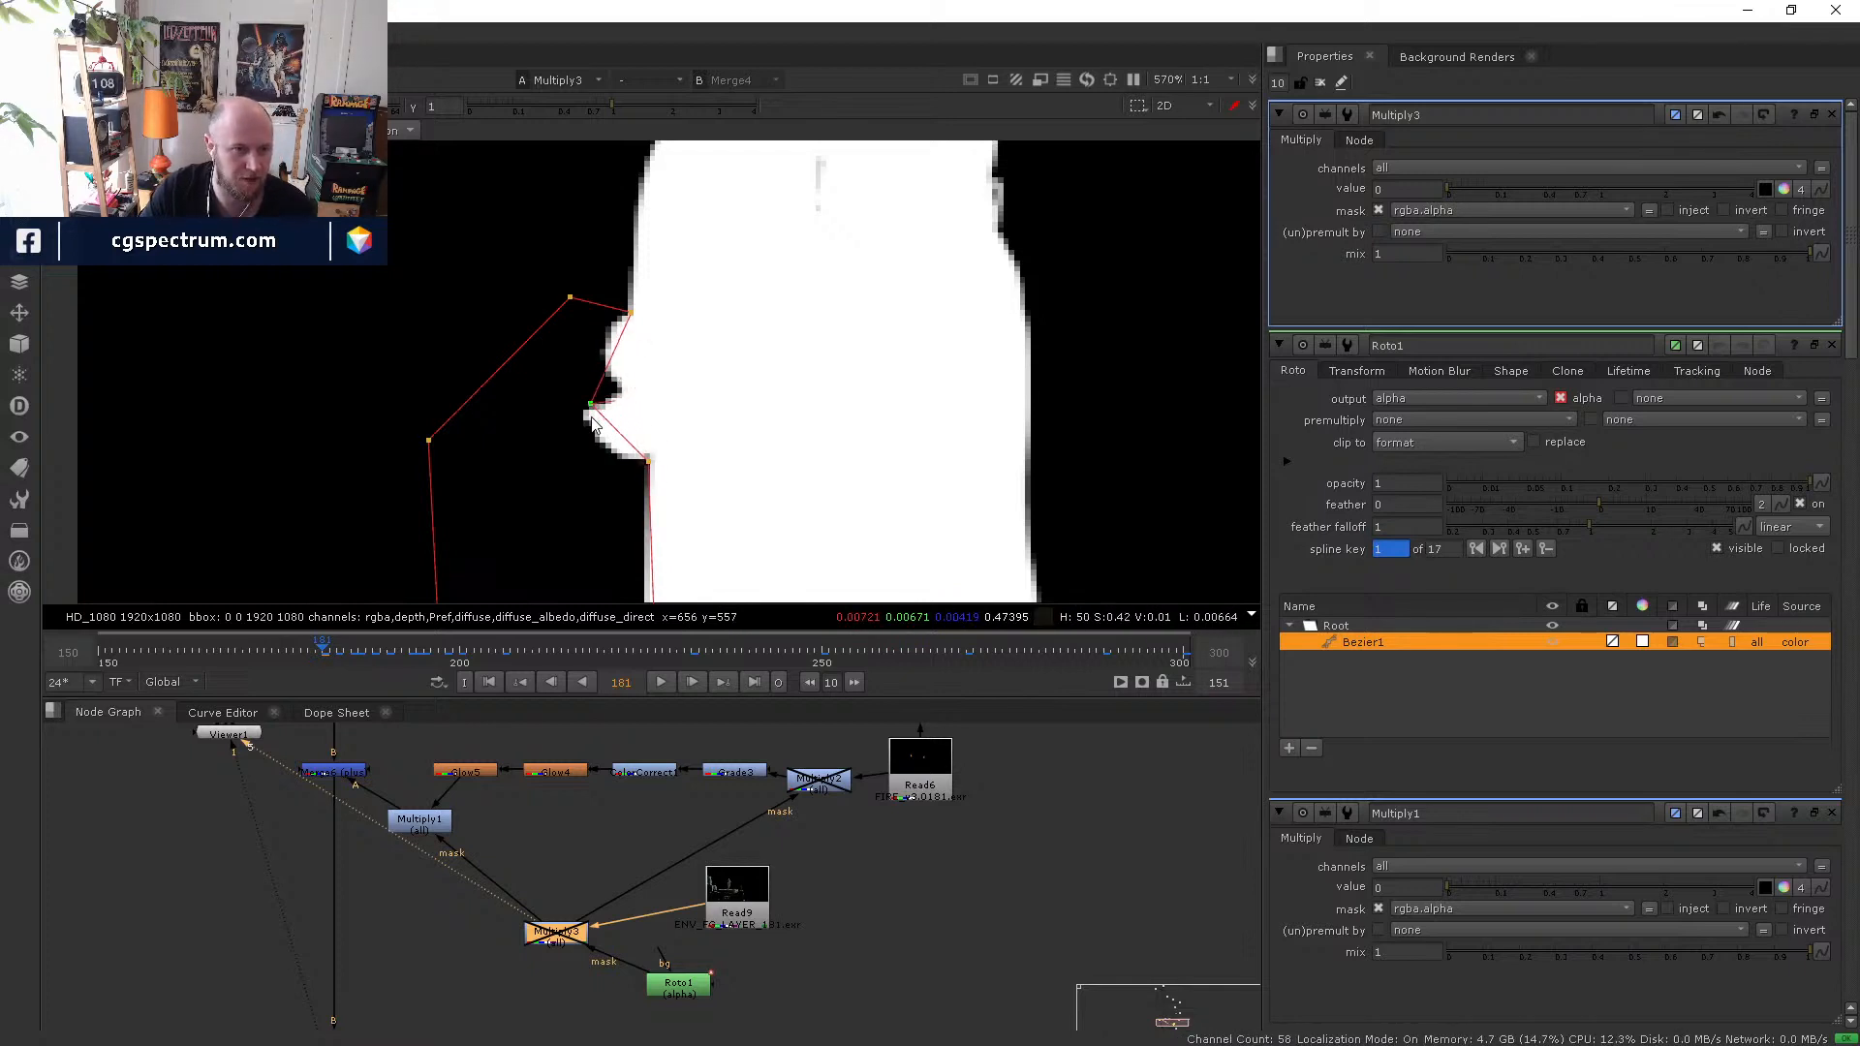
- Select all the Bezier's points at frame 180 and move the whole shape well away from the figure's hand
scroll(649, 386, down, 5)
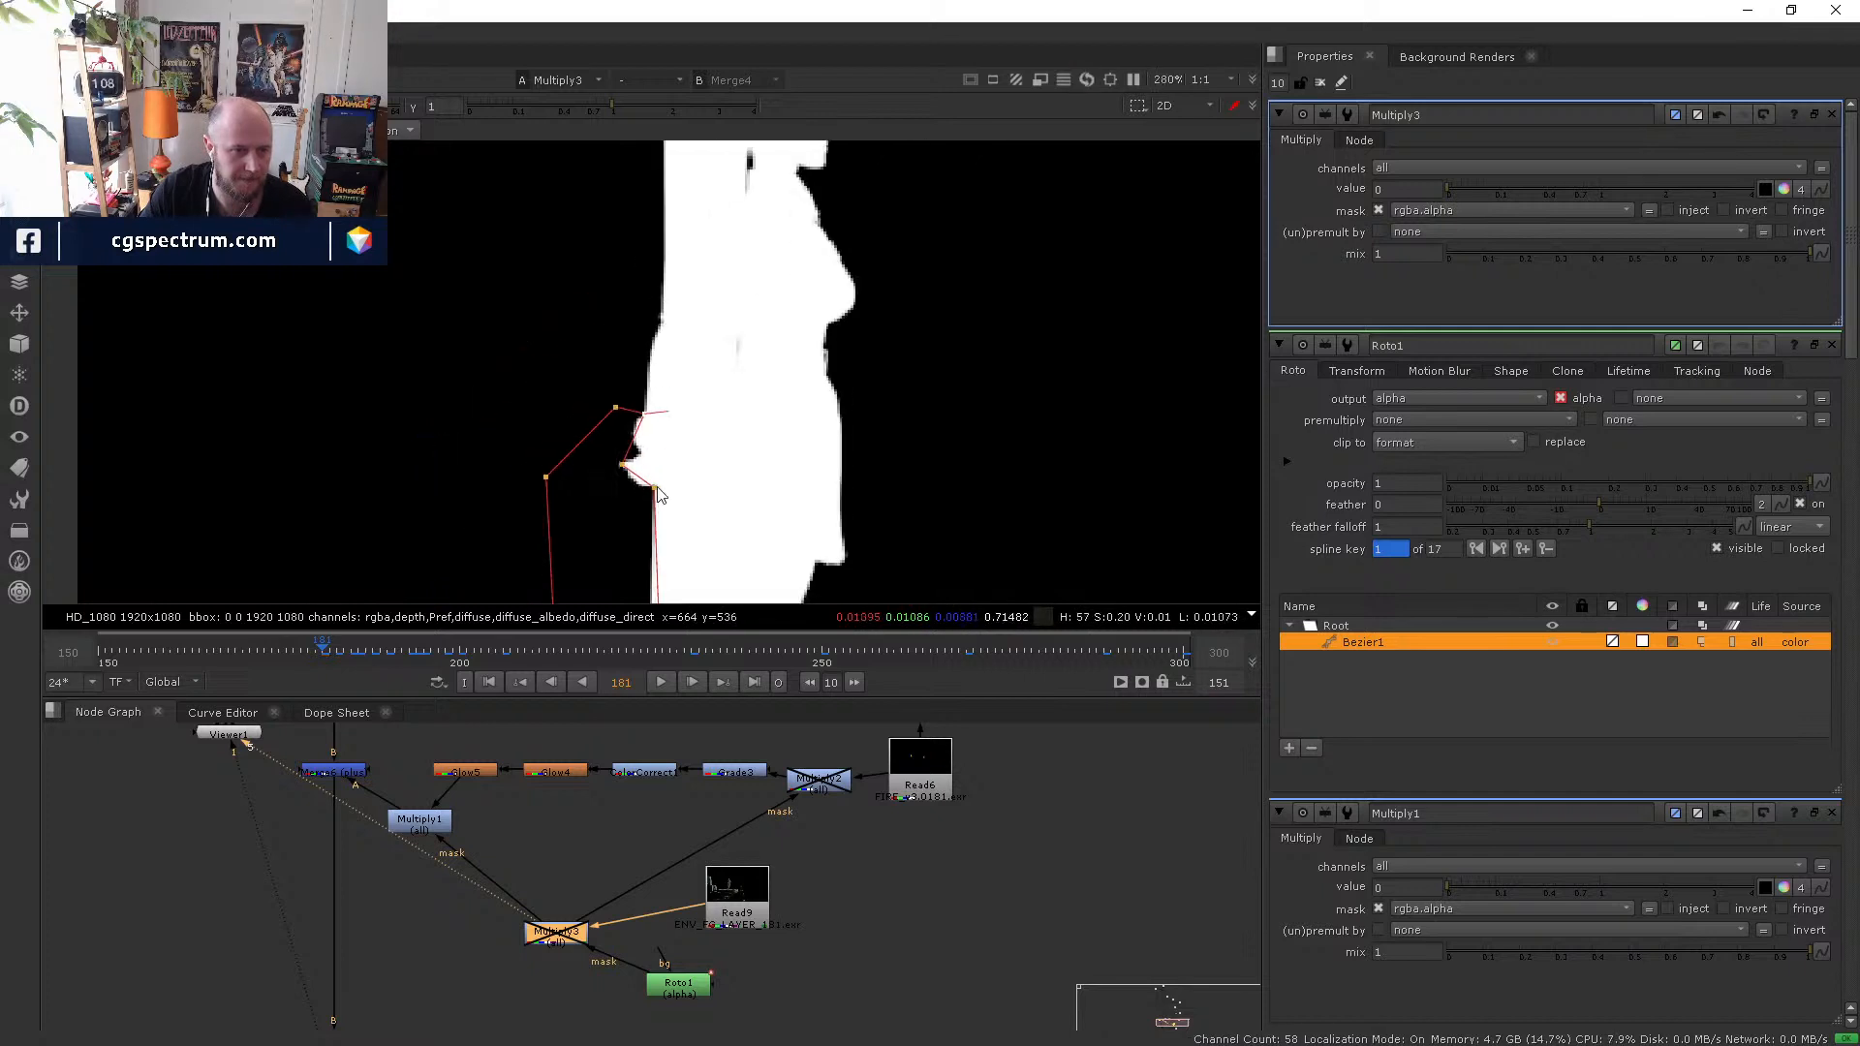
scroll(664, 438, down, 2)
key(Left)
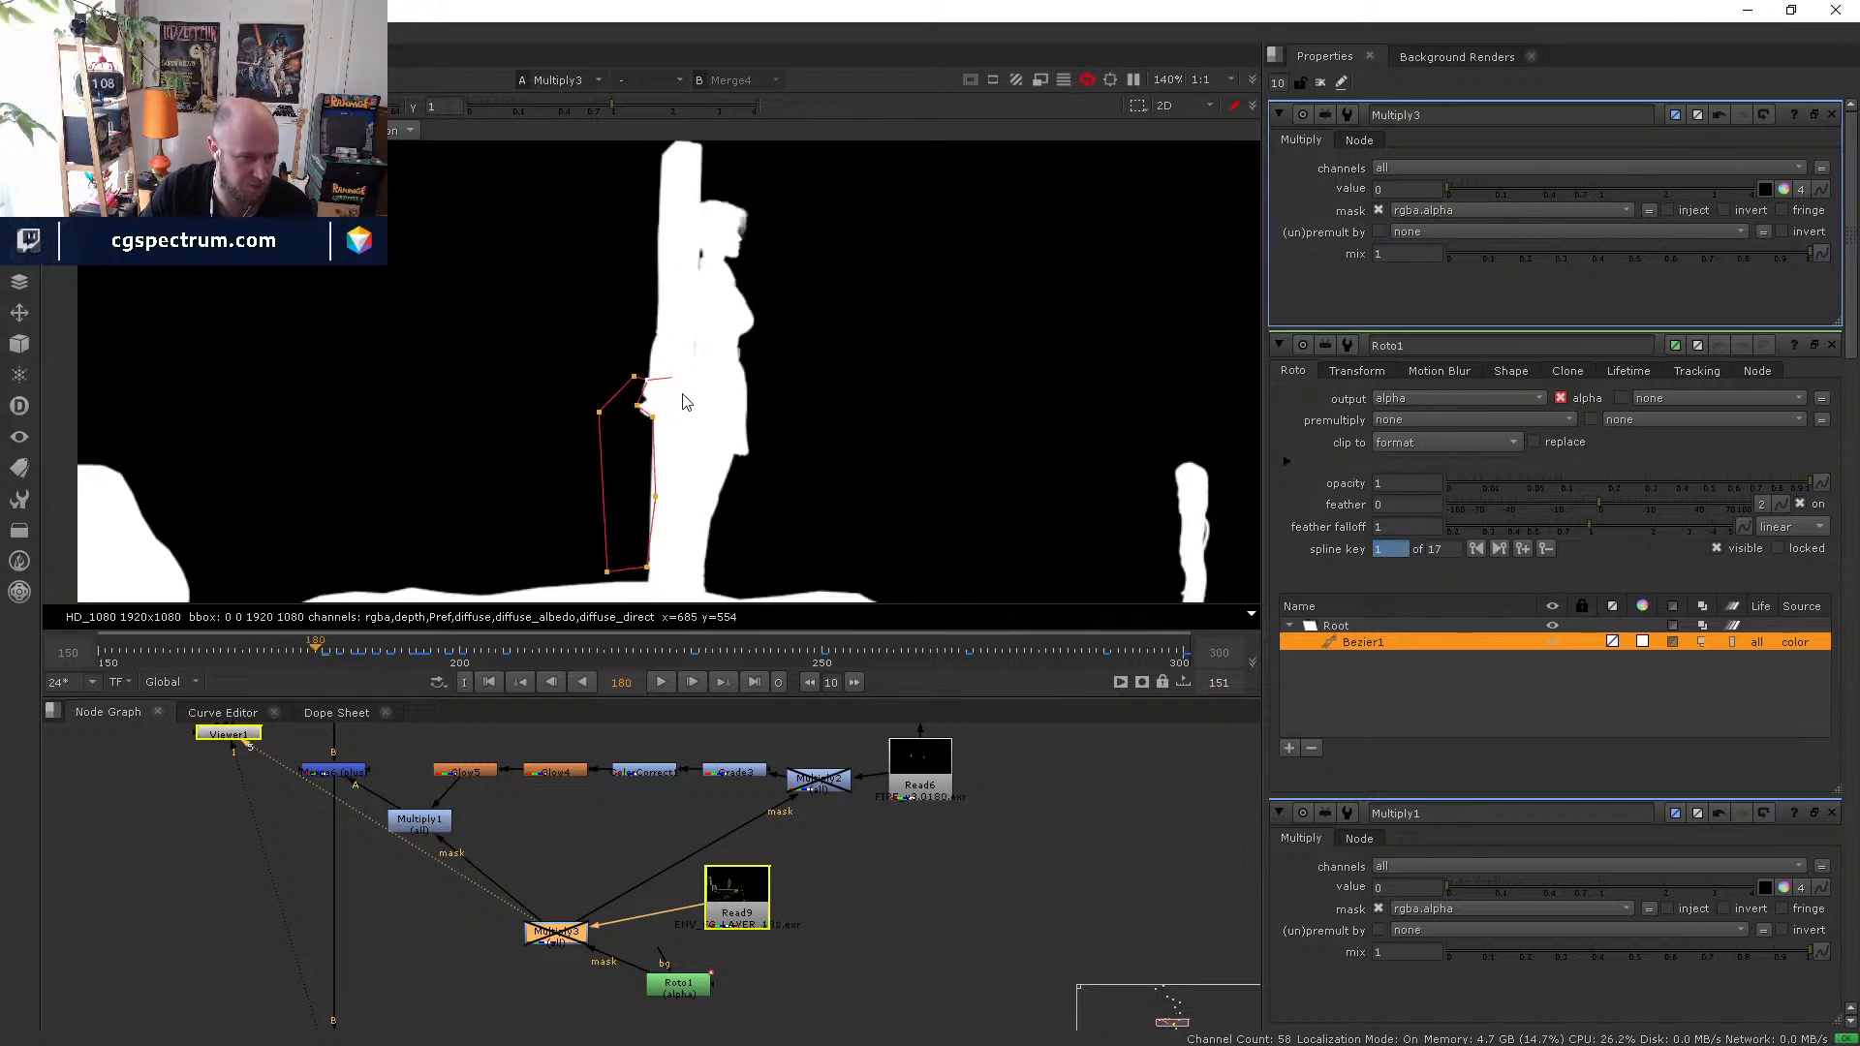
drag(689, 317, 526, 603)
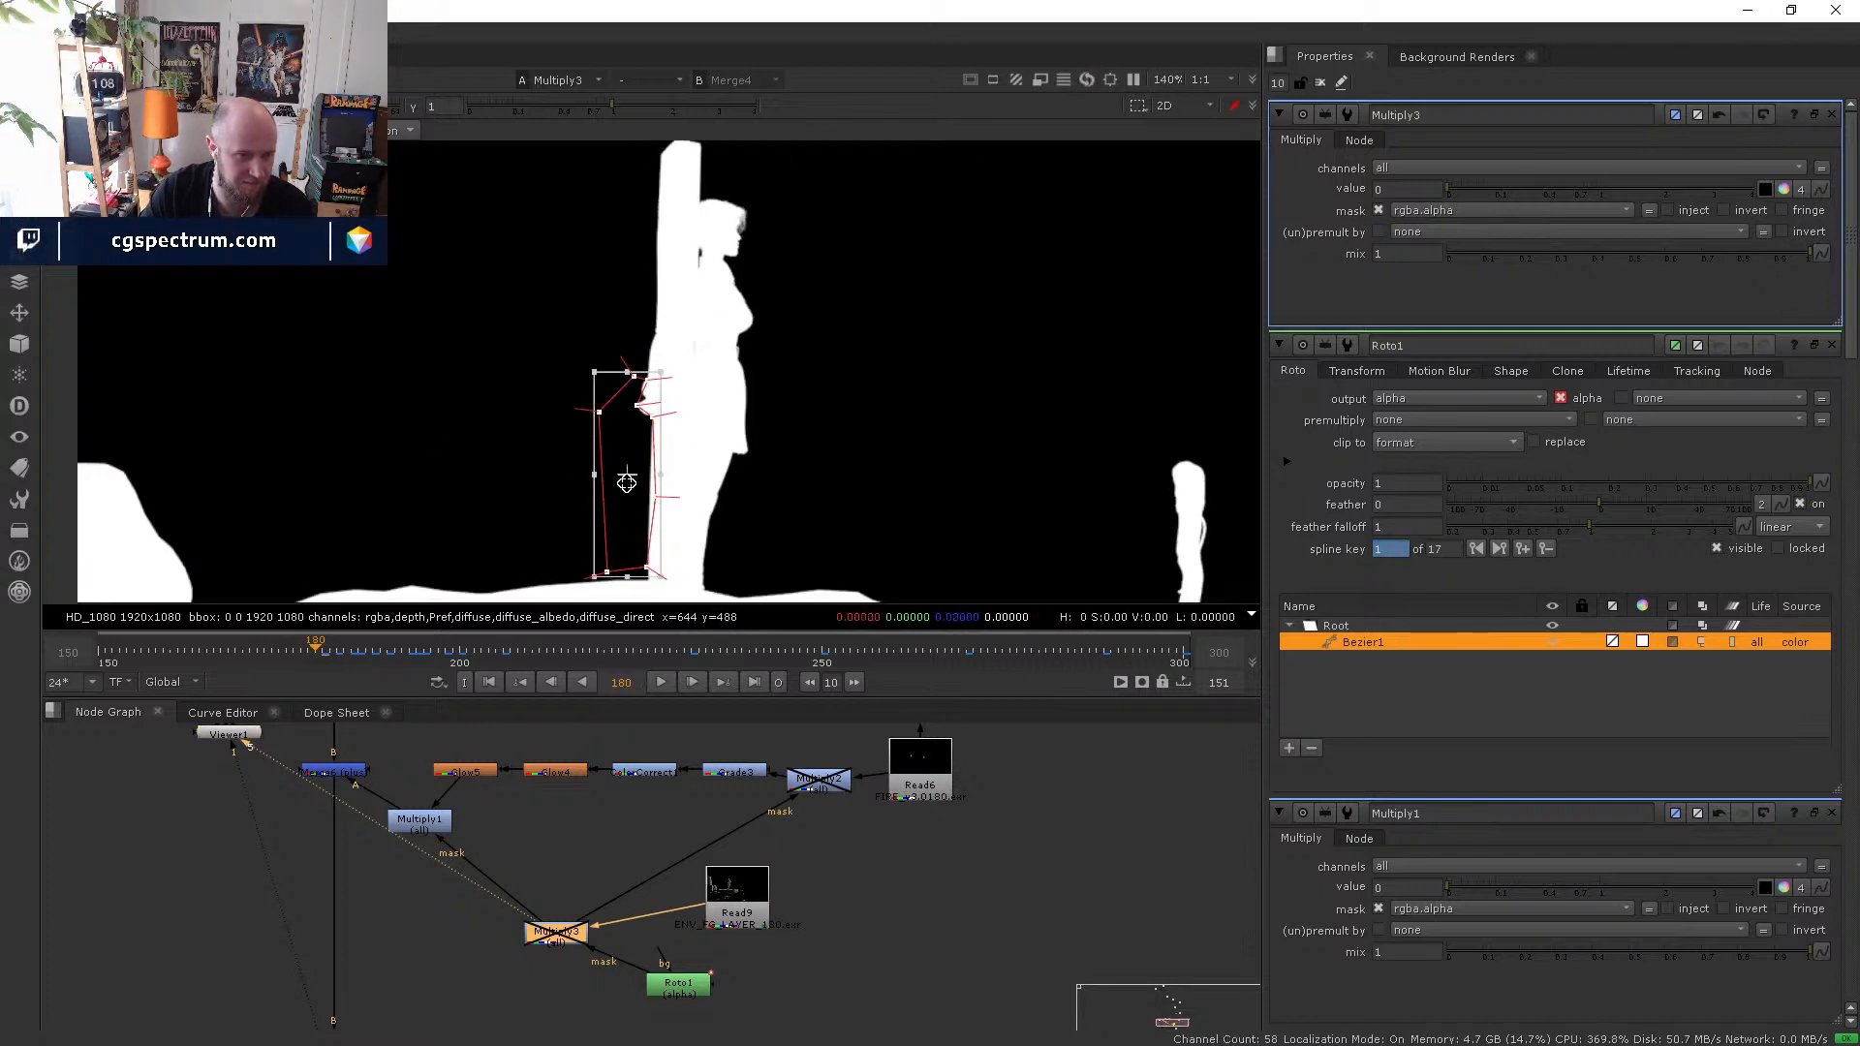
drag(631, 481, 141, 405)
key(Left)
scroll(620, 427, down, 4)
key(Right)
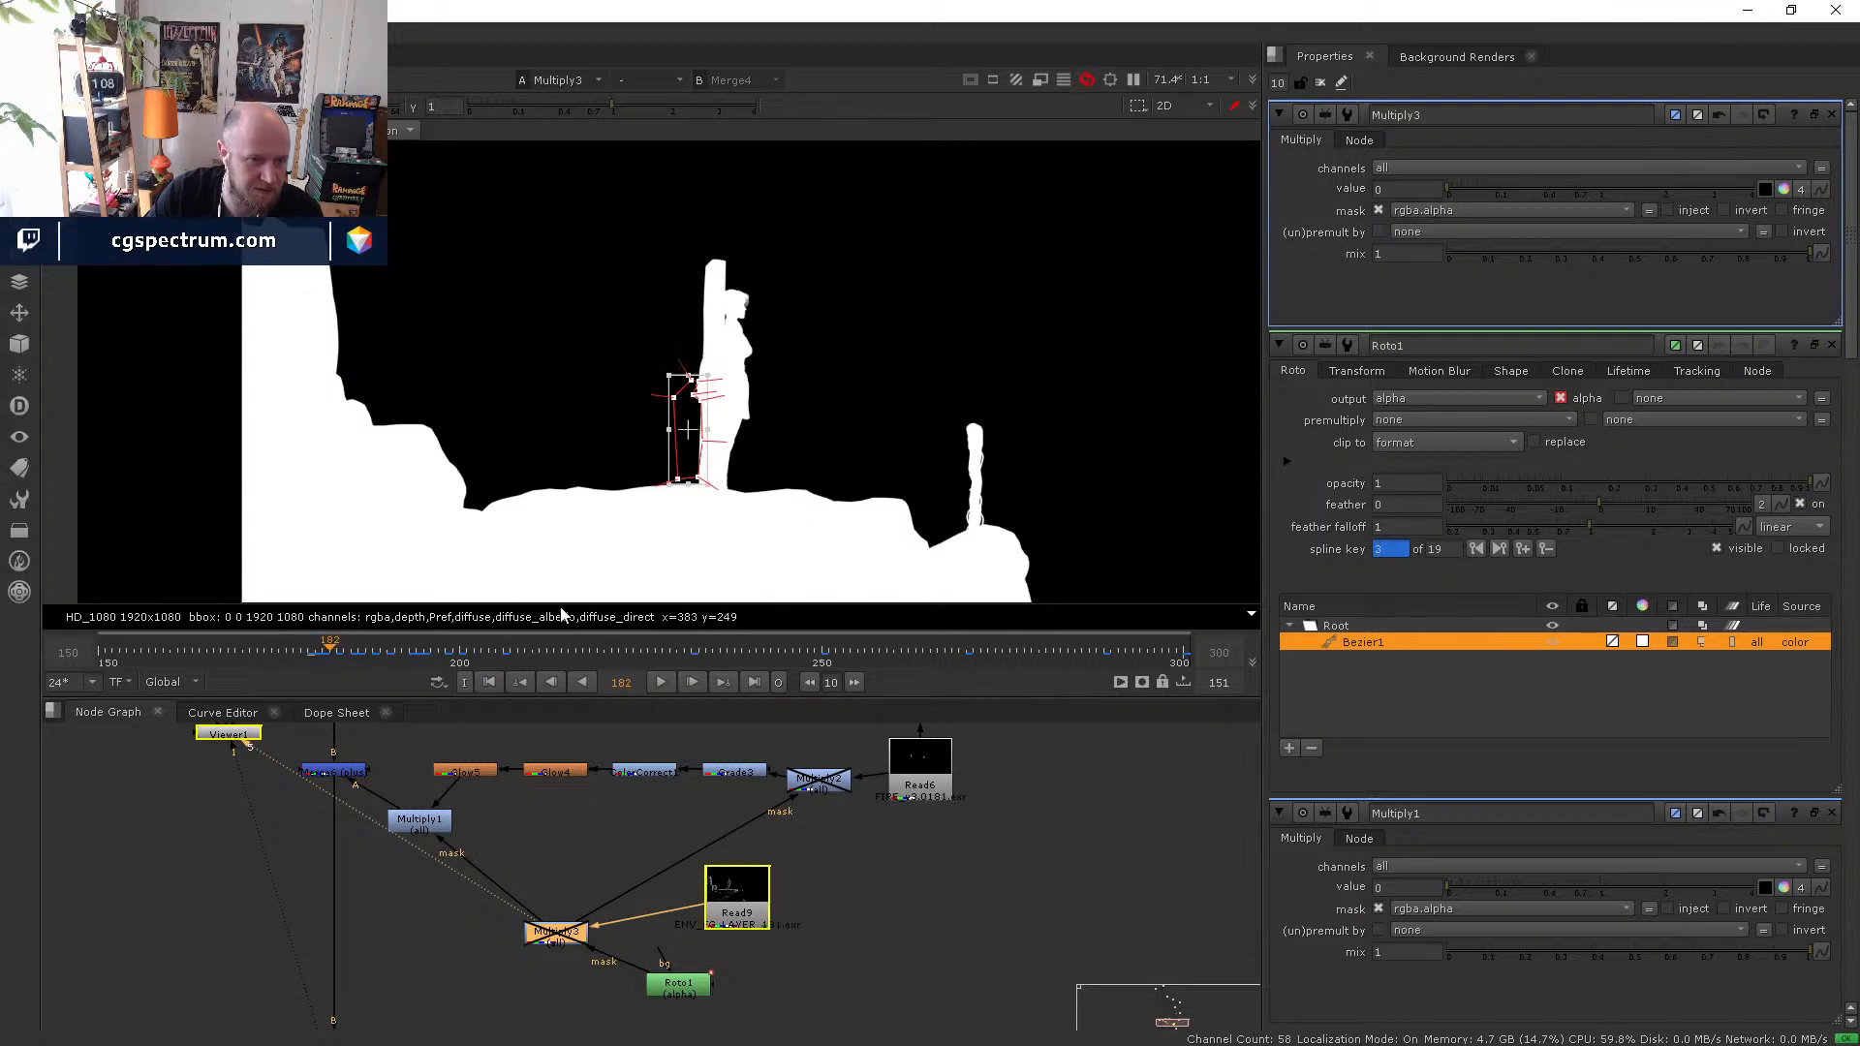
- Re-enable the Multiply3 node and switch the viewer from the alpha channel back to full colour
scroll(630, 364, up, 1)
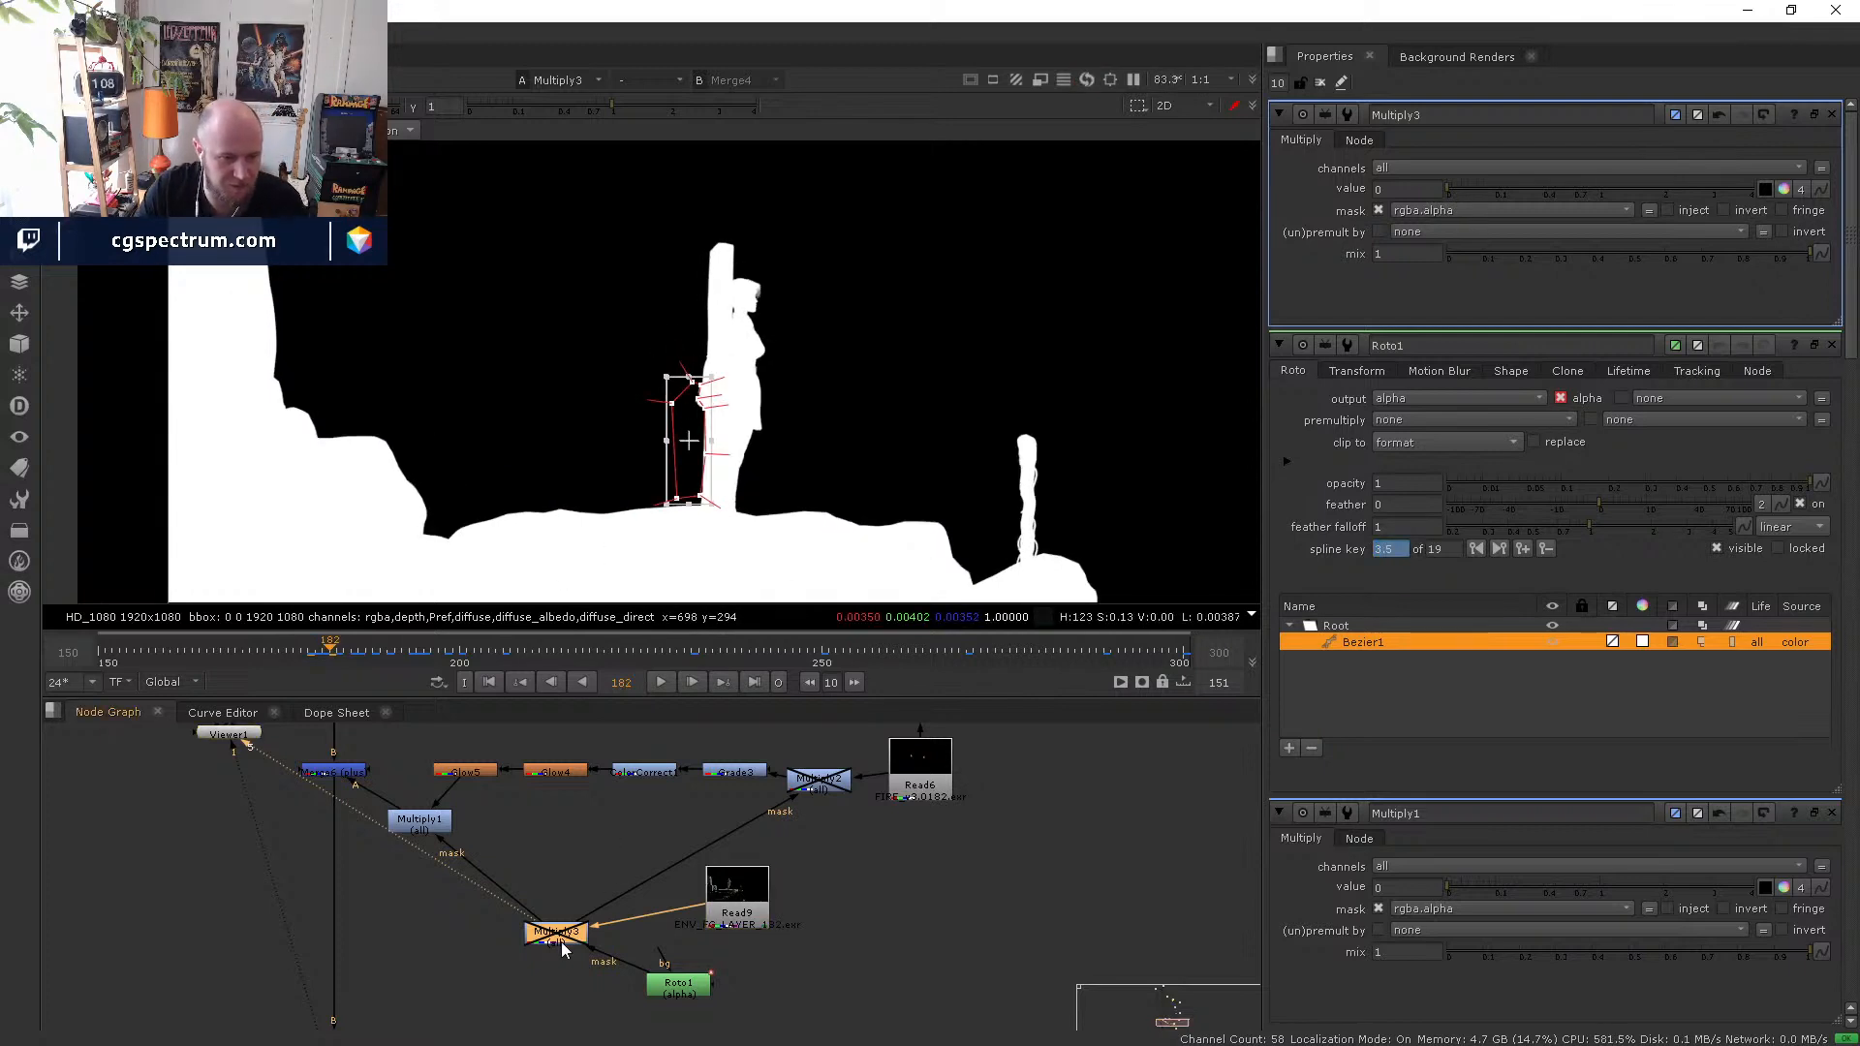
click(591, 932)
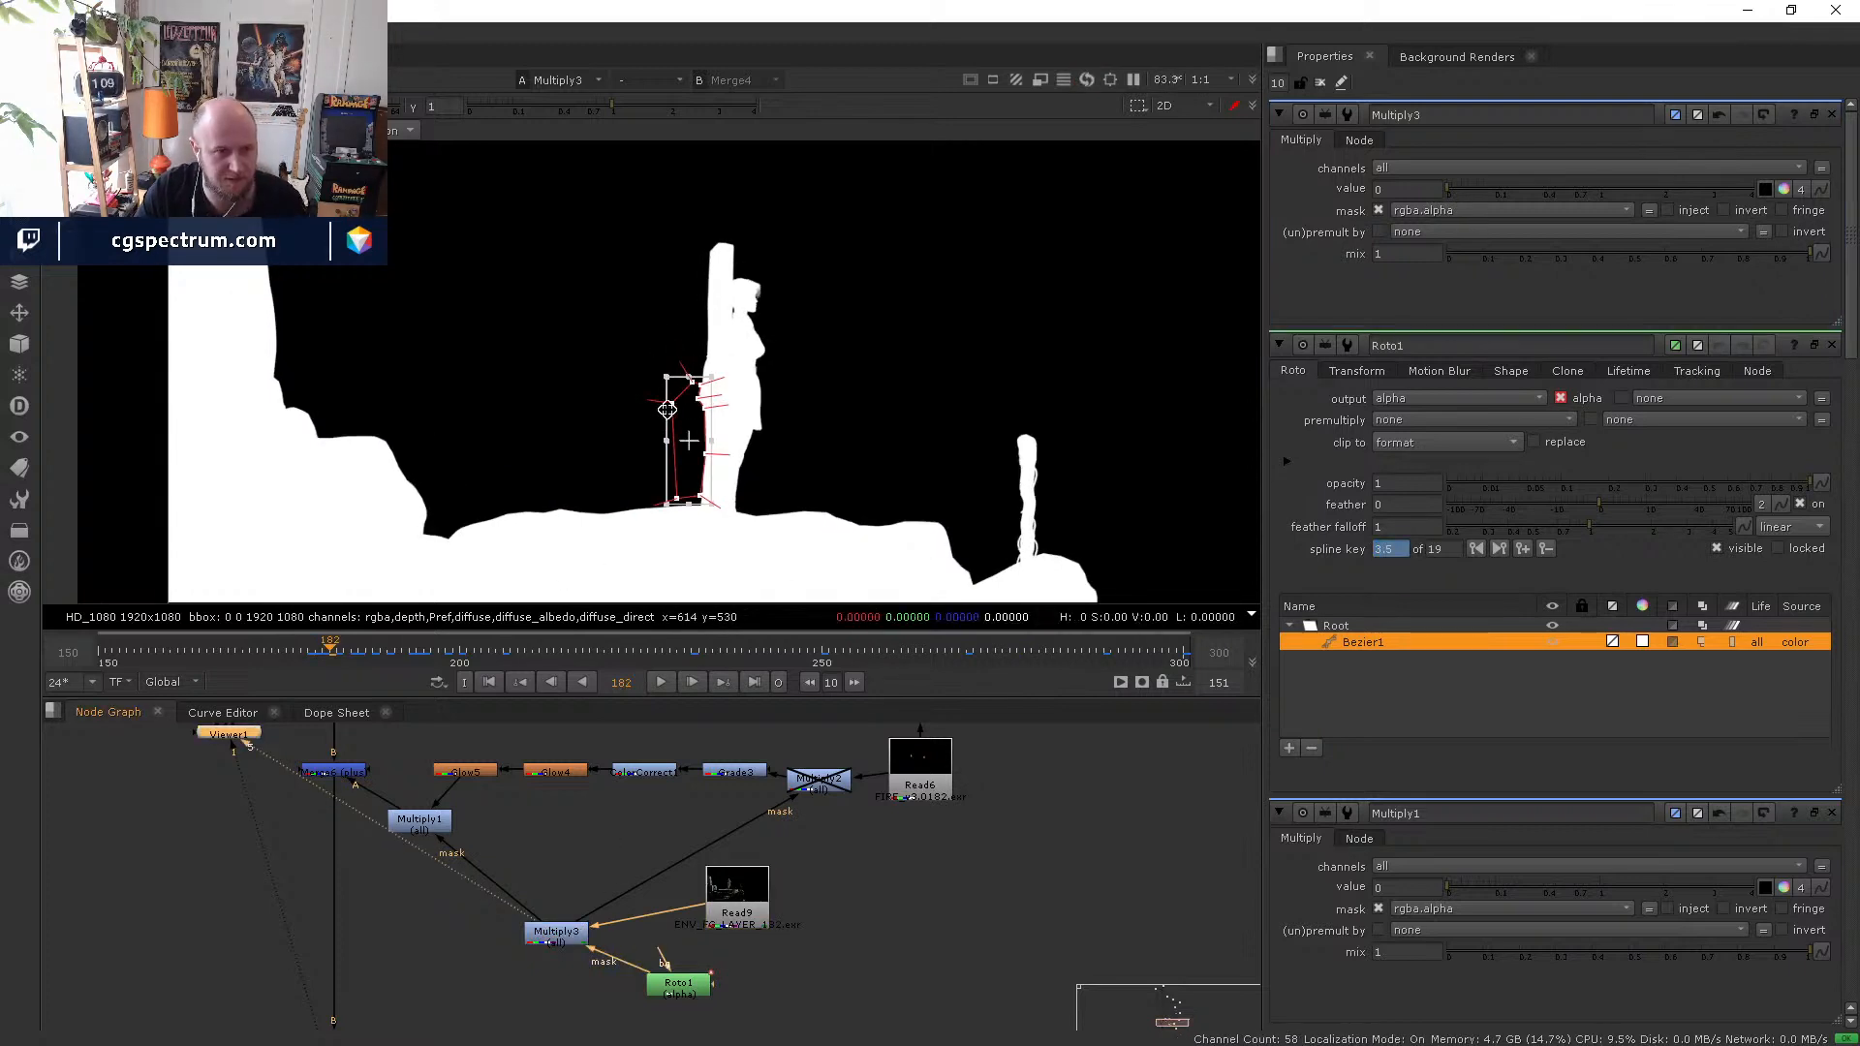
key(a)
scroll(664, 412, up, 2)
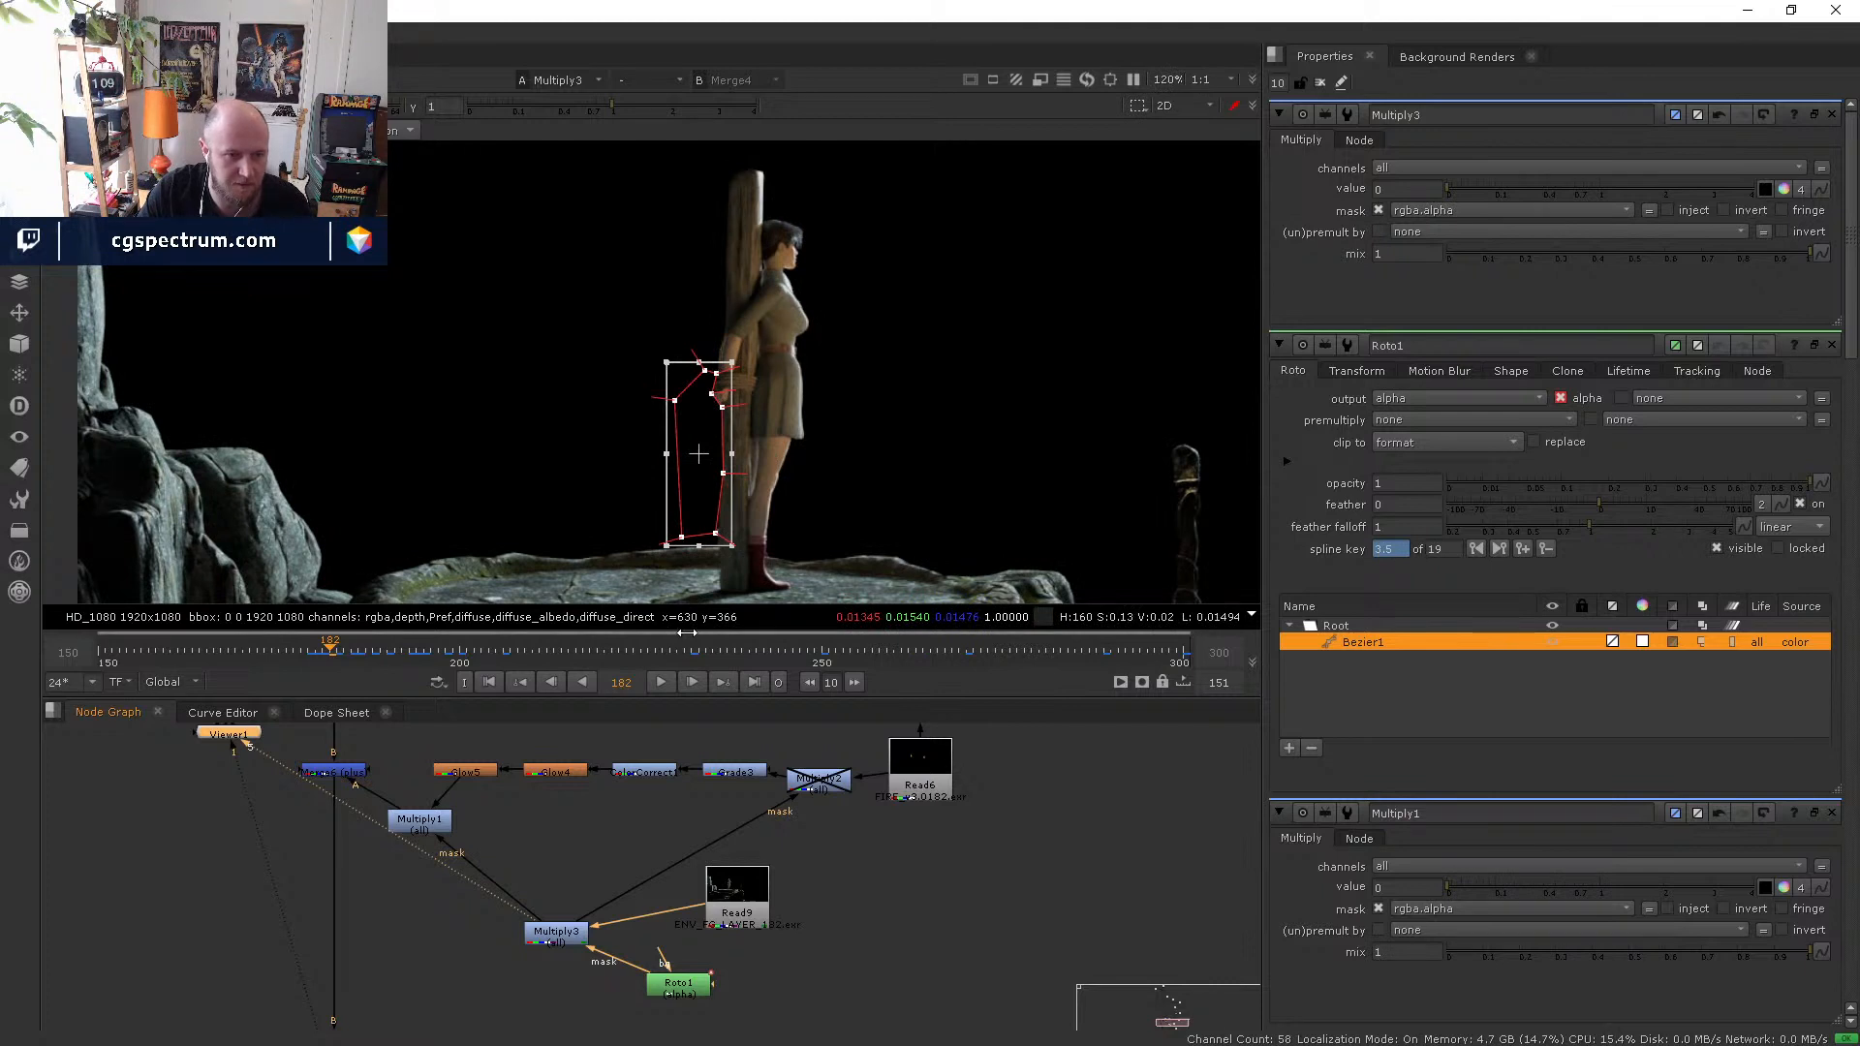
- View the Multiply1 fire output and the Merge6 composite, and hide the roto overlay
click(421, 820)
key(1)
scroll(699, 408, up, 2)
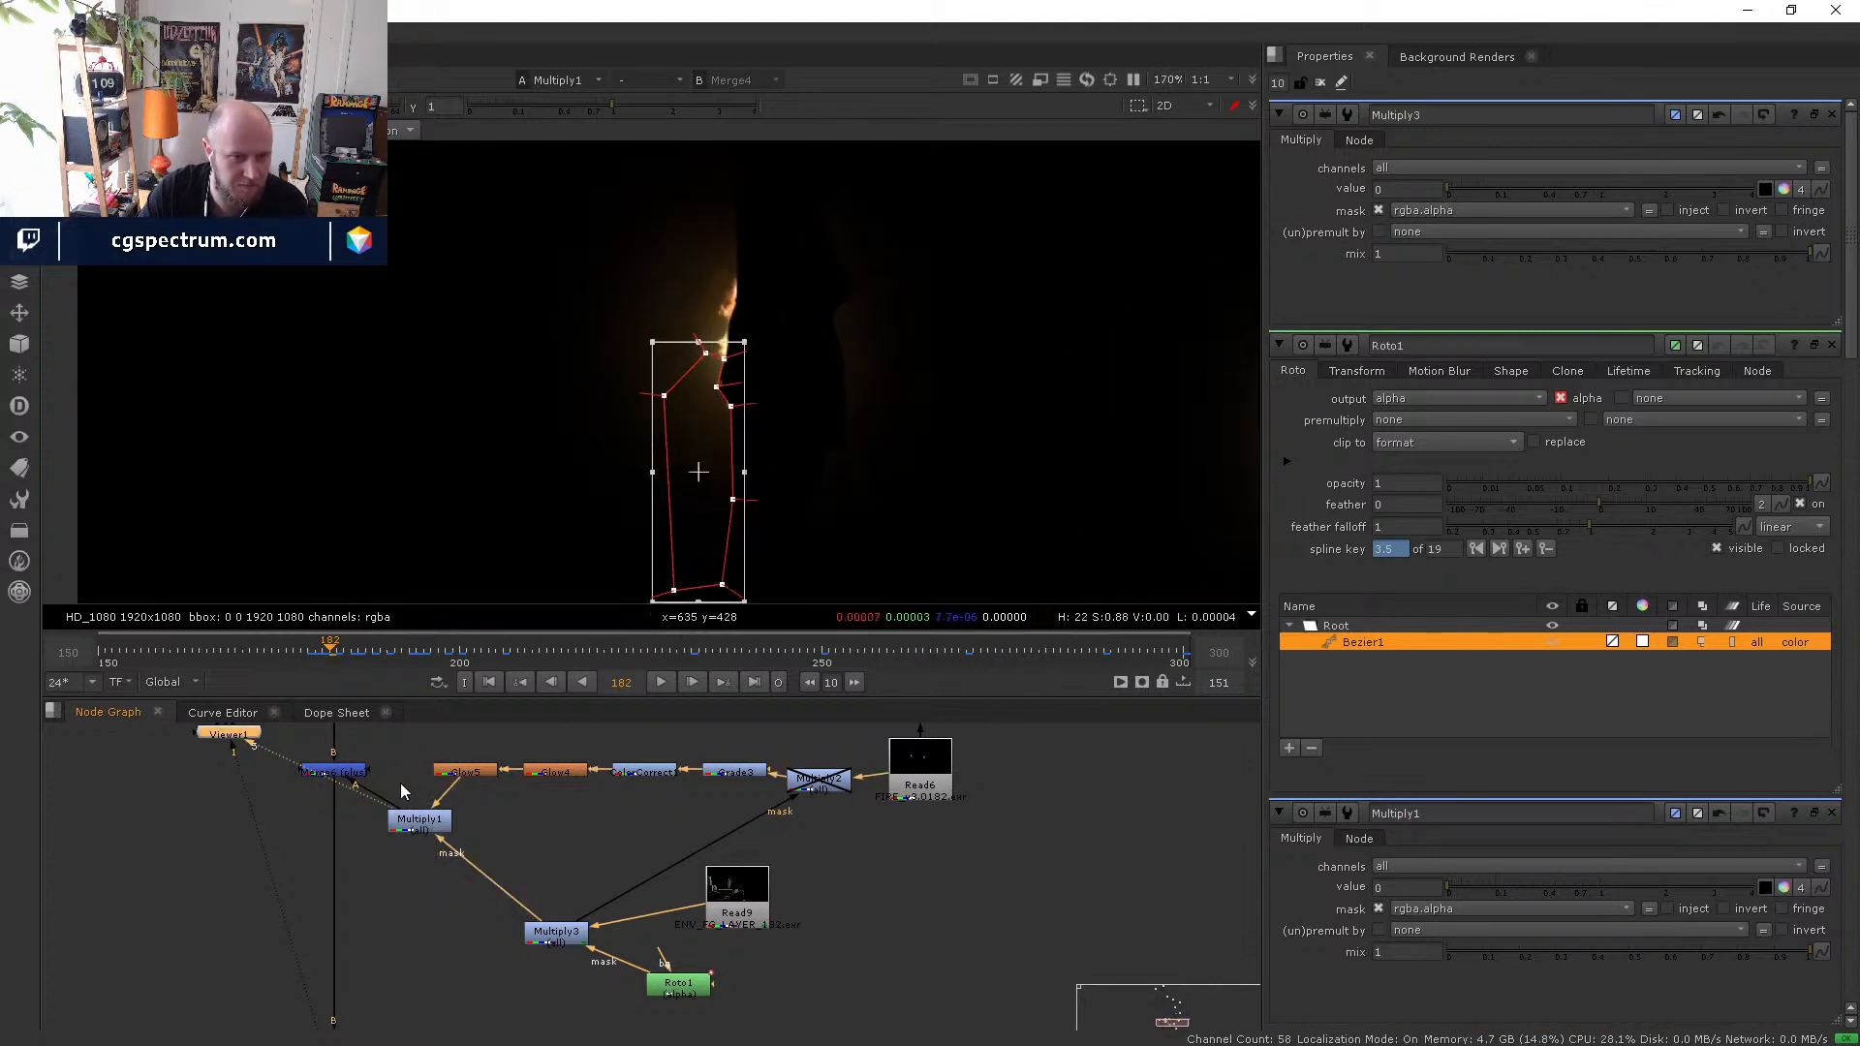
click(335, 772)
key(1)
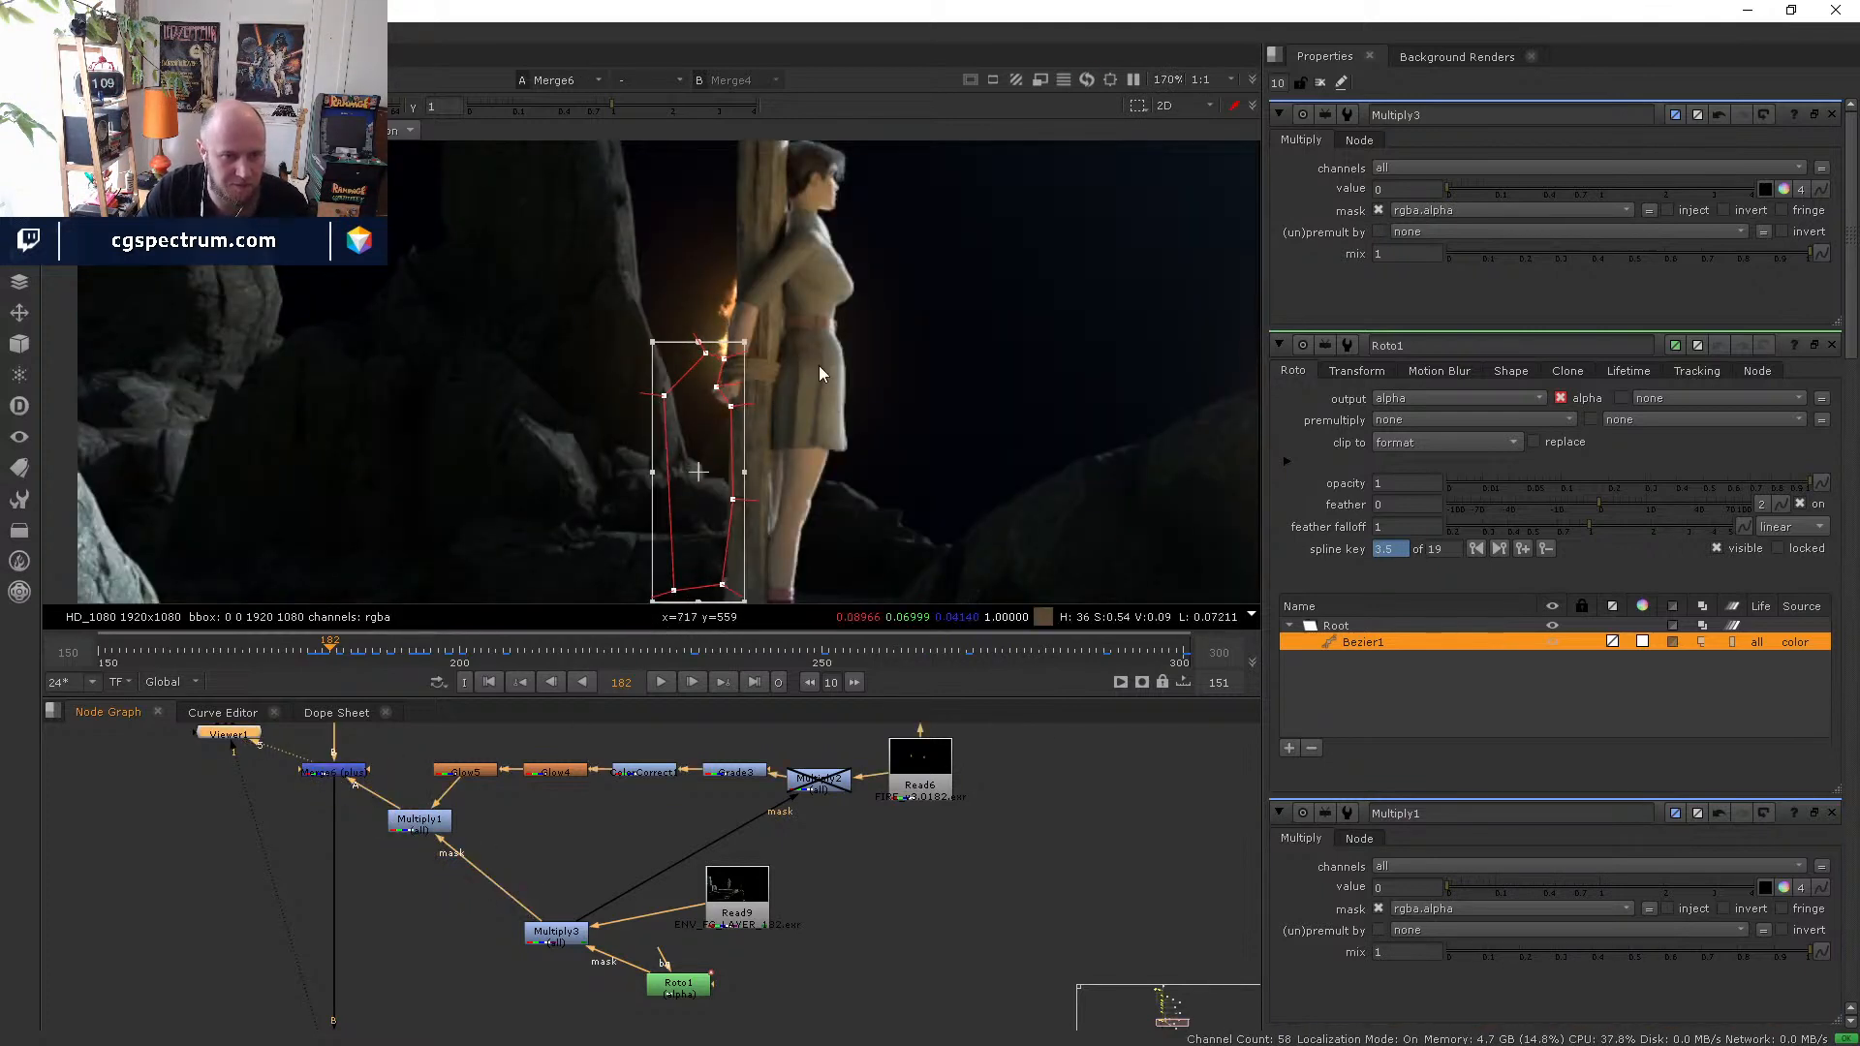
key(o)
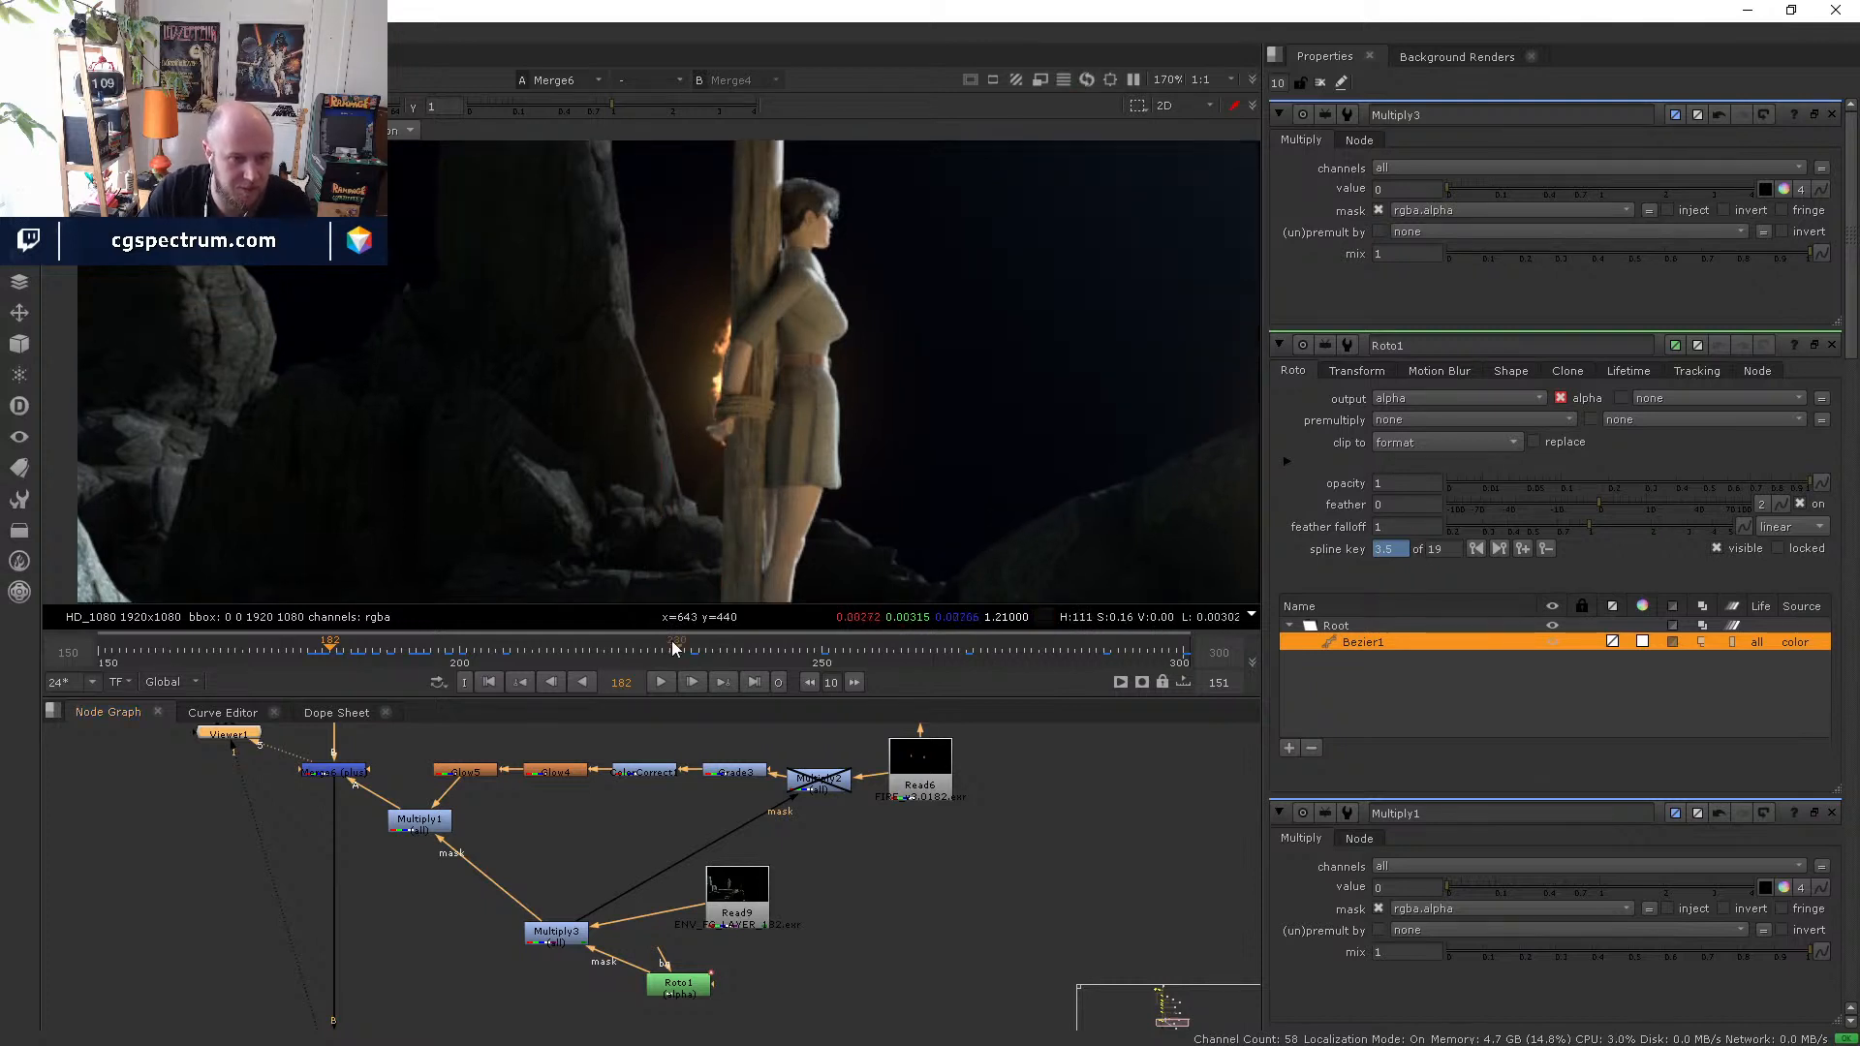
- Play back the Merge6 composite repeatedly from around frame 180 to check the fire's edge behind the hand
click(663, 682)
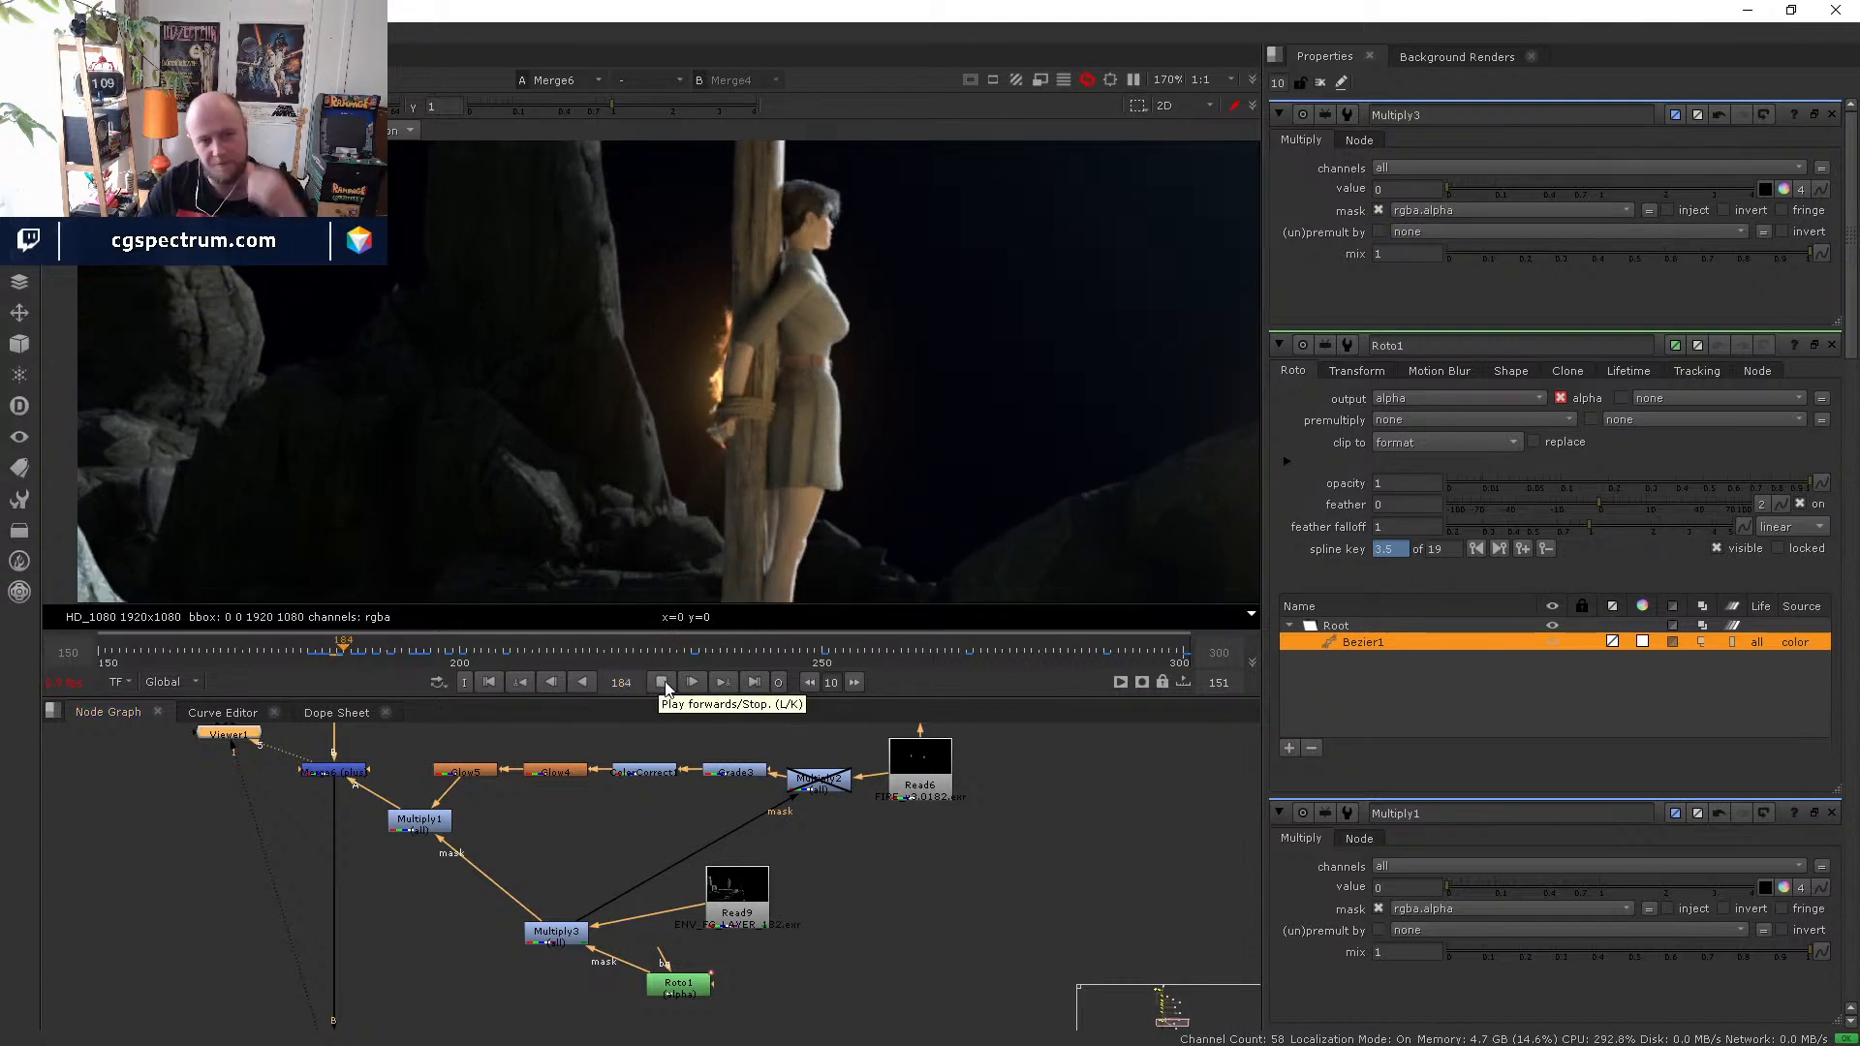
scroll(730, 417, up, 2)
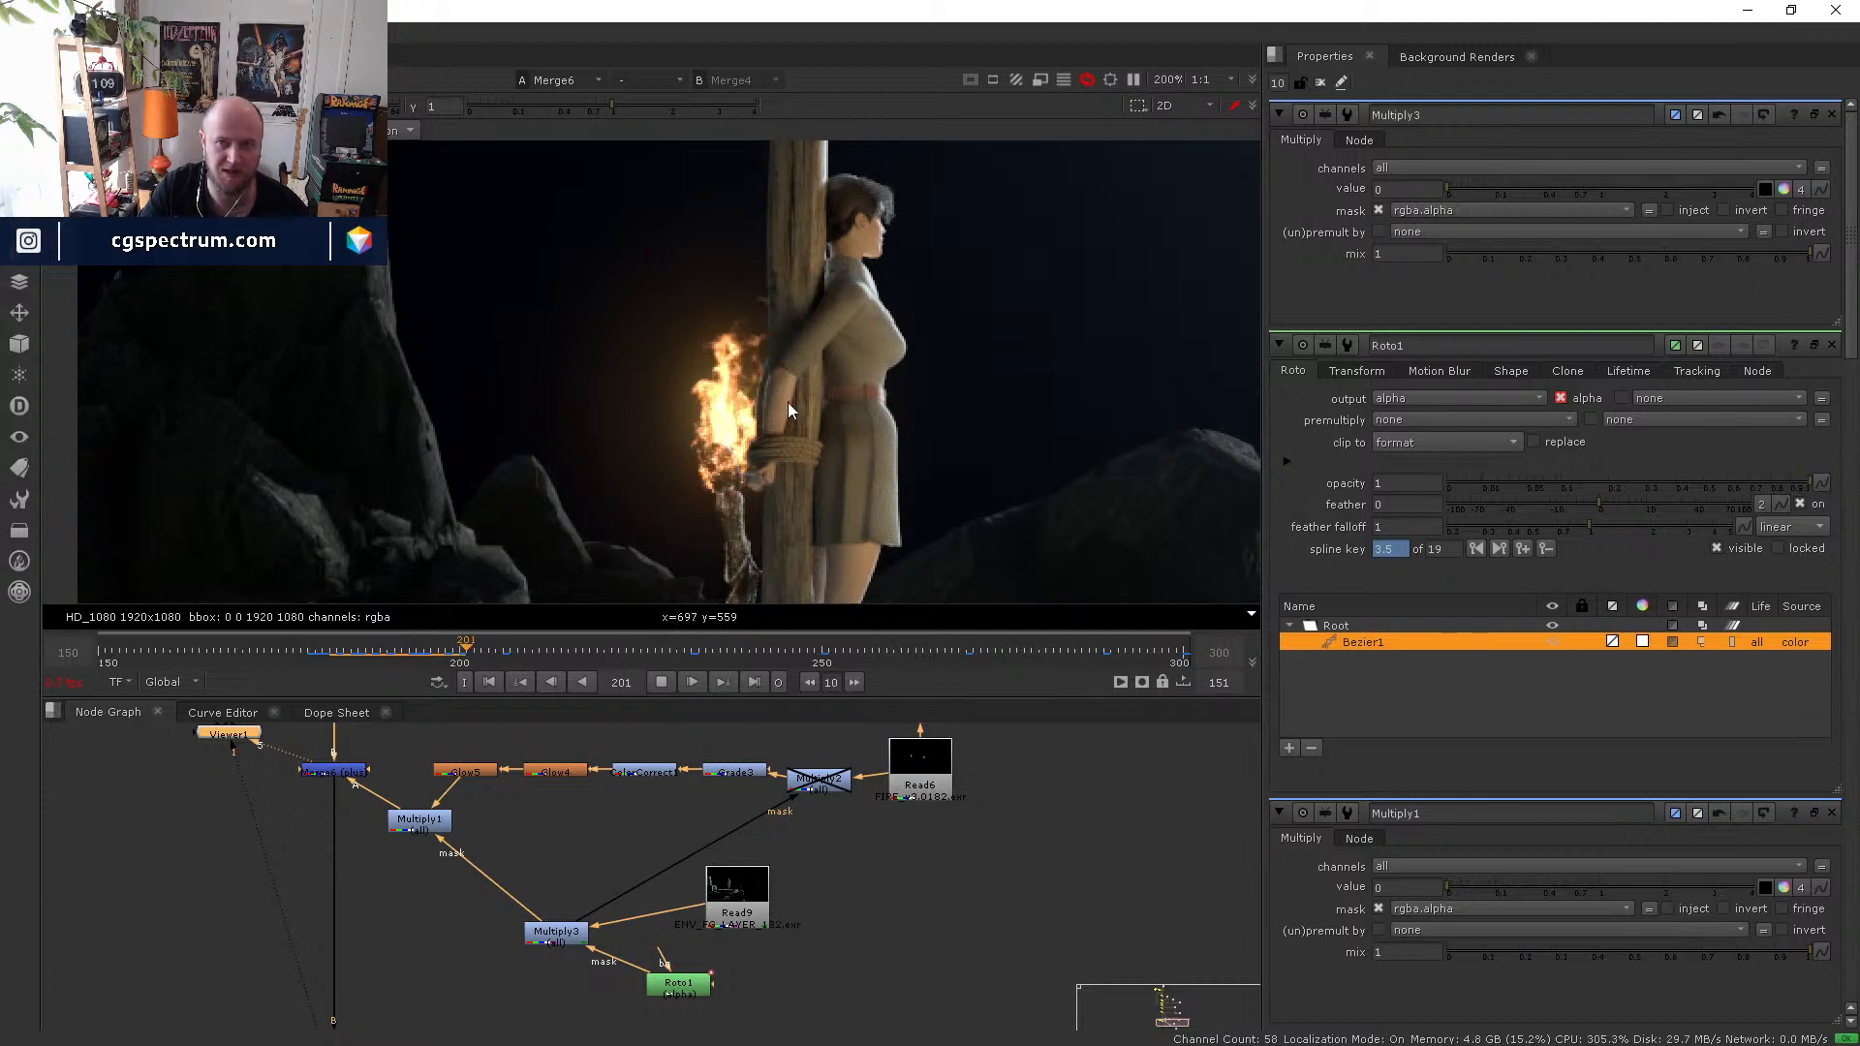
click(335, 655)
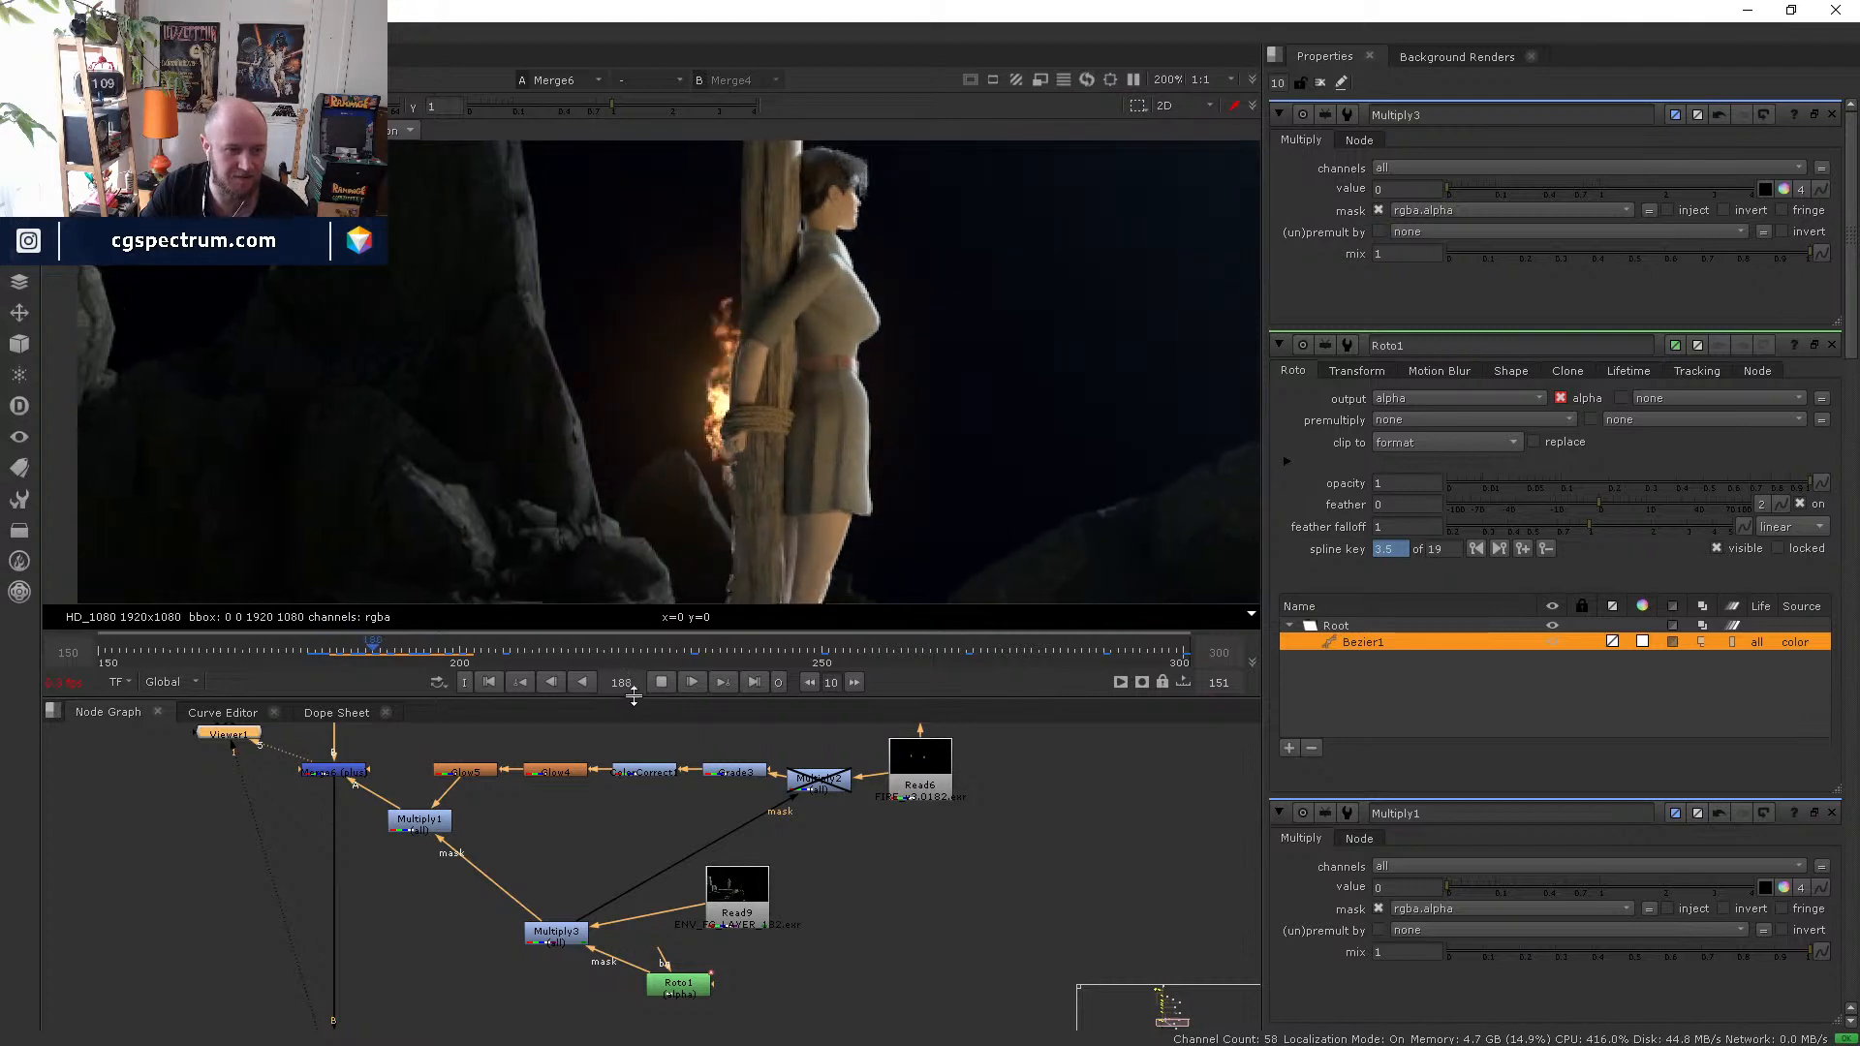
click(309, 653)
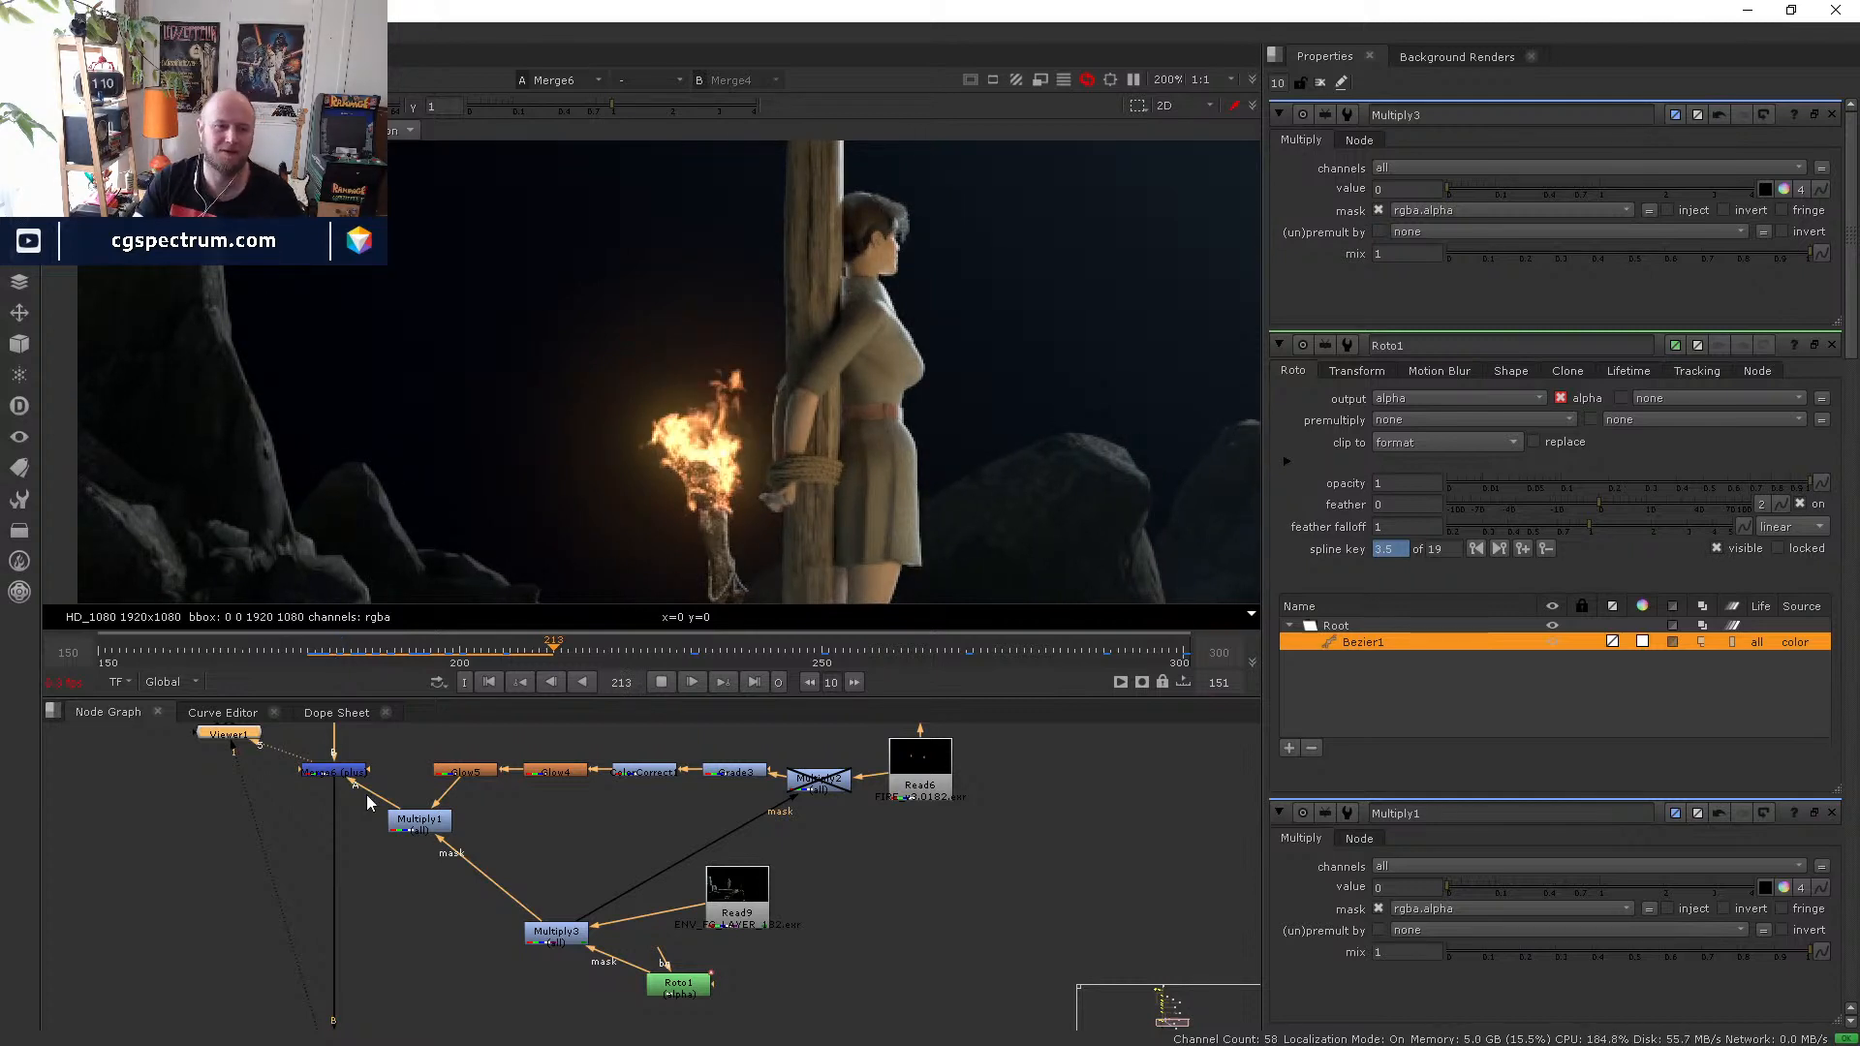
click(316, 652)
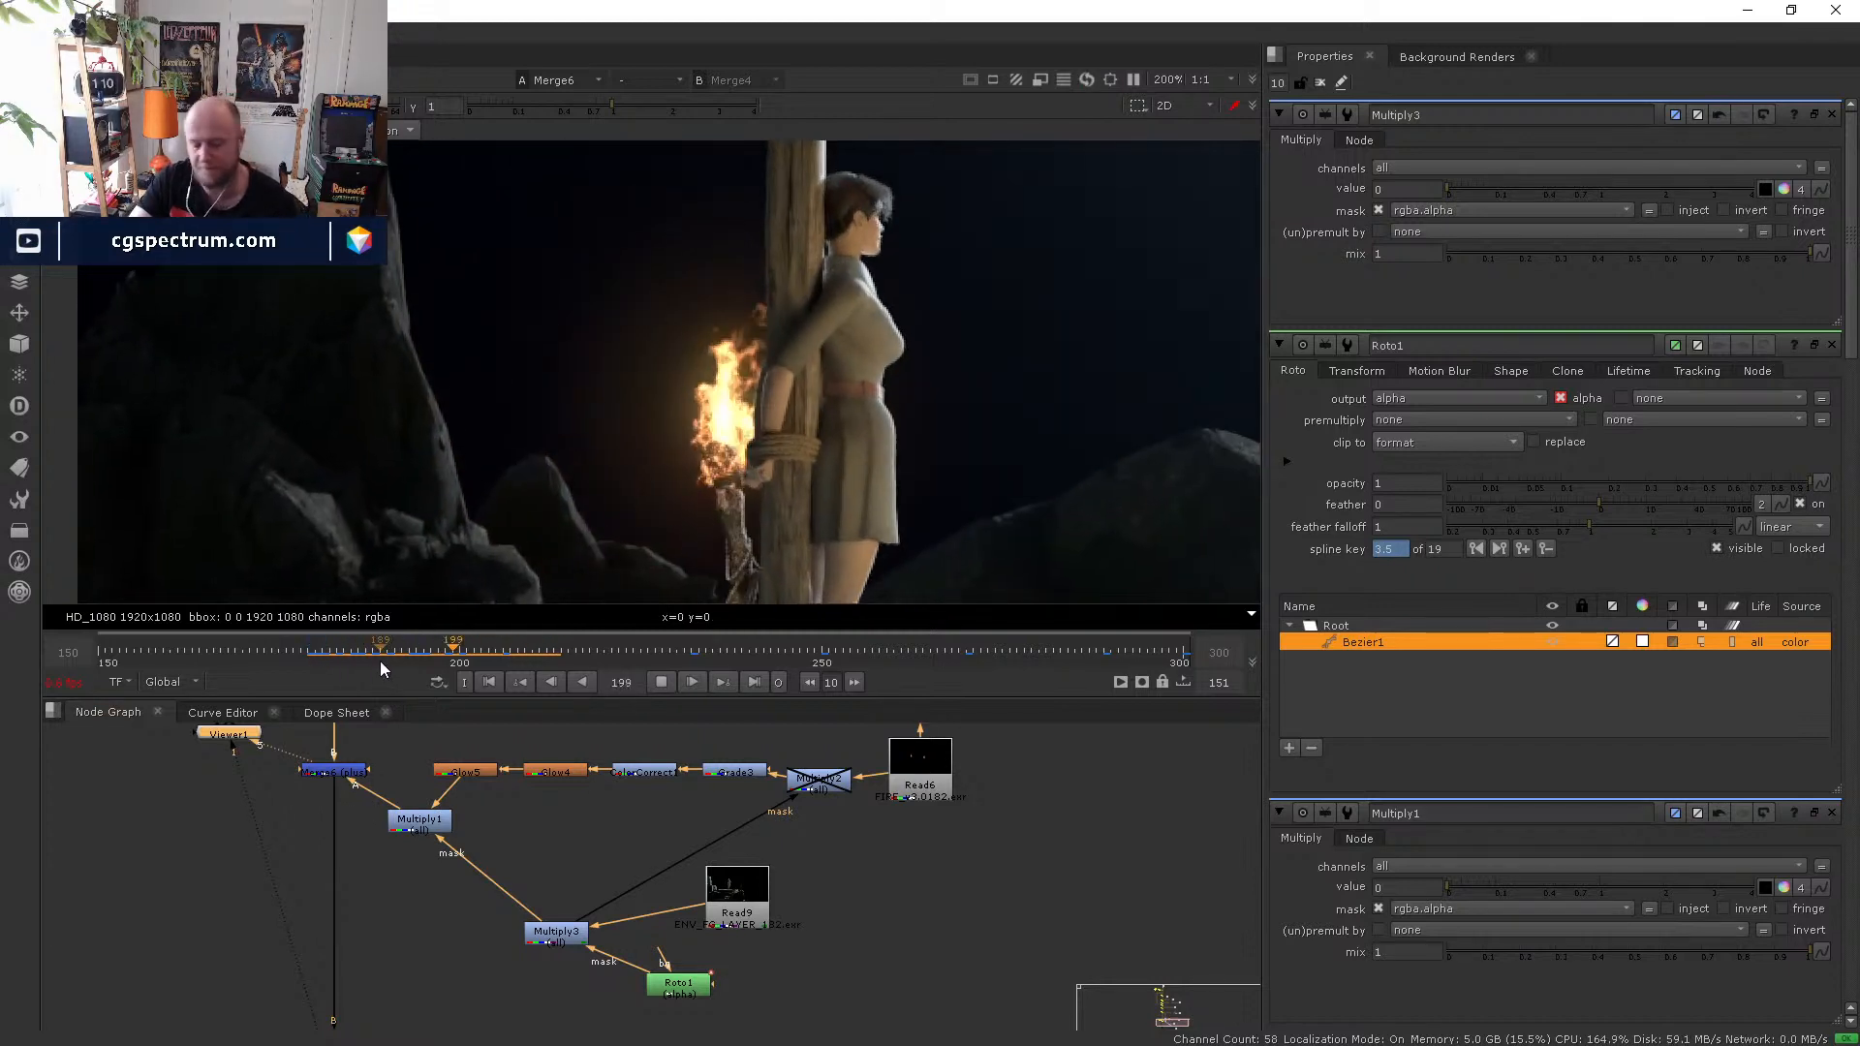
click(305, 651)
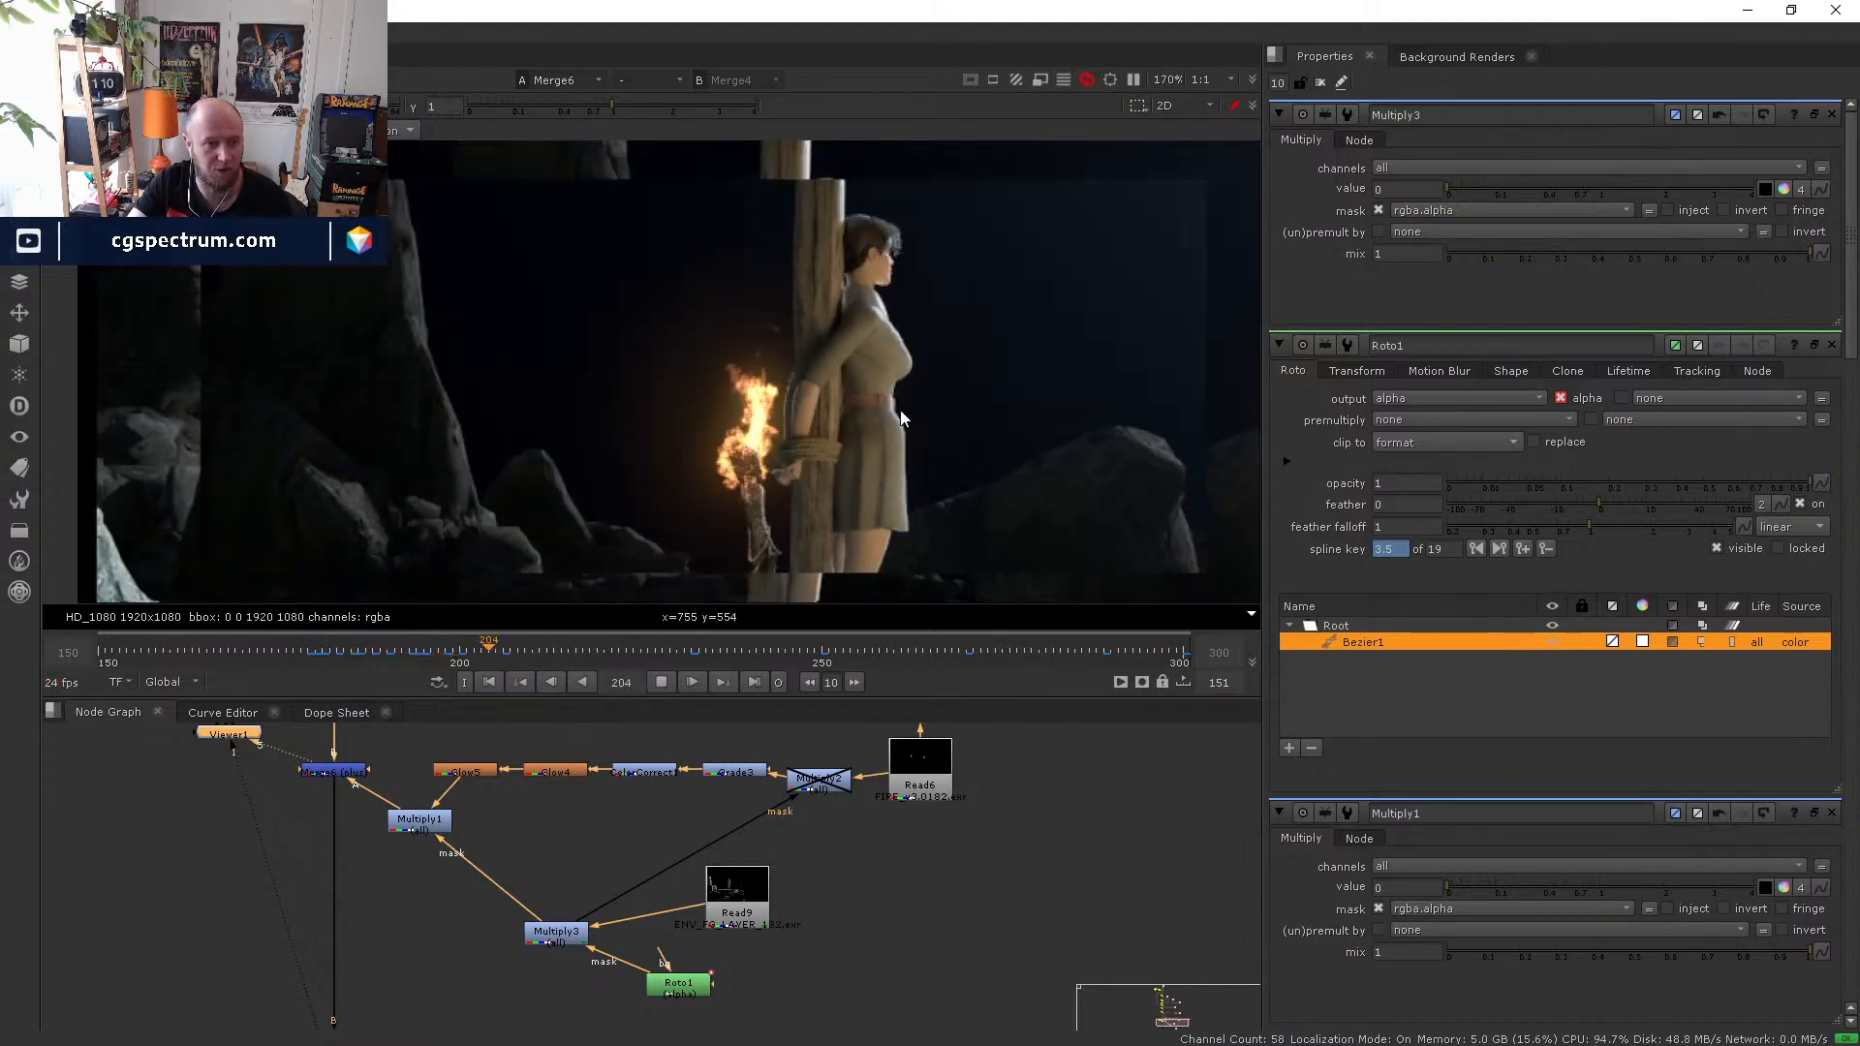
scroll(899, 410, down, 3)
click(661, 682)
scroll(907, 528, down, 5)
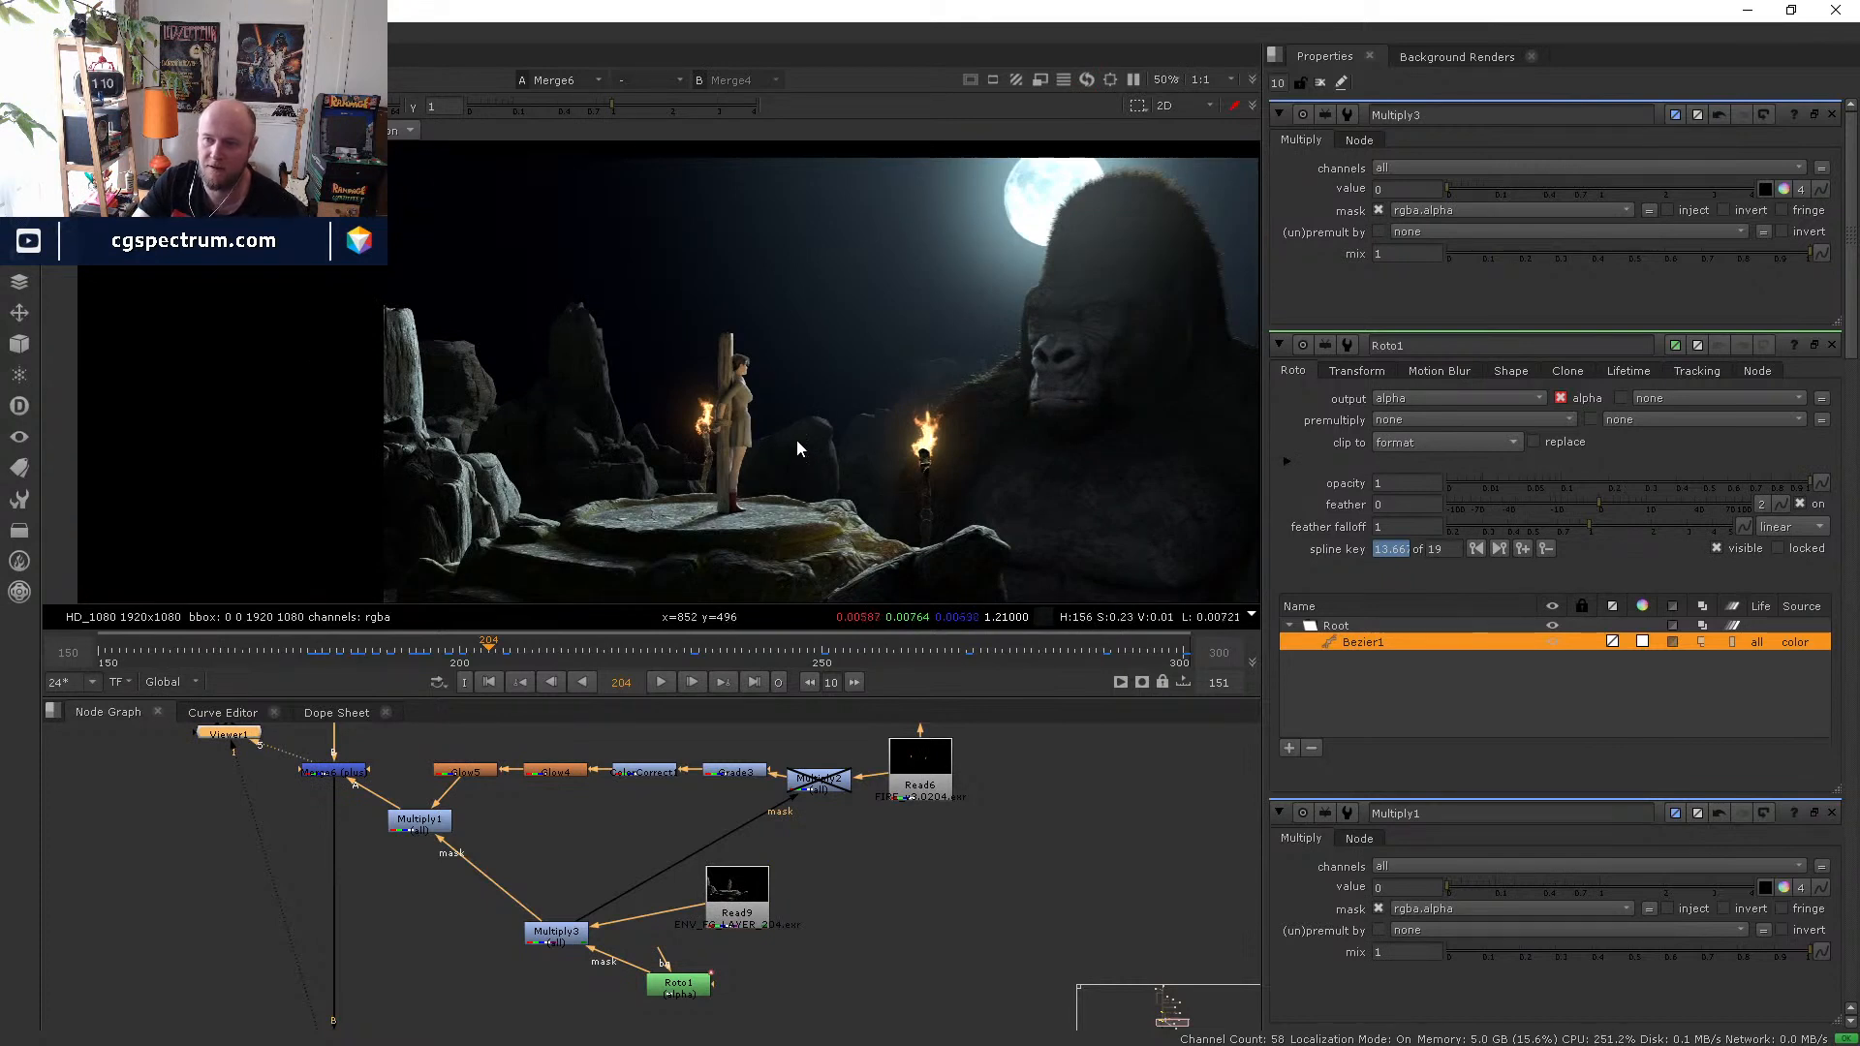
- View the Merge4 composite and examine the fire and Kong at frames 233, 250 and 270
scroll(817, 416, down, 1)
middle_drag(470, 960, 504, 783)
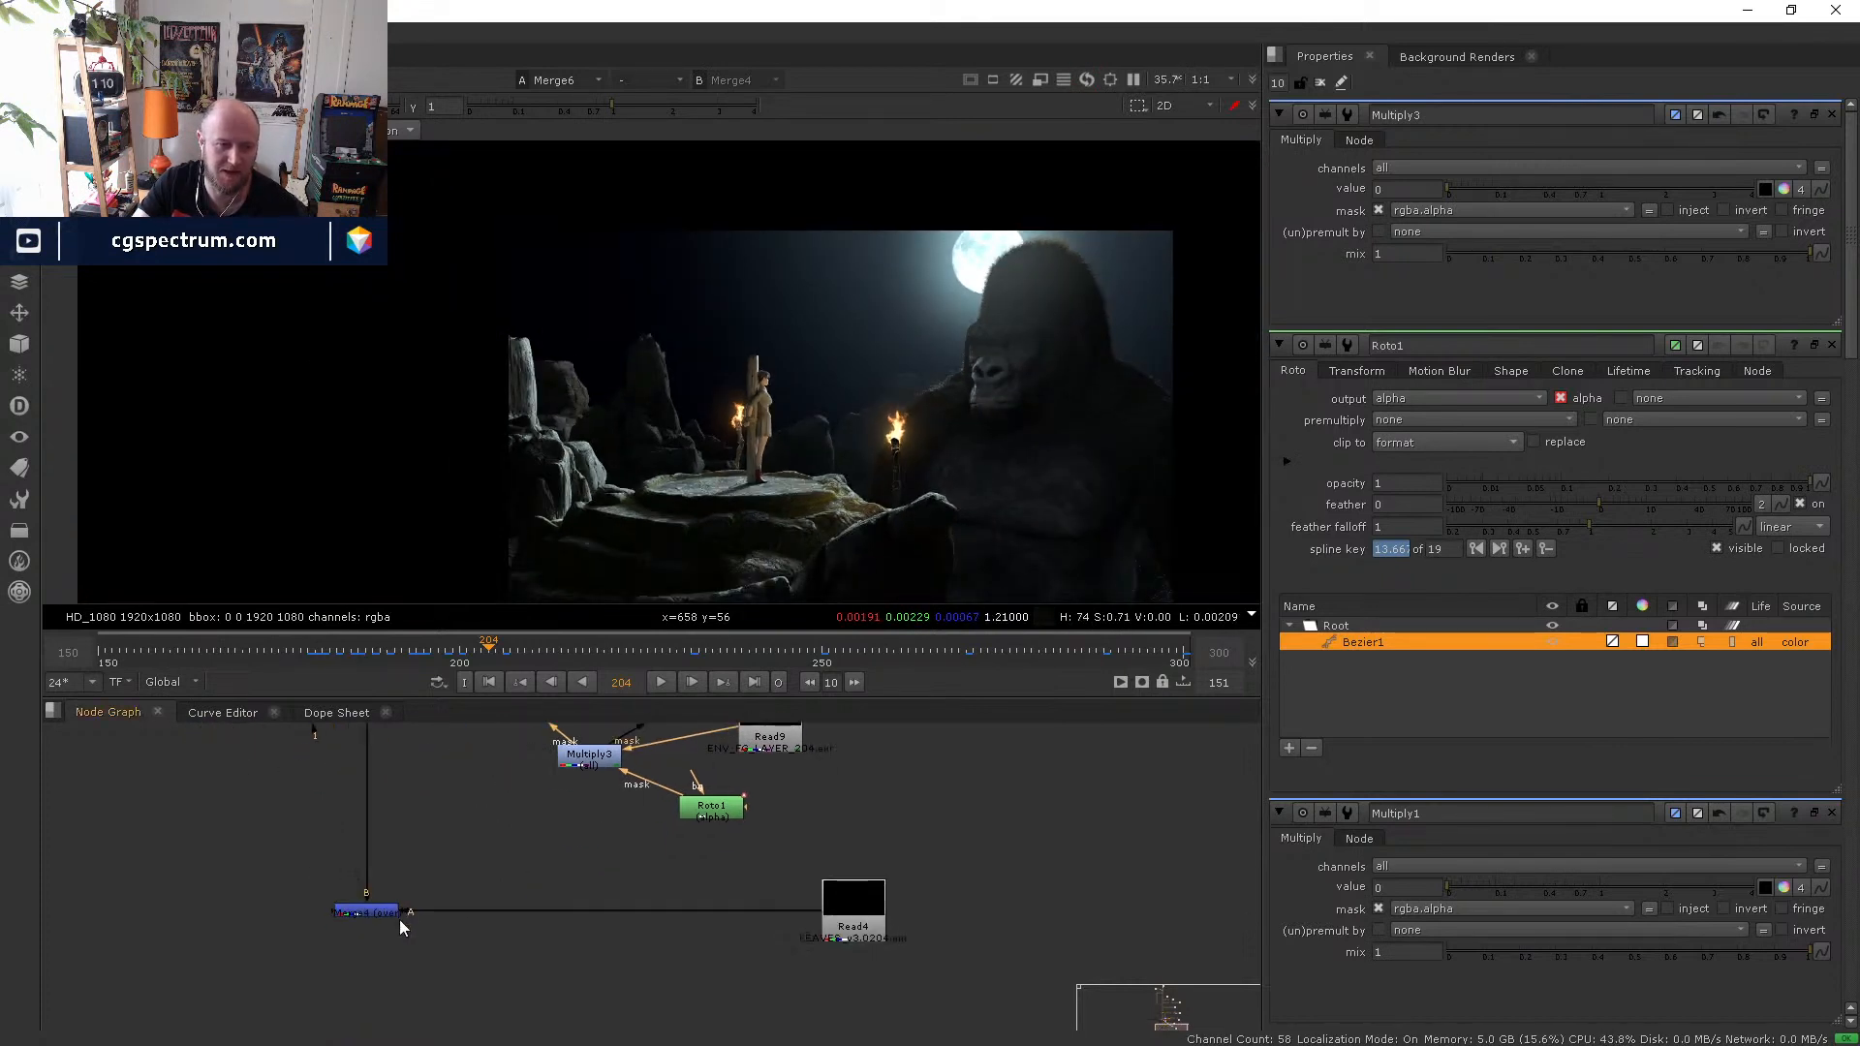
key(1)
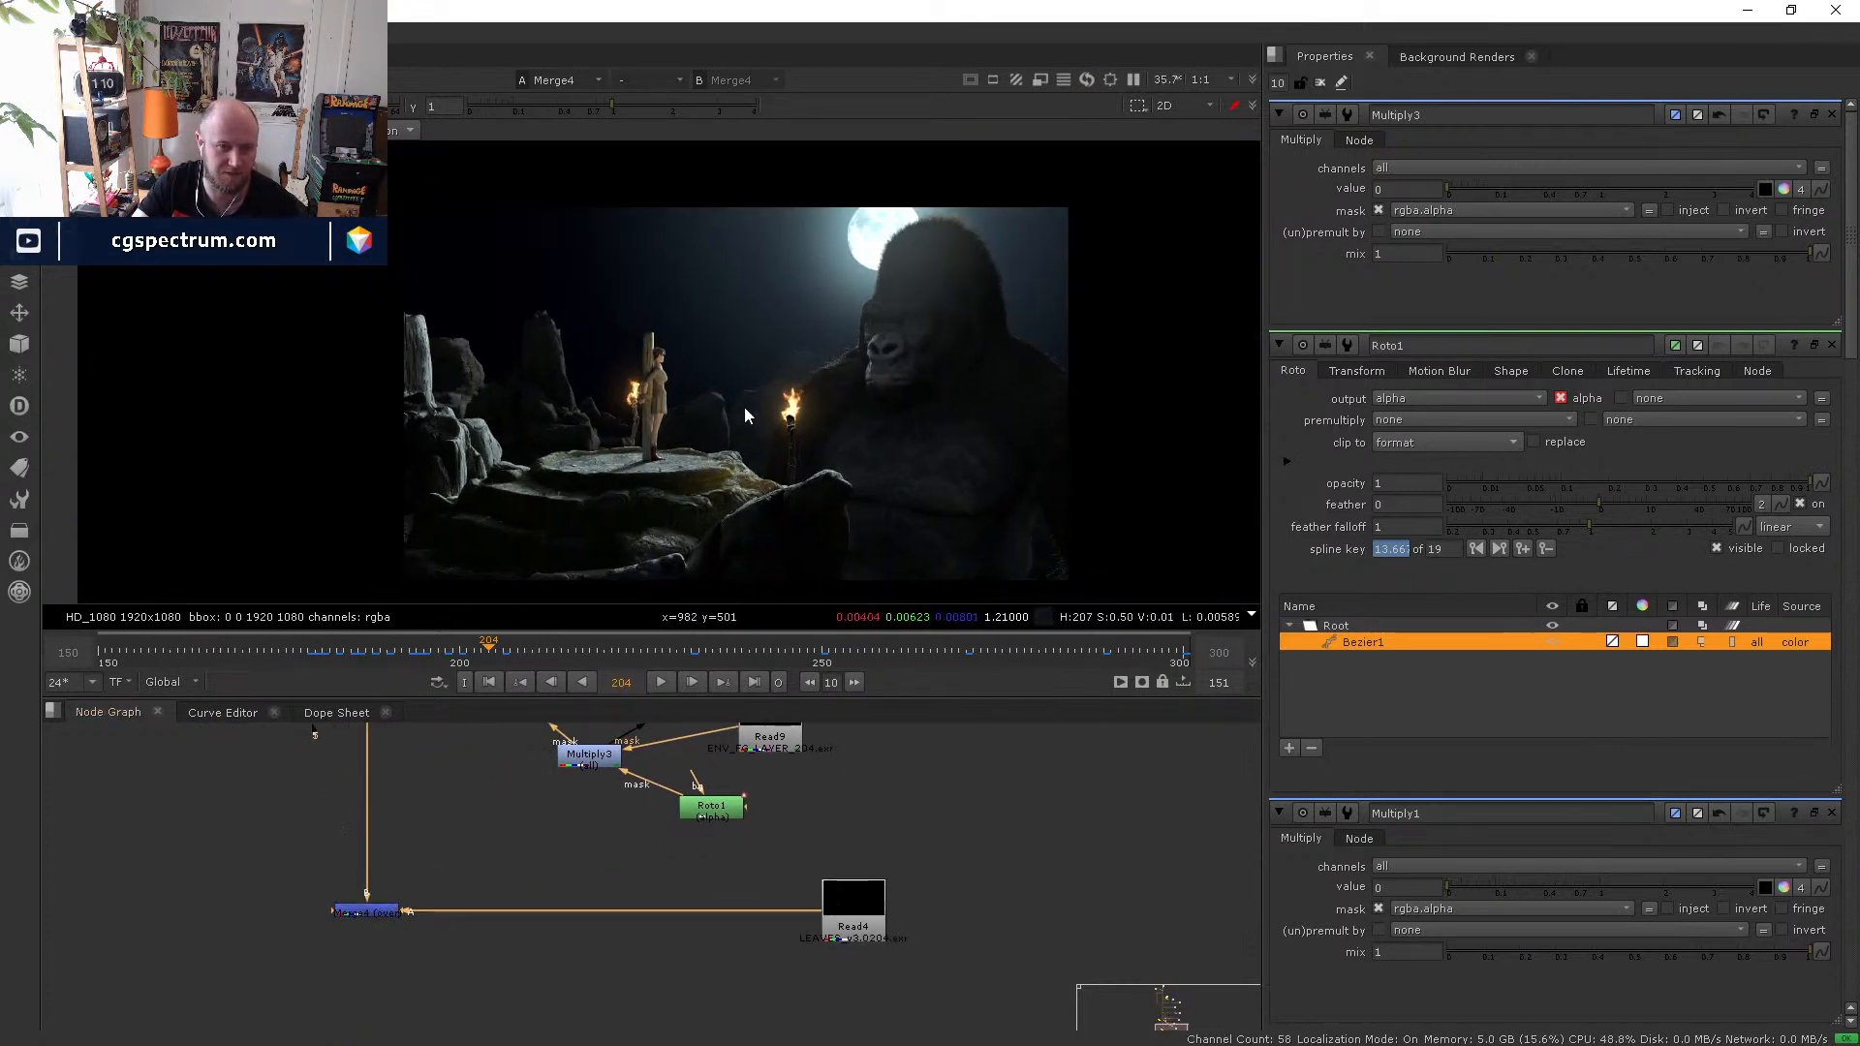
scroll(743, 409, up, 2)
scroll(736, 485, down, 1)
click(700, 652)
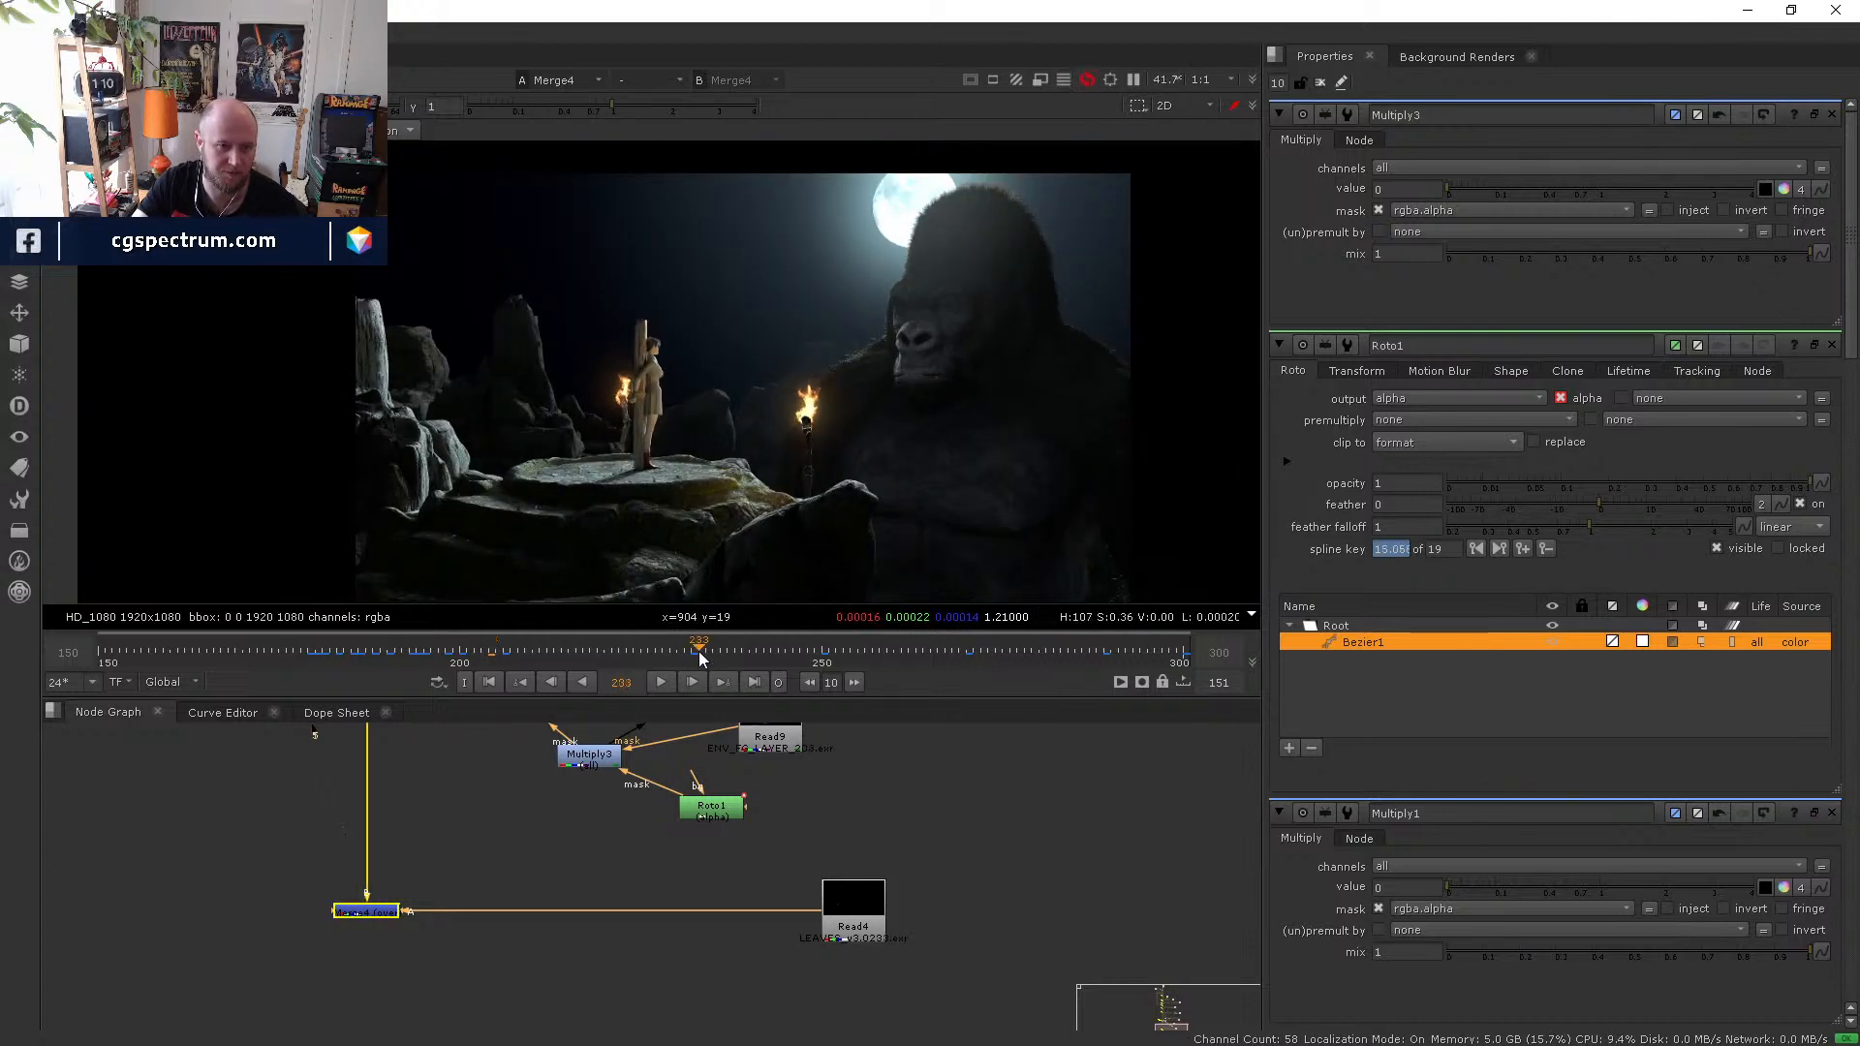
click(822, 653)
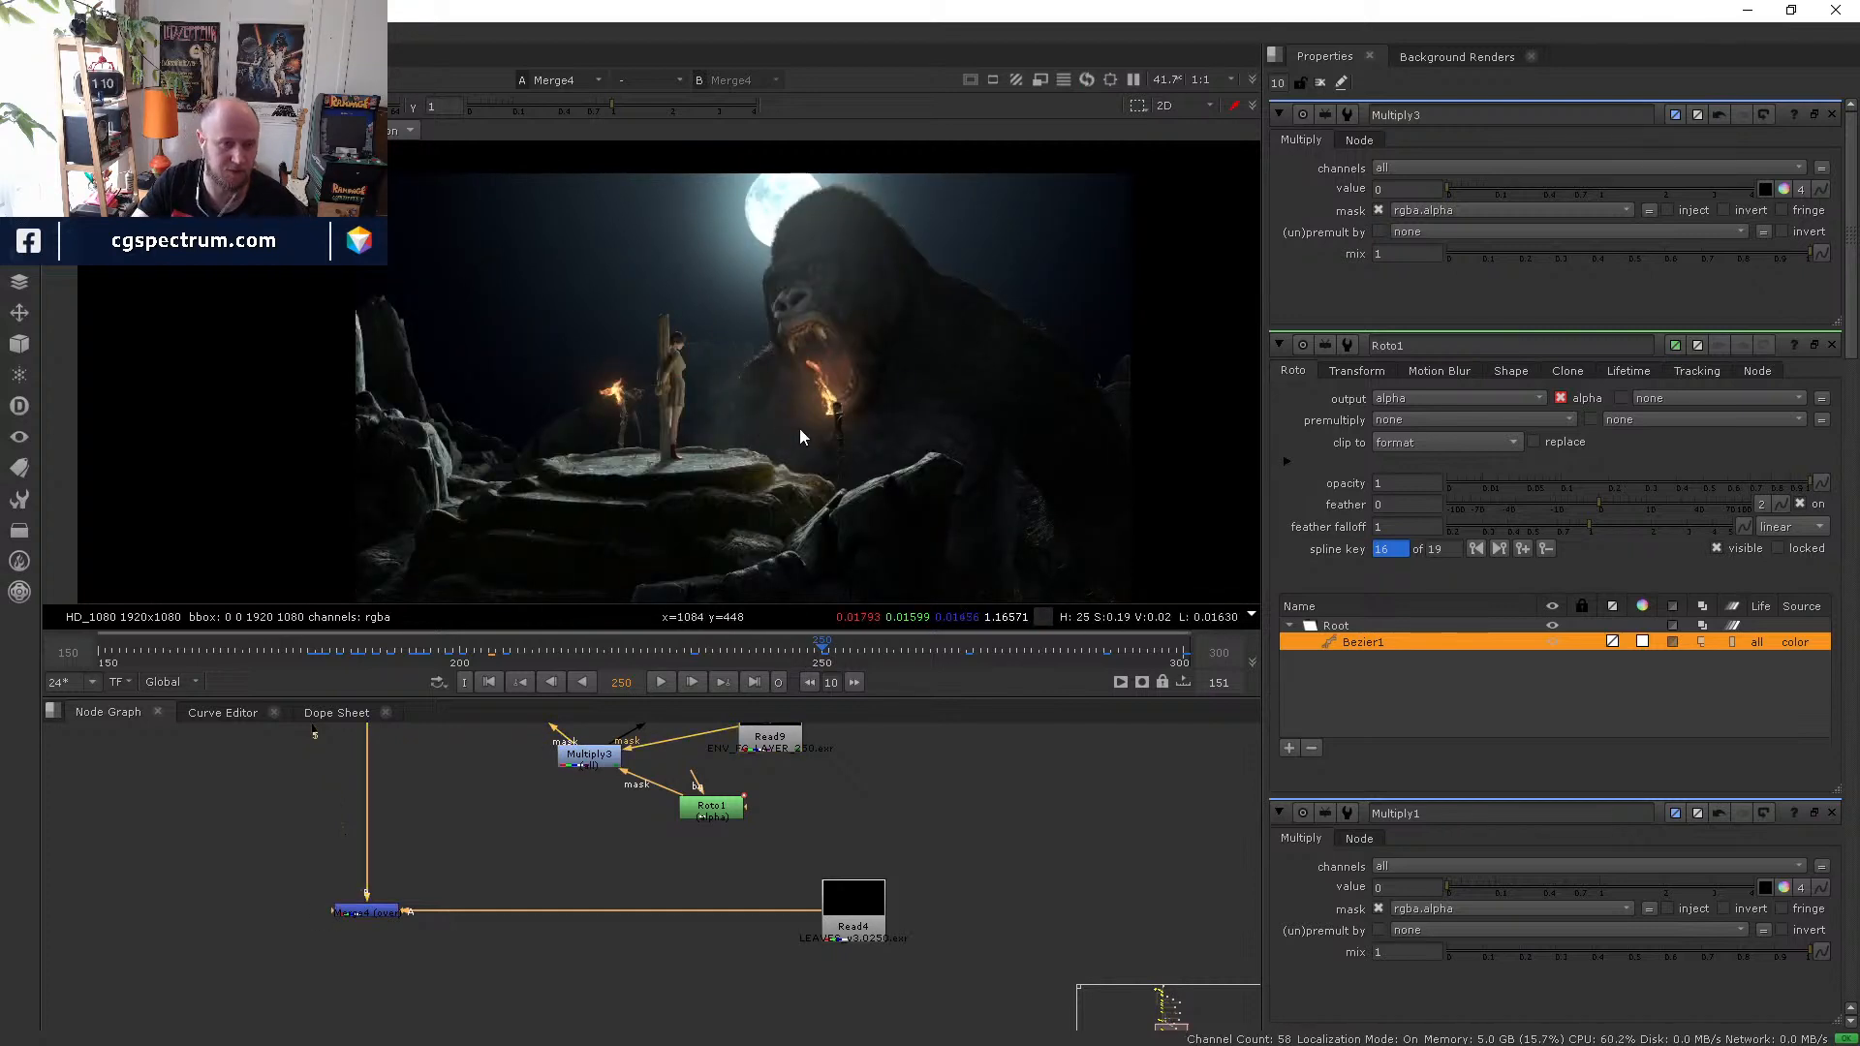
scroll(800, 428, up, 2)
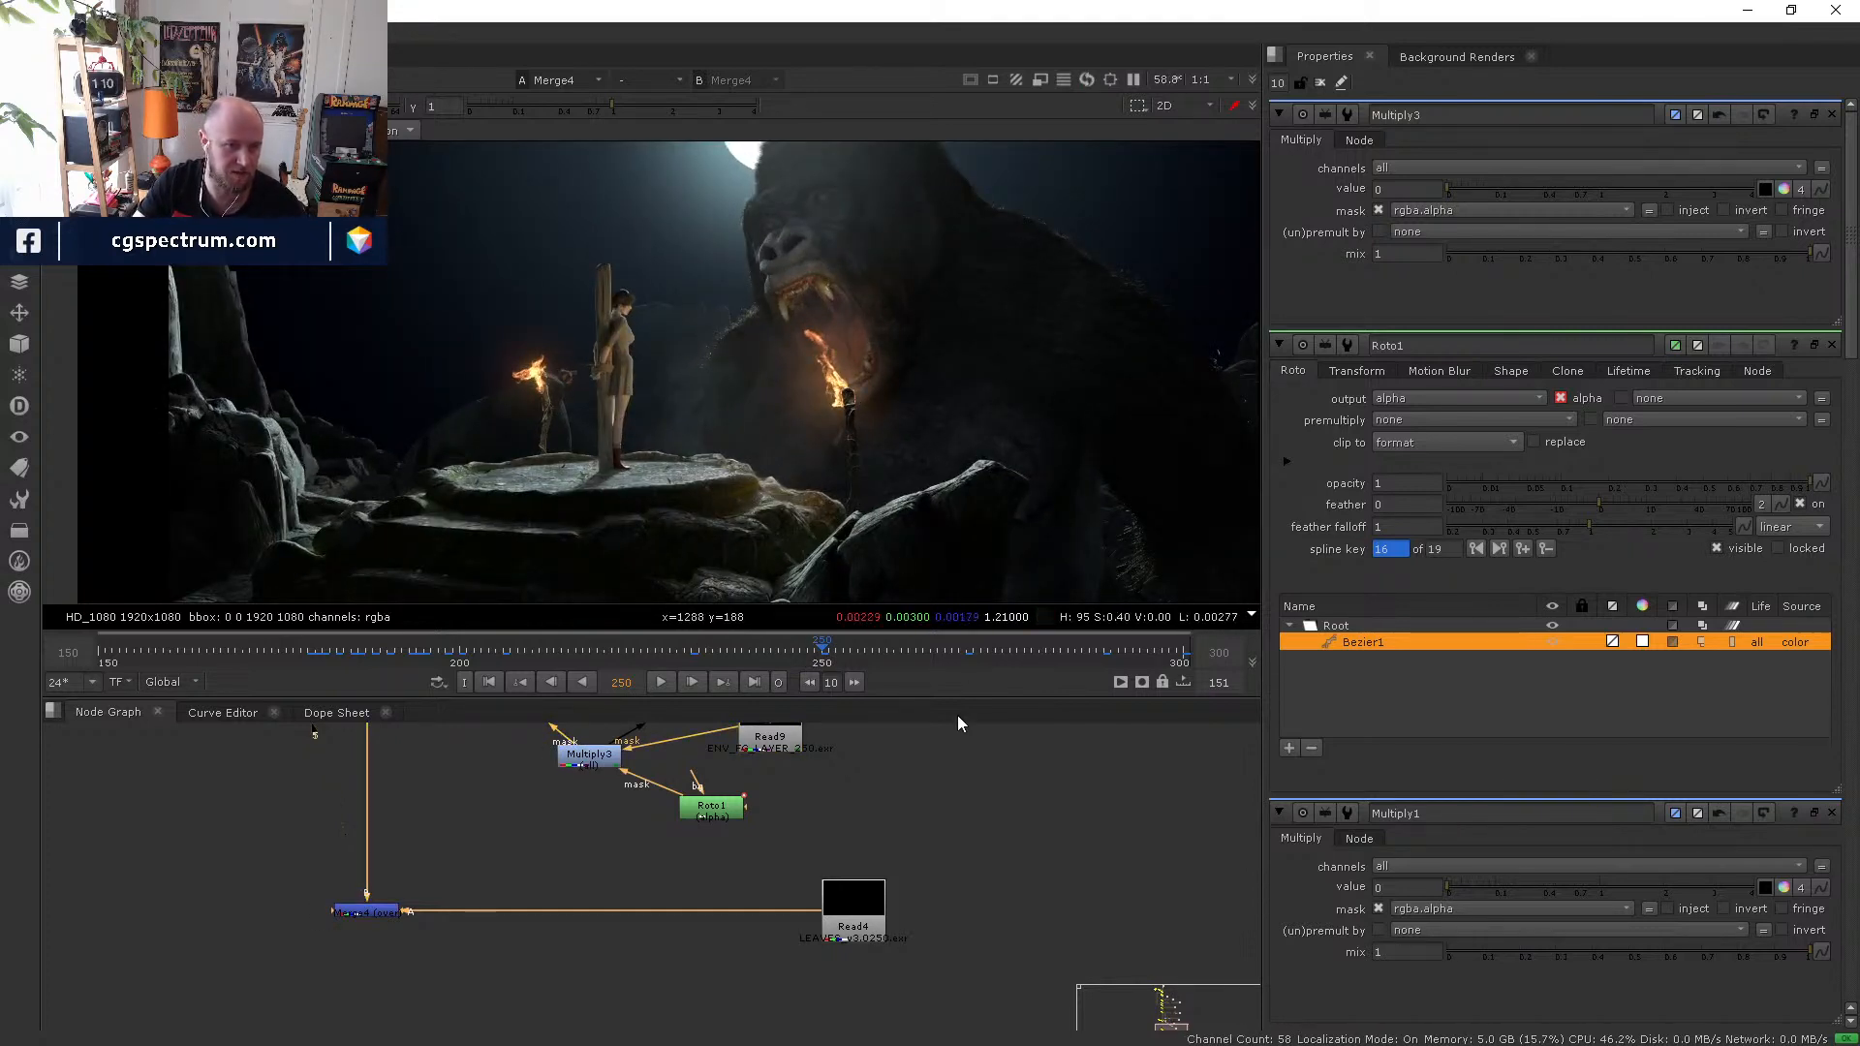
click(969, 651)
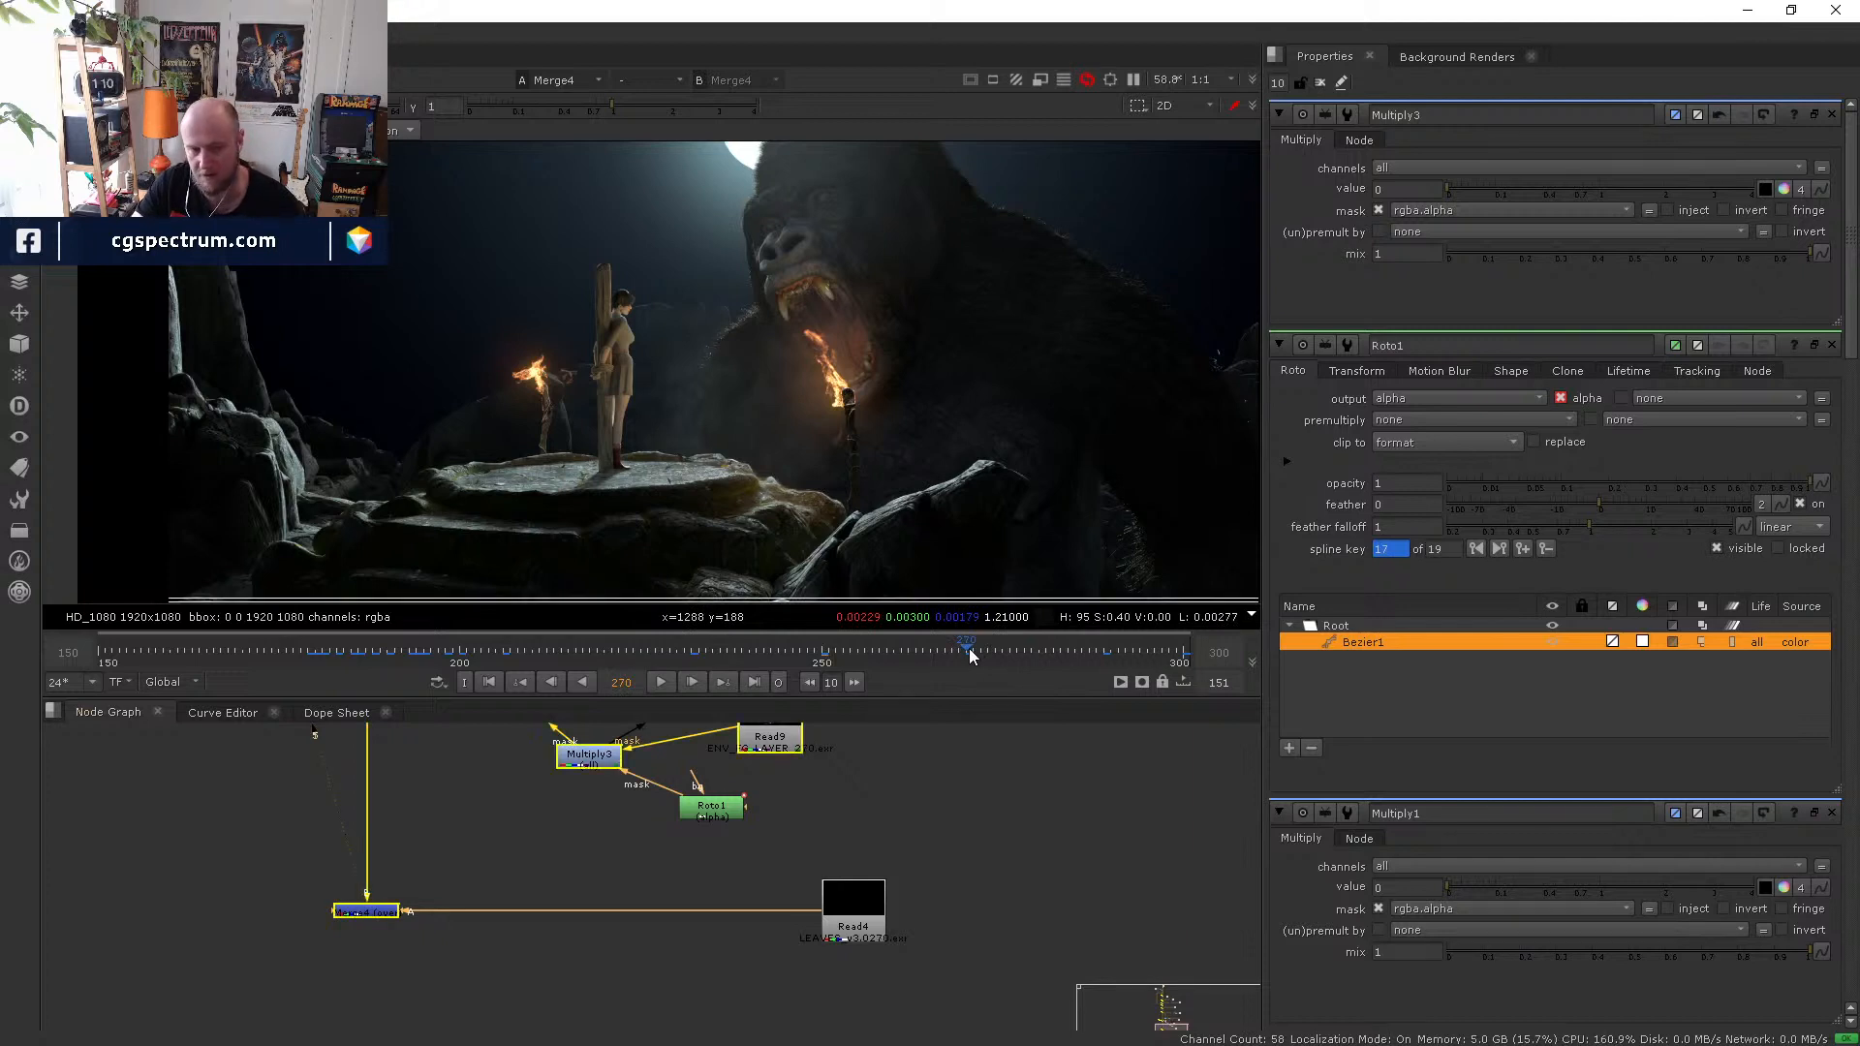
- Examine the main merge chain, from the leaves layer merge upstream to the merge of the dust layer Read8
middle_drag(875, 450, 799, 476)
click(390, 913)
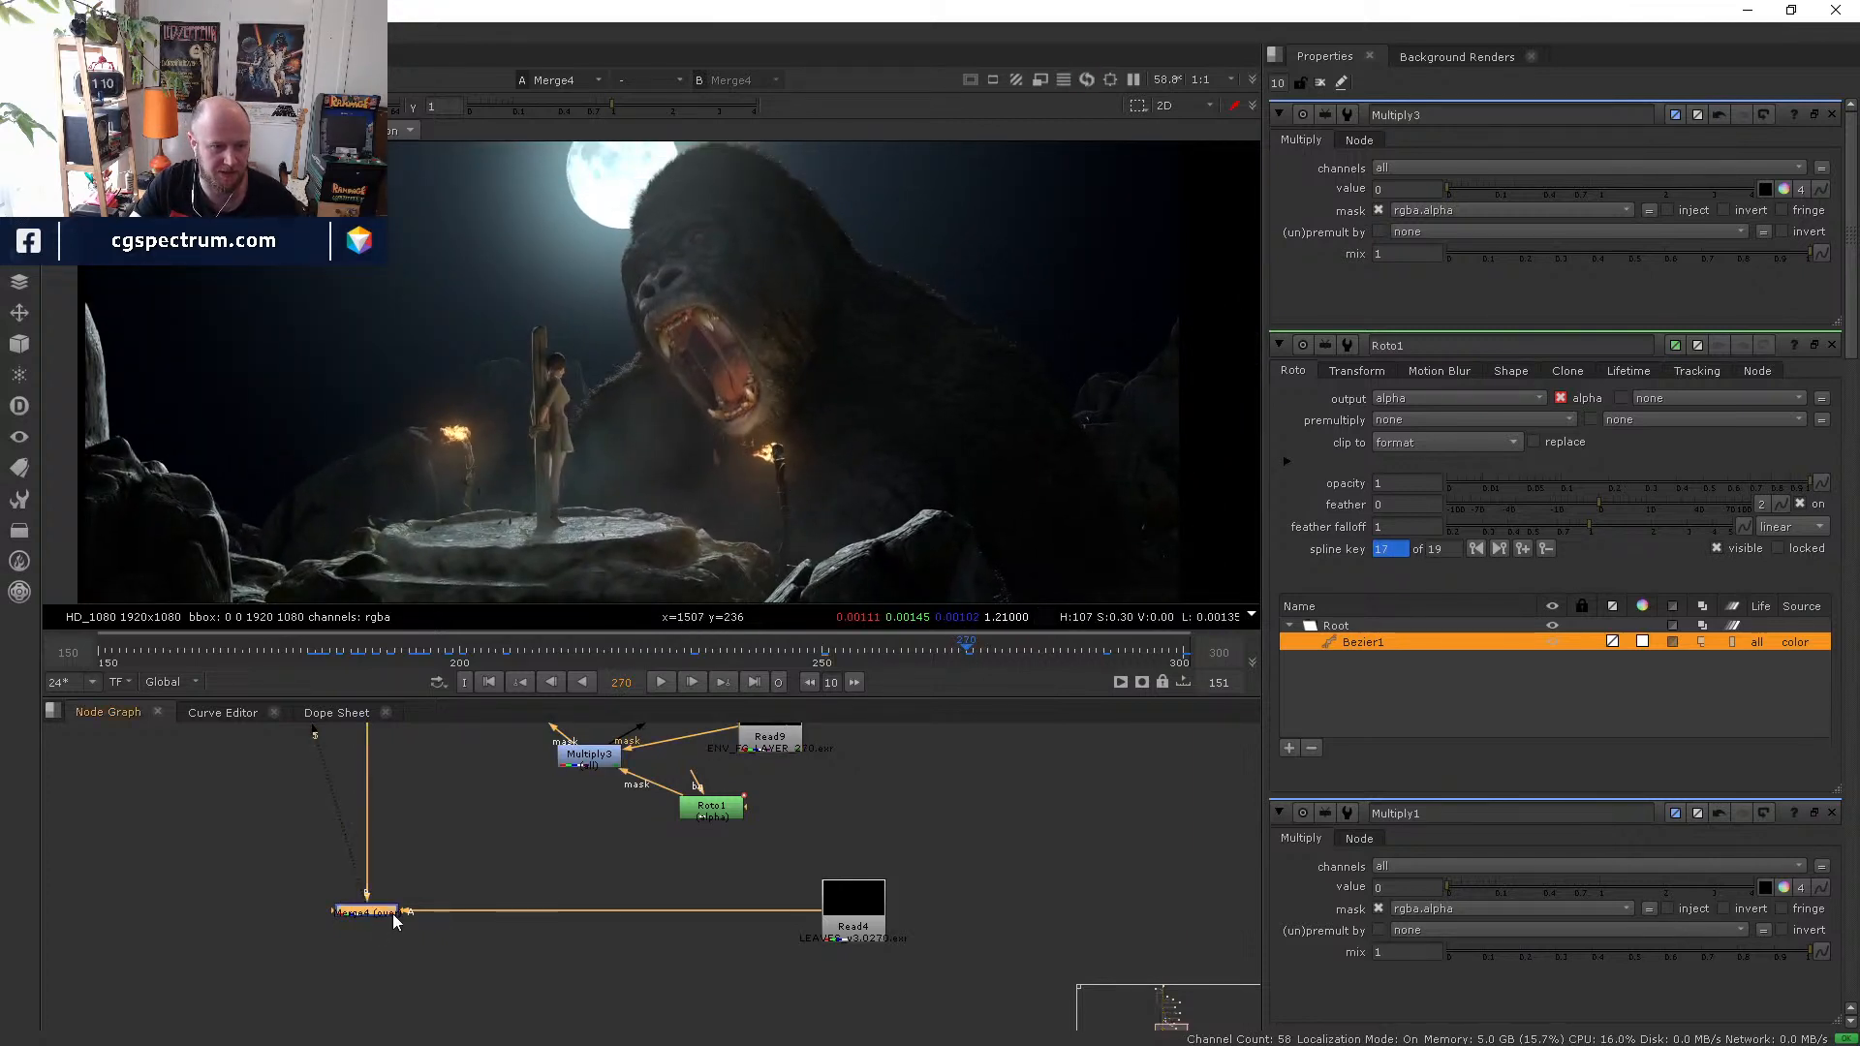
middle_drag(432, 804, 452, 925)
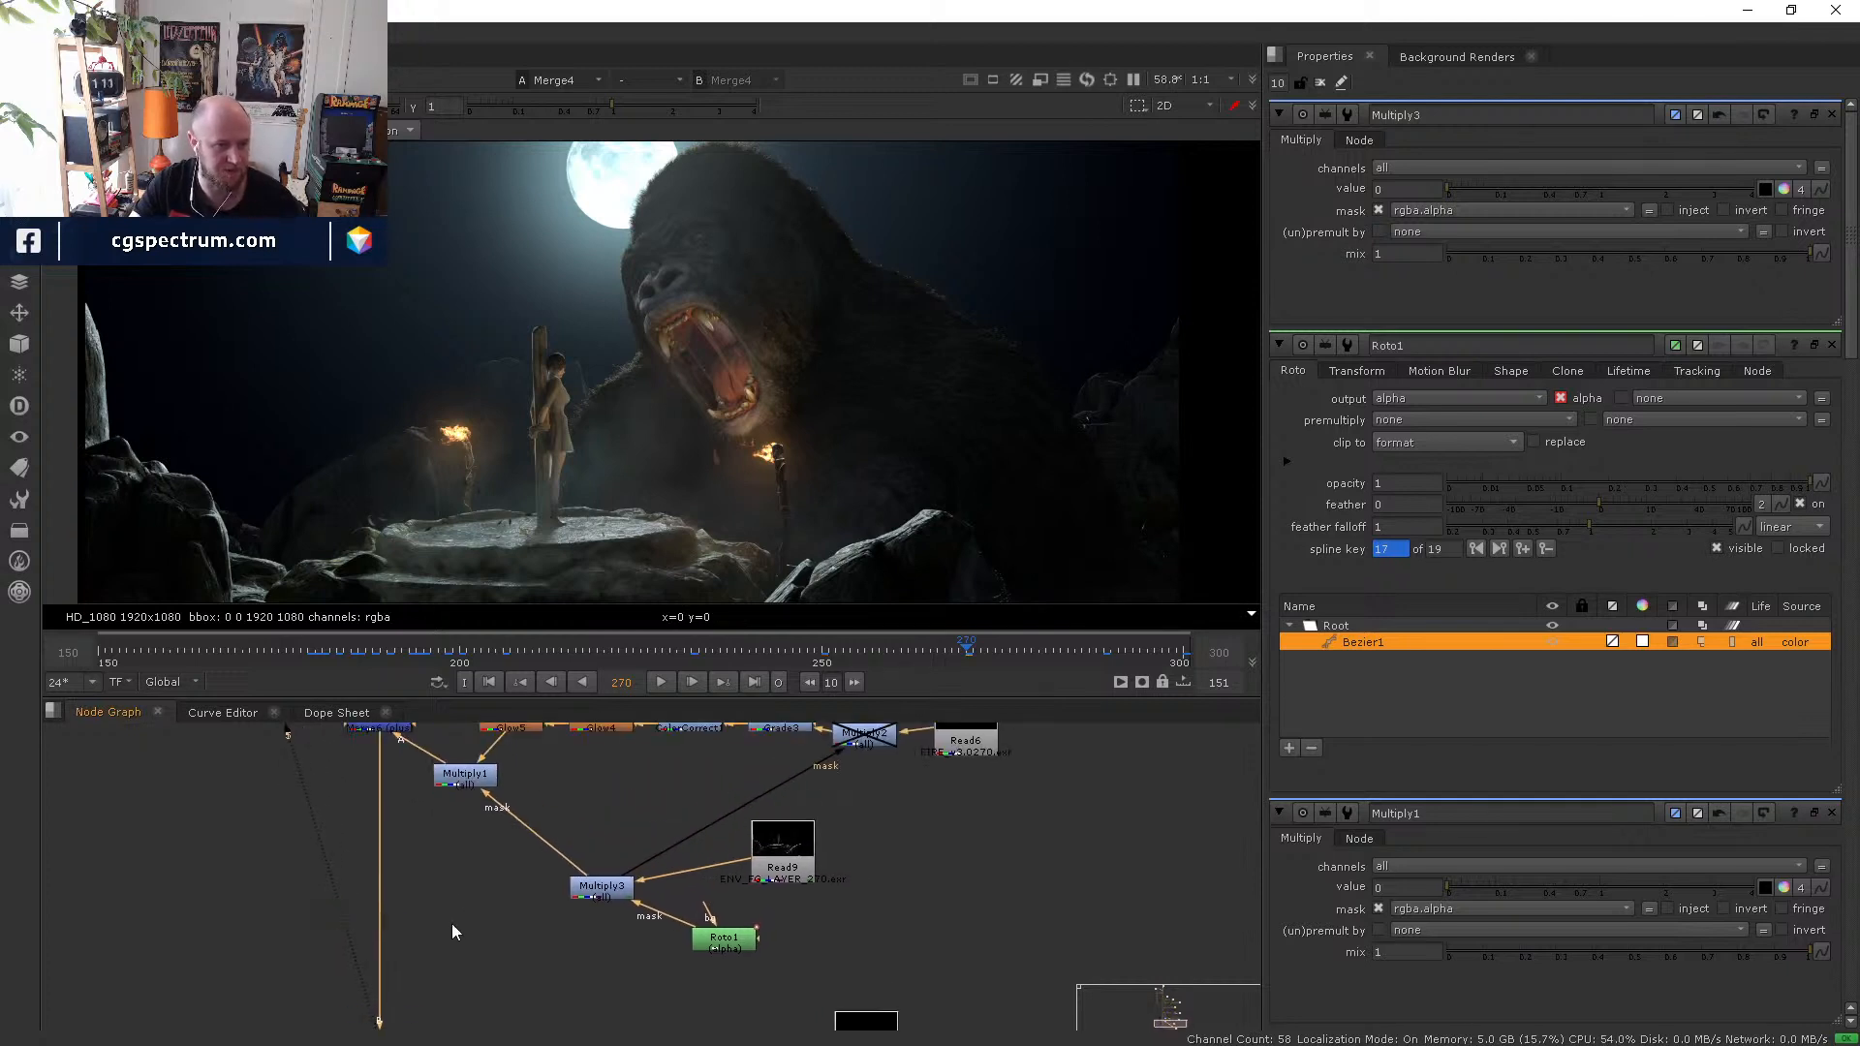
middle_drag(410, 748, 408, 851)
click(392, 831)
drag(391, 837, 509, 882)
middle_drag(392, 756, 497, 964)
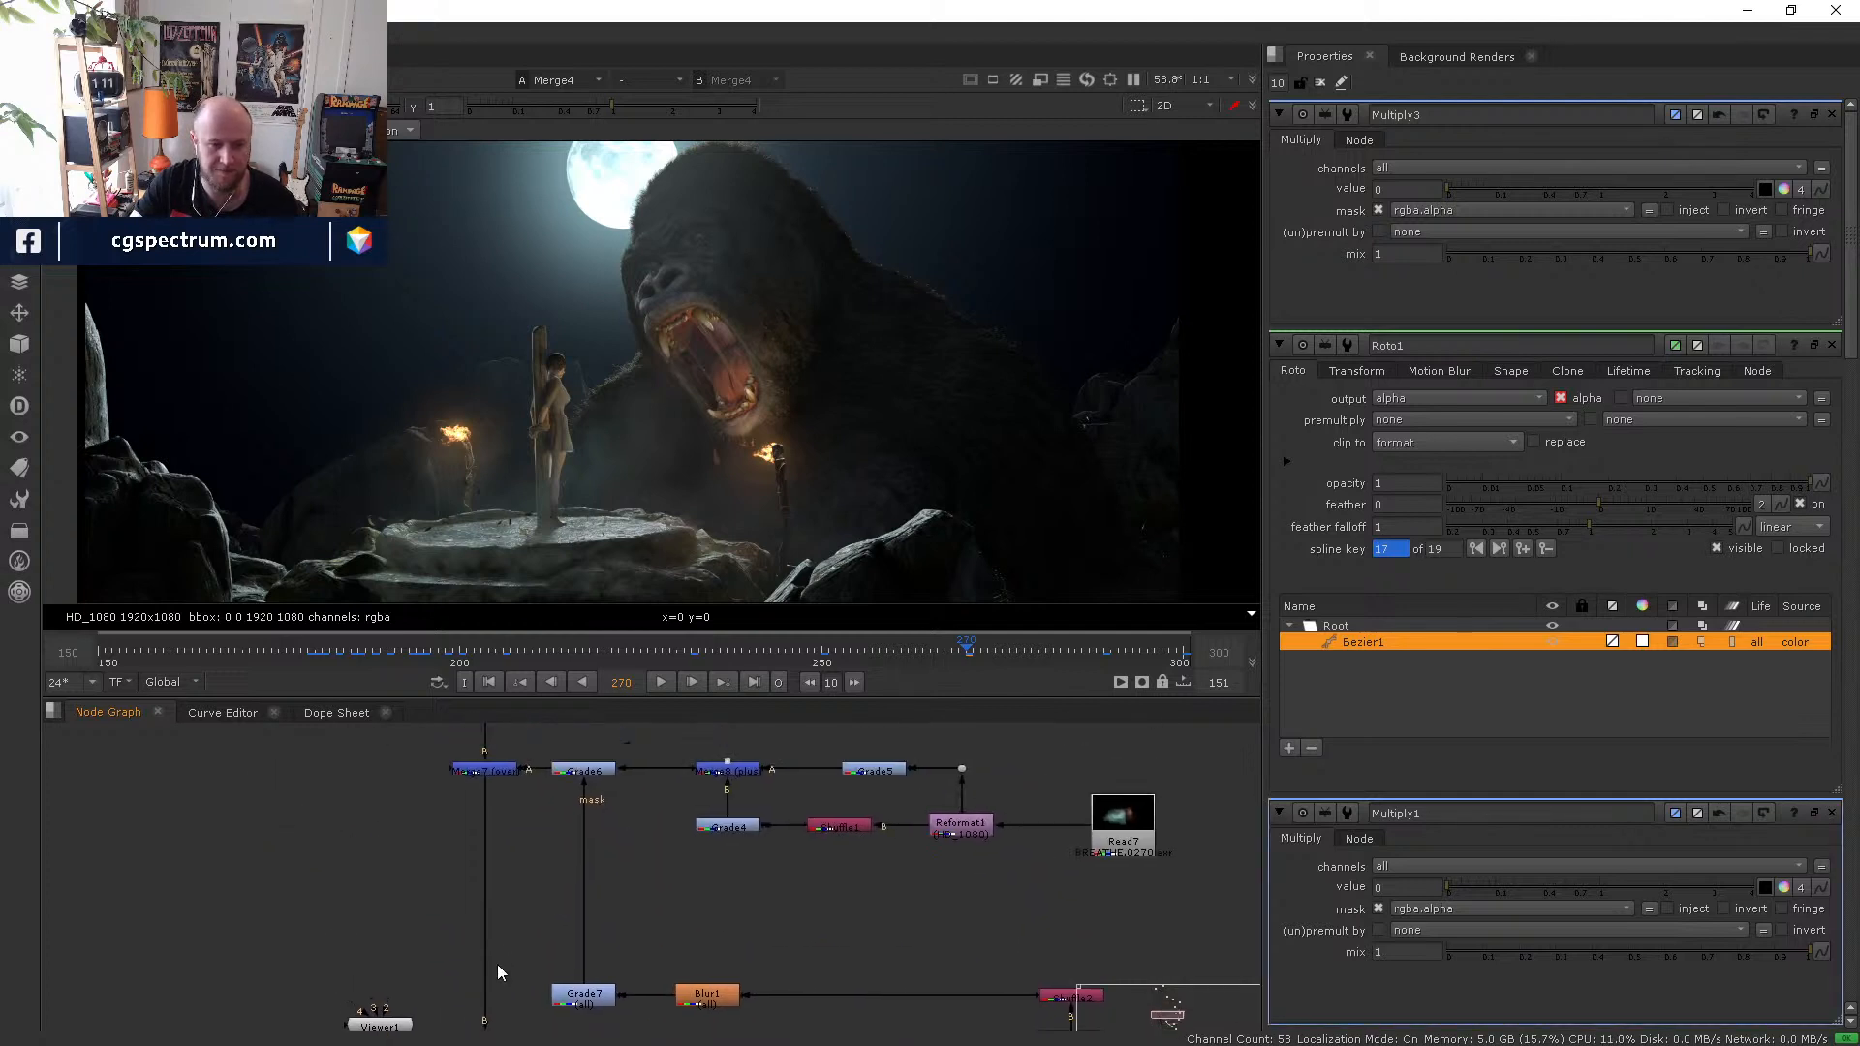
middle_drag(513, 783, 496, 876)
click(491, 870)
key(d)
middle_drag(498, 788, 506, 963)
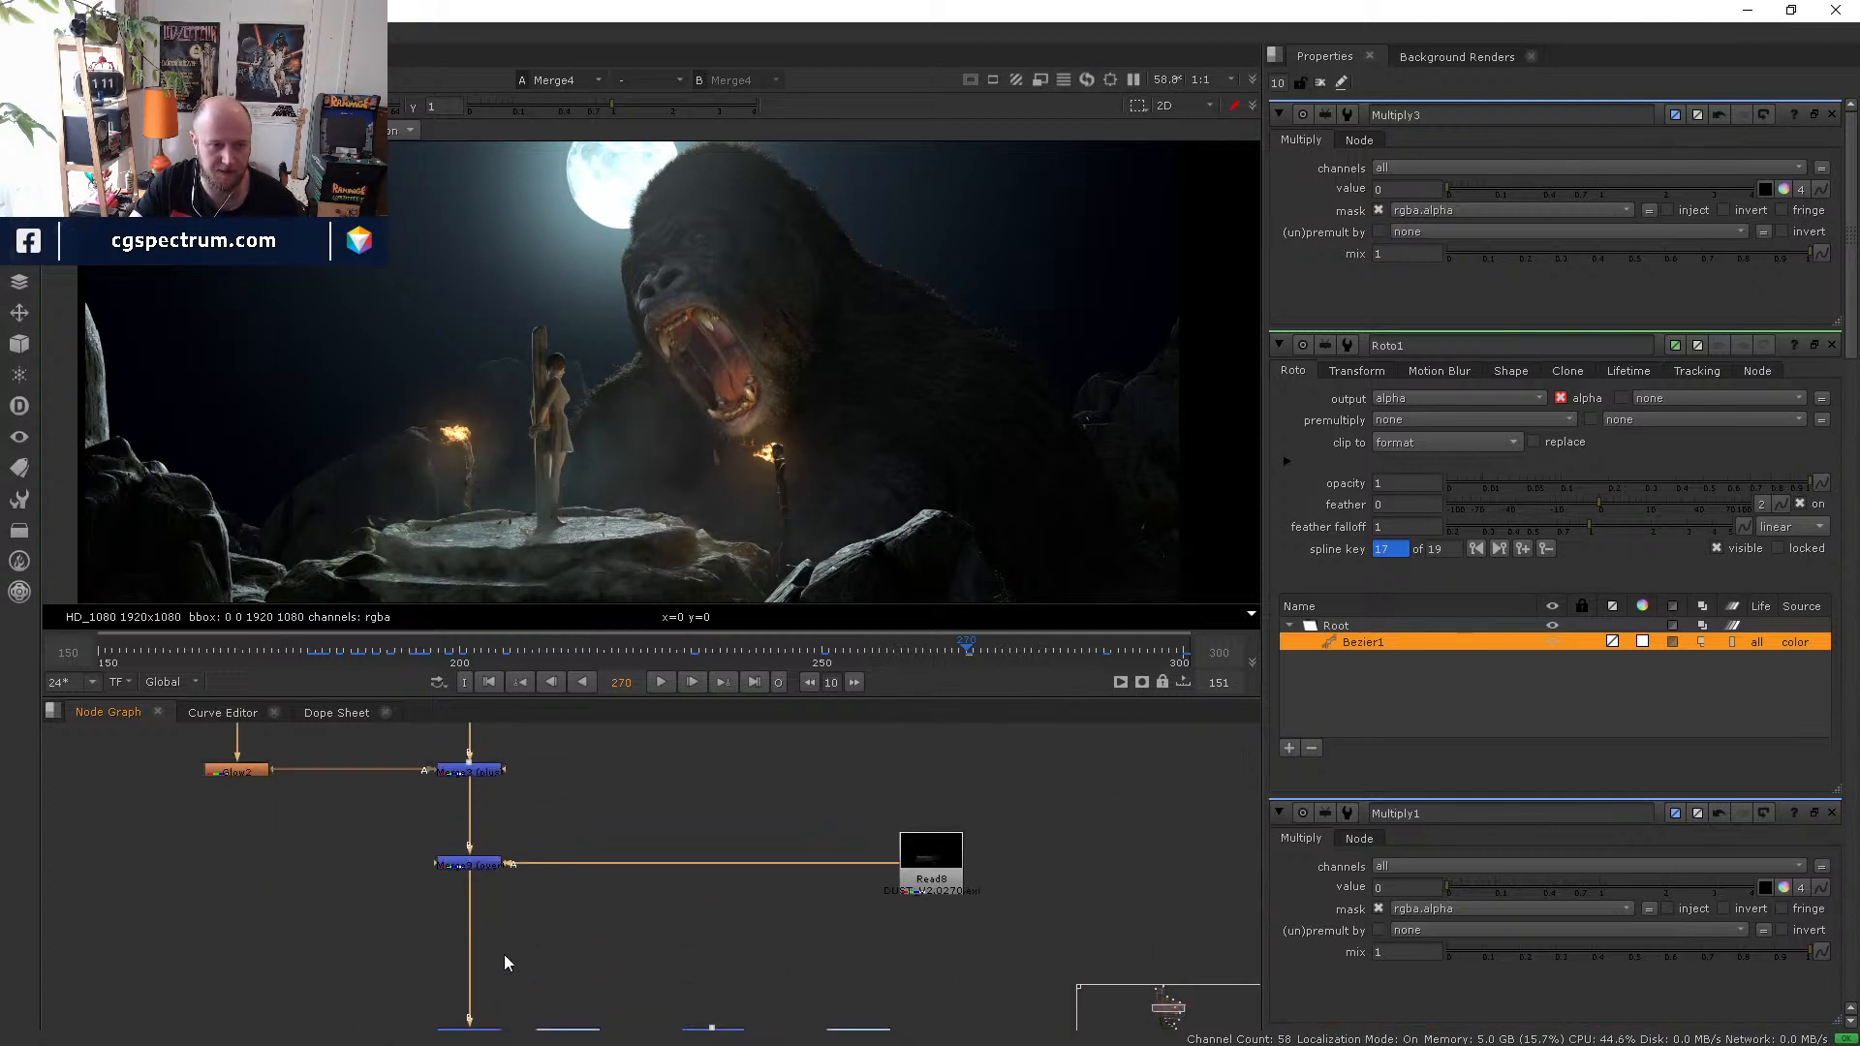
- Open the settings of the dust layer's Merge9 and toggle the node off and on to compare the composite
middle_drag(484, 861, 484, 921)
double_click(482, 924)
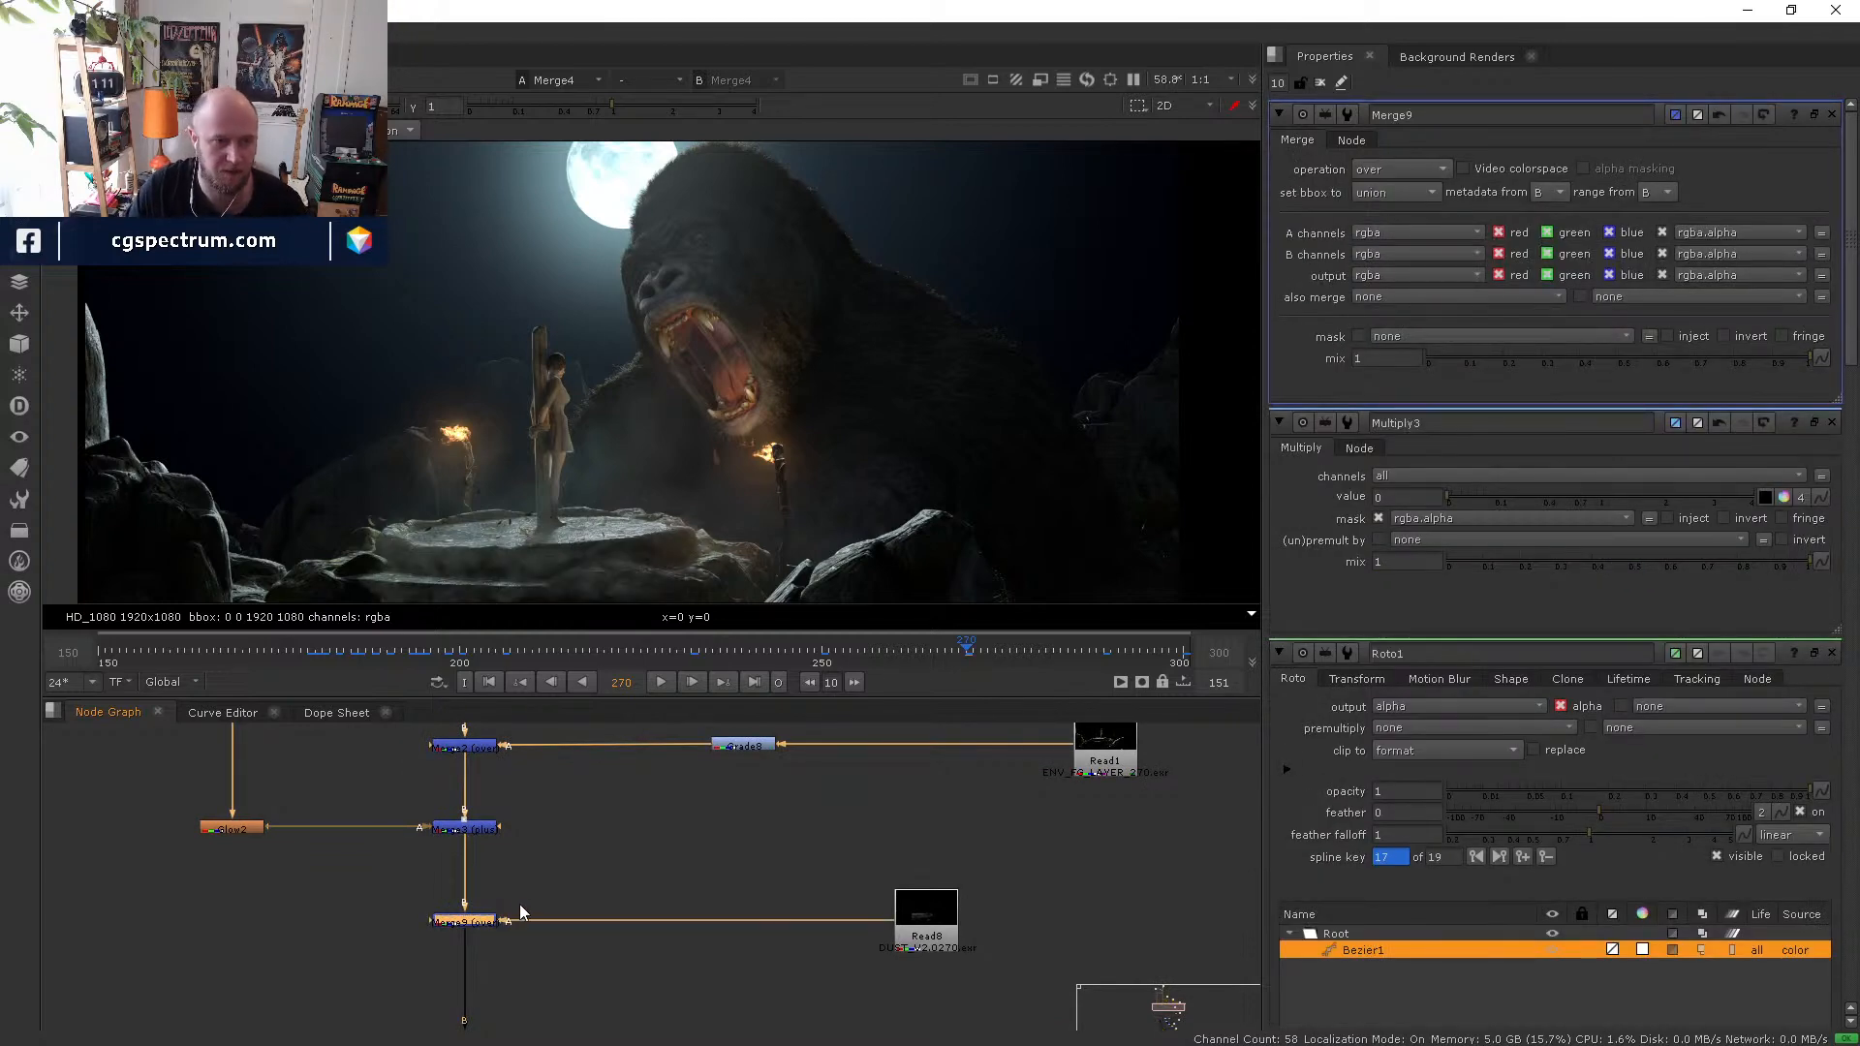
middle_drag(519, 891, 514, 950)
key(d)
key(d)
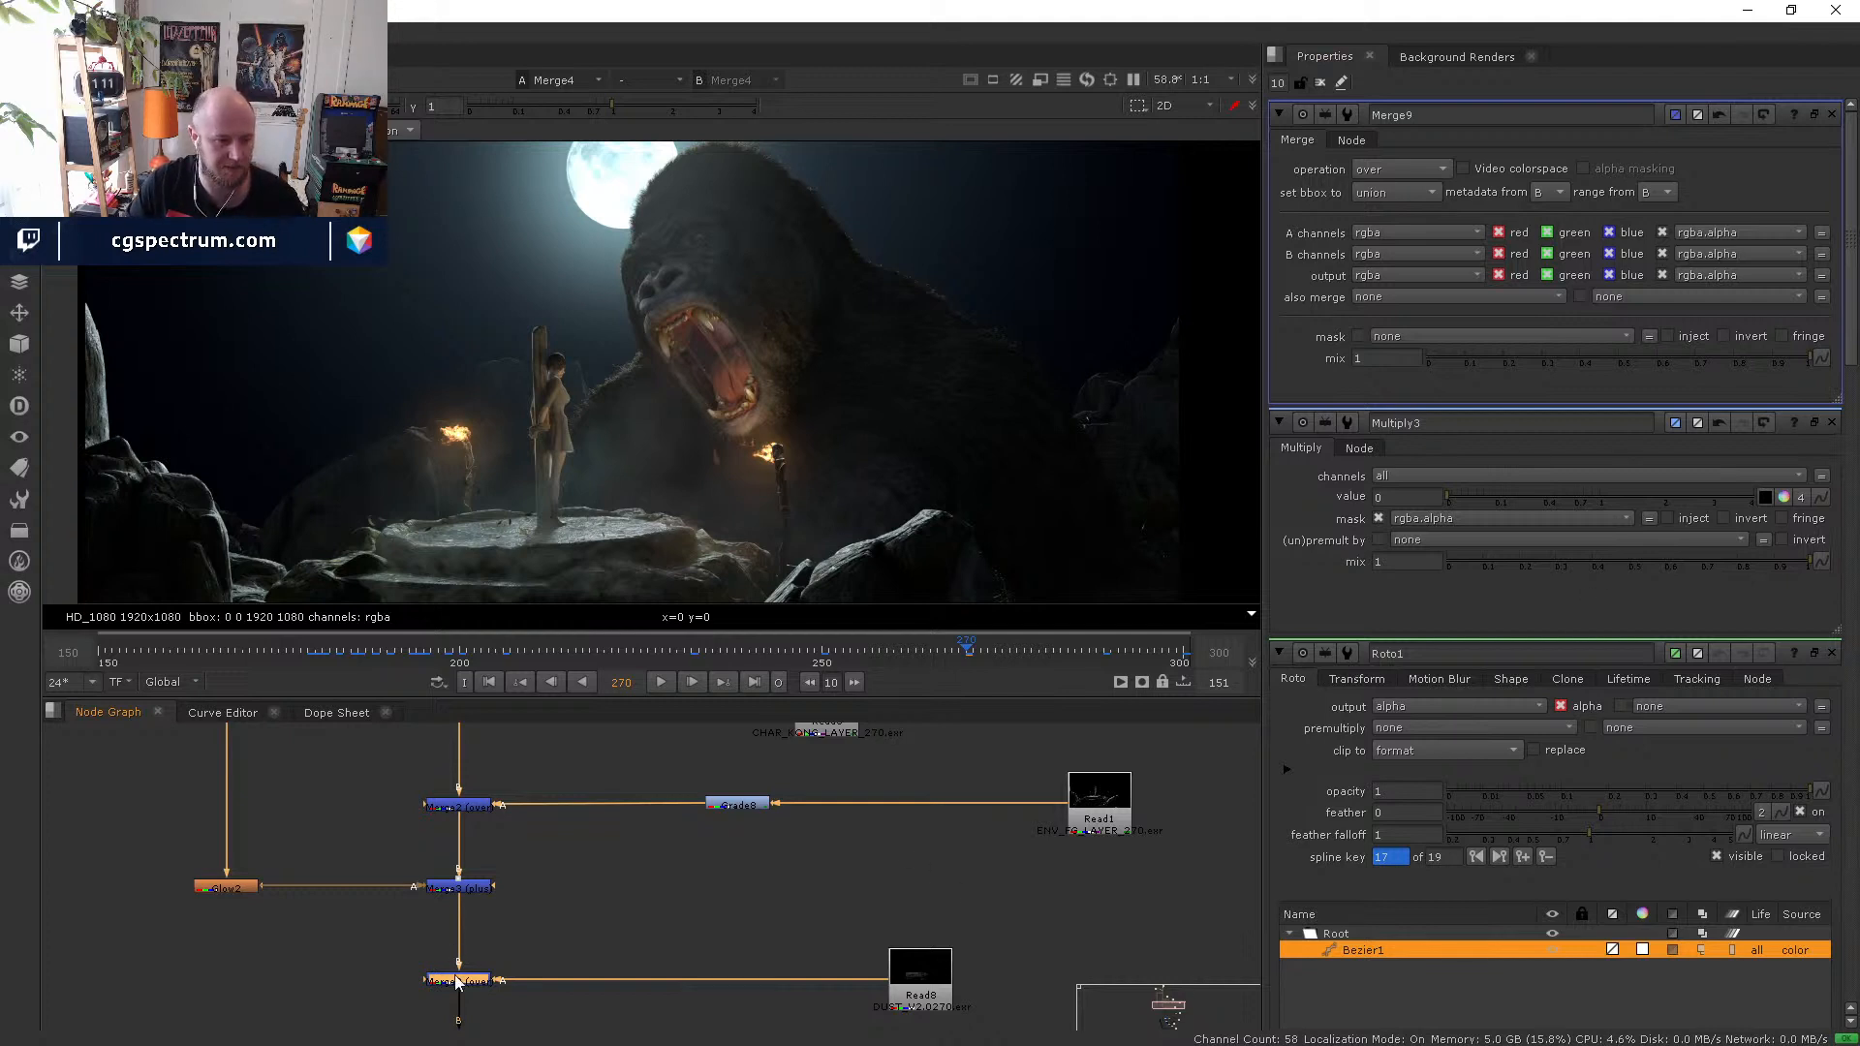
key(d)
key(d)
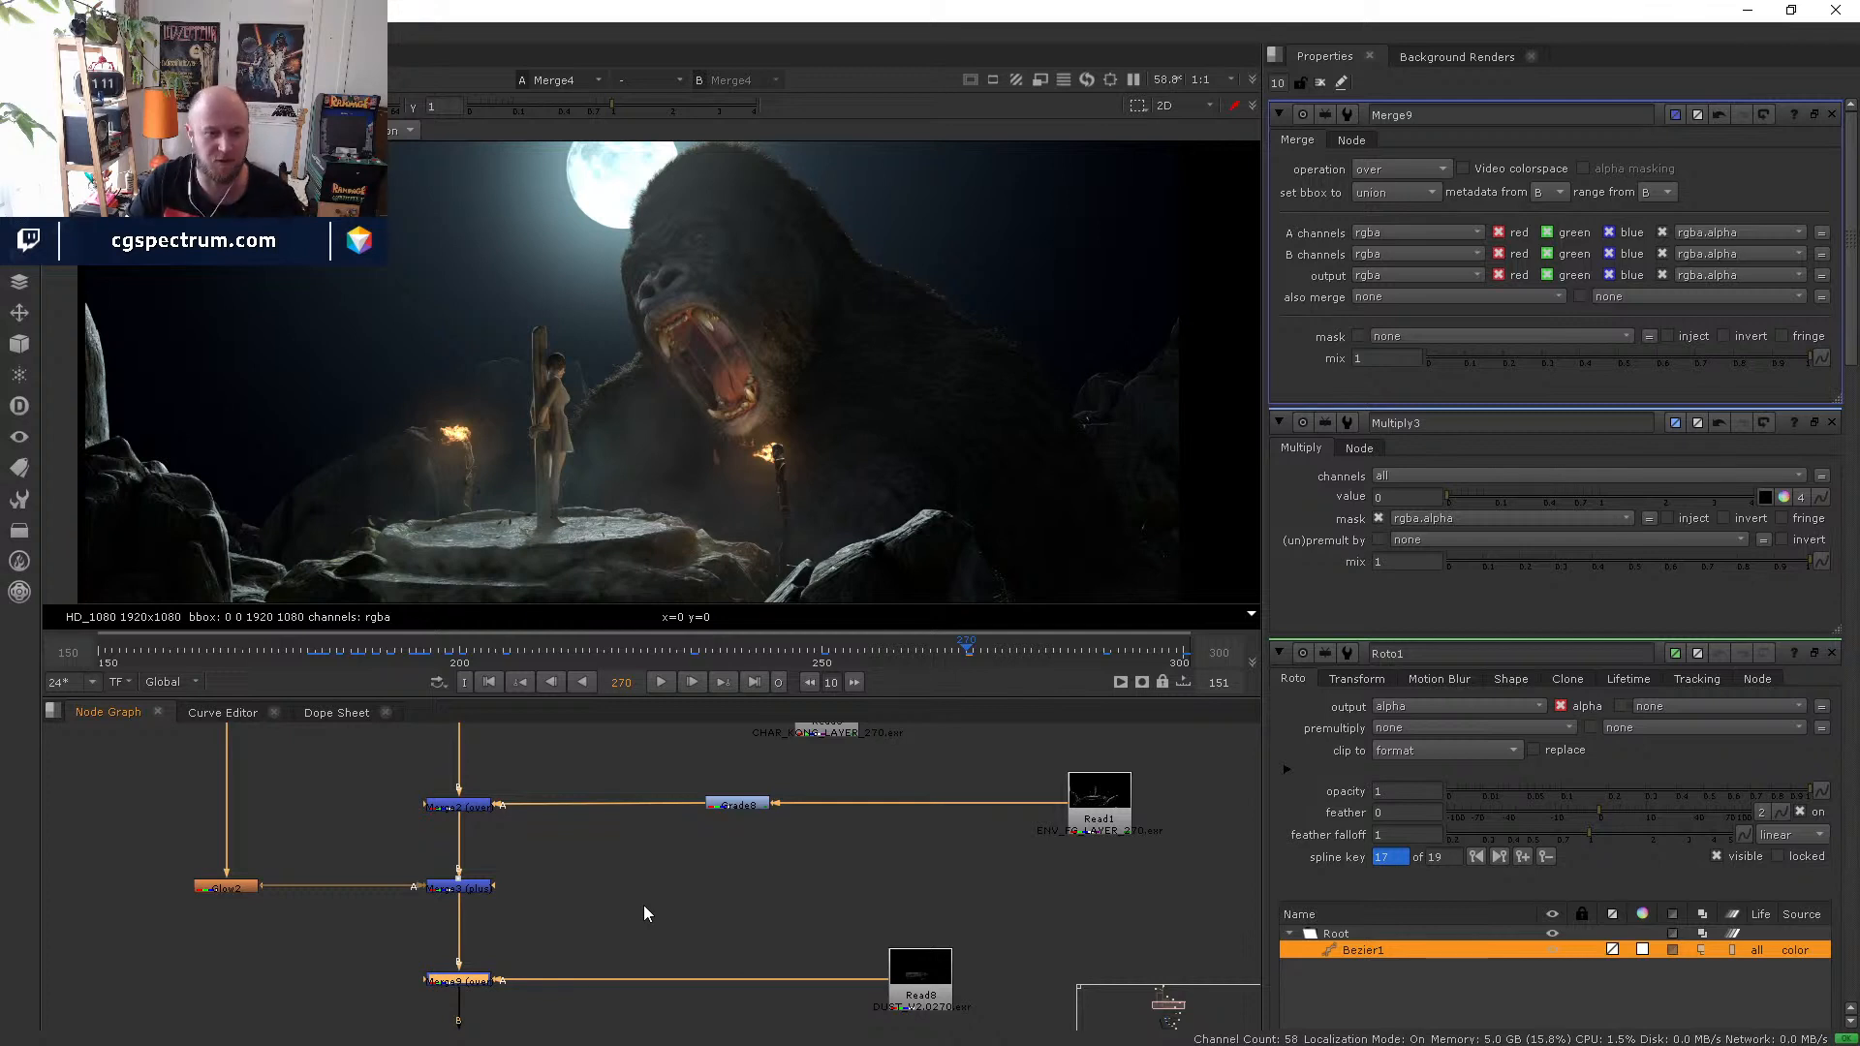
key(d)
key(d)
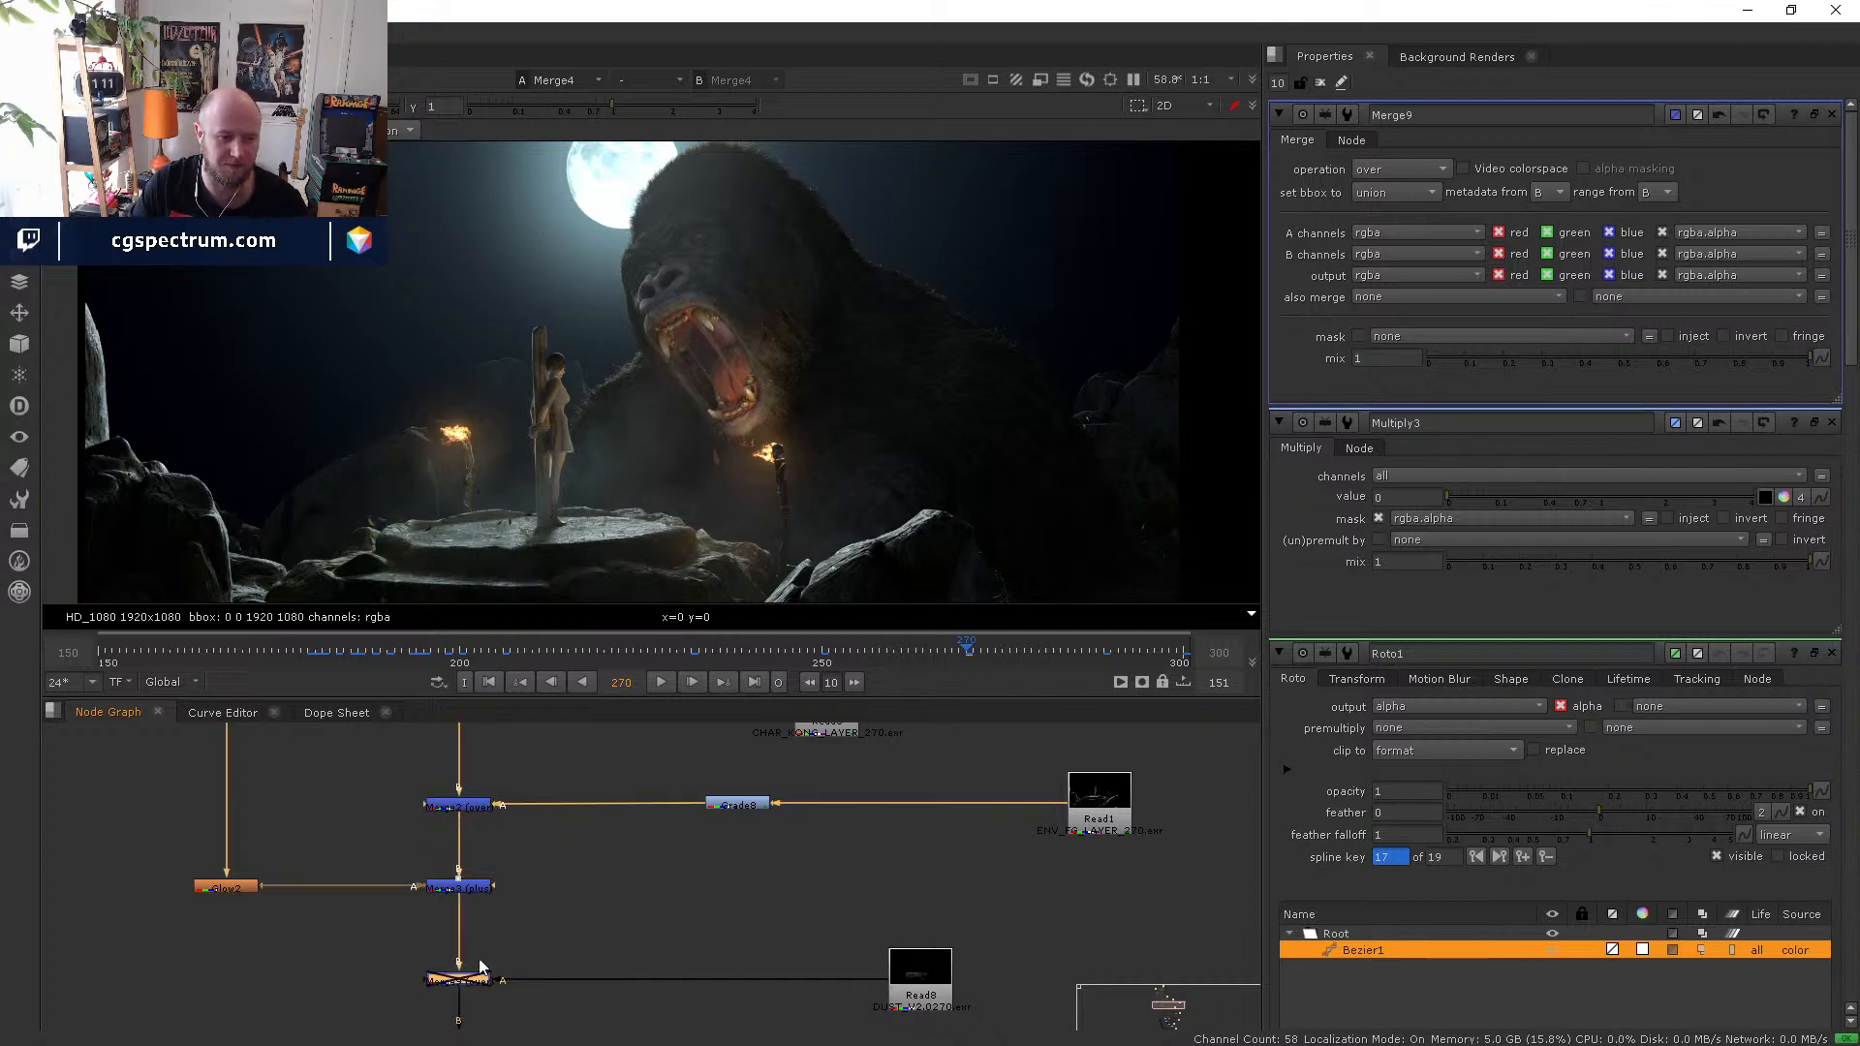
- Add a Grade node after the dust layer Read8, set its gamma to 0.79 and compare with it disabled
middle_drag(558, 891, 490, 791)
middle_drag(609, 930, 581, 934)
click(807, 885)
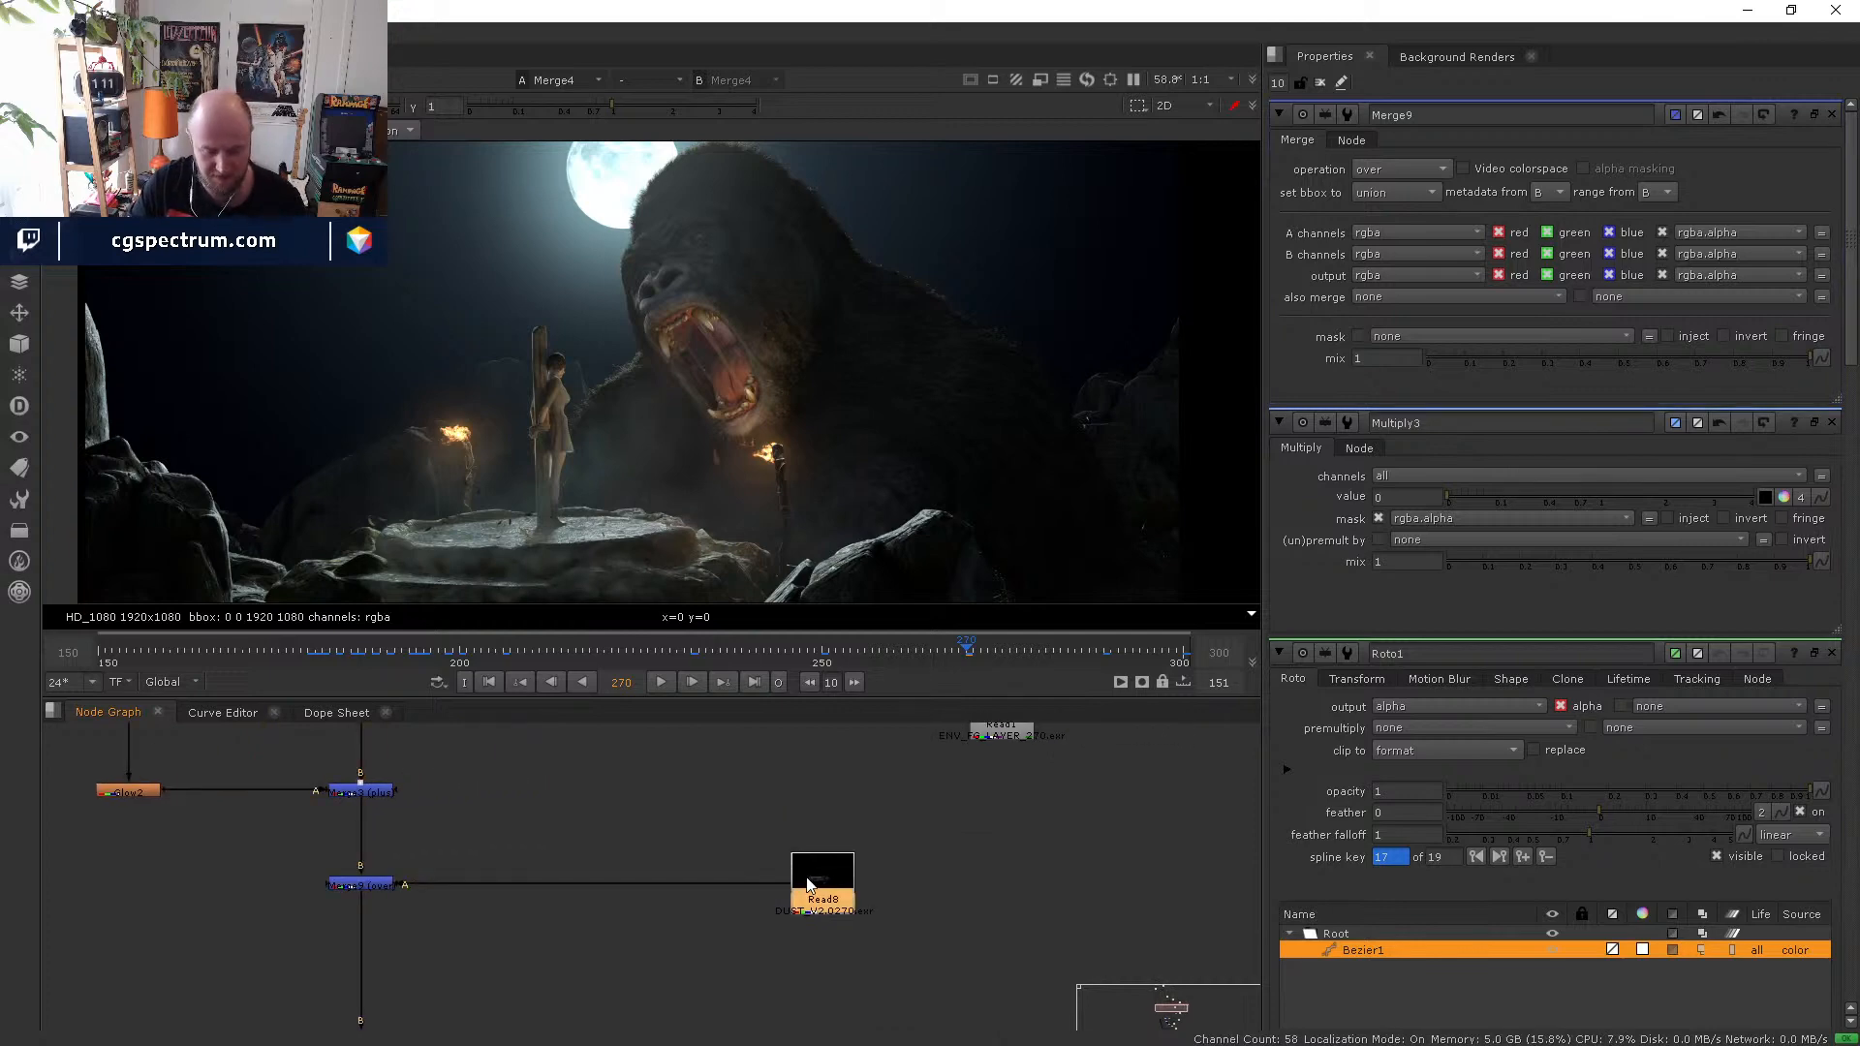
key(g)
drag(1597, 313, 1574, 313)
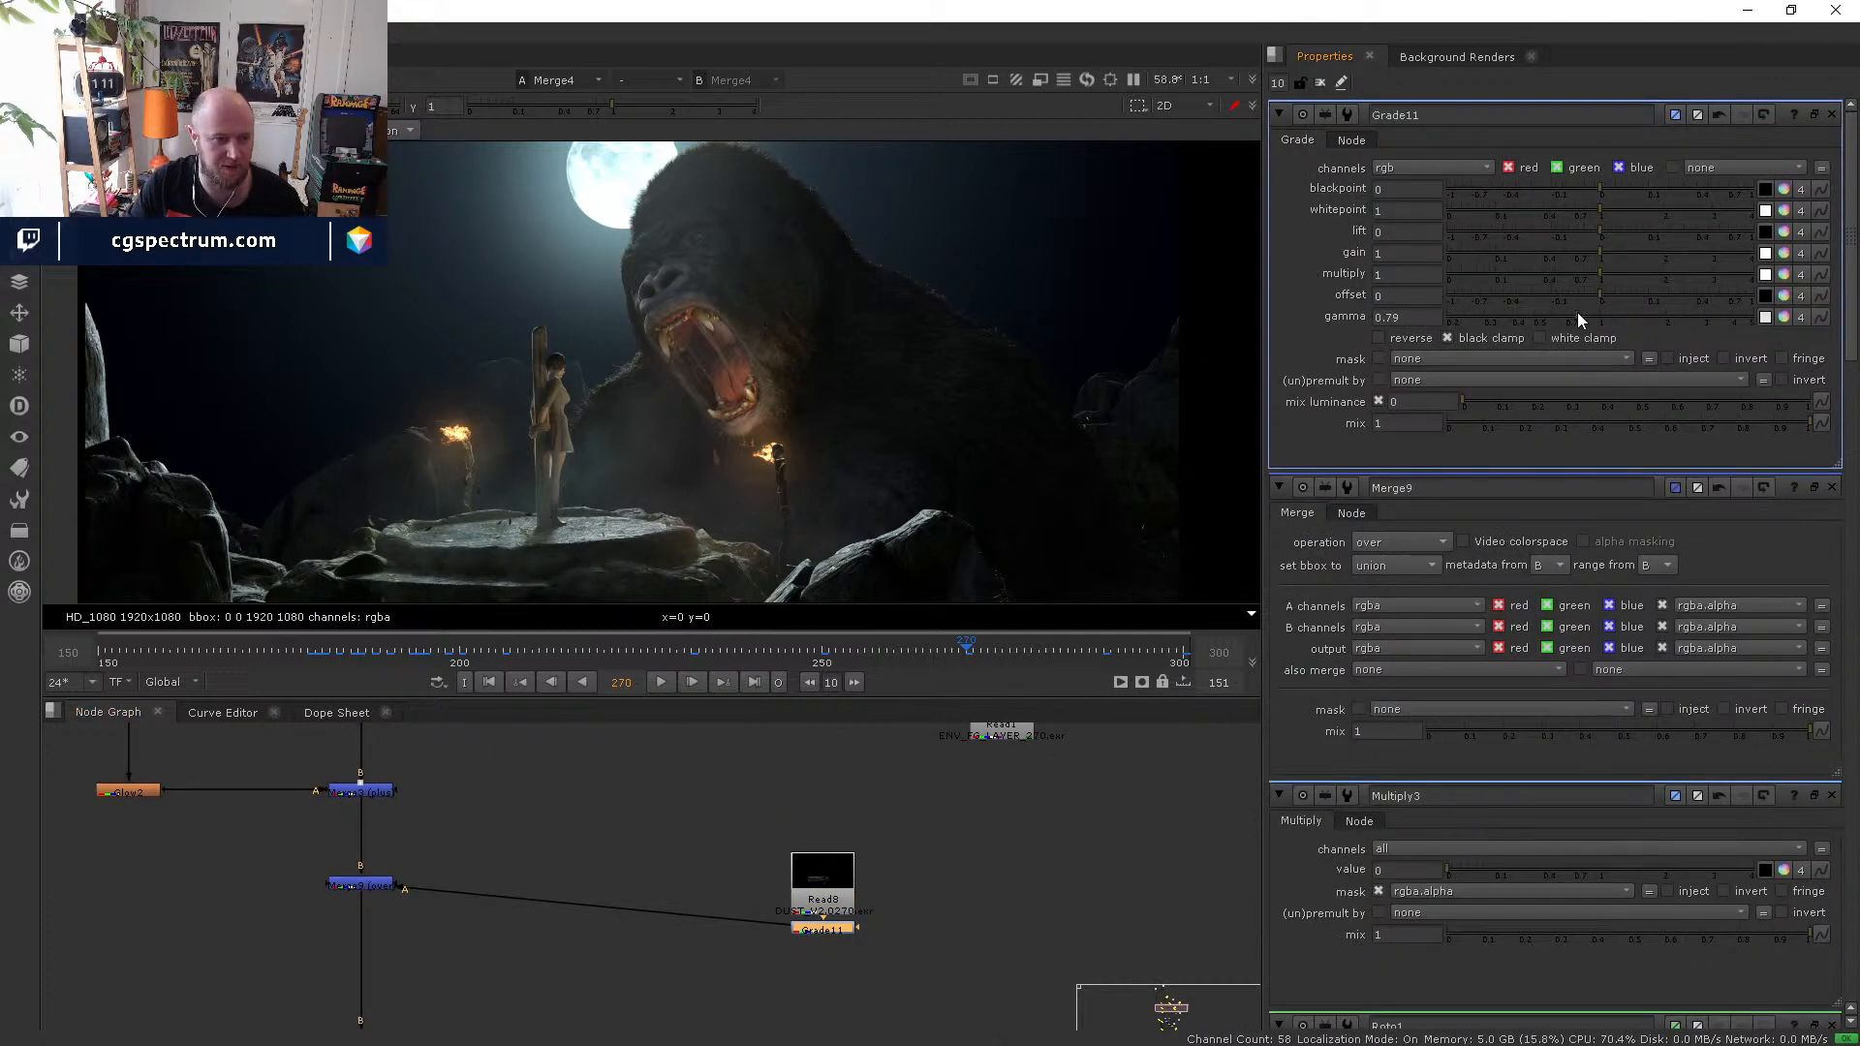
middle_drag(853, 434, 920, 290)
key(d)
key(d)
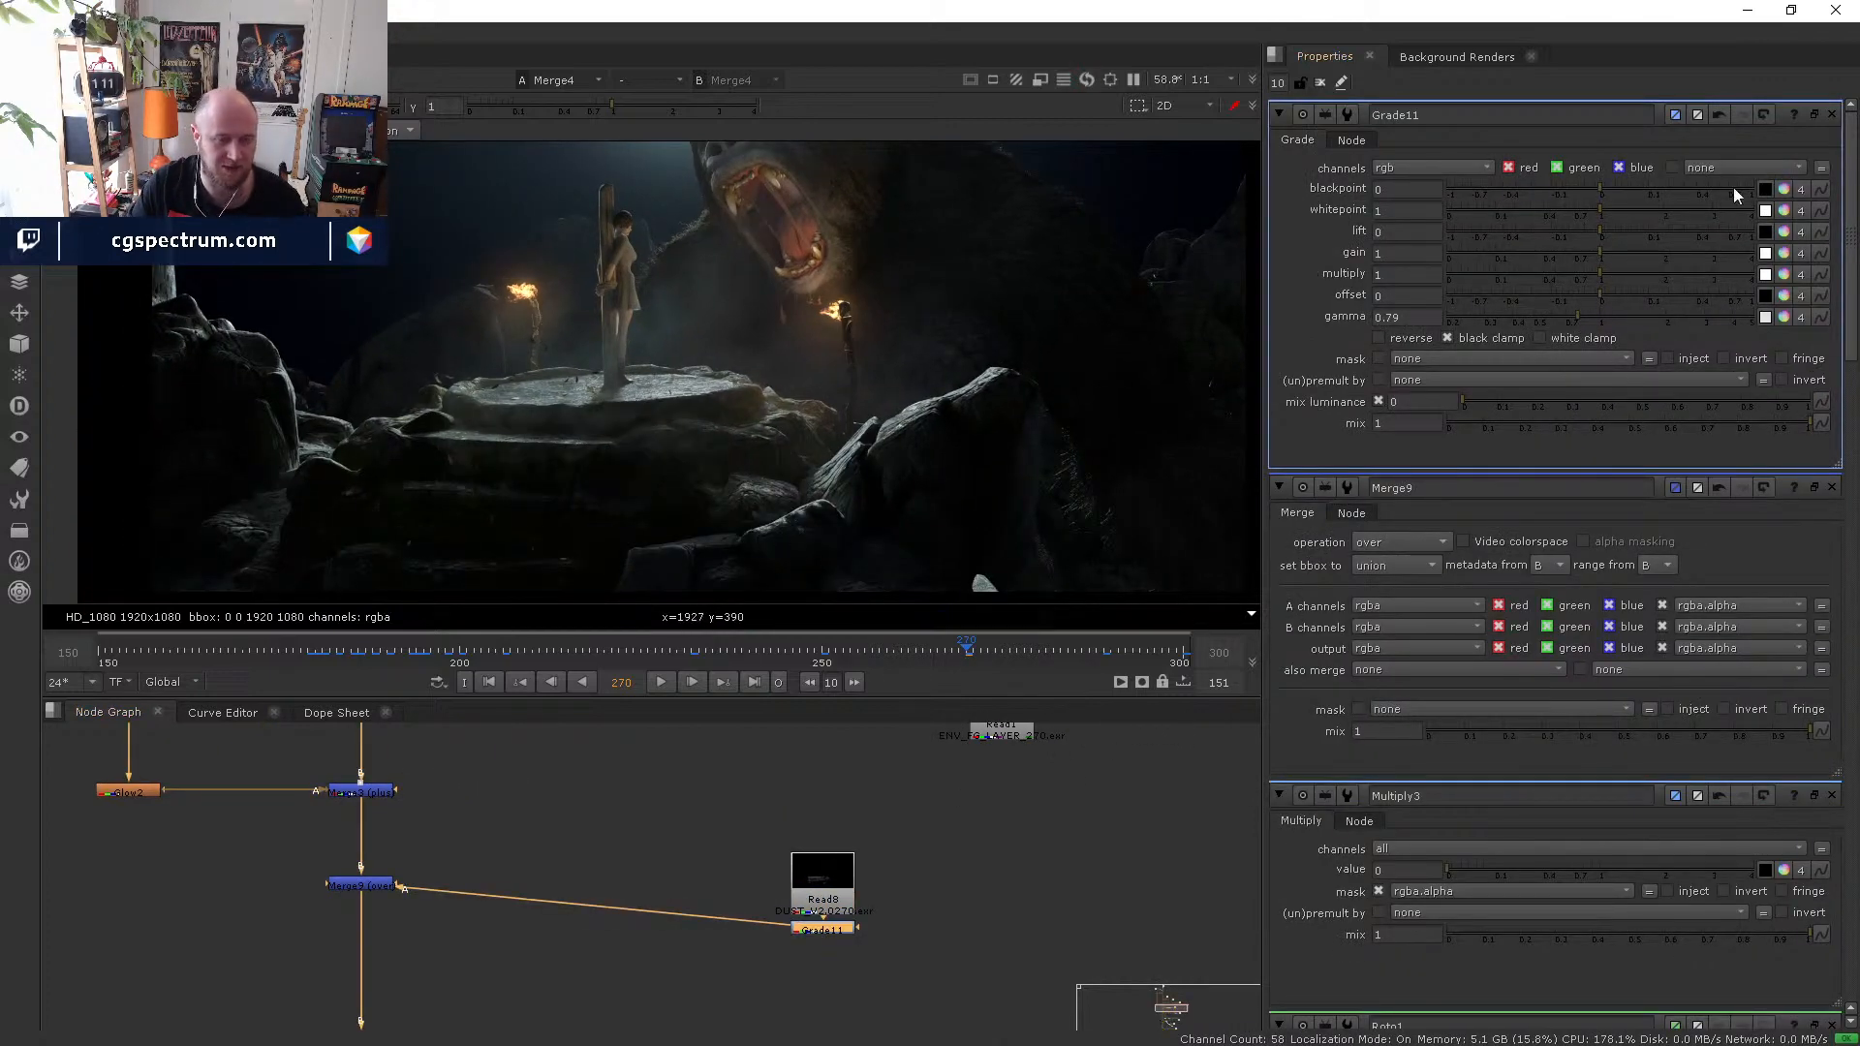
- Refine the dust layer's Grade to a gain of 1.16 and a gamma of 0.76
mouse_move(1631, 256)
mouse_down()
mouse_move(1567, 256)
mouse_move(1626, 250)
mouse_up()
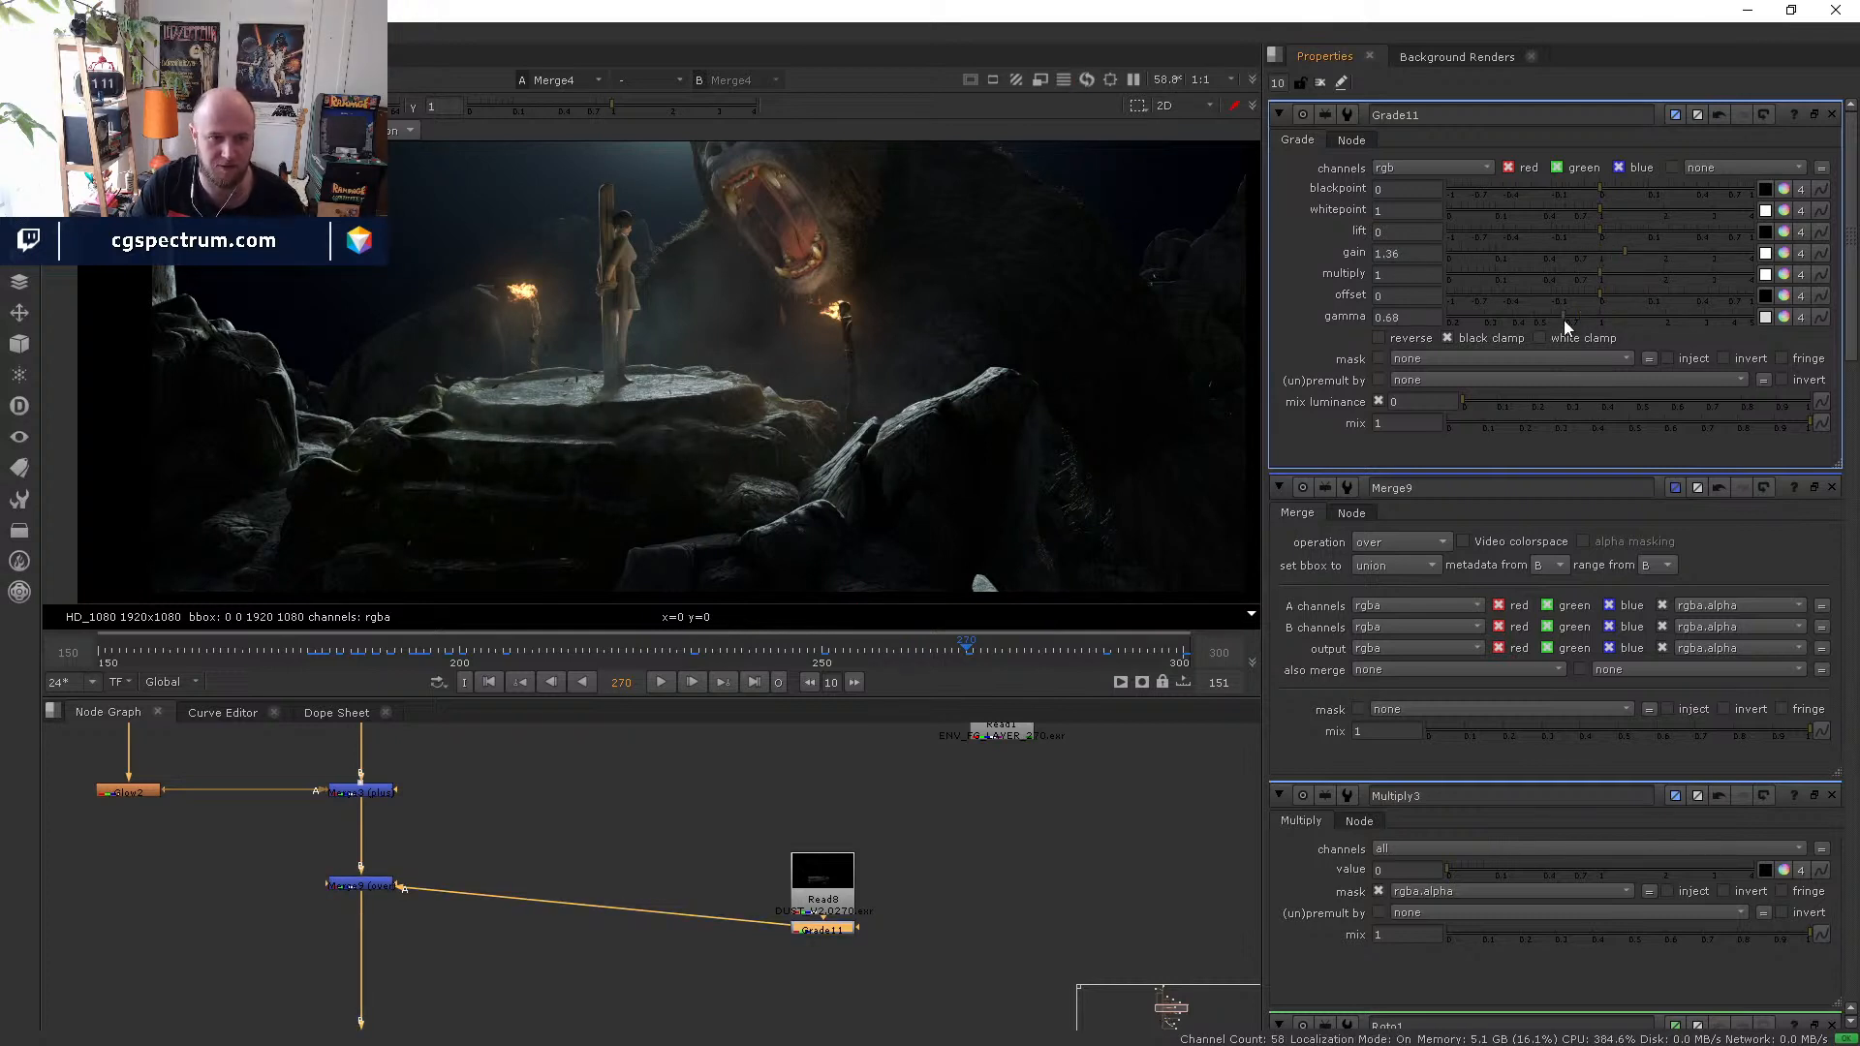
drag(1564, 320, 1573, 314)
drag(1625, 254, 1613, 250)
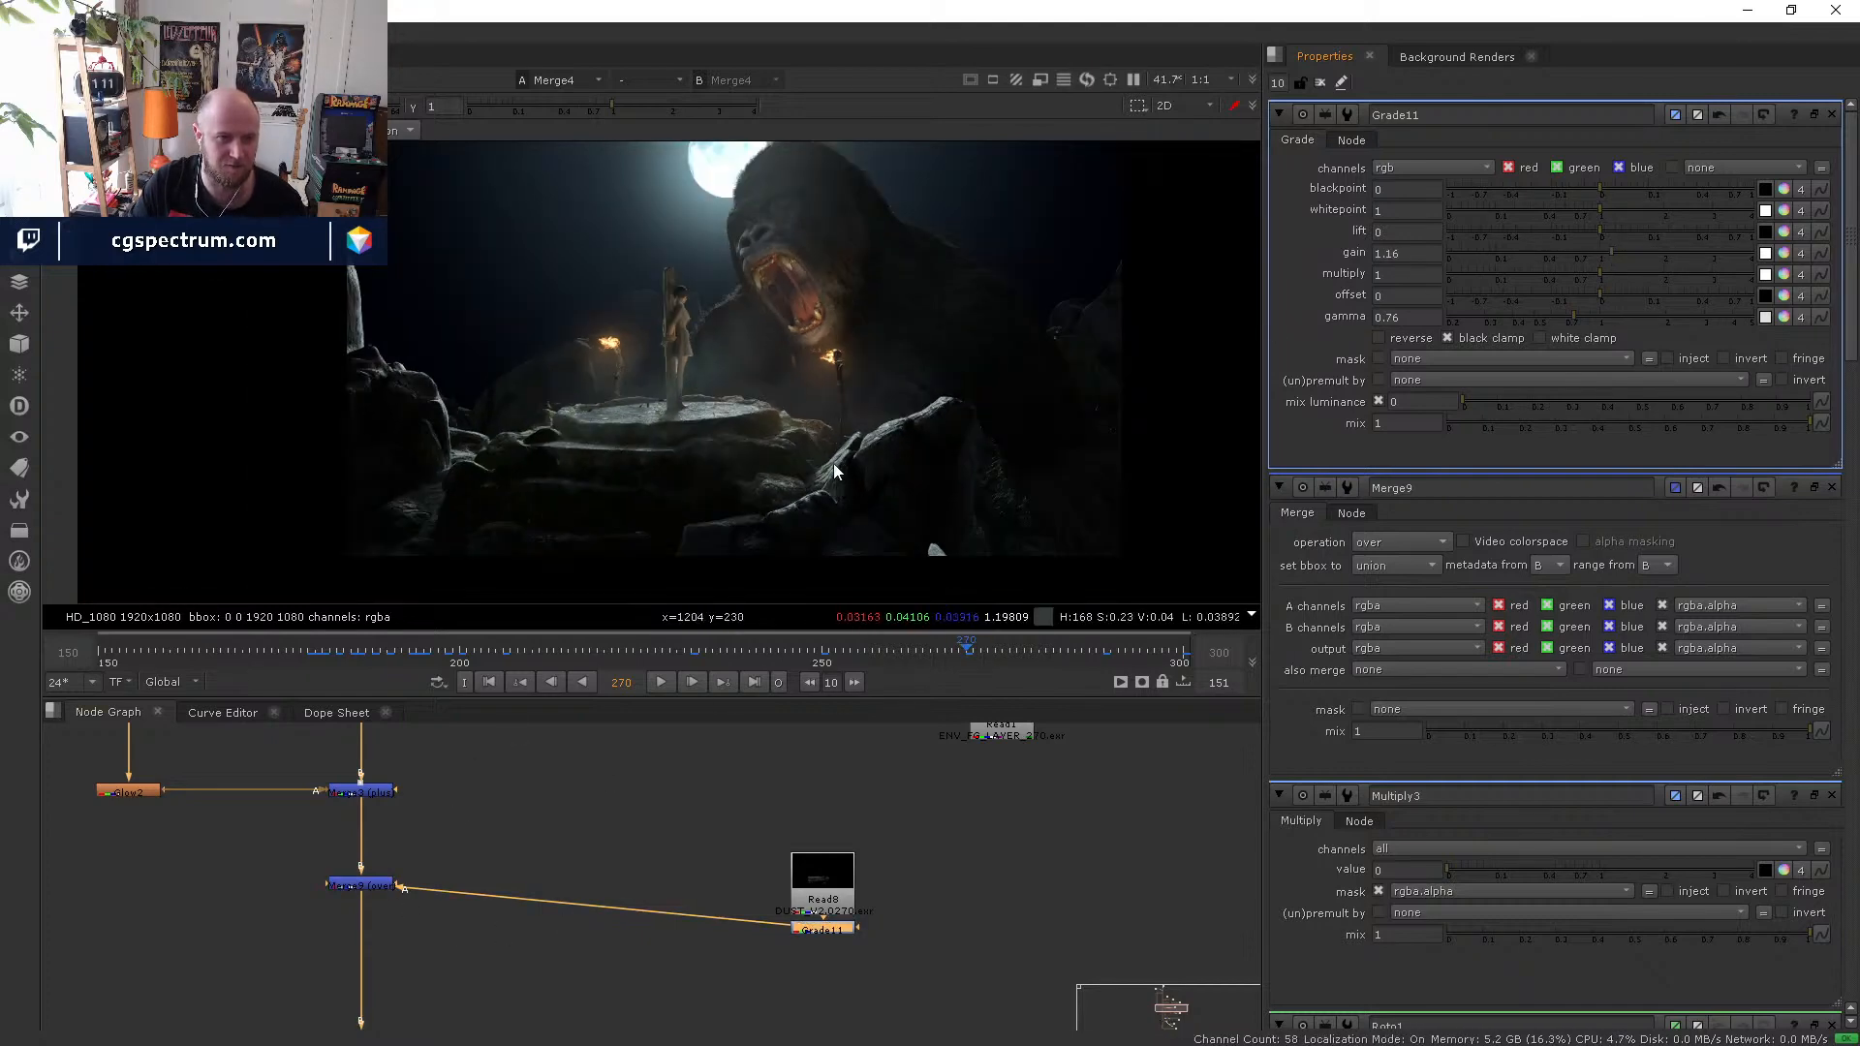
- Review the whole composite at frame 270 in a full-screen viewer
key(space)
scroll(866, 511, down, 2)
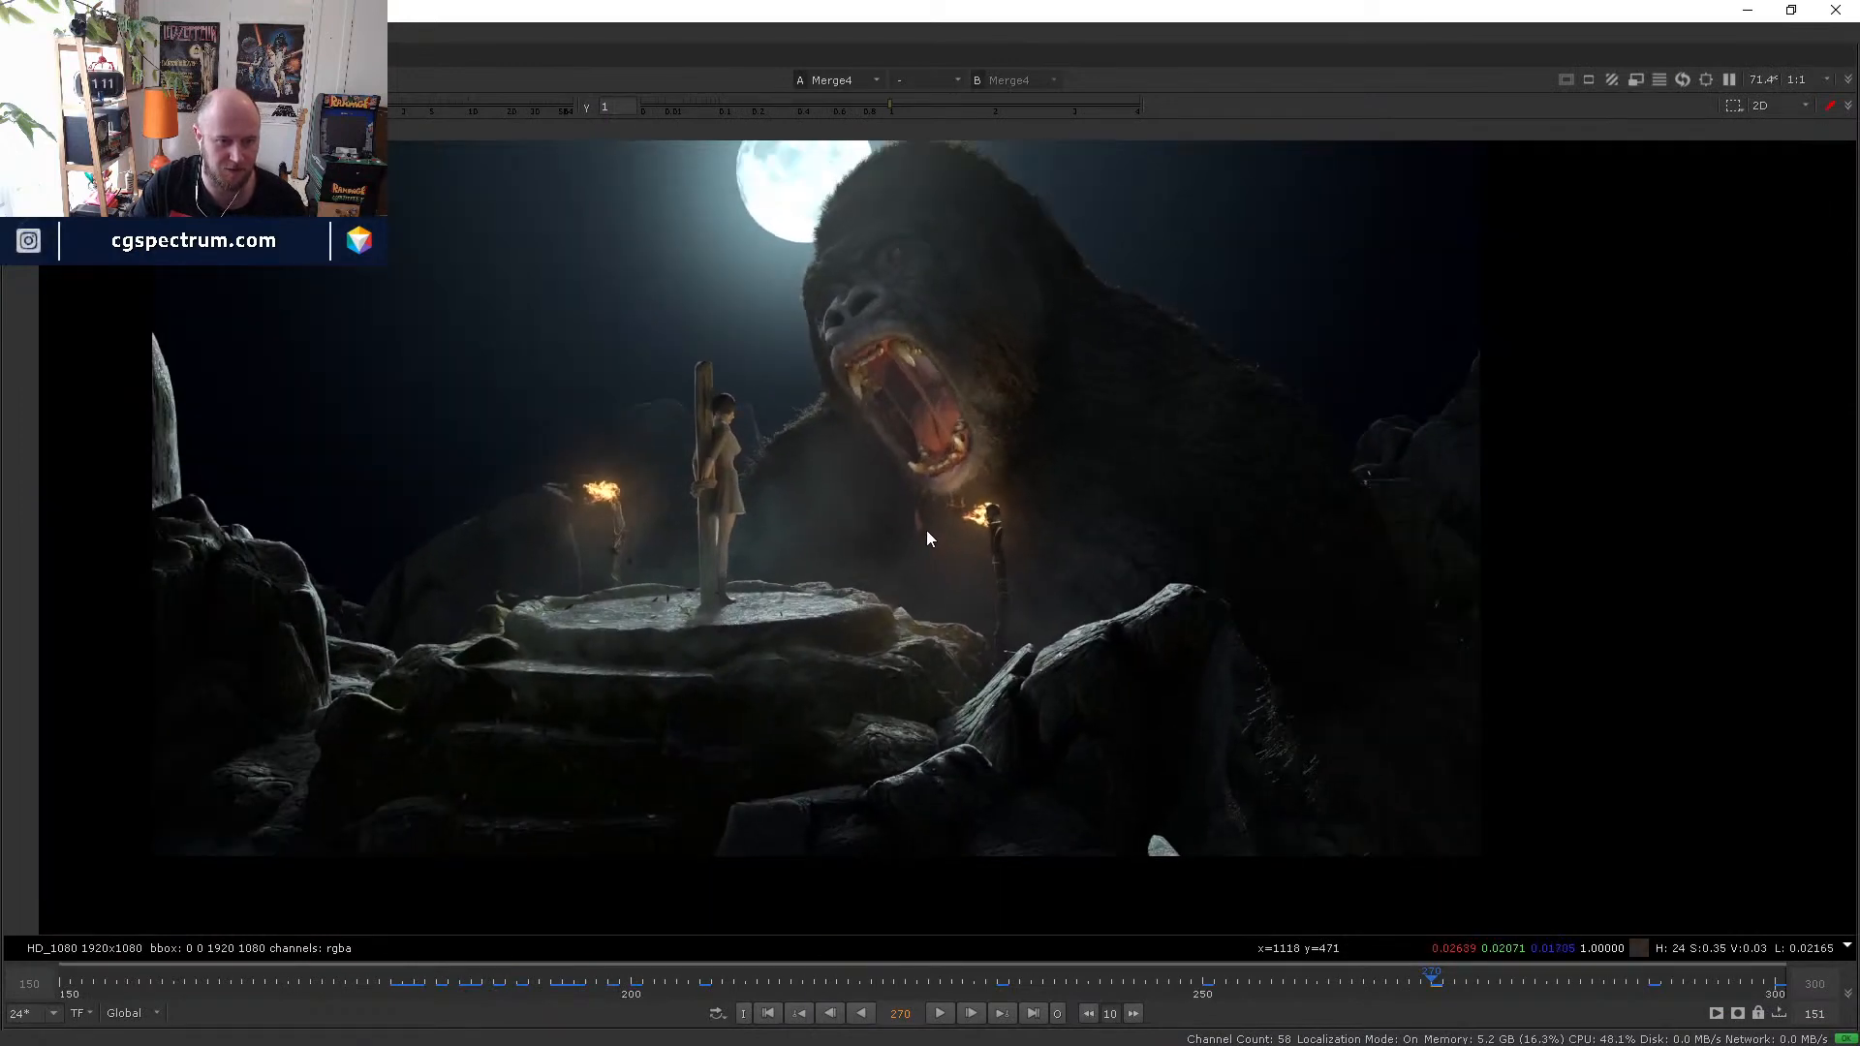
scroll(932, 548, down, 1)
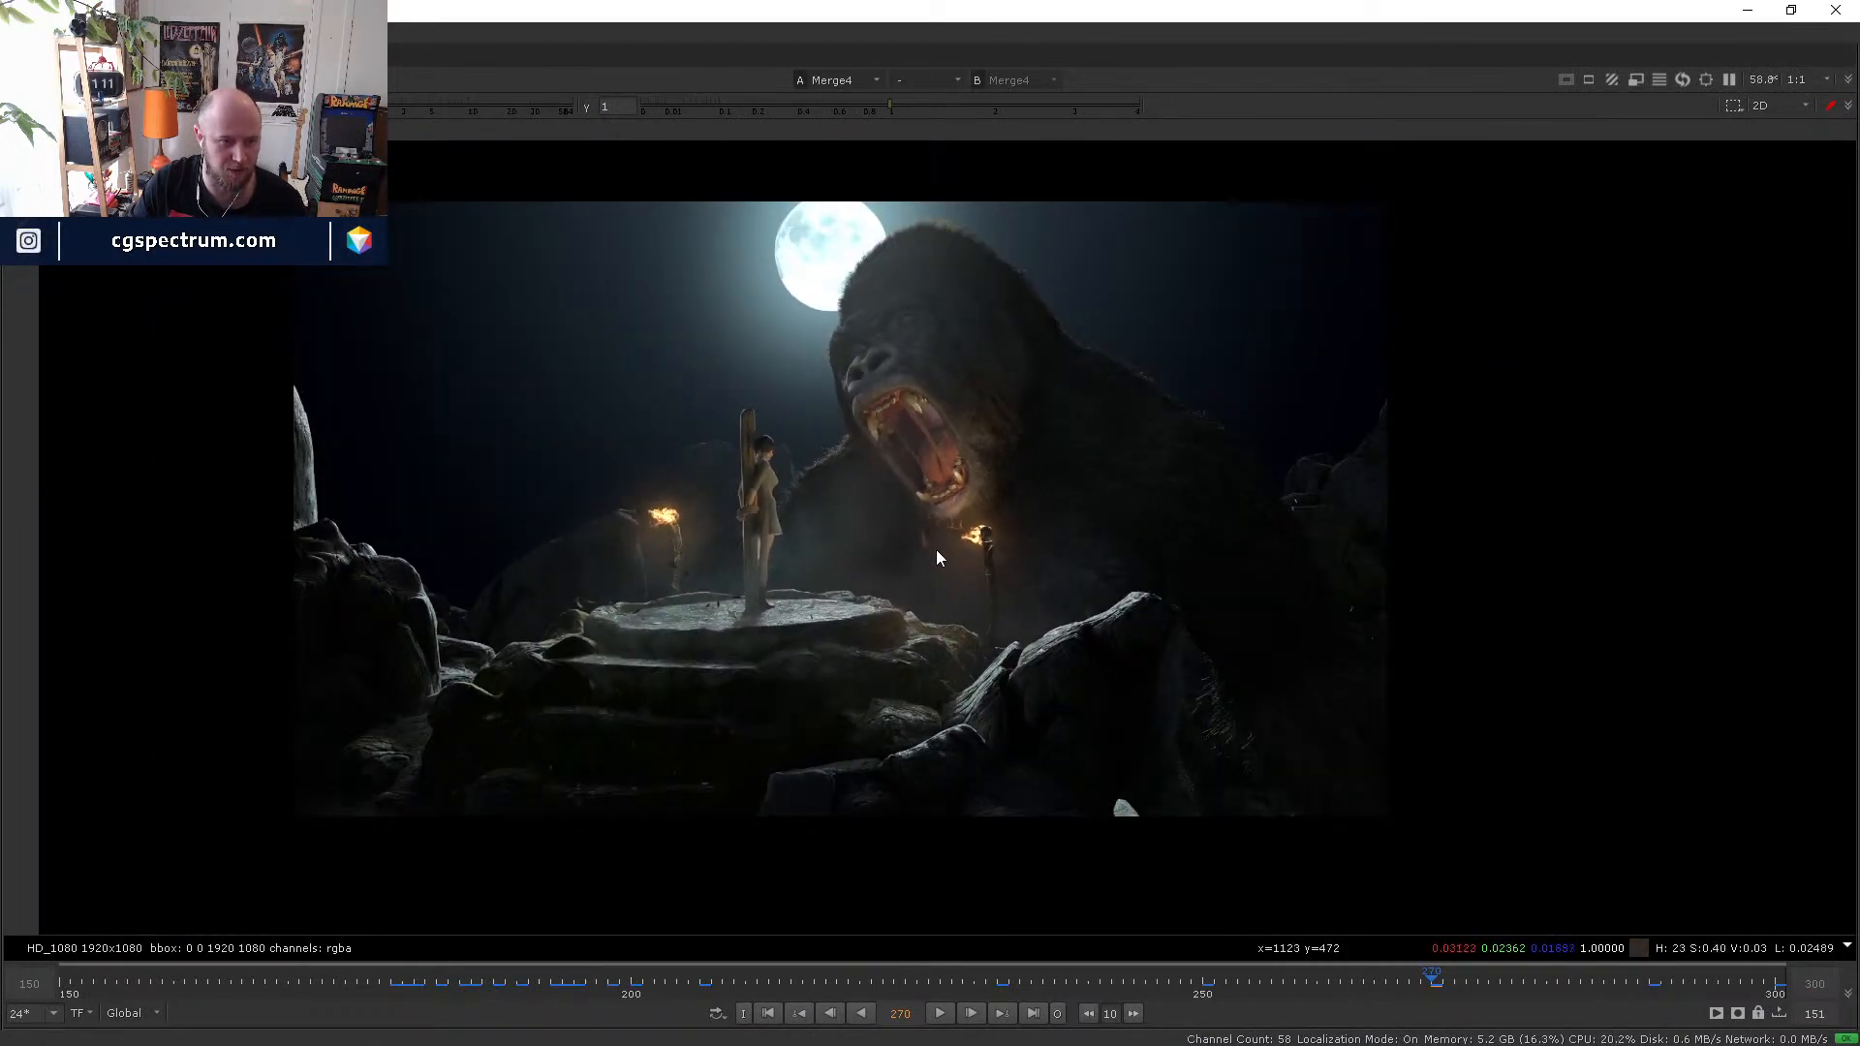
middle_drag(952, 554, 986, 562)
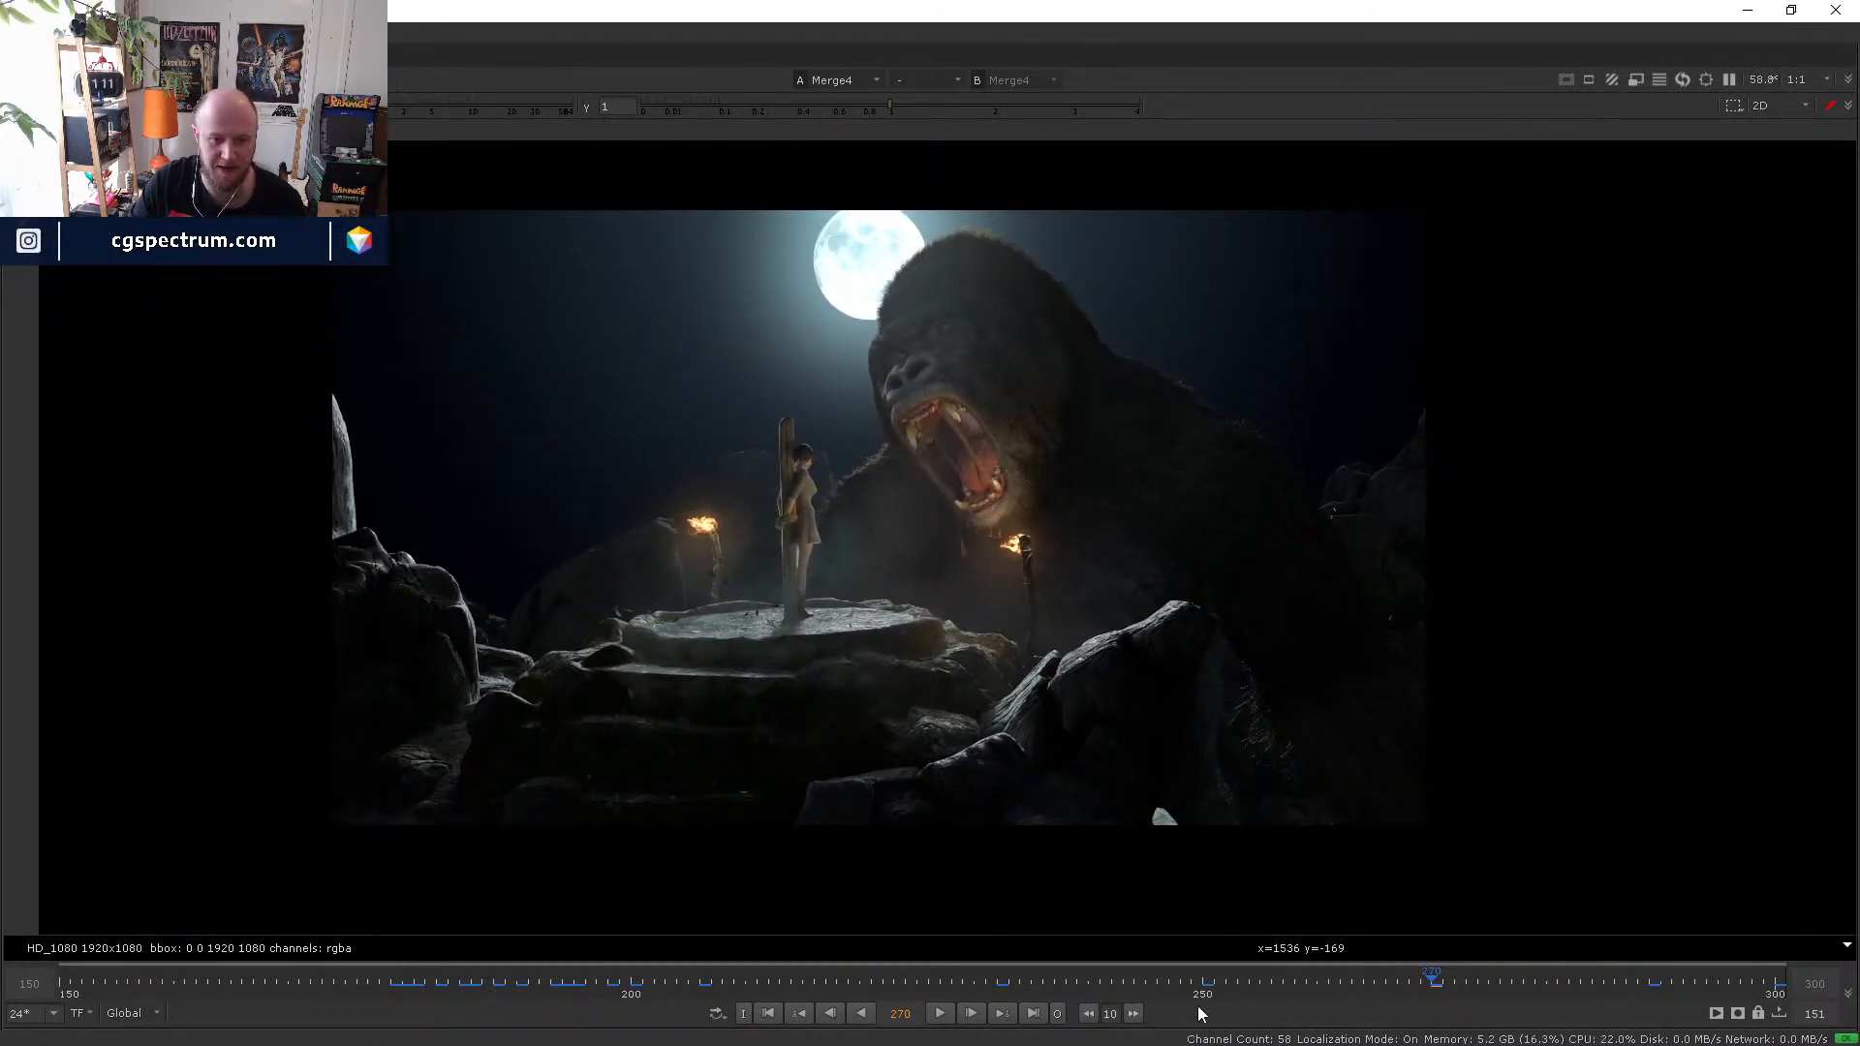
key(space)
- Toggle a node in the graph off and on to compare its effect on the composite
middle_drag(602, 921, 702, 972)
drag(794, 921, 805, 881)
click(713, 869)
key(d)
key(d)
- Delete the disabled Multiply node next to Read6 in the lower part of the node tree
mouse_move(567, 1027)
middle_down()
mouse_move(635, 907)
mouse_move(662, 747)
mouse_move(539, 812)
mouse_move(543, 756)
middle_up()
mouse_move(434, 1025)
middle_down()
mouse_move(451, 887)
mouse_move(442, 974)
middle_up()
click(434, 883)
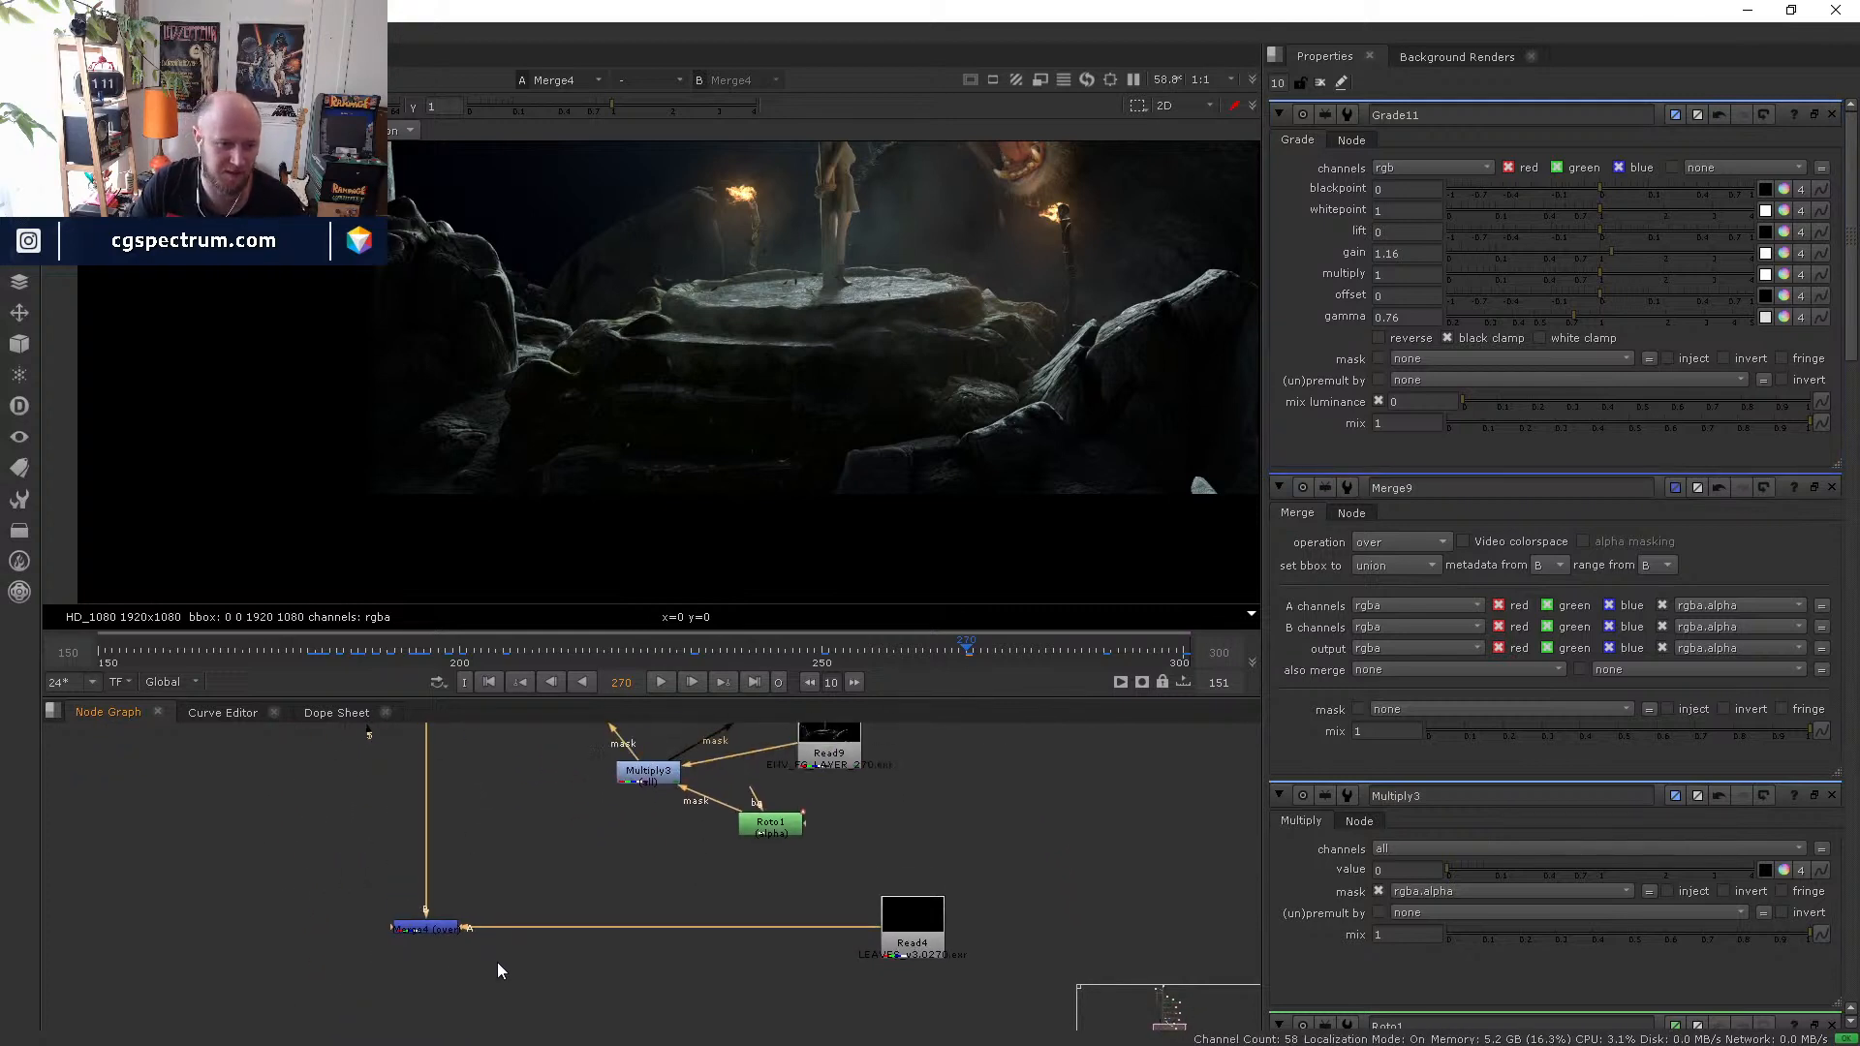
scroll(775, 947, down, 5)
click(754, 857)
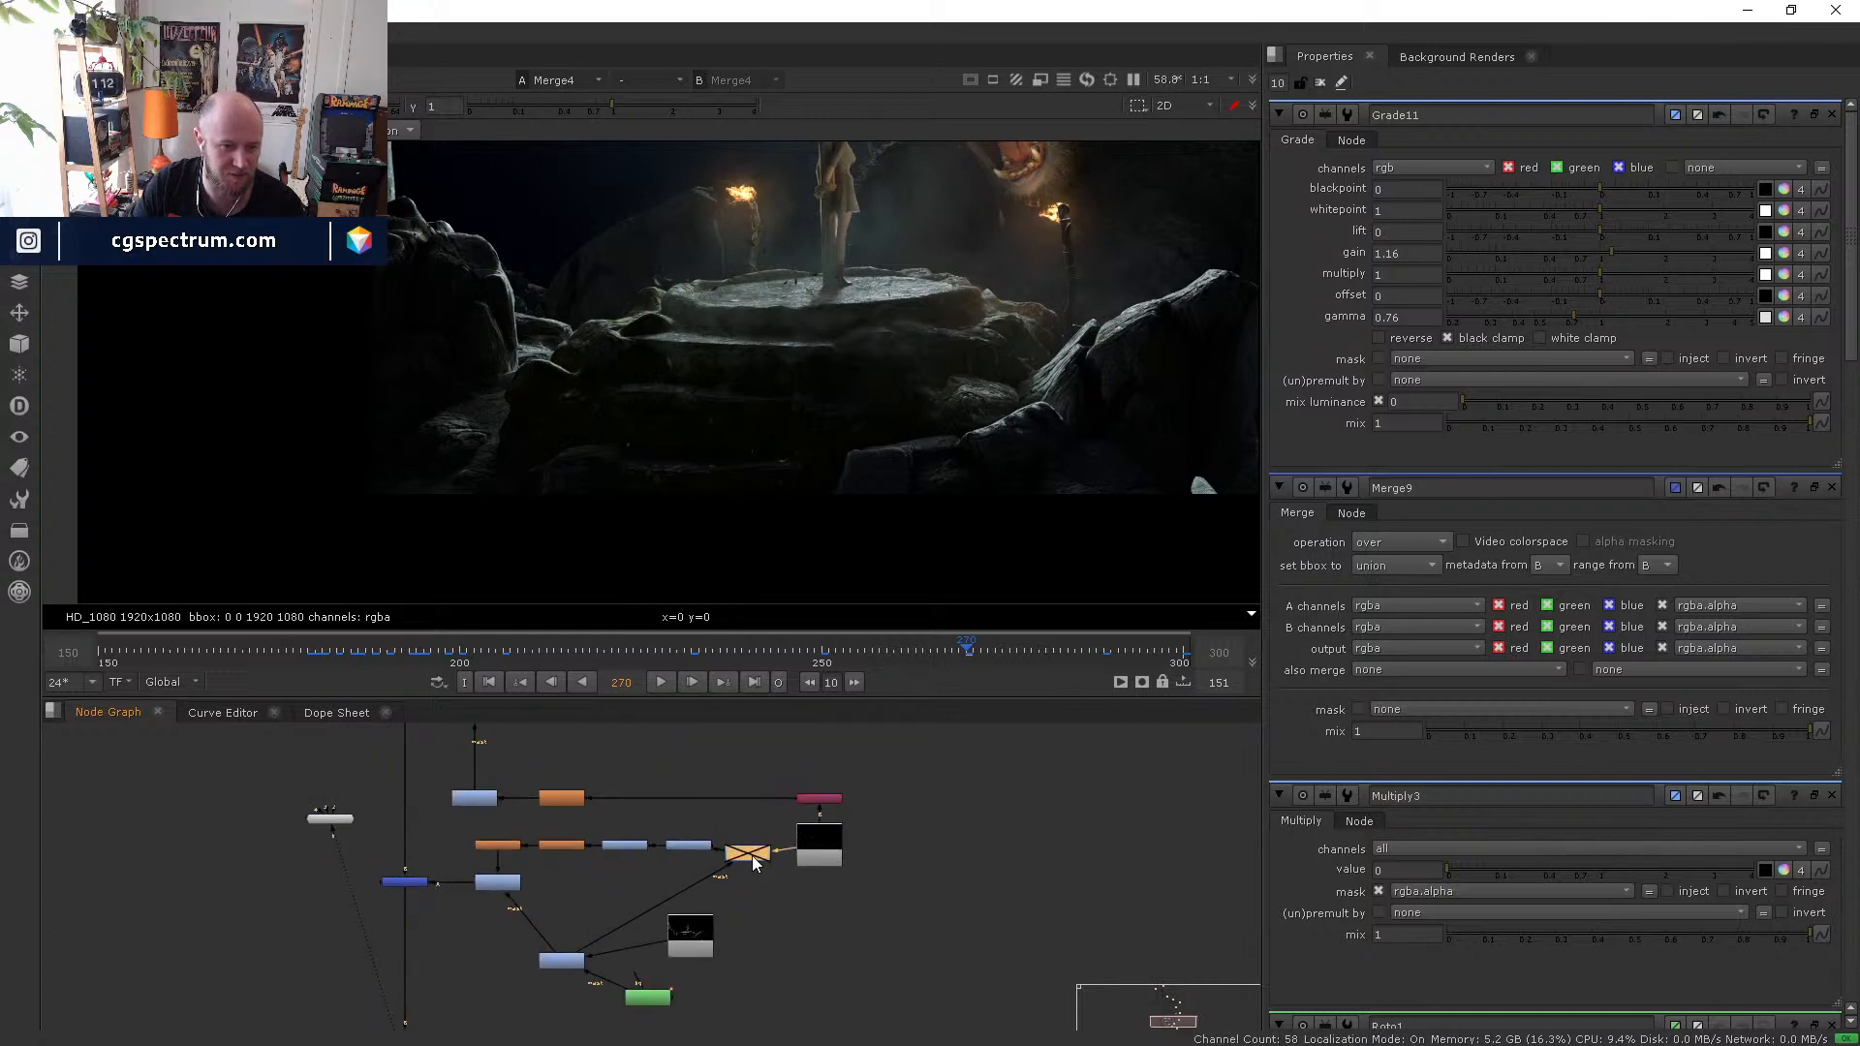
key(Delete)
- Line up Multiply3 below Multiply1, with Read9 level beside it and Roto1 directly underneath
drag(697, 938, 729, 942)
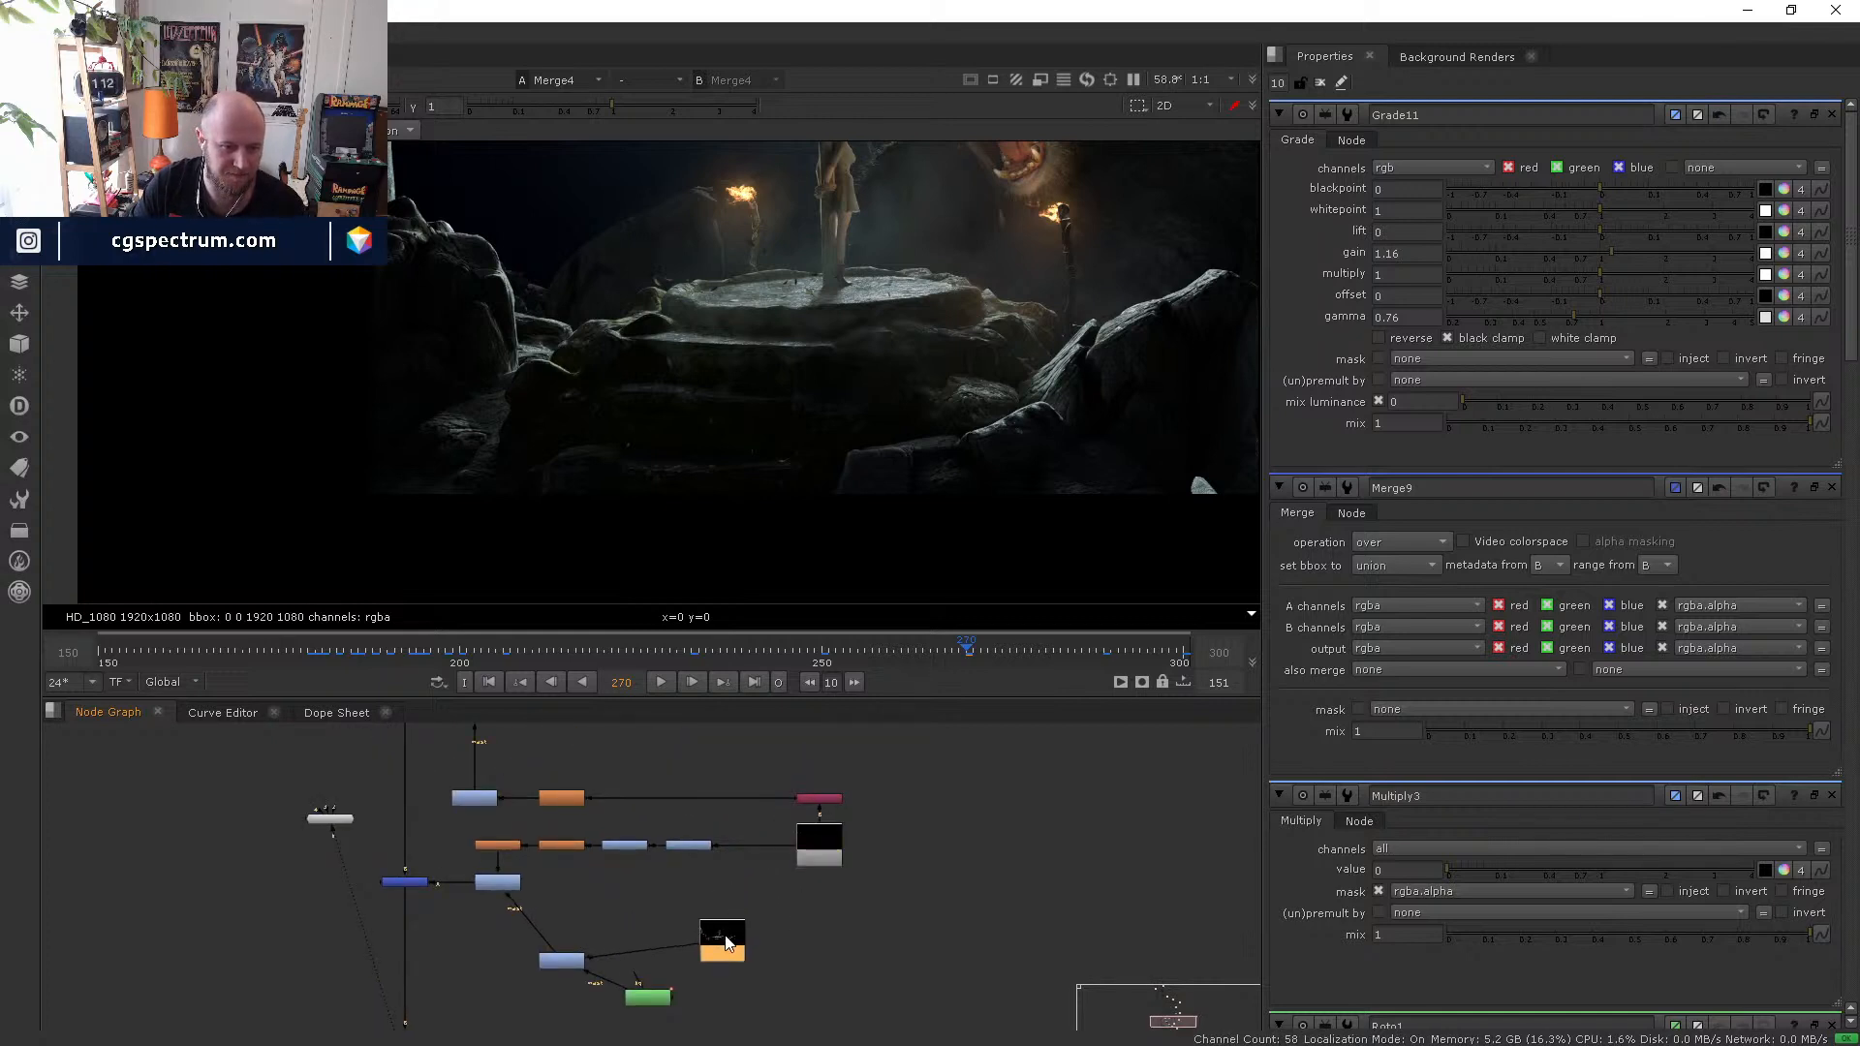
drag(664, 996, 686, 1007)
drag(560, 955, 504, 939)
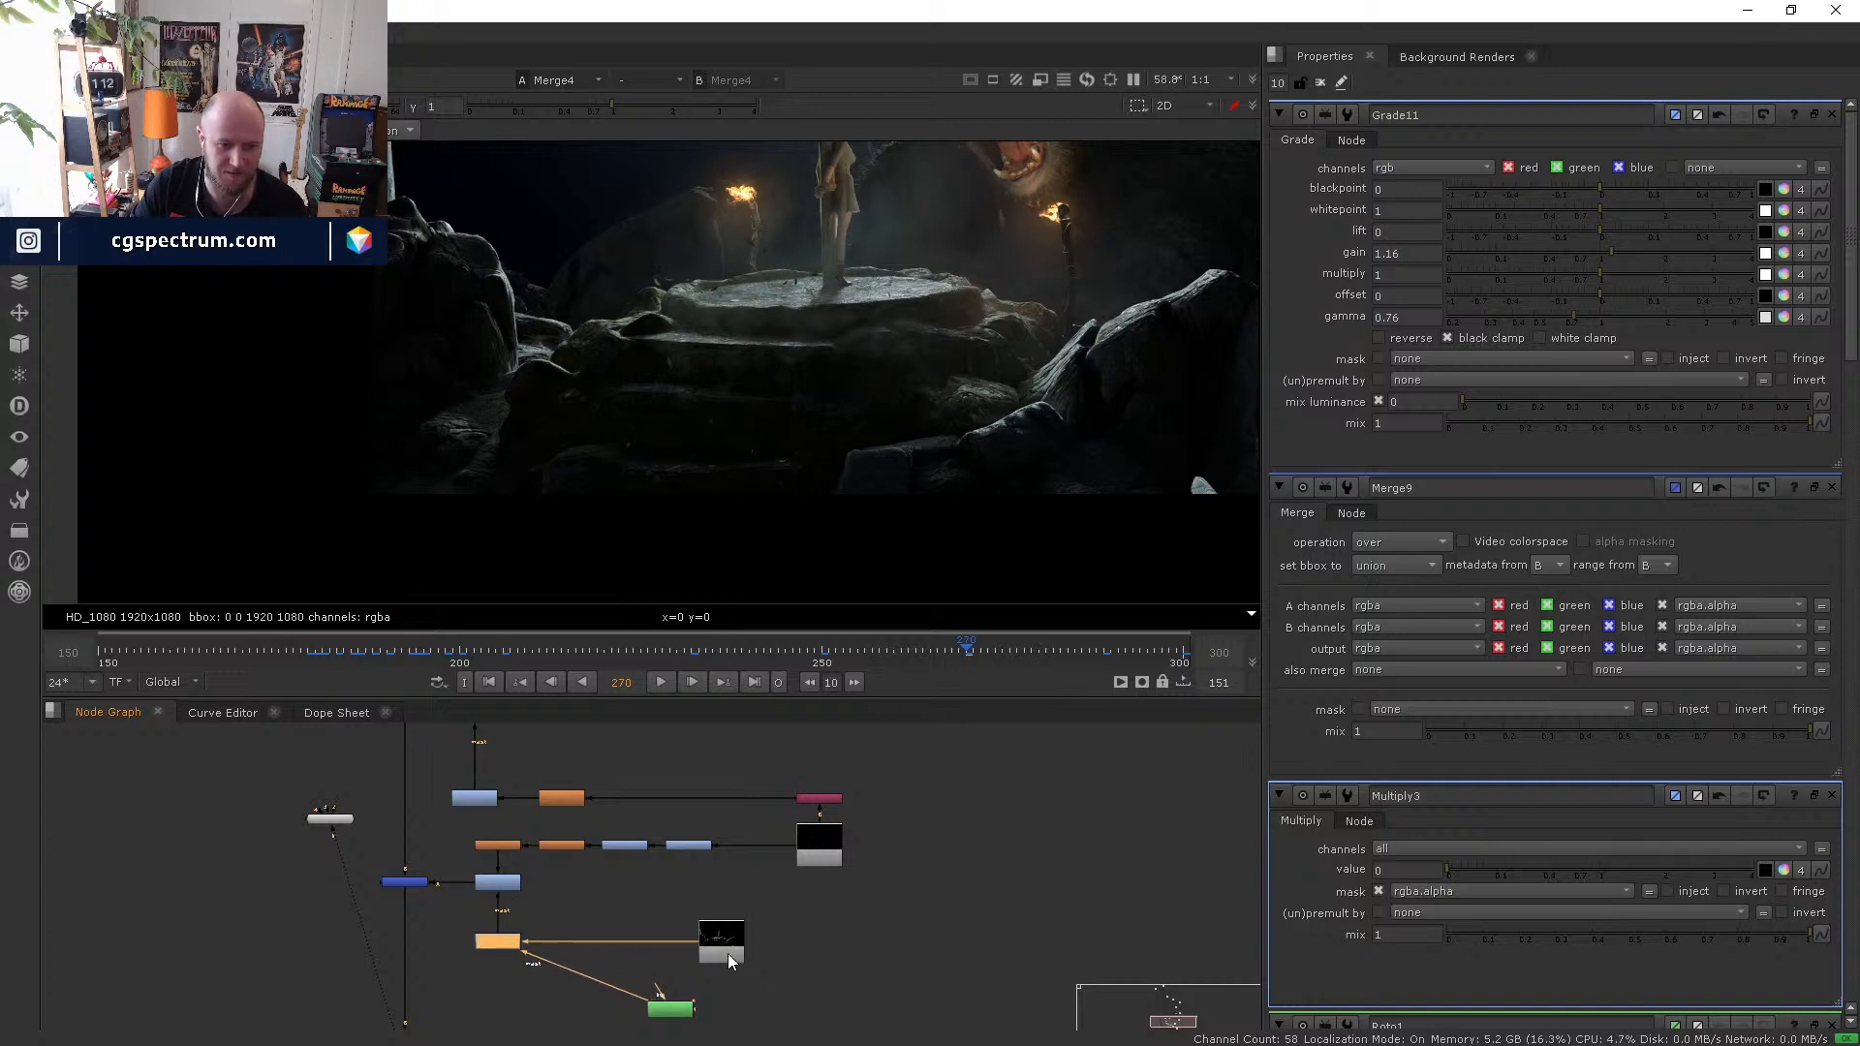
drag(729, 953, 684, 955)
middle_drag(778, 951, 817, 865)
drag(725, 926, 724, 924)
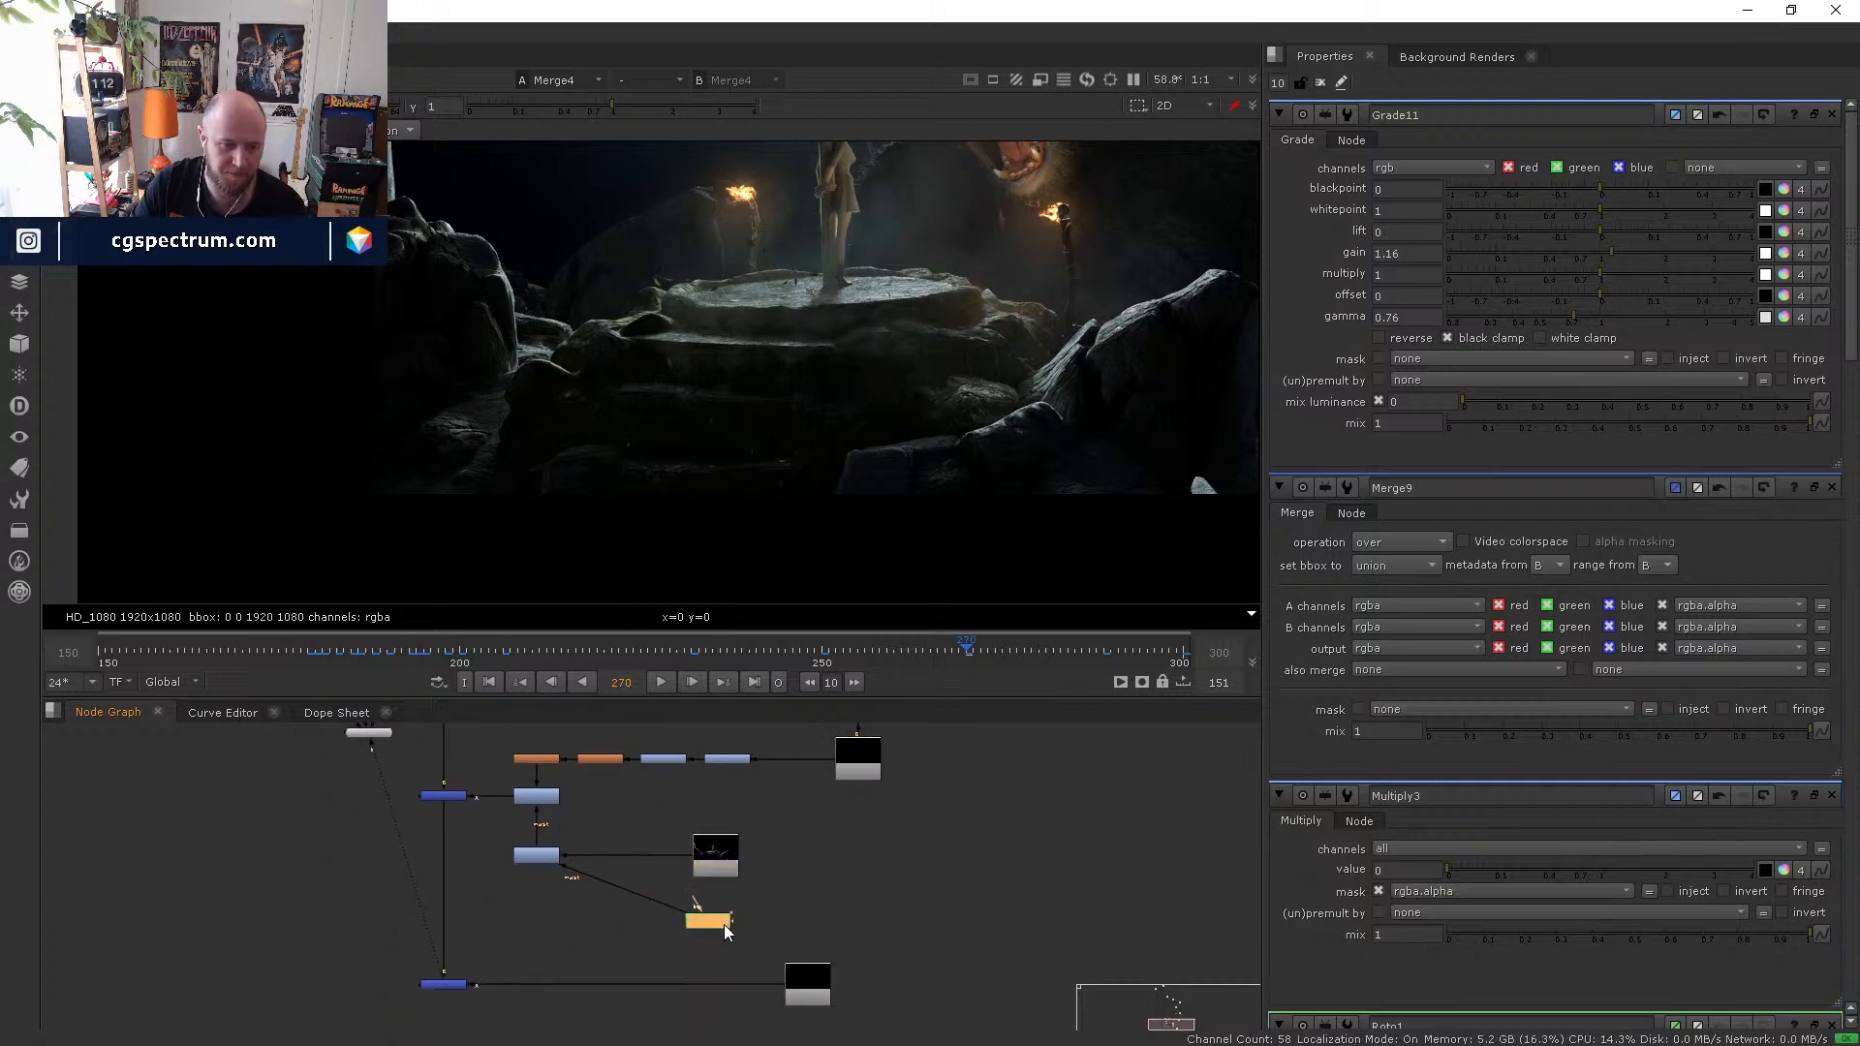
drag(549, 928, 555, 911)
- Compare the composite in the viewer at Merge6 and at the final Merge4
click(538, 856)
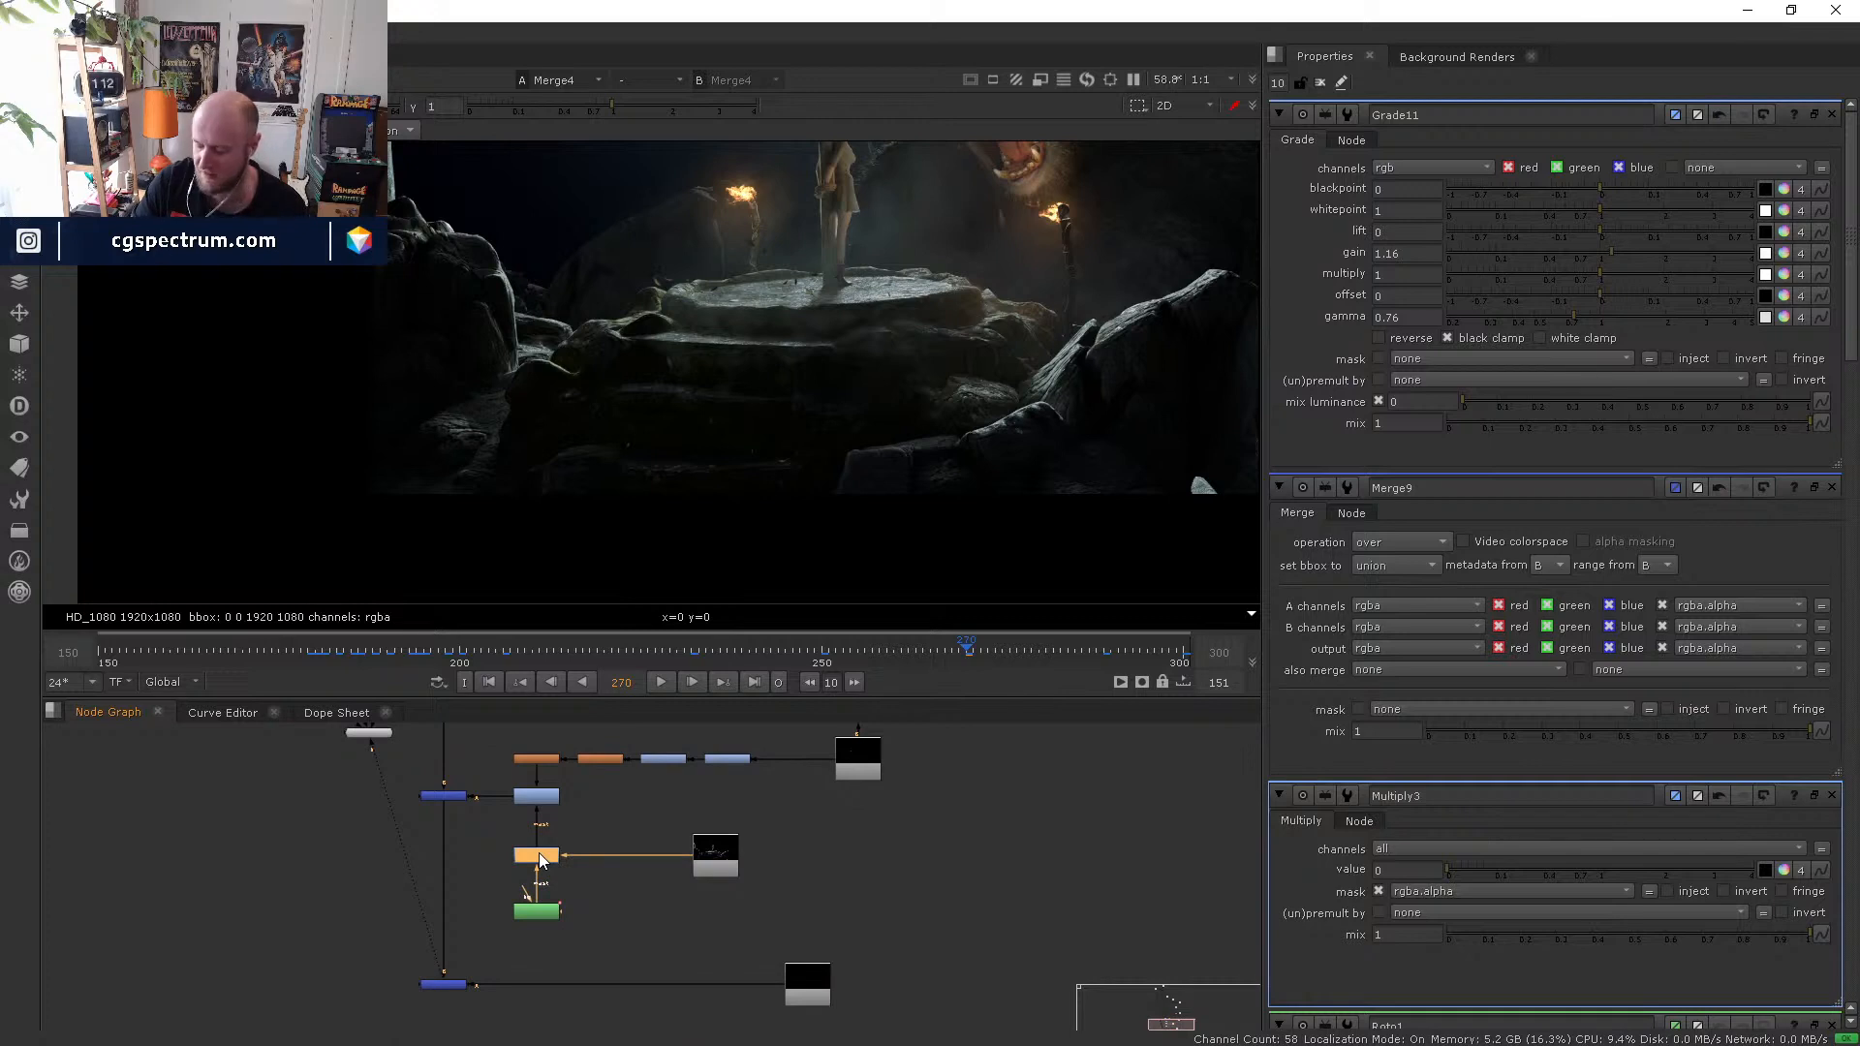
key(1)
middle_drag(461, 827, 565, 780)
click(491, 844)
key(1)
click(500, 891)
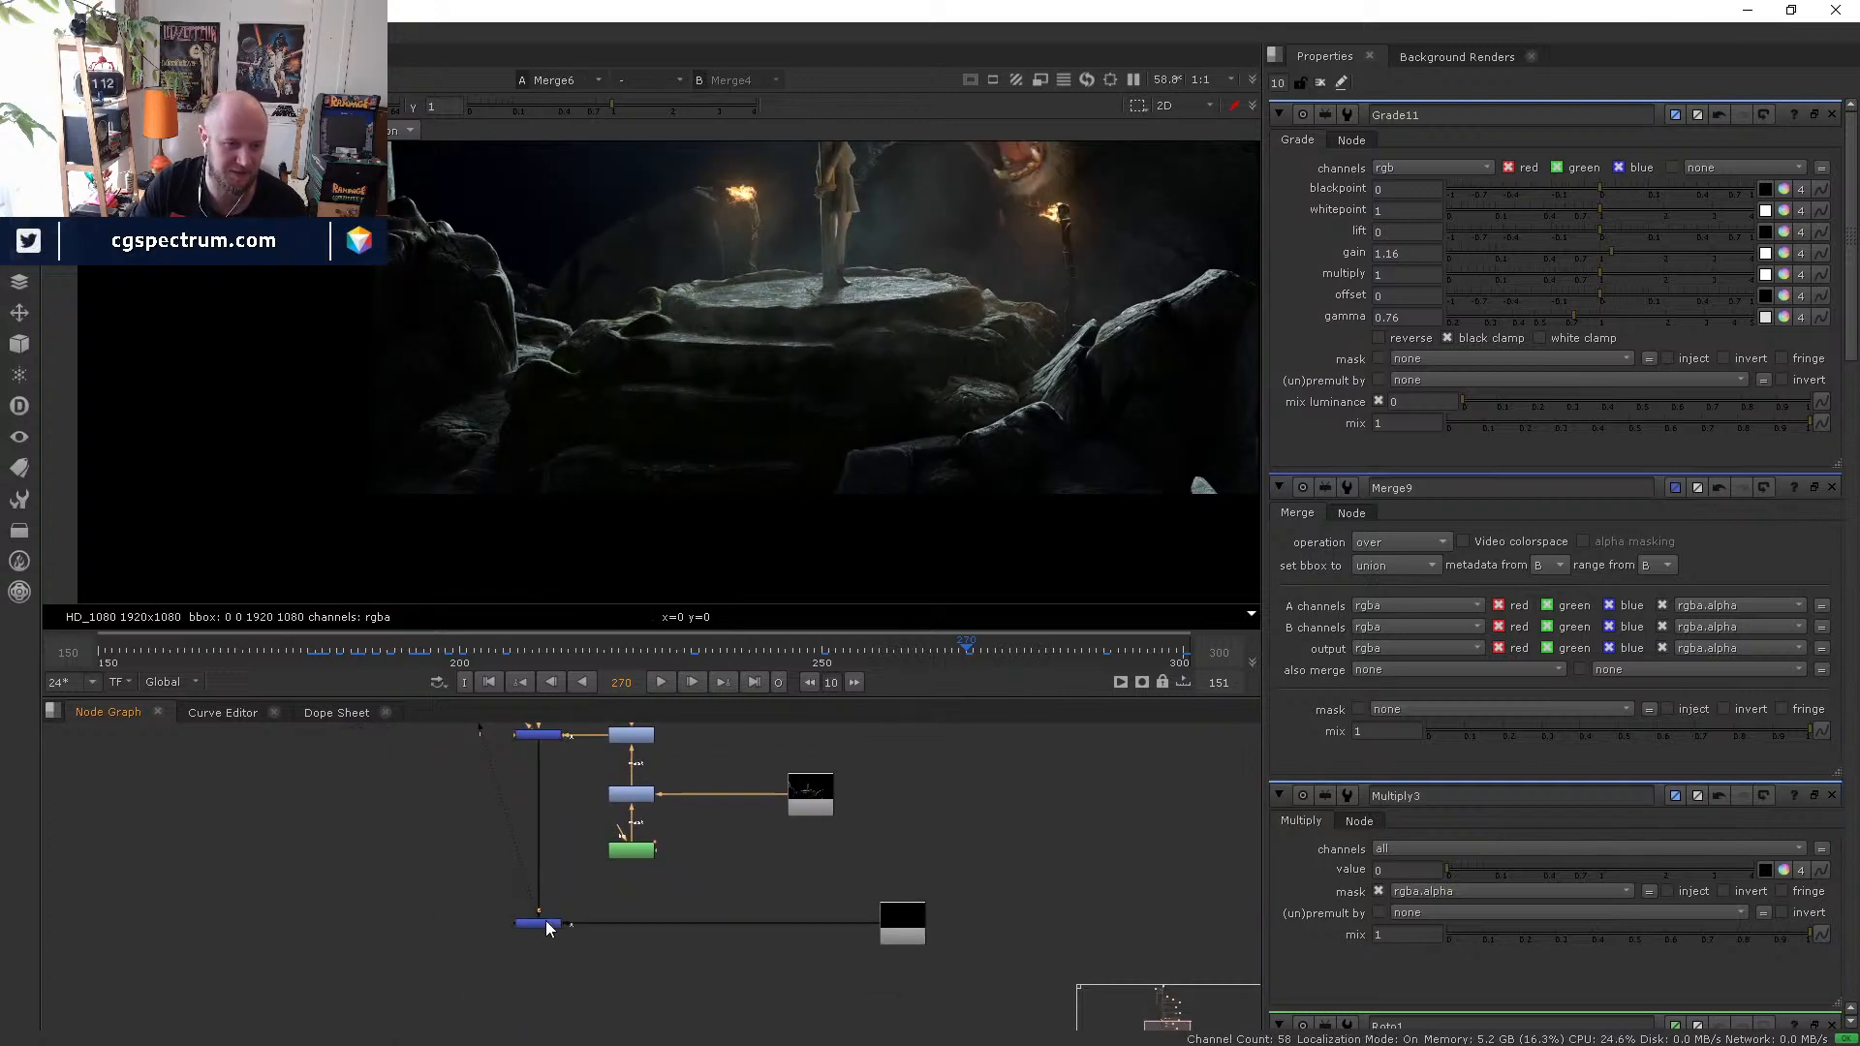
key(1)
- Create an image Write node in the empty area below the final merge
middle_drag(583, 1027, 594, 939)
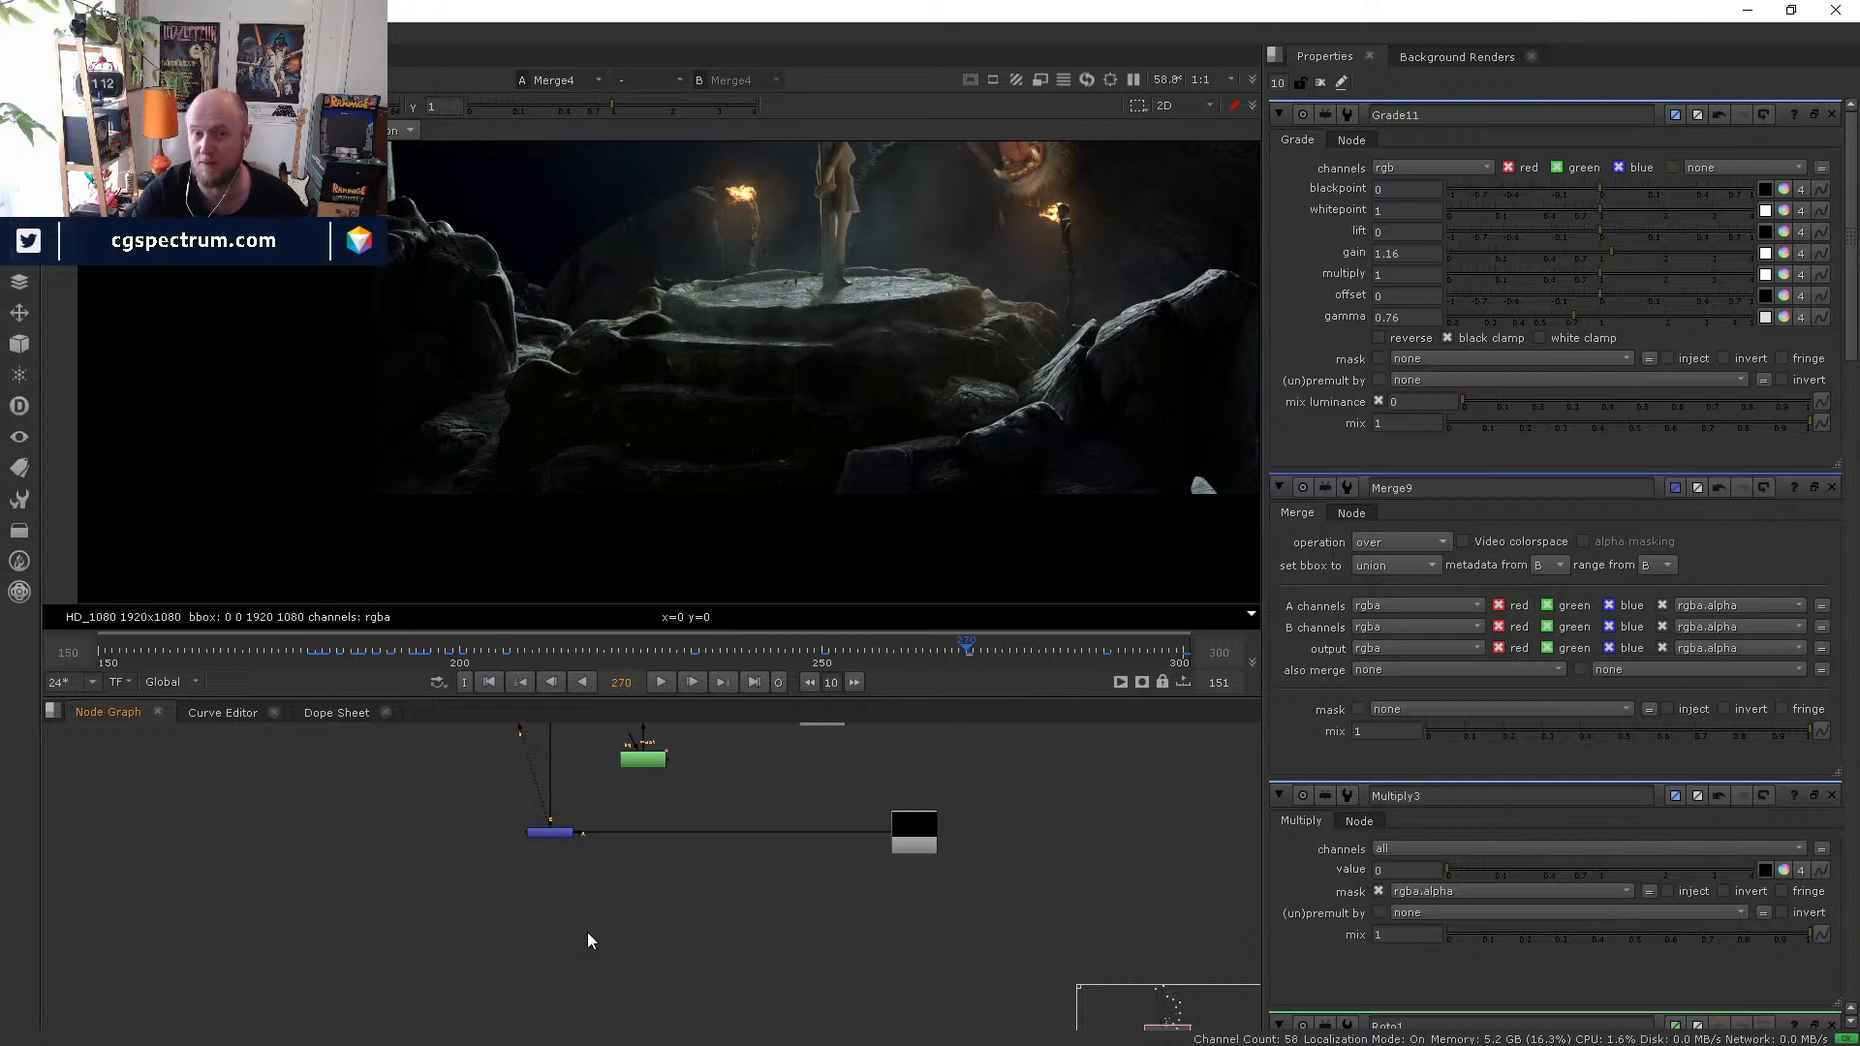
key(Tab)
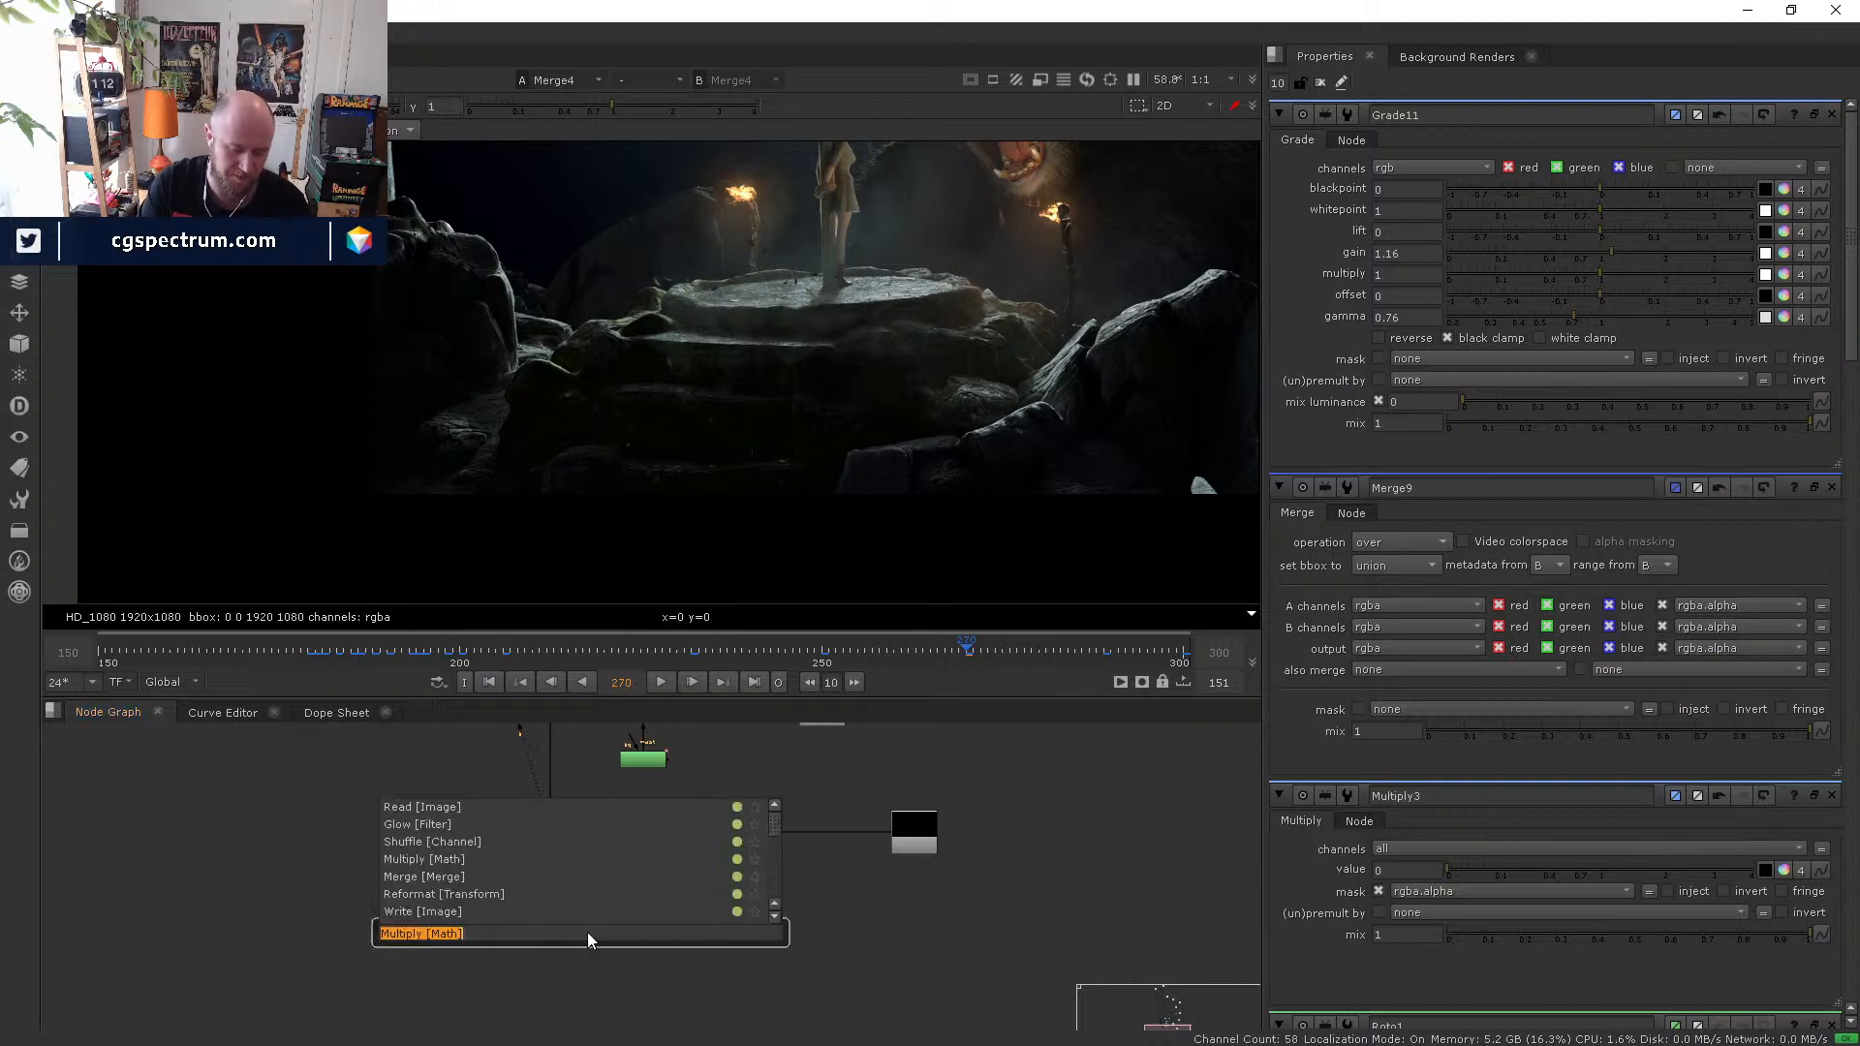
text(write)
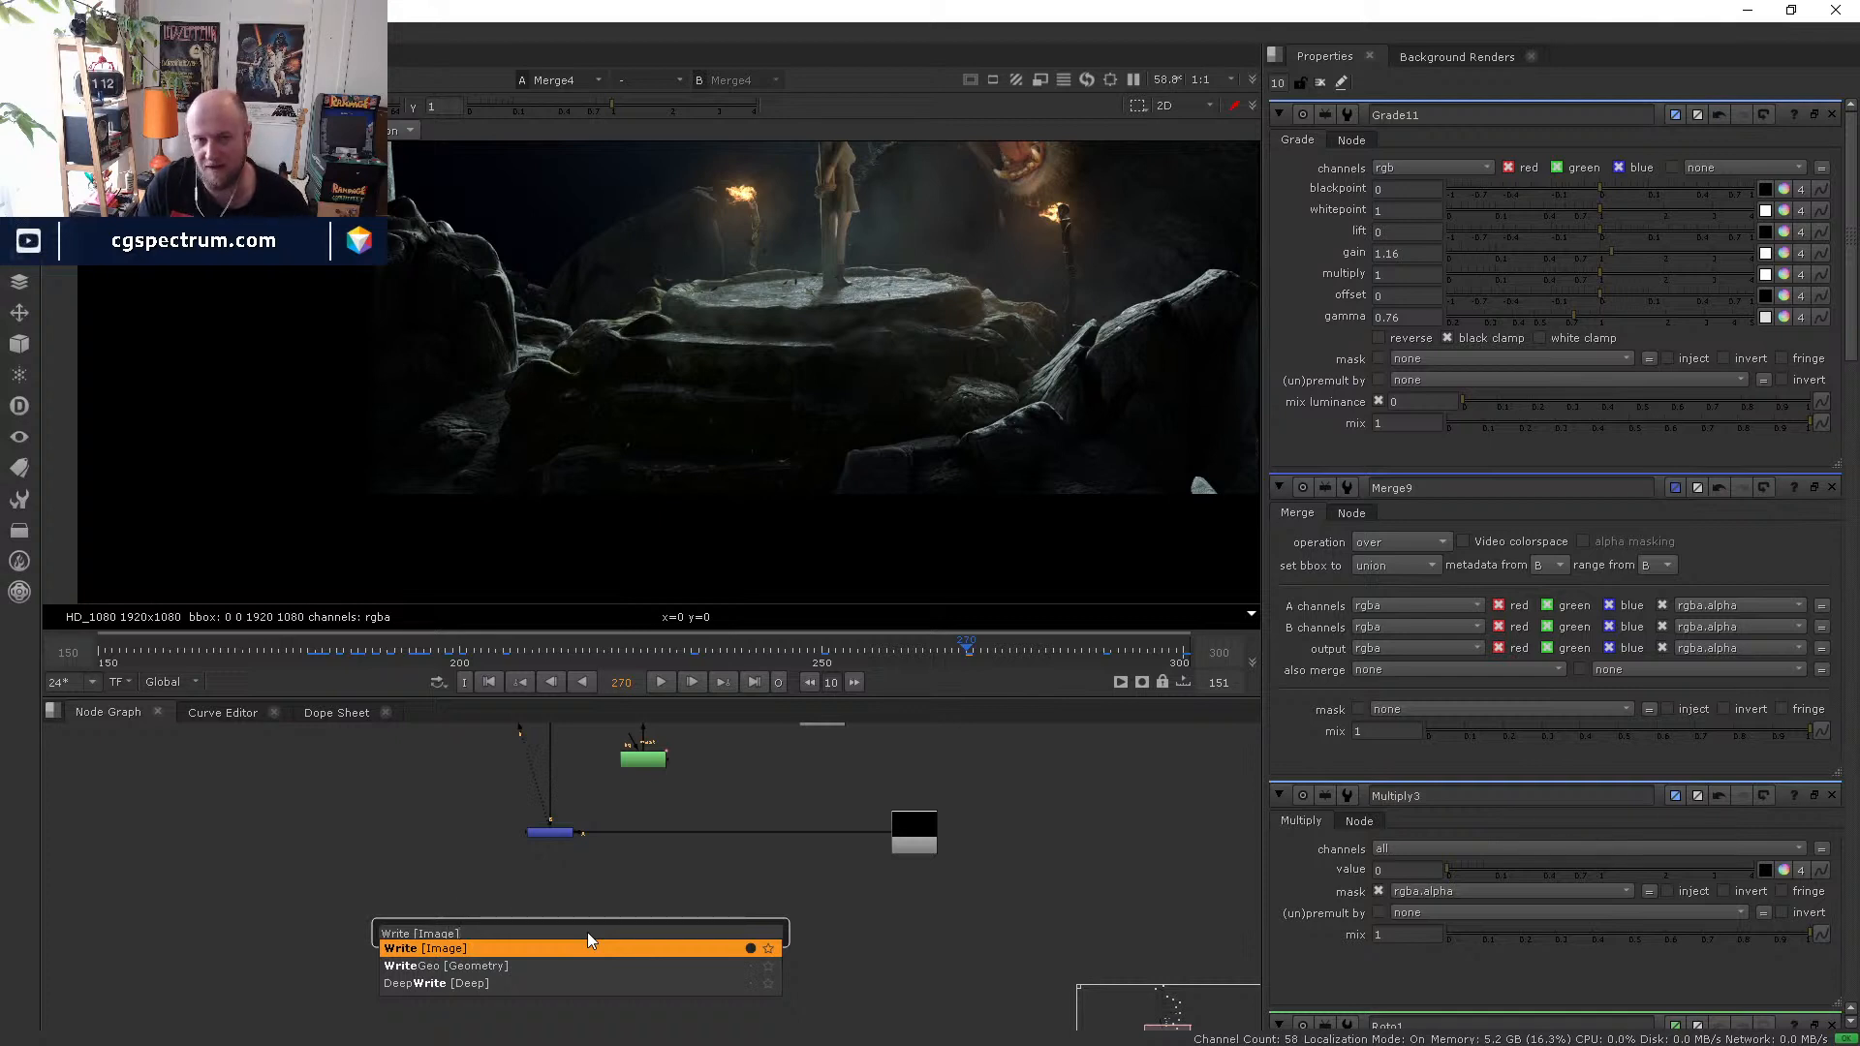
key(Down)
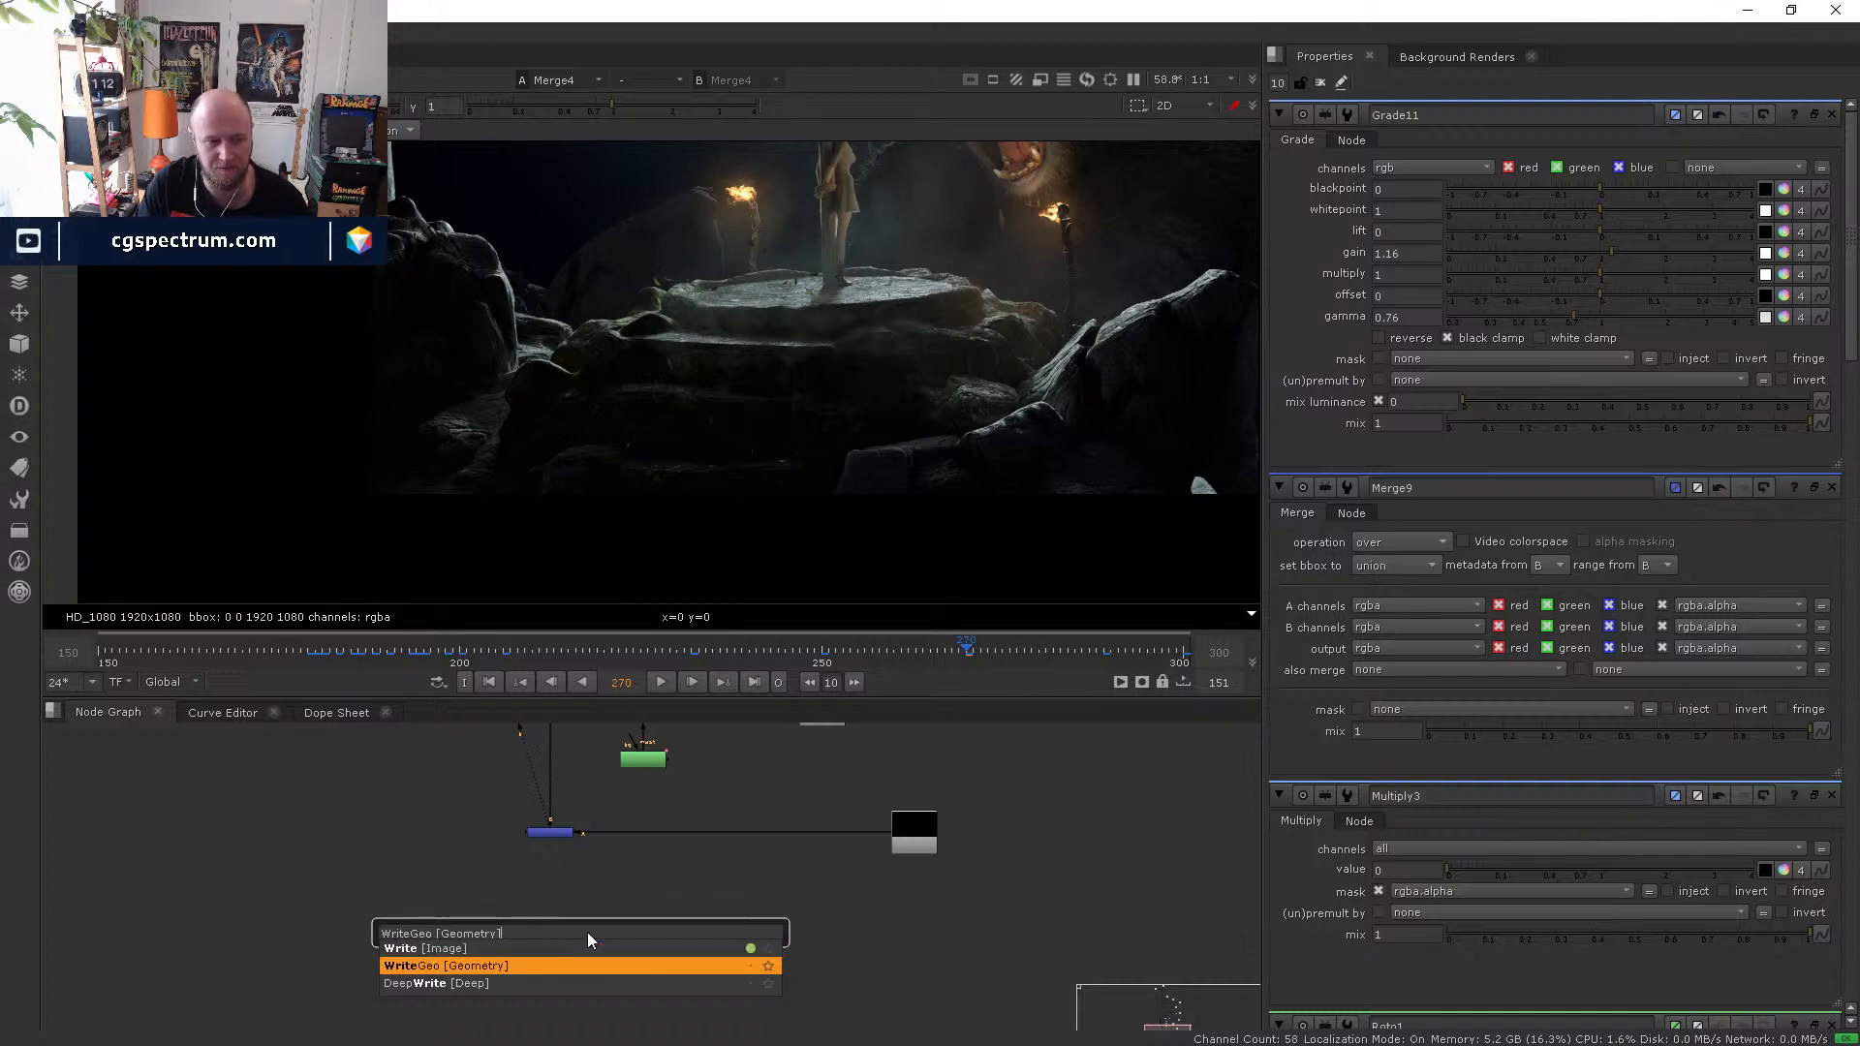
key(Up)
key(Down)
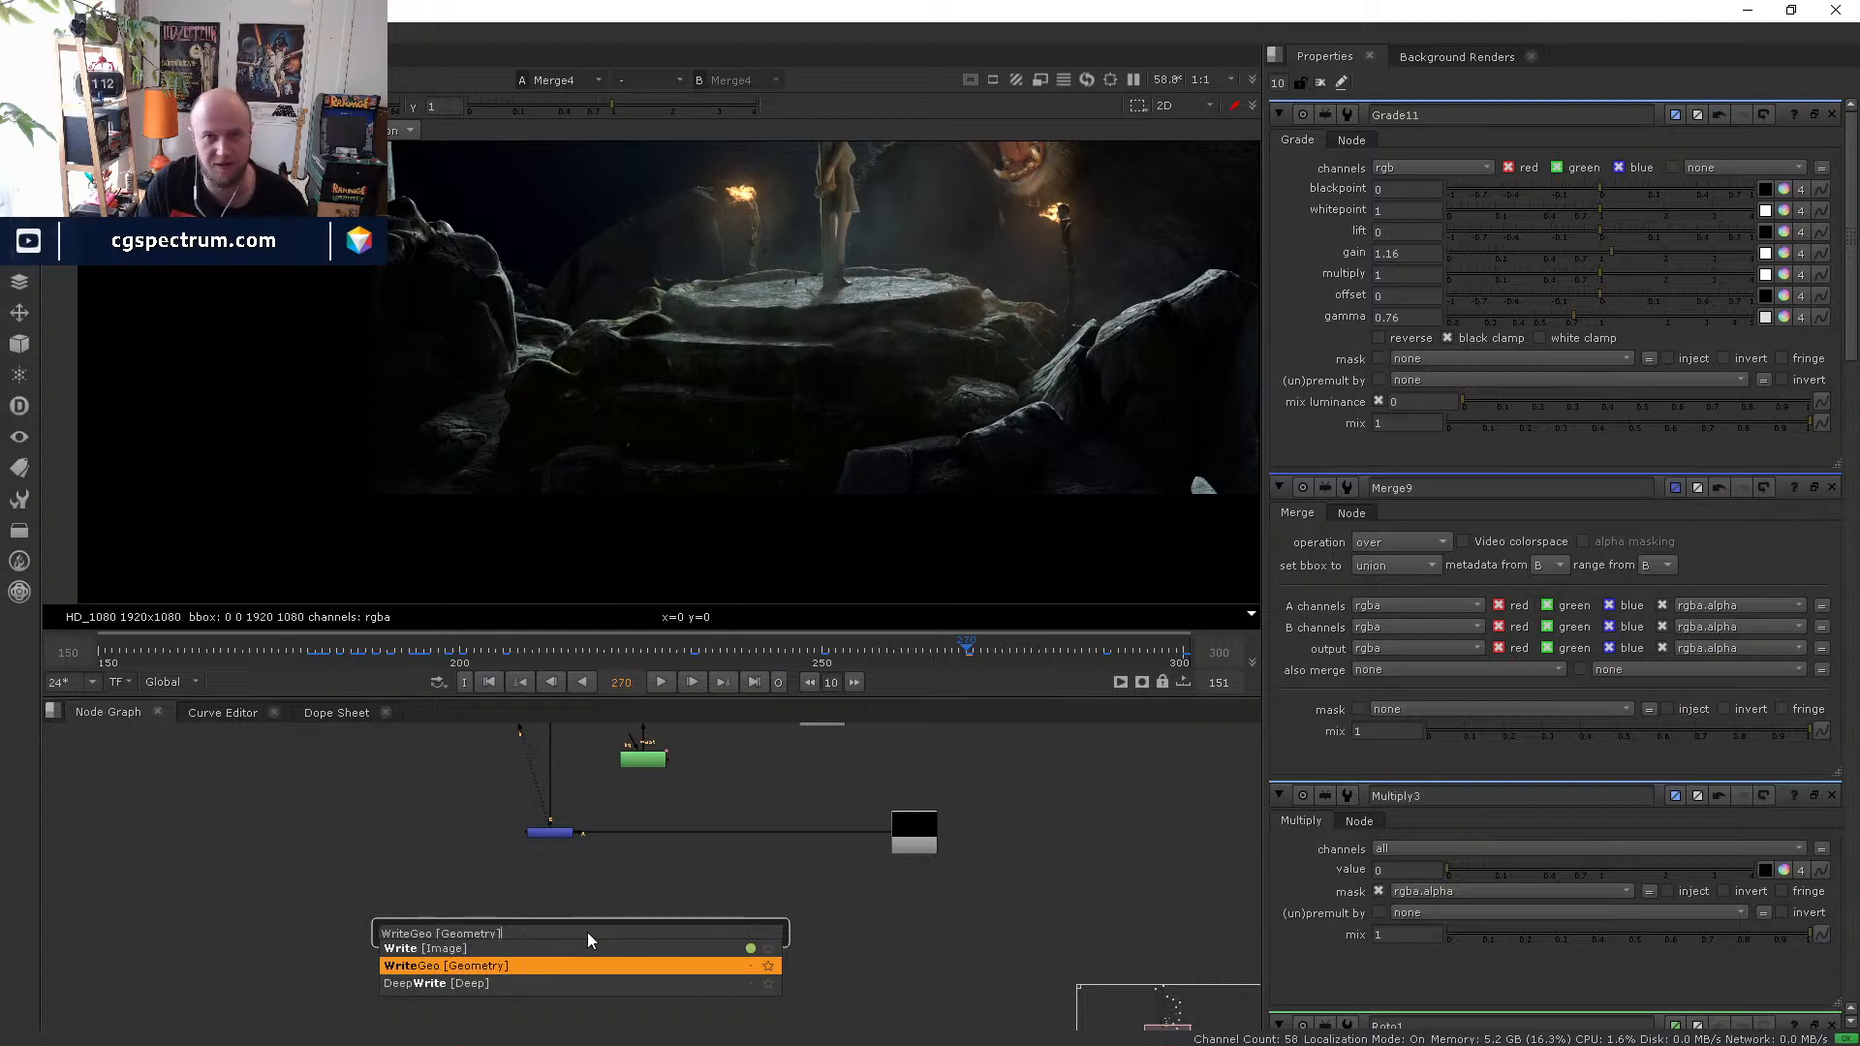
key(Up)
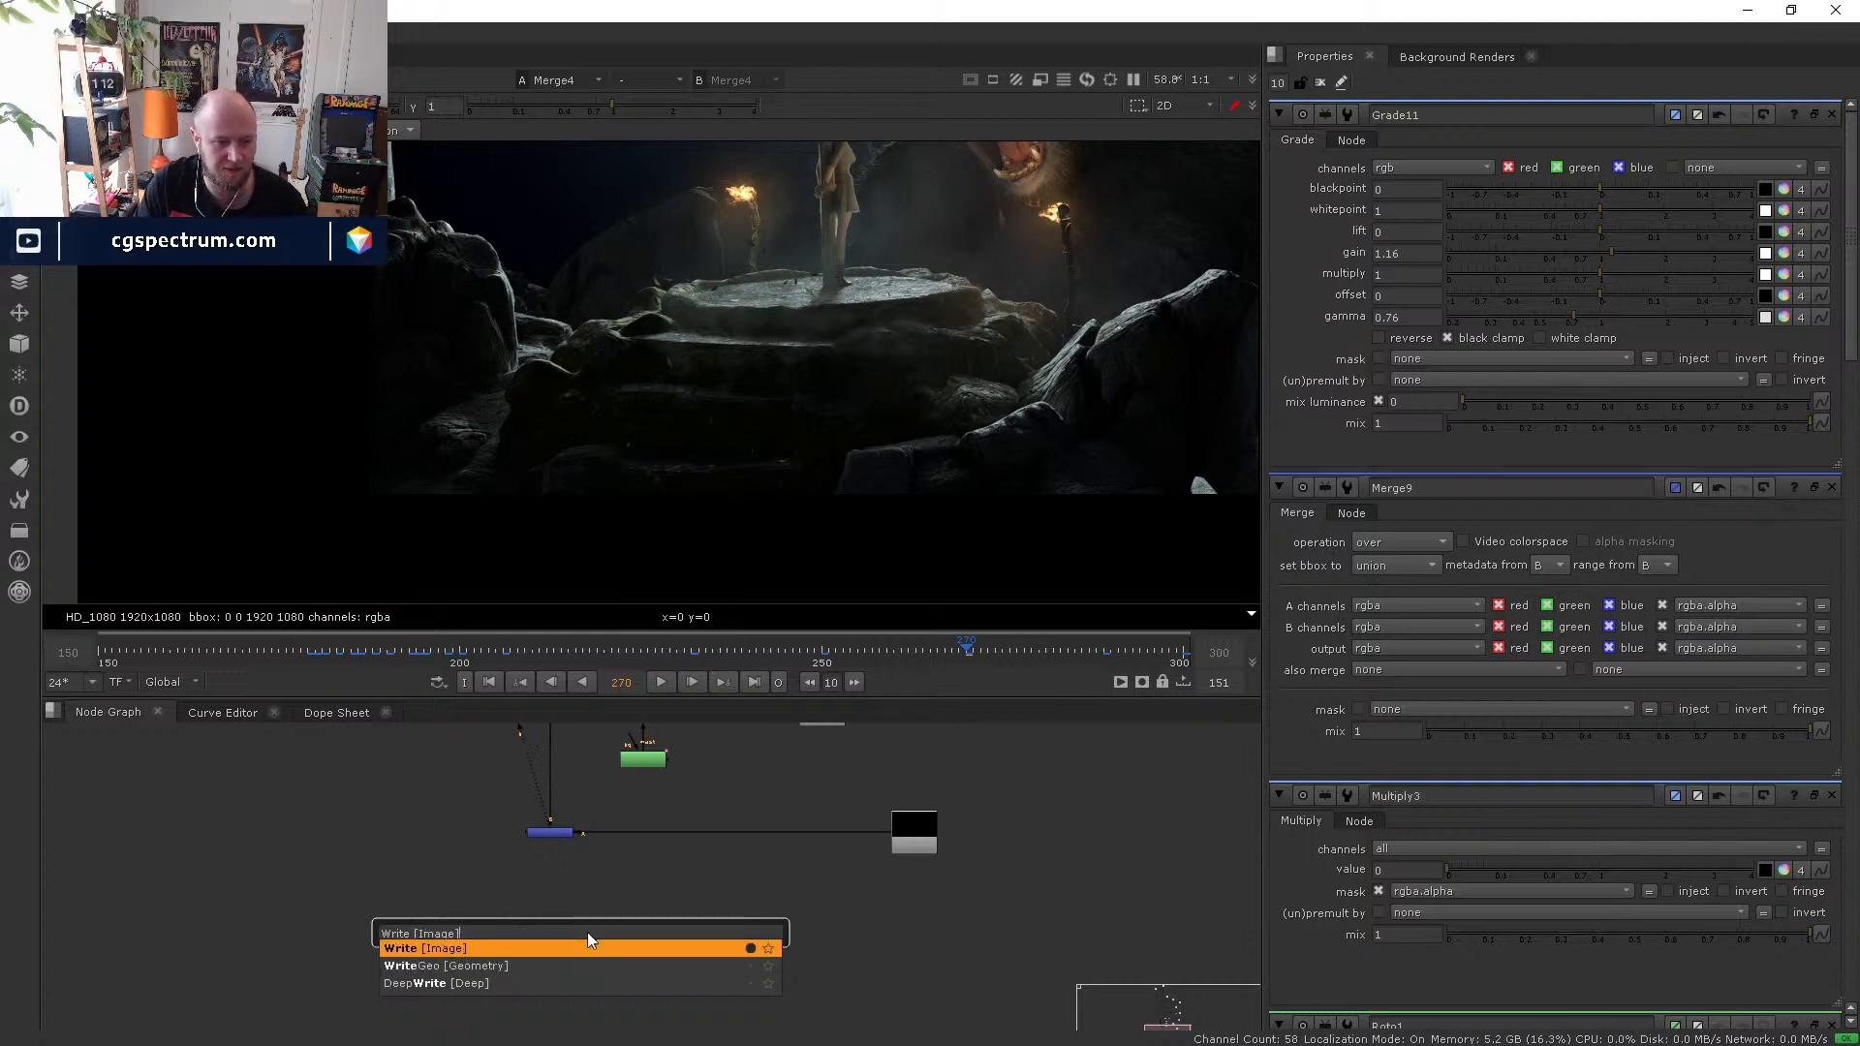
key(Down)
key(Up)
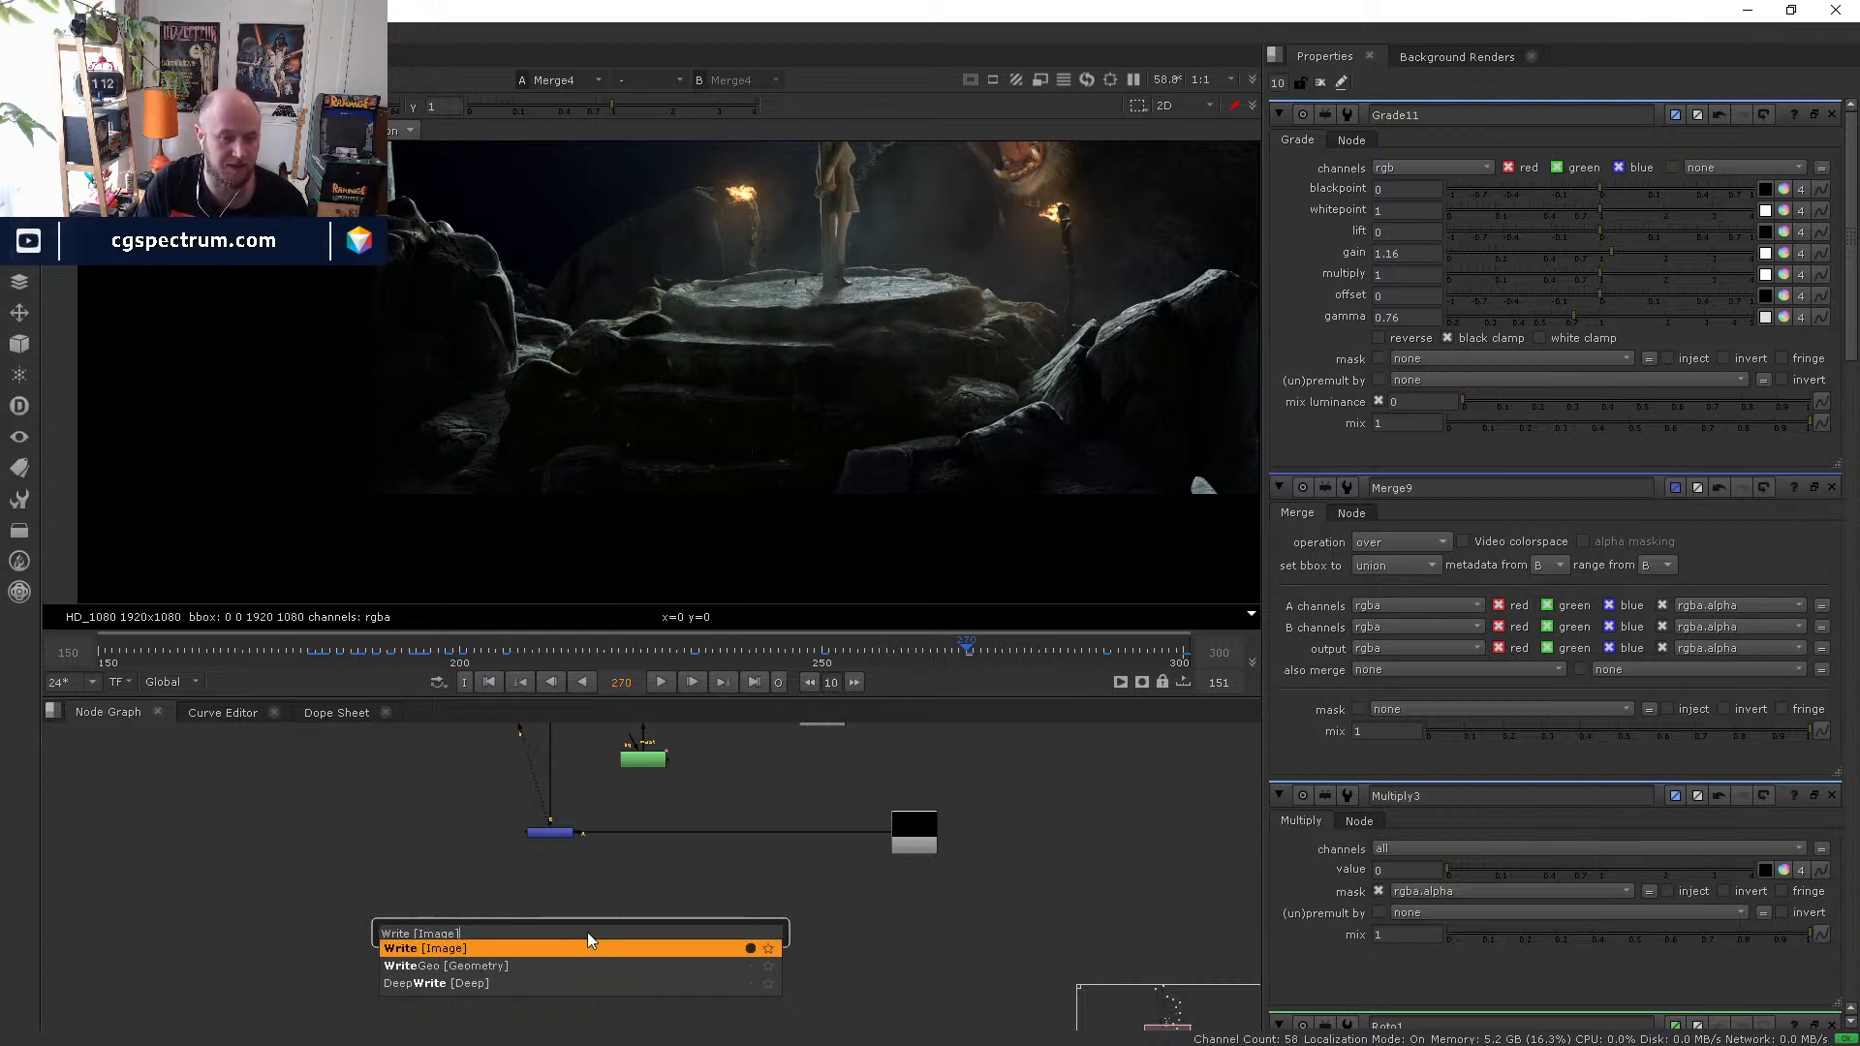
key(Down)
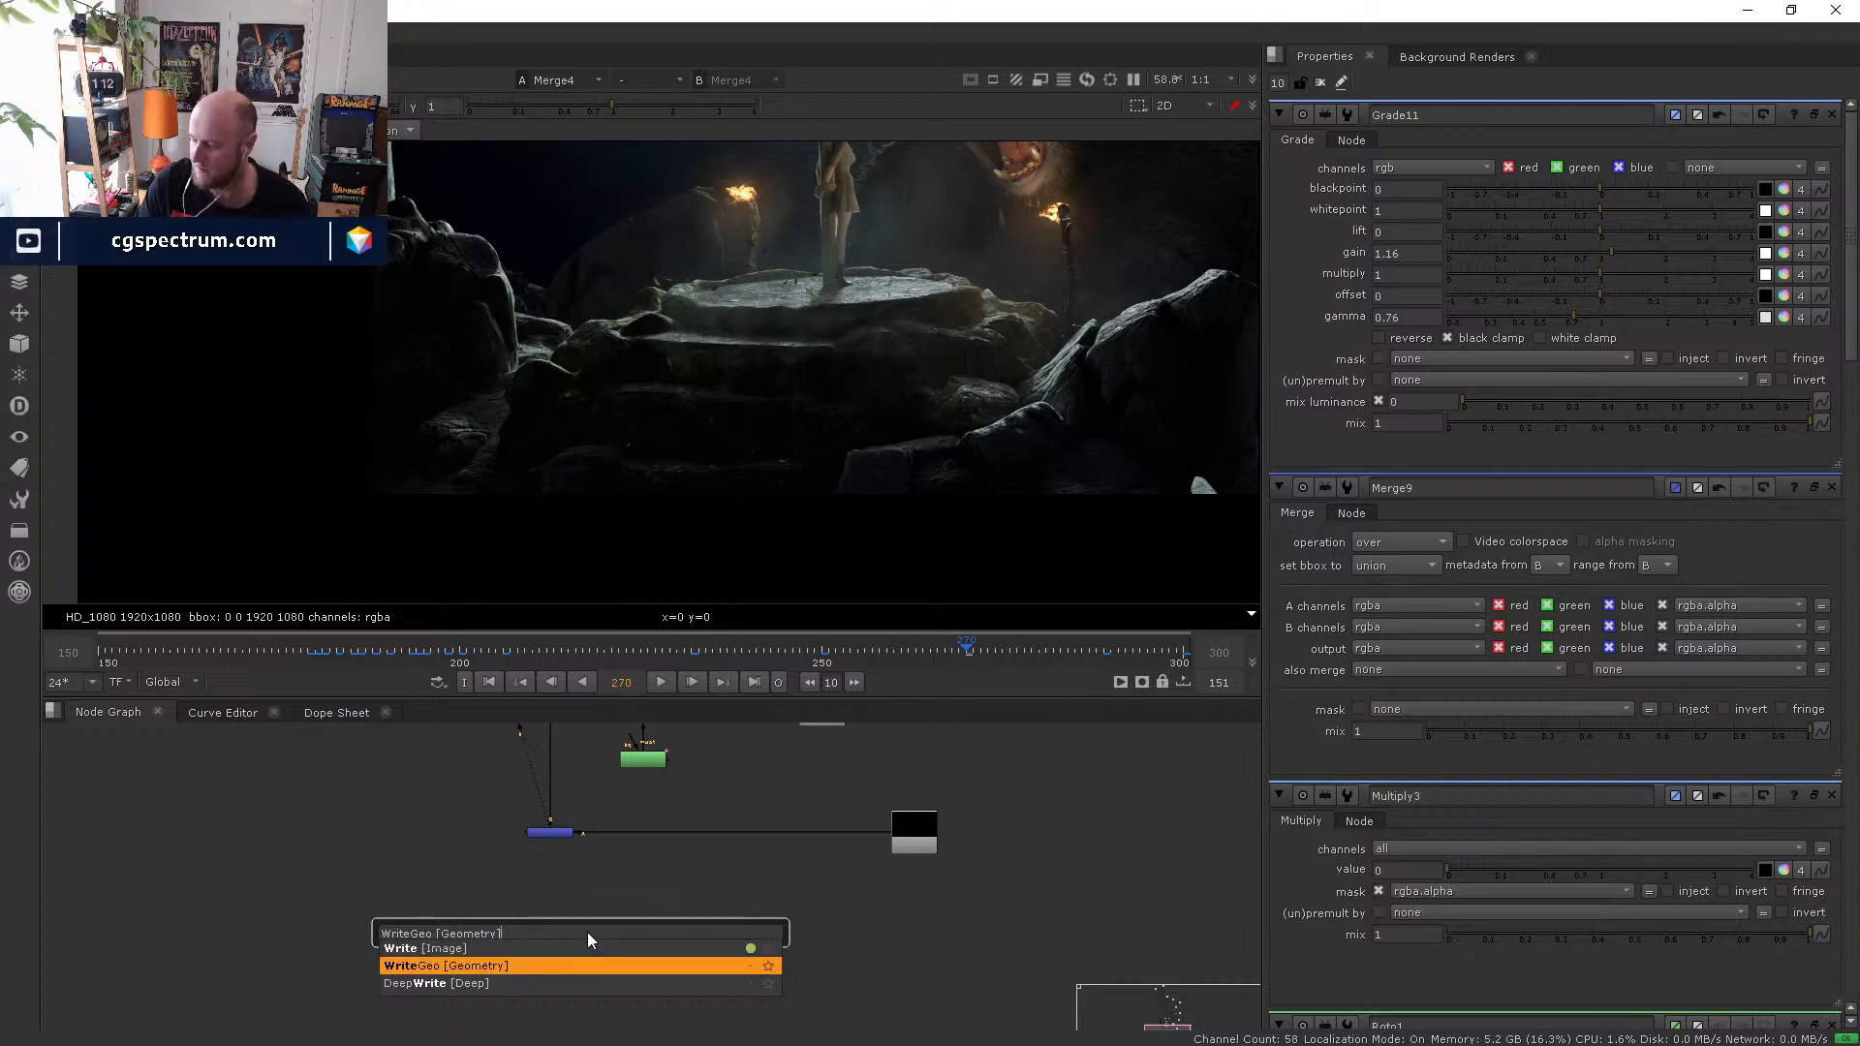
key(Up)
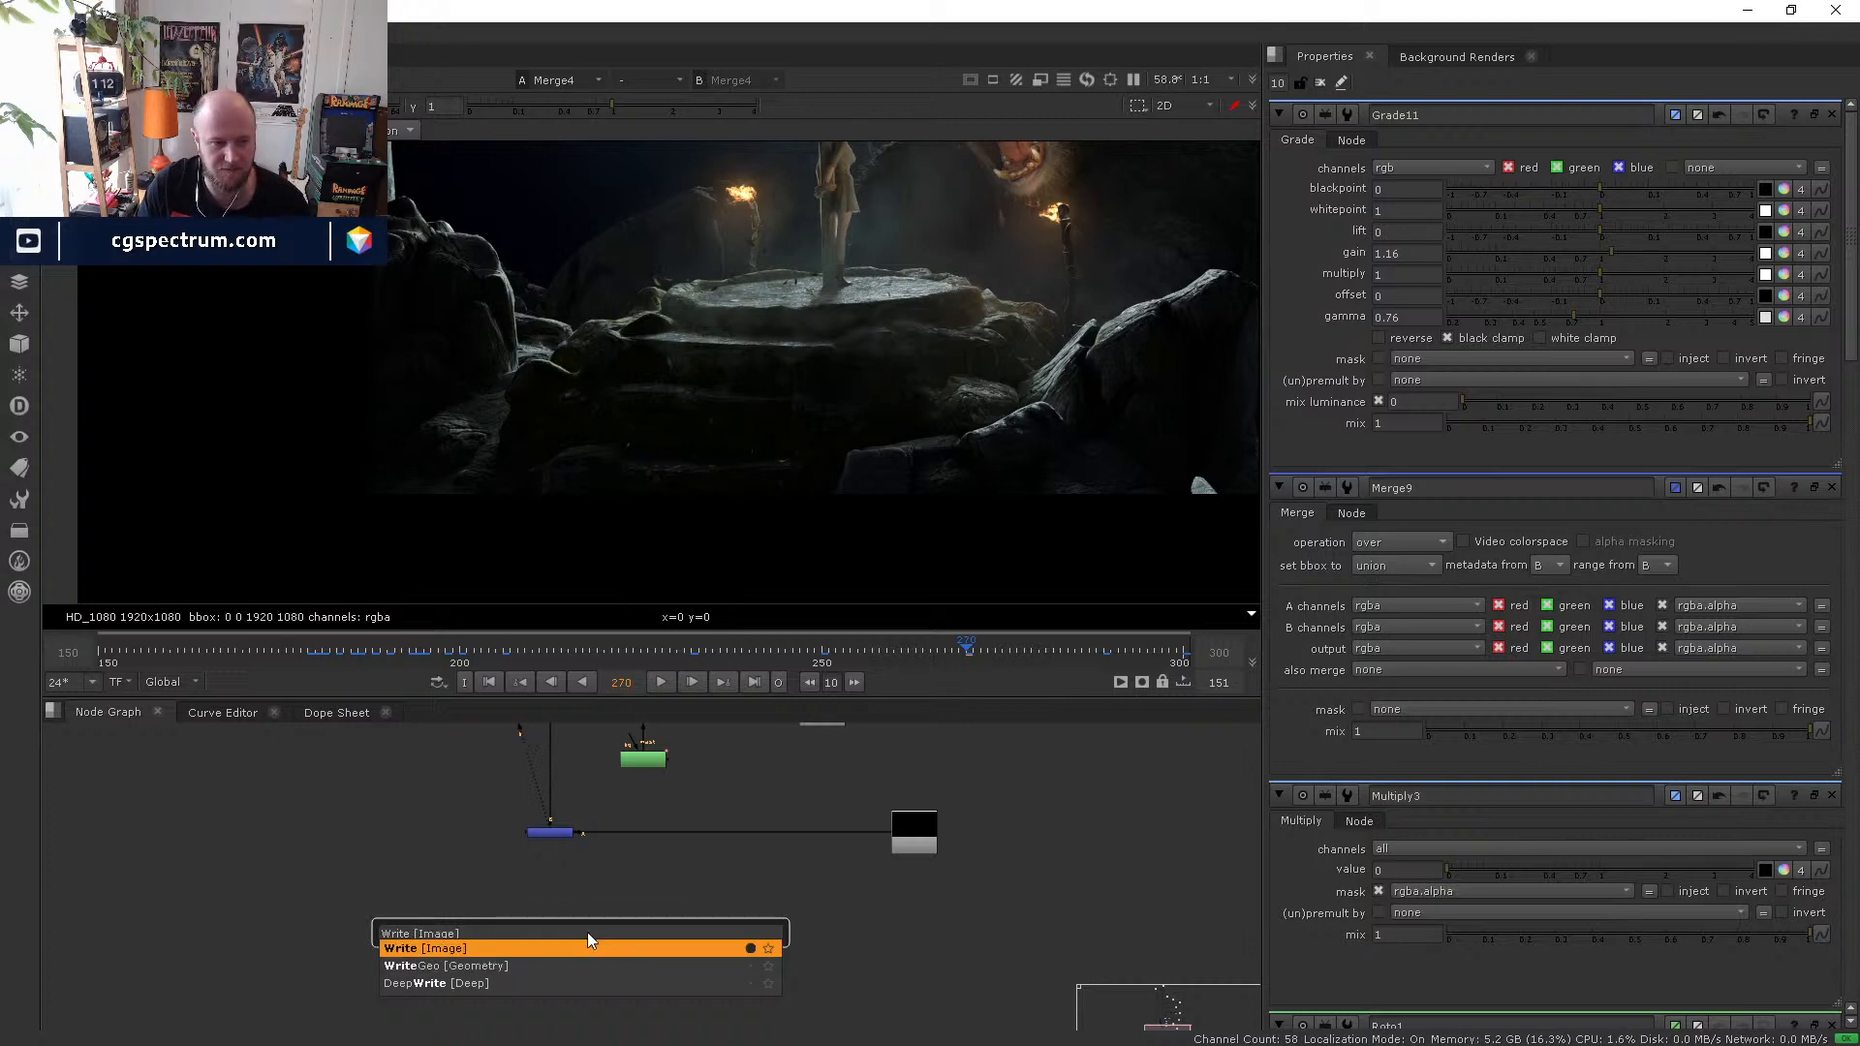
key(Return)
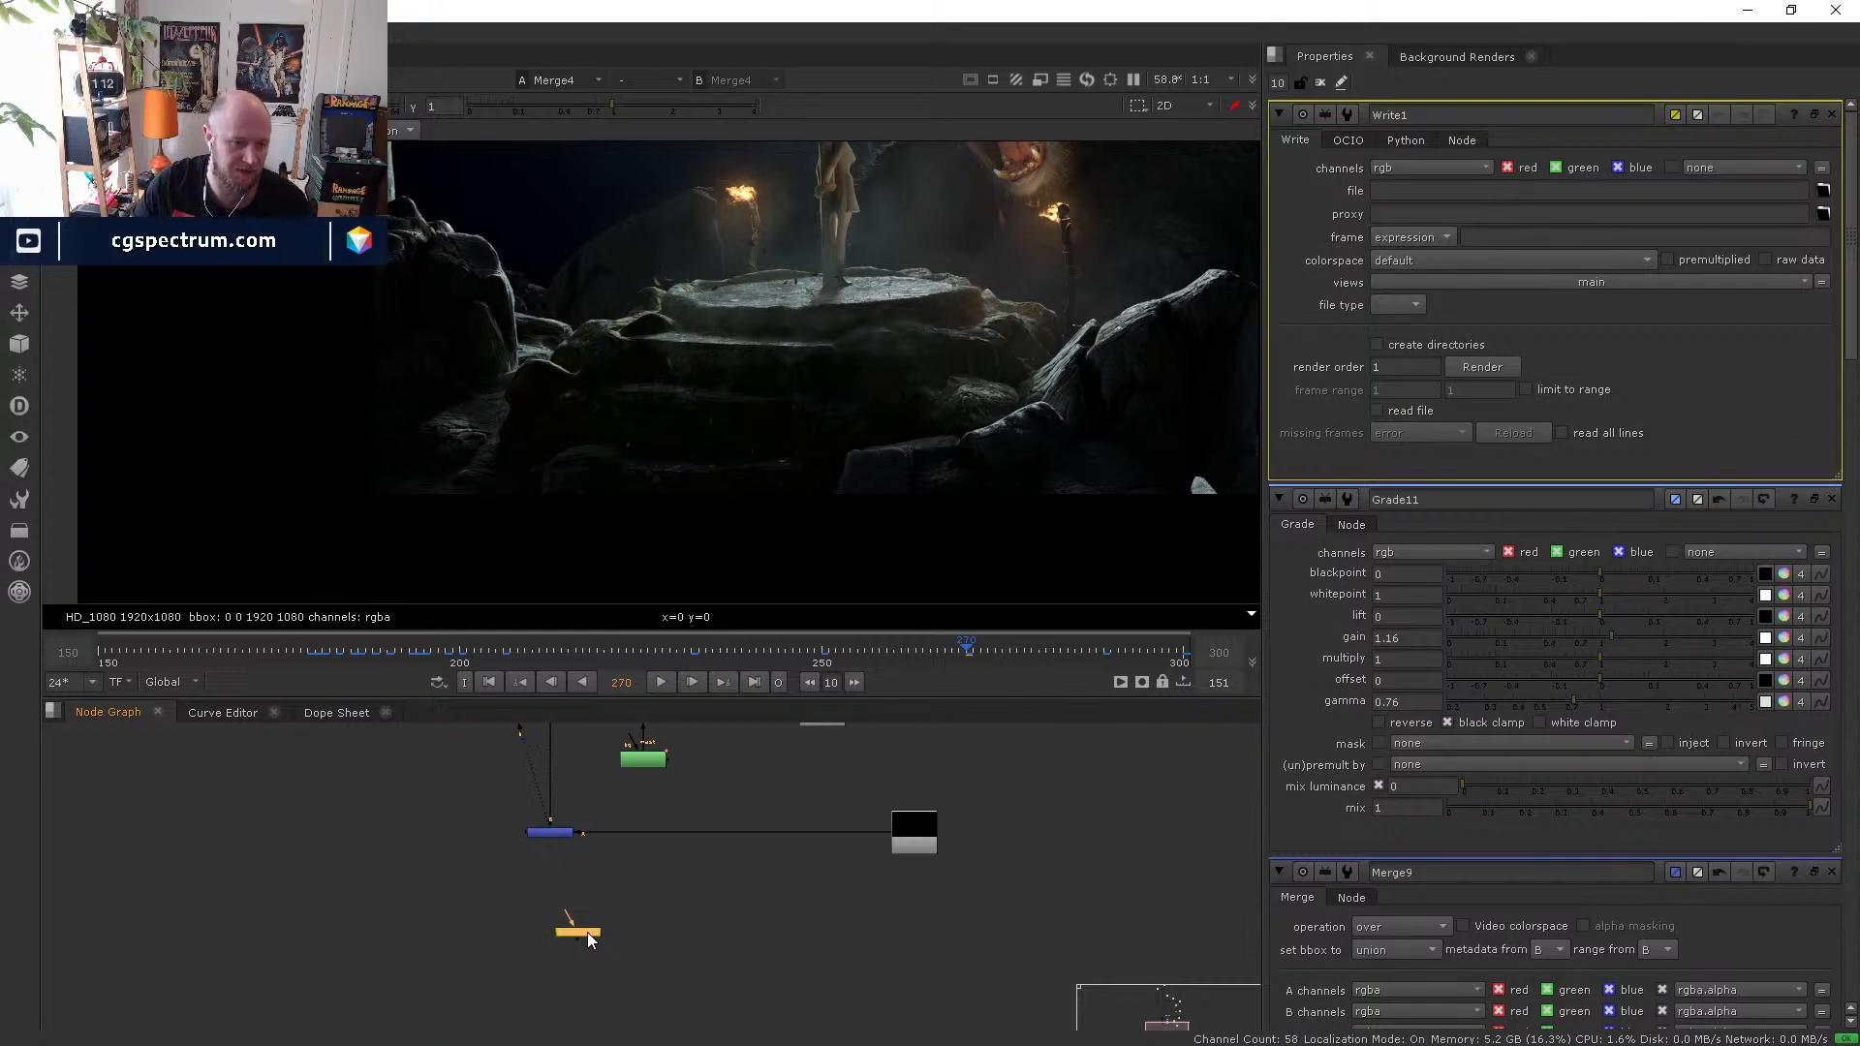
- Connect the Write node to the output of the final merge, Merge4, and place it straight below
scroll(641, 870, up, 1)
scroll(642, 879, up, 1)
drag(538, 932, 513, 817)
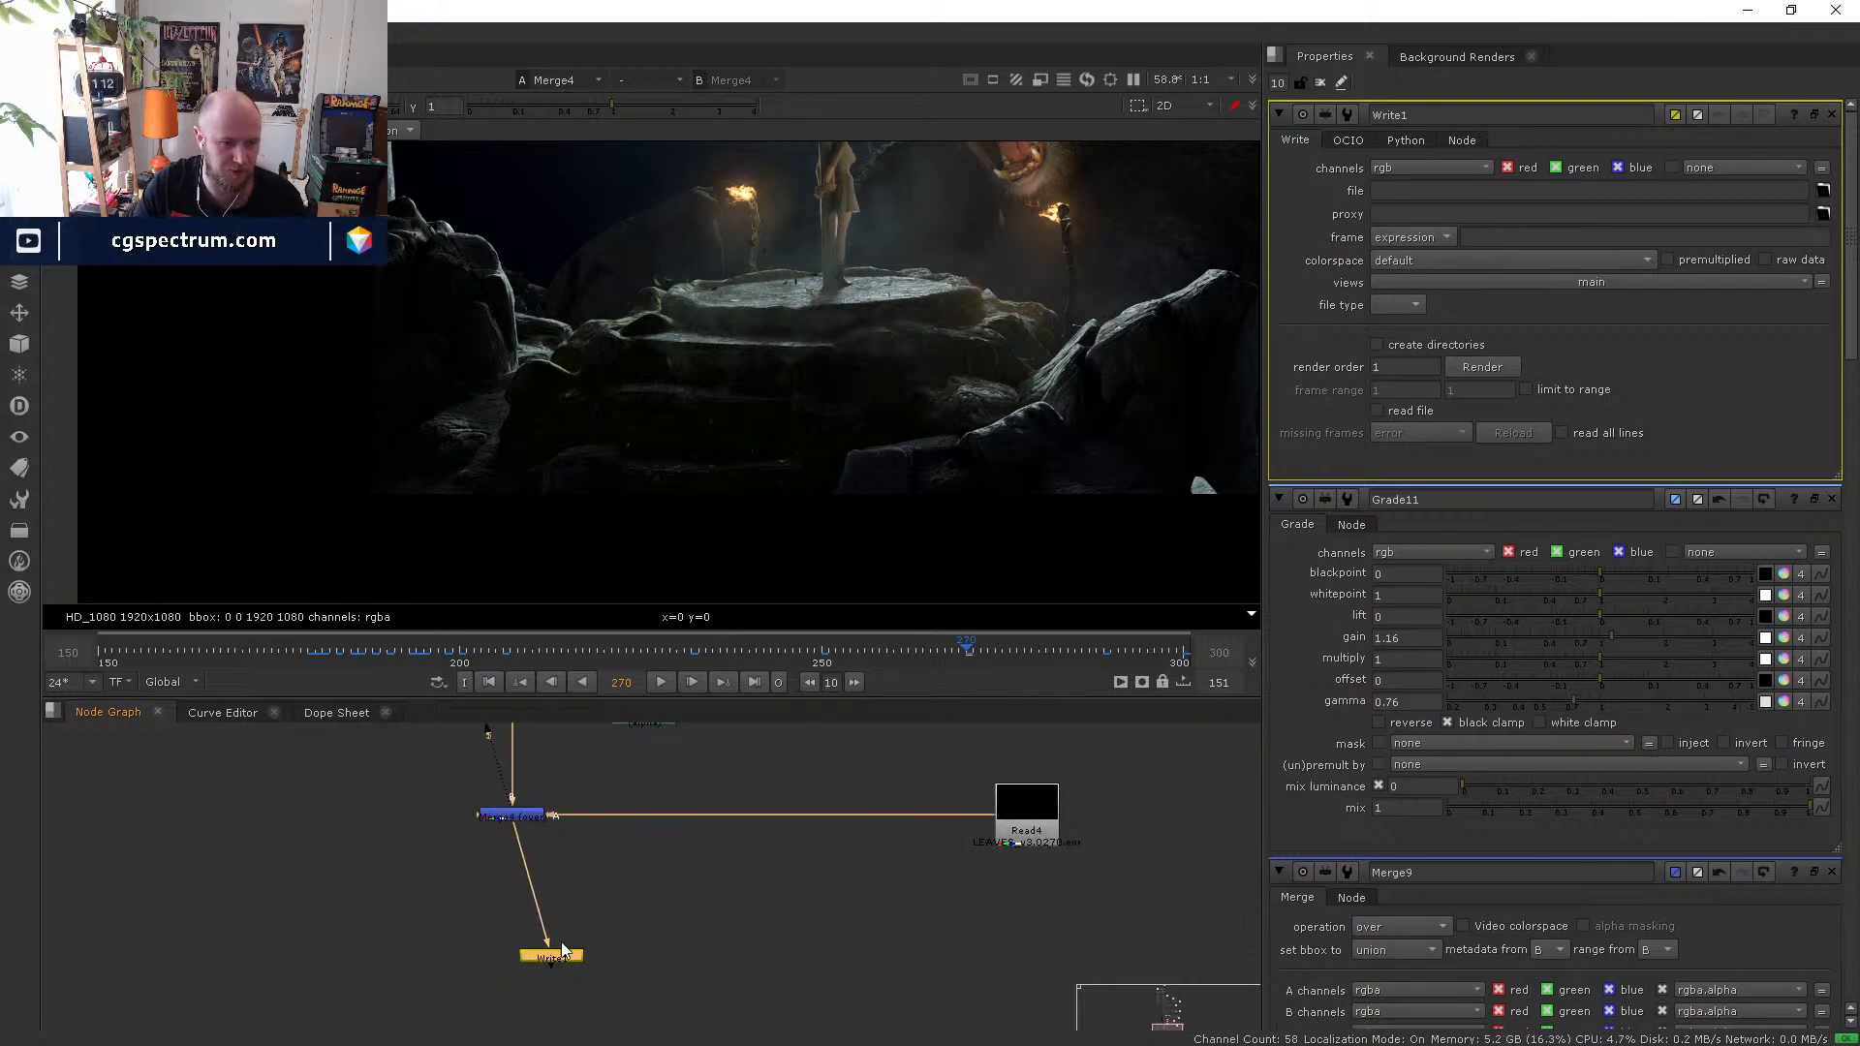
drag(561, 941, 519, 923)
scroll(655, 522, down, 1)
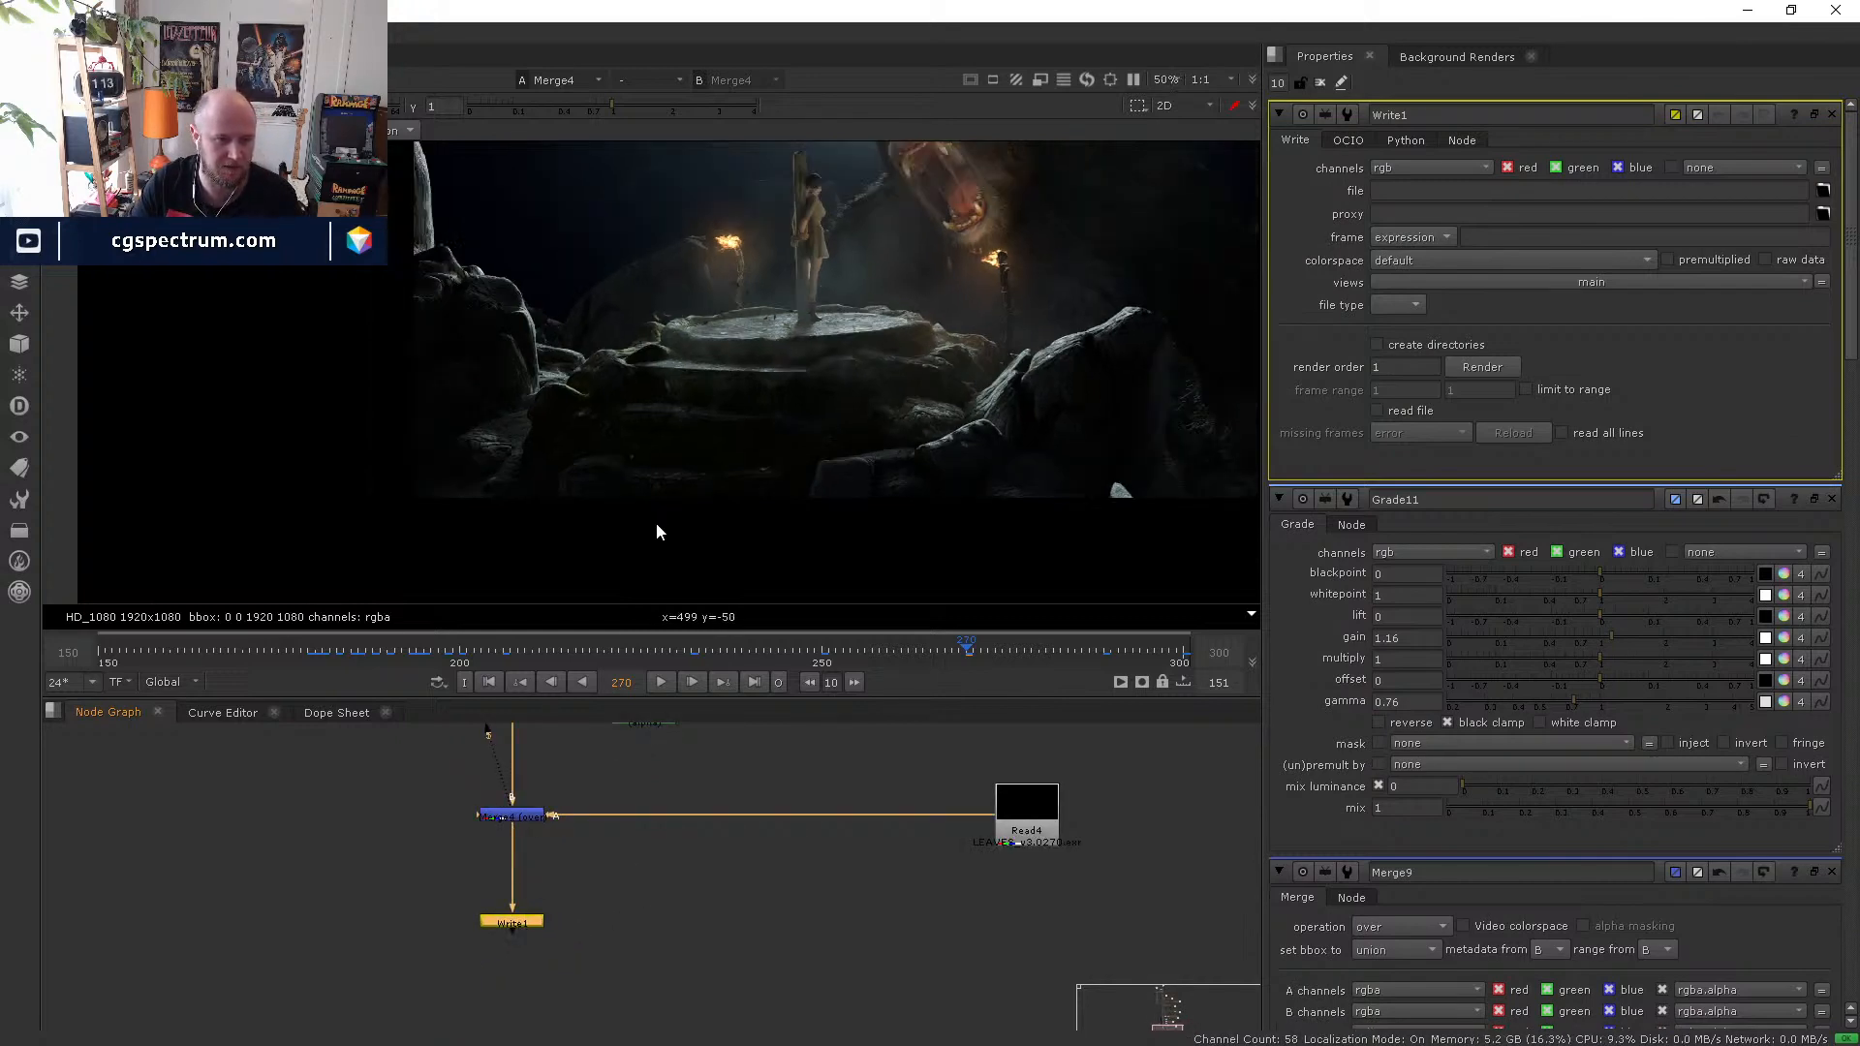
- View the Write node's output and create a comp folder inside E:/Kong_shot for its output file
key(1)
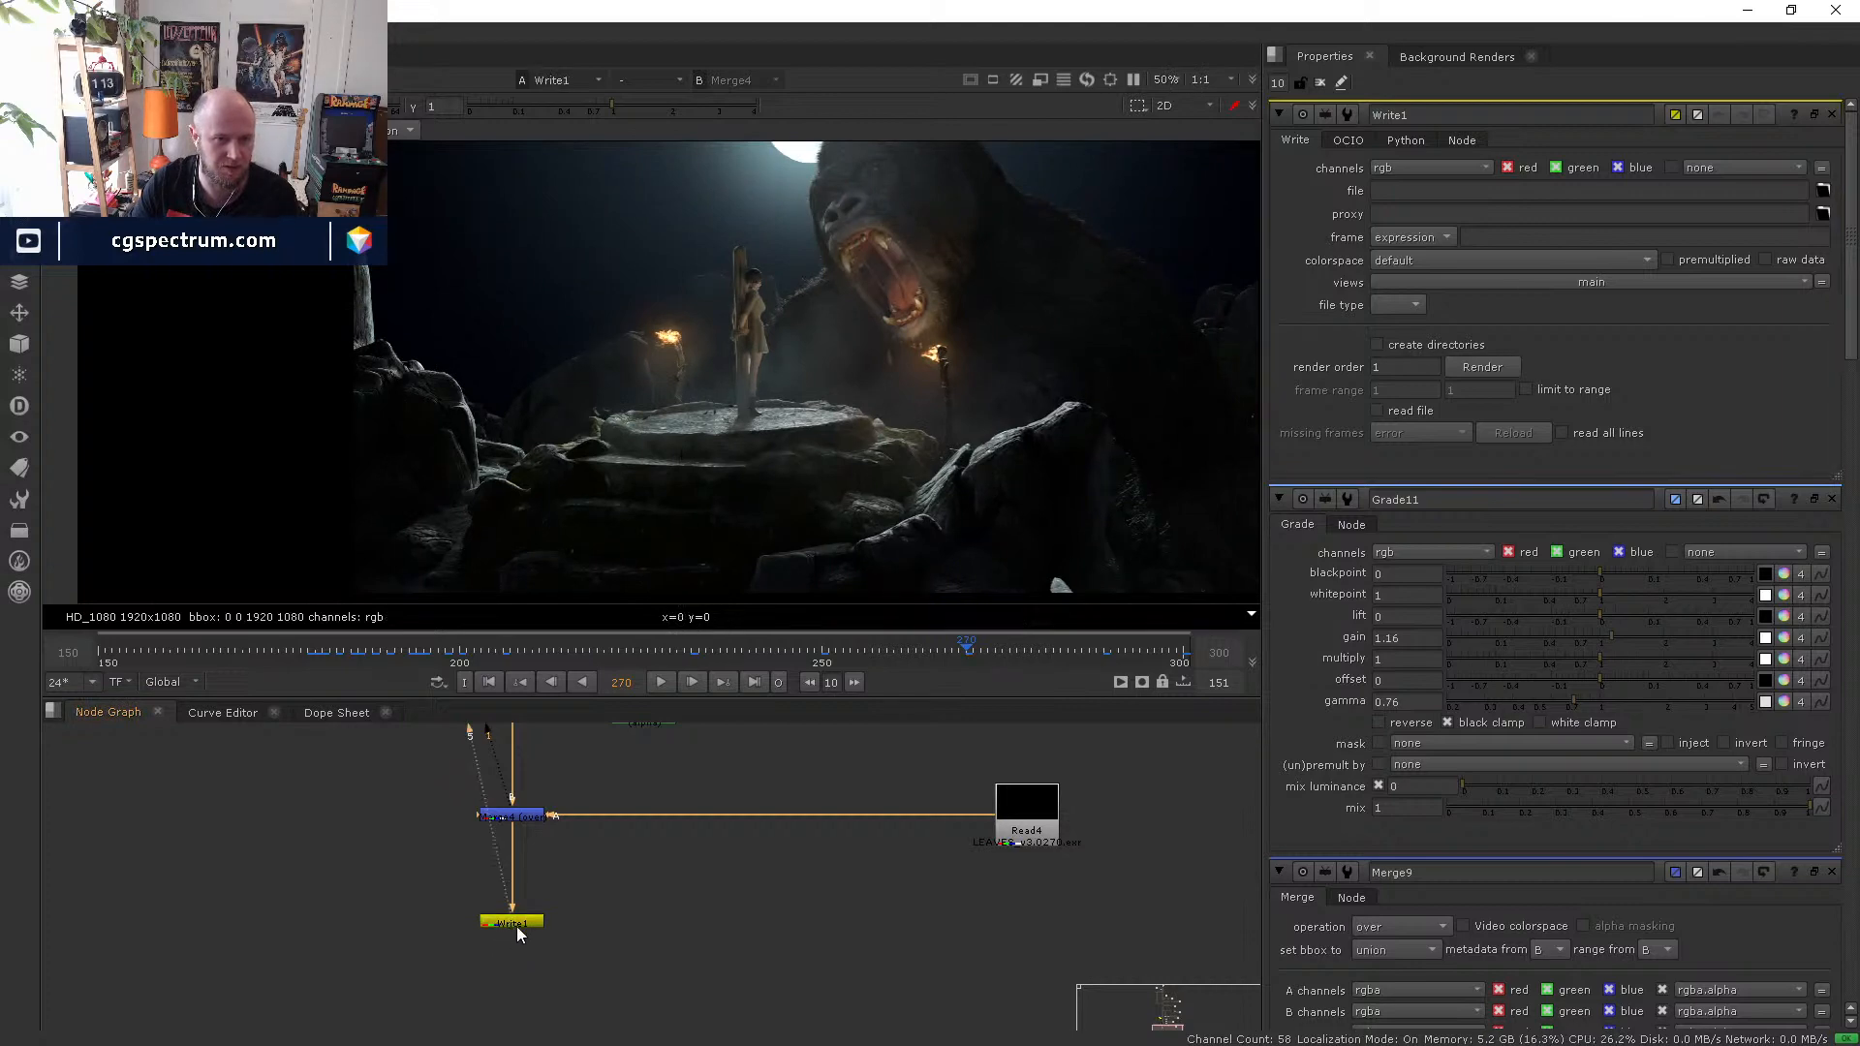
click(1823, 190)
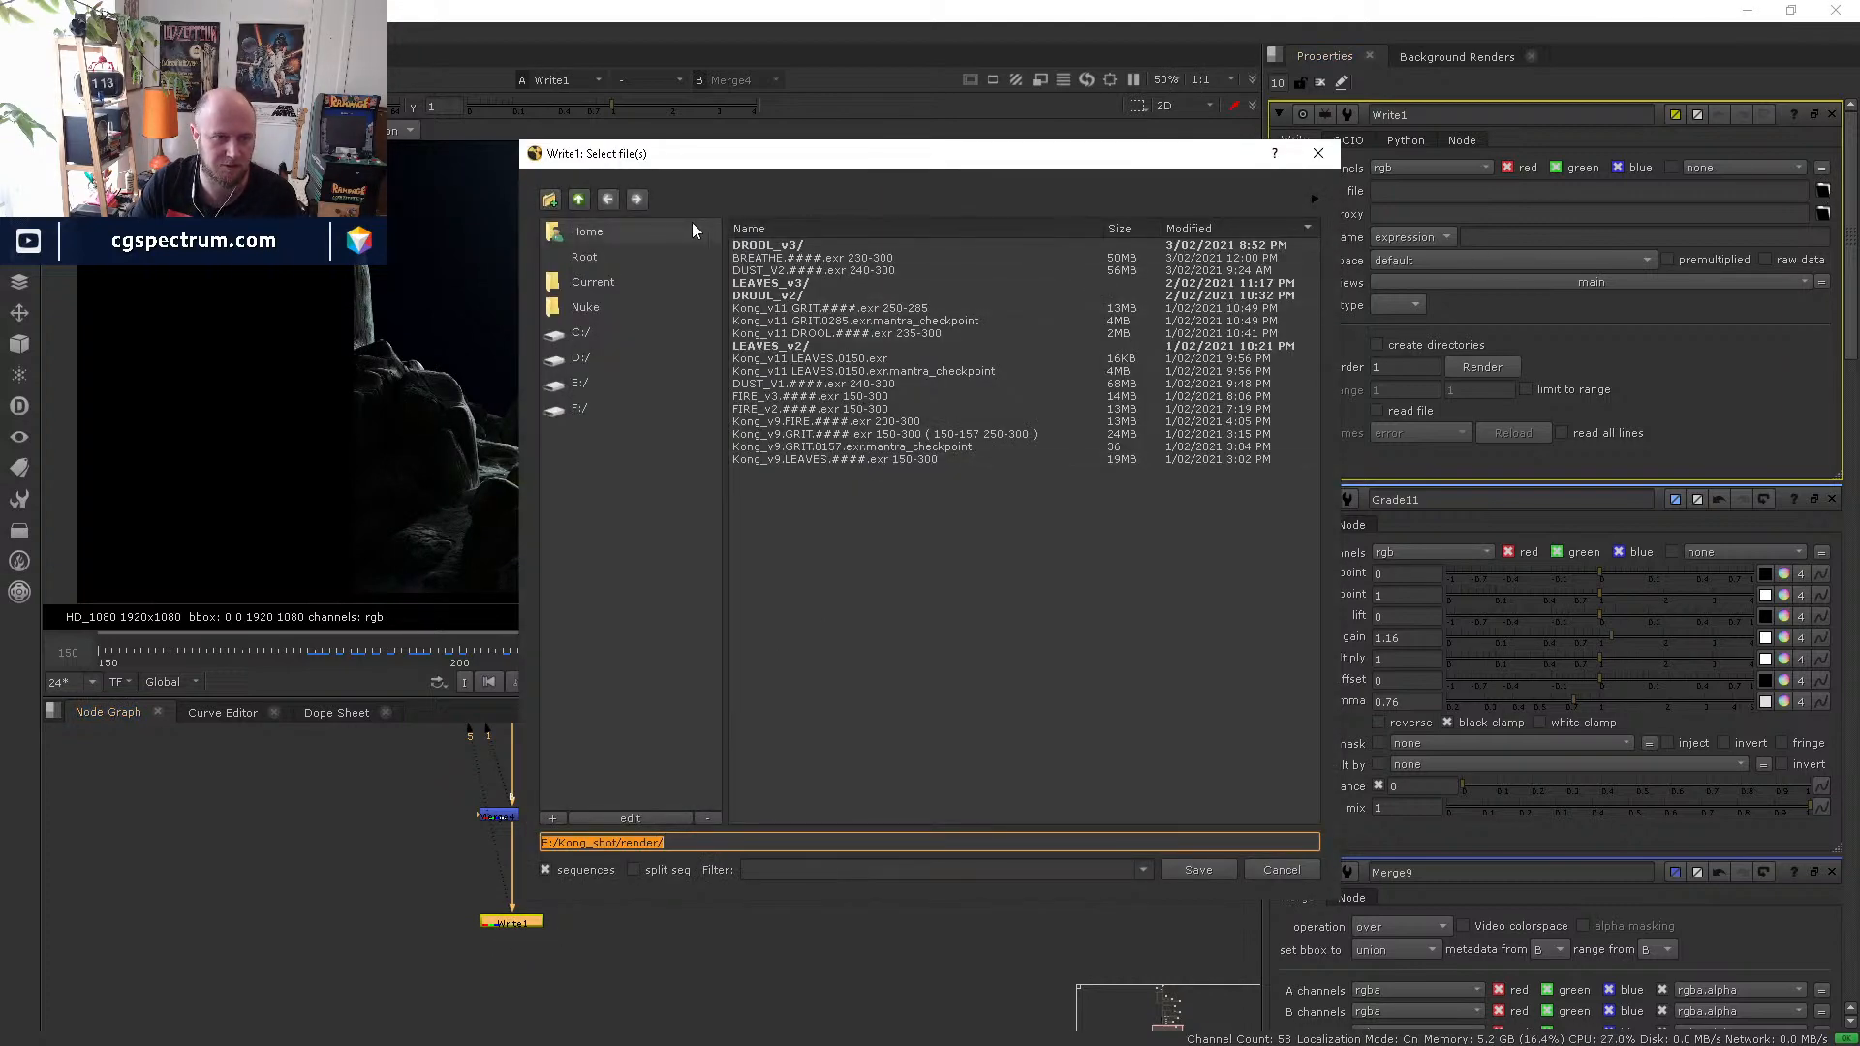
click(578, 200)
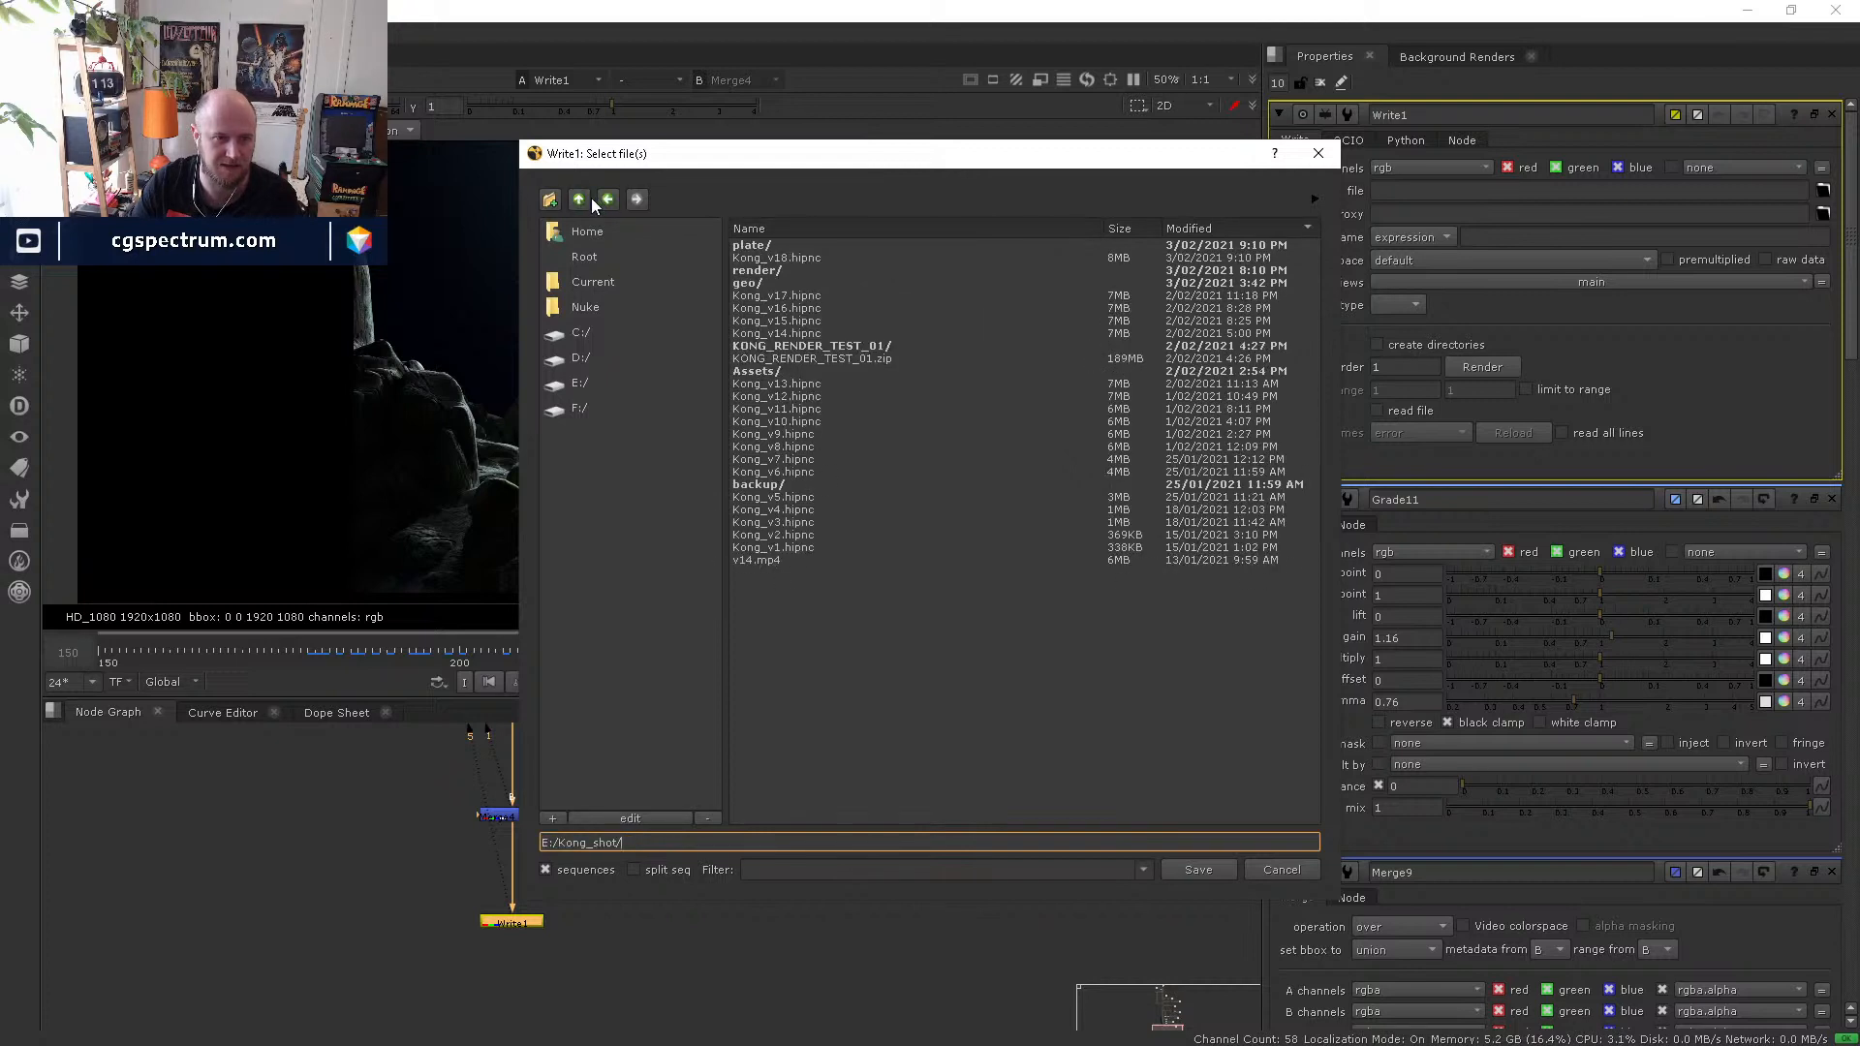
click(549, 200)
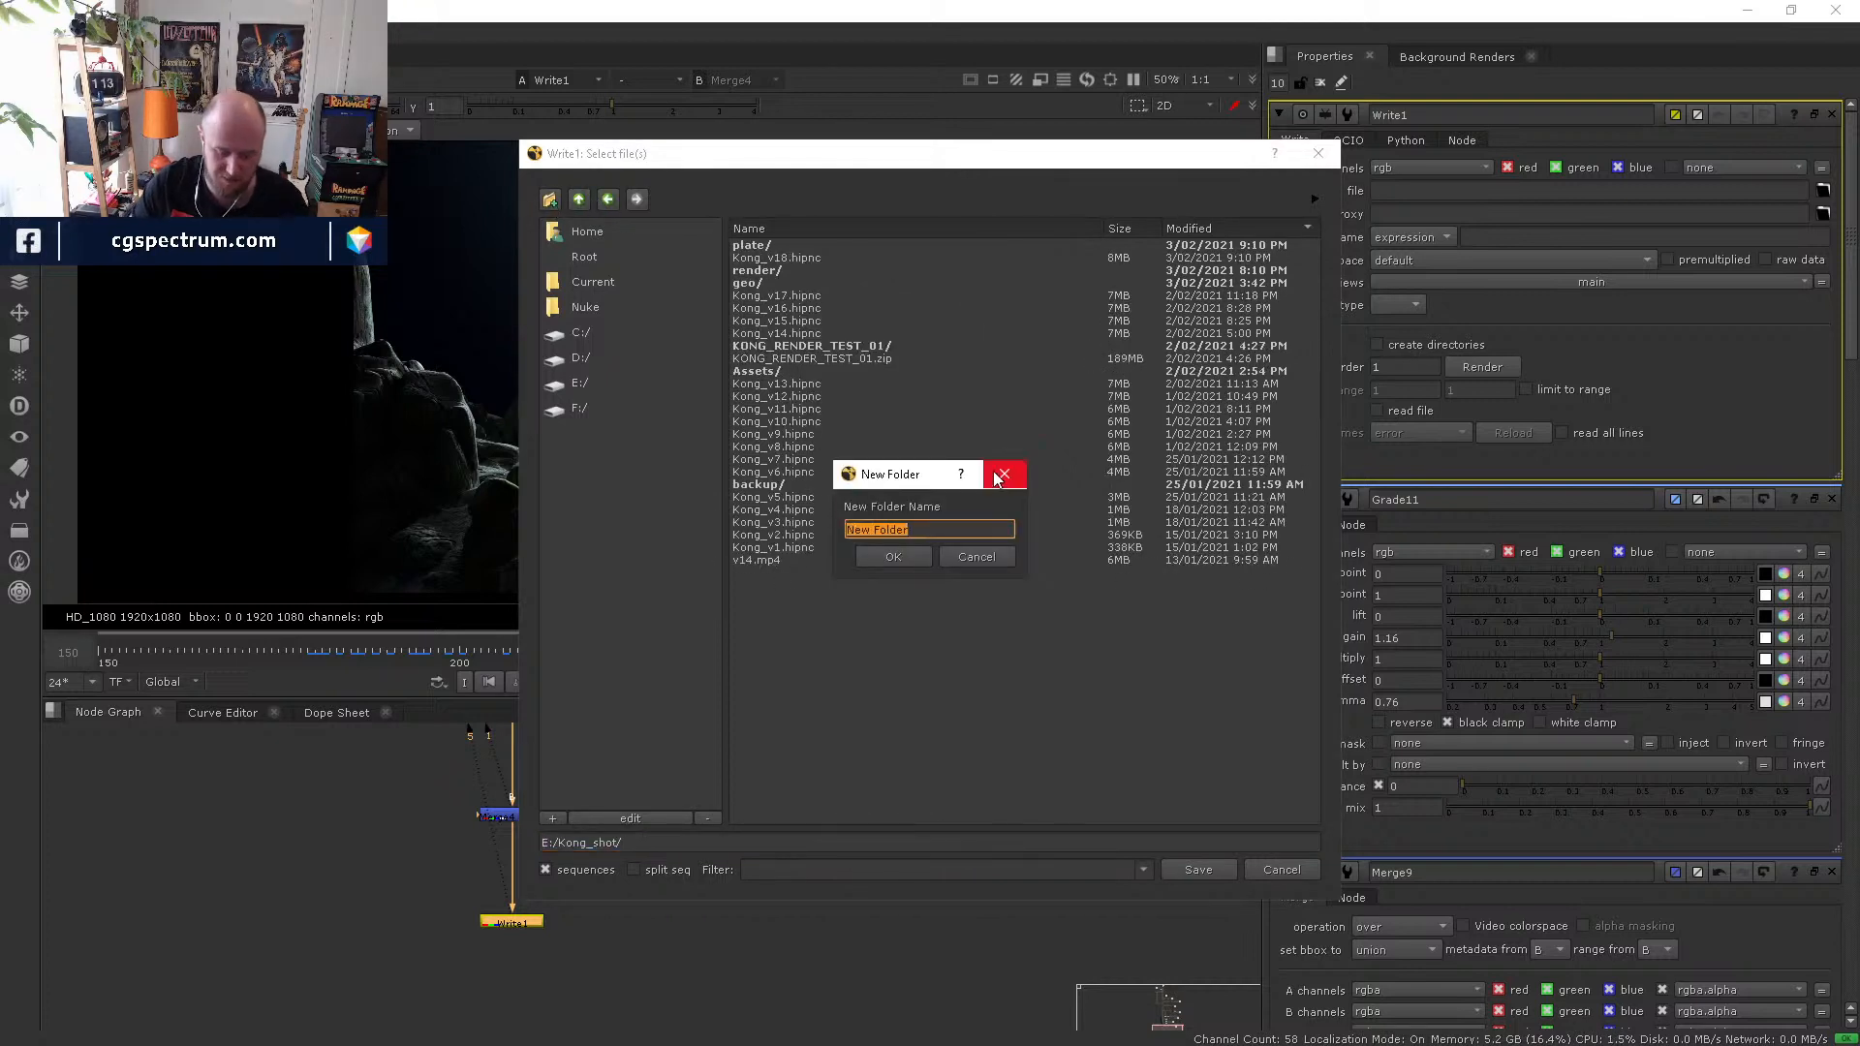
text(comp)
key(Return)
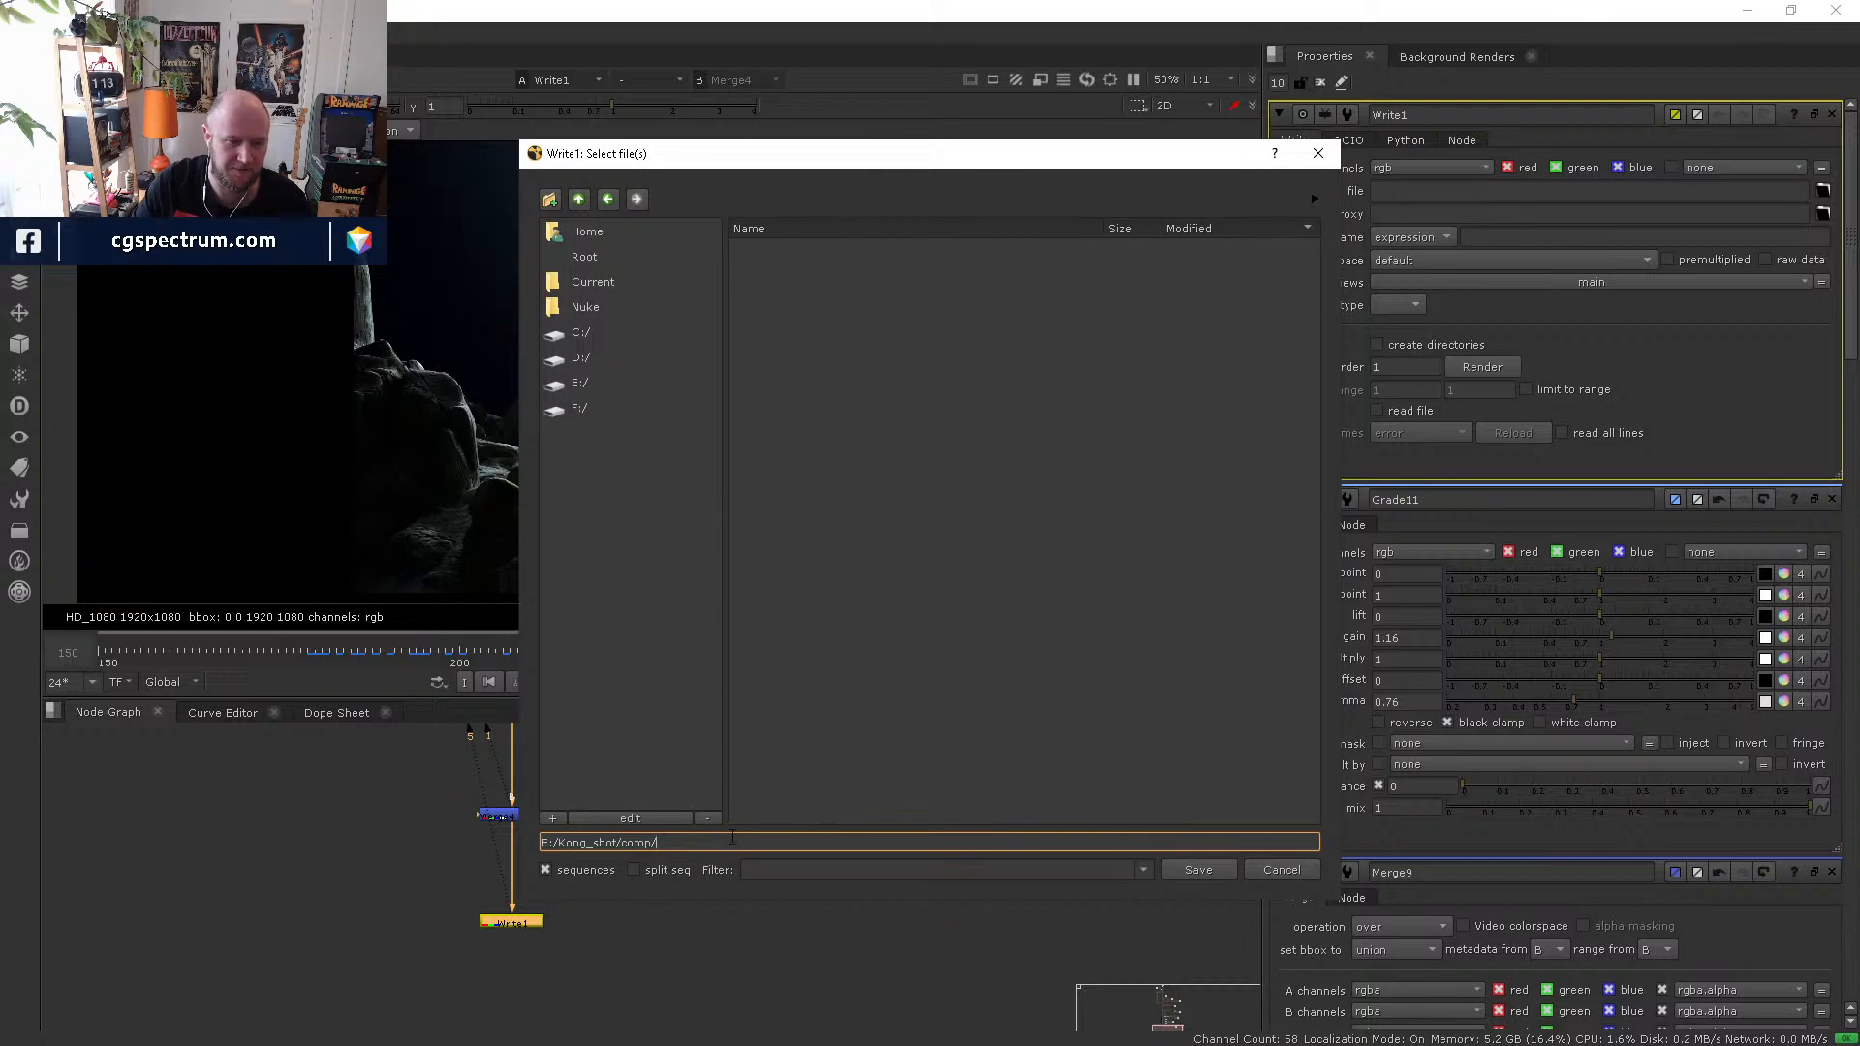
- Name the output image sequence Kong_v1.%04d.exr in the comp folder, using four-digit frame padding
text(Kong)
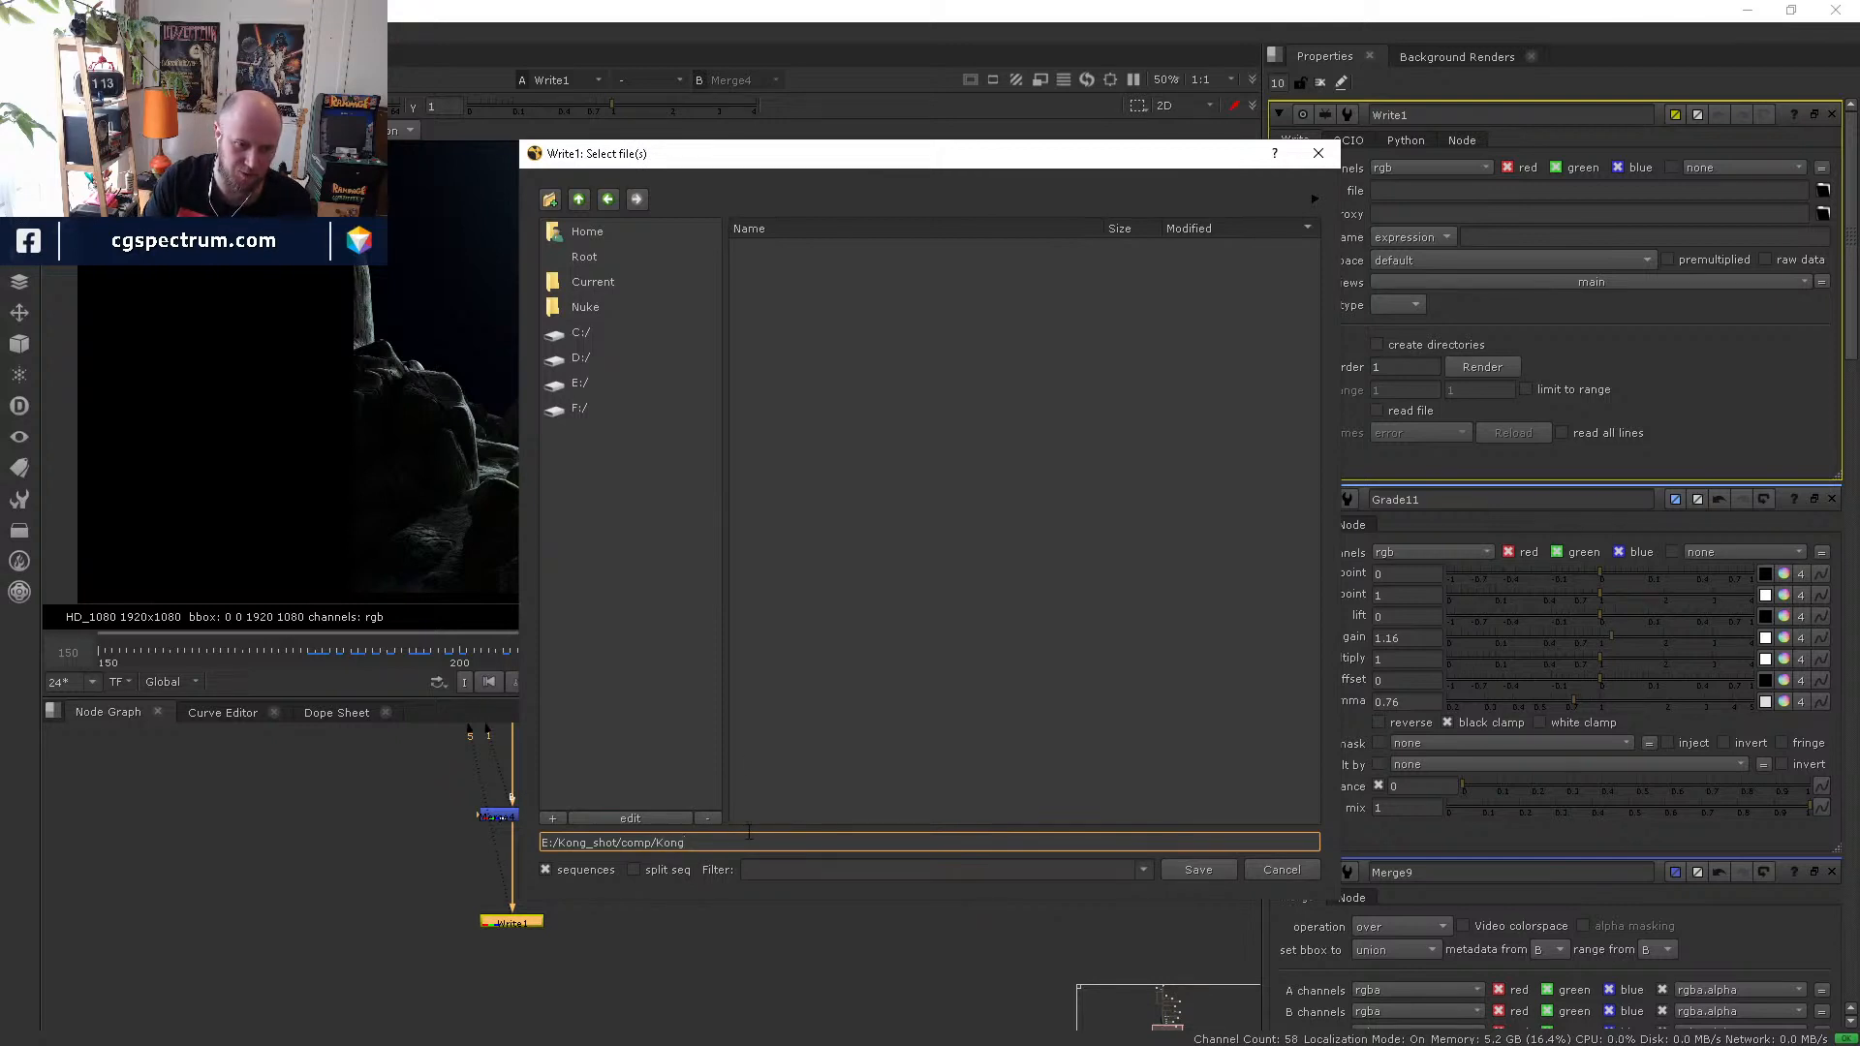
text(_v1)
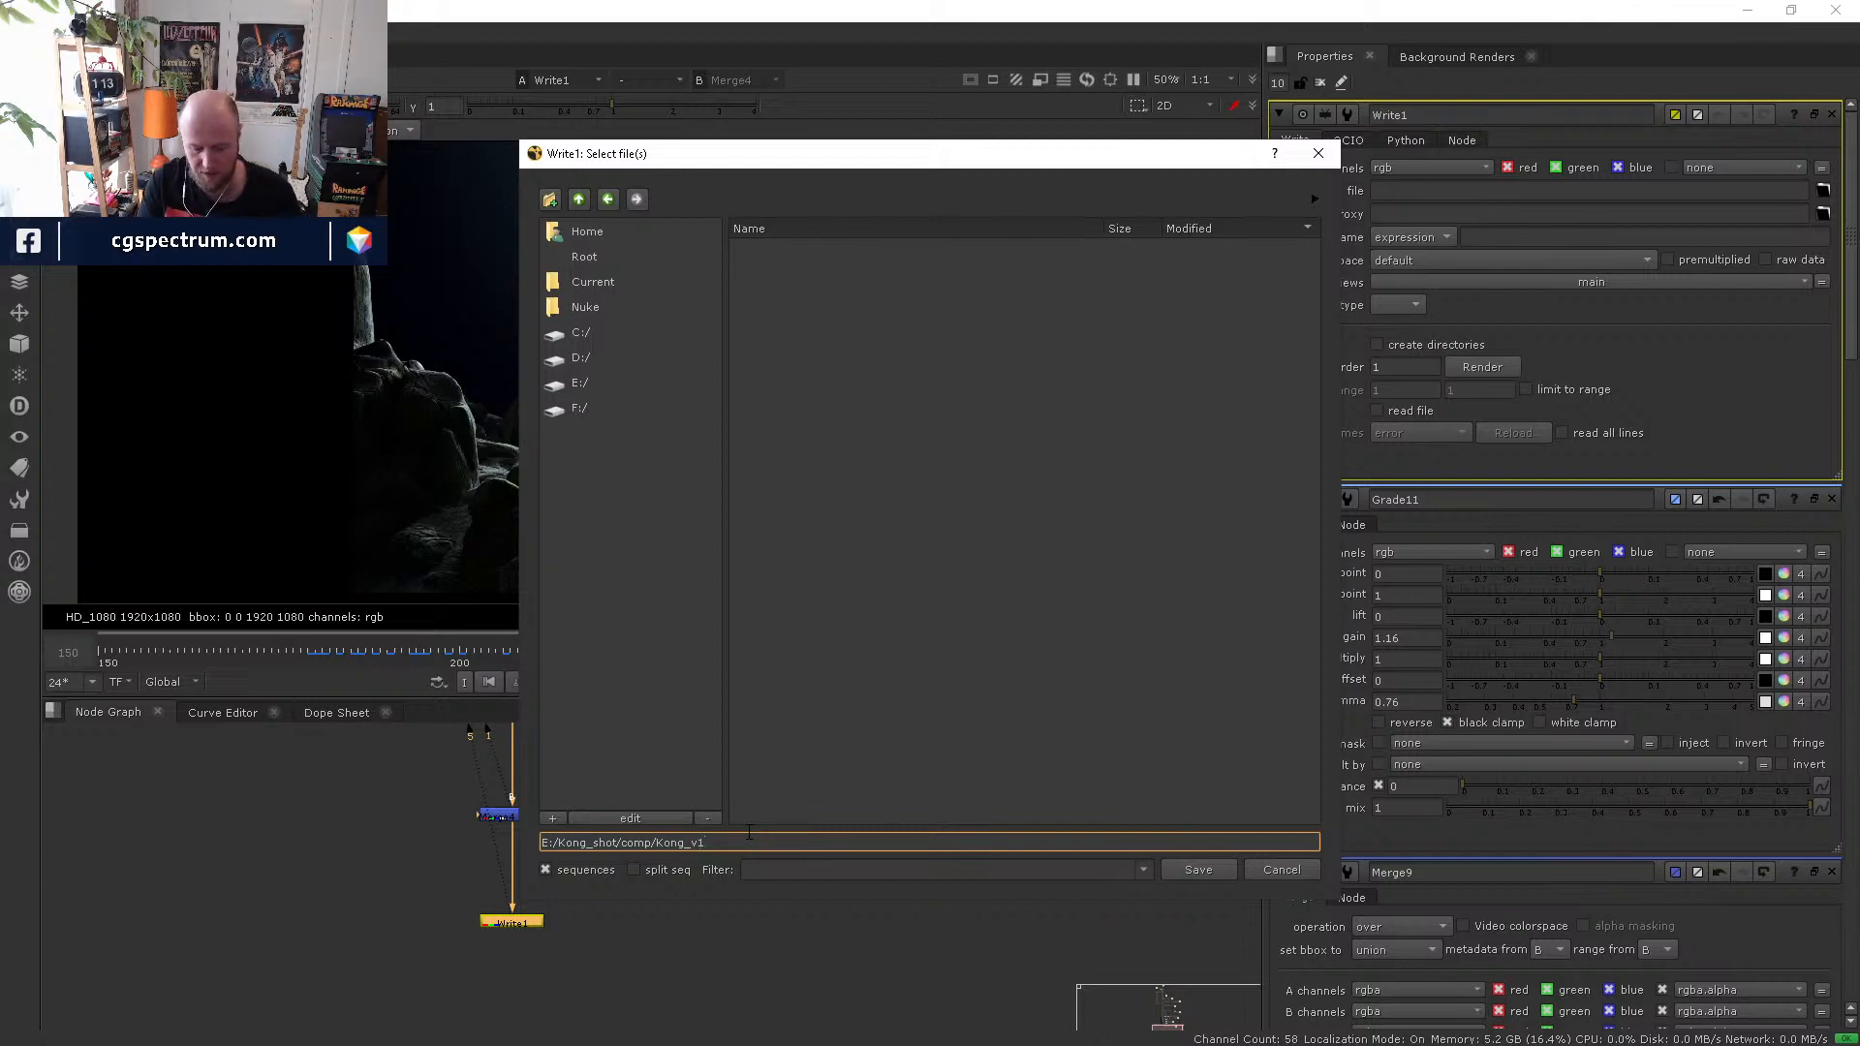
text($)
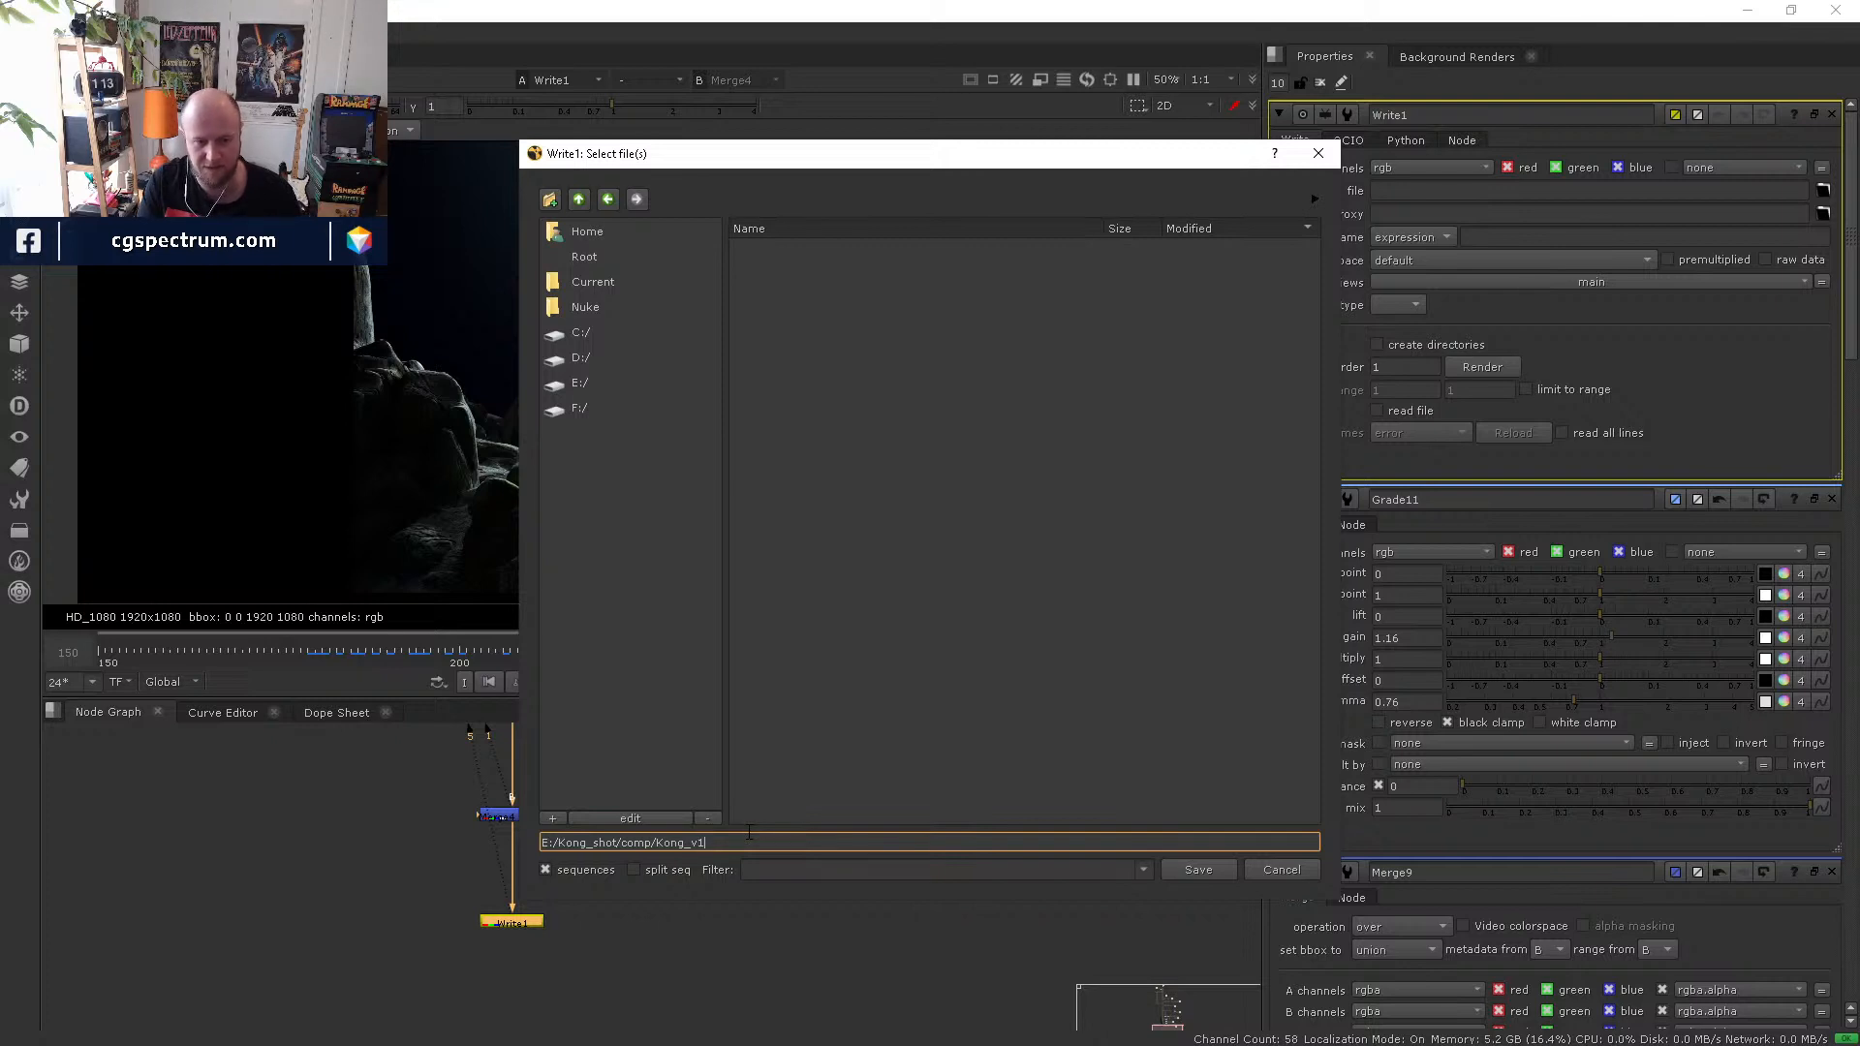
text($F4.exr)
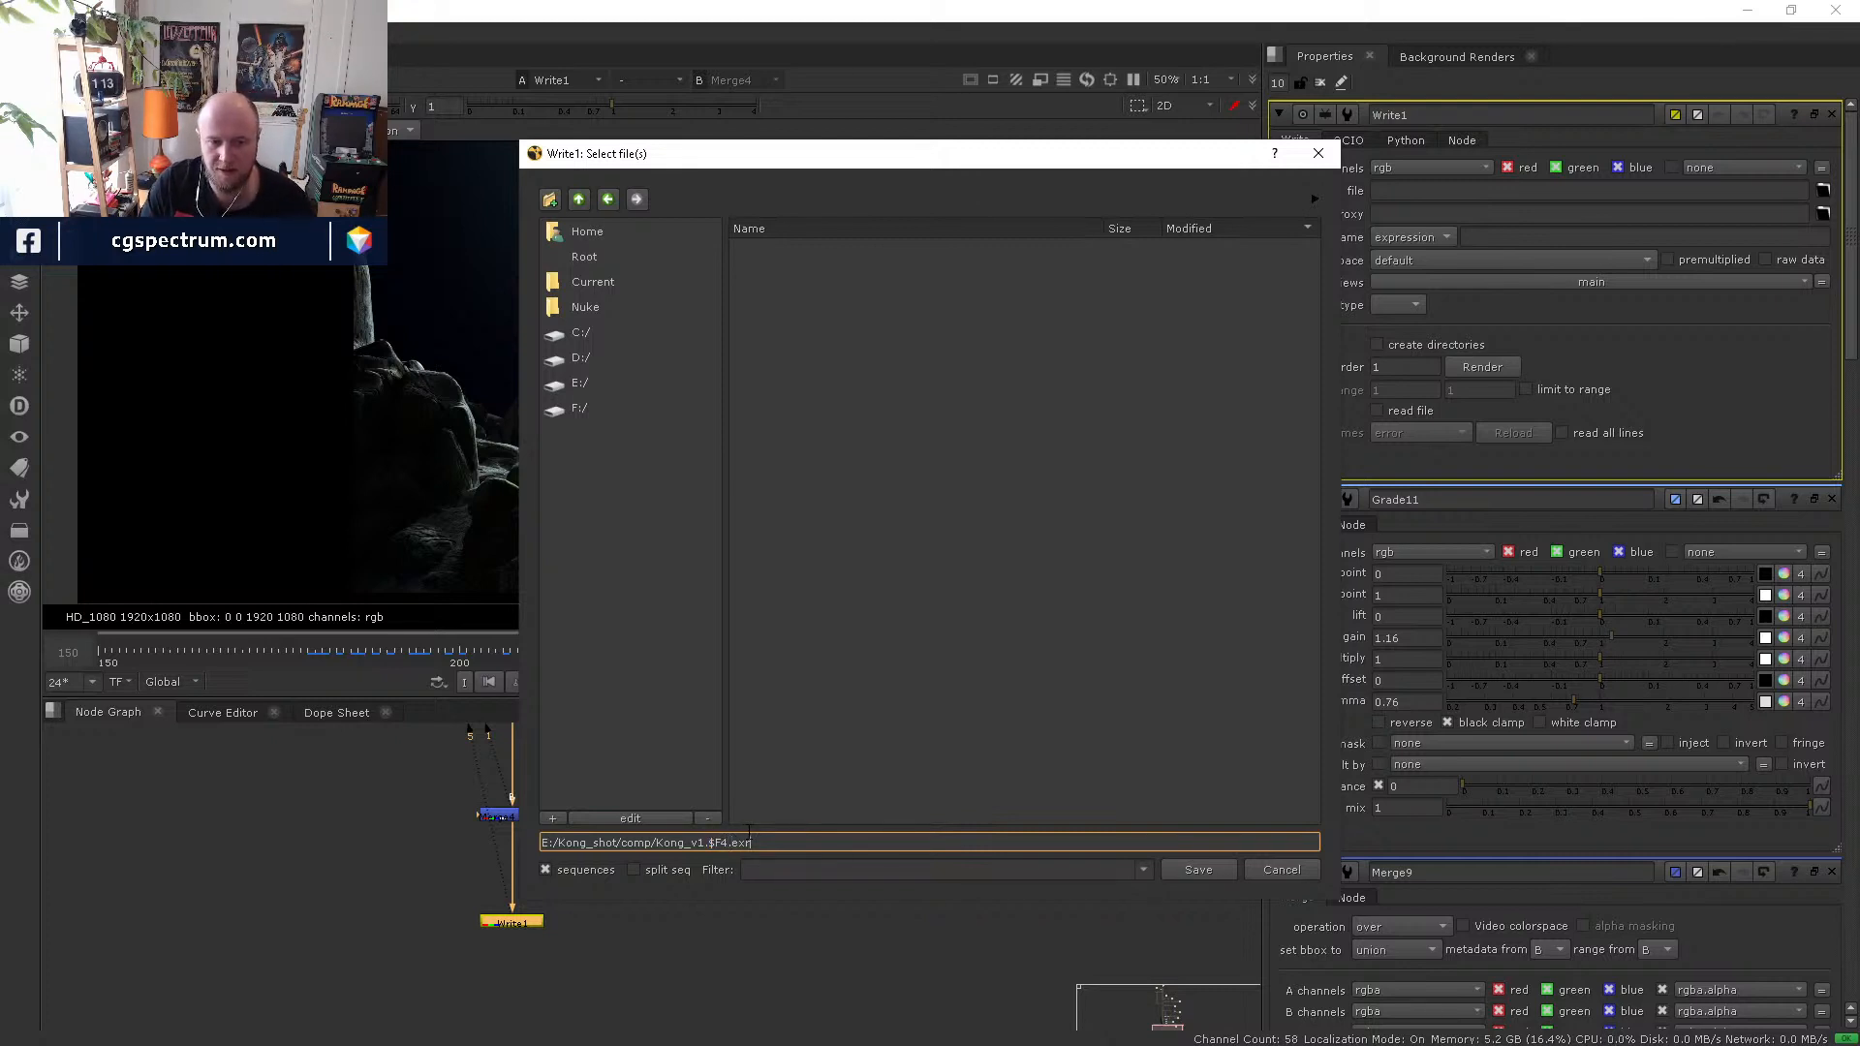
key(BackSpace)
key(BackSpace)
key(BackSpace)
key(BackSpace)
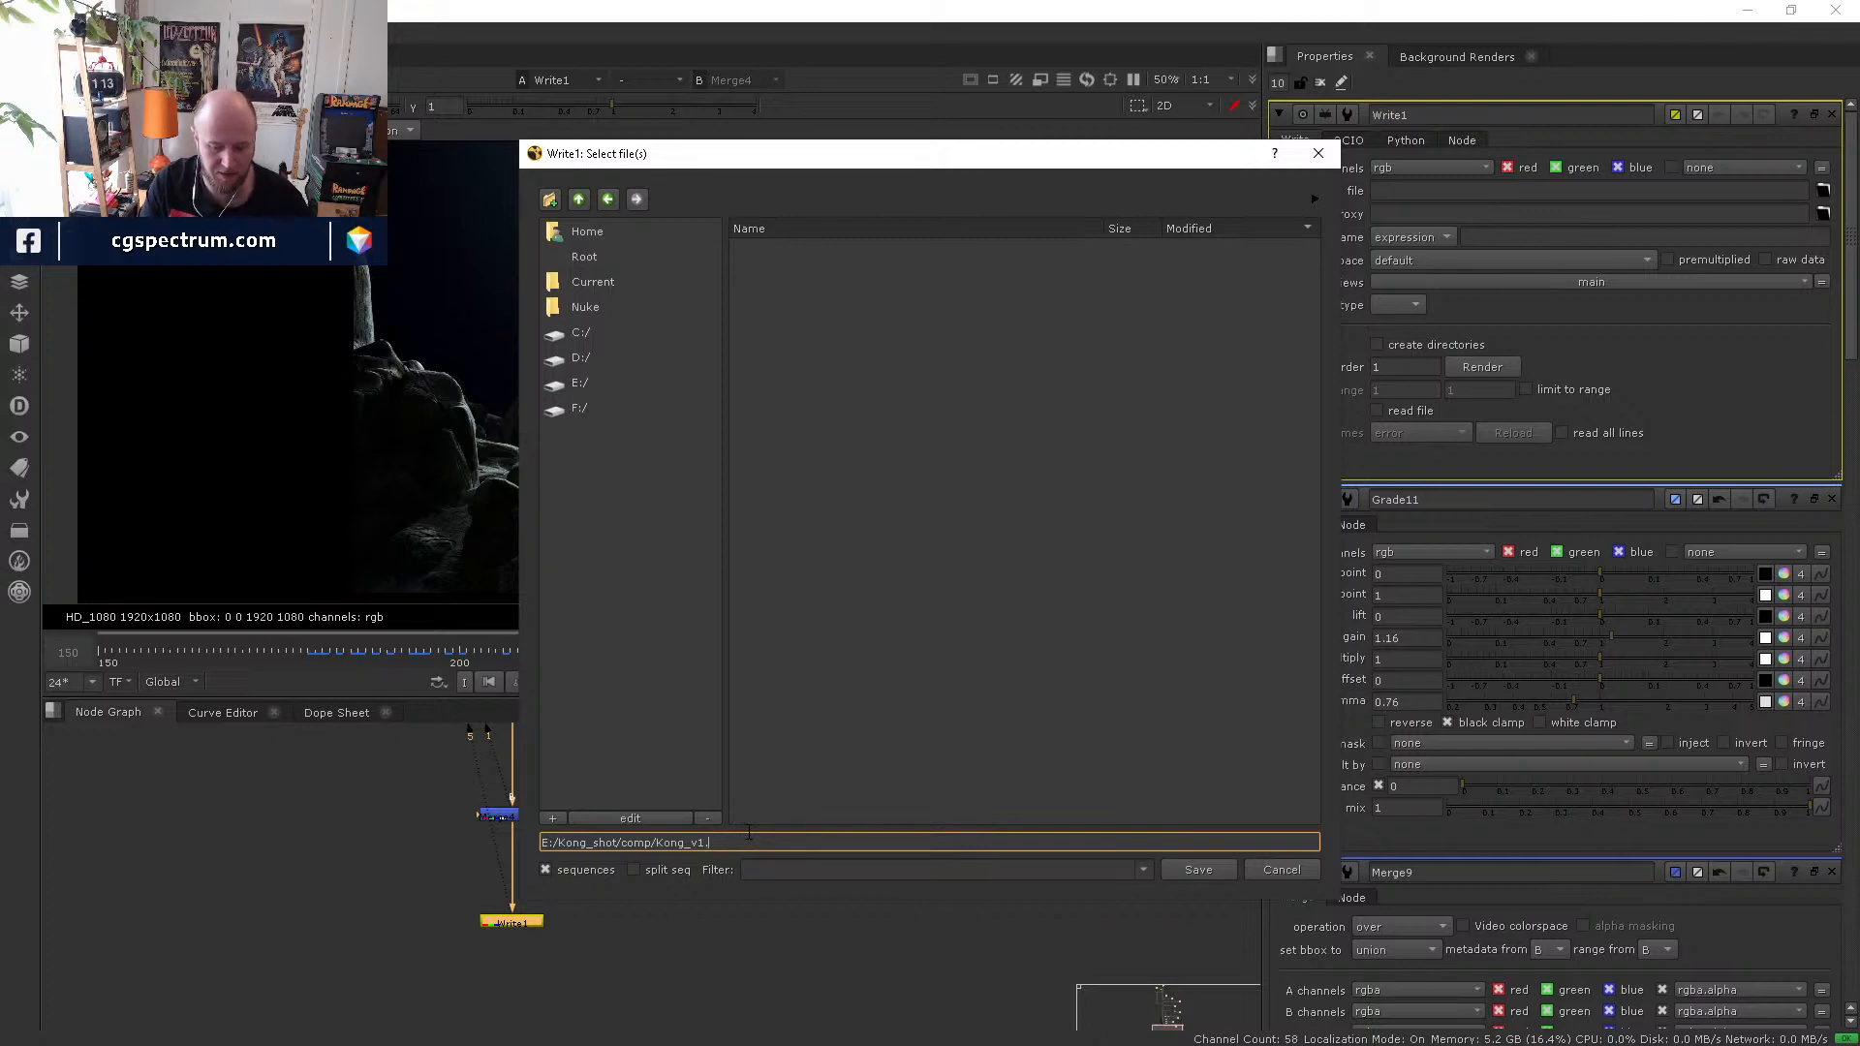
text(%04d.)
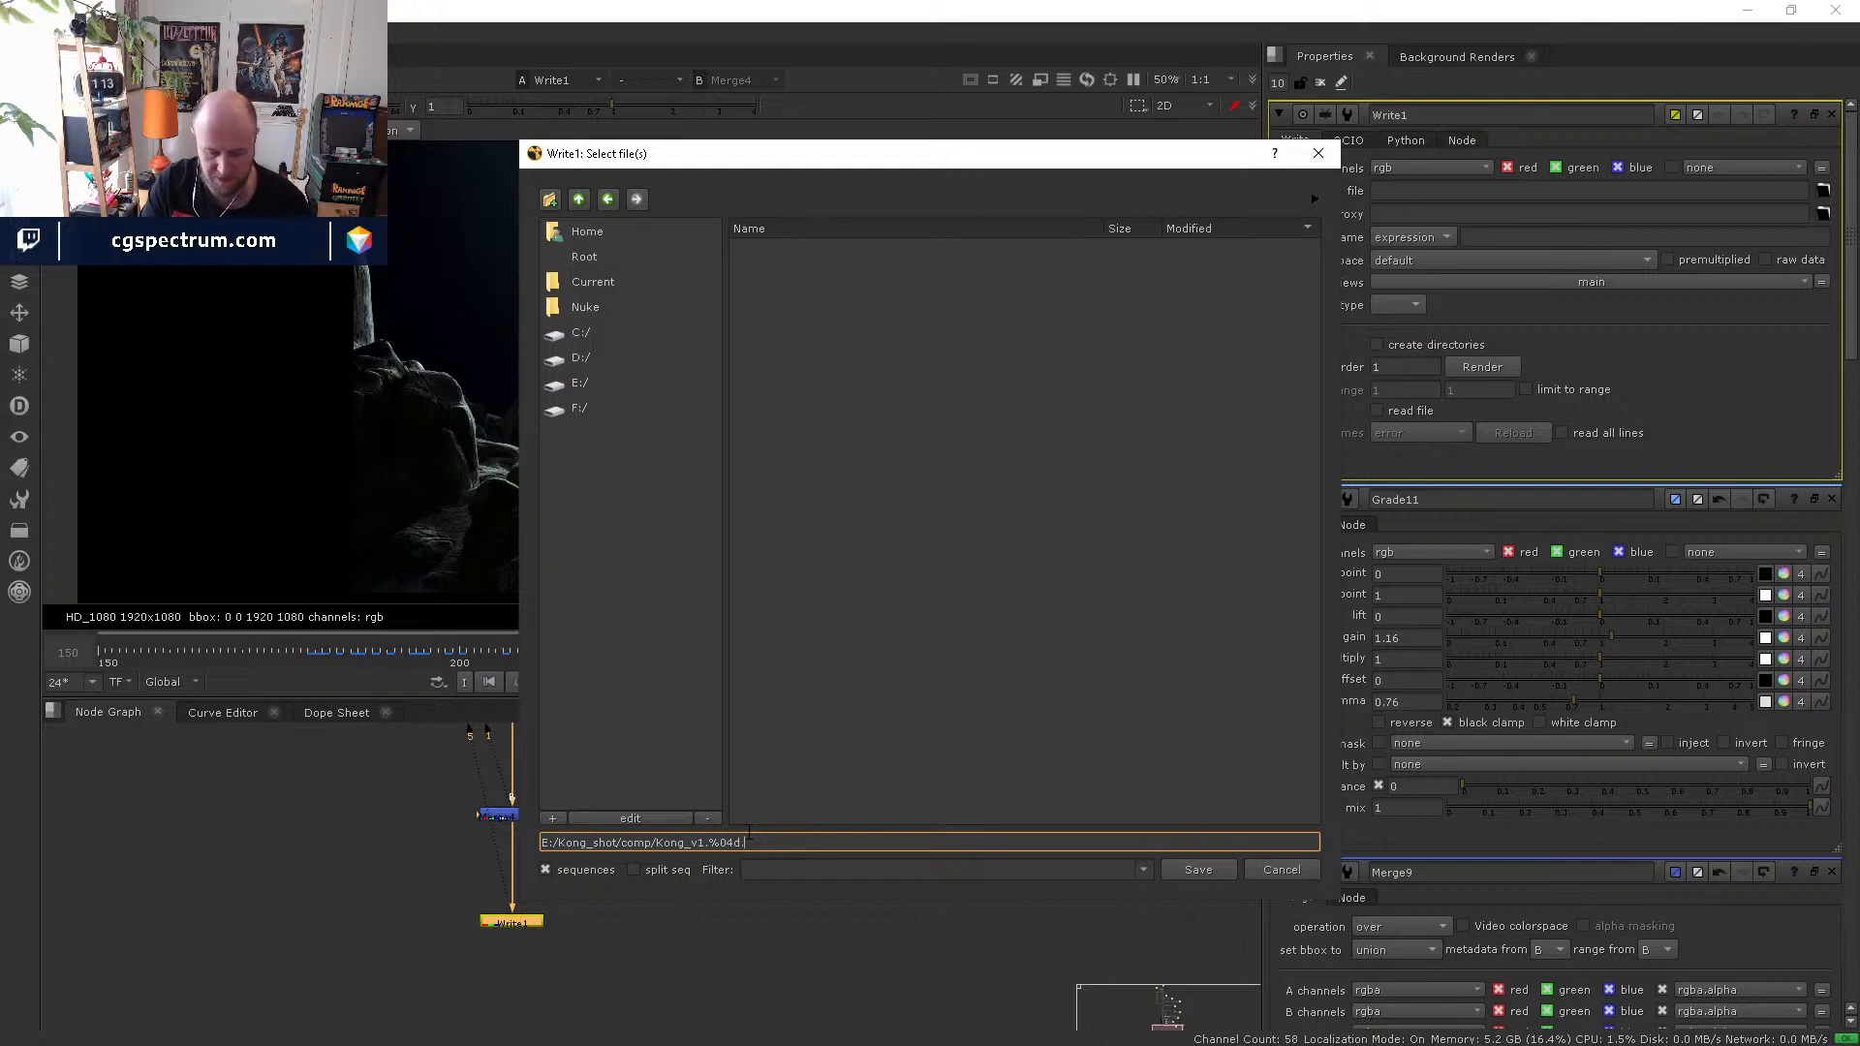
text(exr)
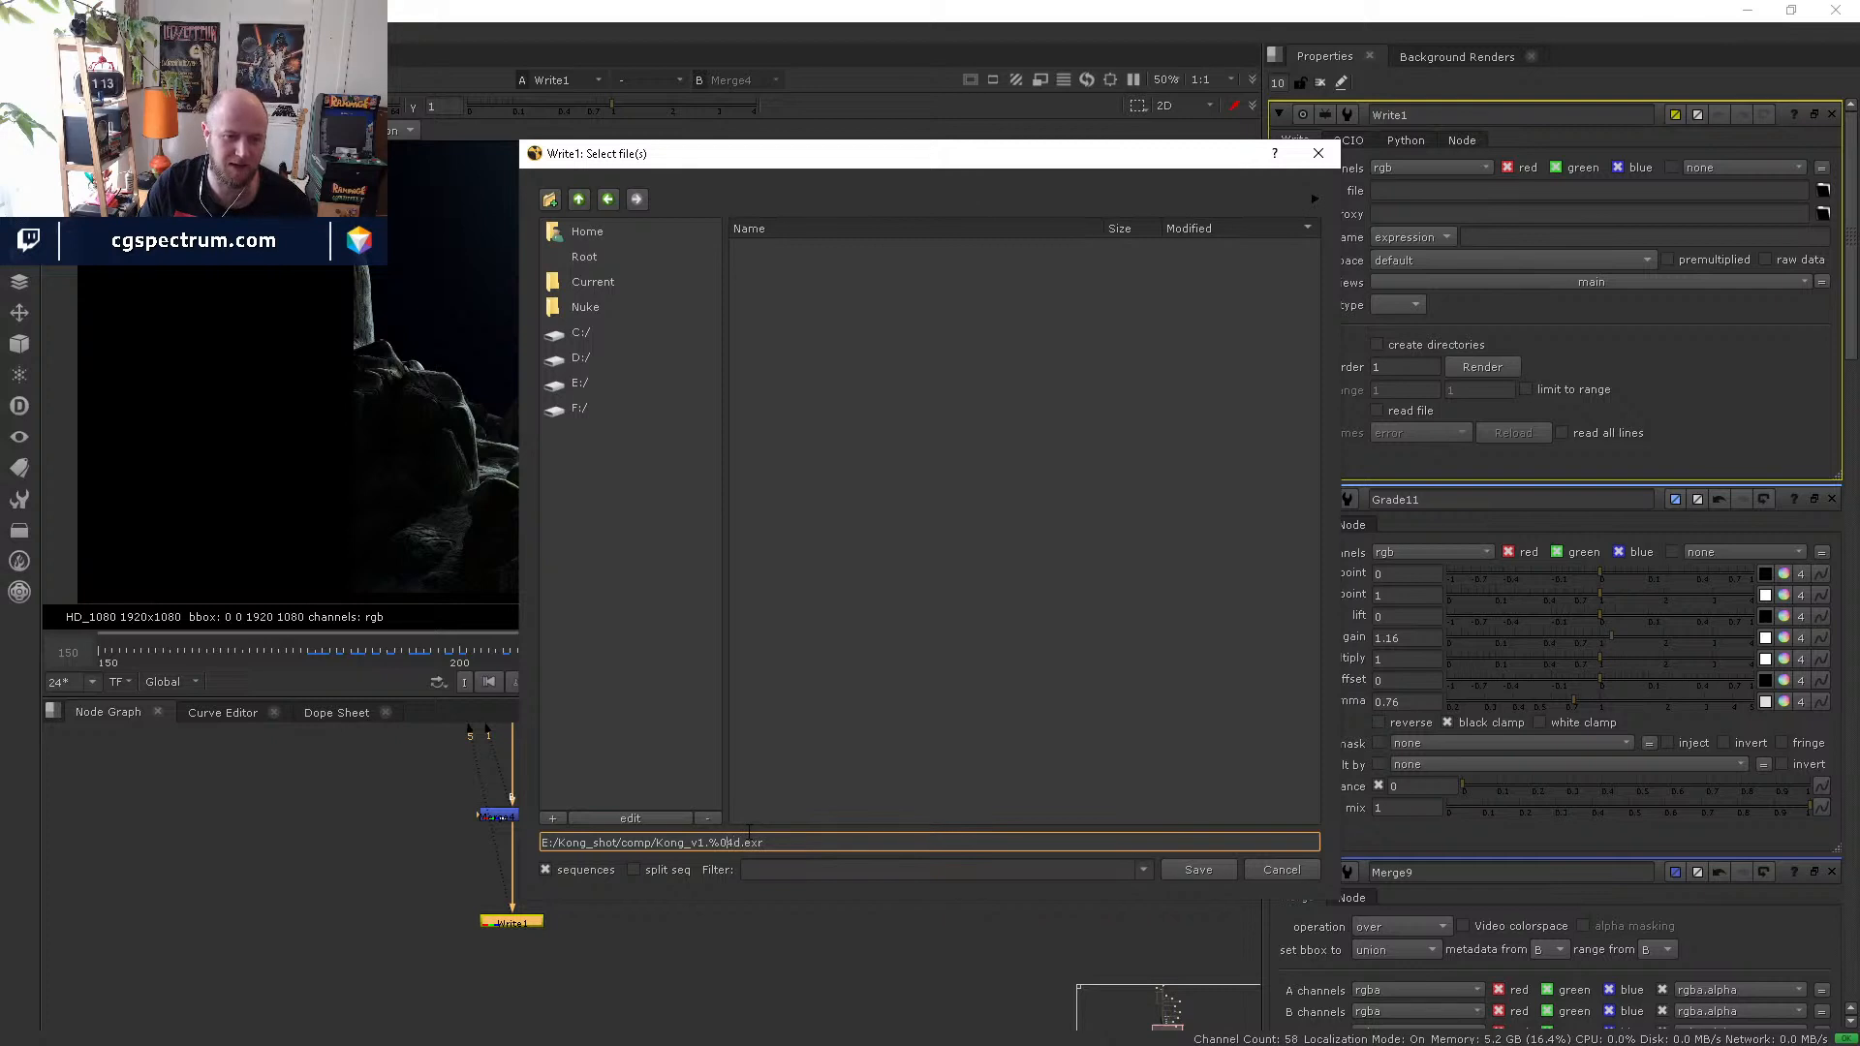
- Check the %04d frame padding in the output path and save it as the Write node's file
key(shift+Right)
key(shift+Right)
key(shift+Right)
key(shift+Right)
key(shift+Right)
key(shift+Right)
key(shift+Right)
key(shift+Right)
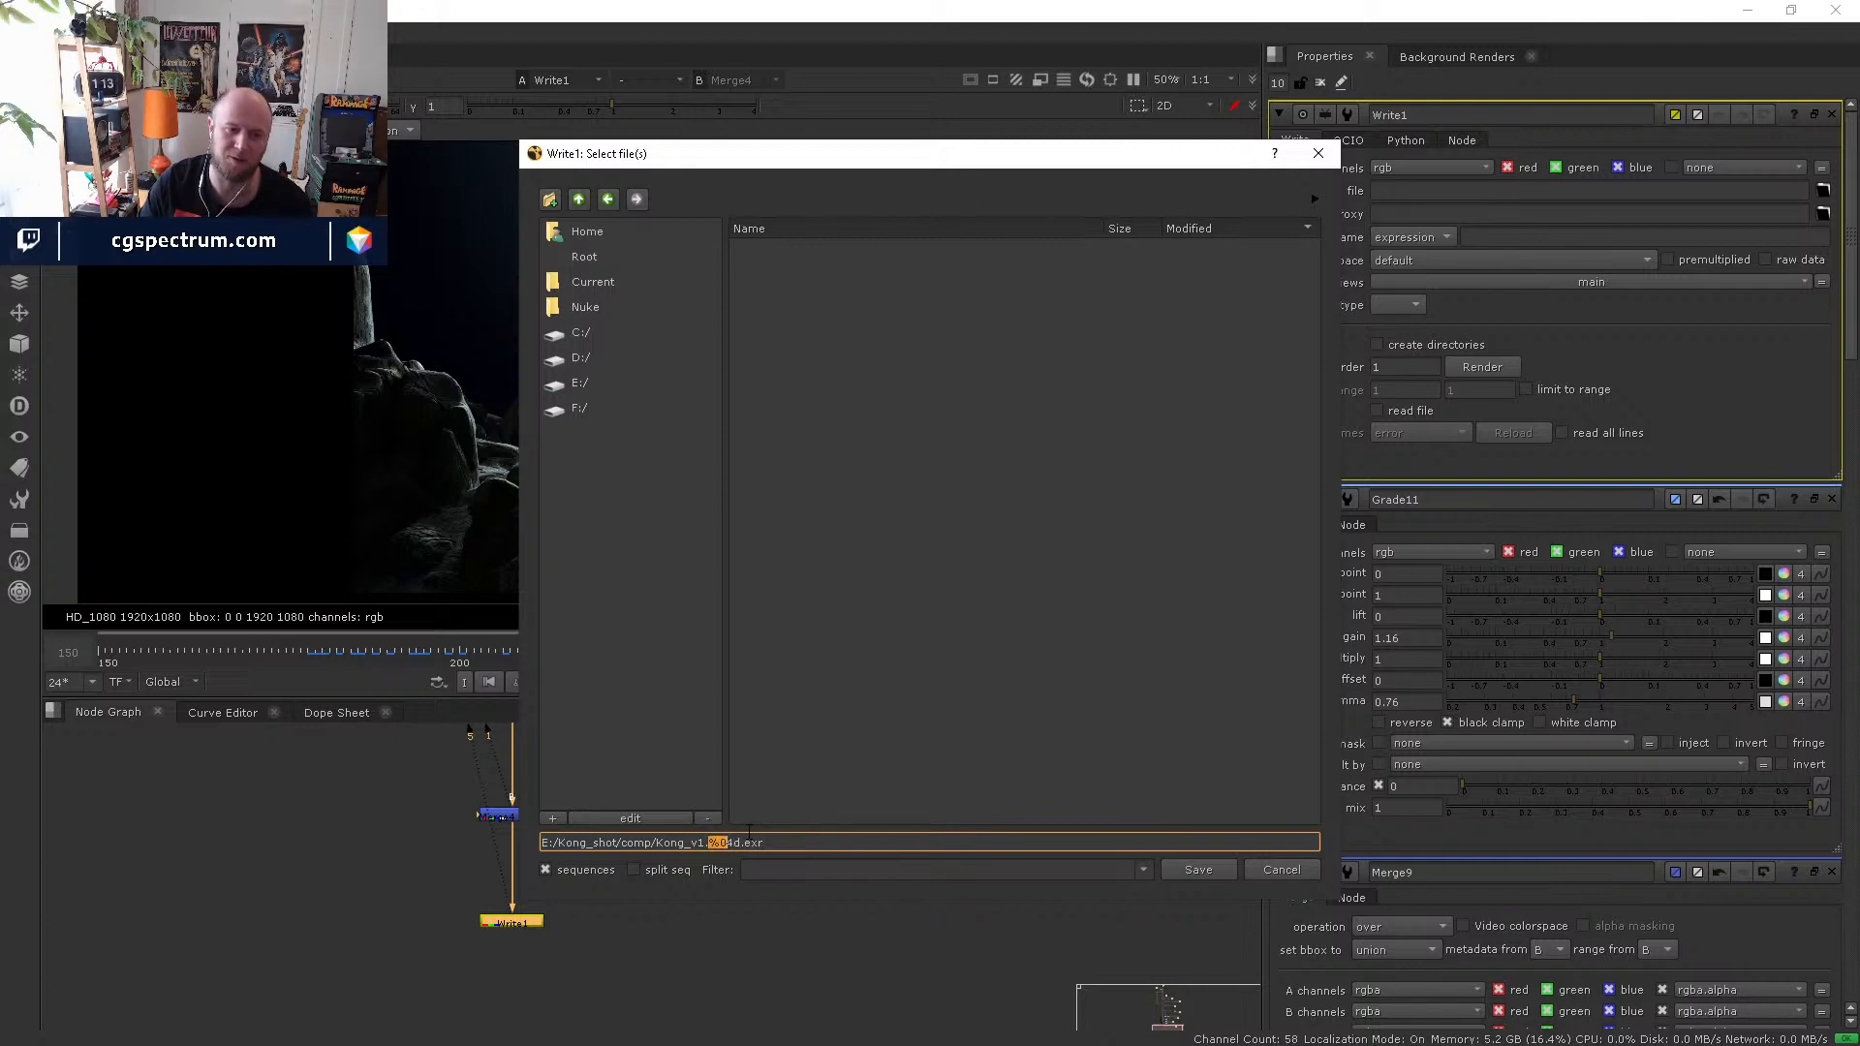
key(End)
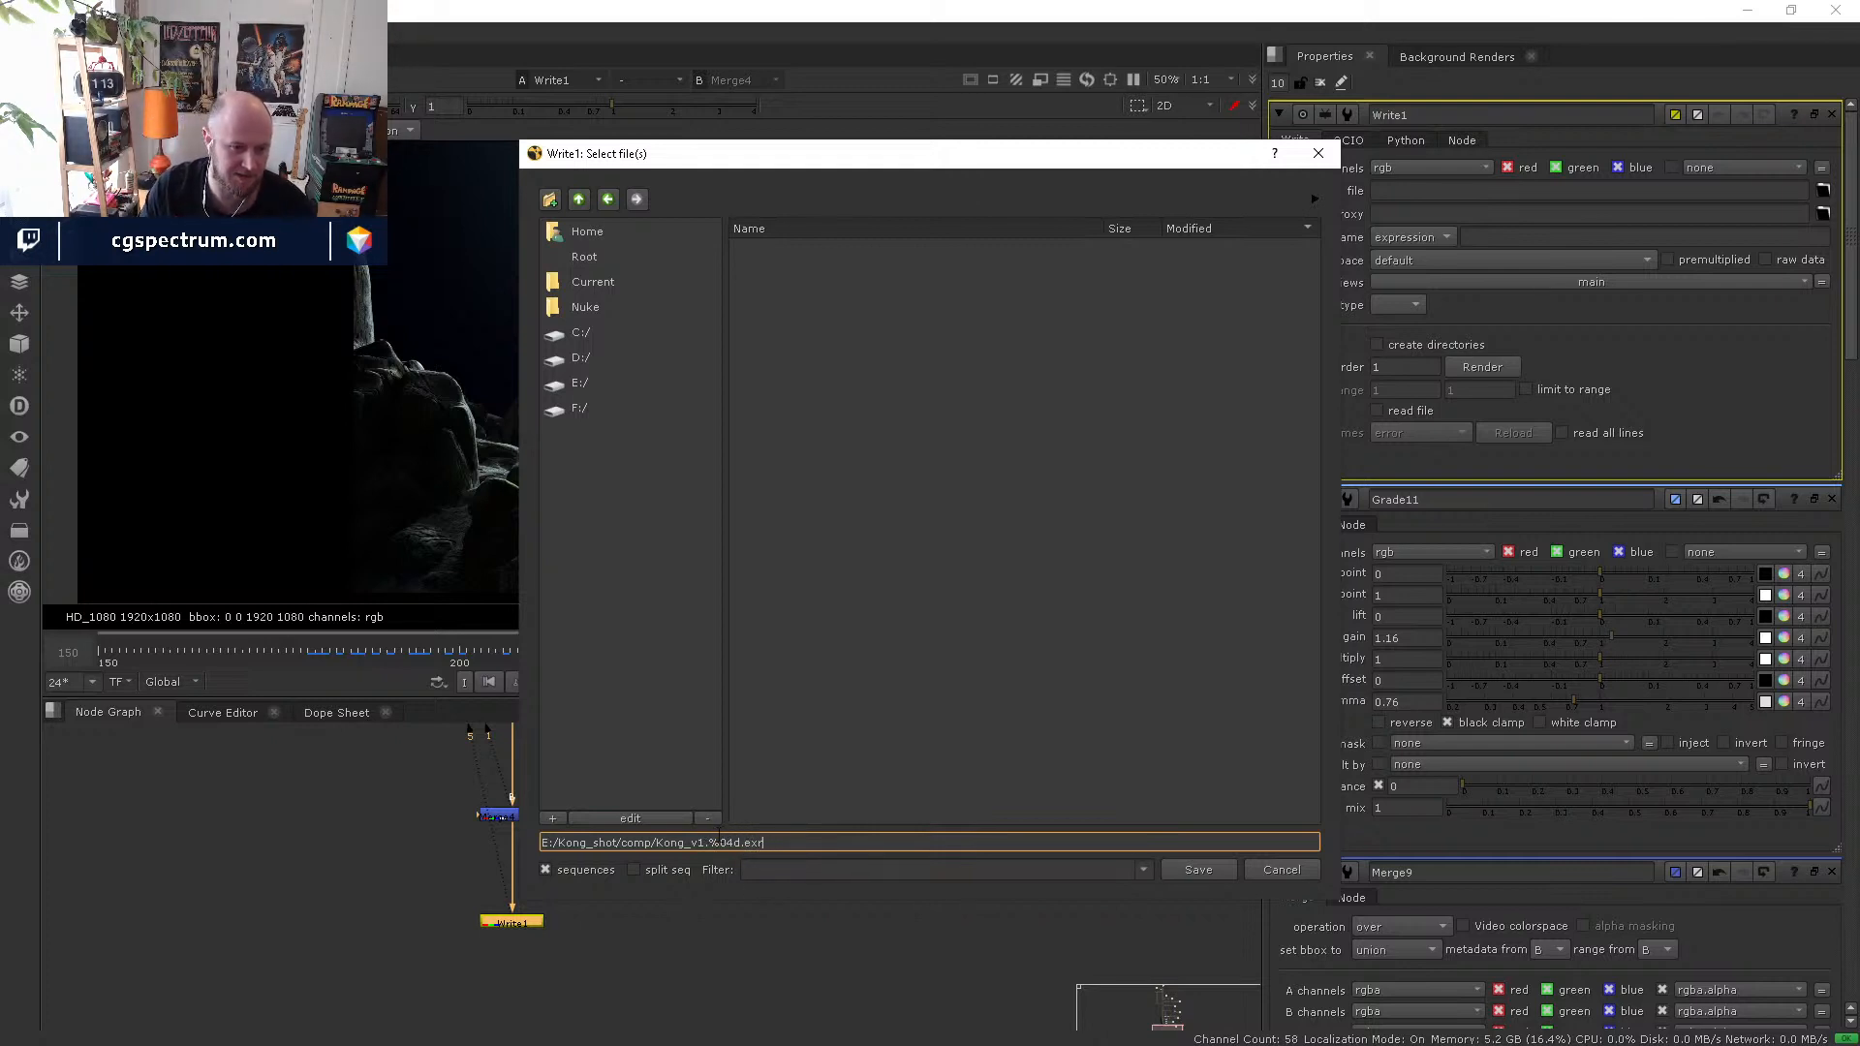
drag(708, 842, 733, 843)
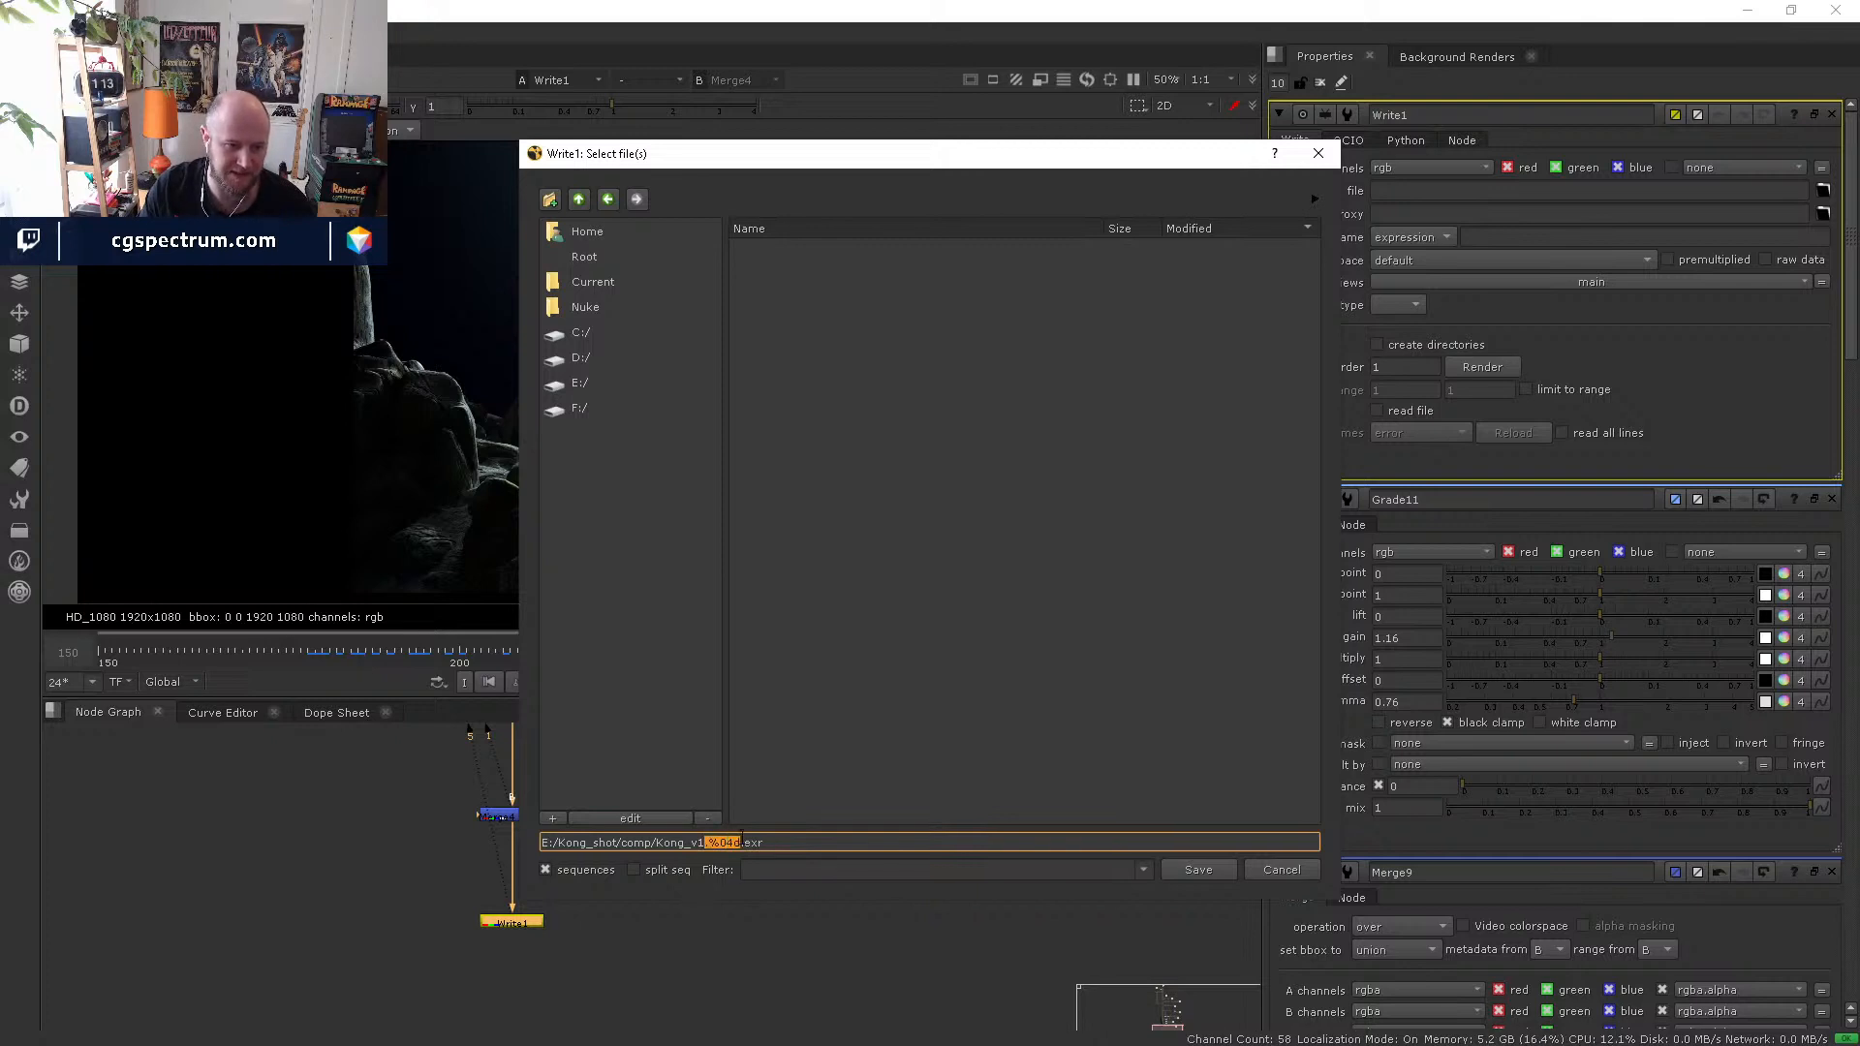
click(722, 843)
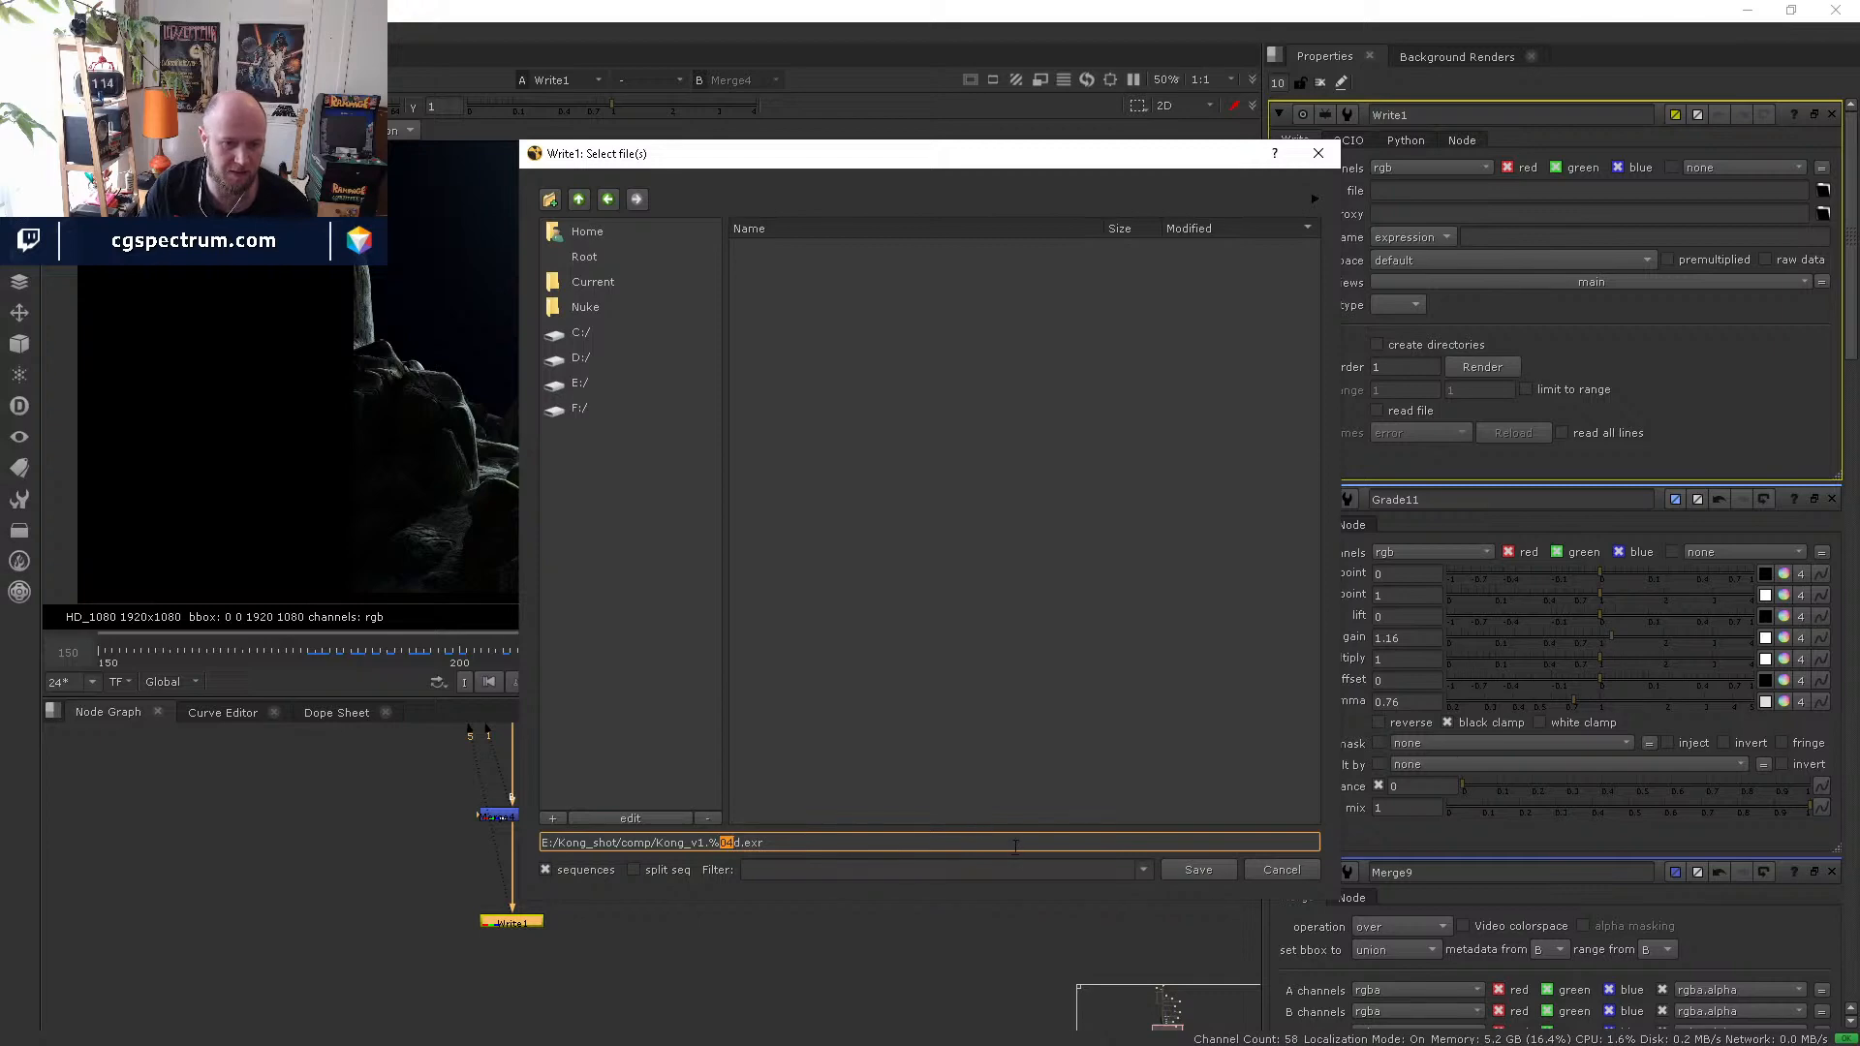
click(1201, 869)
- Examine the individual frame numbering of the LEAVES_v3 sequence used by Read4, leaving its file unchanged
double_click(1026, 814)
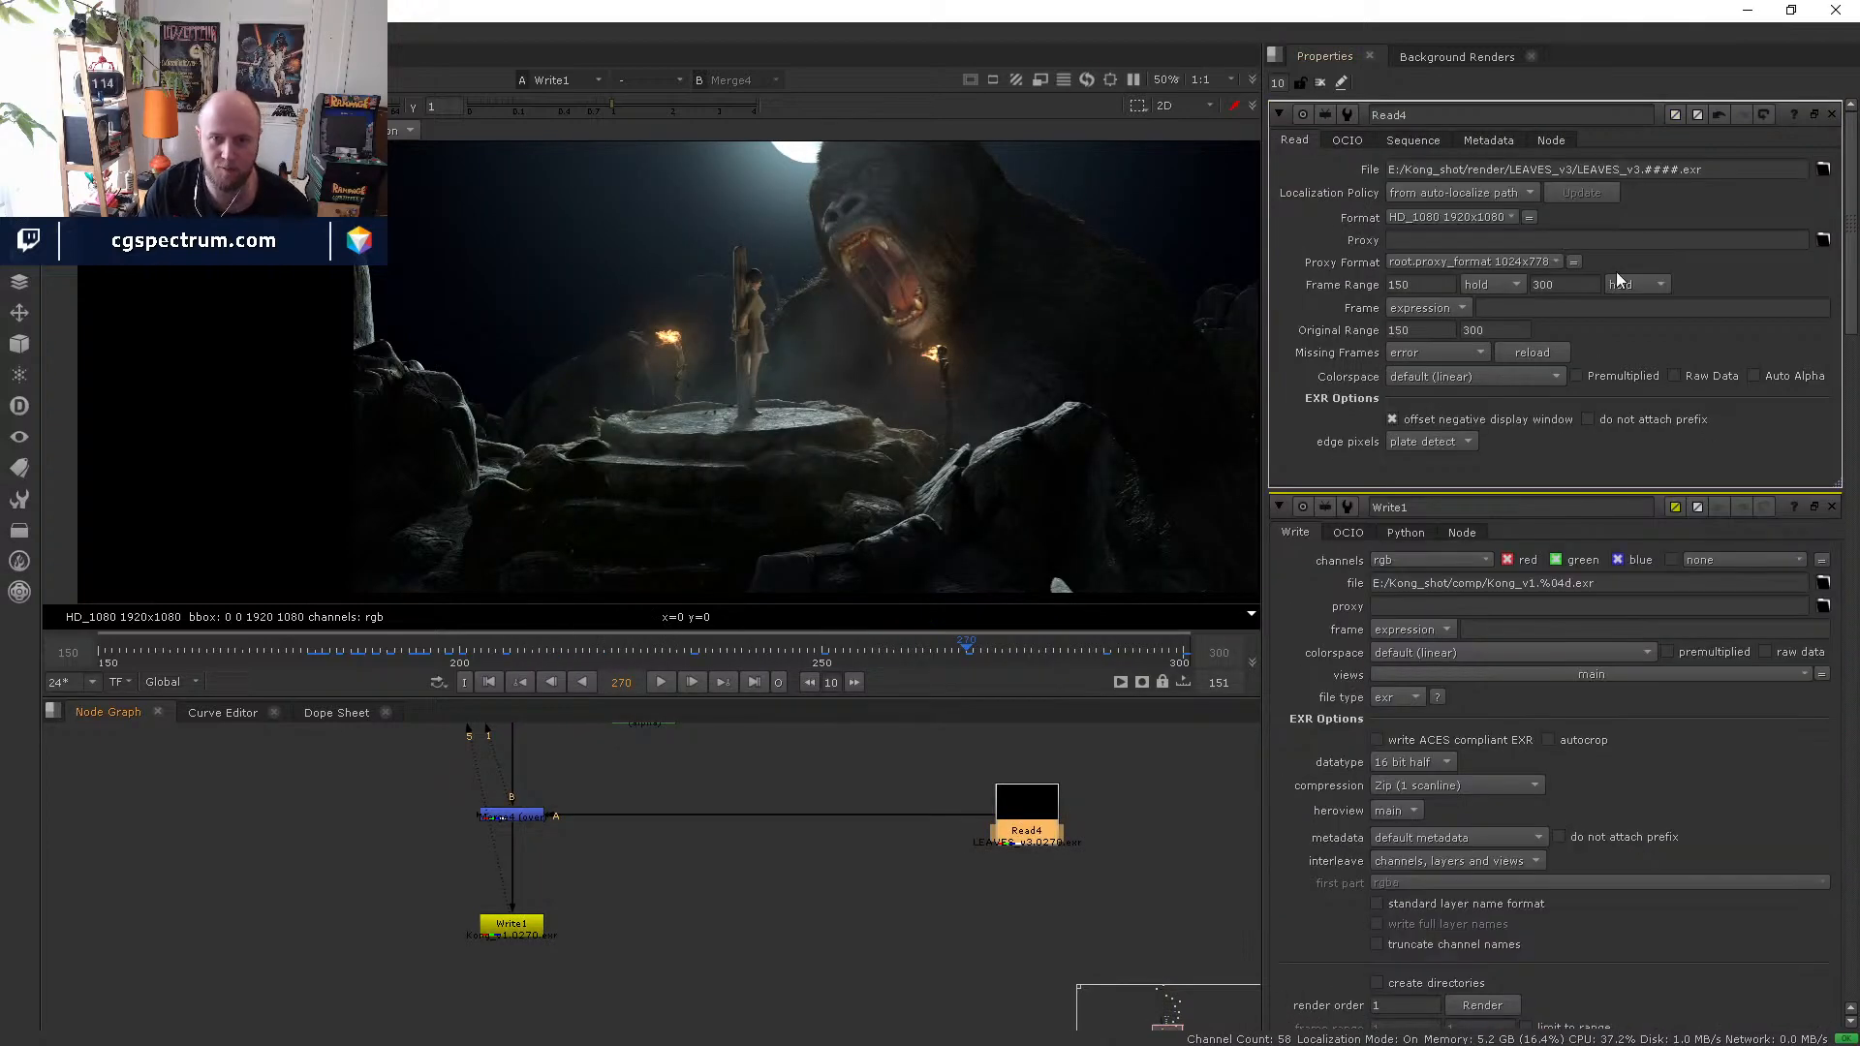
click(1647, 169)
click(1823, 170)
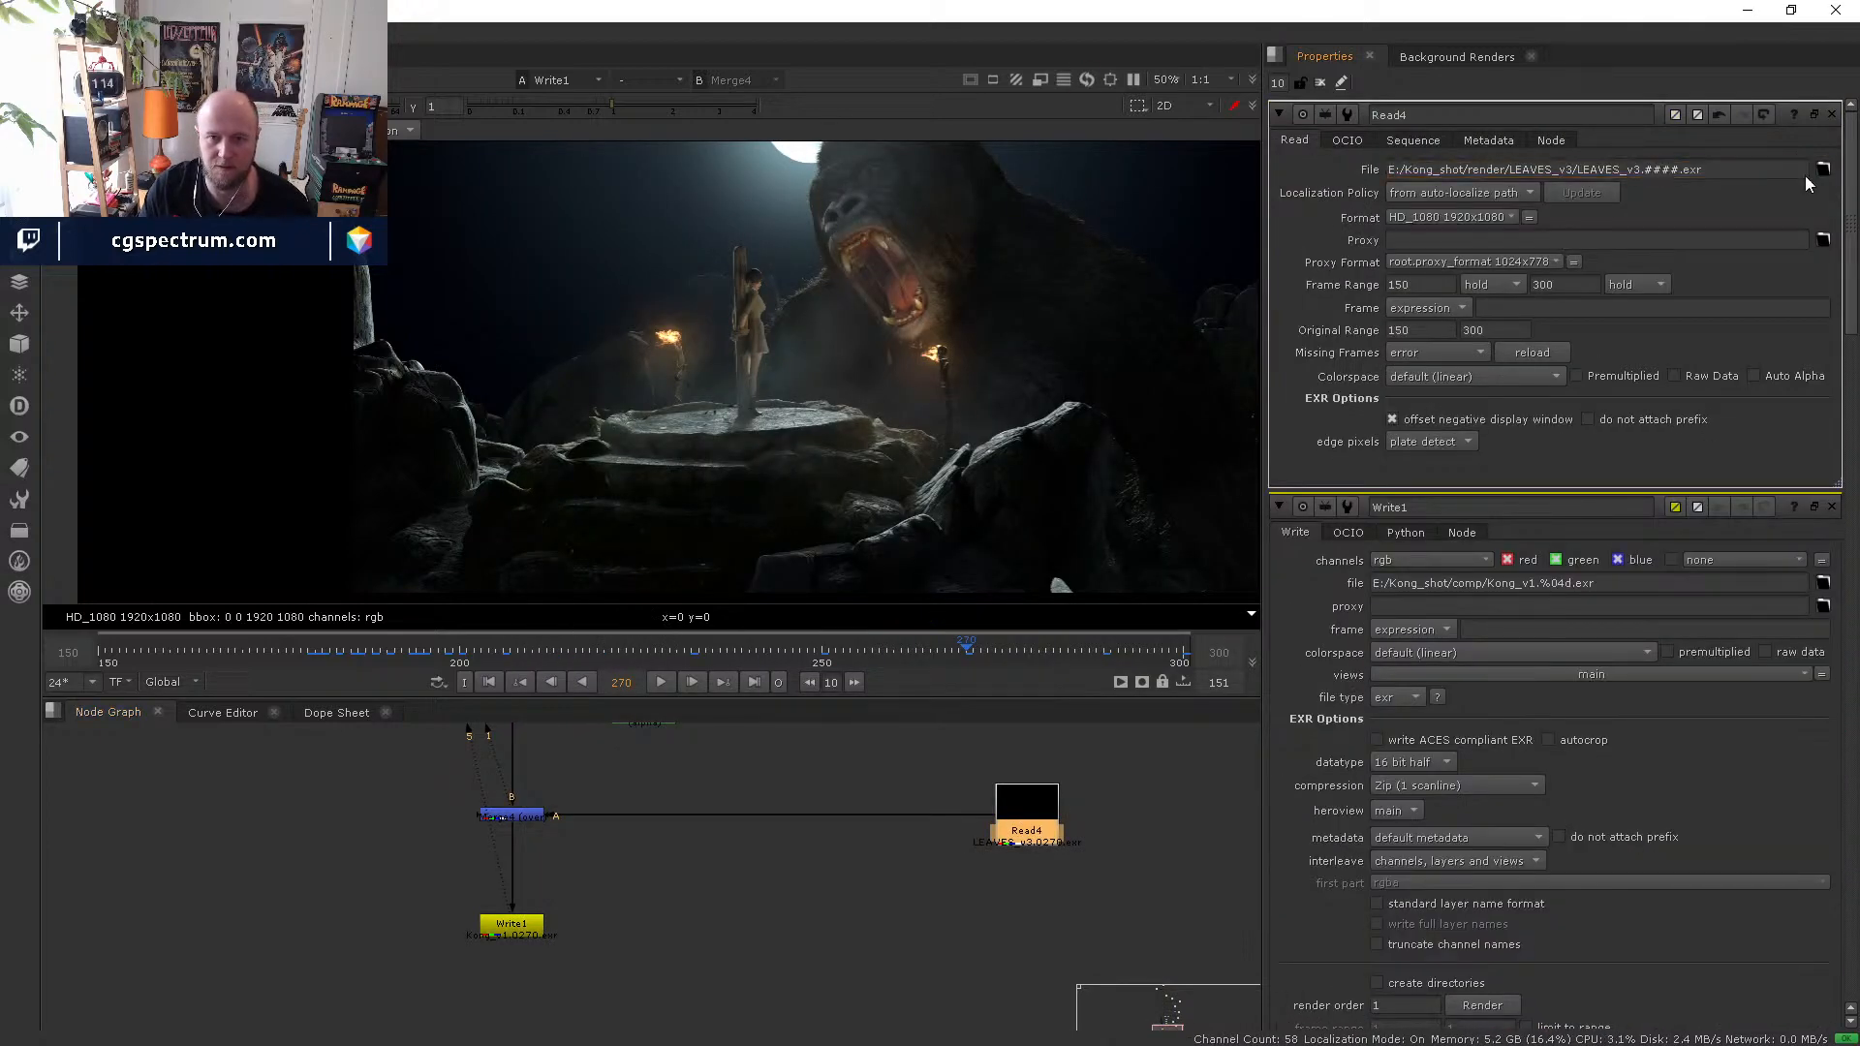
click(545, 869)
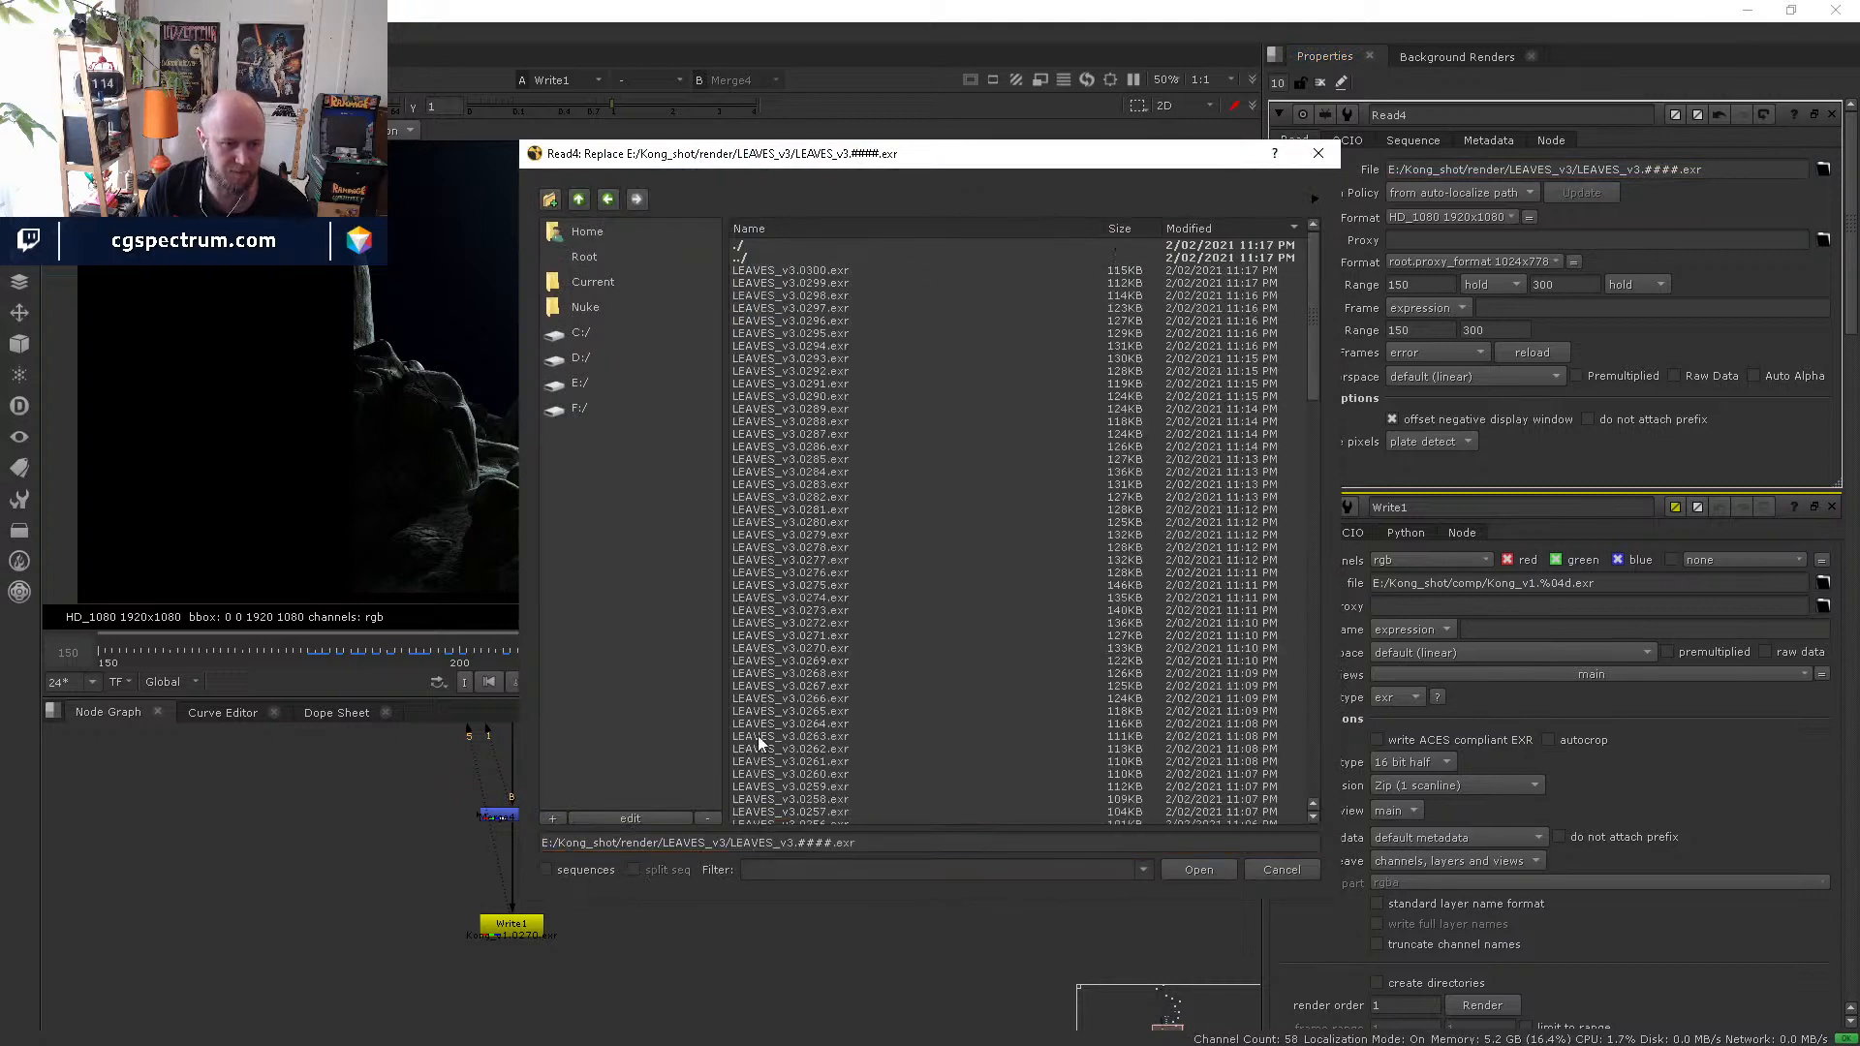
scroll(835, 647, down, 20)
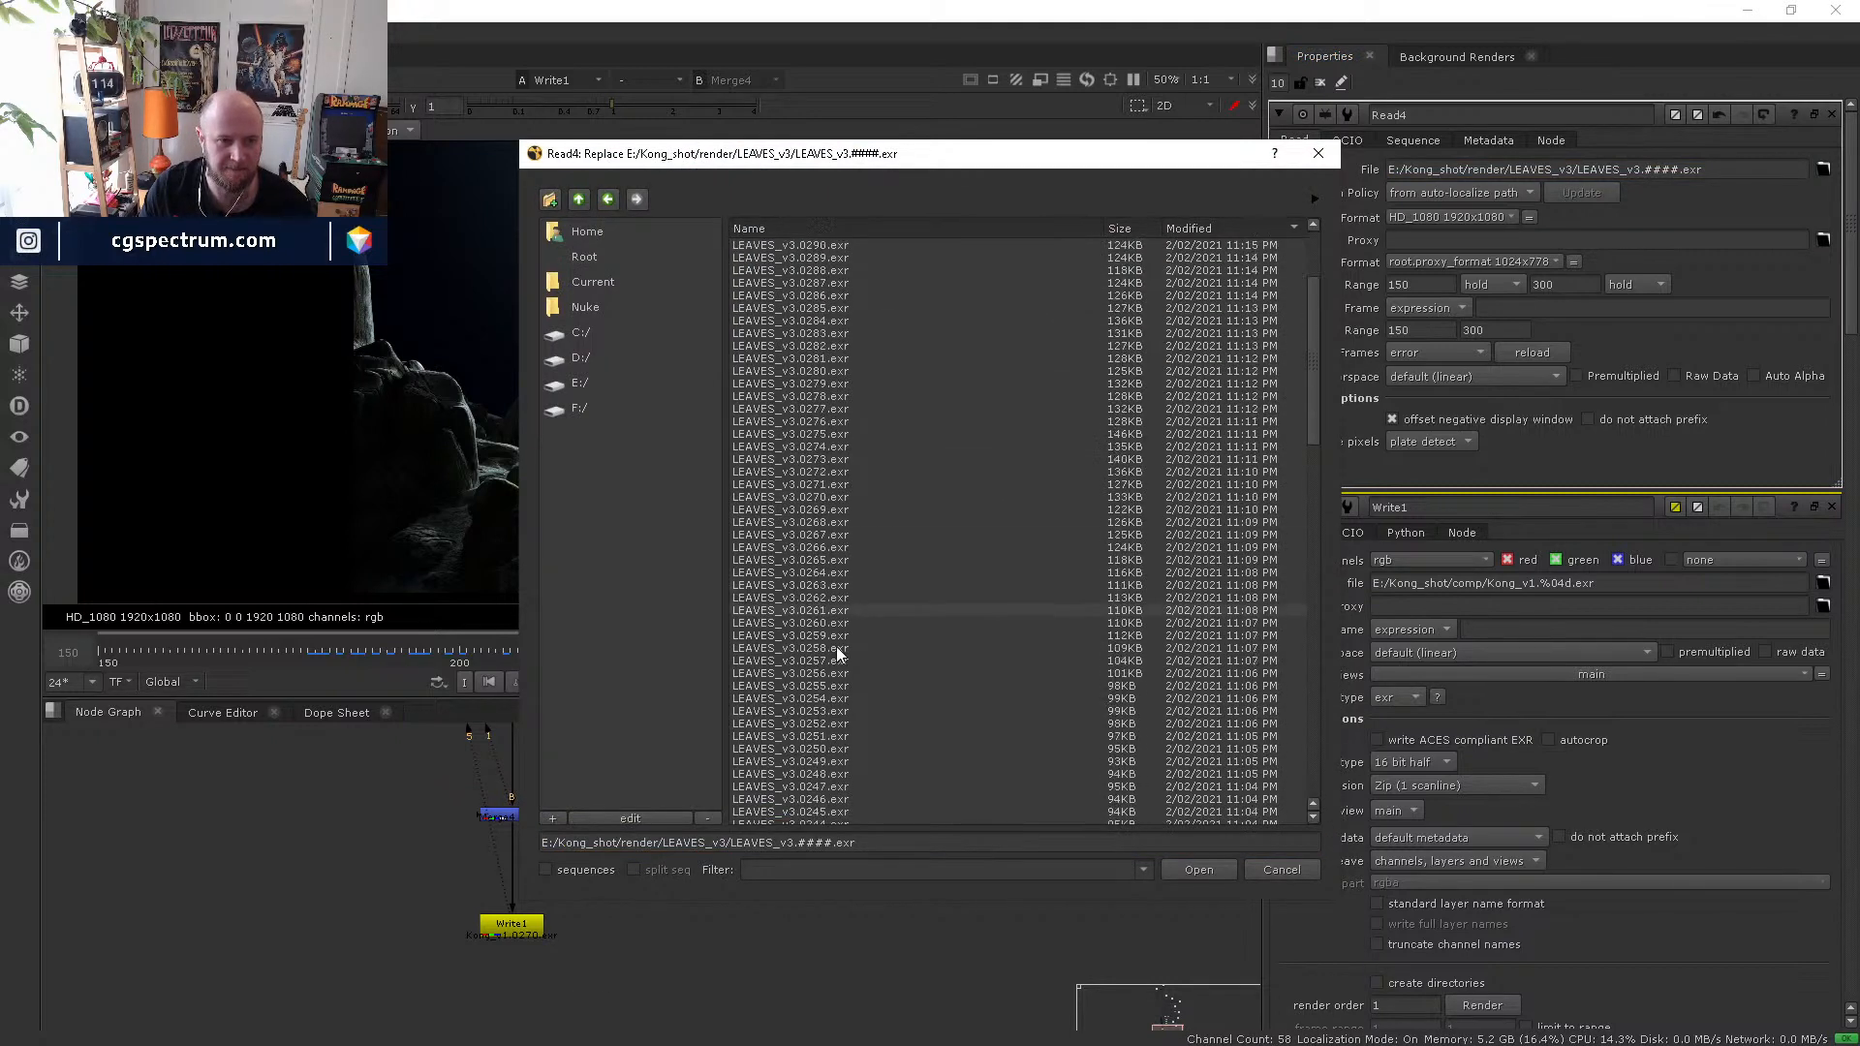
scroll(878, 781, down, 14)
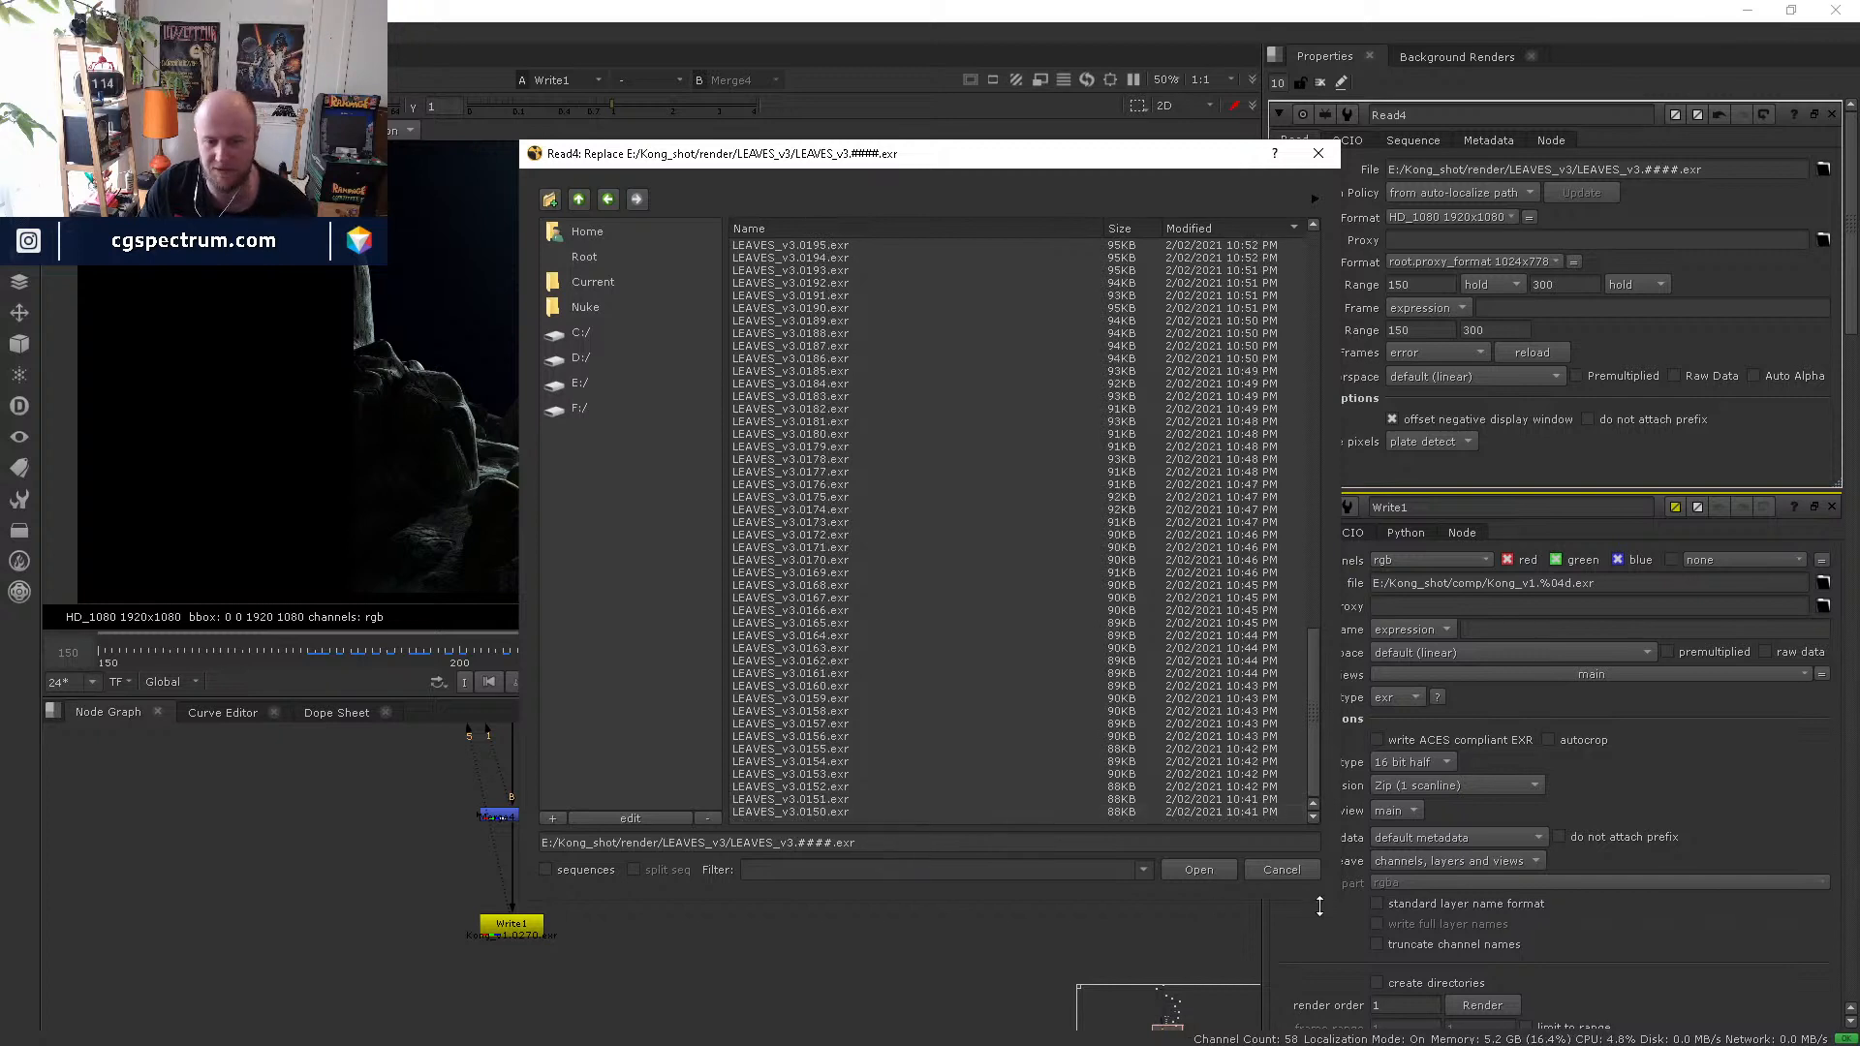
click(1285, 875)
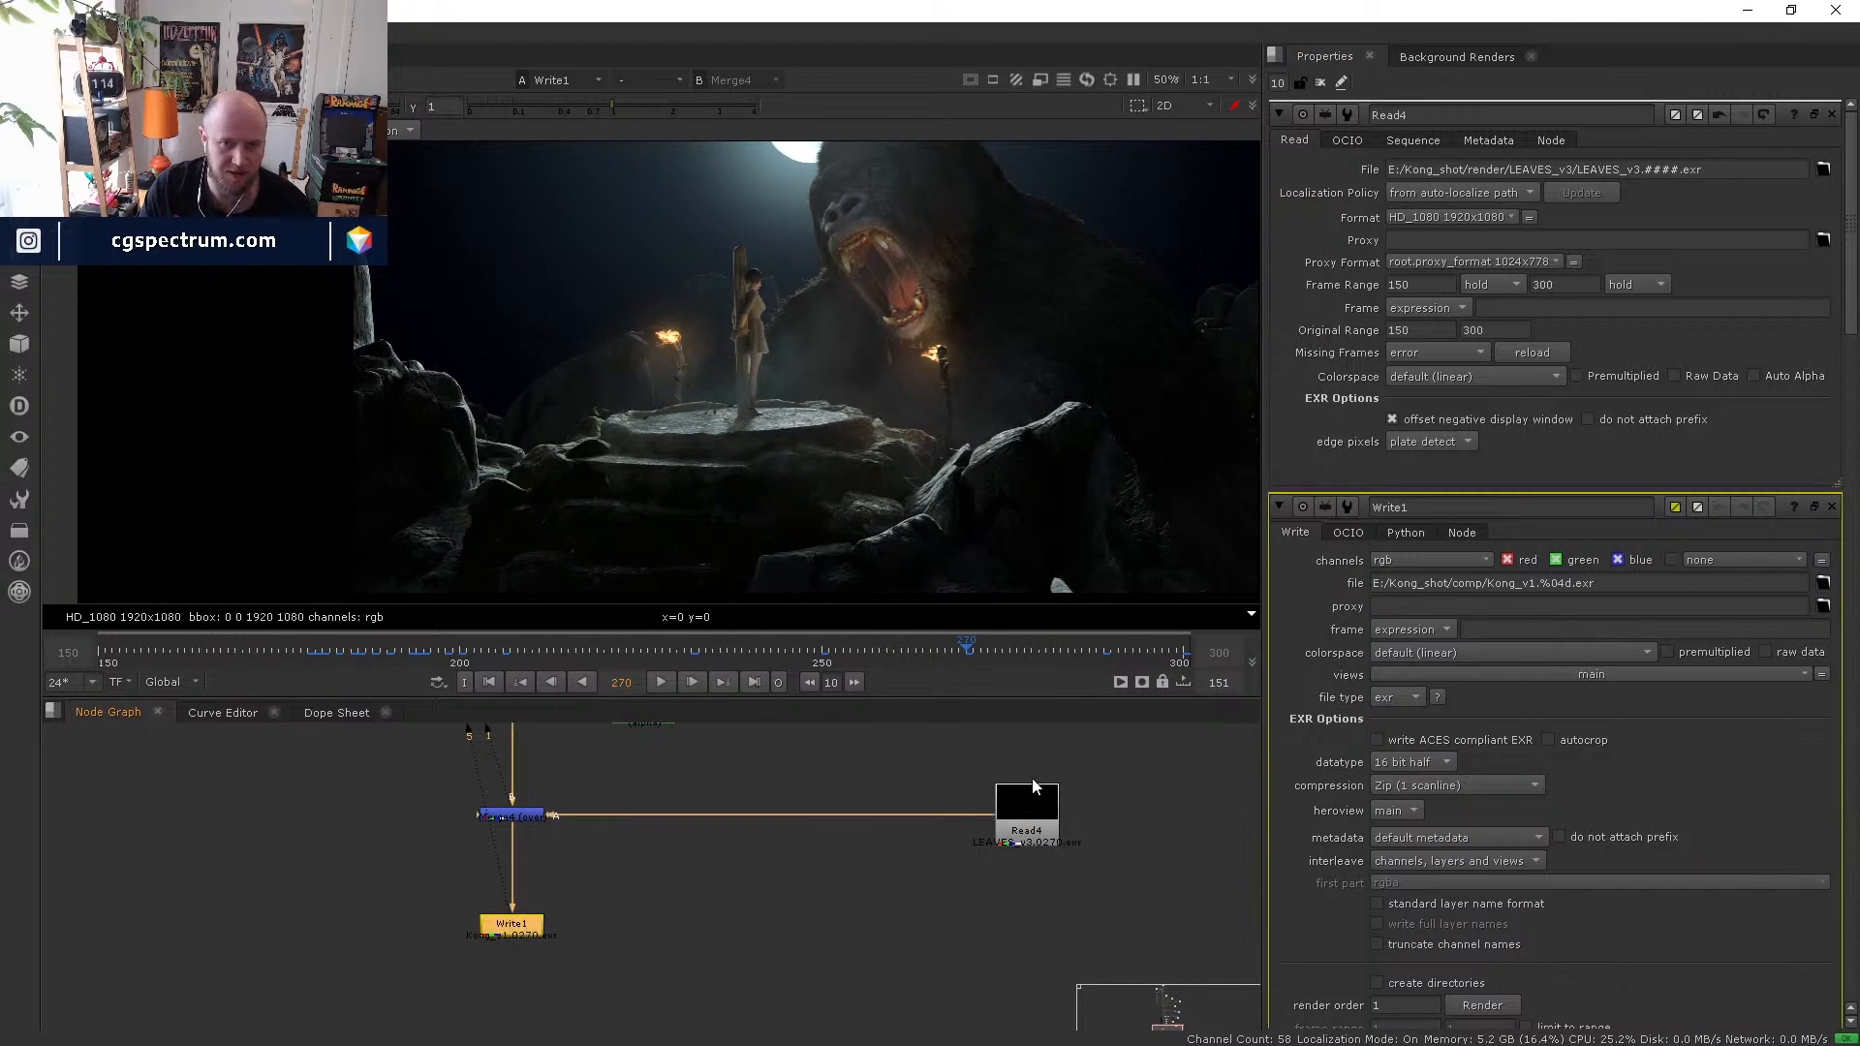
double_click(523, 932)
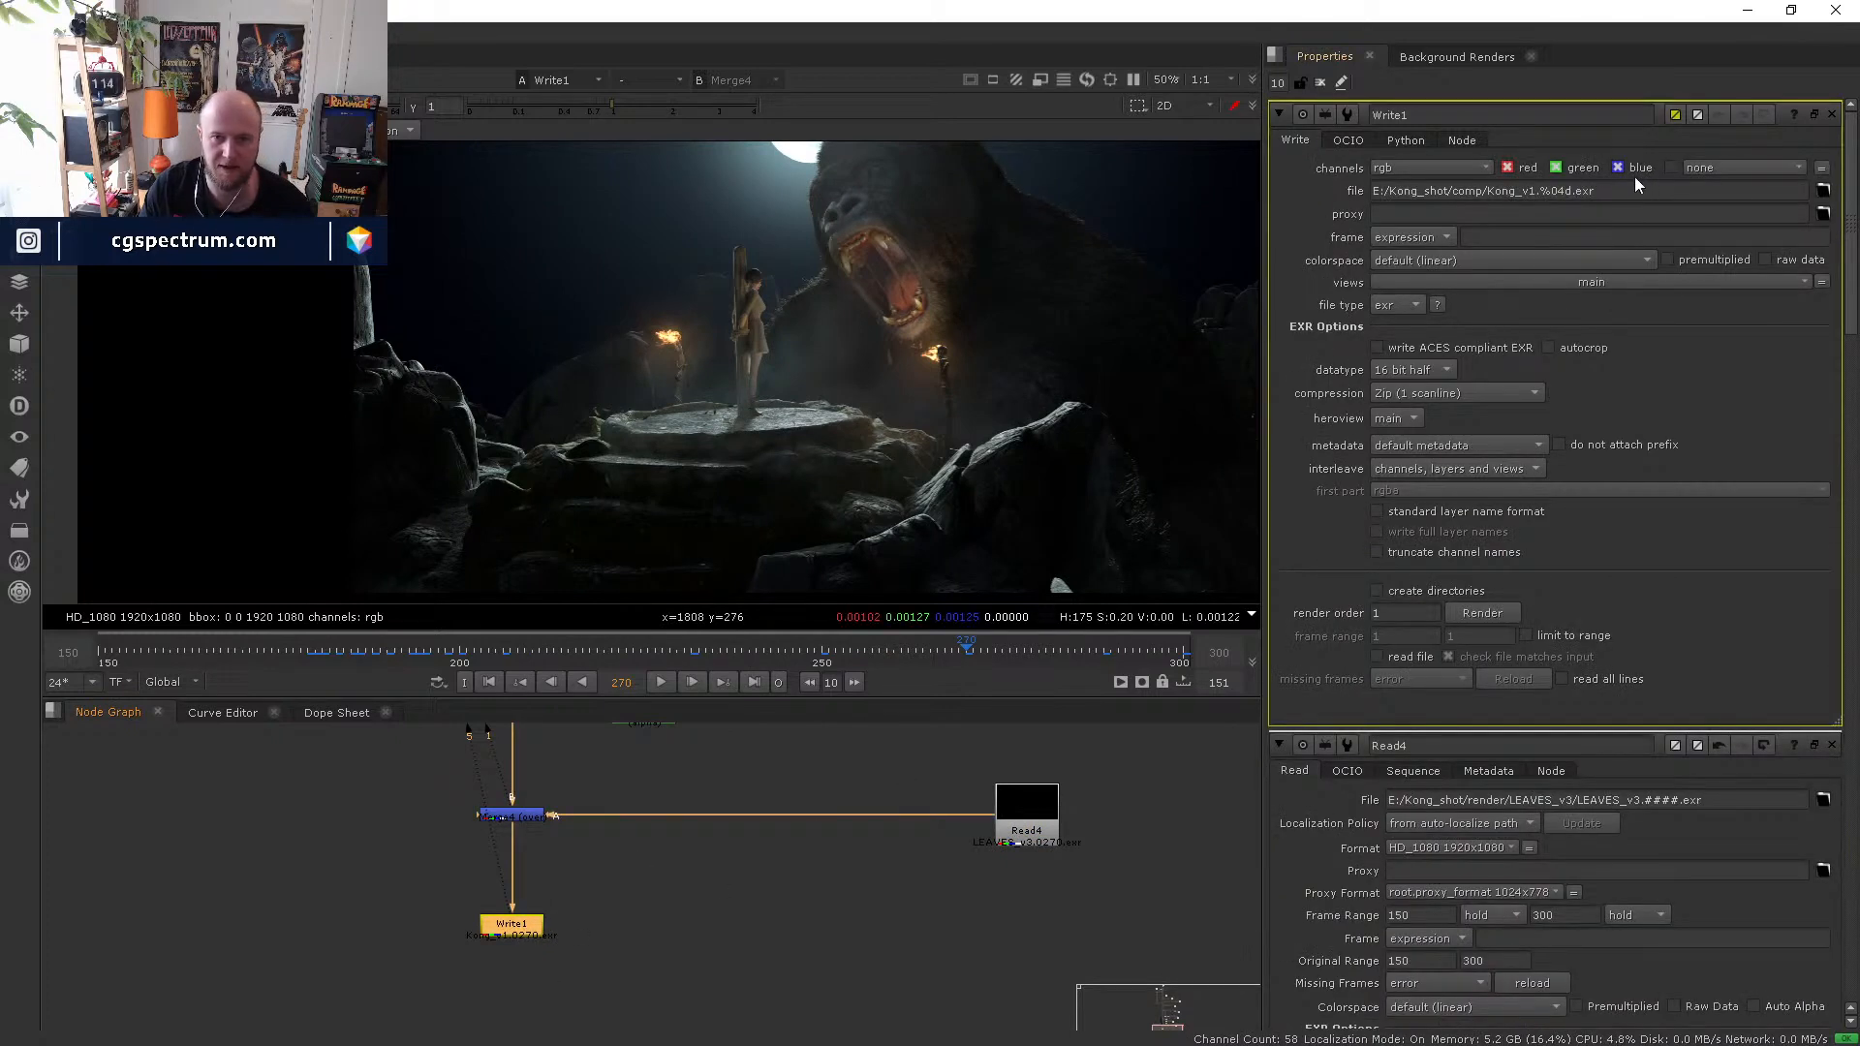
click(1482, 614)
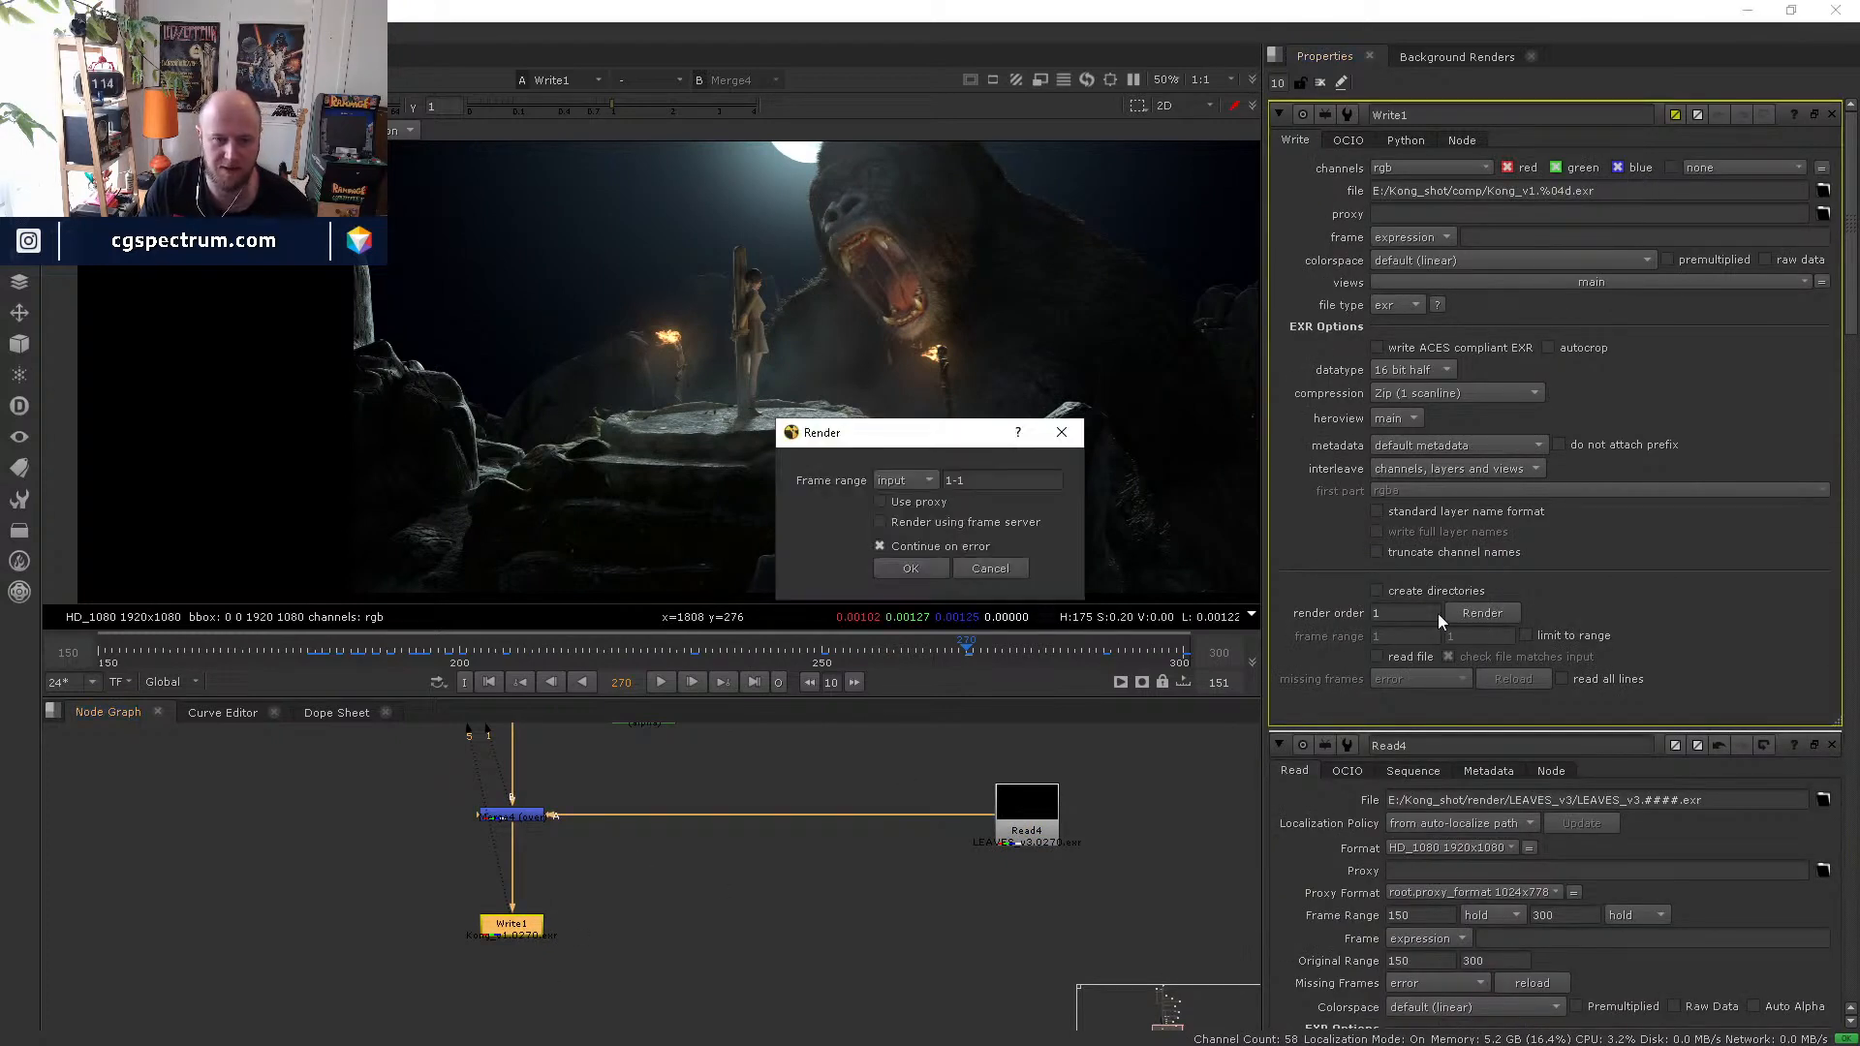
click(909, 479)
click(917, 500)
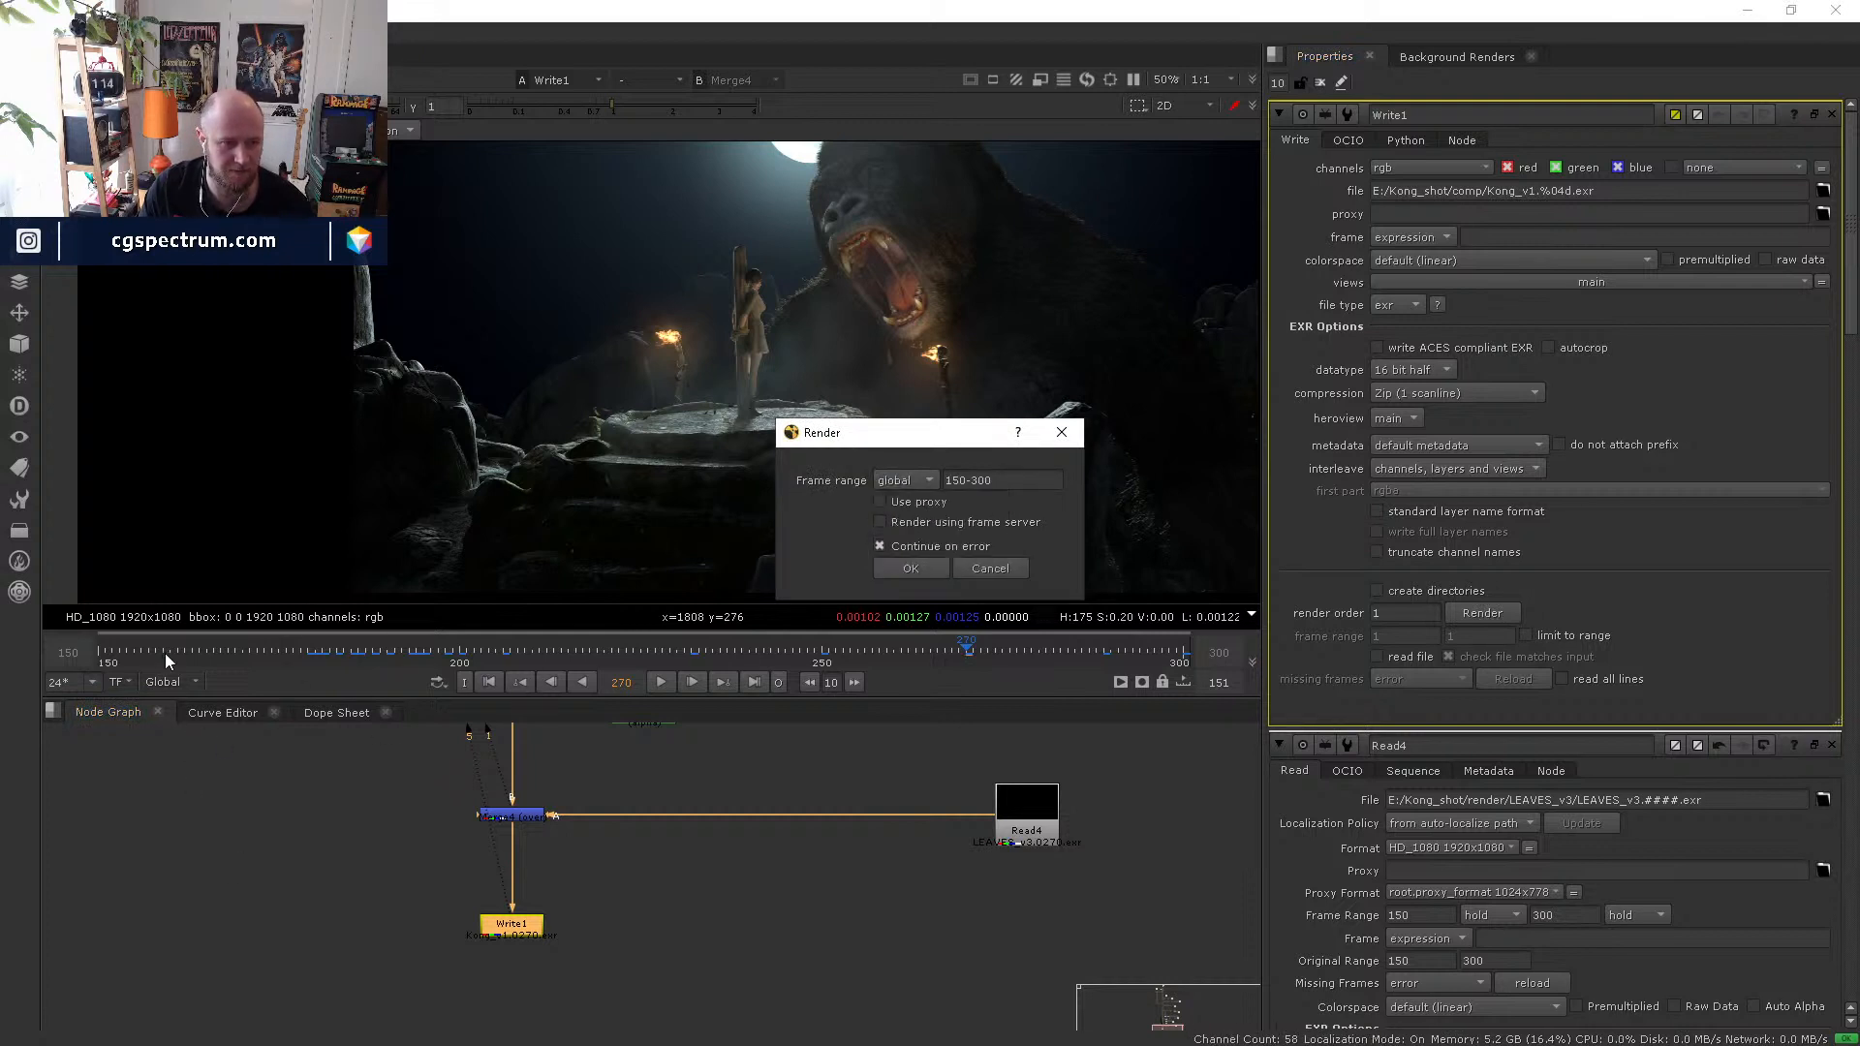
click(1007, 571)
click(855, 730)
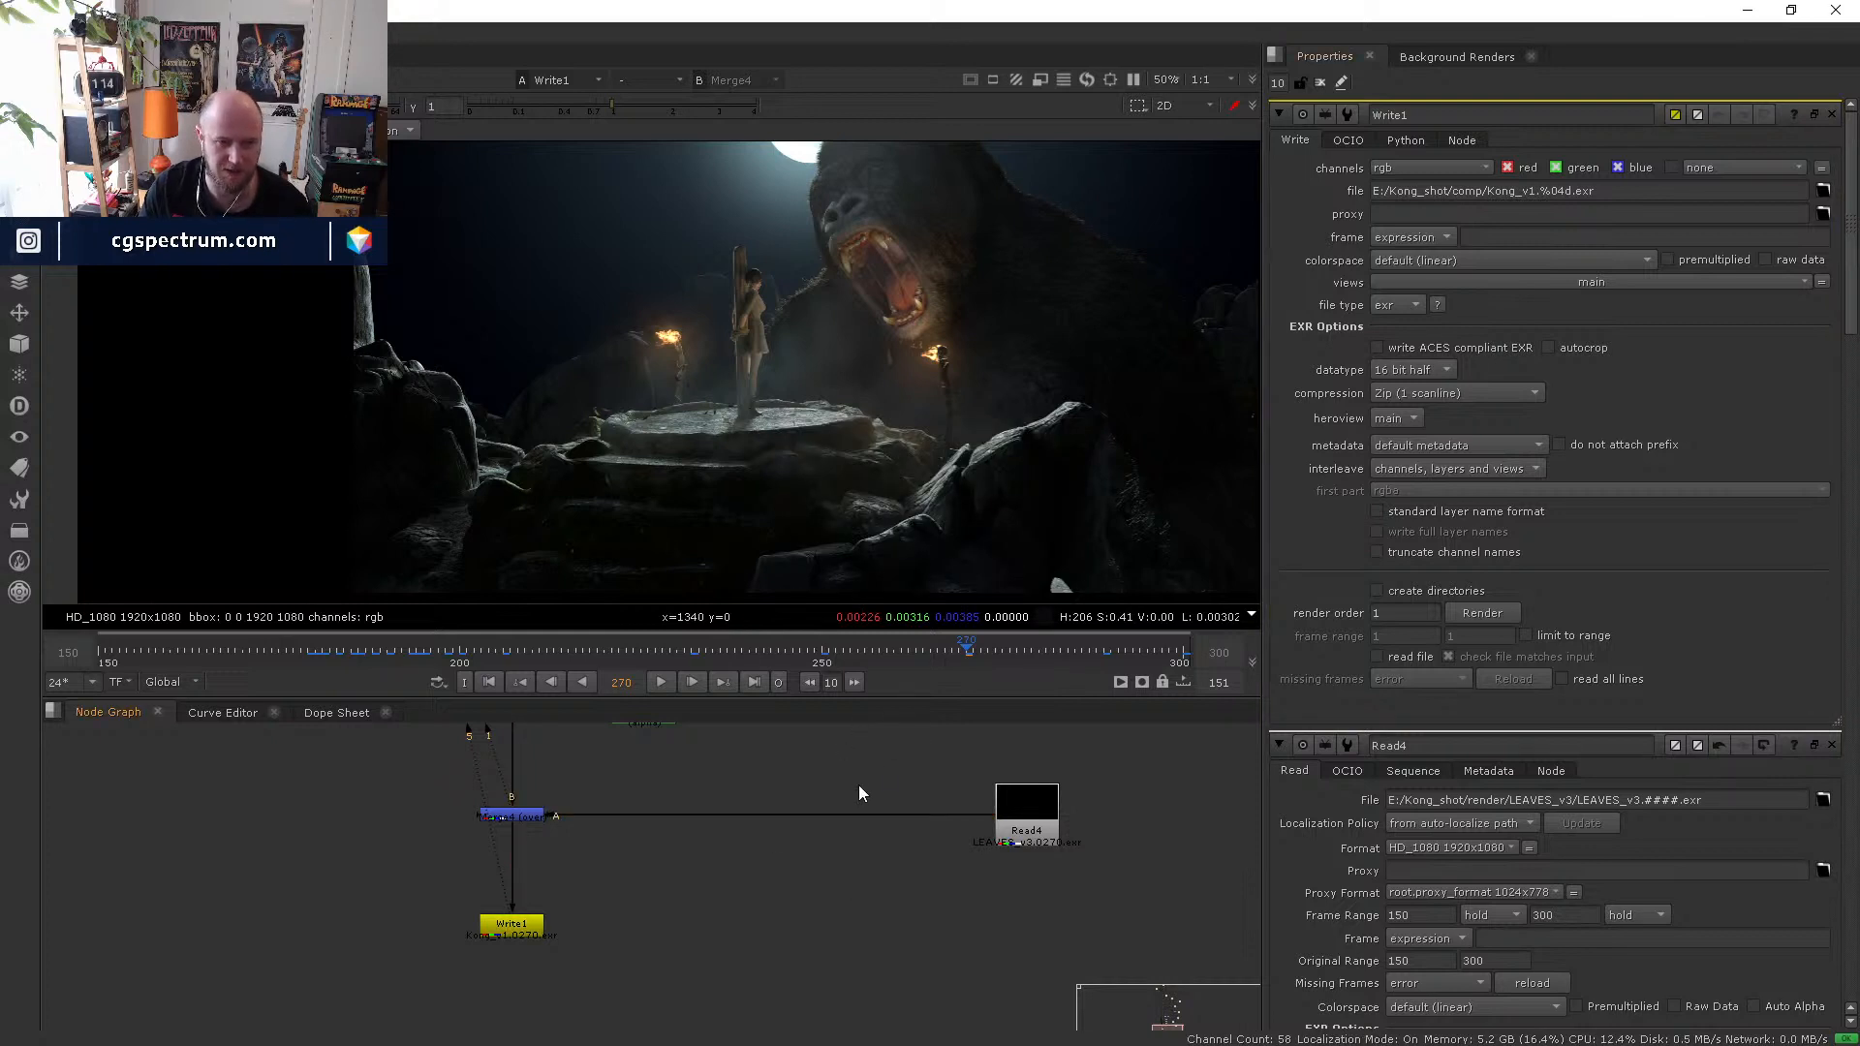
- Check the frame range in the project settings and render the composite from the Write node
key(s)
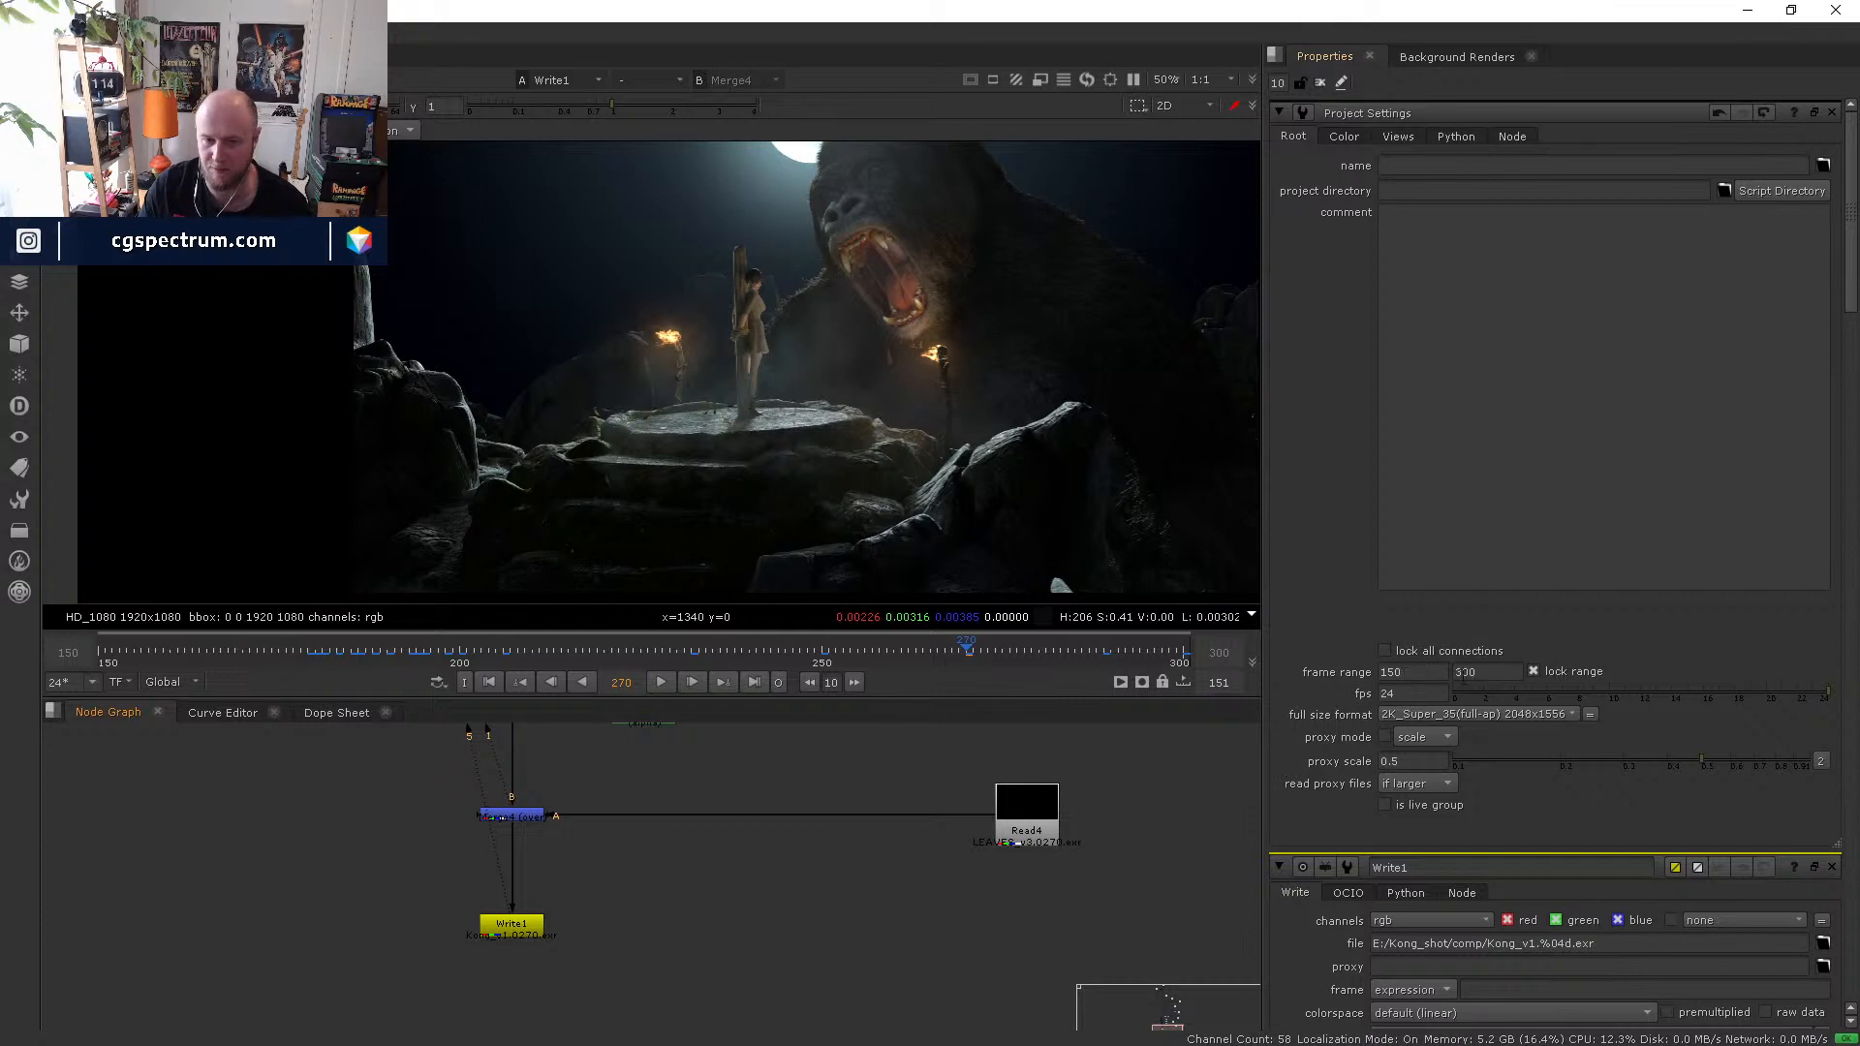
double_click(511, 925)
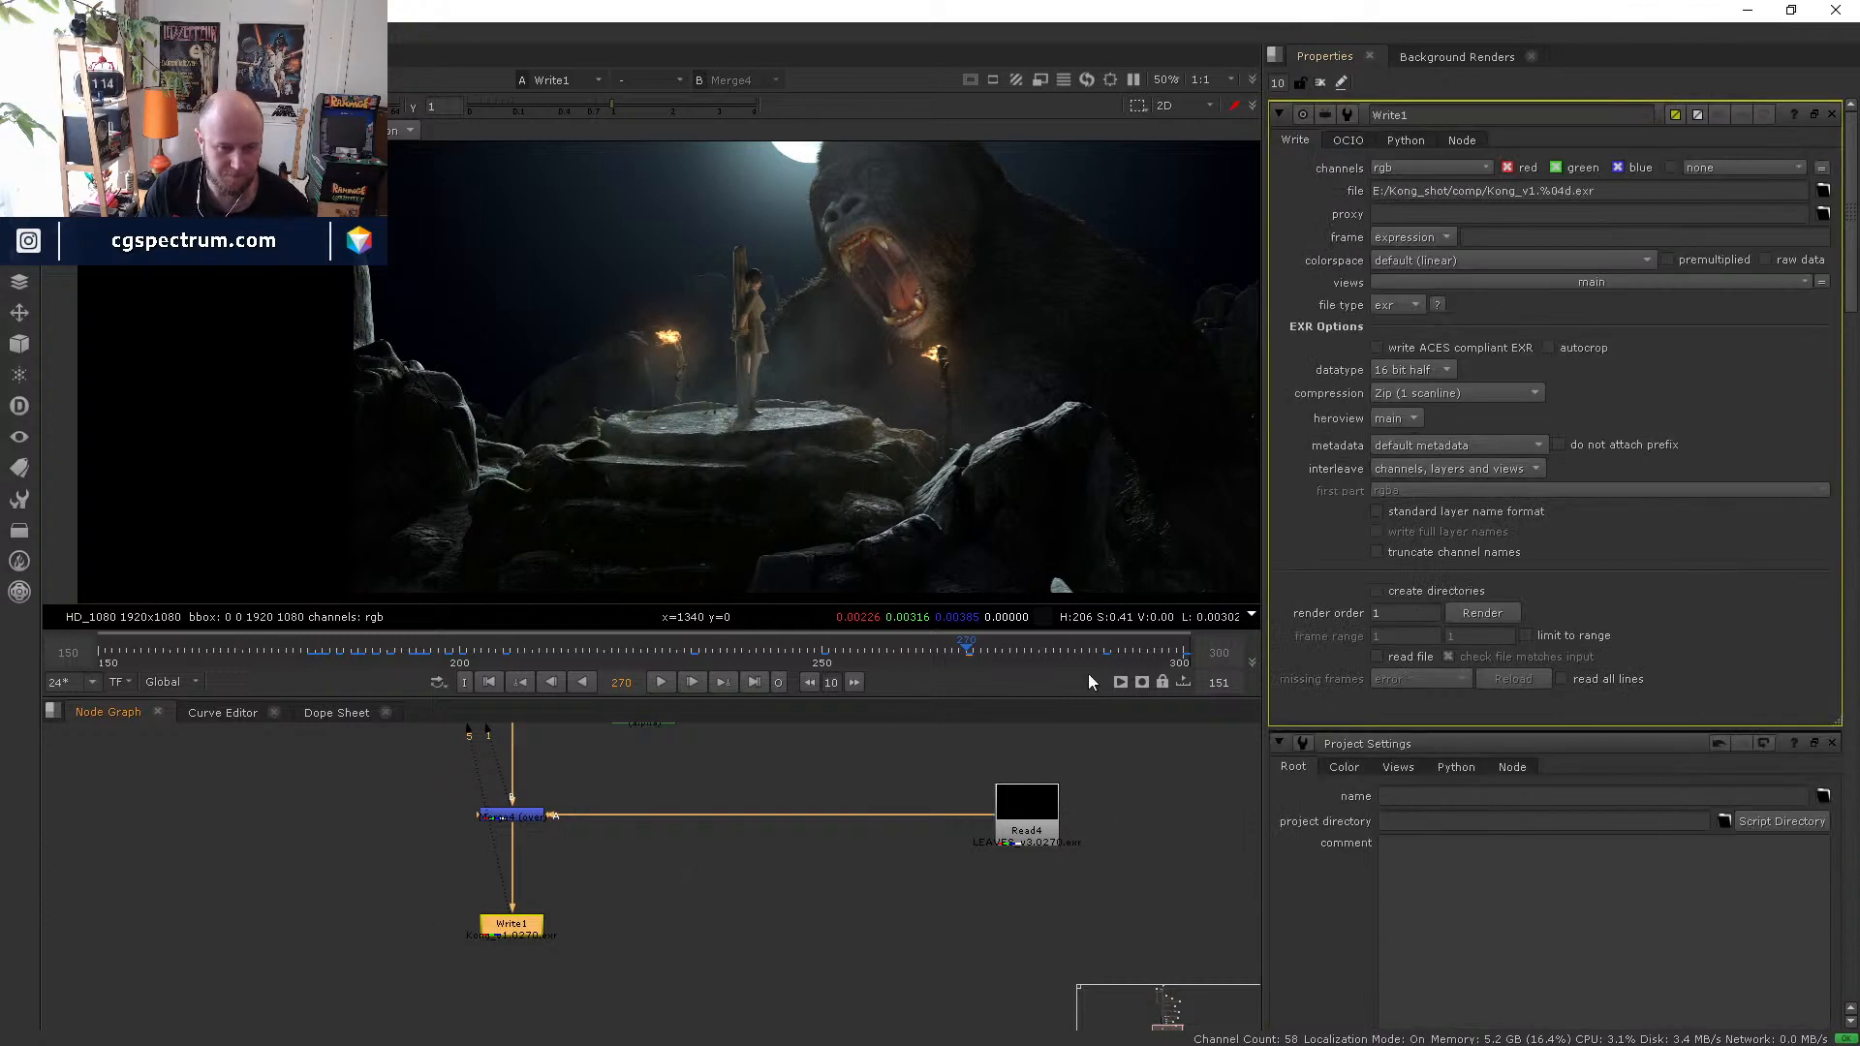
click(1482, 613)
click(911, 568)
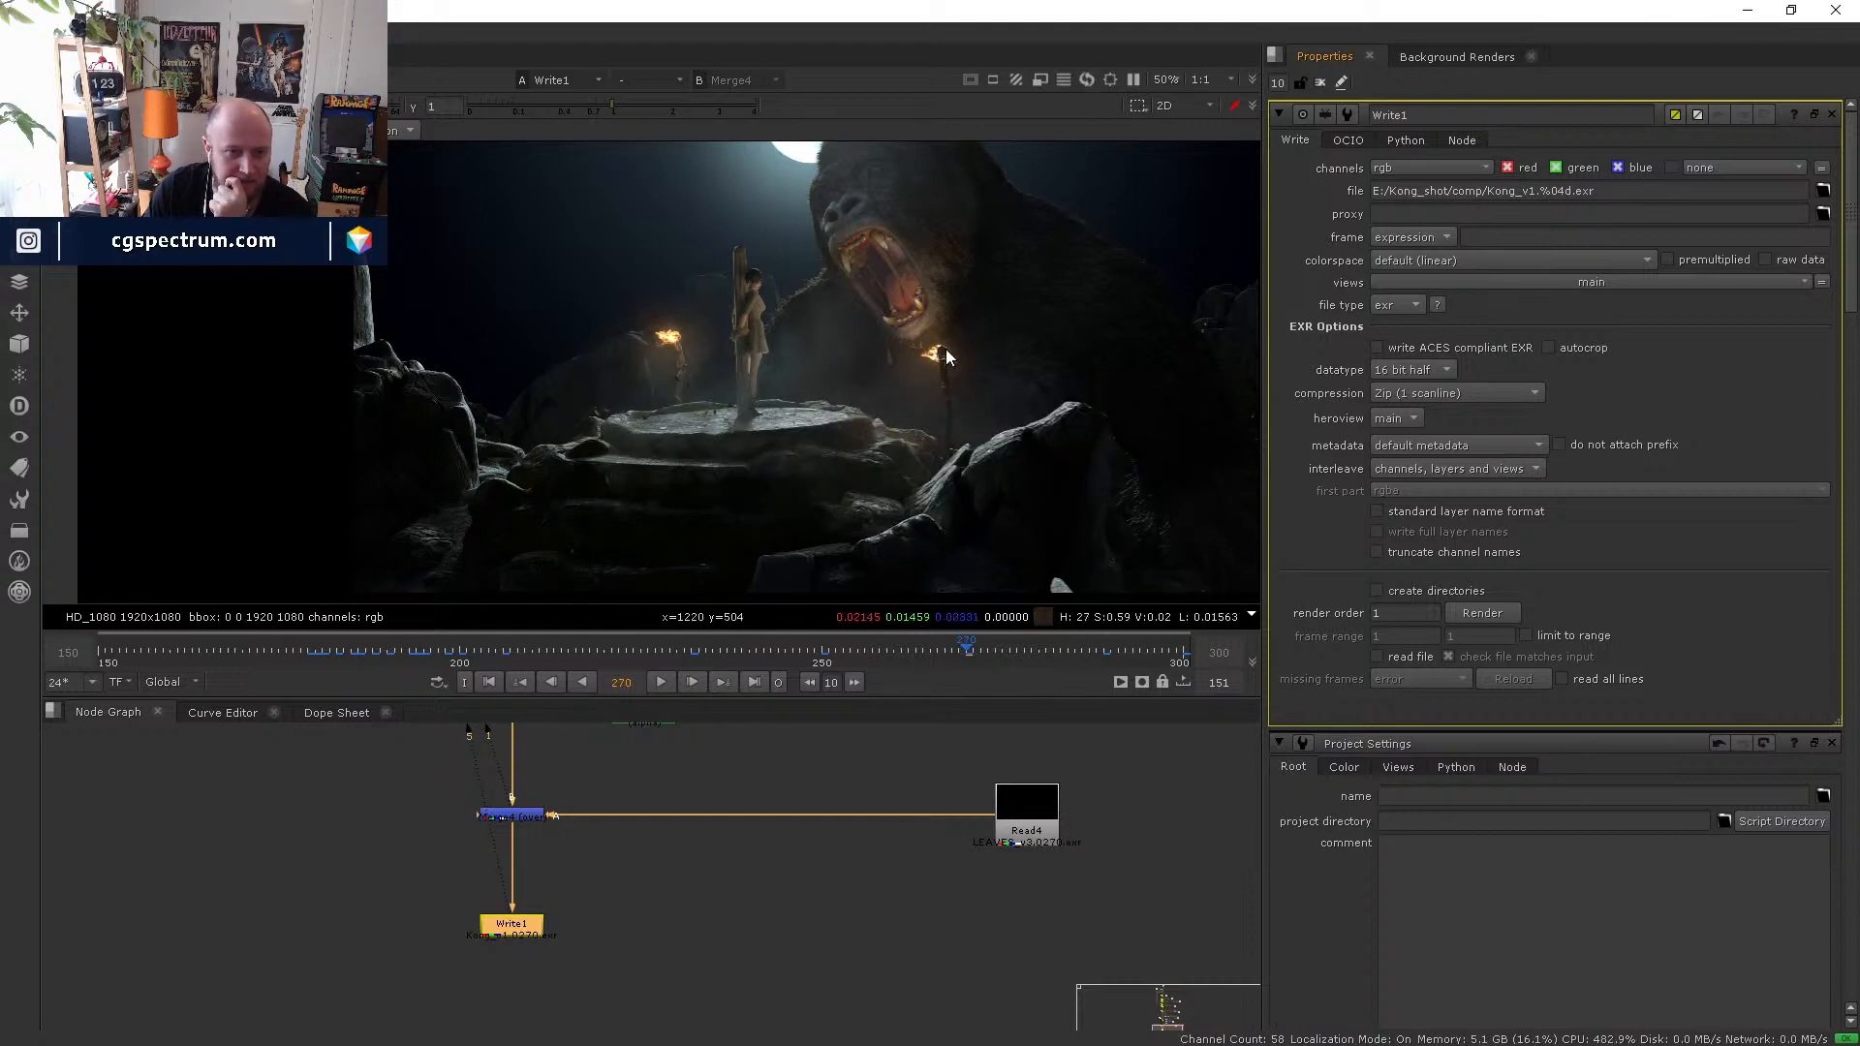
scroll(946, 351, up, 10)
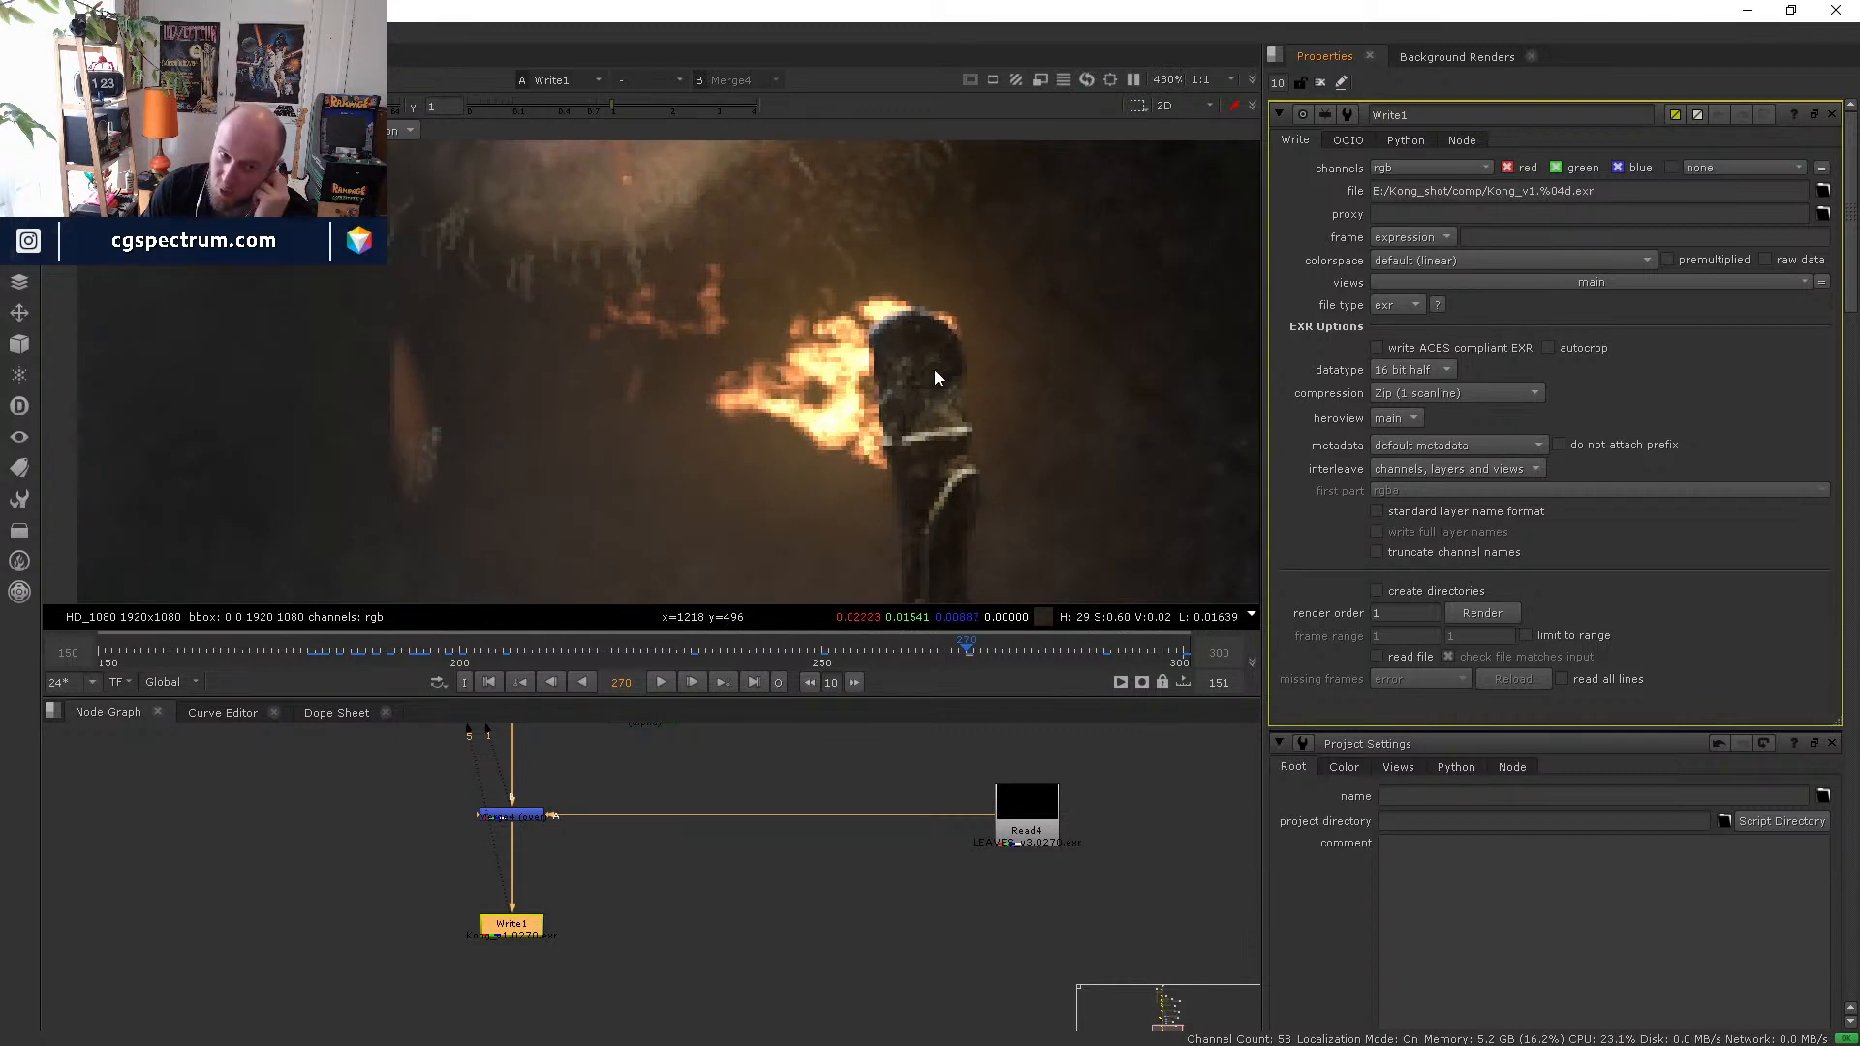
scroll(938, 382, down, 3)
scroll(938, 386, down, 3)
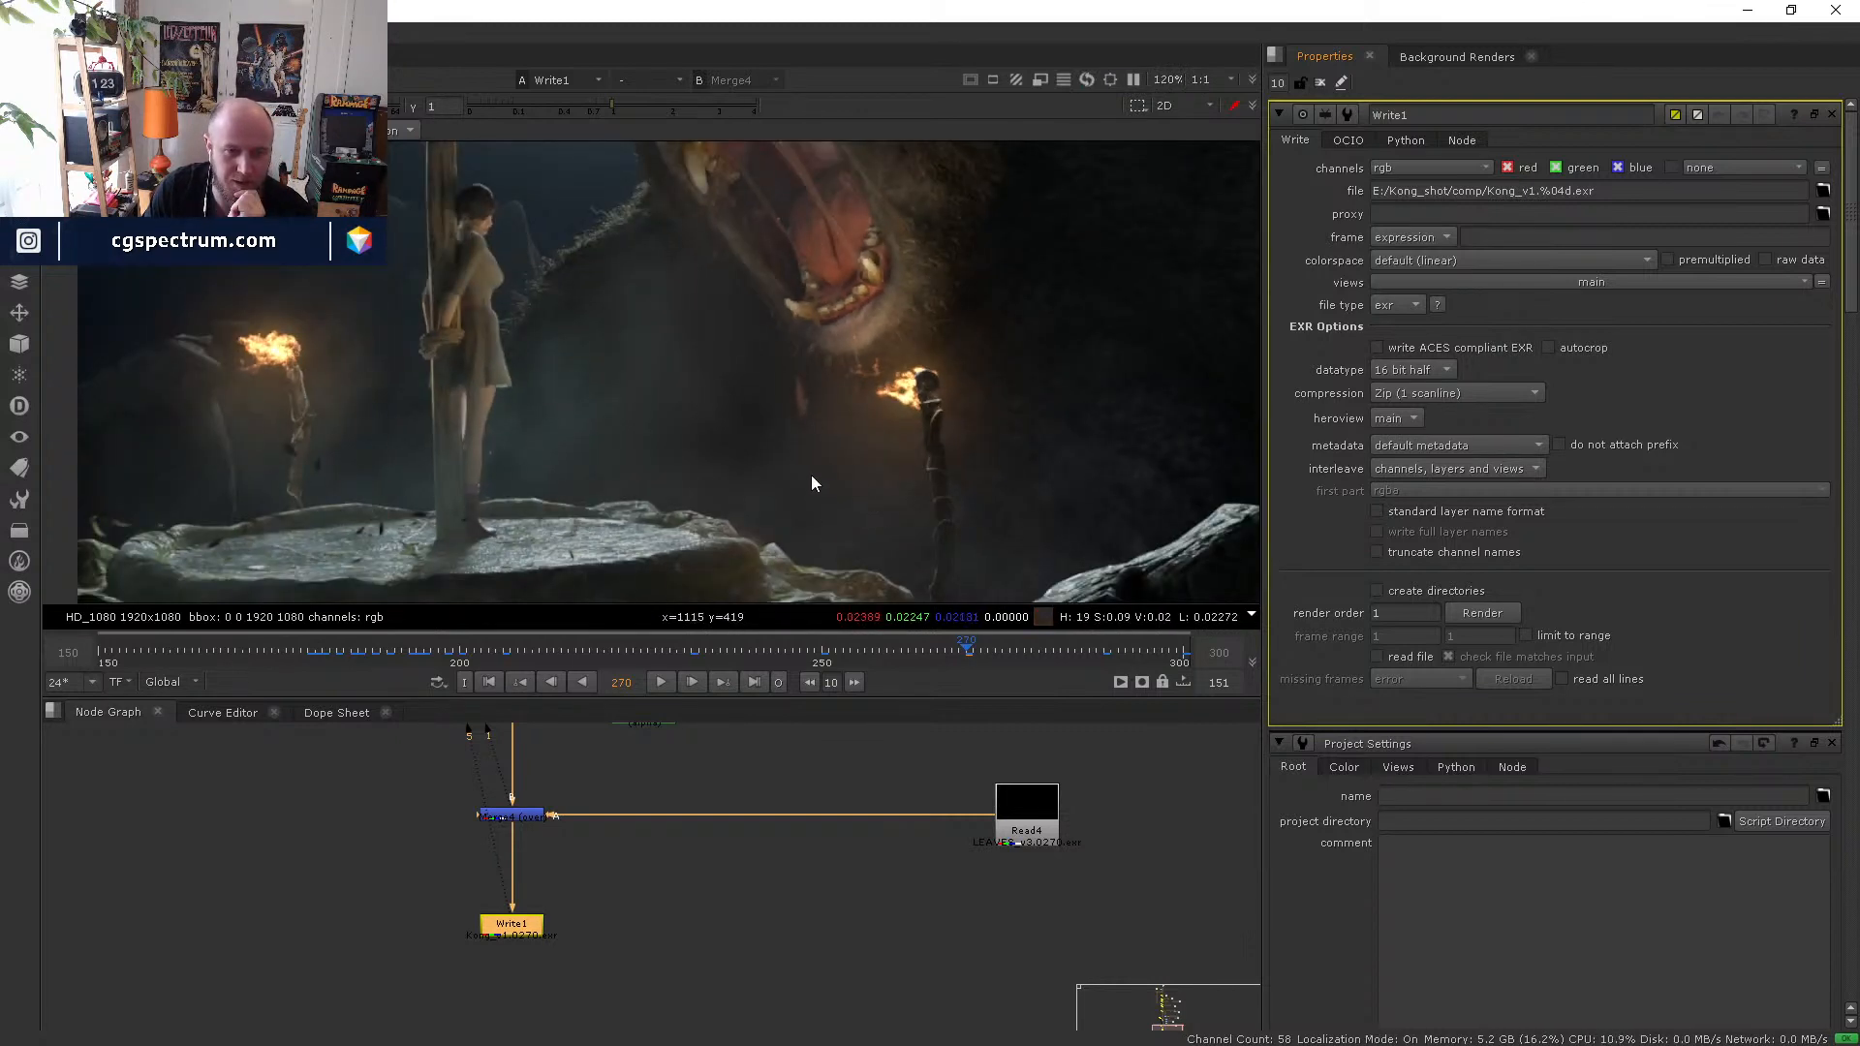
- Copy the output file path from the Write node's properties
middle_drag(505, 960, 496, 849)
click(566, 849)
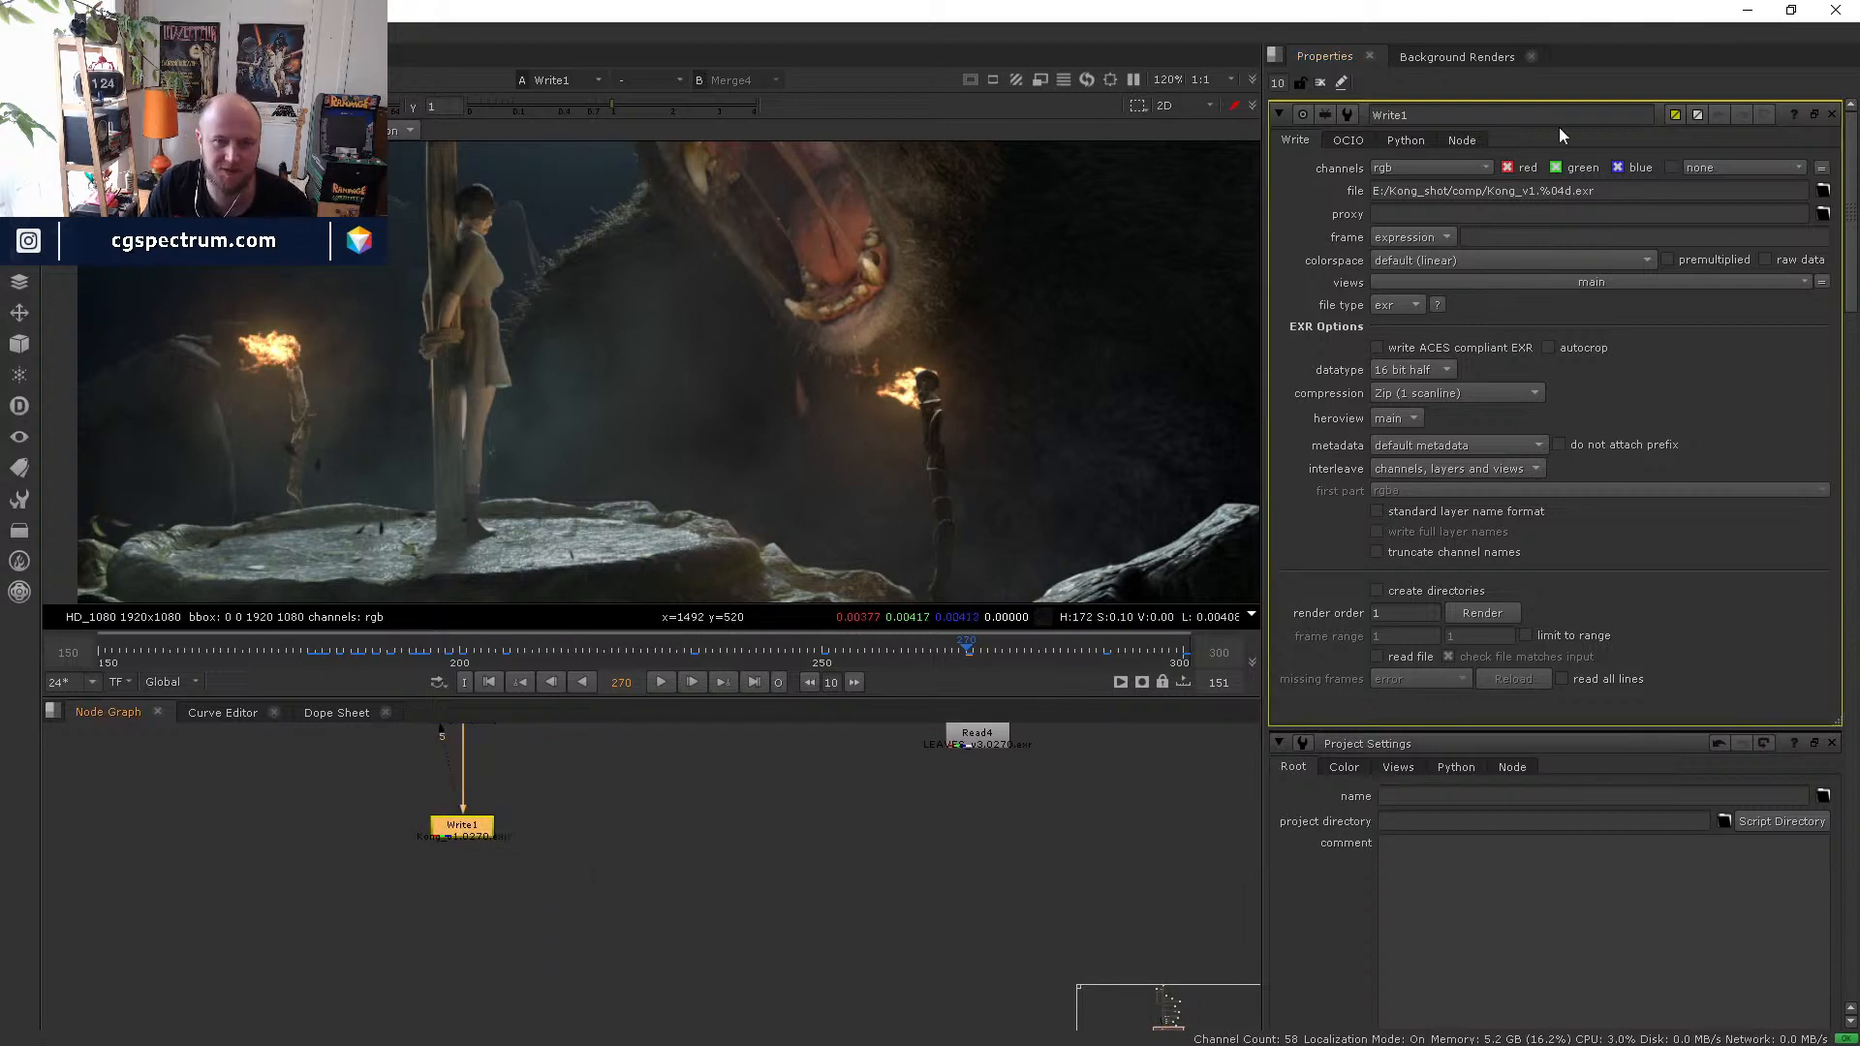
double_click(1621, 193)
triple_click(1623, 192)
key(ctrl+c)
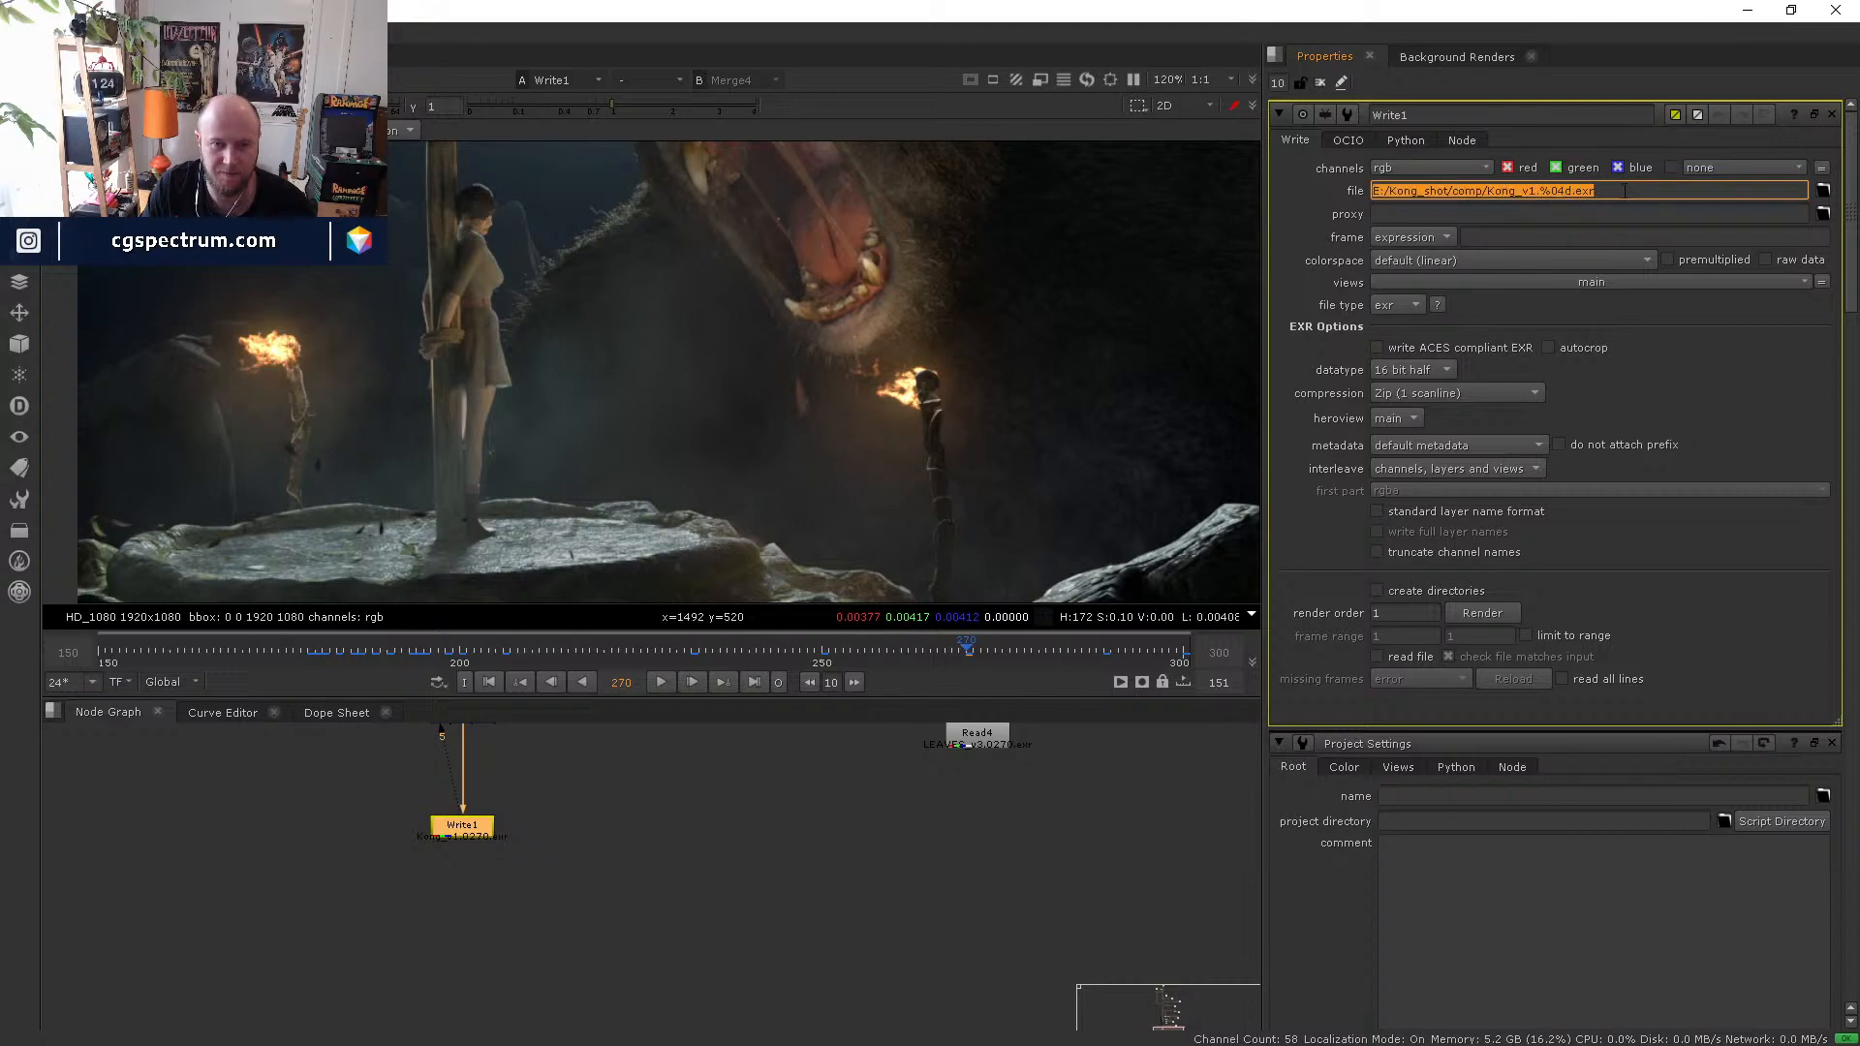
- Add a Read node below the composite using the copied output path E:/Kong_shot/comp/Kong_v1.%04d.exr
click(718, 873)
key(Tab)
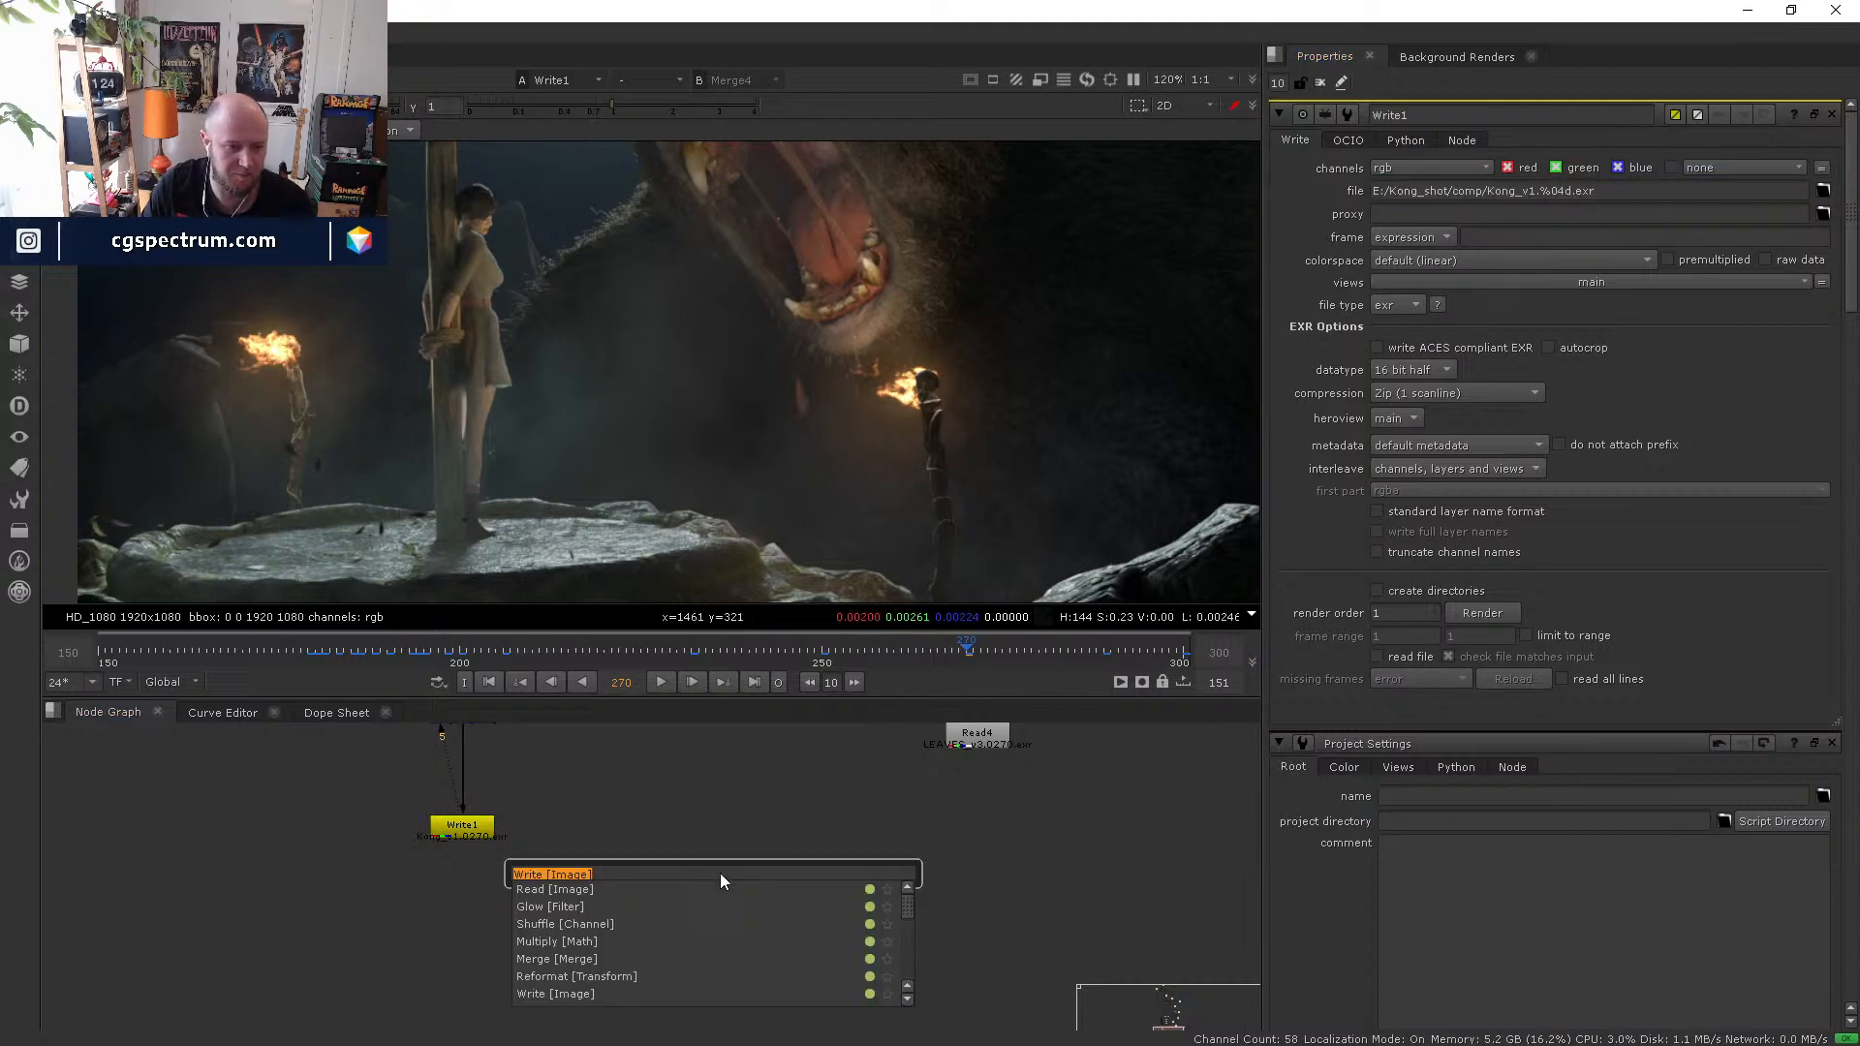
text(read)
key(Return)
key(ctrl+v)
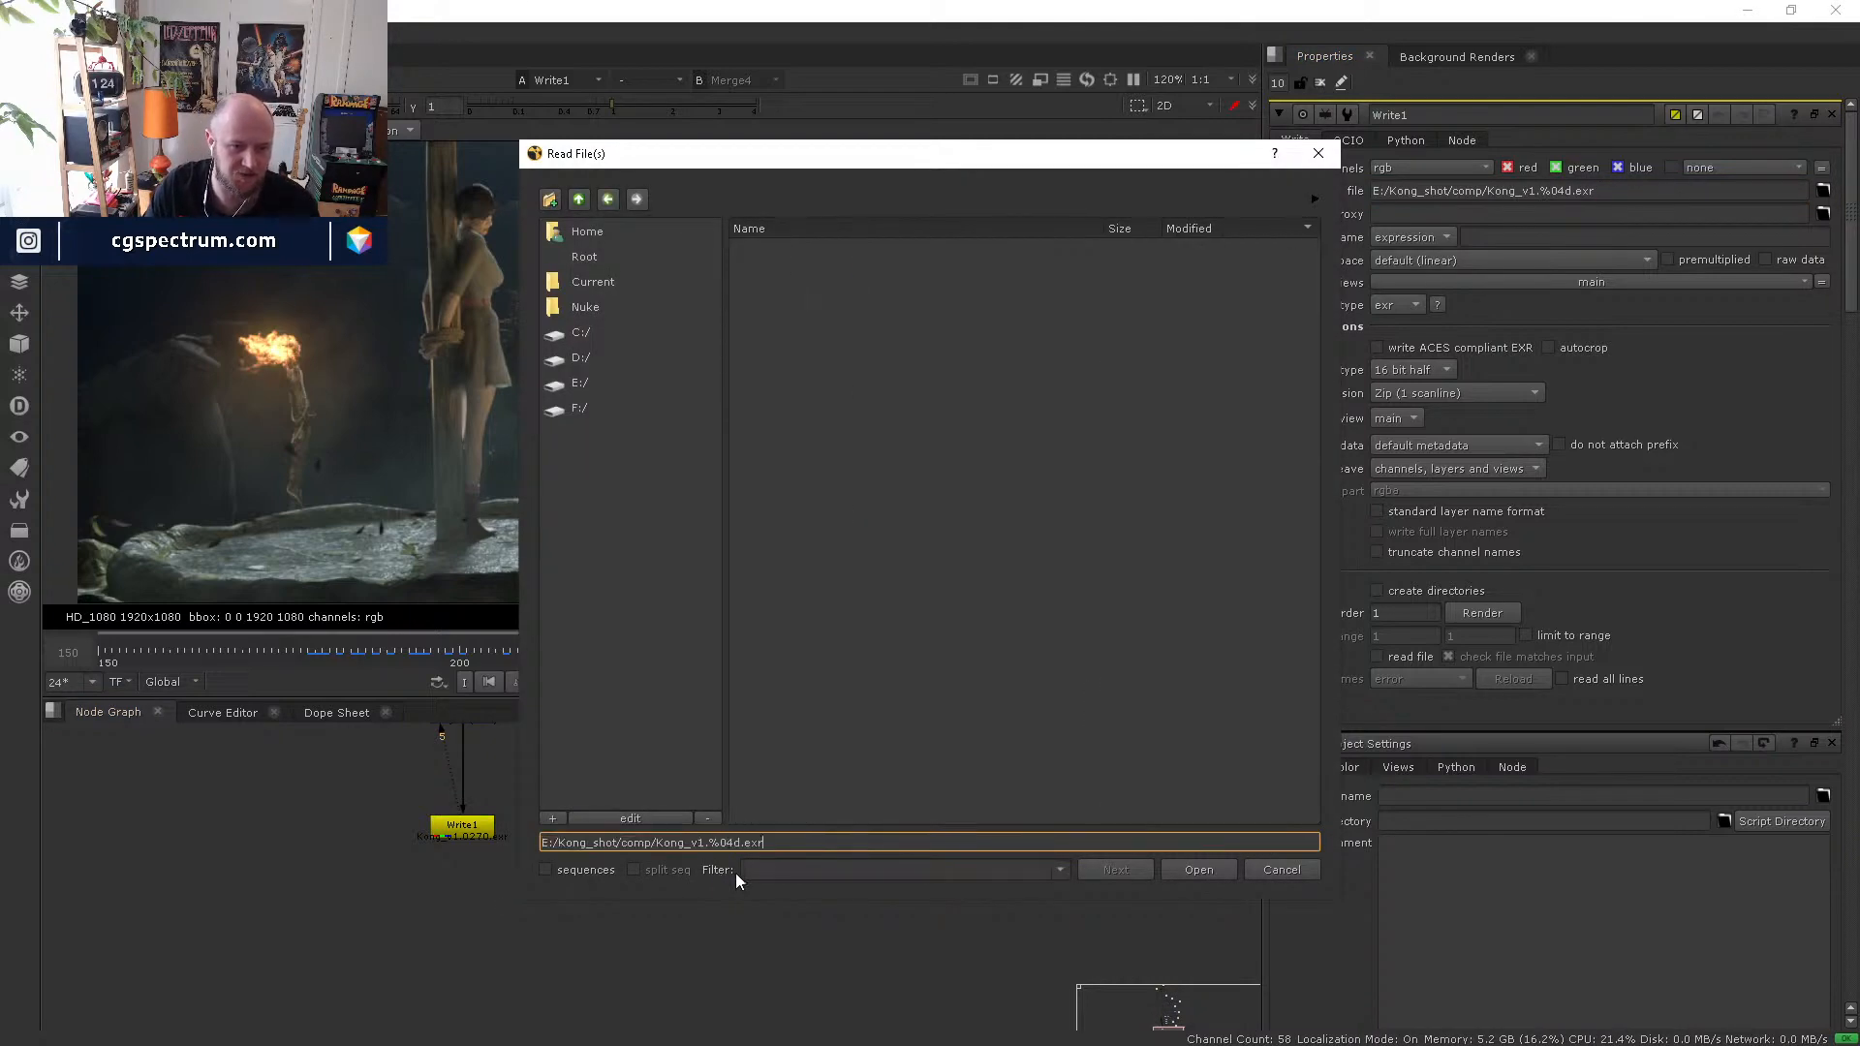
click(1195, 869)
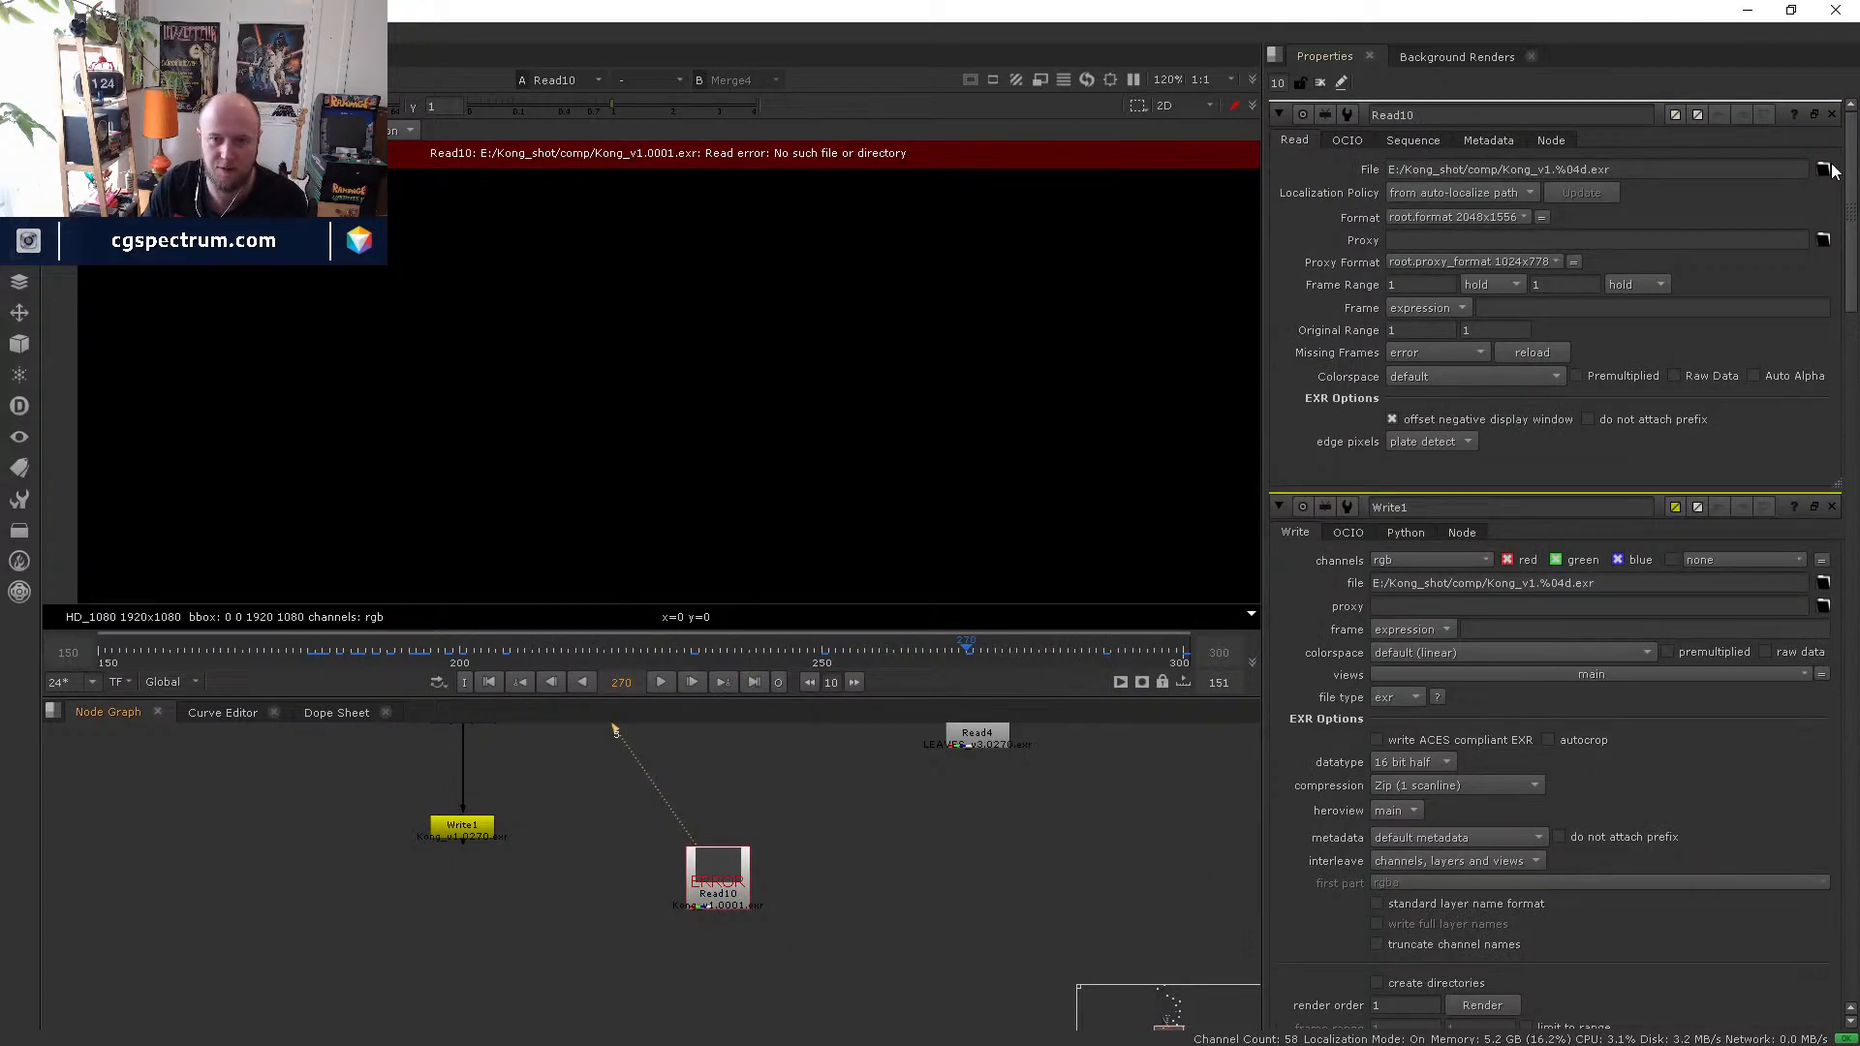
- Replace the new Read node's file with the grouped sequence Kong_v1.####.exr 150-300
click(1823, 169)
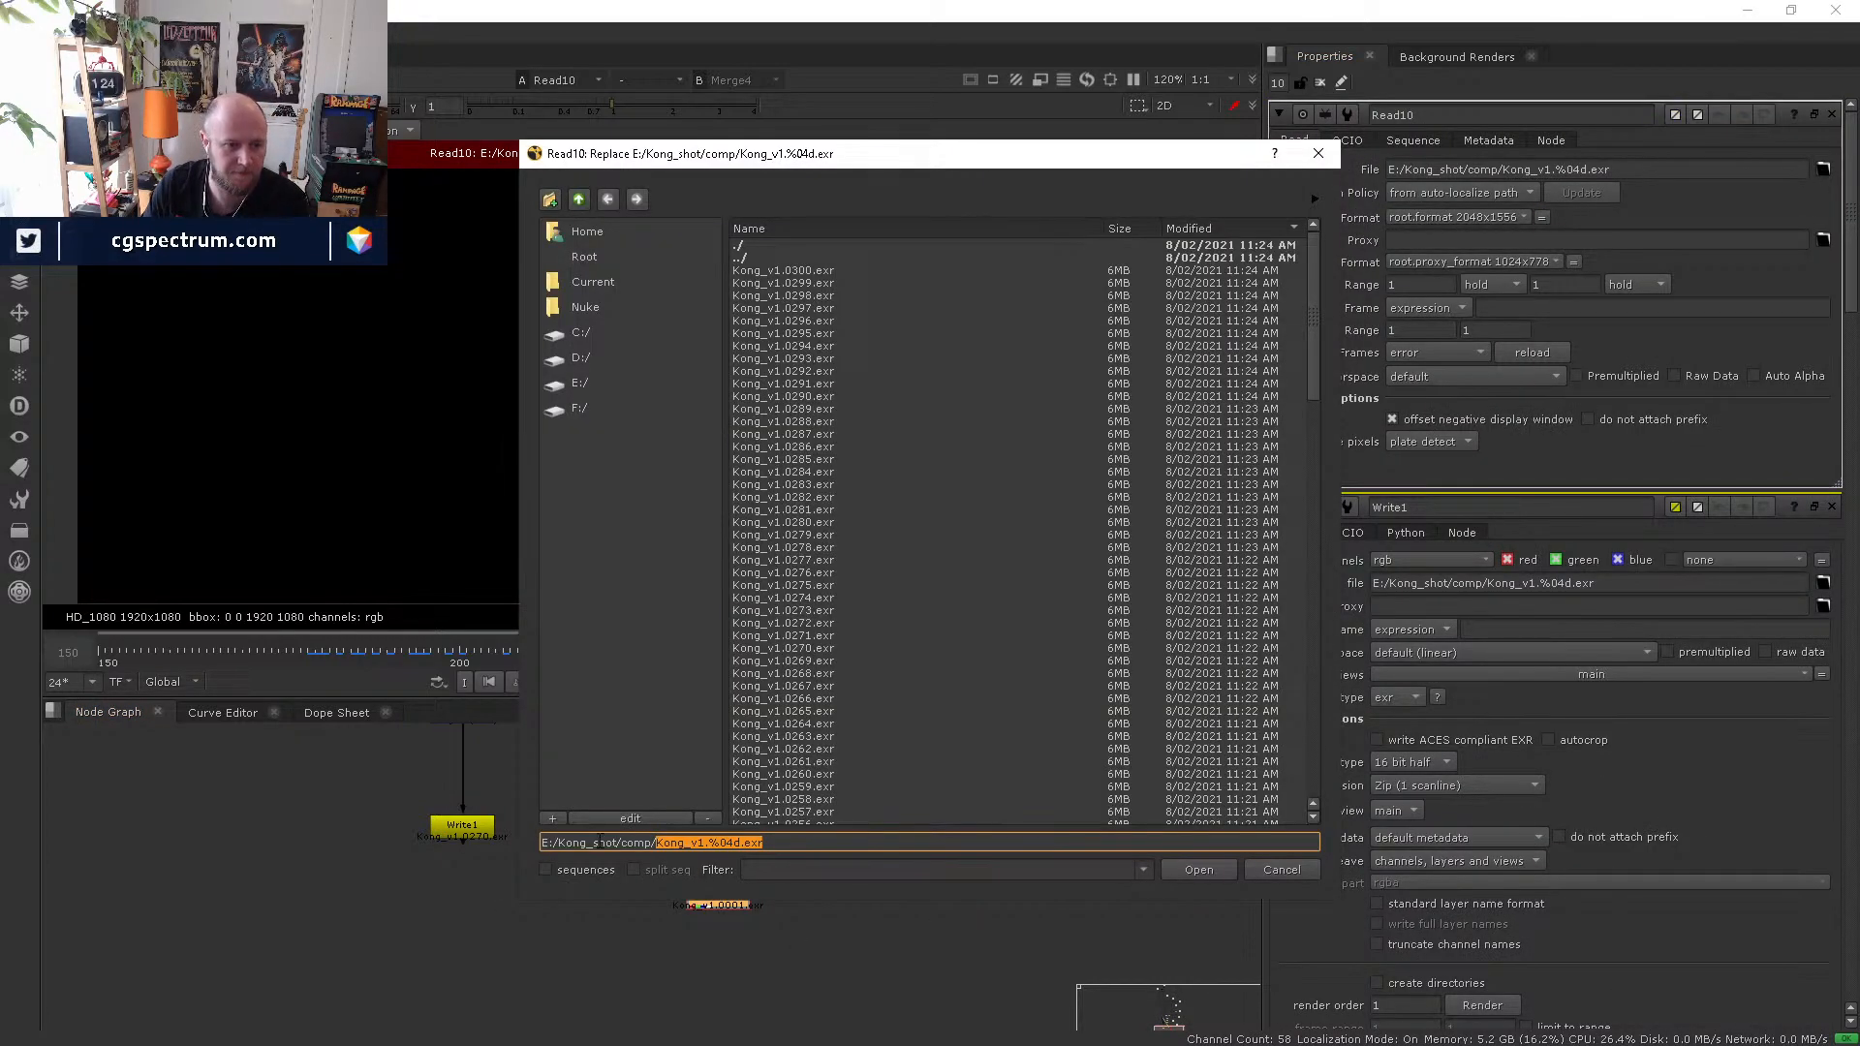
click(578, 871)
click(865, 272)
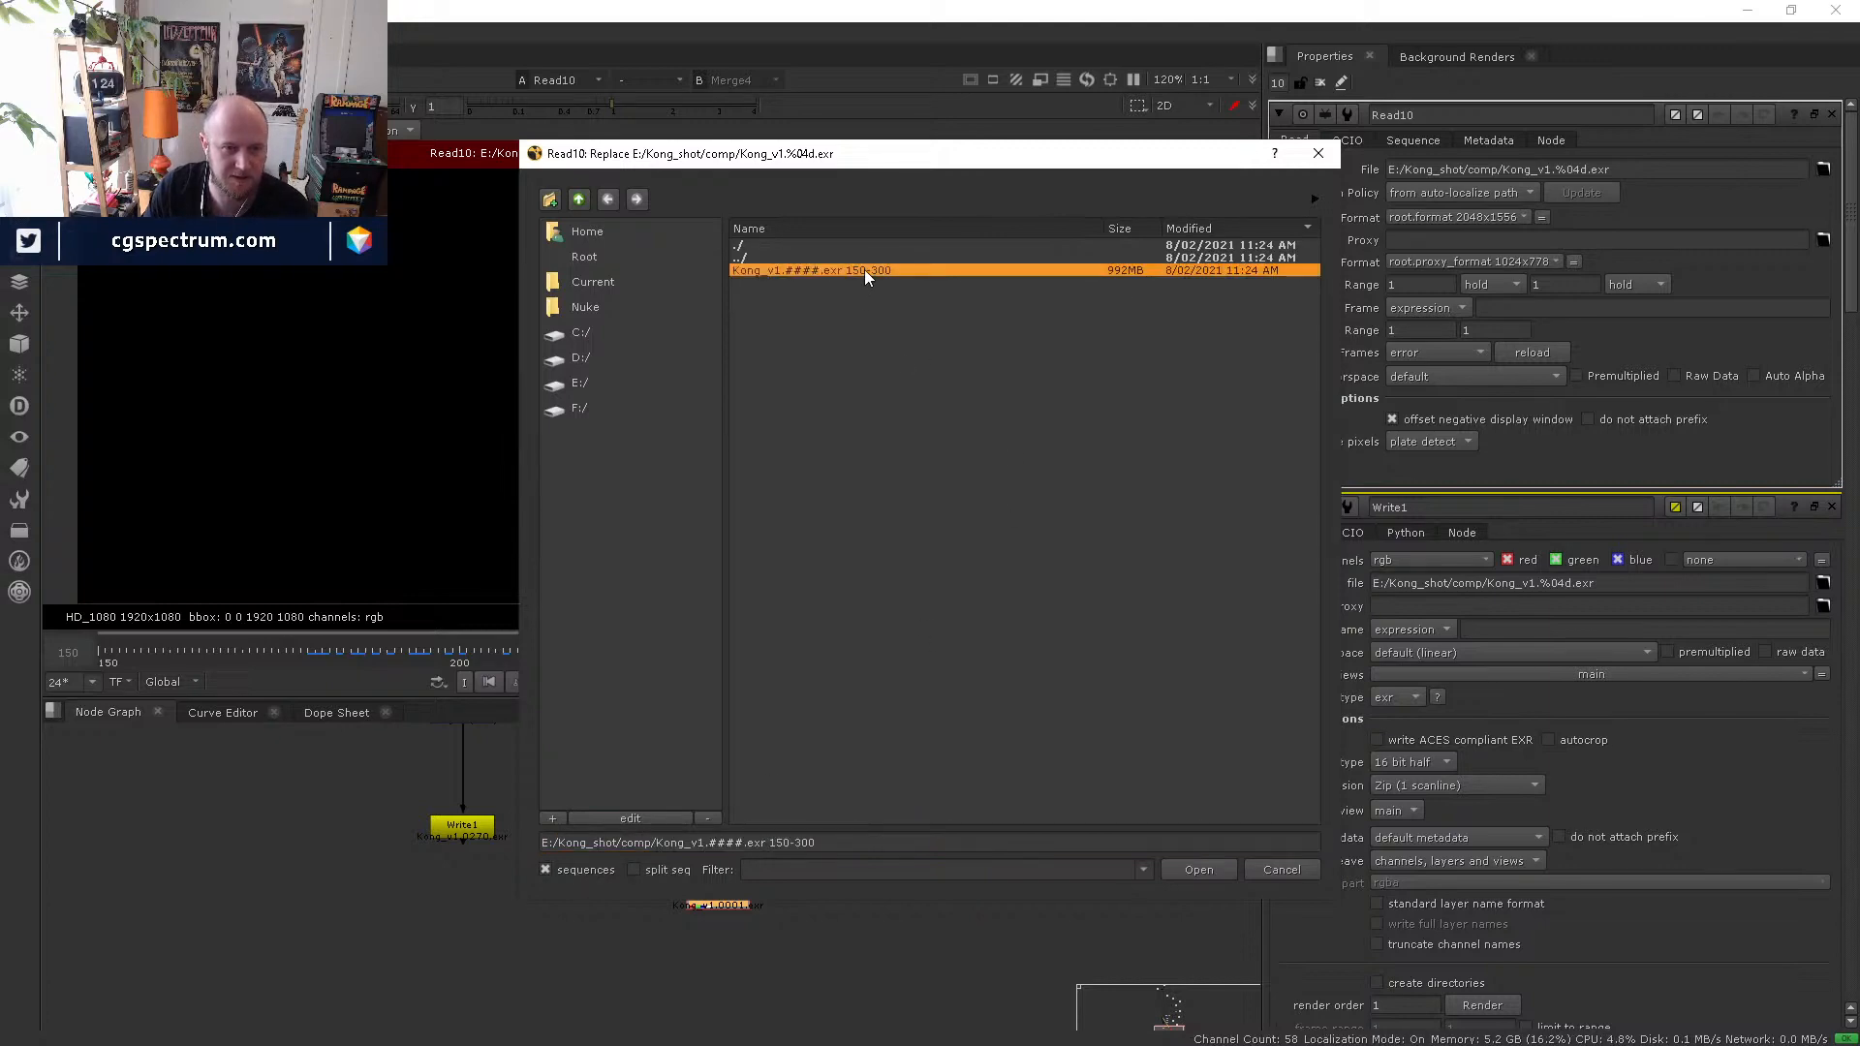
click(1198, 870)
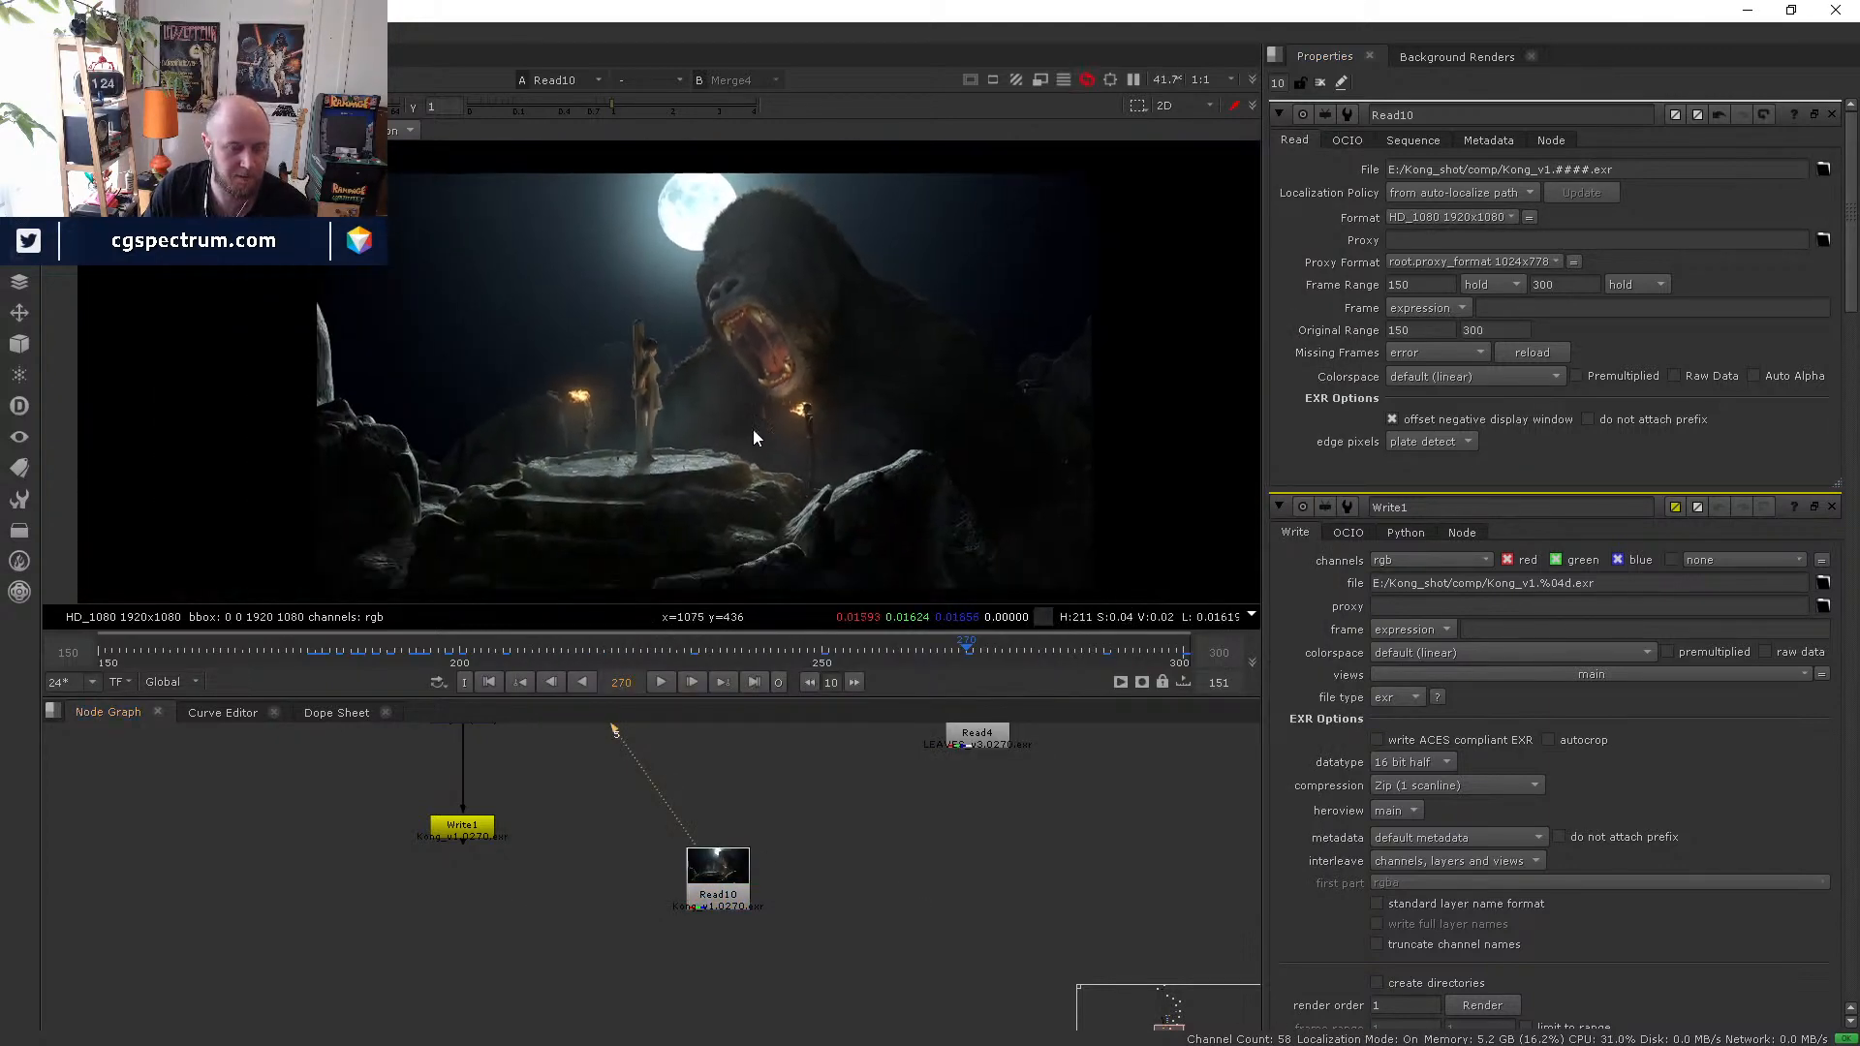
- Play the rendered sequence in an enlarged viewer and review the shot
key(space)
scroll(836, 431, up, 4)
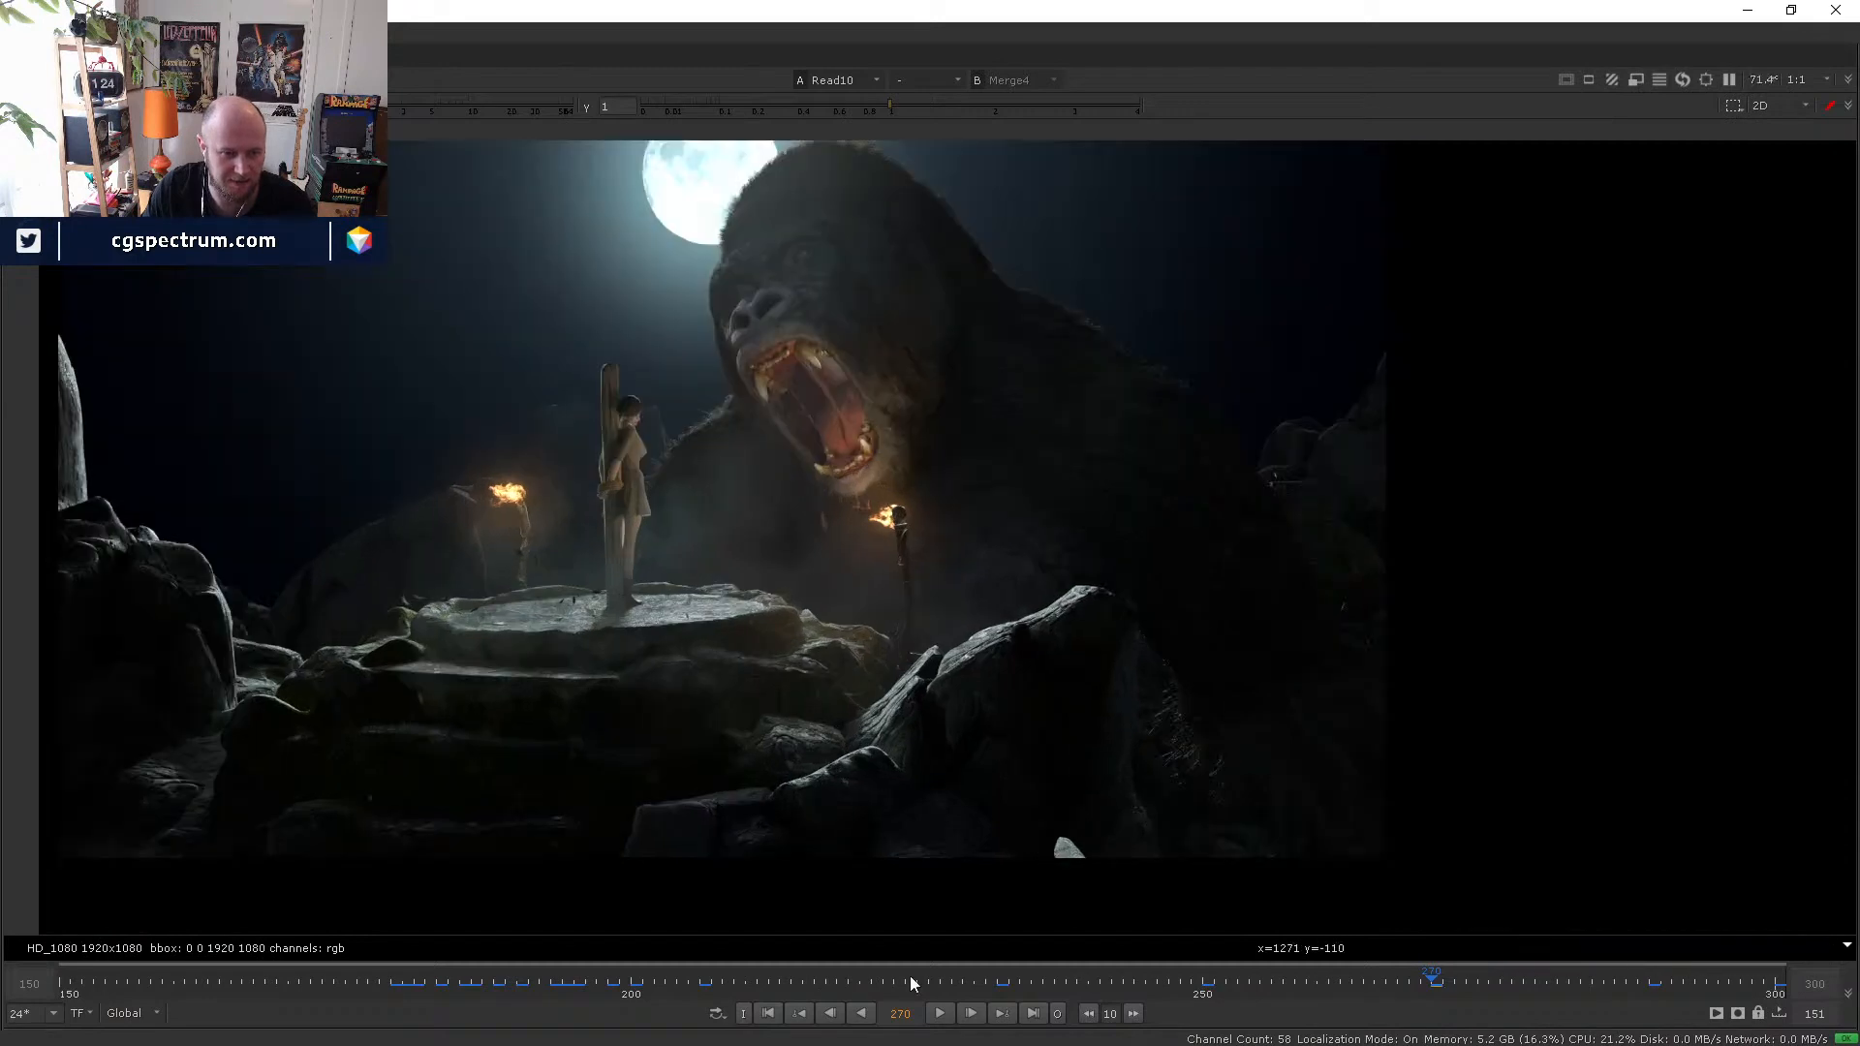
click(940, 1013)
scroll(1009, 798, down, 1)
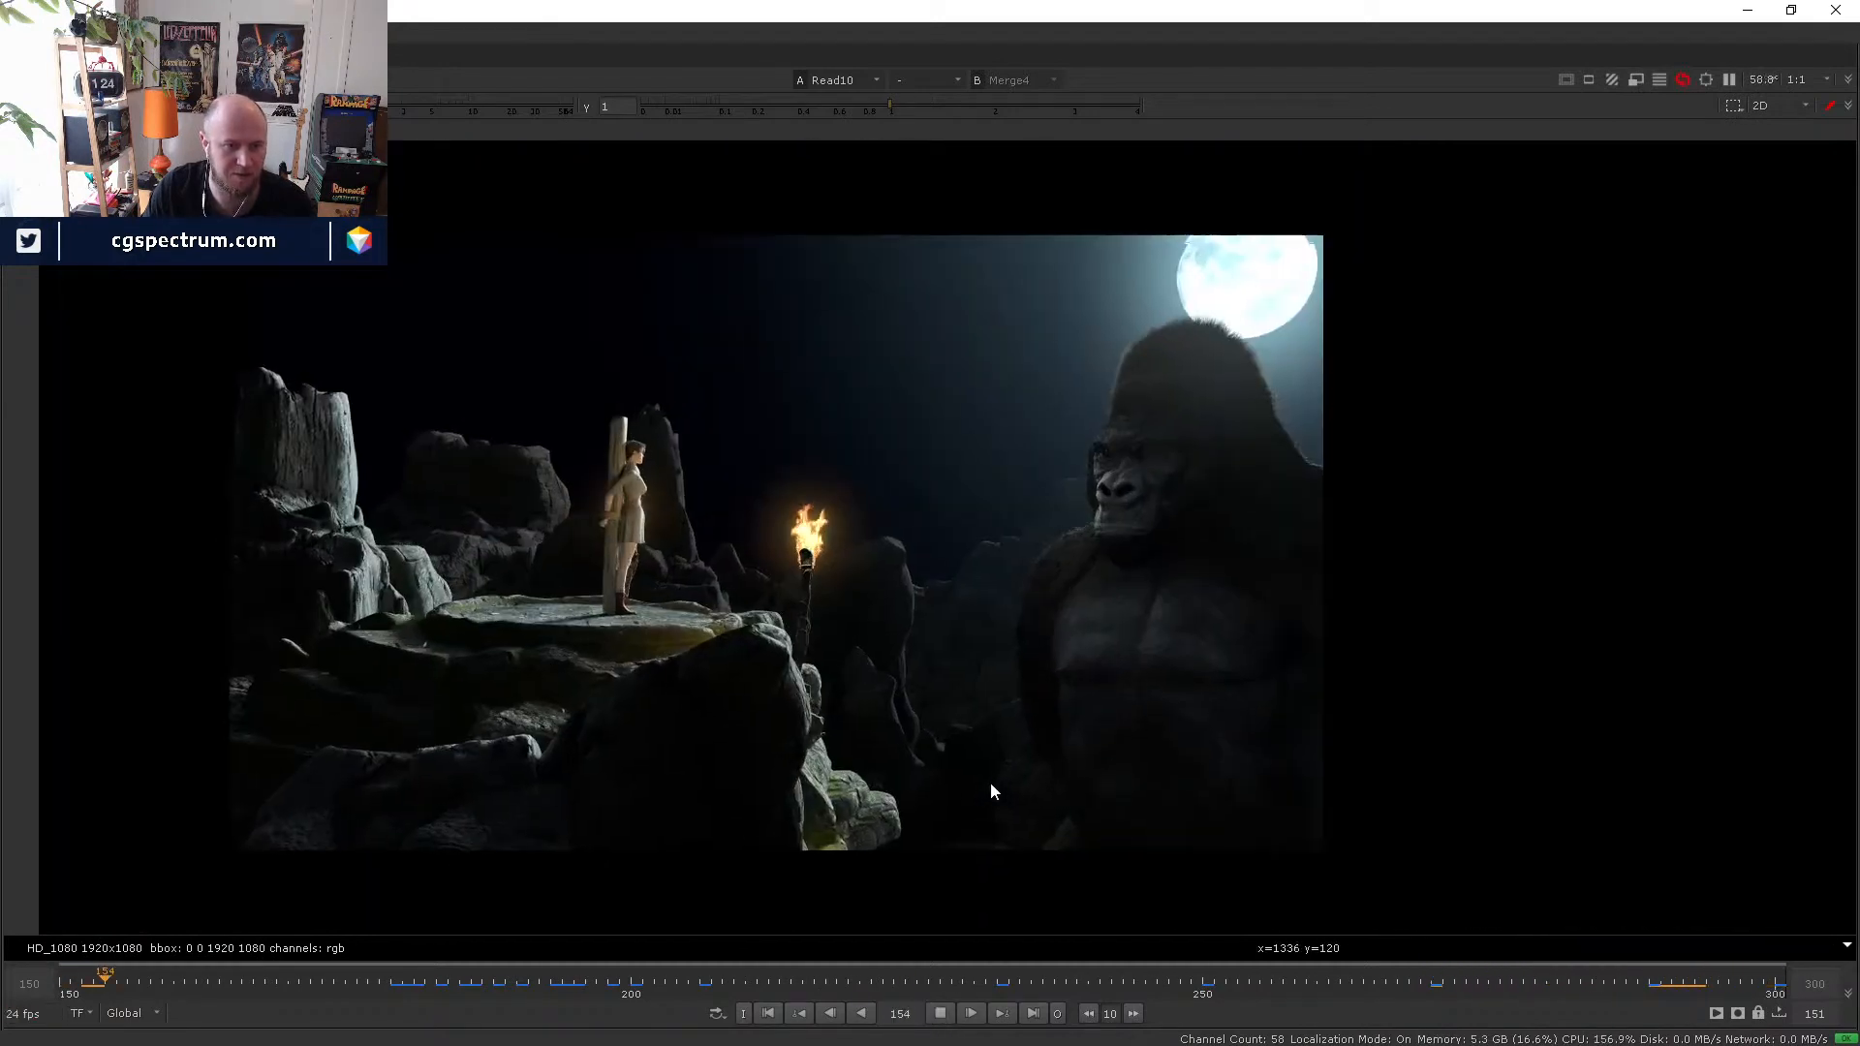
scroll(954, 674, up, 1)
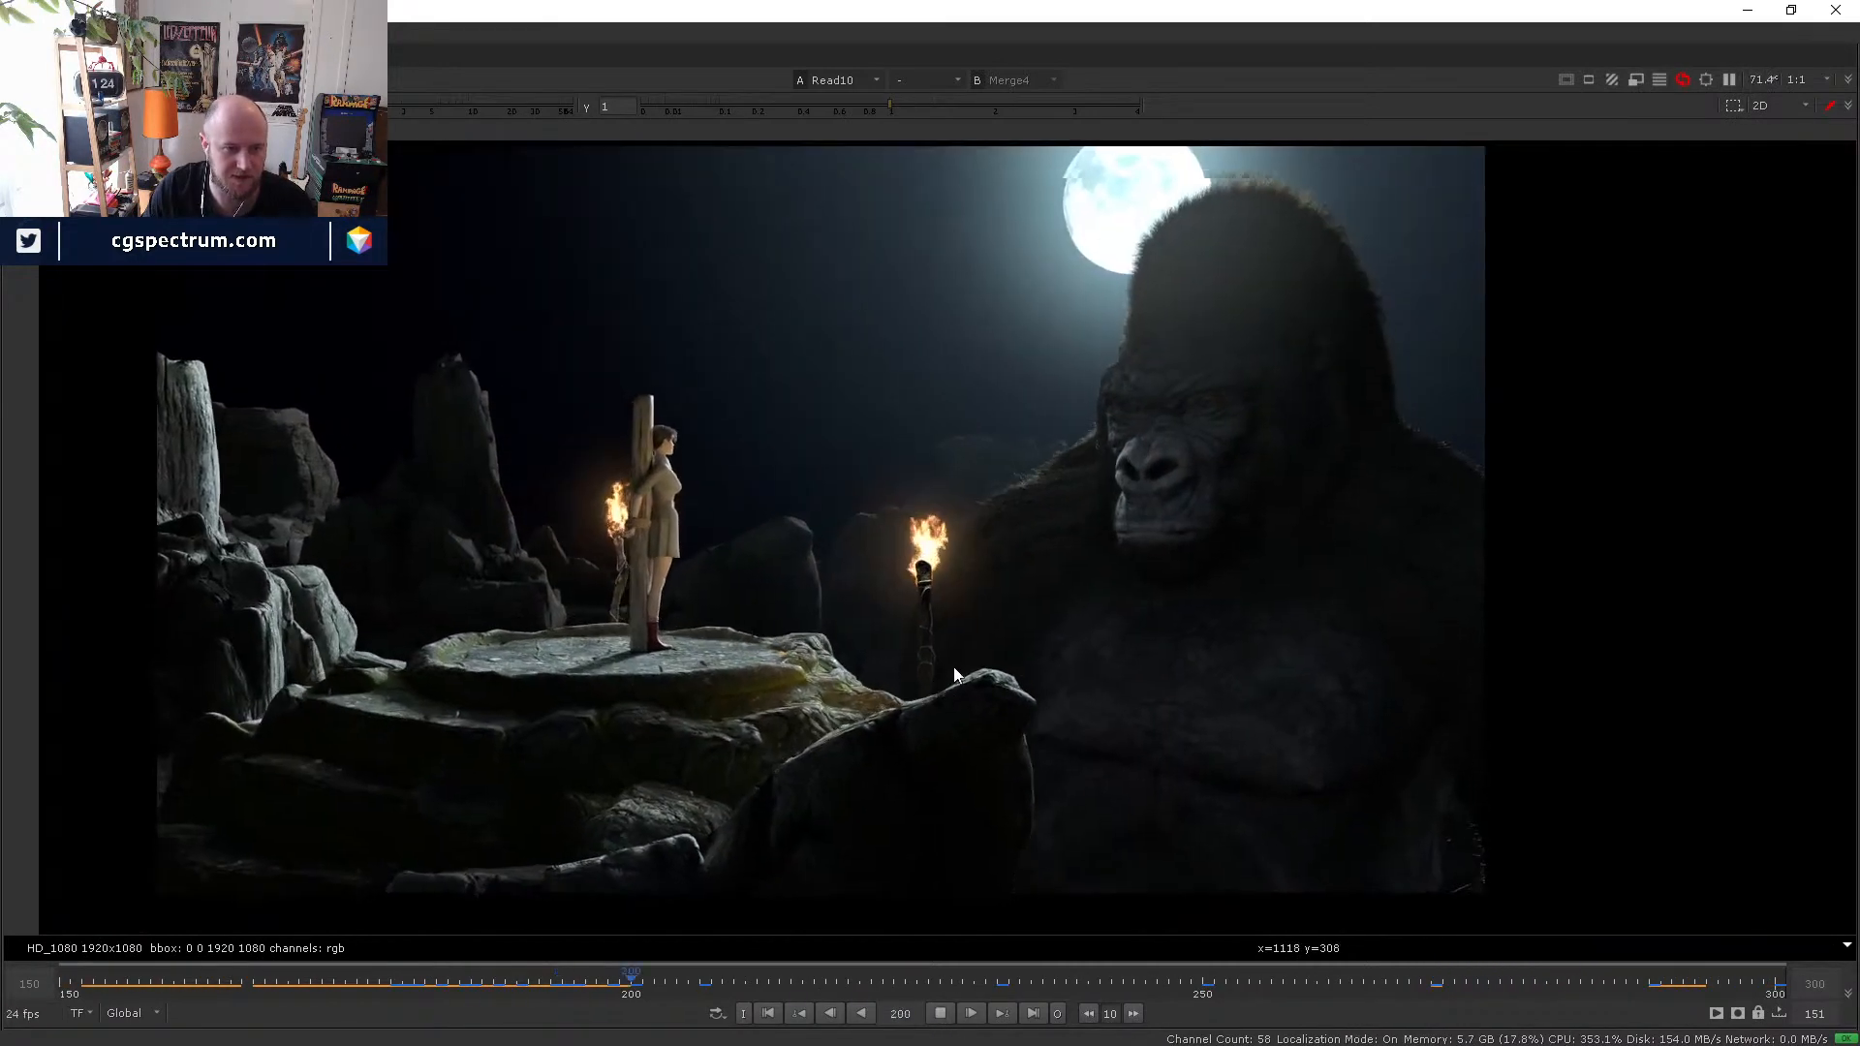
middle_drag(954, 667, 972, 663)
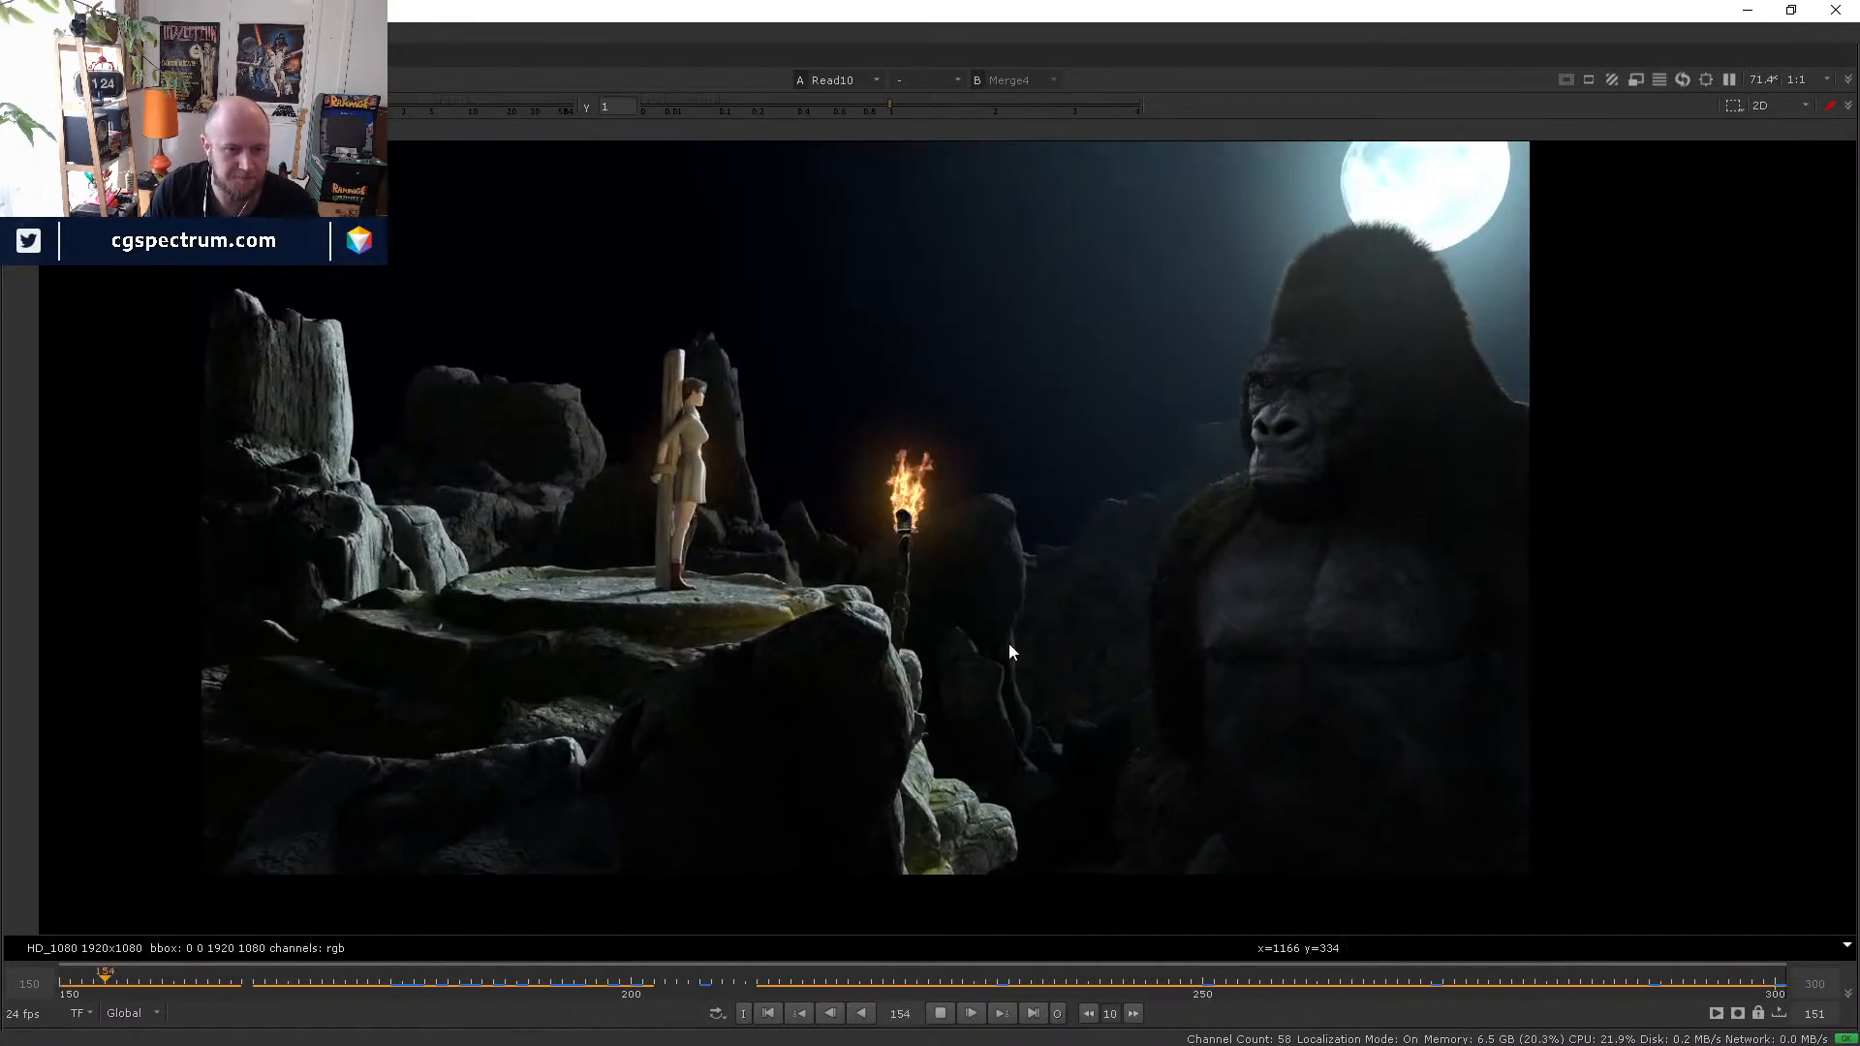
middle_drag(1009, 644, 991, 682)
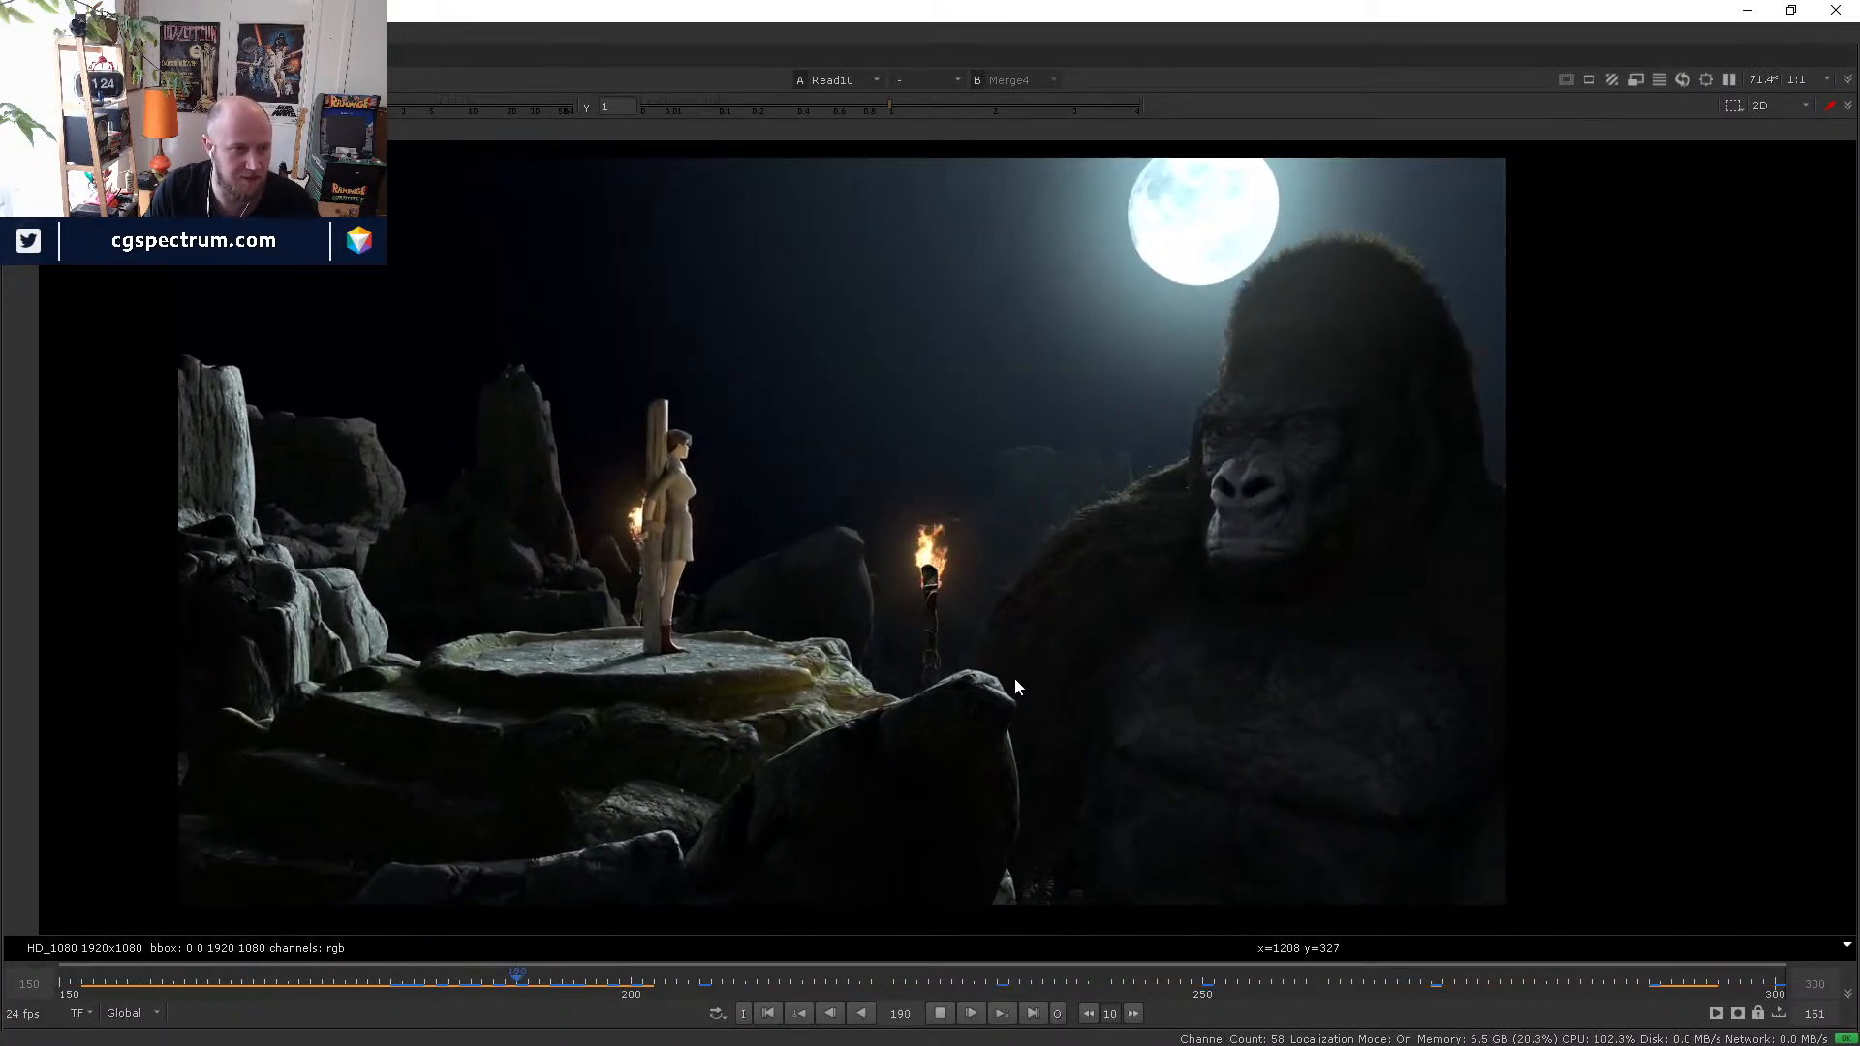
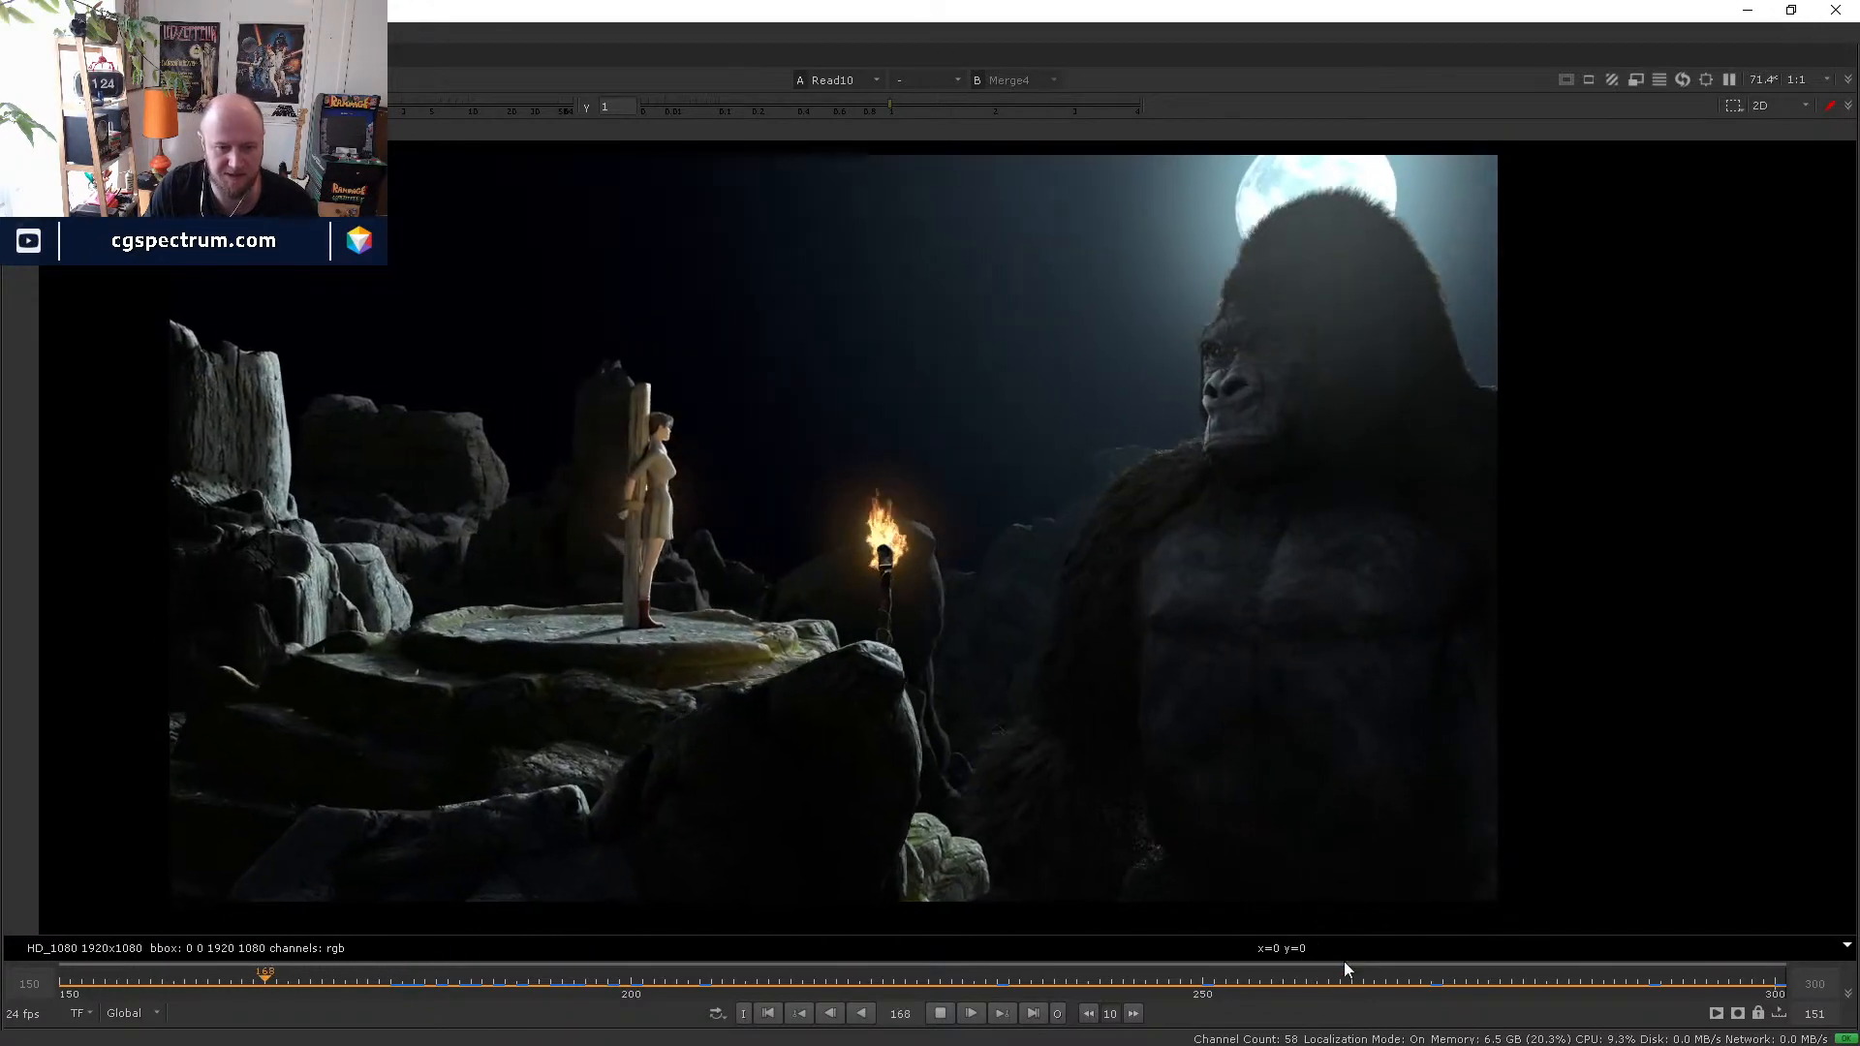
- Scrub and replay the end of the rendered shot, stopping at frame 294 to check the torches
drag(1348, 981, 1401, 984)
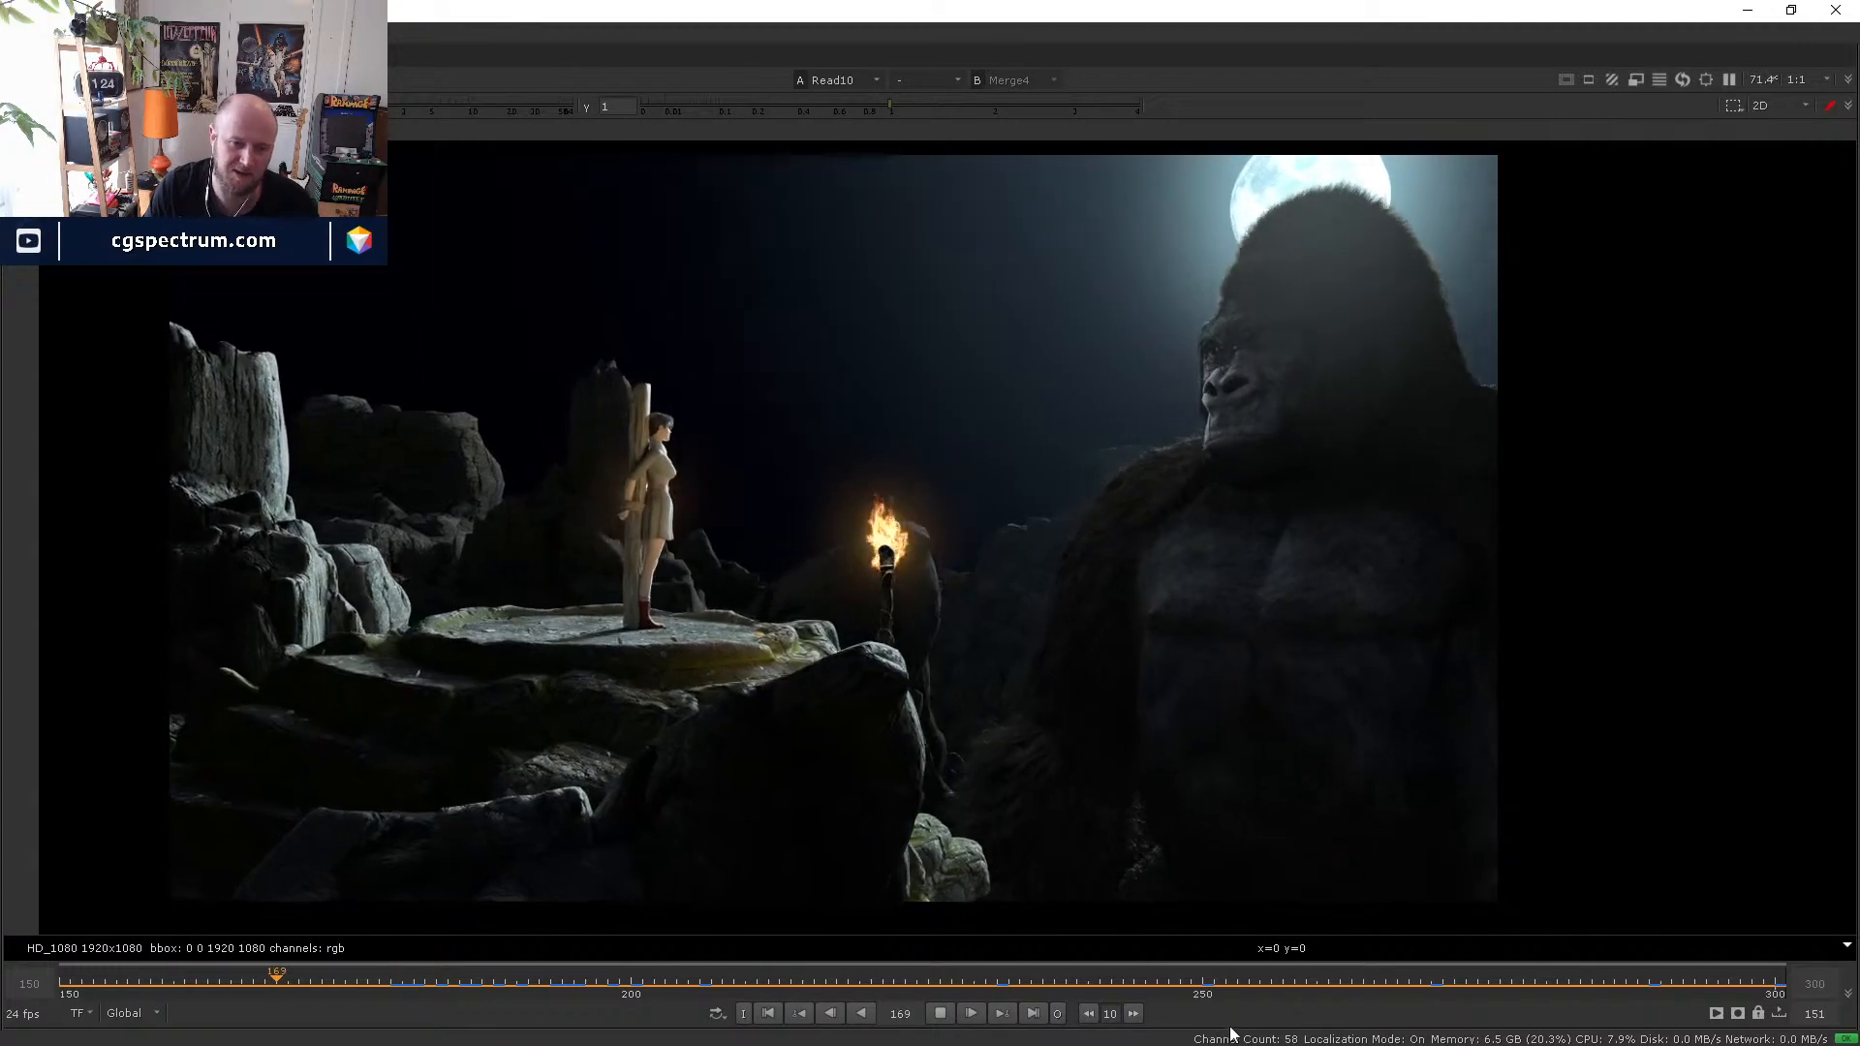
click(1162, 985)
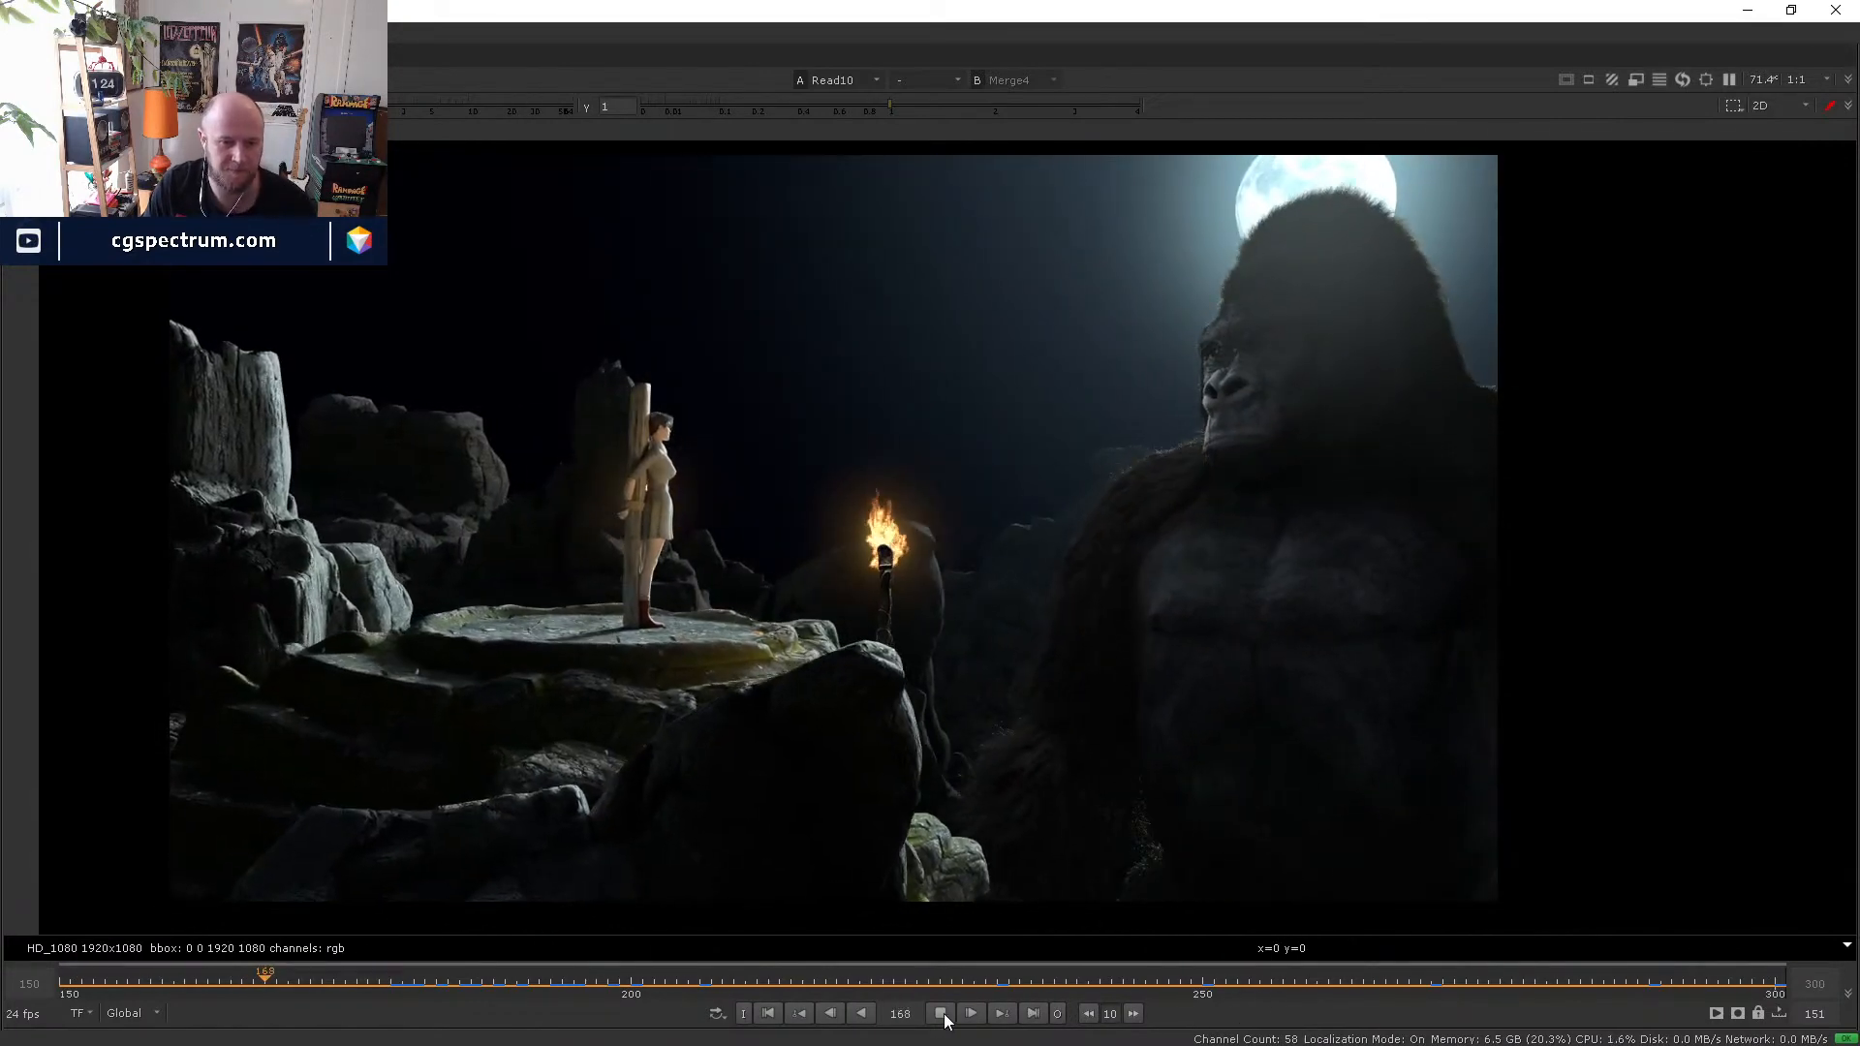
click(941, 1013)
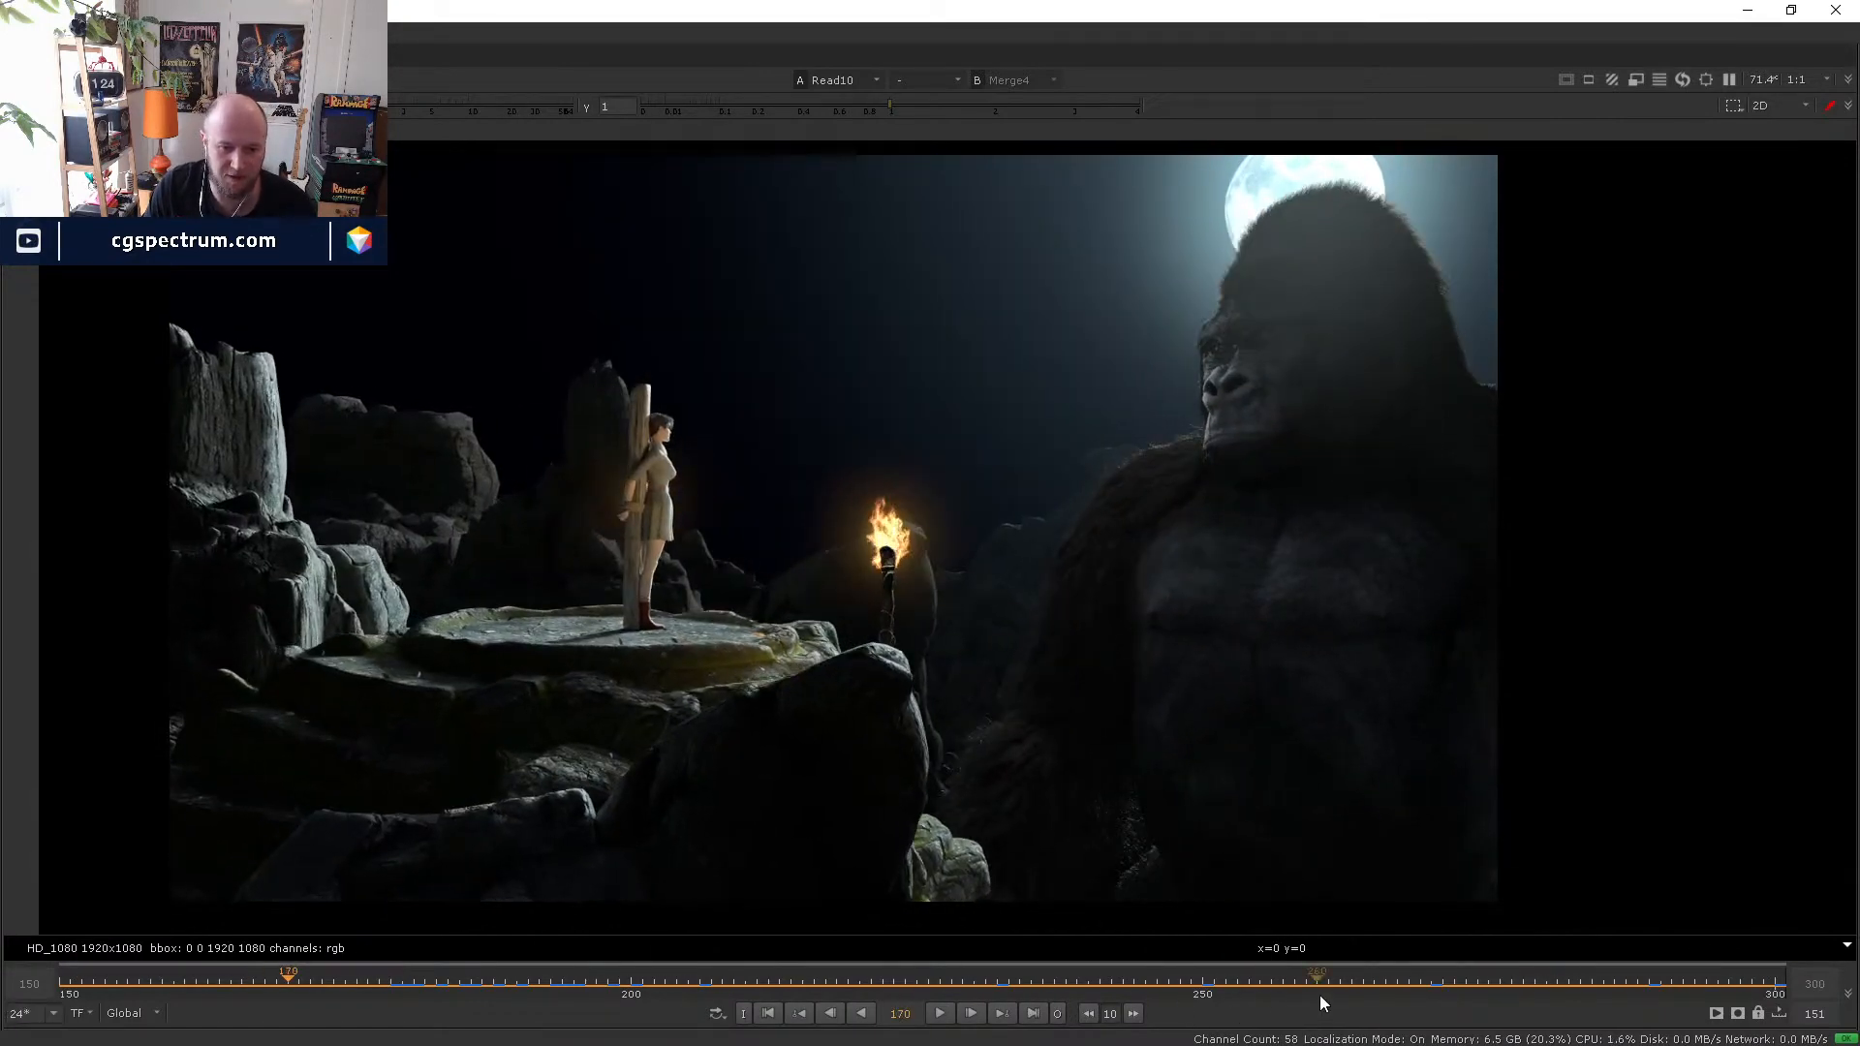
drag(1324, 1003, 1648, 979)
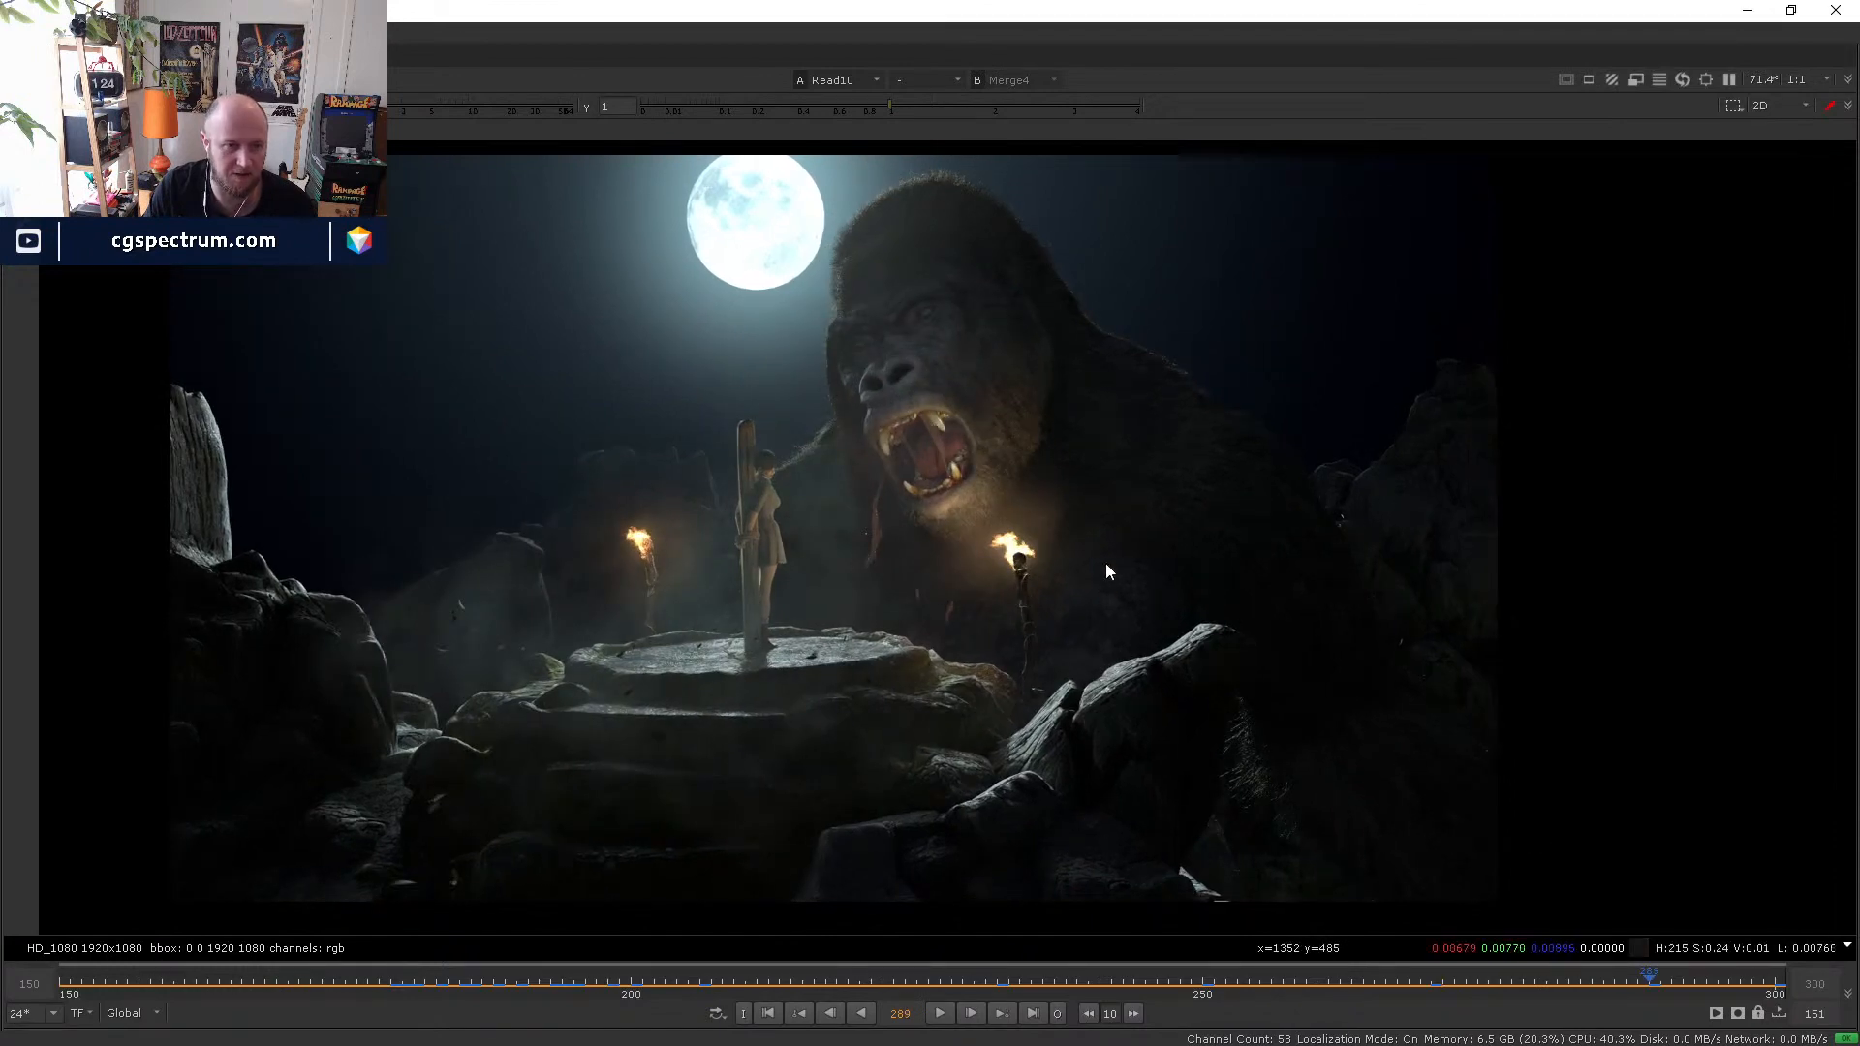
click(935, 1013)
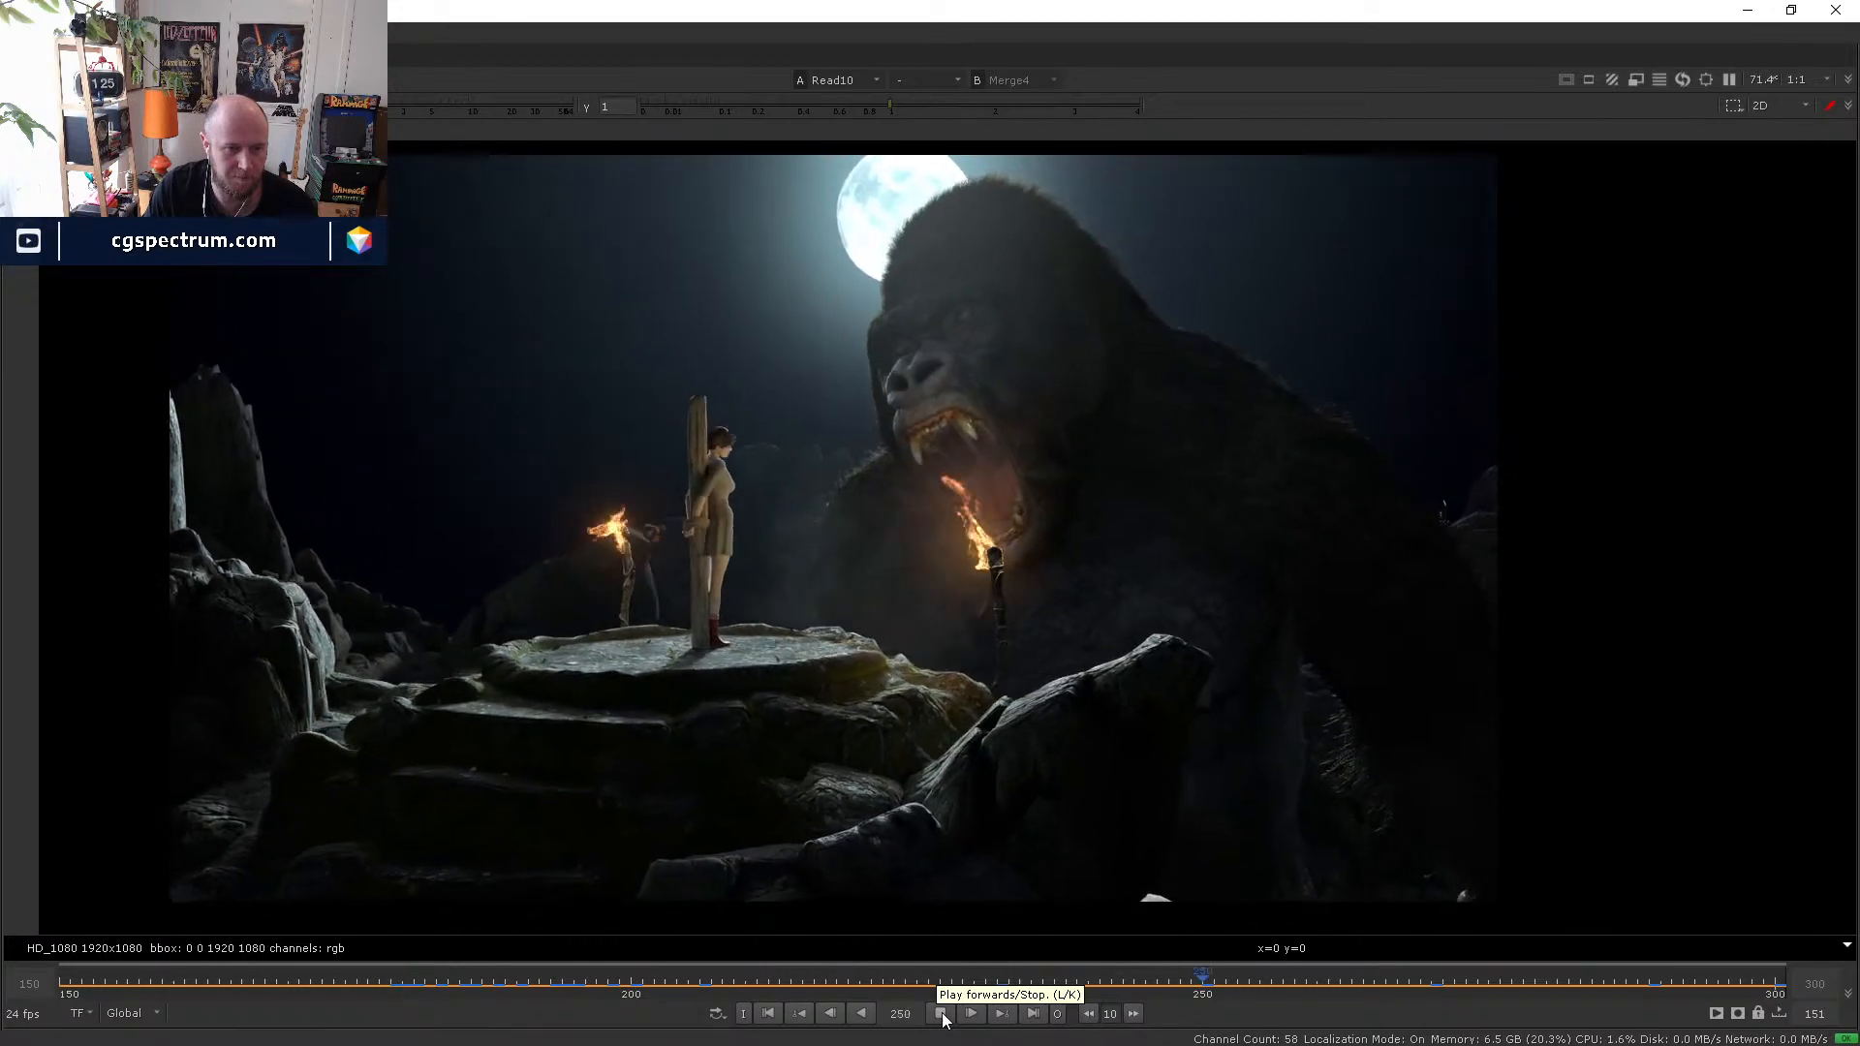
click(940, 1014)
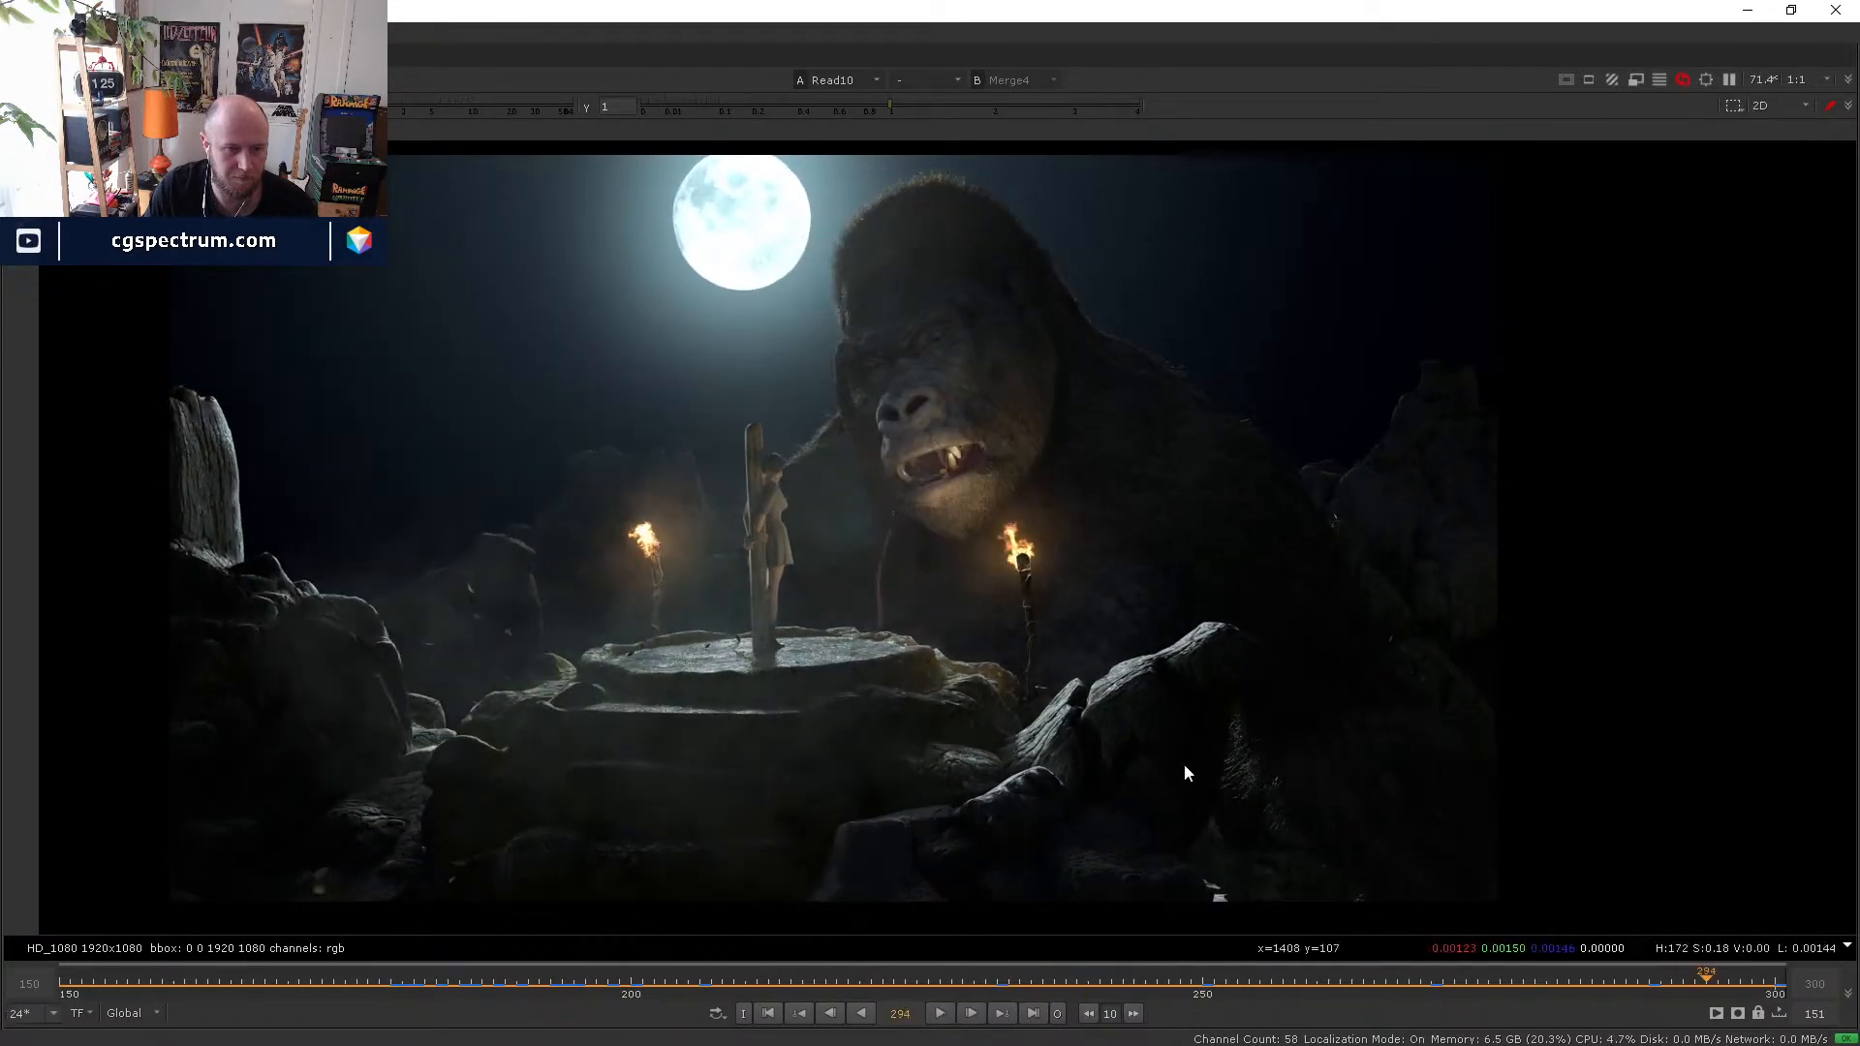
- Examine the front torch's flame closely and view the alpha of the foreground layer in Read9
scroll(1033, 538, up, 8)
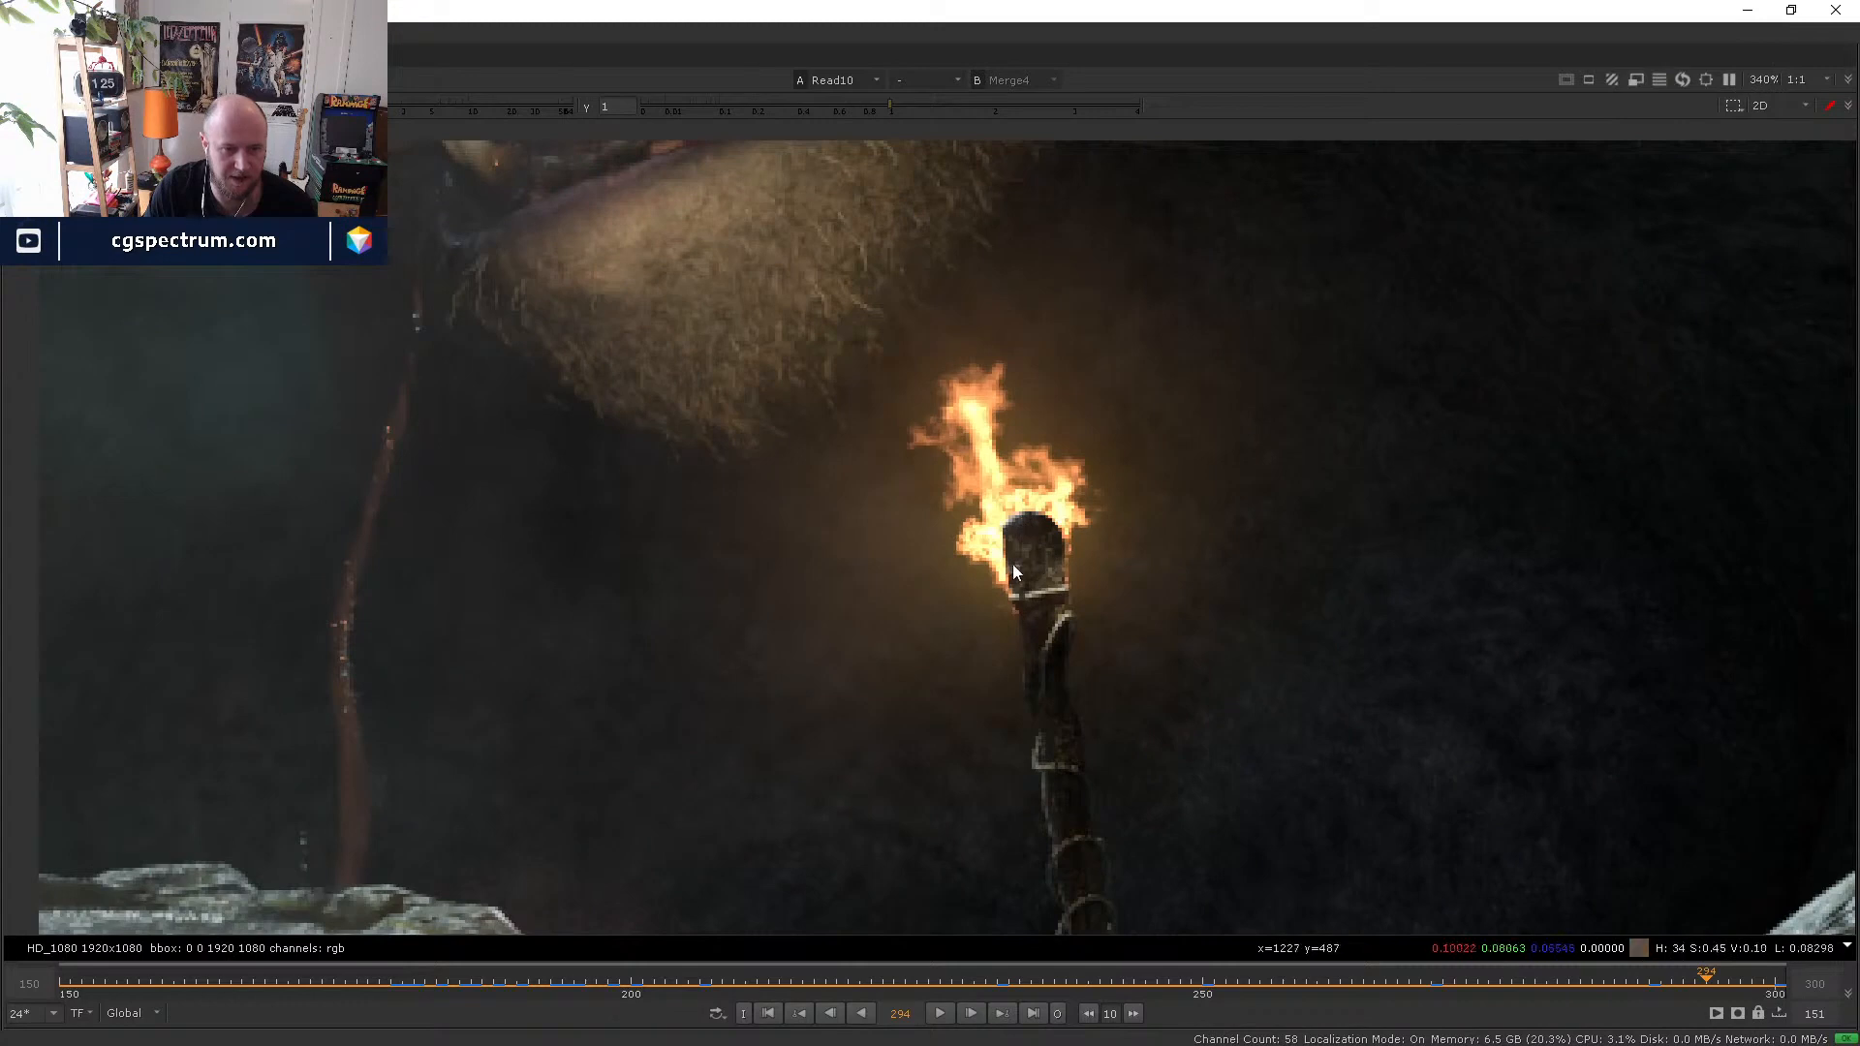
key(space)
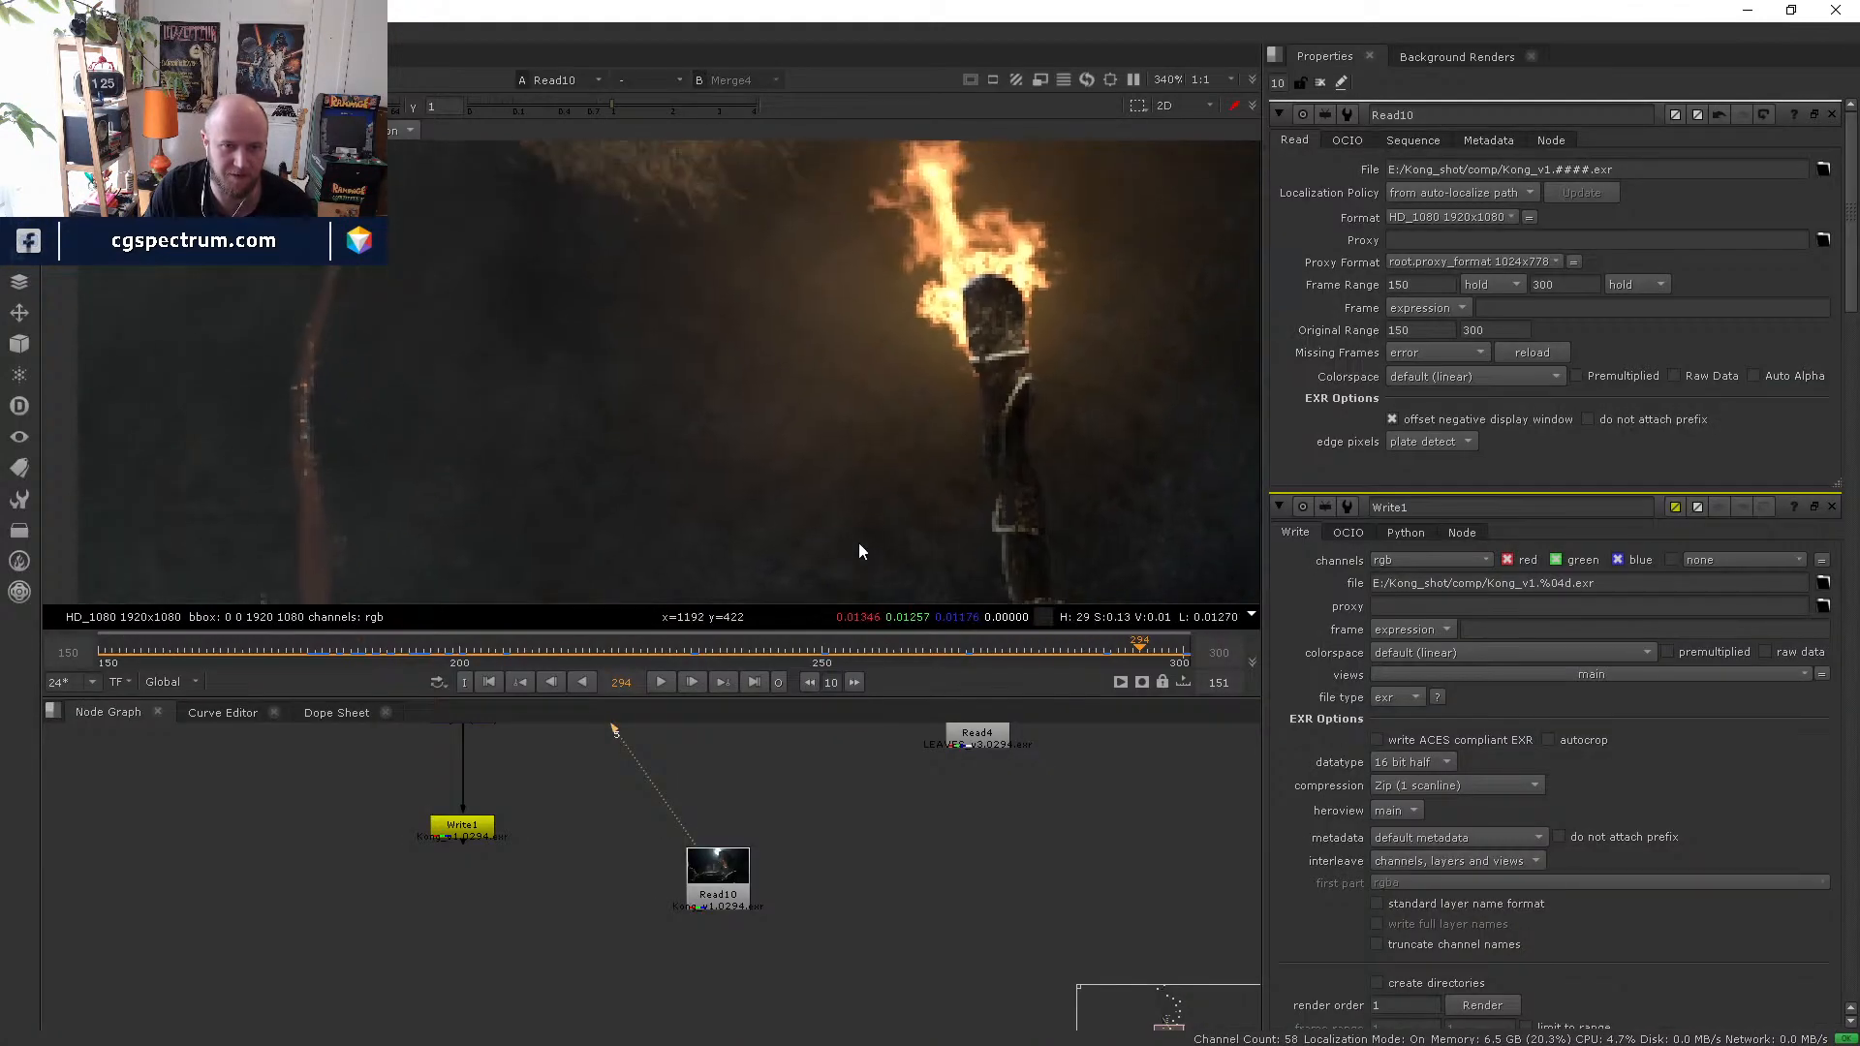
scroll(922, 833, up, 3)
scroll(833, 819, up, 5)
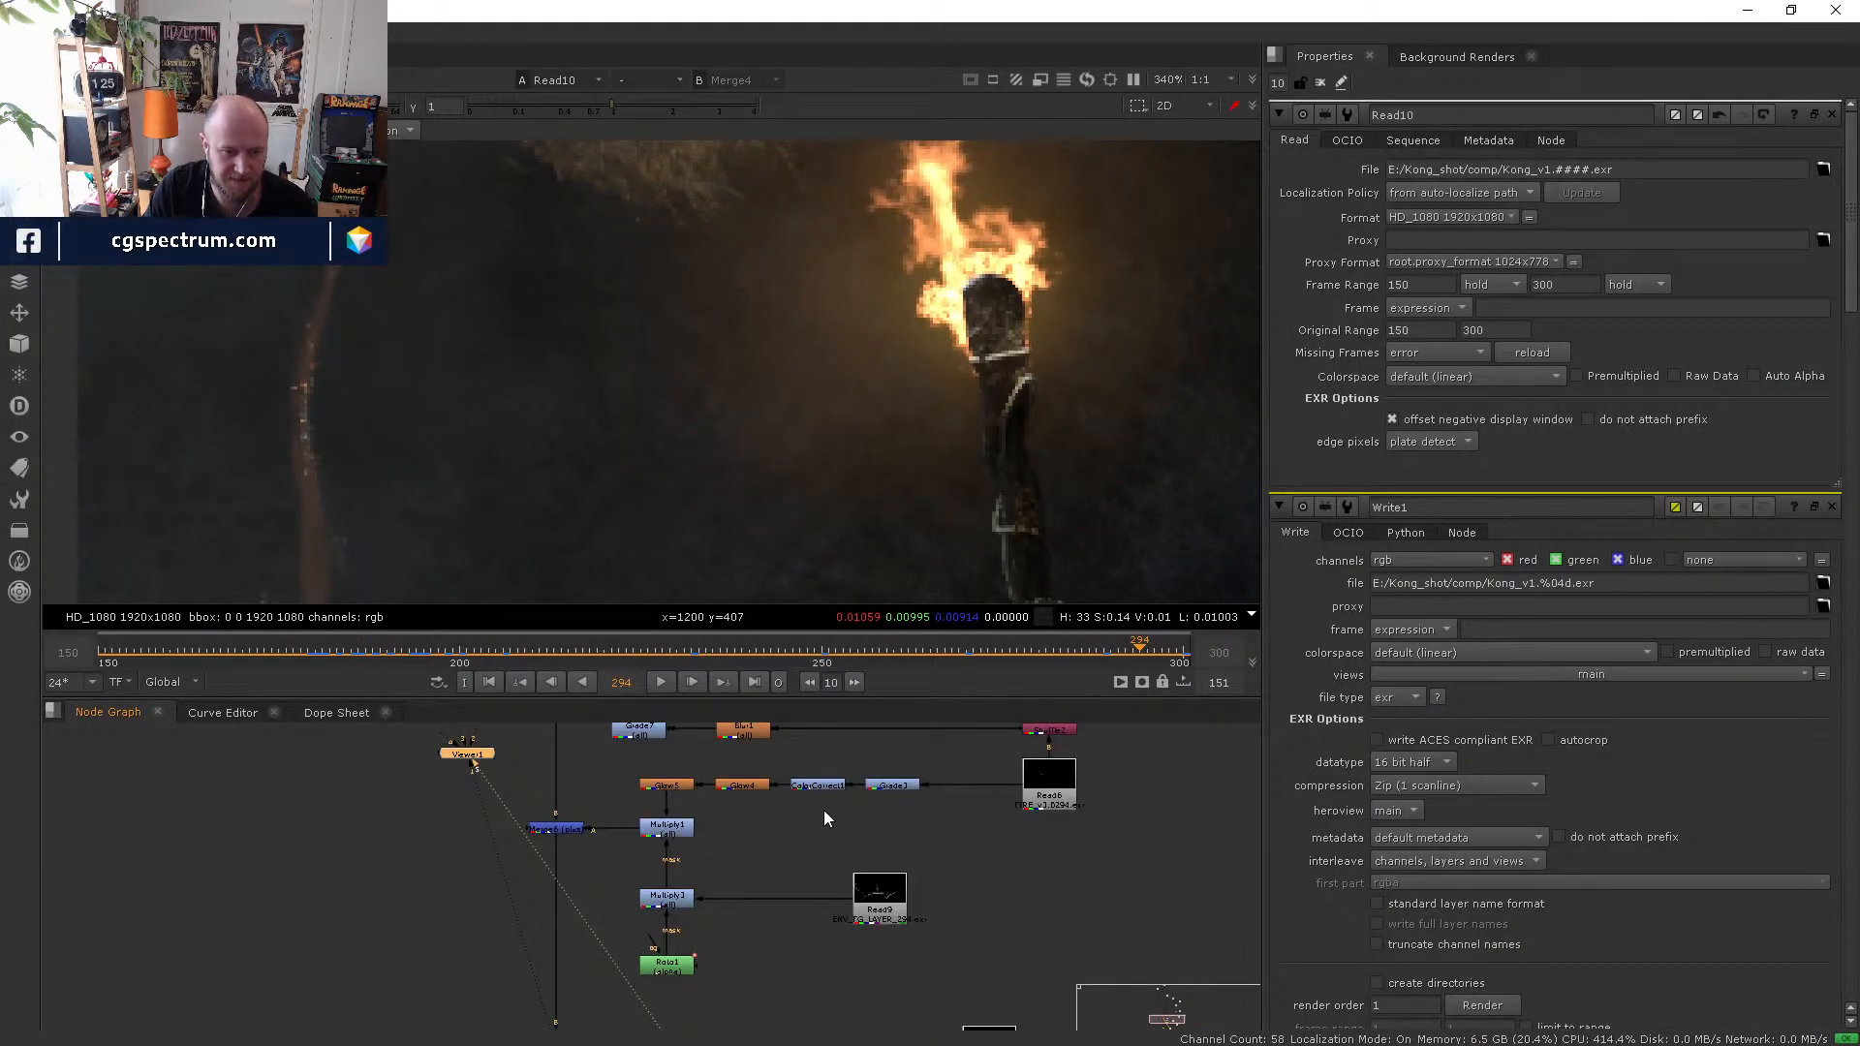
click(869, 872)
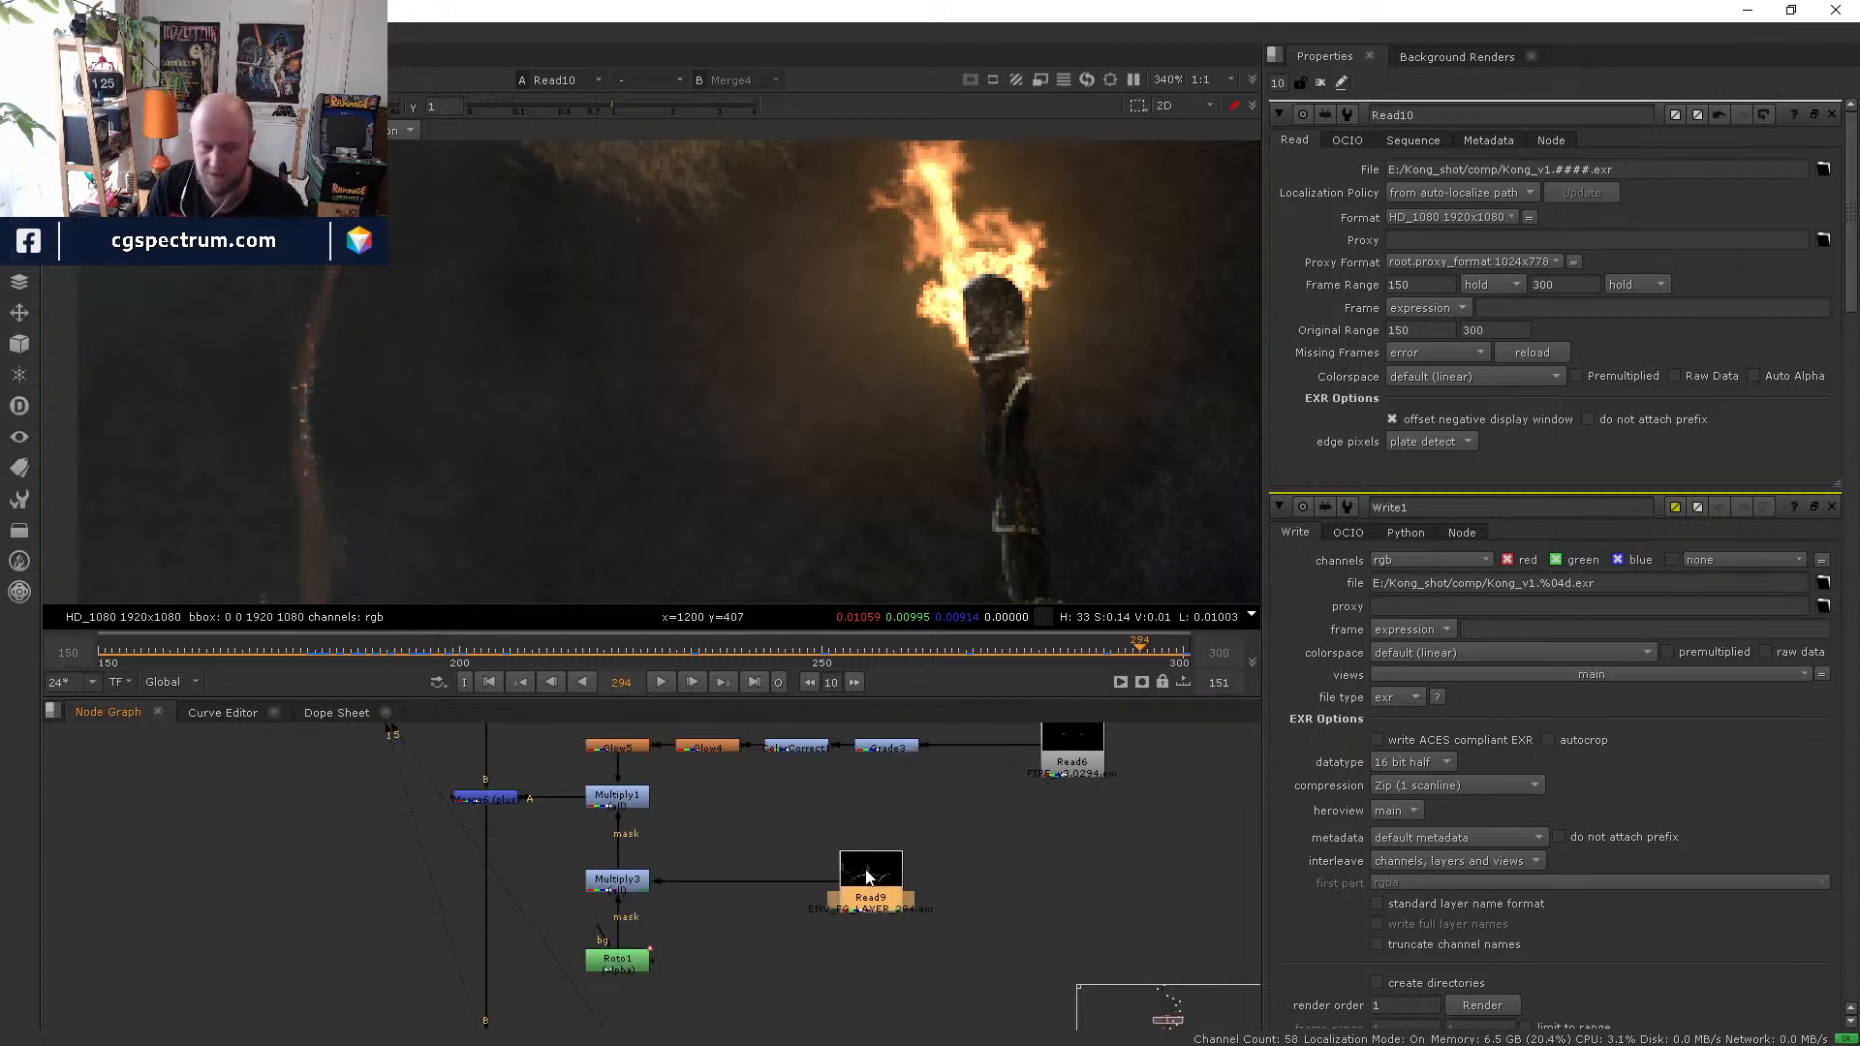
key(1)
scroll(925, 429, down, 2)
key(a)
key(a)
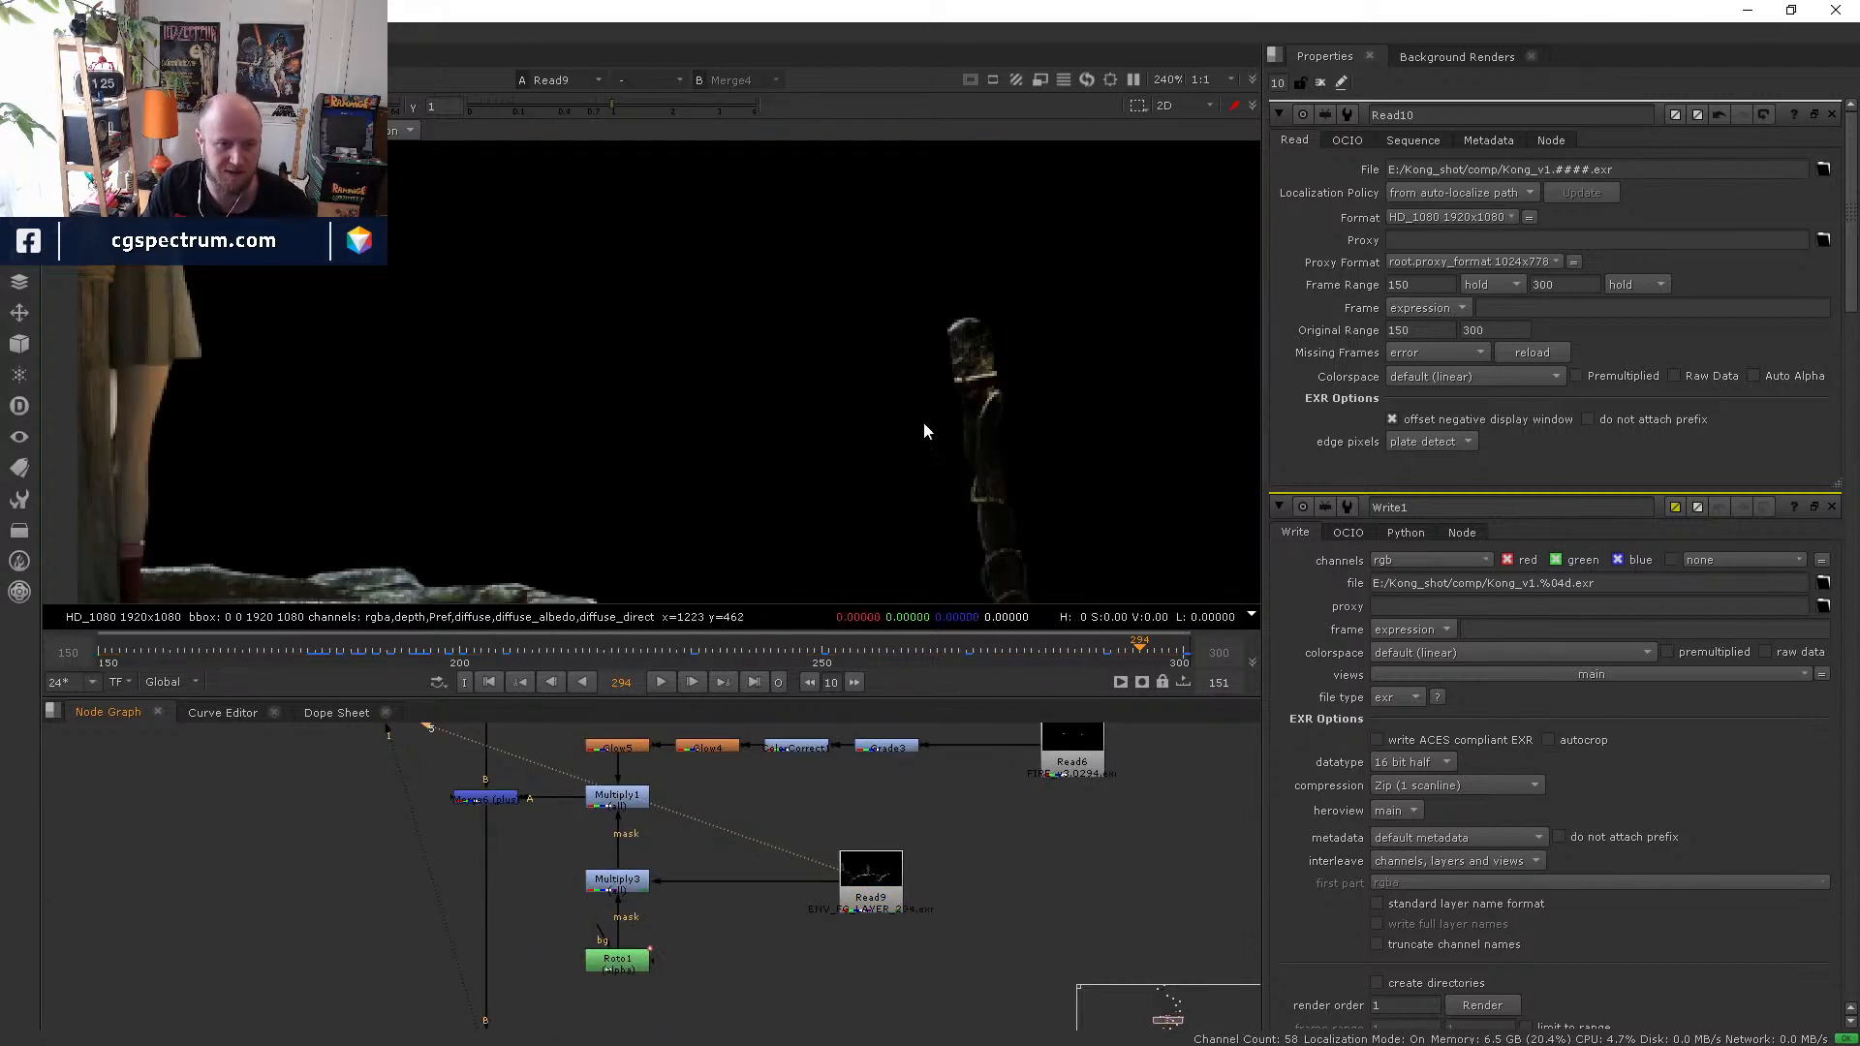
scroll(923, 421, down, 3)
key(a)
middle_drag(752, 433, 887, 453)
- View the outputs of Multiply3, Multiply1 and the fire merge in turn to trace how the flames are masked
click(616, 882)
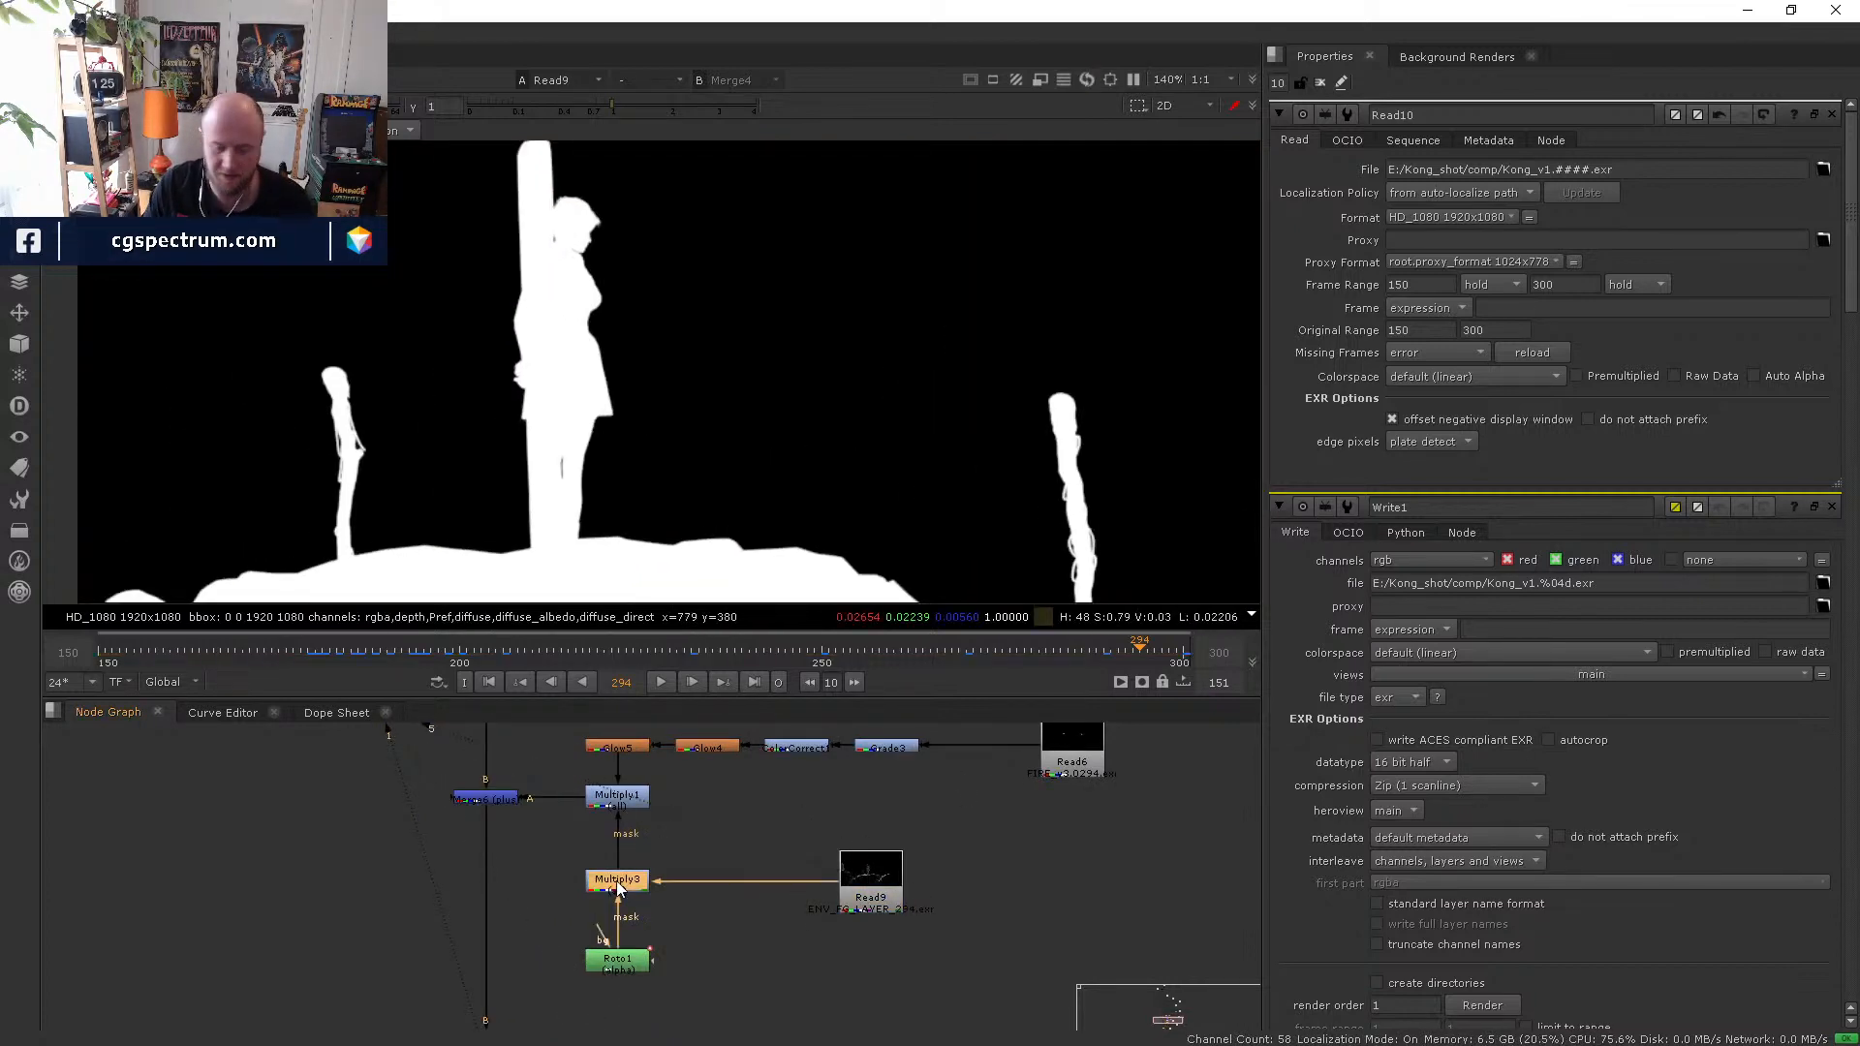
key(1)
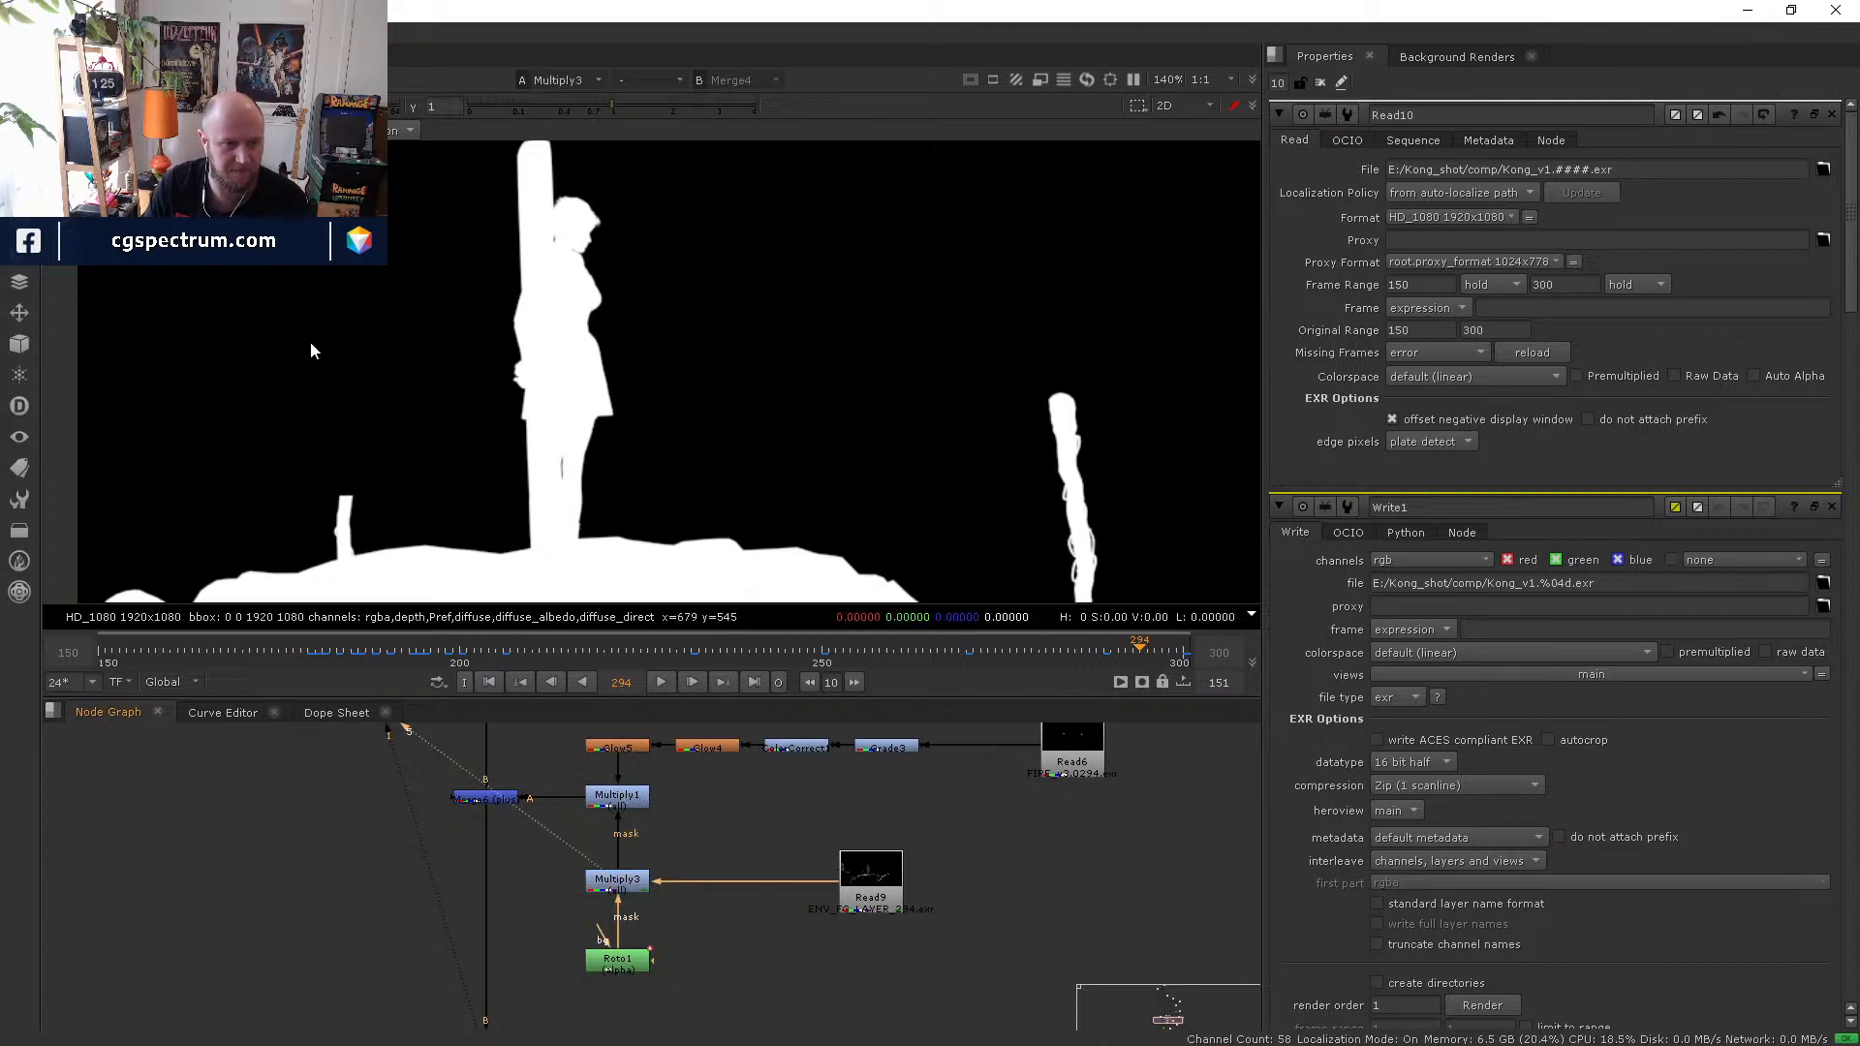
click(620, 798)
key(1)
click(491, 800)
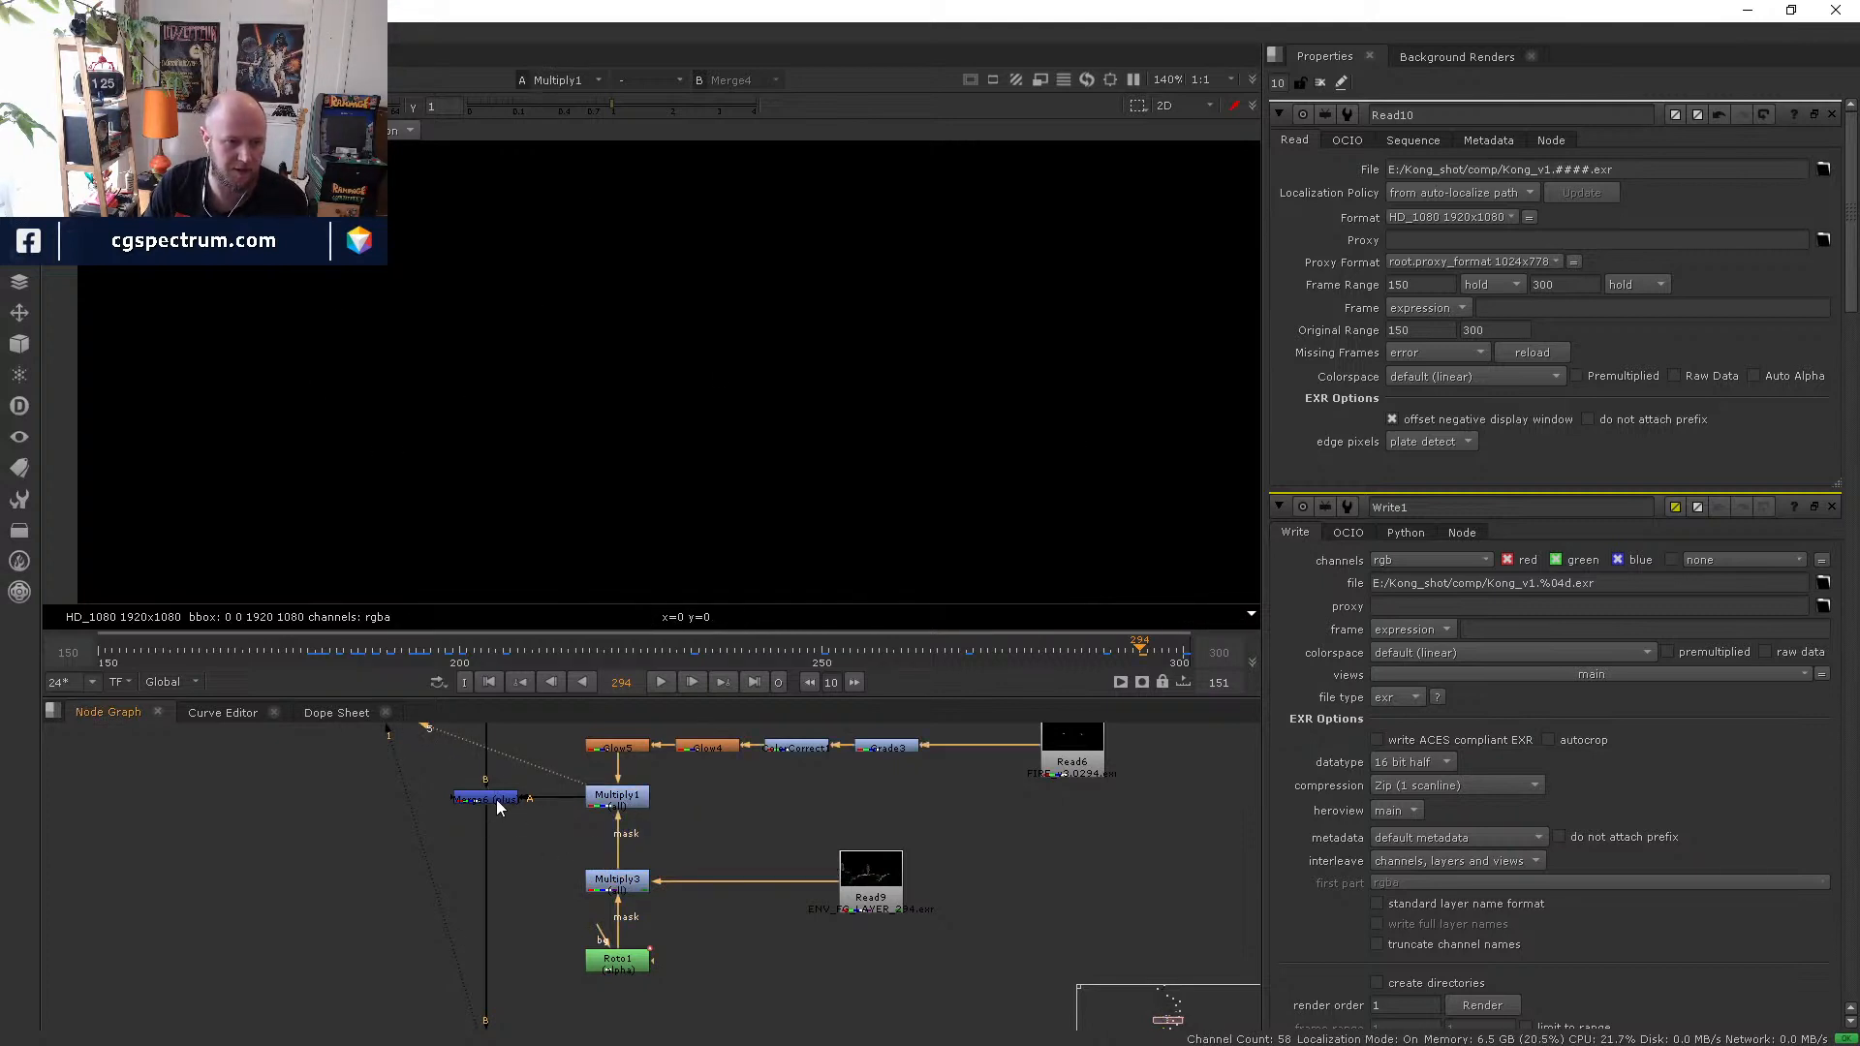
key(1)
key(a)
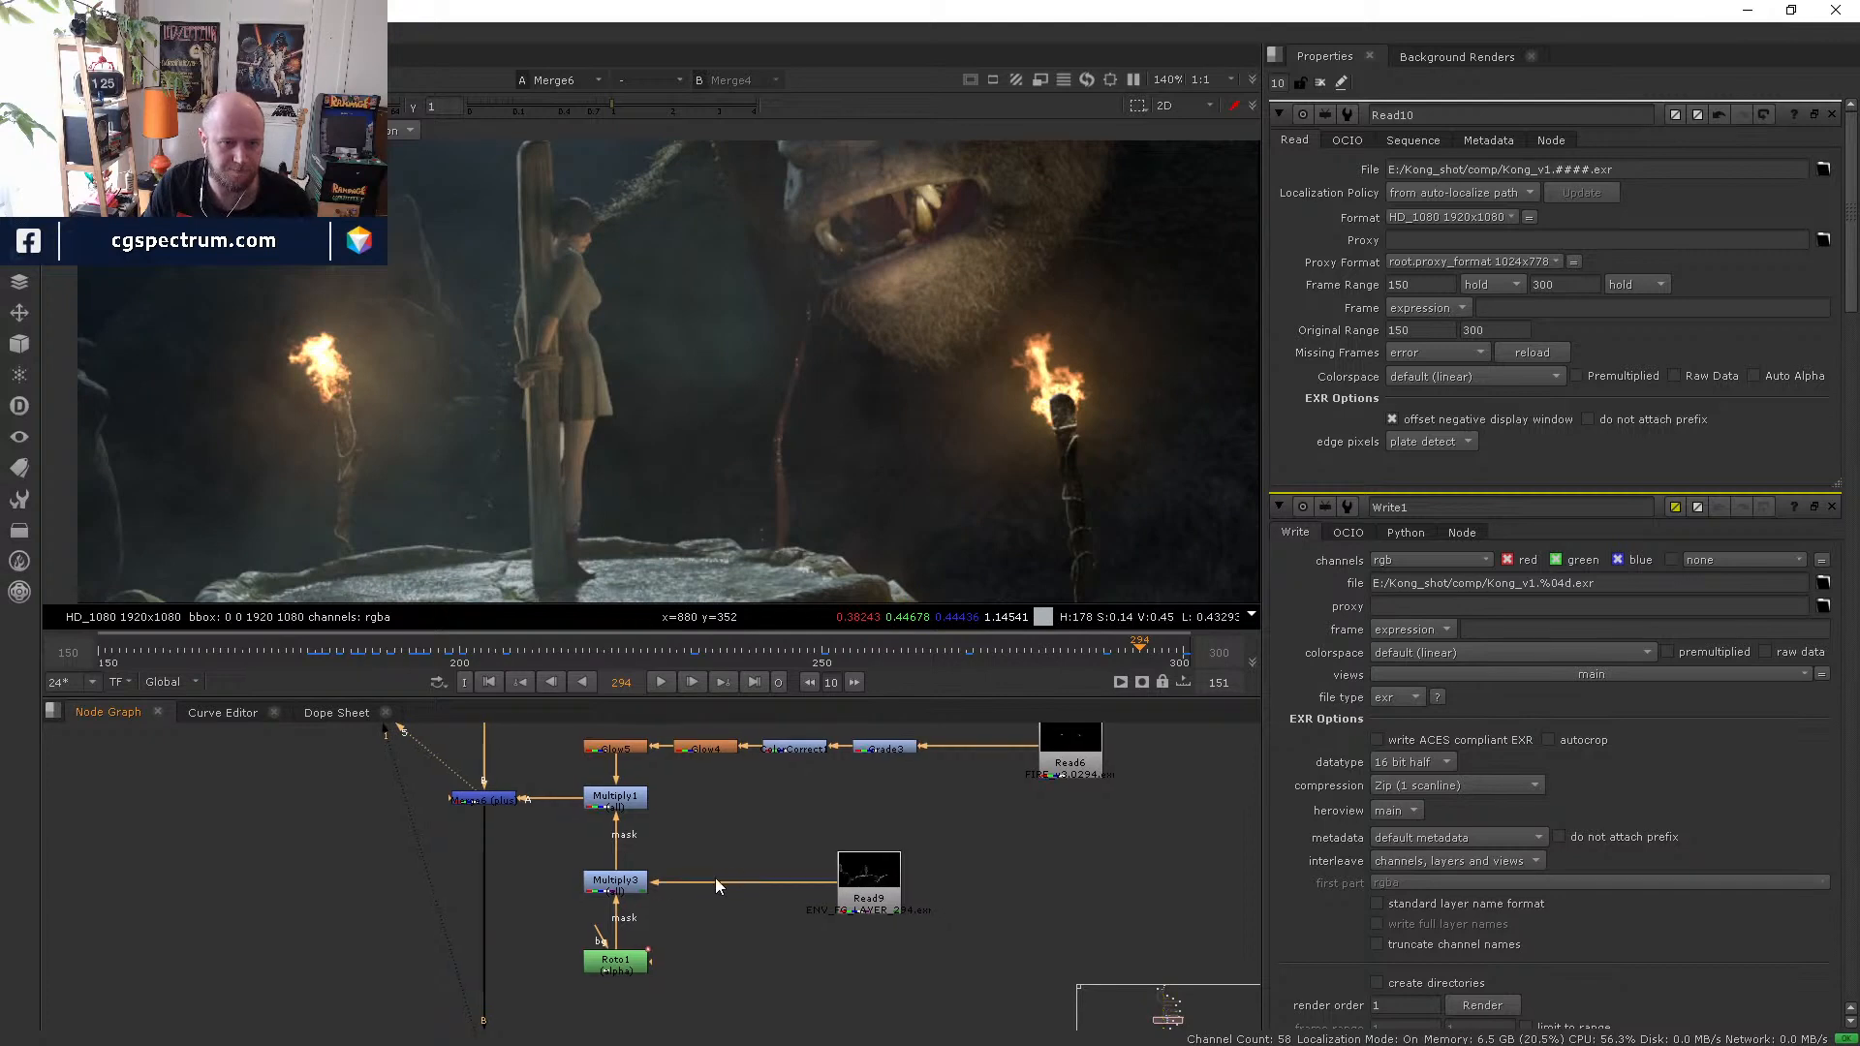
- Toggle Multiply1 off and on to compare the torch flames with and without the foreground holdout
middle_drag(651, 889, 549, 878)
scroll(1042, 479, down, 2)
click(517, 787)
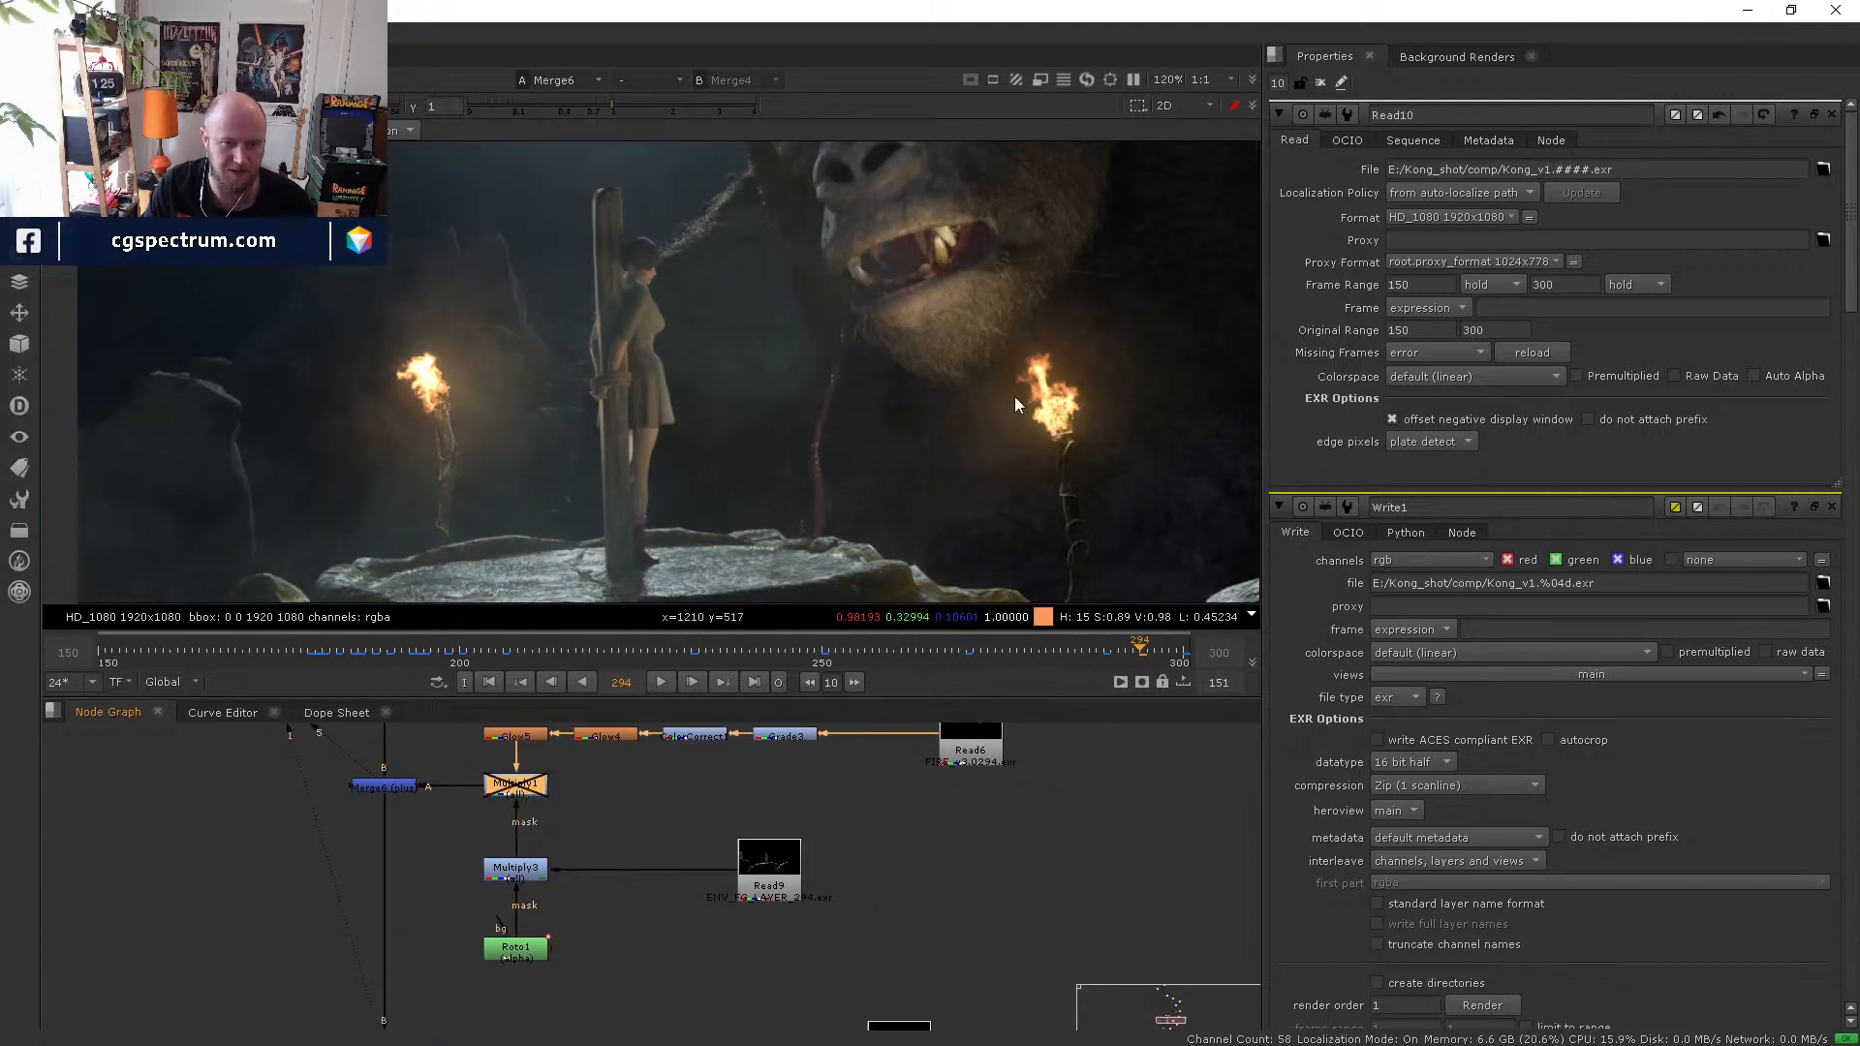
scroll(1061, 392, down, 6)
middle_drag(635, 913, 647, 916)
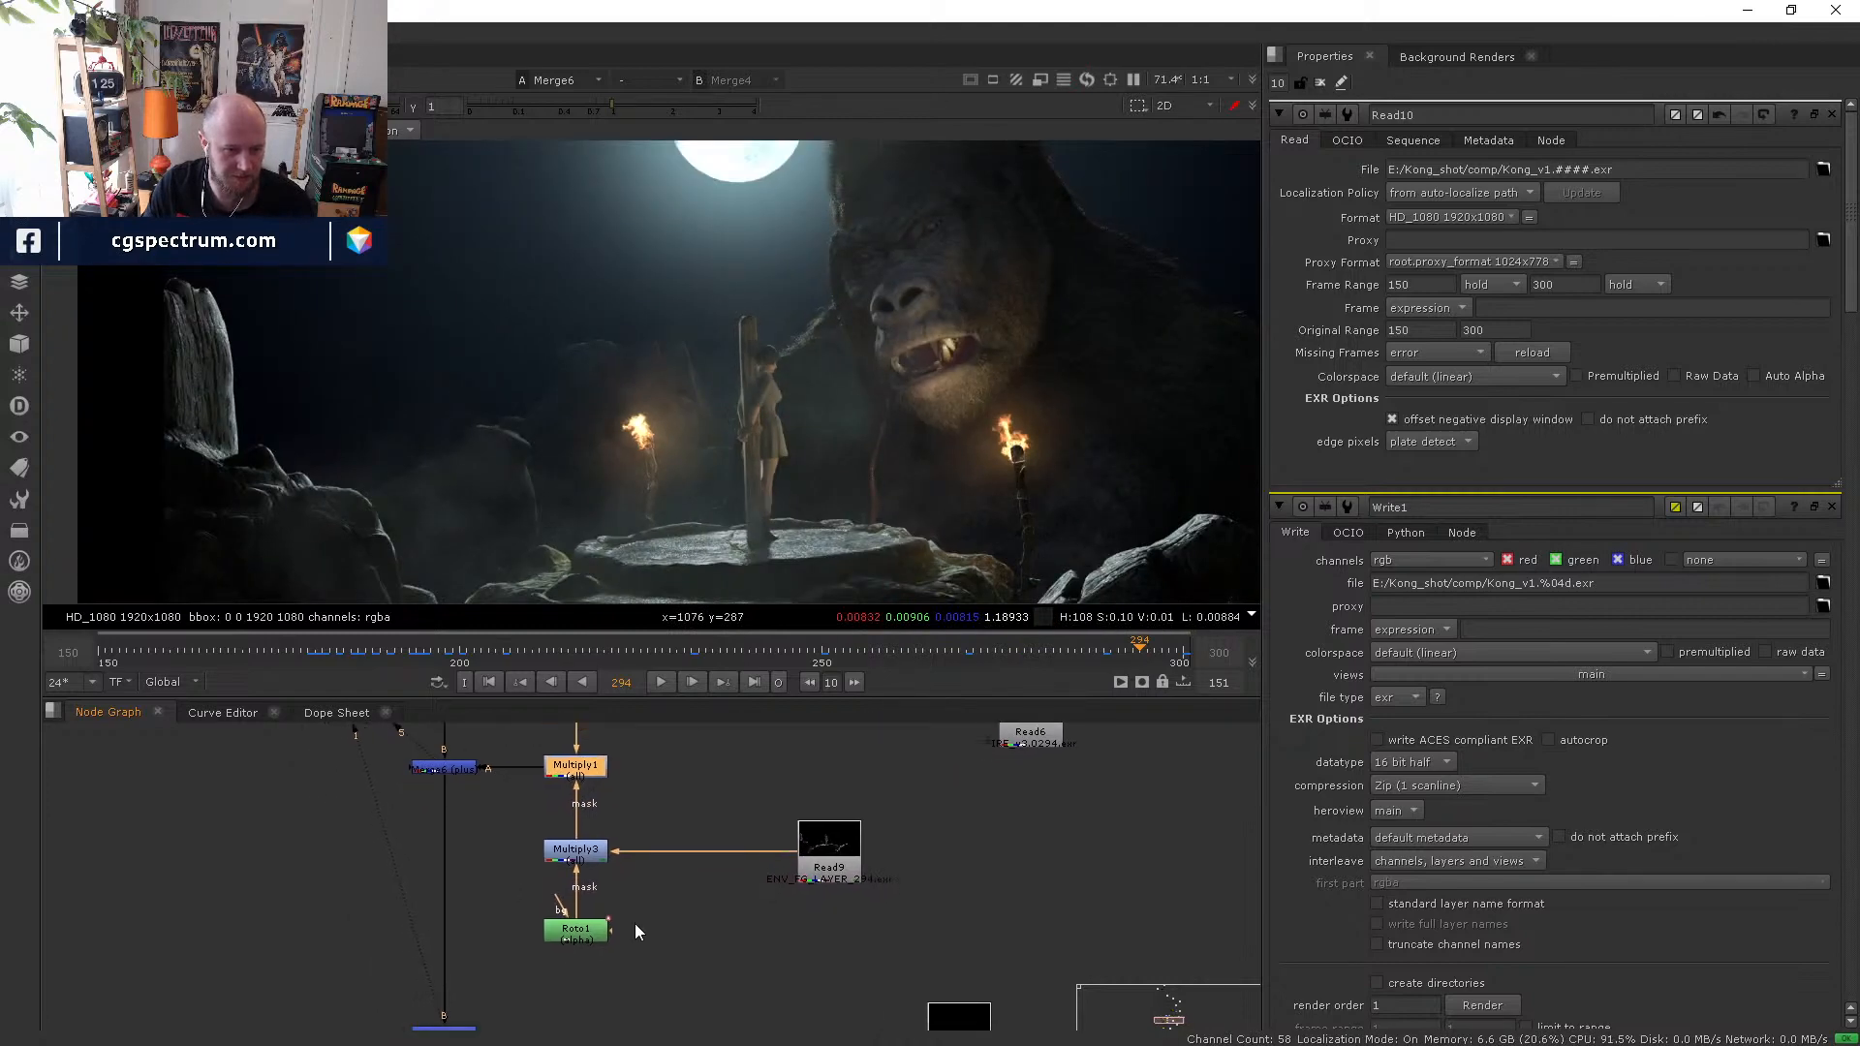
- Add a second Roto node, connect it to Roto1's bg input, and shift Multiply3 and Roto1 aside to make room
click(636, 922)
key(o)
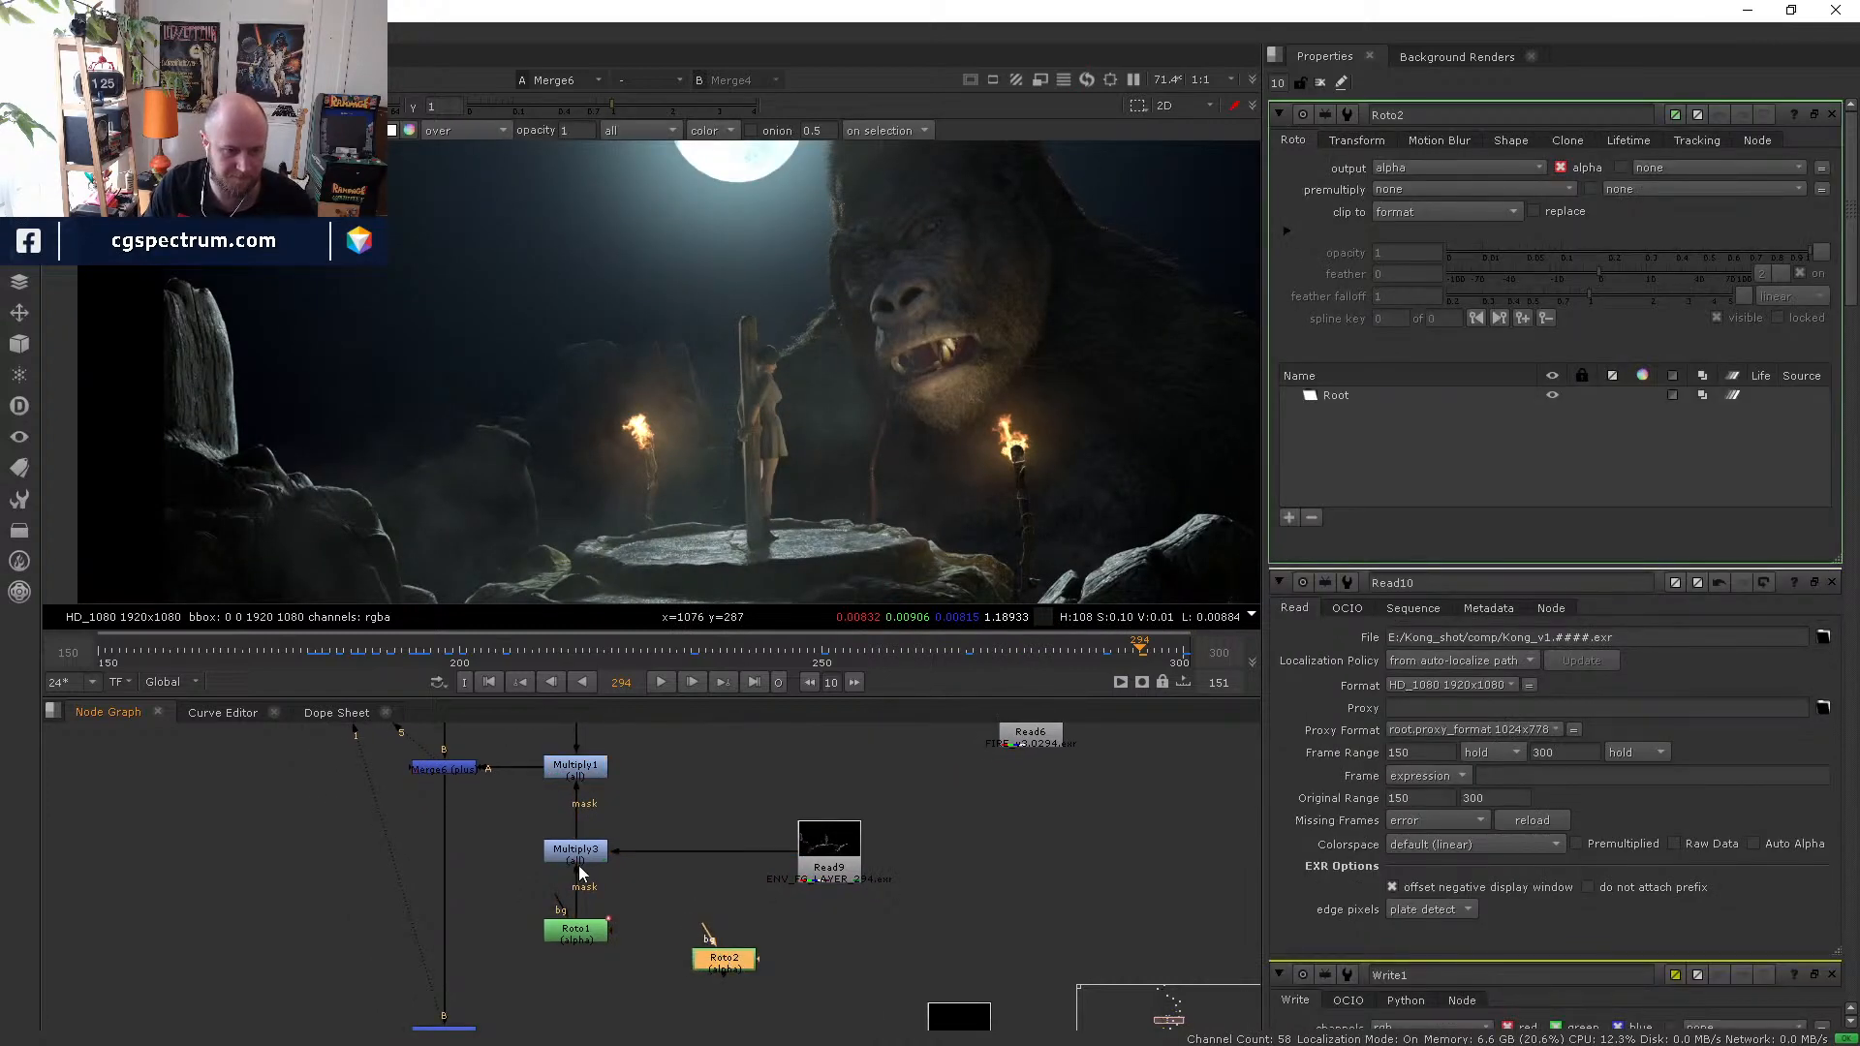
drag(580, 874, 661, 884)
drag(577, 934, 592, 971)
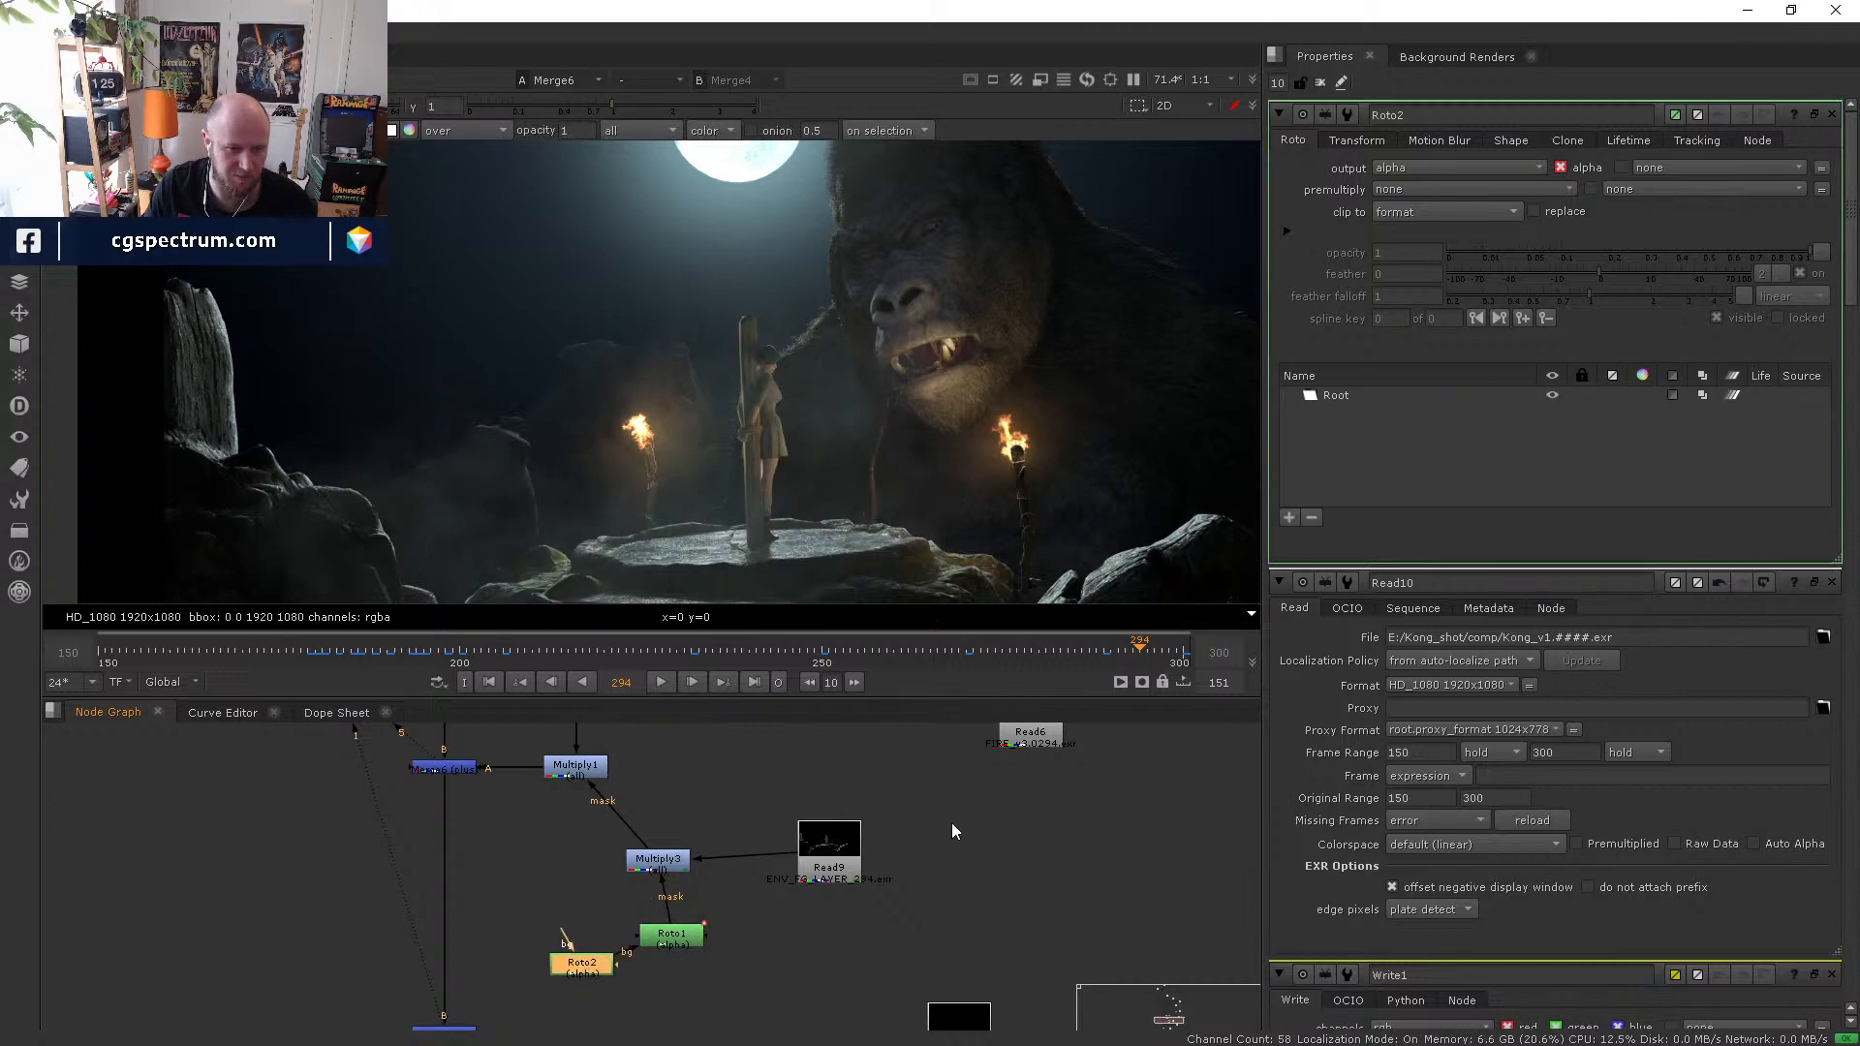
- Draw a closed Bezier shape around the front torch and its flame at frame 294 in Roto2, and select all its points
scroll(1037, 386, up, 4)
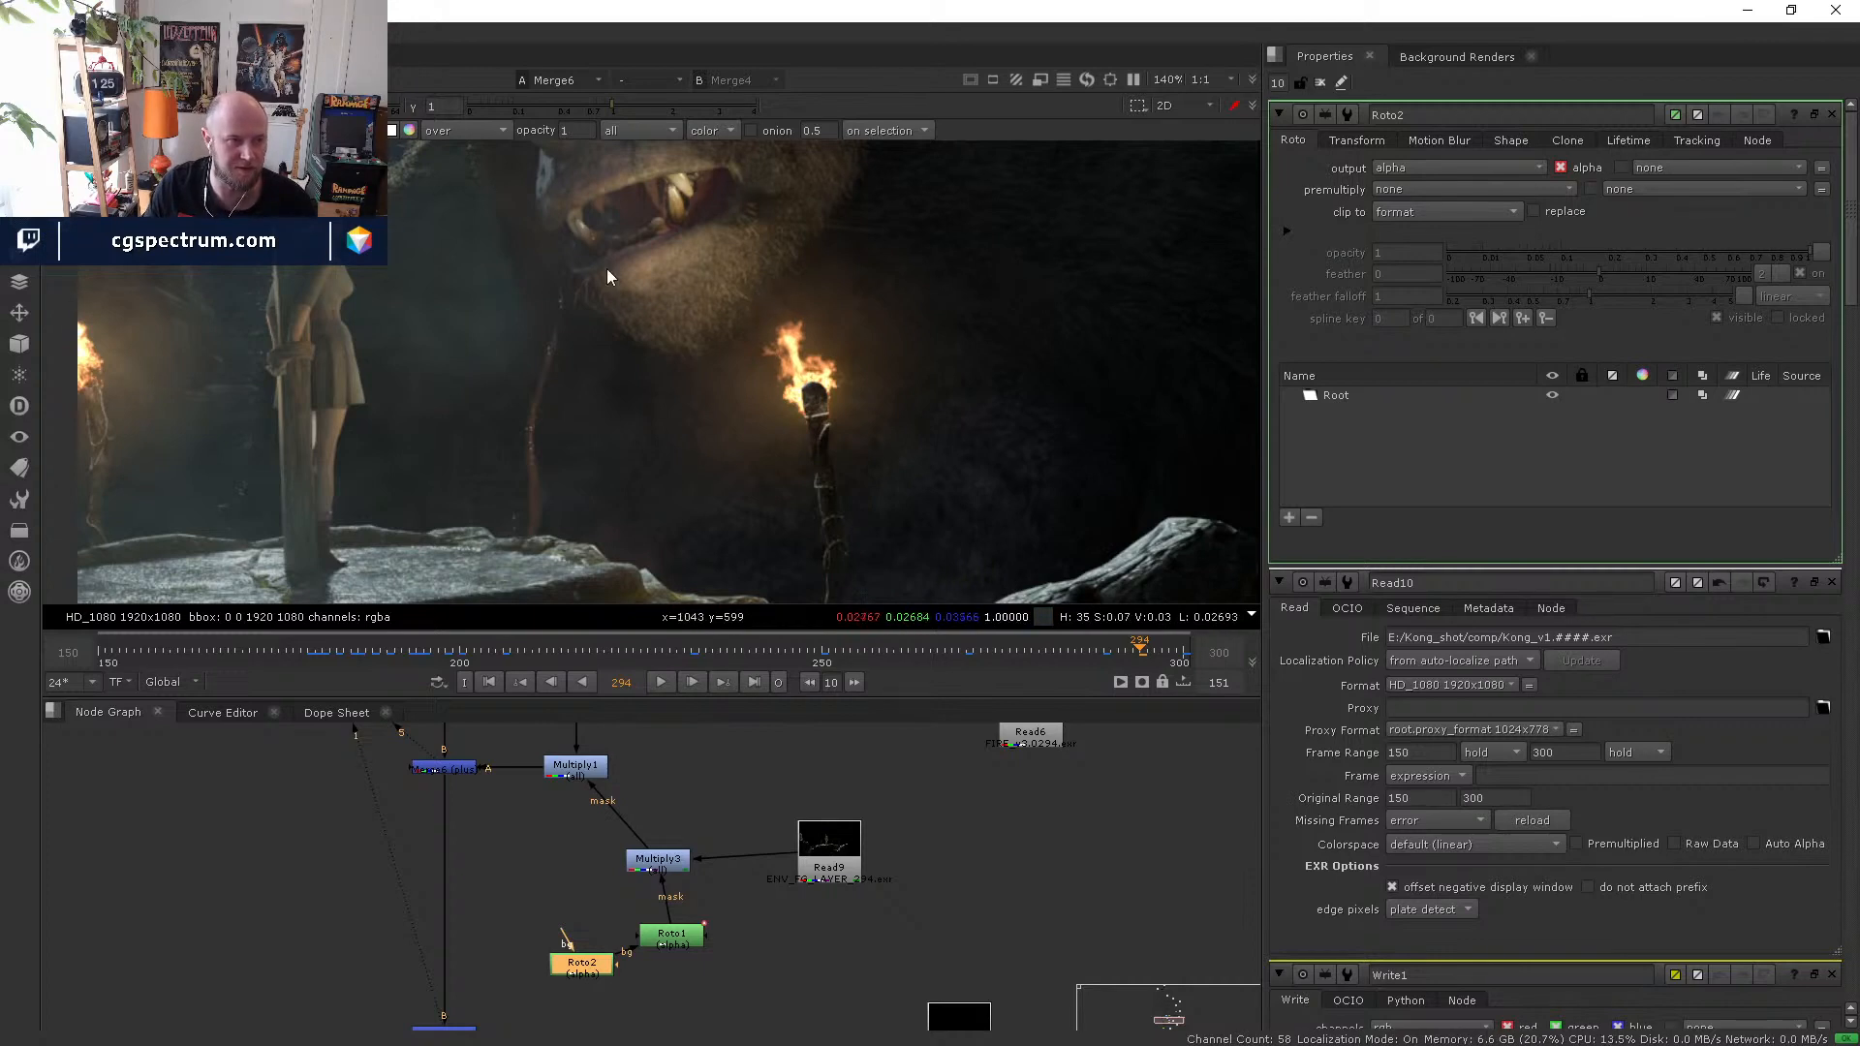
click(764, 275)
click(731, 549)
middle_drag(769, 573, 745, 468)
click(775, 527)
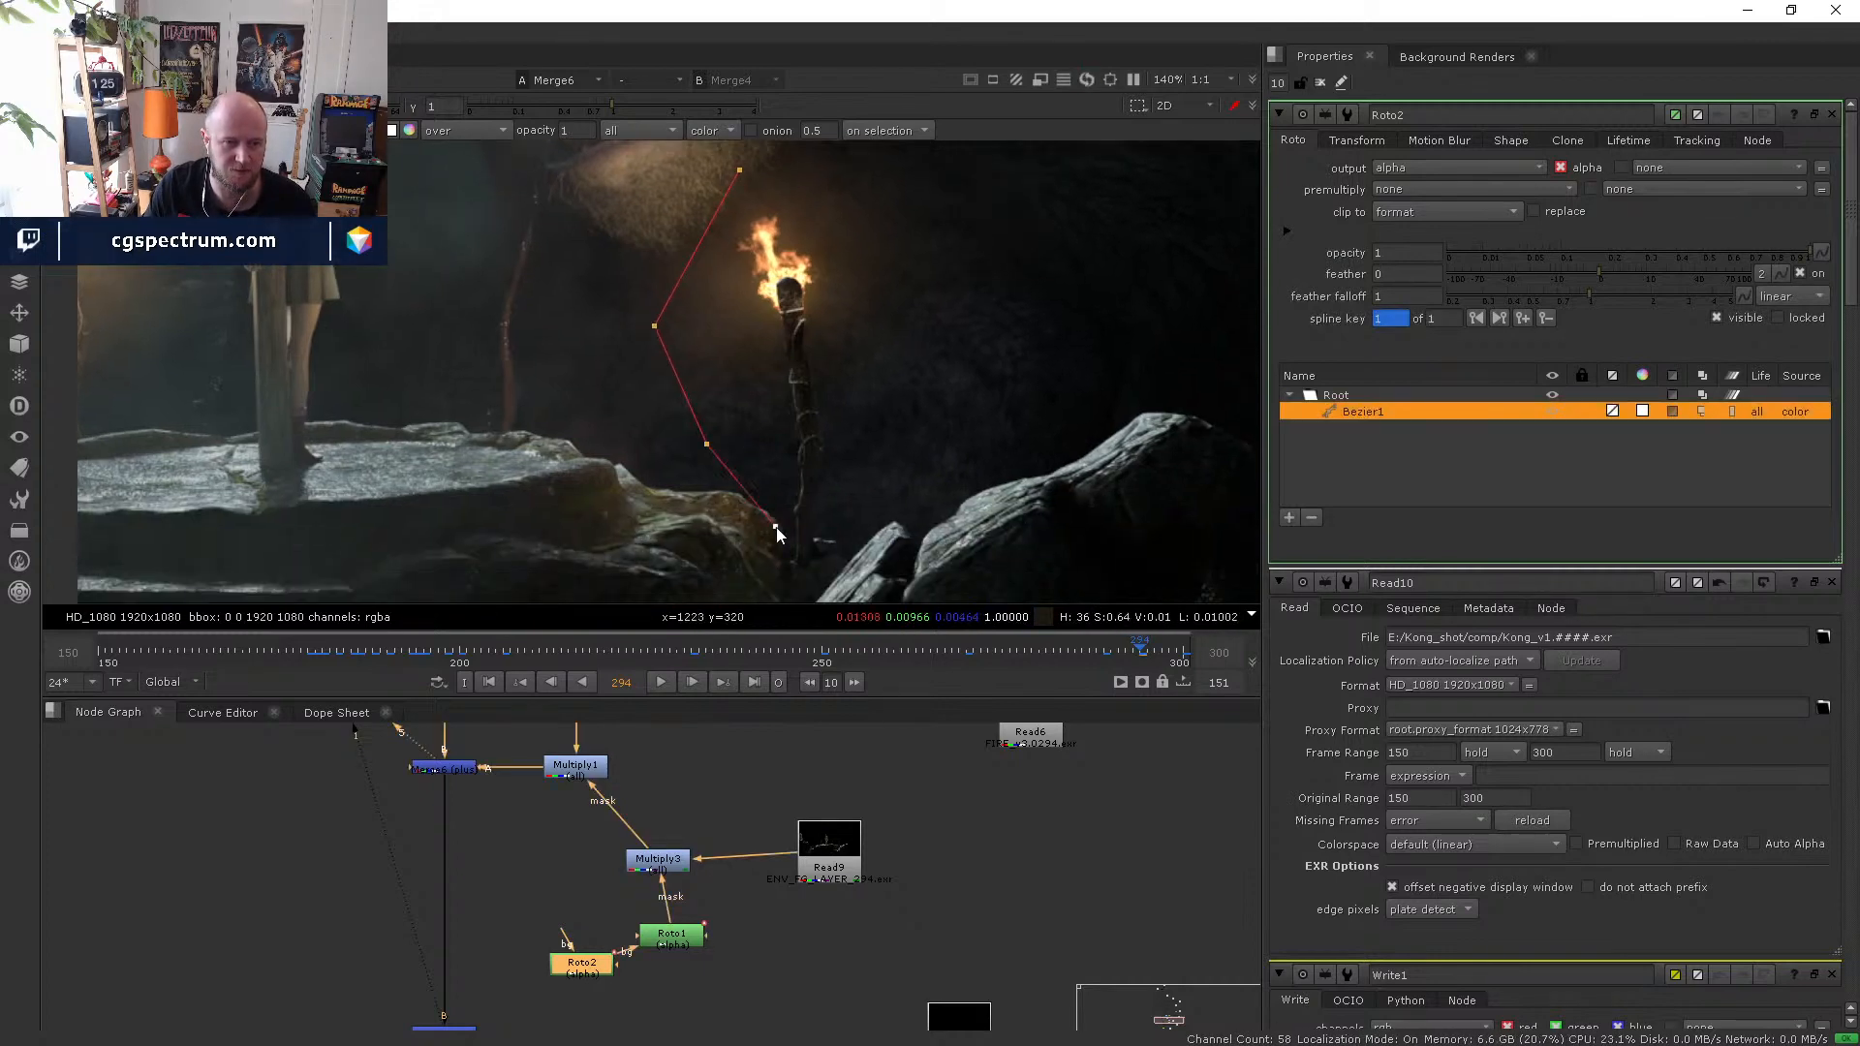
click(991, 392)
middle_drag(950, 335, 953, 417)
click(957, 323)
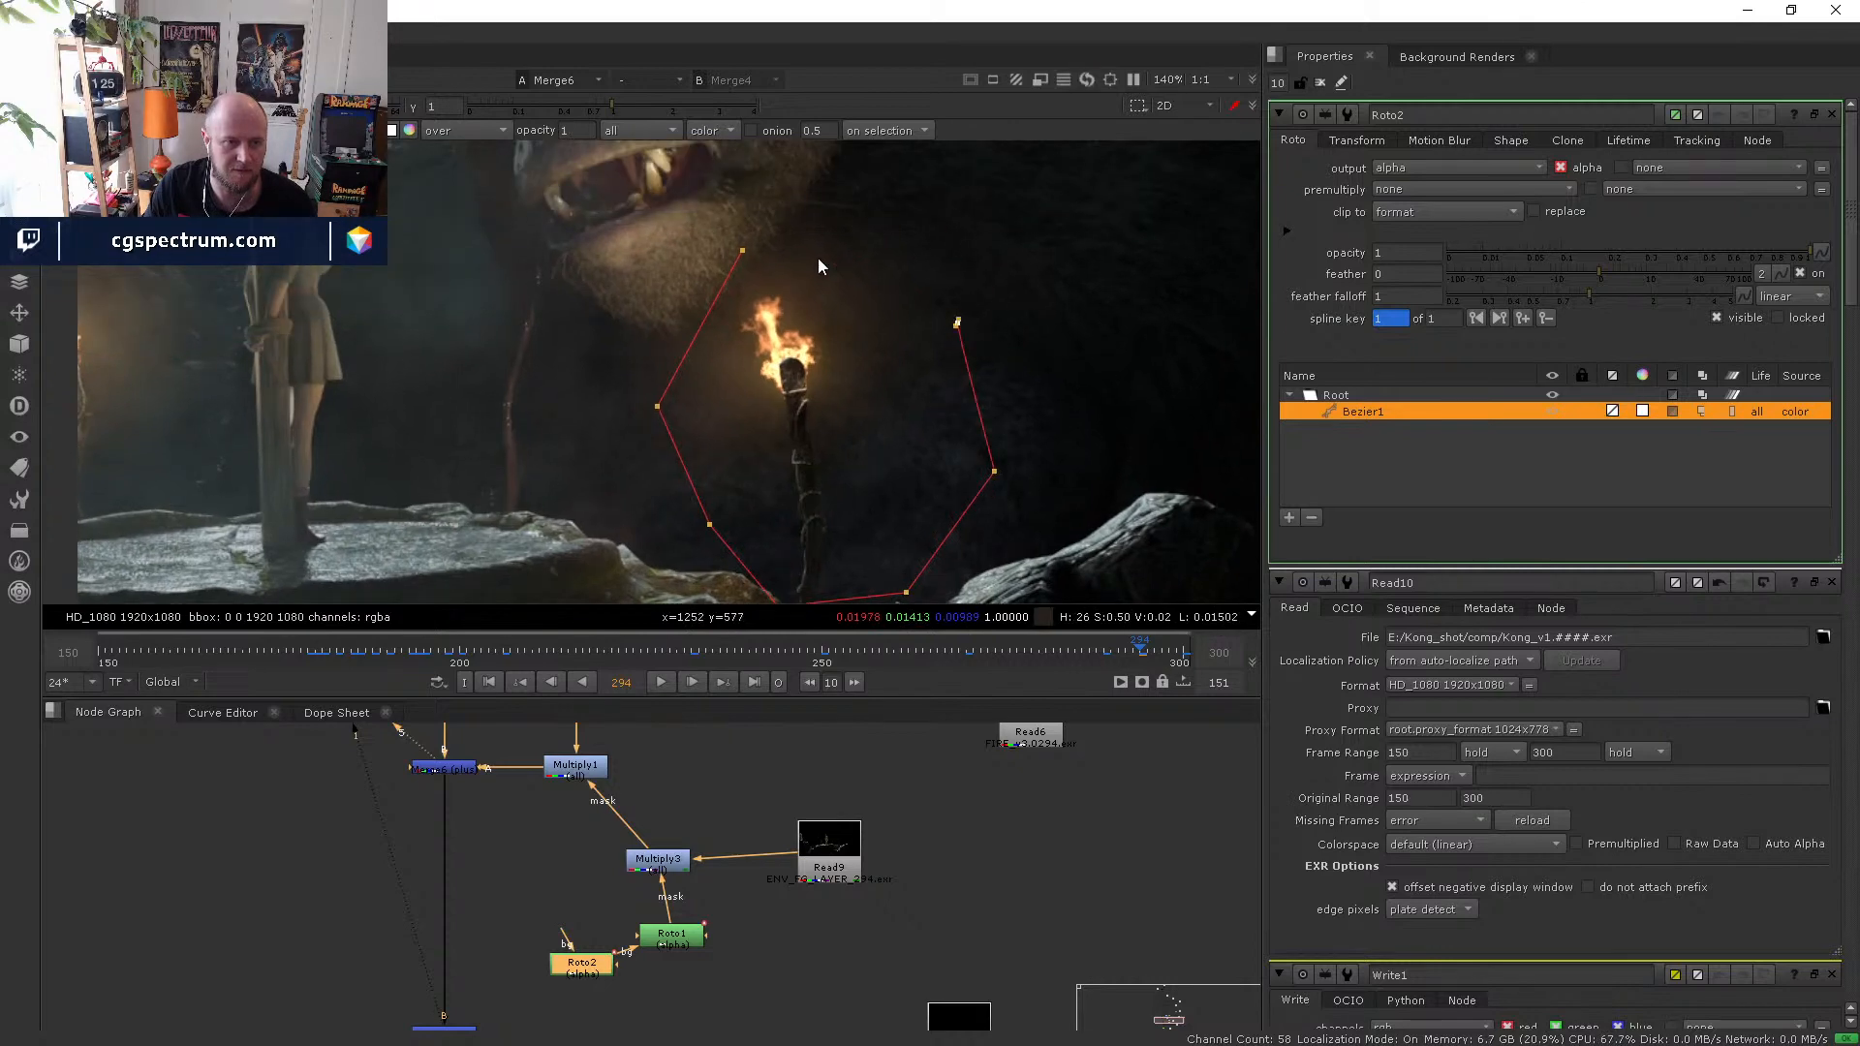
click(743, 252)
drag(1085, 207, 649, 583)
scroll(529, 490, down, 3)
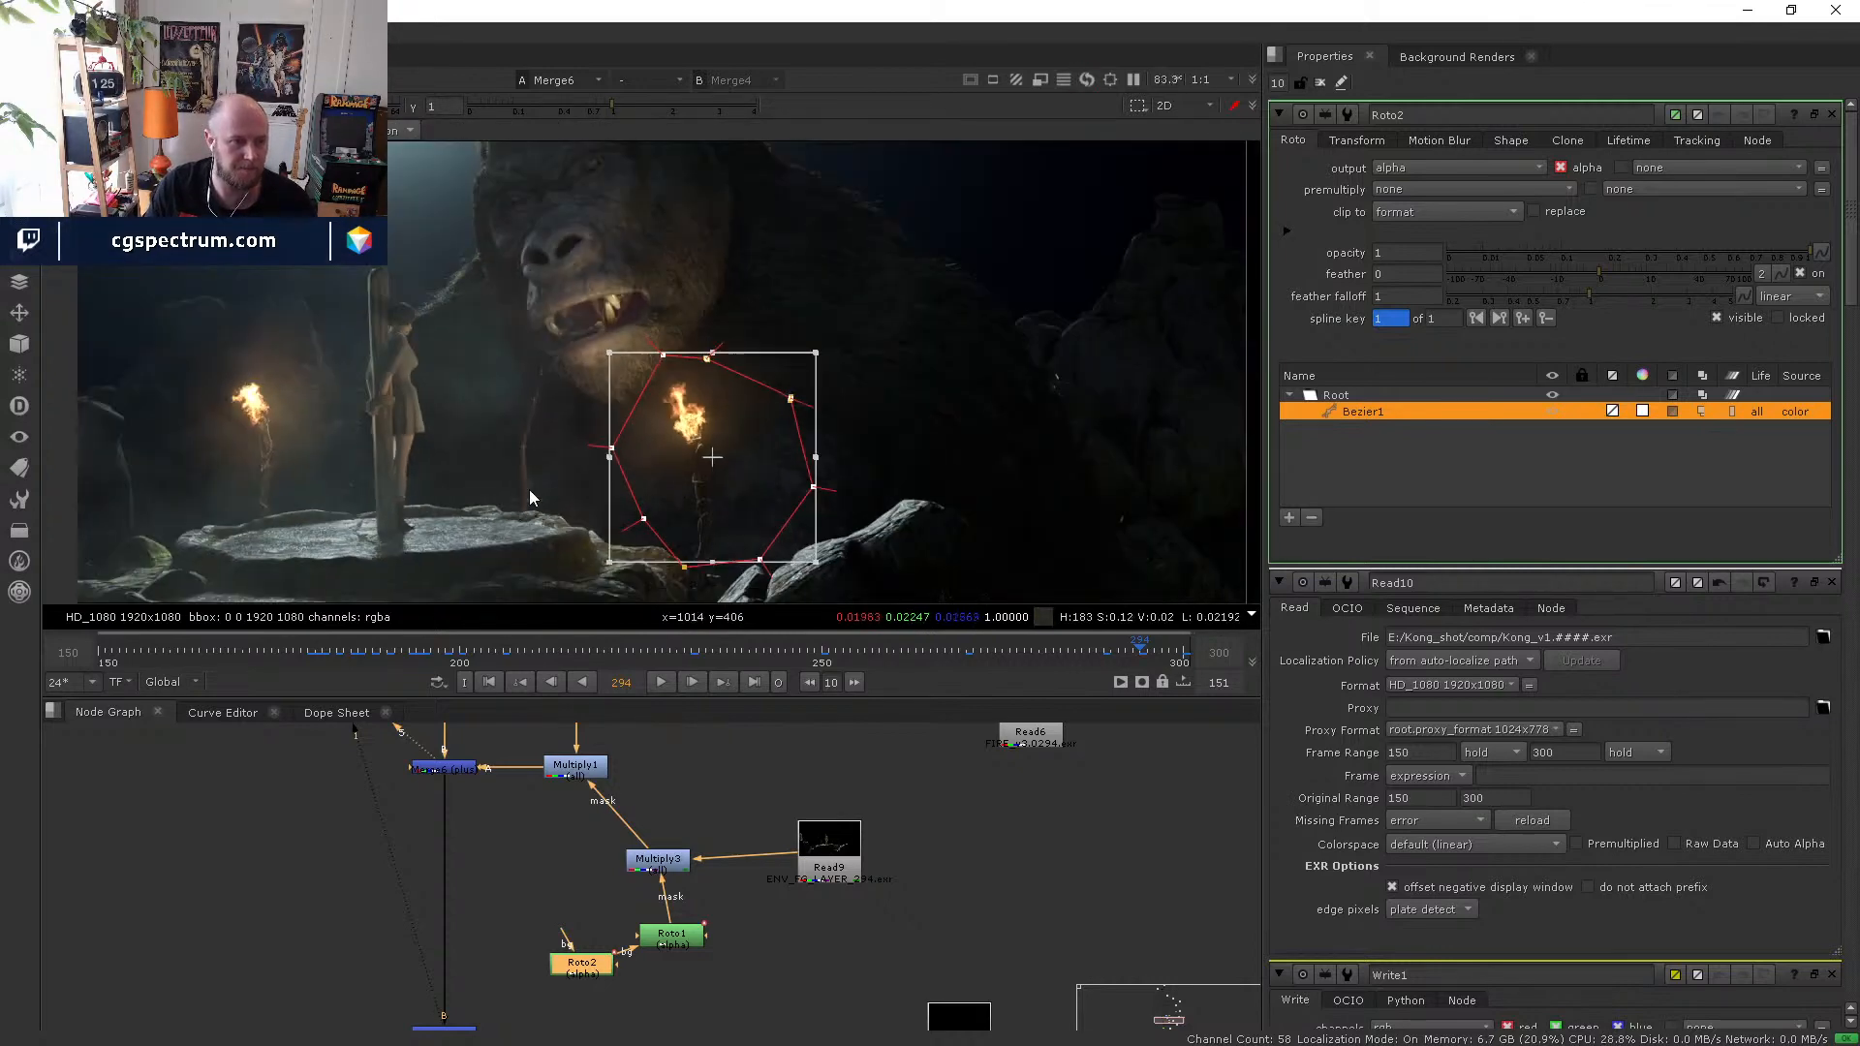
- Keyframe Roto2's Bezier backward from frame 294, moving the whole shape to follow the front torch at frames 284, 274 and 264
scroll(529, 491, up, 2)
click(578, 768)
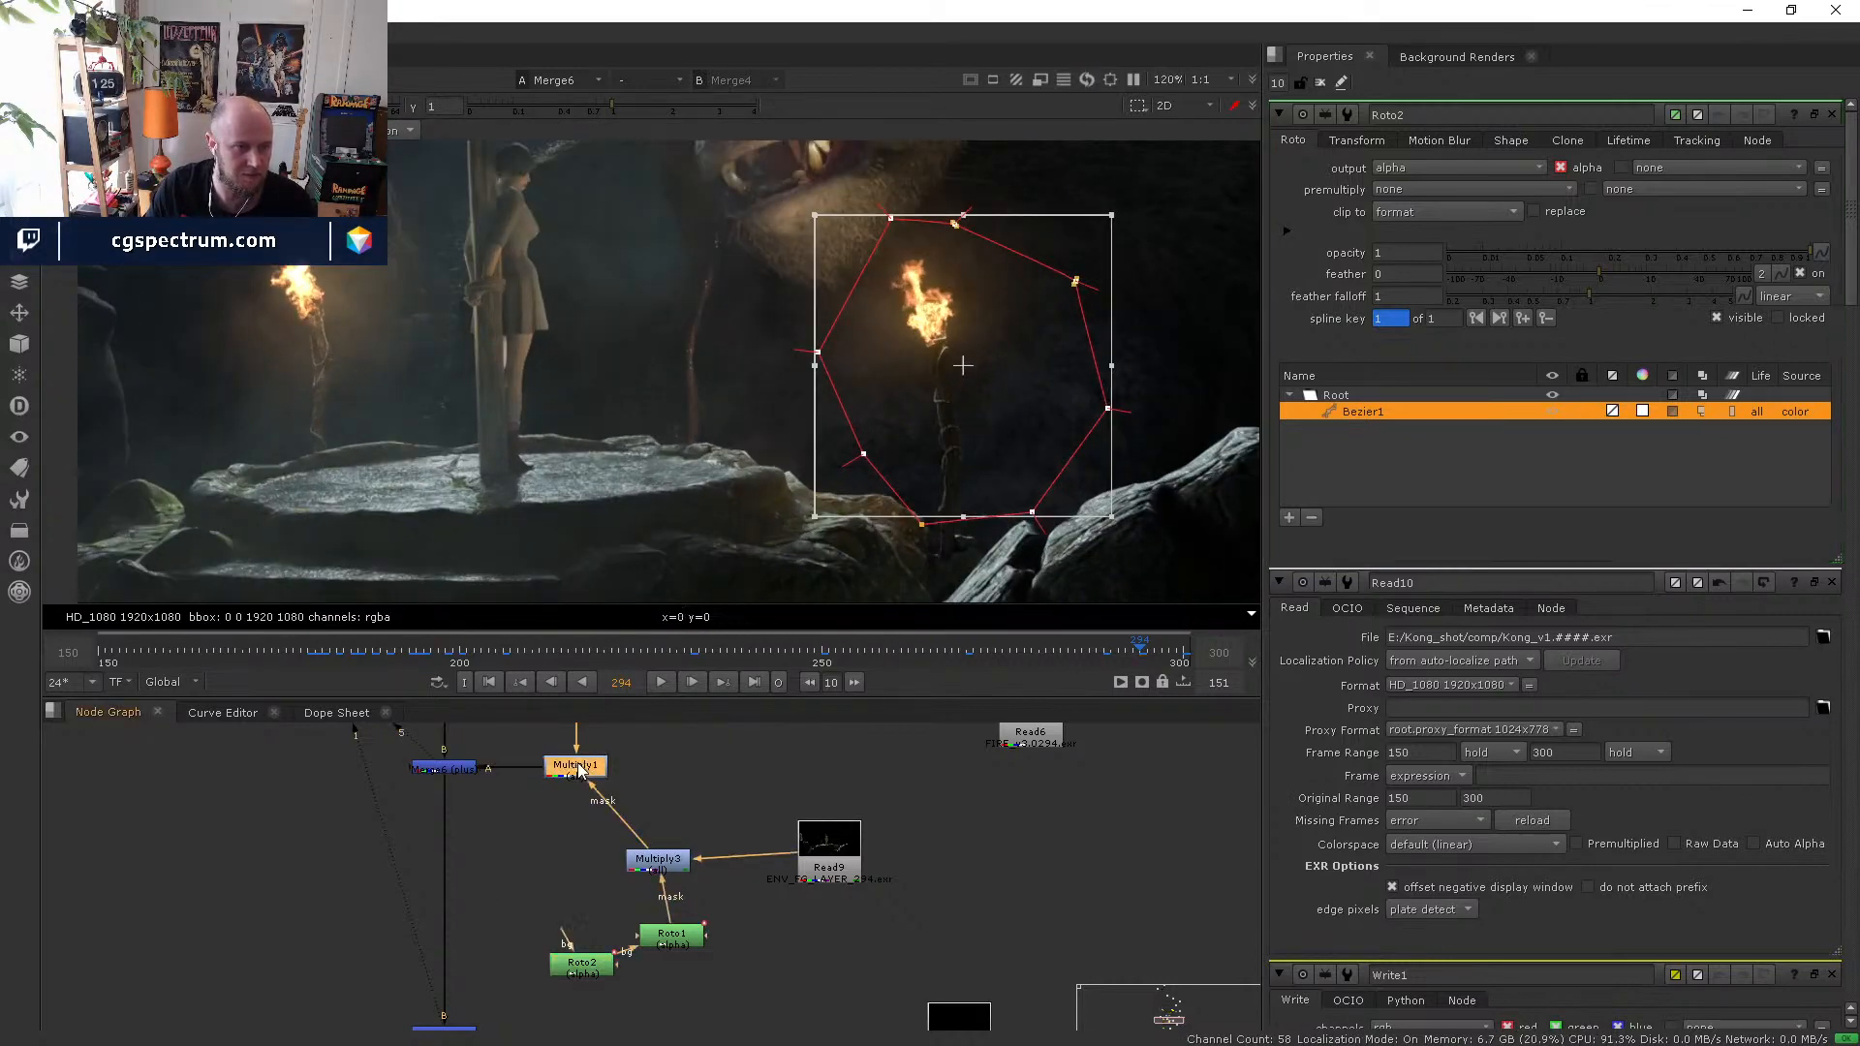
click(651, 862)
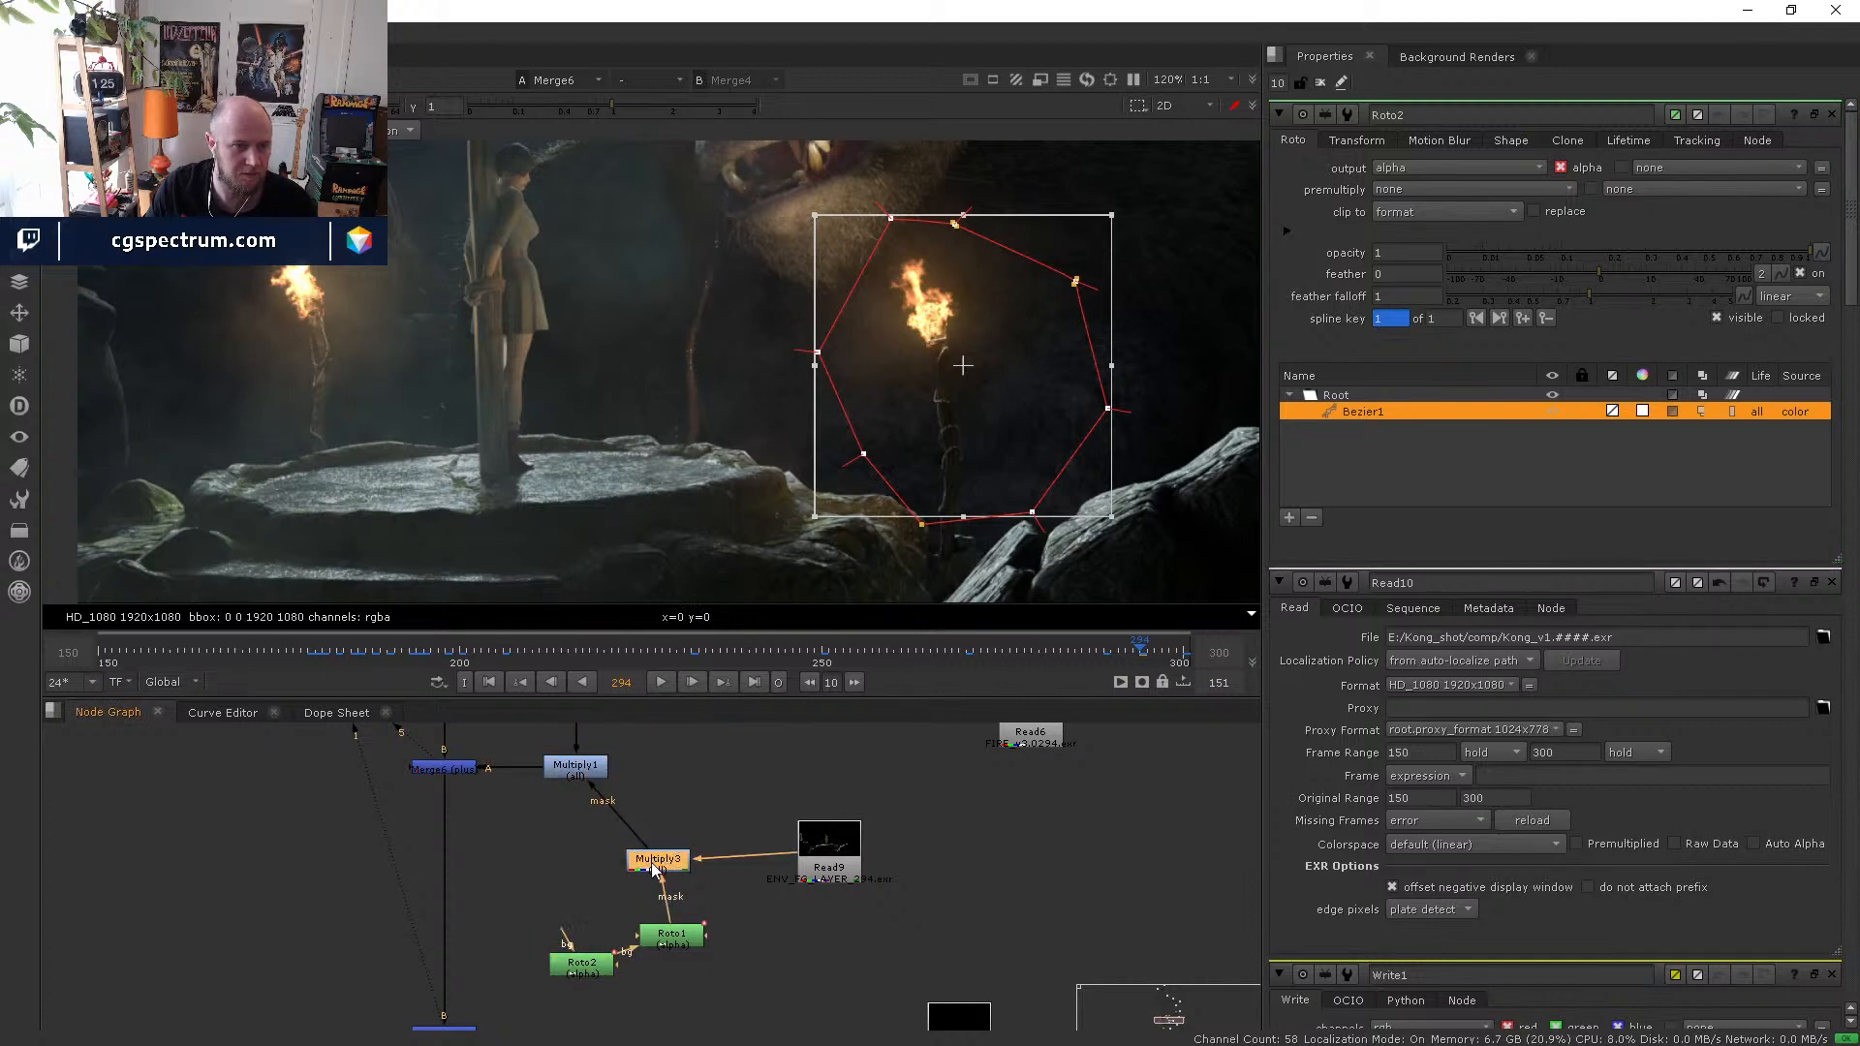
scroll(839, 454, down, 2)
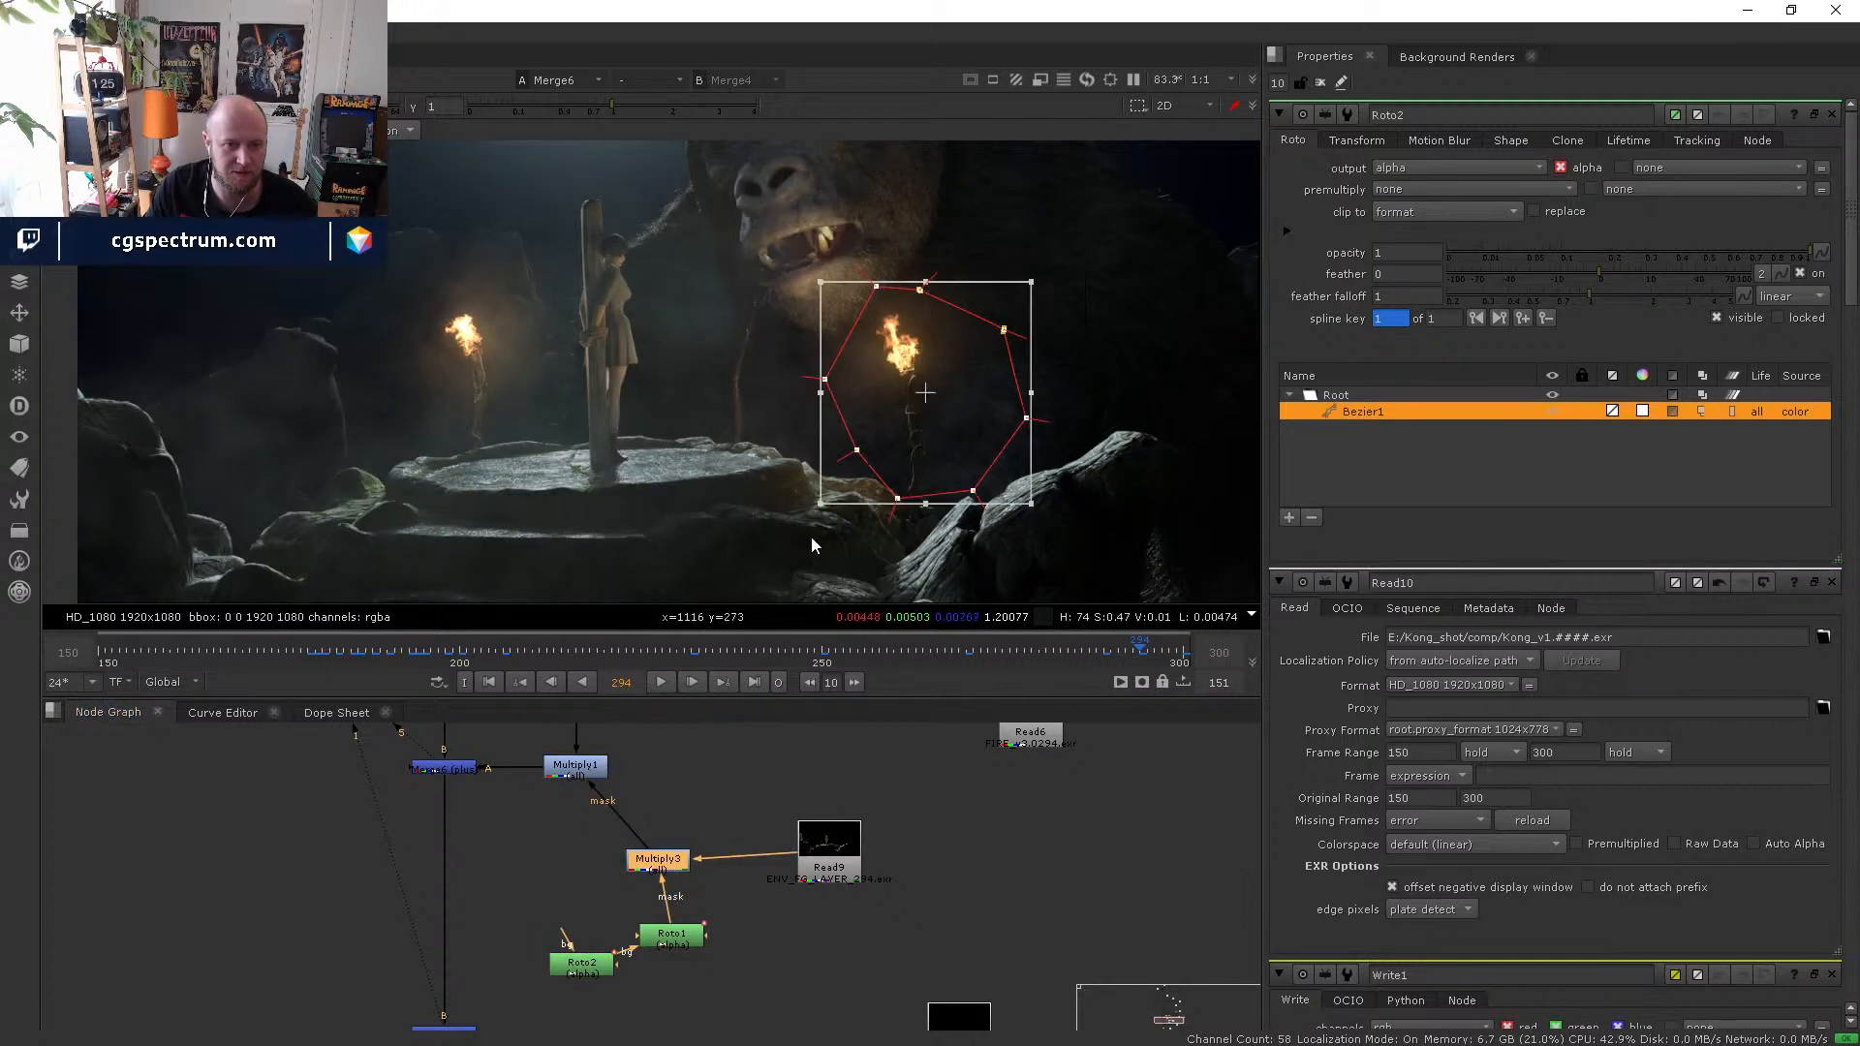
middle_drag(811, 537, 744, 562)
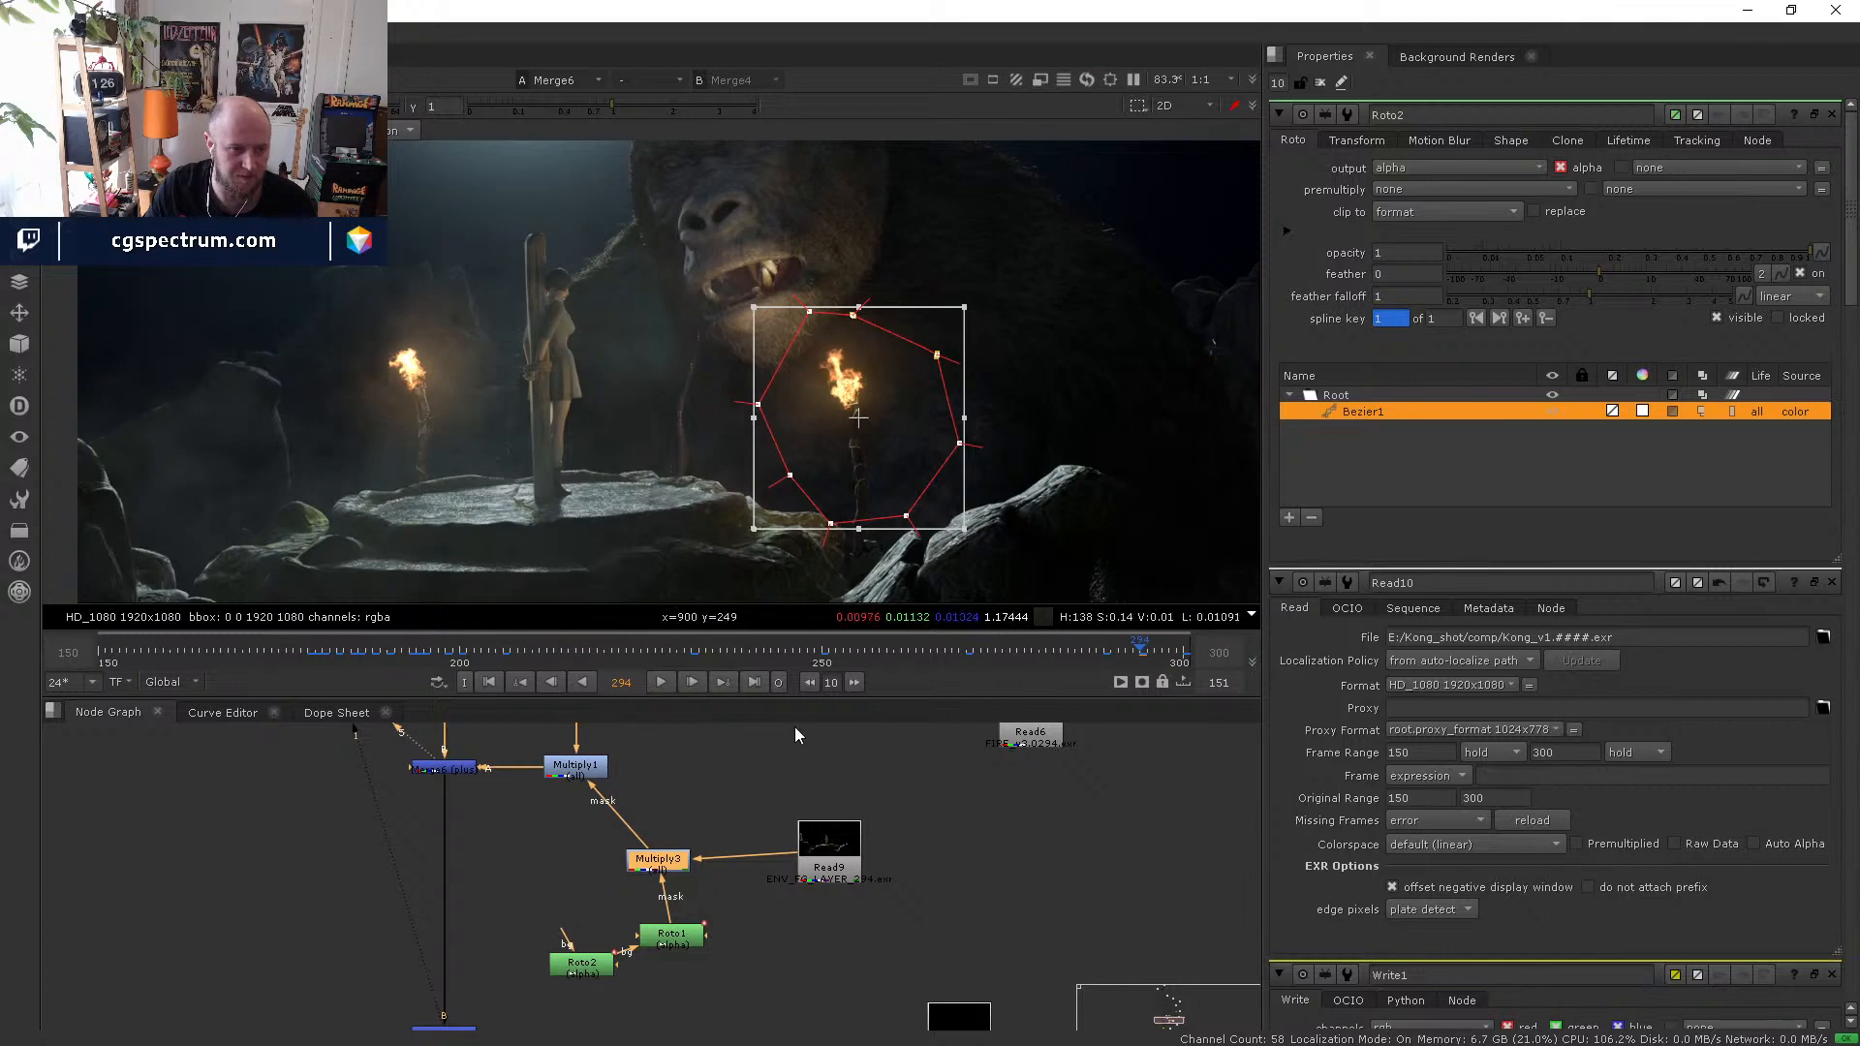
click(810, 683)
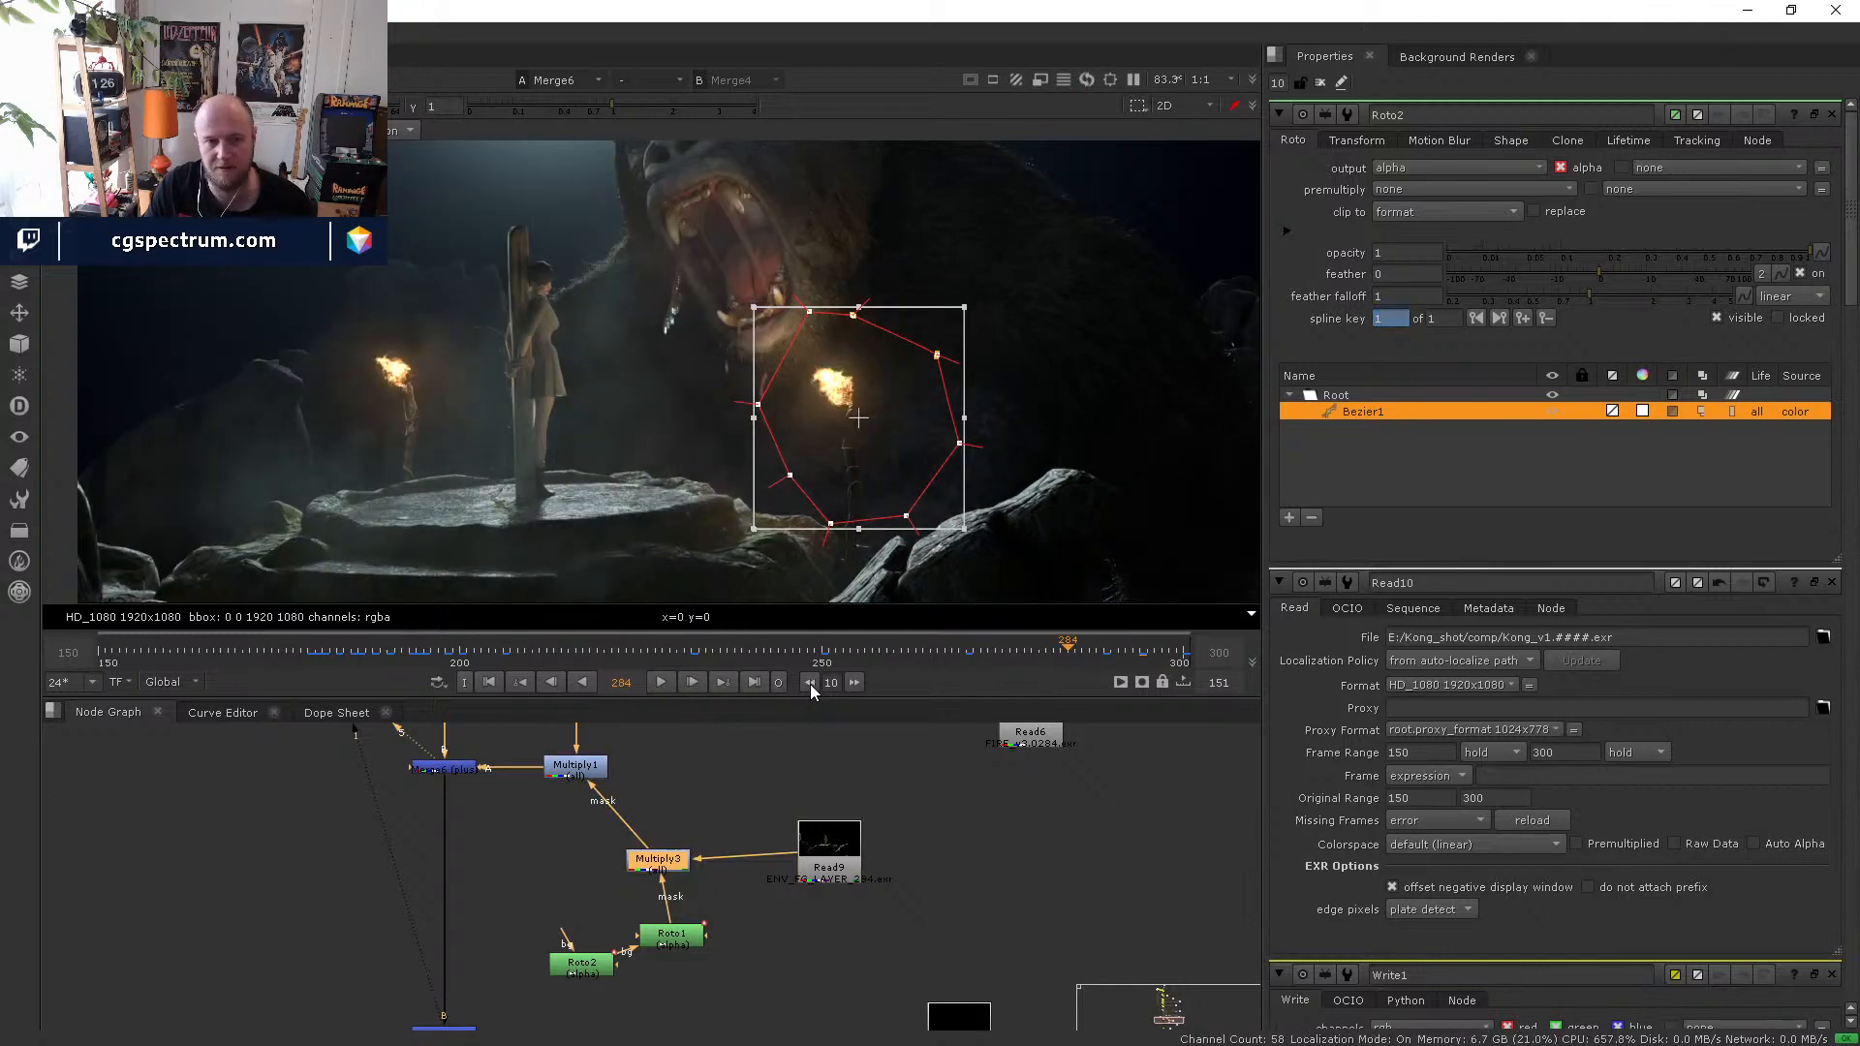
drag(858, 418, 852, 407)
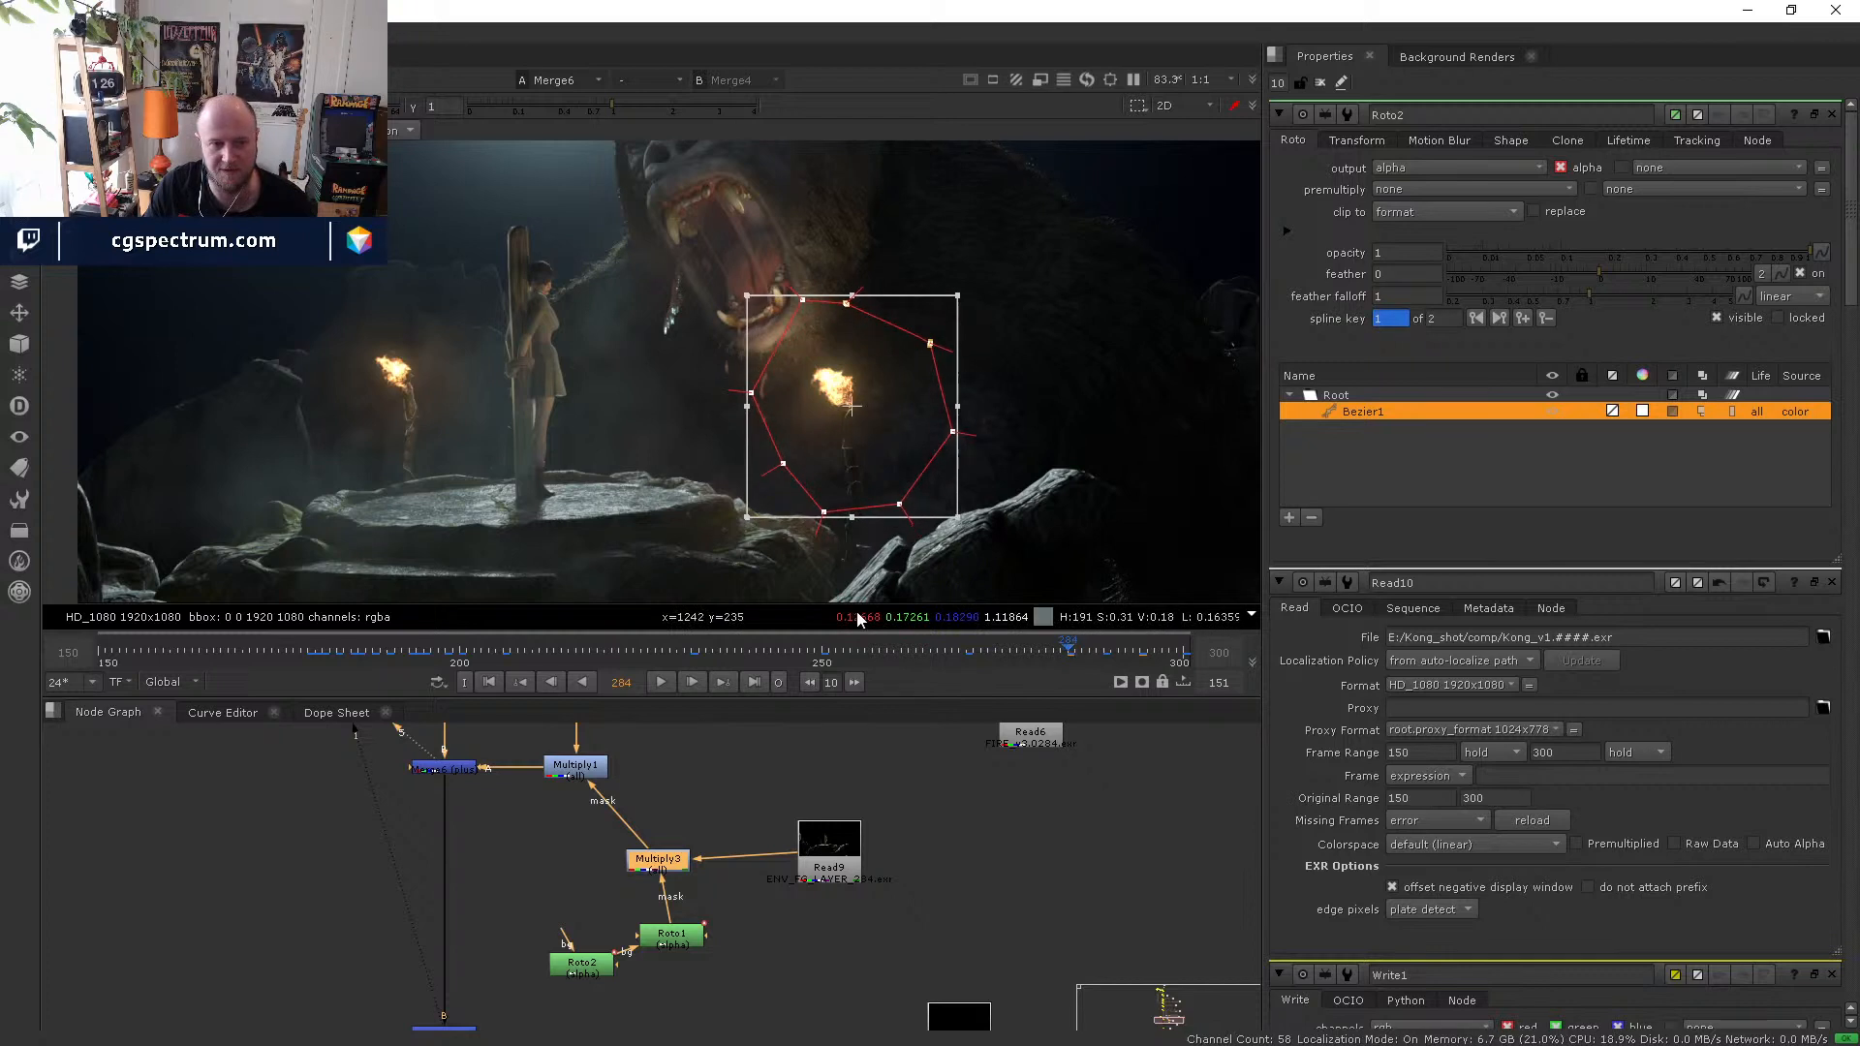
click(806, 683)
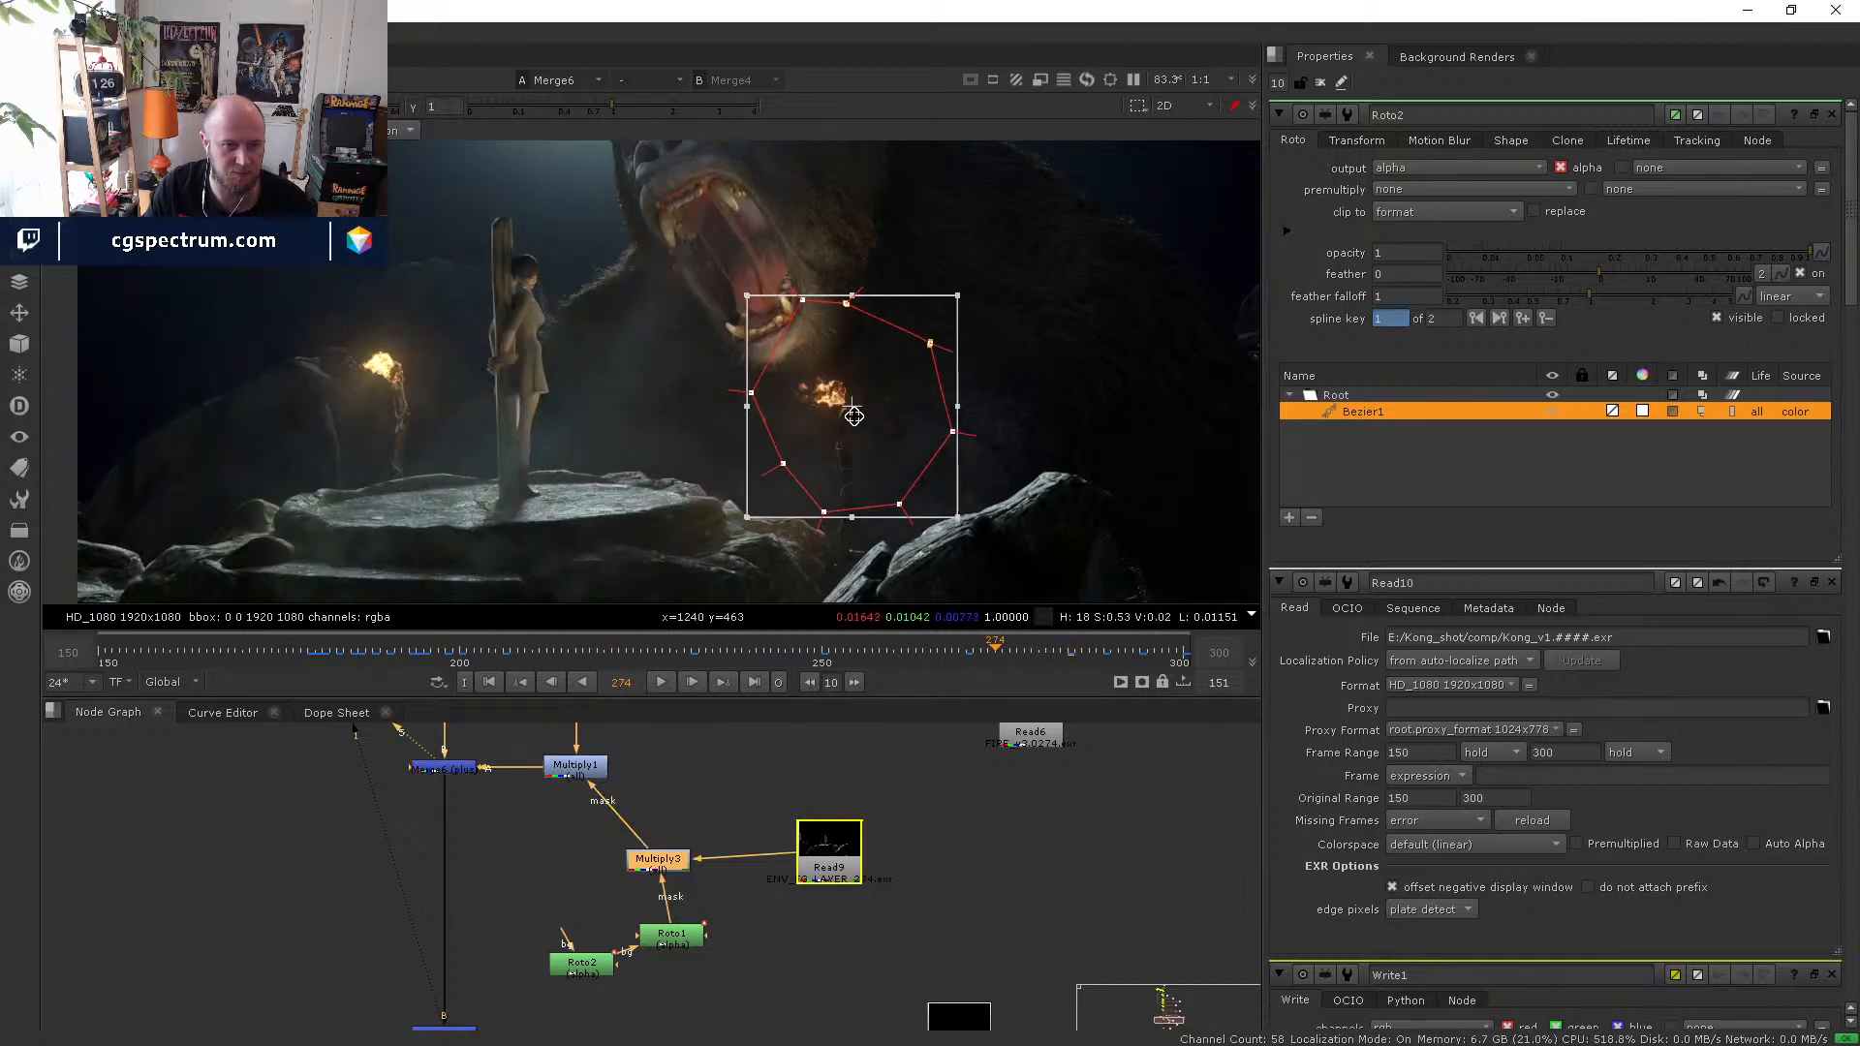
drag(854, 417, 838, 412)
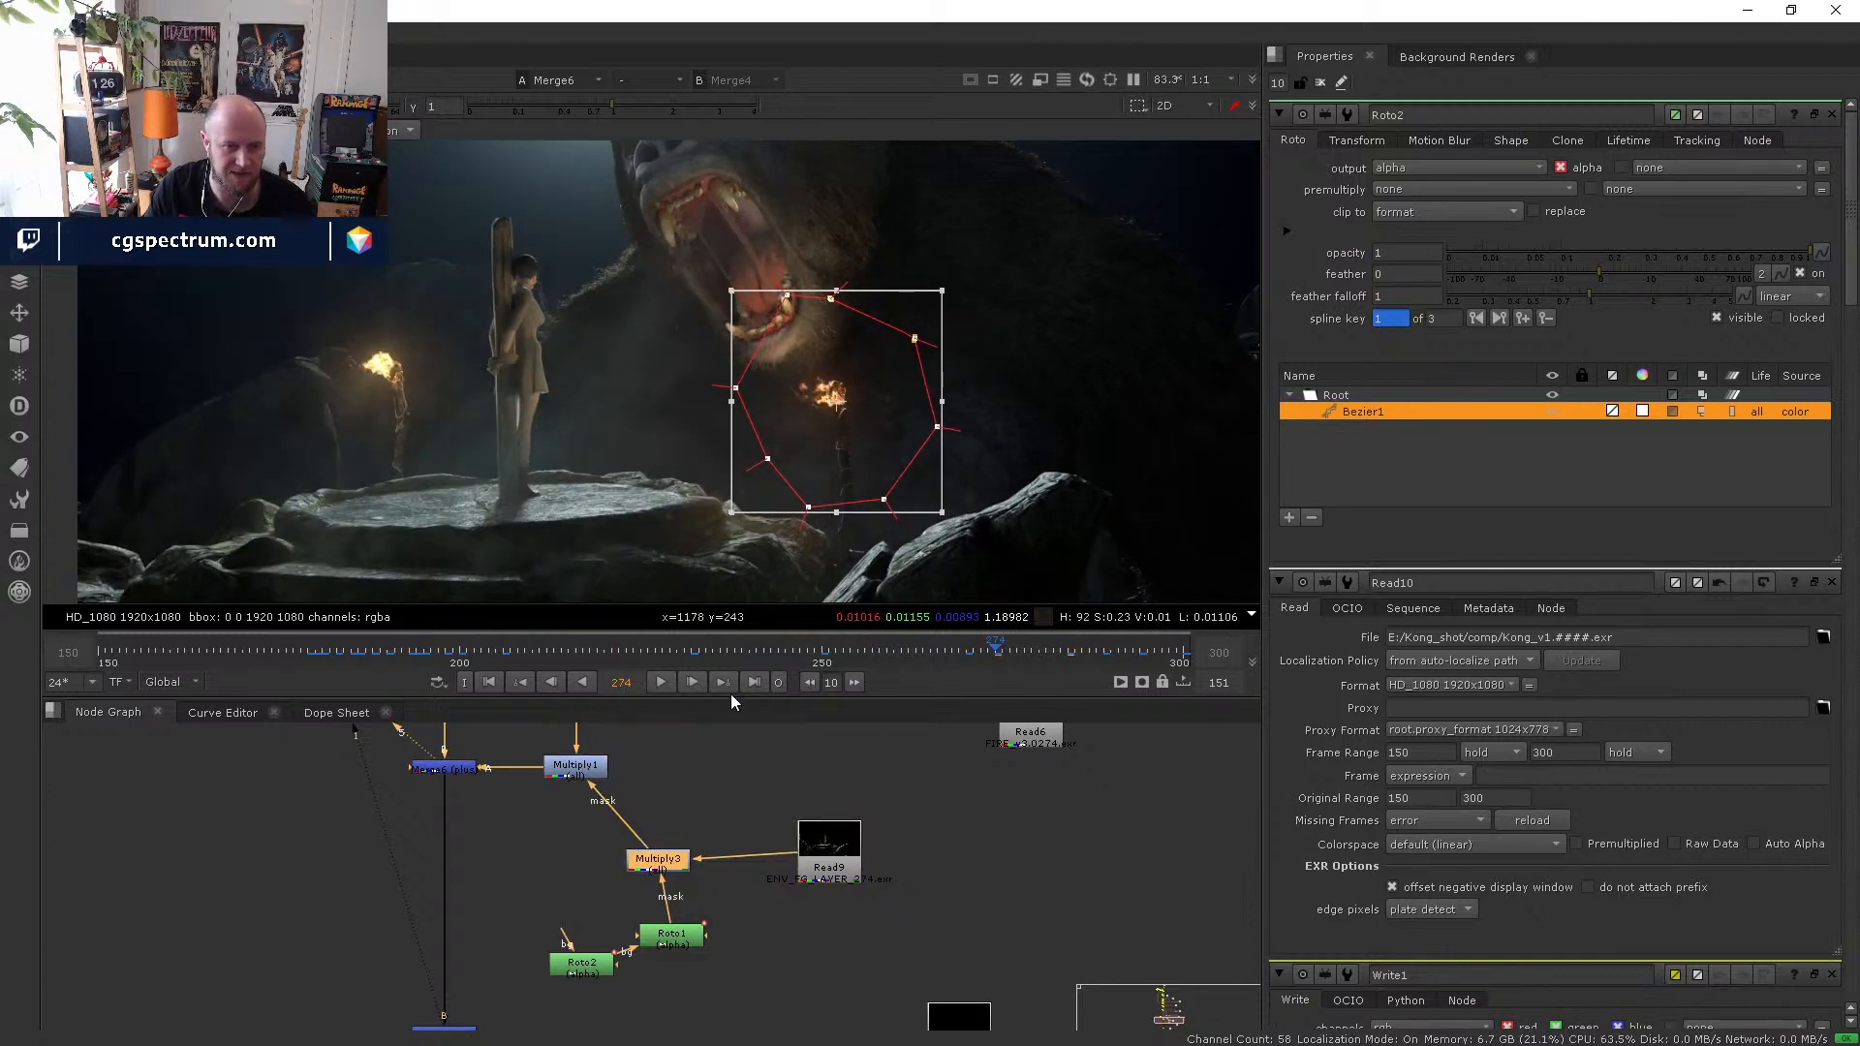
click(810, 682)
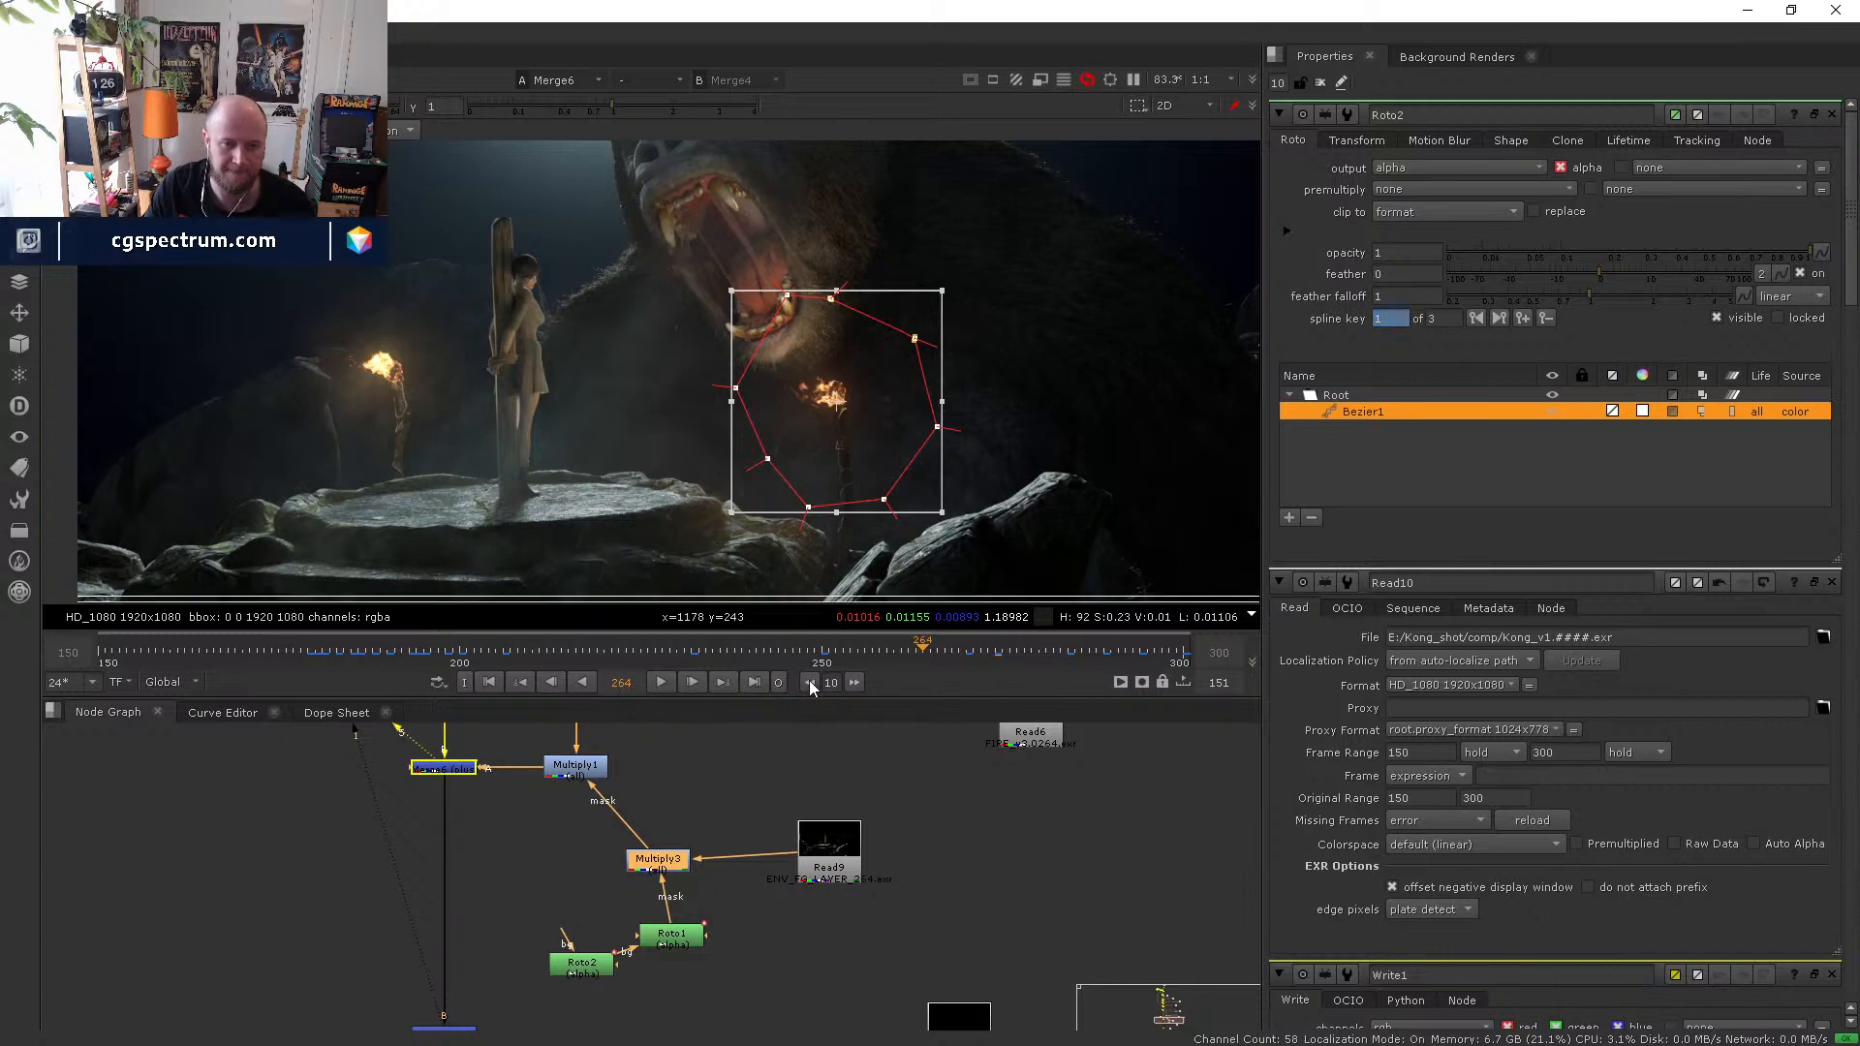
drag(856, 474, 848, 470)
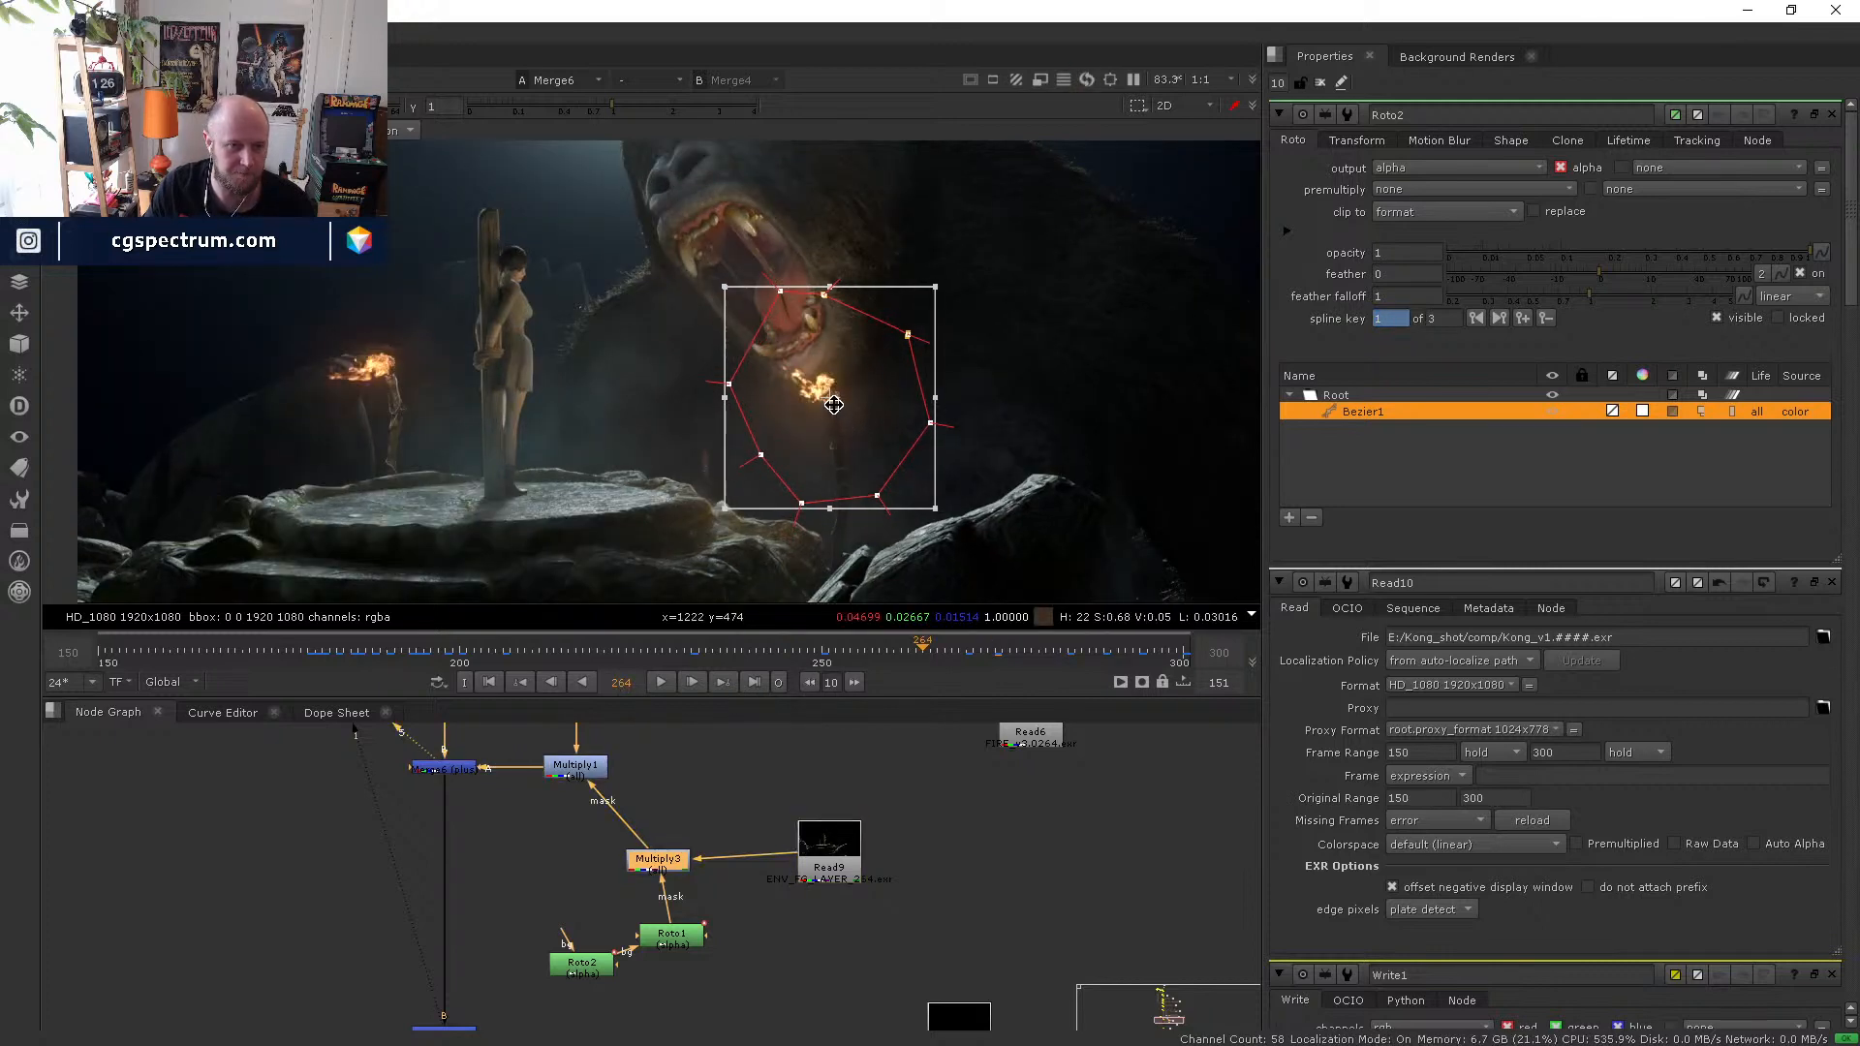
- Reposition the Bezier over the front torch at frames 254, 234 and 224 to key its motion
click(810, 682)
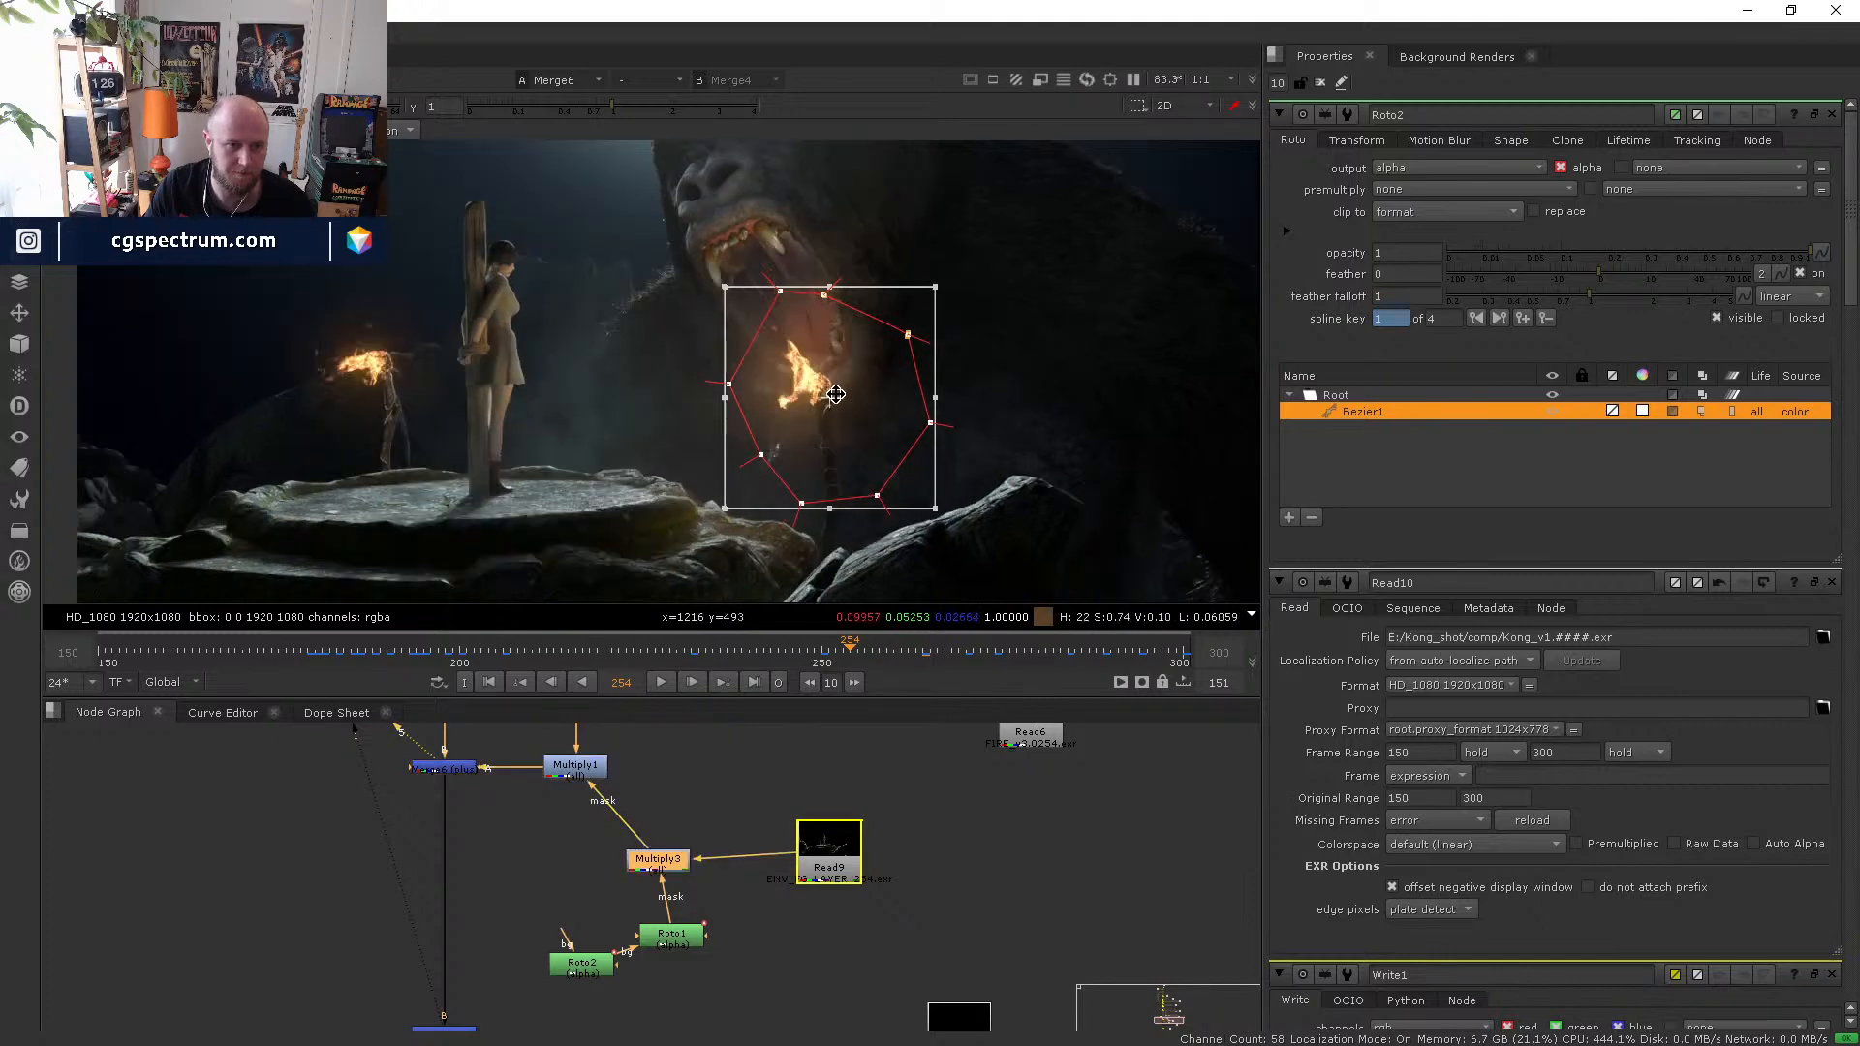
drag(836, 394, 819, 393)
click(810, 682)
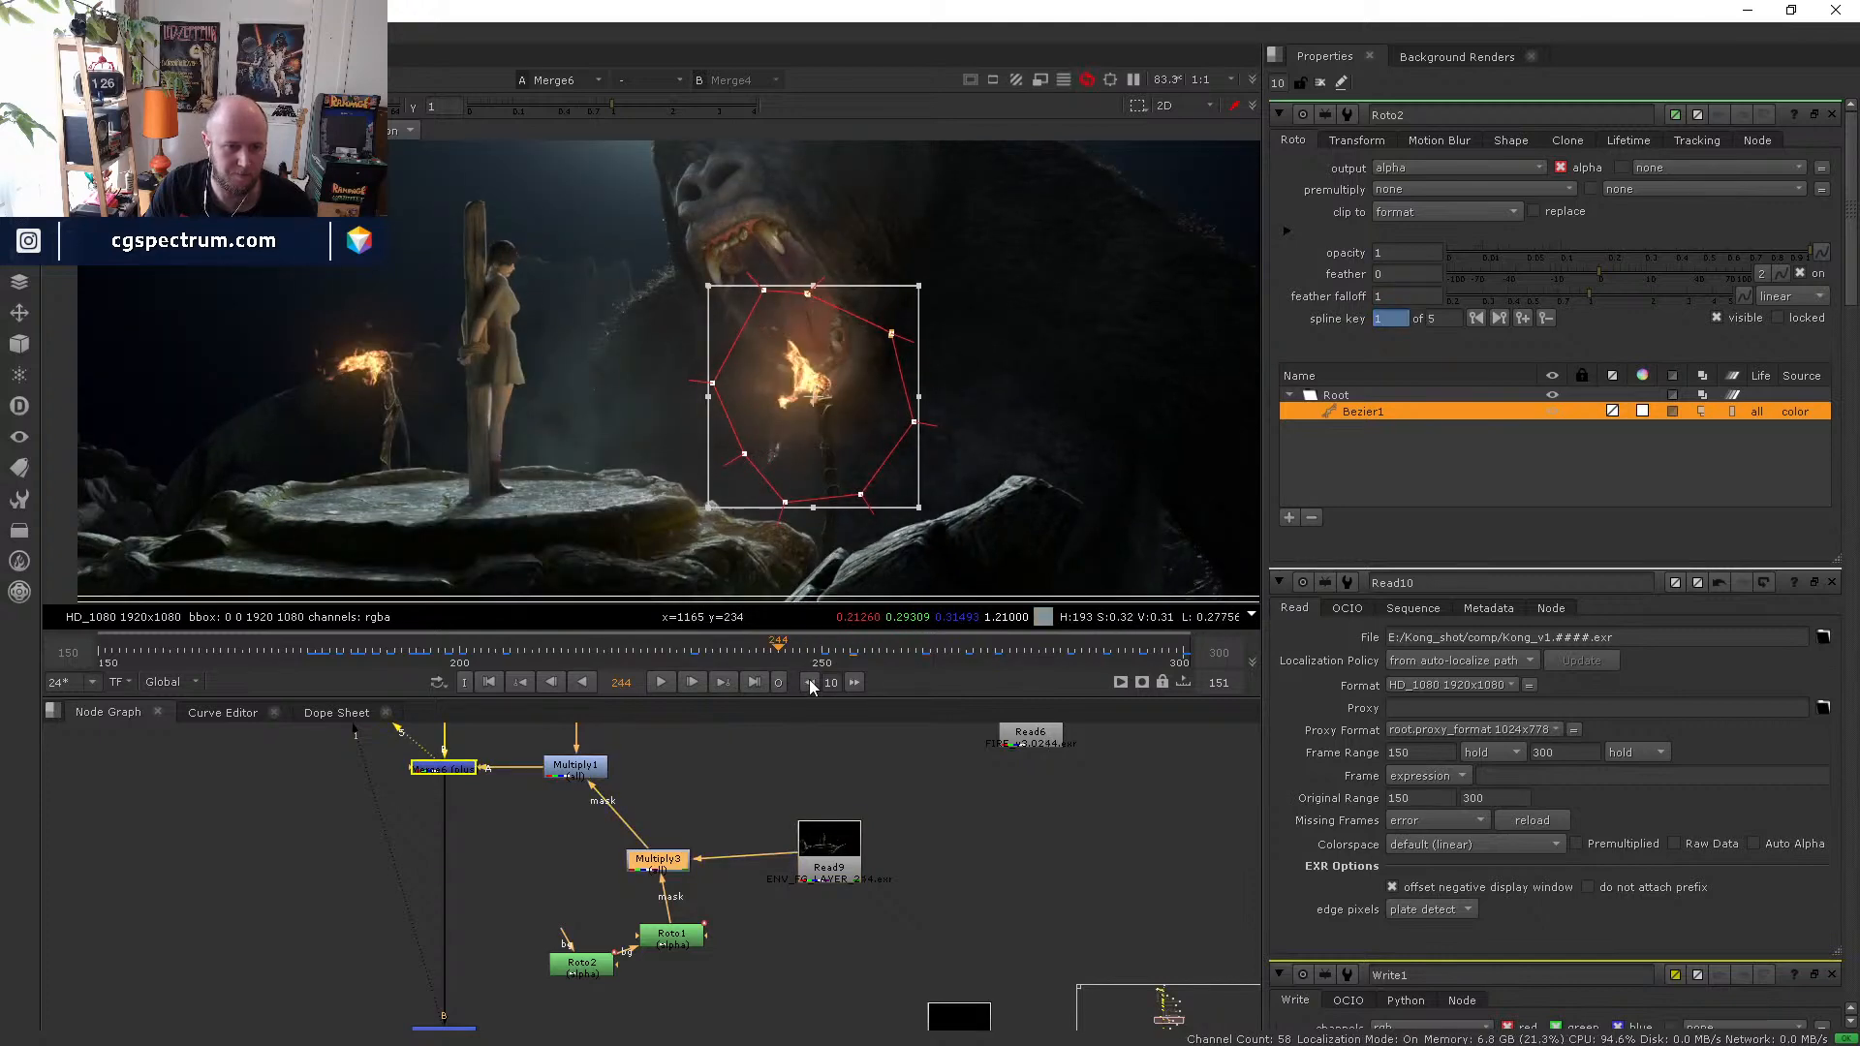
click(810, 682)
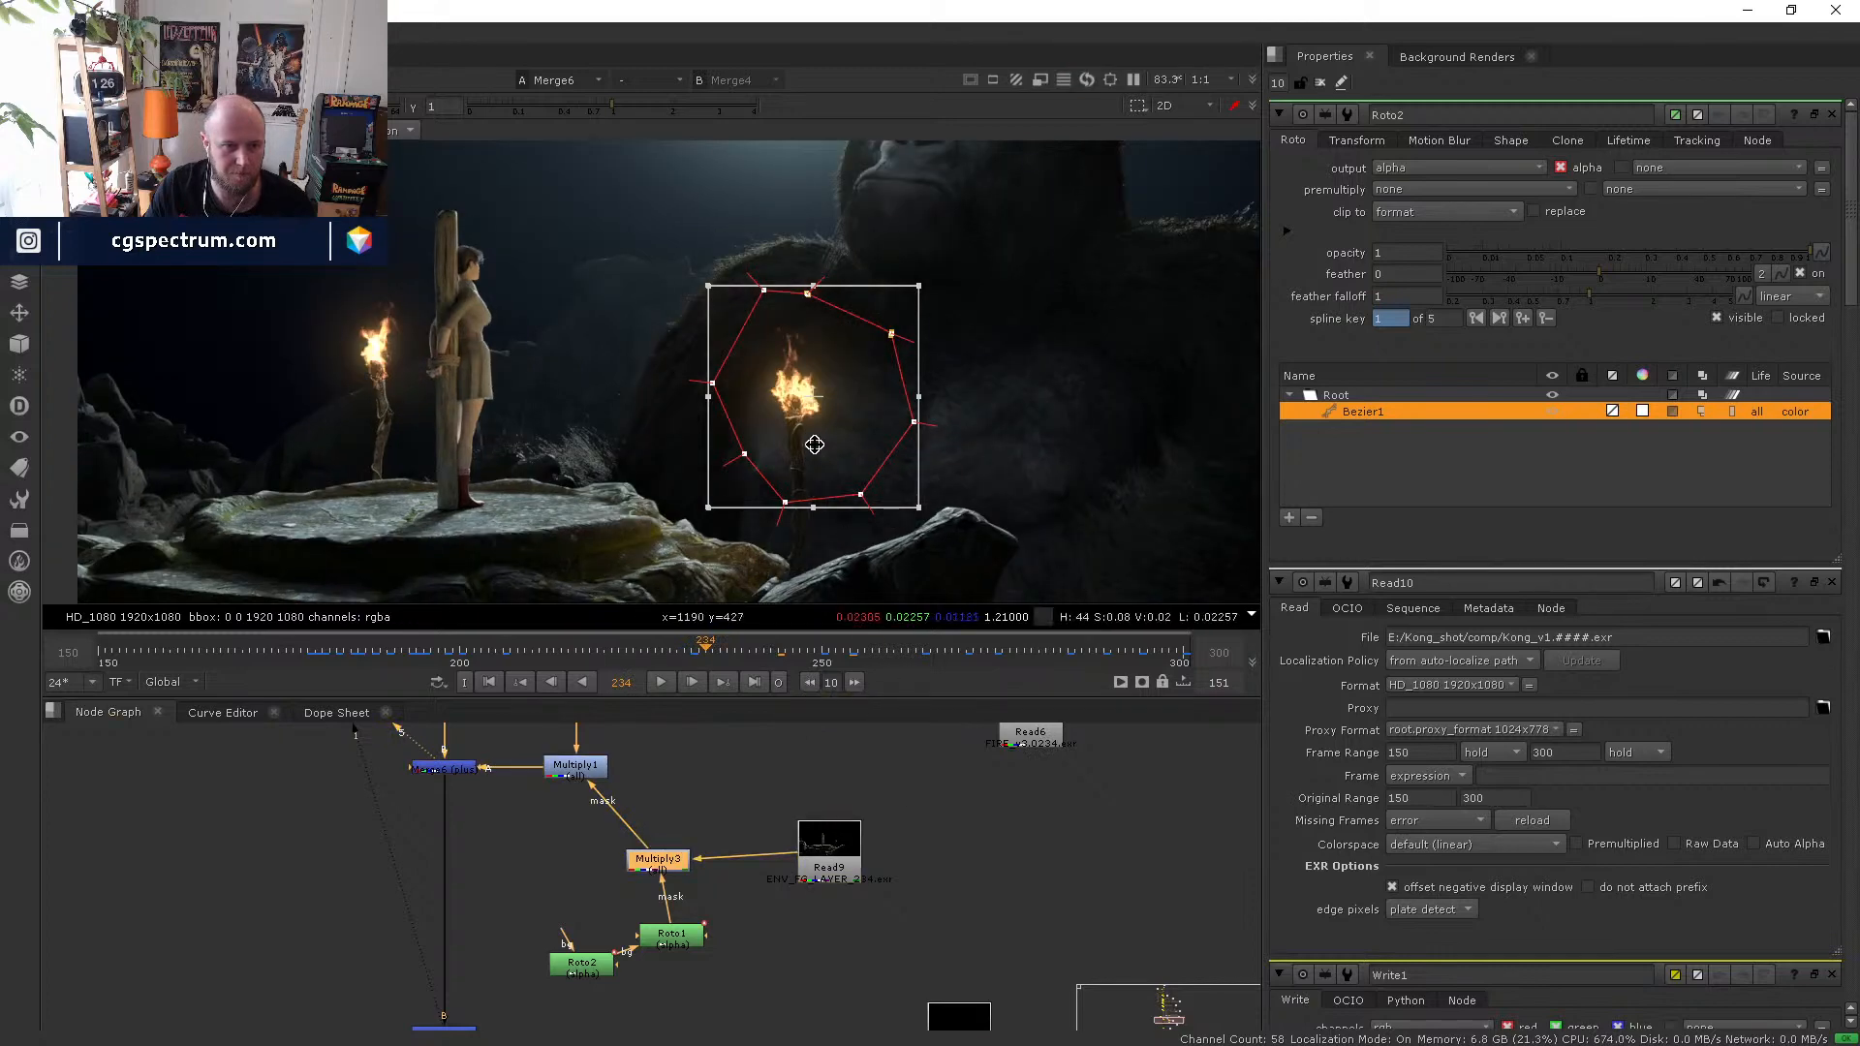
drag(815, 444, 797, 456)
click(809, 682)
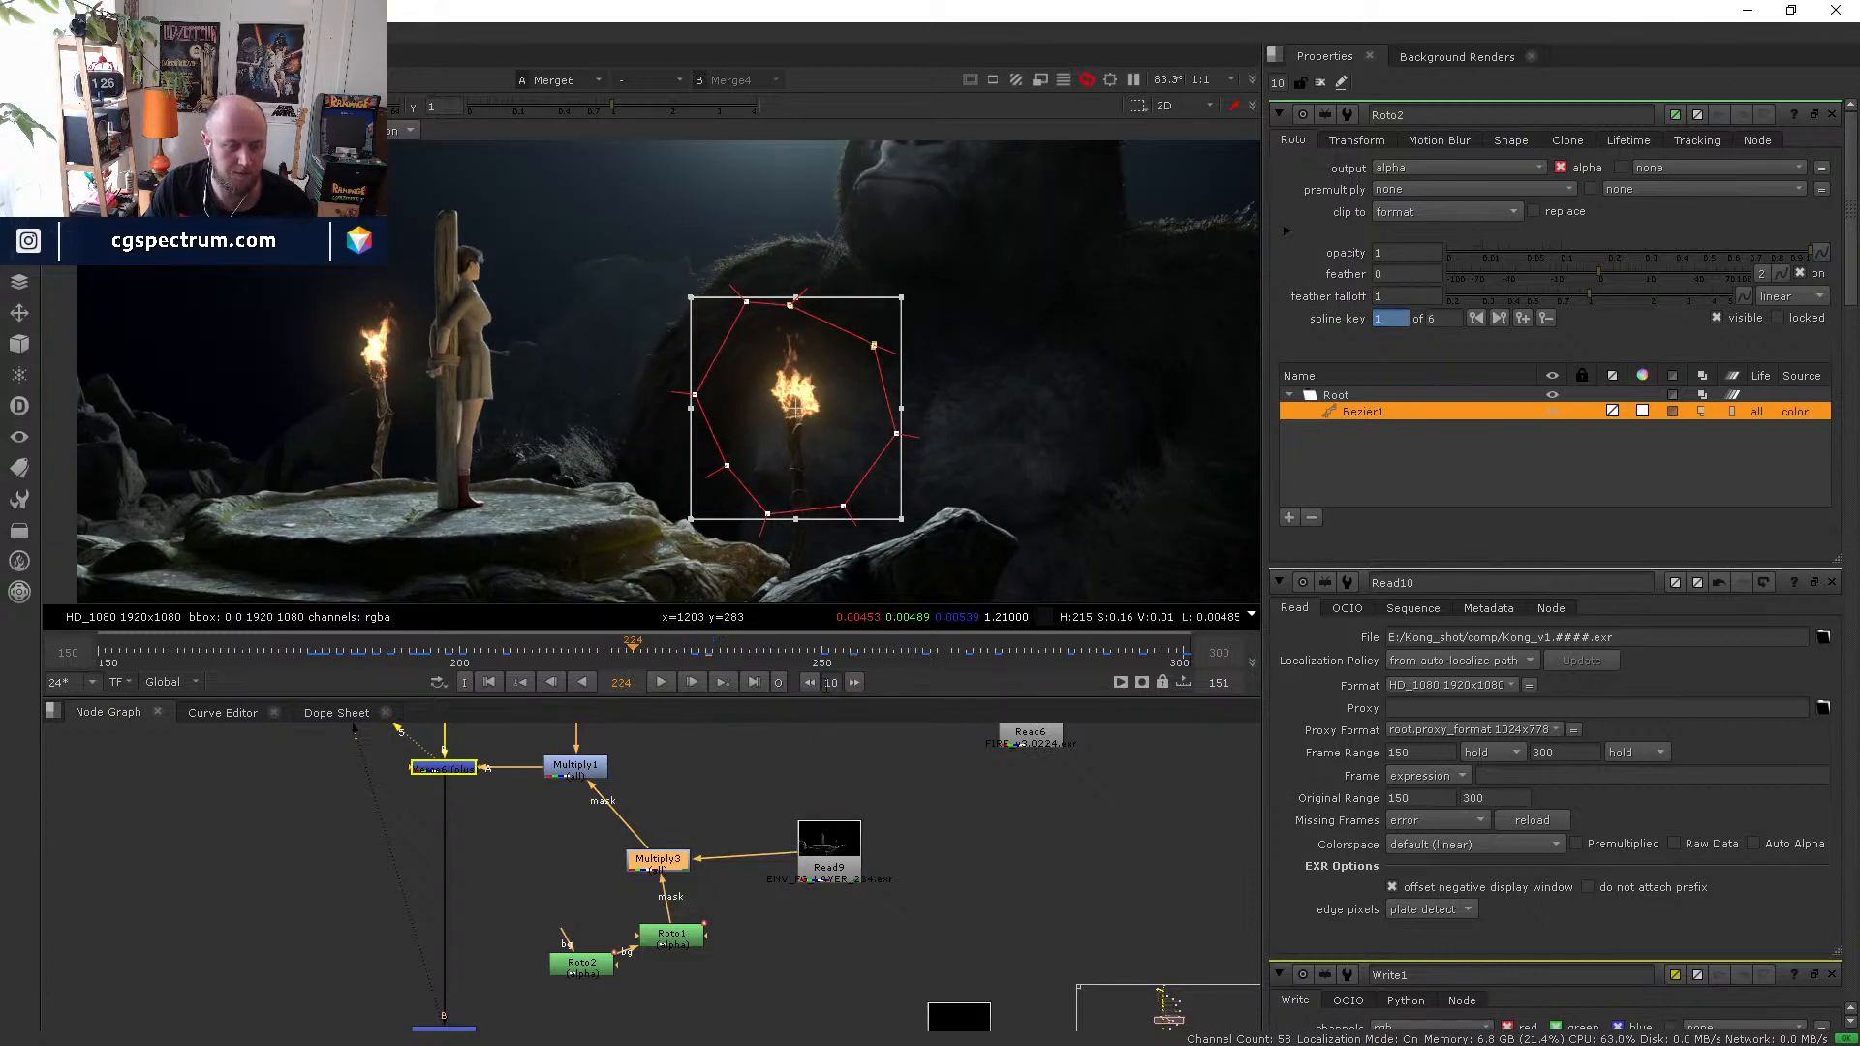
drag(834, 487, 812, 500)
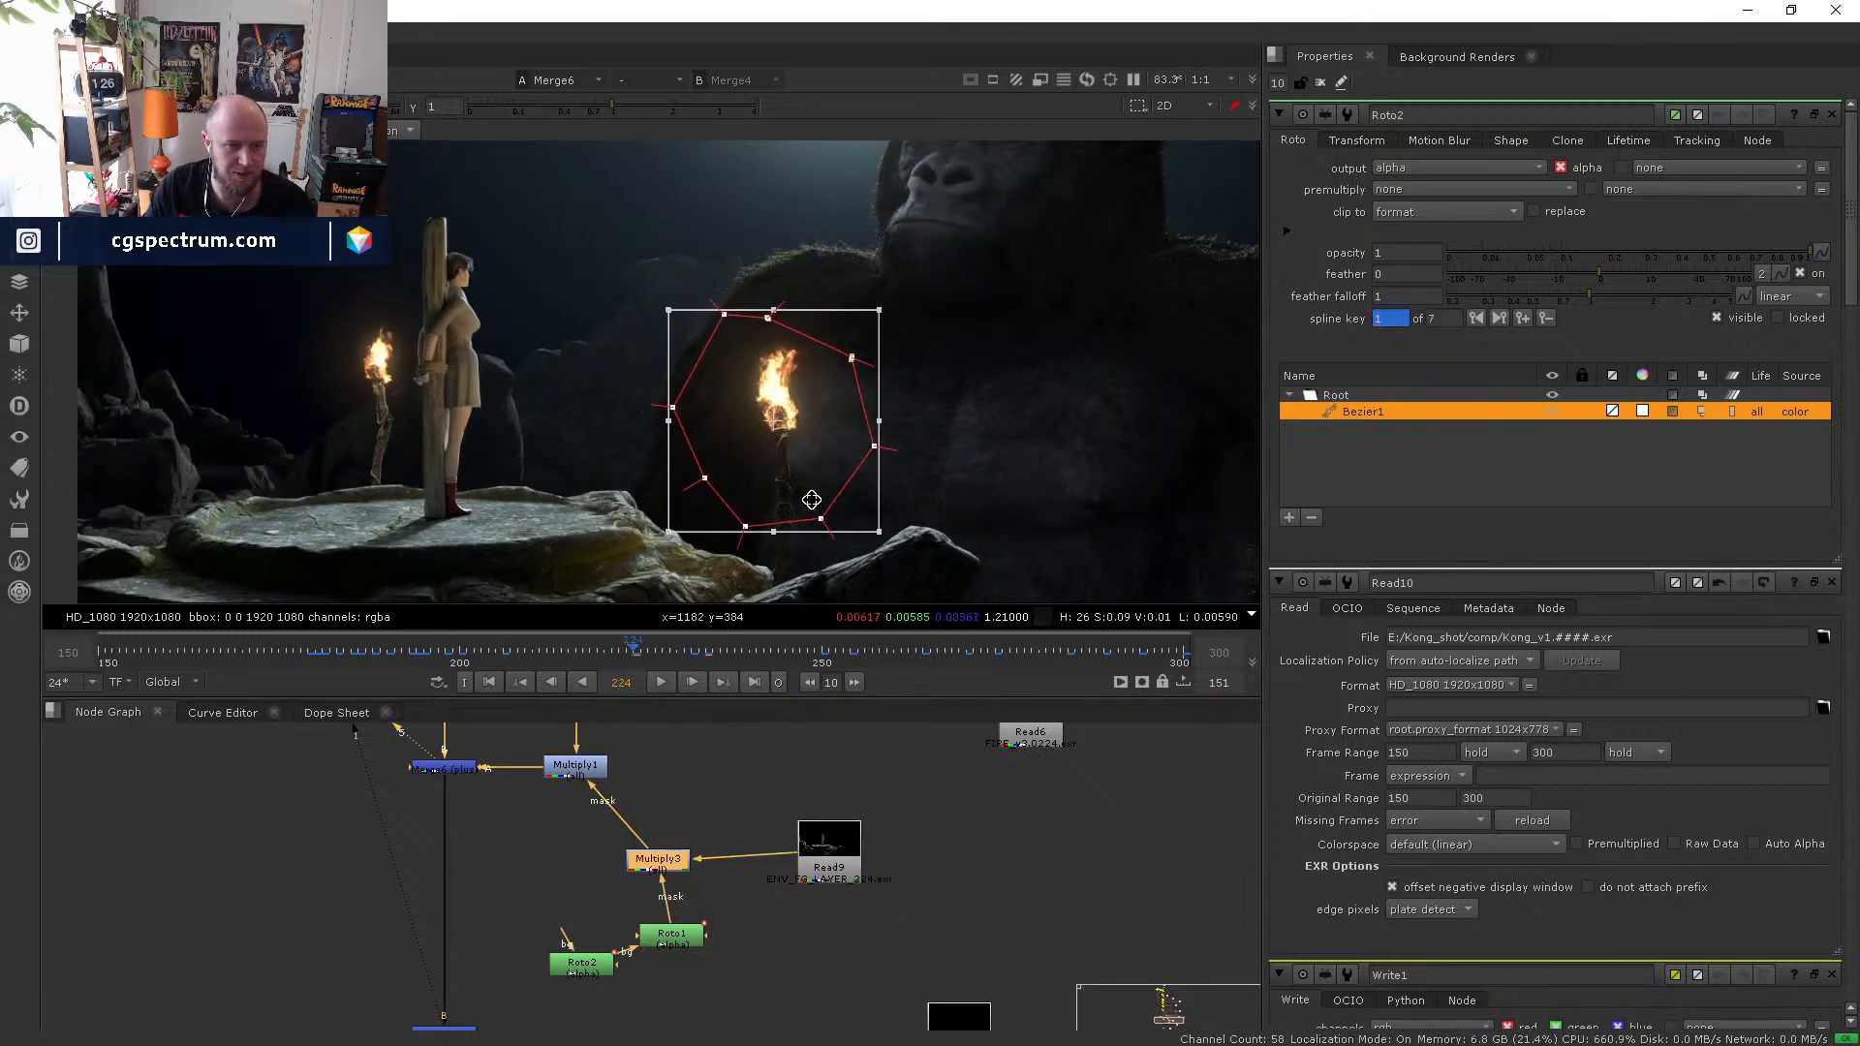
- Move the Bezier to match the front torch's position at frames 214, 204 and 194
click(808, 682)
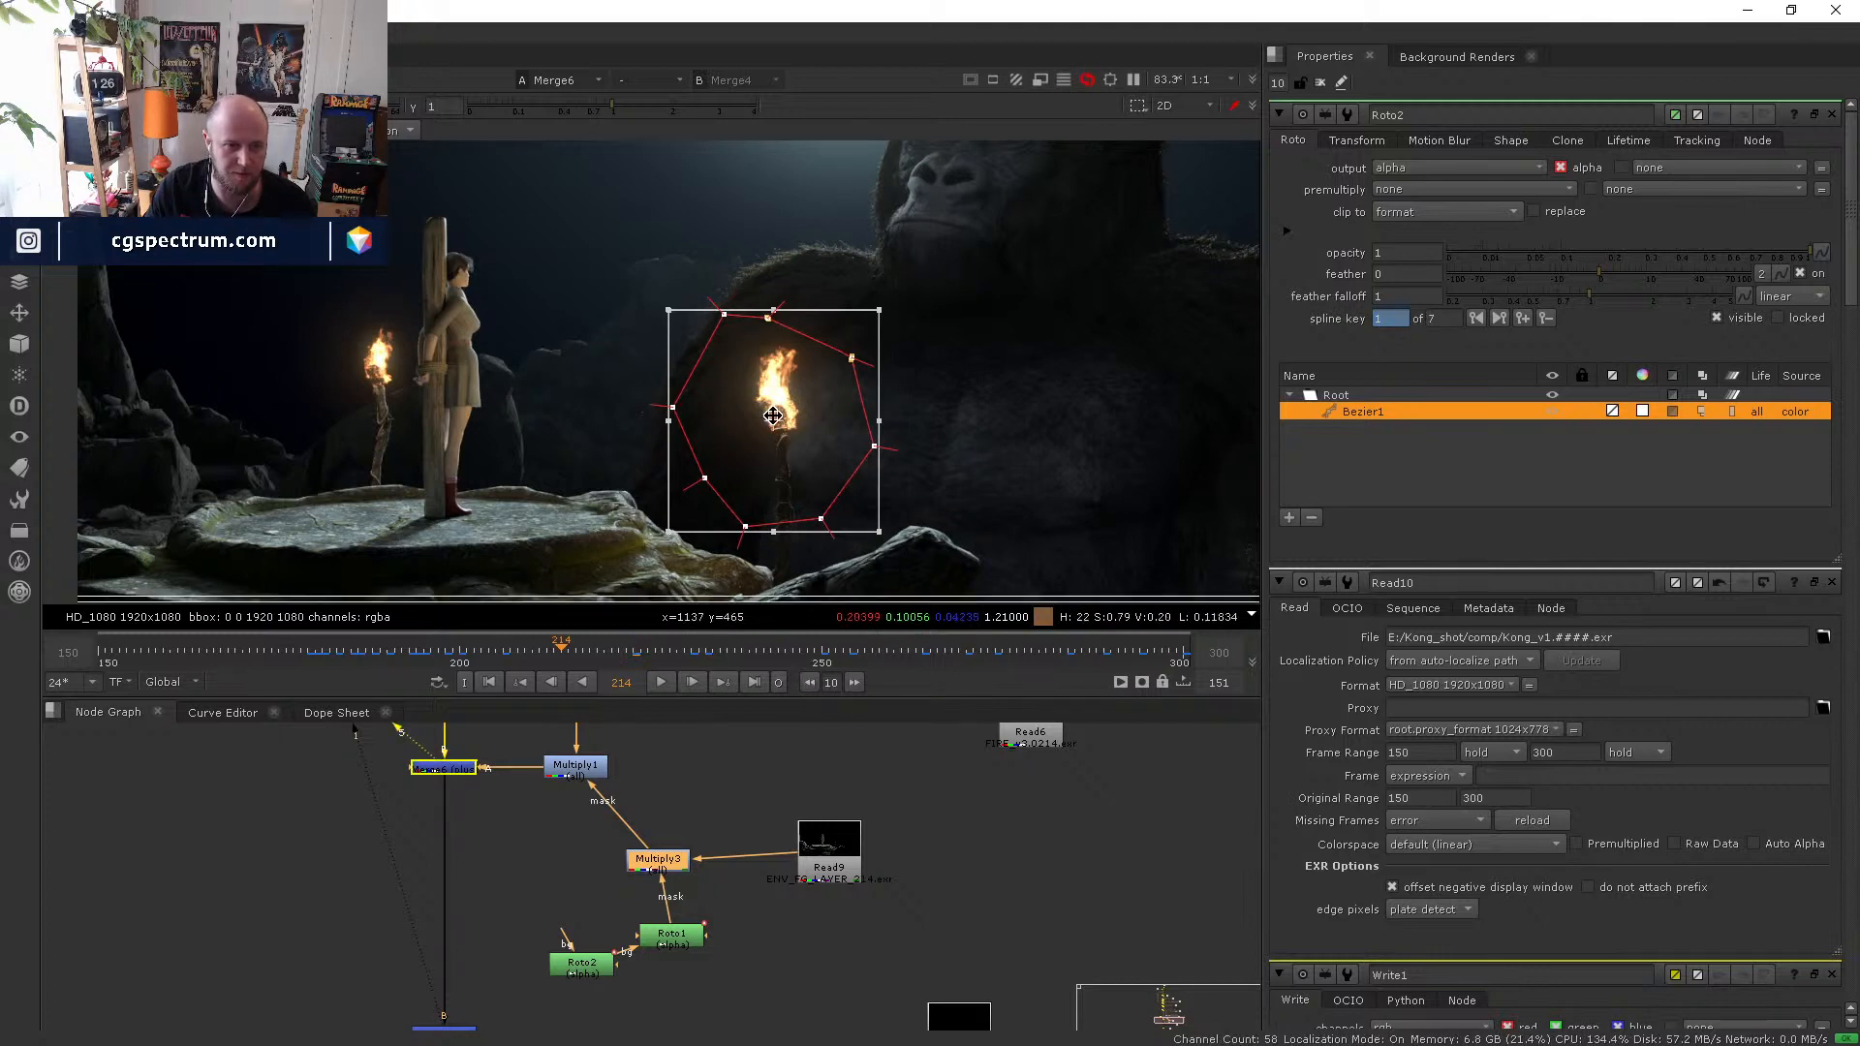
drag(745, 417, 750, 415)
click(804, 681)
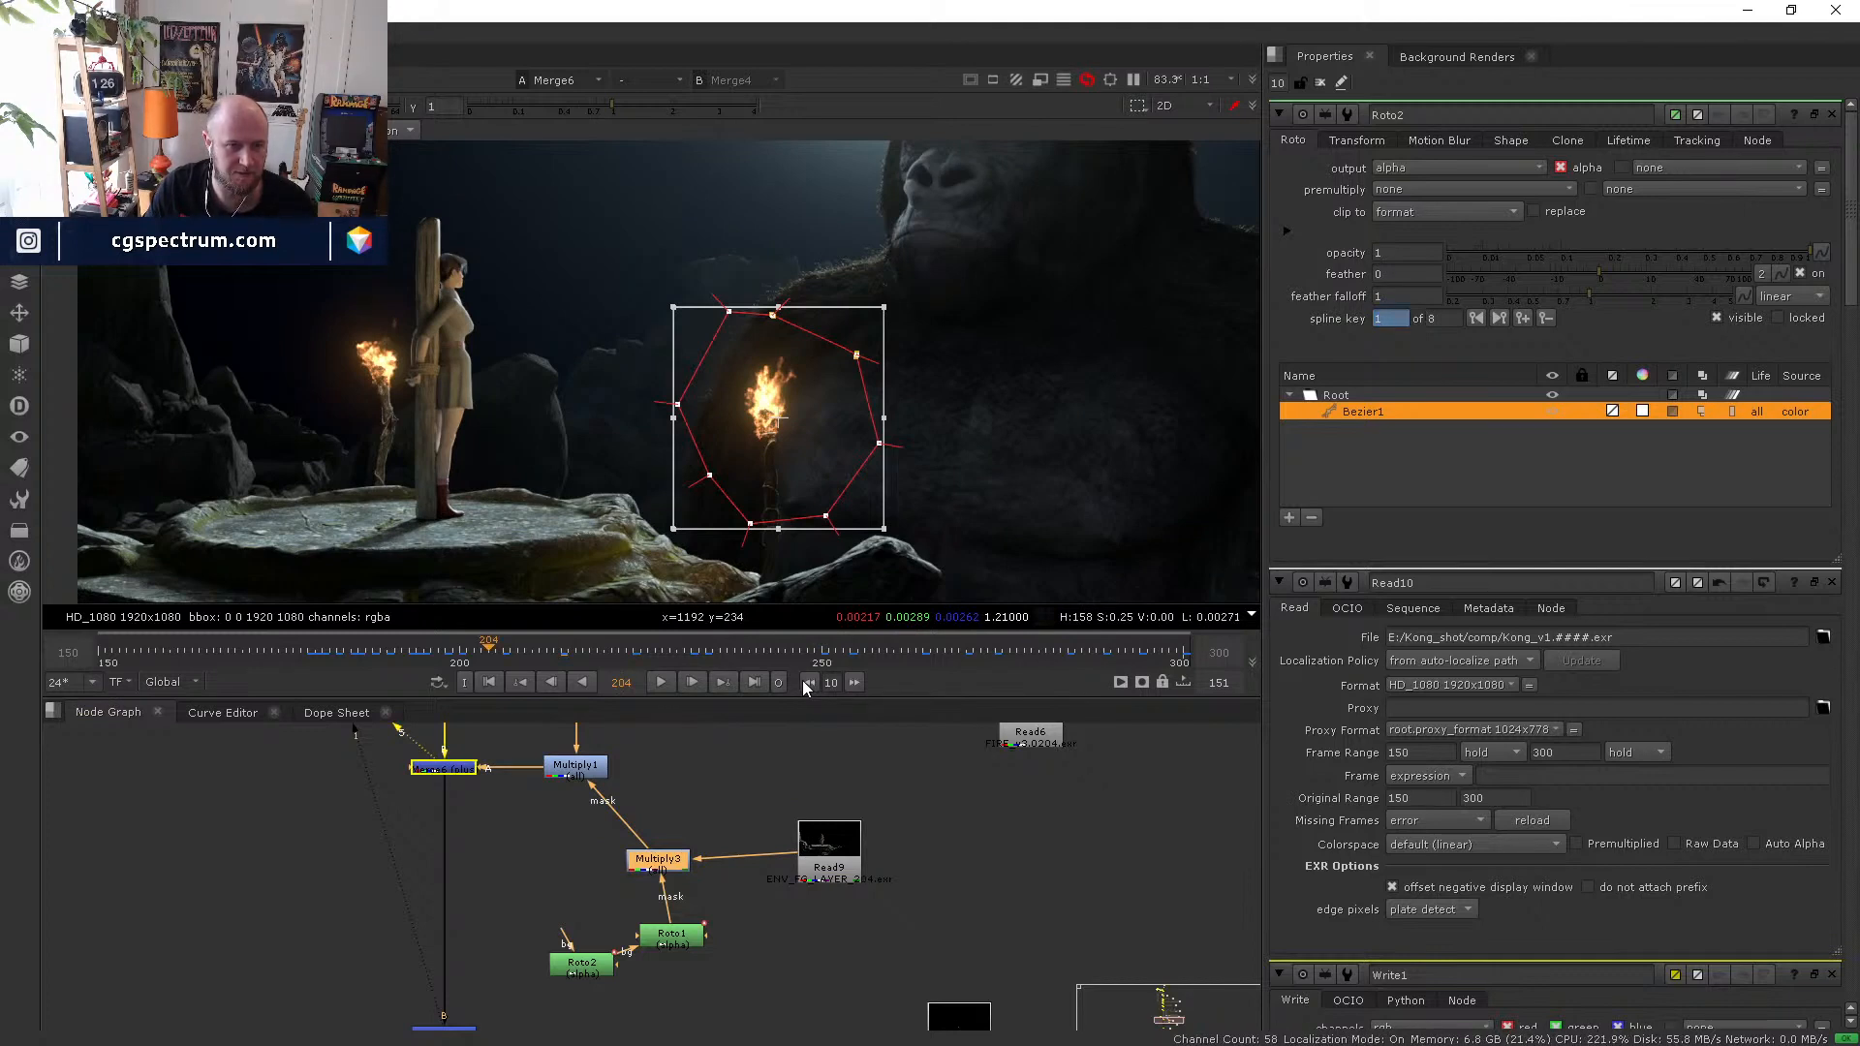
drag(774, 414, 750, 420)
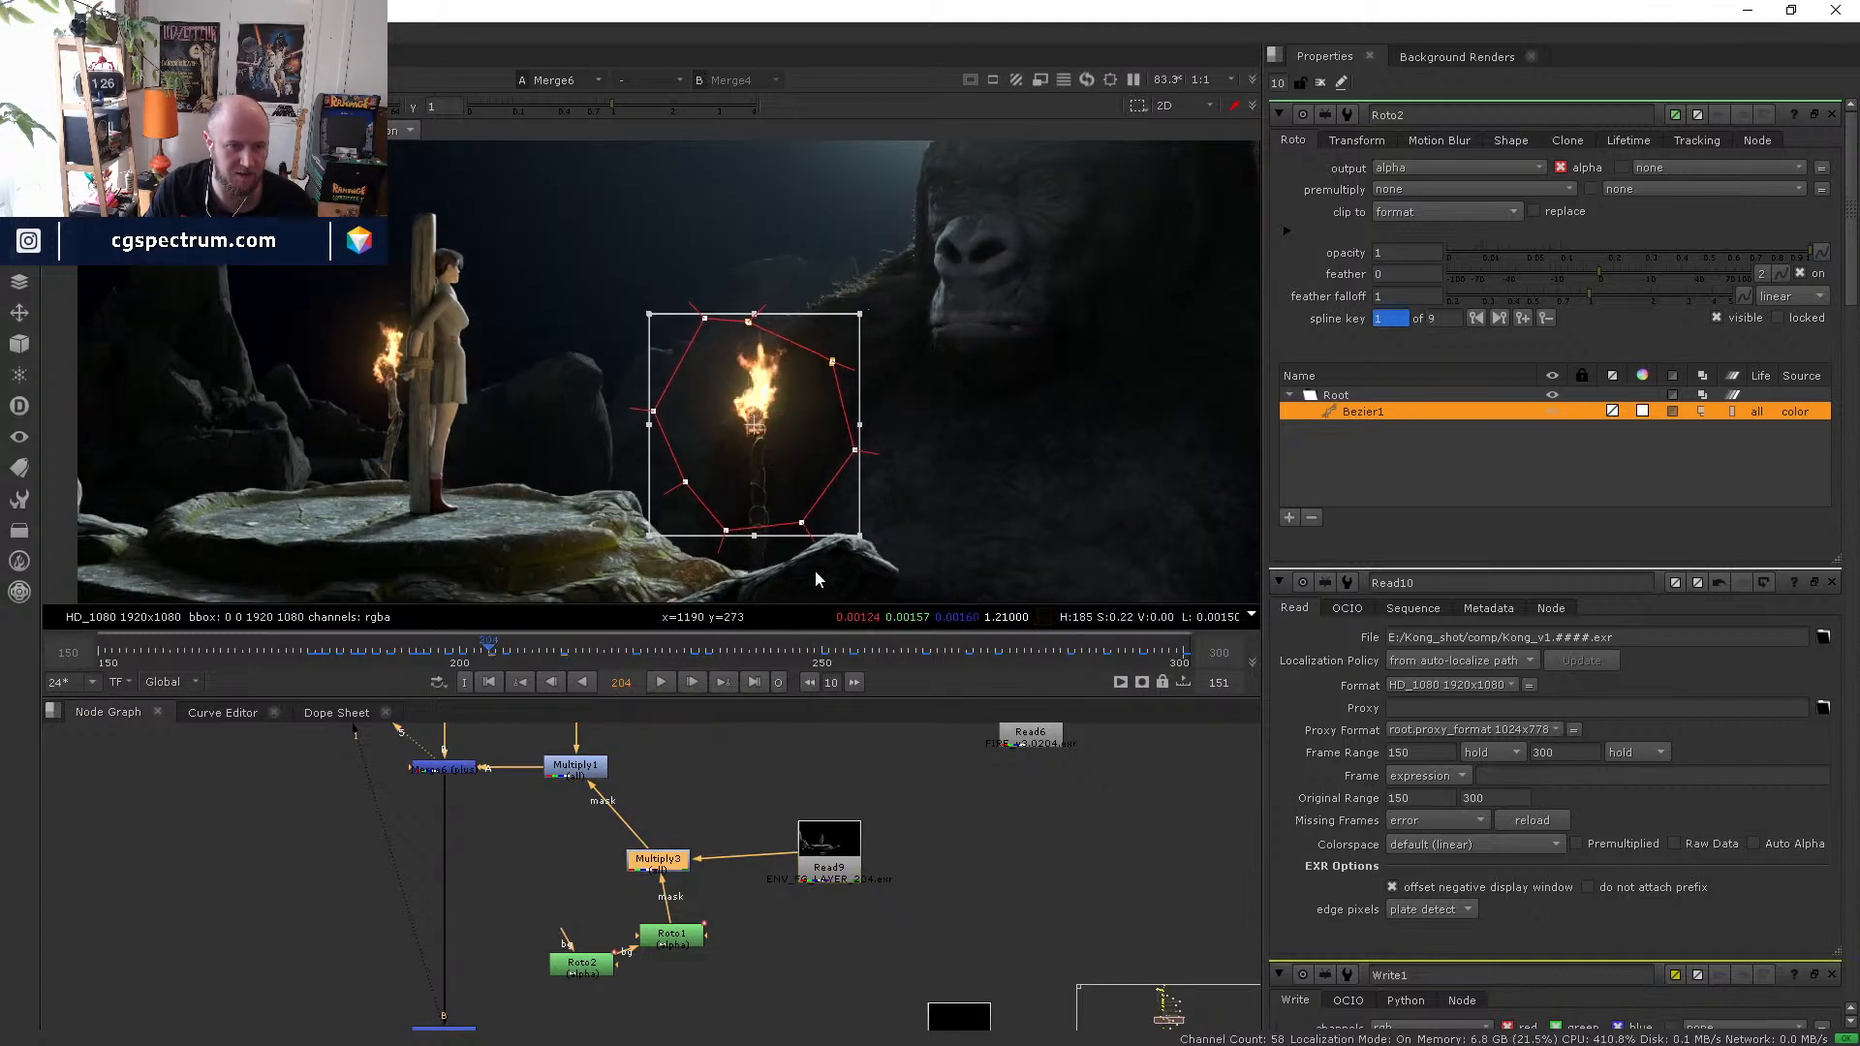
click(810, 682)
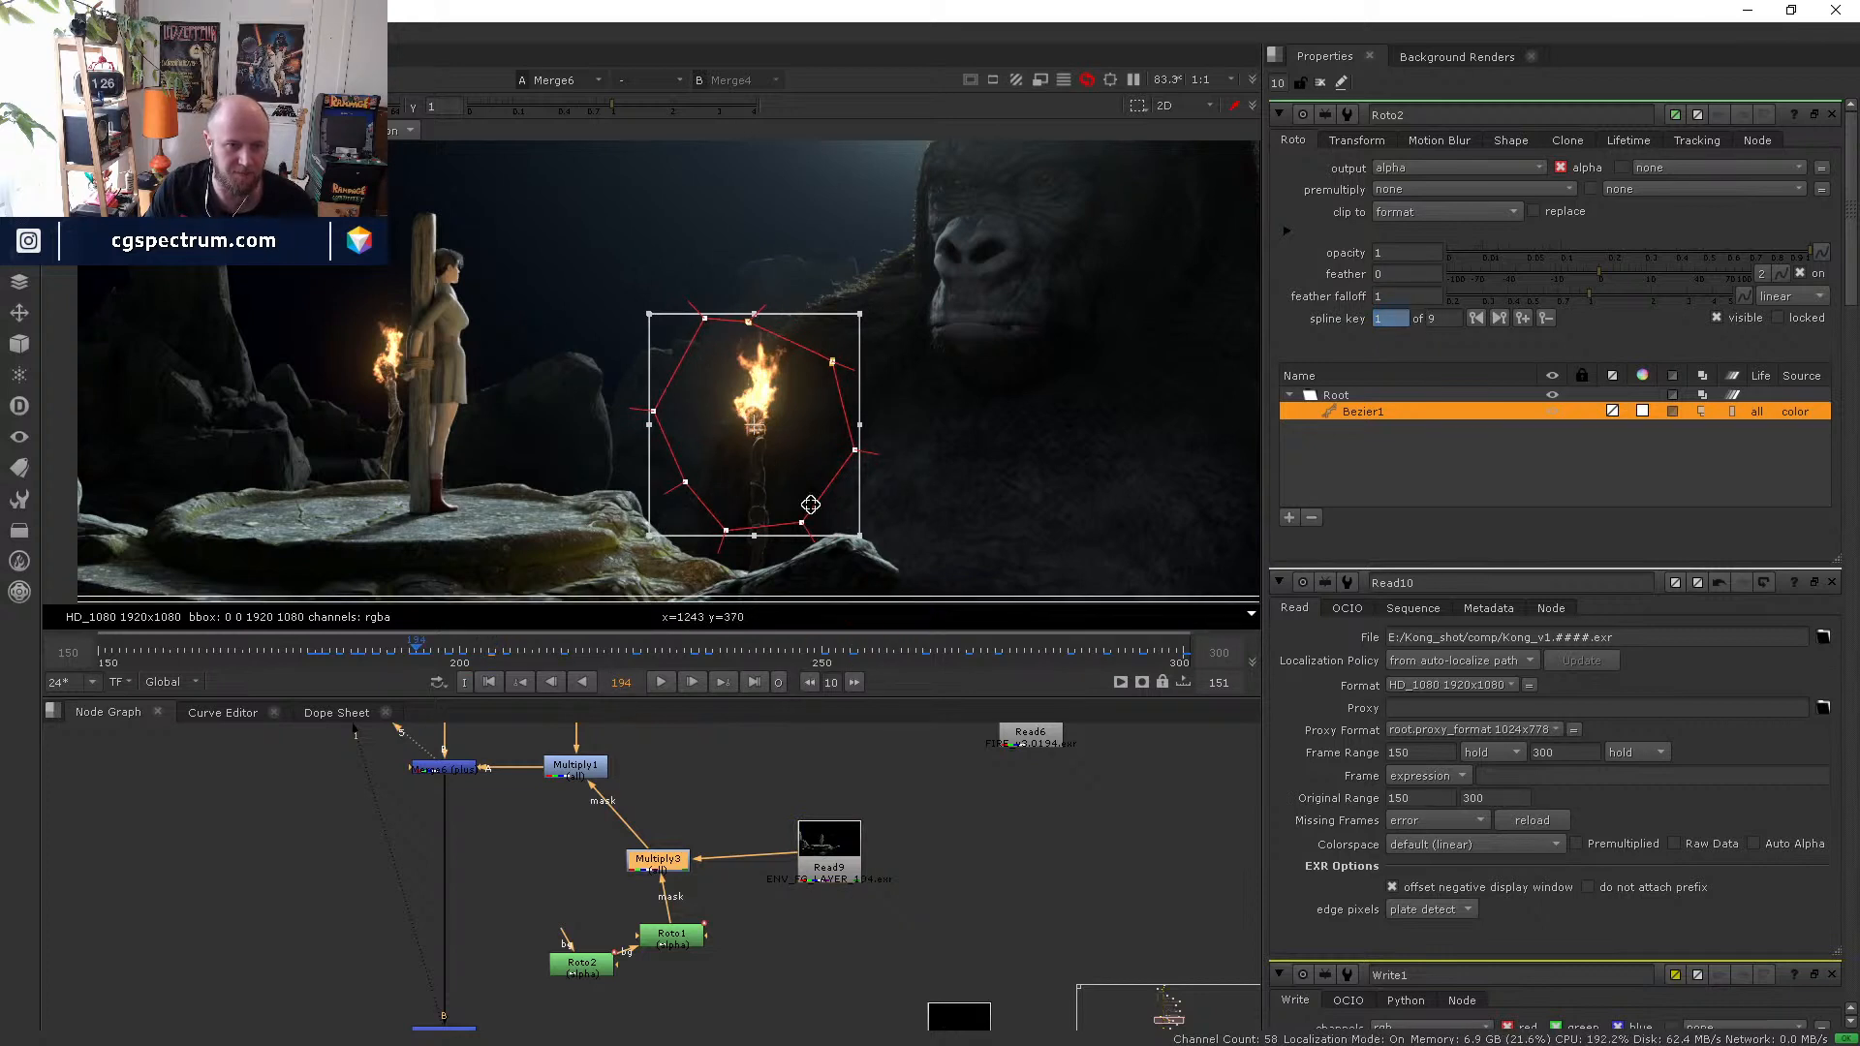
drag(765, 456, 749, 448)
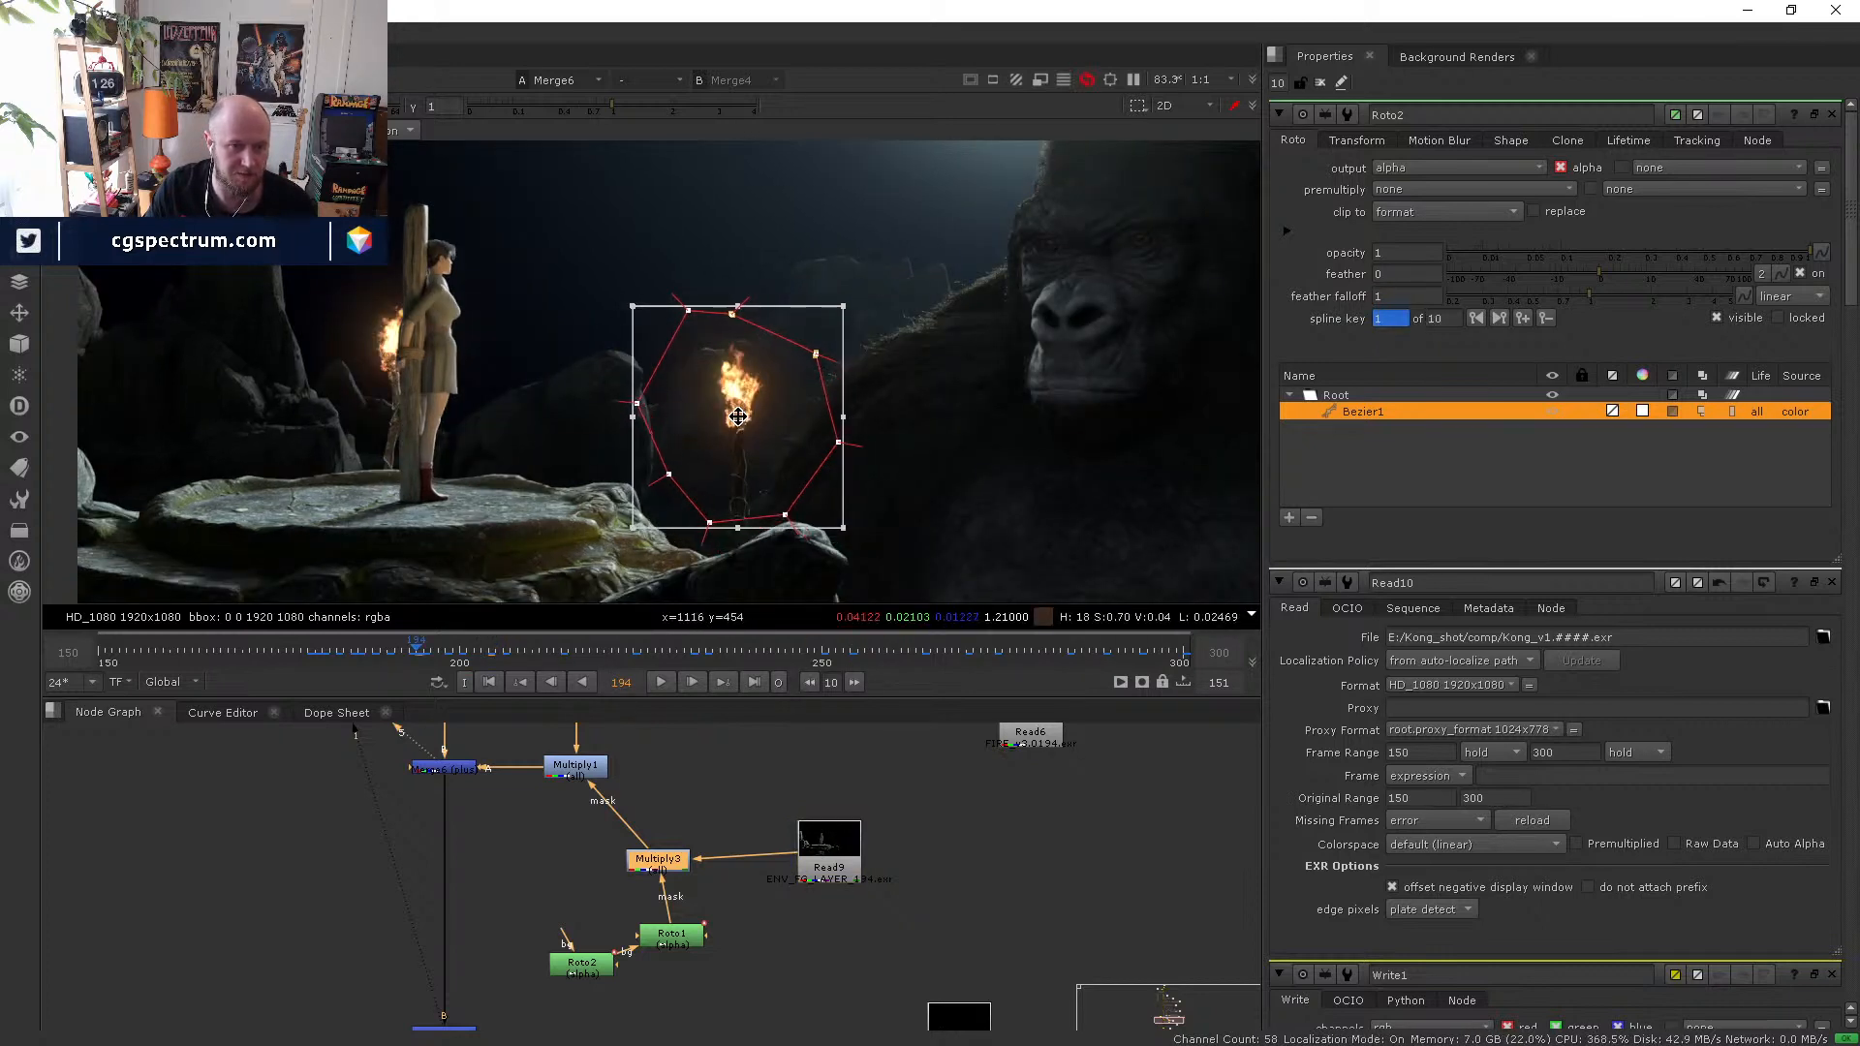
- Complete the Bezier's keyframes by recentring it on the front torch at frames 184, 174, 164 and the first frame, 150
middle_drag(872, 506, 979, 490)
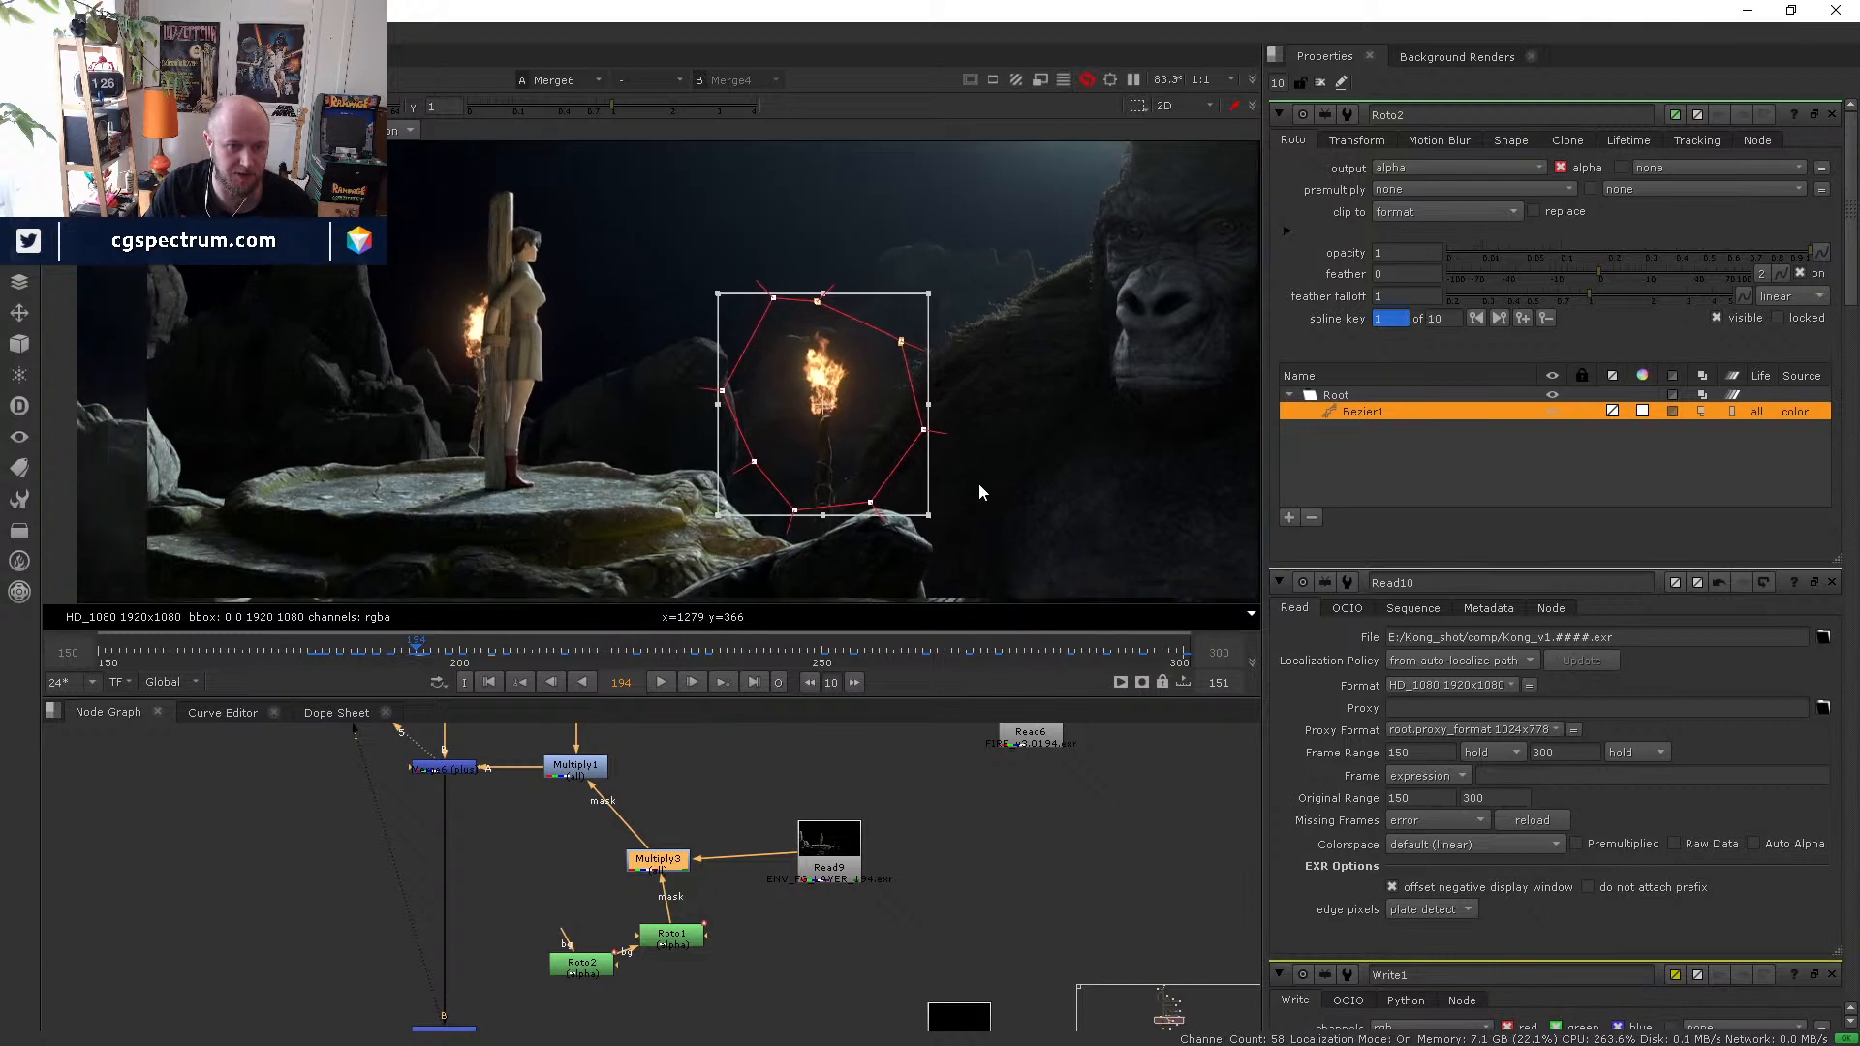
click(810, 683)
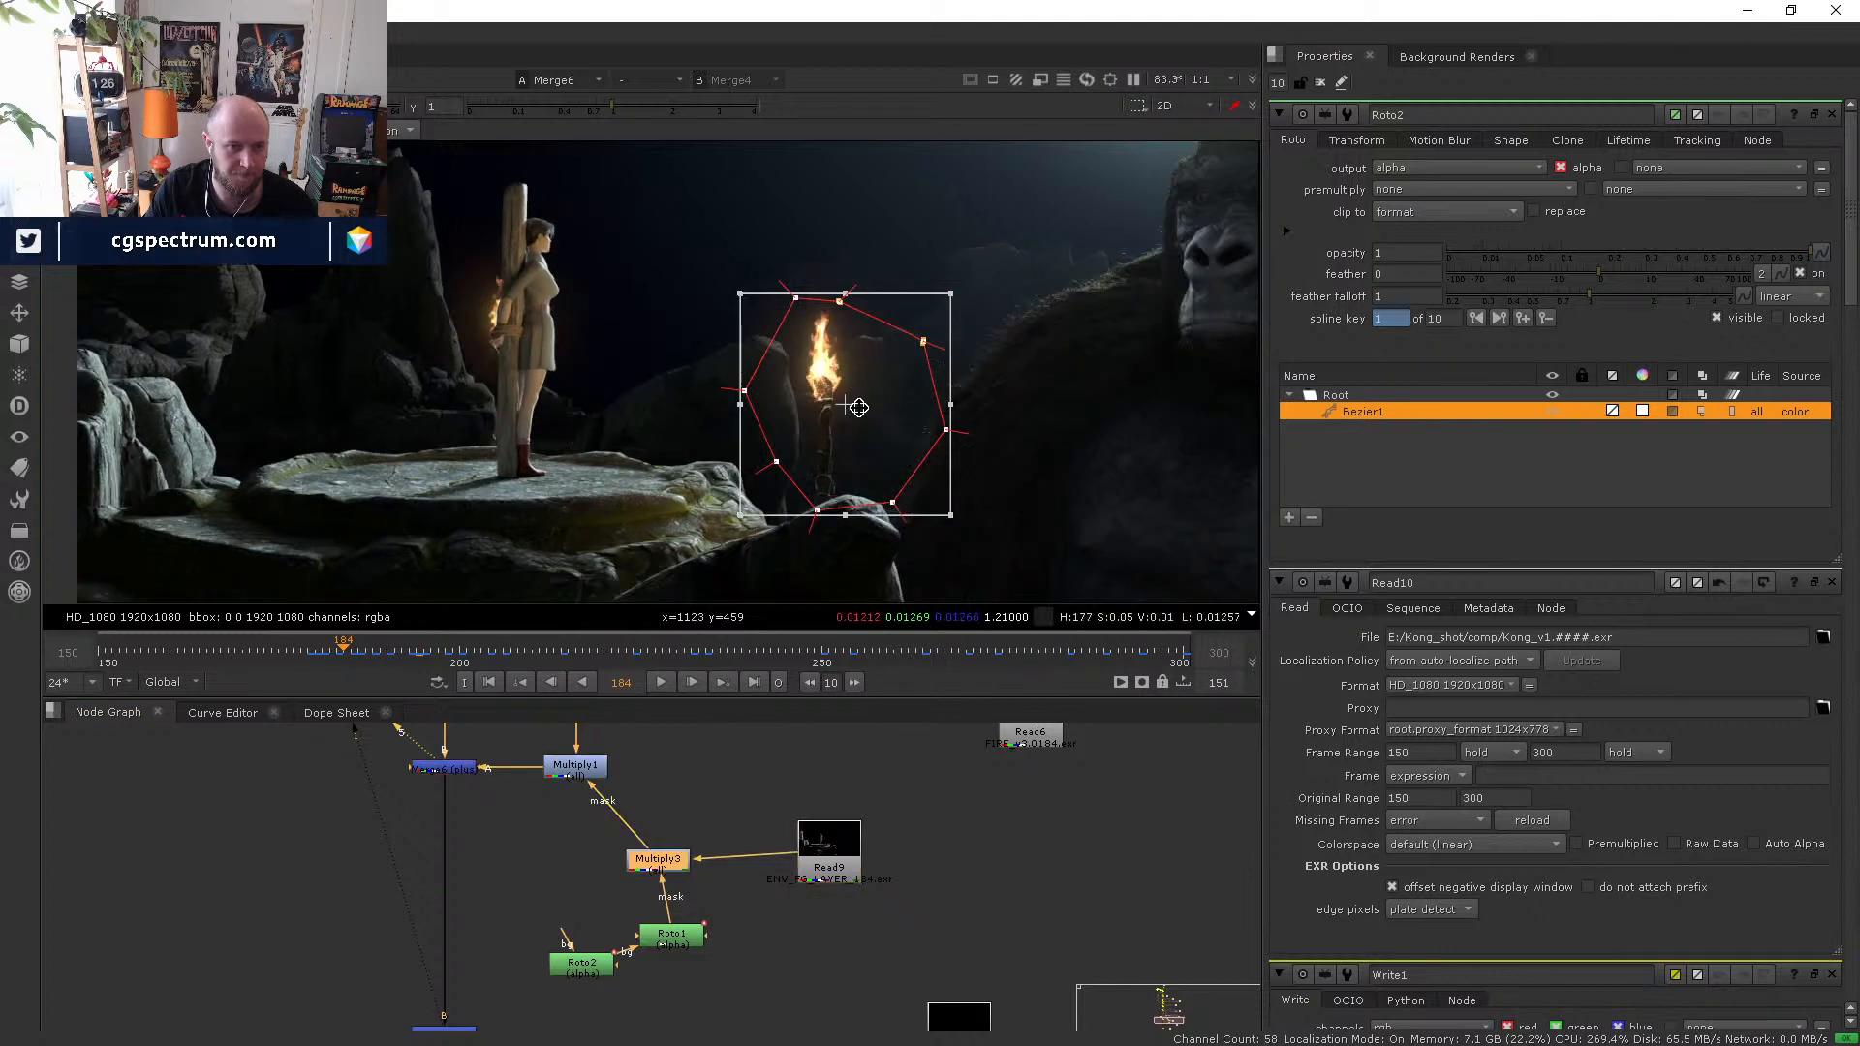
drag(849, 404, 825, 378)
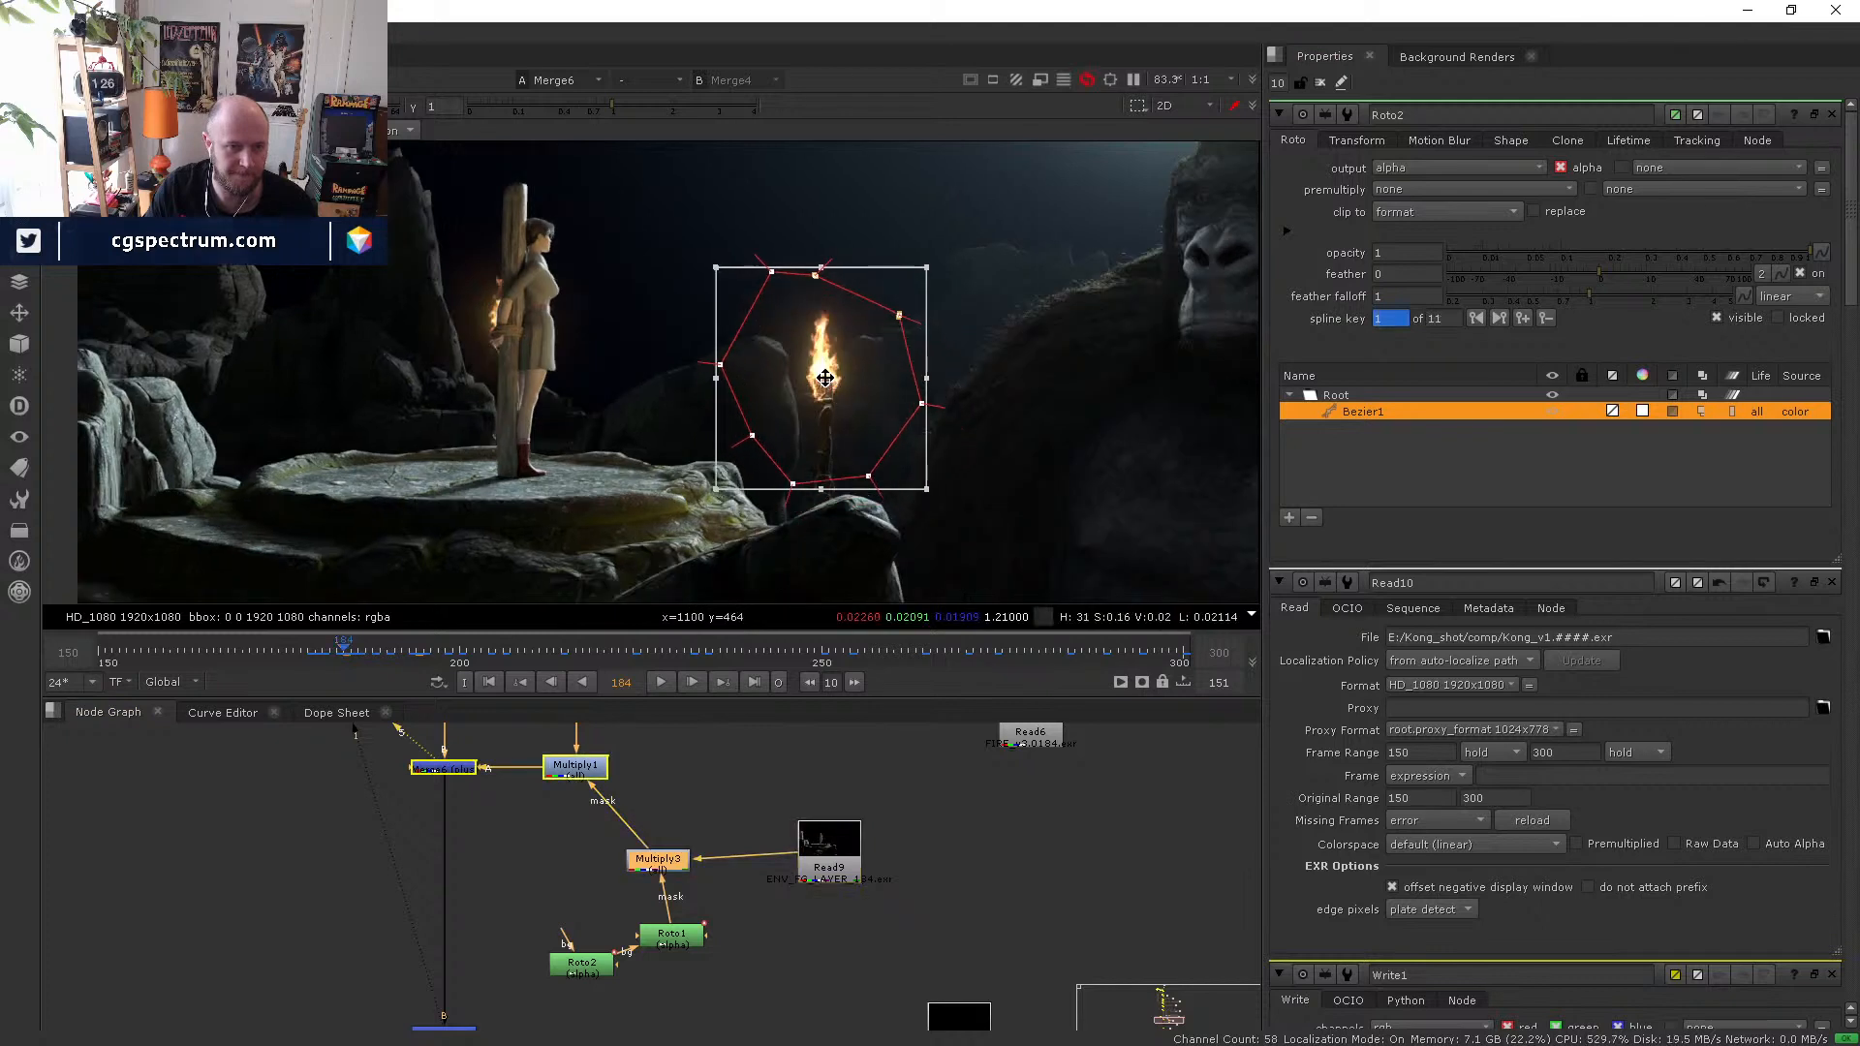
click(810, 682)
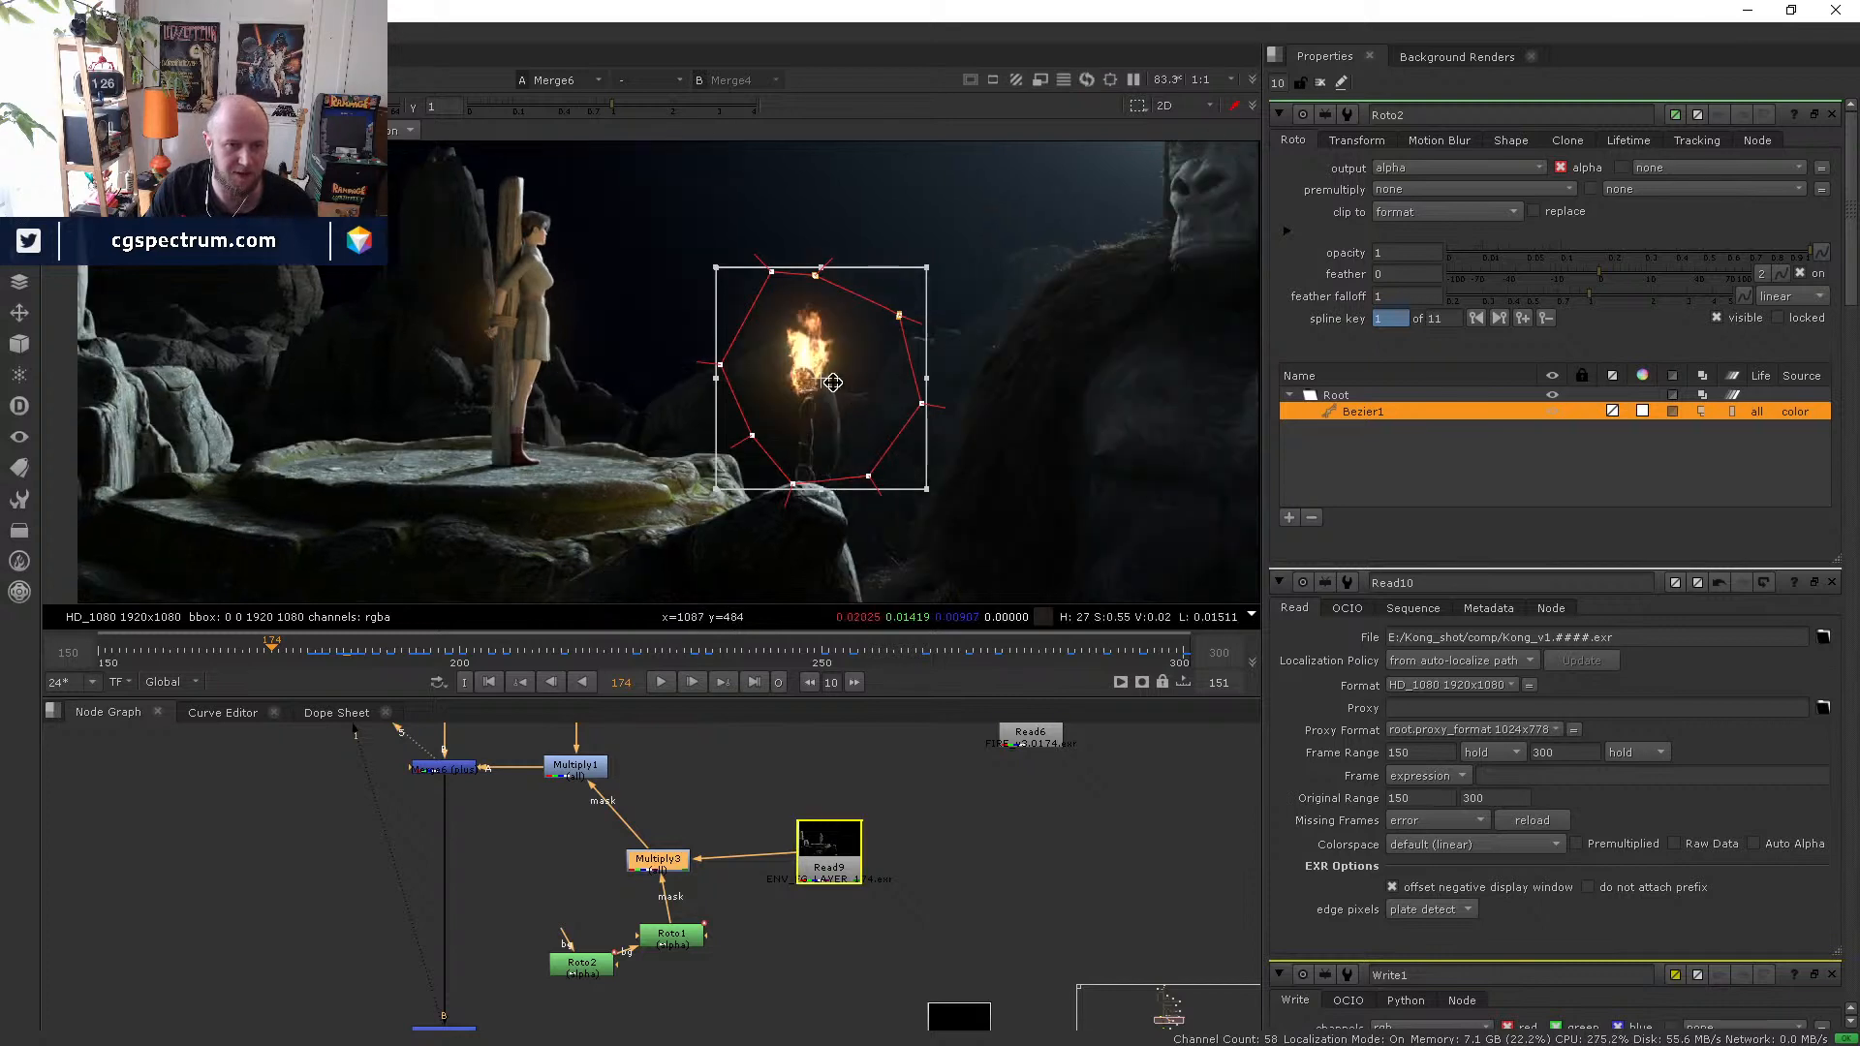
drag(822, 395, 806, 396)
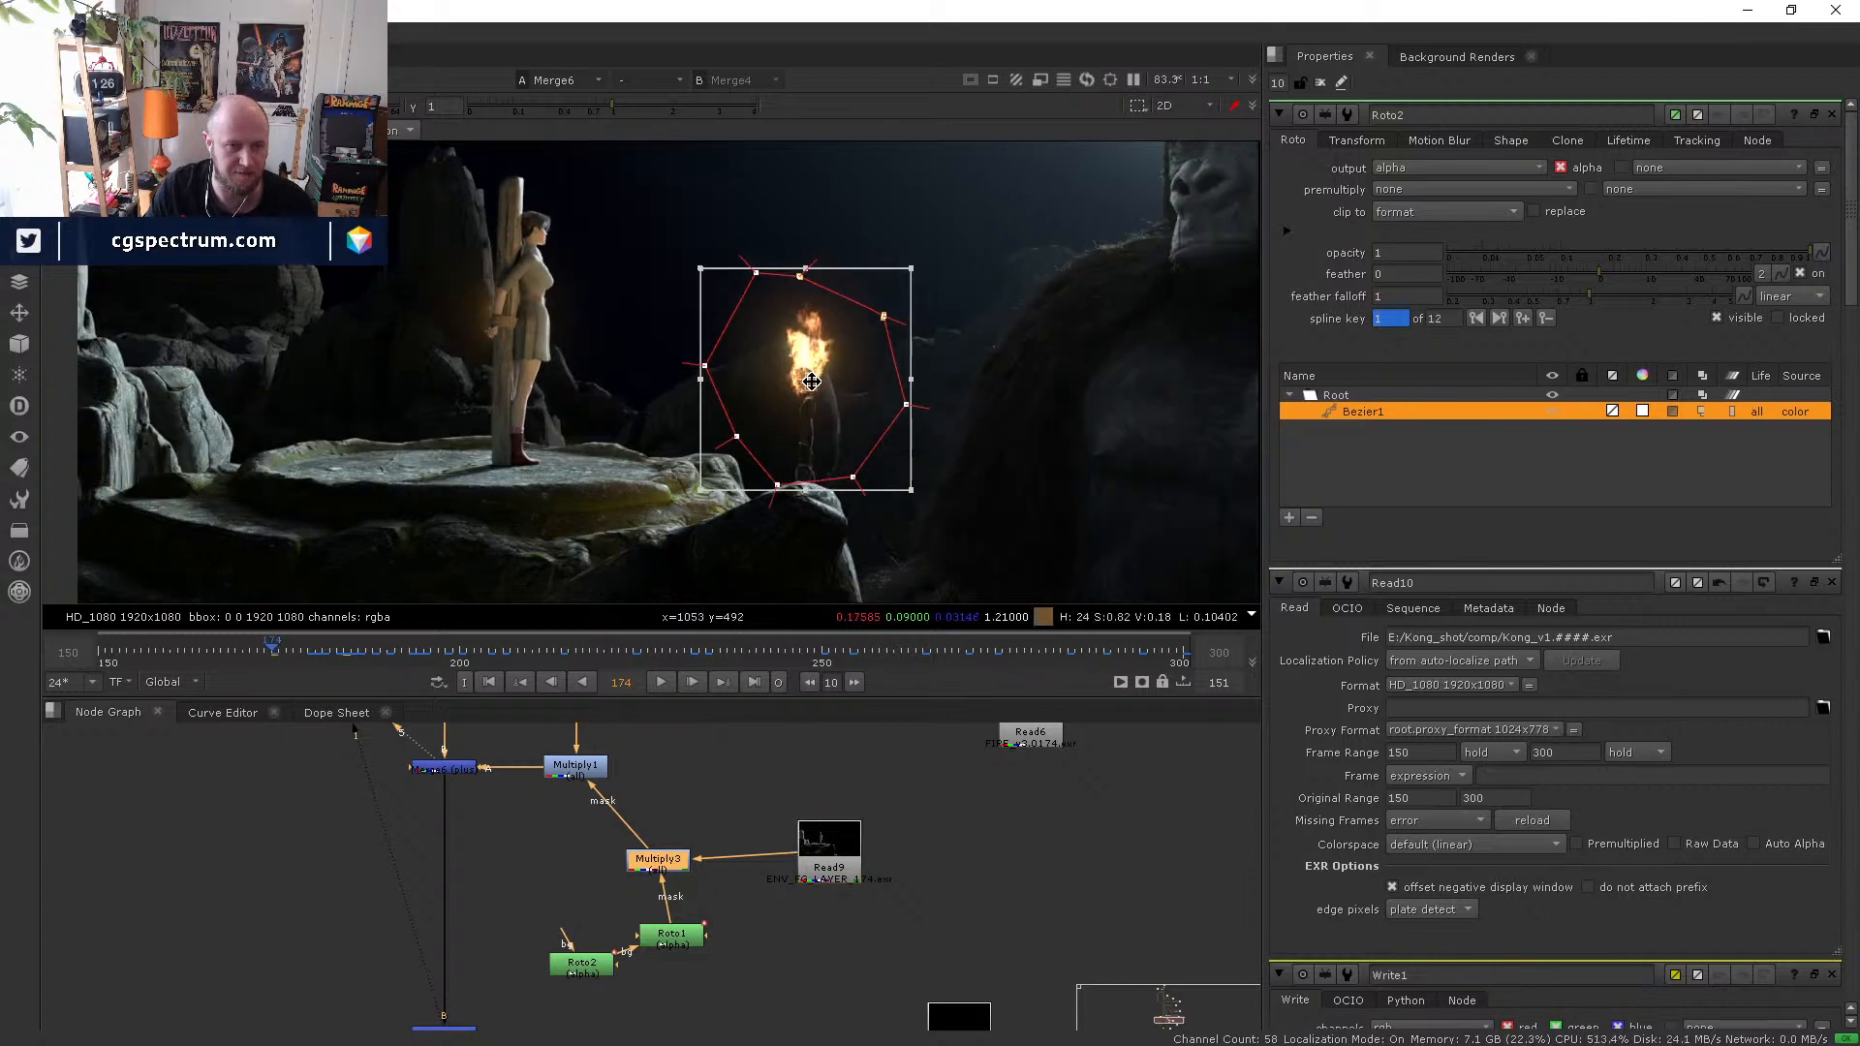
click(812, 680)
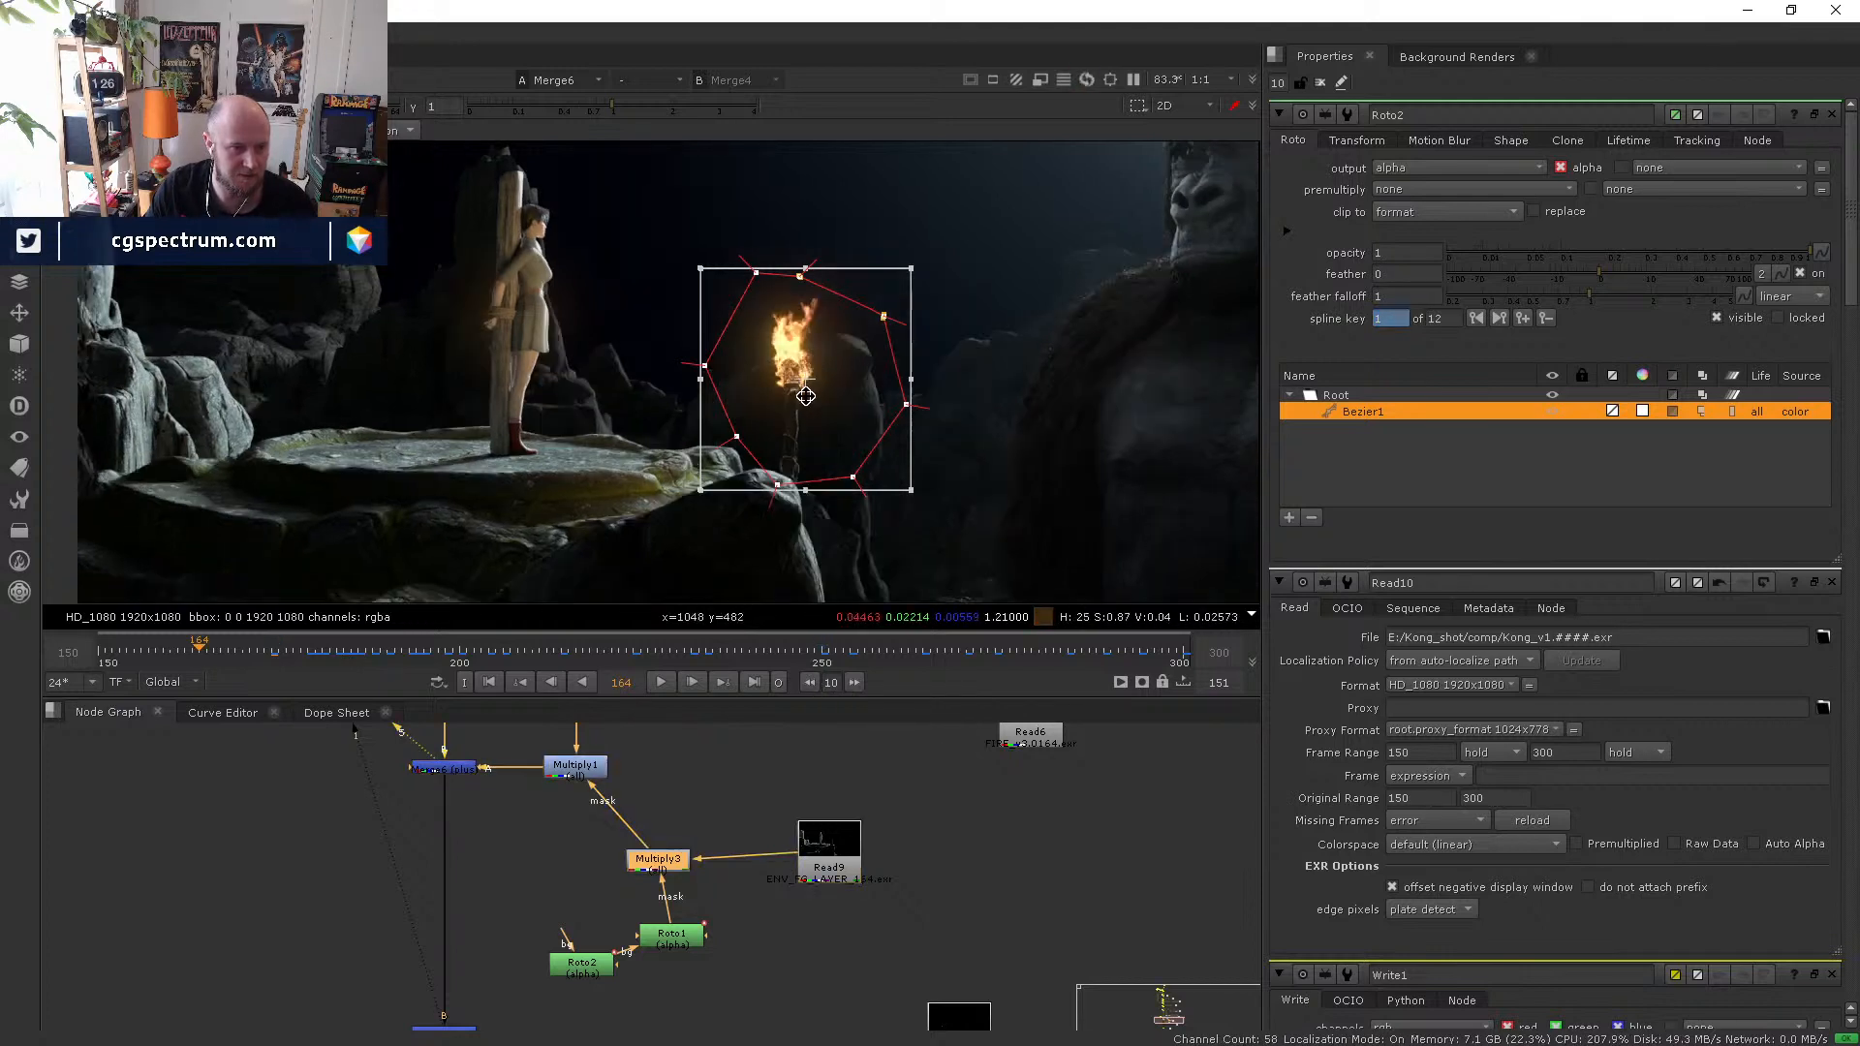
drag(806, 395, 792, 385)
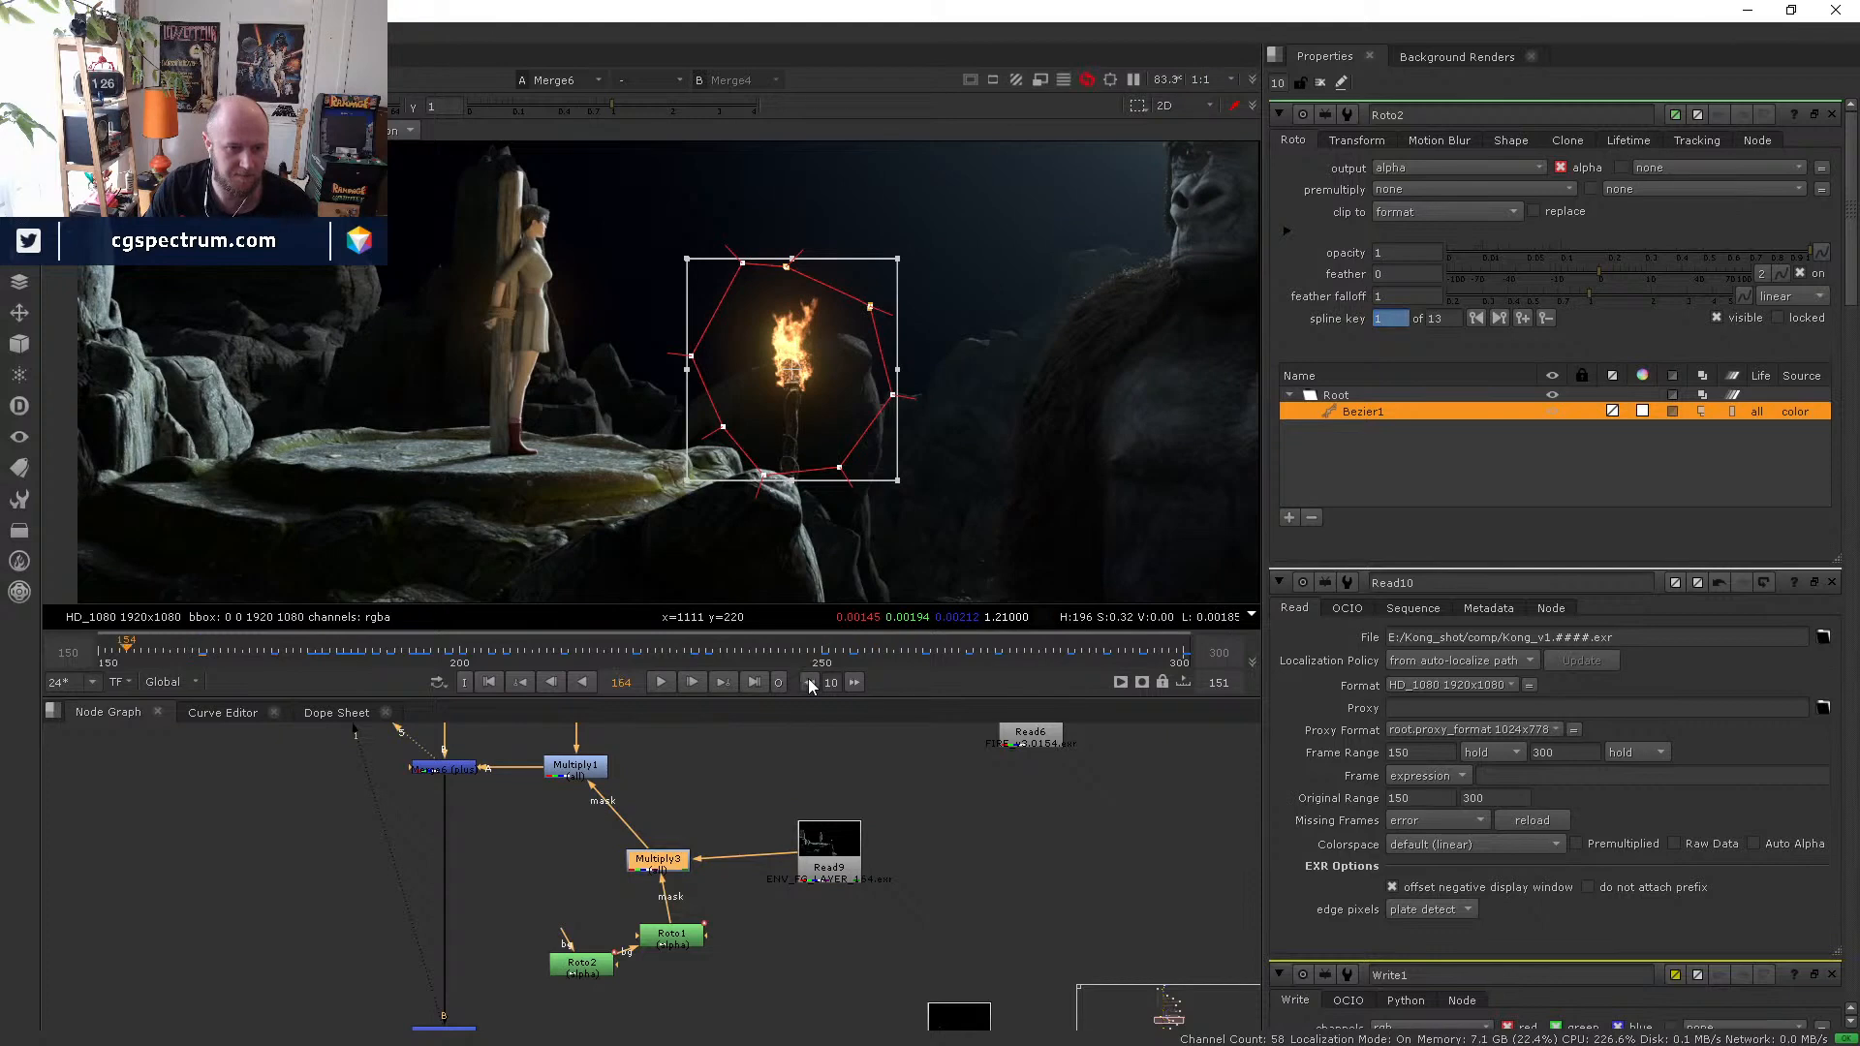
click(546, 682)
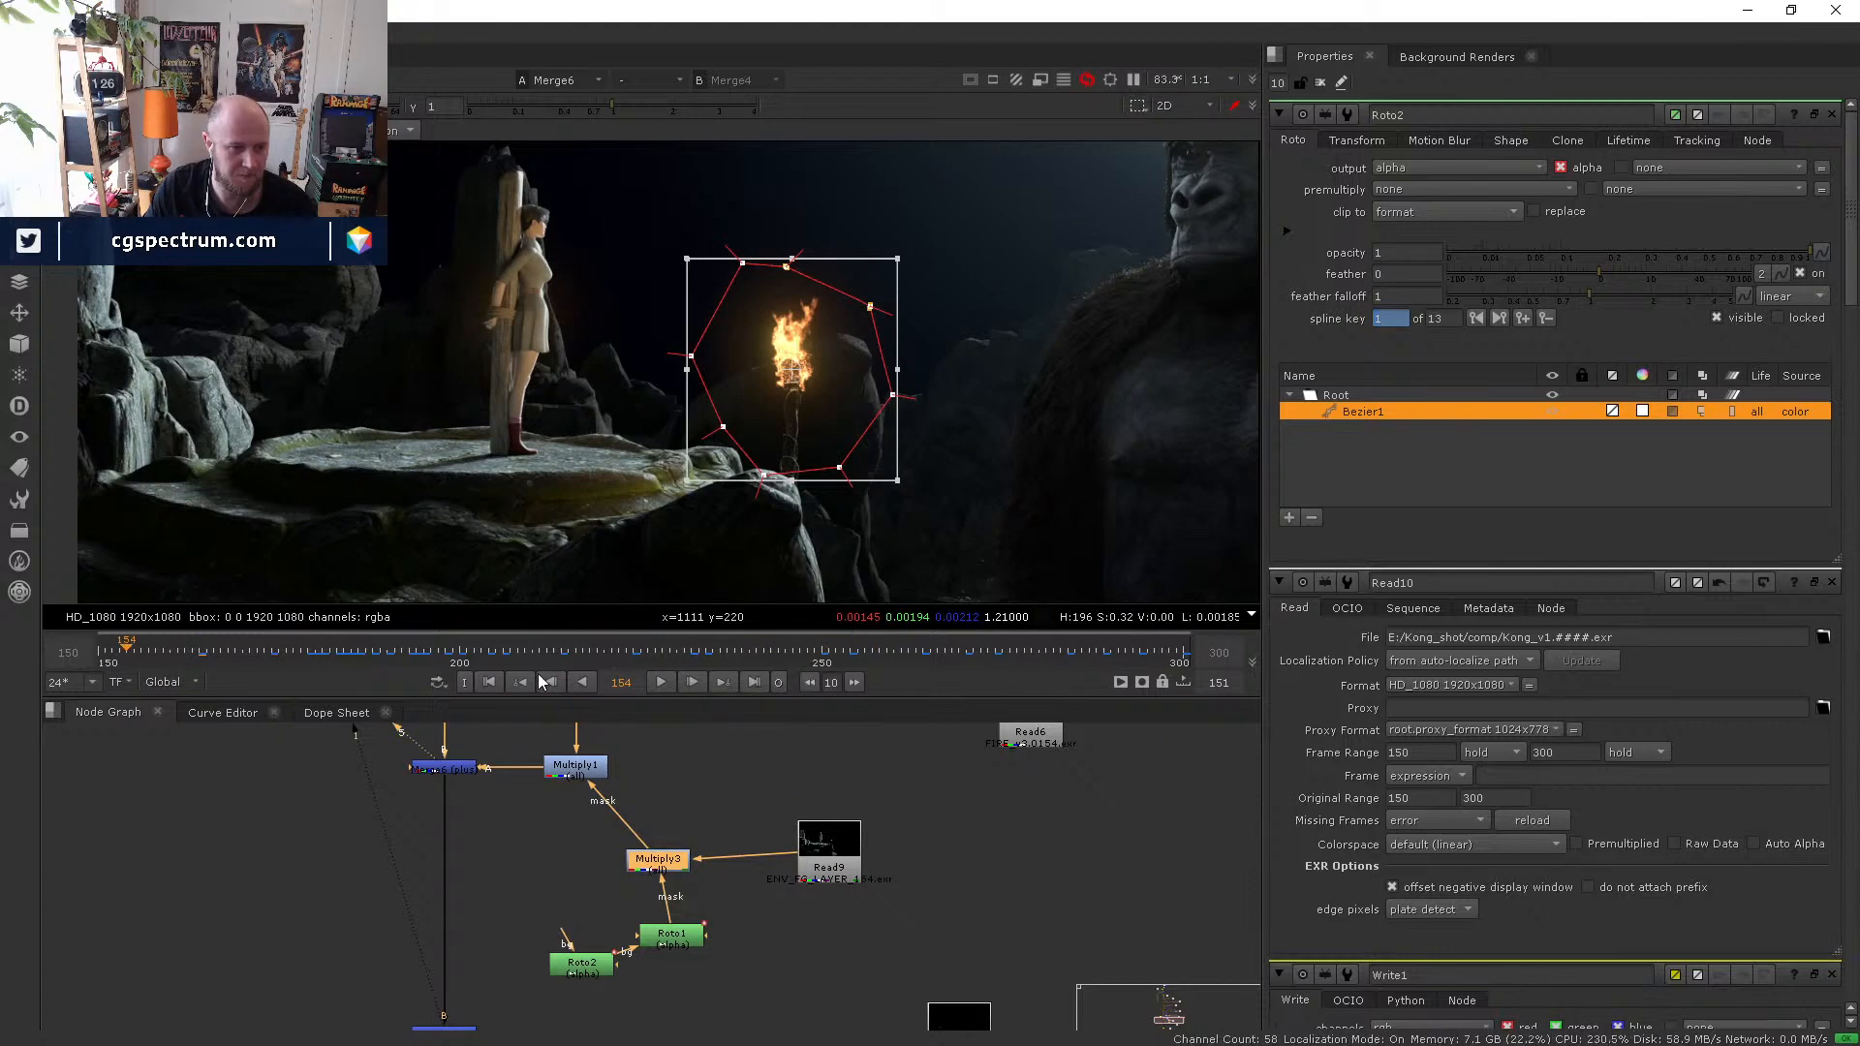
click(488, 683)
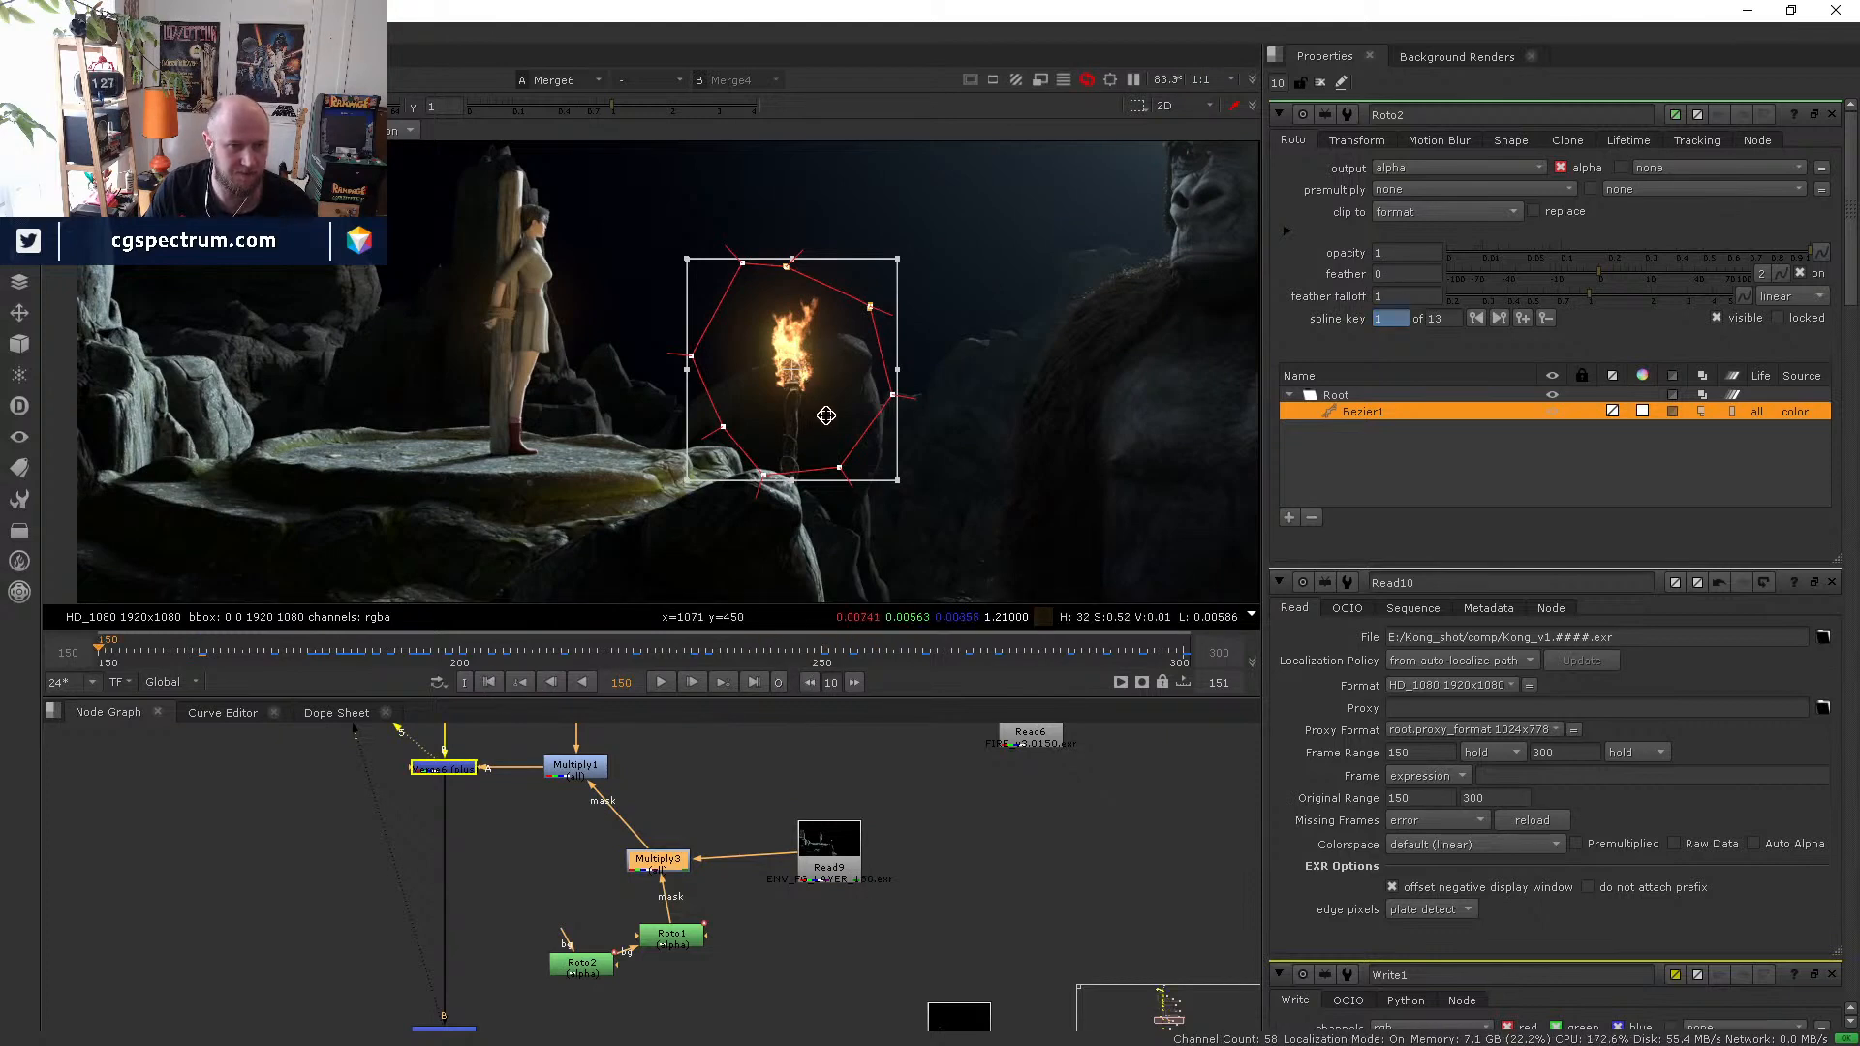
drag(791, 370, 750, 410)
- Hide the roto overlay and toggle Roto2 off and on at frame 150 to compare the front torch flame
click(599, 971)
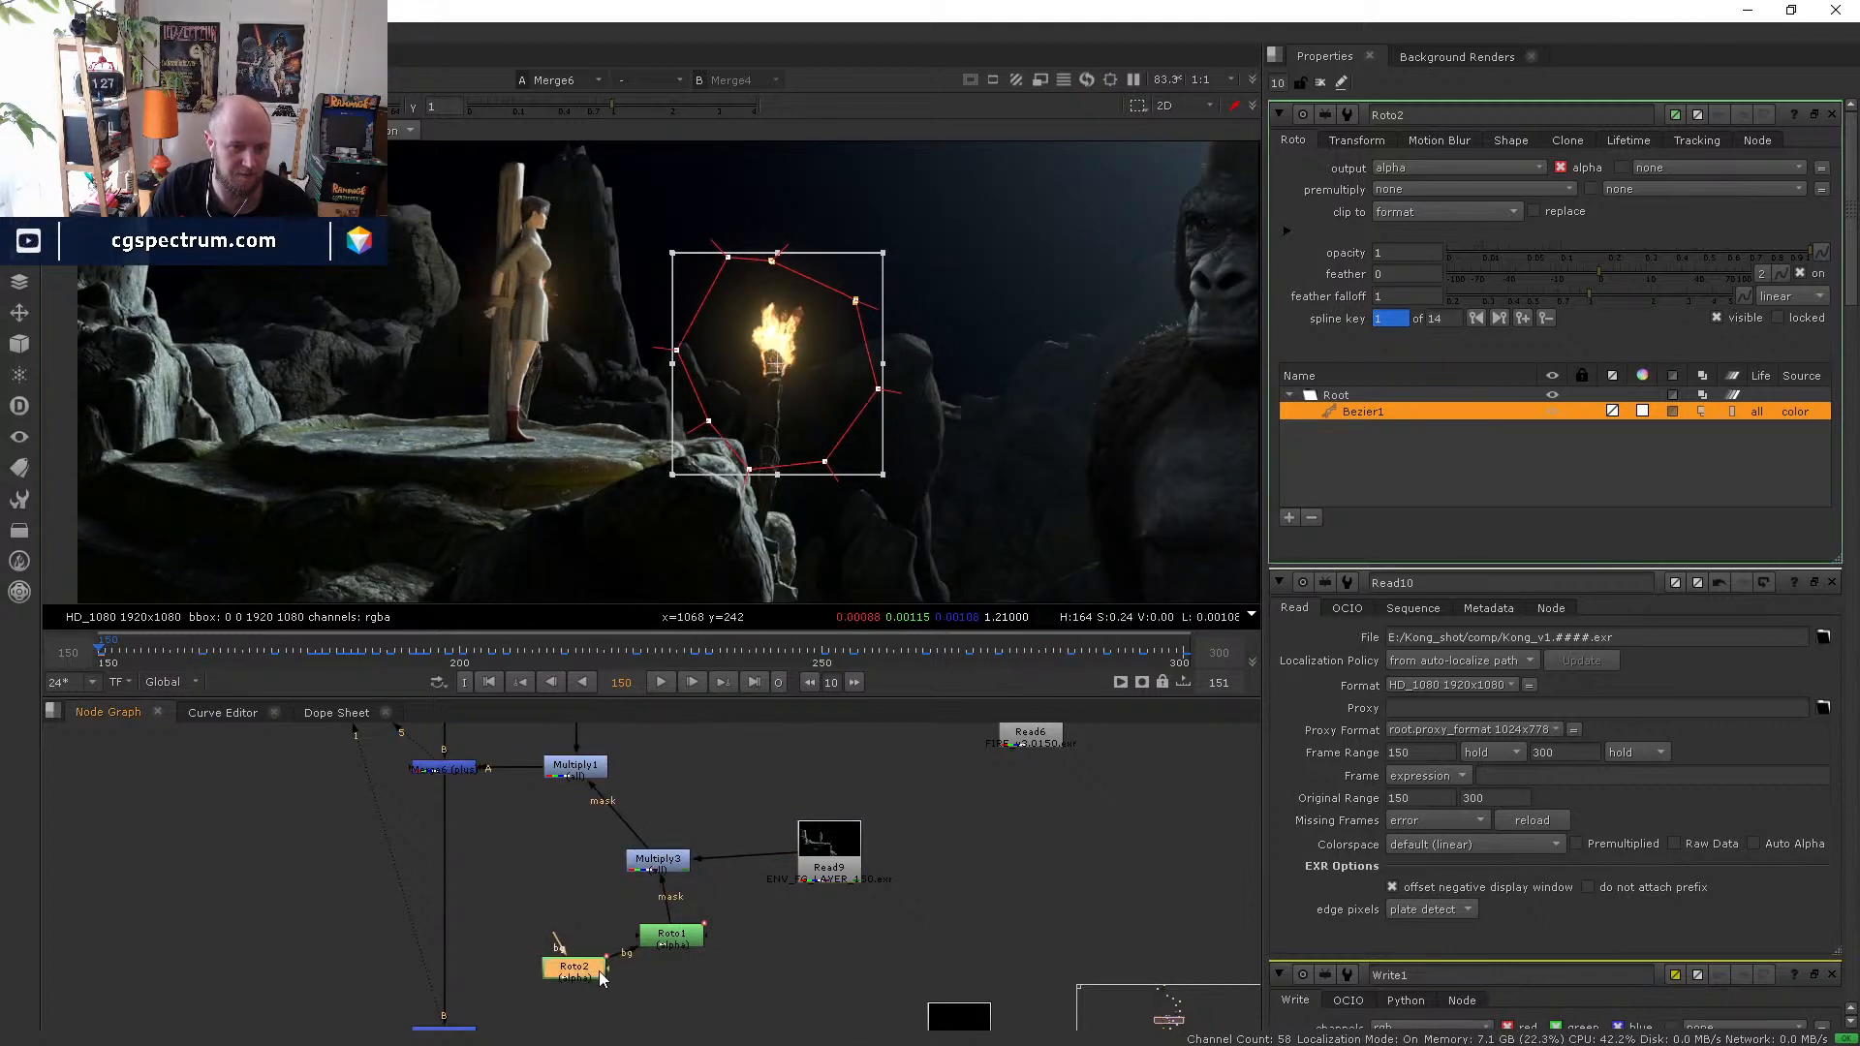
key(d)
key(d)
key(d)
key(d)
key(o)
scroll(765, 345, up, 1)
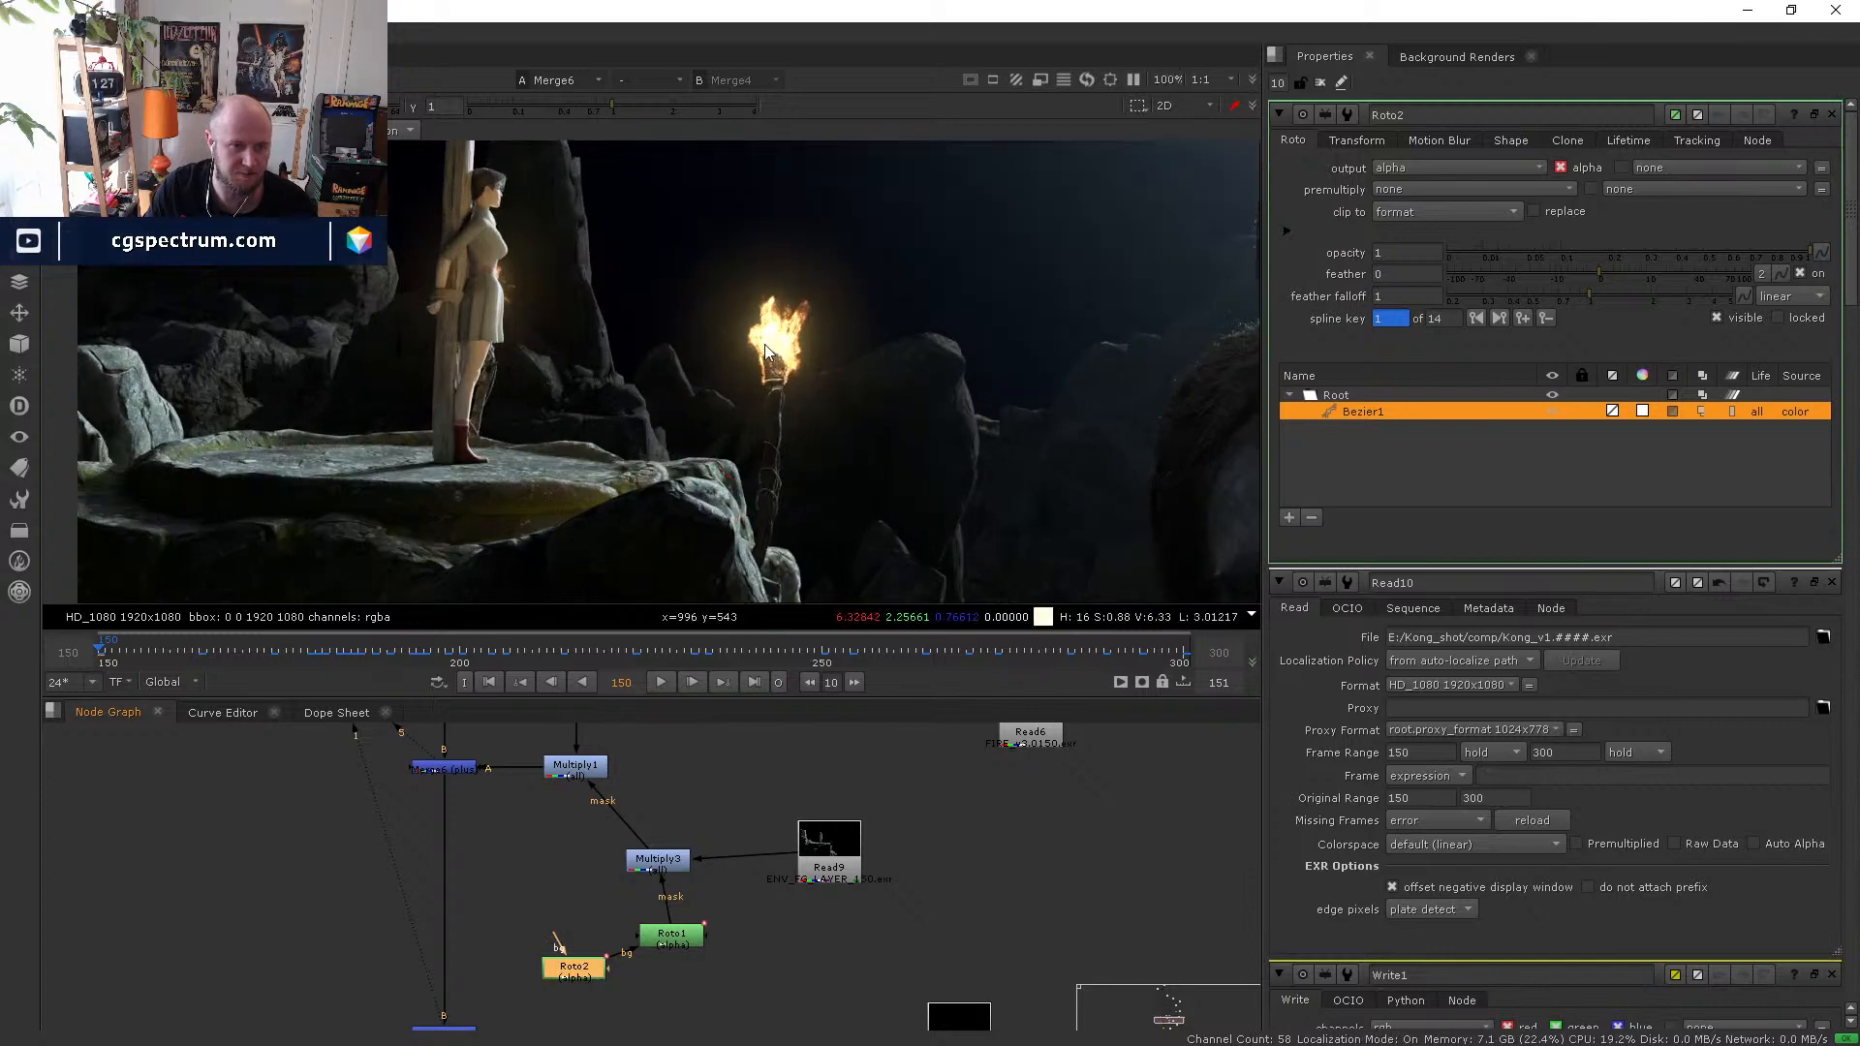
scroll(765, 345, up, 3)
key(d)
key(d)
key(d)
key(d)
scroll(808, 496, down, 2)
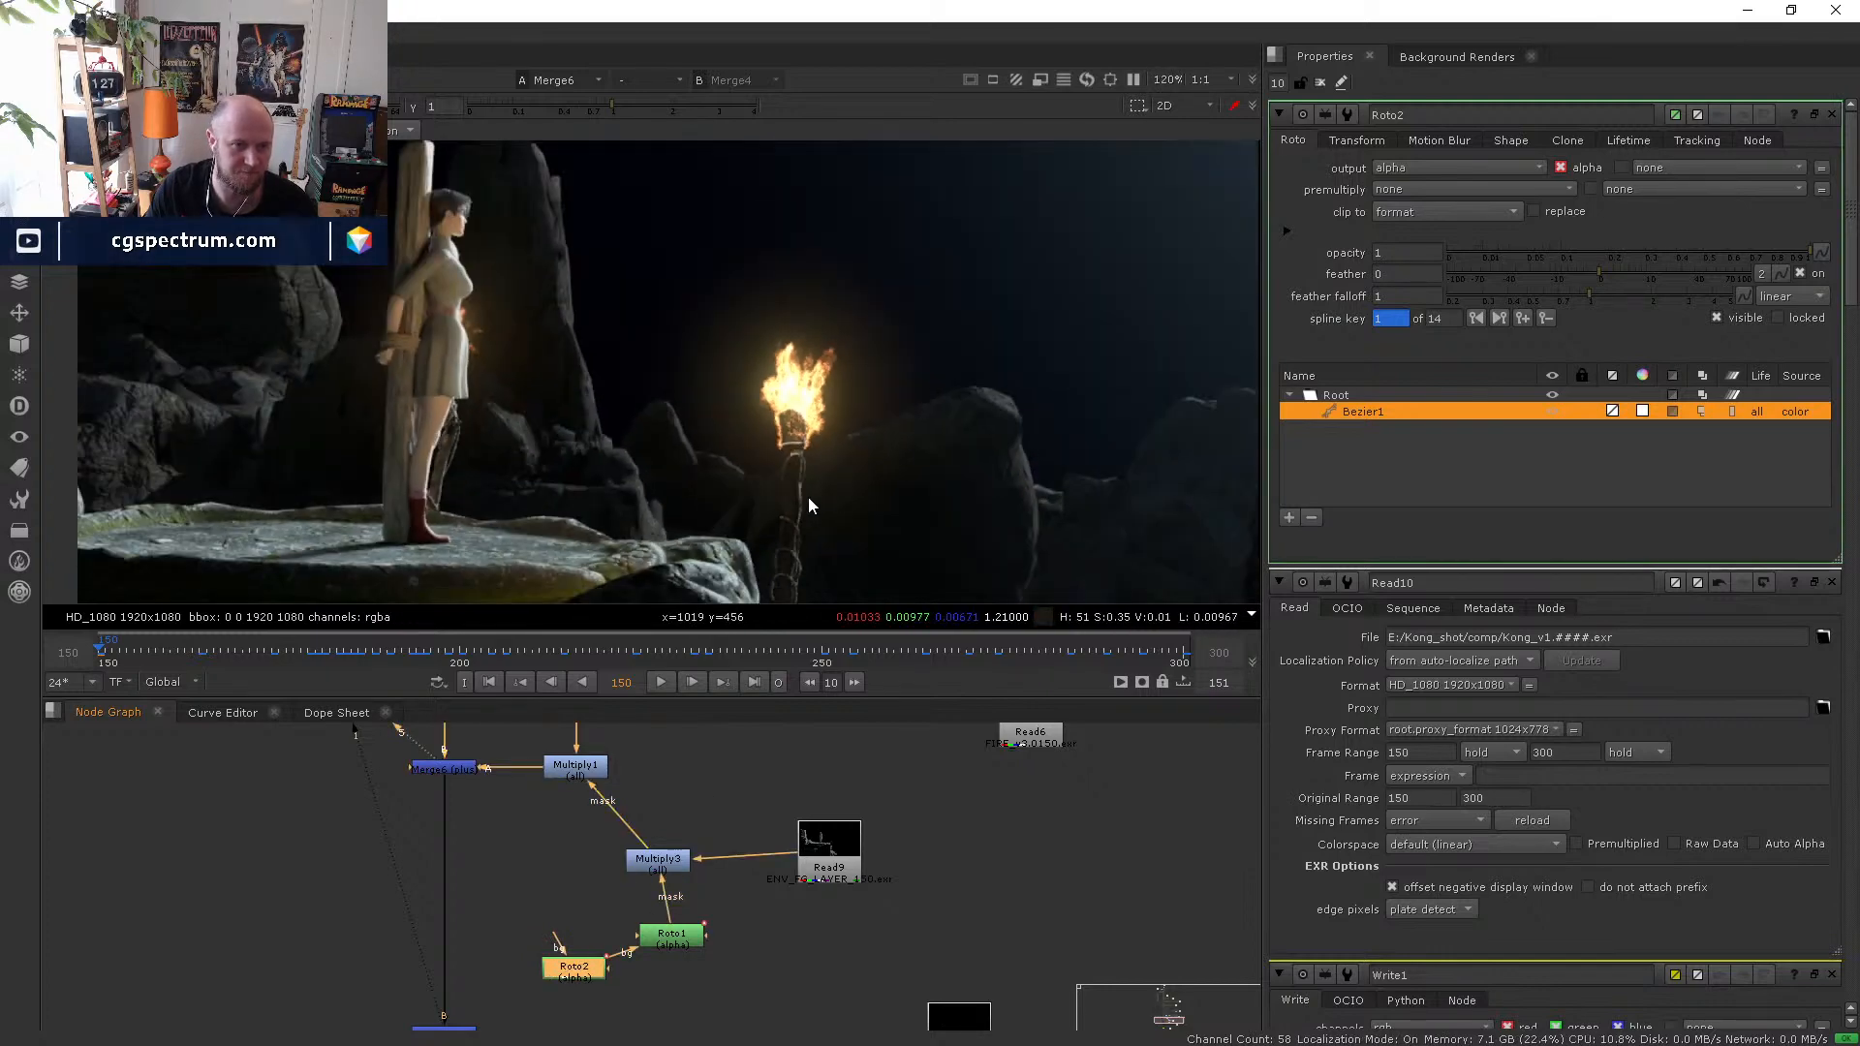
key(d)
key(d)
scroll(808, 490, down, 2)
- Check the front torch flame with the animated roto at frames 241 and 263
click(754, 646)
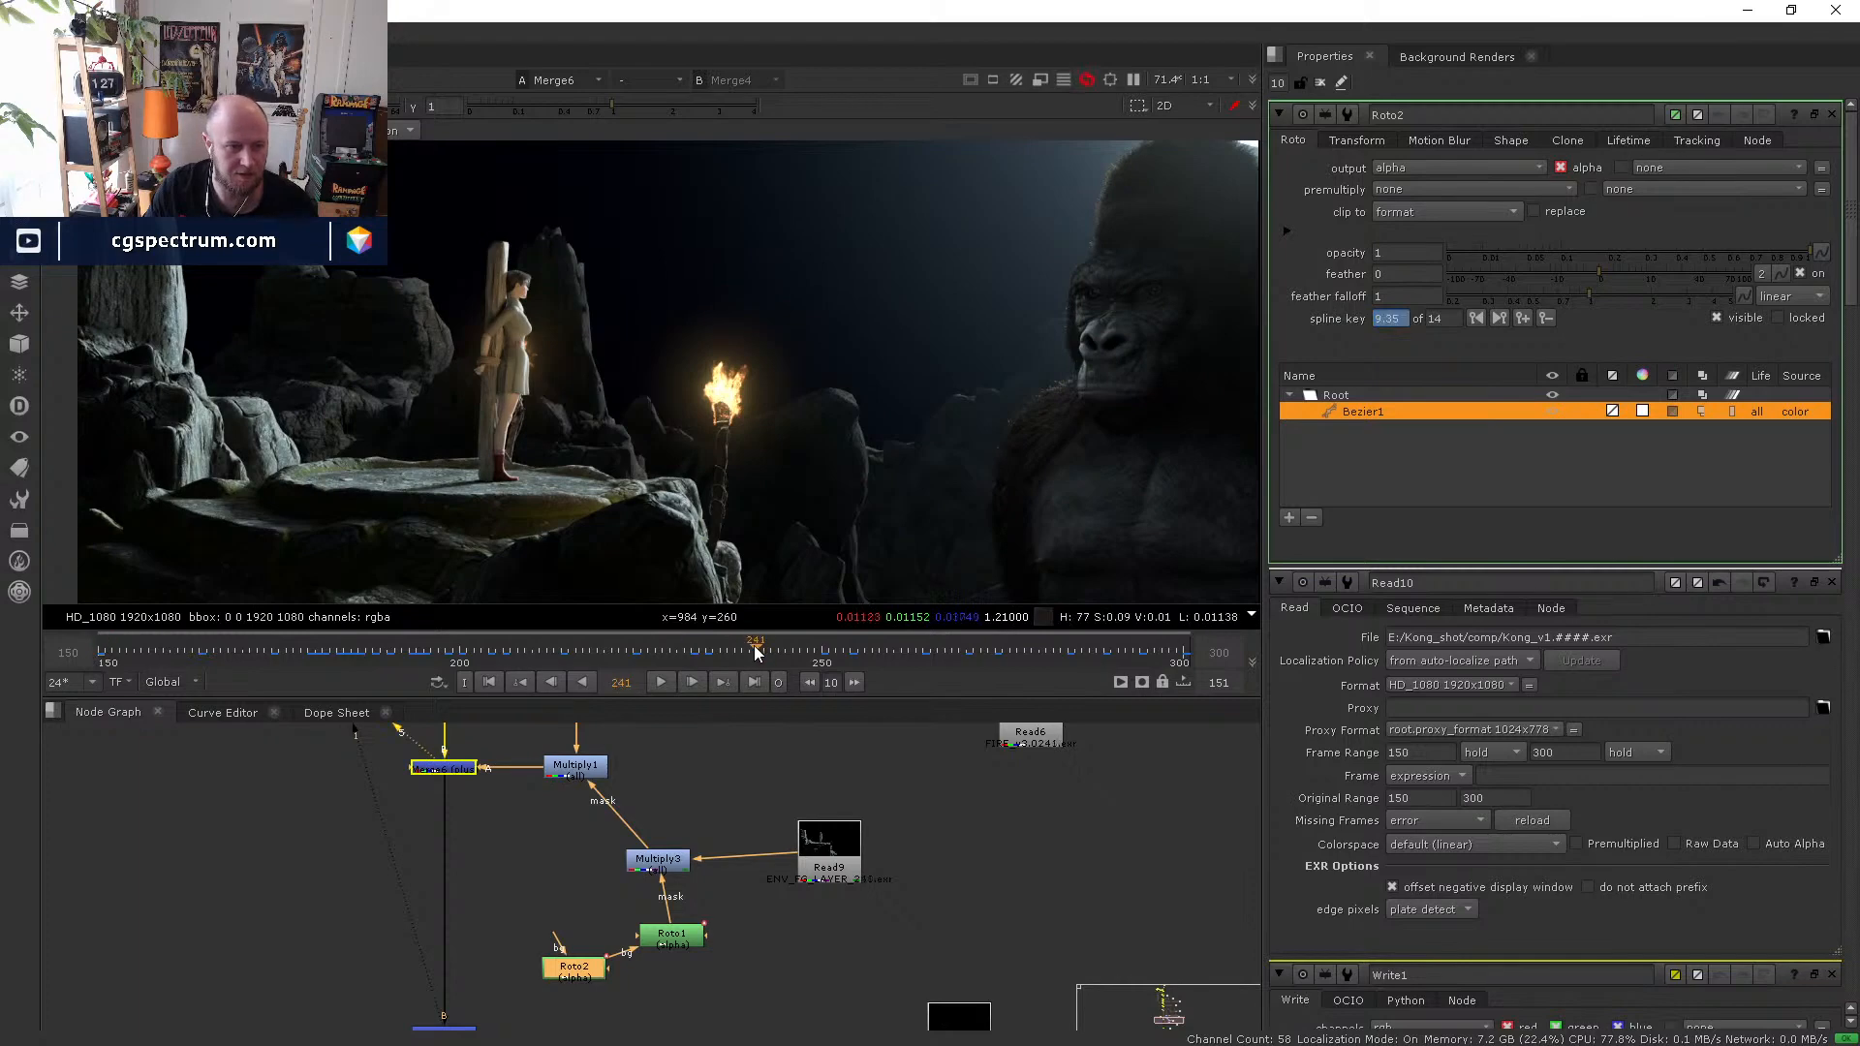
click(916, 647)
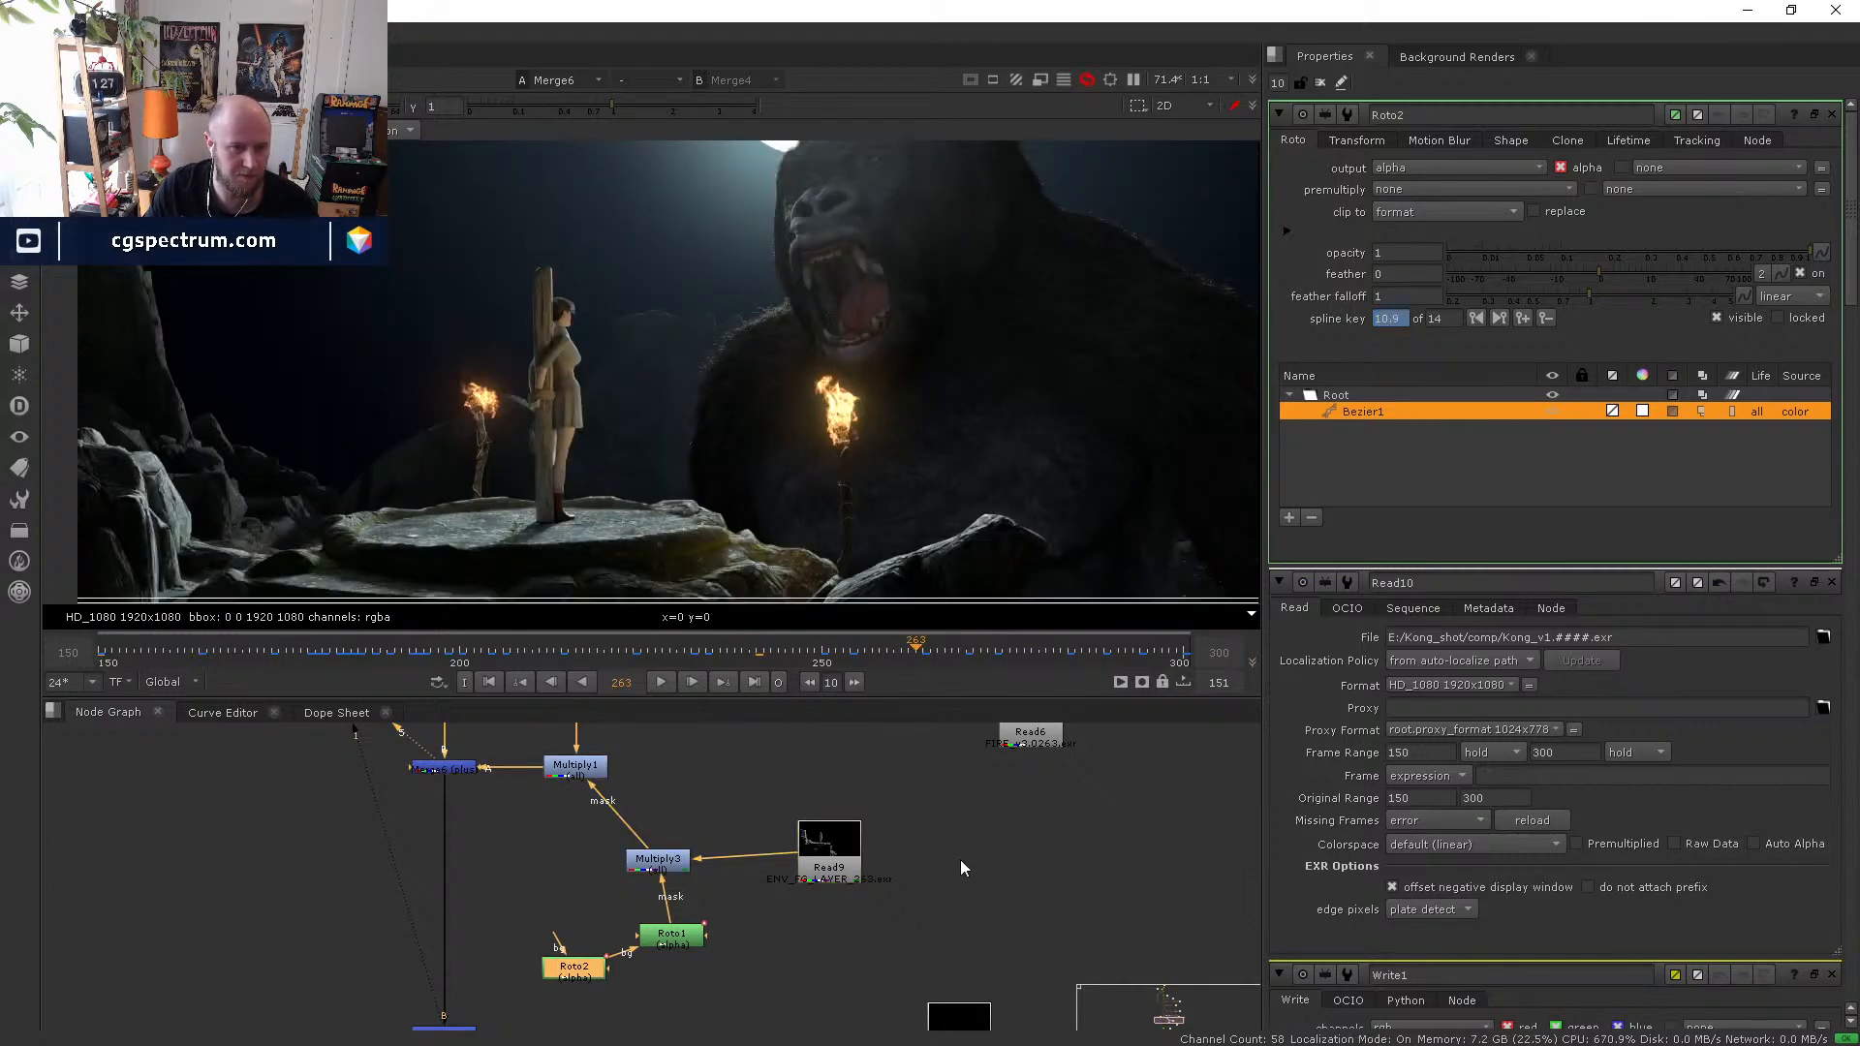
scroll(928, 850, down, 4)
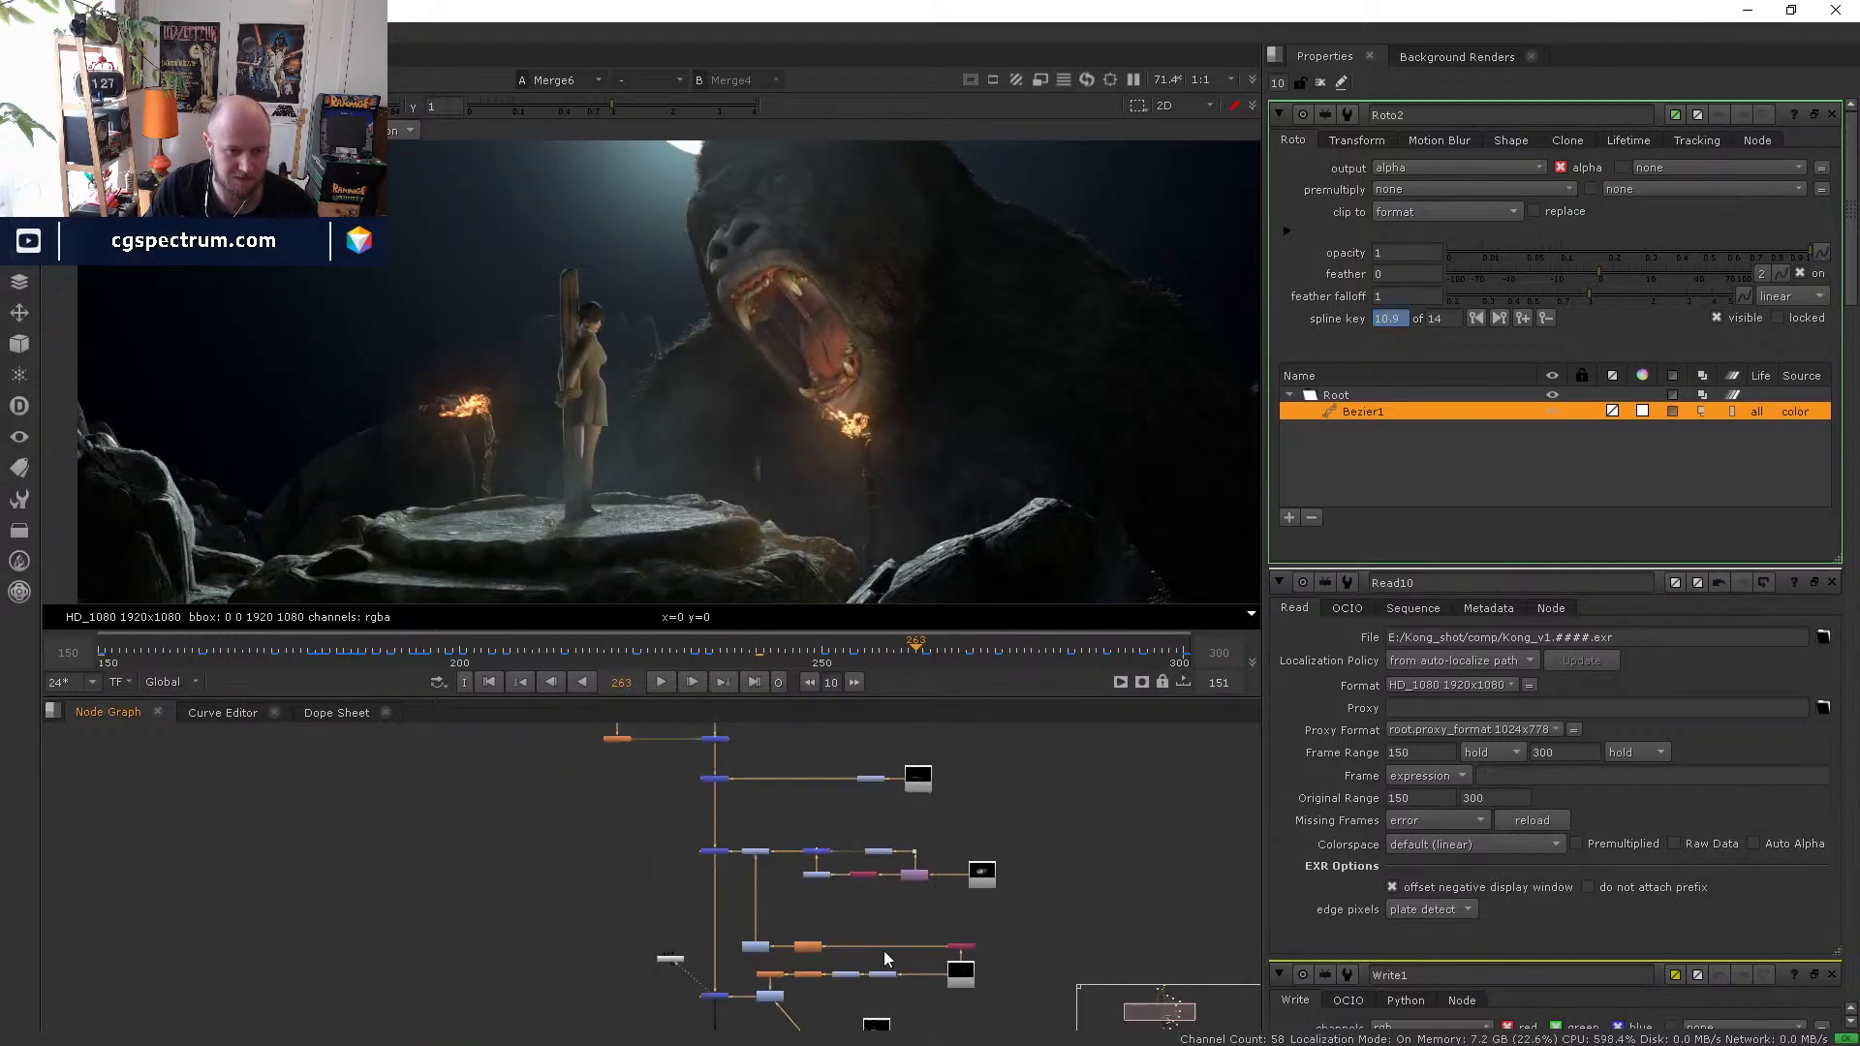
- View the dust Read8 and warm it in Grade11 by setting the green gain to 0.74 and the blue gain to 0.66
scroll(839, 859, up, 4)
middle_drag(899, 816, 828, 963)
scroll(872, 882, up, 3)
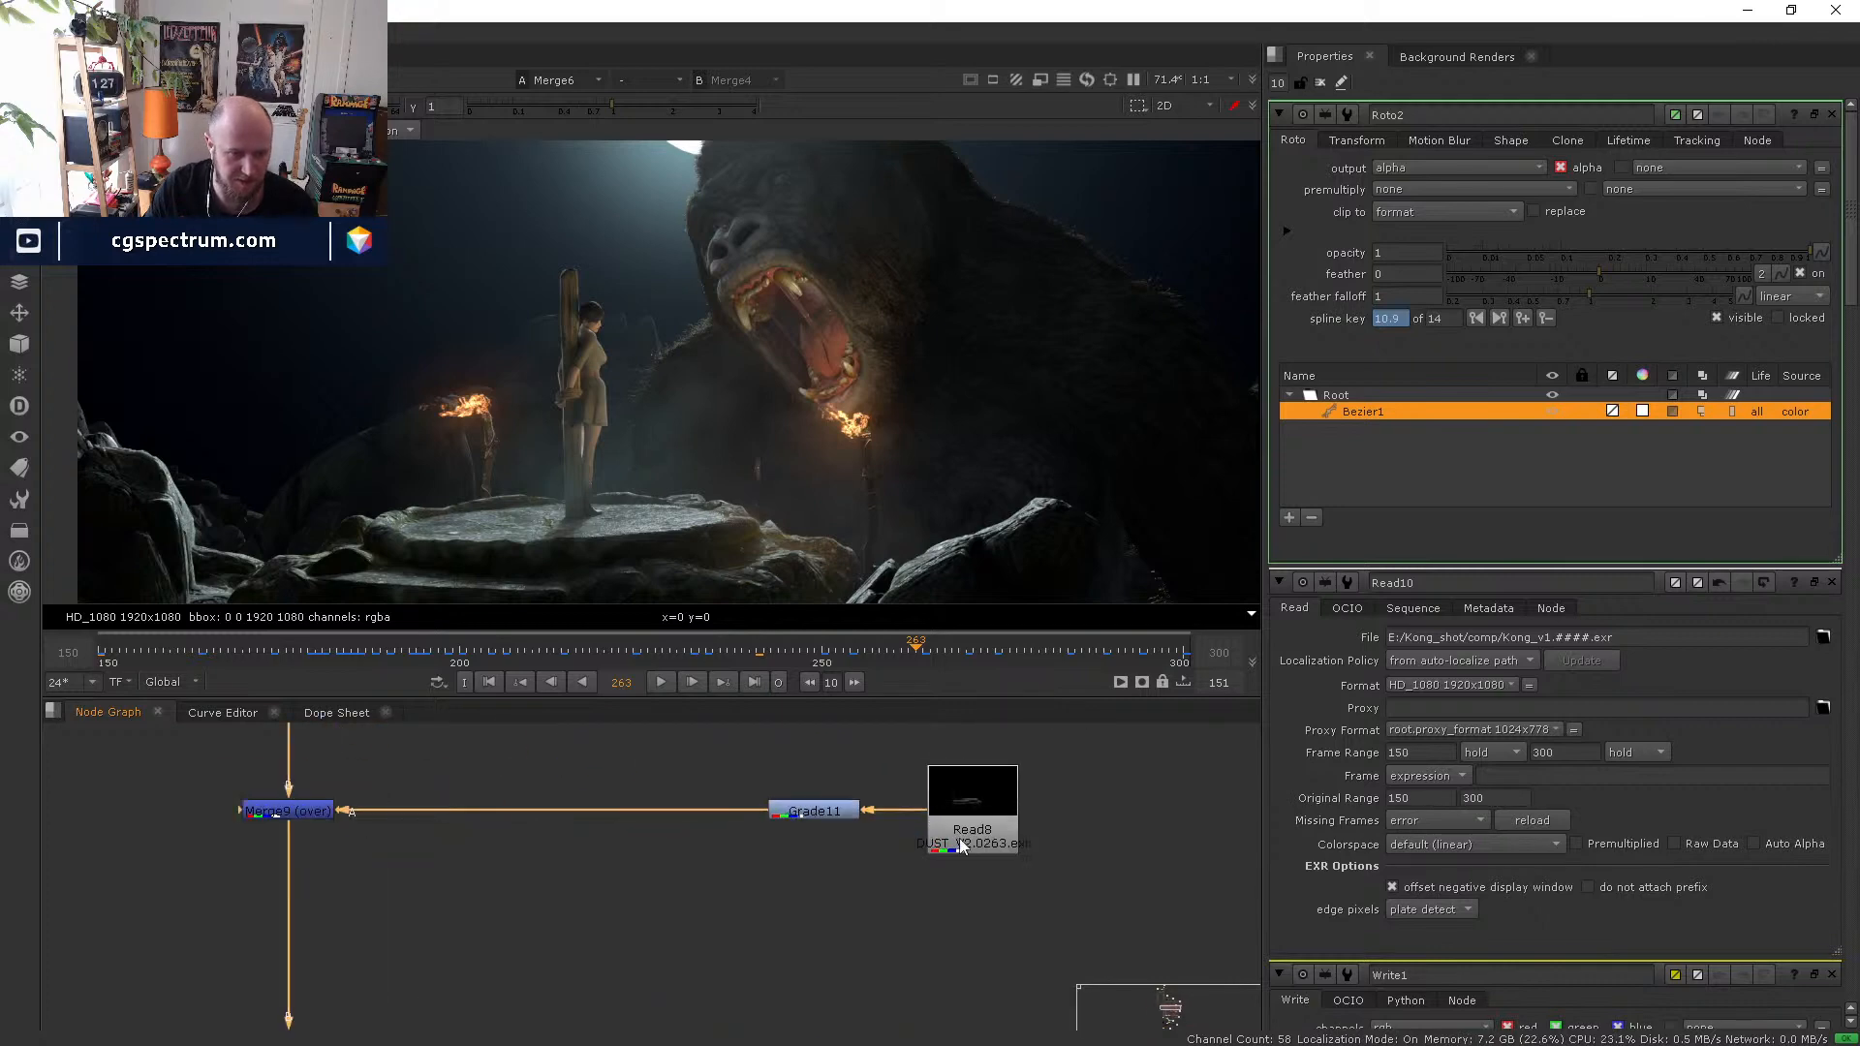
click(962, 846)
key(5)
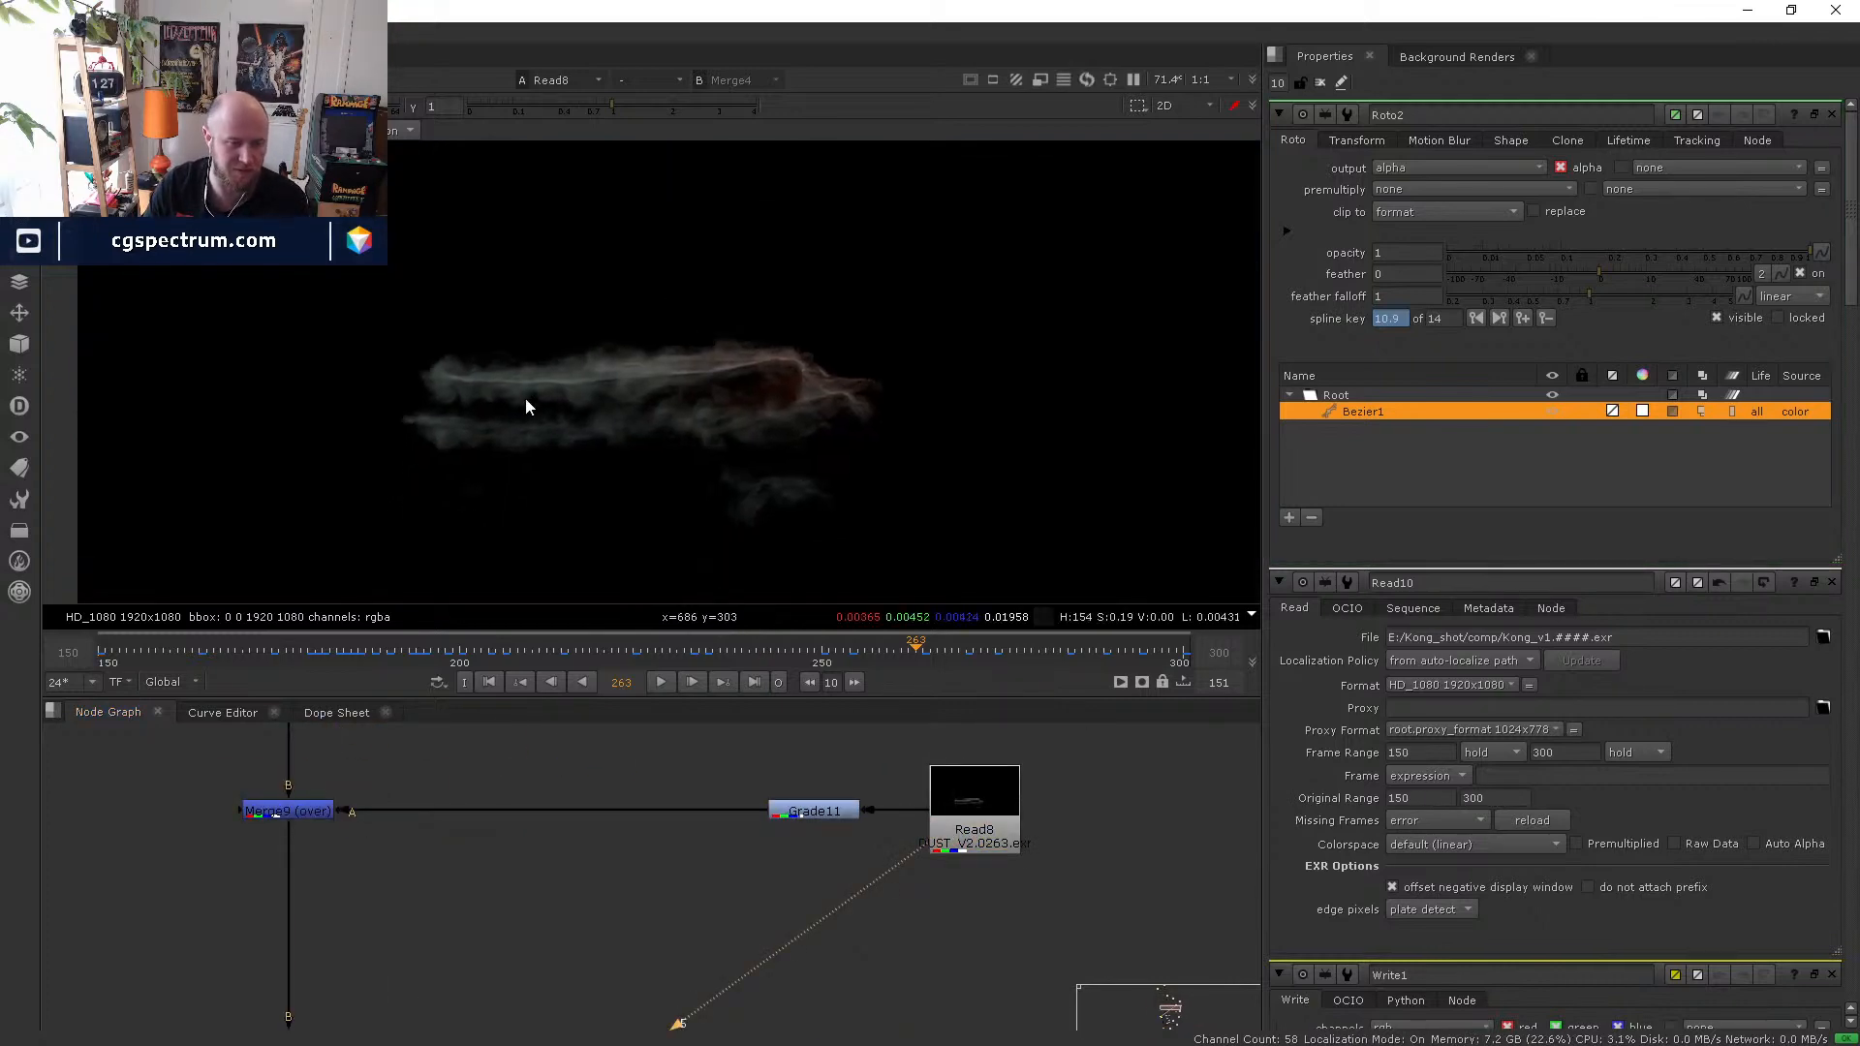
double_click(812, 808)
key(5)
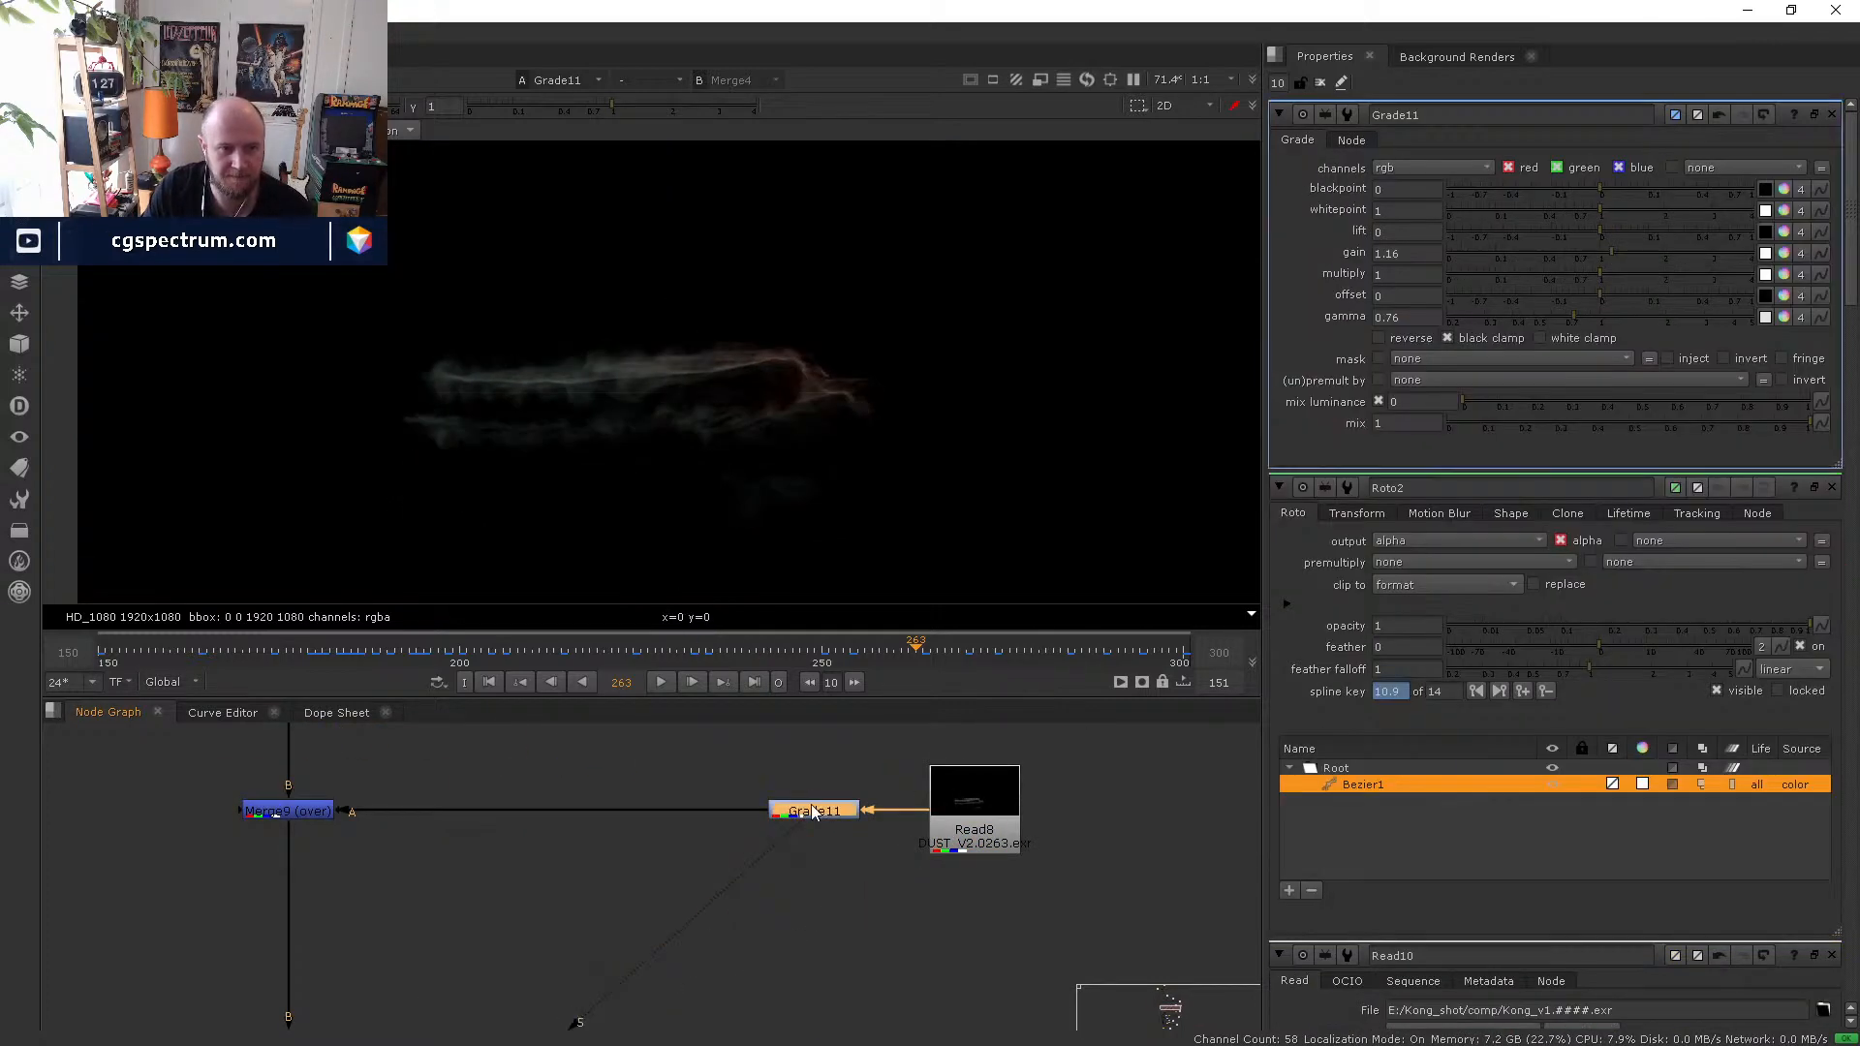
click(1766, 254)
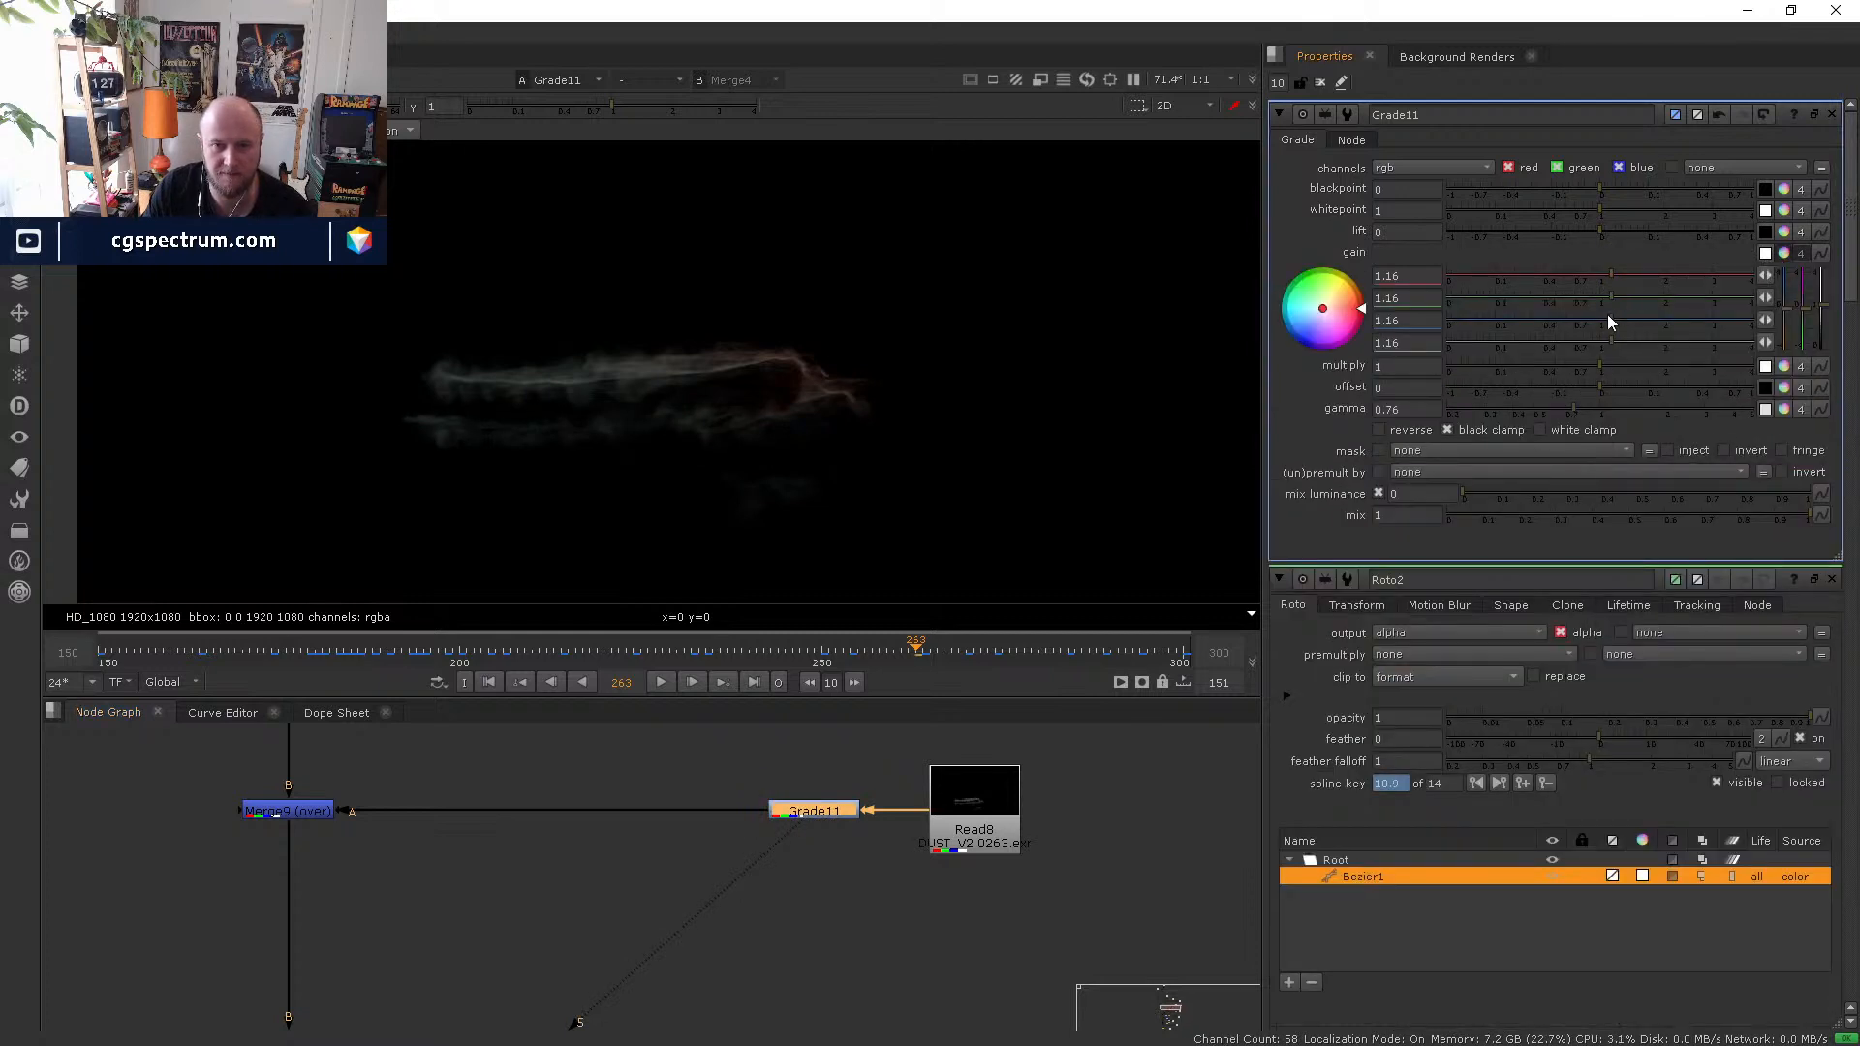
drag(1609, 298, 1571, 316)
click(1577, 298)
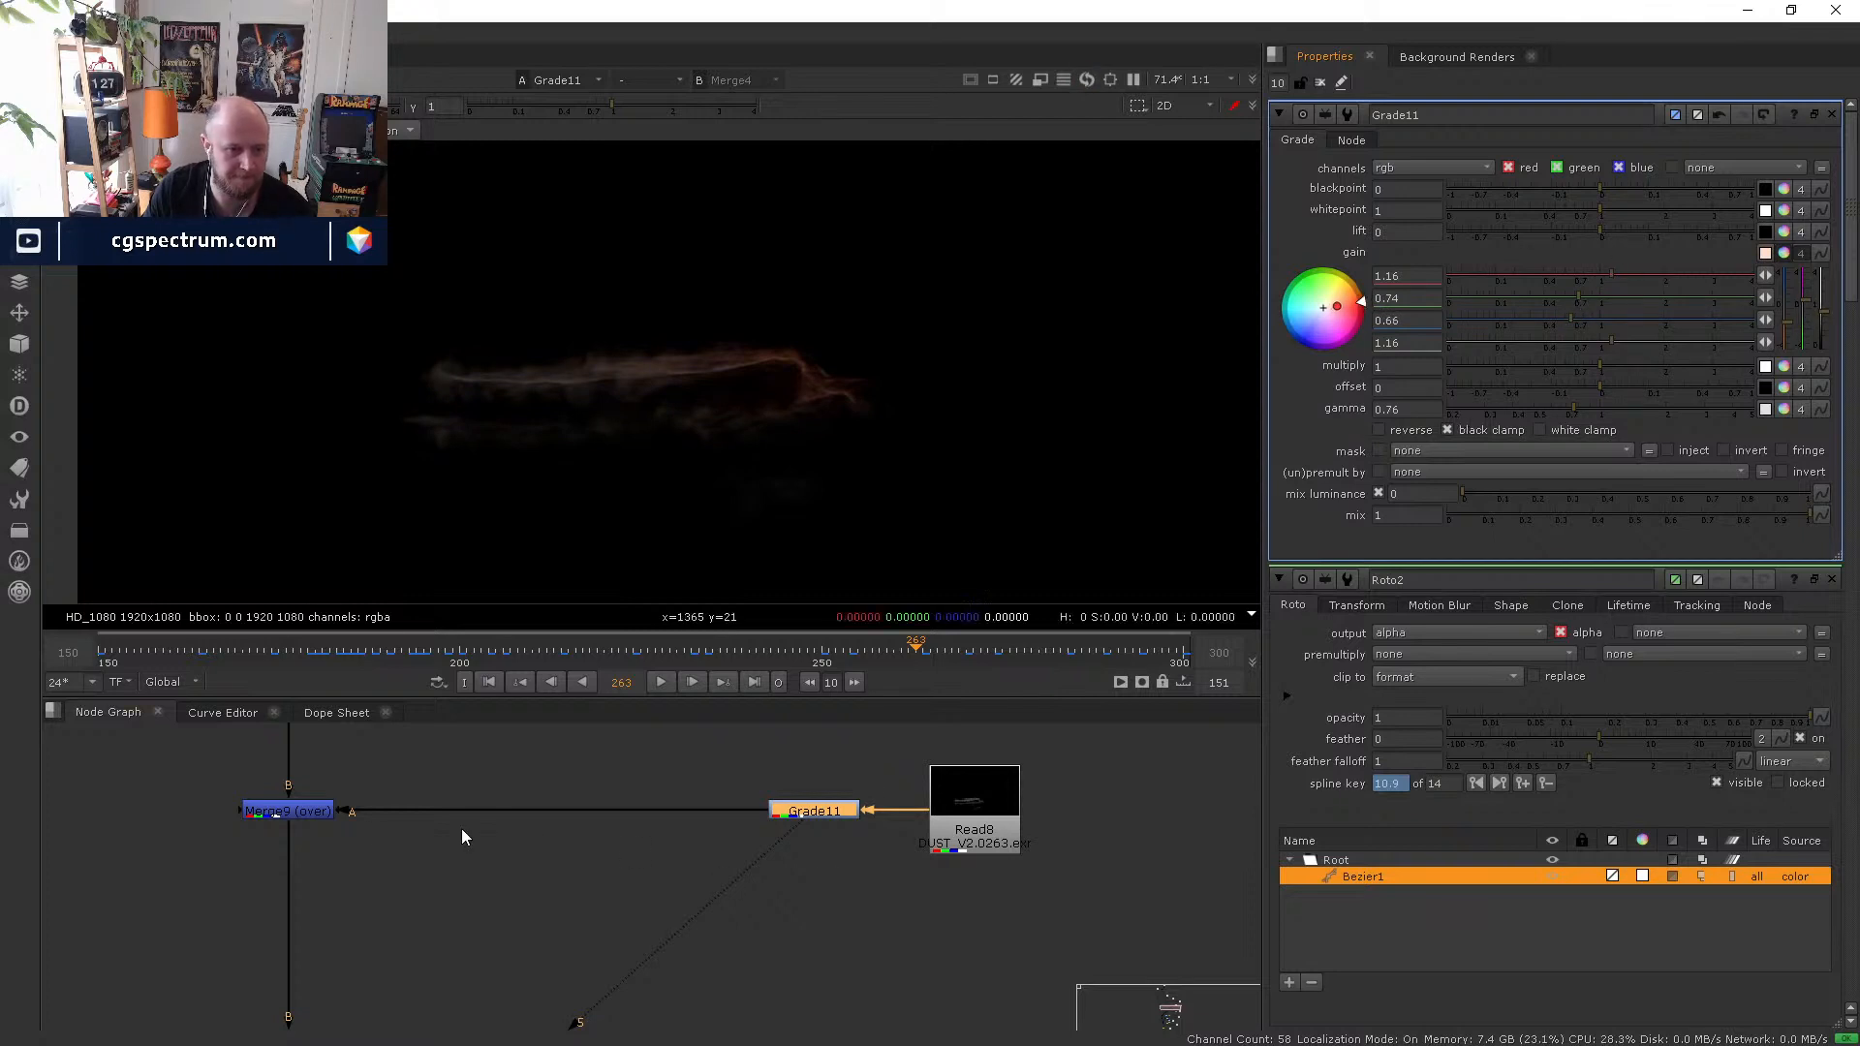
- Compare Grade11 off and on through Merge9, then raise its gain at frame 277 to red 1.706667, green 1.286667 and blue 1.206667
click(292, 812)
key(1)
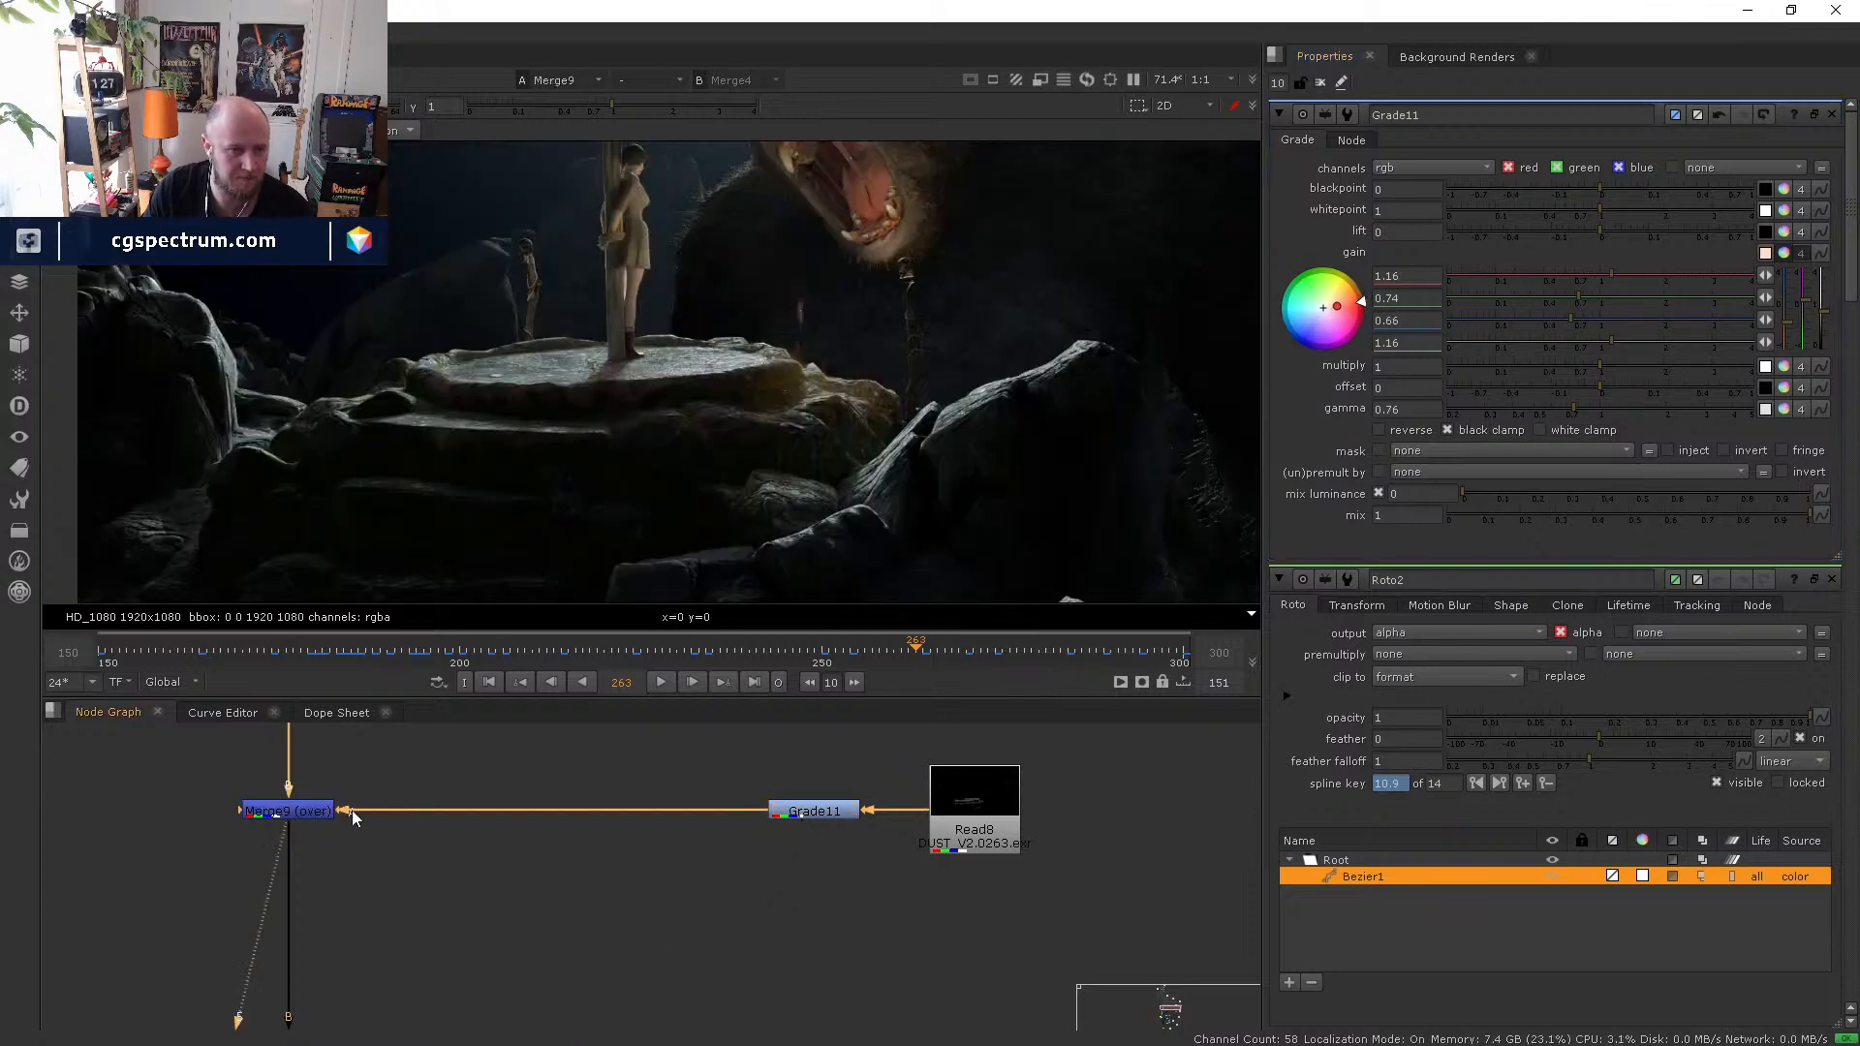
click(812, 810)
key(d)
key(d)
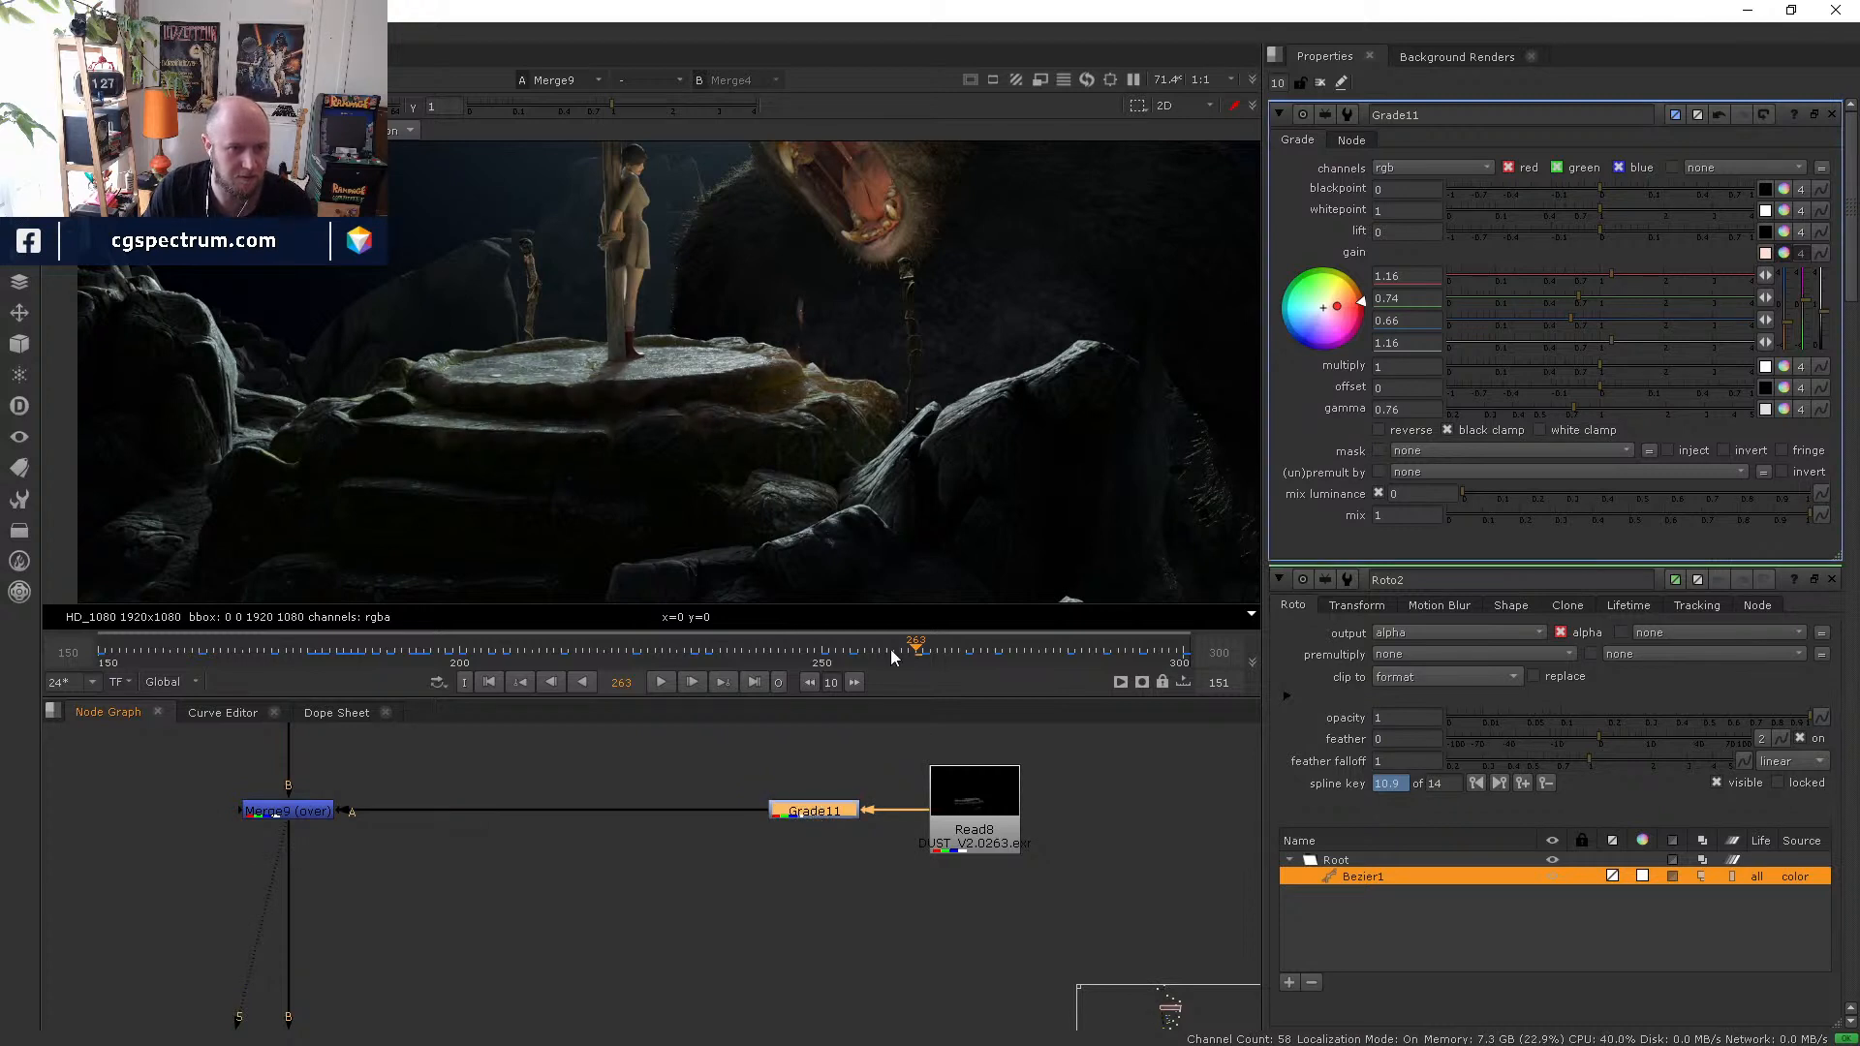
drag(891, 649, 985, 643)
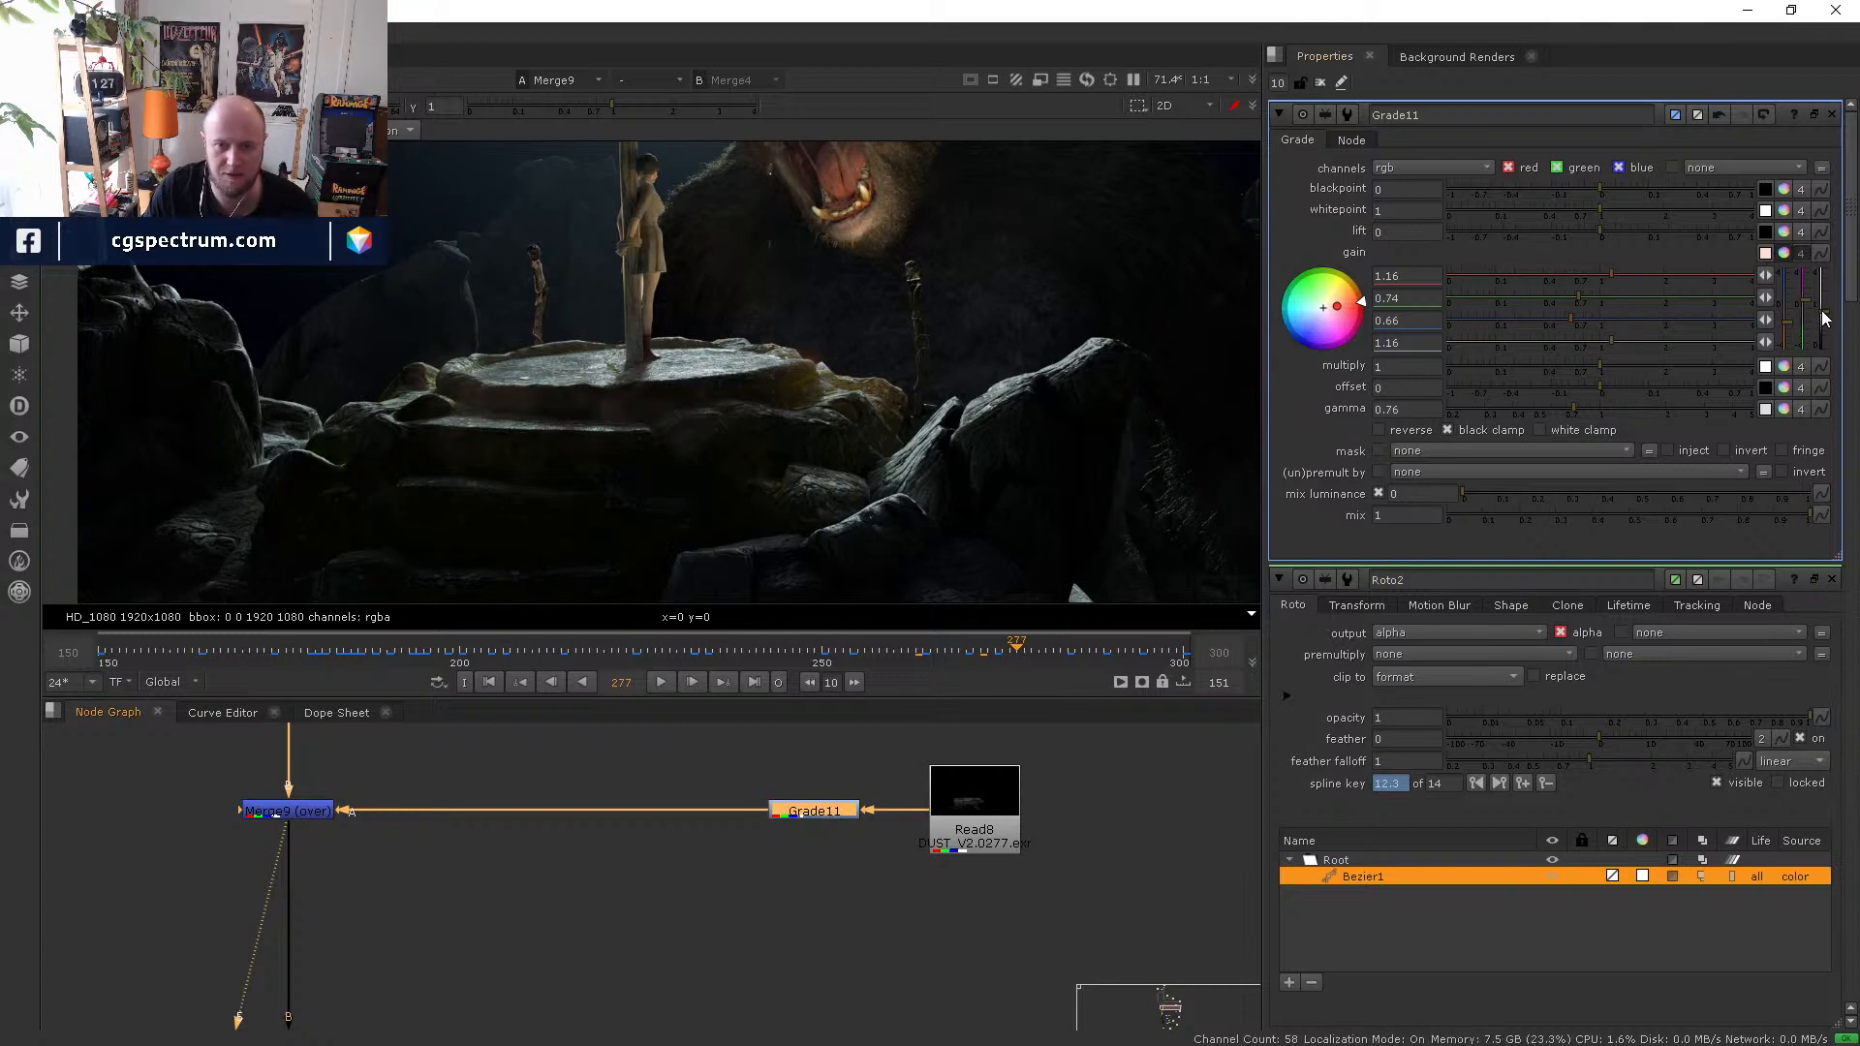
drag(1825, 317, 1826, 300)
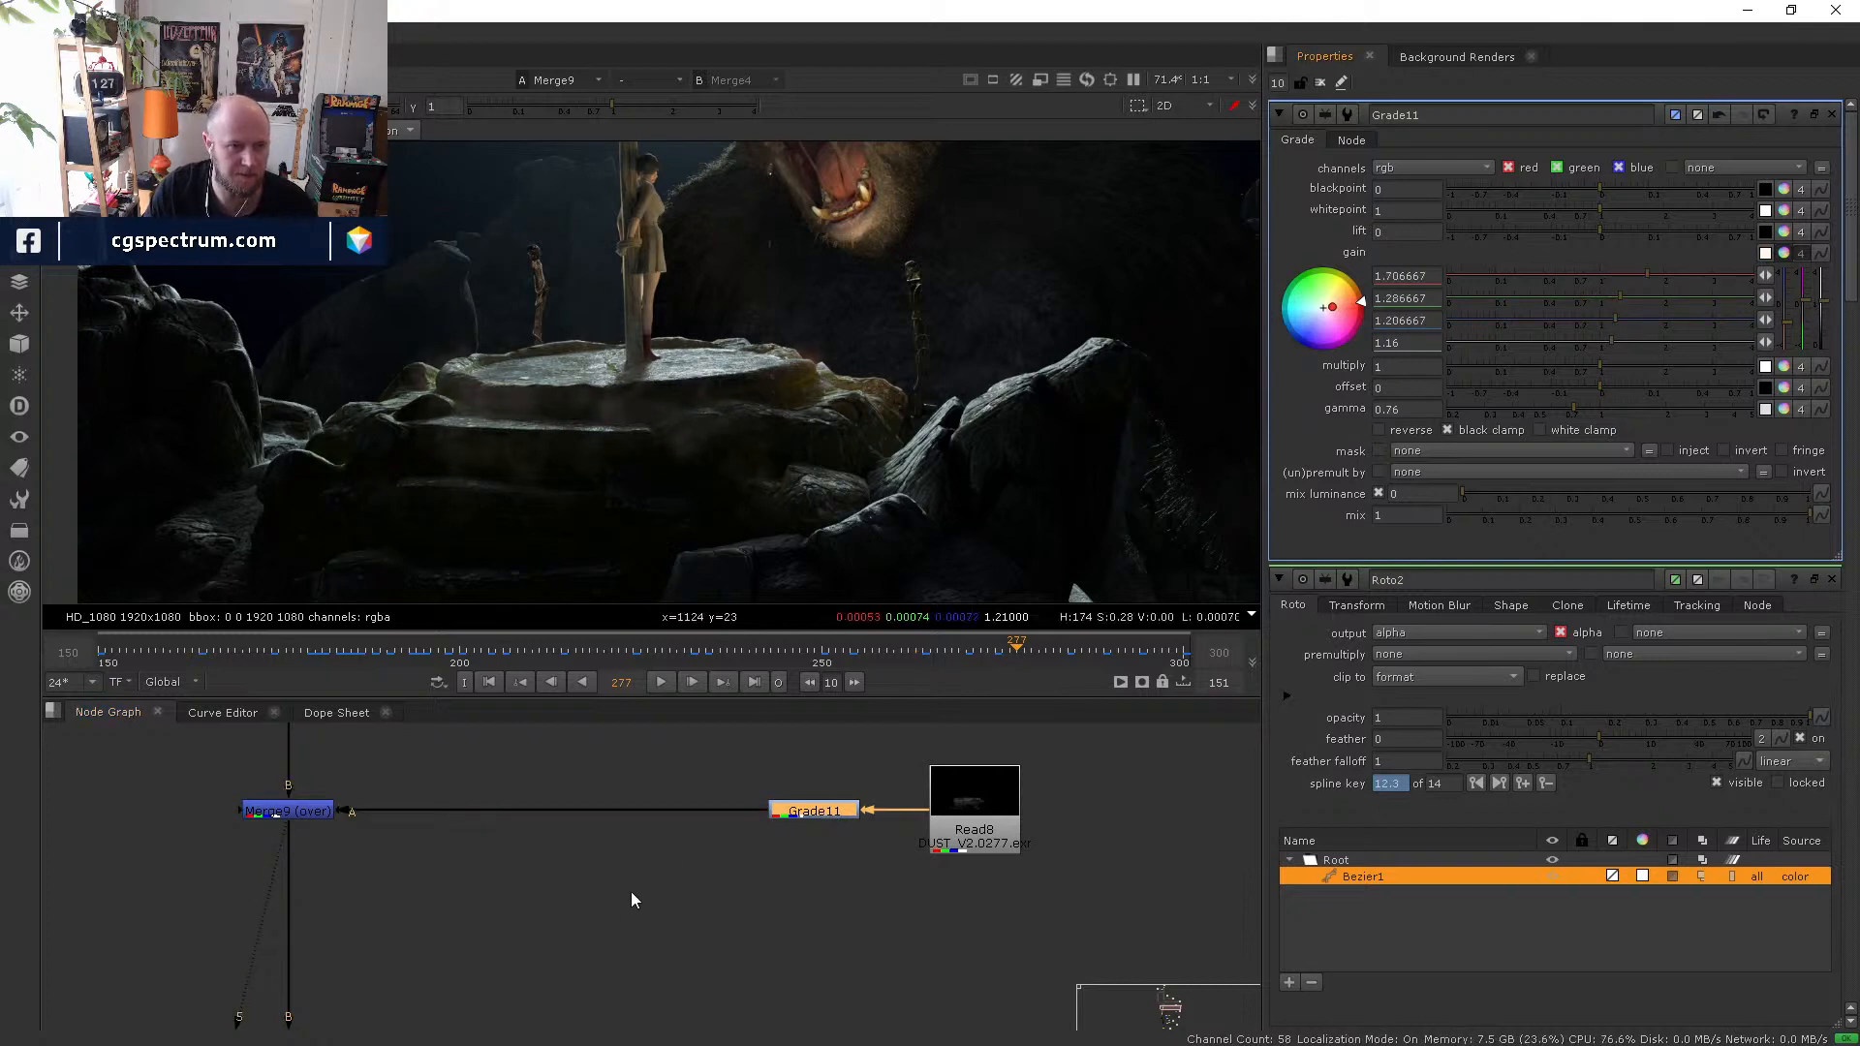
- View Merge7, lower the breath layer's Grade4 gain to 0.045, and inspect the mix of Merge8
scroll(630, 949, down, 3)
middle_drag(631, 893, 678, 1021)
scroll(741, 930, up, 2)
middle_drag(741, 929, 733, 806)
middle_drag(715, 1008, 678, 806)
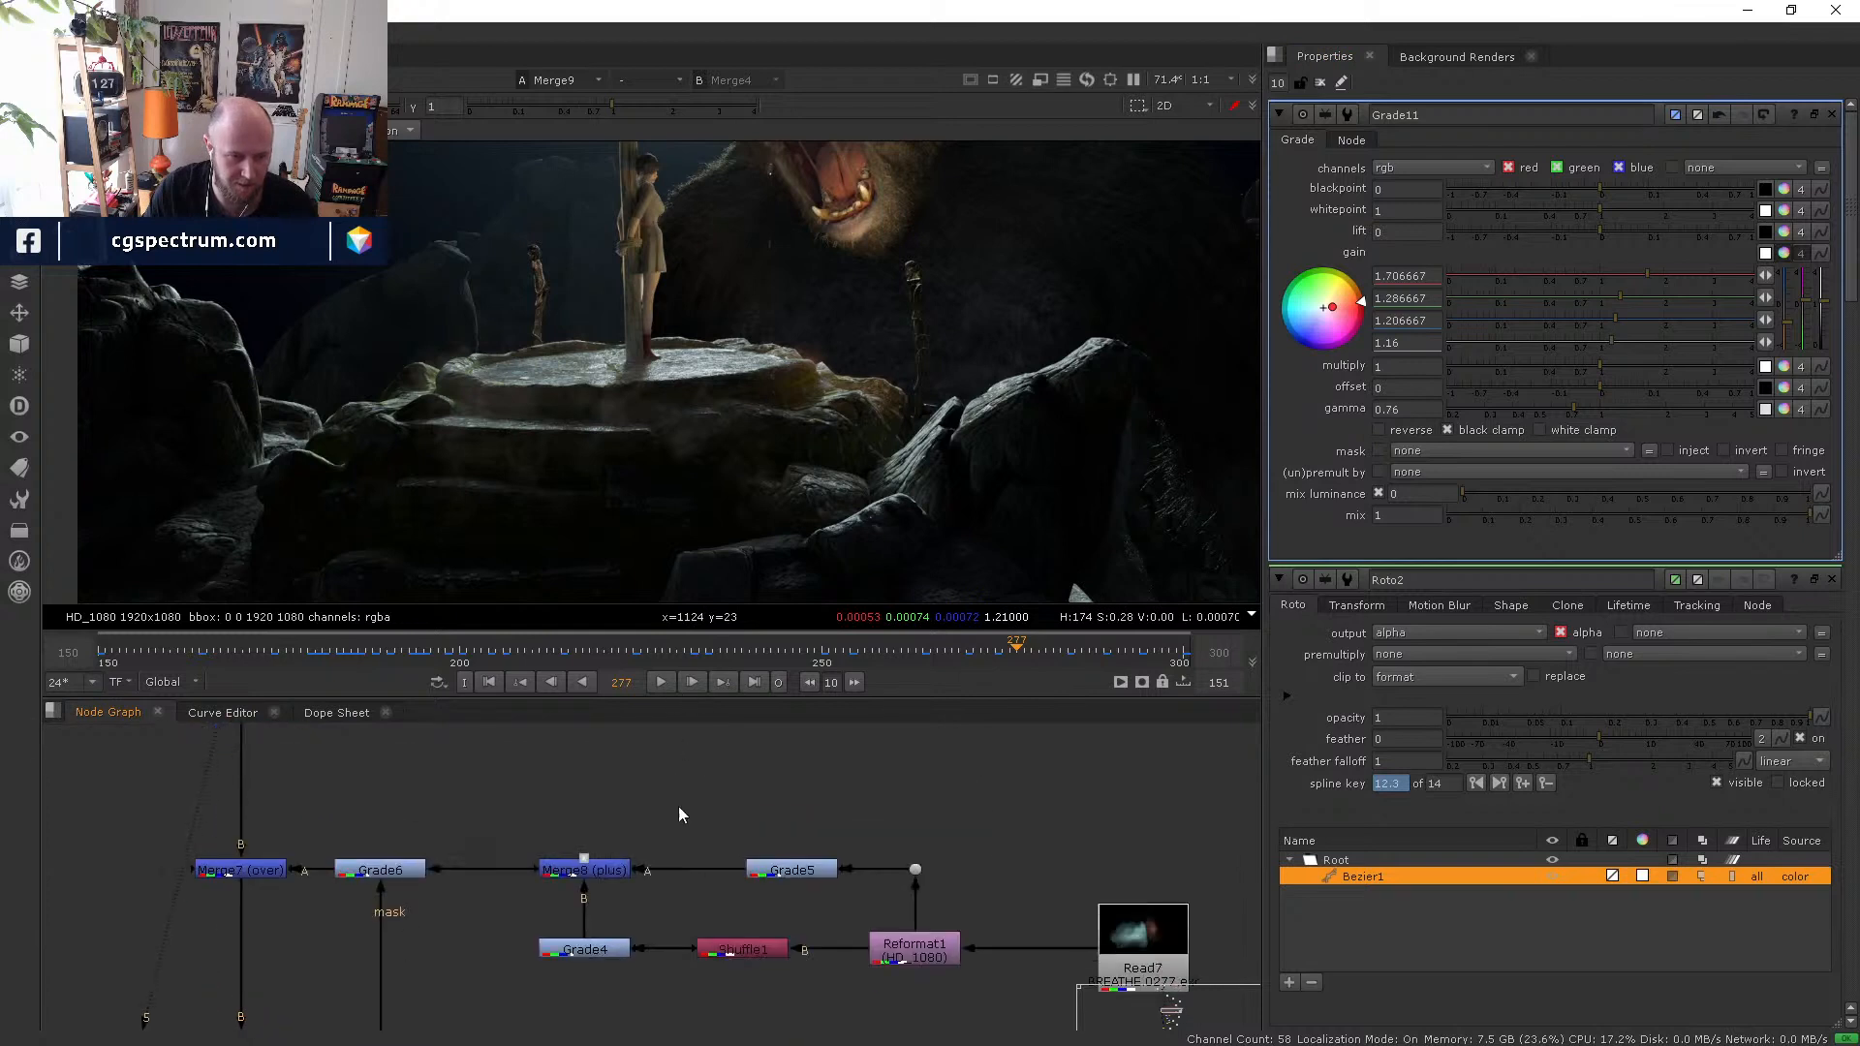
middle_drag(486, 913, 461, 868)
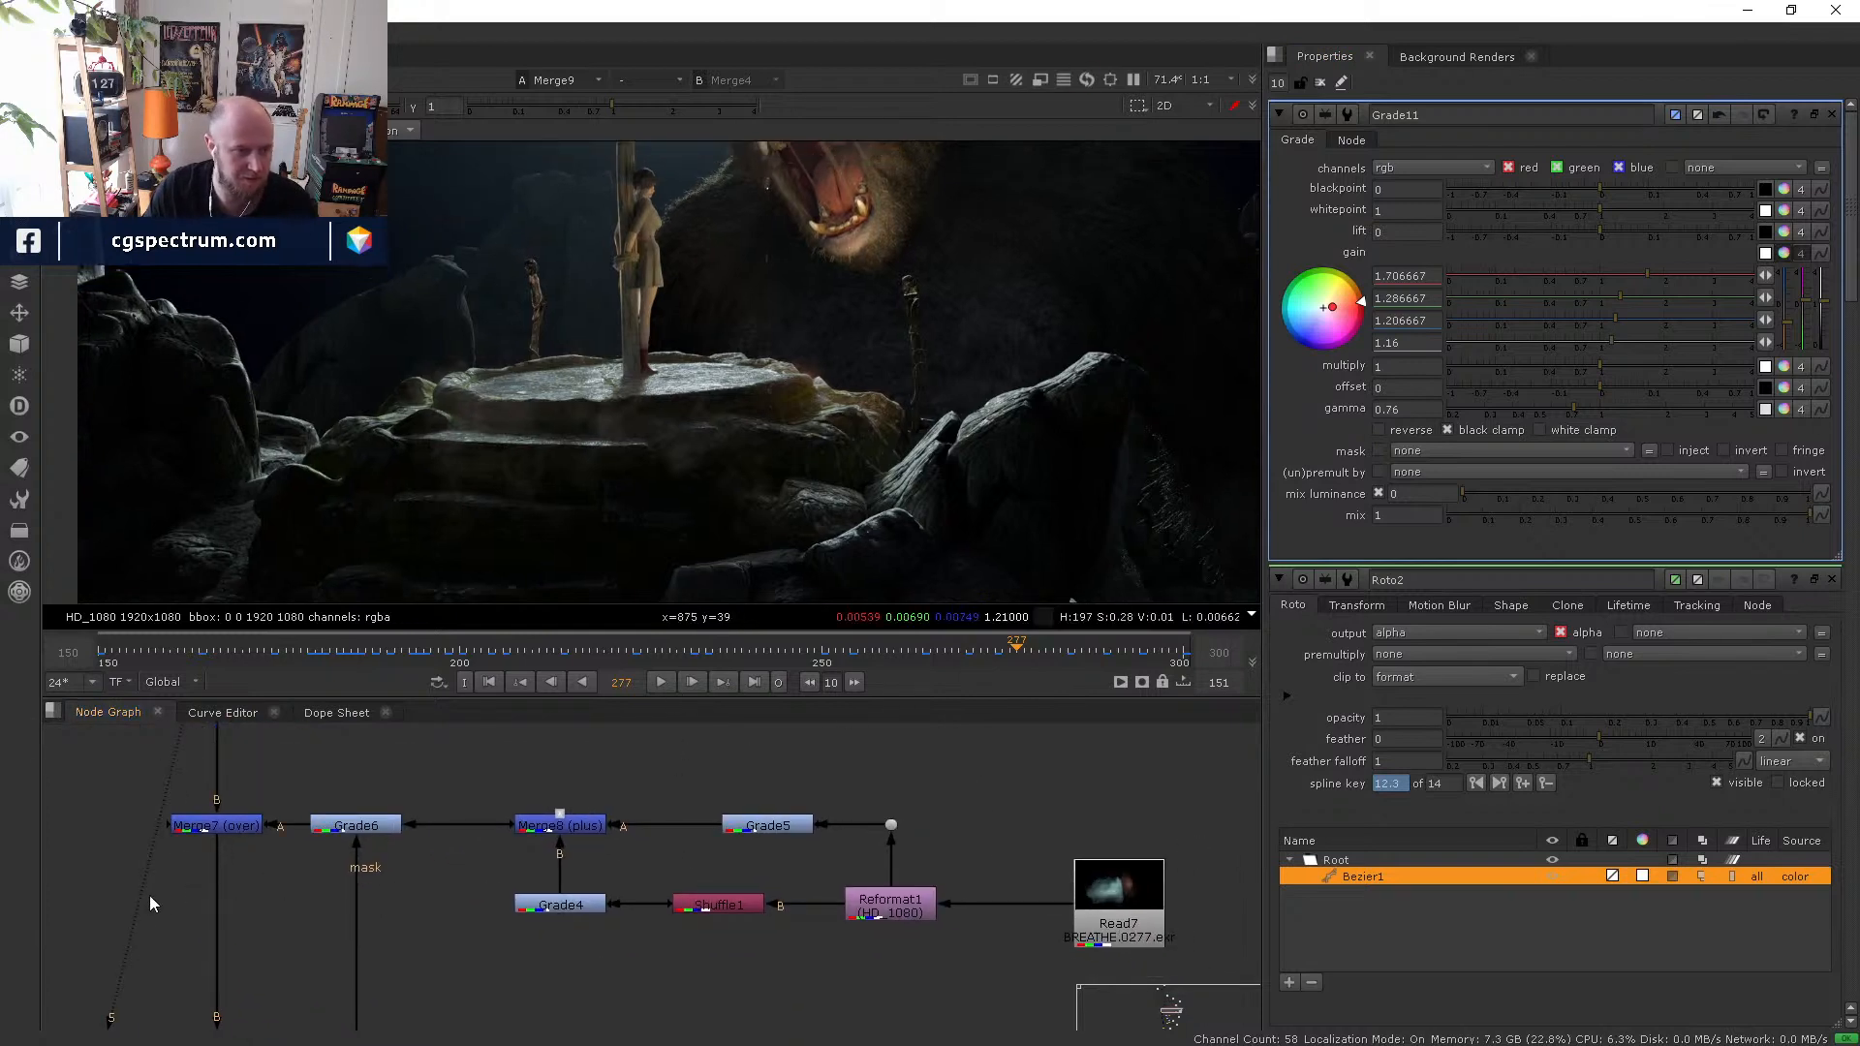
click(208, 826)
key(1)
scroll(659, 366, down, 2)
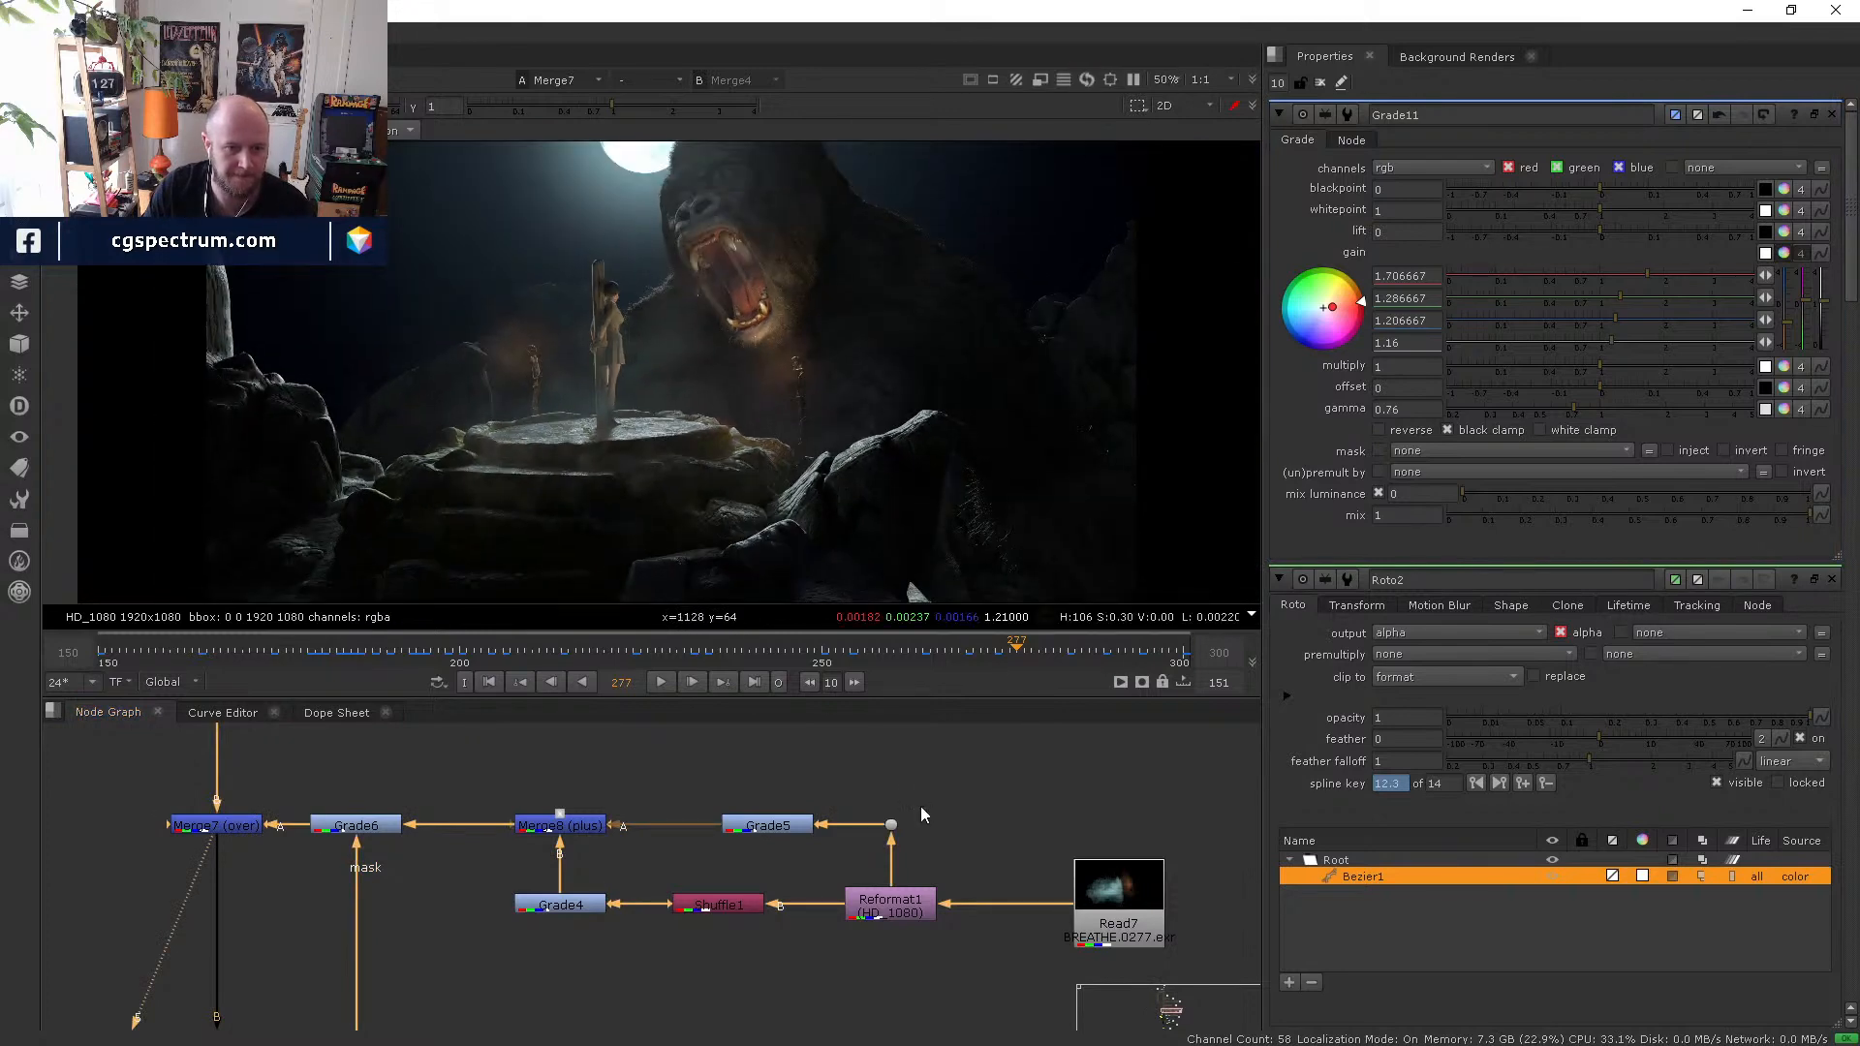
click(572, 907)
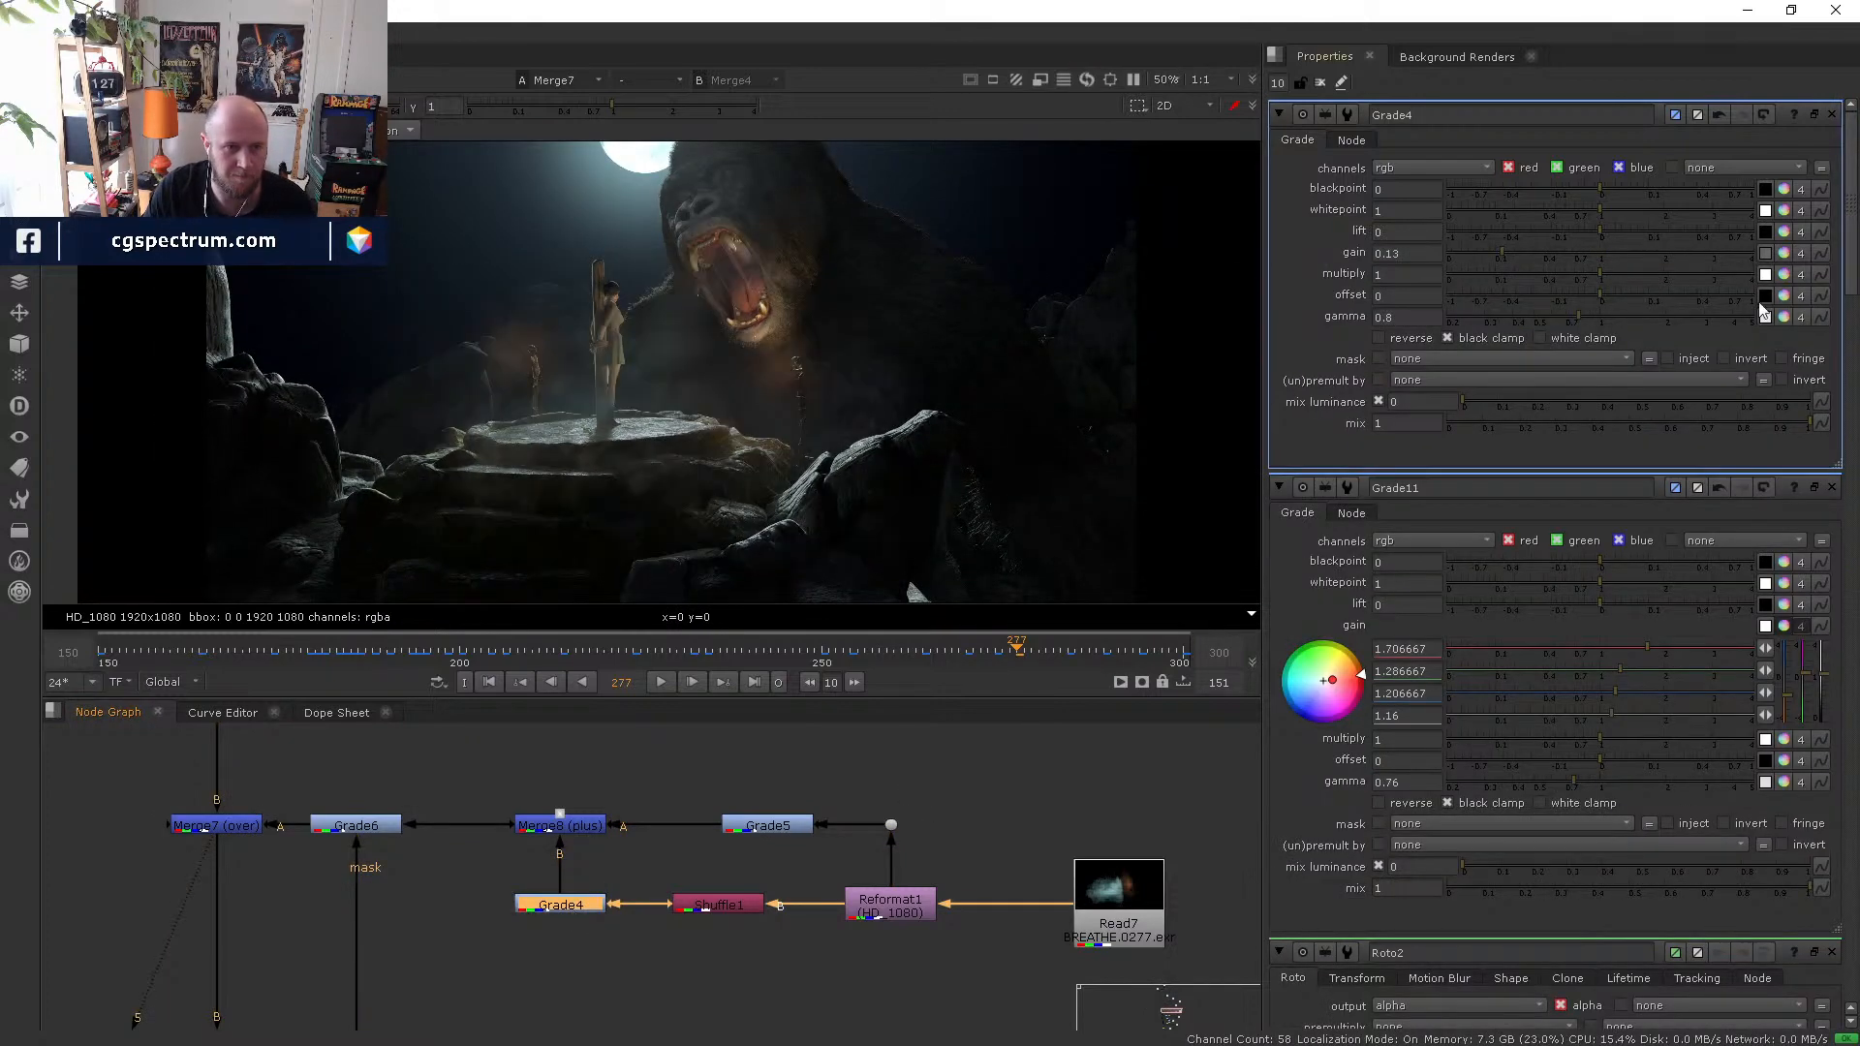
click(1474, 255)
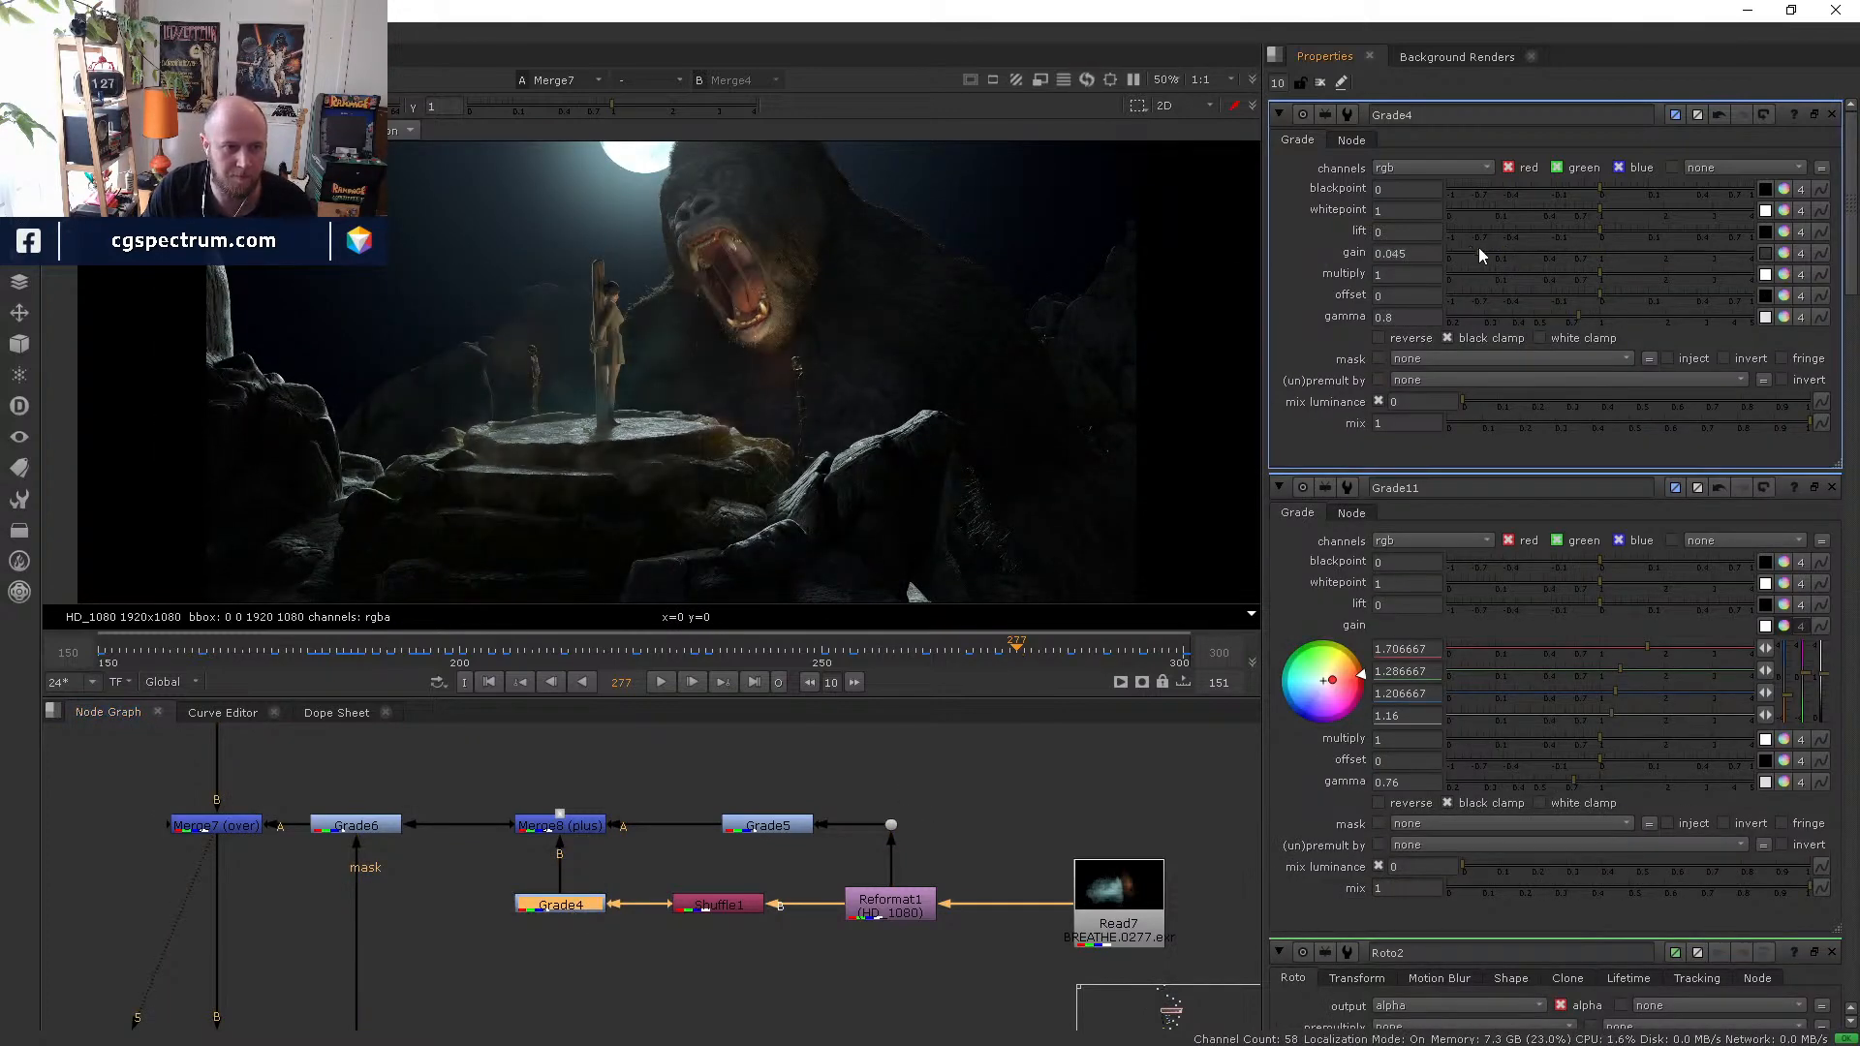
click(573, 825)
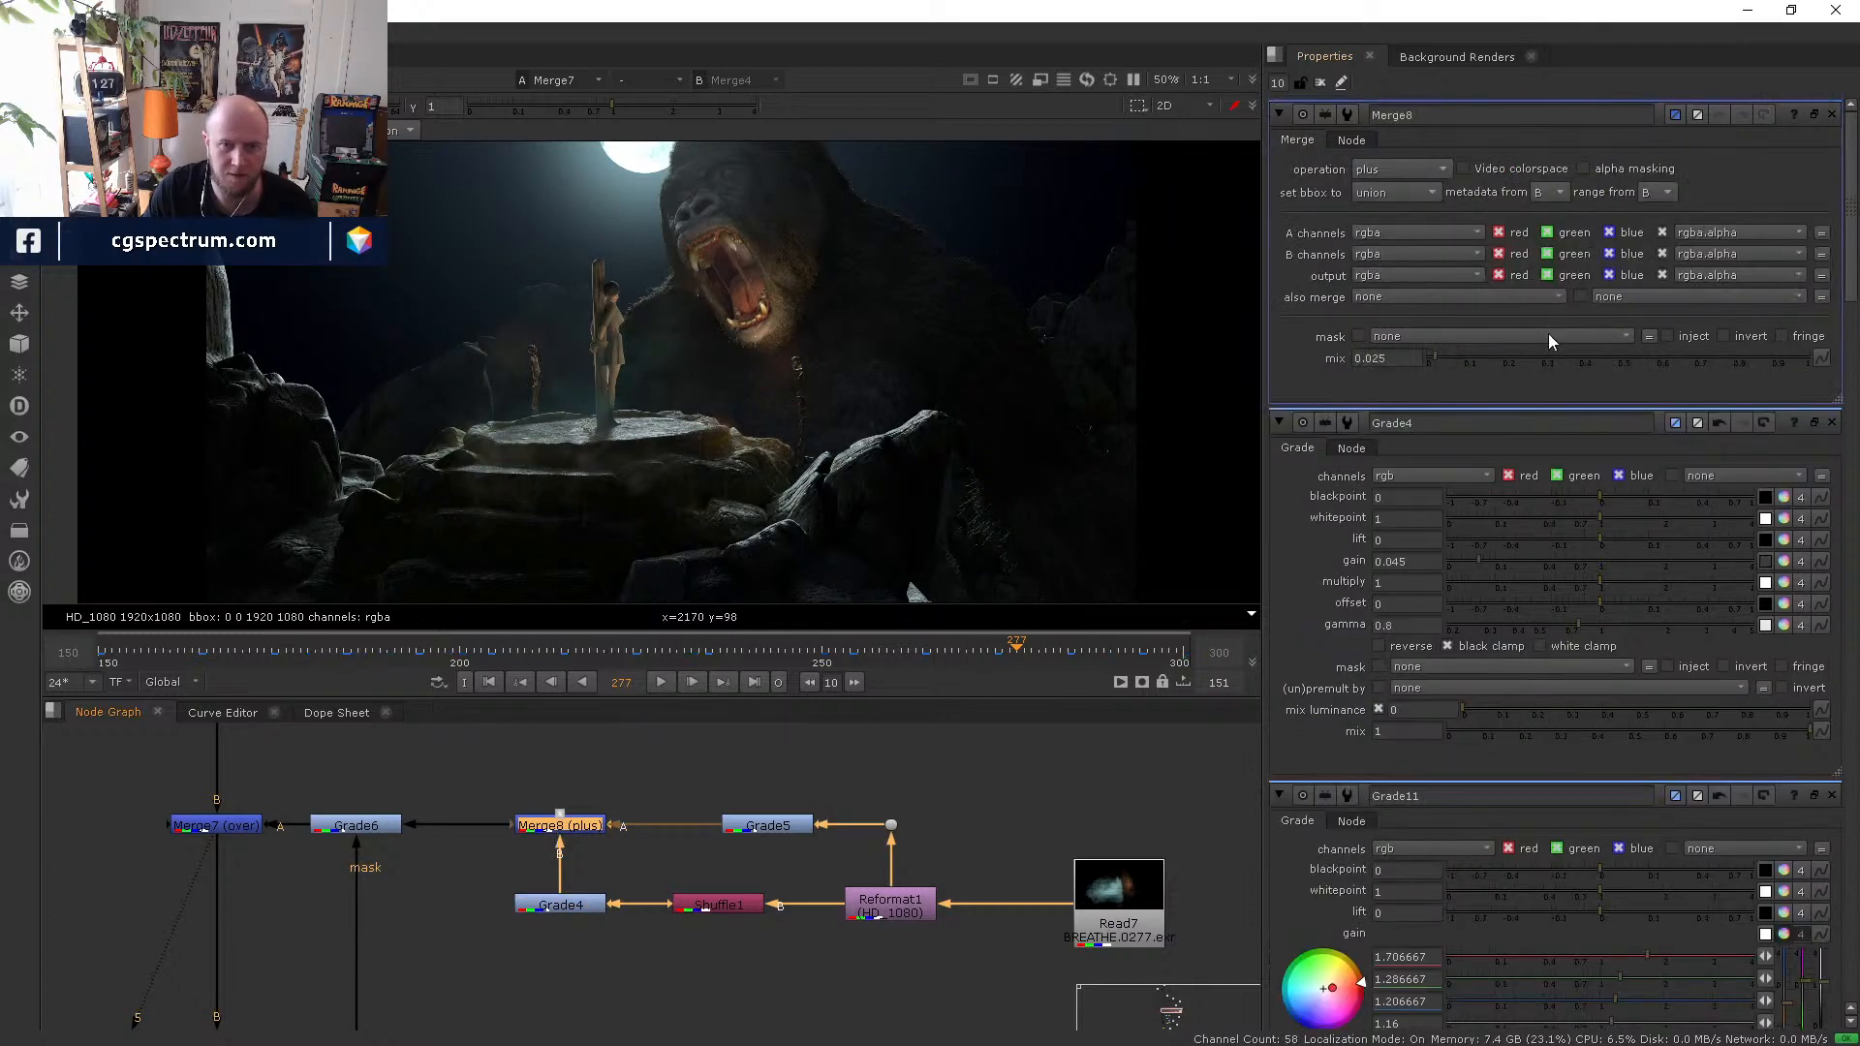
drag(1435, 356, 1437, 355)
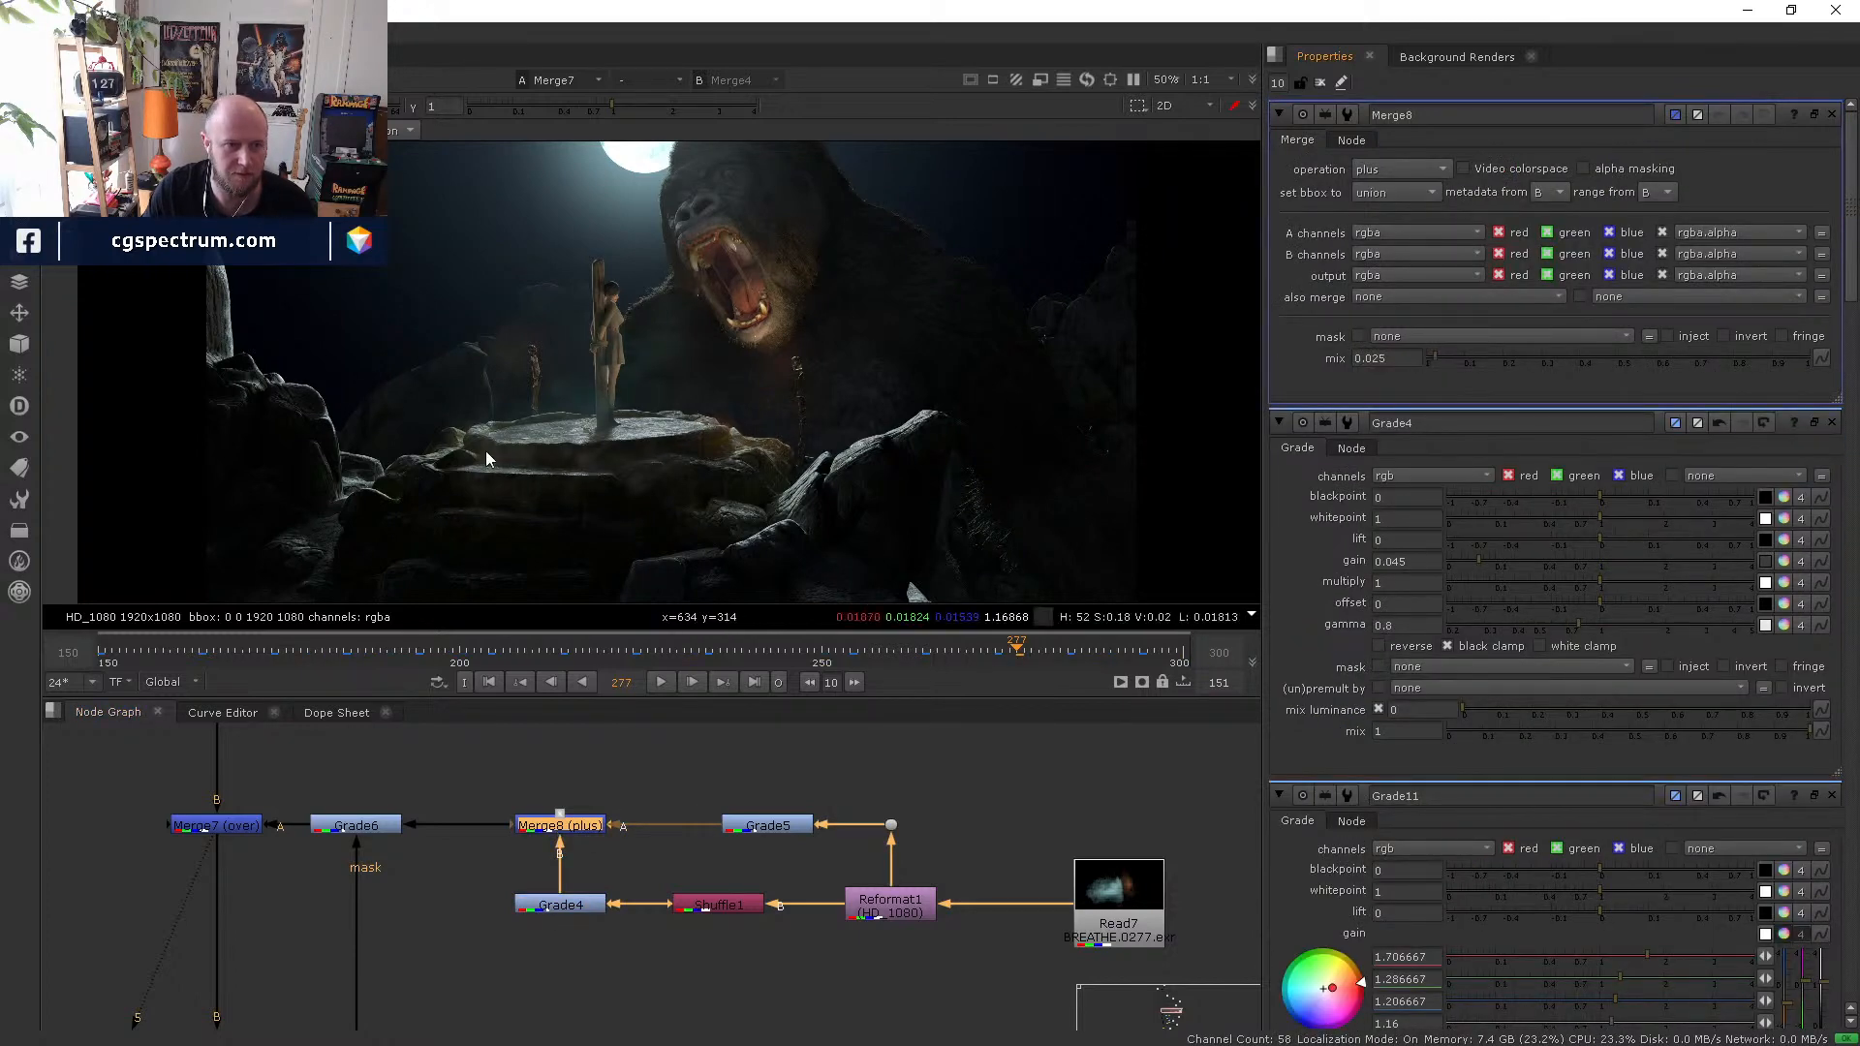
- View the composite at frame 277 after the fire merge, Merge6, and at the last merge, Merge4
middle_drag(323, 989, 328, 707)
middle_drag(265, 976, 265, 825)
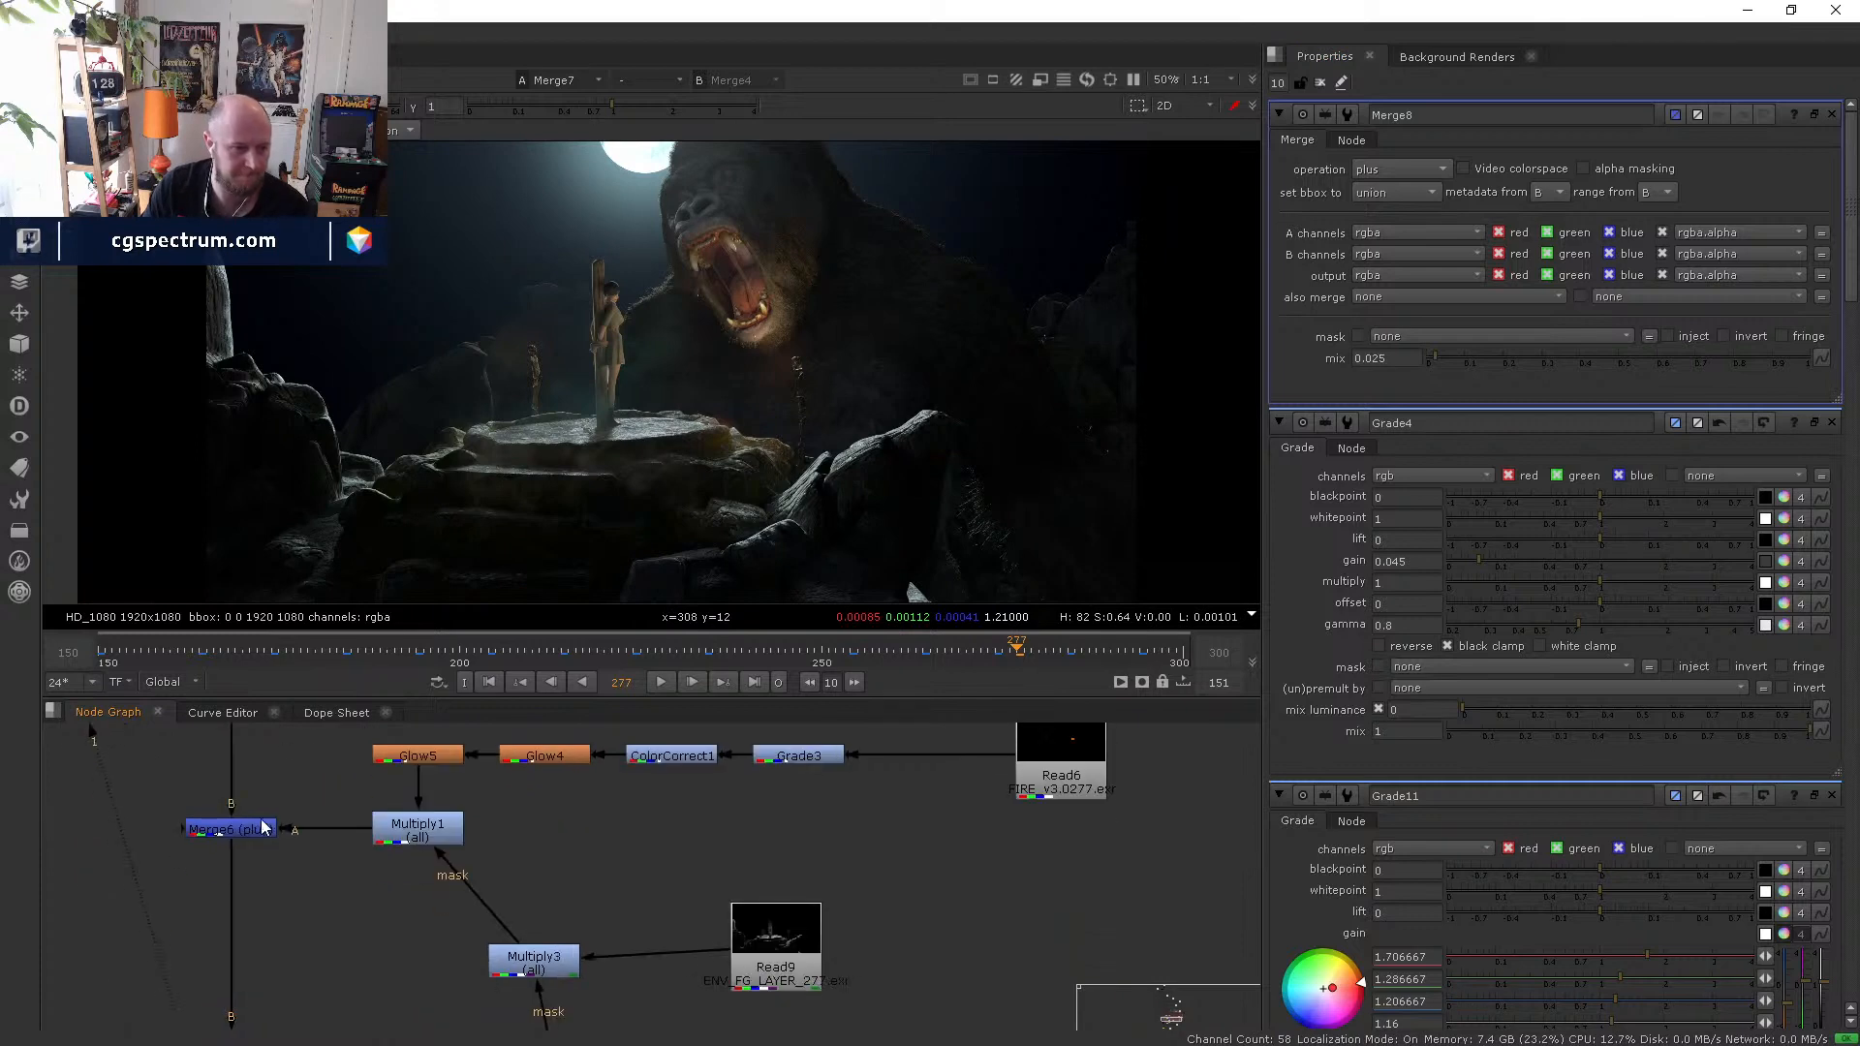
click(256, 828)
key(2)
middle_drag(317, 978, 339, 792)
middle_drag(269, 1007, 279, 844)
click(279, 845)
key(2)
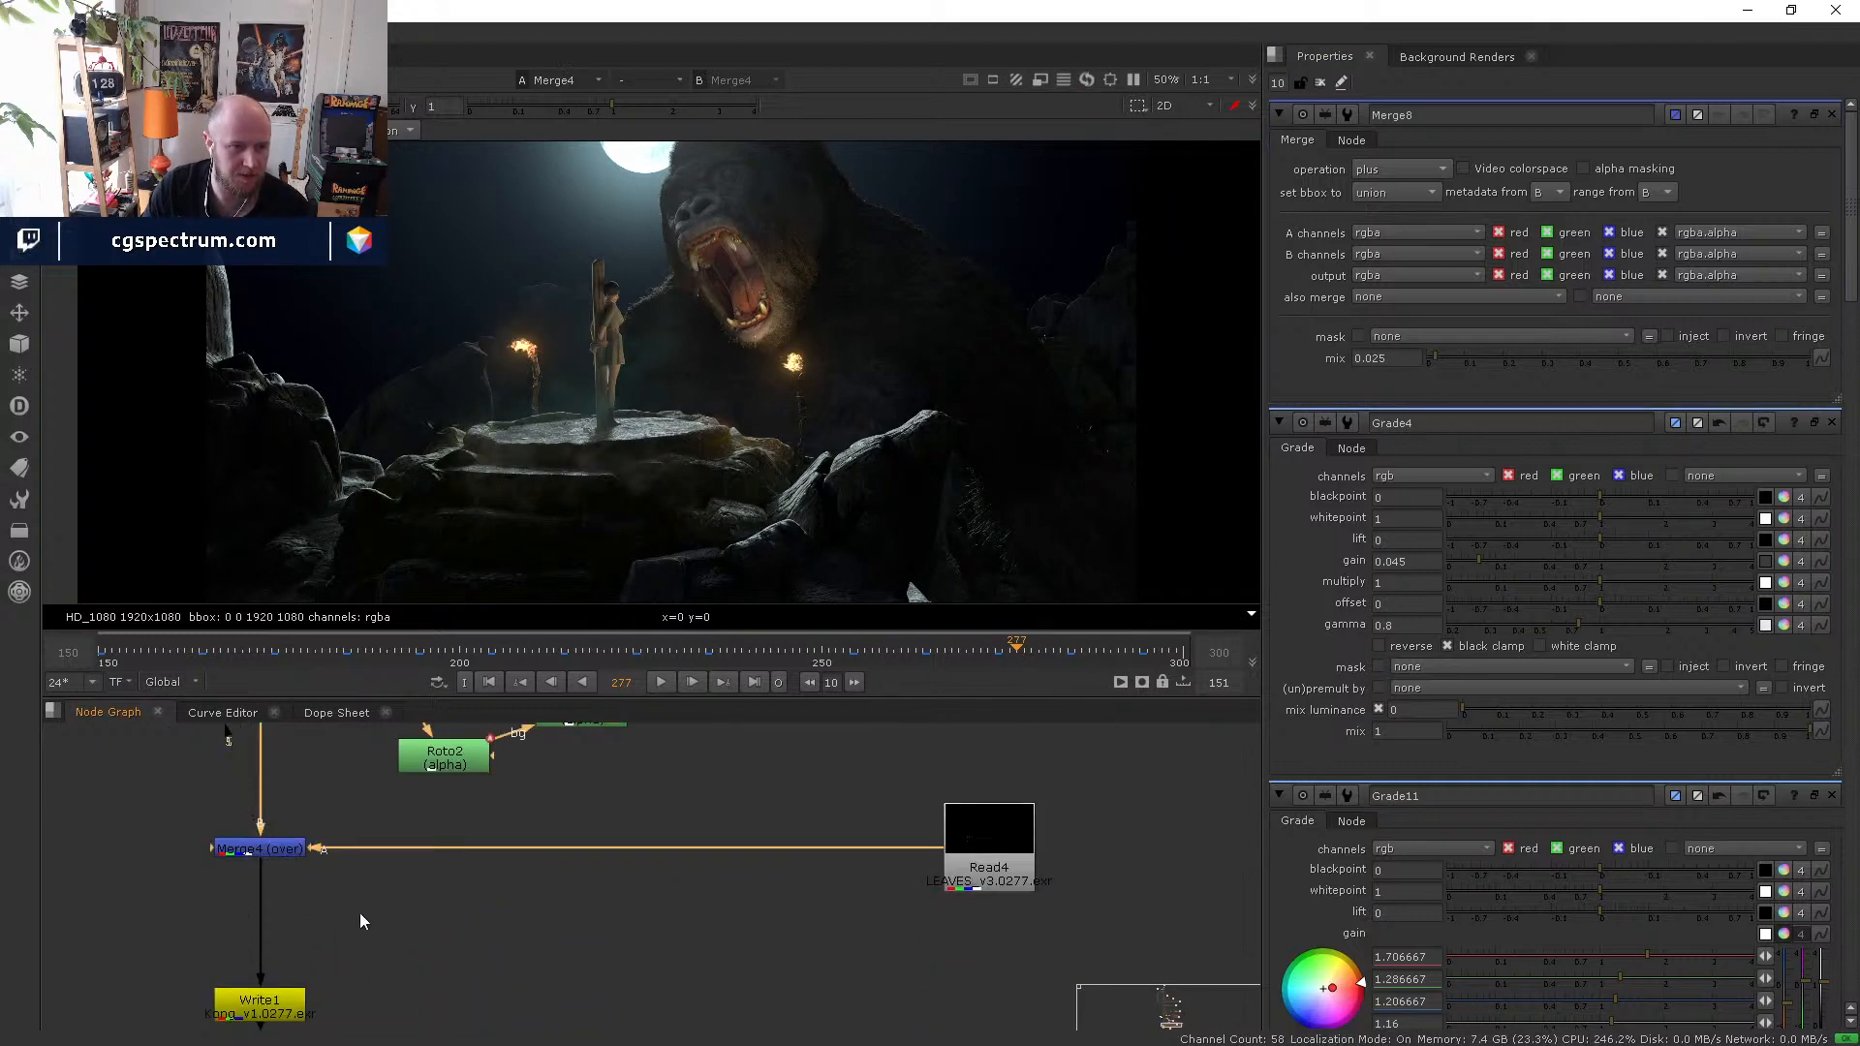
- View the rendered Kong_v1 EXR sequence through Read10 at frame 277
click(267, 1003)
scroll(529, 316, down, 2)
middle_drag(748, 514, 786, 551)
middle_drag(705, 816, 701, 803)
key(alt+r)
key(5)
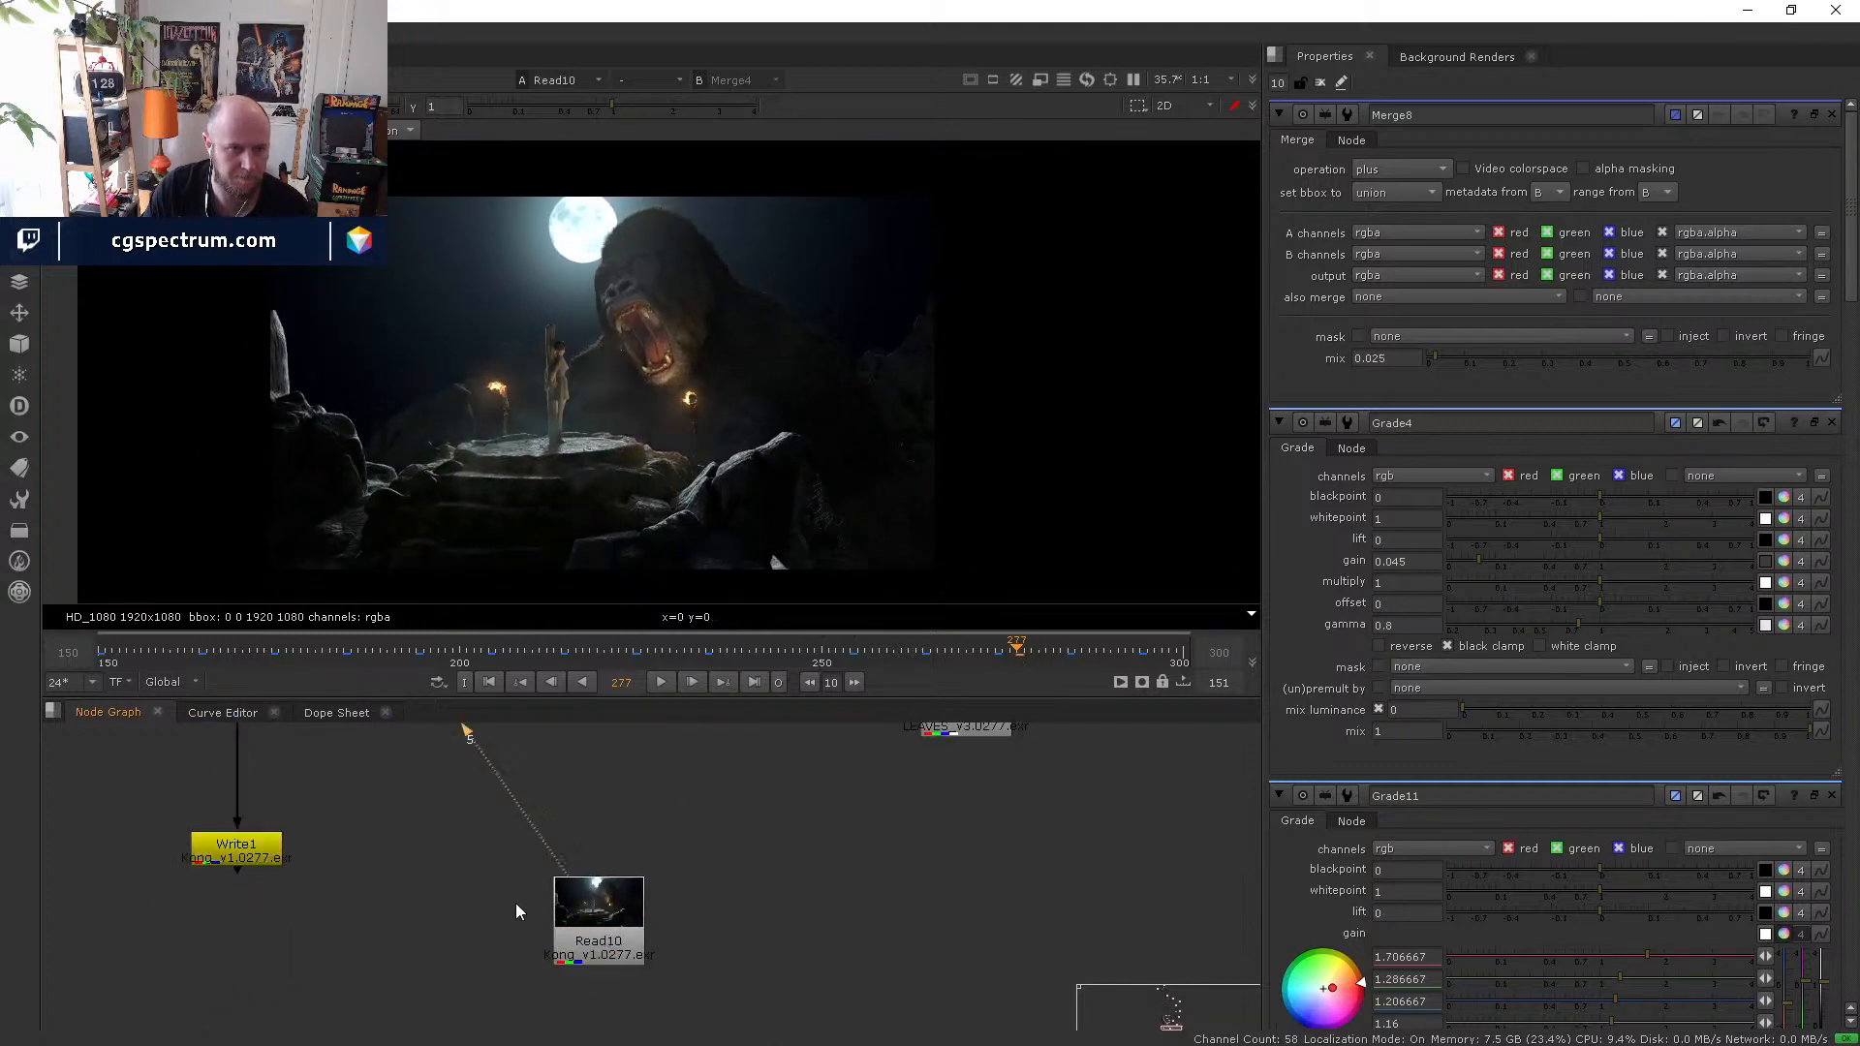
- Examine the rendered sequence at frame 288, the first frame, 150, and the last frame, 300
click(1096, 650)
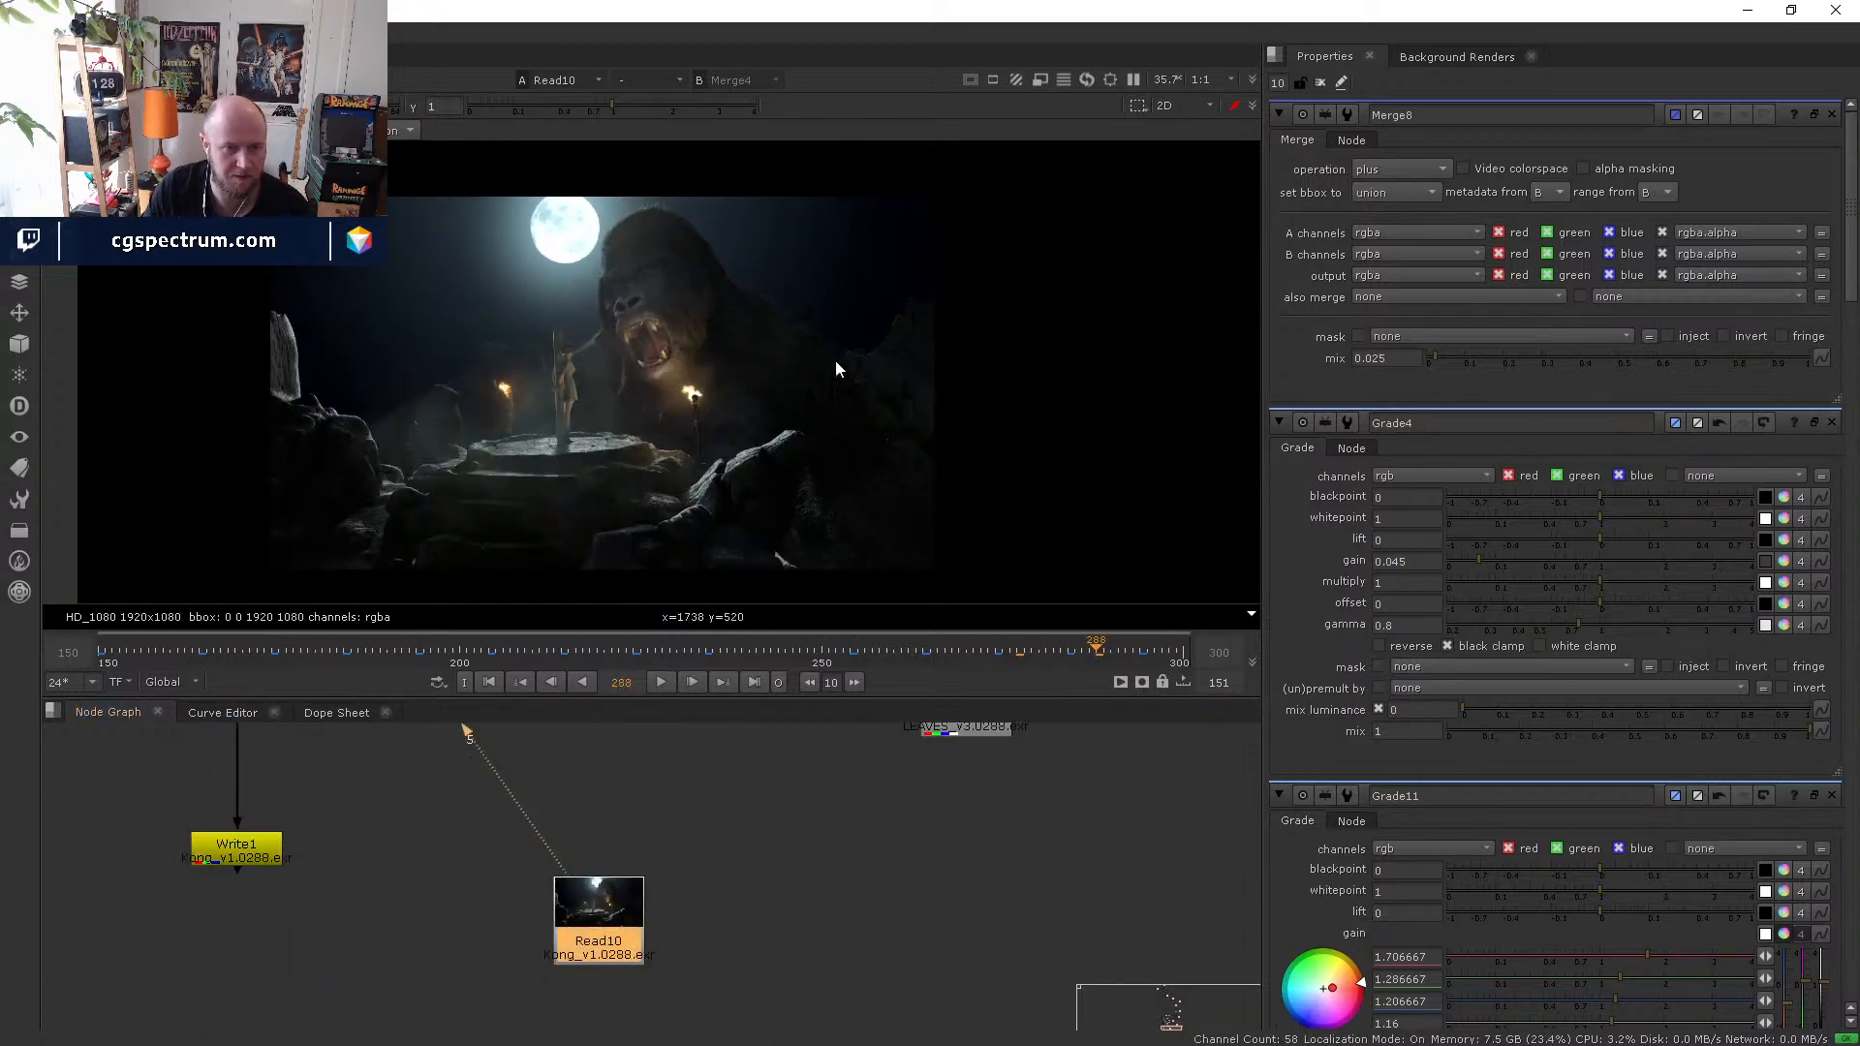
middle_drag(783, 383, 711, 392)
scroll(708, 397, up, 7)
scroll(678, 426, down, 2)
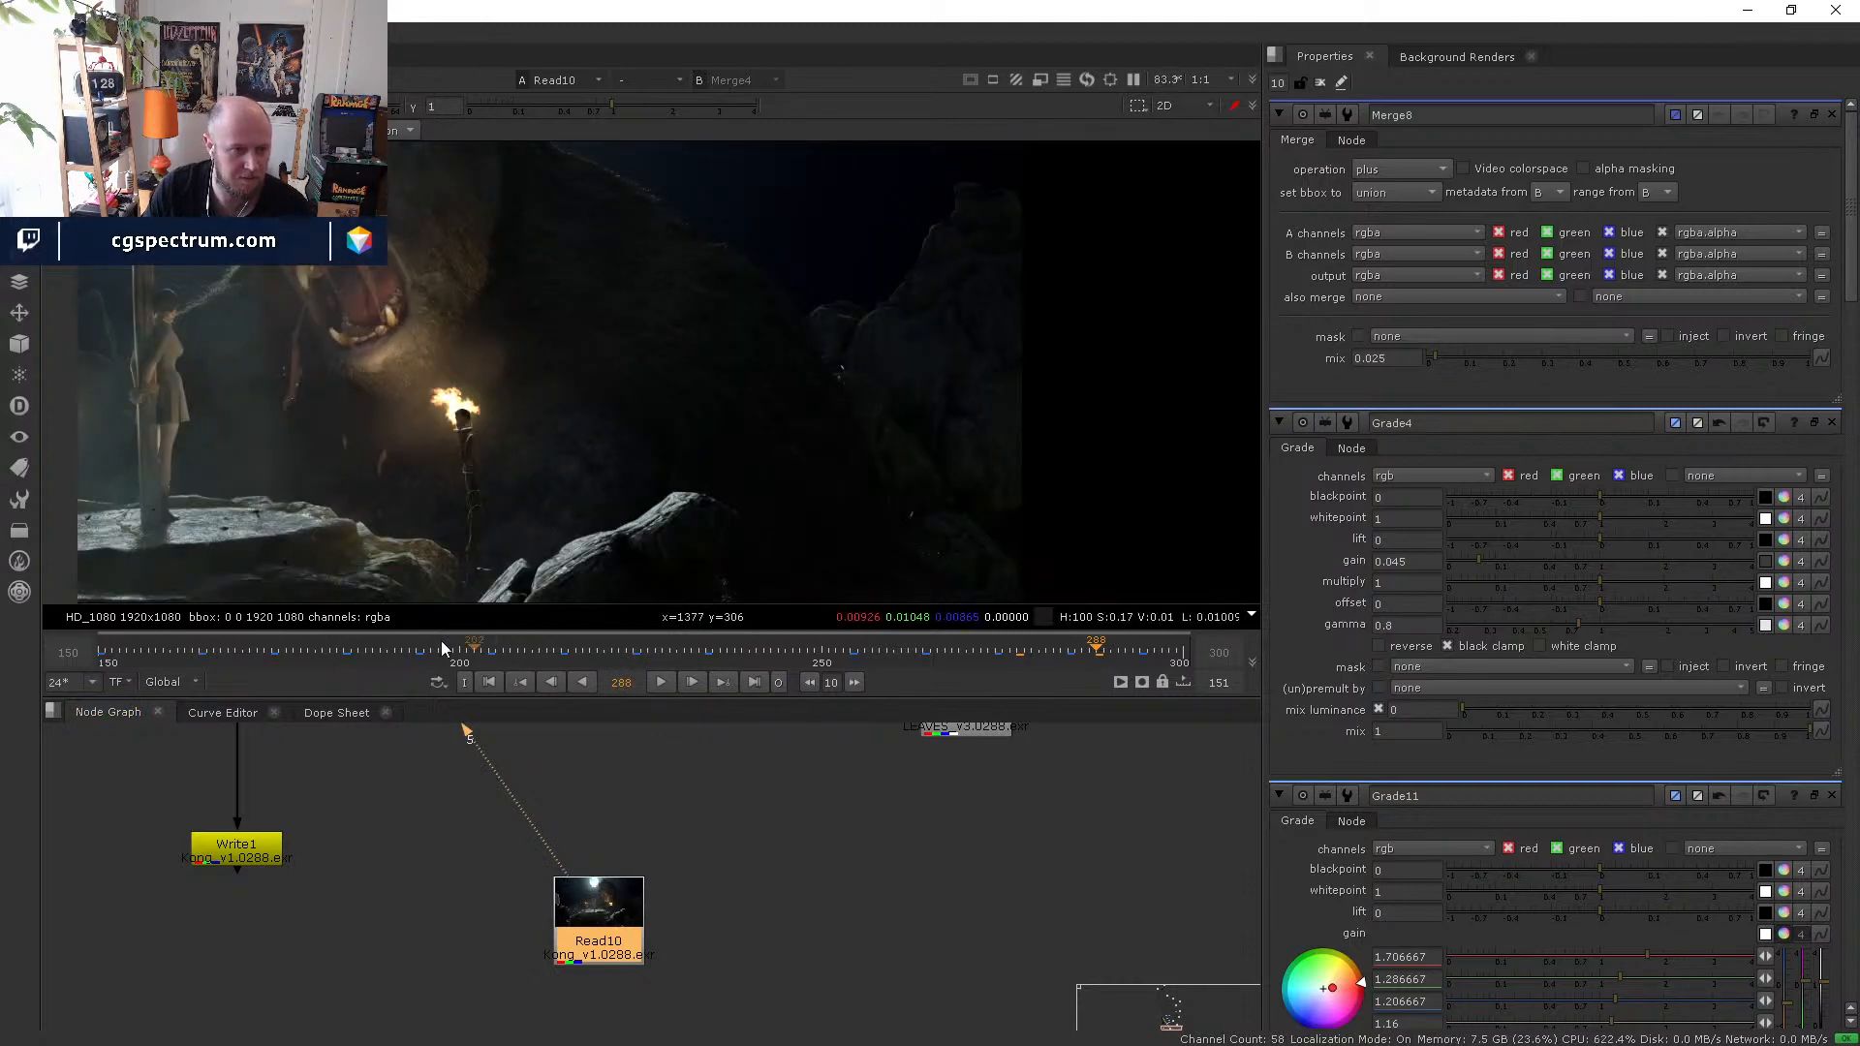
click(281, 651)
scroll(553, 426, down, 2)
click(489, 682)
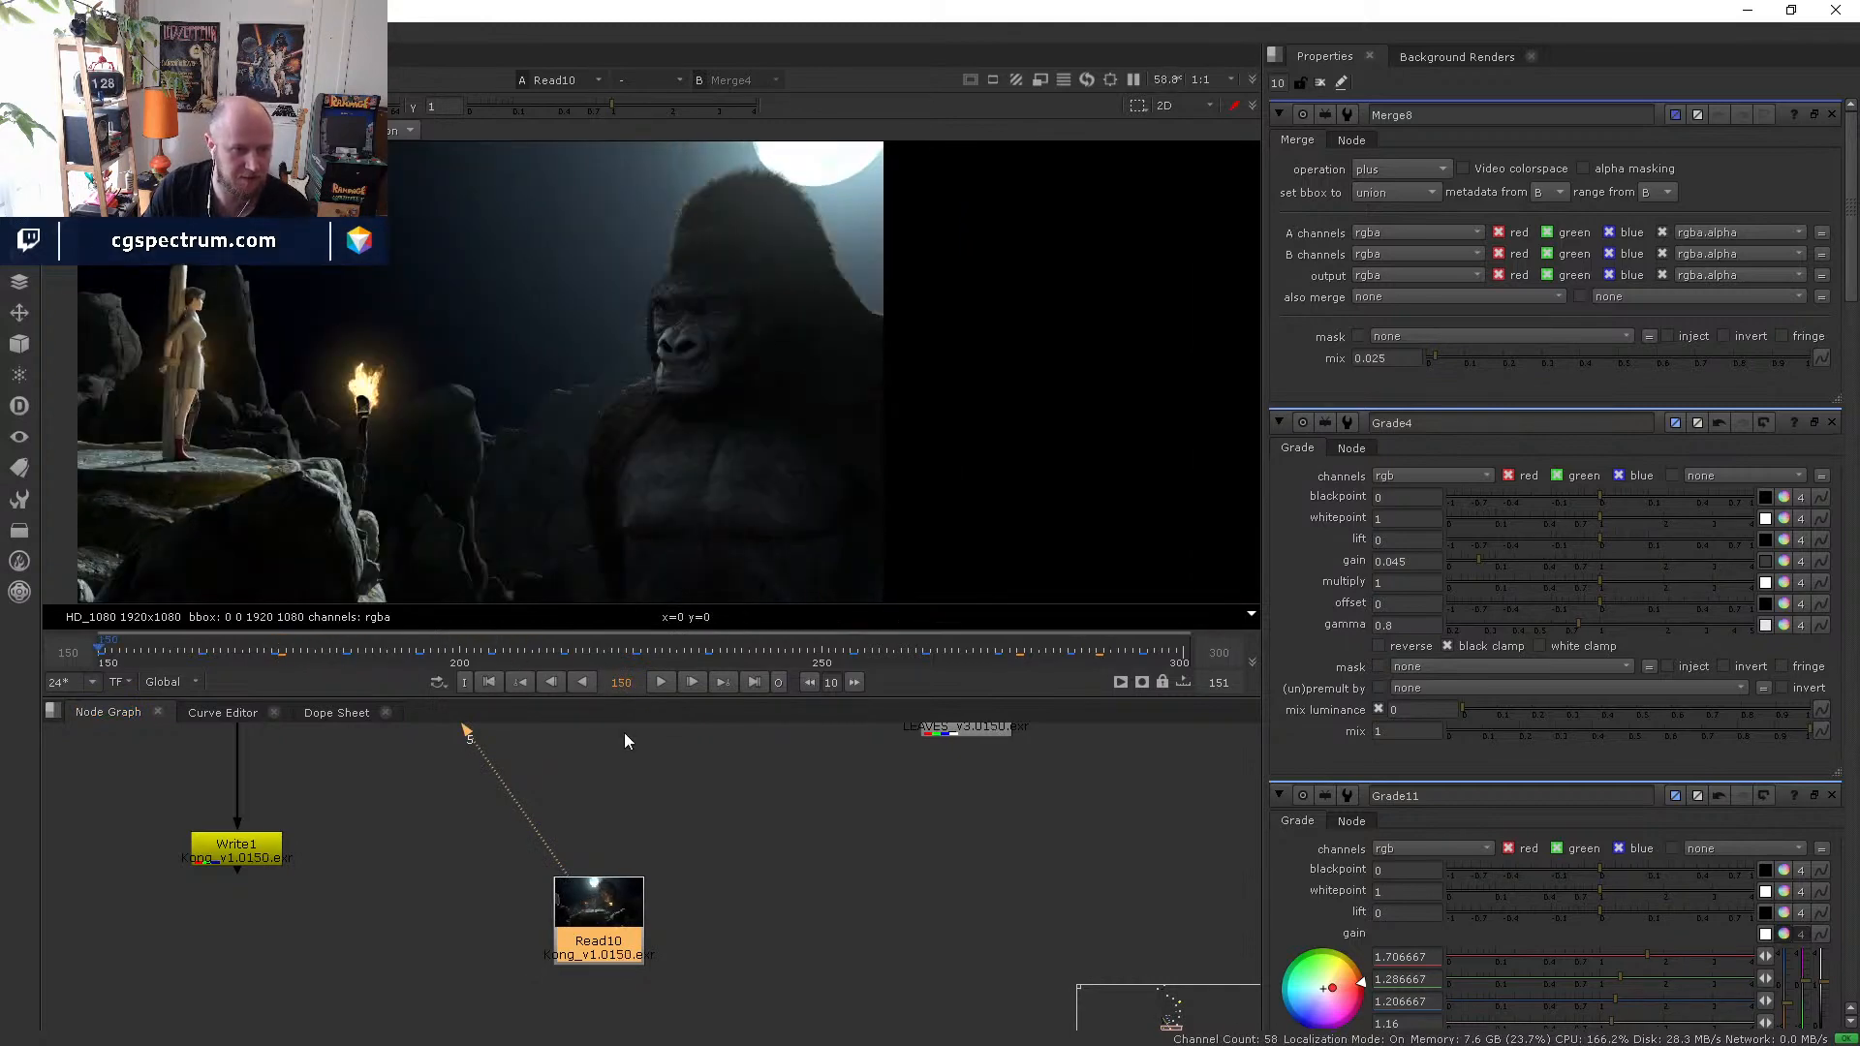
middle_drag(631, 388, 959, 427)
scroll(959, 398, down, 1)
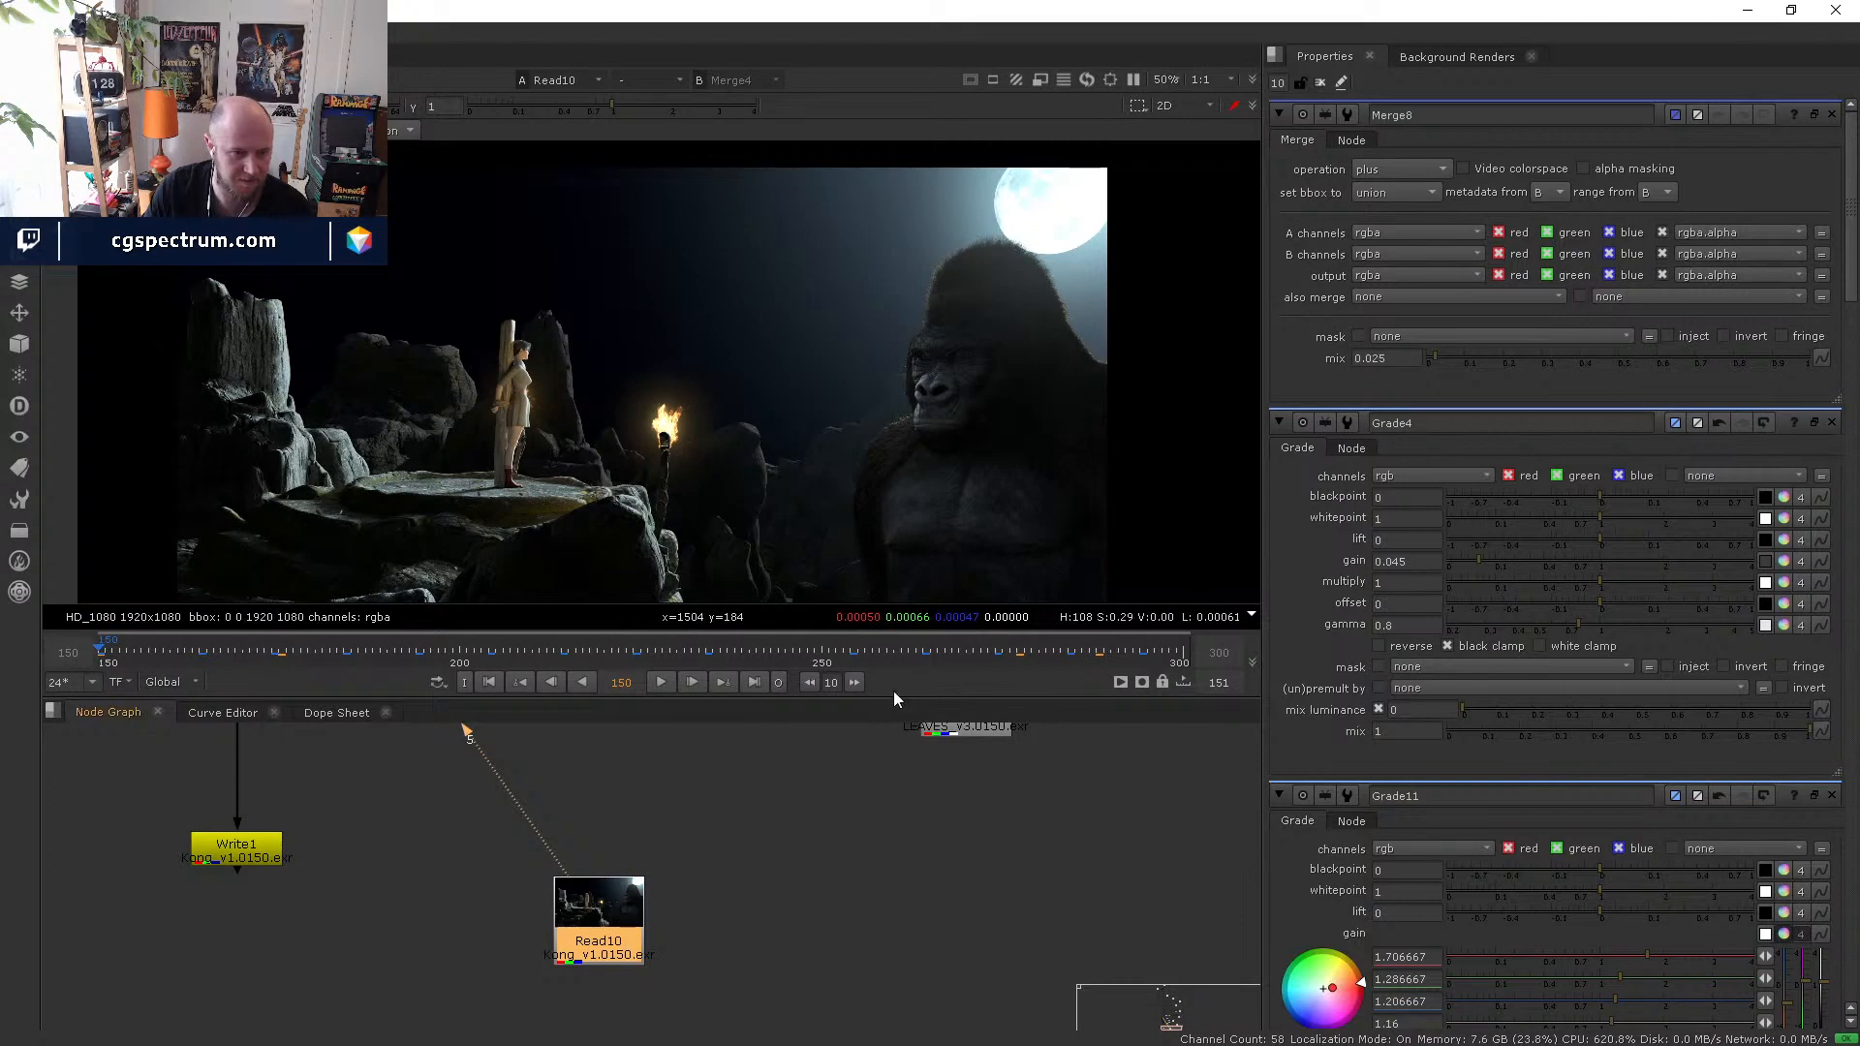
click(1182, 650)
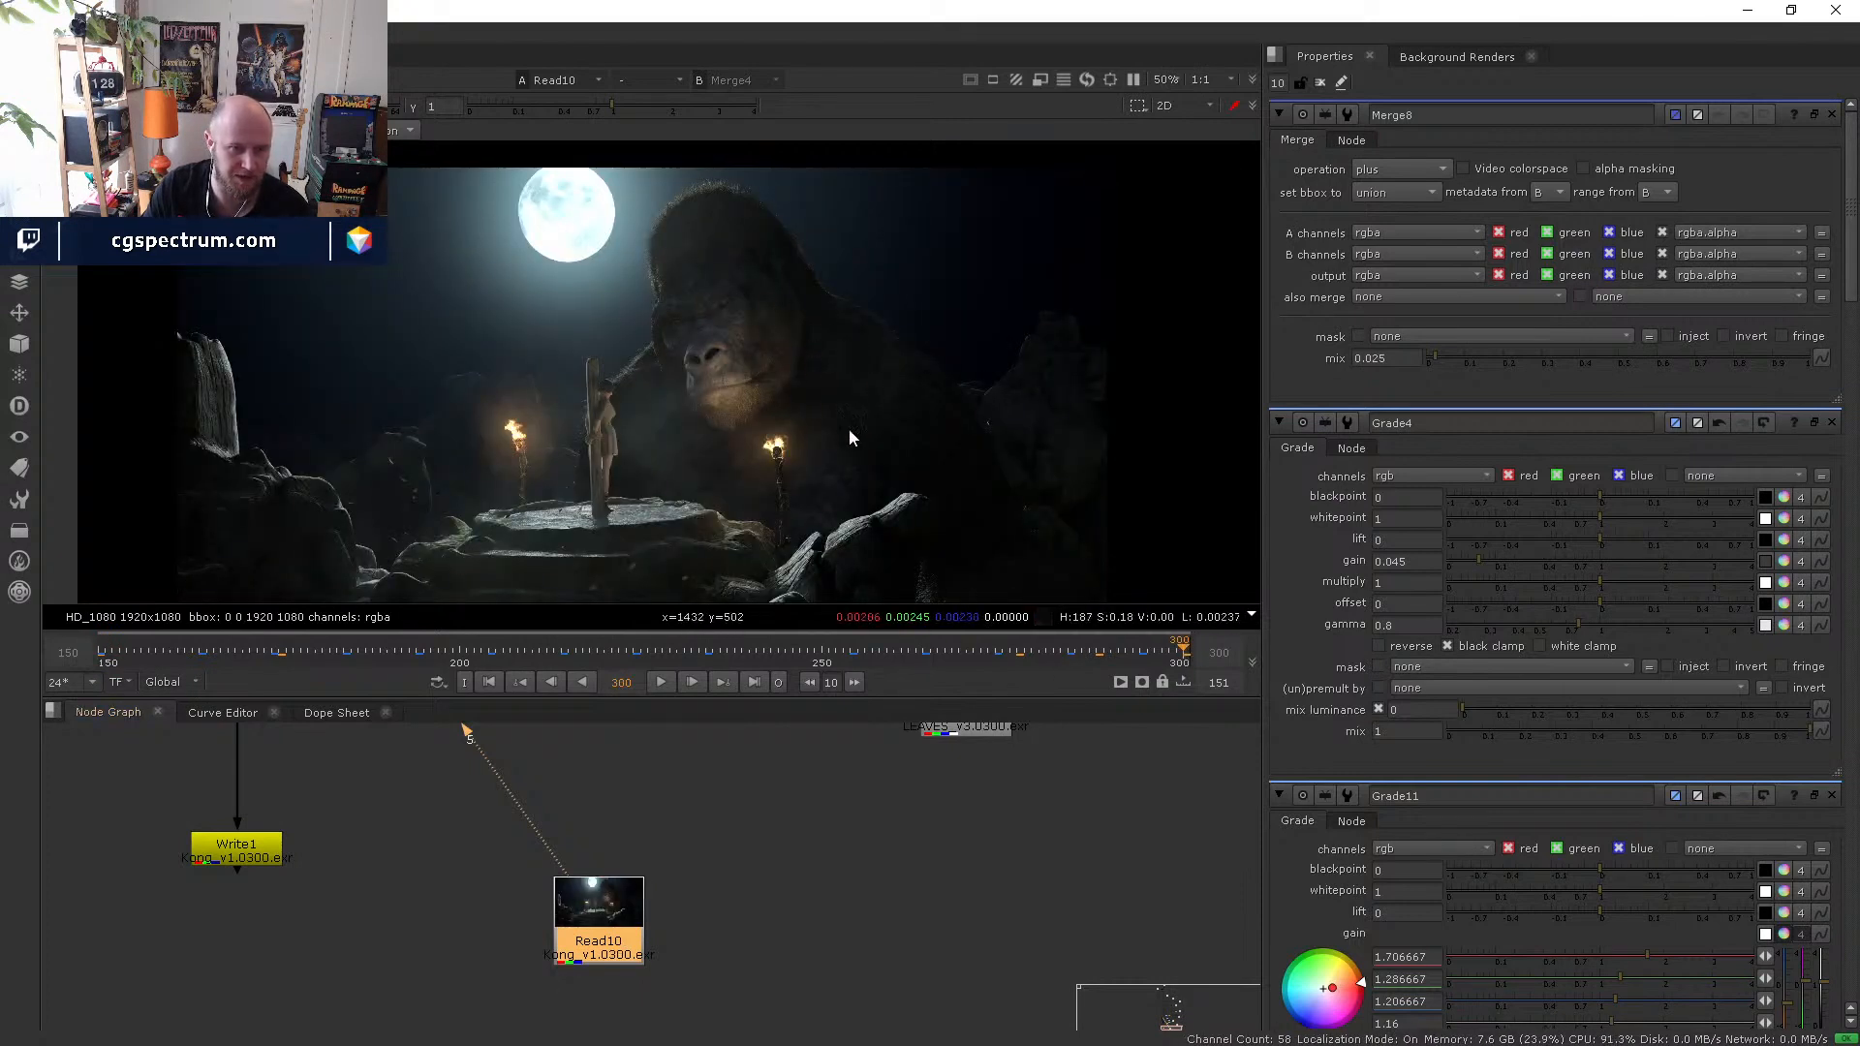
click(490, 683)
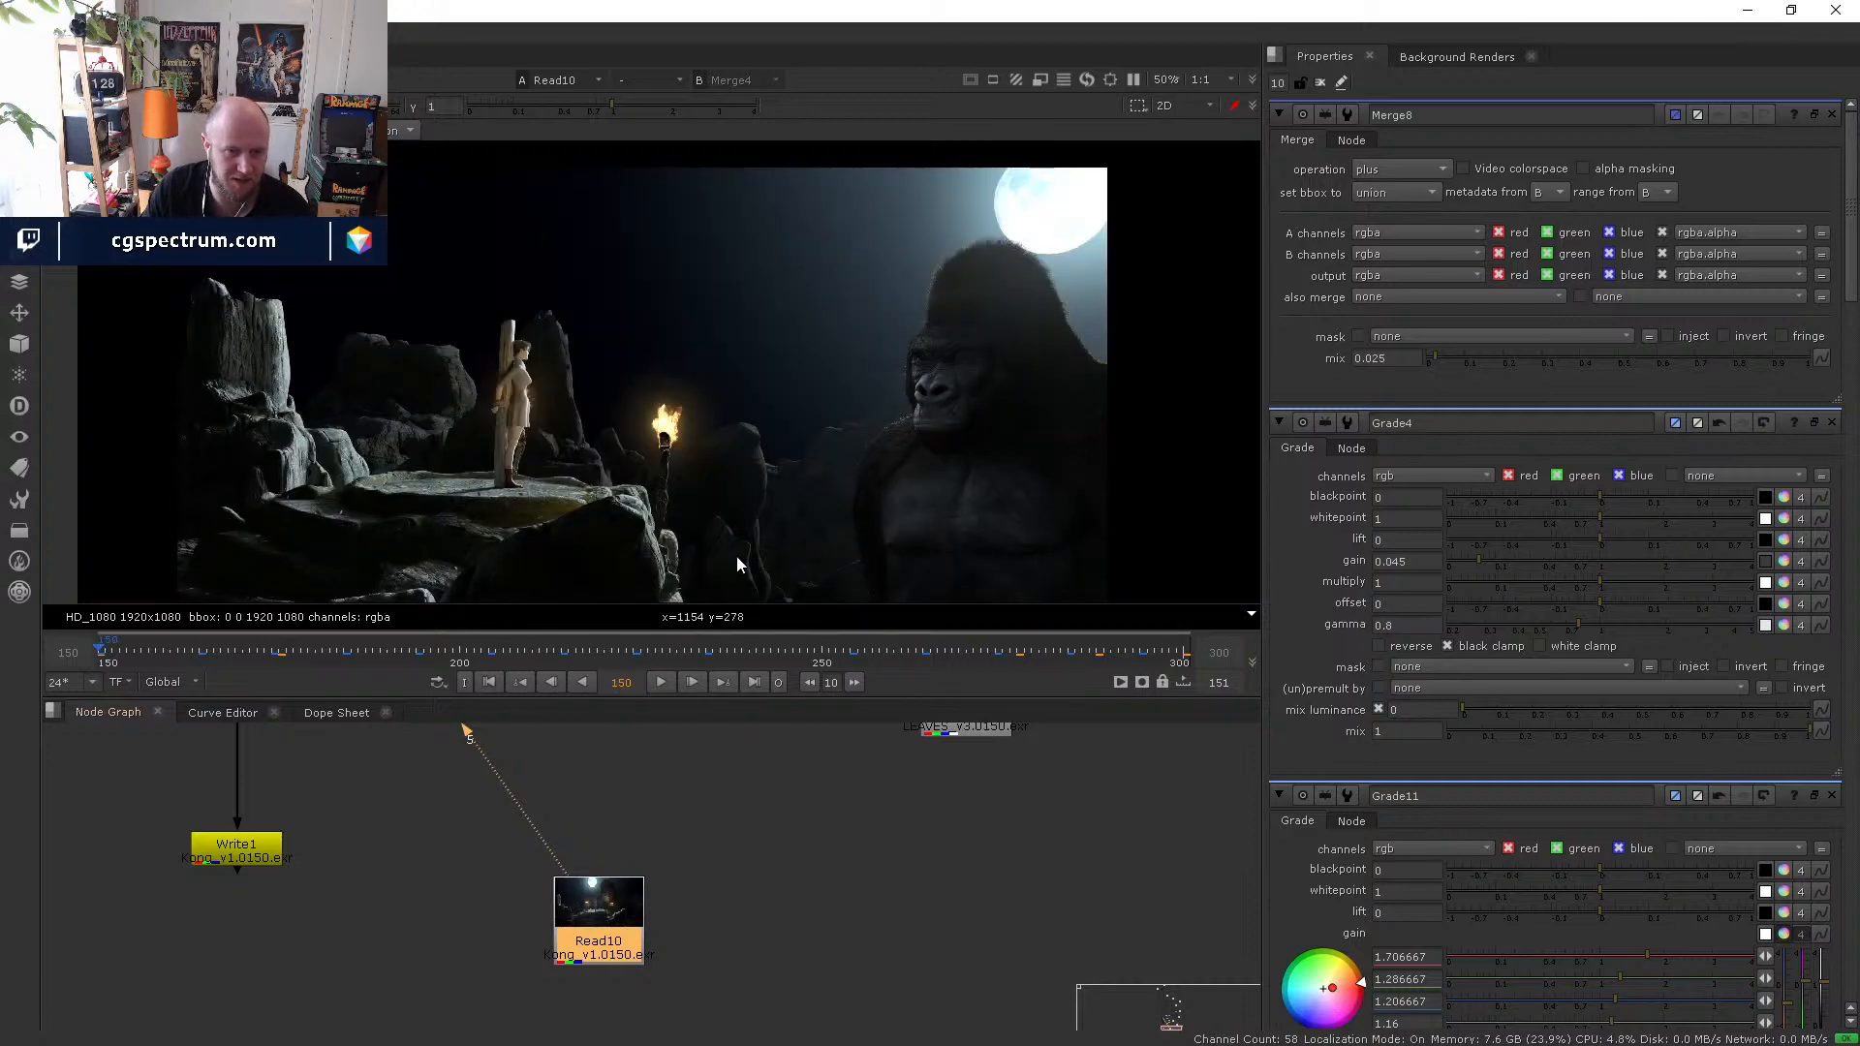
- Go to frame 194 and switch from the rendered sequence to the live composite at Merge4
click(419, 650)
scroll(610, 844, down, 2)
middle_drag(610, 845, 670, 1029)
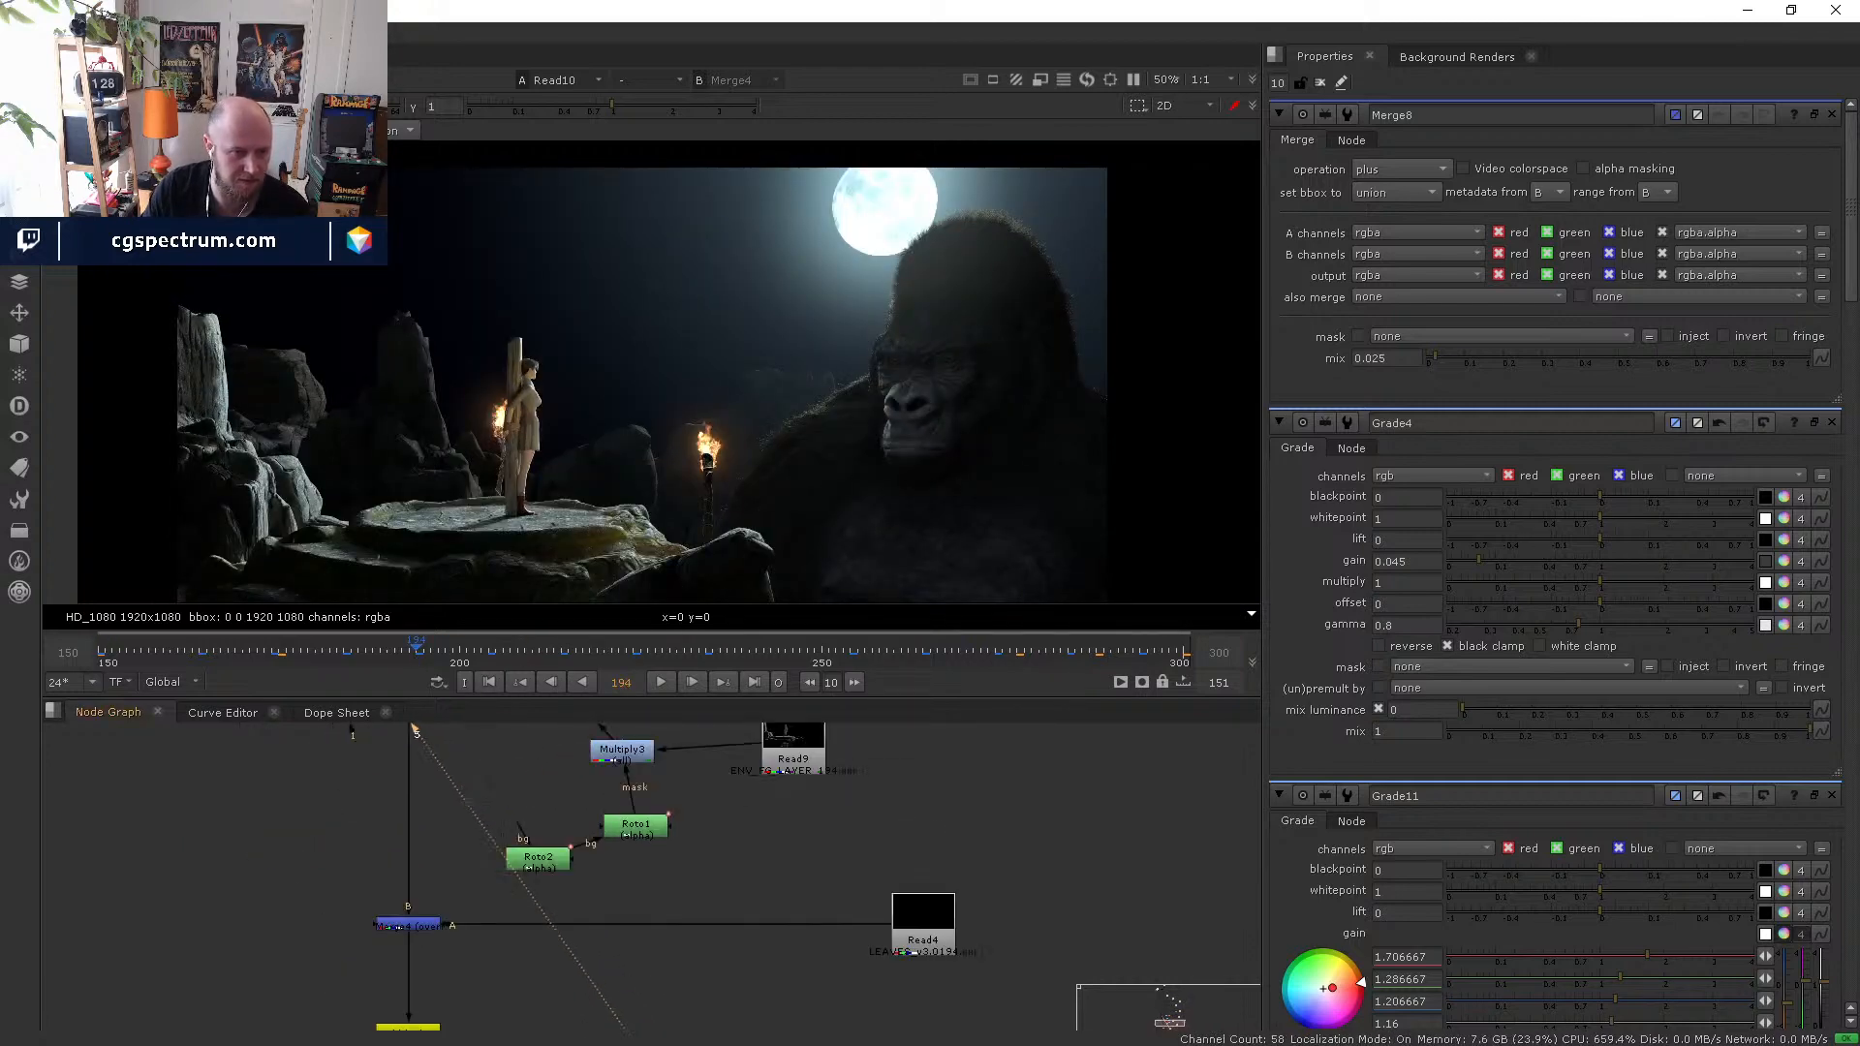
middle_drag(457, 730, 548, 858)
scroll(548, 858, down, 2)
click(513, 996)
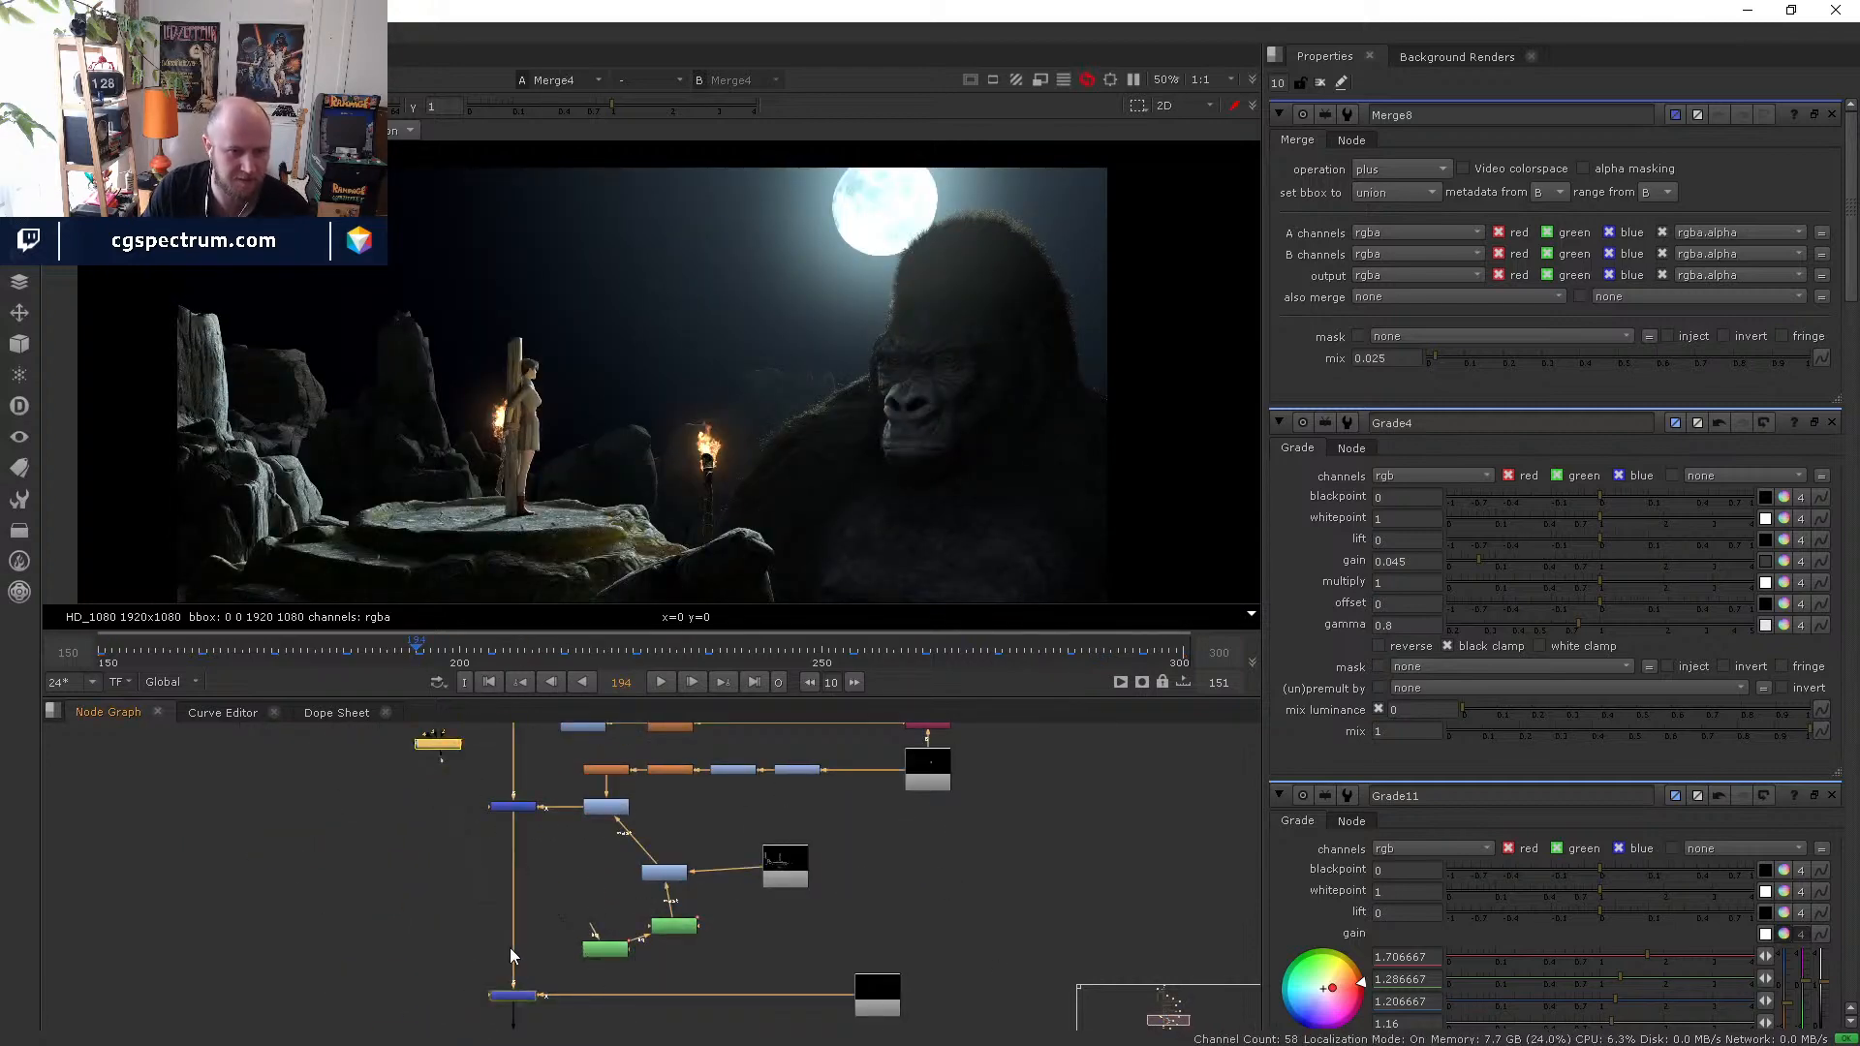
key(1)
- Locate Grade1 on the Kong character layer and toggle it off and on to compare the gorilla's brightness
scroll(514, 914, down, 2)
middle_drag(560, 770, 535, 917)
middle_drag(536, 839, 550, 927)
scroll(694, 863, up, 6)
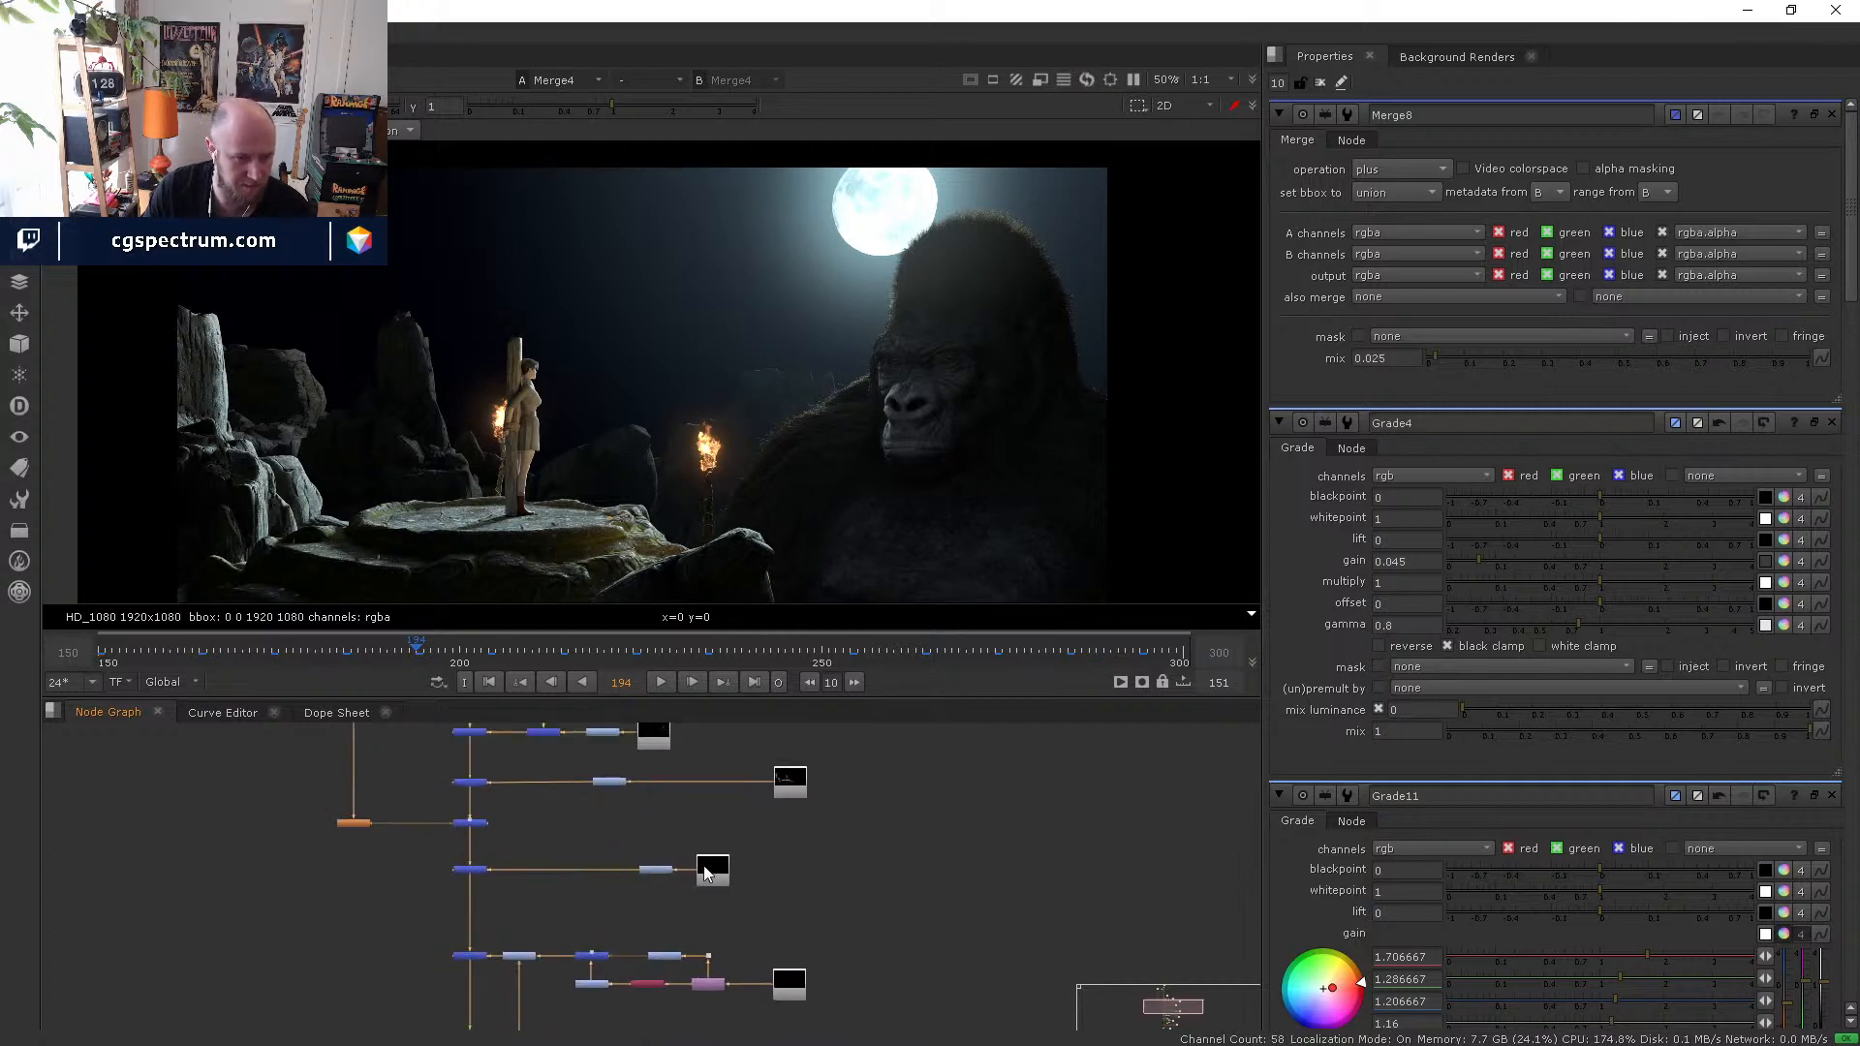
scroll(631, 864, down, 4)
scroll(641, 910, up, 3)
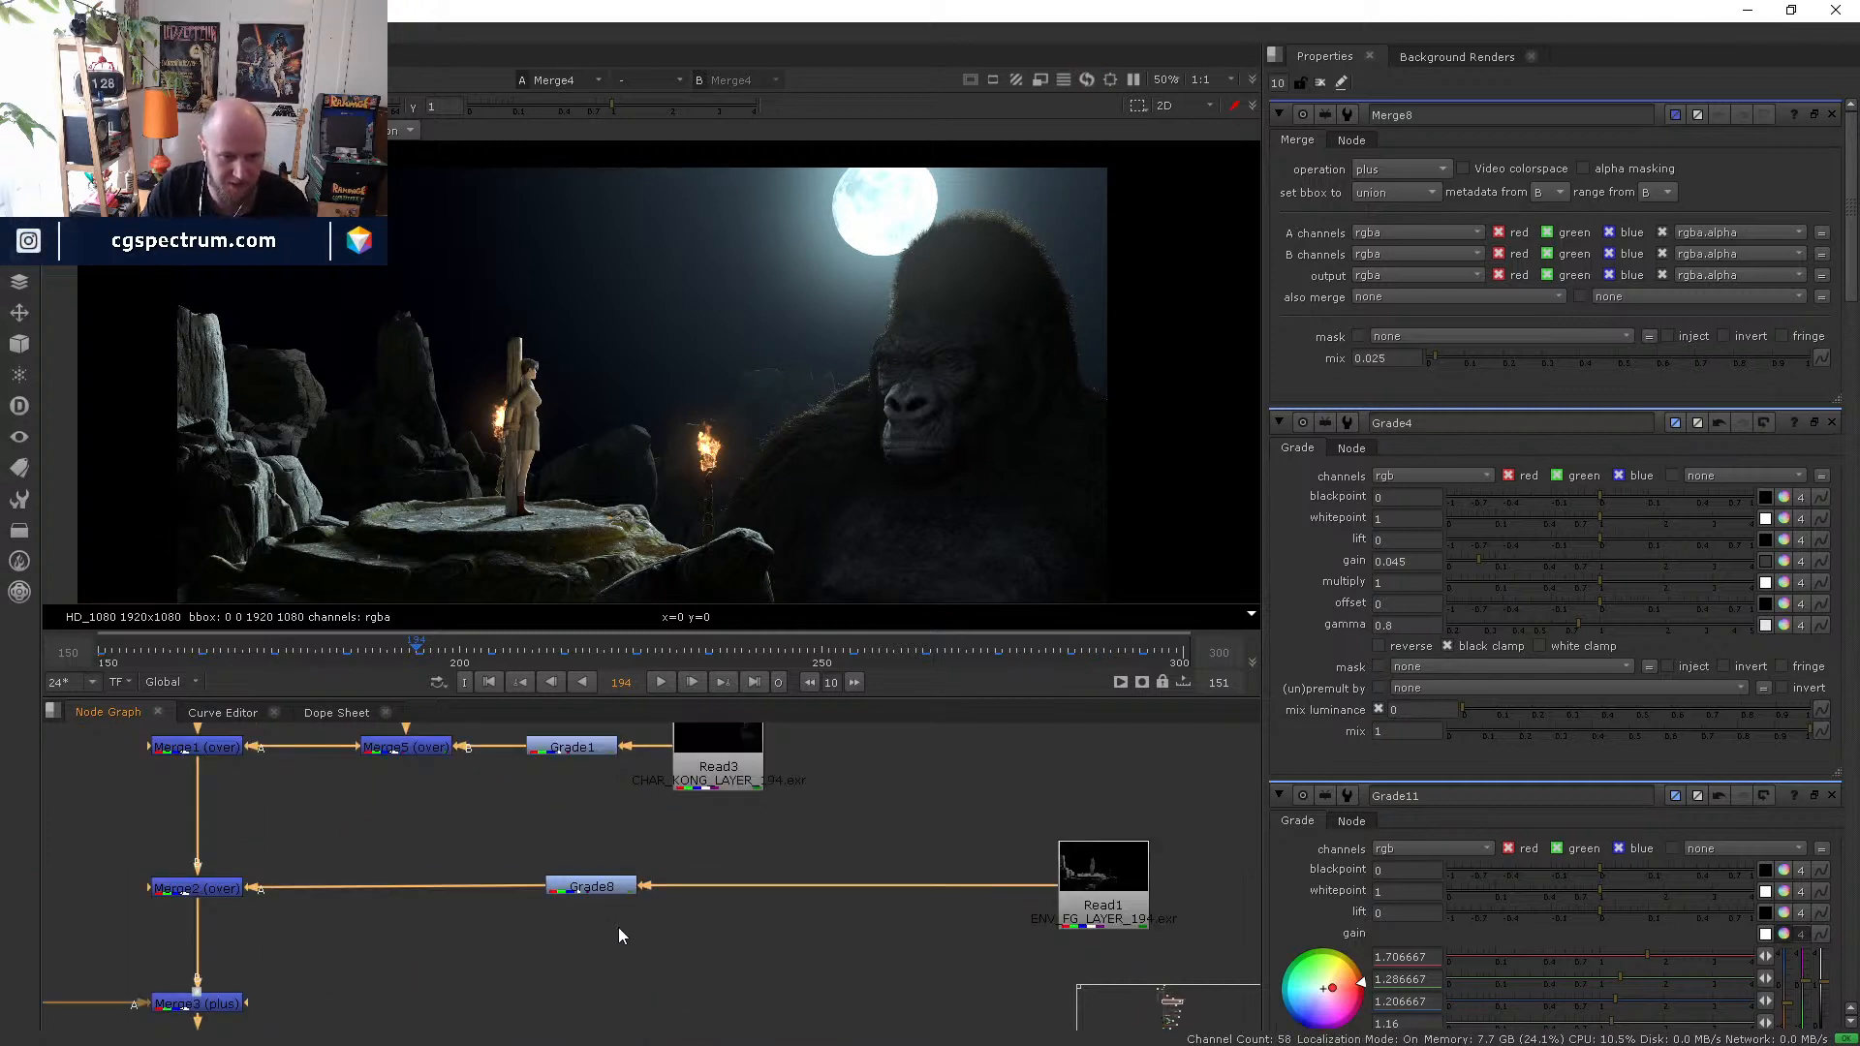
middle_drag(581, 750, 800, 953)
click(804, 956)
key(d)
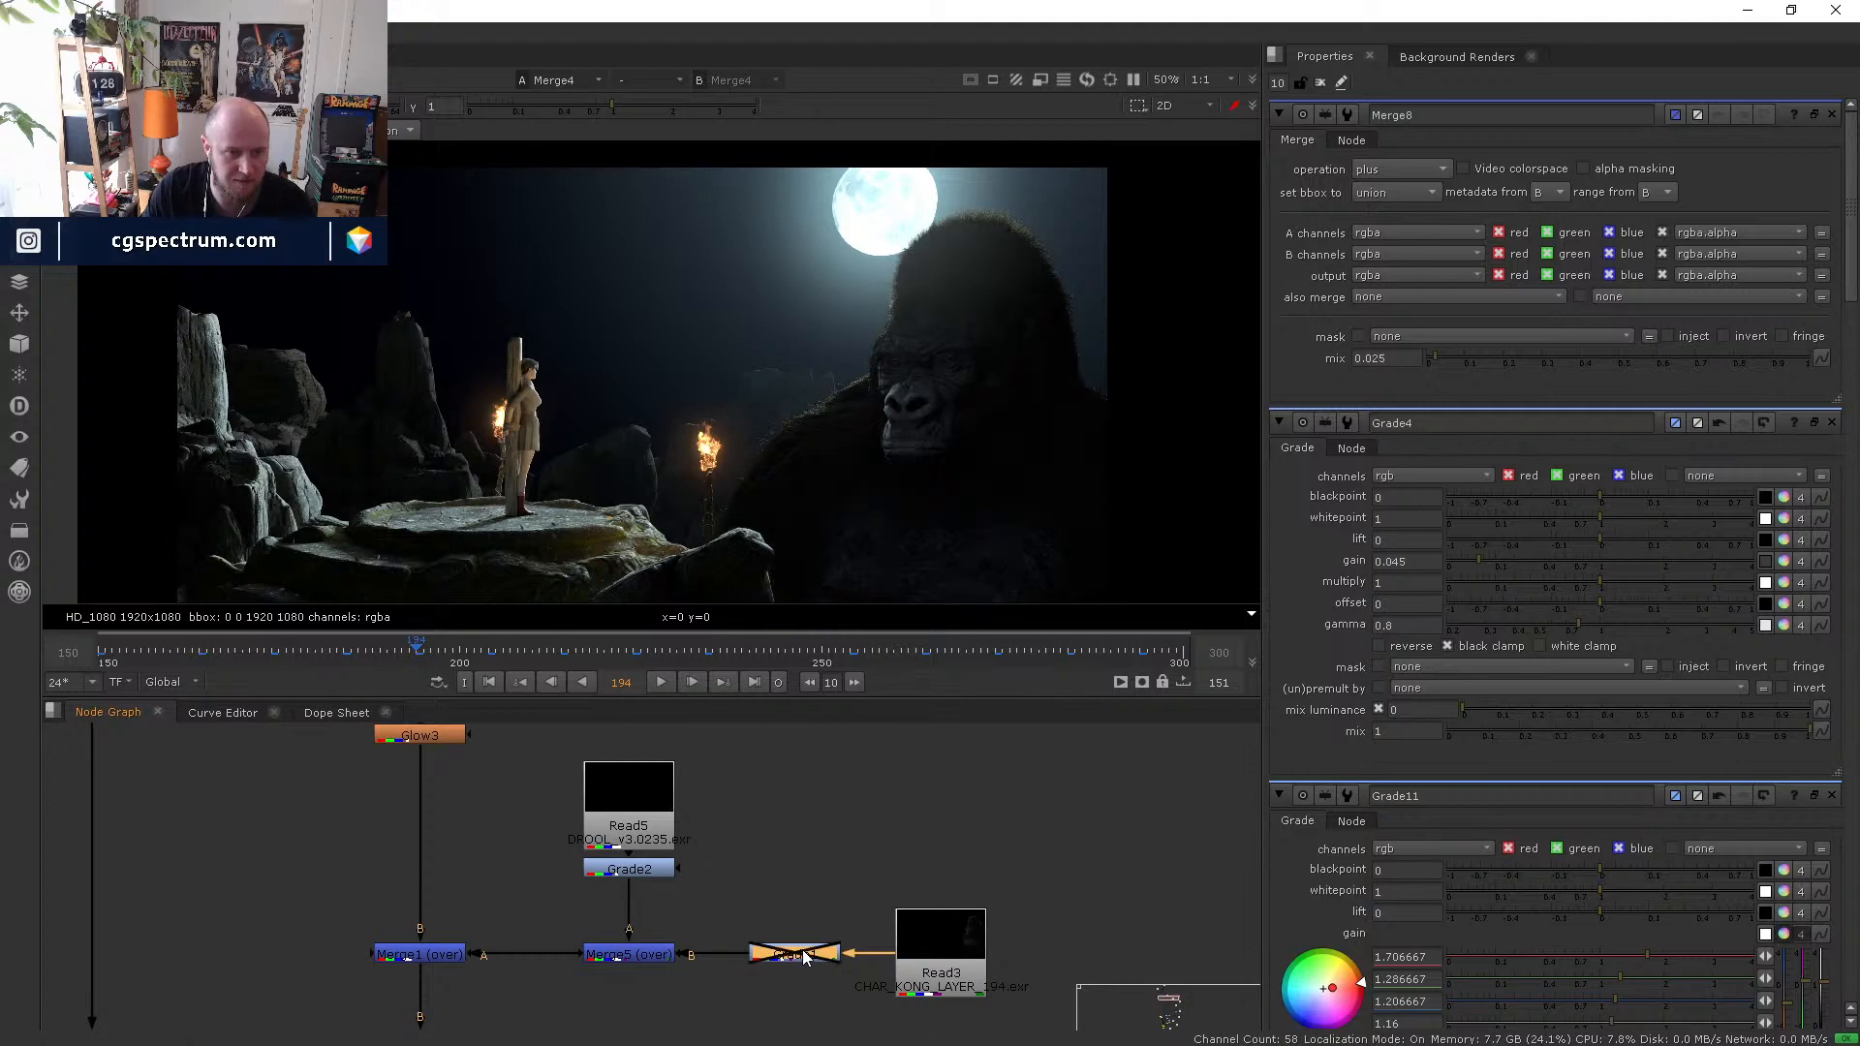
key(d)
- Set Grade1's gamma on the gorilla layer to 1.05 and compare the result with the node off and on
double_click(794, 954)
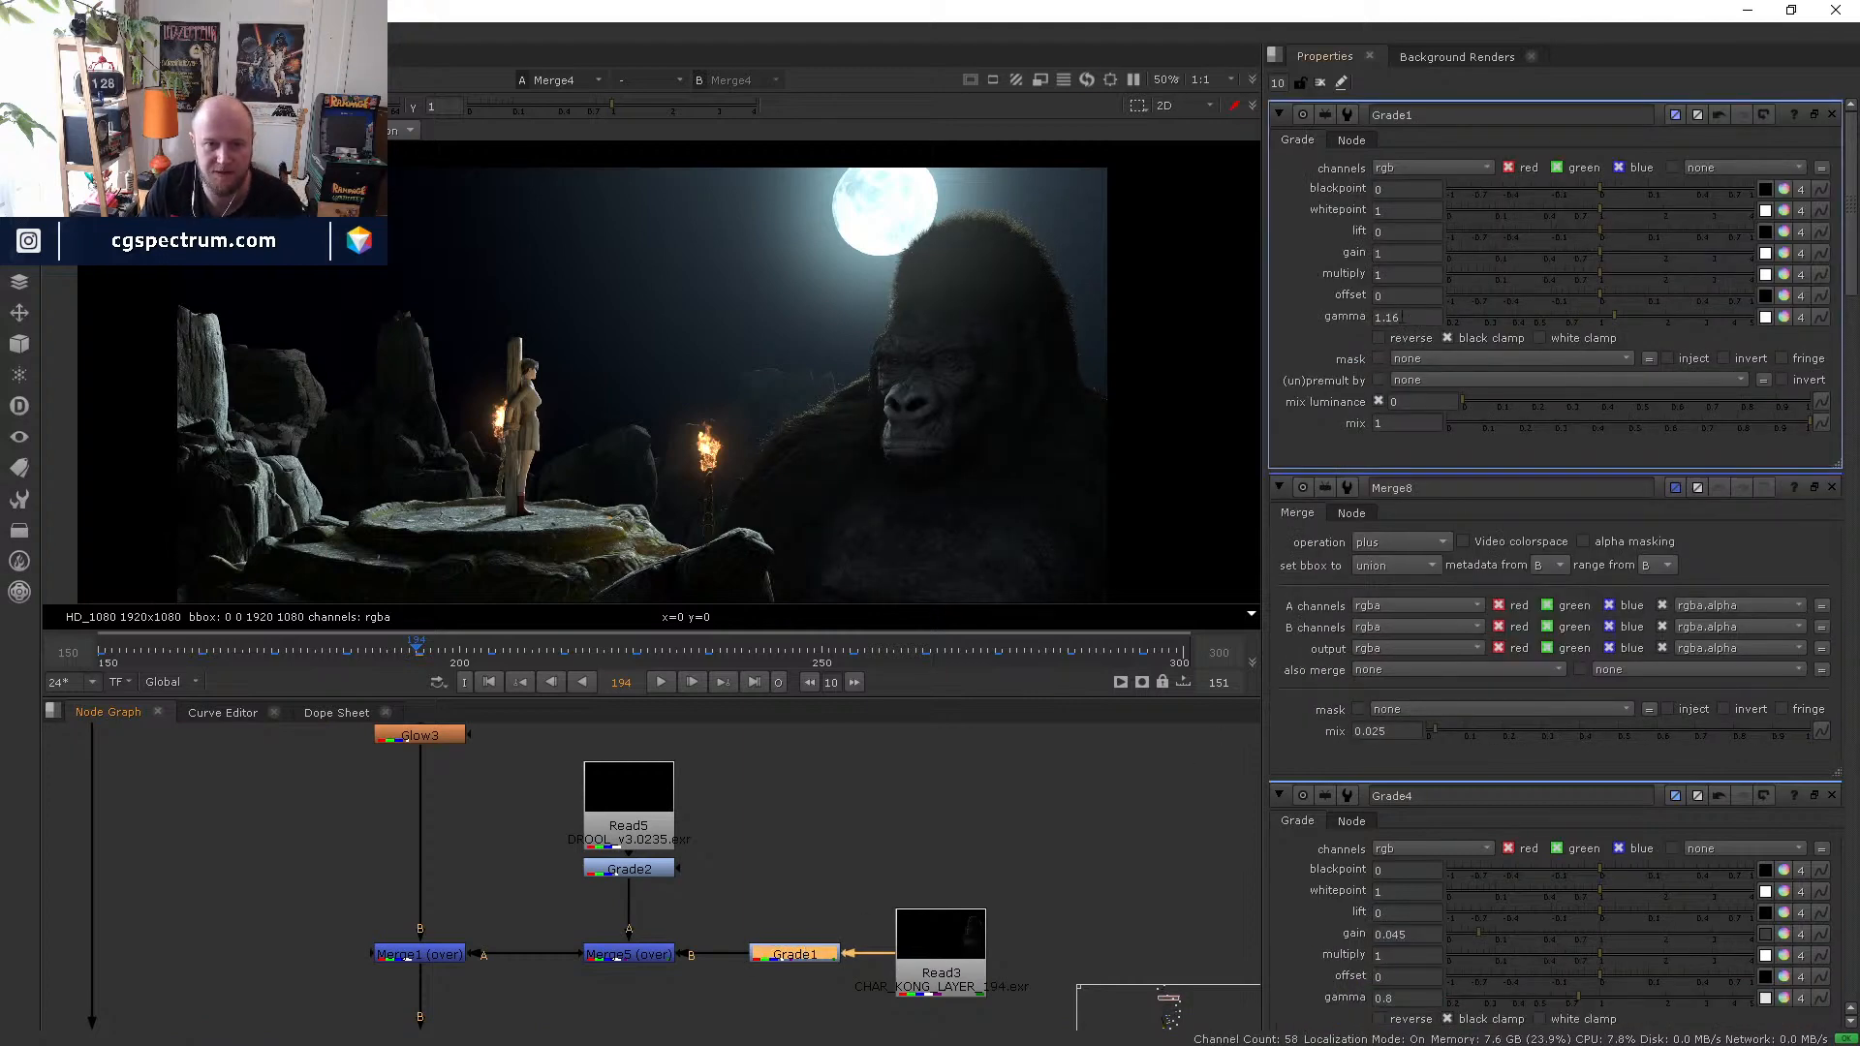
text(5)
key(Return)
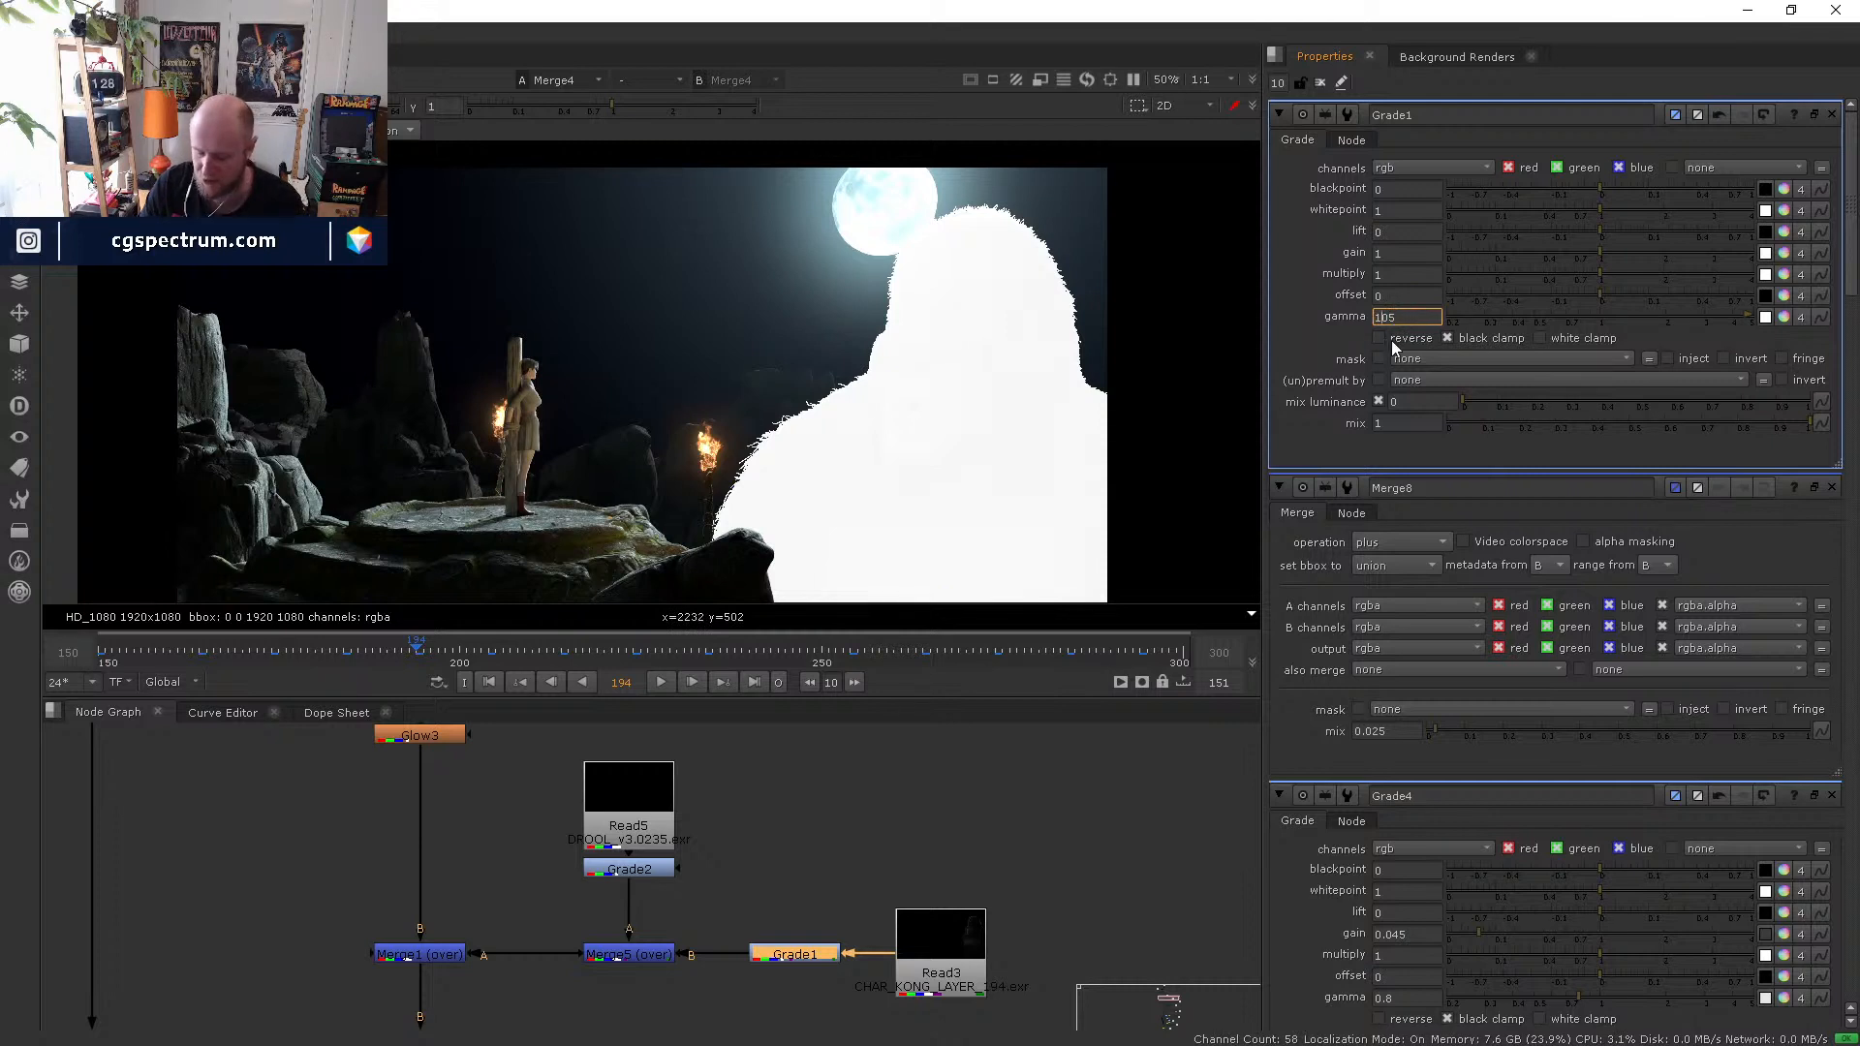
key(Return)
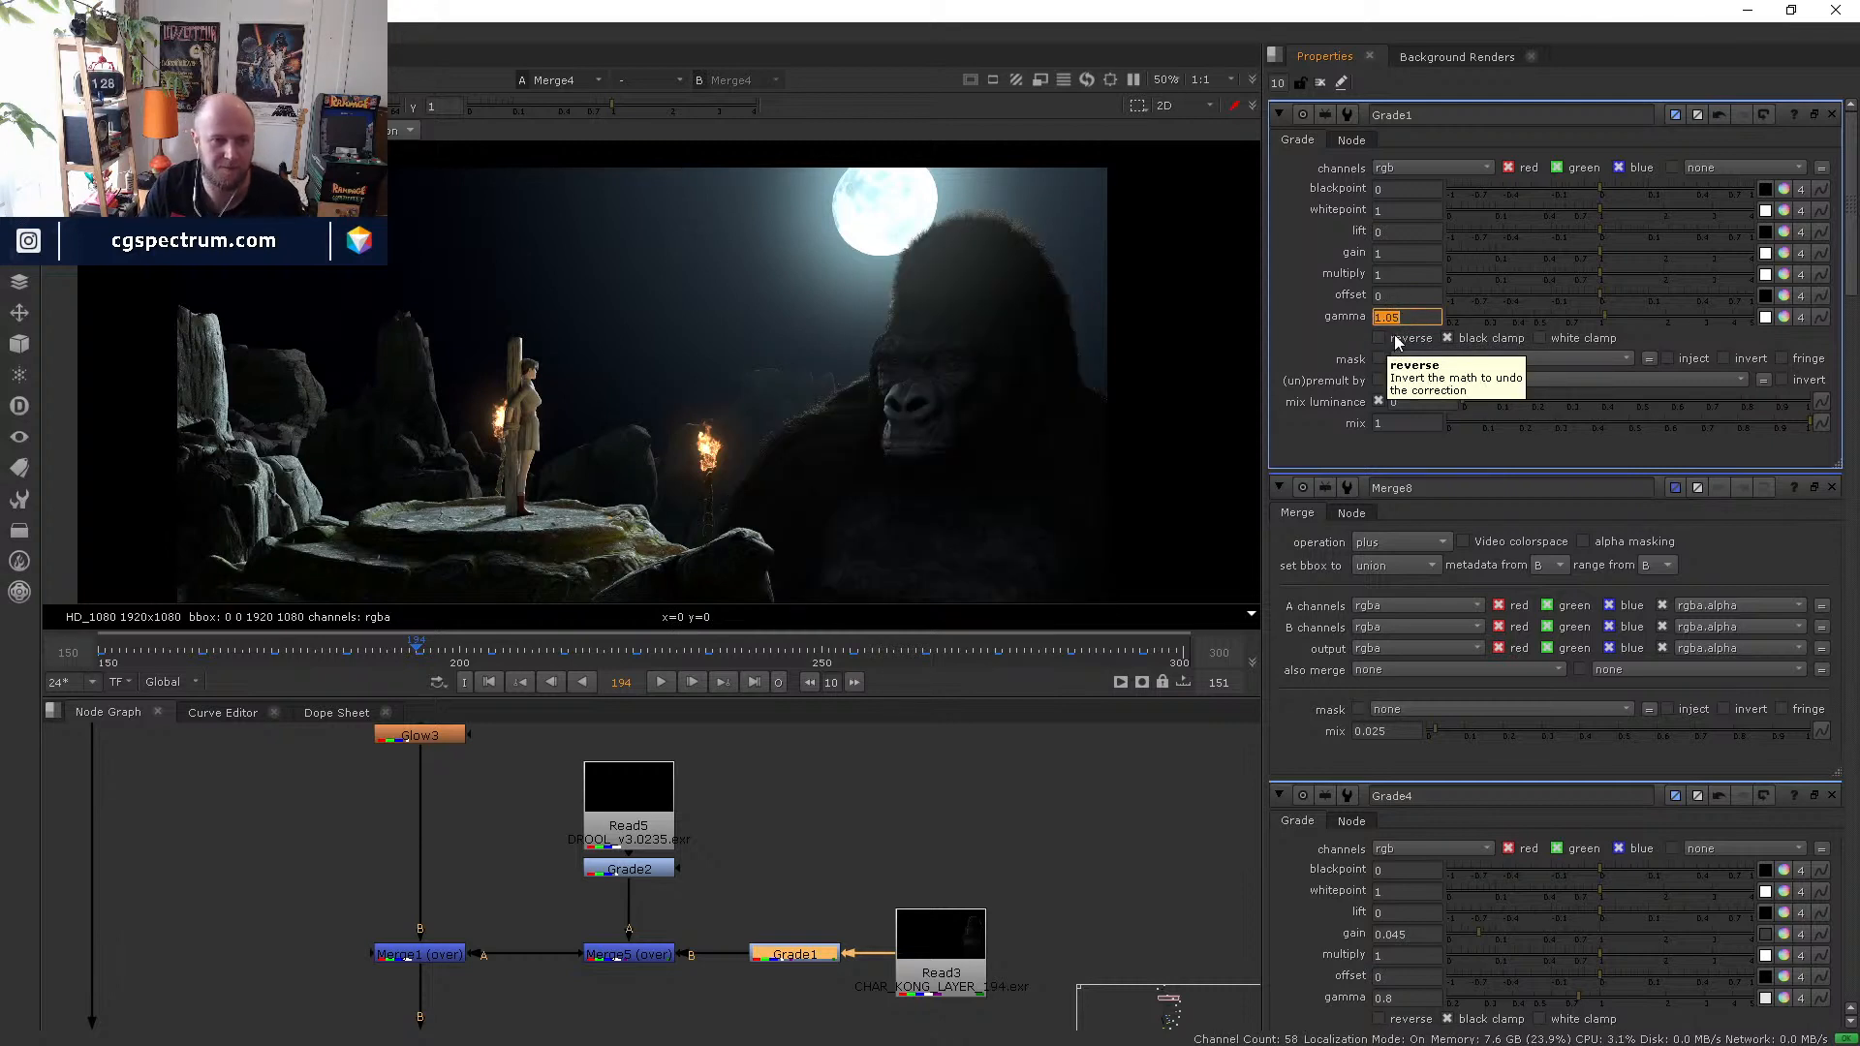
click(790, 957)
key(d)
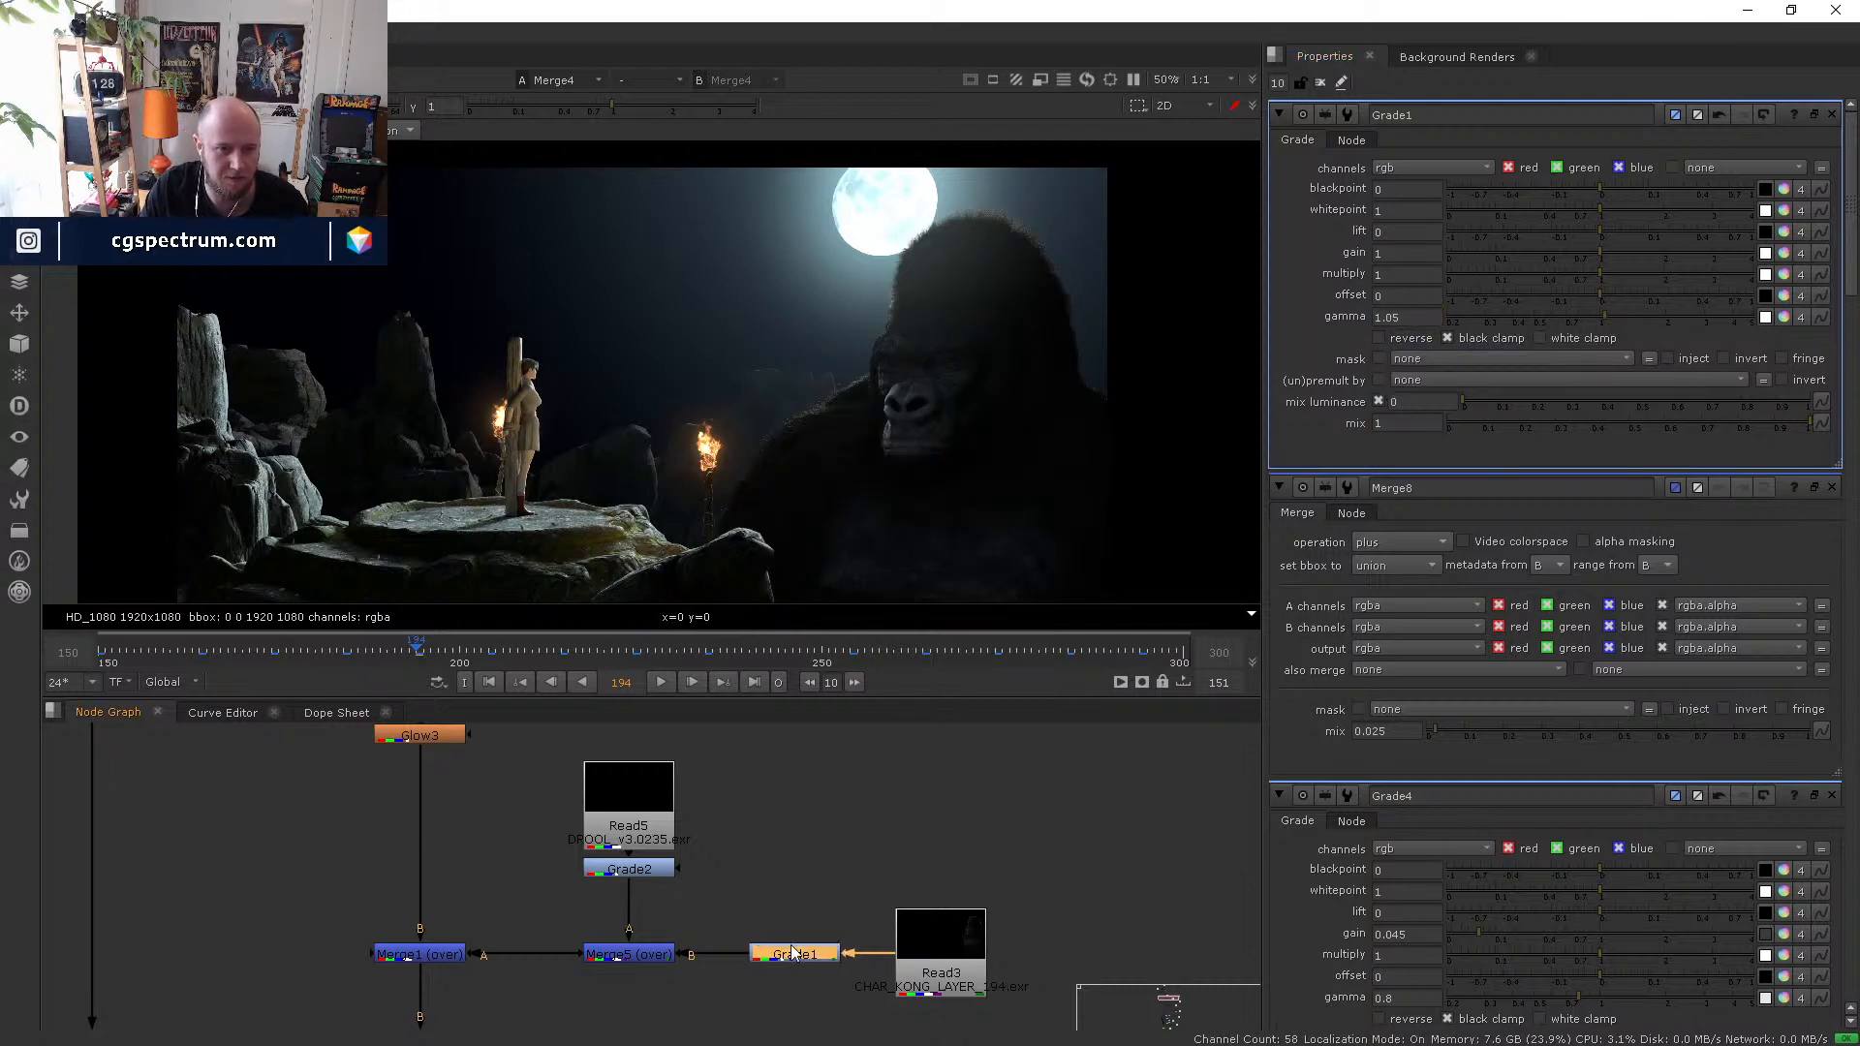
- Locate Grade9 on the ENV_BG_LAYER background branch and toggle it to compare the background's brightness
middle_drag(448, 890, 643, 1041)
middle_drag(635, 803, 630, 932)
middle_drag(495, 735, 597, 911)
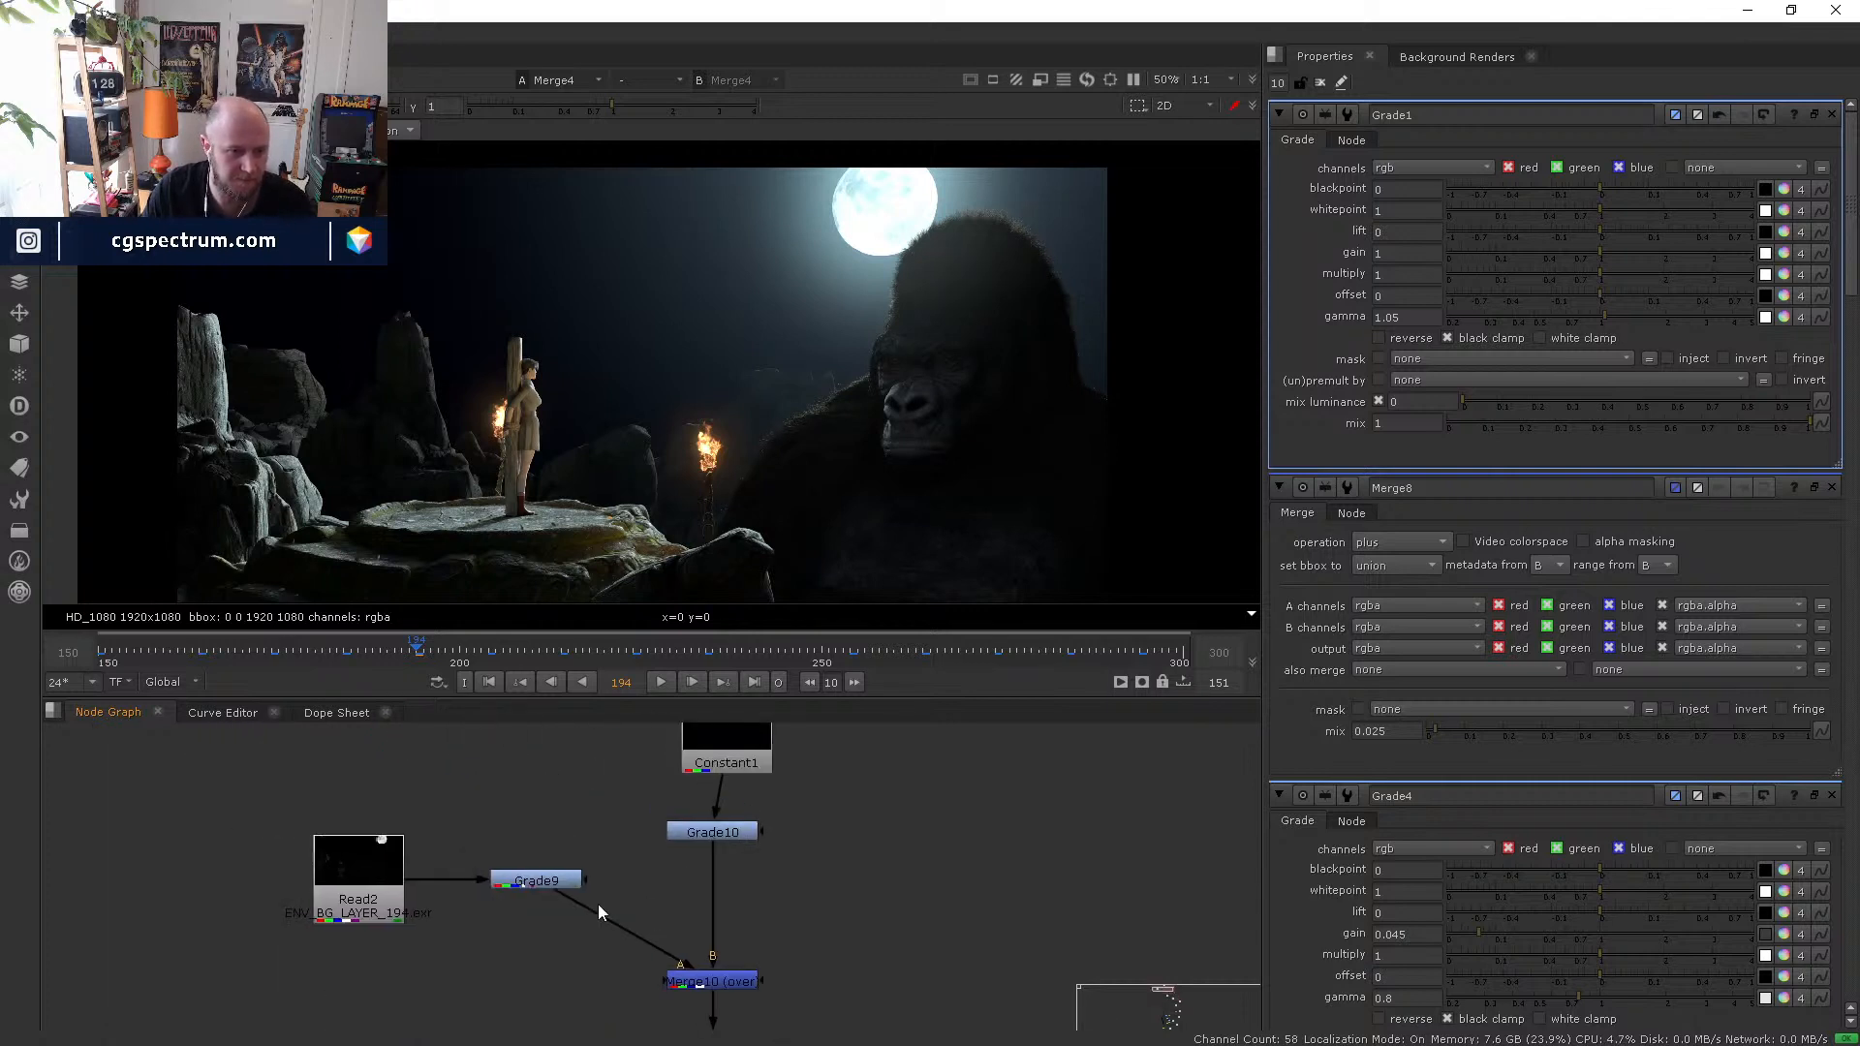
click(533, 885)
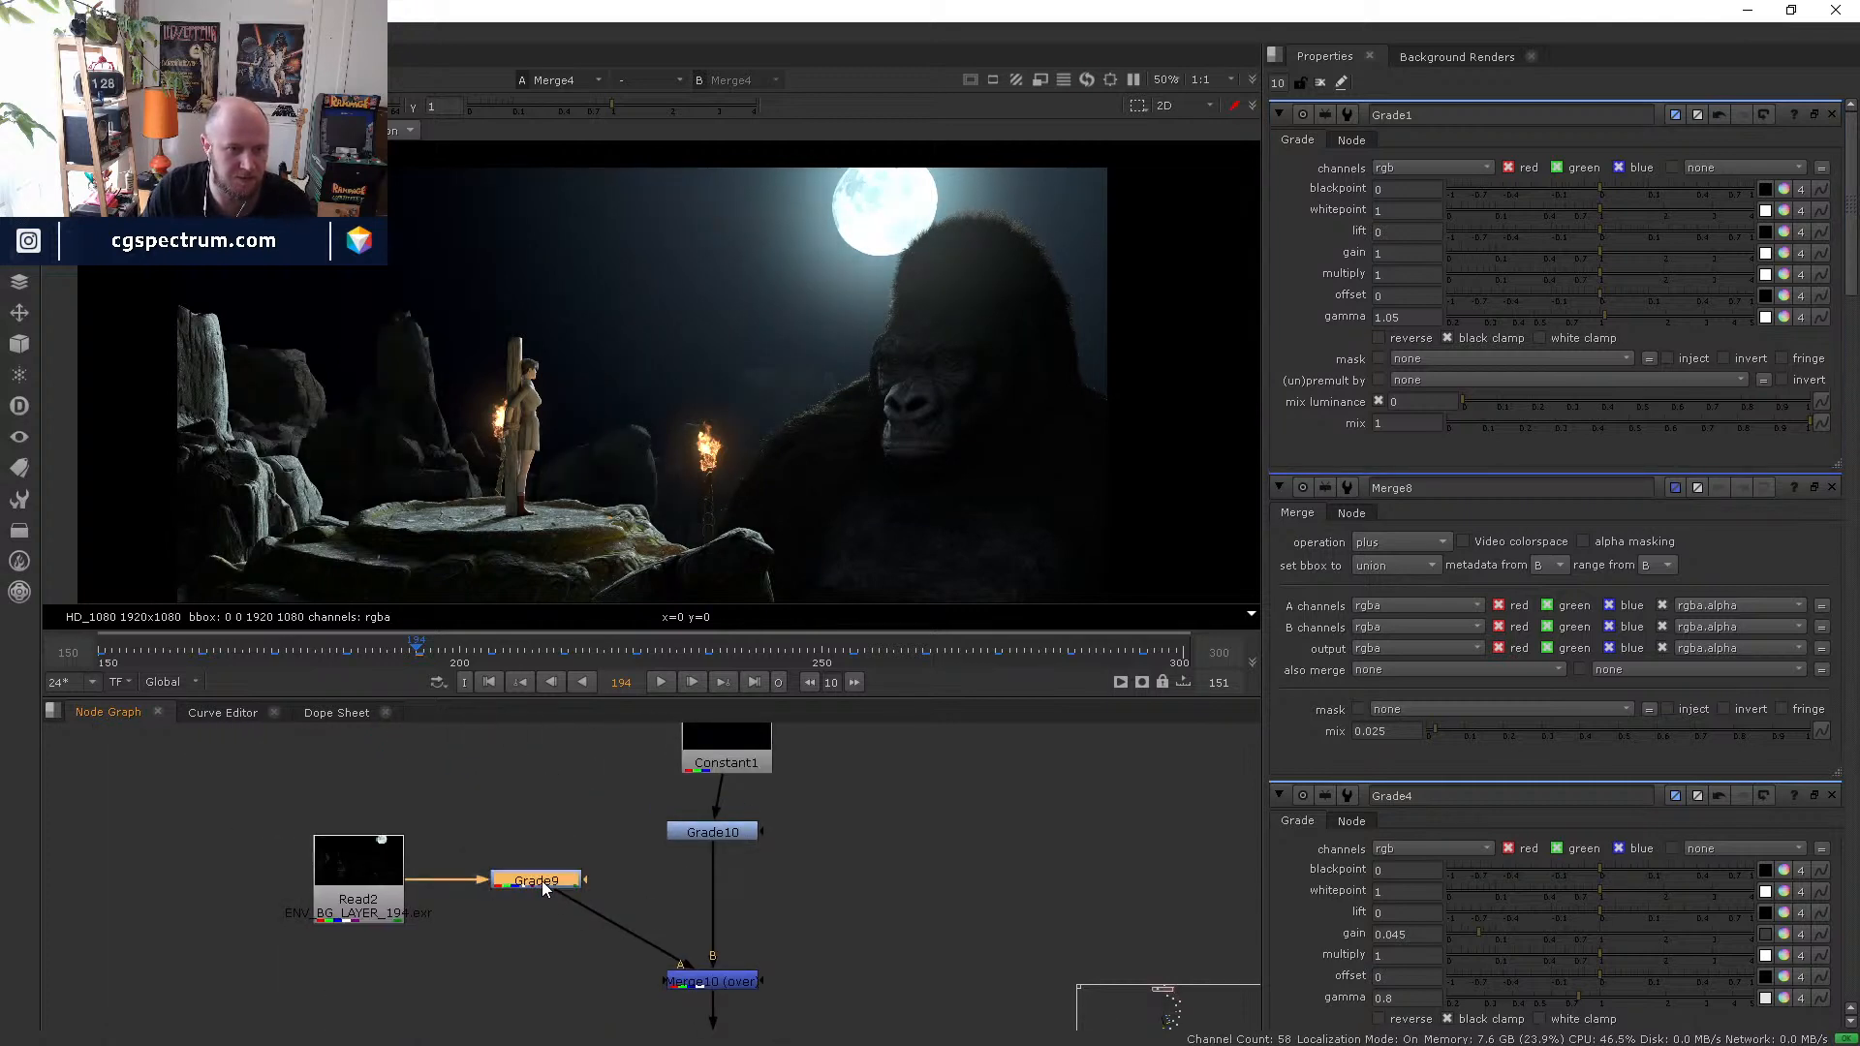
key(d)
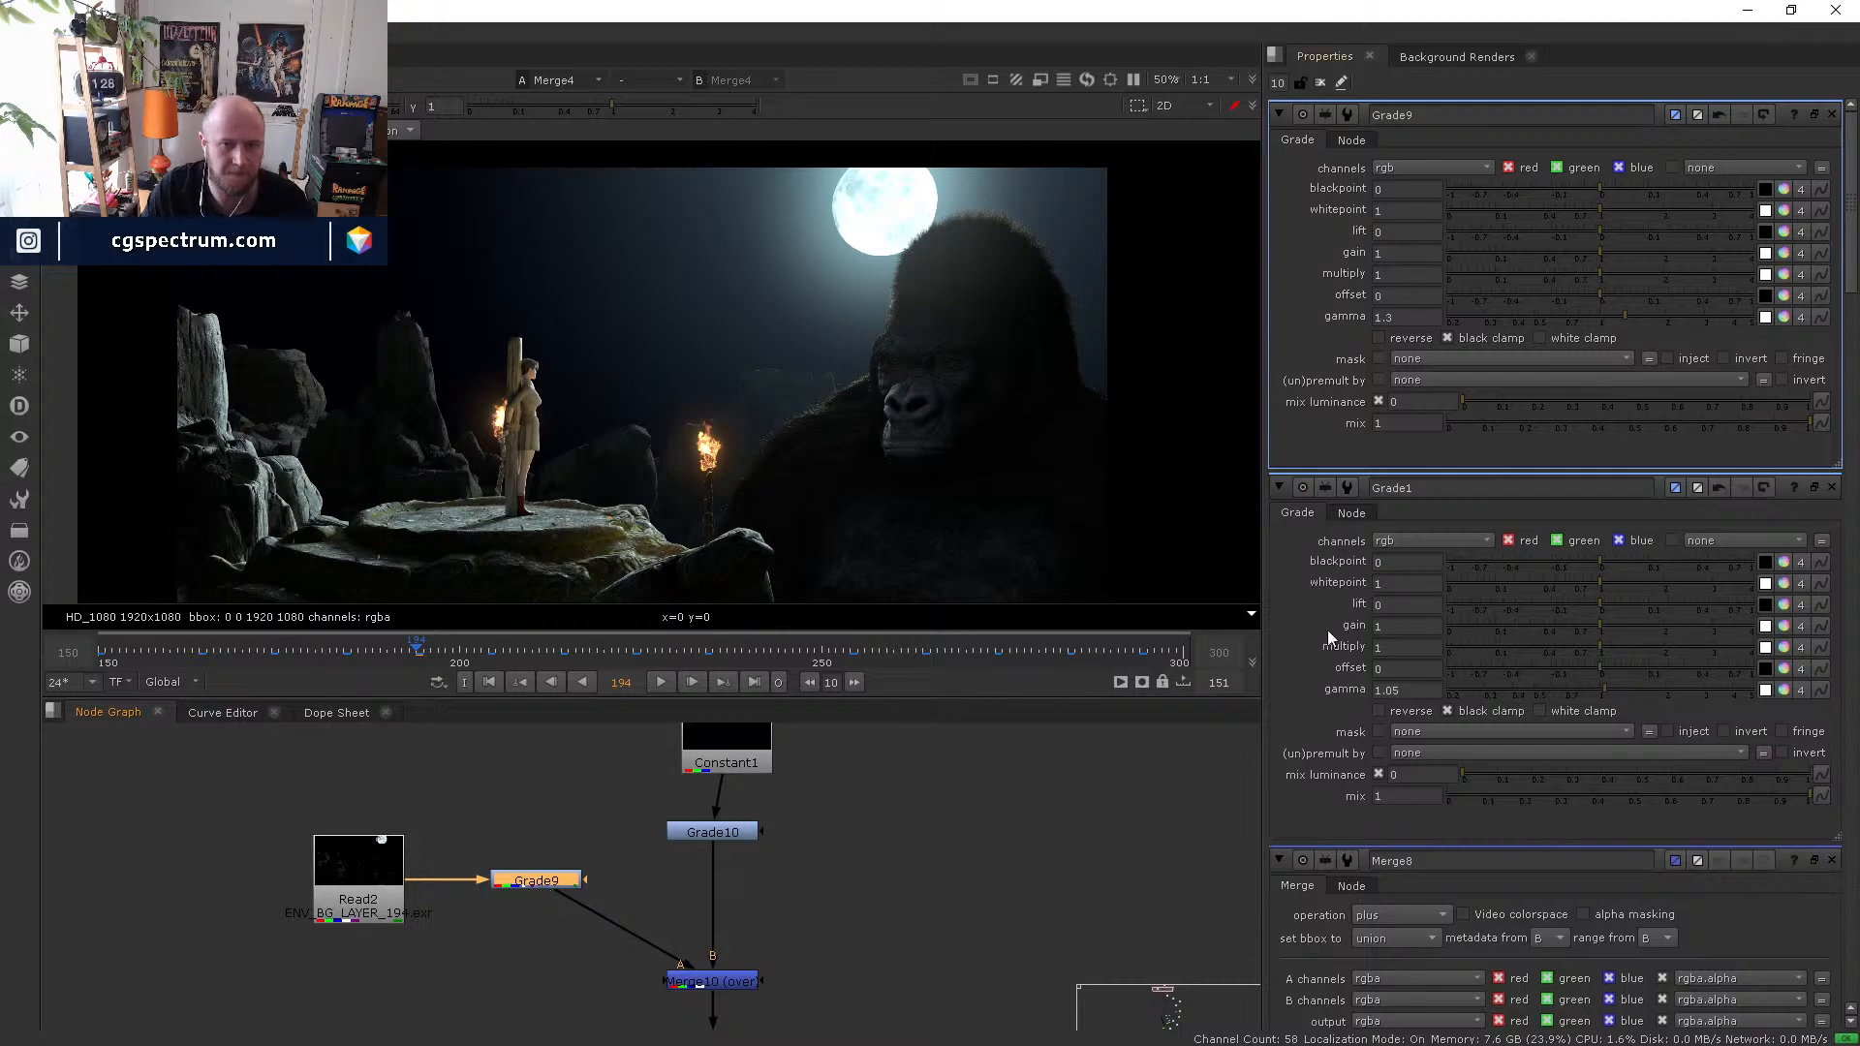
- Move Read2 and Grade9 farther from Merge10 to make room, and compare the background with Grade9 off and on
middle_drag(483, 889, 676, 851)
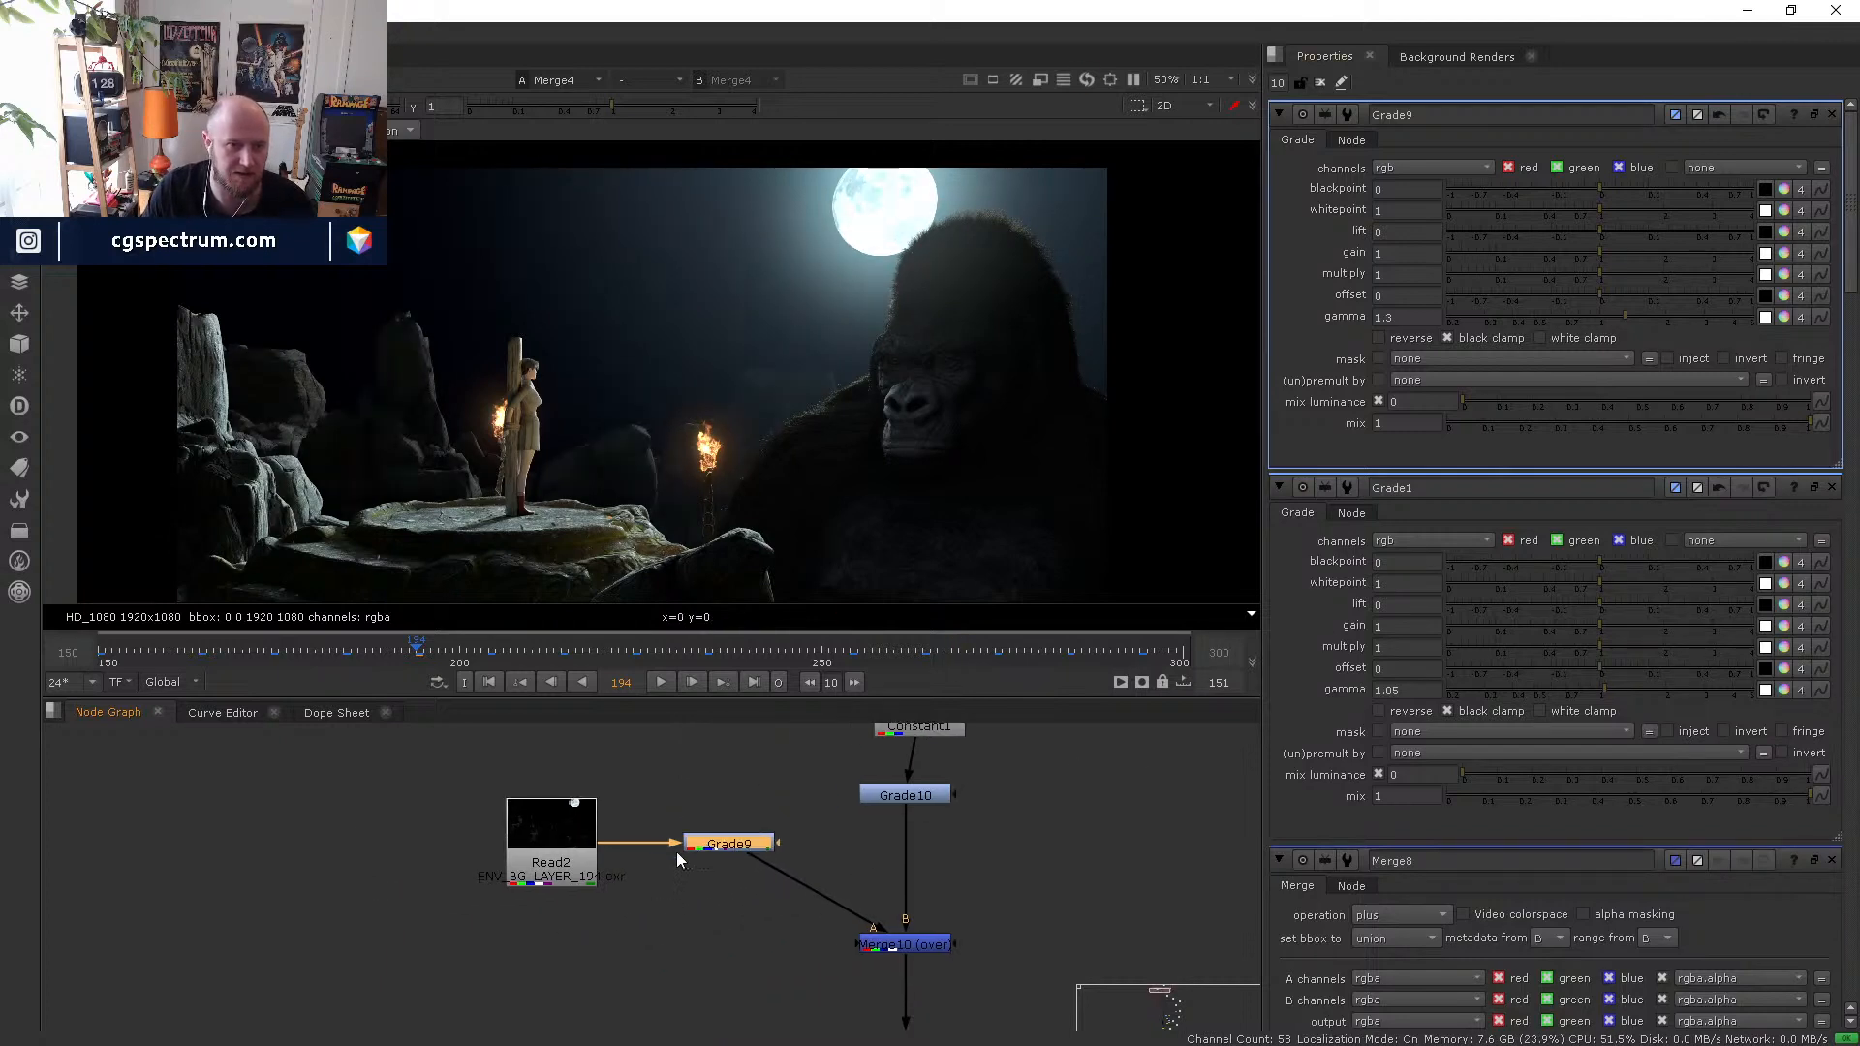
drag(552, 848, 407, 848)
drag(742, 844, 608, 844)
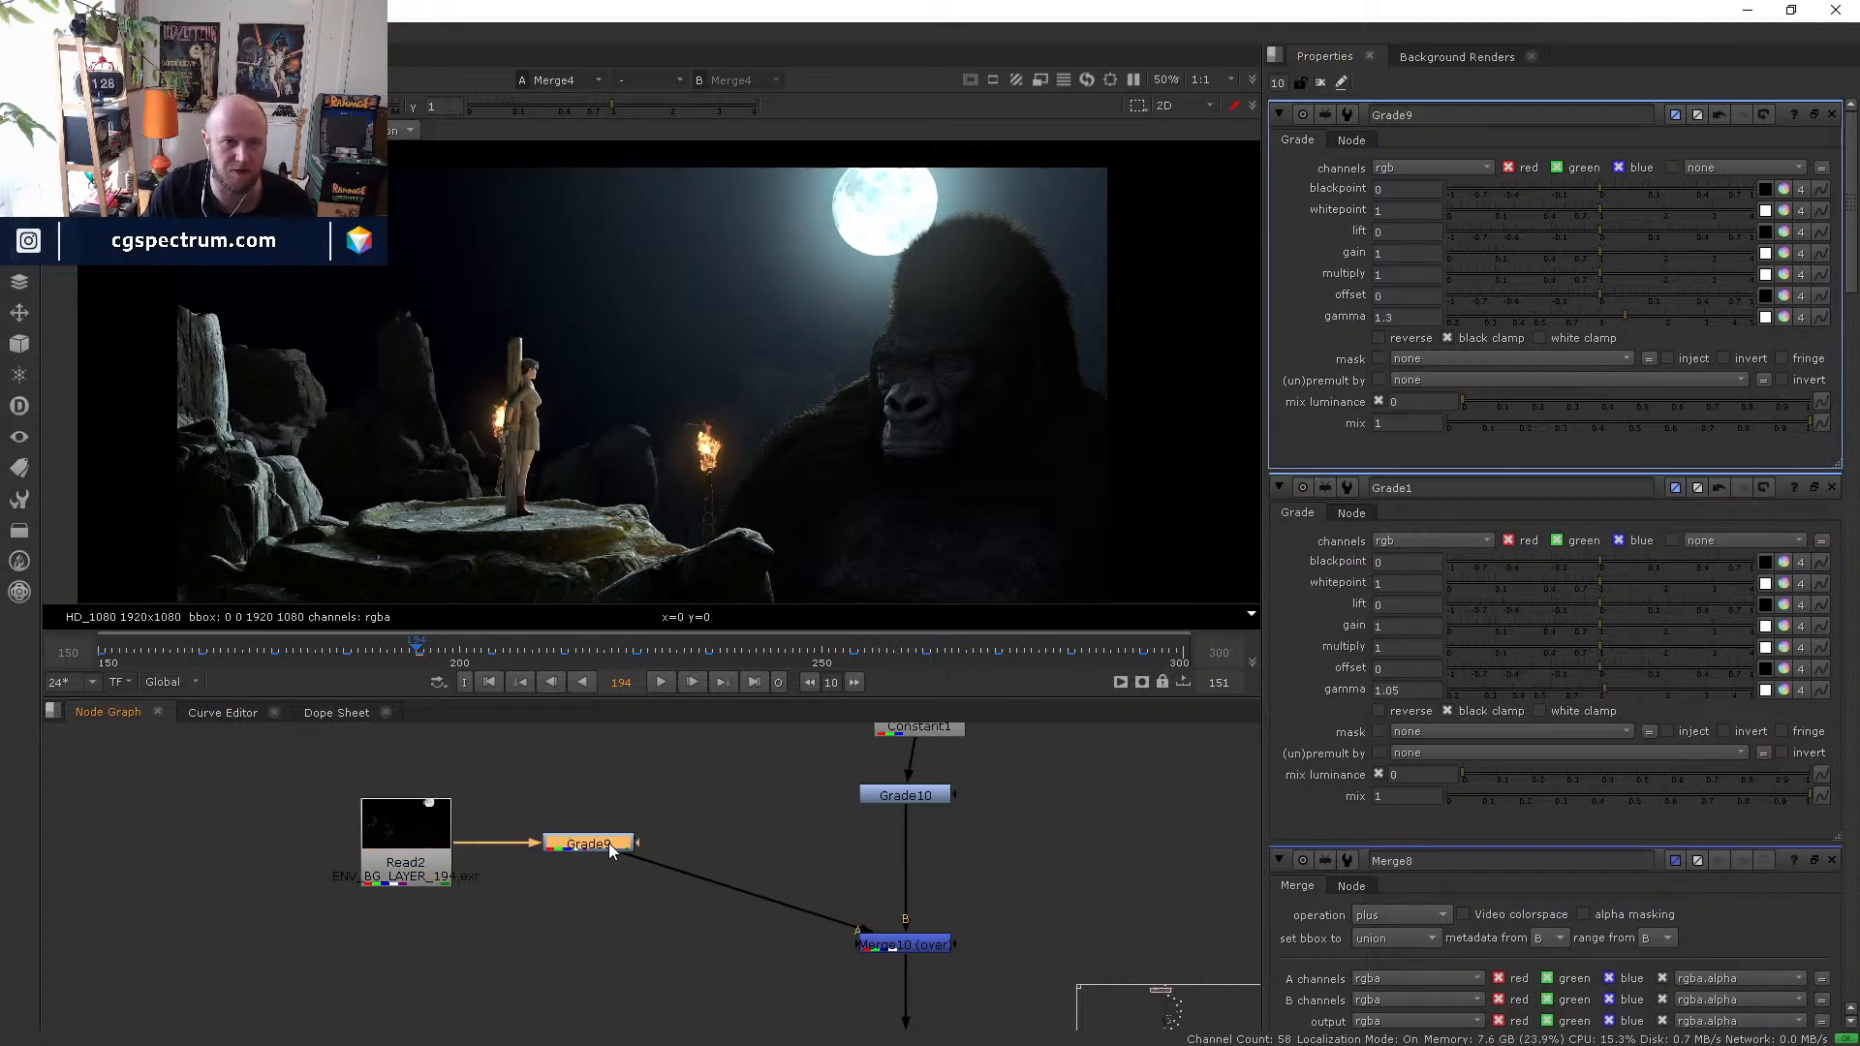
key(d)
key(d)
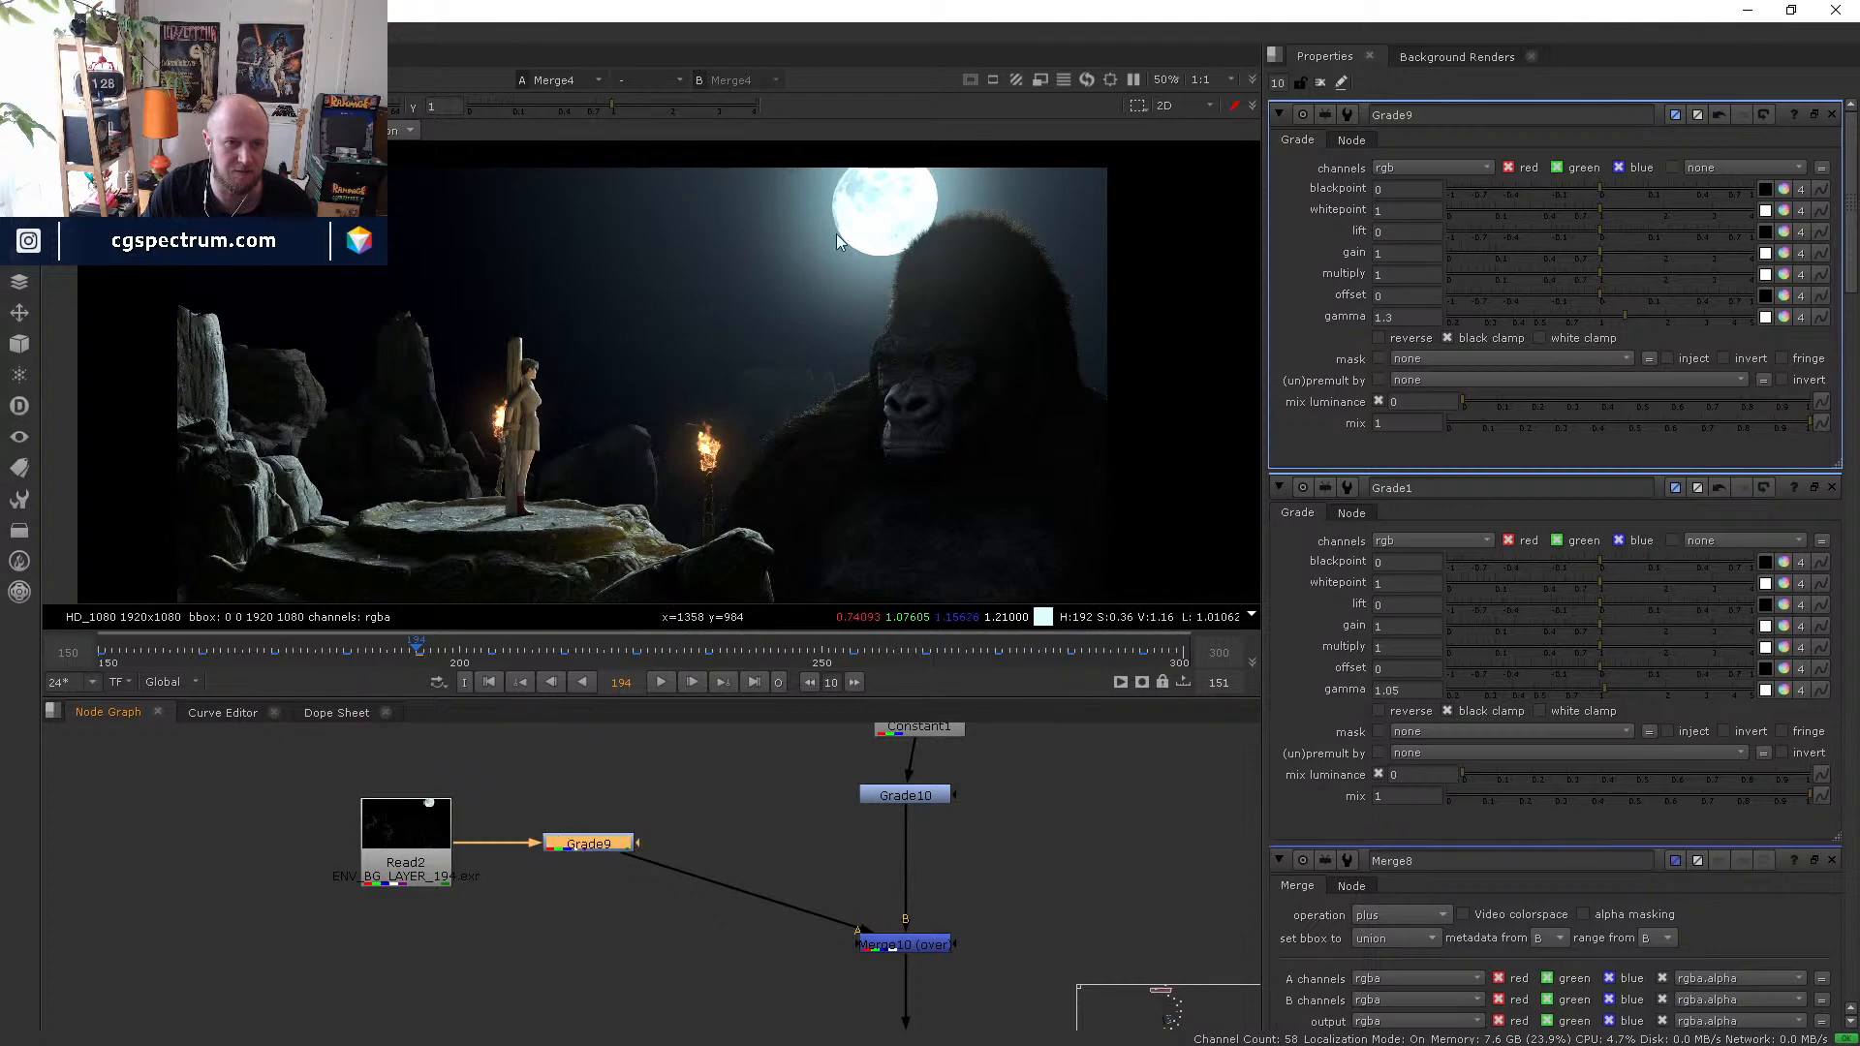
- Add a Roto node above Grade9 and connect it to Grade9's mask input
click(628, 794)
key(o)
drag(642, 837, 664, 804)
- Draw an ellipse roto shape around the moon and its glow at frame 194
scroll(782, 292, up, 2)
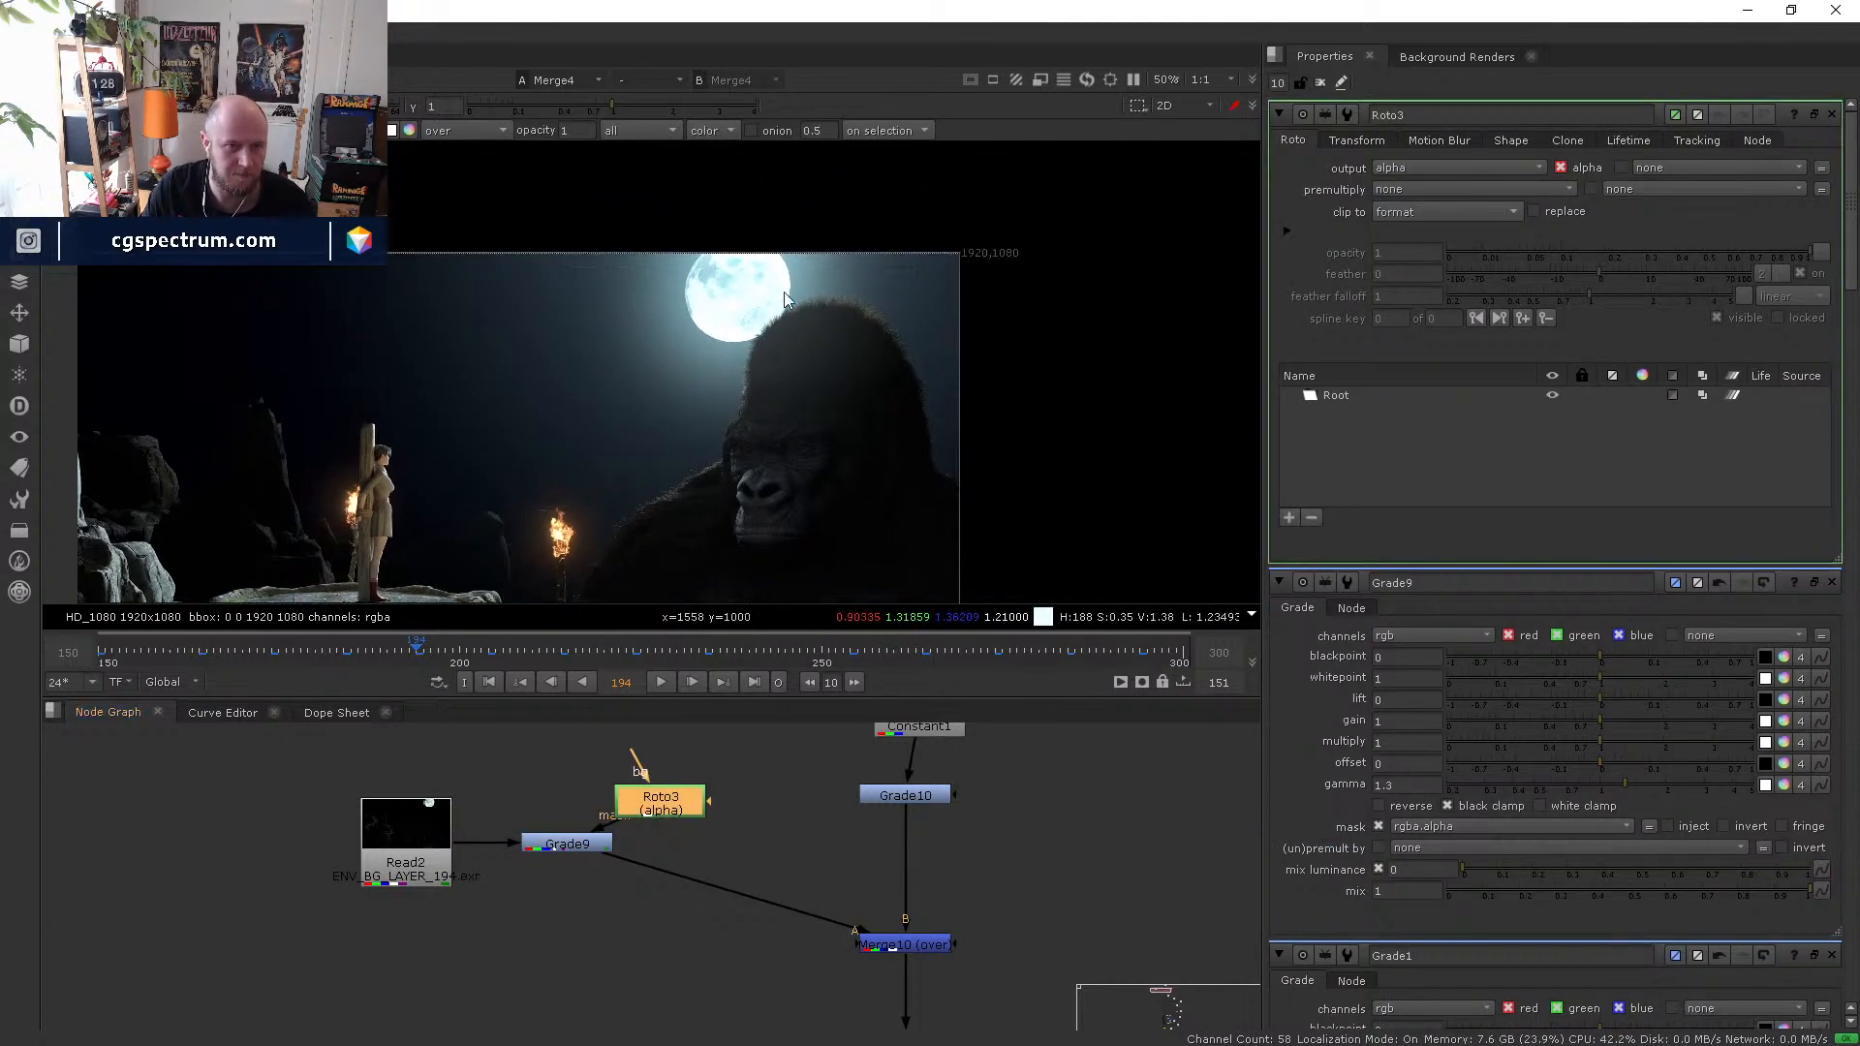
scroll(783, 292, down, 2)
middle_drag(883, 233, 841, 254)
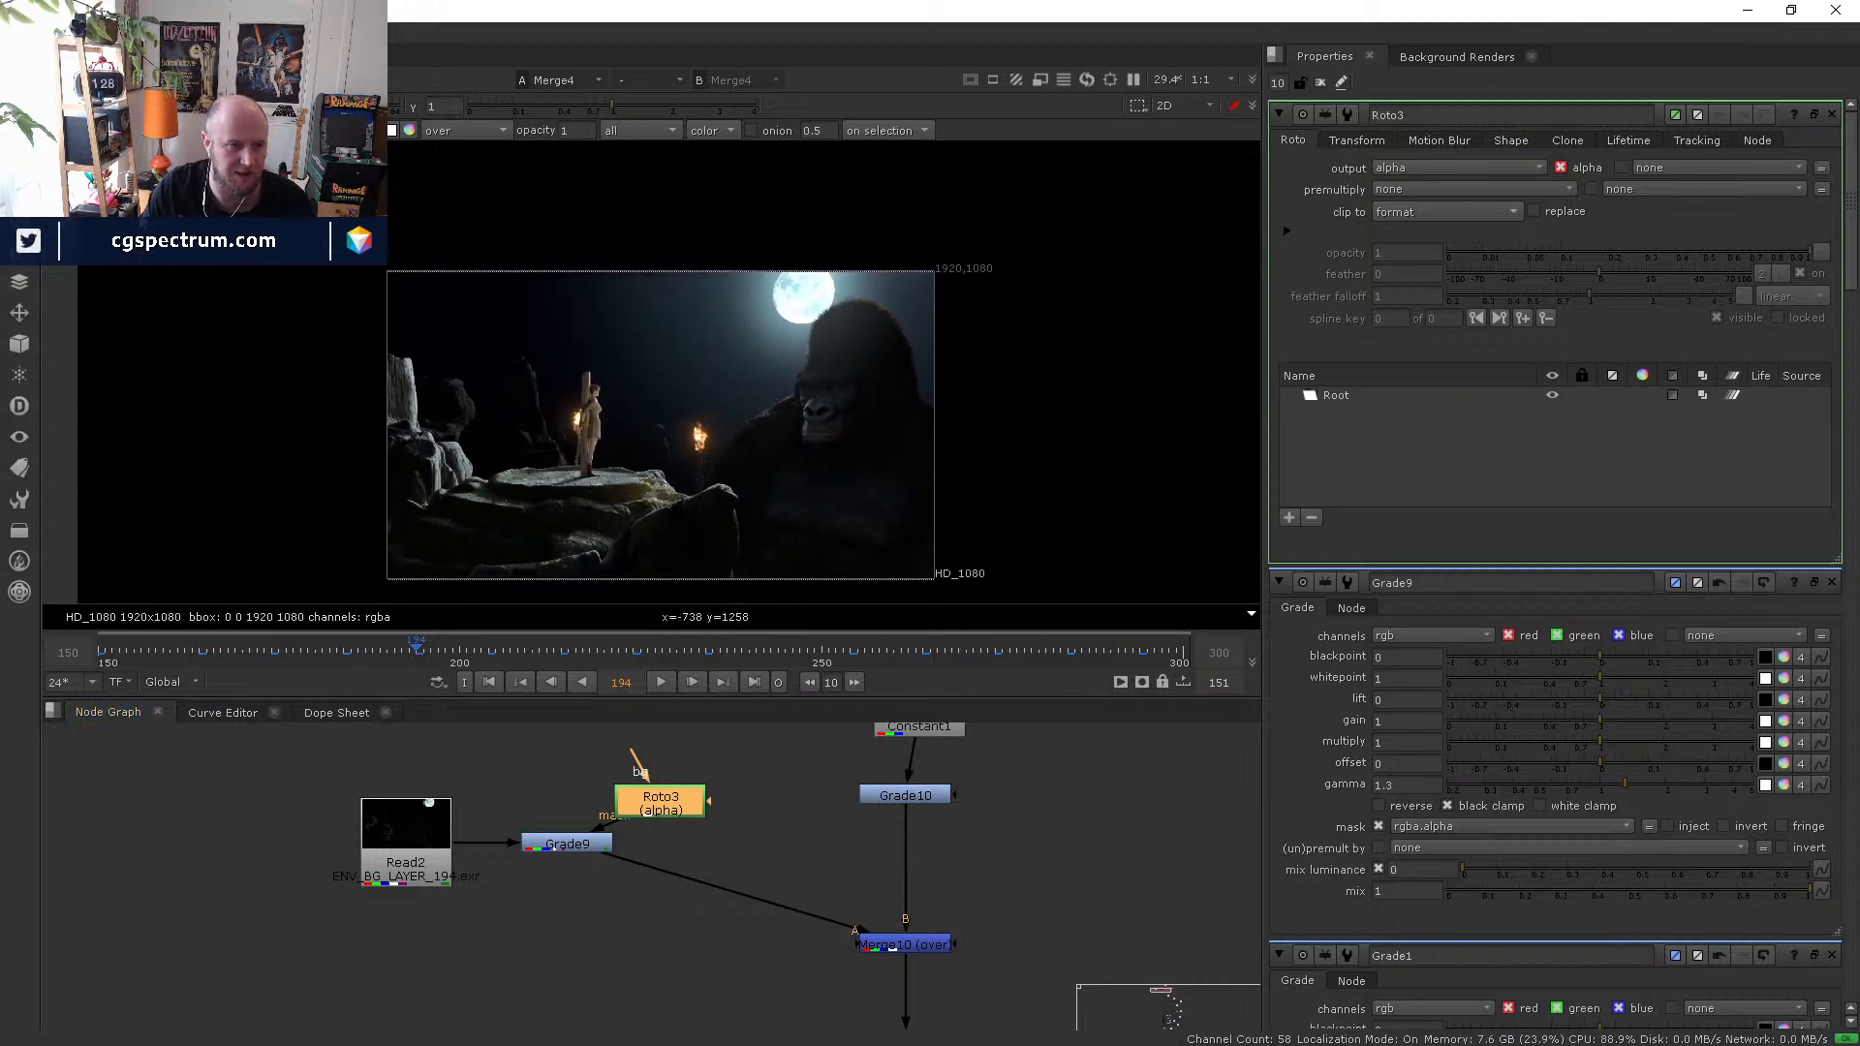
click(60, 228)
click(111, 279)
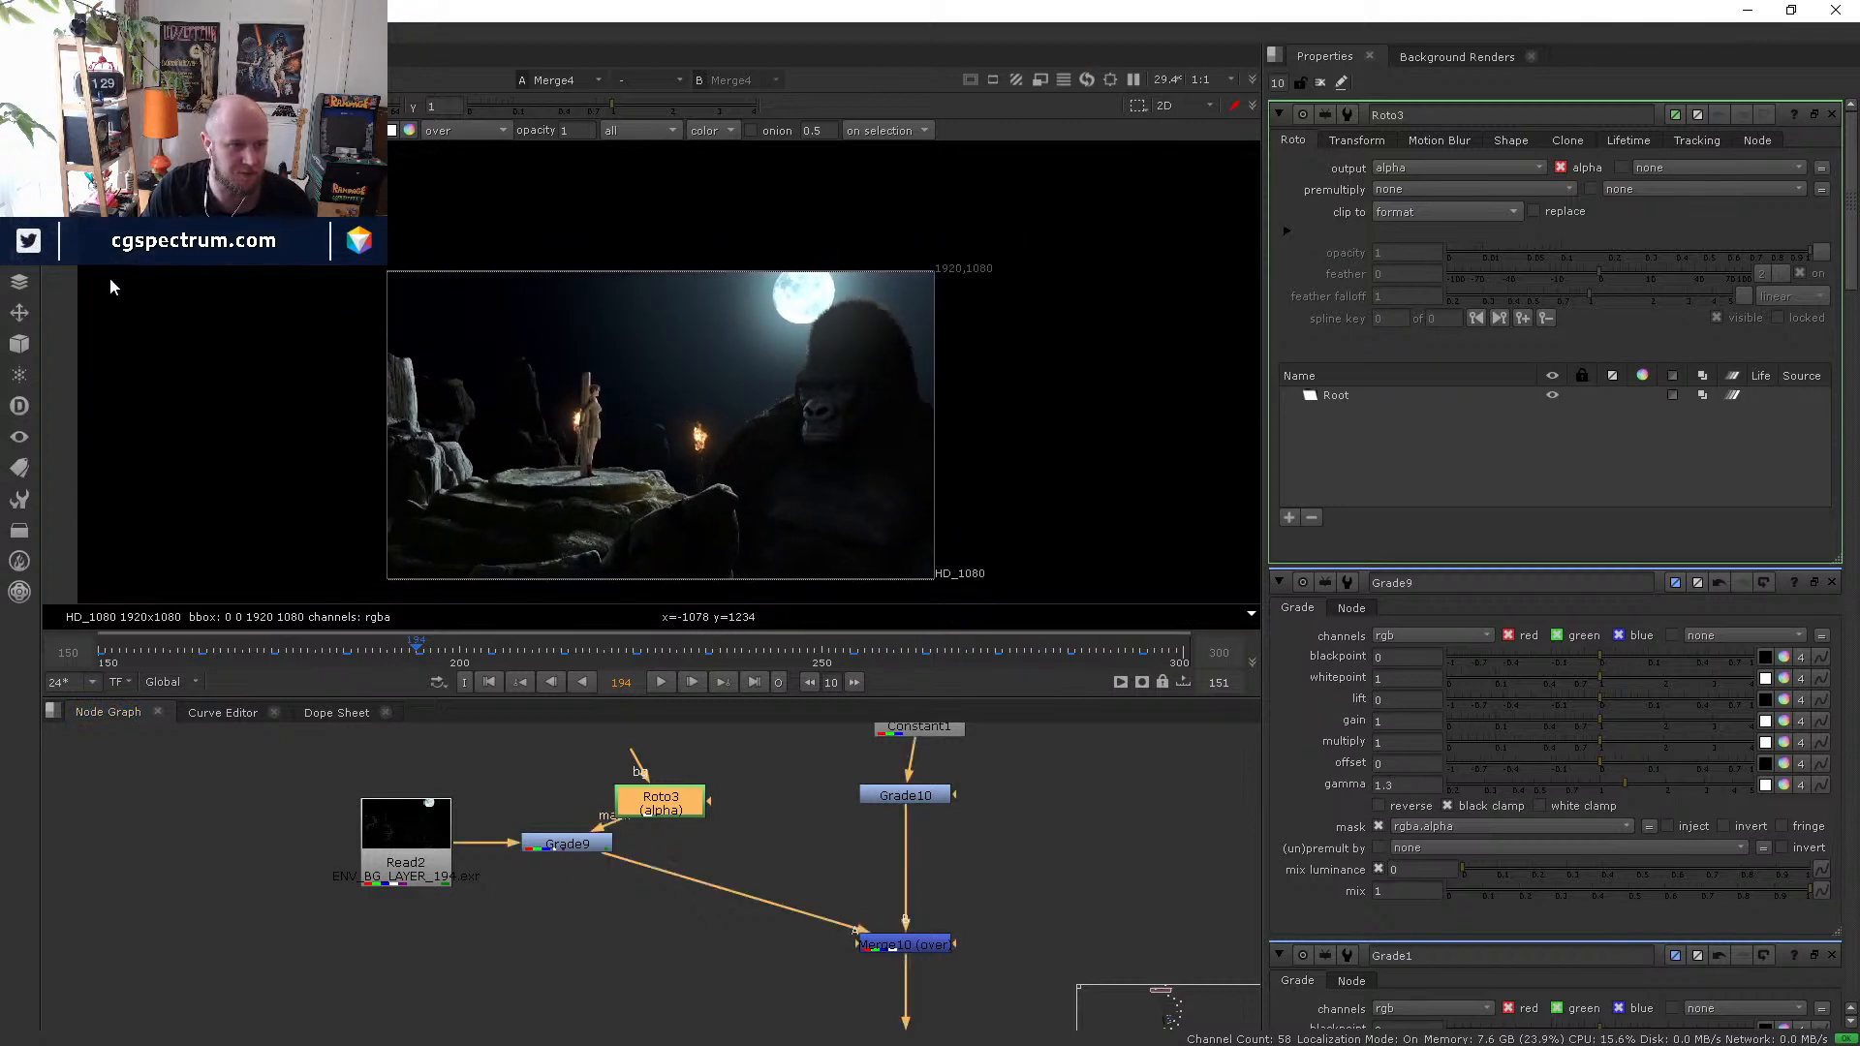
drag(720, 237, 899, 373)
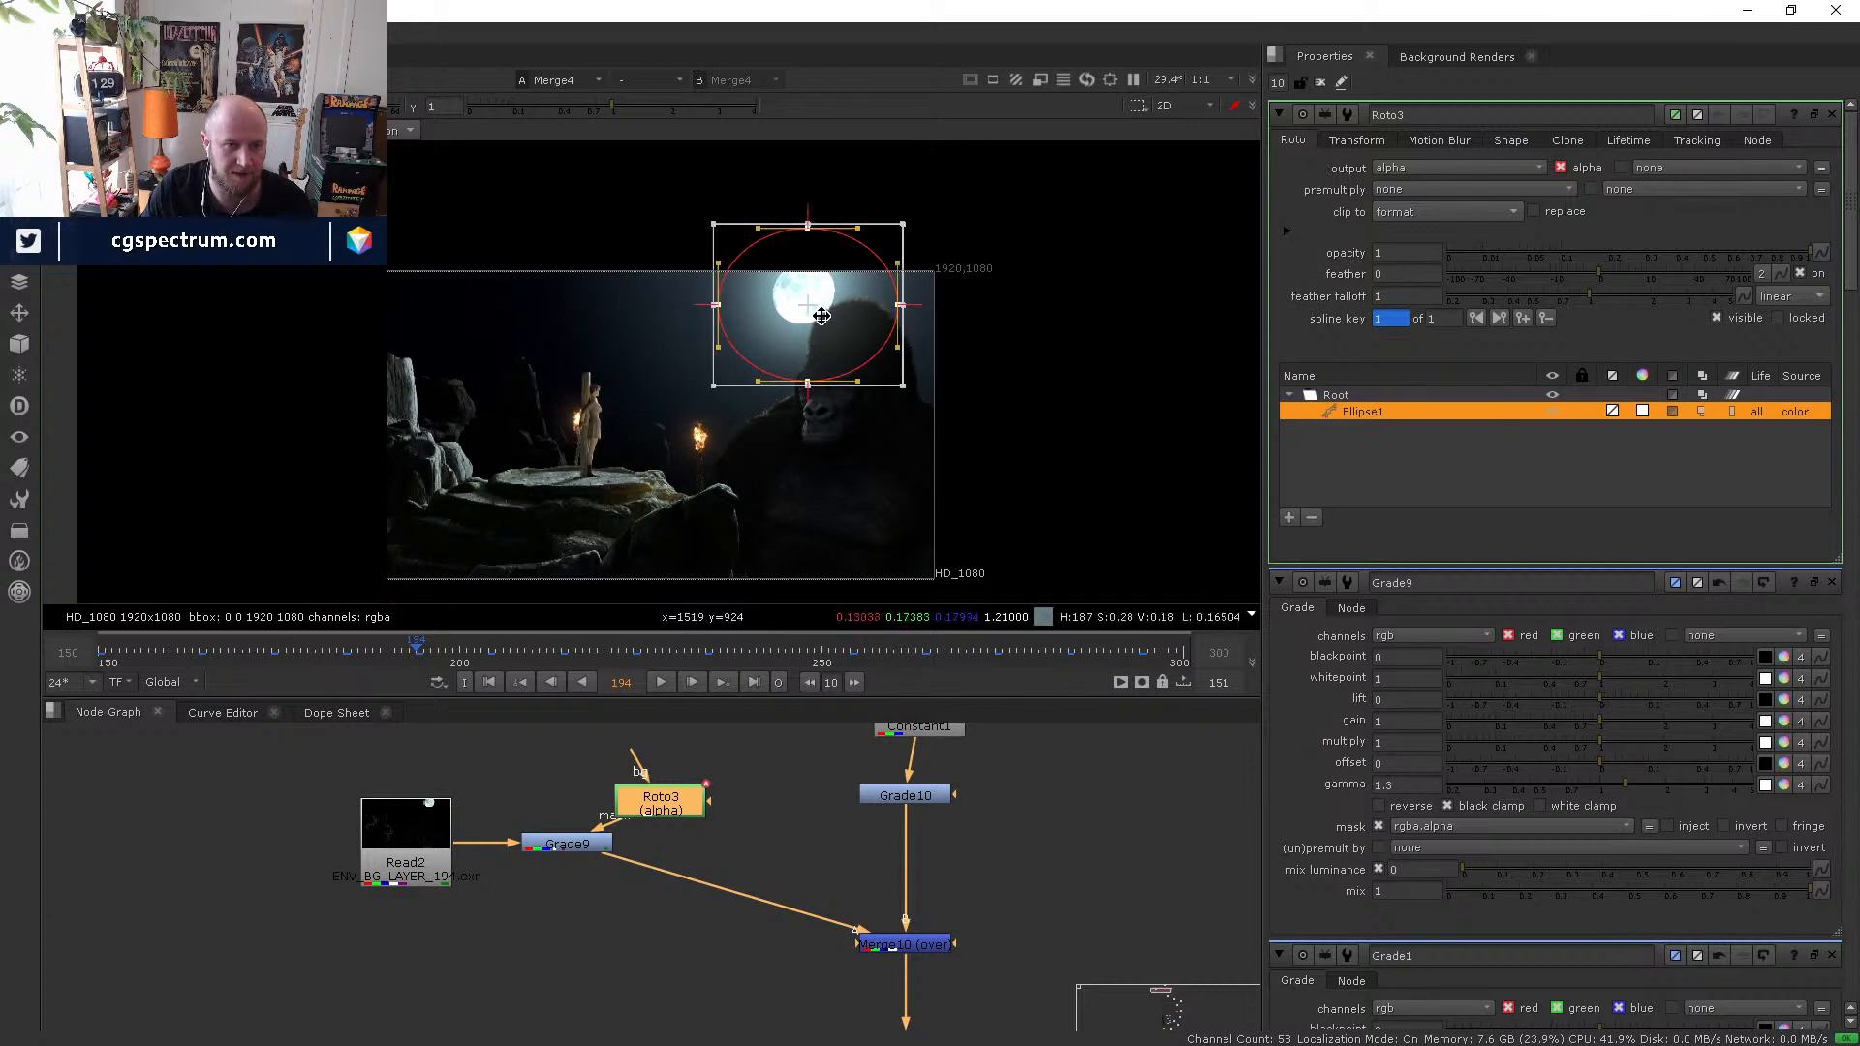
- Toggle Grade9 off and on to check its effect inside the moon mask
click(554, 841)
key(d)
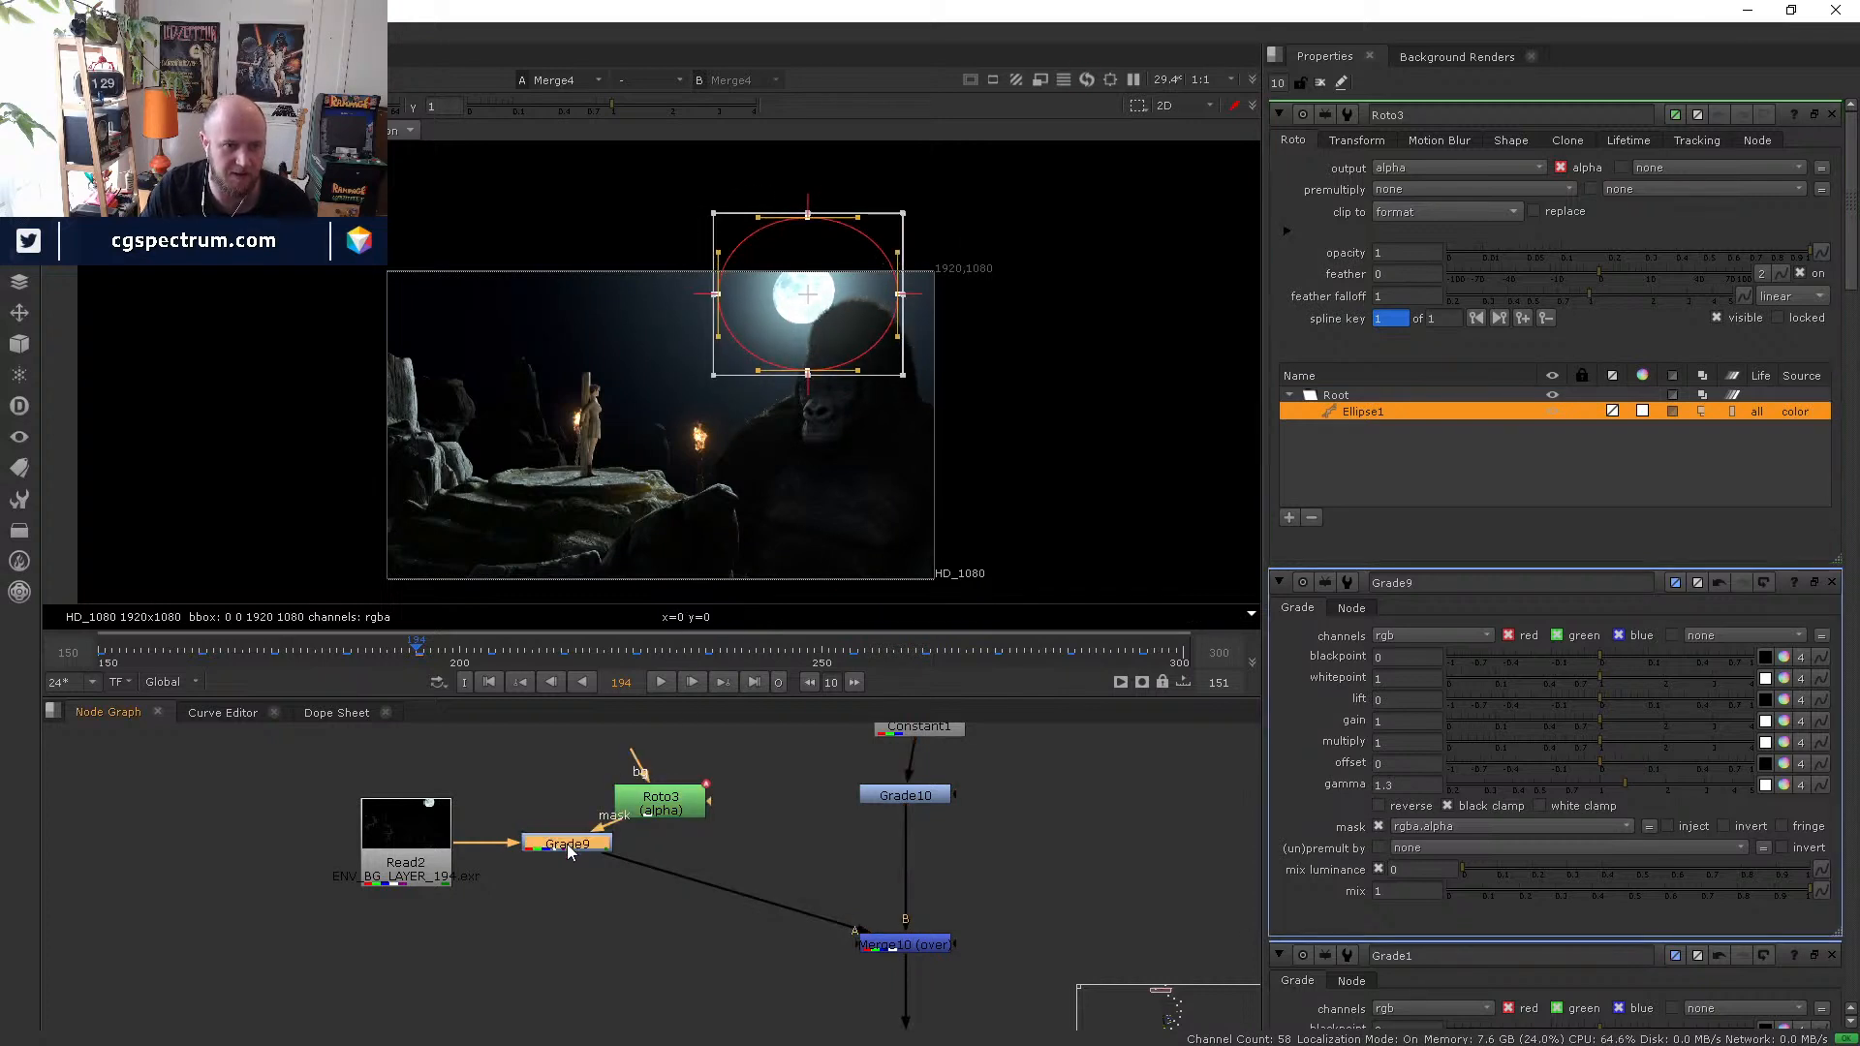
scroll(857, 357, up, 3)
key(d)
key(d)
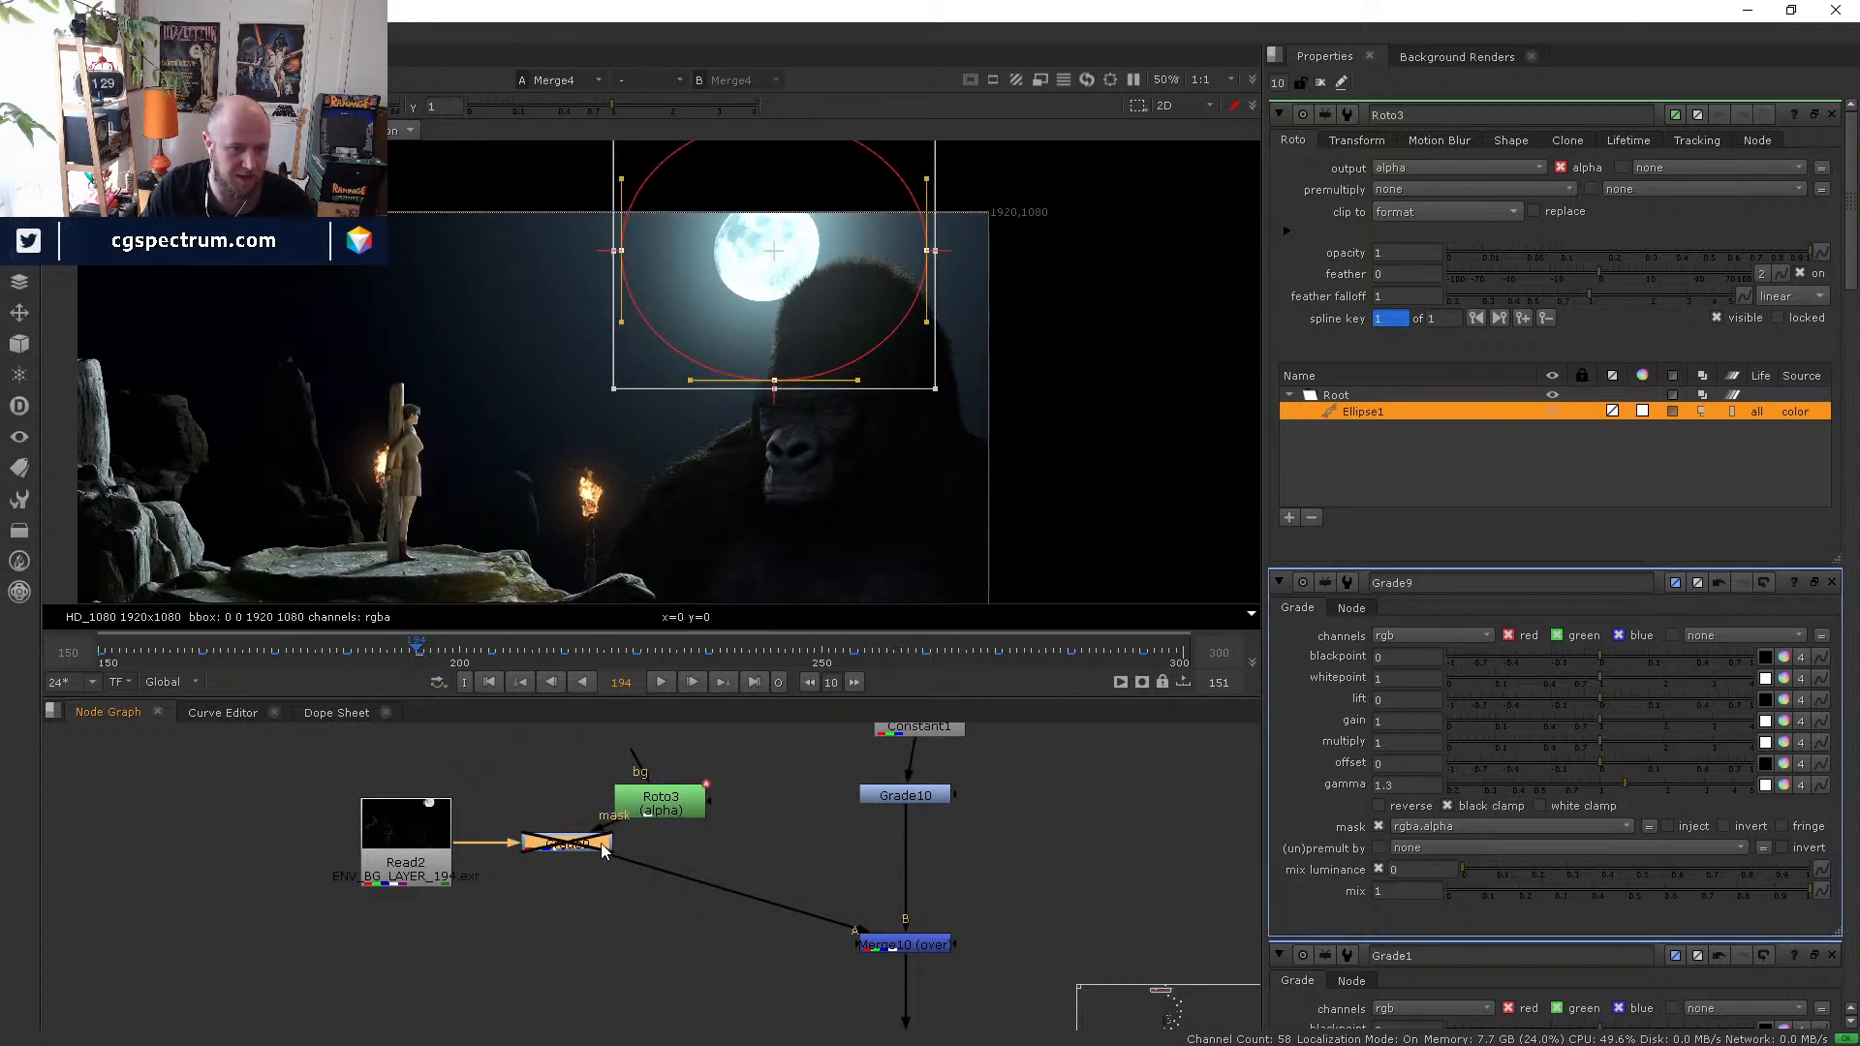
- Re-enable Grade9 and invert its mask so that the moon area is excluded from the grade
double_click(601, 842)
key(d)
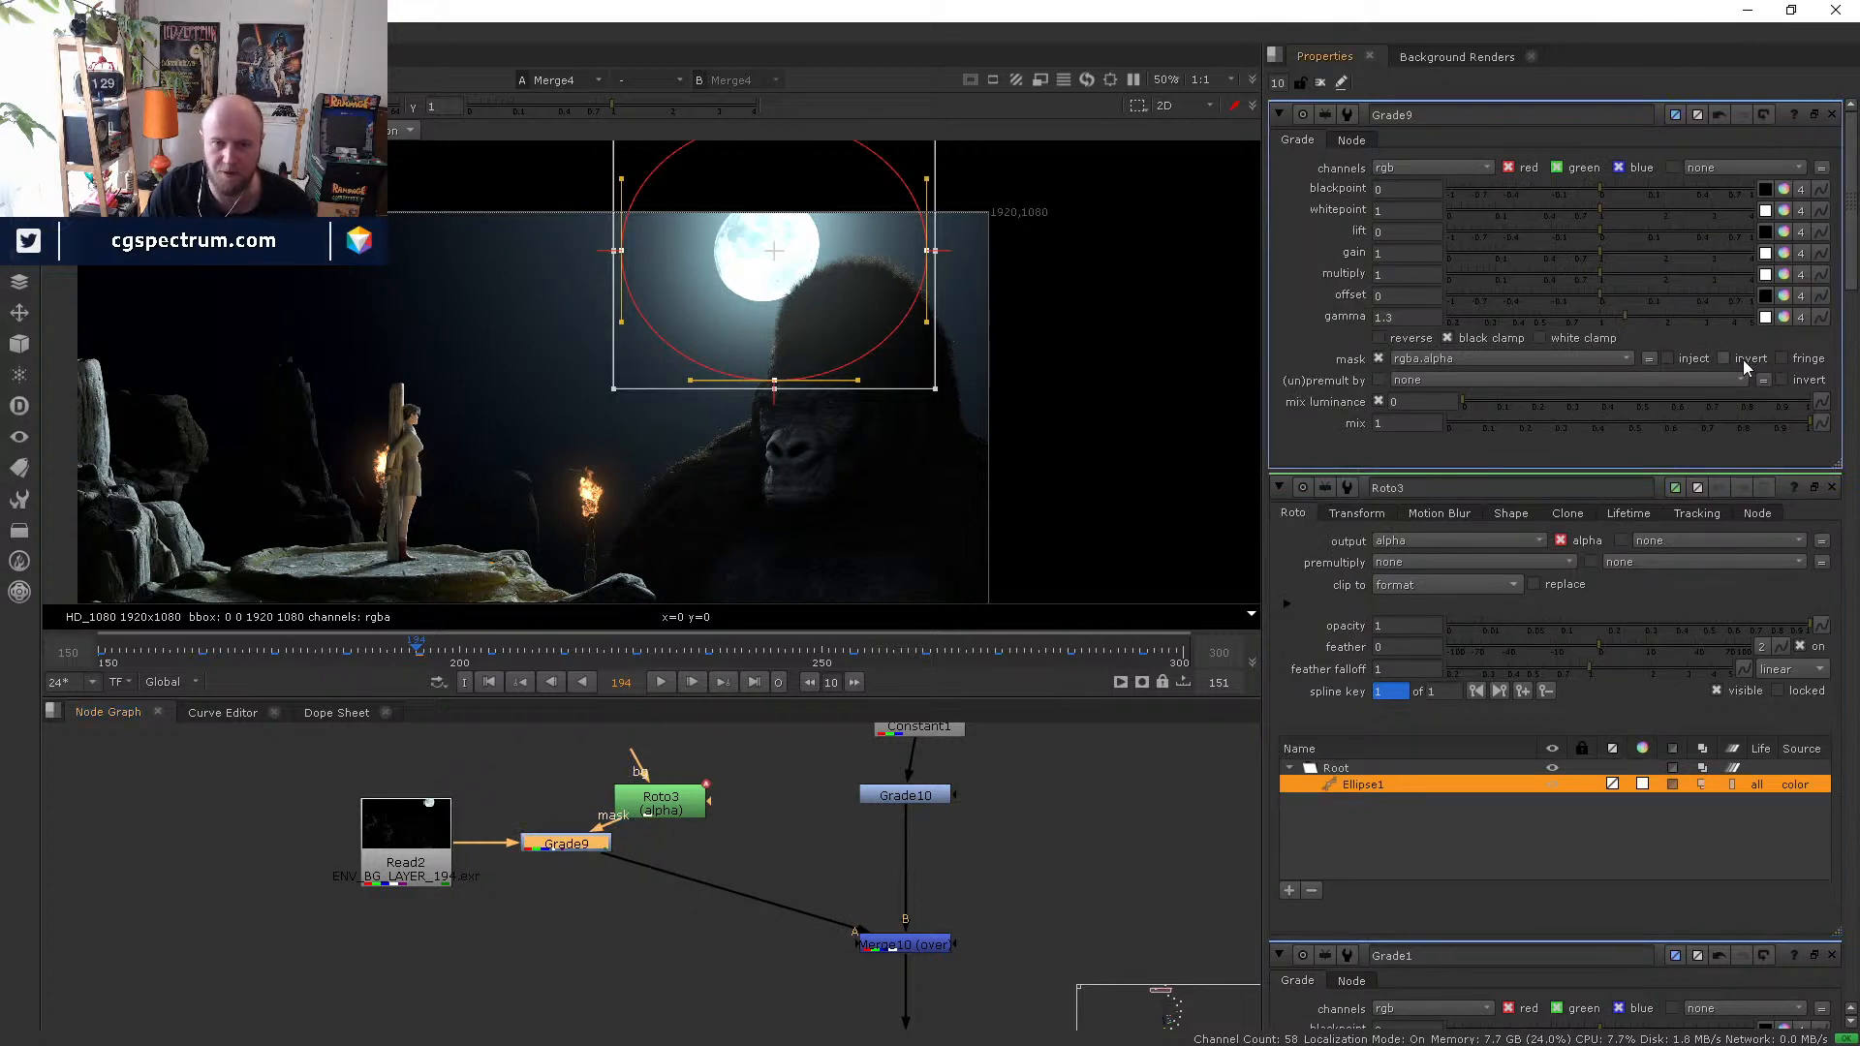
click(1745, 362)
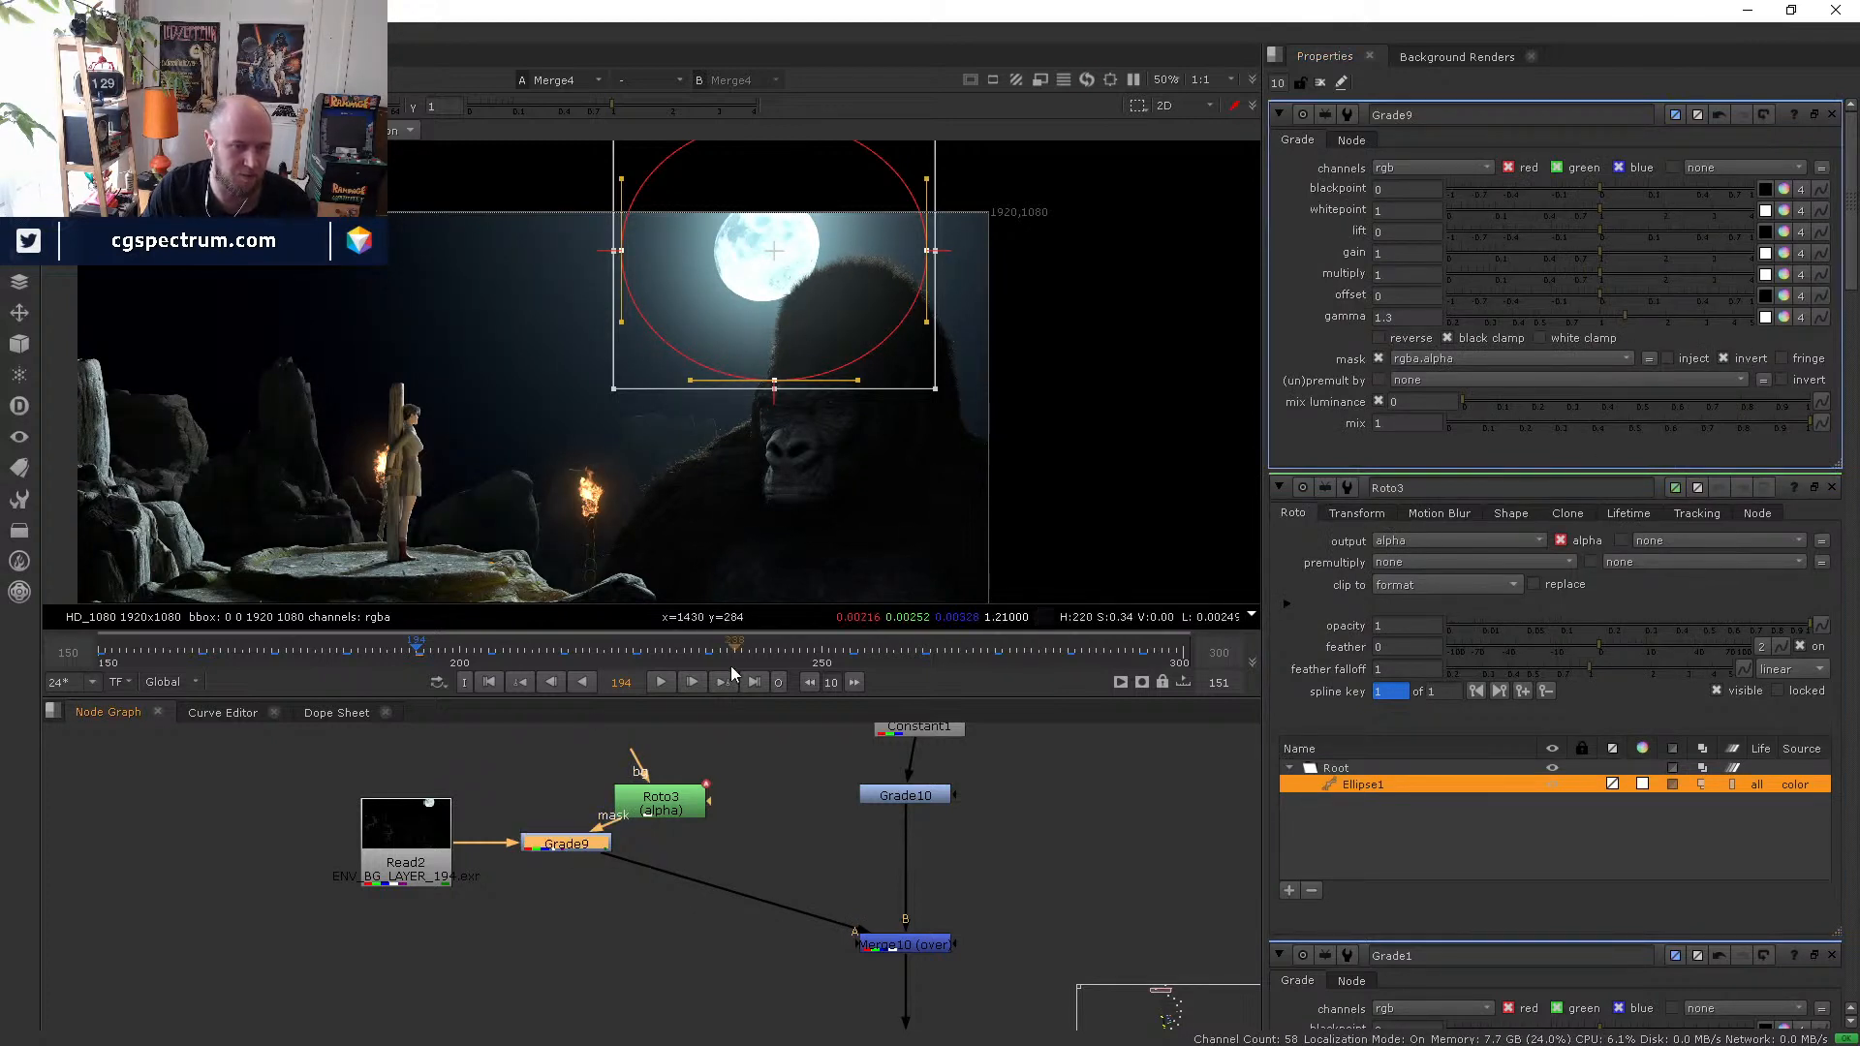
- Keyframe the Roto3 ellipse over the moon at the first frame, 150
double_click(661, 802)
scroll(814, 491, down, 2)
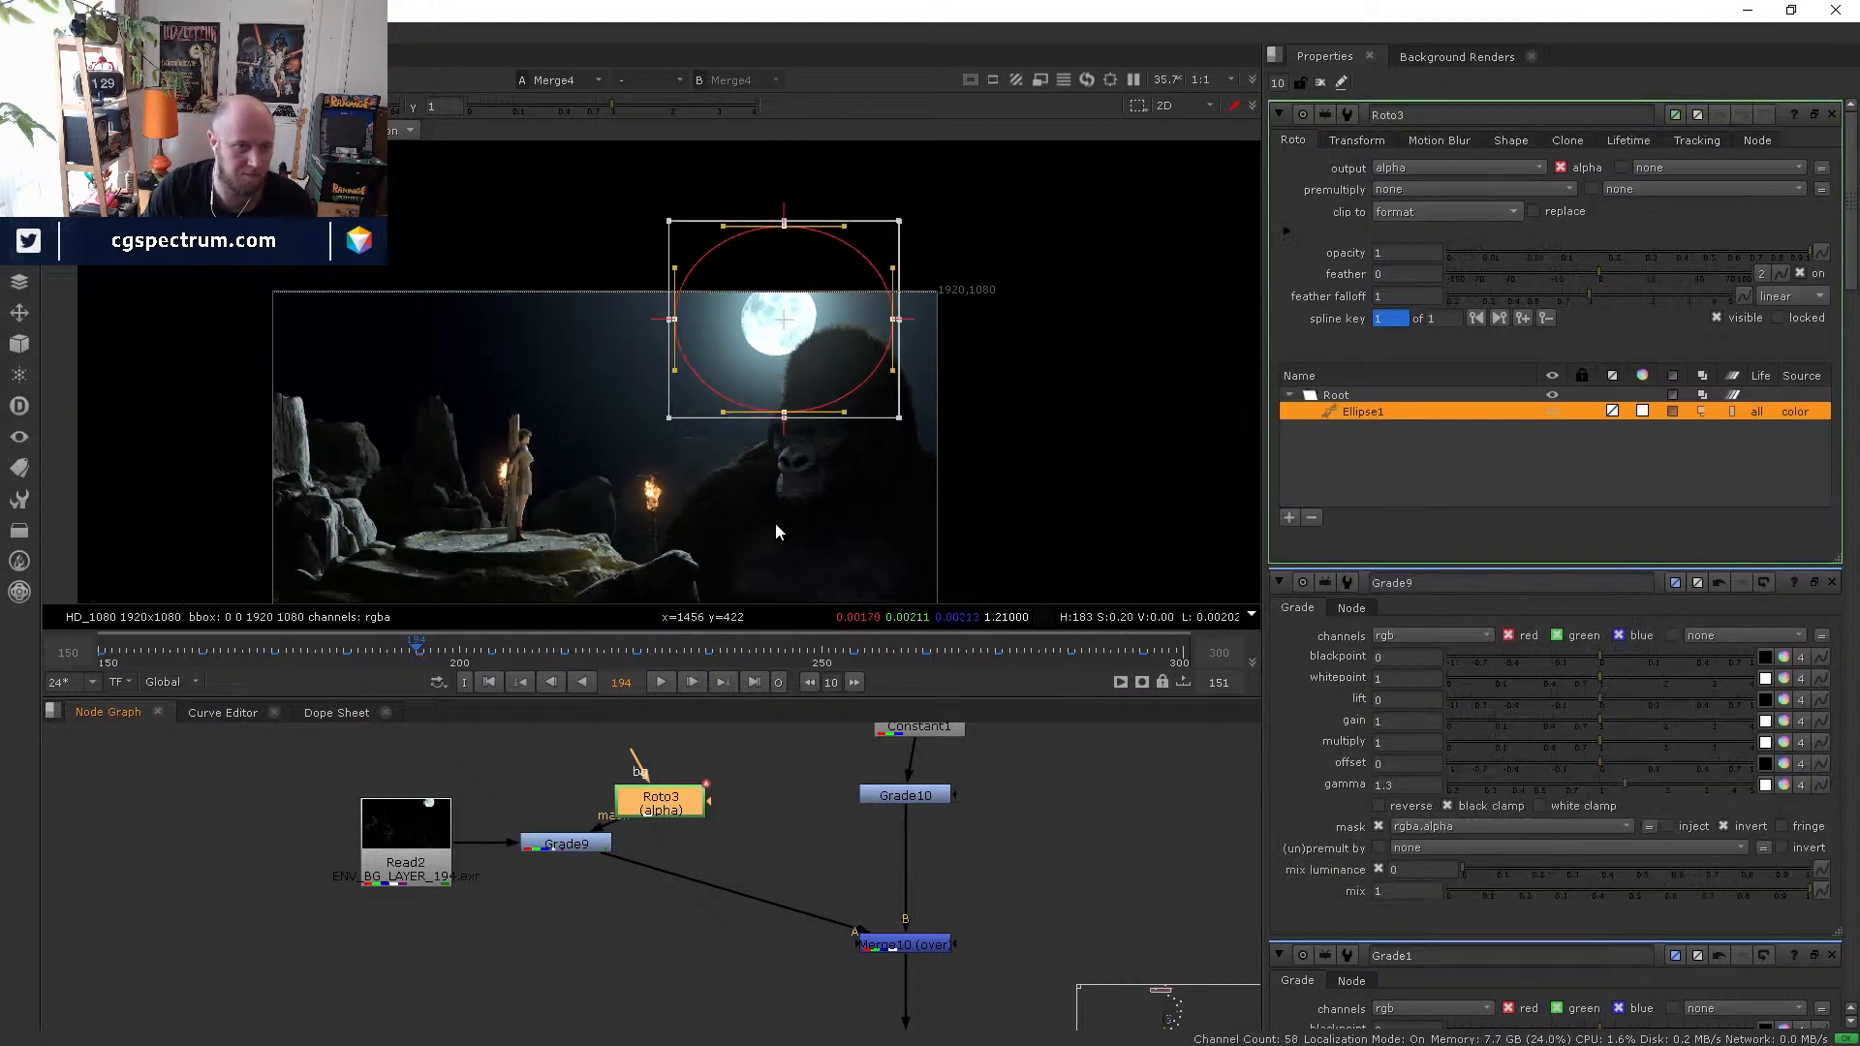
click(488, 682)
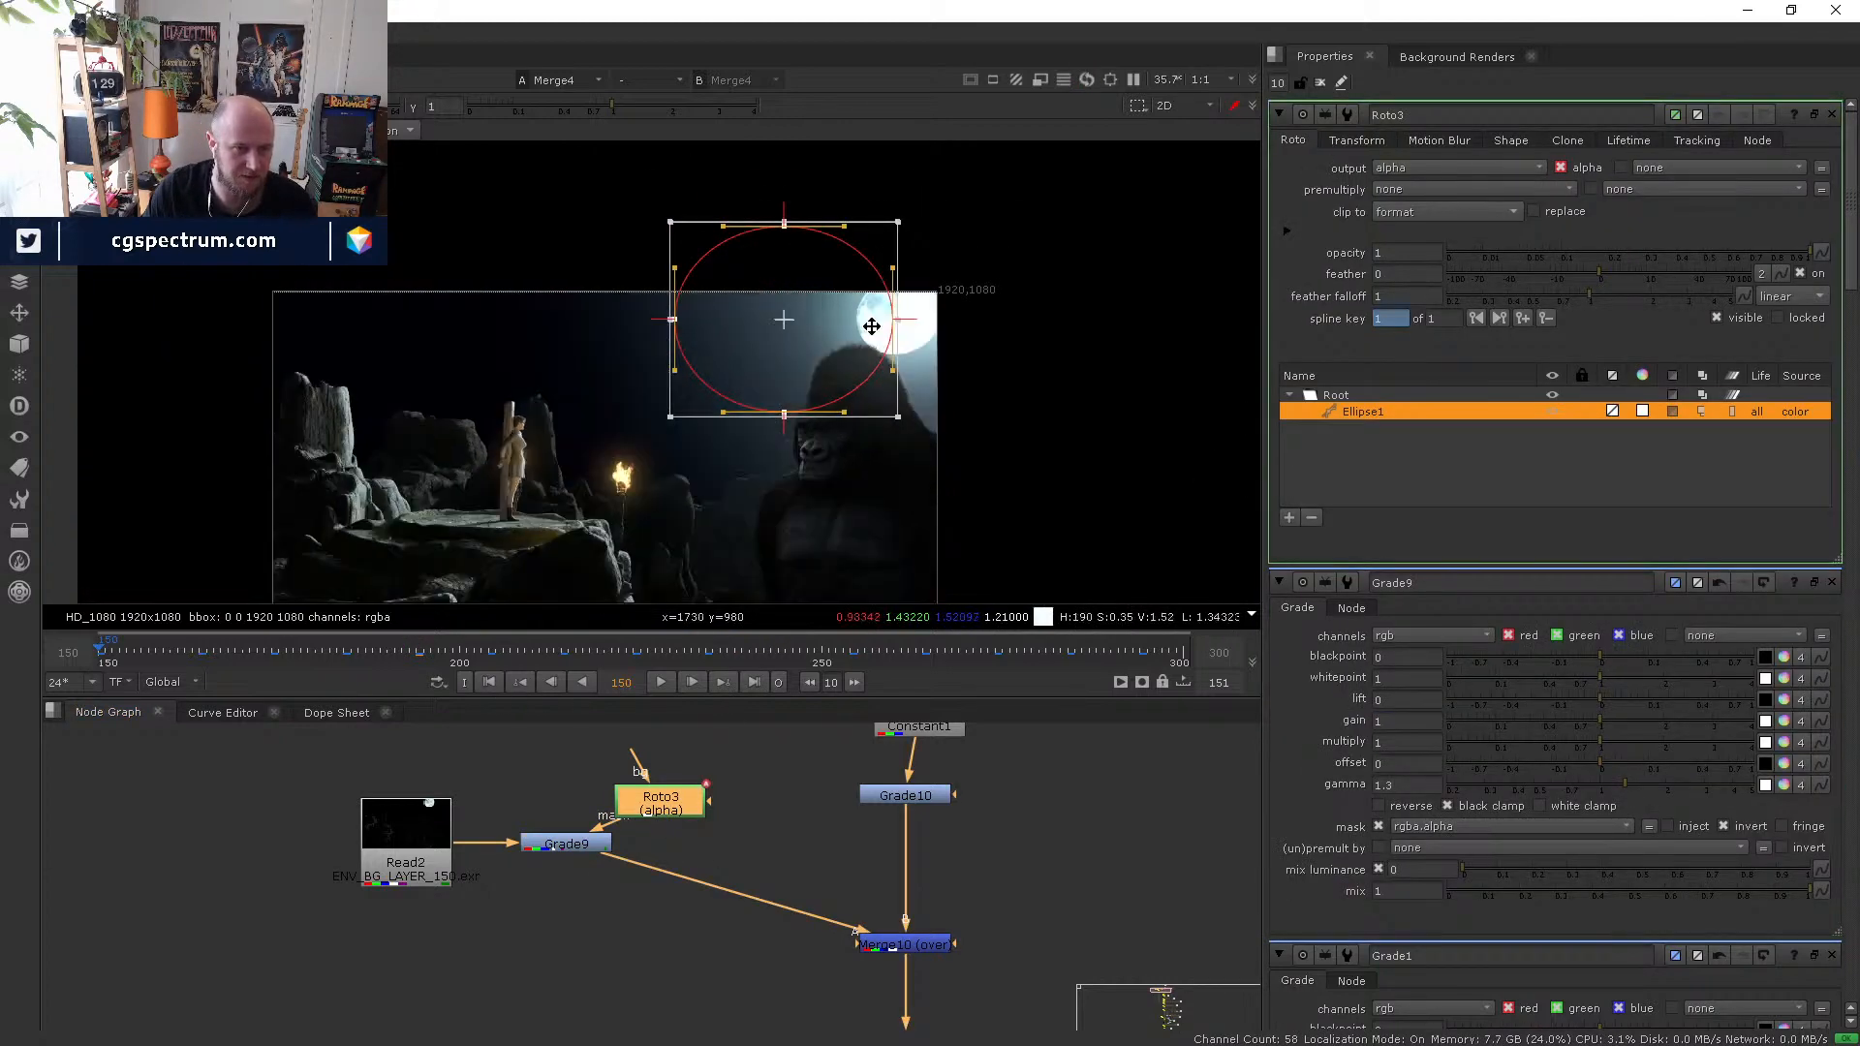
drag(789, 315, 918, 315)
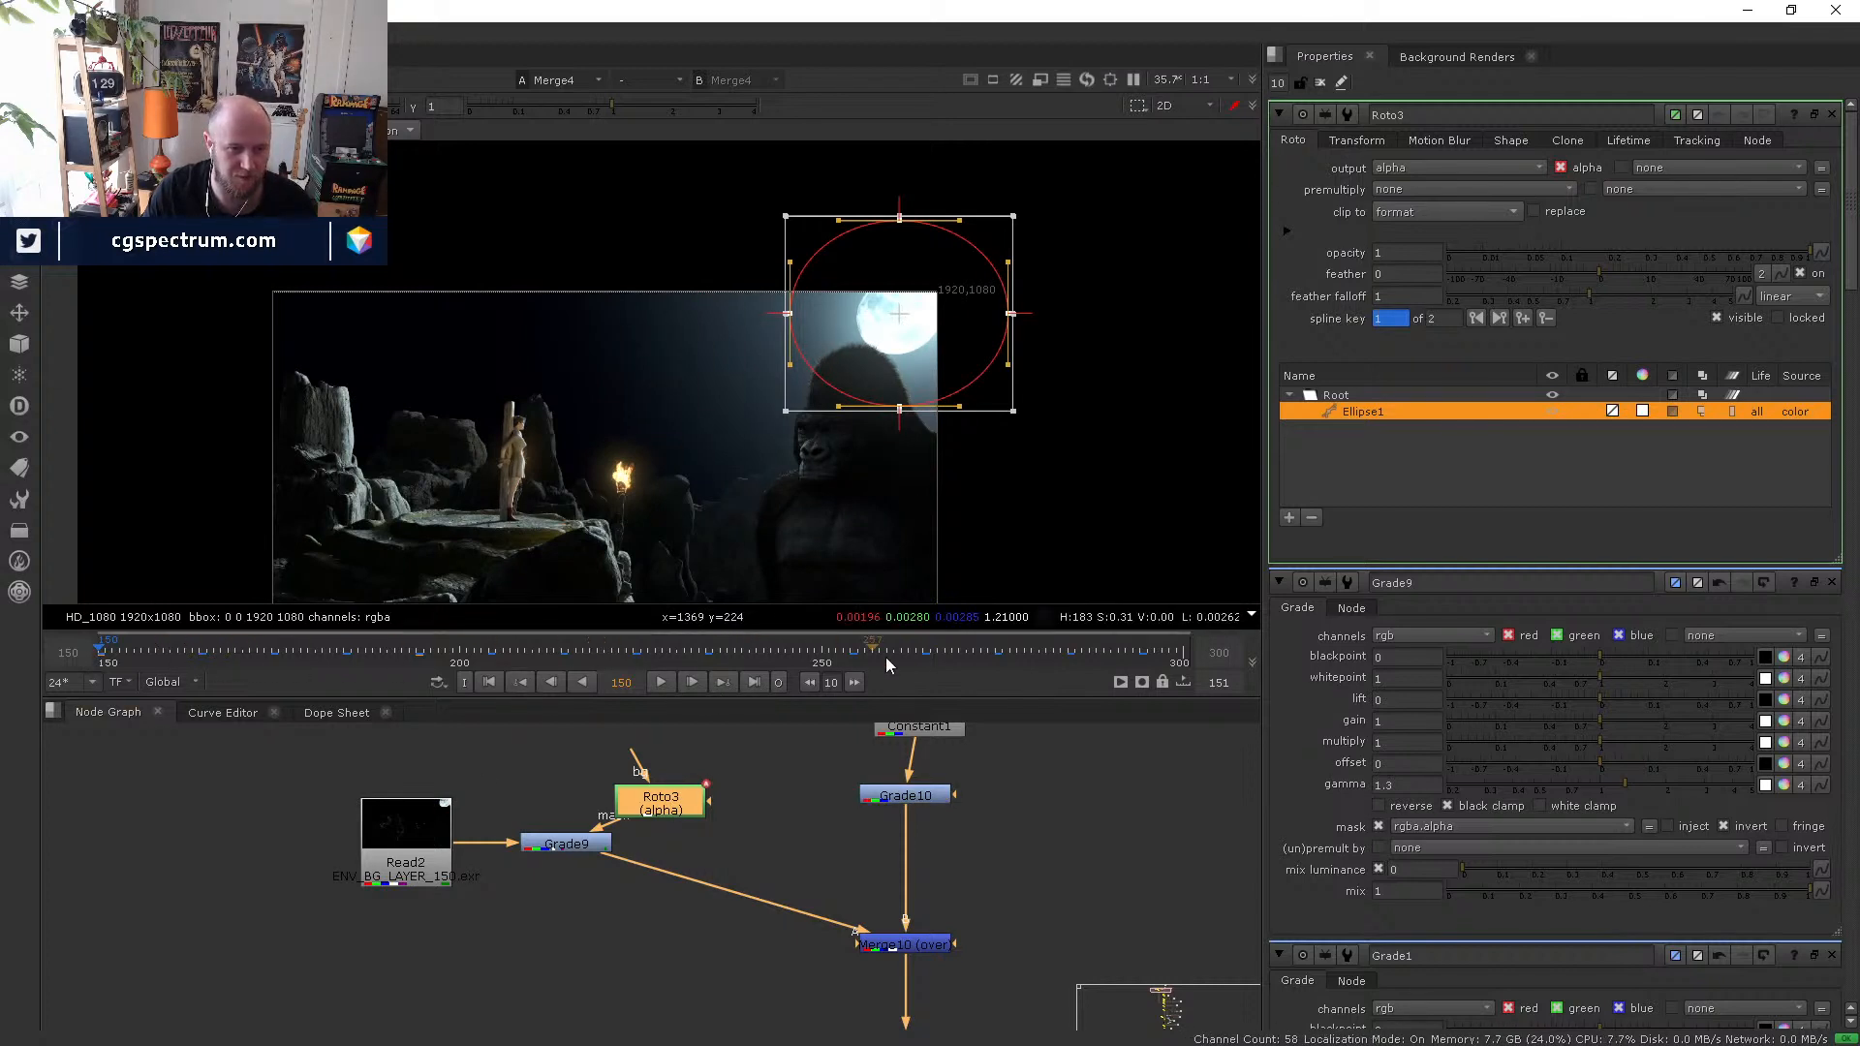
- Limit the number of open node property panels to 1, keeping only Roto3 open
scroll(1437, 670, down, 15)
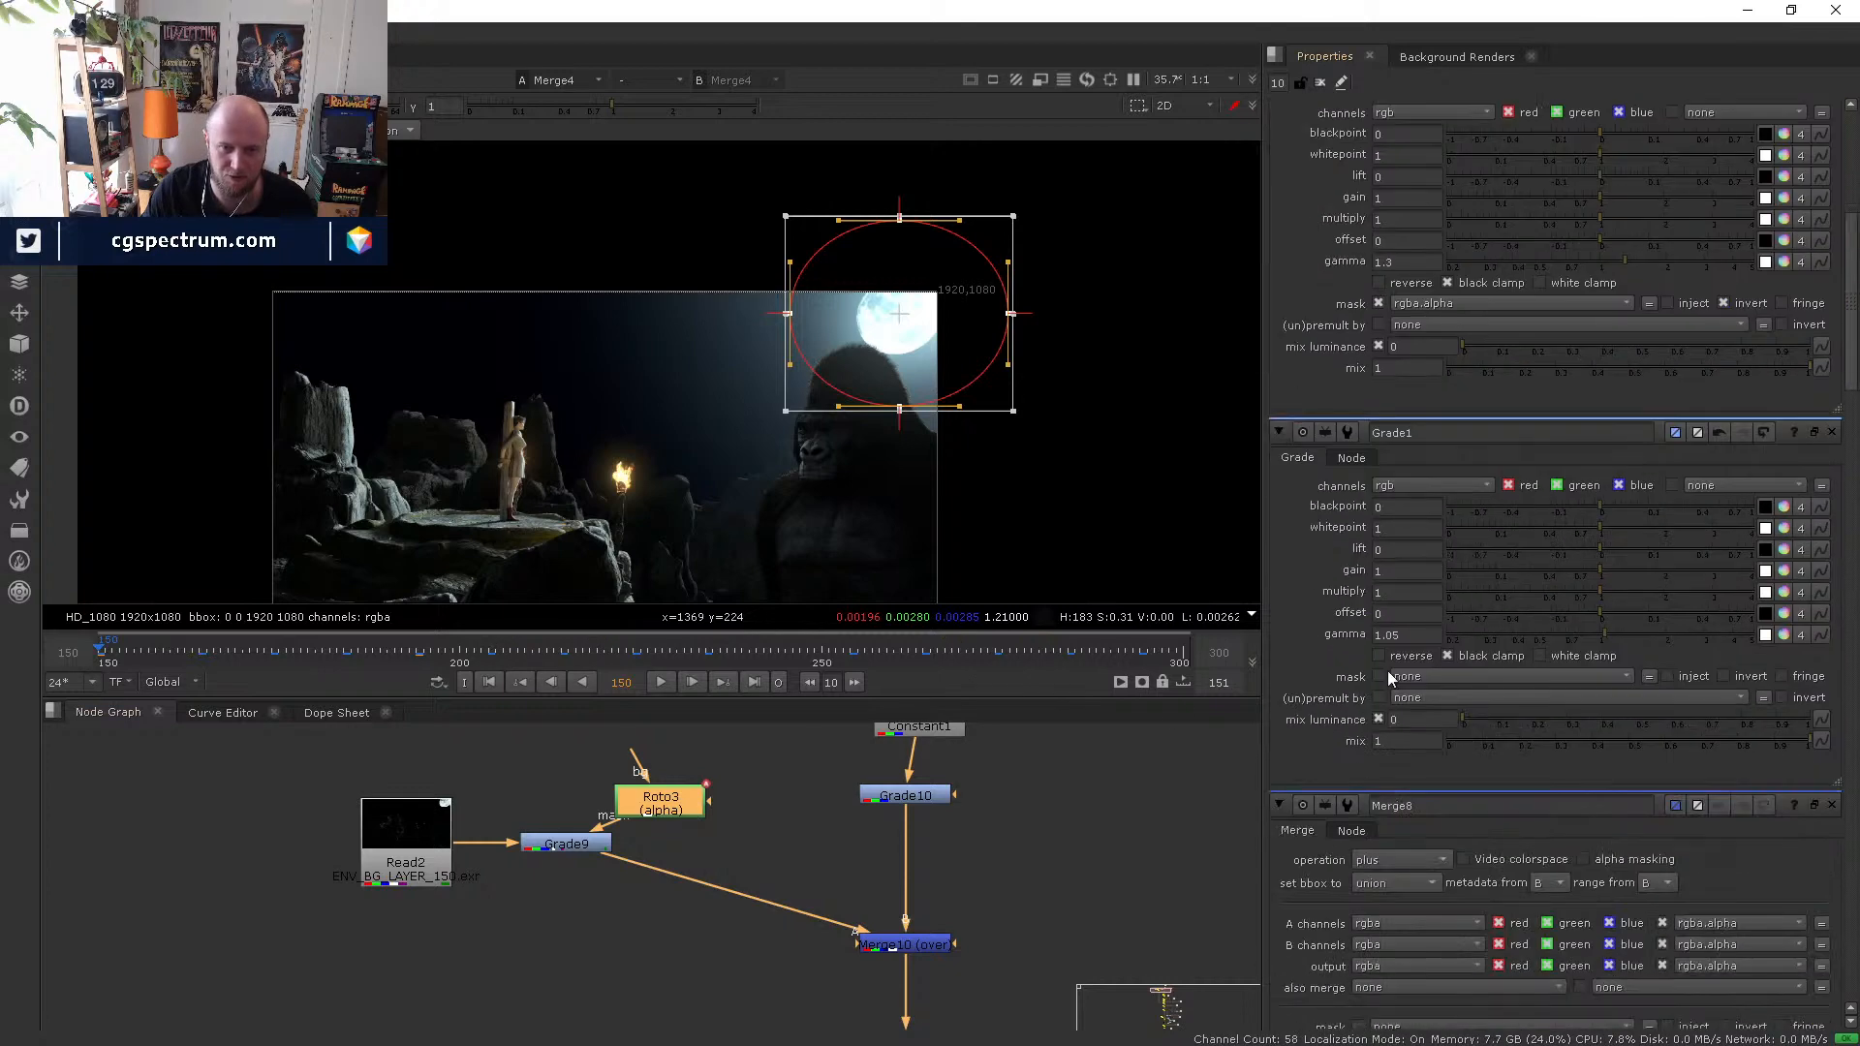
scroll(1323, 700, down, 8)
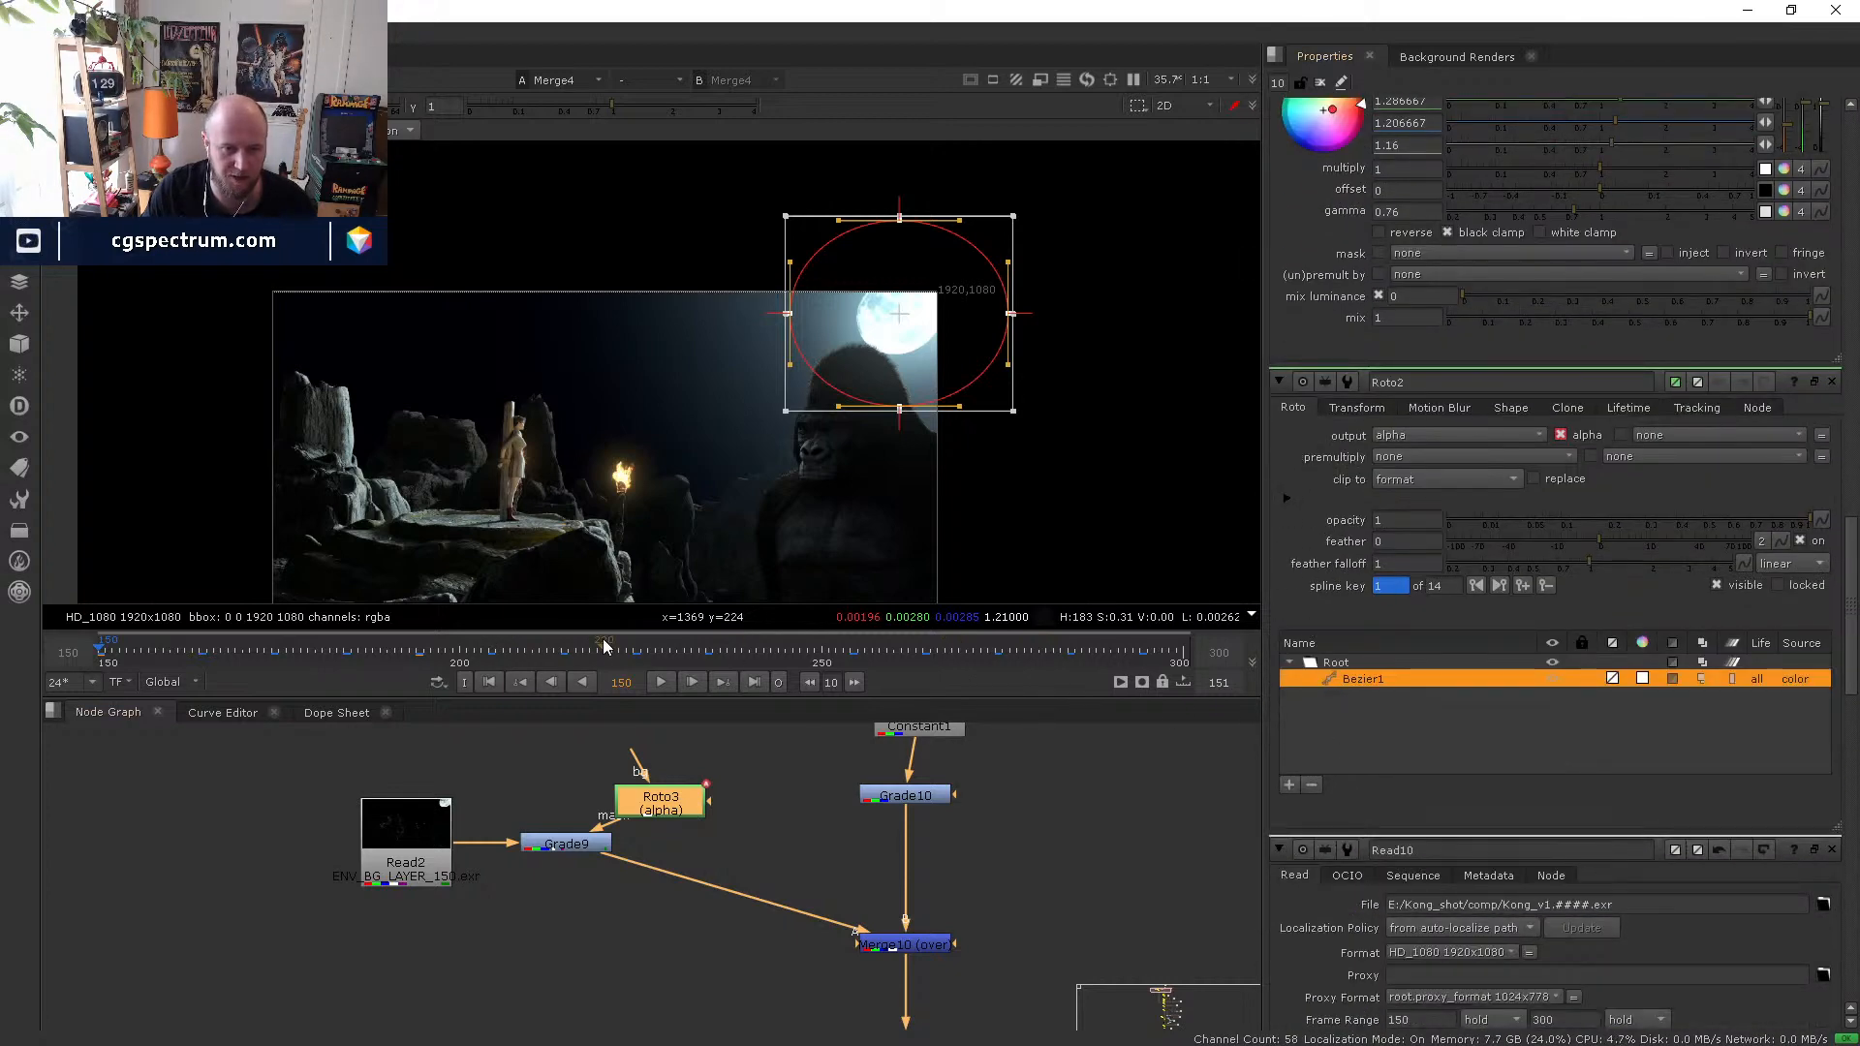
scroll(1317, 298, up, 3)
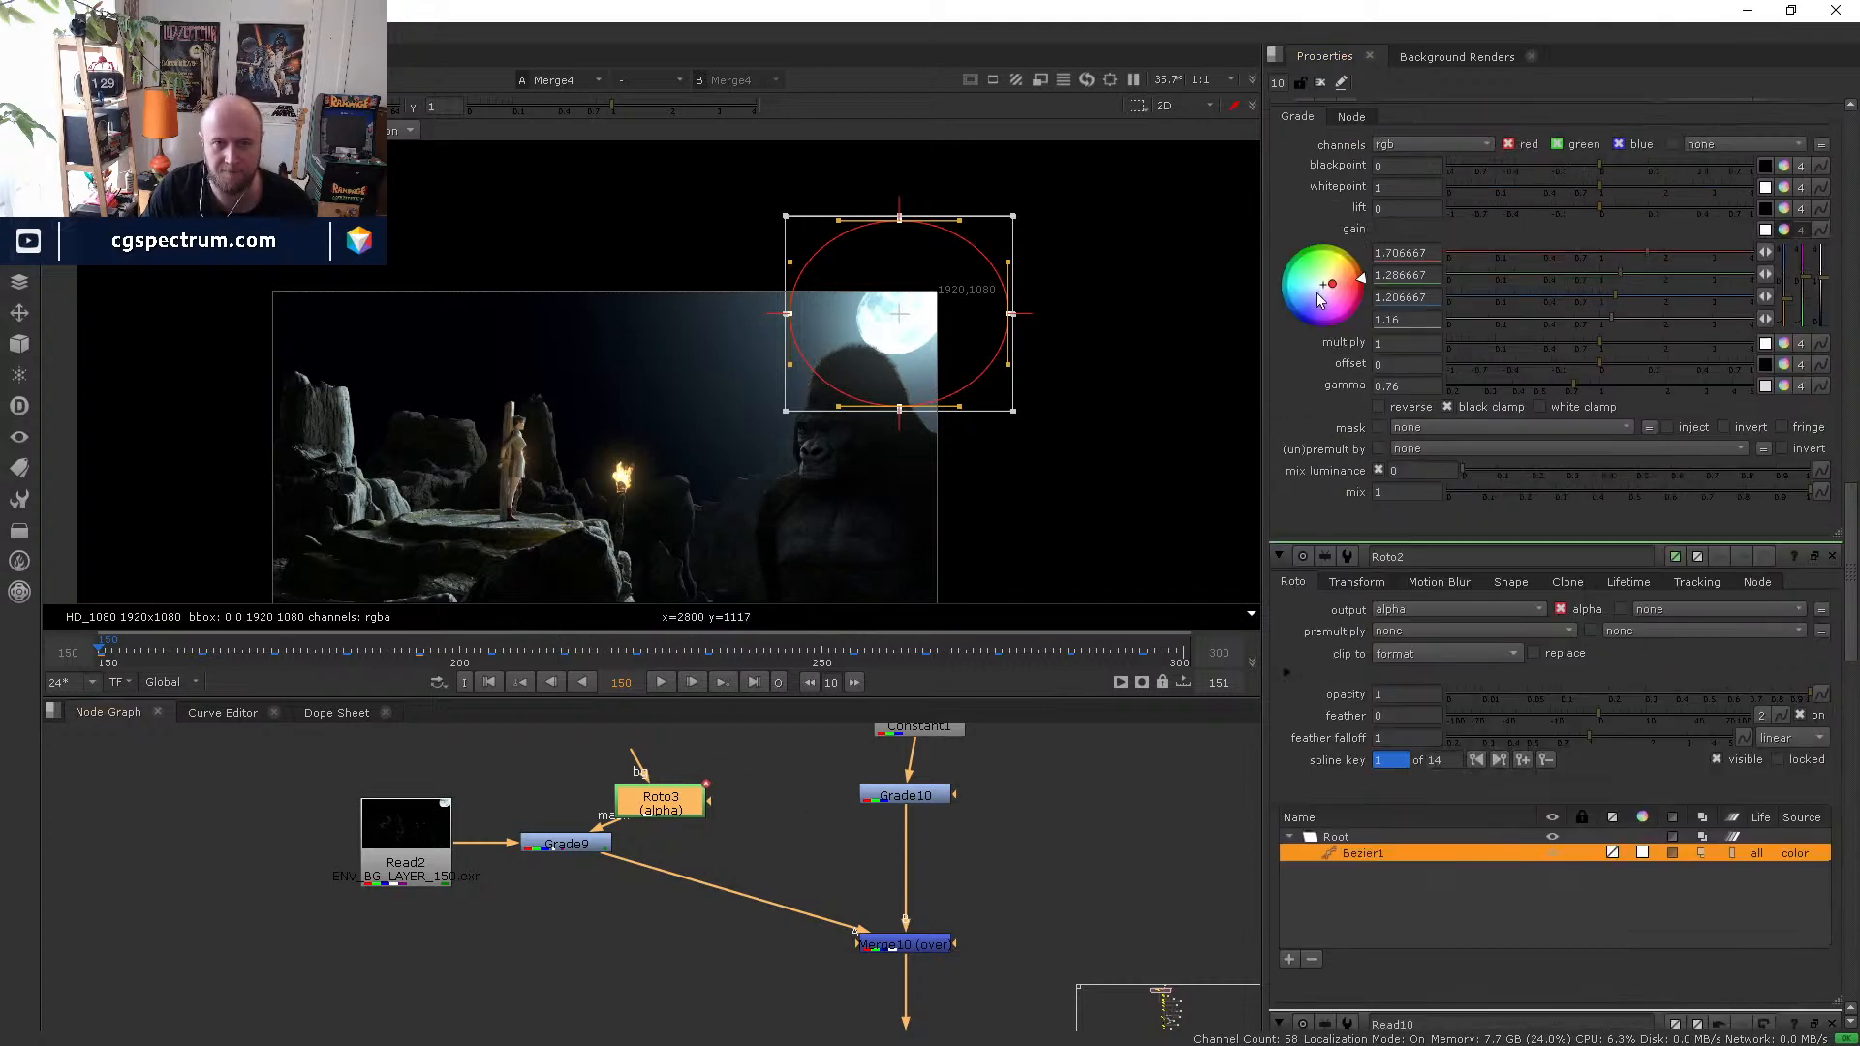
click(1279, 83)
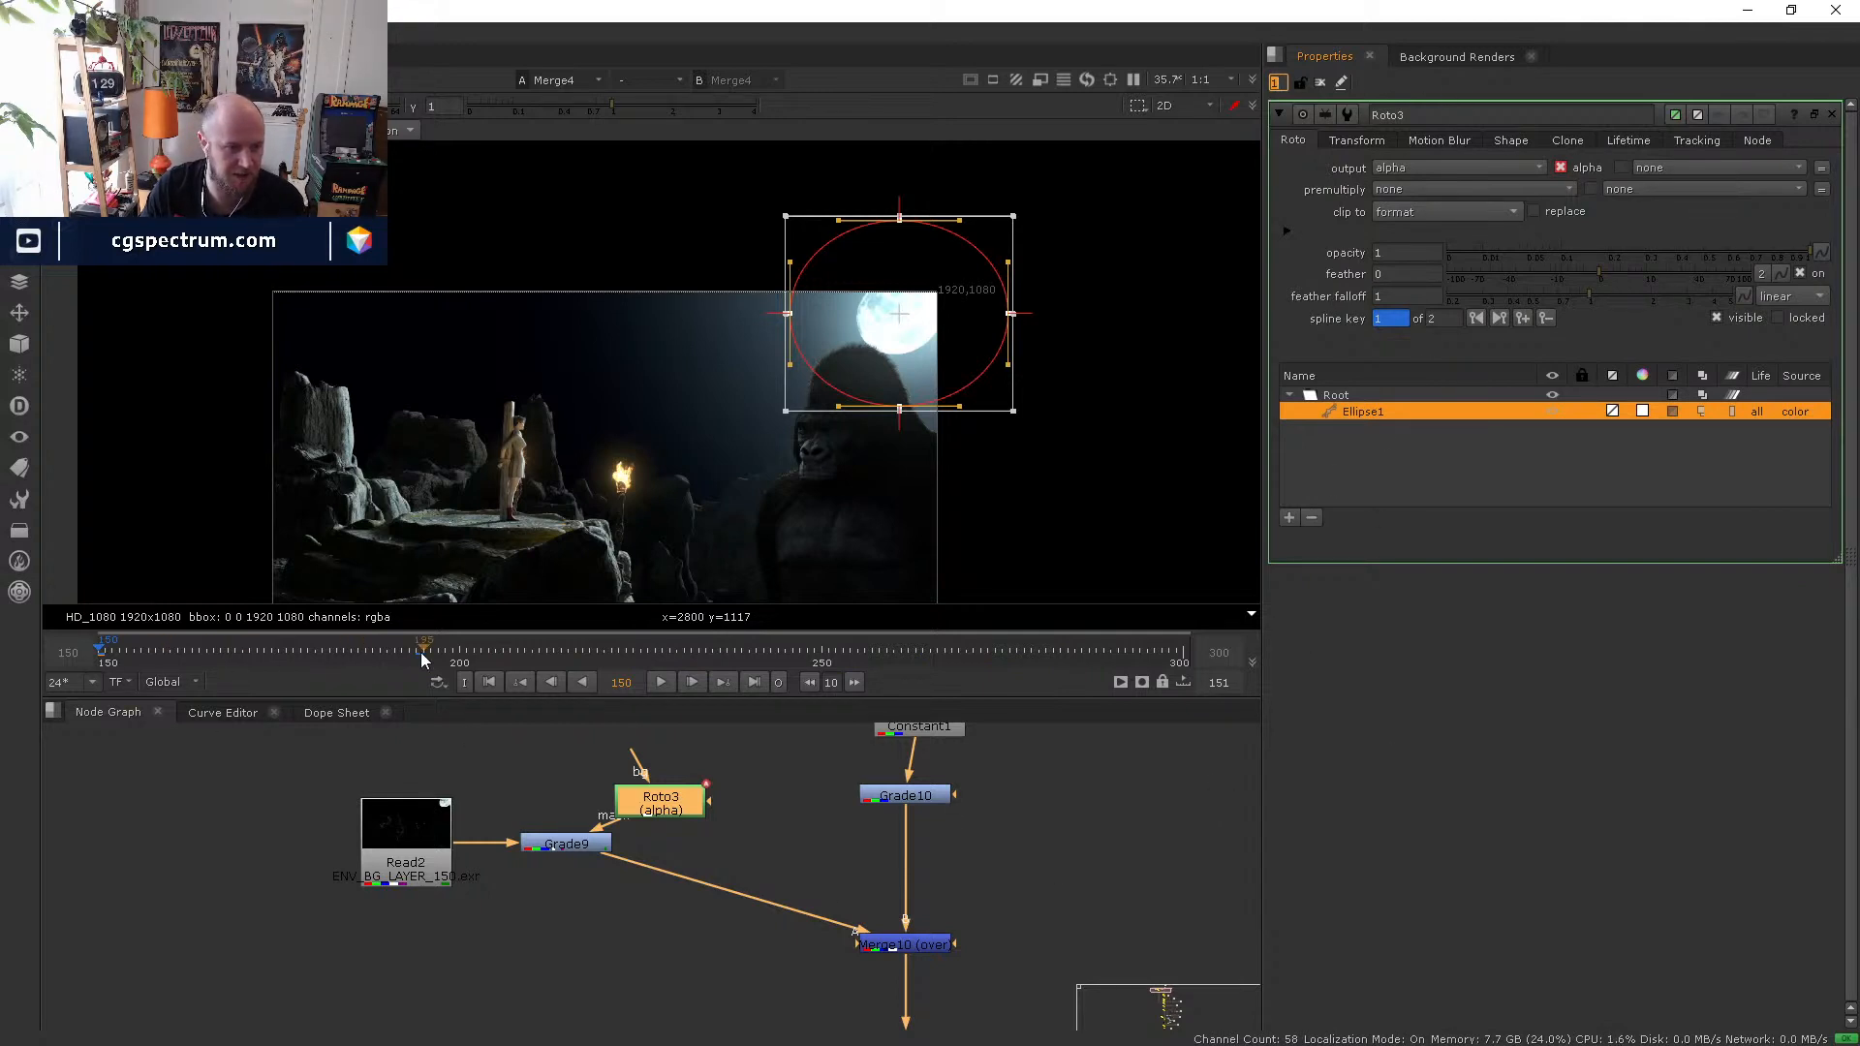
- Check the ellipse's existing keyframes, go to frame 172 and shift the ellipse toward the moon
click(722, 682)
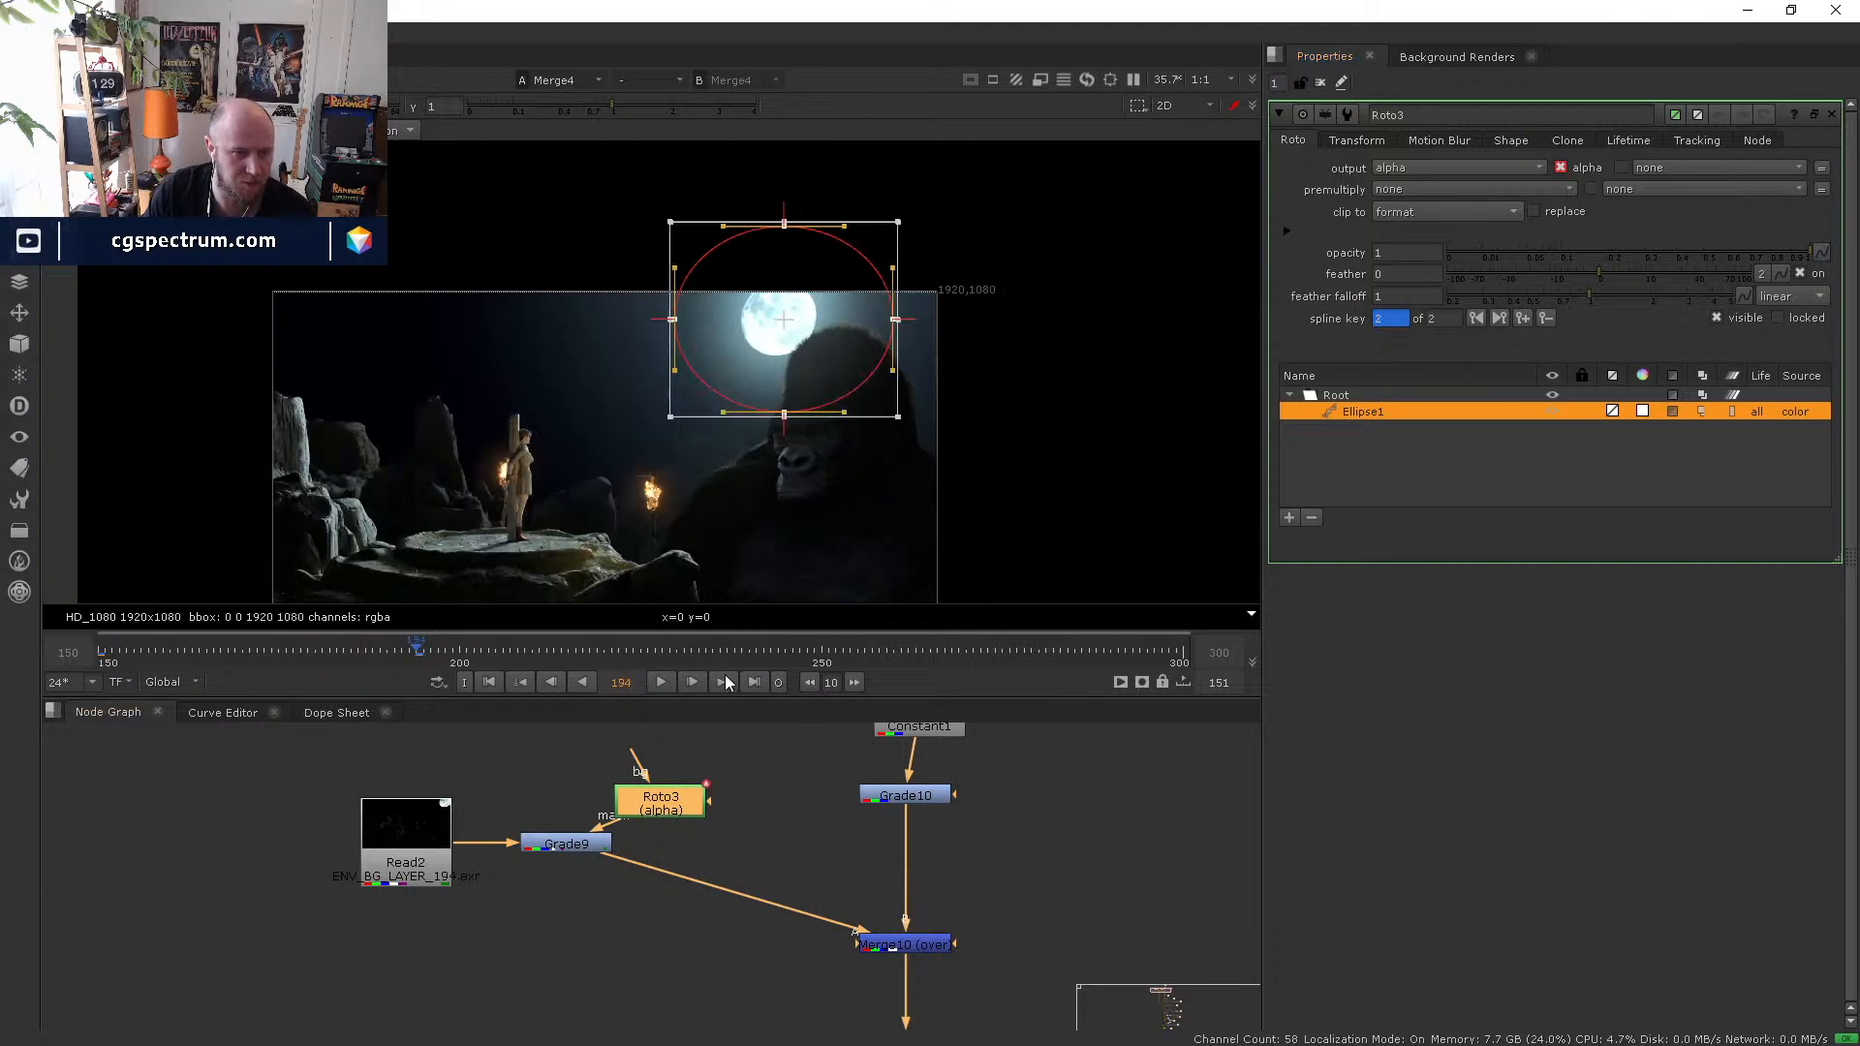
click(521, 682)
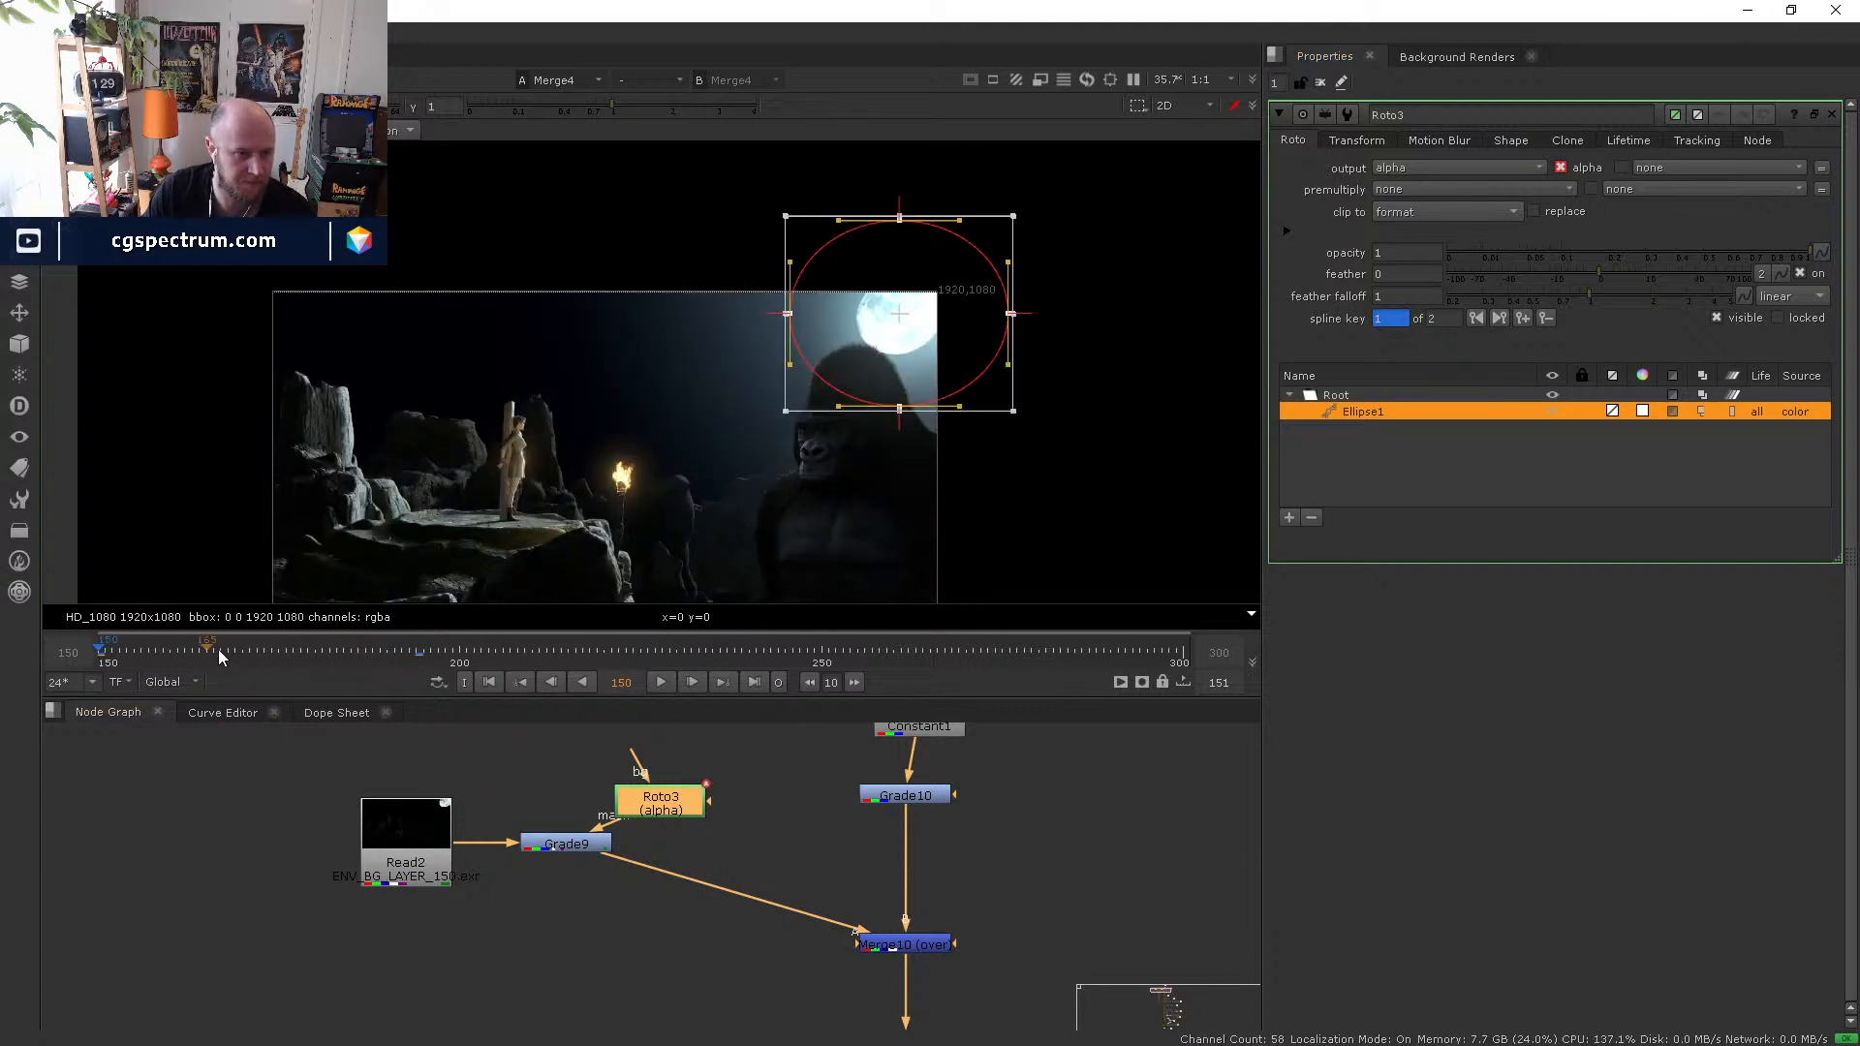
click(251, 649)
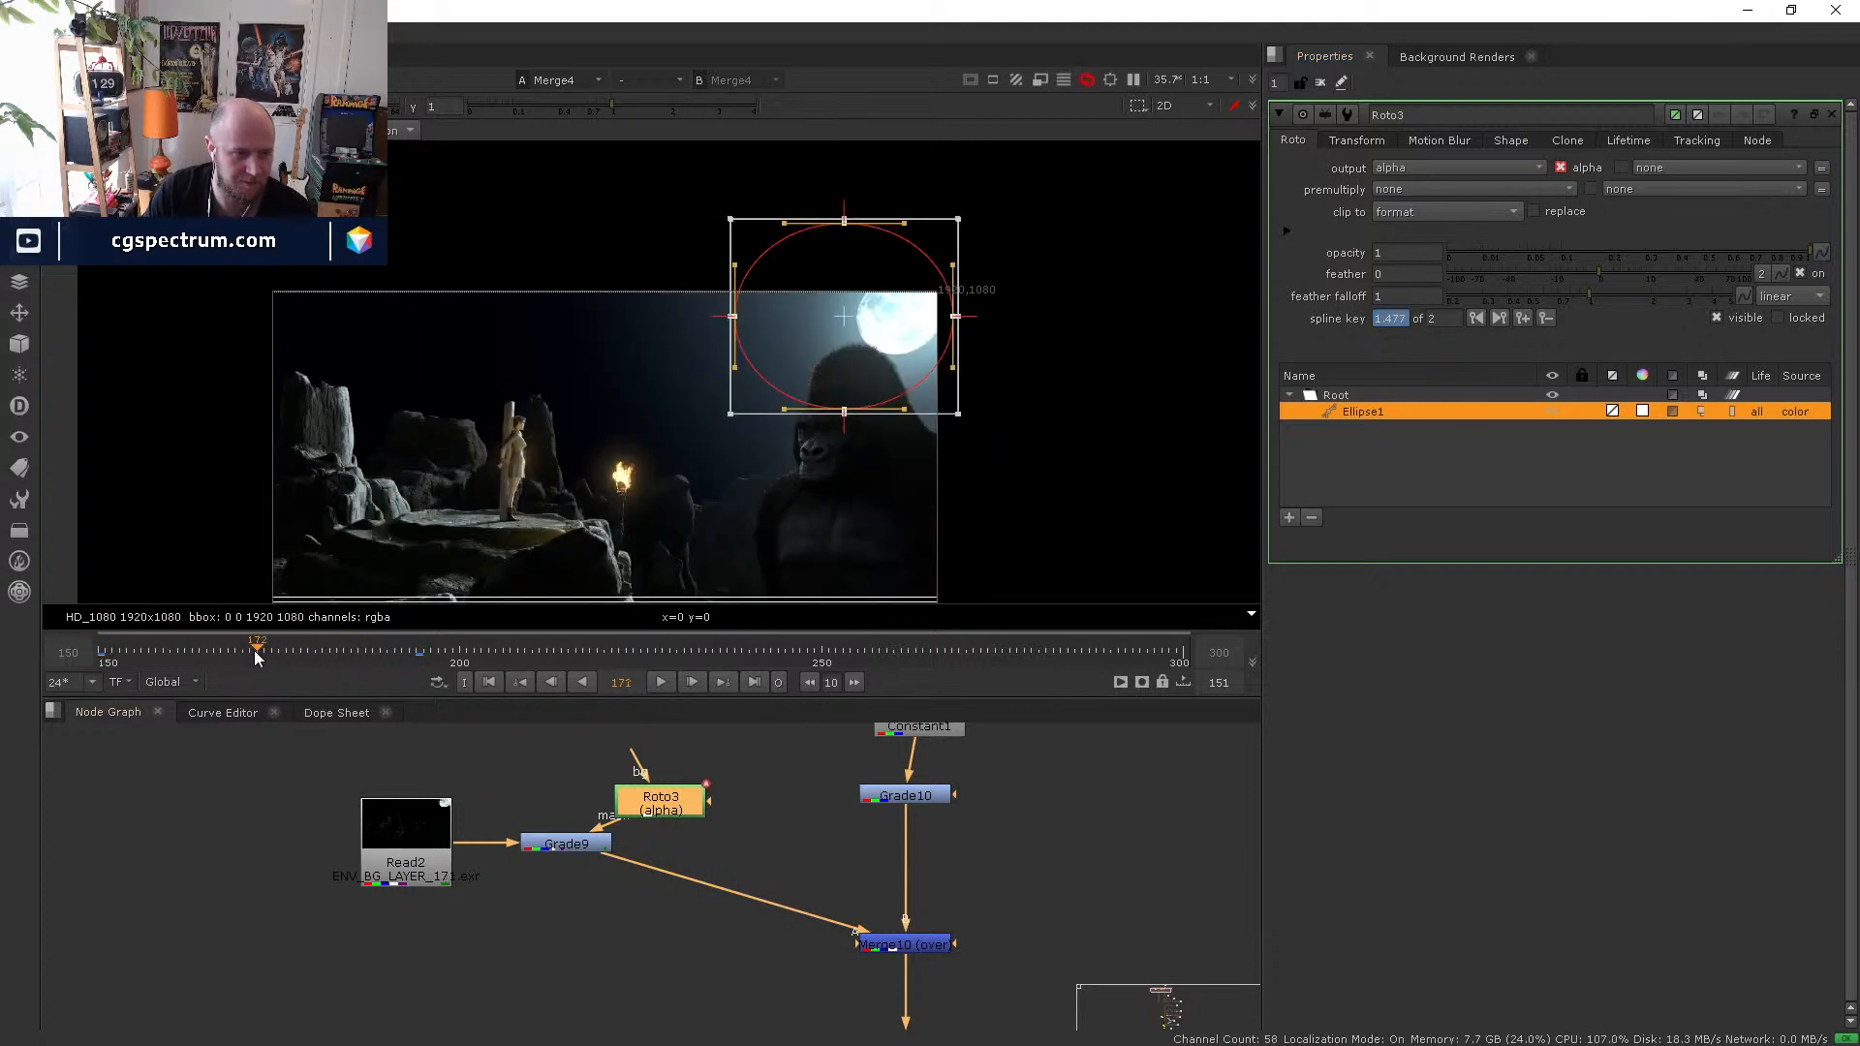
click(256, 651)
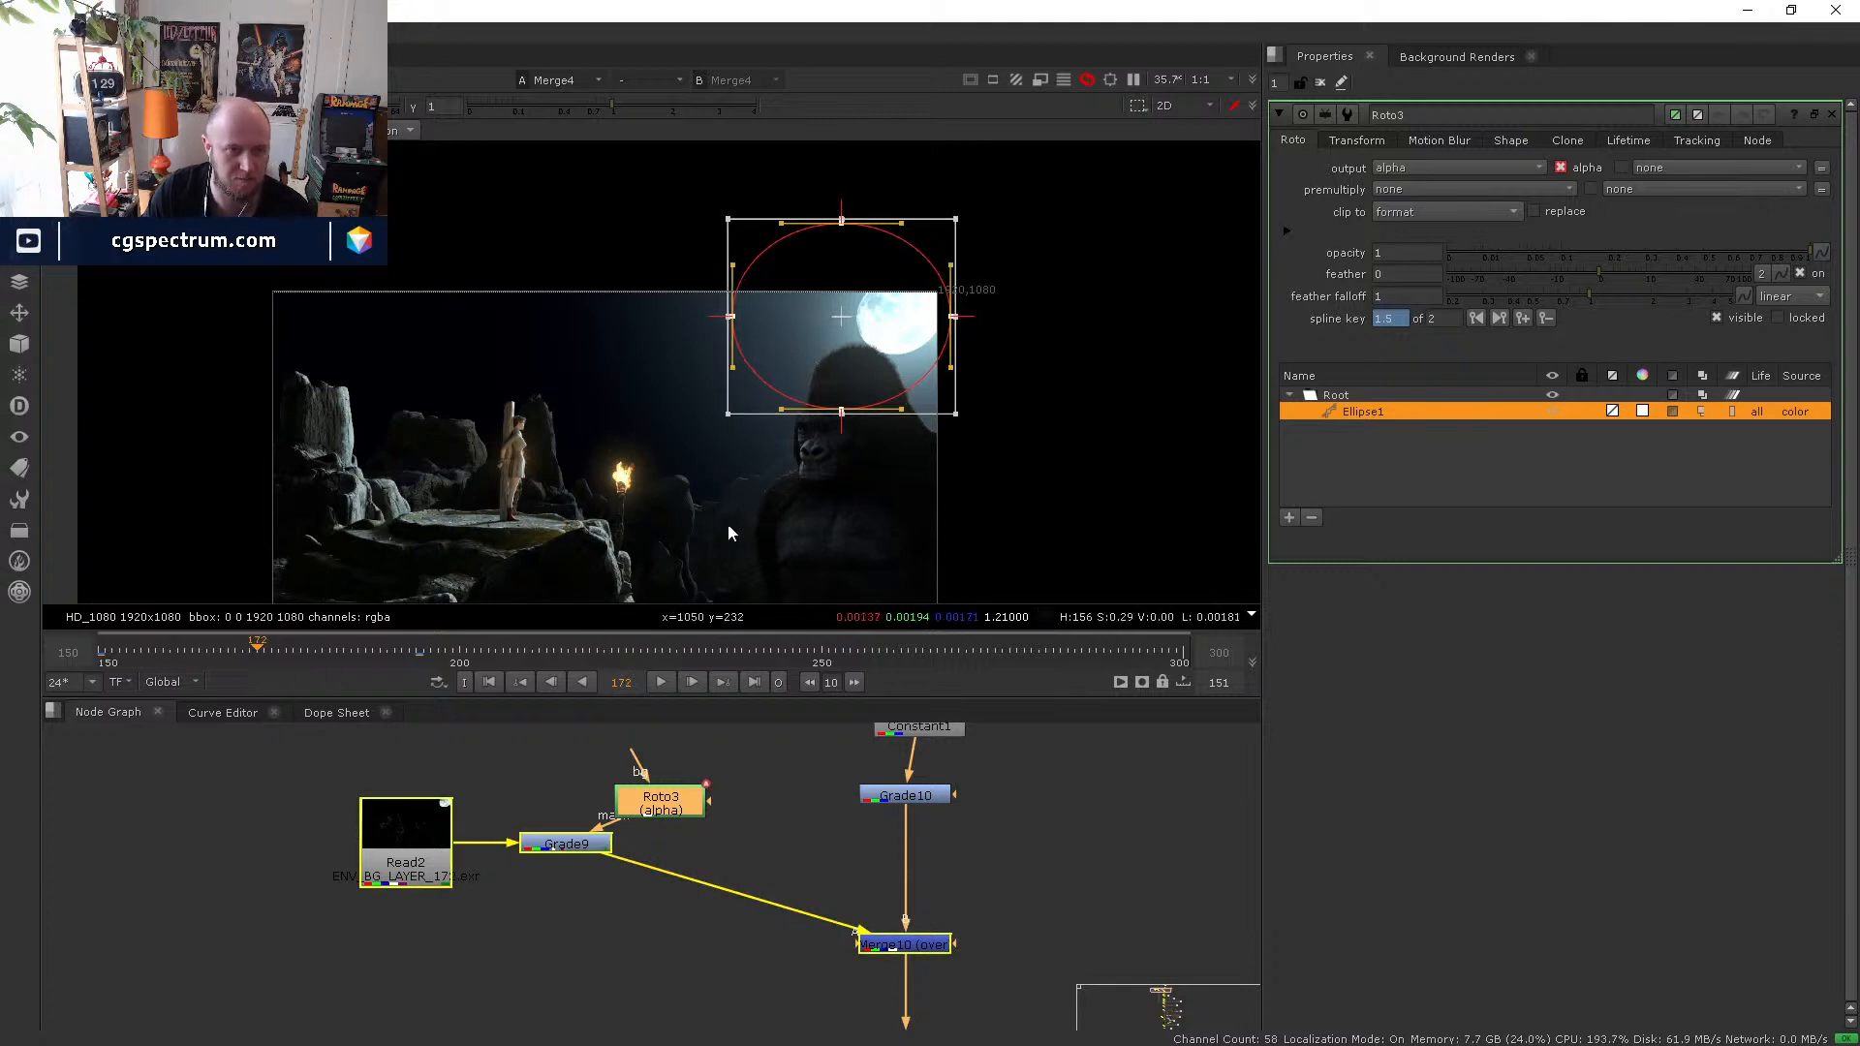
drag(831, 339, 894, 341)
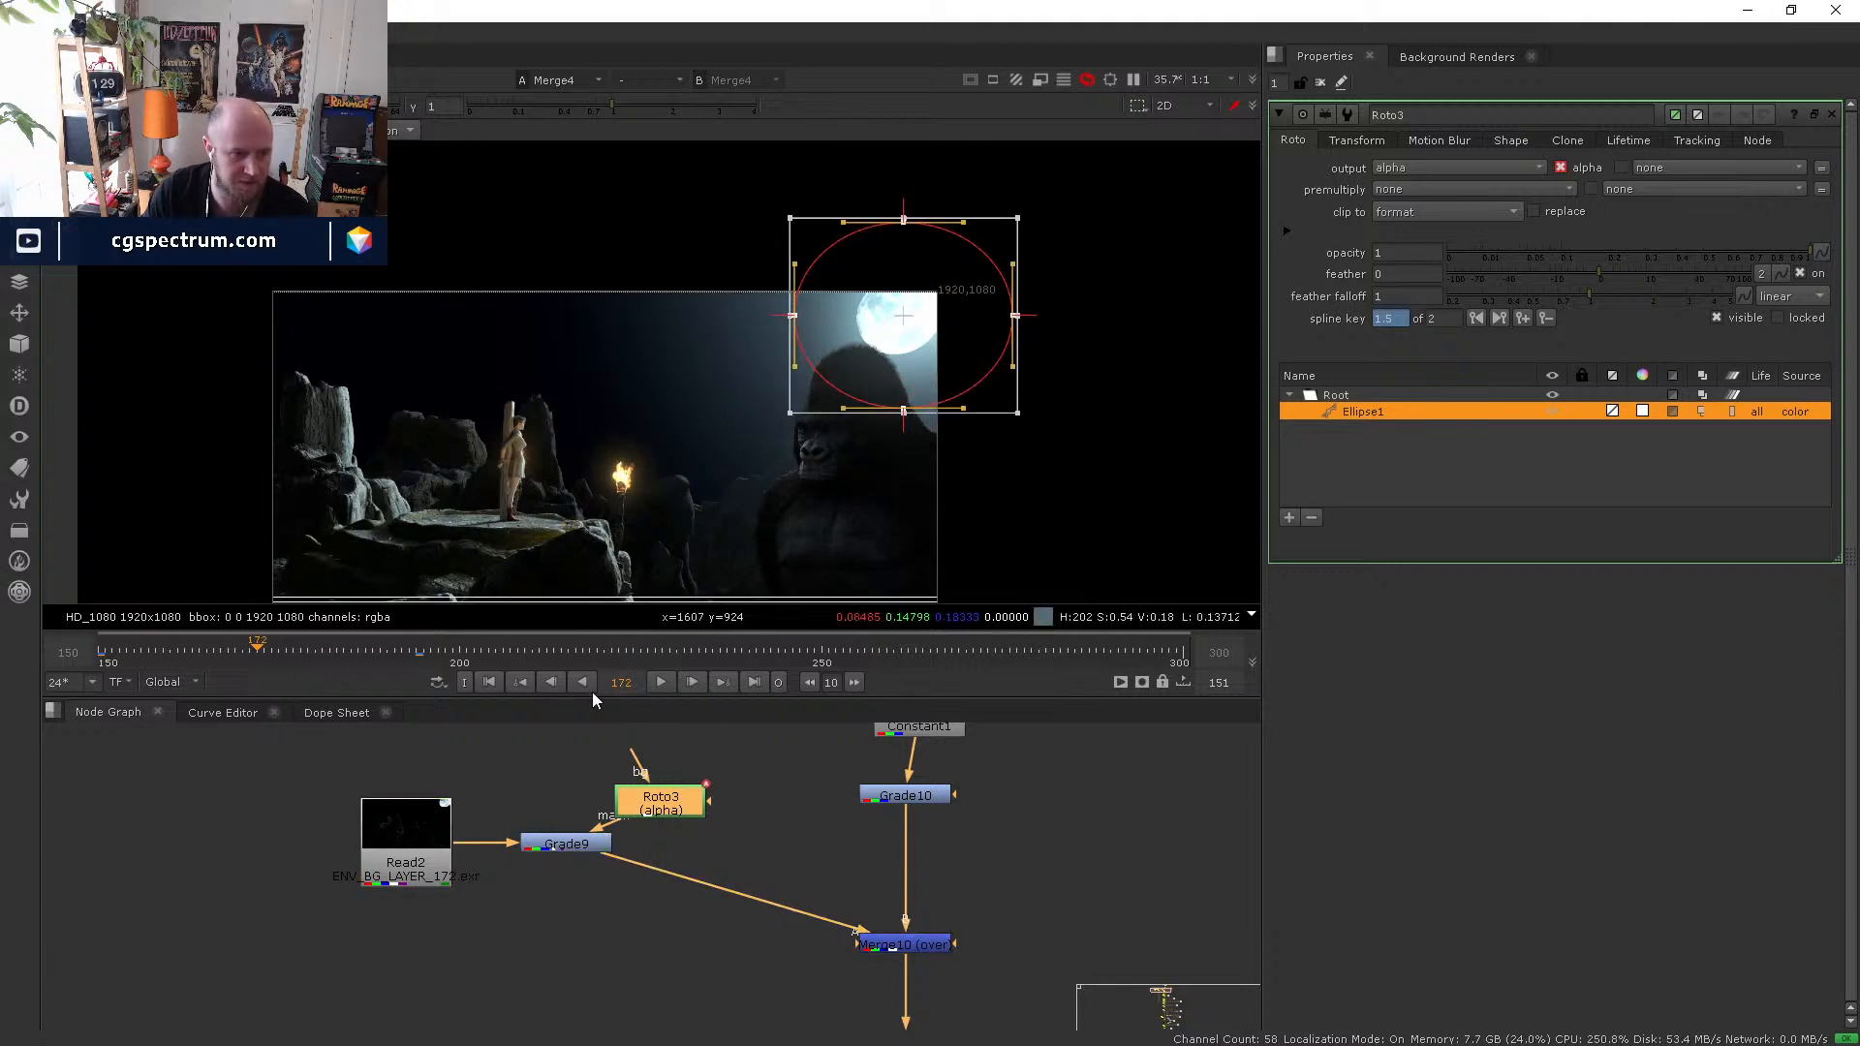
- Review the ellipse's keyframes and correct its position over the moon at frame 172
click(521, 683)
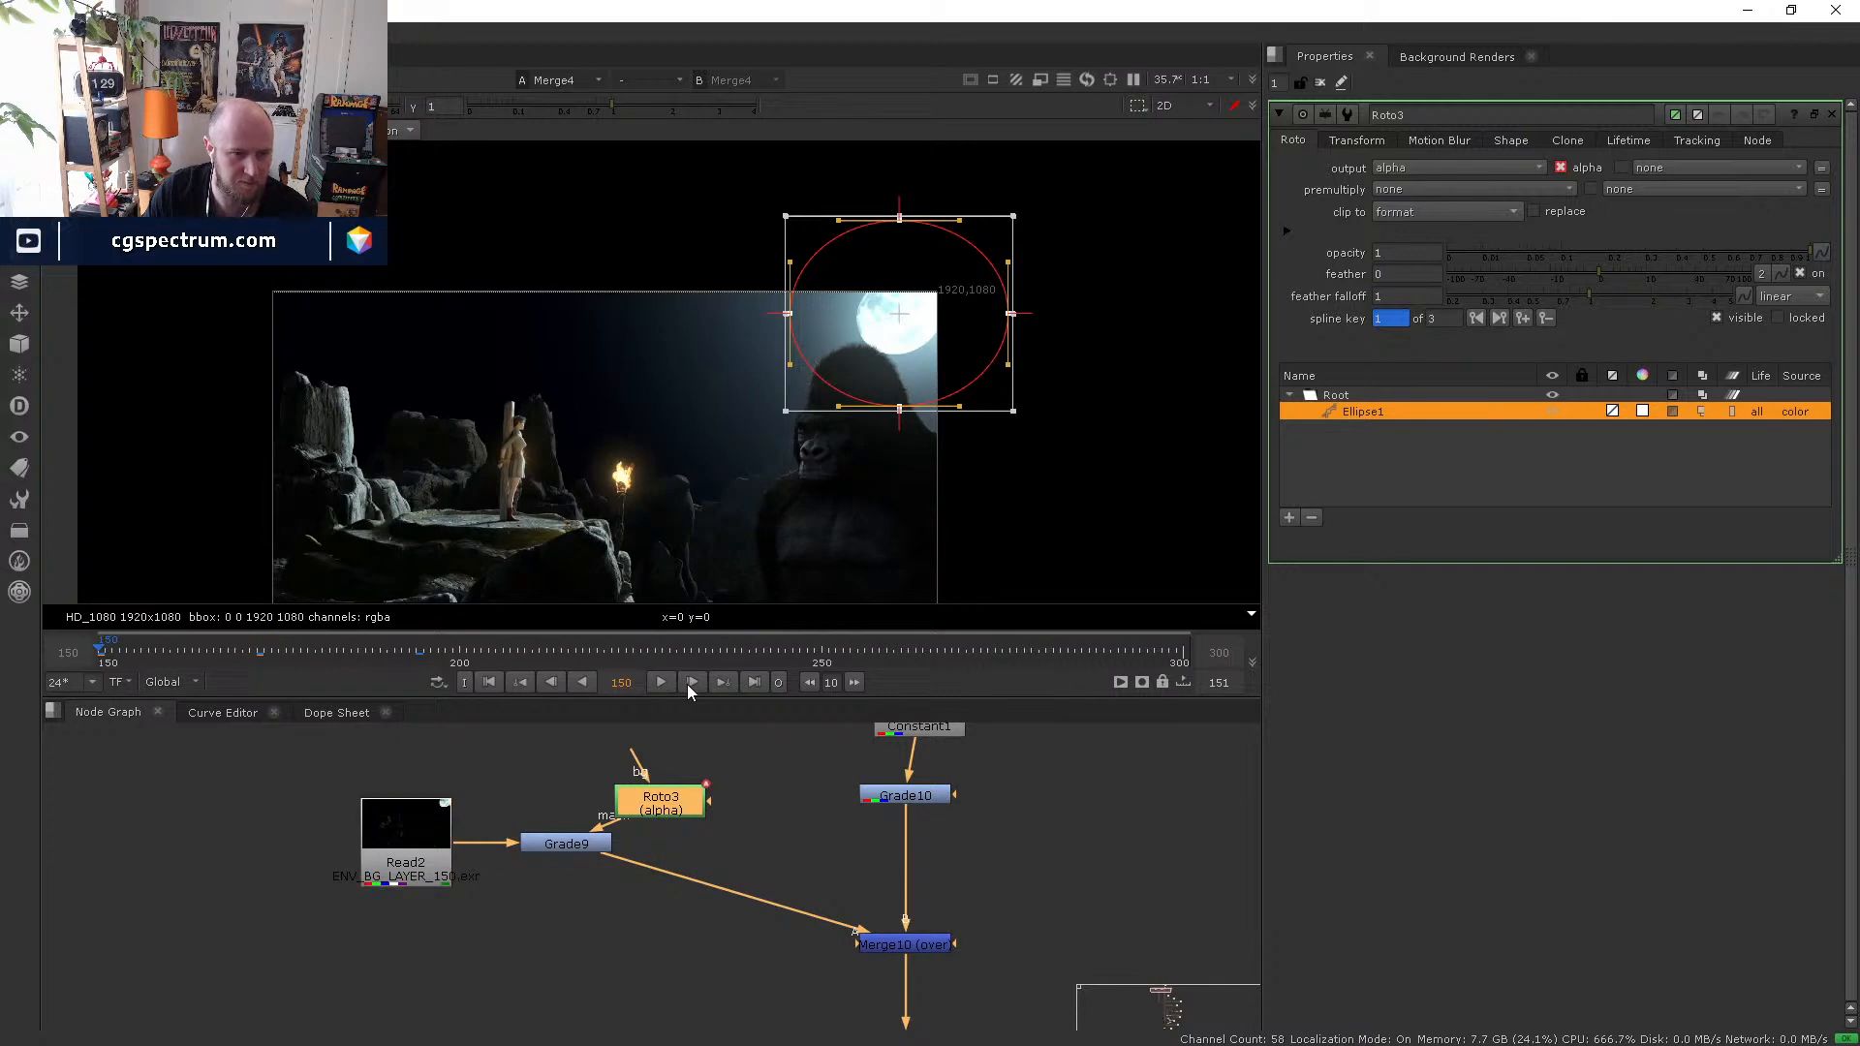
click(728, 682)
click(729, 682)
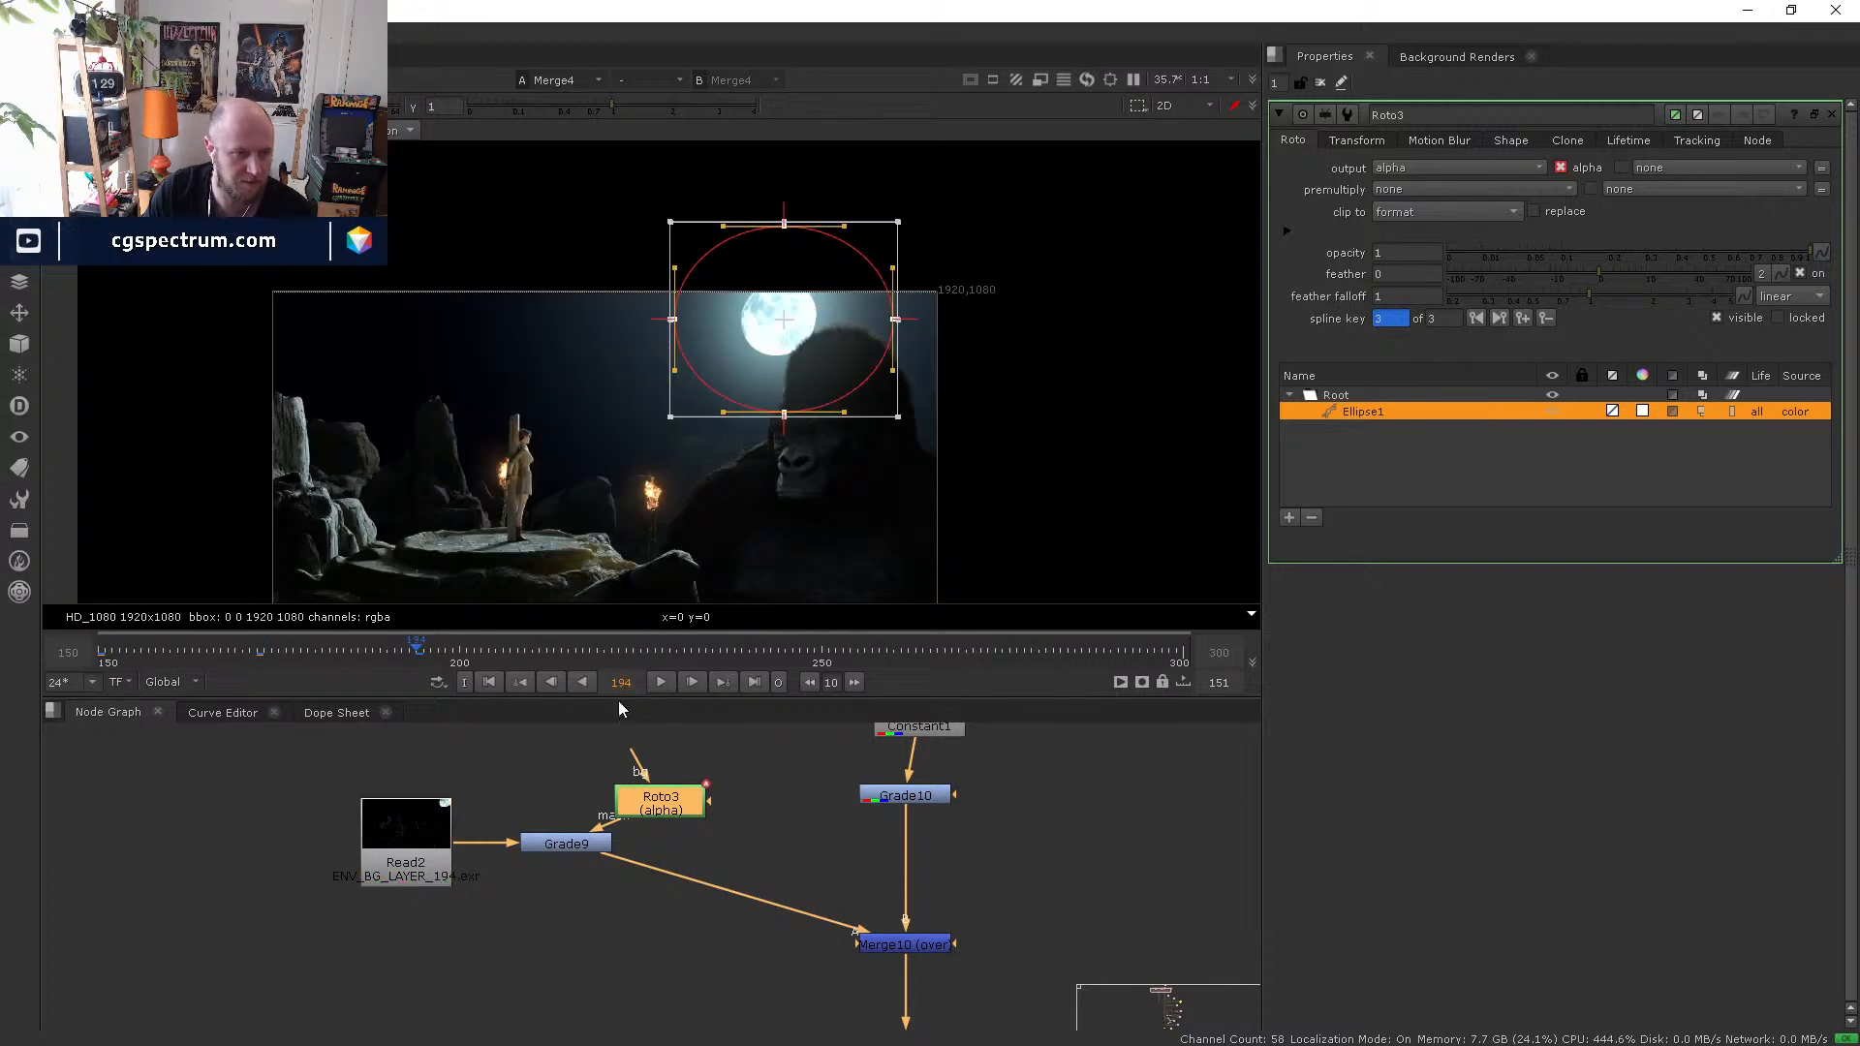
click(521, 683)
drag(902, 318, 840, 311)
click(724, 682)
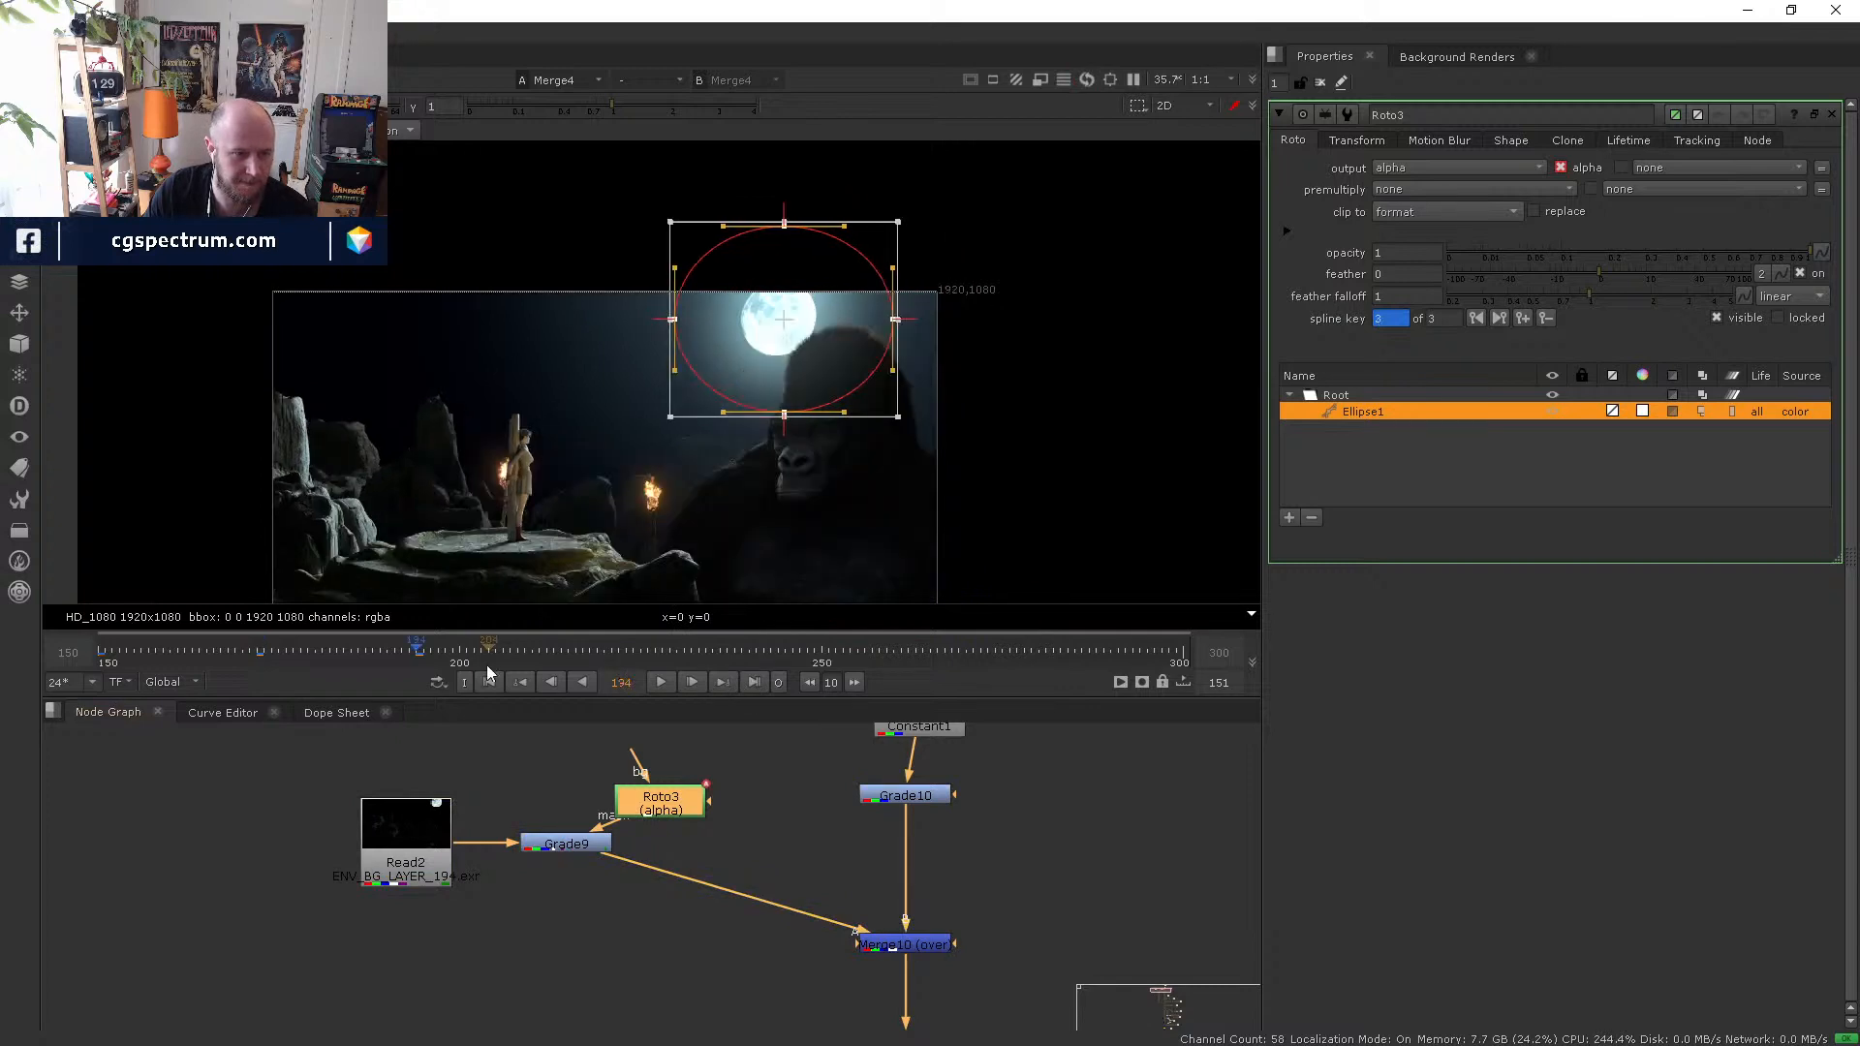
- Keyframe the ellipse over the moon at frames 213, 250 and 300
click(554, 653)
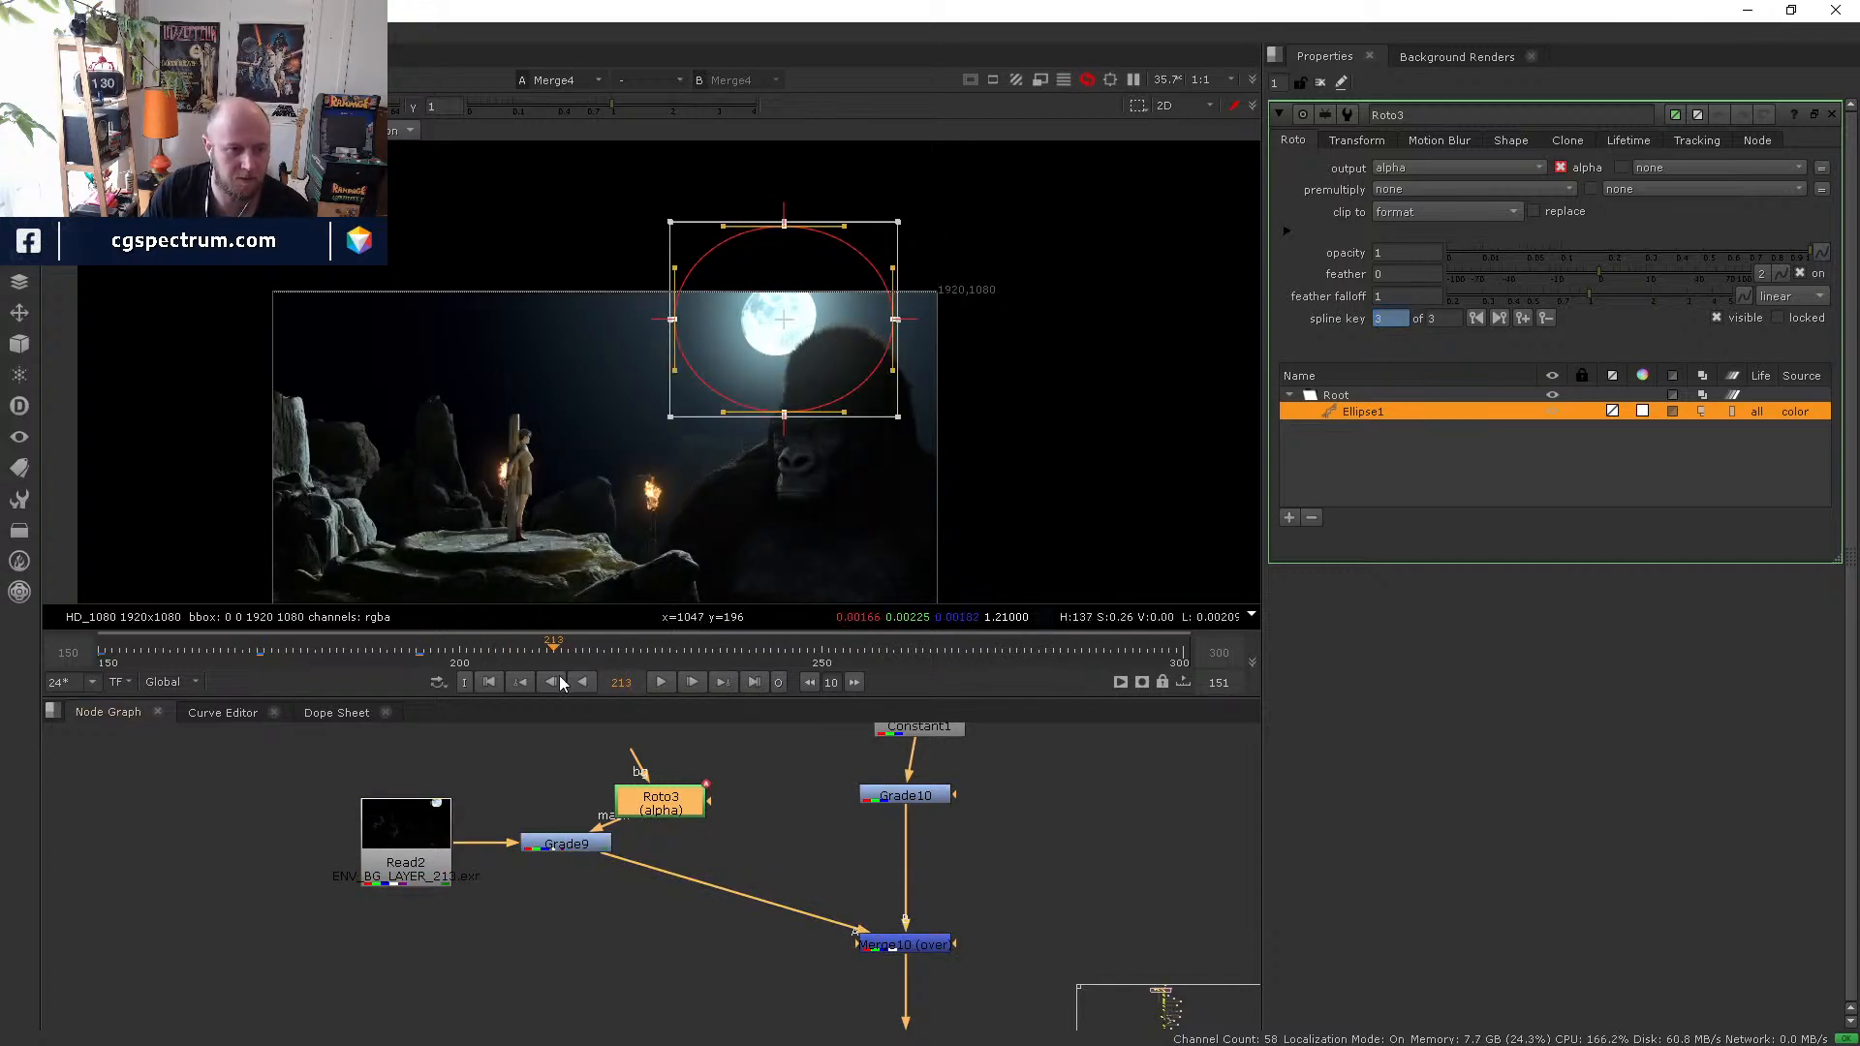
drag(781, 324, 728, 328)
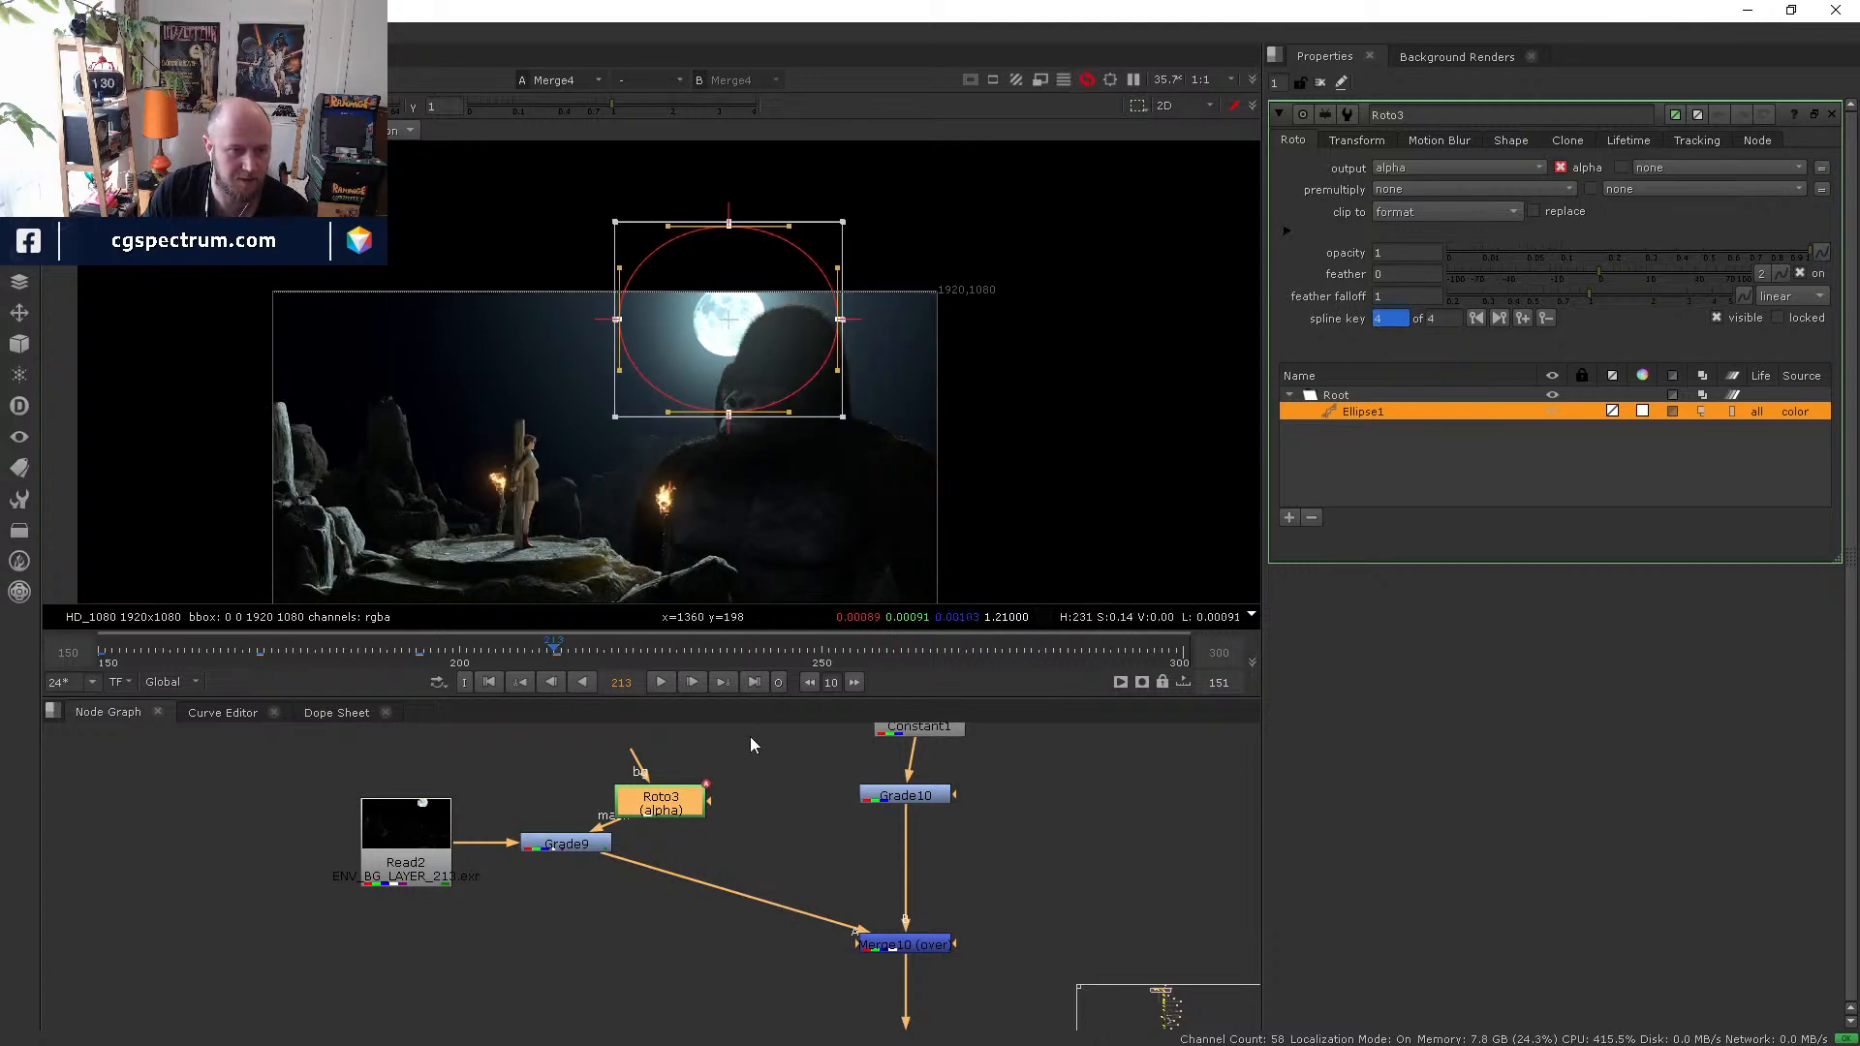
click(821, 648)
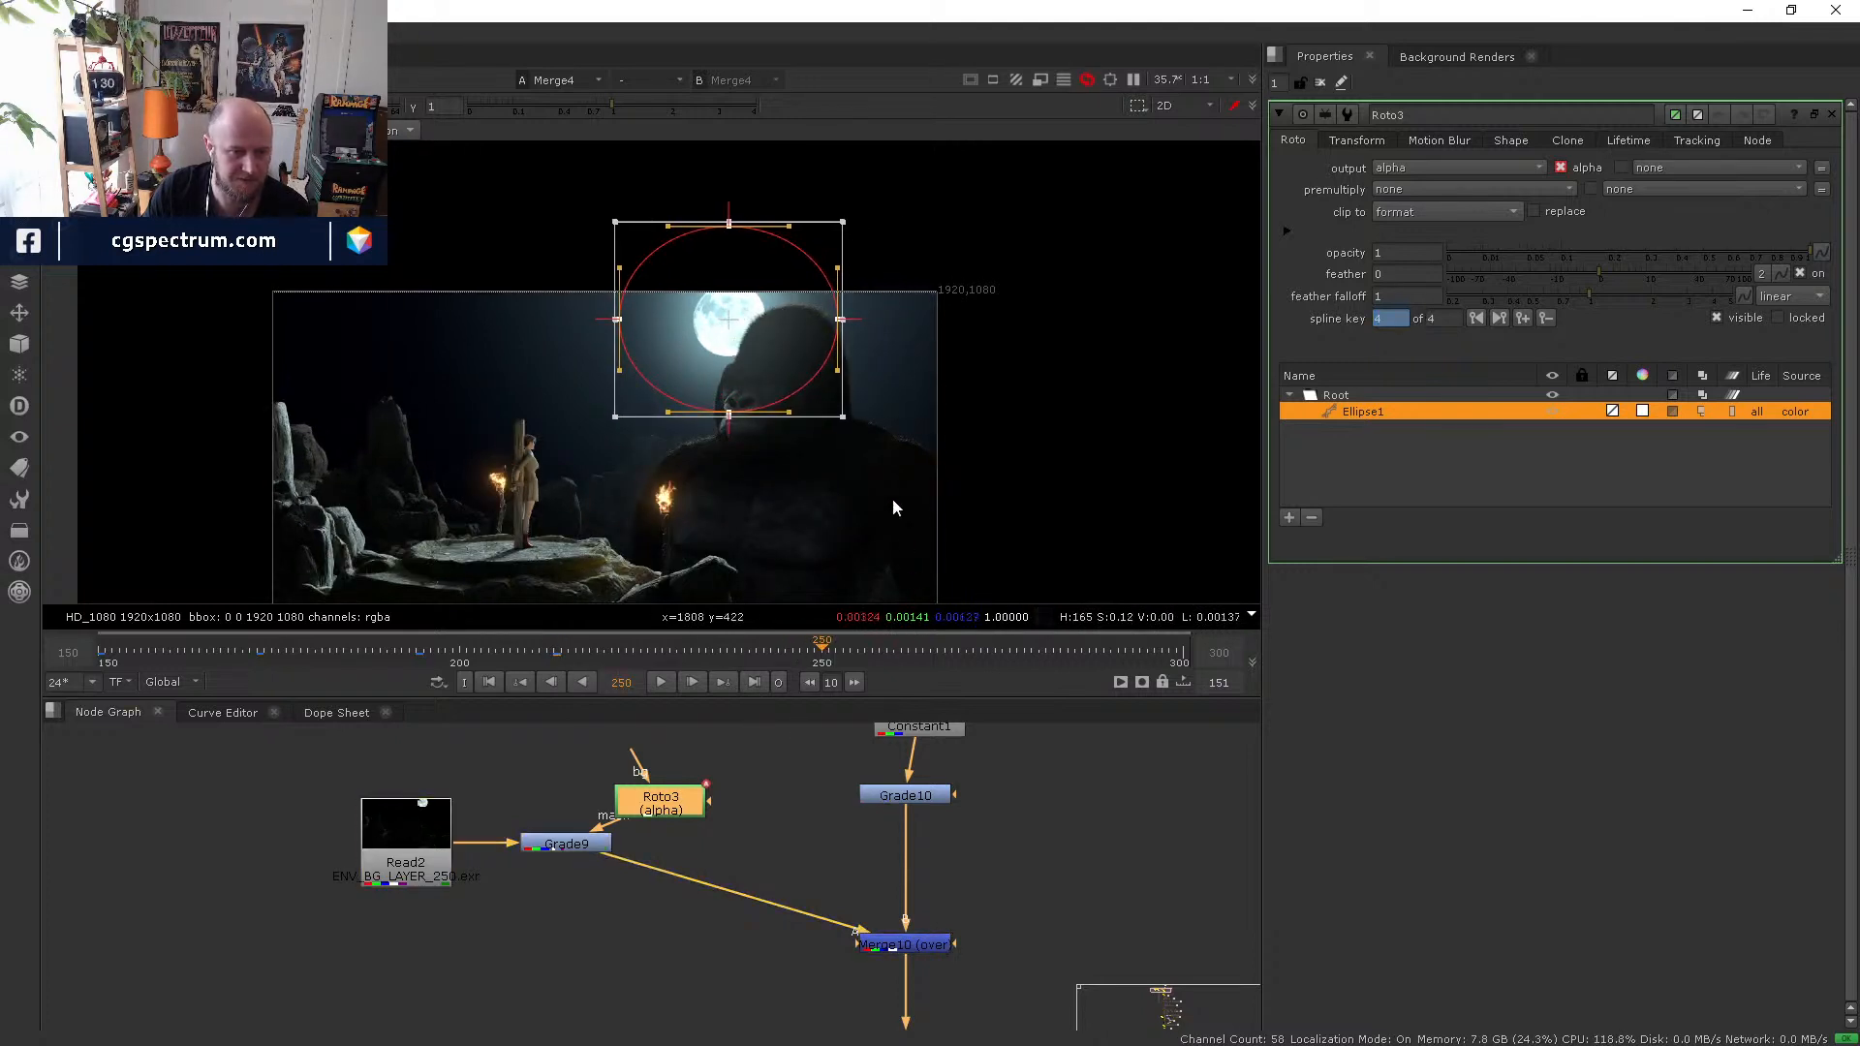
drag(744, 322, 660, 320)
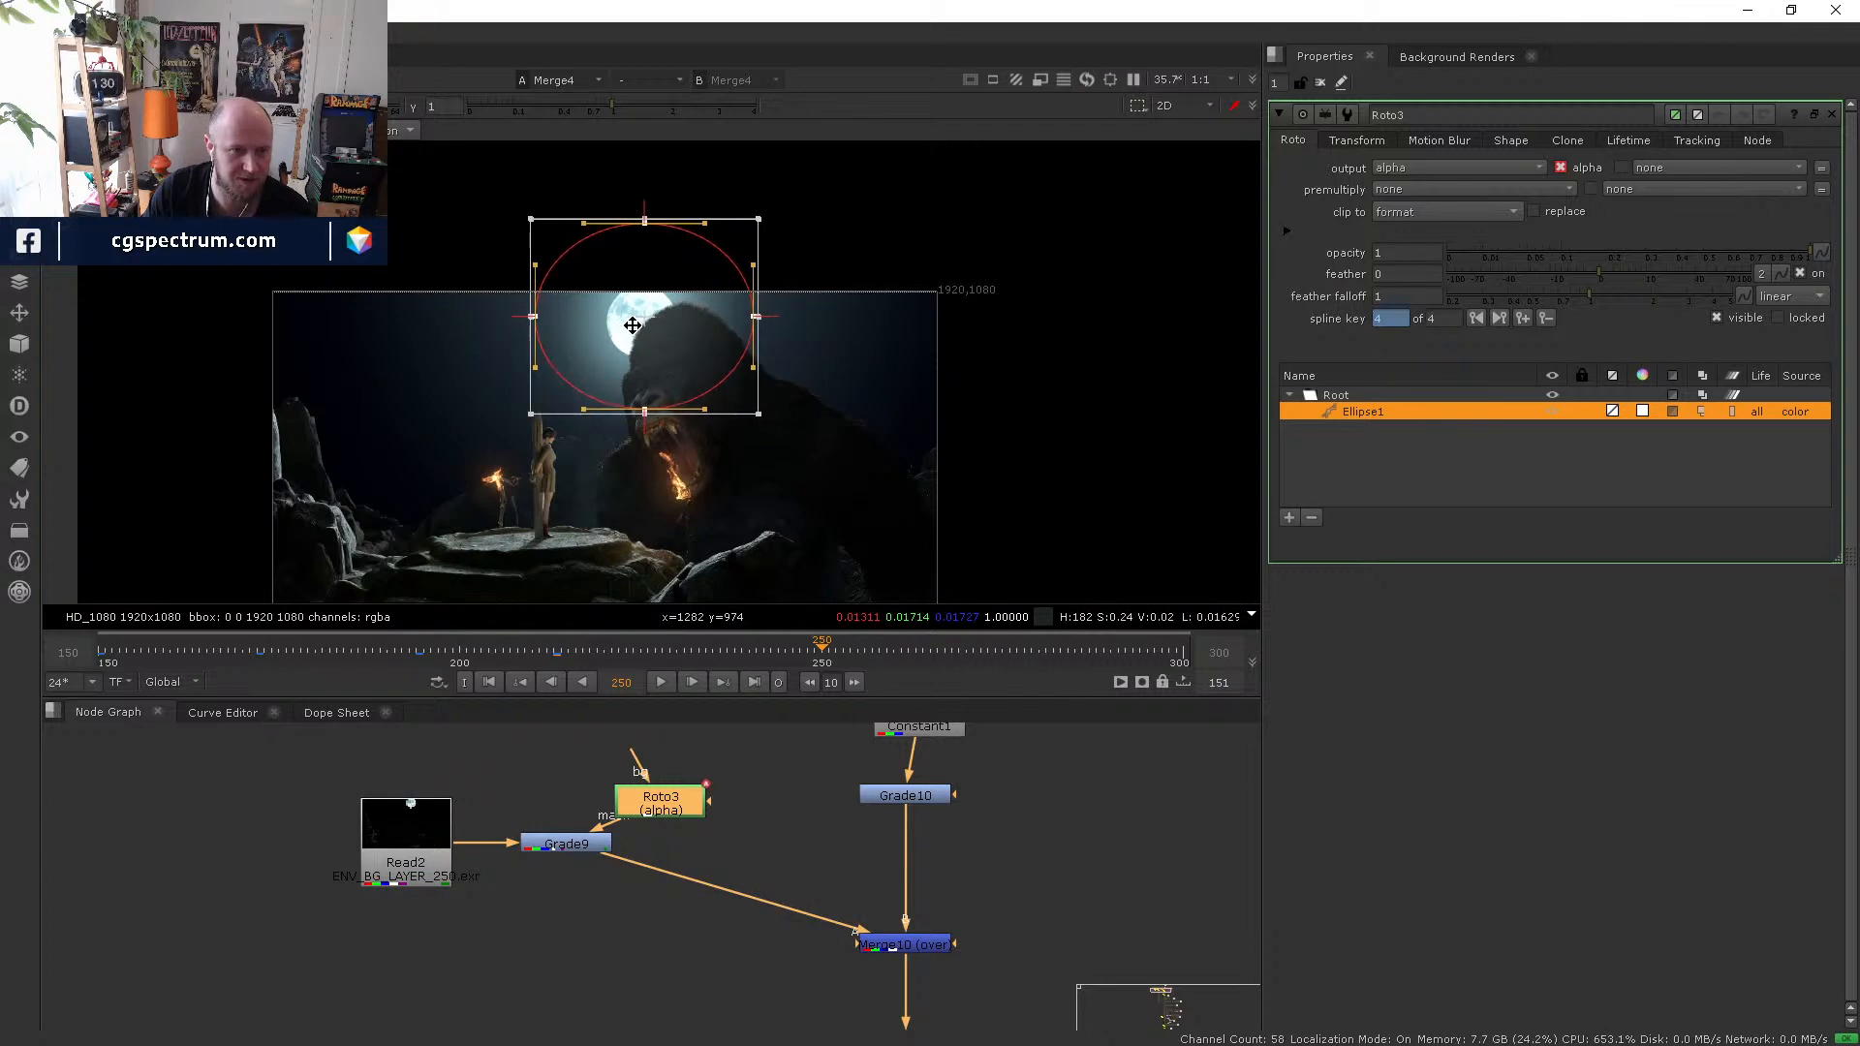
click(1182, 663)
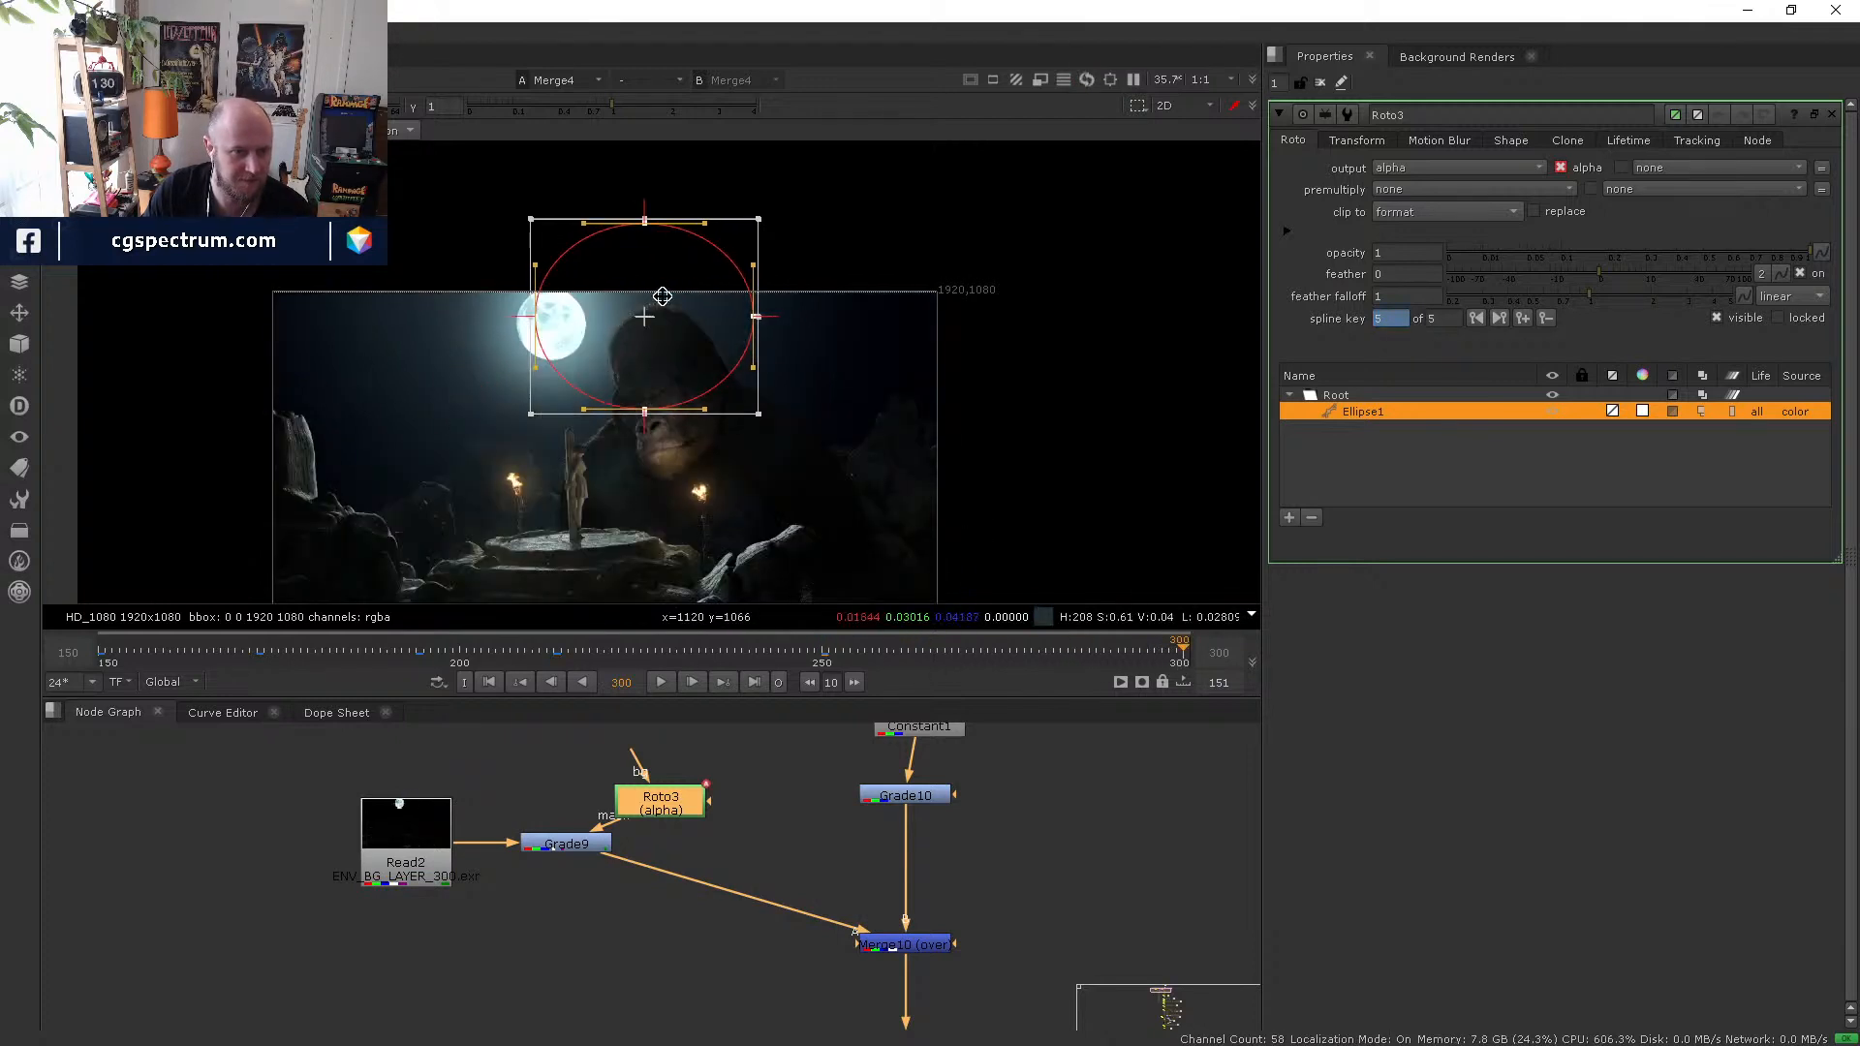
drag(661, 295, 569, 300)
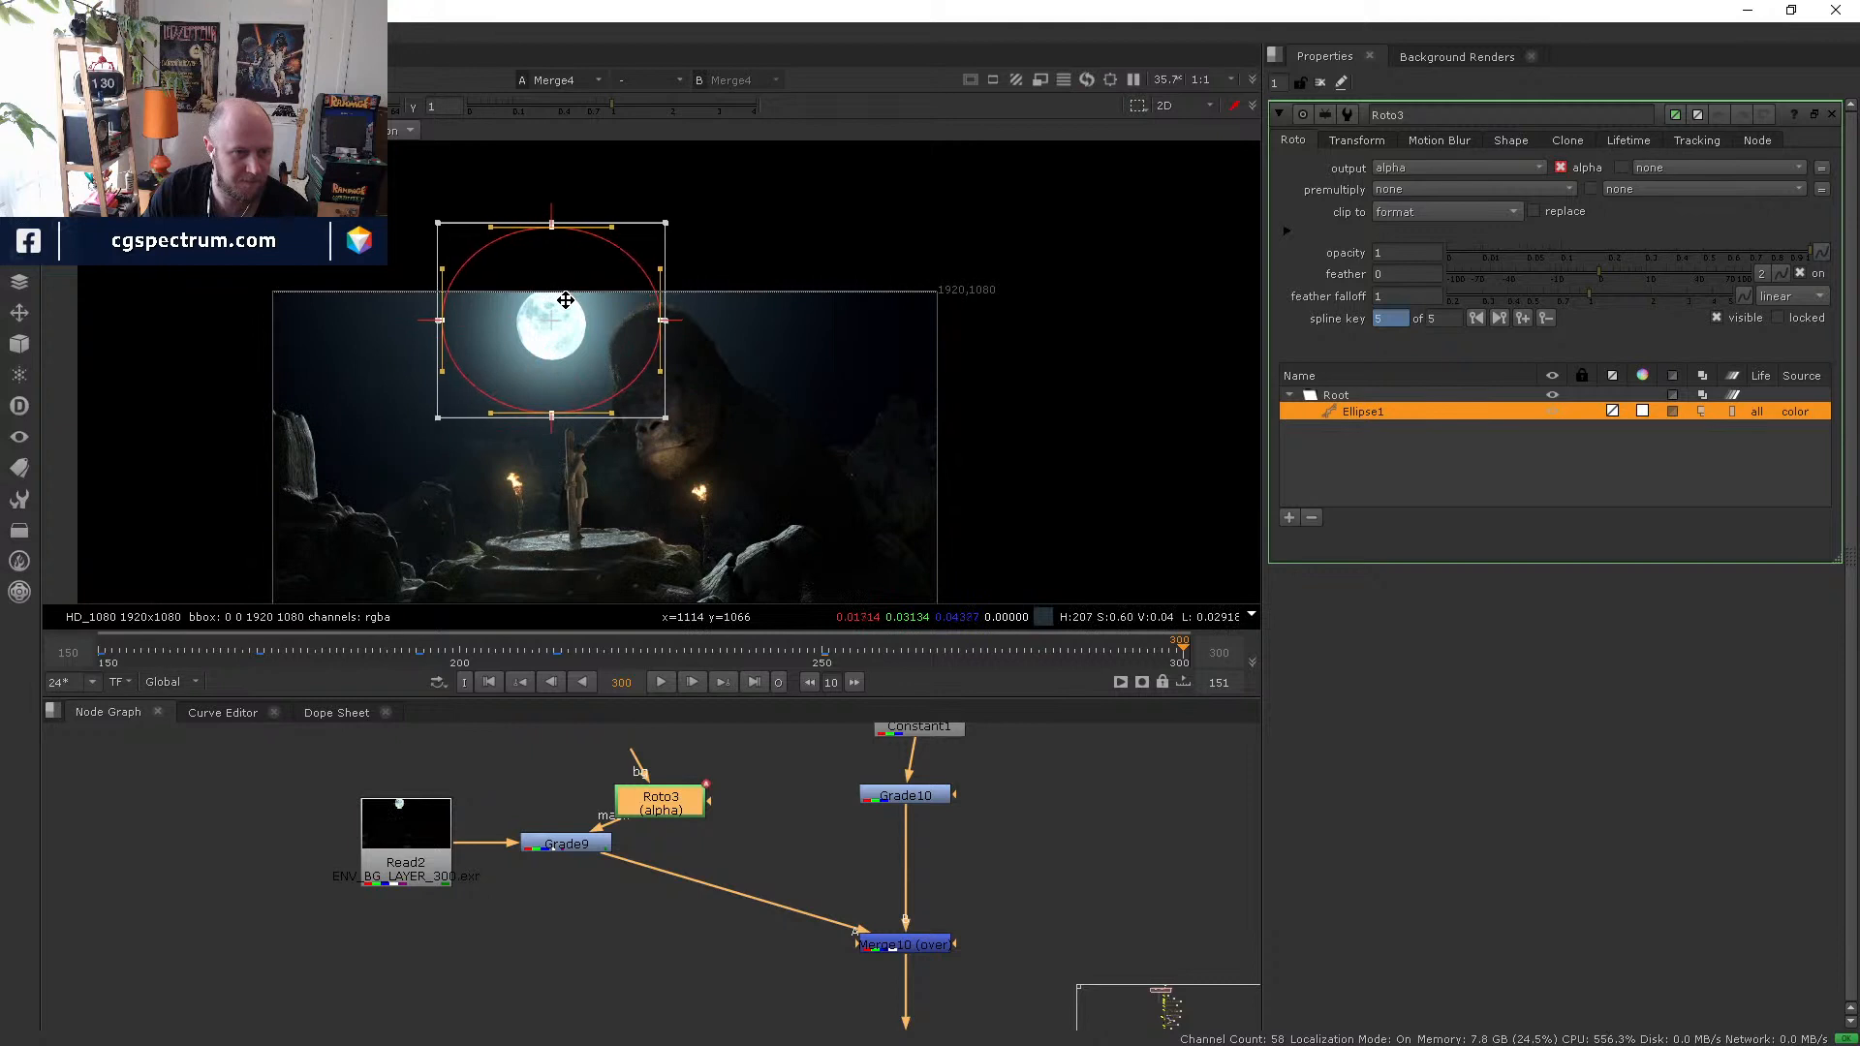
- Check the ellipse between its keyframes and keyframe it over the moon at frame 233
click(1060, 660)
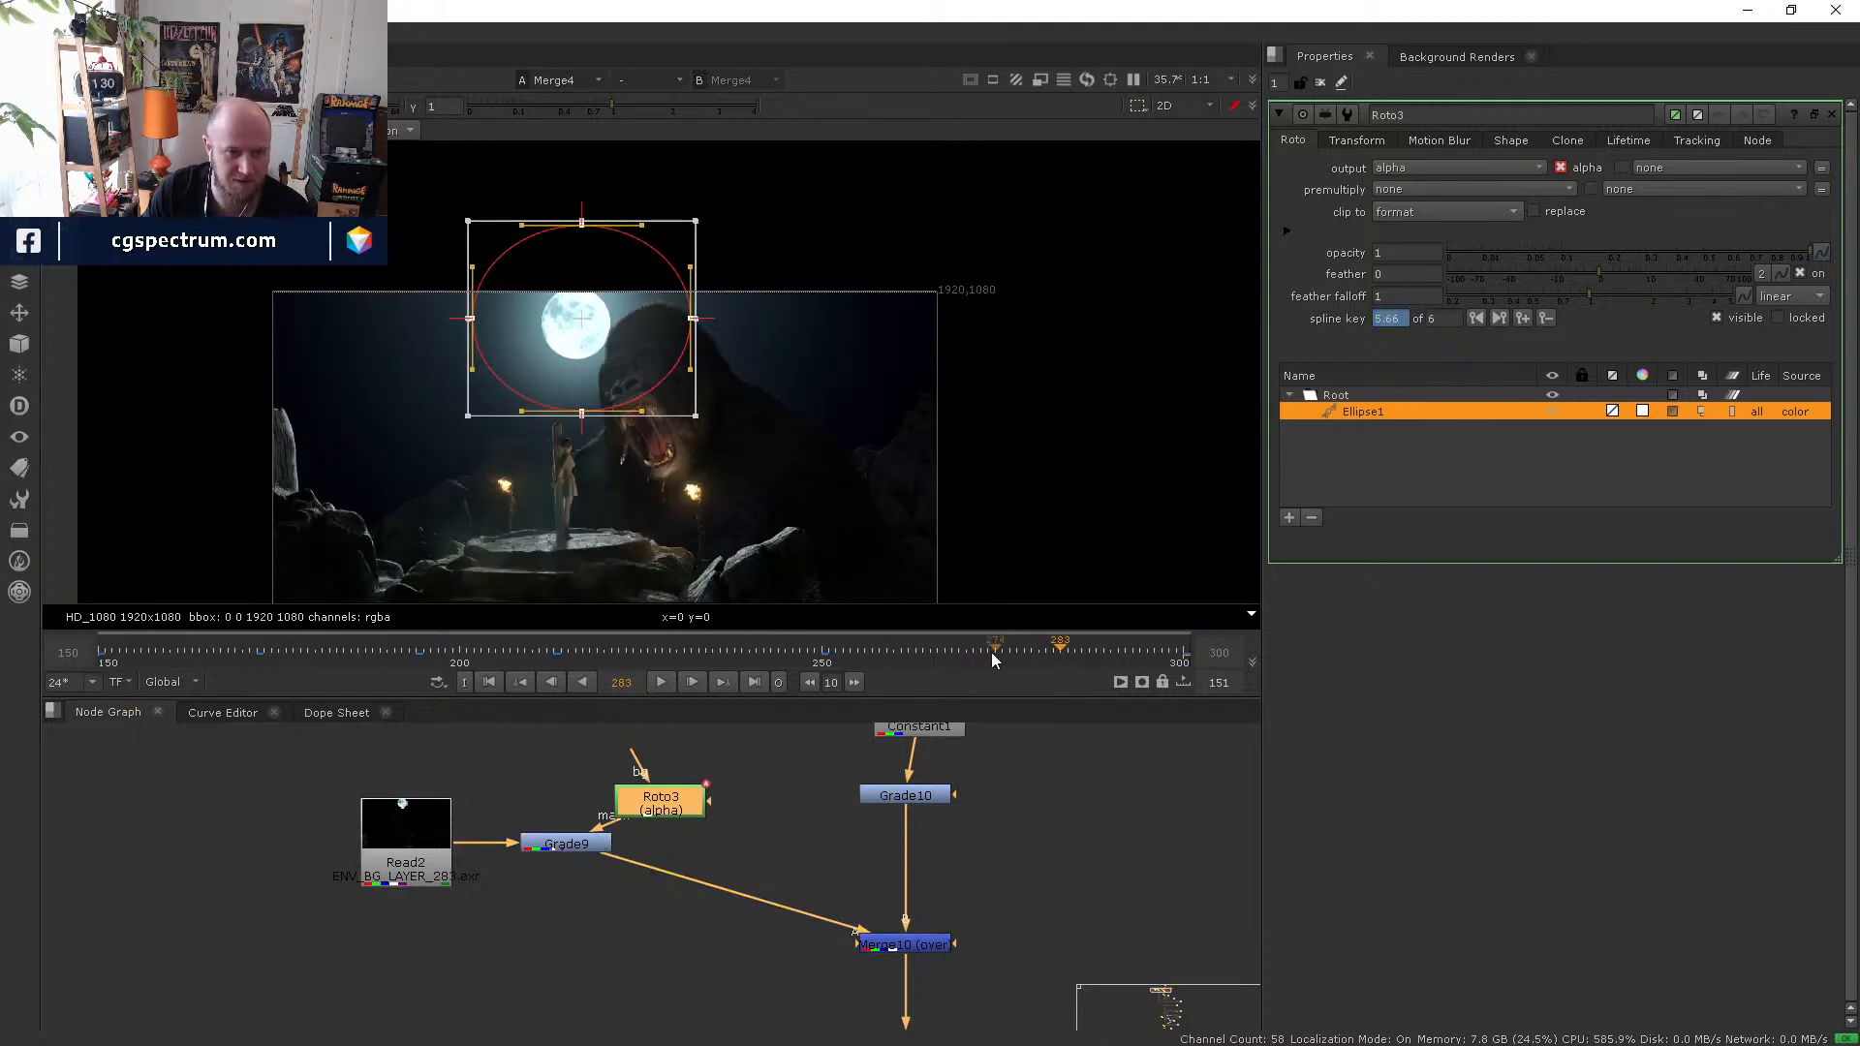
drag(991, 653, 882, 651)
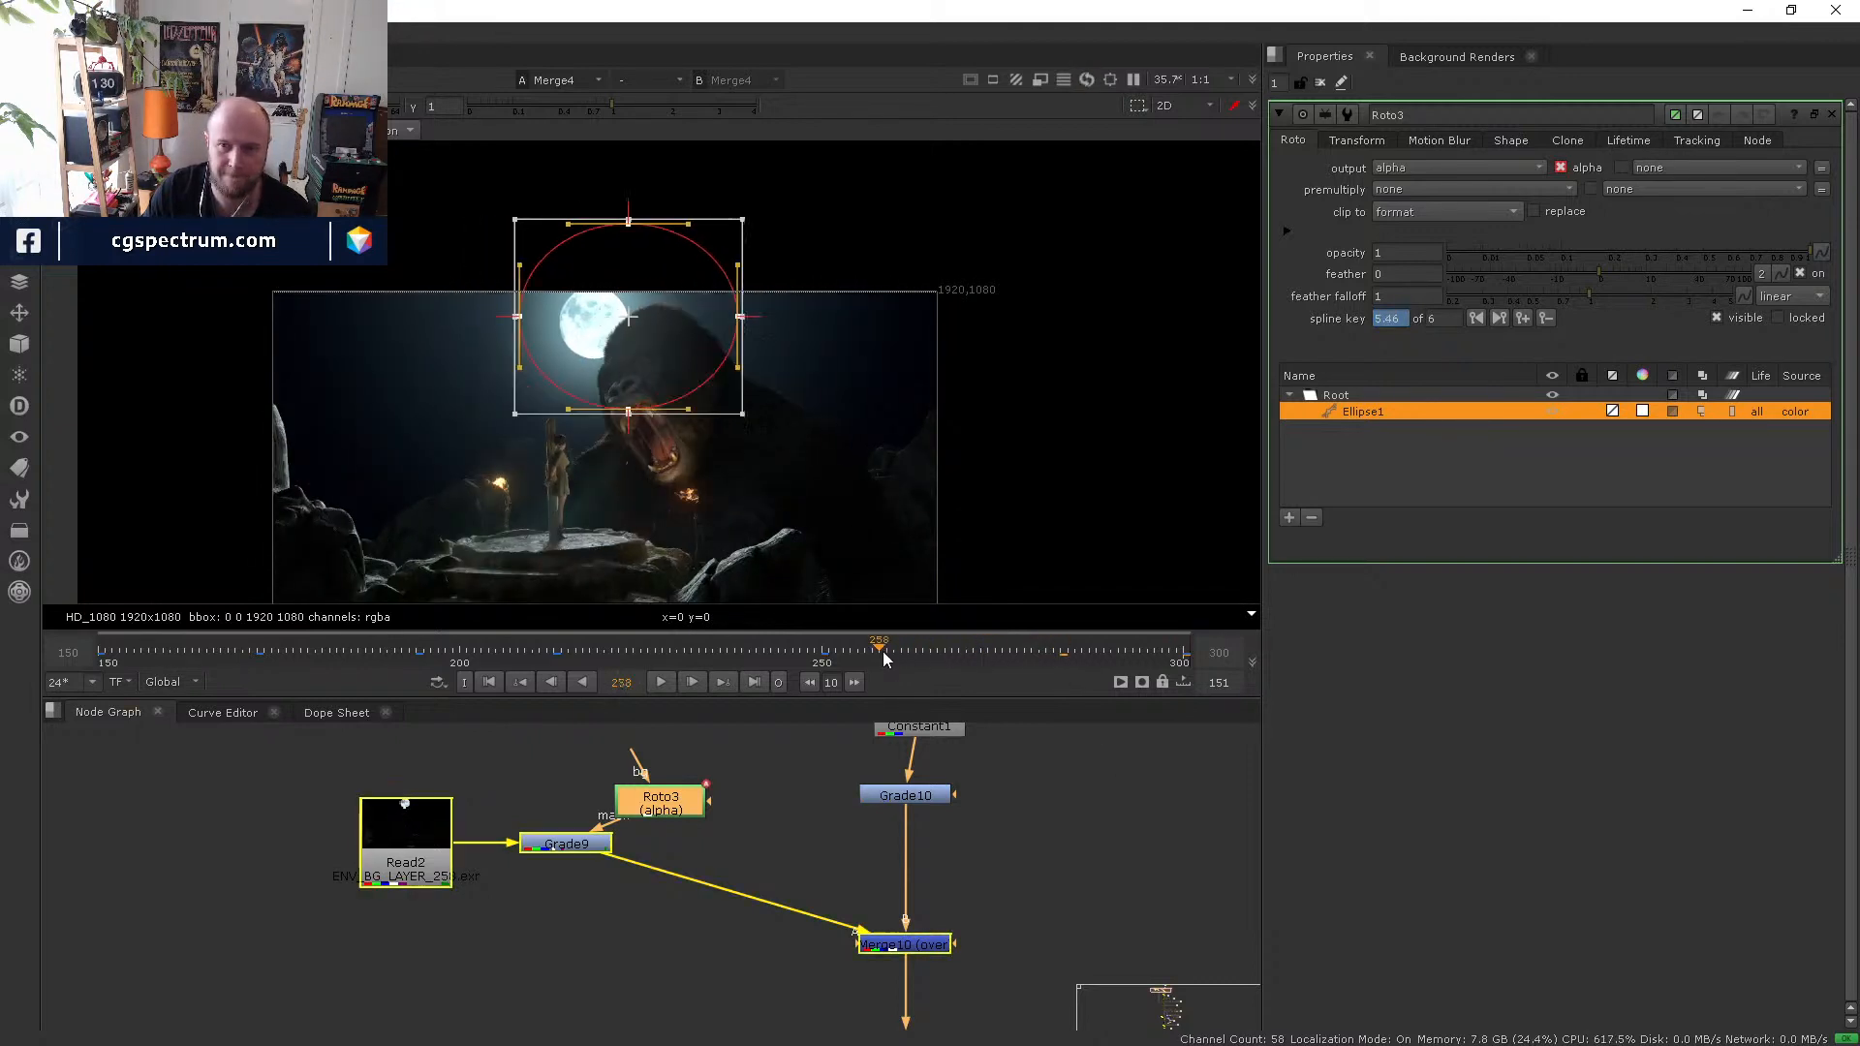
click(752, 652)
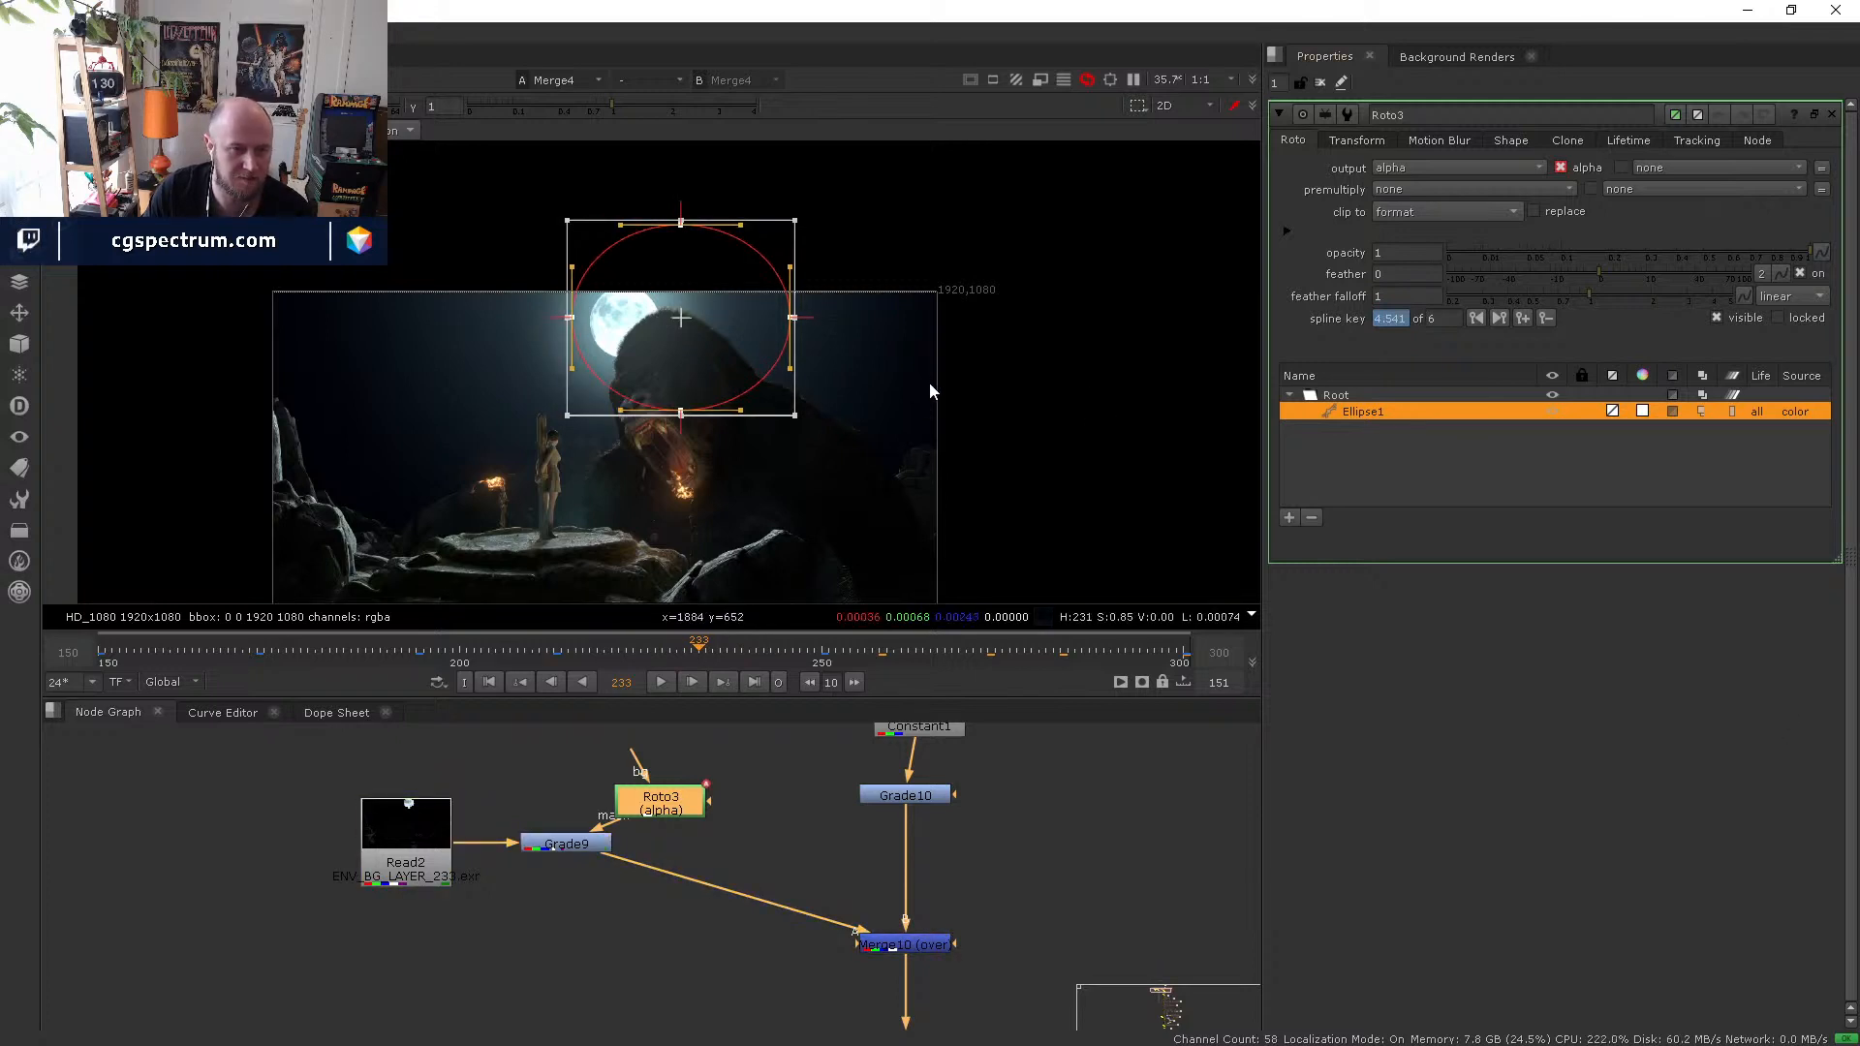
middle_drag(929, 382, 944, 387)
scroll(938, 386, down, 1)
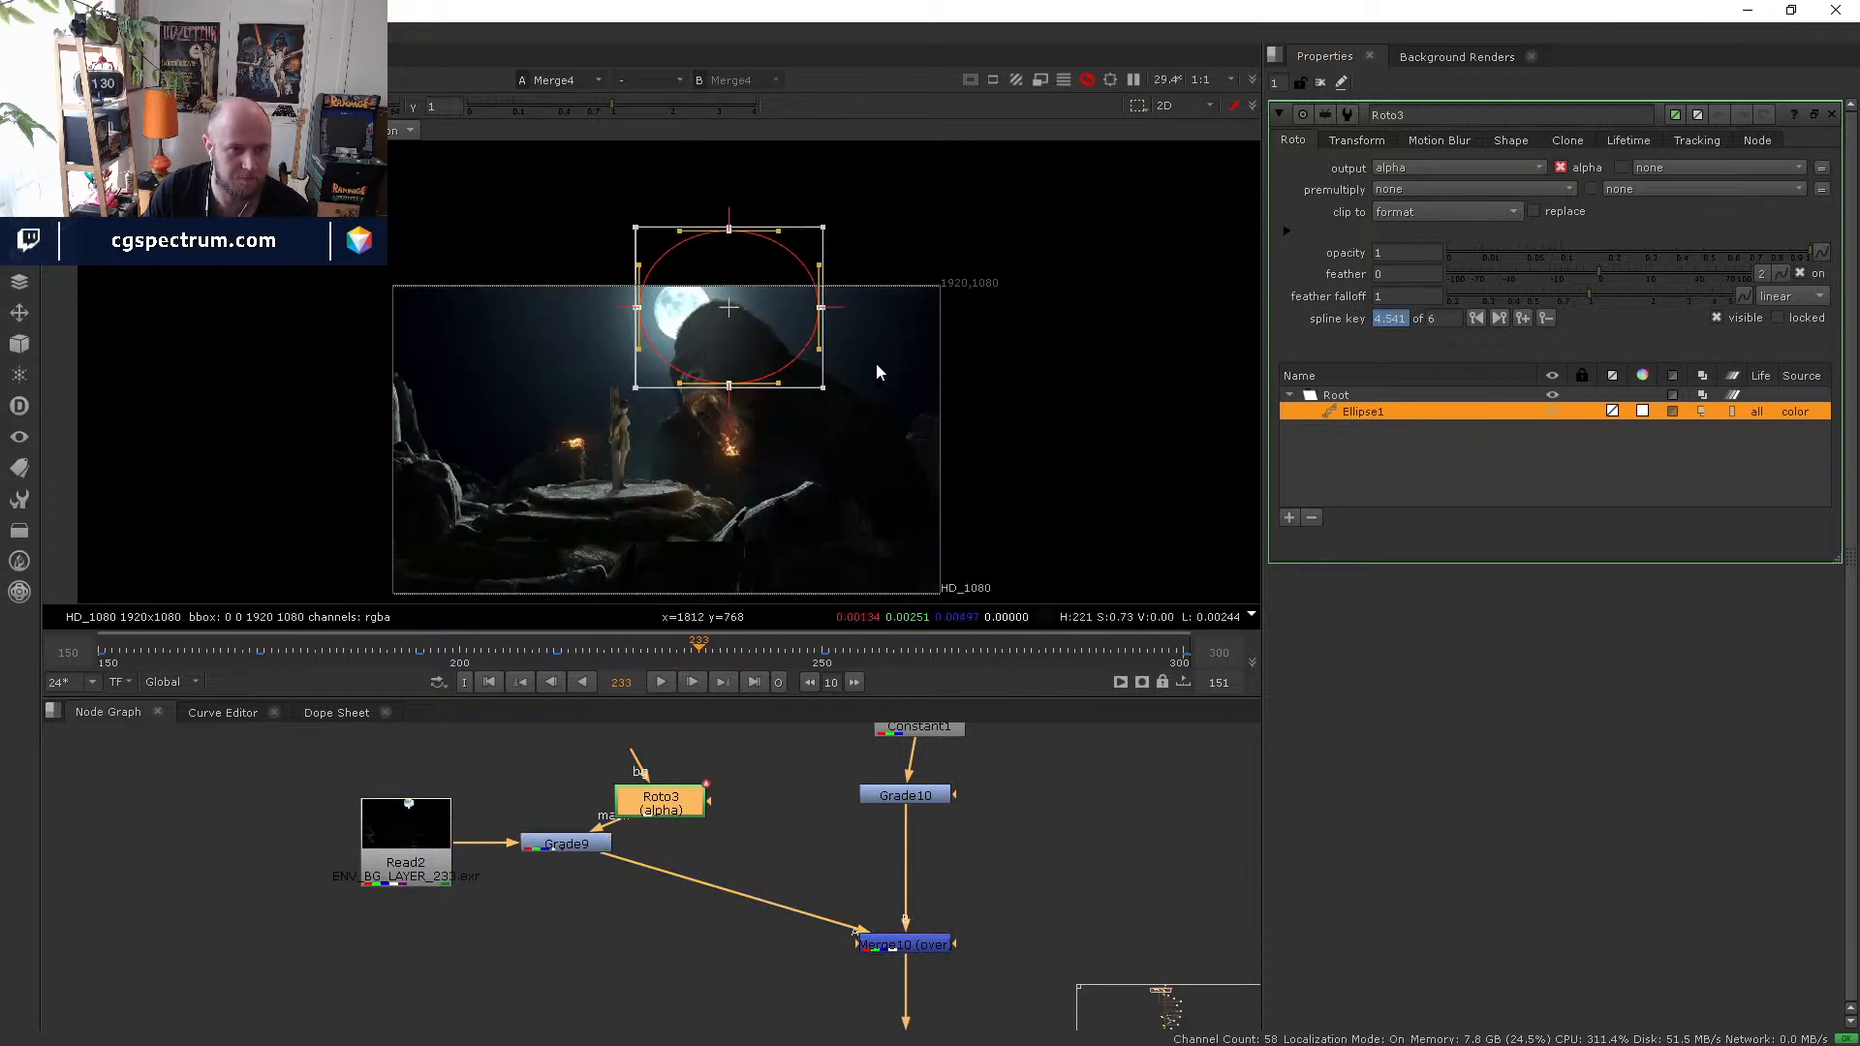
scroll(742, 328, up, 2)
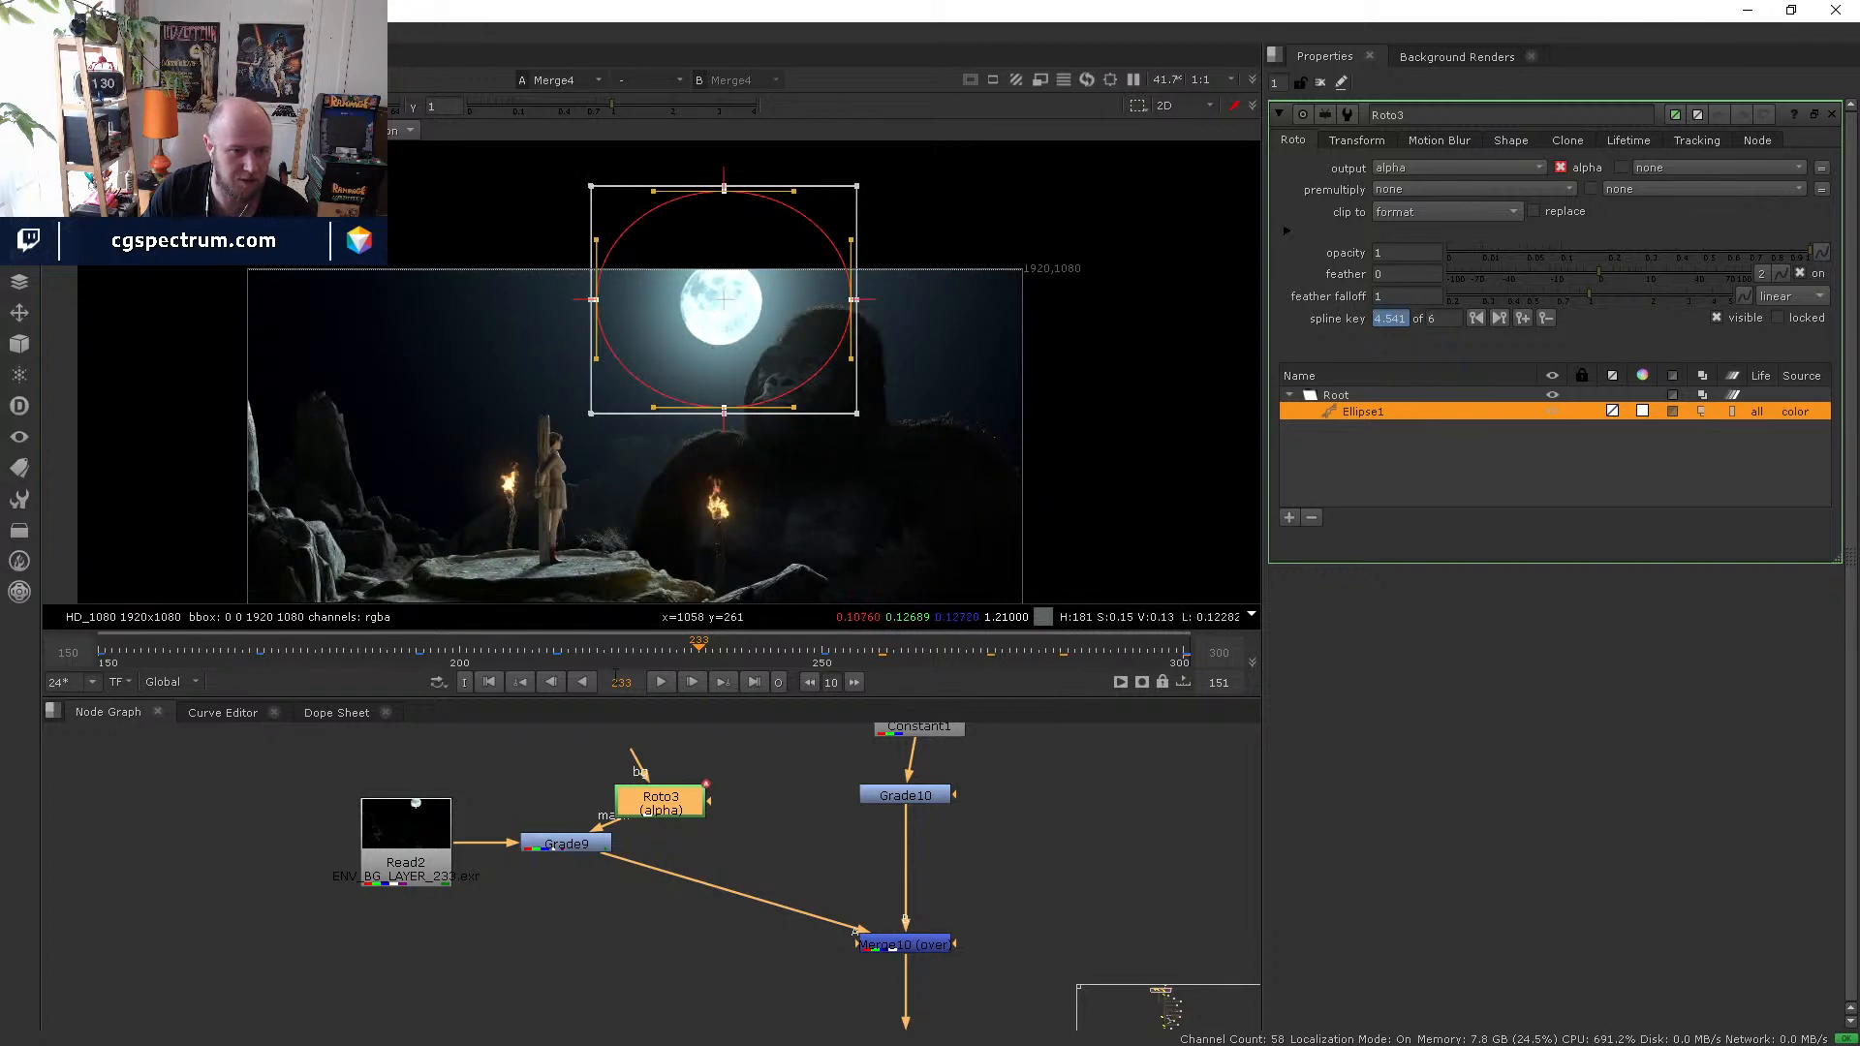
drag(717, 299, 713, 299)
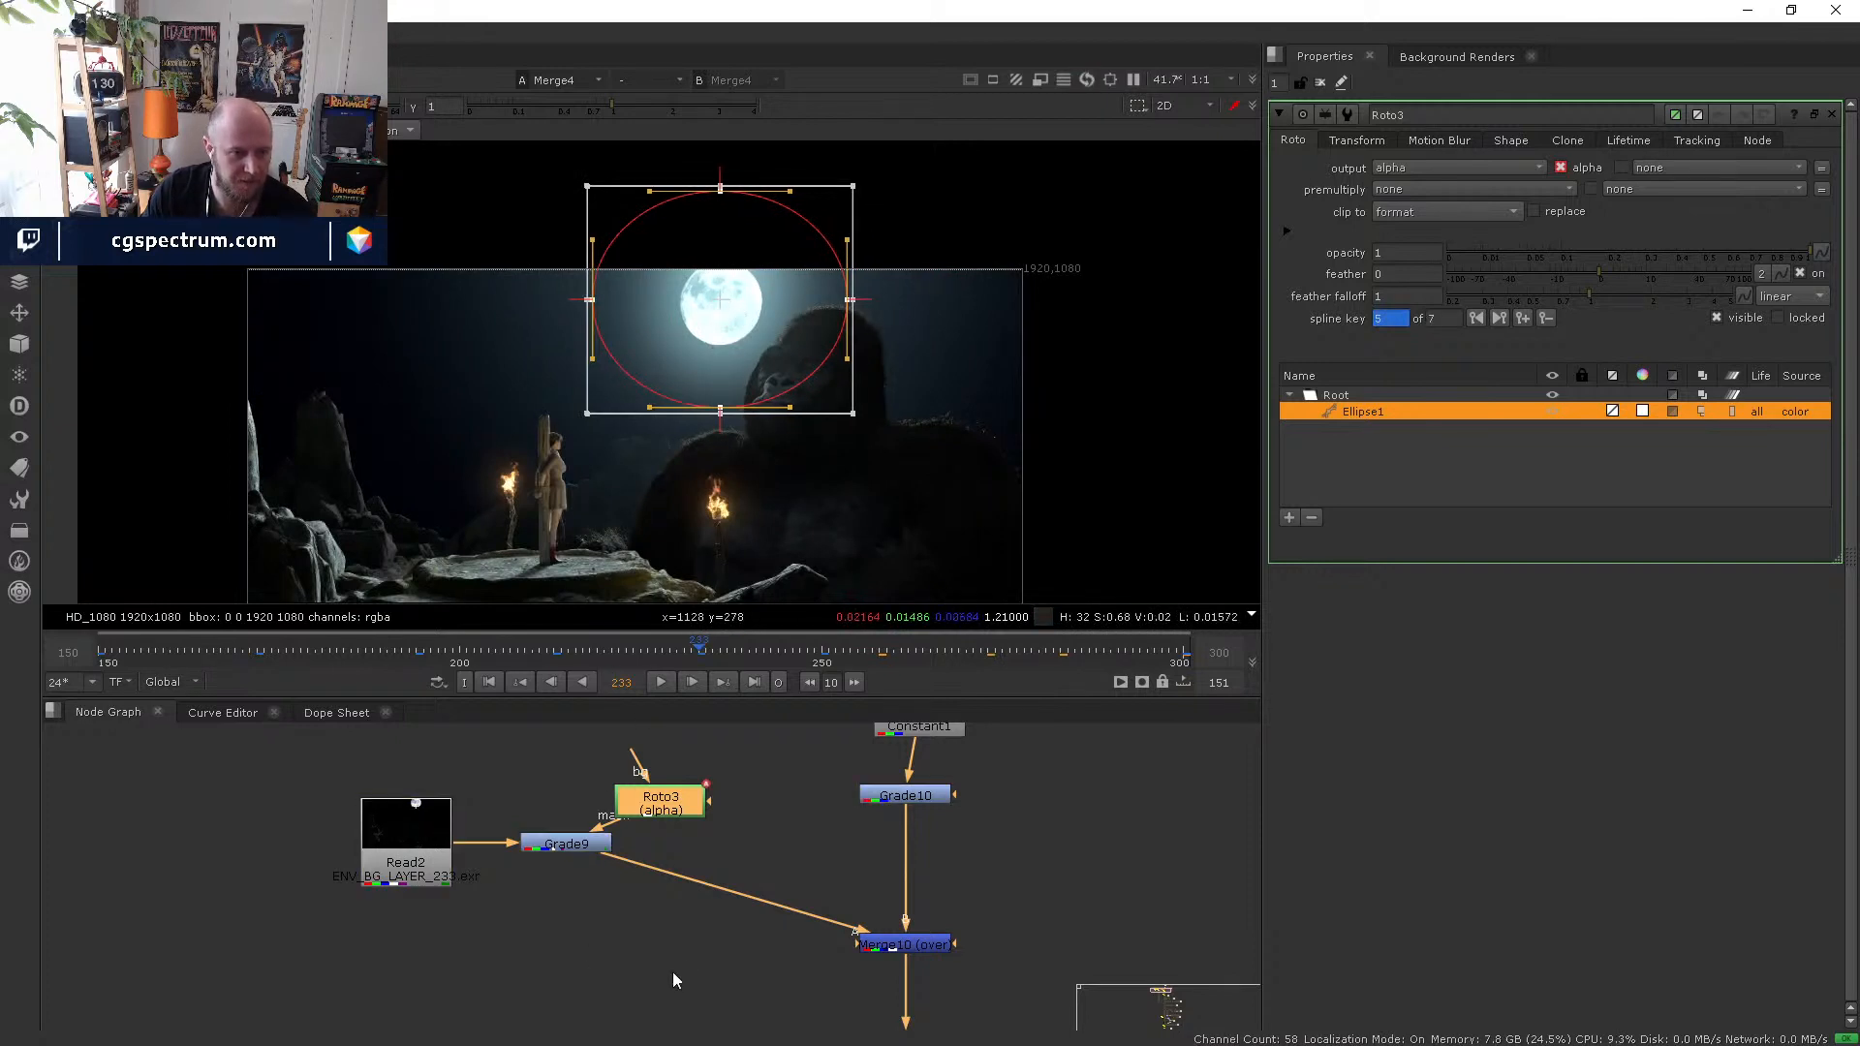
- Inspect the background at frame 233 by viewing the outputs of Grade9, Glow3 and Merge1 in turn
middle_drag(674, 972, 600, 884)
click(507, 756)
key(1)
double_click(508, 755)
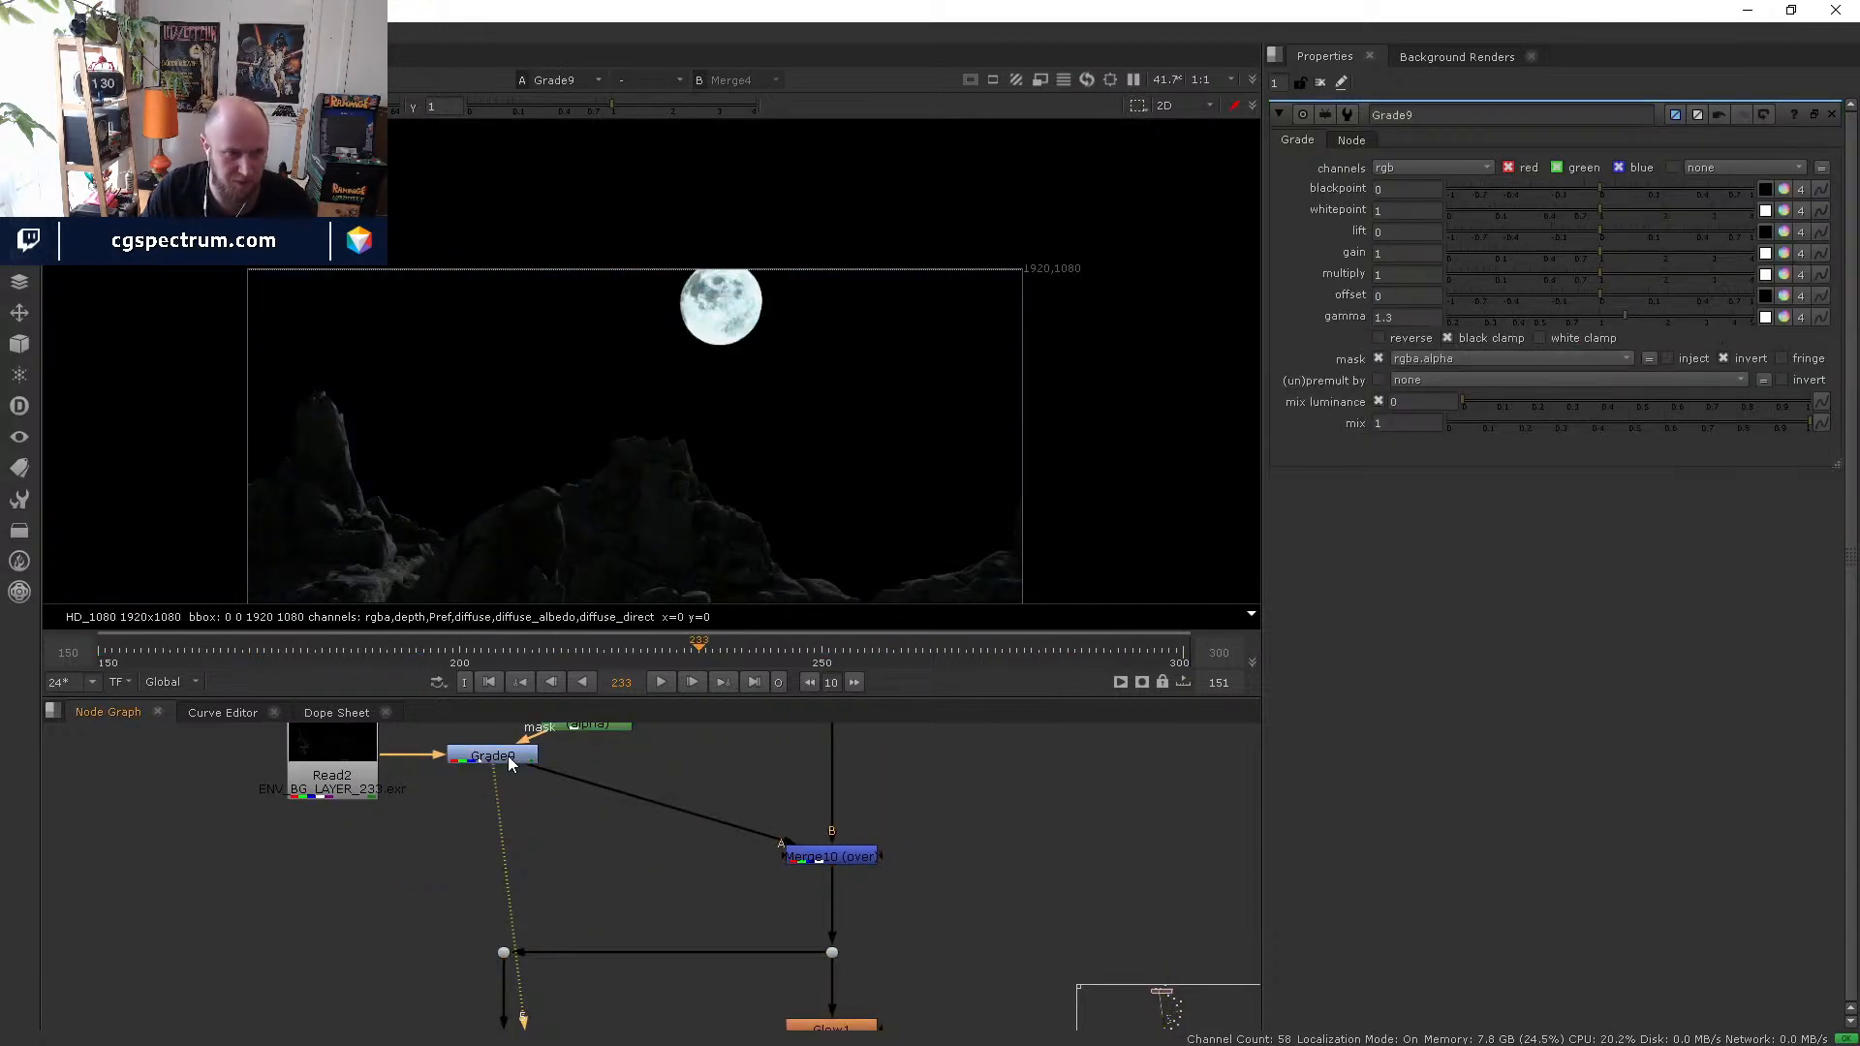
click(508, 755)
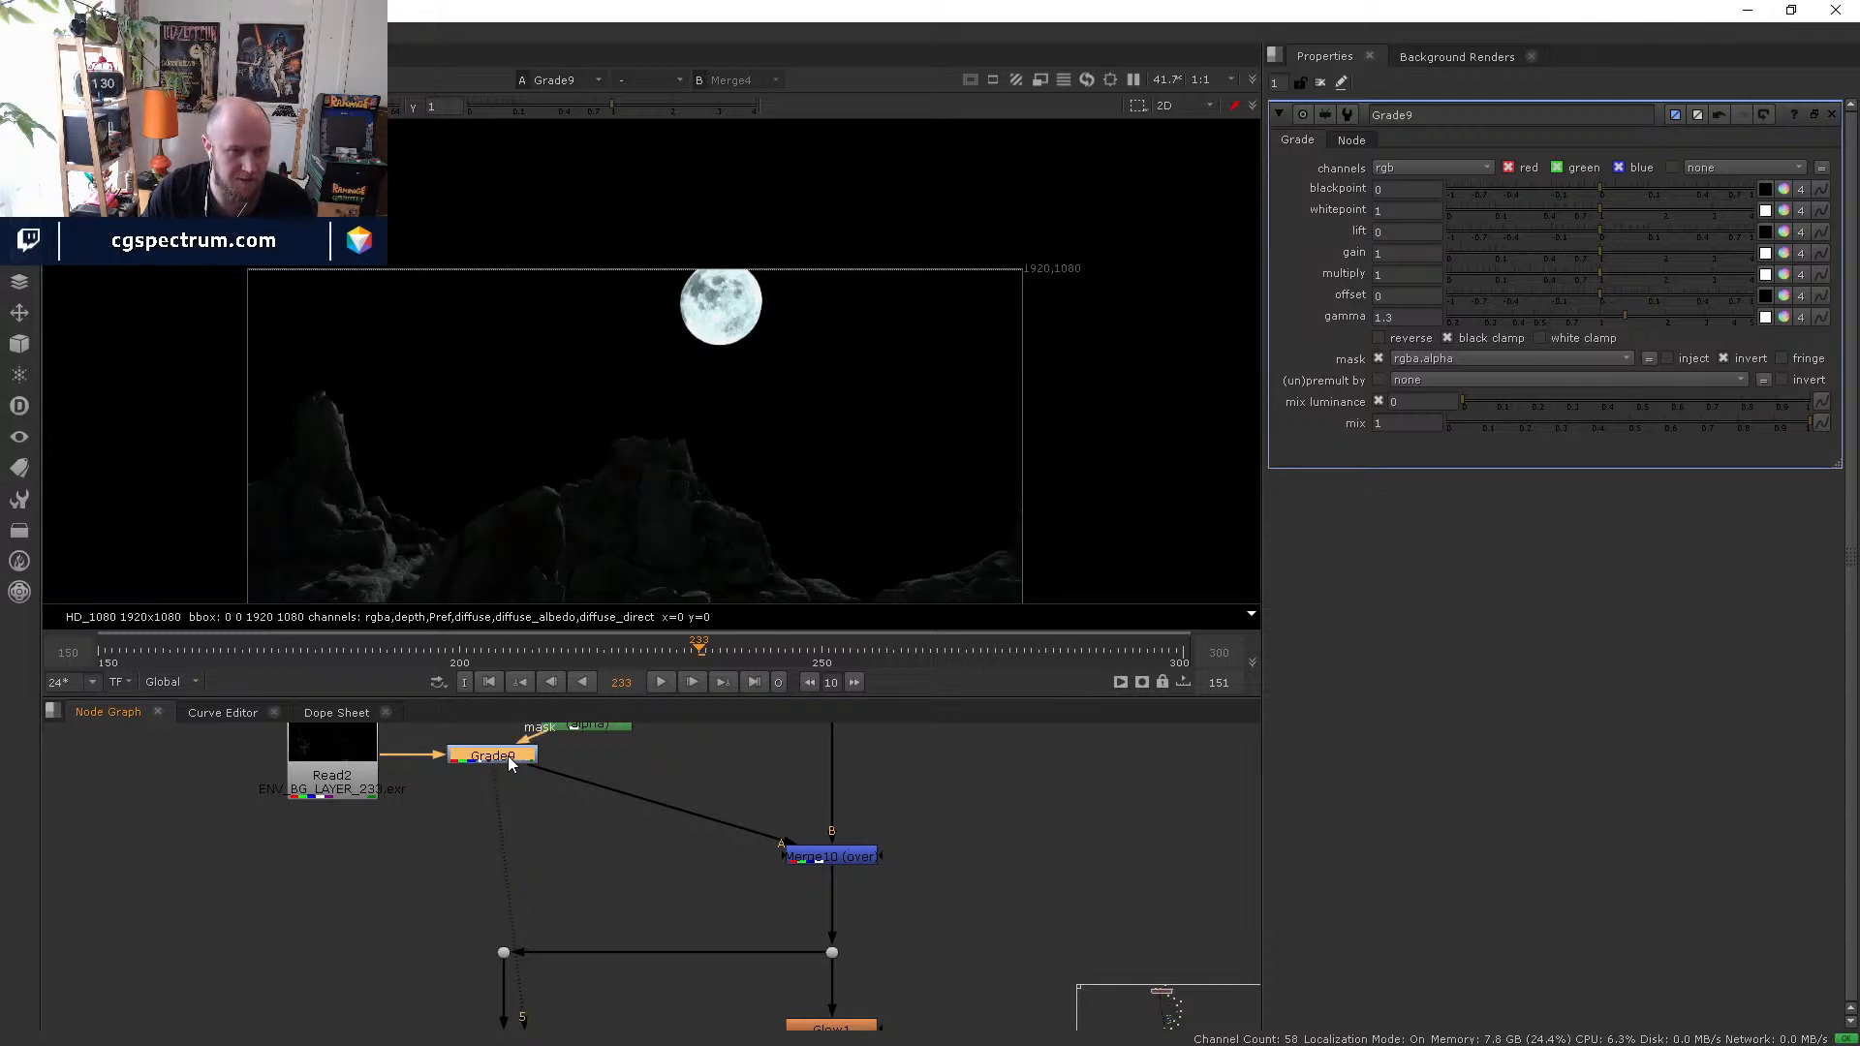
click(818, 861)
middle_drag(867, 840, 749, 569)
key(1)
middle_drag(716, 971, 705, 880)
click(706, 881)
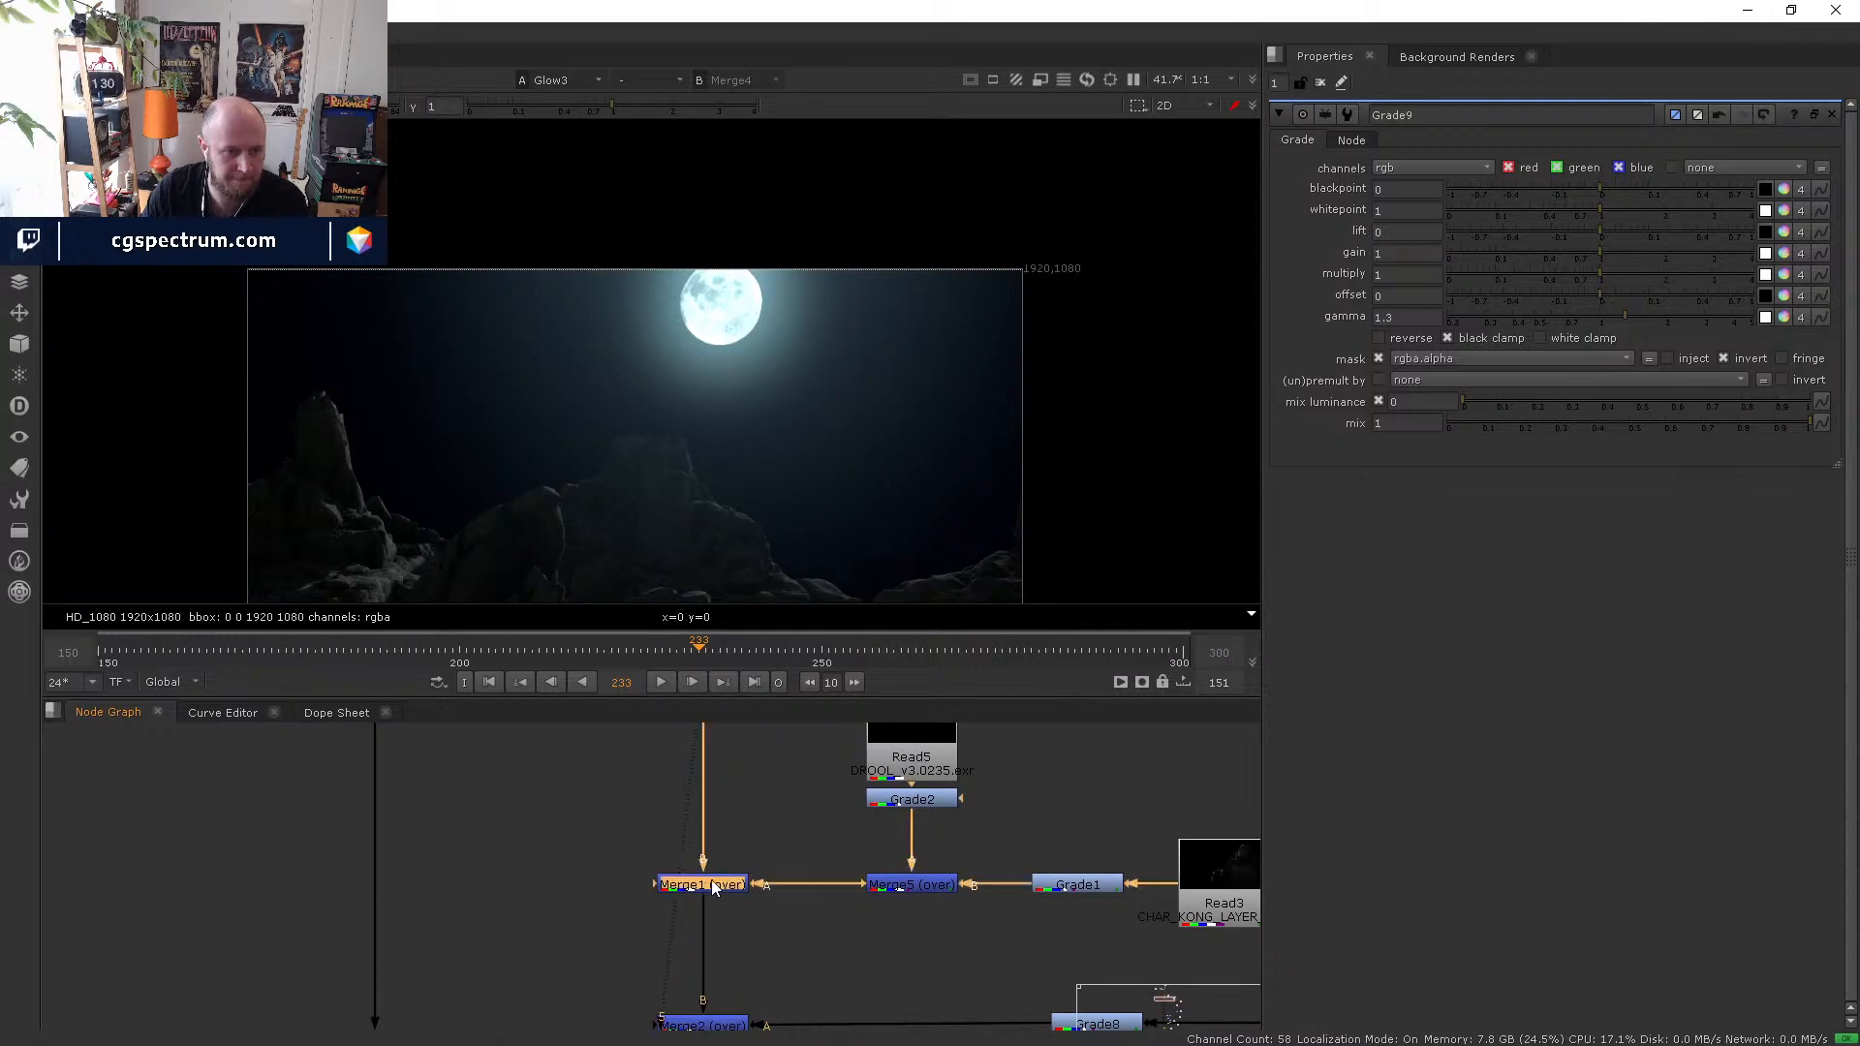
key(1)
middle_drag(788, 727, 864, 1027)
middle_drag(521, 801, 653, 995)
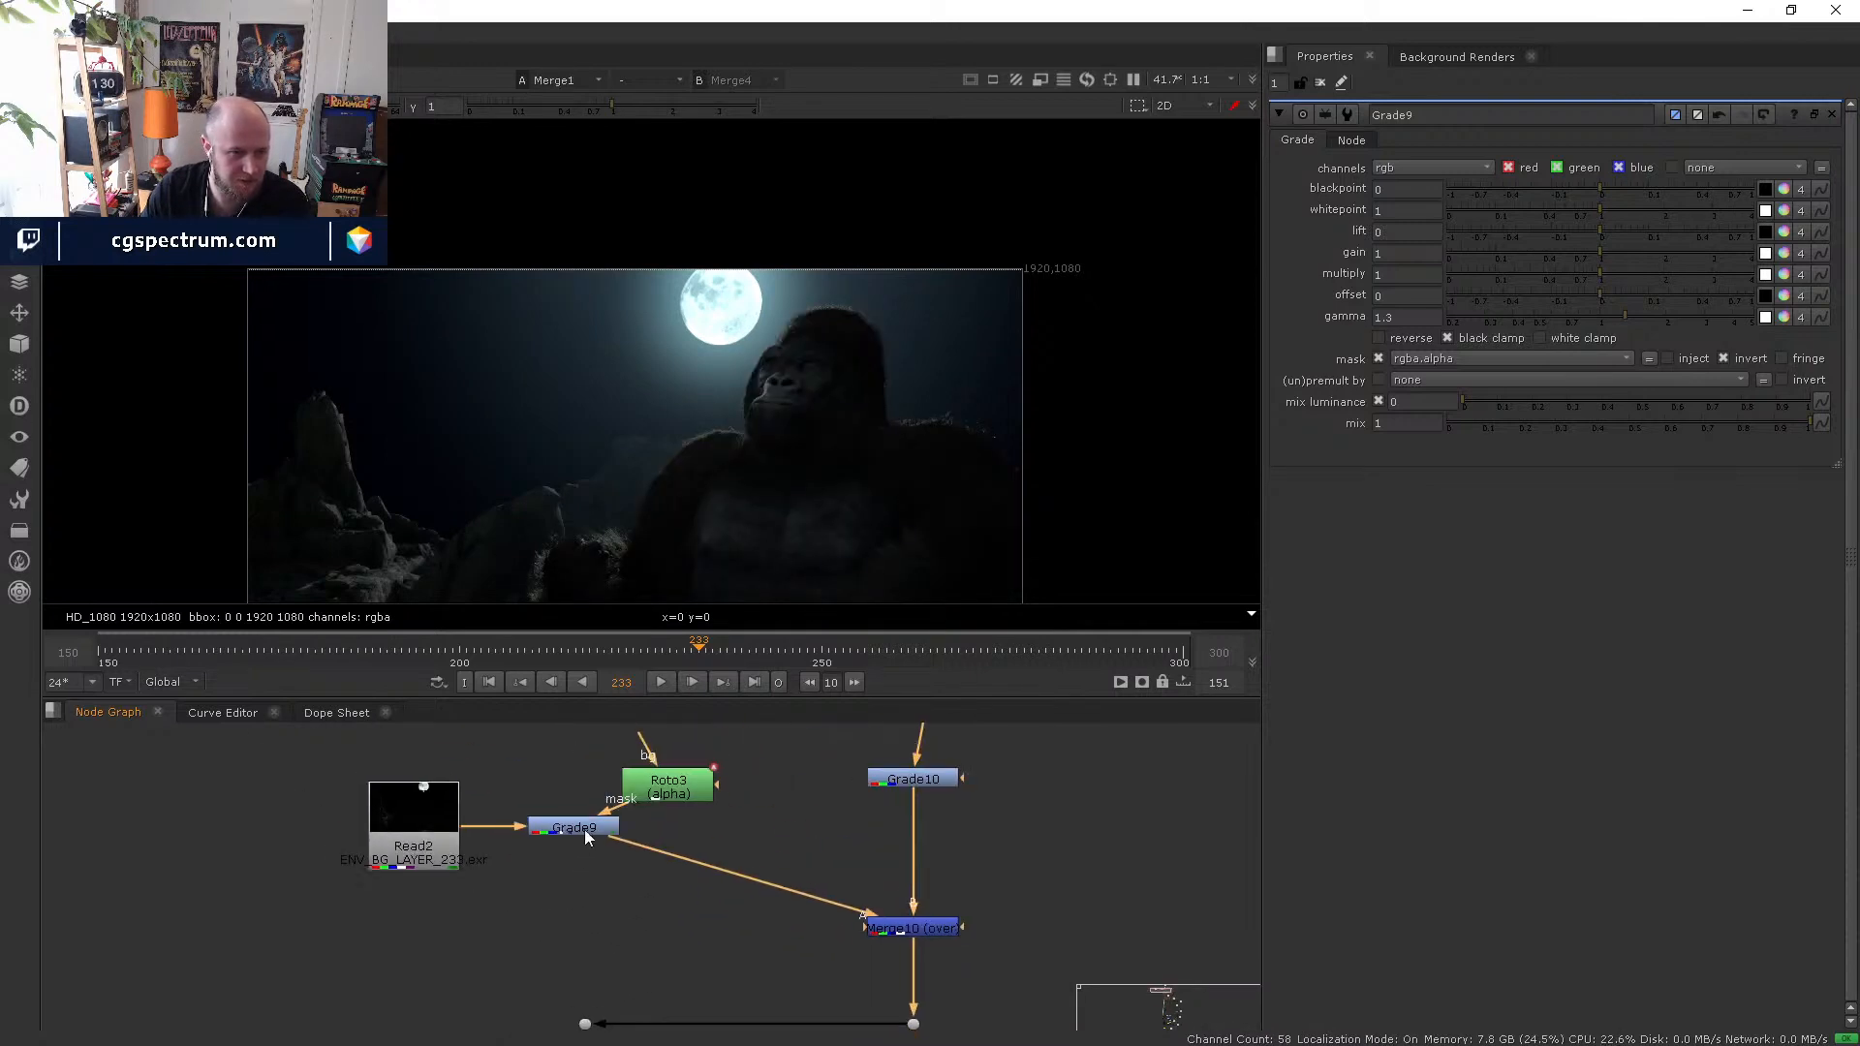
- Lower the gamma of Grade9 on the background layer to 1.1
click(586, 834)
double_click(1402, 316)
text(1.1)
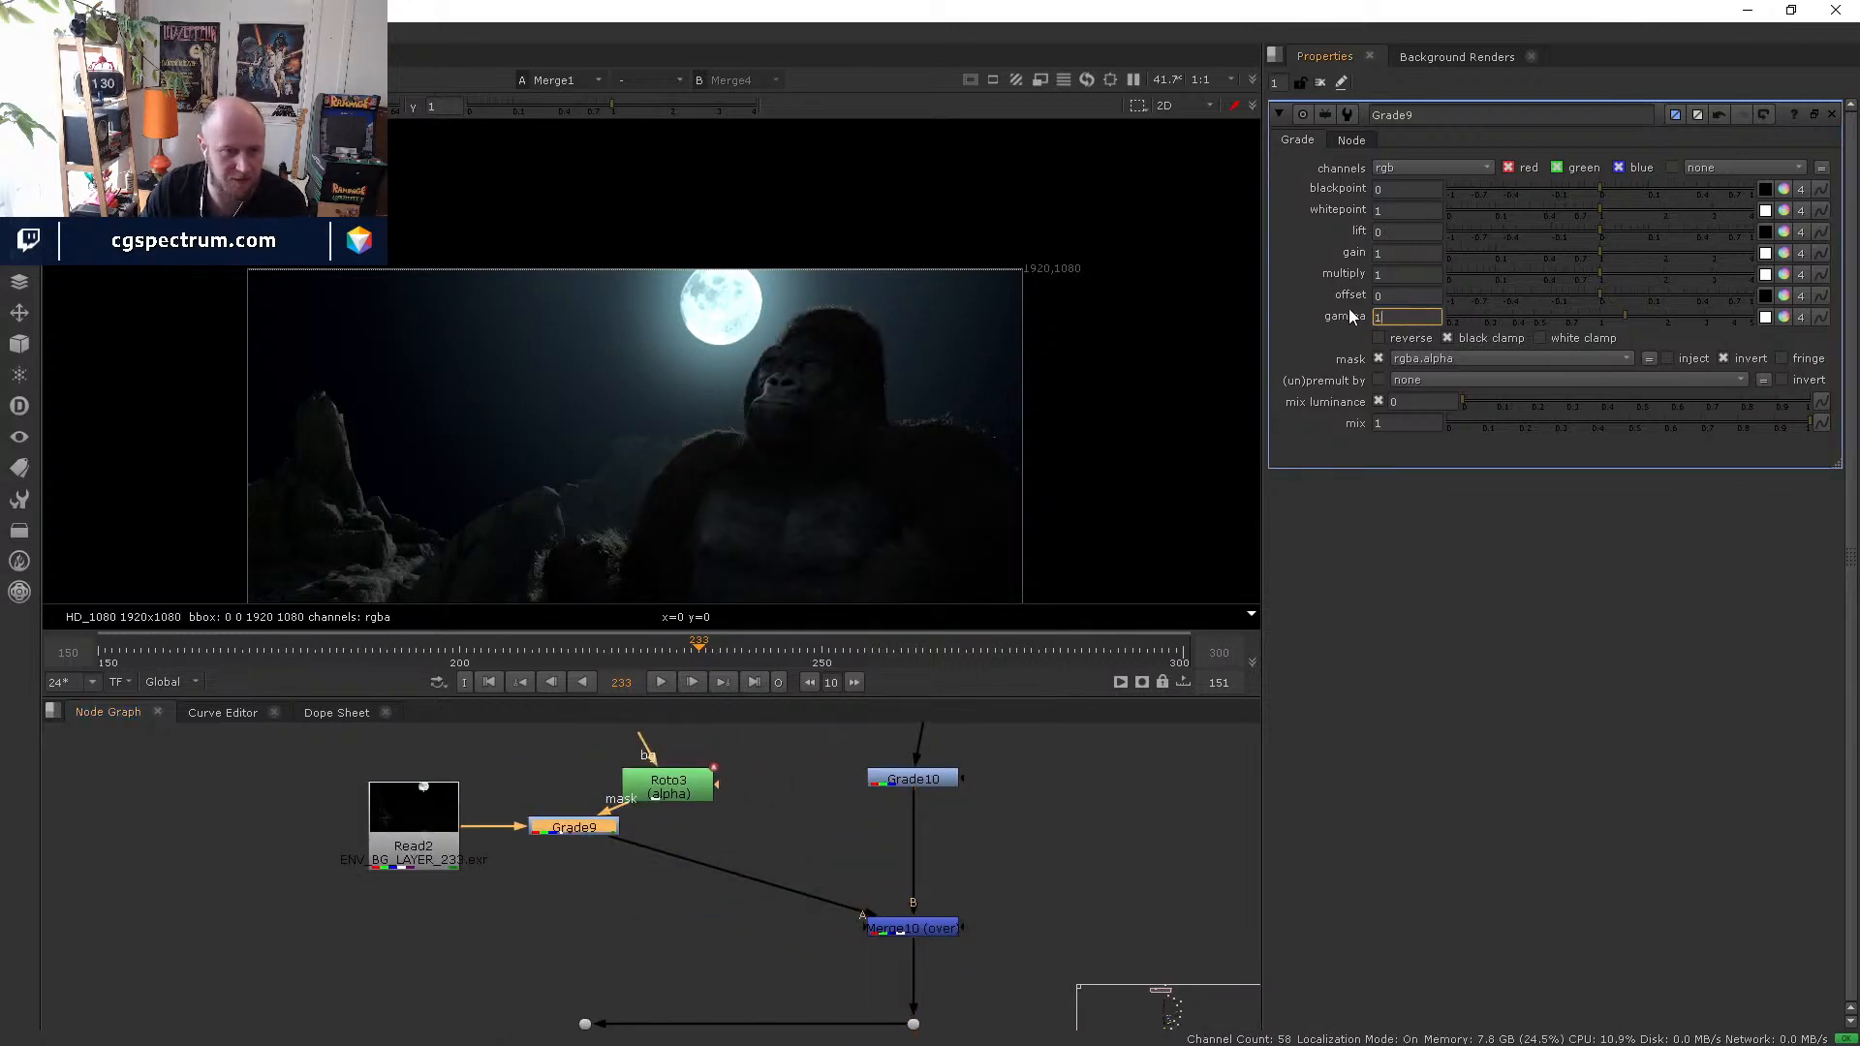
key(Return)
- View the full composite from Merge4, framing the whole image at frame 233
middle_drag(737, 1008, 582, 587)
scroll(610, 655, down, 1)
middle_drag(661, 1022, 570, 673)
middle_drag(825, 974, 773, 720)
scroll(666, 863, down, 5)
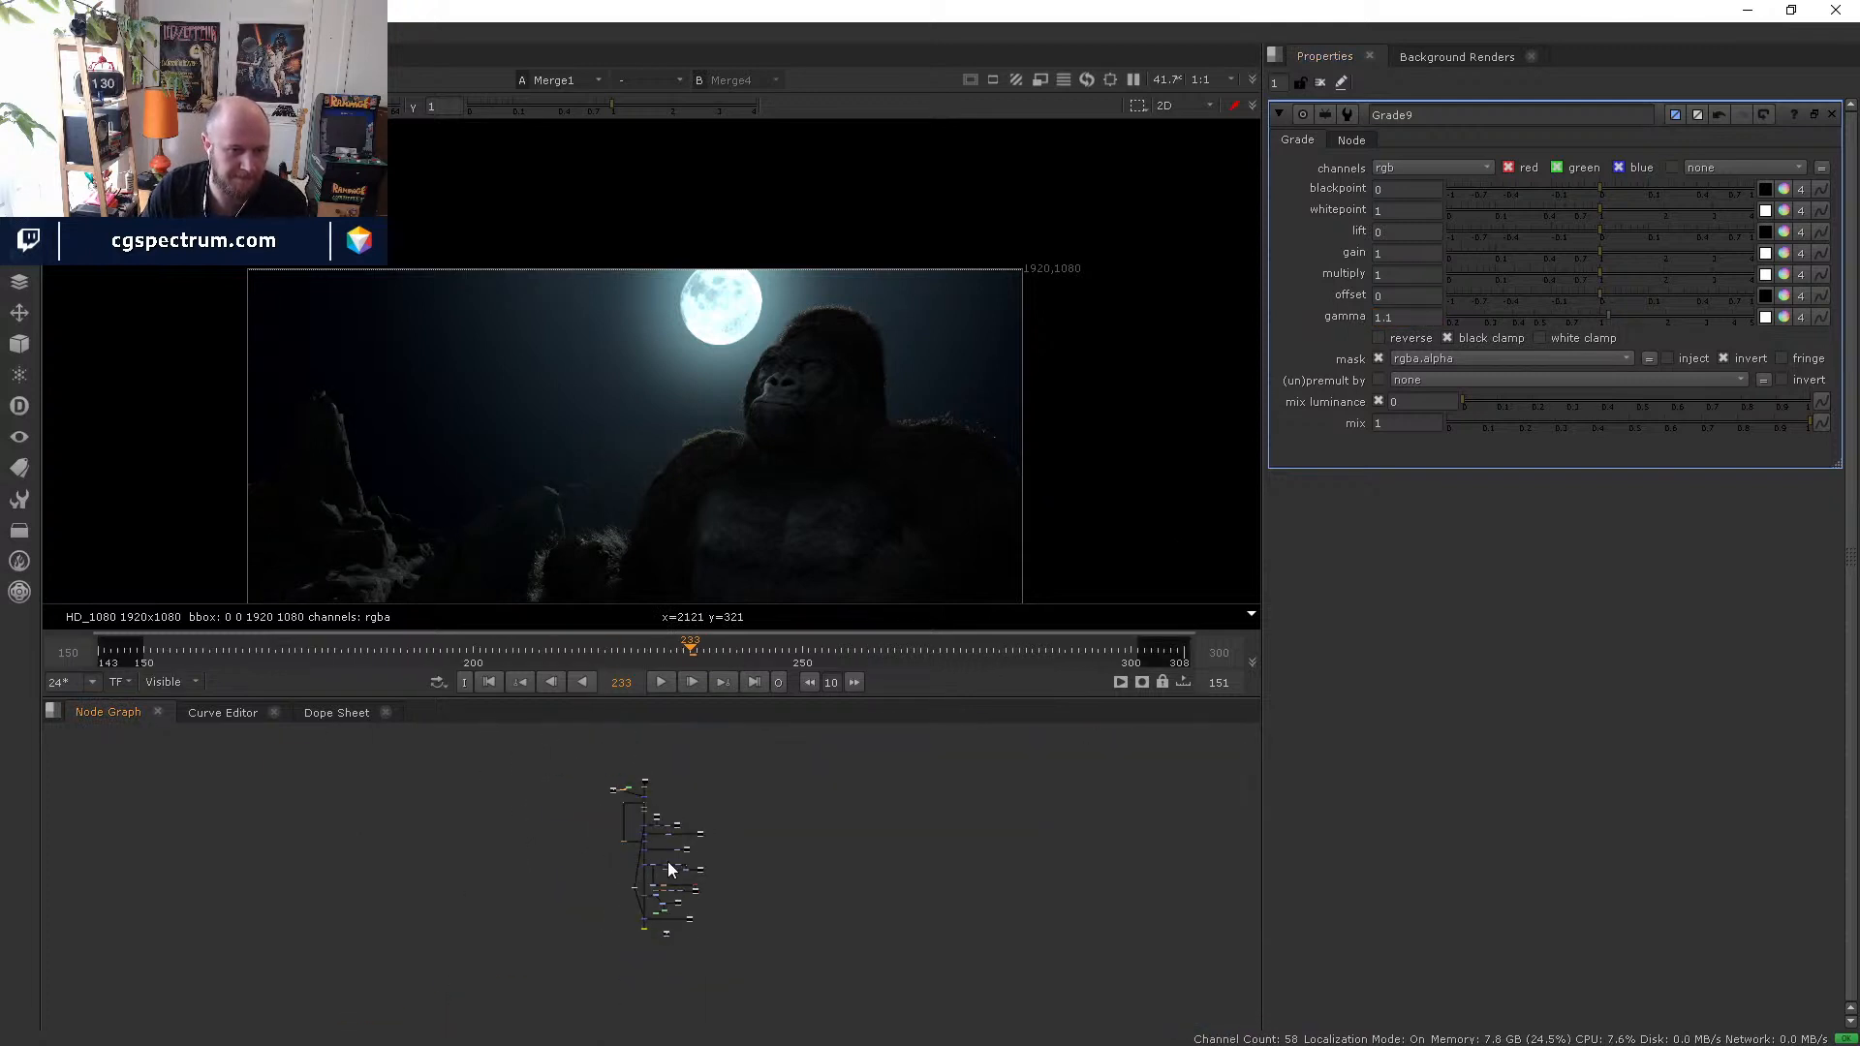
scroll(642, 938, up, 3)
click(628, 950)
key(1)
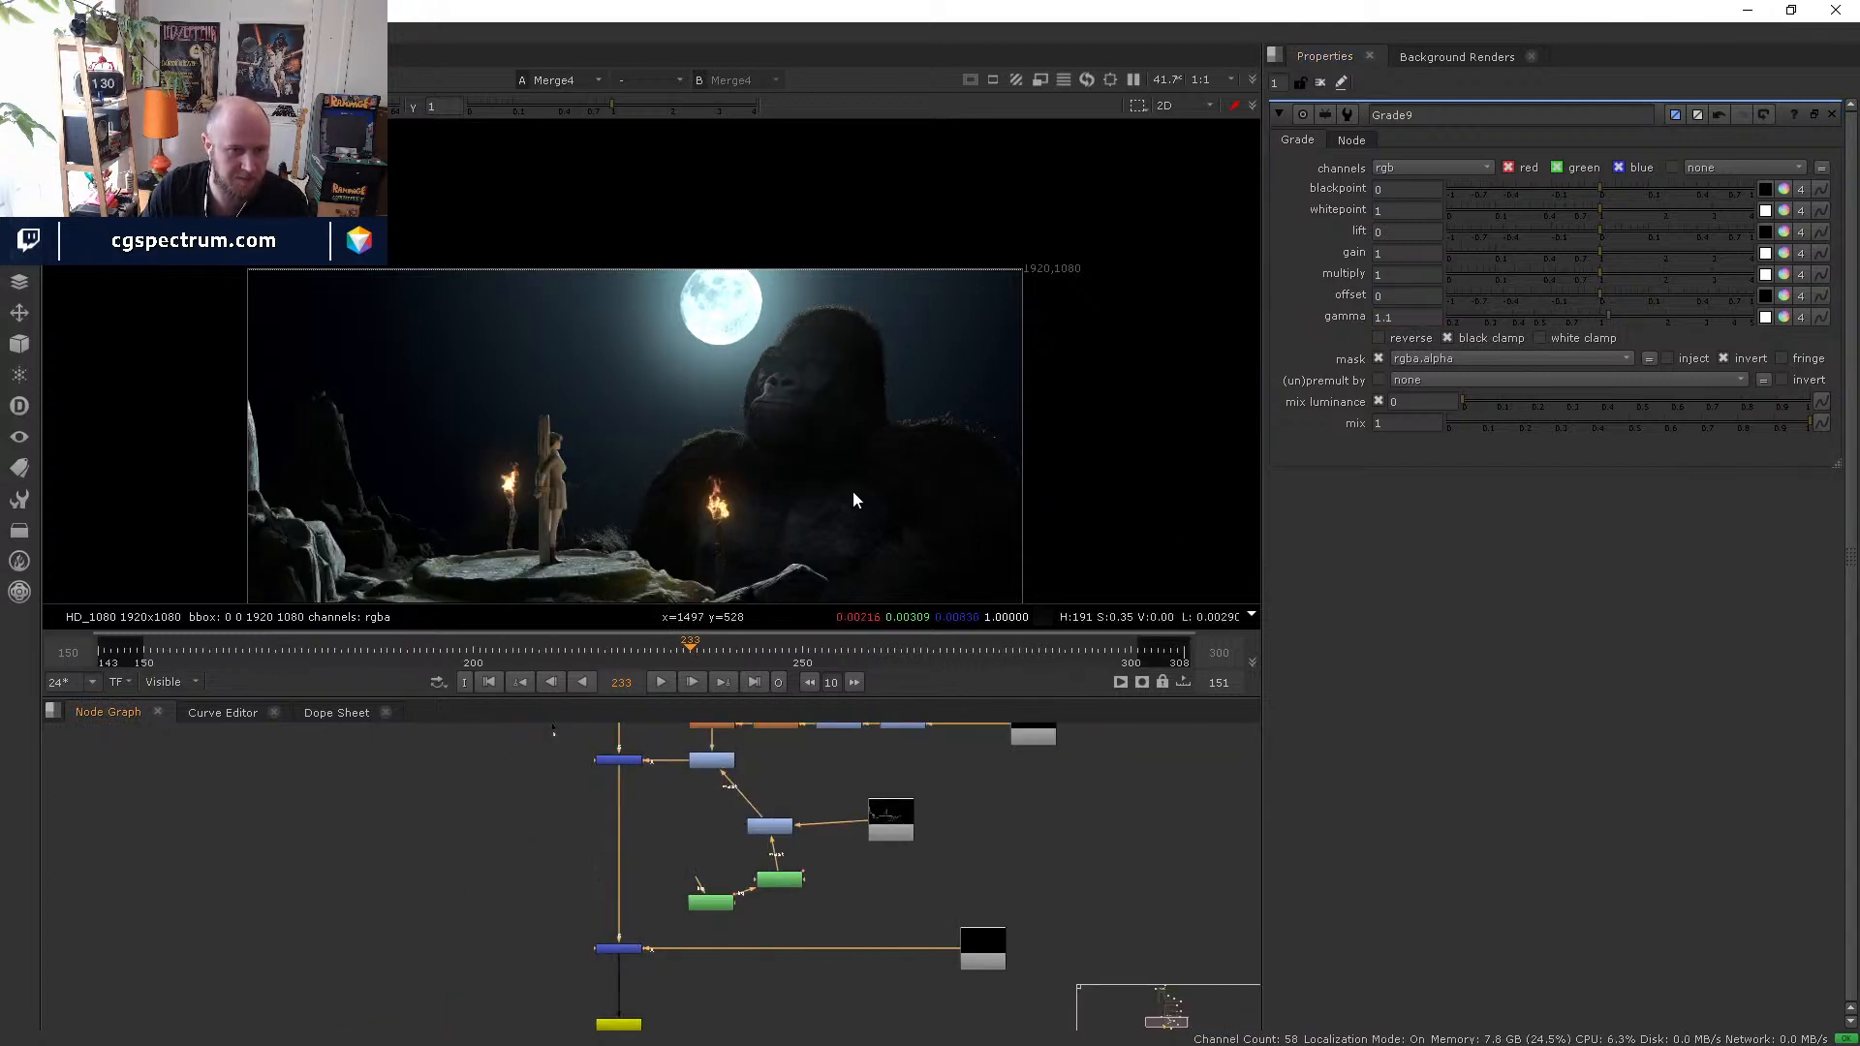
middle_drag(852, 491, 816, 335)
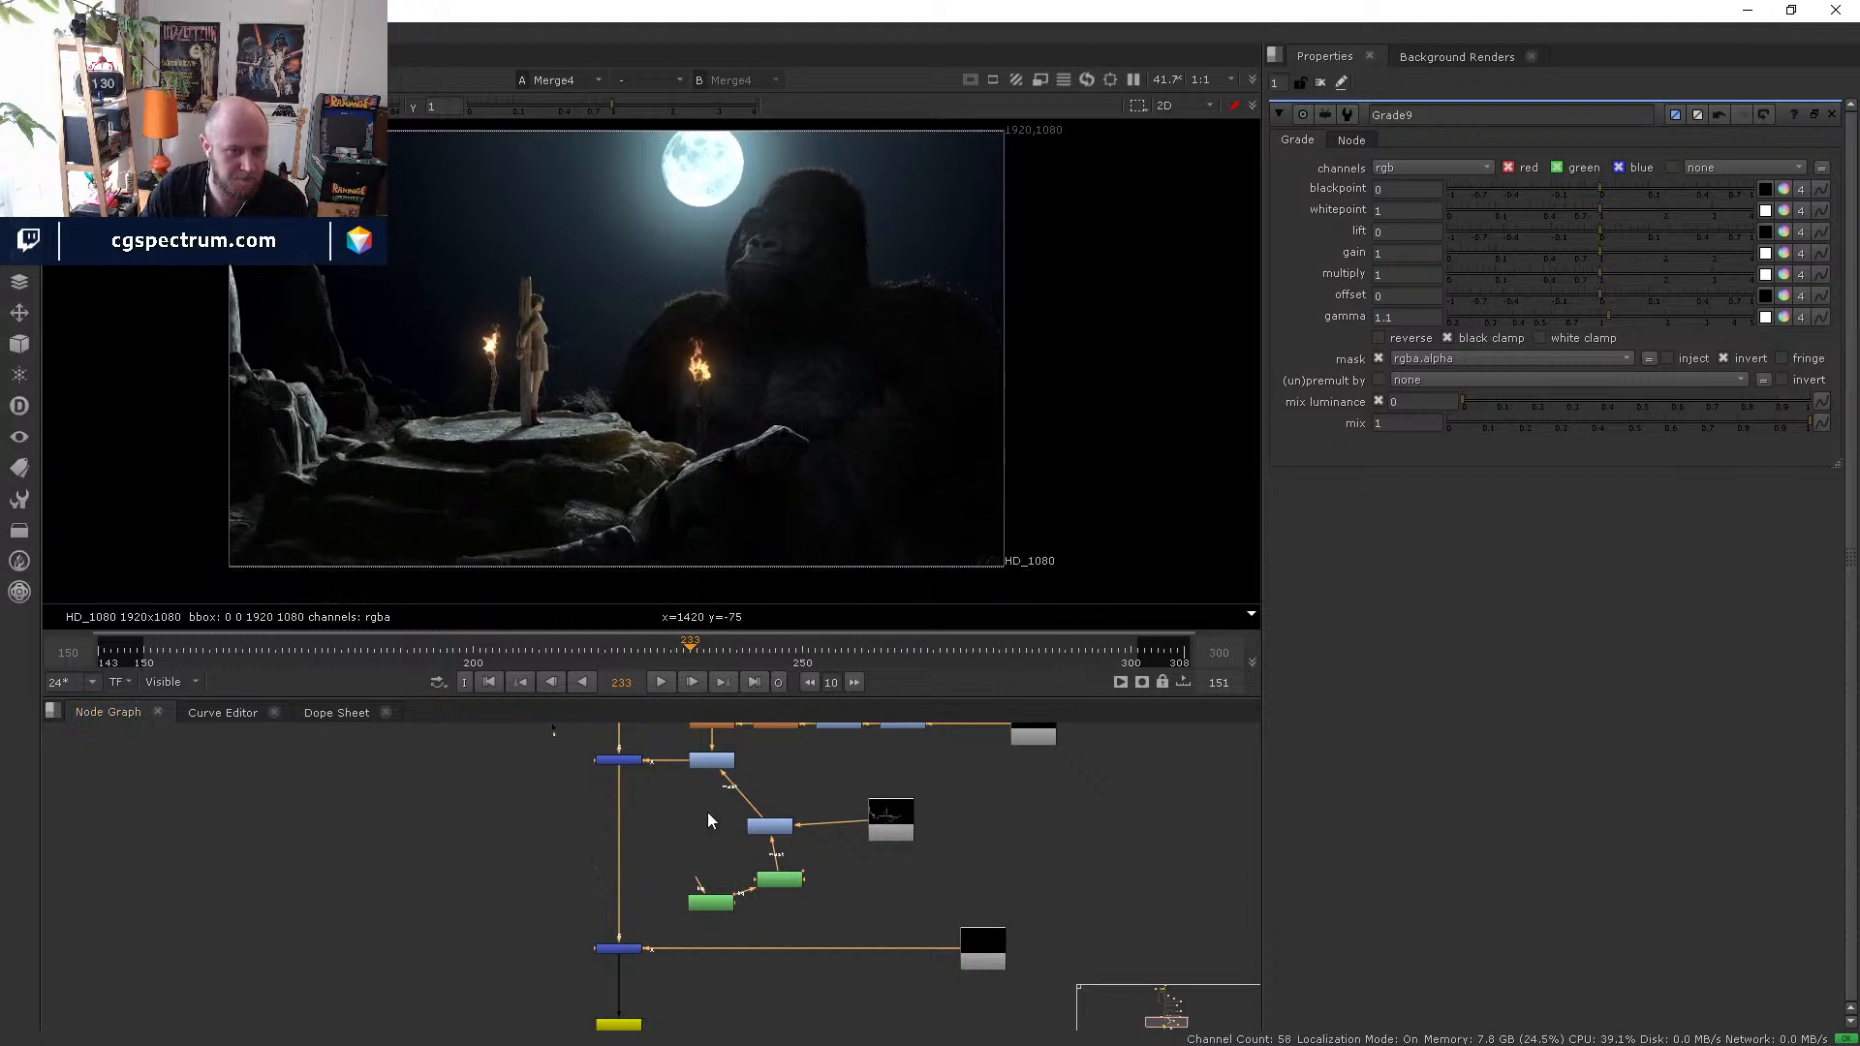
- Check the composite's moon, gorilla and background at frames 300, 233 and 261
click(983, 665)
click(1181, 642)
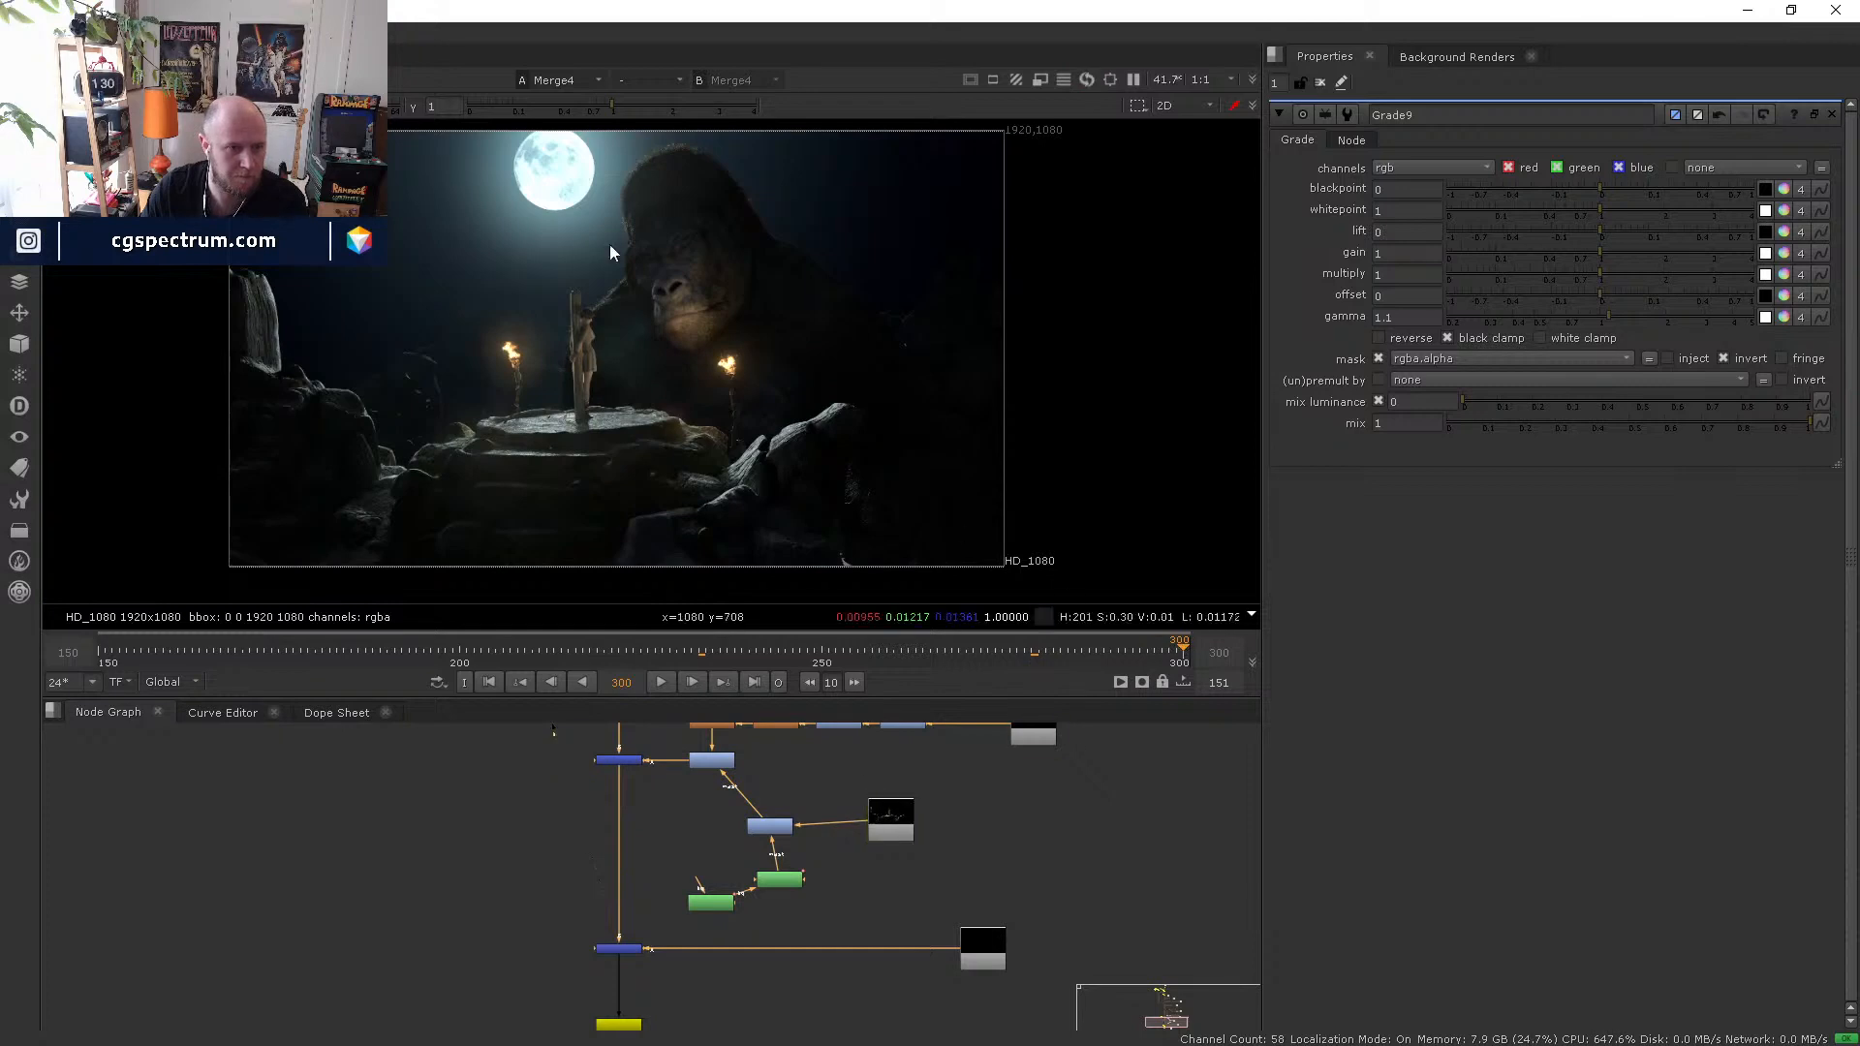
scroll(648, 328, up, 3)
middle_drag(614, 294, 669, 293)
scroll(669, 435, down, 1)
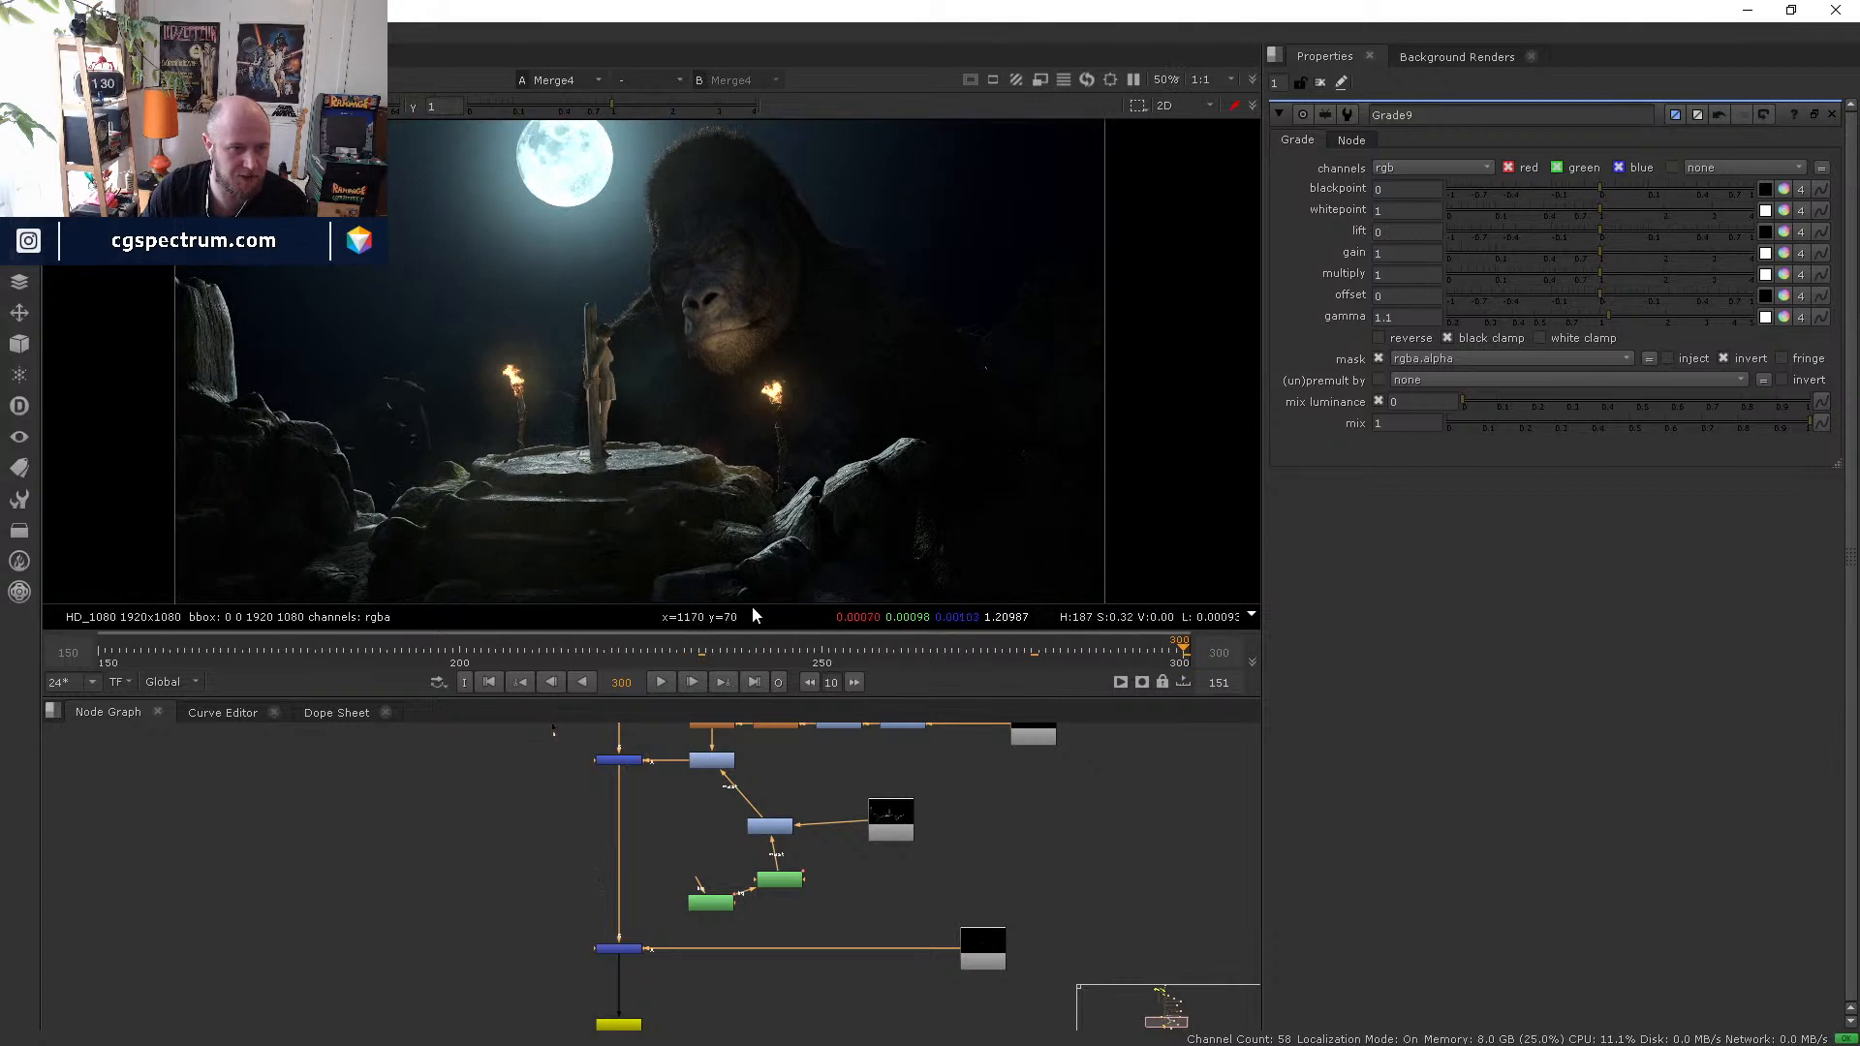
click(1030, 649)
click(819, 650)
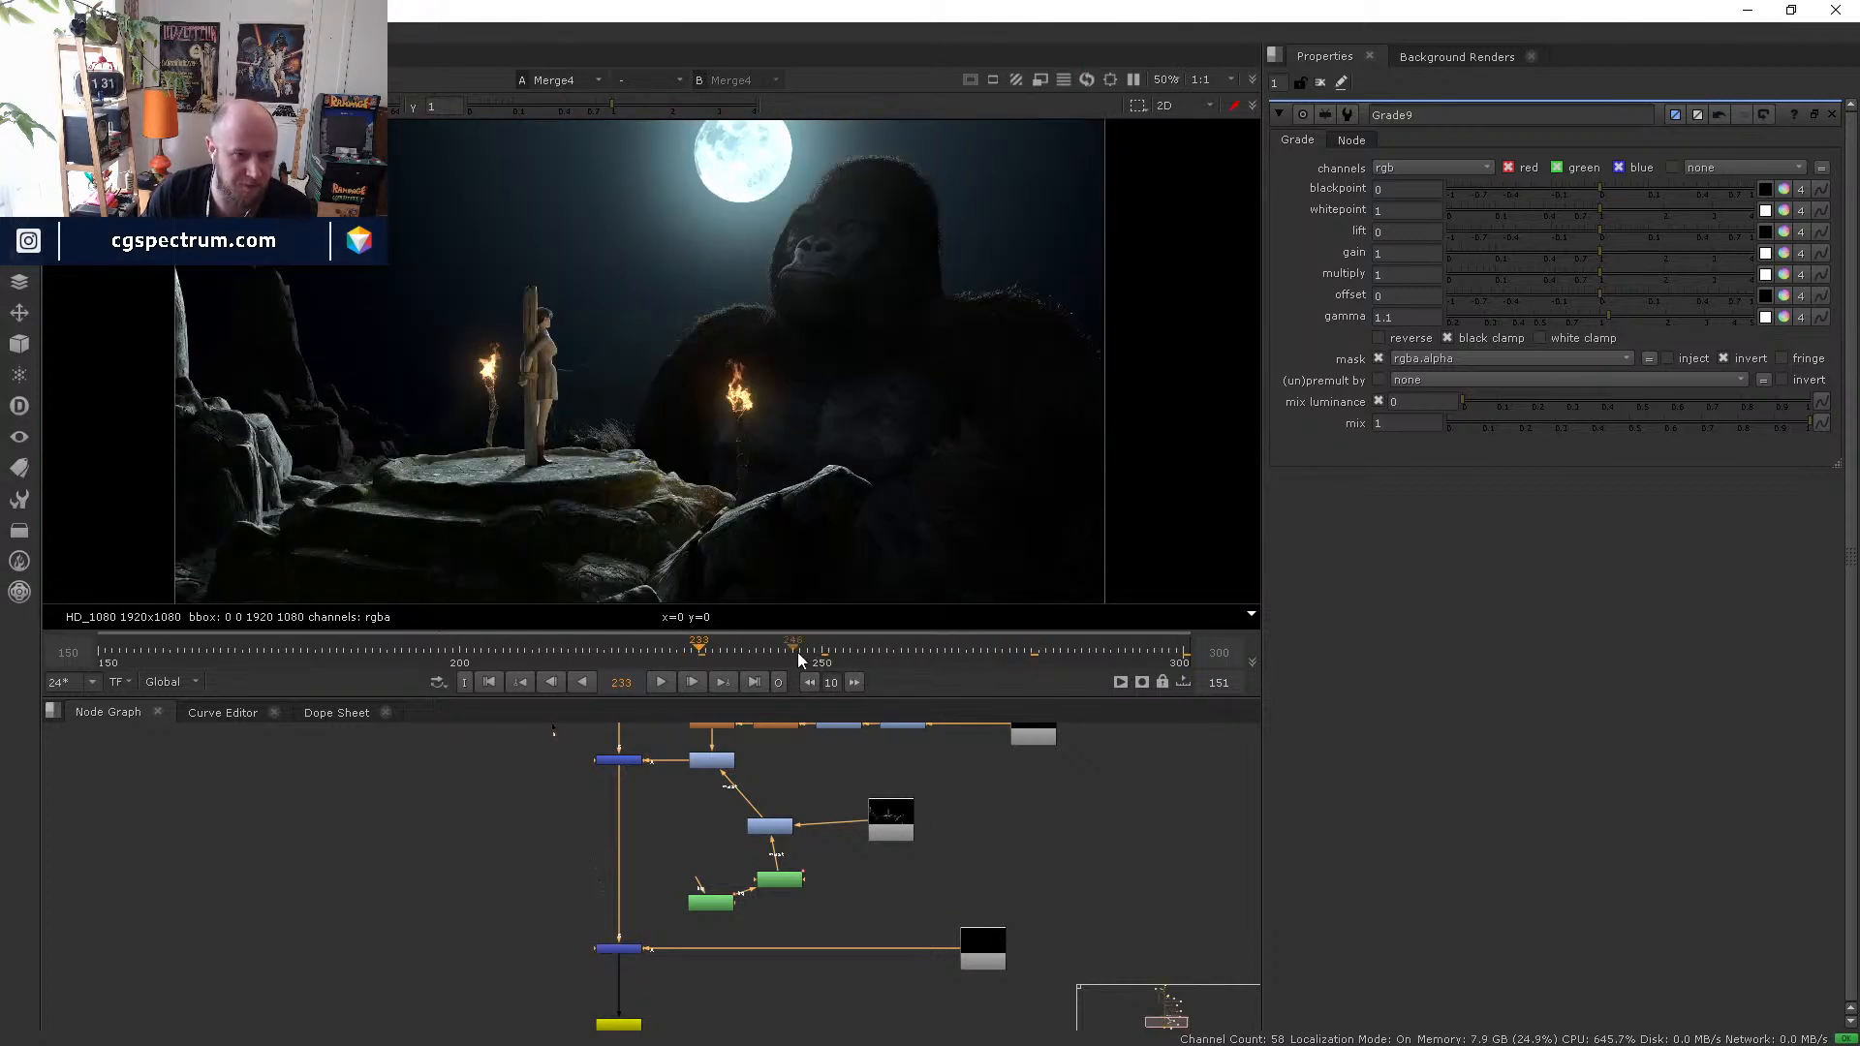
click(900, 658)
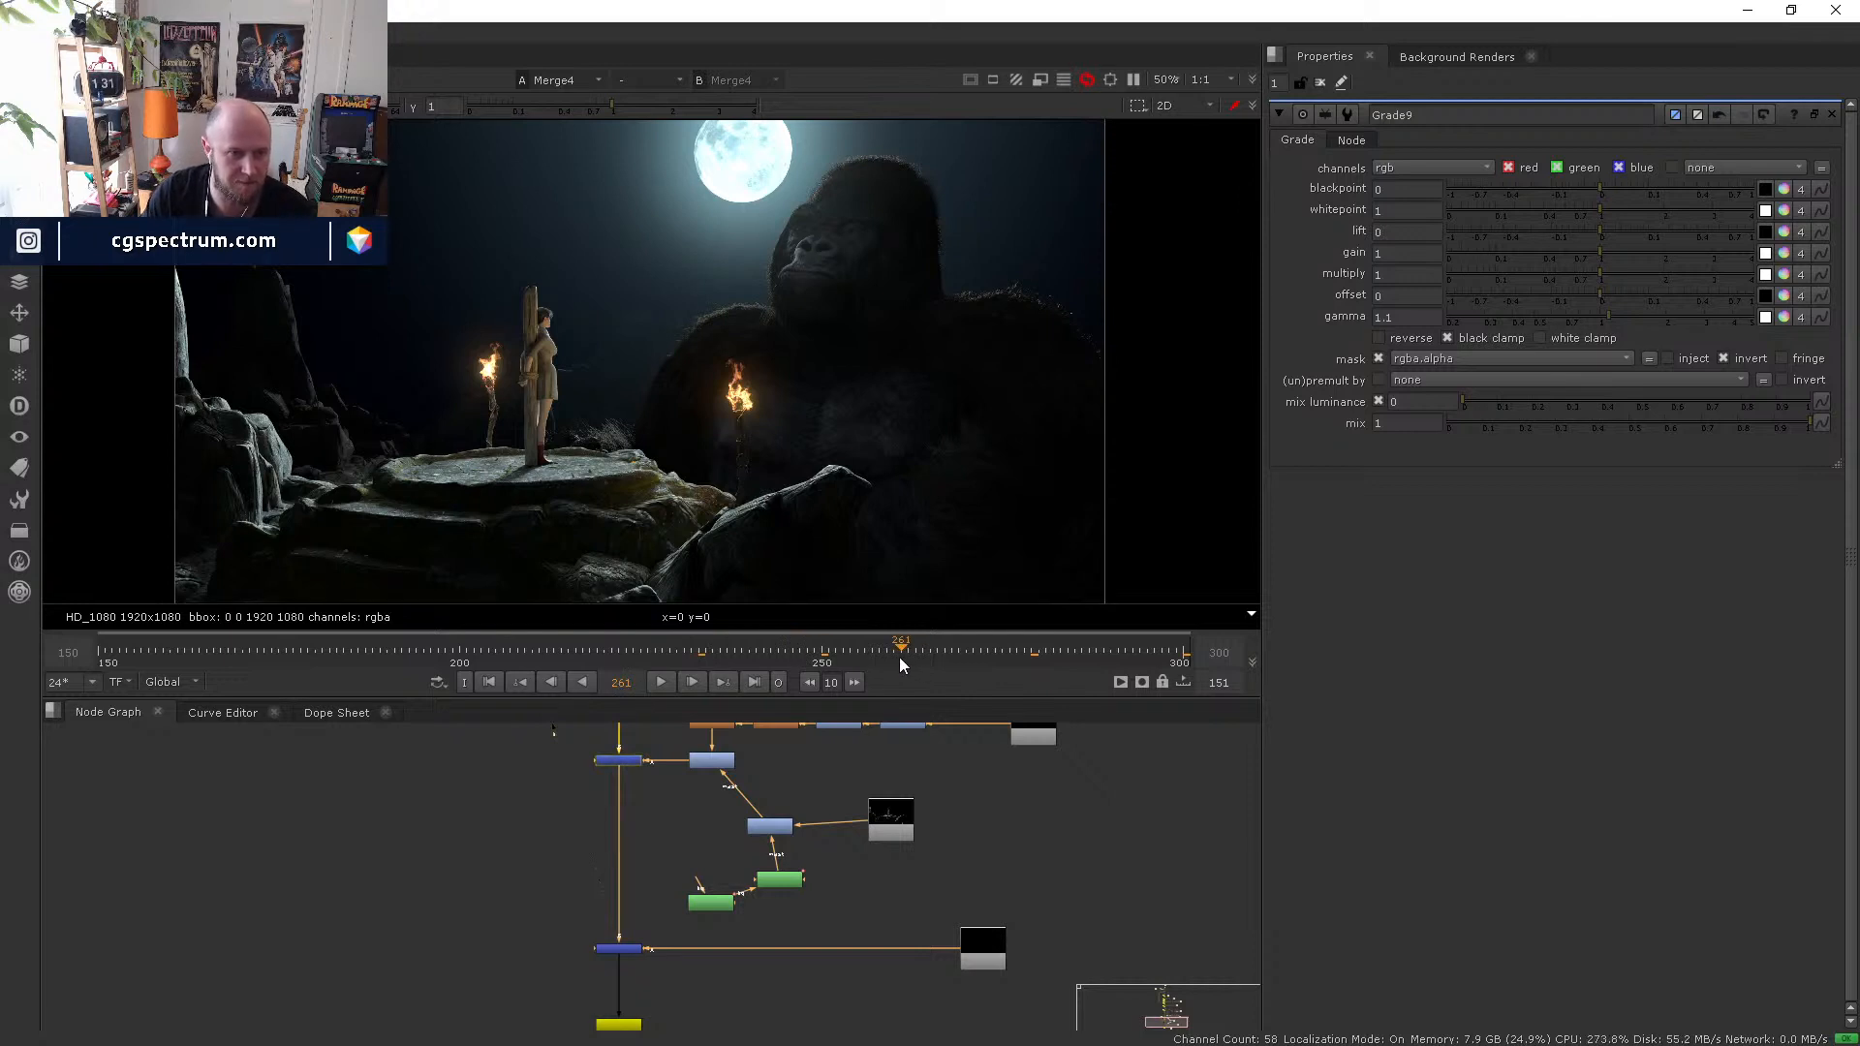
- Raise the brightness of Glow4 in the fire branch to 0.96
middle_drag(618, 886, 615, 951)
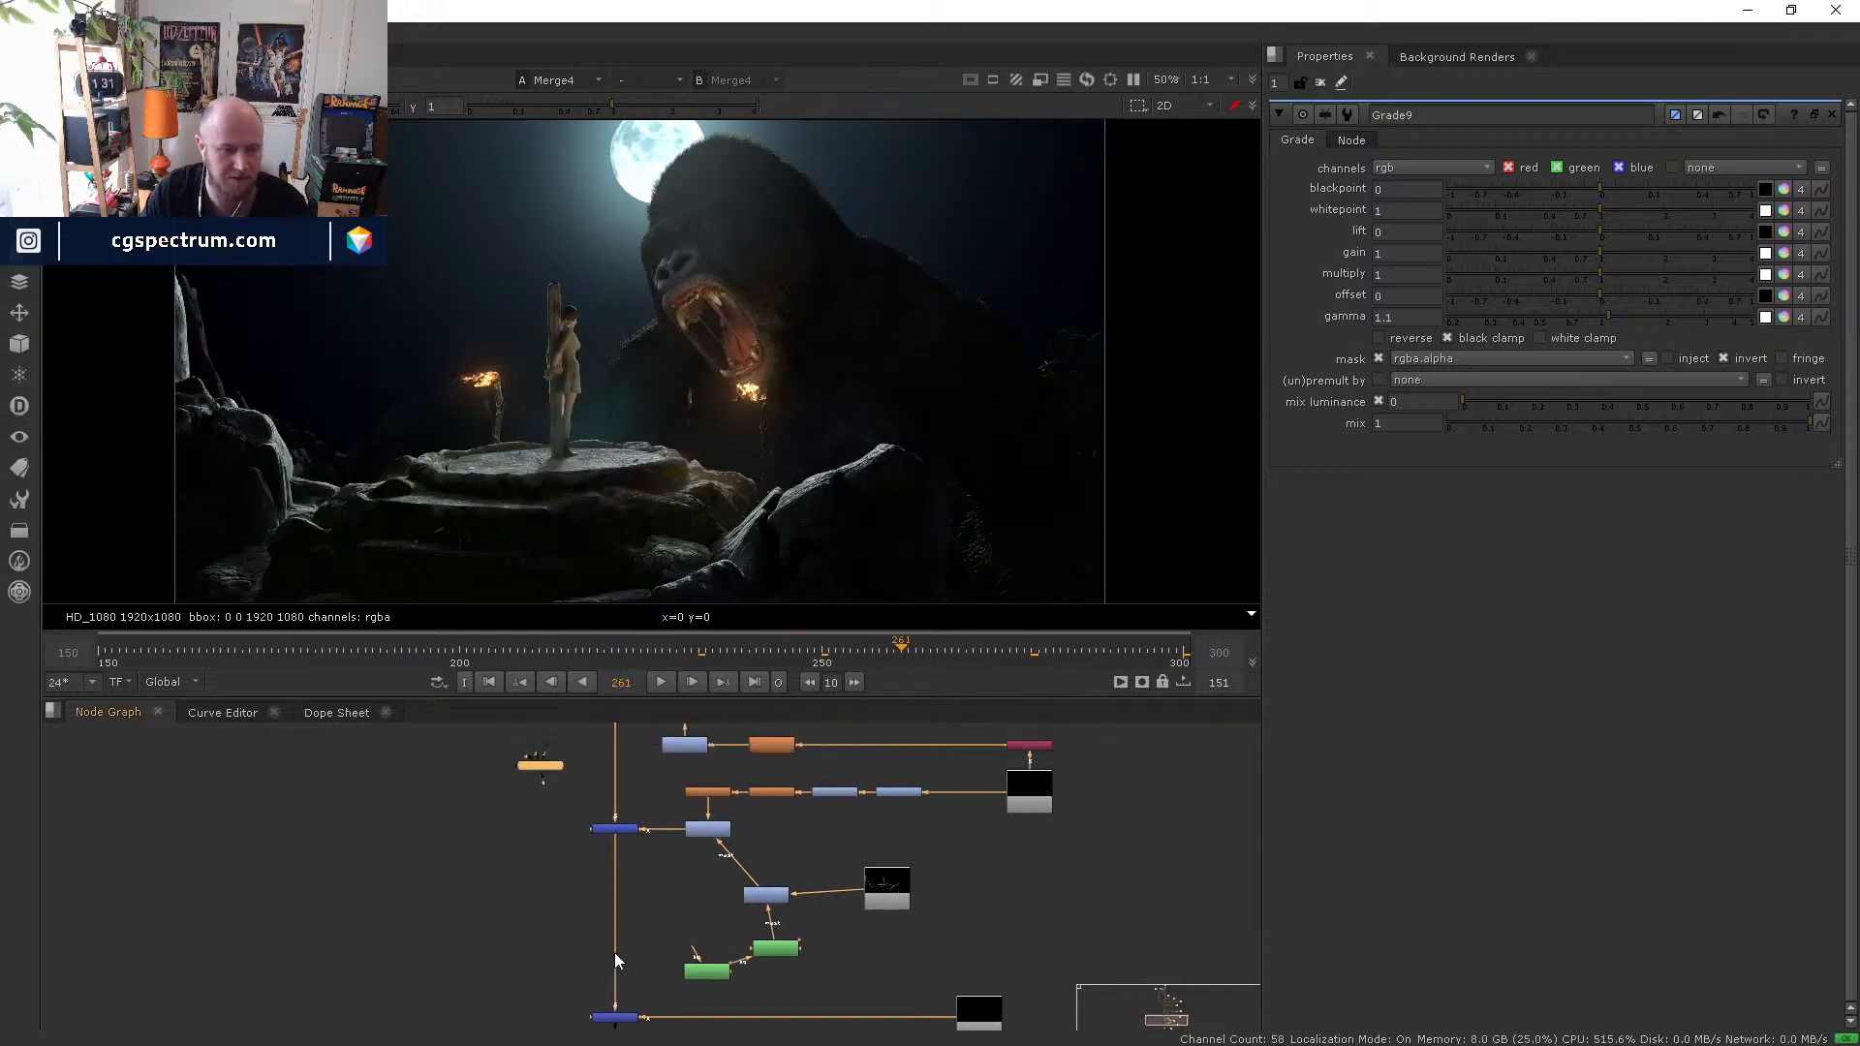
middle_drag(709, 792, 696, 884)
scroll(695, 883, up, 3)
click(694, 883)
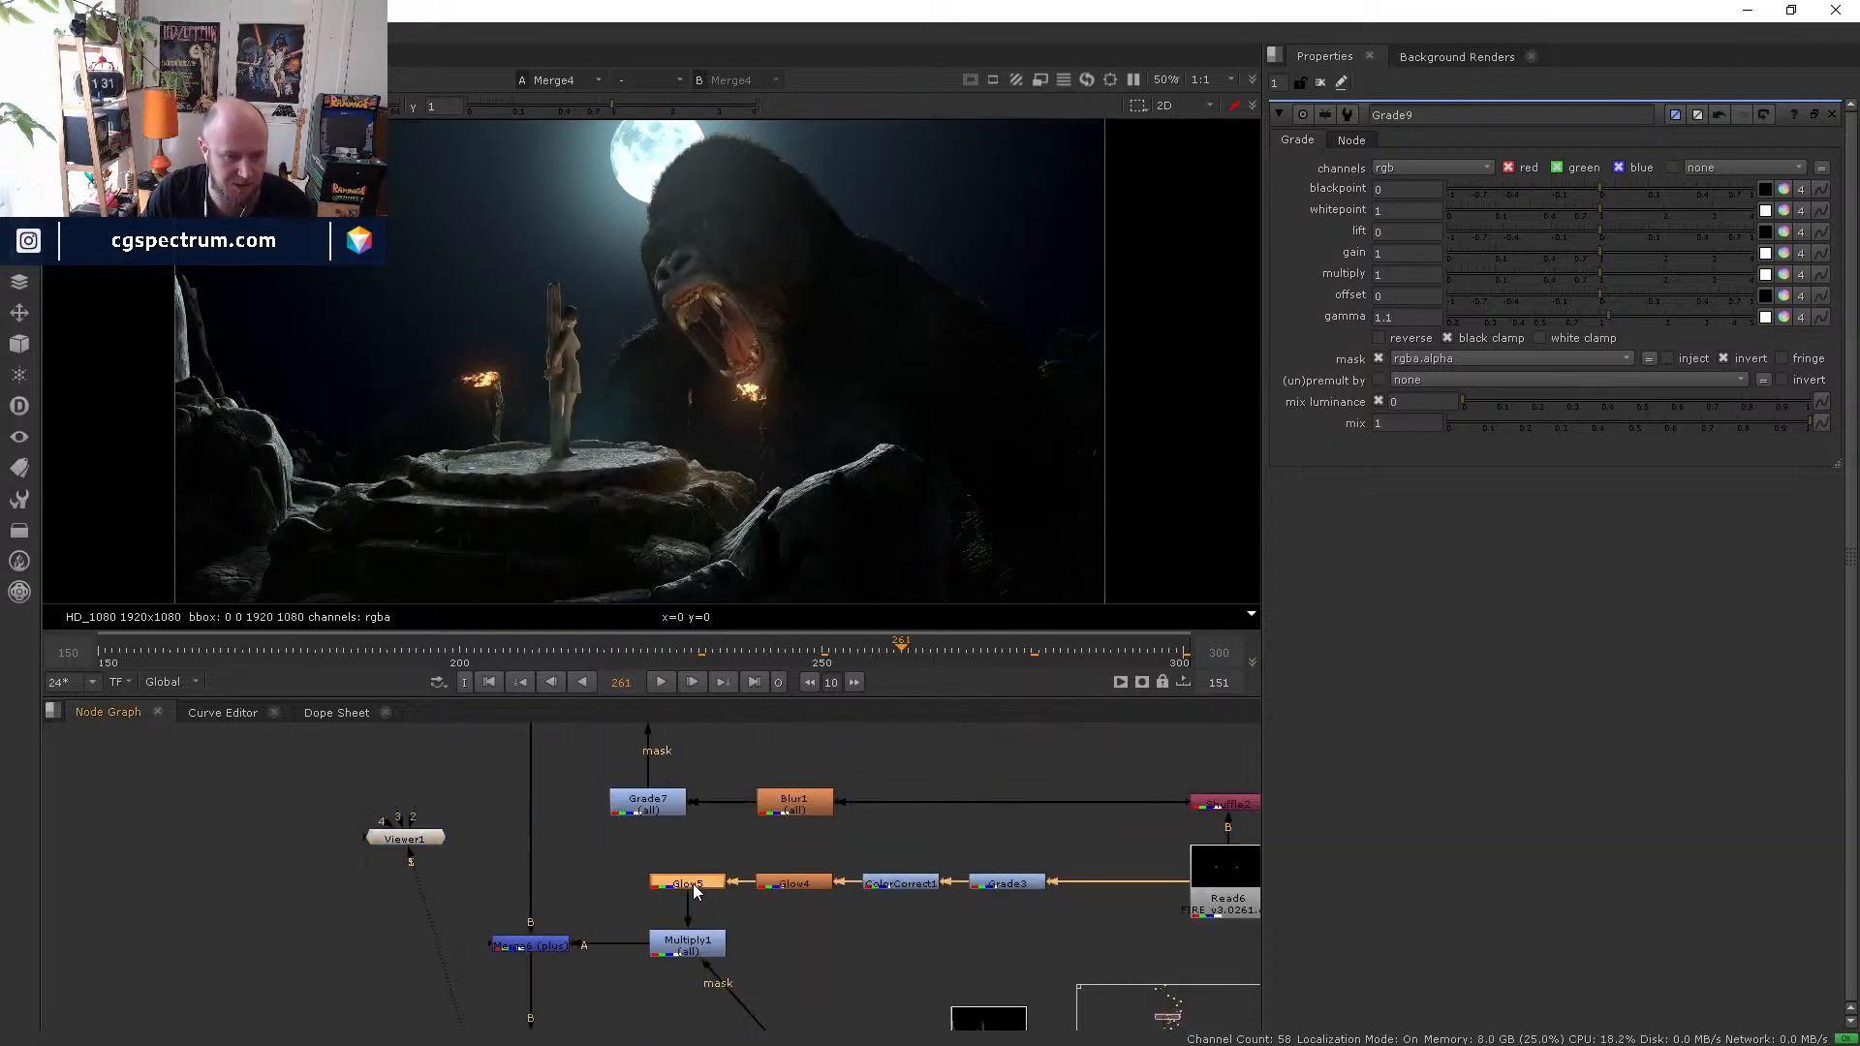
double_click(815, 883)
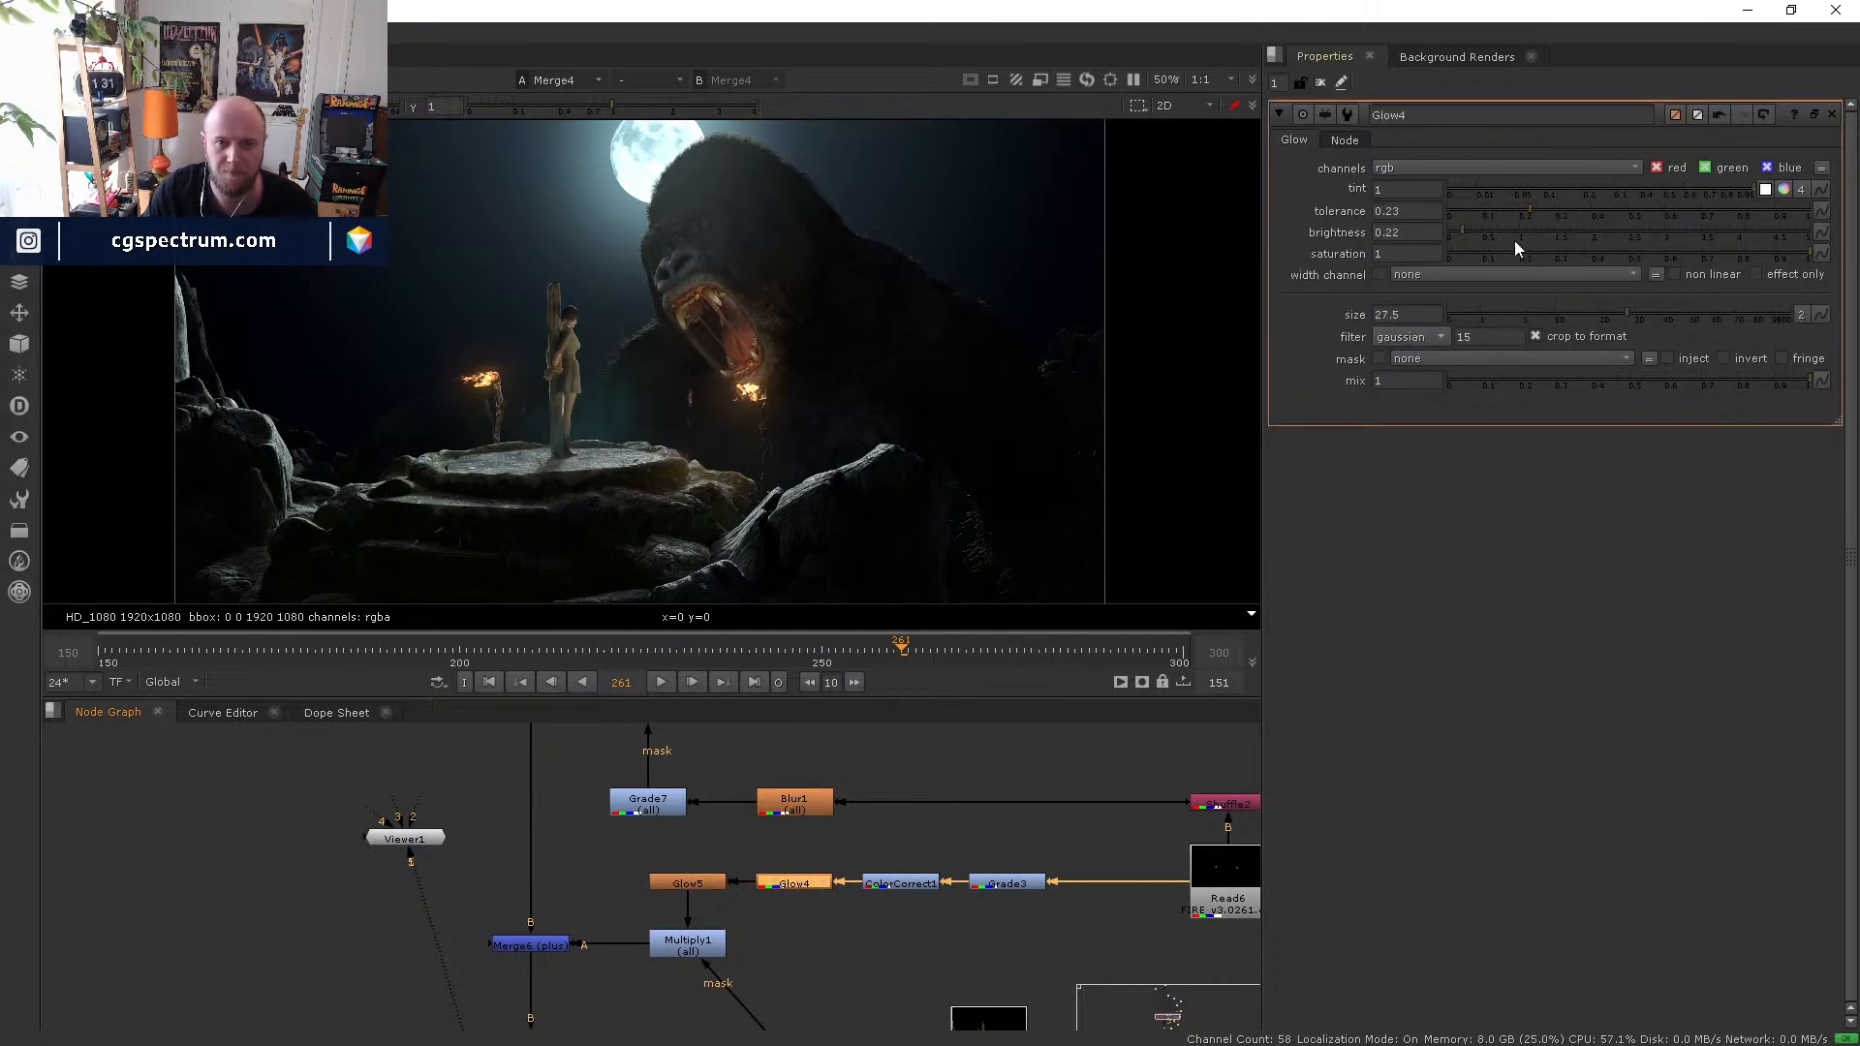
click(1517, 231)
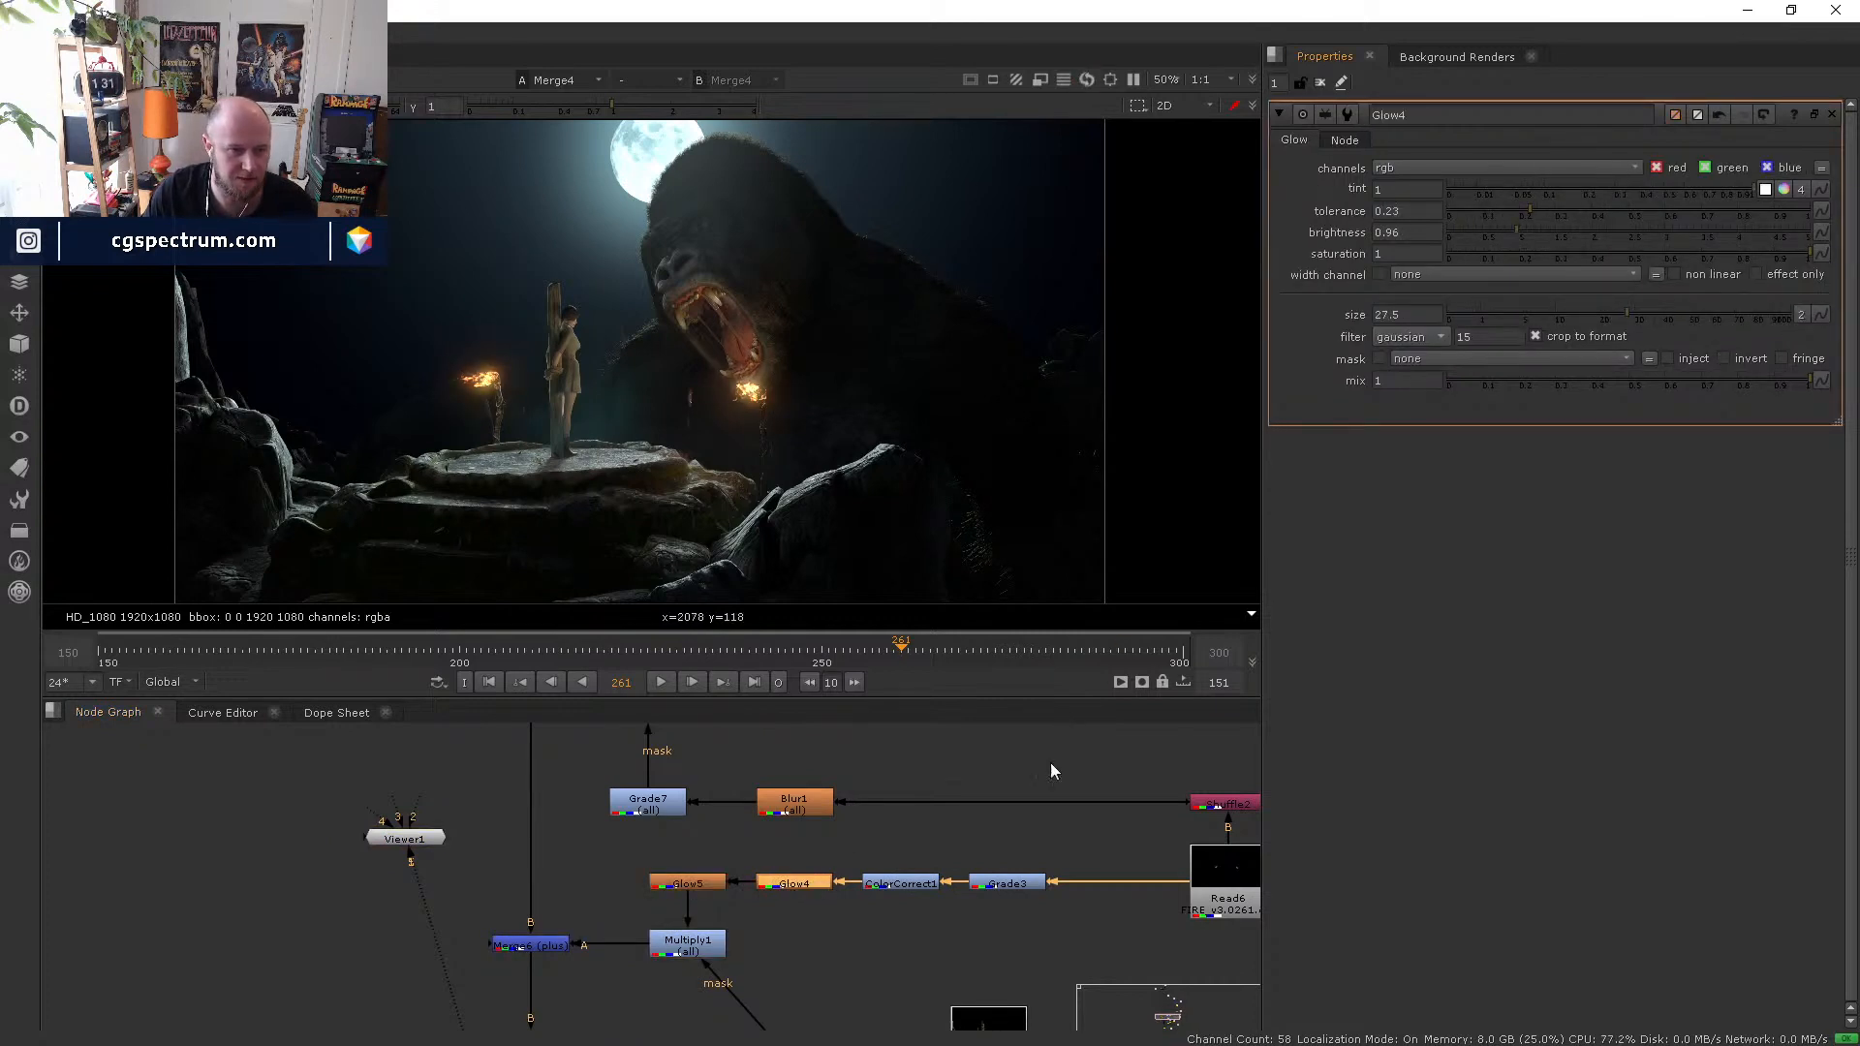
- Set the brightness of the fire branch's Glow5 to about 0.78 and its size to 100
double_click(685, 884)
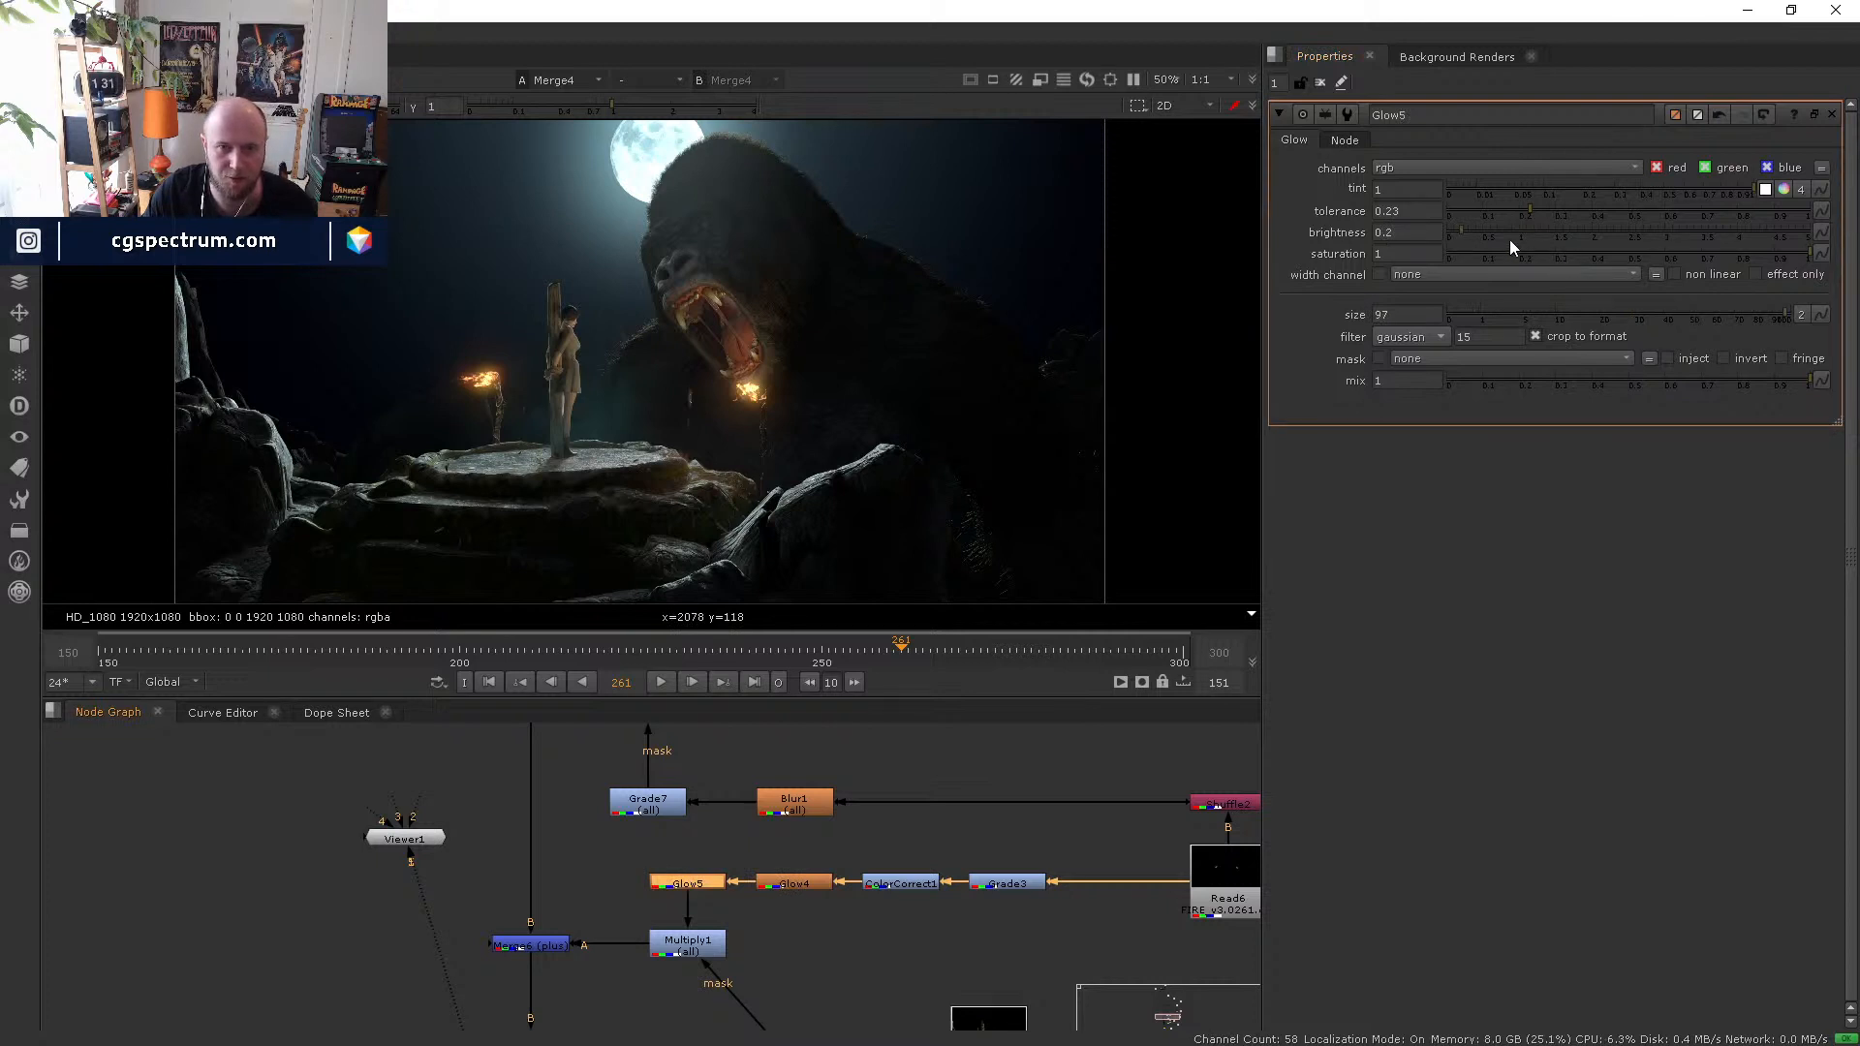
drag(1508, 238, 1498, 235)
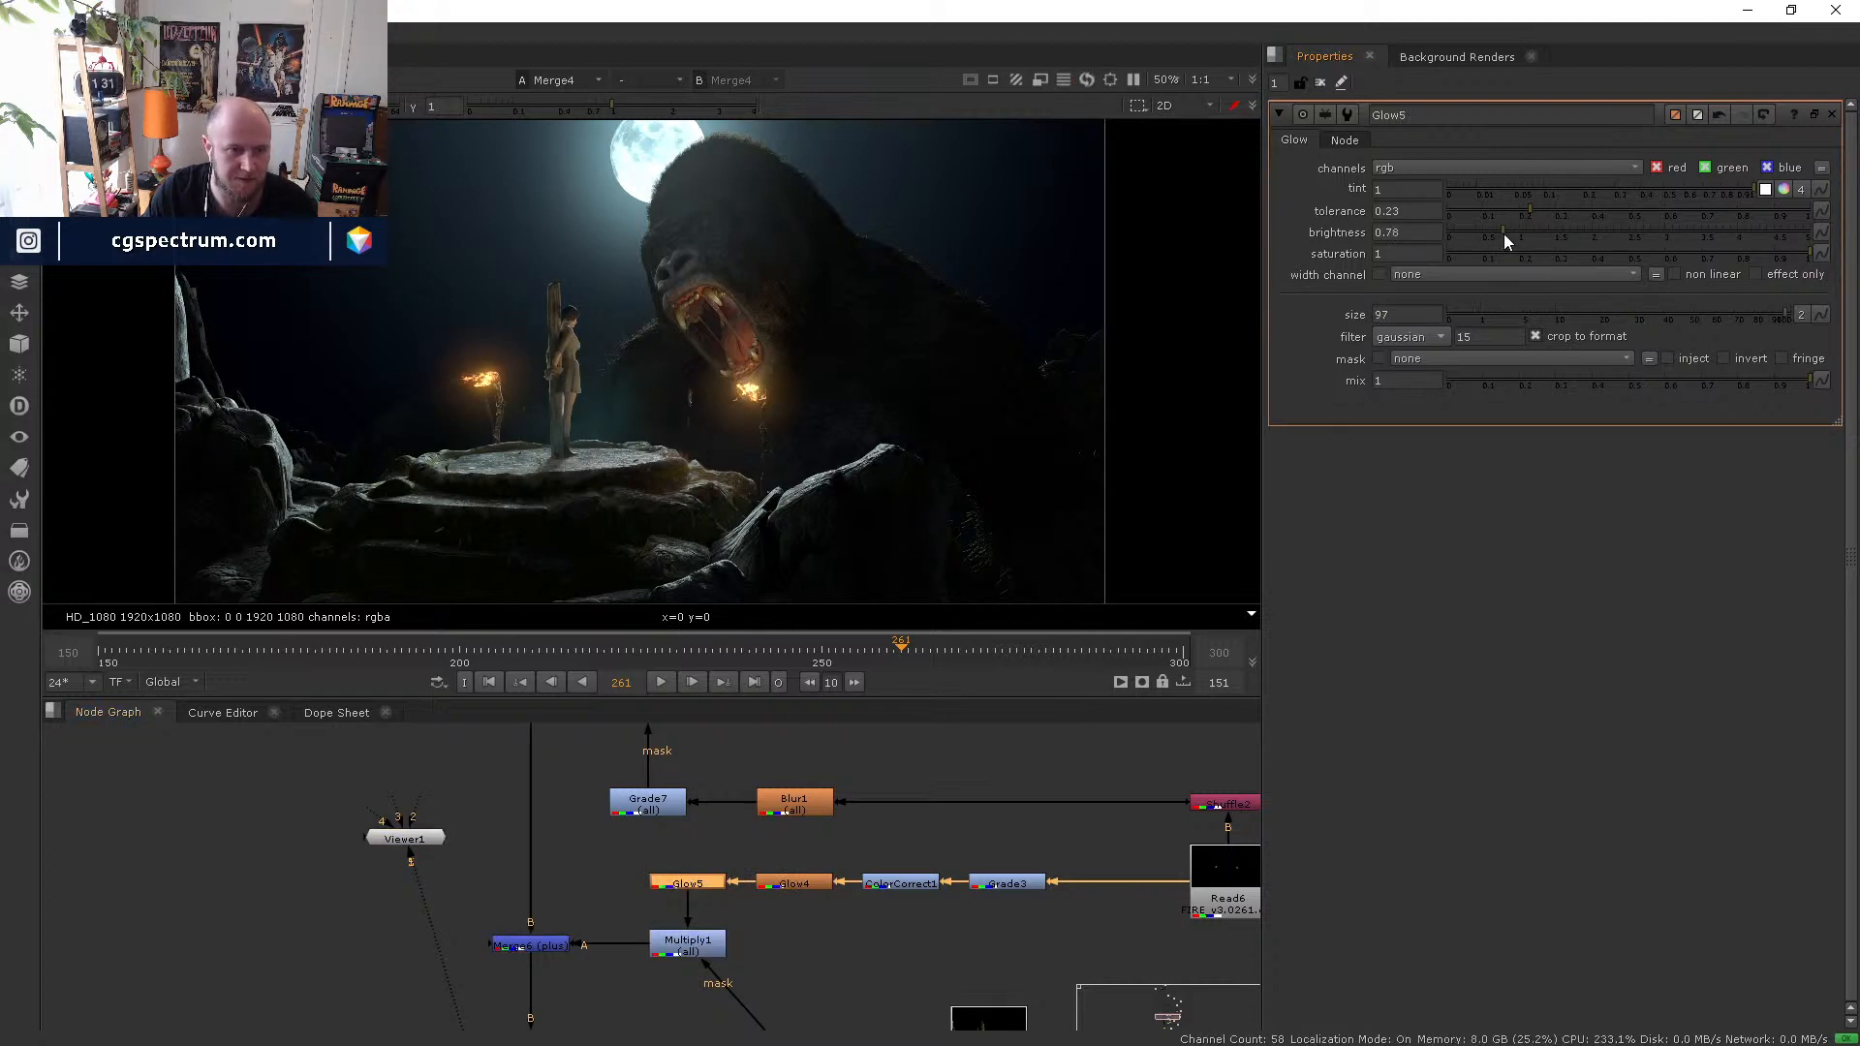
click(1792, 308)
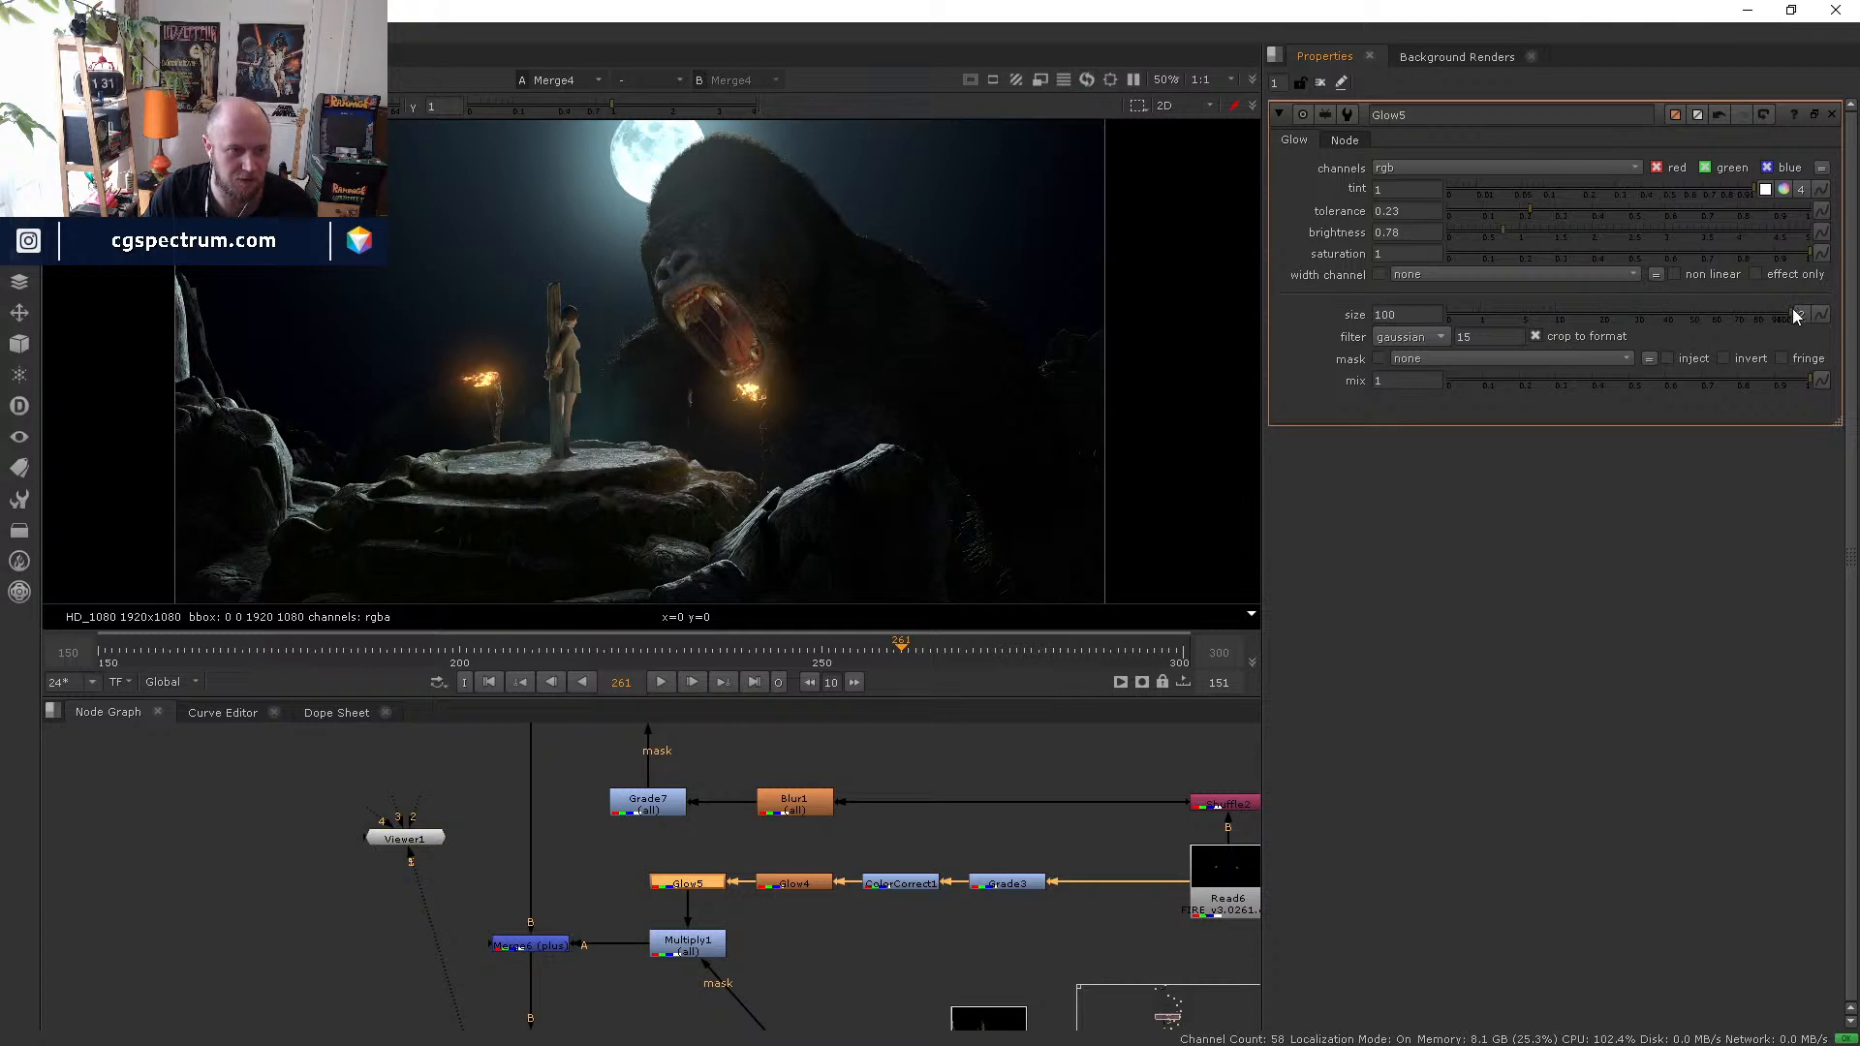
- Move Read2 farther from Grade9, open its properties and check its image and alpha channel
click(530, 949)
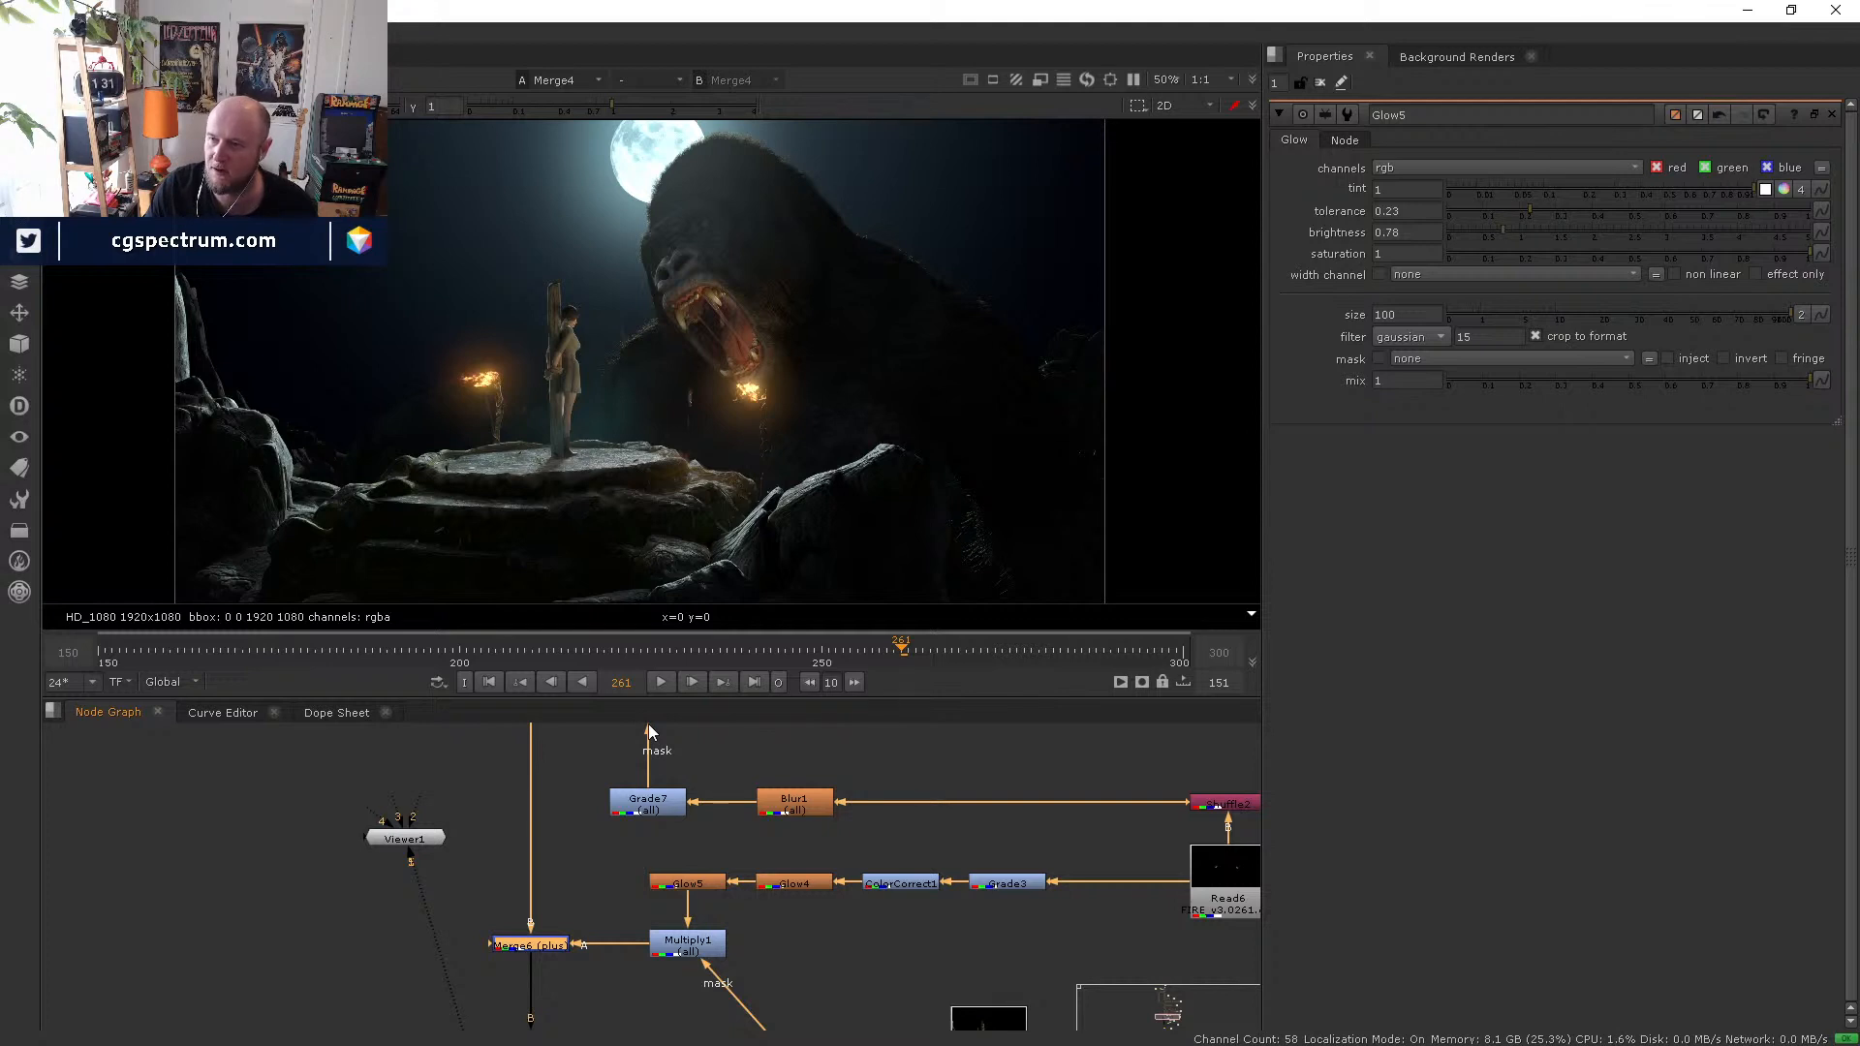
scroll(648, 724, down, 1)
scroll(648, 732, down, 1)
middle_drag(618, 760, 686, 1021)
scroll(600, 737, up, 1)
scroll(566, 747, up, 1)
middle_drag(566, 747, 693, 1007)
drag(680, 869, 539, 869)
double_click(537, 868)
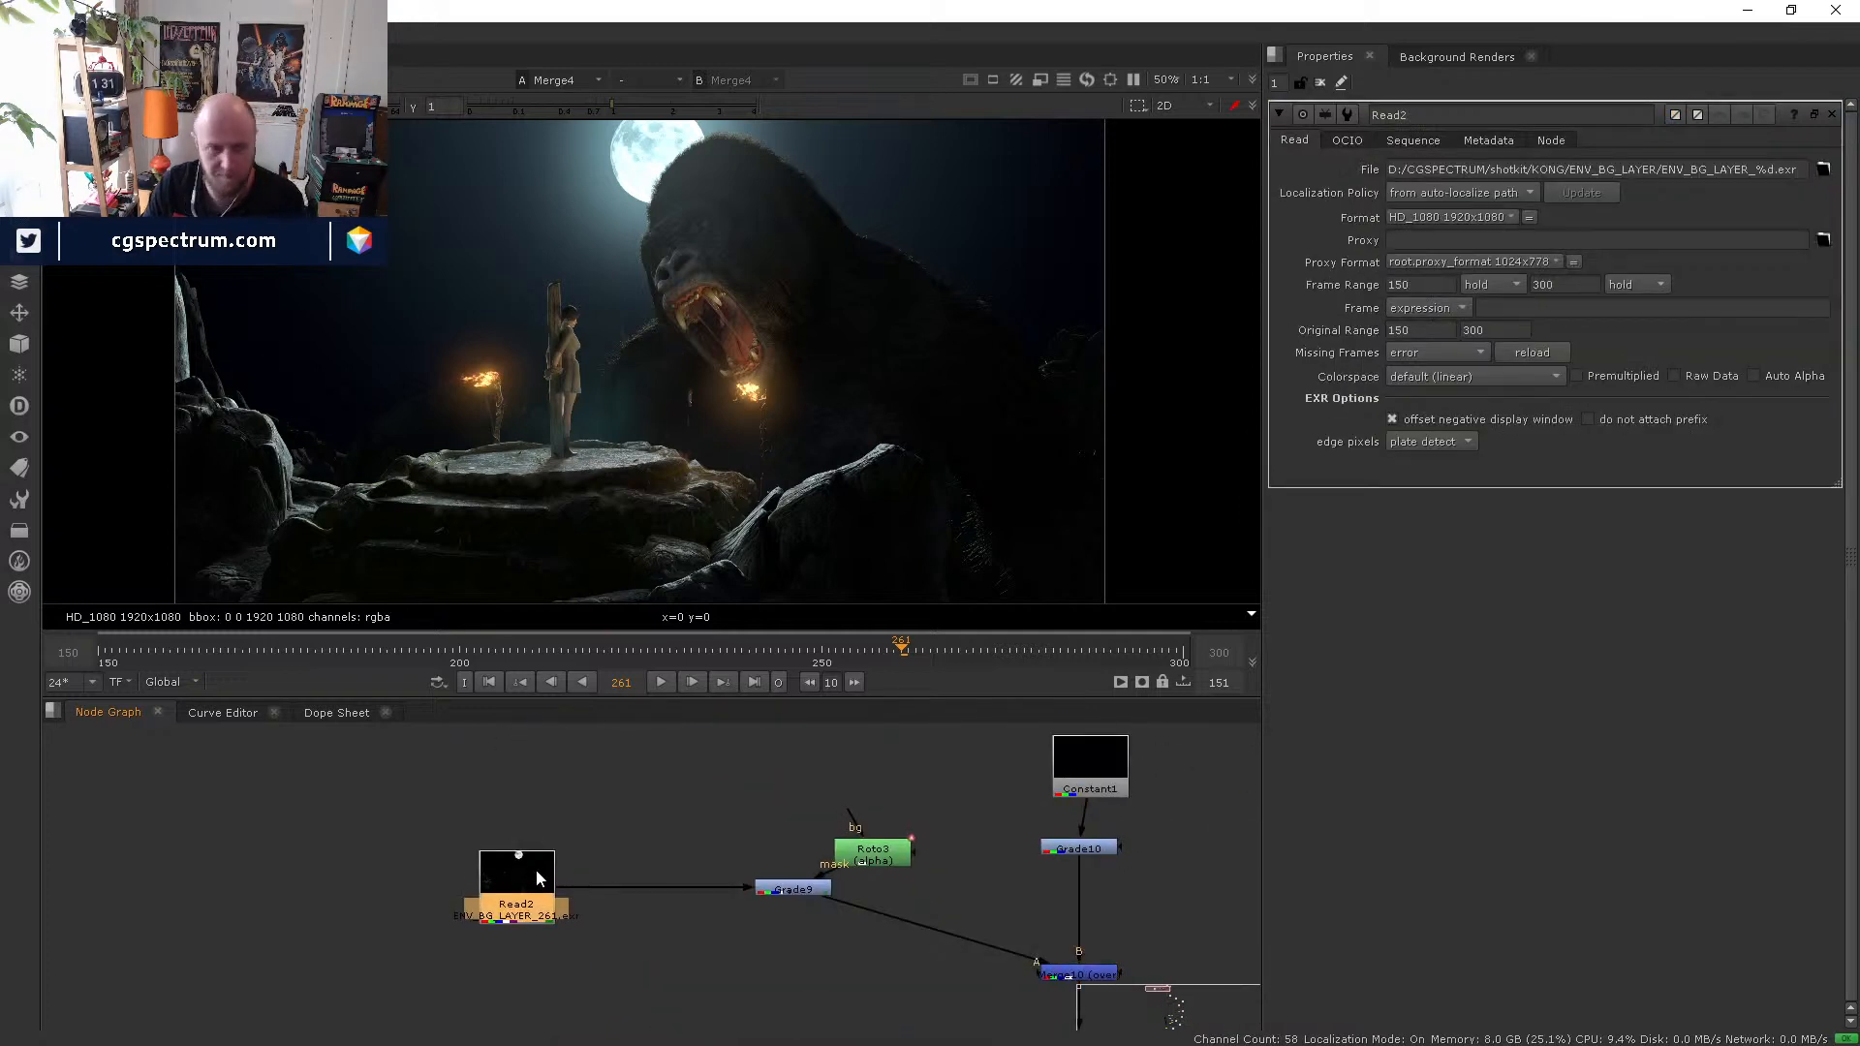
key(1)
key(a)
key(a)
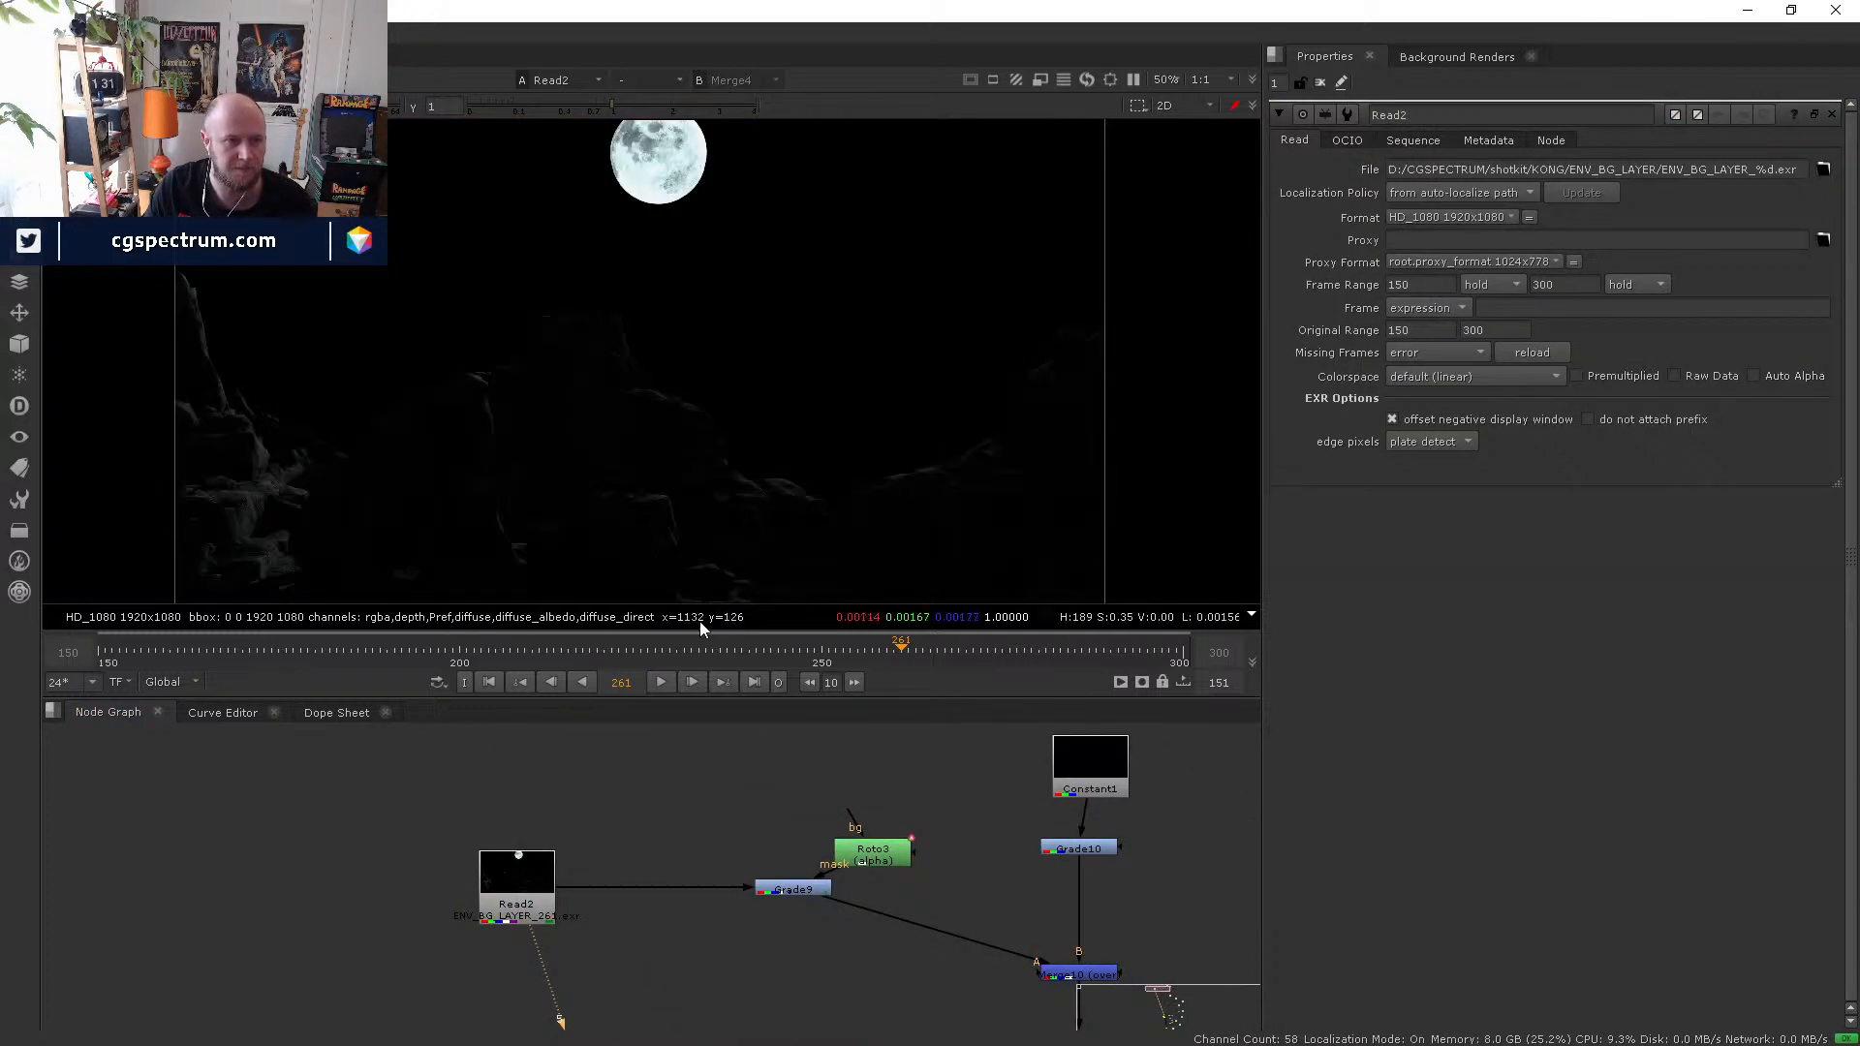
- Insert an Unpremult node between Read2 and Grade9
key(Tab)
text(un)
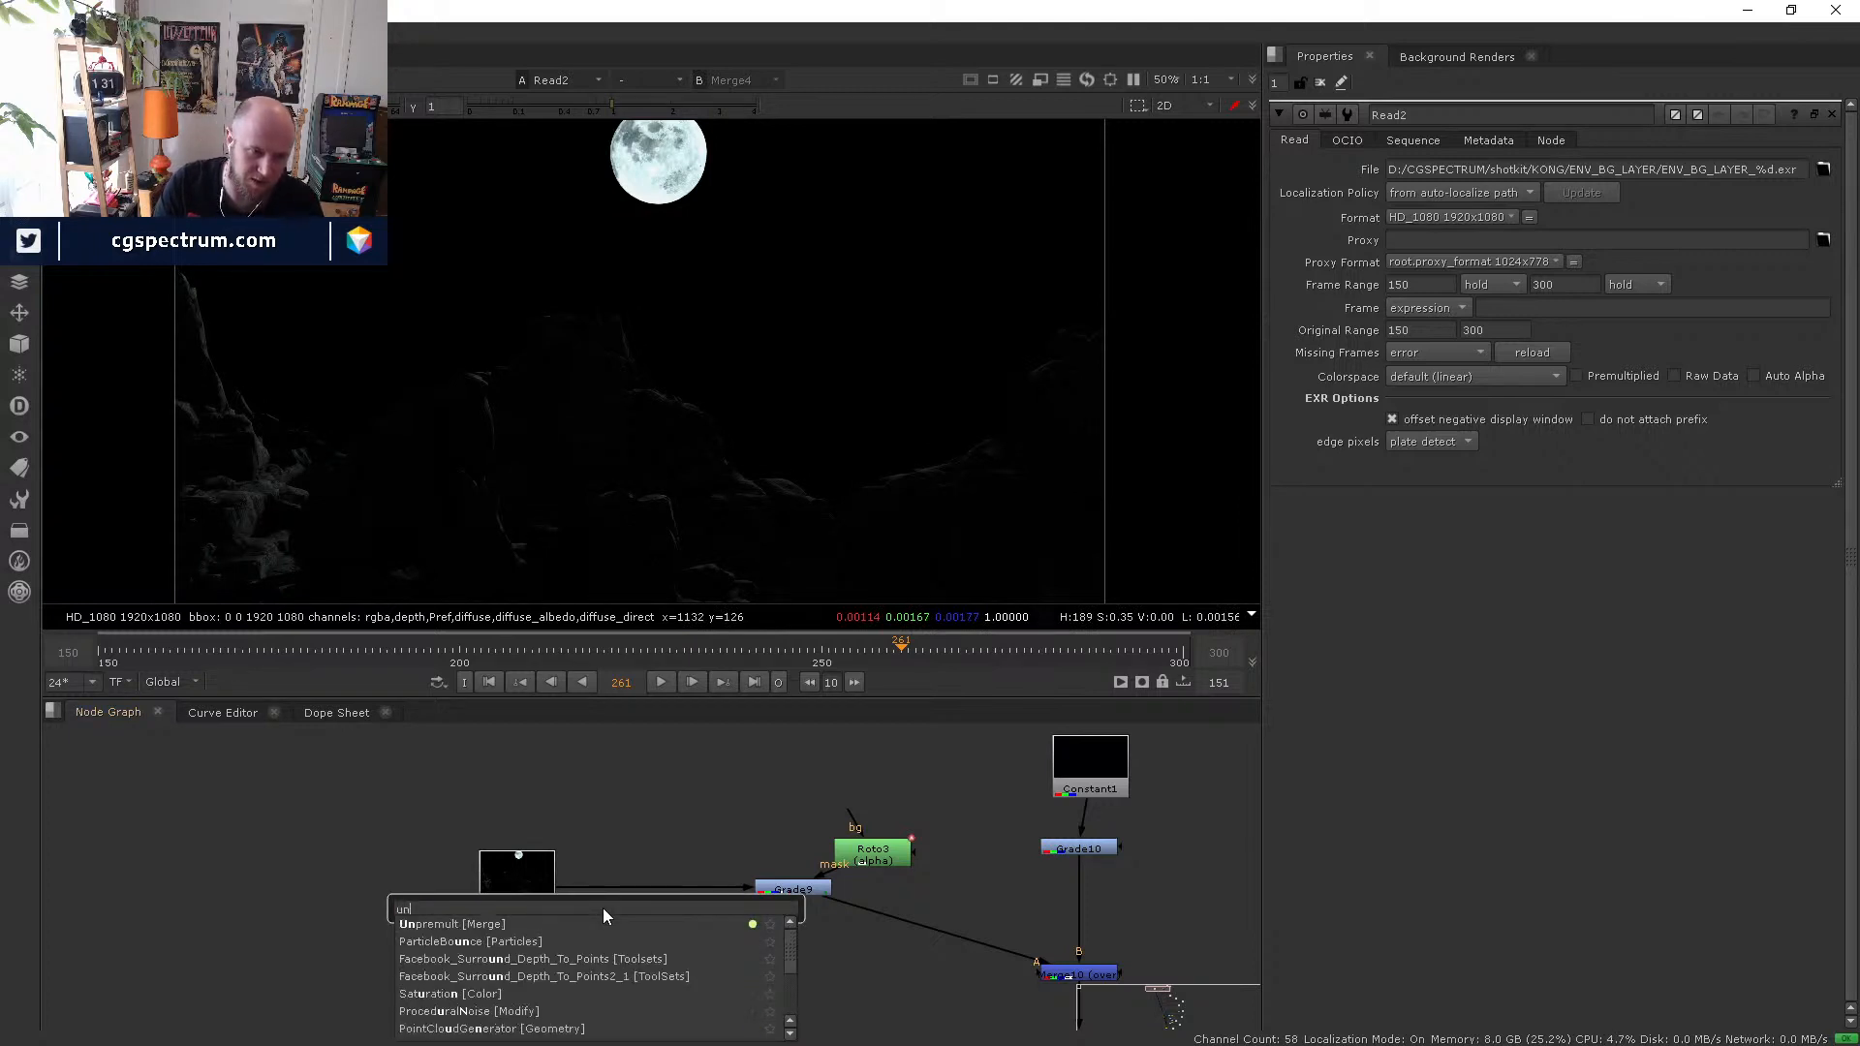
key(Return)
drag(513, 882, 469, 882)
click(575, 899)
drag(575, 903, 563, 884)
- Disconnect Roto3 from Grade9's mask input and view Grade9's output
drag(855, 855, 864, 825)
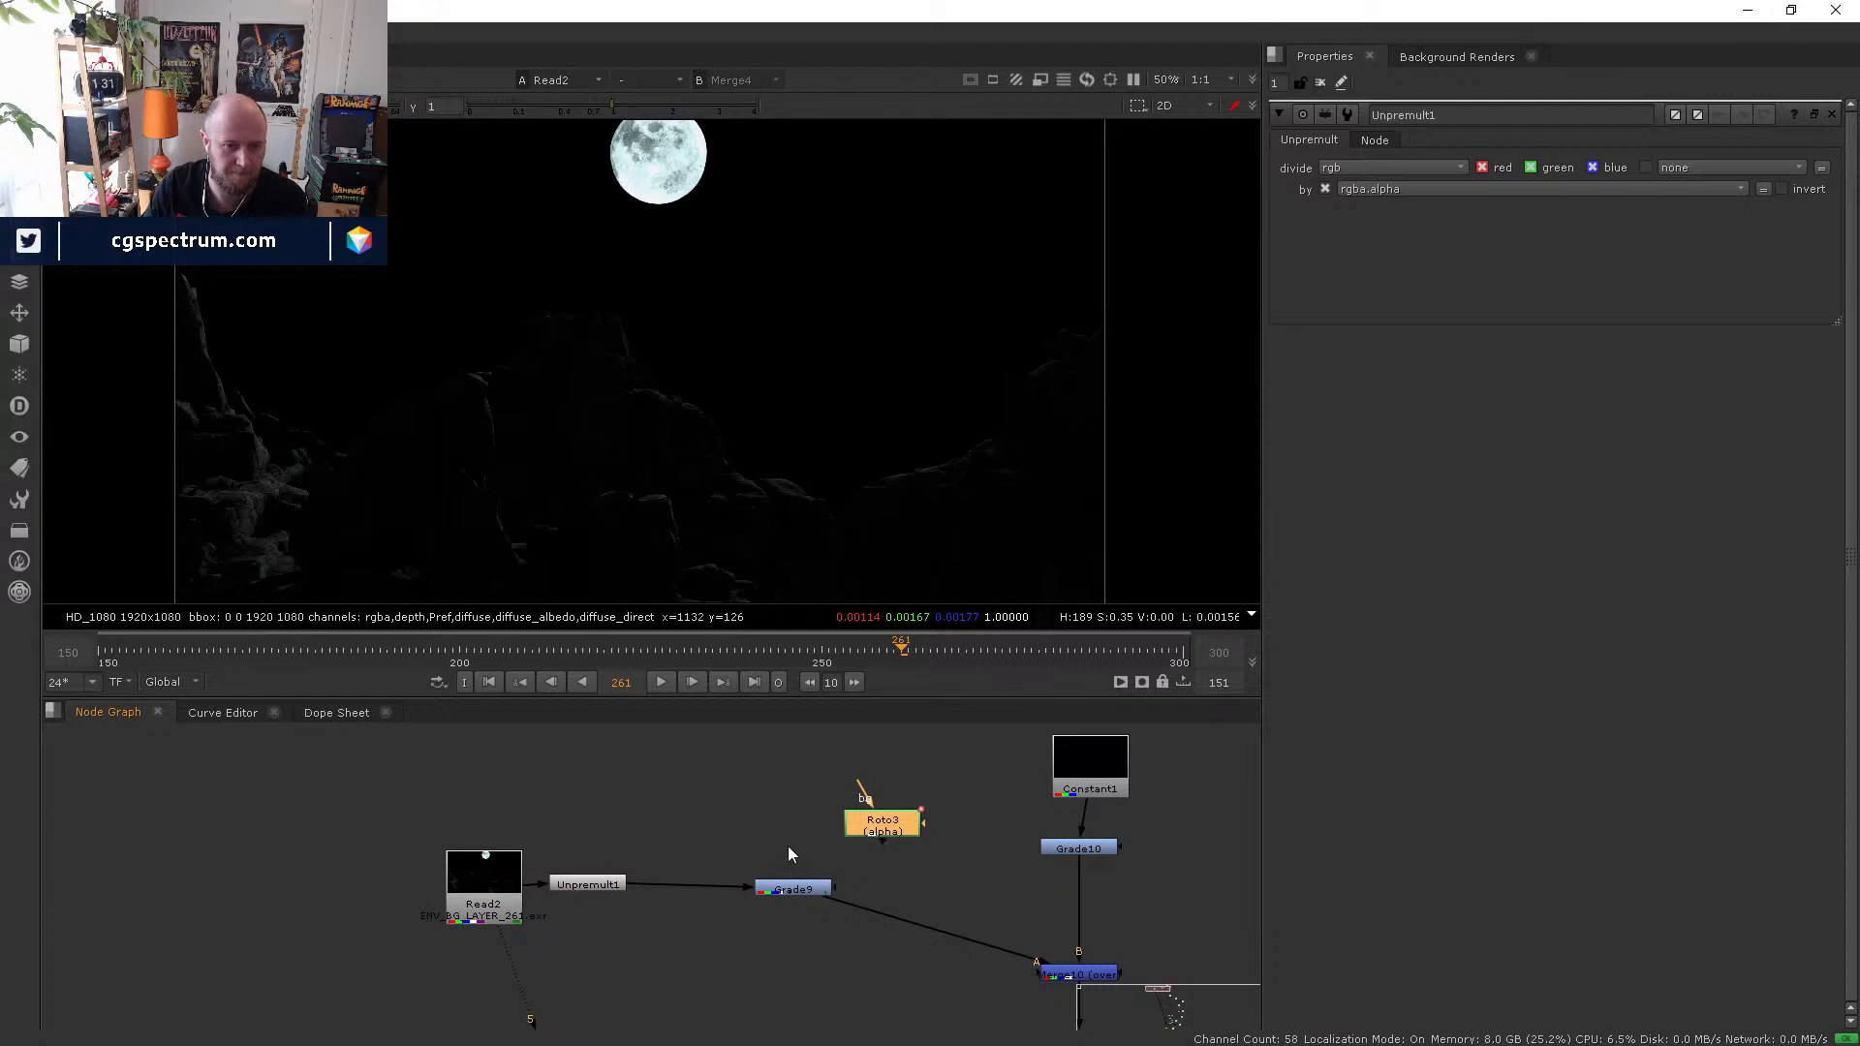
drag(619, 886, 622, 890)
key(5)
click(797, 888)
key(5)
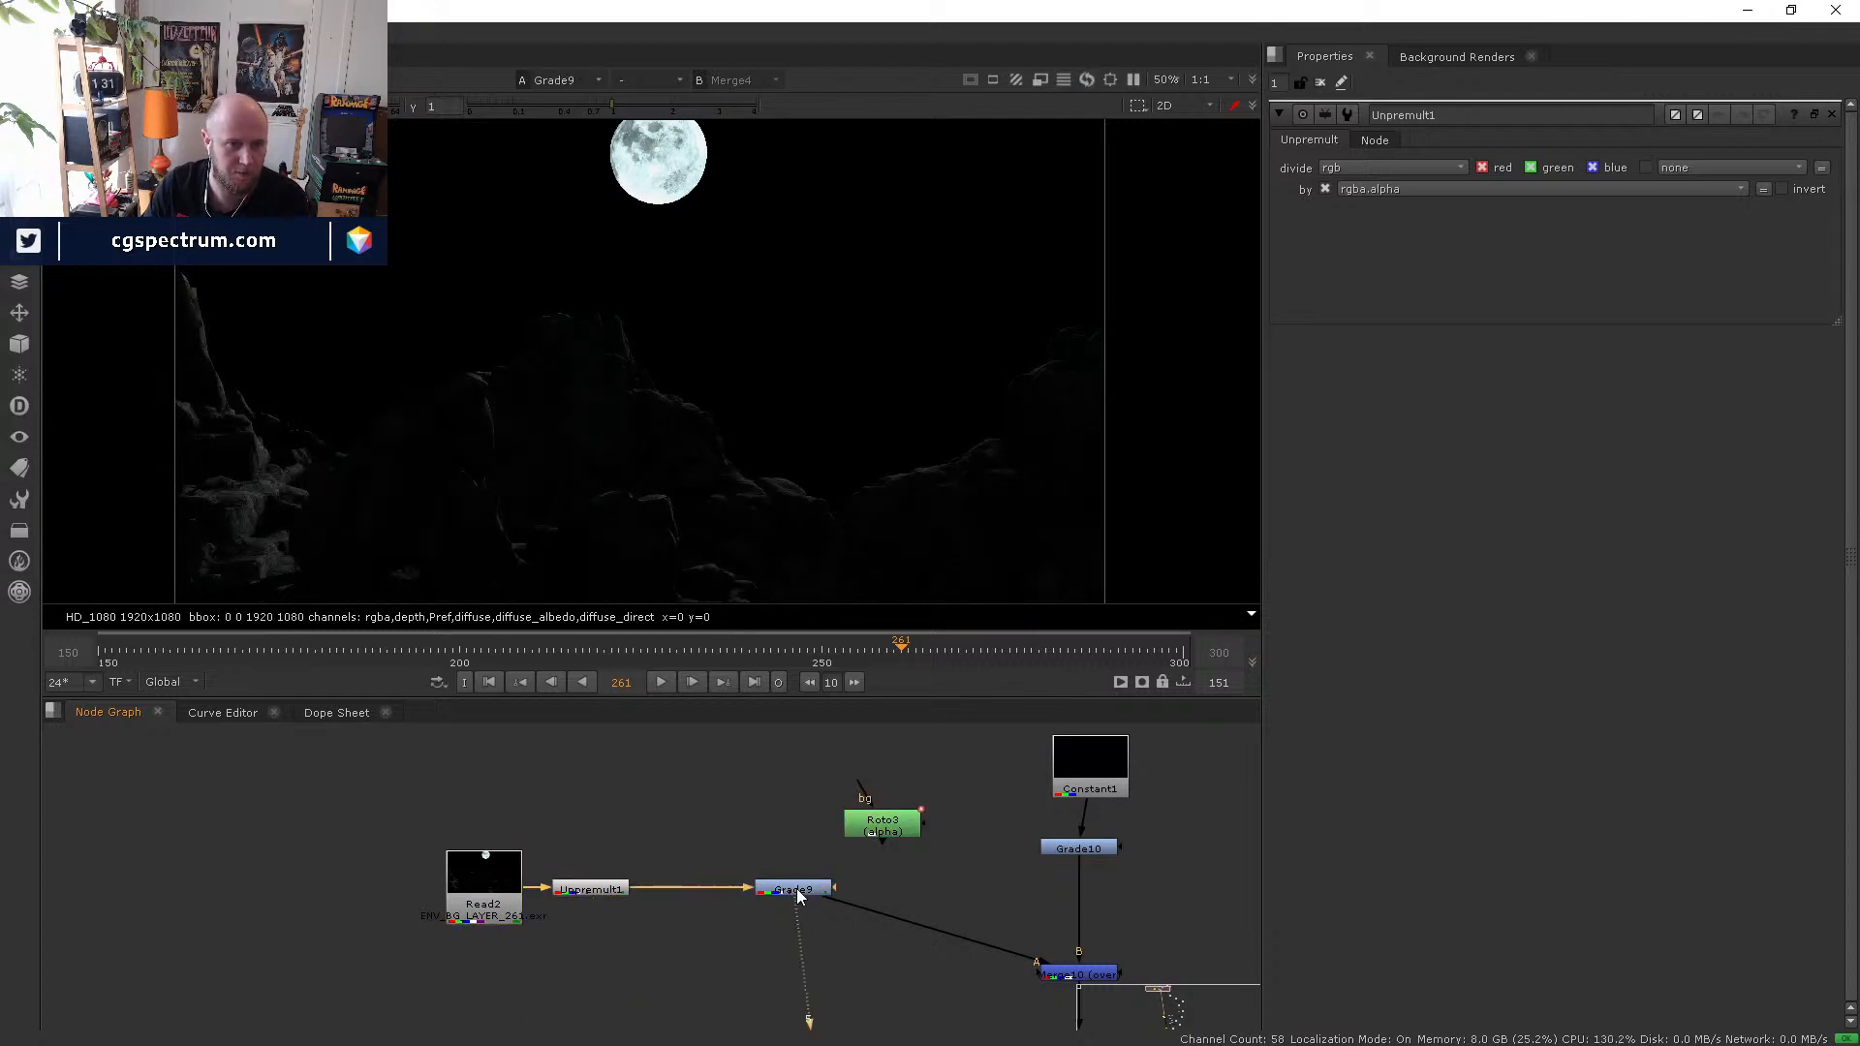
- Insert a Premult node between Grade9 and Merge10 and view its output
key(Tab)
text(pre)
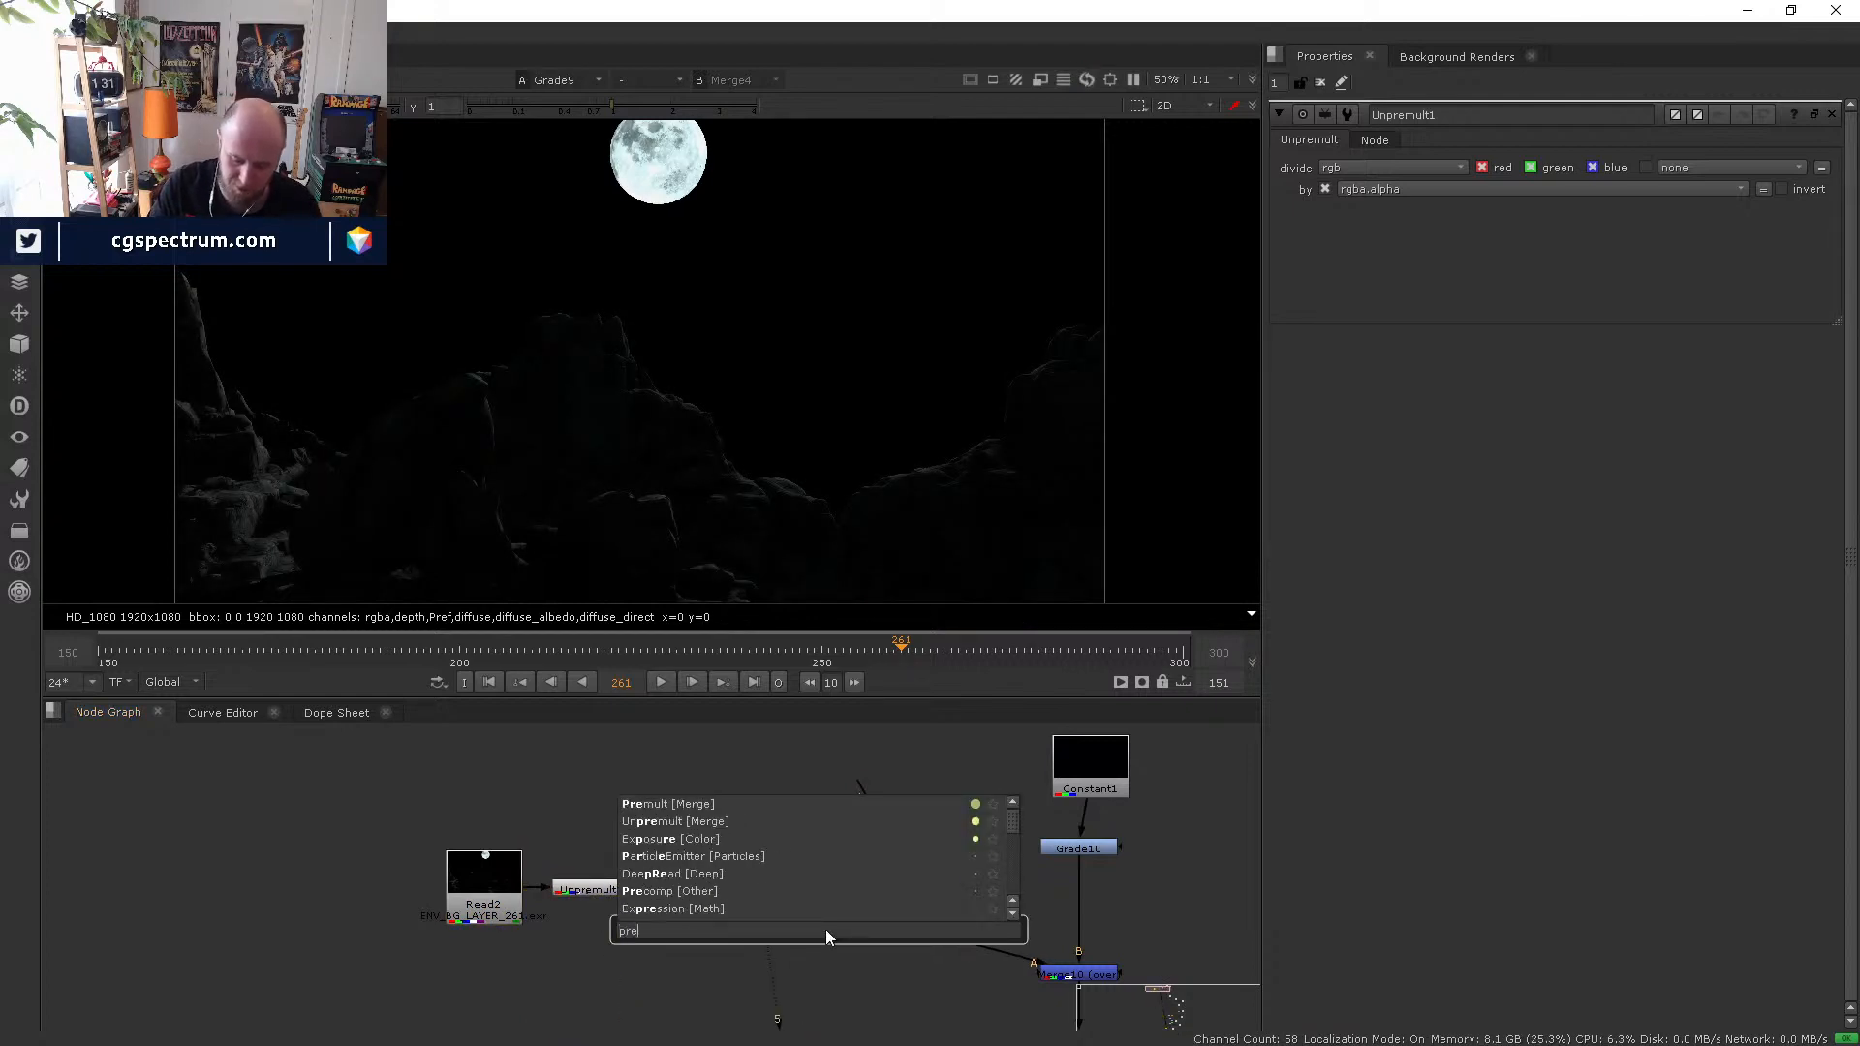
text(mult [Merge)
key(Return)
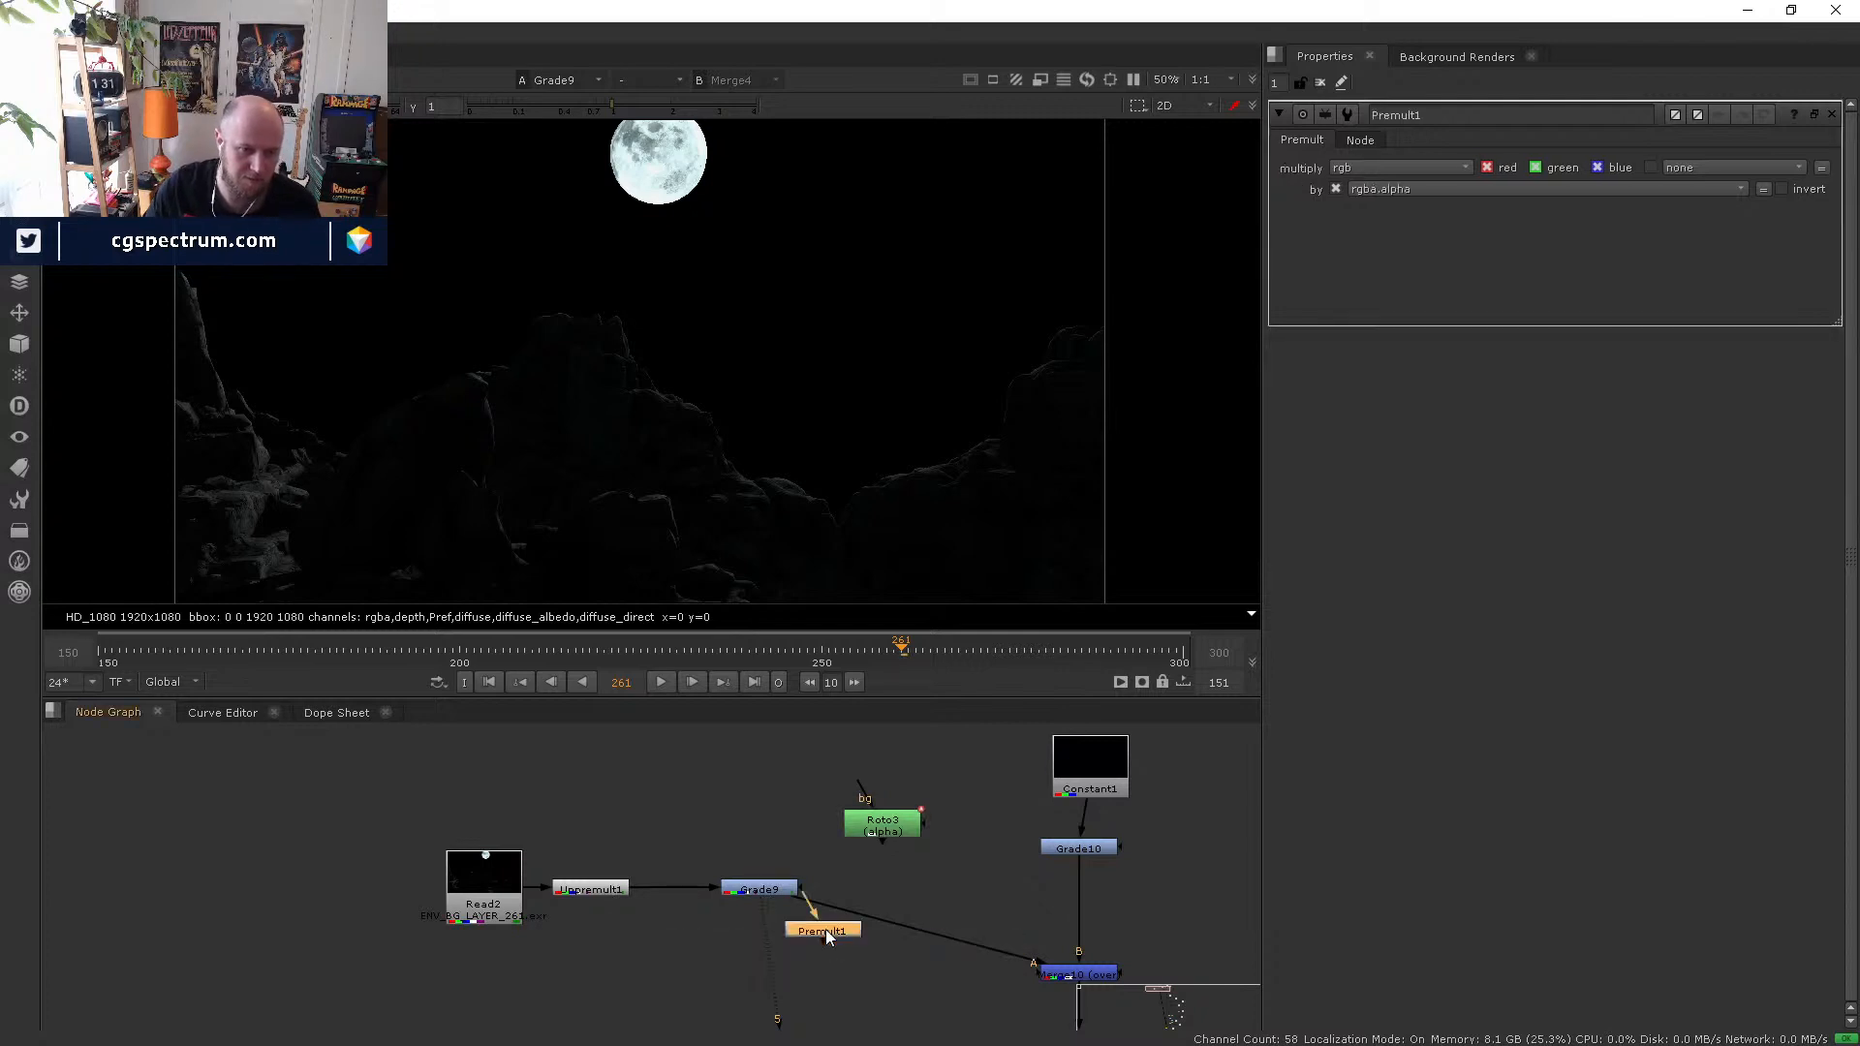
drag(827, 936, 858, 915)
key(5)
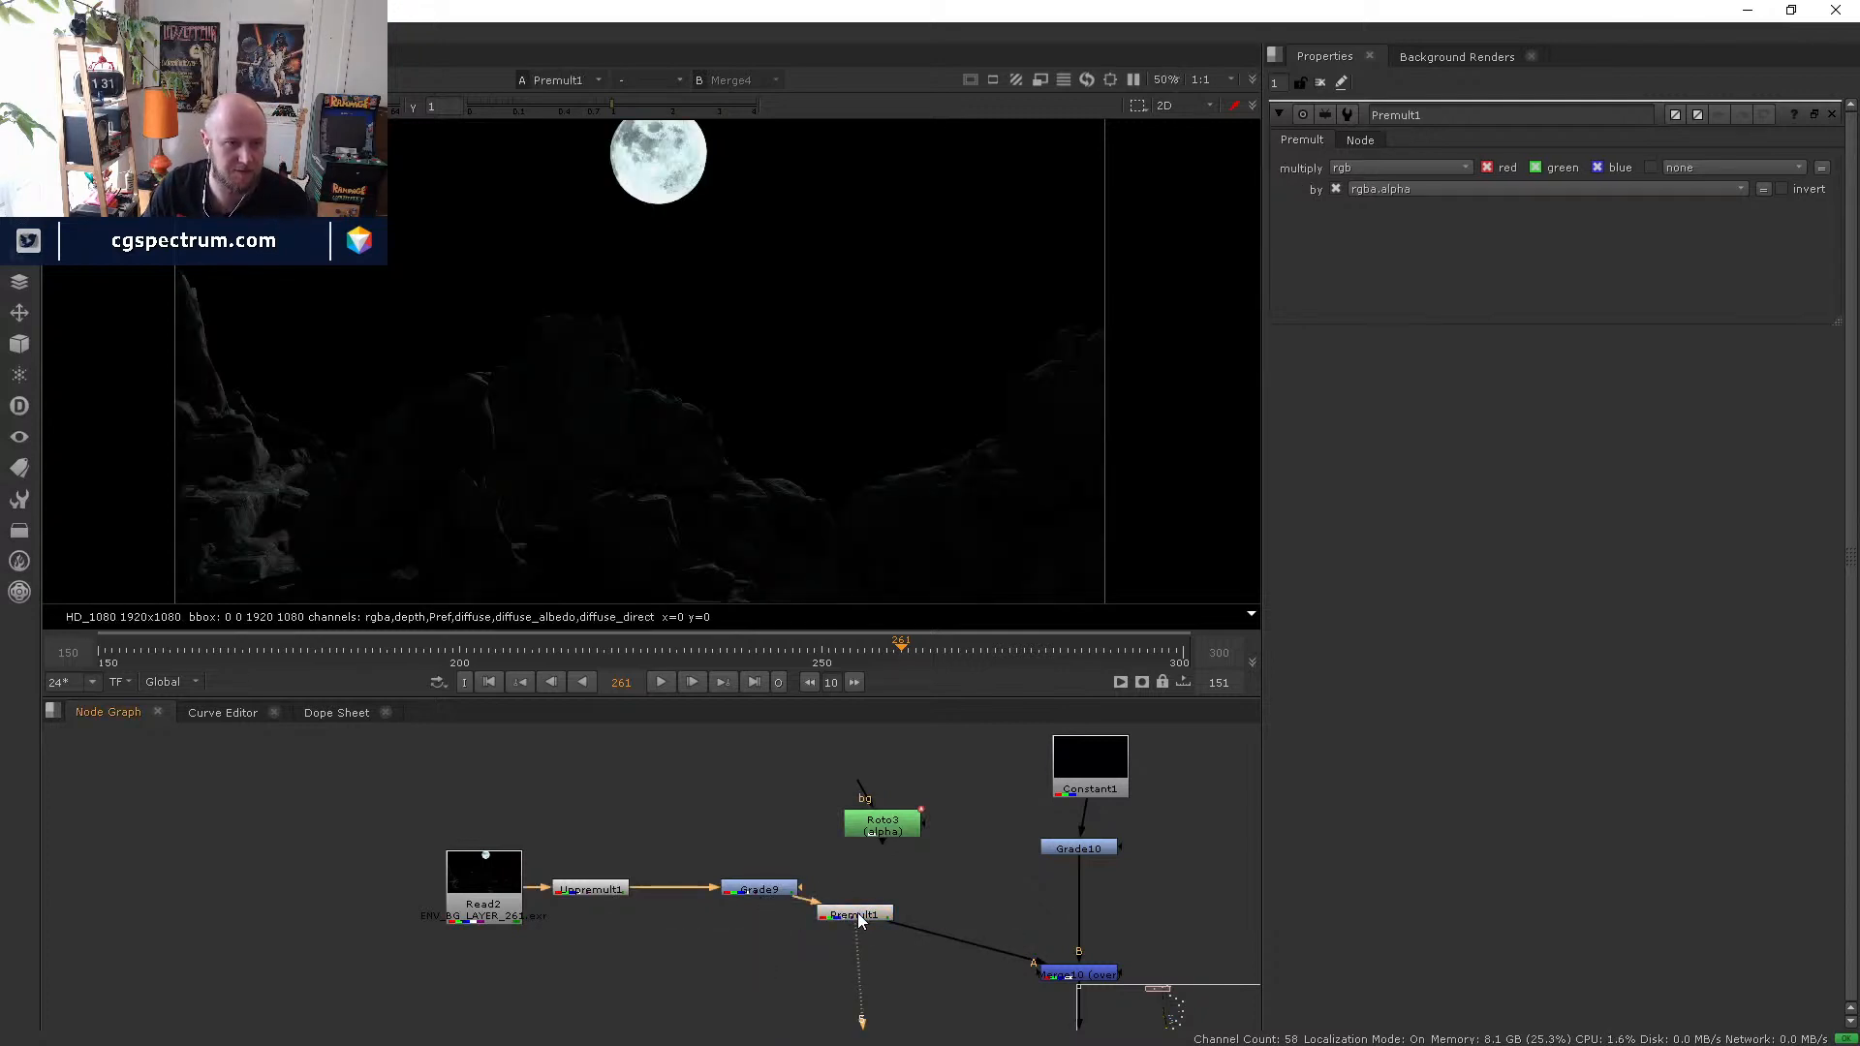
- Set Grade9's gamma to 1.5 and open Premult1's properties
click(774, 896)
double_click(776, 899)
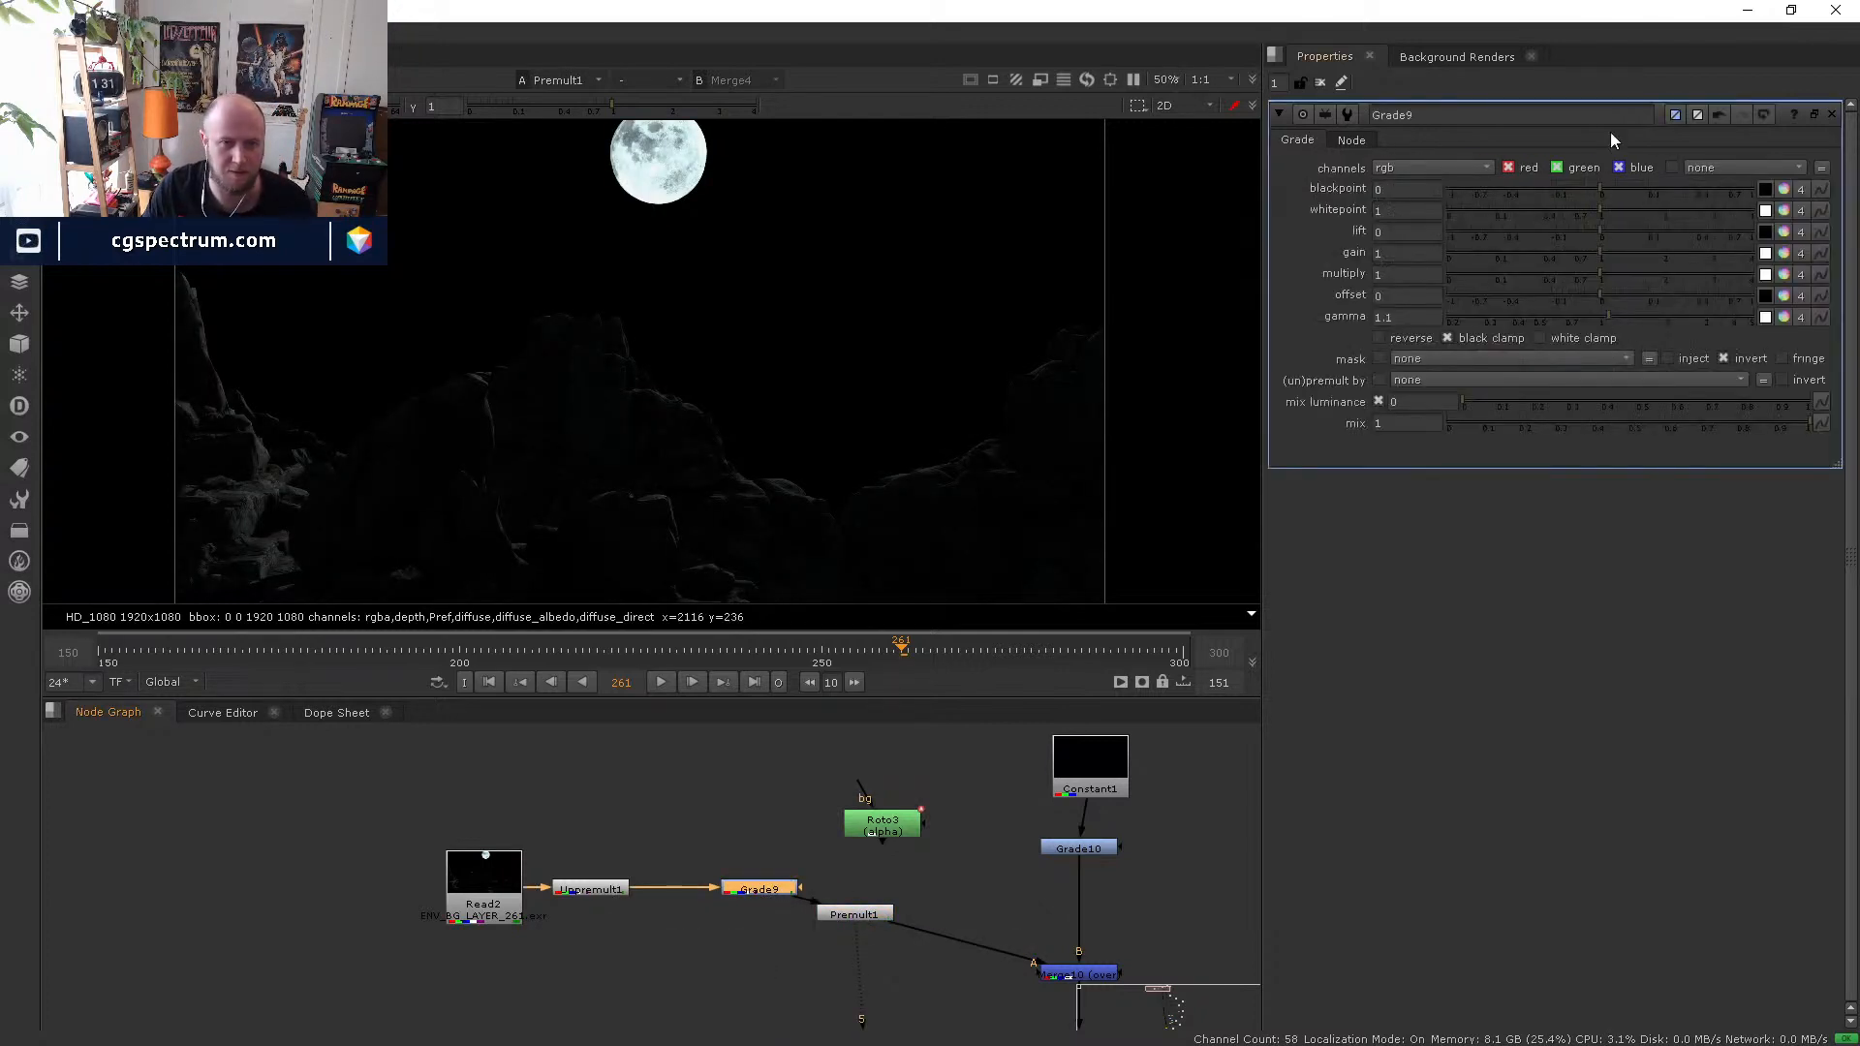
click(1635, 318)
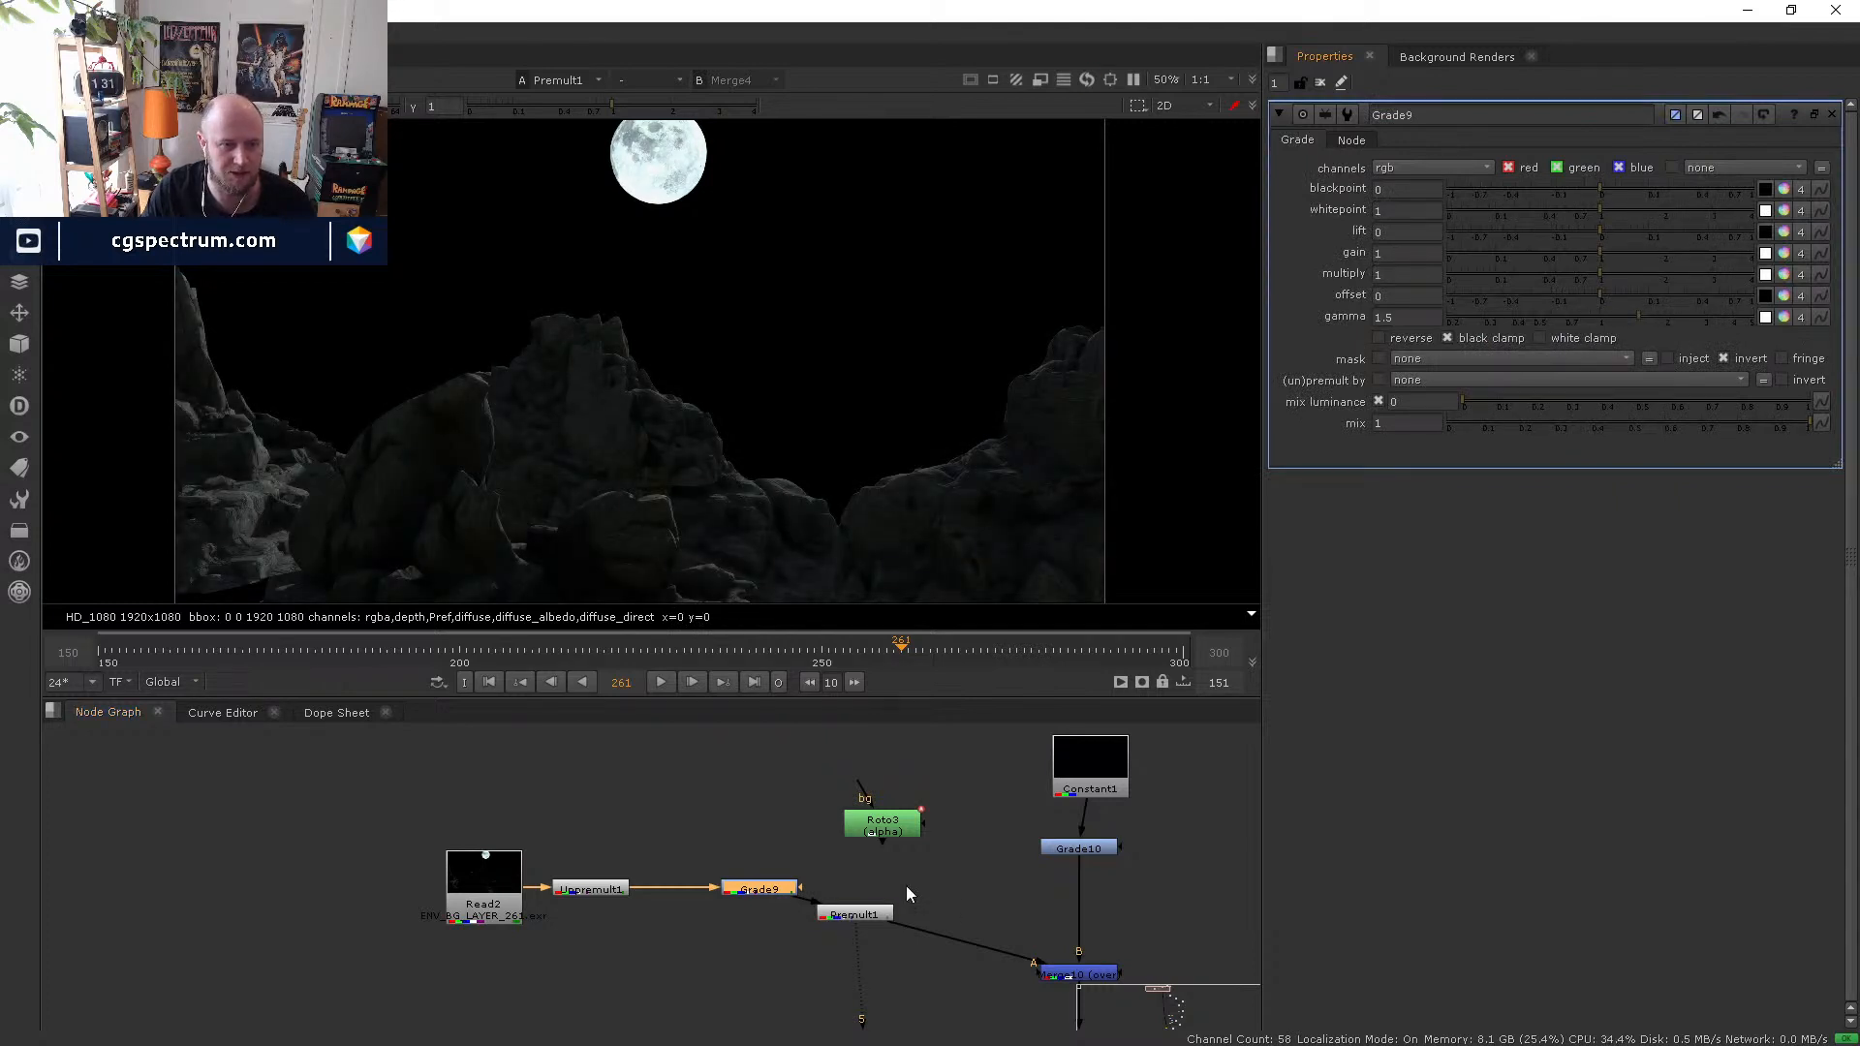
click(854, 916)
double_click(856, 917)
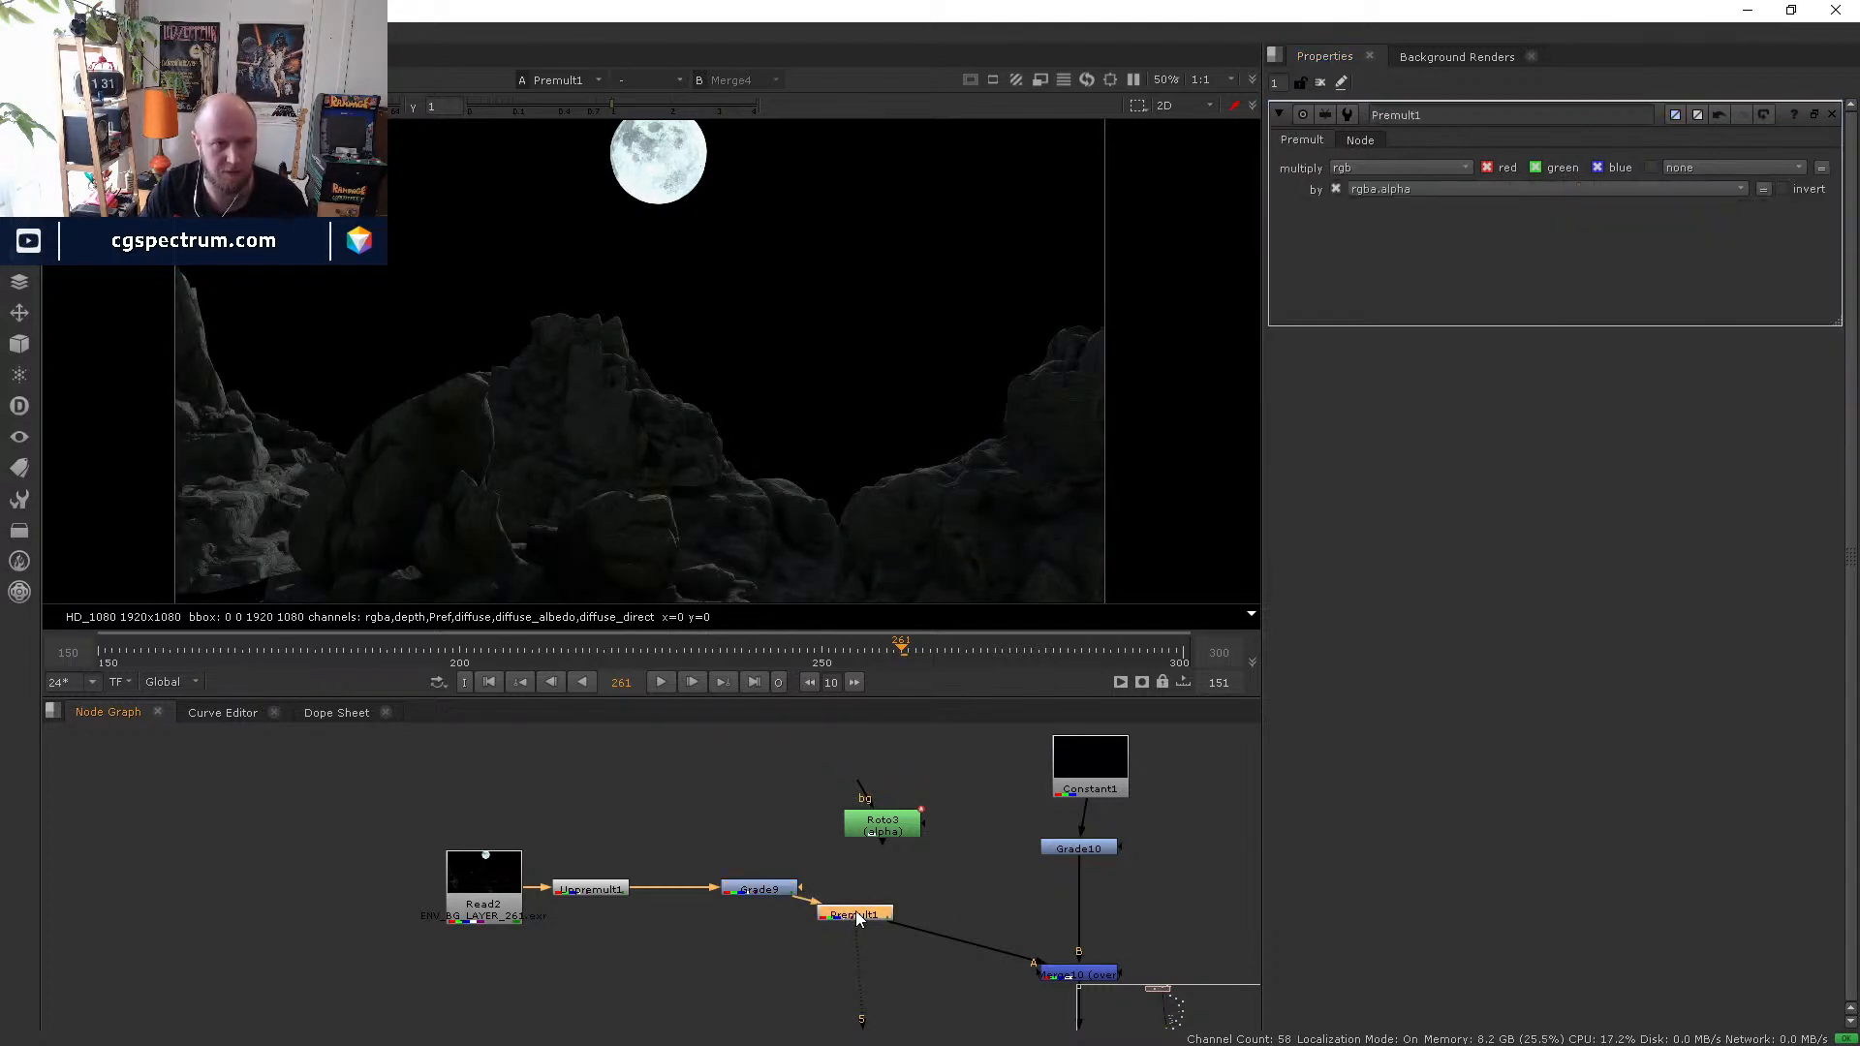
- Toggle Grade9 off and on to compare the rocks with and without the grade at Premult1
click(767, 889)
key(d)
key(d)
key(d)
key(d)
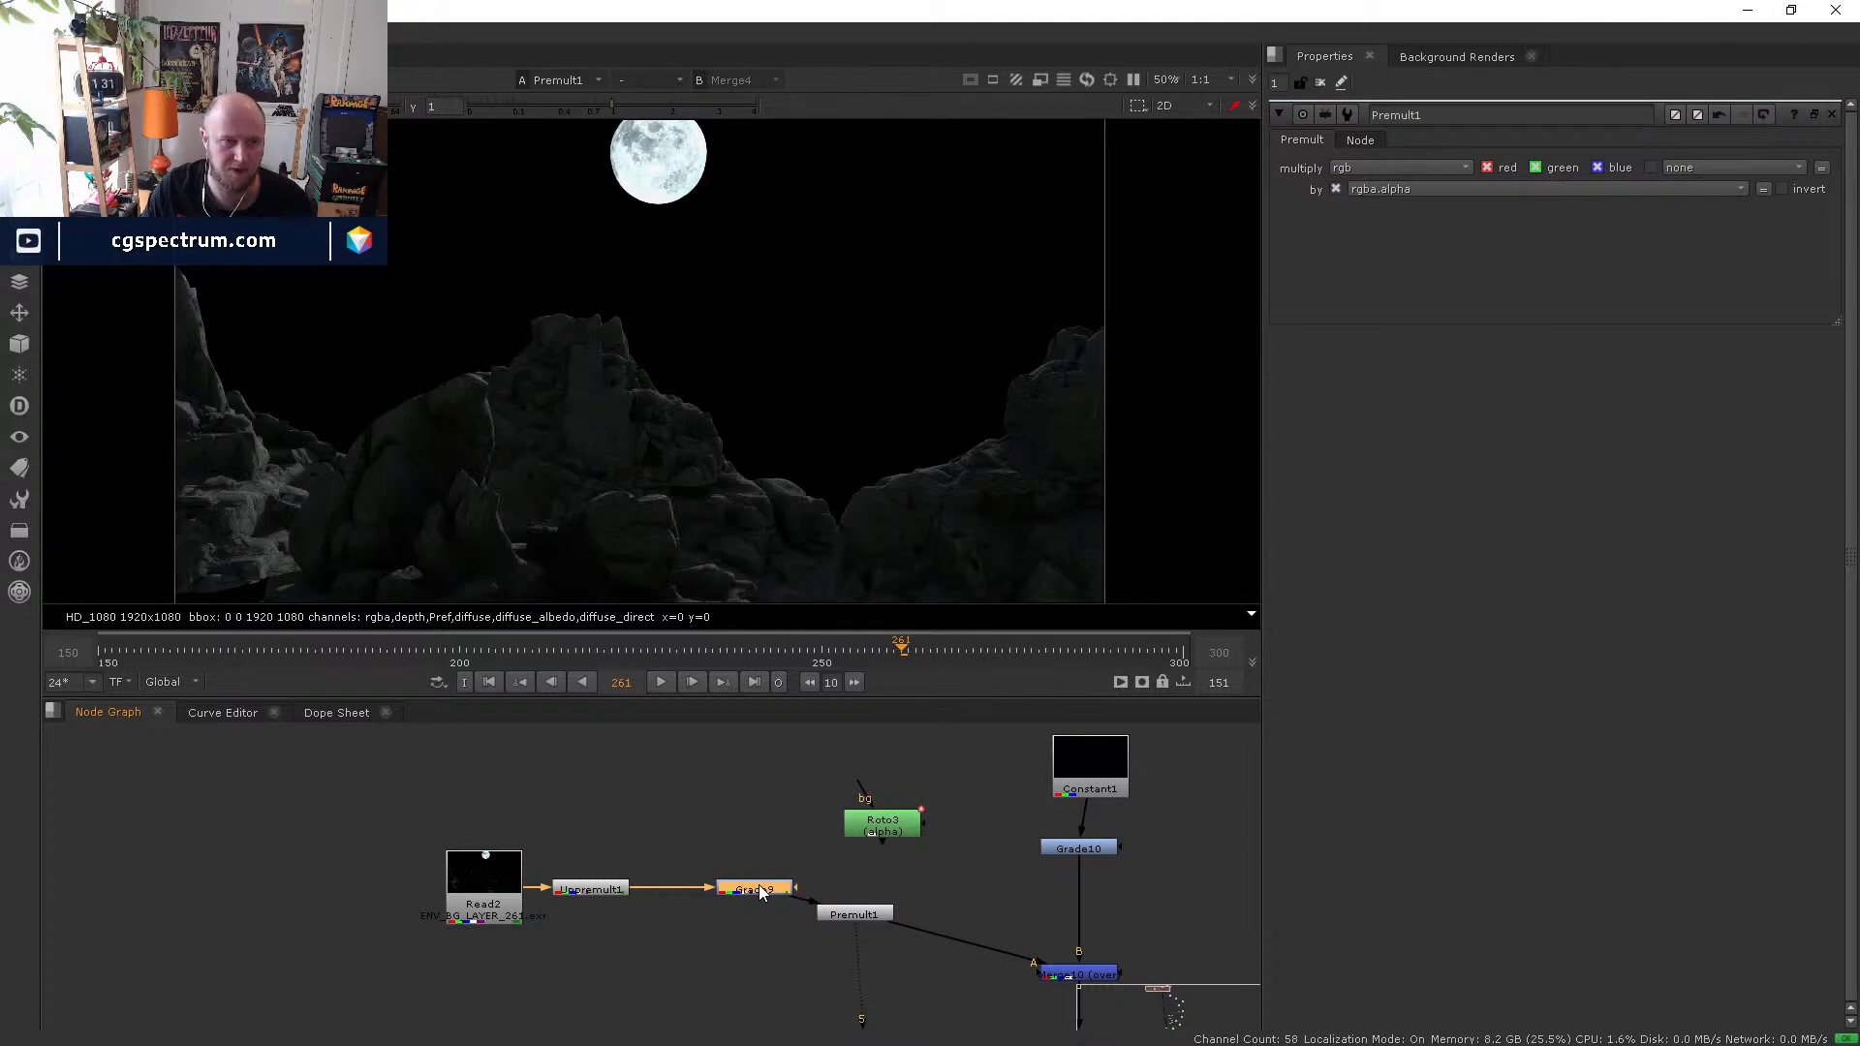
double_click(878, 915)
- View Merge10's output, compare it with Grade9 disabled and enabled, and reopen Grade9's properties
middle_drag(1019, 960, 931, 890)
click(977, 904)
key(5)
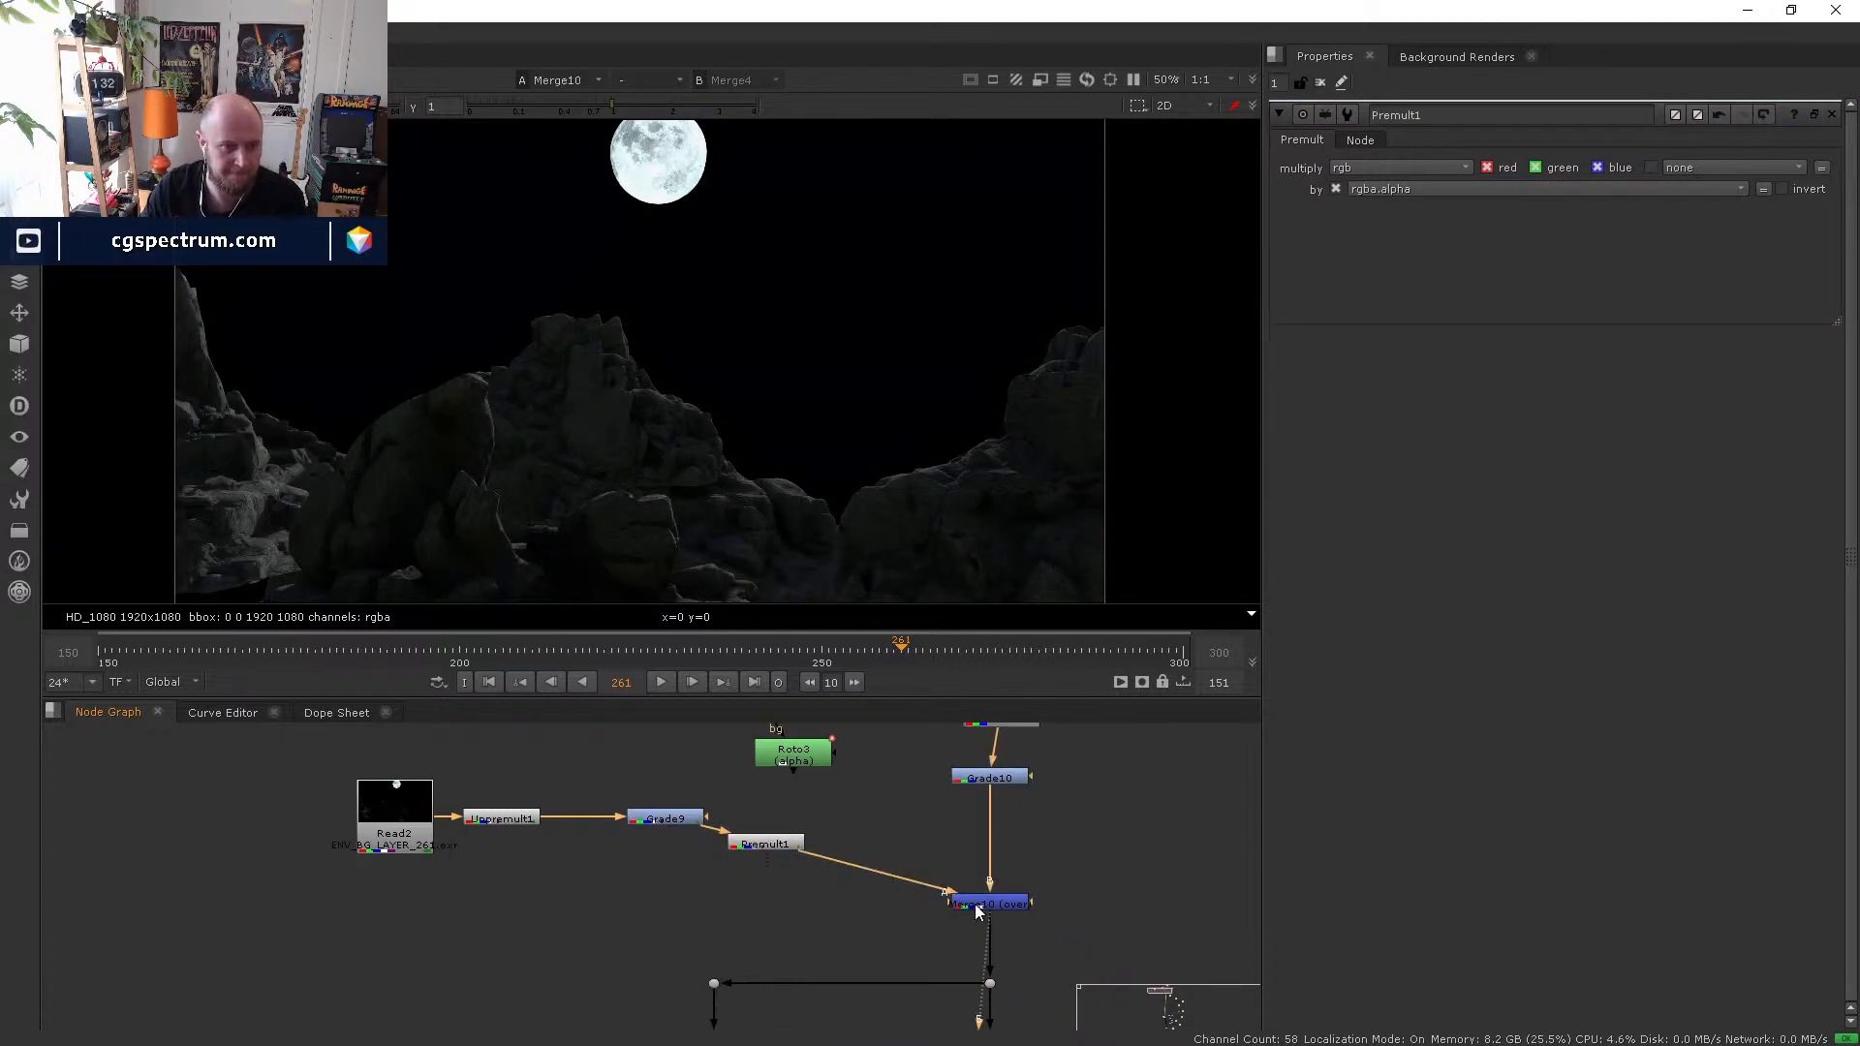
middle_drag(730, 839, 782, 903)
click(725, 882)
key(d)
key(d)
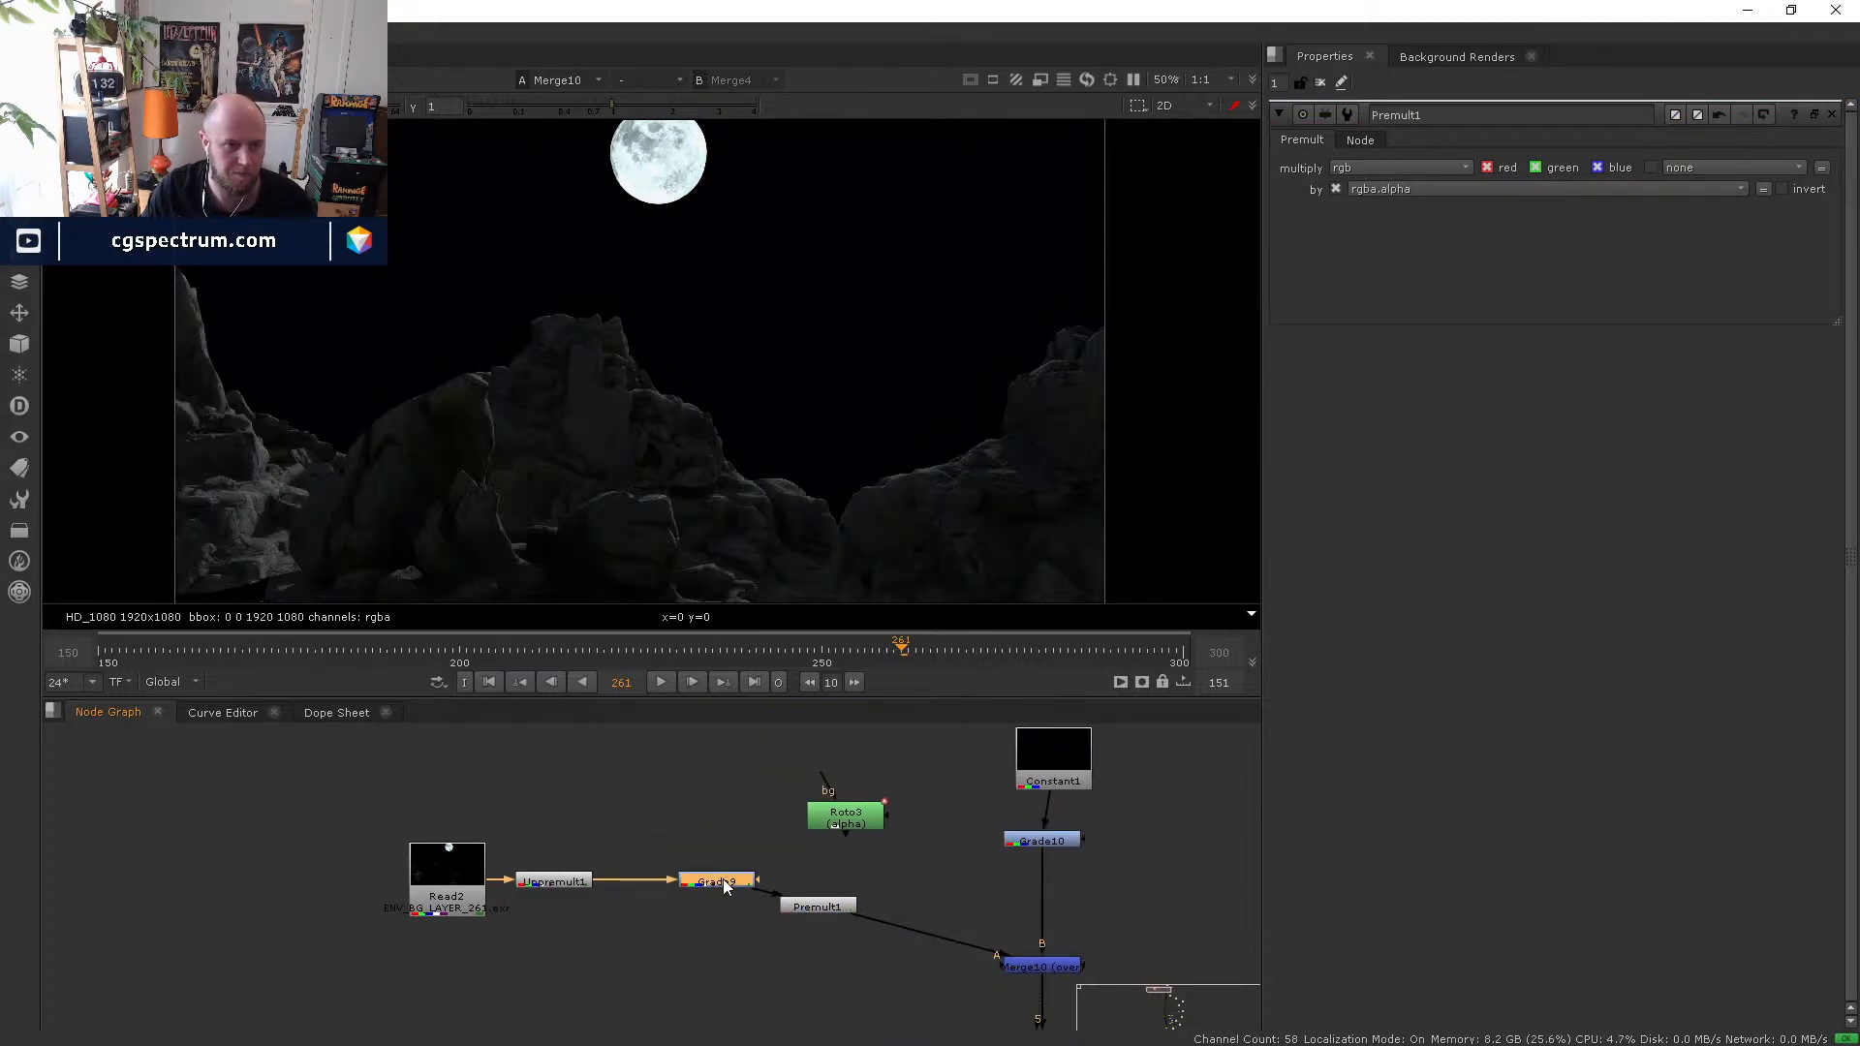
key(d)
key(d)
click(820, 908)
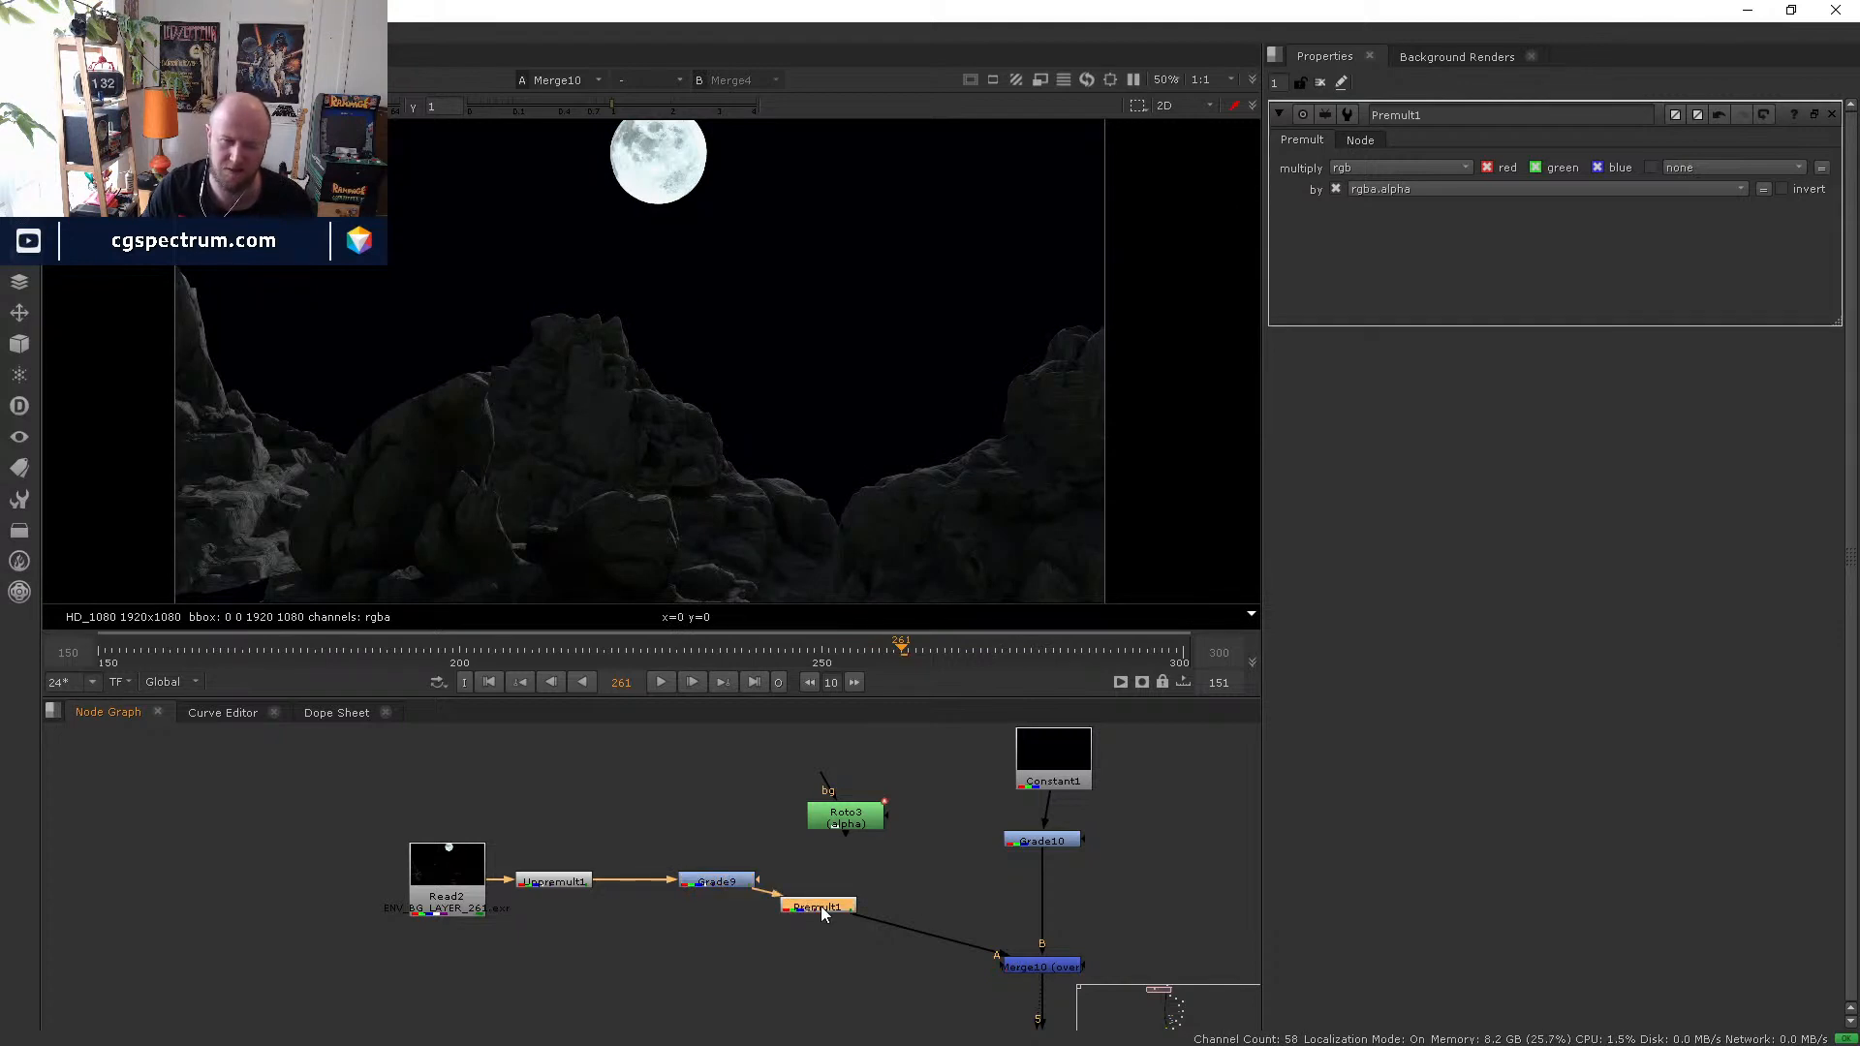
double_click(733, 883)
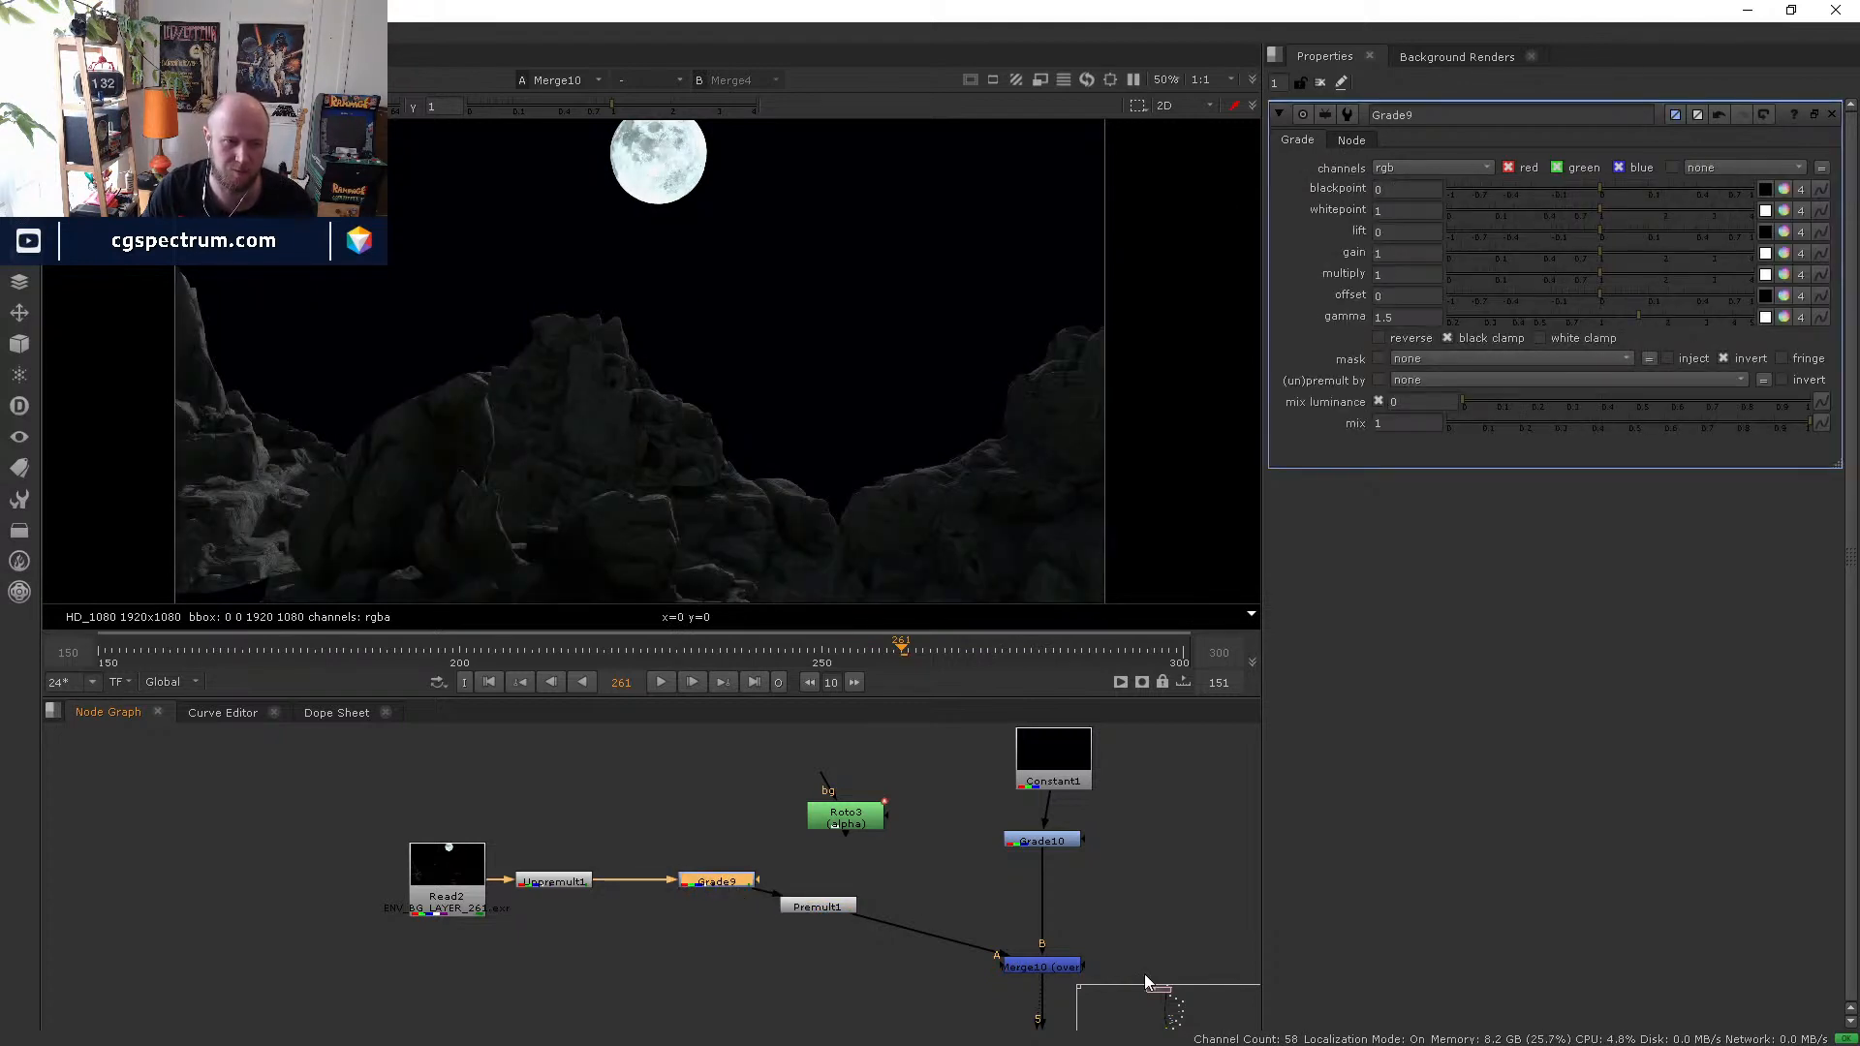
- Select Unpremult1 and Premult1 together and toggle both off and on to compare Merge10's output
middle_drag(1146, 982, 1079, 940)
click(996, 930)
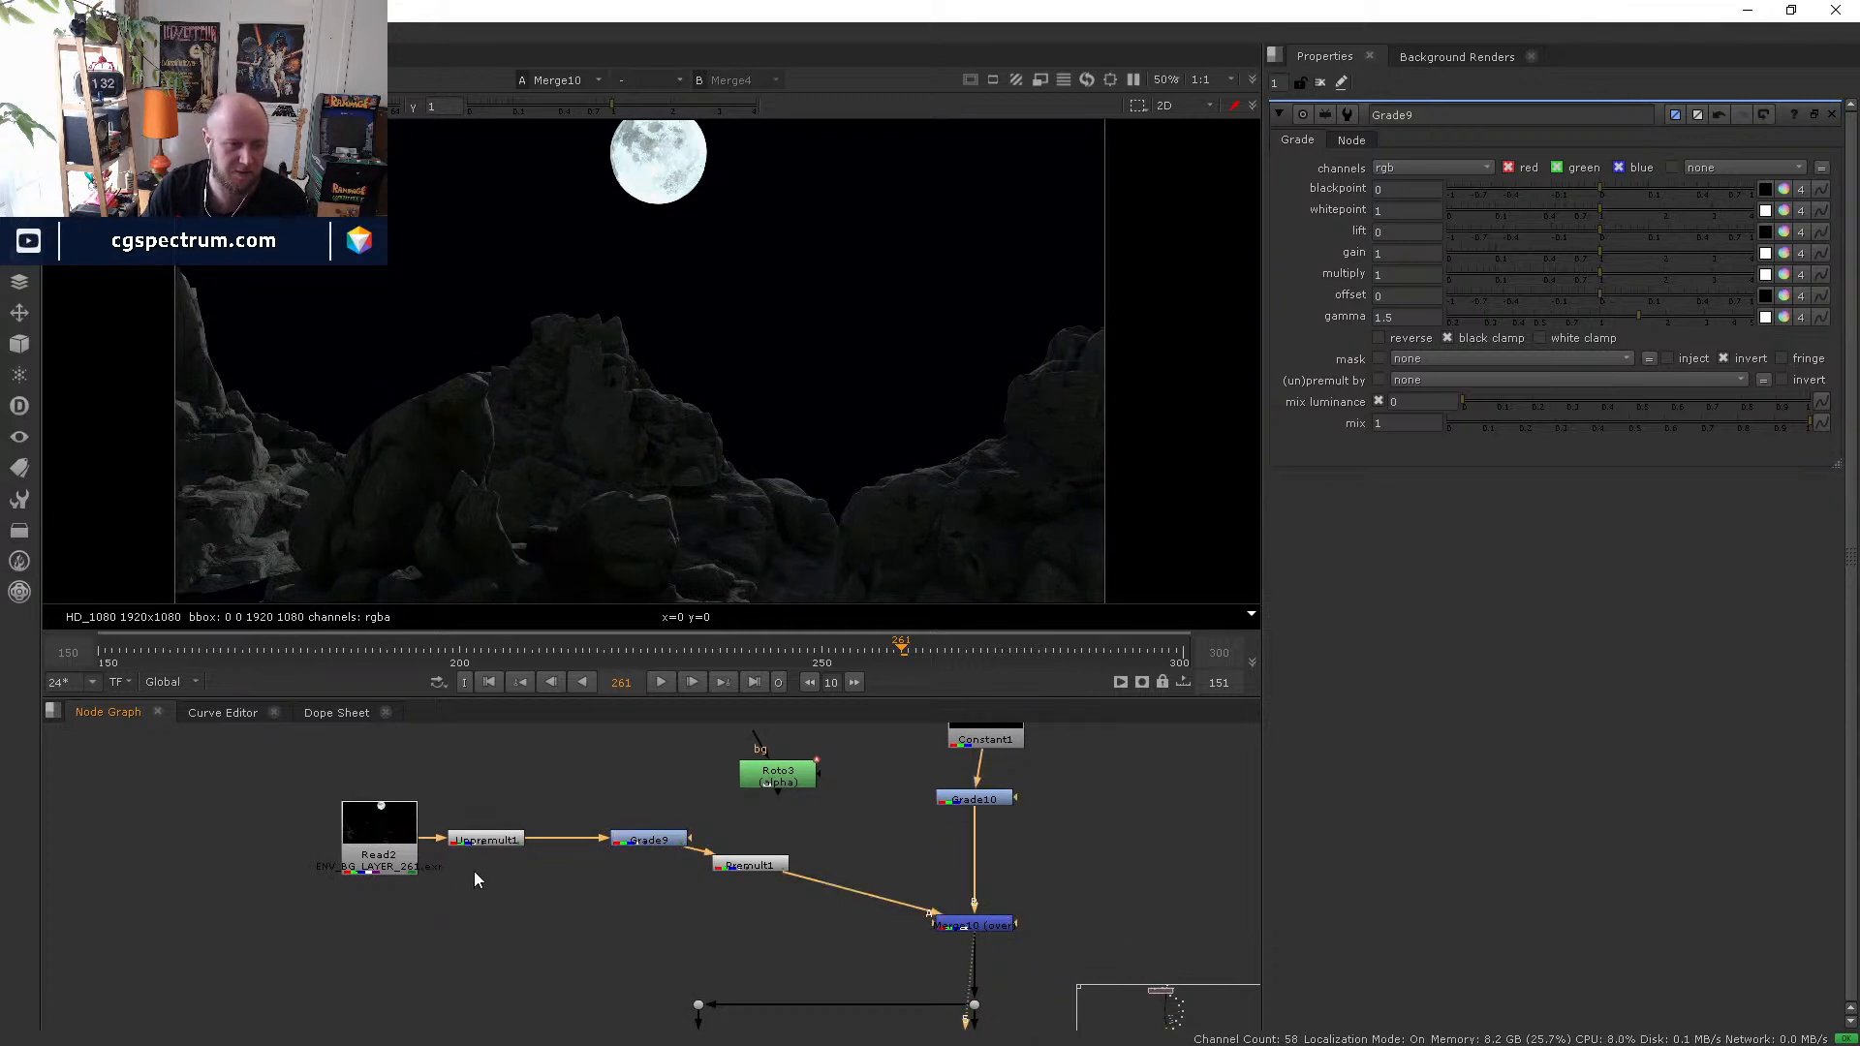
click(647, 840)
click(749, 865)
shift+click(486, 839)
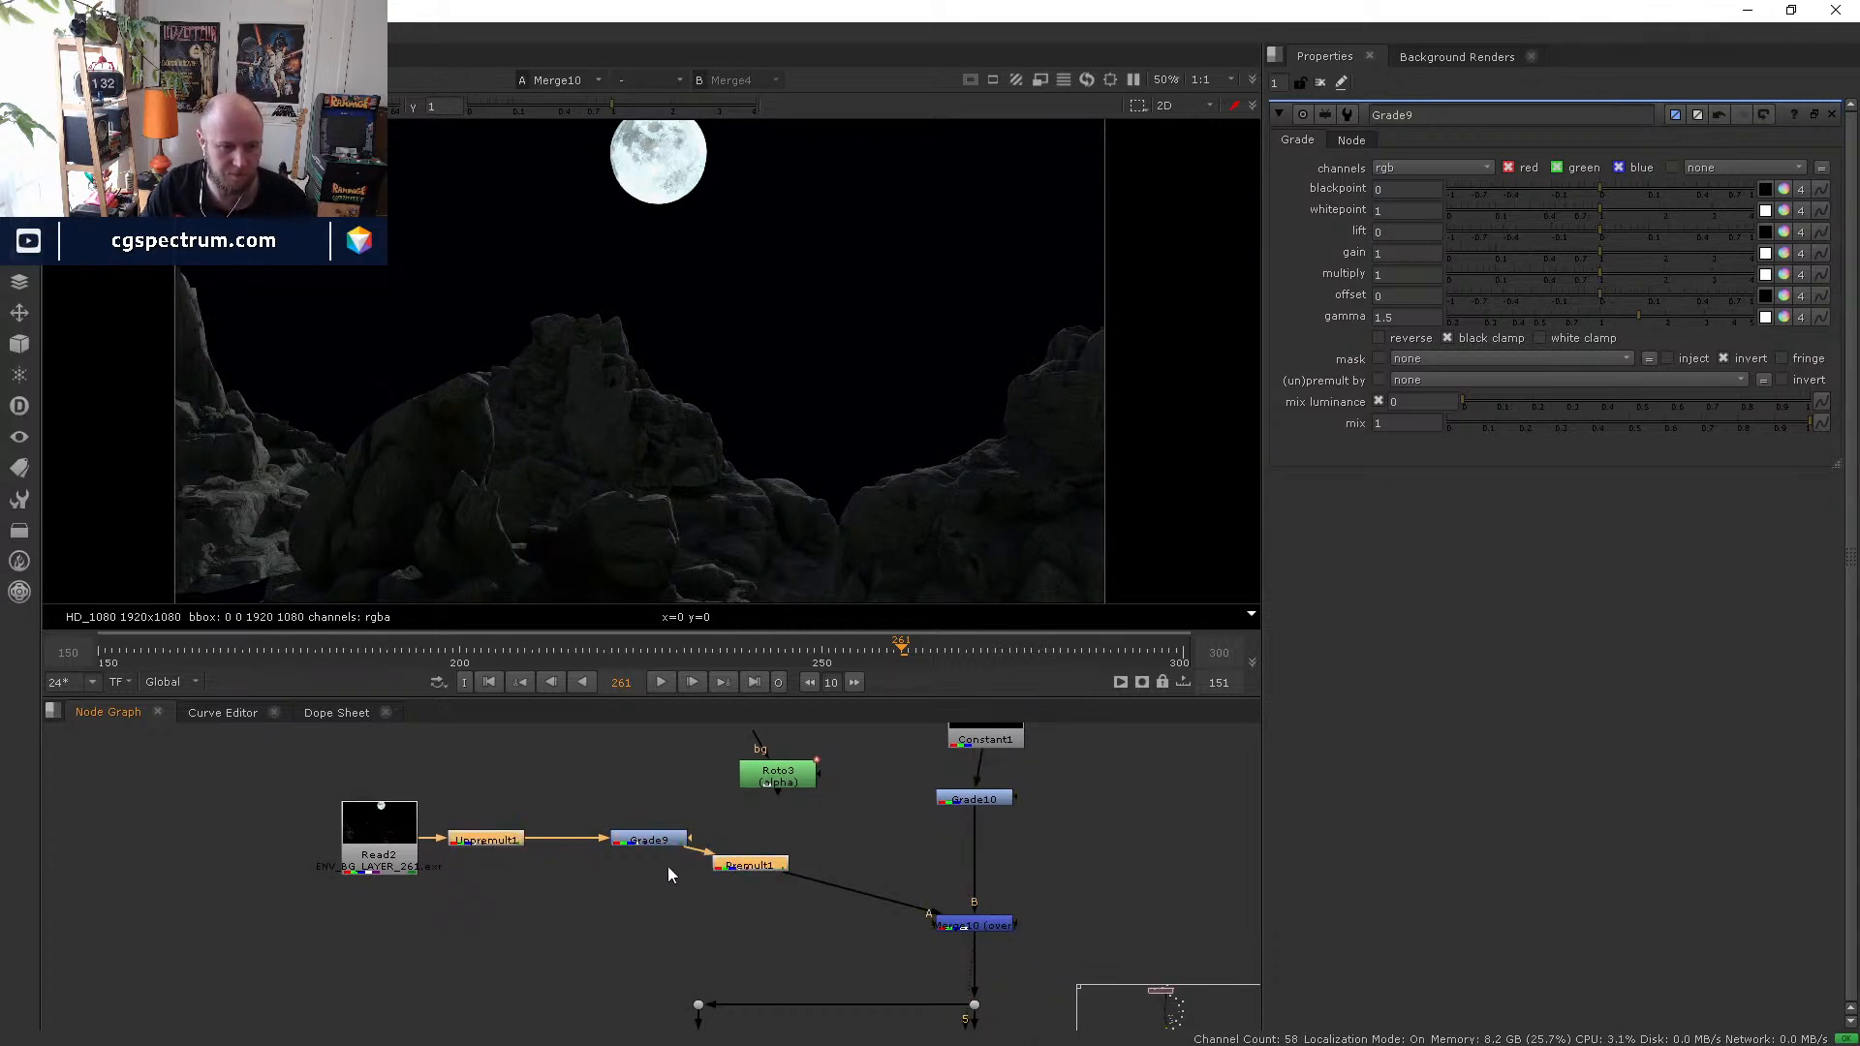
key(d)
key(d)
key(d)
key(d)
key(d)
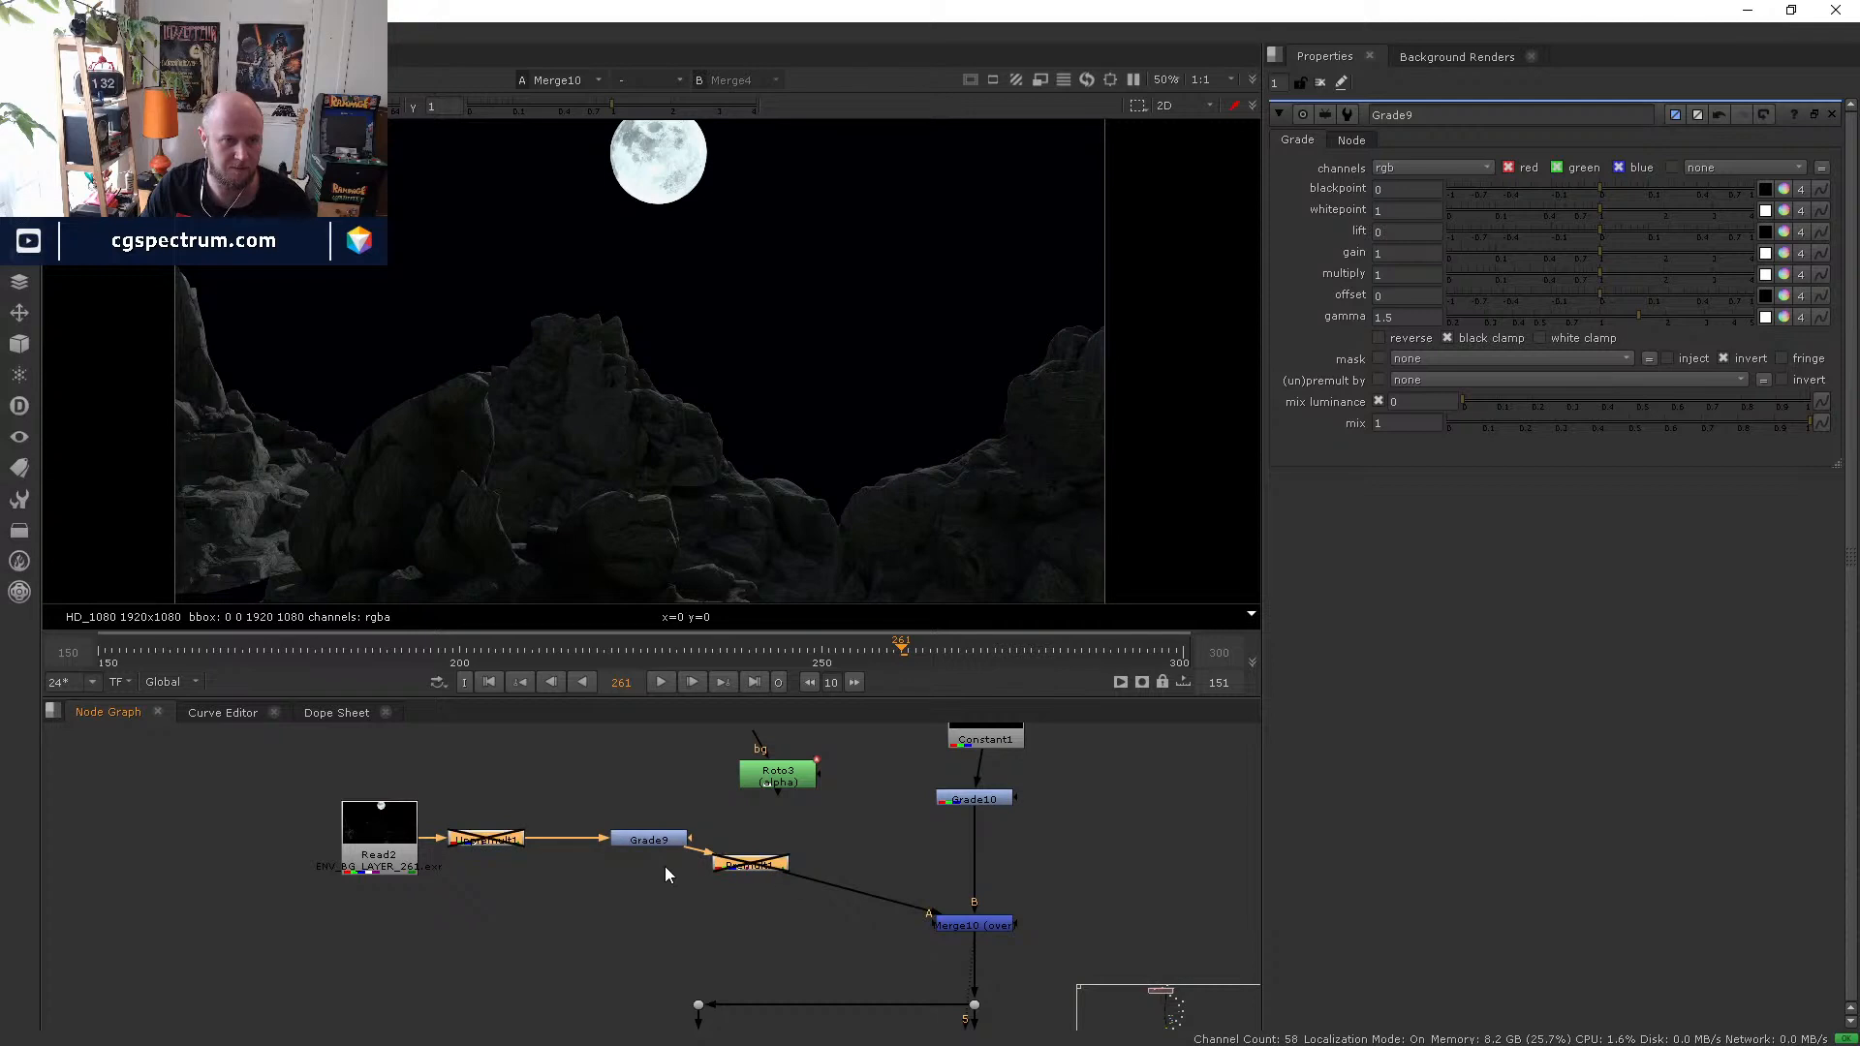
key(d)
click(659, 840)
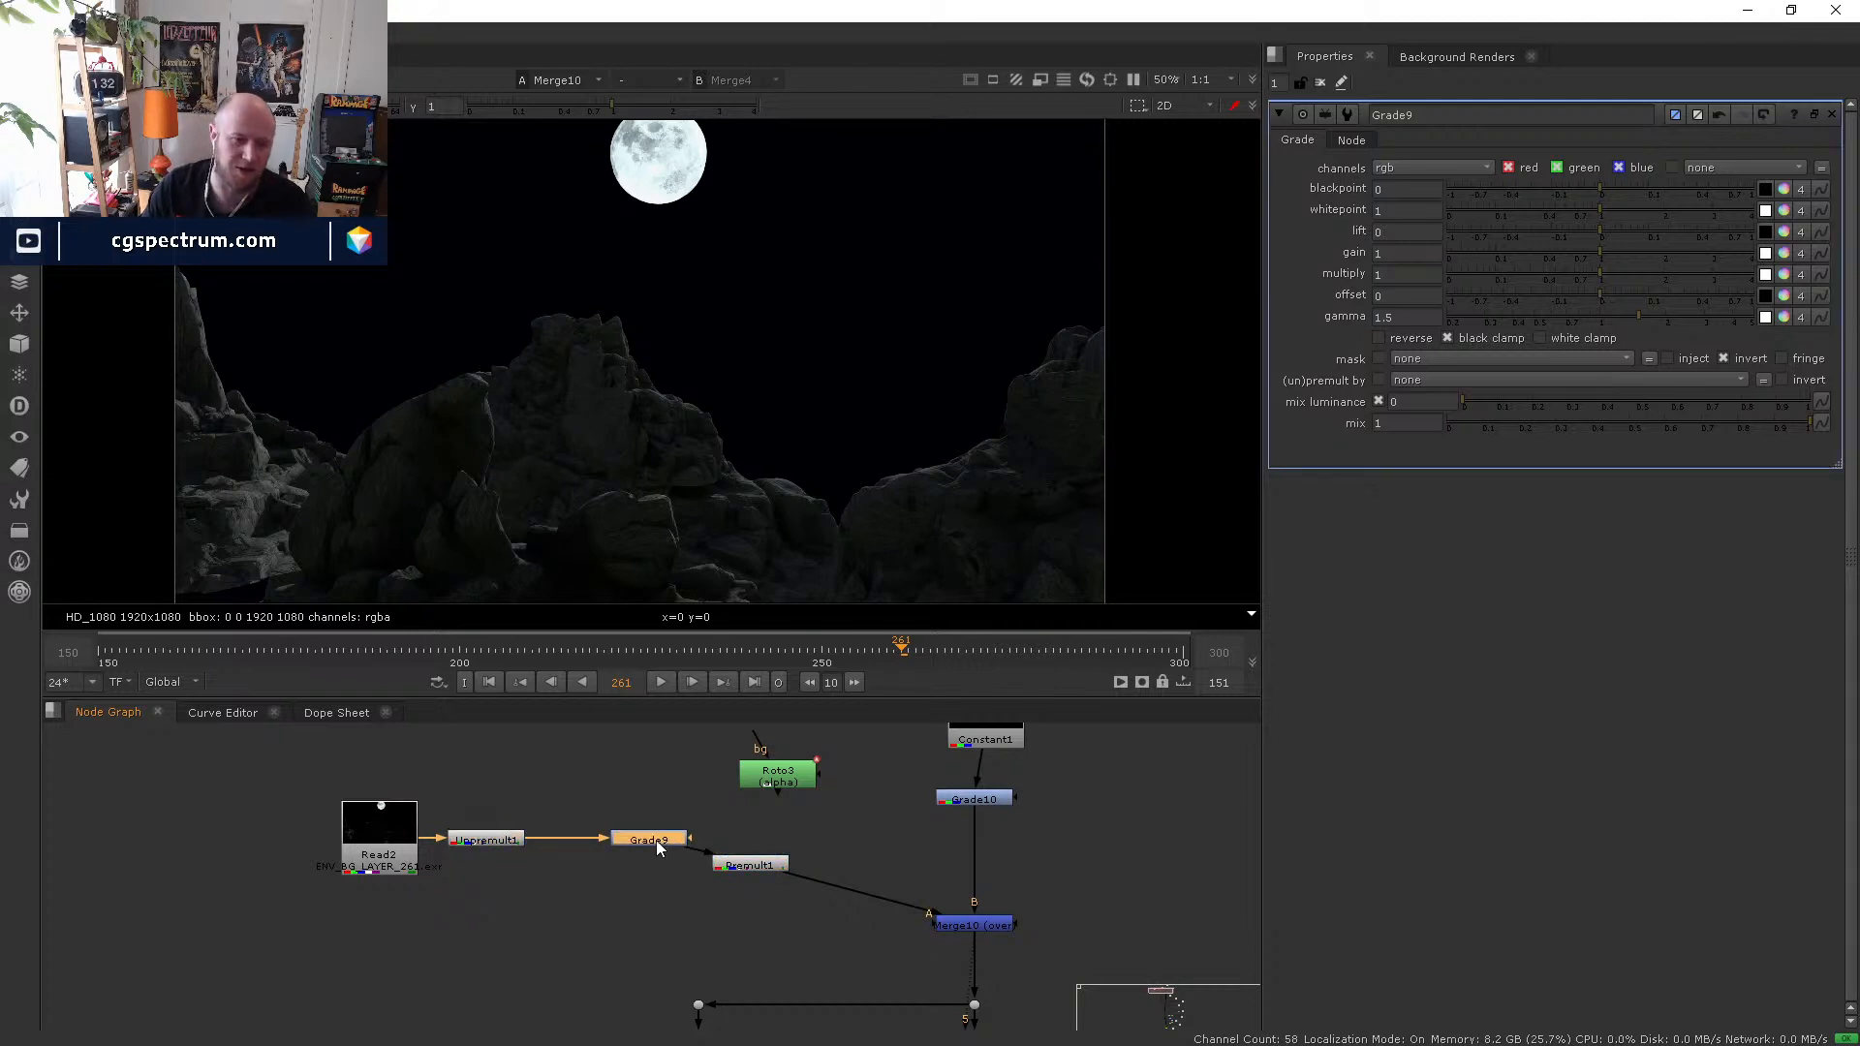
- Delete the Premult1 and Unpremult1 nodes around Grade9
click(744, 866)
key(Delete)
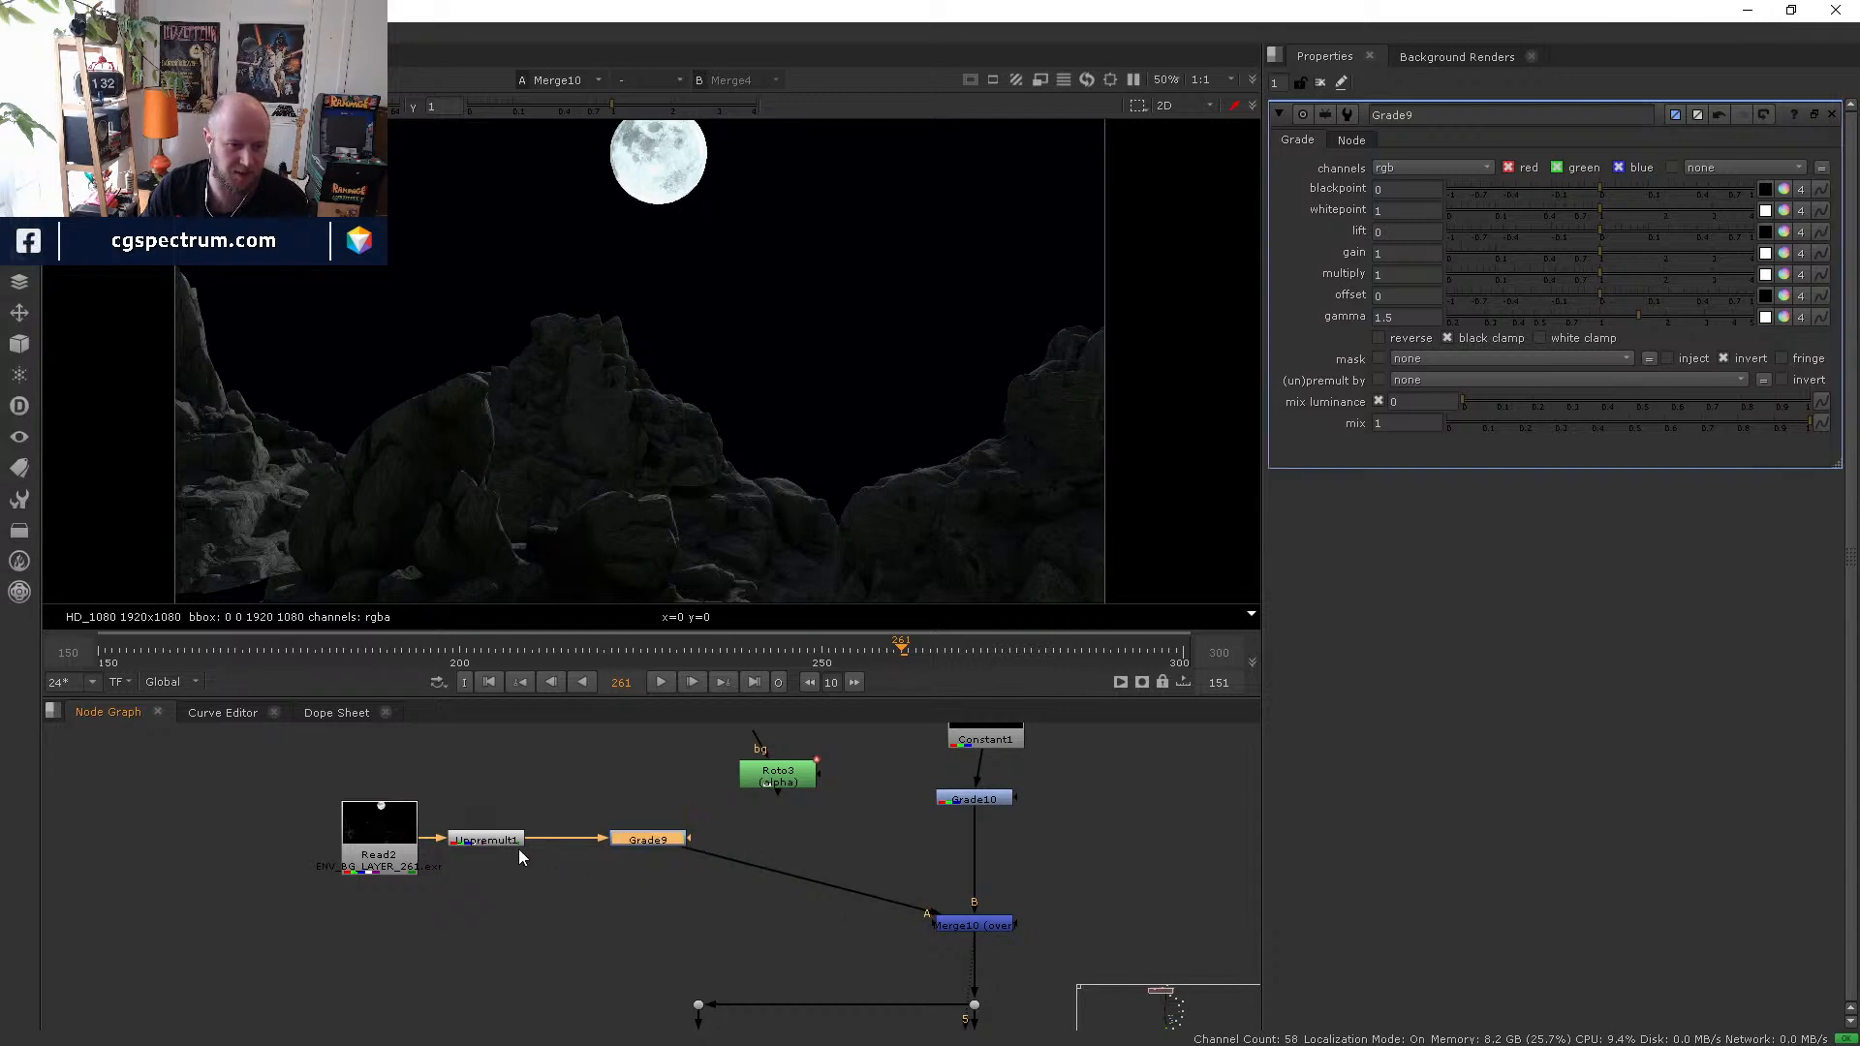
click(513, 841)
key(Delete)
- Reconnect Roto3 to Grade9's mask input and compare the outputs of Read2 and Grade9
drag(659, 841, 641, 829)
drag(778, 790, 630, 844)
key(5)
click(643, 833)
click(380, 831)
key(5)
click(641, 839)
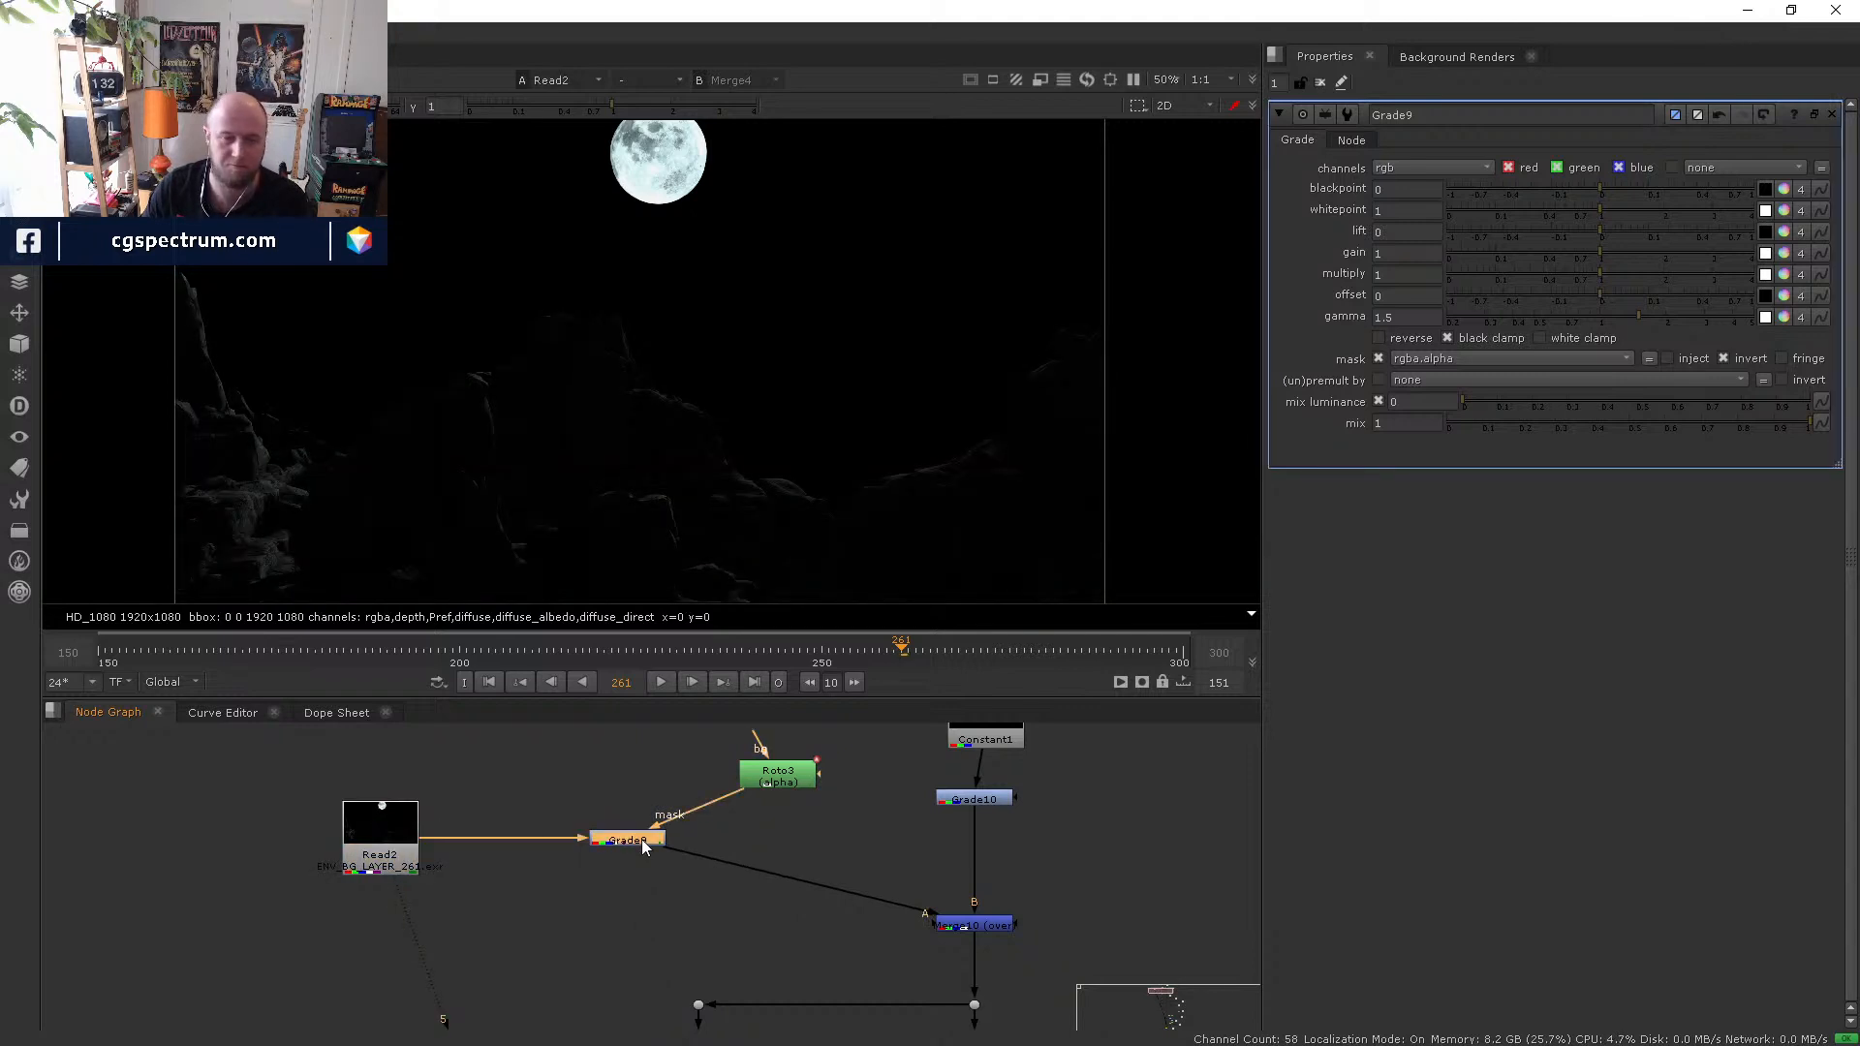
key(5)
middle_drag(641, 839, 660, 874)
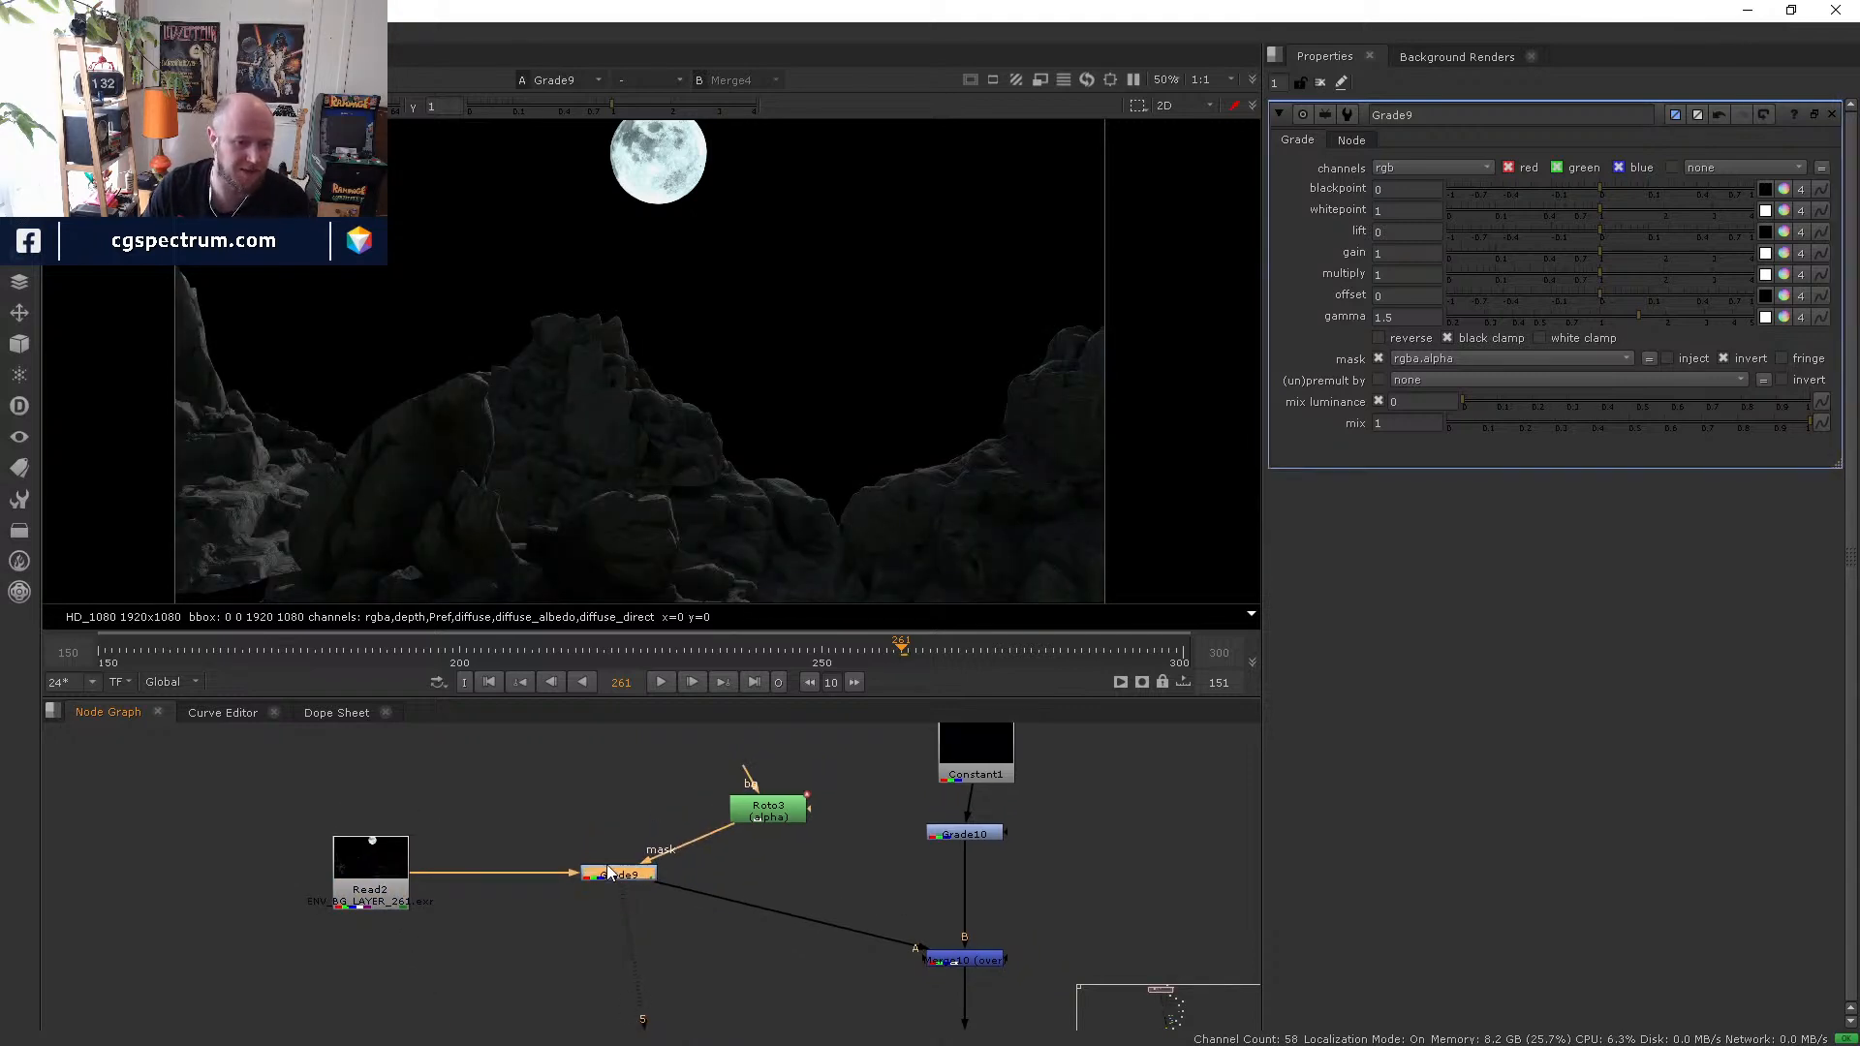
drag(608, 873, 611, 866)
key(Tab)
text(mul)
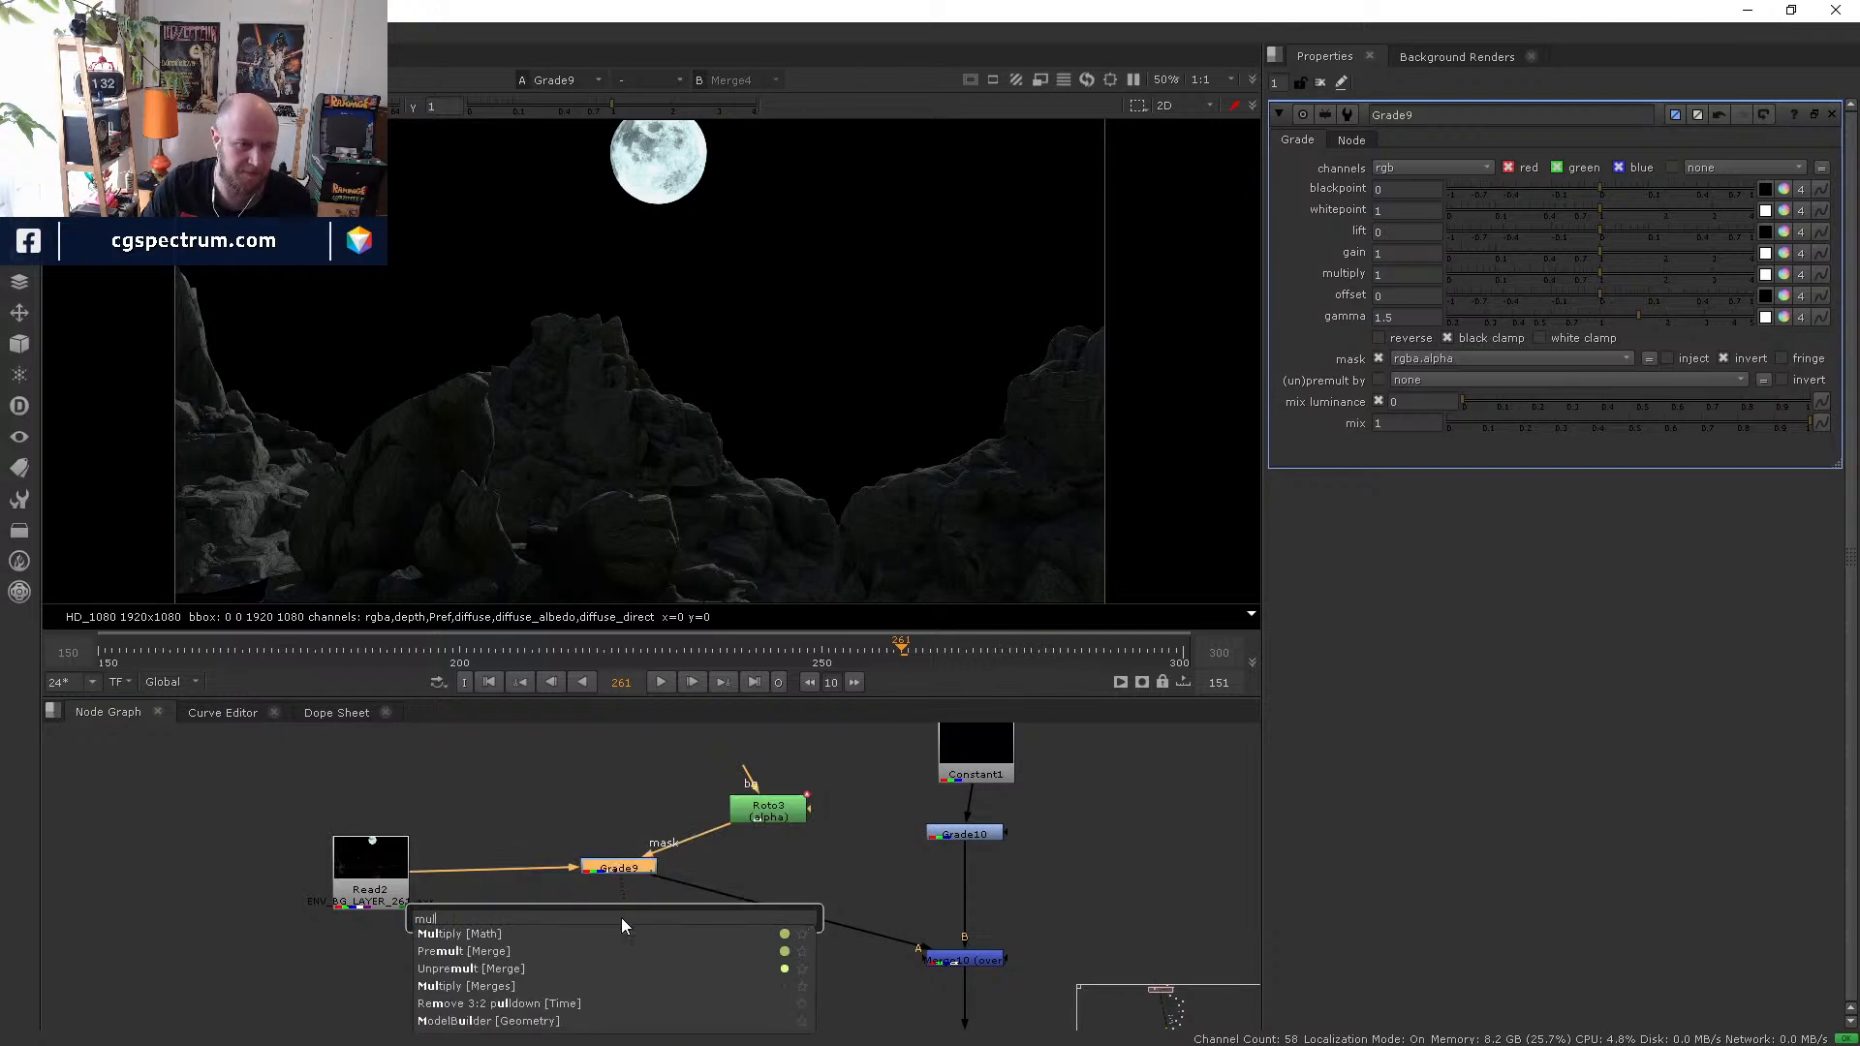
key(Return)
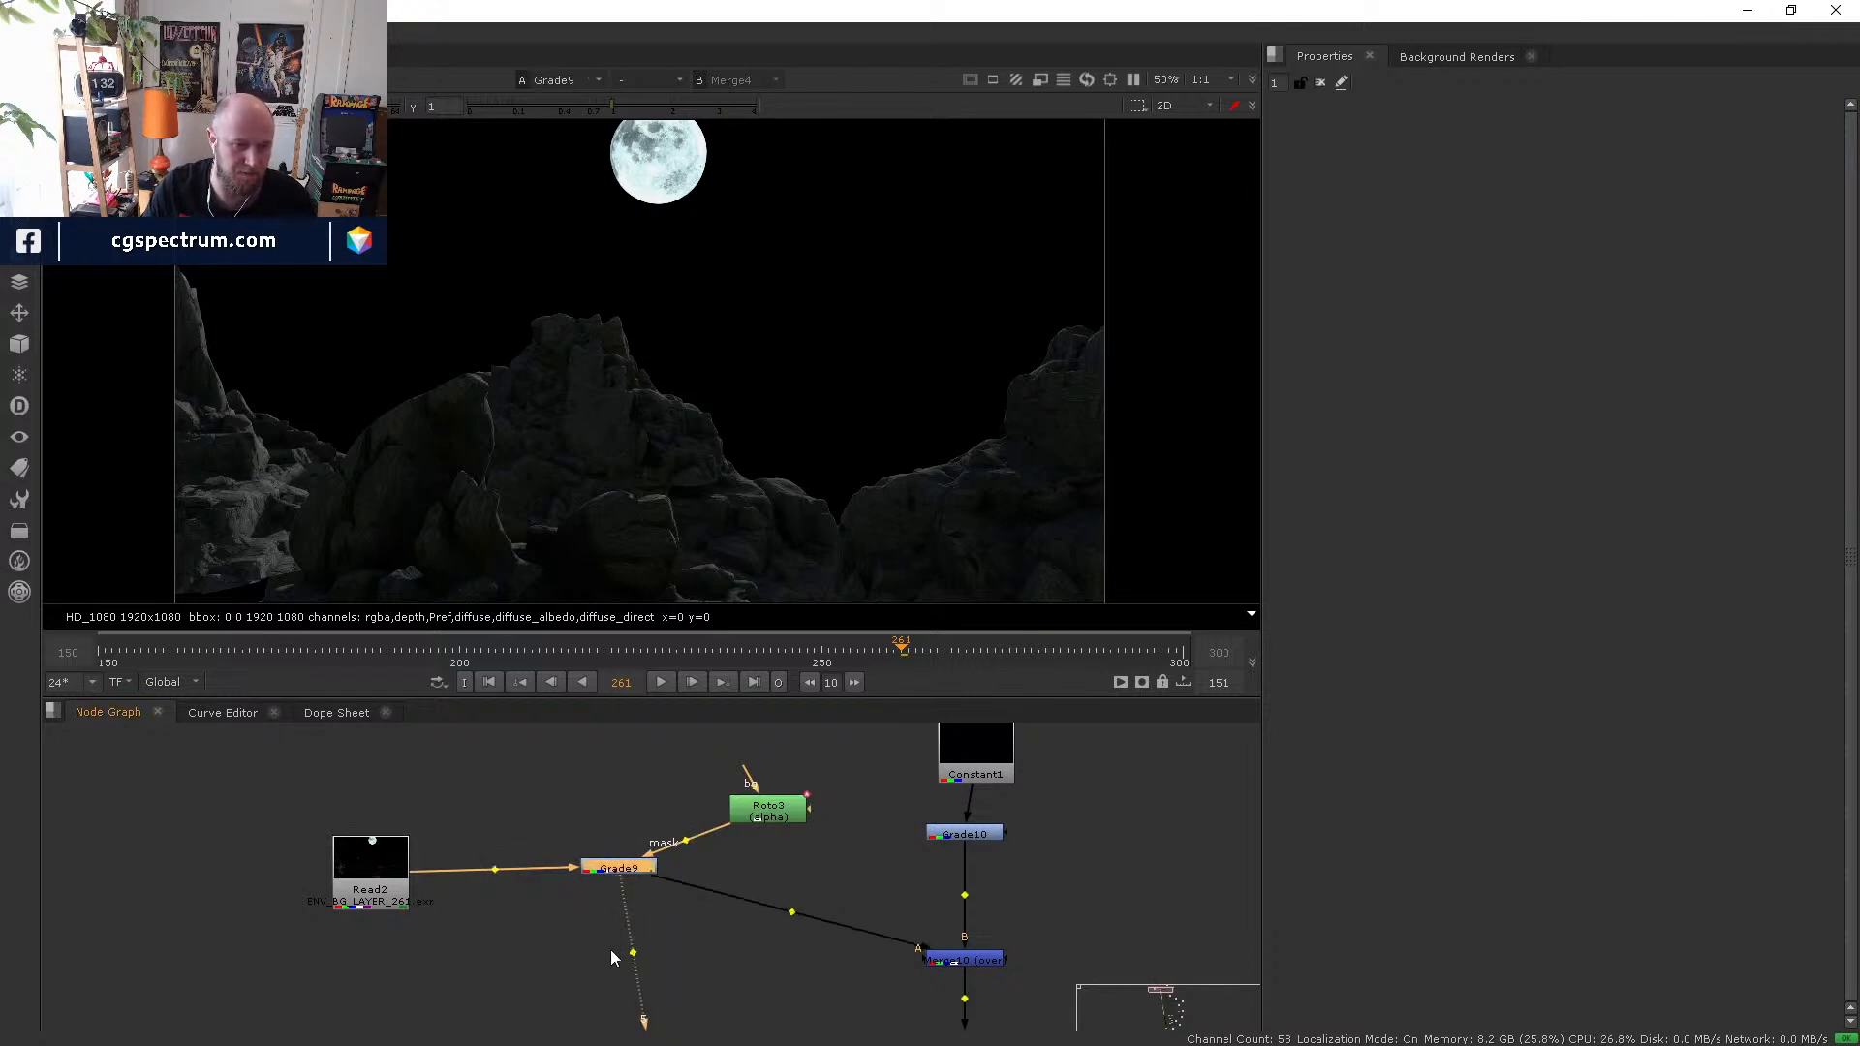
key(ctrl+y)
key(Delete)
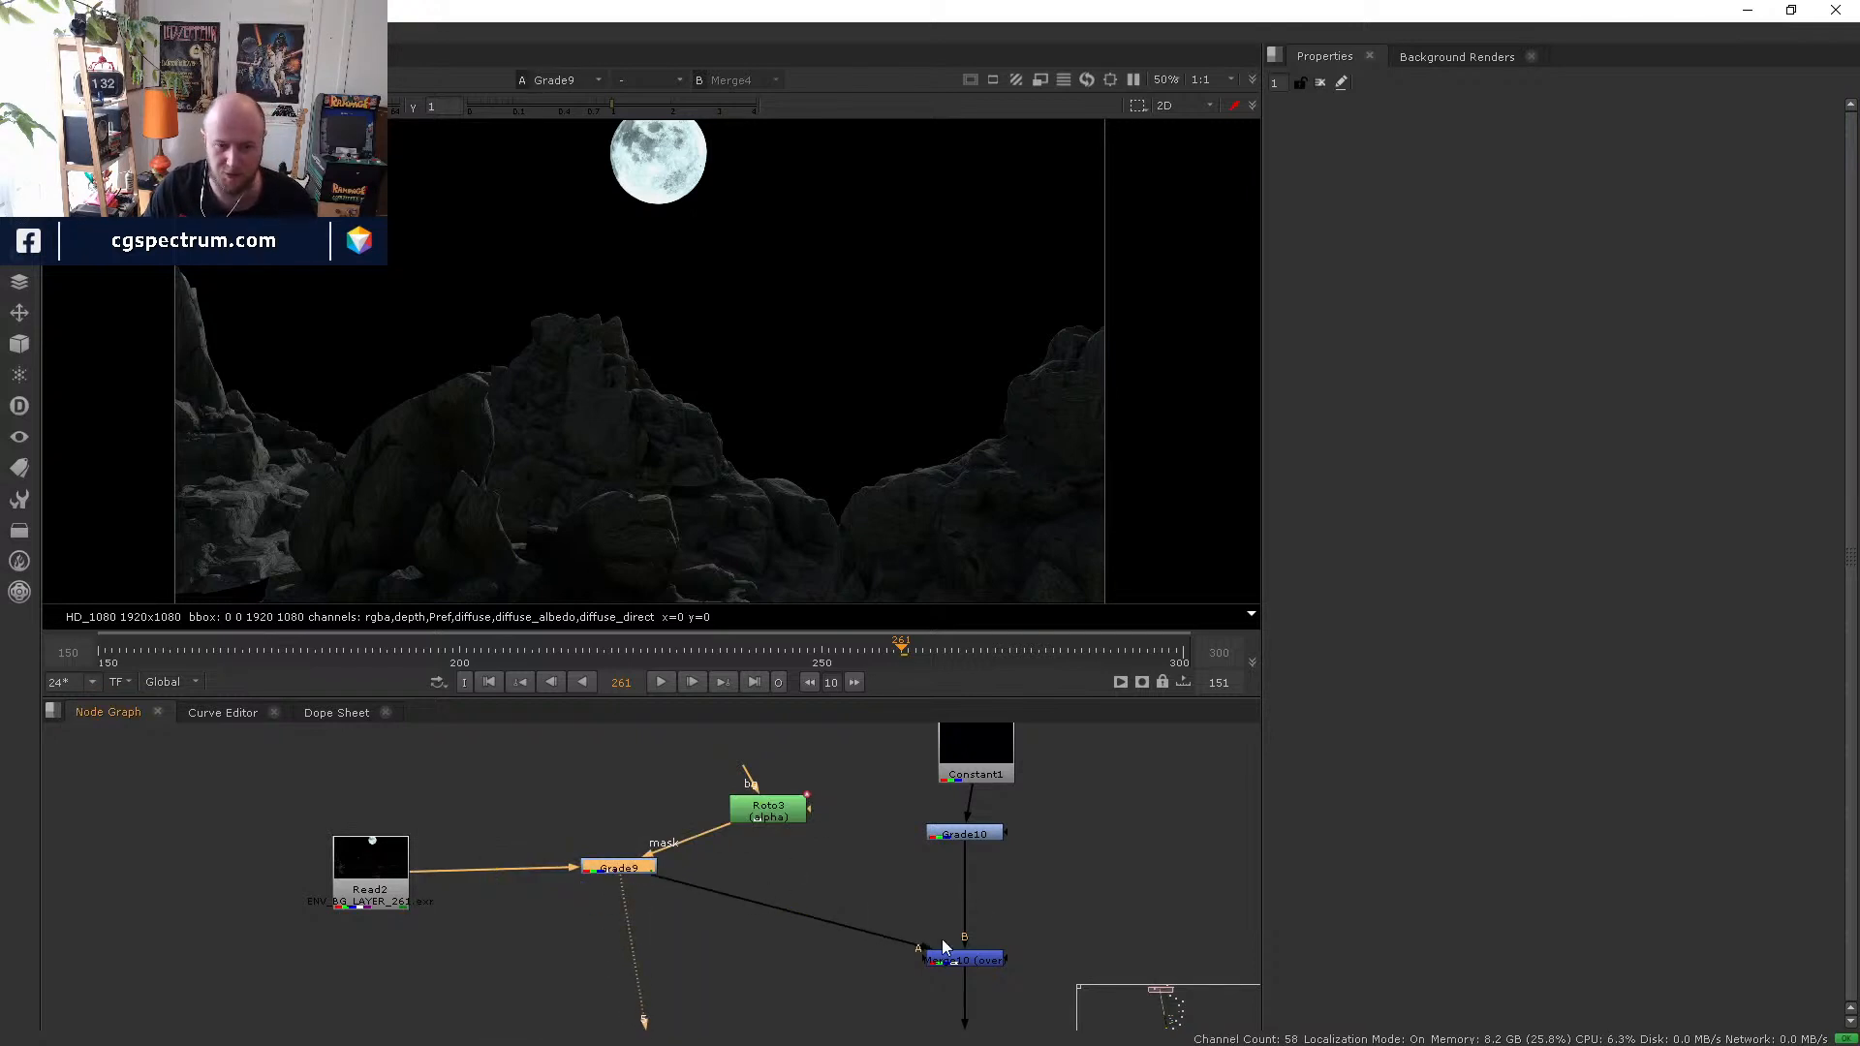
- View Merge10's output and toggle Grade9 off and on to check the masked grade
click(966, 962)
double_click(966, 962)
click(800, 938)
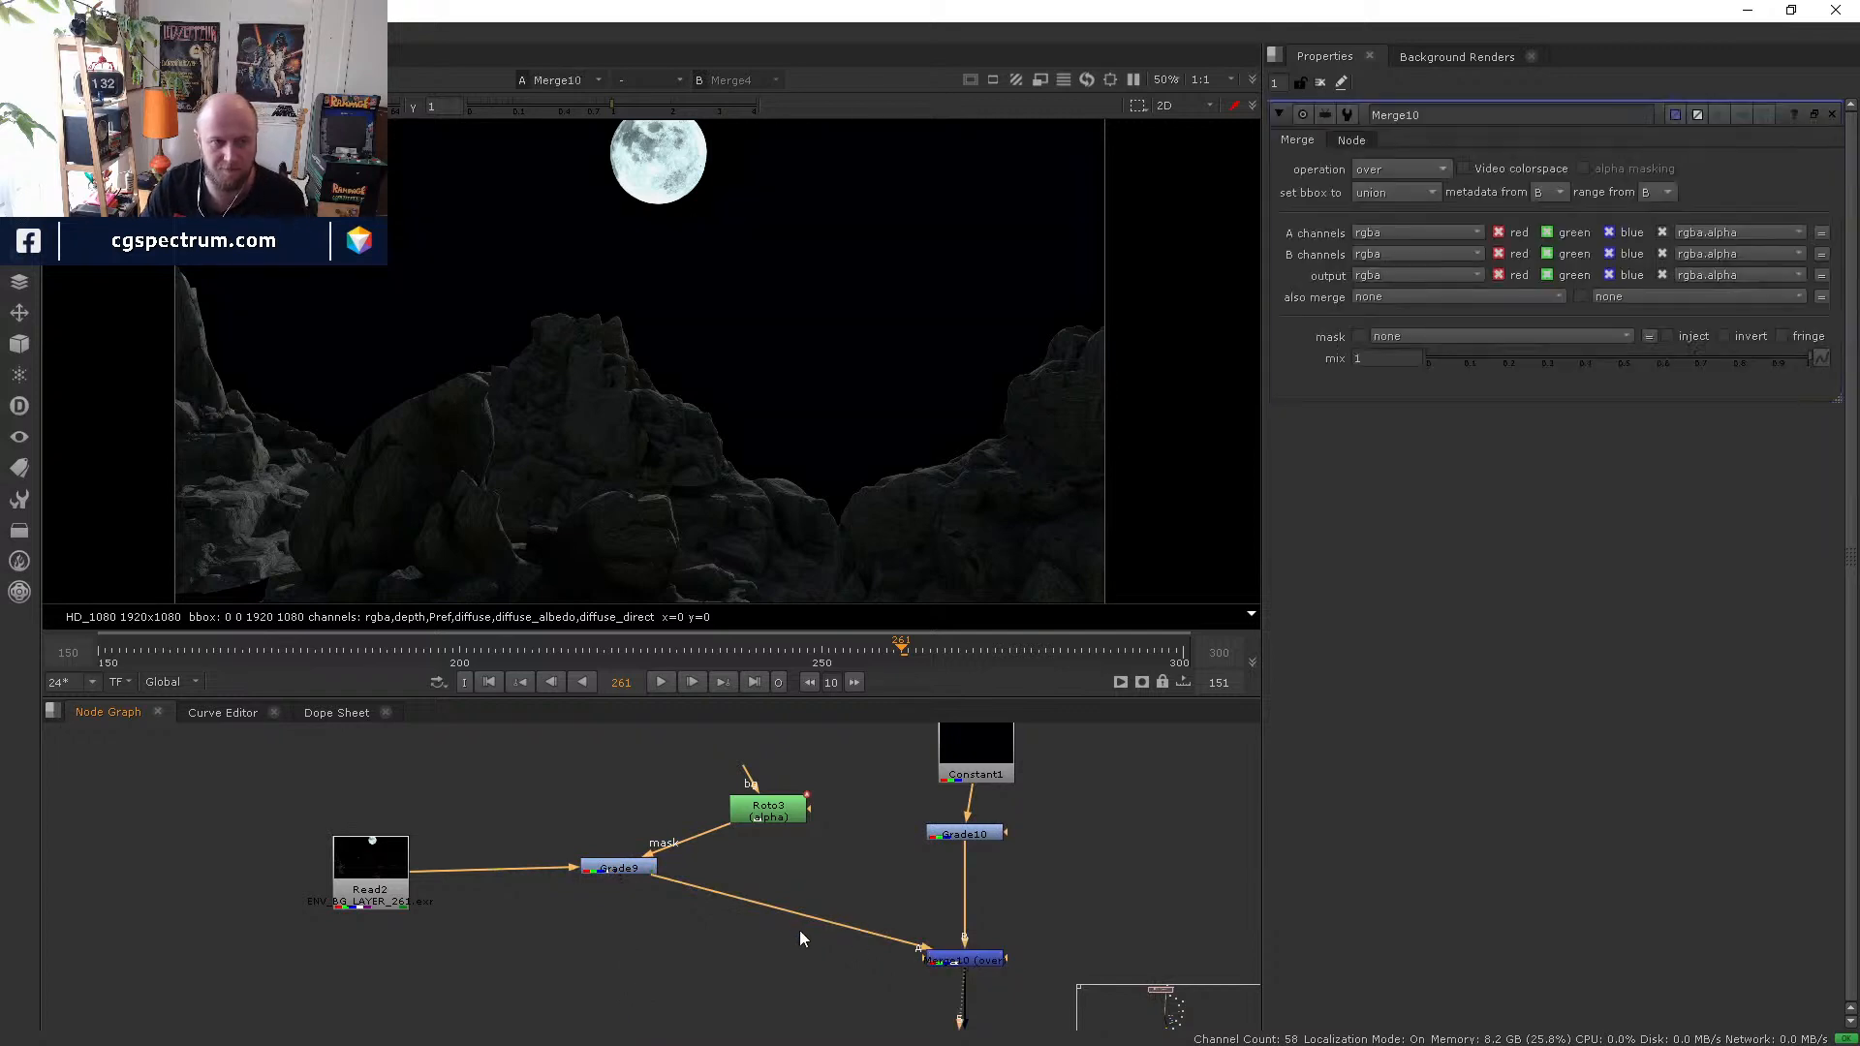
click(635, 869)
key(d)
key(d)
key(d)
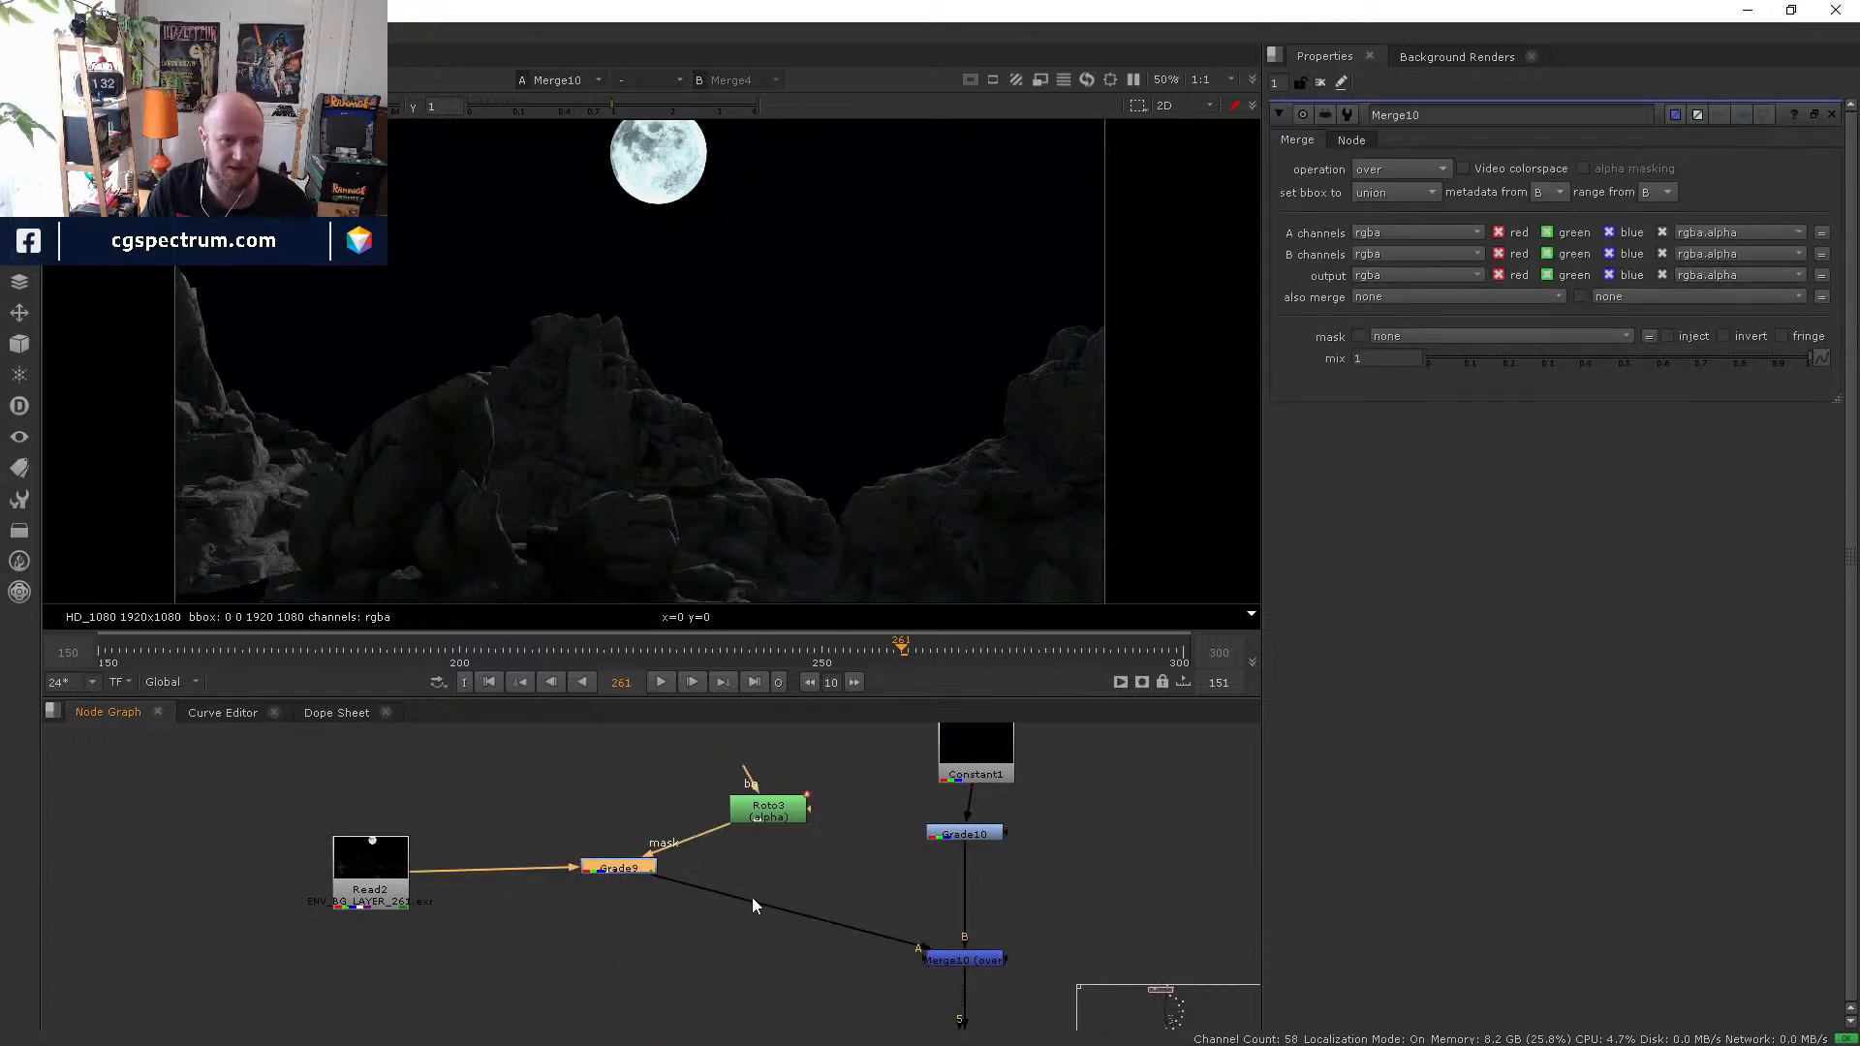
key(d)
- Move Roto3 above Grade9 and nudge Grade9 into place beneath it
middle_drag(867, 916, 679, 813)
click(799, 864)
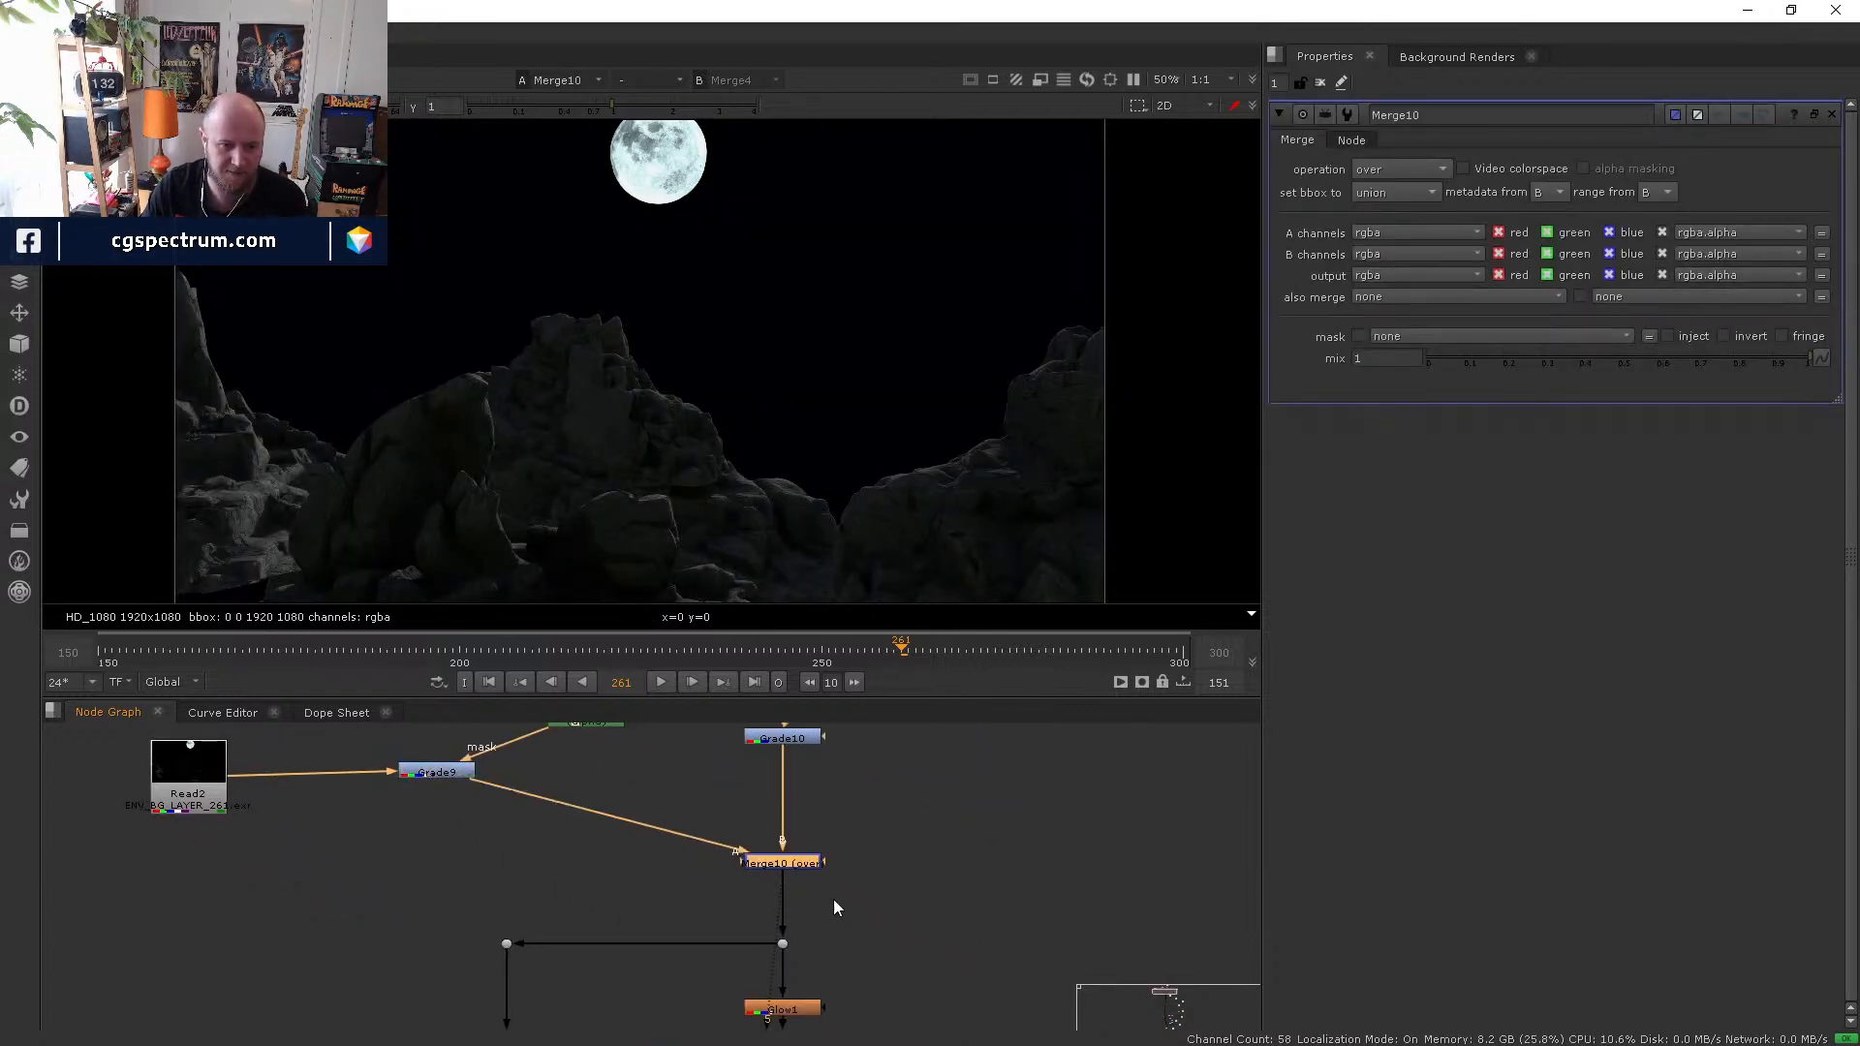
click(833, 899)
middle_drag(564, 793, 757, 945)
drag(773, 862, 648, 850)
drag(626, 924, 651, 932)
- View the outputs of Glow3 and Merge1 to check the background behind the gorilla
middle_drag(958, 1030, 860, 915)
click(936, 943)
middle_drag(988, 1029, 891, 795)
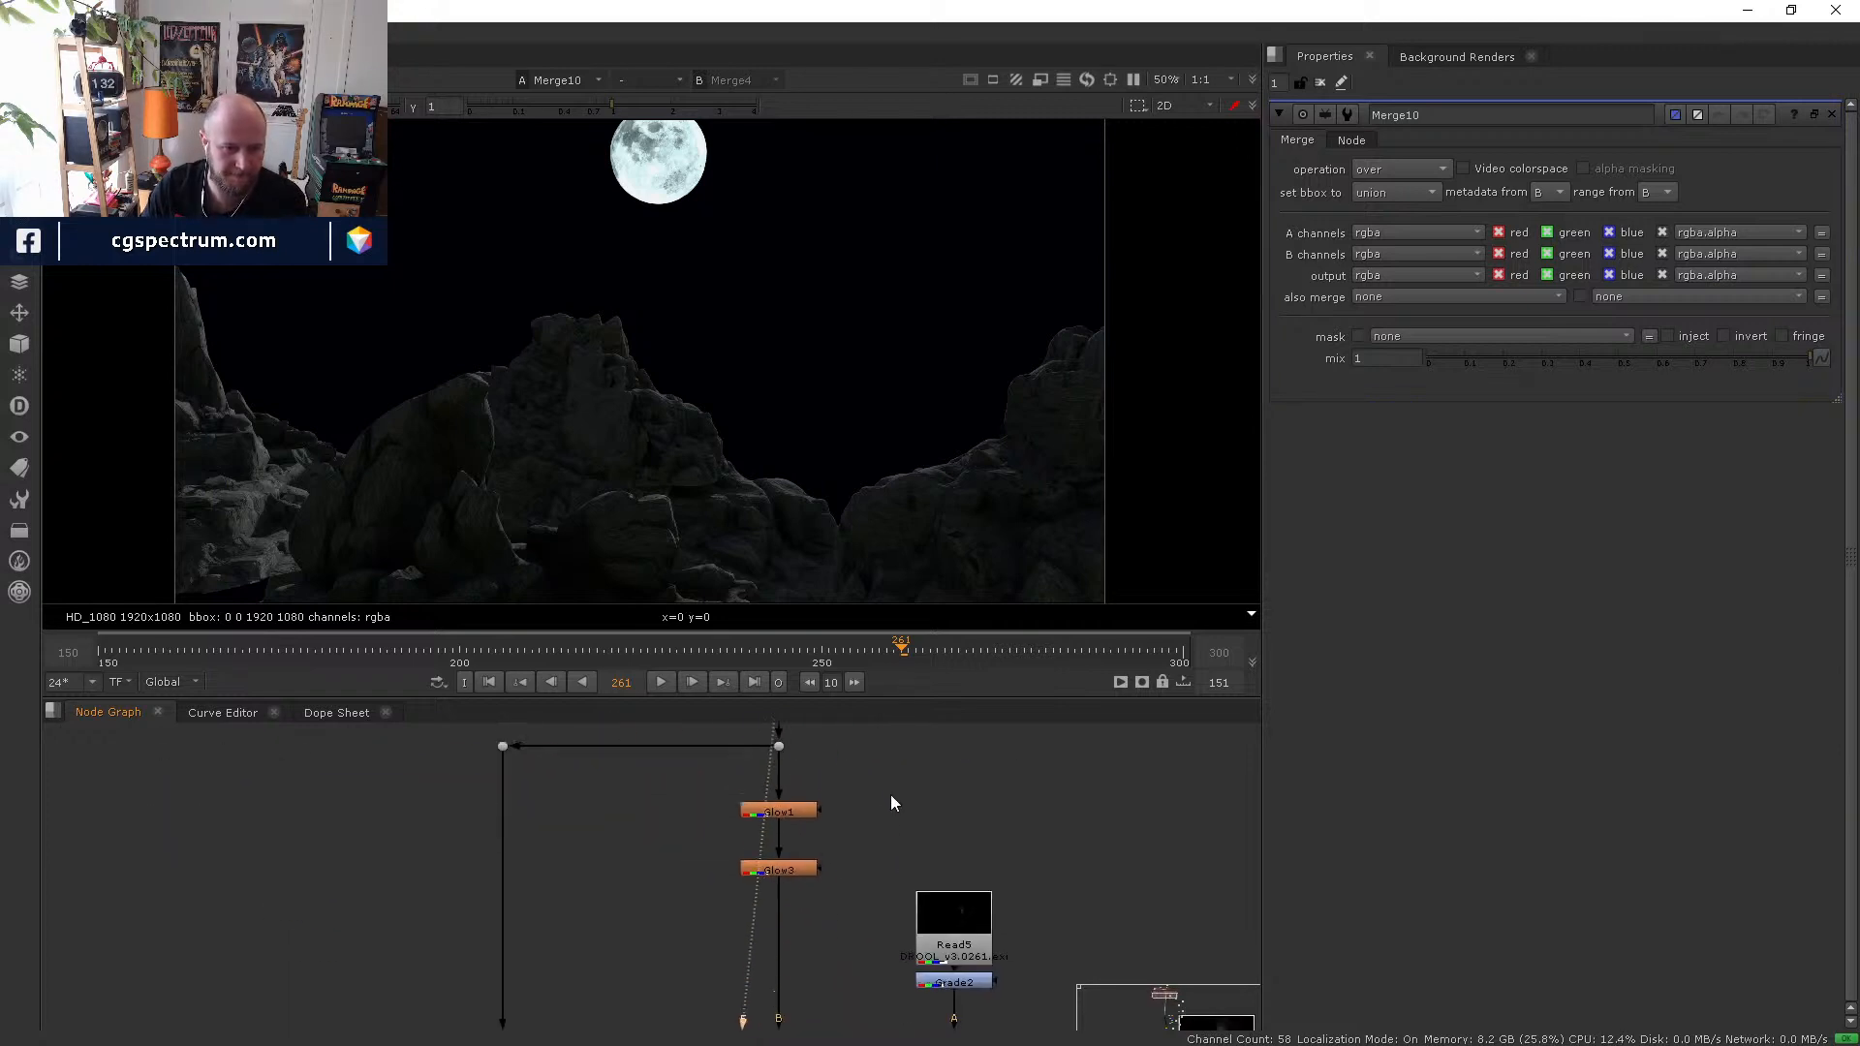
click(799, 864)
key(5)
middle_drag(860, 1026, 836, 854)
click(781, 849)
key(5)
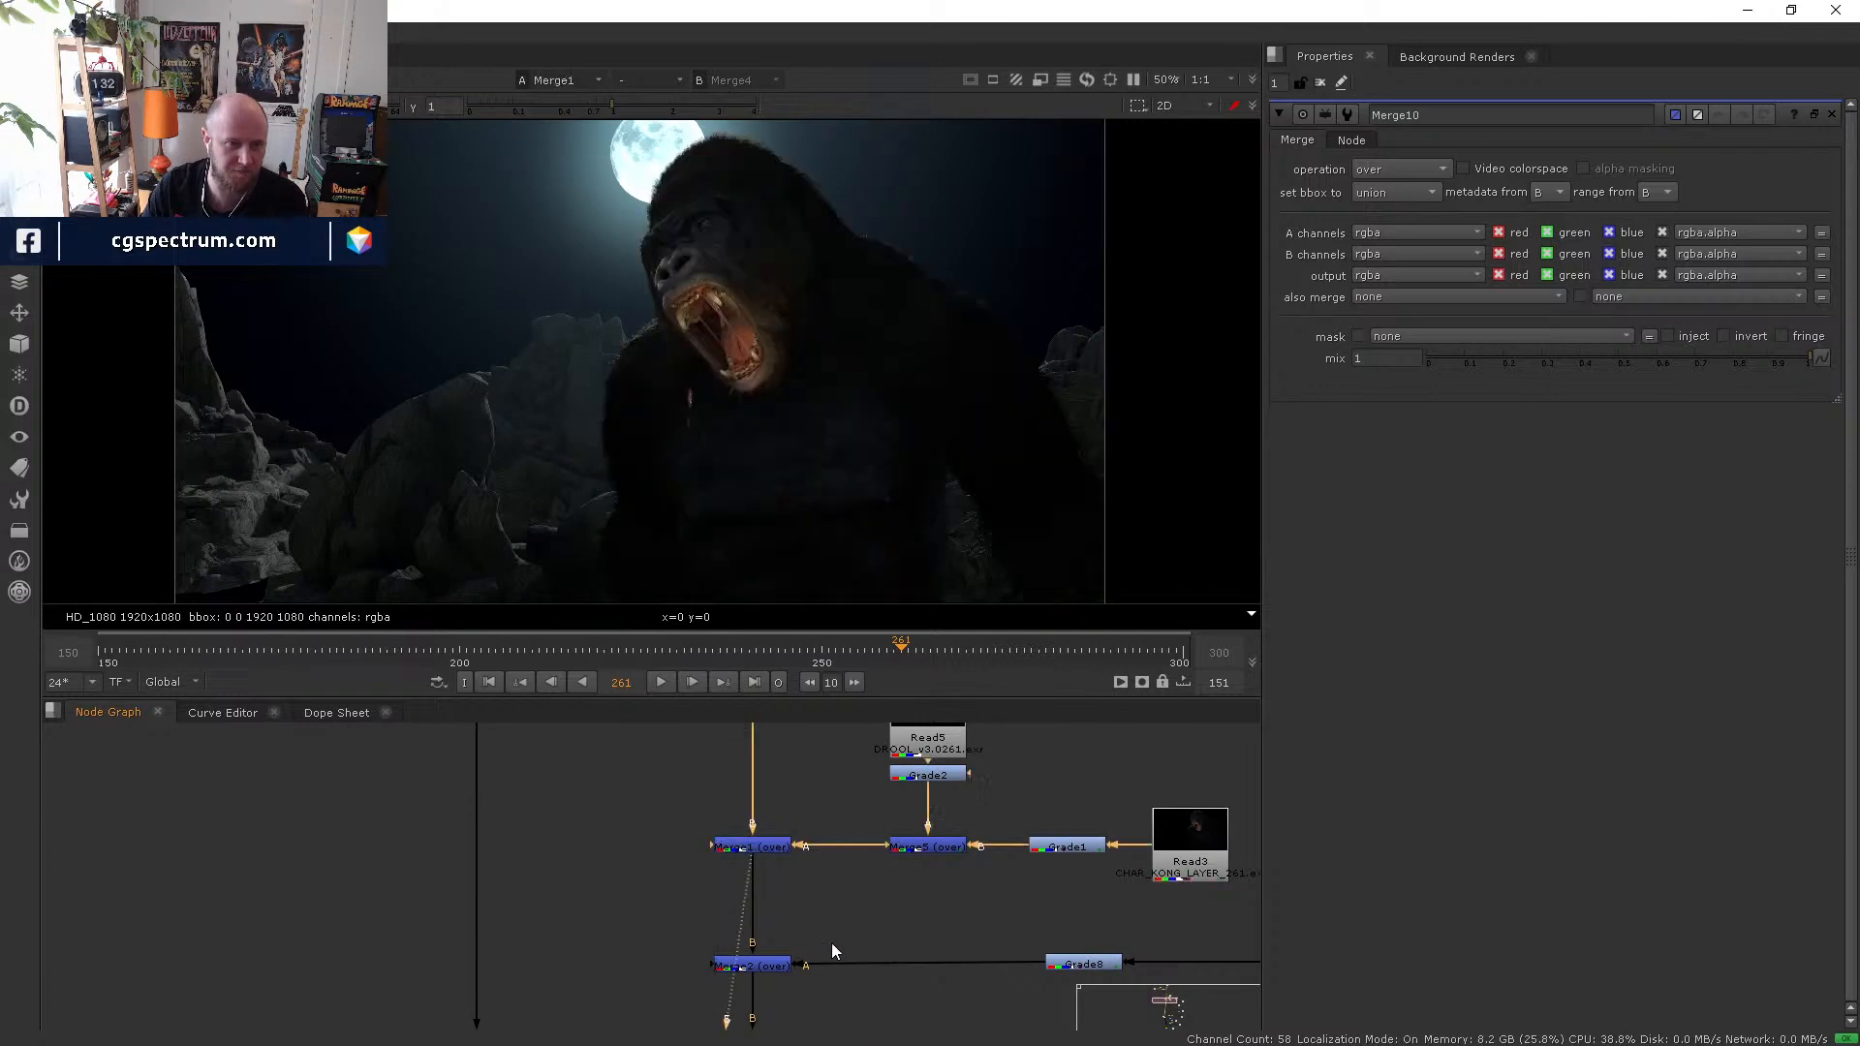
- View the outputs of Merge2, the merge fed by Glow2, Merge9 and Merge7 in turn
middle_drag(731, 988, 763, 897)
click(726, 916)
key(5)
click(692, 938)
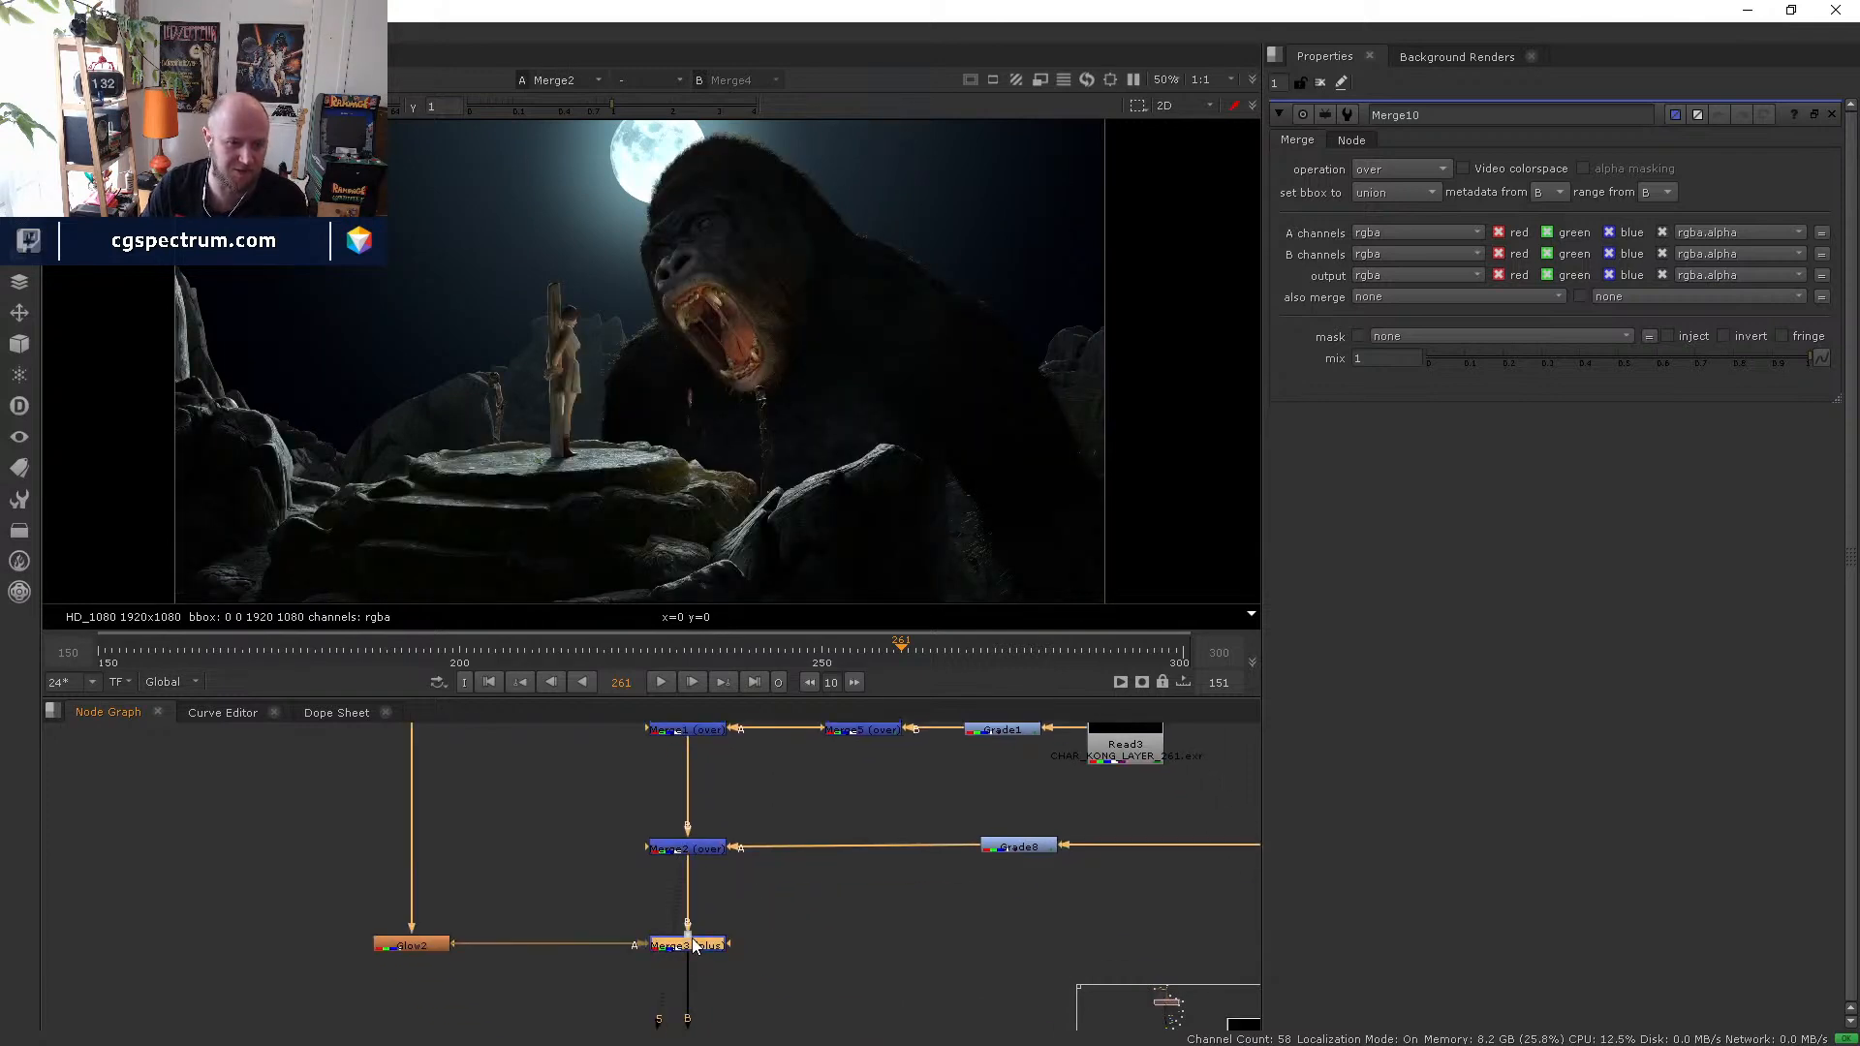
key(5)
middle_drag(810, 1001, 789, 879)
click(659, 896)
key(5)
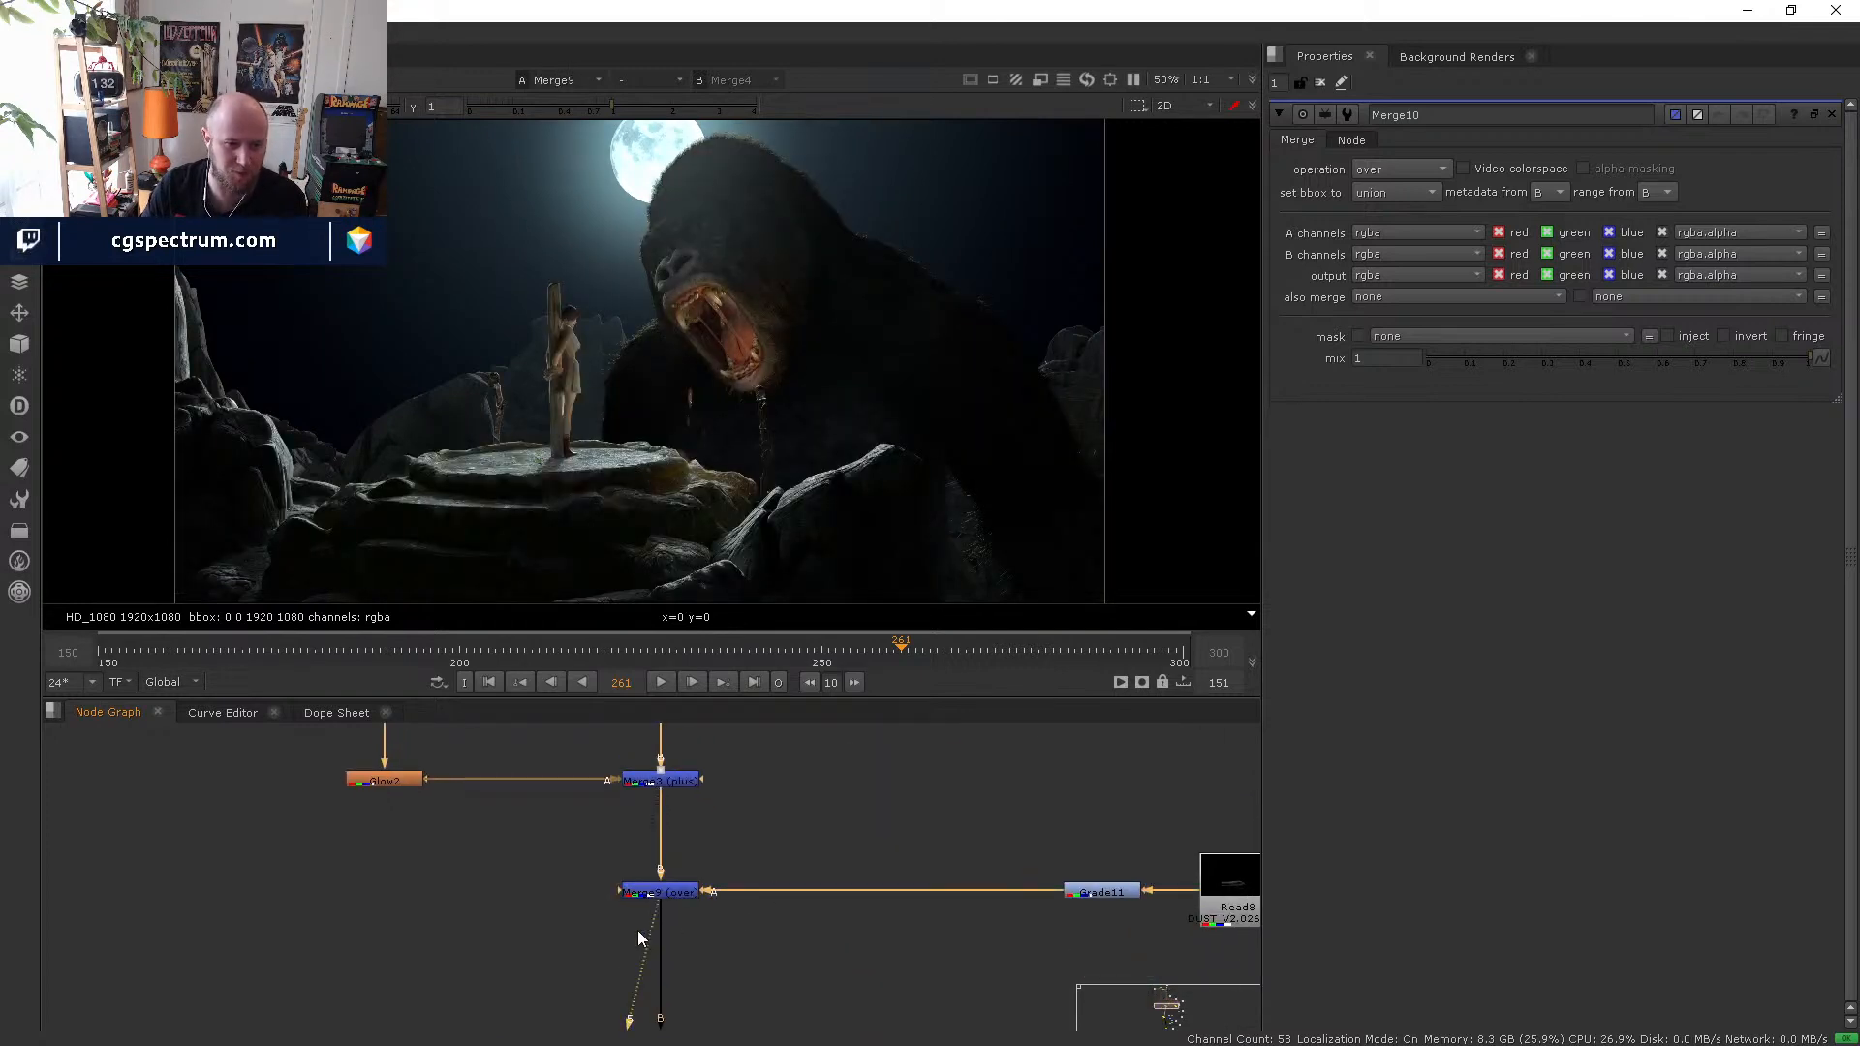
middle_drag(643, 946, 658, 905)
click(647, 899)
key(5)
- View the outputs of the merge fed by Multiply1 and of Merge4 at the end of the tree
middle_drag(684, 1028, 673, 772)
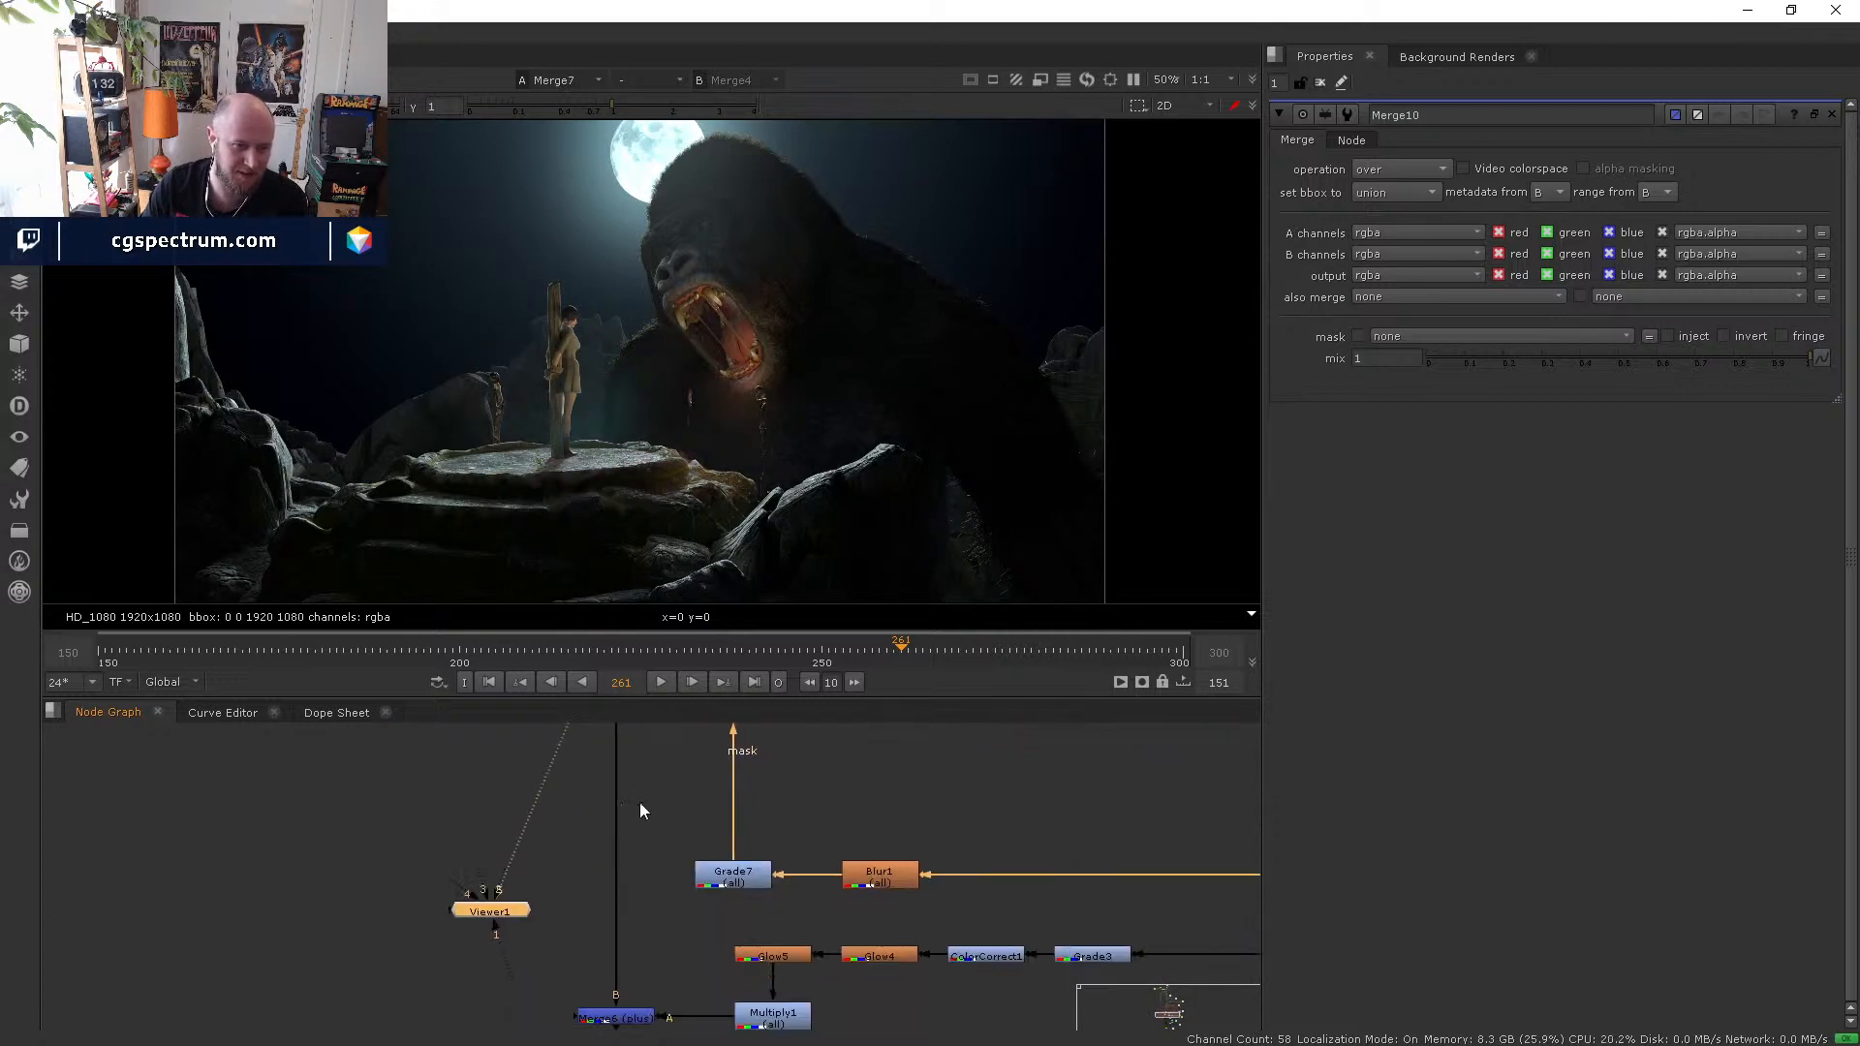
middle_drag(616, 998, 616, 852)
click(620, 870)
key(5)
middle_drag(660, 988, 649, 818)
middle_drag(626, 920, 626, 806)
click(625, 806)
key(5)
scroll(626, 806, down, 2)
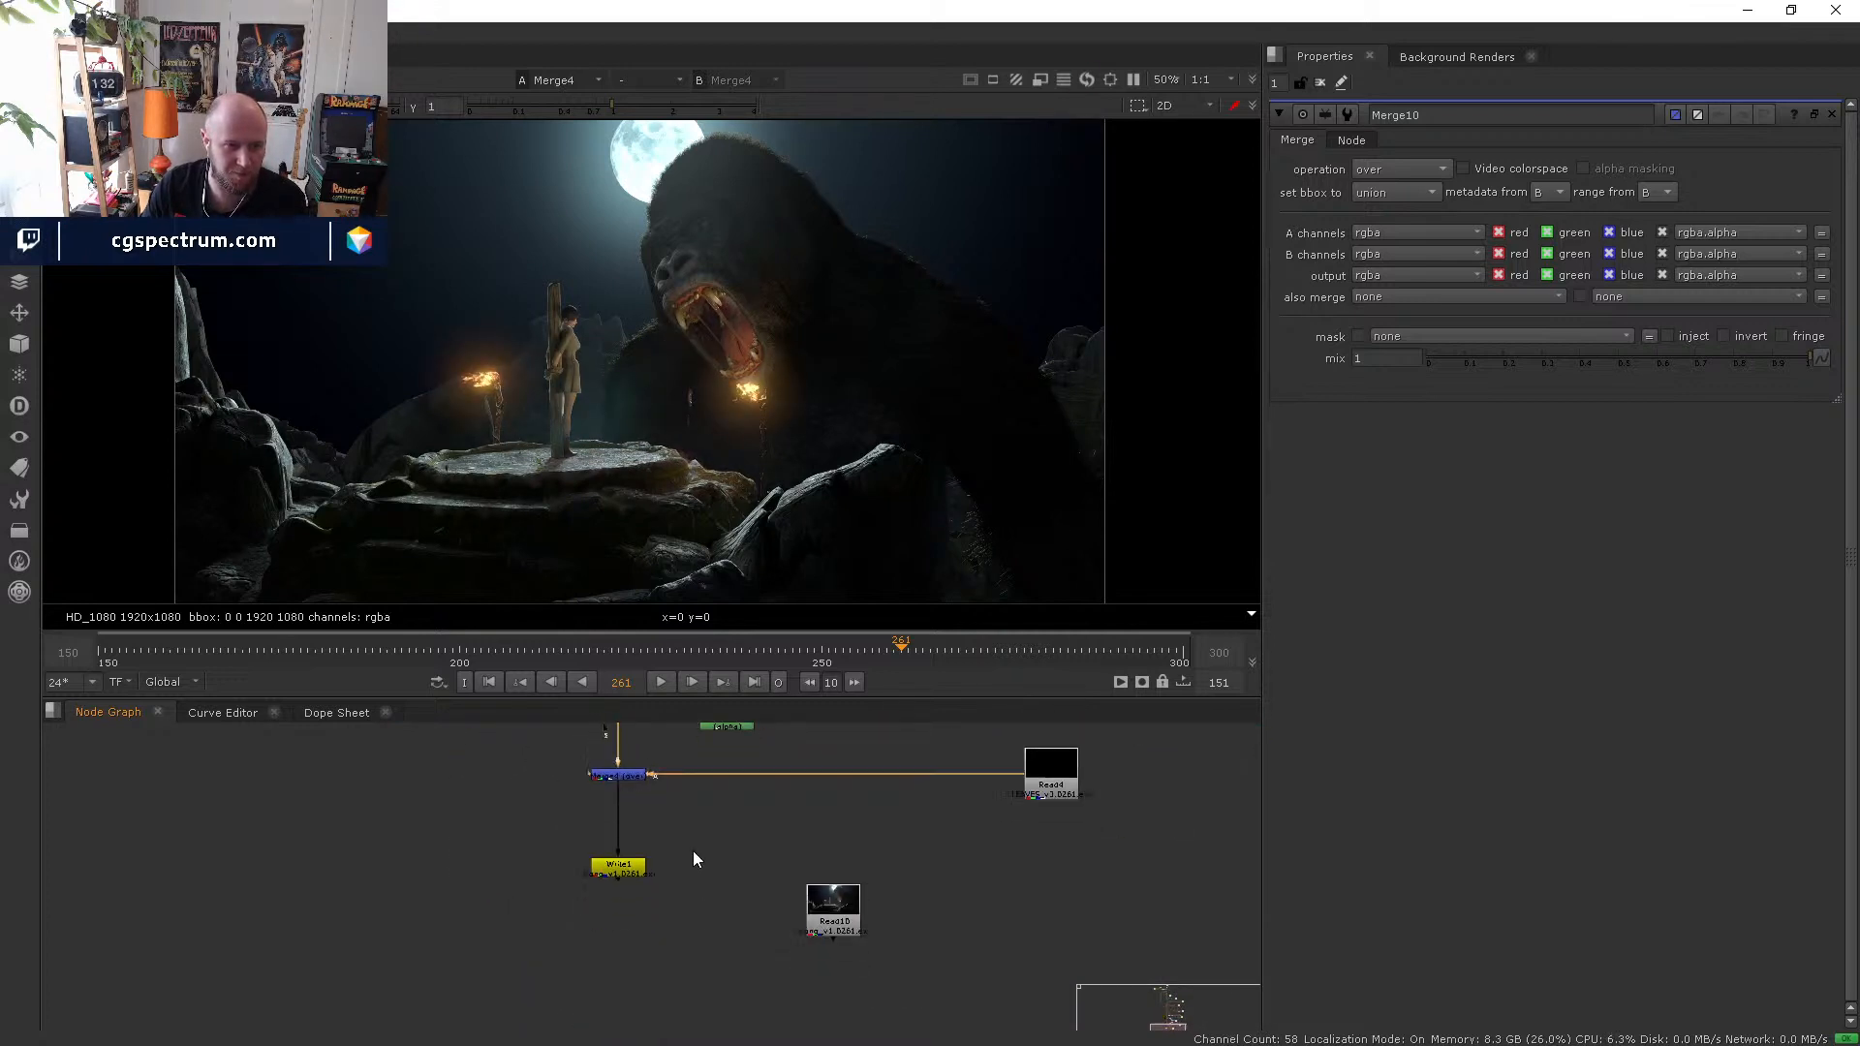
- Move the rendered-image Read10 node farther from Write1 and disable it
middle_drag(629, 869, 624, 811)
drag(827, 853, 885, 871)
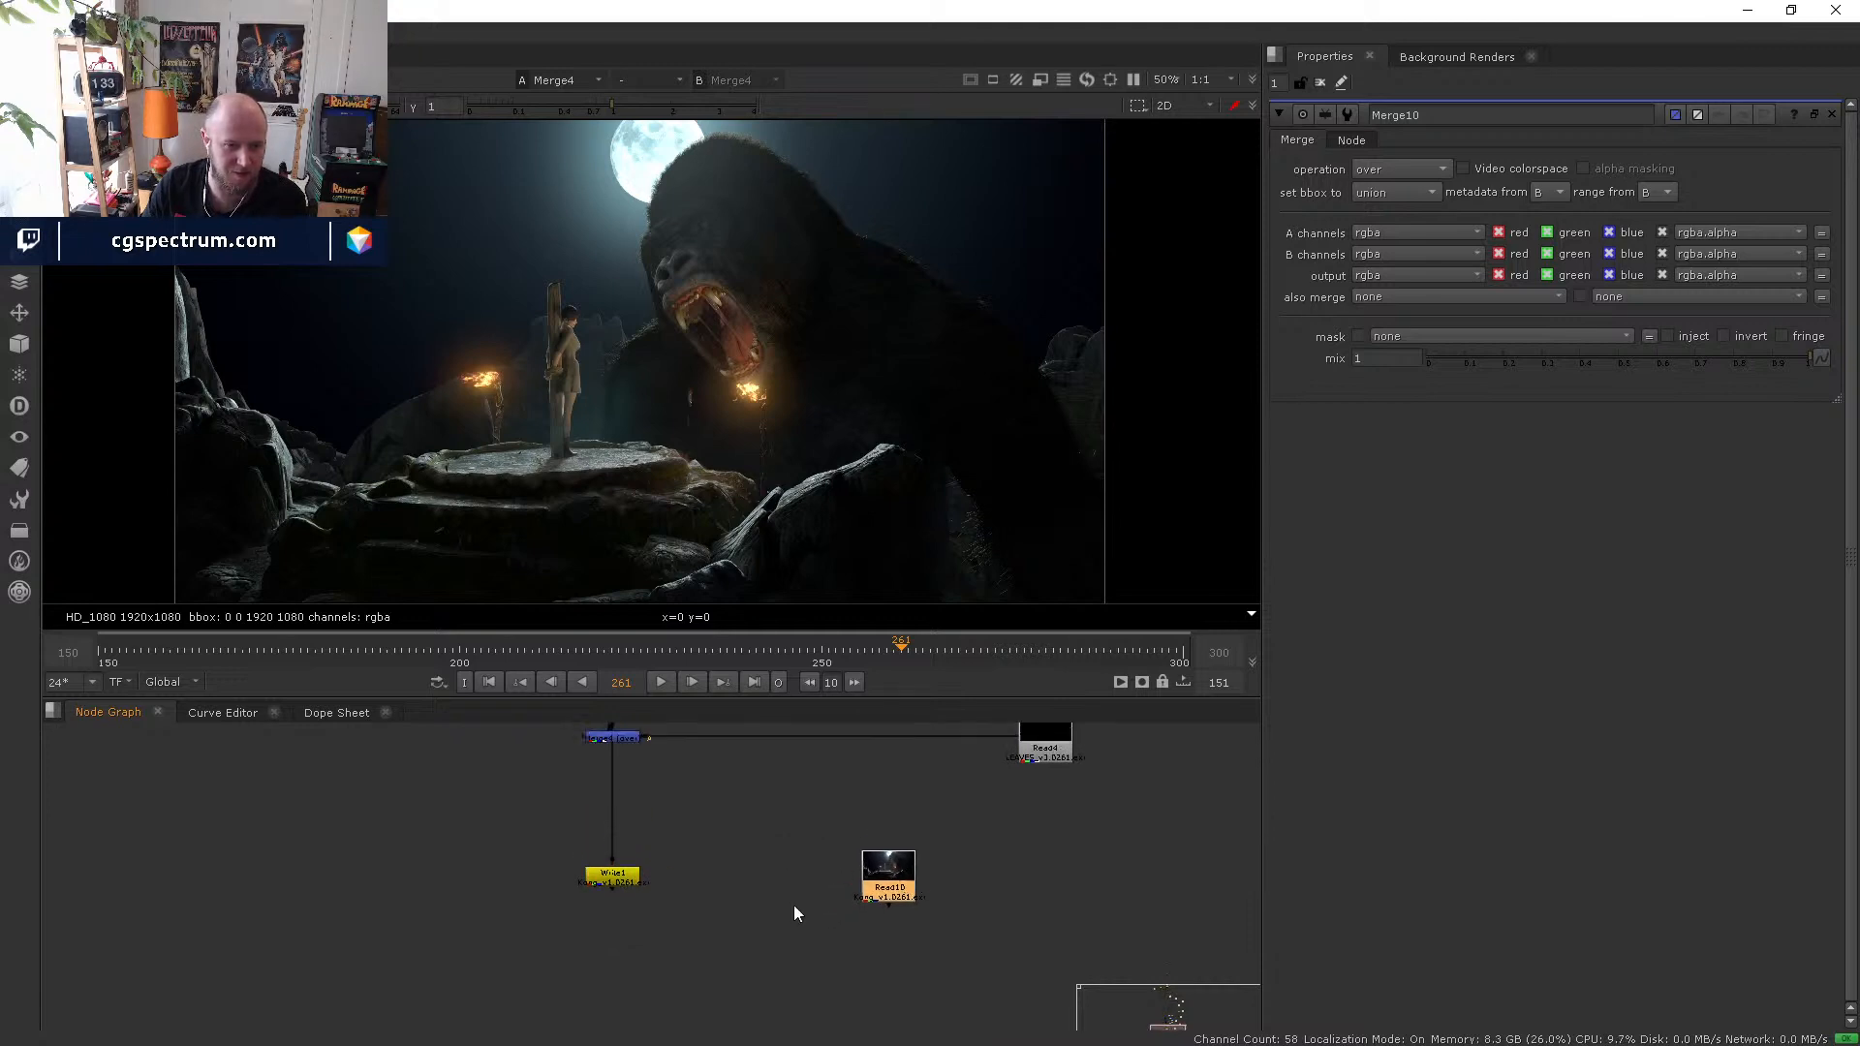
scroll(793, 794, down, 2)
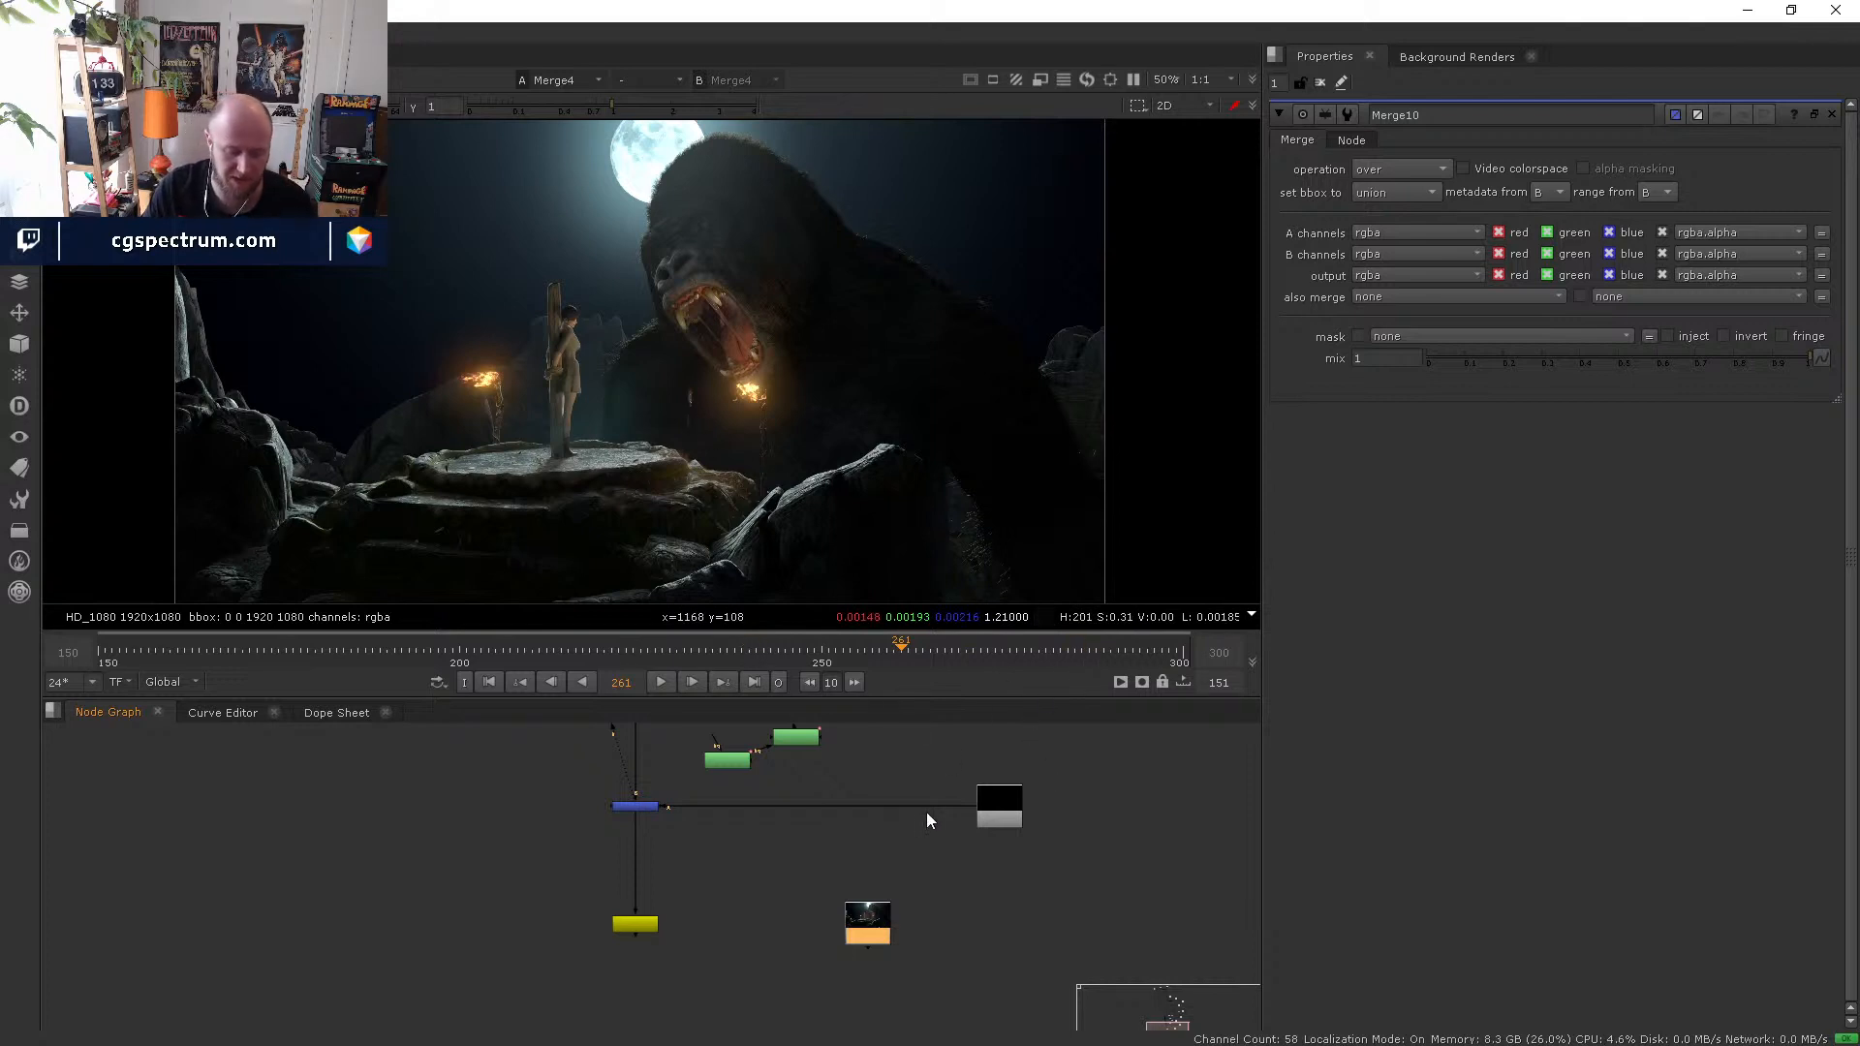
middle_drag(763, 905, 751, 986)
key(d)
- With Merge4 in the viewer, toggle the merge fed by Multiply1 and Merge7 off and on to compare their contributions
click(631, 886)
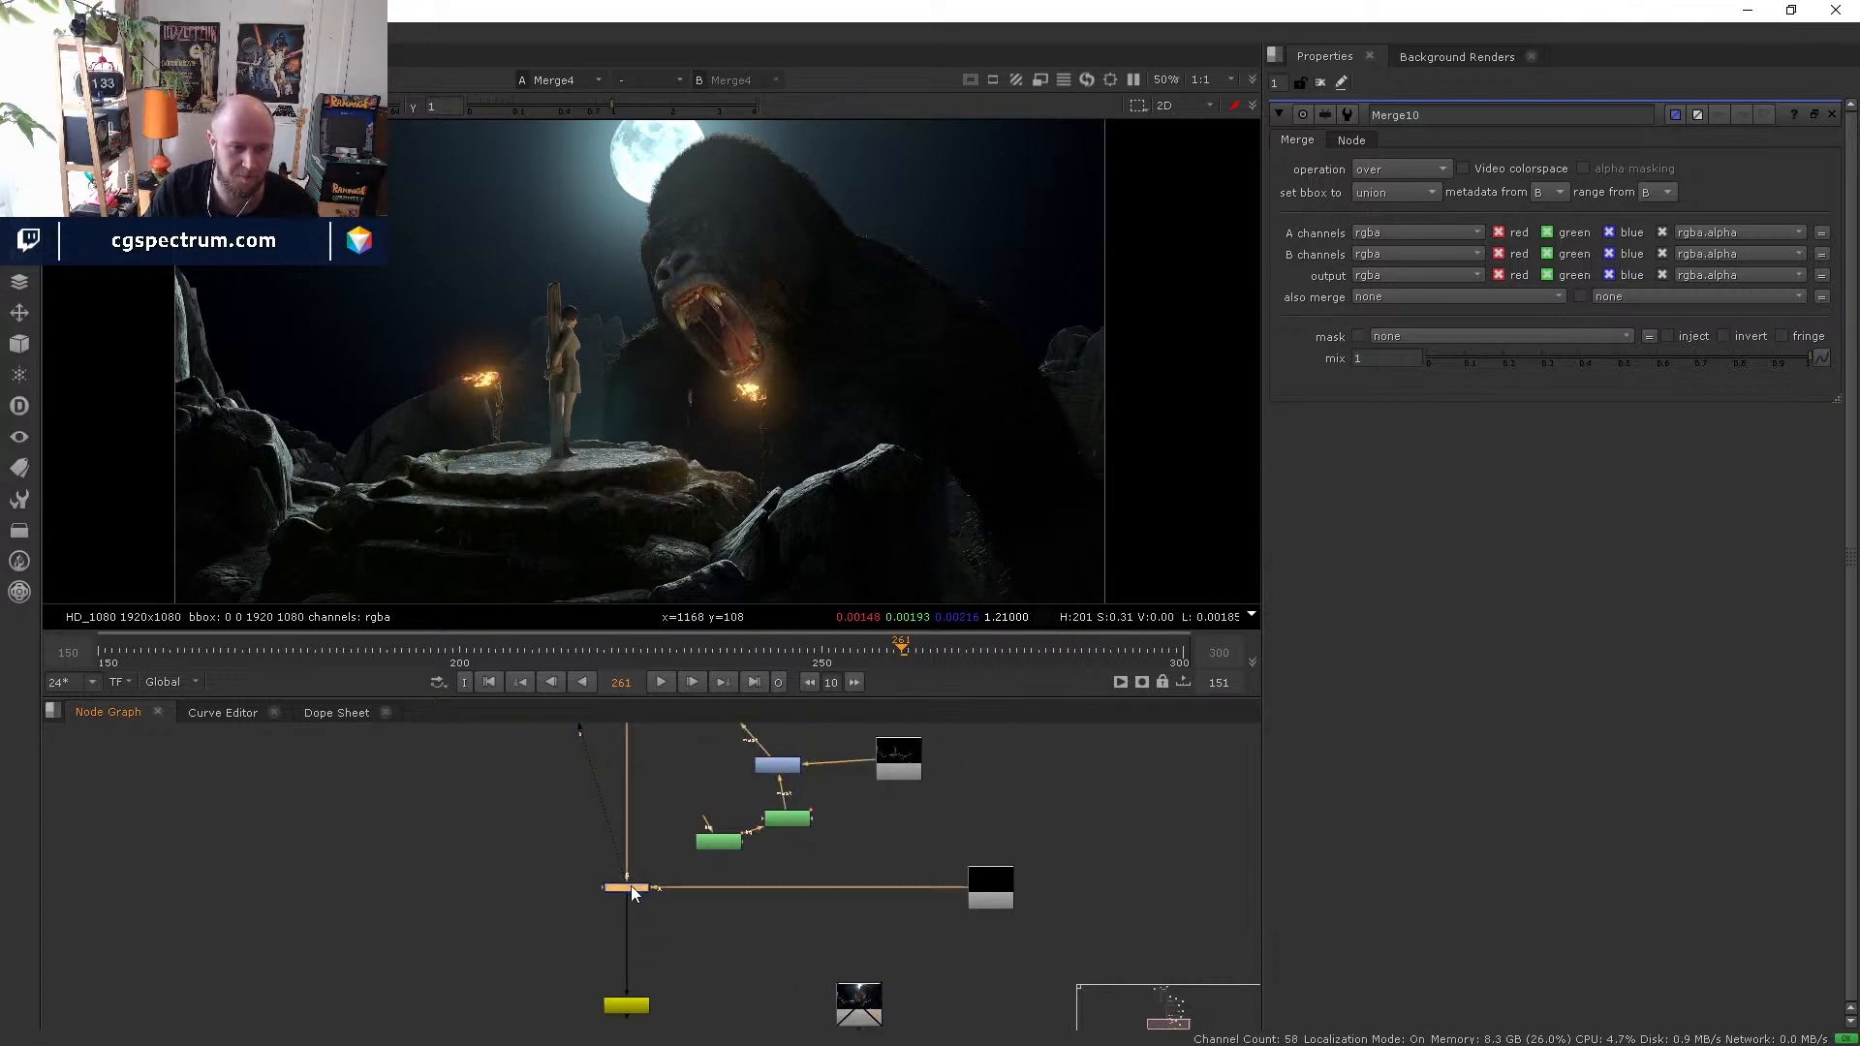
middle_drag(663, 757, 647, 907)
click(613, 846)
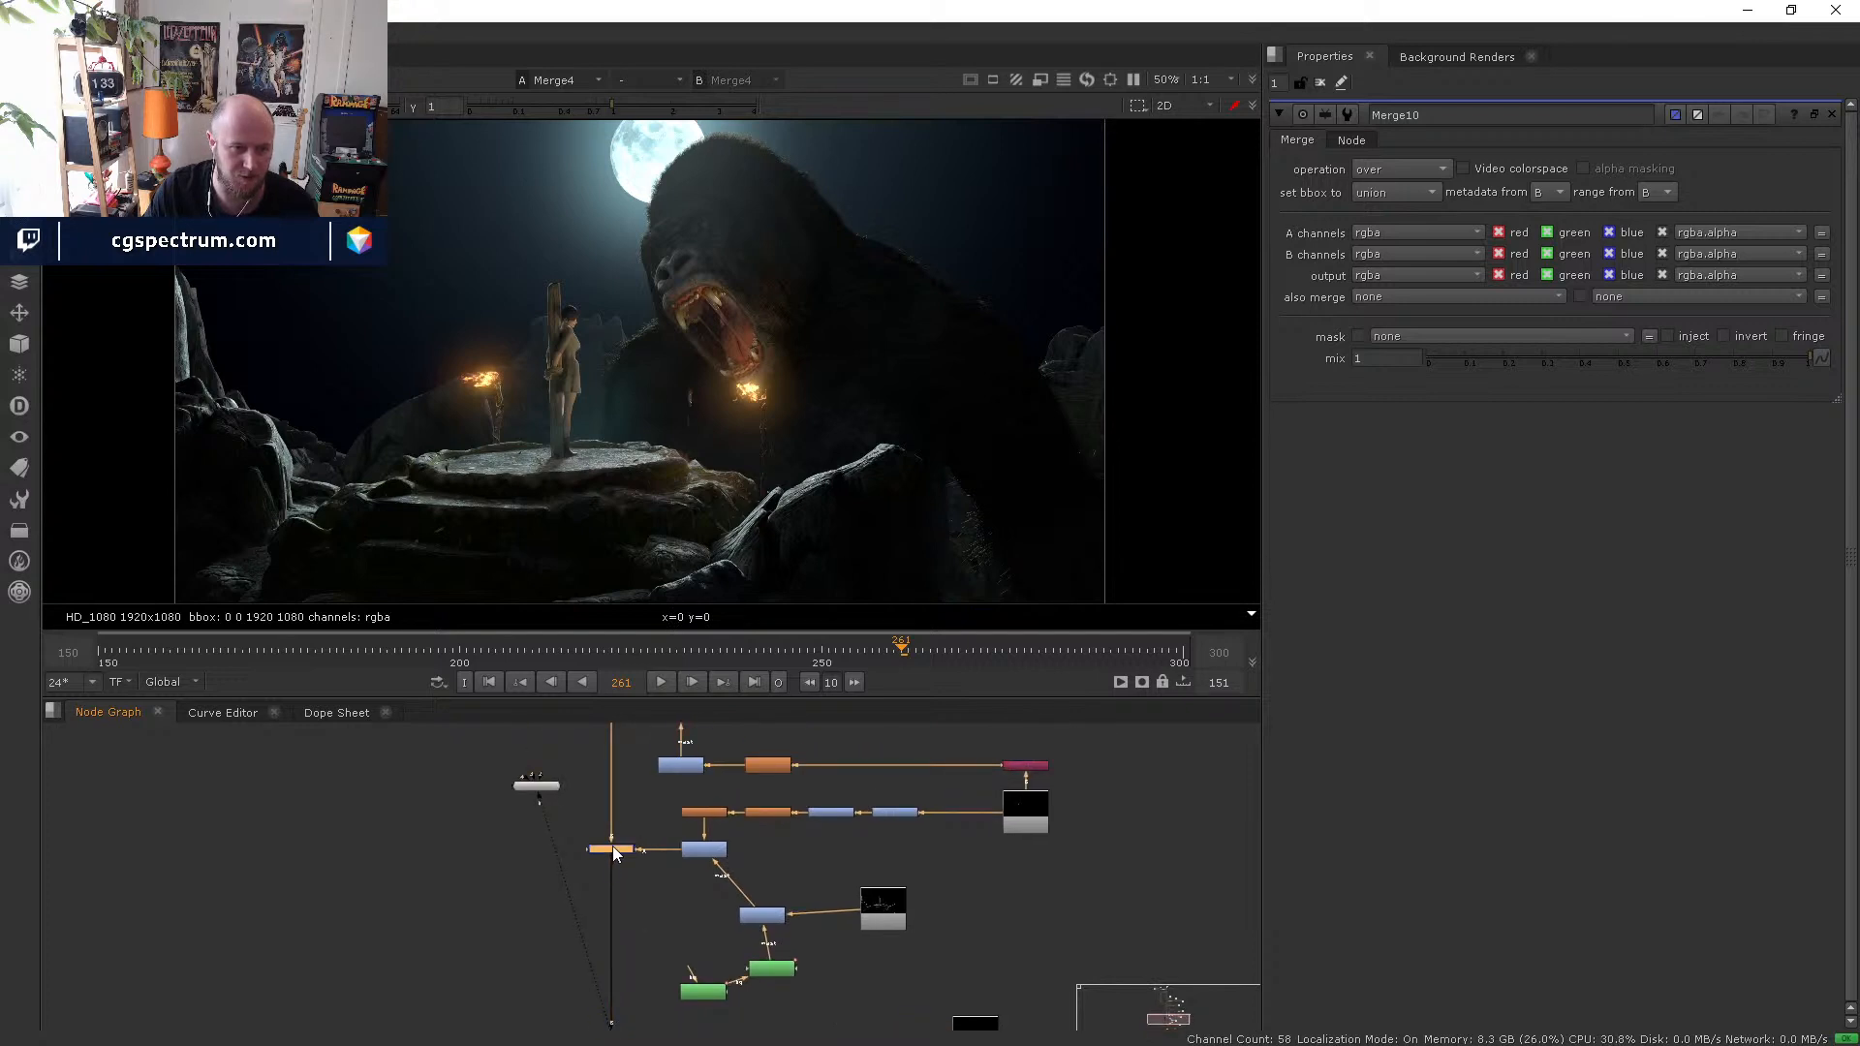
key(d)
key(d)
middle_drag(635, 776, 628, 900)
middle_drag(616, 839, 581, 972)
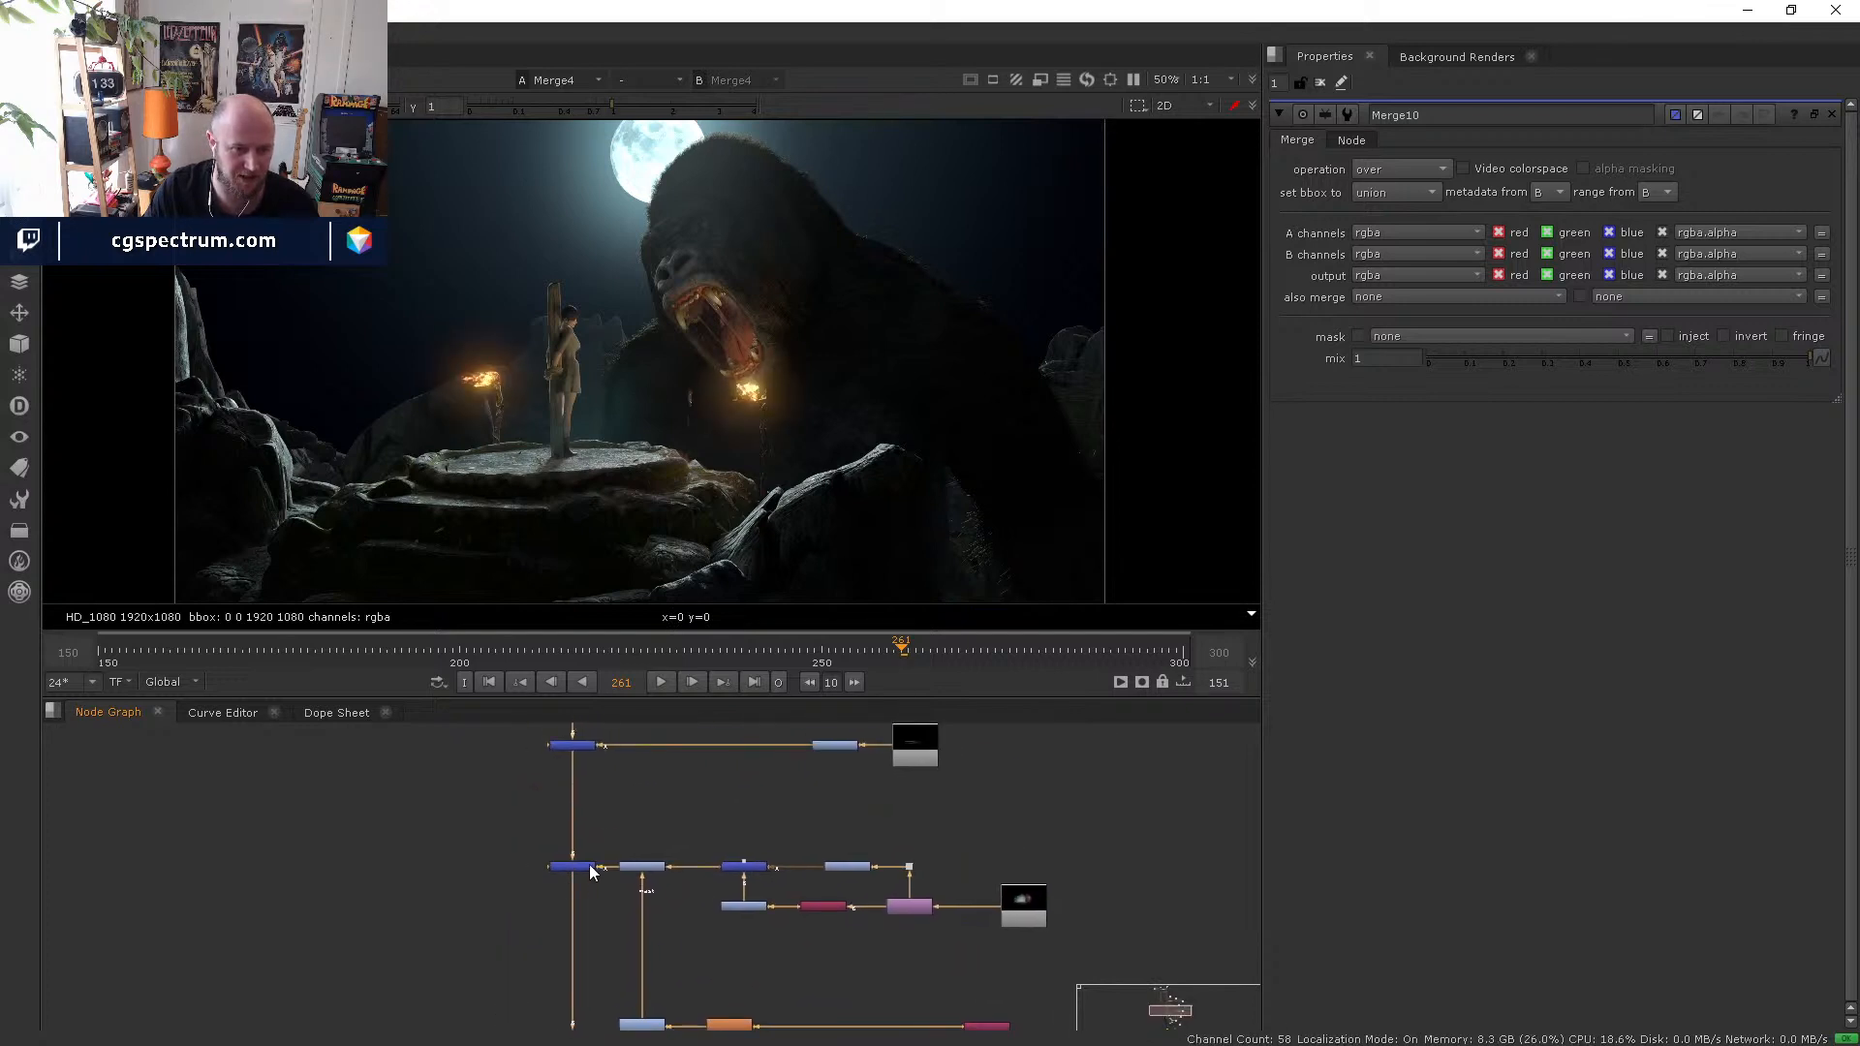
click(589, 870)
key(d)
key(d)
- Select Merge9 and toggle the merge fed by Glow2 off and on to check its effect on the final composite
middle_drag(602, 806, 586, 892)
scroll(579, 797, up, 2)
click(553, 849)
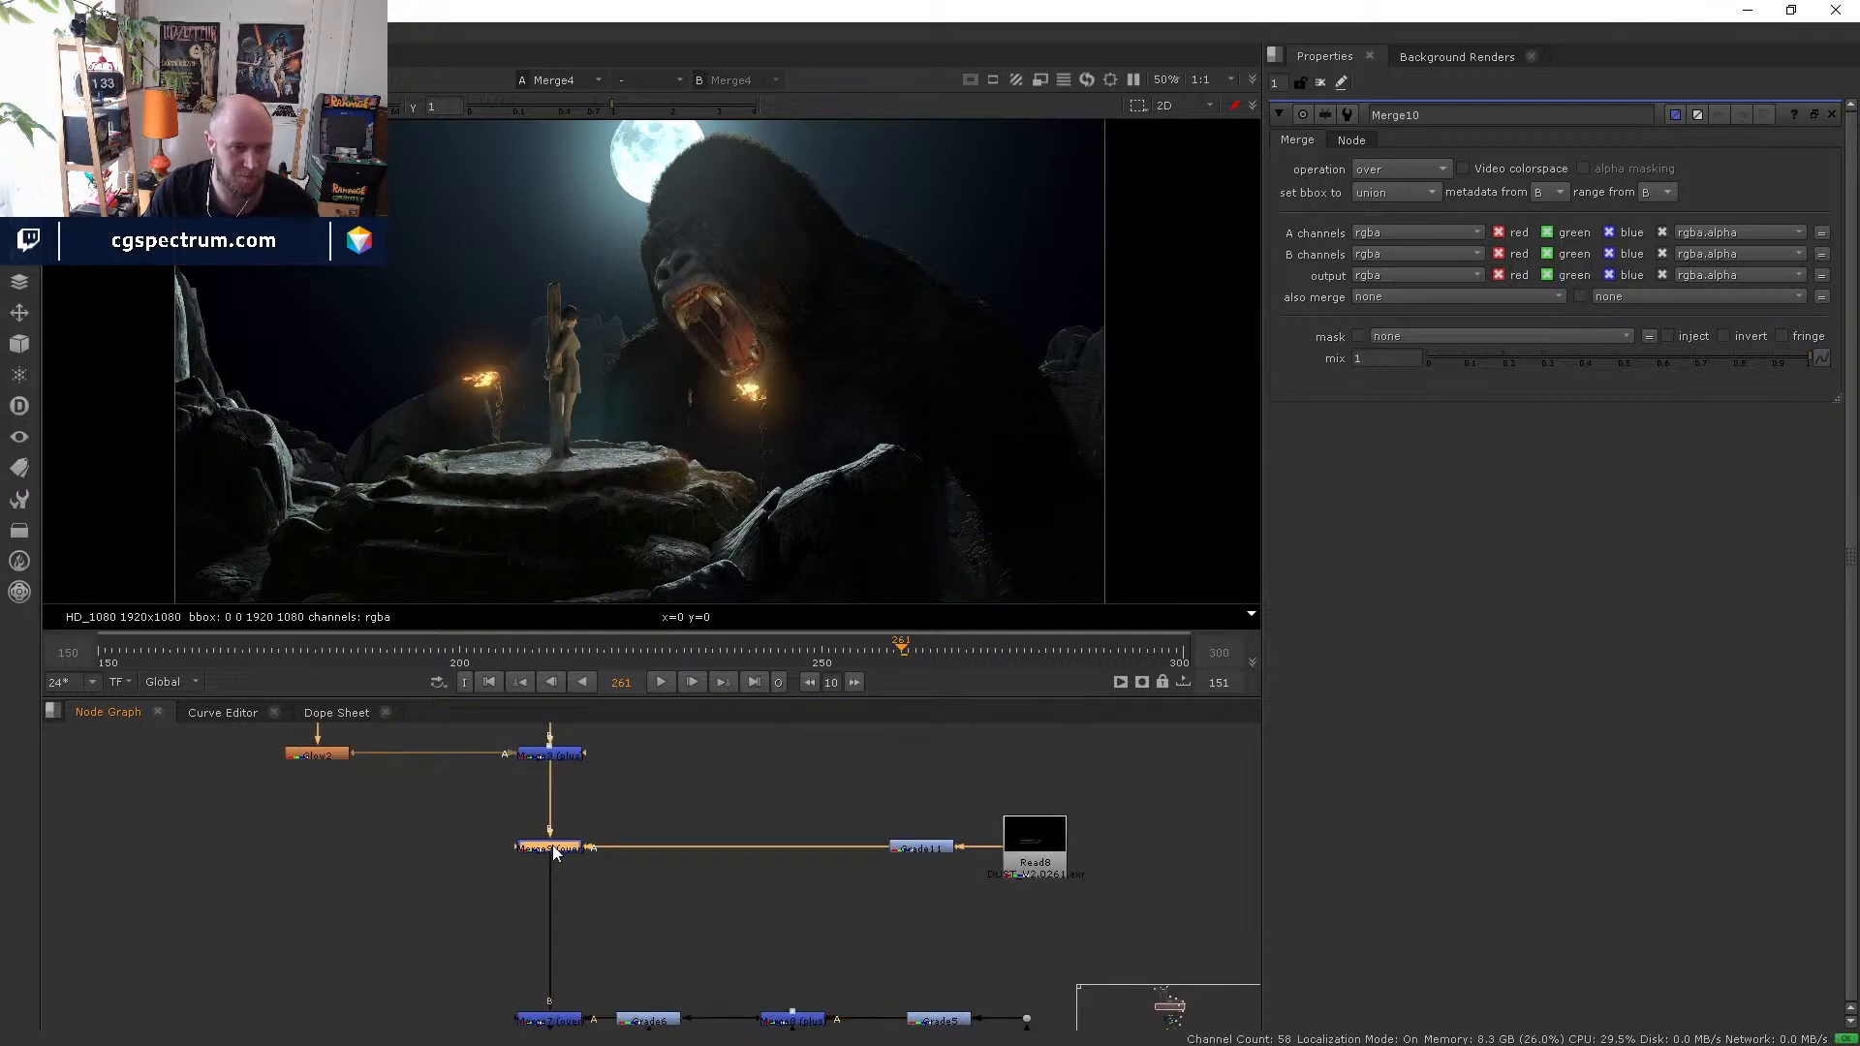
middle_drag(557, 761, 573, 875)
click(572, 869)
key(d)
key(d)
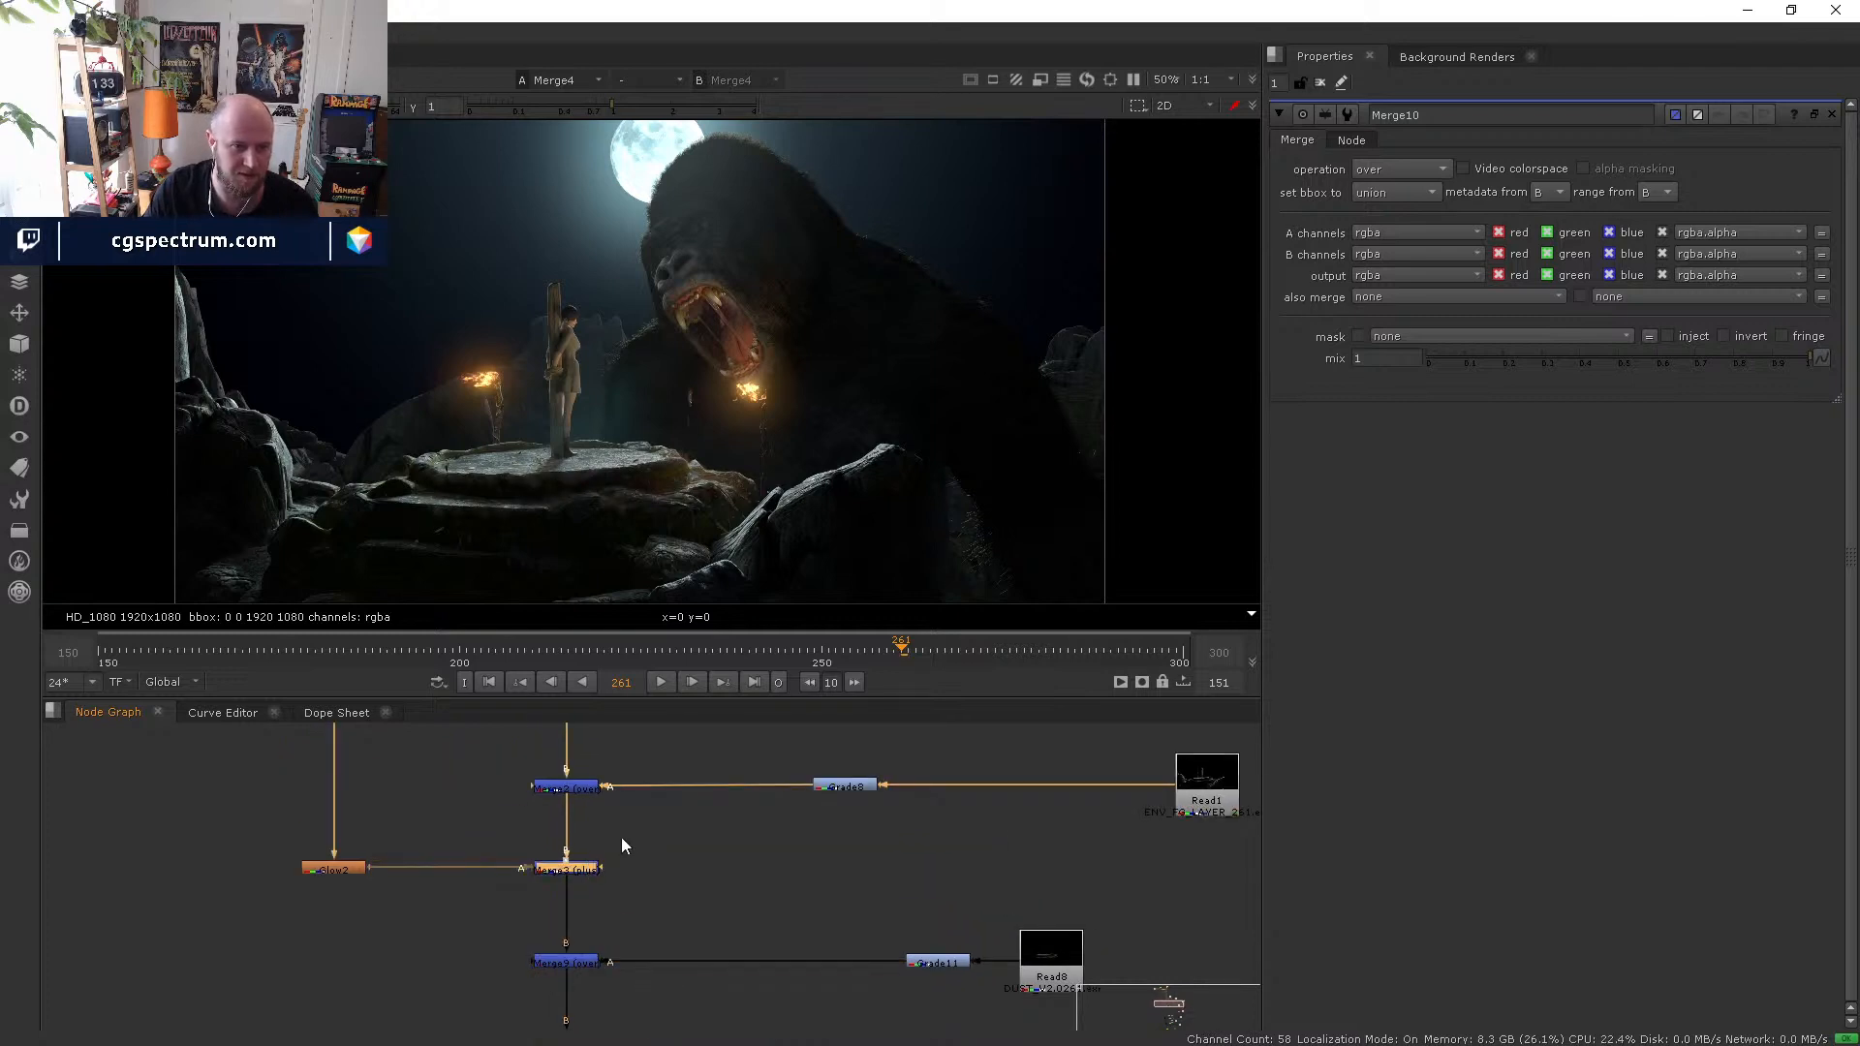
- Toggle the merges feeding in Read1's foreground rocks and Read3's Kong layer off and on to compare their contributions
middle_drag(602, 793, 617, 887)
click(586, 877)
key(d)
key(d)
key(d)
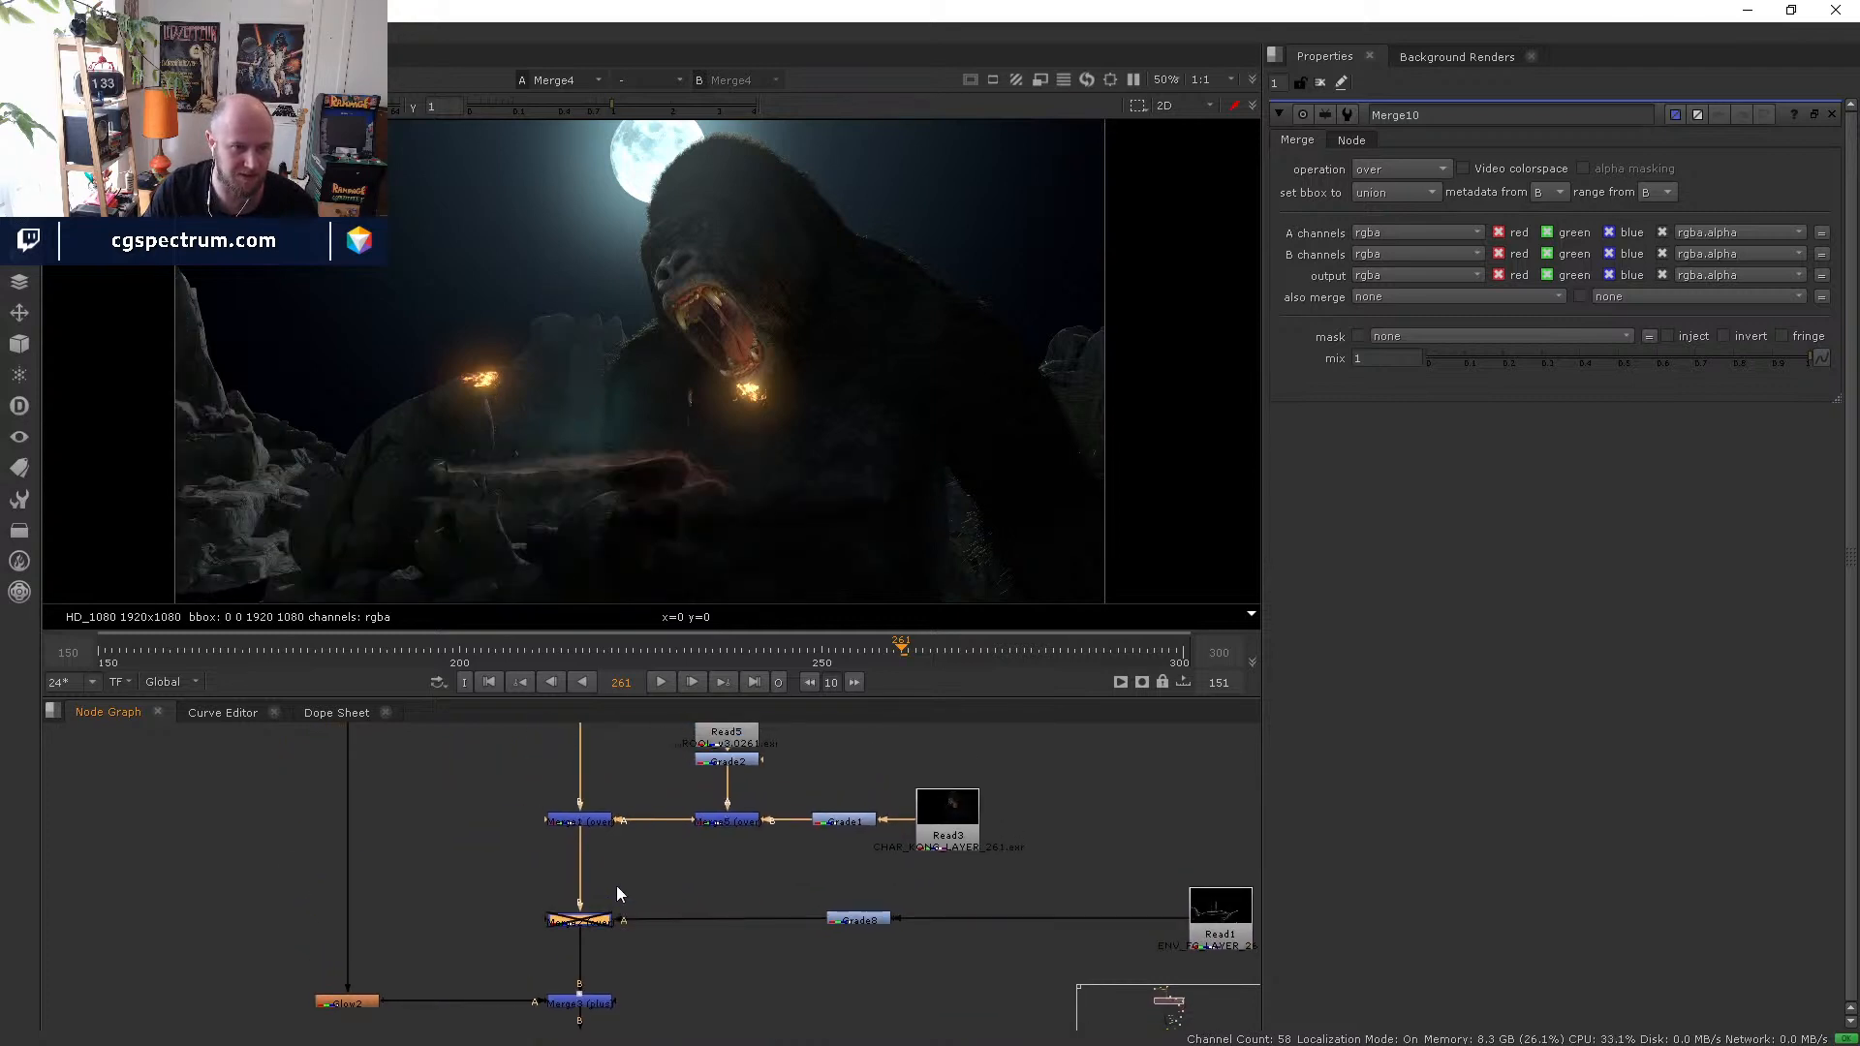
key(d)
click(589, 824)
key(d)
key(d)
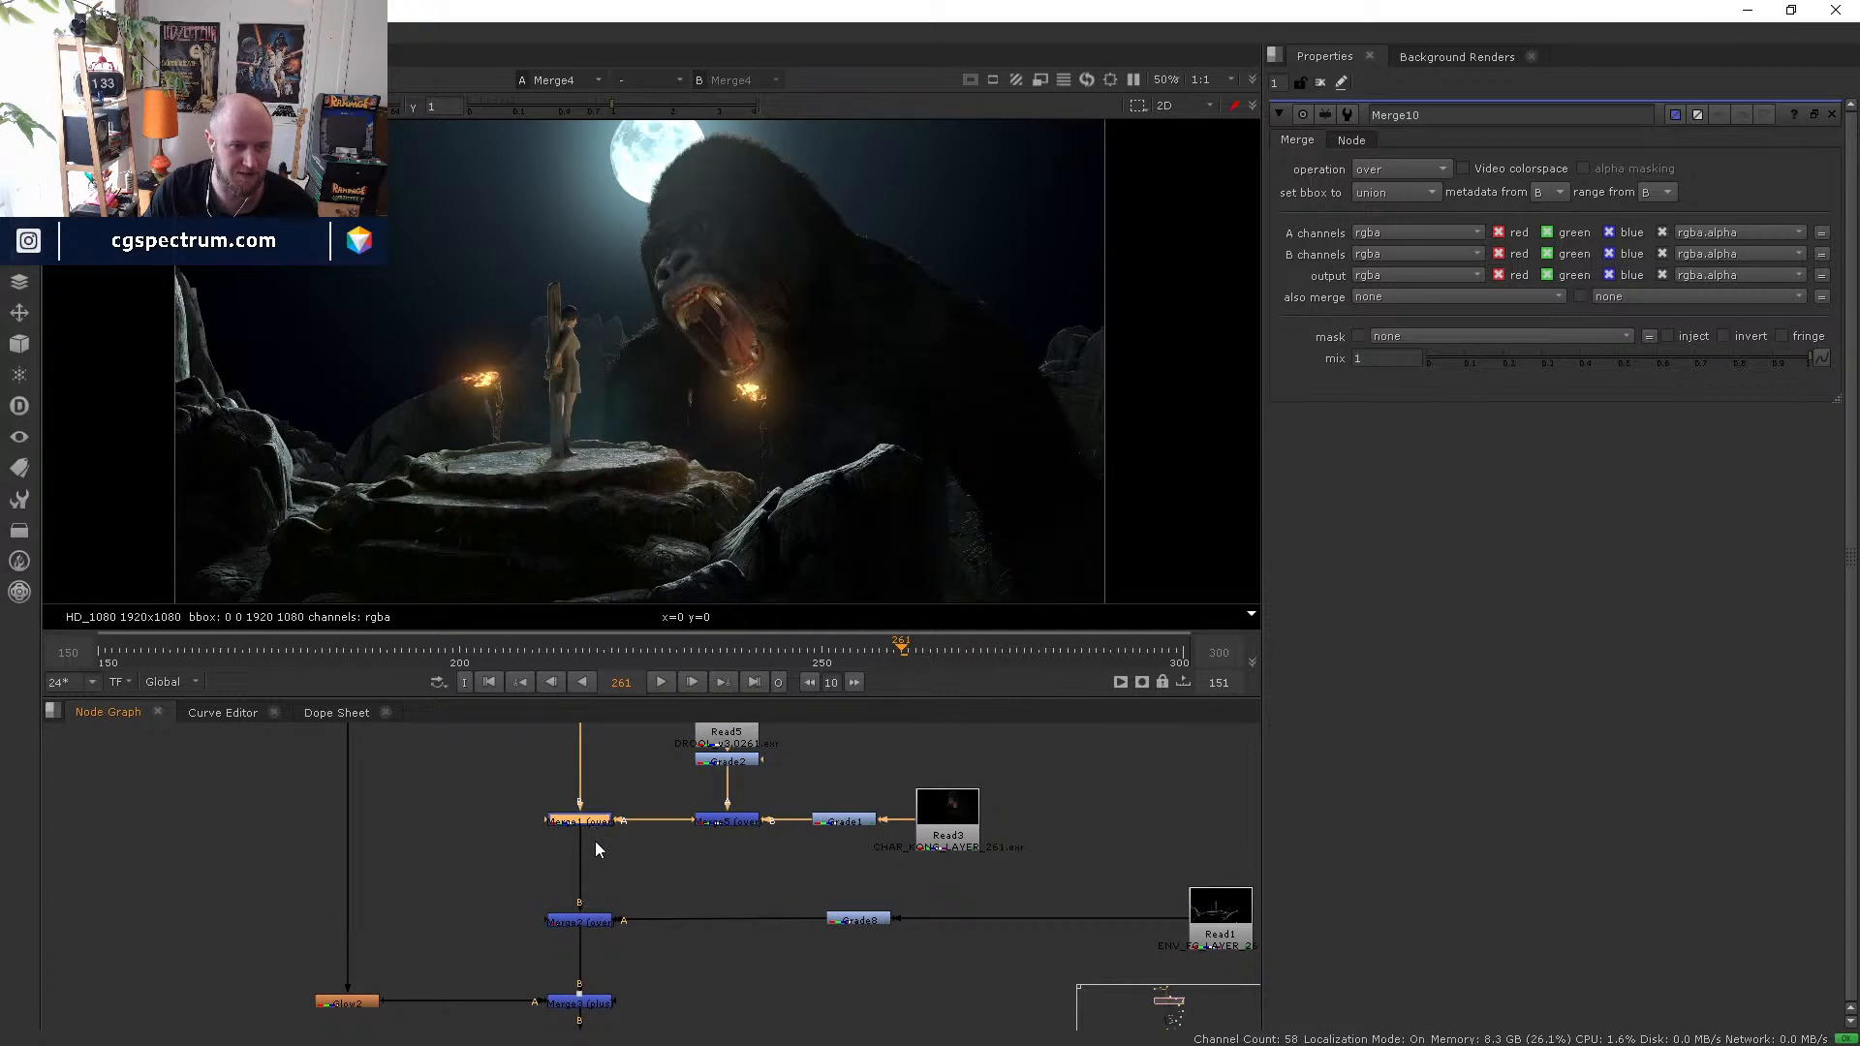
- Toggle the Glow2 node off and on to check its effect on the final composite
click(356, 1004)
key(d)
key(d)
key(d)
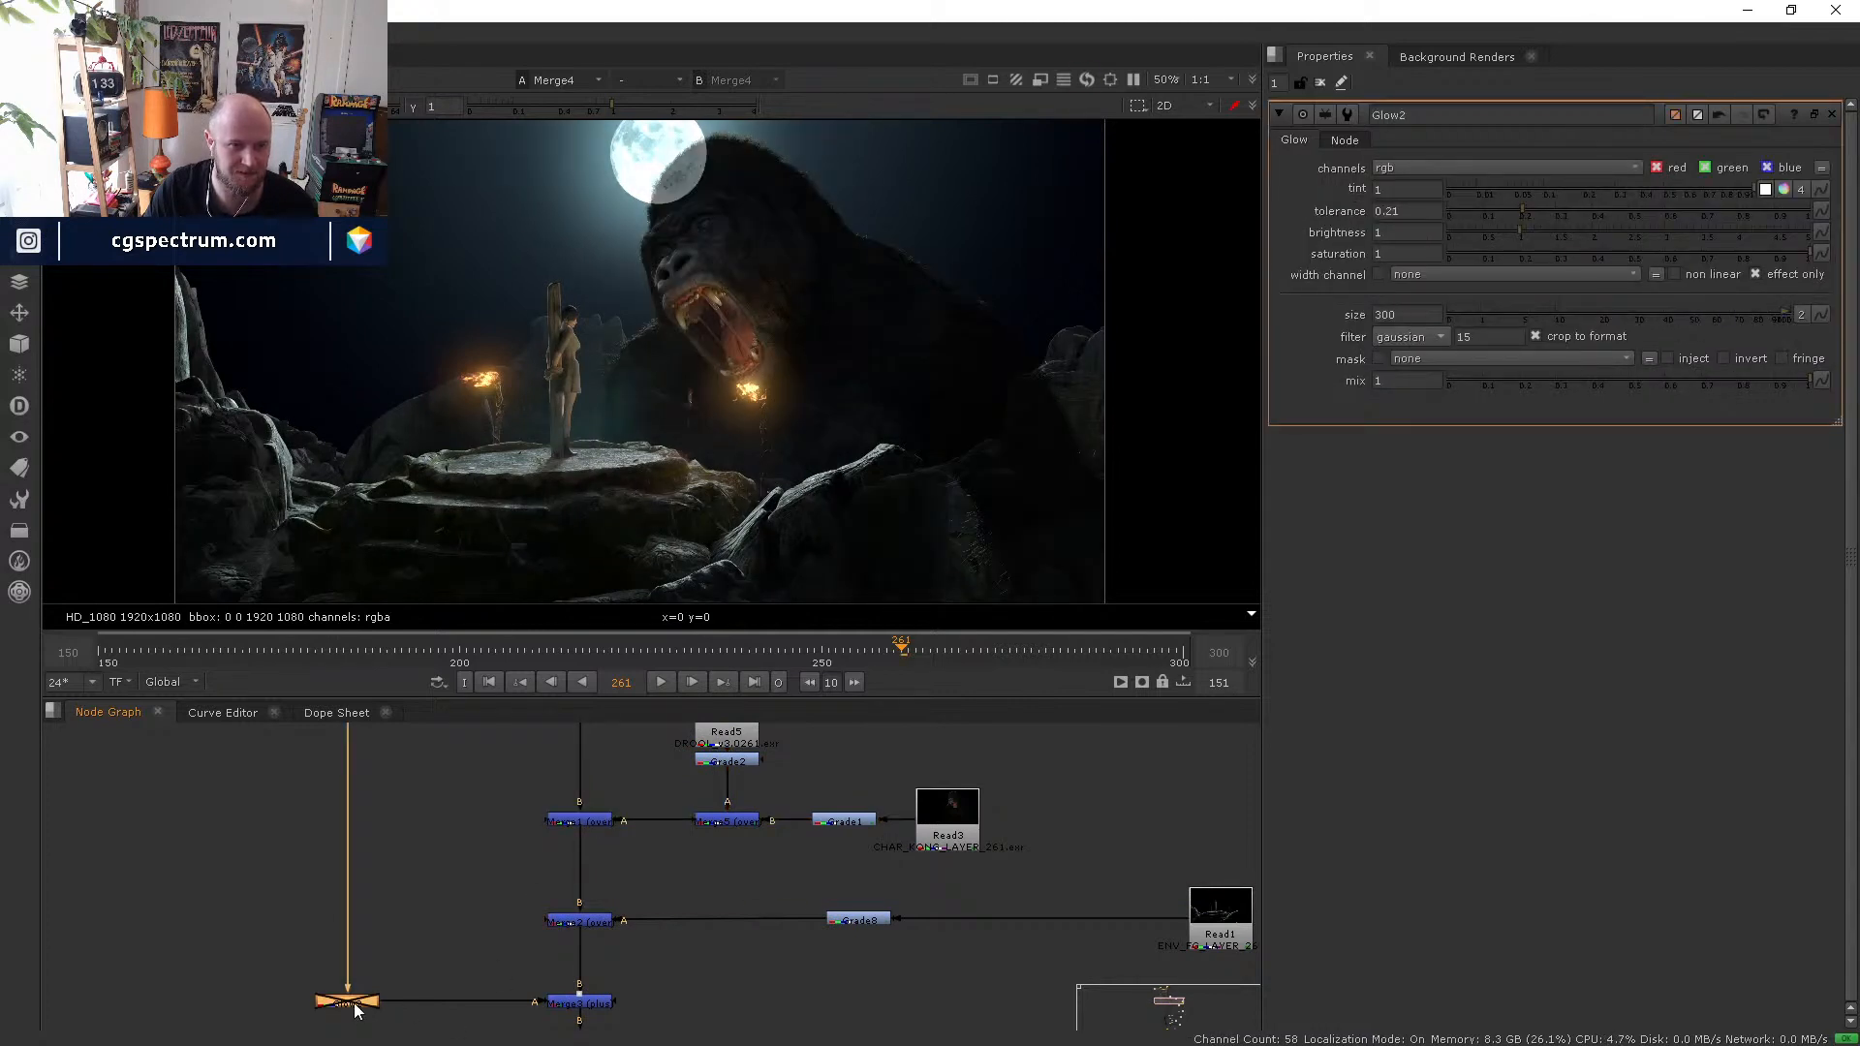
key(d)
middle_drag(467, 1007, 475, 907)
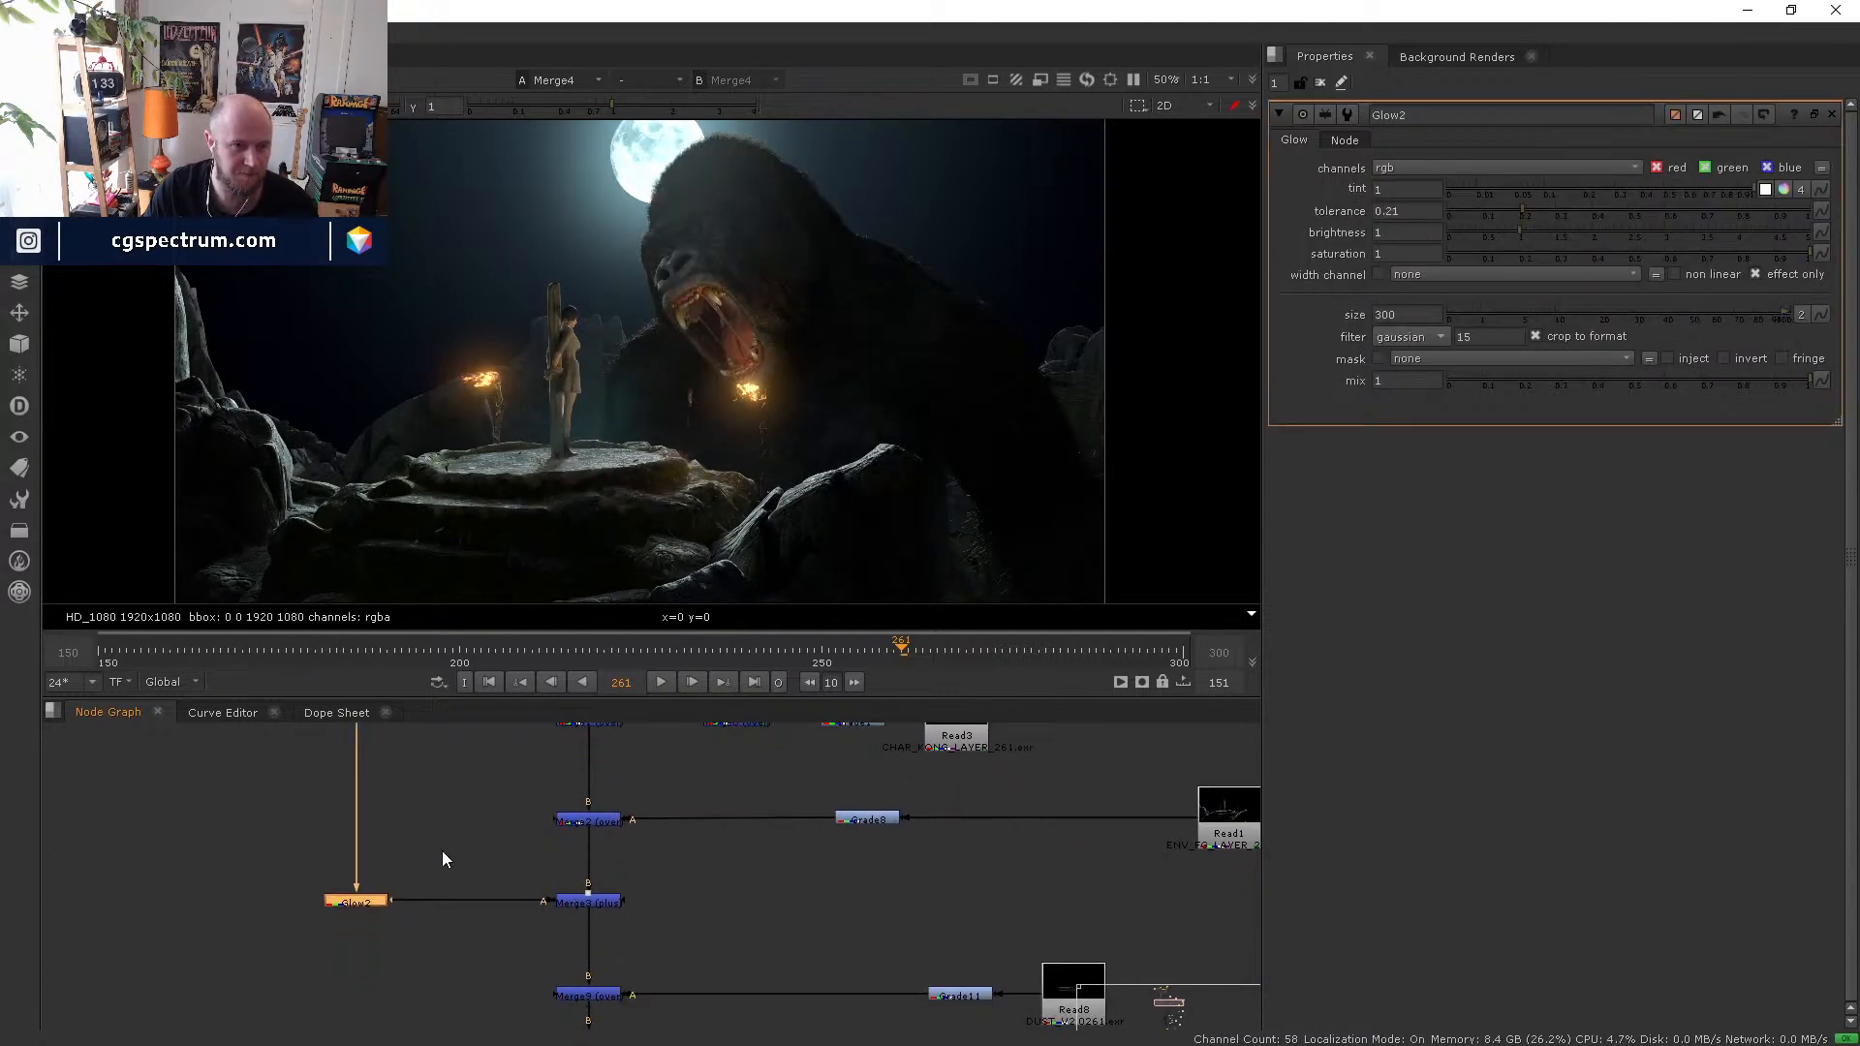
click(347, 915)
- Toggle Merge3 off and on to check the glow, and reduce its mix to 0.41
click(610, 904)
key(d)
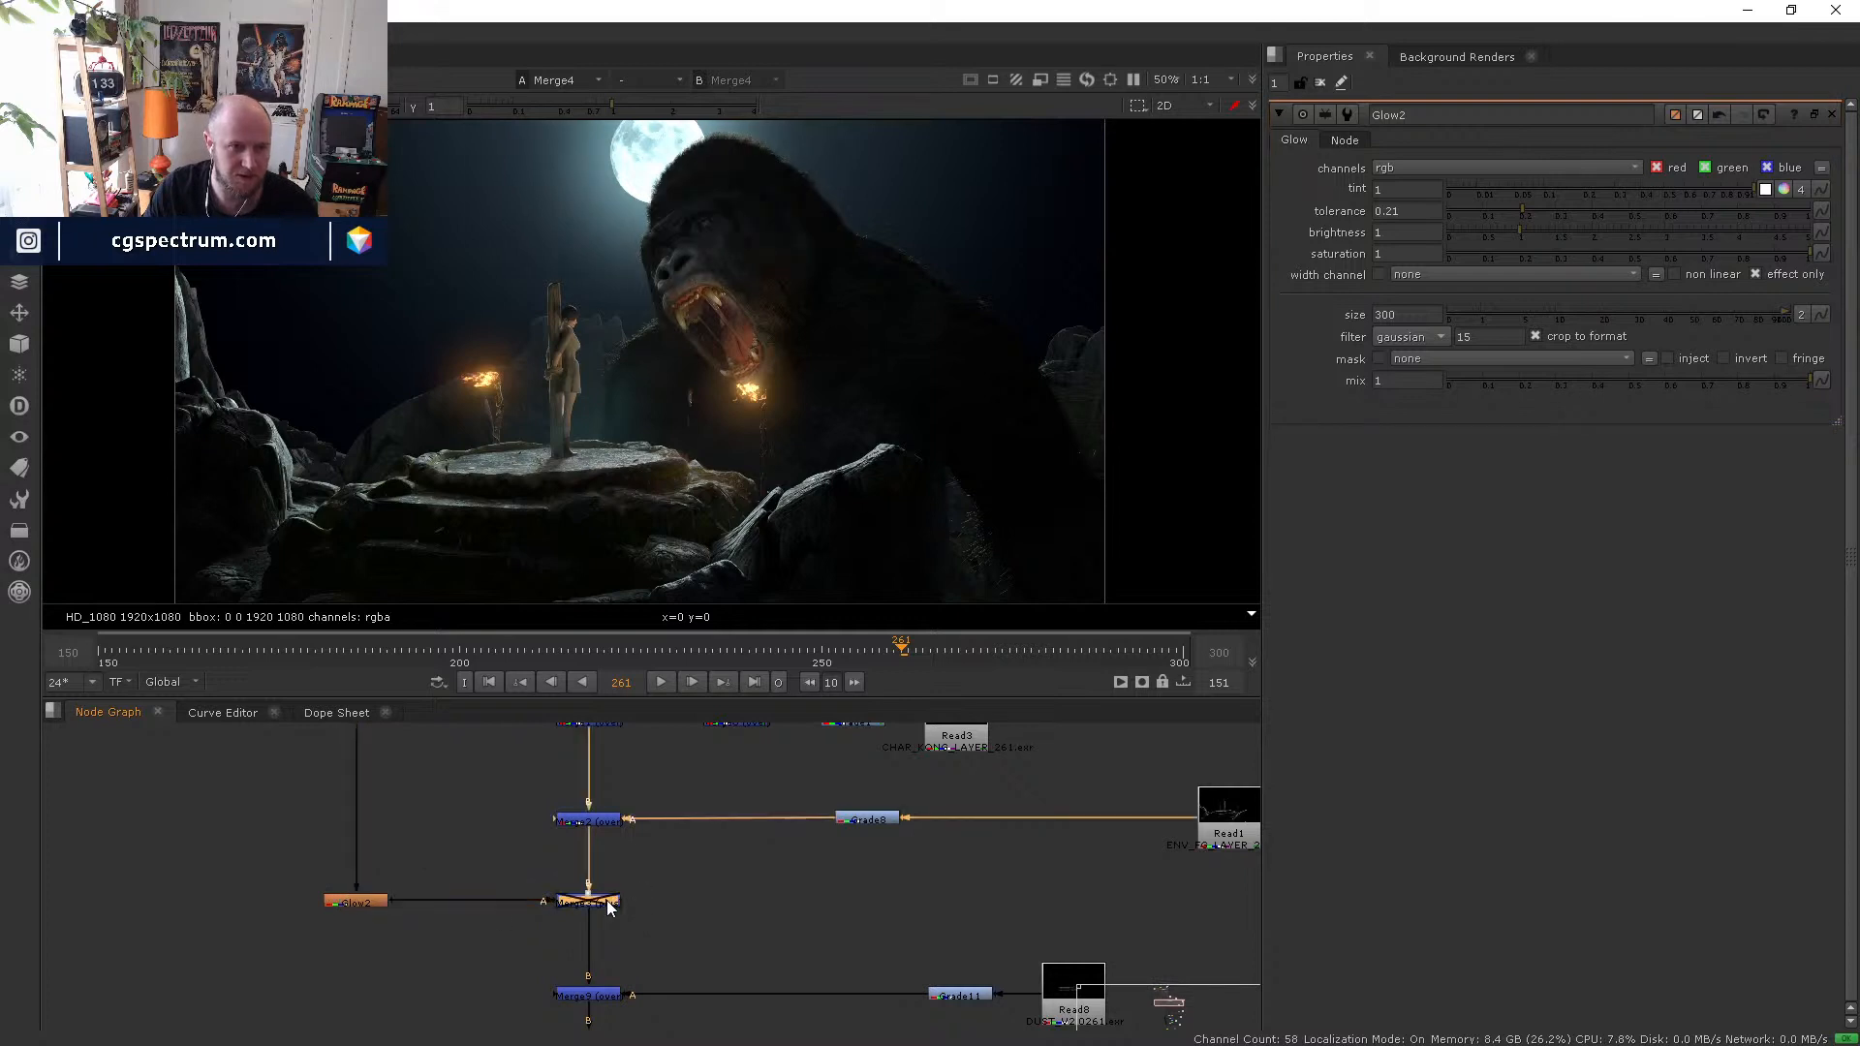
key(d)
double_click(608, 905)
drag(1647, 357, 1583, 360)
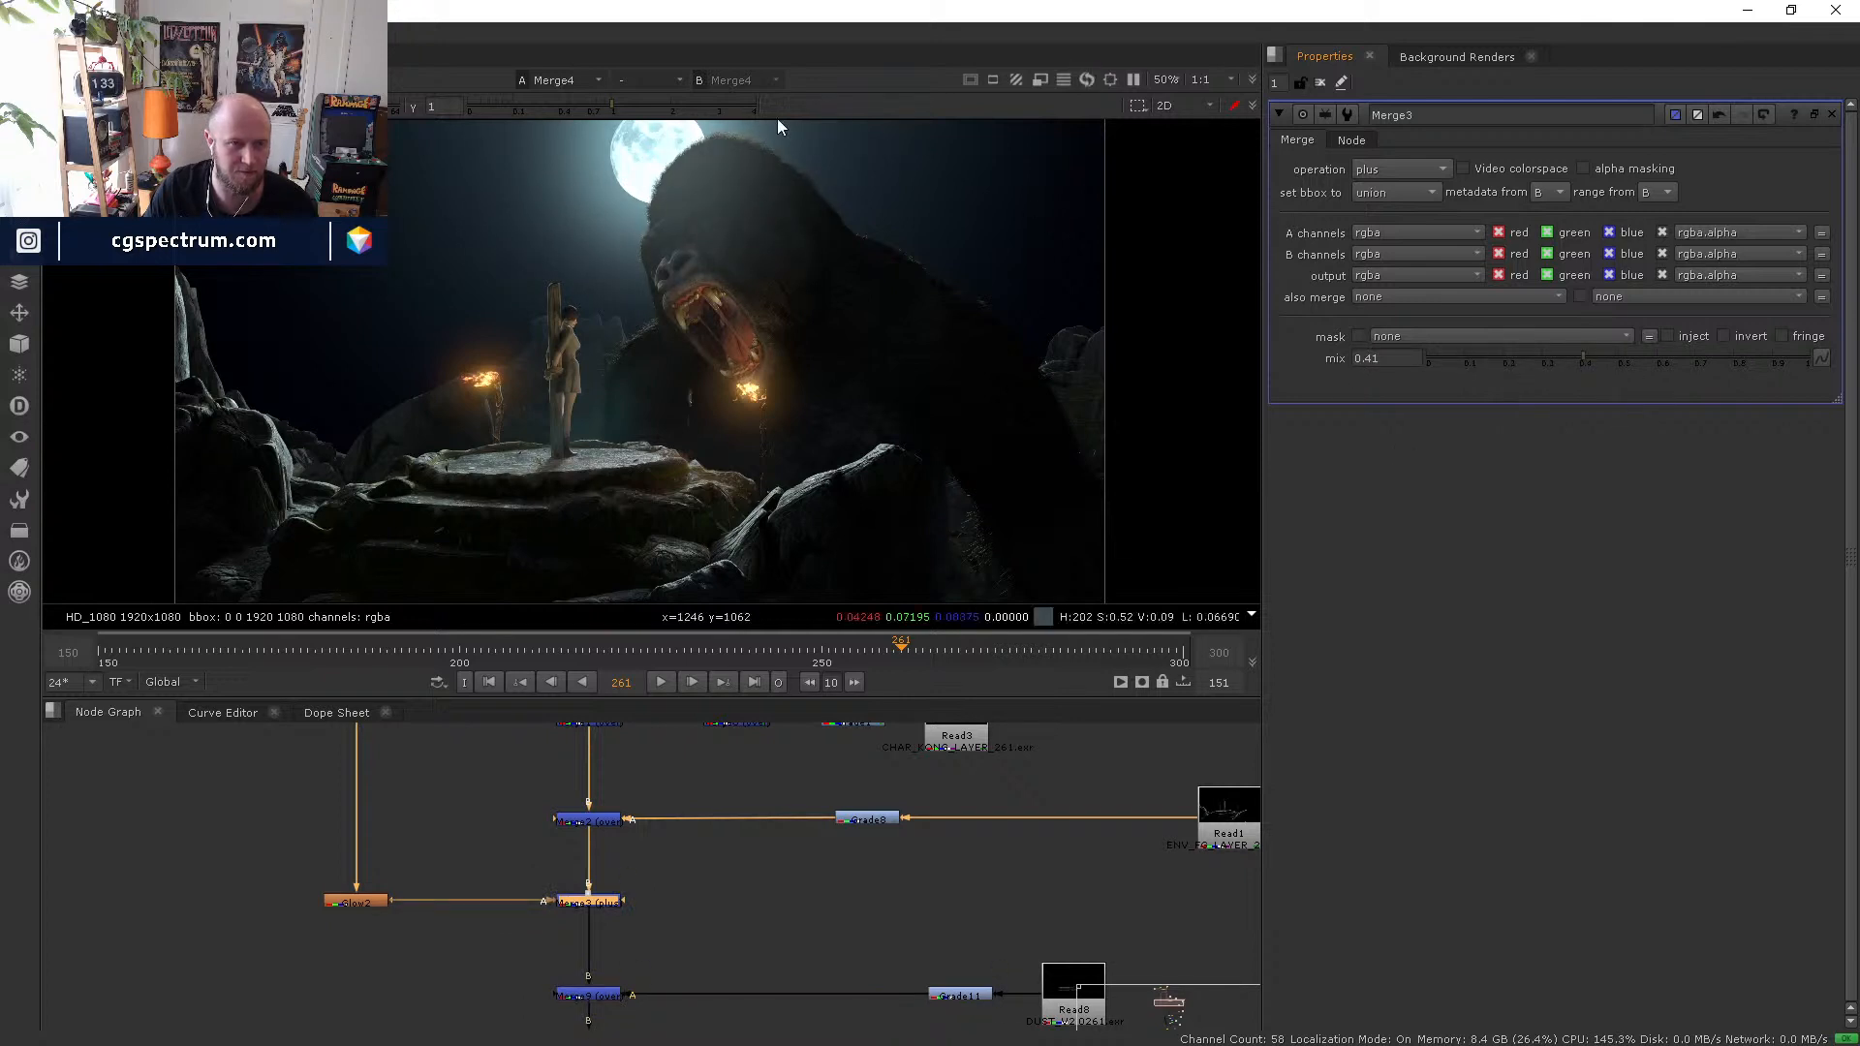
- Compare the image with Glow2 disabled and enabled, and move the node farther away from Merge3
middle_drag(409, 887, 494, 876)
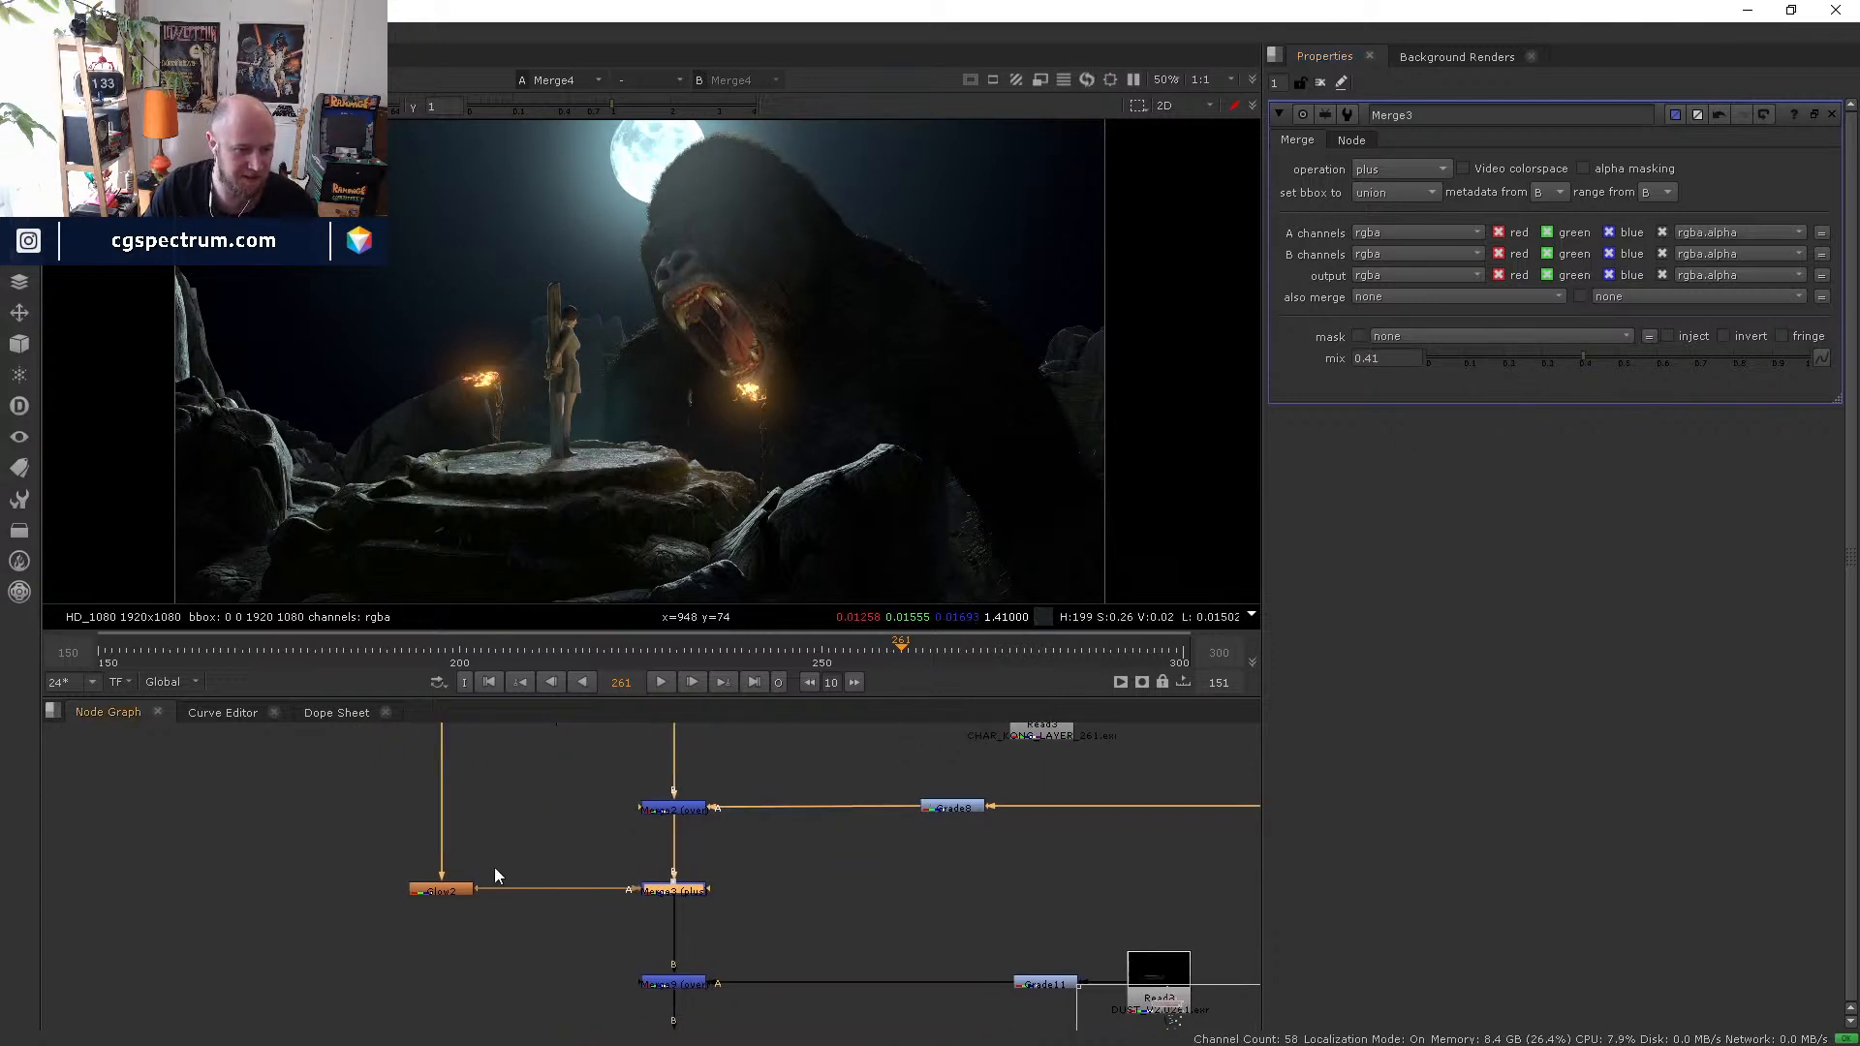
drag(448, 889, 415, 889)
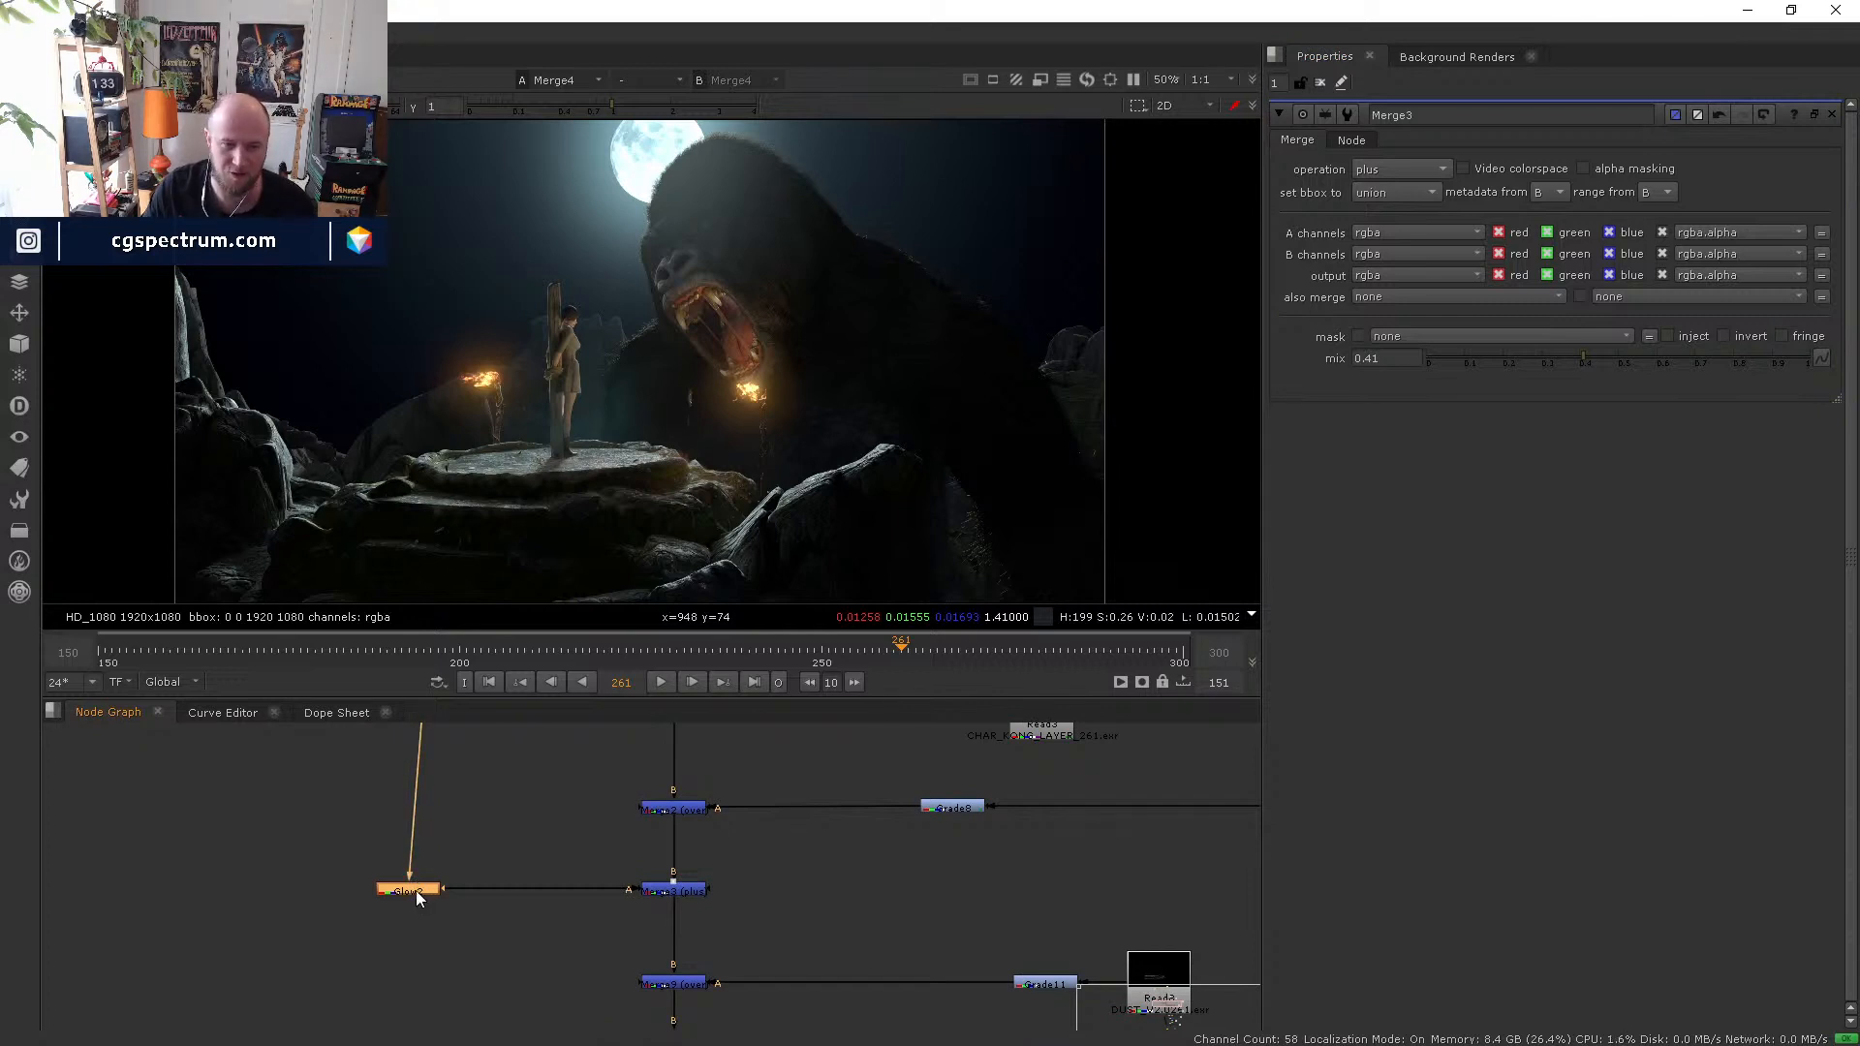
drag(416, 892, 451, 893)
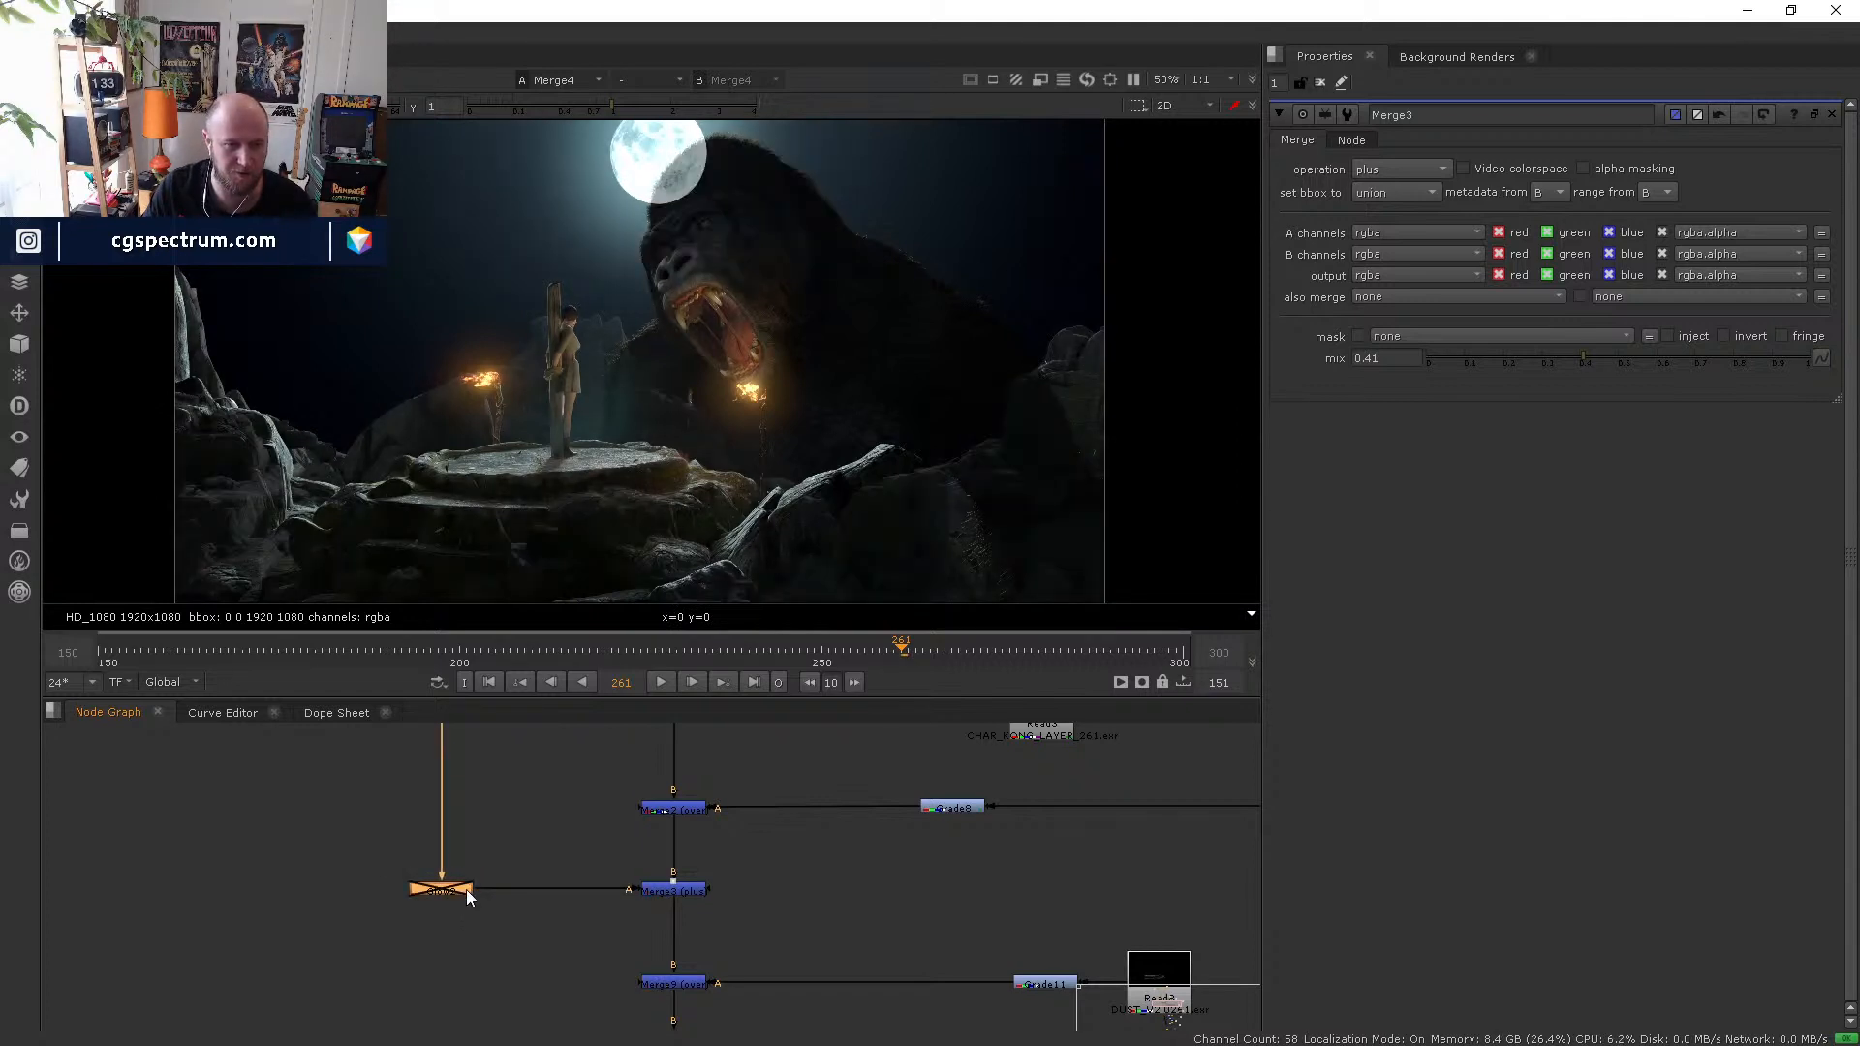
scroll(467, 889, down, 3)
scroll(490, 860, down, 2)
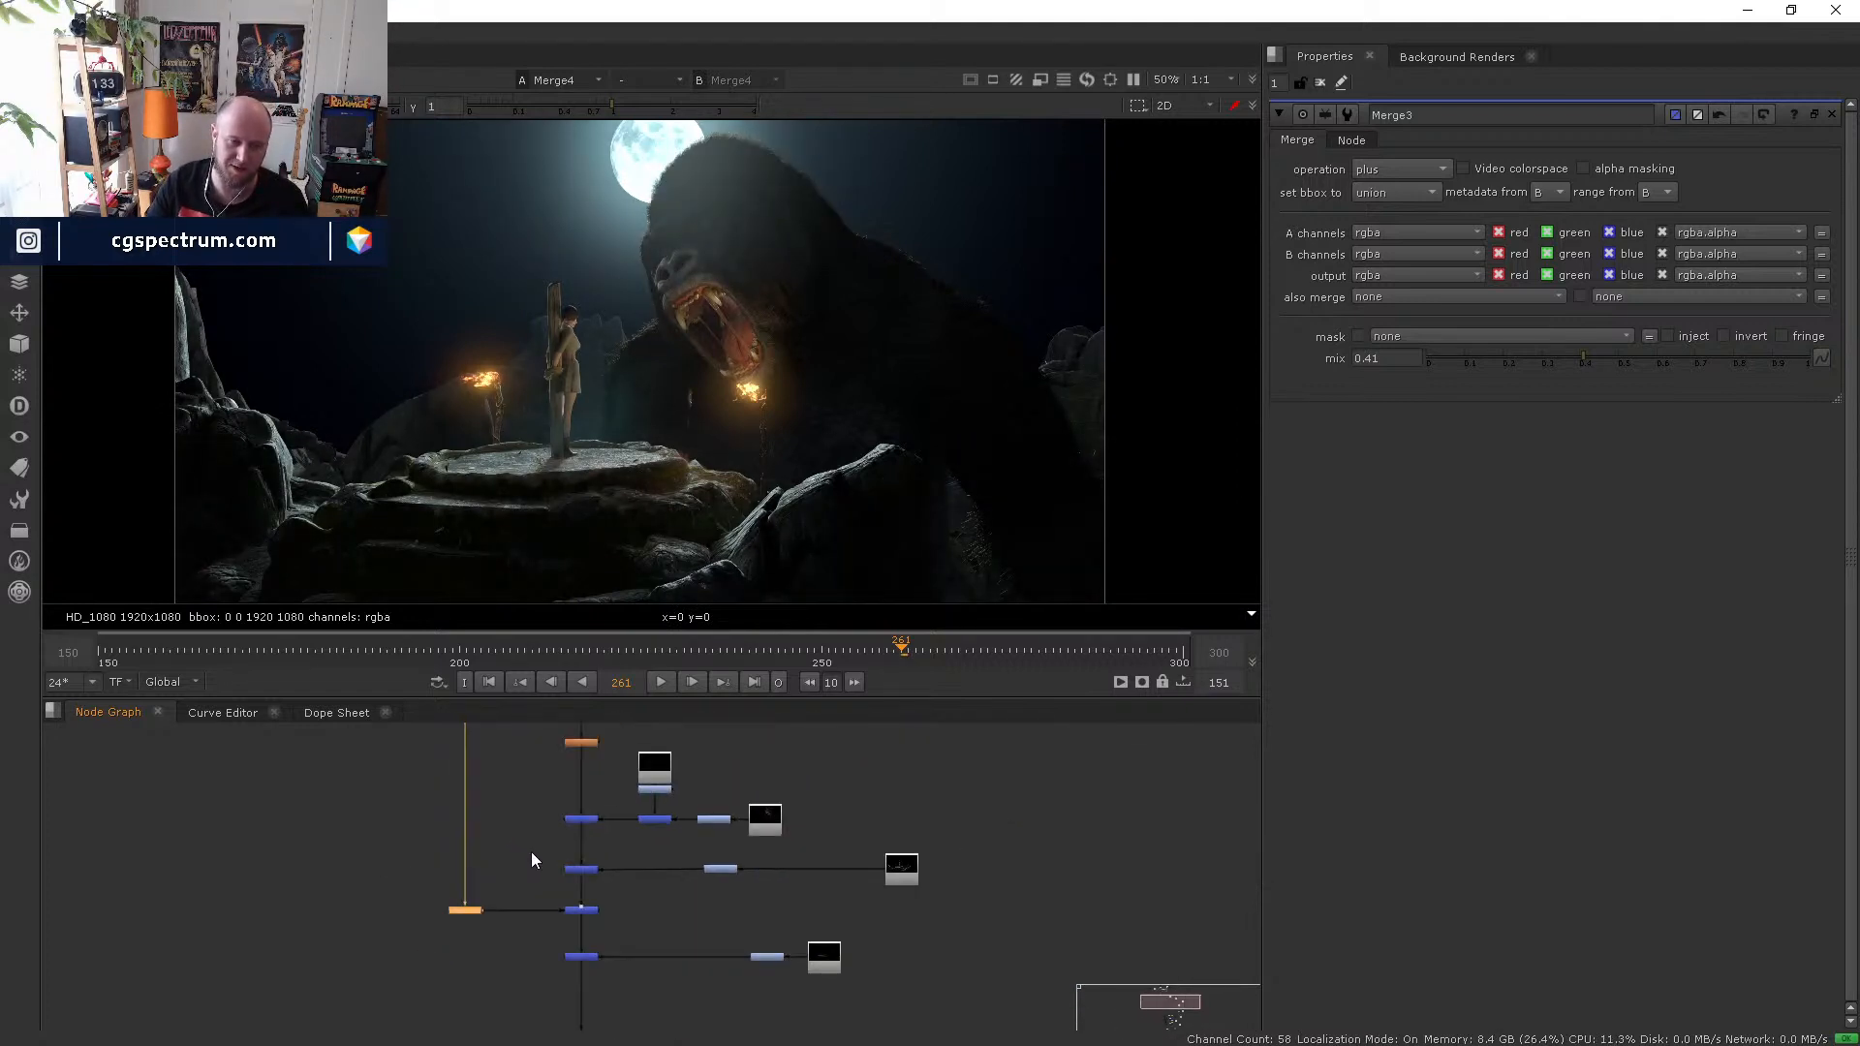
scroll(752, 809, up, 3)
middle_drag(853, 730, 864, 854)
scroll(853, 877, down, 2)
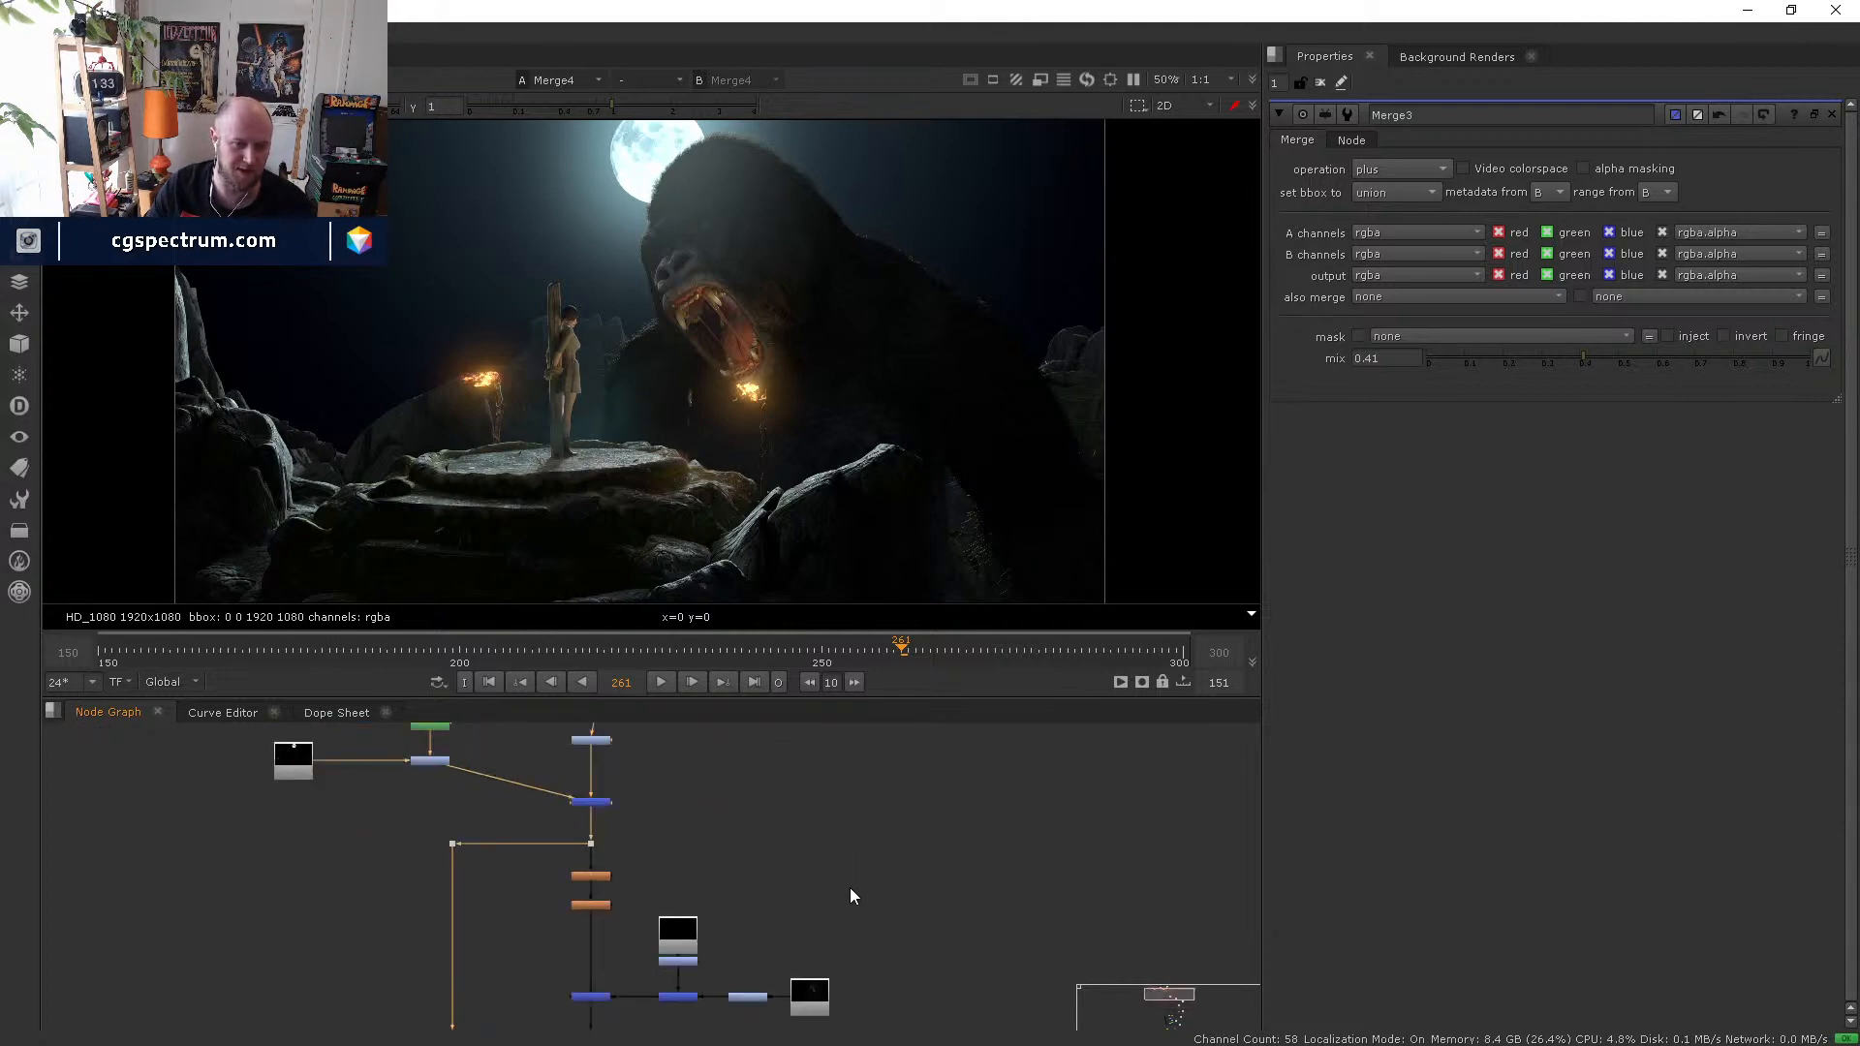
scroll(765, 911, up, 4)
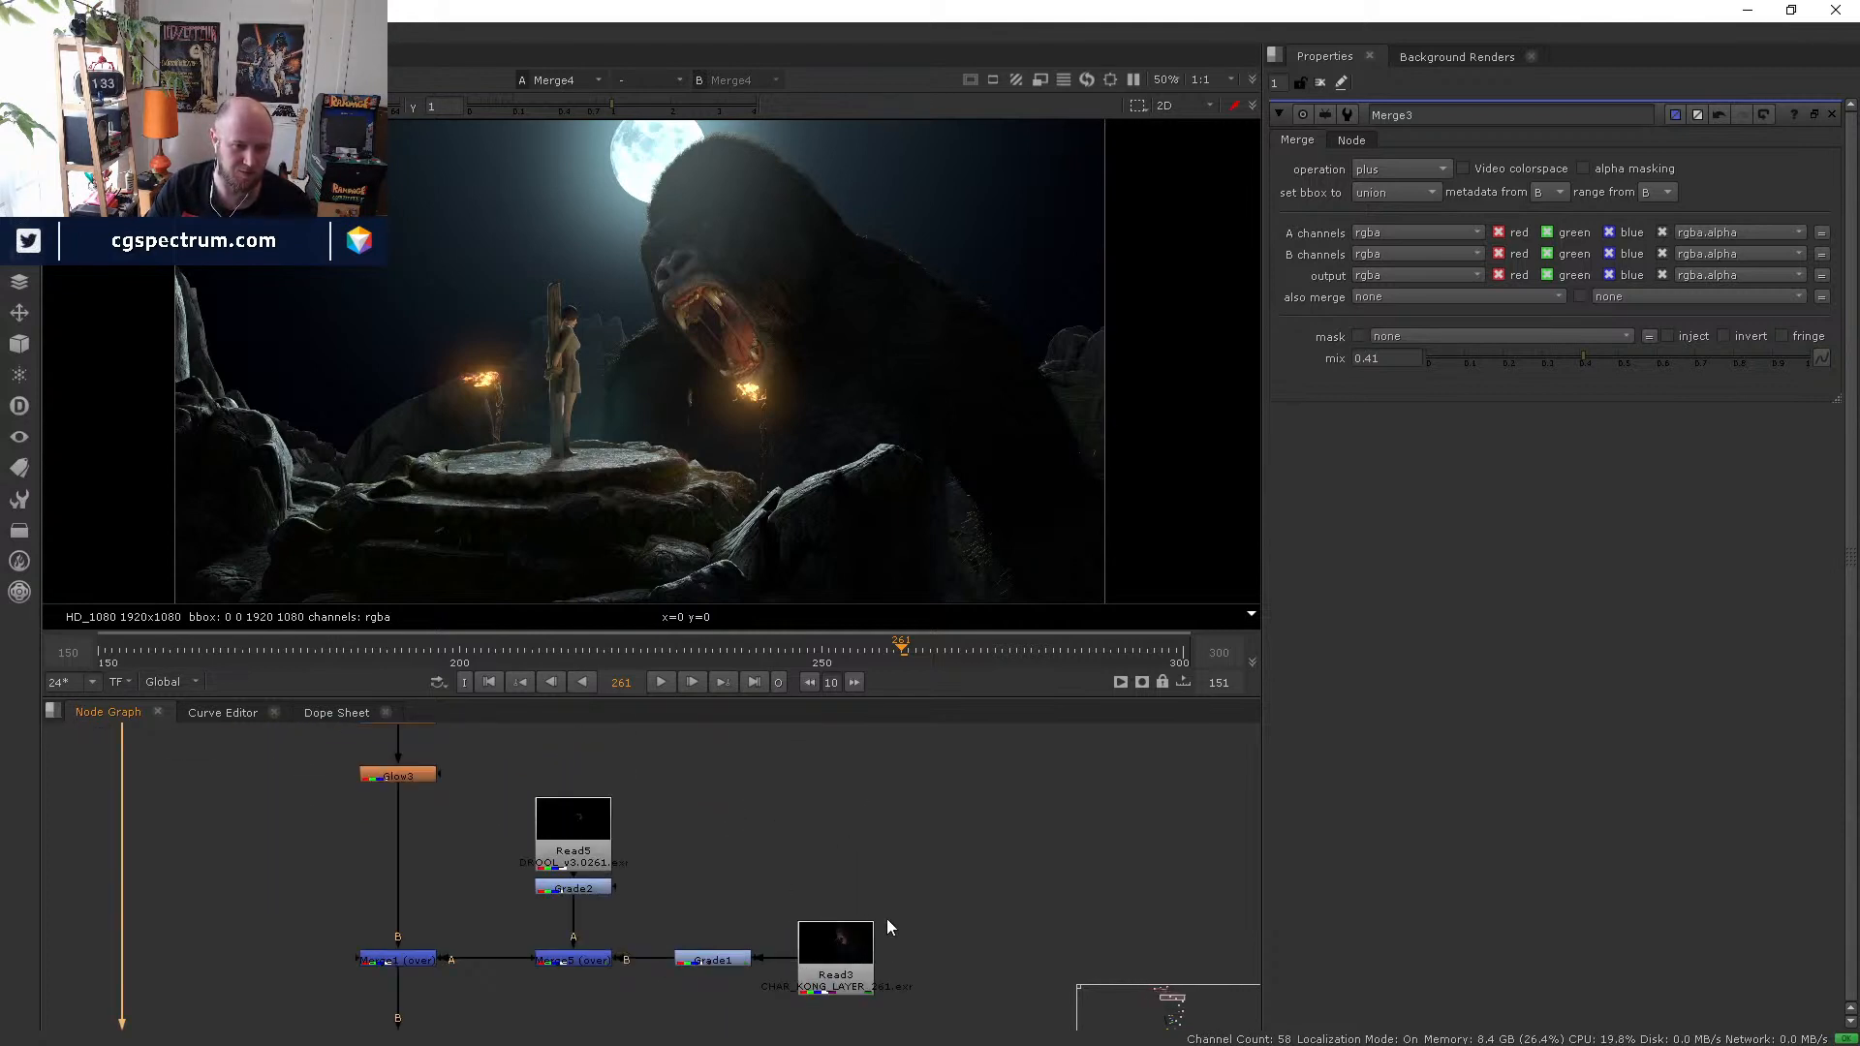
middle_drag(548, 936, 774, 696)
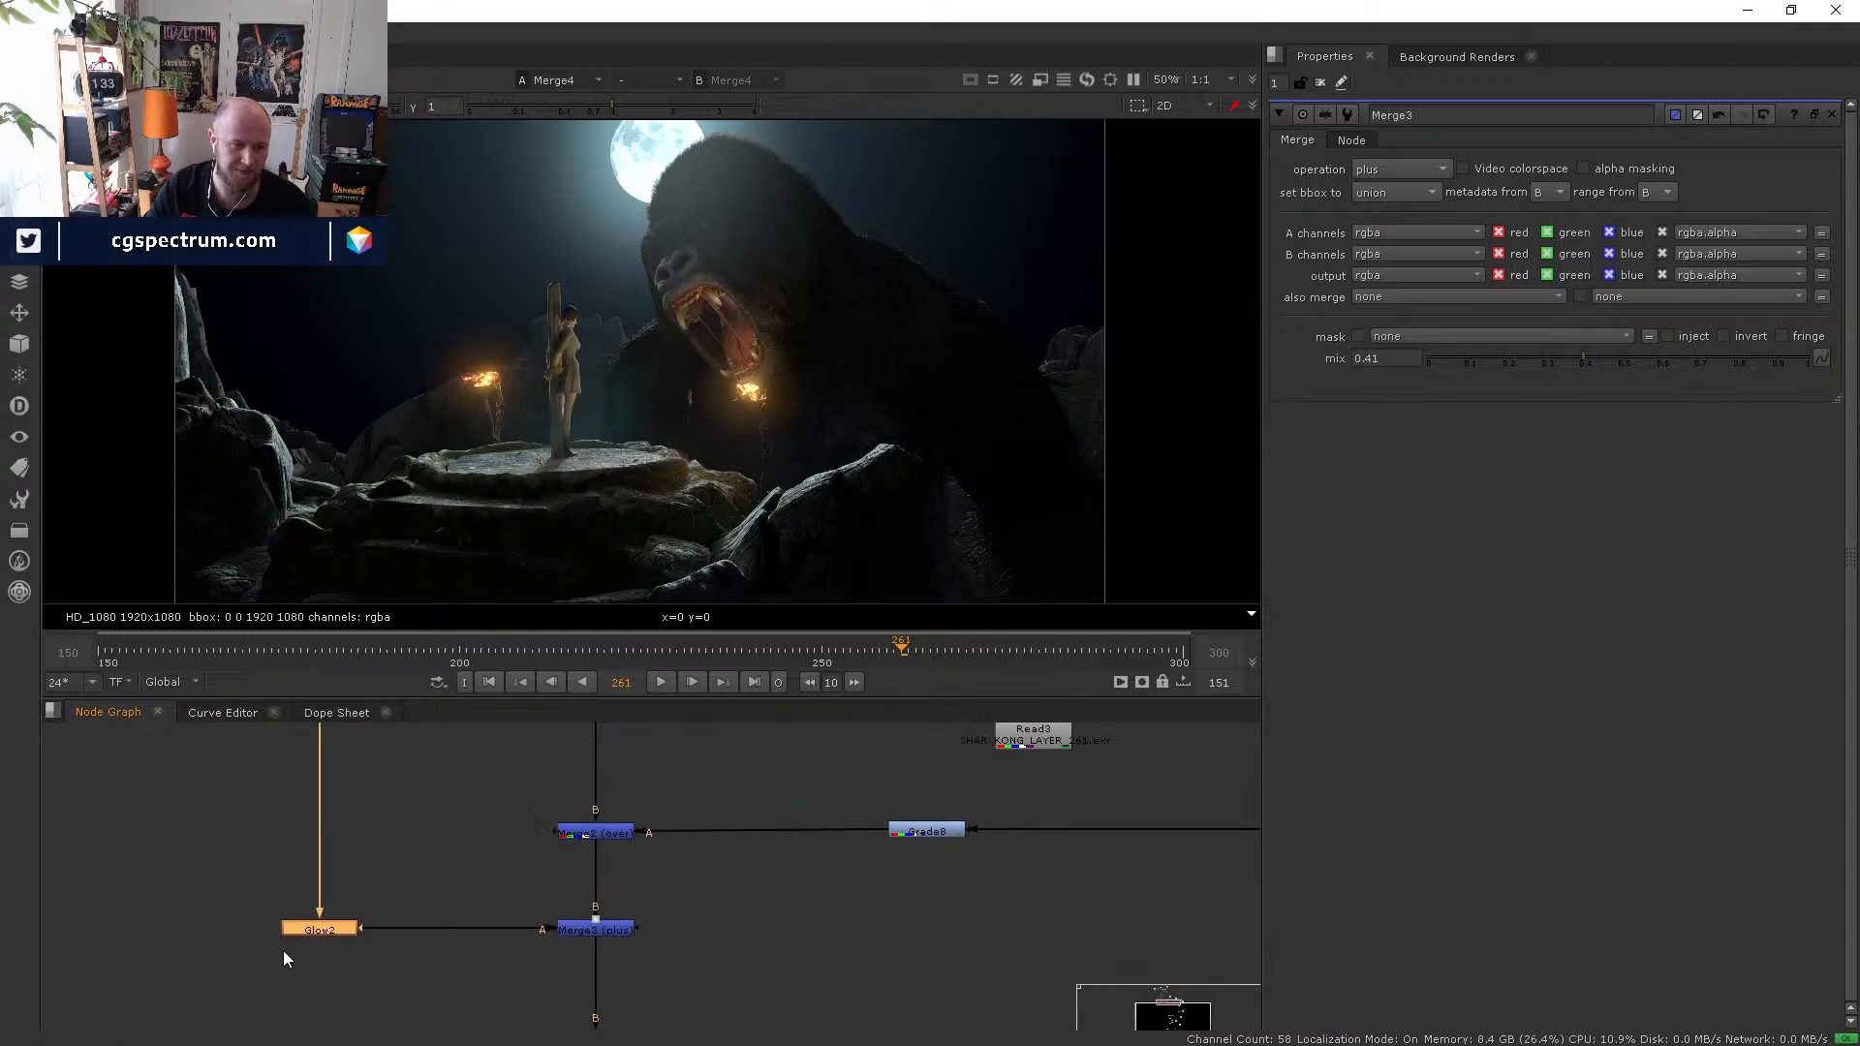
drag(320, 930, 264, 927)
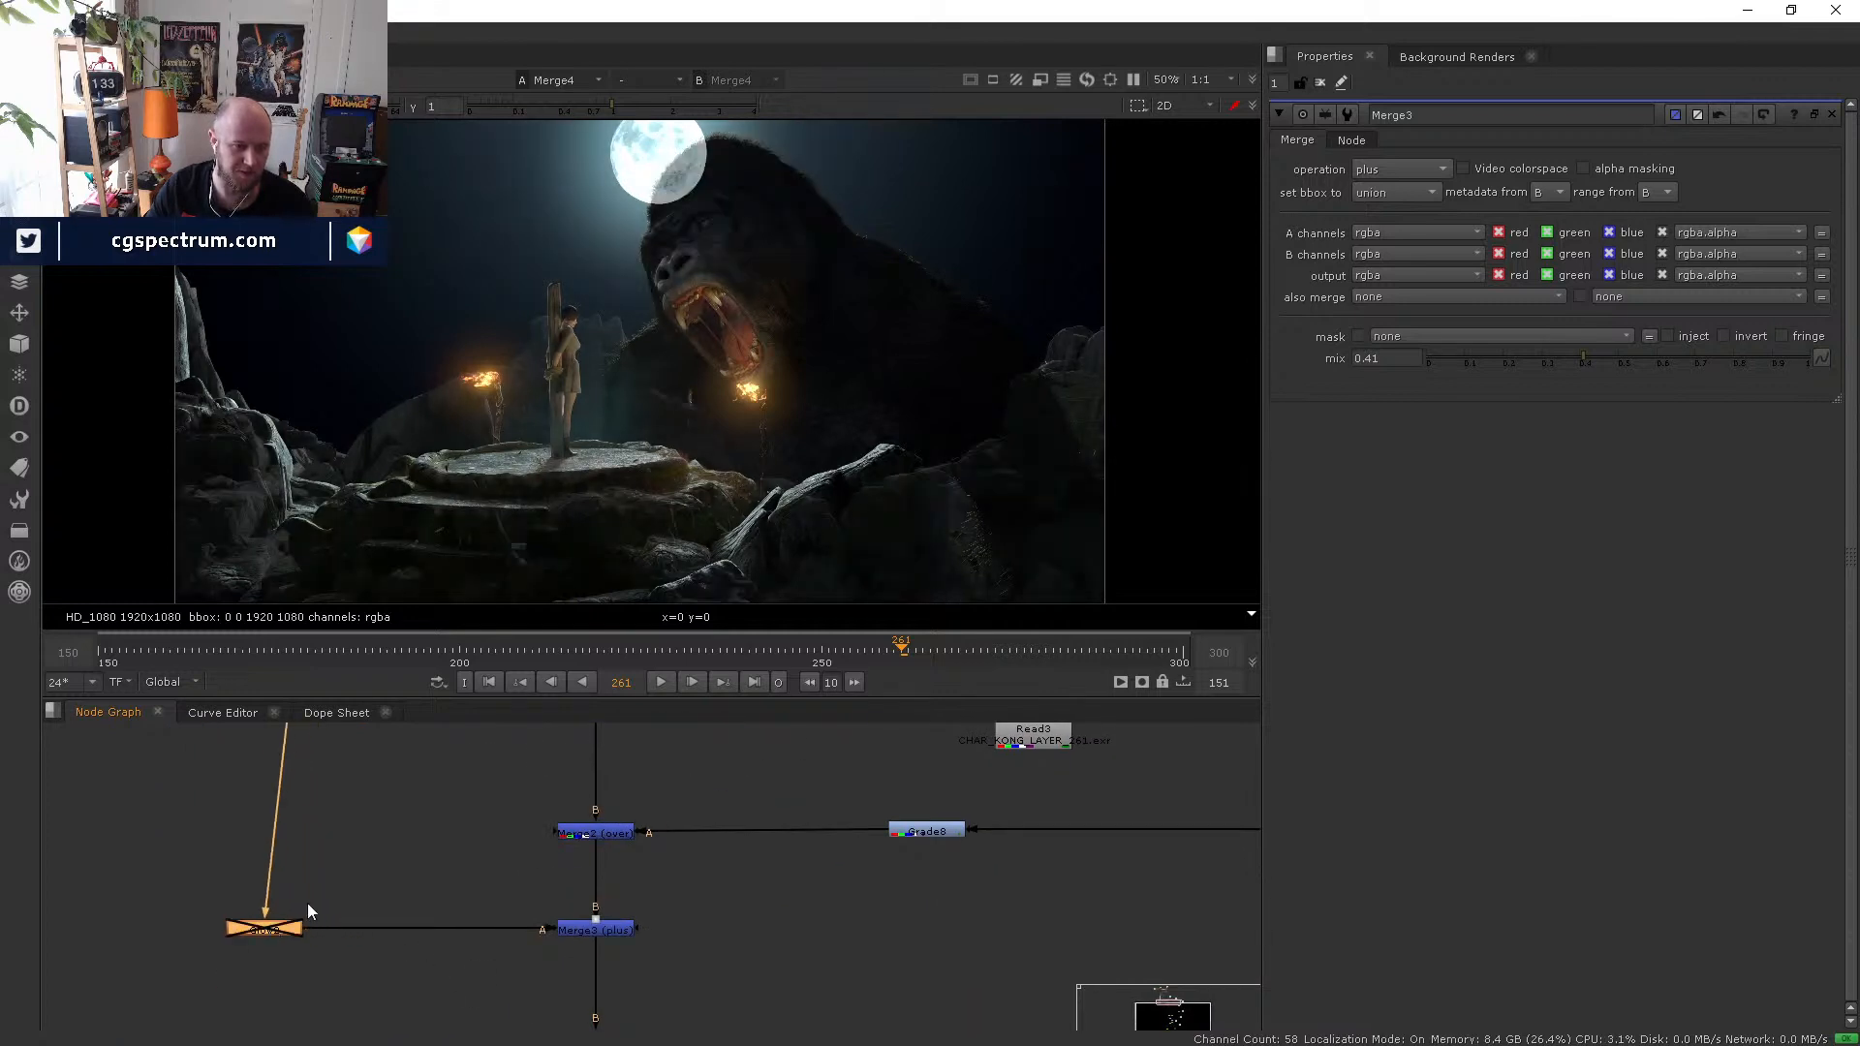
key(Tab)
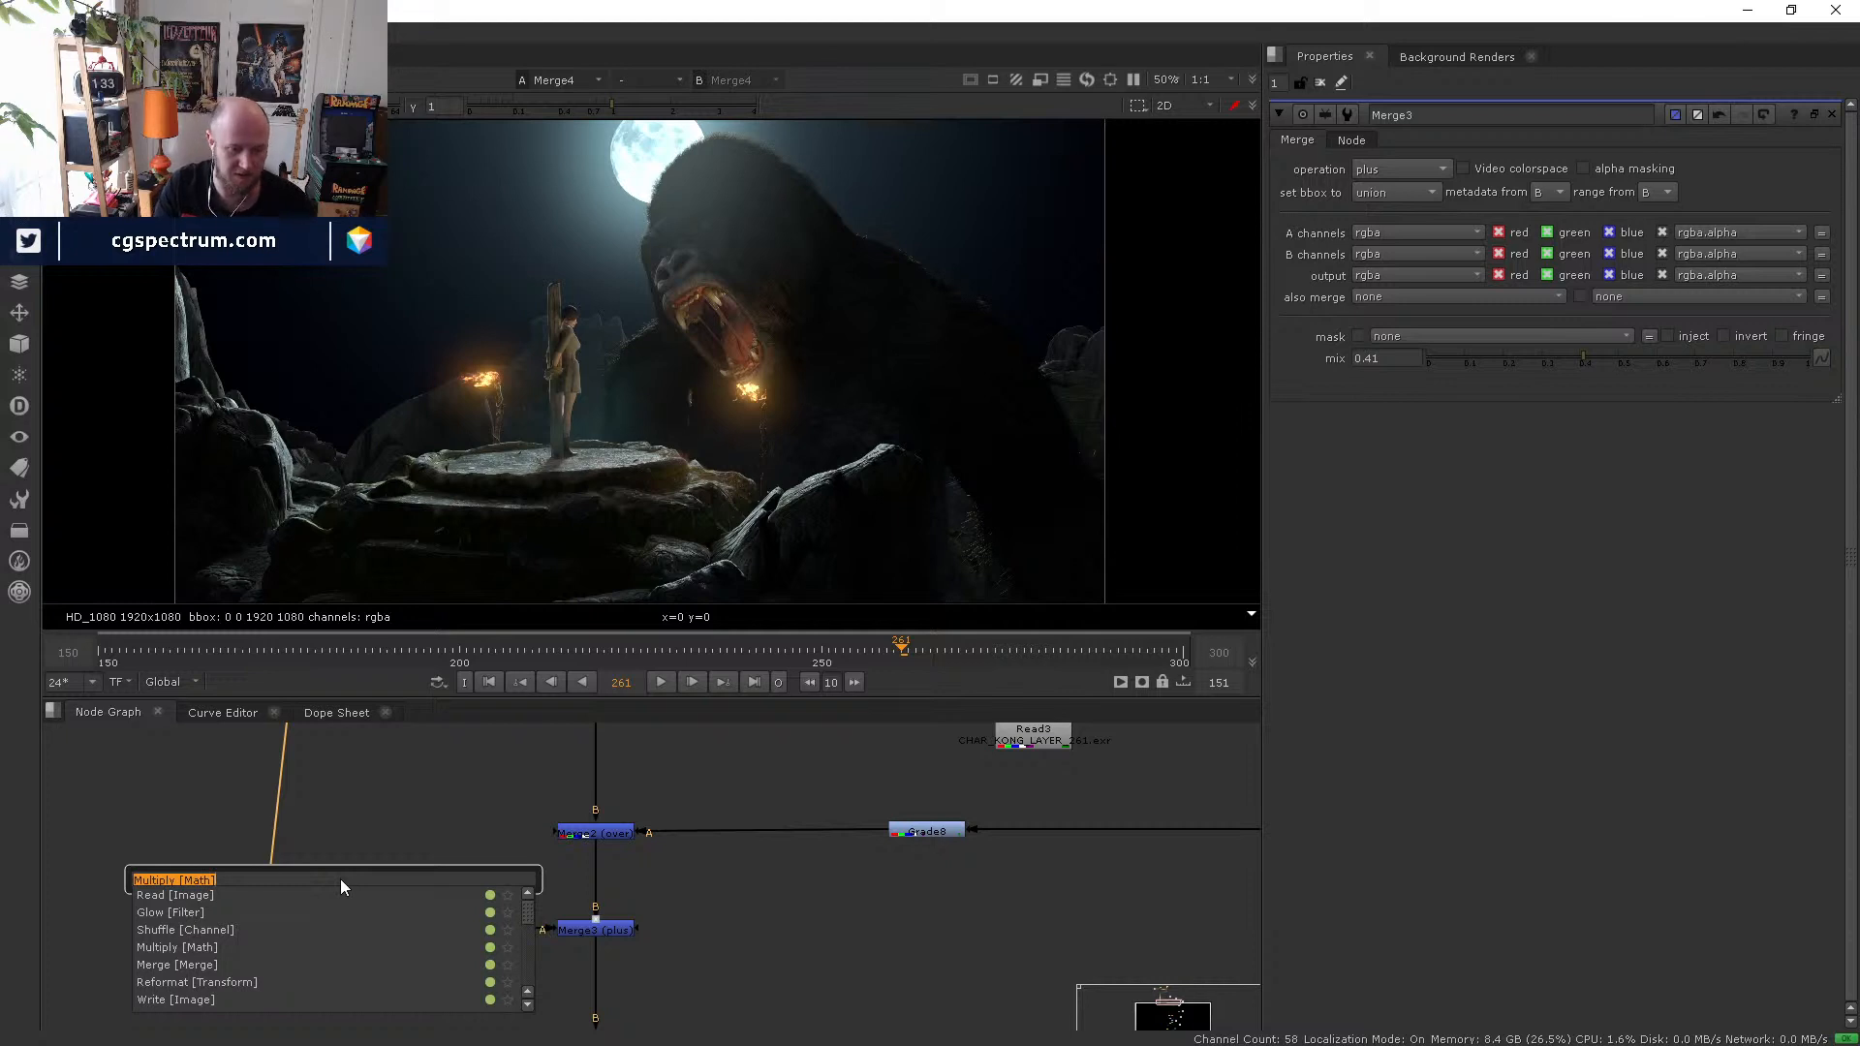
text(reb)
key(BackSpace)
key(BackSpace)
key(BackSpace)
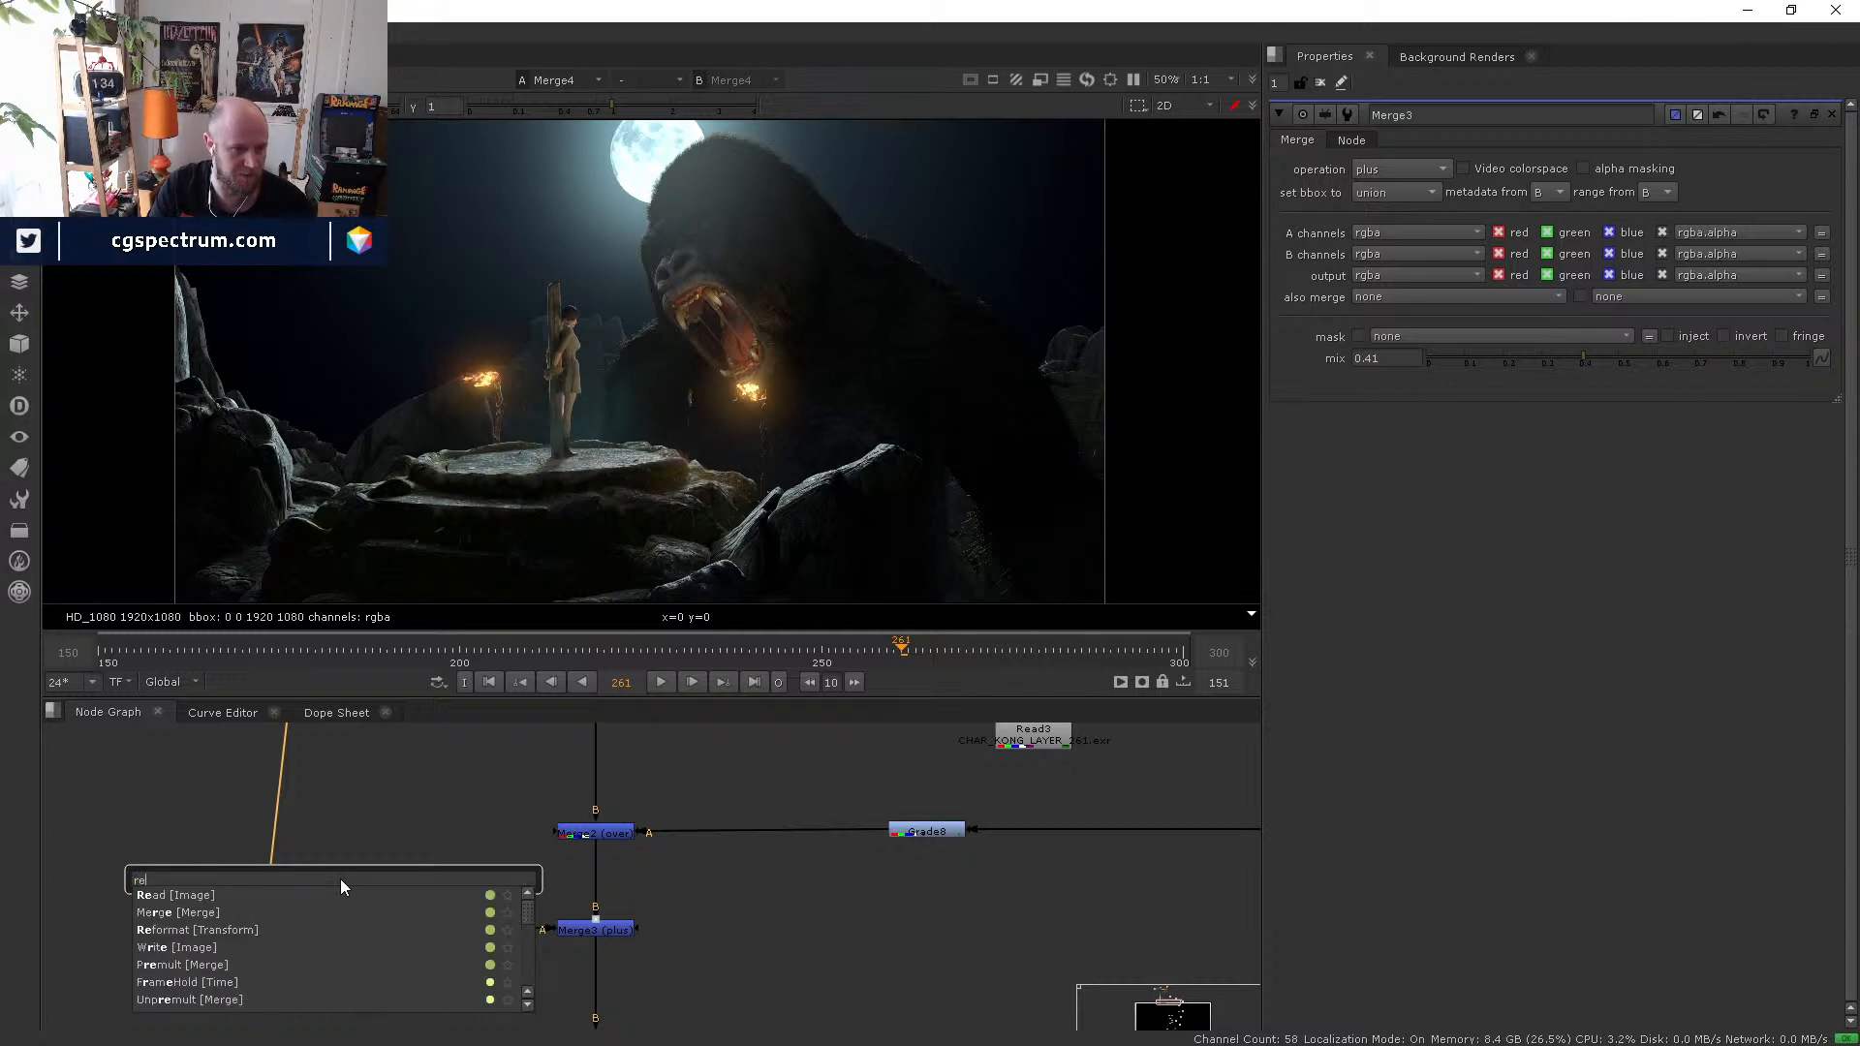
text(reb)
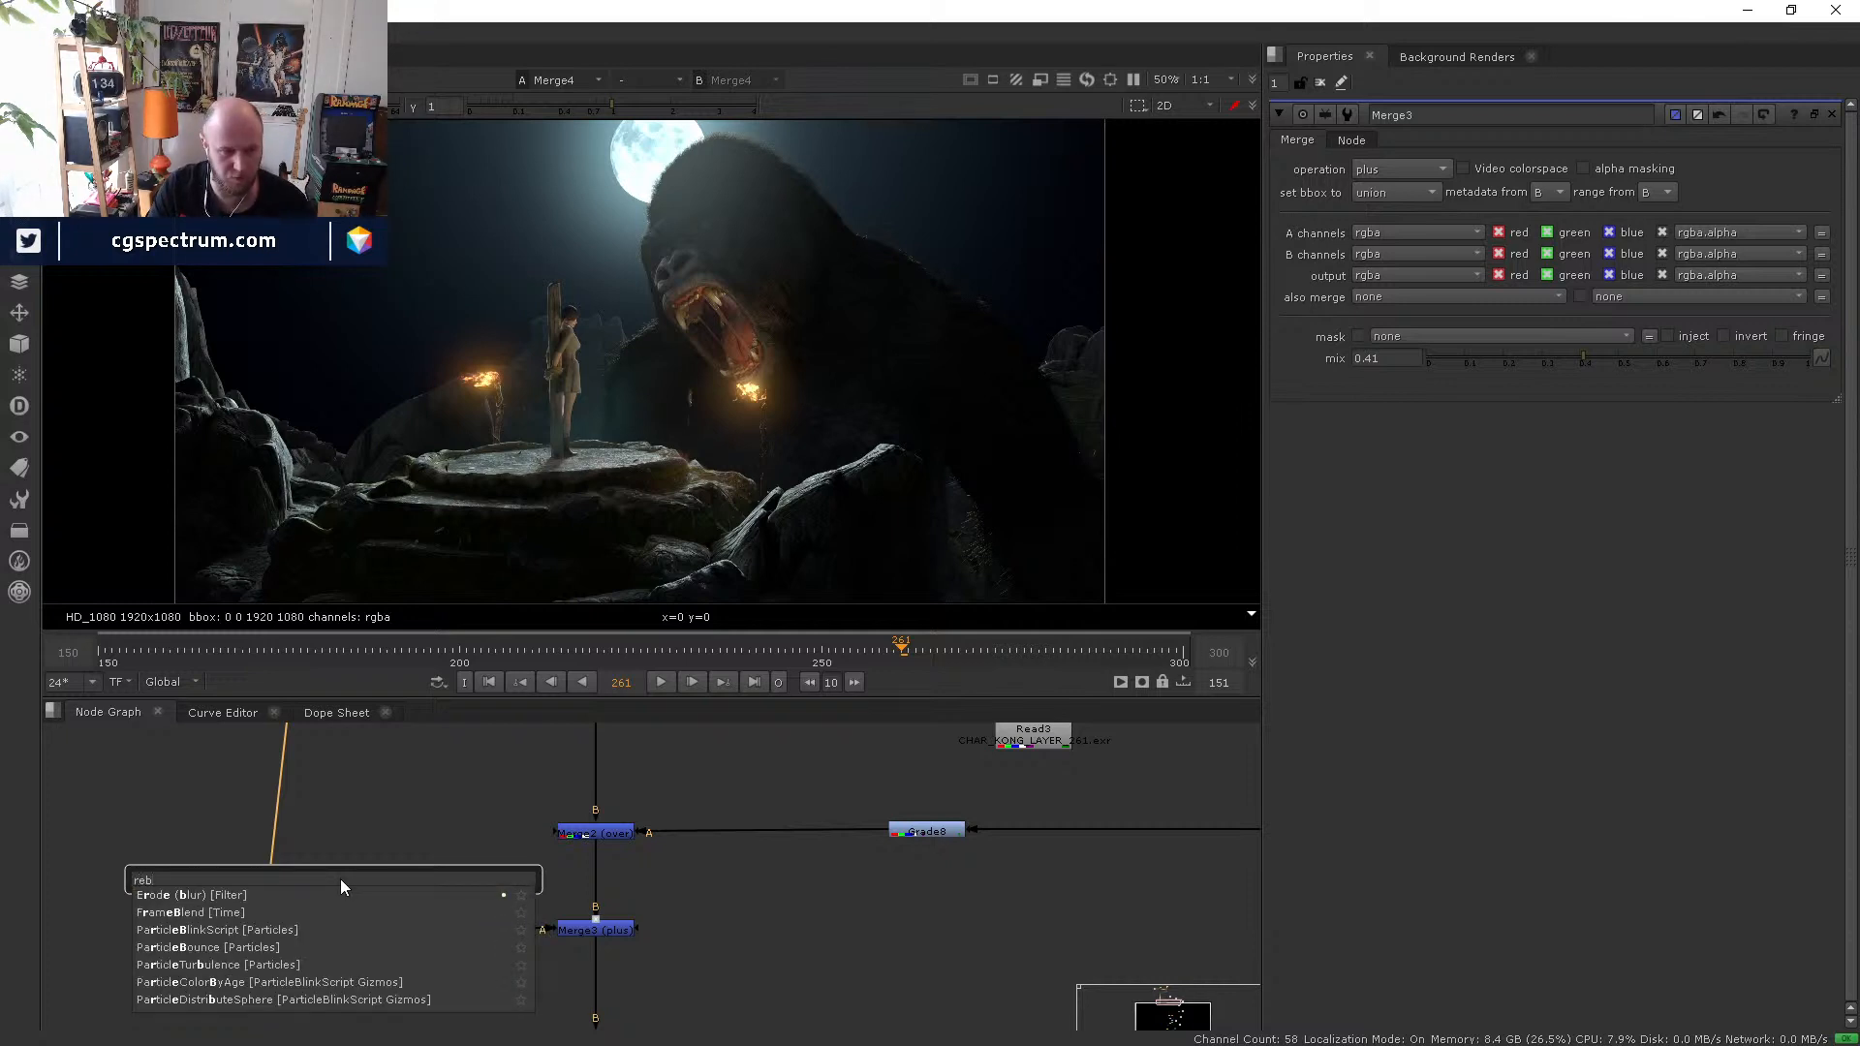
text(b)
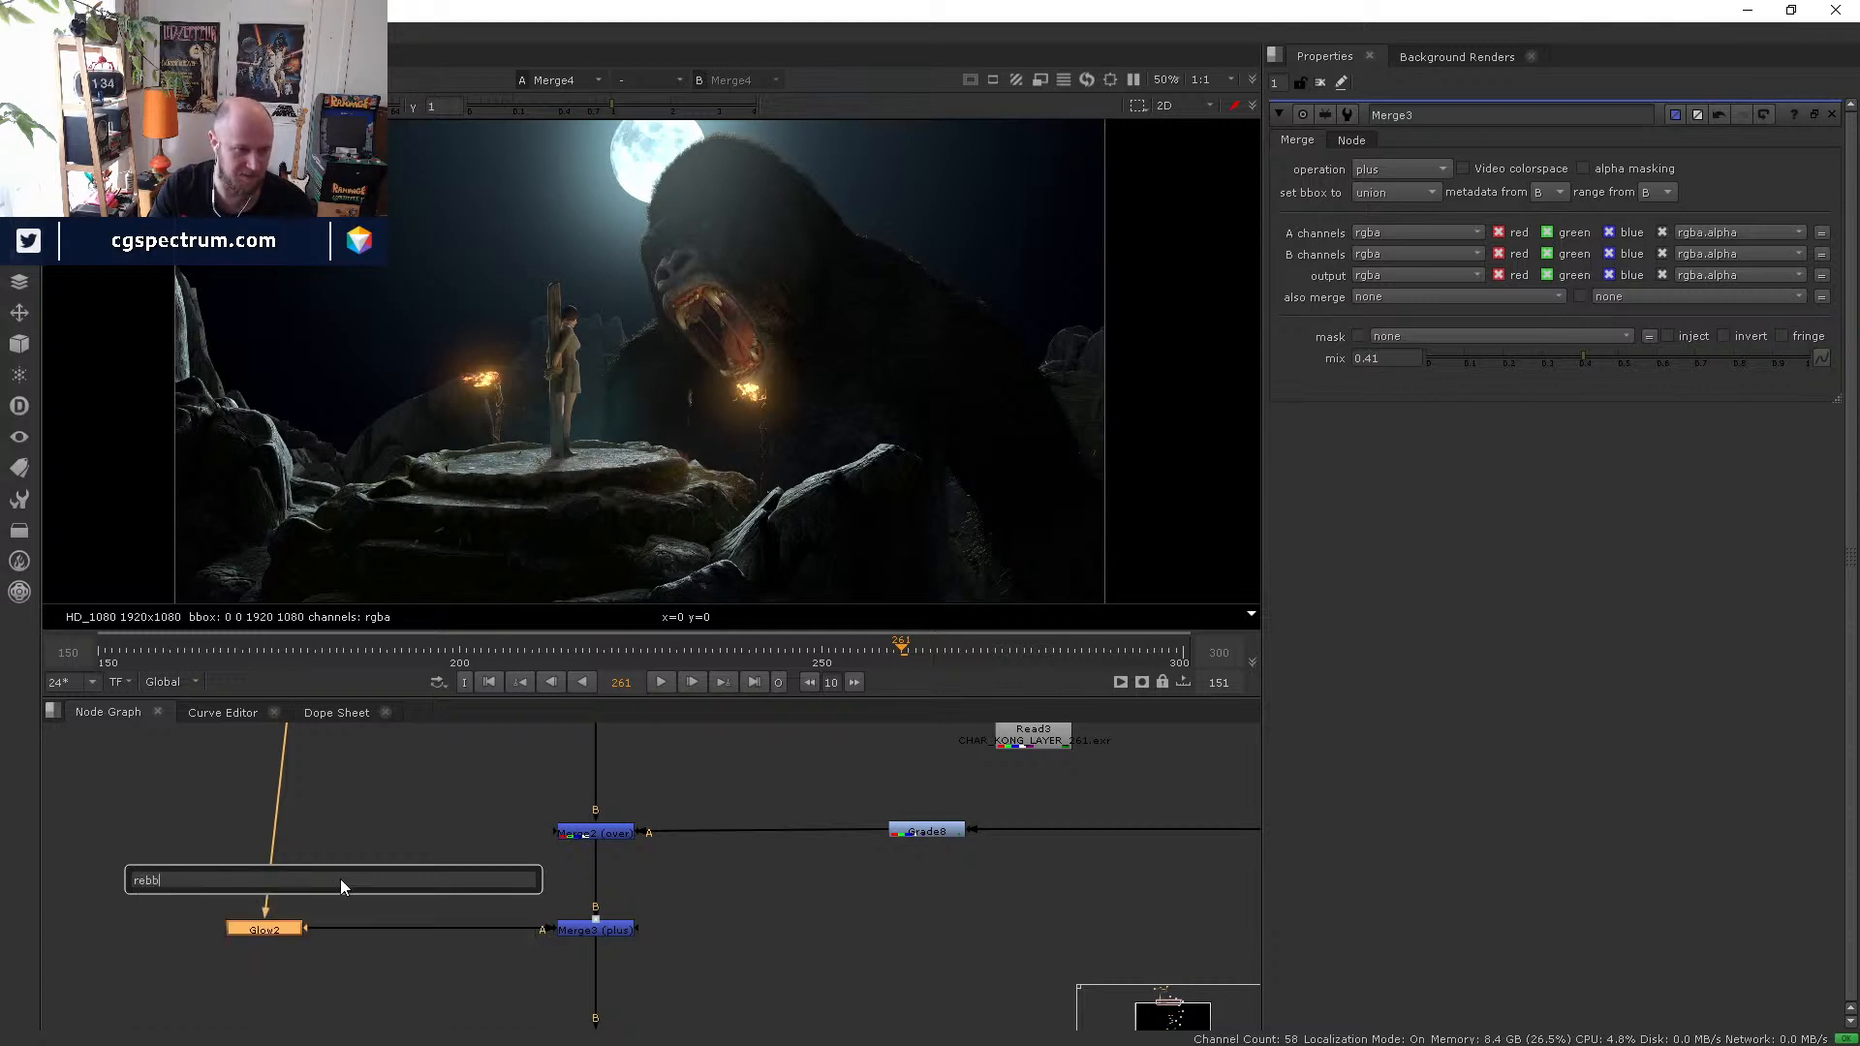
key(BackSpace)
key(BackSpace)
key(BackSpace)
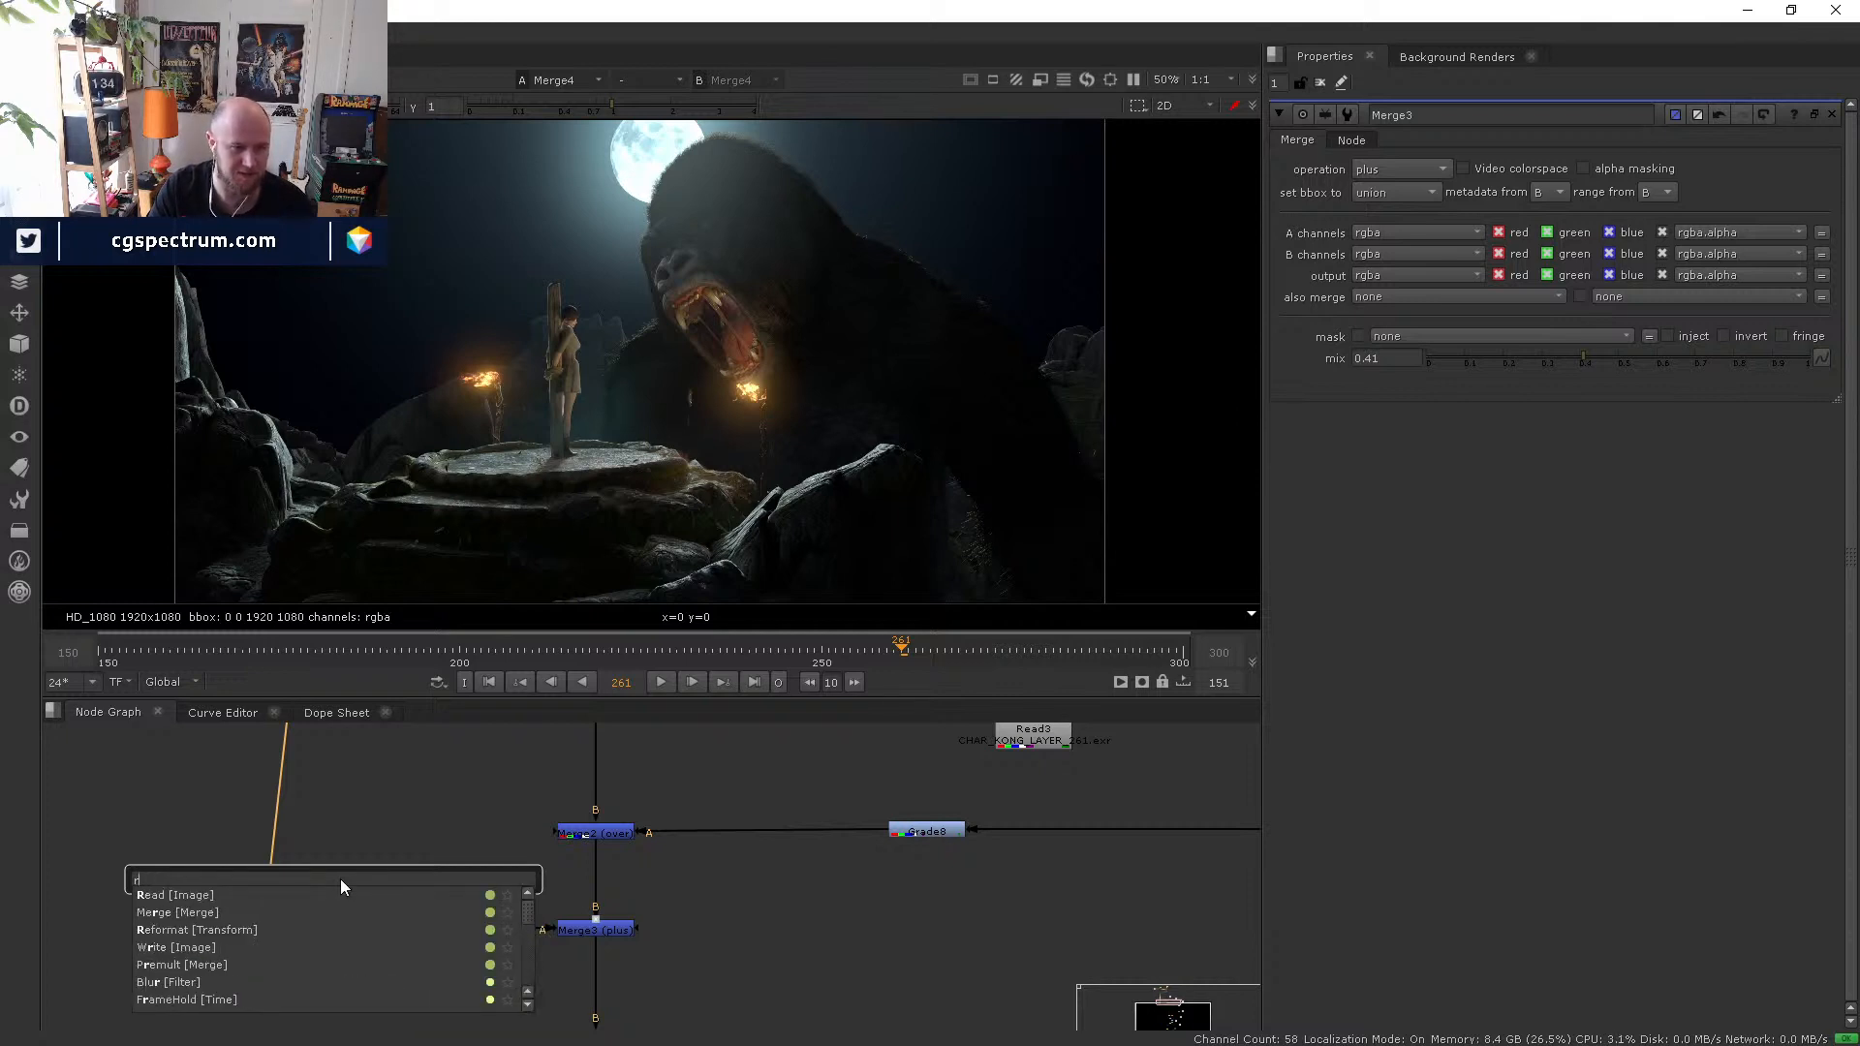
key(BackSpace)
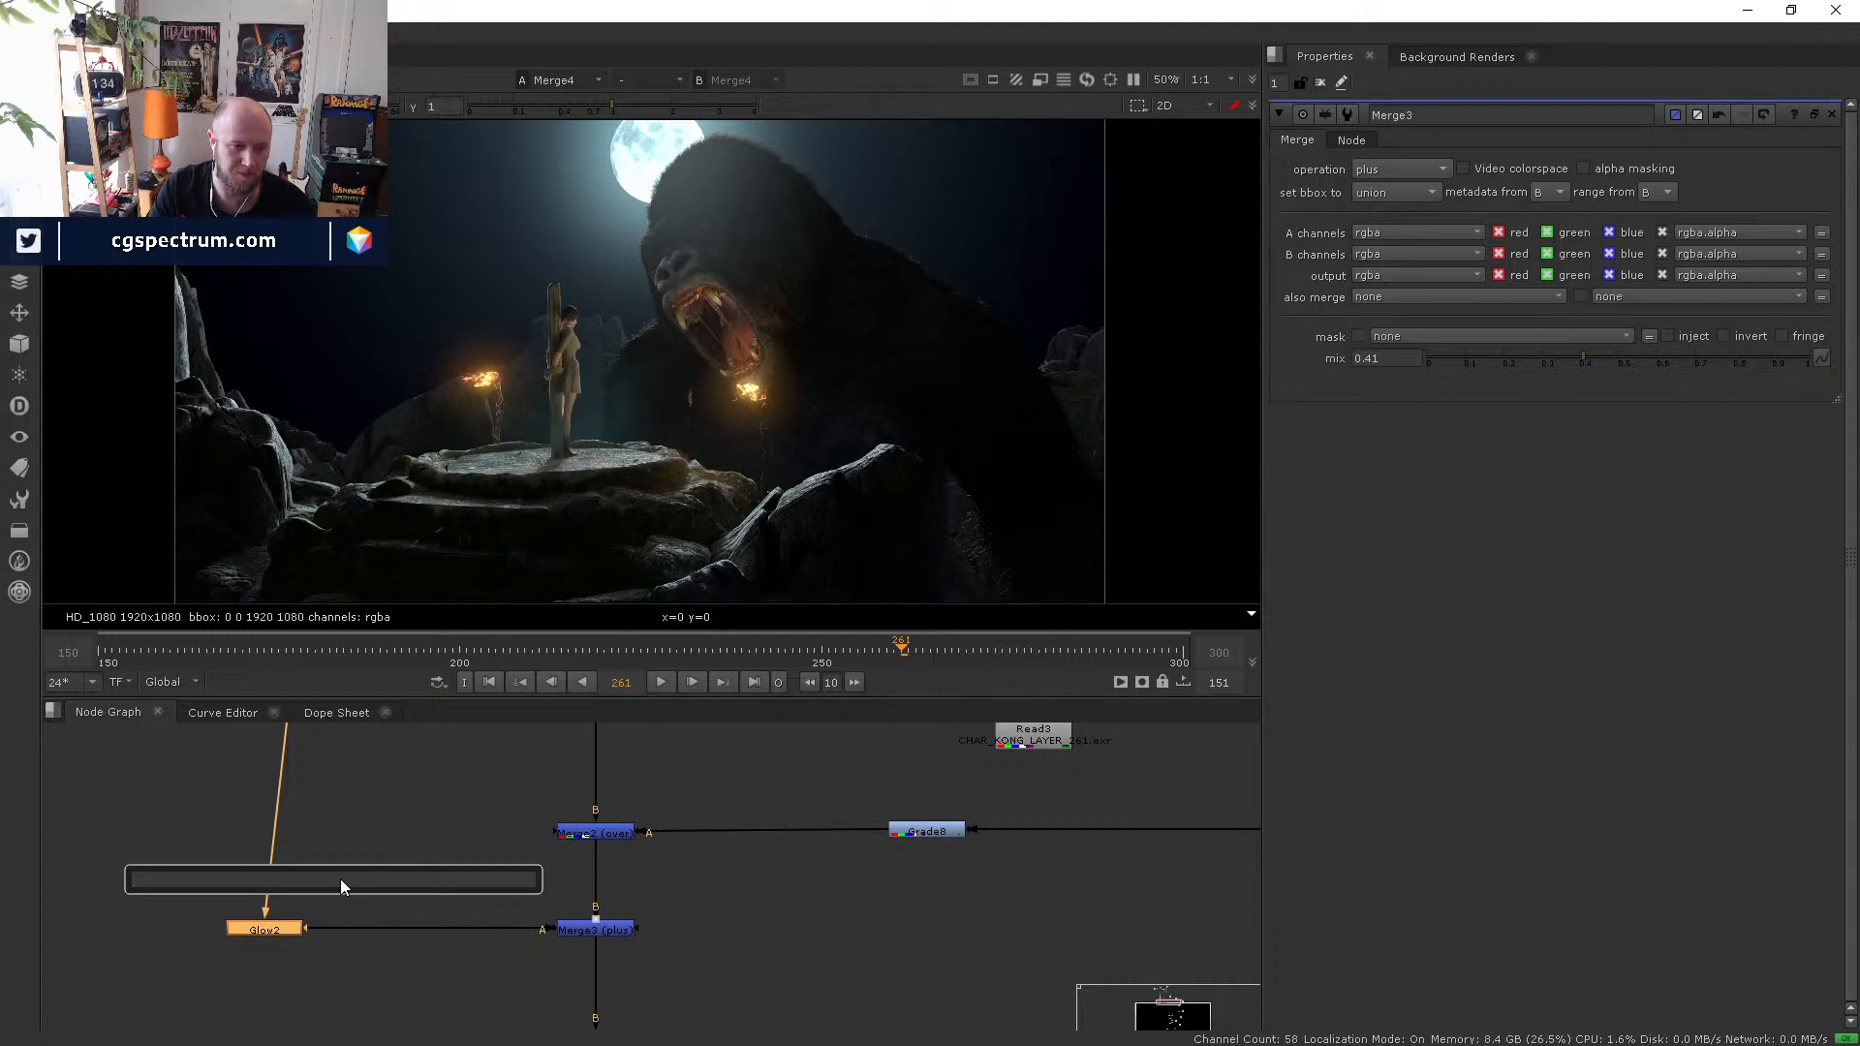
key(Escape)
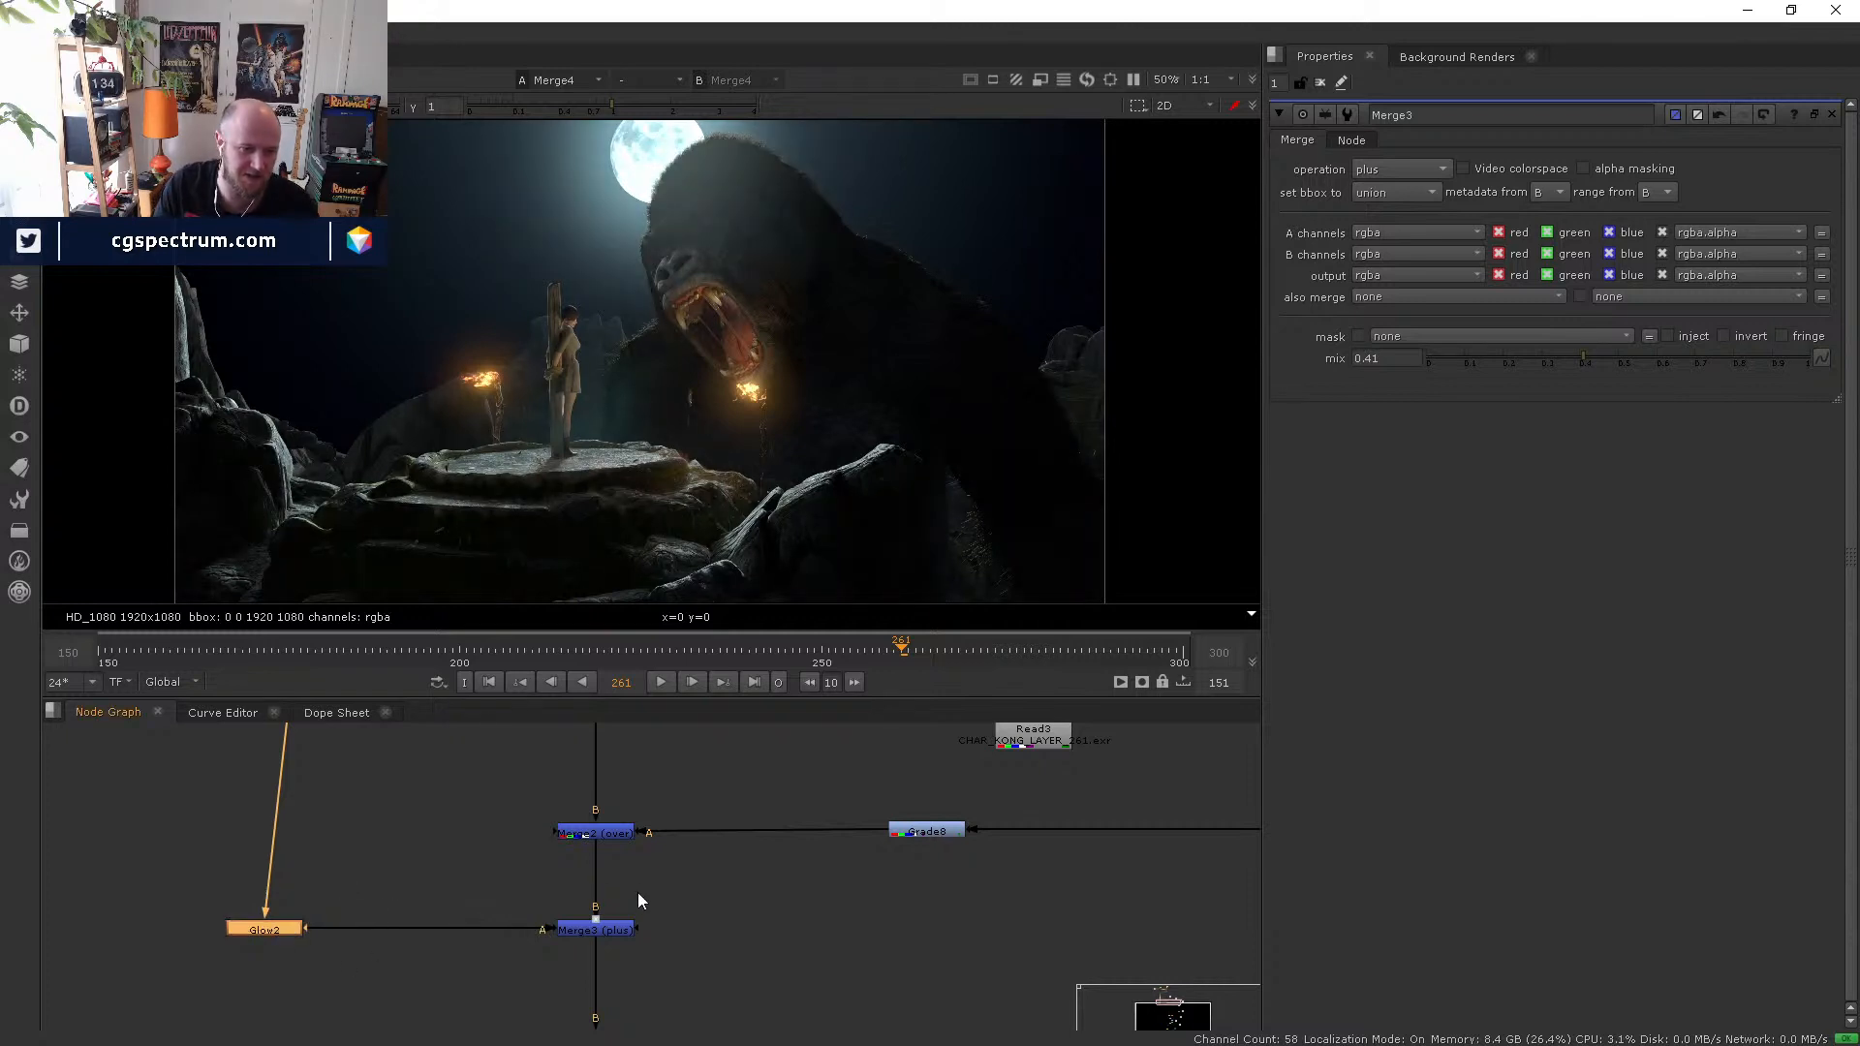
- Set Merge3's mix to 1 while examining the glow over Kong's head near the moon
click(595, 930)
scroll(764, 254, up, 3)
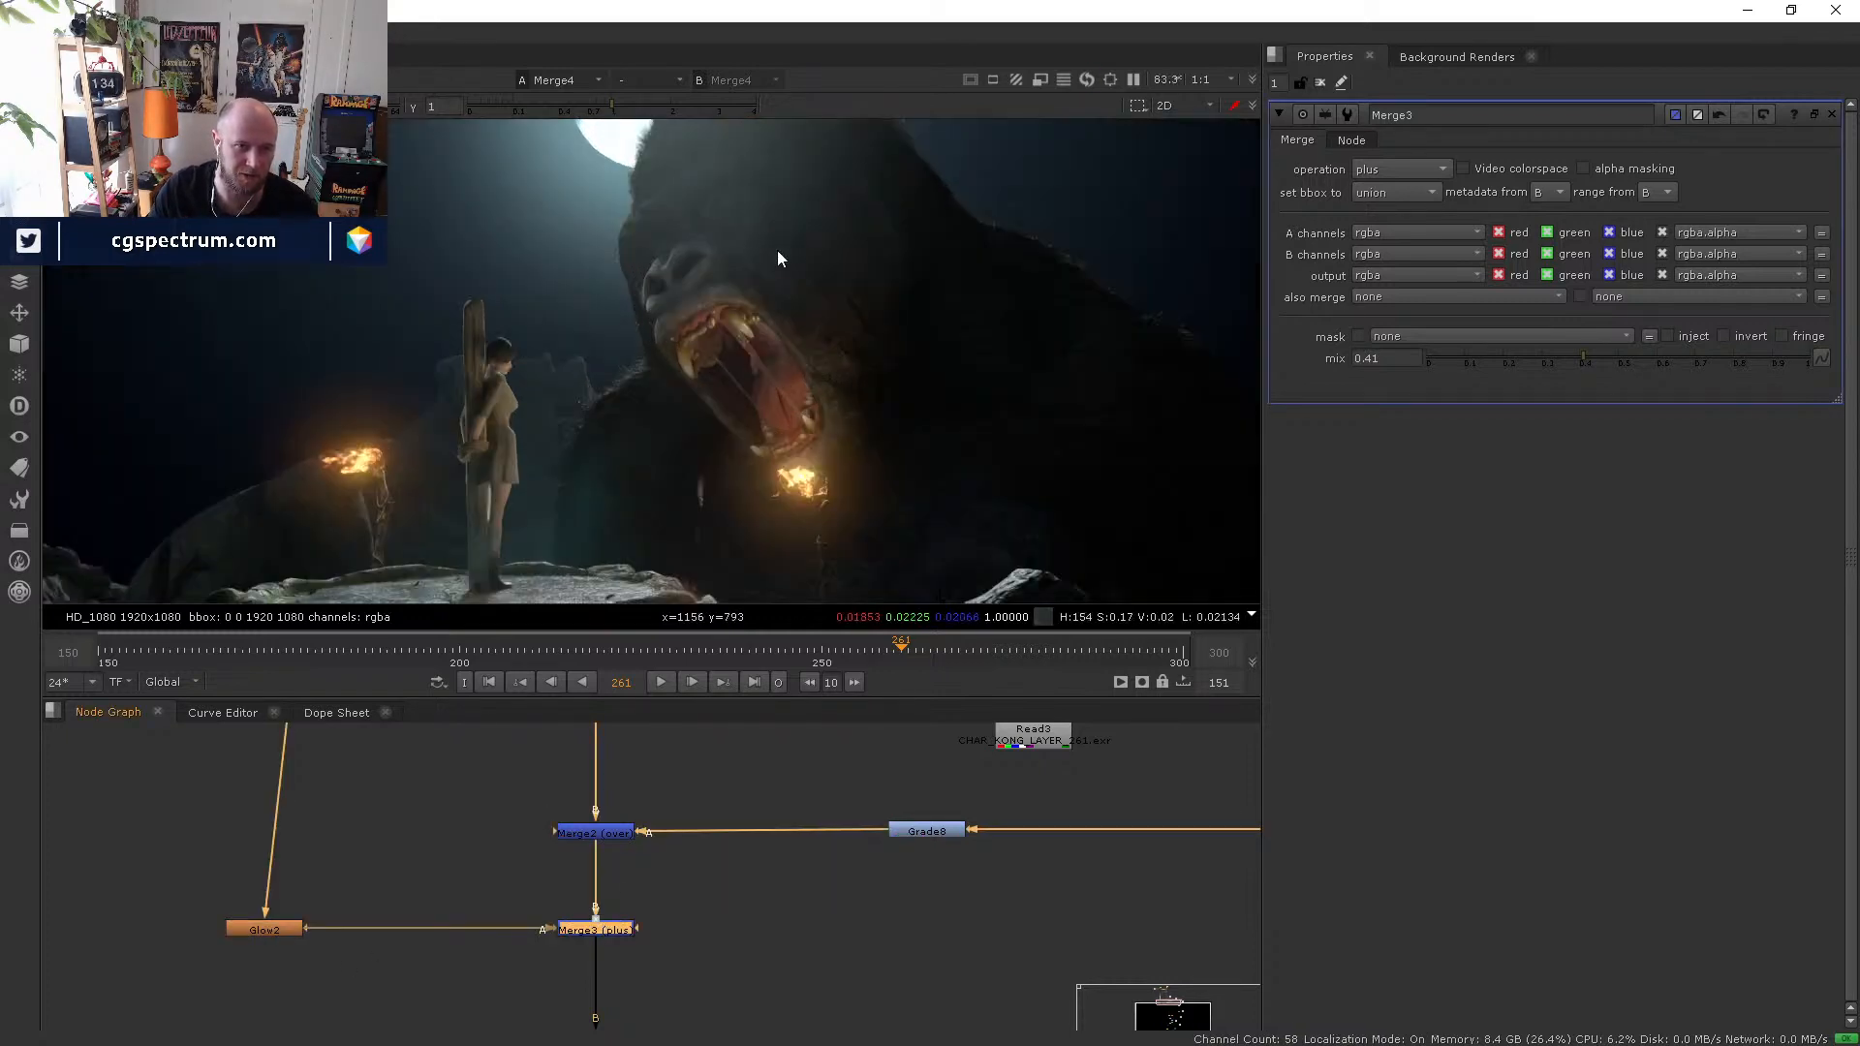
middle_drag(752, 199, 756, 388)
scroll(639, 256, up, 2)
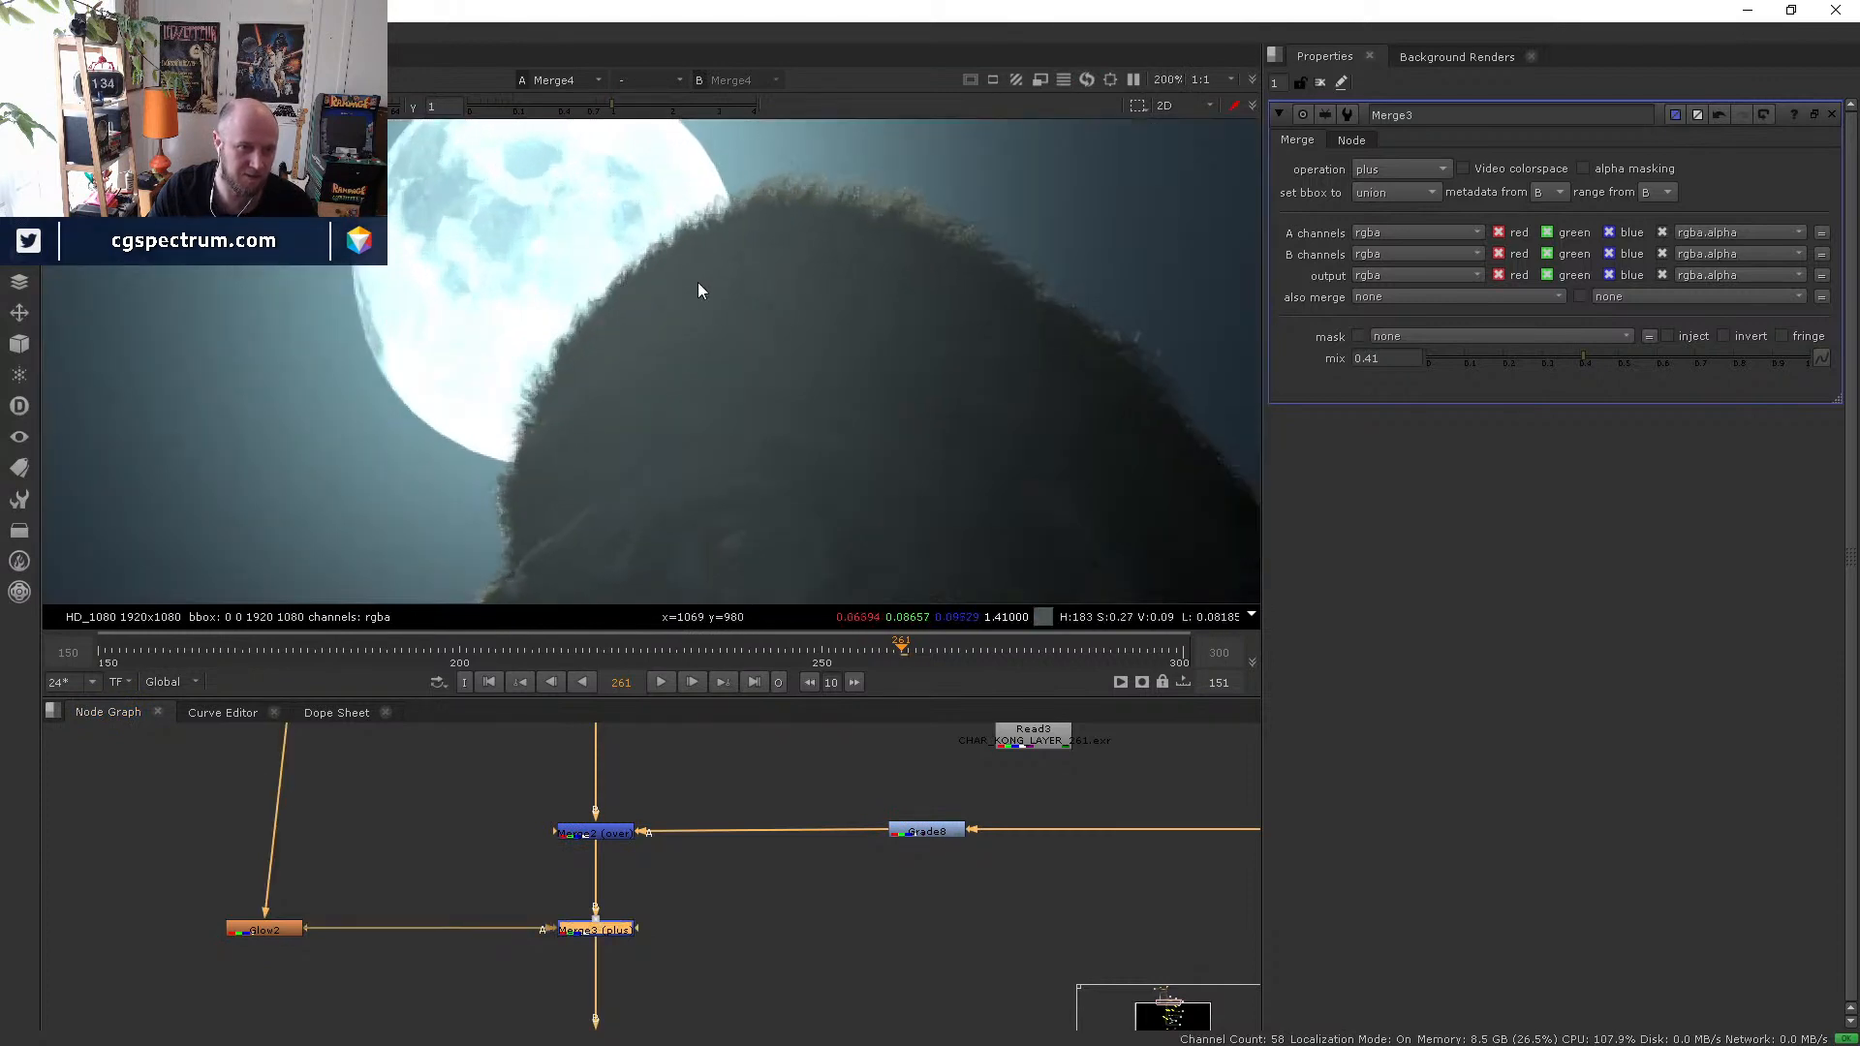
middle_drag(590, 395, 630, 411)
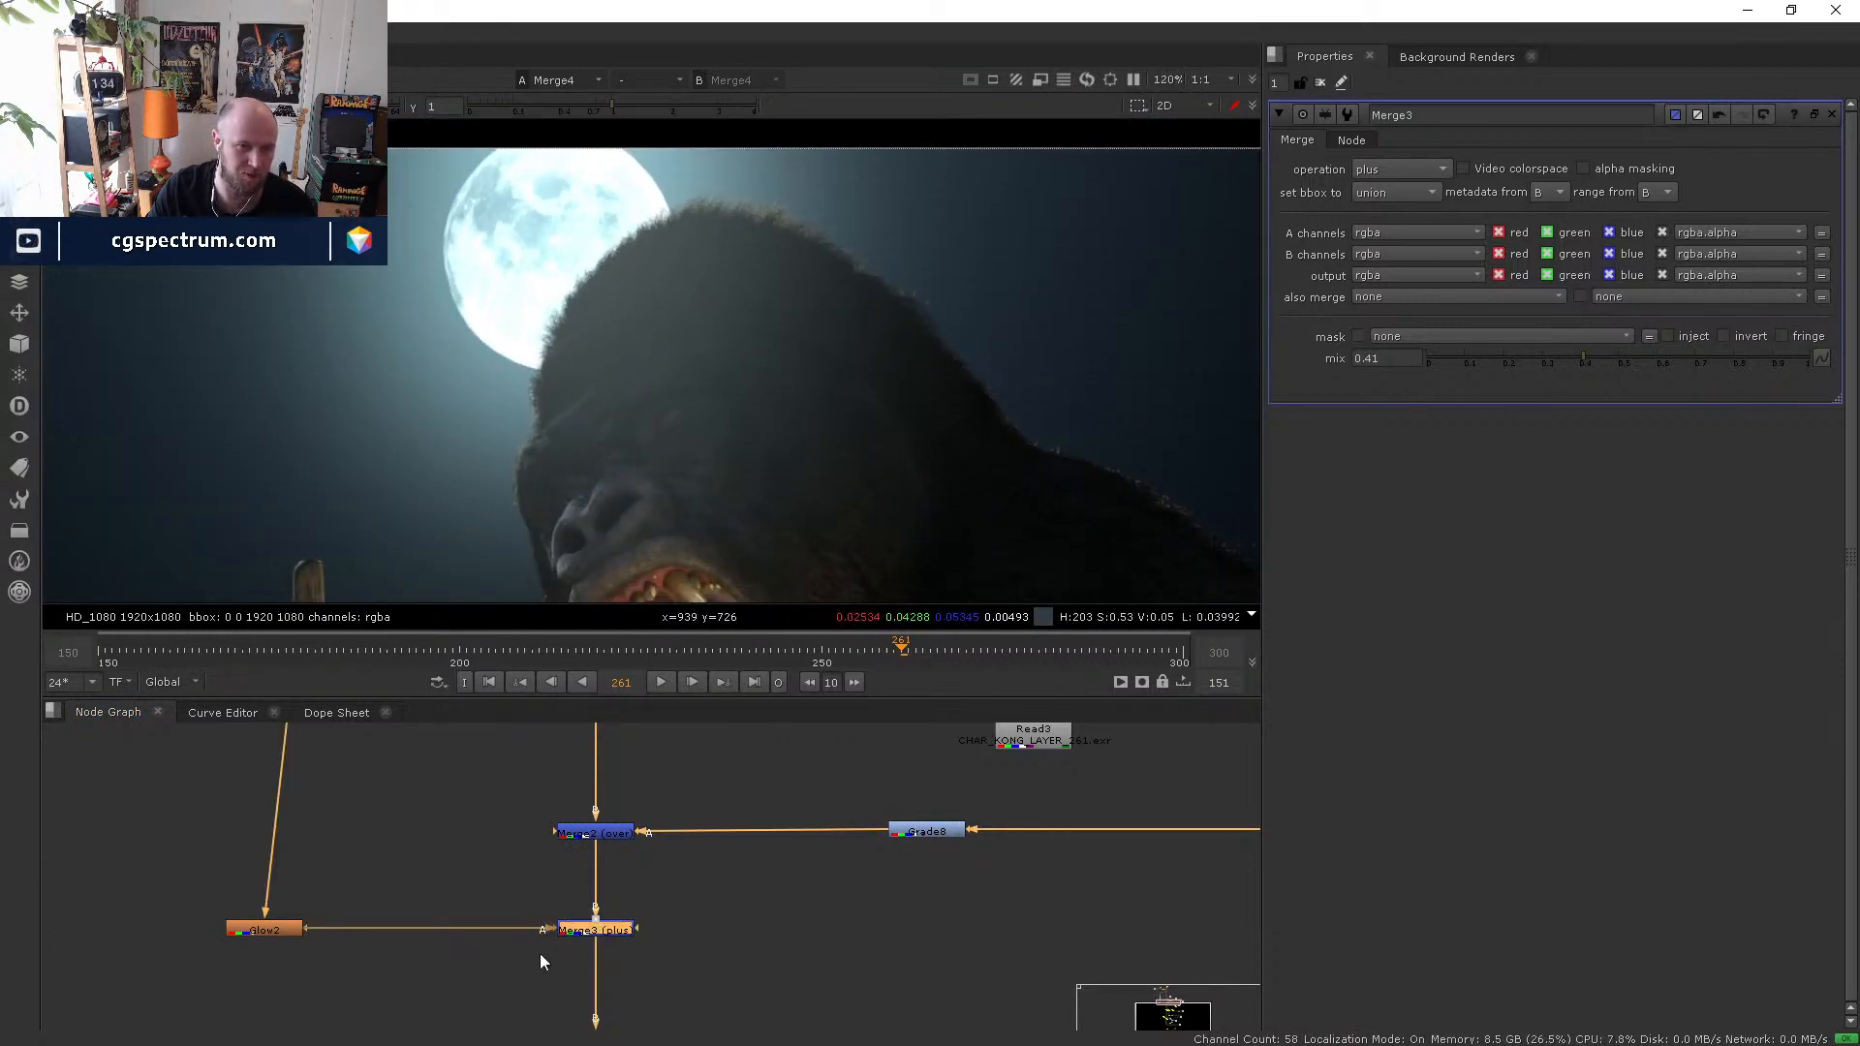
drag(1469, 359, 1810, 357)
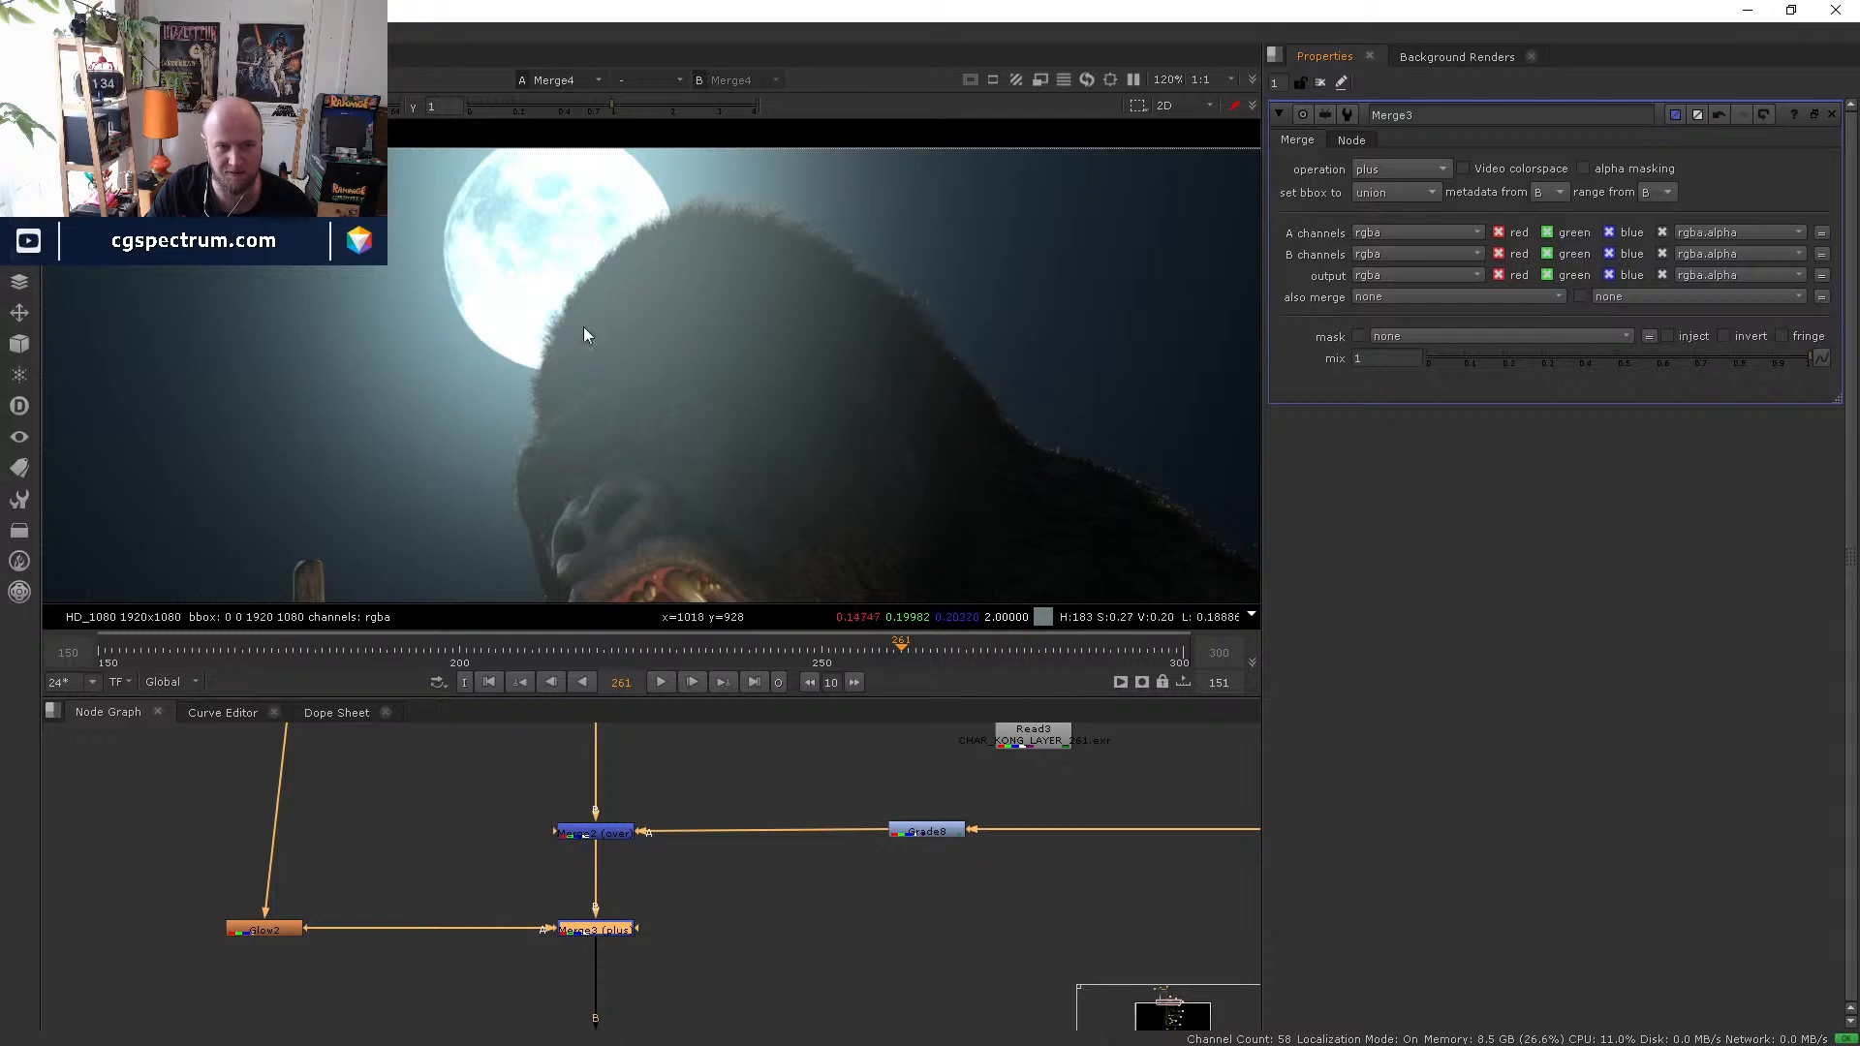
- Try adding a Grade node directly after the Kong layer's Read3, and undo it
scroll(488, 762, down, 3)
middle_drag(452, 845, 401, 966)
scroll(734, 827, up, 4)
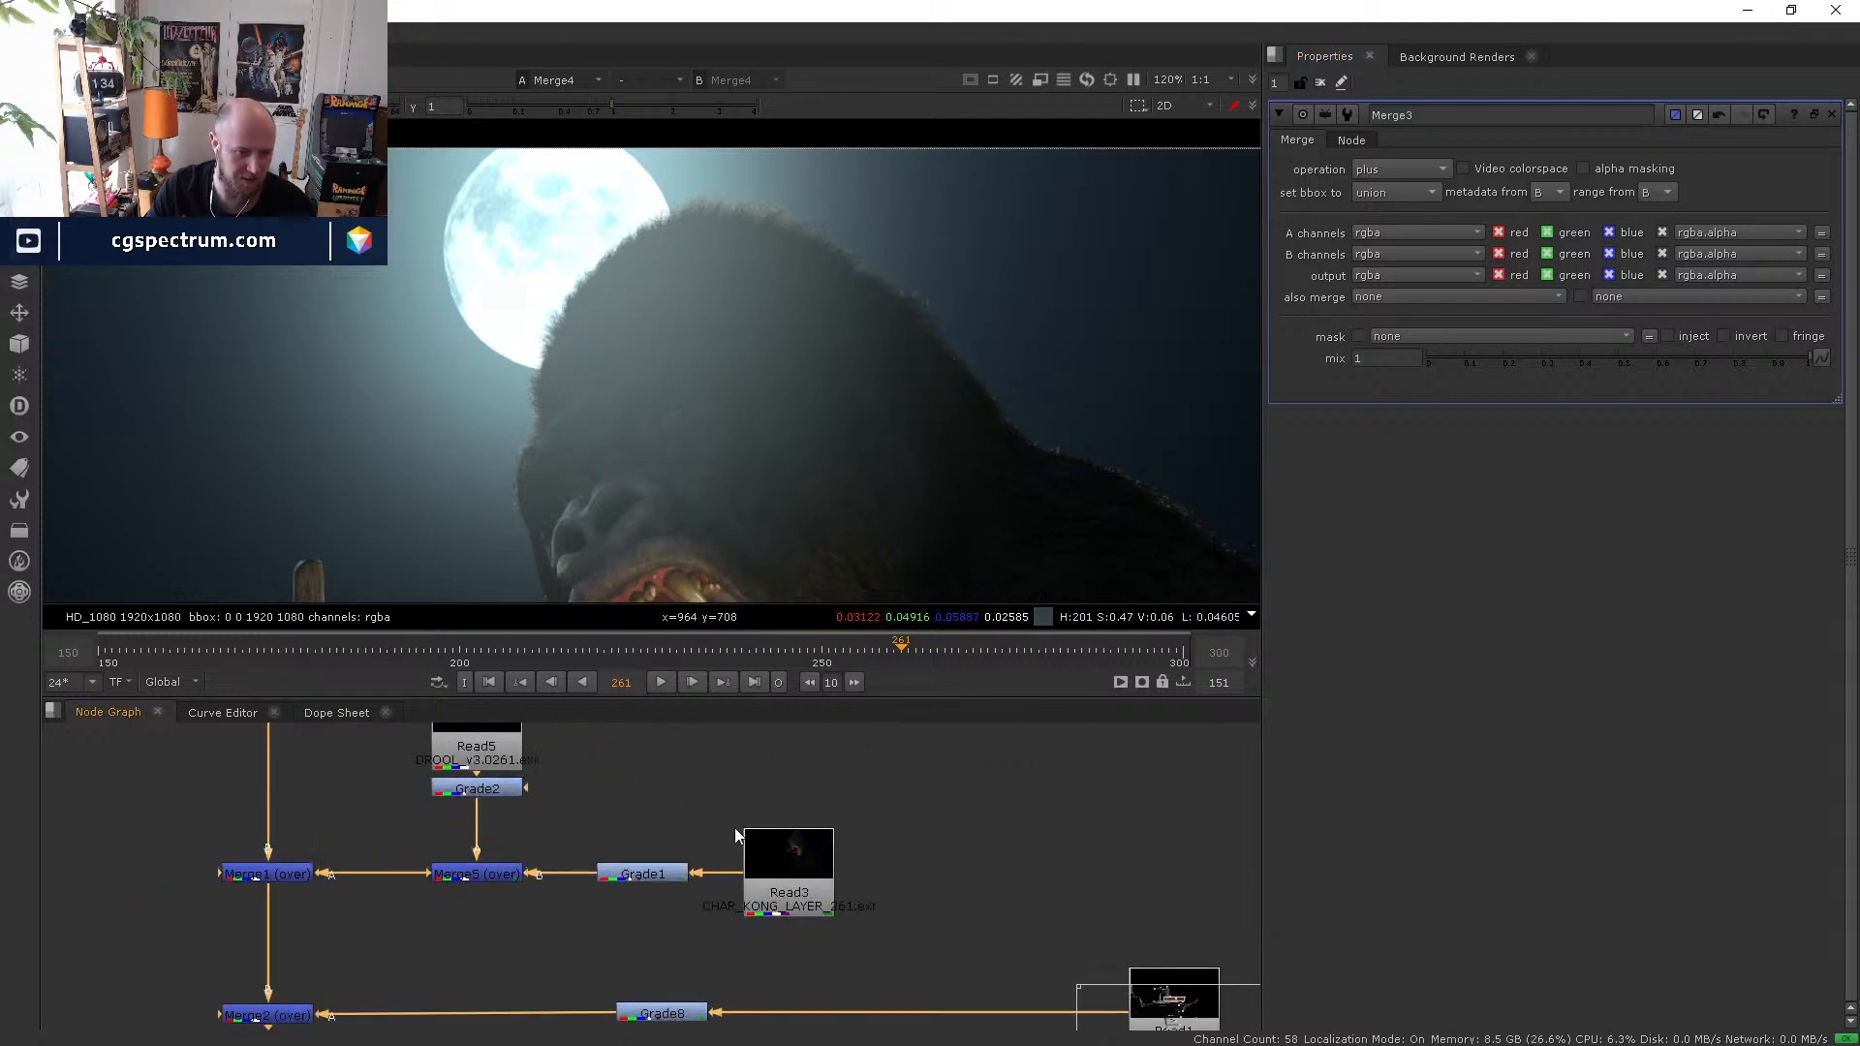
click(816, 882)
scroll(461, 996, down, 4)
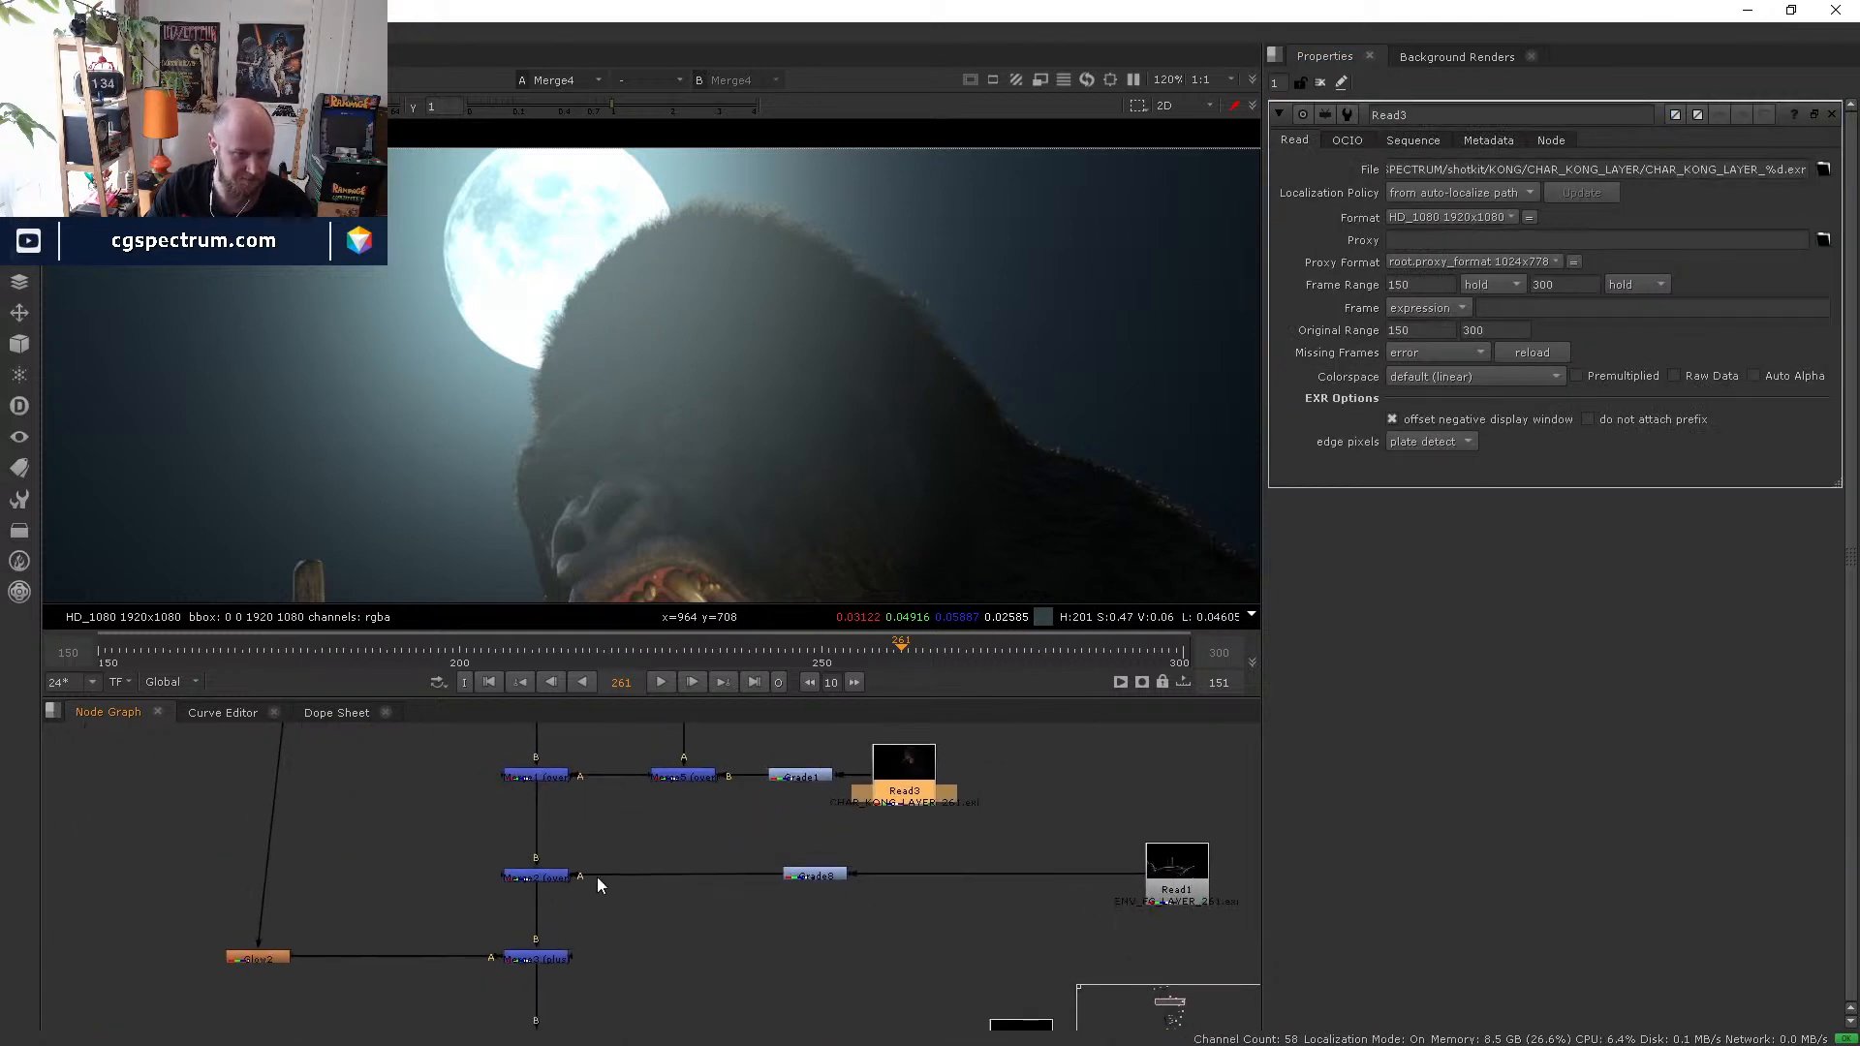
middle_drag(411, 841, 391, 868)
key(Tab)
text(gr)
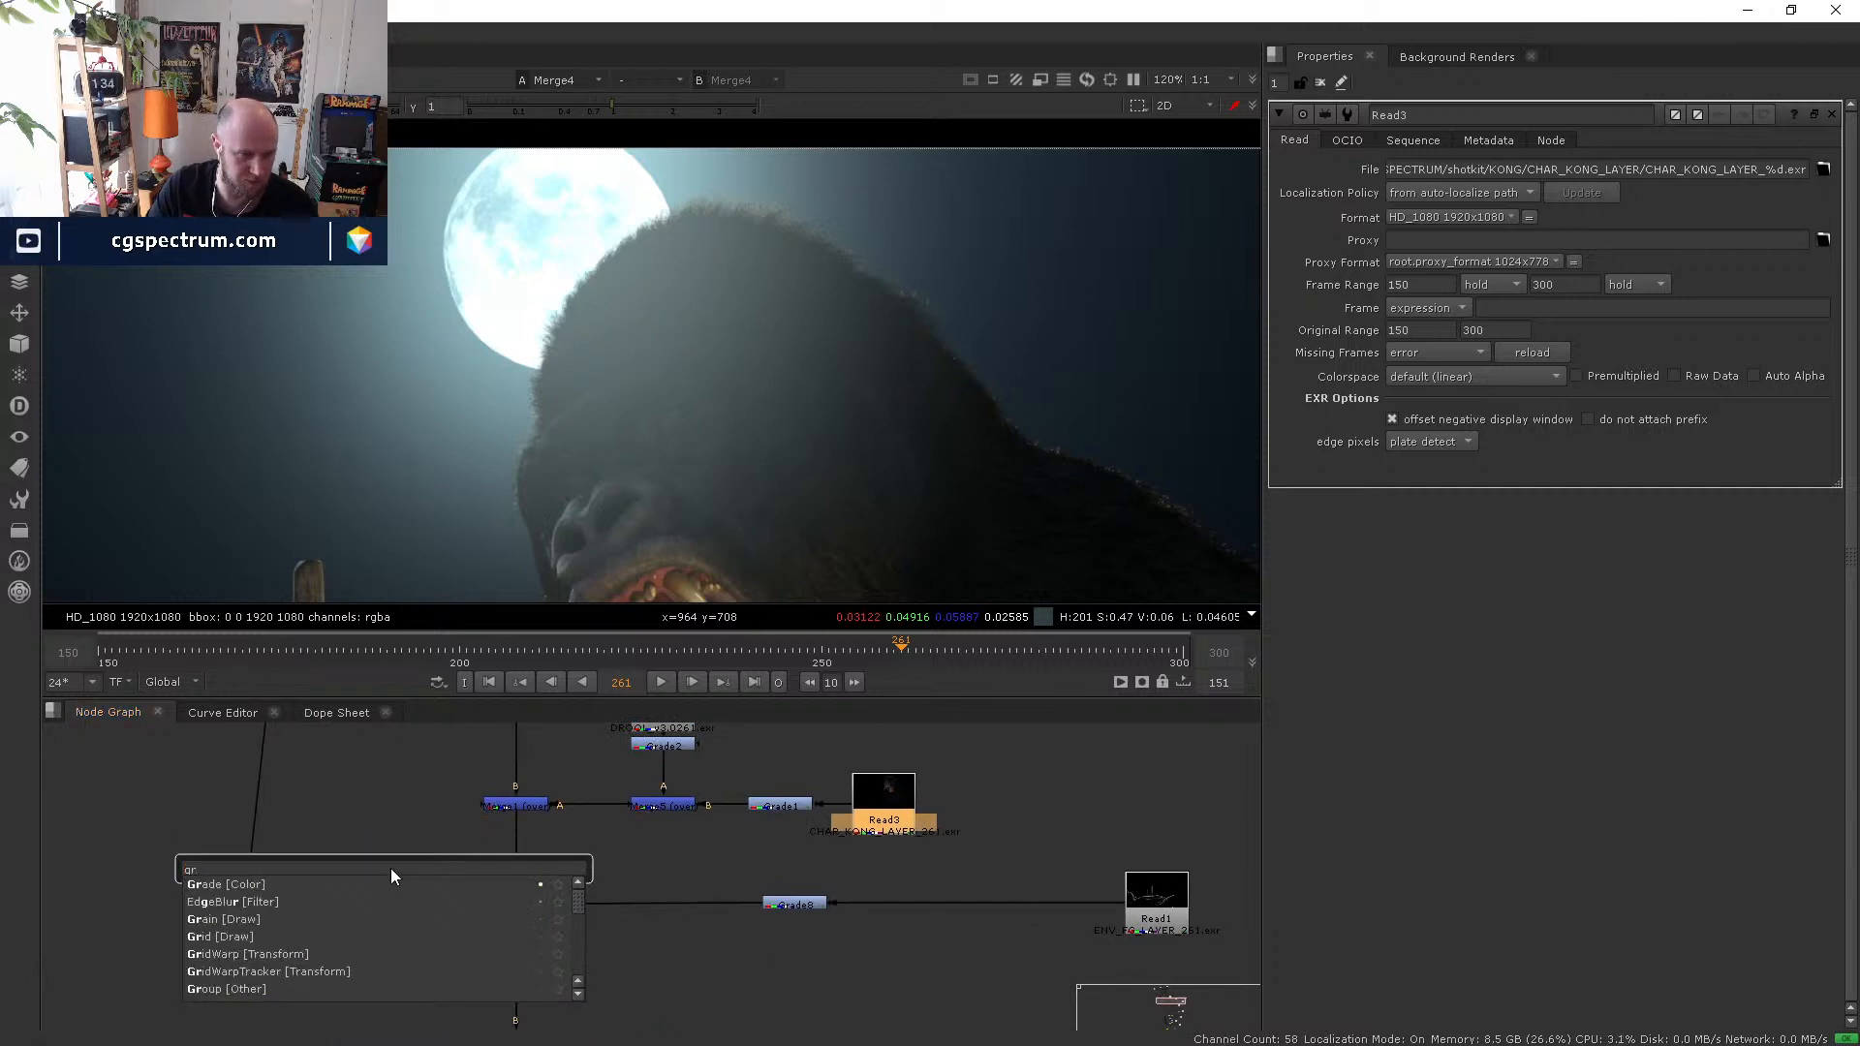
key(Down)
key(Return)
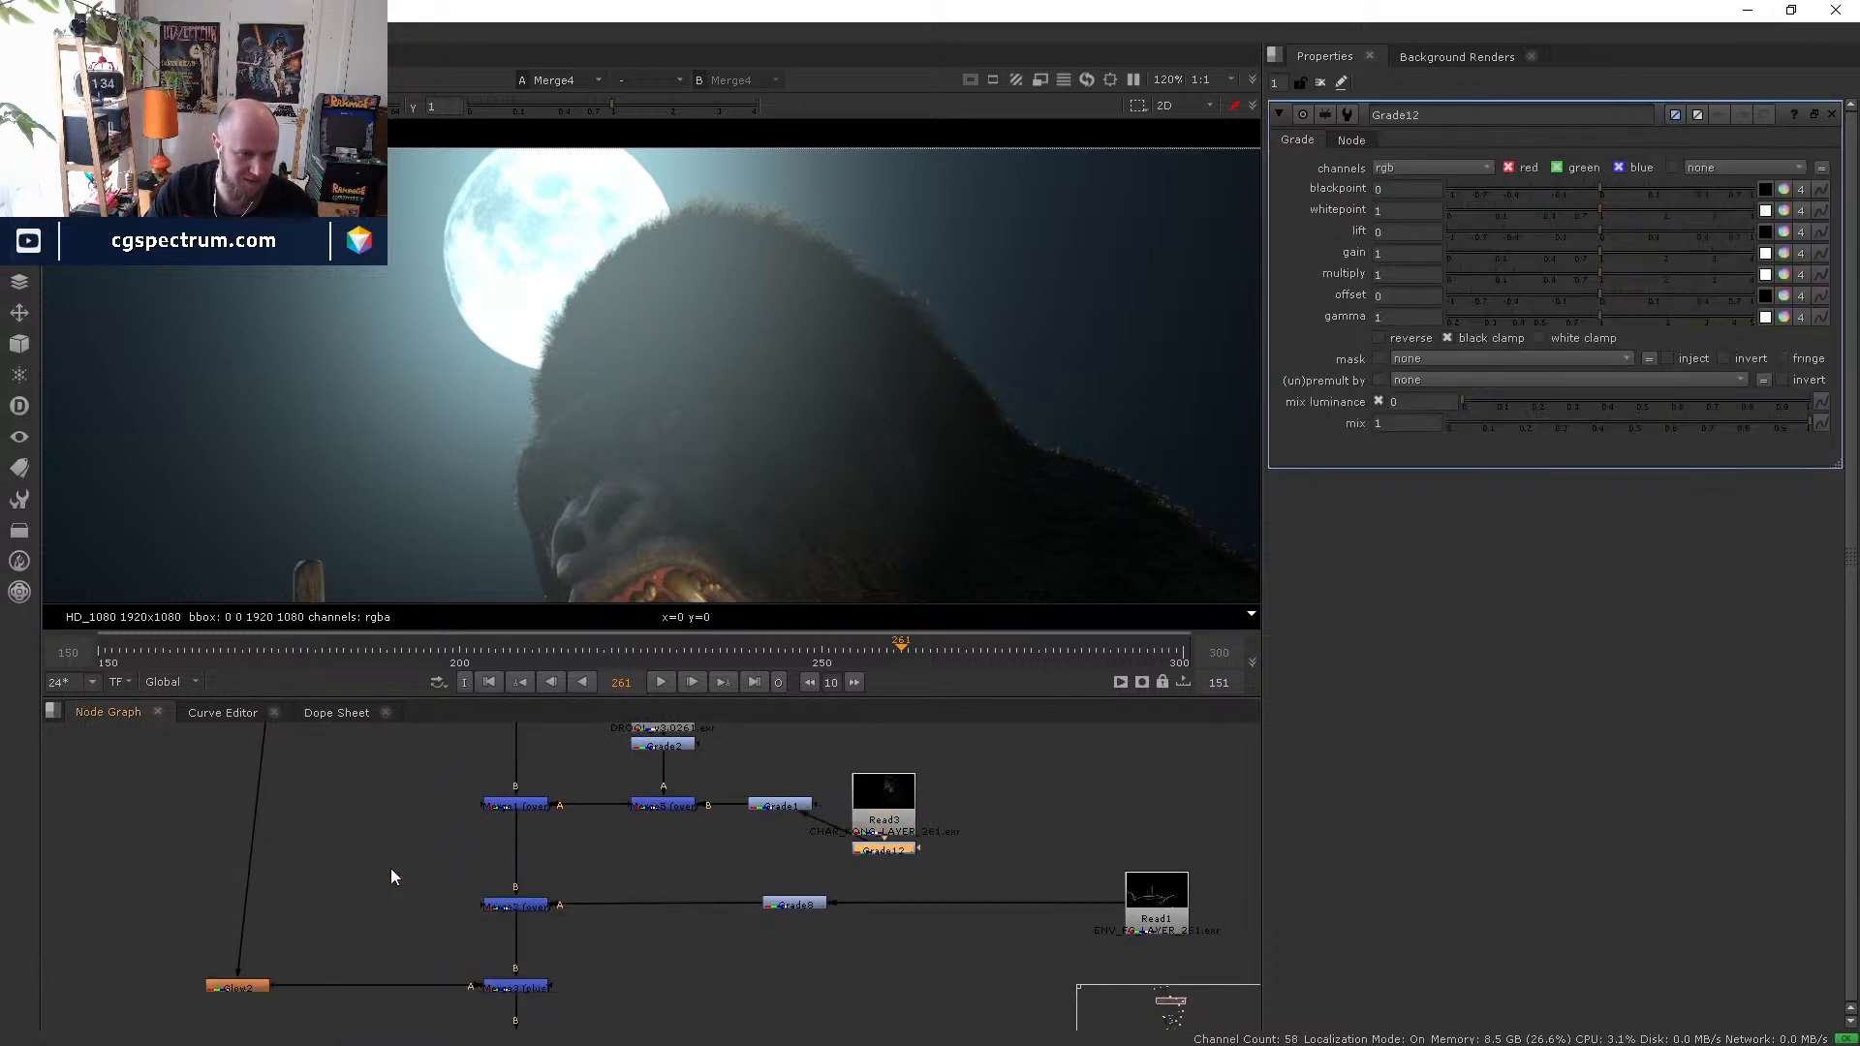
key(ctrl+z)
- Create a separate Grade node fed by Read3, place it above the Glow2 branch, and view its output
click(403, 918)
key(g)
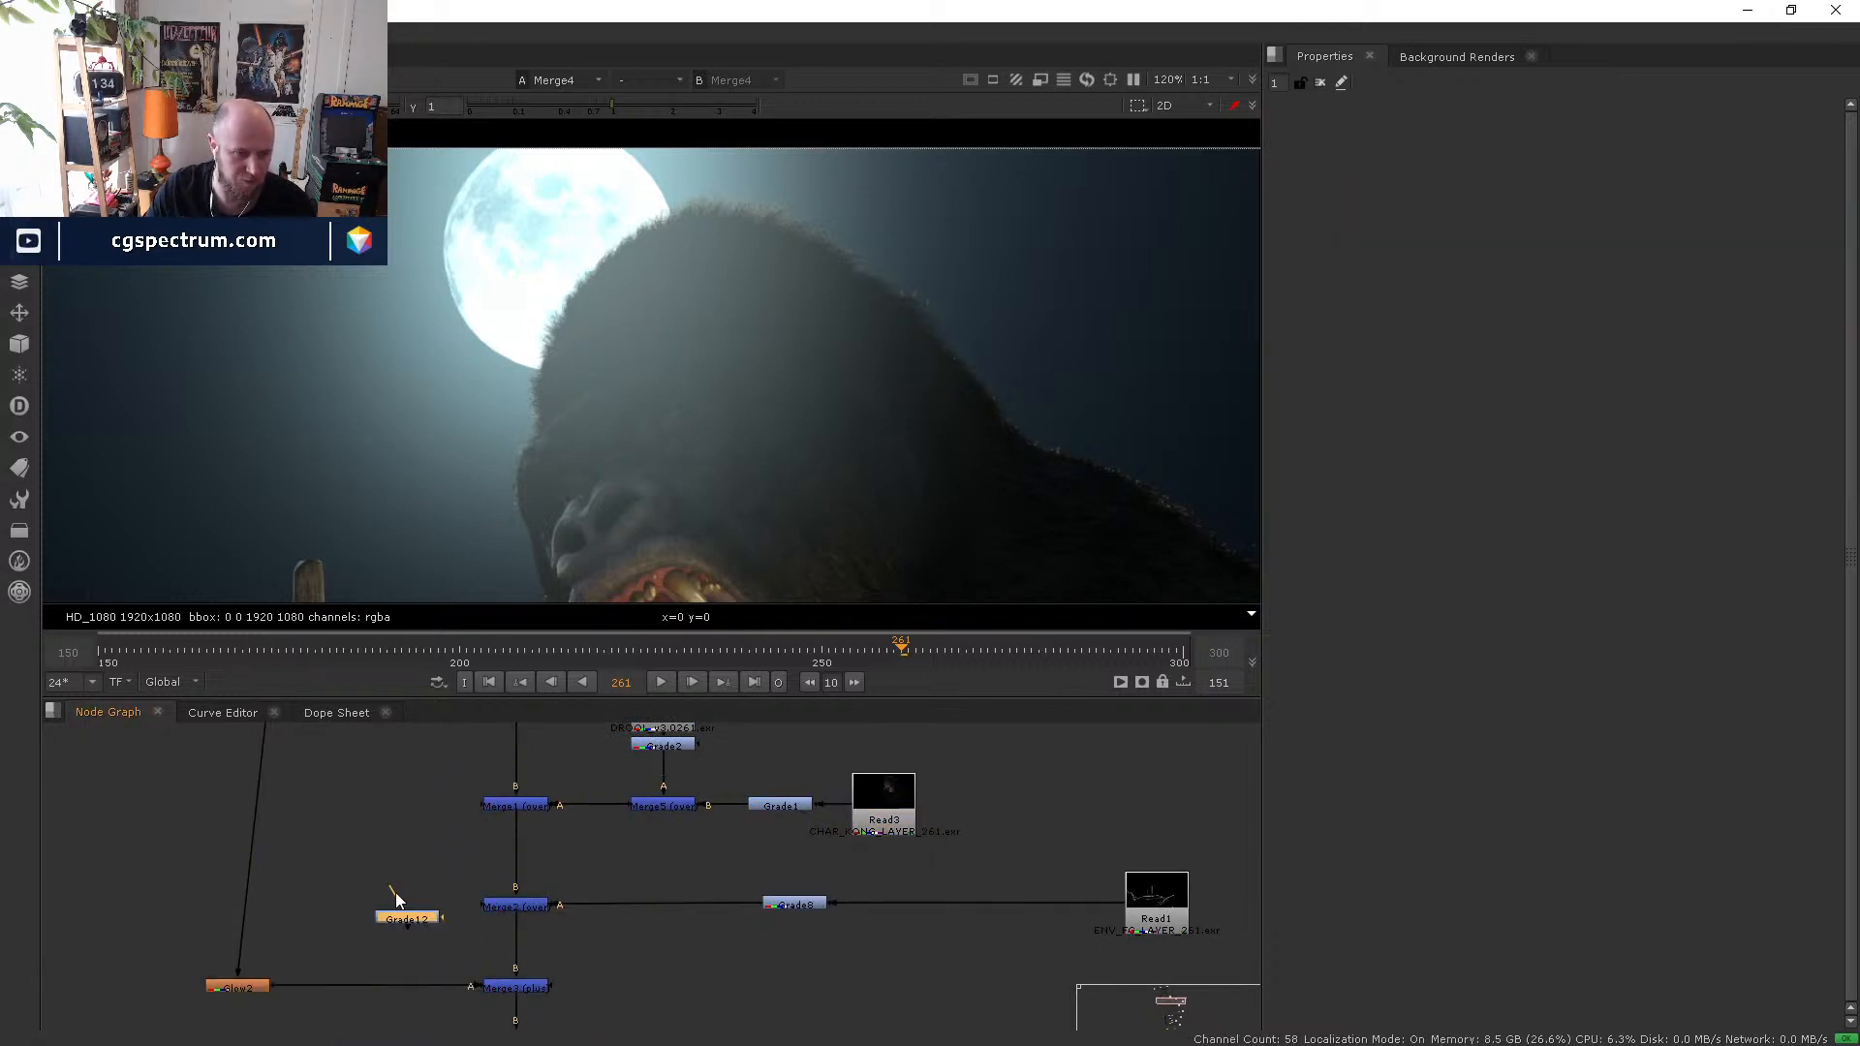
drag(397, 897, 886, 799)
click(399, 947)
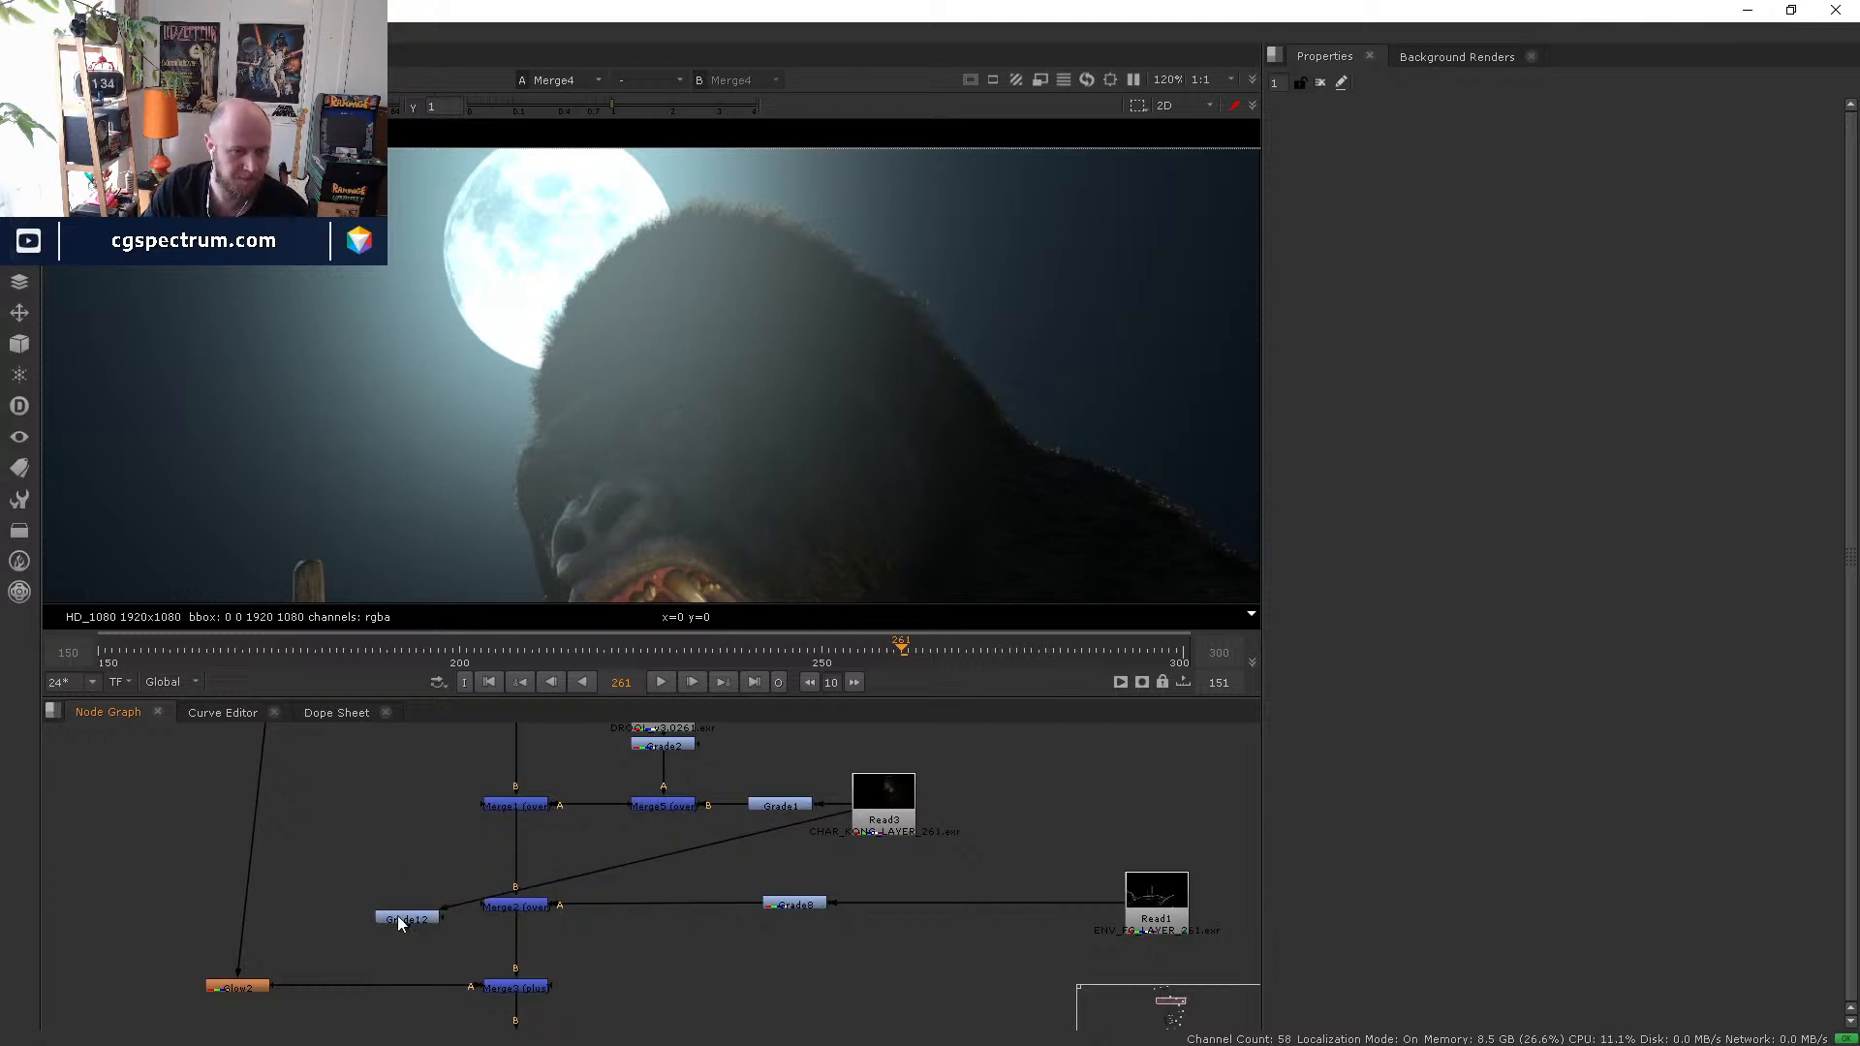
drag(398, 917, 335, 848)
double_click(335, 850)
key(1)
- Insert a Multiply node between Glow2 and Merge3, with its mask input connected to Grade12
scroll(339, 893, down, 1)
middle_drag(335, 908, 340, 869)
scroll(340, 869, up, 2)
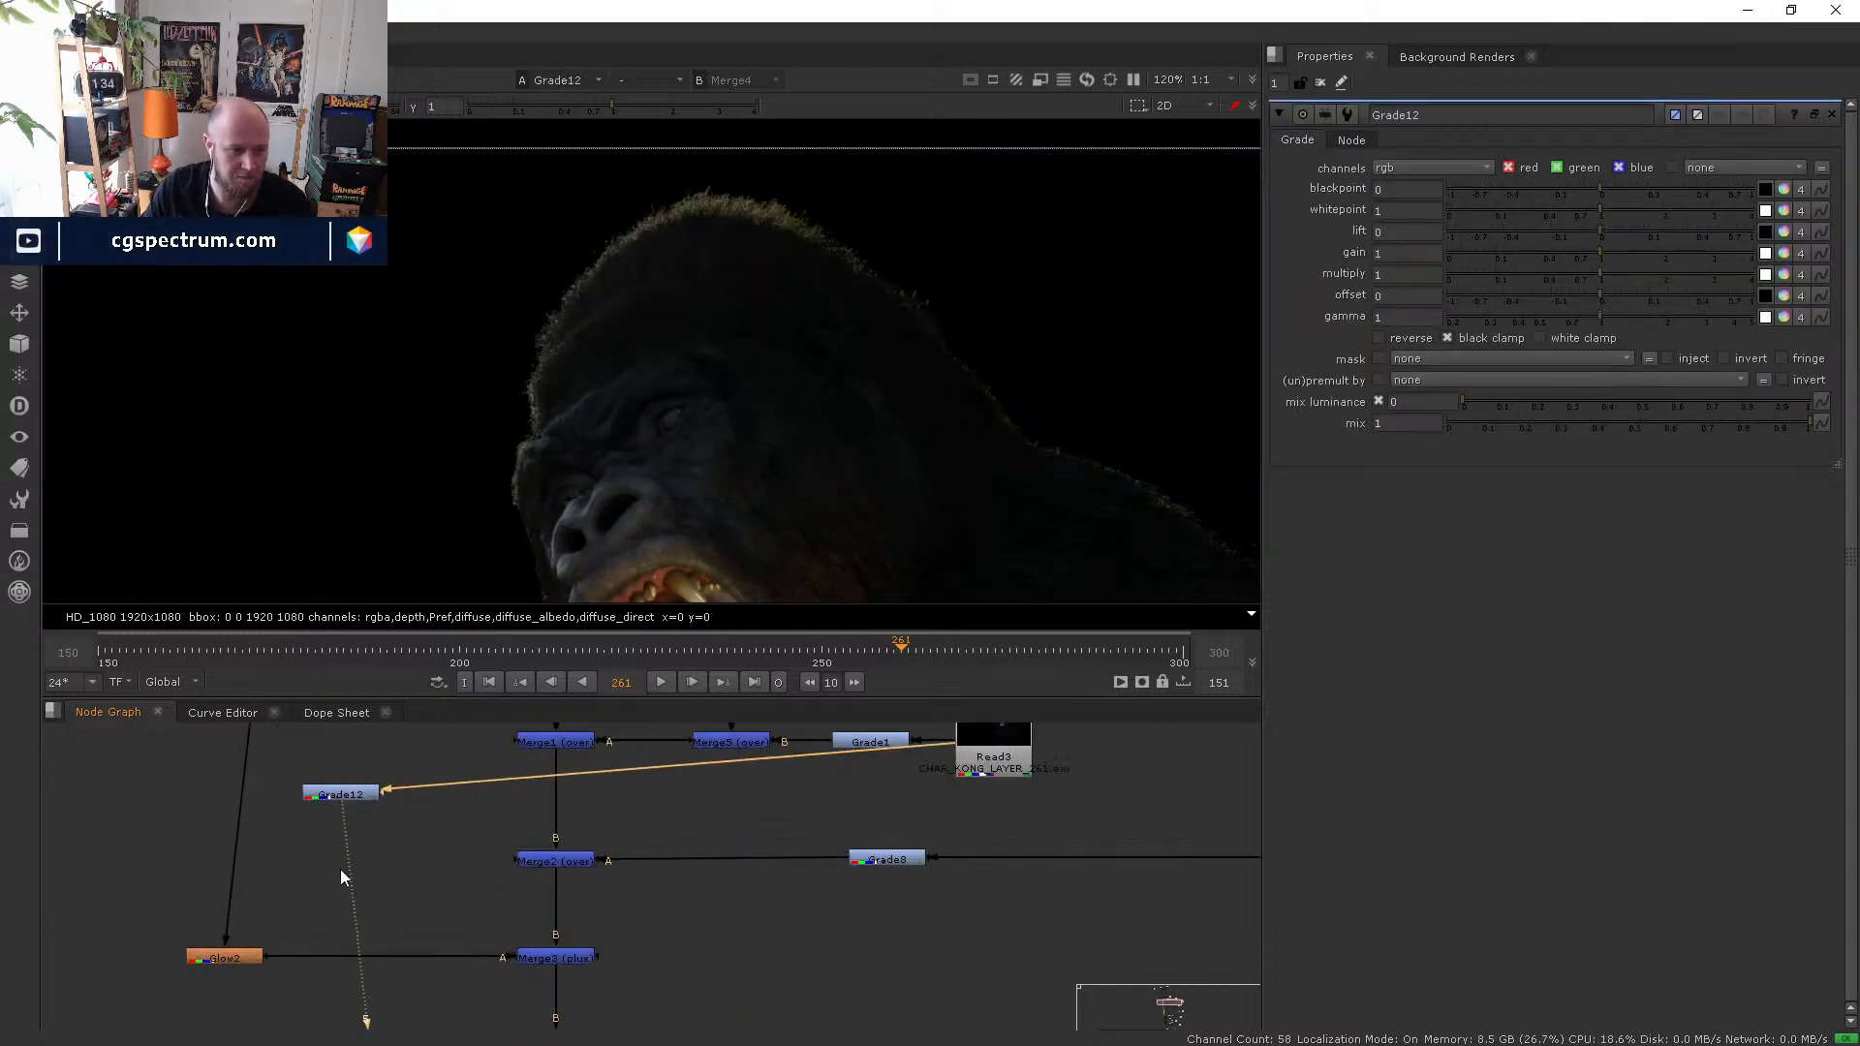
key(Tab)
text(mult)
key(Return)
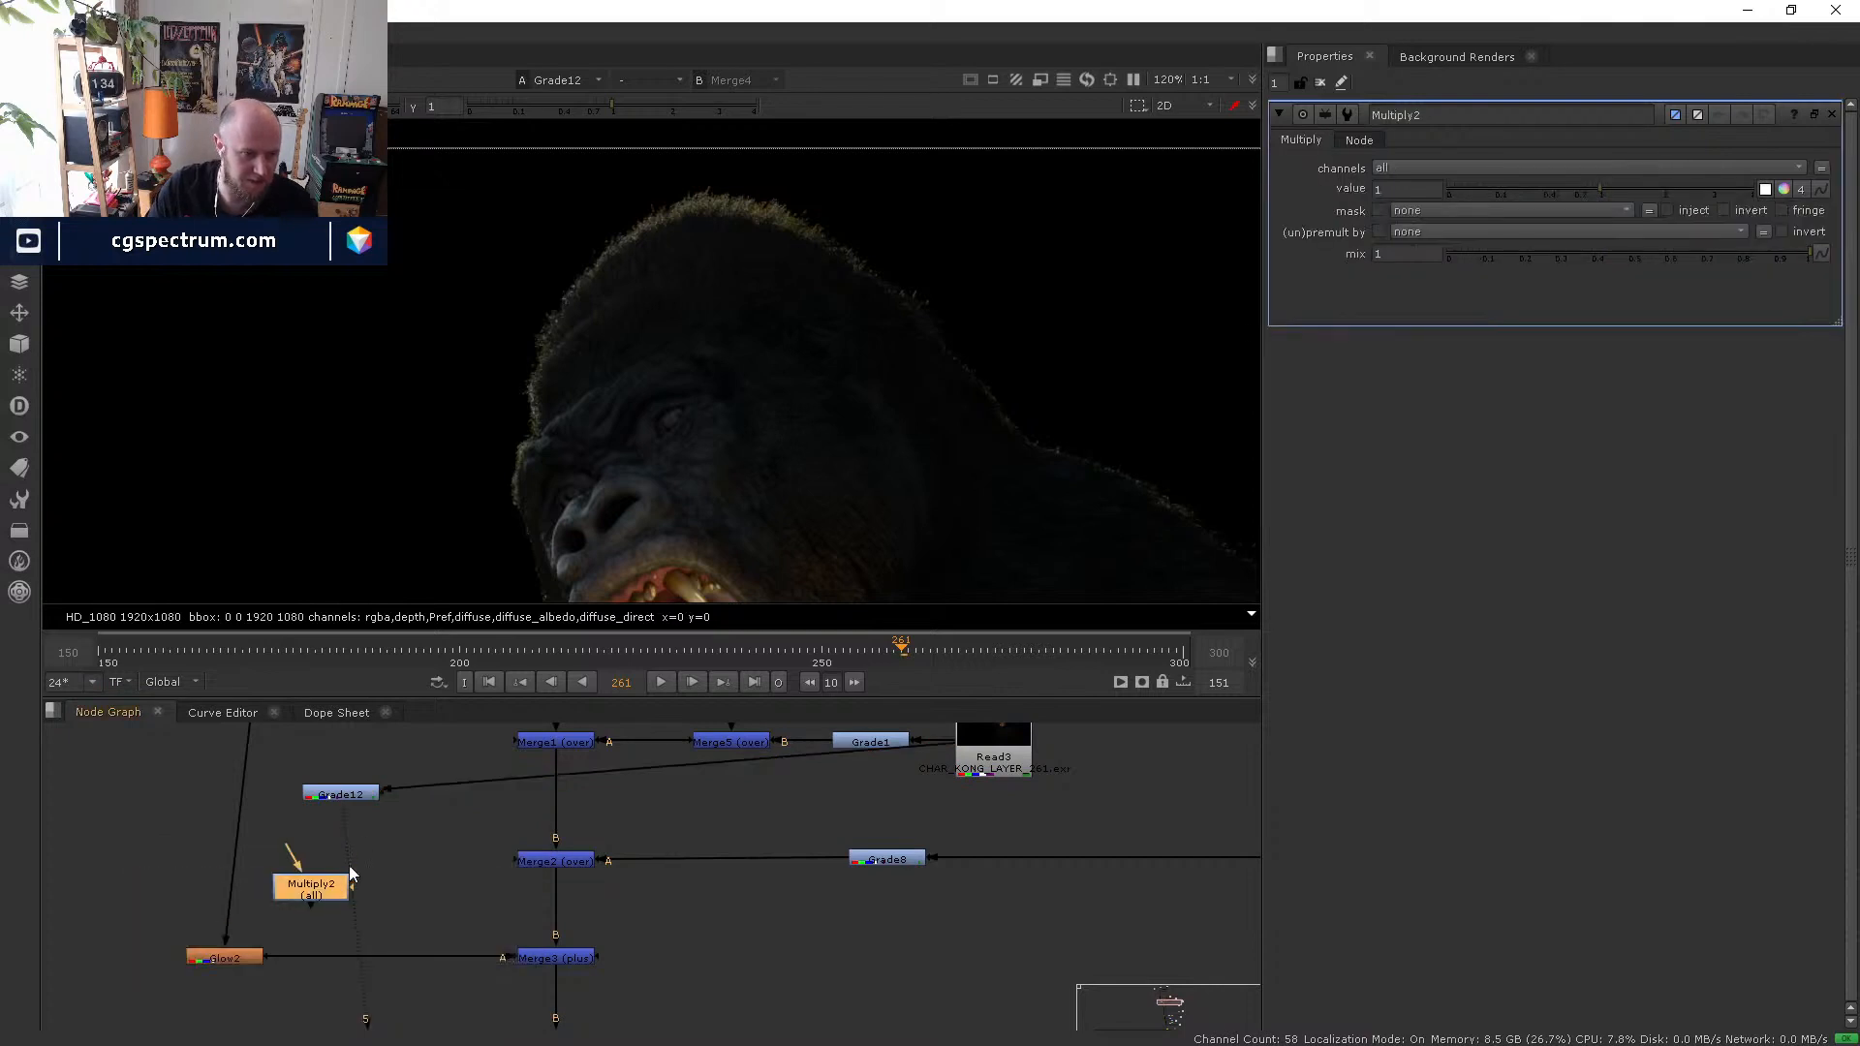
drag(335, 898, 341, 795)
drag(350, 859, 316, 898)
click(316, 898)
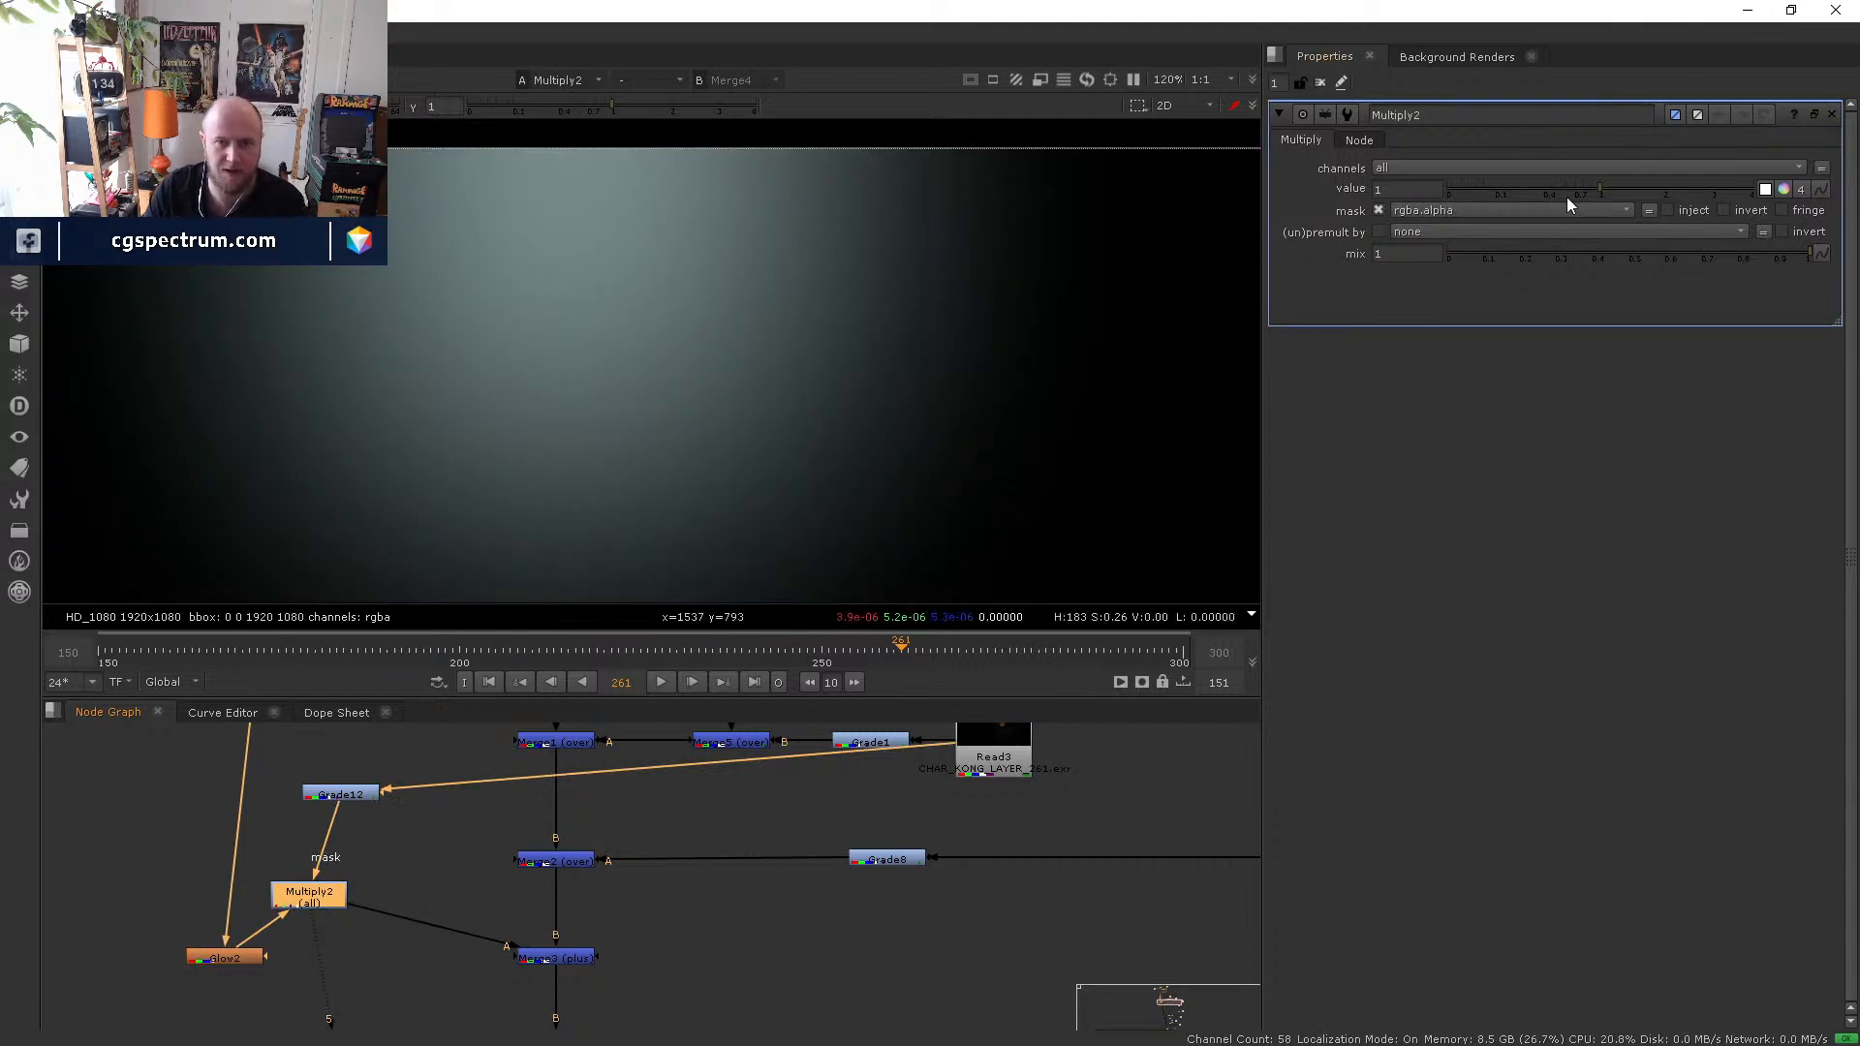
- Set Multiply2's value to 0 to cut Kong's silhouette out of the glow, and select Merge3
drag(1570, 194, 1237, 183)
click(568, 960)
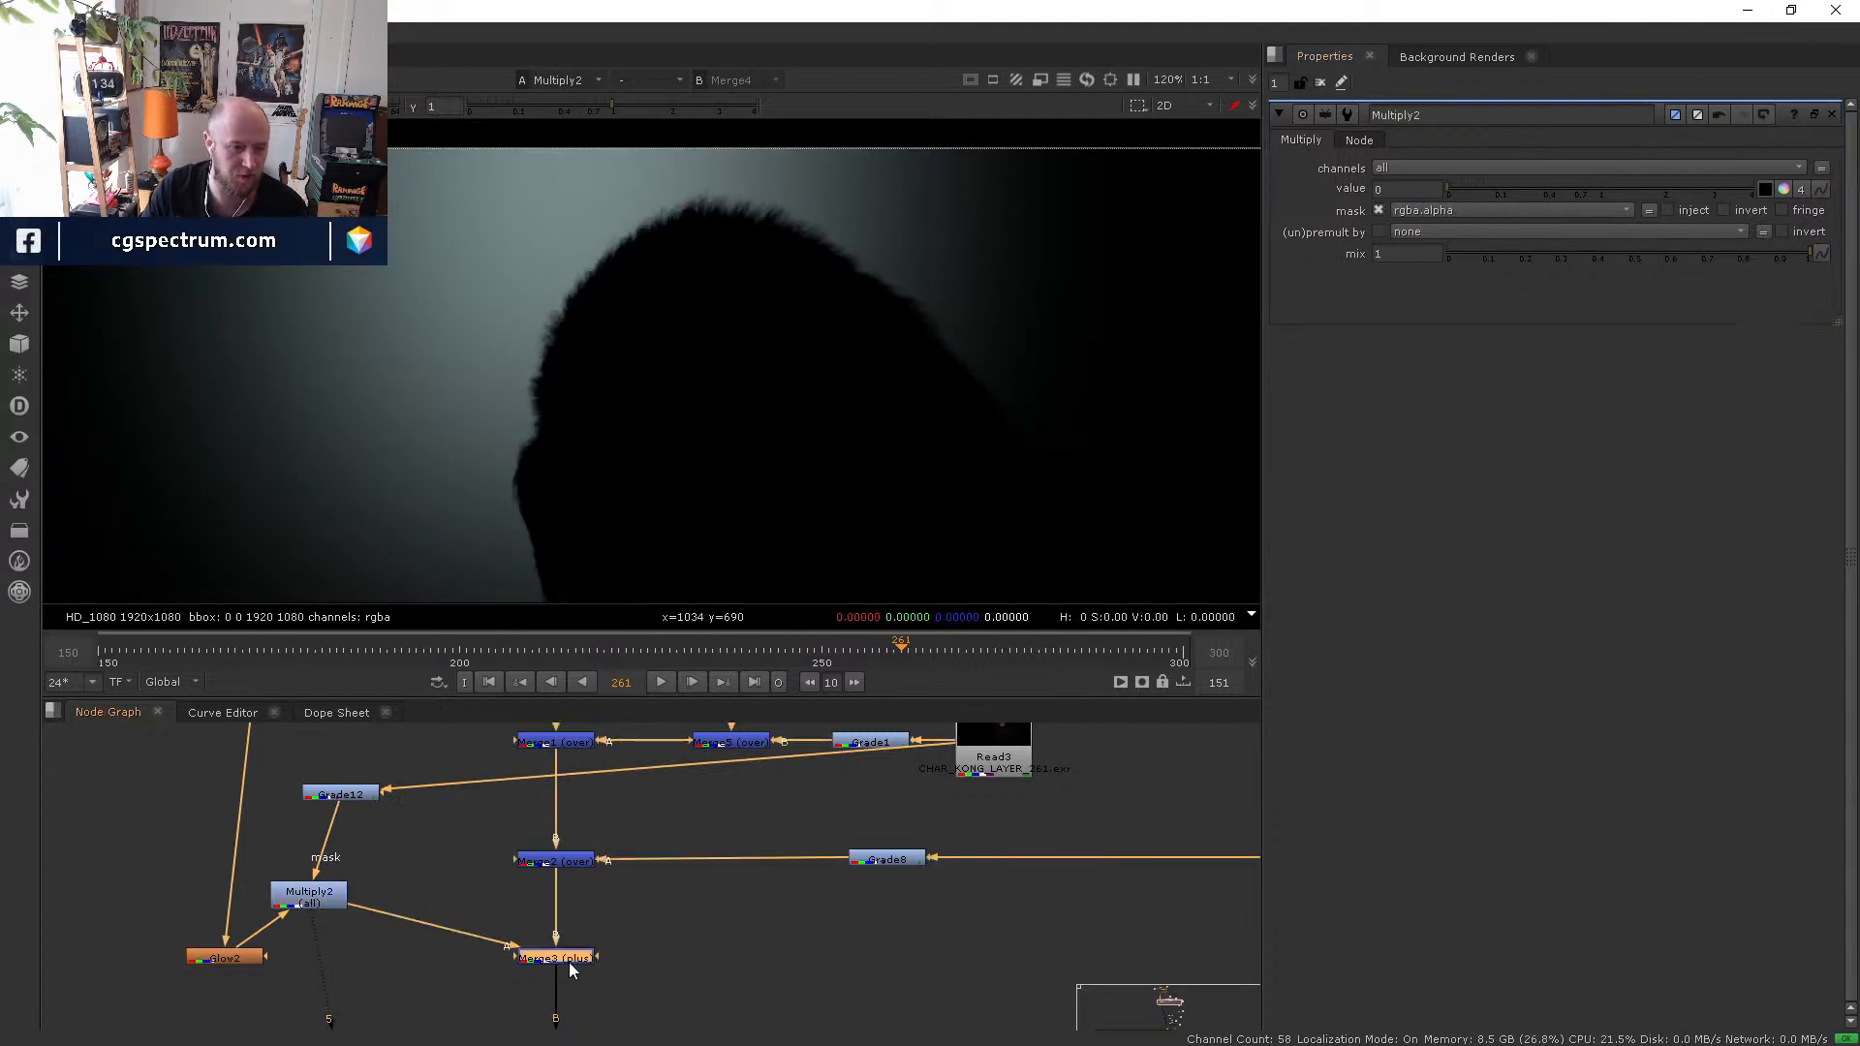
- View Merge3's output, align Multiply2 beneath Grade12, and toggle Multiply2 to compare the glow with and without the mask
key(1)
click(306, 895)
key(d)
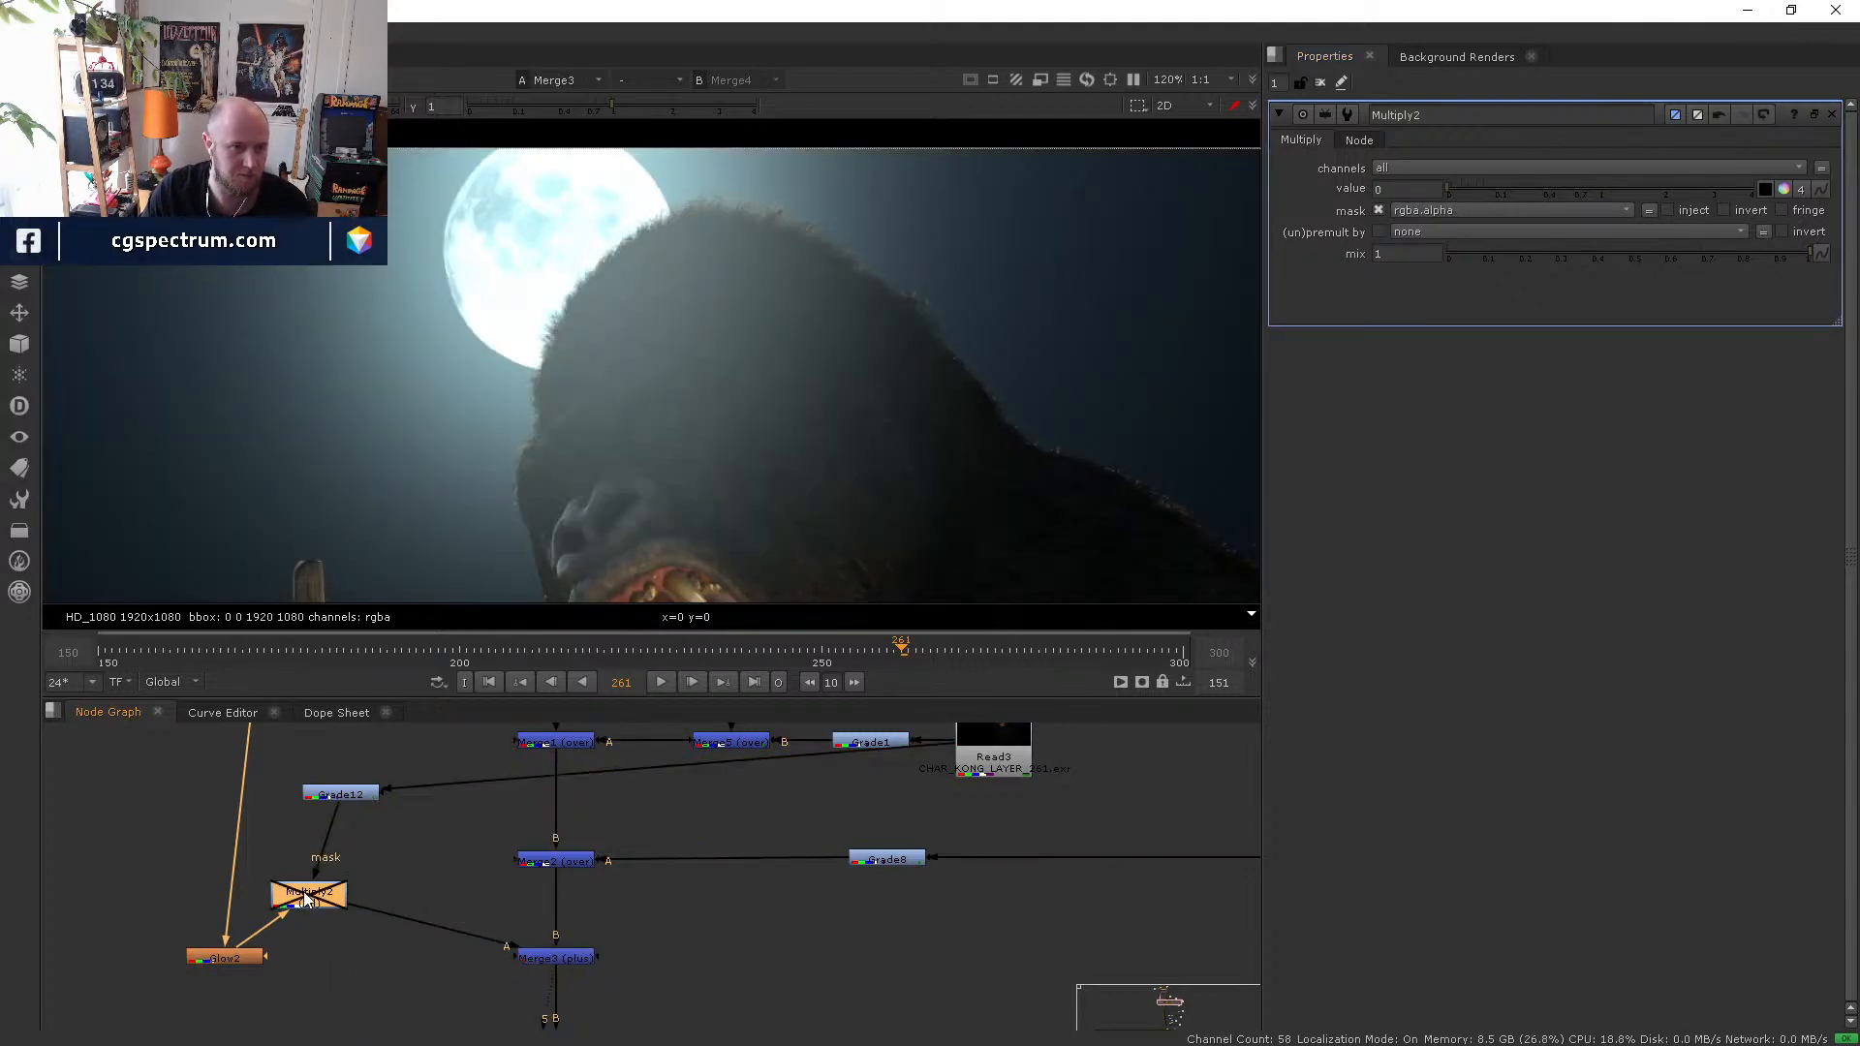
drag(304, 892, 337, 936)
key(d)
key(d)
key(d)
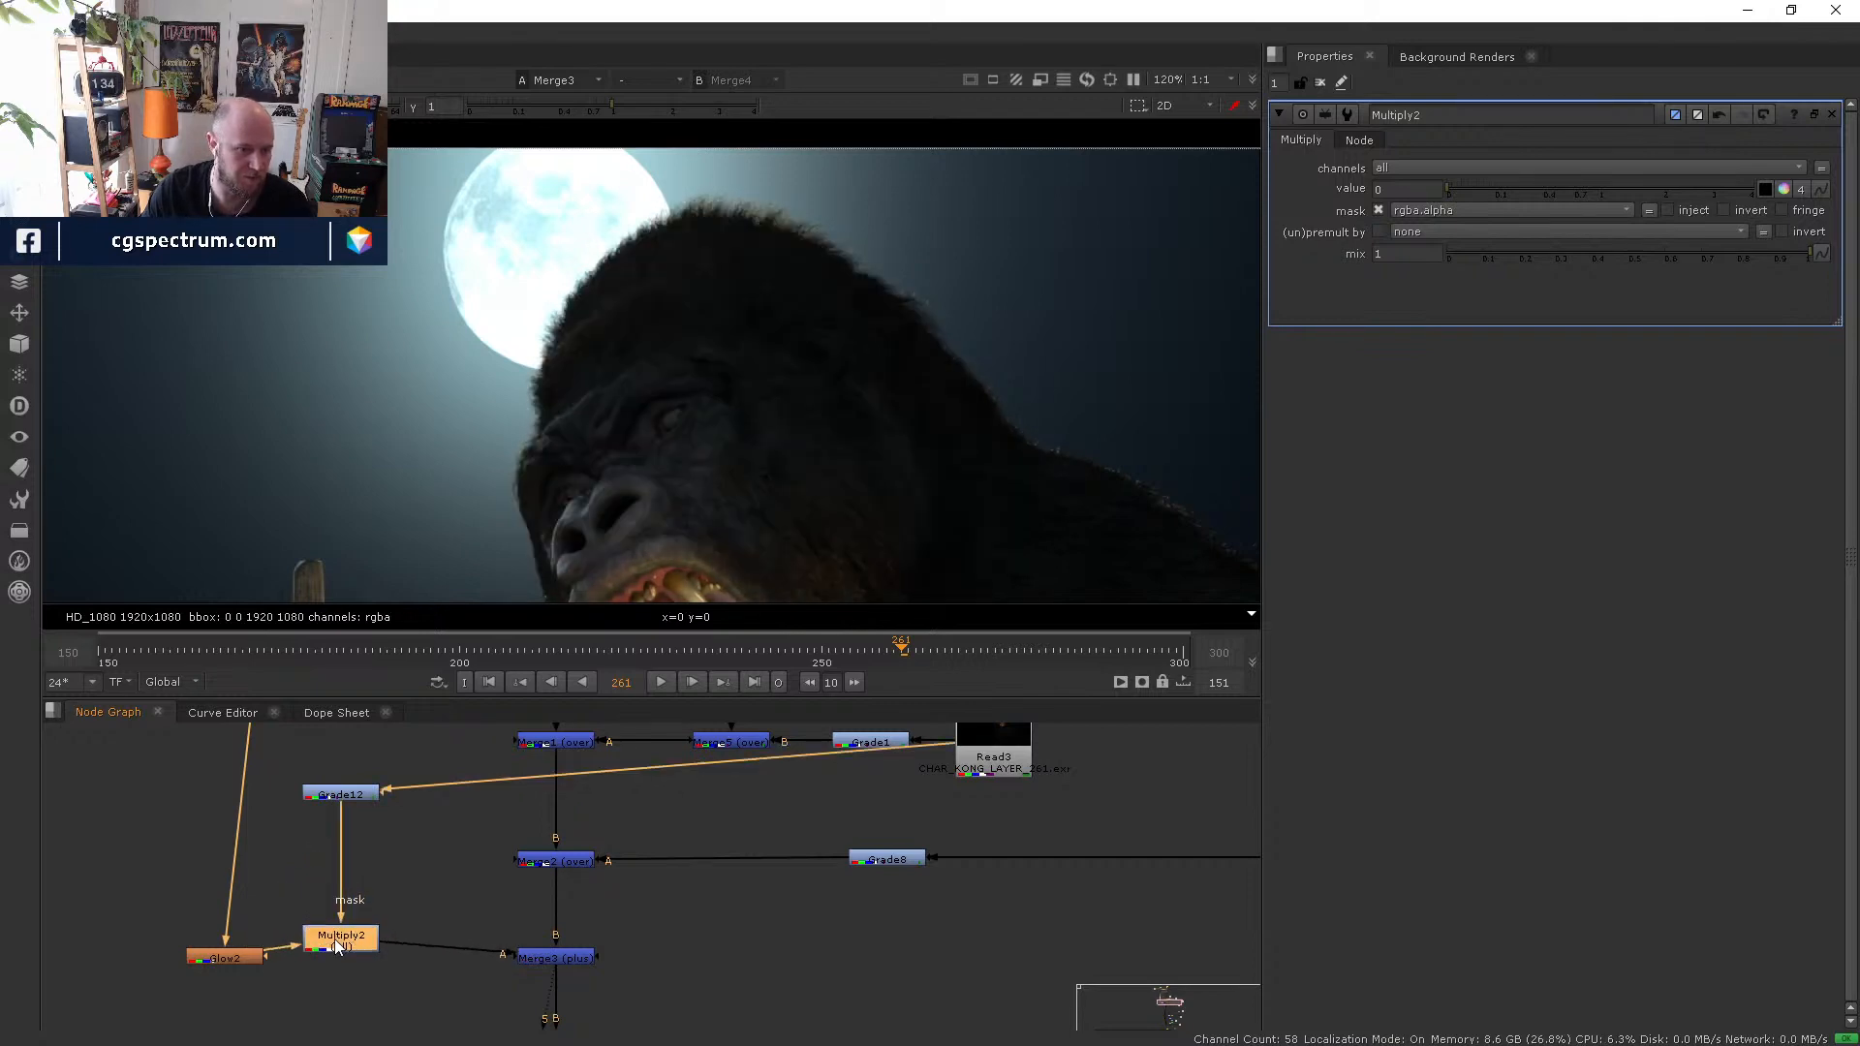
- Inspect the alpha channel of Grade12, which feeds the glow mask
click(351, 802)
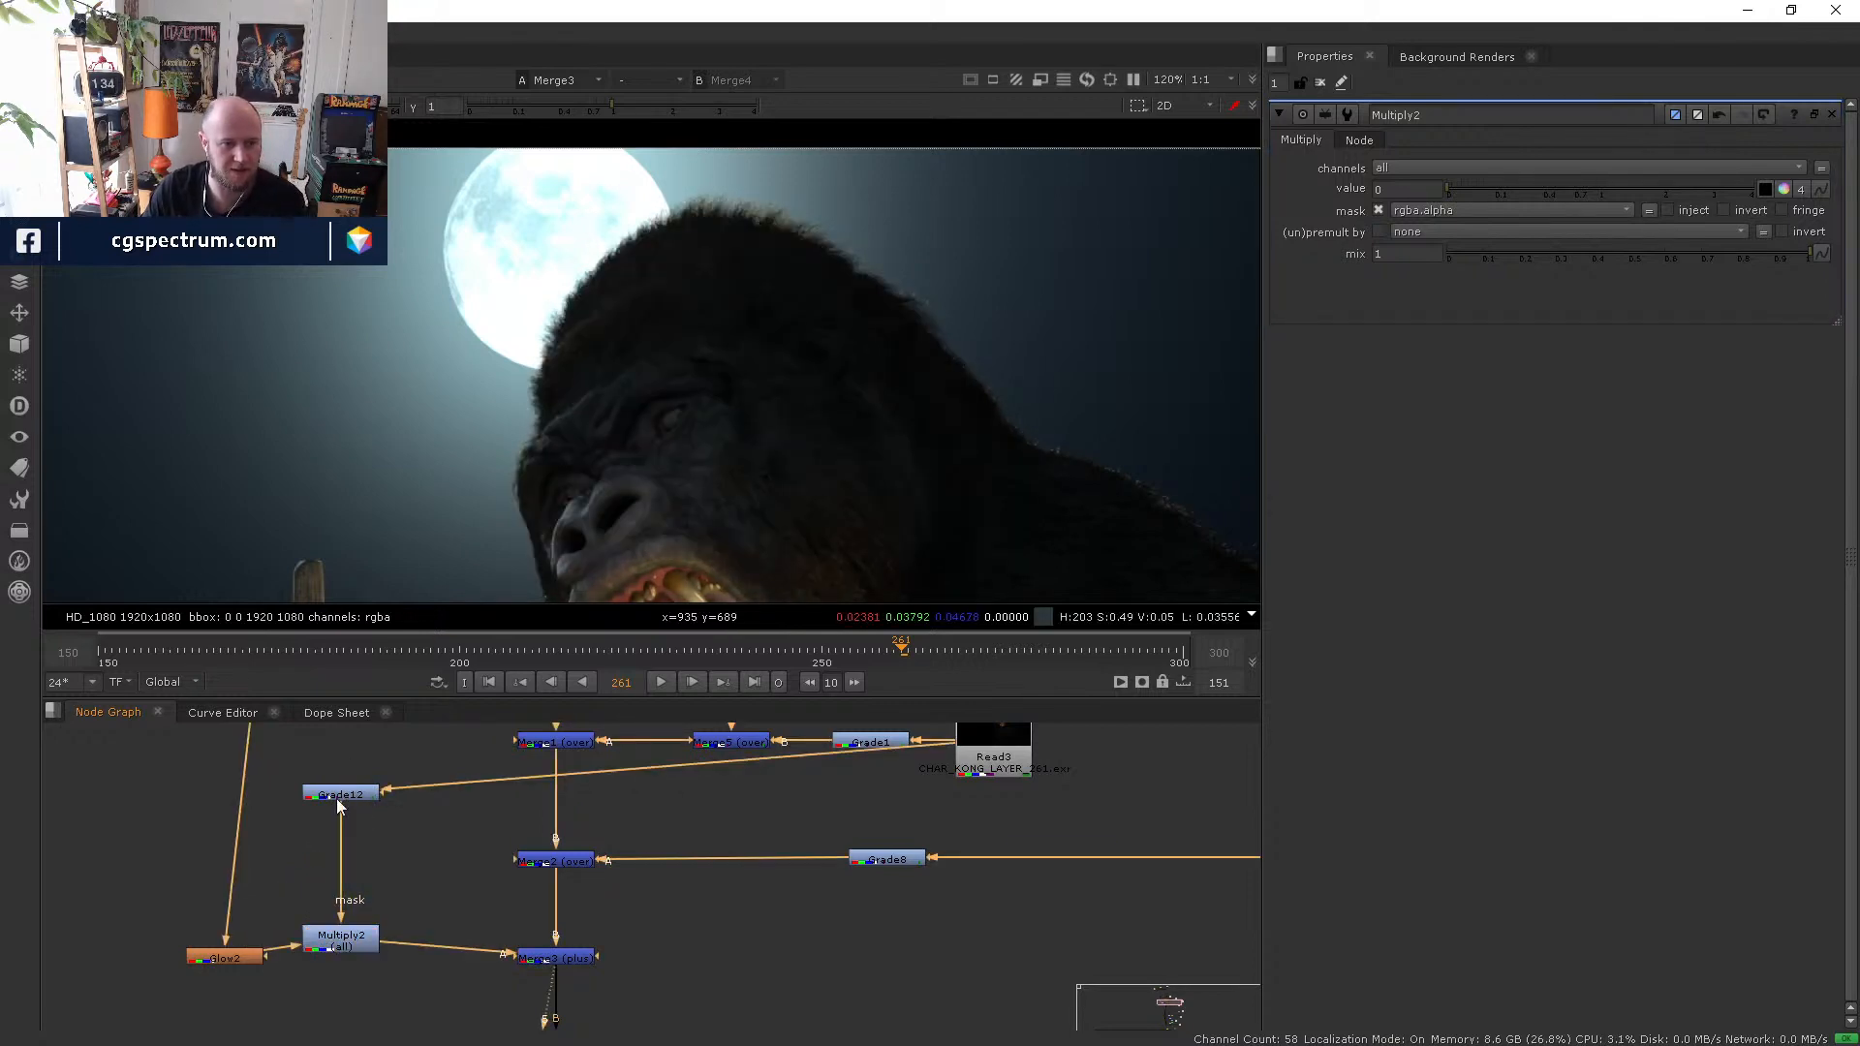
key(5)
key(a)
- Add an Erode (fast) node between Grade12 and Multiply2's mask input
click(398, 841)
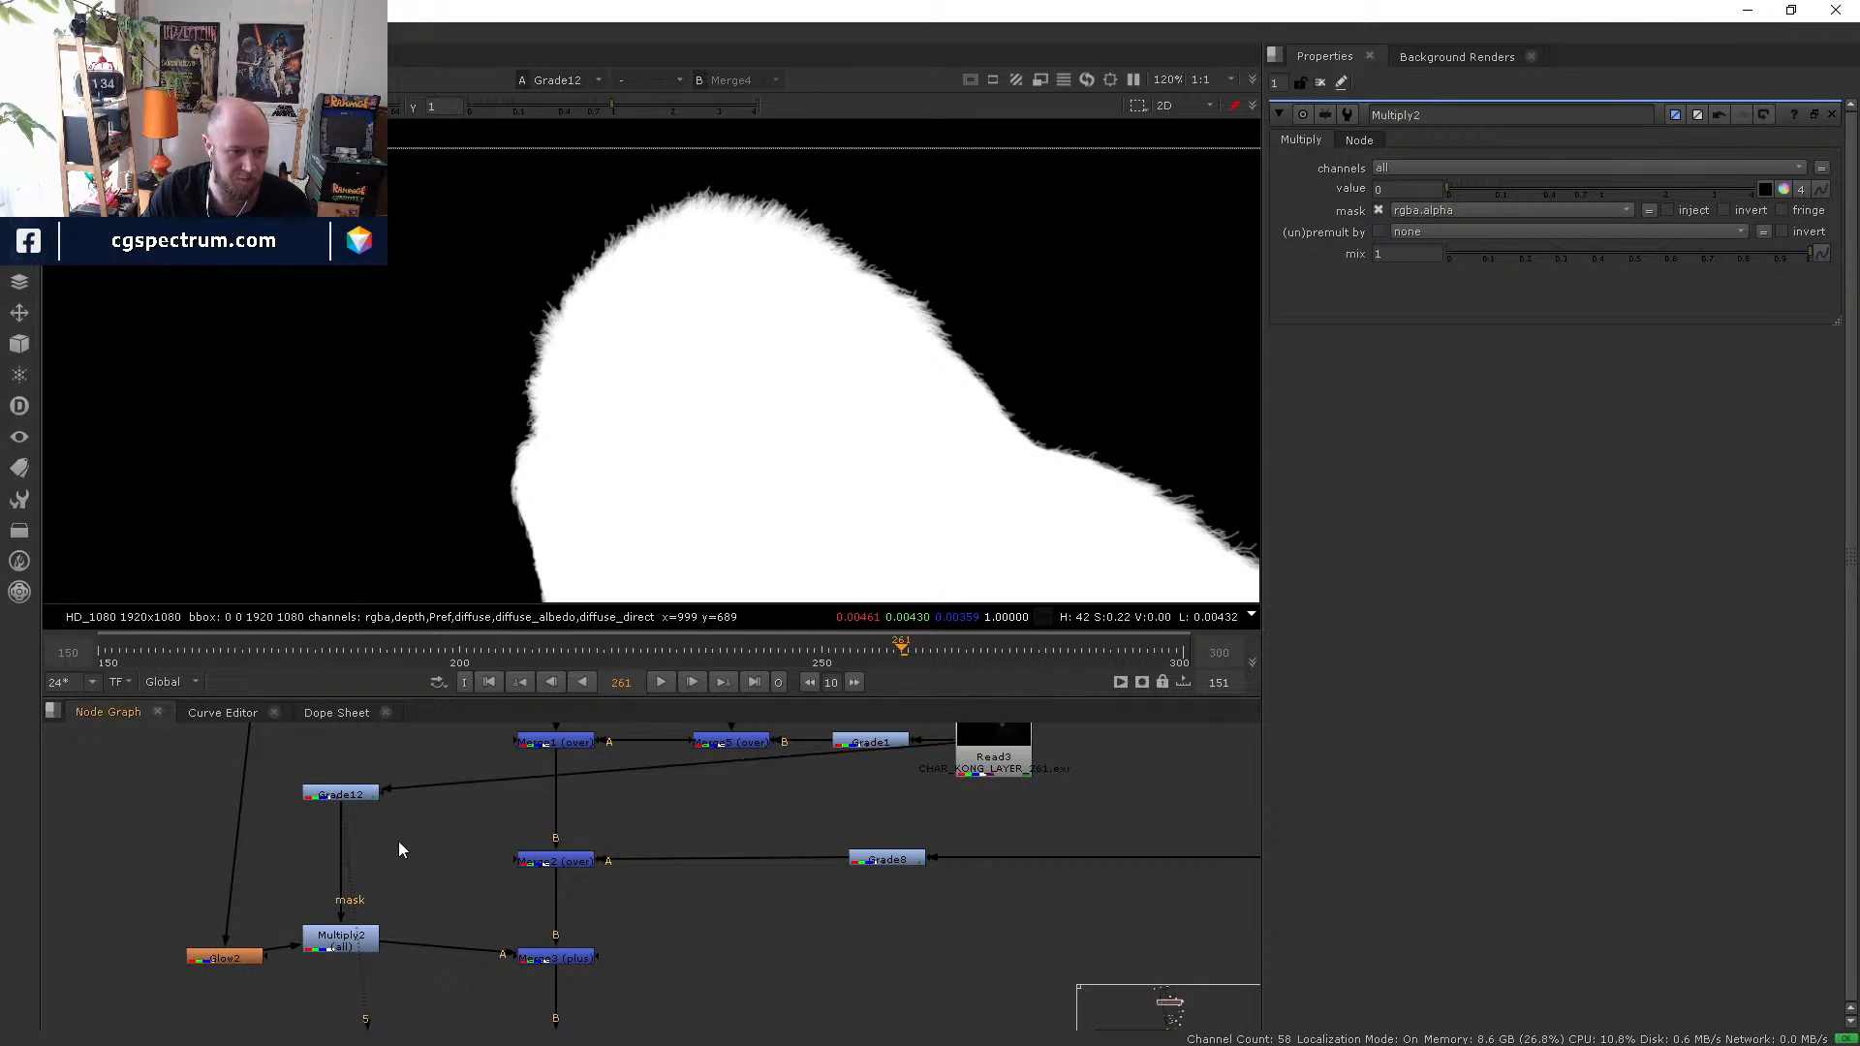
key(Tab)
text(dil)
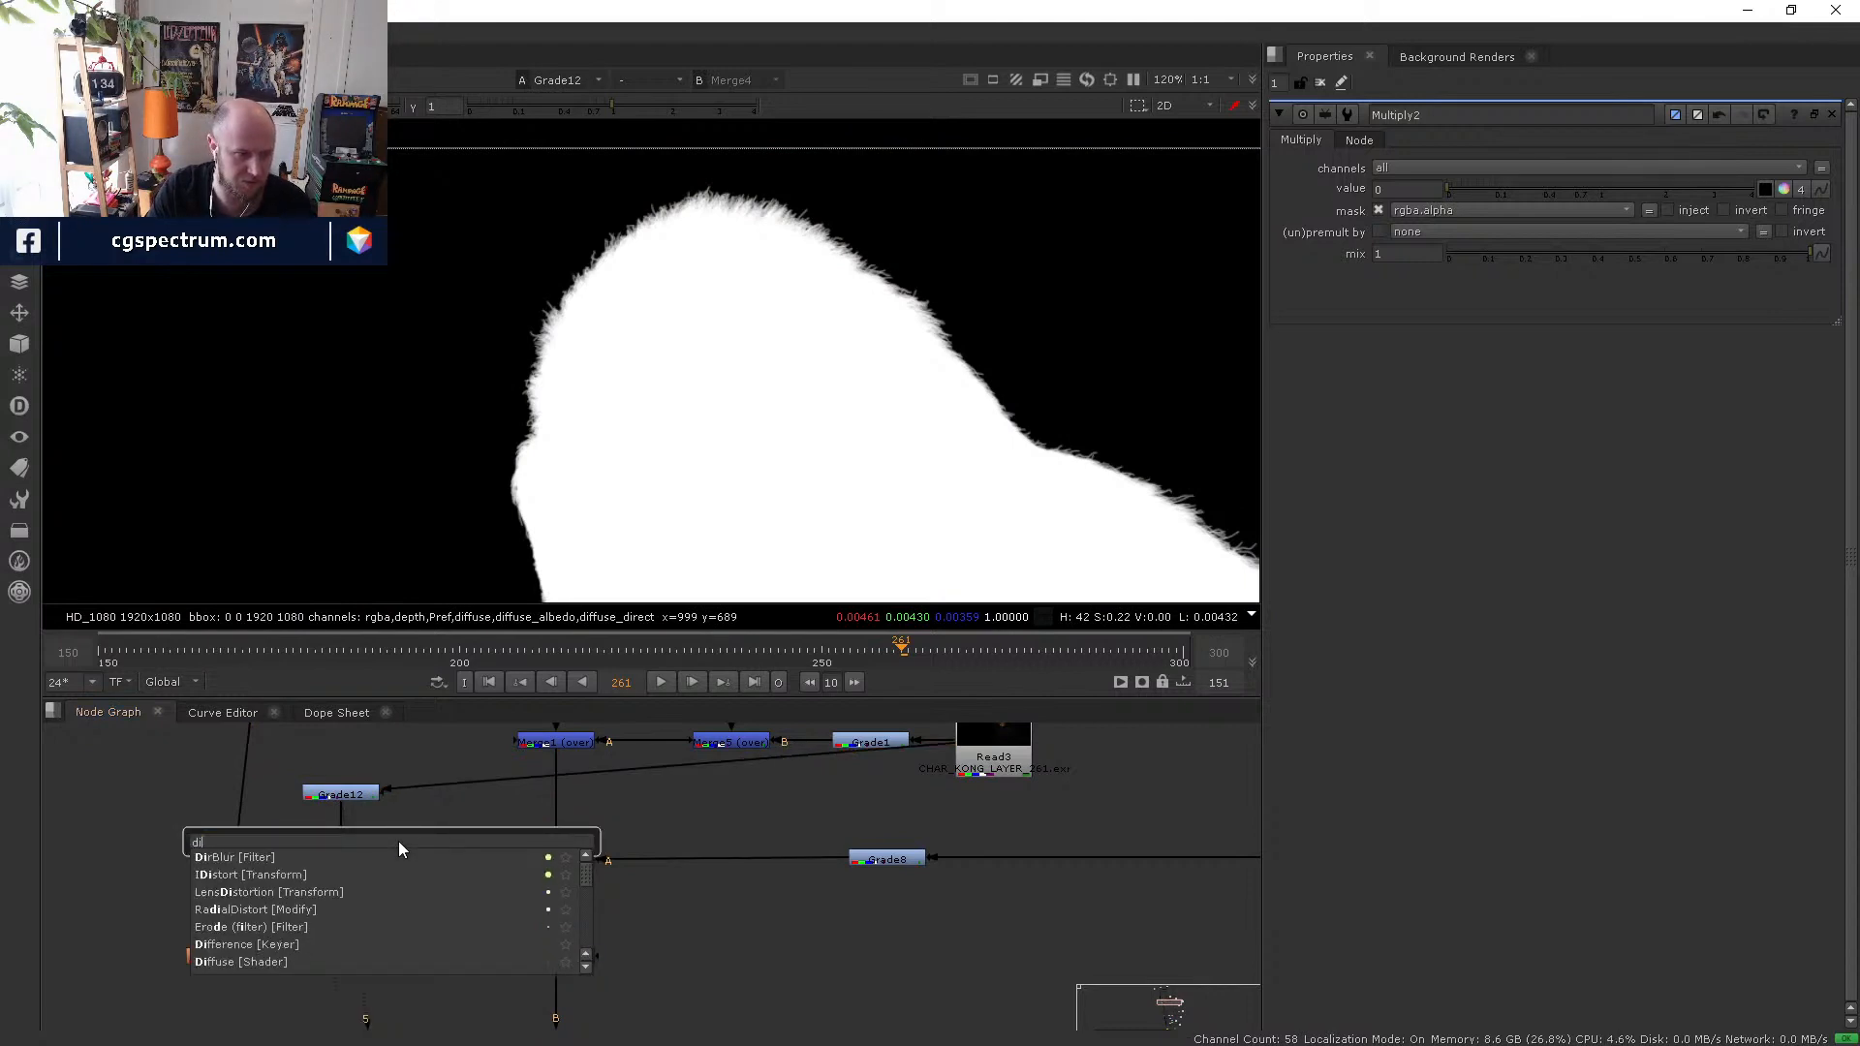
key(BackSpace)
key(BackSpace)
key(BackSpace)
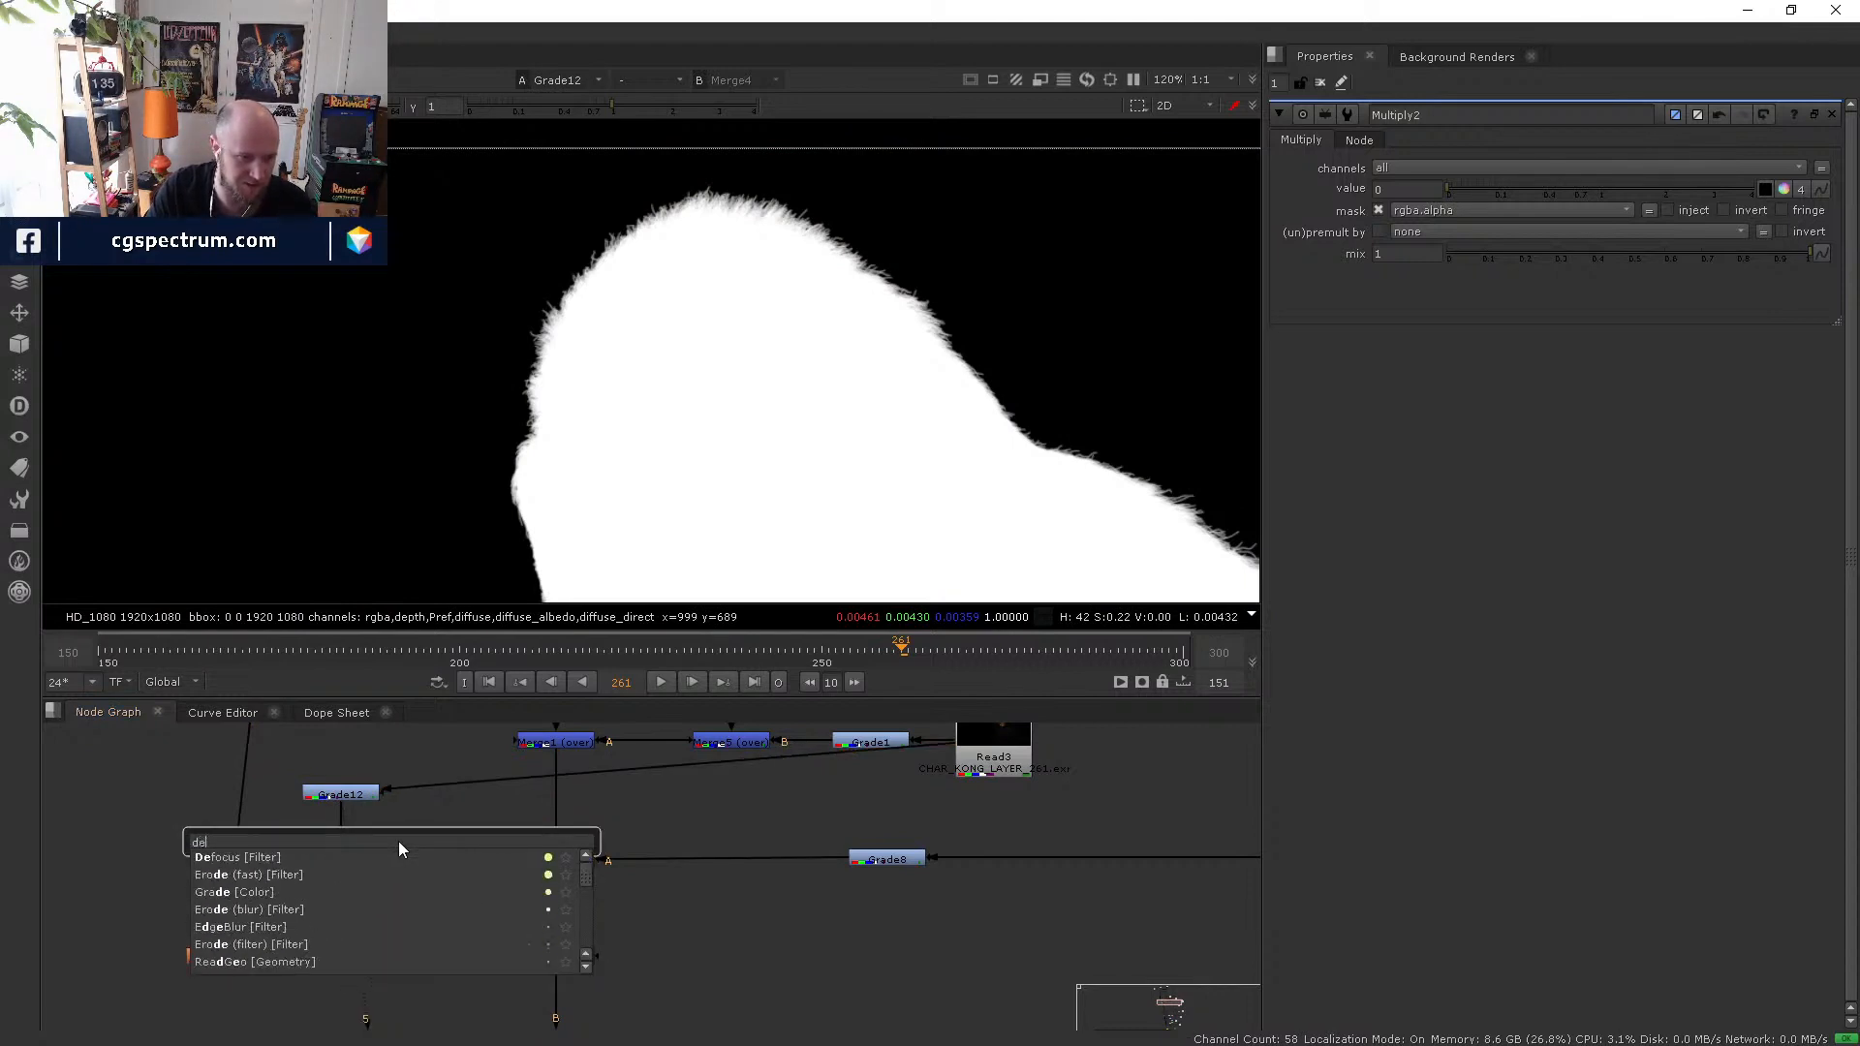
text(erode)
key(Down)
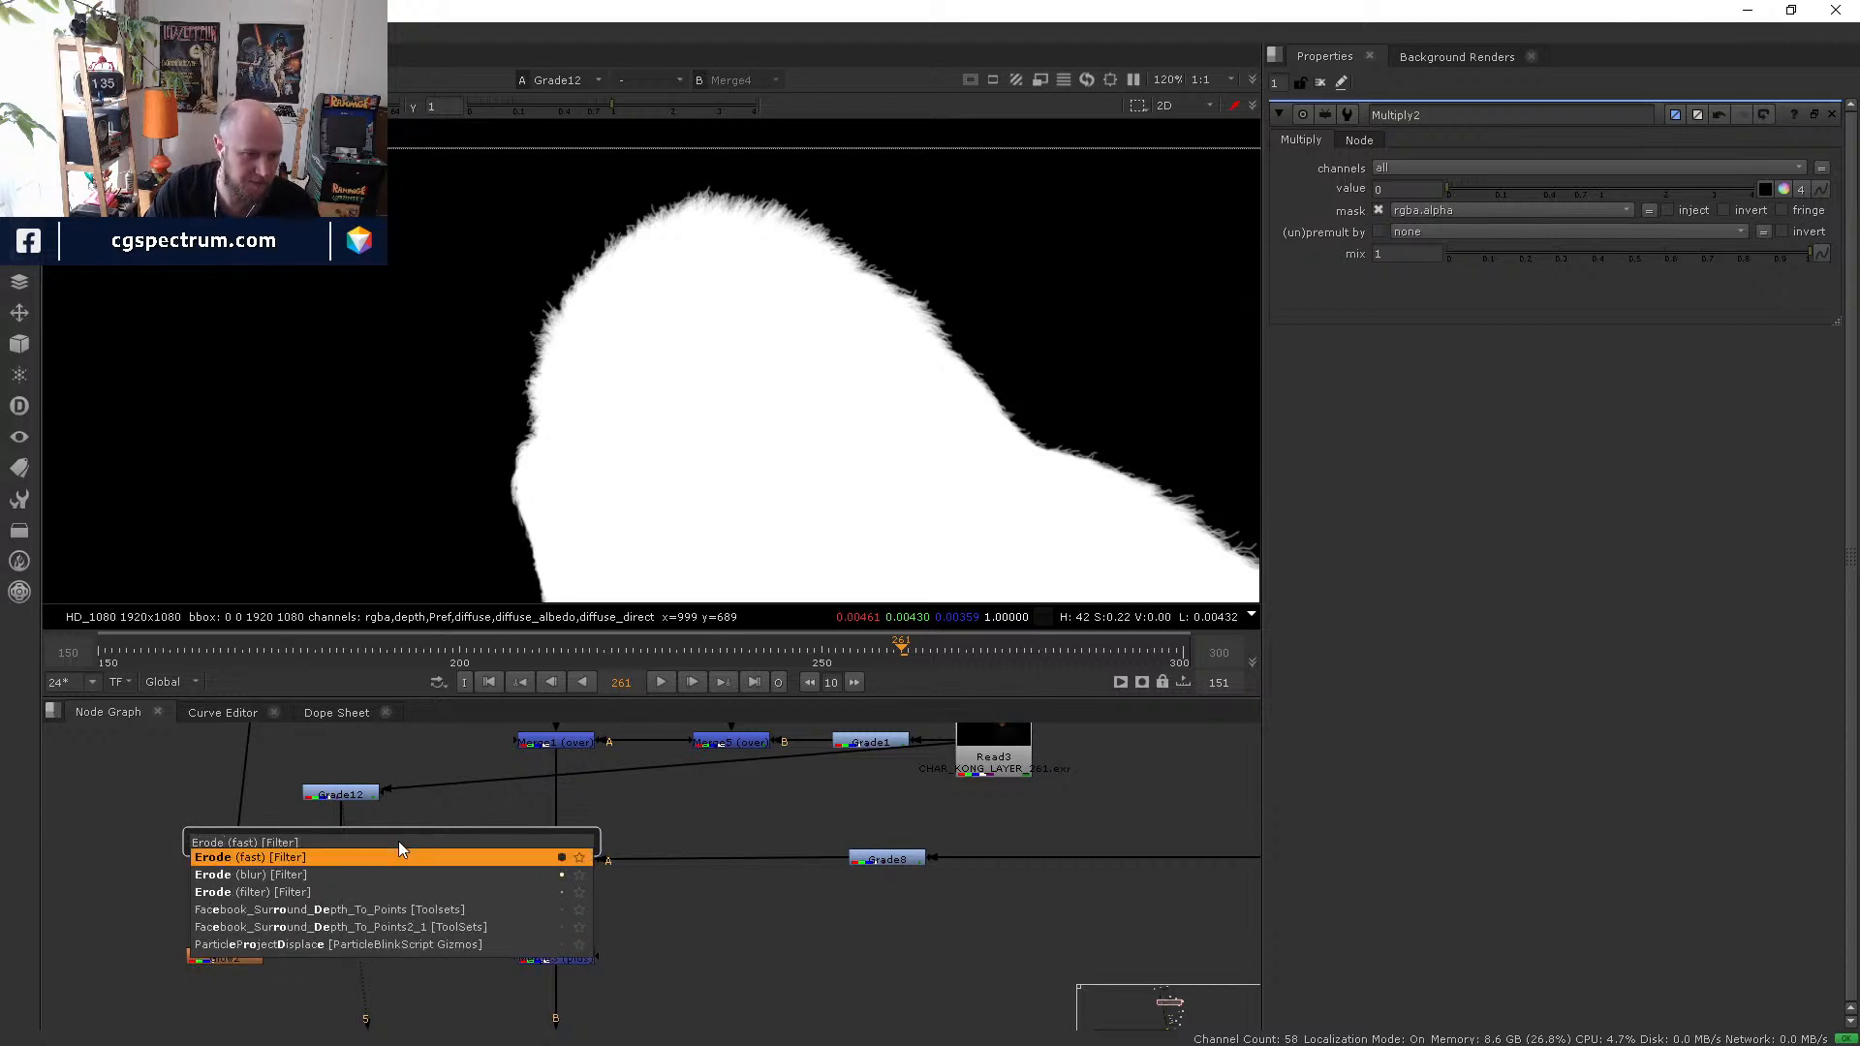
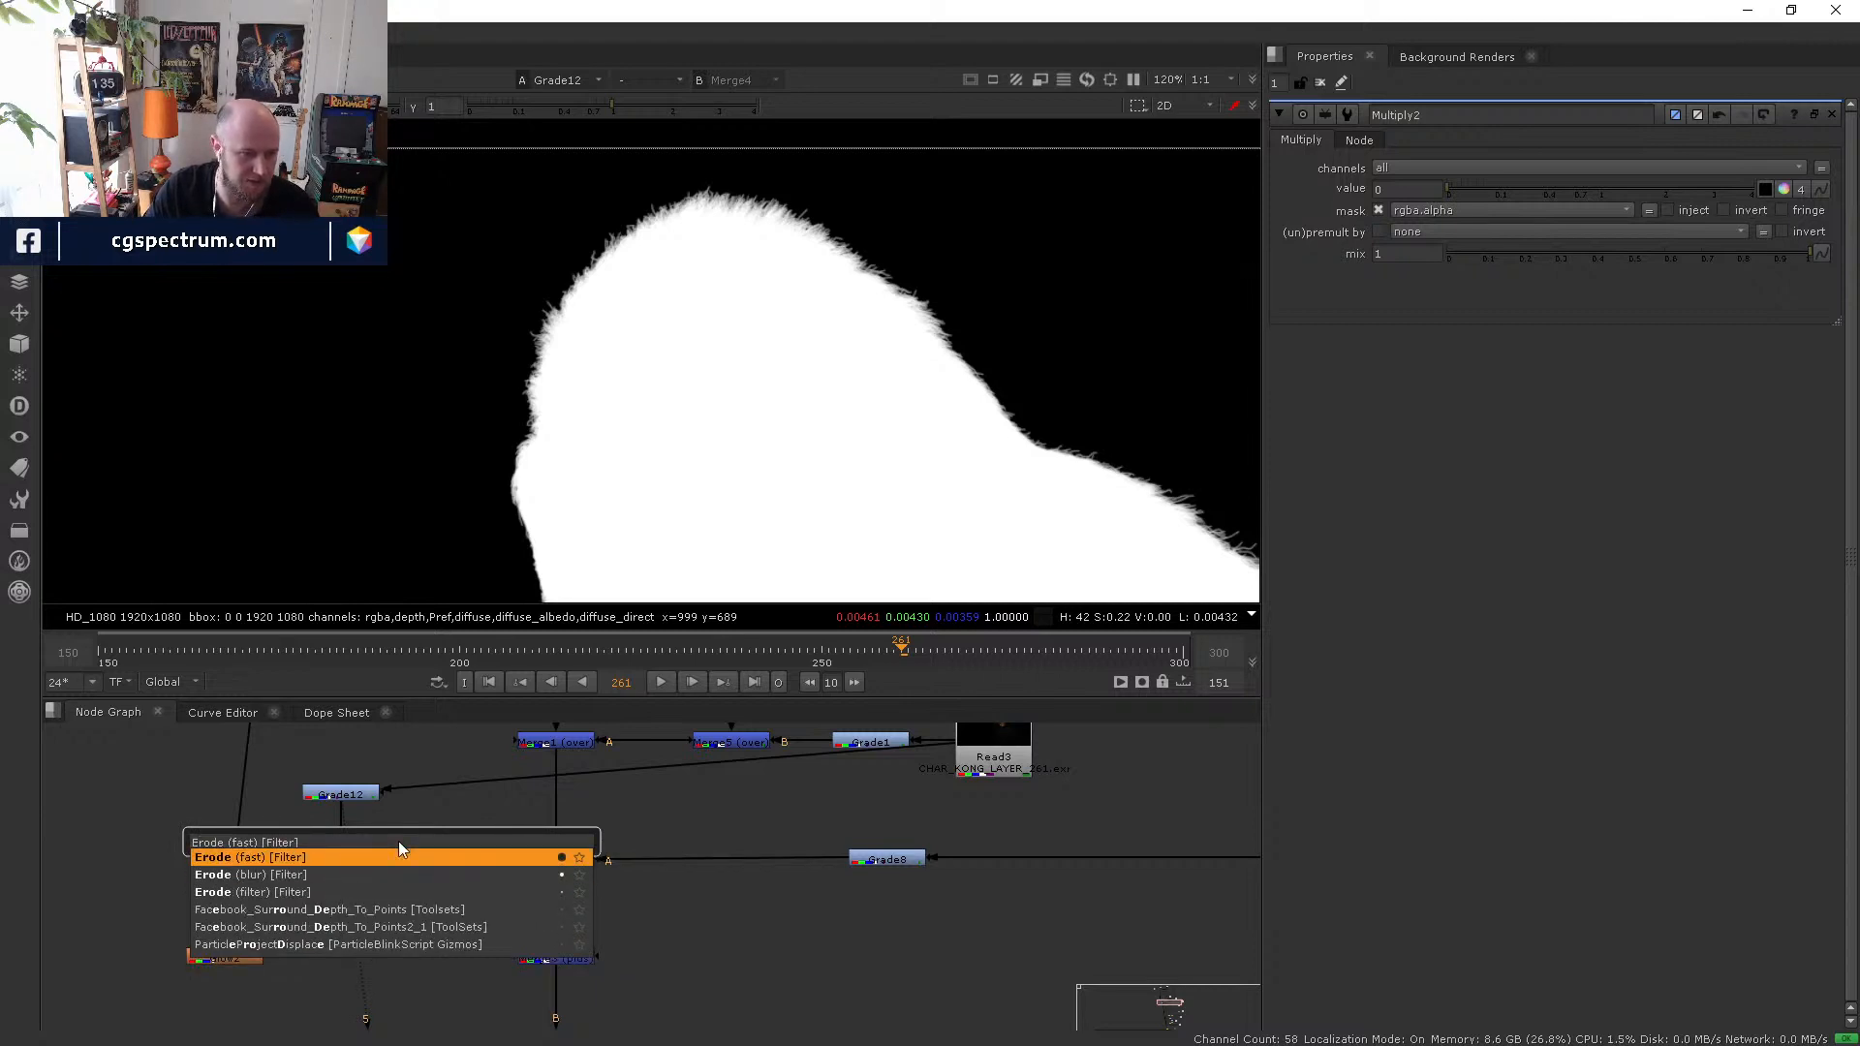
key(Return)
drag(398, 849, 322, 865)
scroll(323, 865, up, 5)
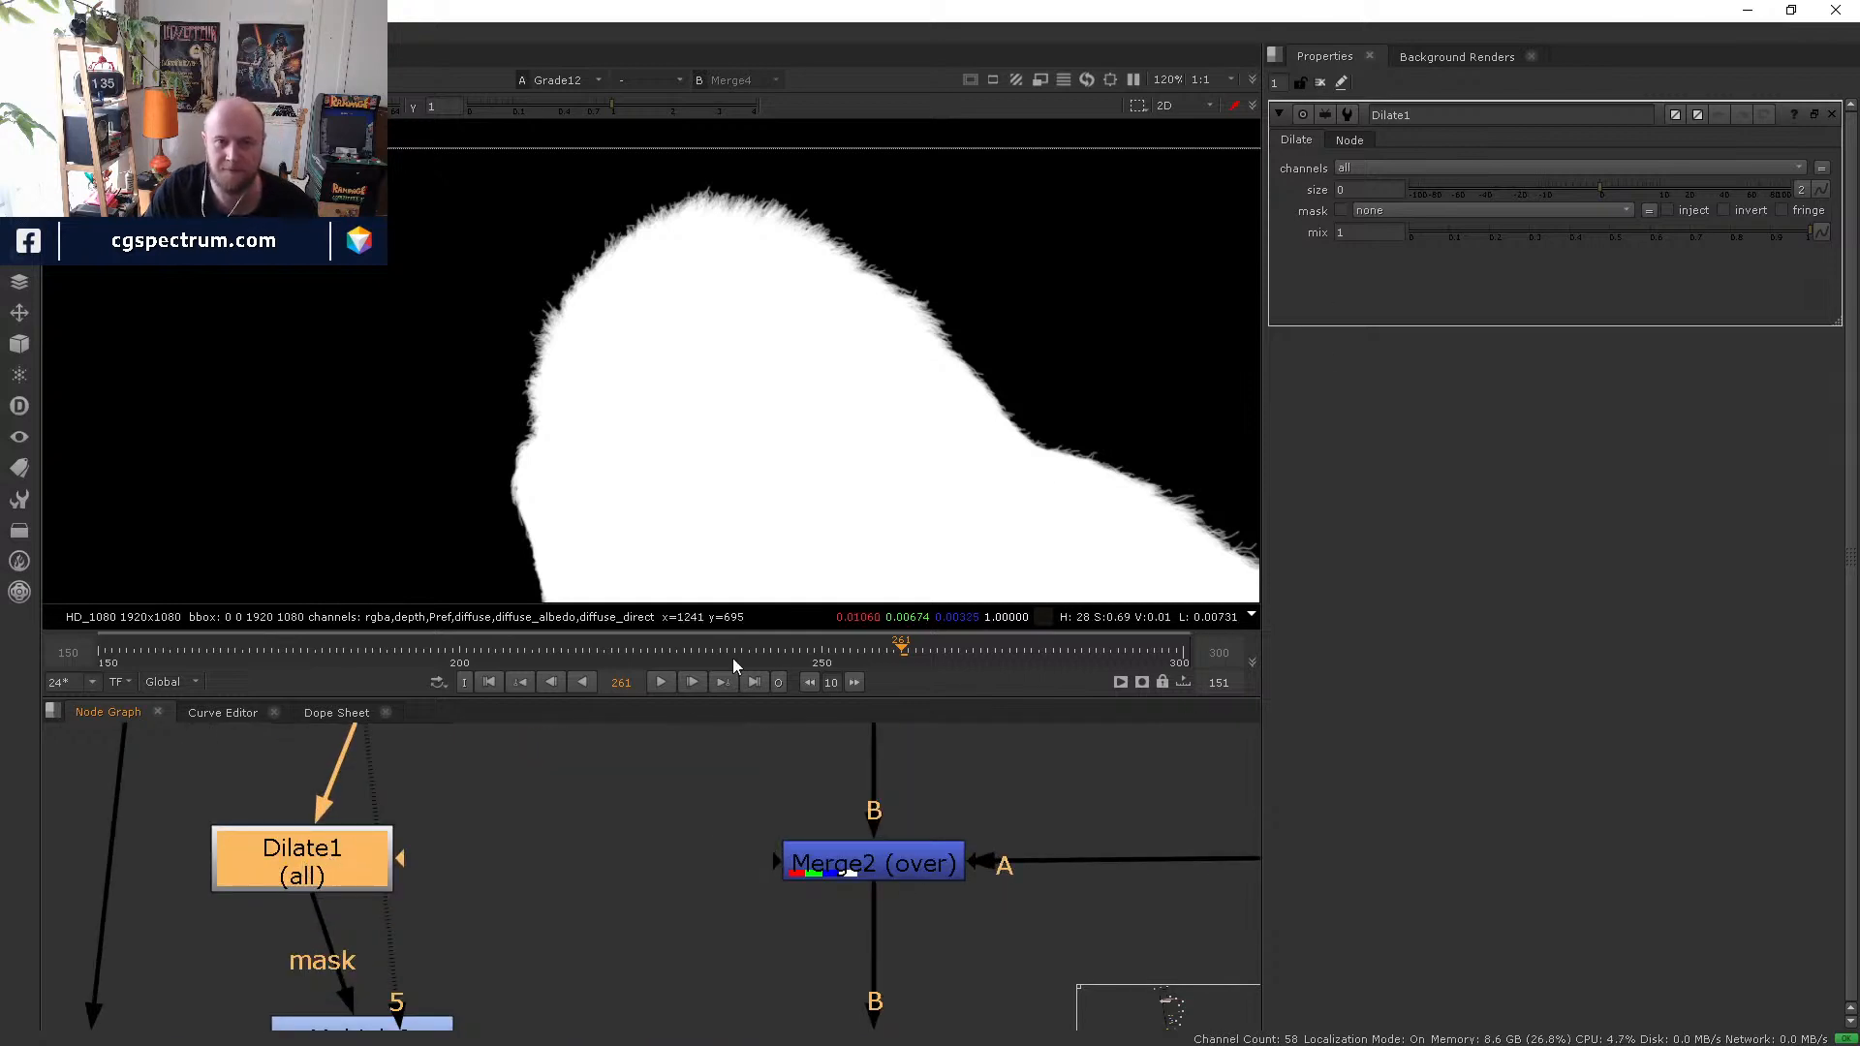
- View Dilate1's output and set its size to -3 to shrink Kong's matte
click(305, 867)
key(1)
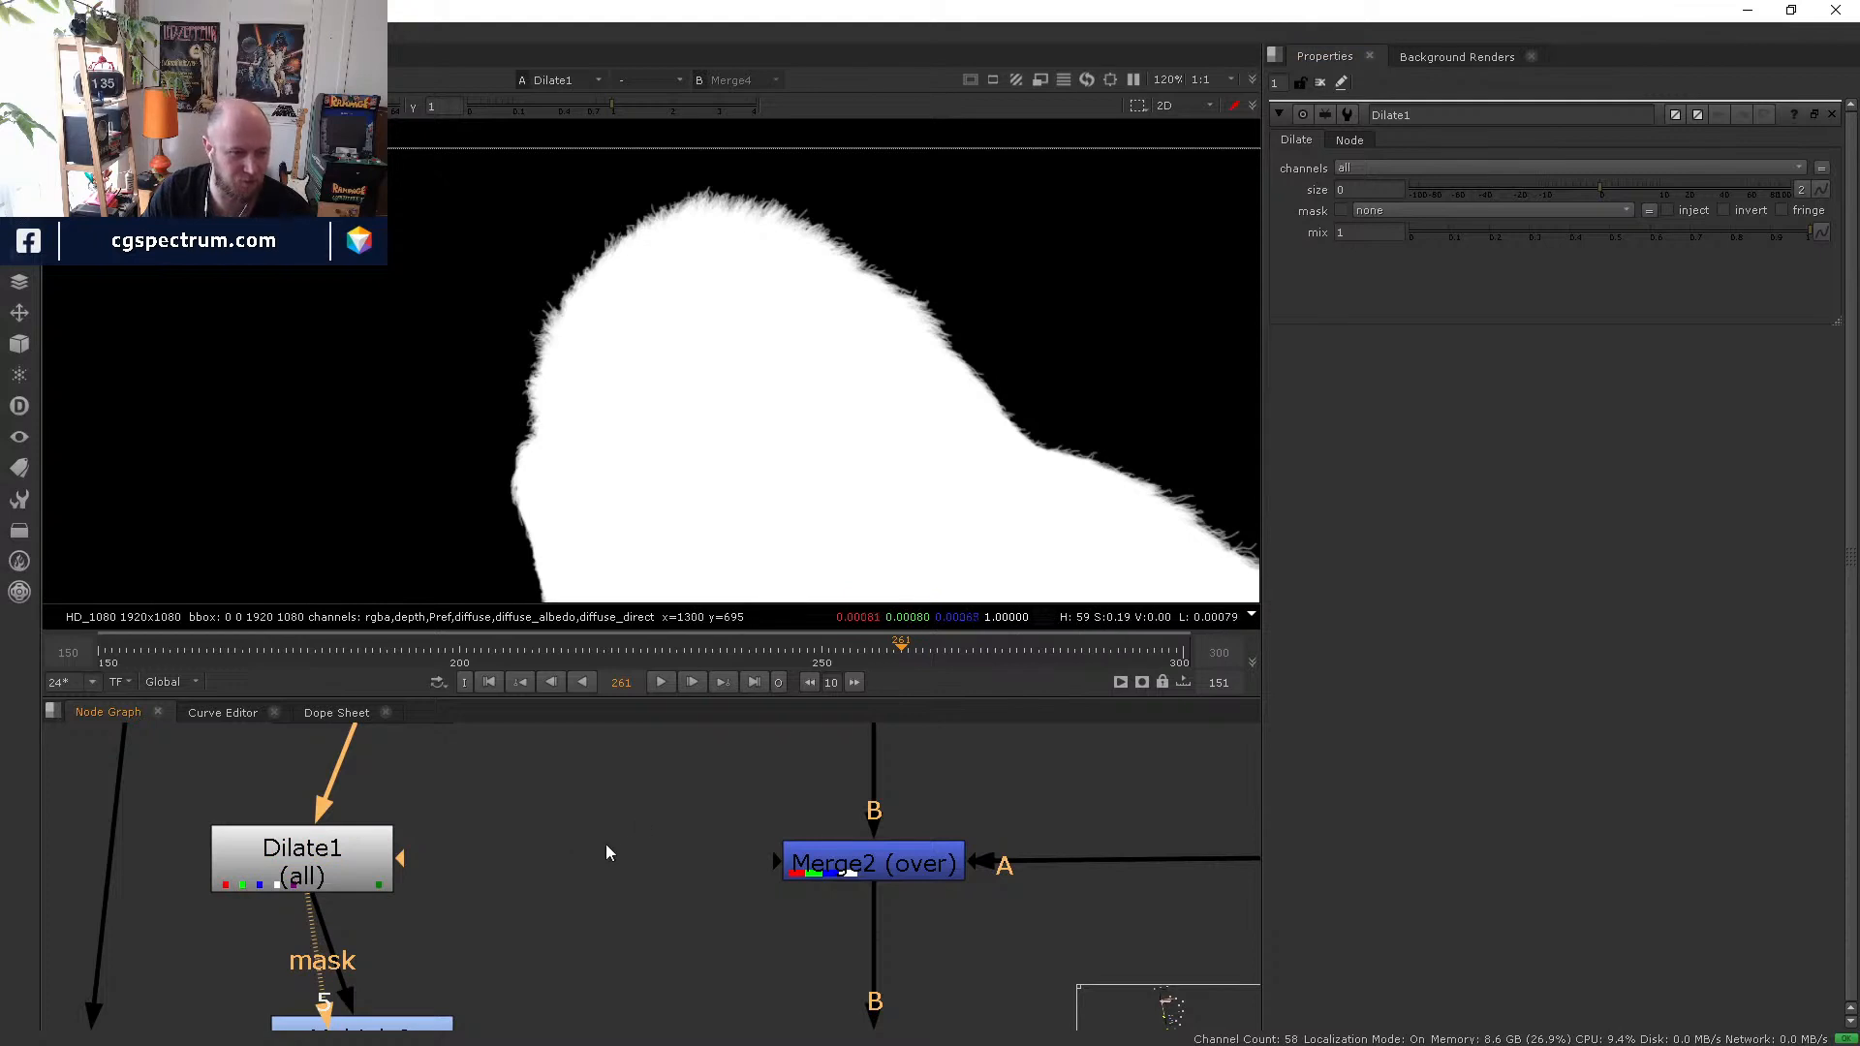
mouse_move(1600, 190)
mouse_down()
mouse_move(1523, 184)
mouse_move(1724, 184)
mouse_move(1443, 184)
mouse_move(1589, 196)
mouse_move(1568, 196)
mouse_up()
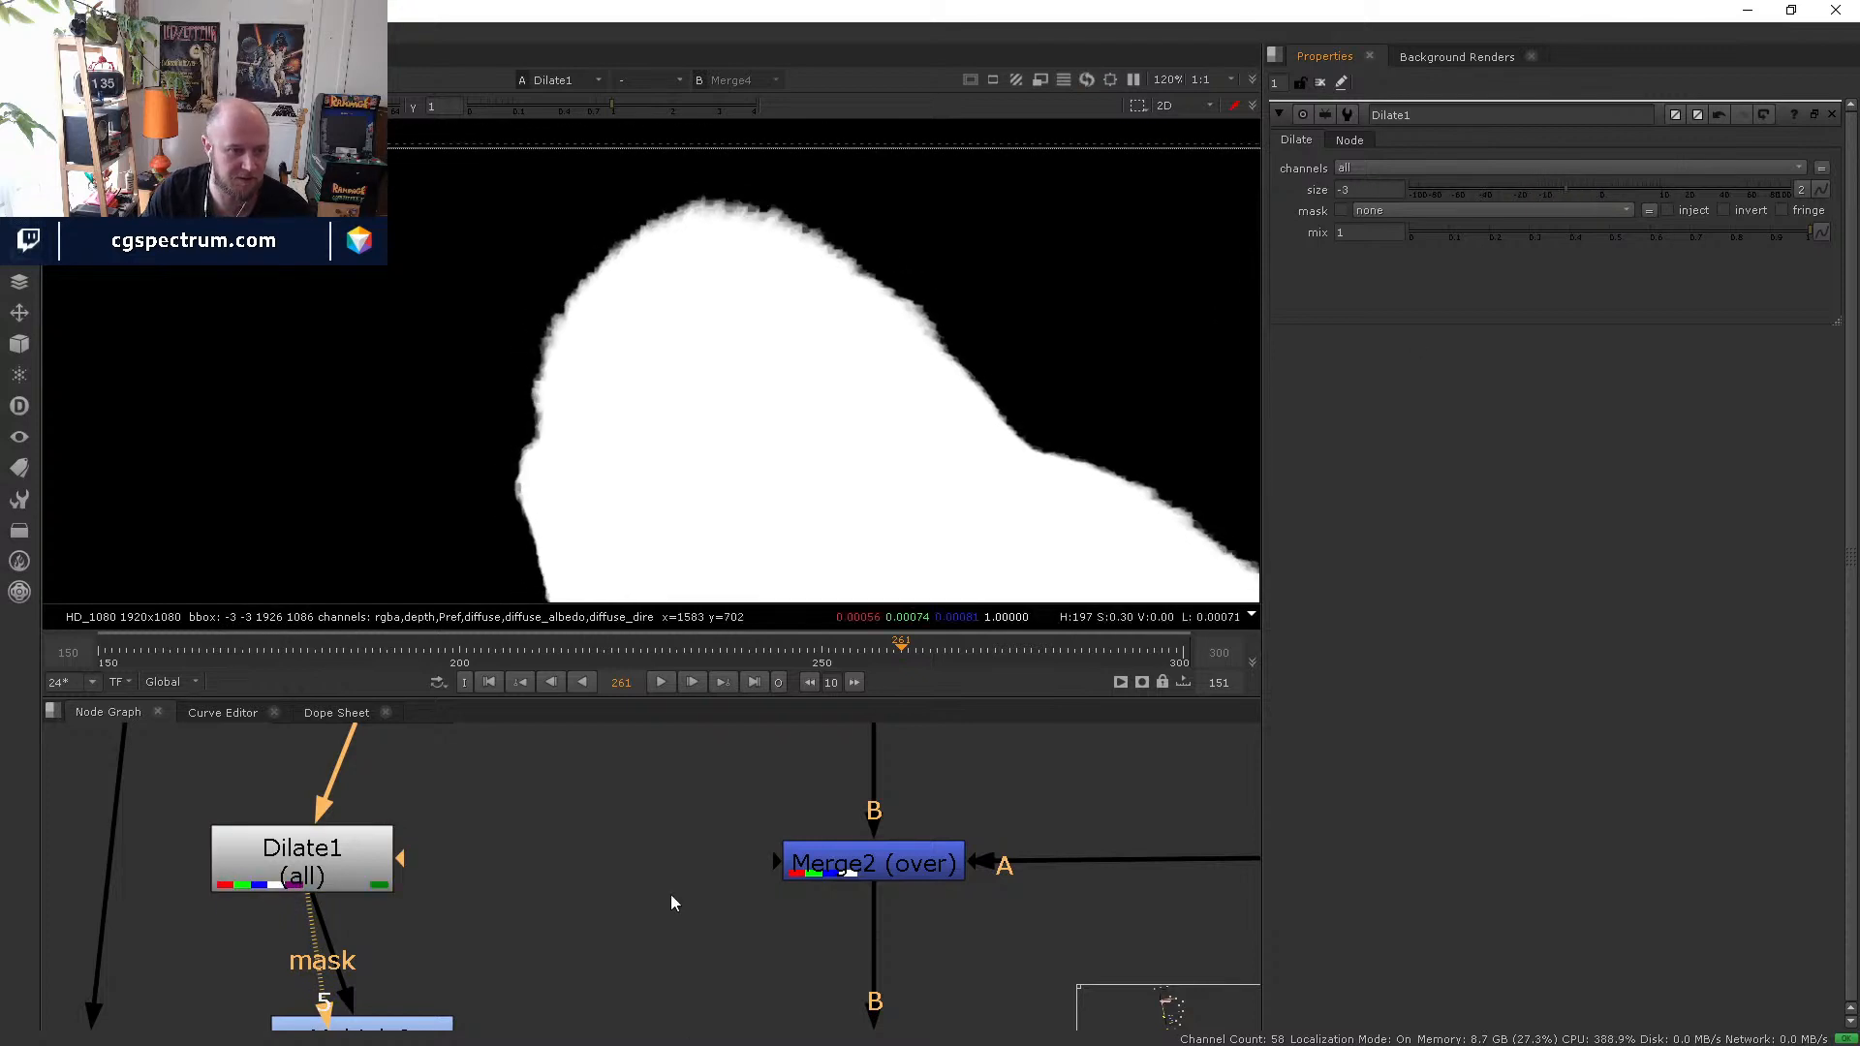
- View Multiply2's output in color and toggle Dilate1 to compare the silhouette edge in the glow
middle_drag(670, 893, 760, 700)
click(449, 868)
key(5)
key(a)
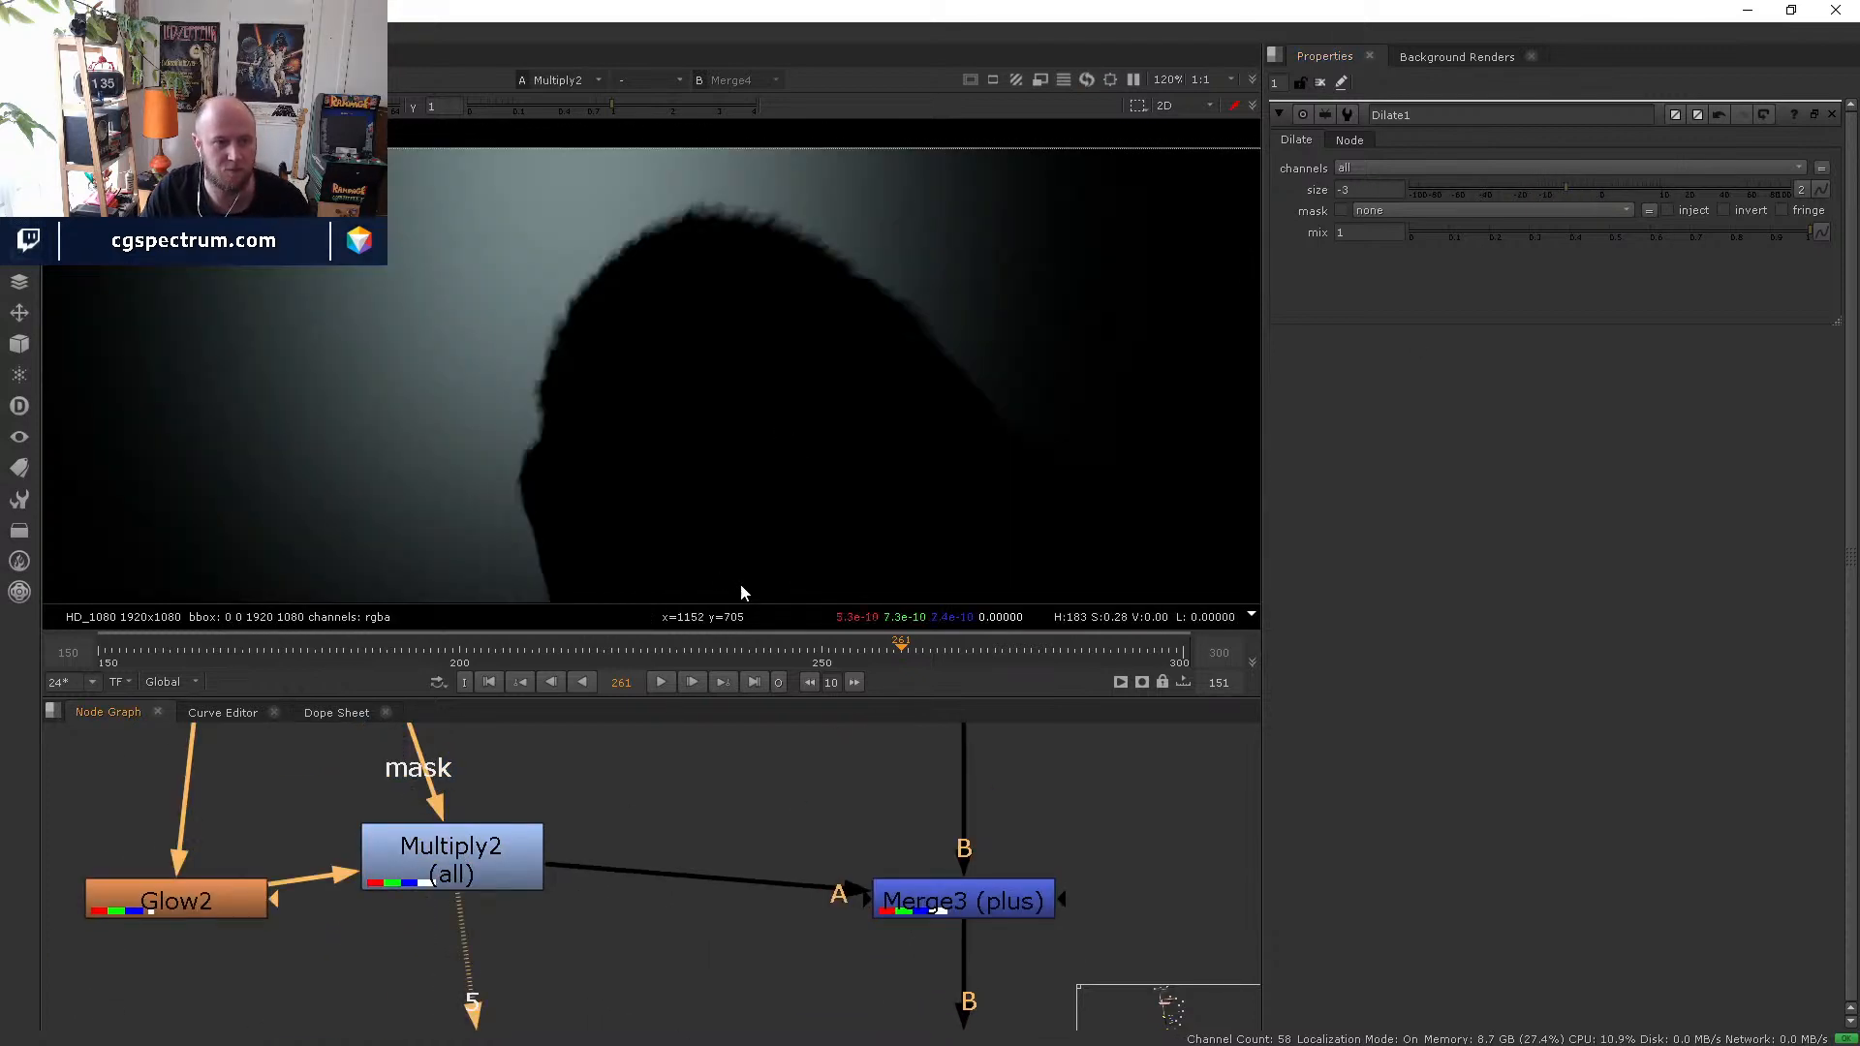
middle_drag(690, 837, 717, 1045)
click(448, 887)
key(d)
key(d)
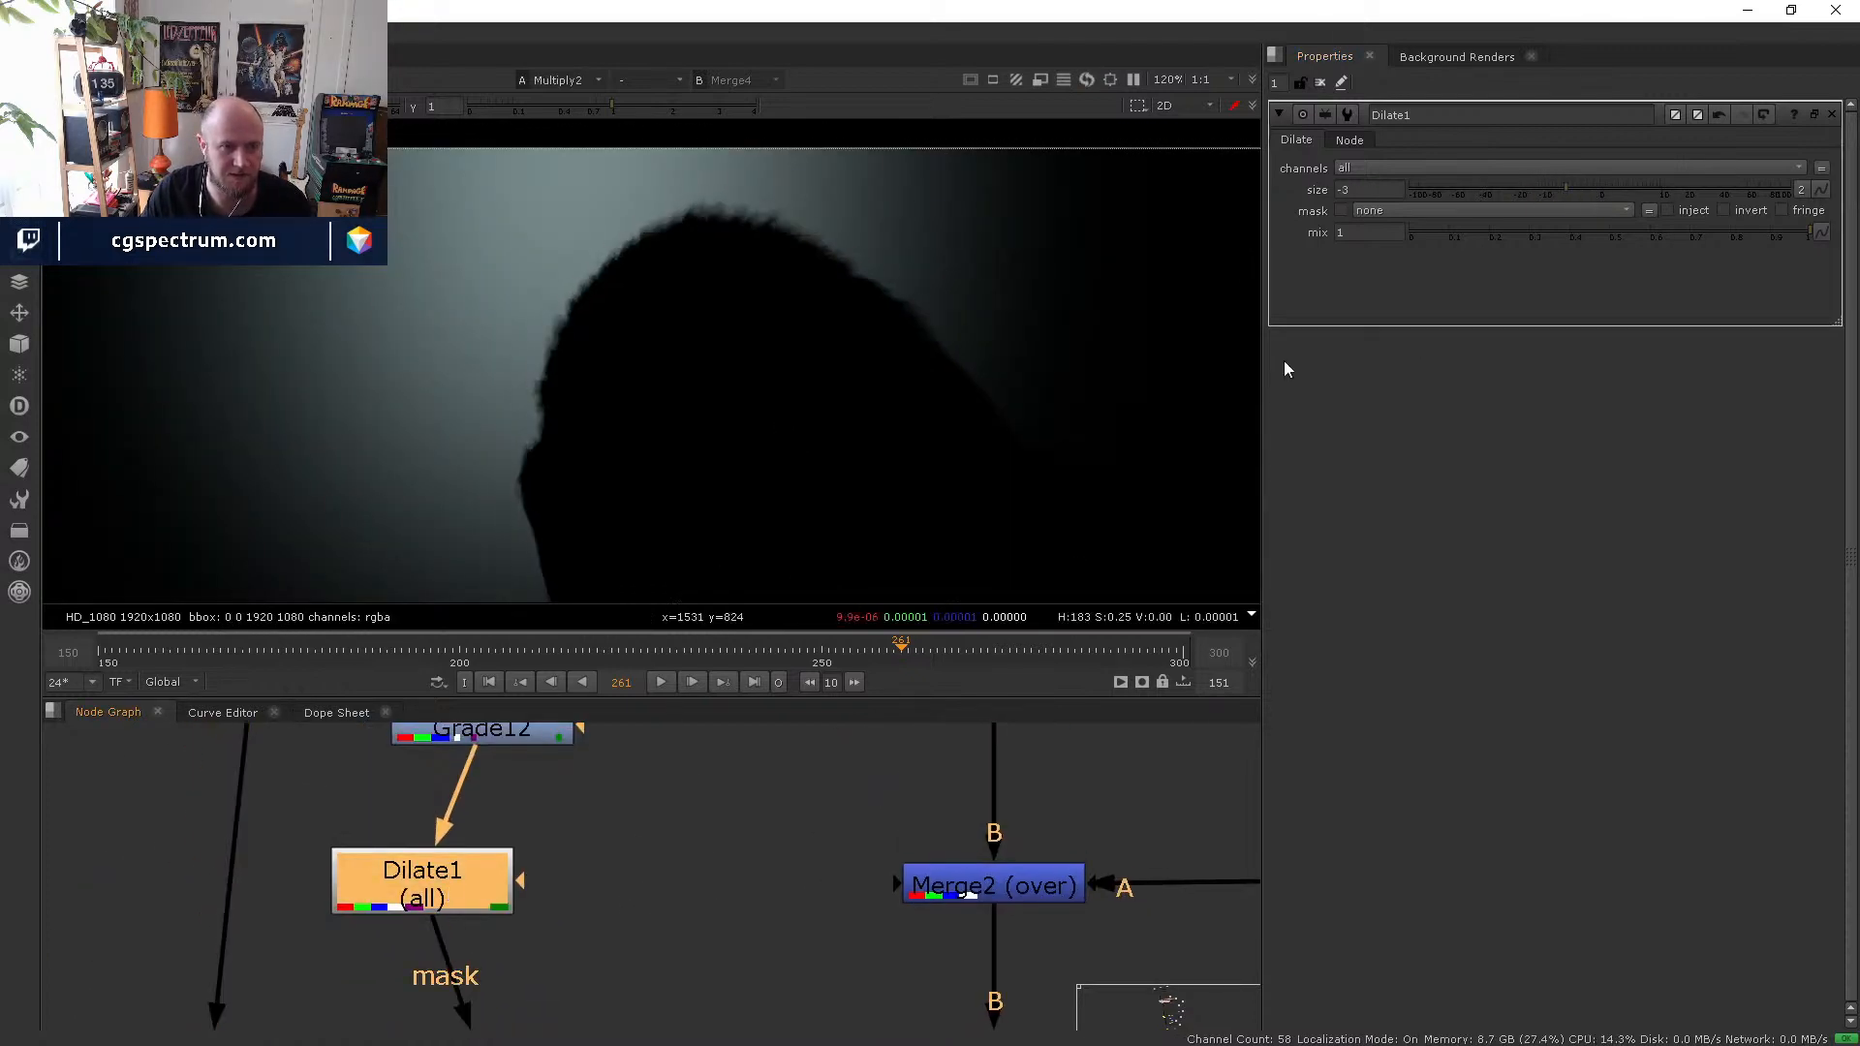
- Shrink the matte strongly with Dilate1 at size -46, inspect its edge up close, and ease the size to -13
drag(1559, 186, 1473, 189)
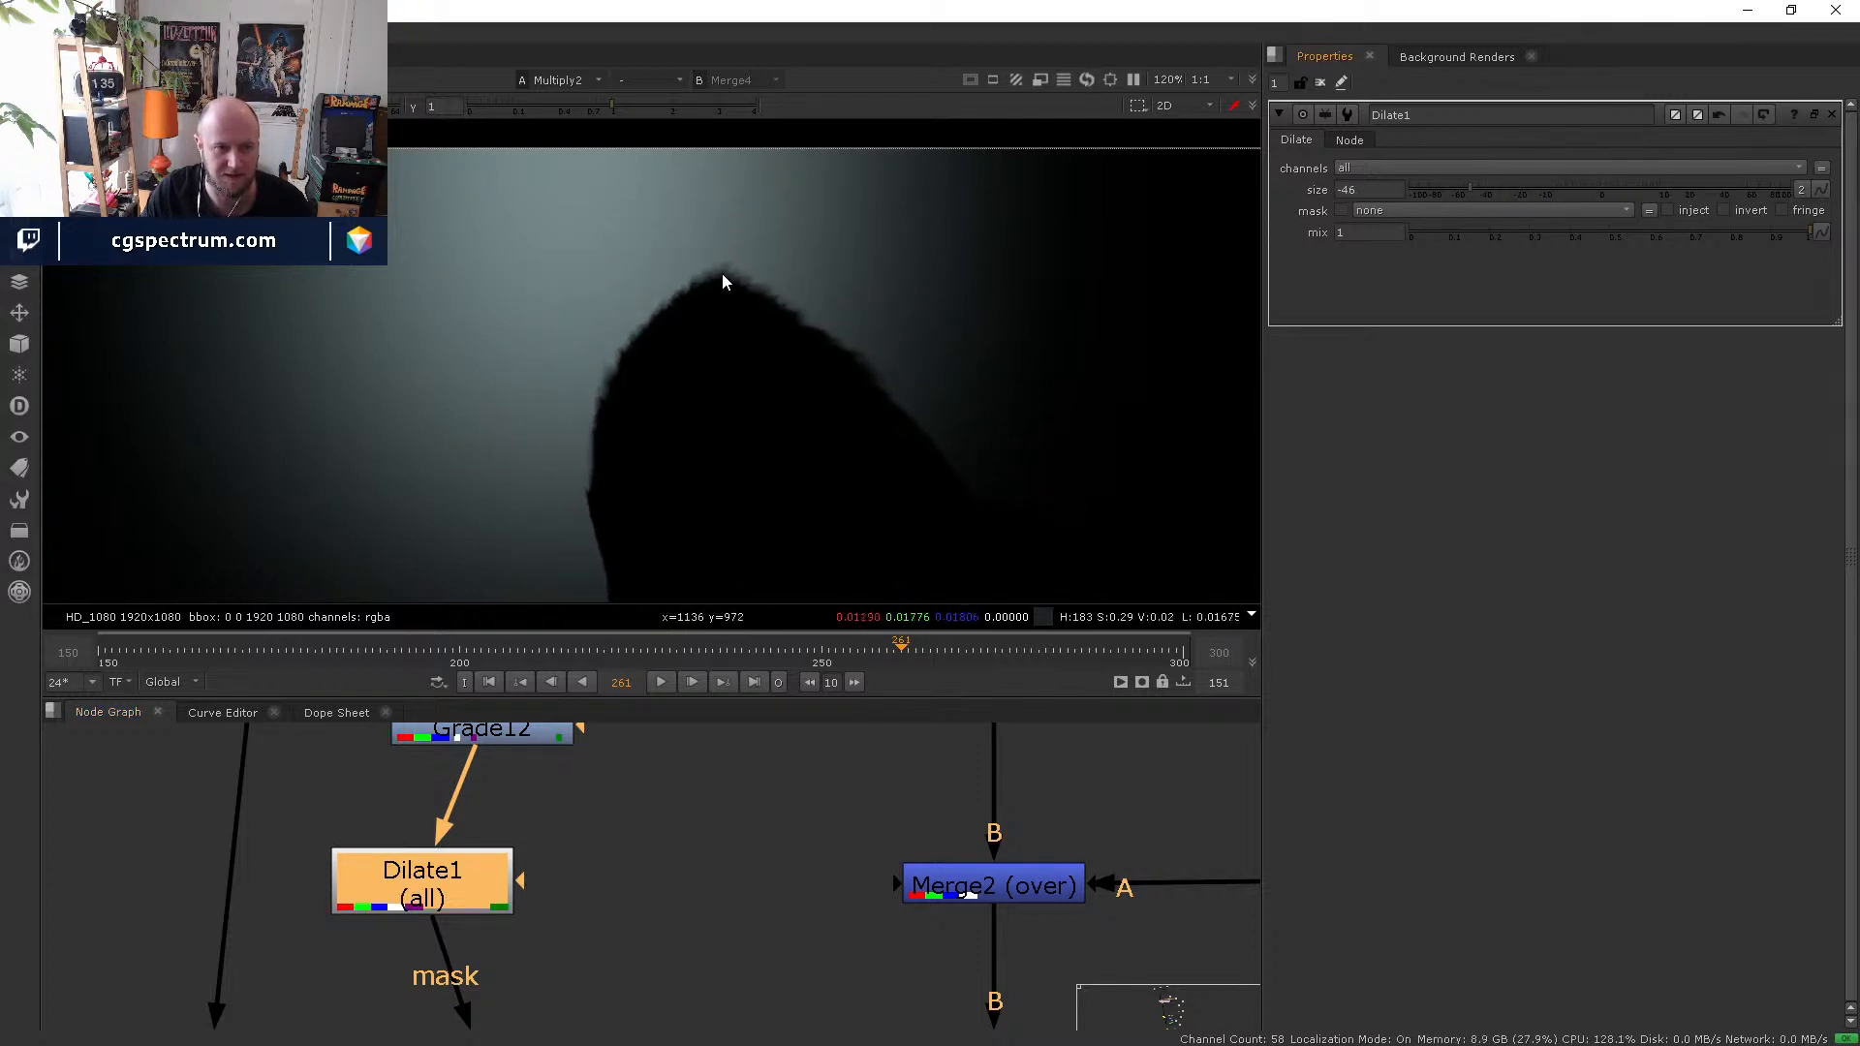
key(equal)
scroll(686, 335, down, 3)
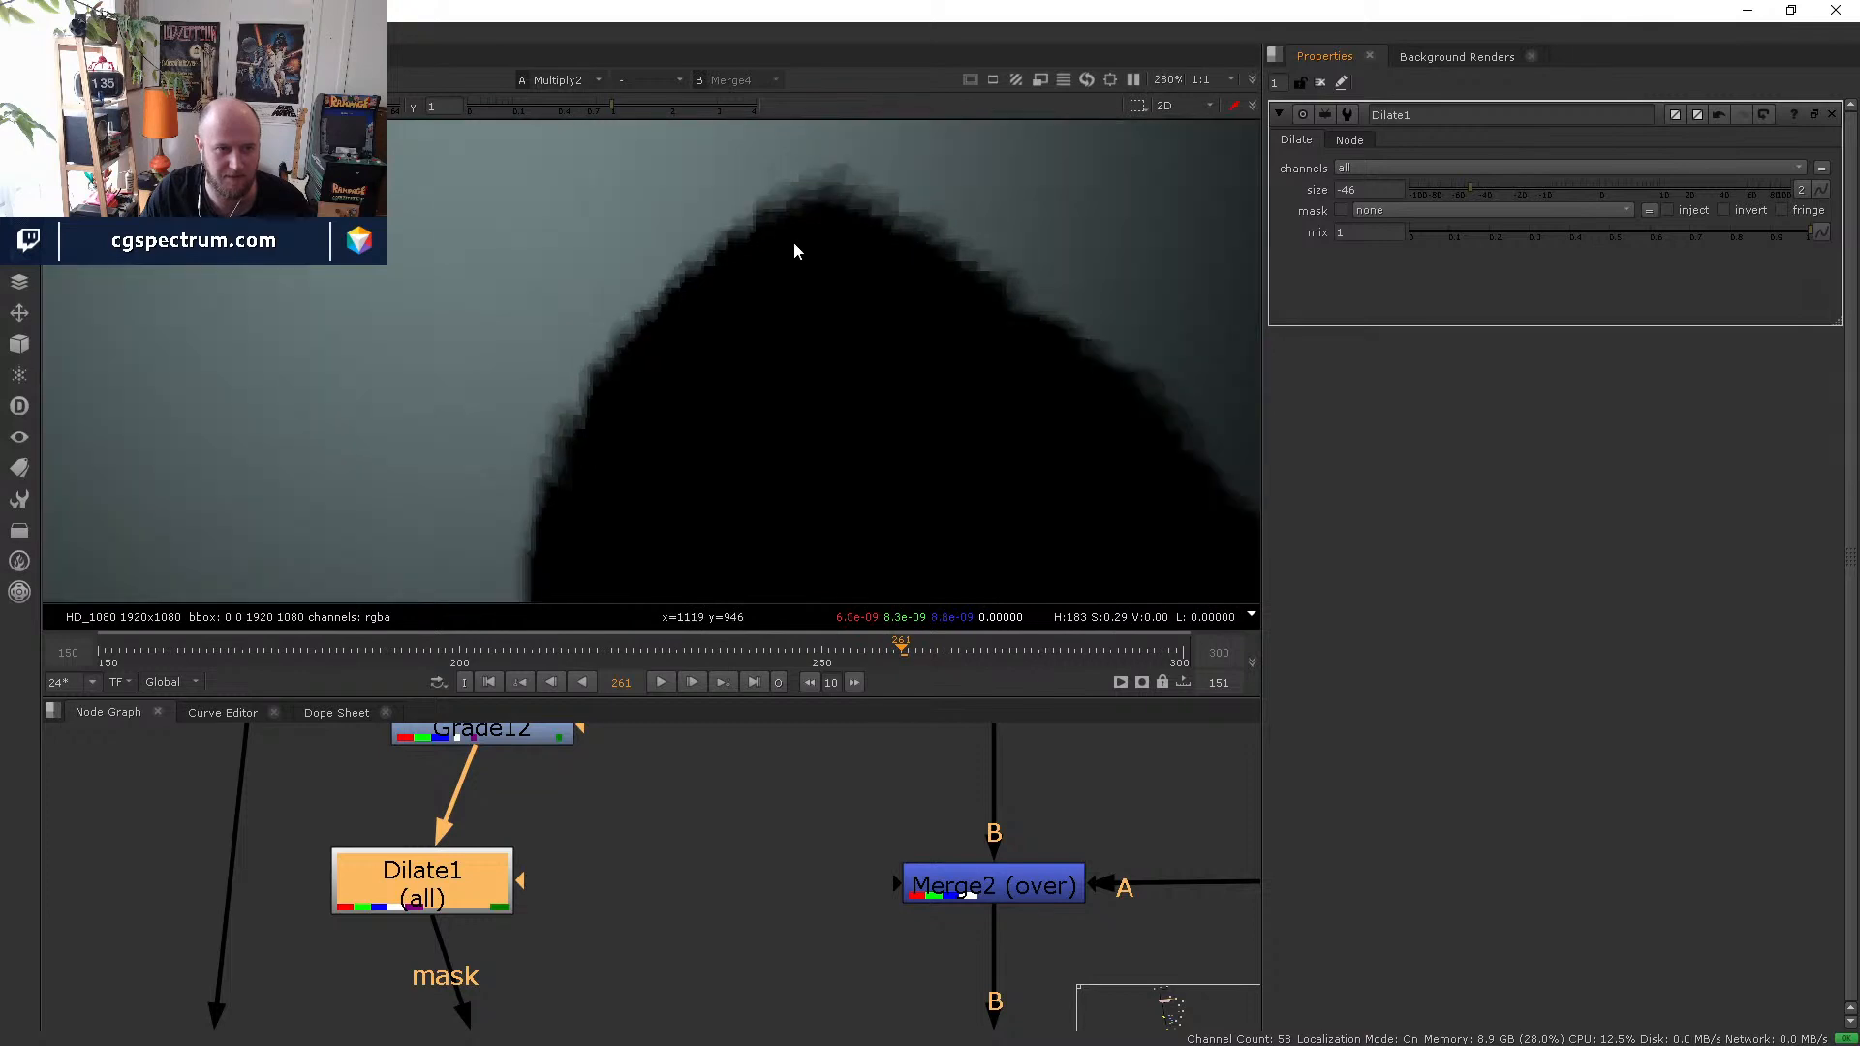
drag(1490, 201, 1529, 195)
- Add a Blur node after Dilate1 with size 18 and view the softened mask's effect in Merge3
key(b)
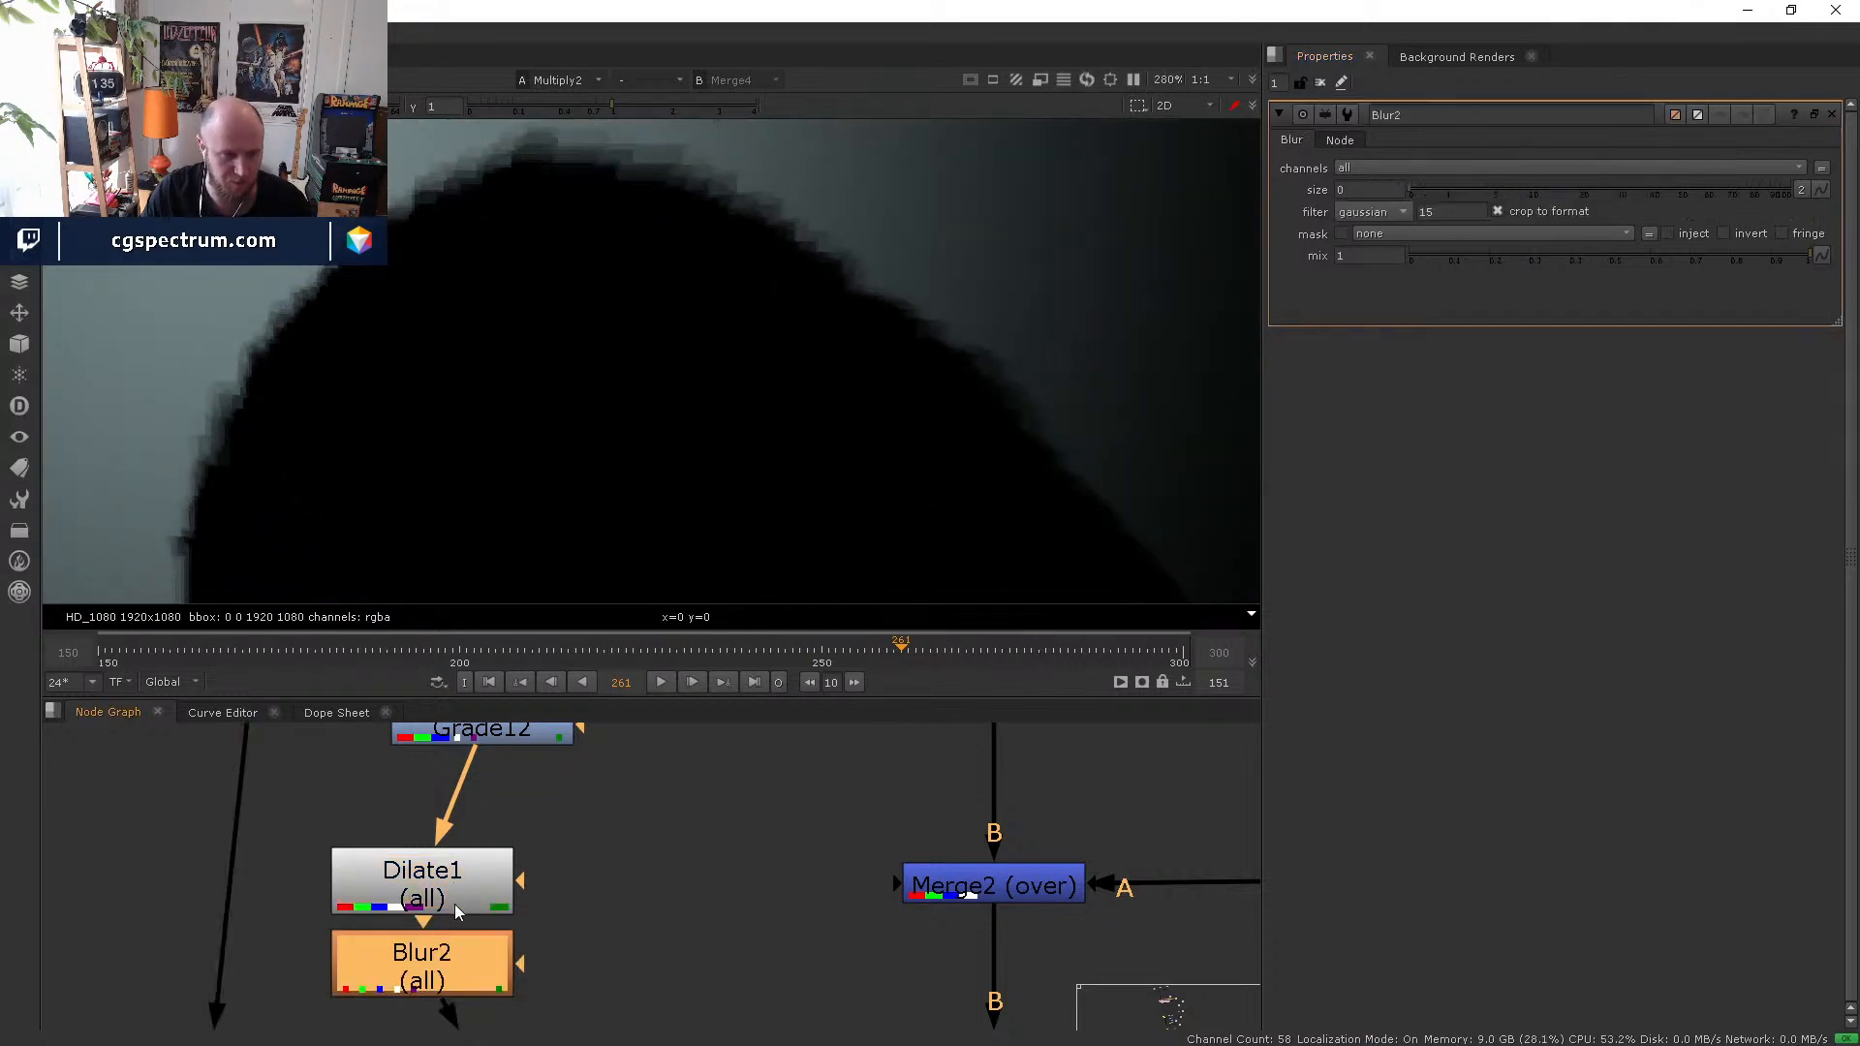
drag(1432, 190, 1571, 189)
middle_drag(676, 897, 603, 661)
click(843, 887)
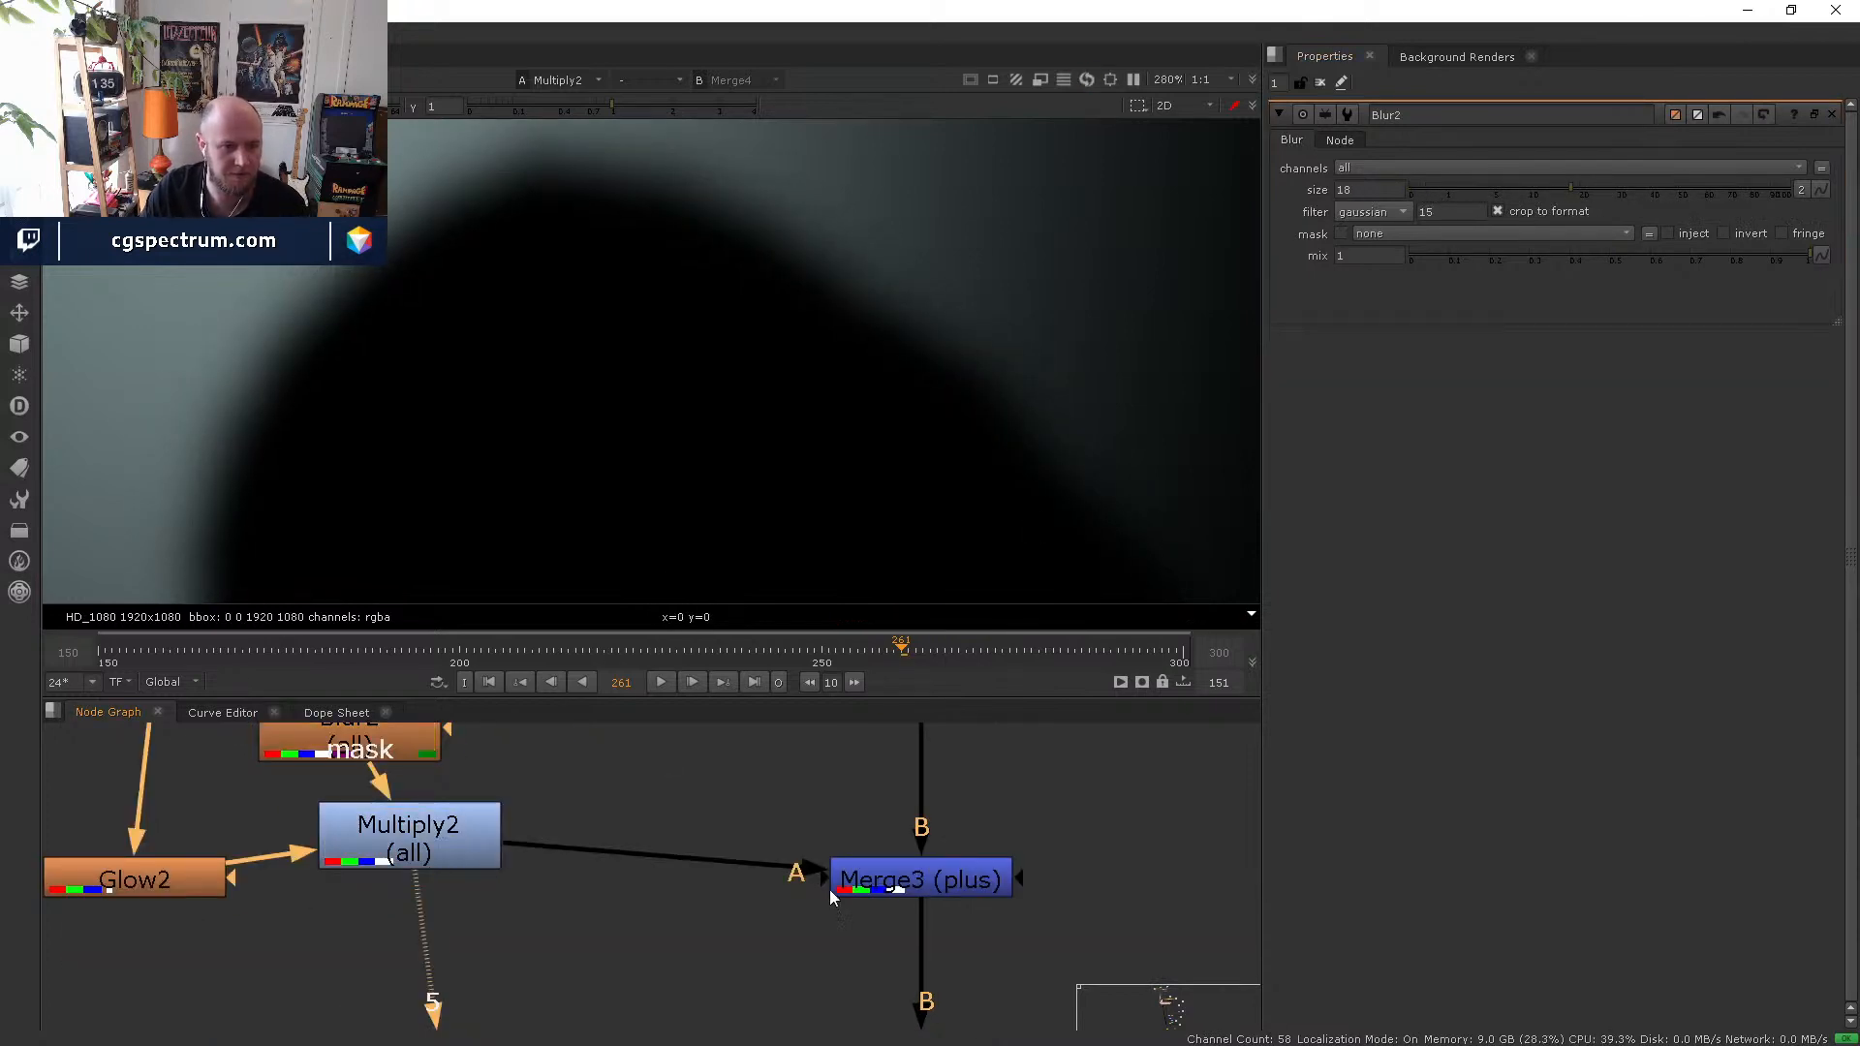
key(5)
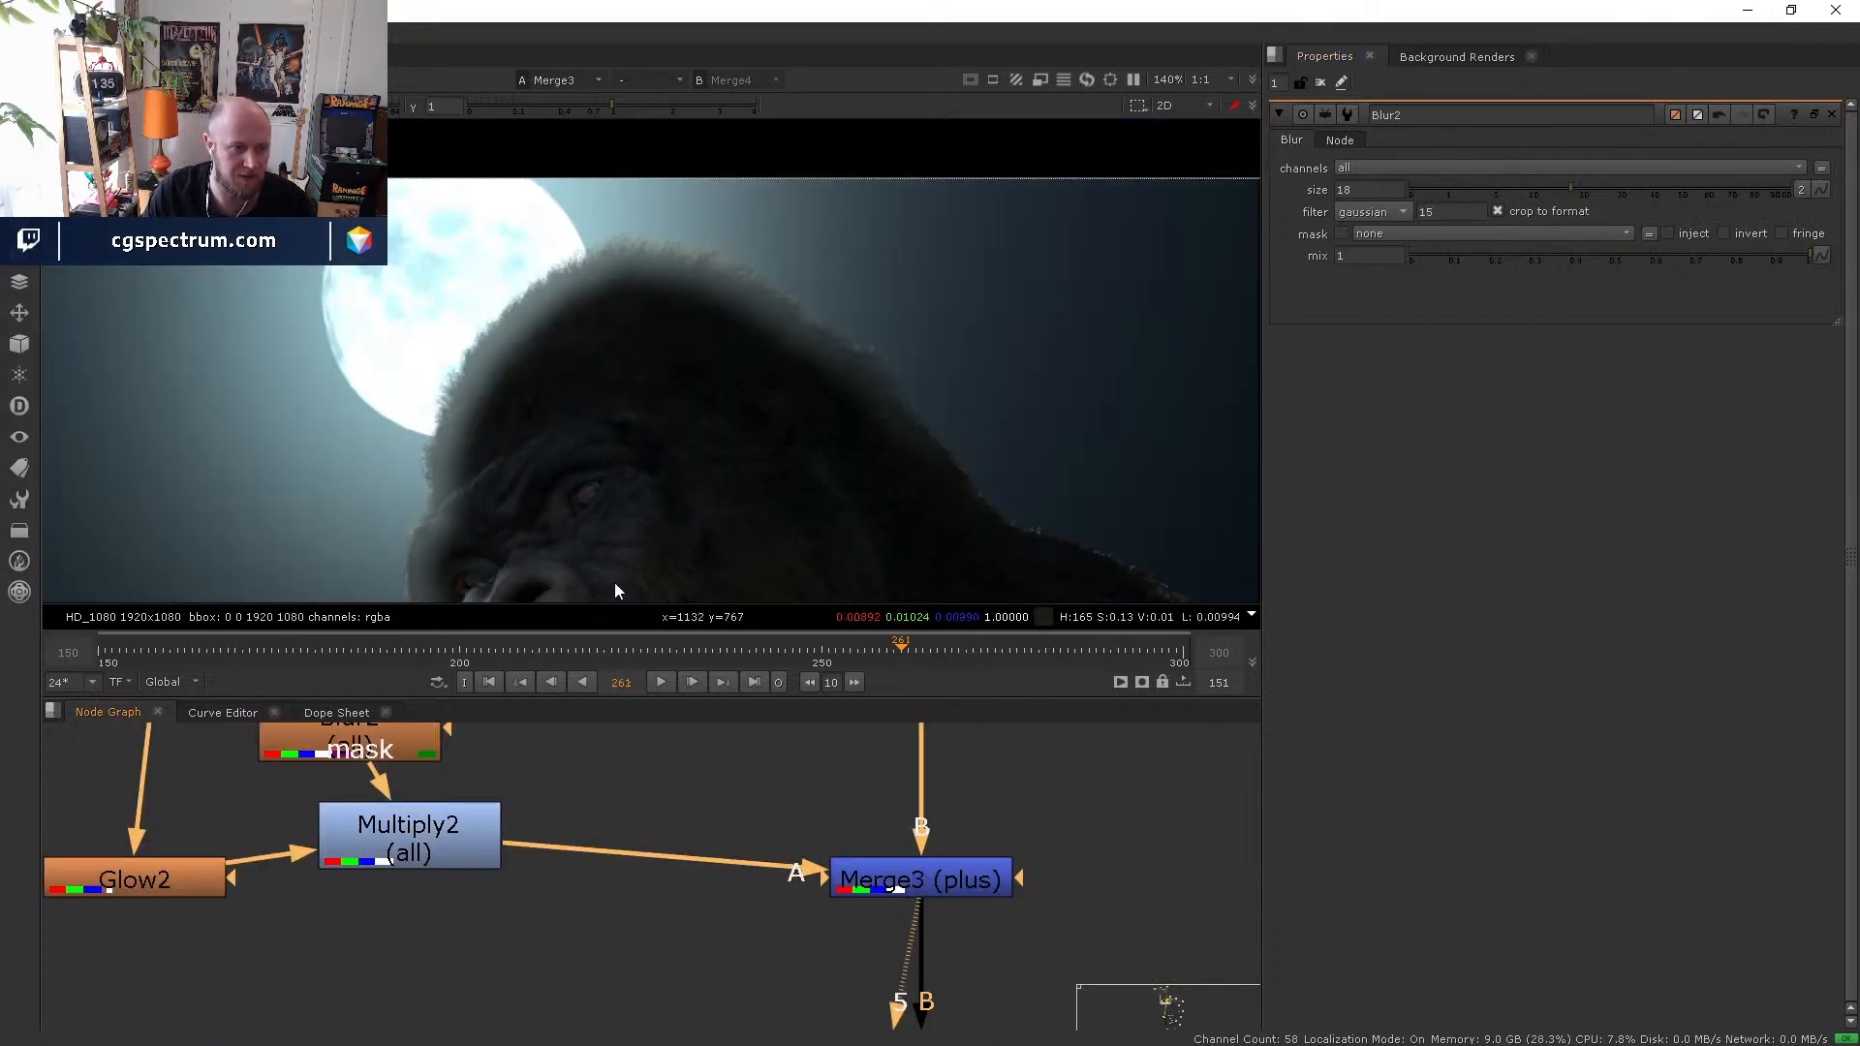
scroll(636, 397, down, 2)
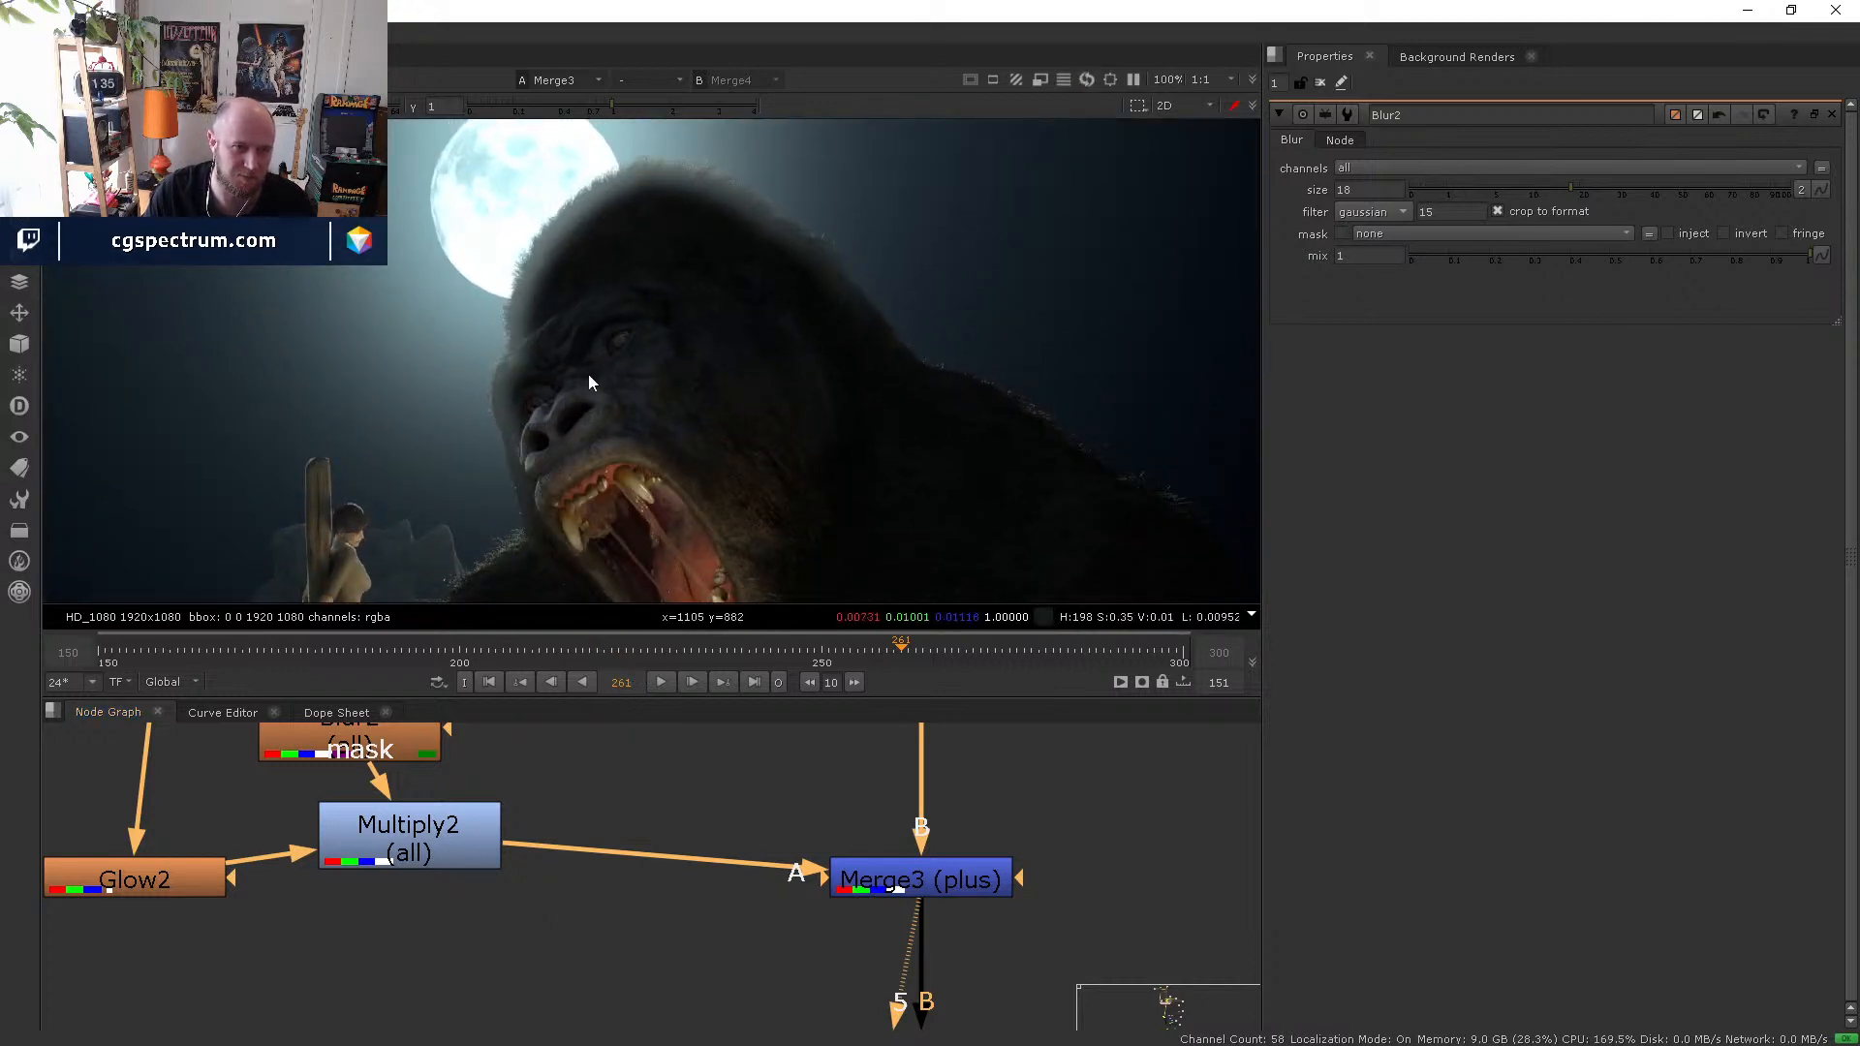
- Move Multiply2 farther below Blur2, and toggle Blur2 and Dilate1 to compare their effect on the composite
click(434, 853)
middle_drag(445, 858, 489, 937)
drag(436, 896, 448, 935)
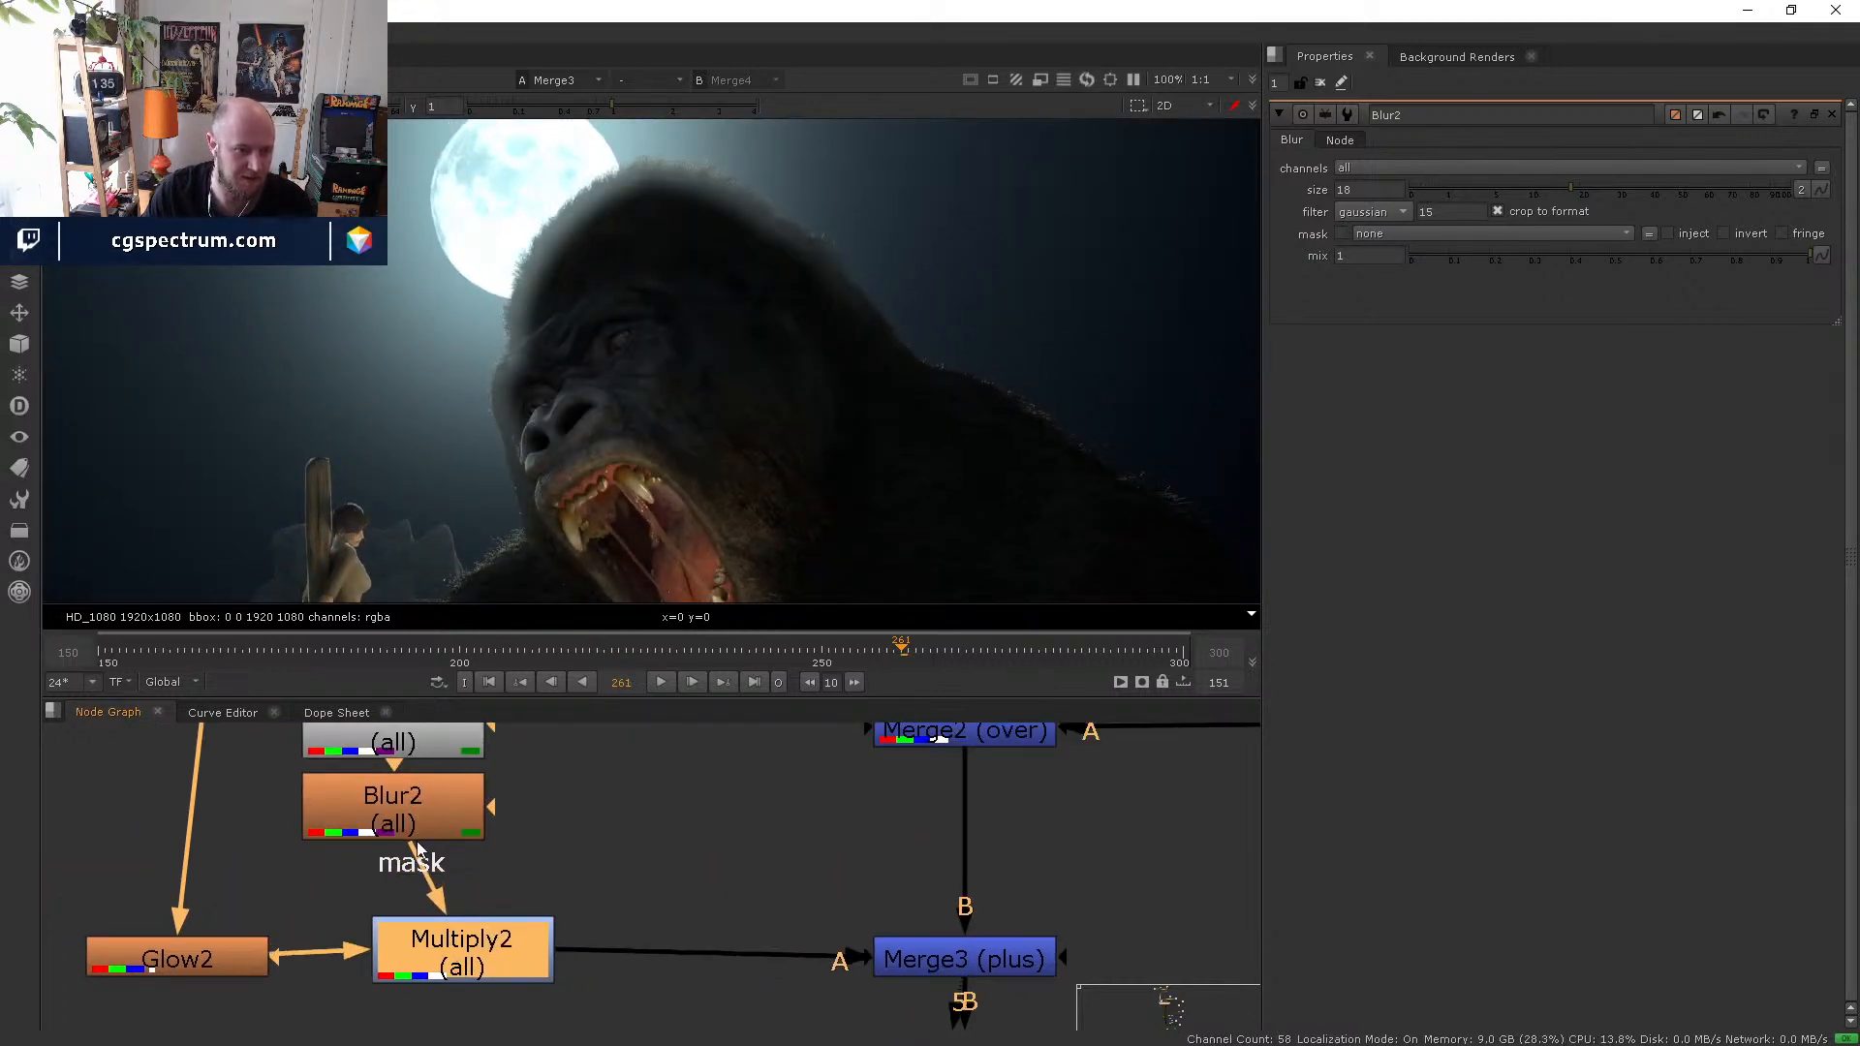
click(415, 825)
key(d)
key(d)
middle_drag(552, 832, 556, 928)
click(411, 804)
key(d)
key(d)
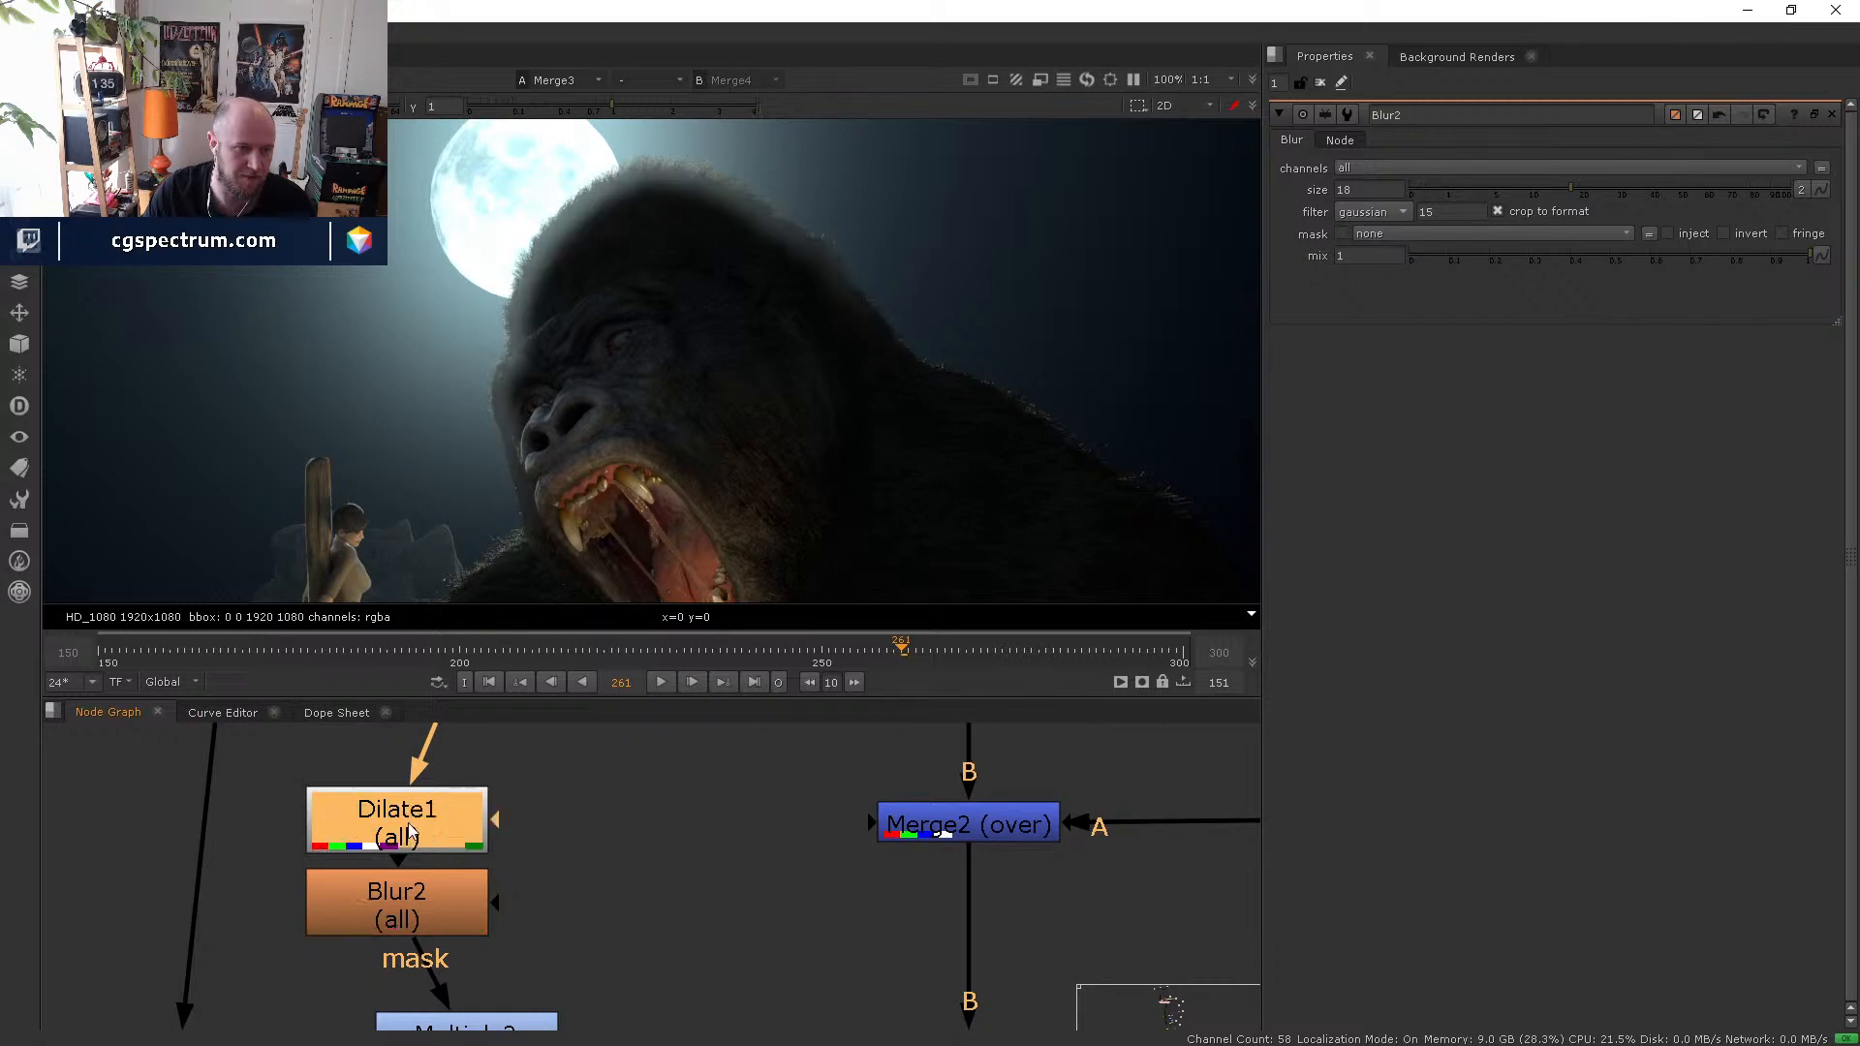
- Disable Dilate1, compare the result with Blur2 on and off, and set Blur2's size to 75
drag(411, 830, 410, 807)
key(d)
click(400, 908)
key(d)
key(d)
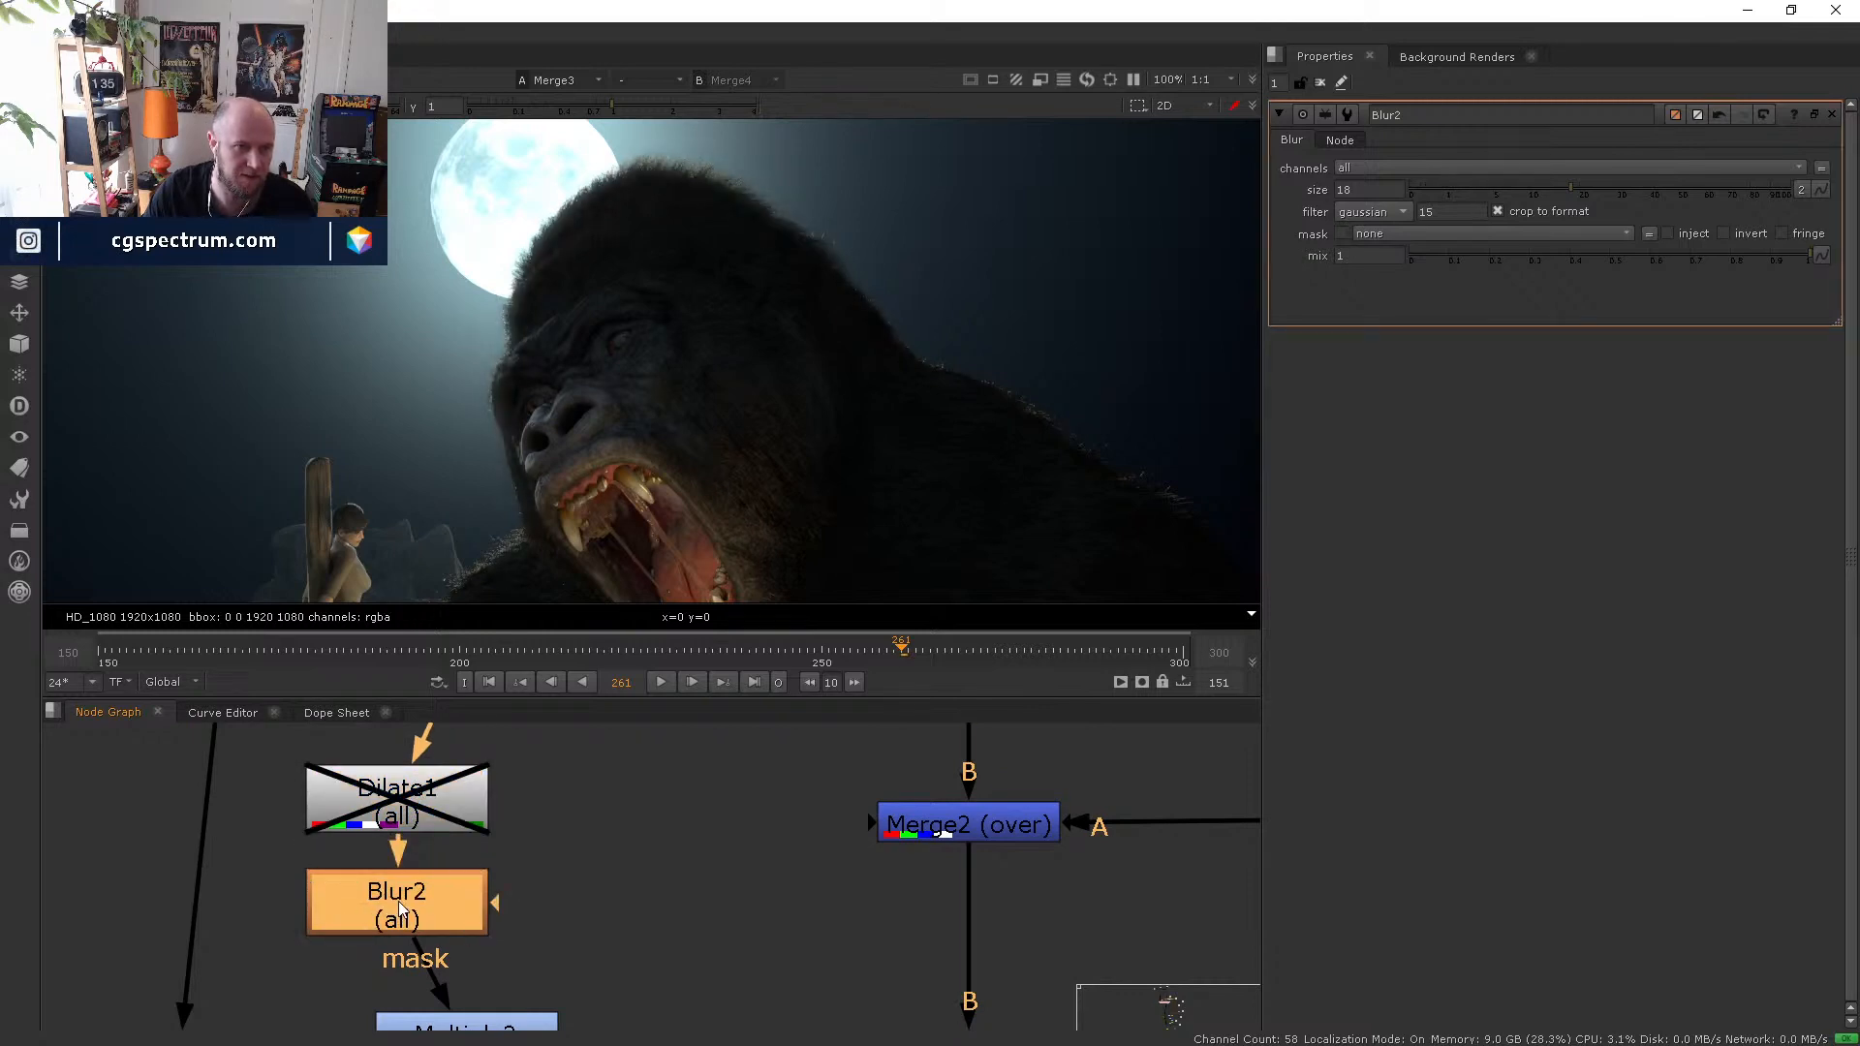
drag(1603, 190, 1740, 180)
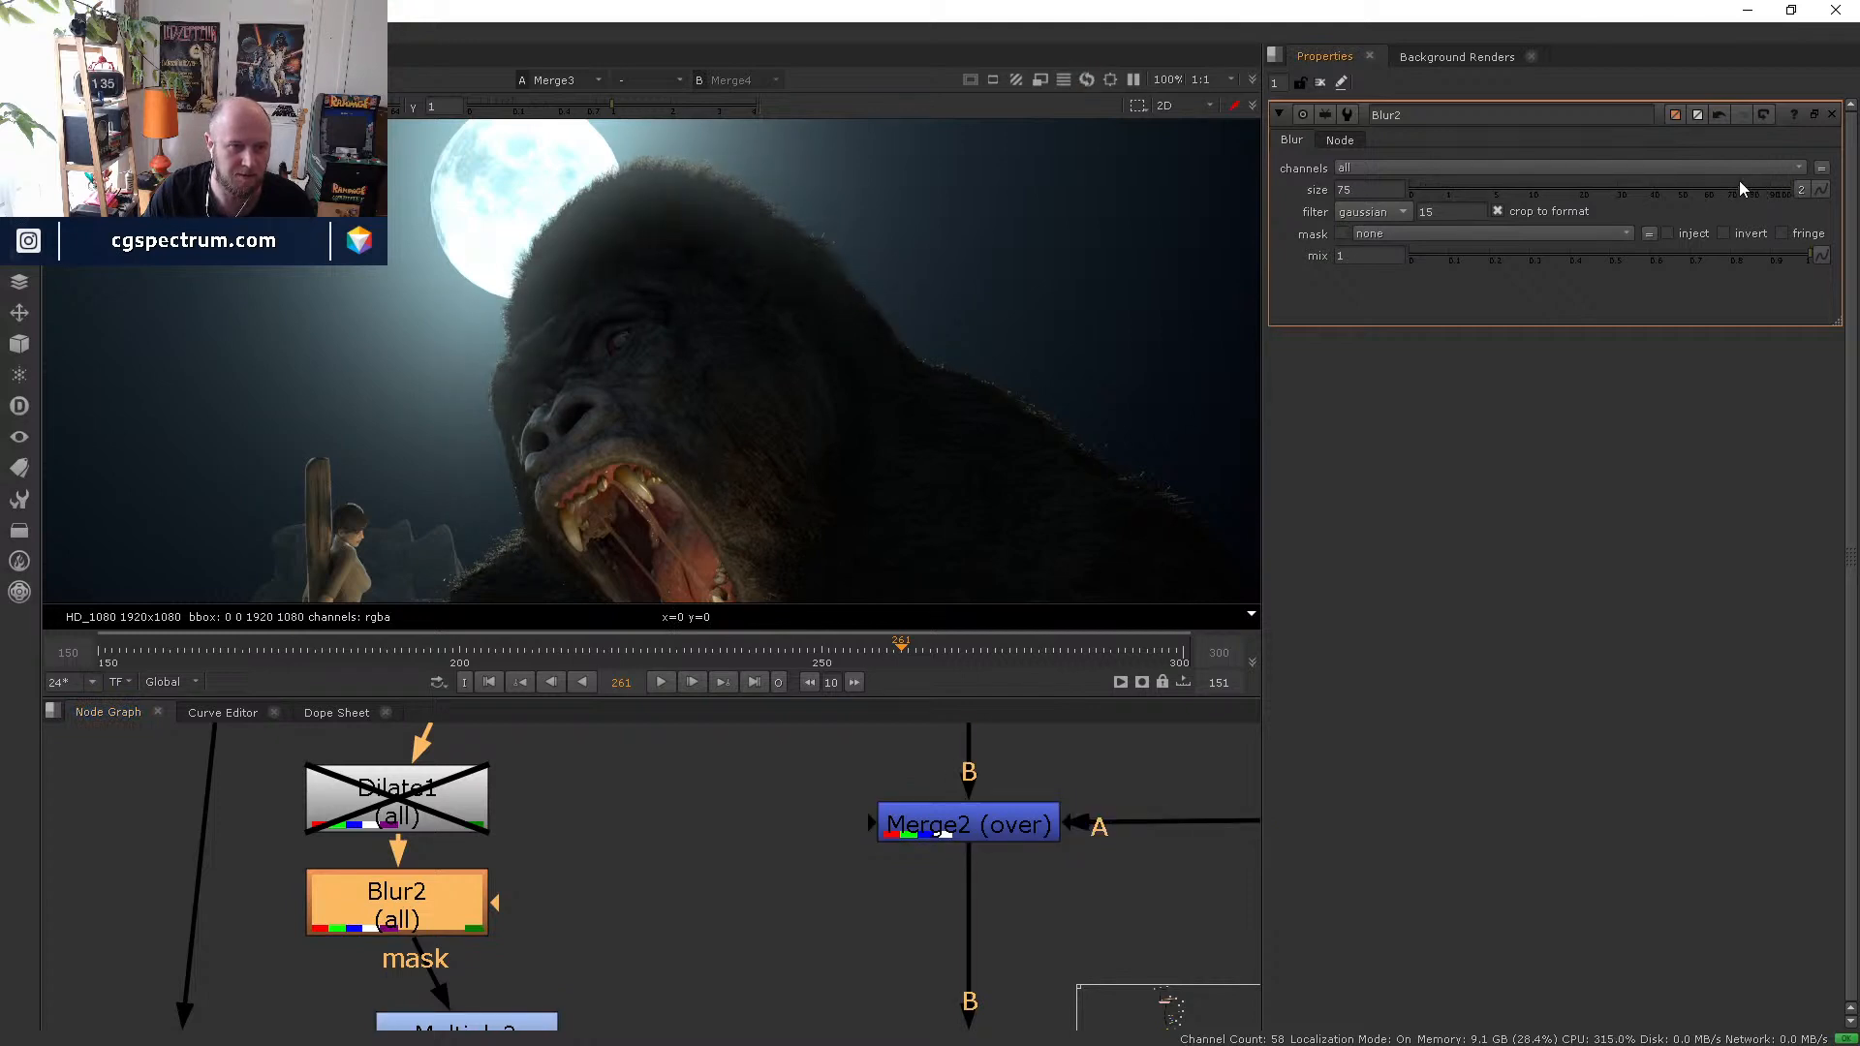
- Re-enable Dilate1 and fine-tune its size to -2.2 while comparing the composite with it disabled
click(435, 788)
key(d)
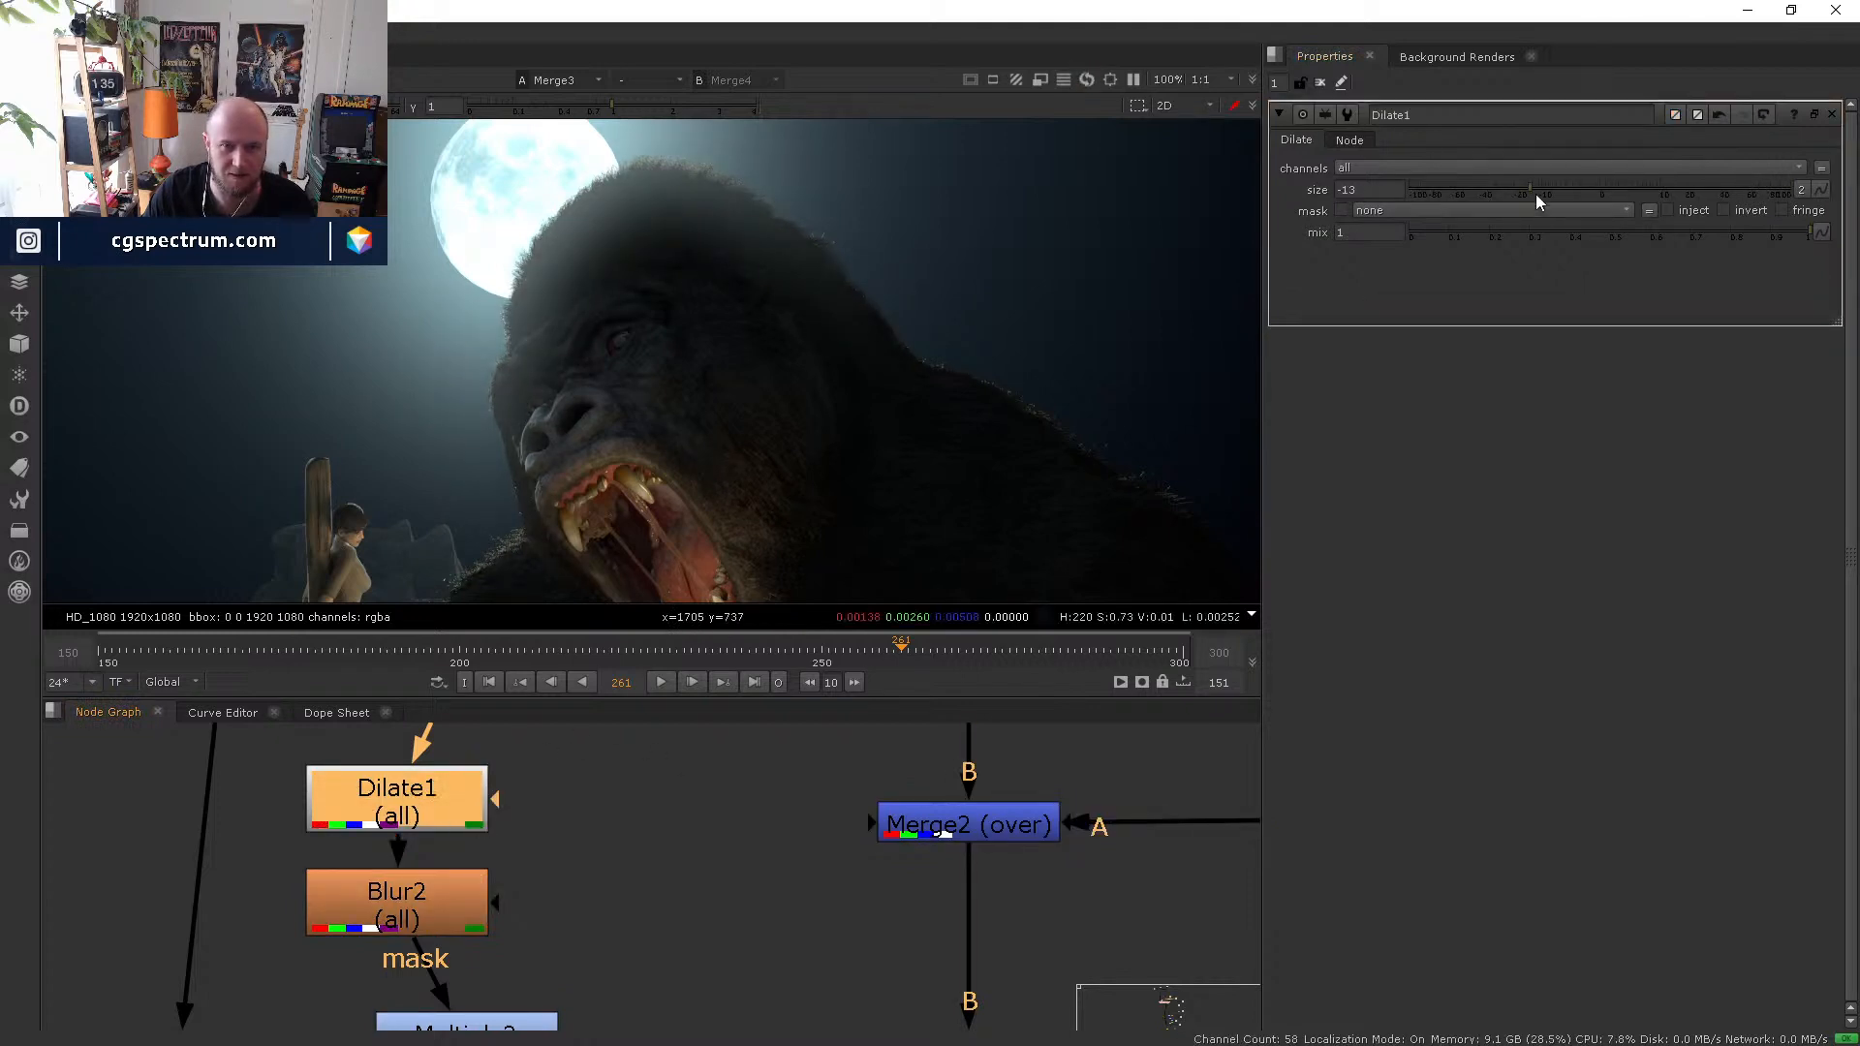
drag(1538, 194, 1586, 193)
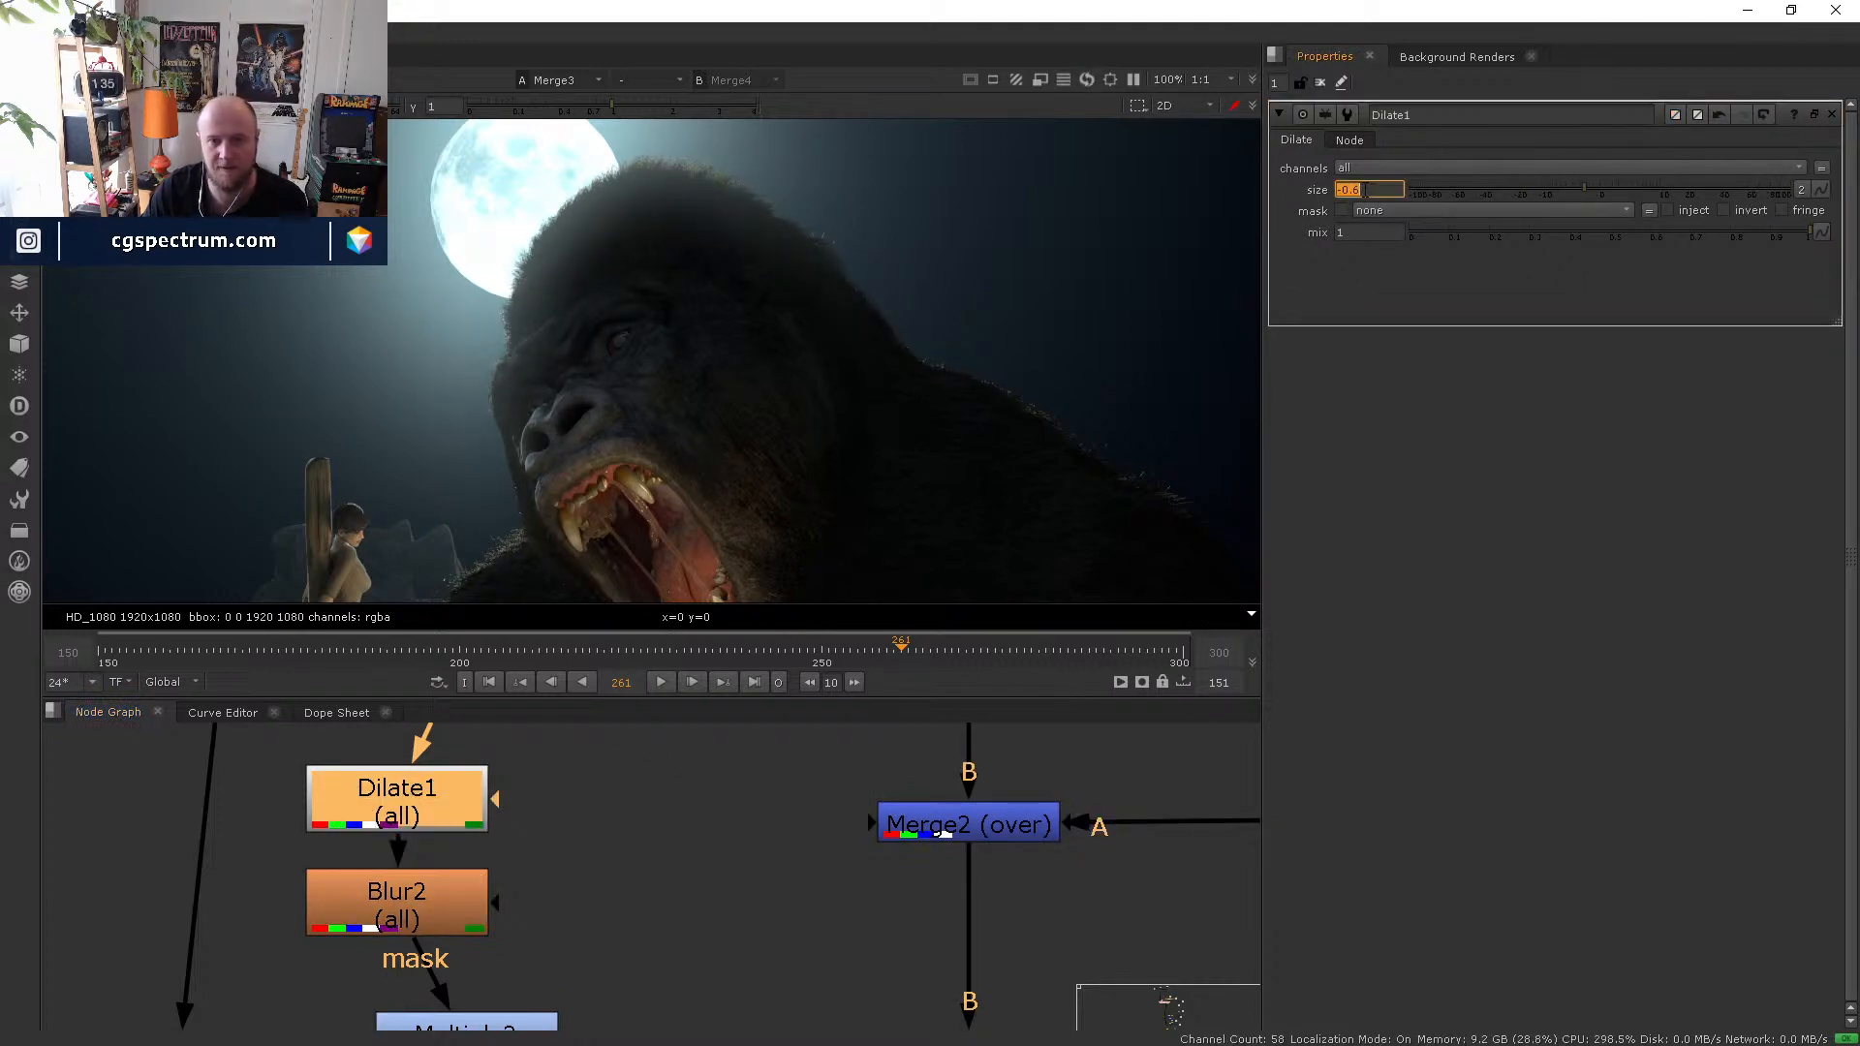
click(480, 789)
key(d)
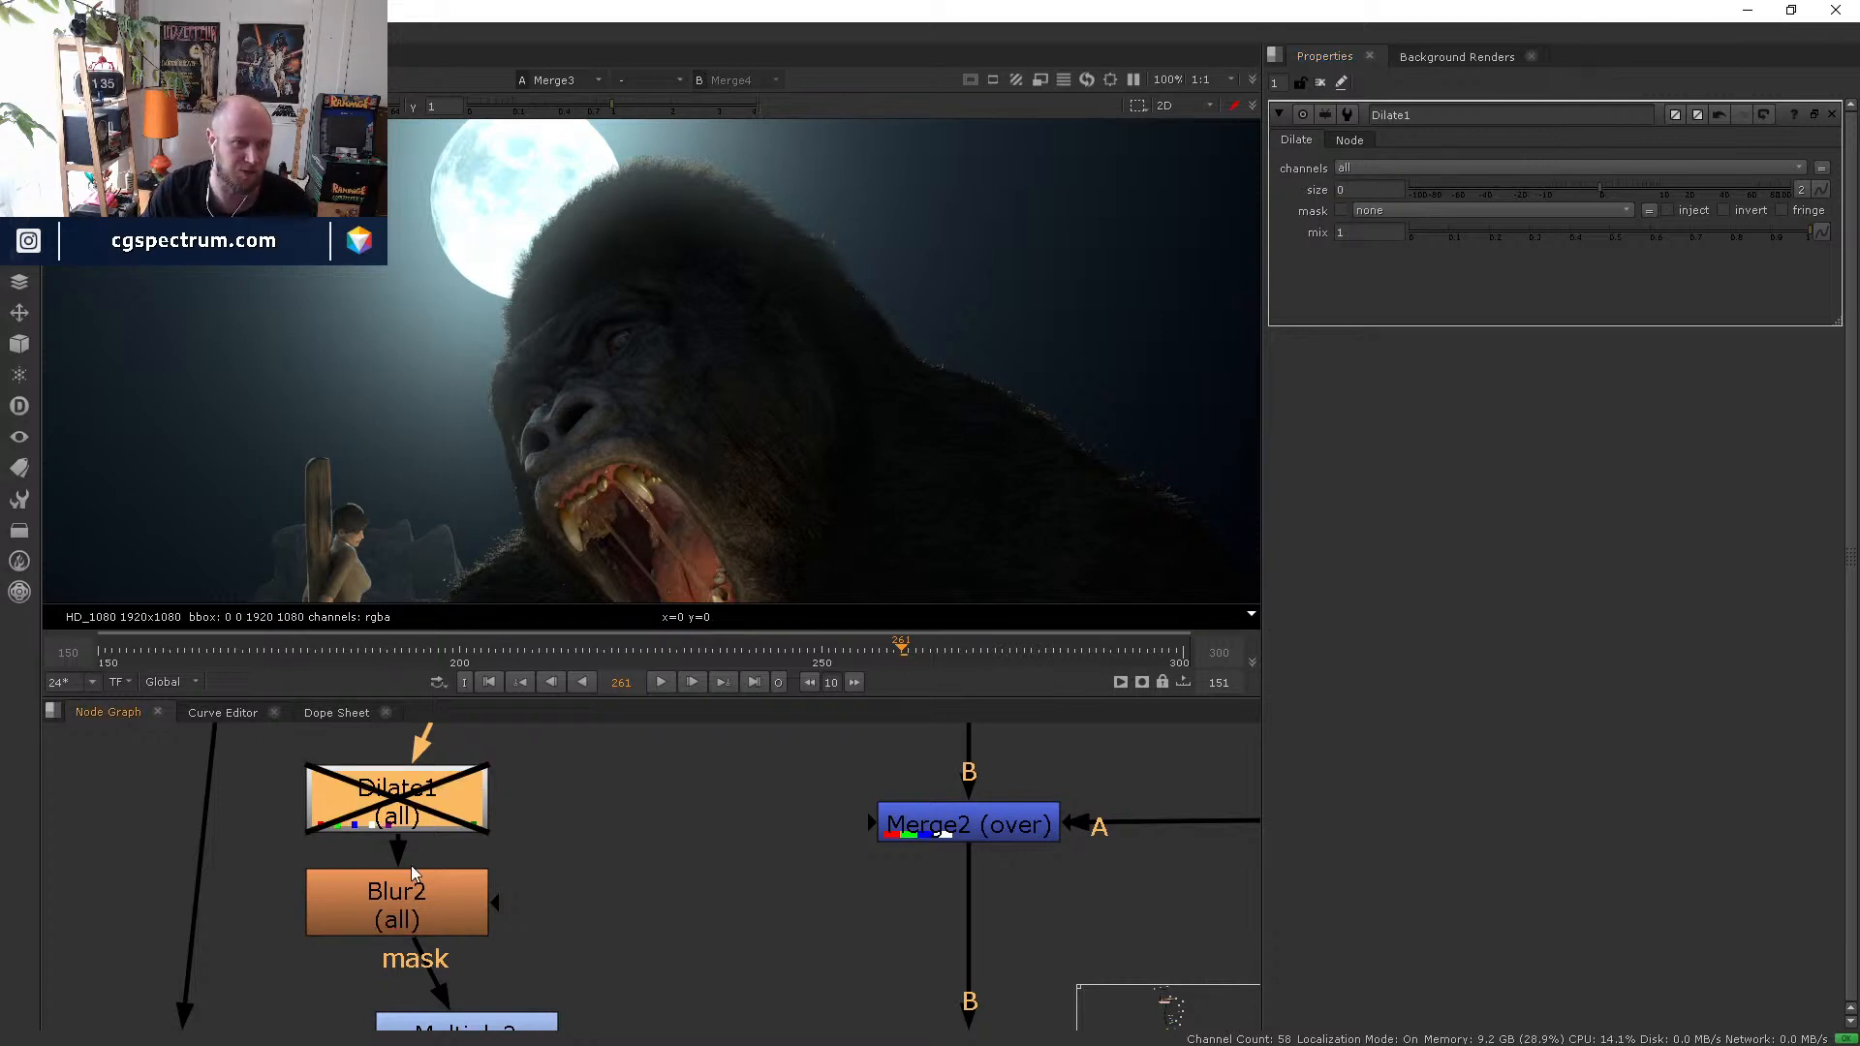
key(d)
click(1594, 192)
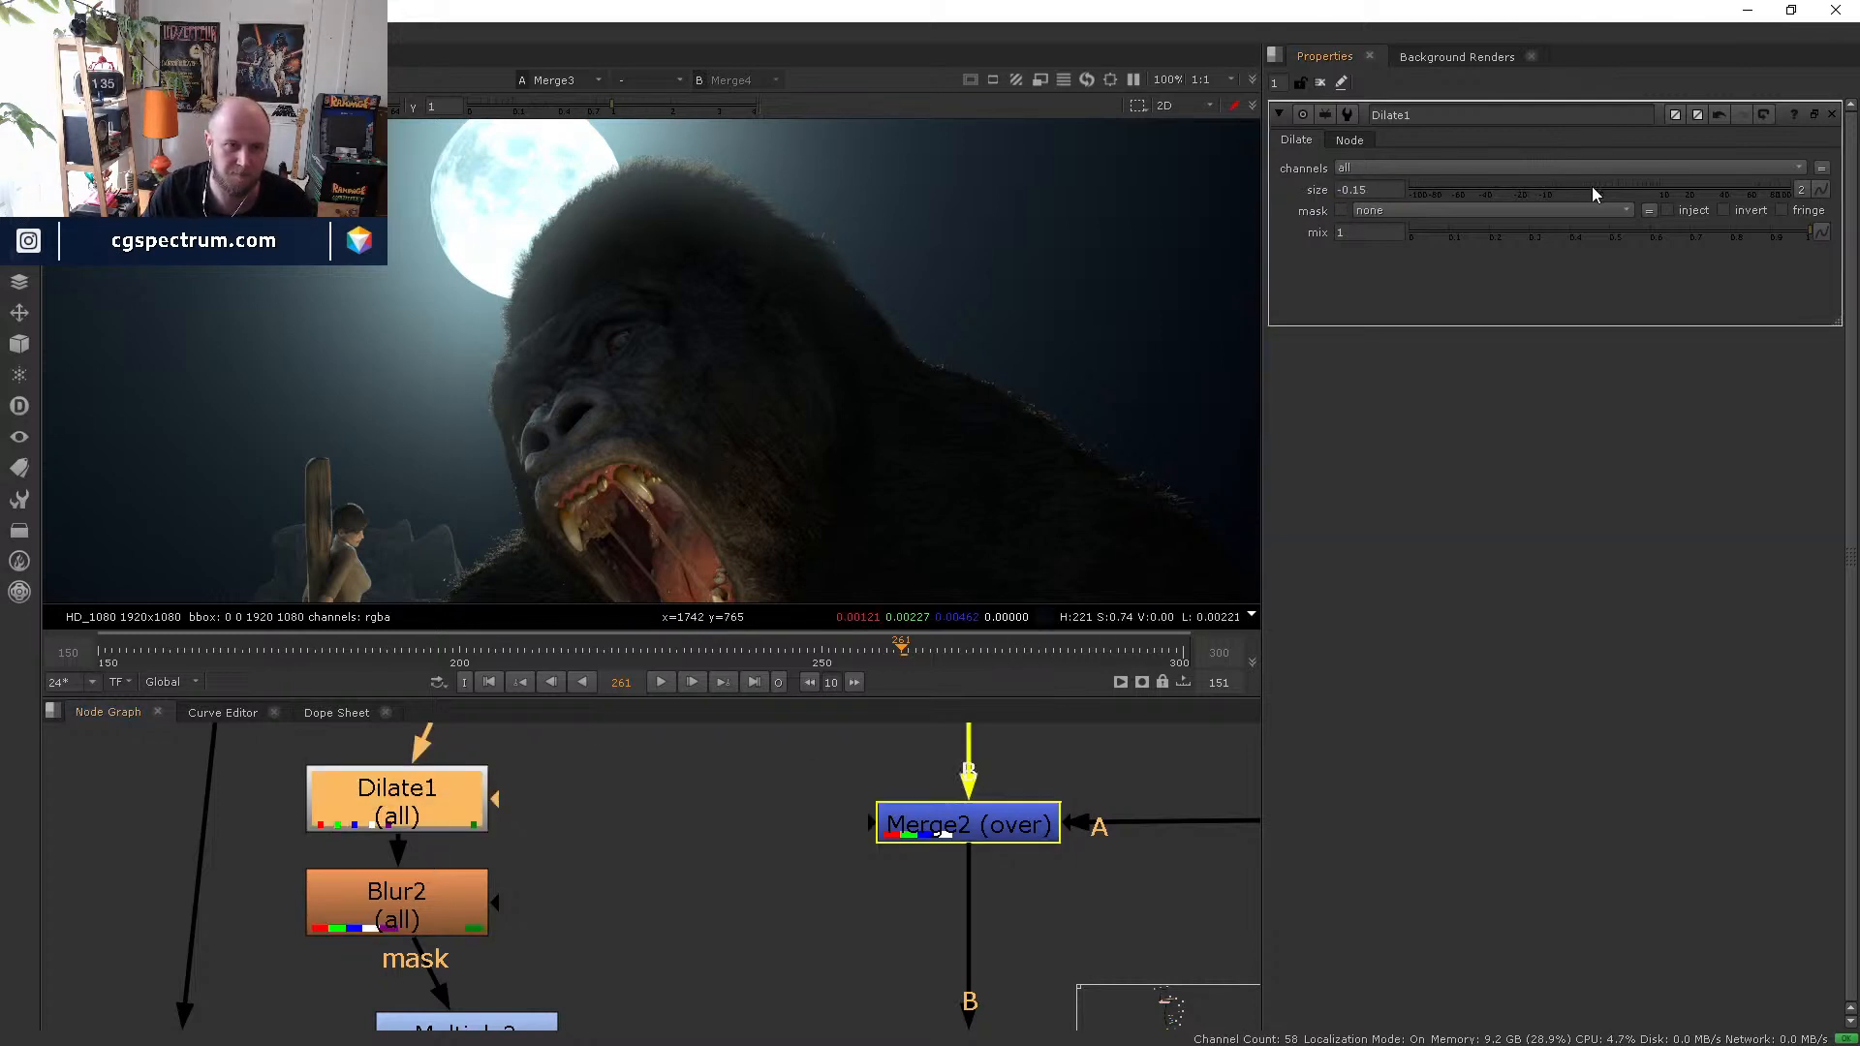
mouse_move(1579, 186)
mouse_down()
mouse_move(1543, 180)
mouse_move(1571, 180)
mouse_up()
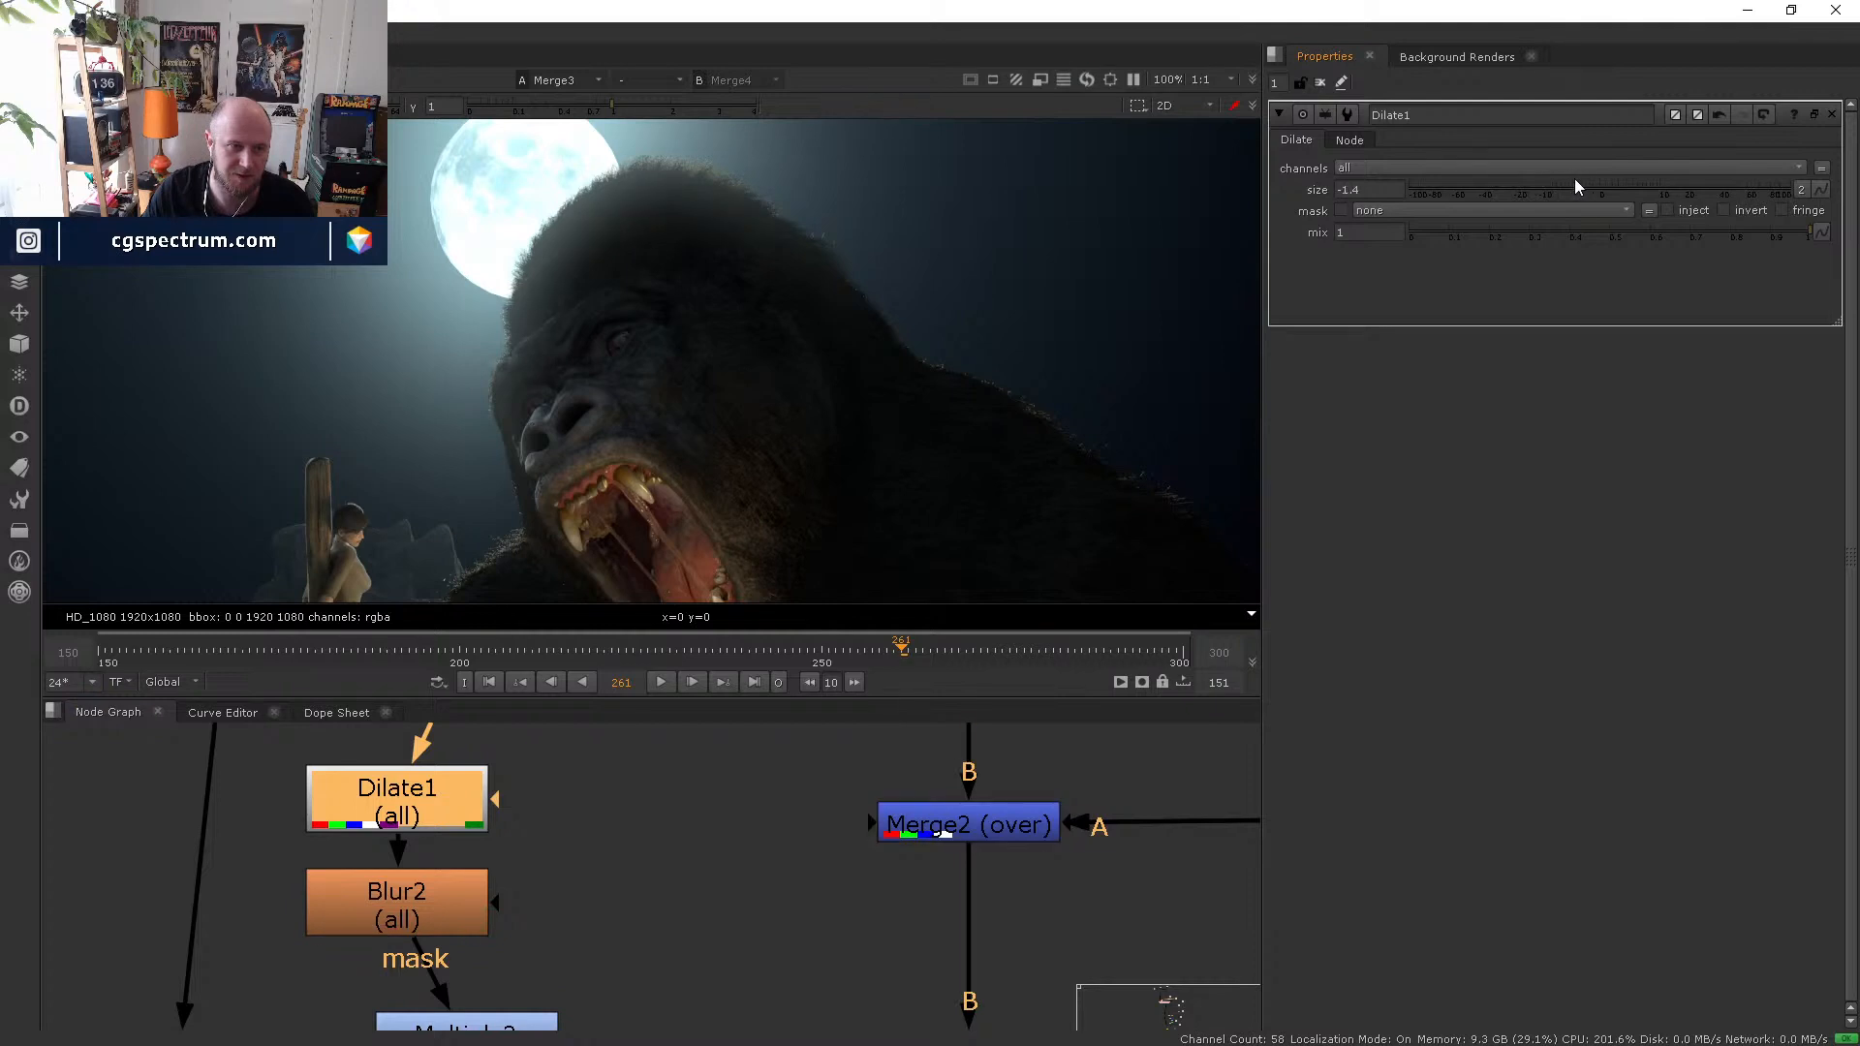
- Inspect the glow mask chain node by node, viewing Dilate1, Blur2, Multiply2 and Merge3 in turn
key(1)
click(393, 891)
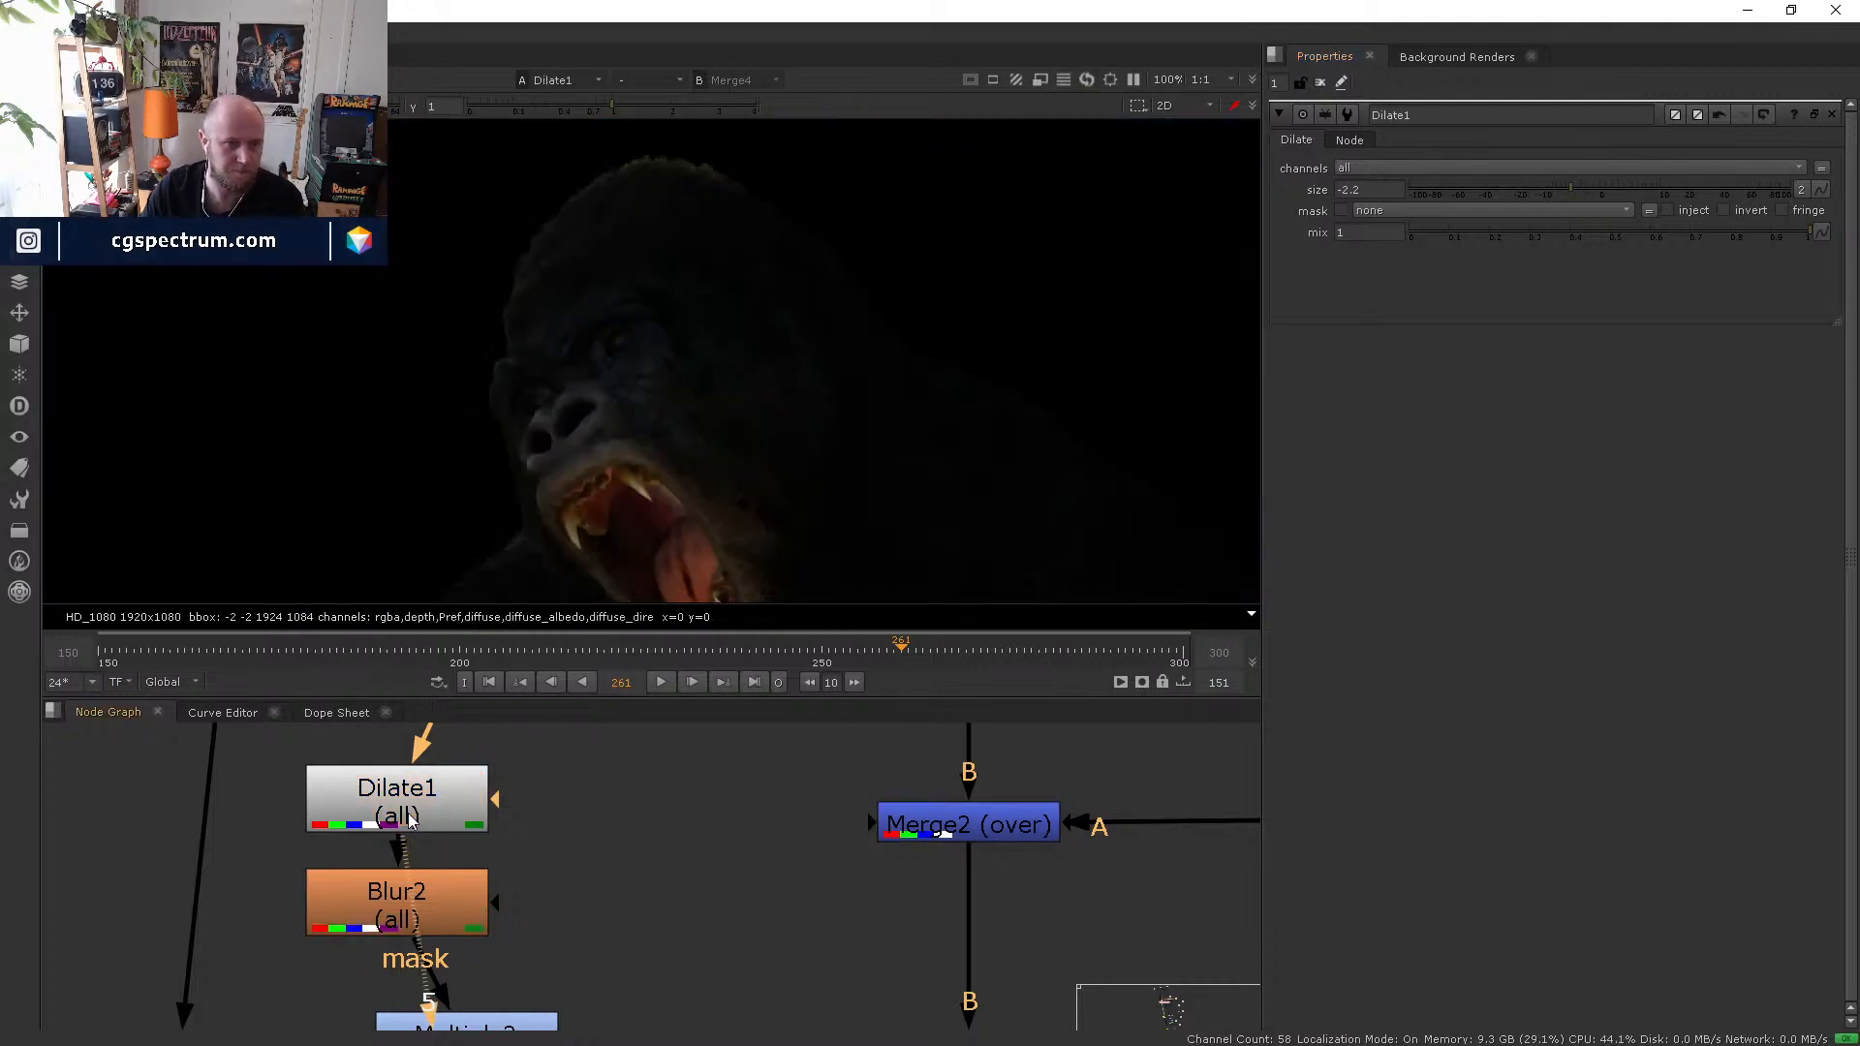
key(1)
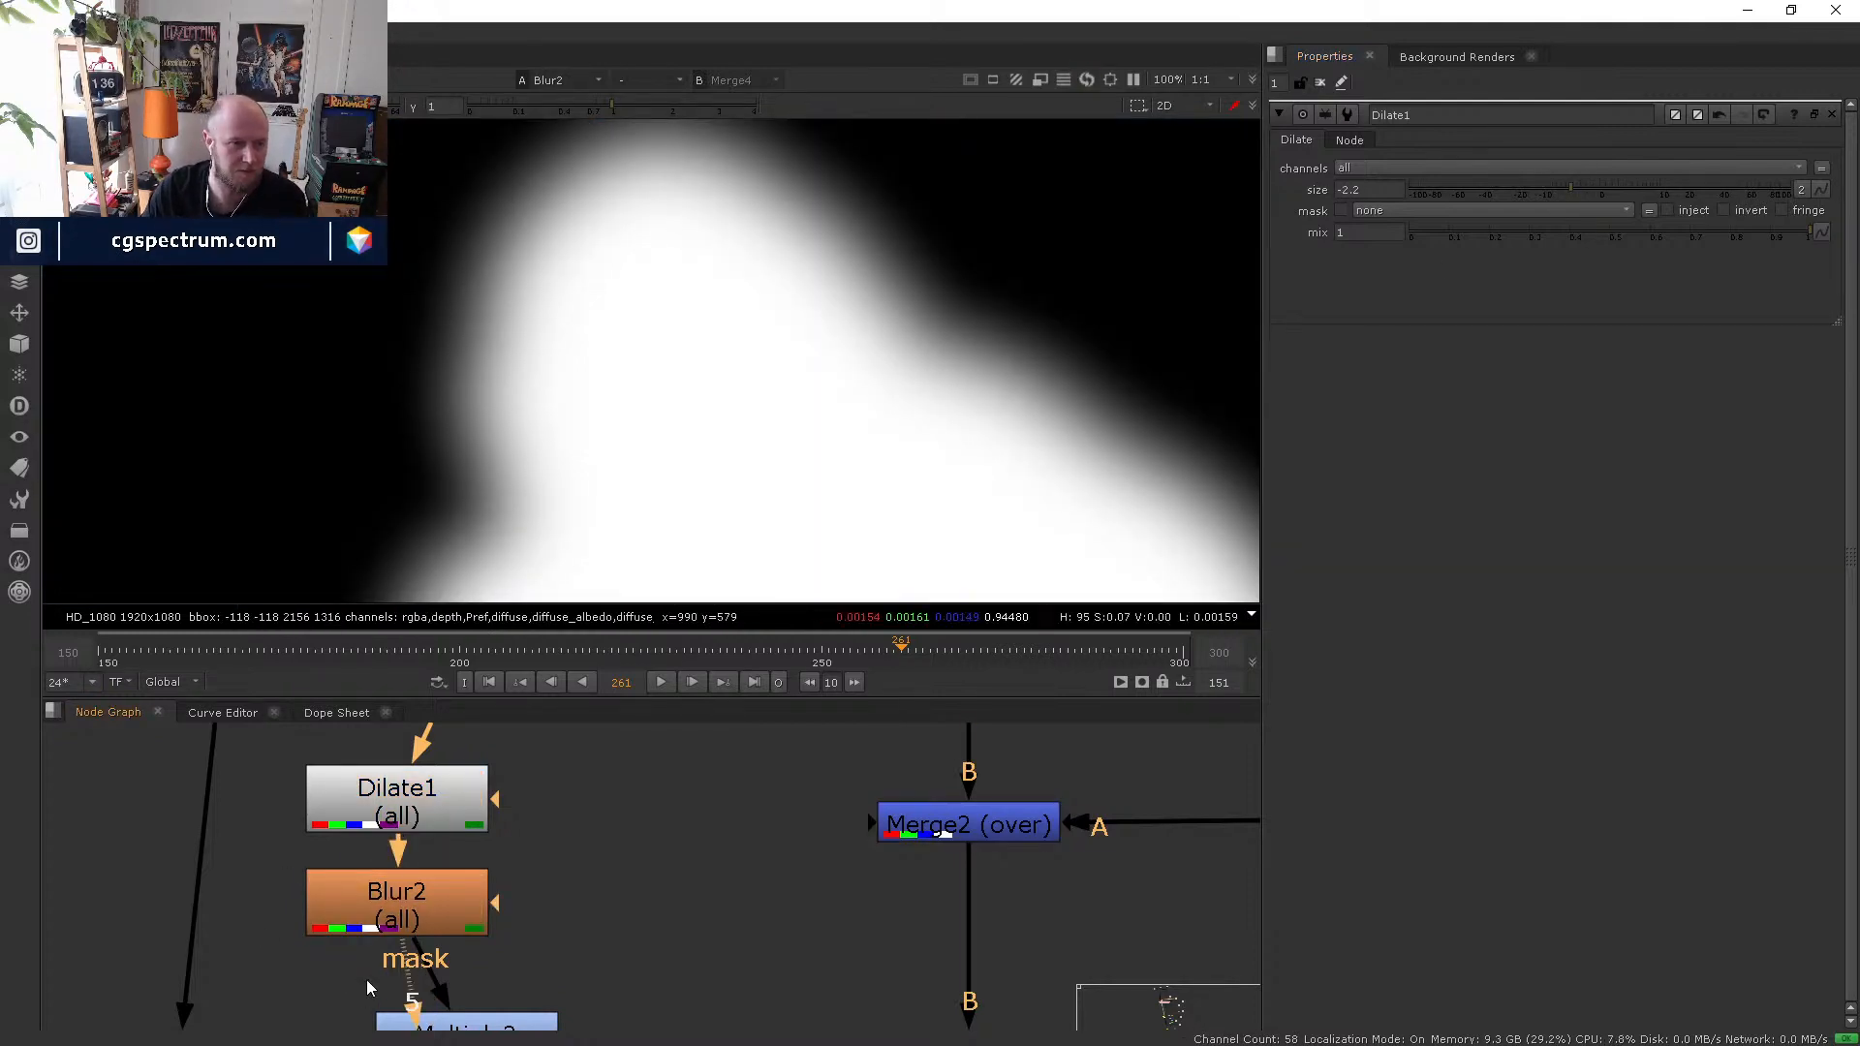
click(426, 916)
middle_drag(545, 925, 518, 811)
click(440, 934)
key(1)
click(944, 951)
key(1)
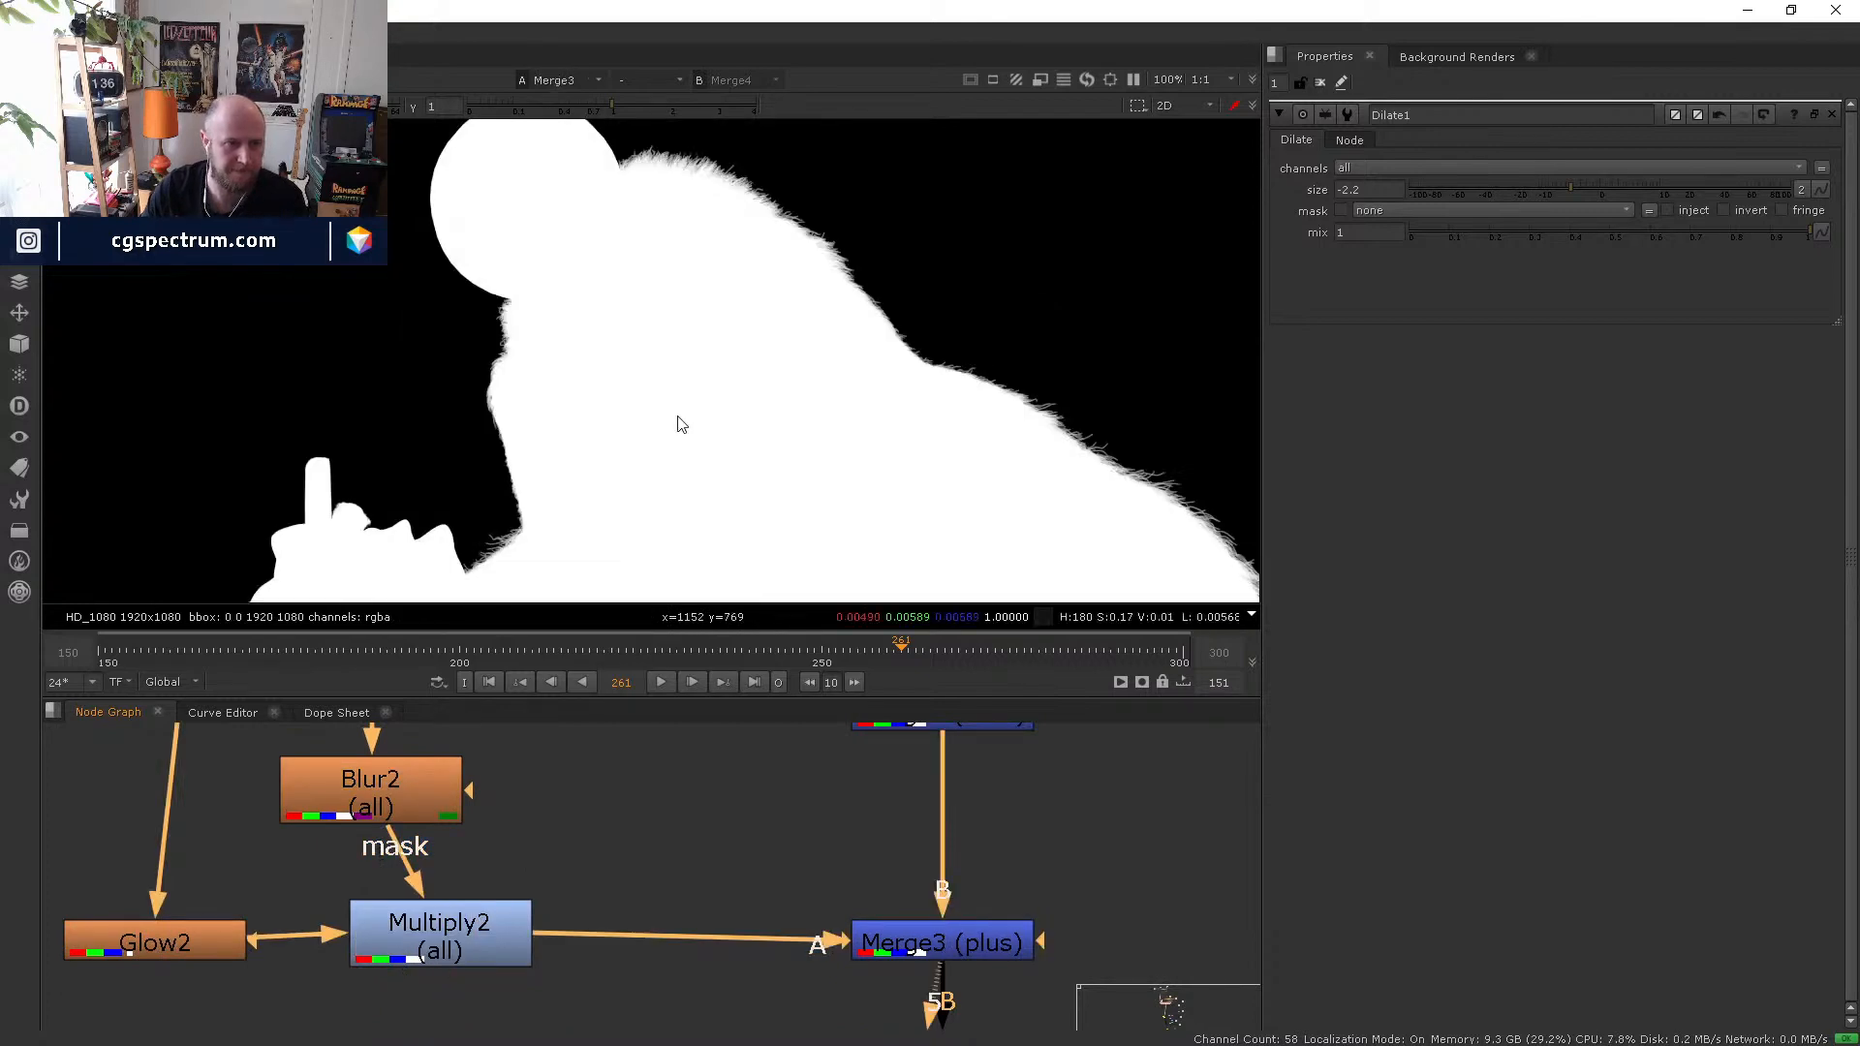
- Toggle Multiply2 to compare the full composite with and without the mask, and examine the glow wrap along Kong's head
key(f)
click(438, 930)
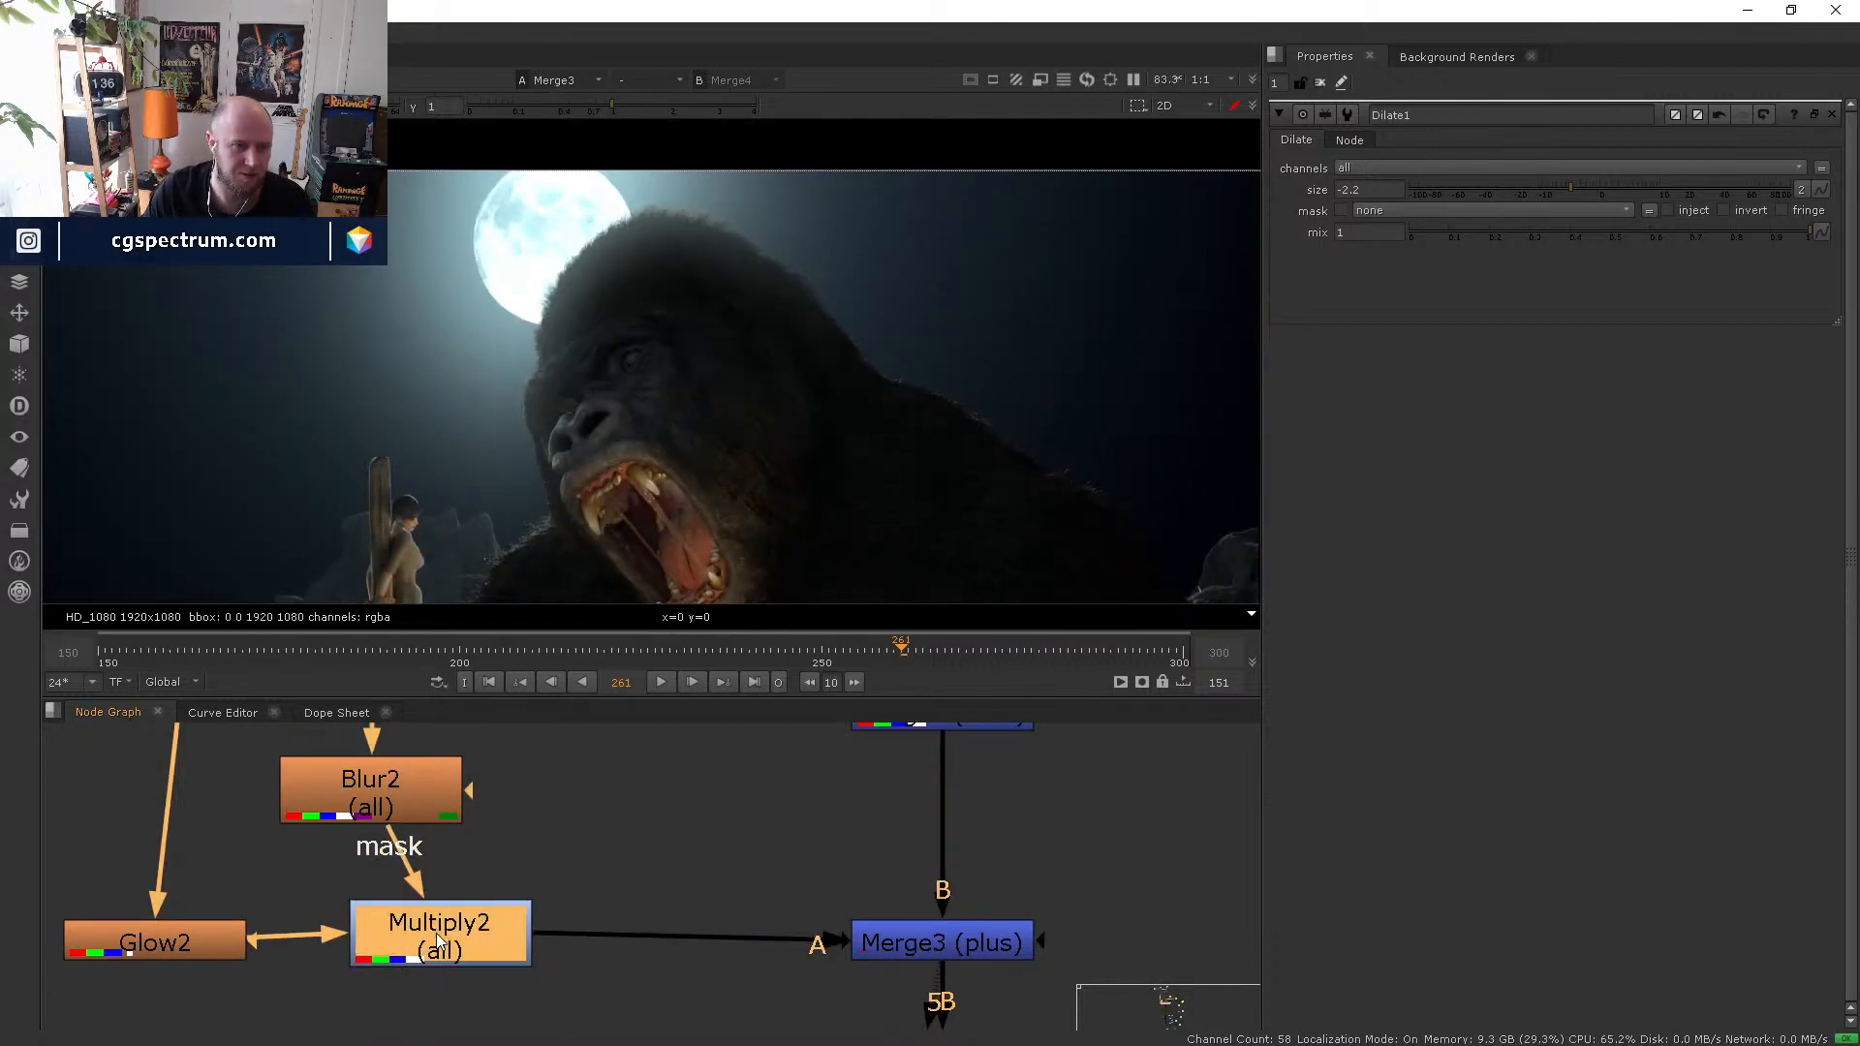
key(d)
scroll(746, 340, down, 2)
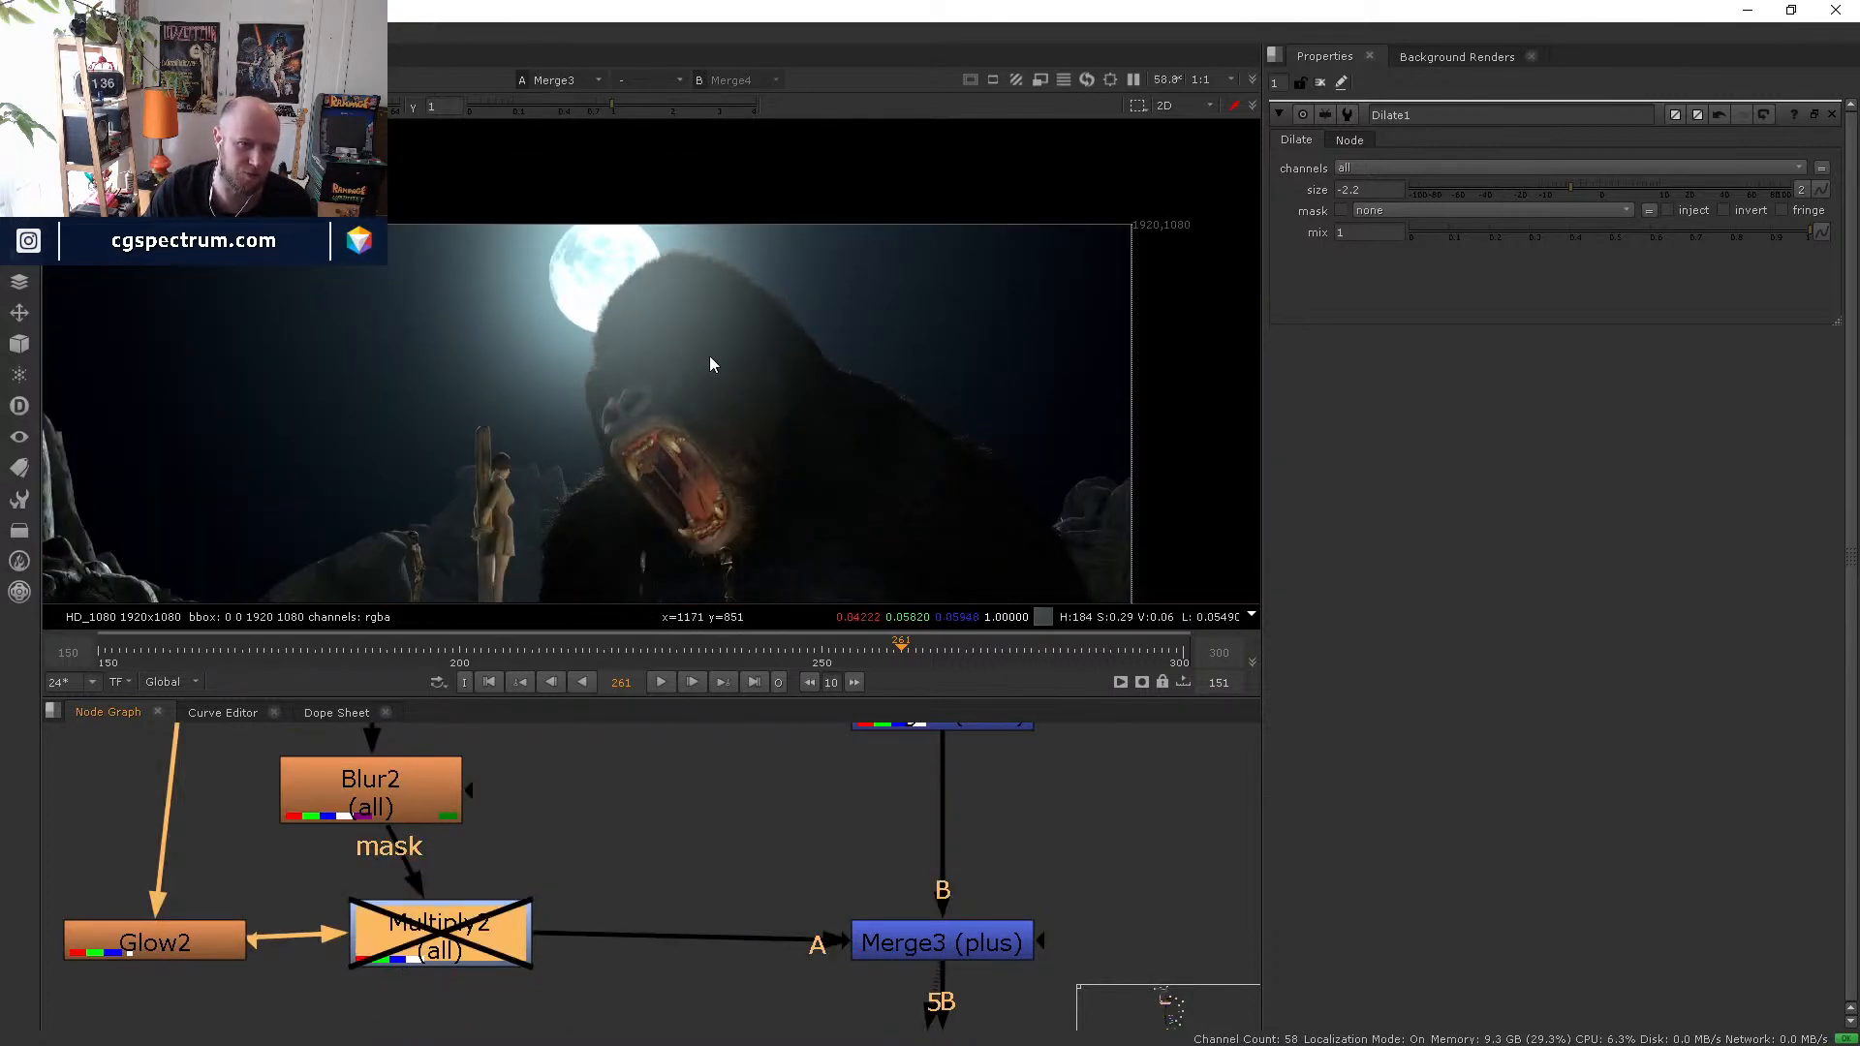
key(d)
scroll(679, 280, up, 7)
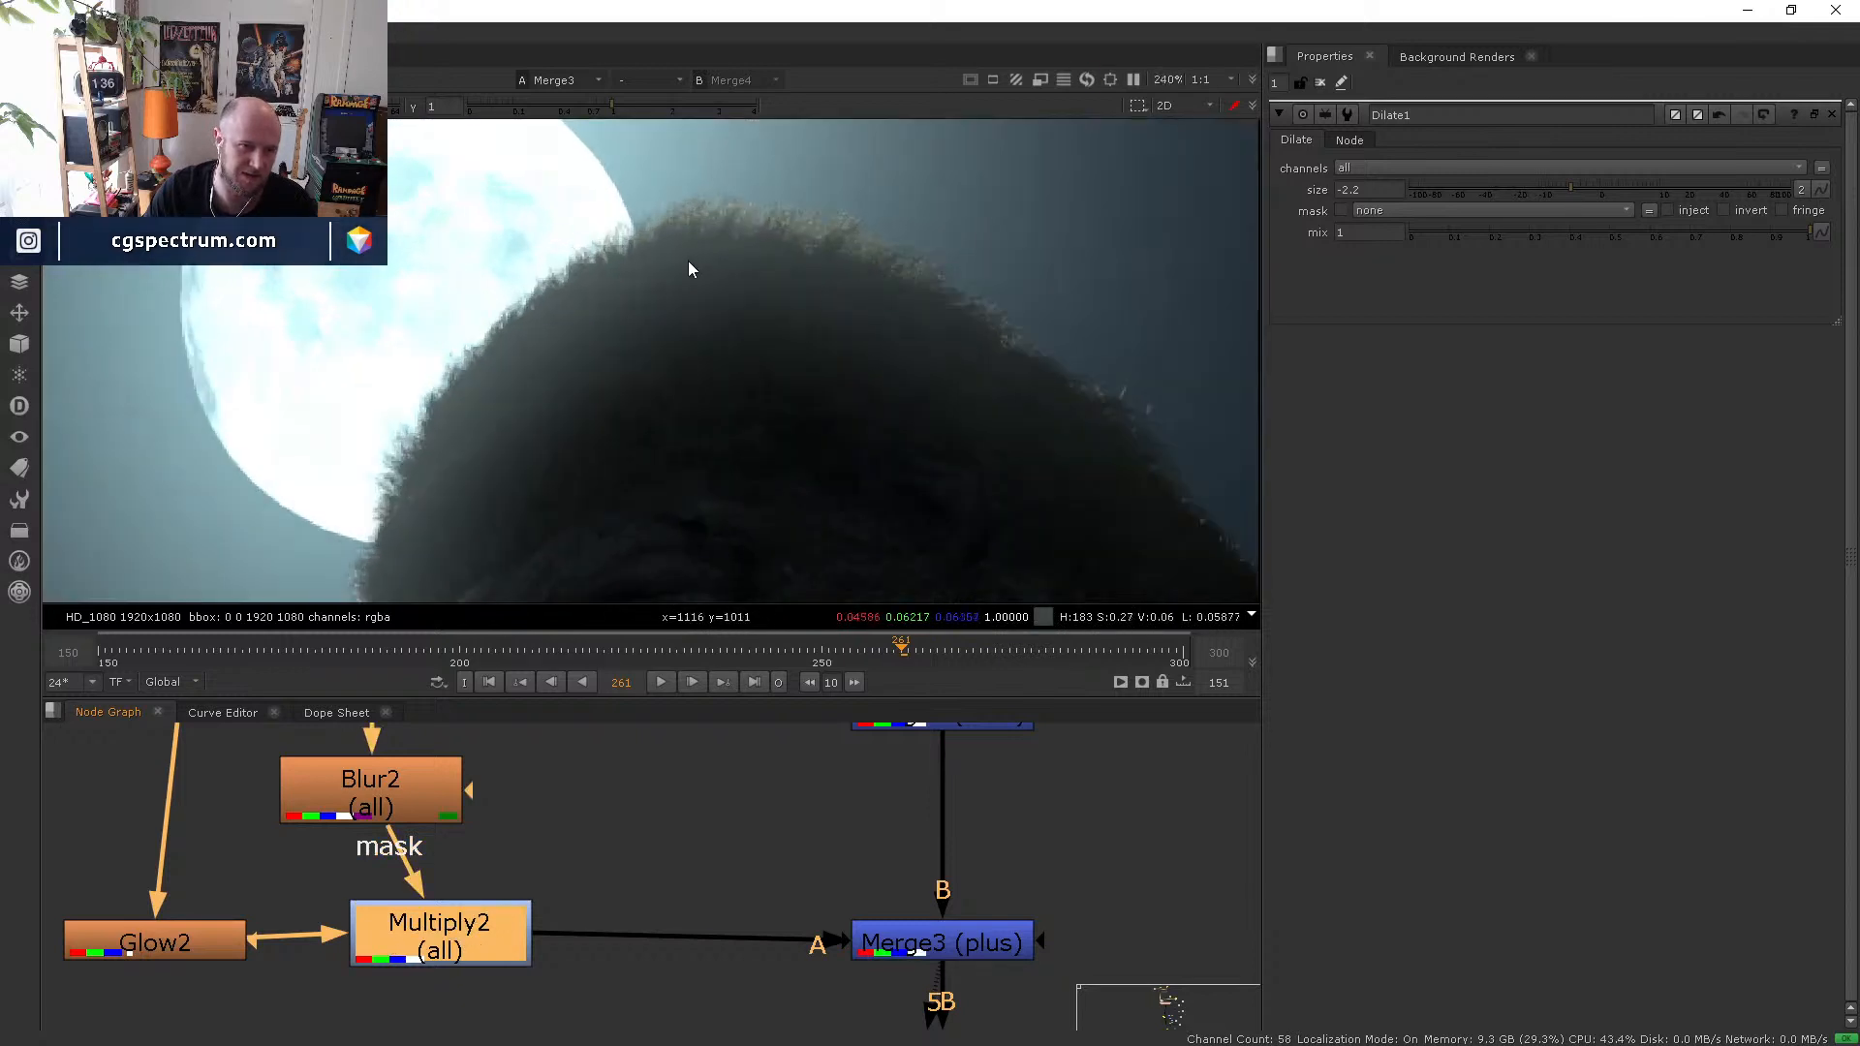
middle_drag(477, 517, 564, 415)
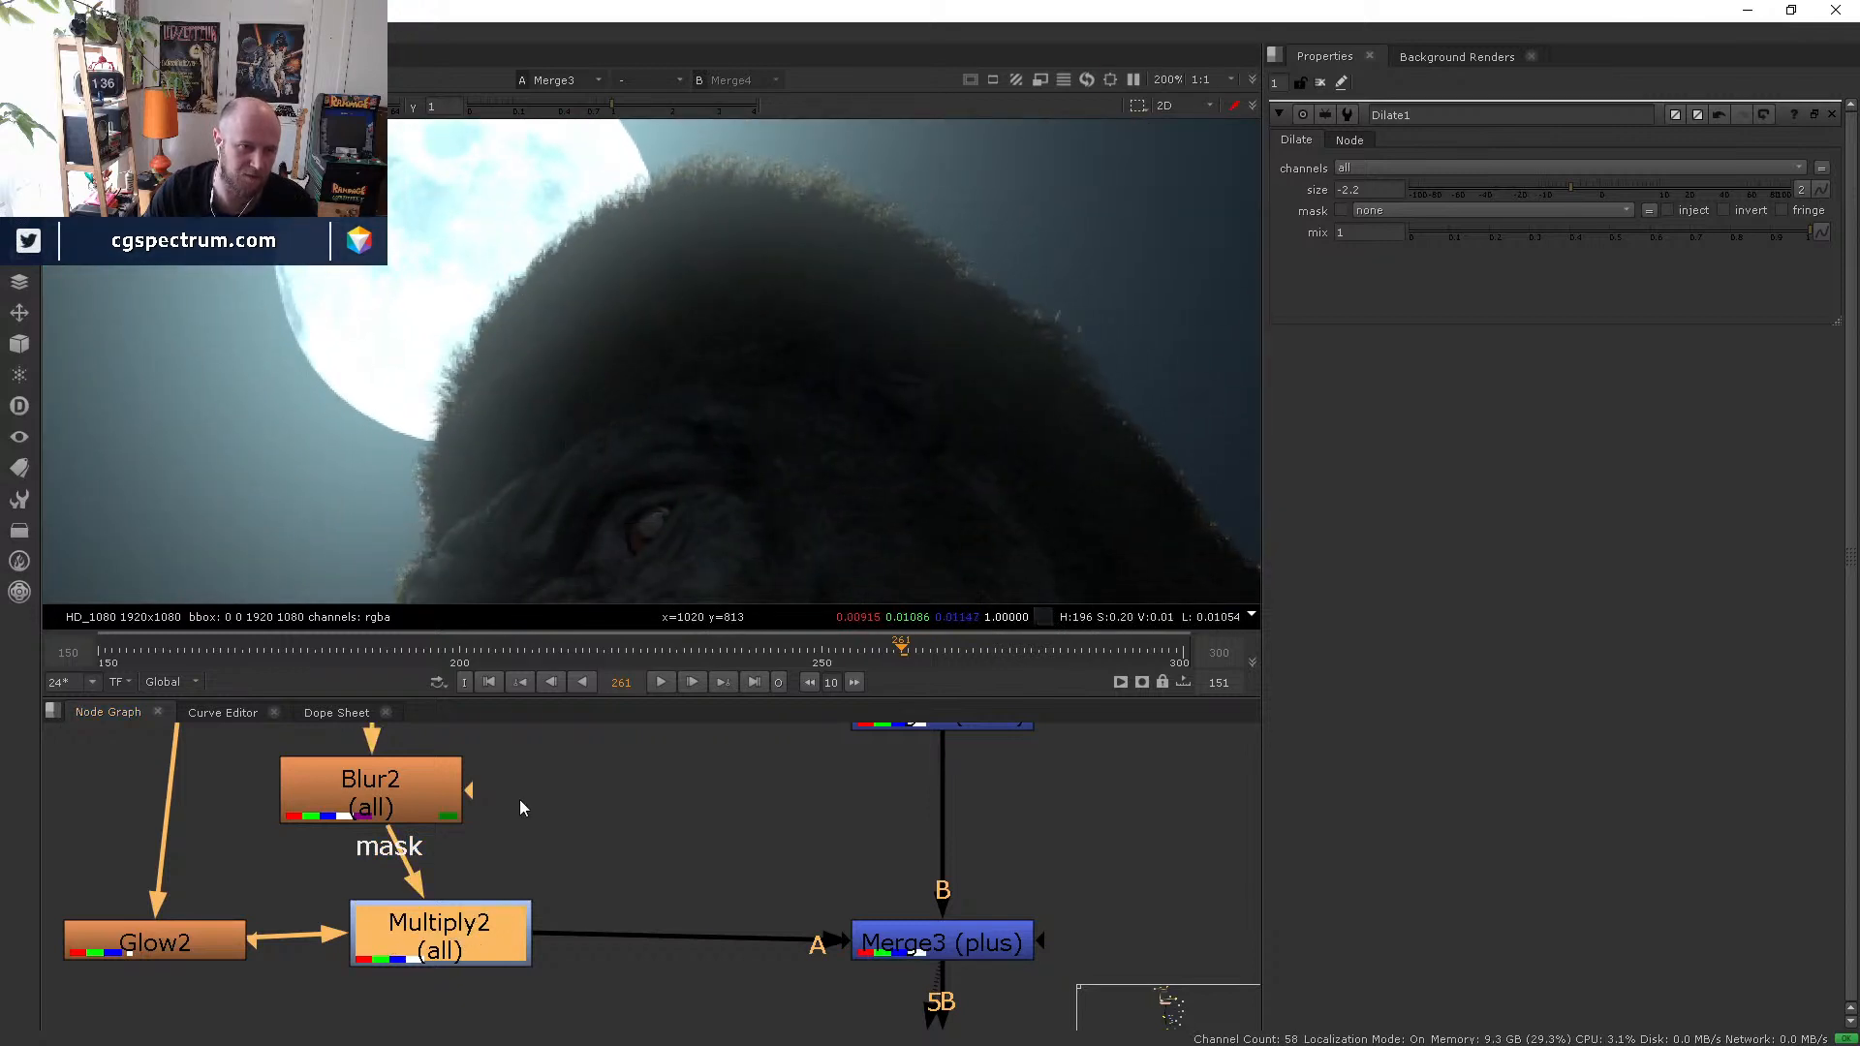
- Compare the composite with Blur2 disabled and enabled, and review the Multiply2 and Merge3 settings
click(378, 813)
key(d)
key(d)
click(441, 932)
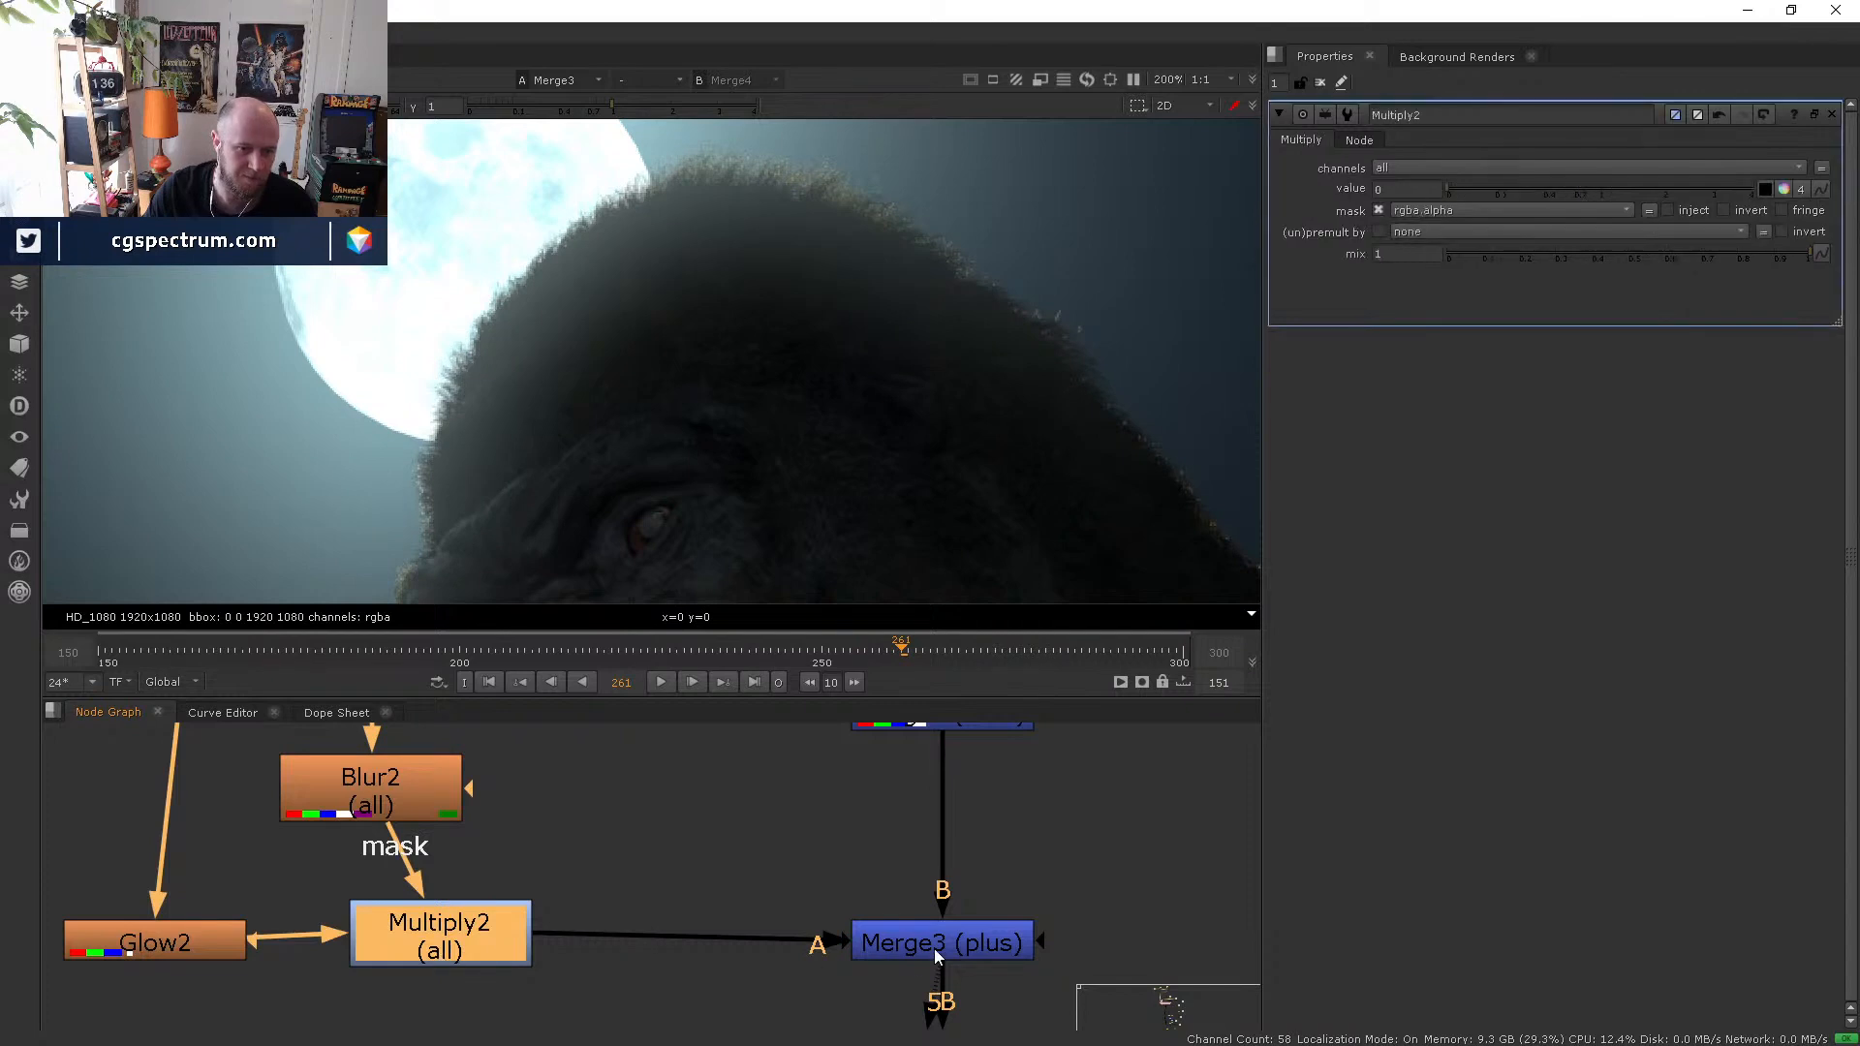
click(934, 947)
click(524, 945)
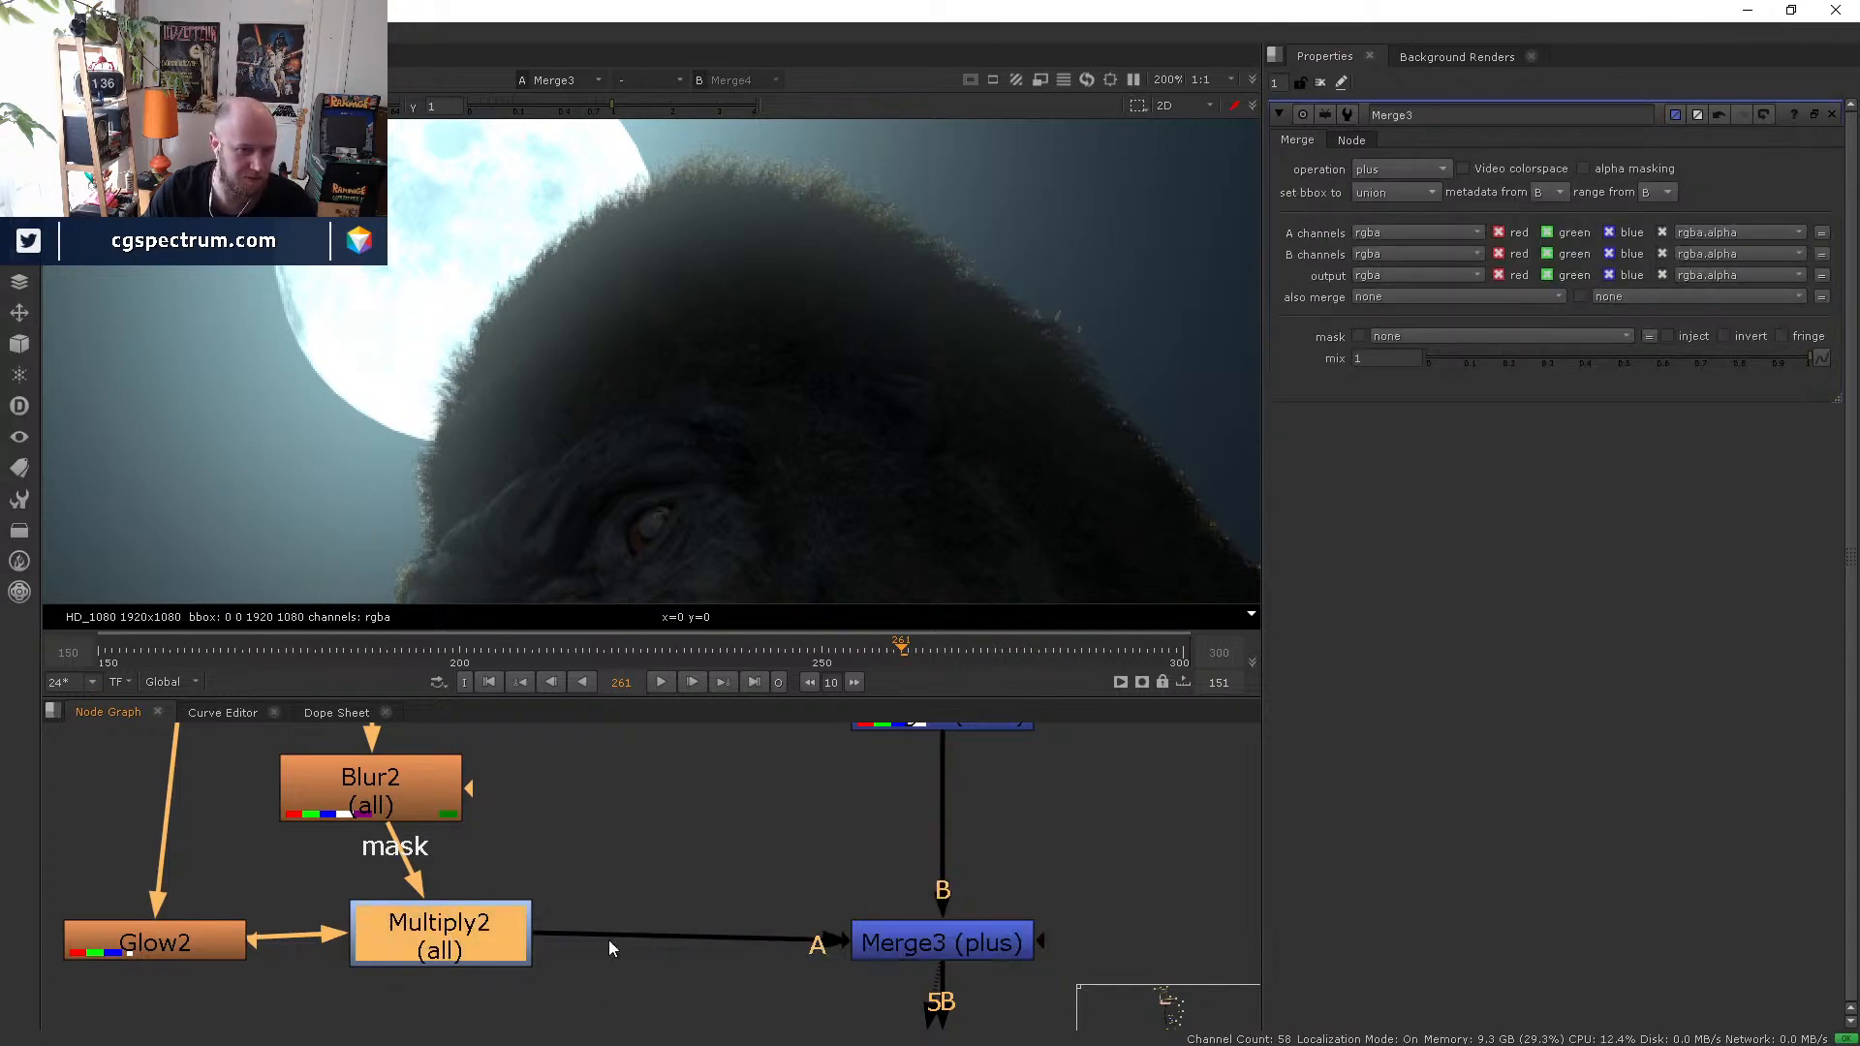
- View Merge2 and Merge3 in turn to compare Kong before and after the moon glow is added
scroll(608, 940, down, 2)
click(853, 944)
scroll(891, 921, down, 3)
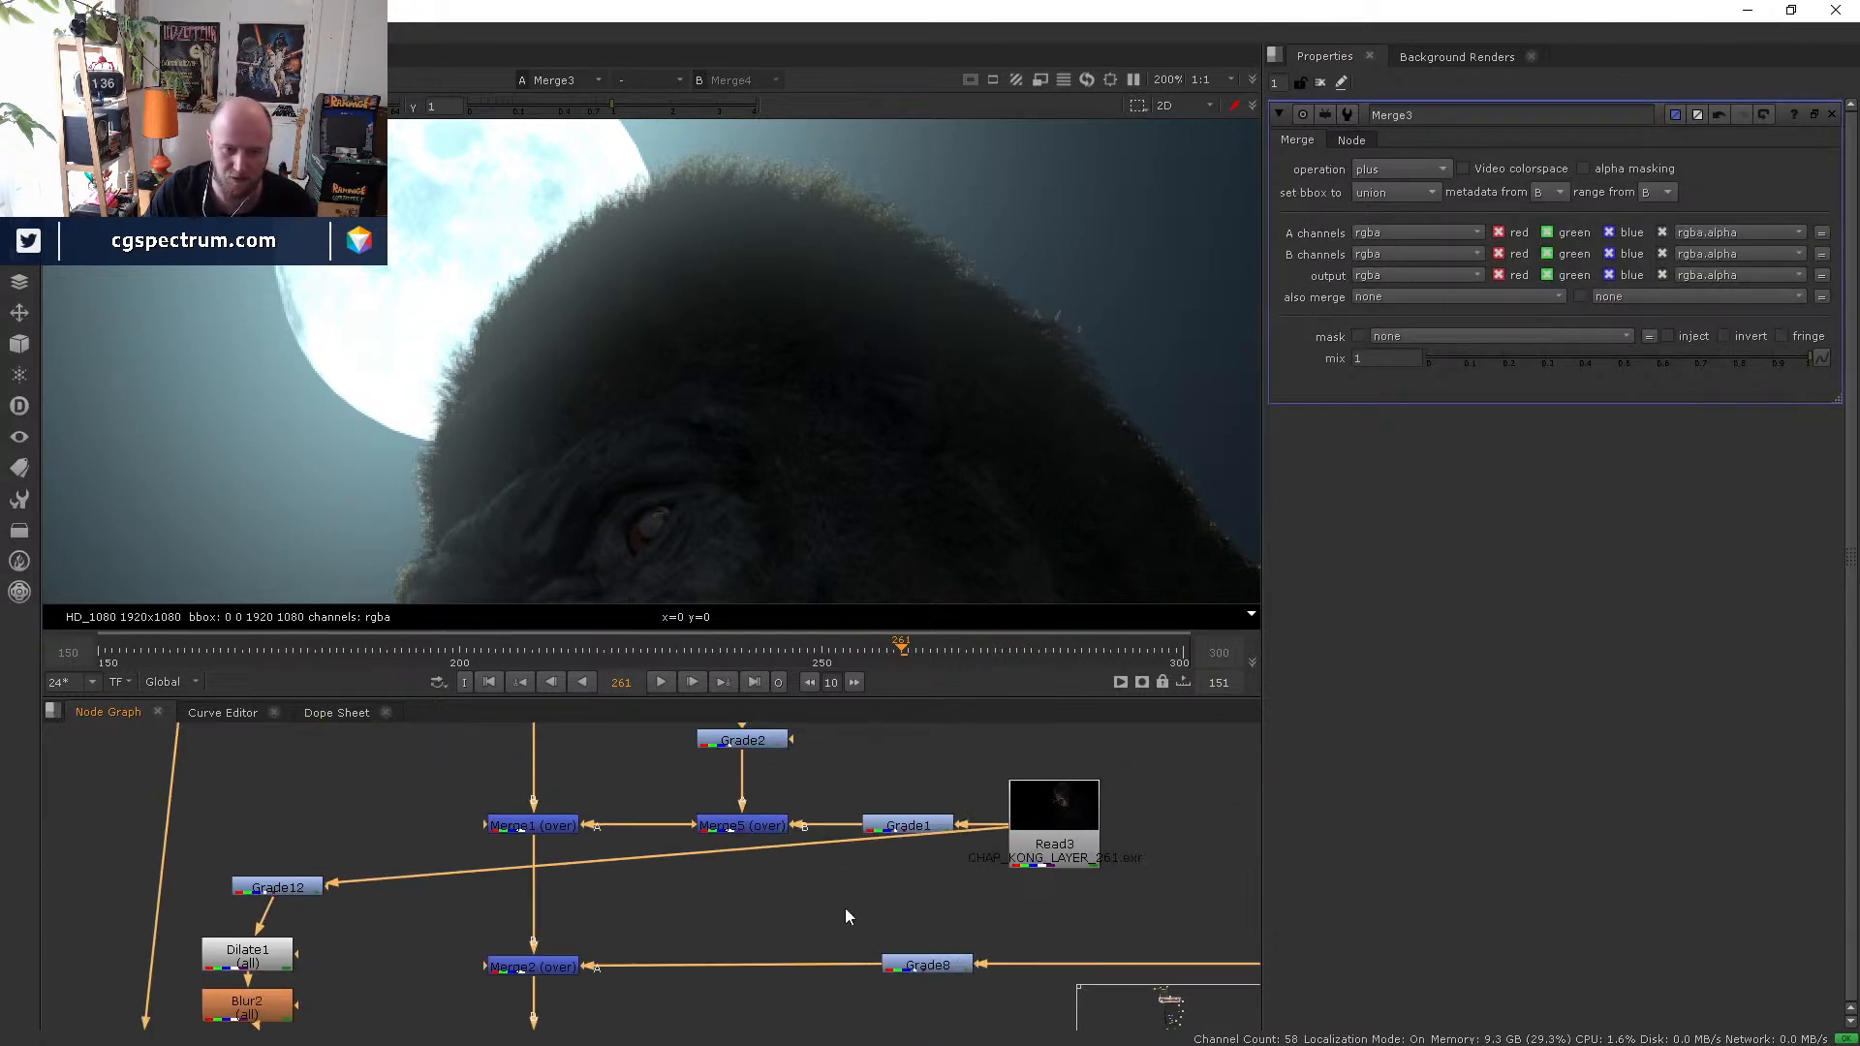
click(651, 851)
key(1)
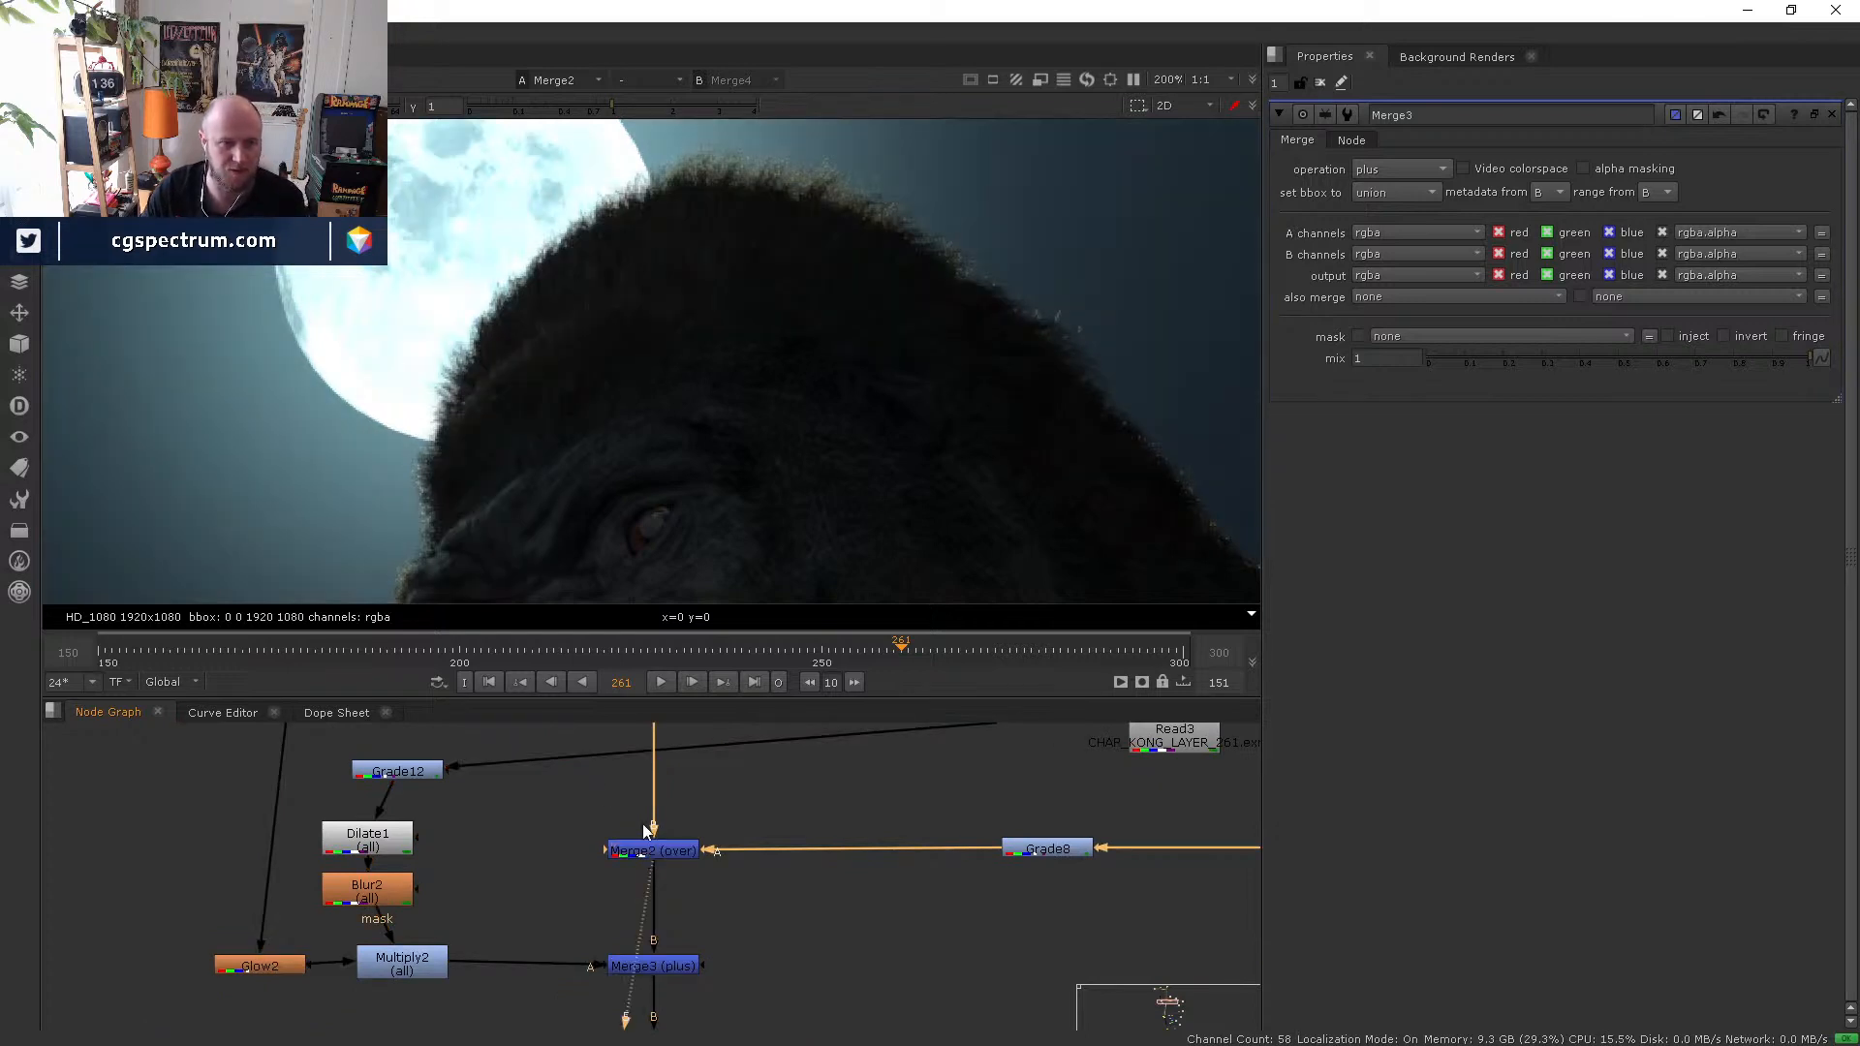
scroll(791, 392, down, 4)
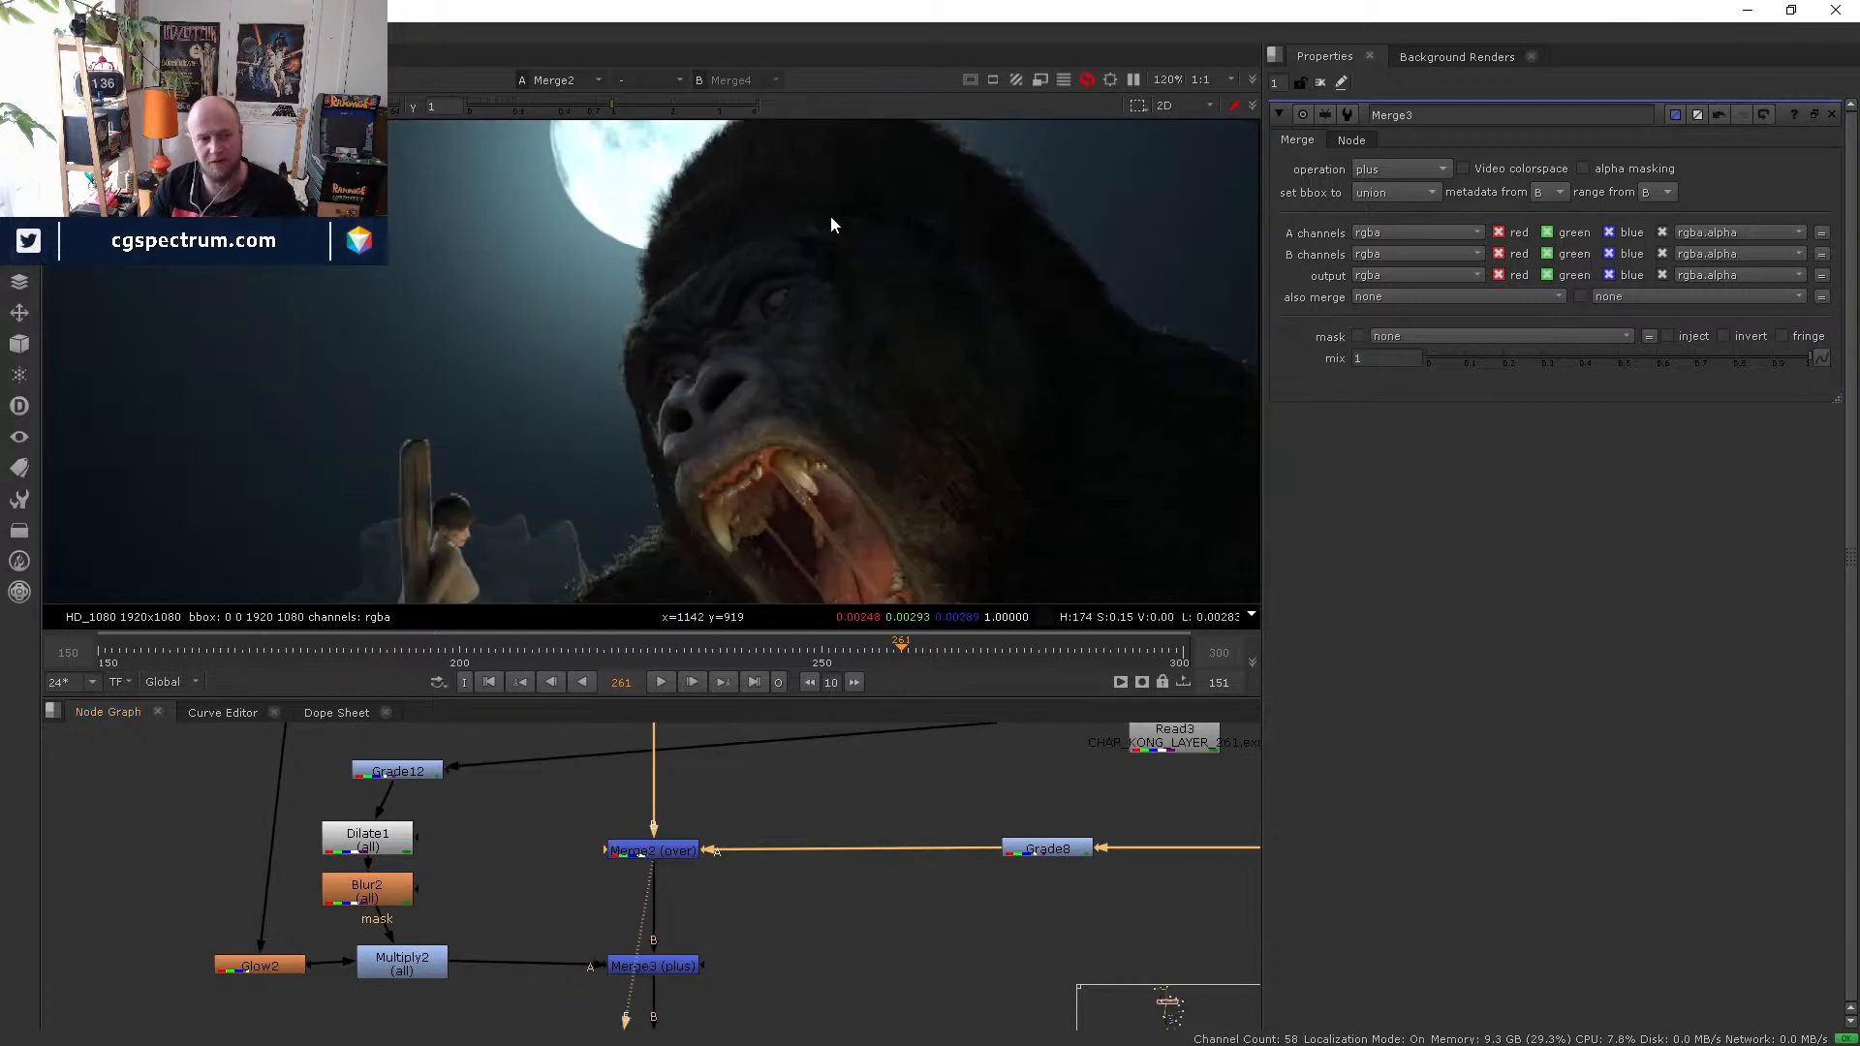
click(647, 964)
key(1)
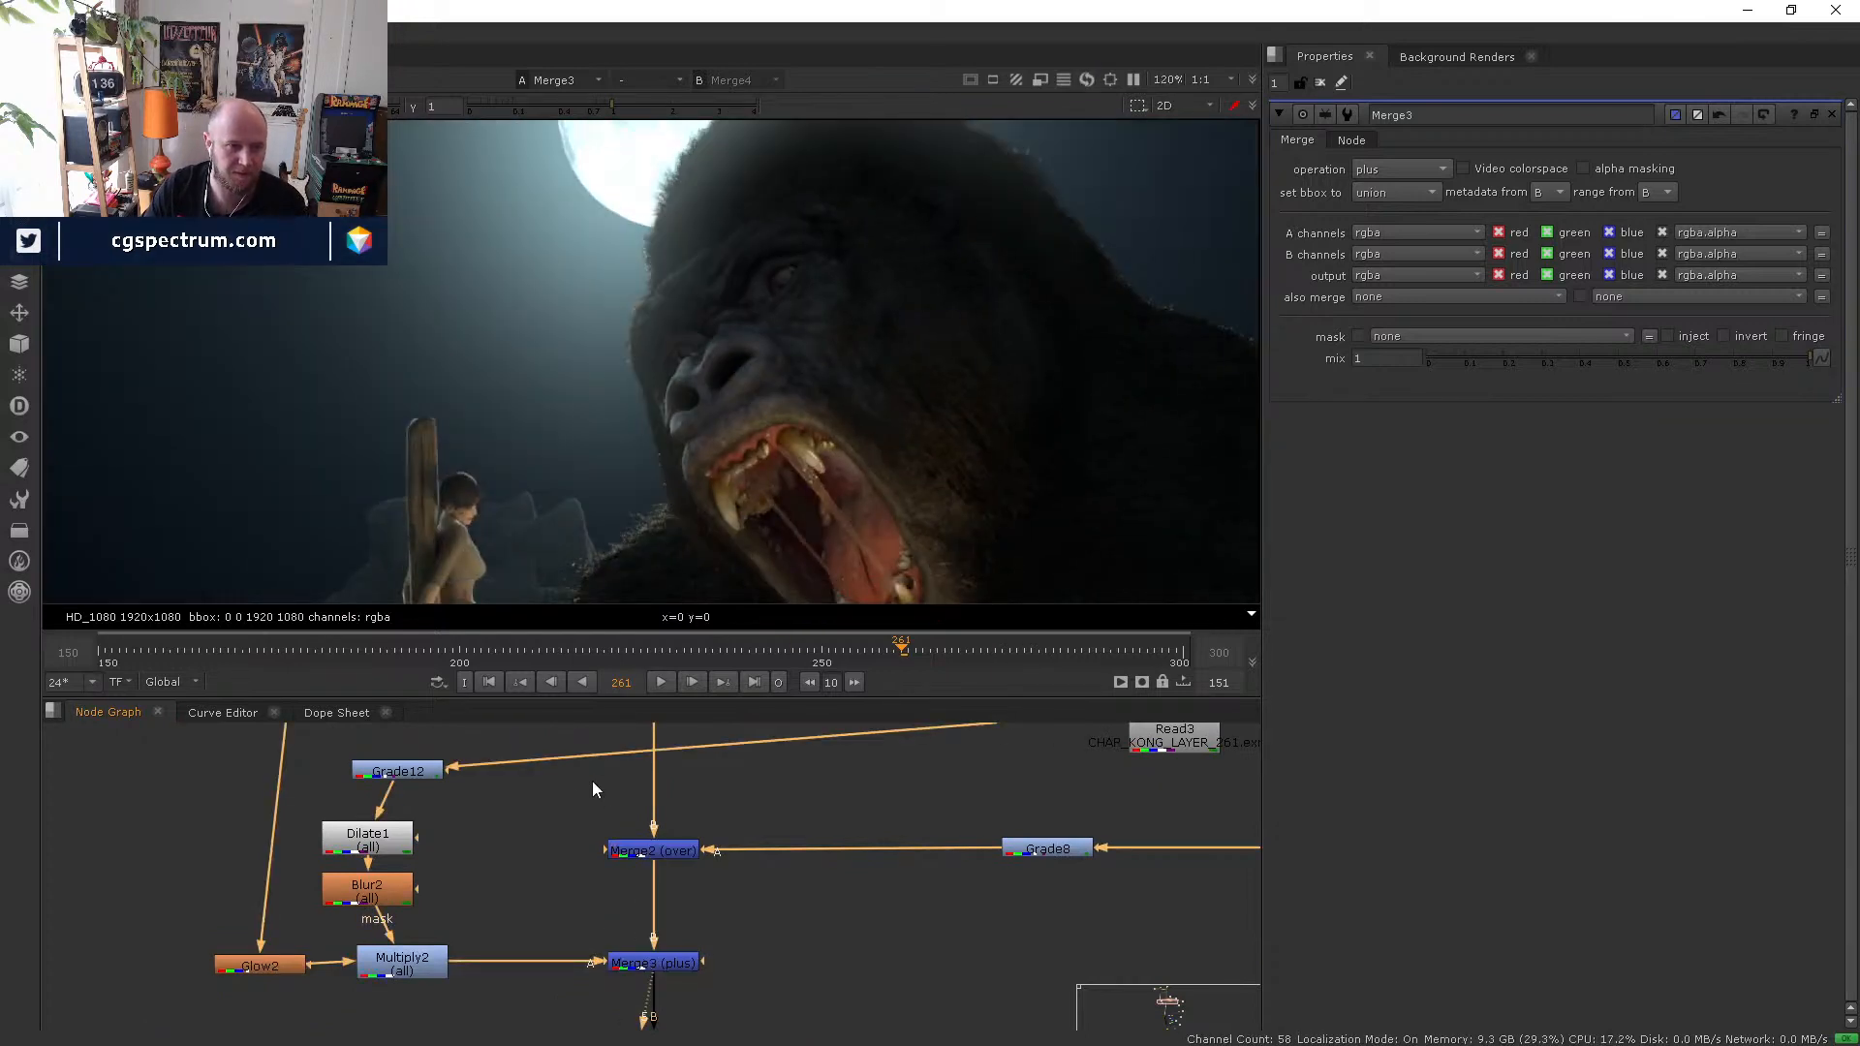
middle_drag(642, 364, 581, 581)
- Tidy the glow mask branch by lining up Grade12, Dilate1 and Blur2 above Multiply2 and levelling Glow2 beside it
drag(398, 772, 407, 775)
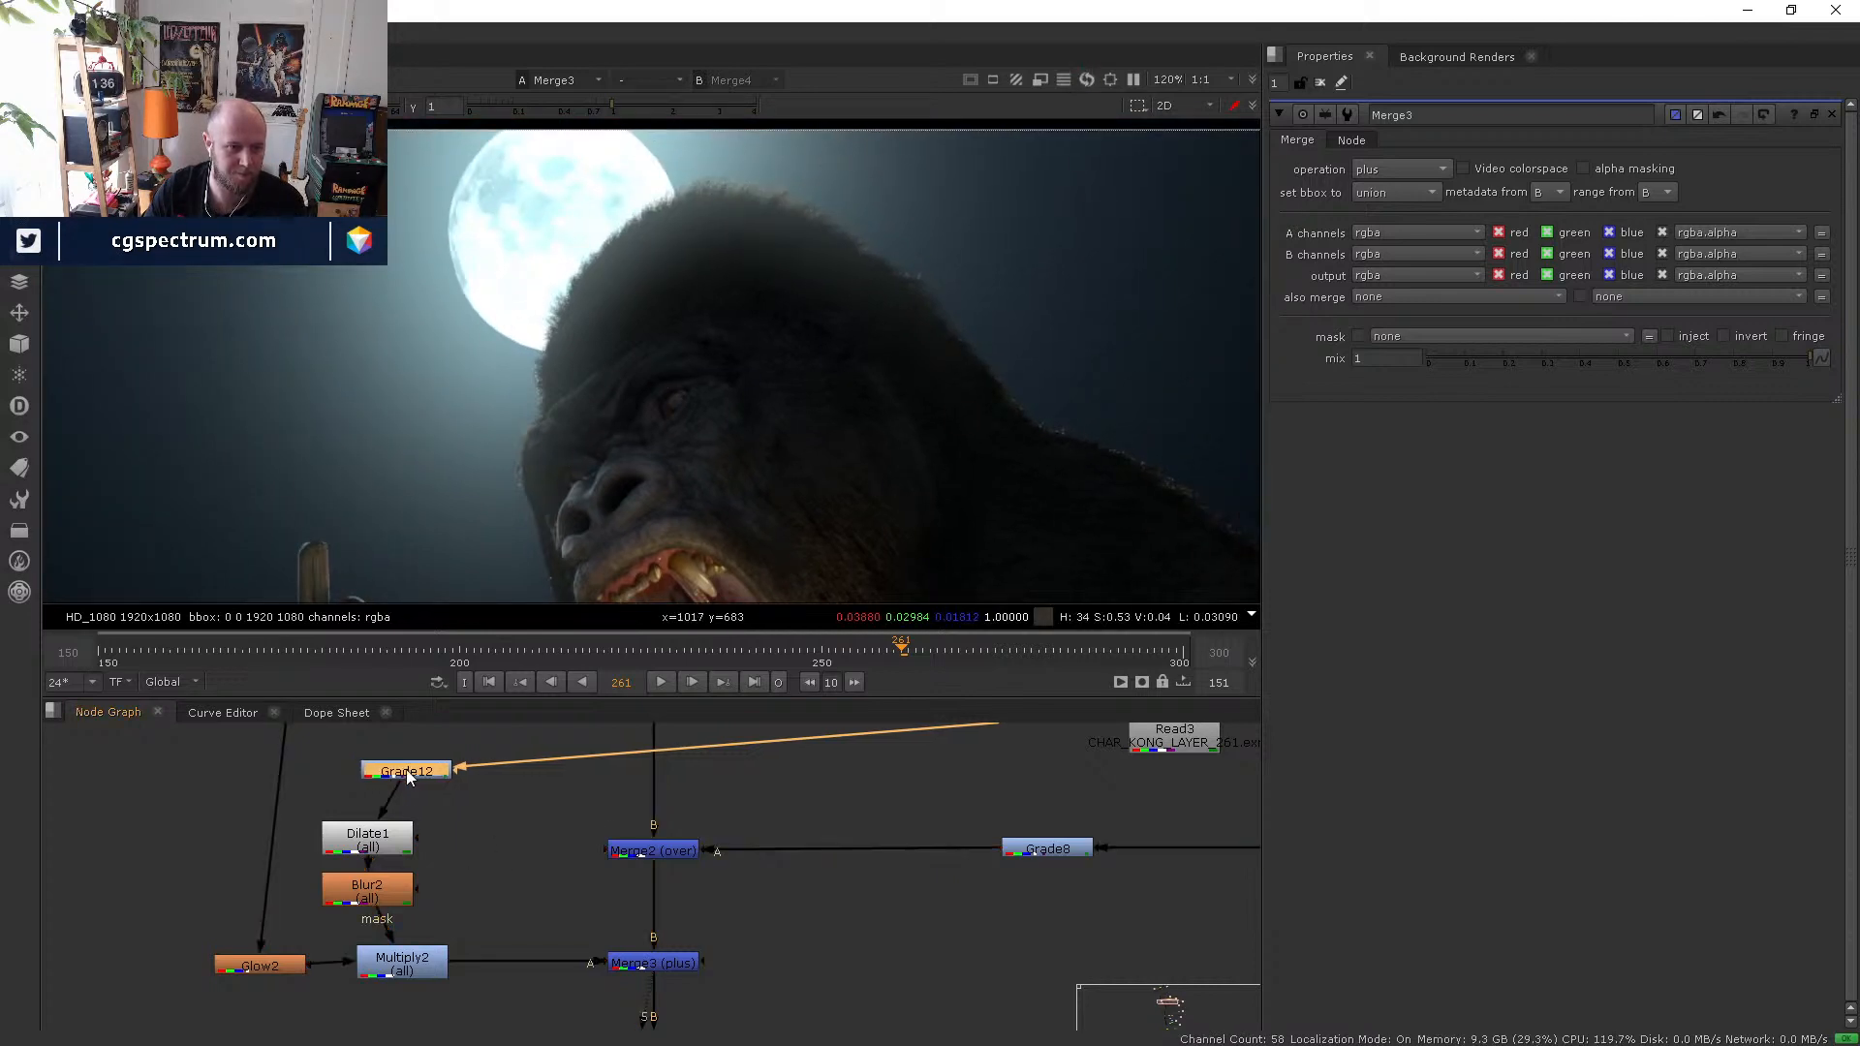
drag(368, 838, 403, 886)
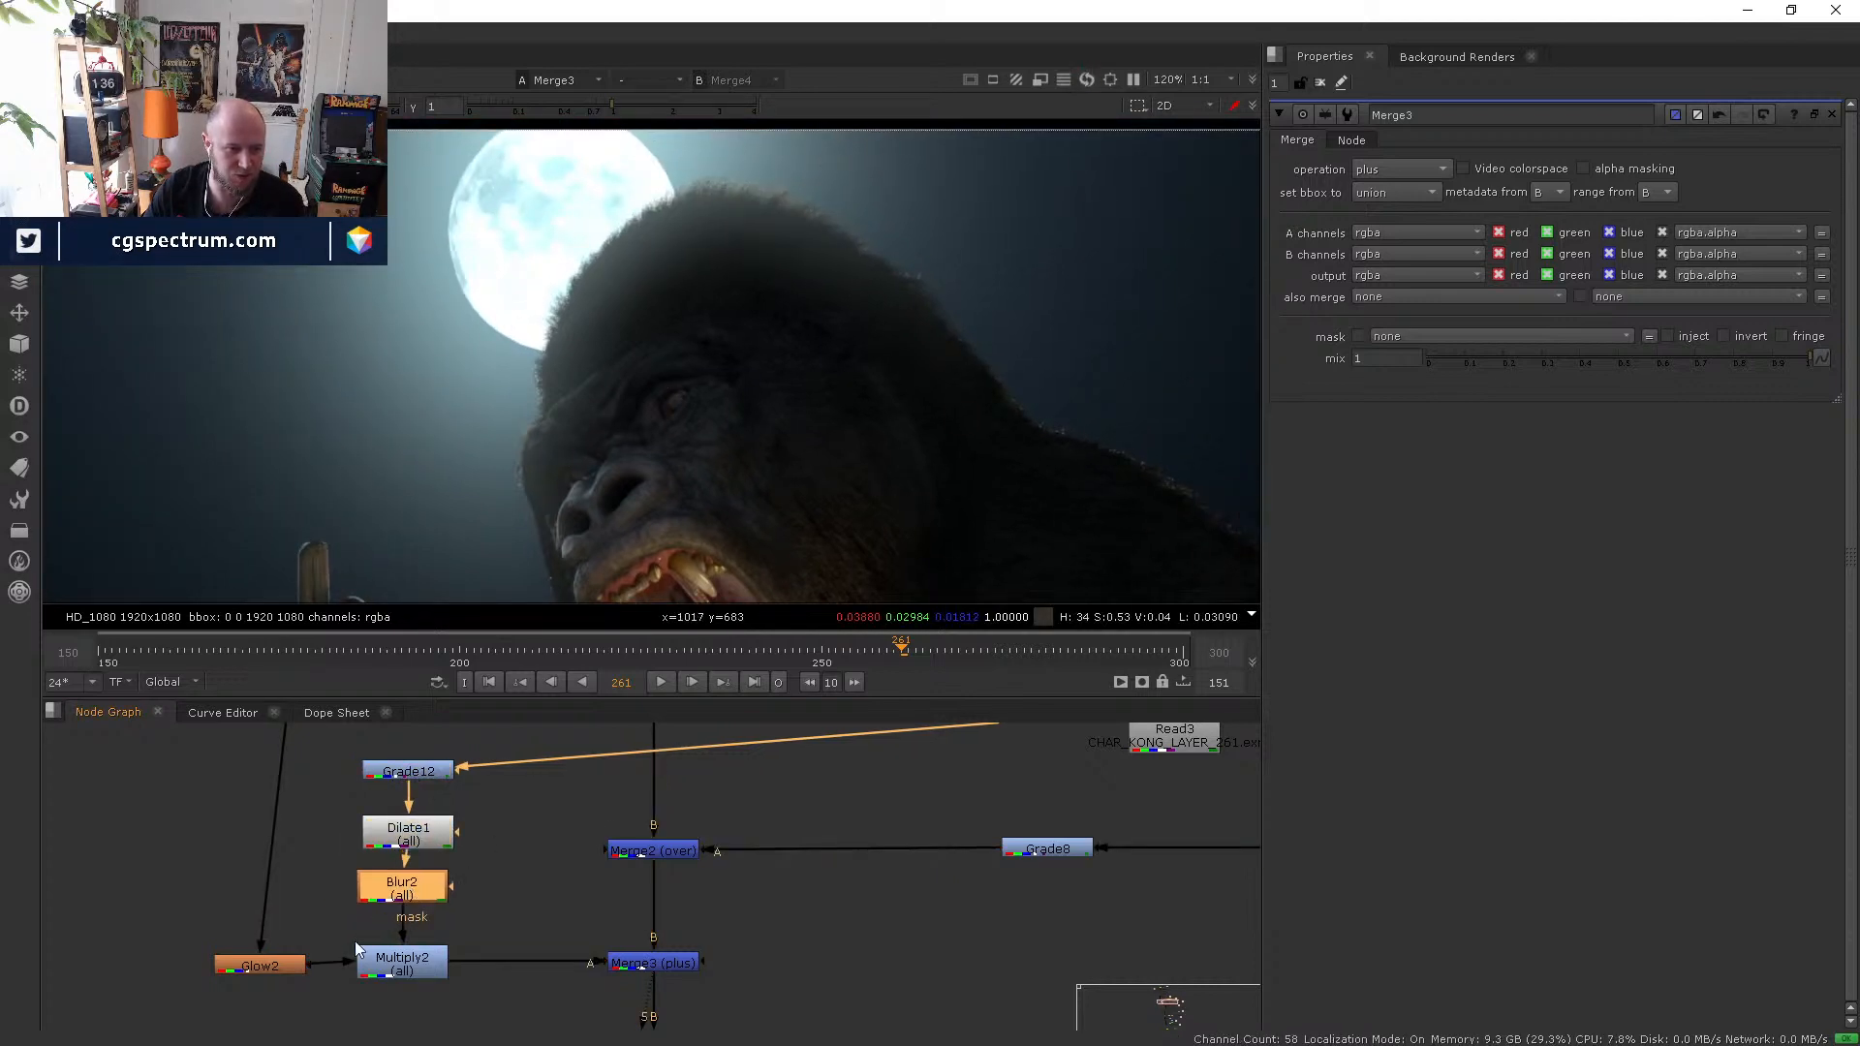
drag(288, 966, 289, 963)
click(409, 969)
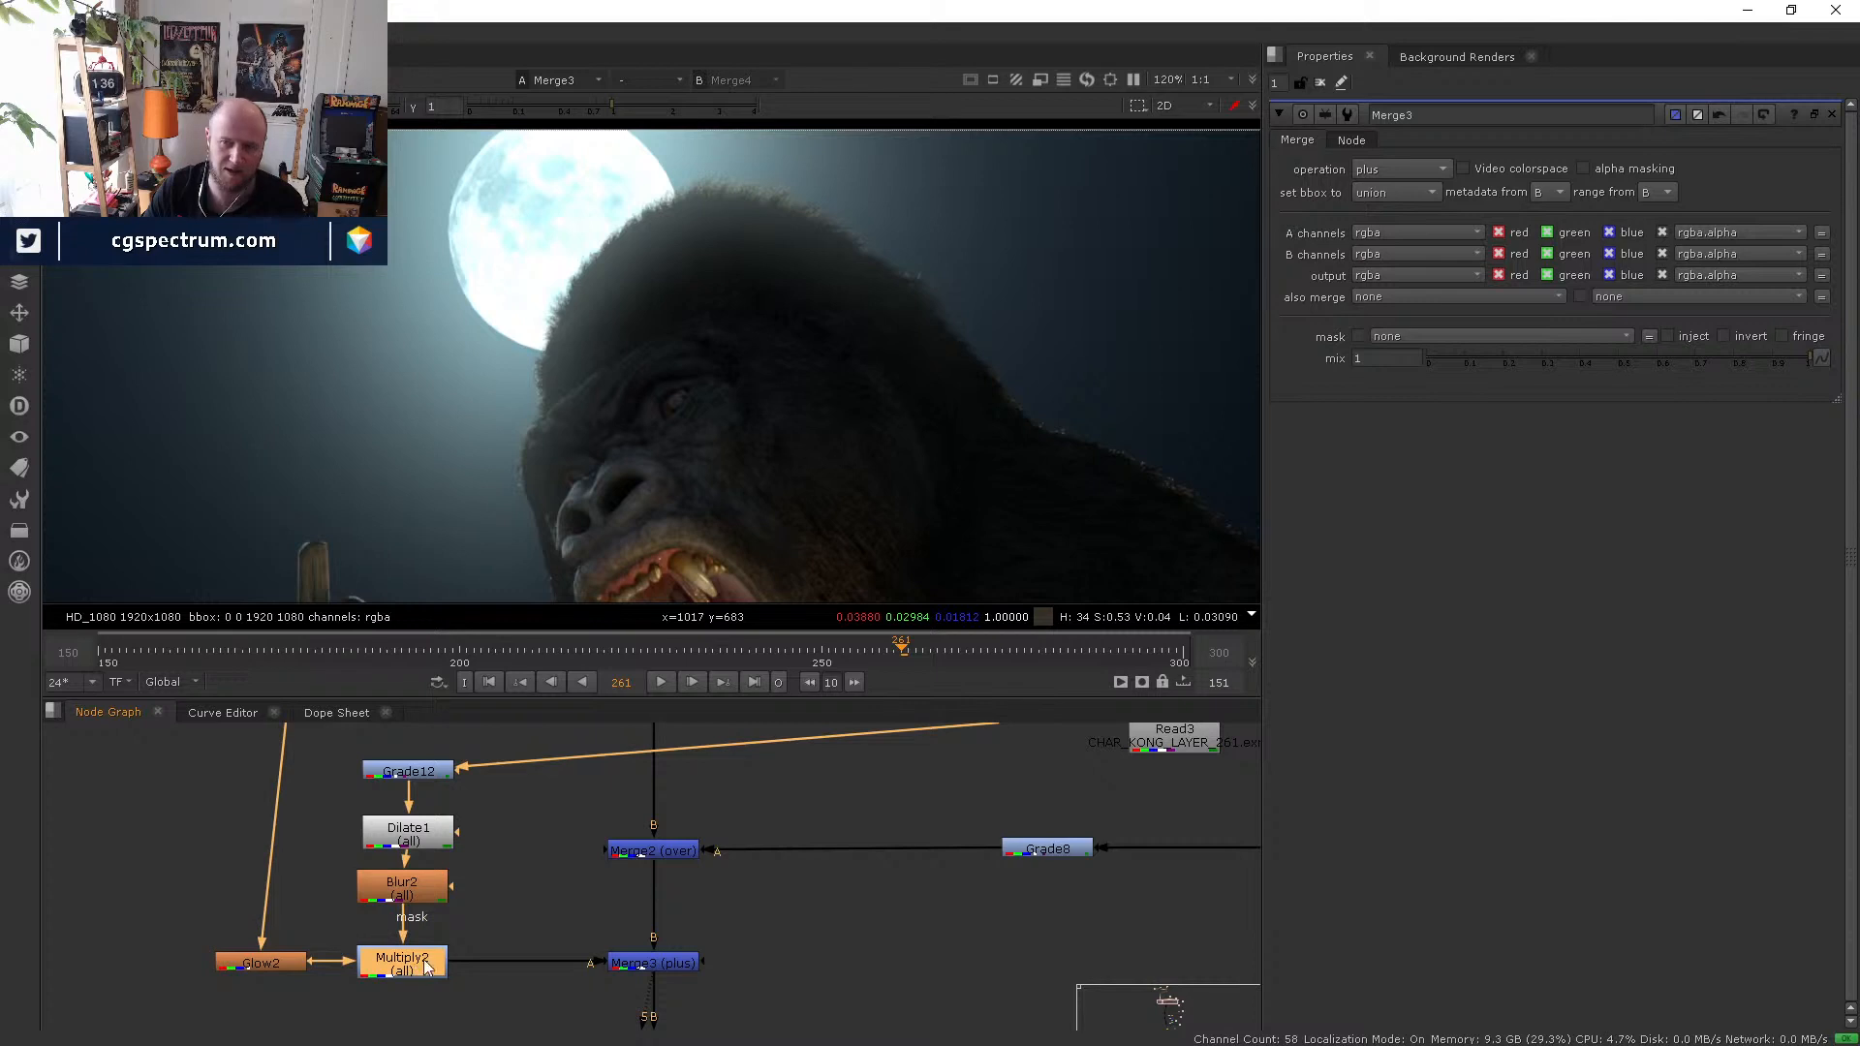
- Trace the glow mask from the Kong layer's Read3 and Grade12 through Multiply2 to the Merge3 composite
key(1)
middle_drag(449, 868, 358, 940)
click(1099, 792)
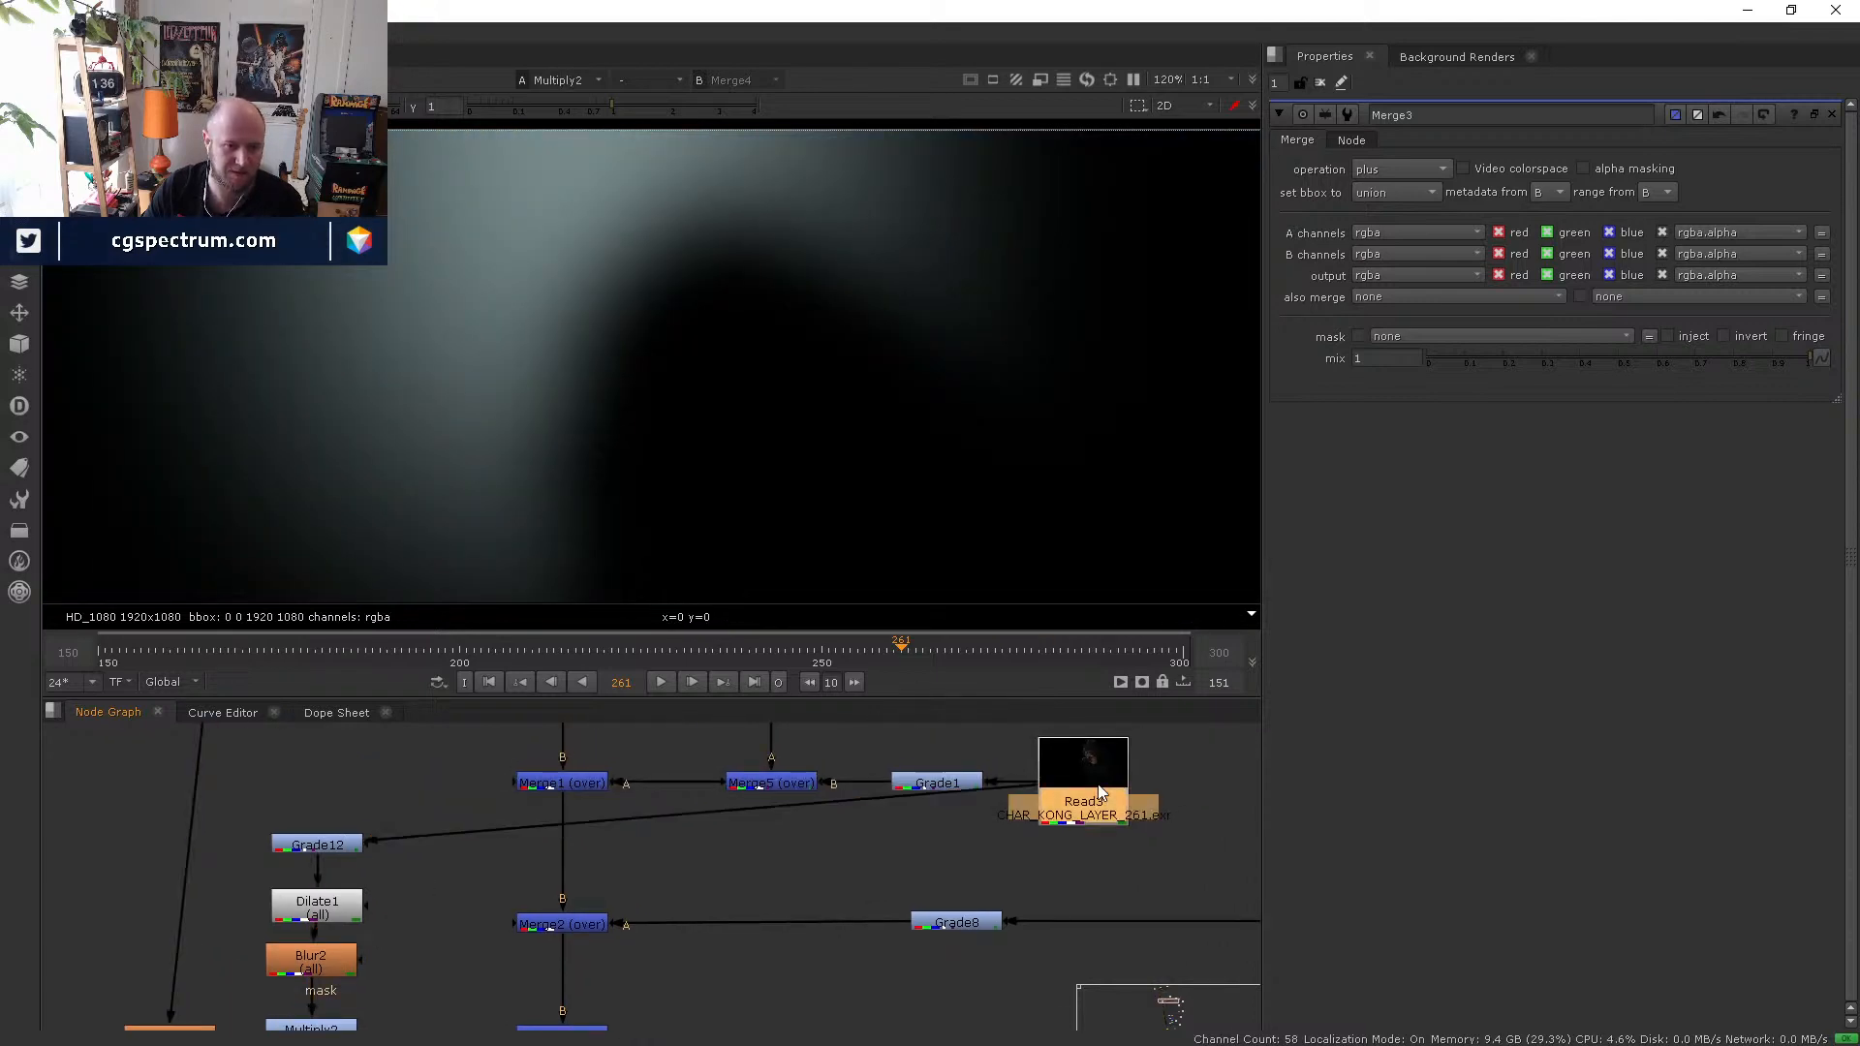
key(5)
click(324, 842)
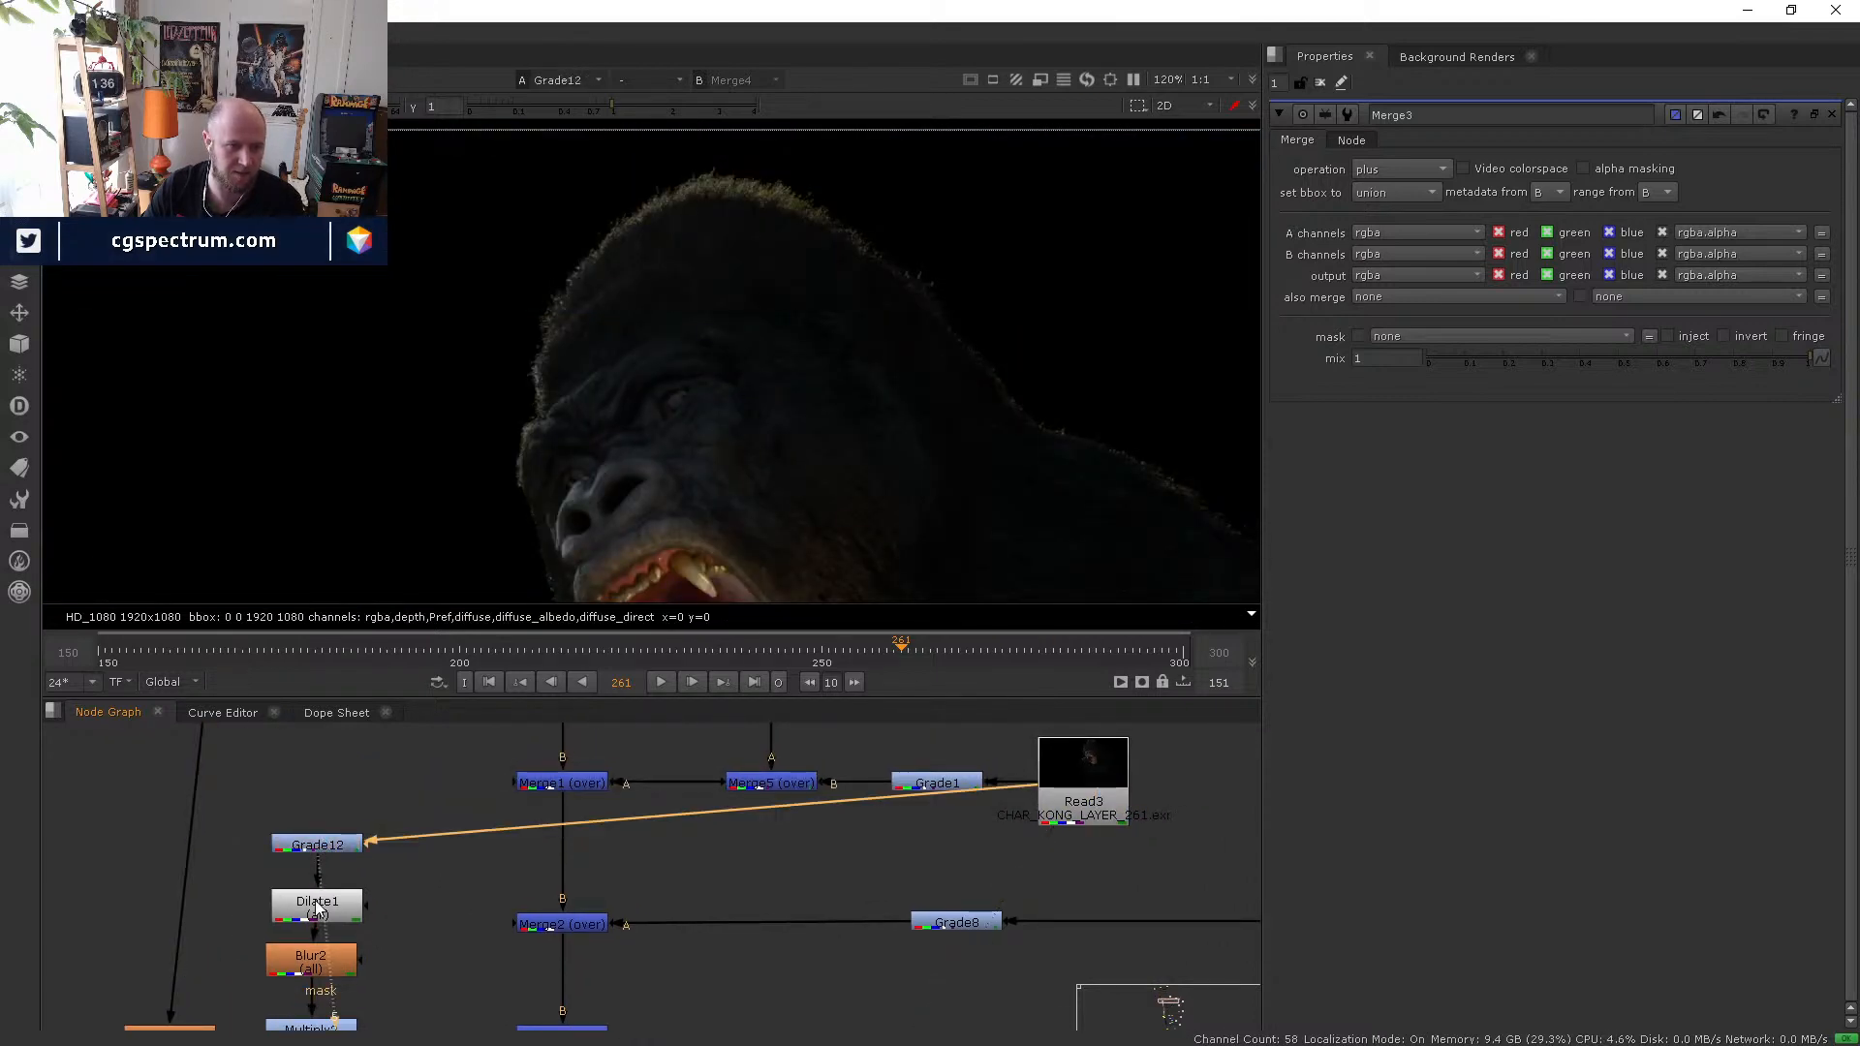
middle_drag(365, 945, 378, 881)
click(329, 976)
key(1)
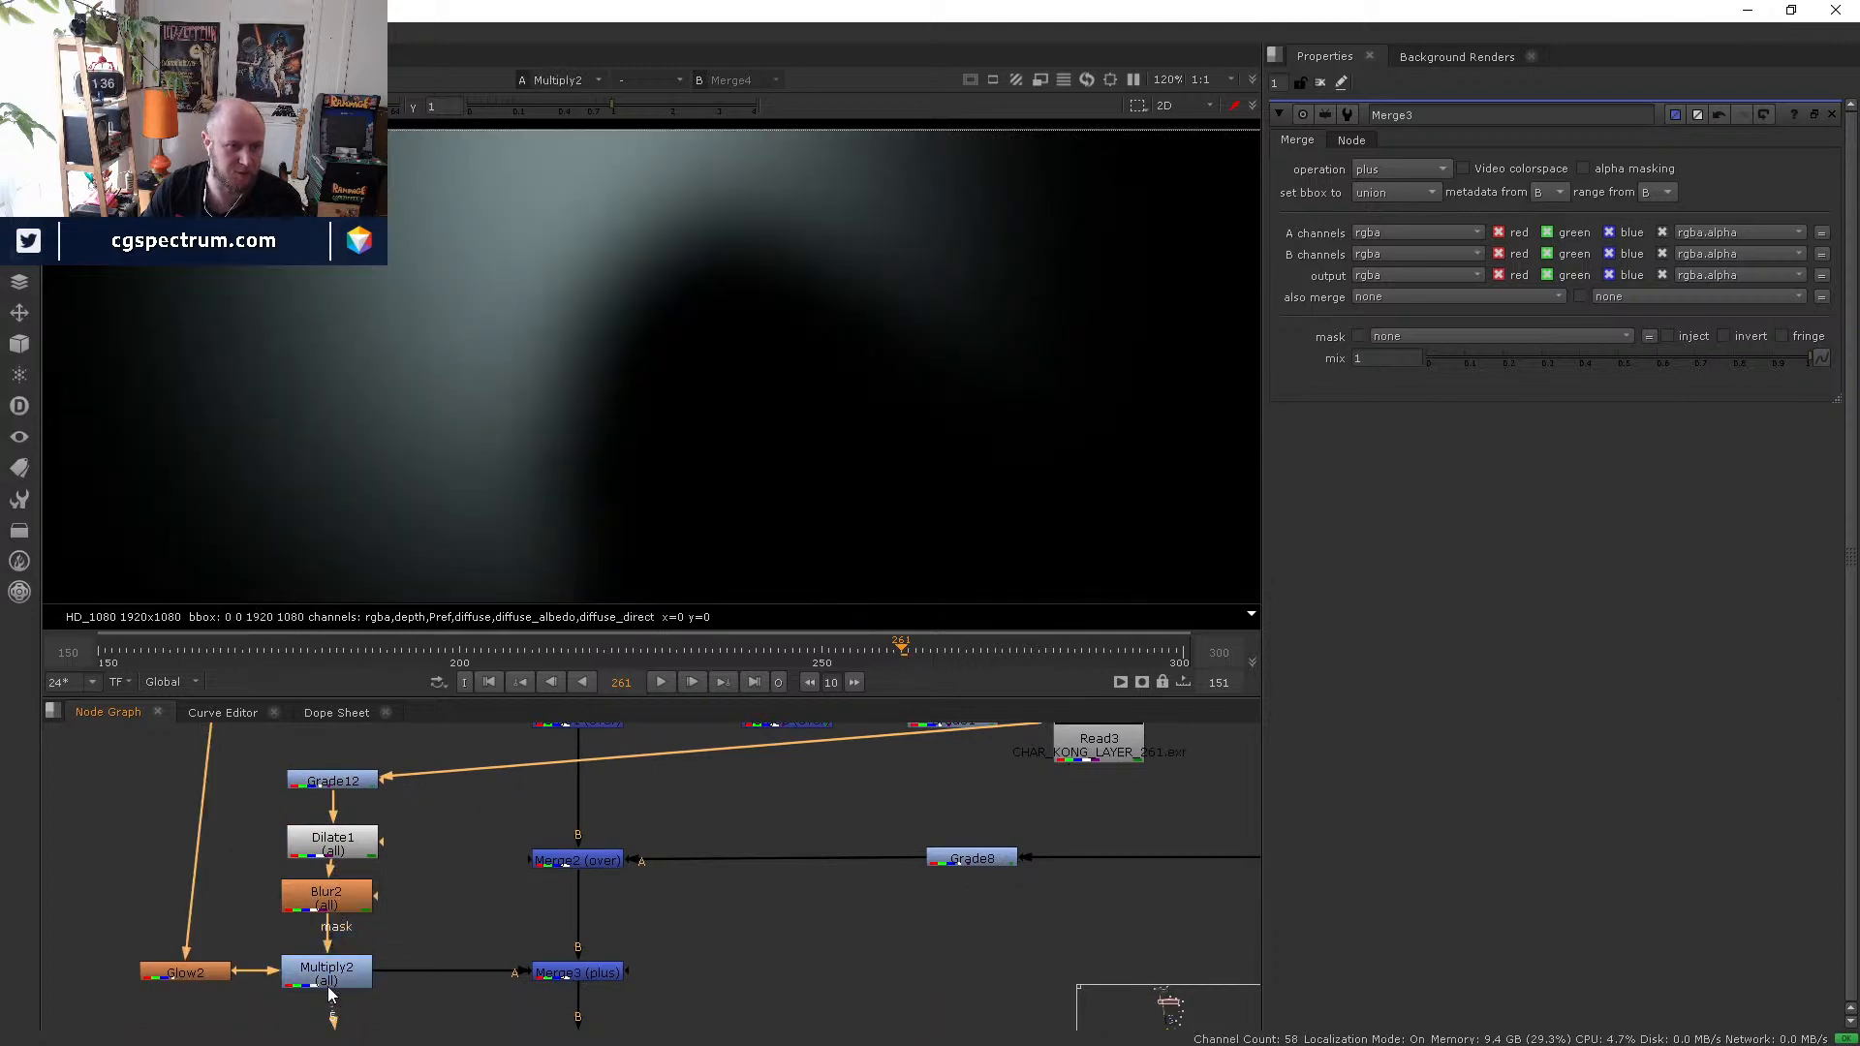
click(600, 973)
key(1)
- View the successive merges below Merge3 down to Merge4, checking how each added element layers over the shot
scroll(695, 969, down, 2)
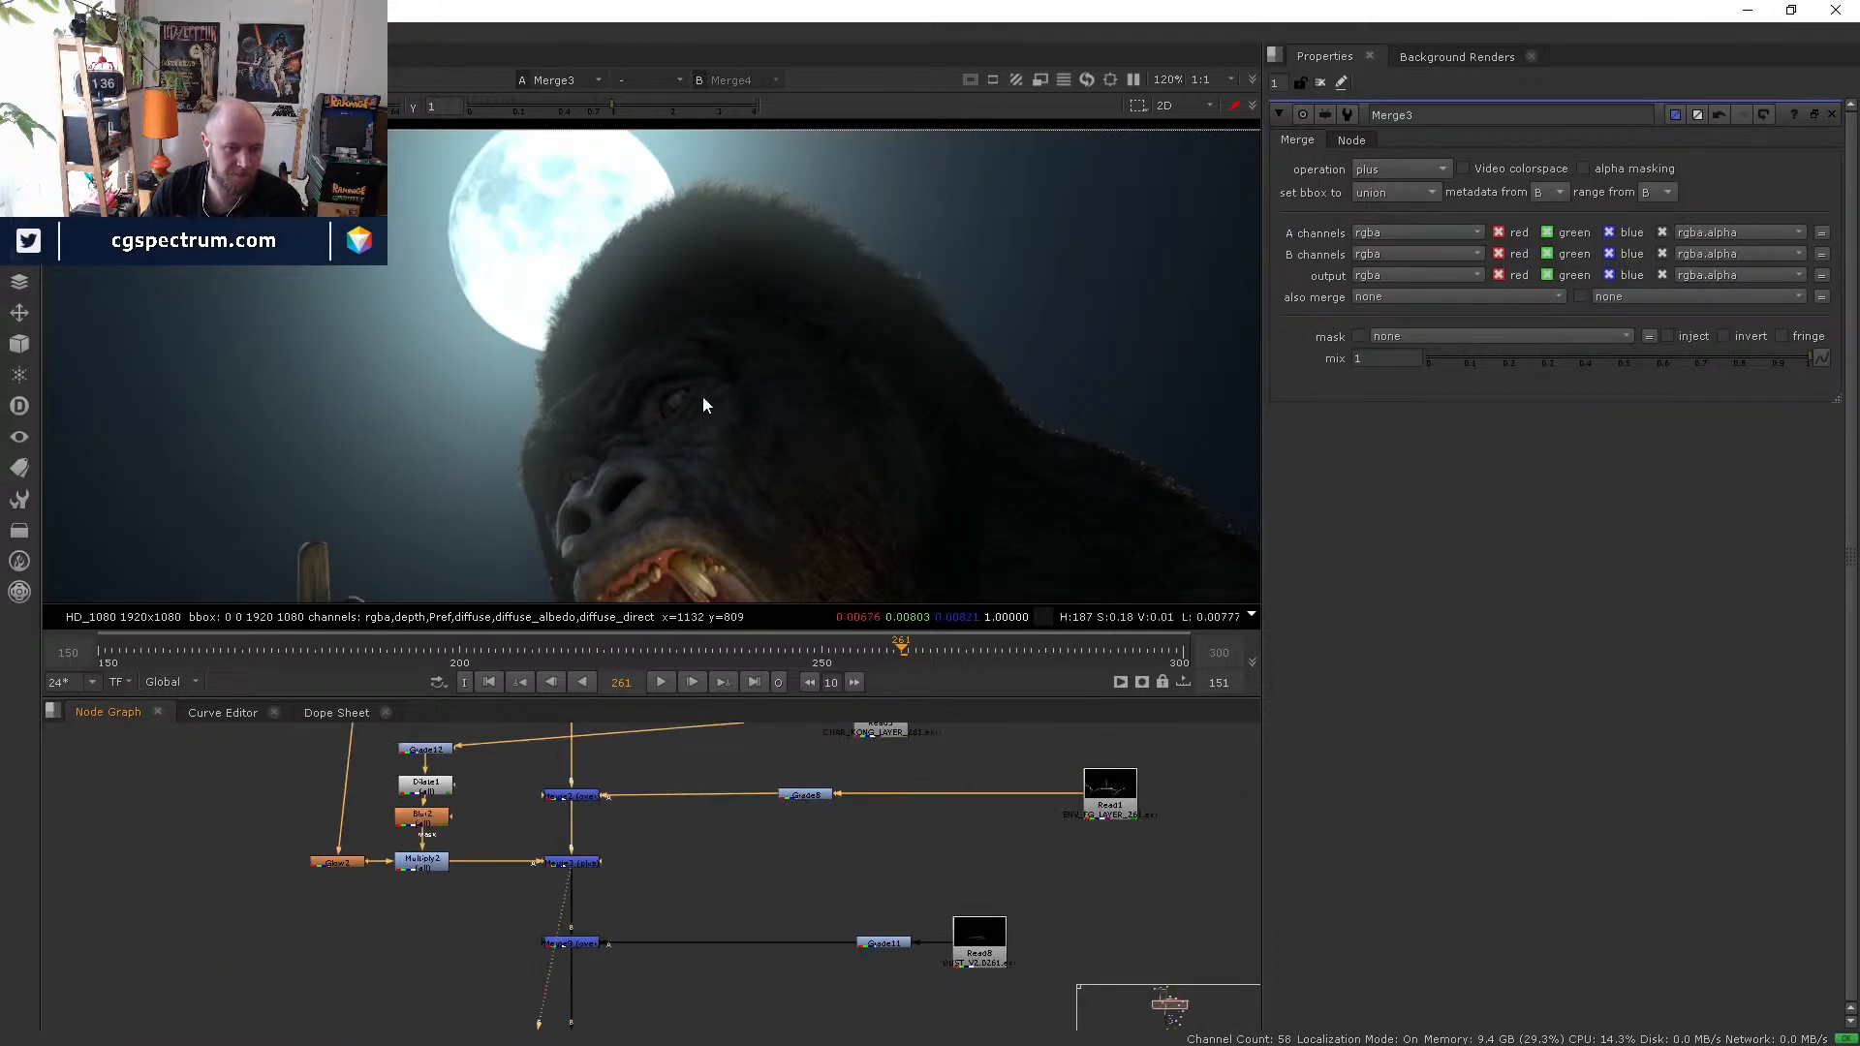
middle_drag(652, 972, 608, 820)
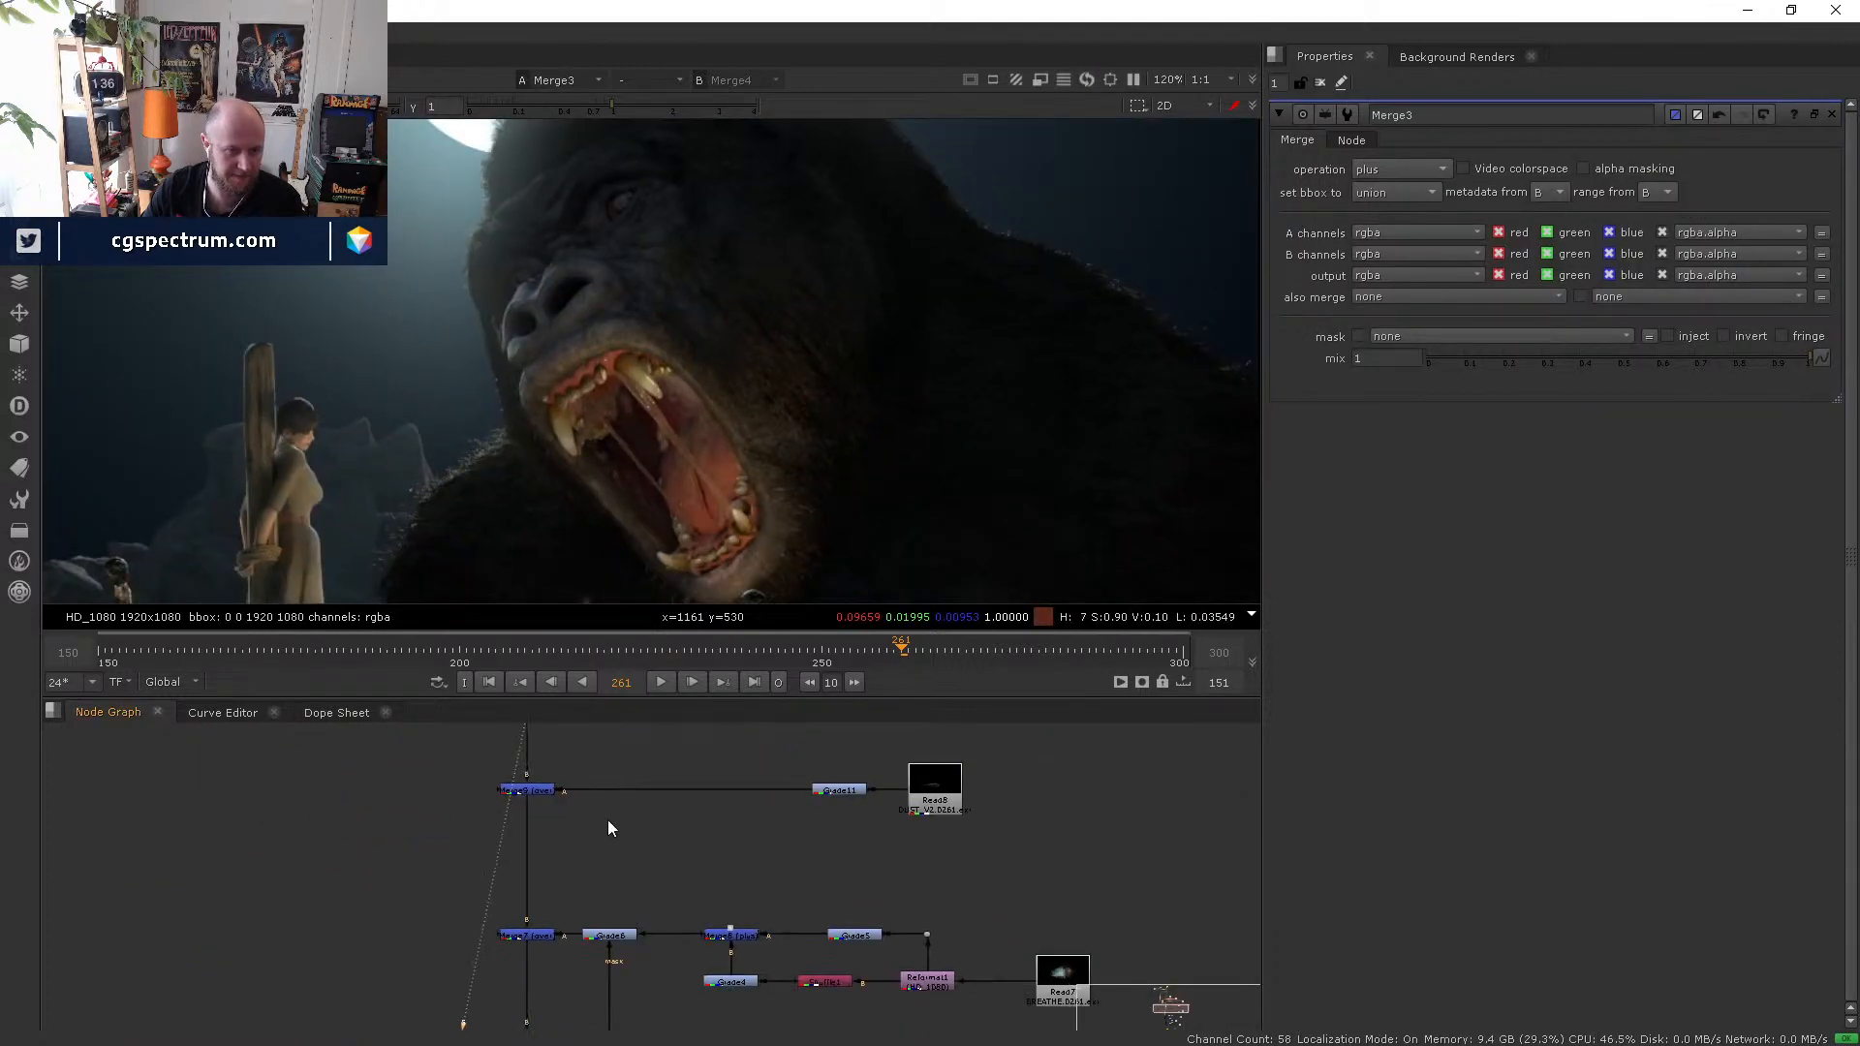
key(1)
click(652, 866)
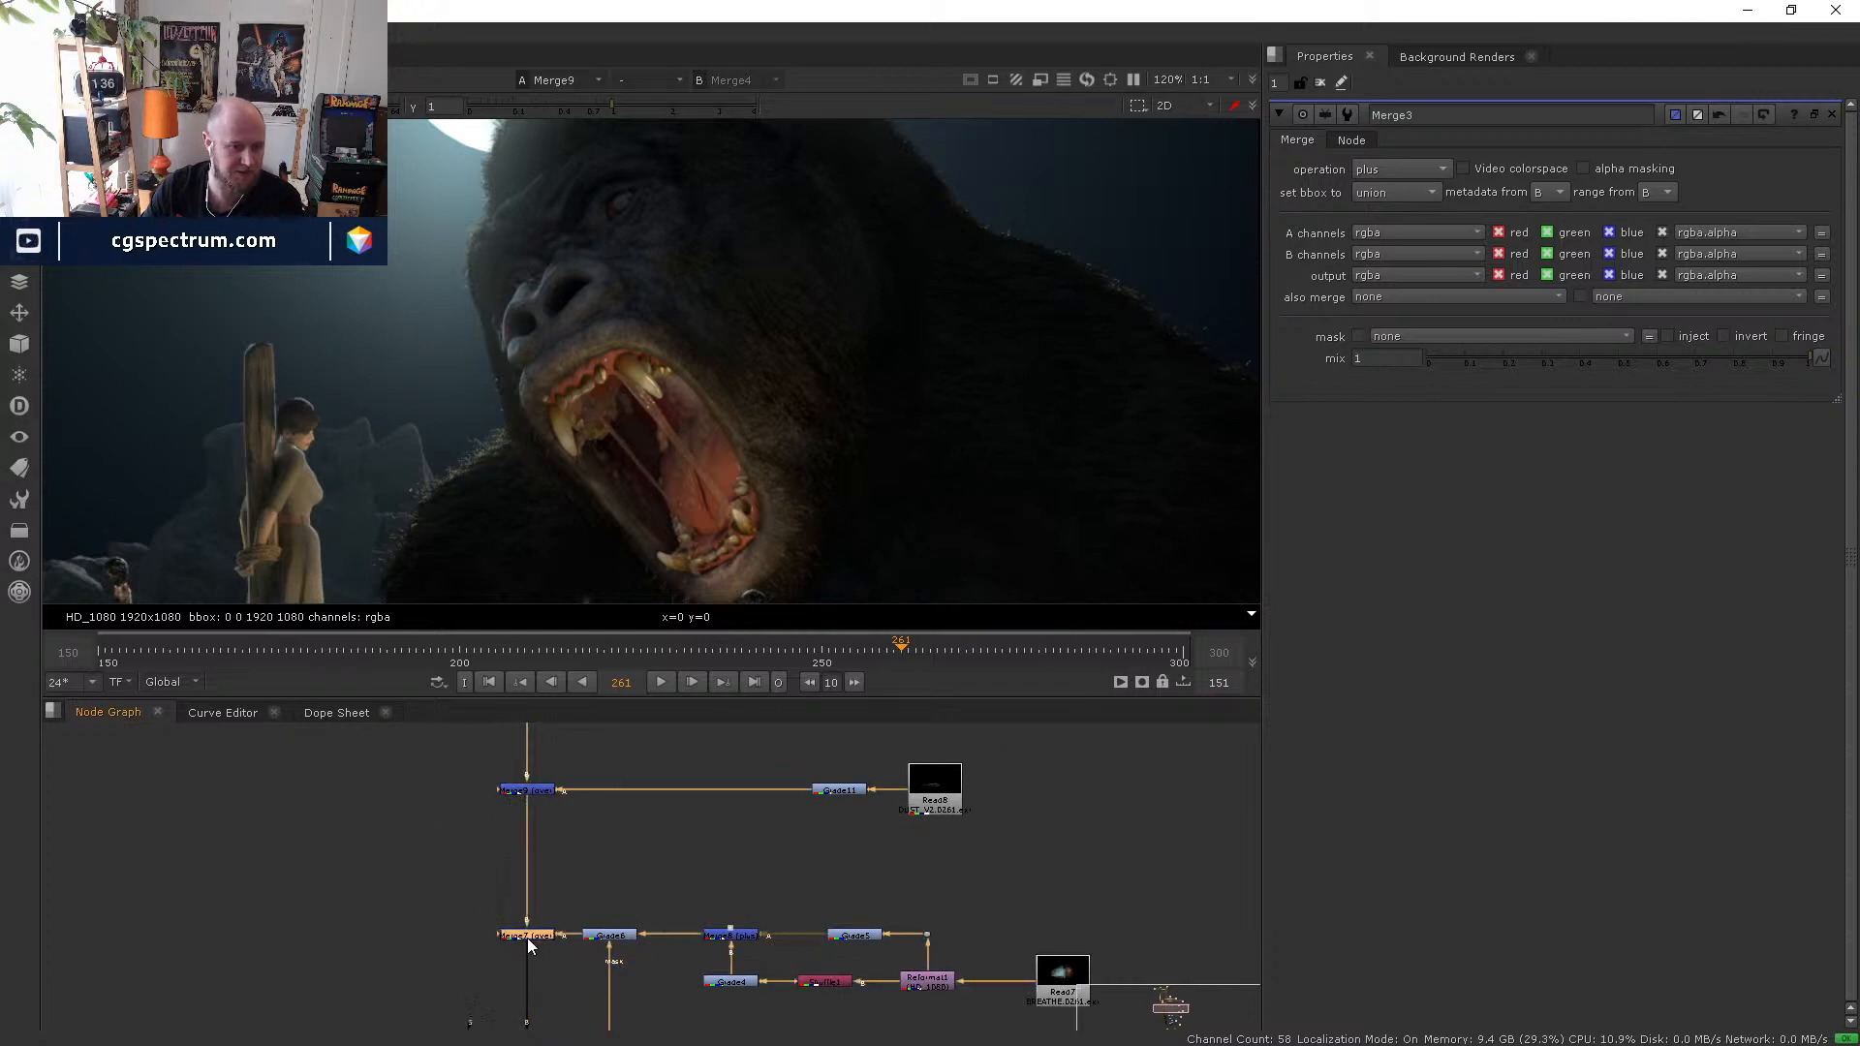
click(527, 936)
key(1)
middle_drag(550, 986, 493, 882)
click(550, 835)
key(1)
scroll(492, 882, up, 1)
middle_drag(490, 981, 537, 711)
scroll(537, 880, up, 1)
key(1)
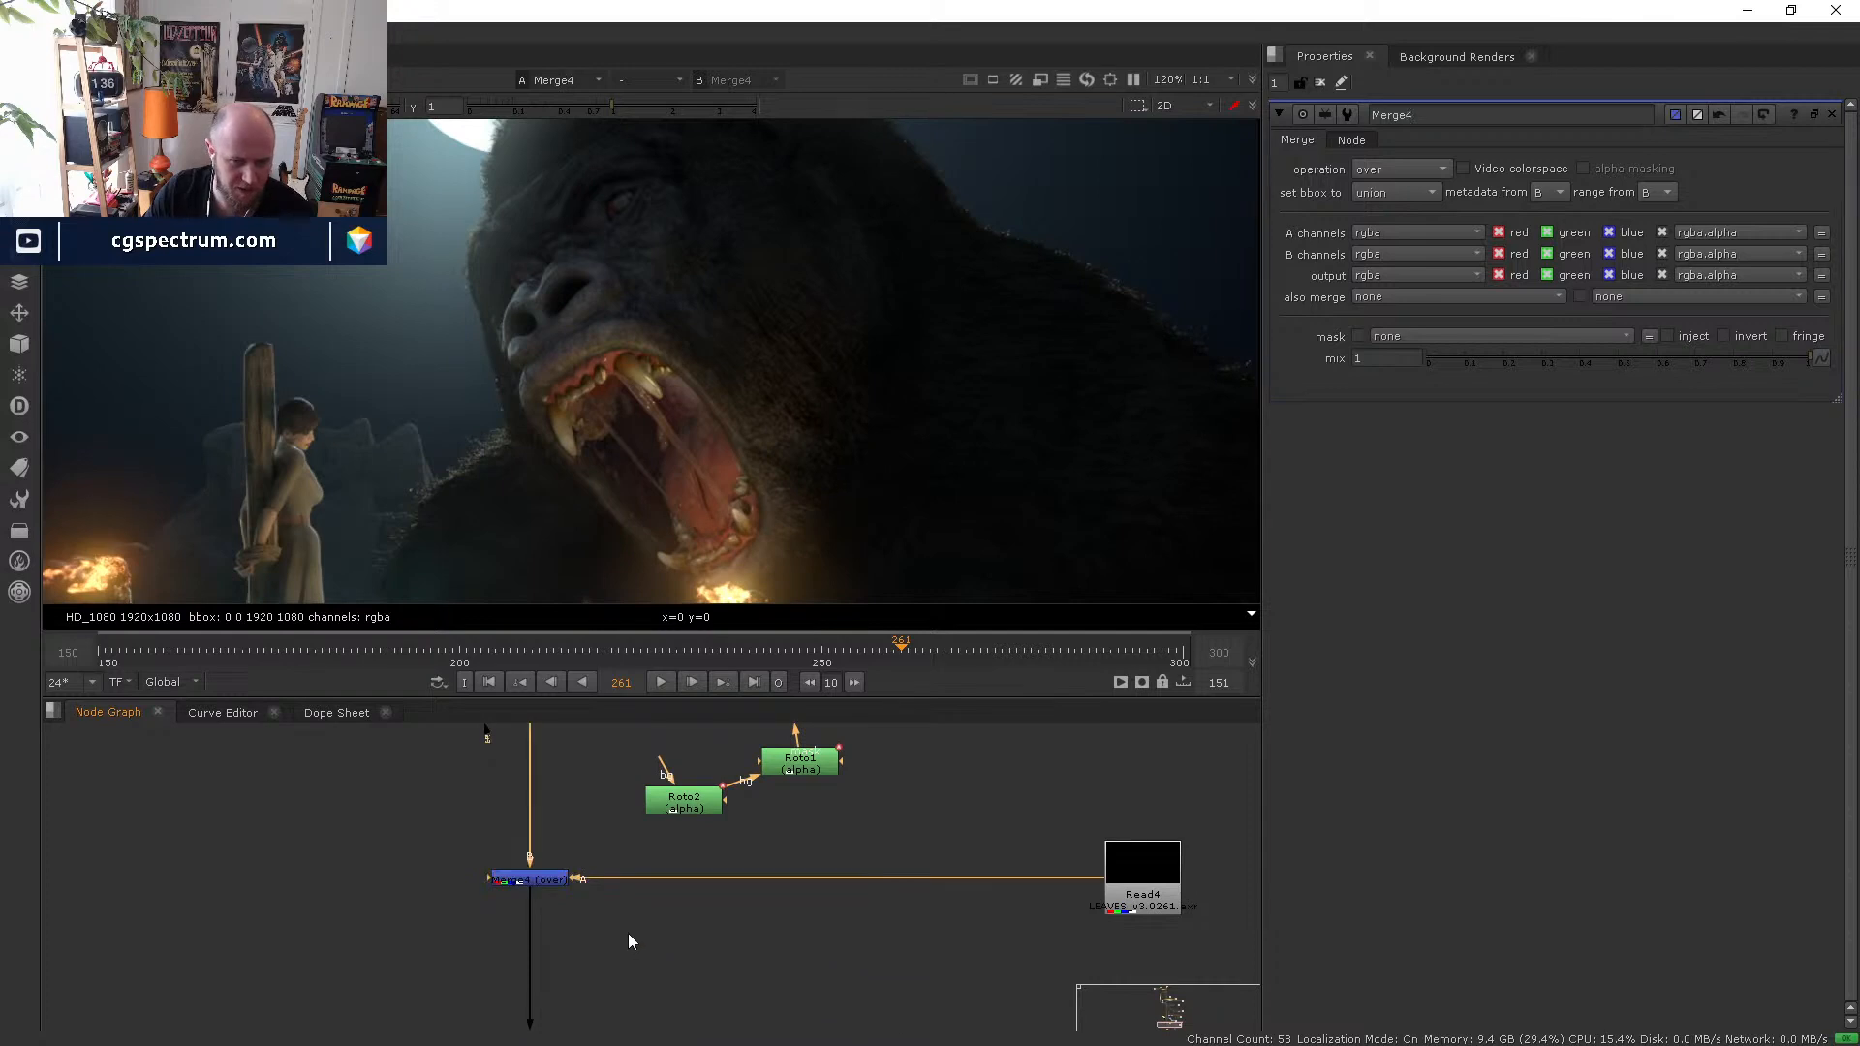
- Inspect the LEAVES_v3 and BREATHE source renders, view the BREATHE render and check the list of available layers
middle_drag(1022, 875, 730, 932)
double_click(851, 944)
middle_drag(847, 913, 781, 1042)
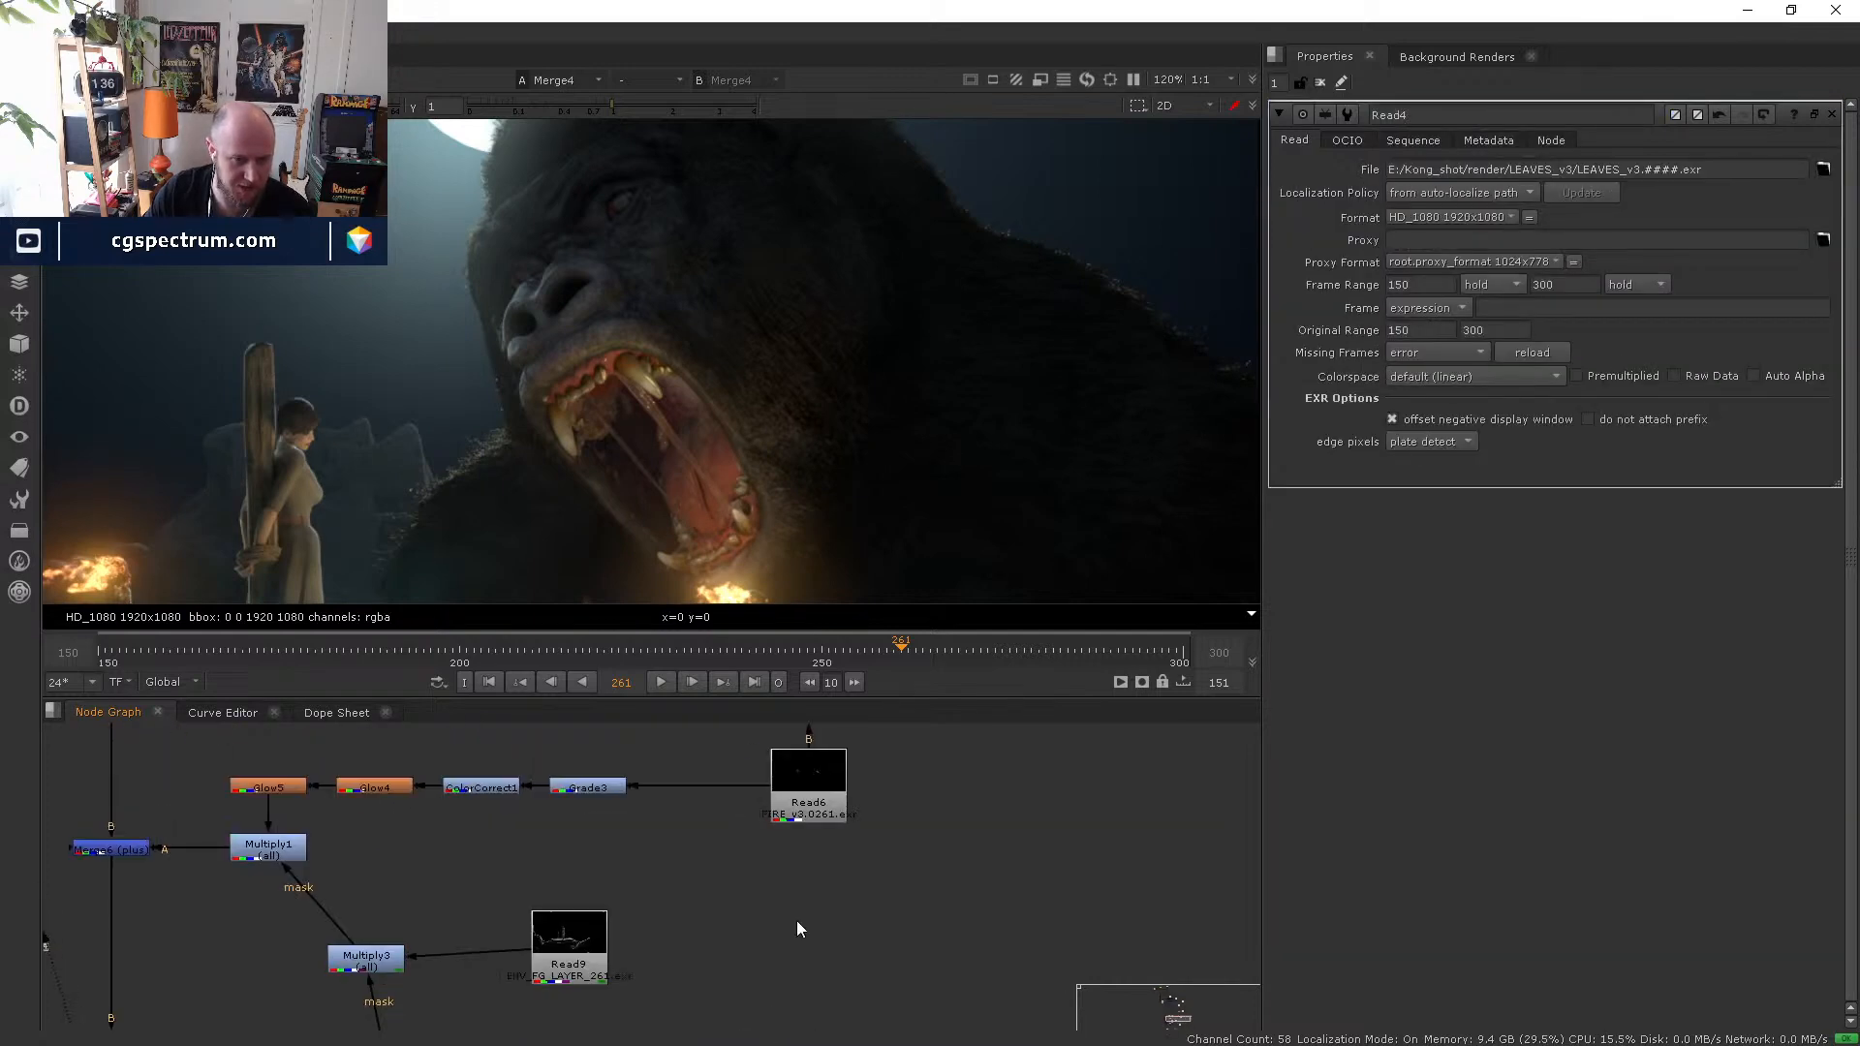
middle_drag(801, 781, 775, 892)
click(775, 891)
middle_drag(884, 669, 921, 880)
double_click(888, 865)
key(1)
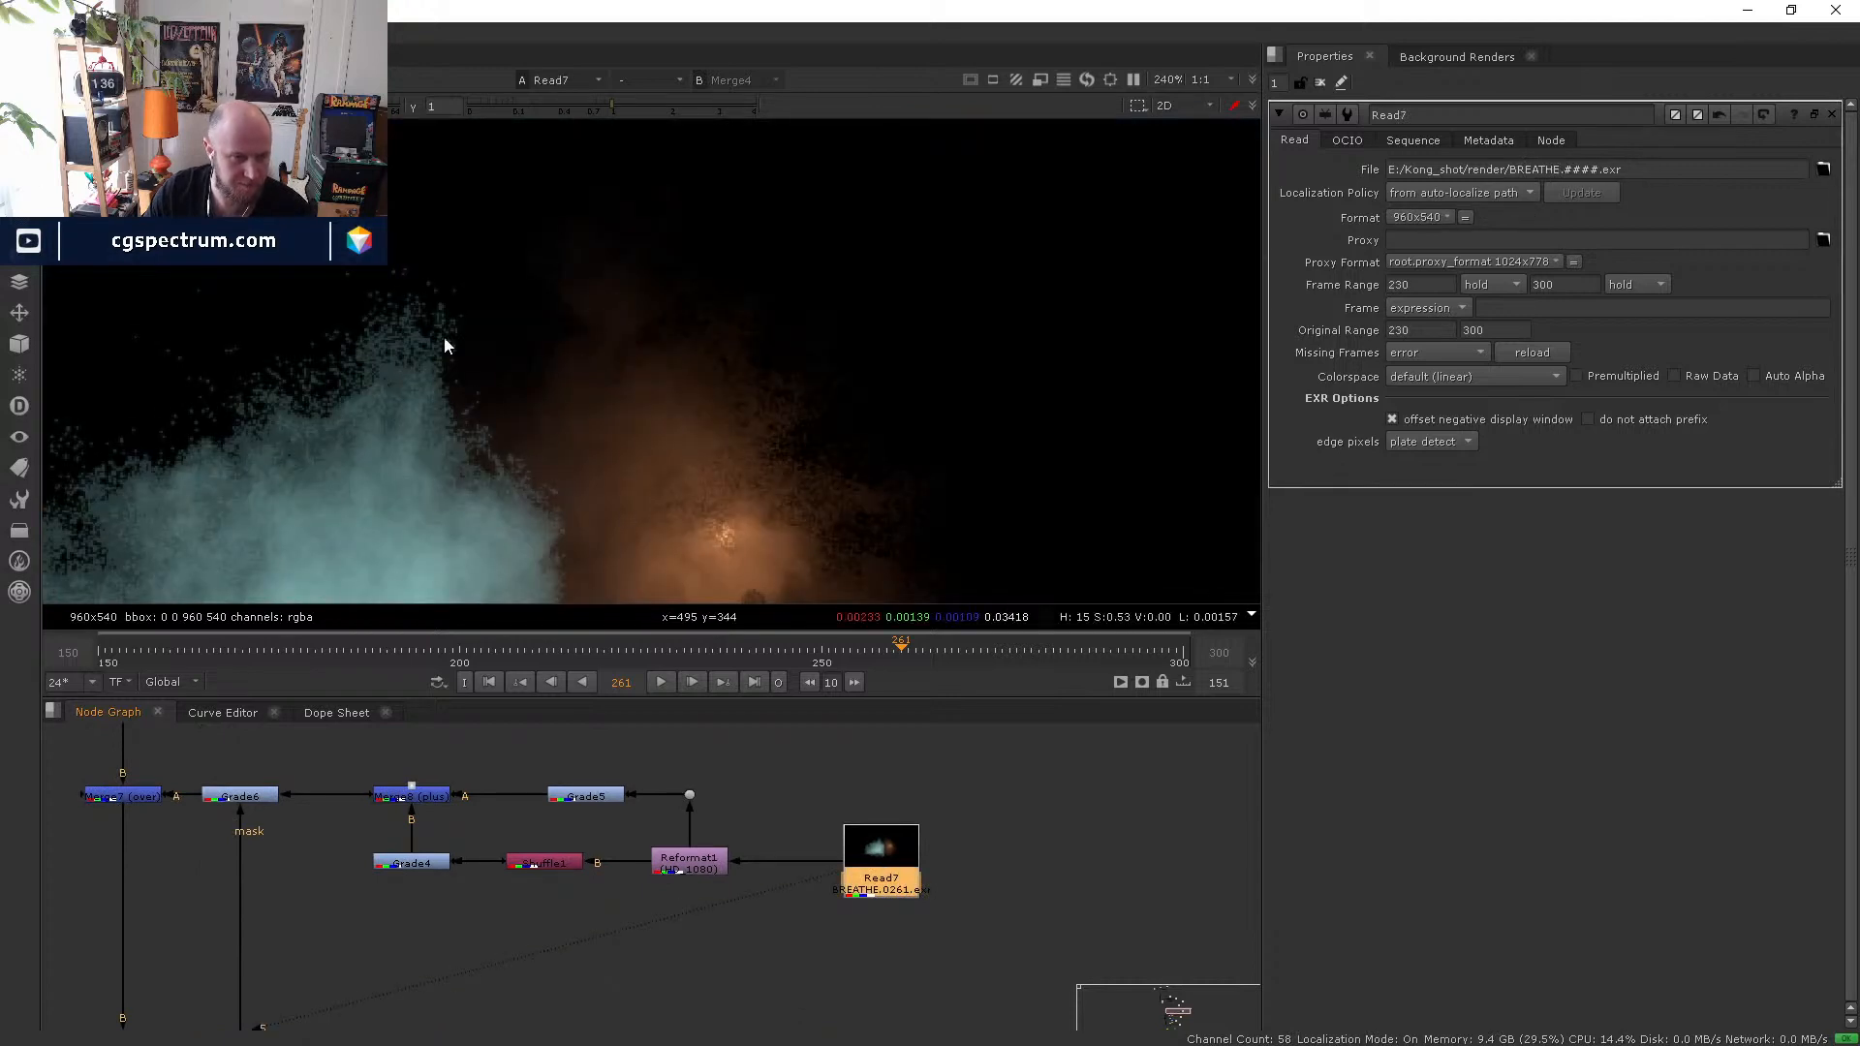
click(83, 79)
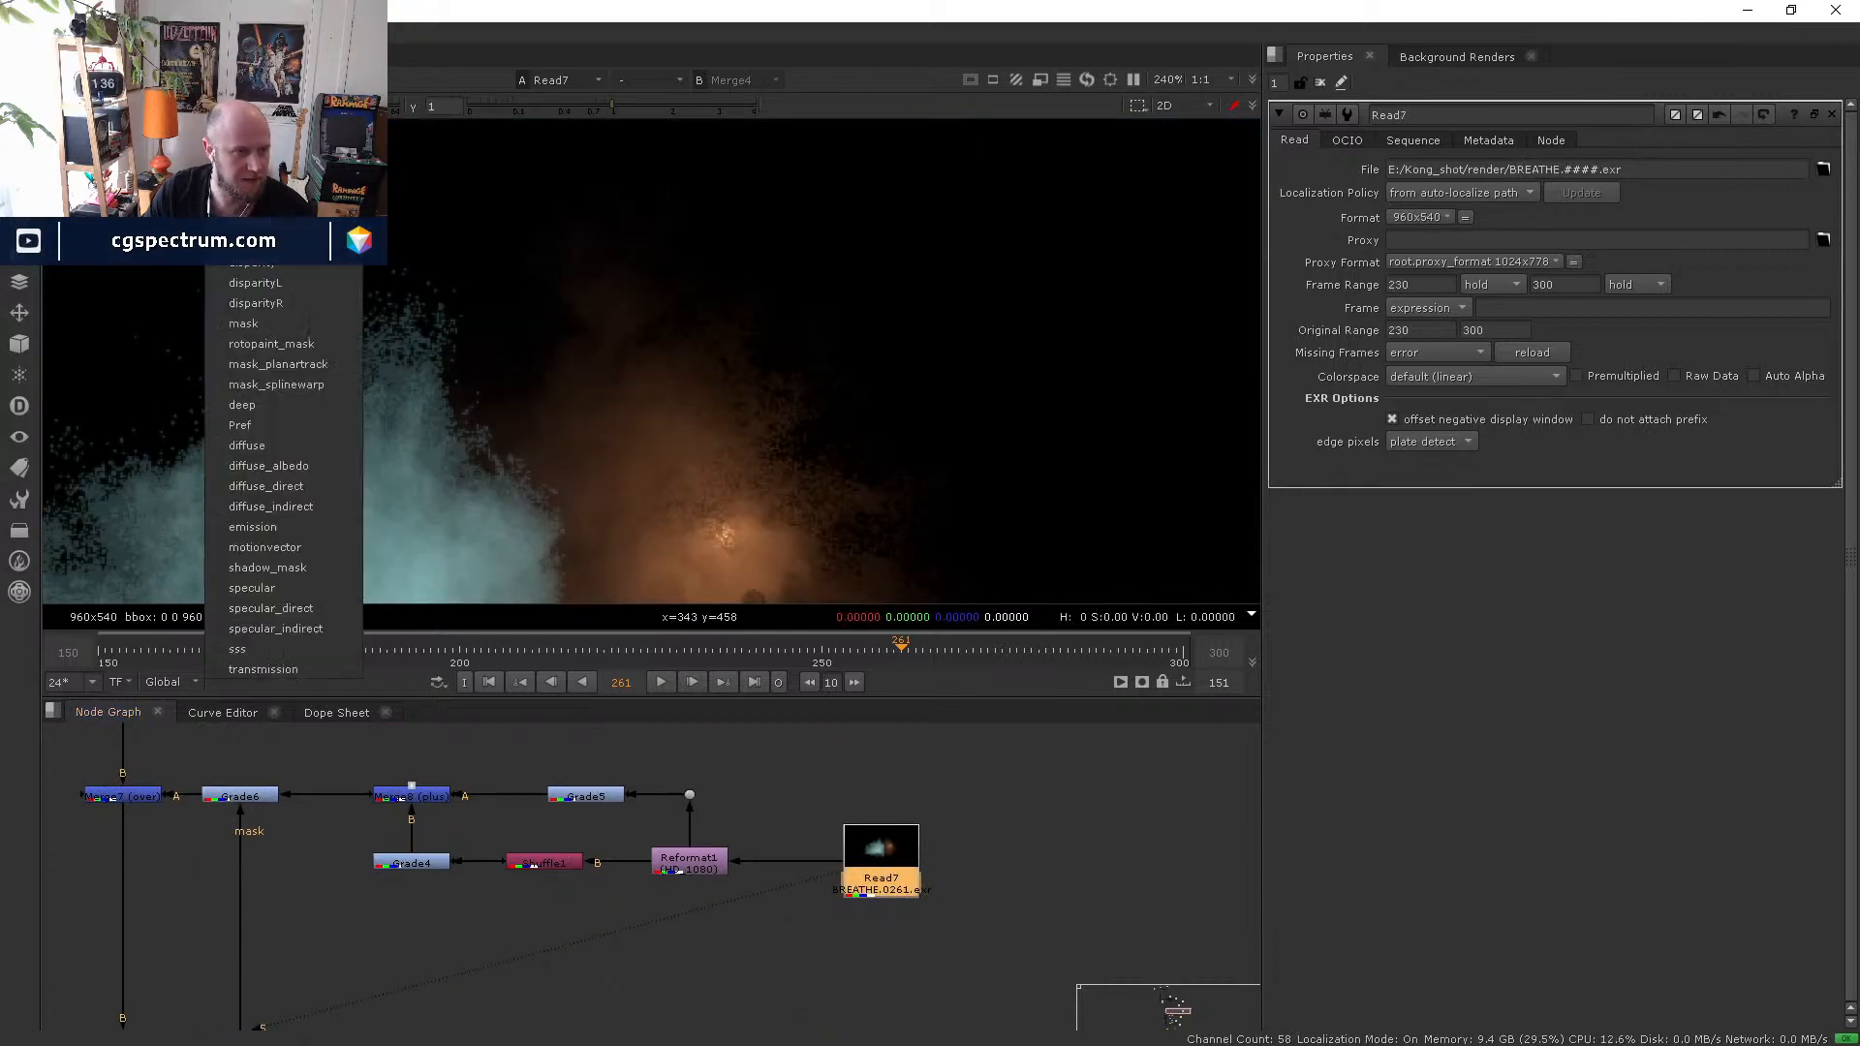
click(1001, 950)
- View the CHAR_KONG_LAYER render from Read3 and display its diffuse layer
middle_drag(898, 747, 766, 843)
click(703, 852)
key(5)
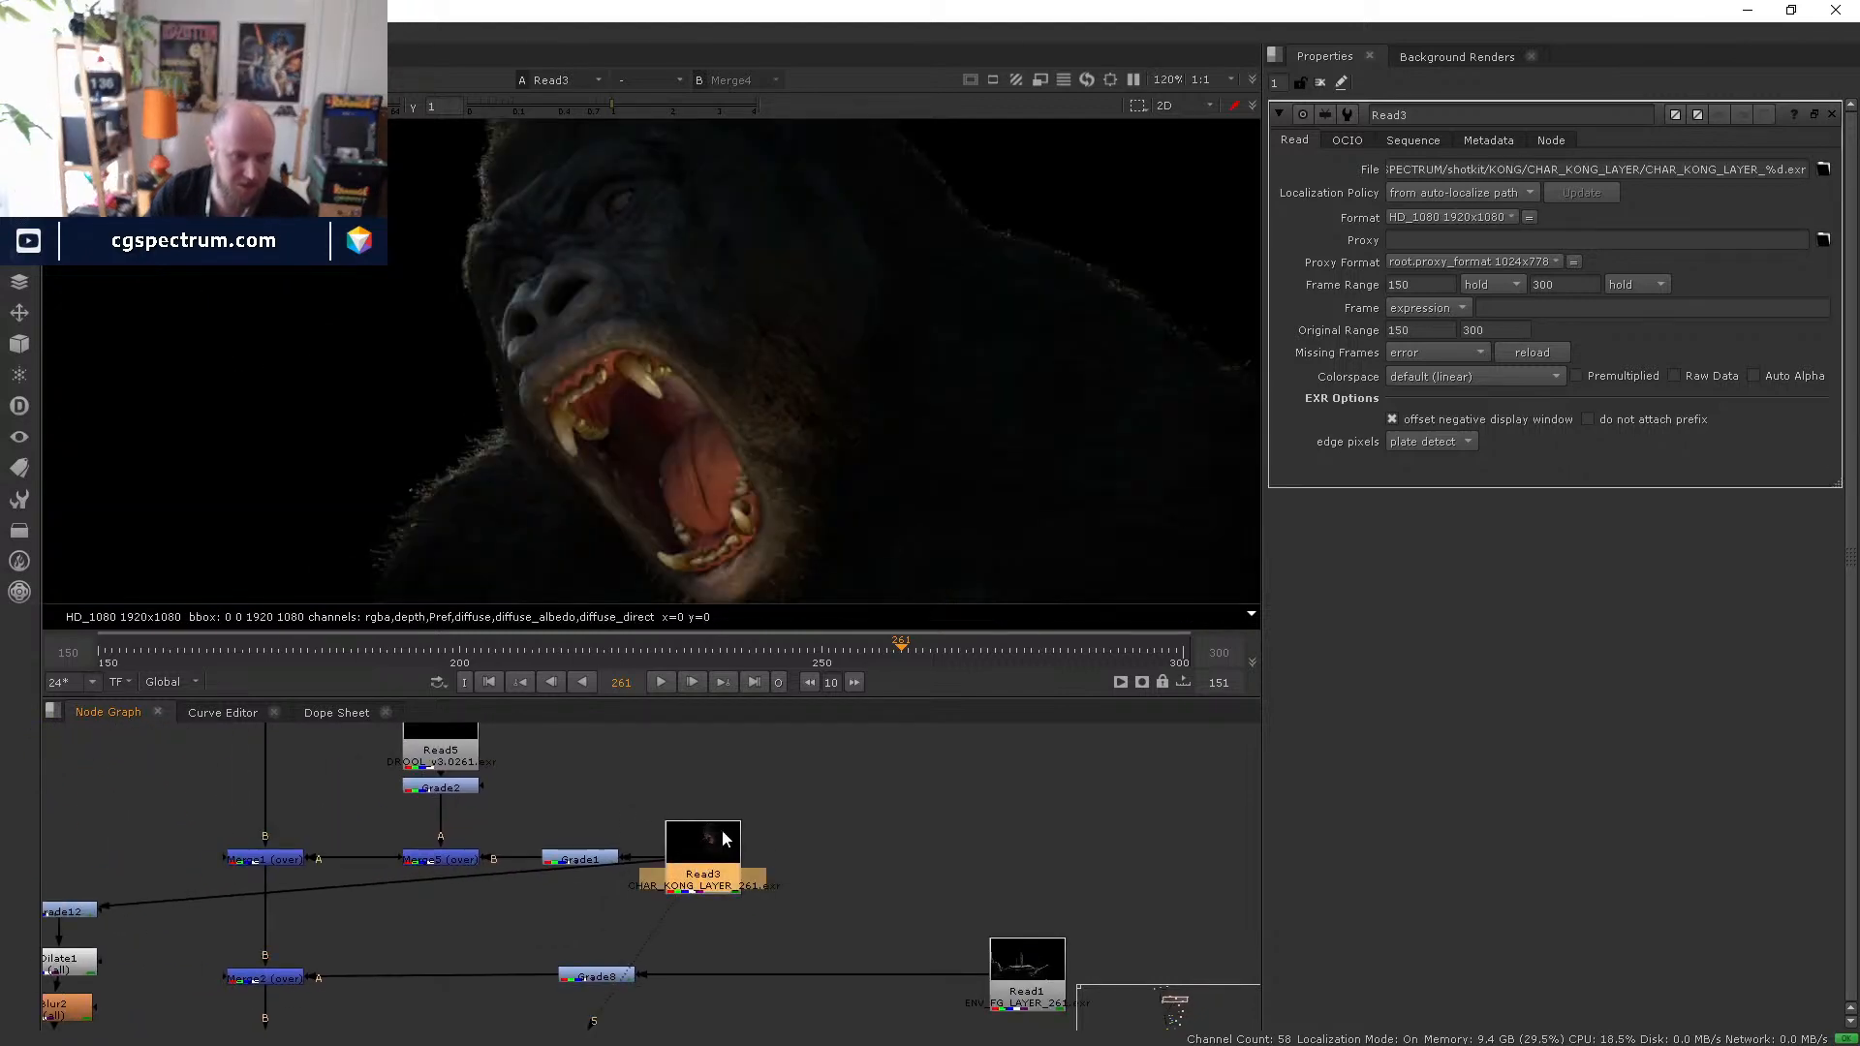
click(82, 80)
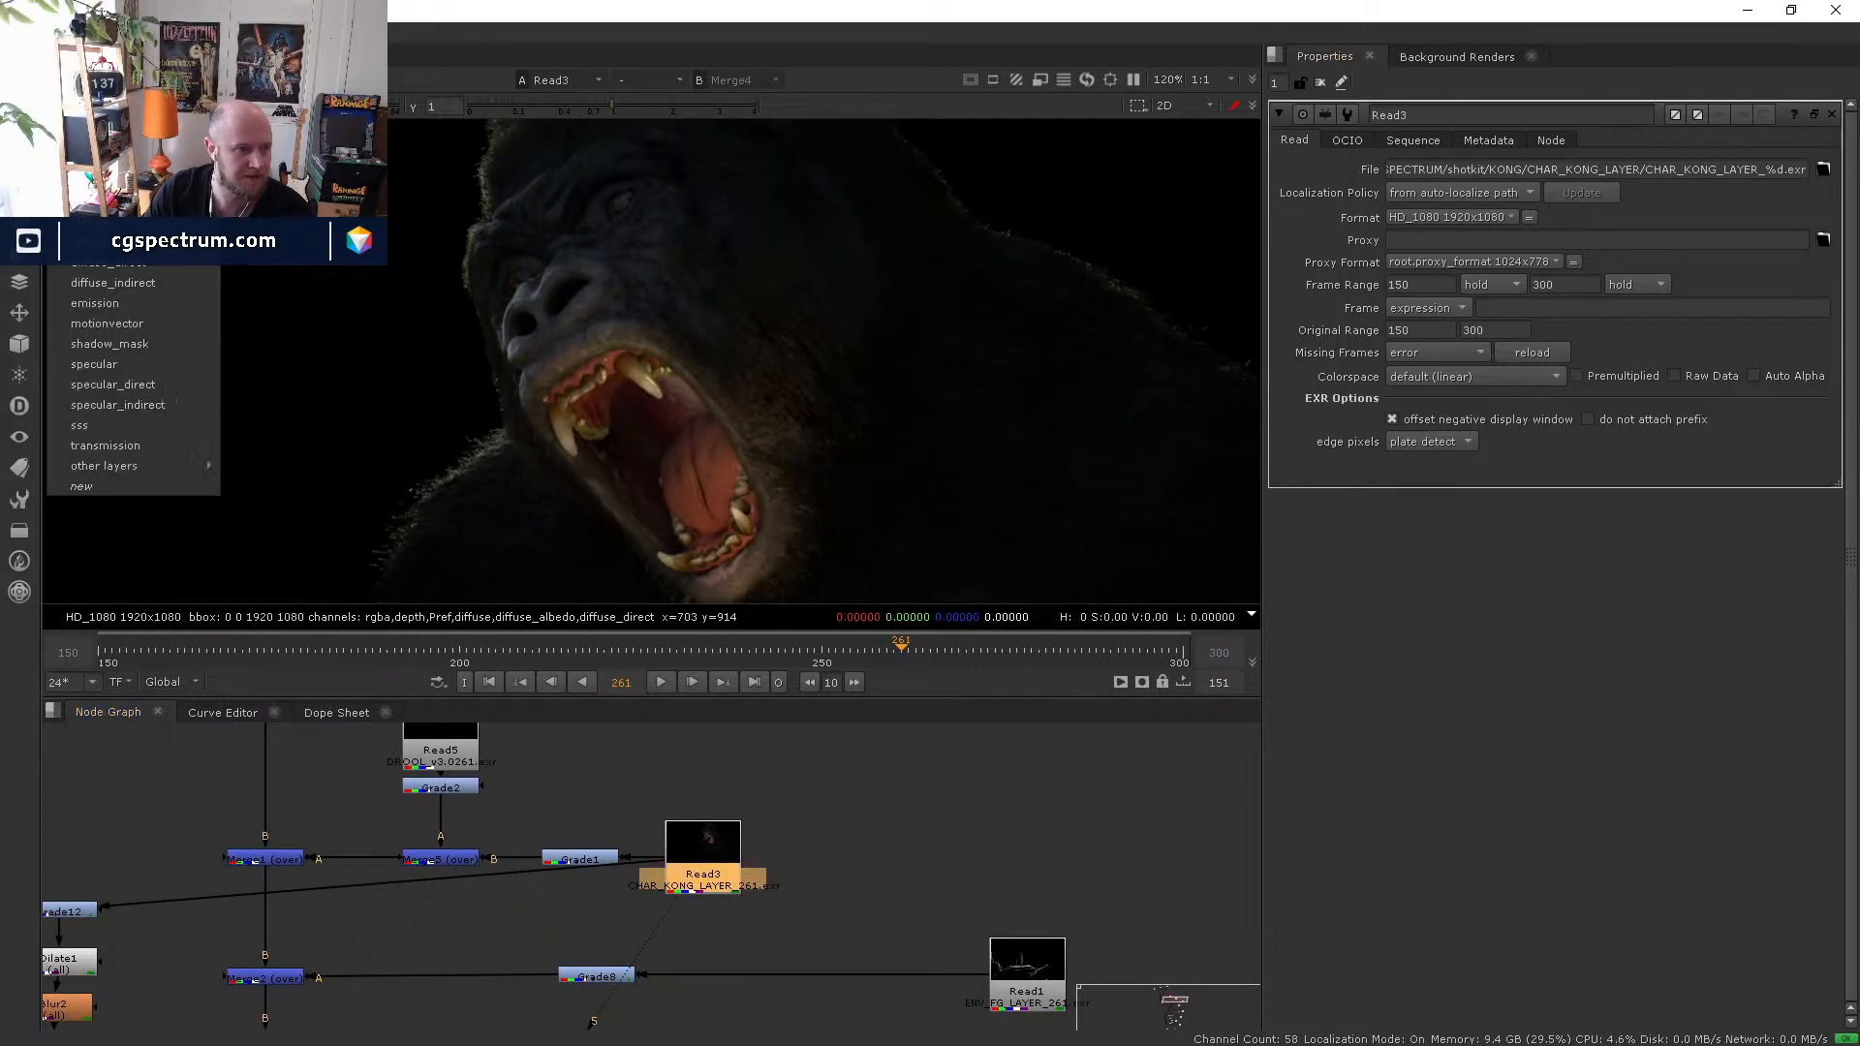
click(97, 221)
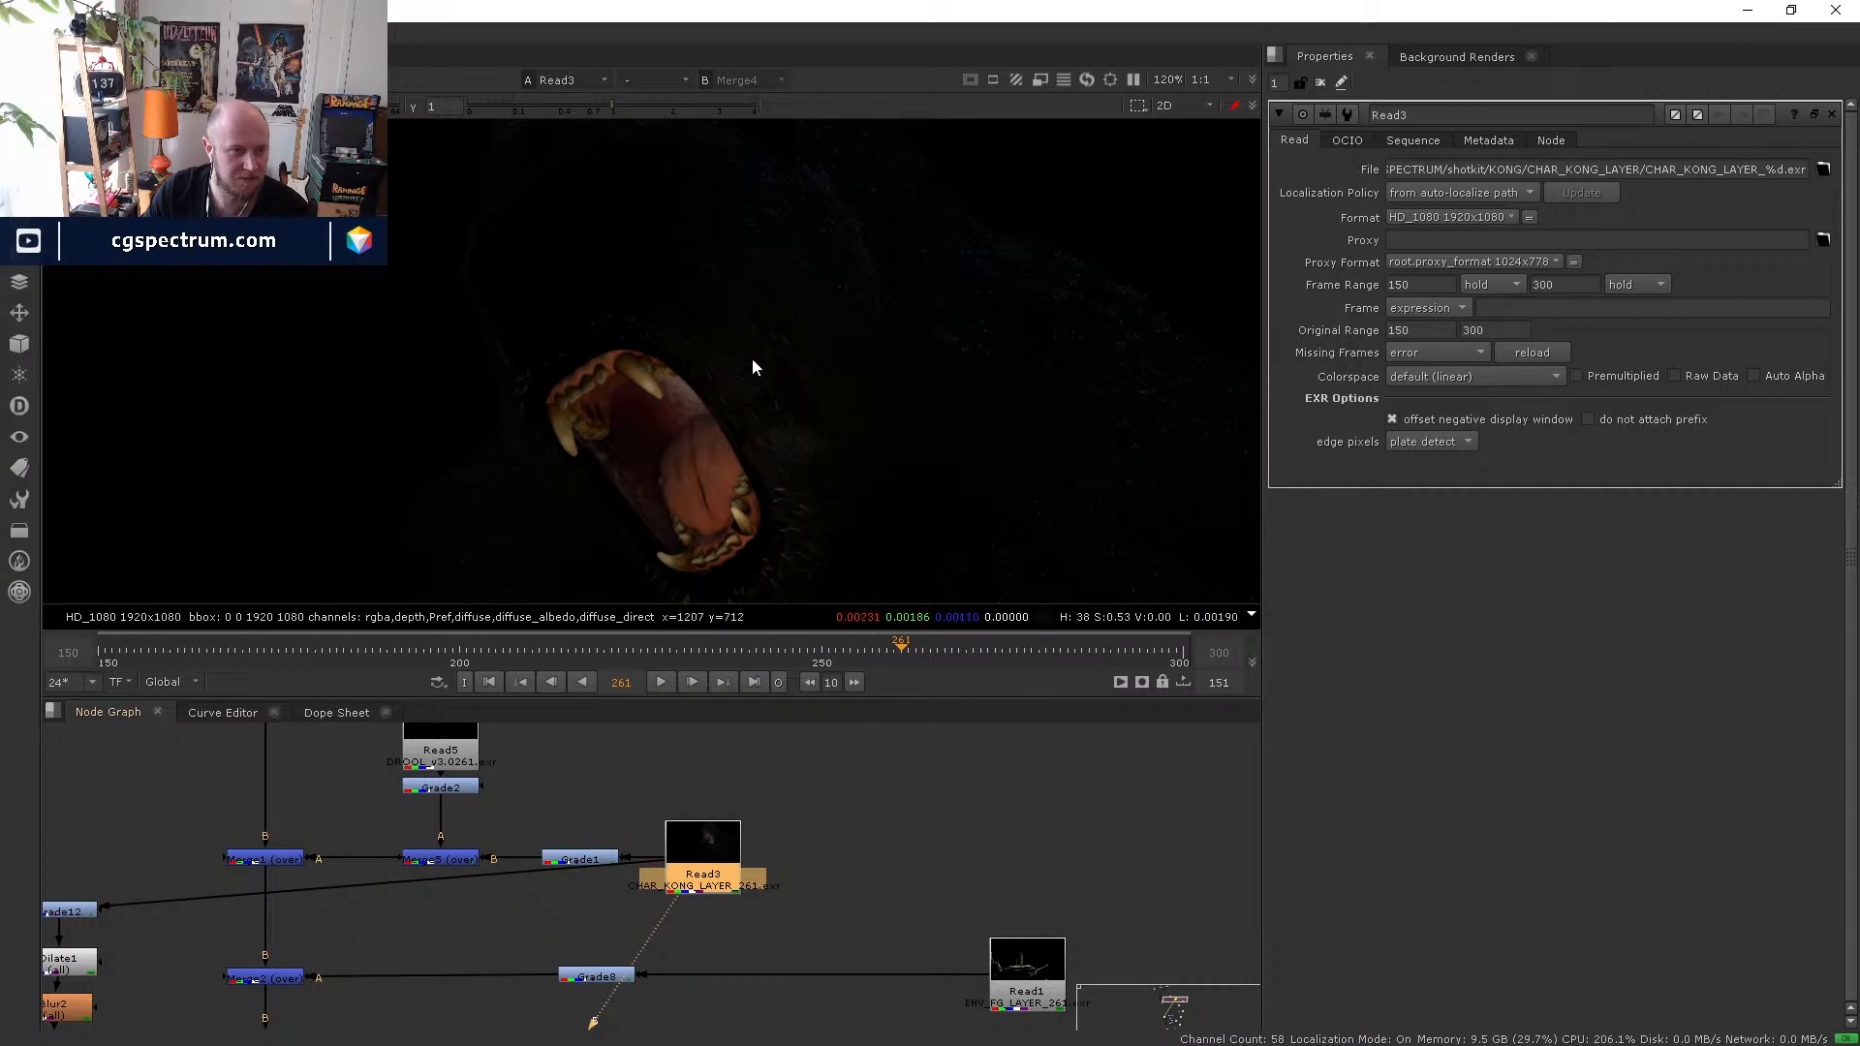
- Raise the viewer gain and inspect Kong's diffuse_albedo, diffuse_direct and diffuse_indirect layers in turn
middle_drag(763, 431, 620, 328)
scroll(620, 328, down, 2)
mouse_move(272, 105)
mouse_down()
mouse_move(332, 104)
mouse_move(302, 104)
mouse_up()
click(97, 80)
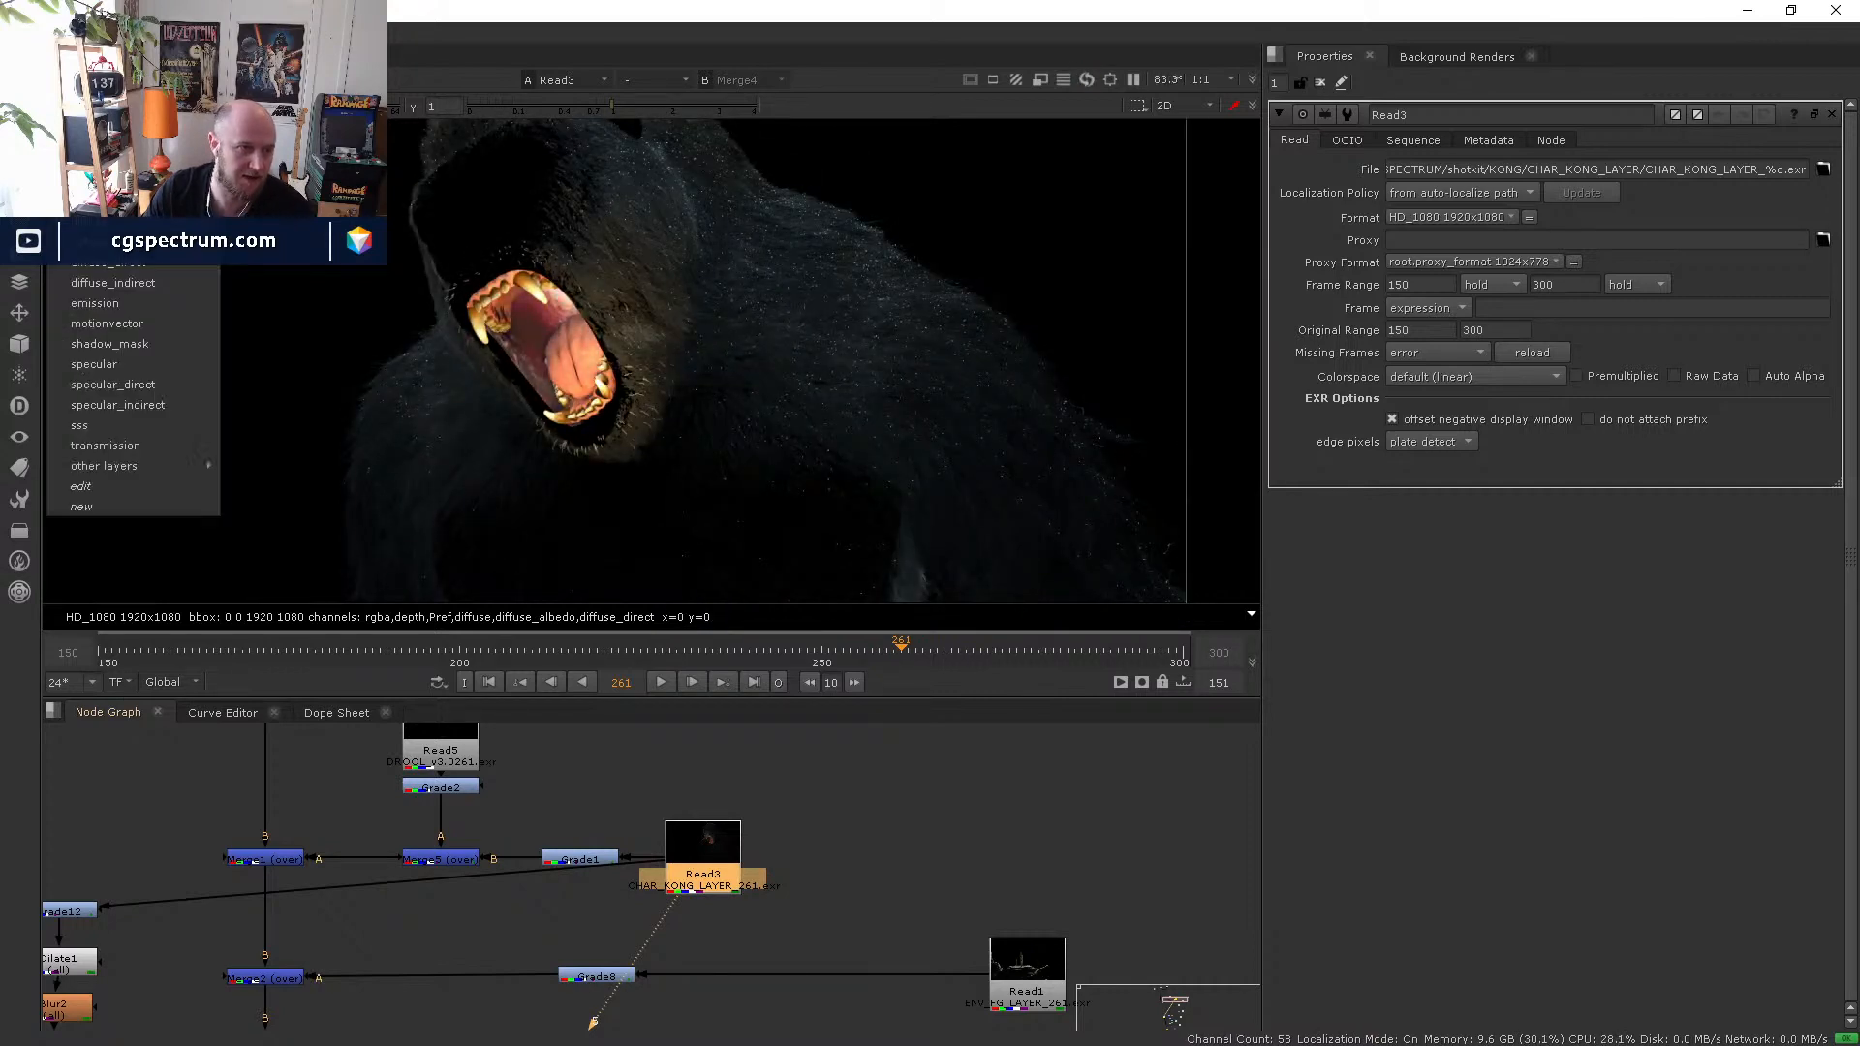
click(97, 259)
click(97, 79)
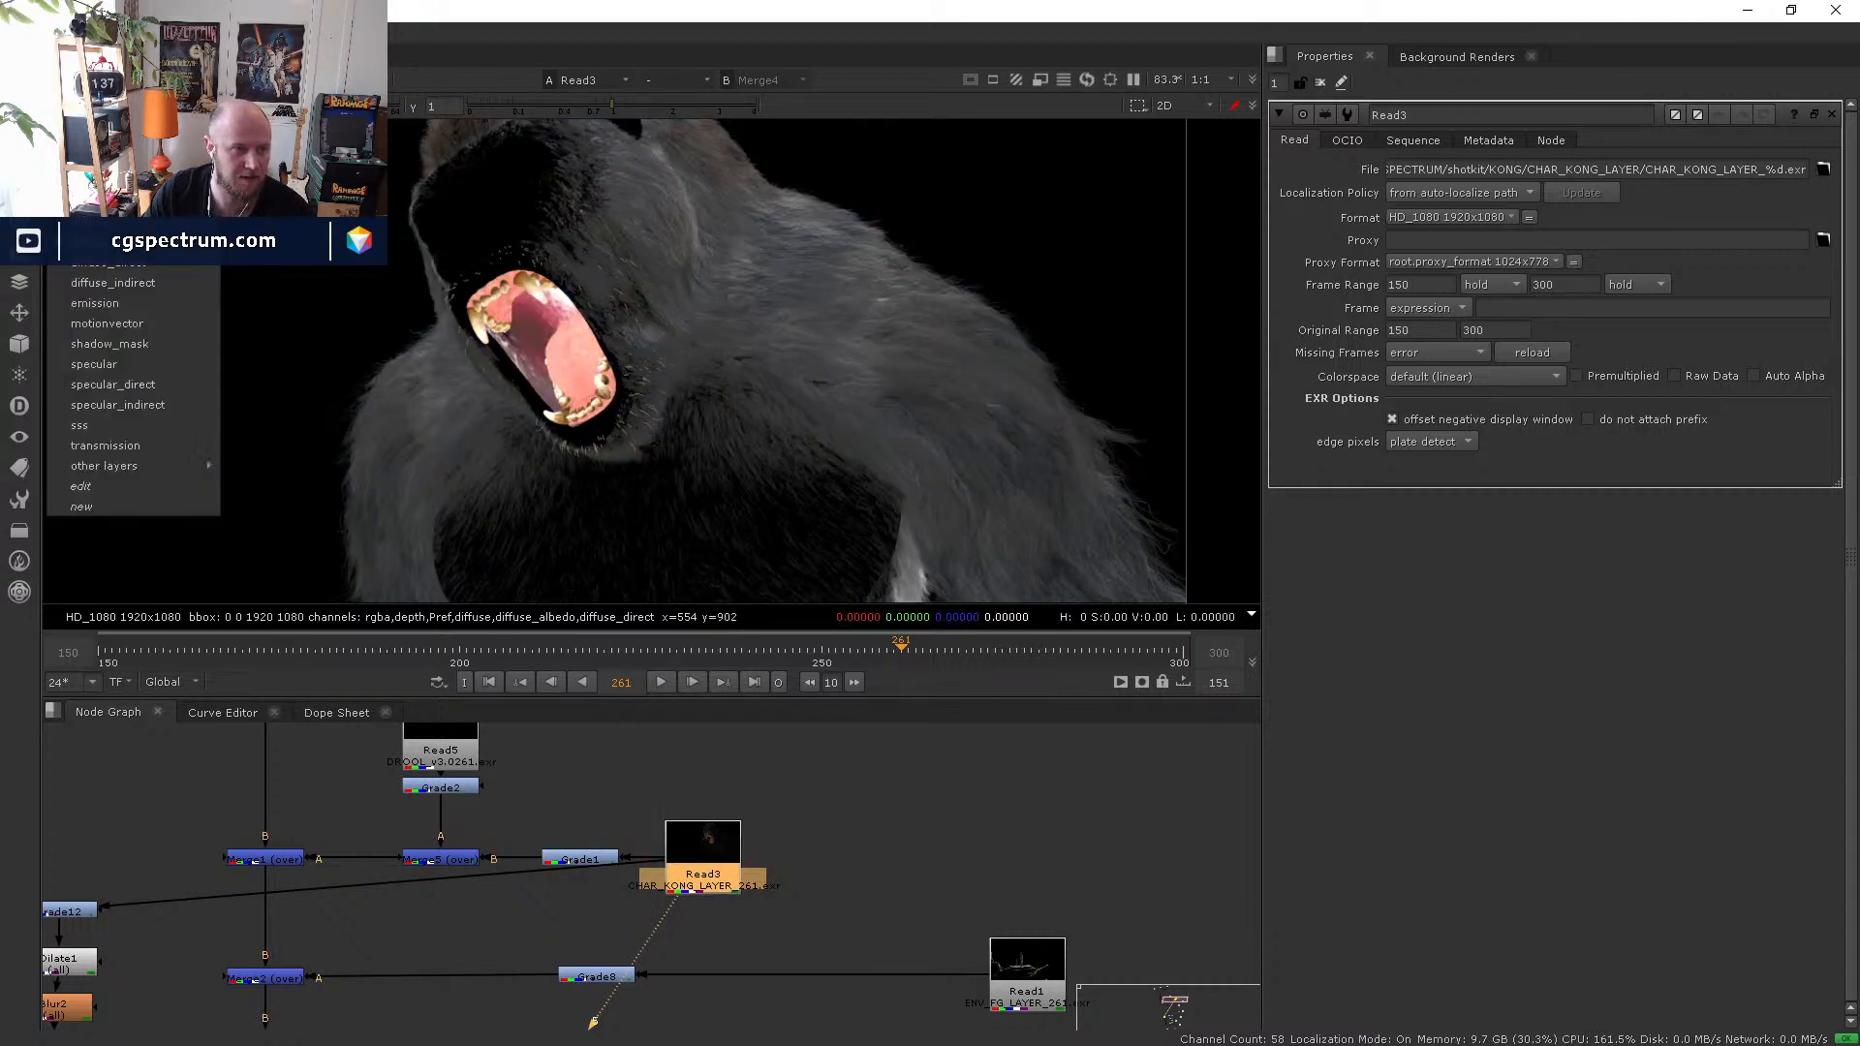
click(114, 270)
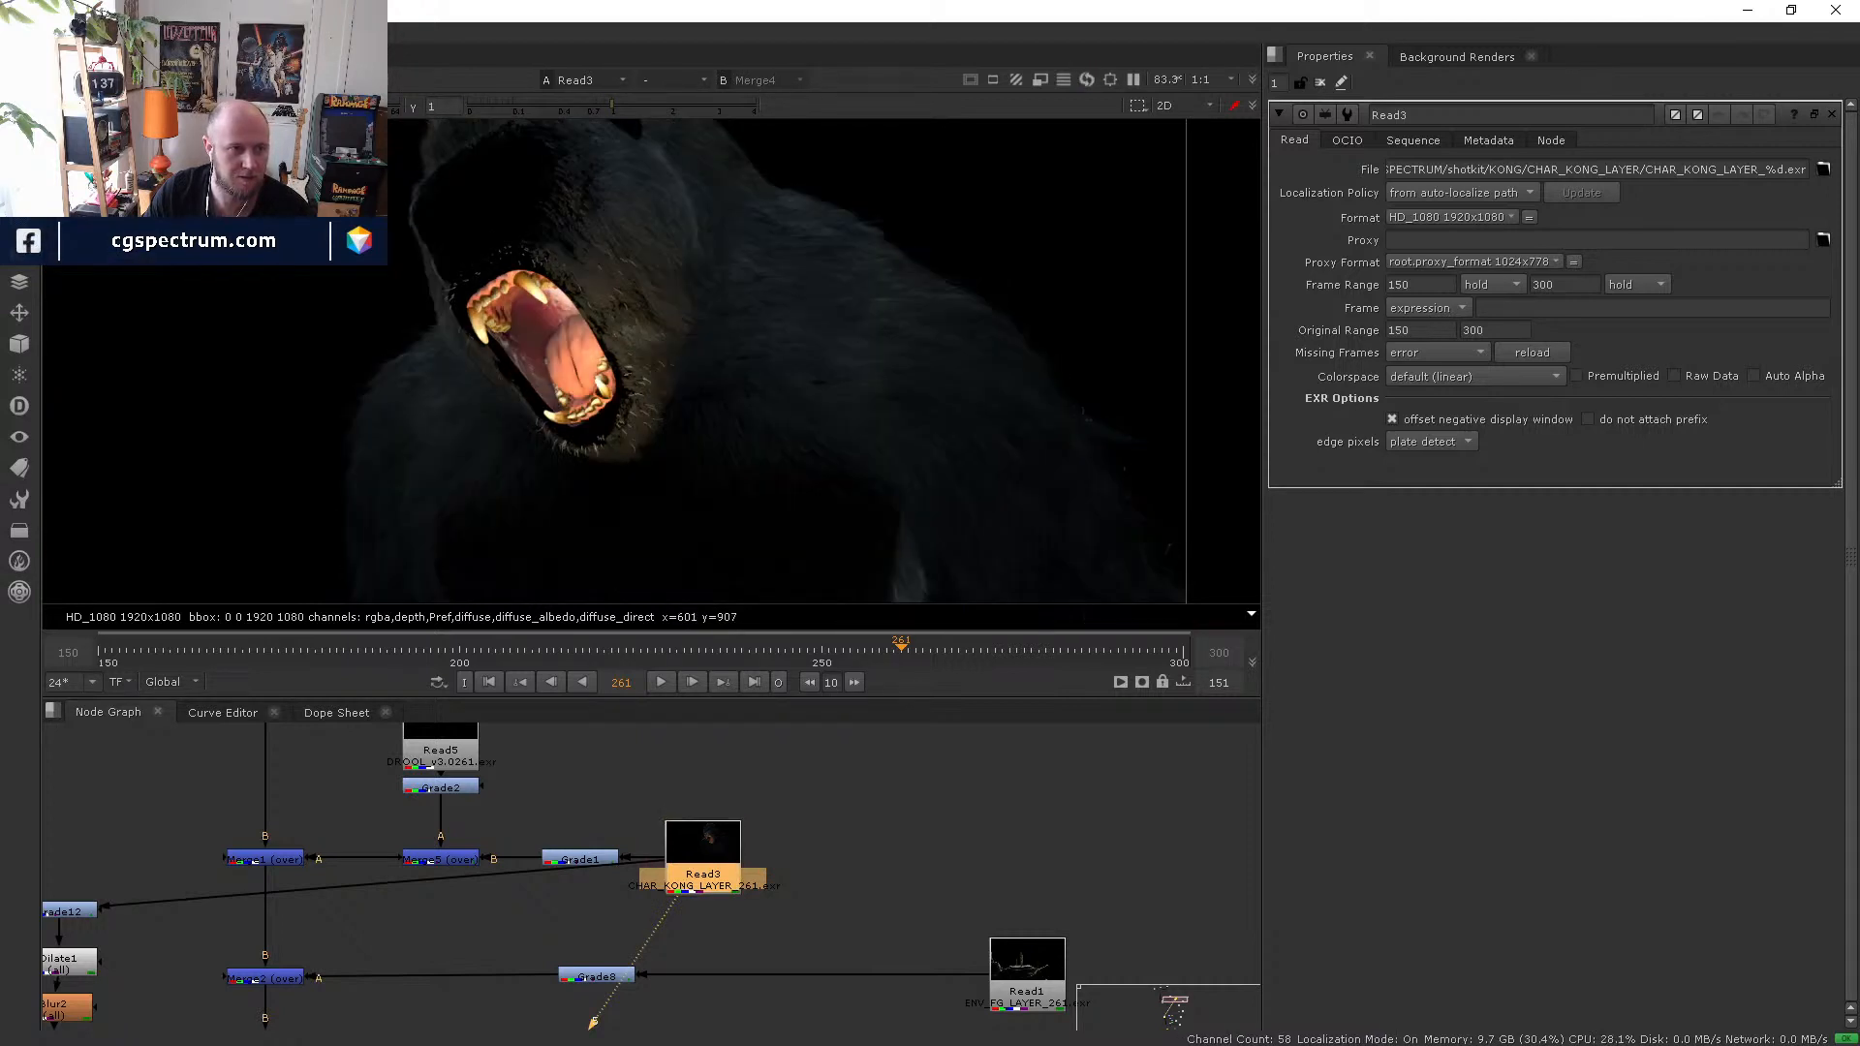
click(97, 79)
click(112, 283)
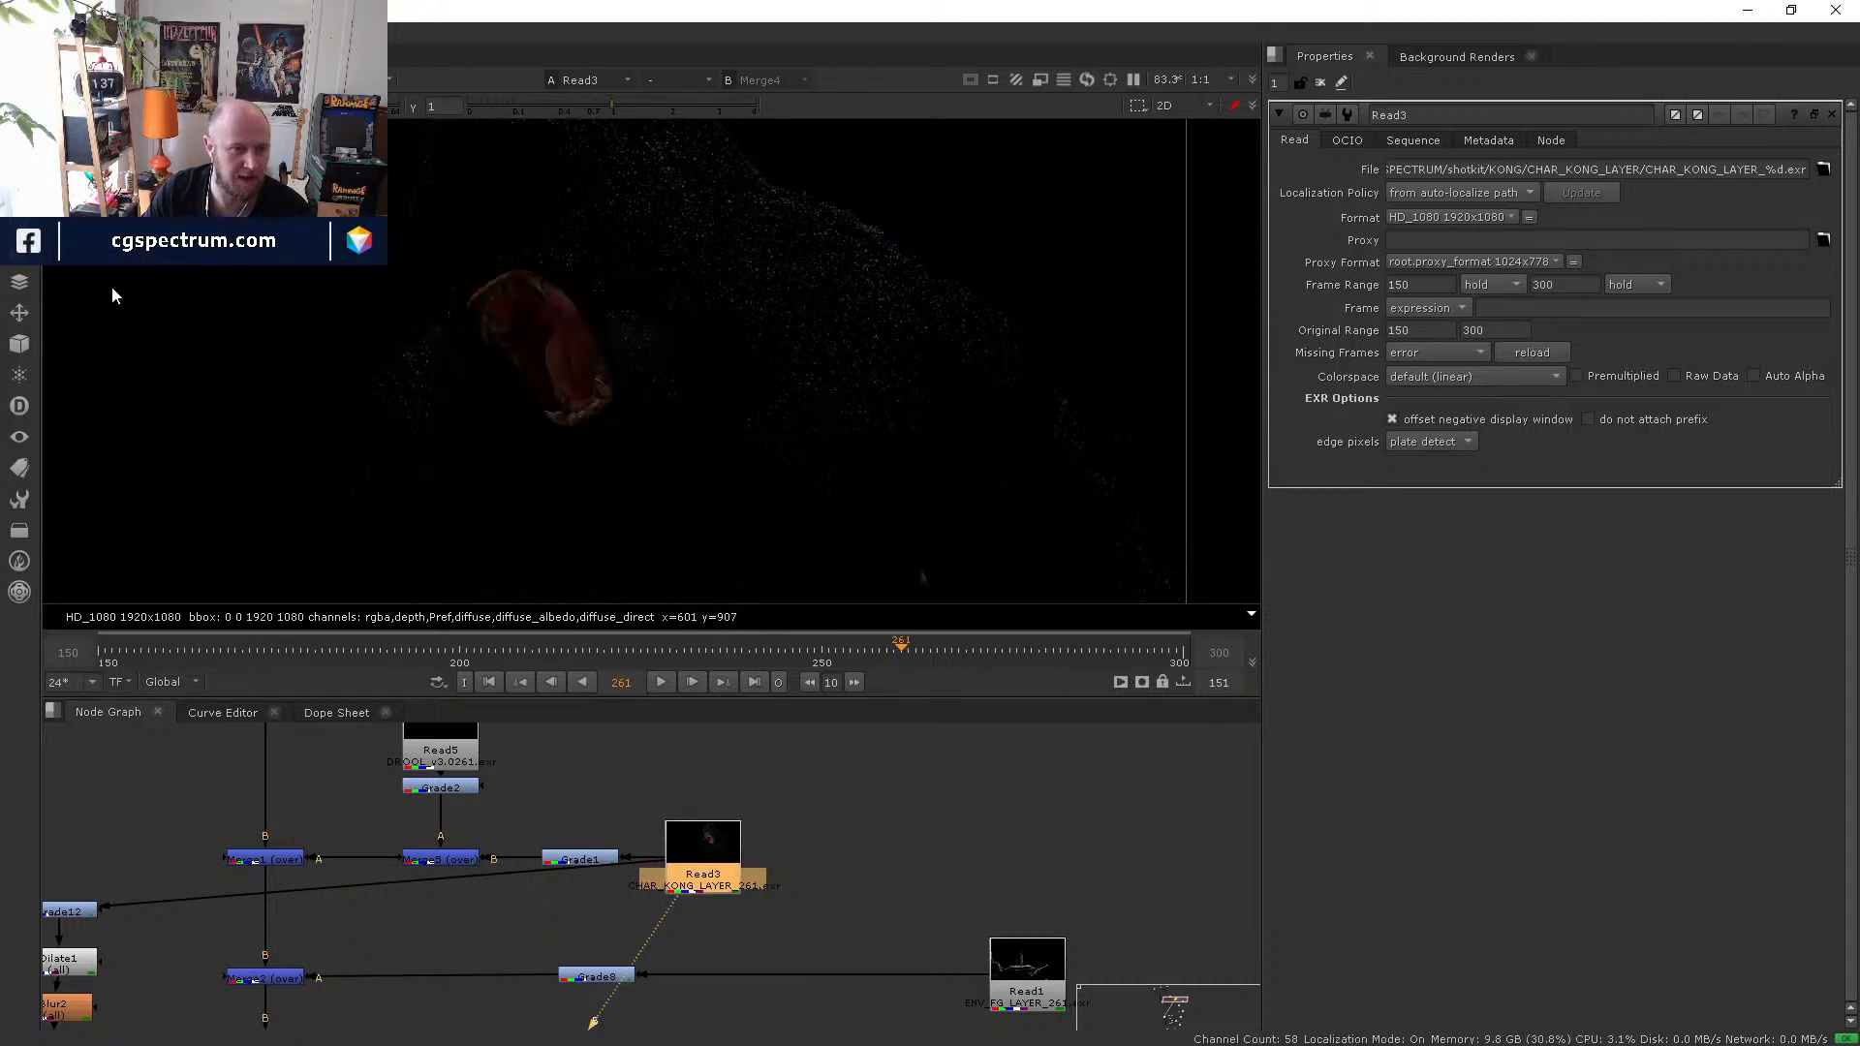
- Check the emission, motionvector and shadow_mask layers of the Kong render in the viewer
click(97, 79)
click(112, 297)
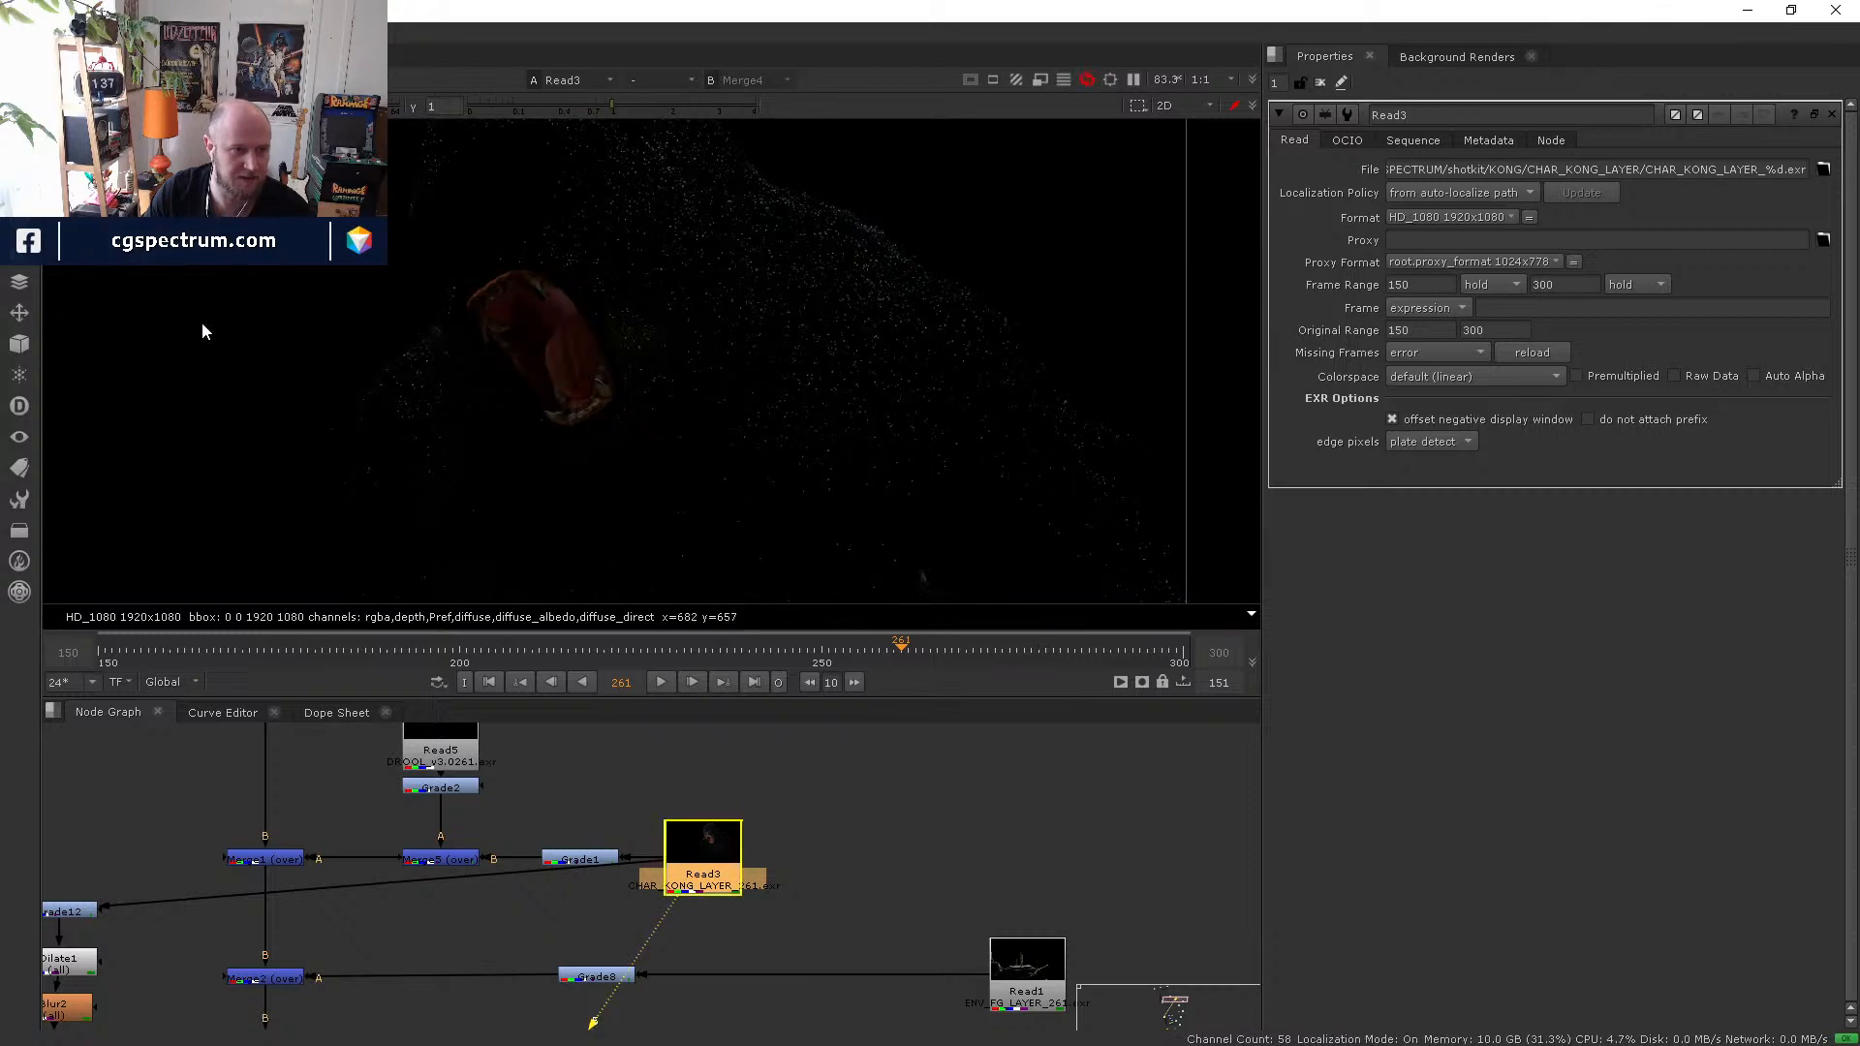
click(97, 79)
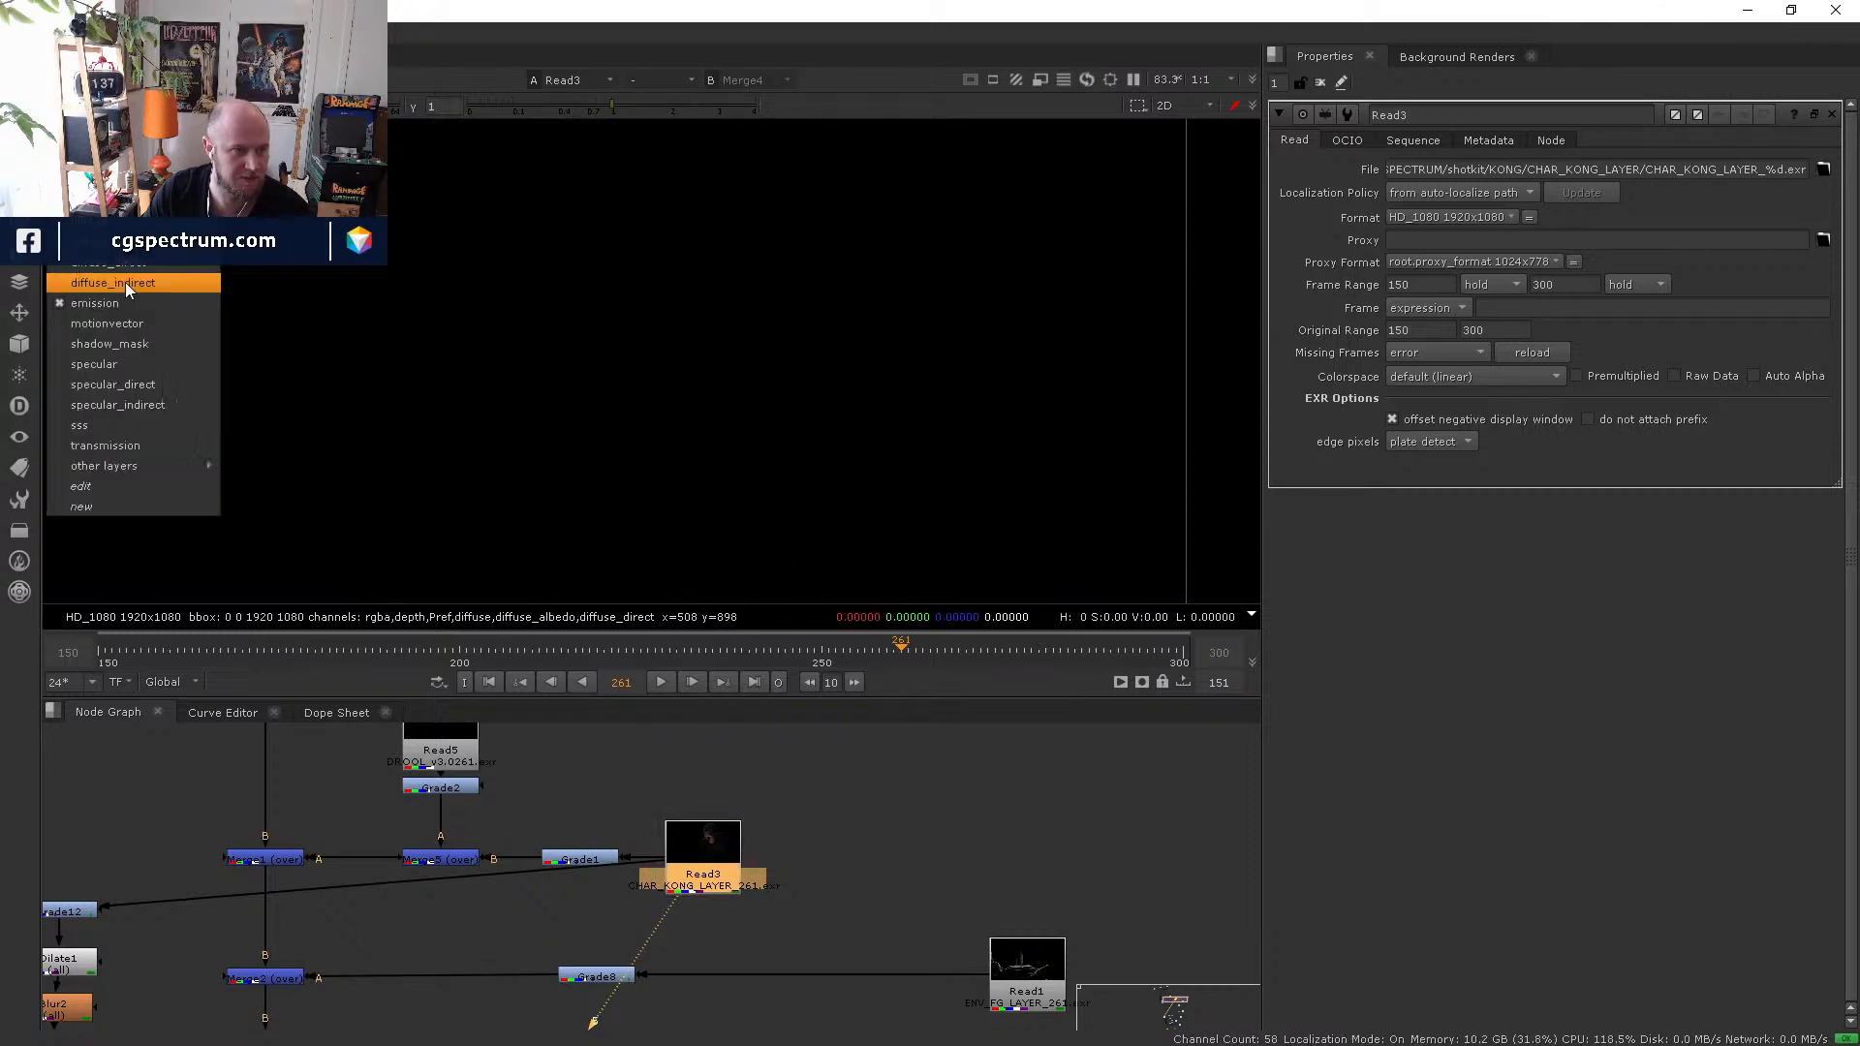
click(124, 322)
click(97, 80)
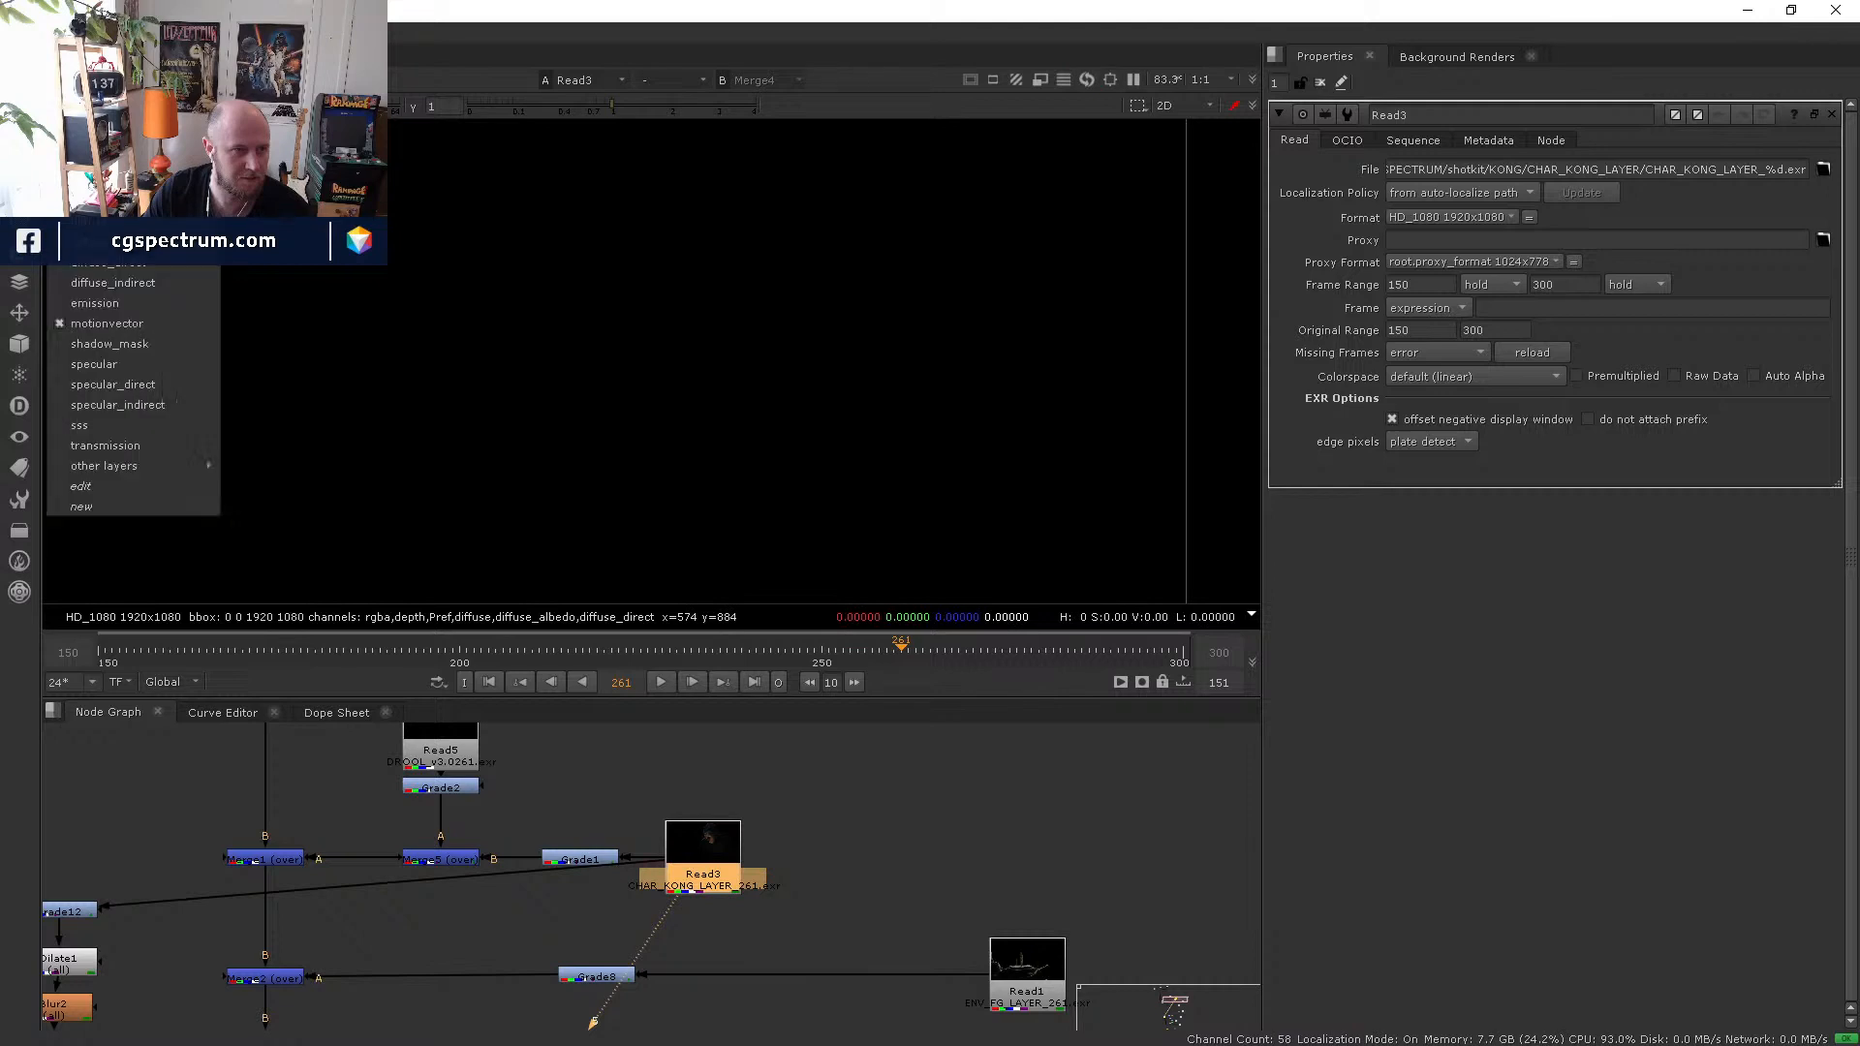
click(124, 363)
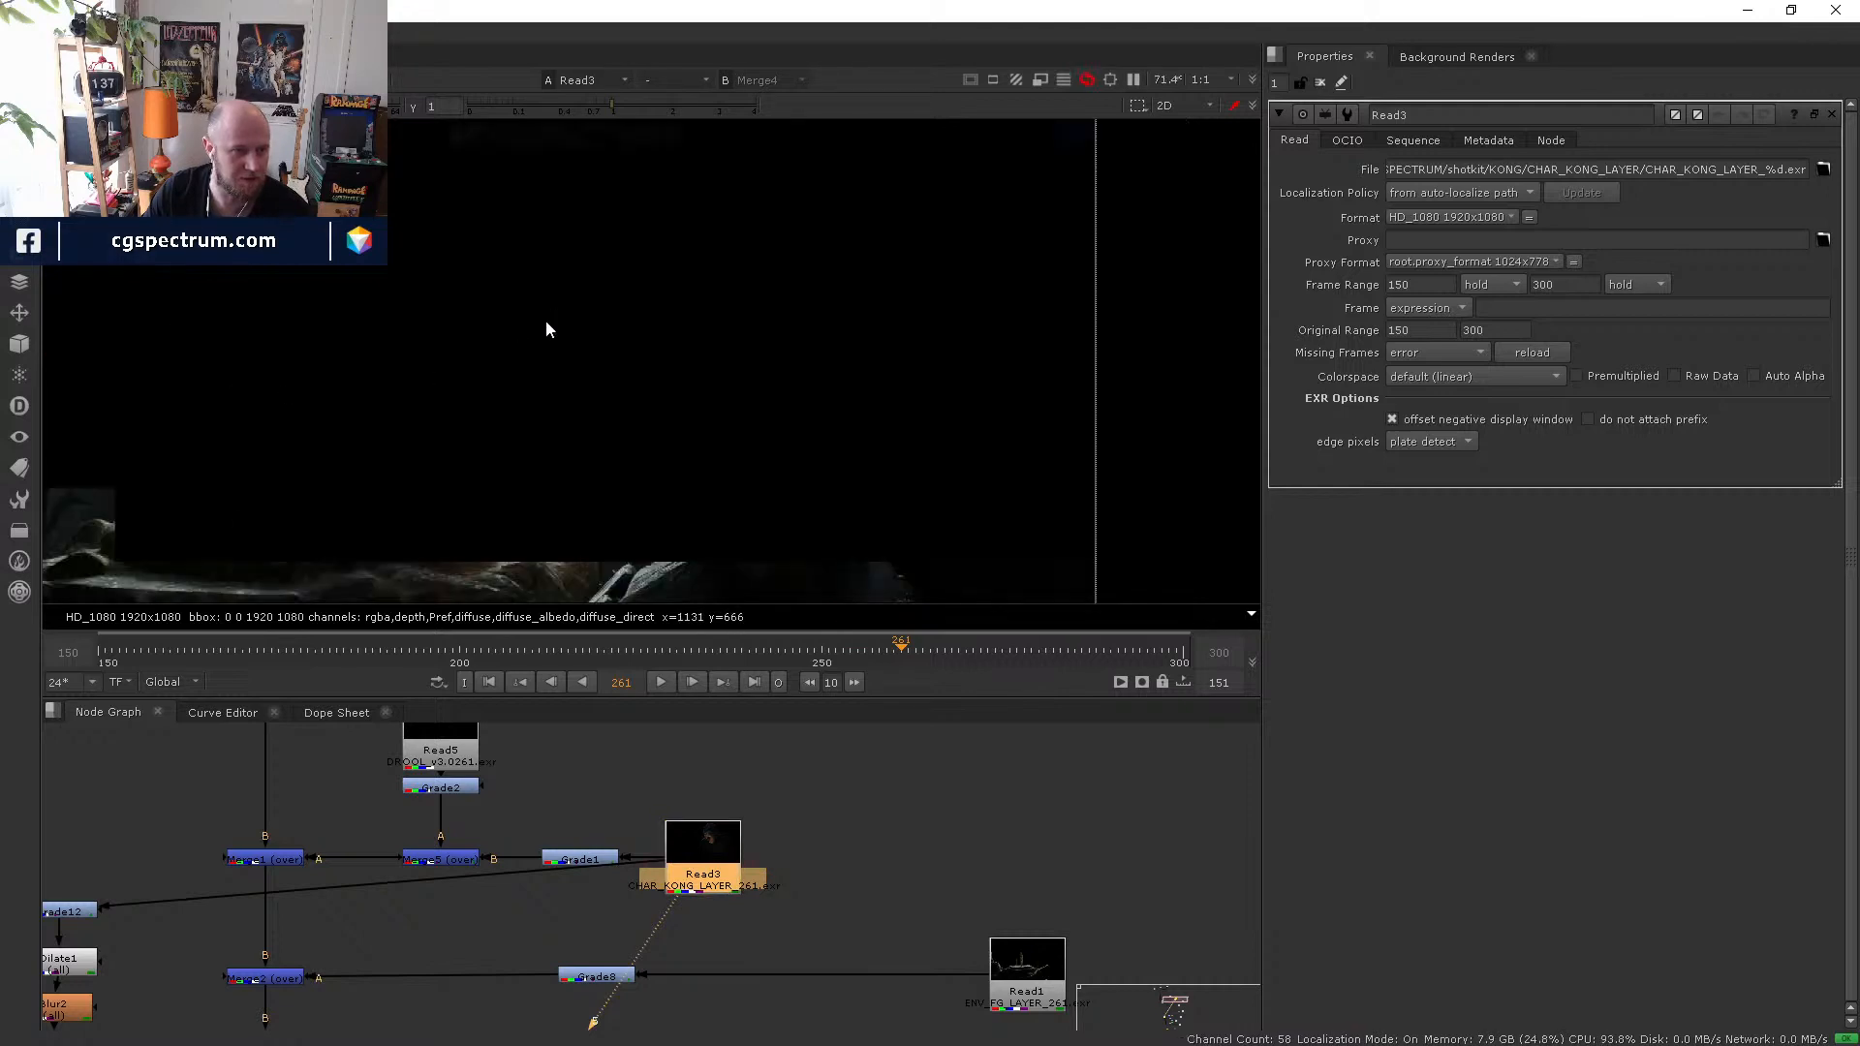
scroll(570, 343, down, 2)
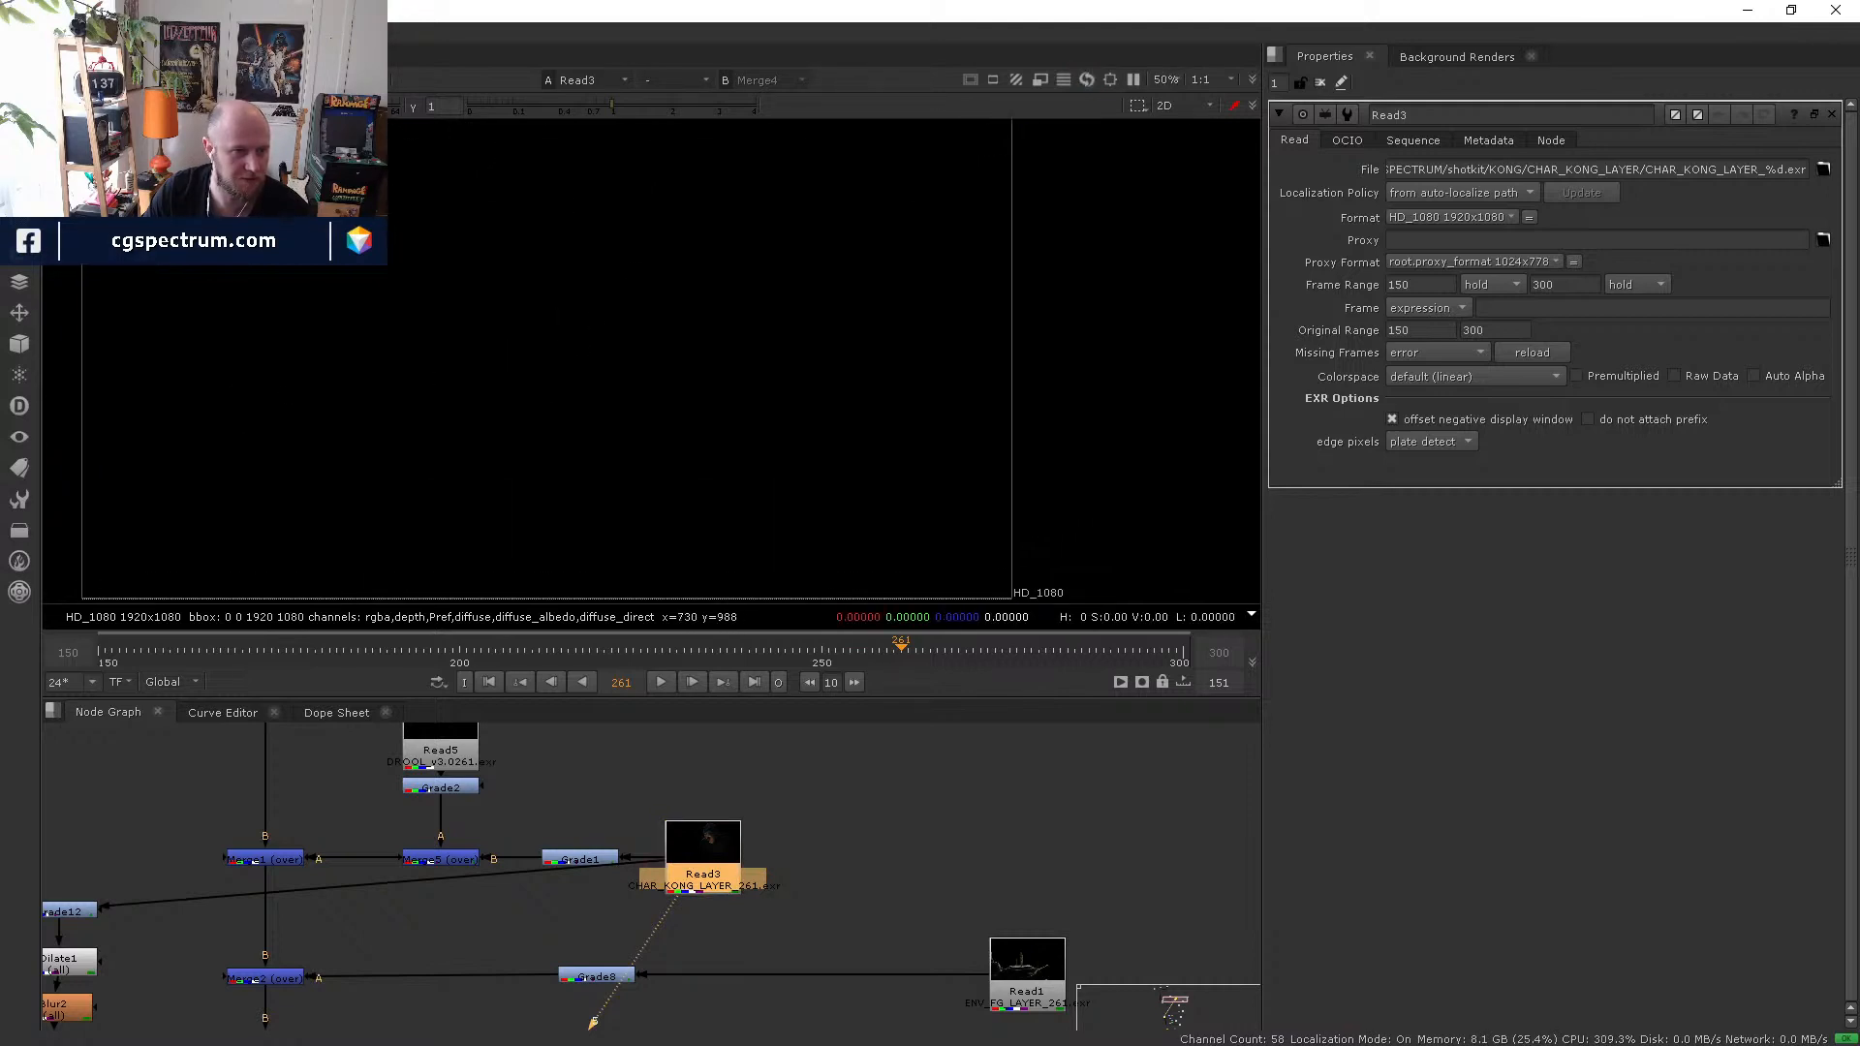
- Inspect Kong's face in the specular_direct layer and compare it with the full rgba render
click(97, 80)
click(144, 368)
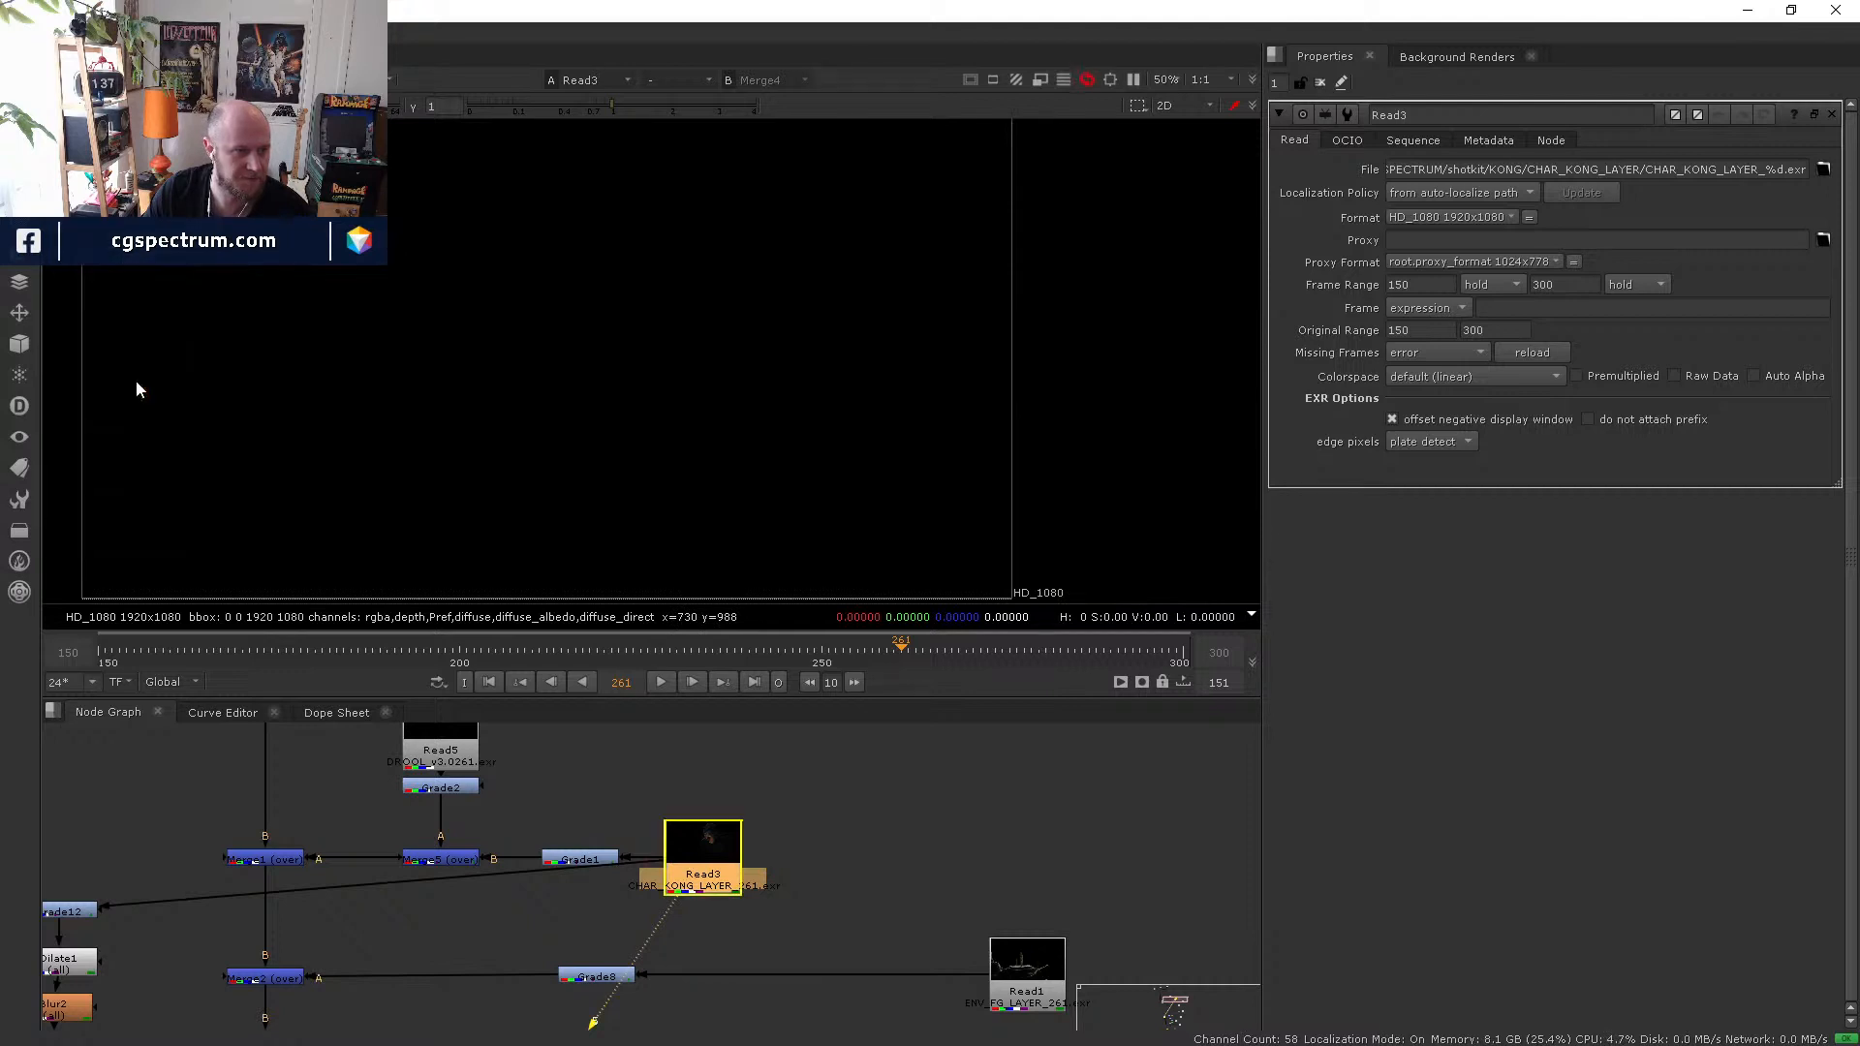
scroll(565, 399, up, 8)
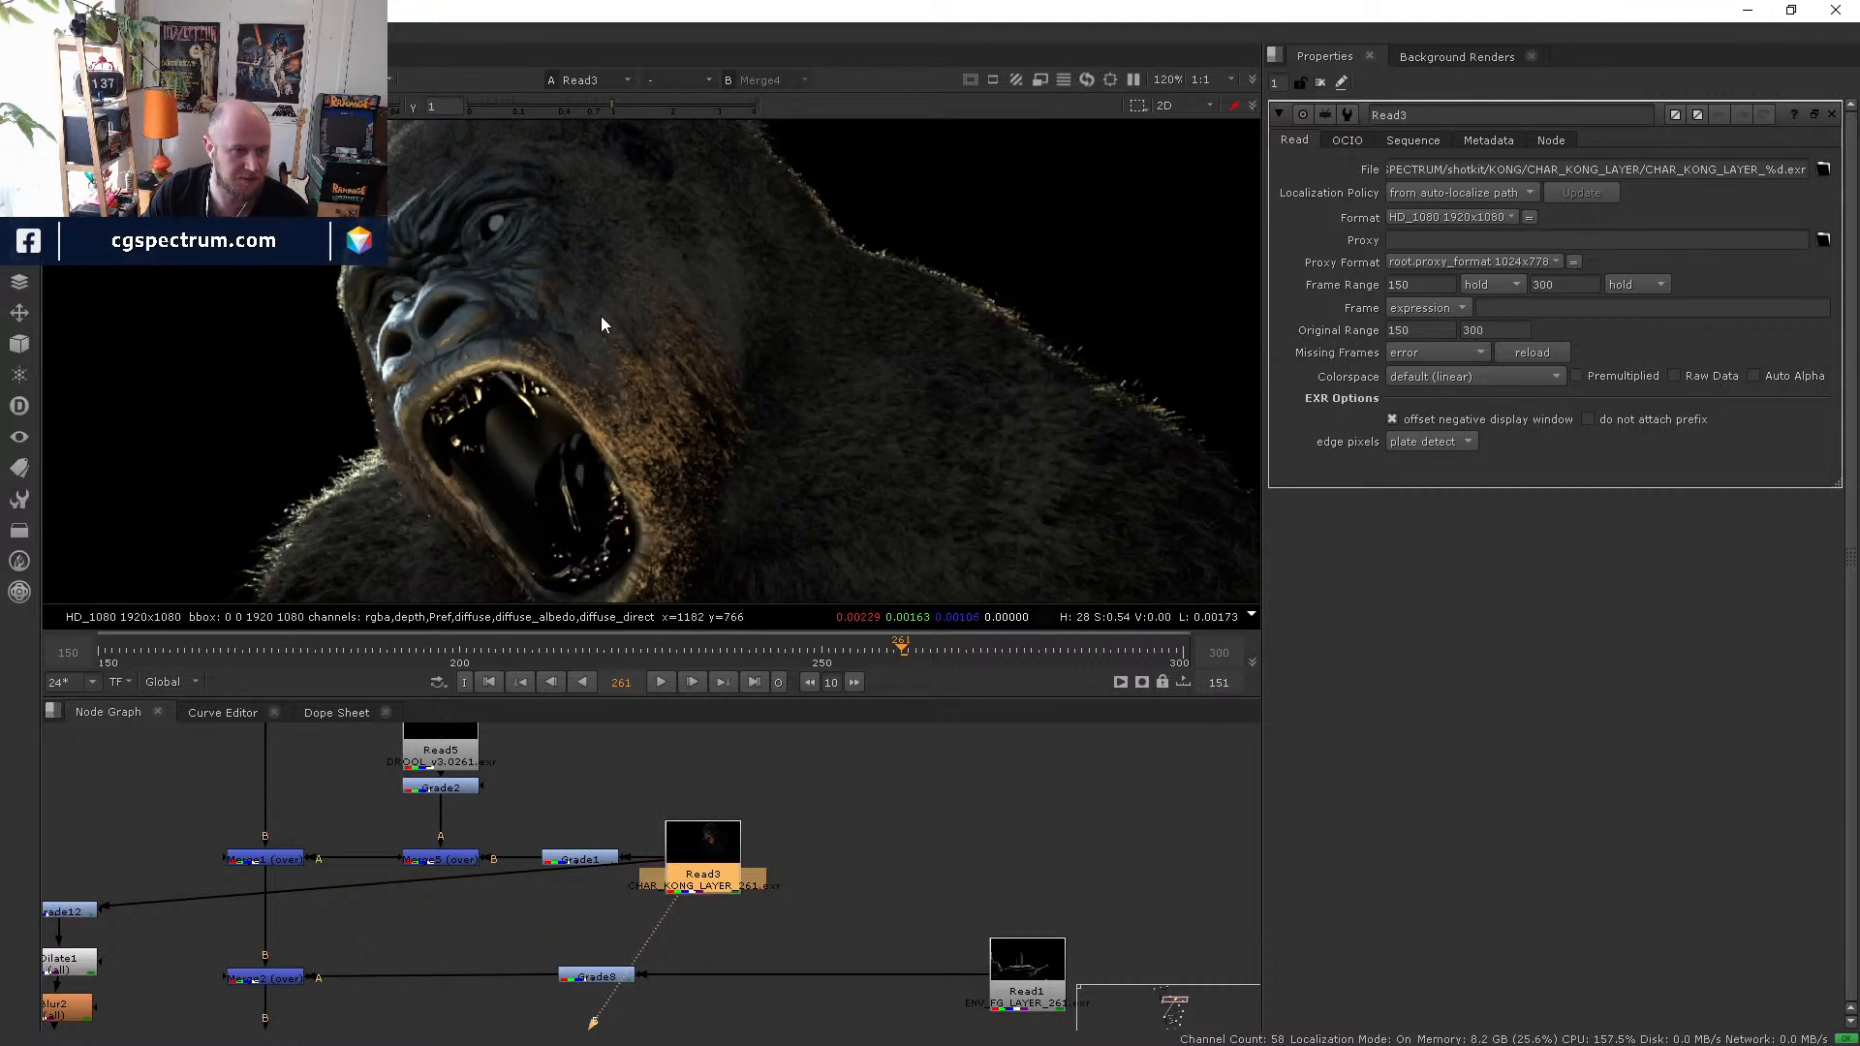
middle_drag(577, 356, 598, 411)
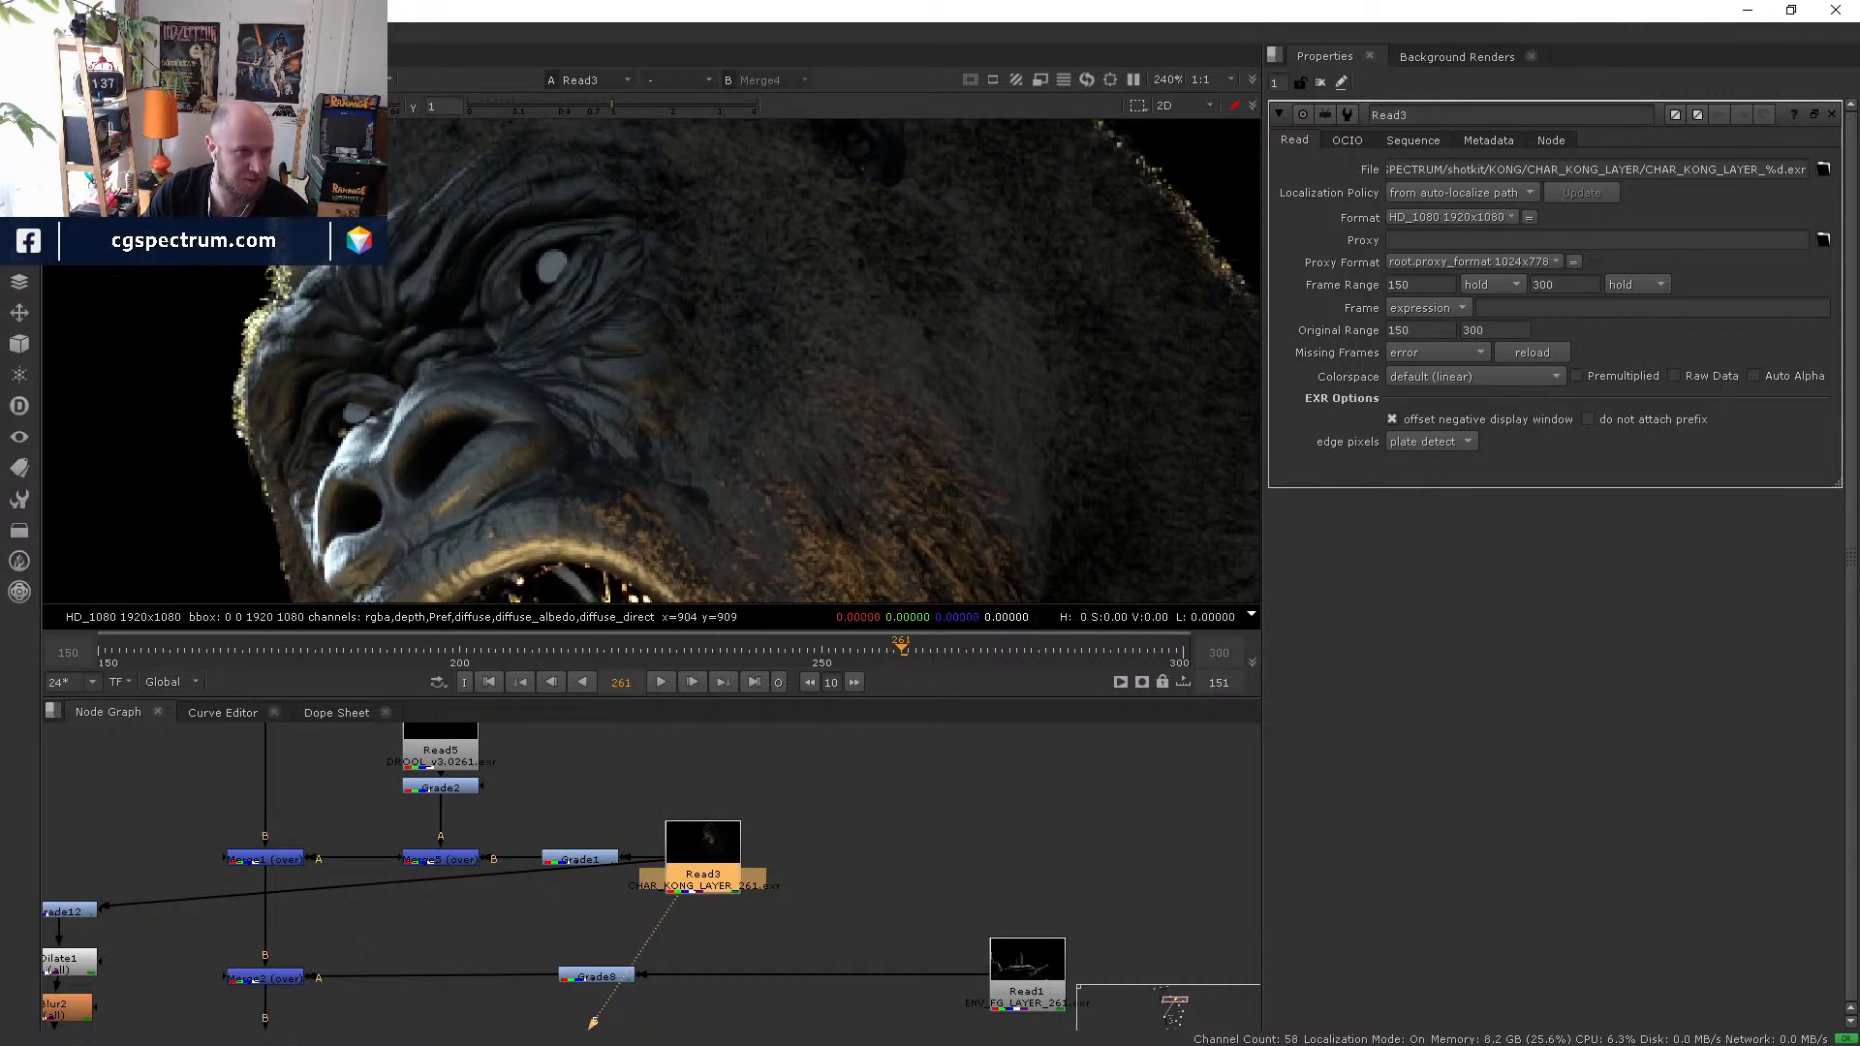
click(97, 79)
click(106, 120)
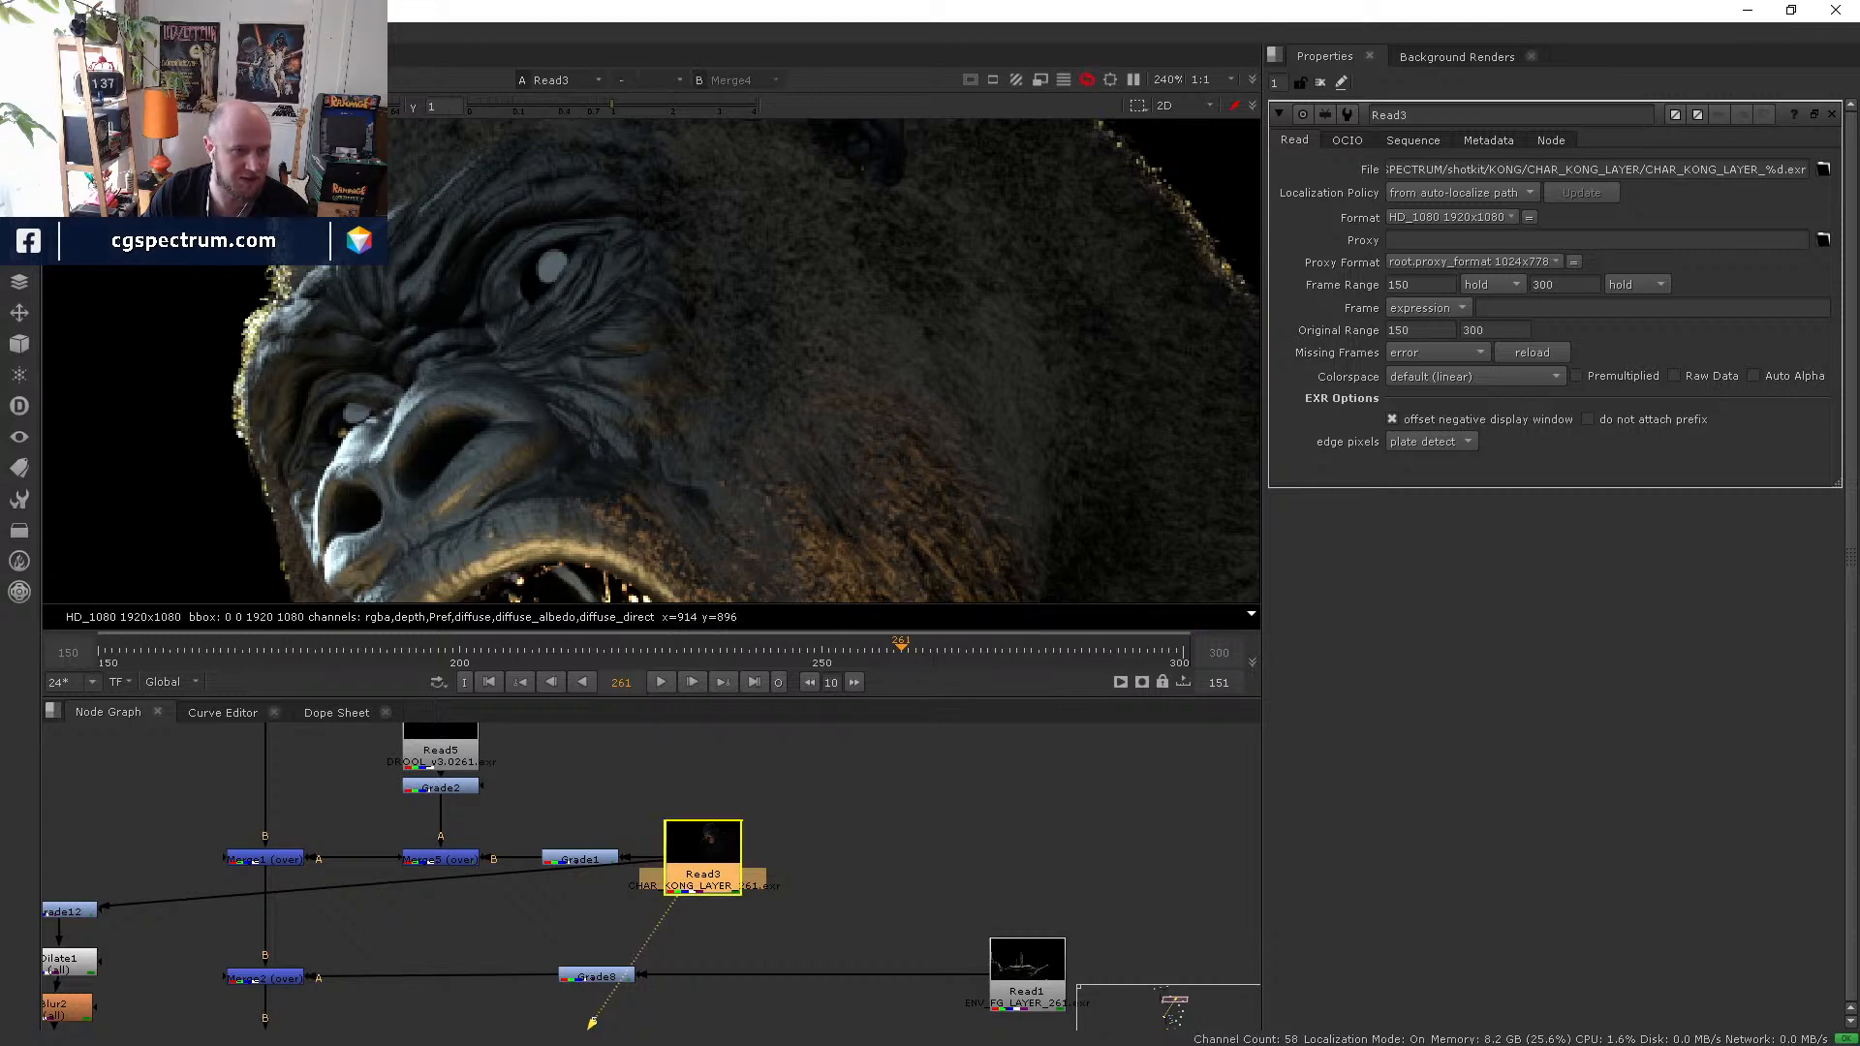
middle_drag(497, 363, 448, 250)
click(97, 79)
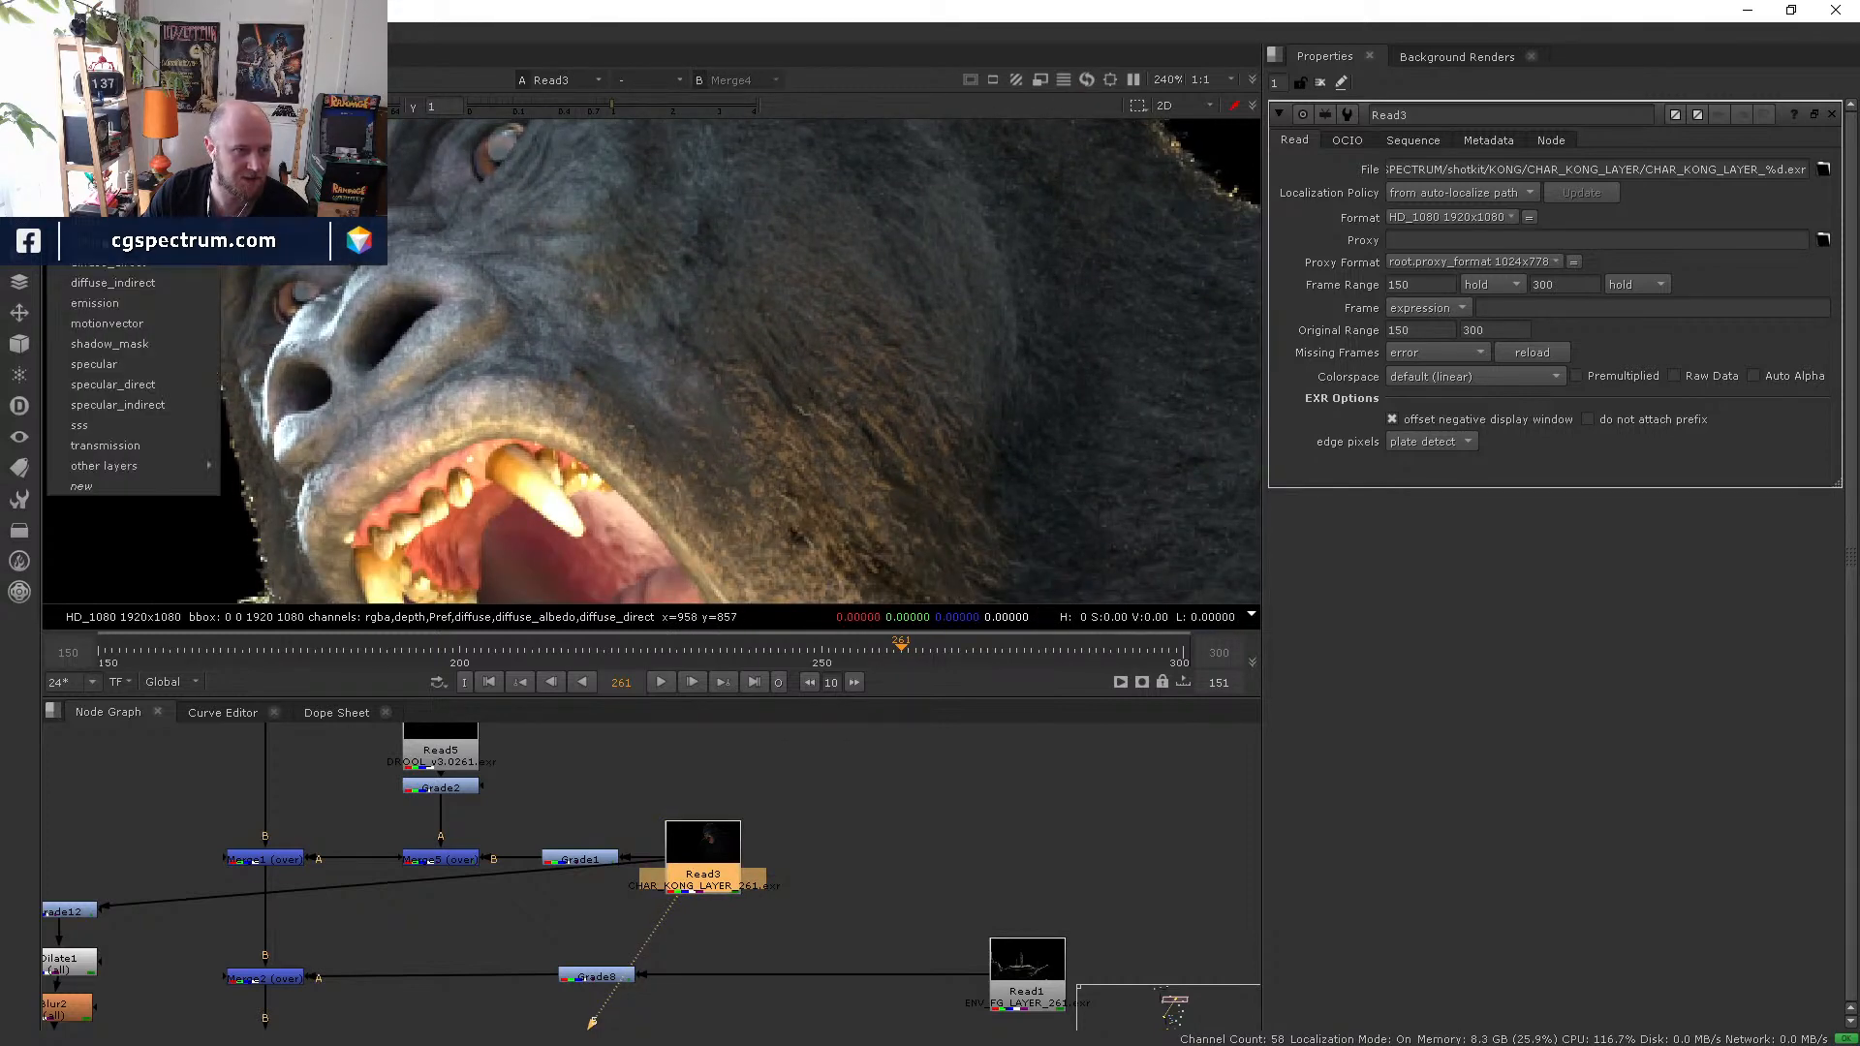
click(136, 389)
scroll(491, 387, down, 2)
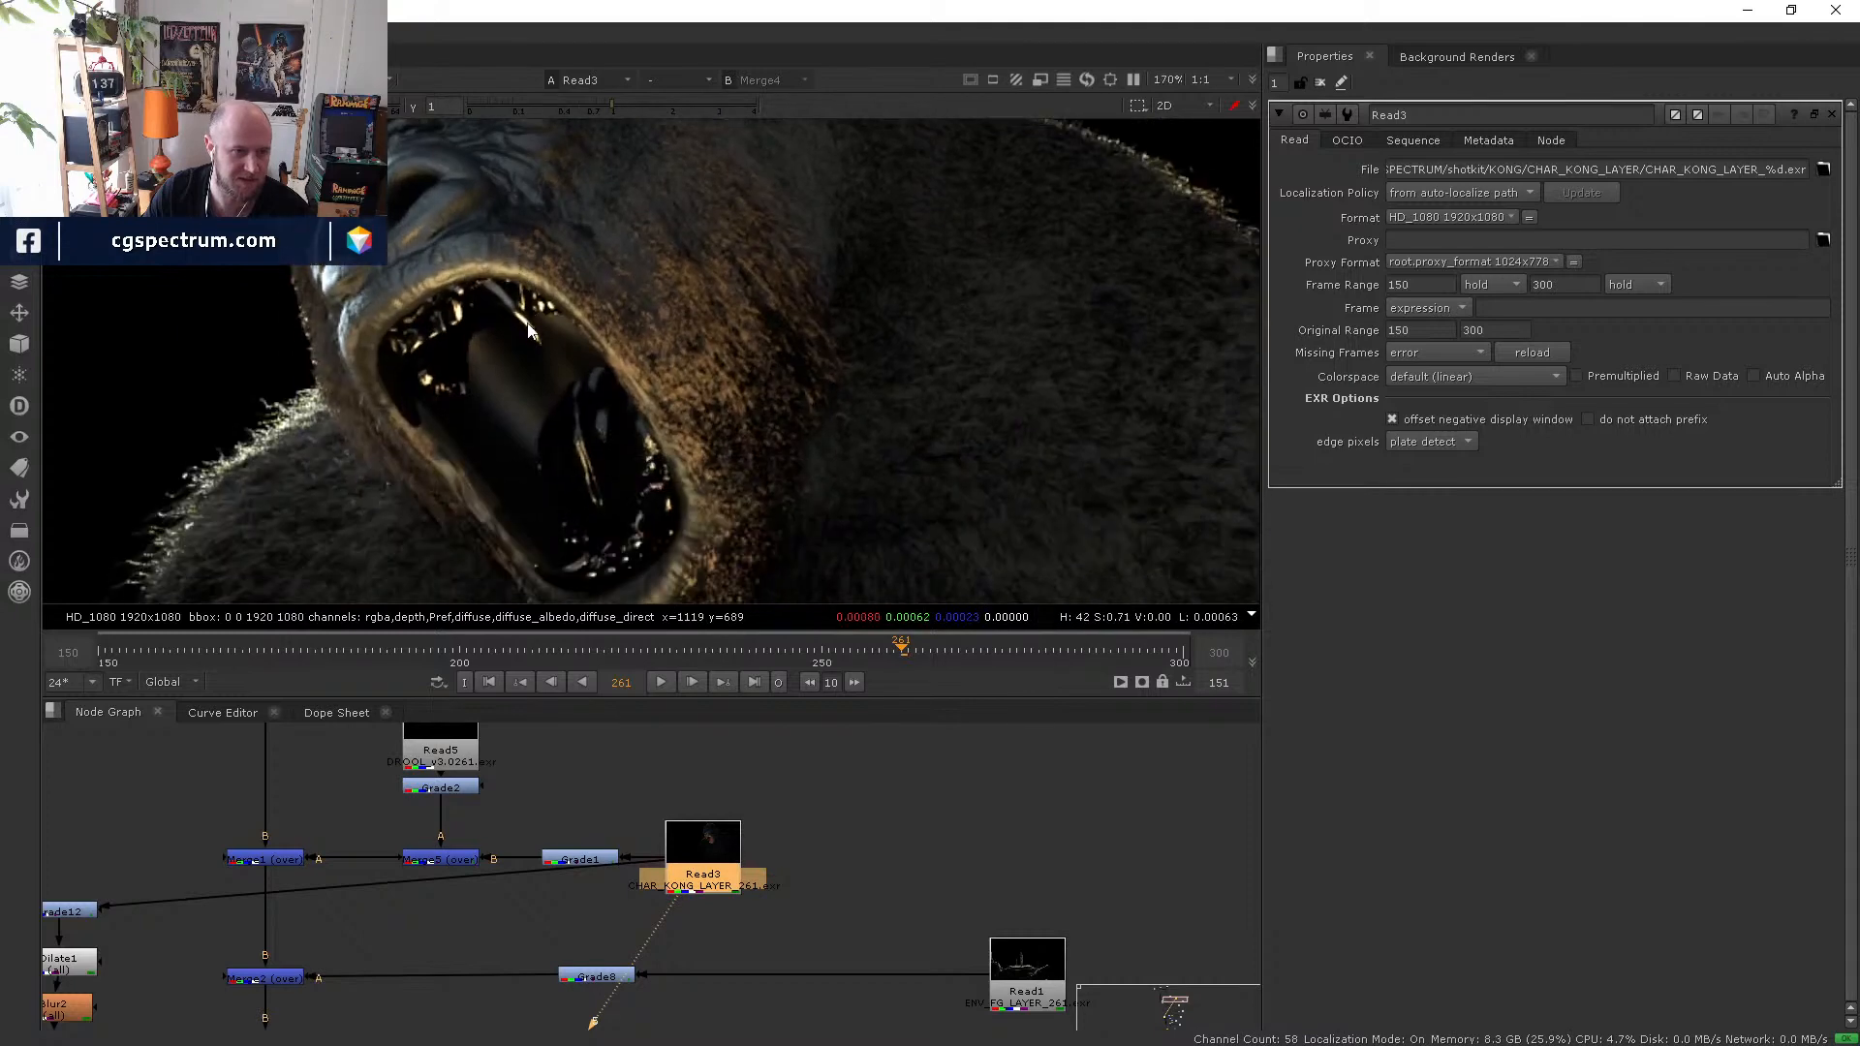
- View Kong's specular_indirect layer, followed by the combined specular layer
click(97, 79)
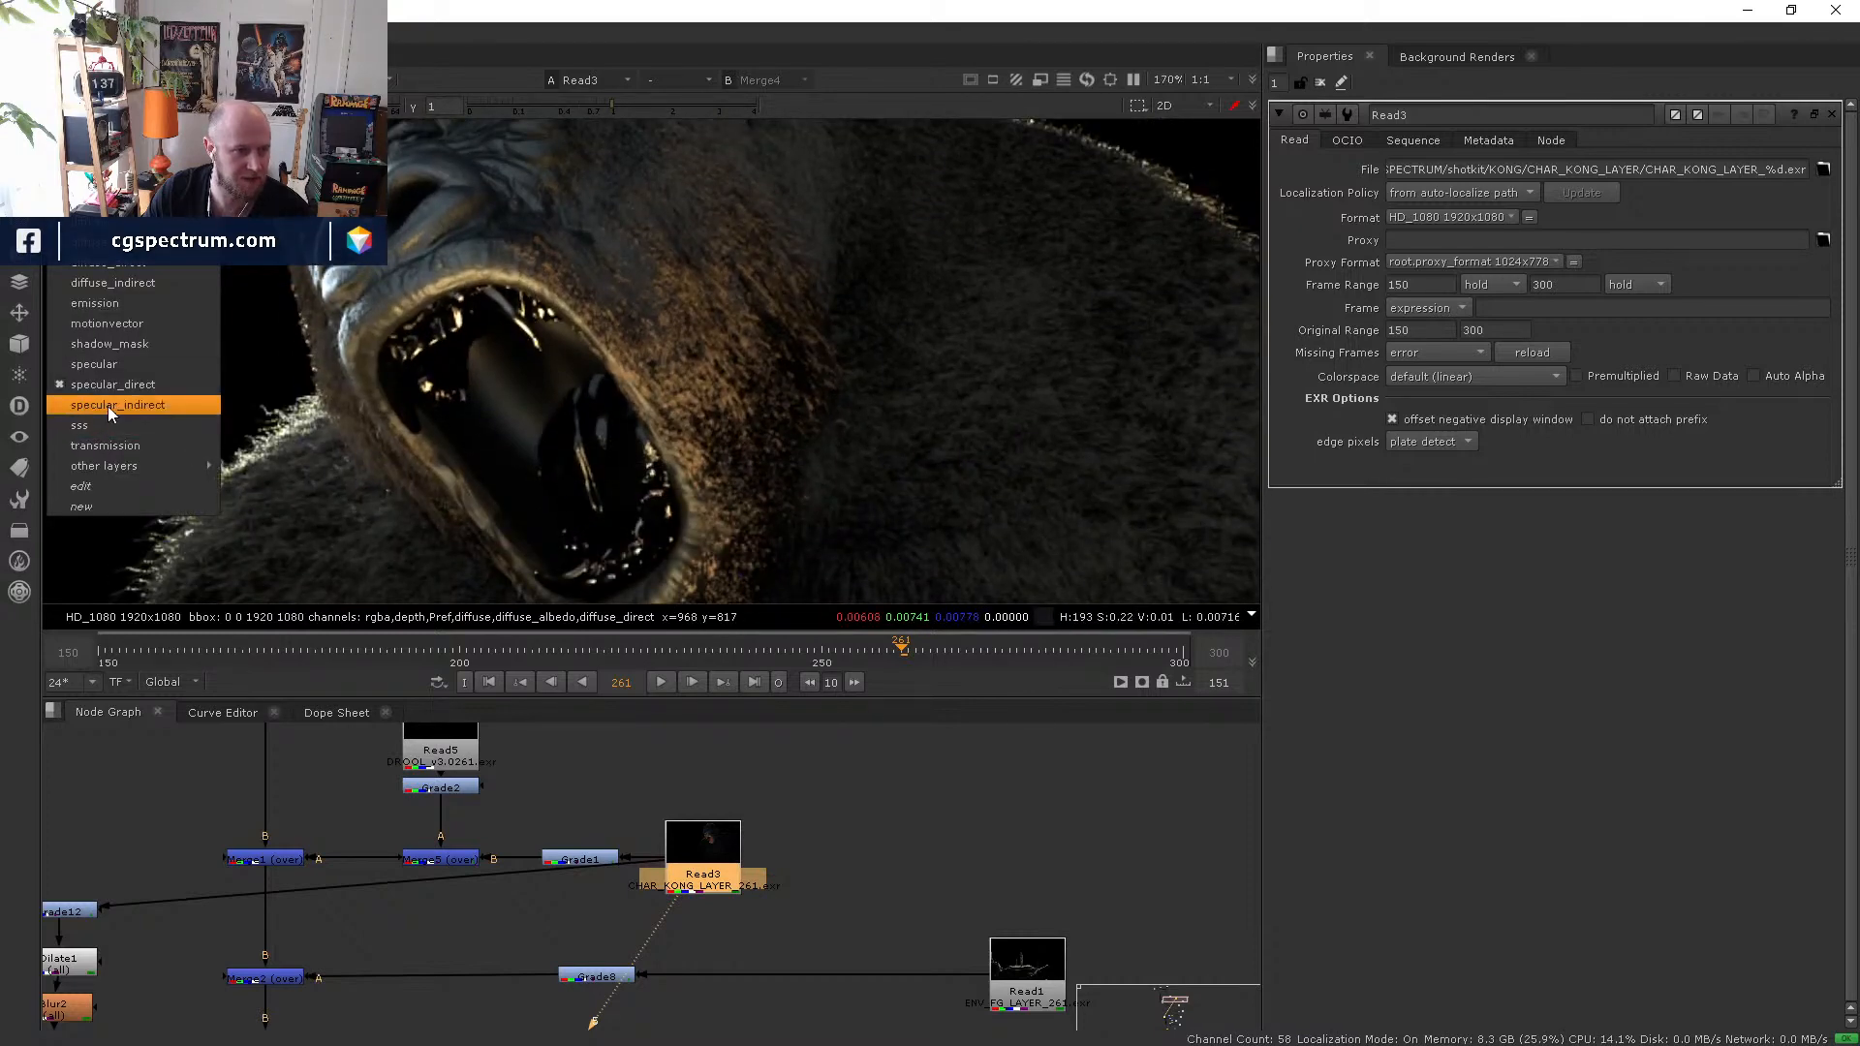
click(108, 405)
scroll(472, 422, down, 3)
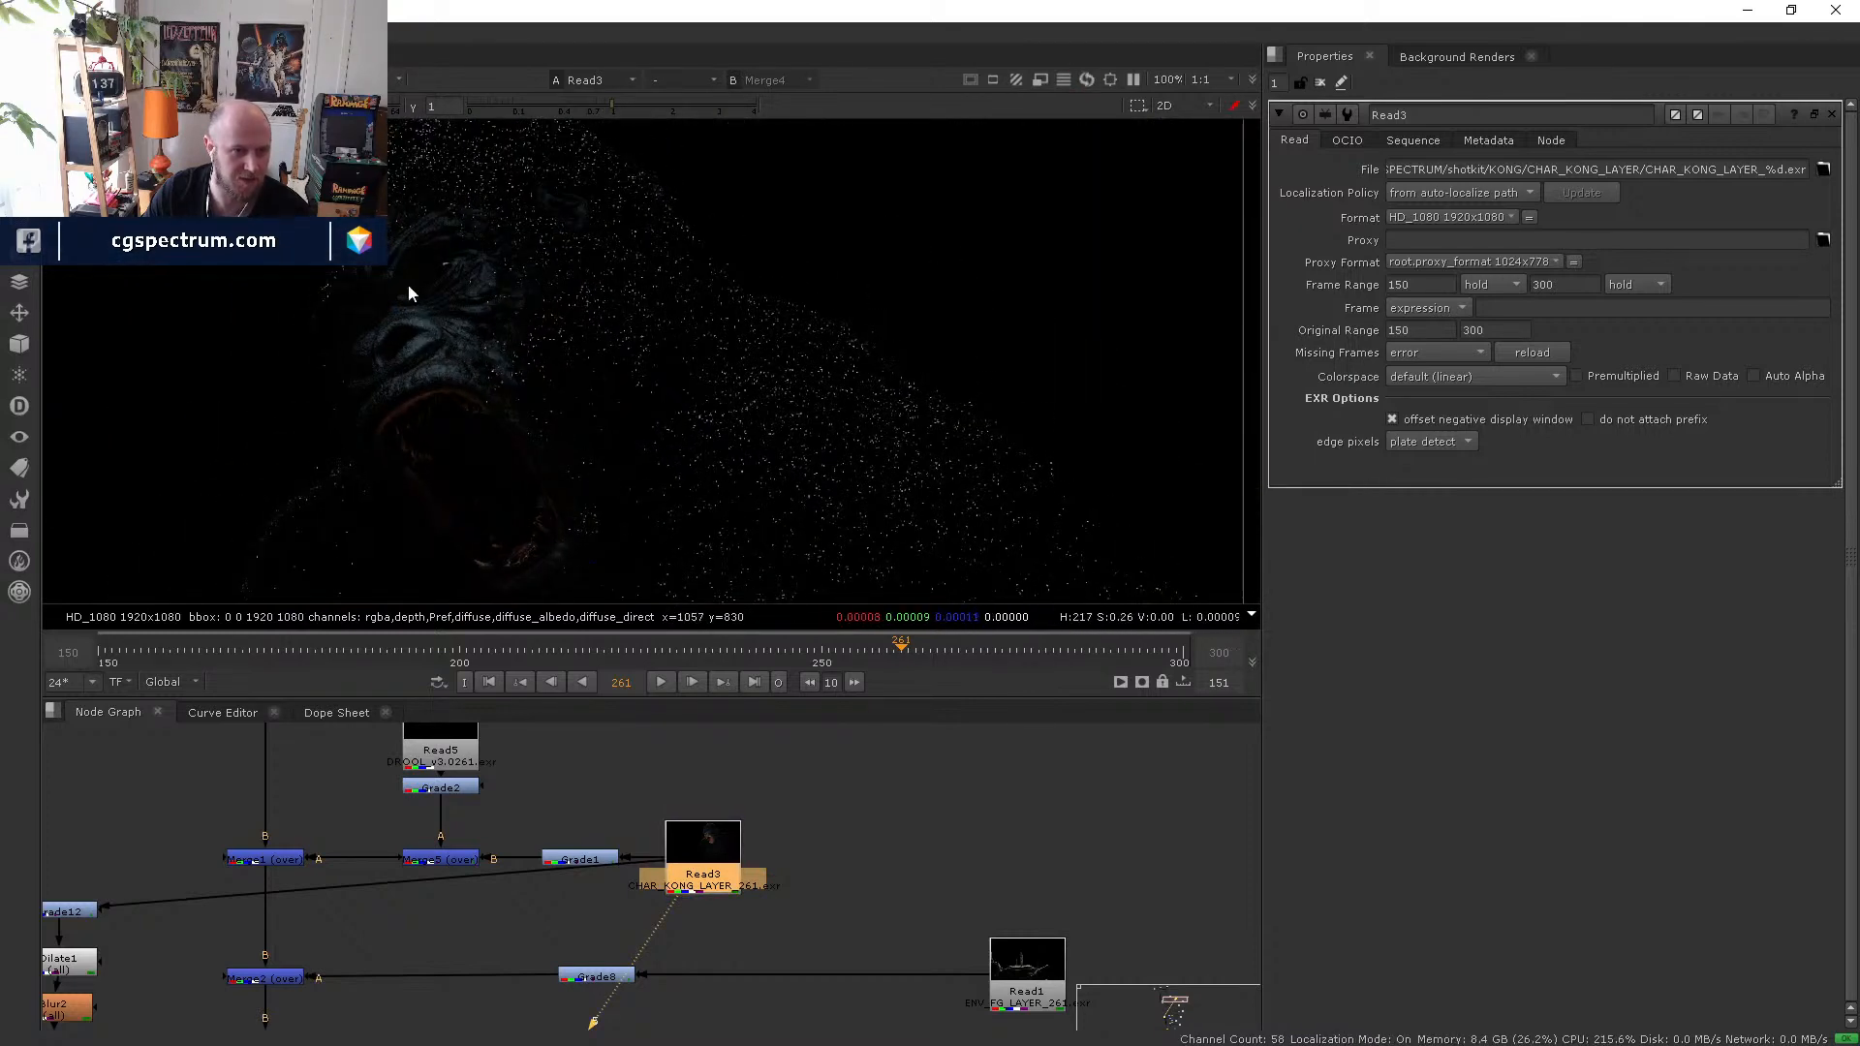
click(96, 79)
click(111, 361)
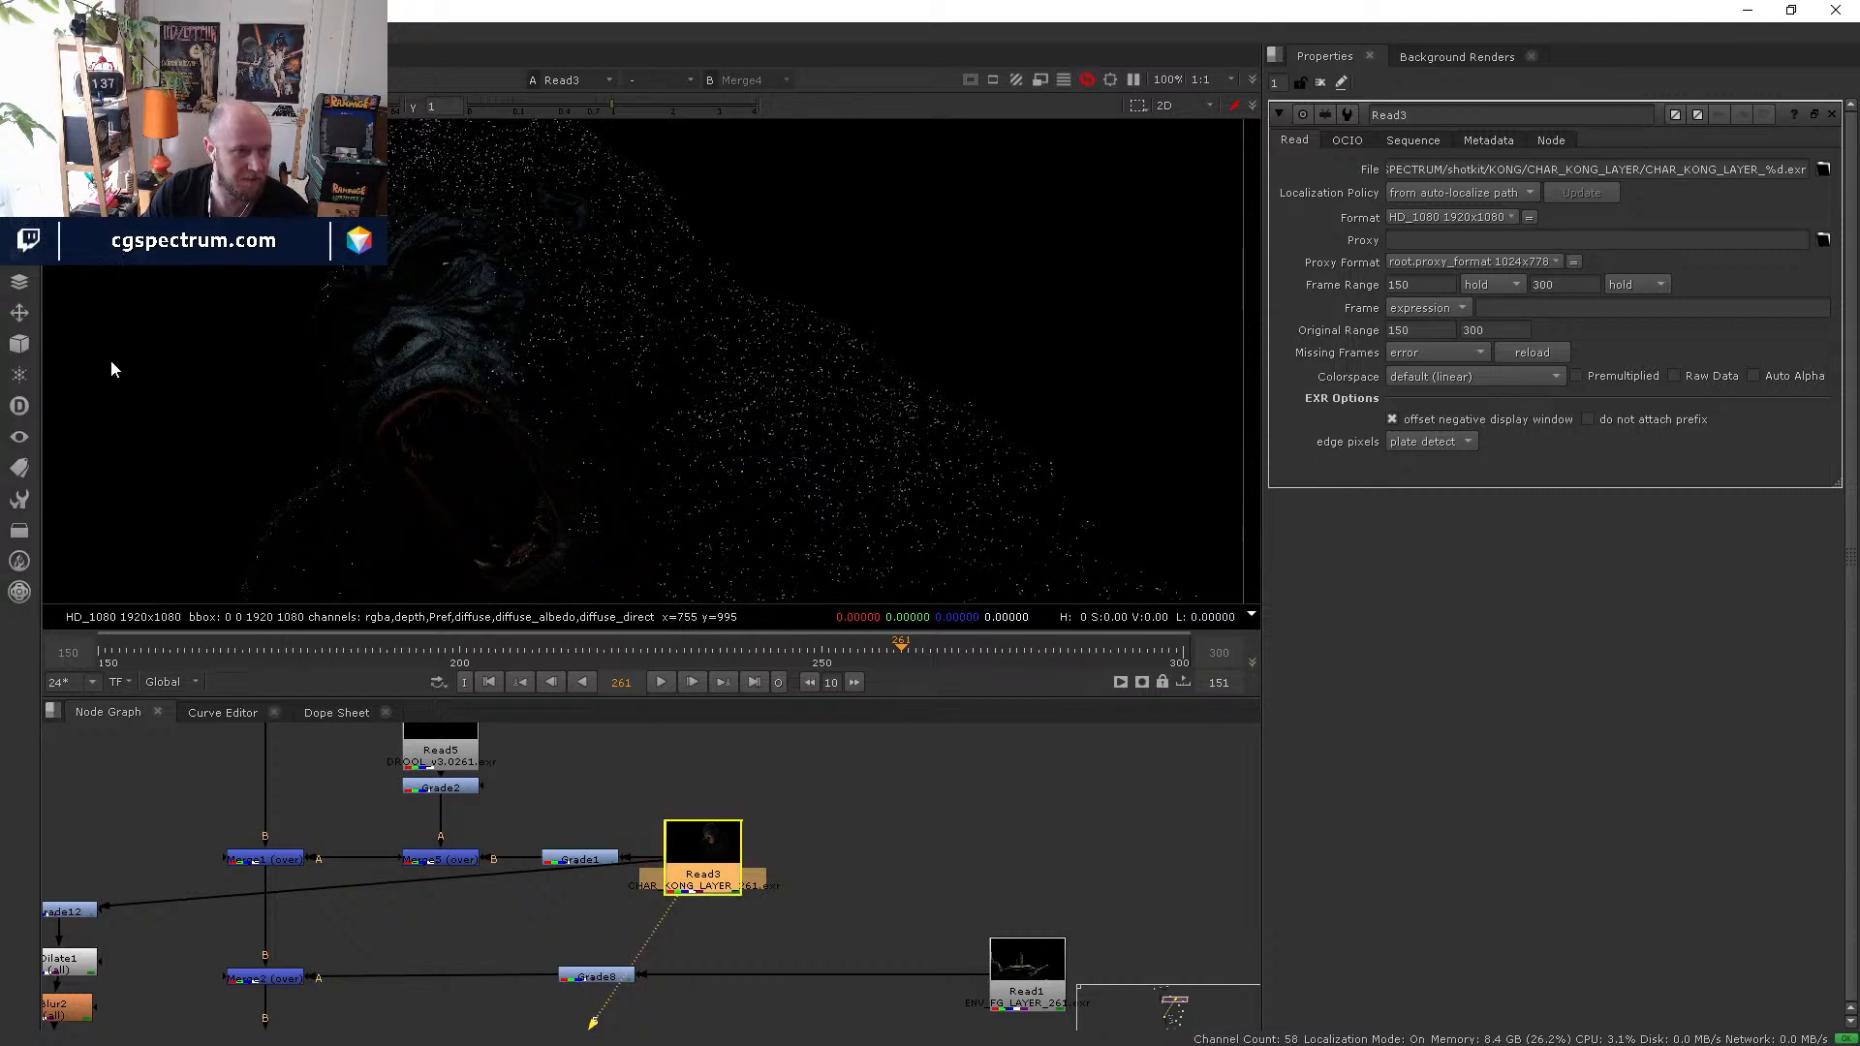
- Examine the transmission layer on Kong's eyes and the sss layer on the face and chest
click(97, 80)
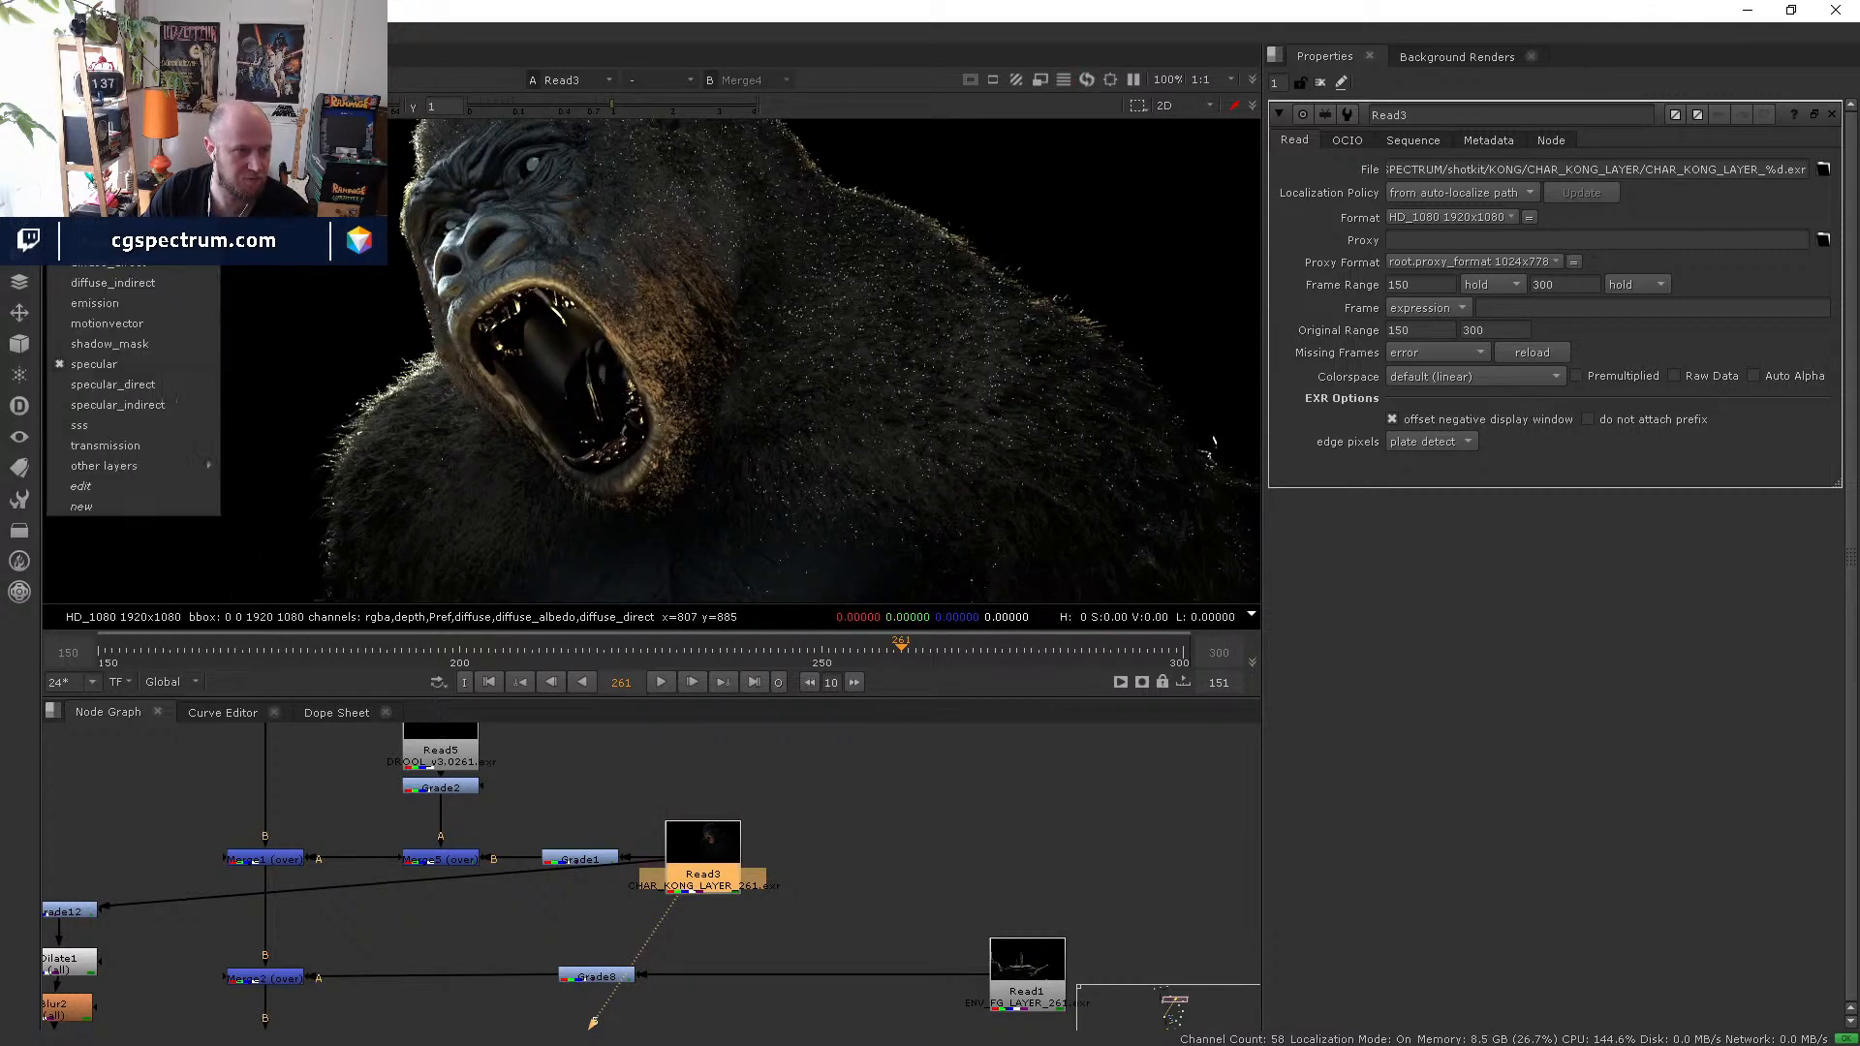
click(94, 442)
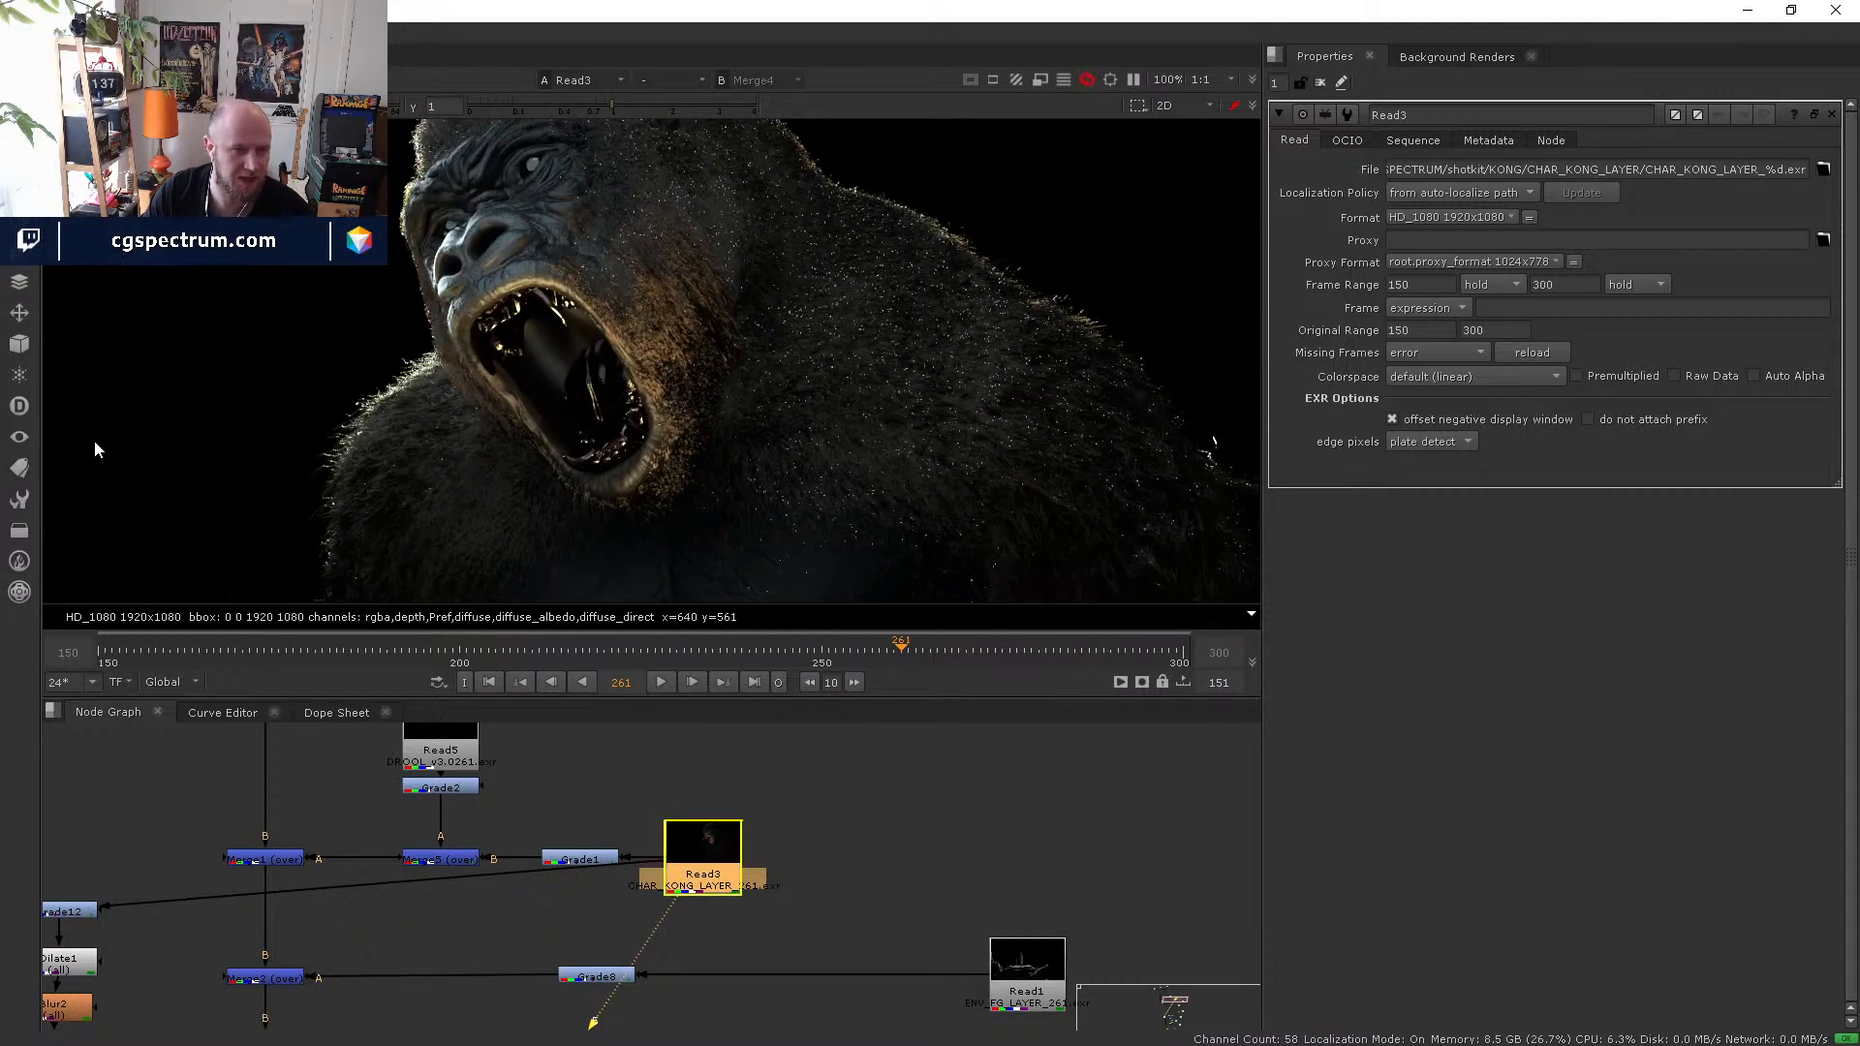
scroll(499, 368, up, 5)
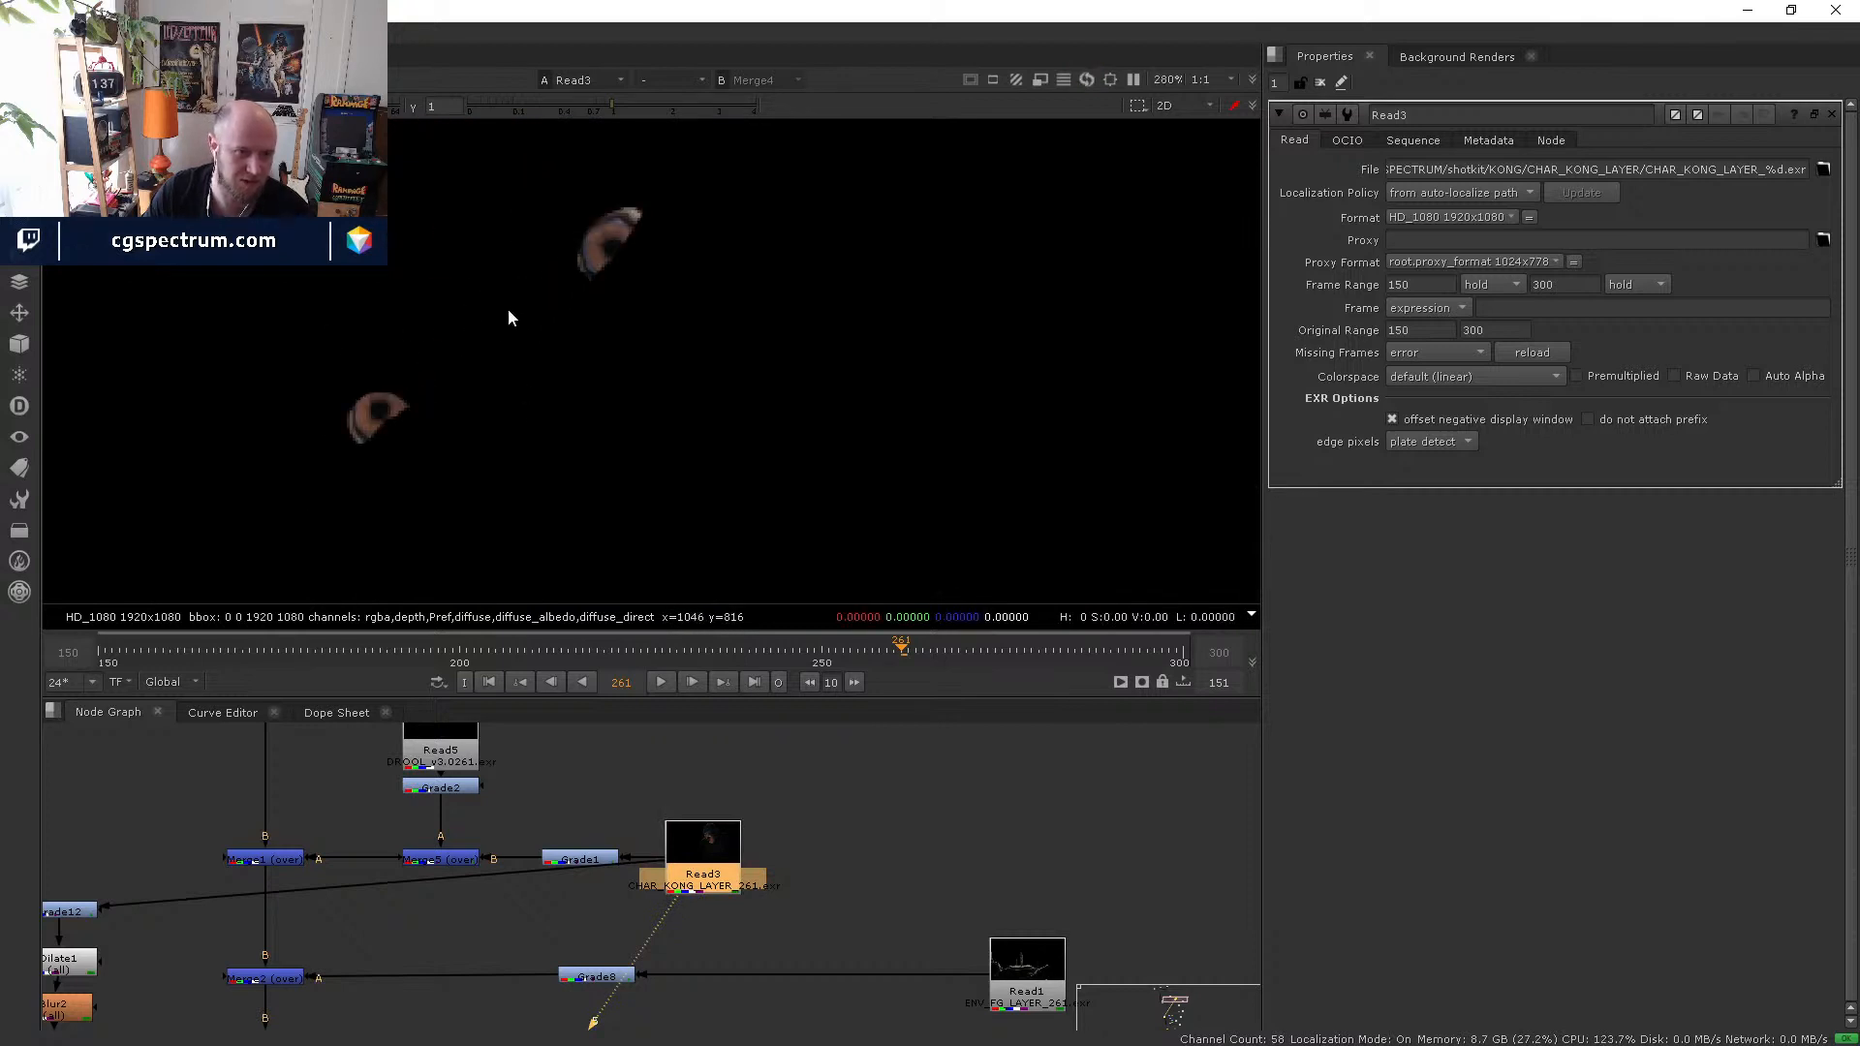
click(87, 80)
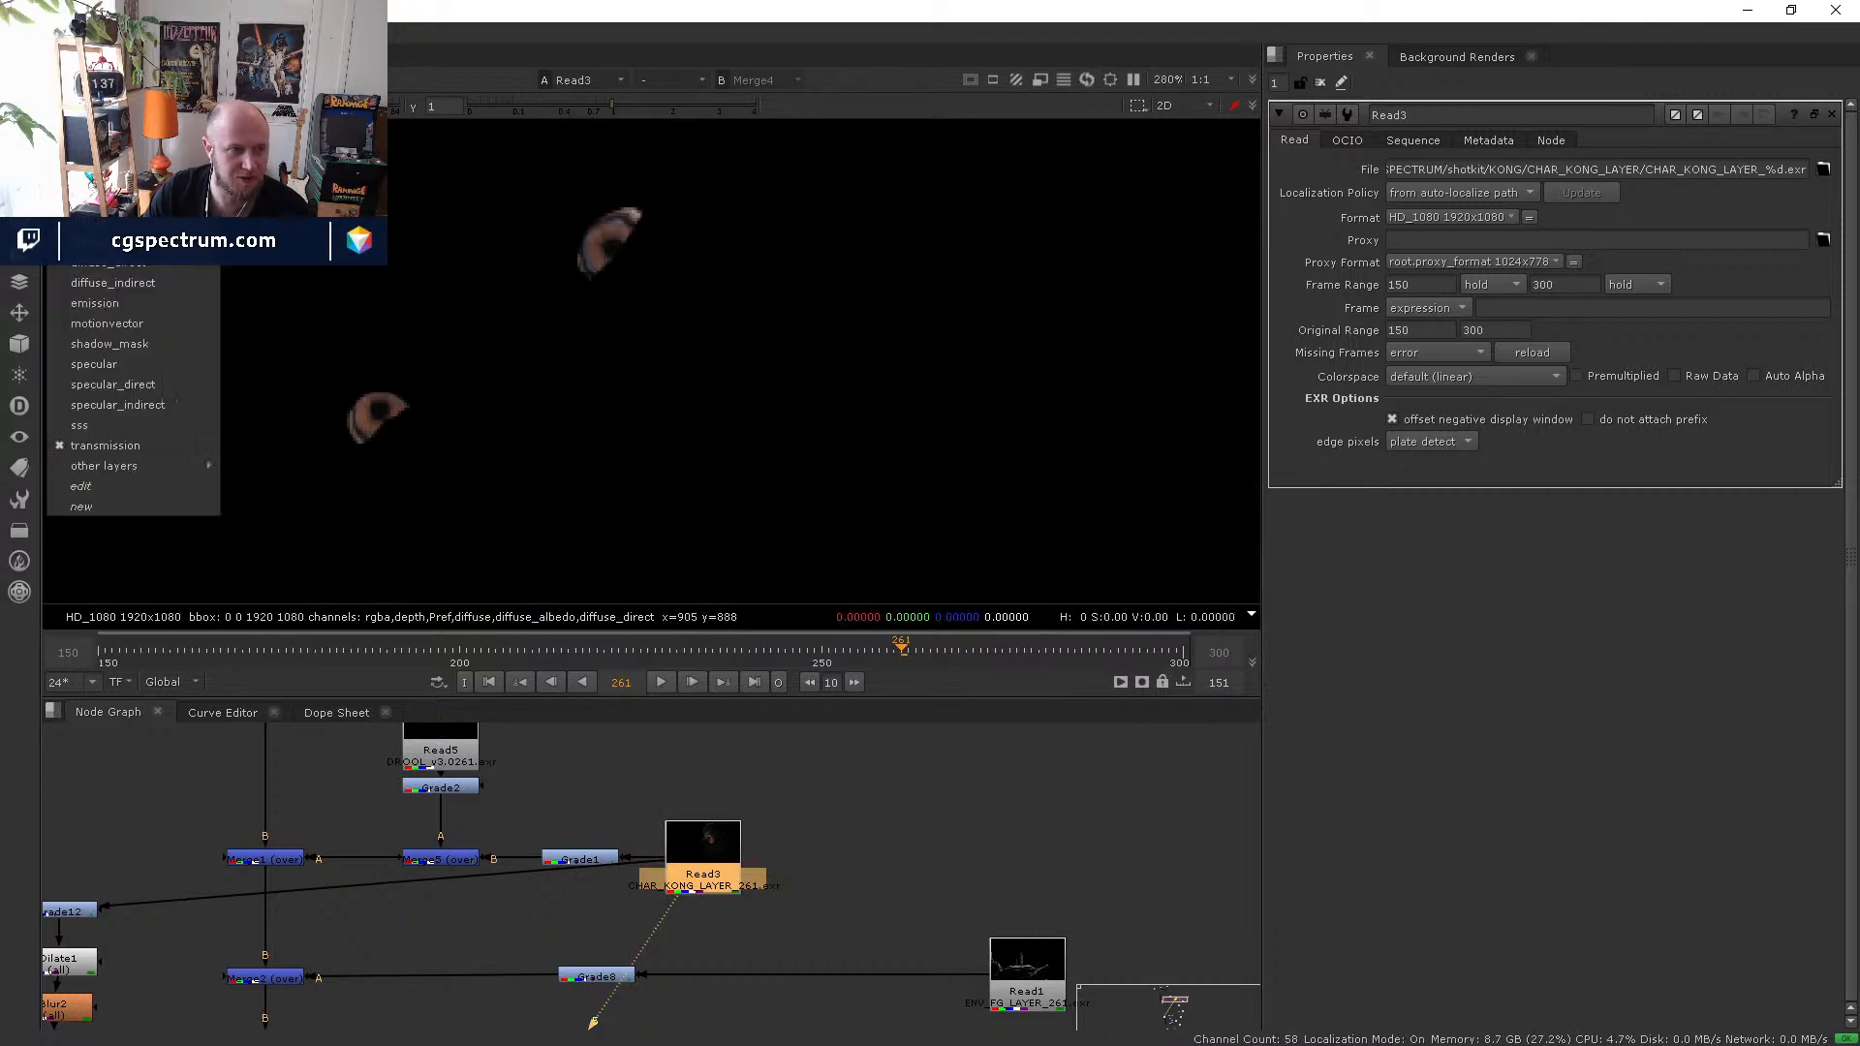
click(136, 424)
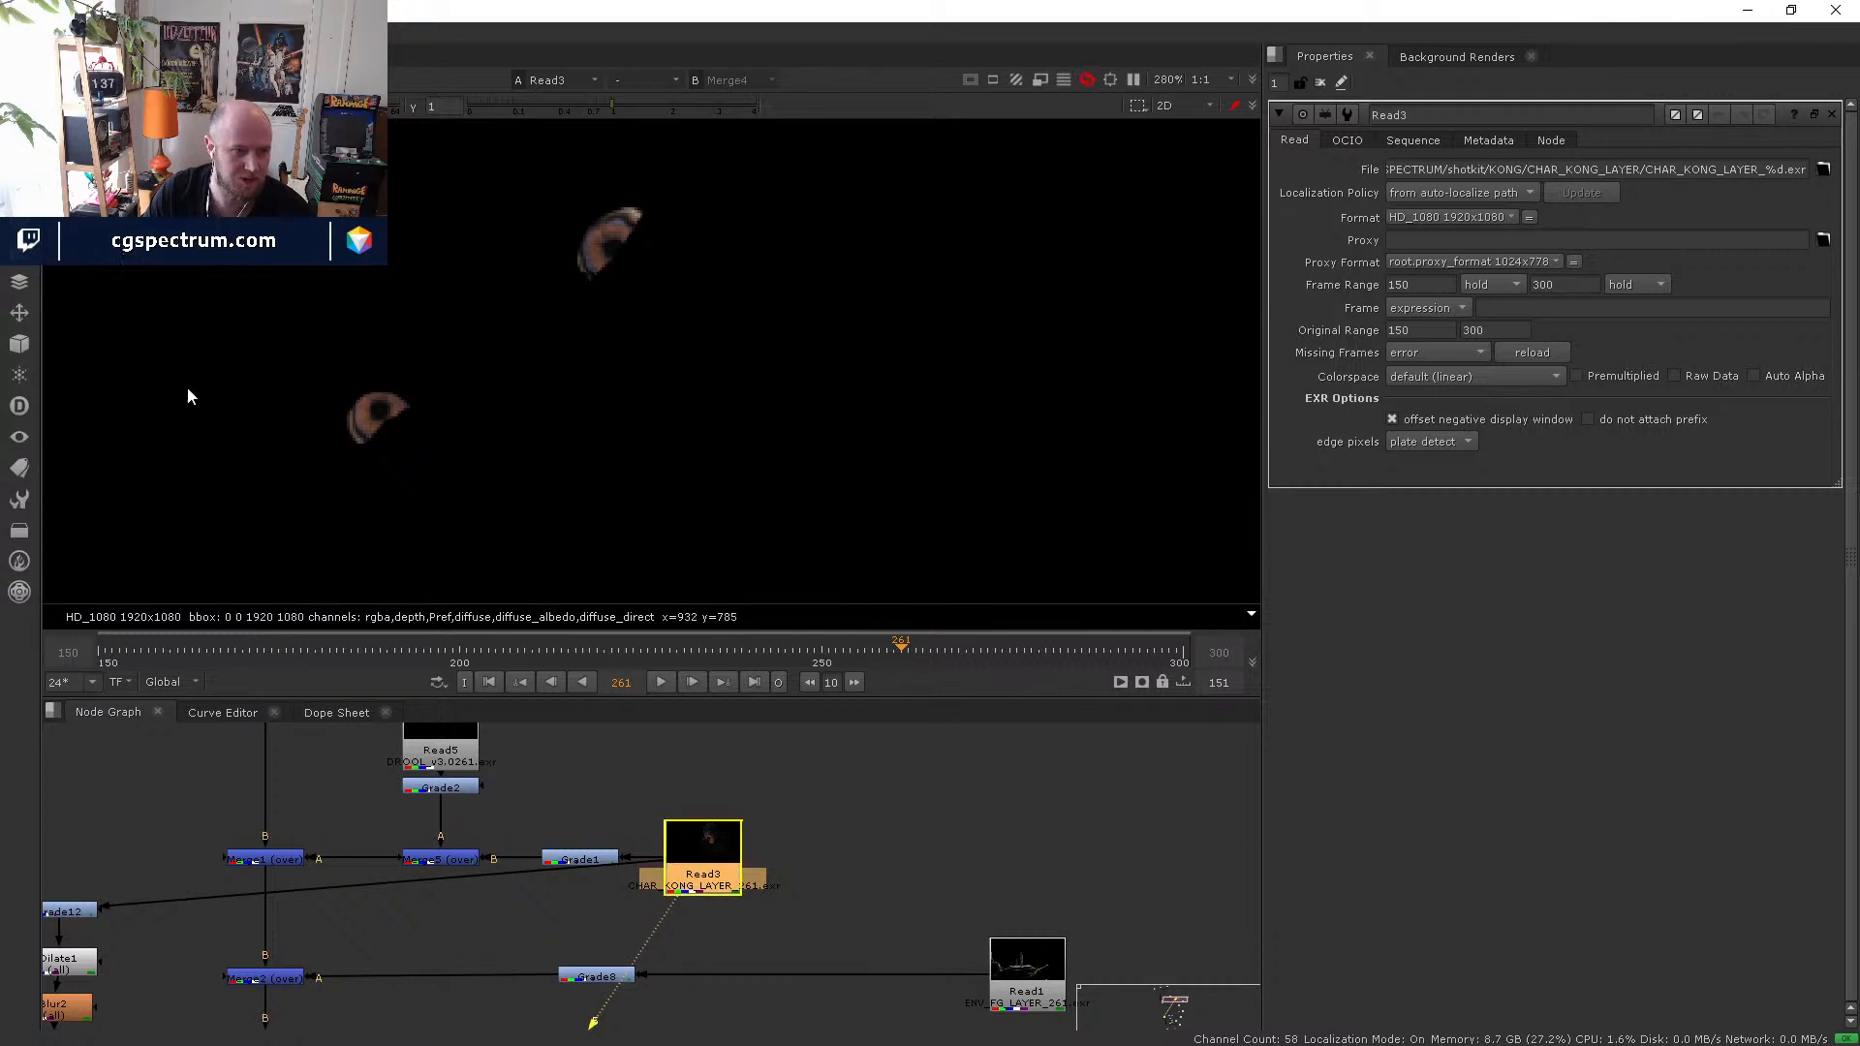
scroll(512, 397, down, 6)
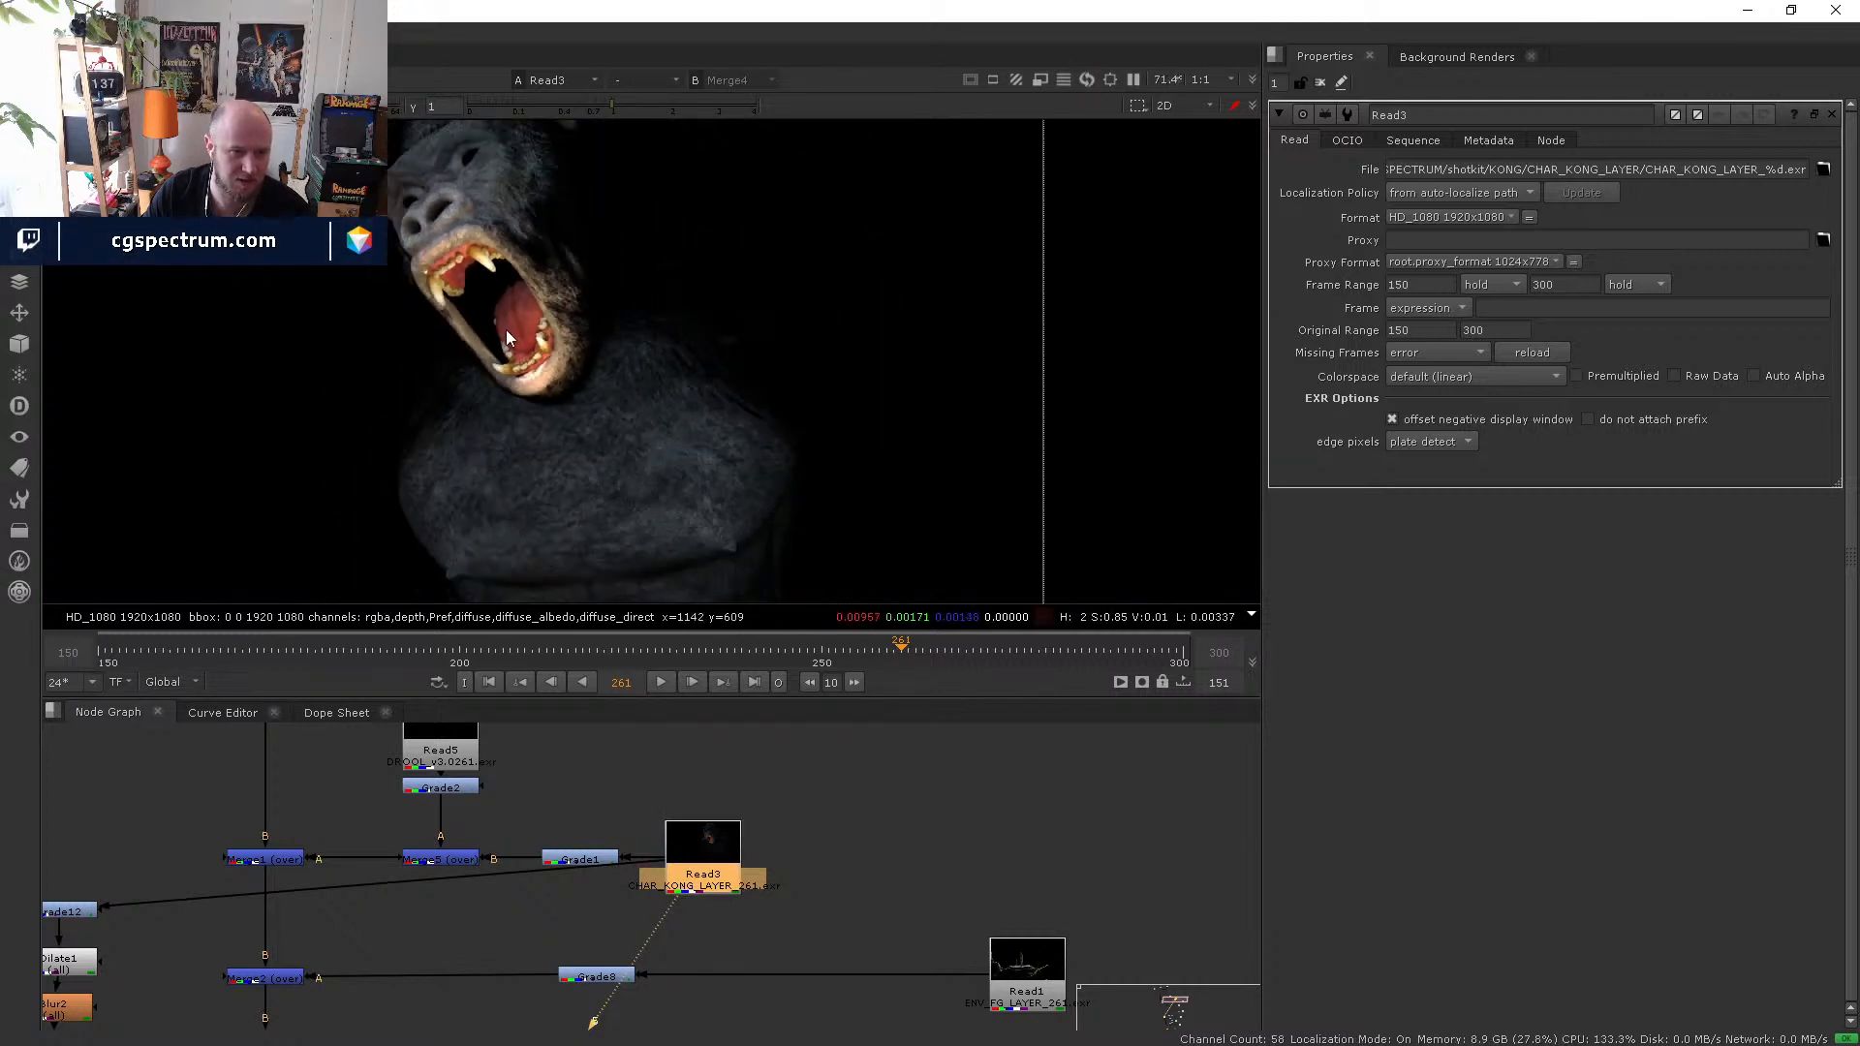
scroll(433, 282, up, 5)
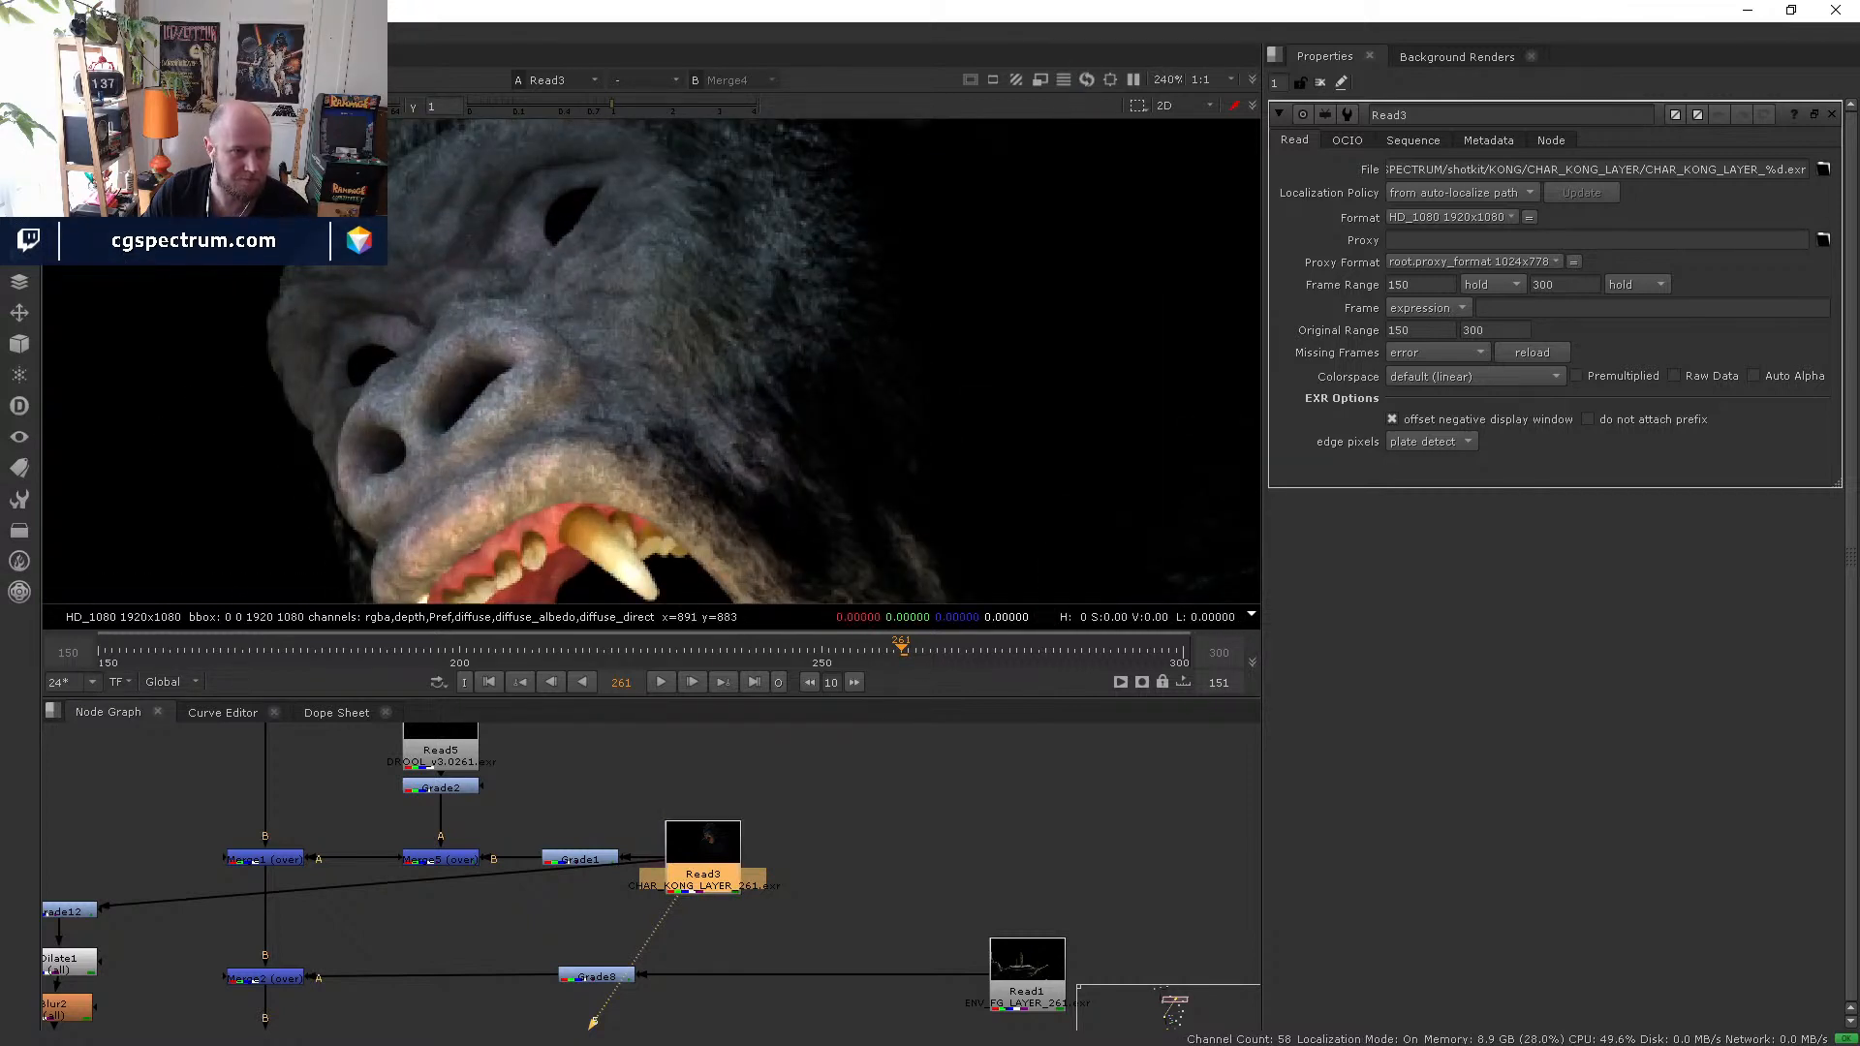
- Review the specular layer once more, return the viewer to rgba and reset its gain
click(86, 79)
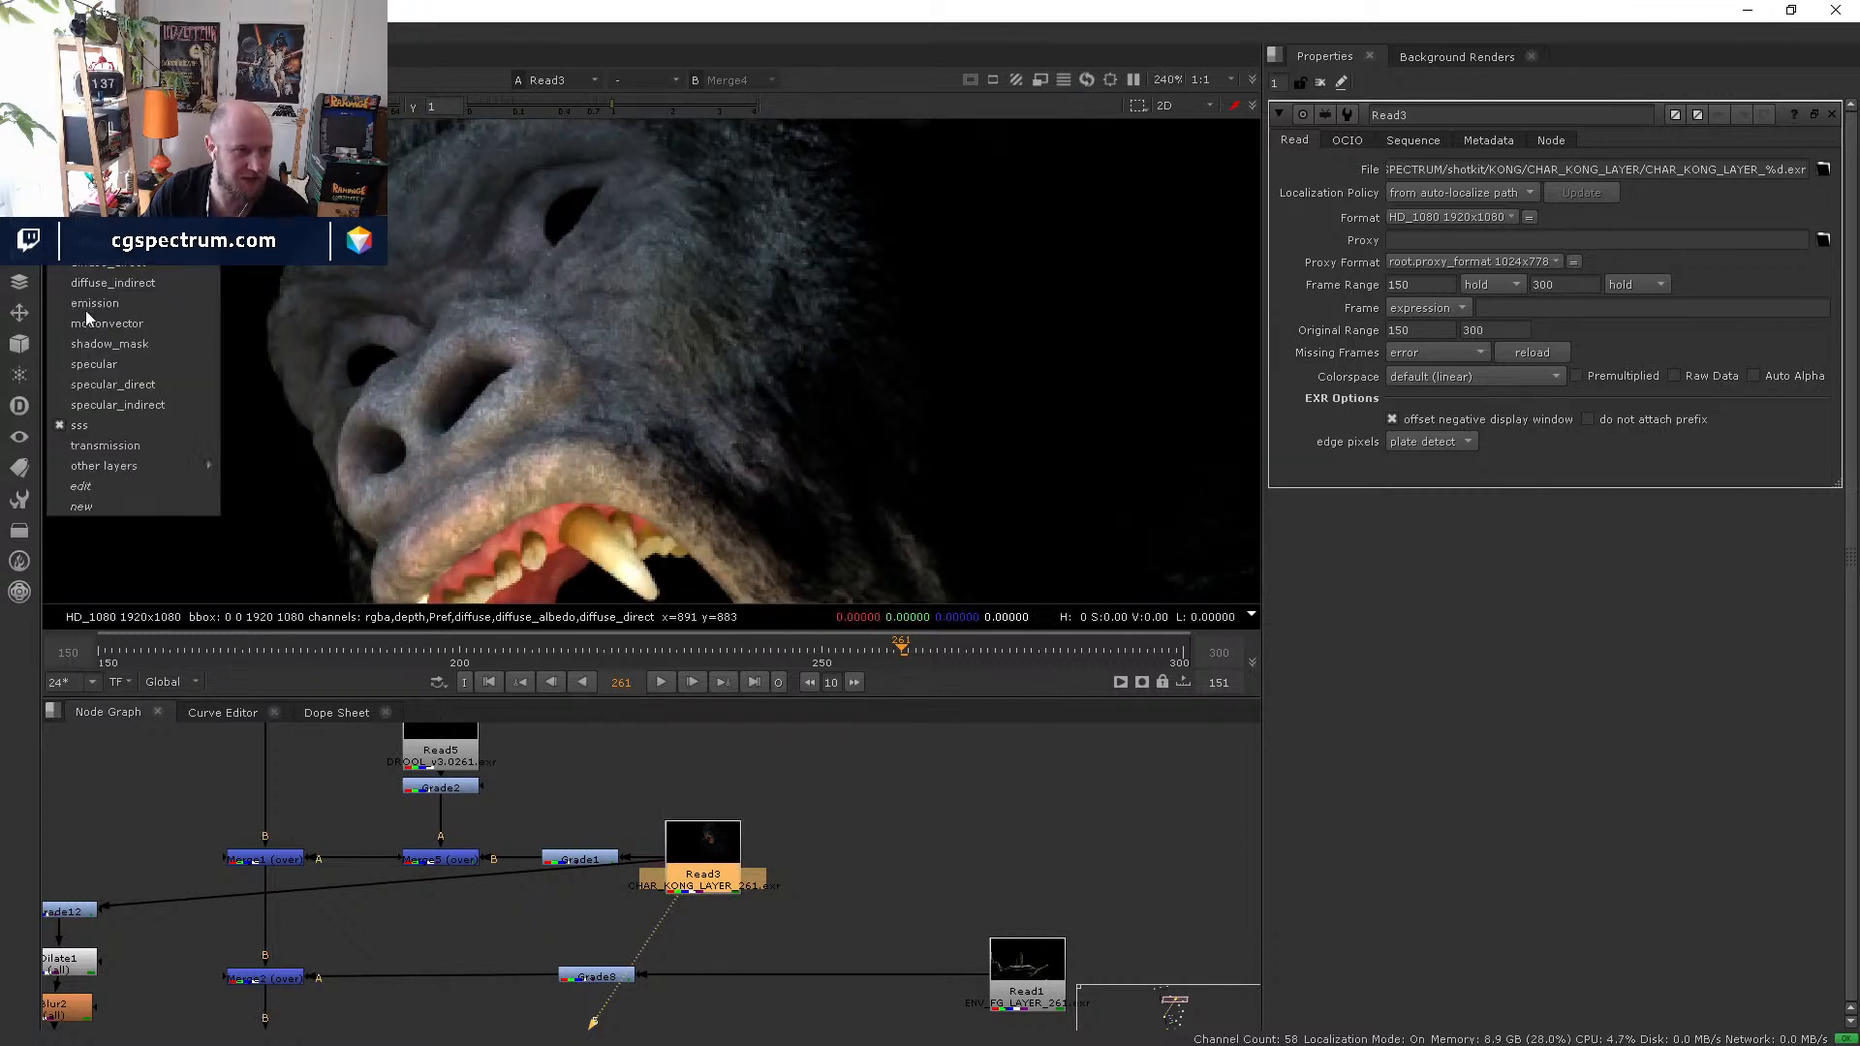
click(110, 366)
scroll(484, 351, down, 3)
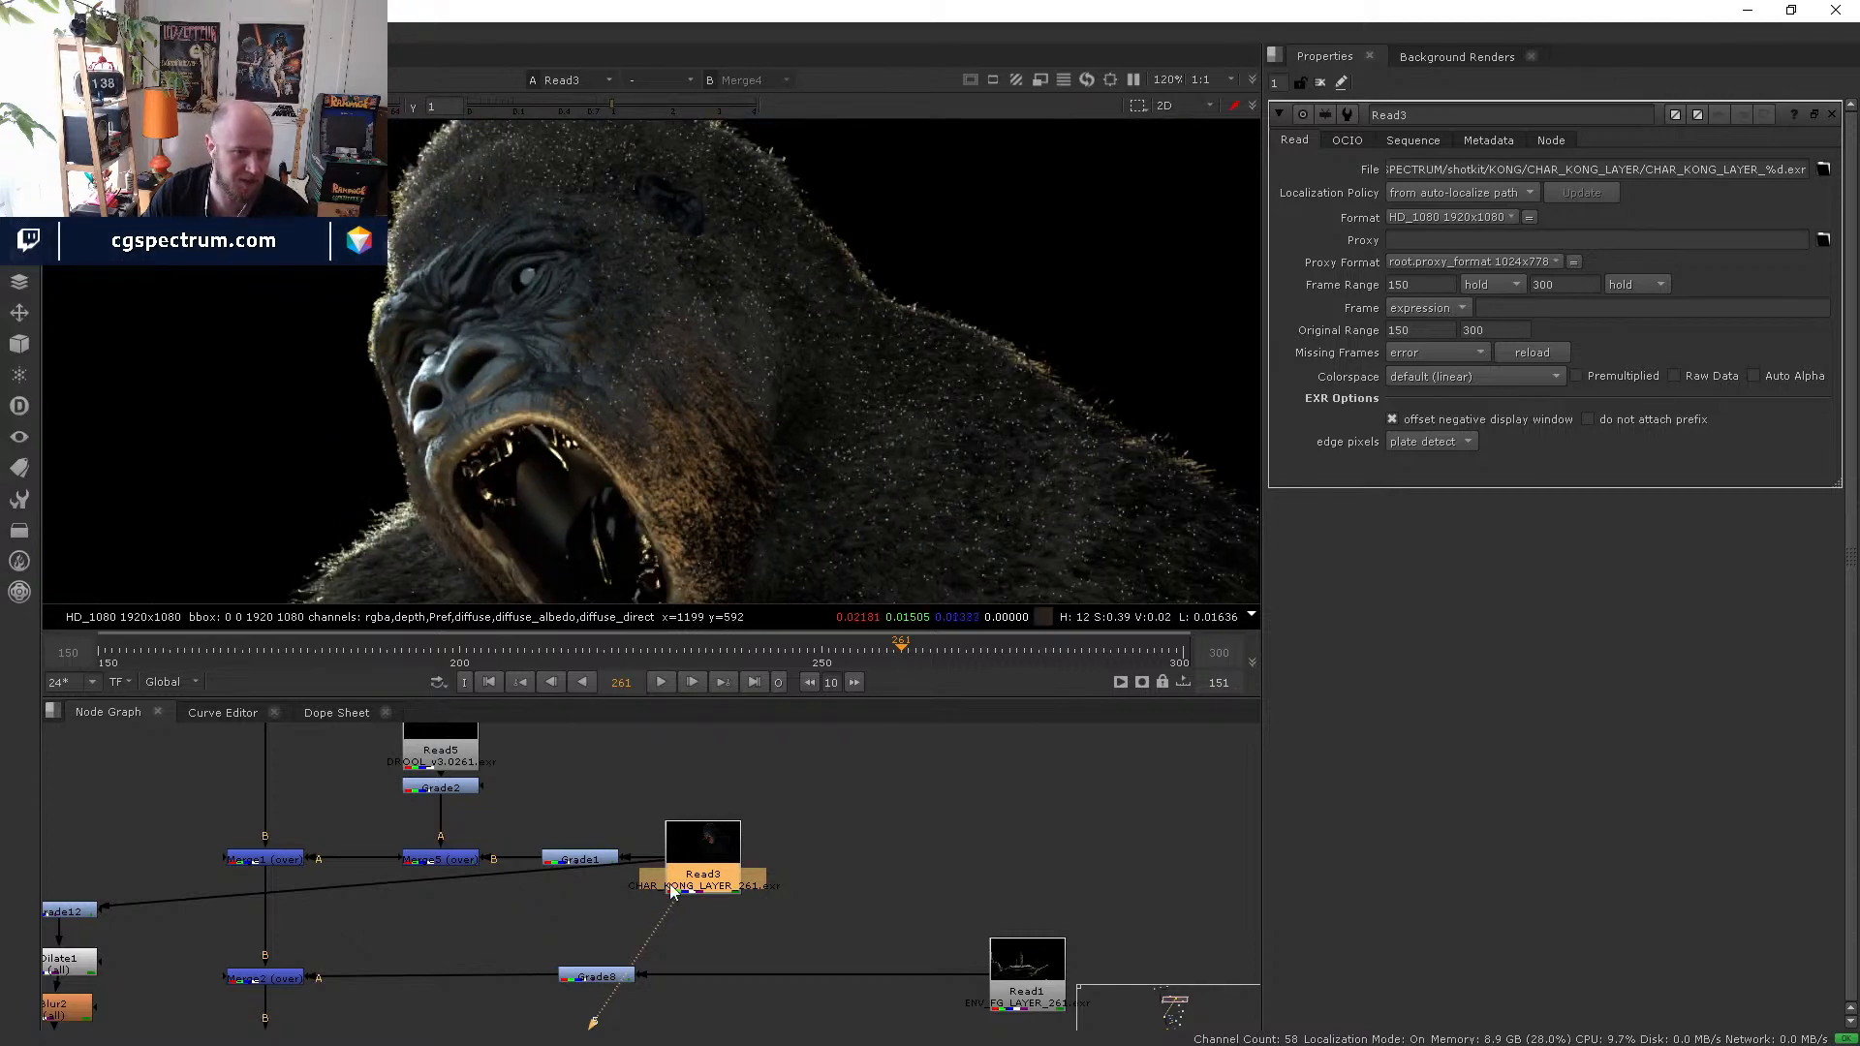
click(85, 80)
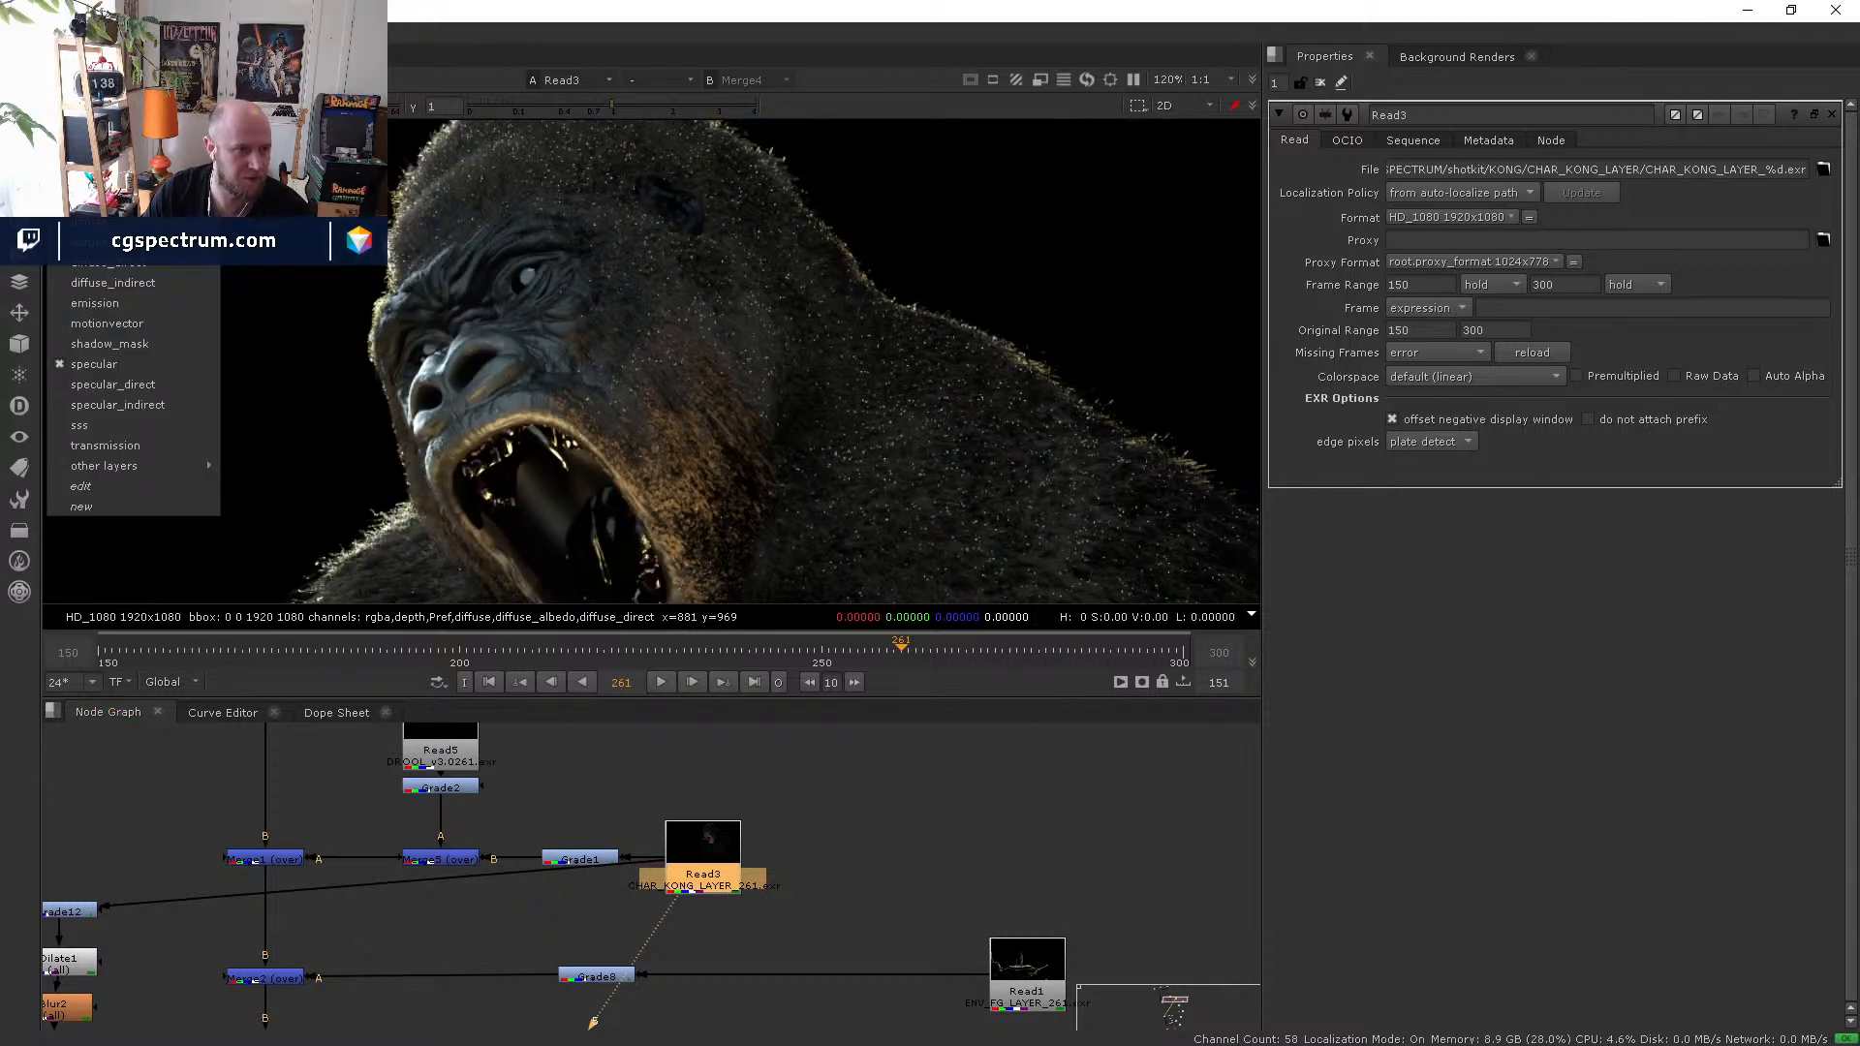
click(85, 121)
middle_drag(771, 878, 784, 821)
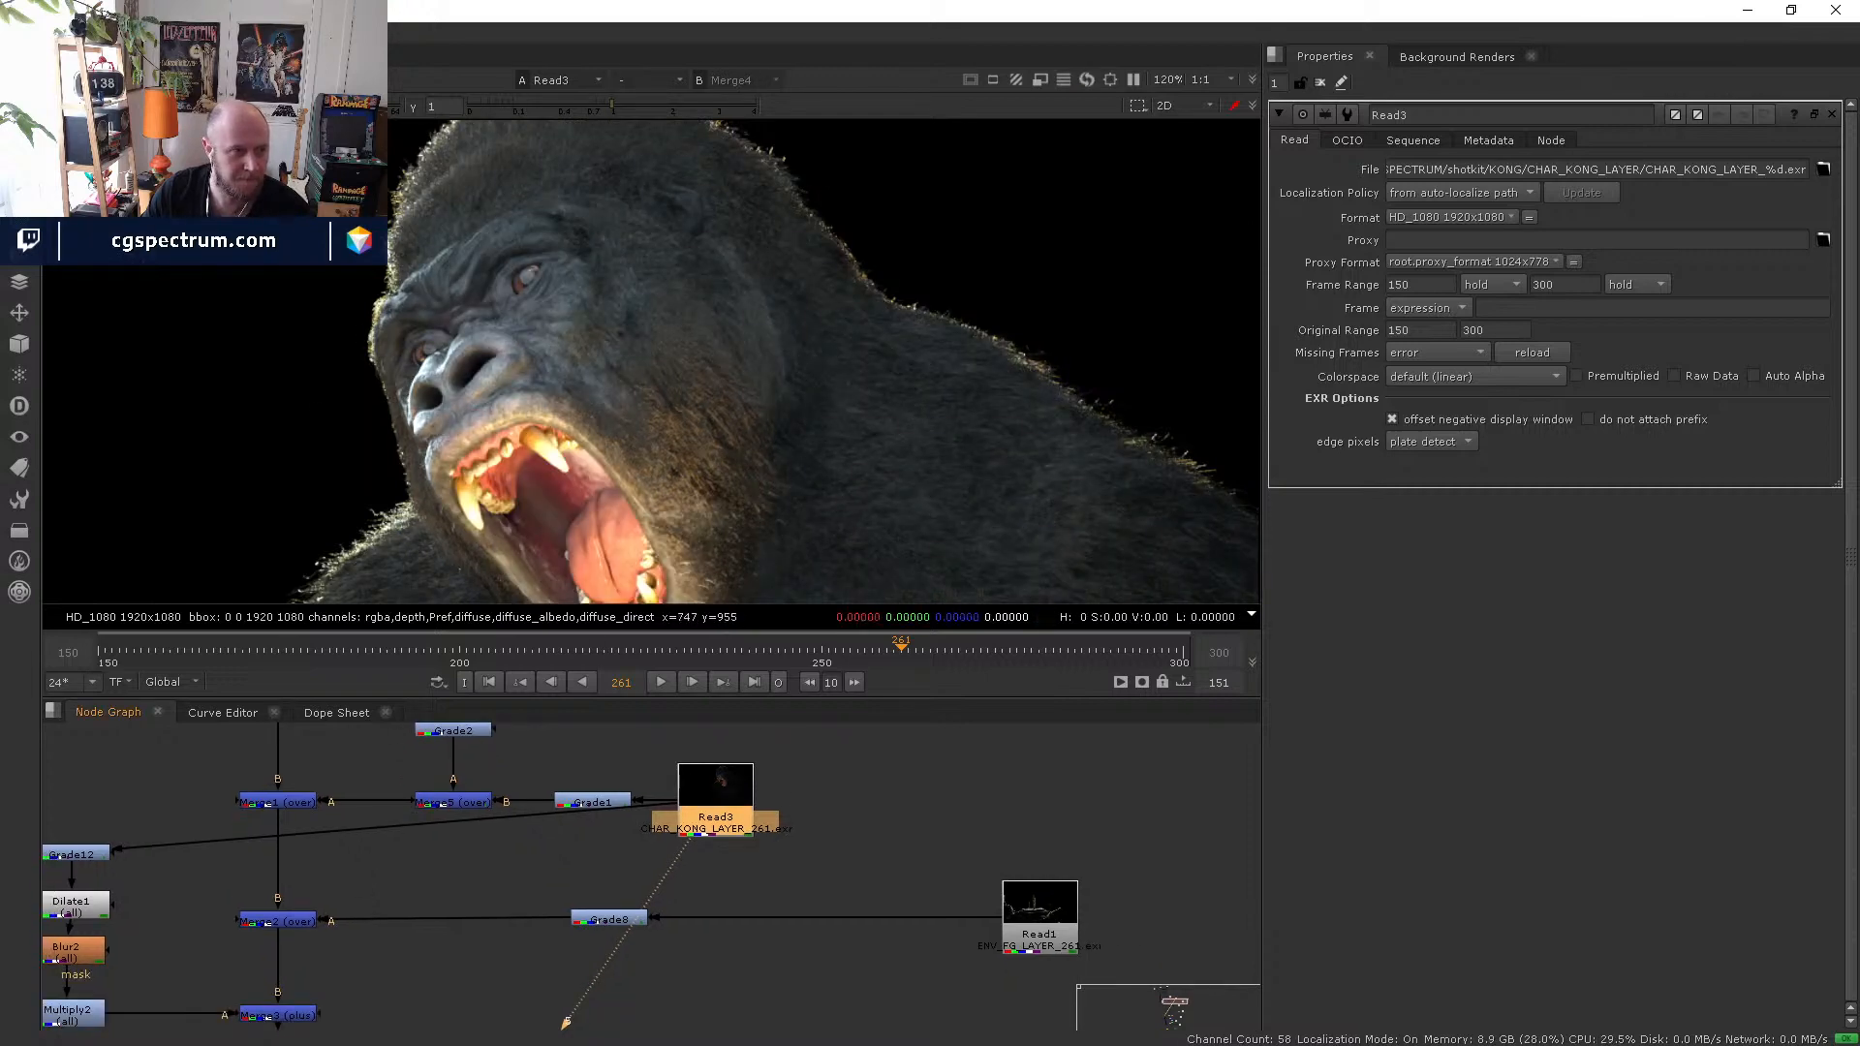
click(77, 105)
- Reposition the Kong Read3 node and add a Shuffle node beneath it
drag(667, 825, 721, 815)
scroll(792, 815, up, 2)
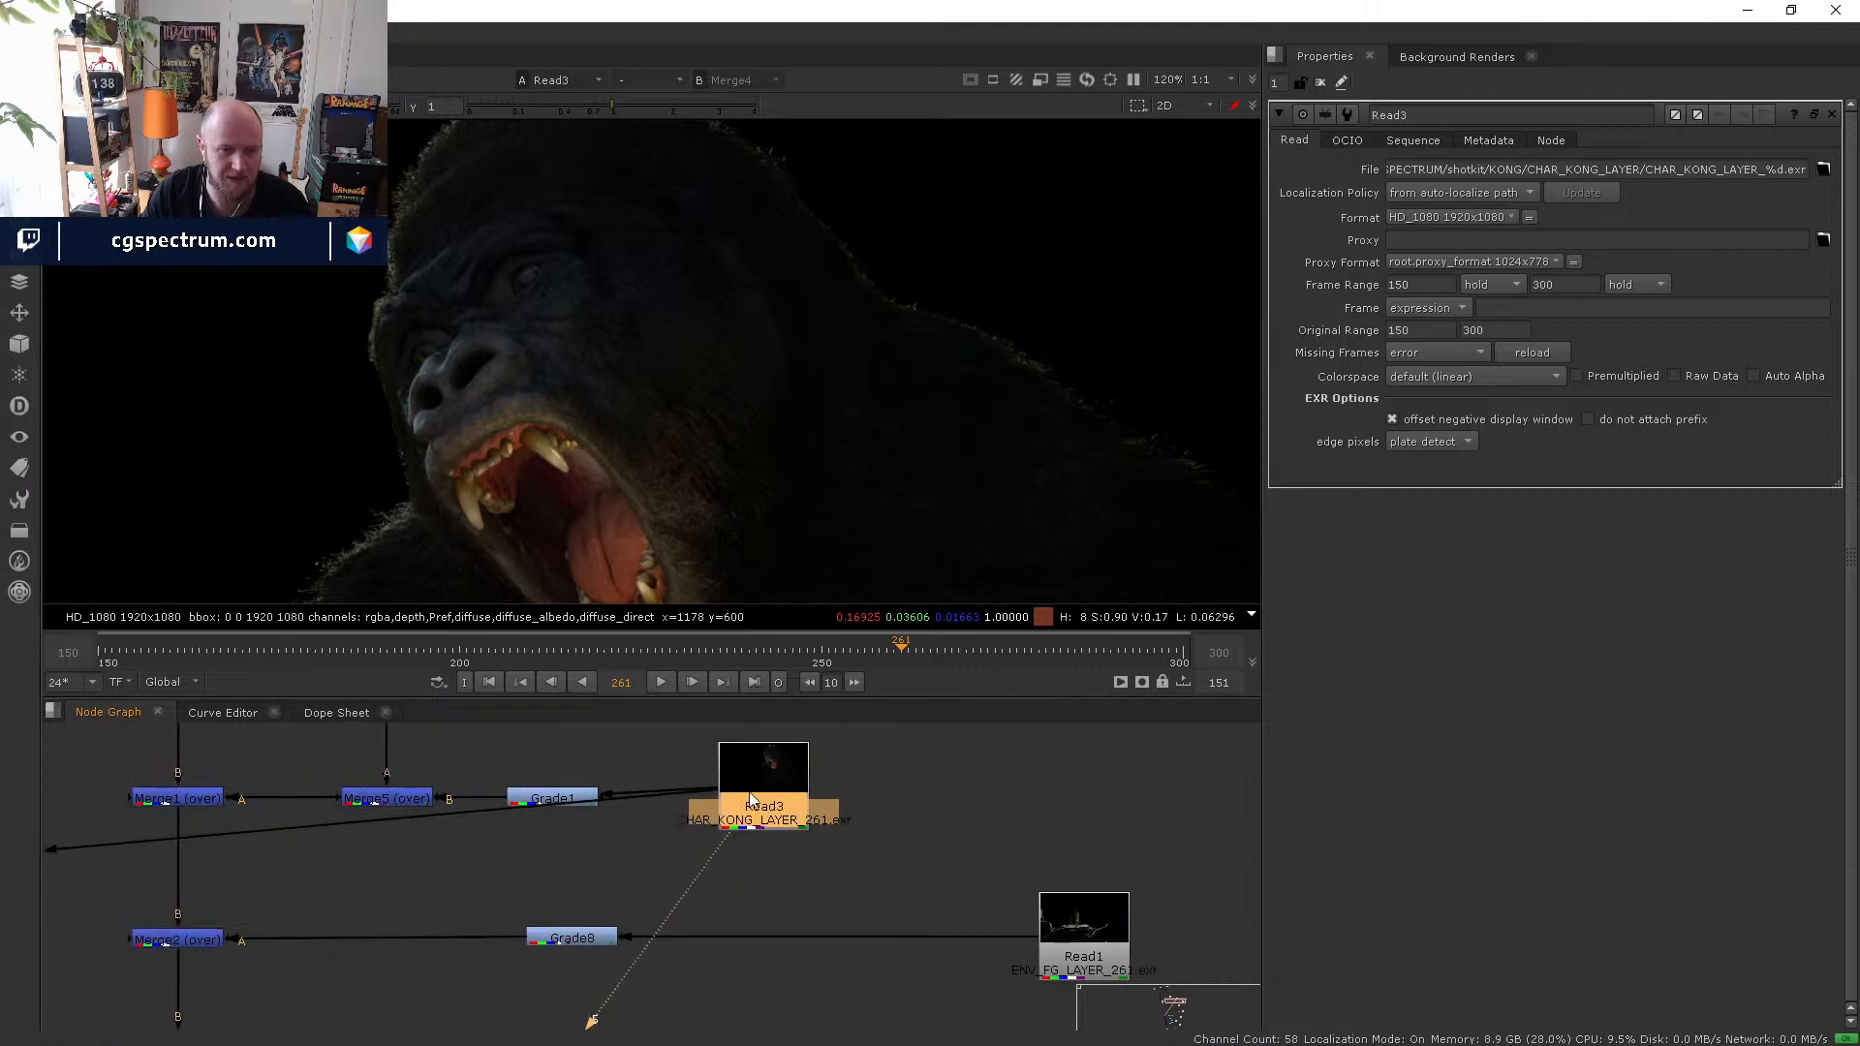
key(Tab)
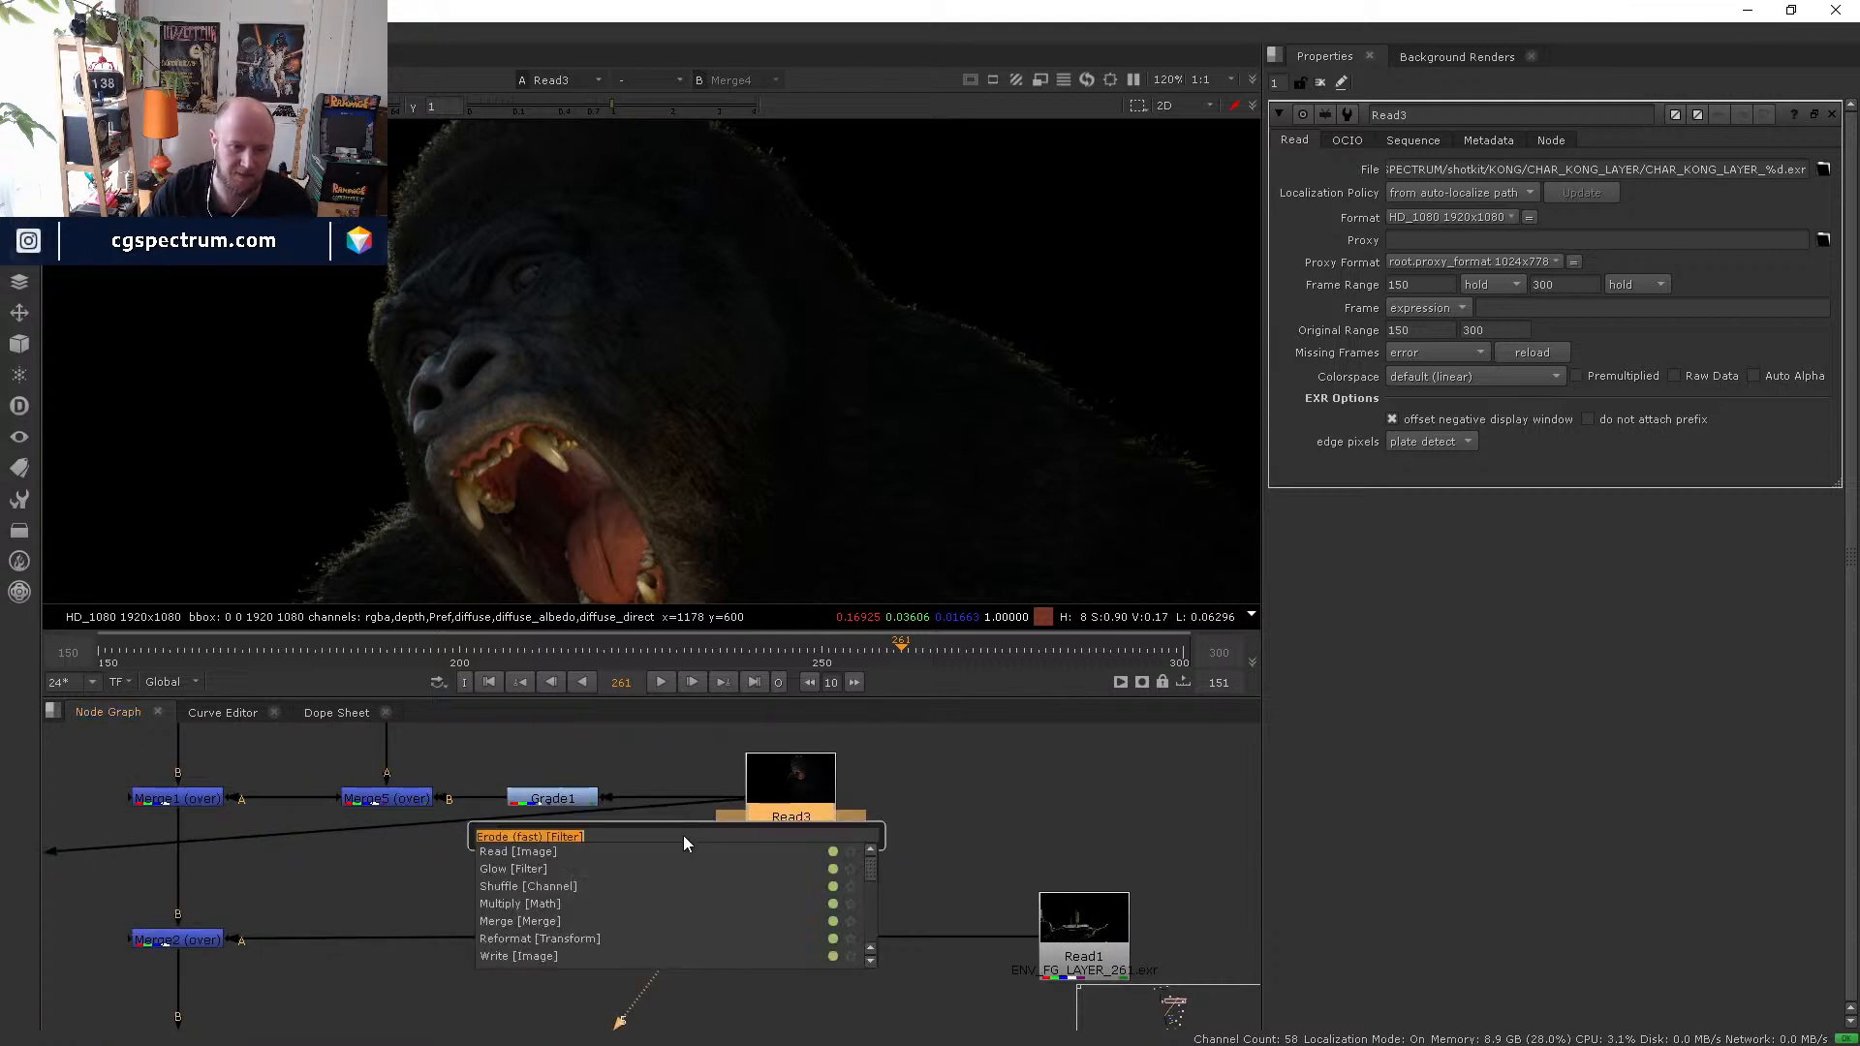
text(shuffle)
key(Return)
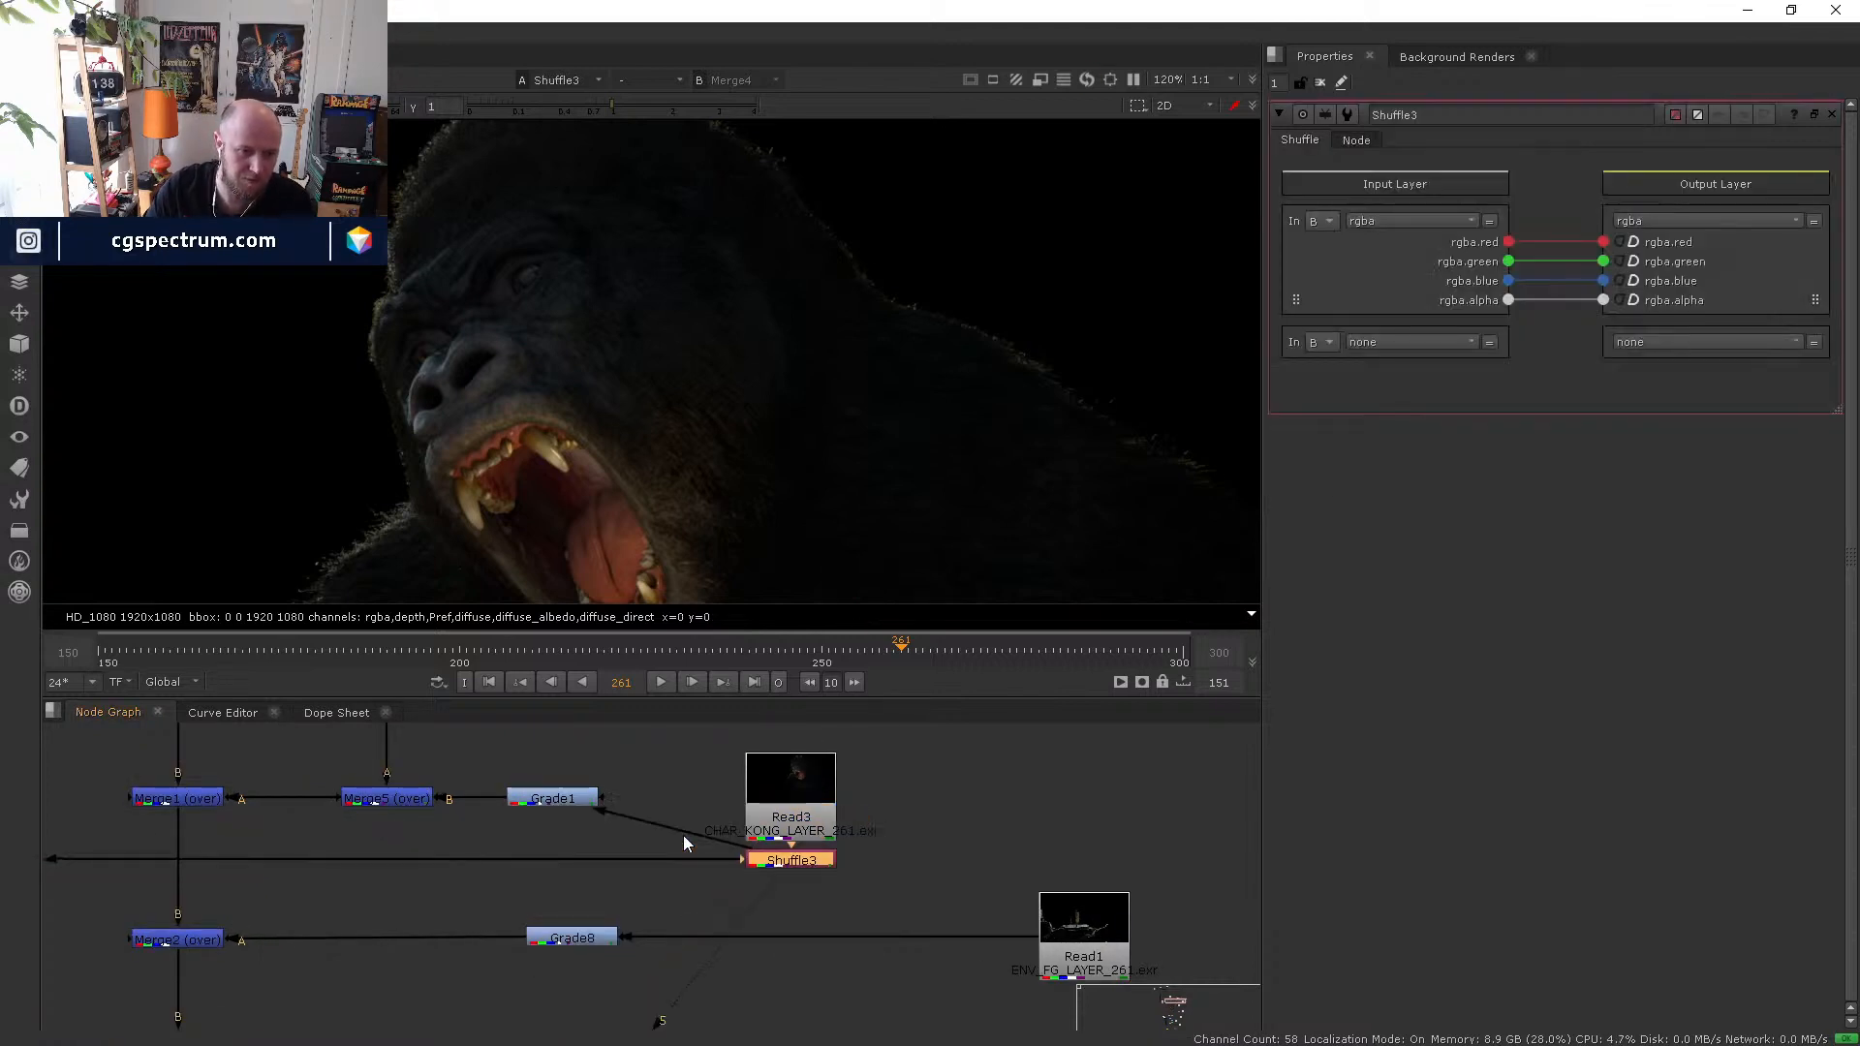
- Feed the Grade branches directly from Read3 again and set the new Shuffle node's input layer to specular
drag(724, 861, 778, 814)
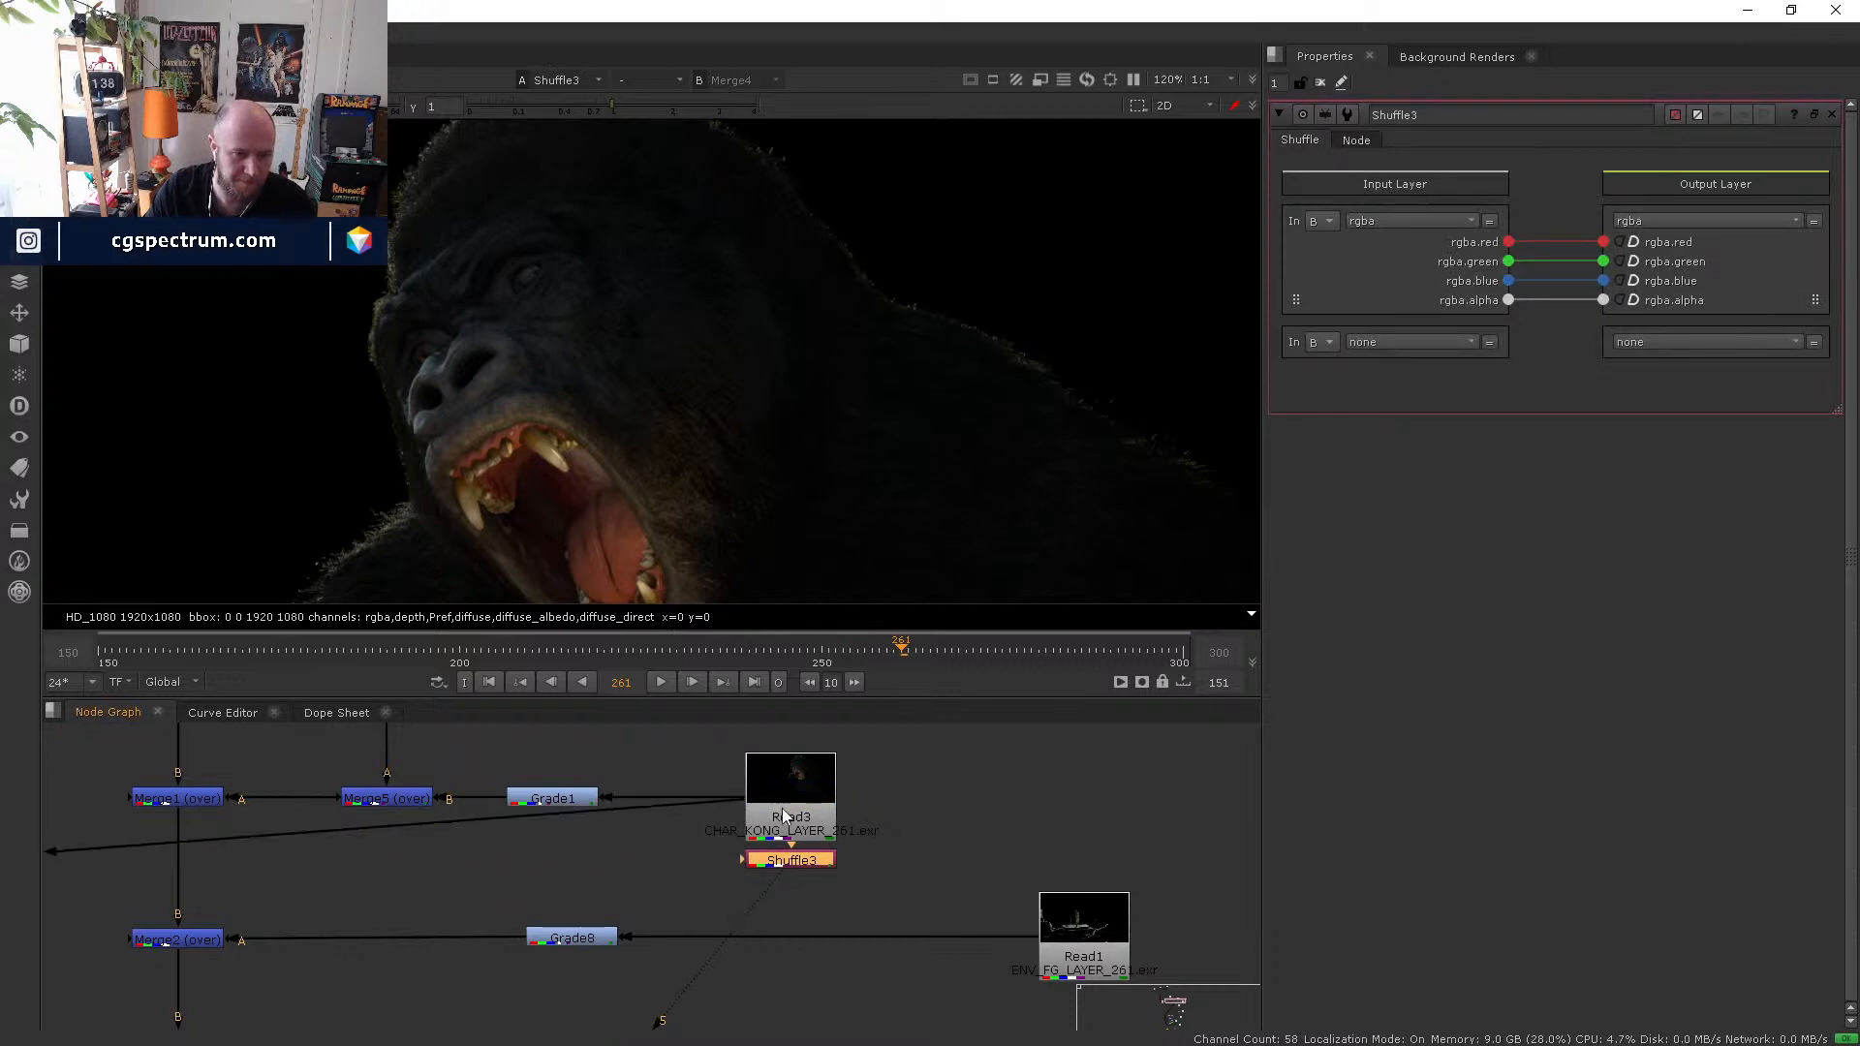
click(1404, 220)
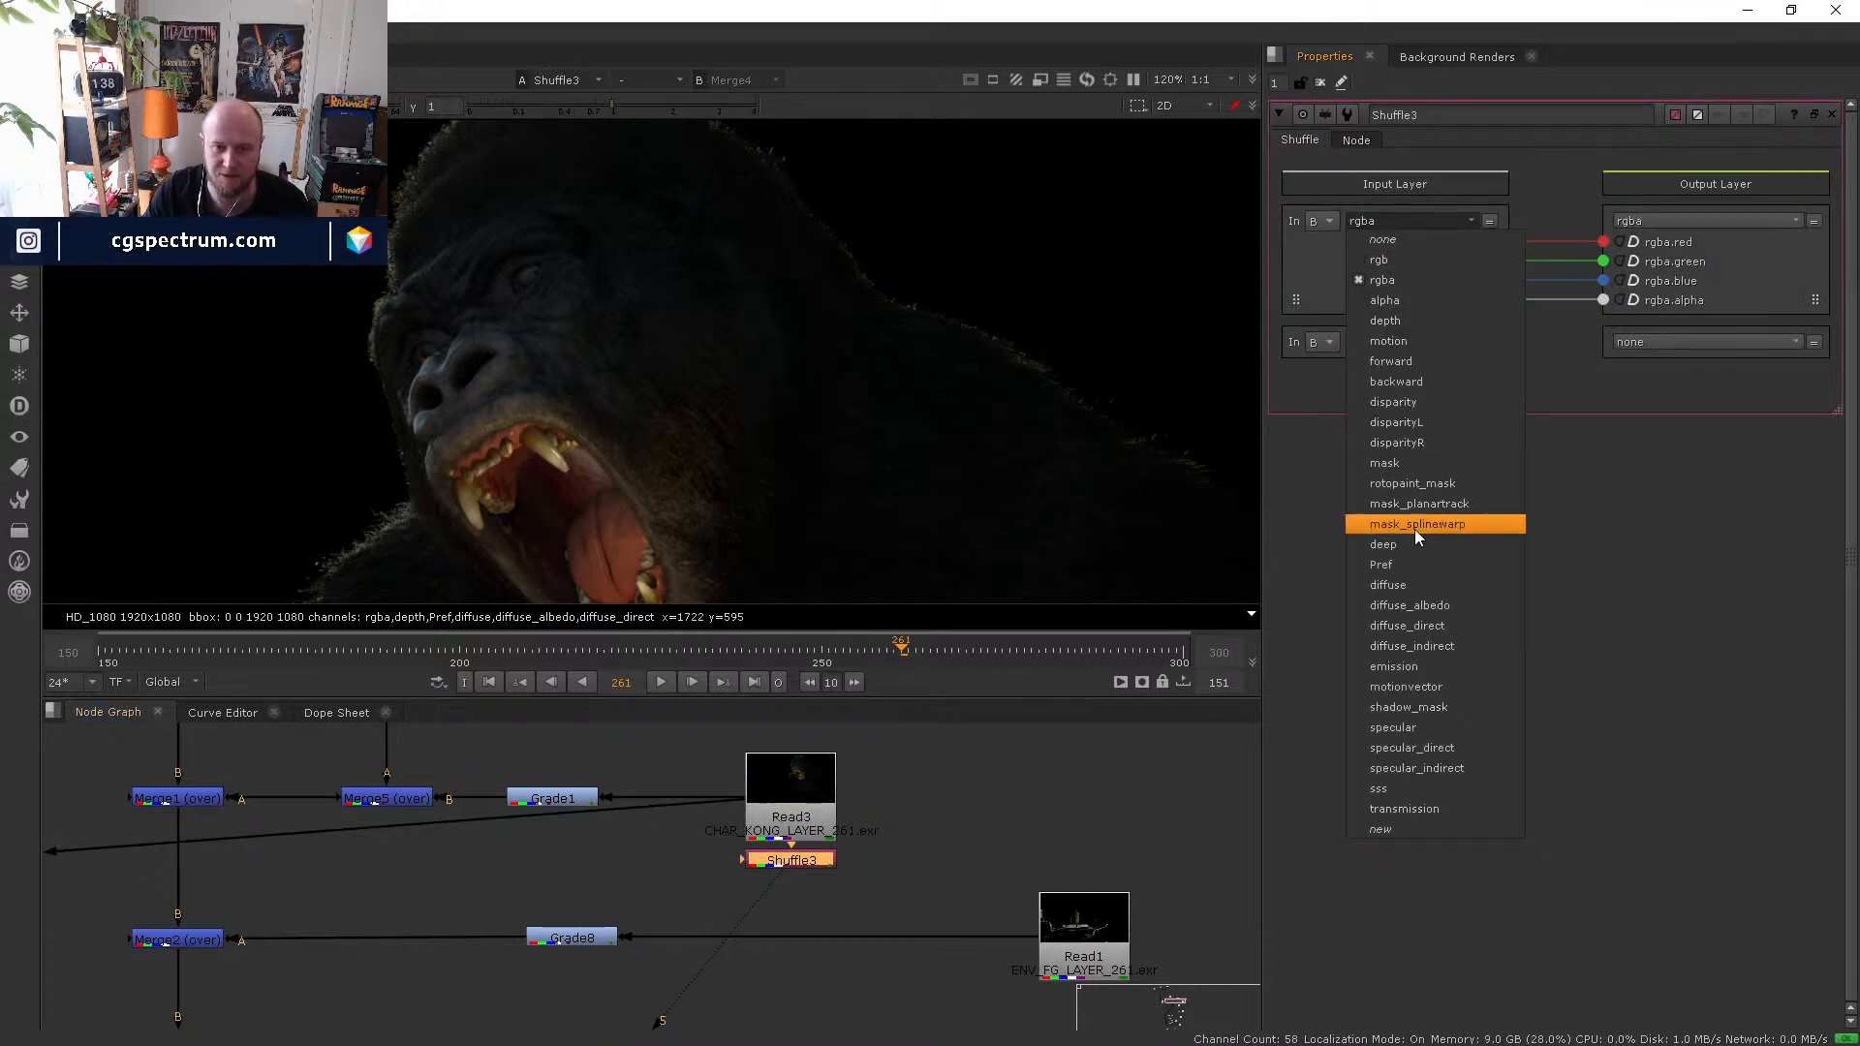
click(1403, 727)
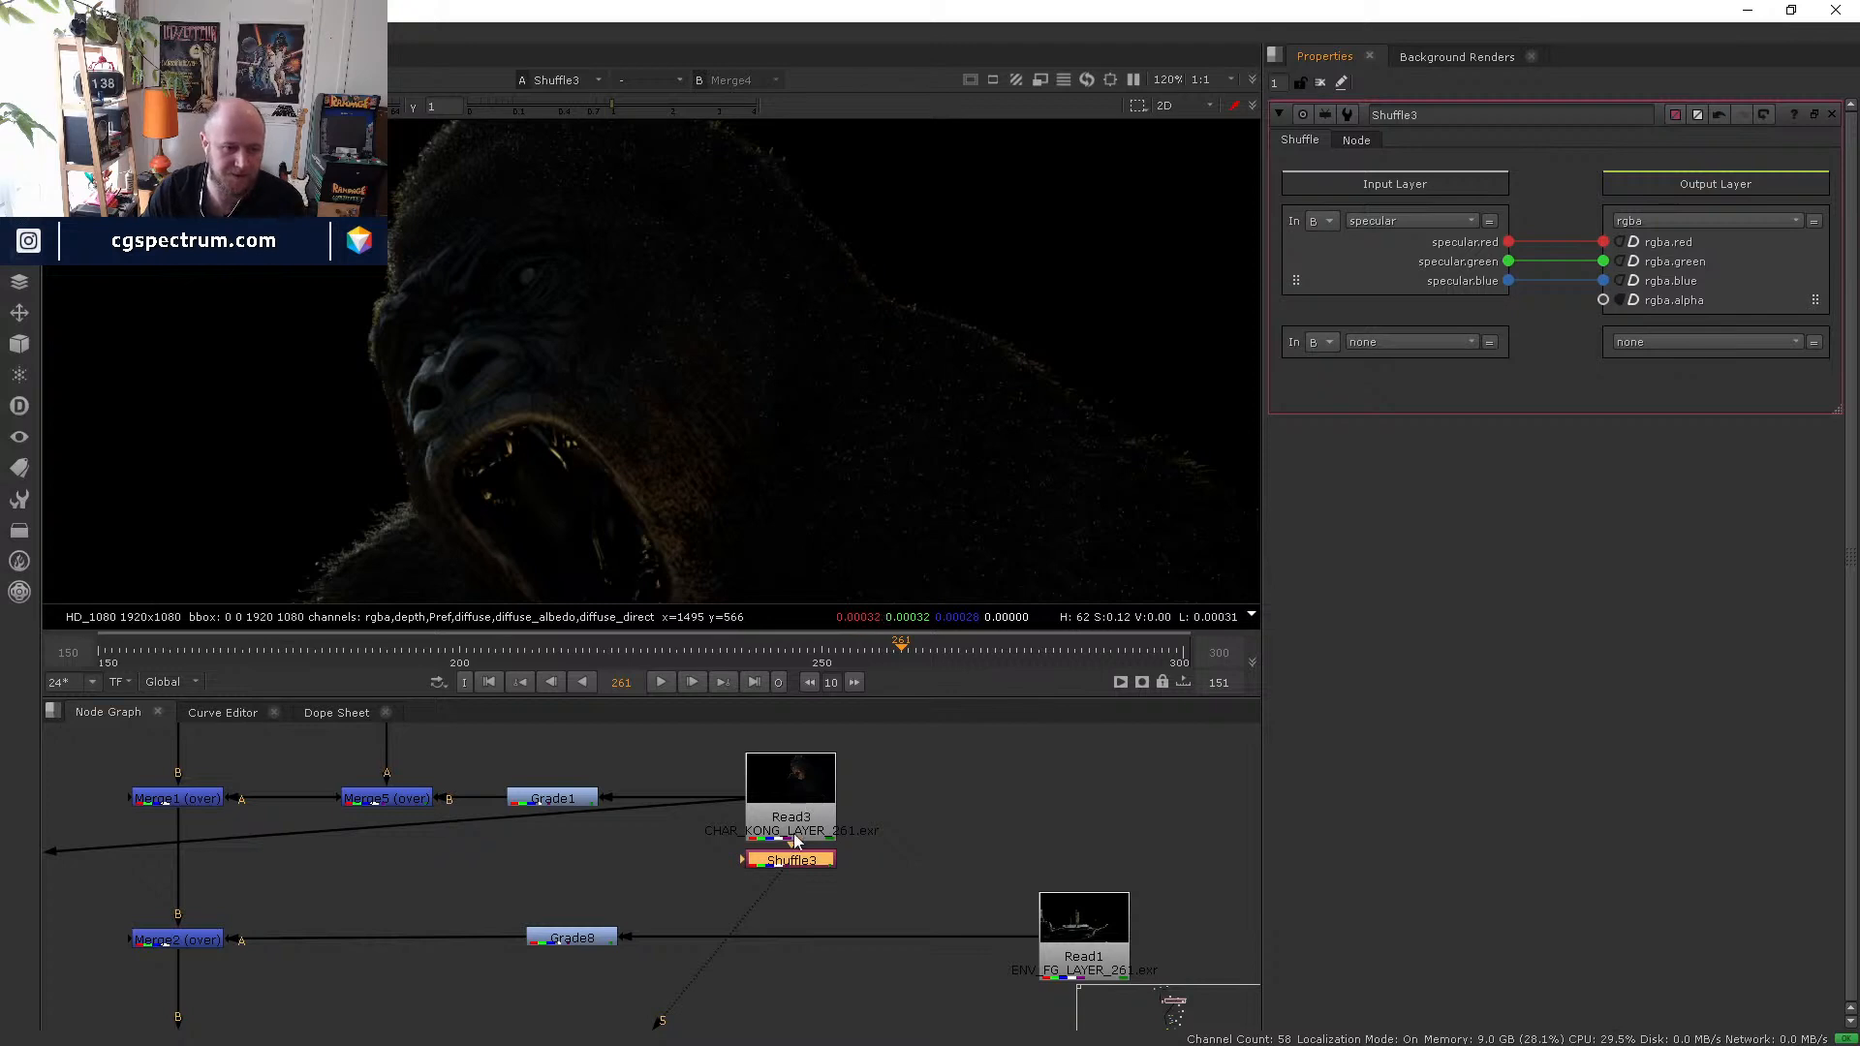
- Compare the specular Shuffle3 output with the Read3 Kong render in the viewer and open Read3's properties
click(782, 872)
scroll(549, 382, down, 1)
middle_drag(545, 494, 479, 442)
click(787, 828)
key(5)
scroll(613, 263, up, 2)
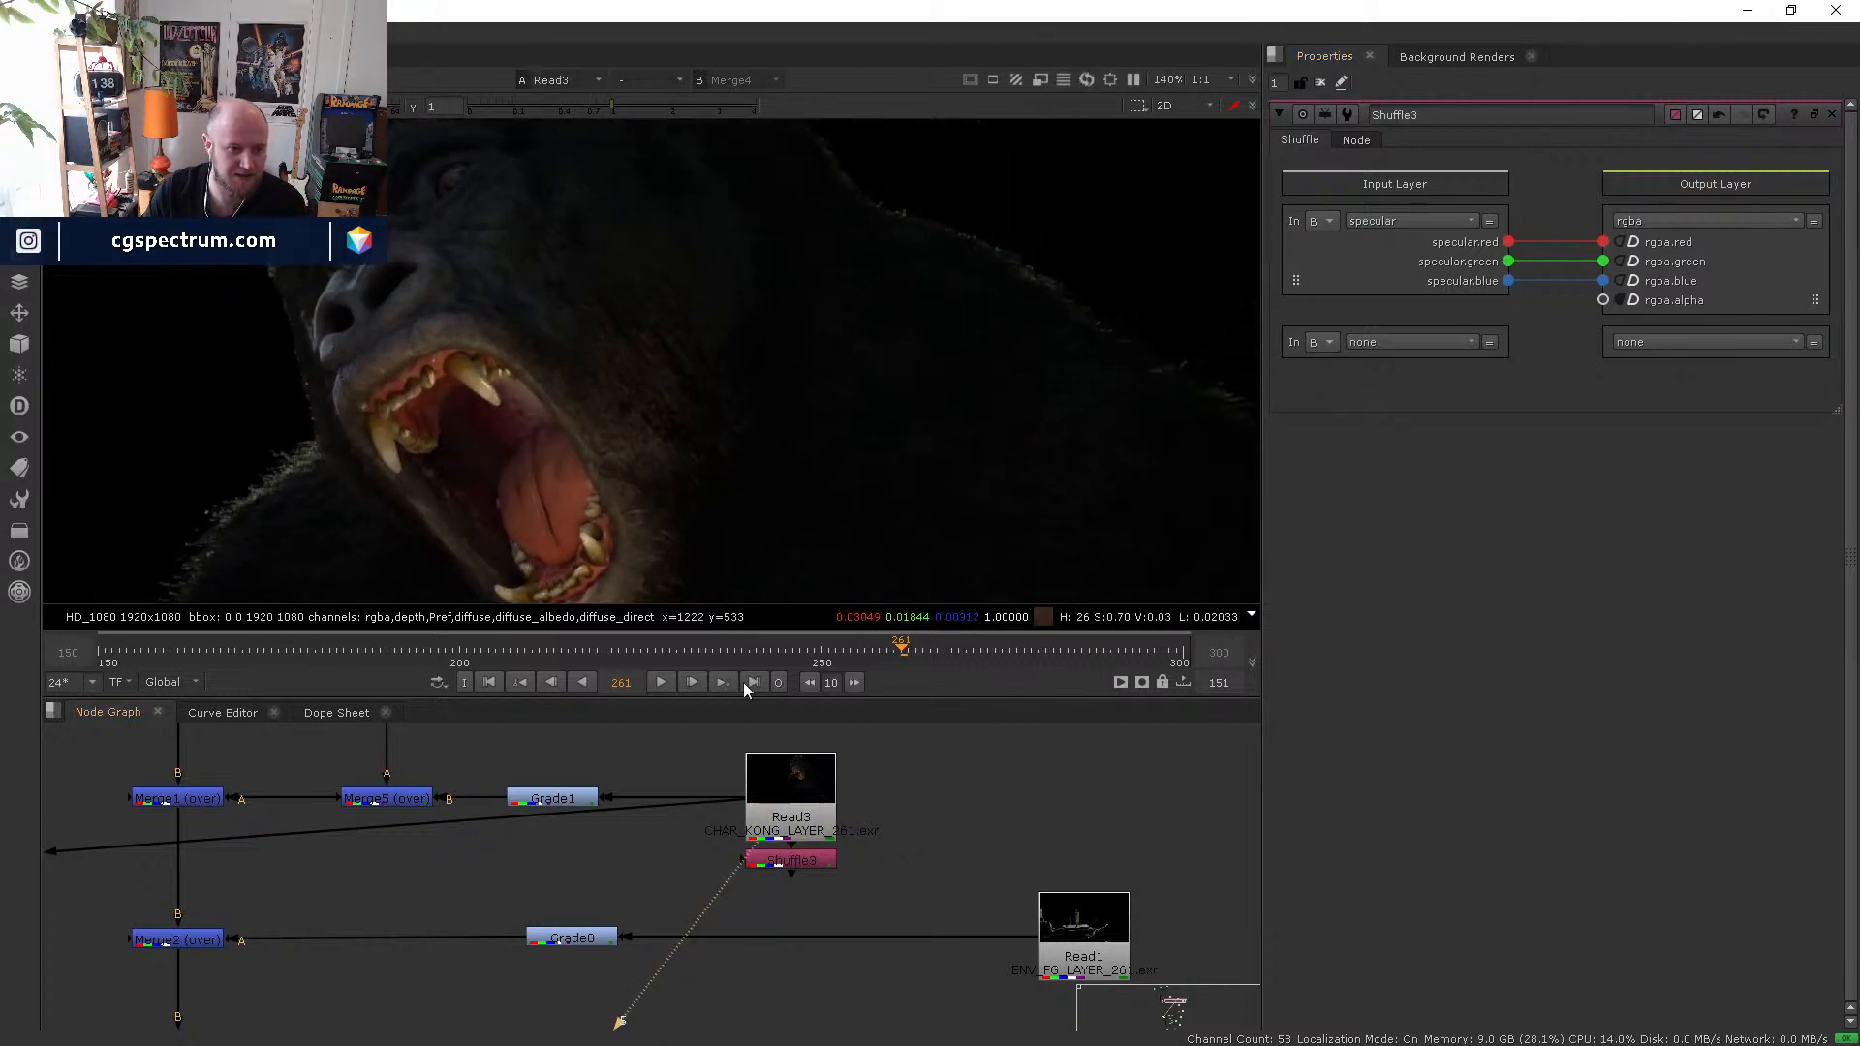
double_click(781, 775)
scroll(562, 351, down, 1)
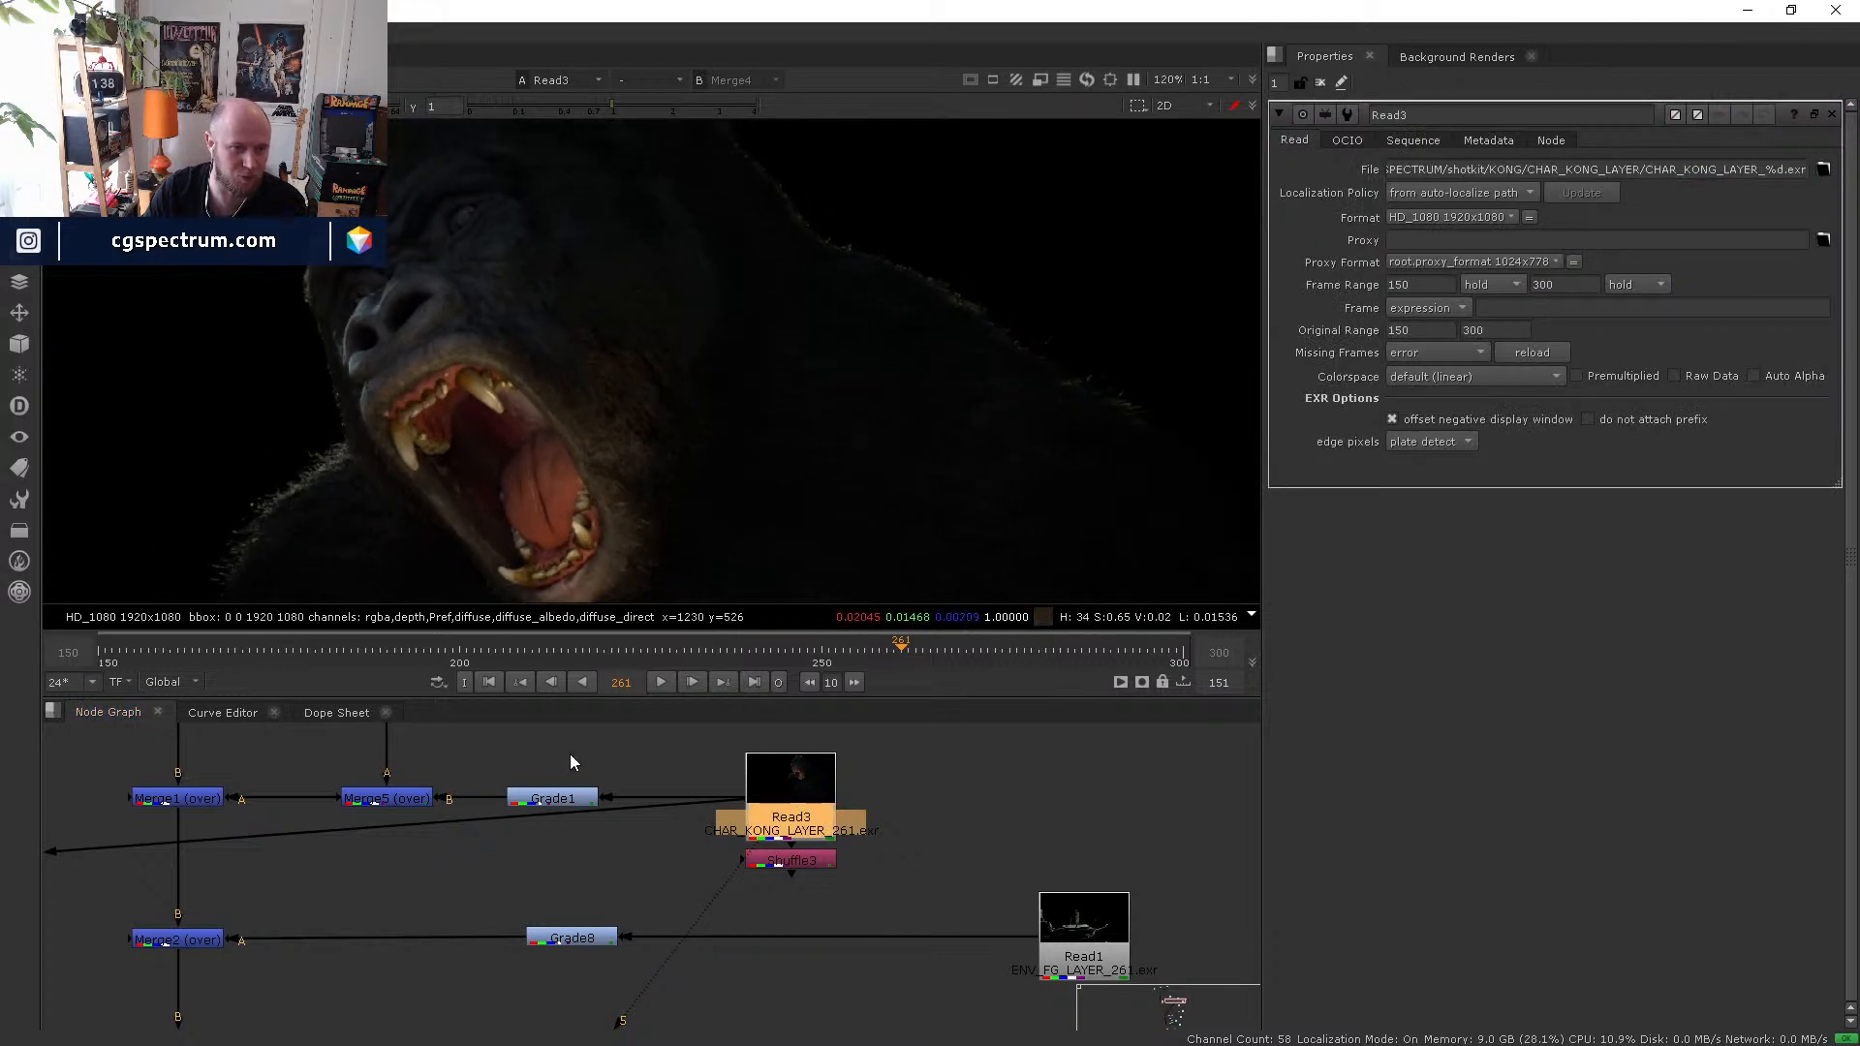
- View the Grade1 and Merge1 results, return the viewer to Shuffle3 and open its properties
click(565, 798)
key(5)
click(182, 800)
key(5)
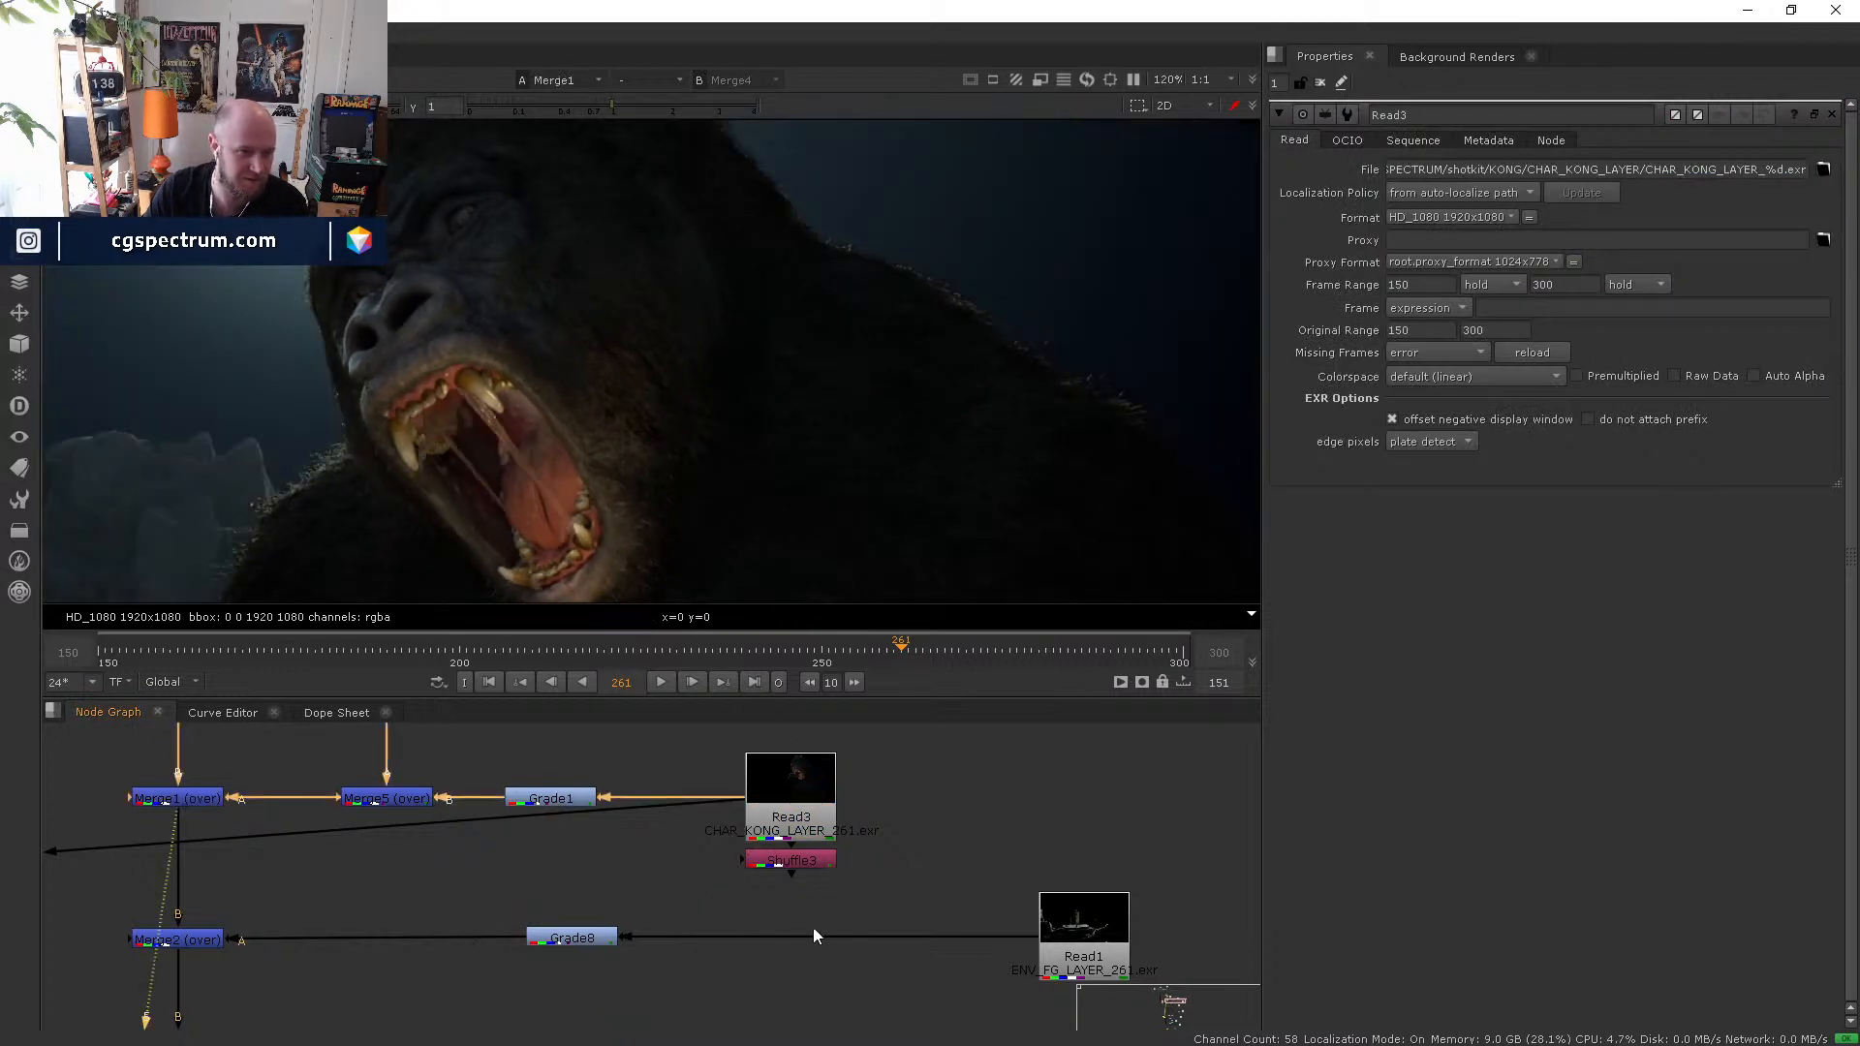
double_click(808, 861)
key(5)
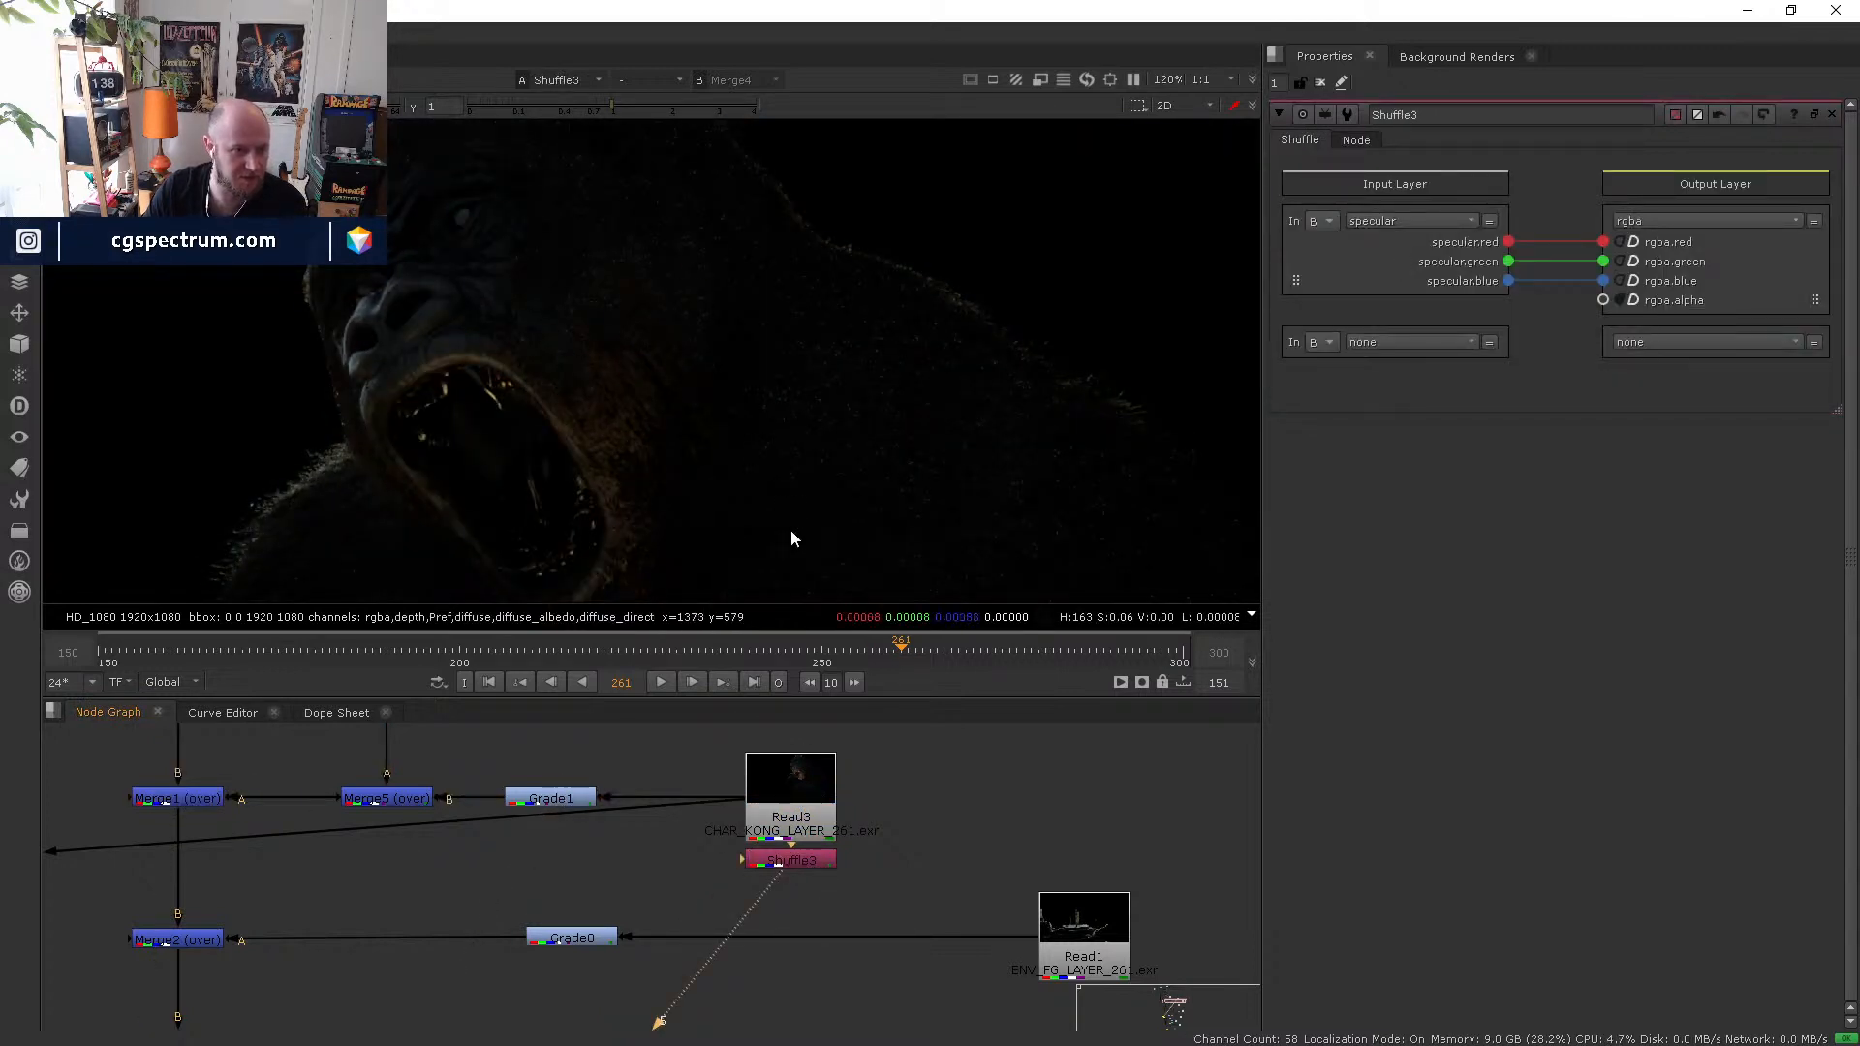
- Add a Grade node after Shuffle3 and set gain to 4, multiply to 2.8 and gamma to 0.64
click(786, 861)
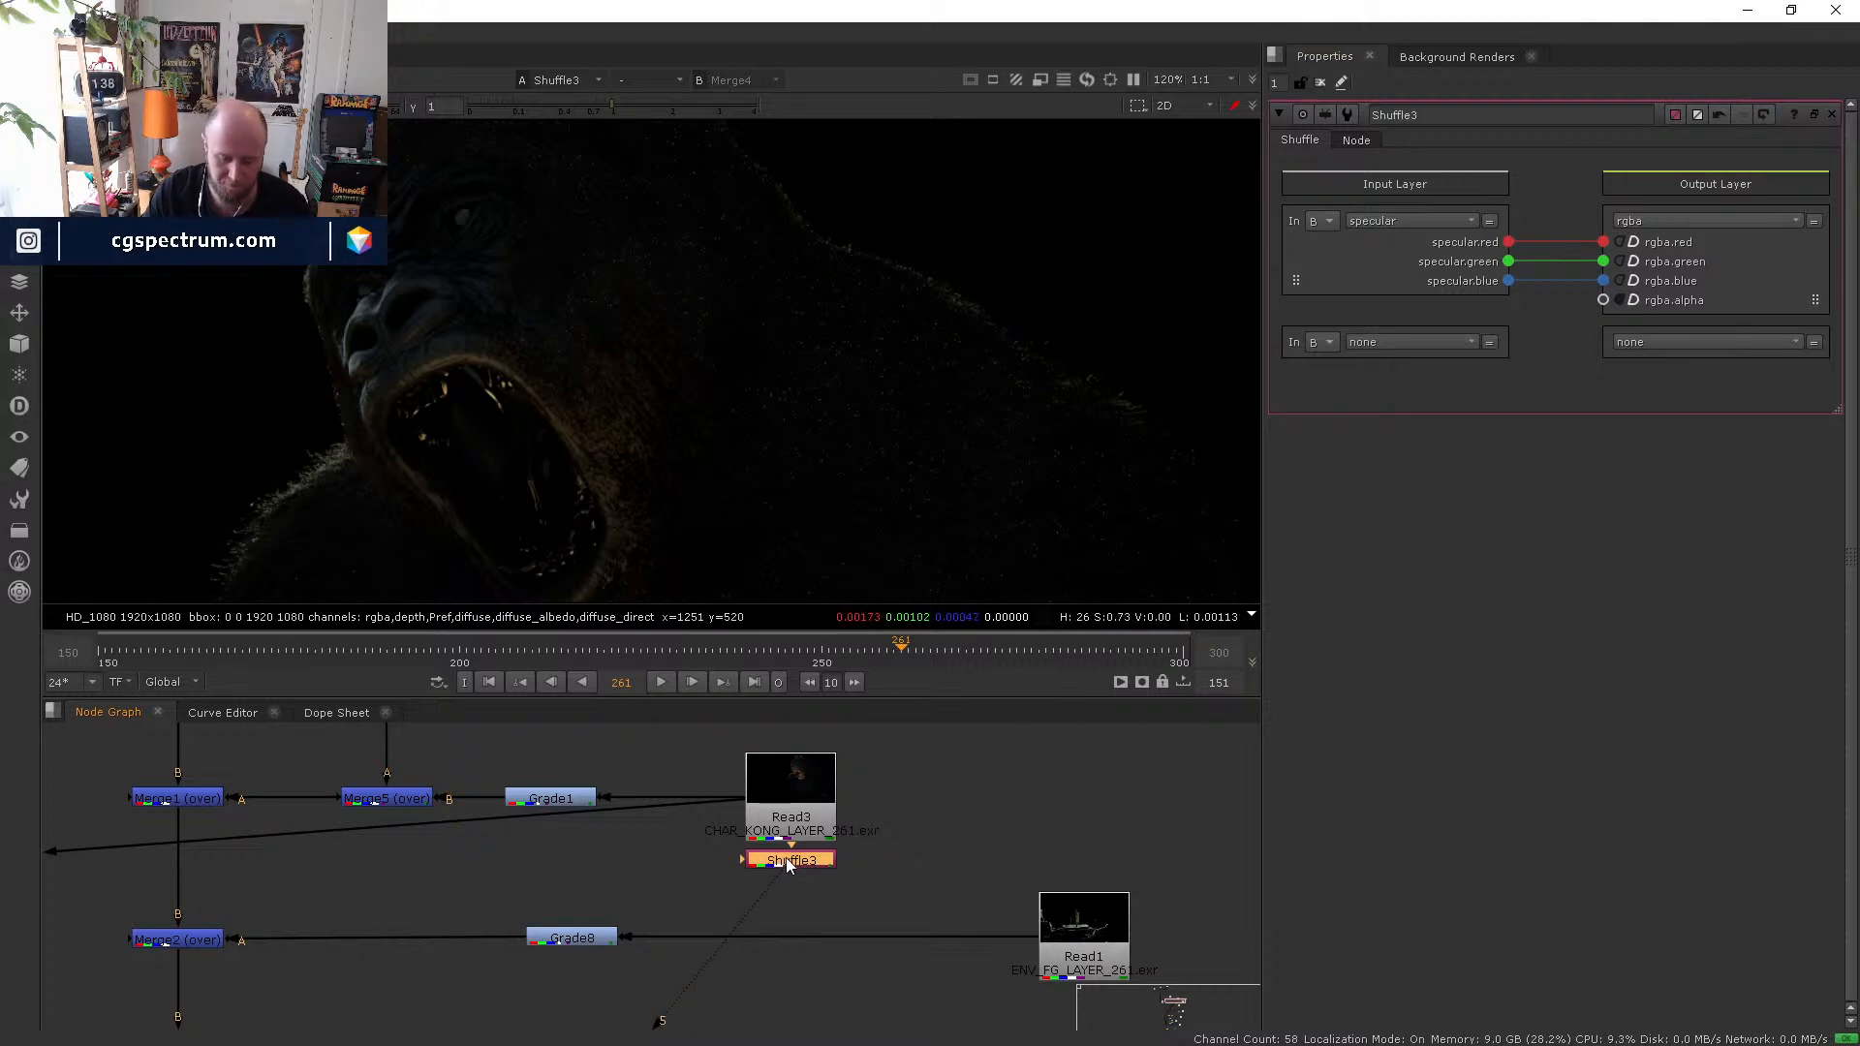
key(g)
drag(805, 888, 689, 863)
drag(1599, 253, 1772, 250)
drag(1596, 317, 1704, 274)
click(1556, 320)
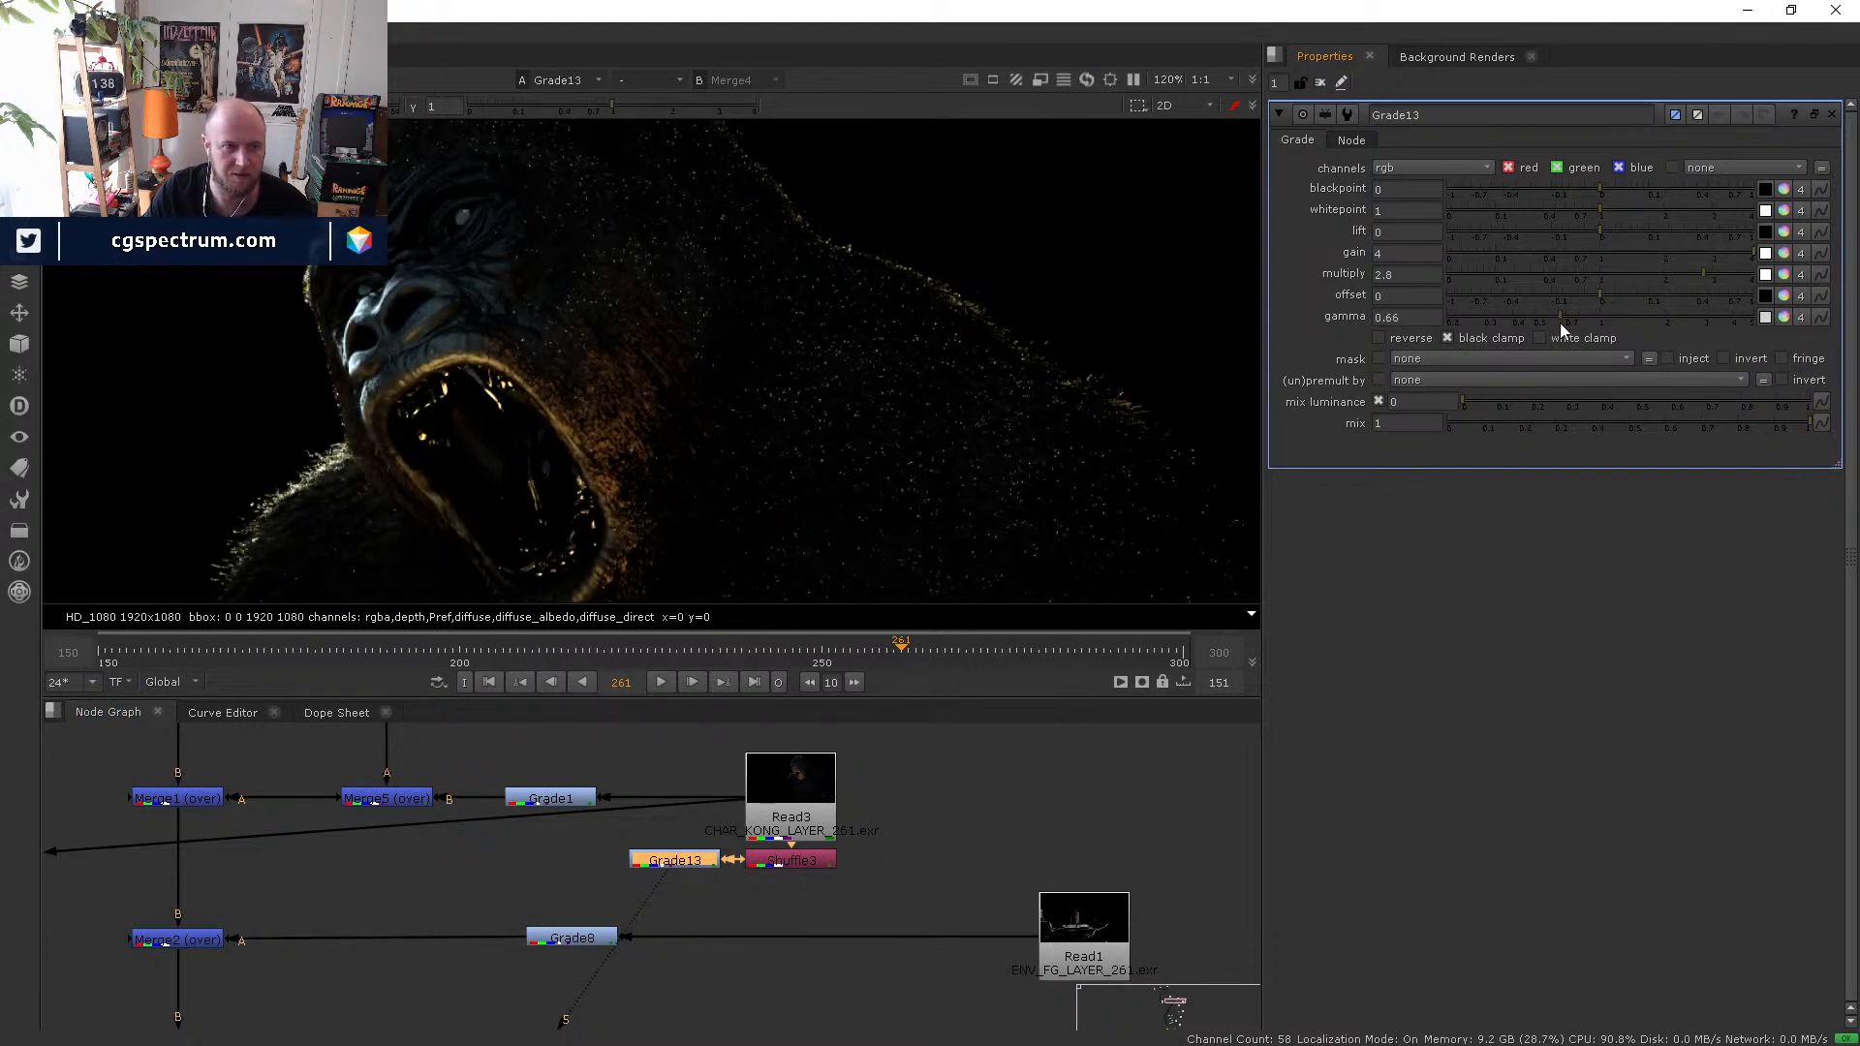
scroll(374, 287, up, 3)
scroll(388, 285, down, 2)
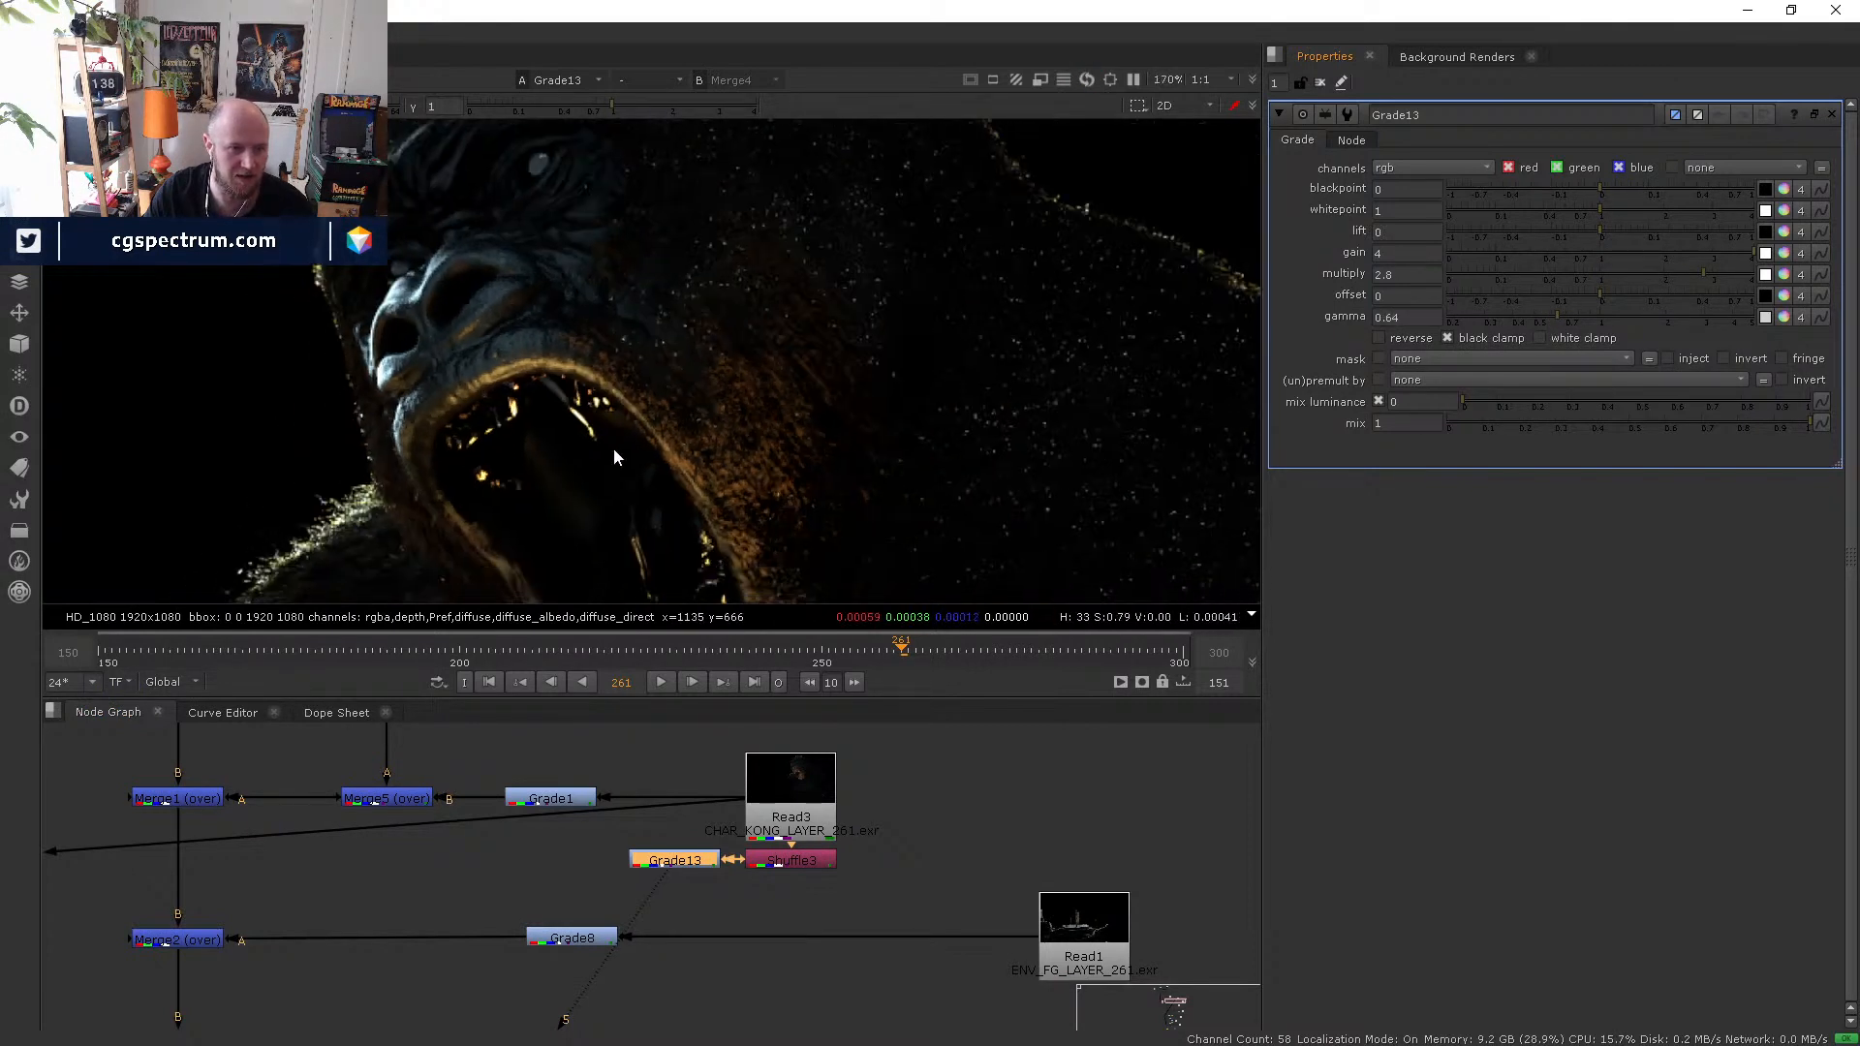
middle_drag(613, 448, 668, 329)
- Merge the graded specular pass over the Read3 render just before Grade1, using the plus operation
key(m)
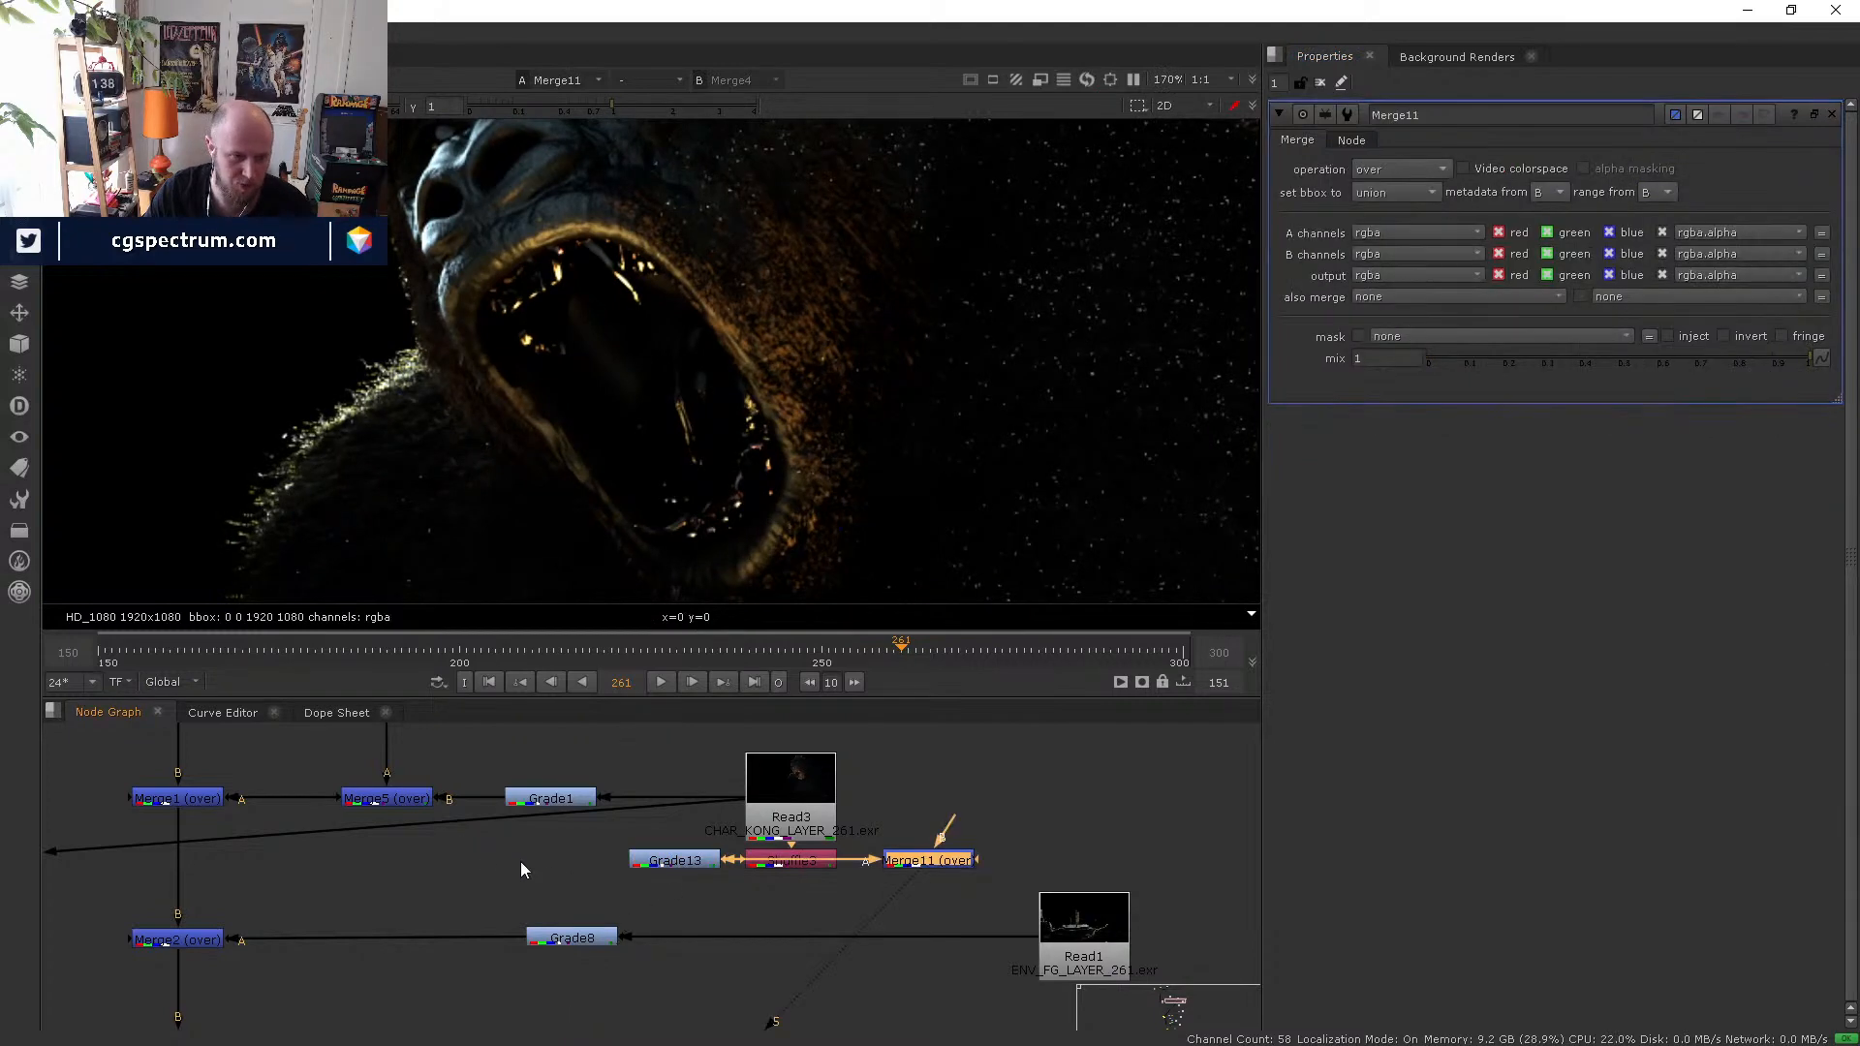
drag(947, 873, 544, 891)
drag(650, 819, 656, 804)
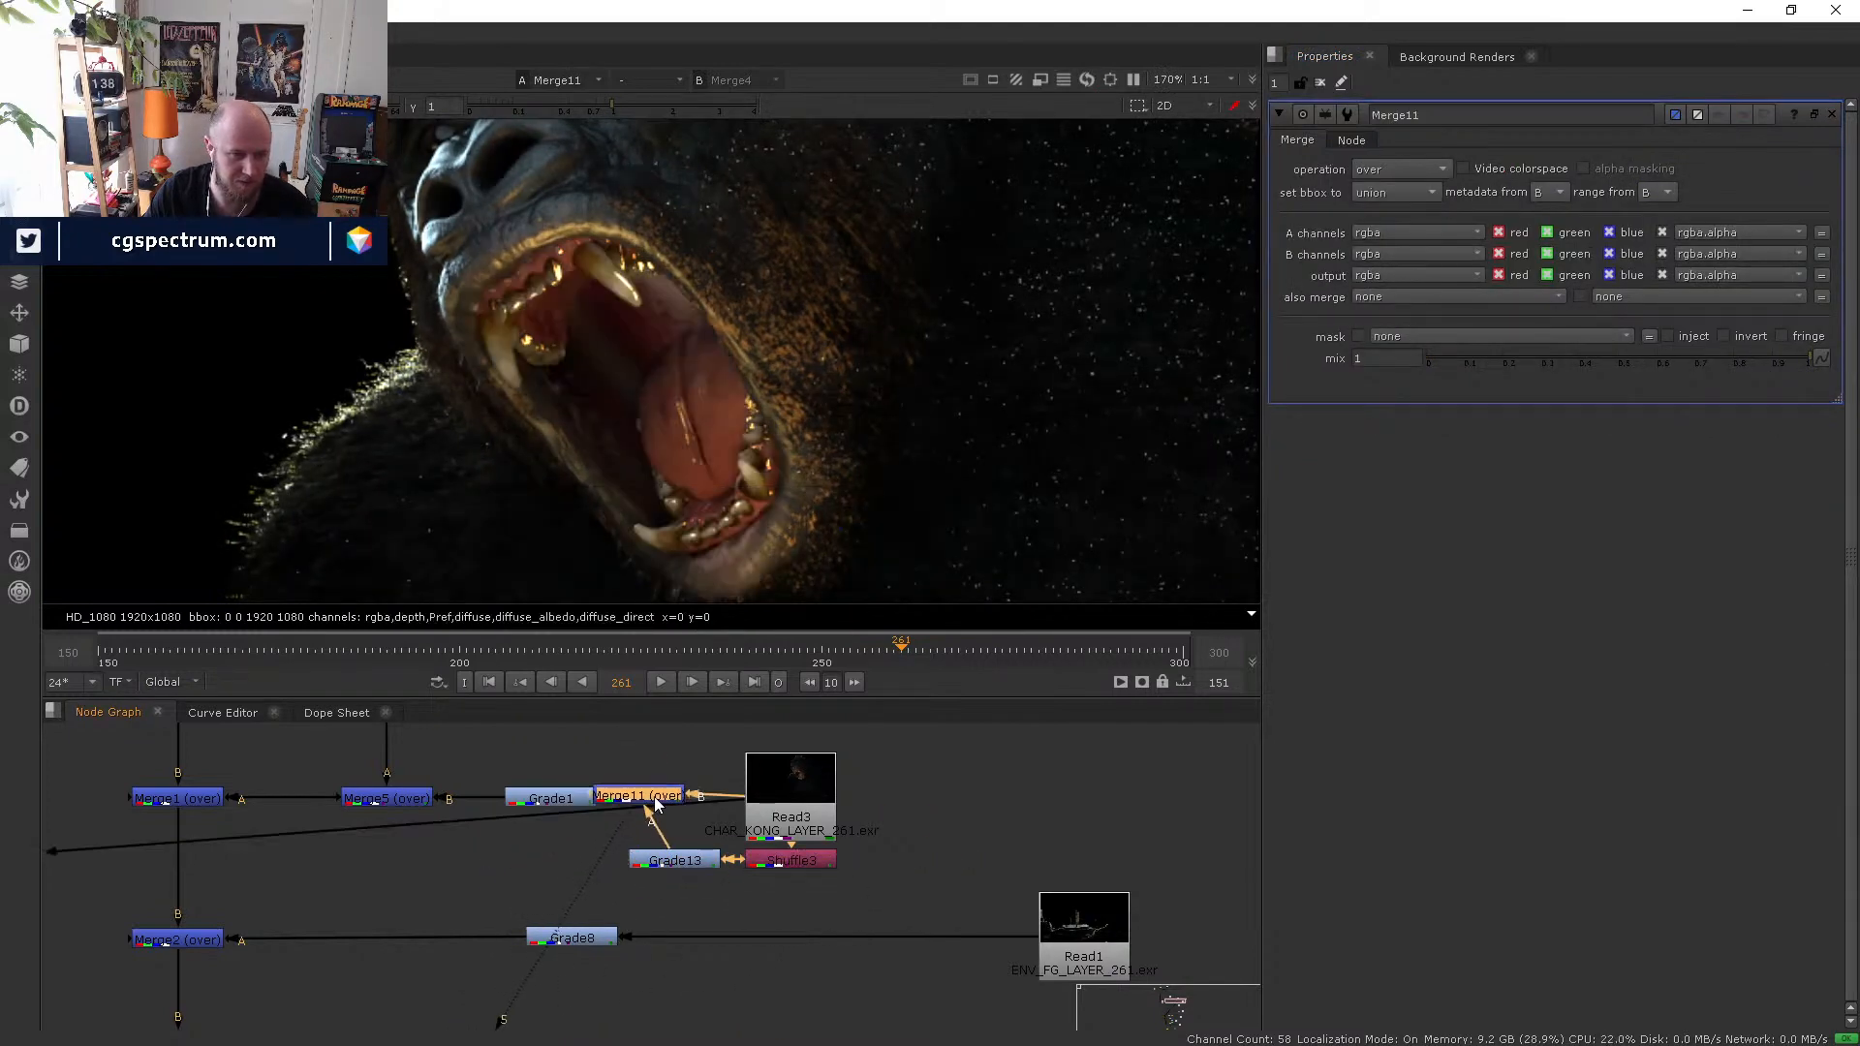
click(1407, 170)
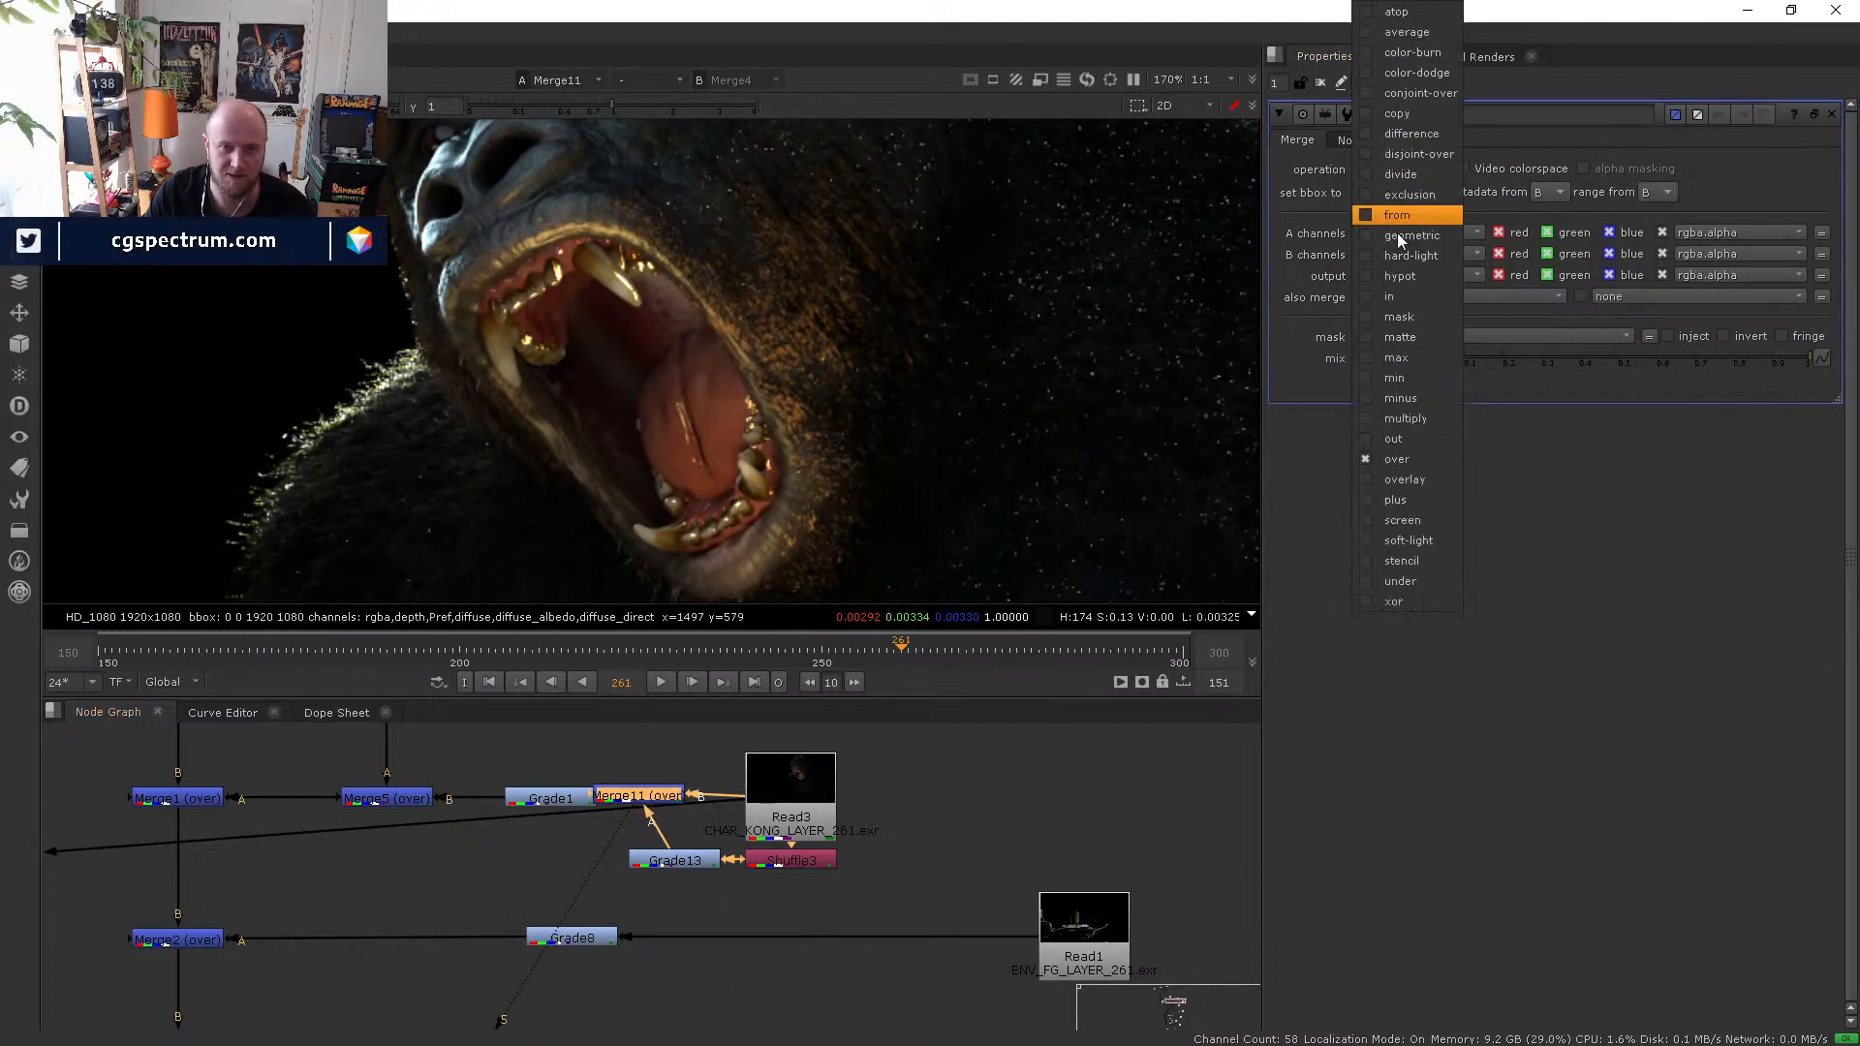
click(1398, 508)
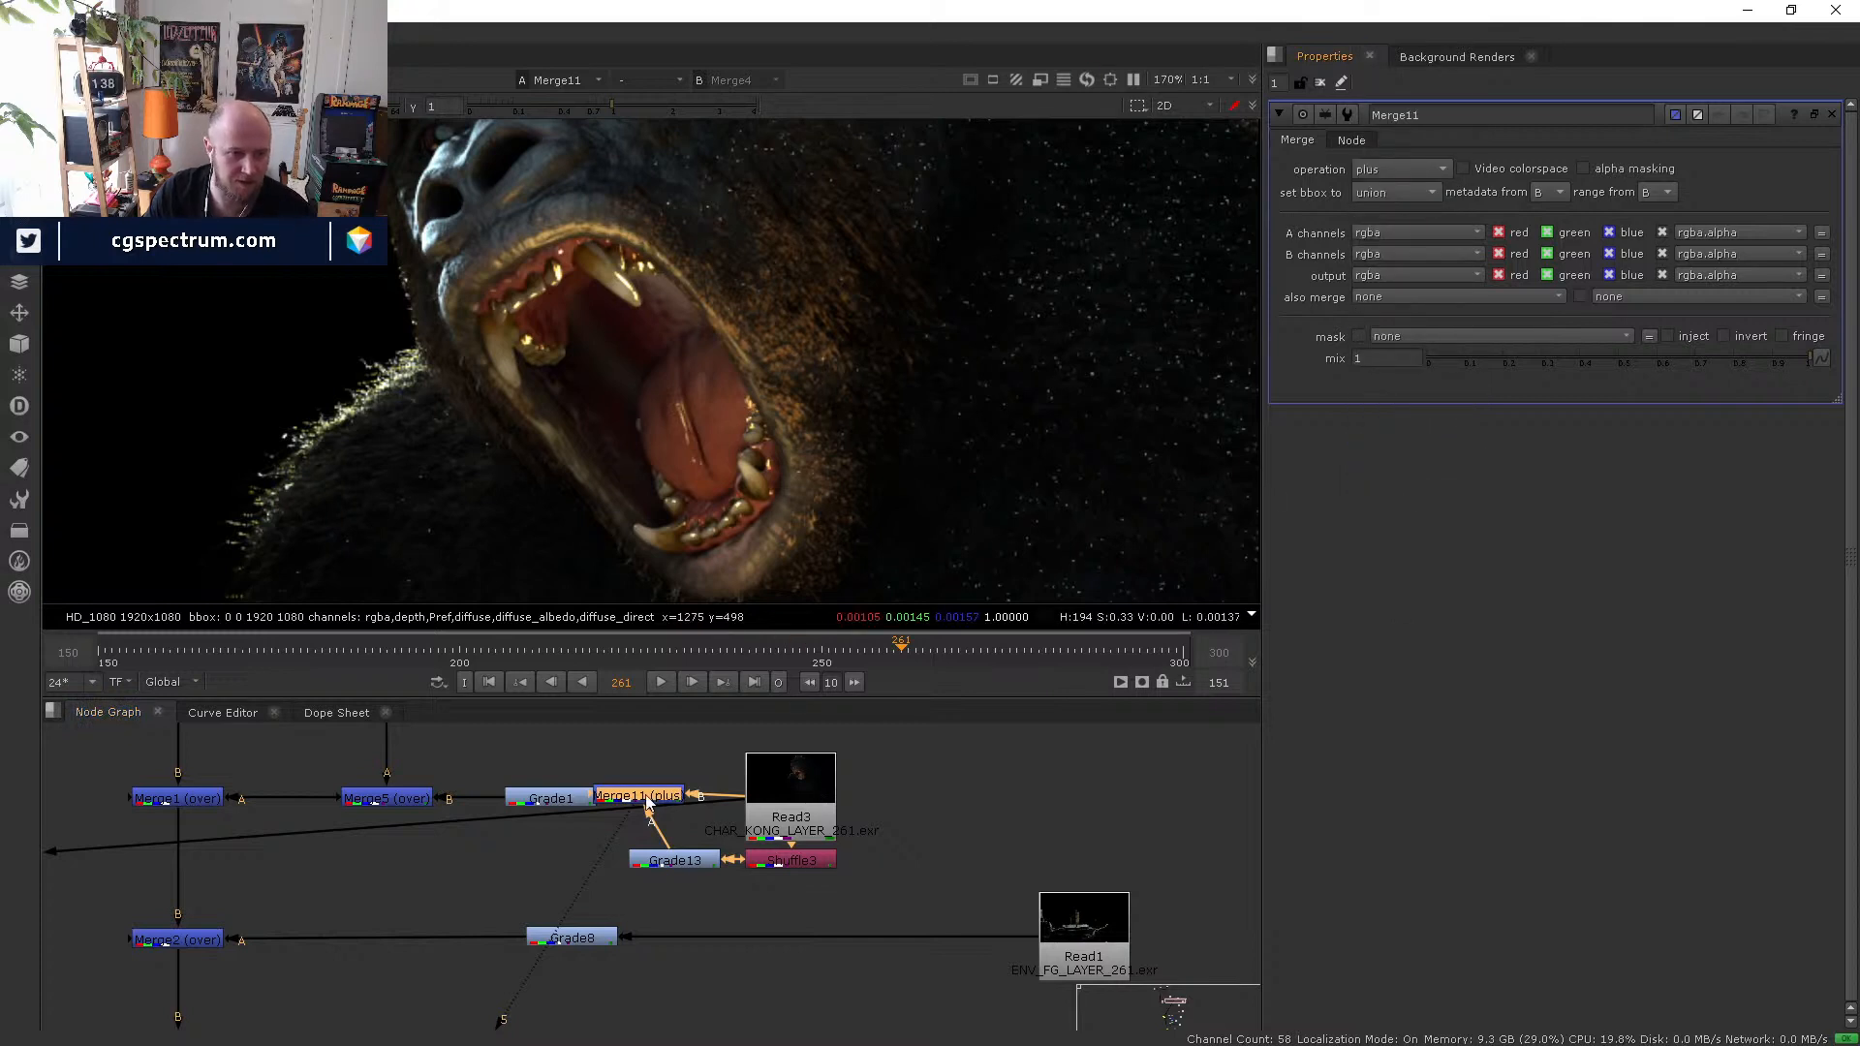
- Compare Kong with the Merge11 specular addition disabled and enabled, looking at the whole body
scroll(680, 583, down, 3)
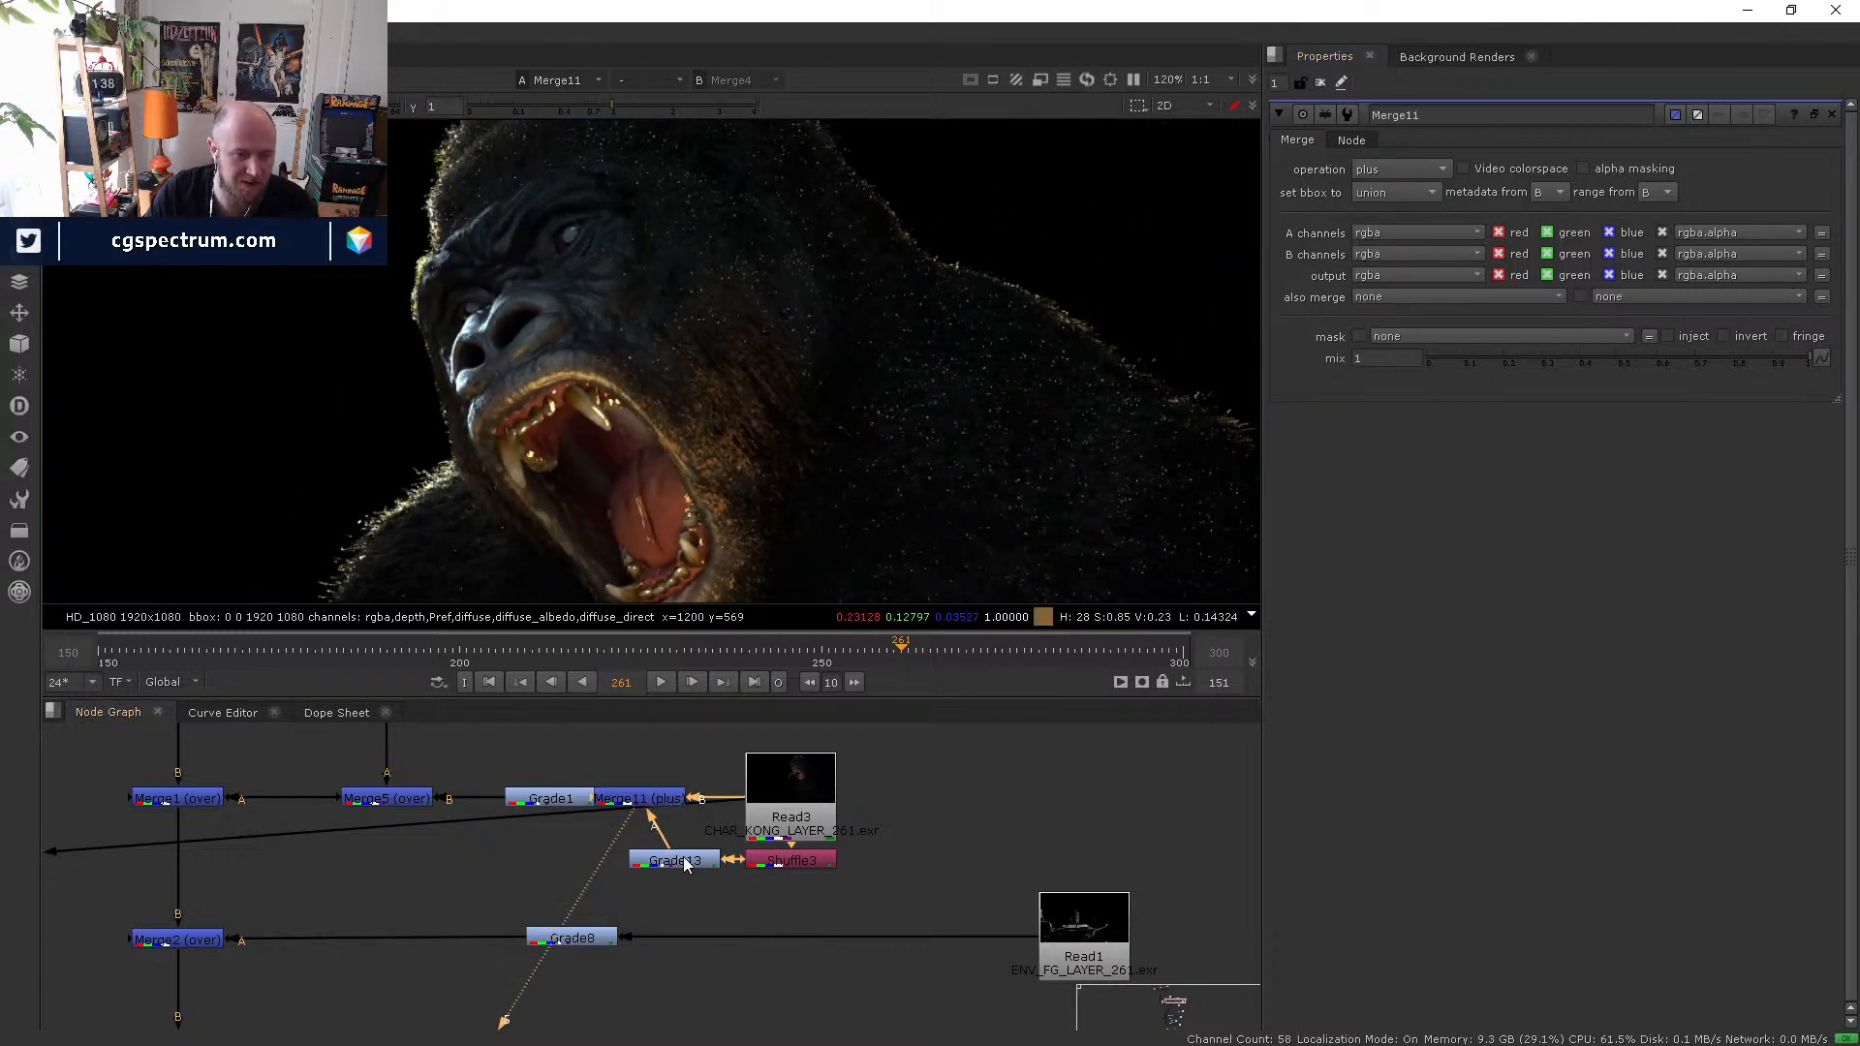
click(644, 809)
key(d)
key(d)
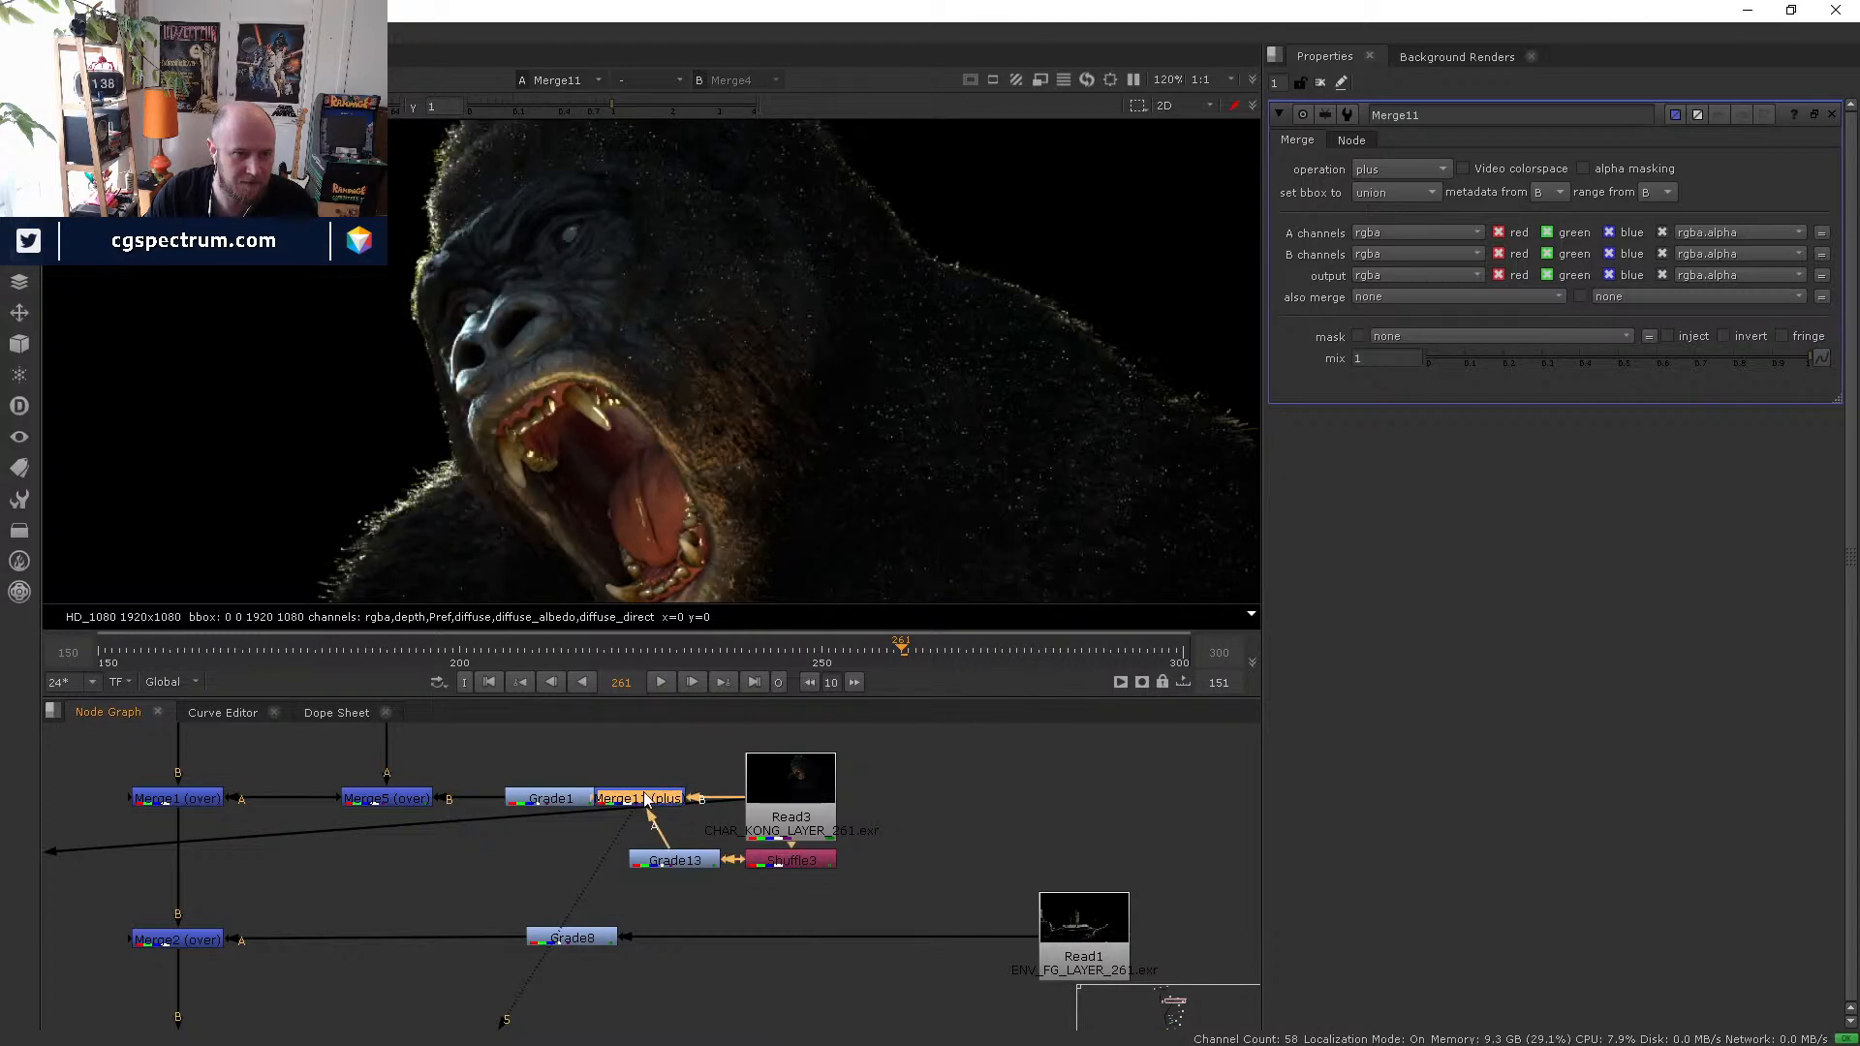
middle_drag(1114, 572, 831, 432)
scroll(830, 432, down, 1)
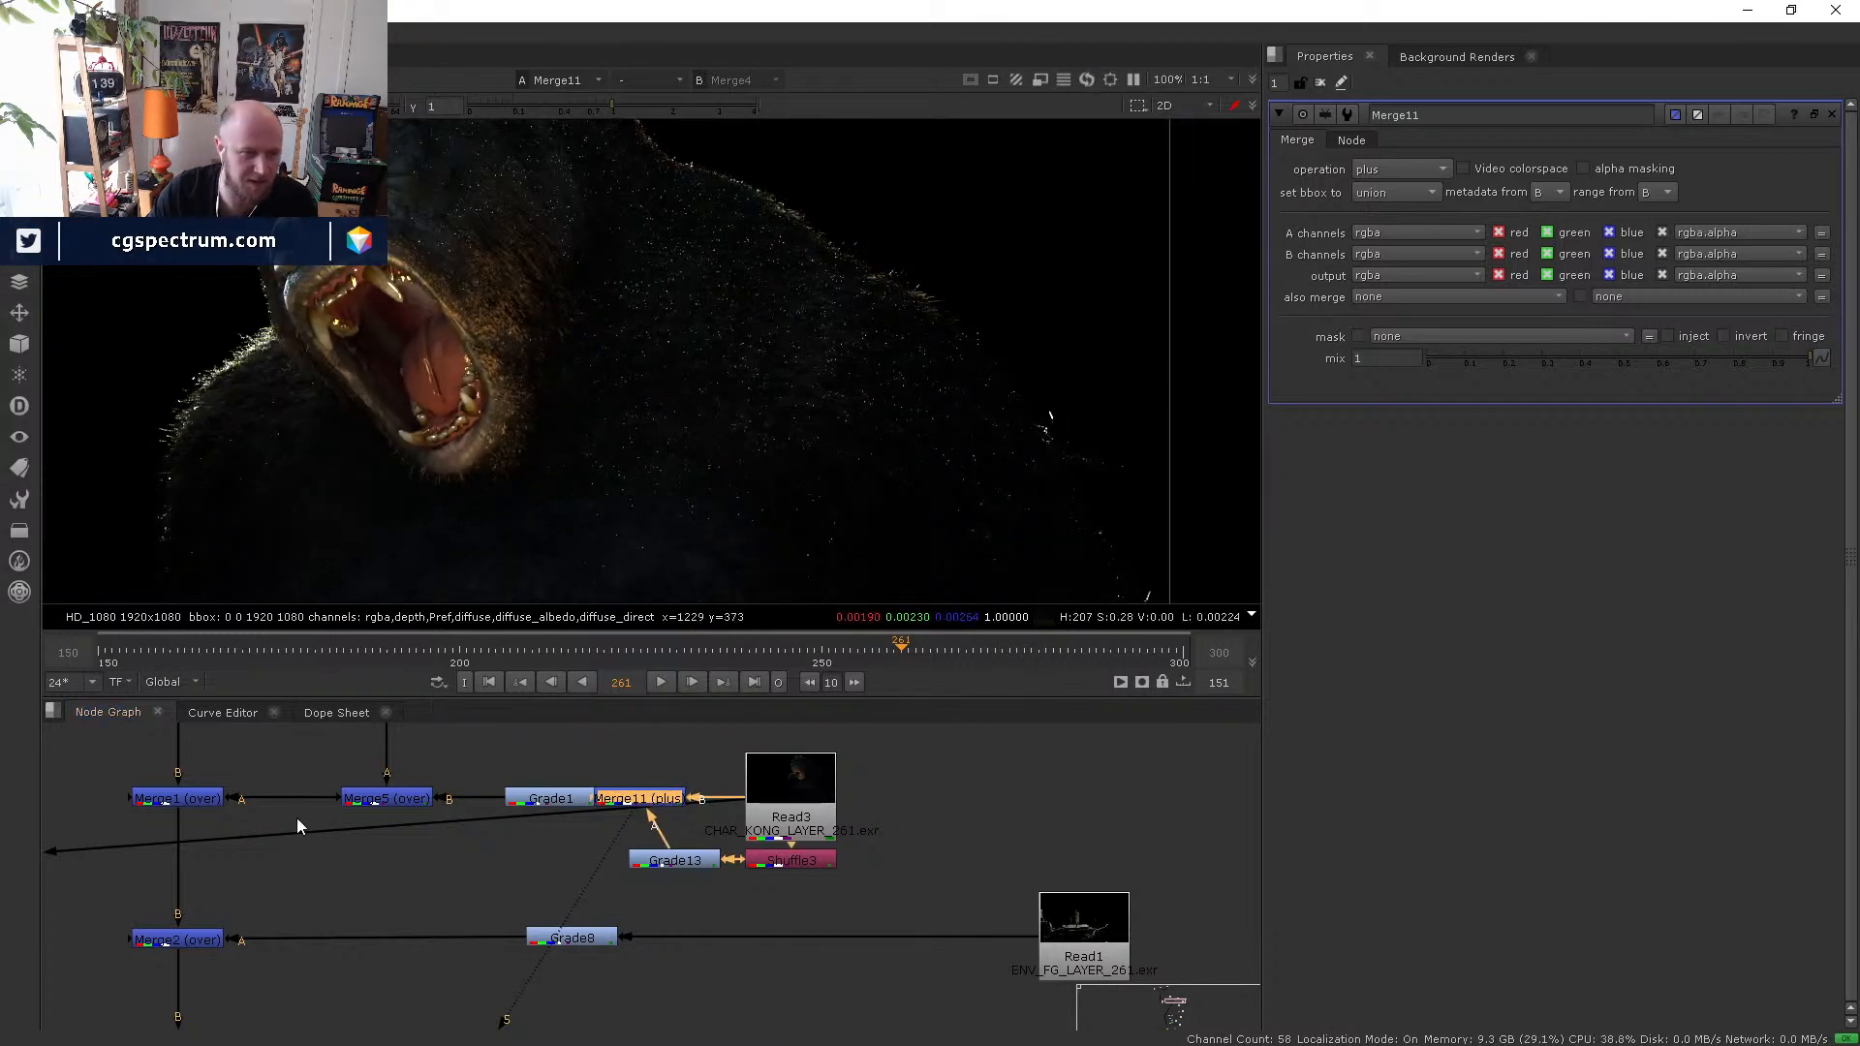
- View the Merge1 composite and check the added specular on Kong's face and mouth by toggling Merge11
click(166, 798)
key(1)
middle_drag(264, 845, 404, 956)
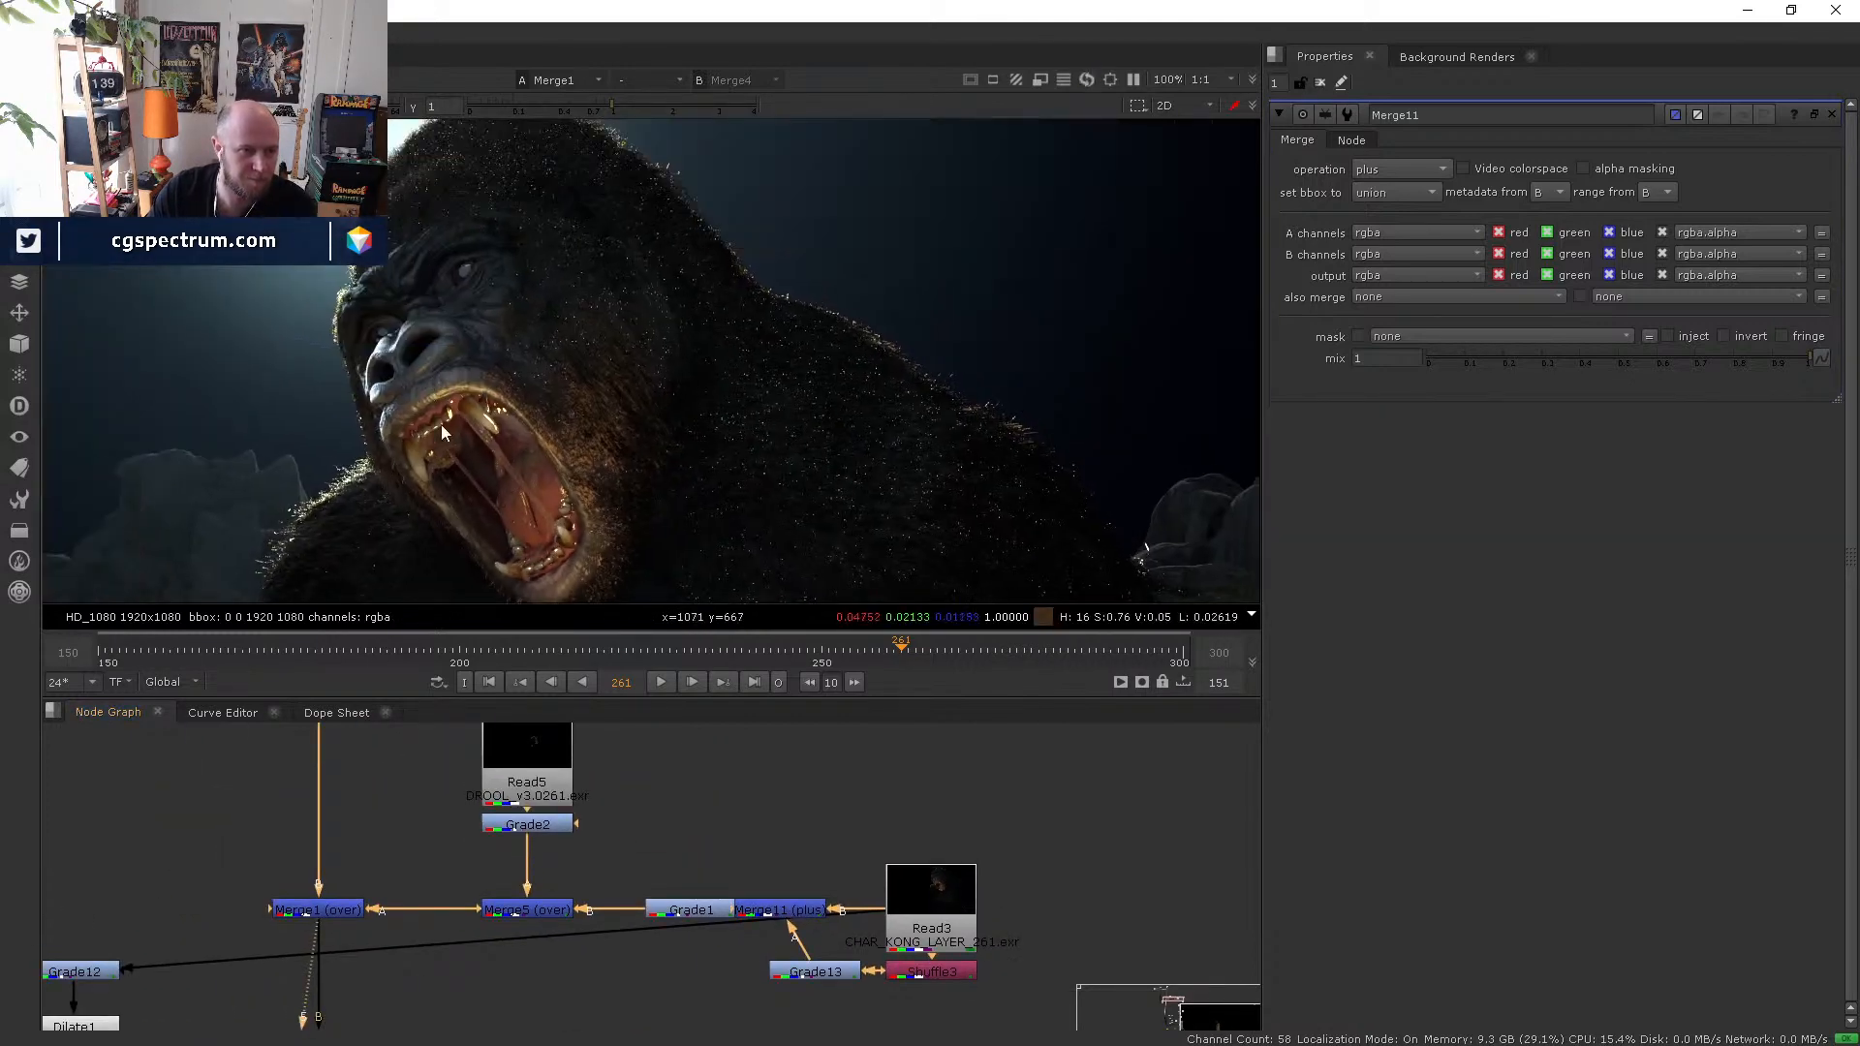
scroll(442, 433, up, 3)
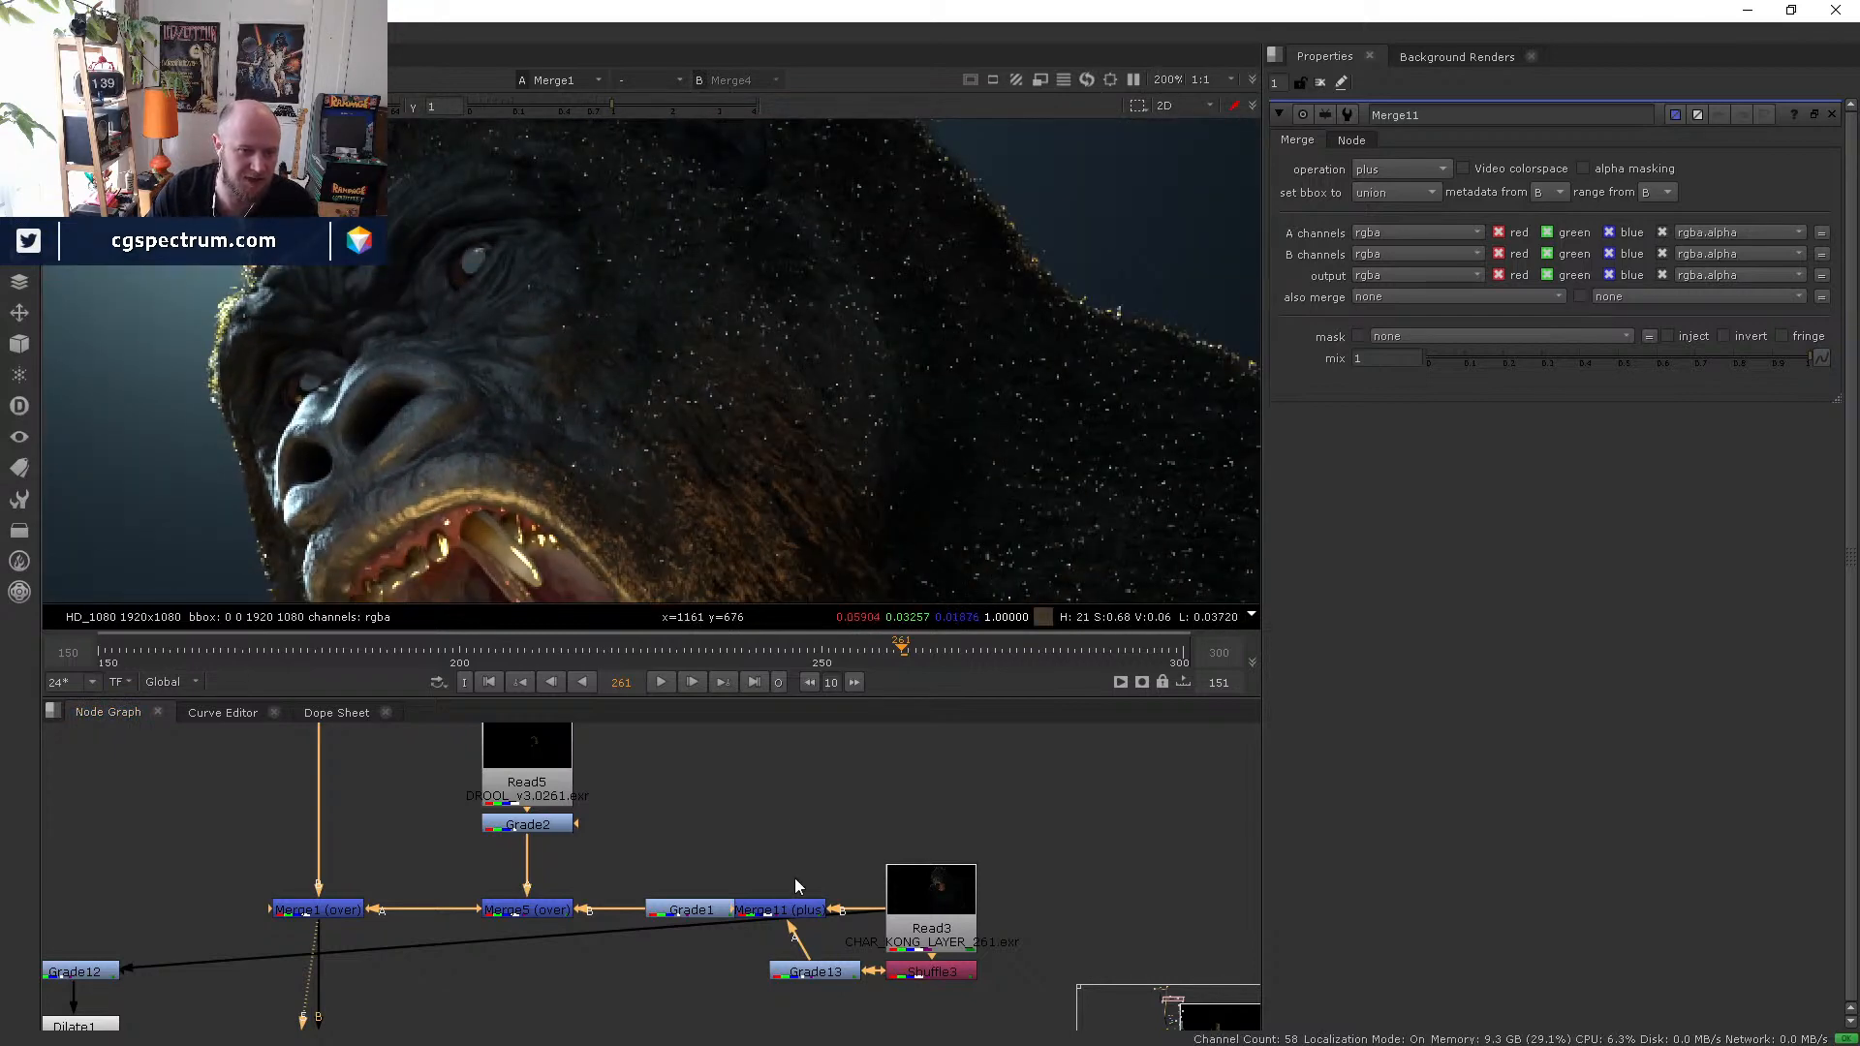
click(788, 914)
key(d)
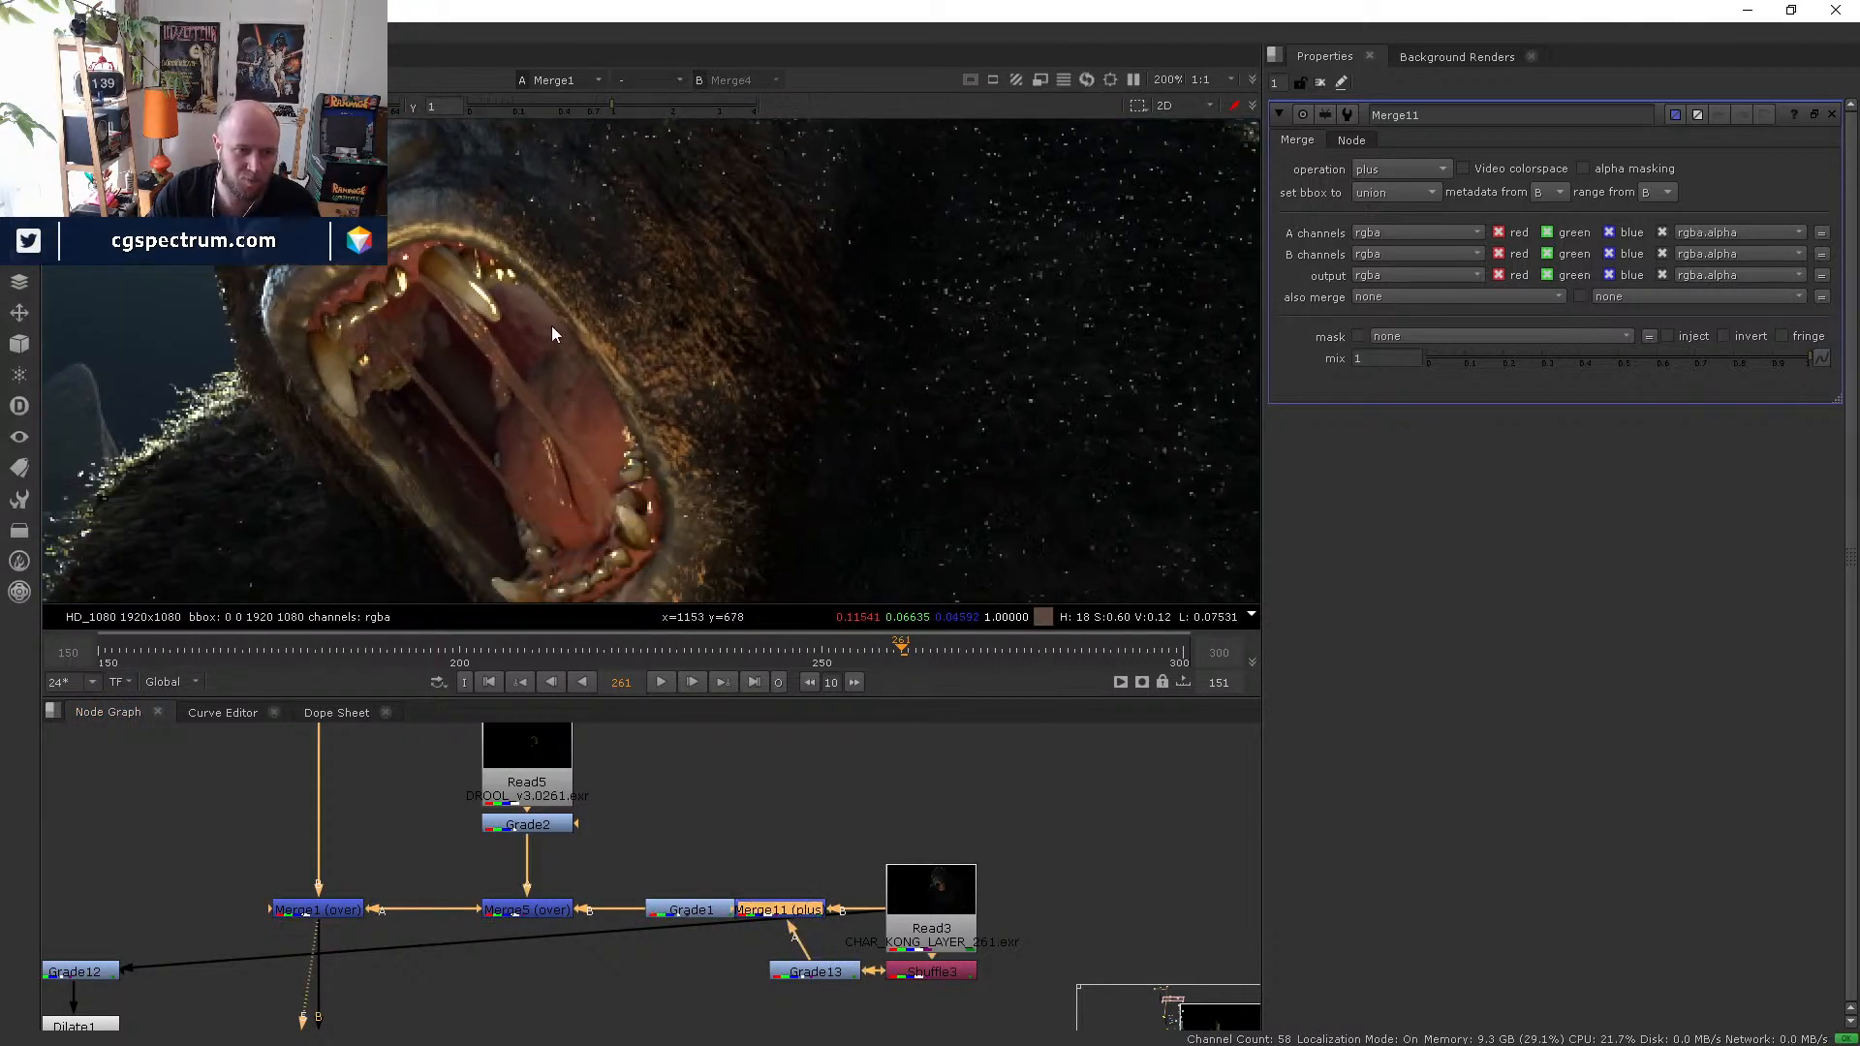
- Shift the Grade13 node slightly away from Shuffle3 and open Shuffle3's properties
drag(828, 973, 811, 975)
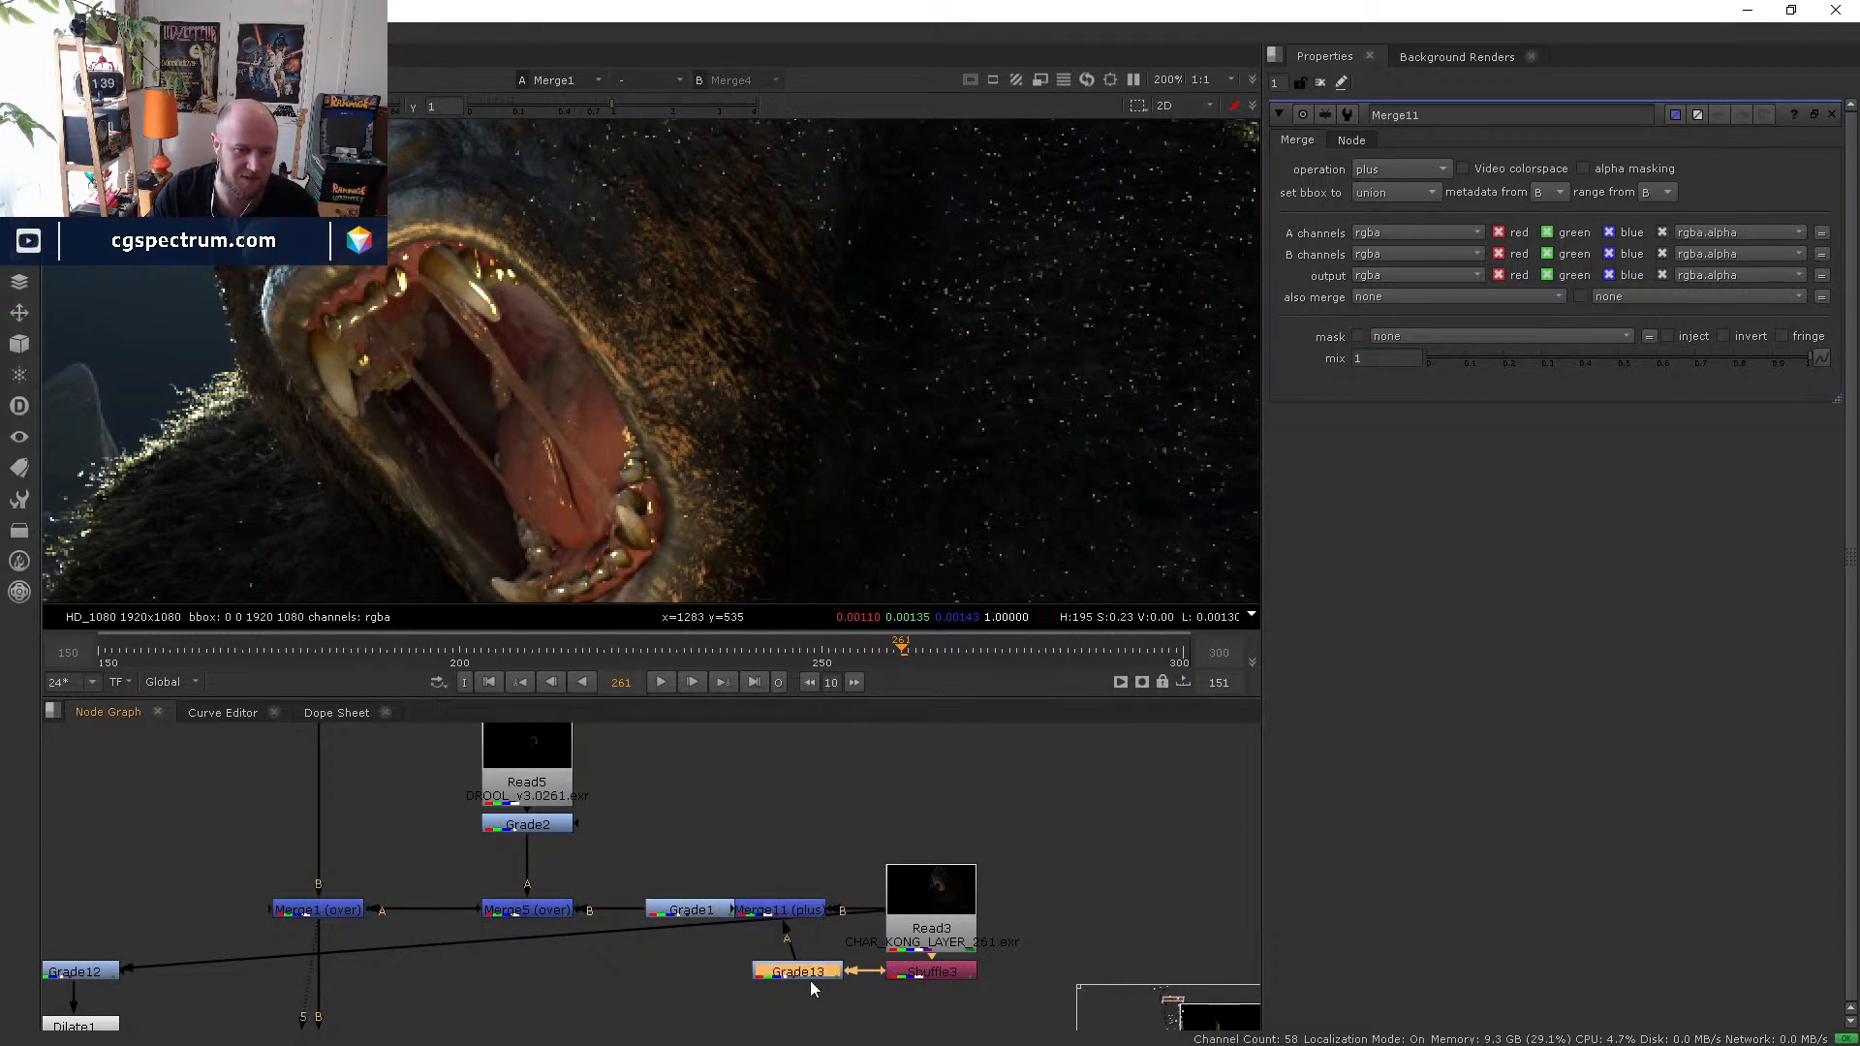
double_click(936, 974)
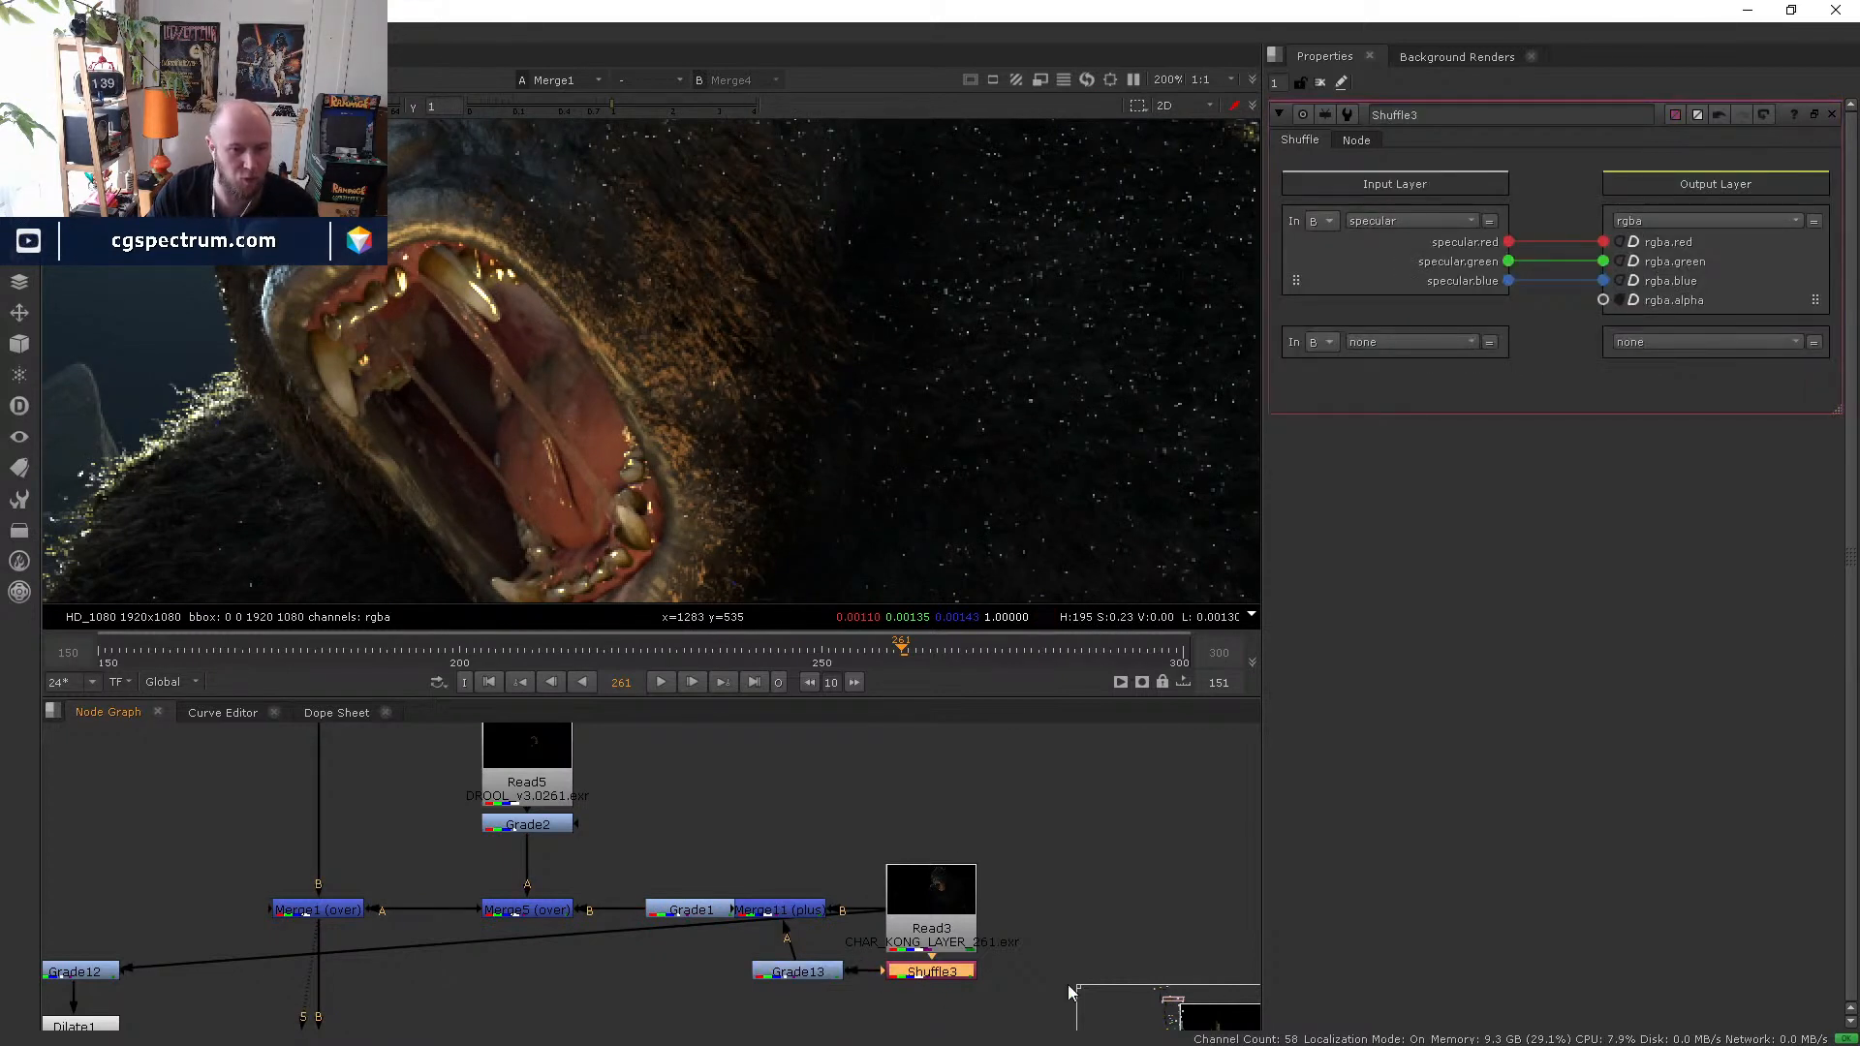
scroll(1014, 898, down, 3)
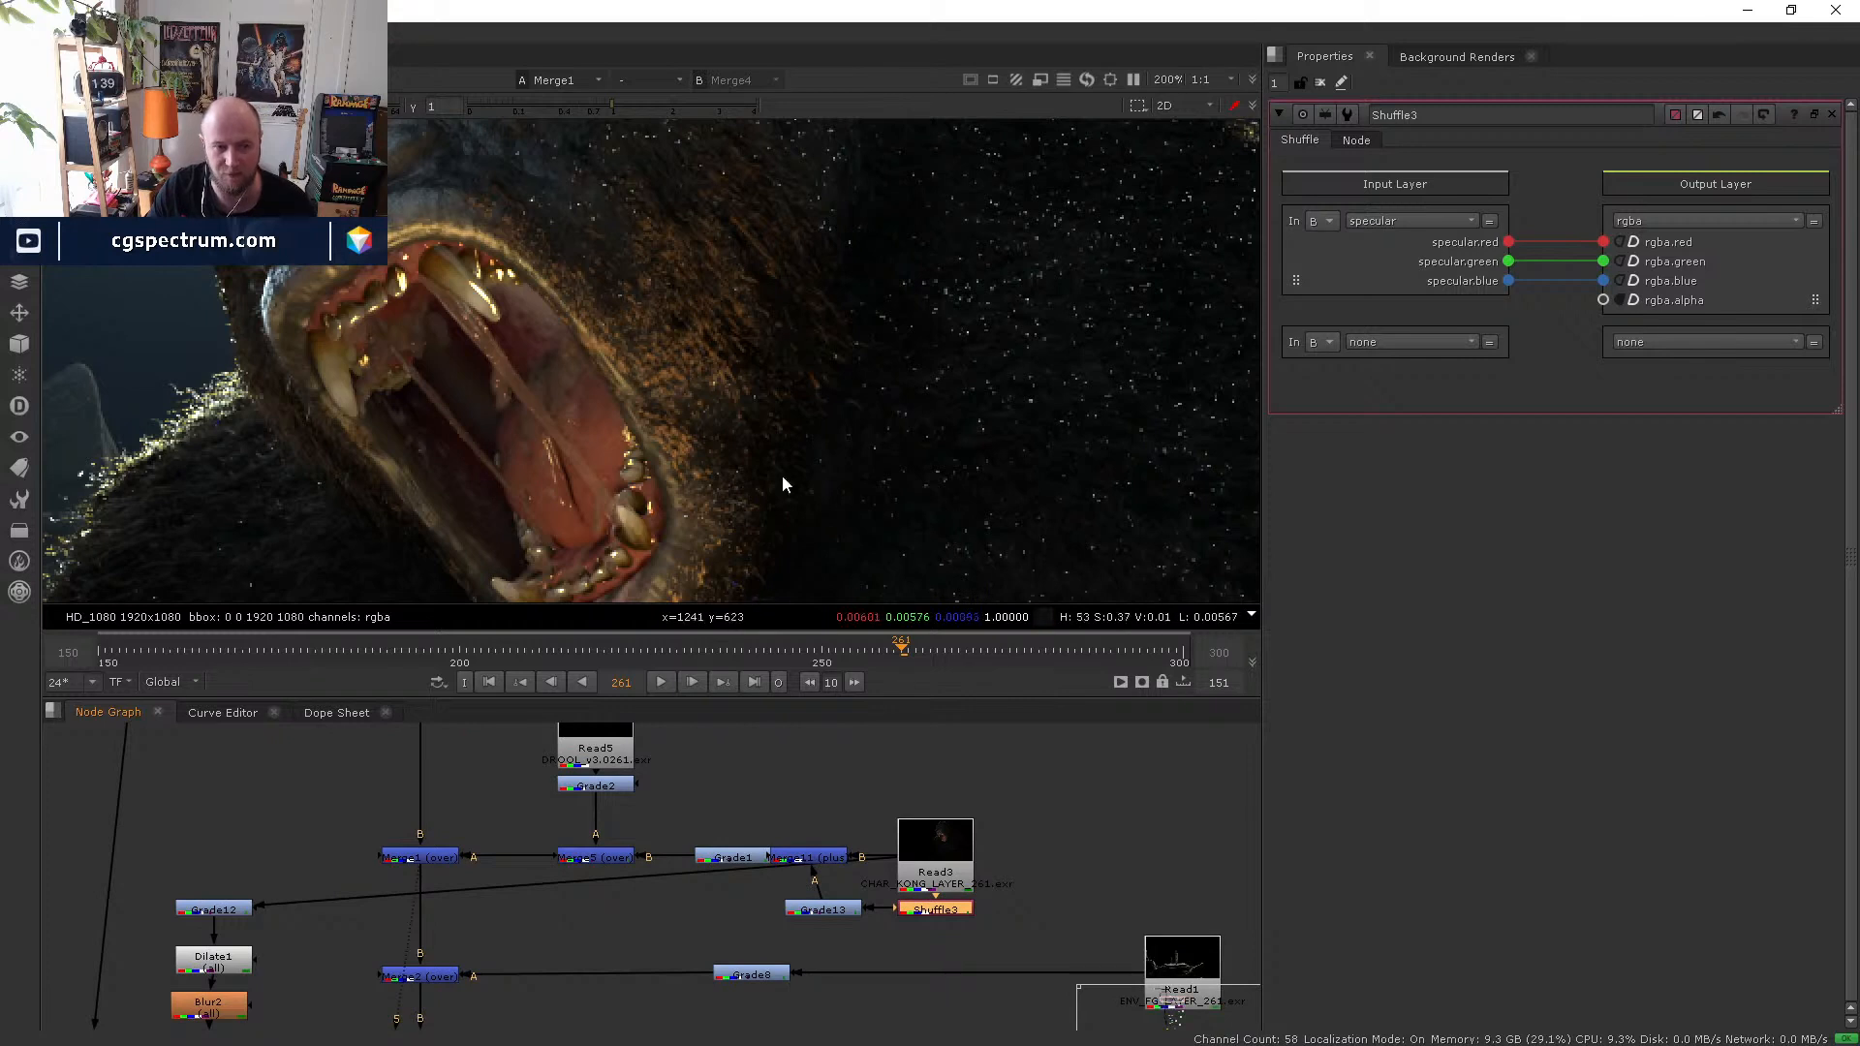
- Toggle Grade13 off and on, open its properties and examine the highlights on Kong's teeth and gums
click(819, 913)
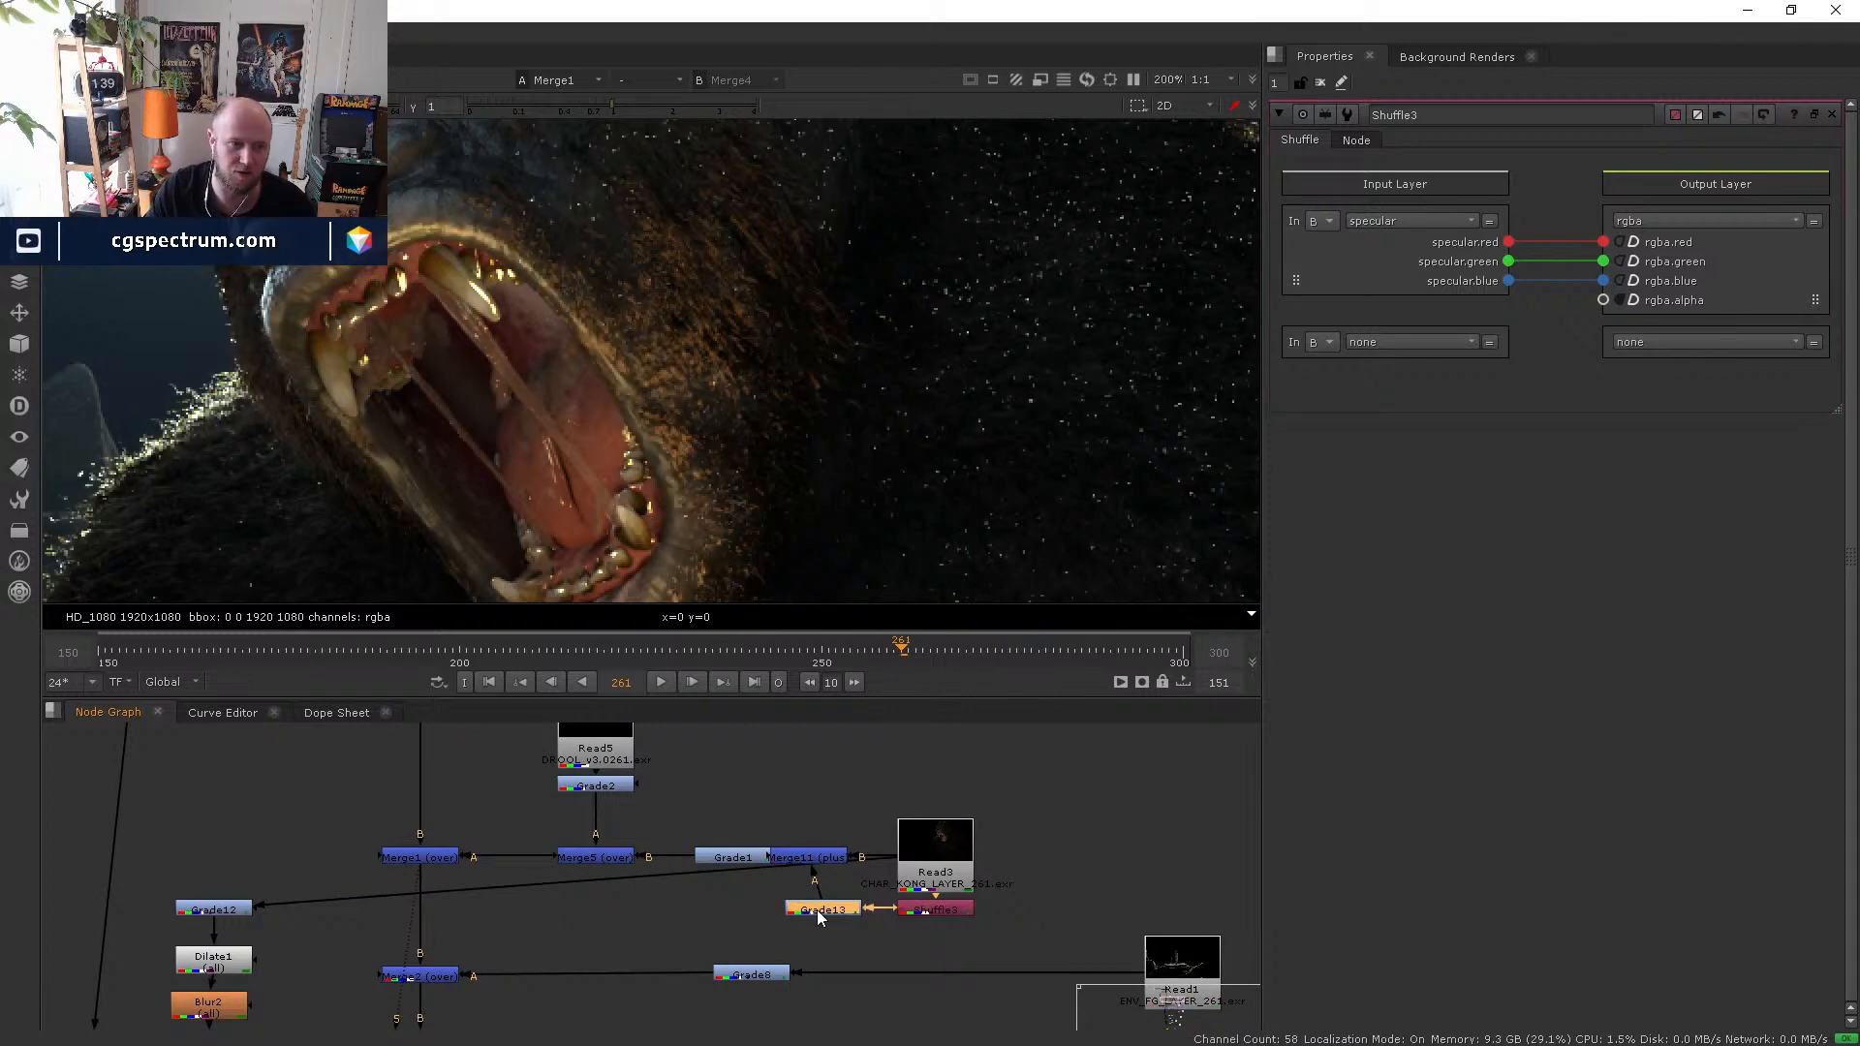
key(d)
double_click(820, 913)
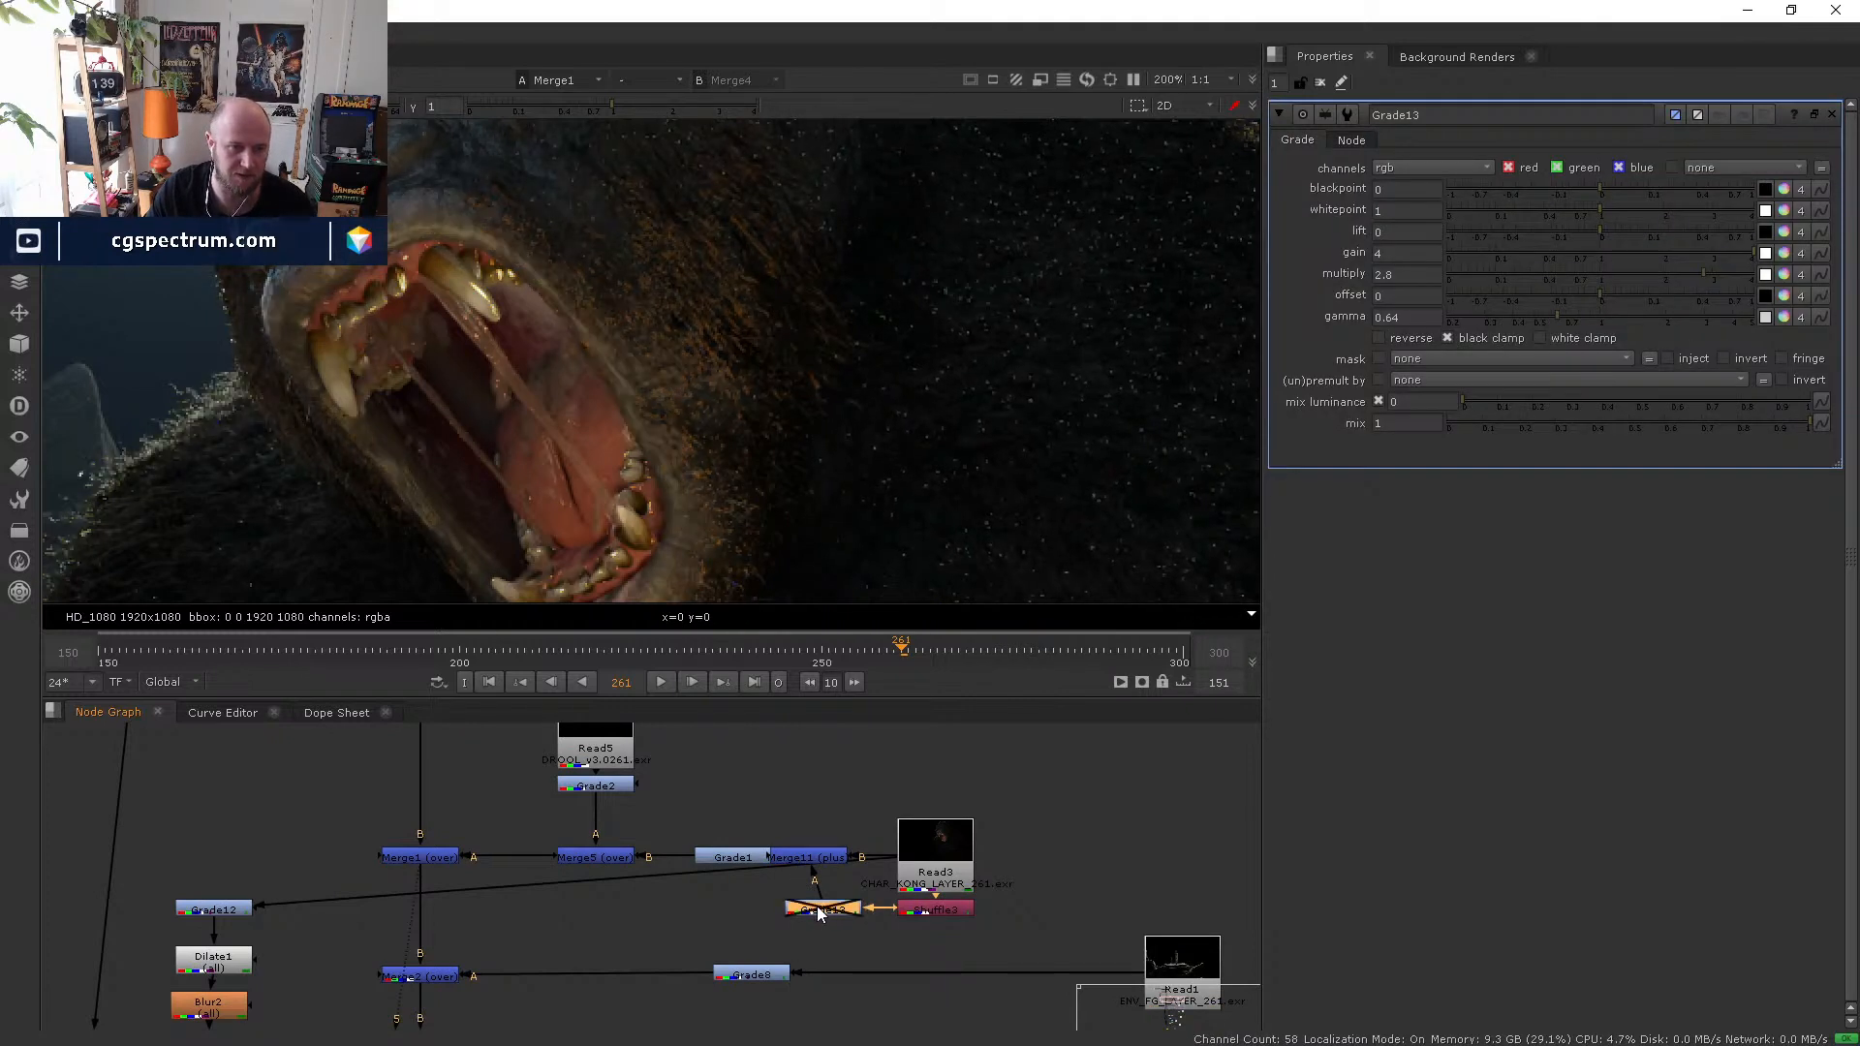
key(d)
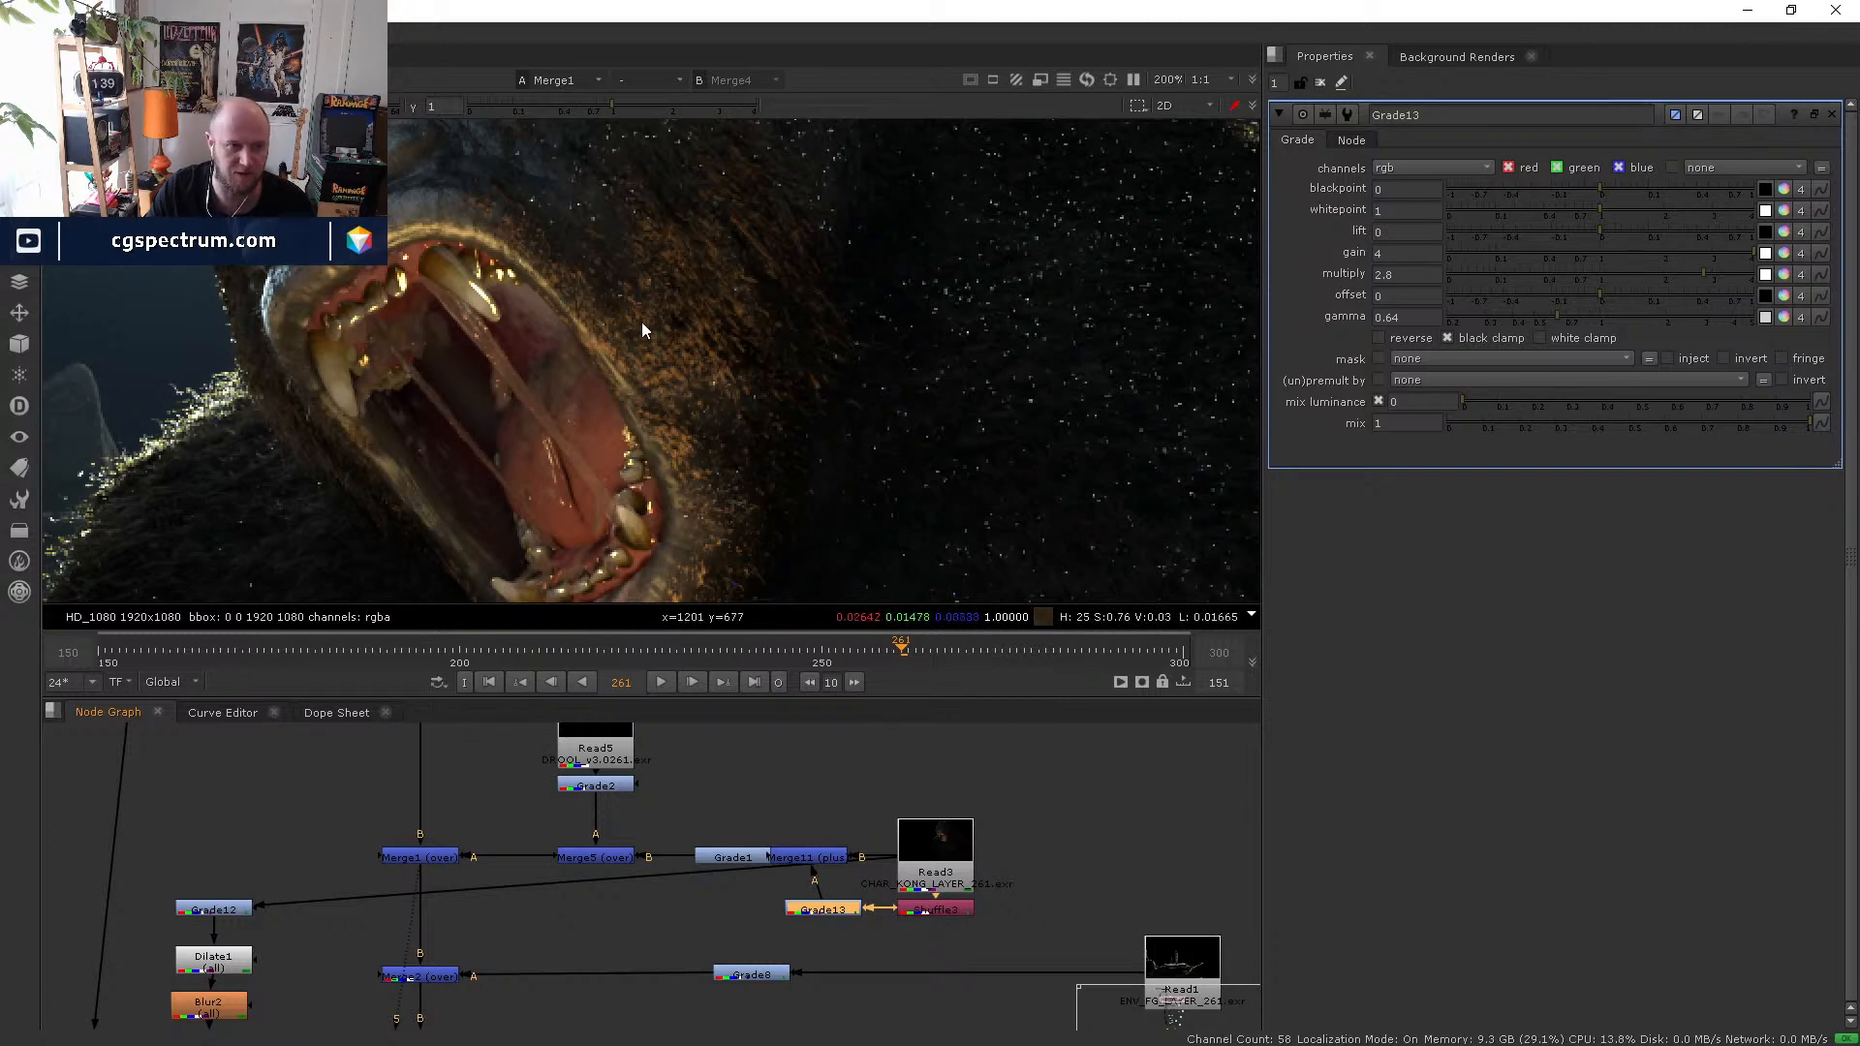
scroll(641, 322, down, 2)
middle_drag(641, 322, 748, 474)
scroll(756, 427, up, 5)
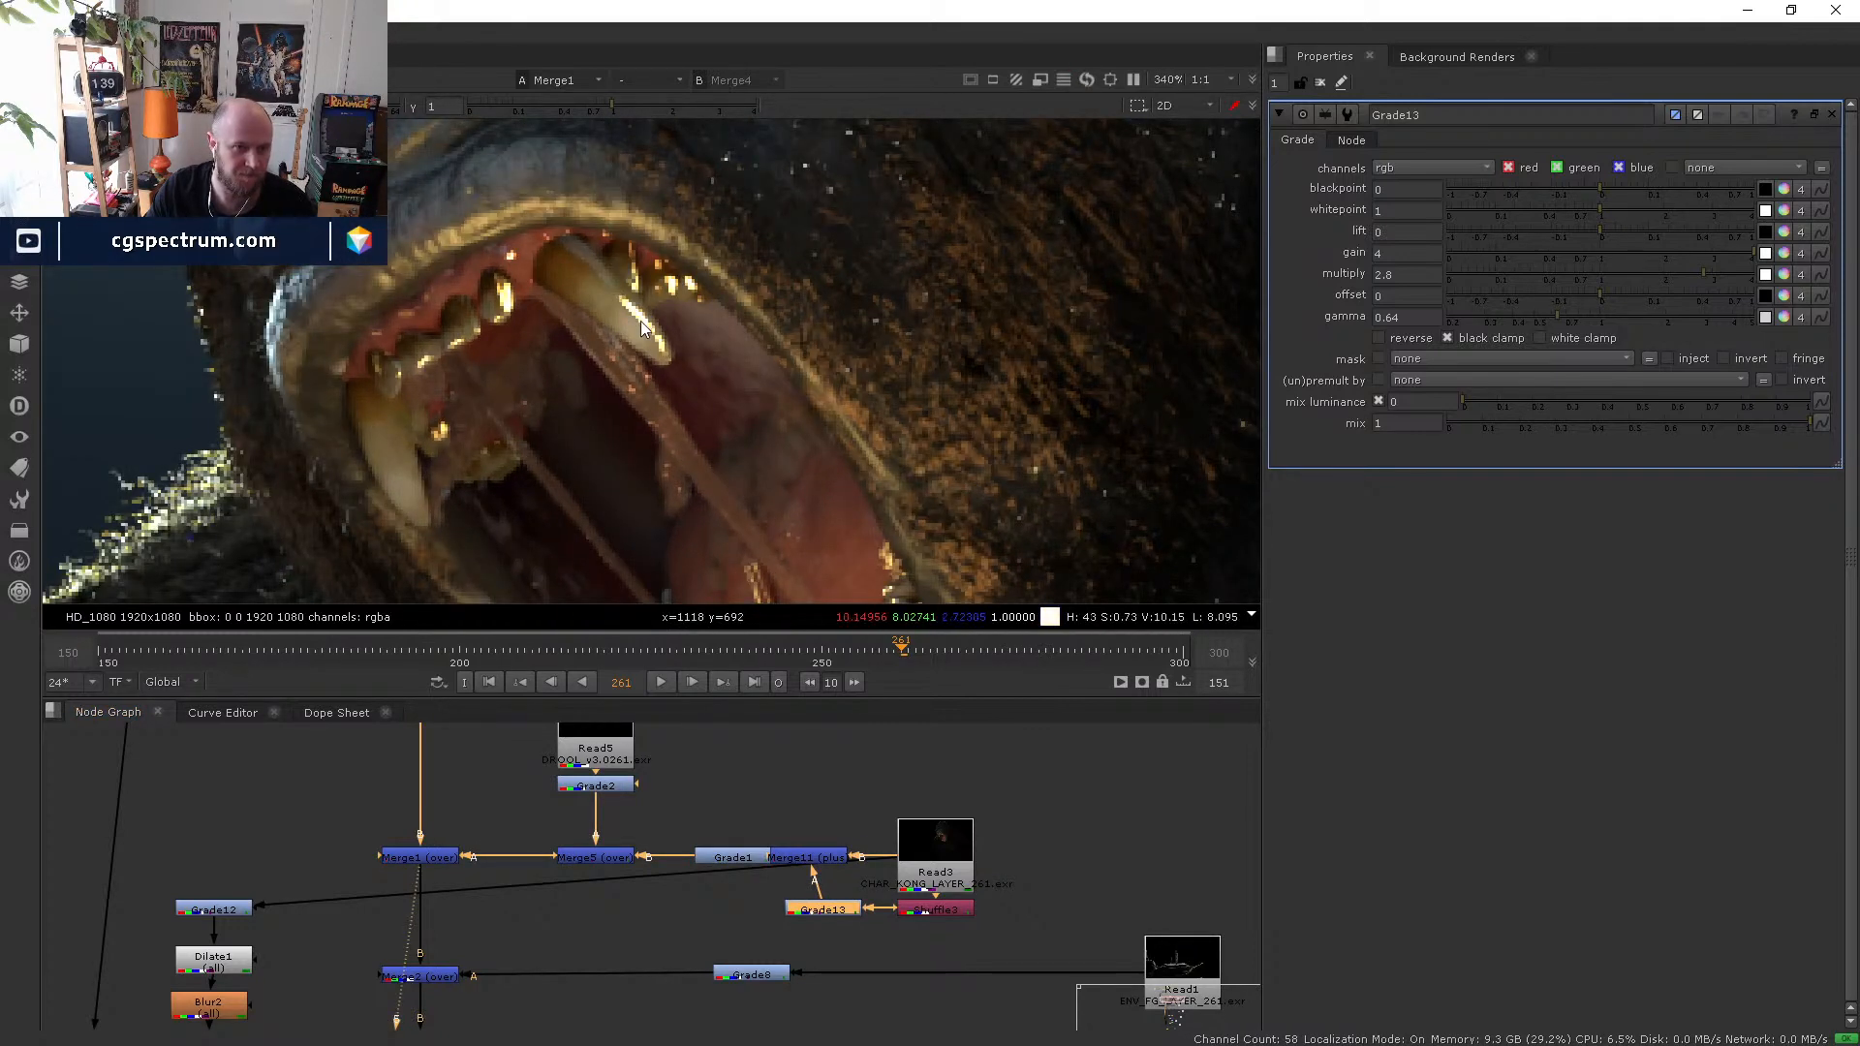
scroll(661, 376, down, 4)
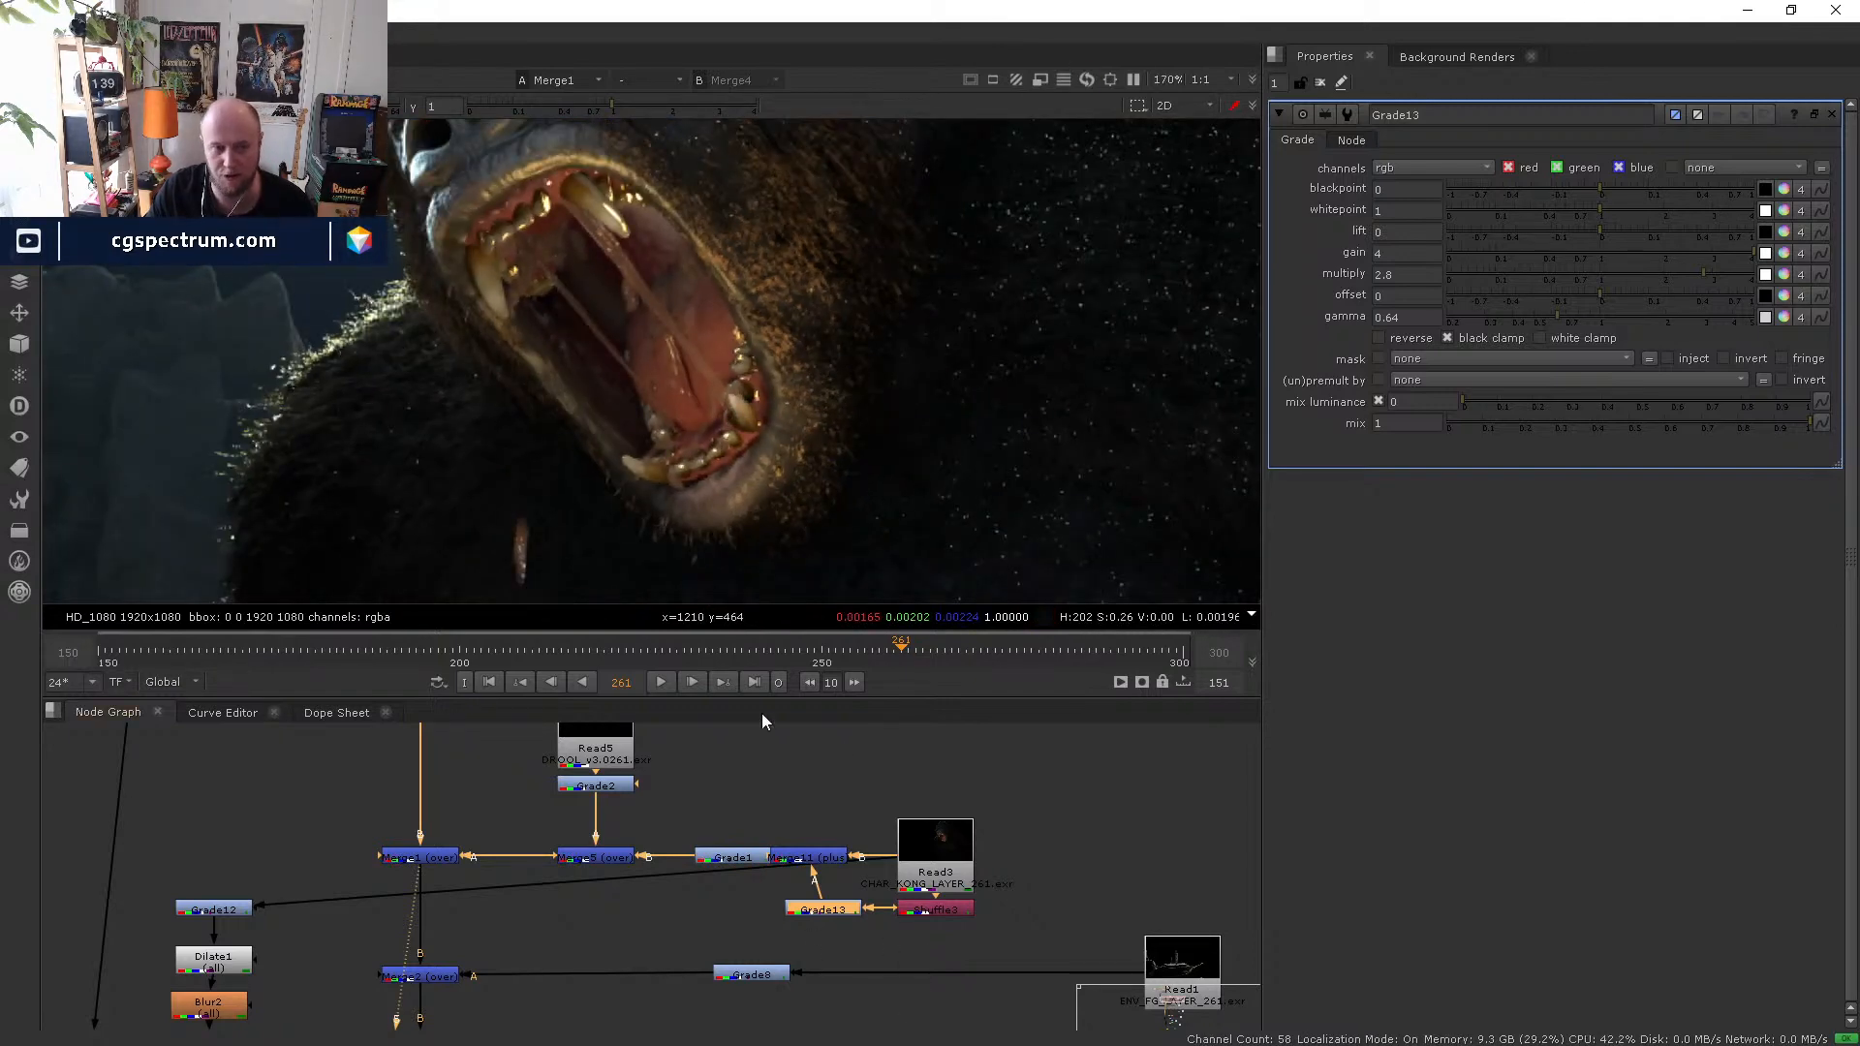
- Compare the composite with Grade13 disabled and enabled on Kong's mouth, head fur and shoulder, and on the full frame
key(d)
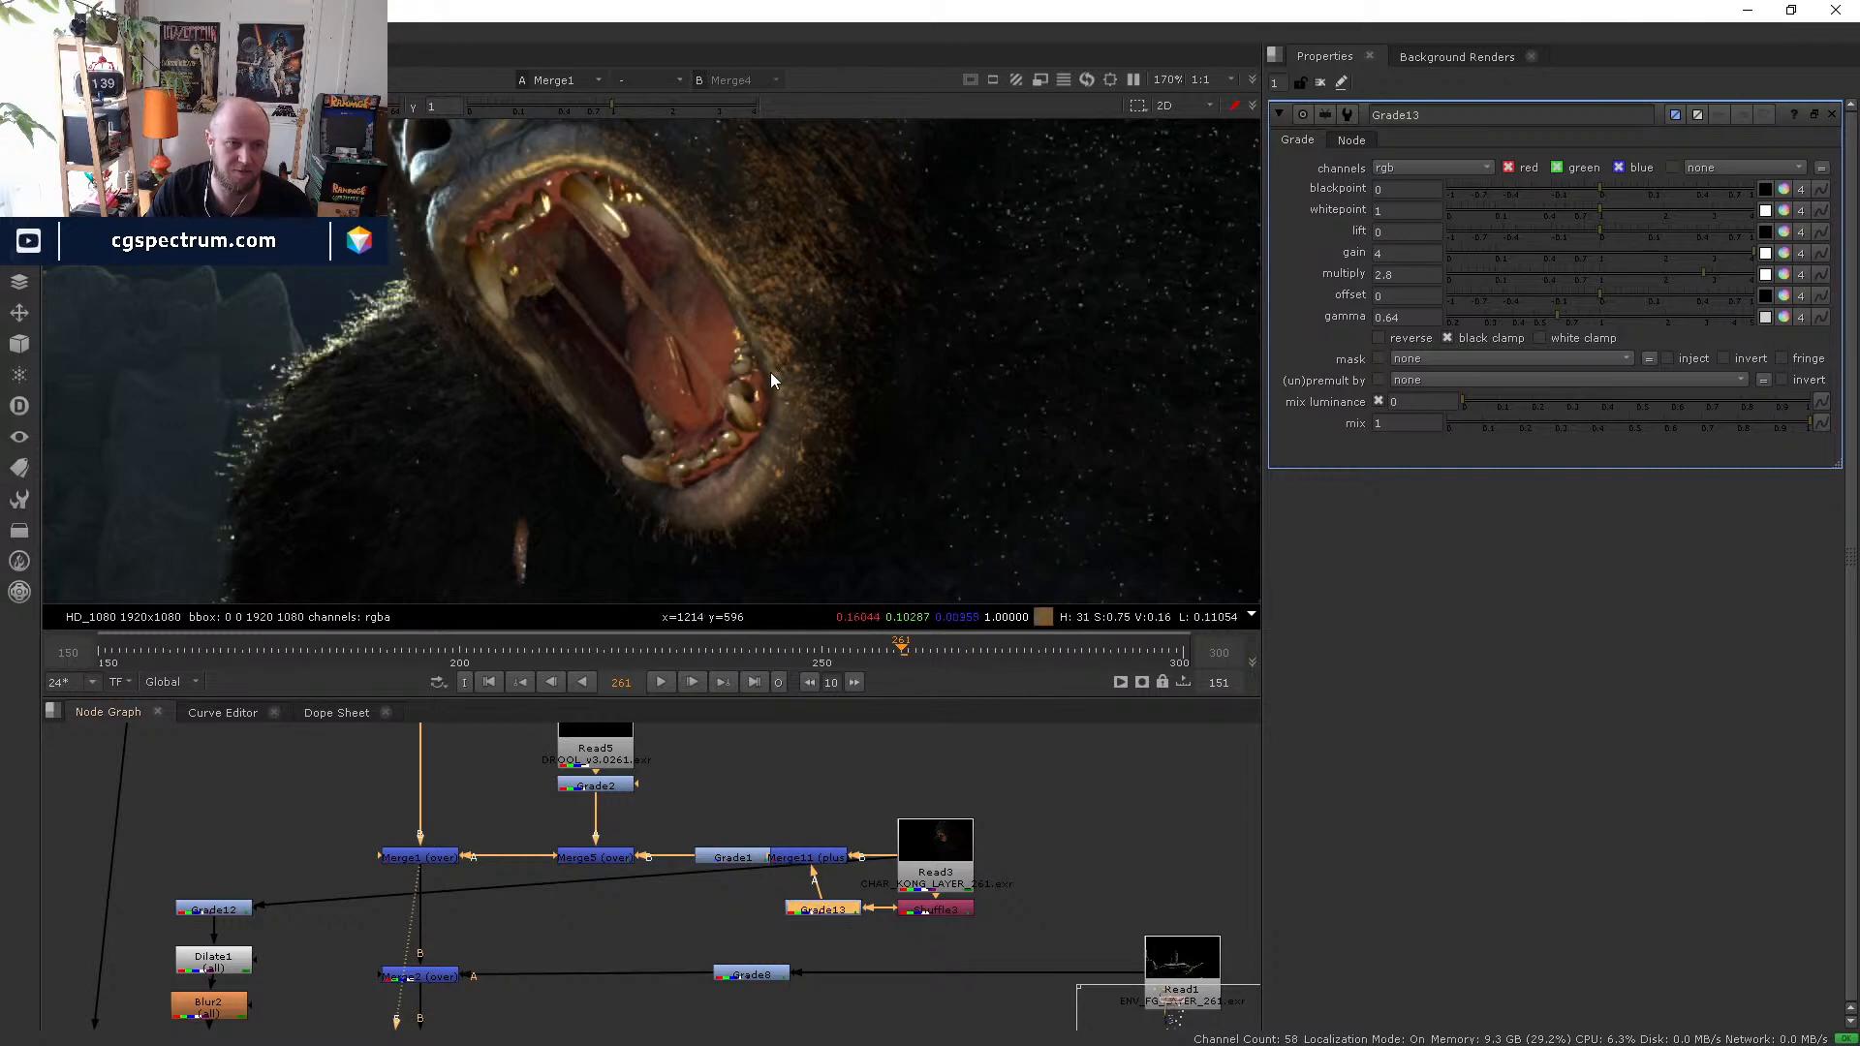
key(d)
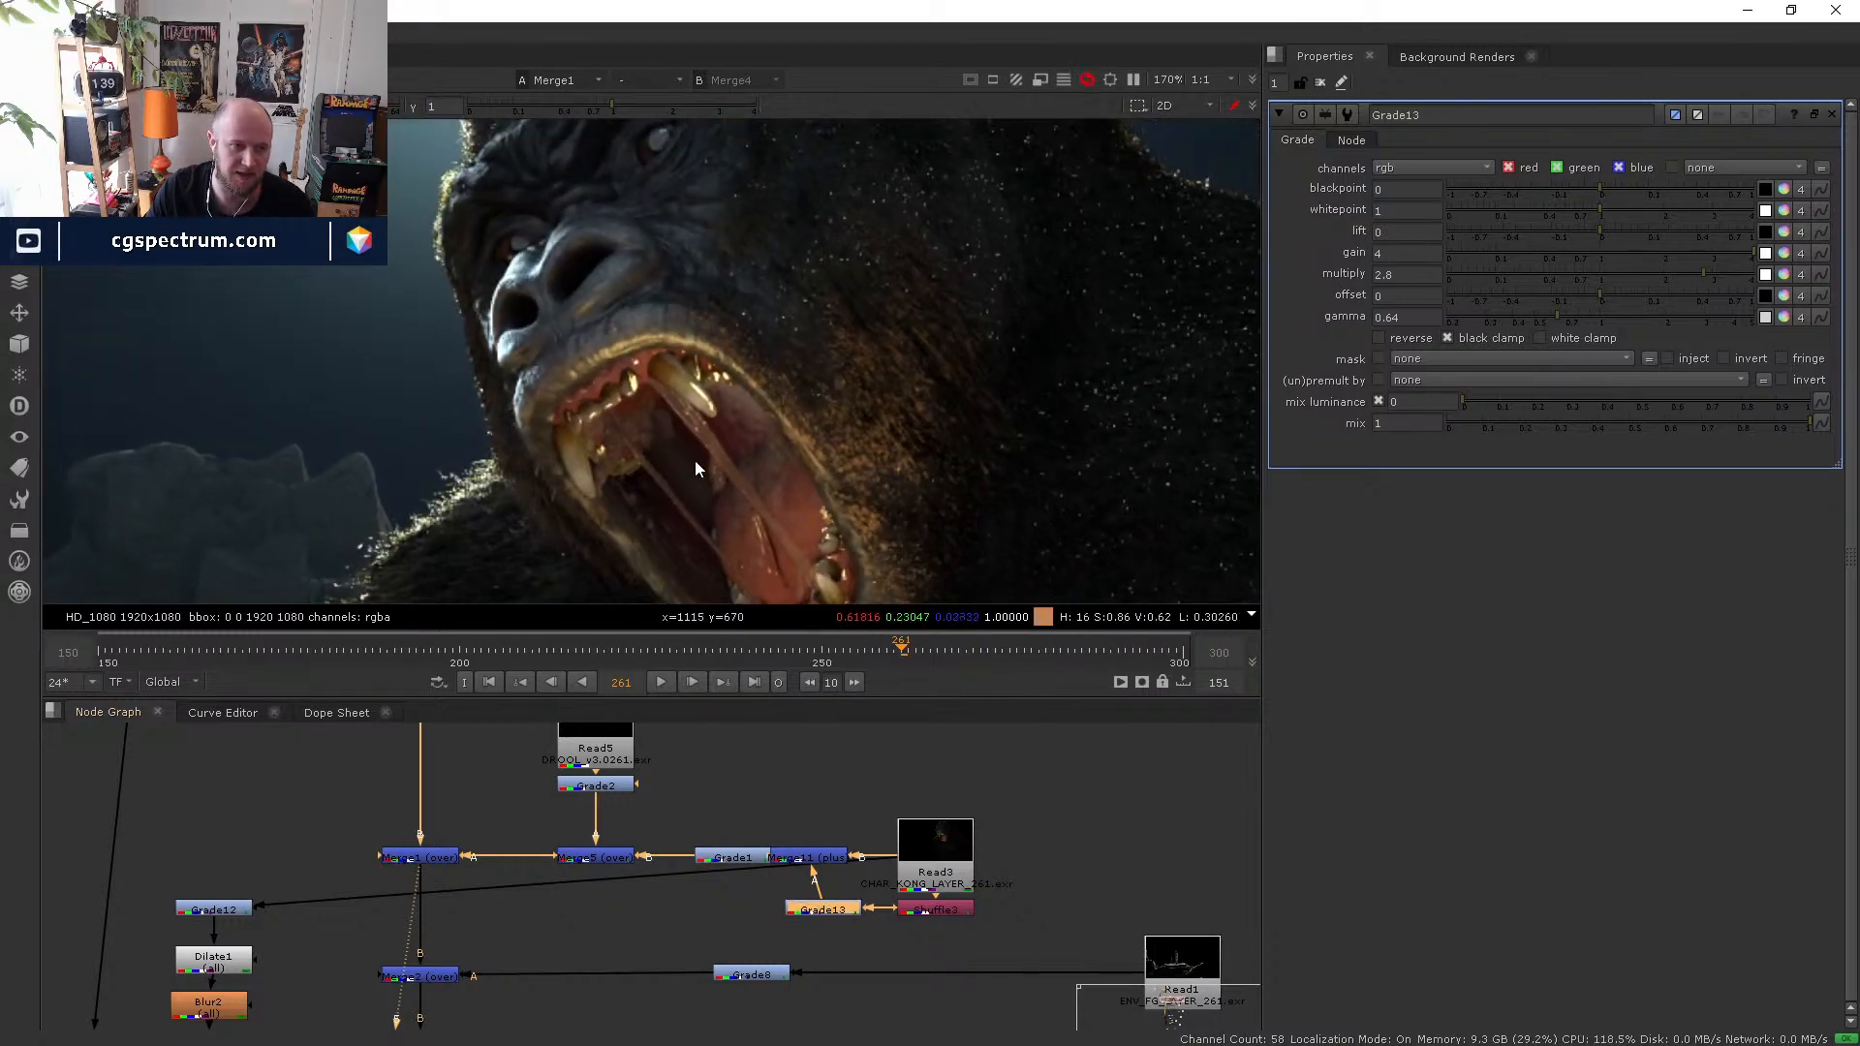
middle_drag(688, 275, 654, 529)
scroll(651, 494, down, 2)
key(d)
key(d)
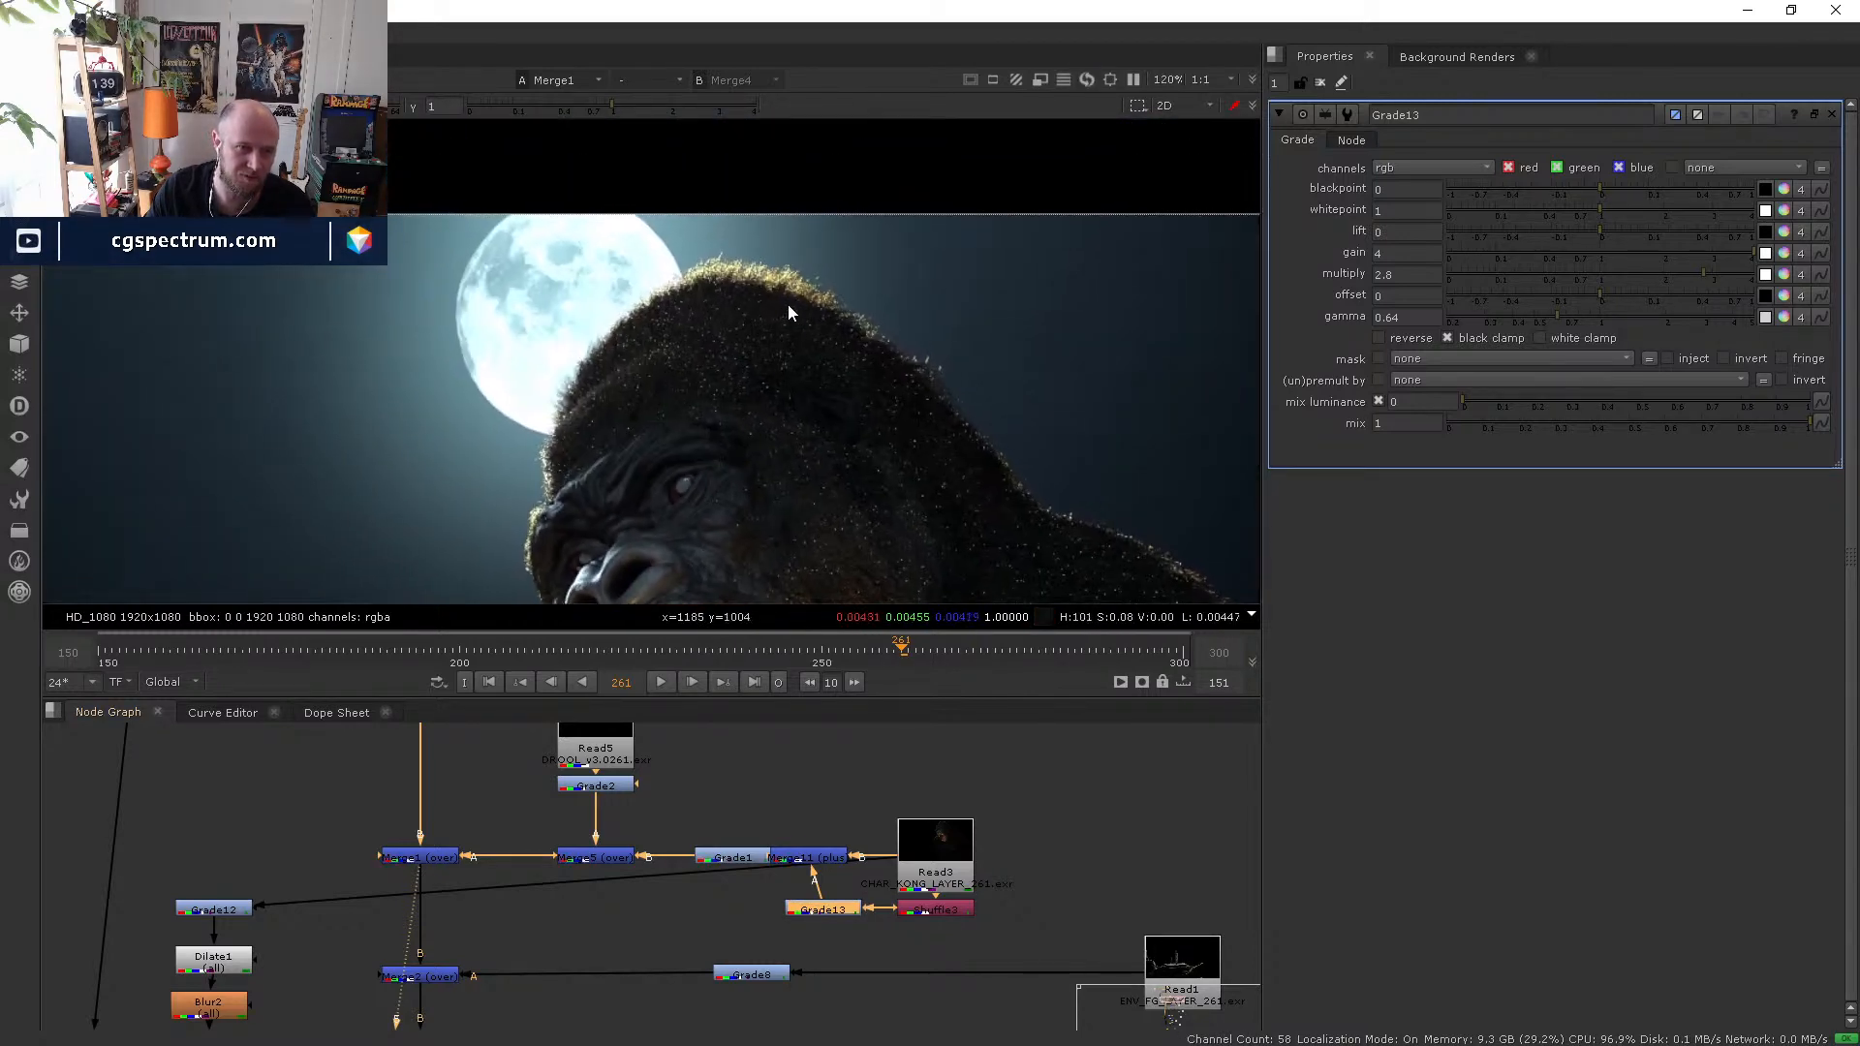
scroll(719, 219, up, 4)
middle_drag(723, 247, 651, 407)
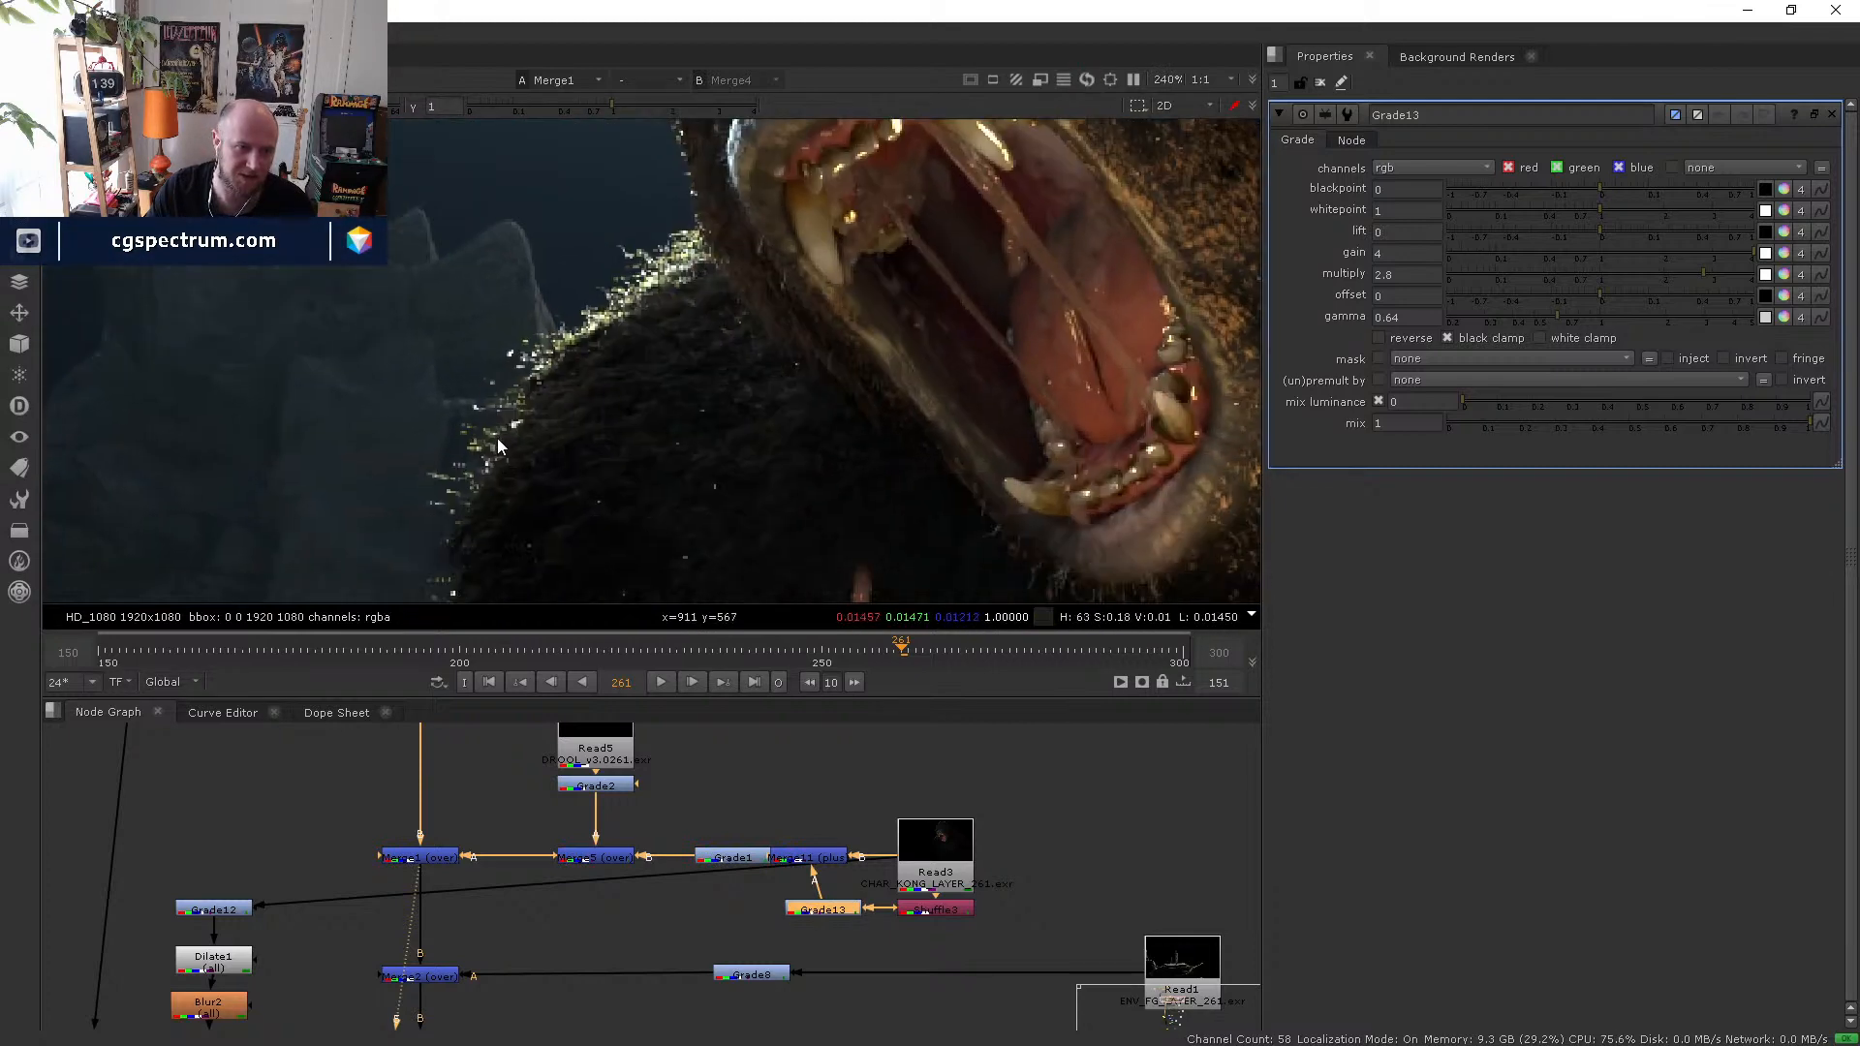
scroll(555, 400, down, 3)
scroll(568, 456, down, 4)
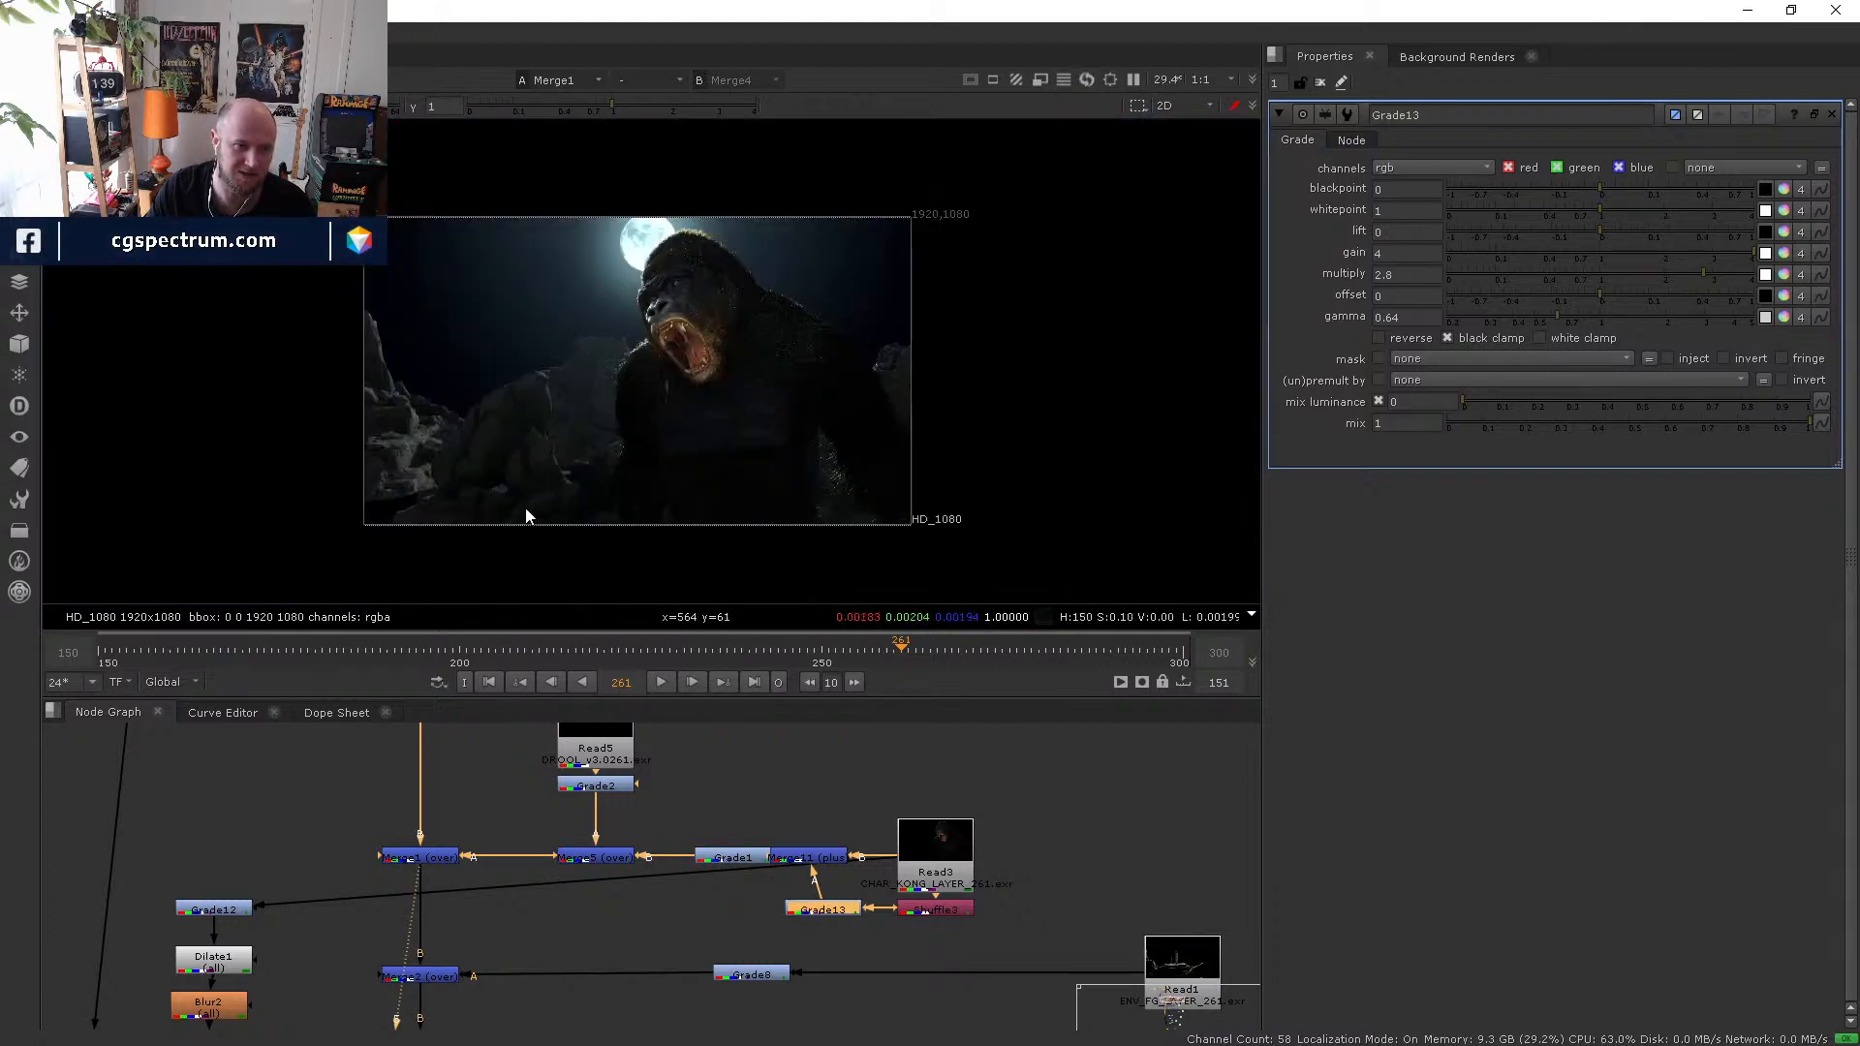
scroll(654, 269, up, 2)
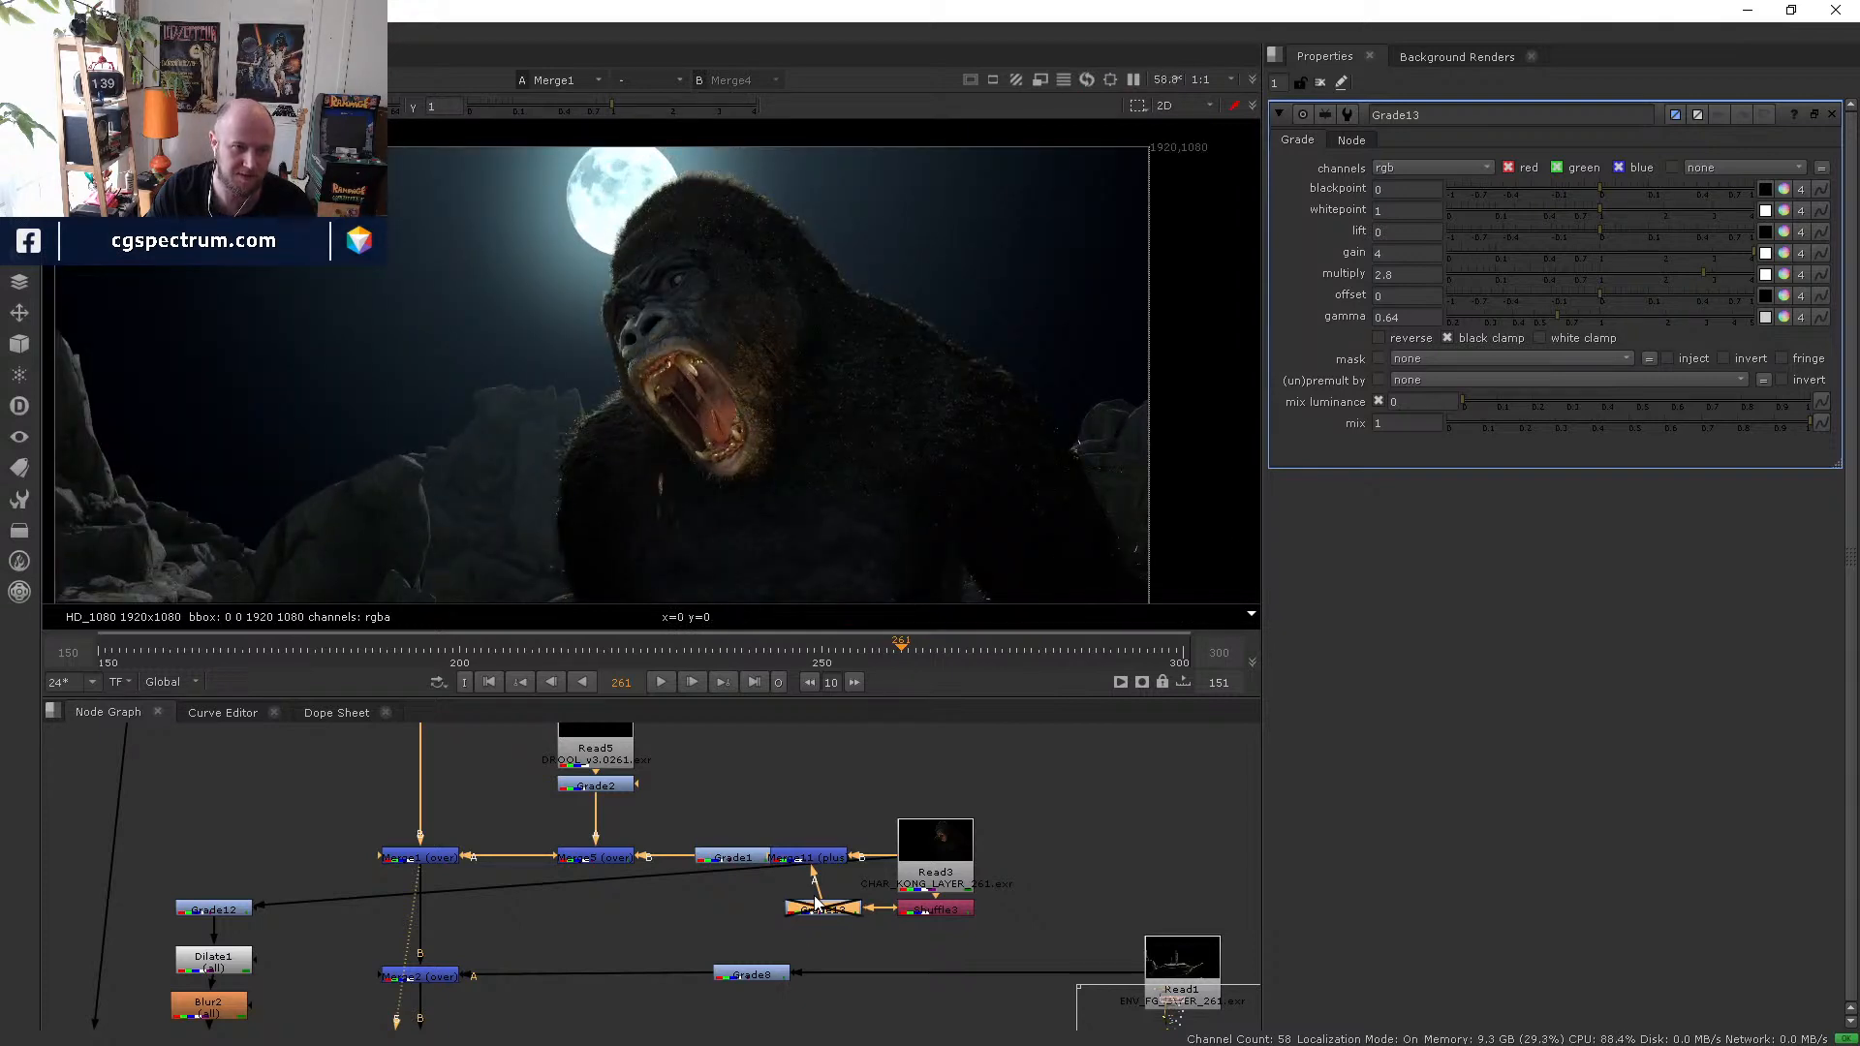
- View the Multiply2 glow branch and inspect its alpha channel, returning to the color display
middle_drag(712, 932, 672, 868)
middle_drag(431, 891, 565, 750)
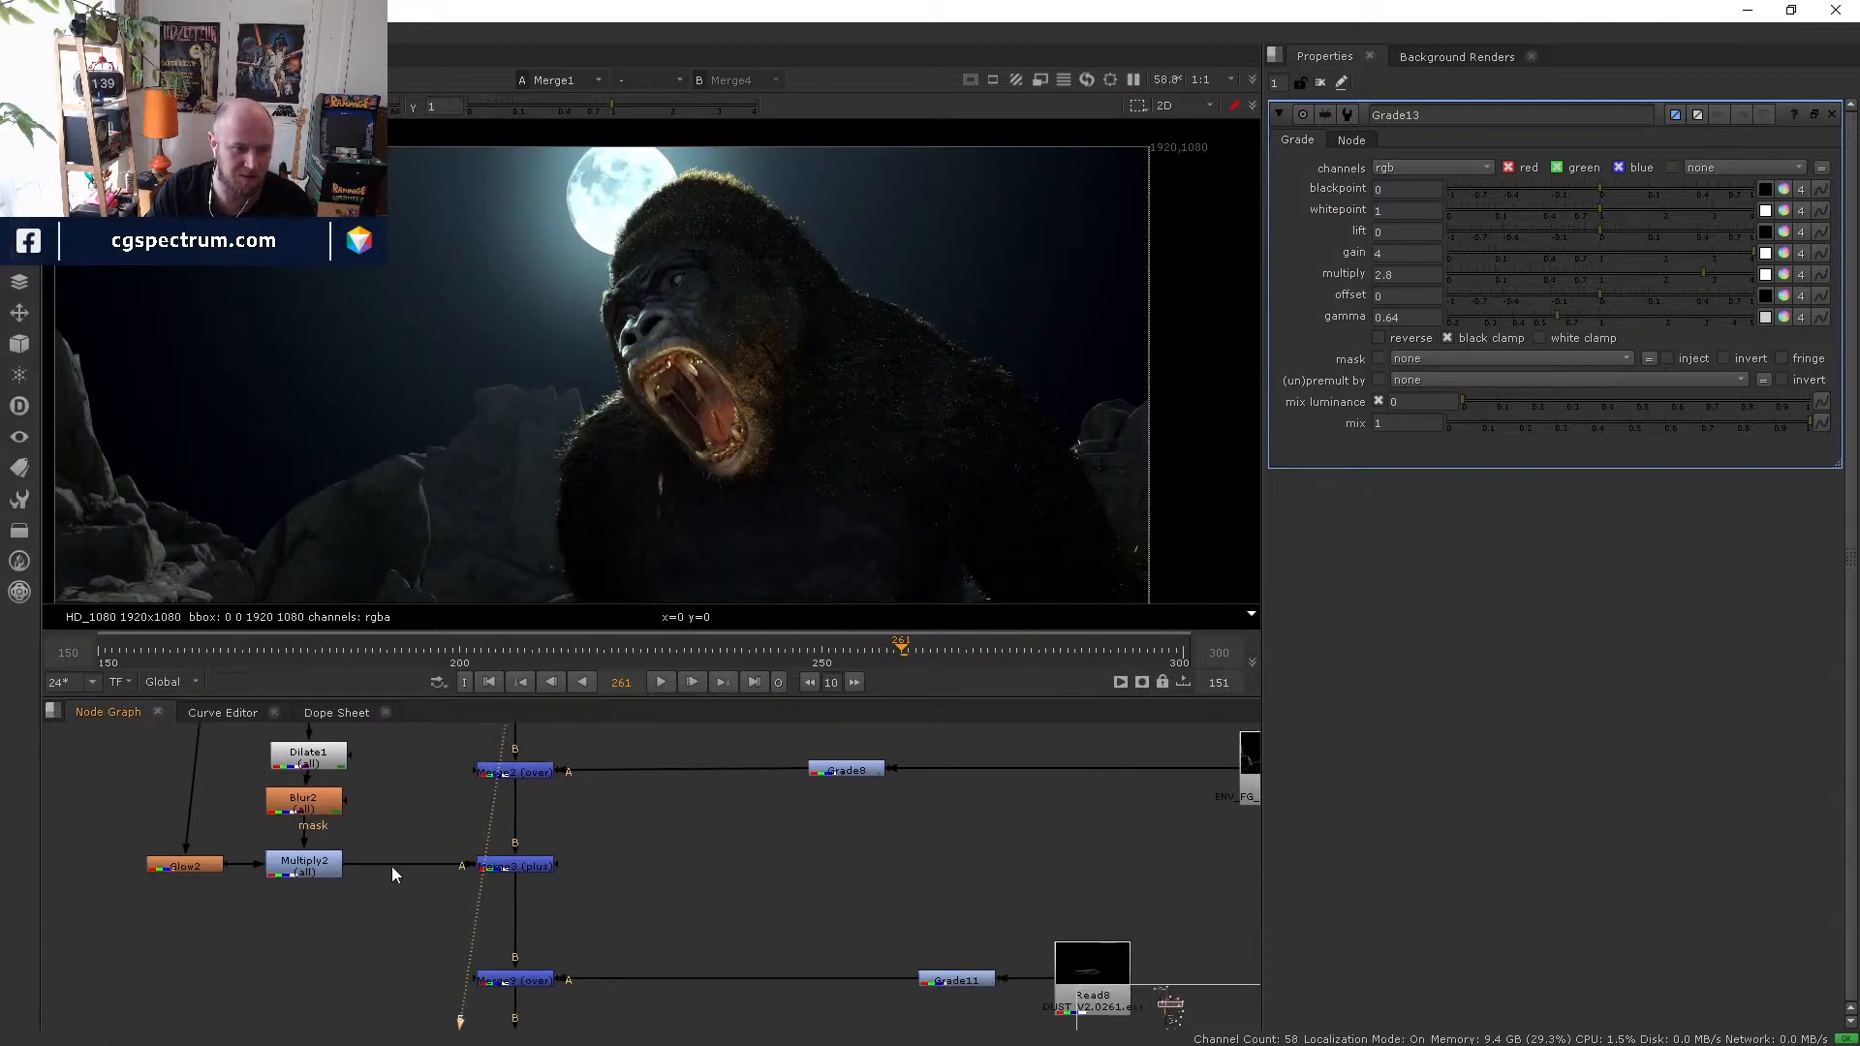
key(a)
key(a)
key(a)
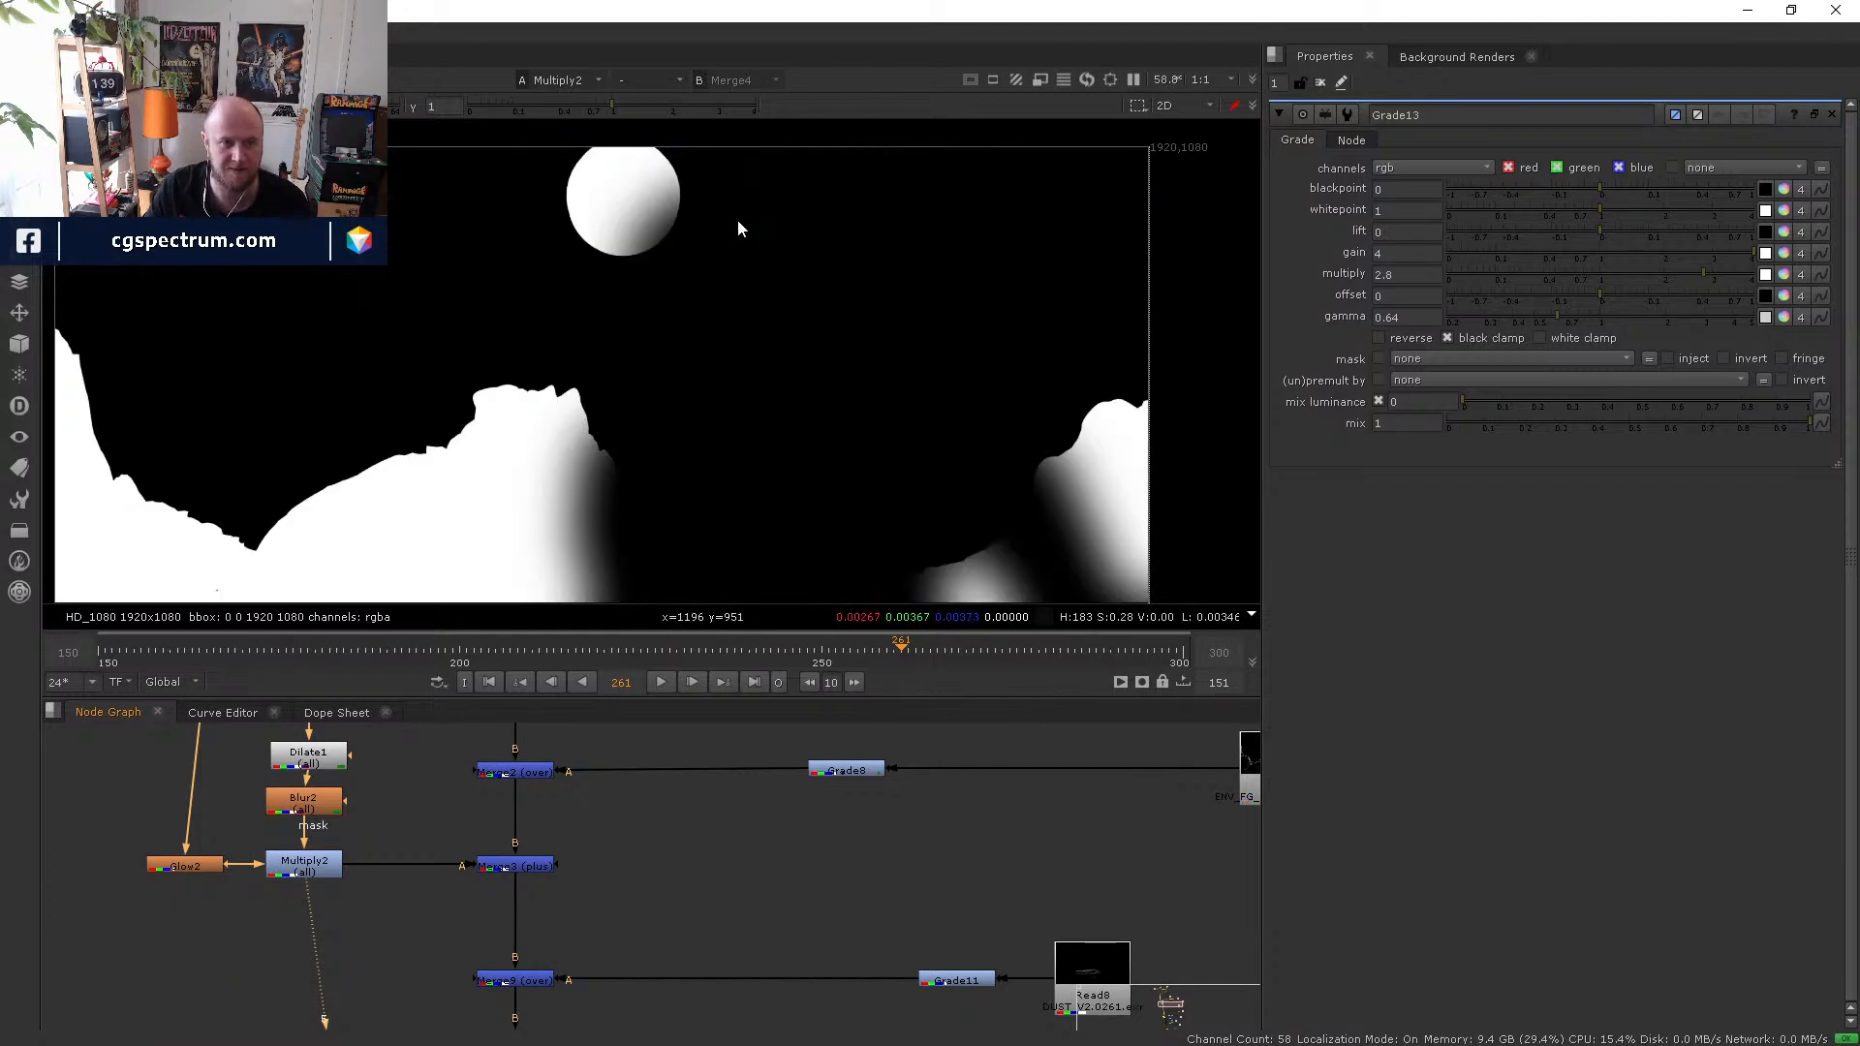
key(a)
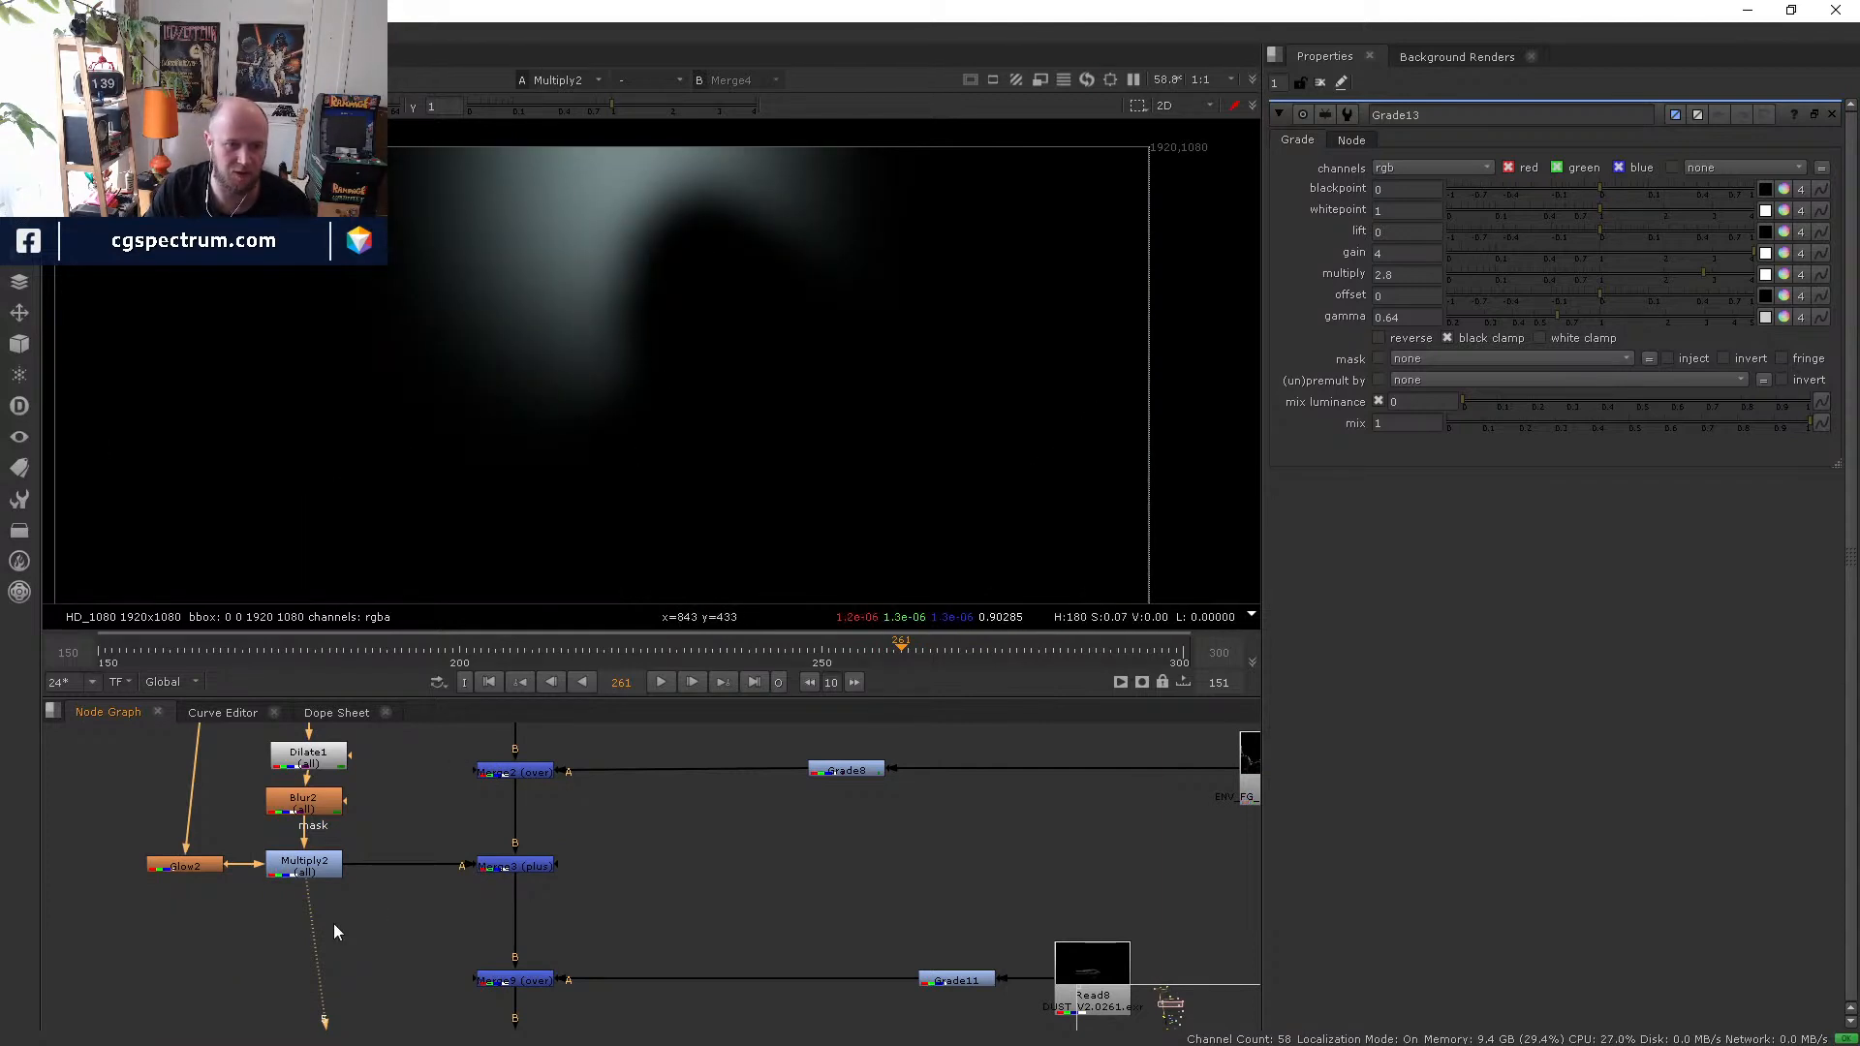
- Frame the specular branch in the node graph and view the Grade13 output
key(f)
scroll(692, 887, up, 2)
click(740, 882)
key(5)
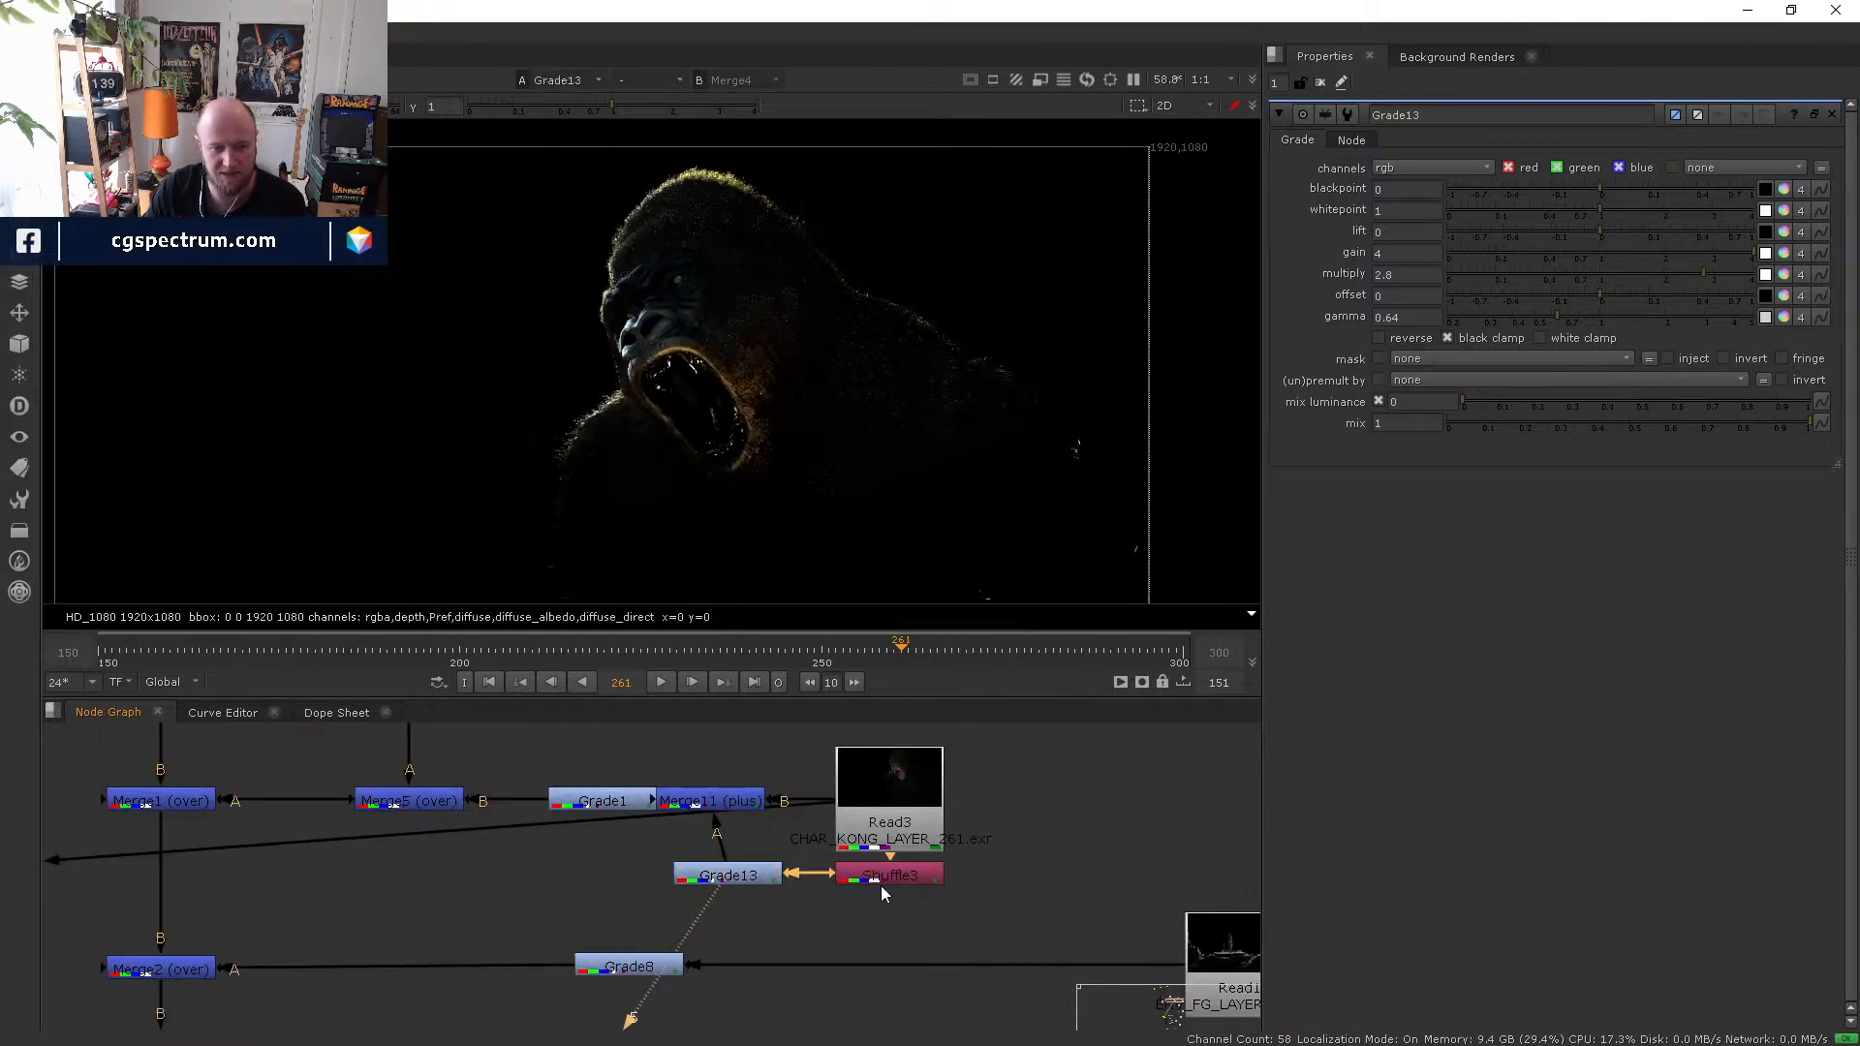
- Compare Kong's specular pass at Shuffle3 with the Grade13 output and open both nodes' properties
click(887, 876)
key(5)
click(886, 876)
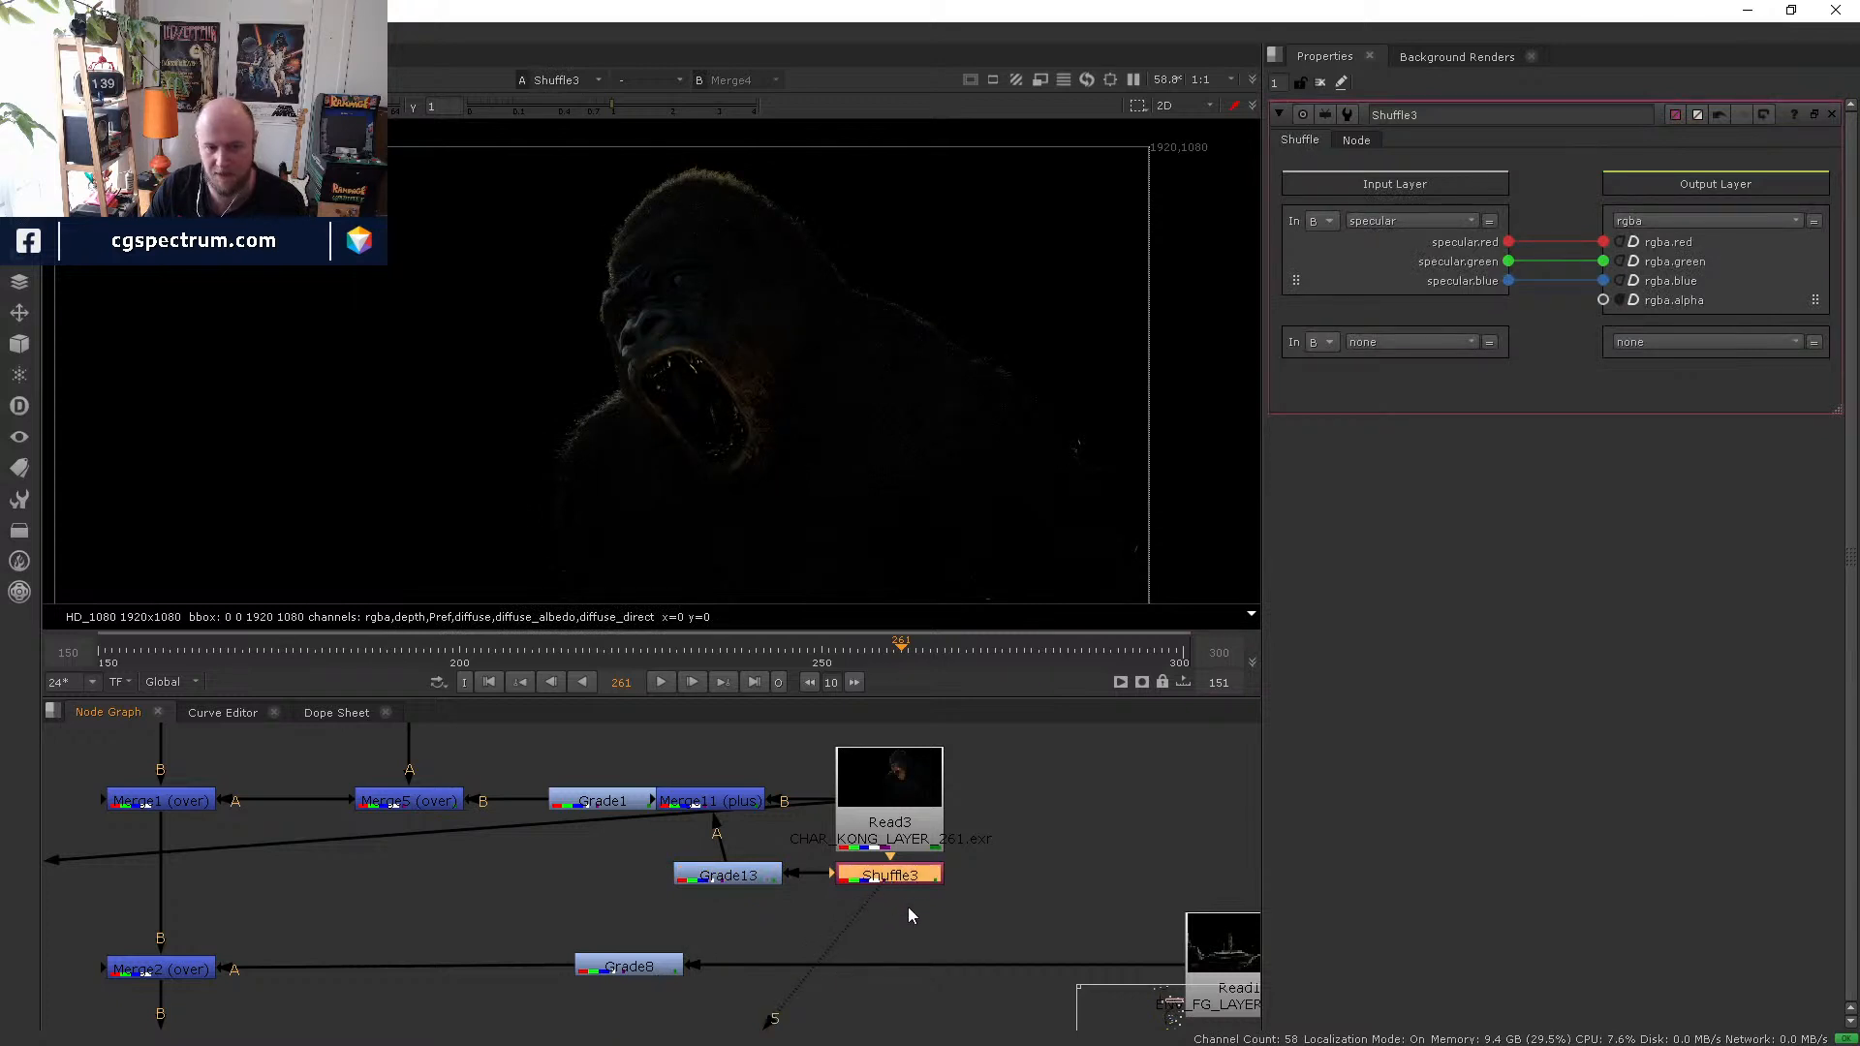
double_click(735, 881)
key(5)
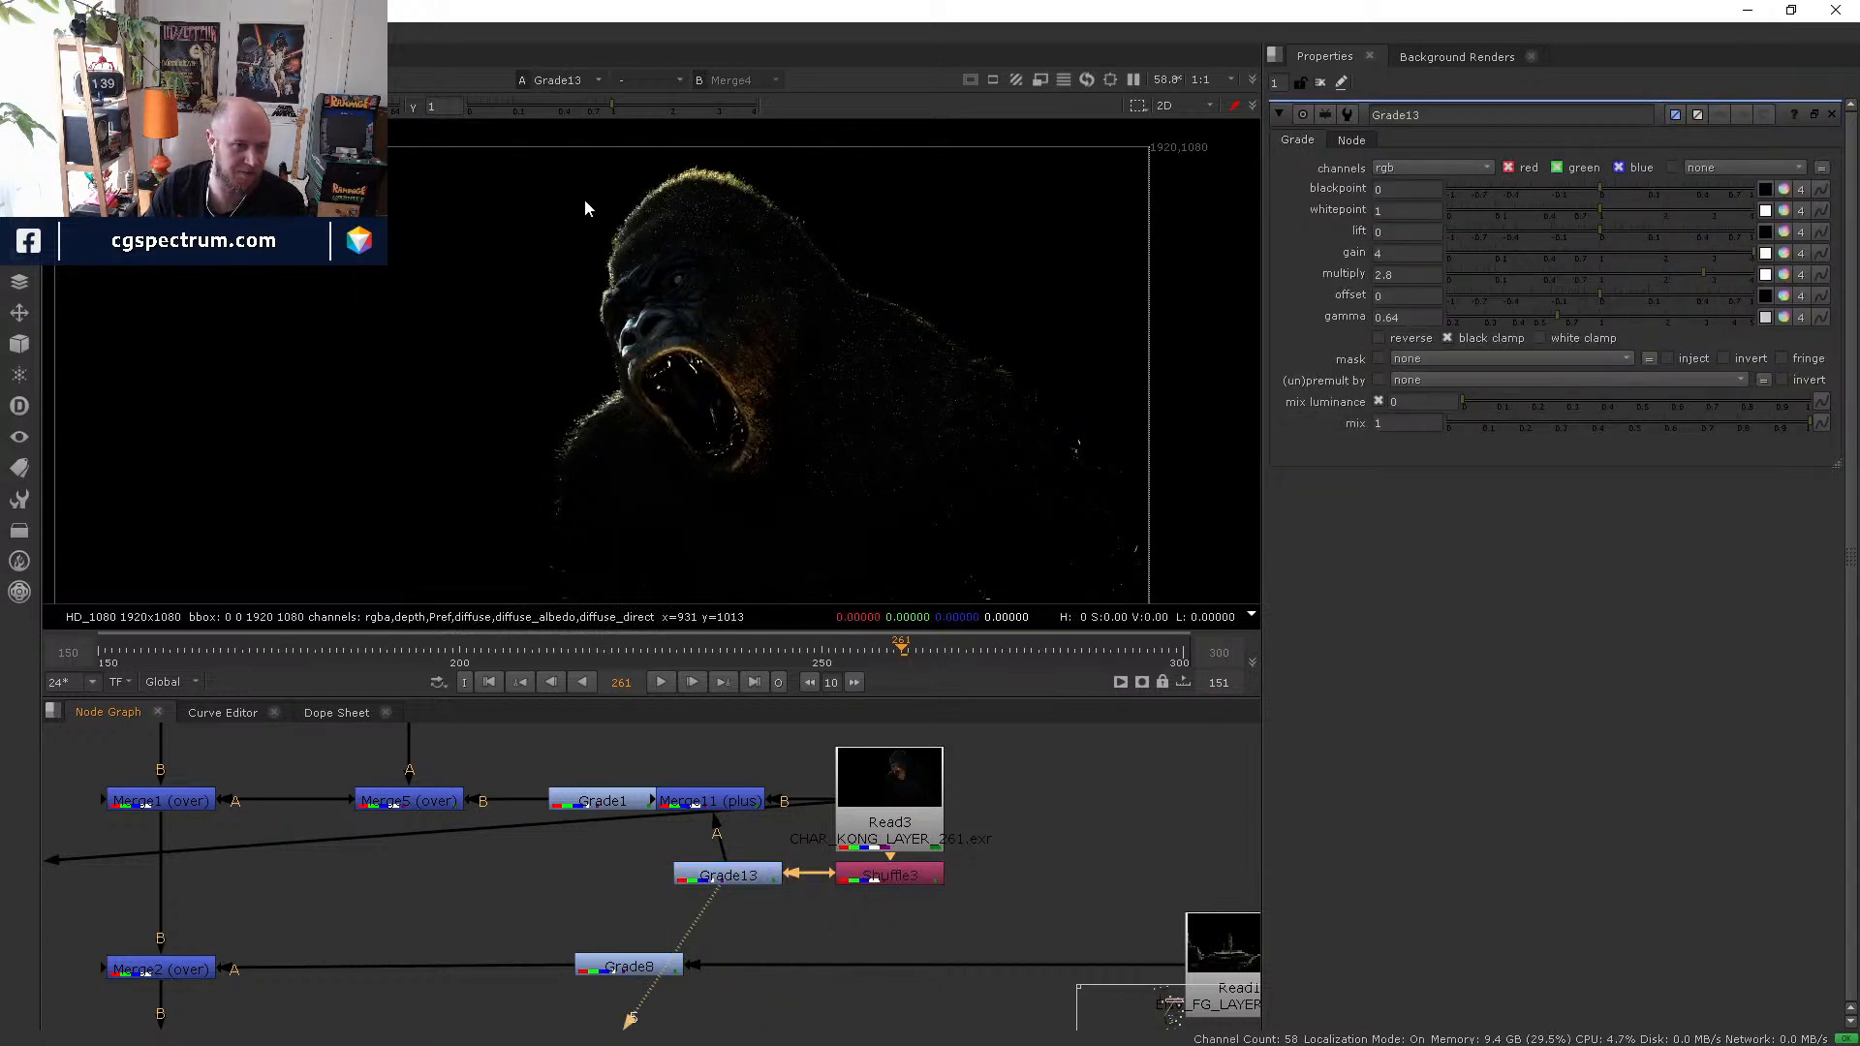
- View the Blur2 mask in the glow branch and open its properties
scroll(606, 849, down, 3)
middle_drag(145, 930, 416, 843)
scroll(378, 841, up, 3)
click(489, 878)
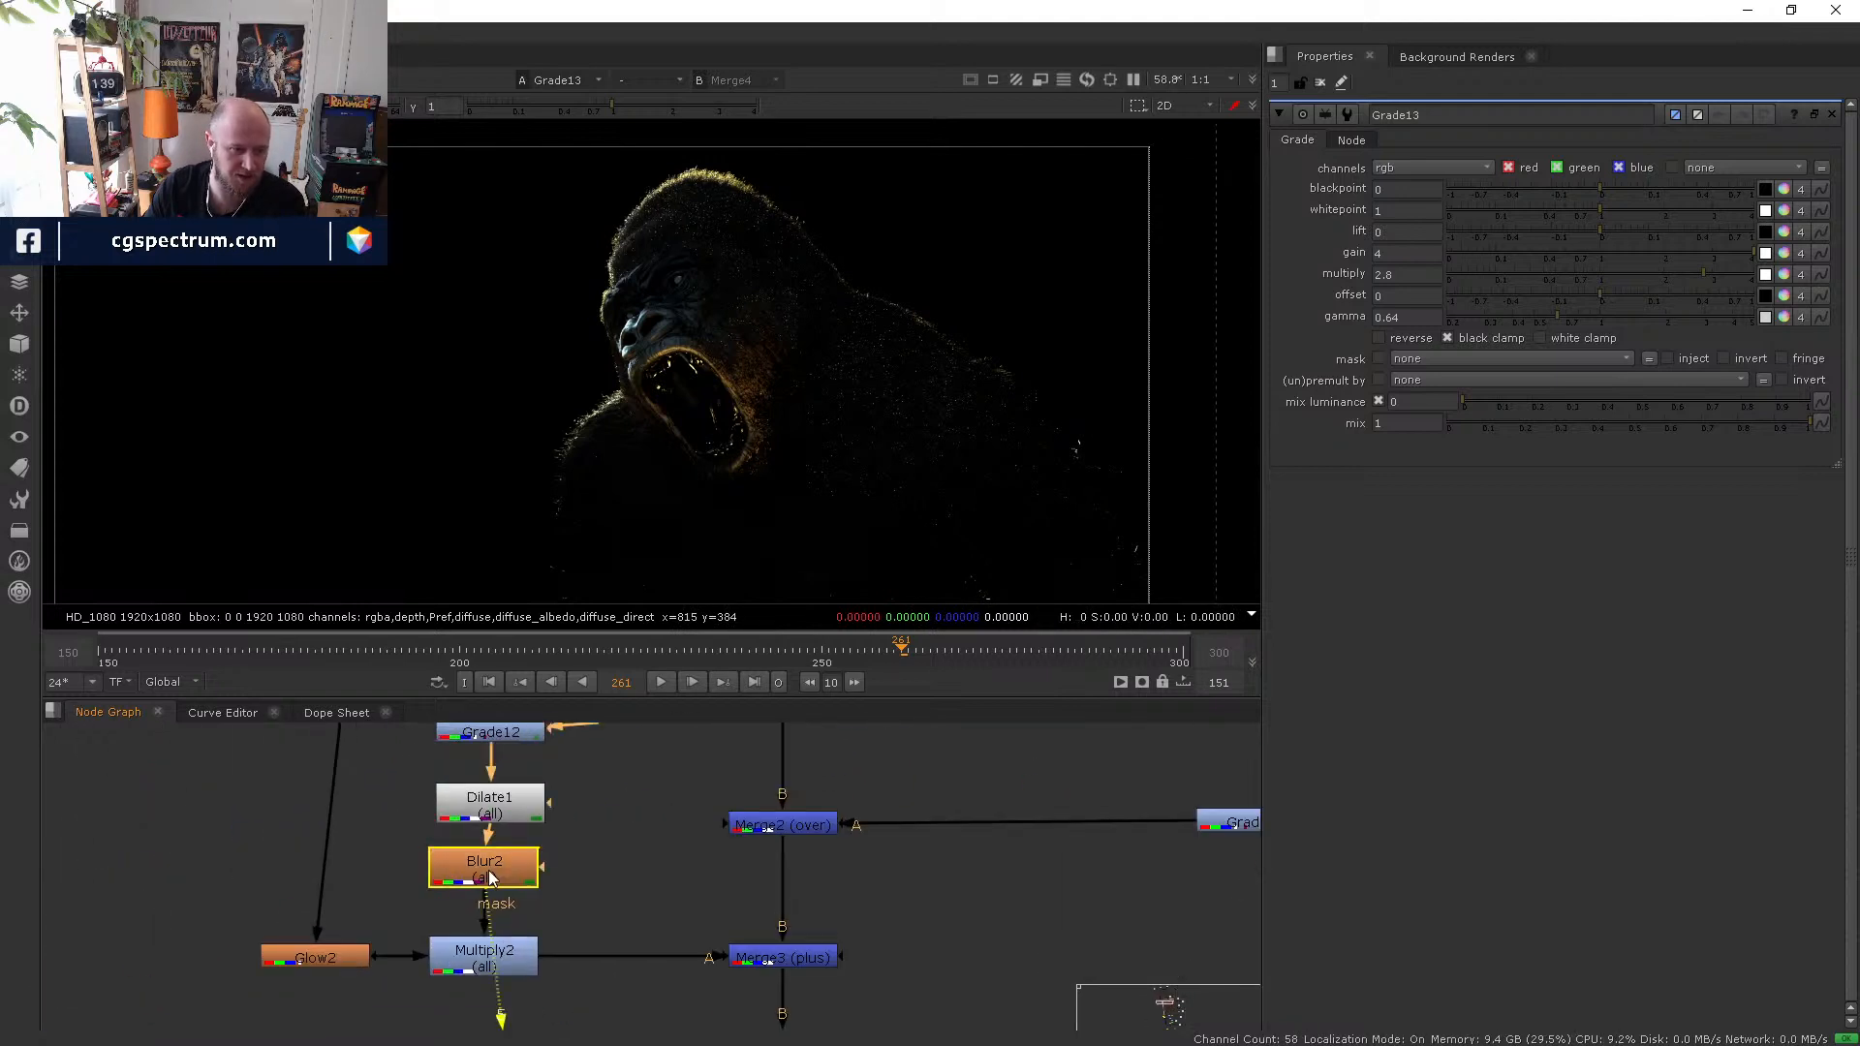
key(1)
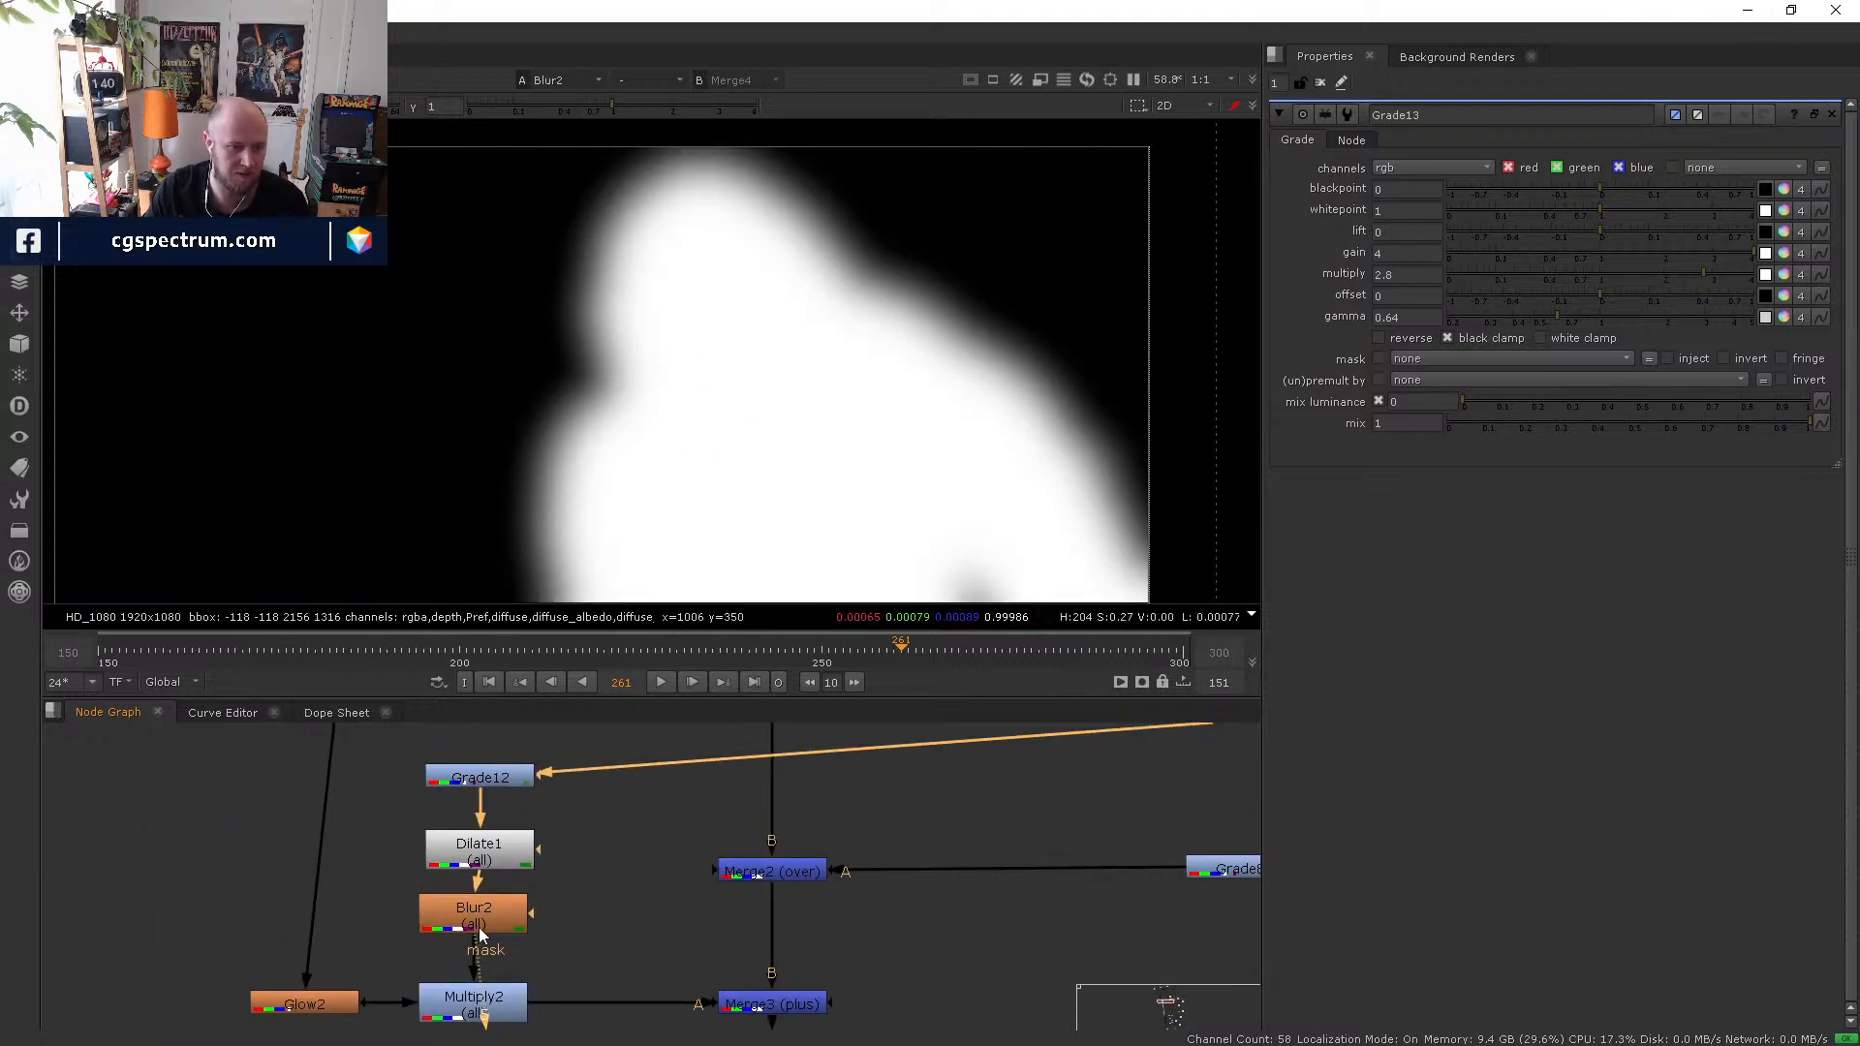
double_click(479, 927)
- Move Grade12, Dilate1 and Blur2 higher in the glow mask branch and view the Multiply2 output
middle_drag(587, 871, 536, 919)
drag(441, 827, 441, 806)
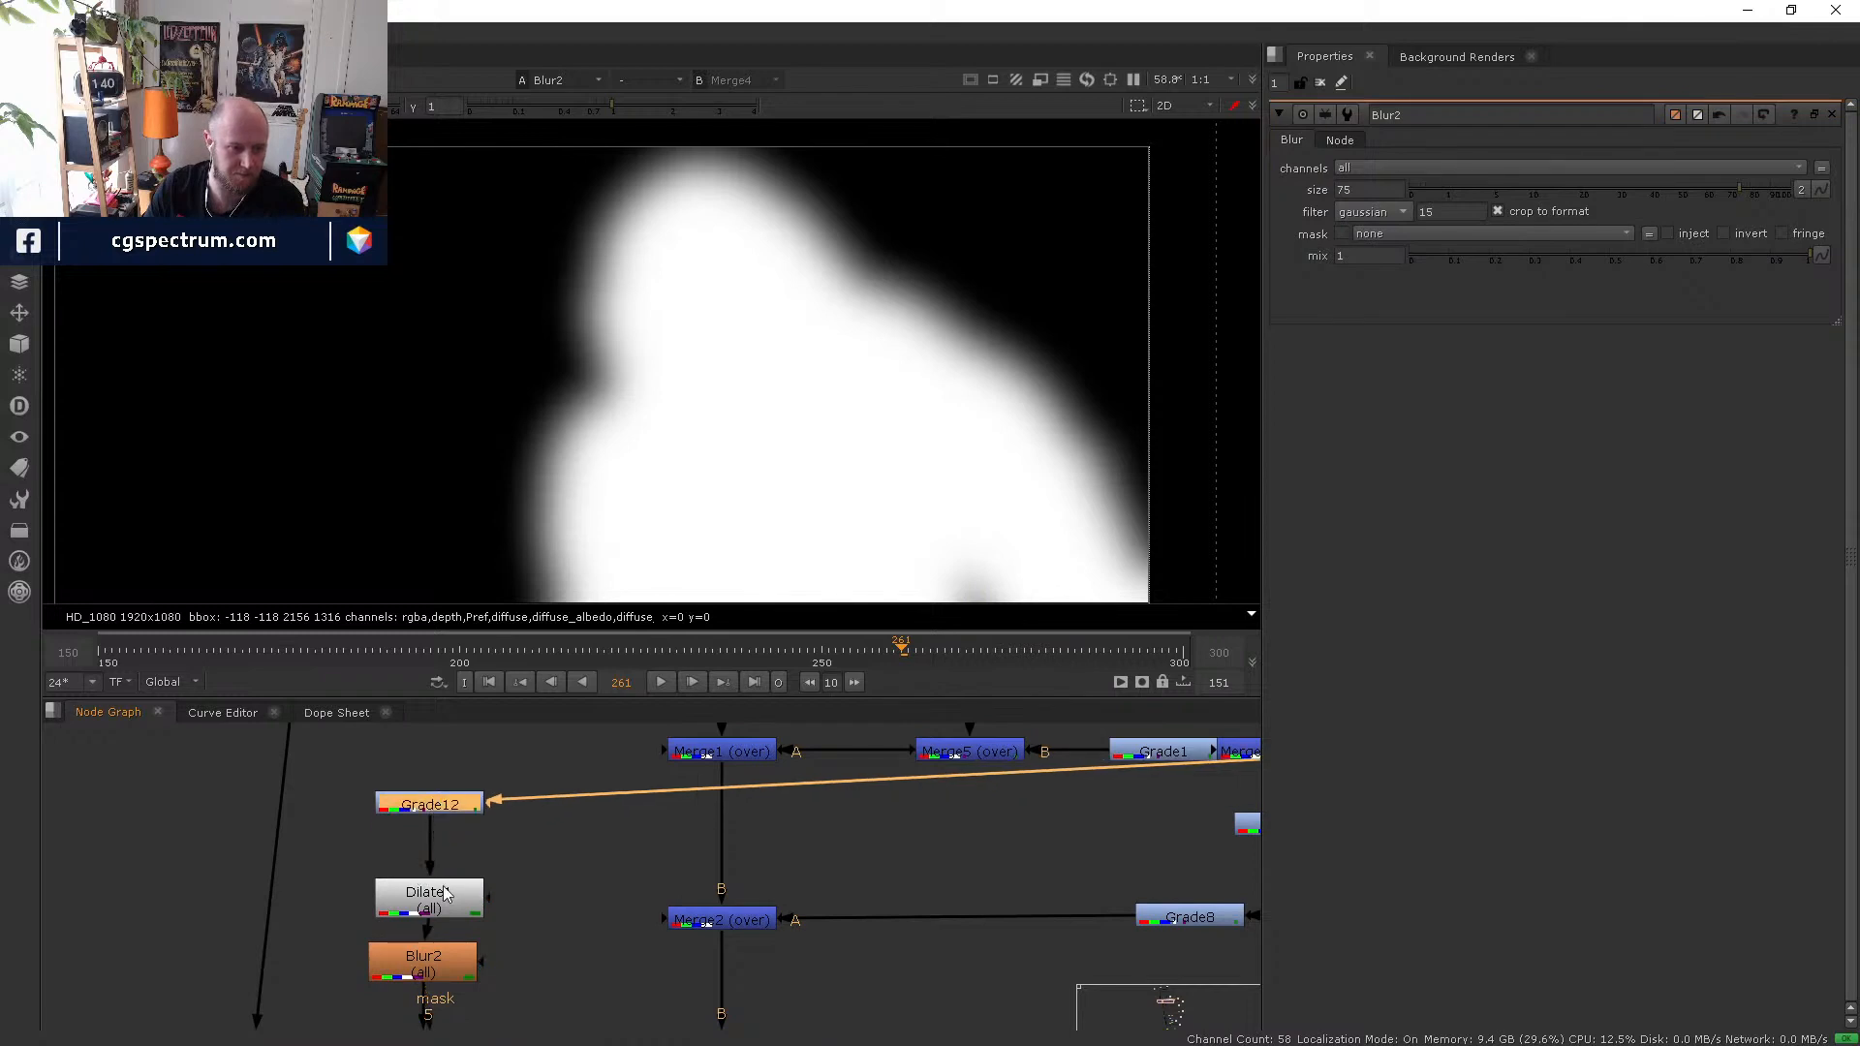
drag(444, 891, 444, 833)
drag(426, 972, 426, 926)
middle_drag(426, 945, 432, 826)
click(440, 939)
key(5)
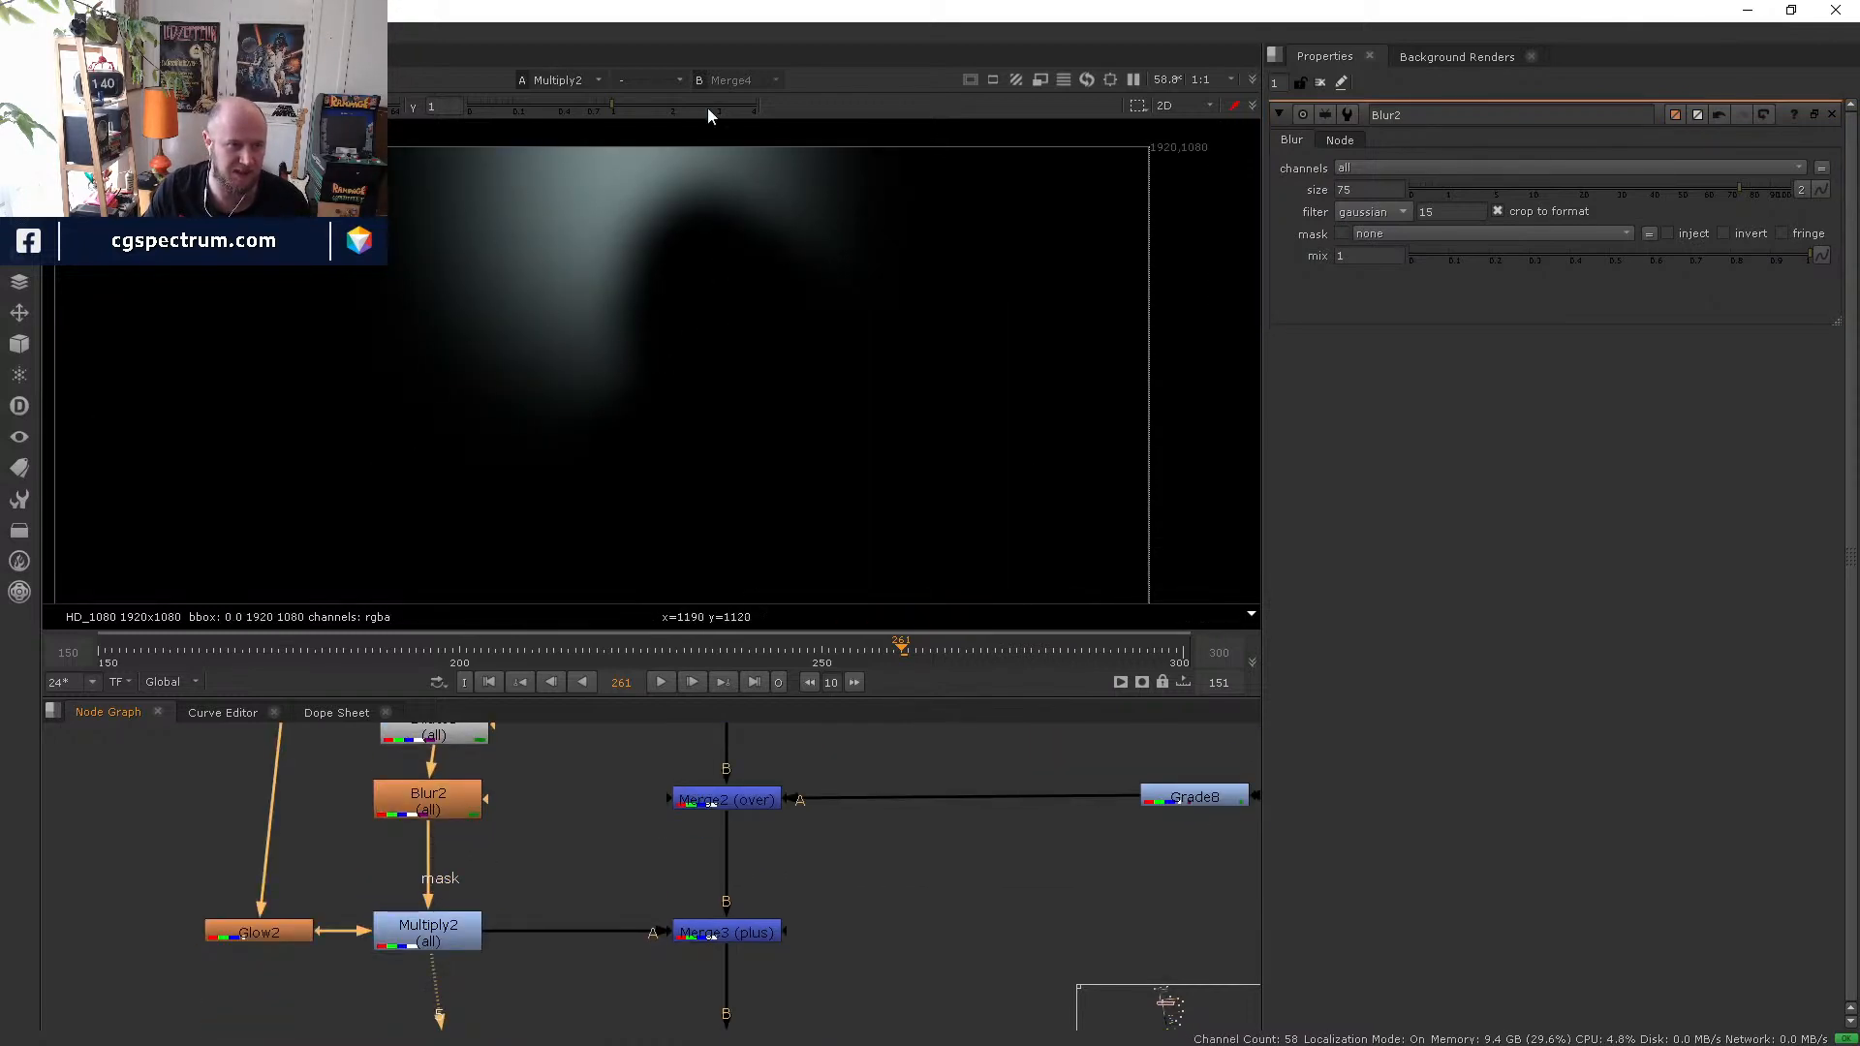
- Add a Shuffle node beside Blur2 and connect its B input to Multiply2
key(Tab)
text(shuff)
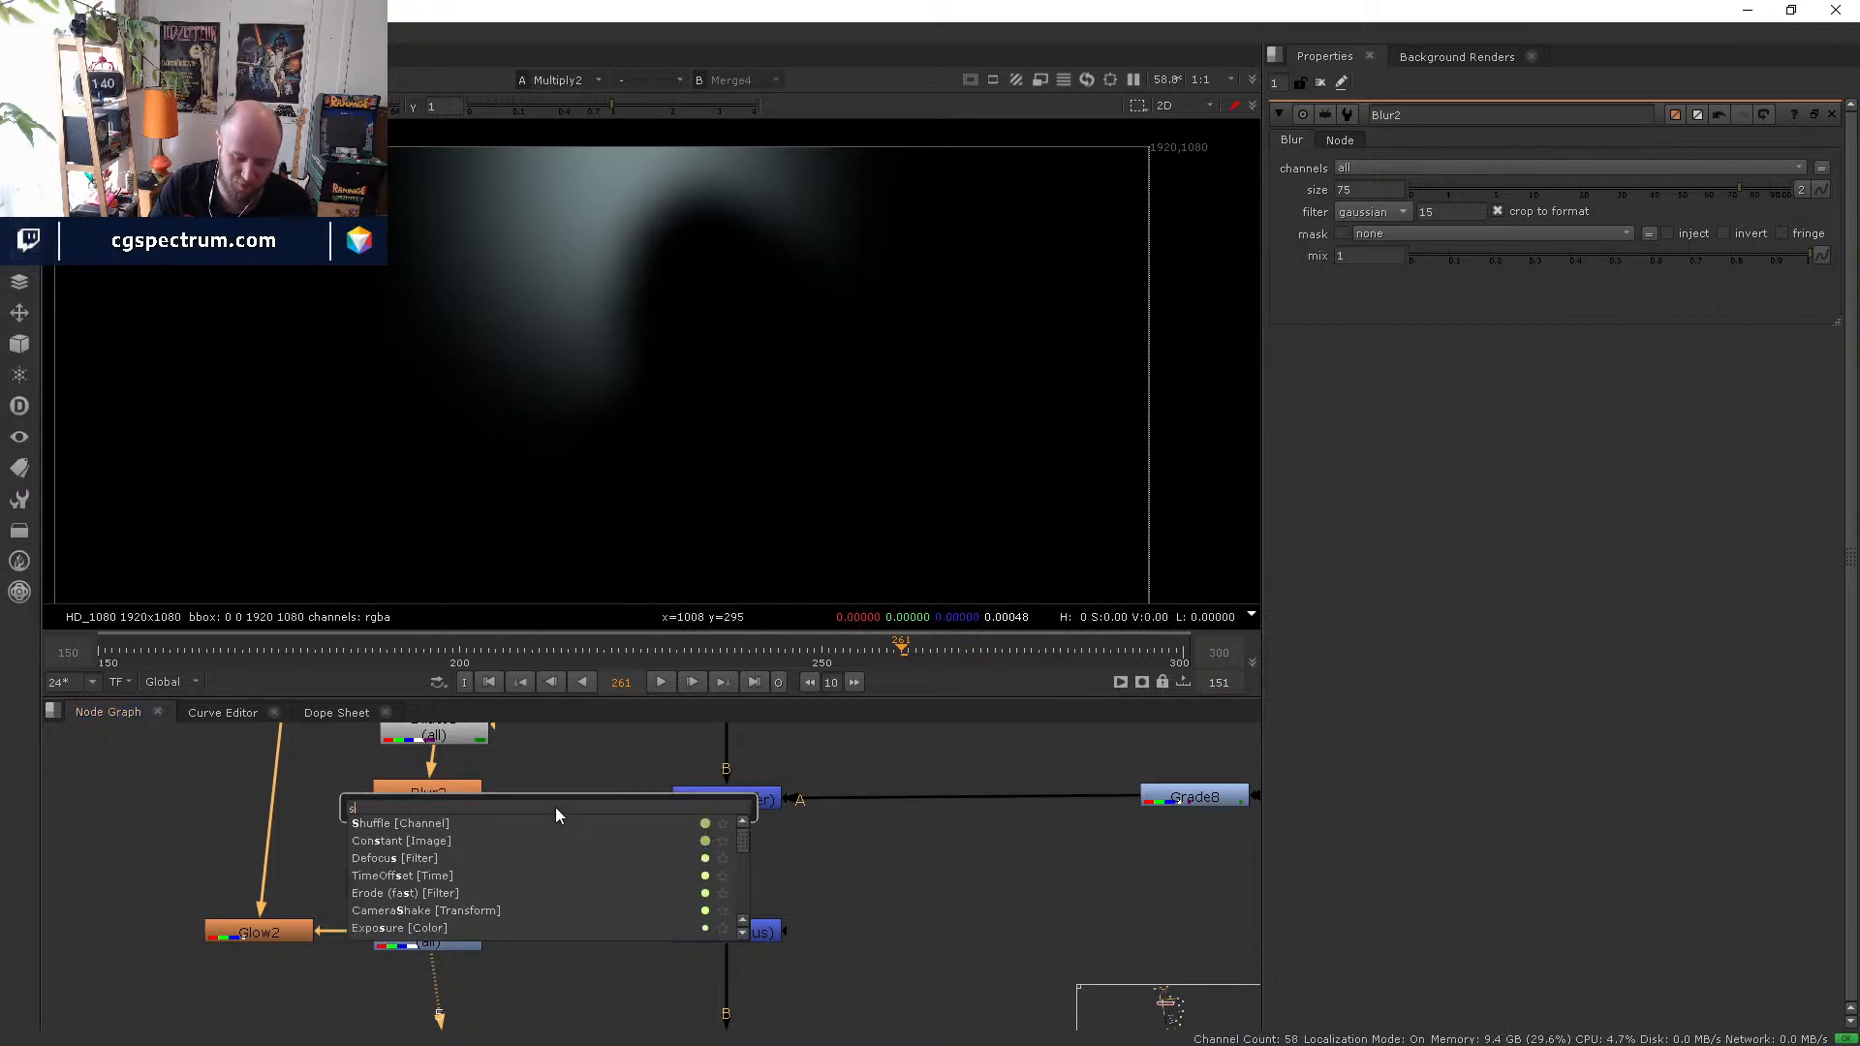
key(Return)
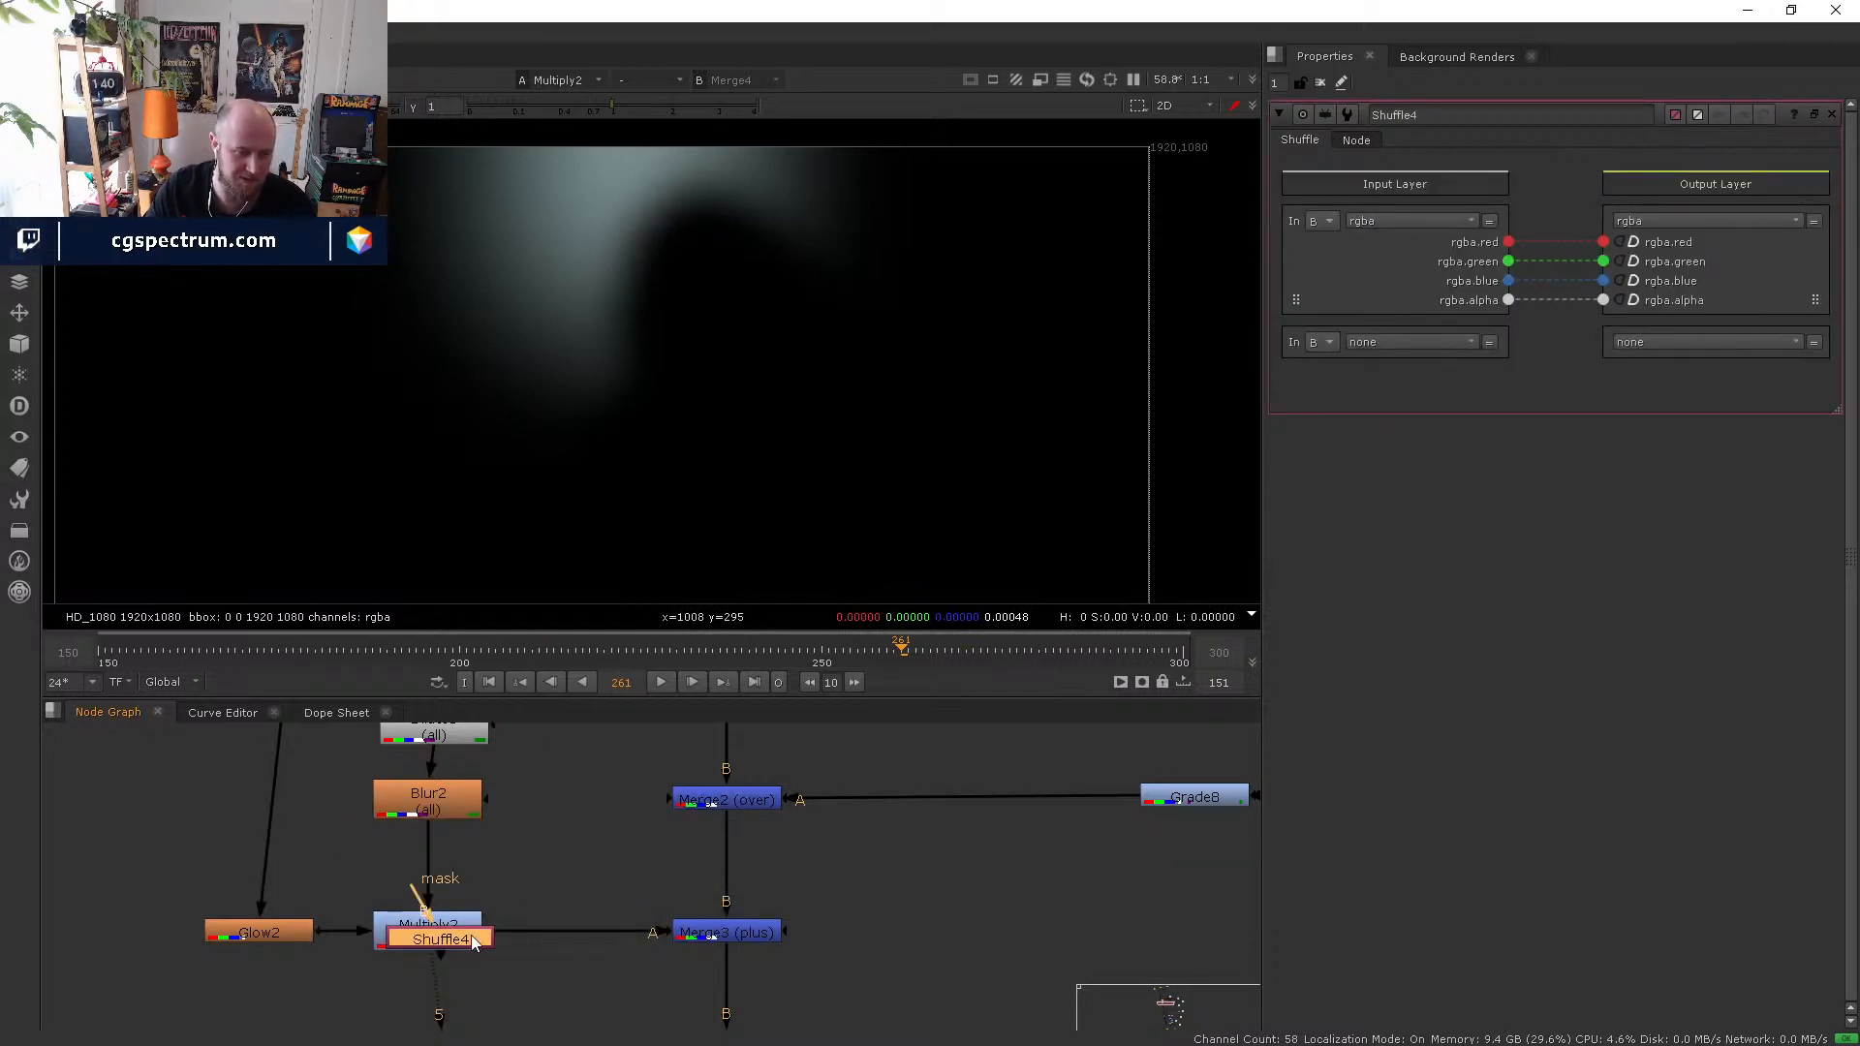
drag(471, 939, 616, 777)
double_click(439, 945)
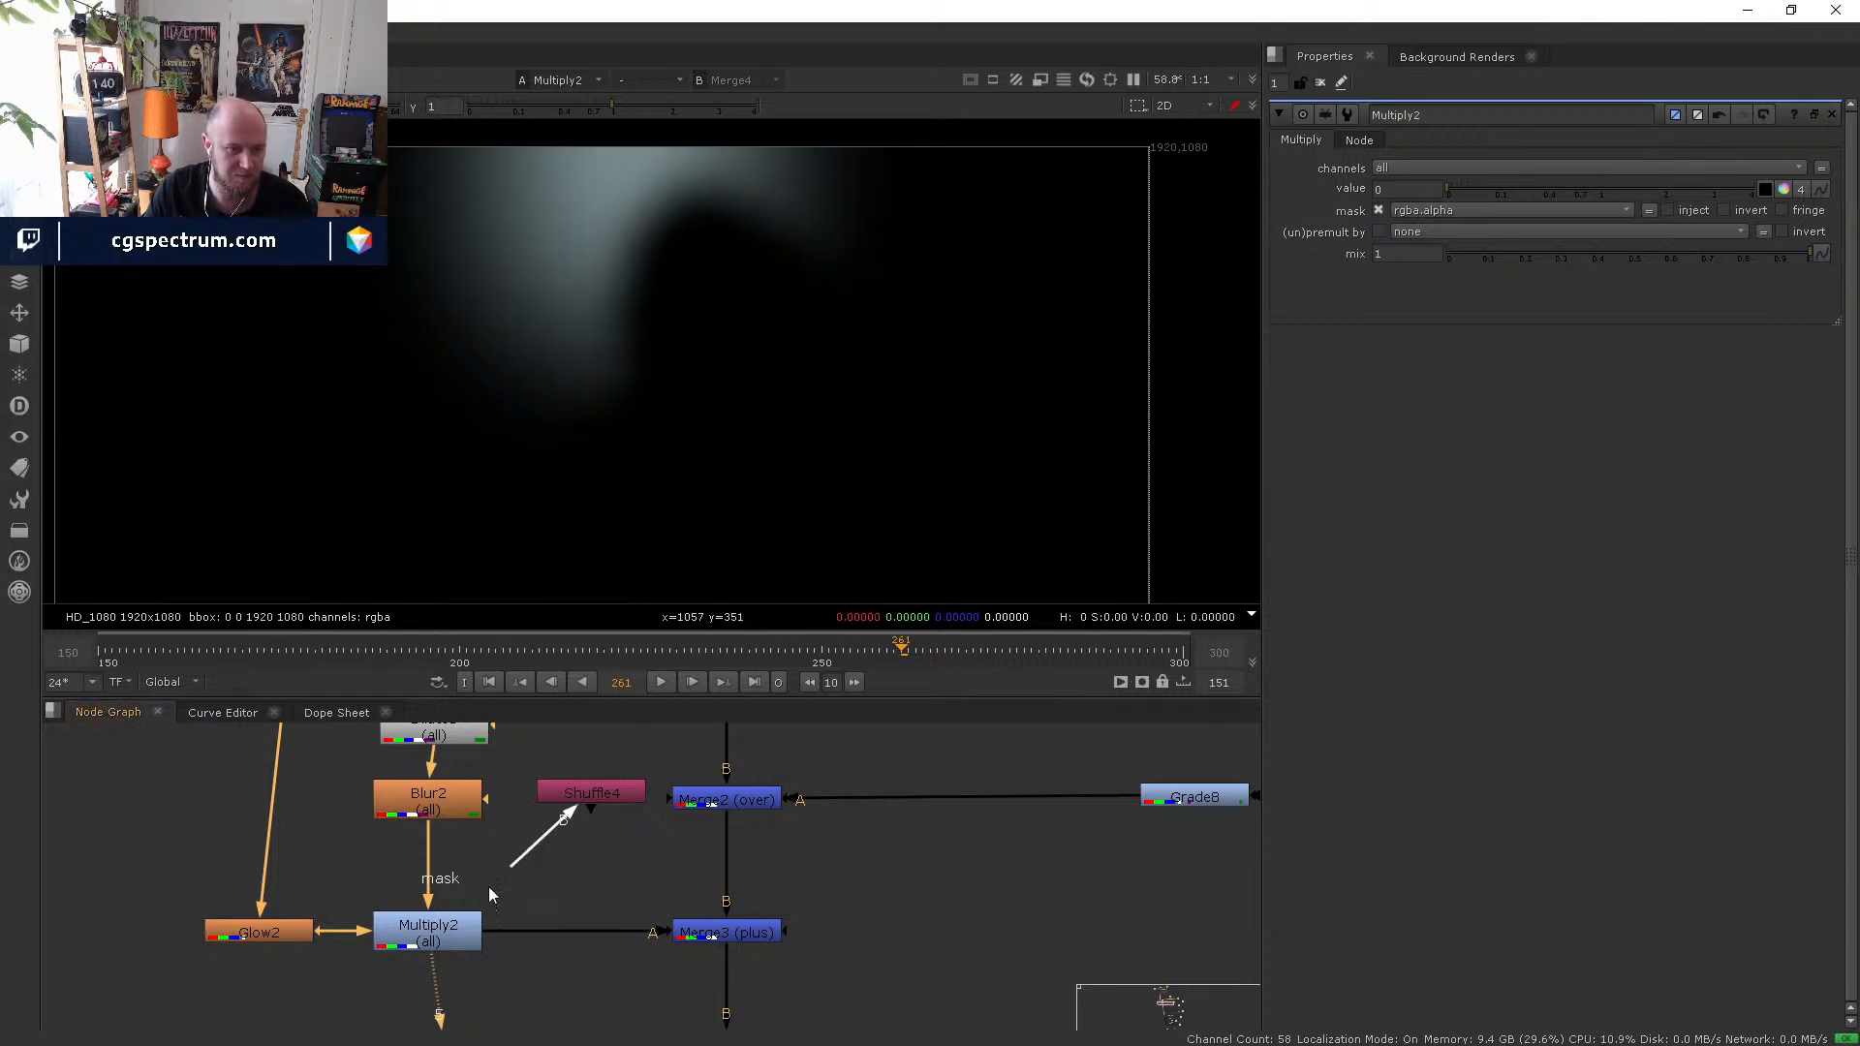
drag(489, 888, 451, 919)
- Route rgba.red into rgba.alpha in Shuffle4 and check its alpha channel, returning to the color display
double_click(602, 794)
key(5)
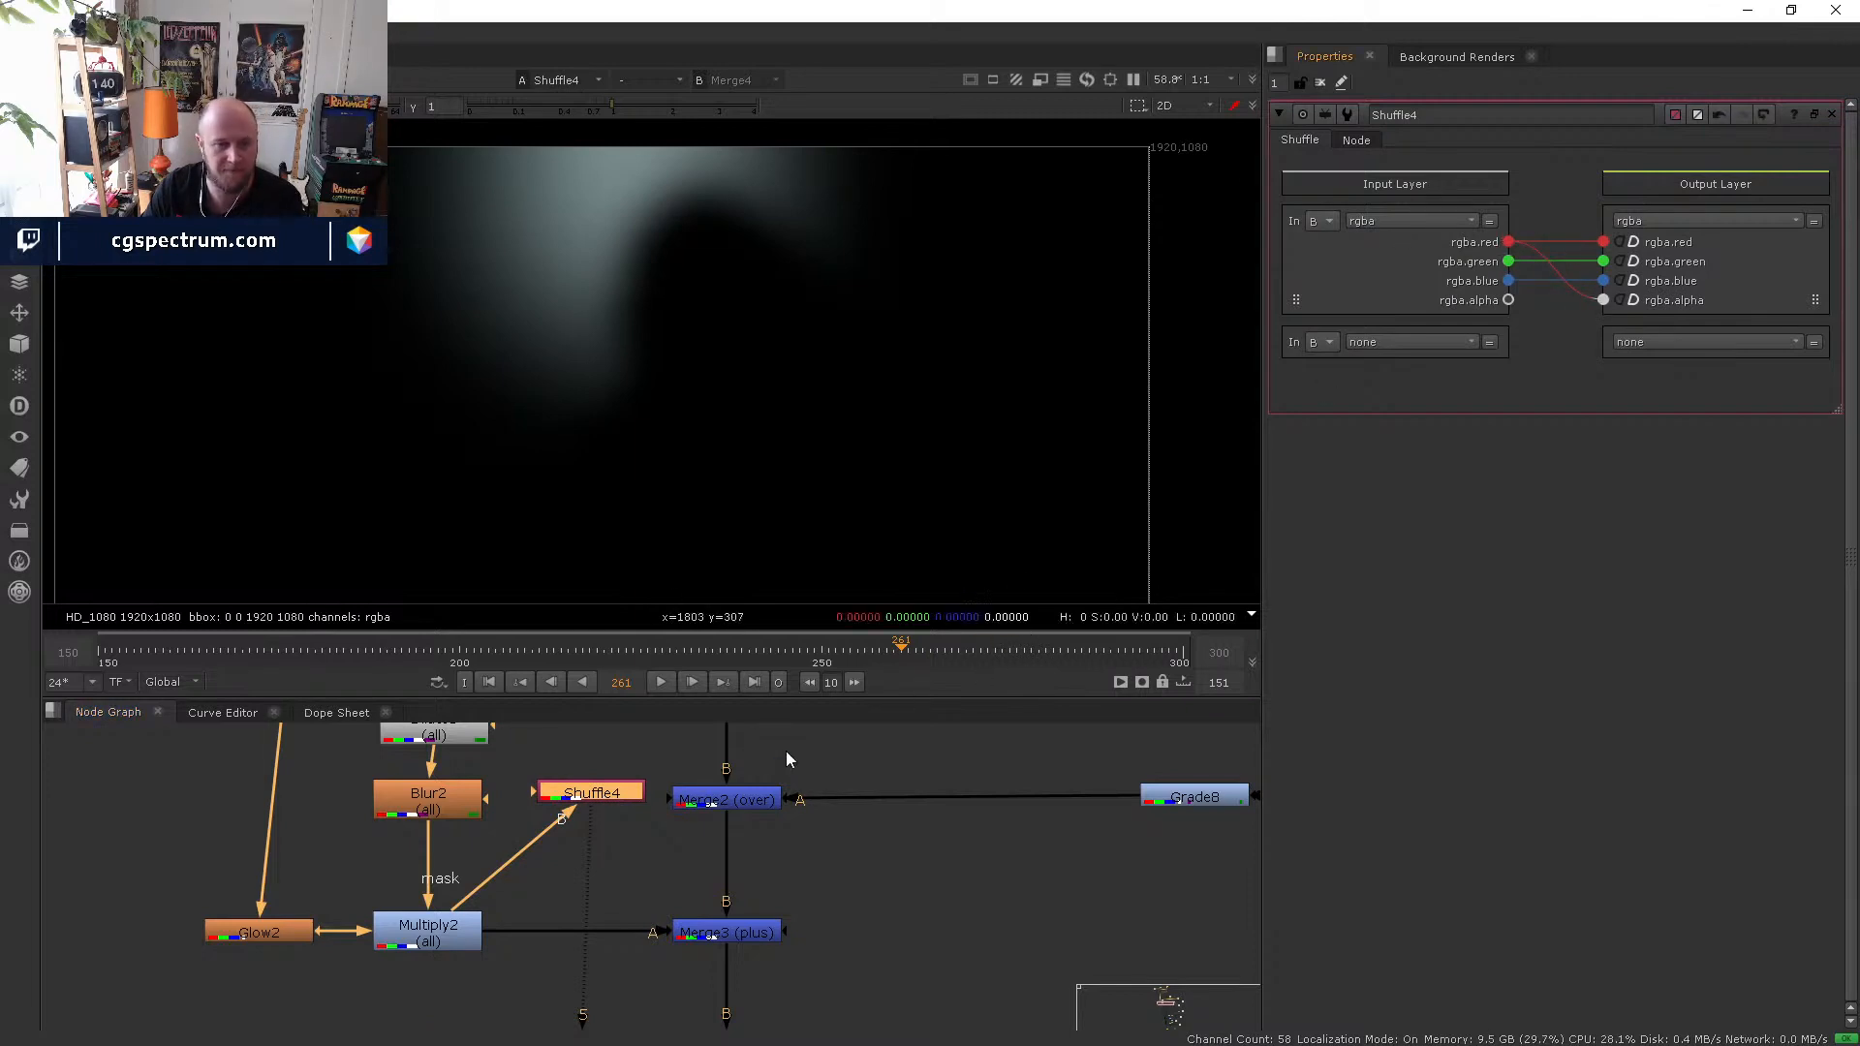
click(628, 761)
key(a)
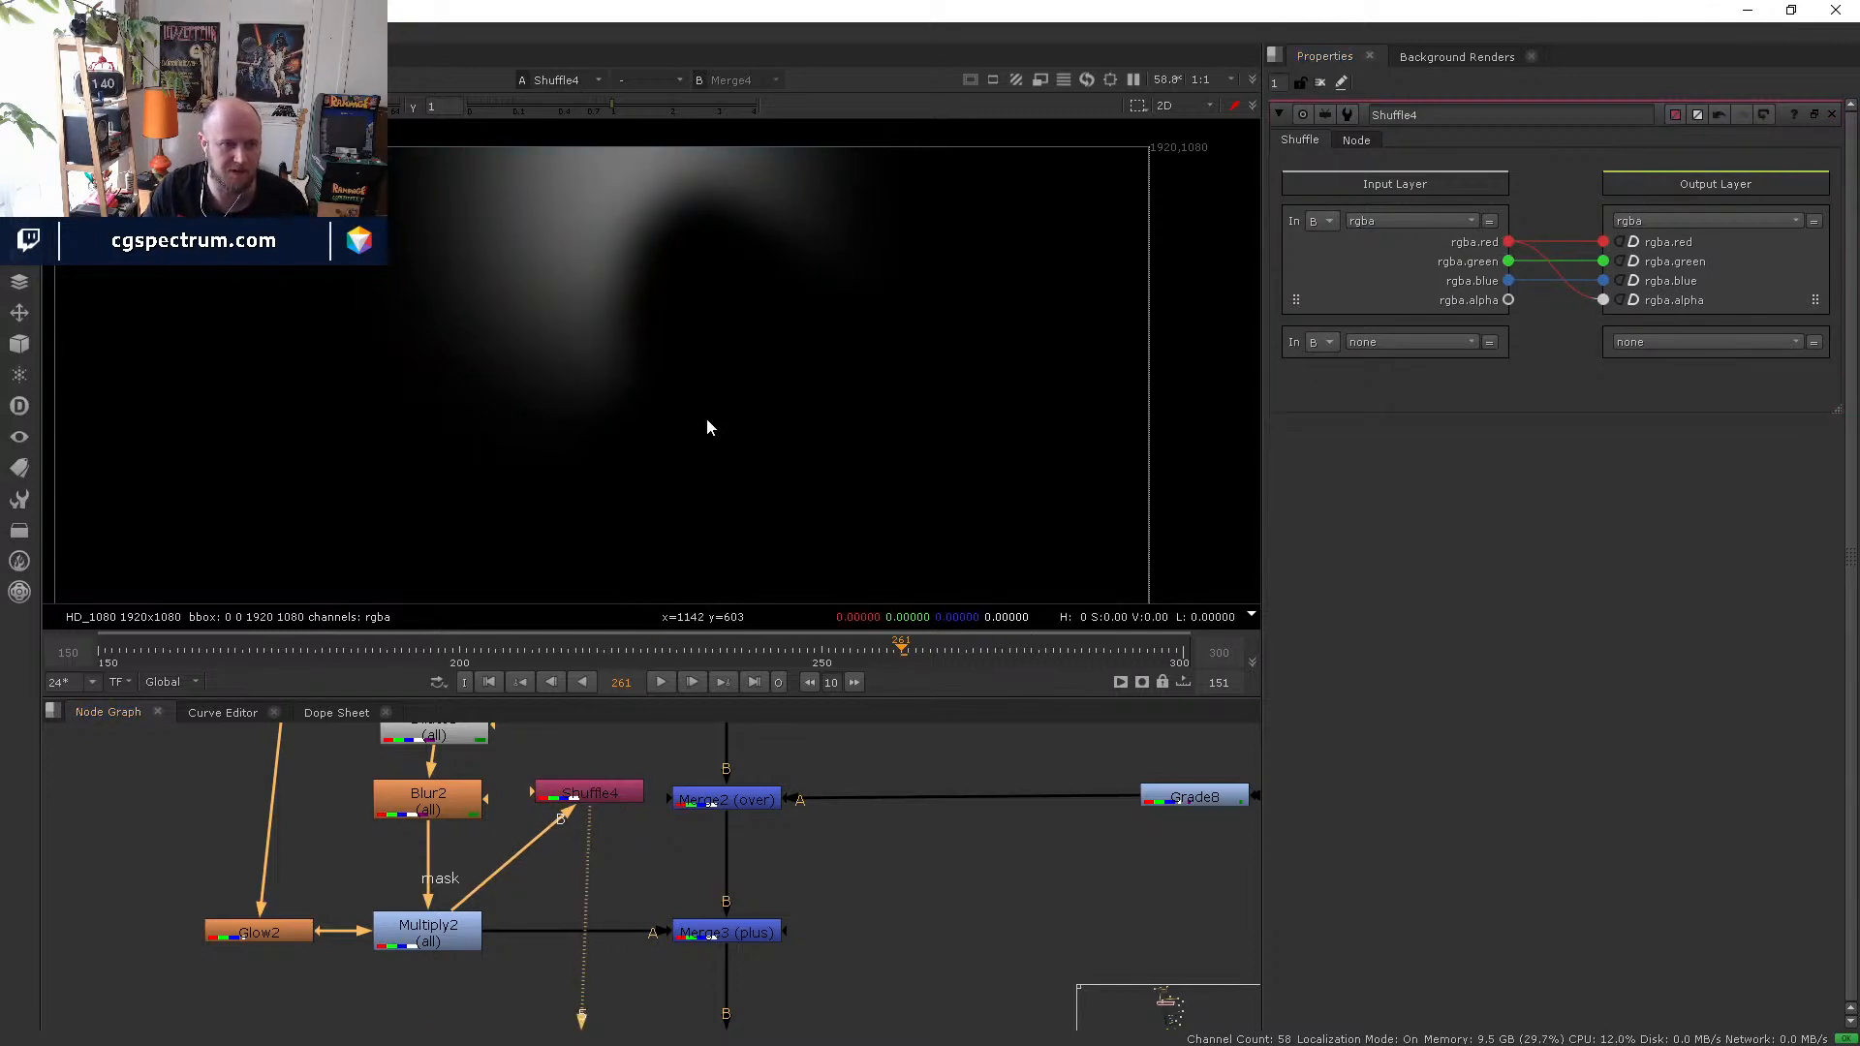
key(a)
- Reposition Grade13 and Merge11, connect Merge11's mask input to Shuffle4 and view the Merge11 output
scroll(804, 889, down, 3)
scroll(954, 885, up, 3)
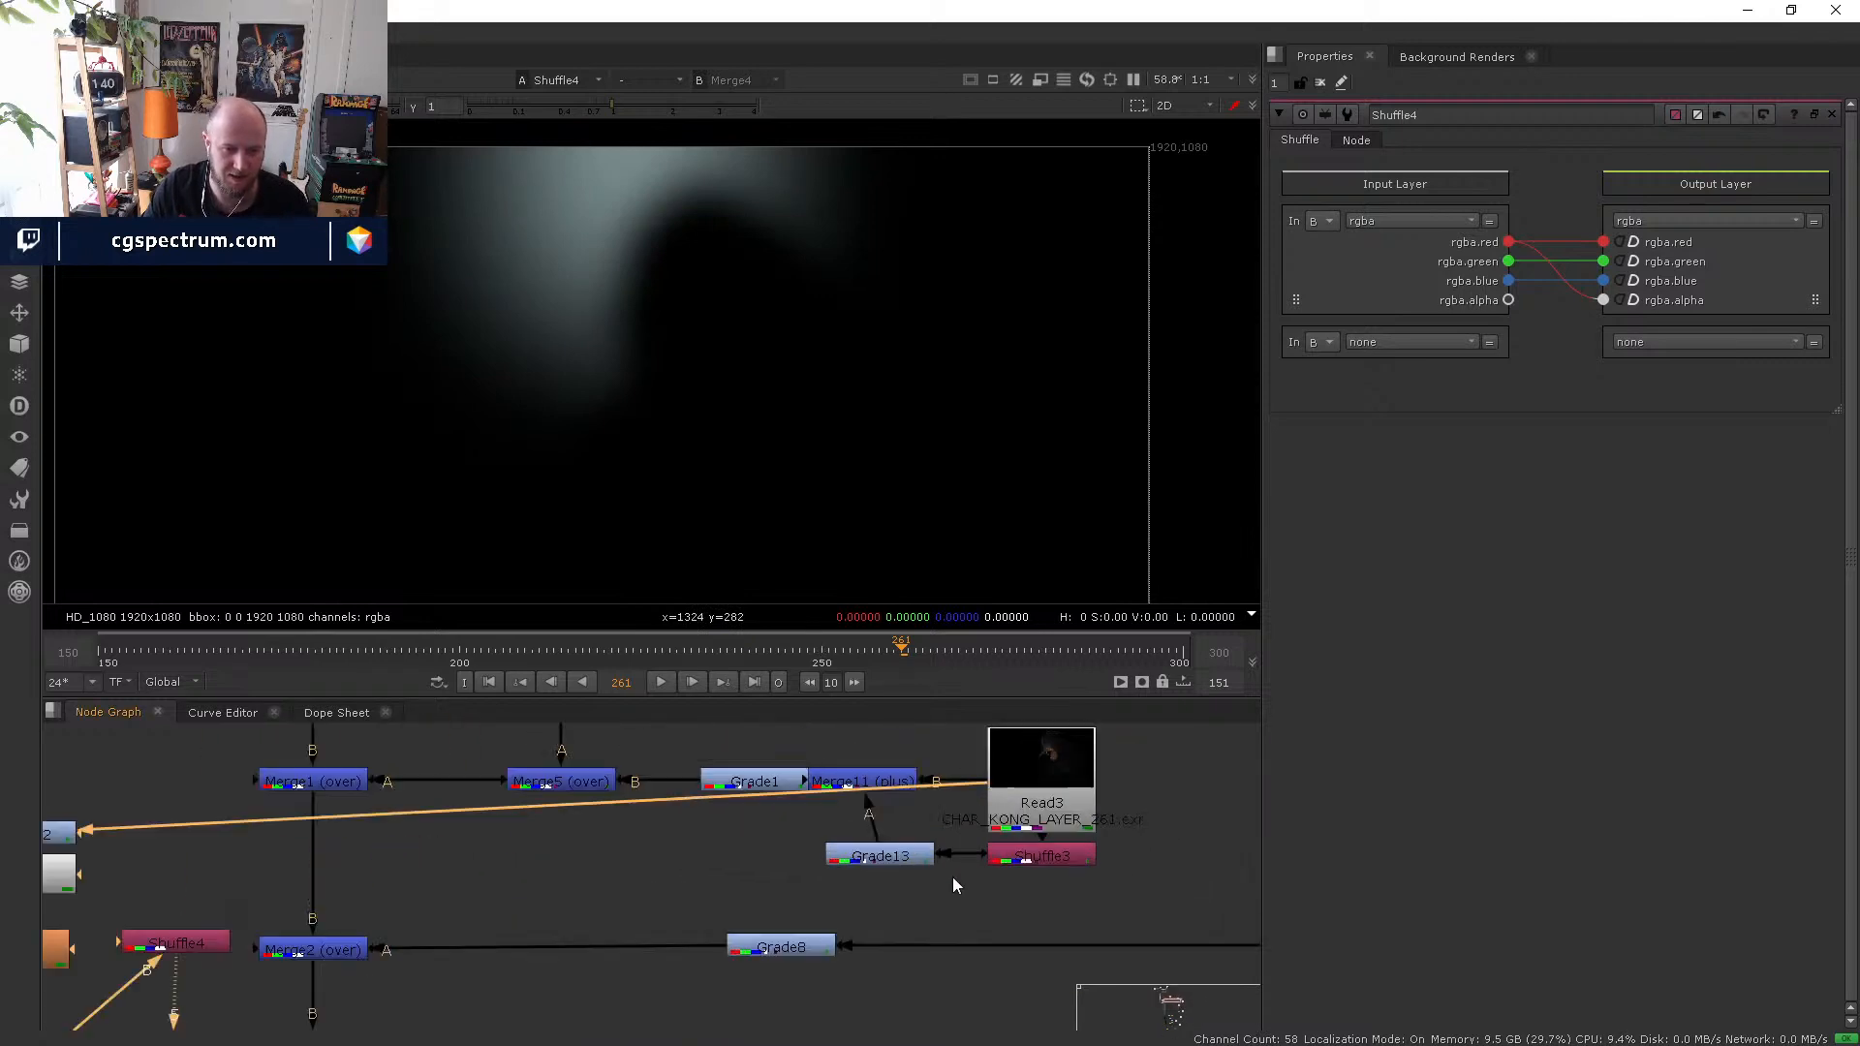
click(897, 860)
drag(884, 862, 877, 879)
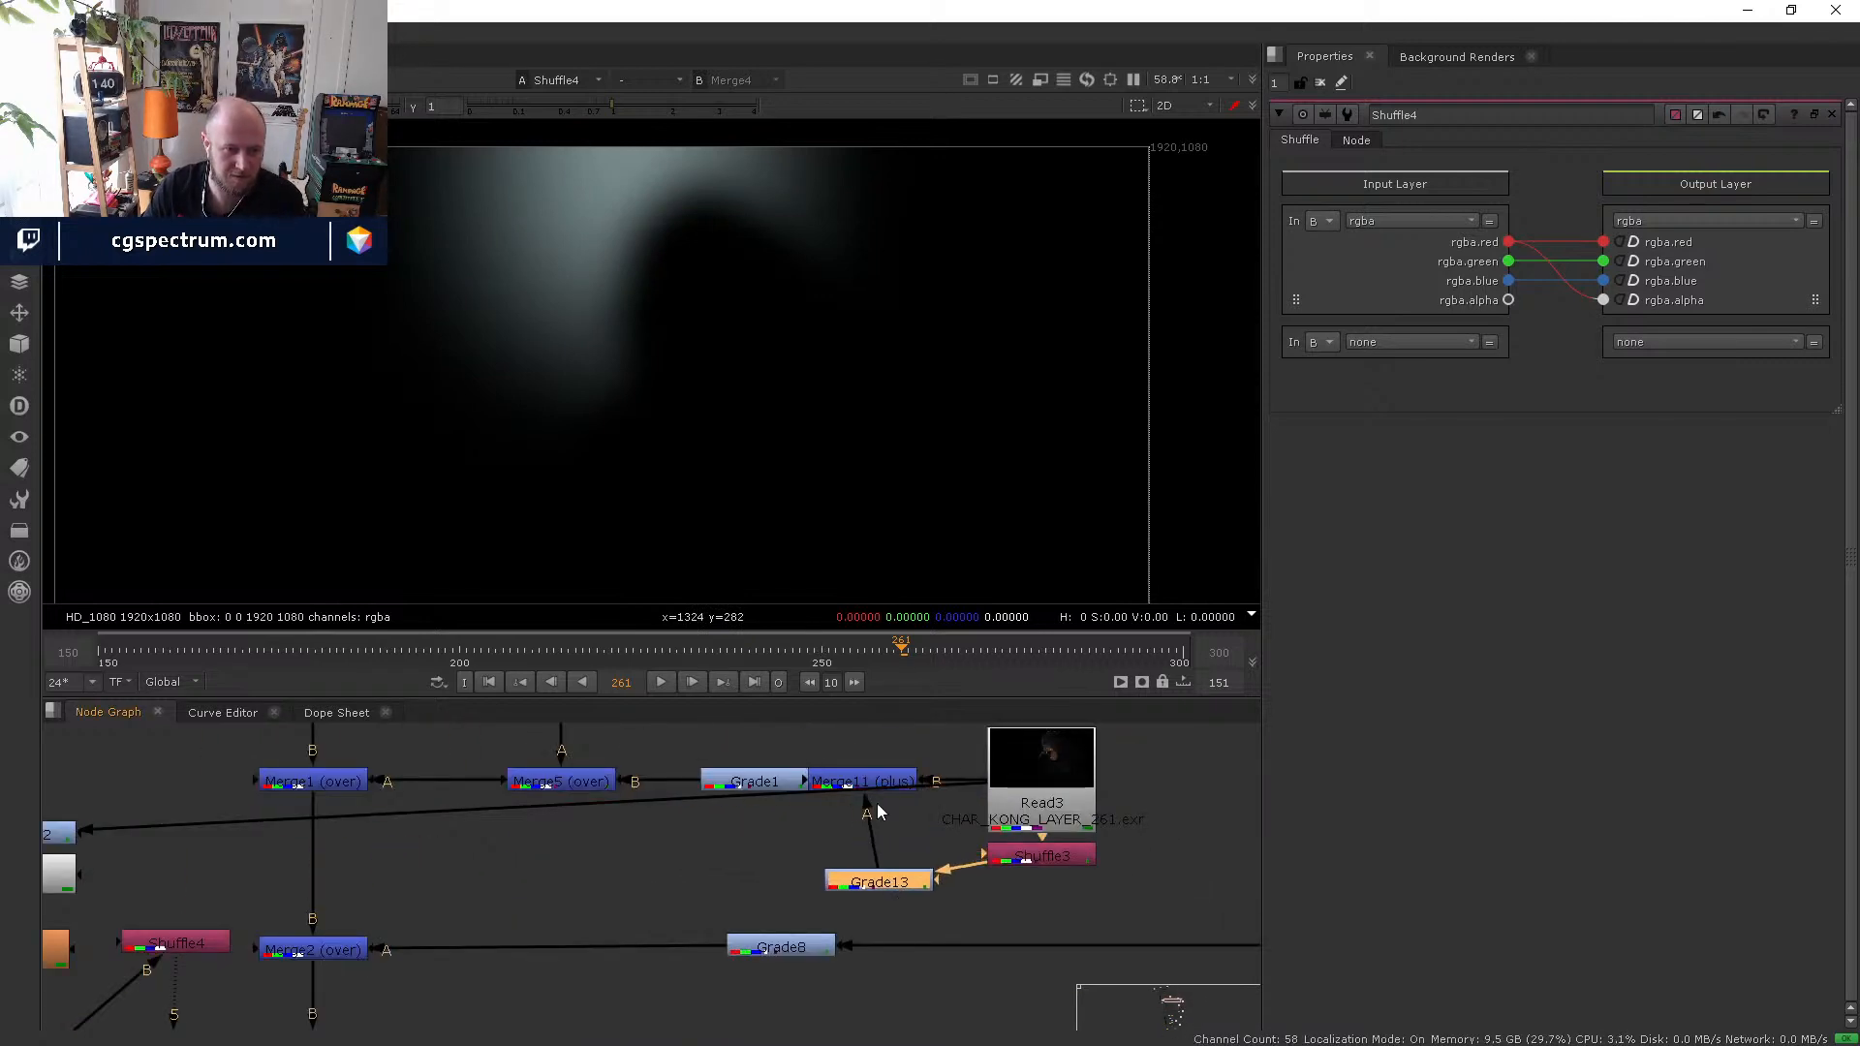
drag(872, 784, 184, 941)
key(1)
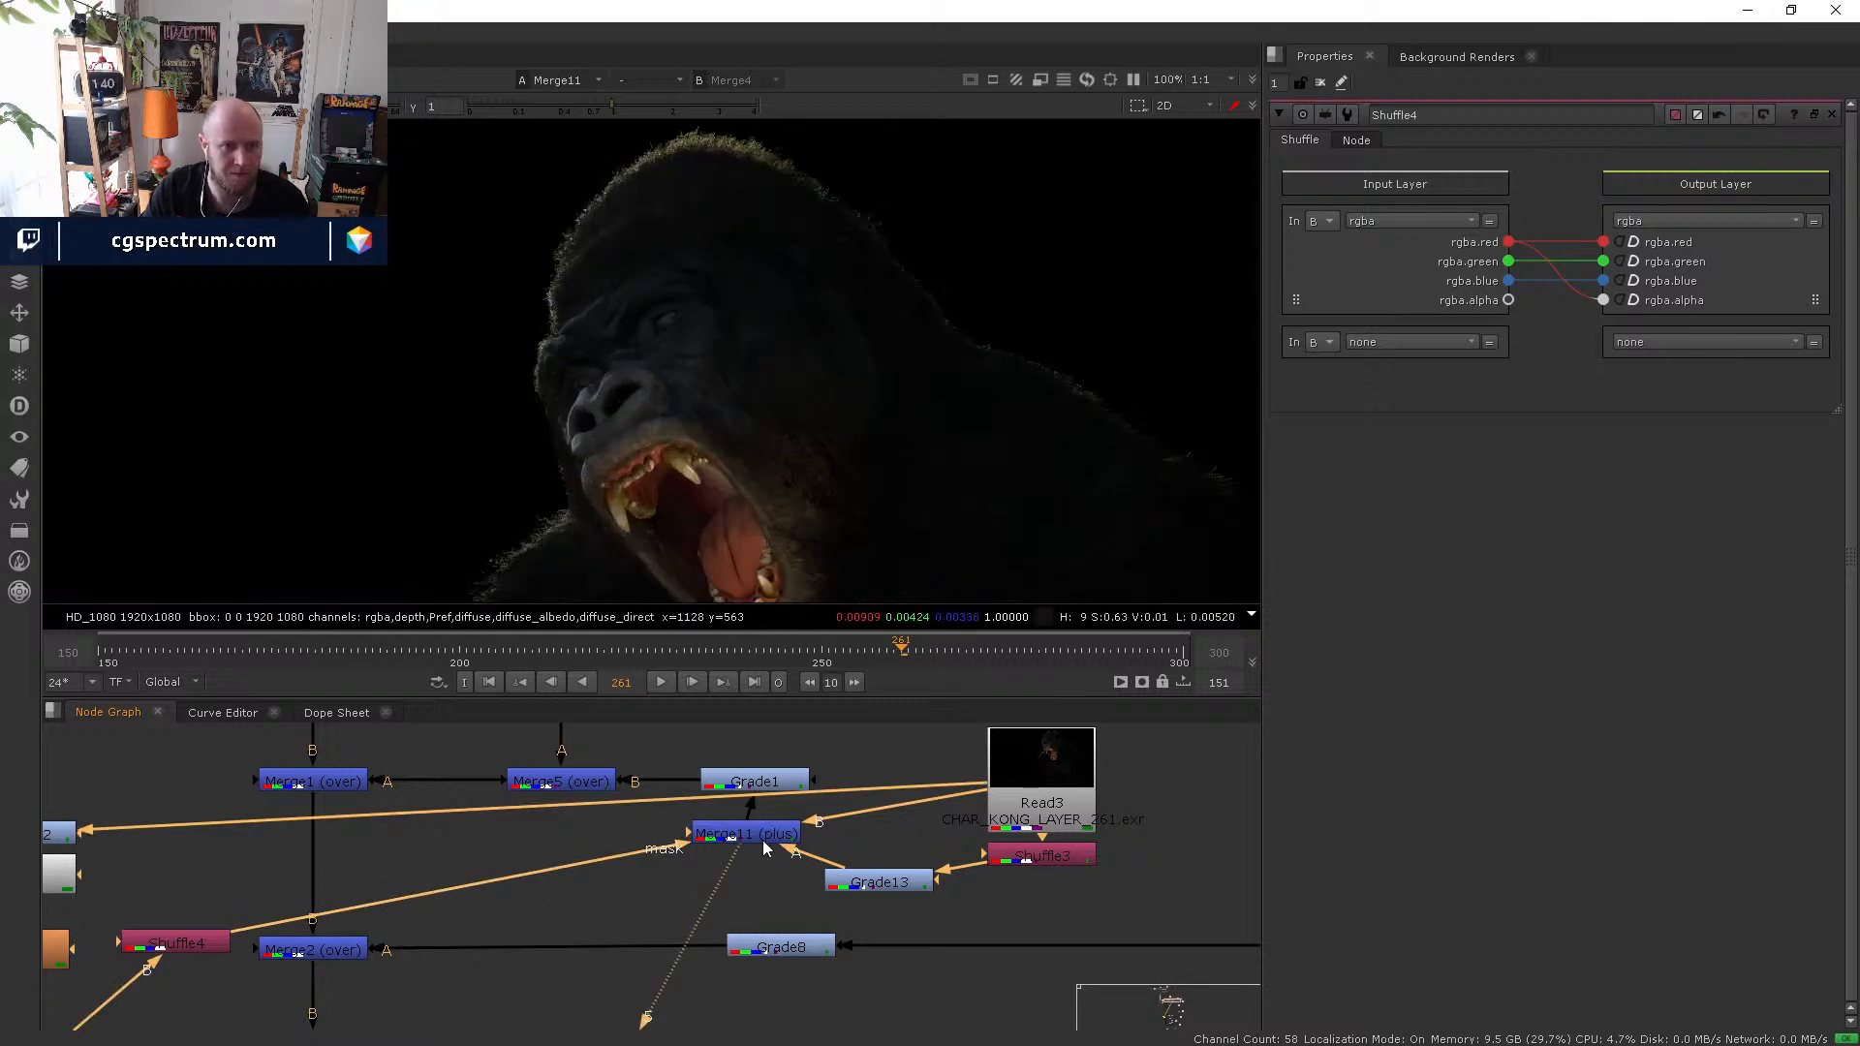
- Toggle Merge11 off and on to compare the masked highlights on Kong's head fur
scroll(683, 189, up, 5)
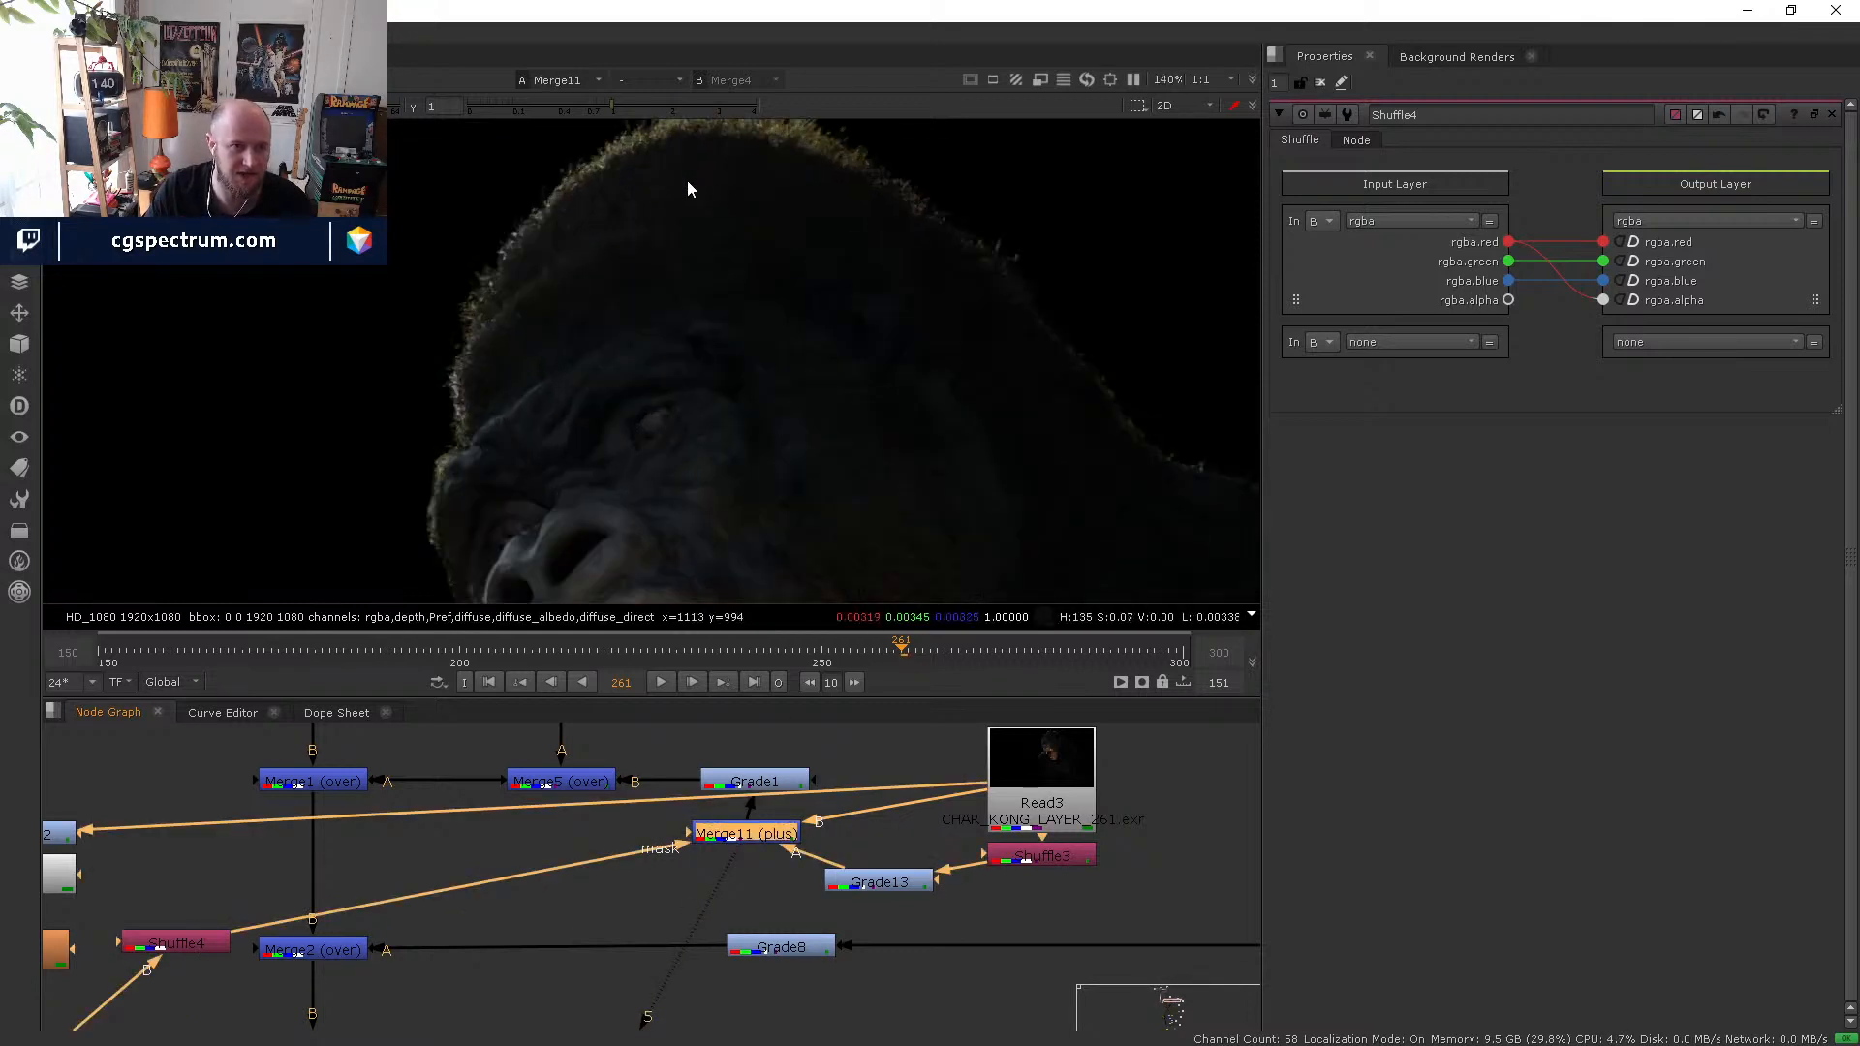
key(d)
key(d)
scroll(781, 228, down, 2)
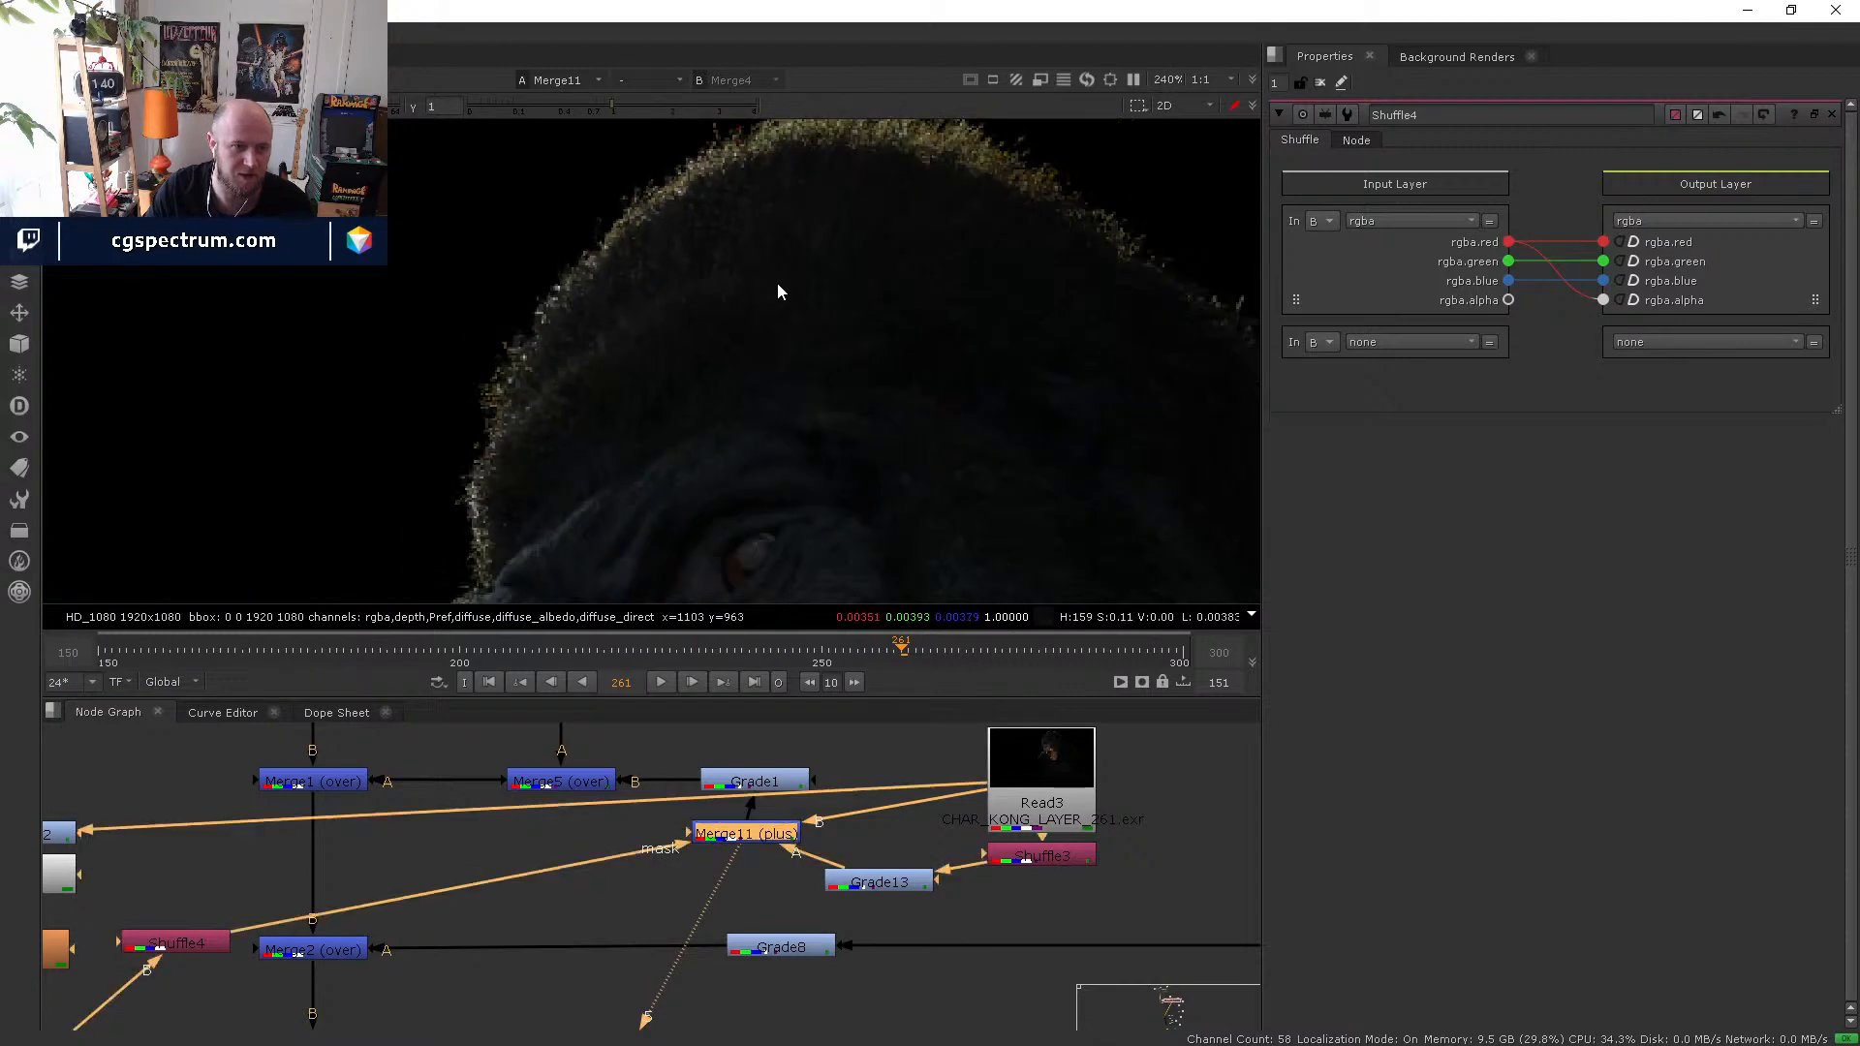
- View Kong's head fur at Merge5 and against the moonlit background at Merge1
key(1)
click(566, 783)
key(1)
click(318, 783)
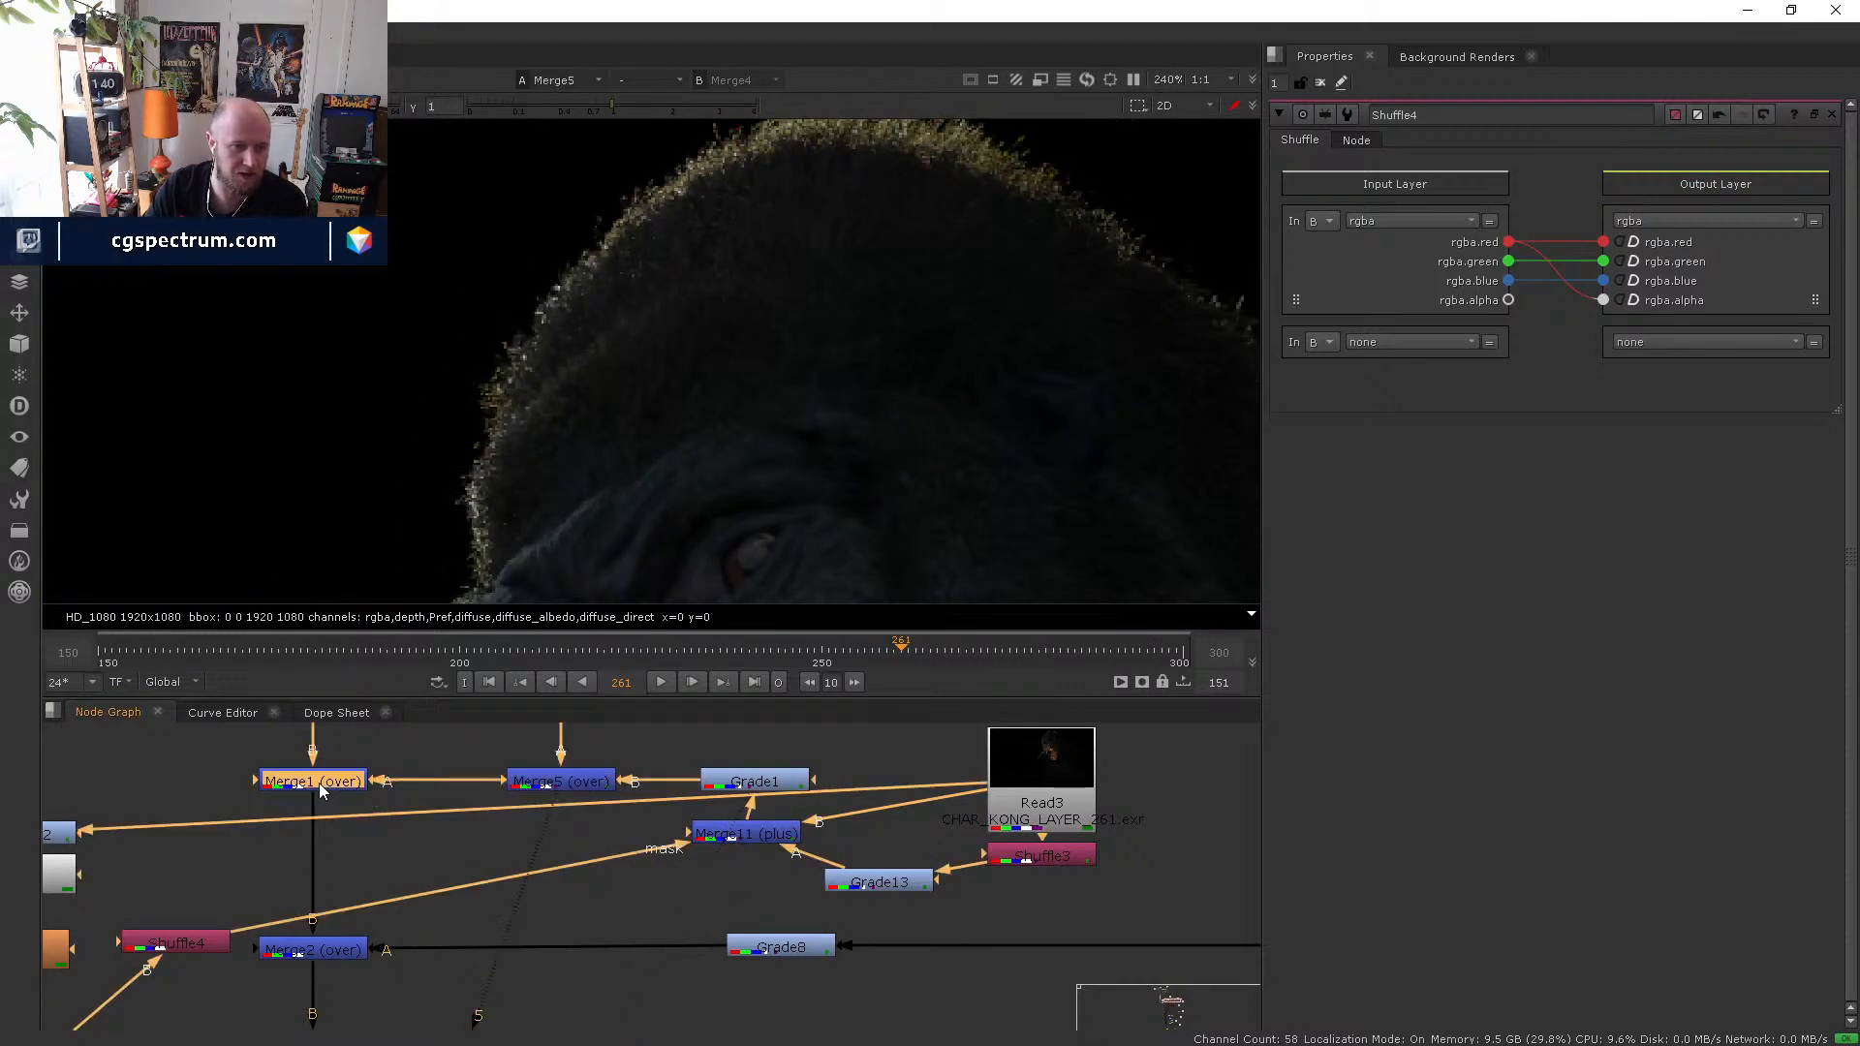
key(1)
scroll(618, 385, down, 2)
click(730, 843)
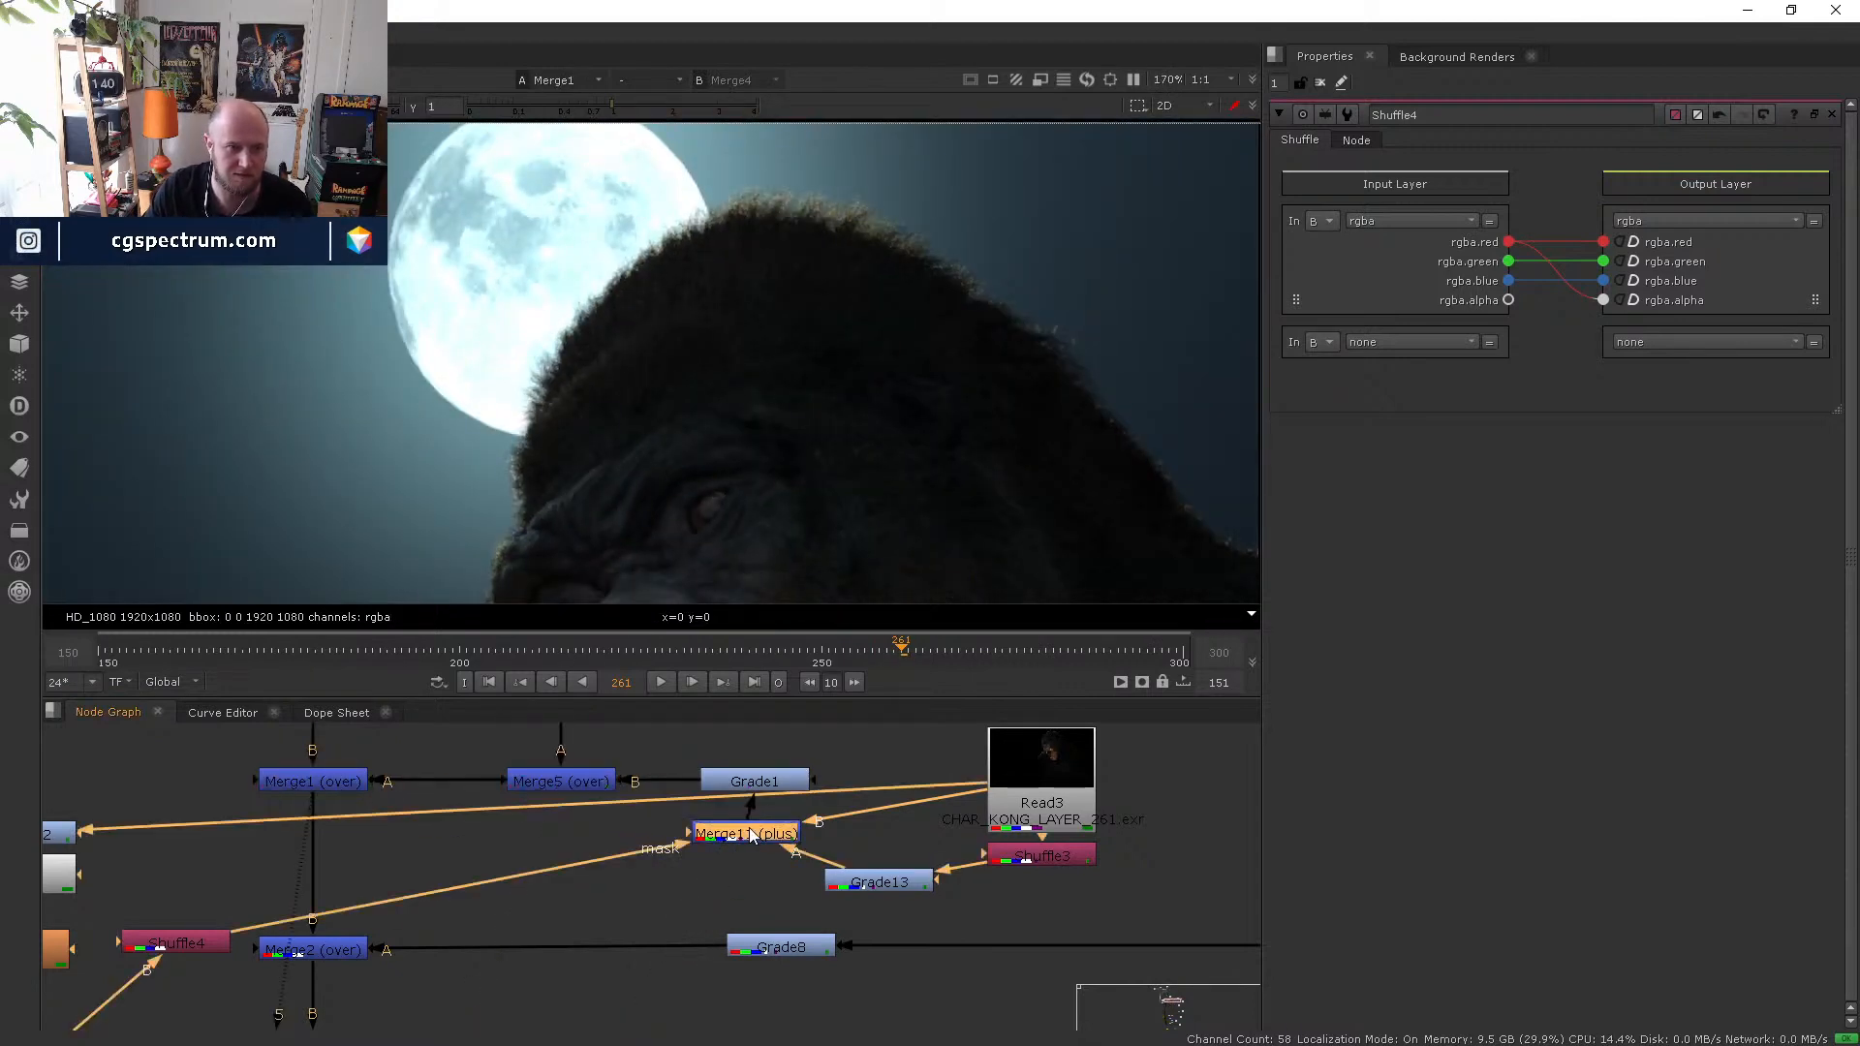
- Insert a Grade node between Shuffle4 and Merge11's mask input, with gamma 1.92 and channels set to all
click(534, 892)
key(g)
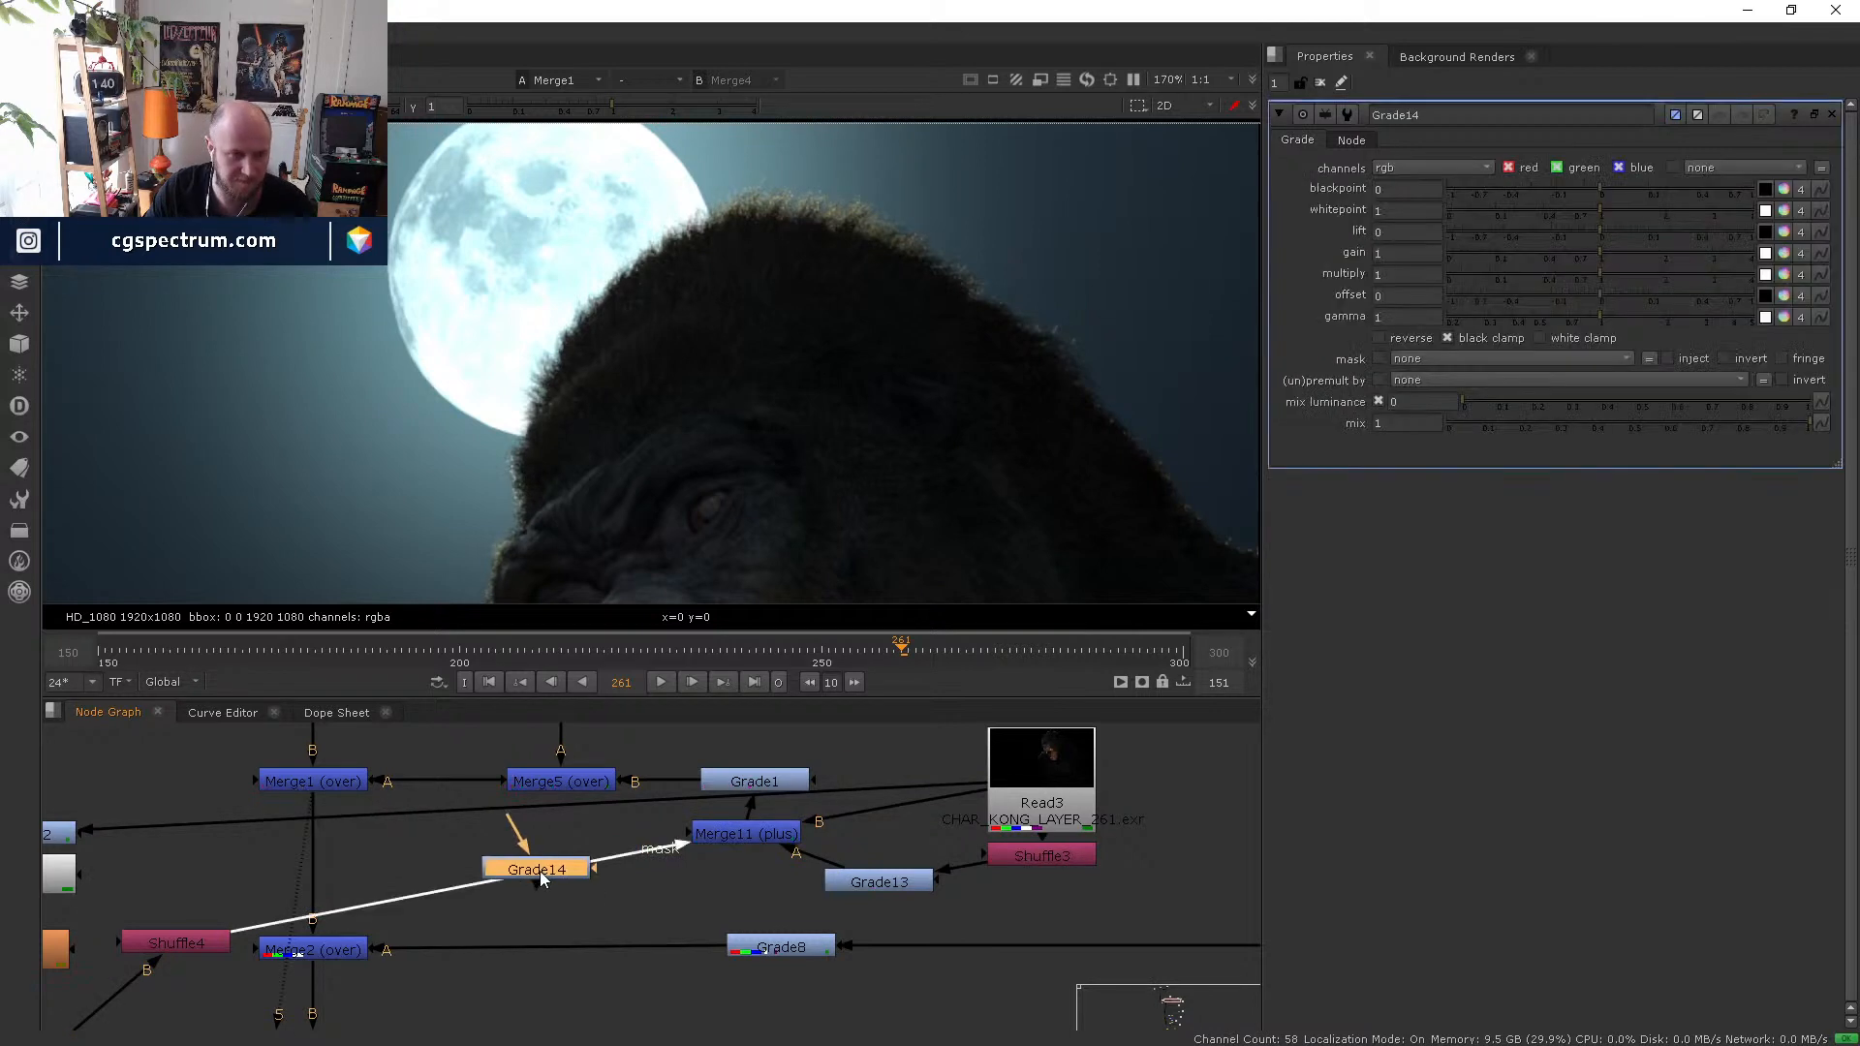
drag(1616, 324, 1663, 319)
click(1392, 166)
click(1403, 189)
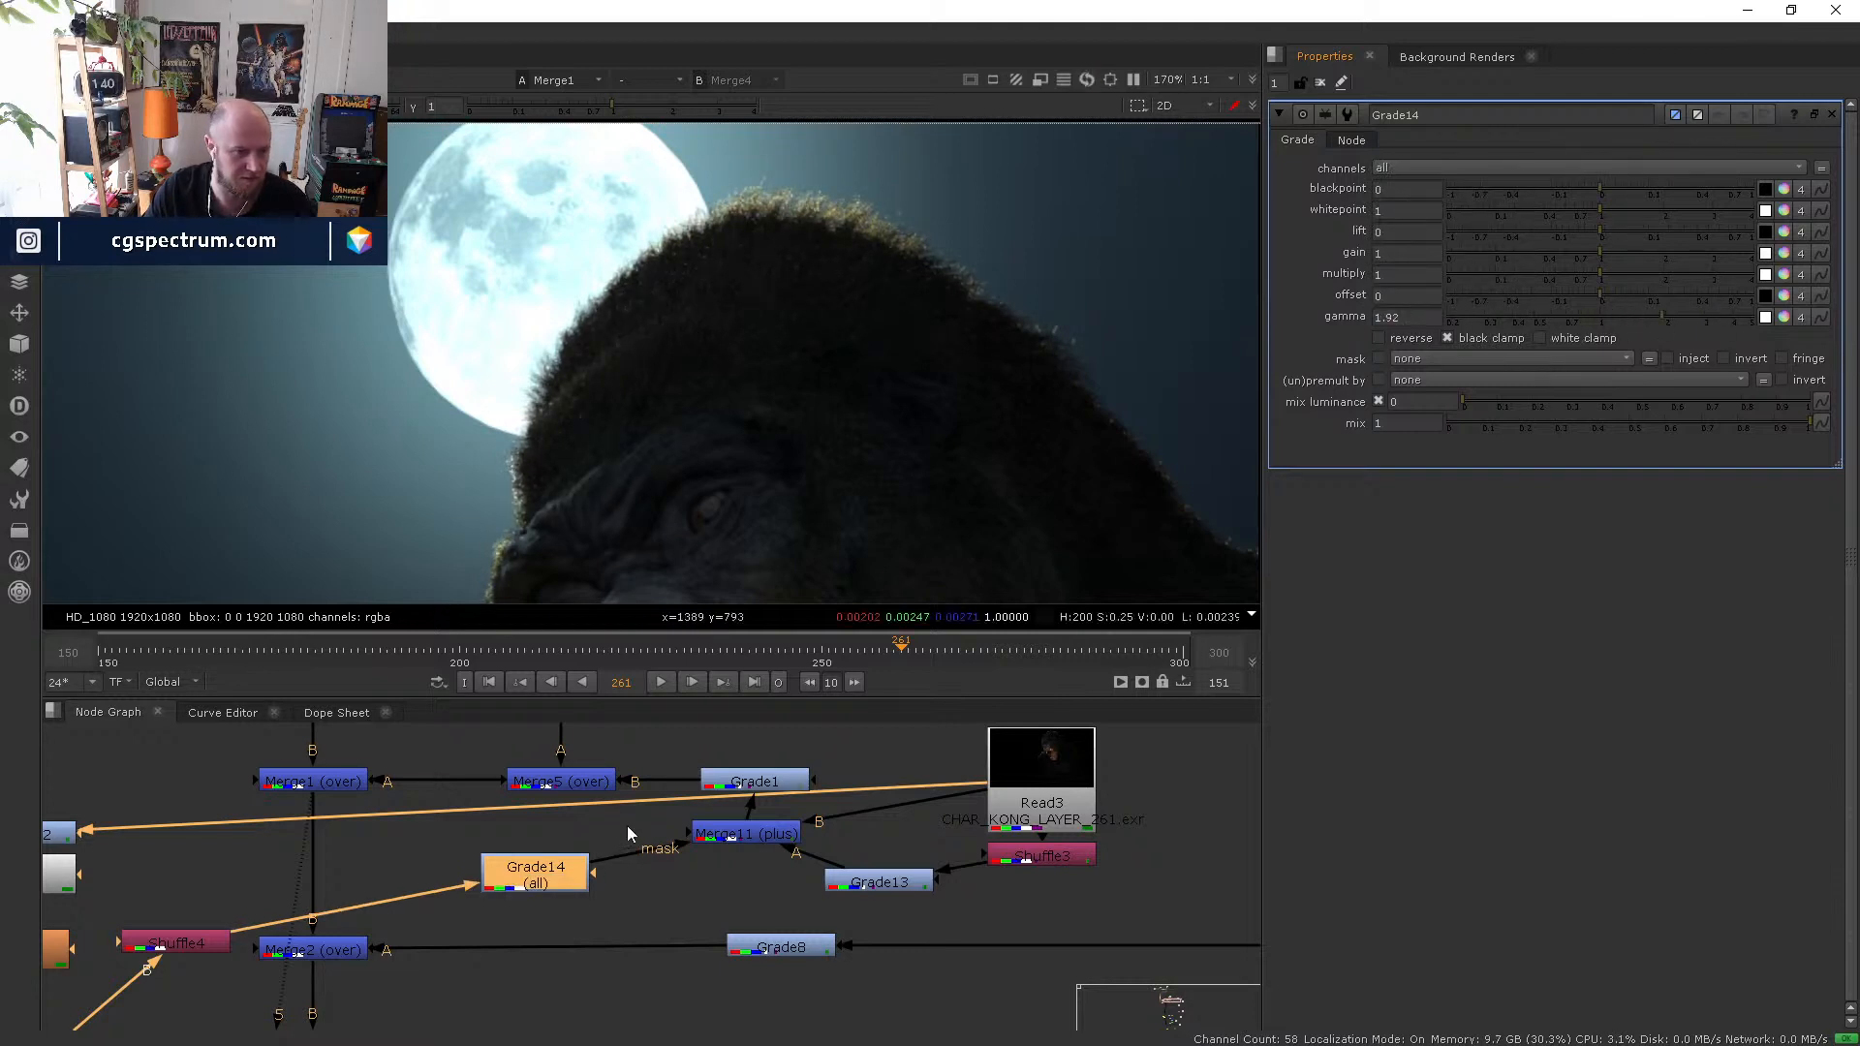
- Set Grade14's gain to 4, multiply to 1.6 and gamma to 1.44, judging the mask in the alpha display
click(184, 938)
key(5)
key(a)
scroll(595, 437, down, 2)
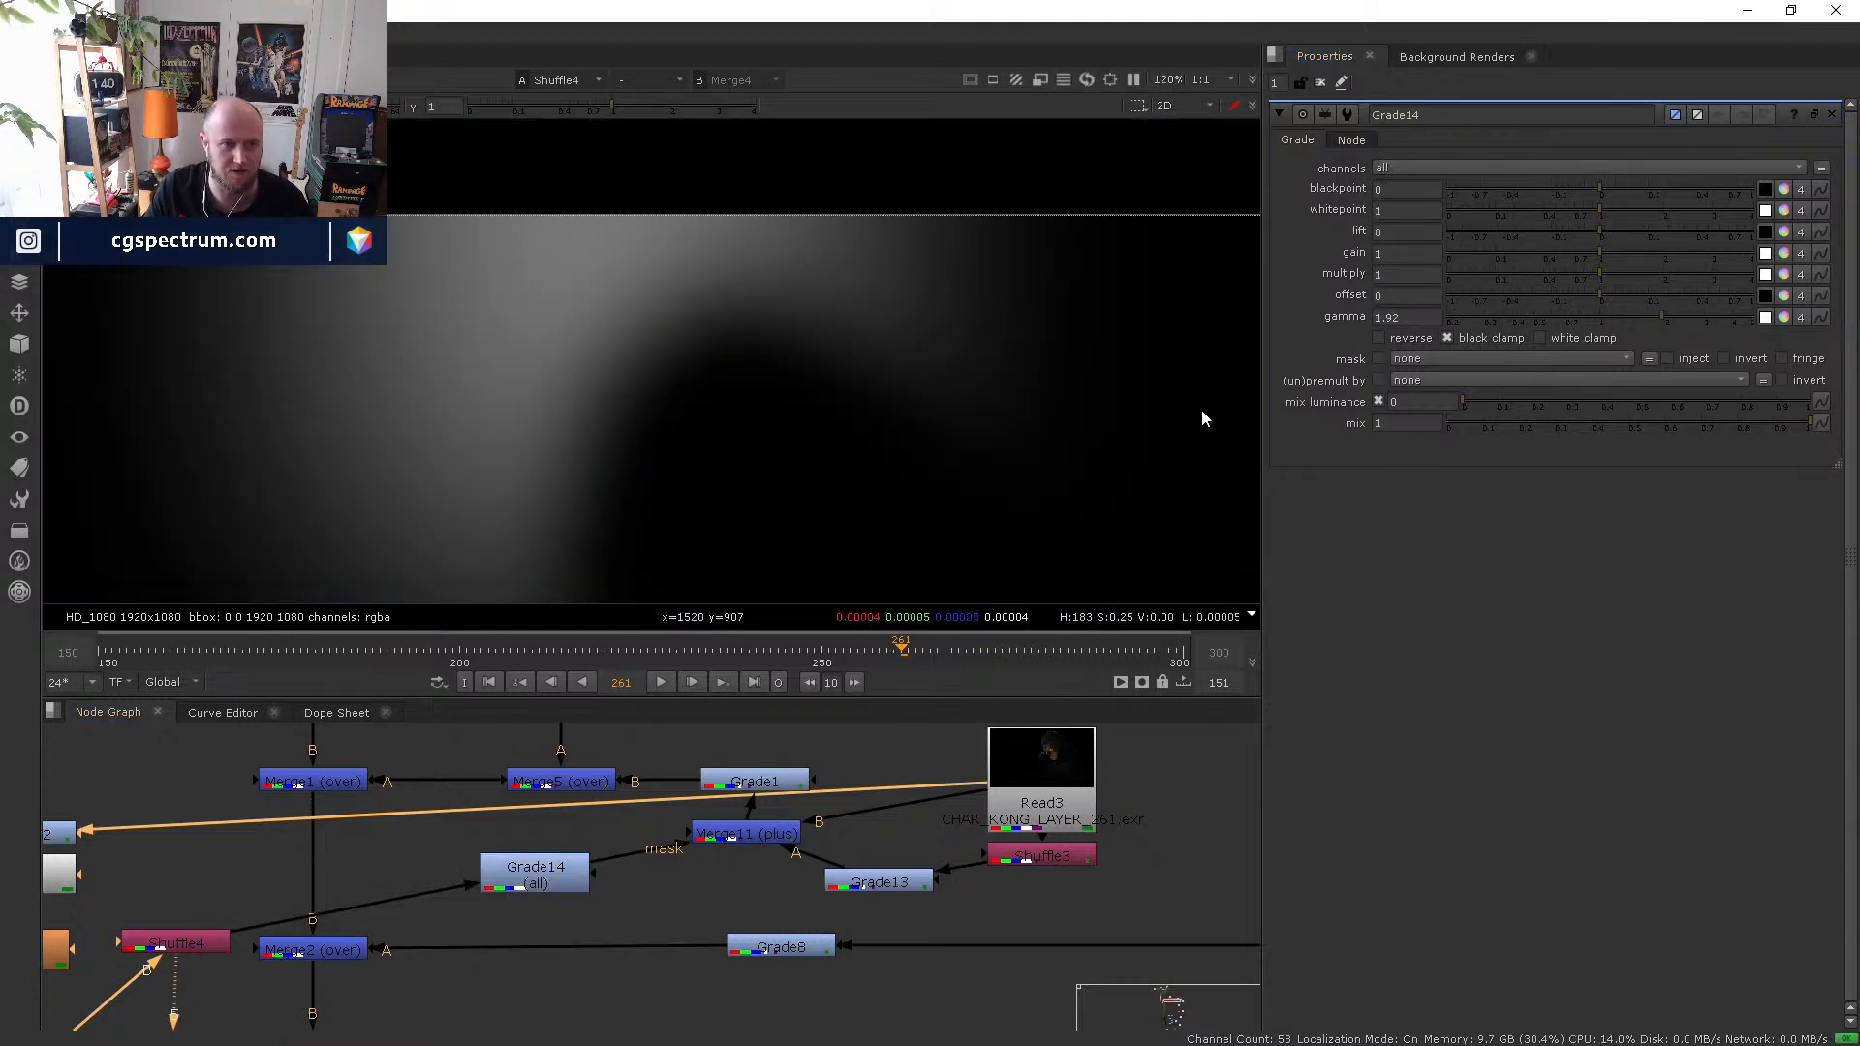
drag(1664, 250, 1754, 254)
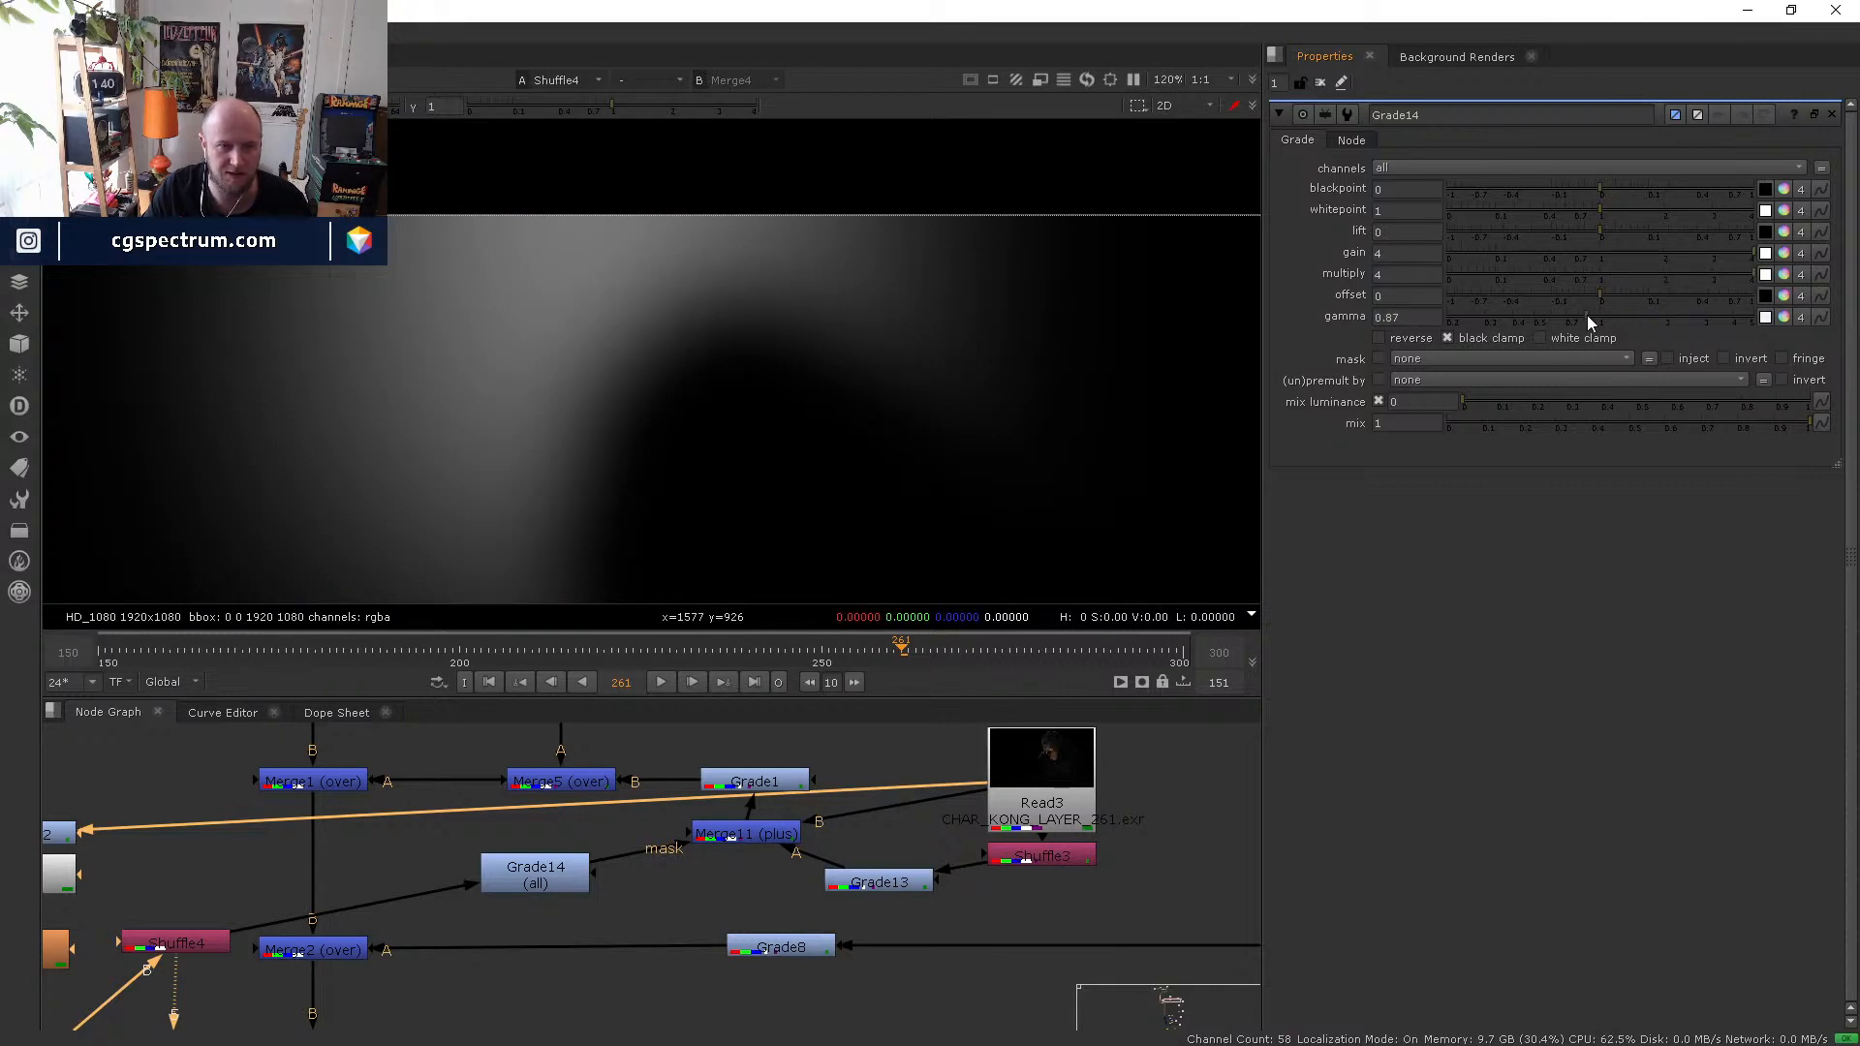
click(521, 870)
key(5)
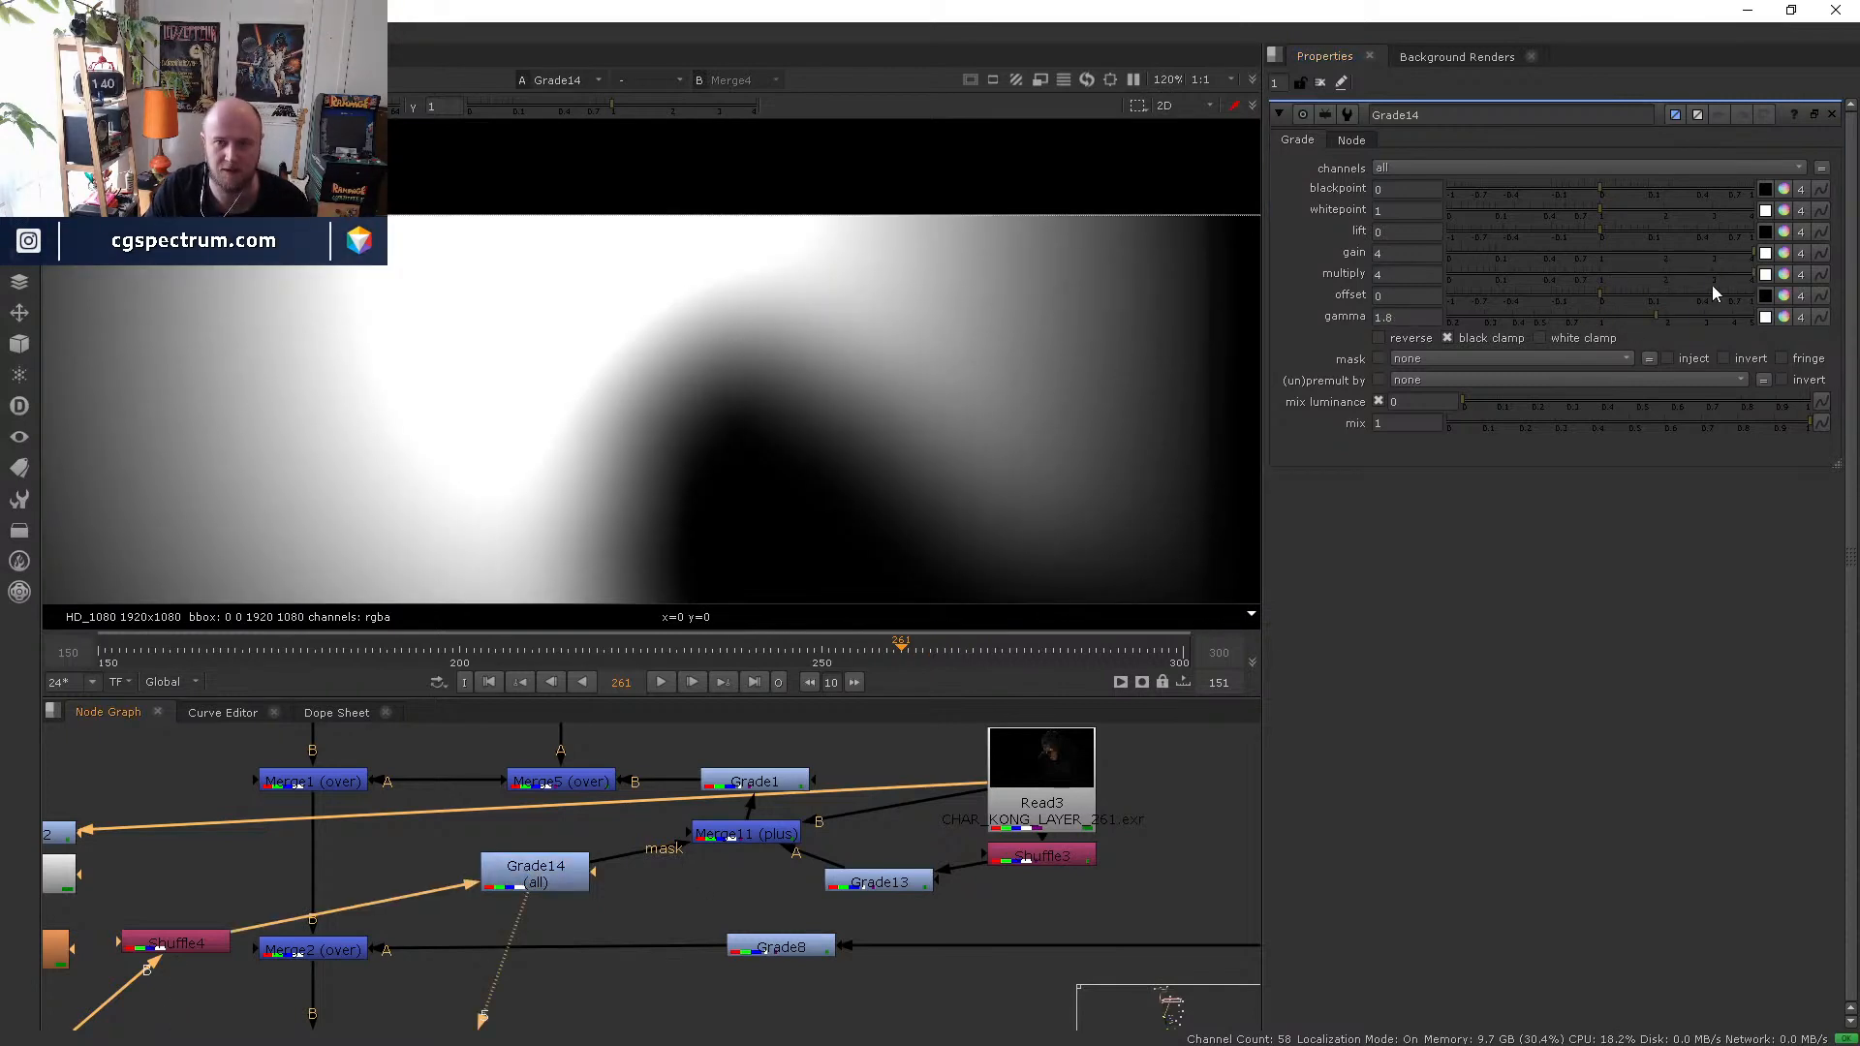
drag(1662, 275, 1773, 266)
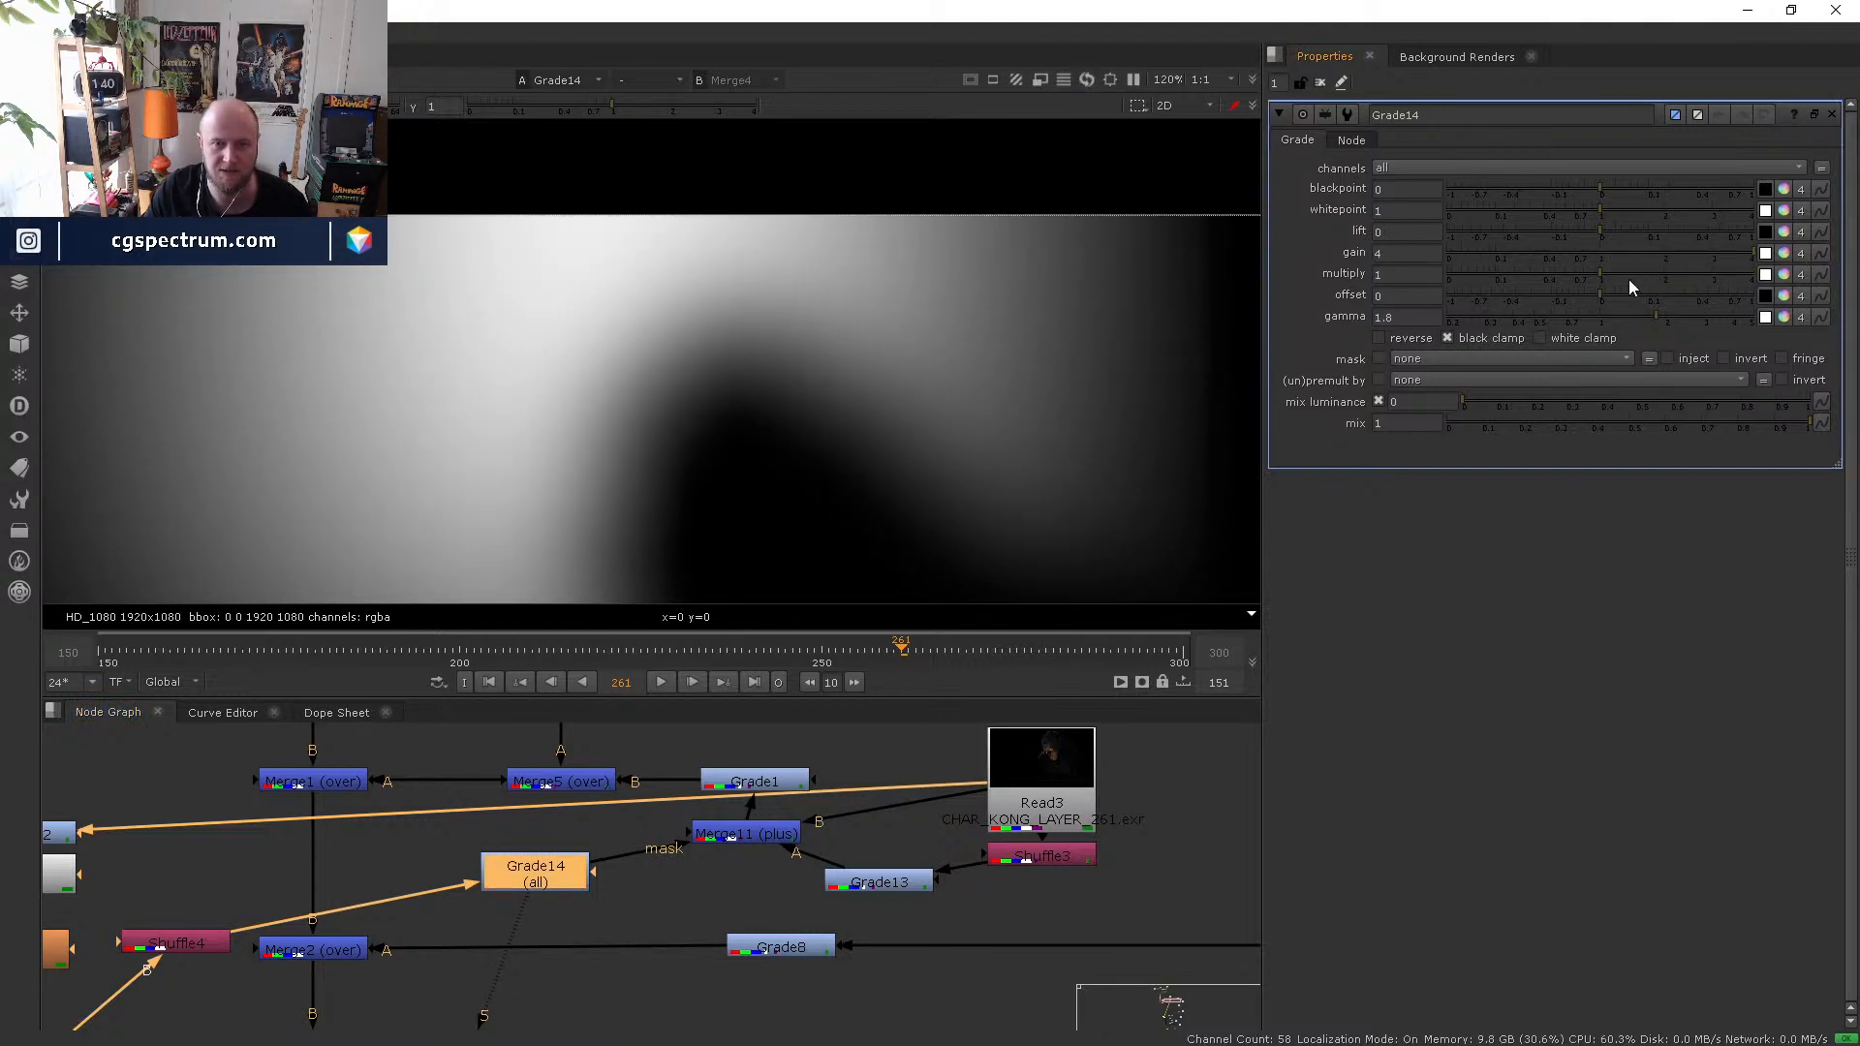
mouse_move(1630, 284)
mouse_down()
mouse_move(1590, 282)
mouse_move(1666, 278)
mouse_move(1648, 334)
mouse_move(1683, 330)
mouse_move(1634, 319)
mouse_move(1628, 293)
mouse_up()
- View Merge11 and set Grade14's multiply to 1.4 and gamma to 0.95
click(775, 833)
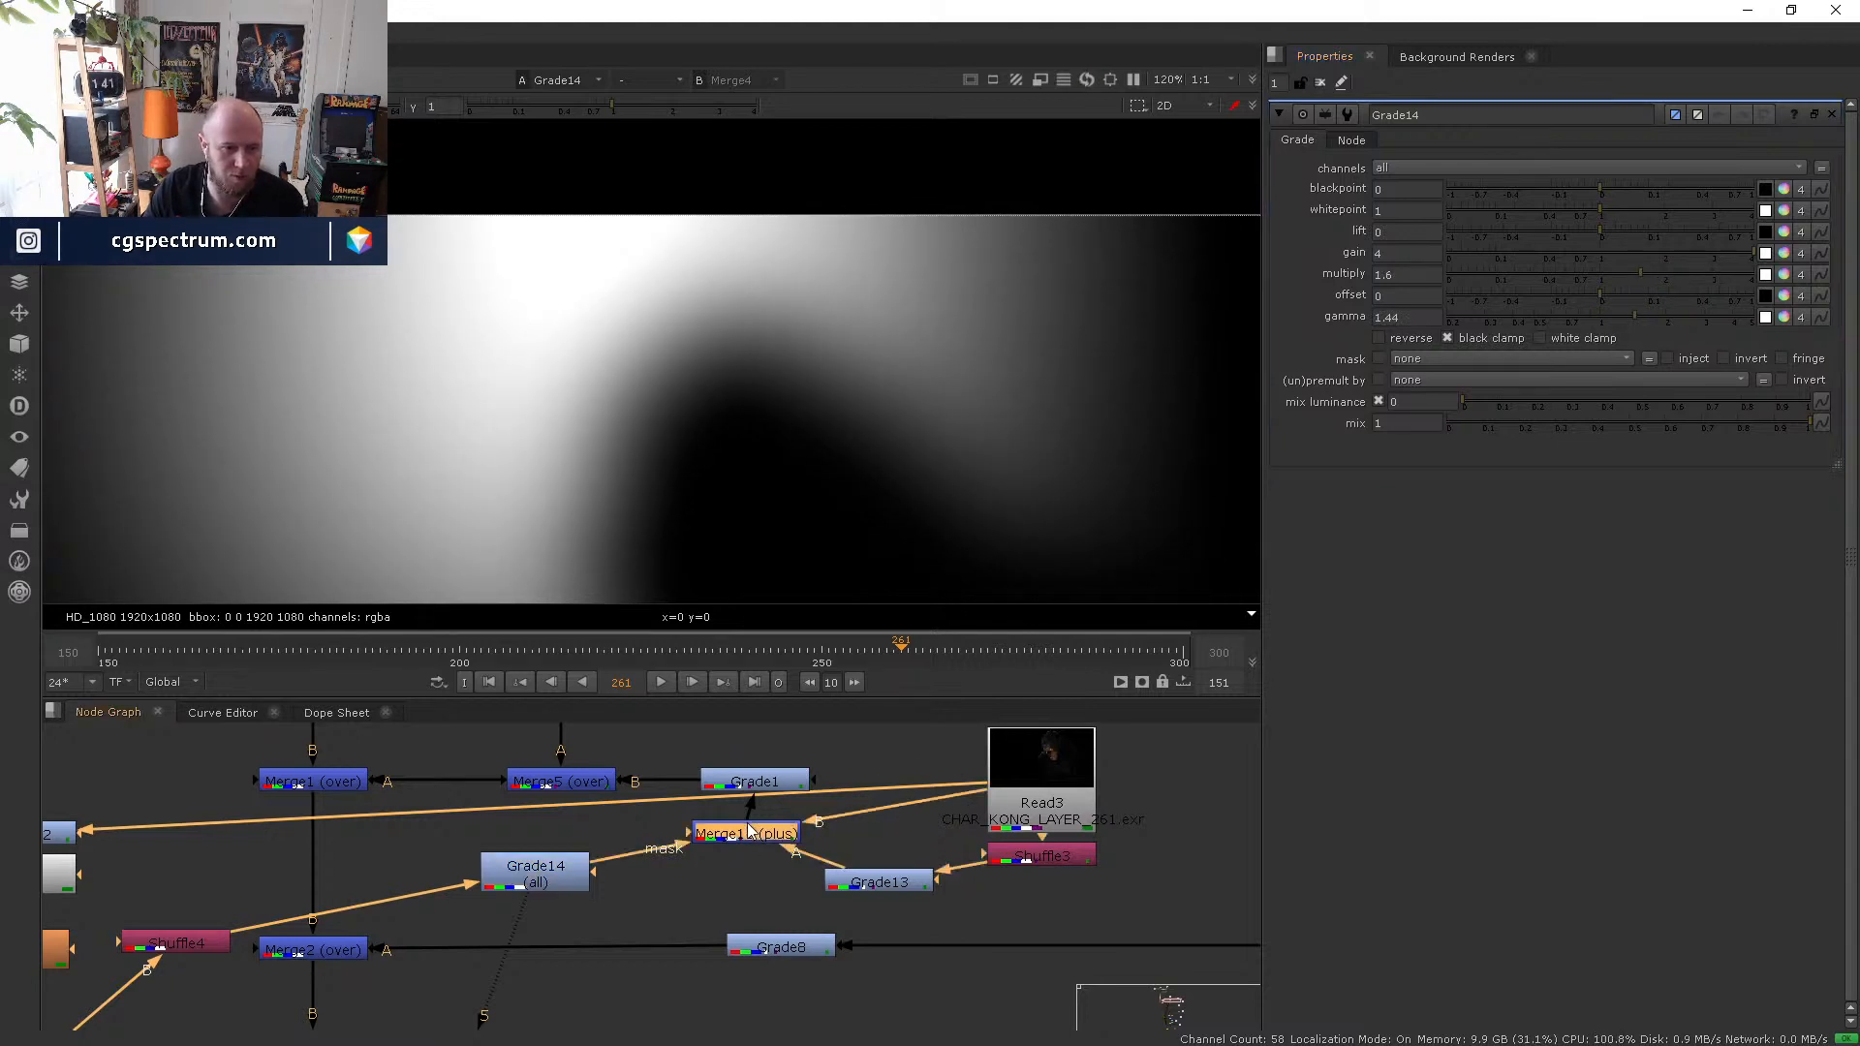
key(5)
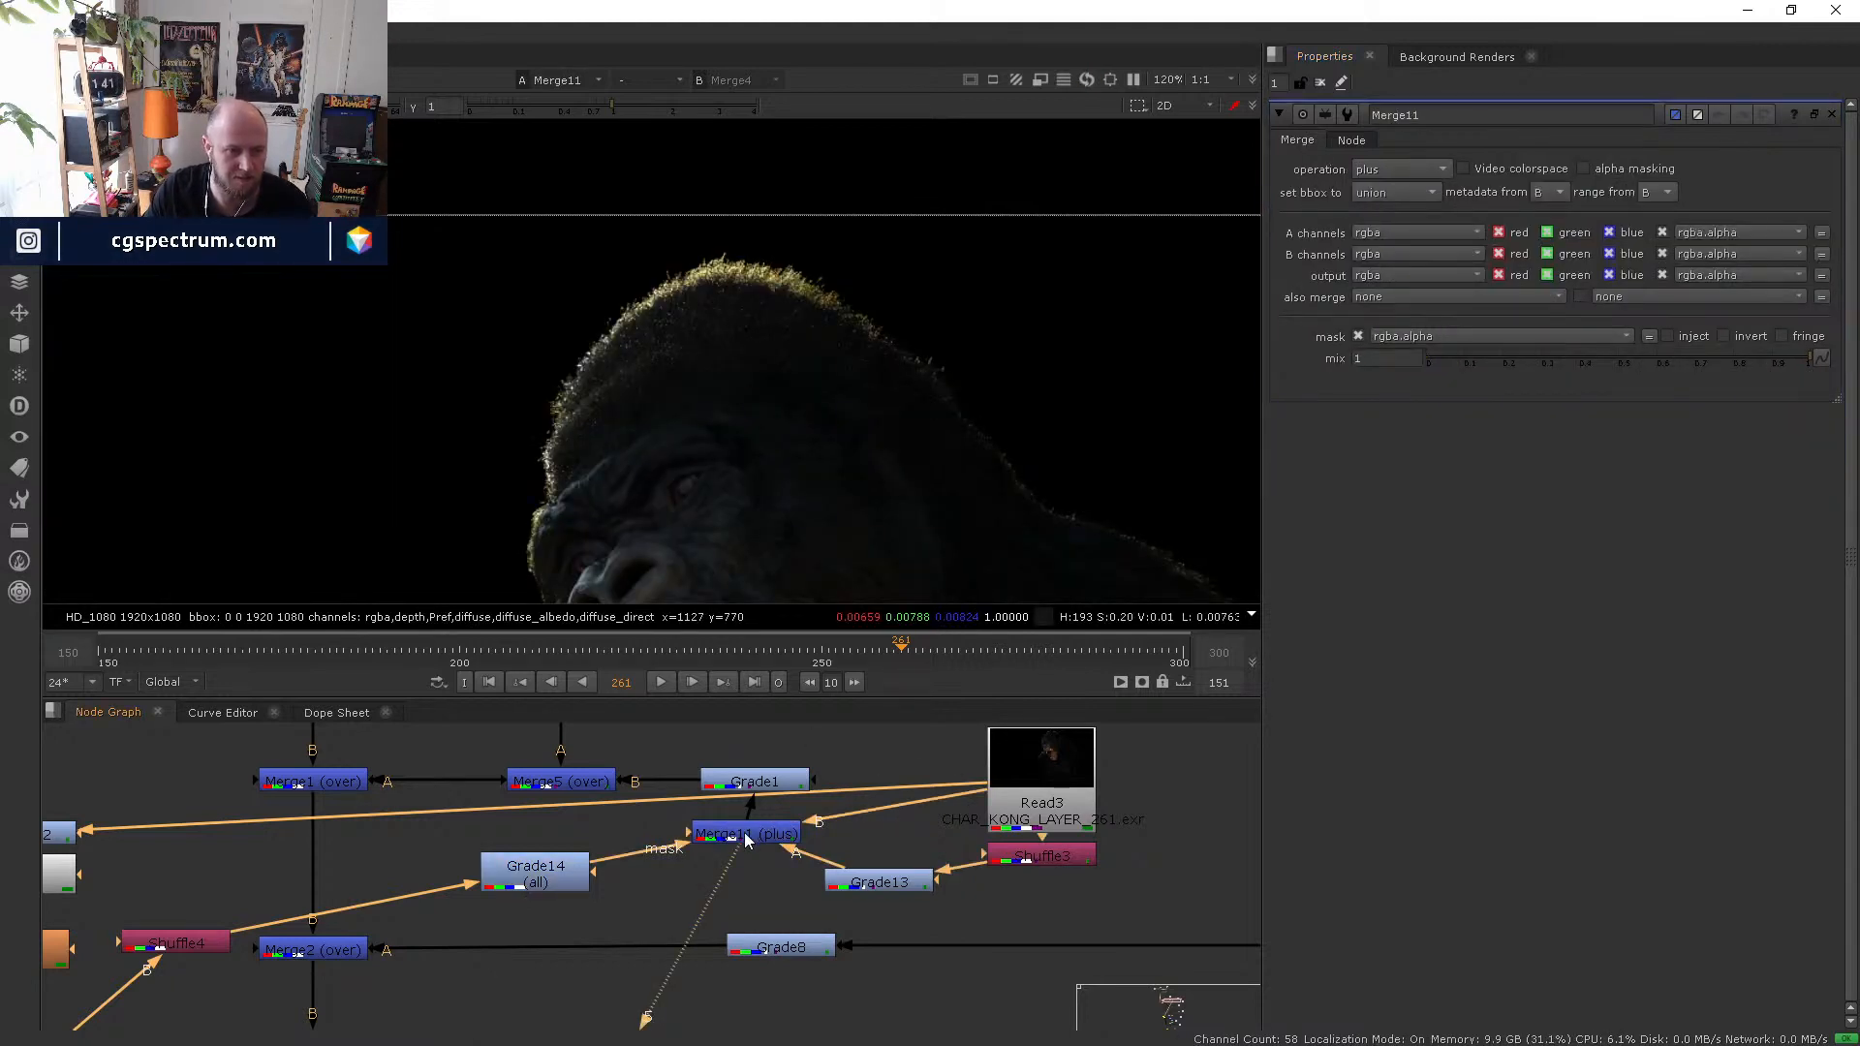
click(744, 833)
click(554, 875)
double_click(554, 882)
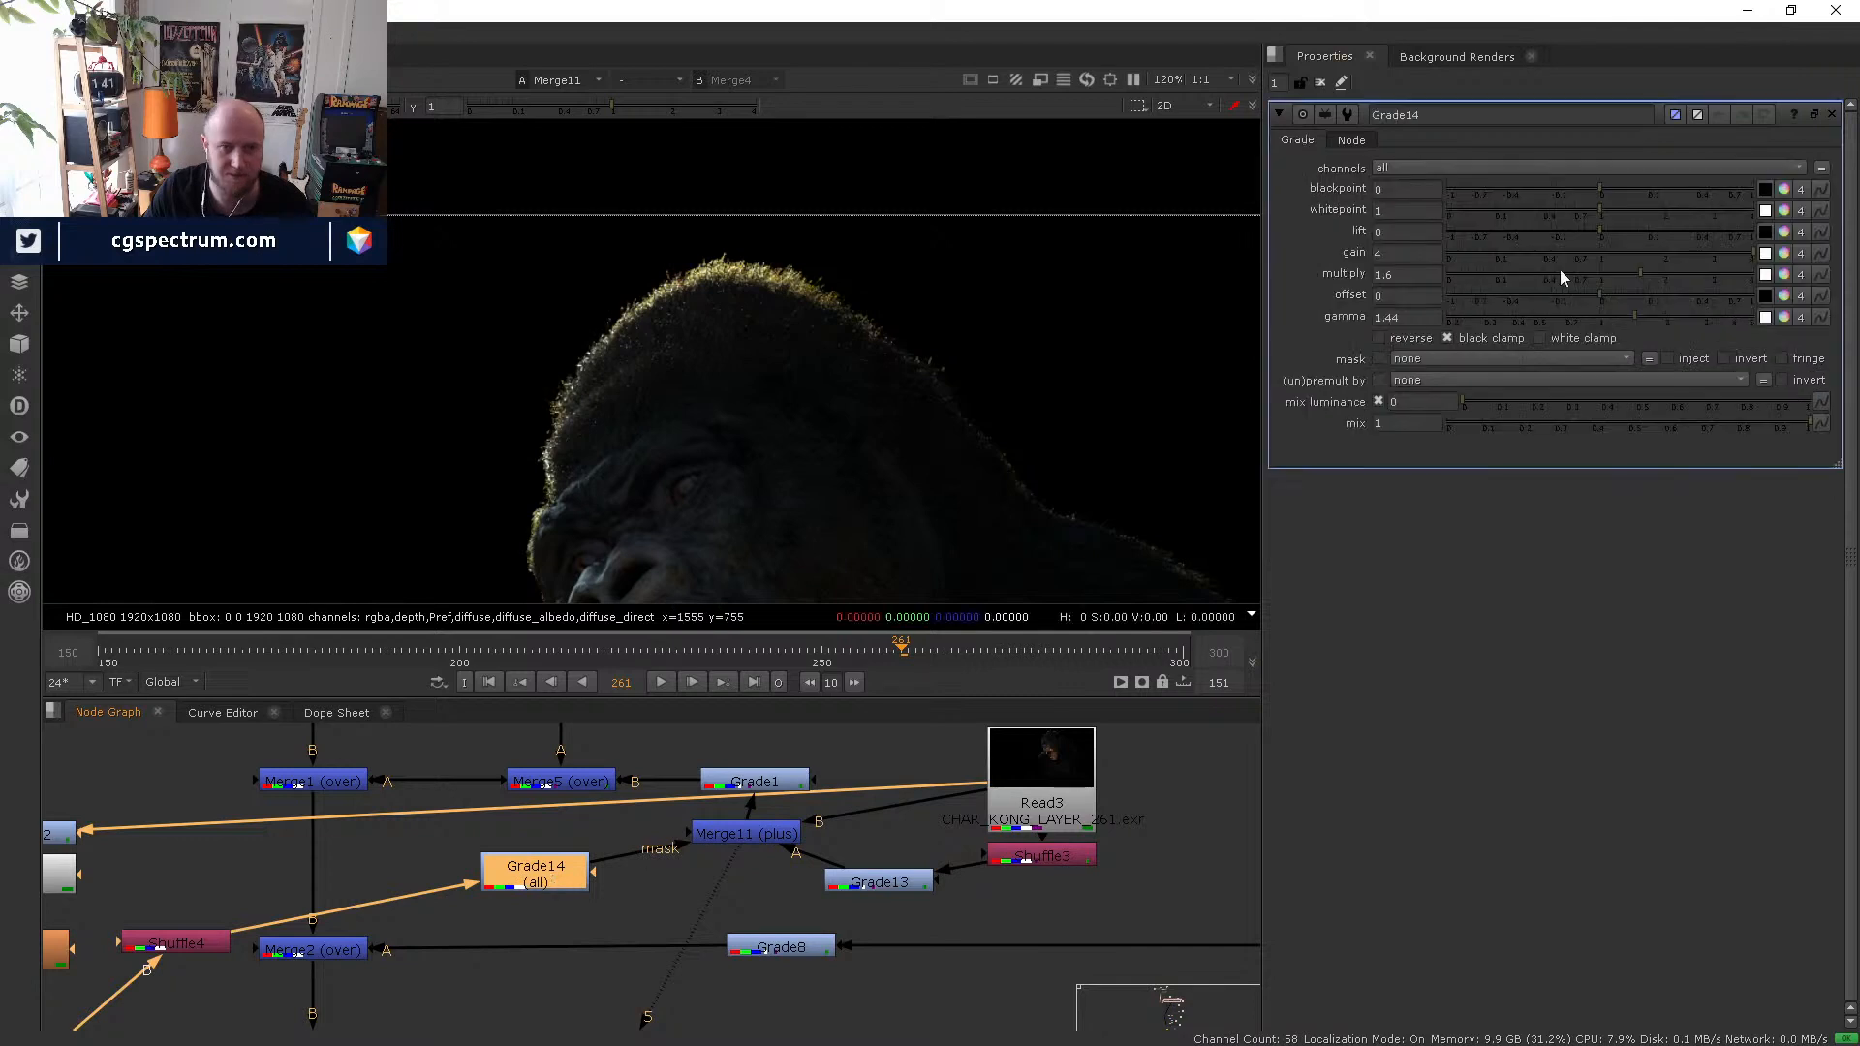
drag(1614, 325, 1649, 308)
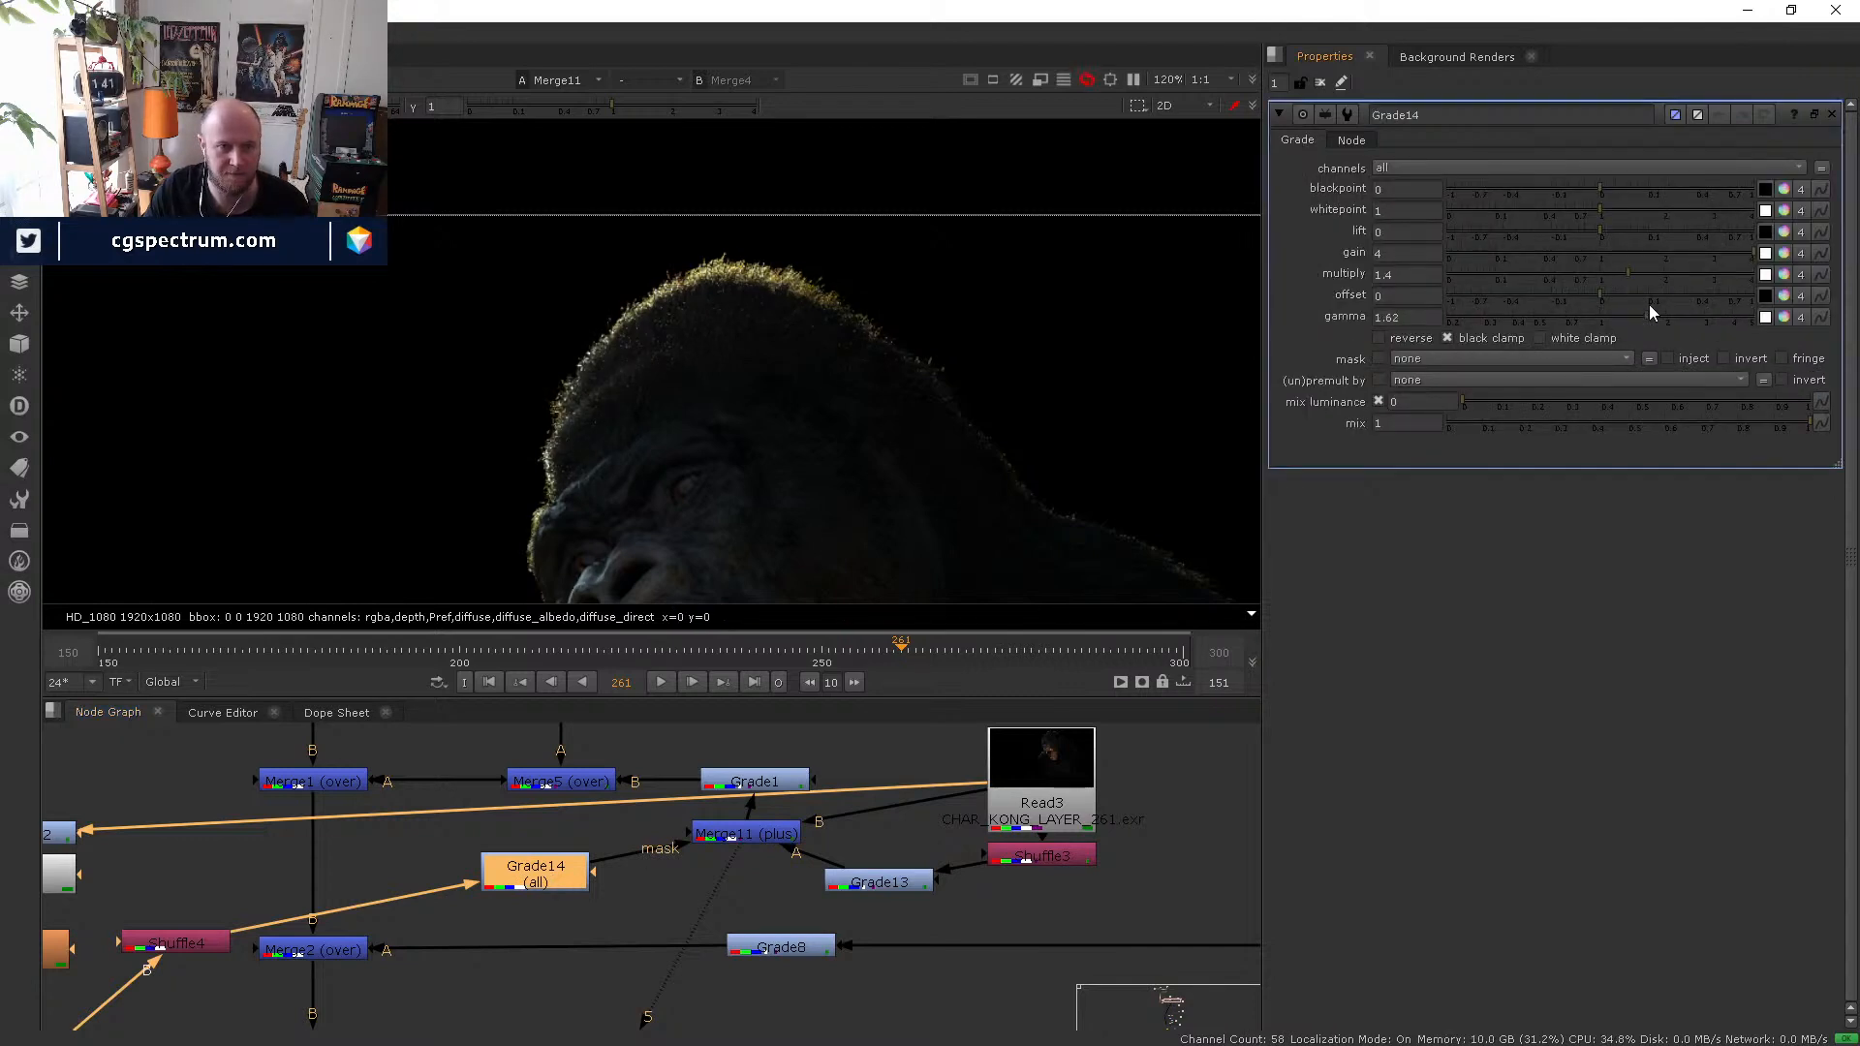
- View Merge5 and Merge1 and toggle Merge11 to compare the masked highlights against the background
click(520, 772)
click(320, 782)
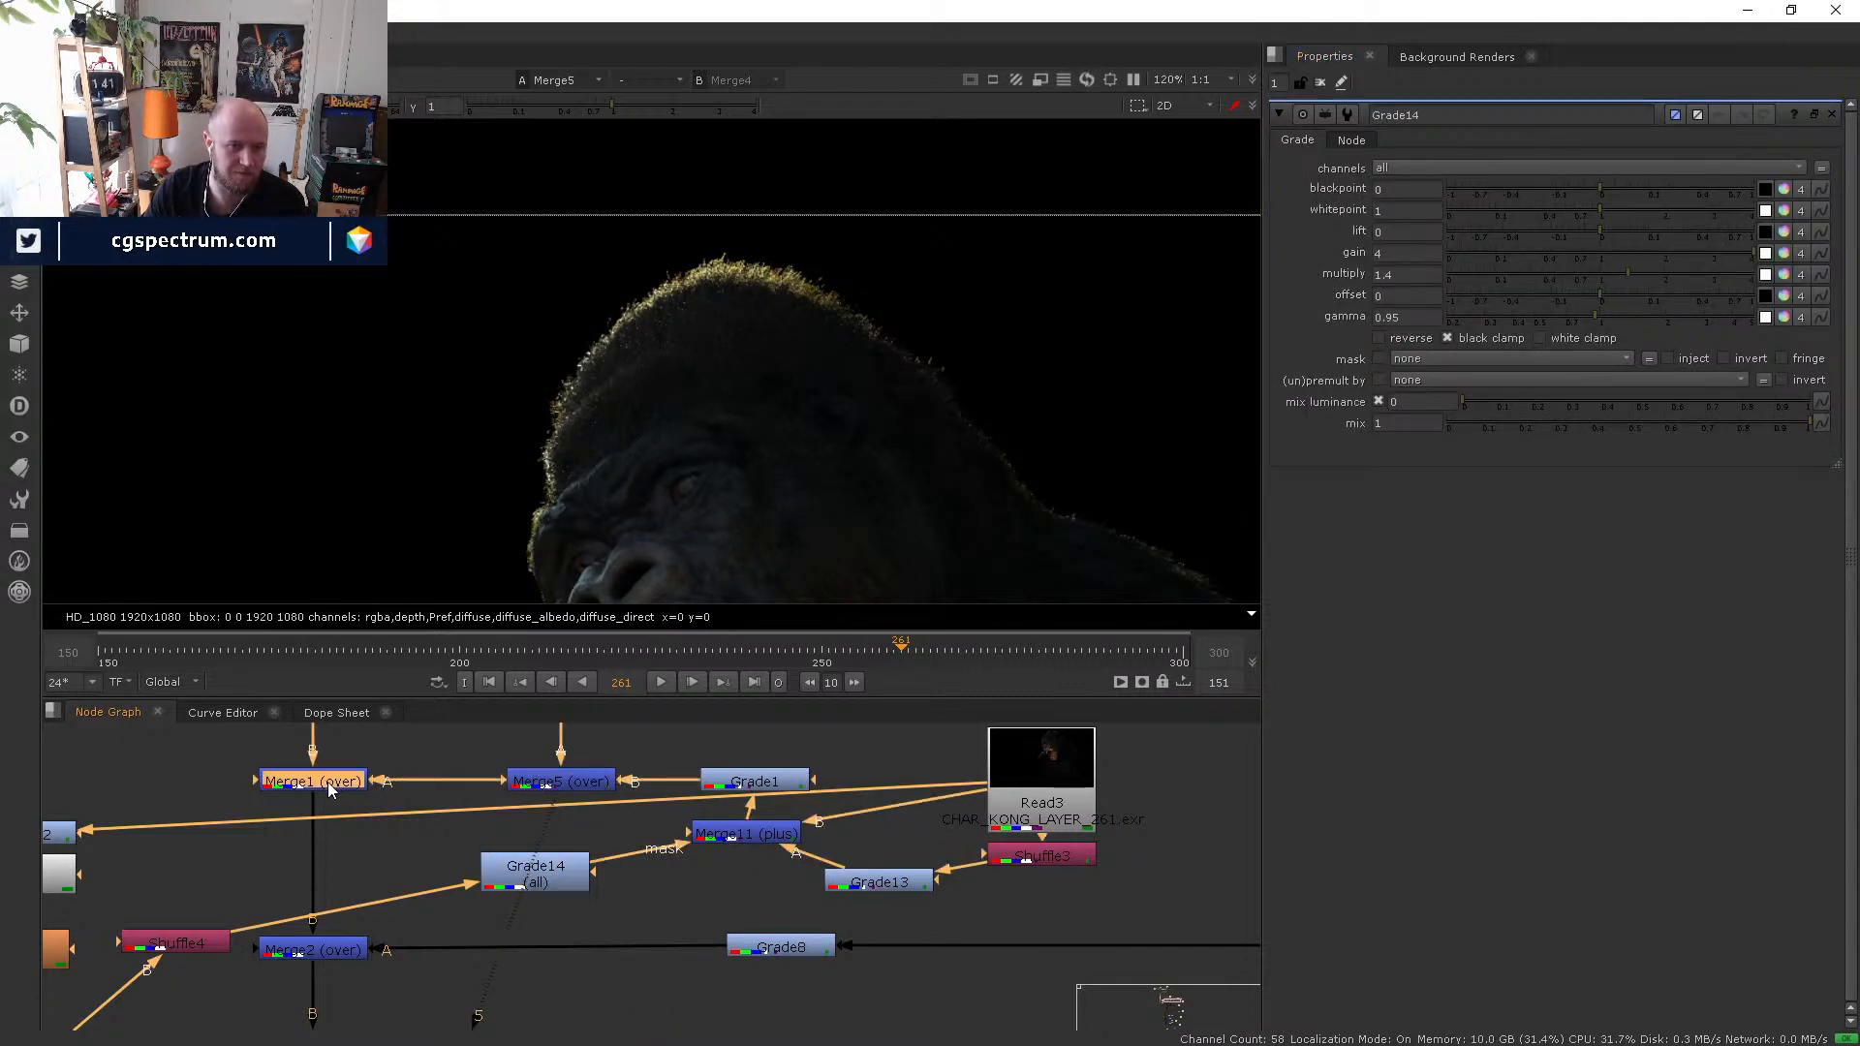
key(1)
click(533, 872)
click(728, 837)
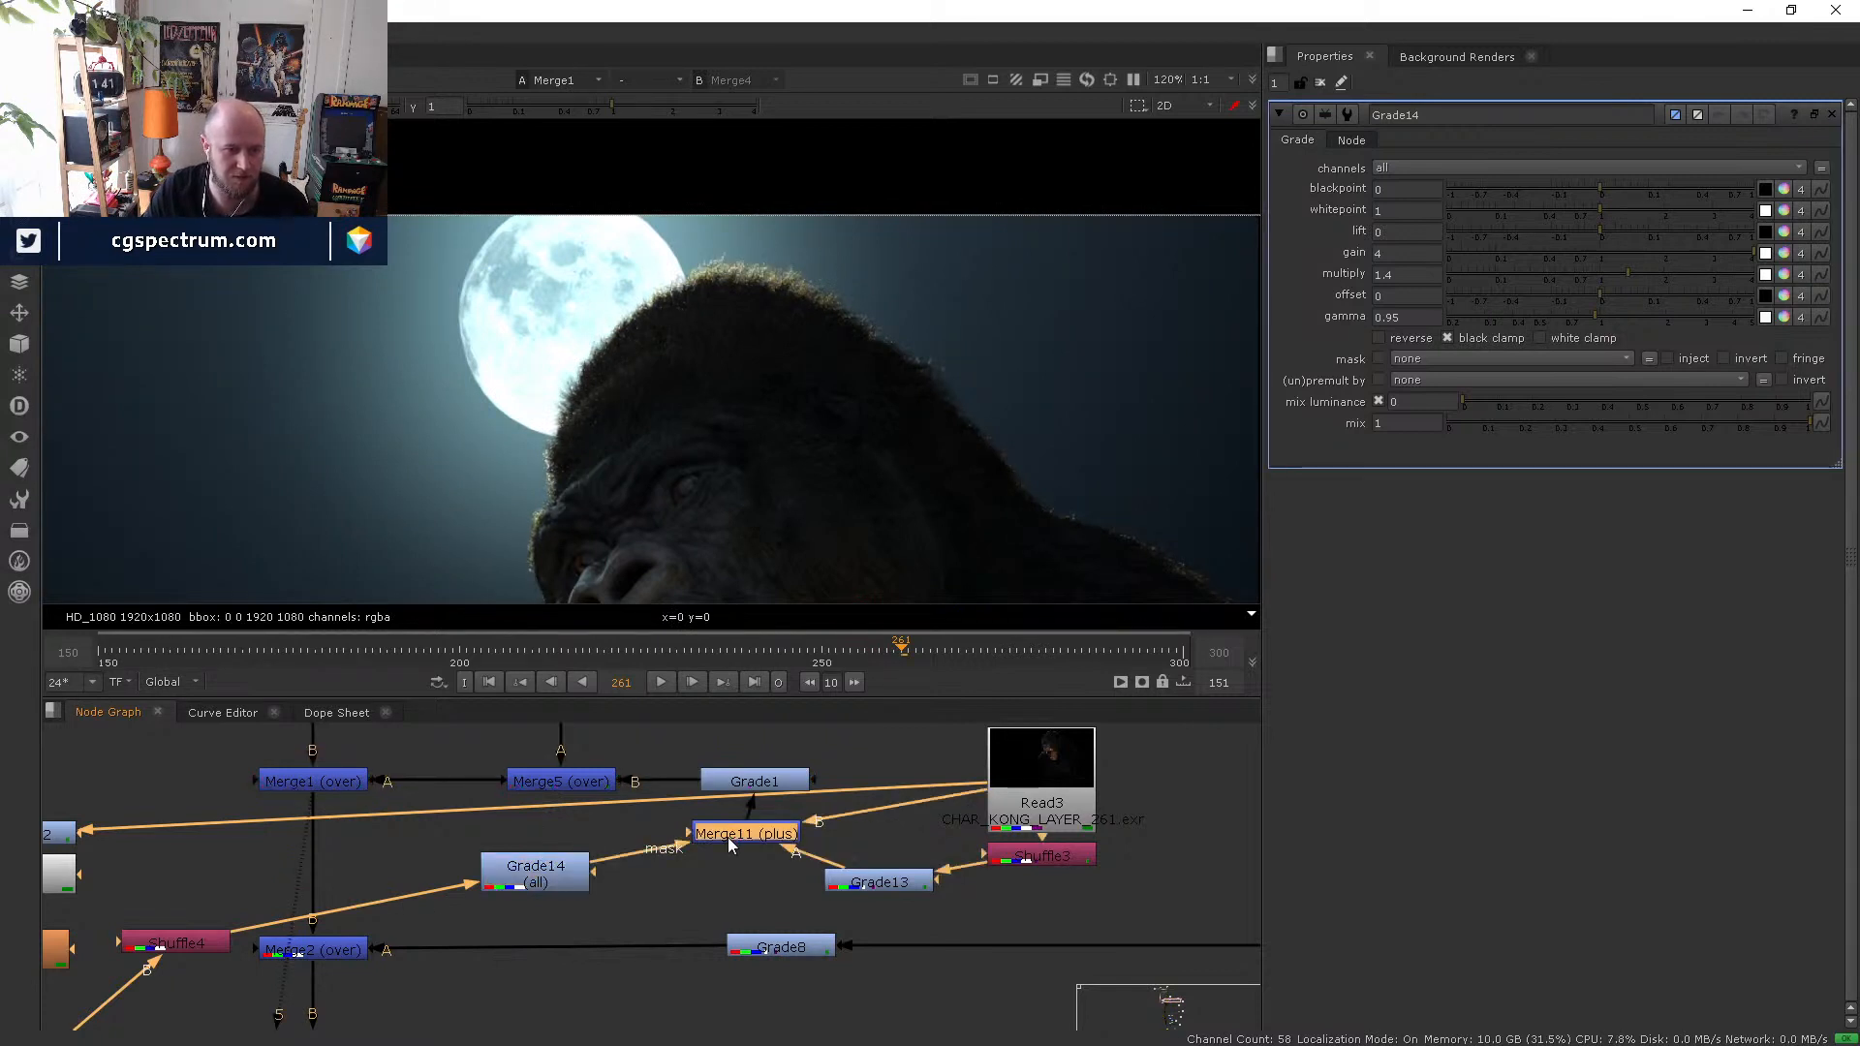
key(d)
- View the composite with the glow at Merge3 and the added foreground layer at Merge9
middle_drag(642, 924, 772, 752)
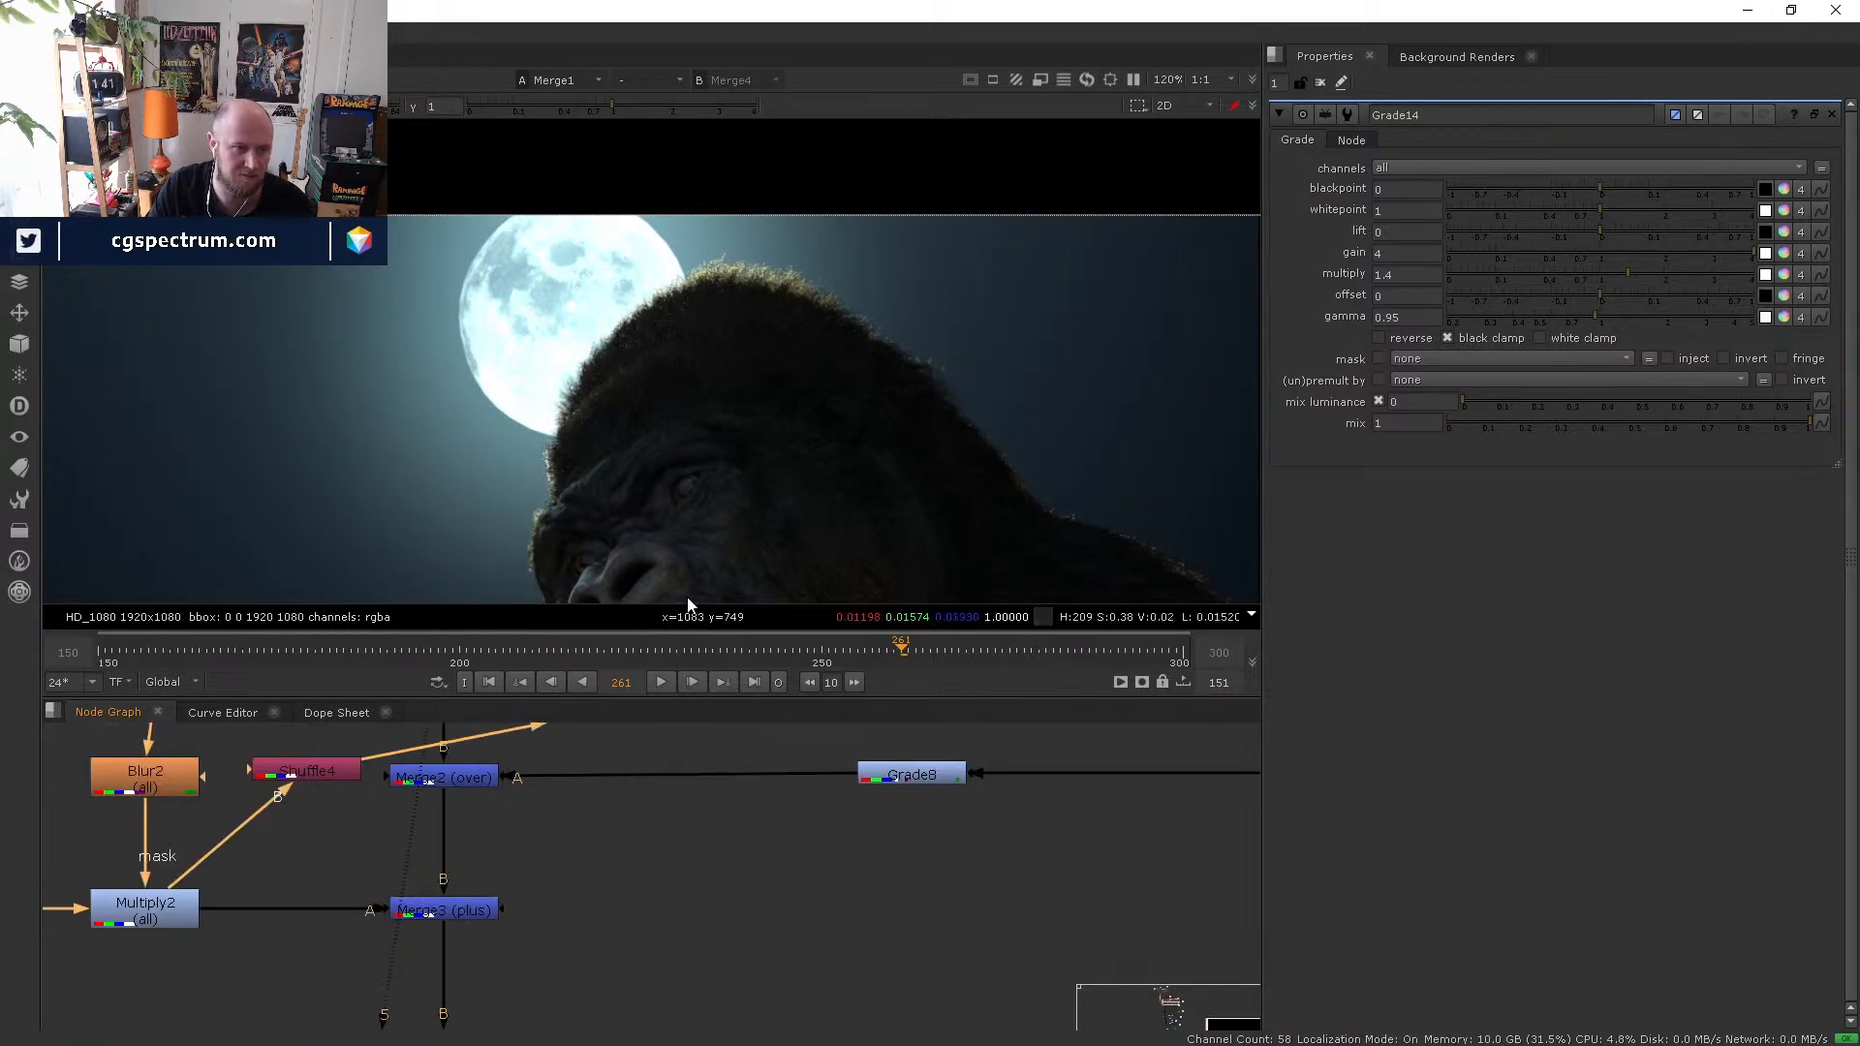
scroll(758, 414, down, 2)
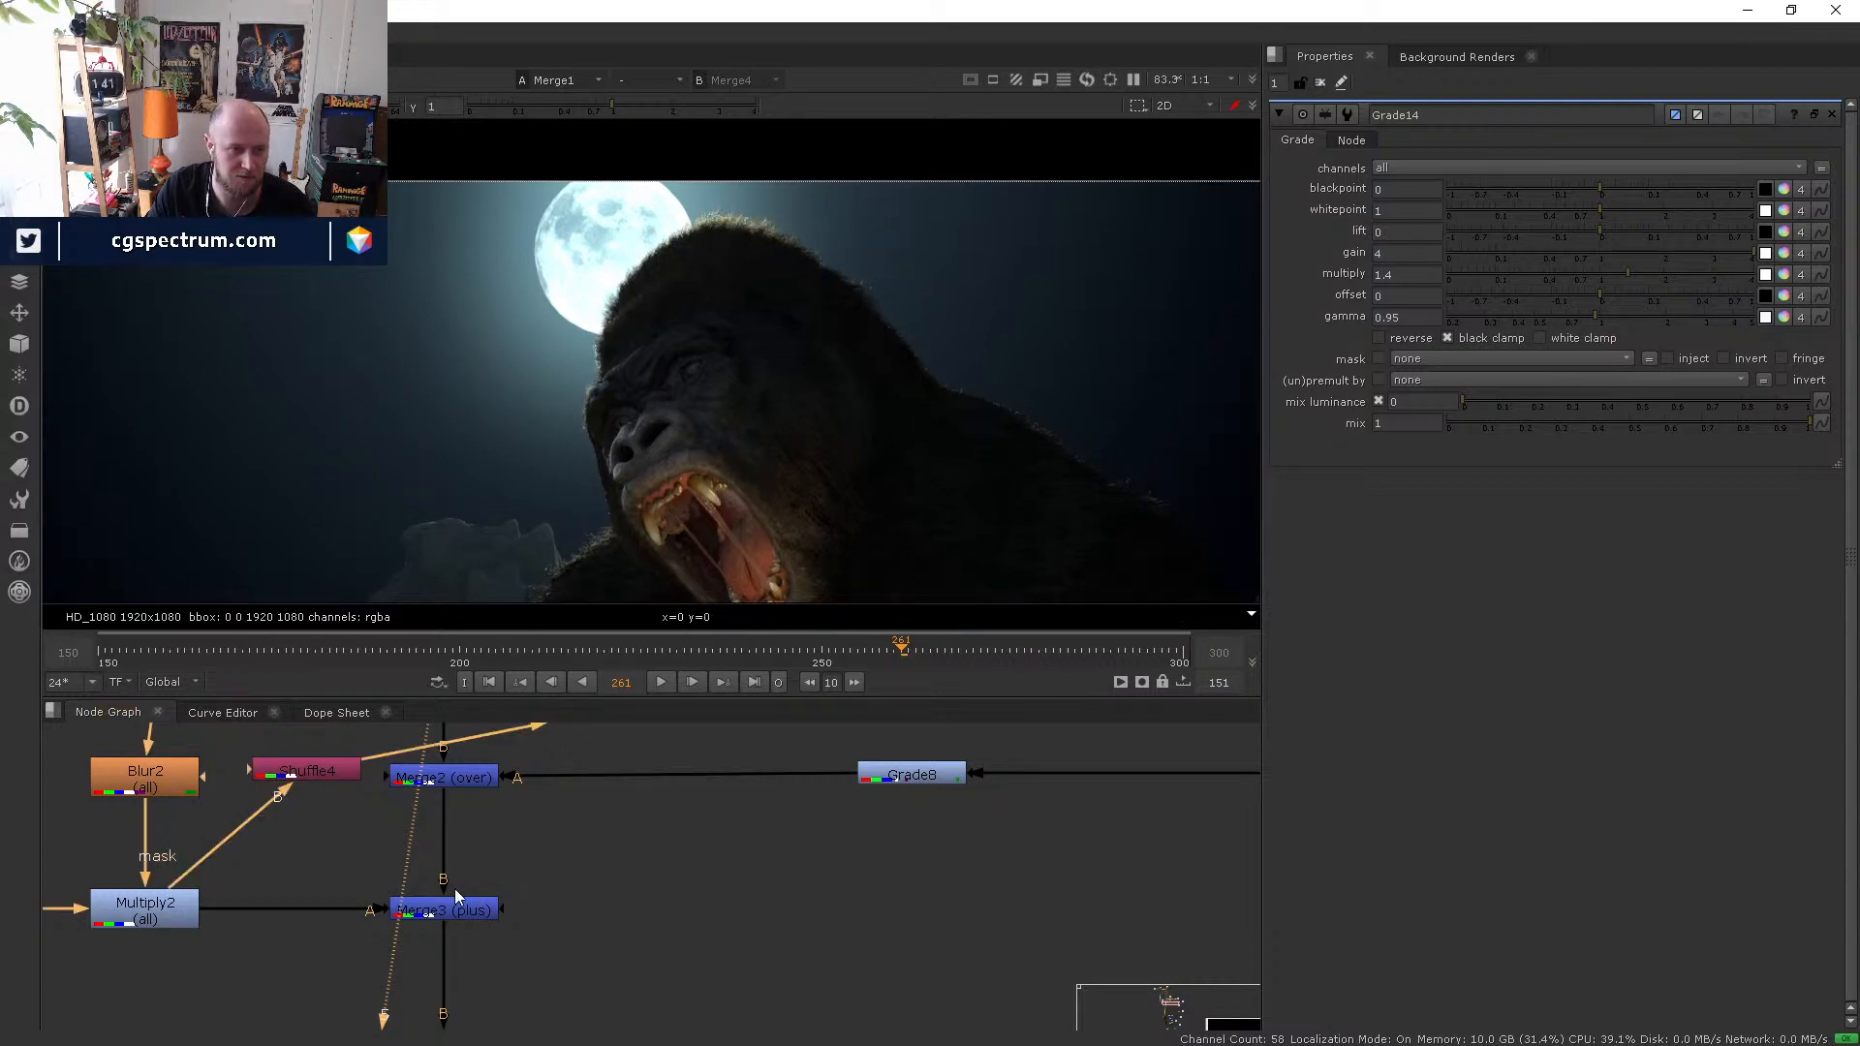
click(455, 915)
key(1)
scroll(532, 954, up, 1)
middle_drag(532, 954, 553, 740)
click(468, 772)
key(1)
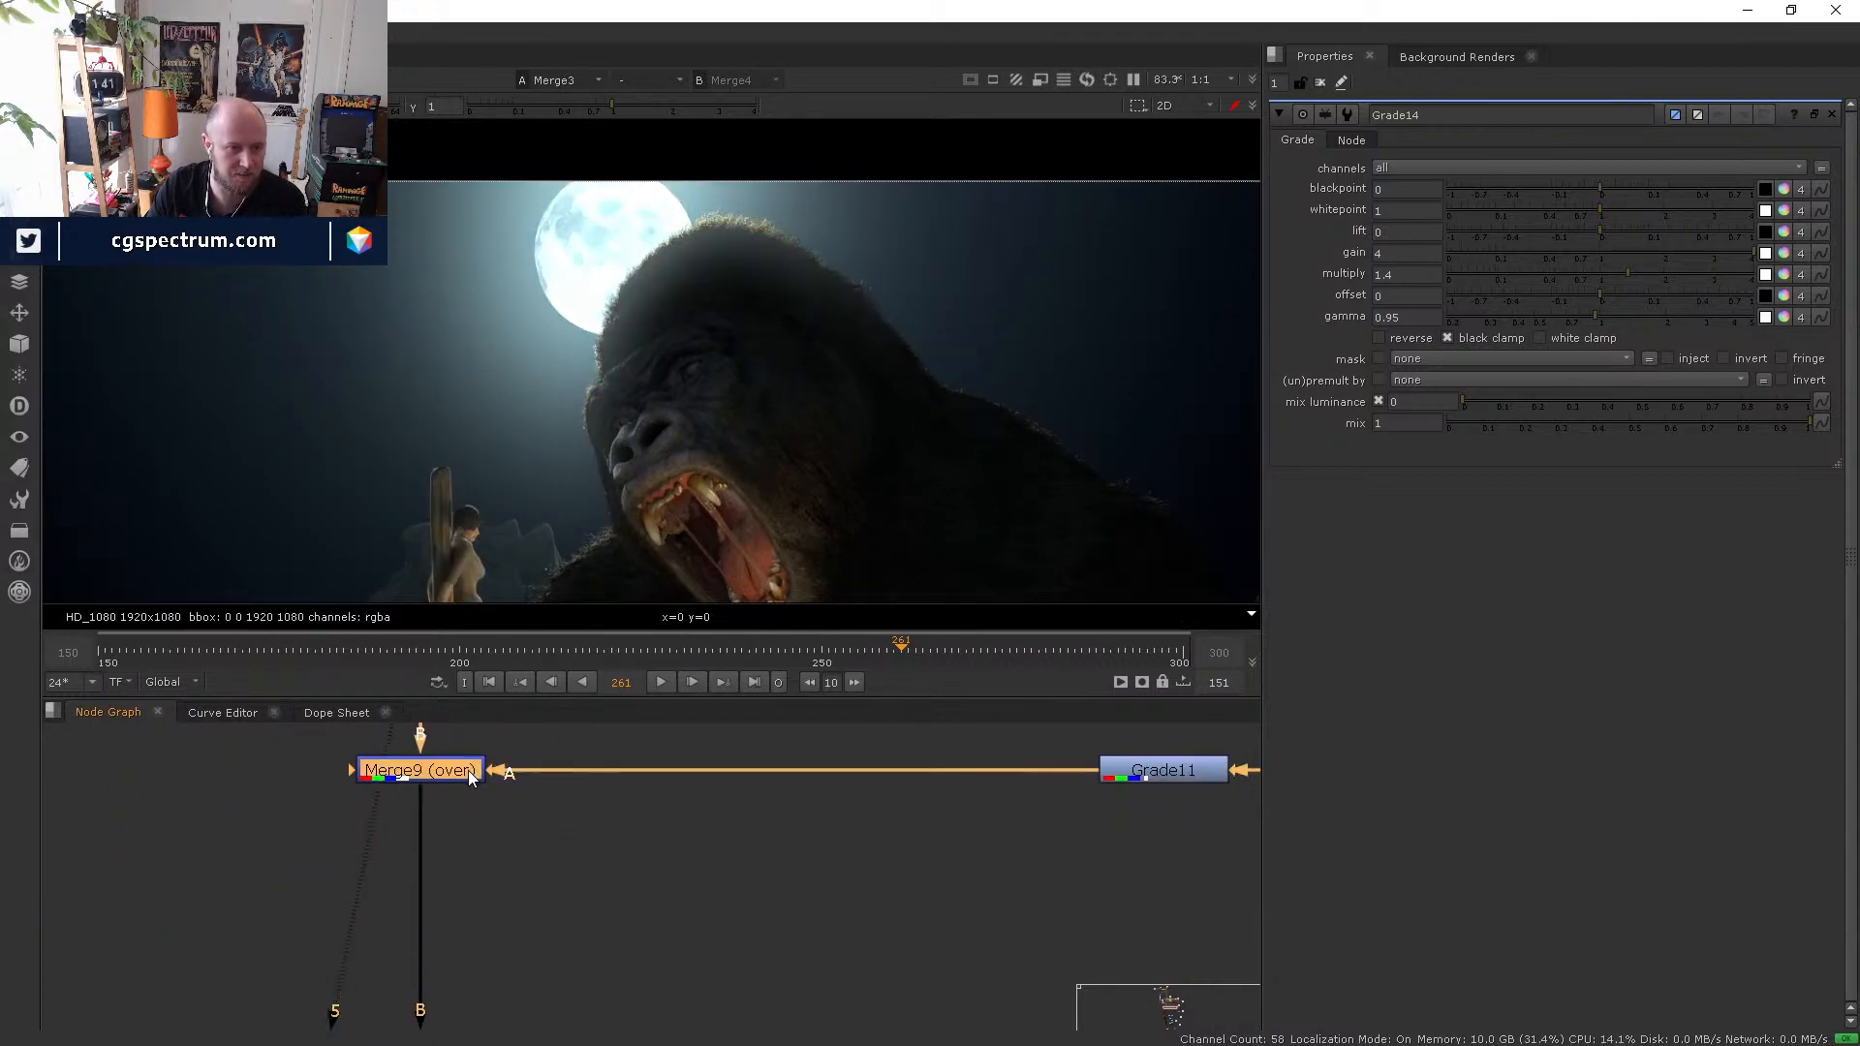
- Follow the composite down the main merge chain and view it at Merge6, where the fire glow is added
scroll(506, 816, down, 5)
middle_drag(470, 945, 469, 797)
scroll(470, 796, up, 3)
click(469, 795)
key(1)
middle_drag(506, 857, 480, 600)
middle_drag(490, 808, 486, 622)
click(446, 803)
key(1)
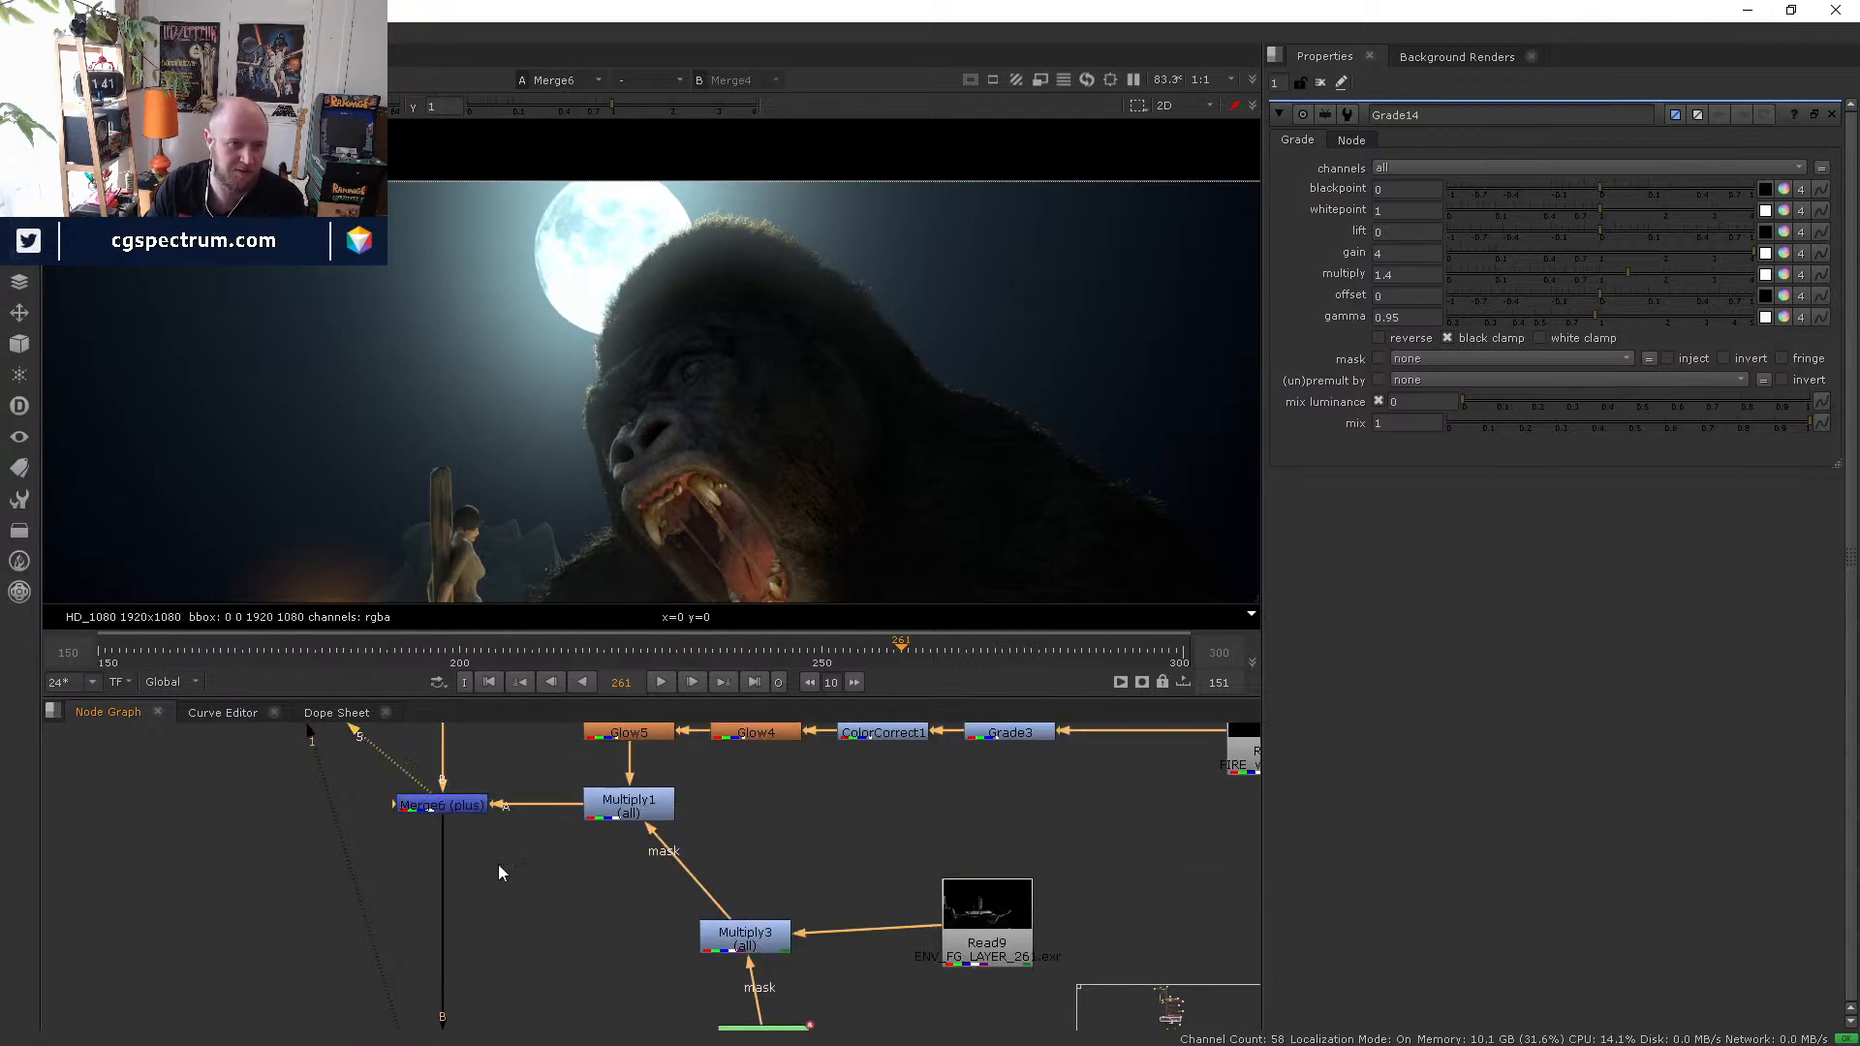
- View the composite at Merge4 and return to Kong's specular and glow mask branches in the node graph
middle_drag(498, 870, 486, 641)
click(444, 948)
middle_drag(443, 946, 636, 943)
key(1)
scroll(630, 944, down, 3)
middle_drag(750, 942, 754, 957)
middle_drag(734, 728, 688, 963)
middle_drag(768, 726, 759, 943)
middle_drag(711, 843, 730, 926)
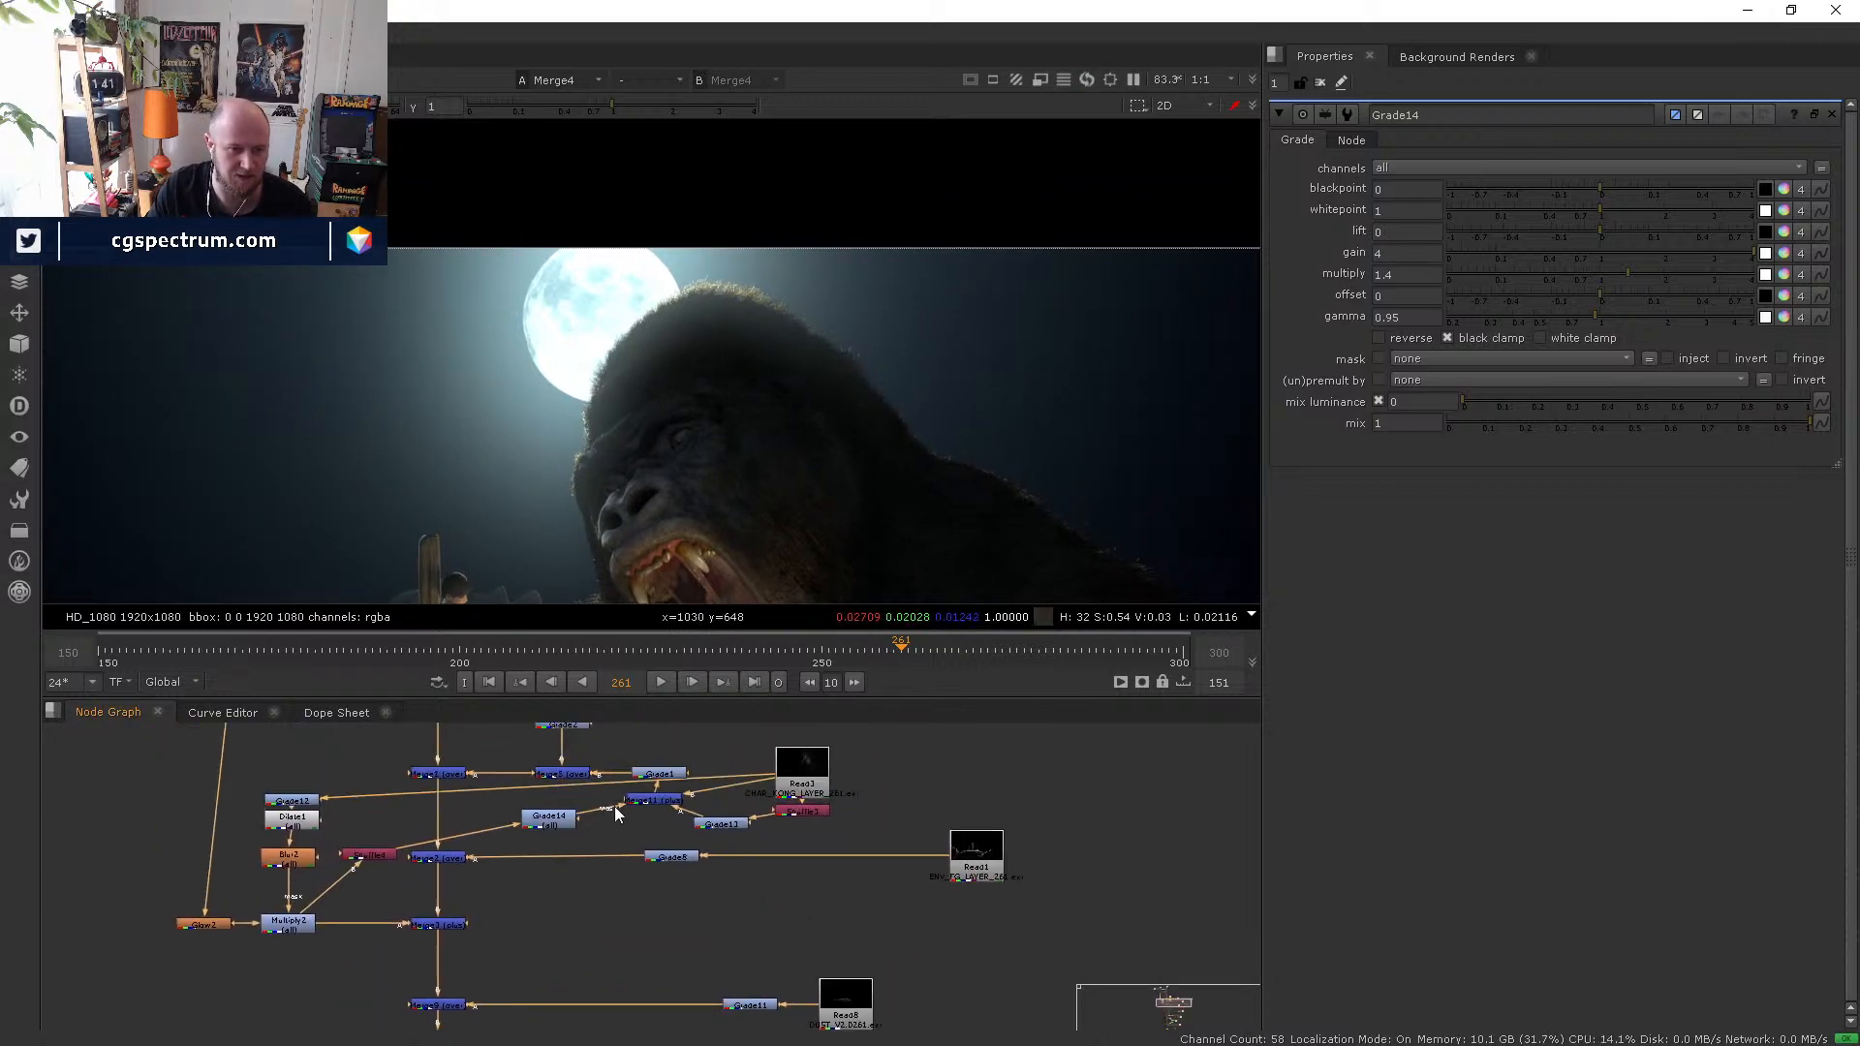
- Open the settings of Merge11 and test its mix, leaving it at 1
scroll(629, 809, up, 3)
click(653, 785)
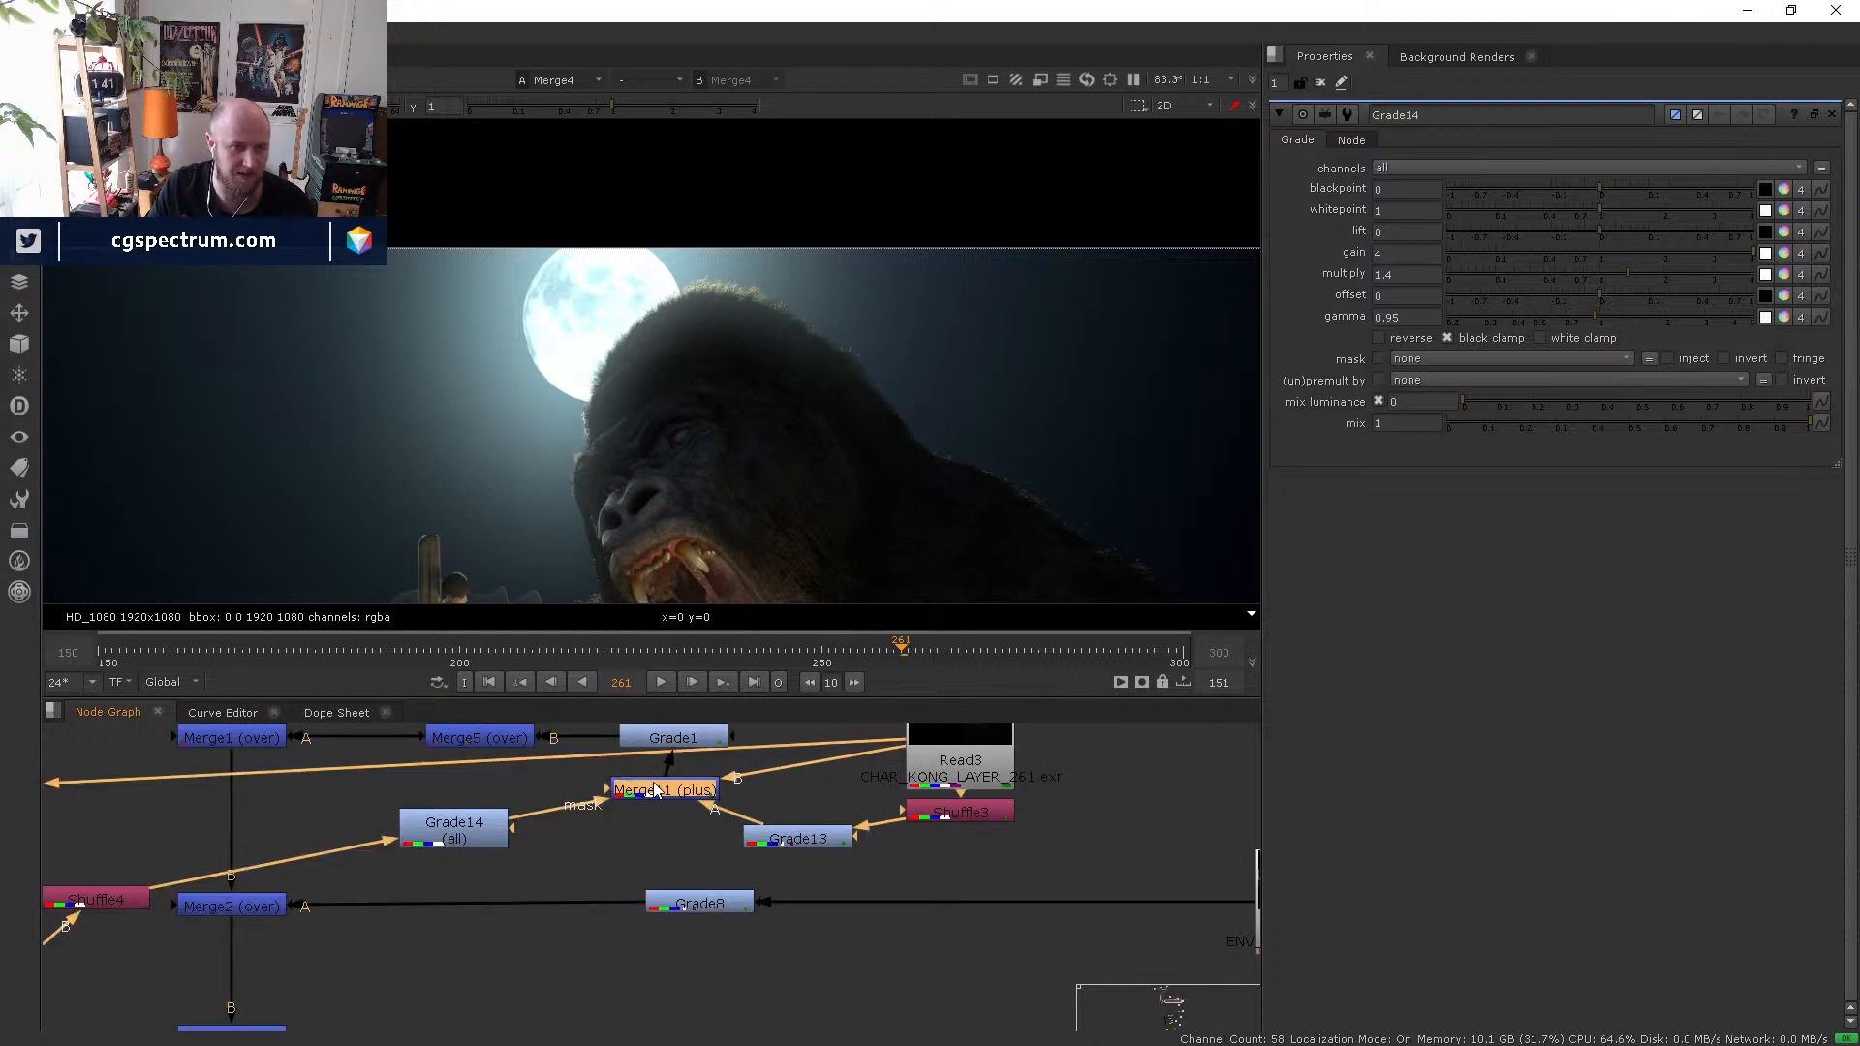
double_click(653, 783)
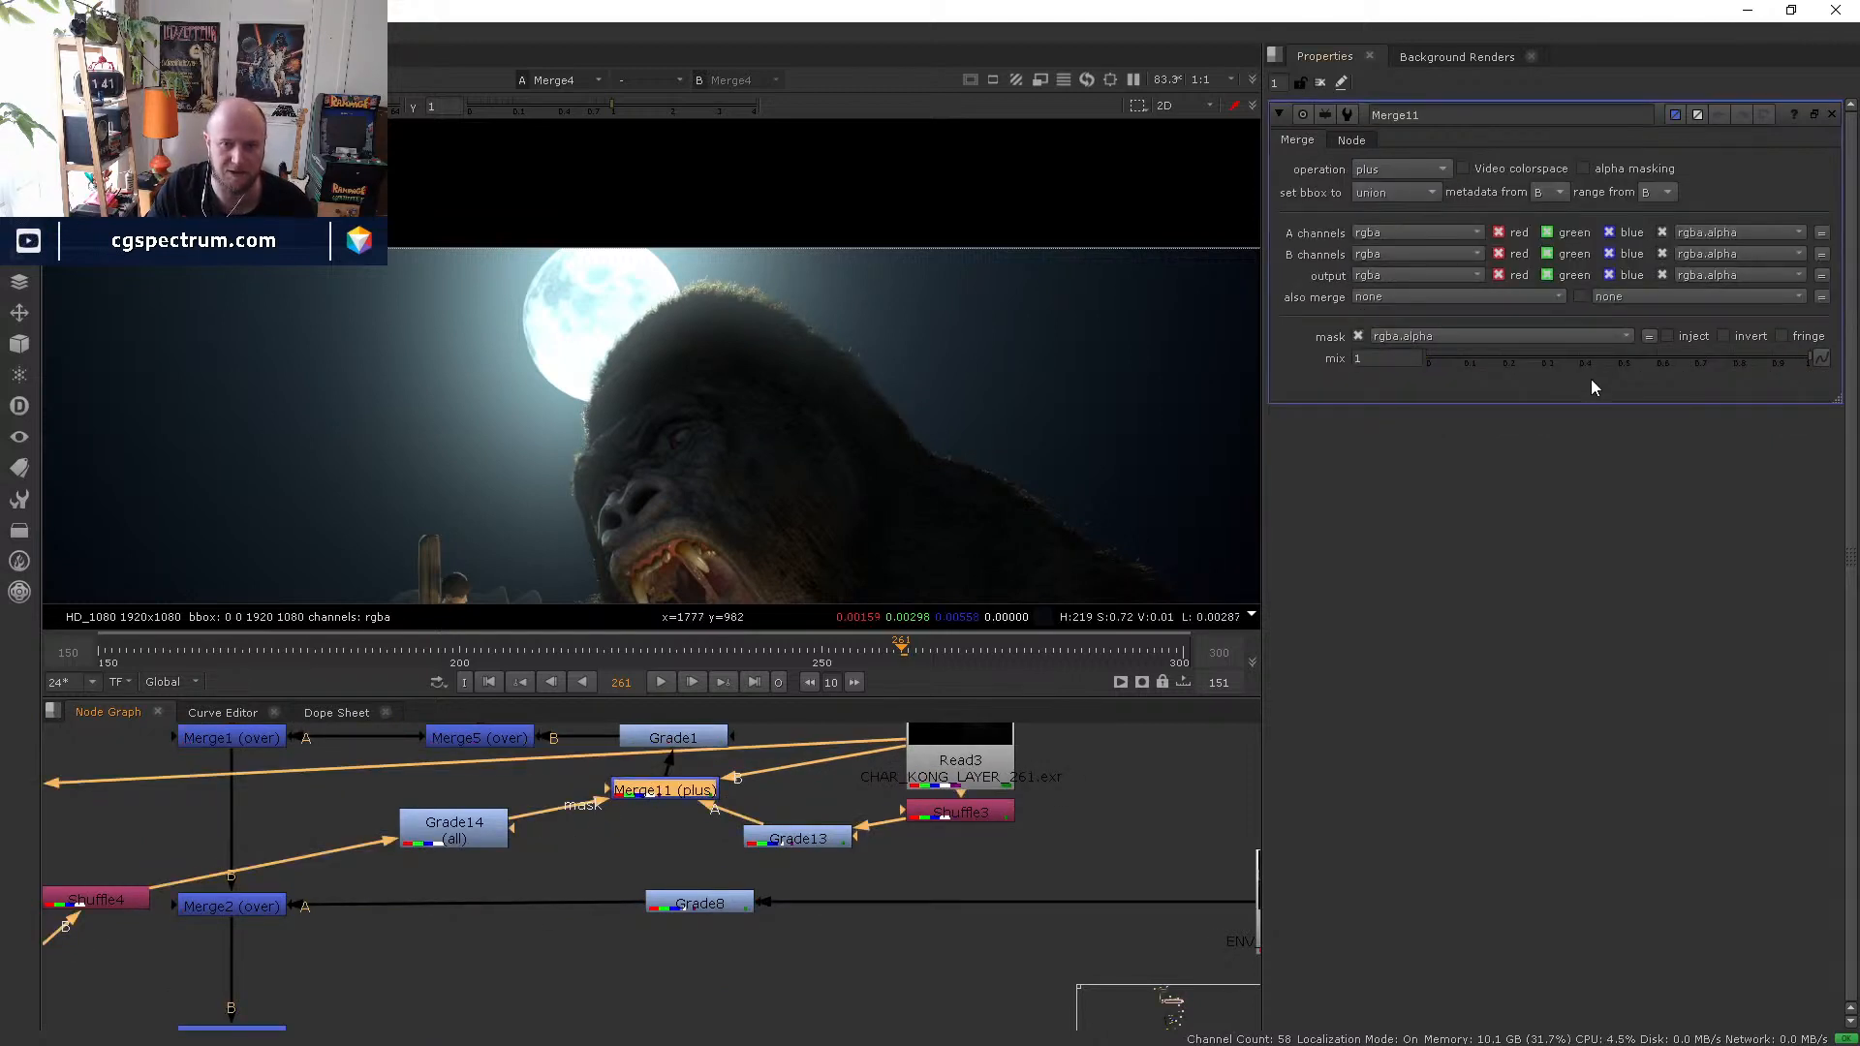
drag(1579, 359, 1818, 357)
middle_drag(583, 840, 624, 967)
click(703, 864)
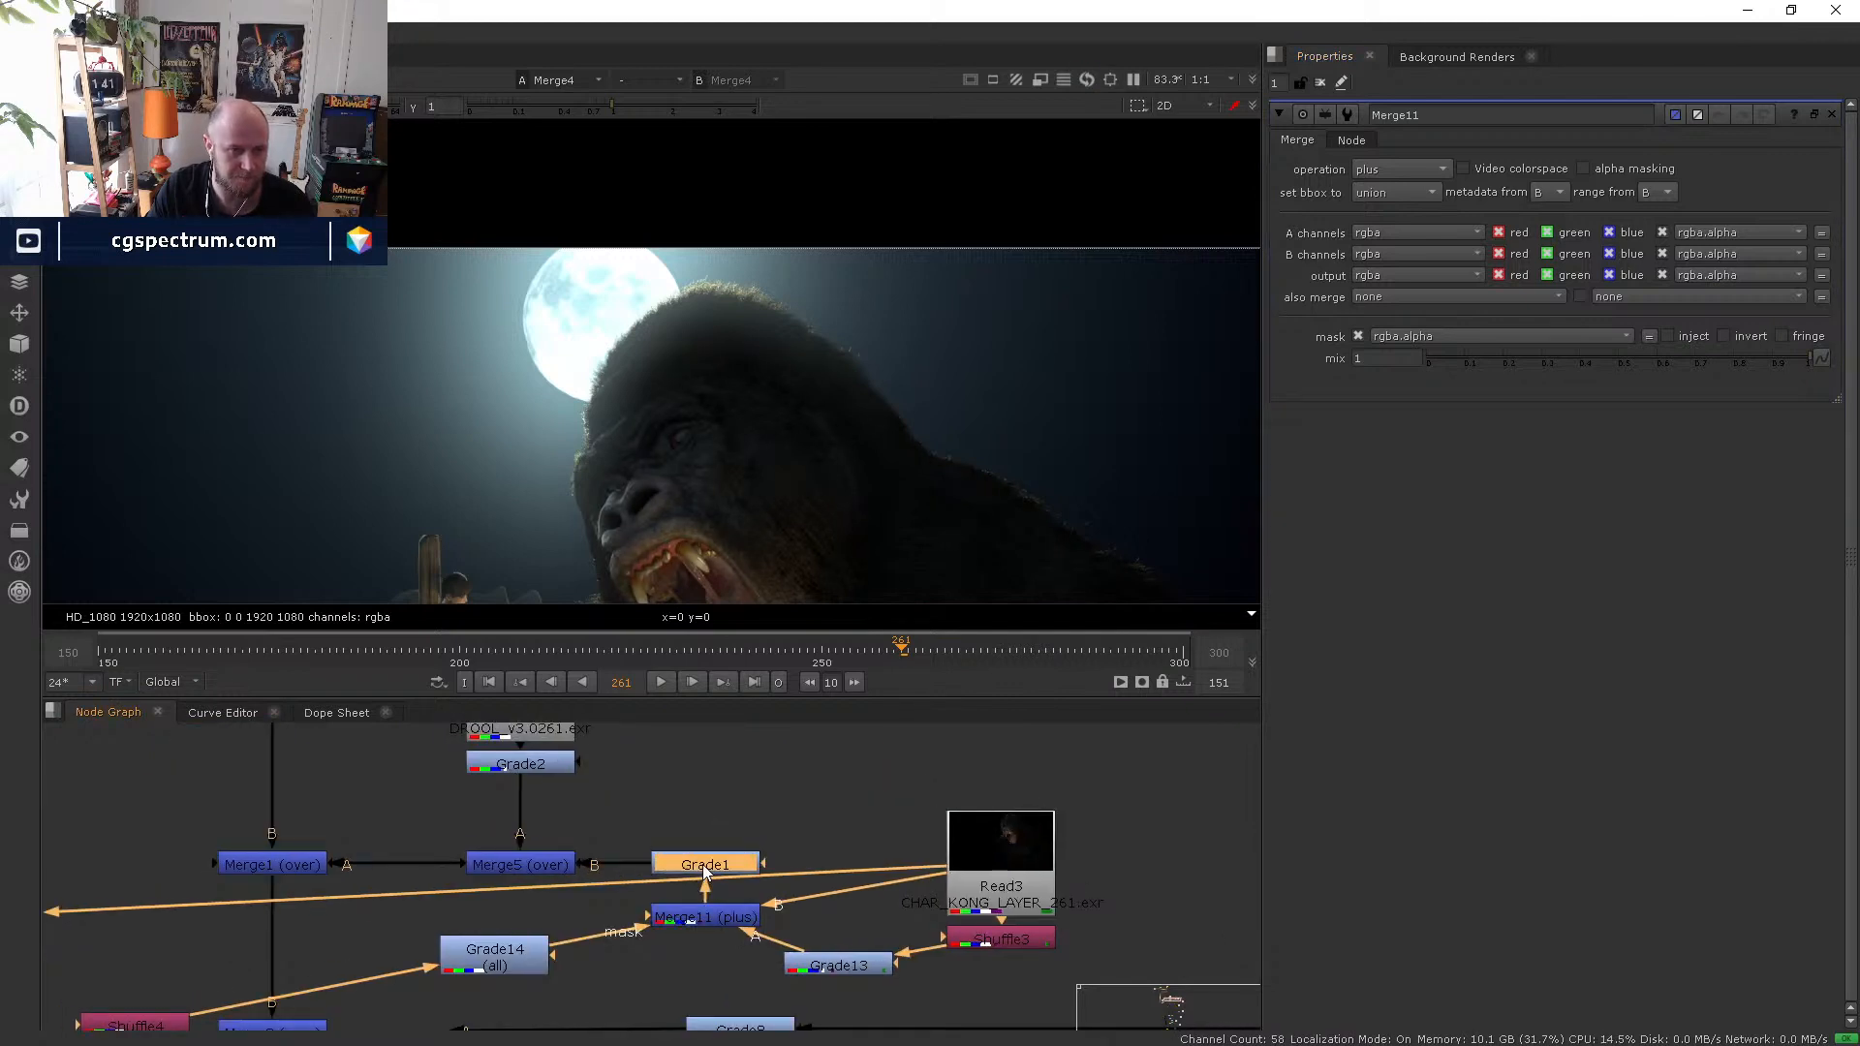
- Set the Grade14 highlight mask grade to gain 2.85, multiply 1.12 and gamma 0.98
double_click(514, 969)
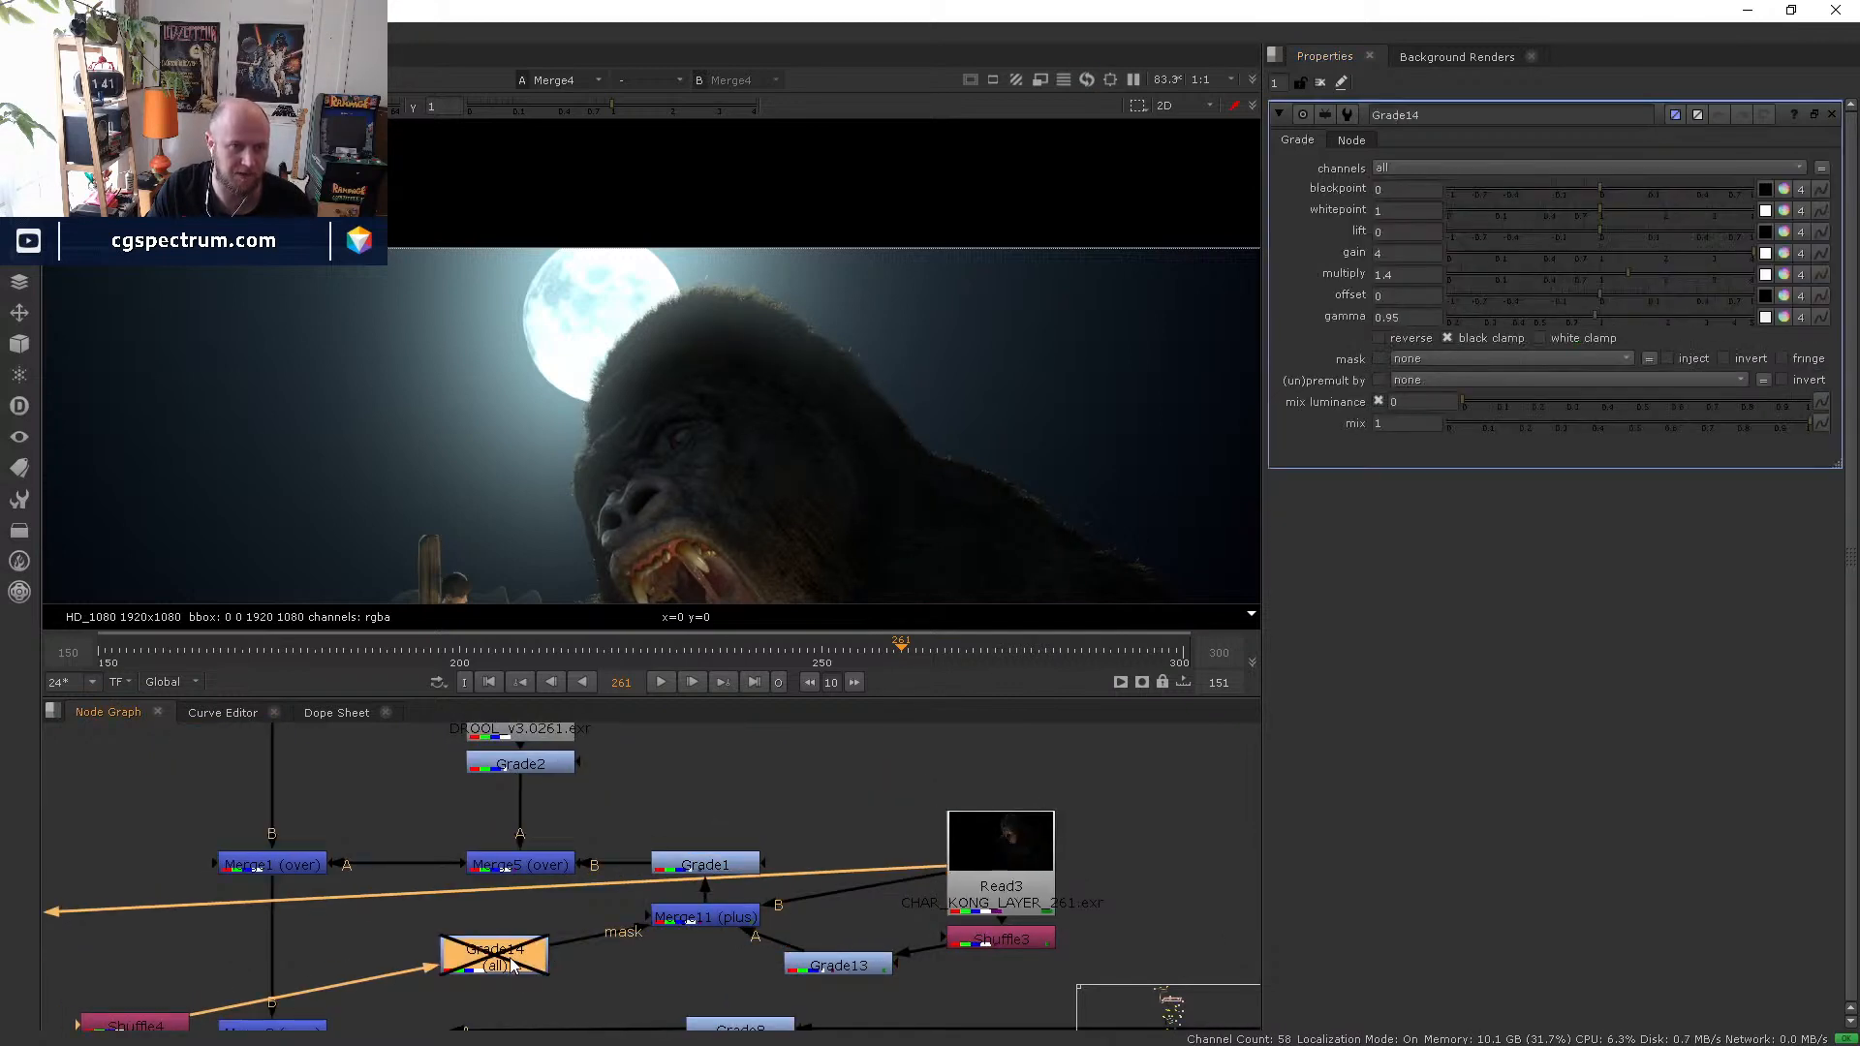
scroll(683, 287, up, 3)
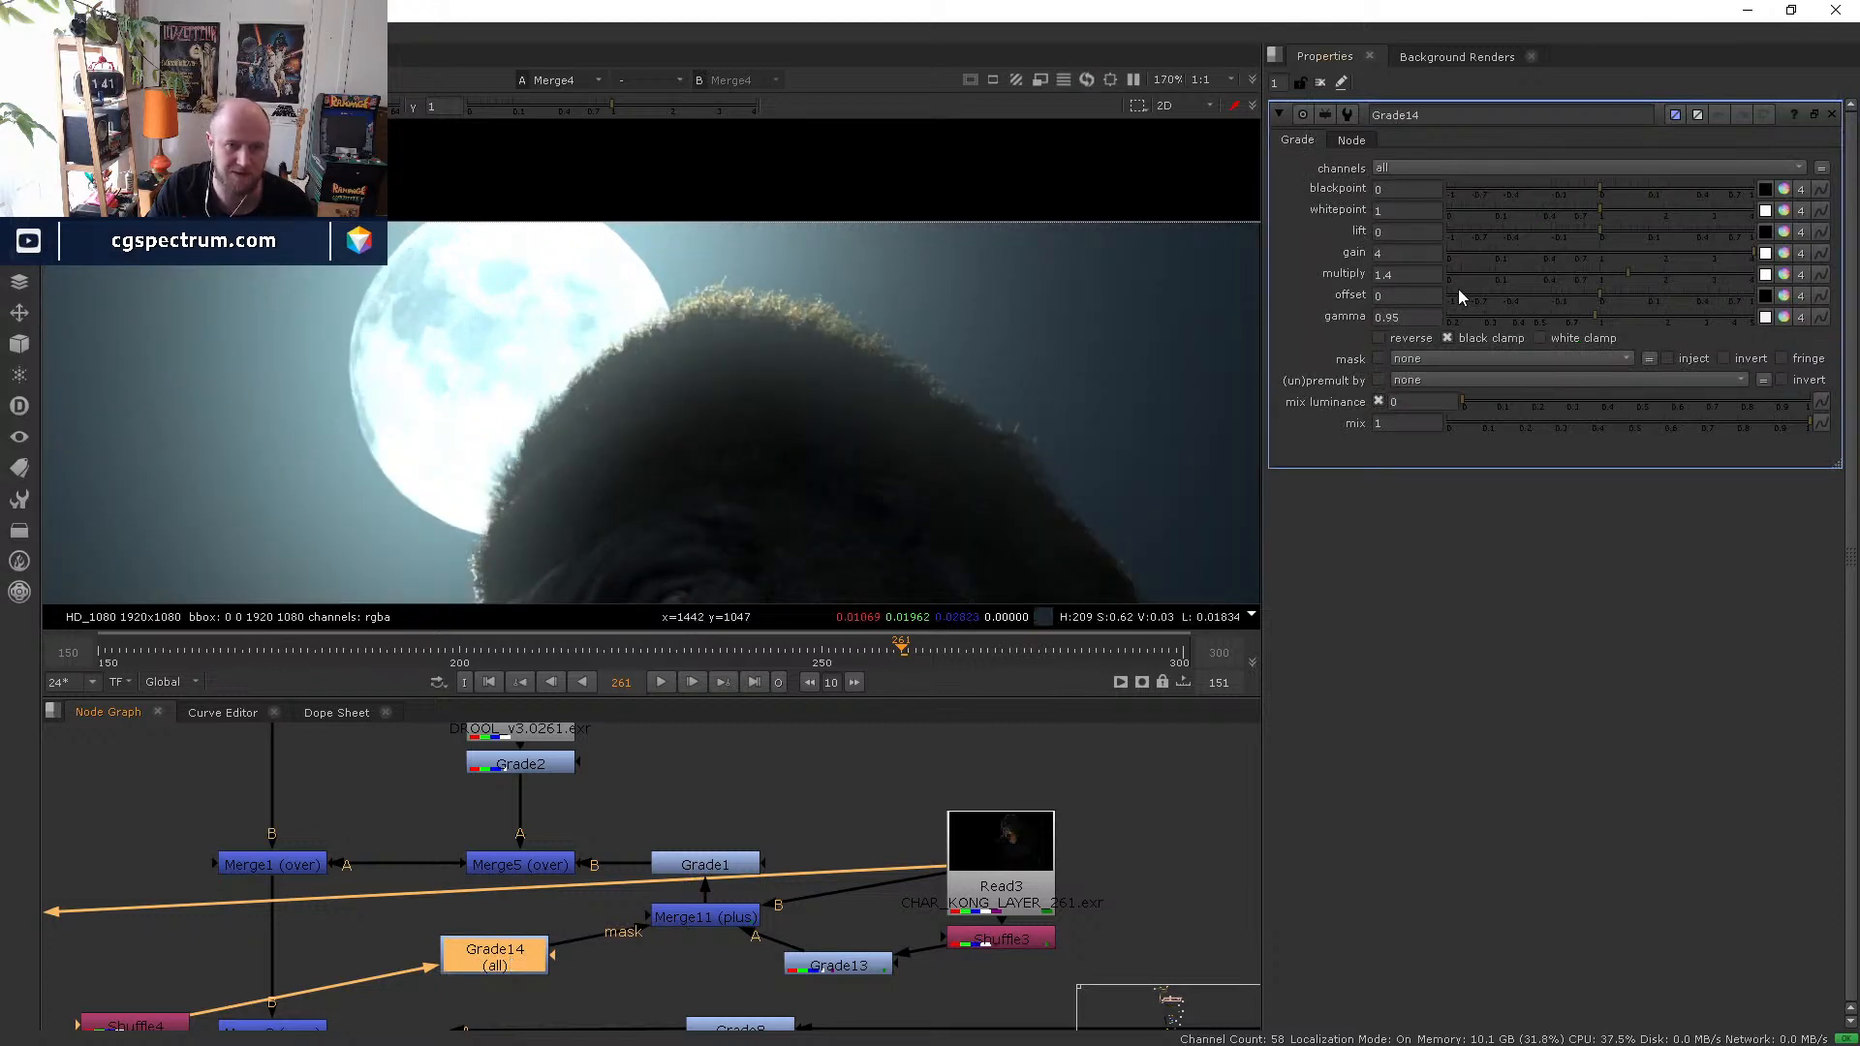
drag(1635, 274, 1705, 253)
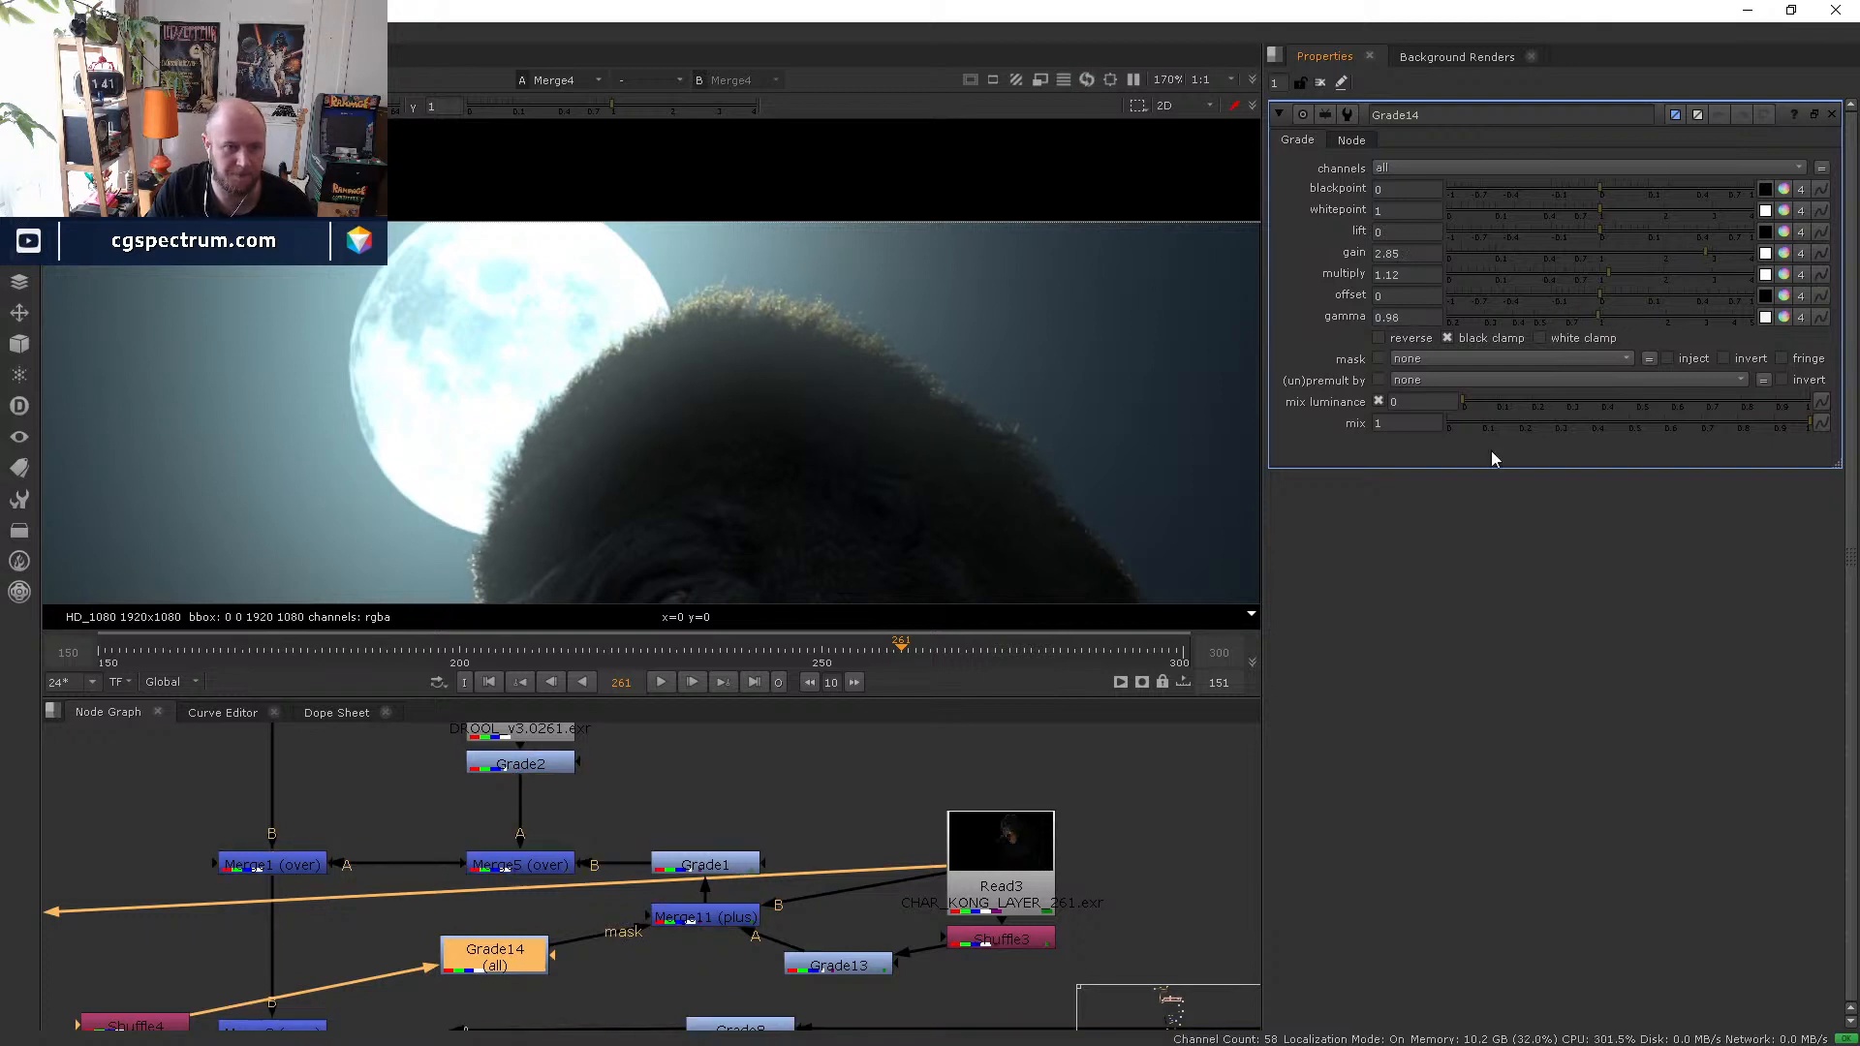
- Add a Grade after Grade13 and tint Kong's specular with gain red 0.045, green 0.9 and blue 1.92
click(830, 964)
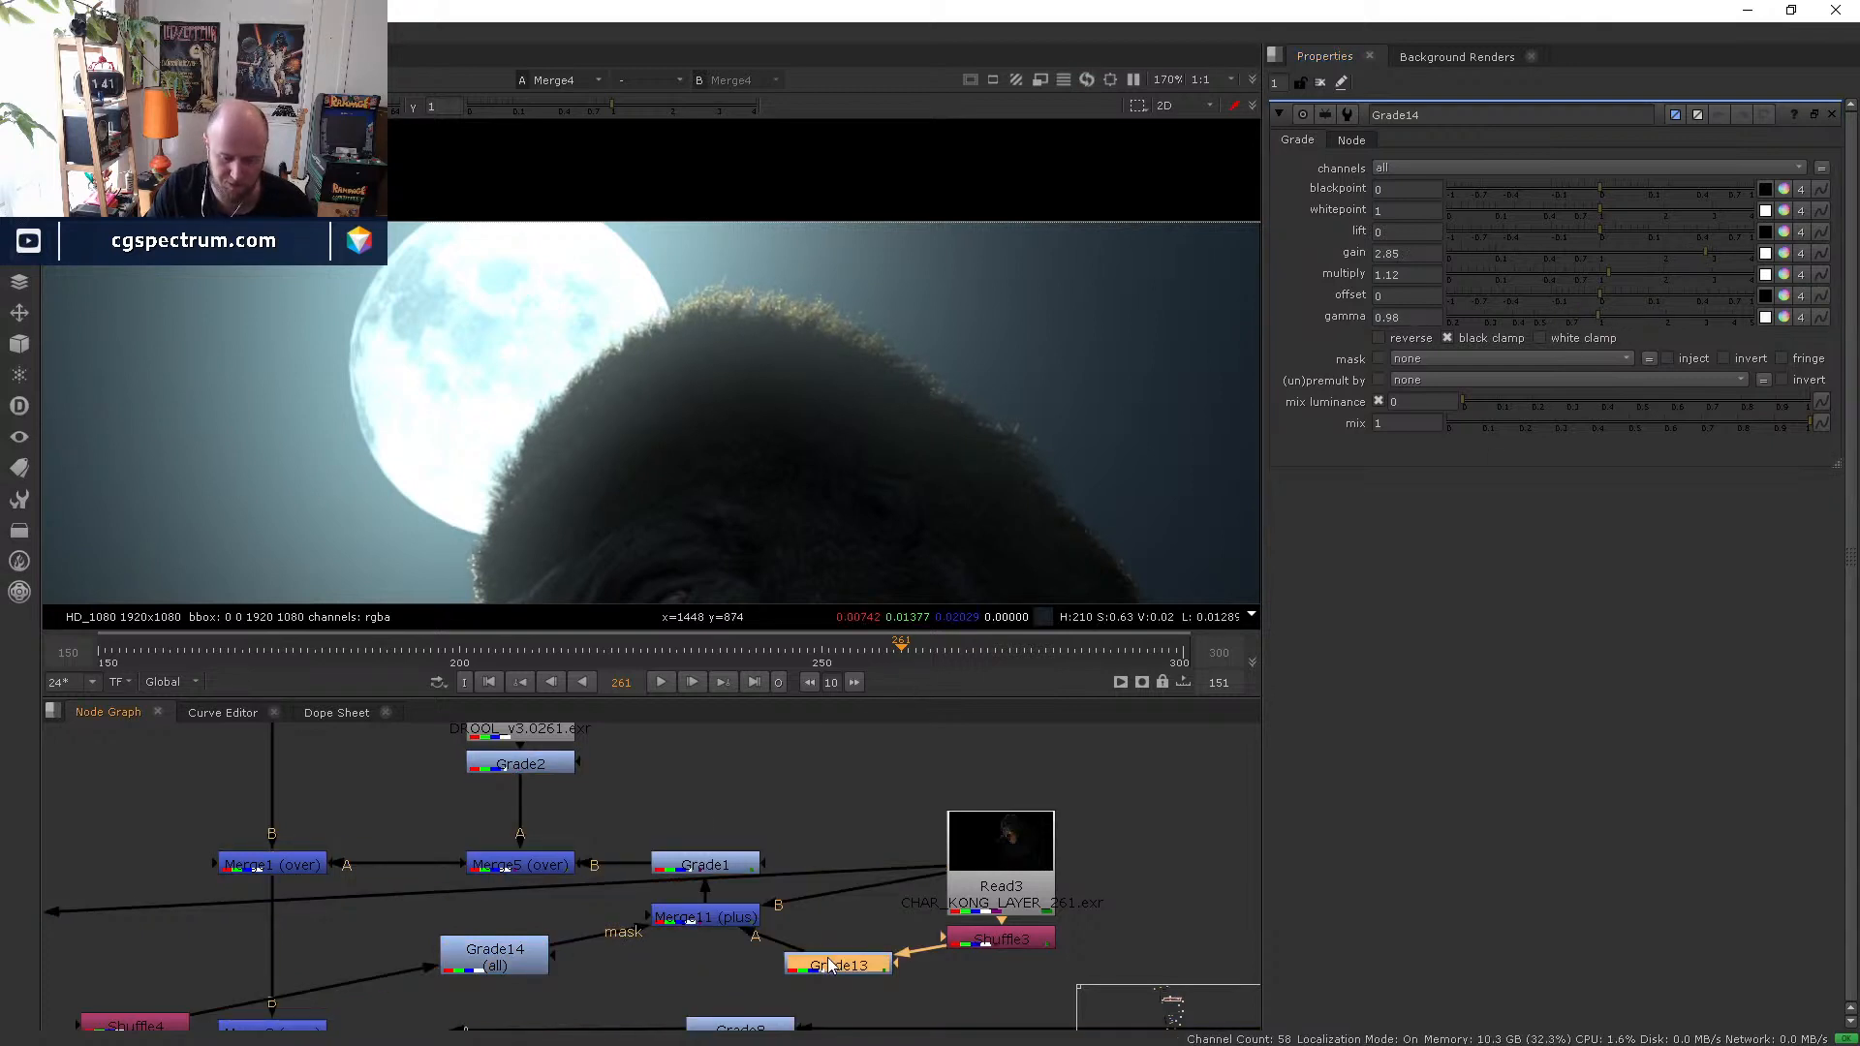
key(g)
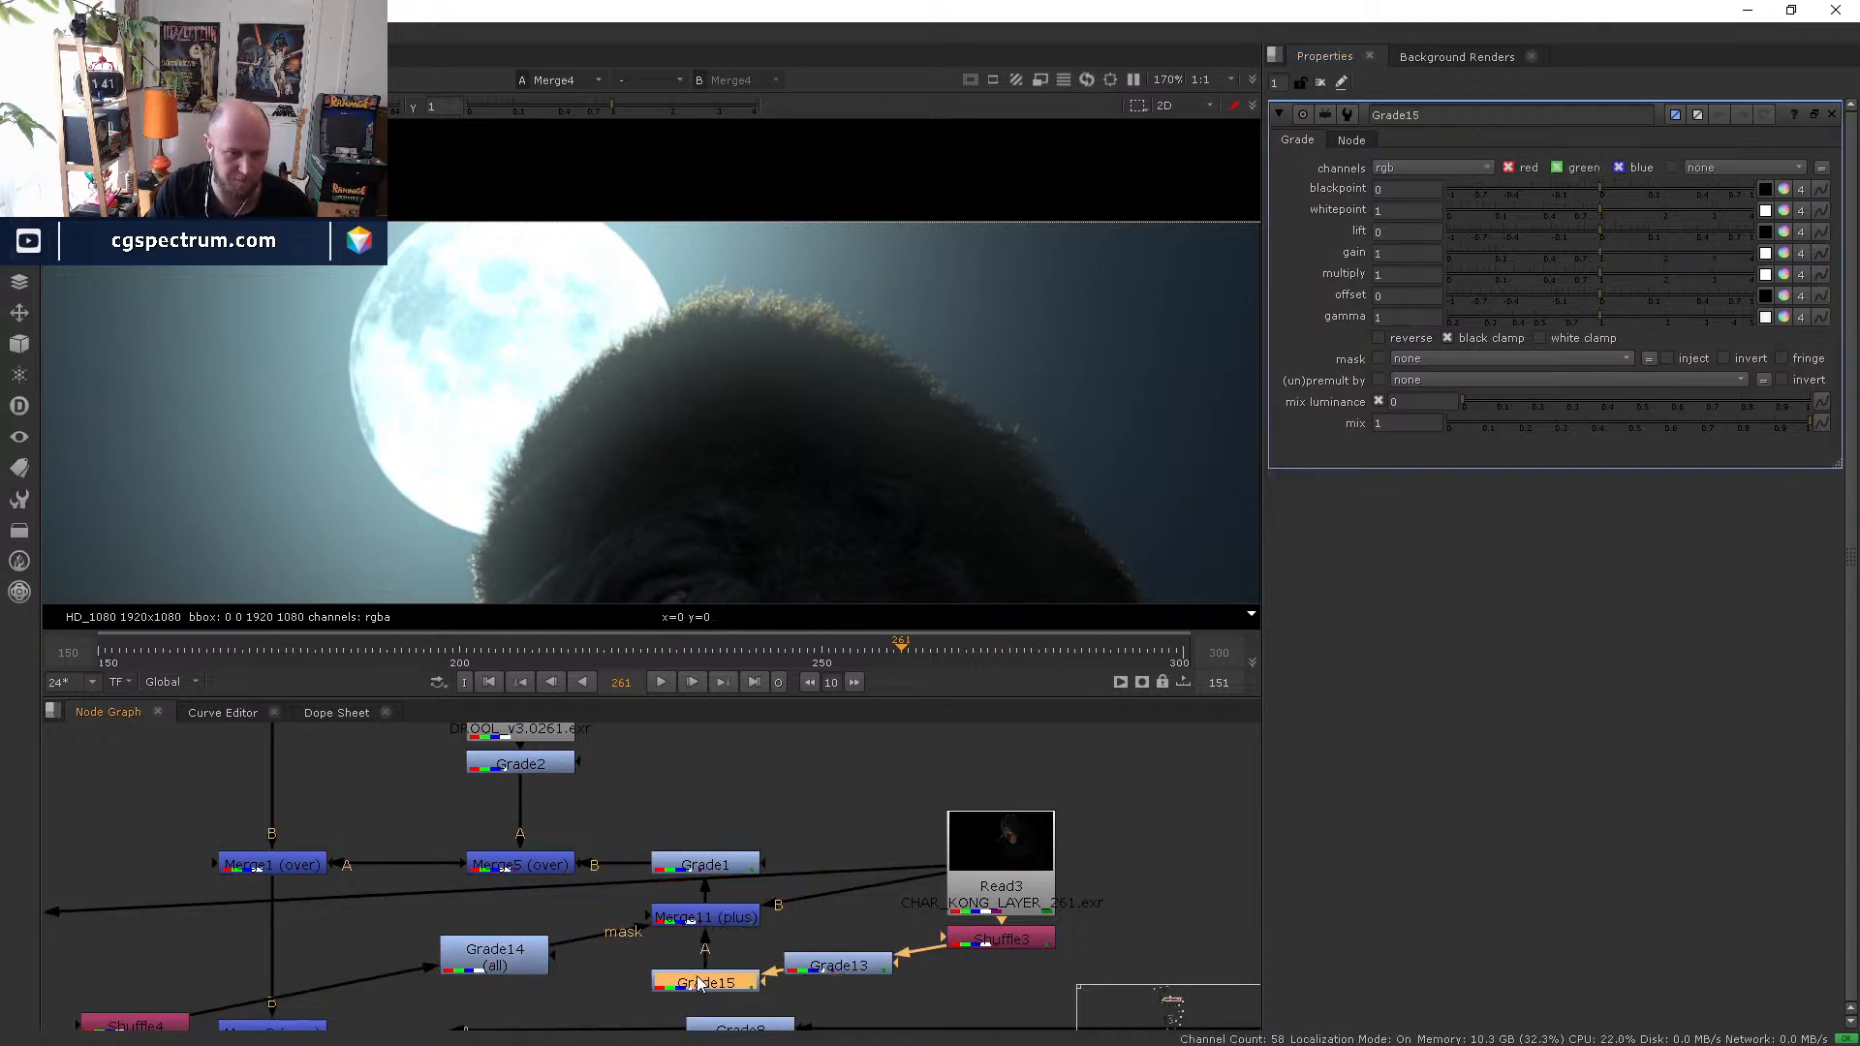
click(1784, 255)
mouse_move(1601, 320)
mouse_down()
mouse_move(1656, 321)
mouse_move(1478, 276)
mouse_up()
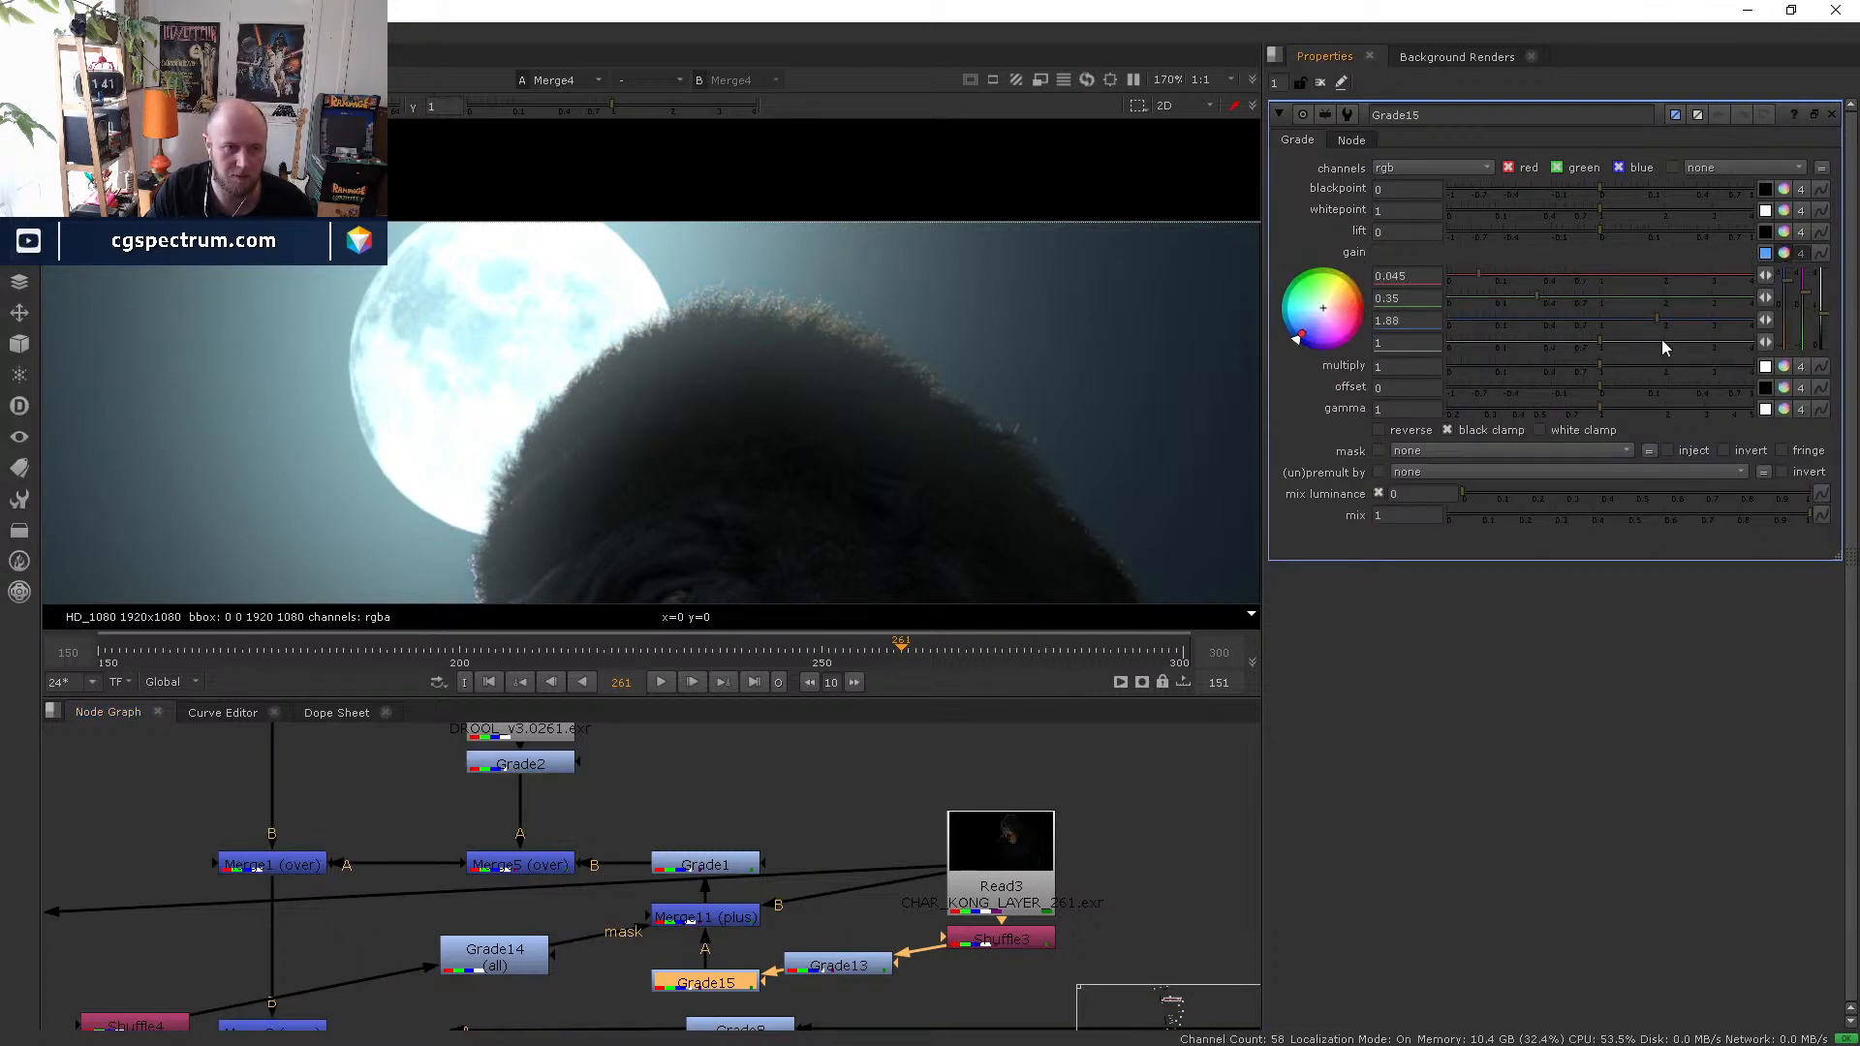
drag(1657, 320, 1592, 304)
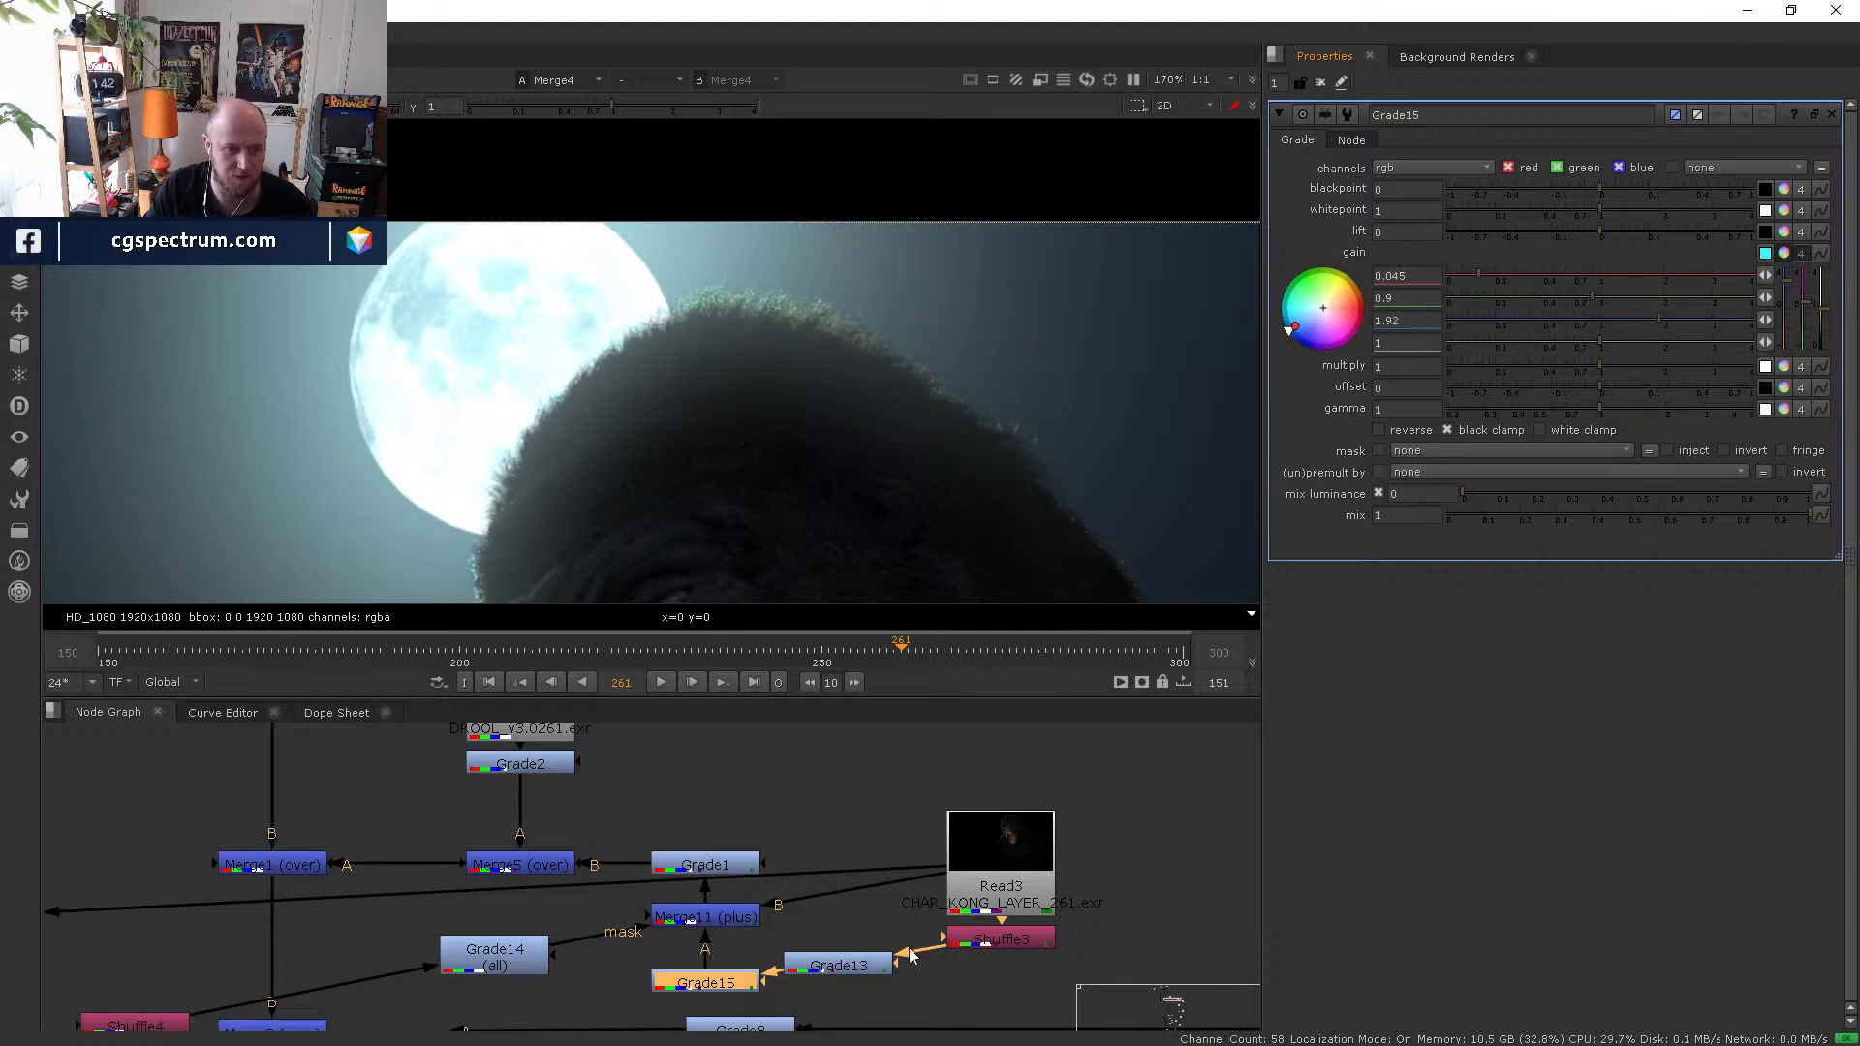
- View Grade13, the tinted Grade15 and Merge11 in turn to compare the specular before and after tinting
click(860, 964)
key(1)
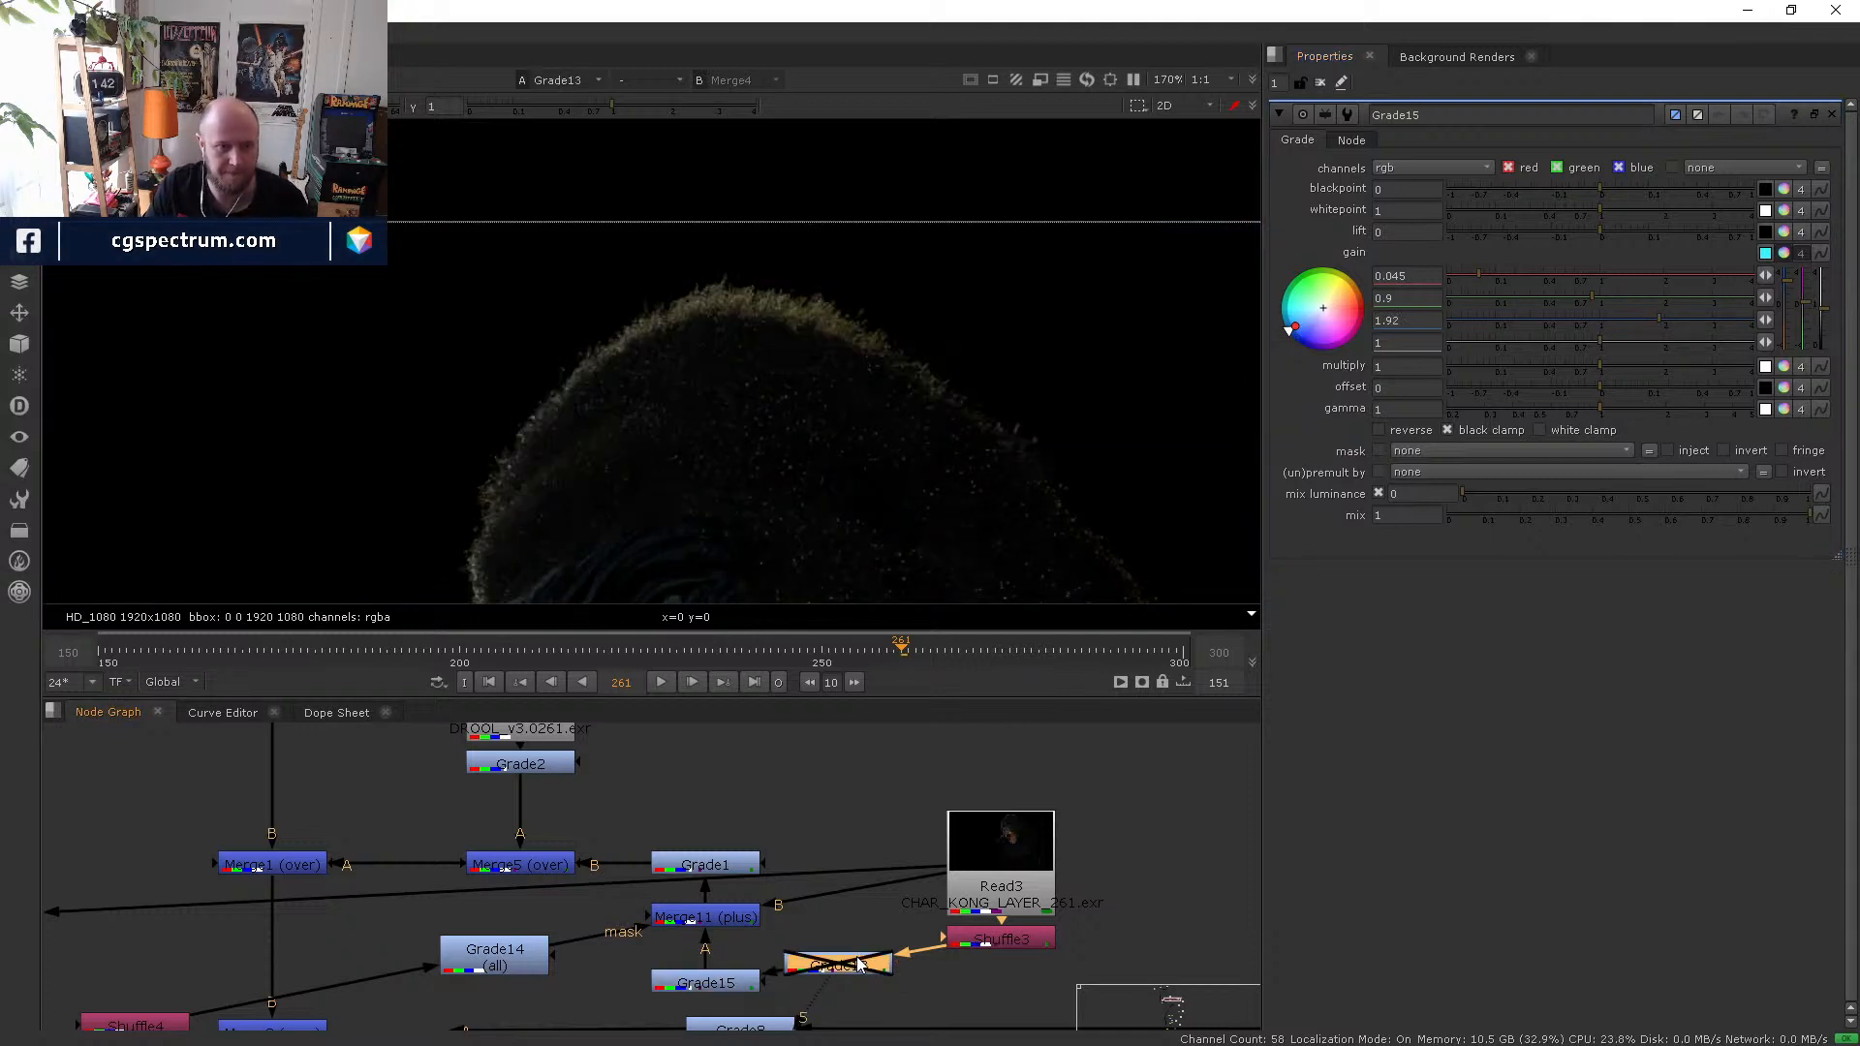
click(725, 984)
key(1)
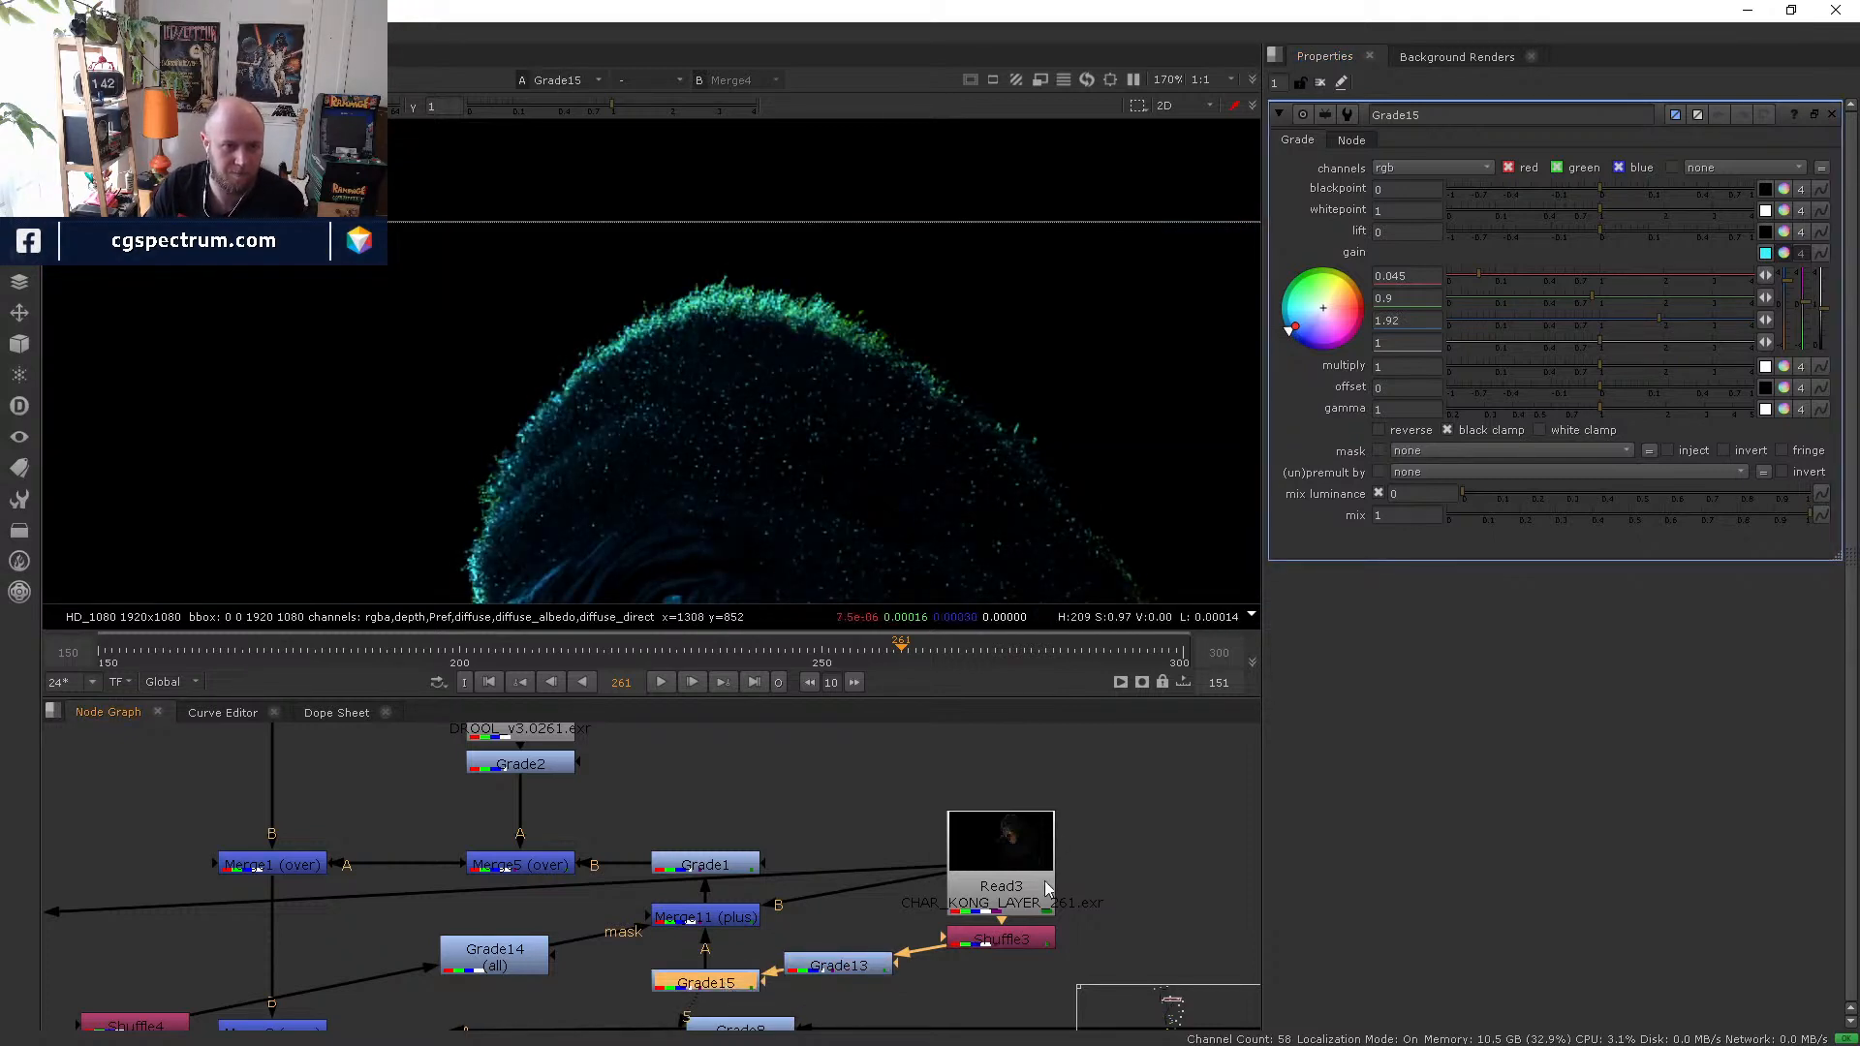
click(706, 920)
key(1)
- Follow the tinted highlights through Grade1 and Merge5 to the composite over the moon at Merge1
click(694, 867)
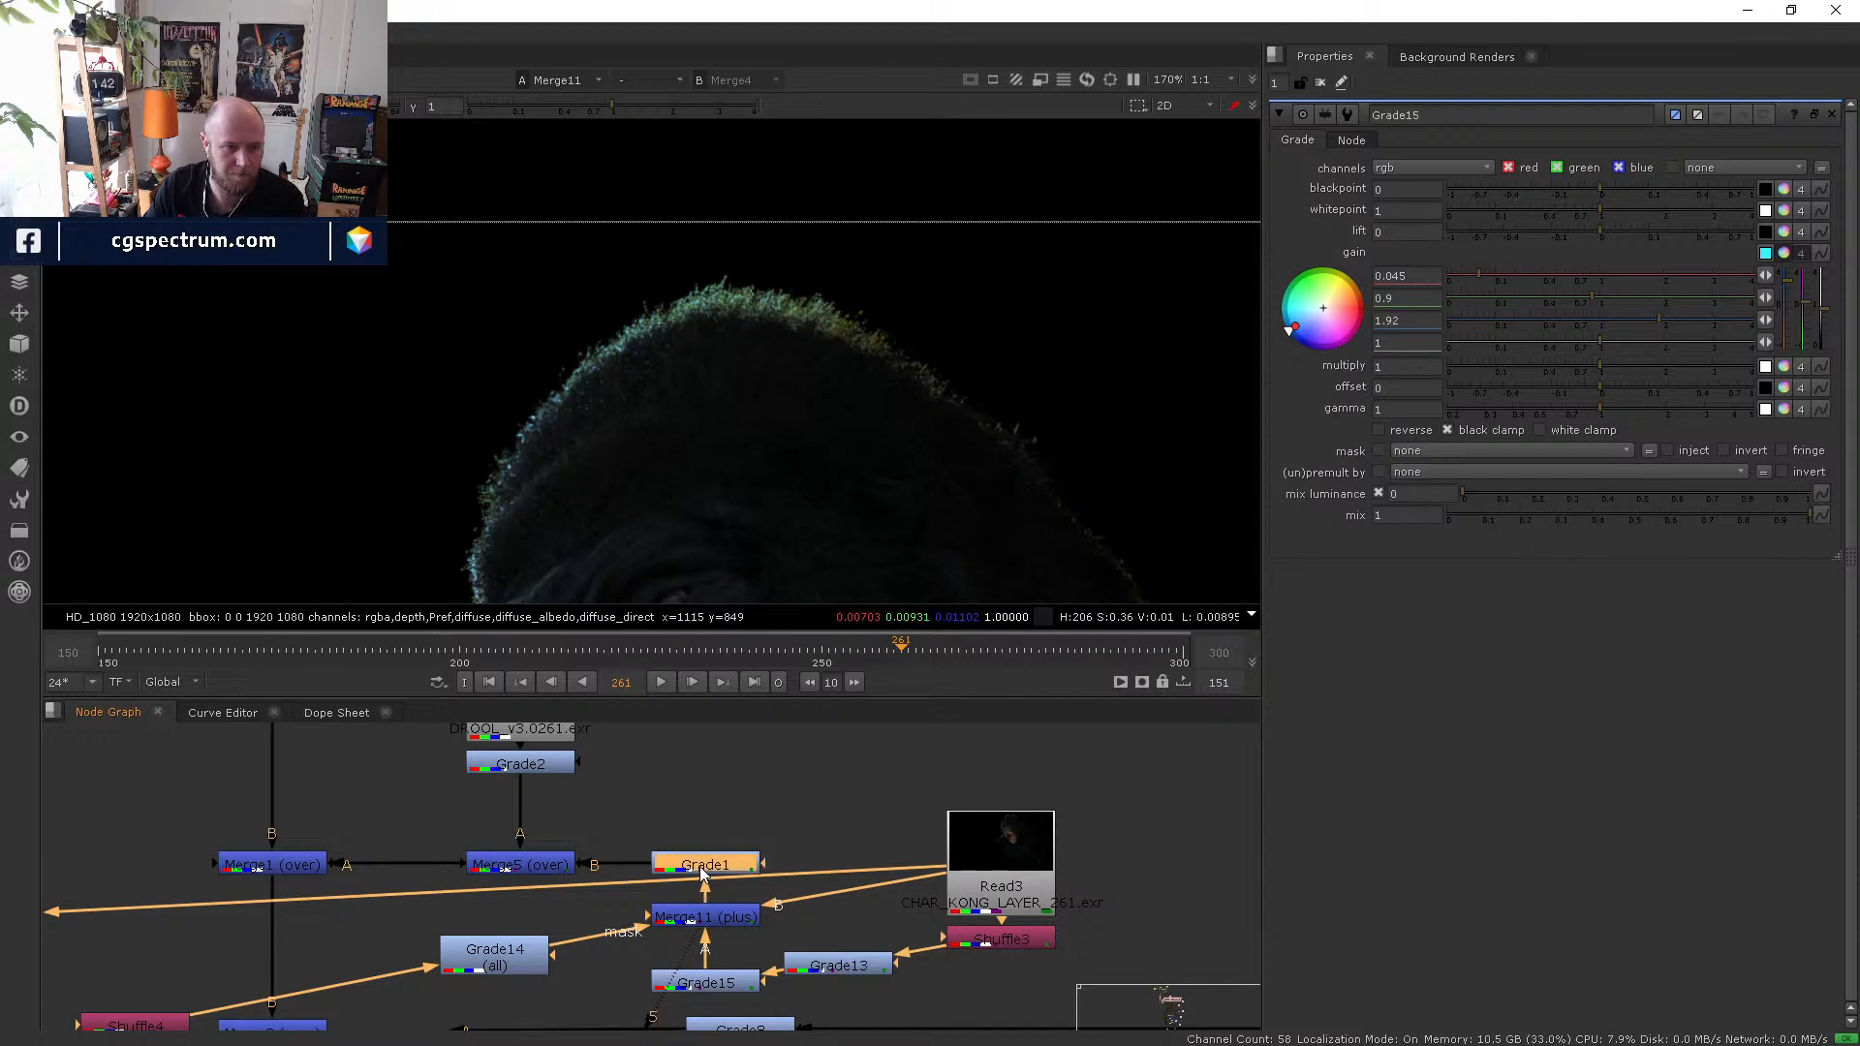
key(5)
click(509, 863)
key(5)
click(267, 863)
key(5)
middle_drag(736, 401, 806, 271)
- Toggle Merge11 off and on to compare Kong's rim highlights, and bring the glow mask branch into view
click(705, 870)
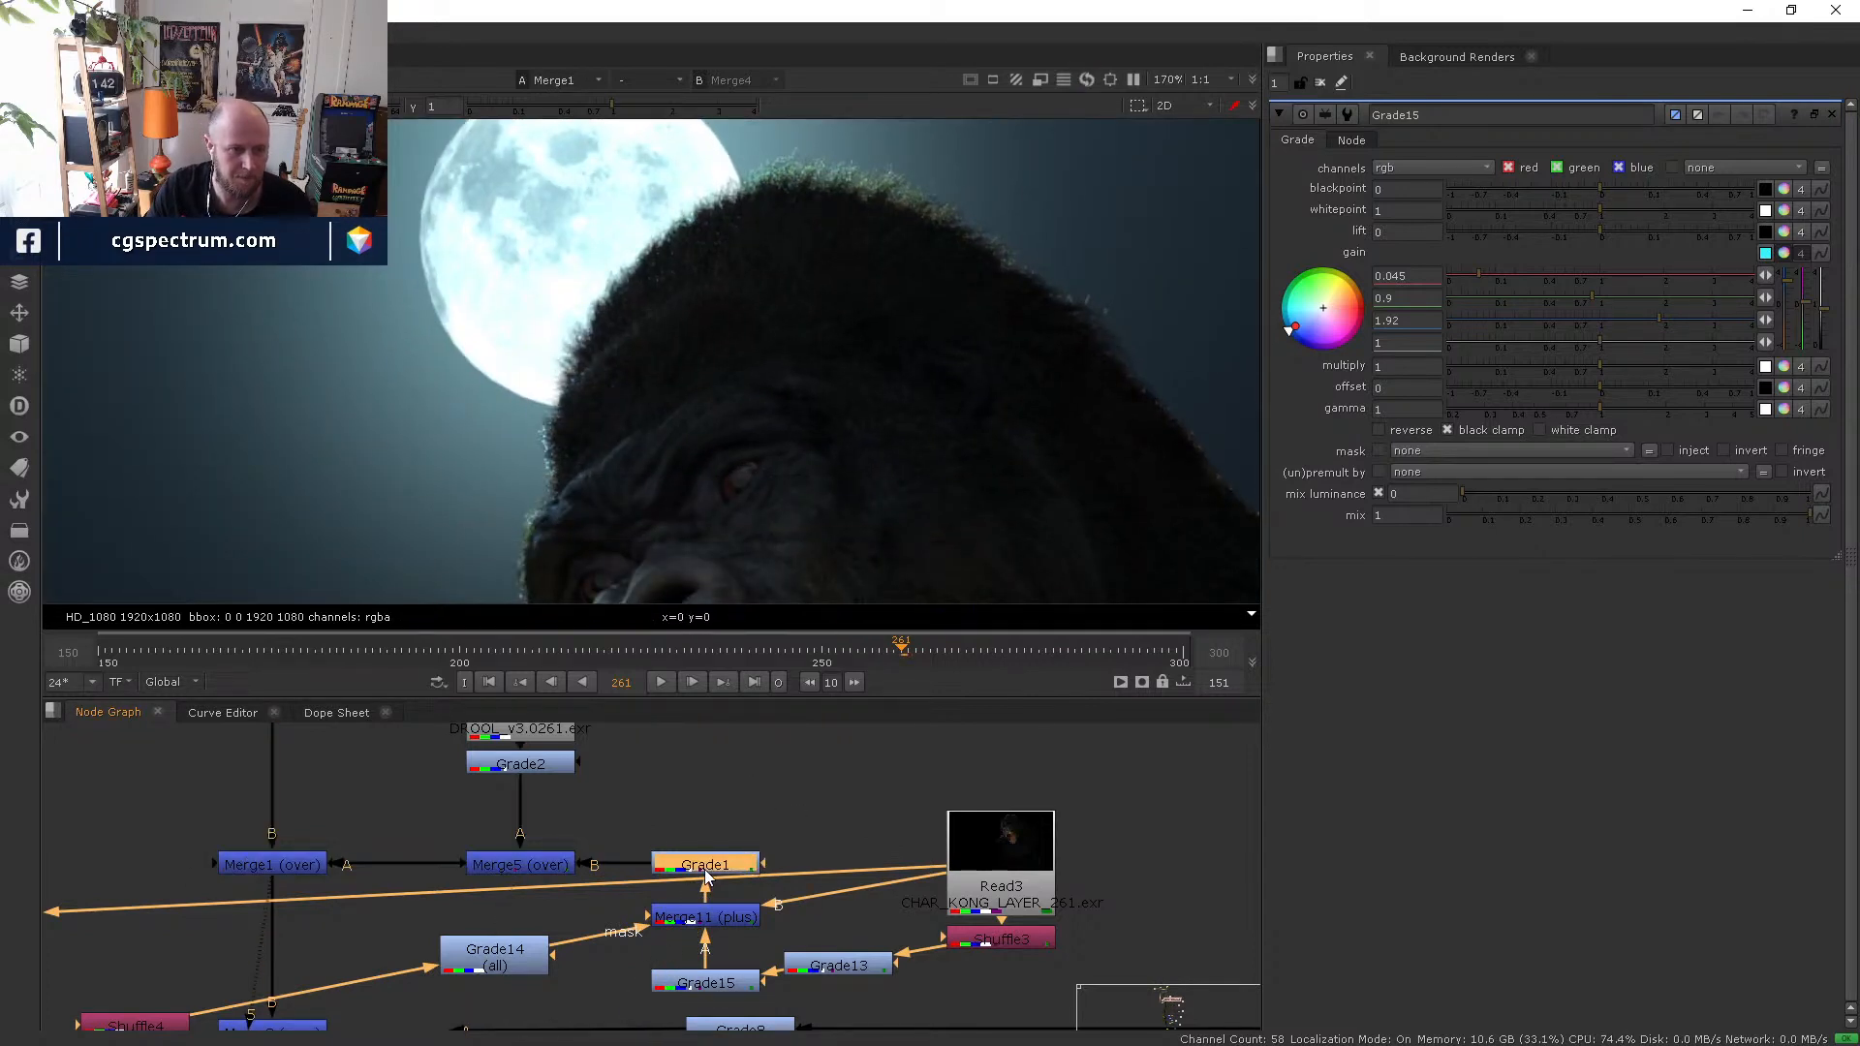
click(711, 925)
key(d)
key(d)
middle_drag(572, 1027, 739, 859)
scroll(715, 881, down, 2)
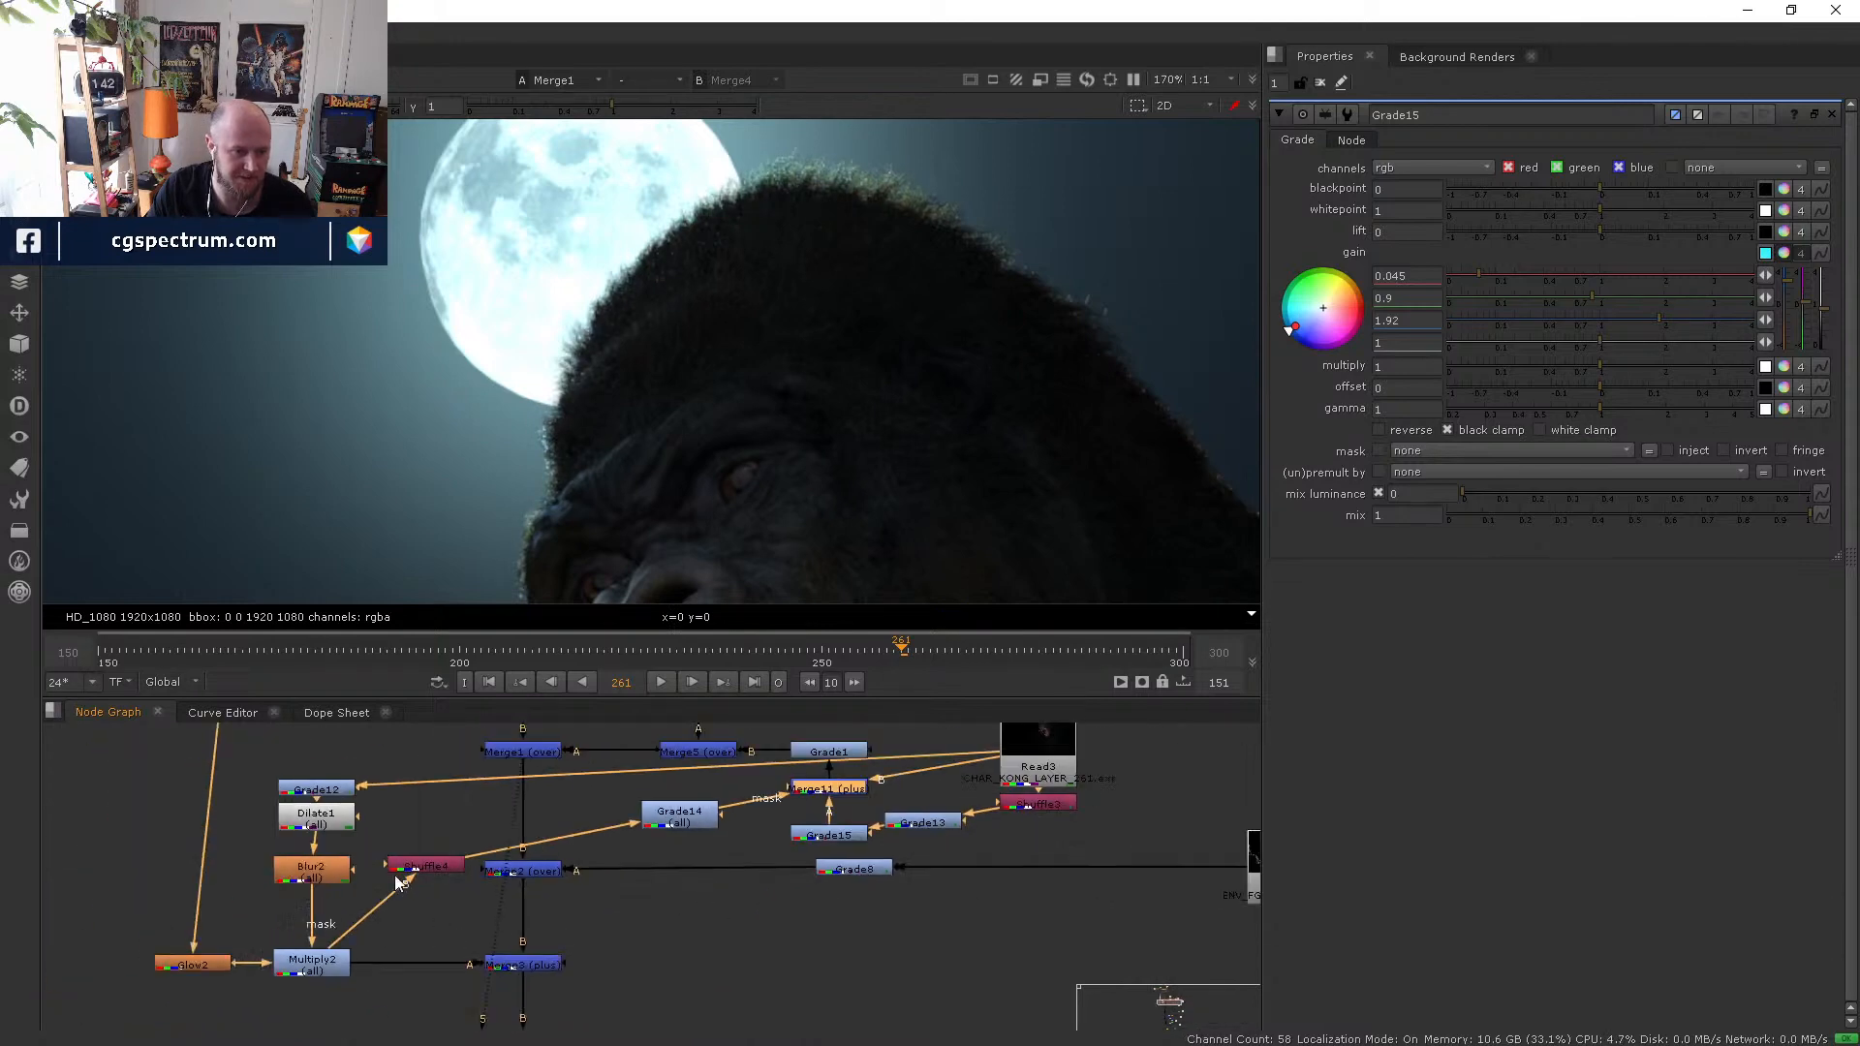
- Toggle Shuffle4 off and on and review the settings of Shuffle4 and Grade14 in the mask branch
click(424, 867)
key(d)
key(d)
double_click(426, 868)
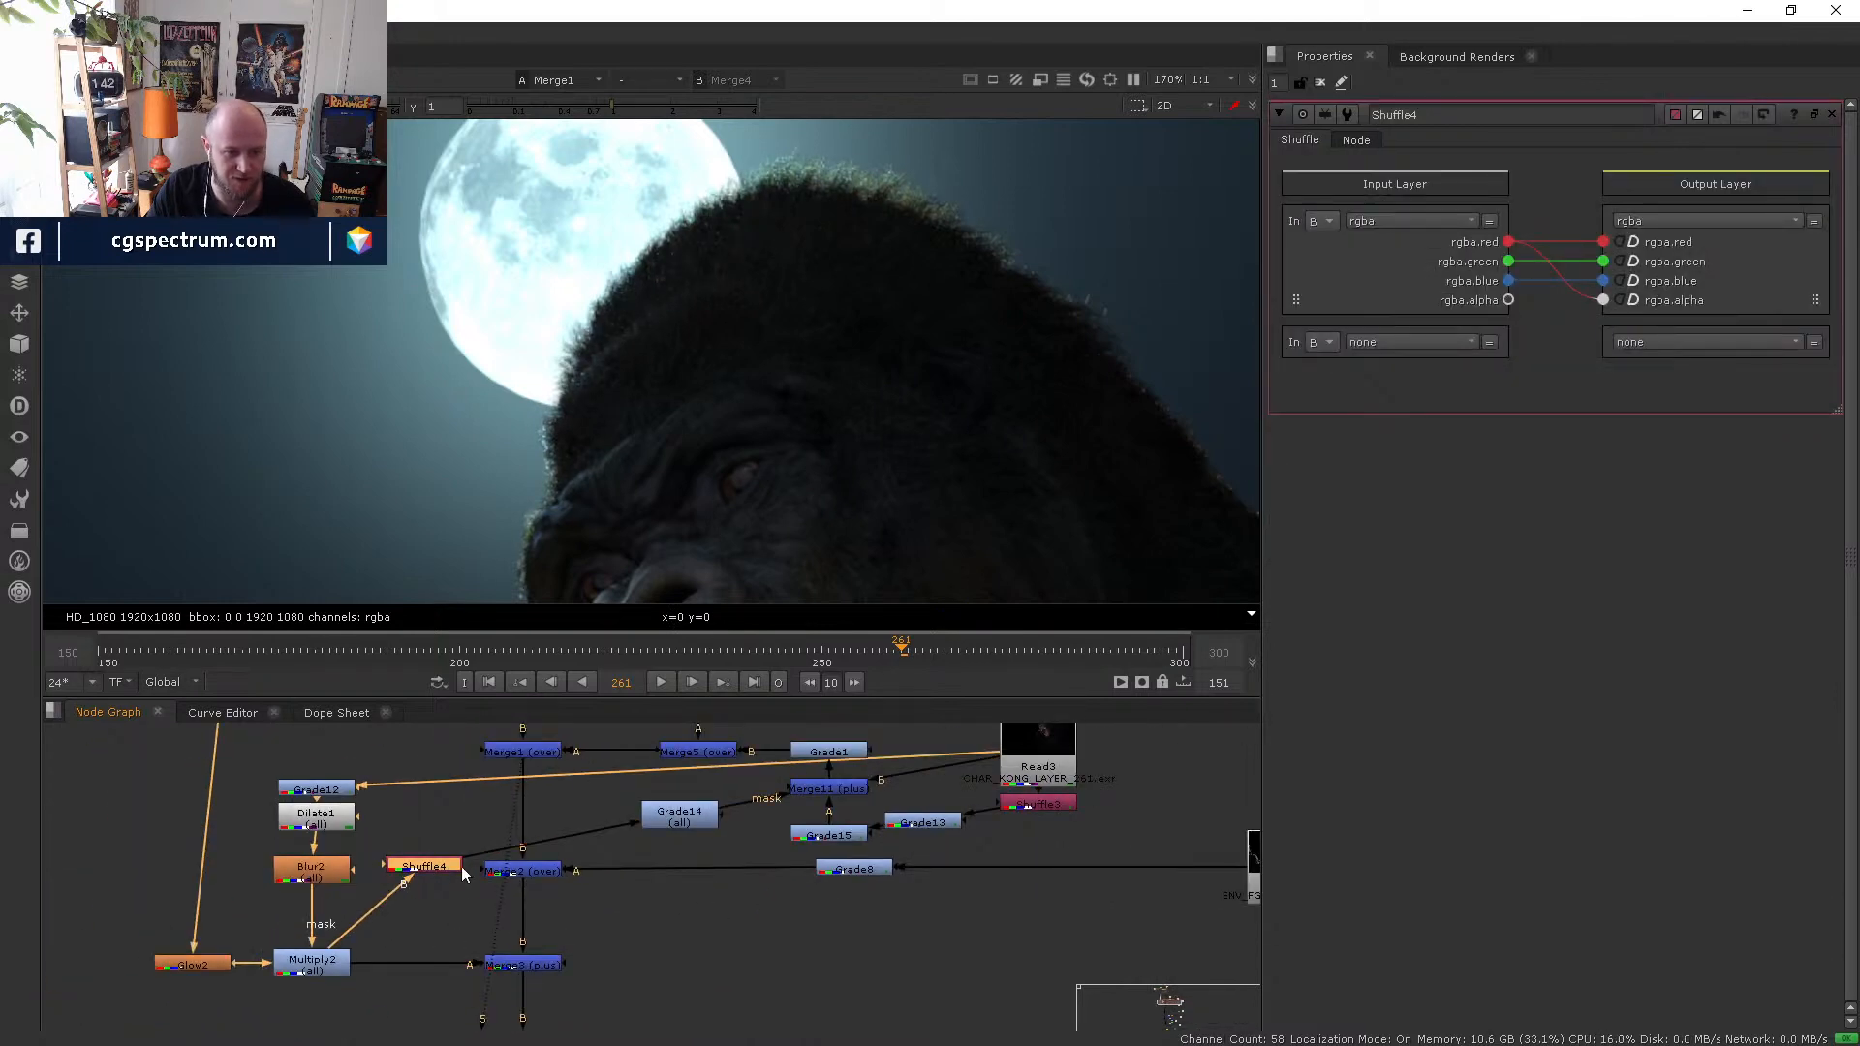
double_click(695, 817)
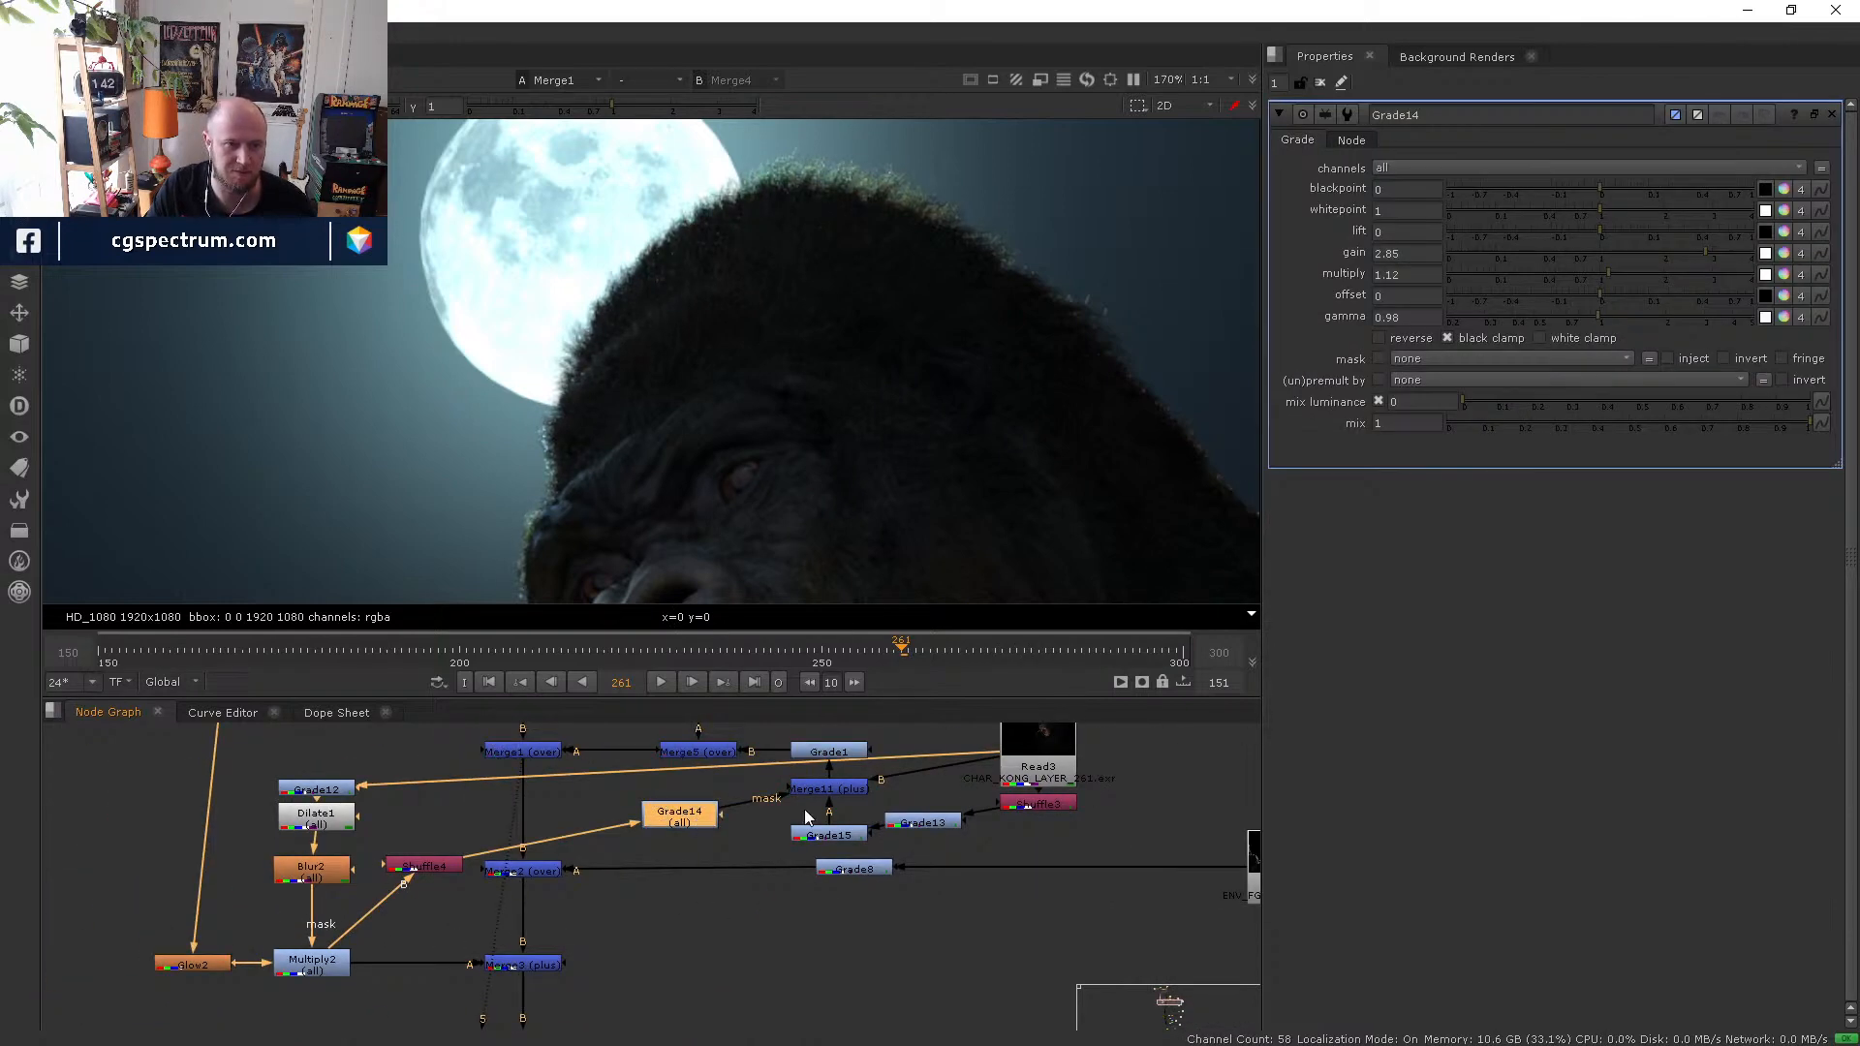
- Toggle Merge11 off and on again, and view Kong's specular pass at Shuffle3
double_click(833, 791)
key(d)
key(d)
double_click(1060, 801)
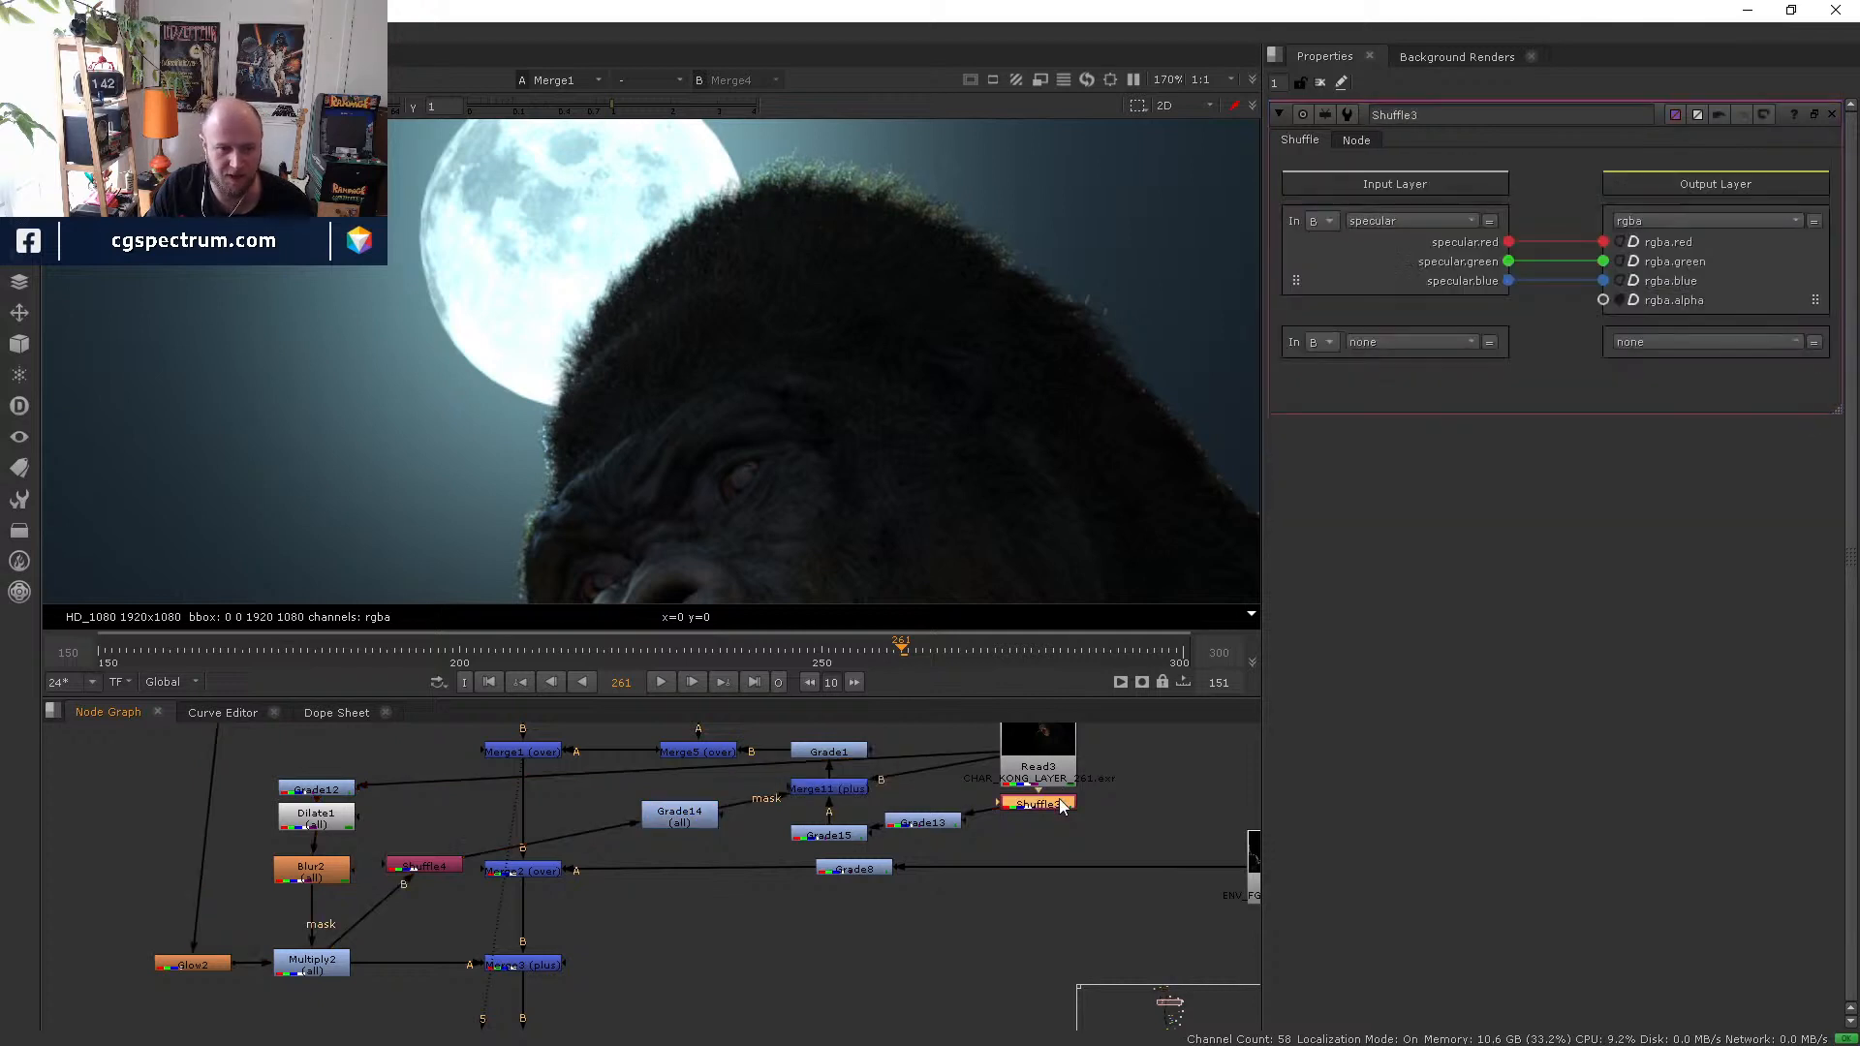
key(1)
scroll(839, 427, down, 3)
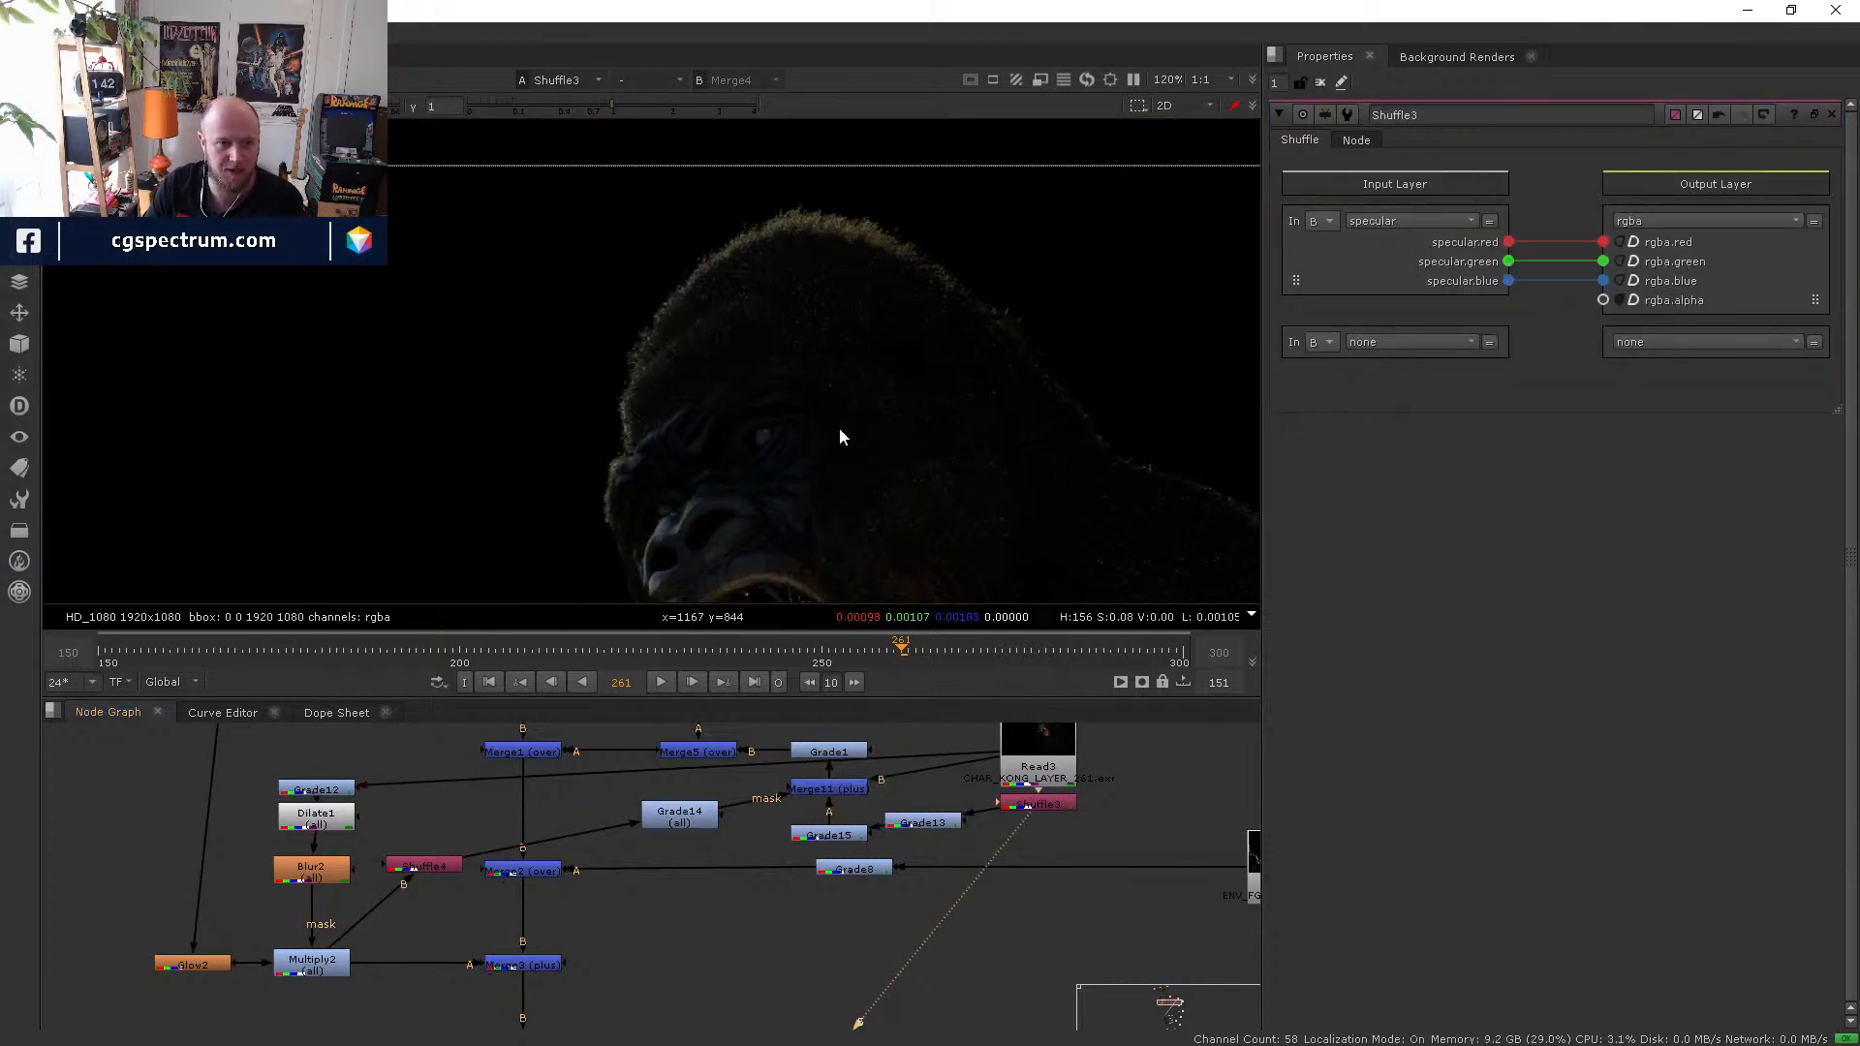
- View the composite with the background at Merge1 and with the environment layer at Merge2
click(523, 752)
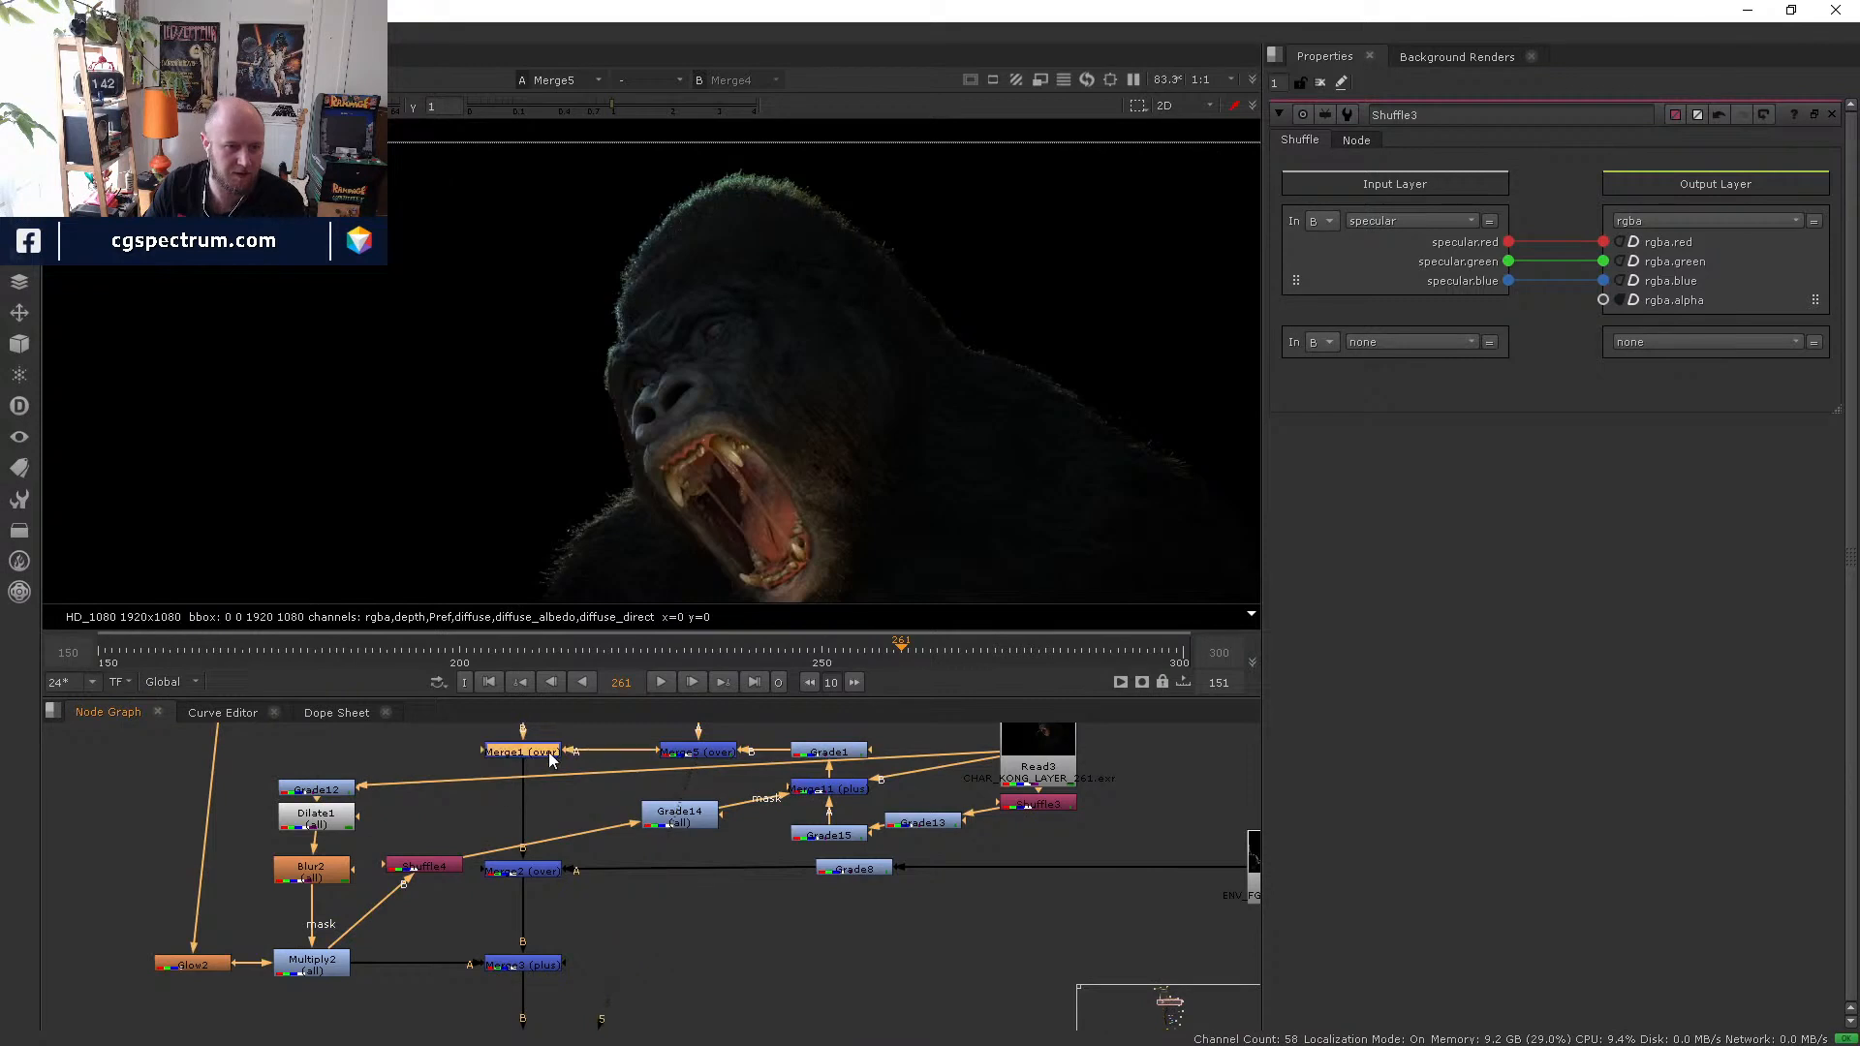
key(1)
click(524, 871)
key(1)
- Locate the DROOL_v3 render in the node graph, open its Read settings and view it alone
middle_drag(524, 880, 724, 847)
scroll(773, 914, up, 4)
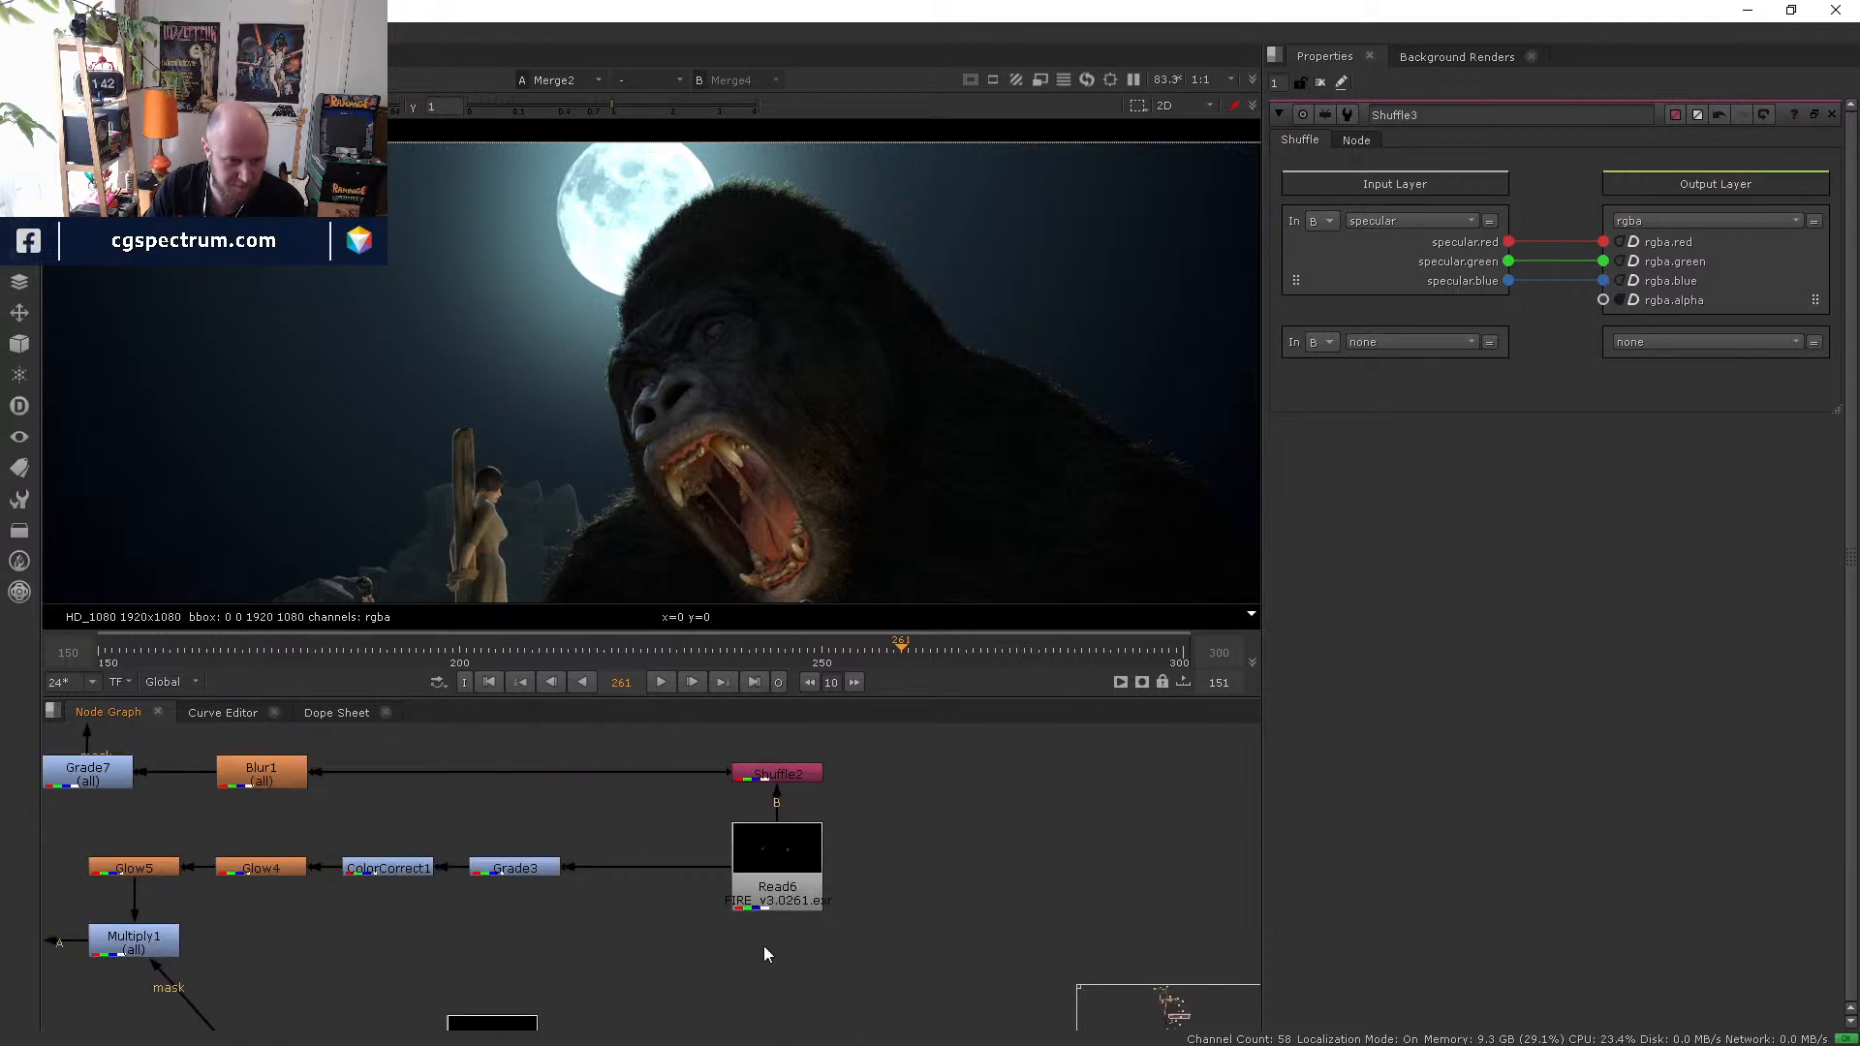
middle_drag(763, 945, 715, 867)
scroll(730, 830, down, 6)
scroll(715, 867, up, 3)
scroll(584, 789, up, 3)
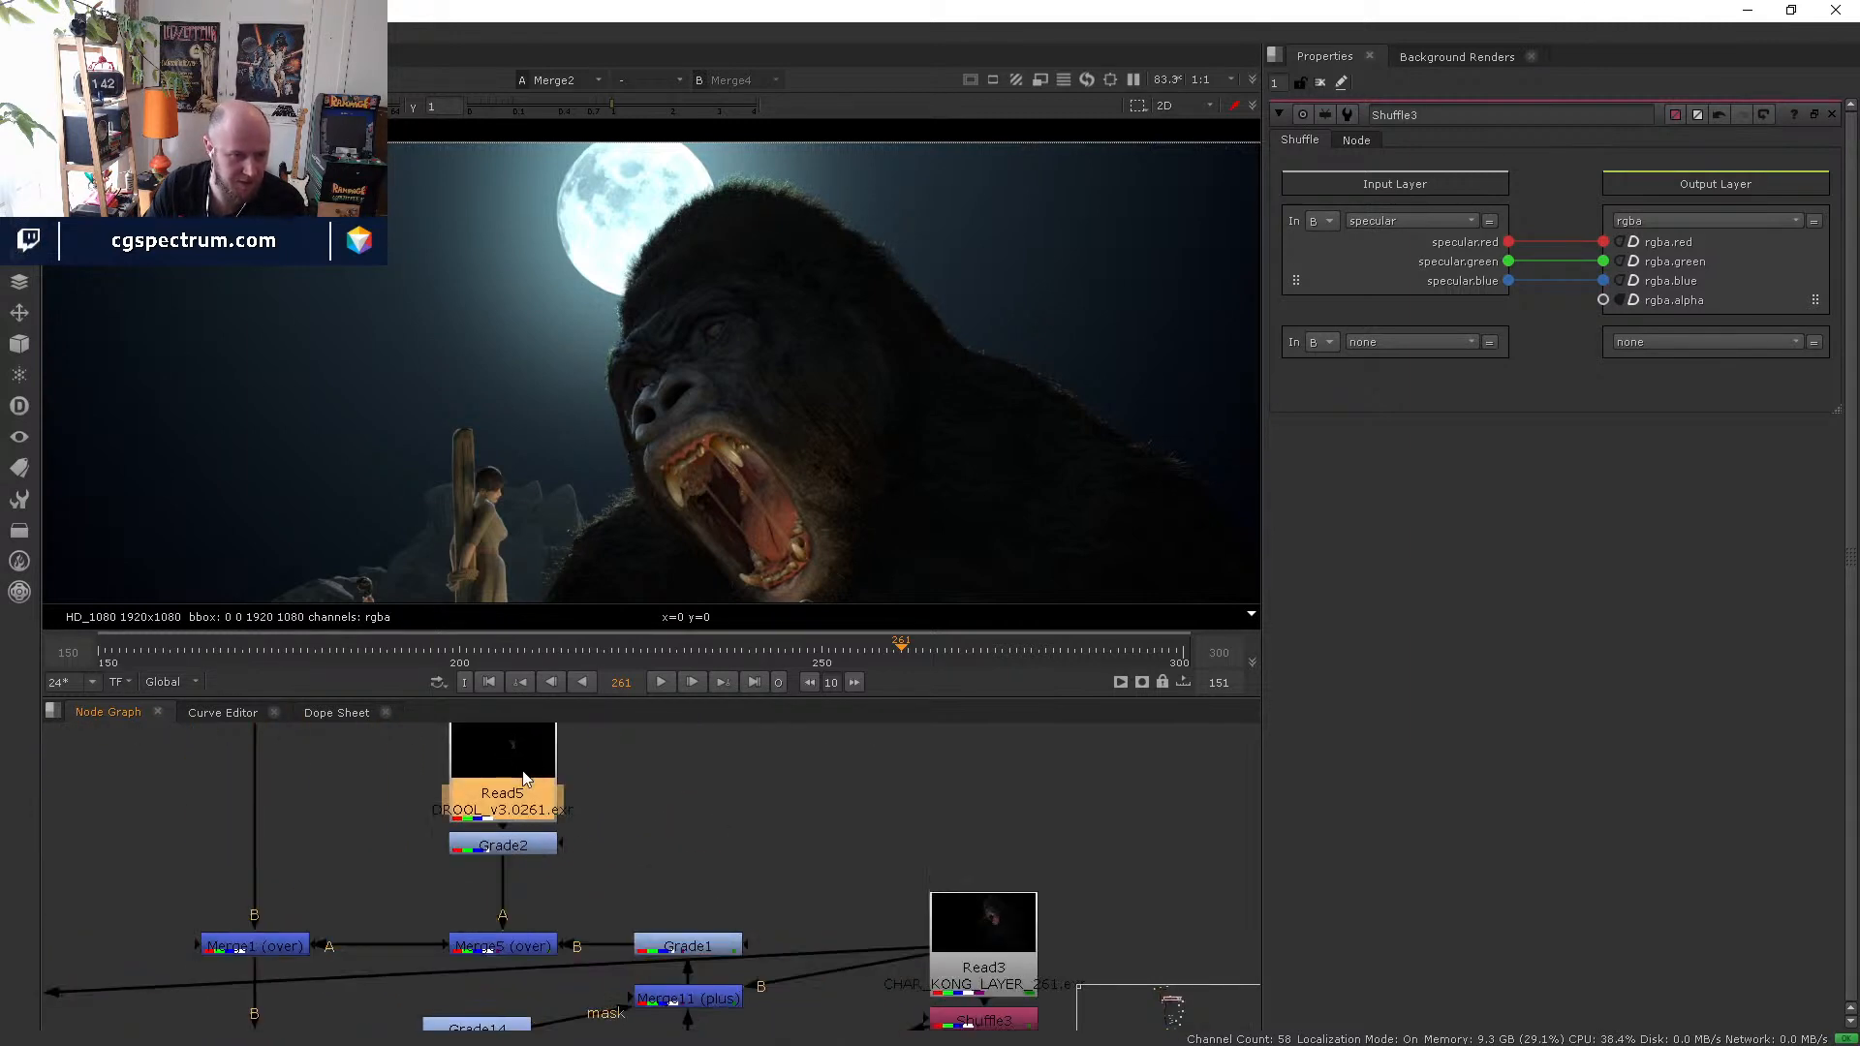
double_click(503, 780)
key(1)
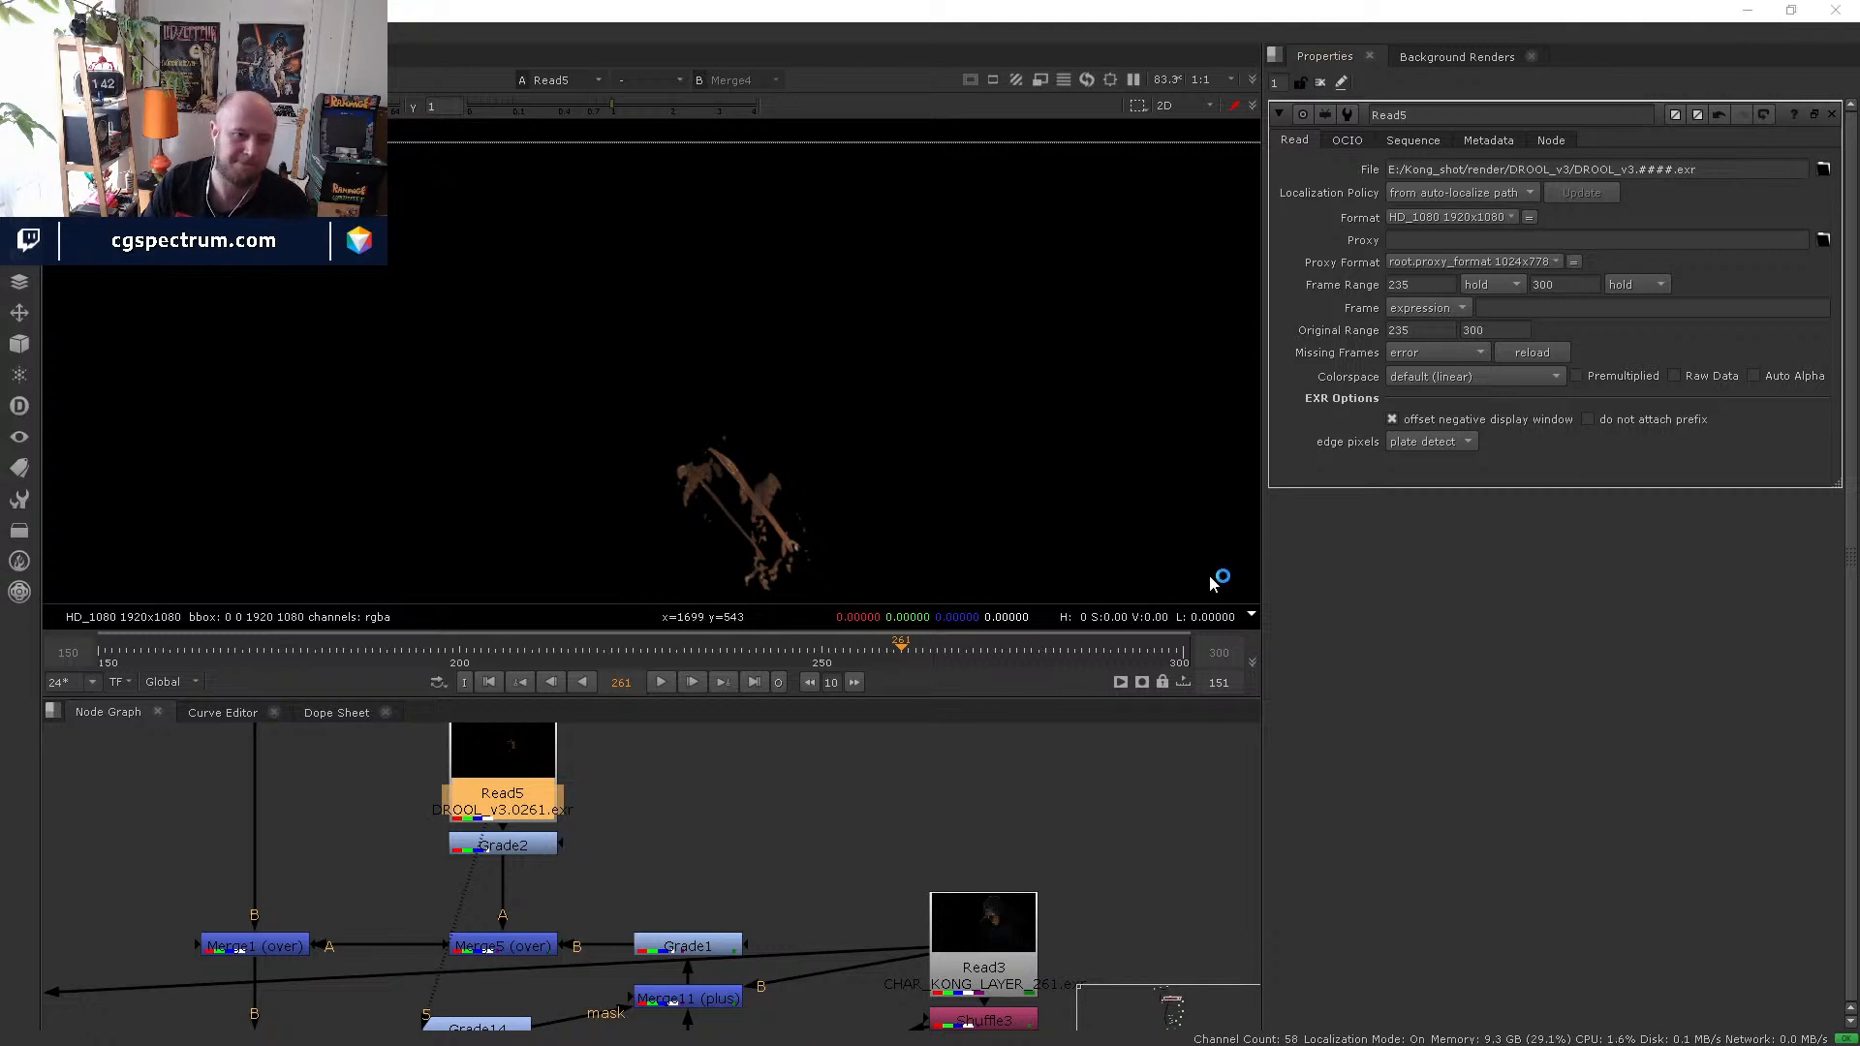
- View the drool merged over Kong at Merge5 and the result over the background at Merge1
click(595, 886)
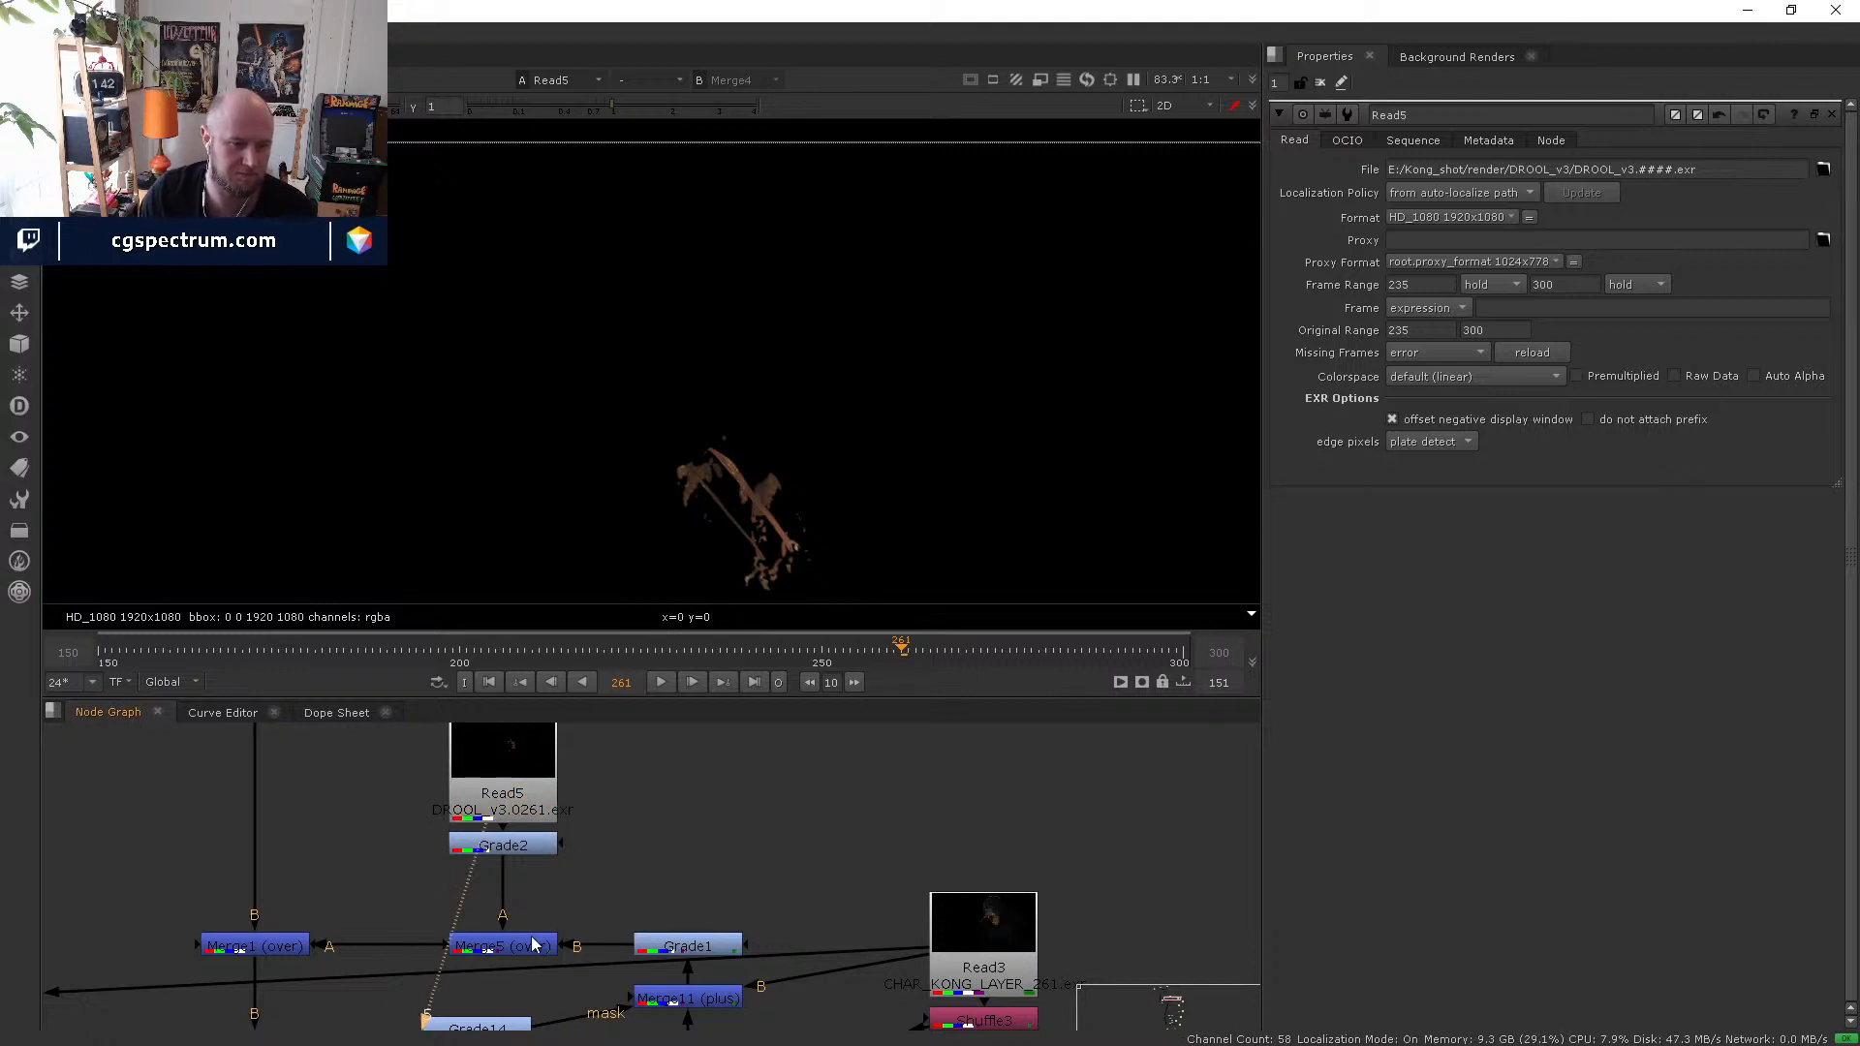
click(530, 945)
key(1)
click(582, 867)
middle_drag(255, 944, 291, 833)
click(290, 834)
key(1)
- Step the view down the main merge chain from Merge2 through the glow merge to Merge9
click(374, 954)
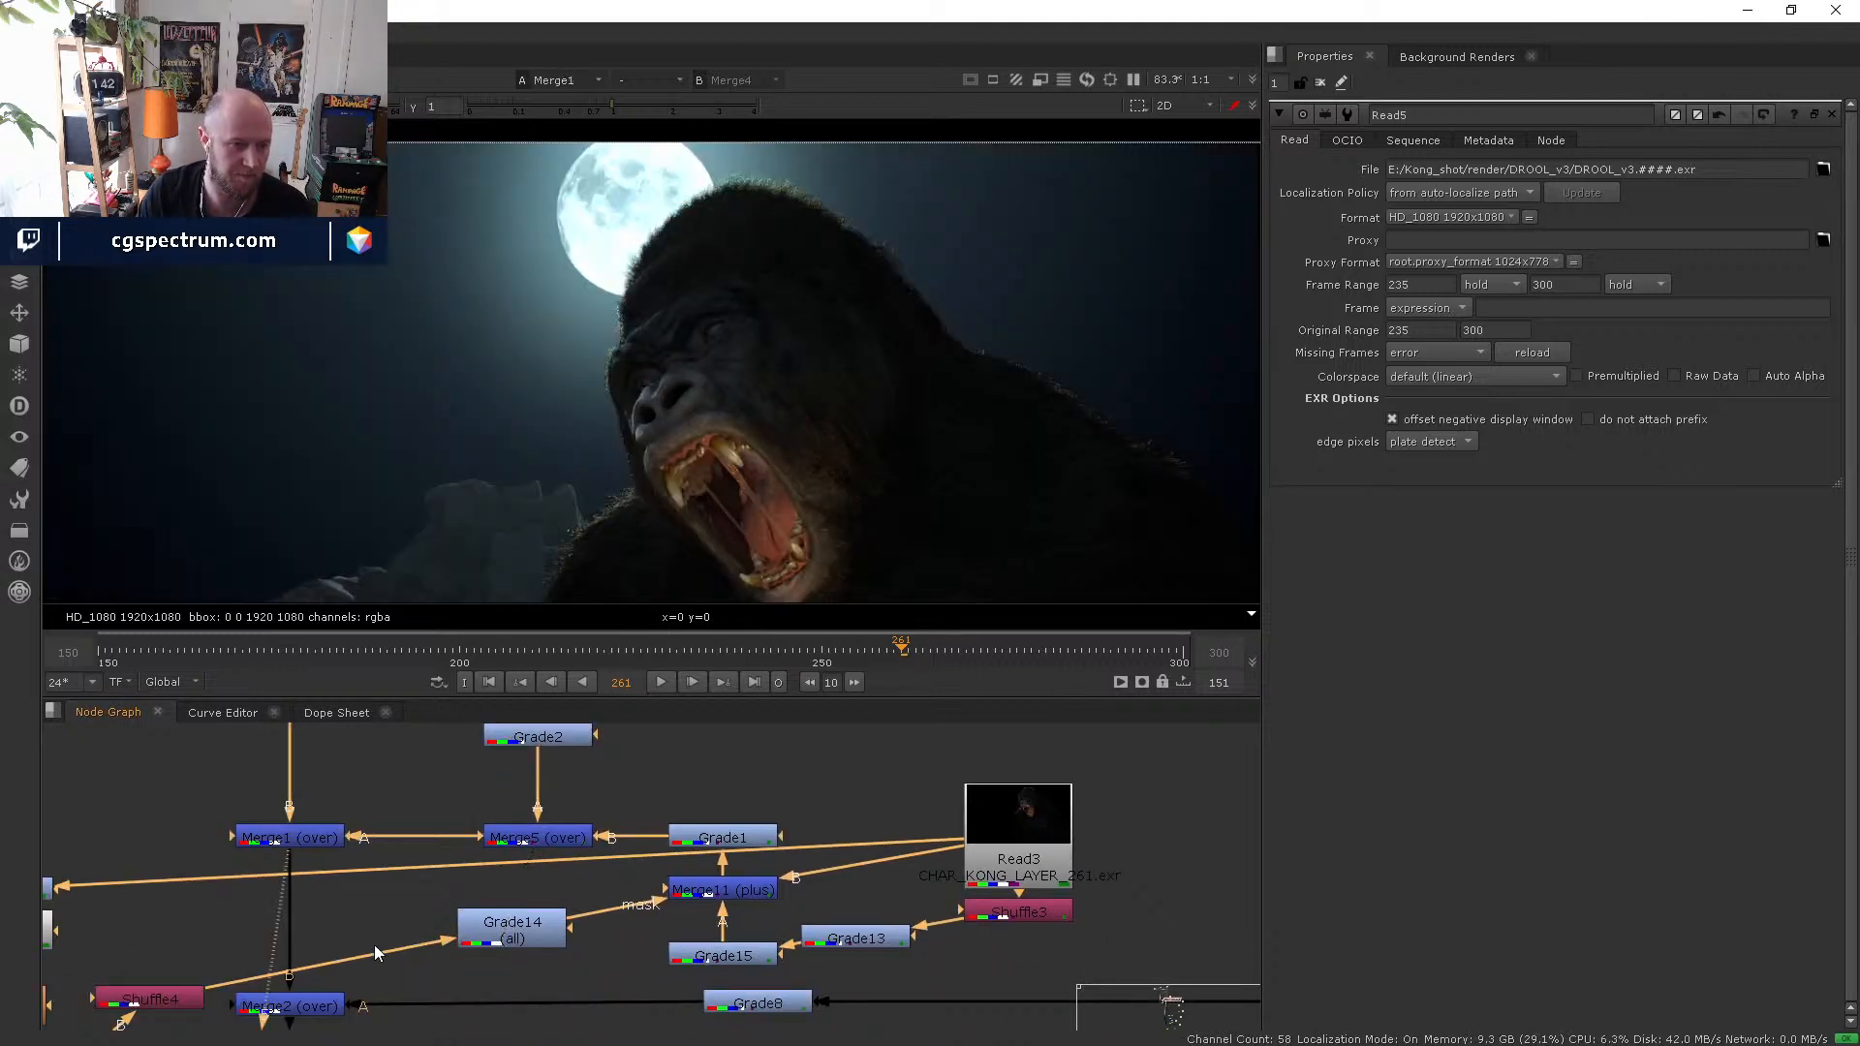
middle_drag(375, 946, 446, 828)
click(318, 858)
key(1)
click(354, 872)
key(1)
click(421, 993)
middle_drag(421, 993, 472, 814)
click(424, 910)
key(1)
- Continue down the main merge chain and view the composite where the fire glow from Multiply1 is added
click(555, 938)
middle_drag(555, 938, 504, 831)
scroll(504, 832, down, 3)
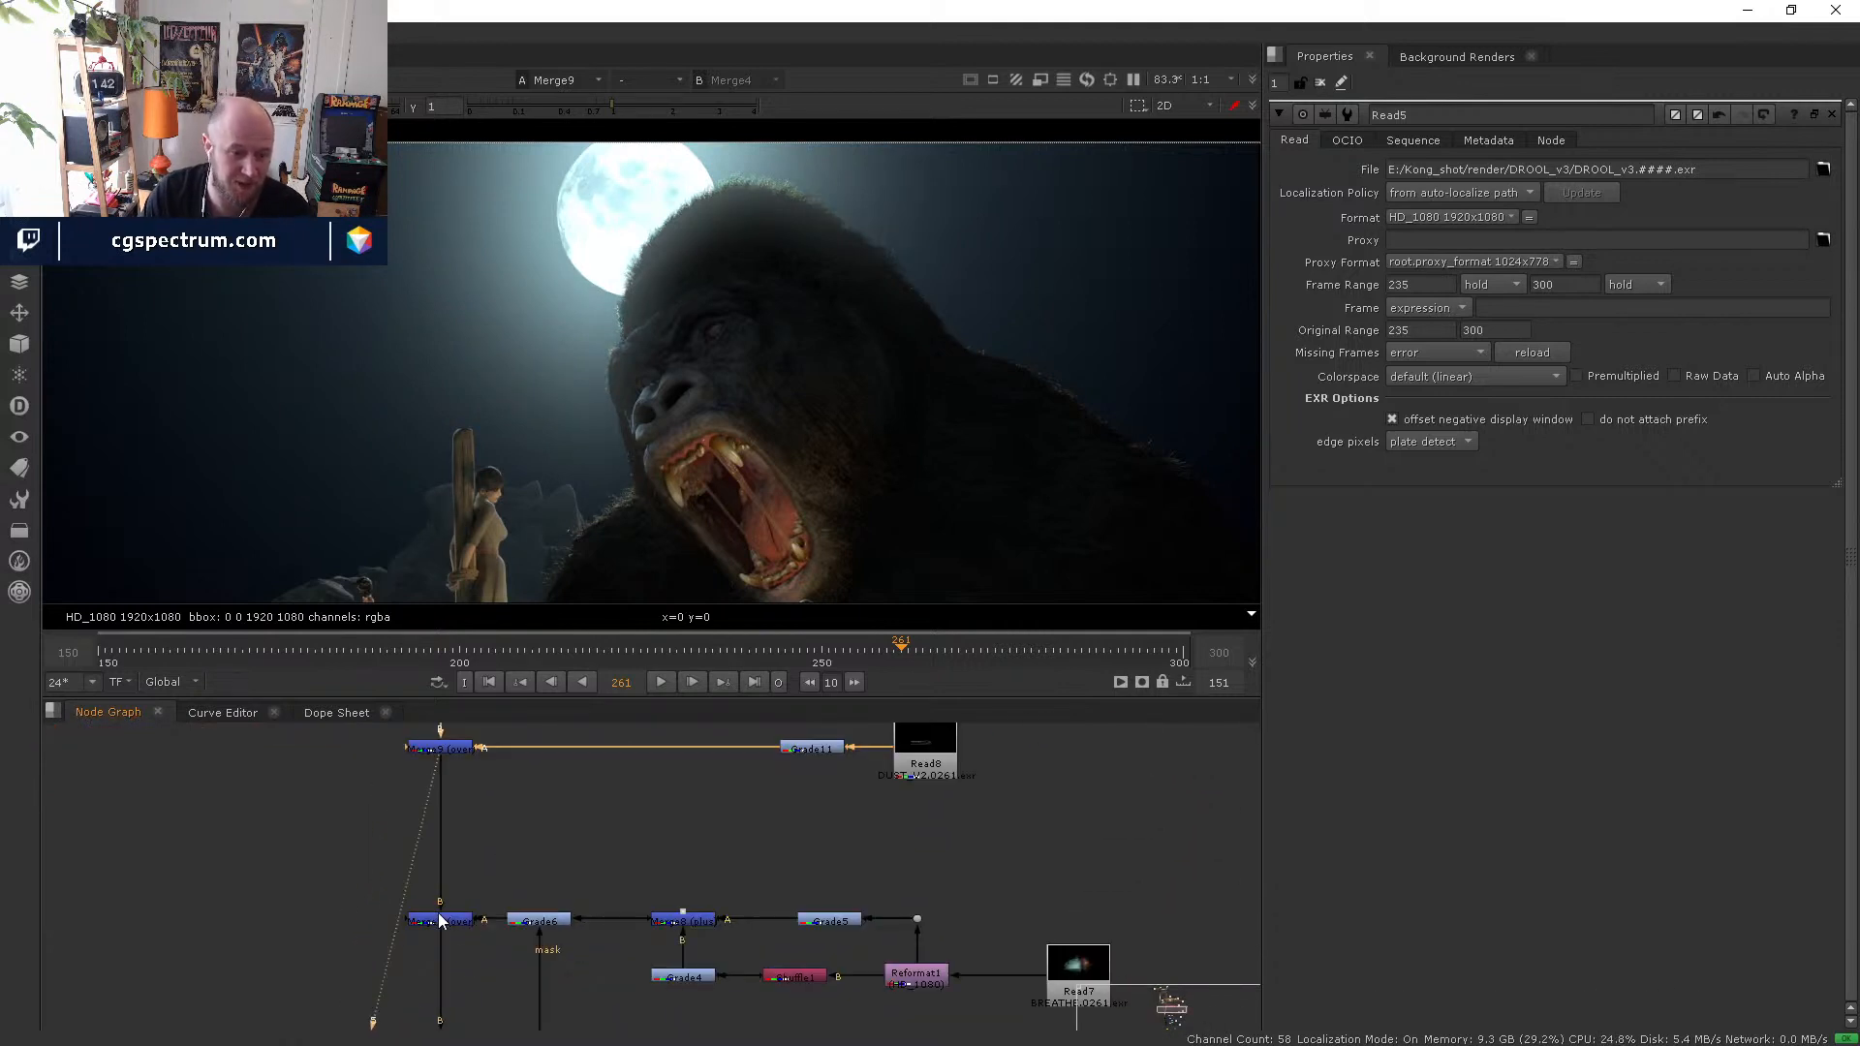
middle_drag(440, 921, 417, 824)
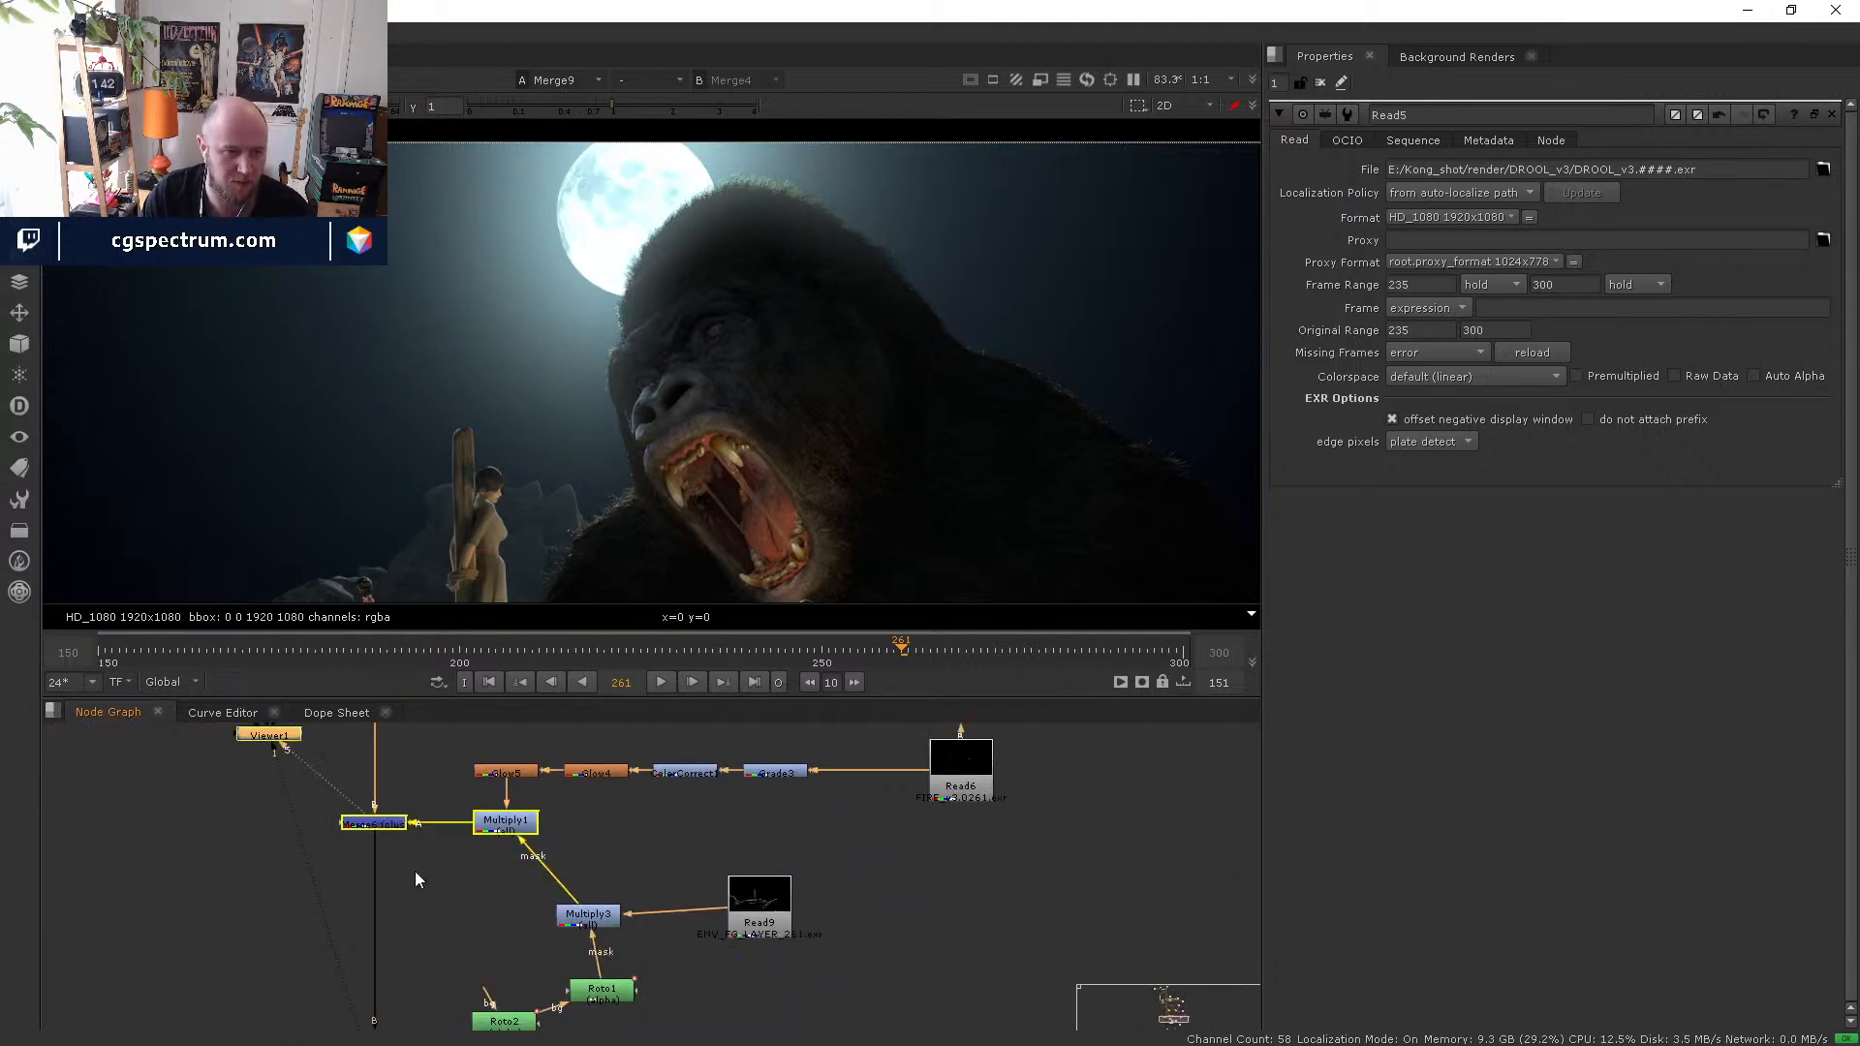
key(1)
middle_drag(418, 968, 445, 853)
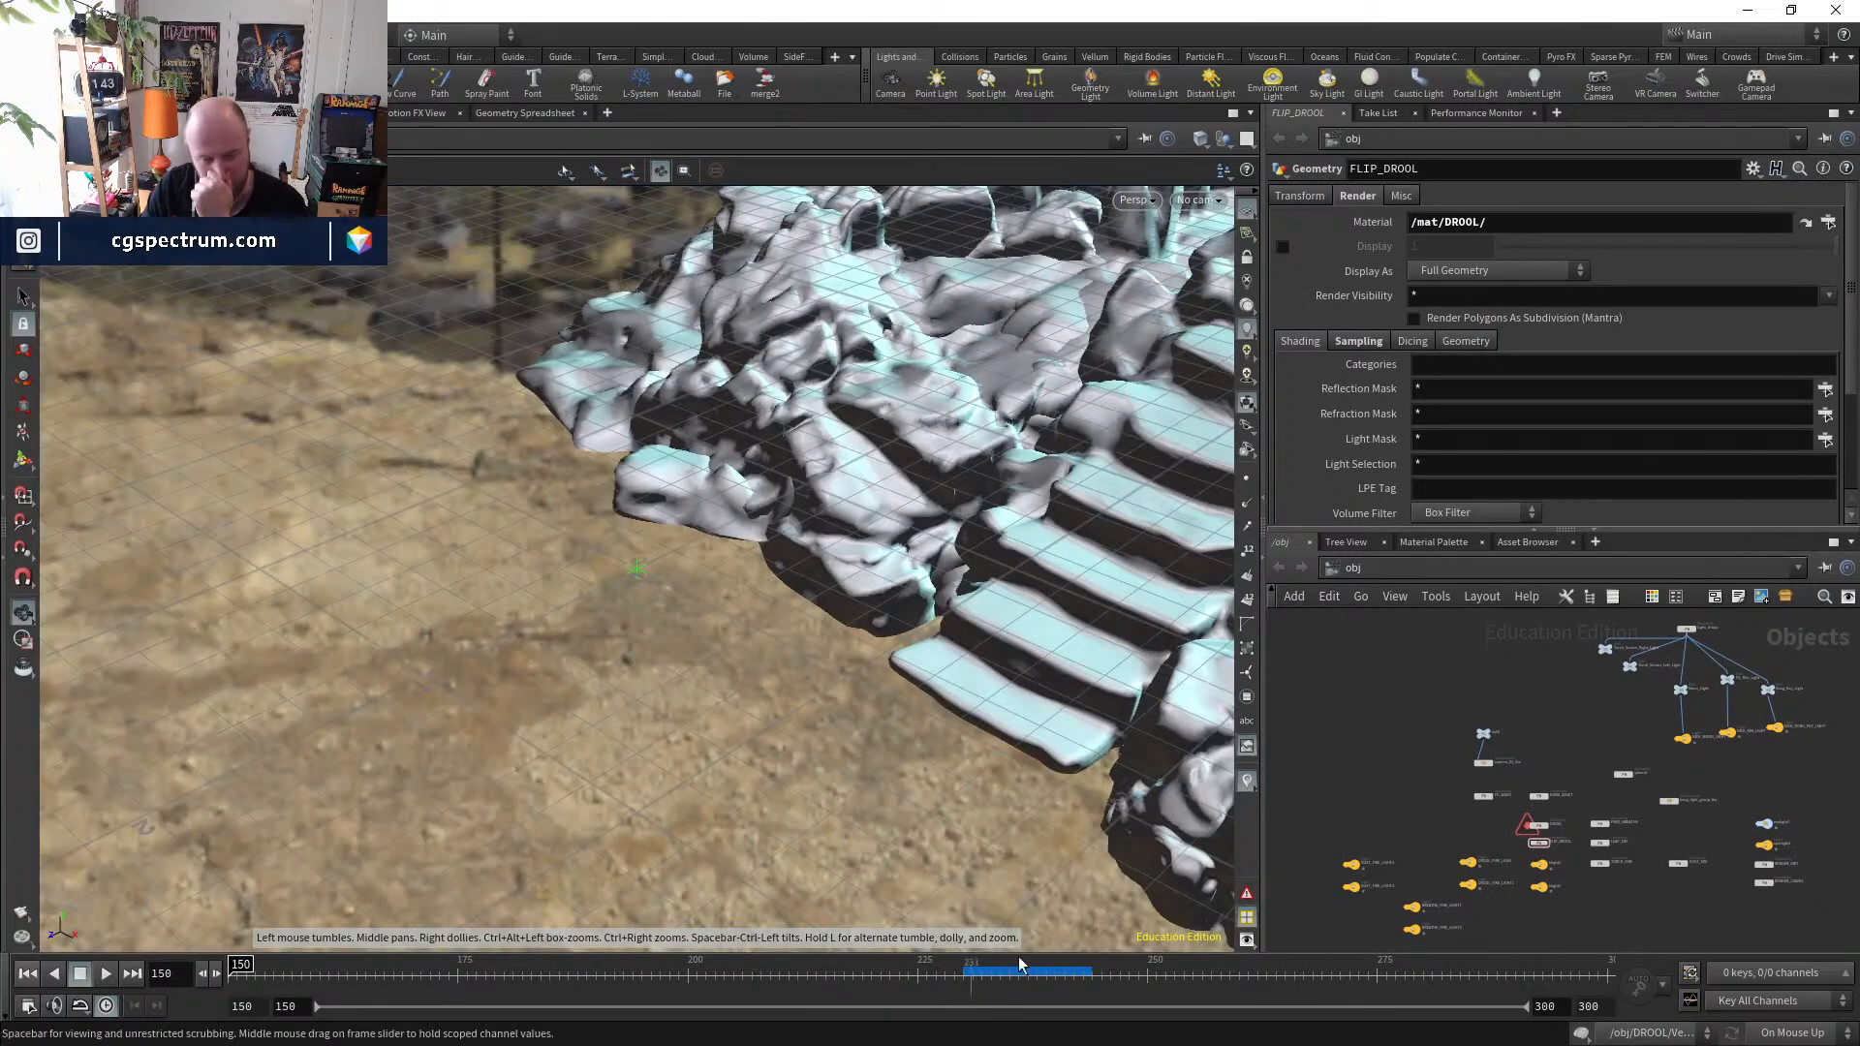
- Switch to Houdini and look at the Kong scene through camera_01_fbx/camera1
click(1197, 199)
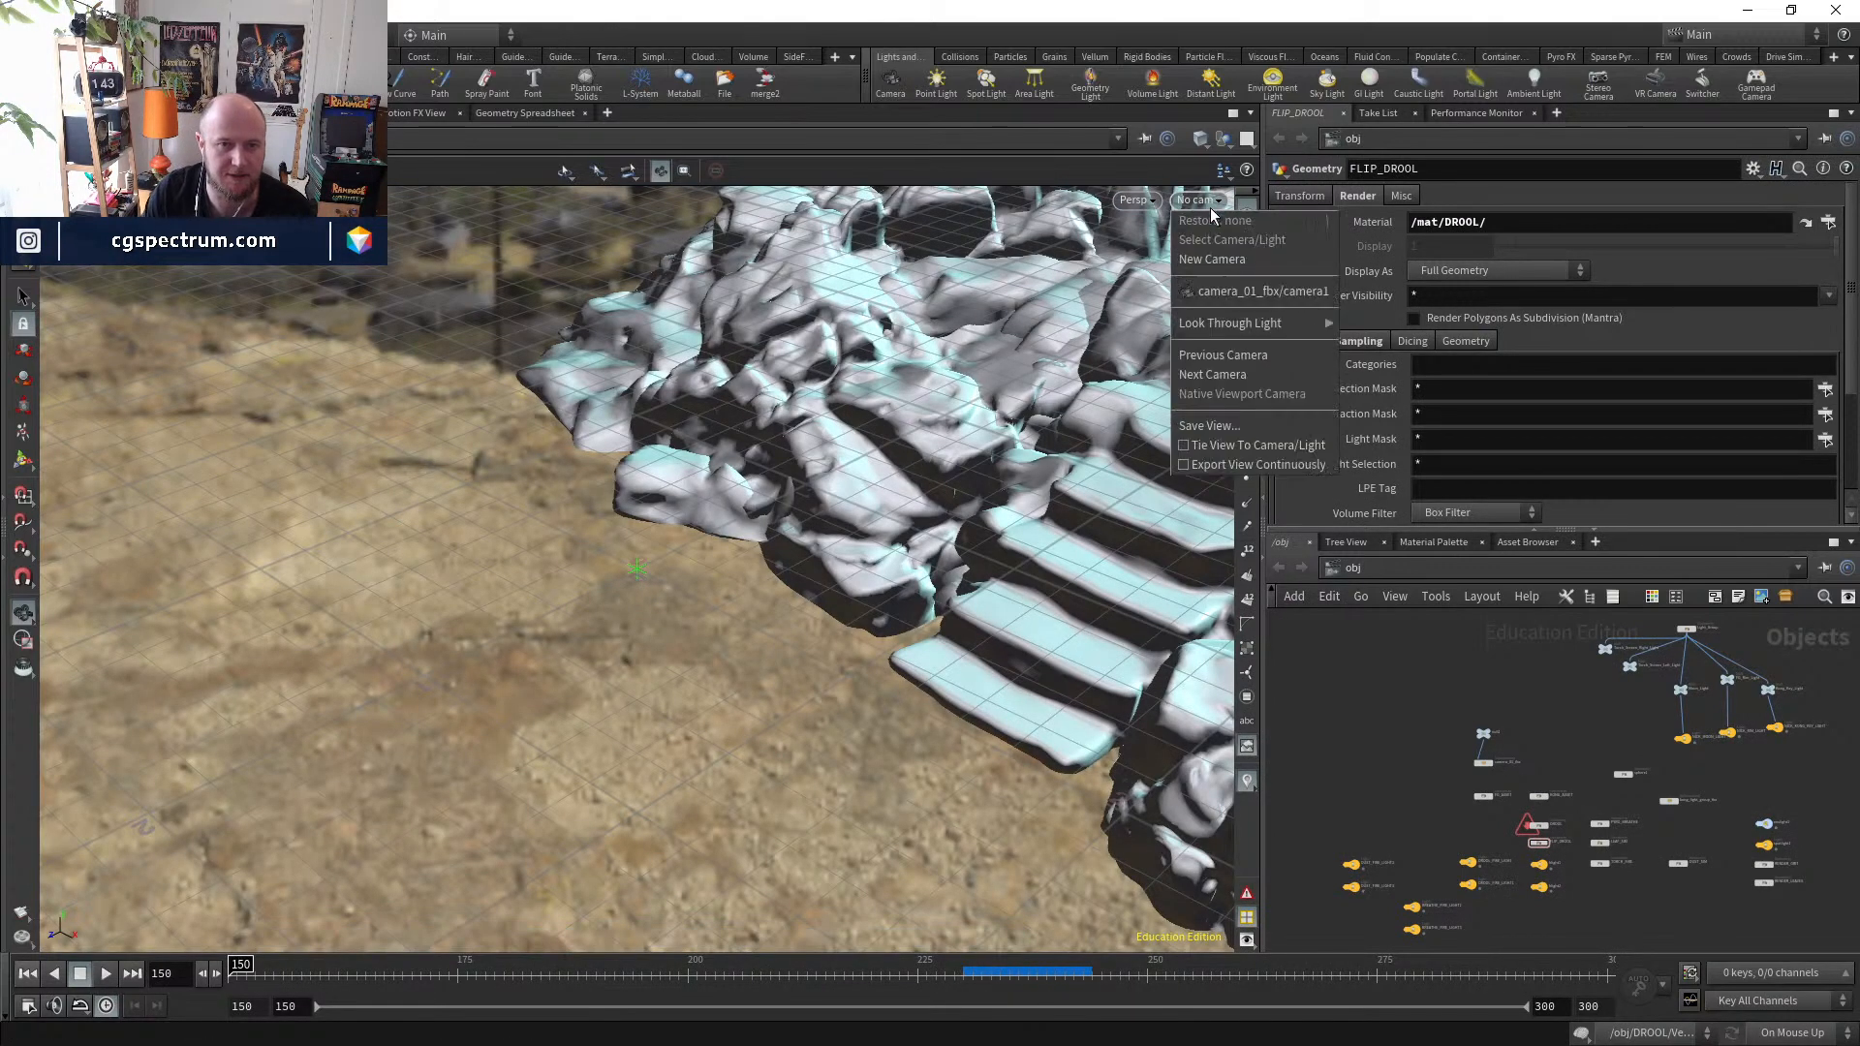
click(1220, 292)
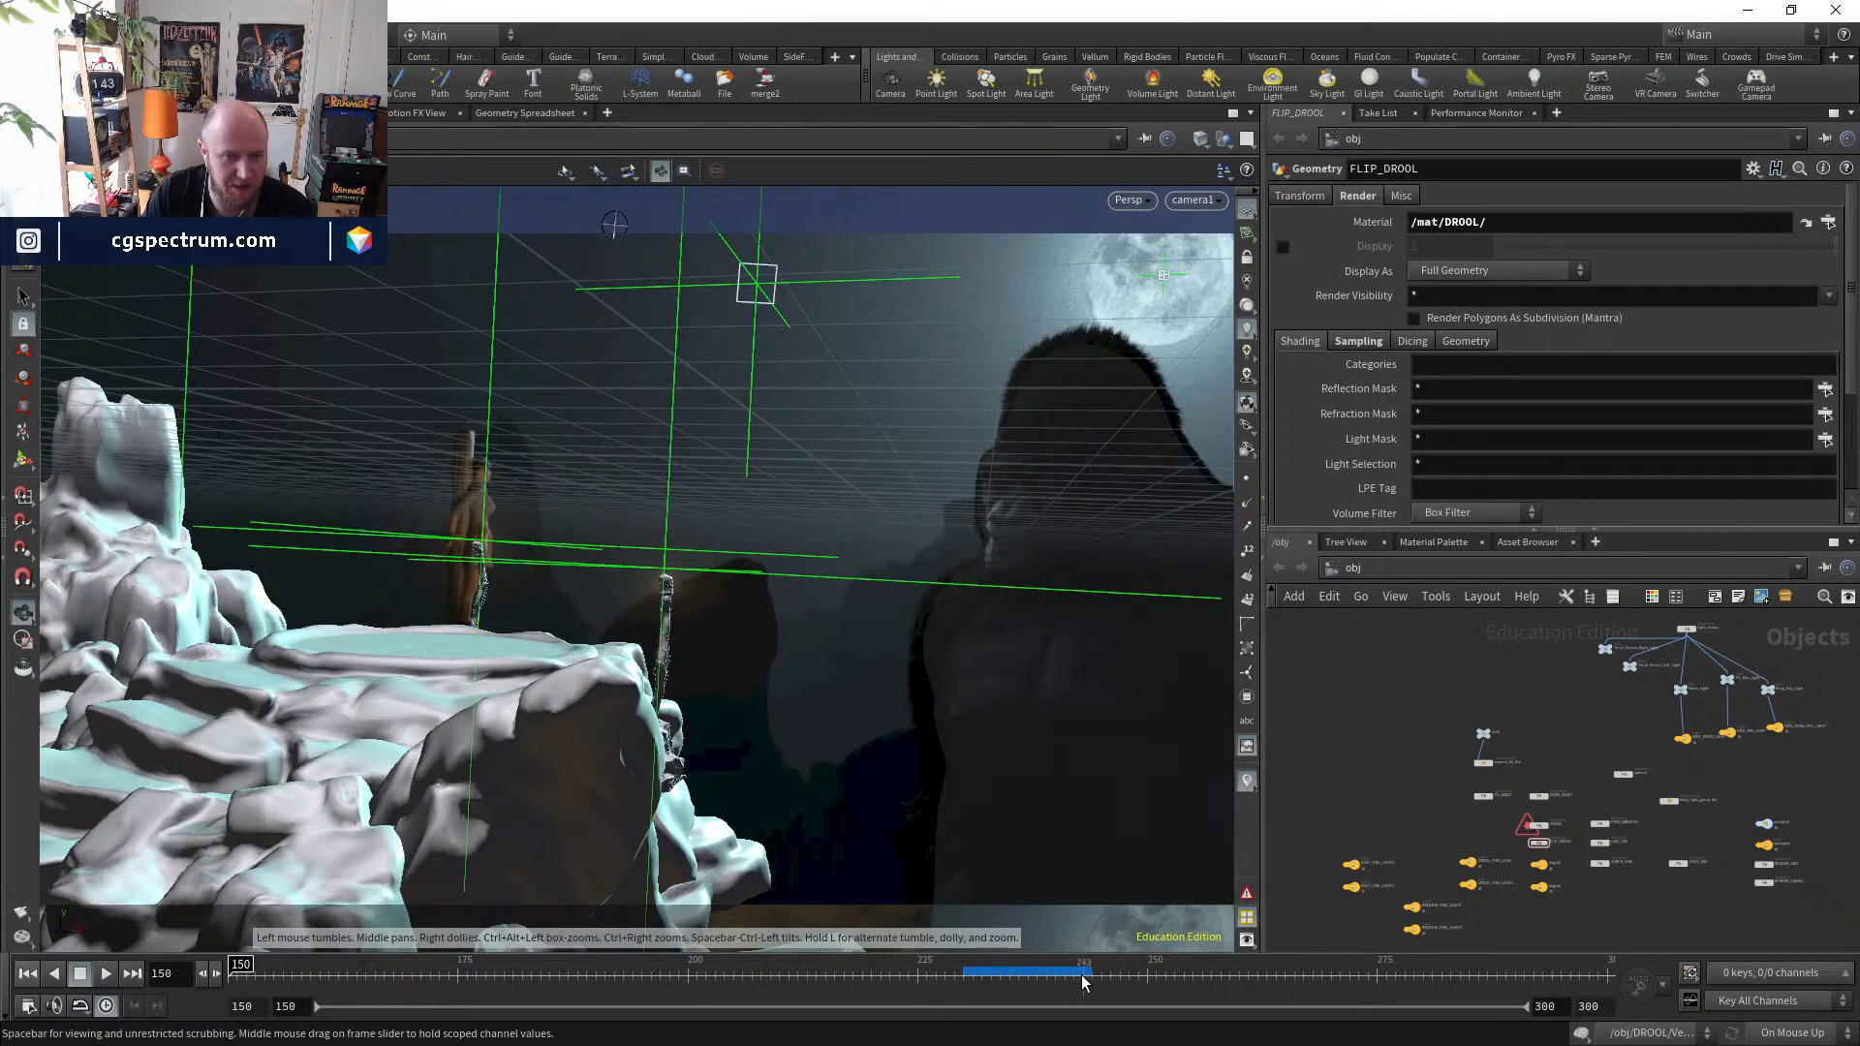
- Enter the FLIP_DROOL geometry network and show the settings of the drool_flip_sim_v2 file cache
middle_drag(1569, 717, 1349, 674)
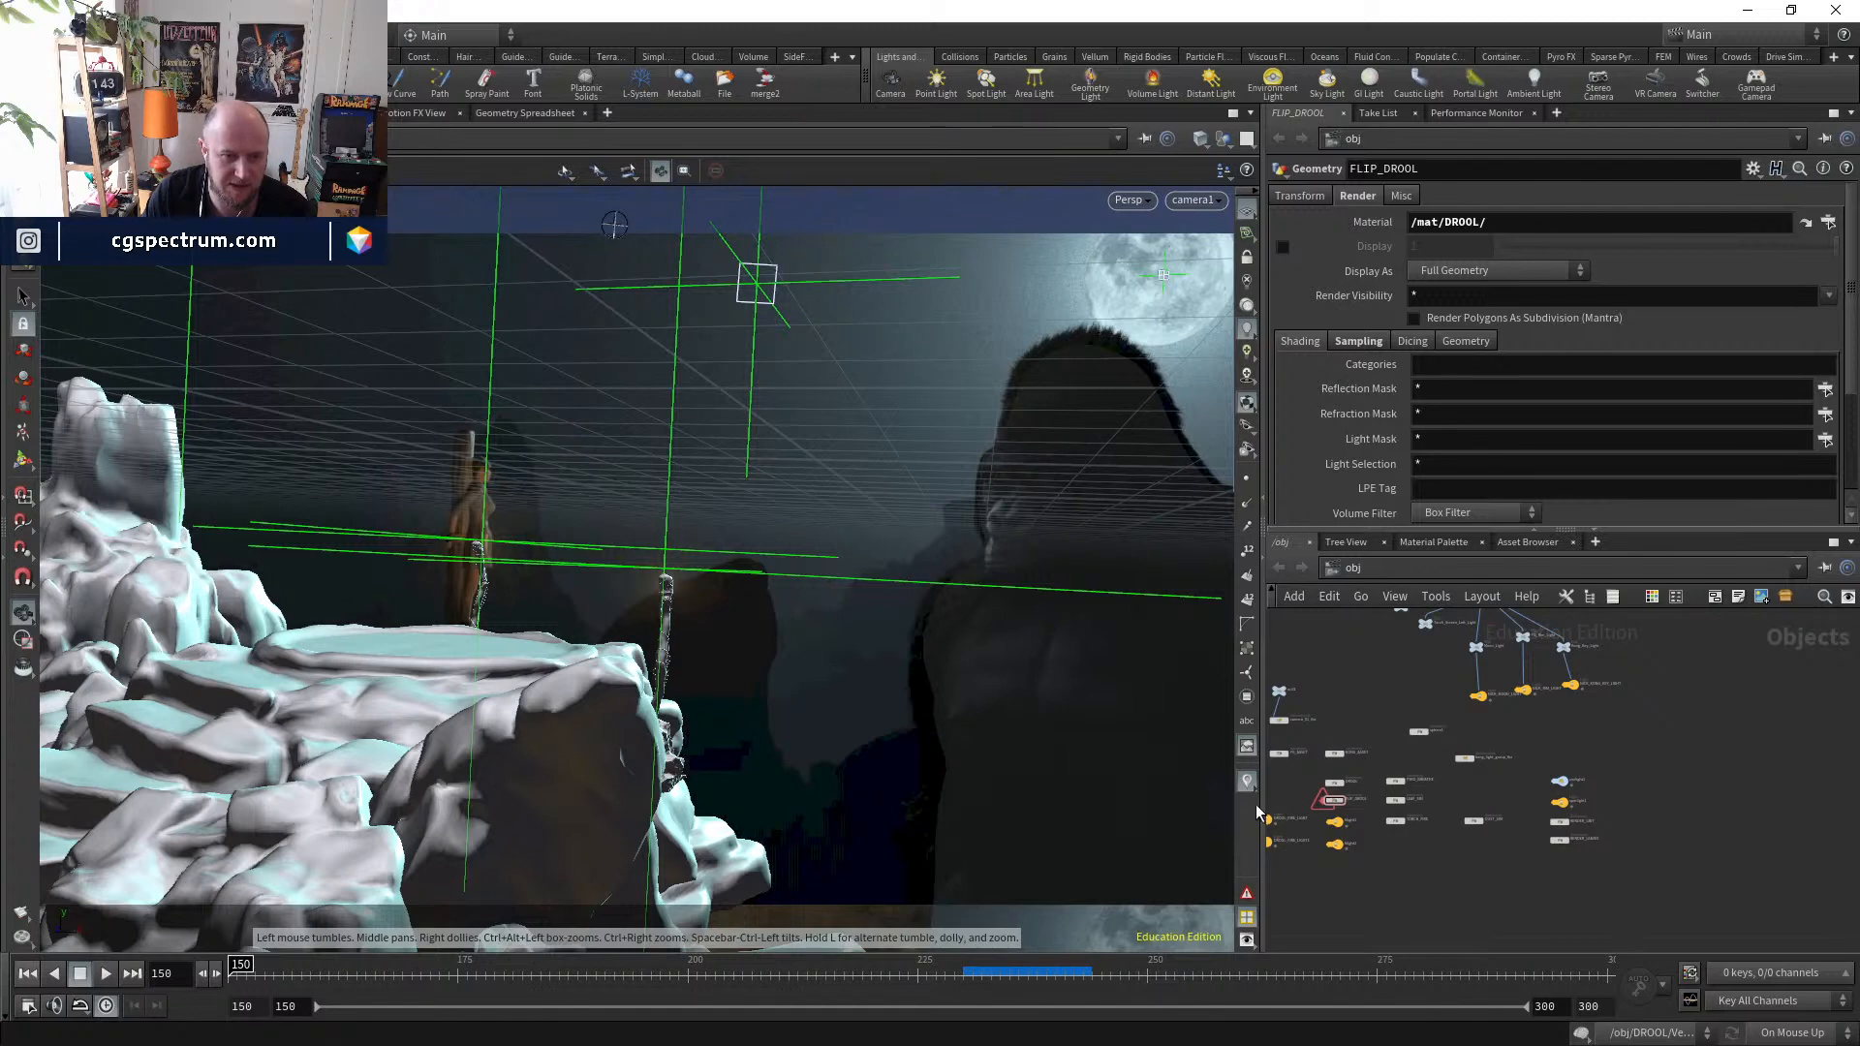
scroll(1340, 811, up, 5)
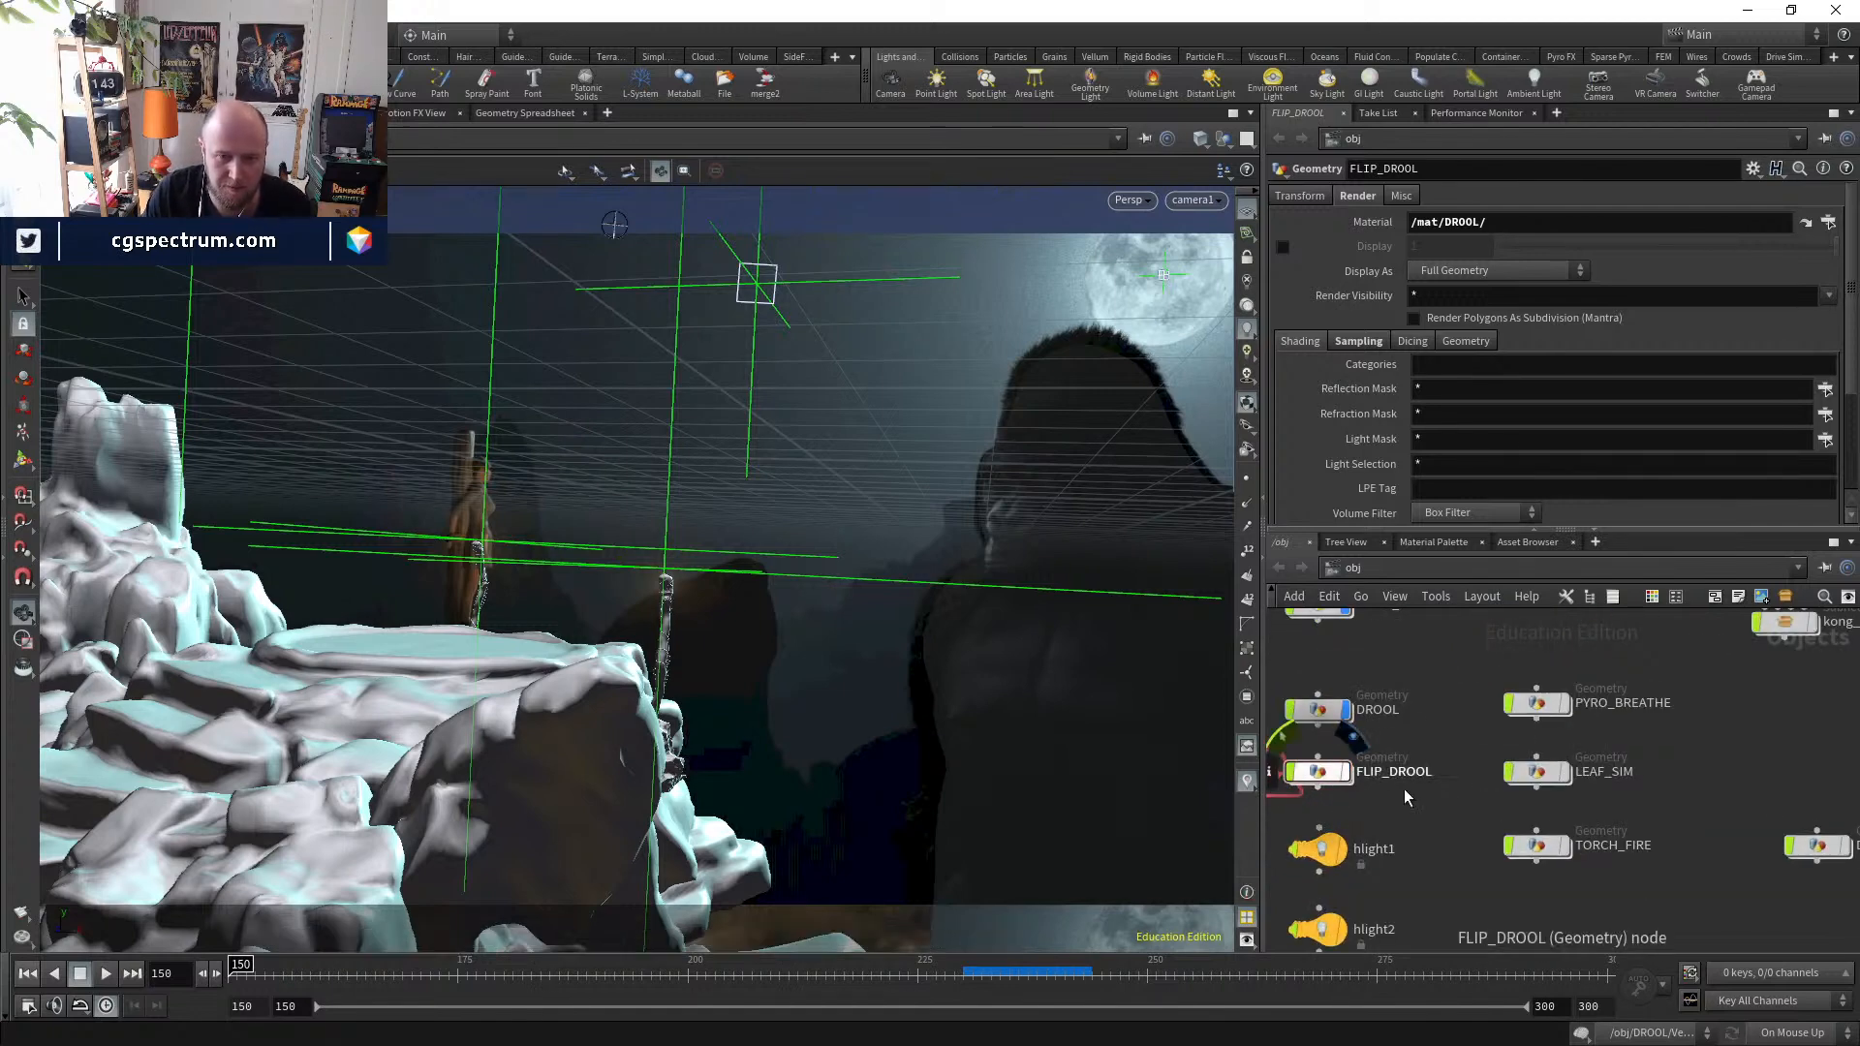
middle_drag(1374, 732, 1400, 808)
click(1349, 853)
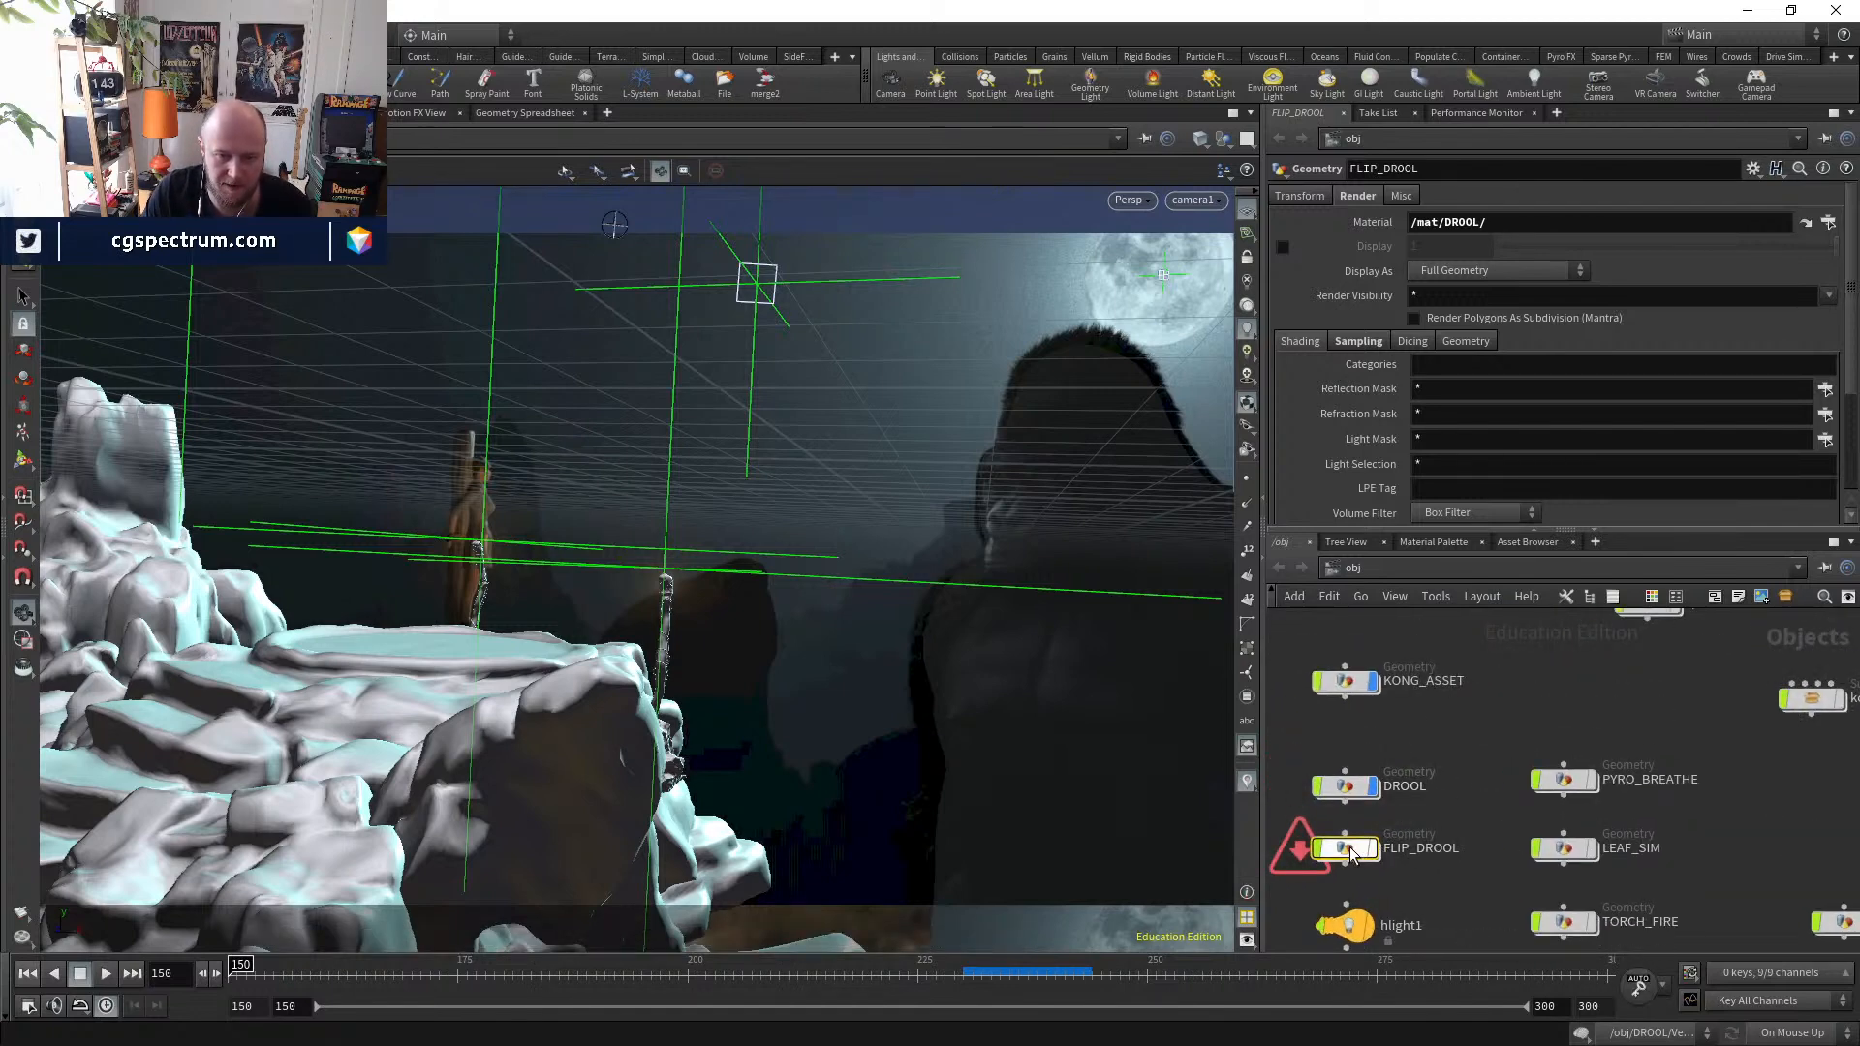
double_click(1347, 850)
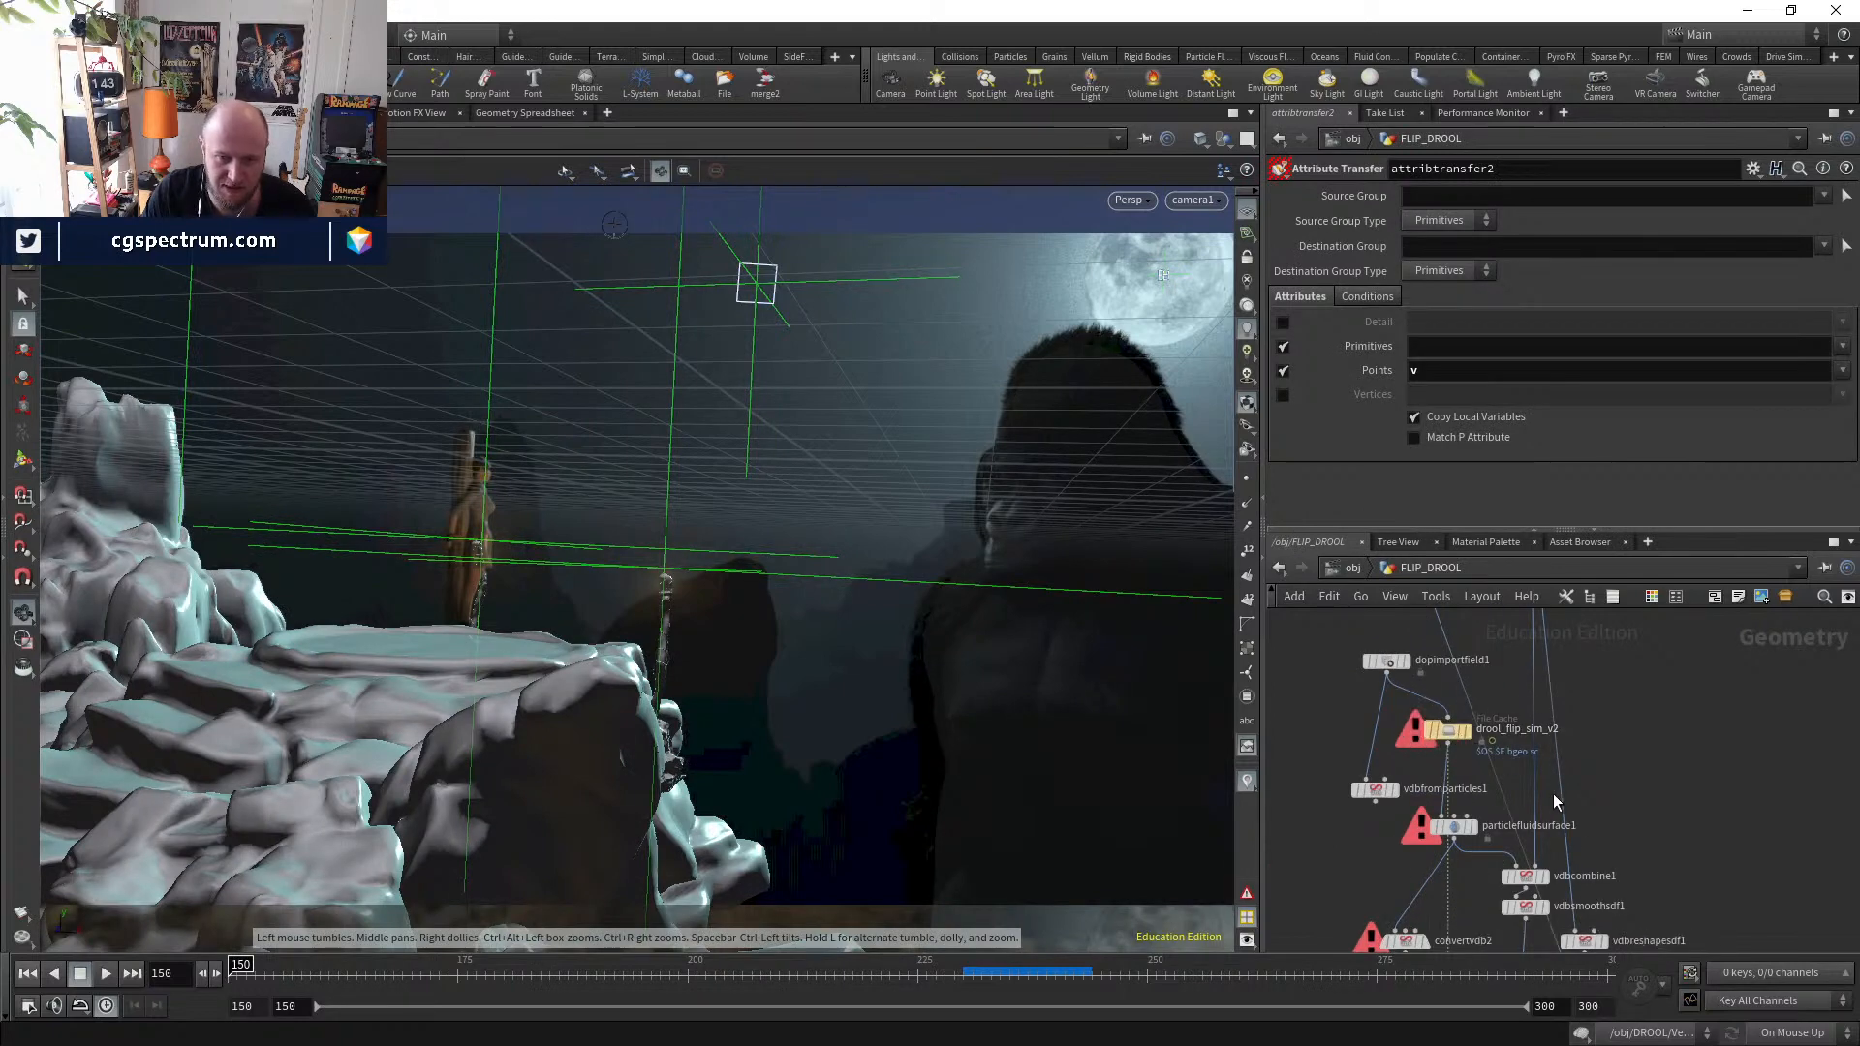
click(1449, 730)
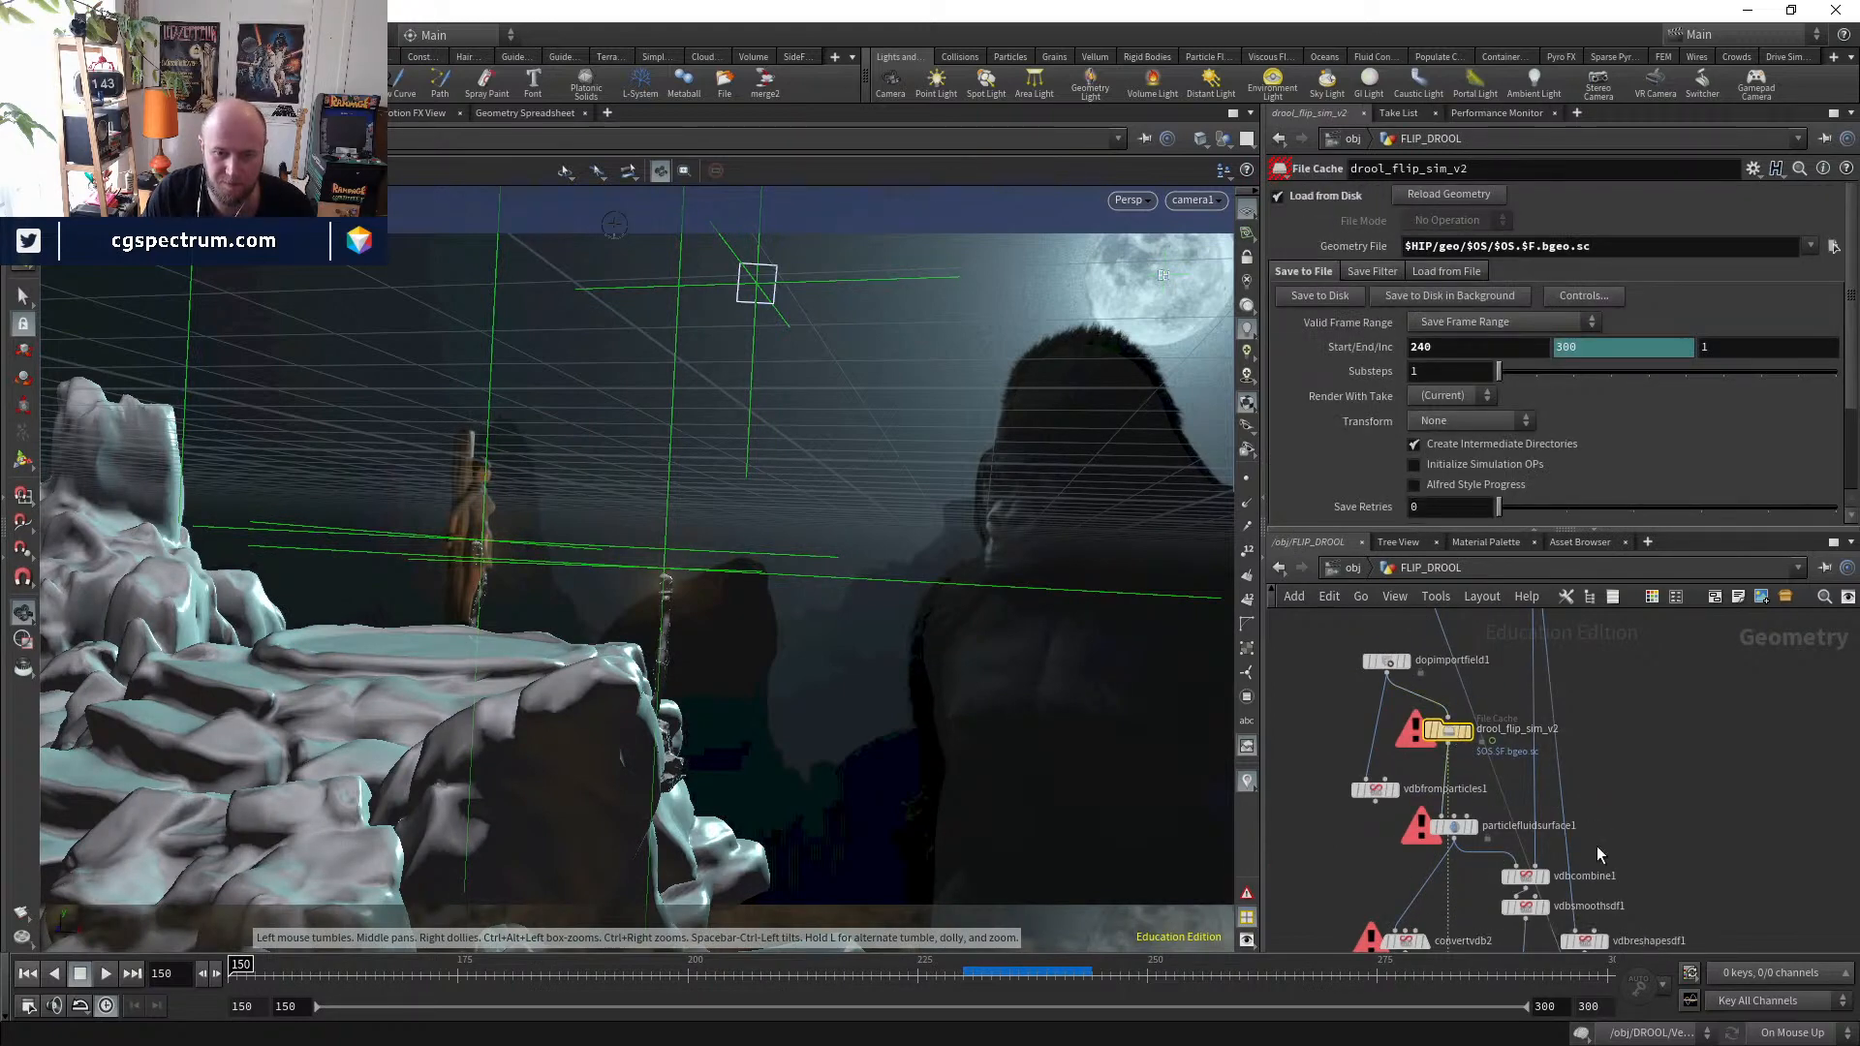
- Go to the out network and select the DROOL_v3 Mantra node
click(1352, 568)
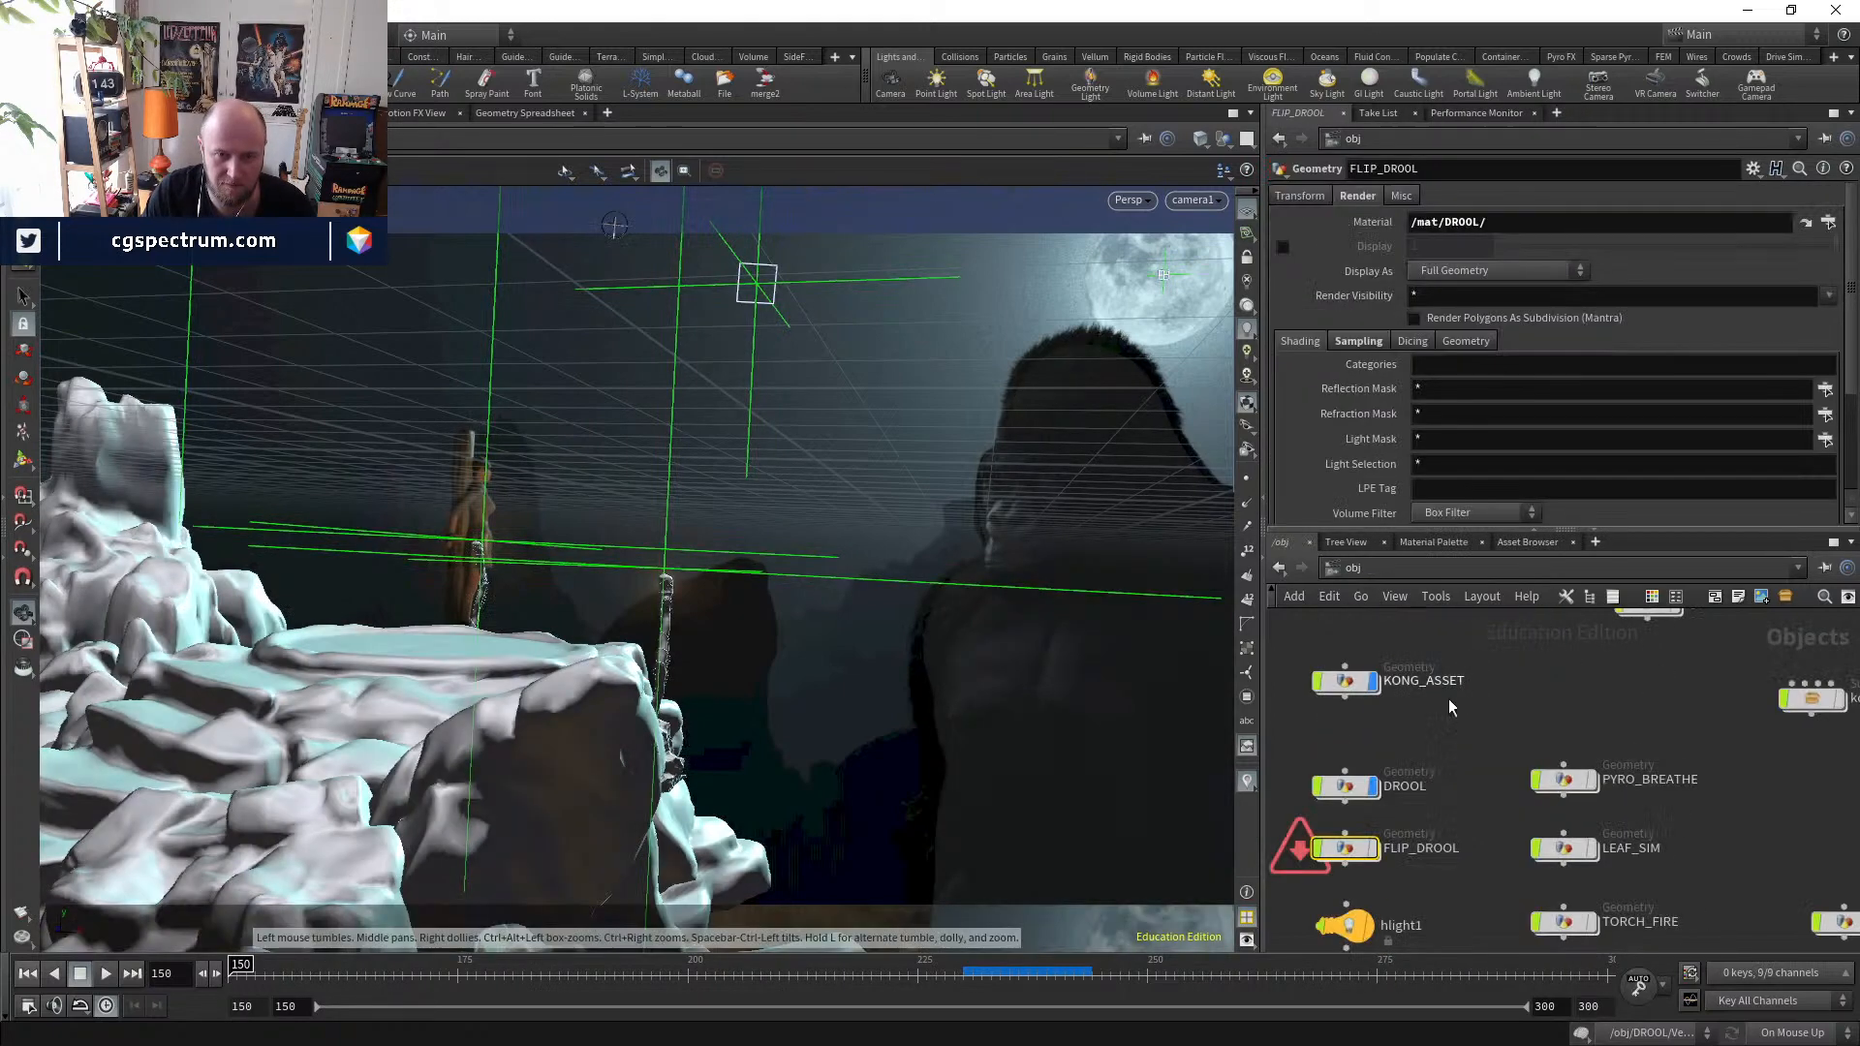
middle_drag(1459, 711, 1462, 768)
click(1360, 569)
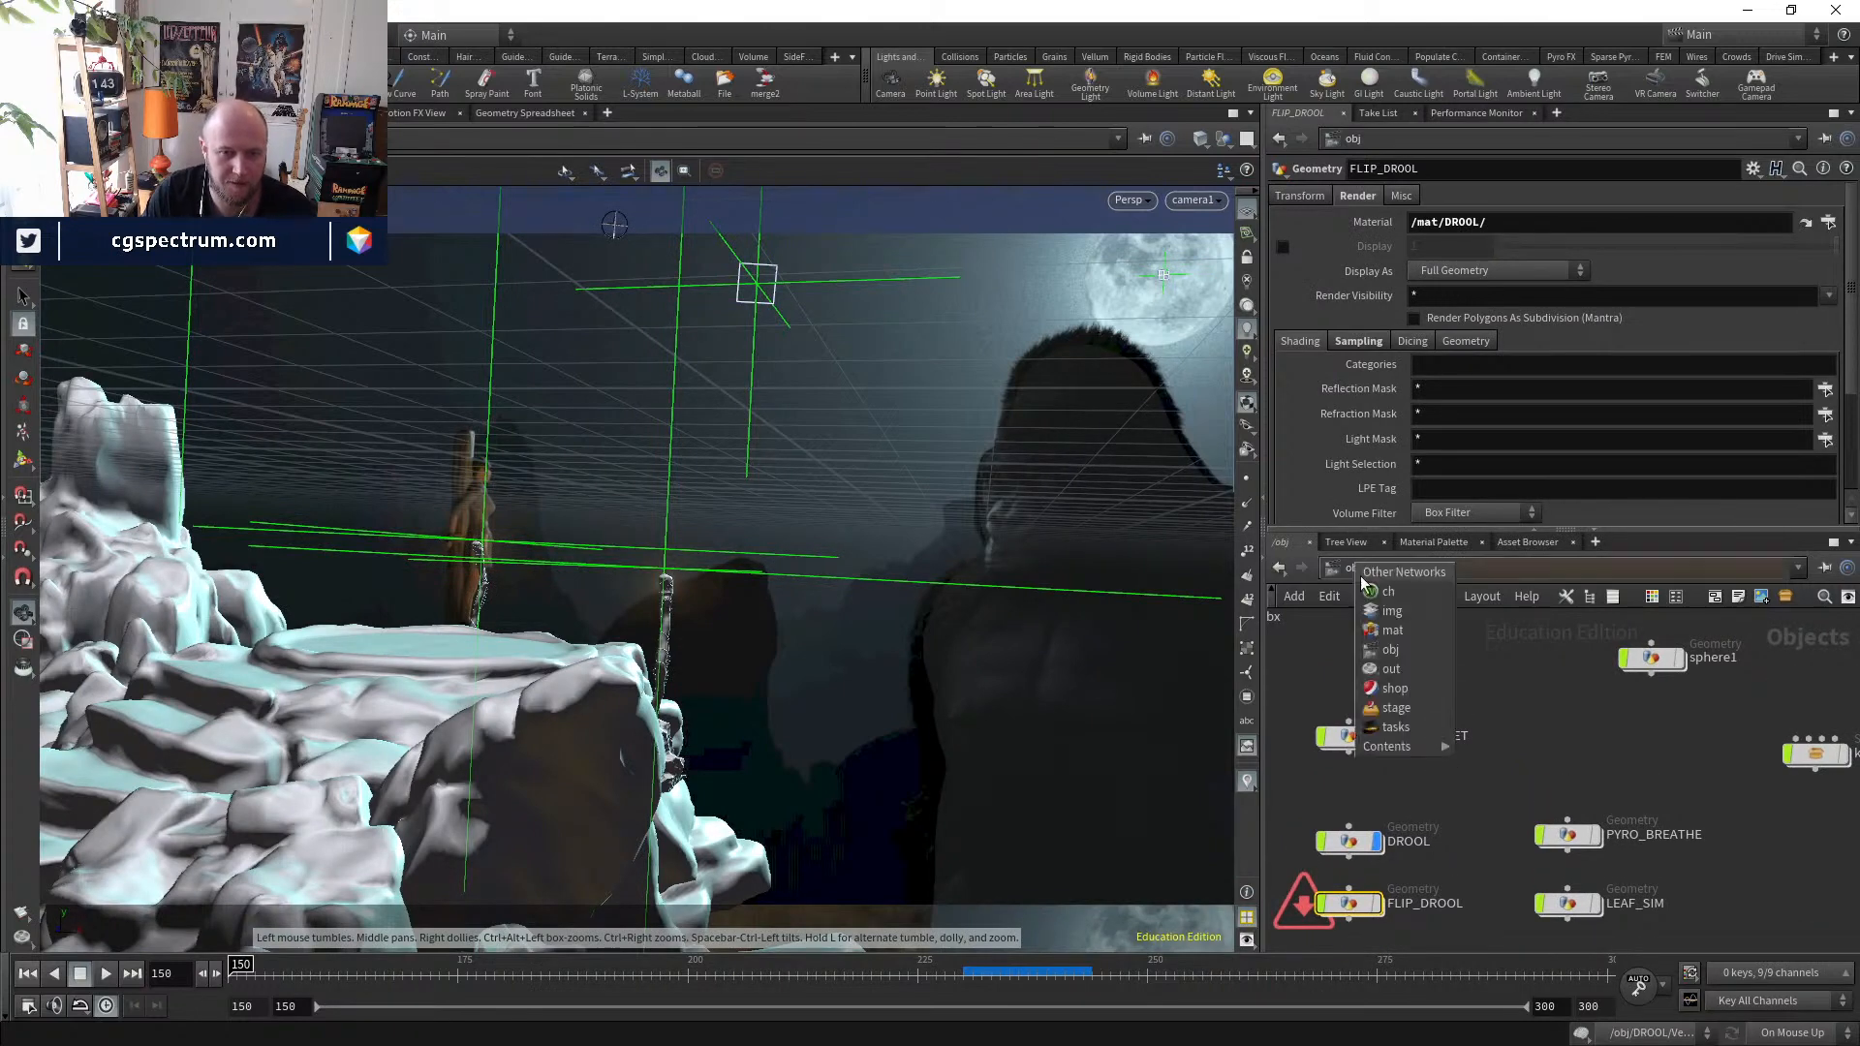
click(1395, 663)
middle_drag(1597, 891, 1368, 852)
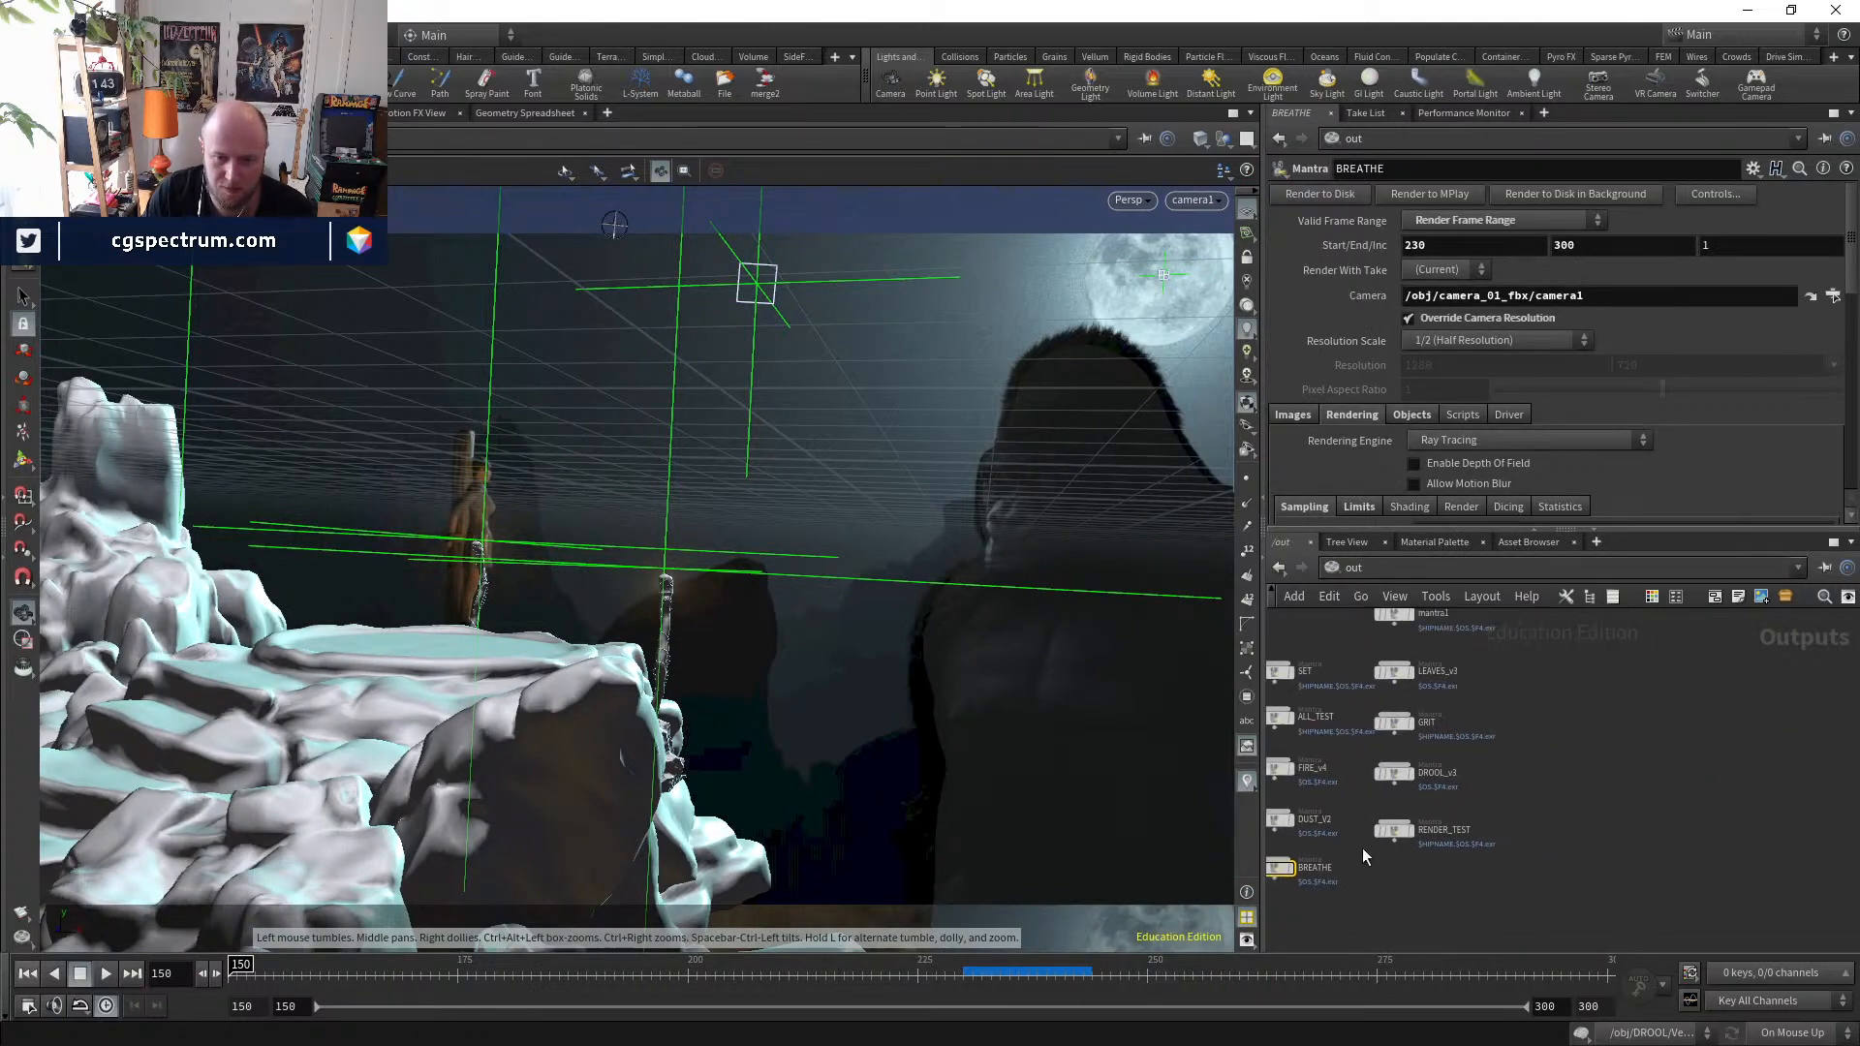
scroll(1445, 744, up, 2)
drag(1586, 752, 1307, 817)
scroll(1545, 819, up, 3)
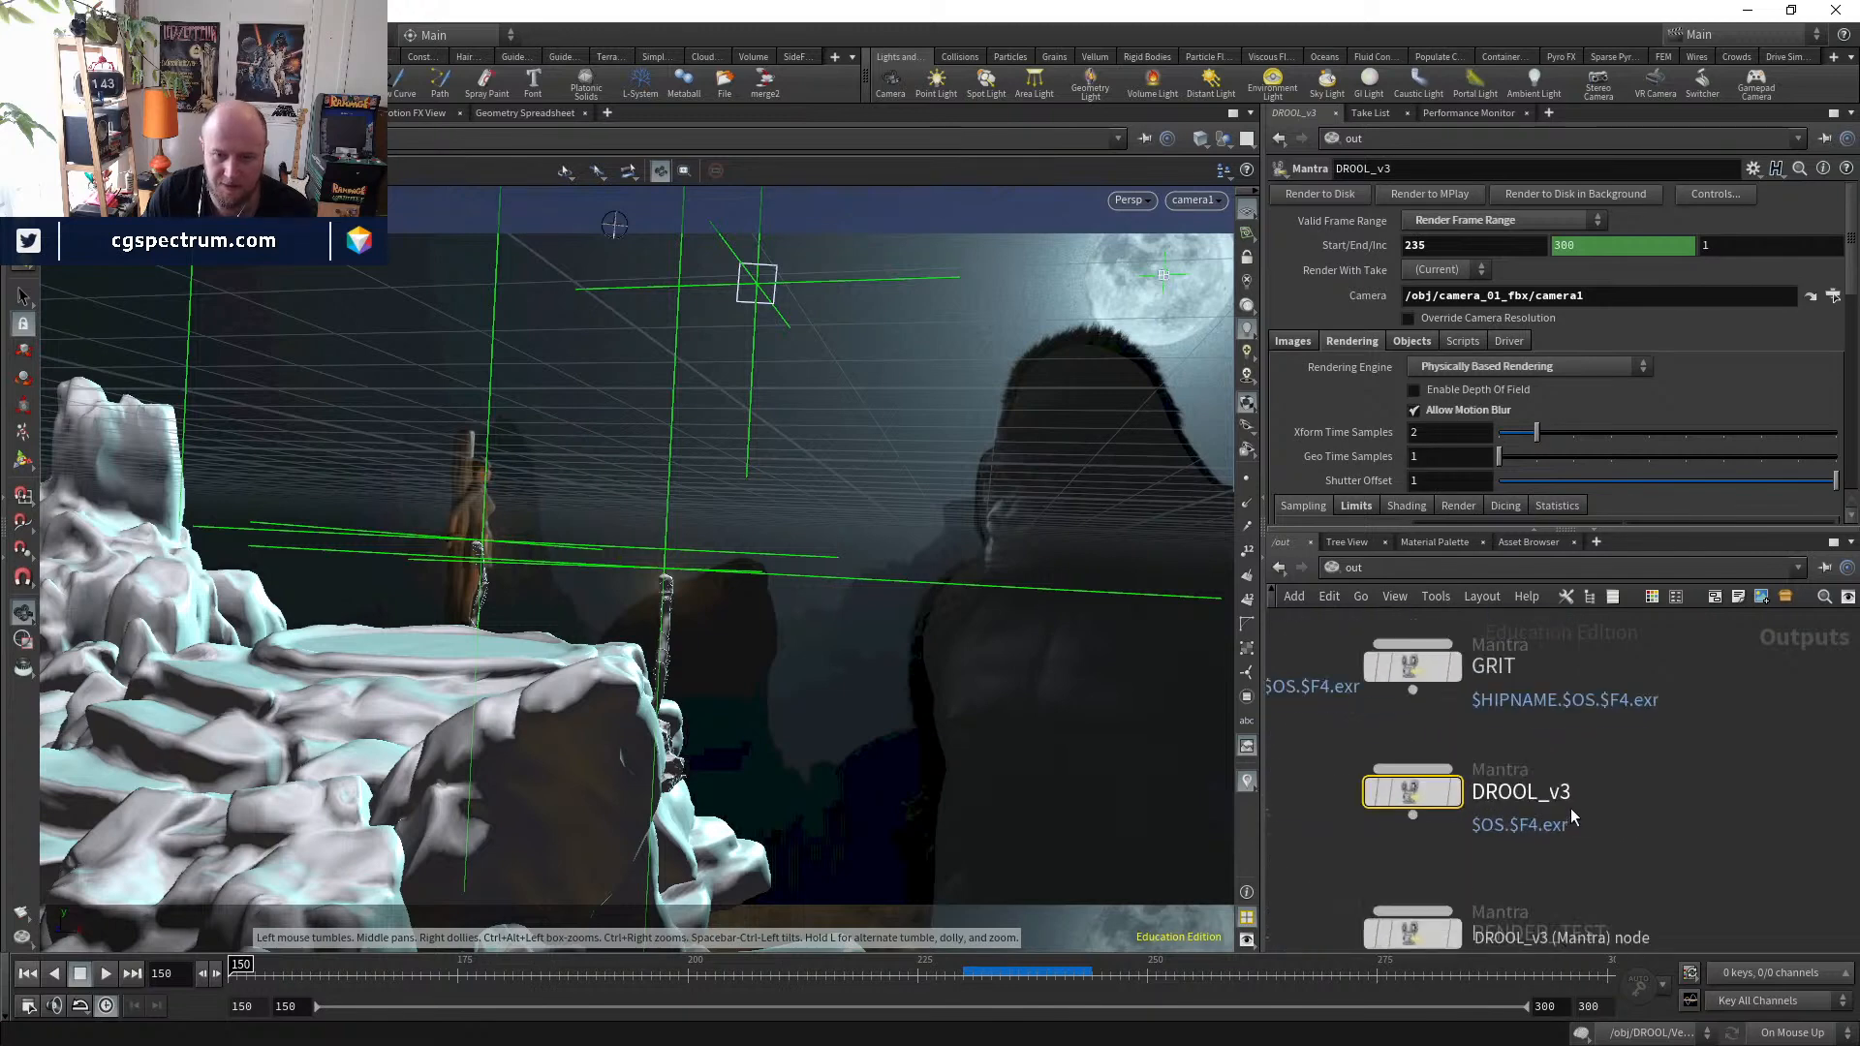
- Rename the DROOL_v3 Mantra node as DROOL_v4
double_click(1562, 792)
text(4)
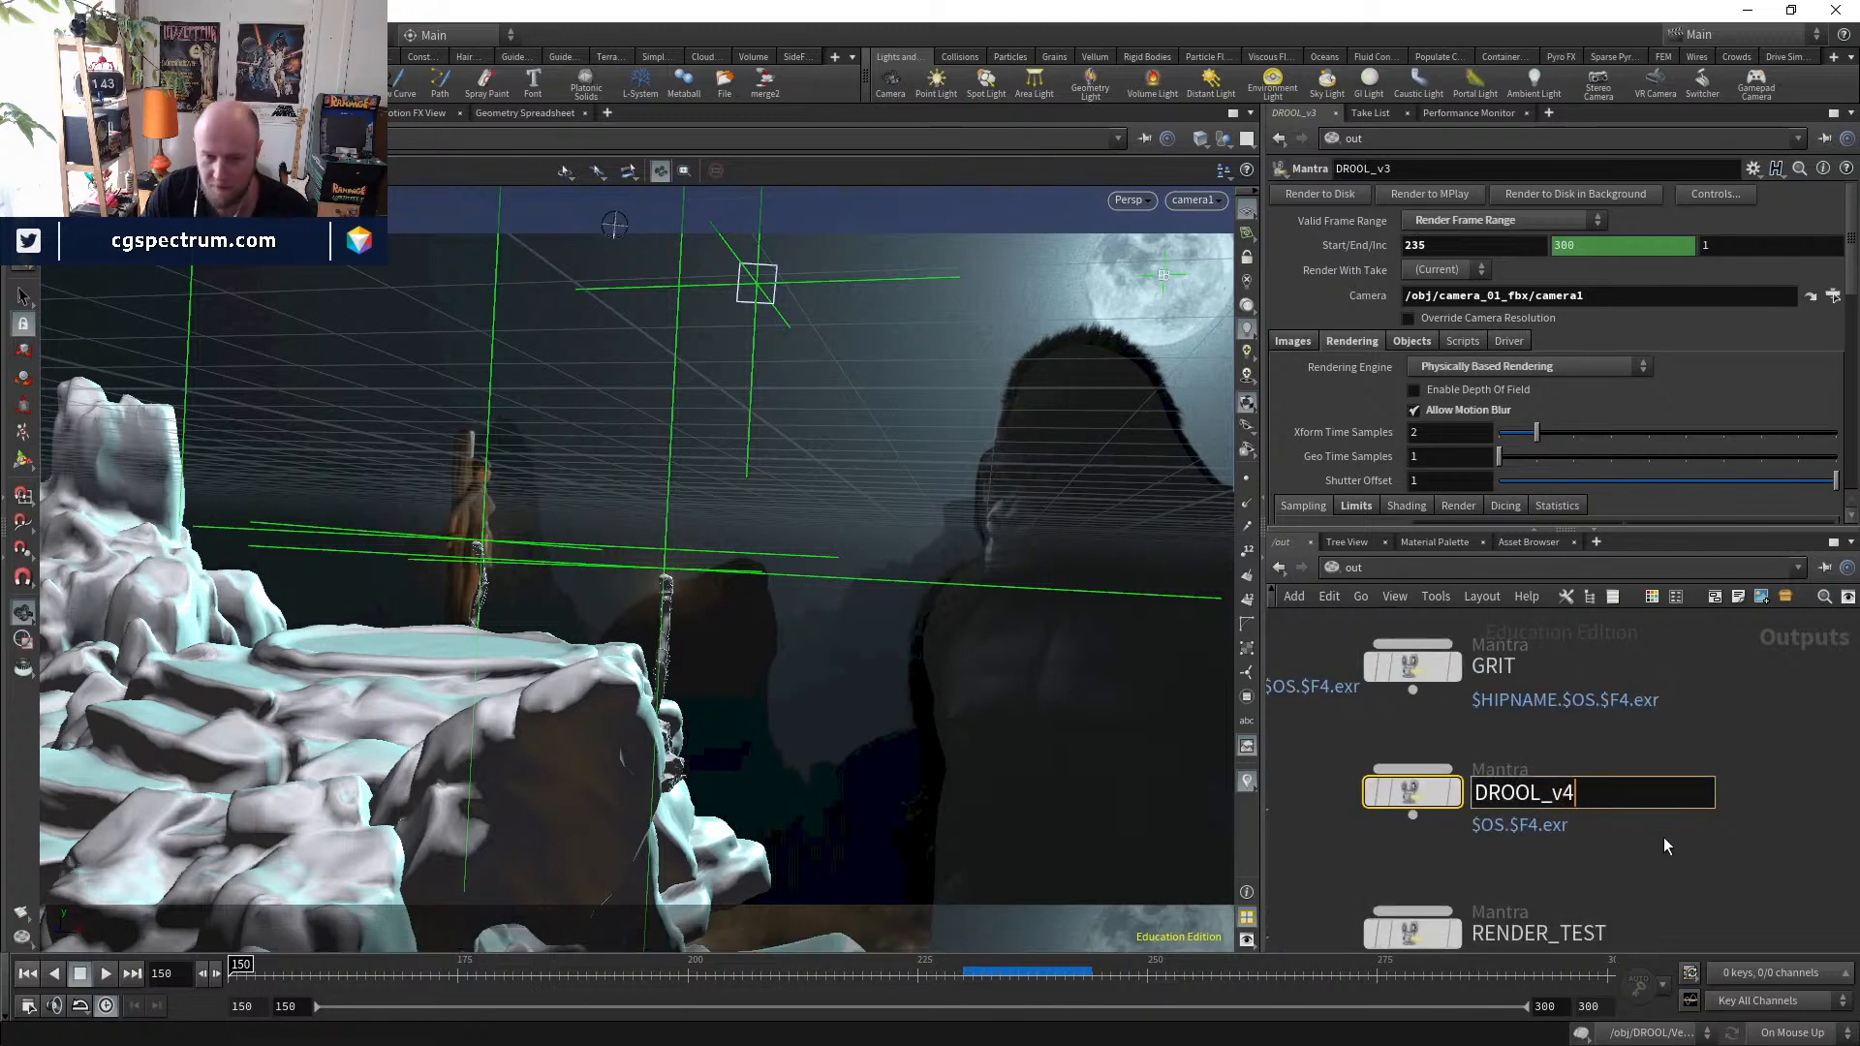
key(Return)
- Examine DROOL_v4's extra image plane options and the VEX variables available for plane 1
click(1295, 342)
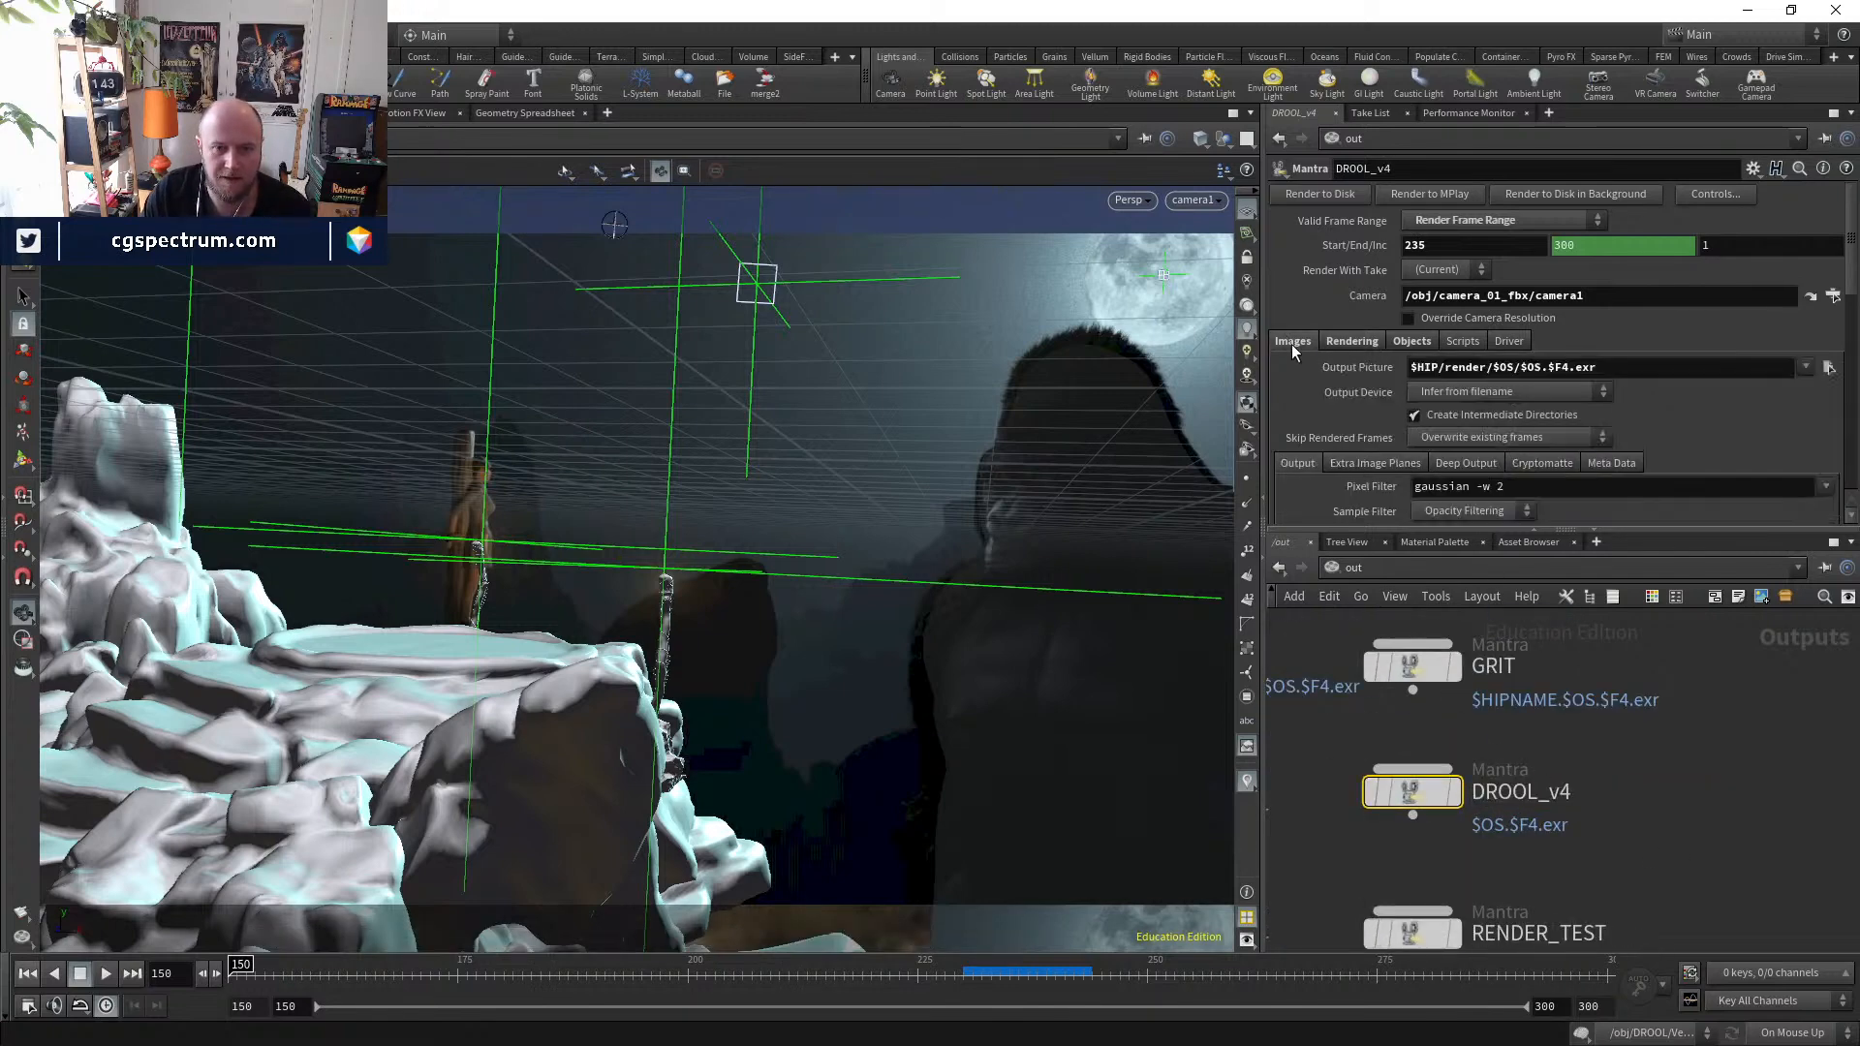
scroll(1373, 405, down, 10)
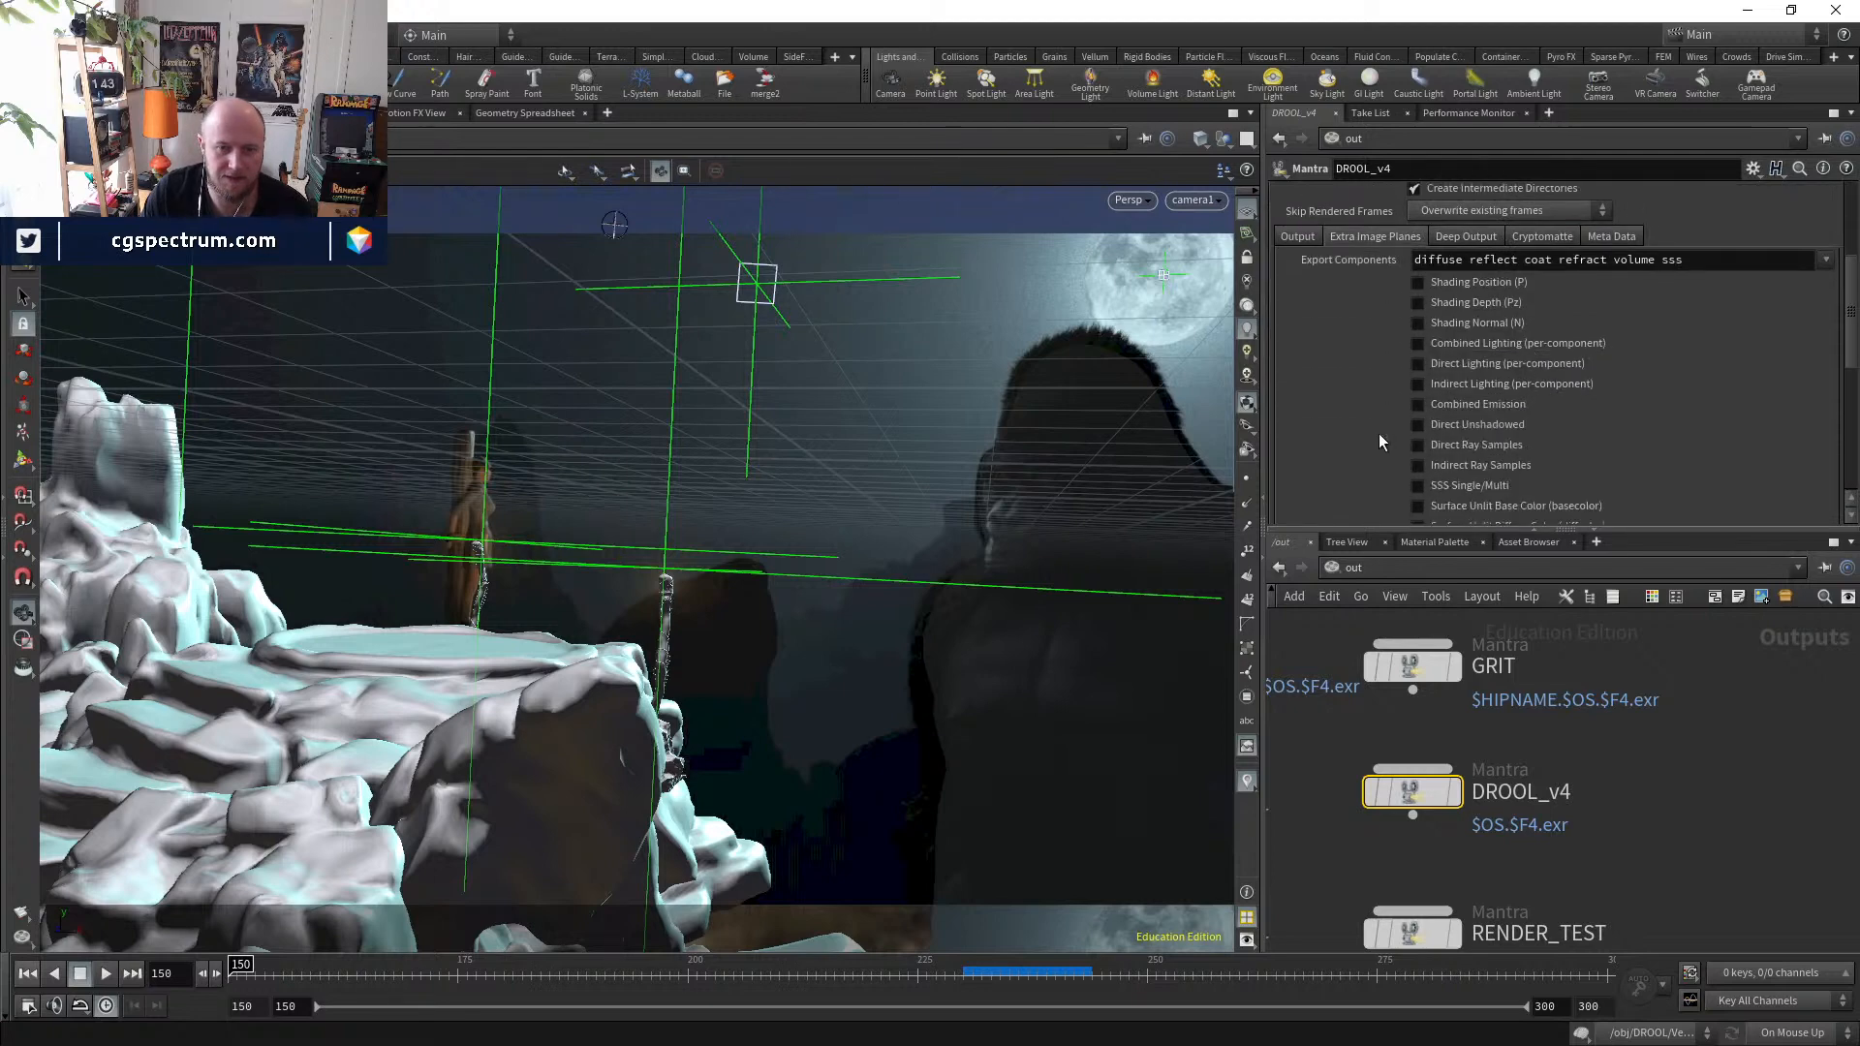
scroll(1378, 429, down, 2)
scroll(1382, 416, up, 3)
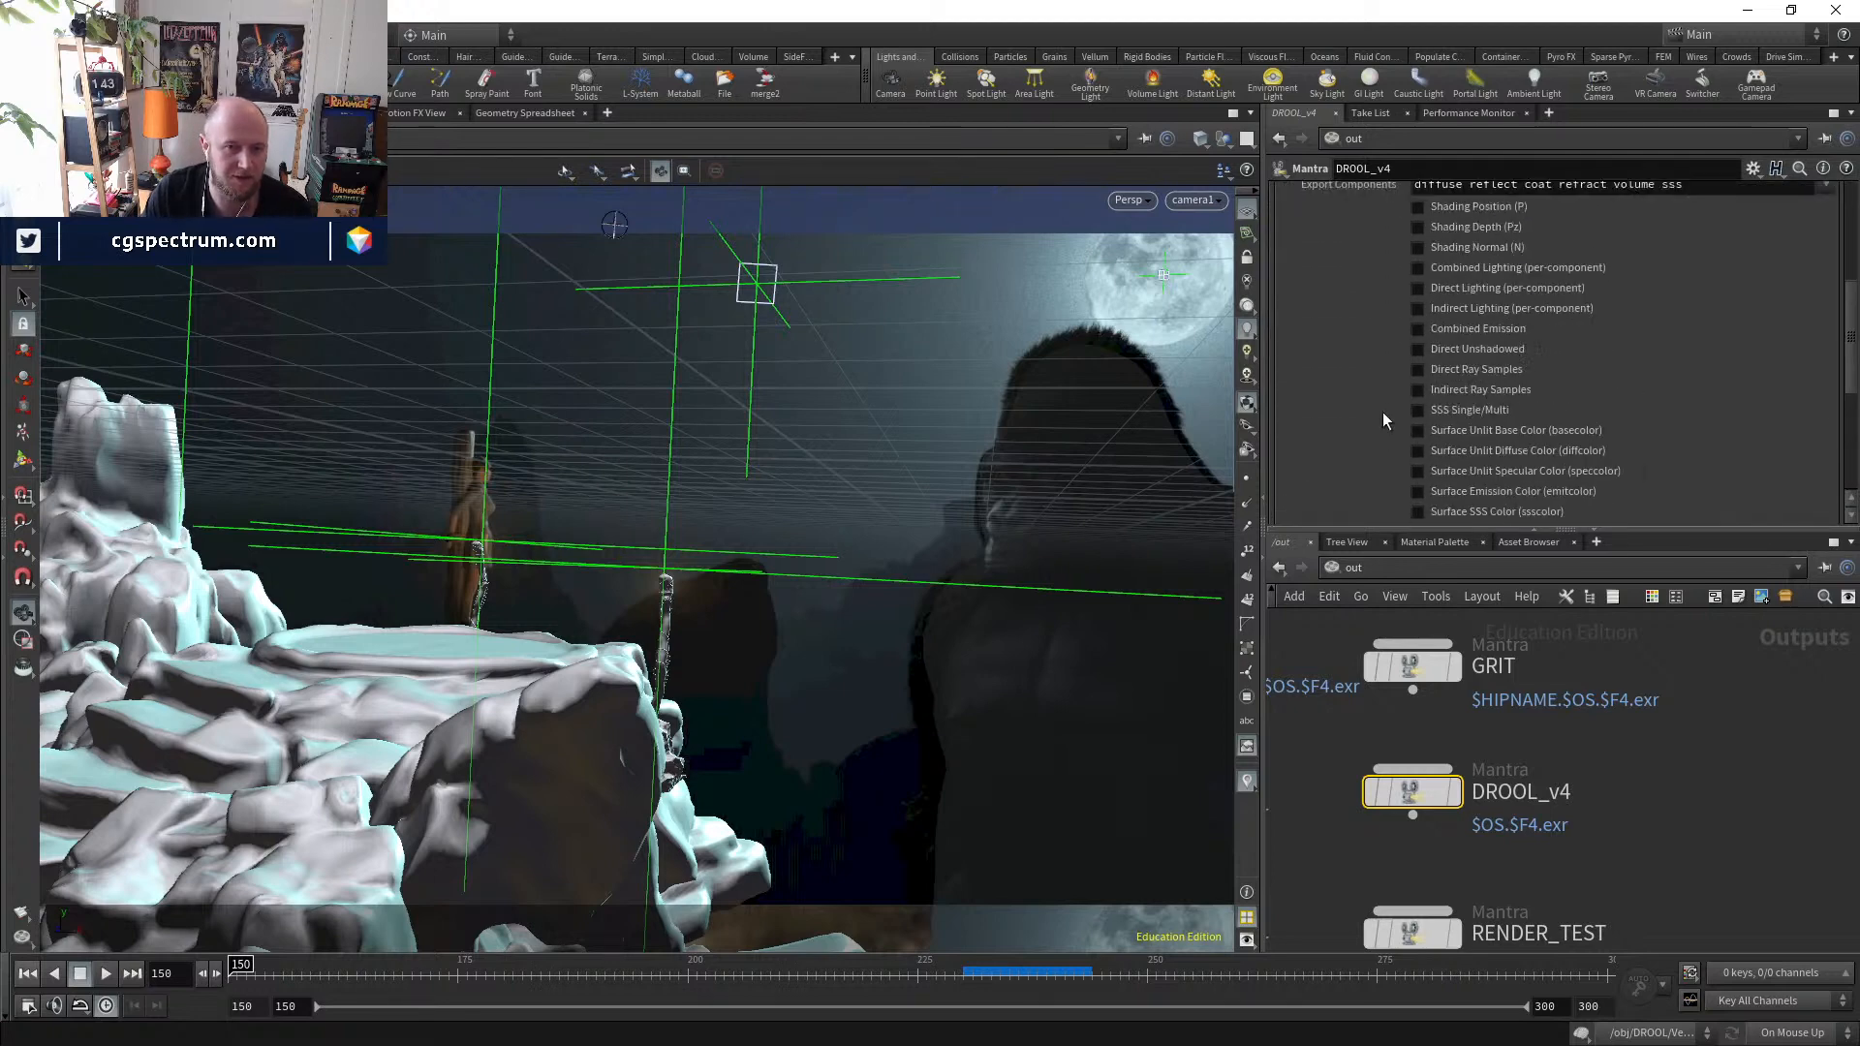
scroll(1398, 447, down, 4)
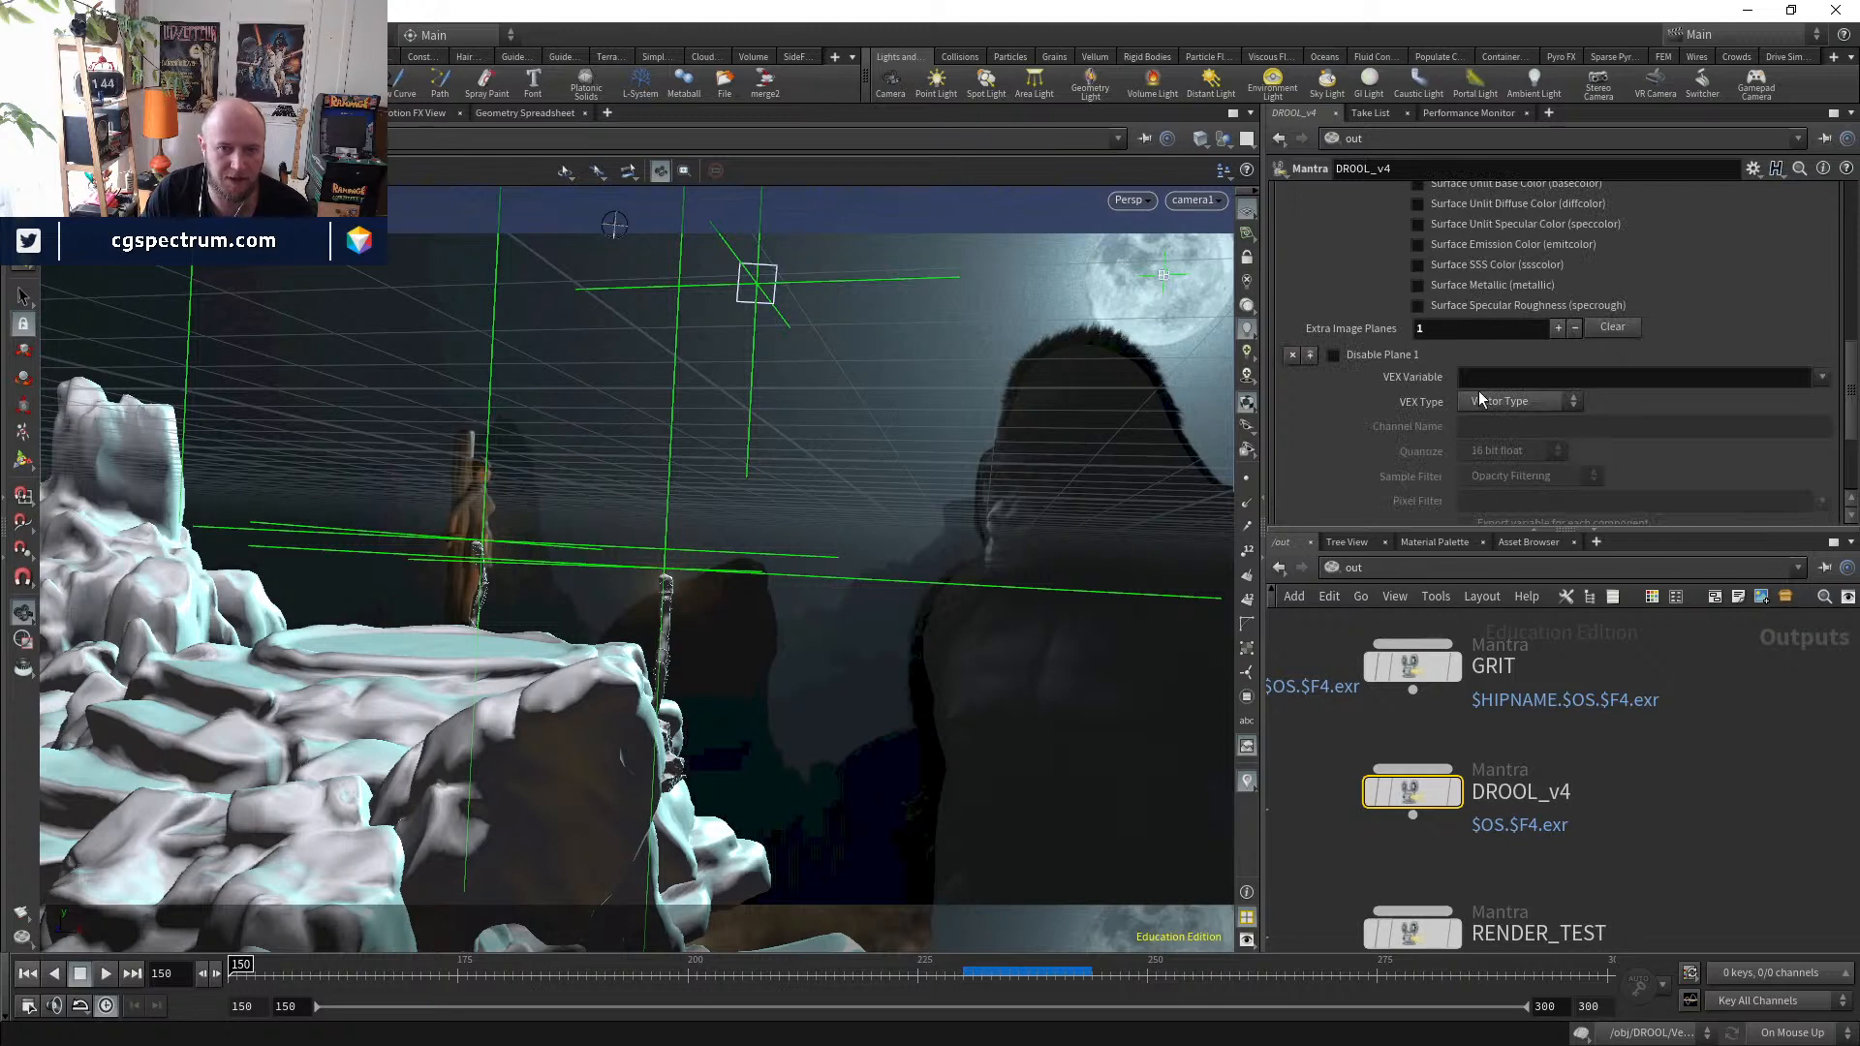
click(1822, 376)
scroll(1660, 516, down, 3)
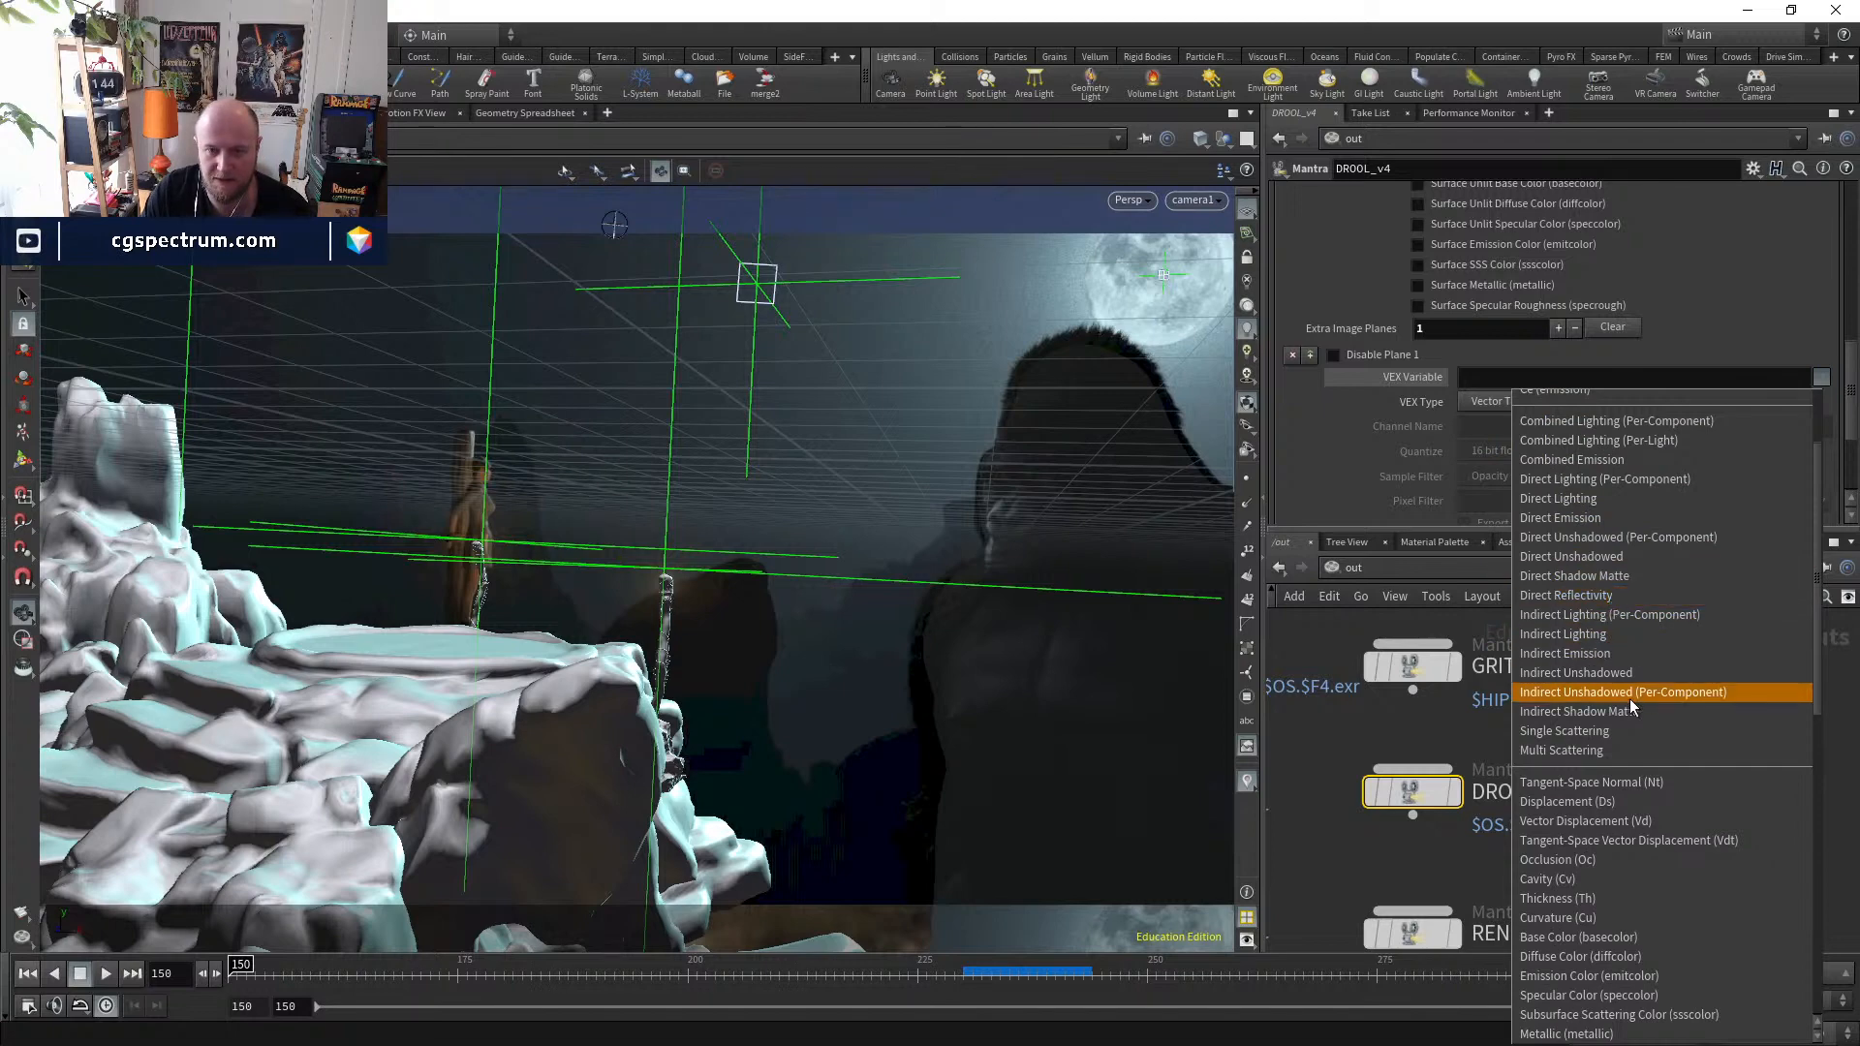
scroll(1611, 700, up, 3)
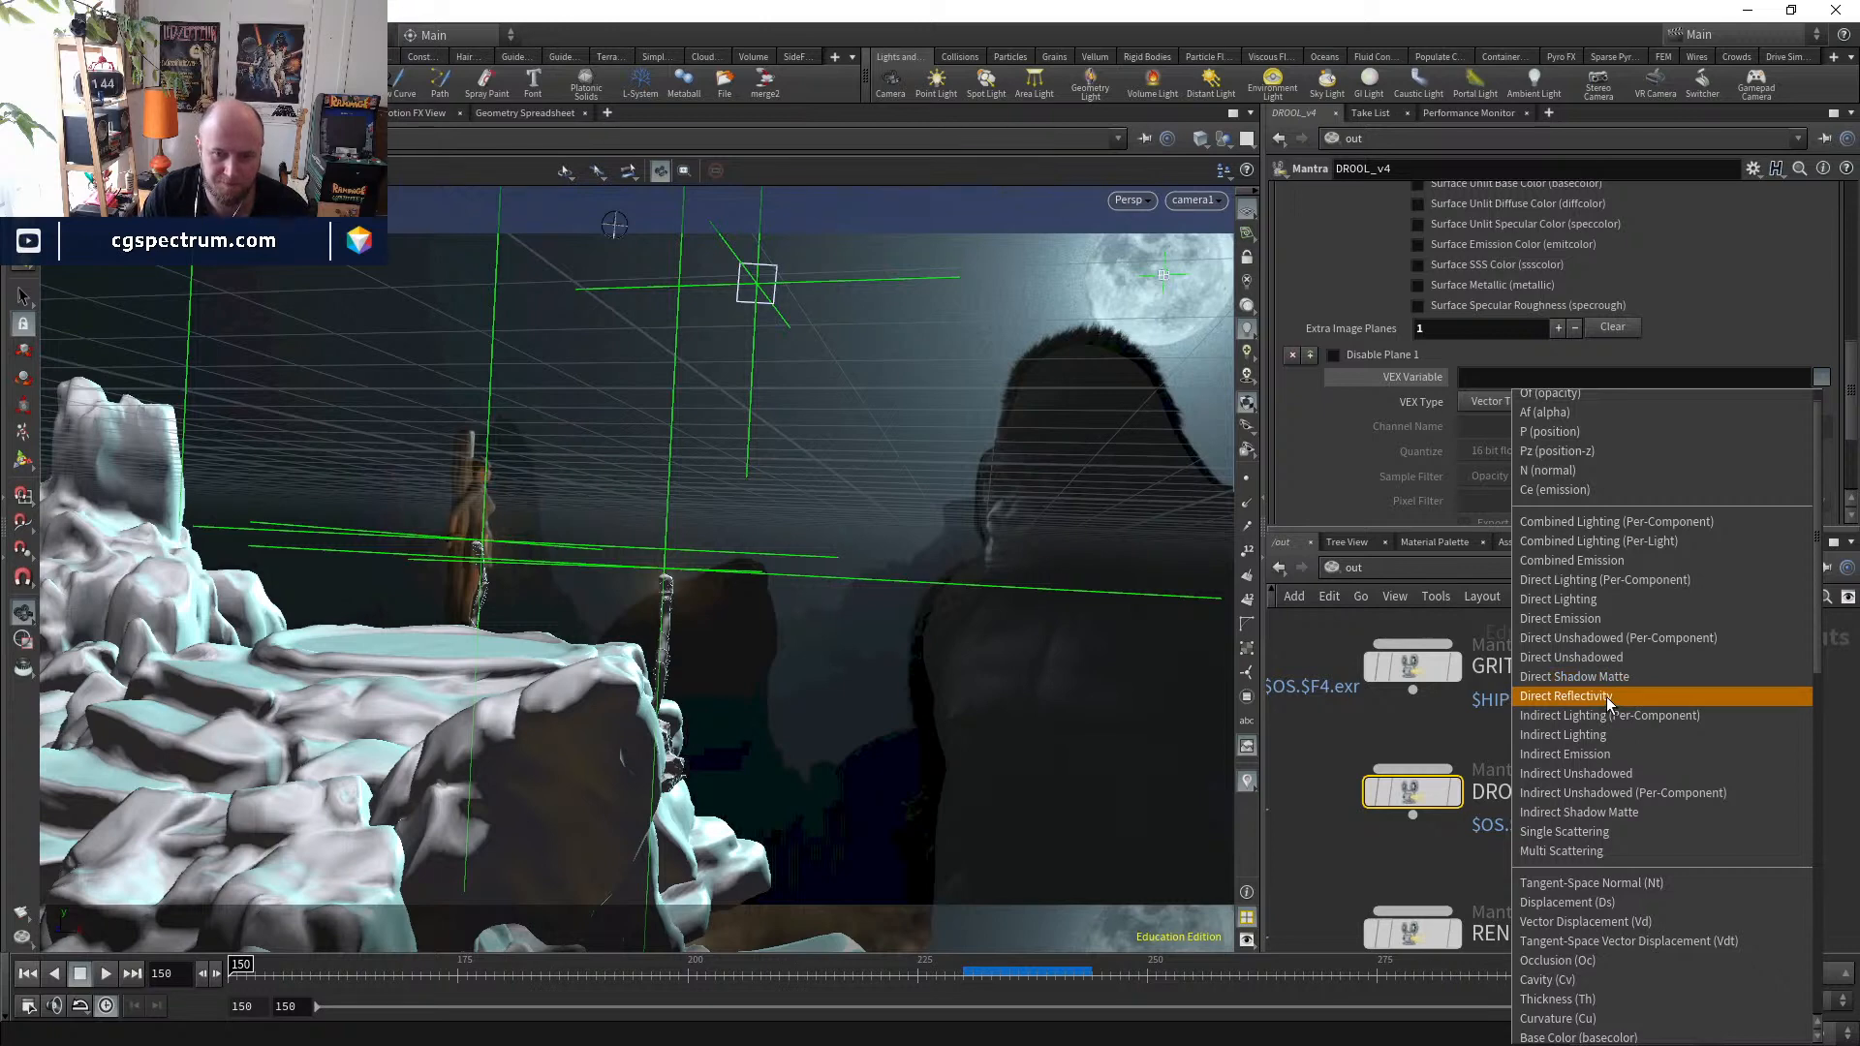
scroll(1608, 704, down, 1)
scroll(1609, 668, up, 1)
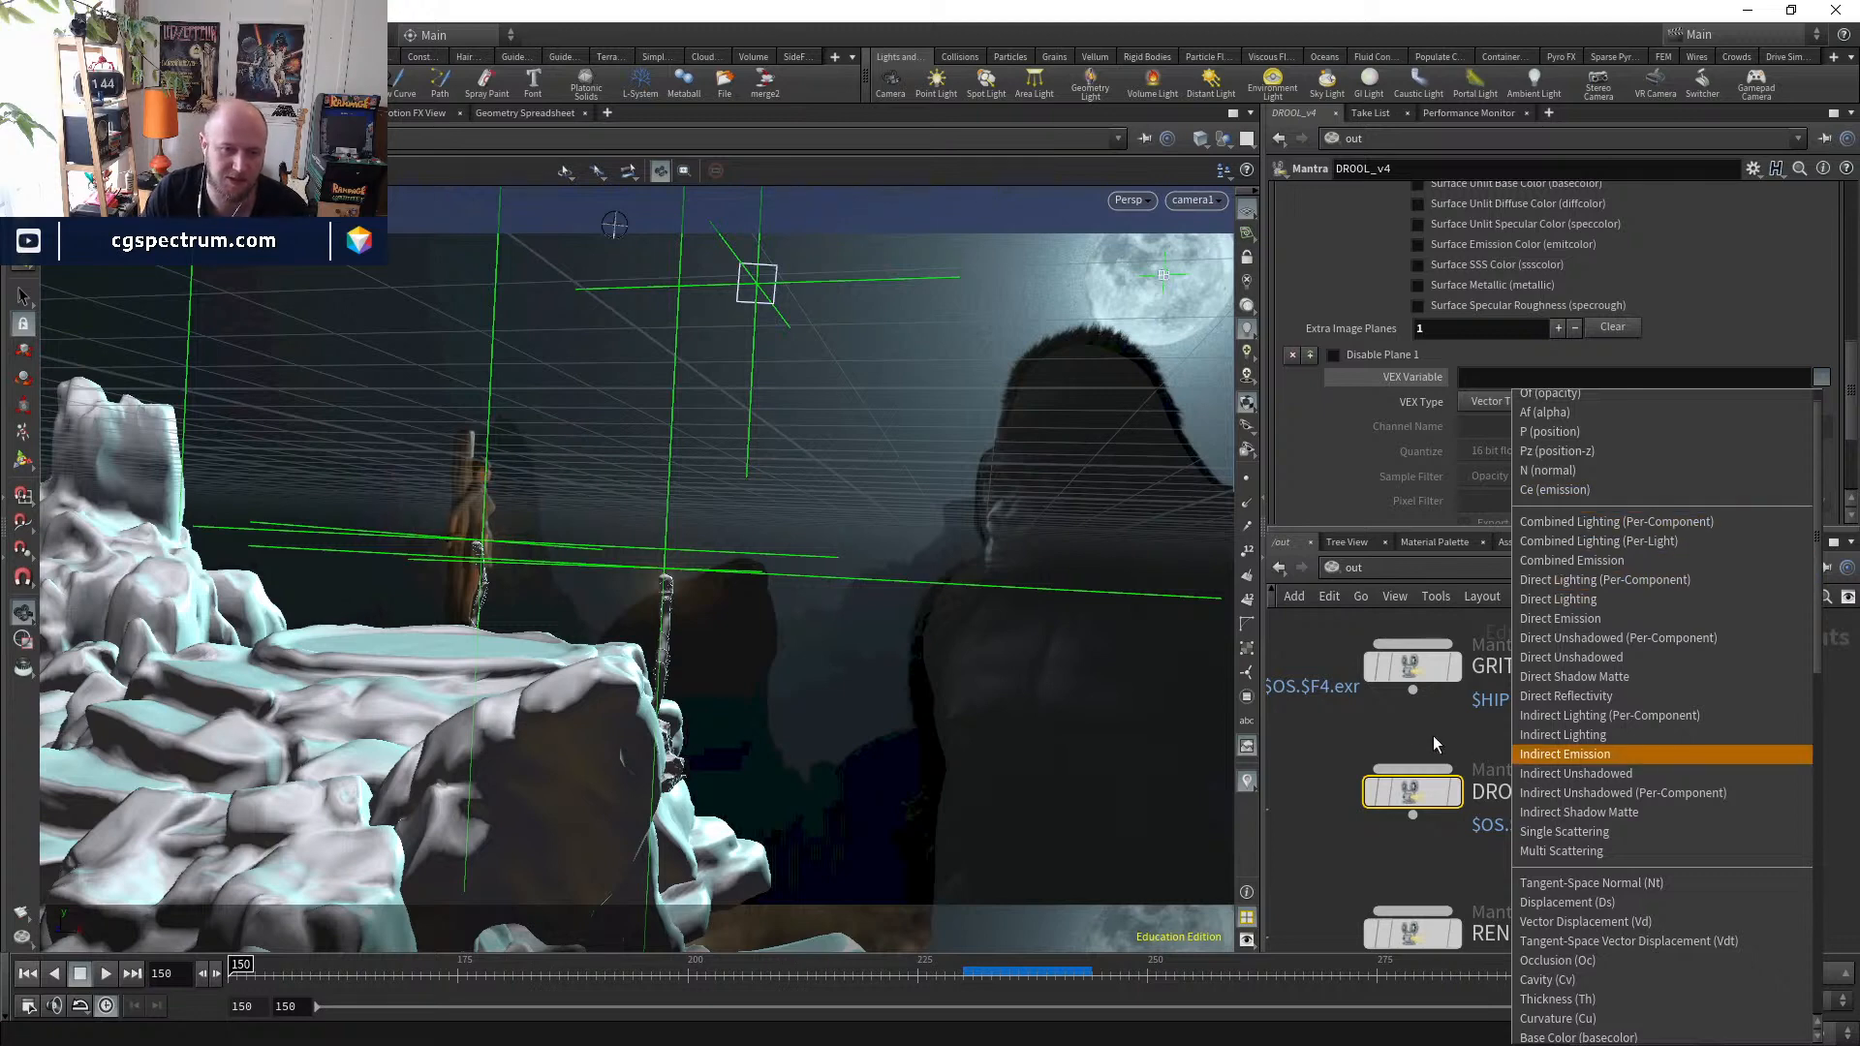
click(1402, 728)
- Check DROOL_v4's object and rendering settings, and set its valid frame range to Render Current Frame
scroll(1482, 780, down, 3)
scroll(1405, 357, up, 3)
scroll(1401, 405, up, 5)
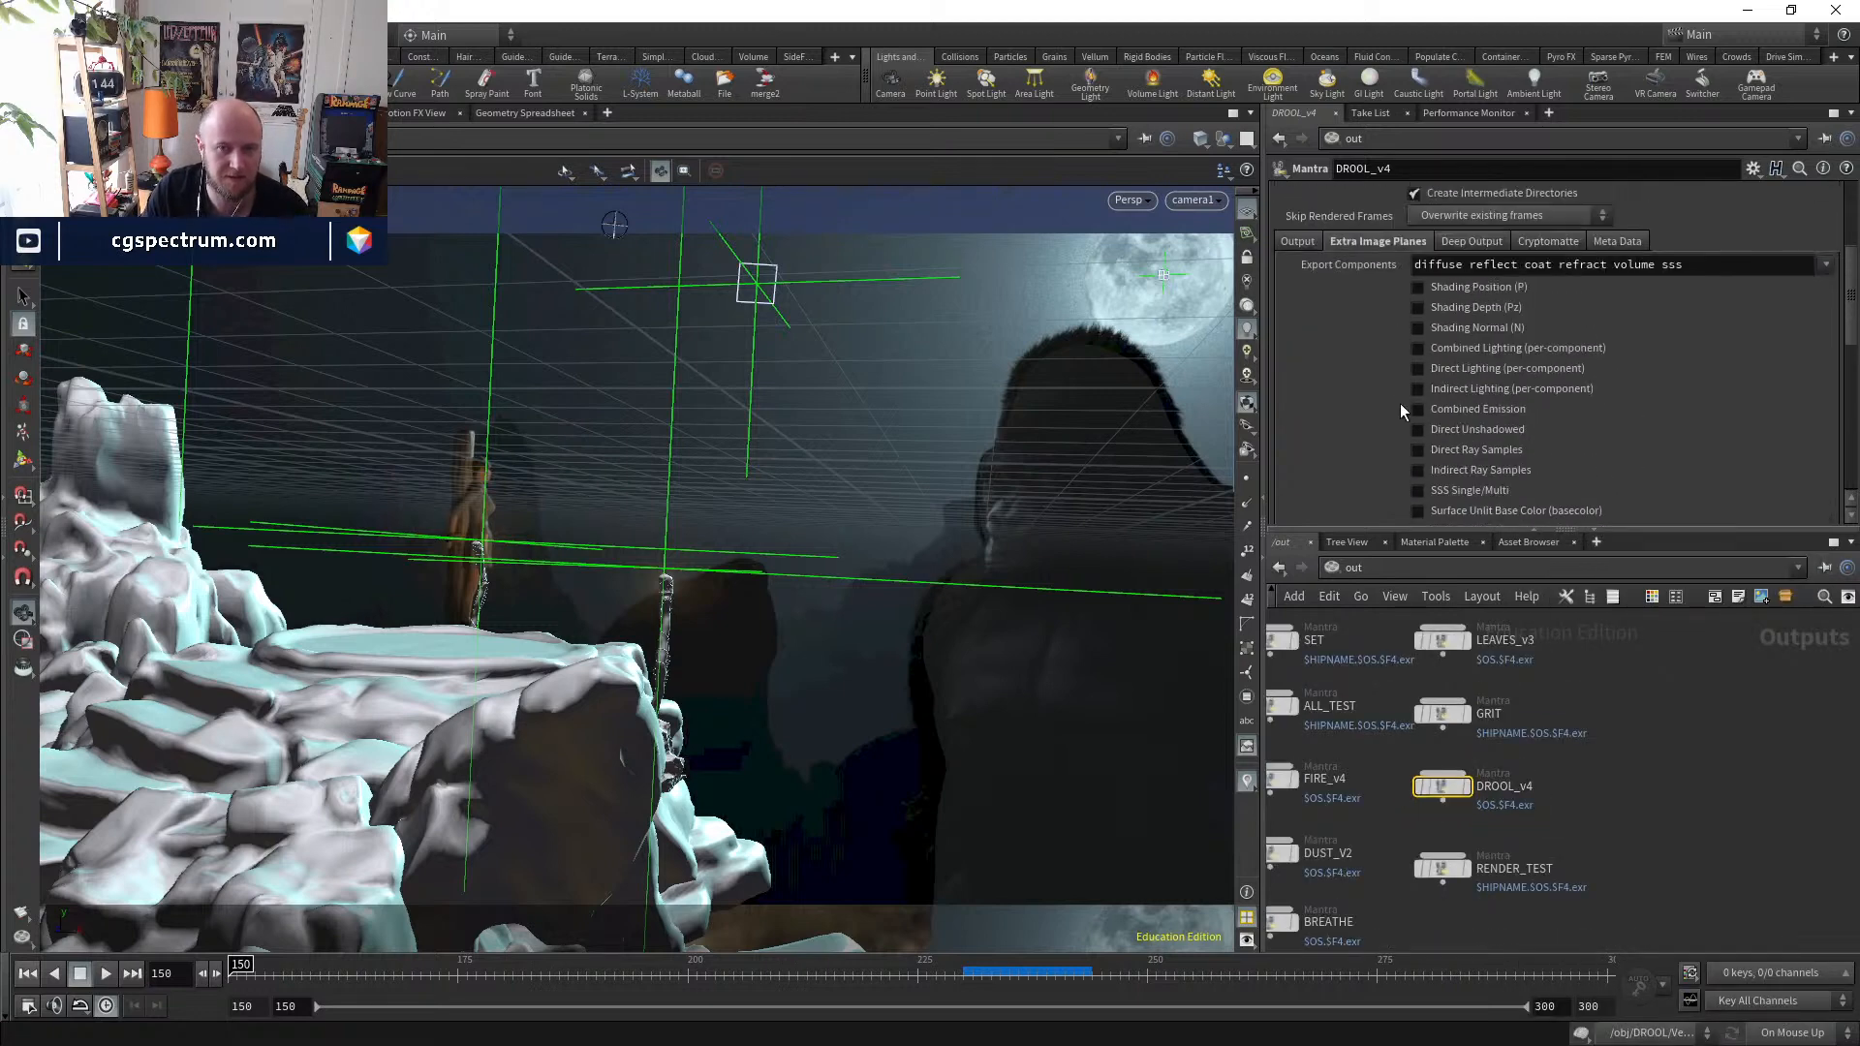
click(1412, 219)
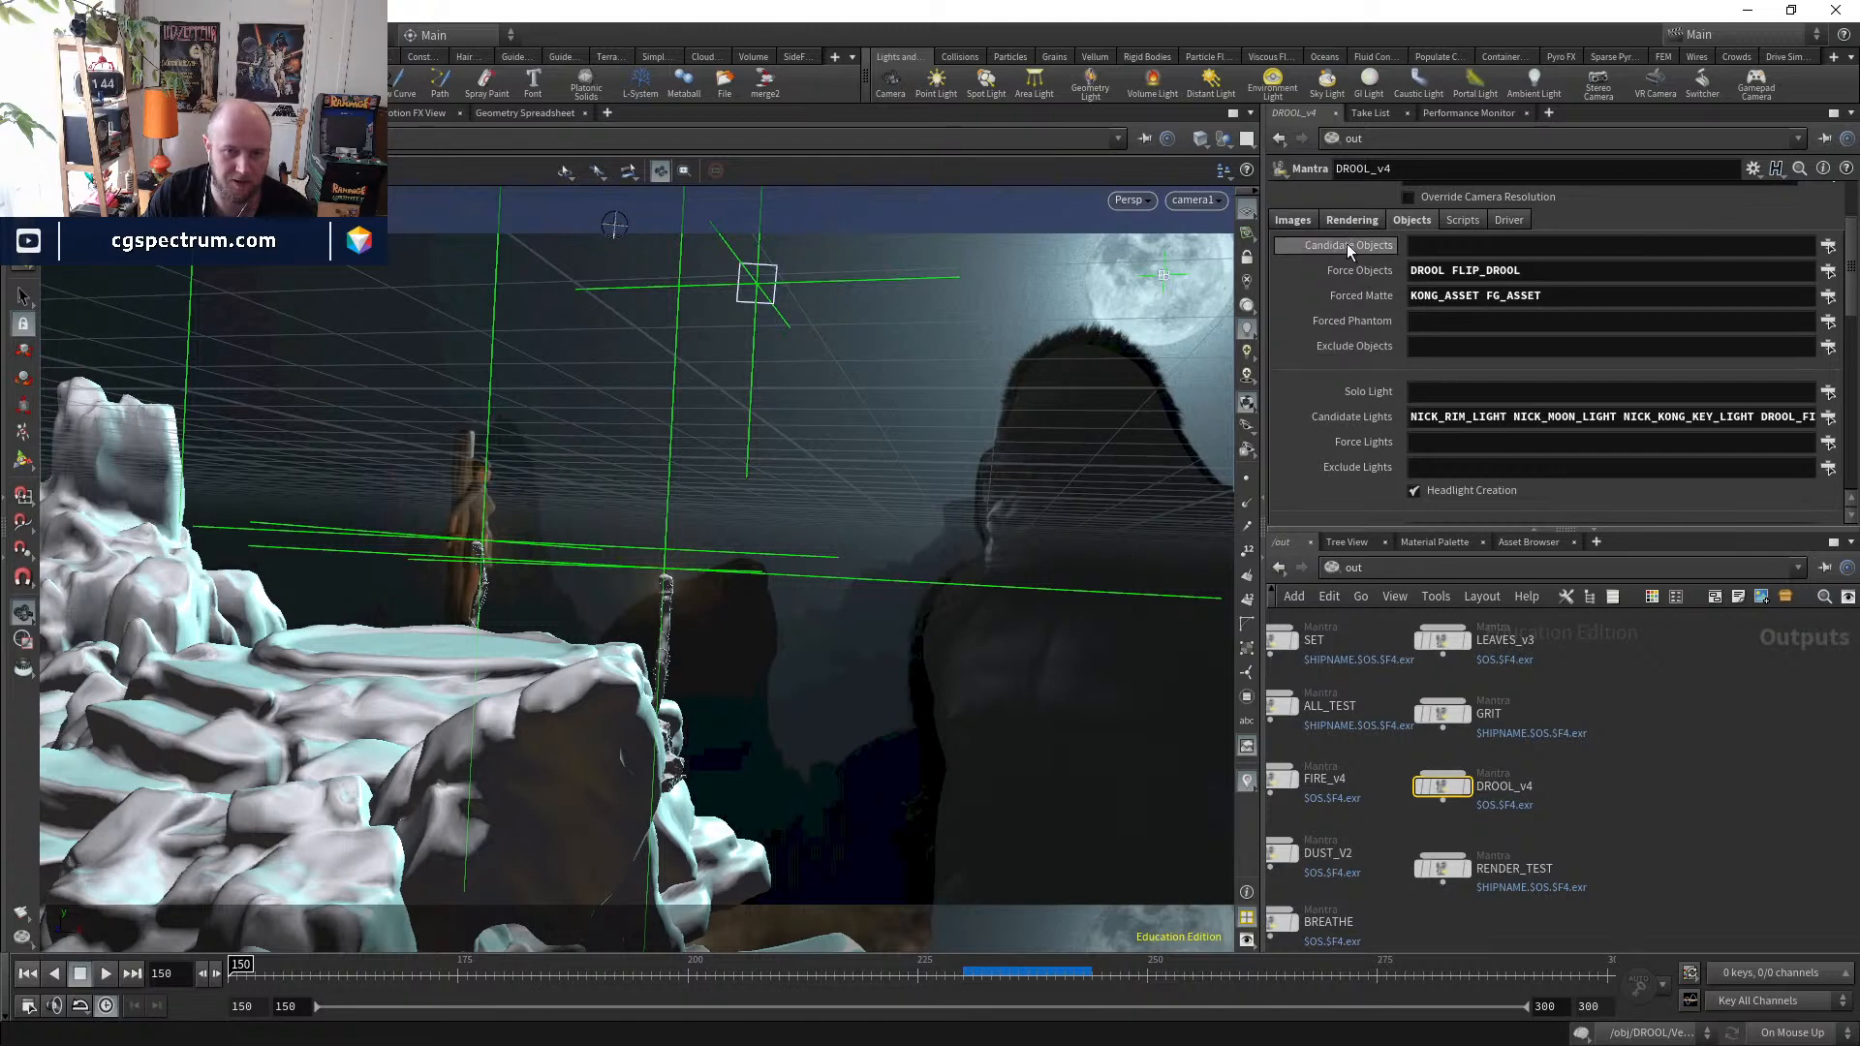
click(1352, 219)
scroll(1349, 327, up, 3)
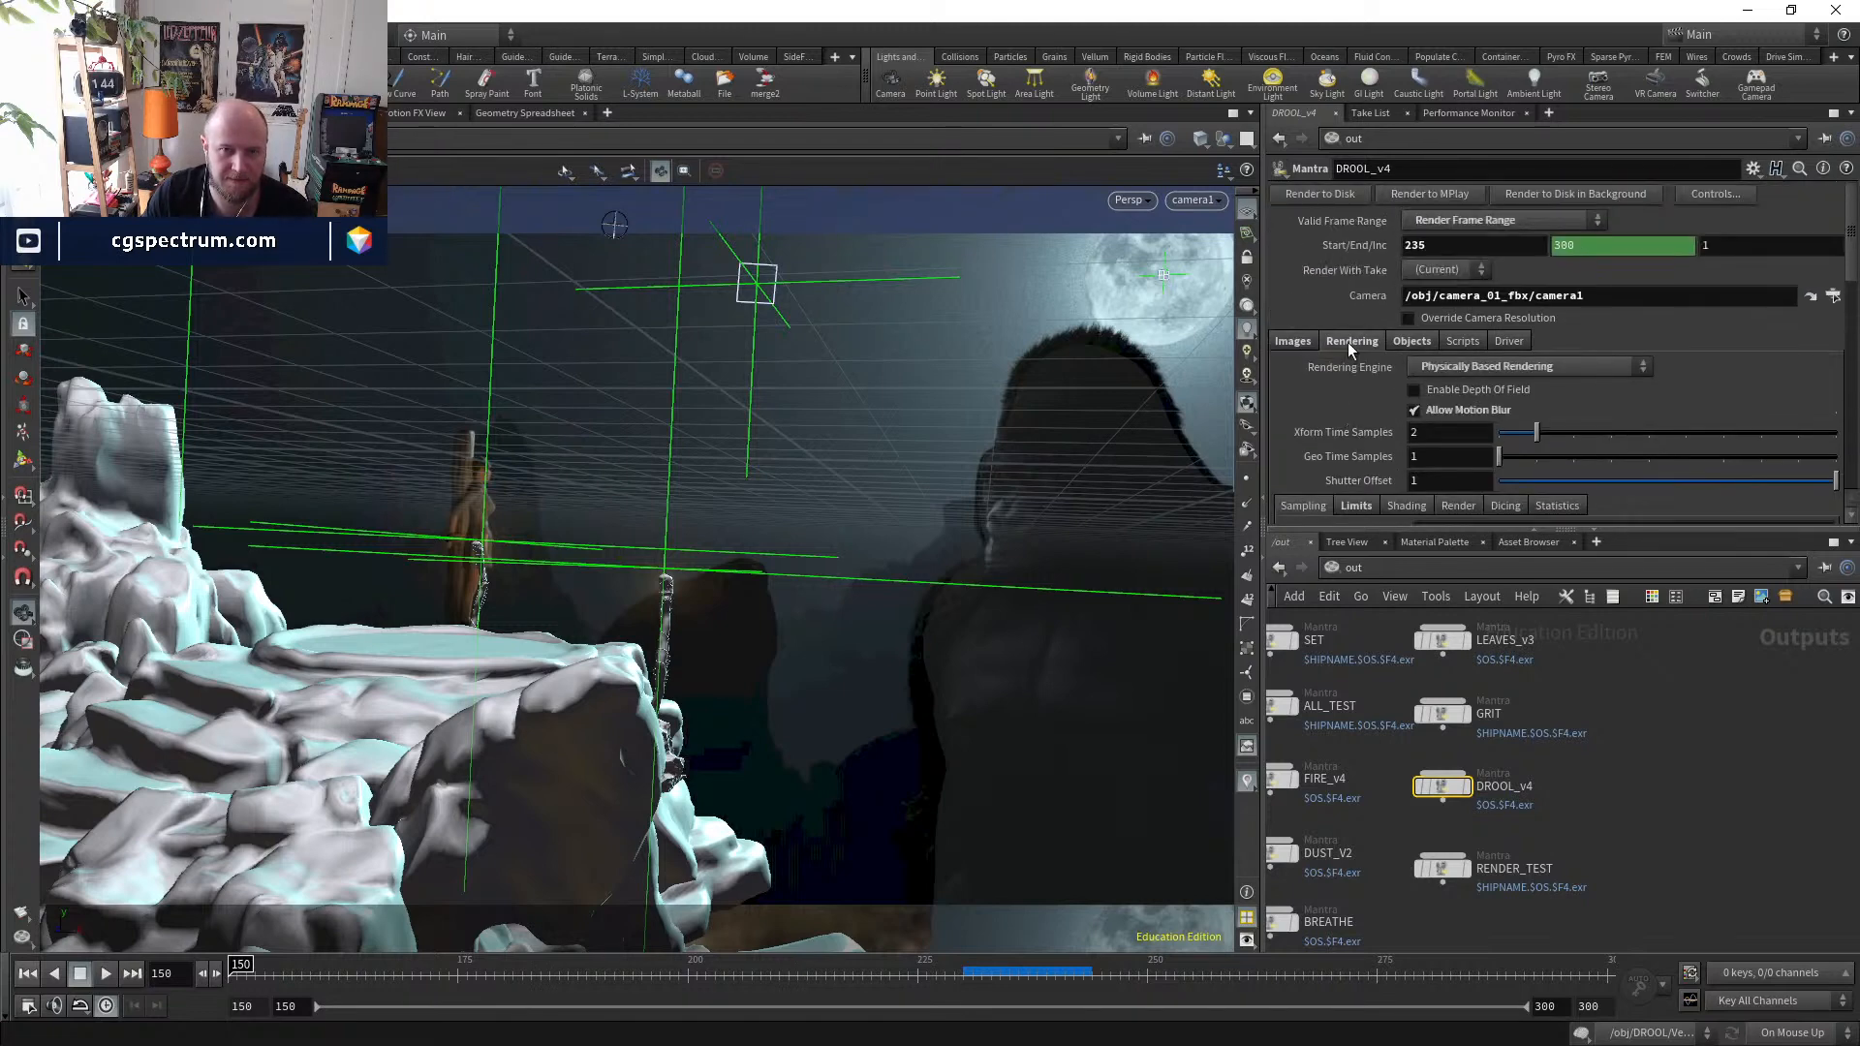
click(1500, 221)
click(1514, 227)
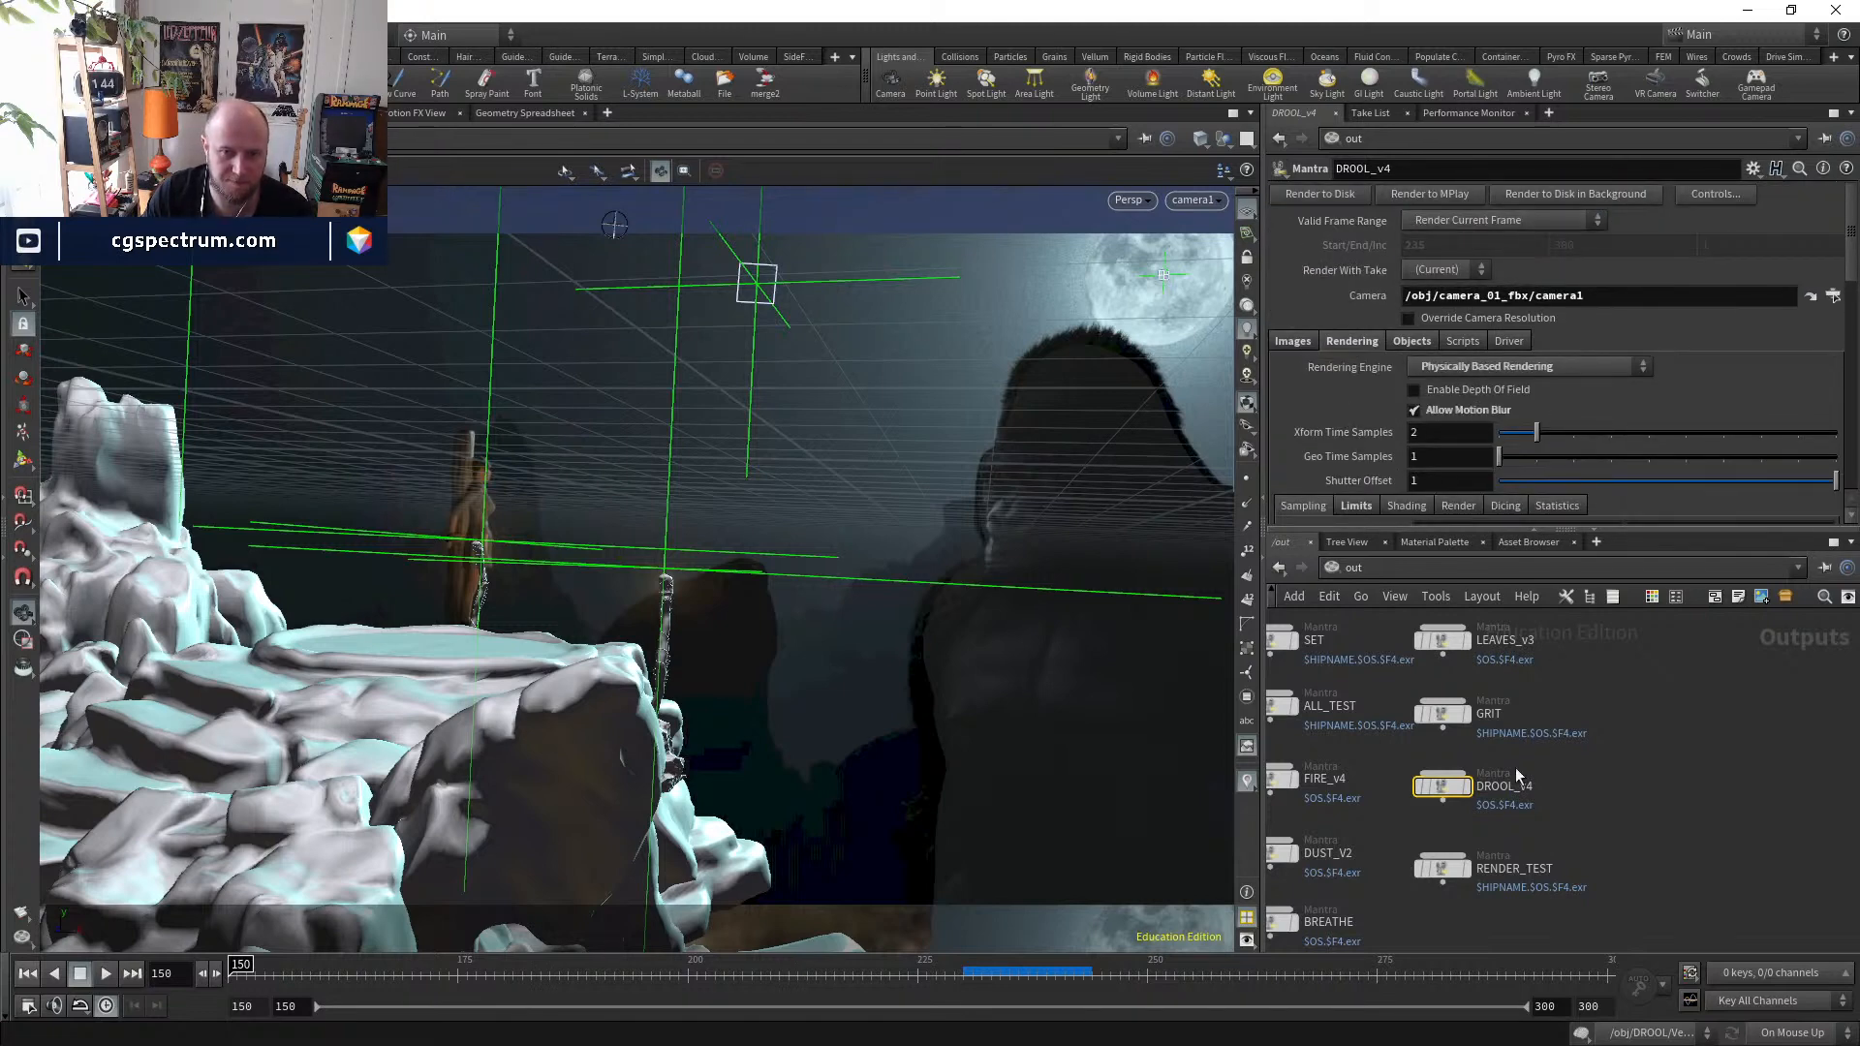
- Set the VEX variable of DROOL_v4's extra image plane 1 to Direct Lighting (Per-Component)
click(1292, 341)
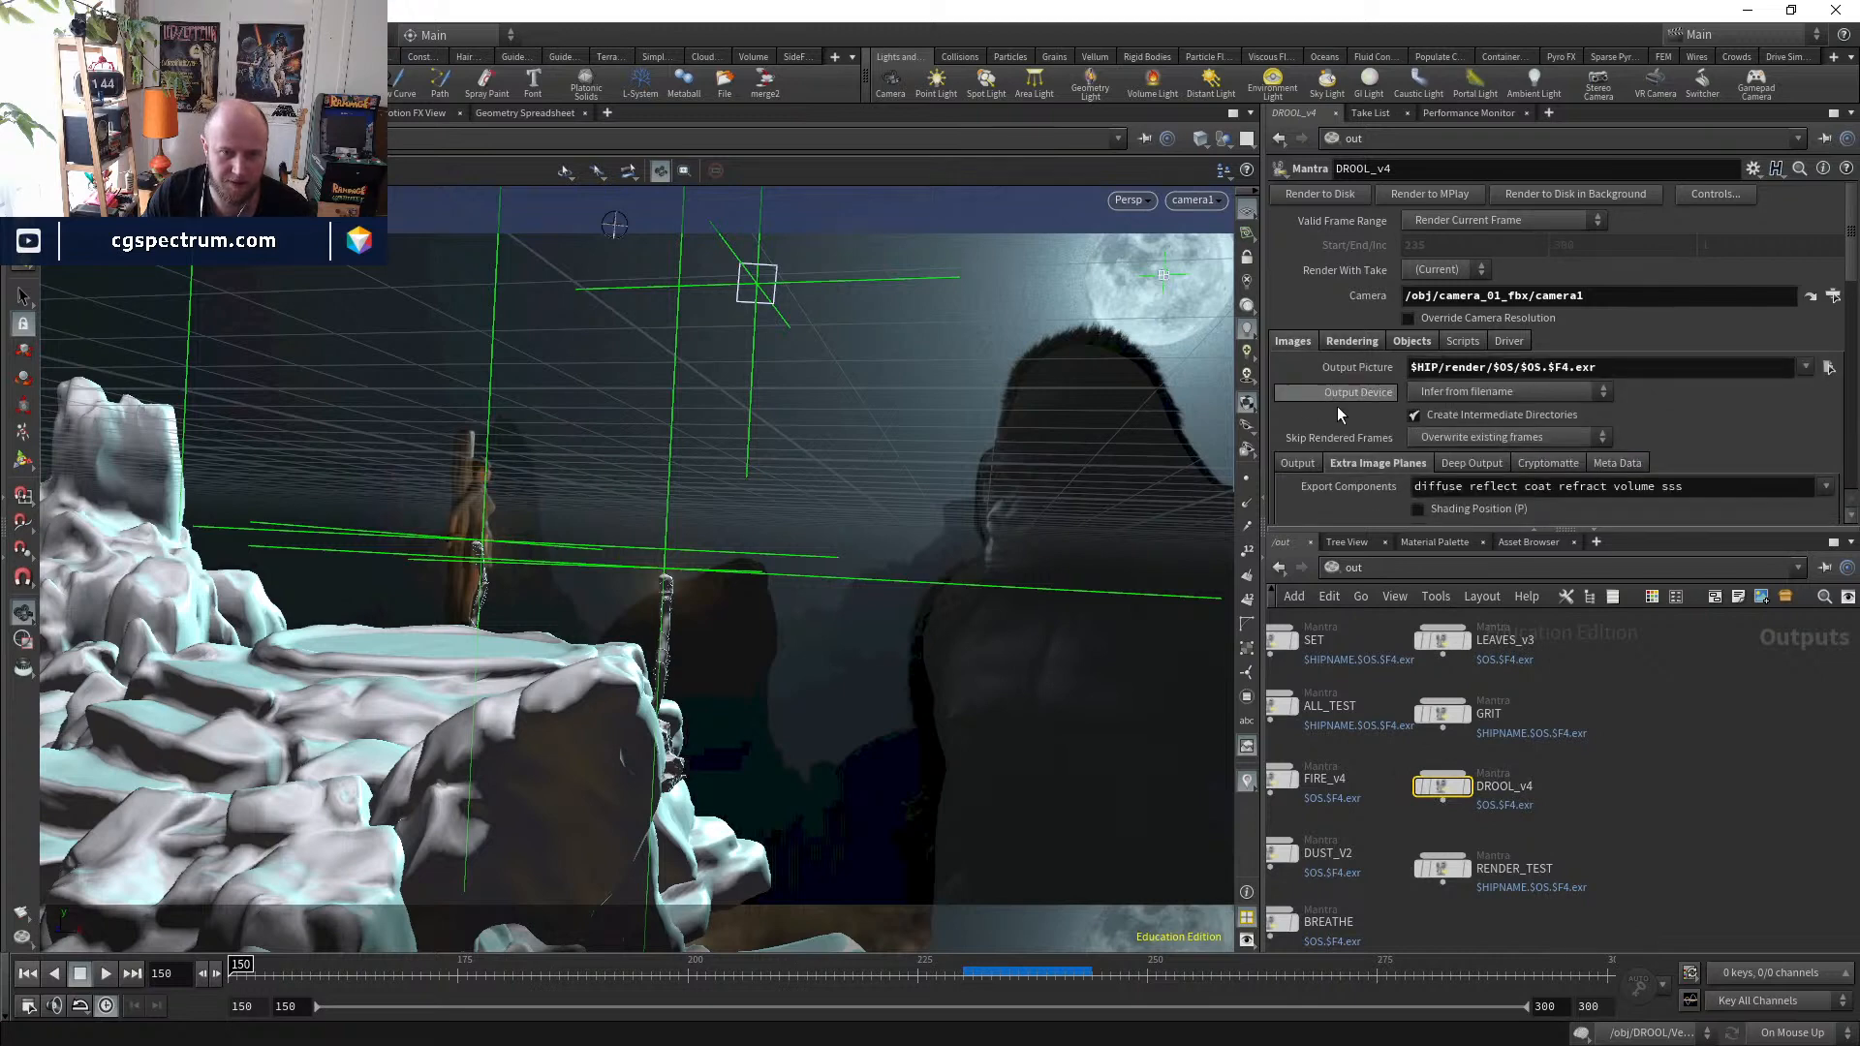
click(1361, 463)
scroll(1636, 385, down, 5)
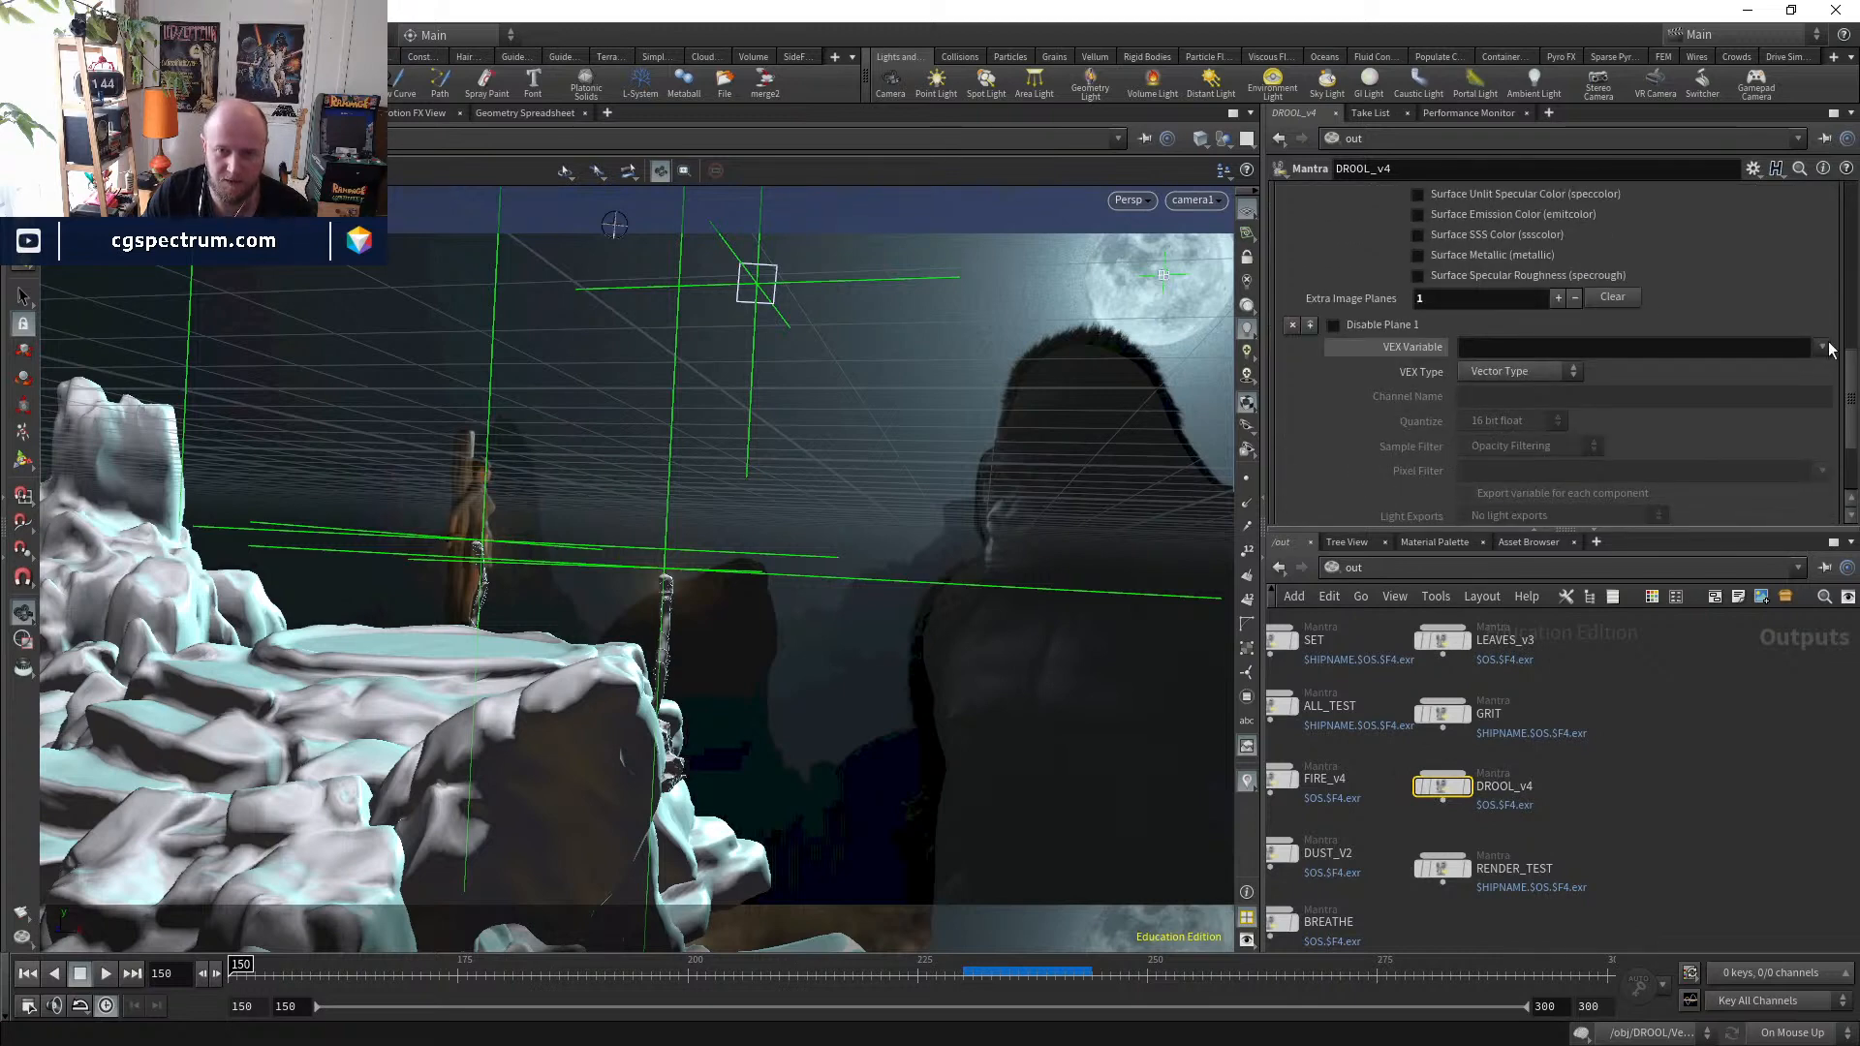
click(1823, 348)
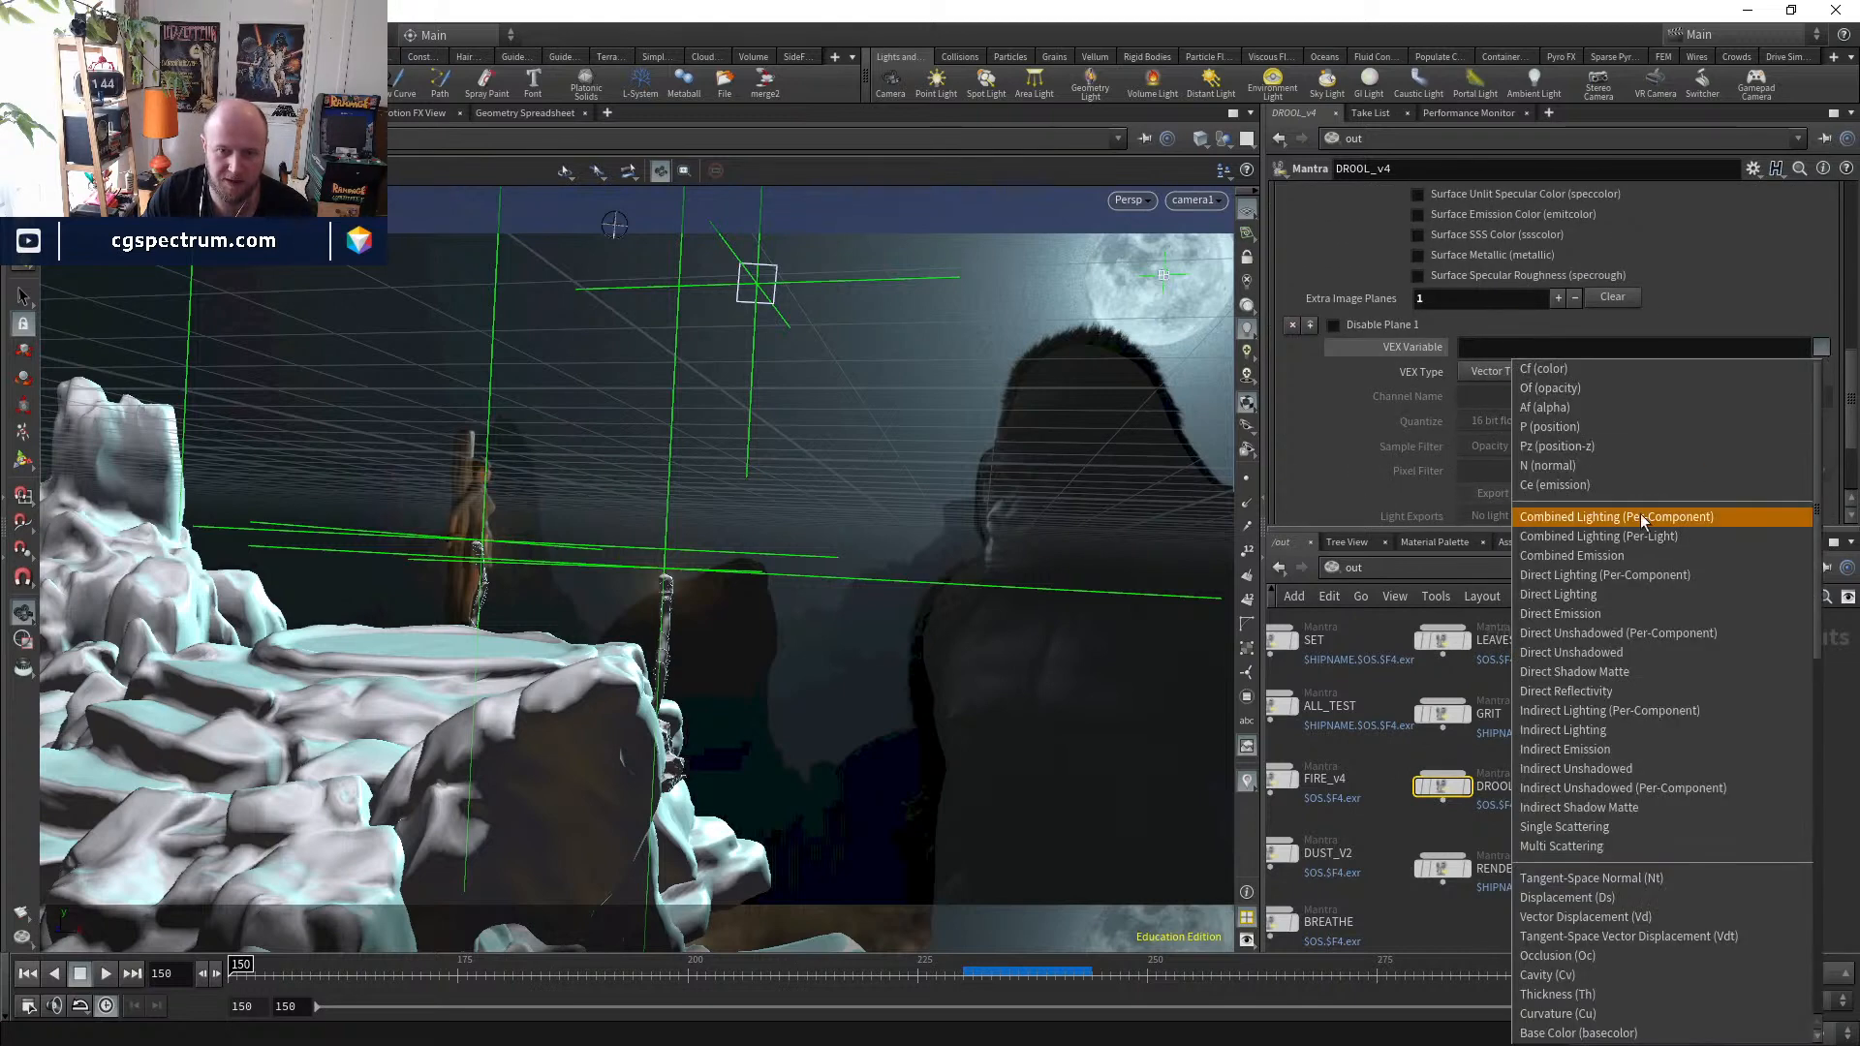
click(1604, 579)
scroll(1407, 369, up, 3)
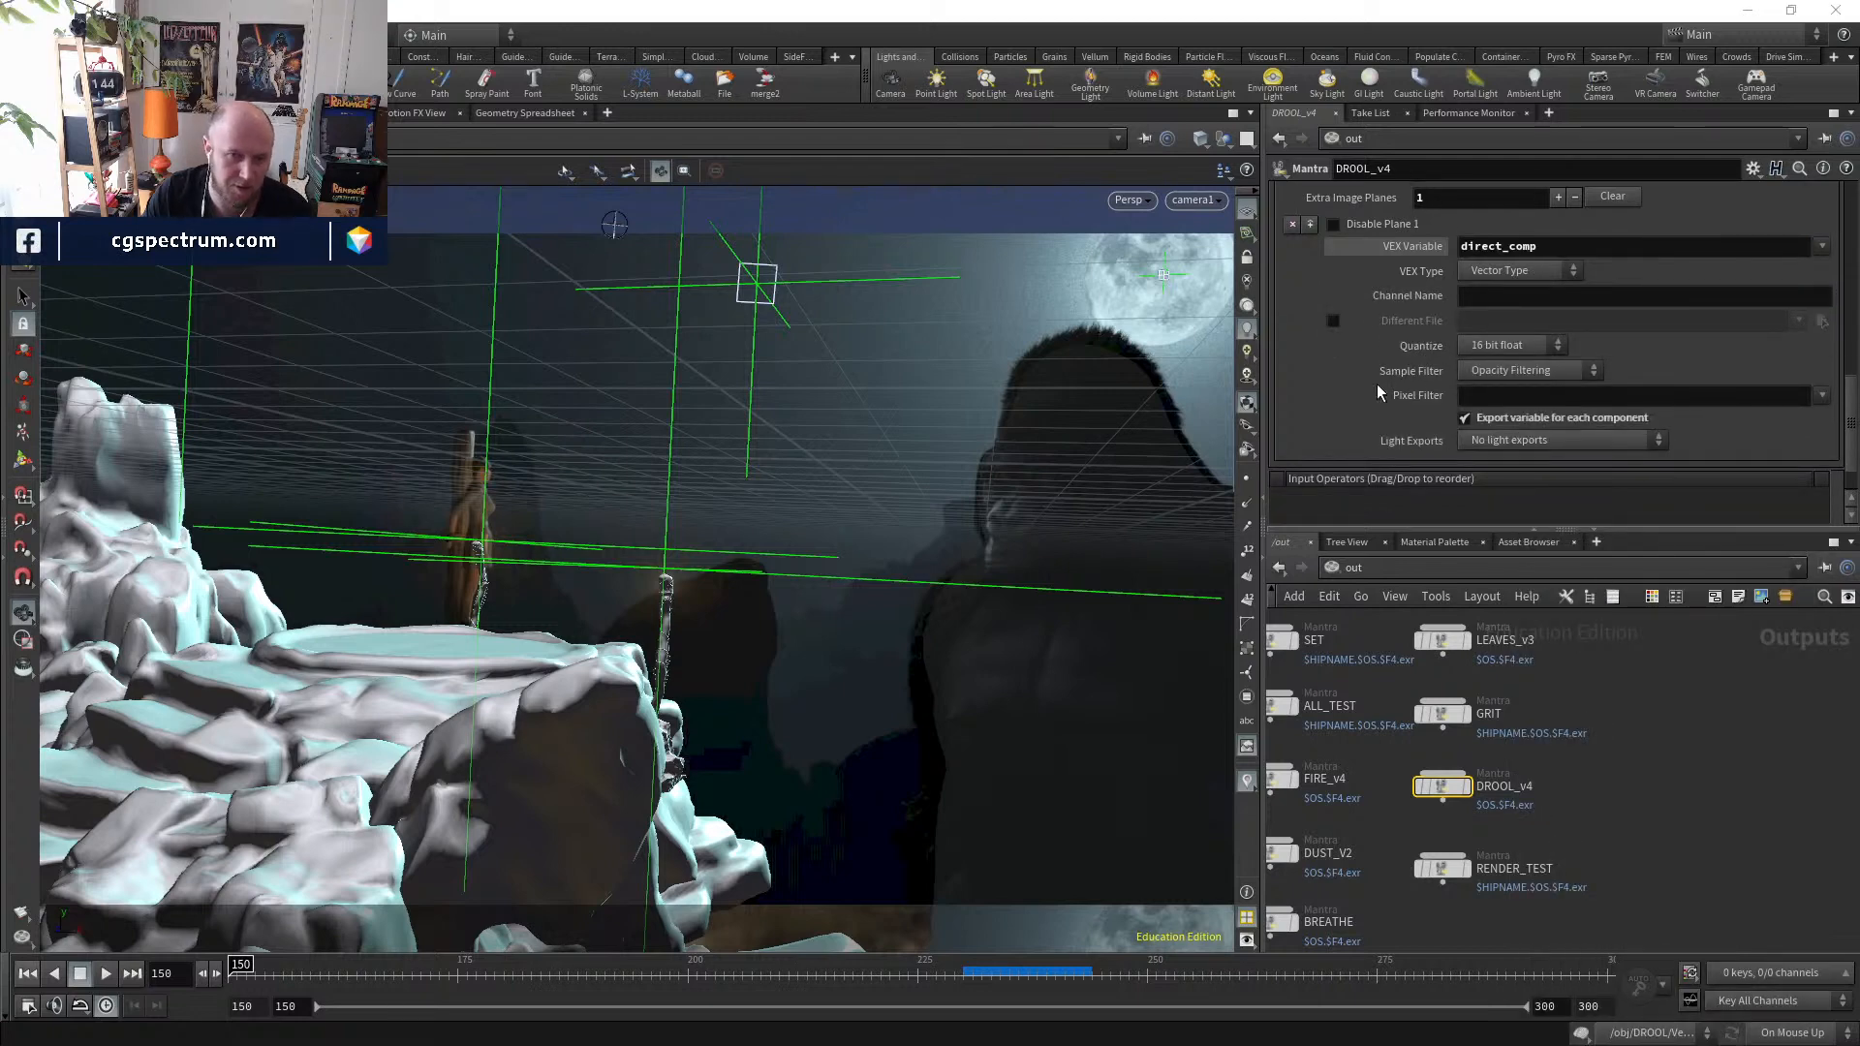
scroll(1407, 369, up, 6)
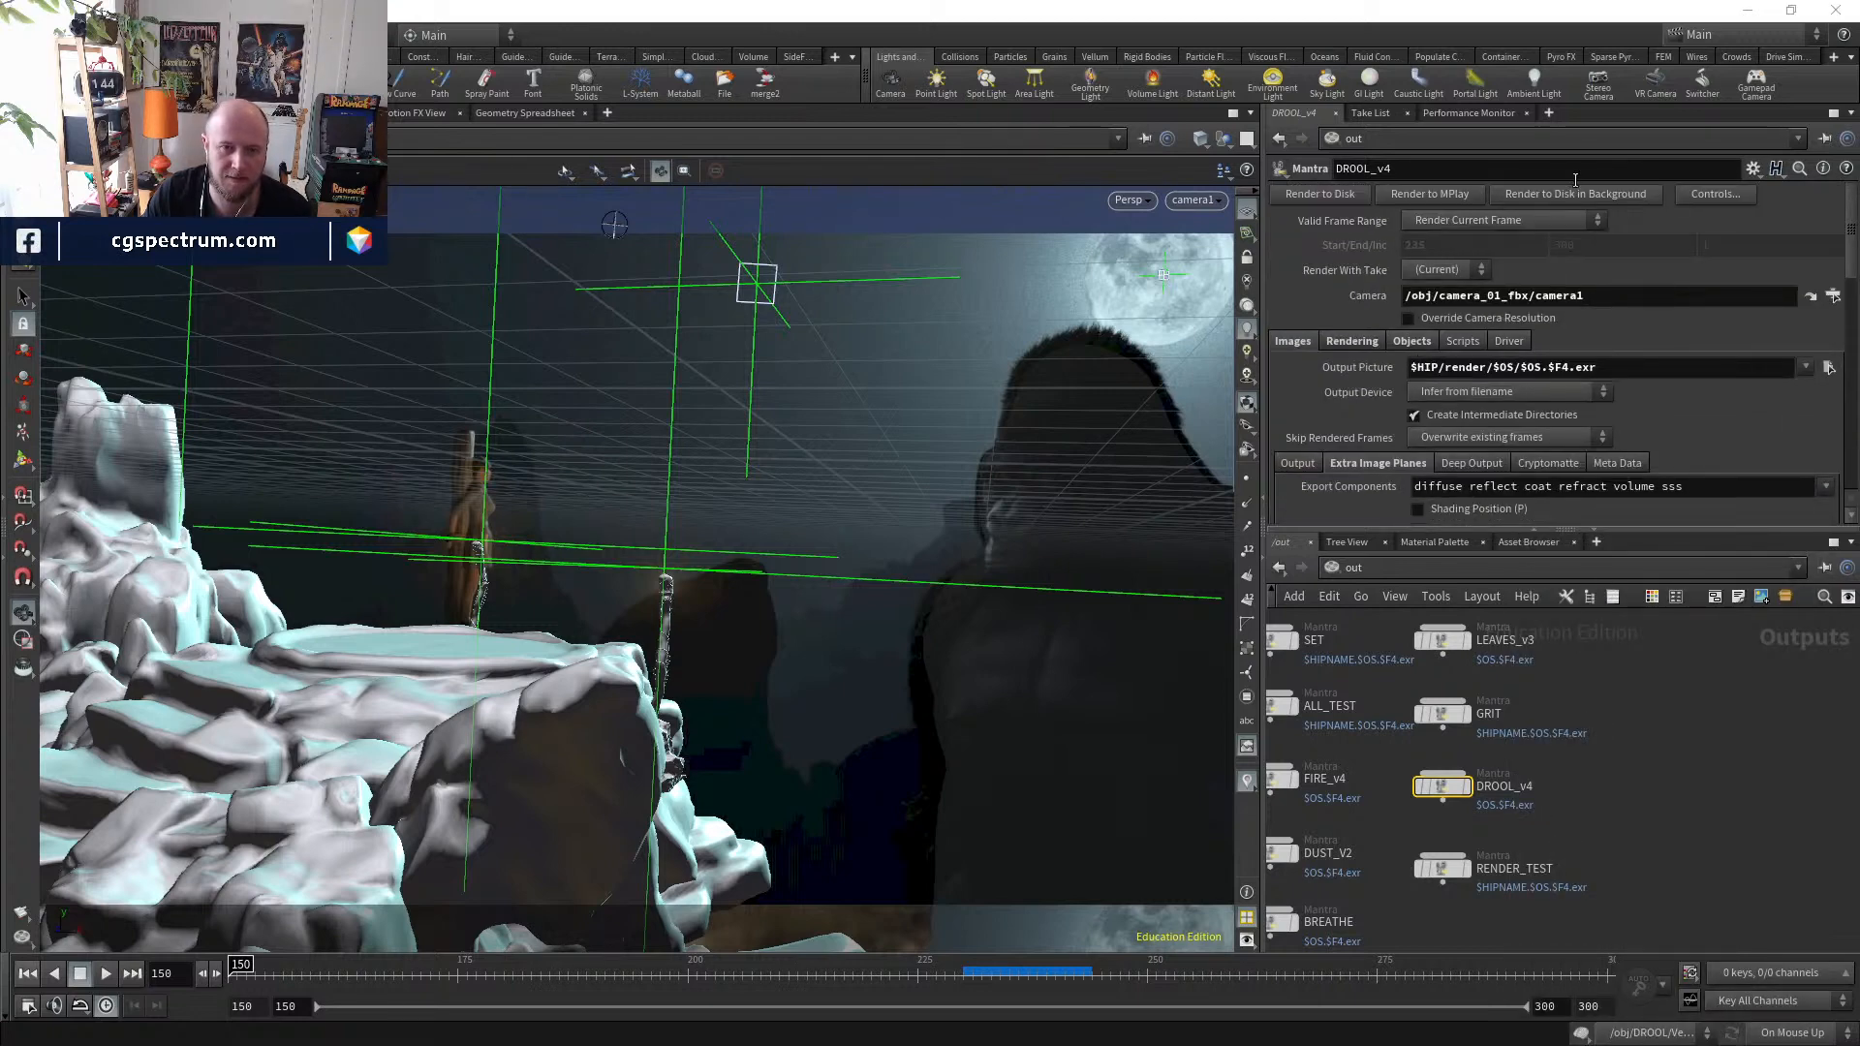
- Go to frame 256 and start an interactive render of DROOL_v4 through camera_01_fbx/camera1
click(1043, 973)
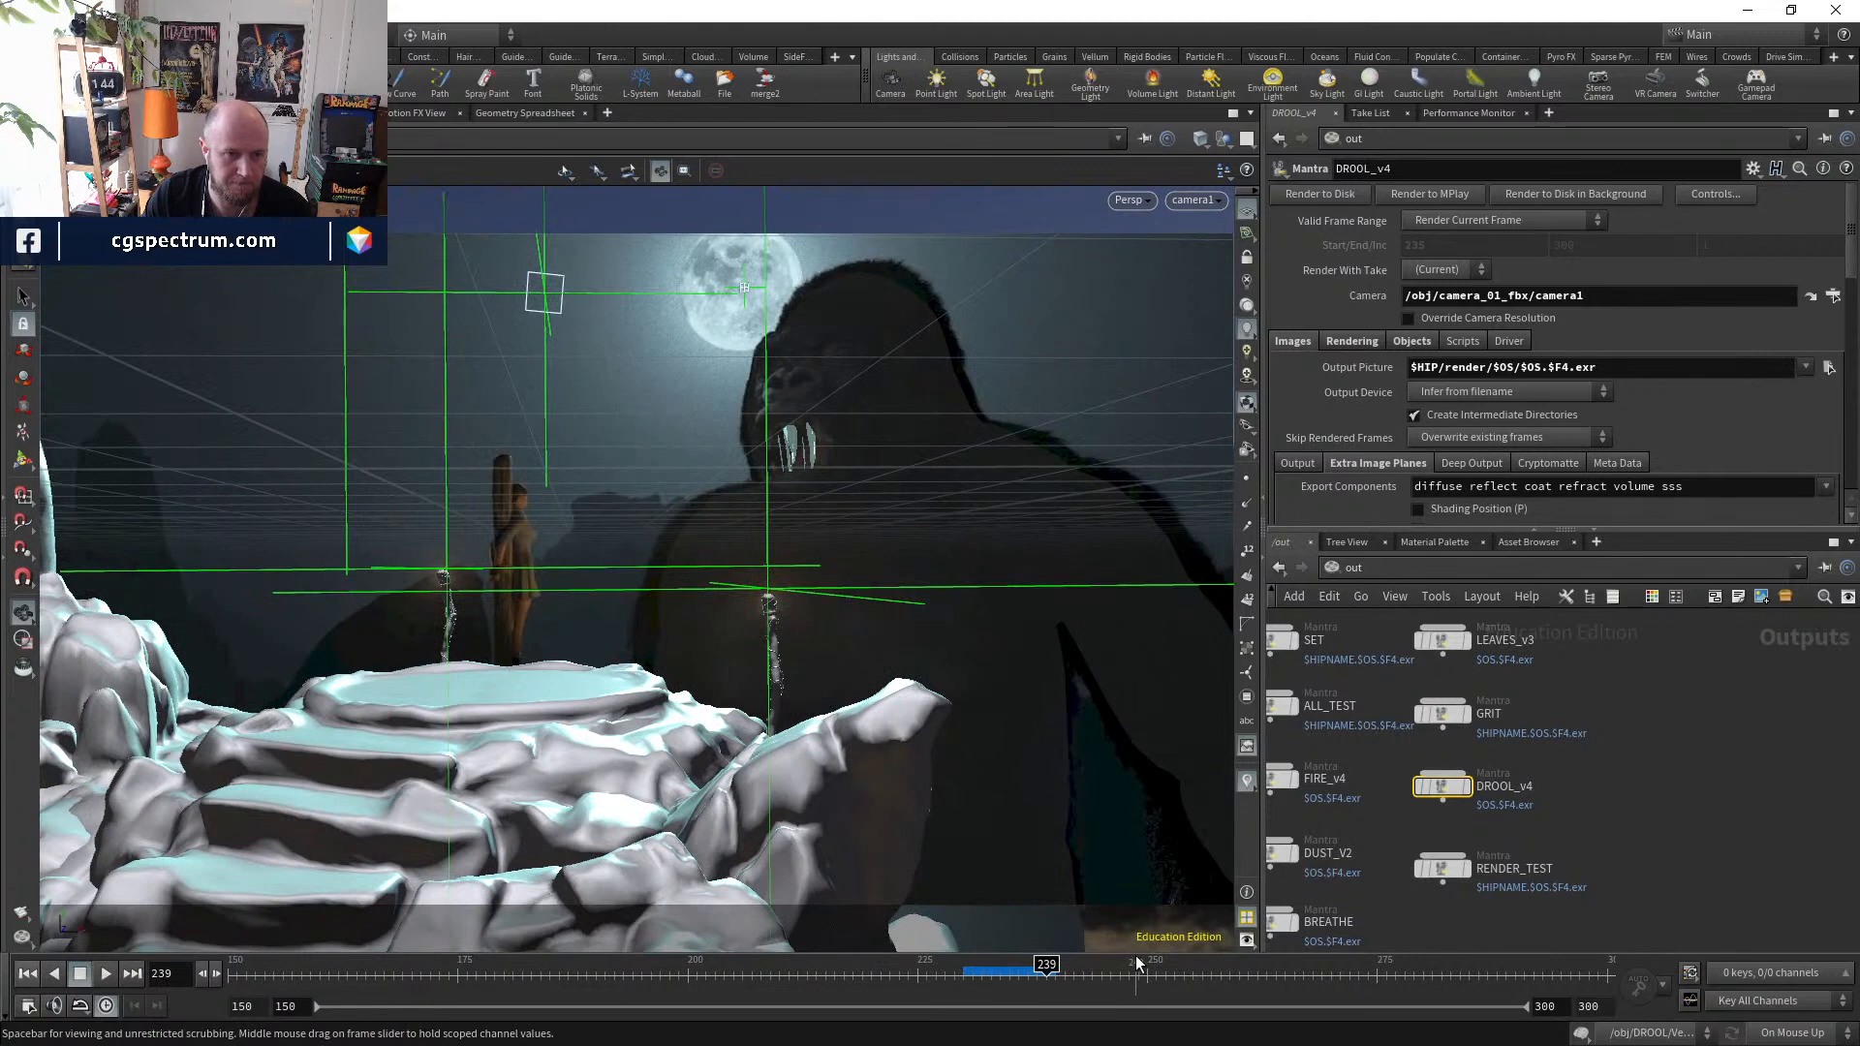
click(1202, 964)
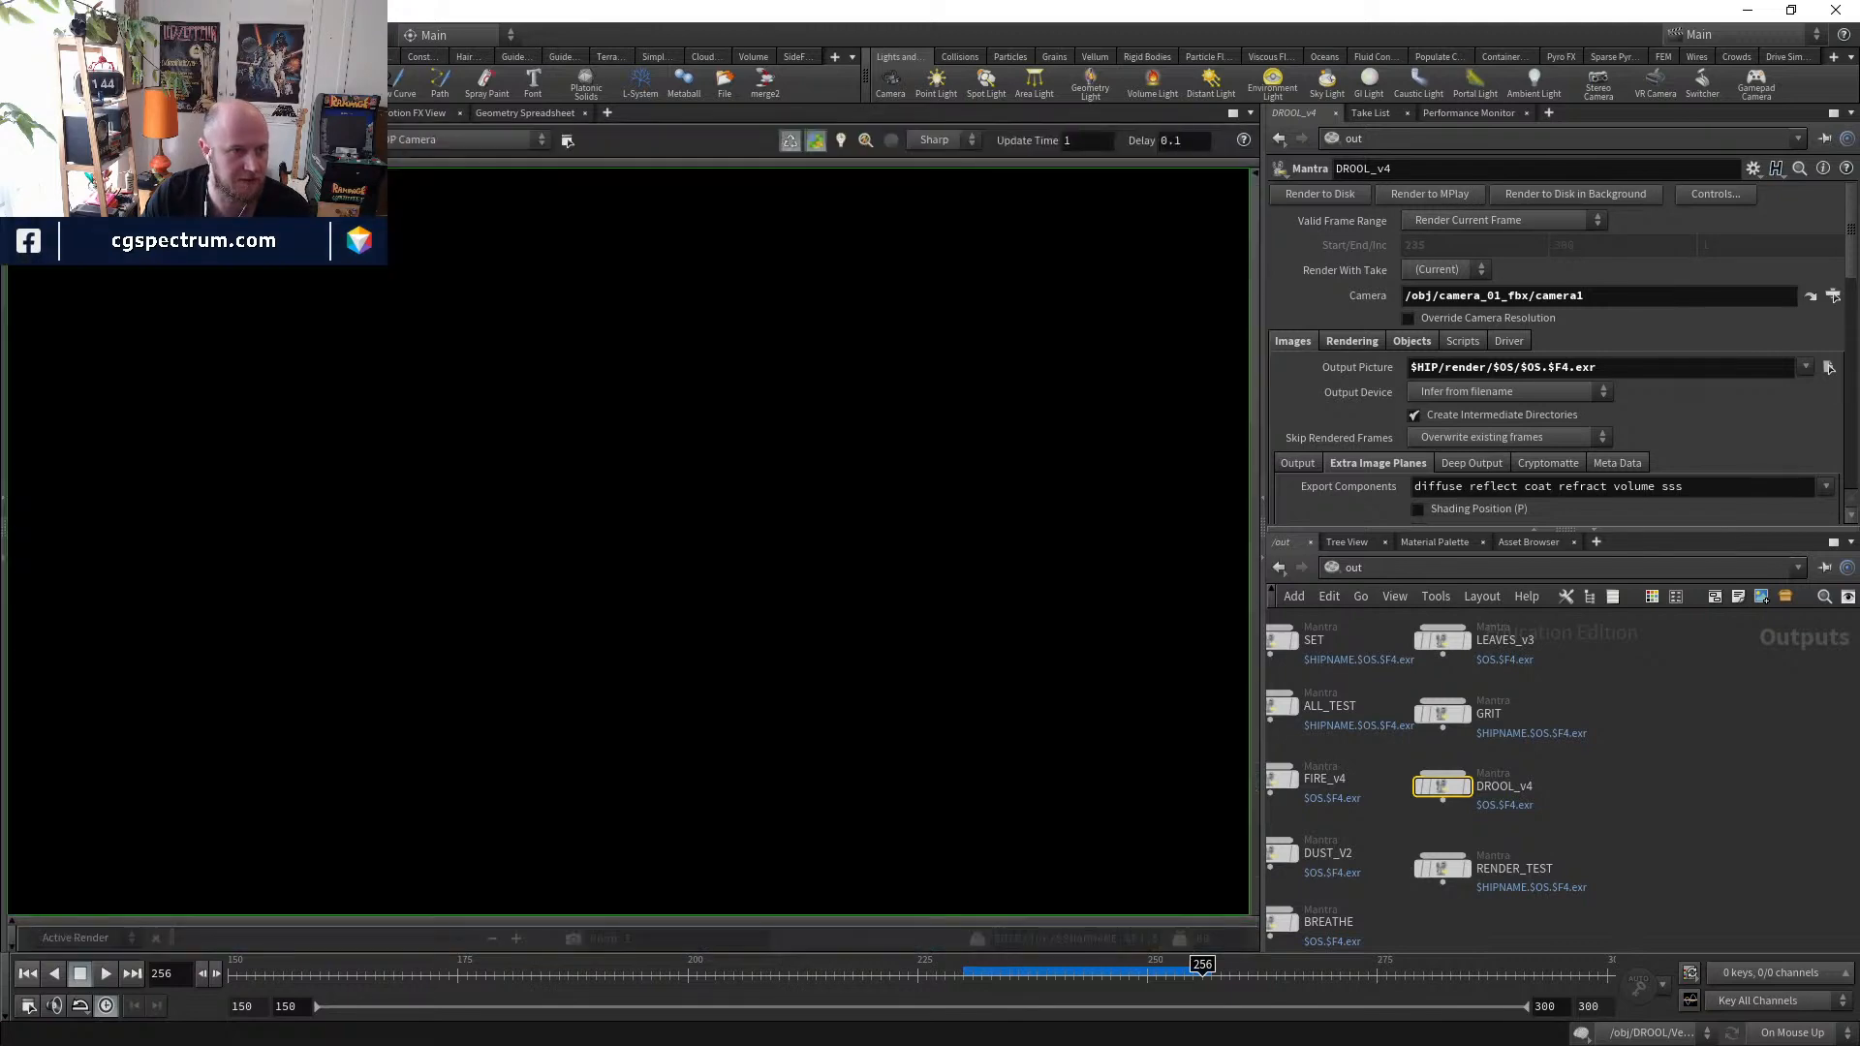
click(248, 140)
click(272, 225)
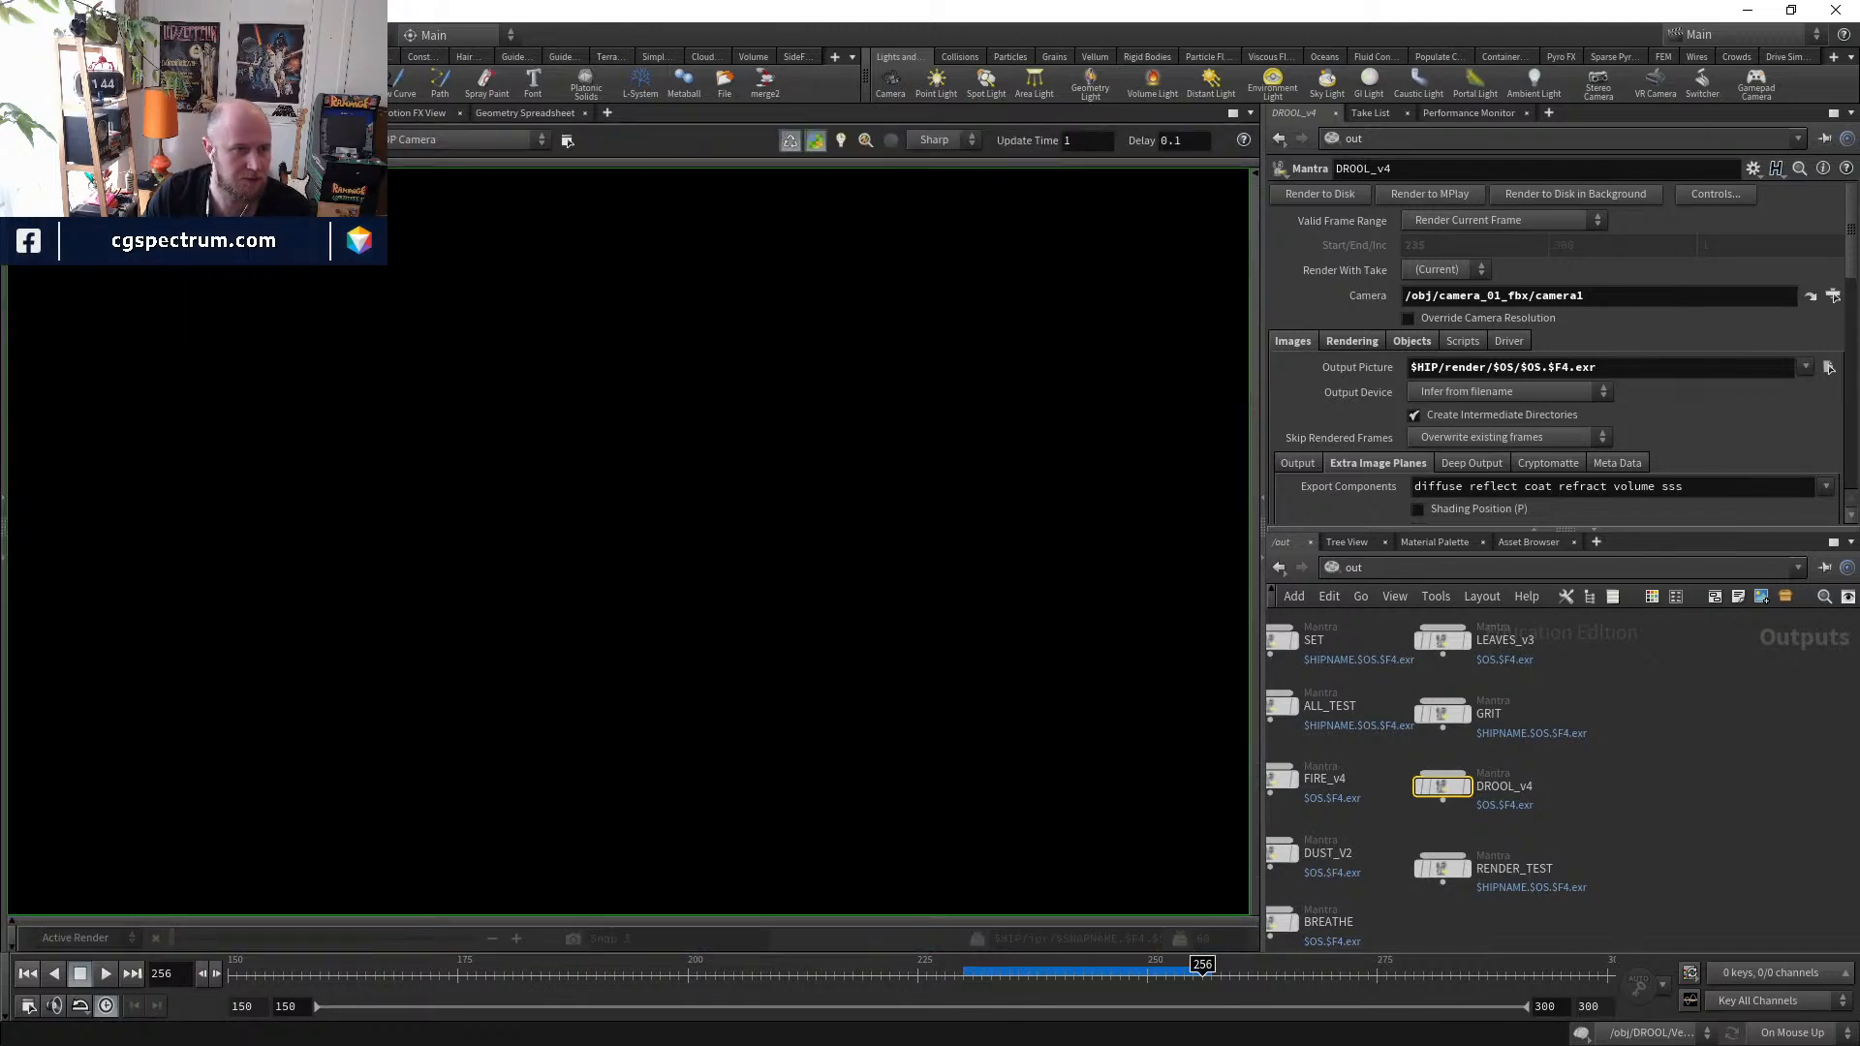
click(490, 142)
click(498, 193)
click(817, 140)
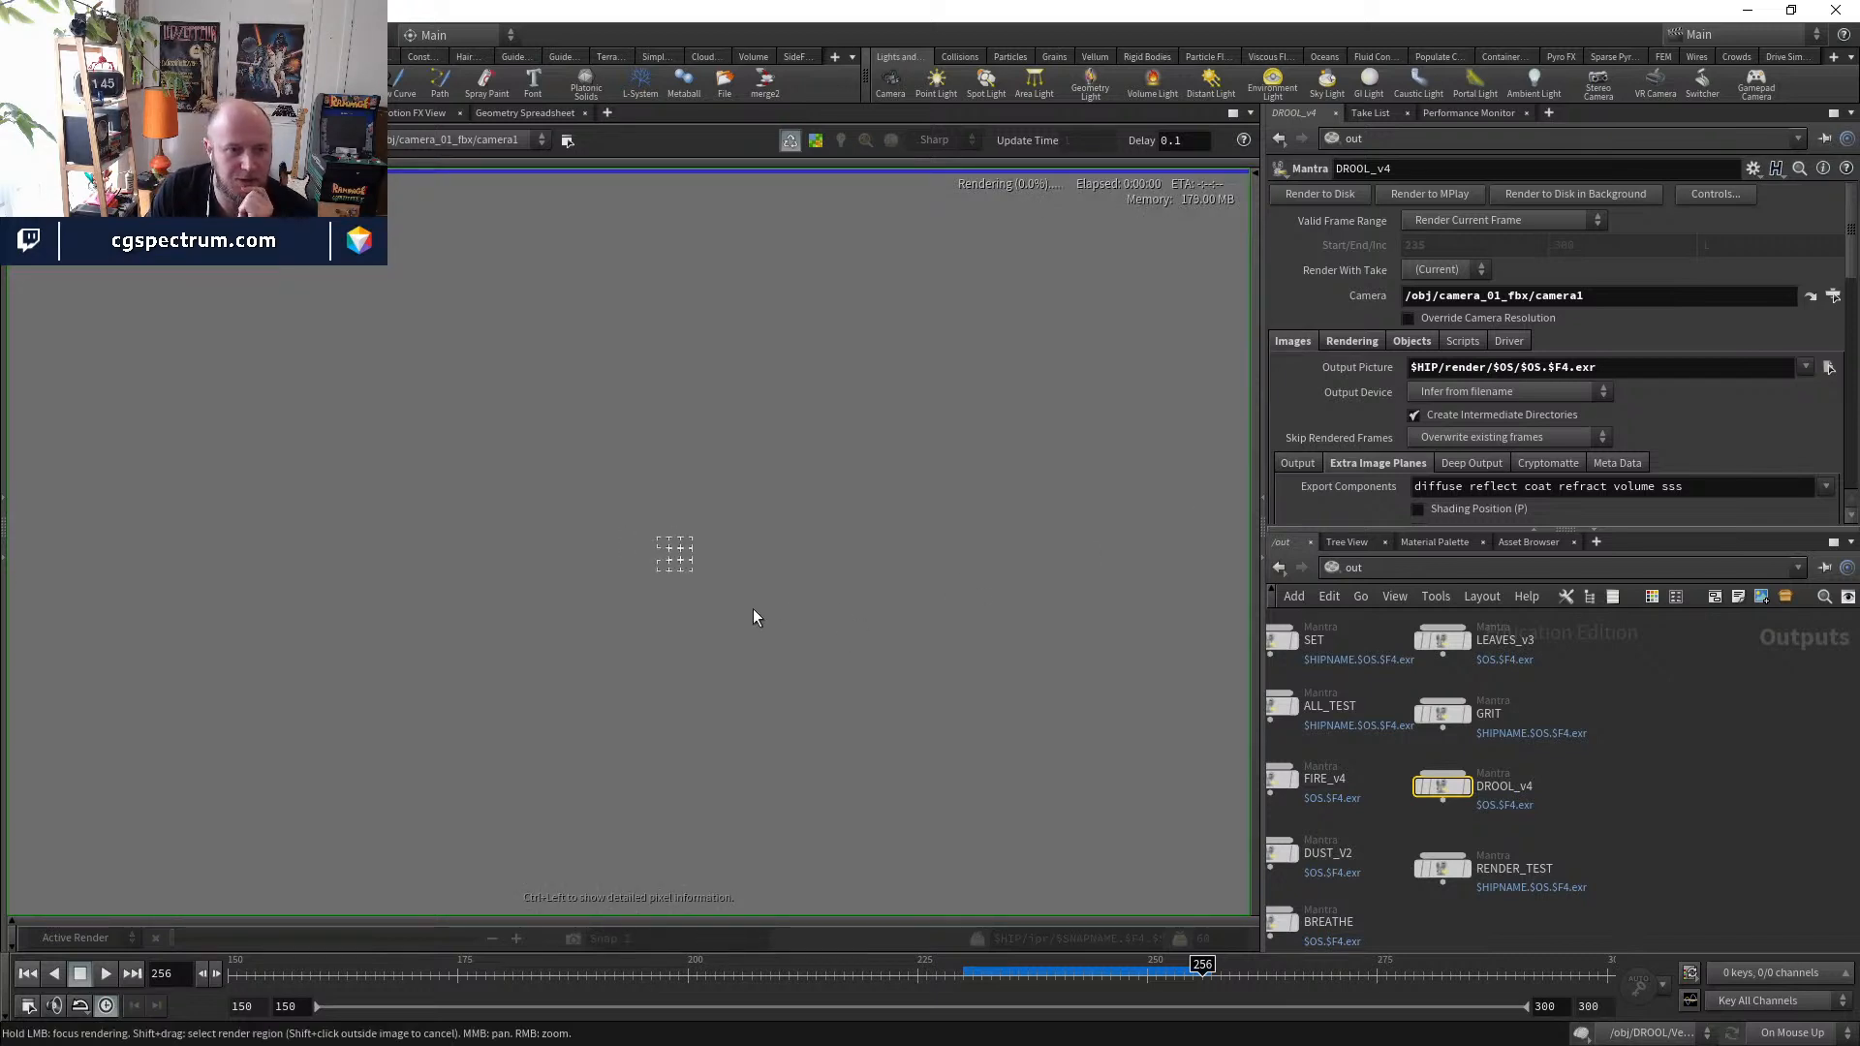
- Show the render view's view bar, list the available image planes and frame the drool as it renders
right_click(603, 486)
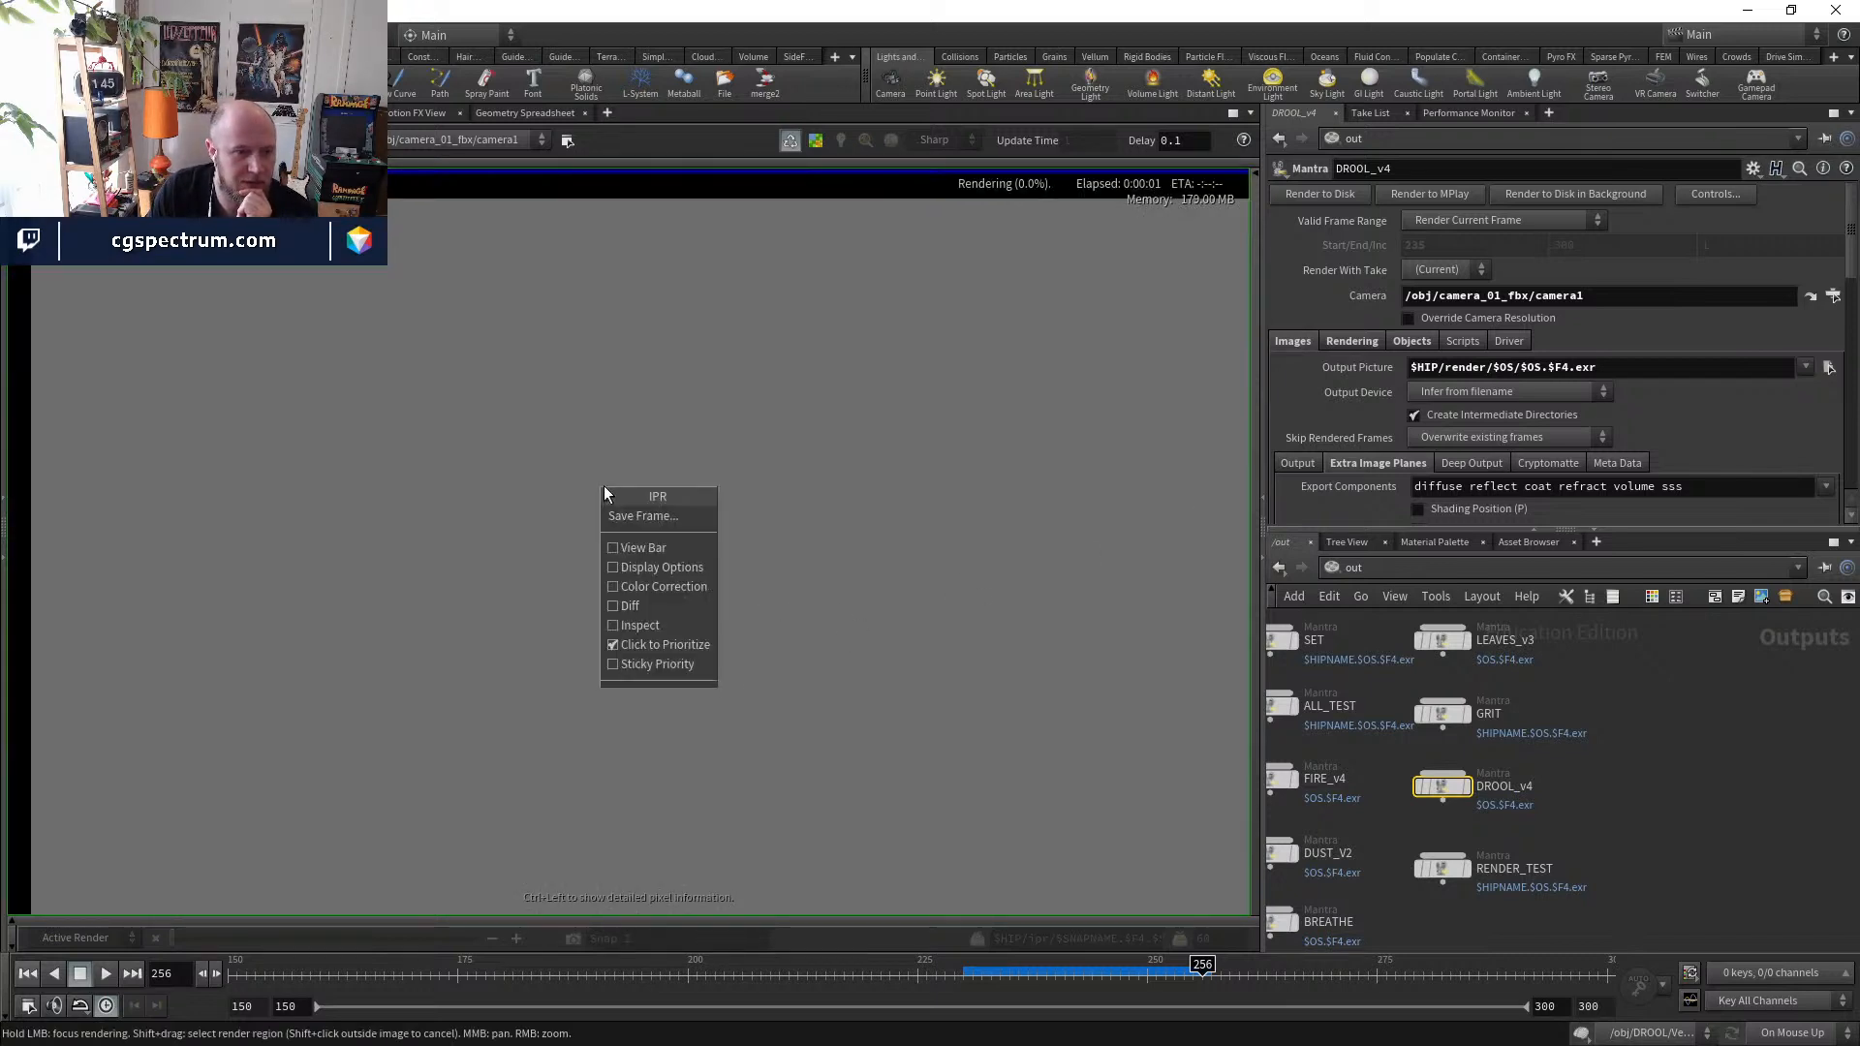
click(635, 547)
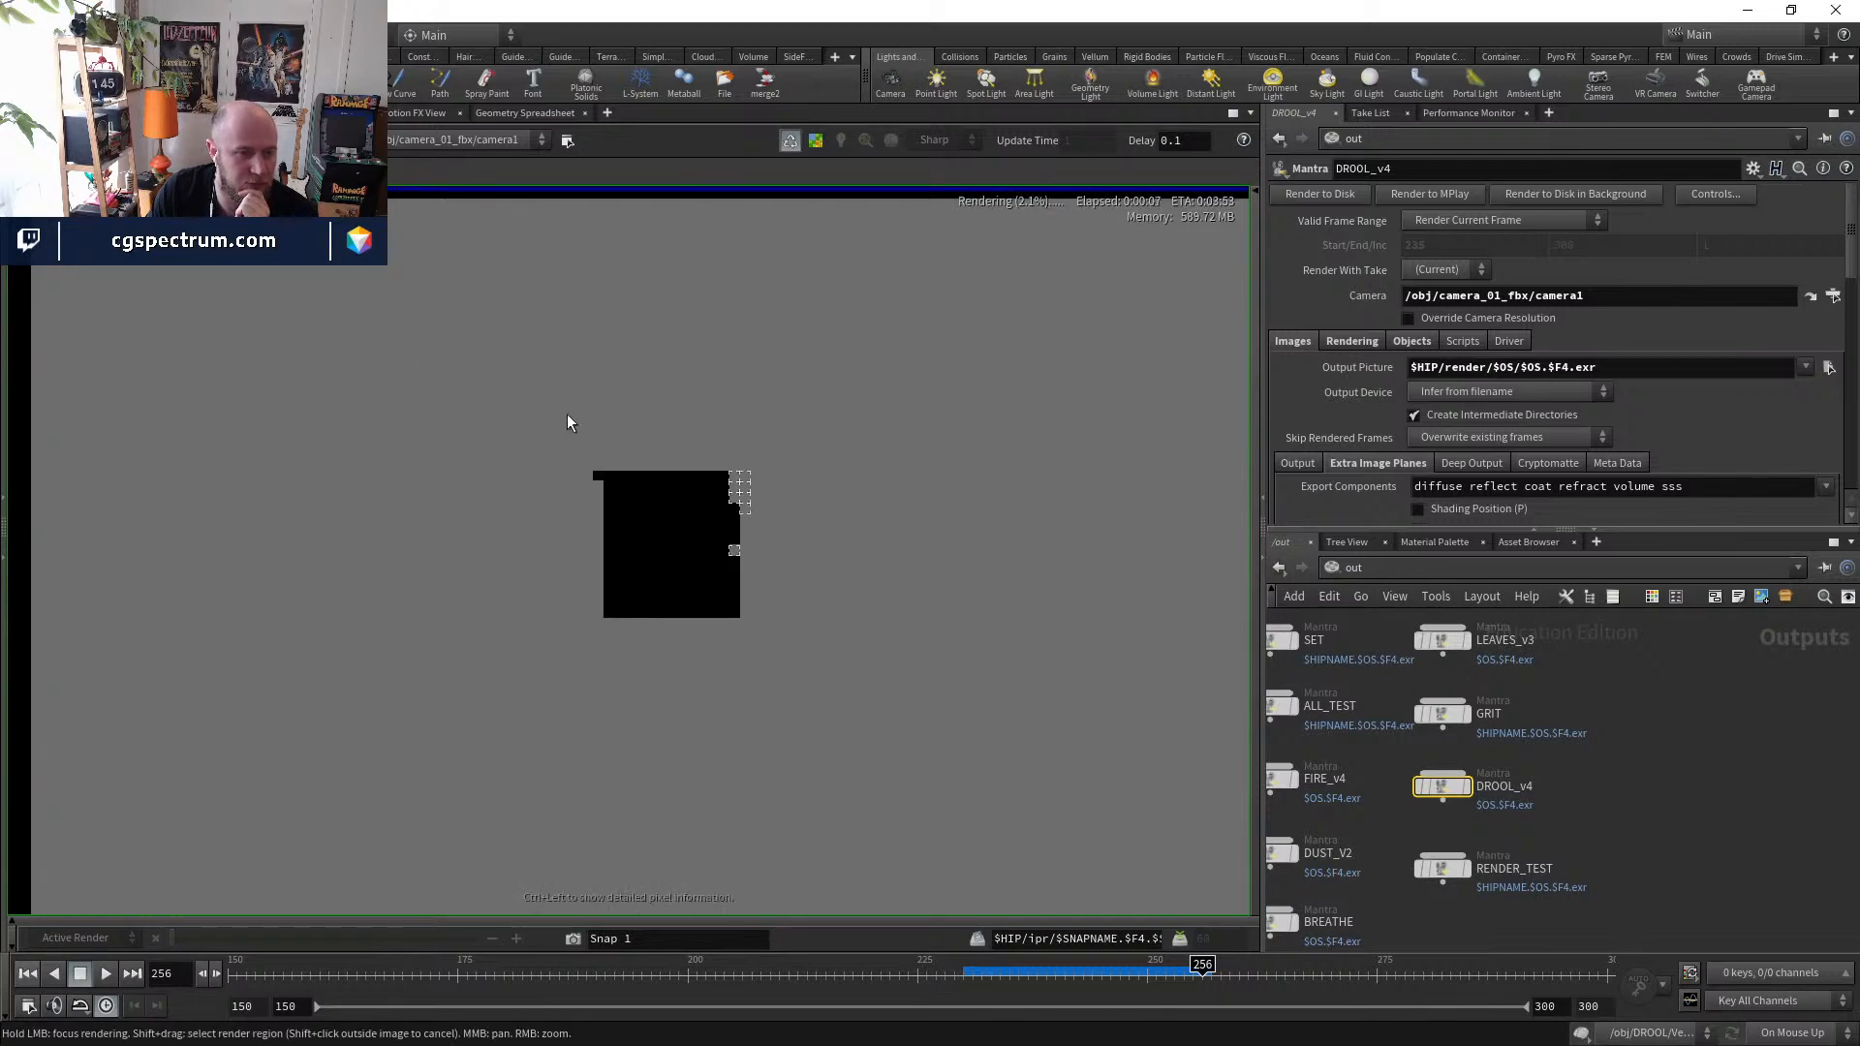
click(149, 171)
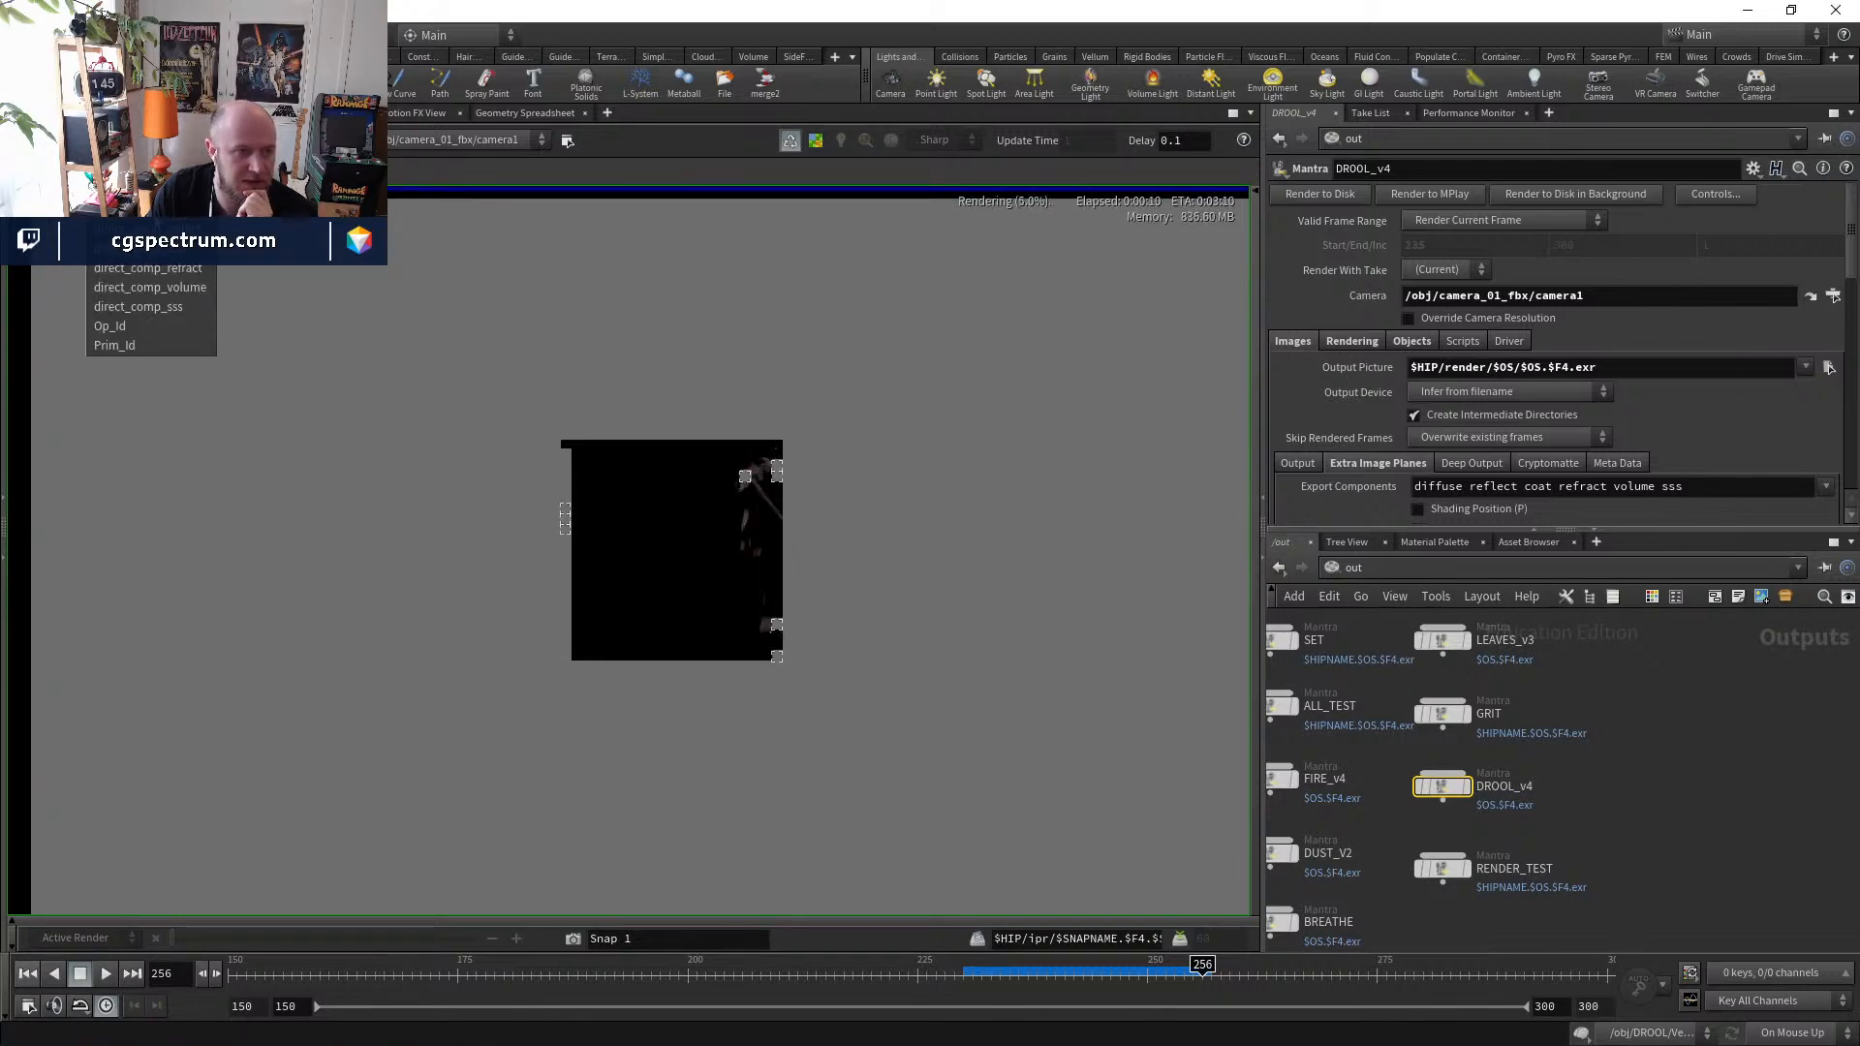
scroll(677, 545, up, 4)
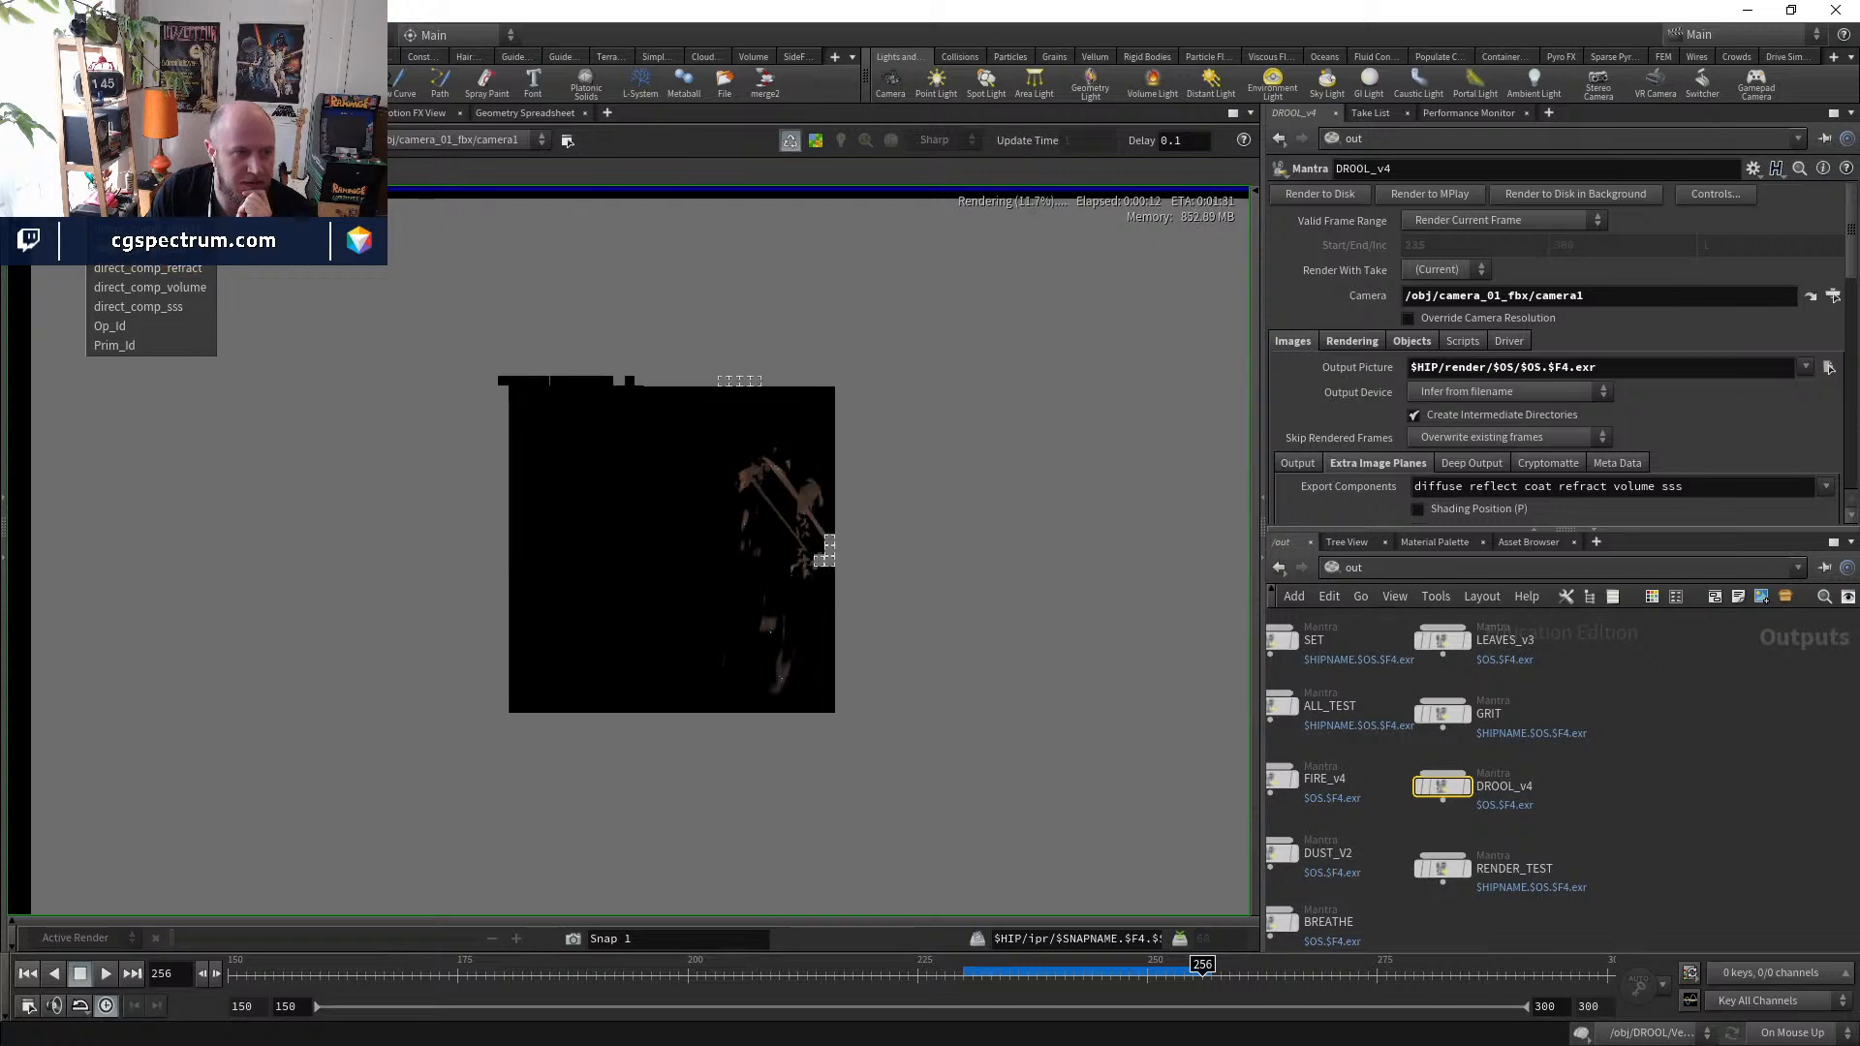
scroll(677, 544, up, 5)
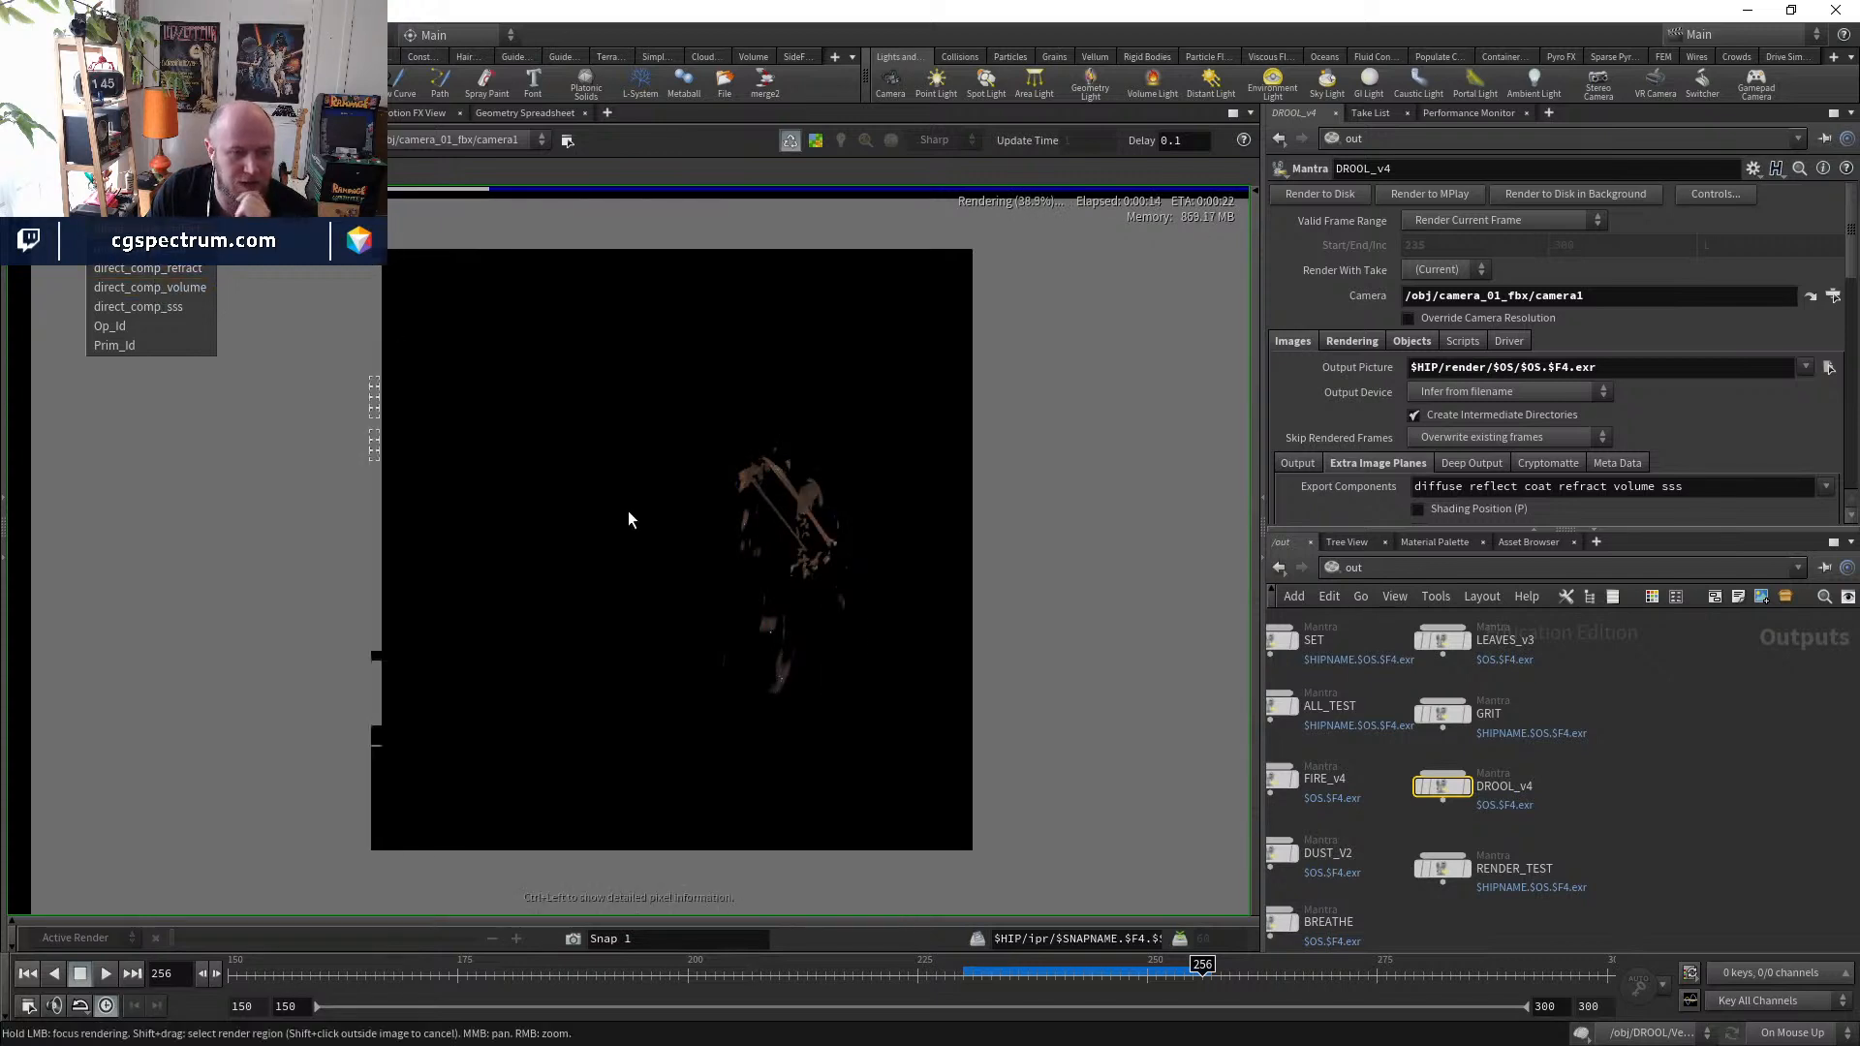
mouse_move(677, 508)
middle_down()
mouse_move(630, 498)
mouse_move(671, 526)
middle_up()
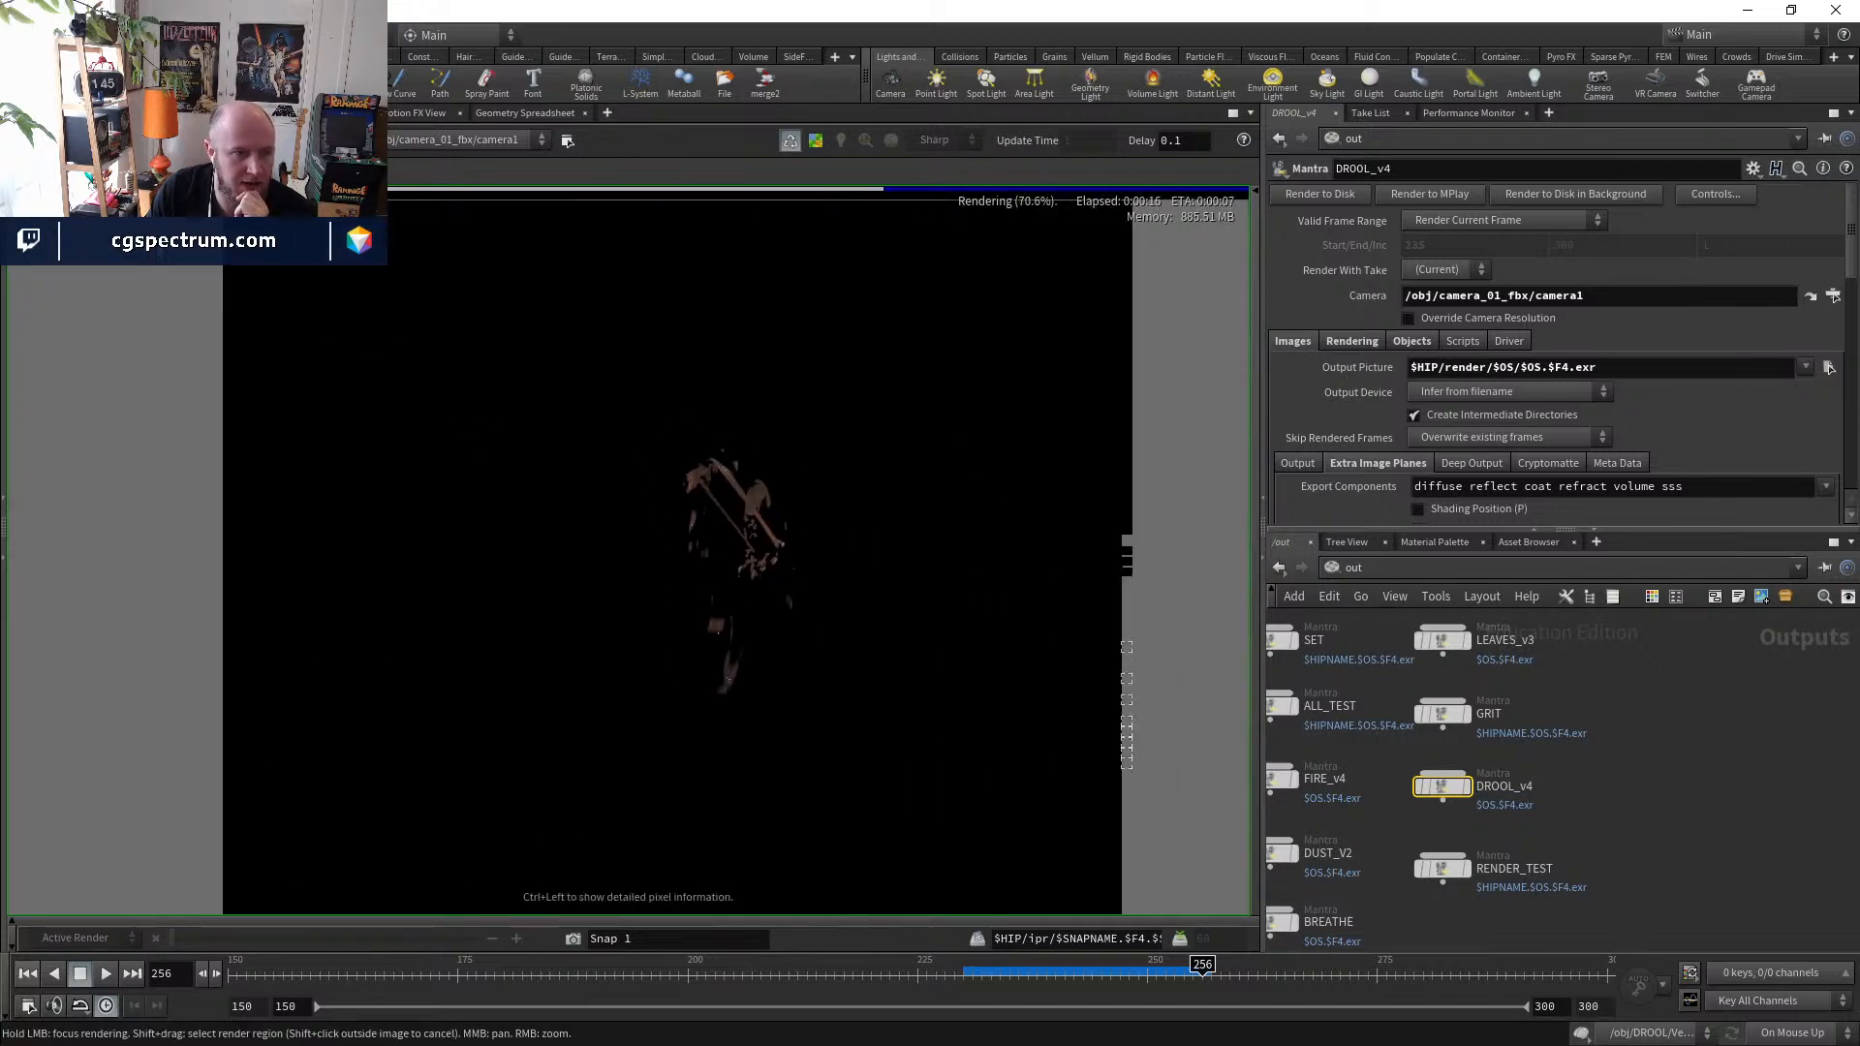
- Display one of the direct lighting component planes and inspect the drool close up
click(146, 172)
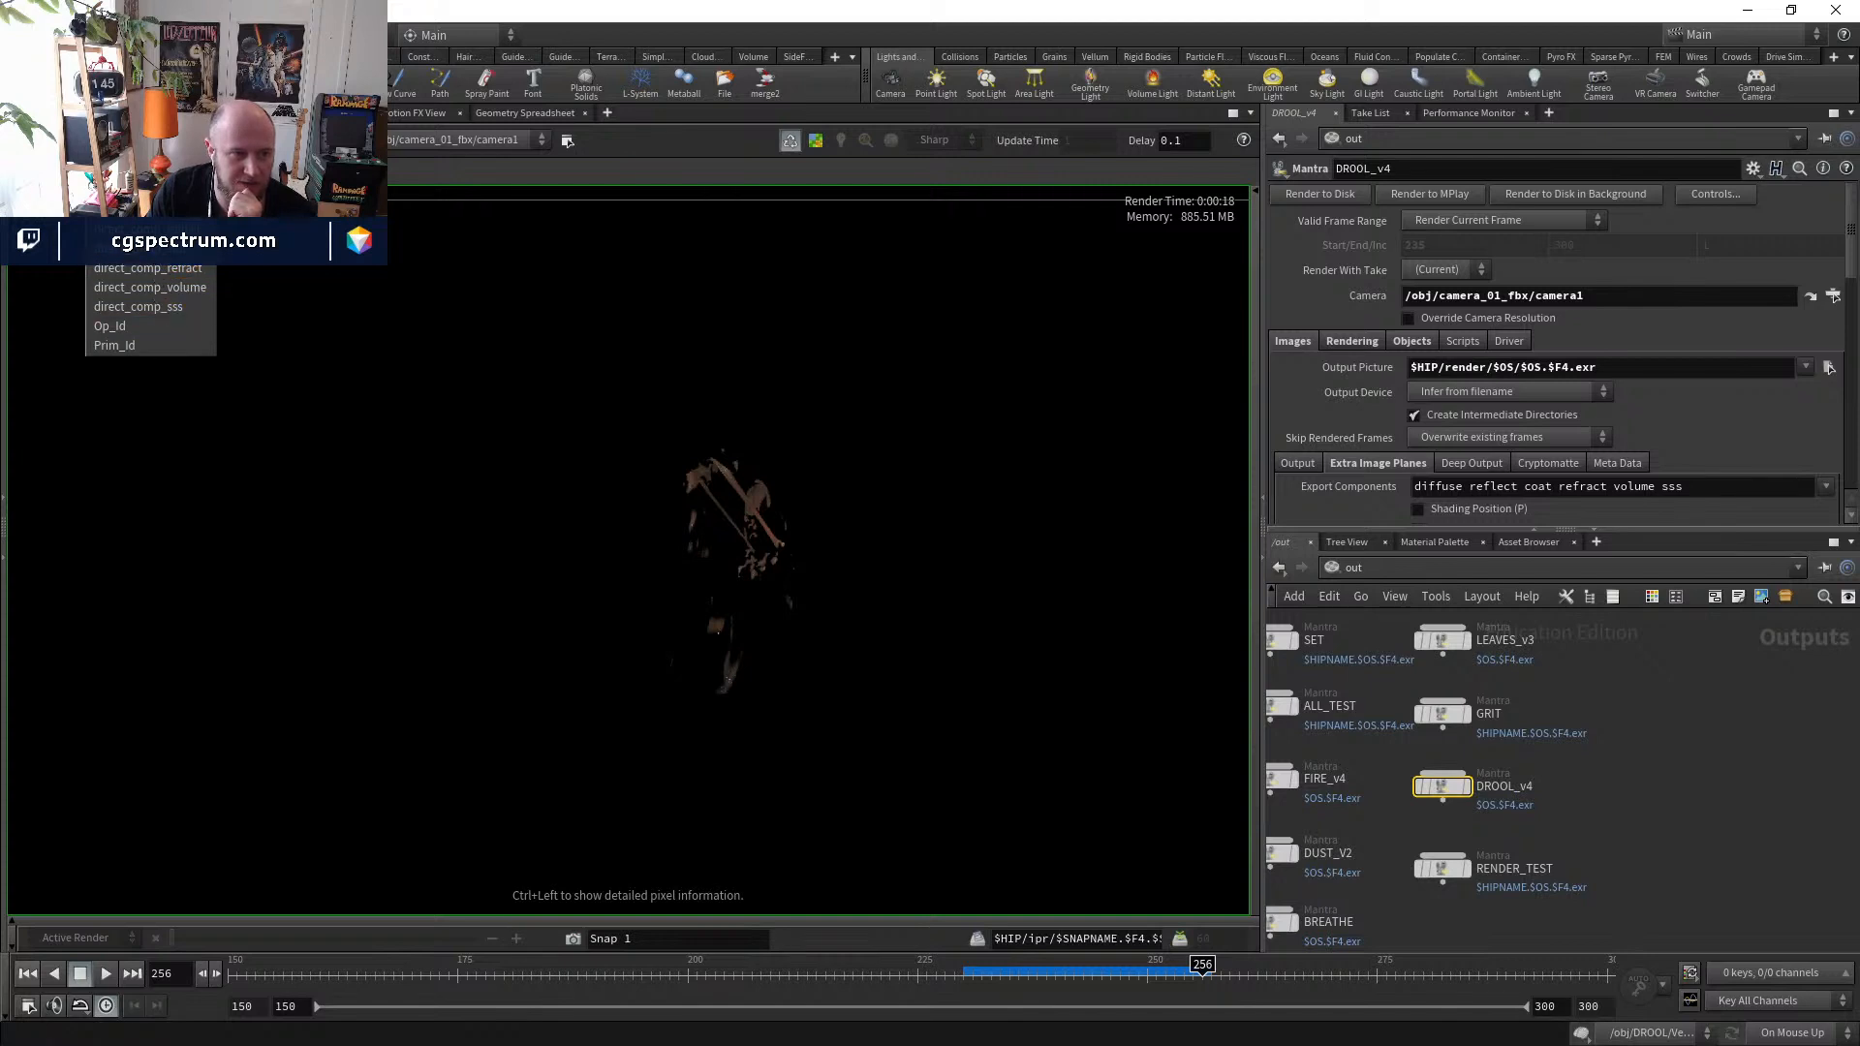
click(147, 249)
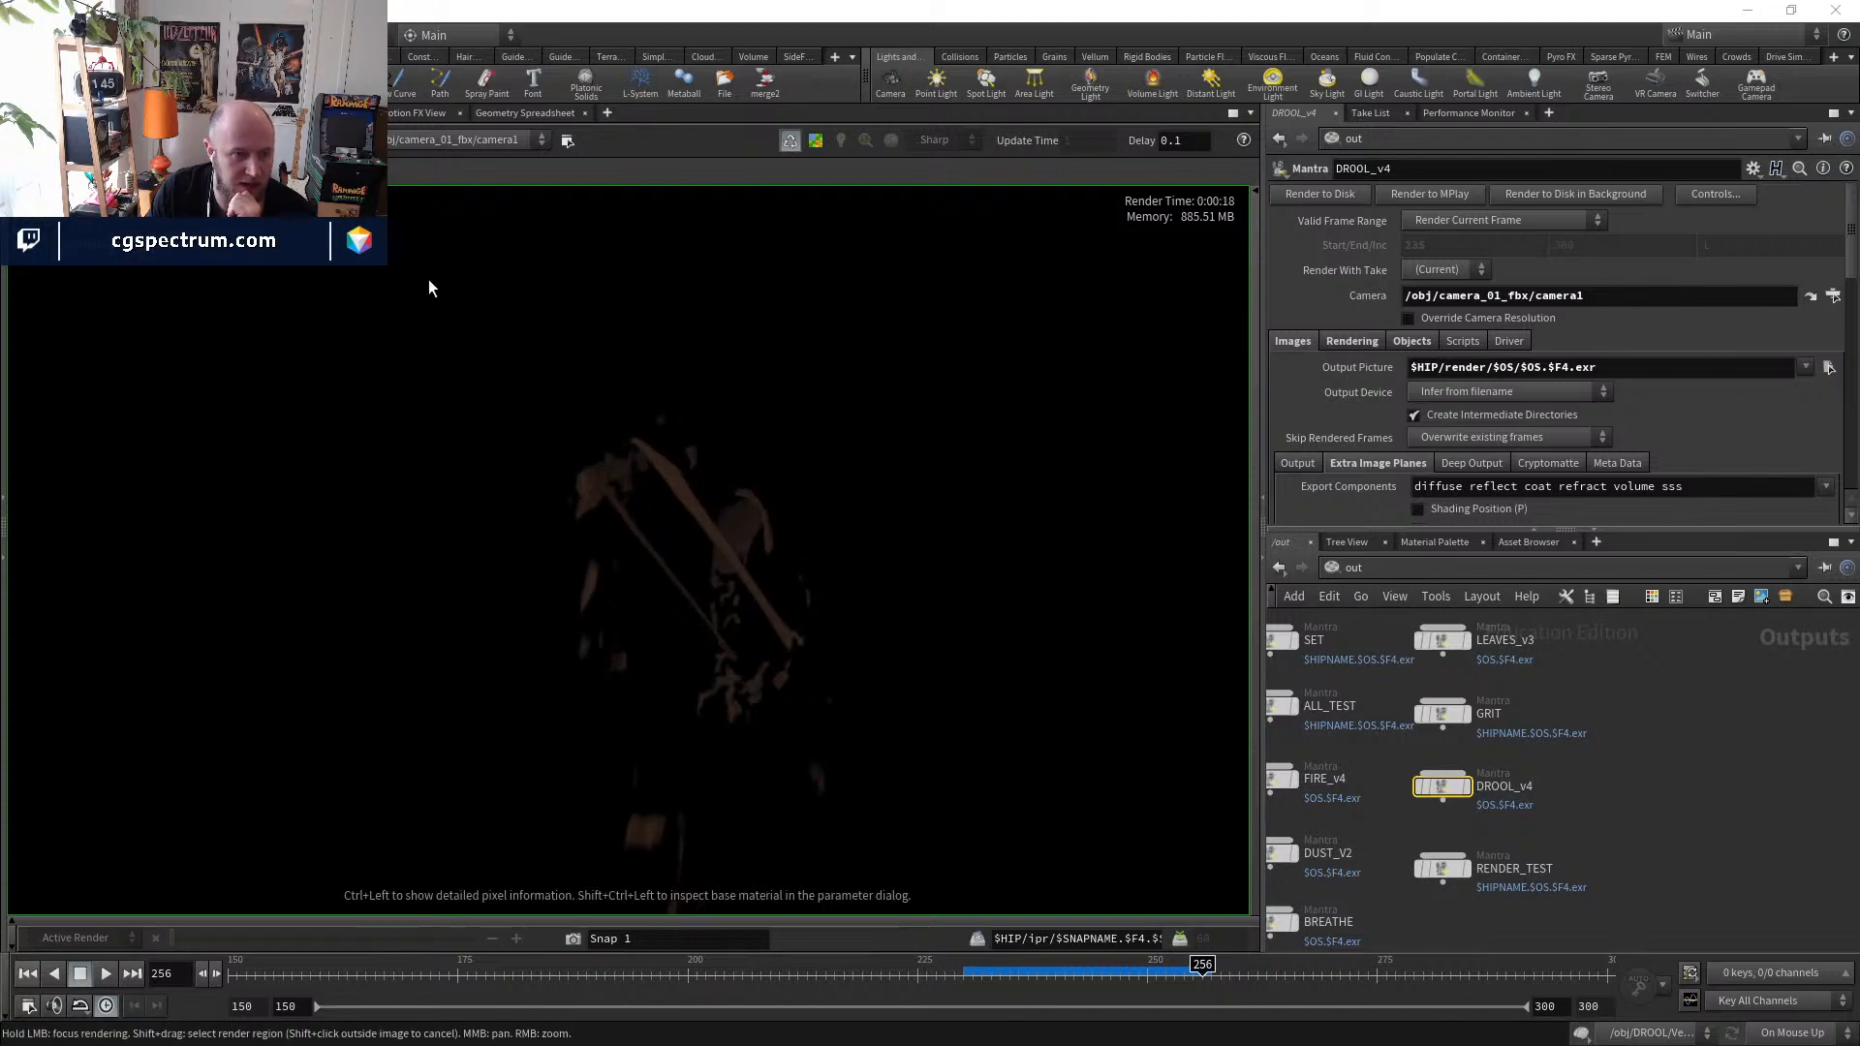
scroll(768, 578, up, 3)
scroll(677, 595, down, 2)
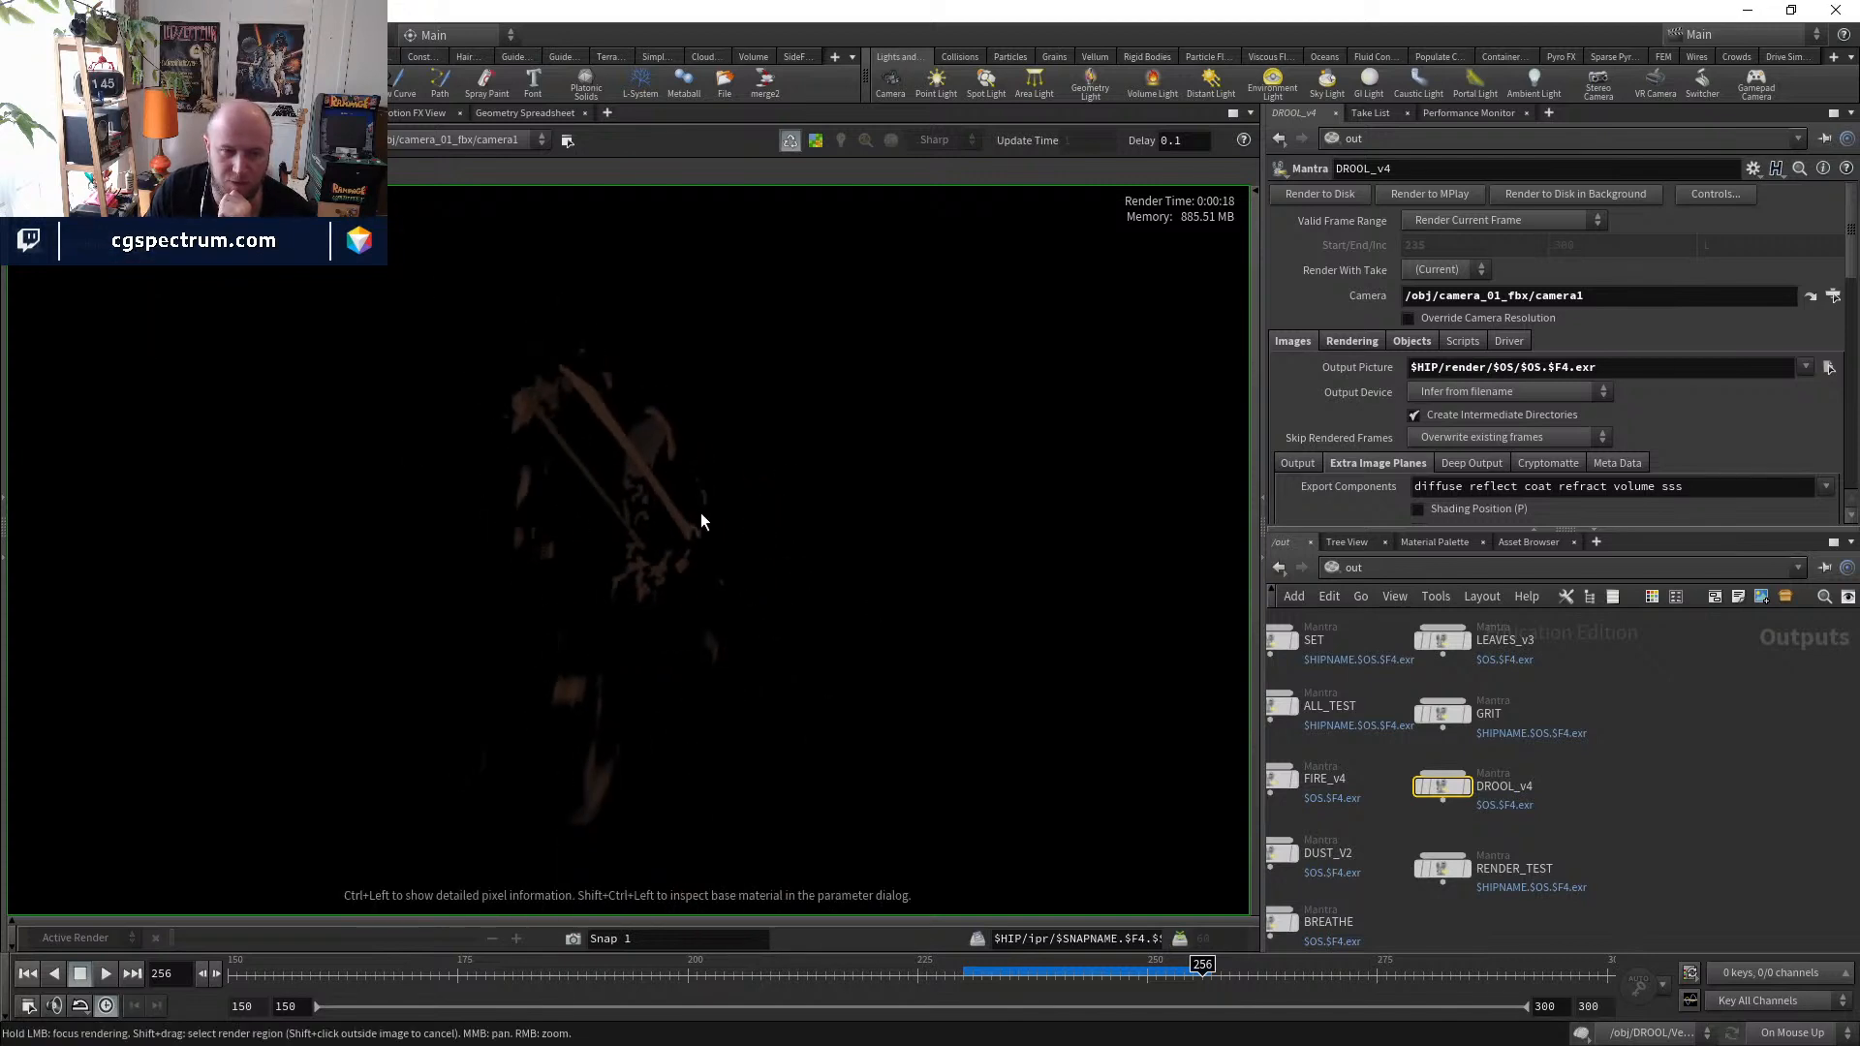
- Open the material assigned to the DROOL geometry and review its specular, reflection and transparency settings
click(1403, 566)
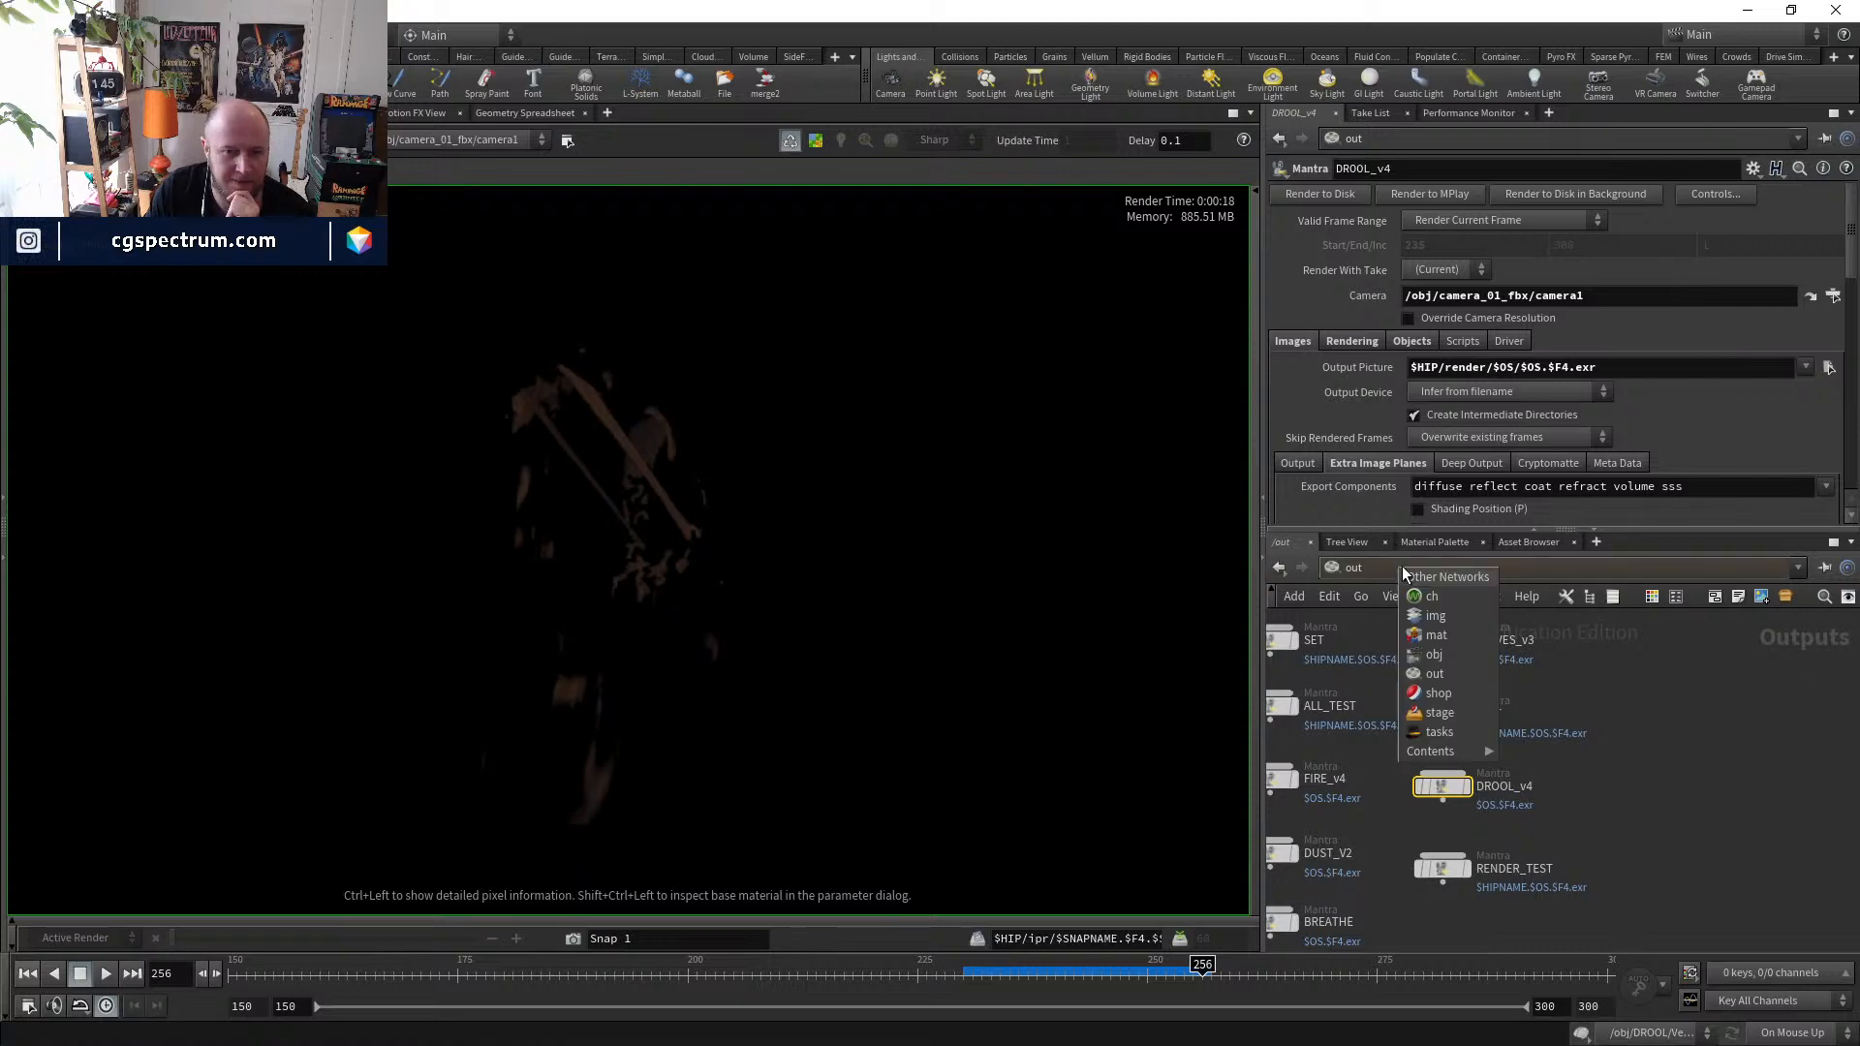
click(1433, 642)
middle_drag(1531, 751, 1262, 731)
middle_drag(1637, 738, 1395, 727)
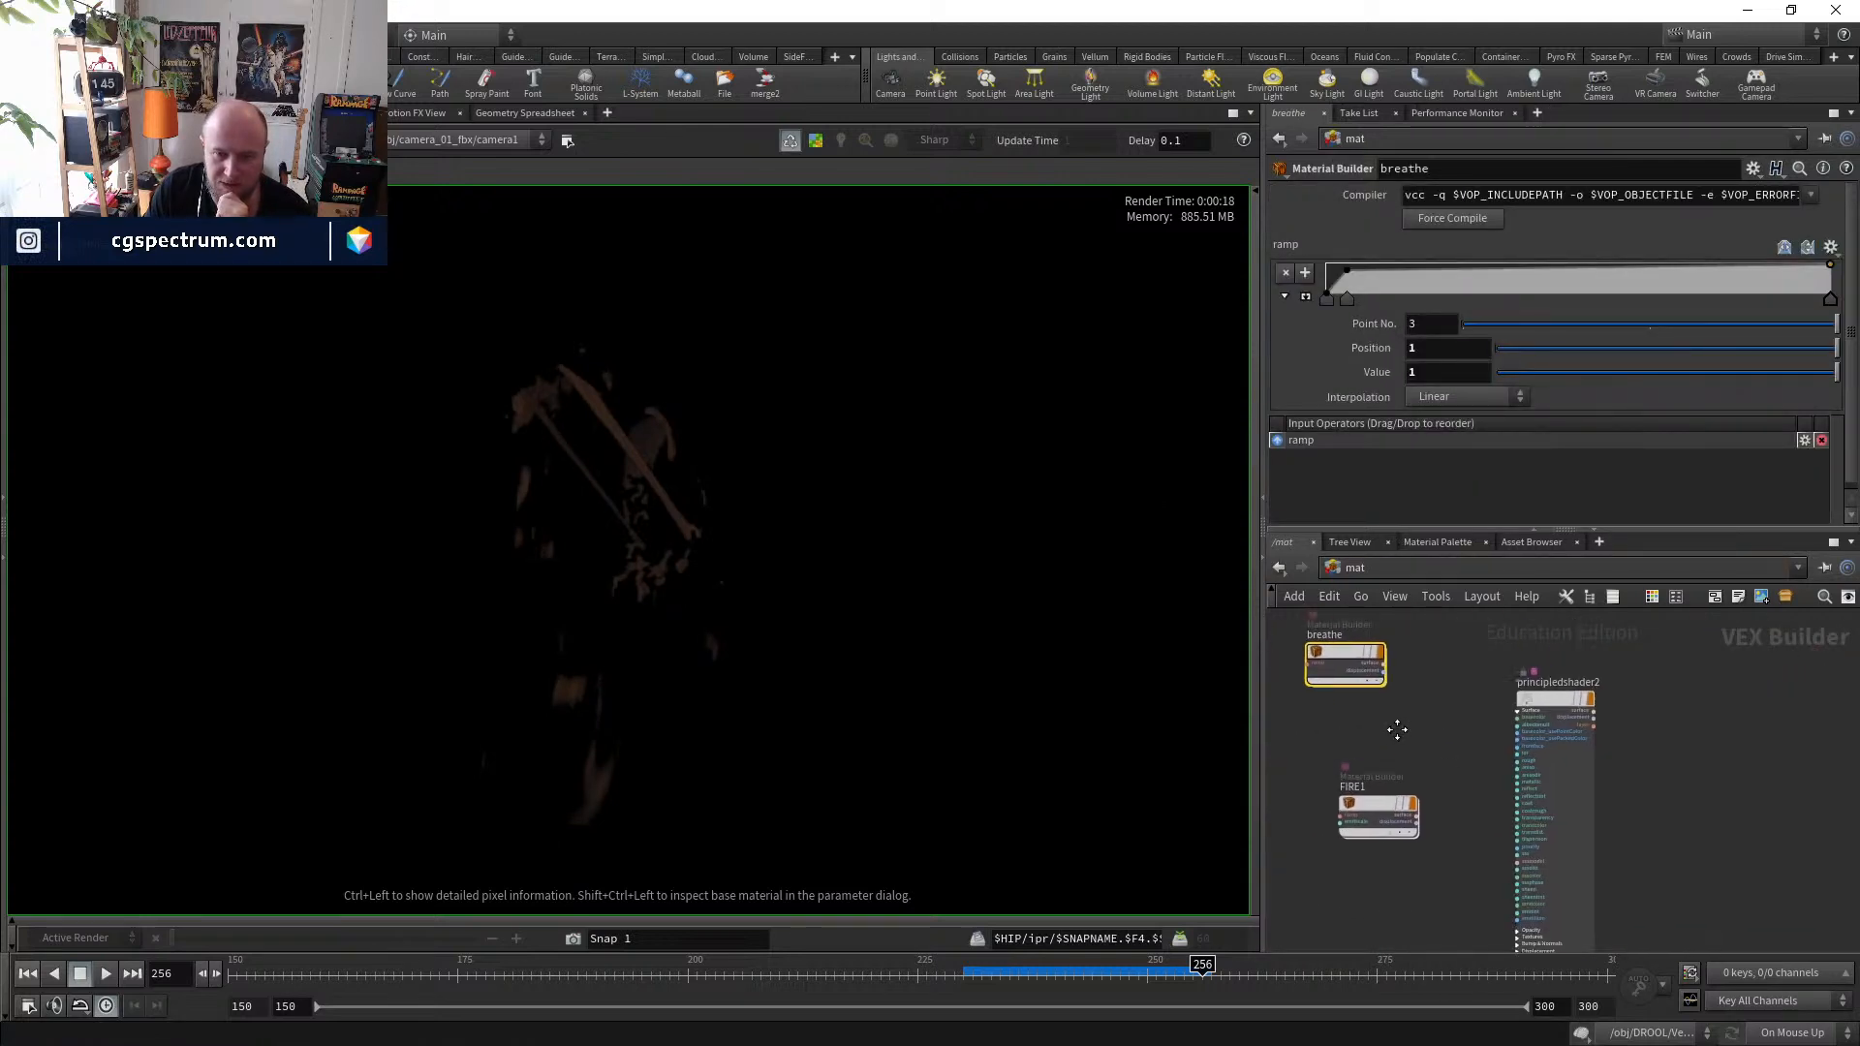
click(1352, 567)
click(1407, 649)
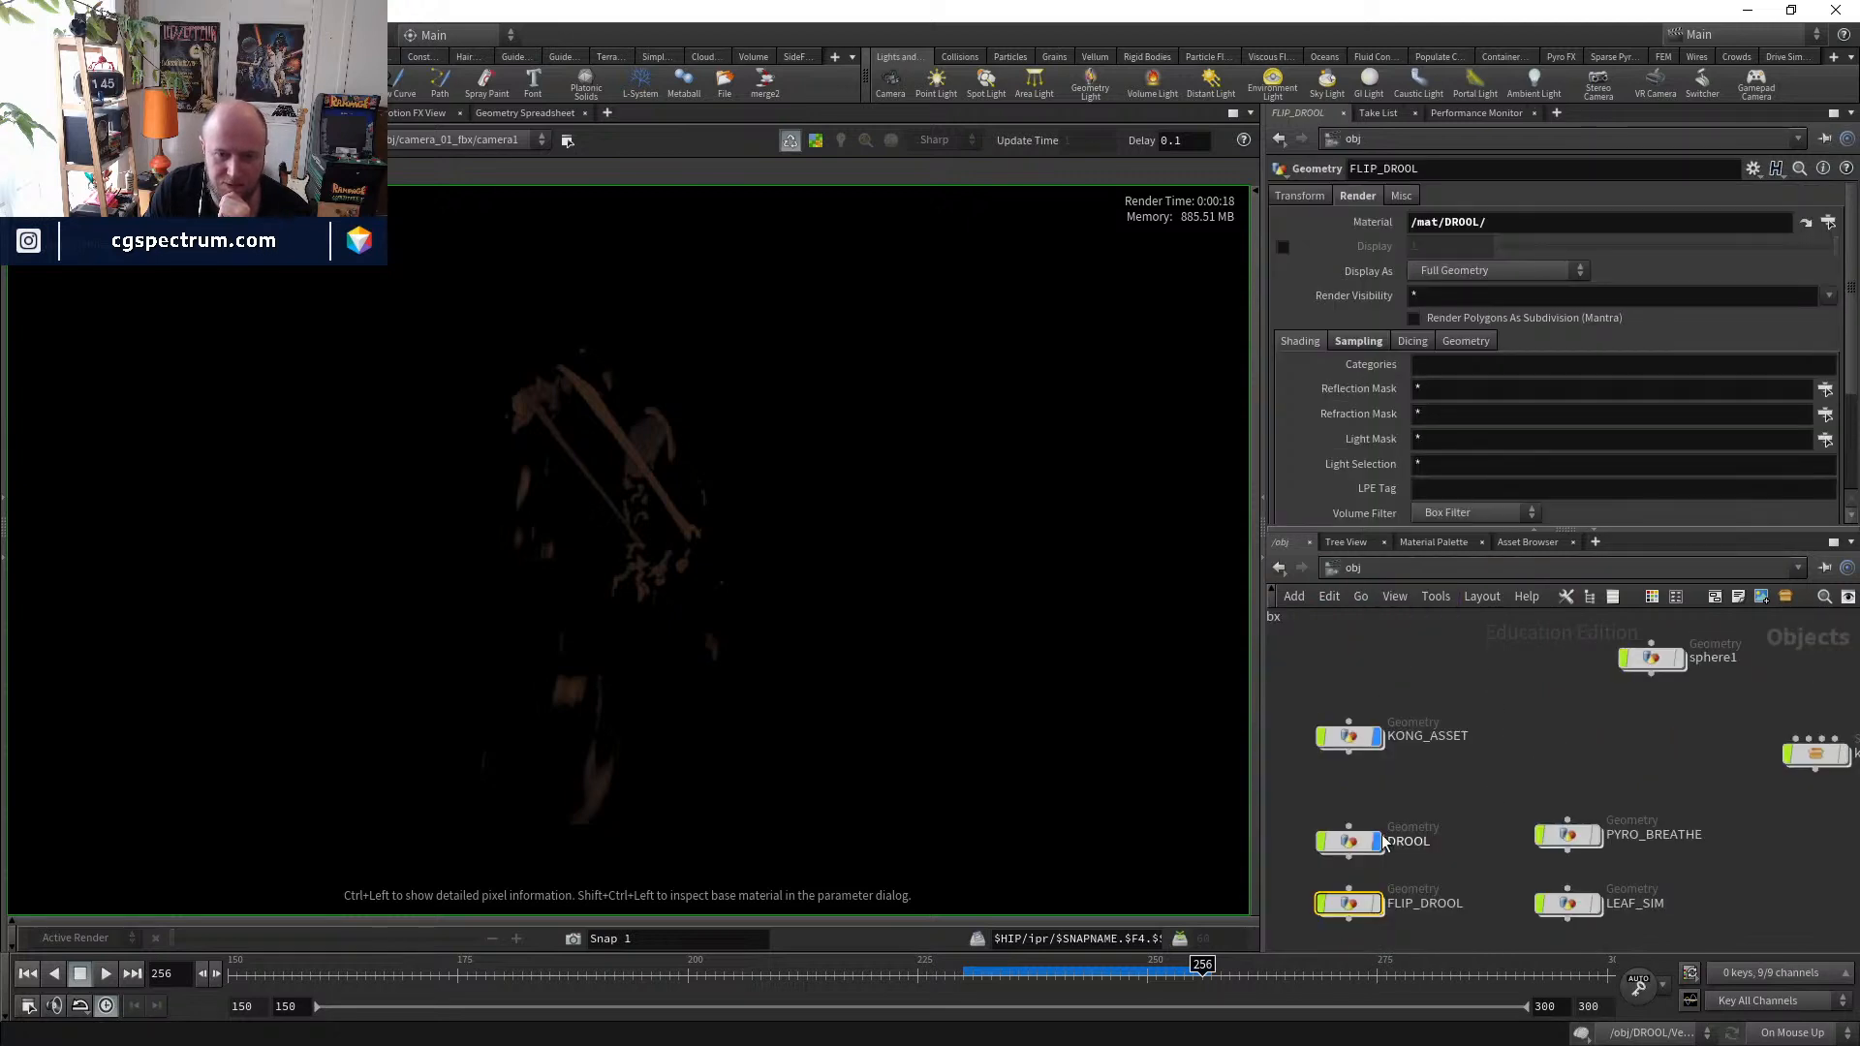
click(1384, 842)
click(1803, 225)
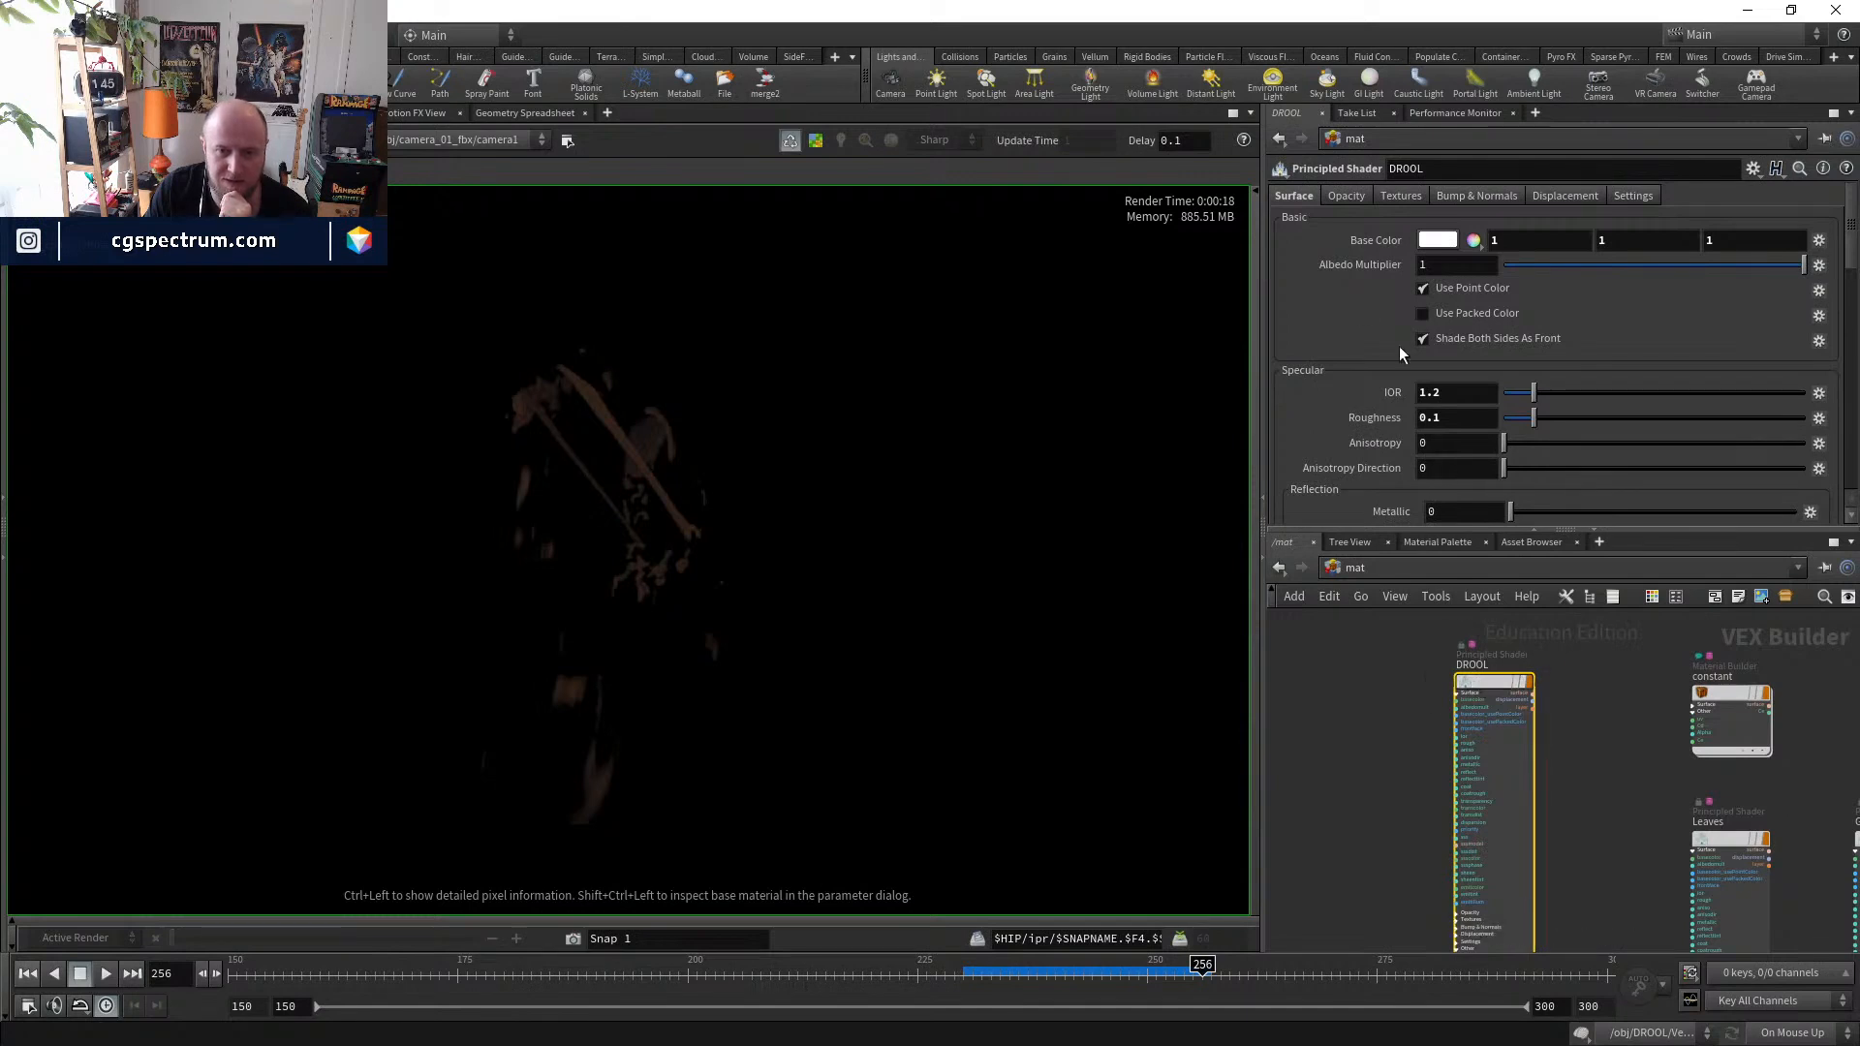
scroll(1303, 379, down, 5)
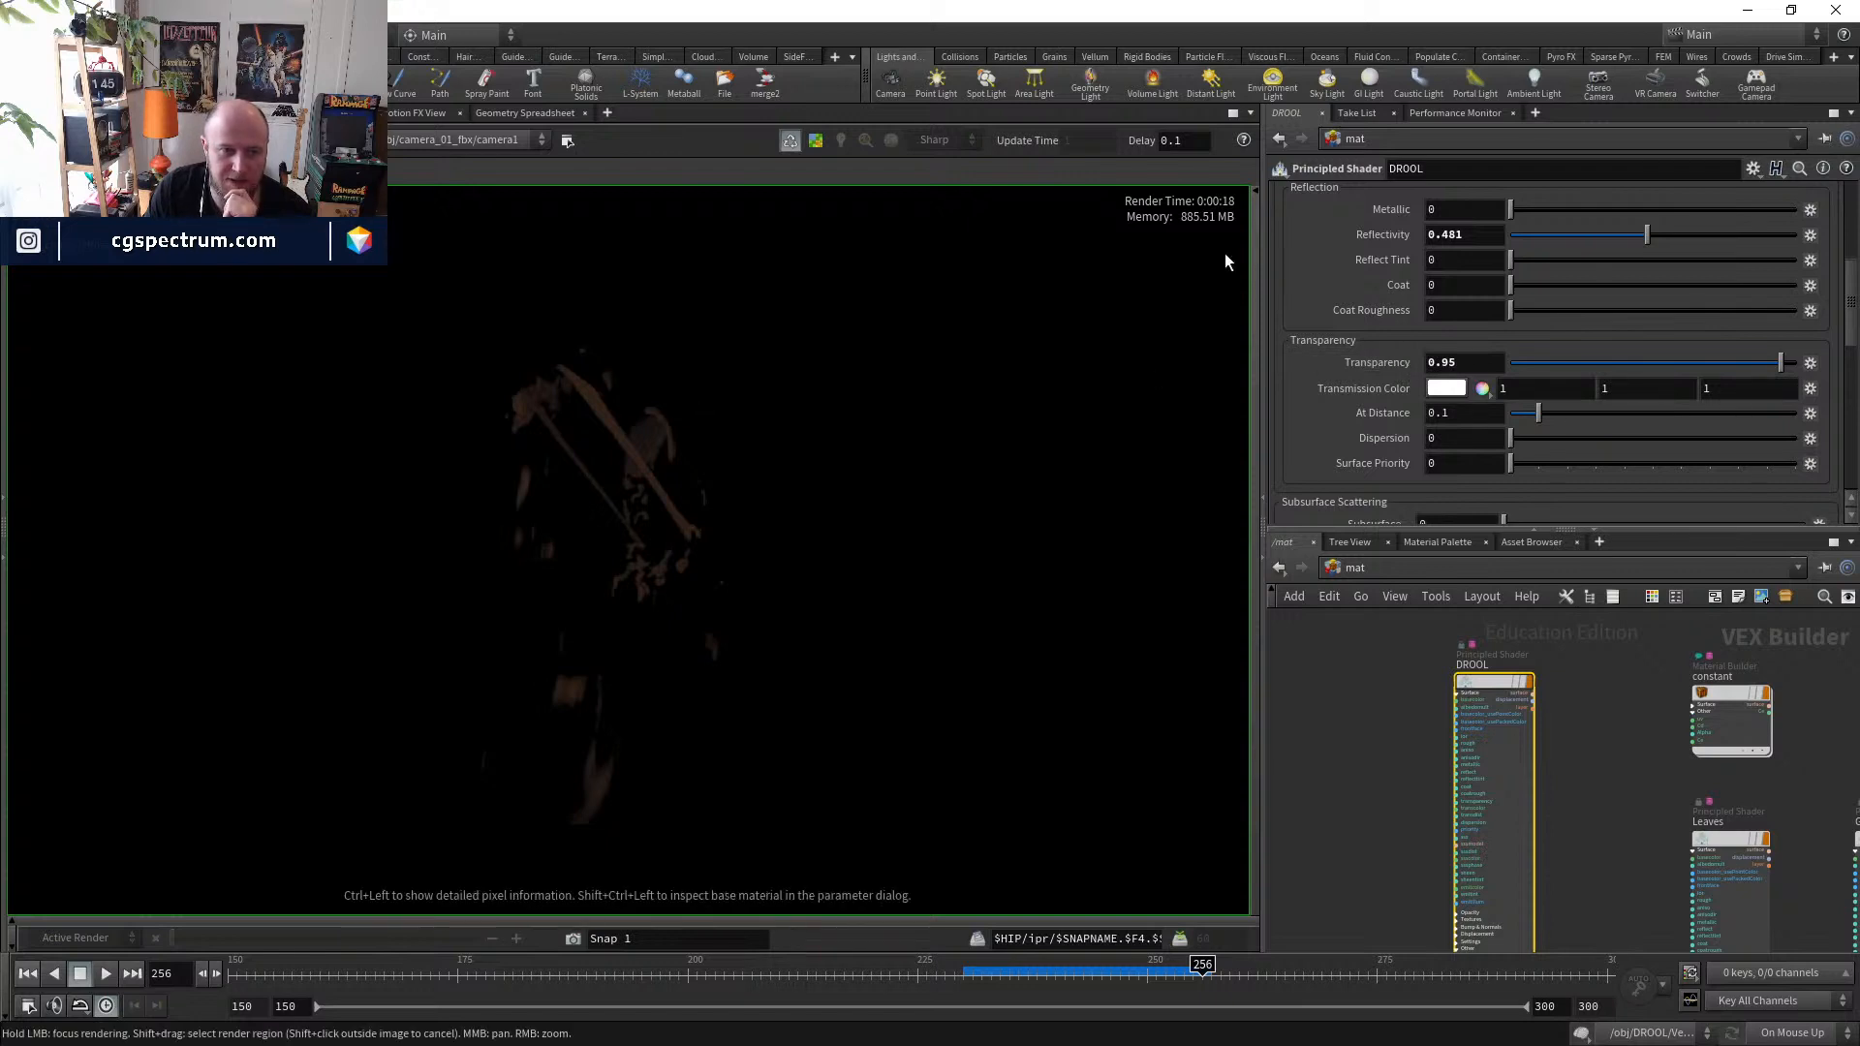
scroll(1359, 368, up, 5)
scroll(1366, 366, up, 2)
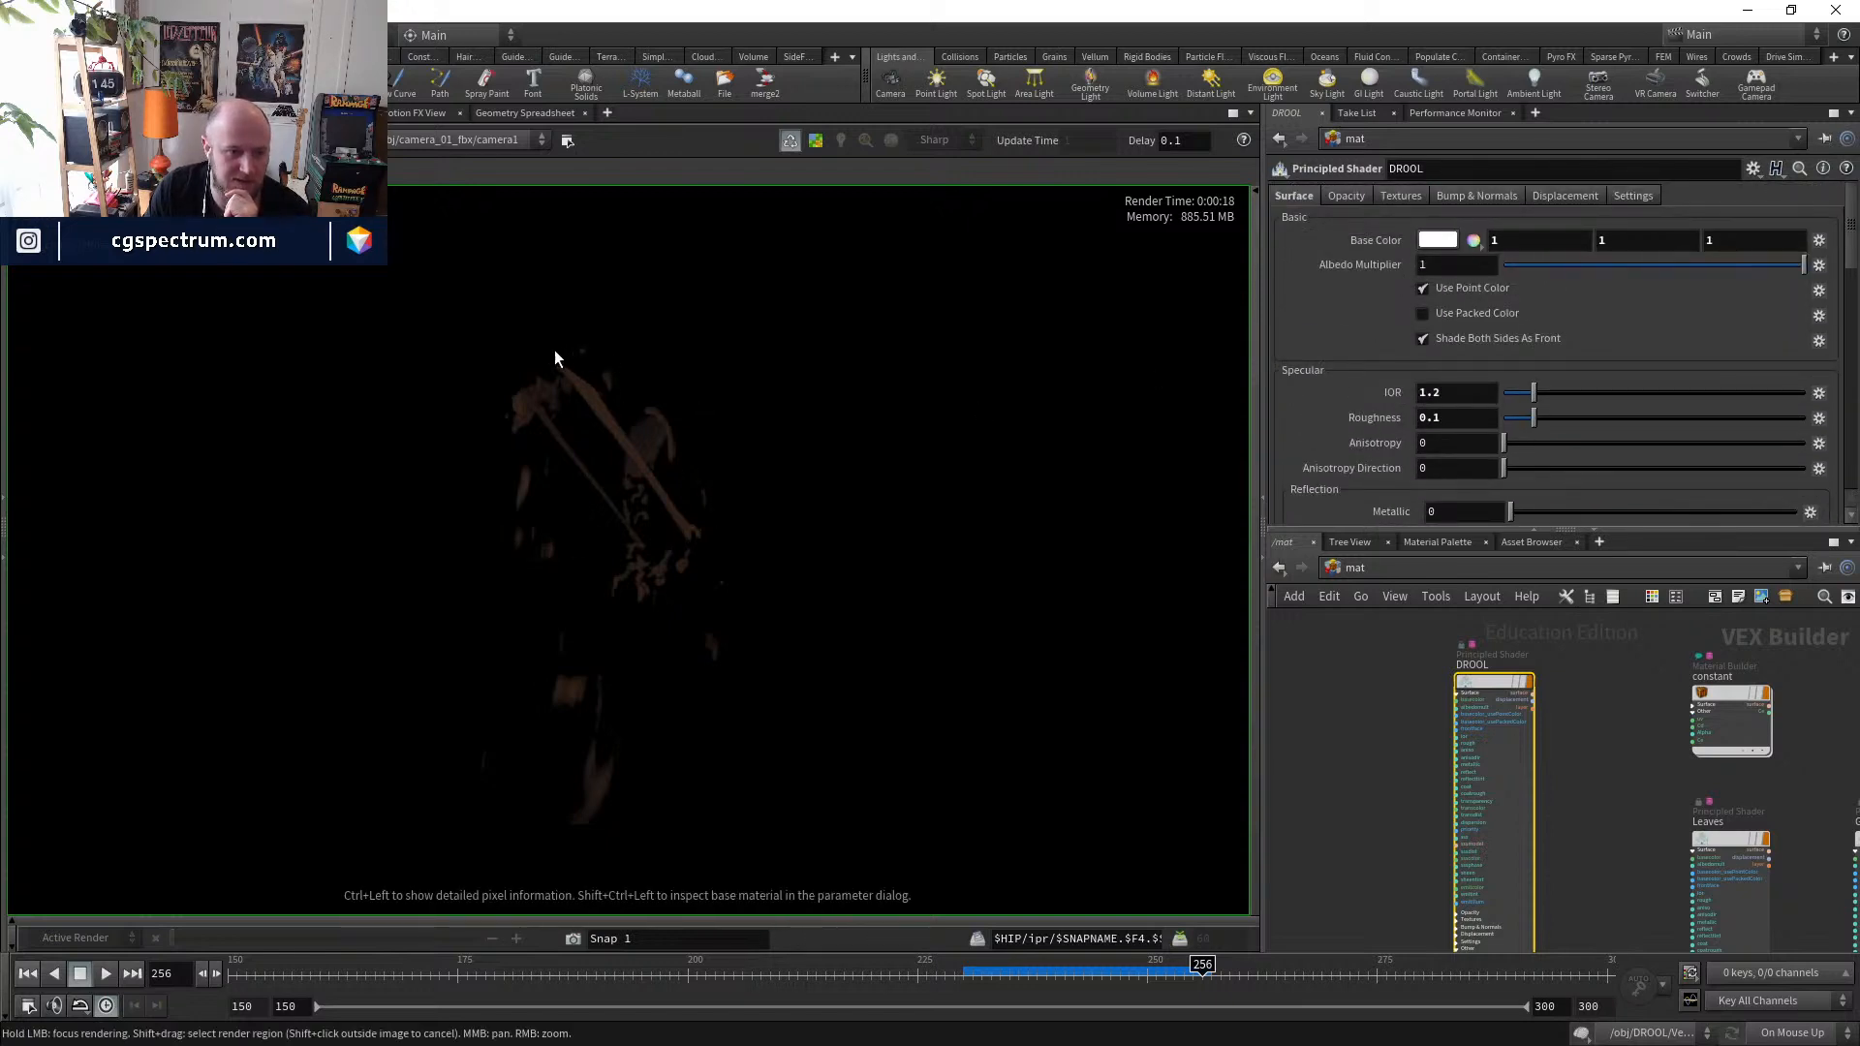
- Display the drool's direct lighting reflect plane, show the display correction controls and raise the preview brightness to 2048
click(116, 162)
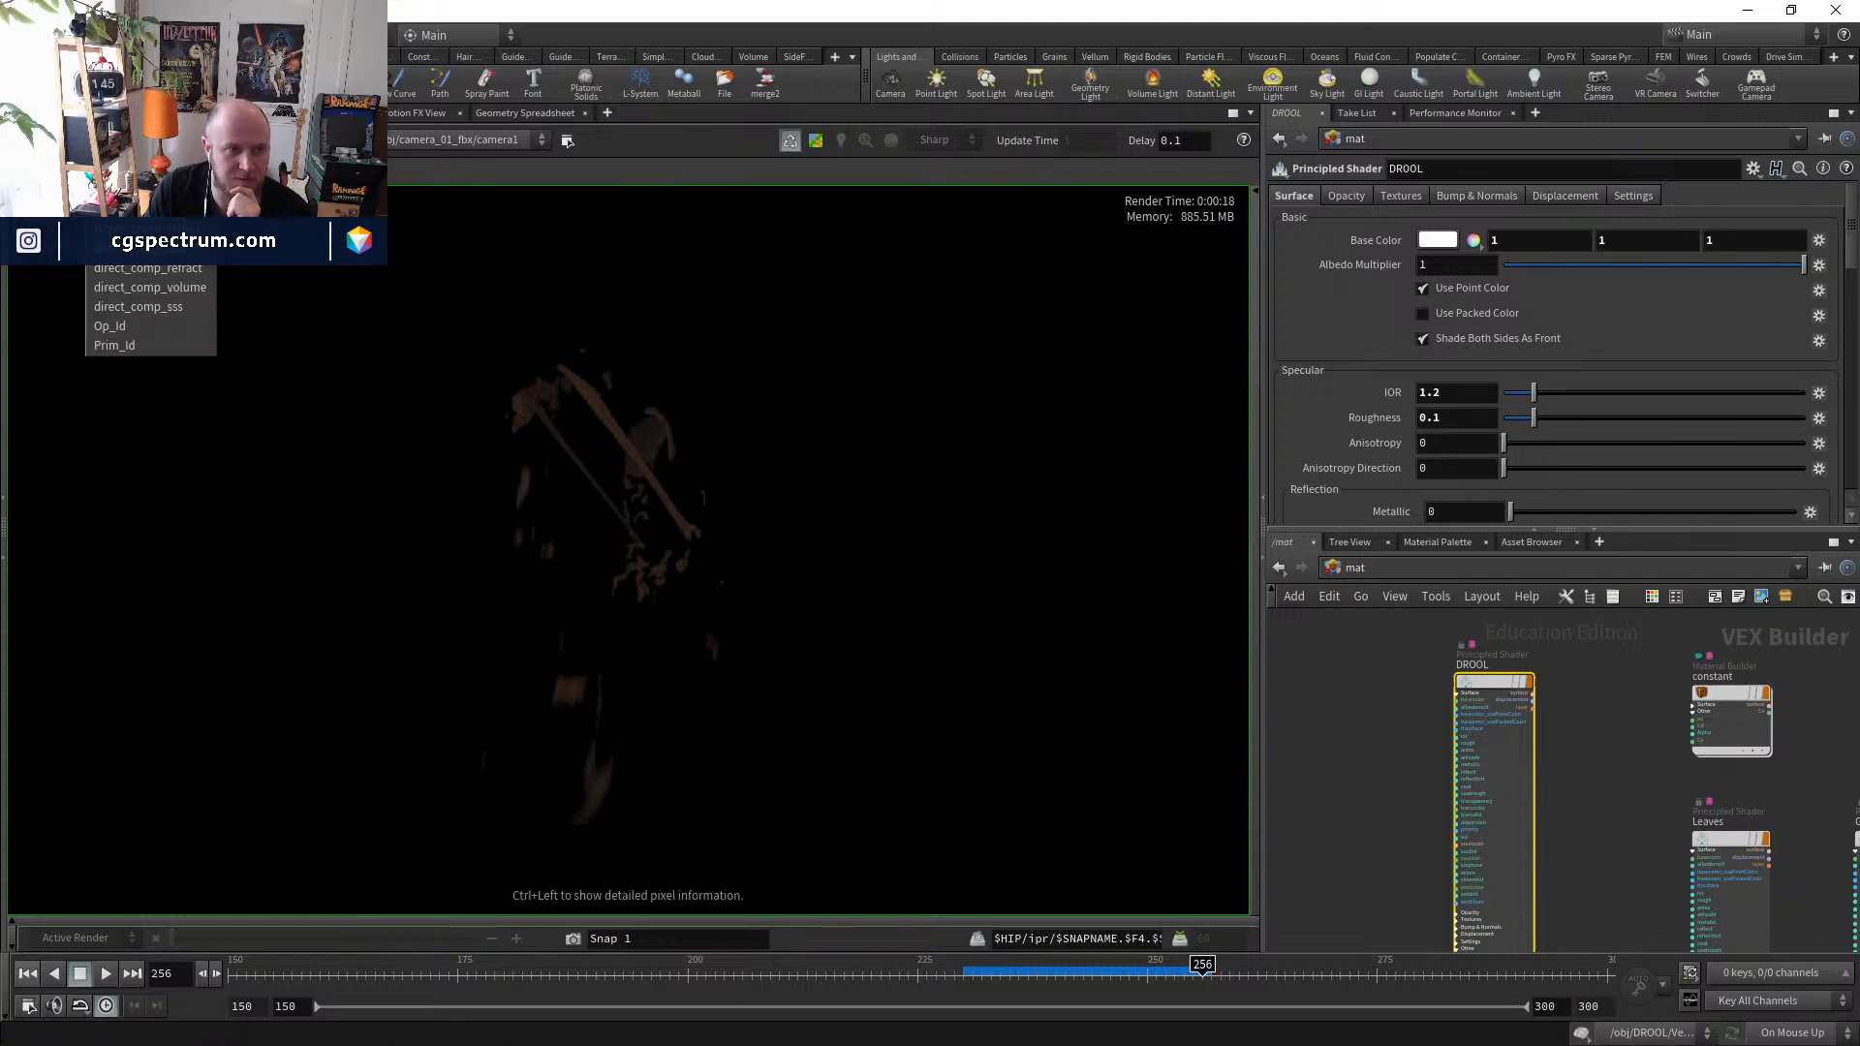
click(126, 228)
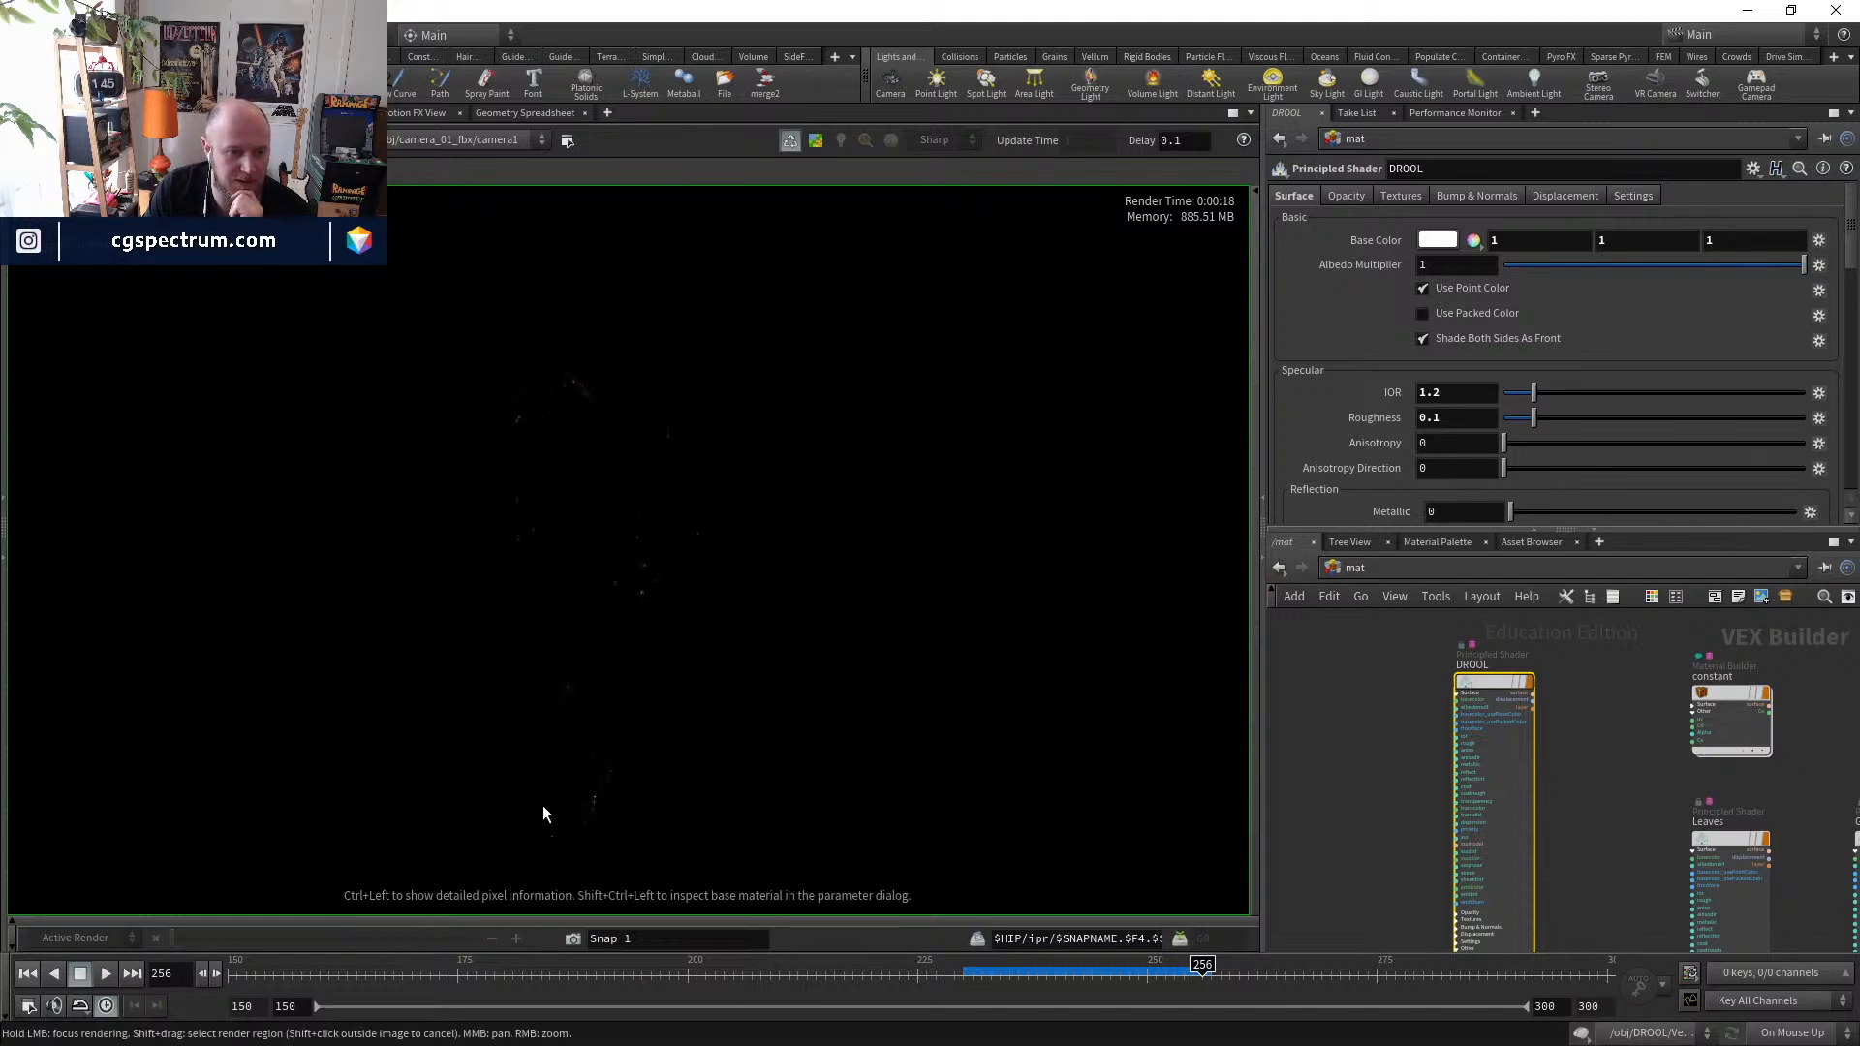
right_click(564, 642)
click(623, 722)
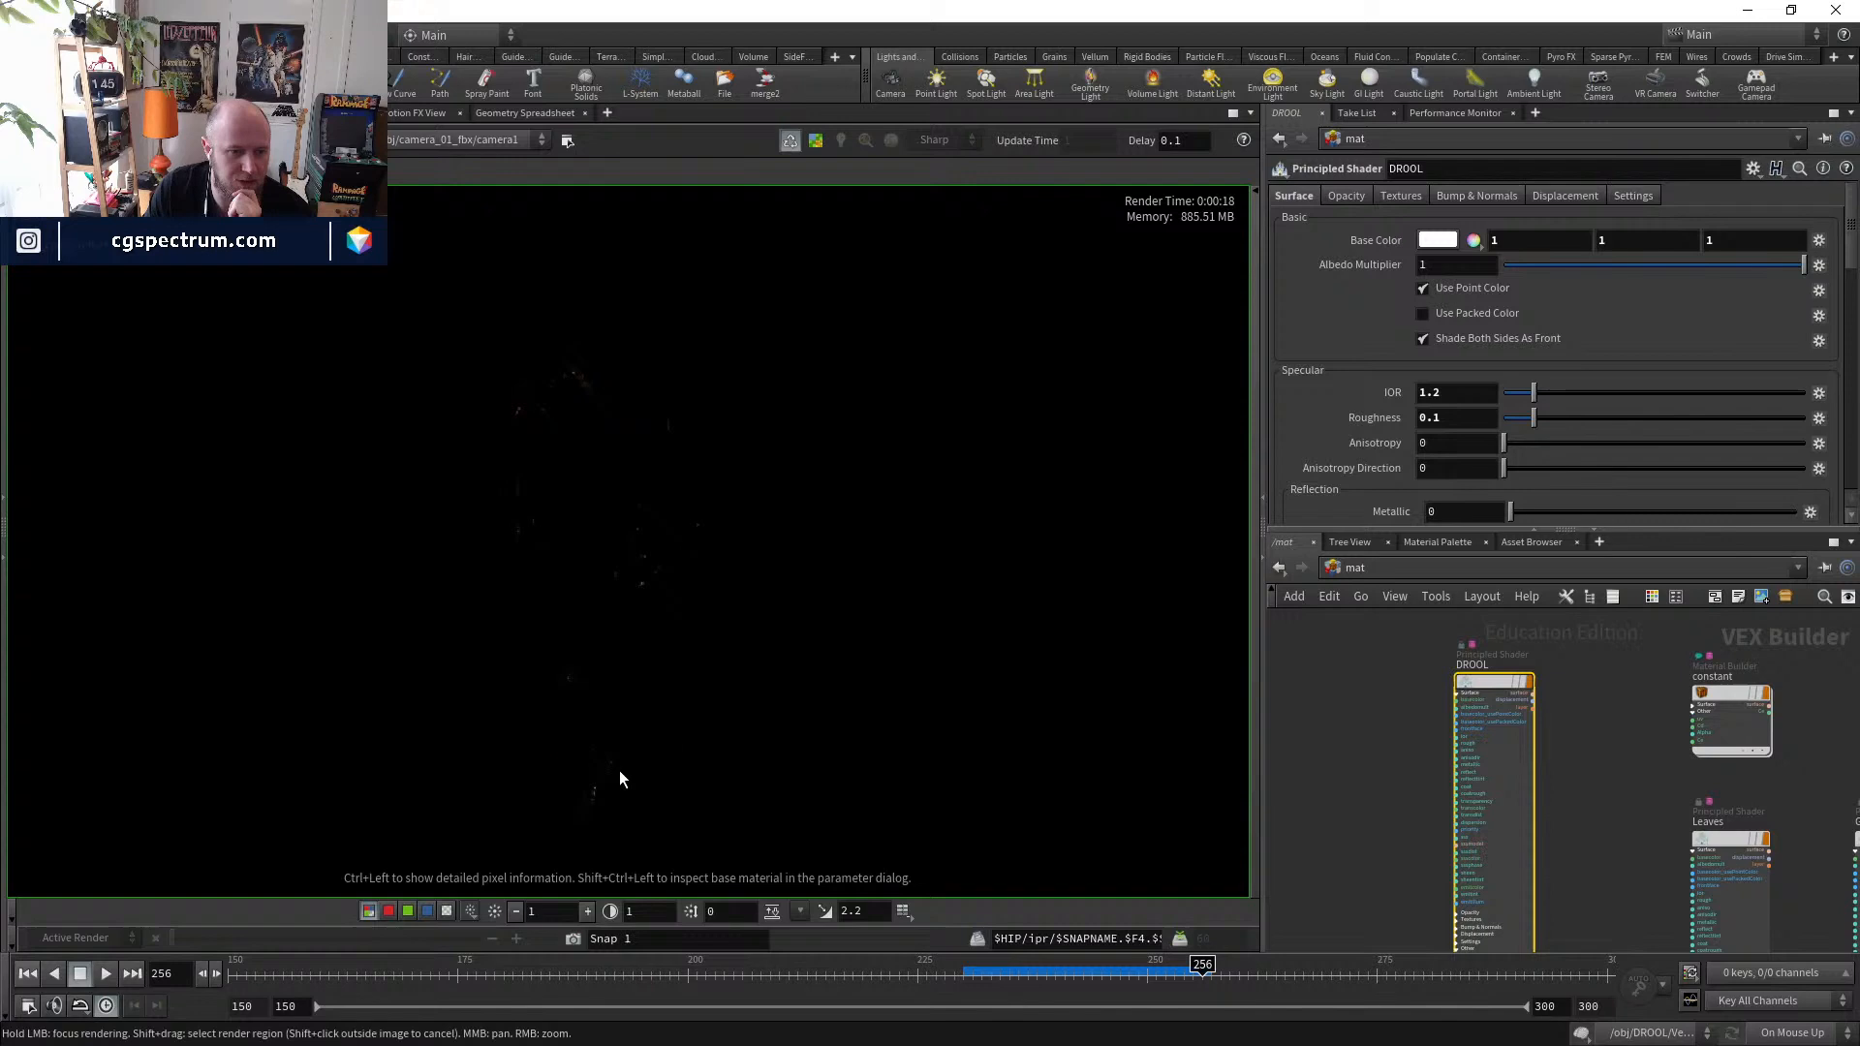
click(586, 915)
click(586, 912)
click(586, 912)
click(586, 912)
click(586, 911)
click(586, 912)
click(586, 912)
click(587, 912)
click(586, 911)
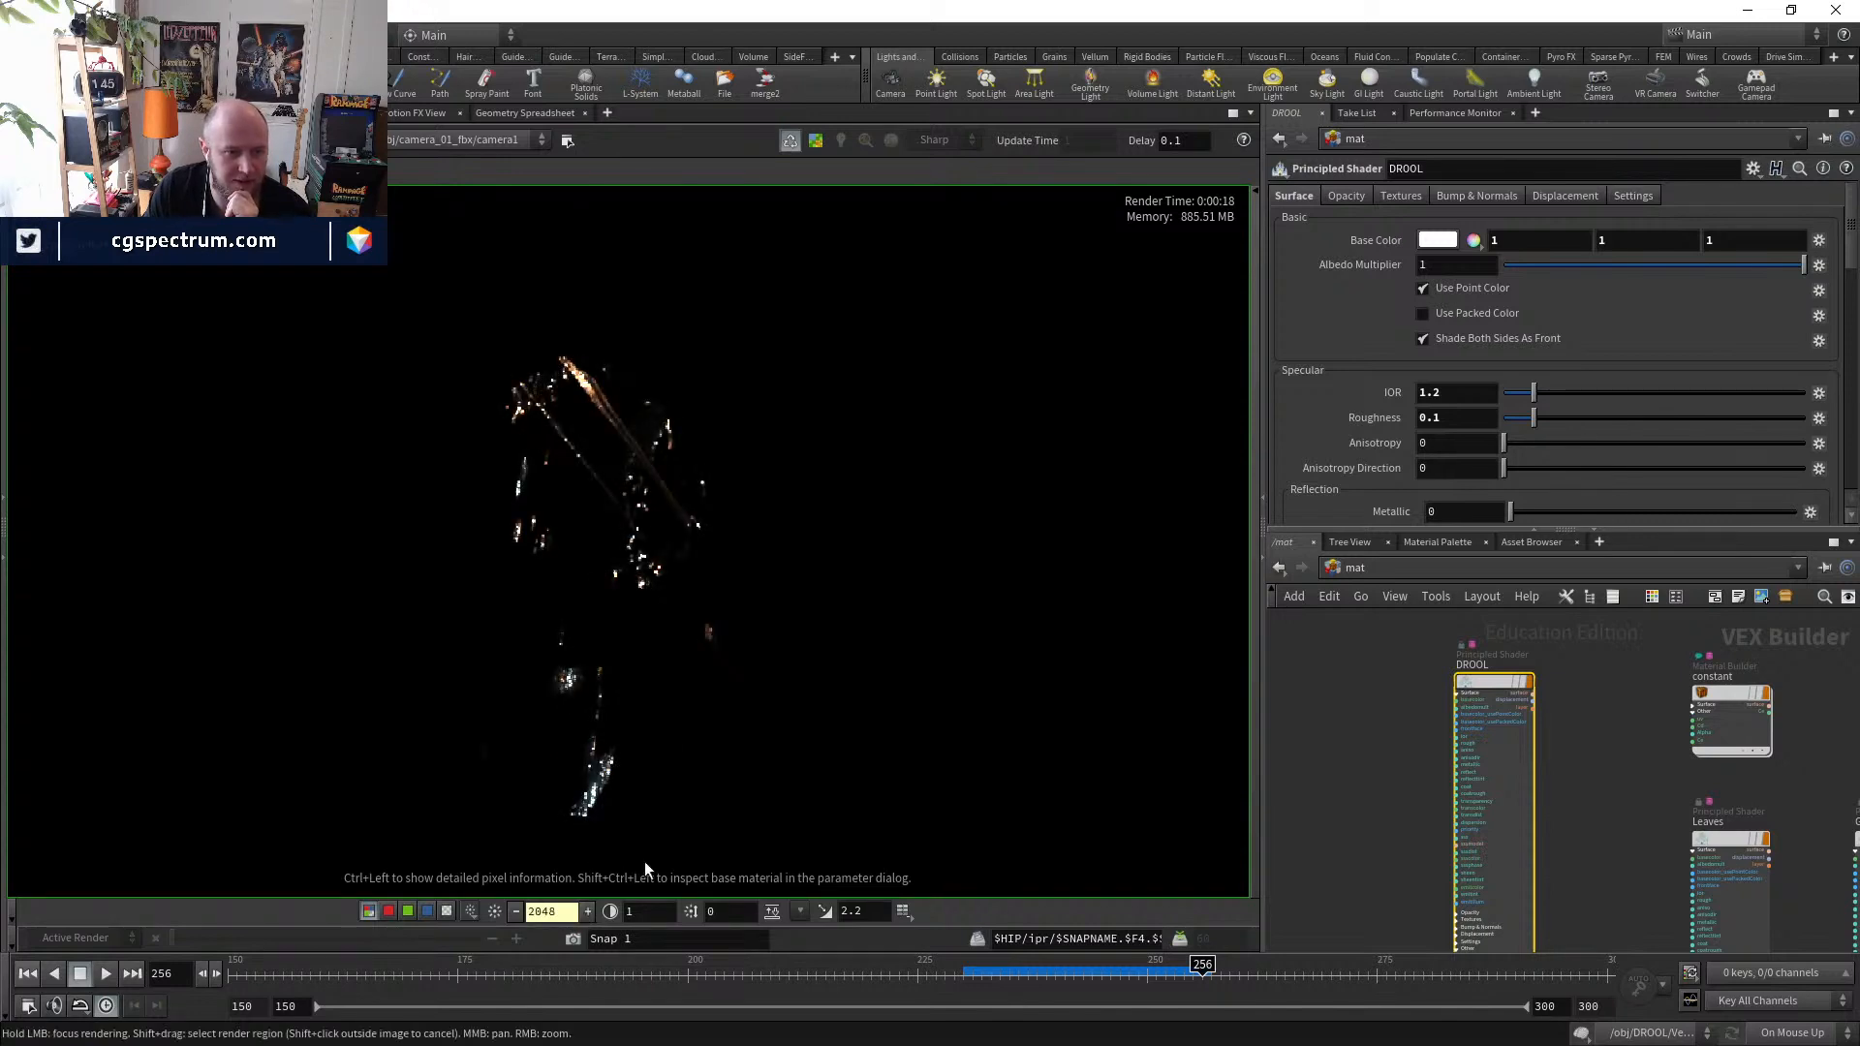
scroll(792, 548, down, 2)
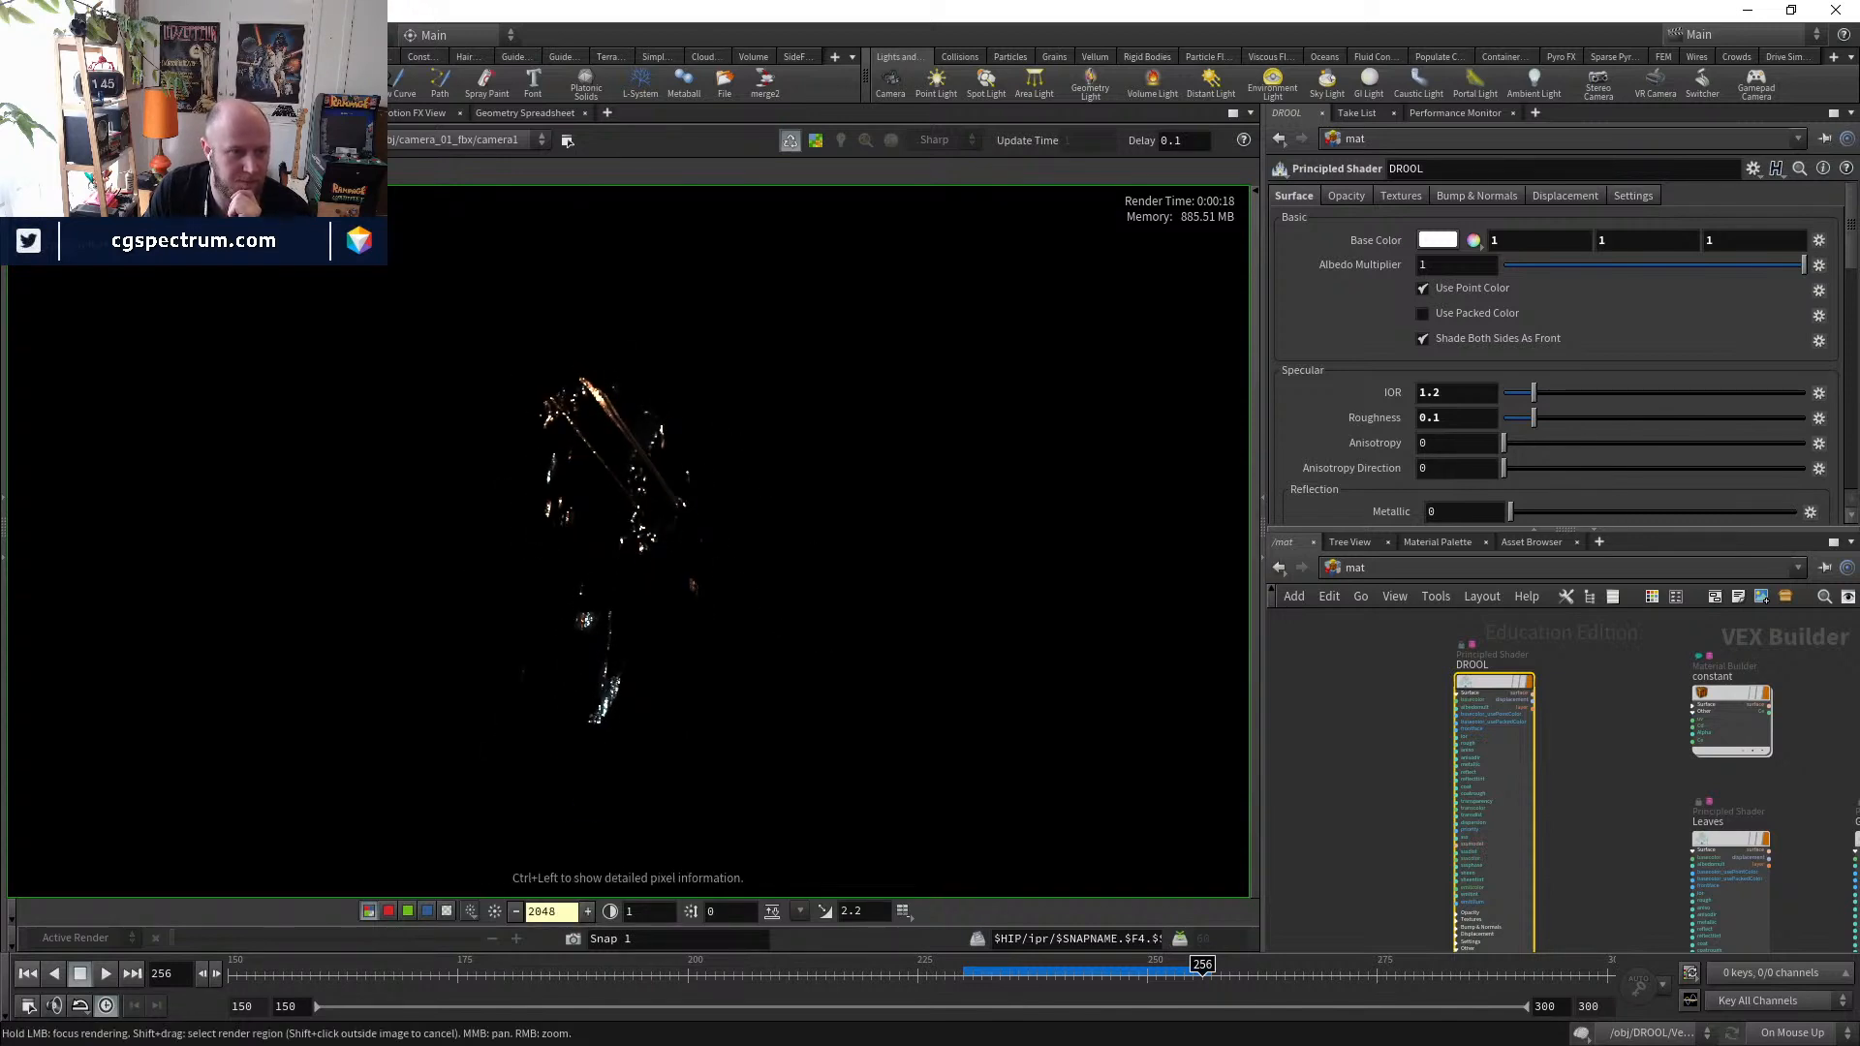
- Display the direct lighting coat plane at a preview brightness of 128 and check the DROOL shader's coat settings
click(146, 170)
click(154, 251)
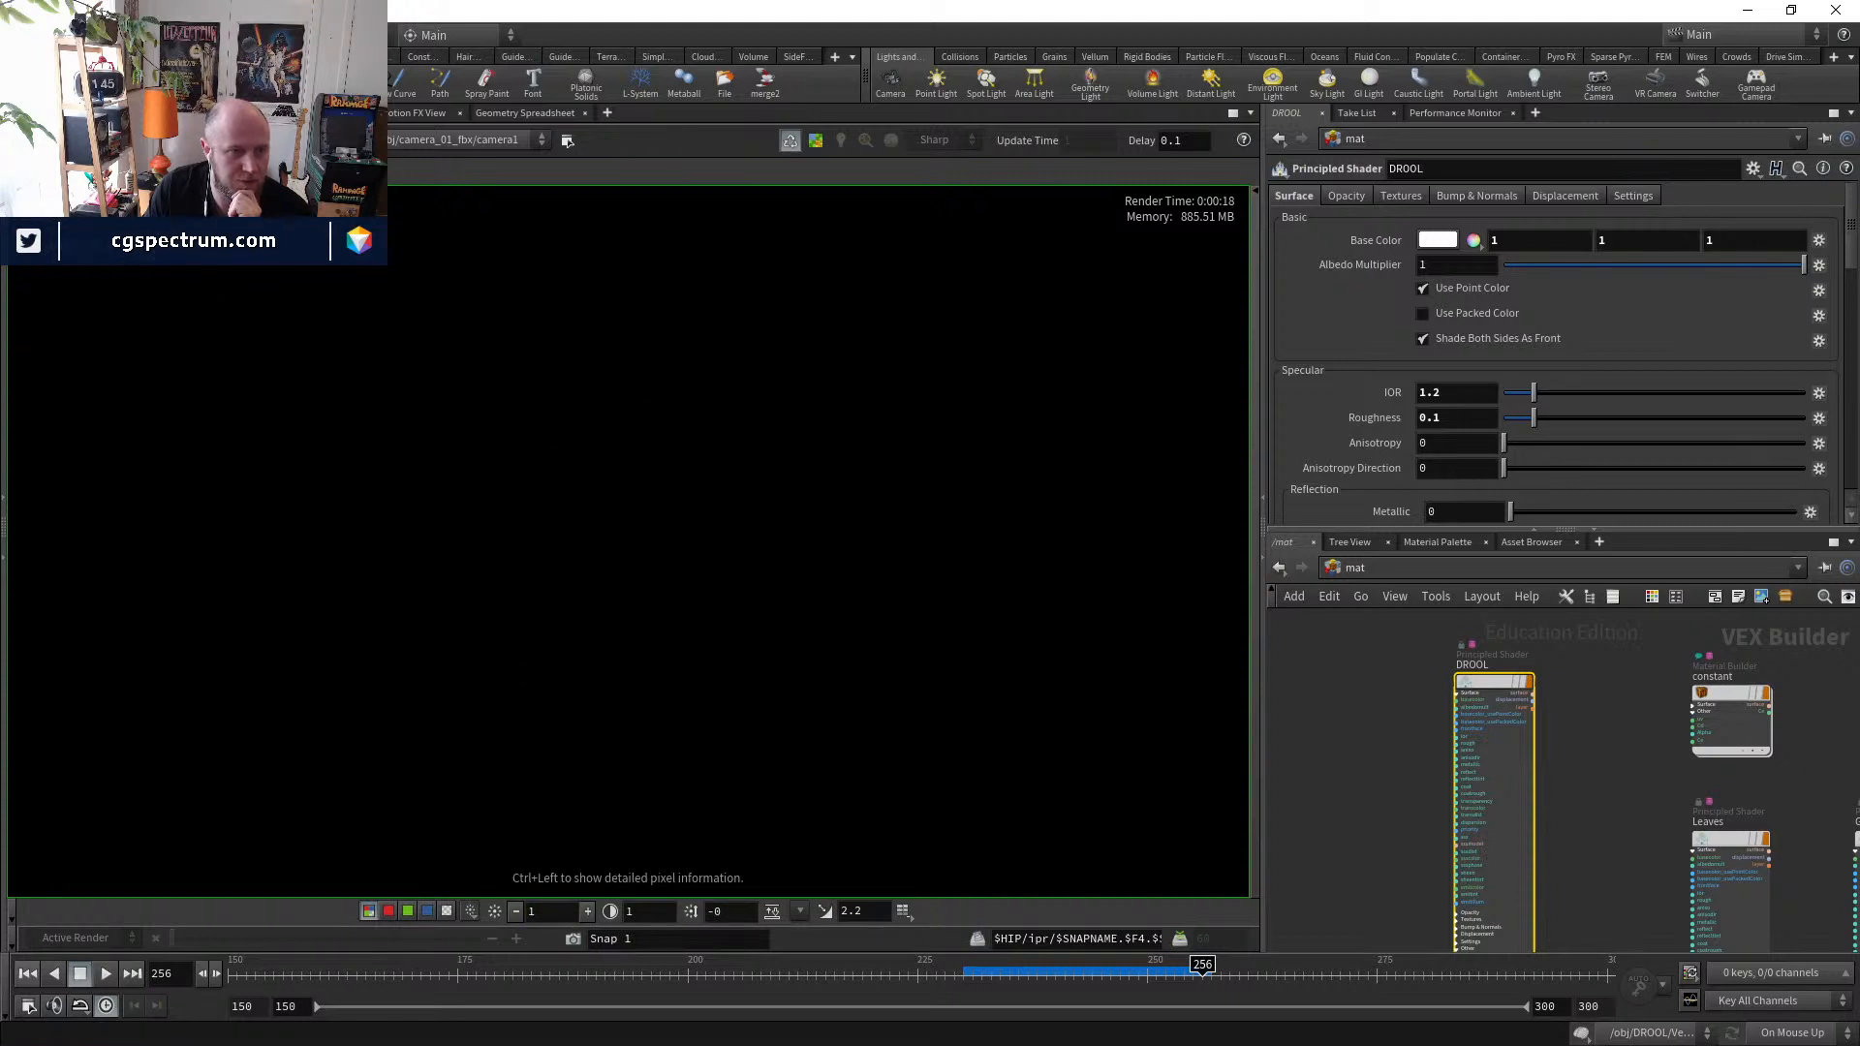
click(586, 911)
click(586, 911)
click(586, 912)
click(587, 911)
click(586, 912)
click(586, 912)
click(586, 912)
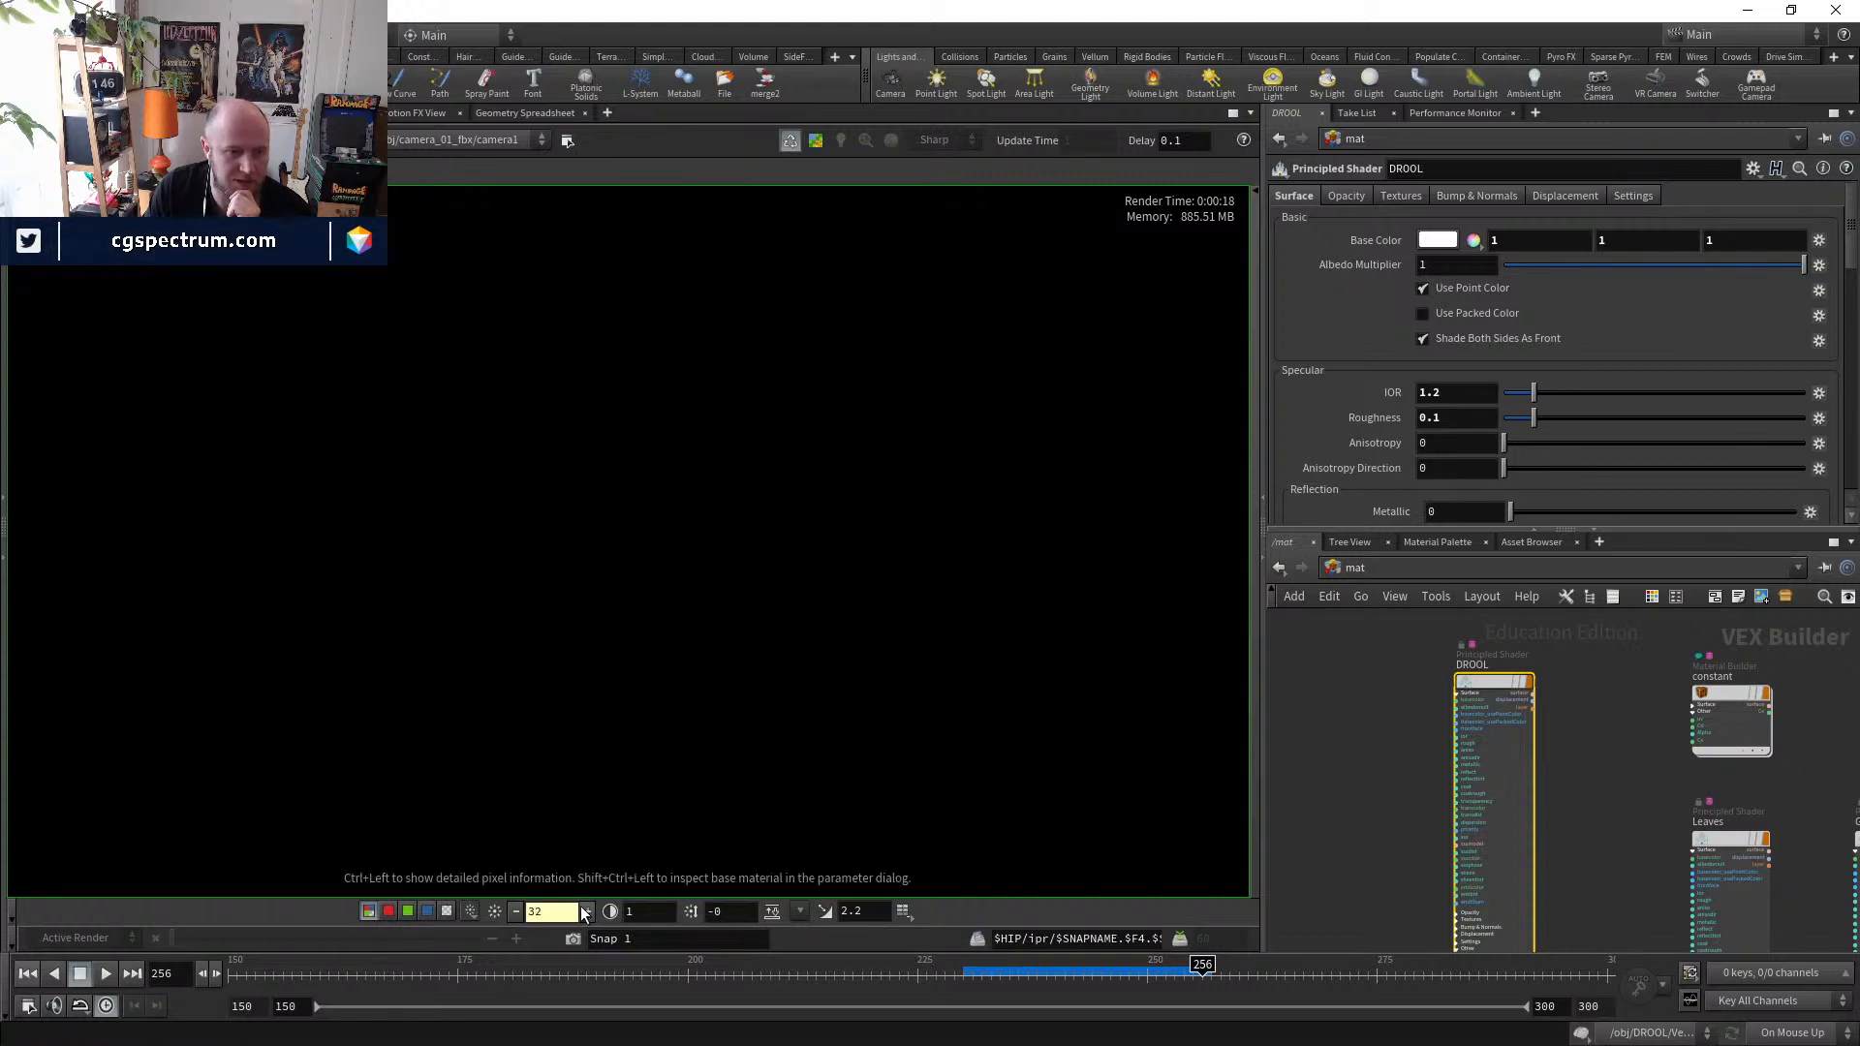
scroll(1351, 436, down, 5)
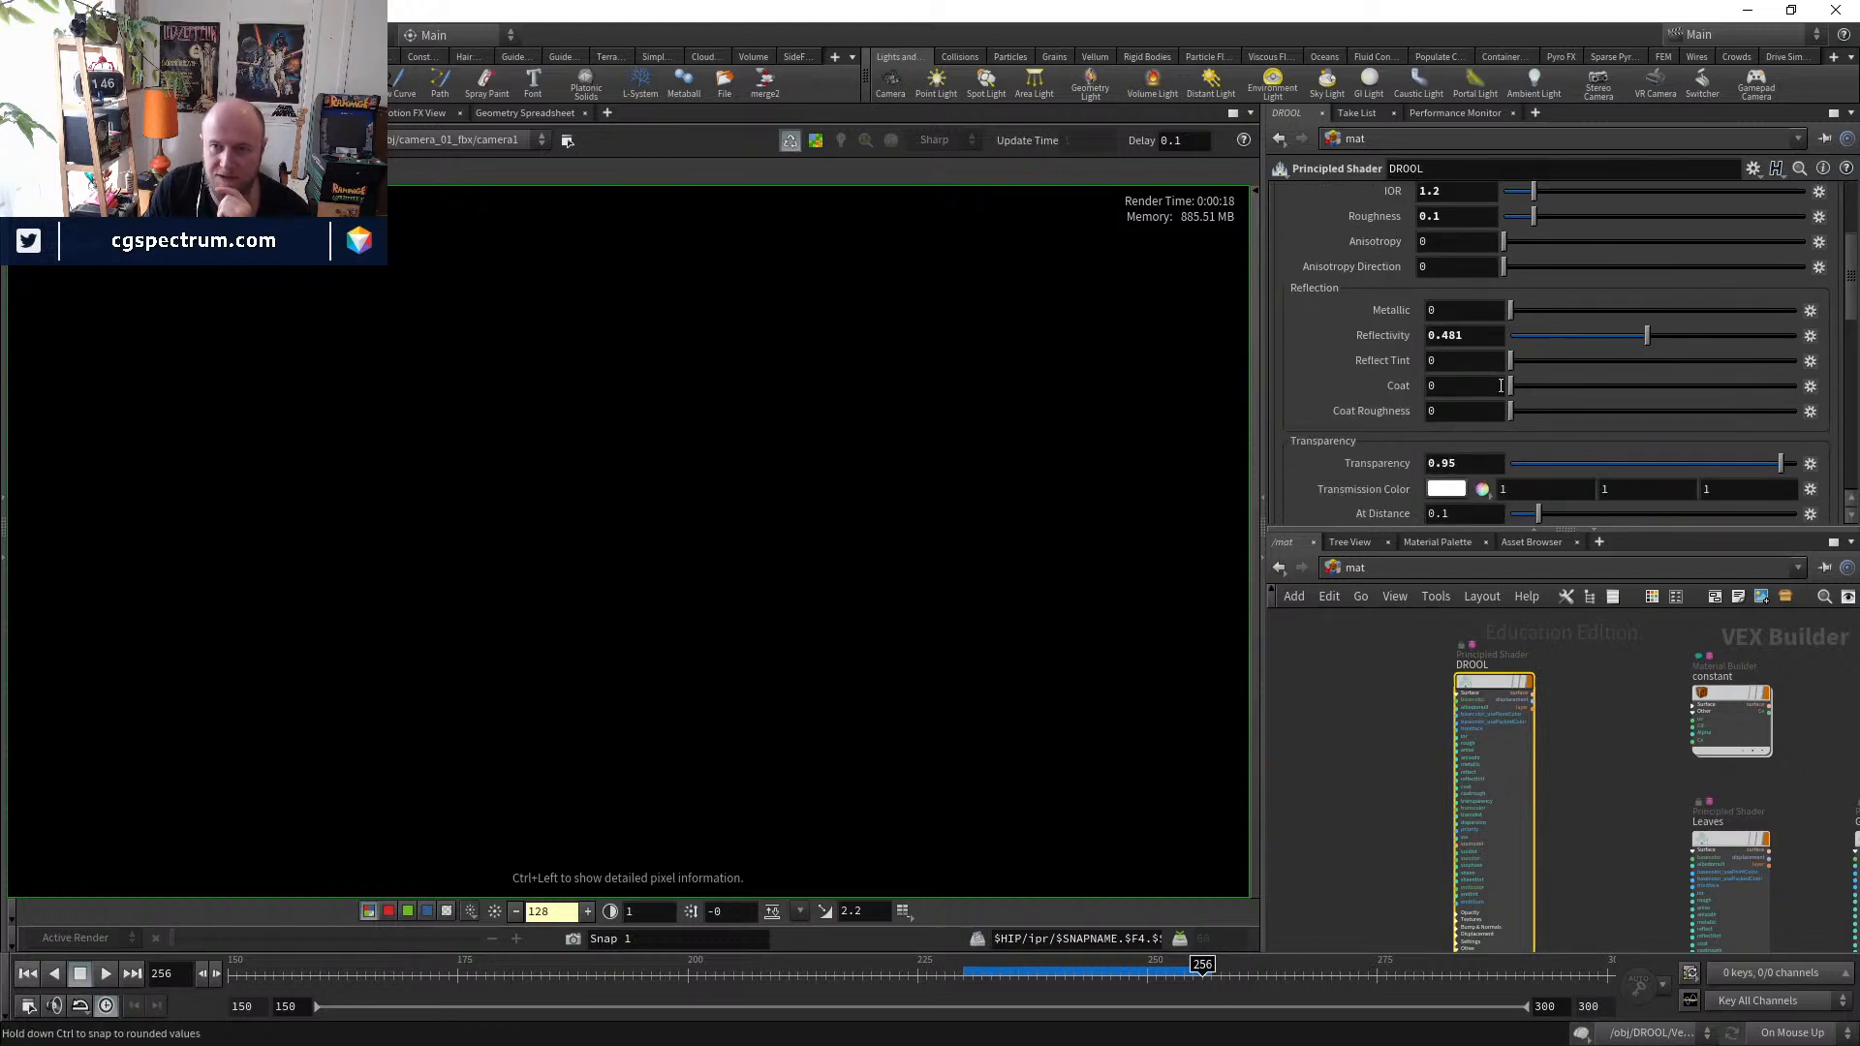
- Display the direct lighting diffuse plane and raise the preview brightness to 262144 to examine the drool
click(146, 170)
click(145, 199)
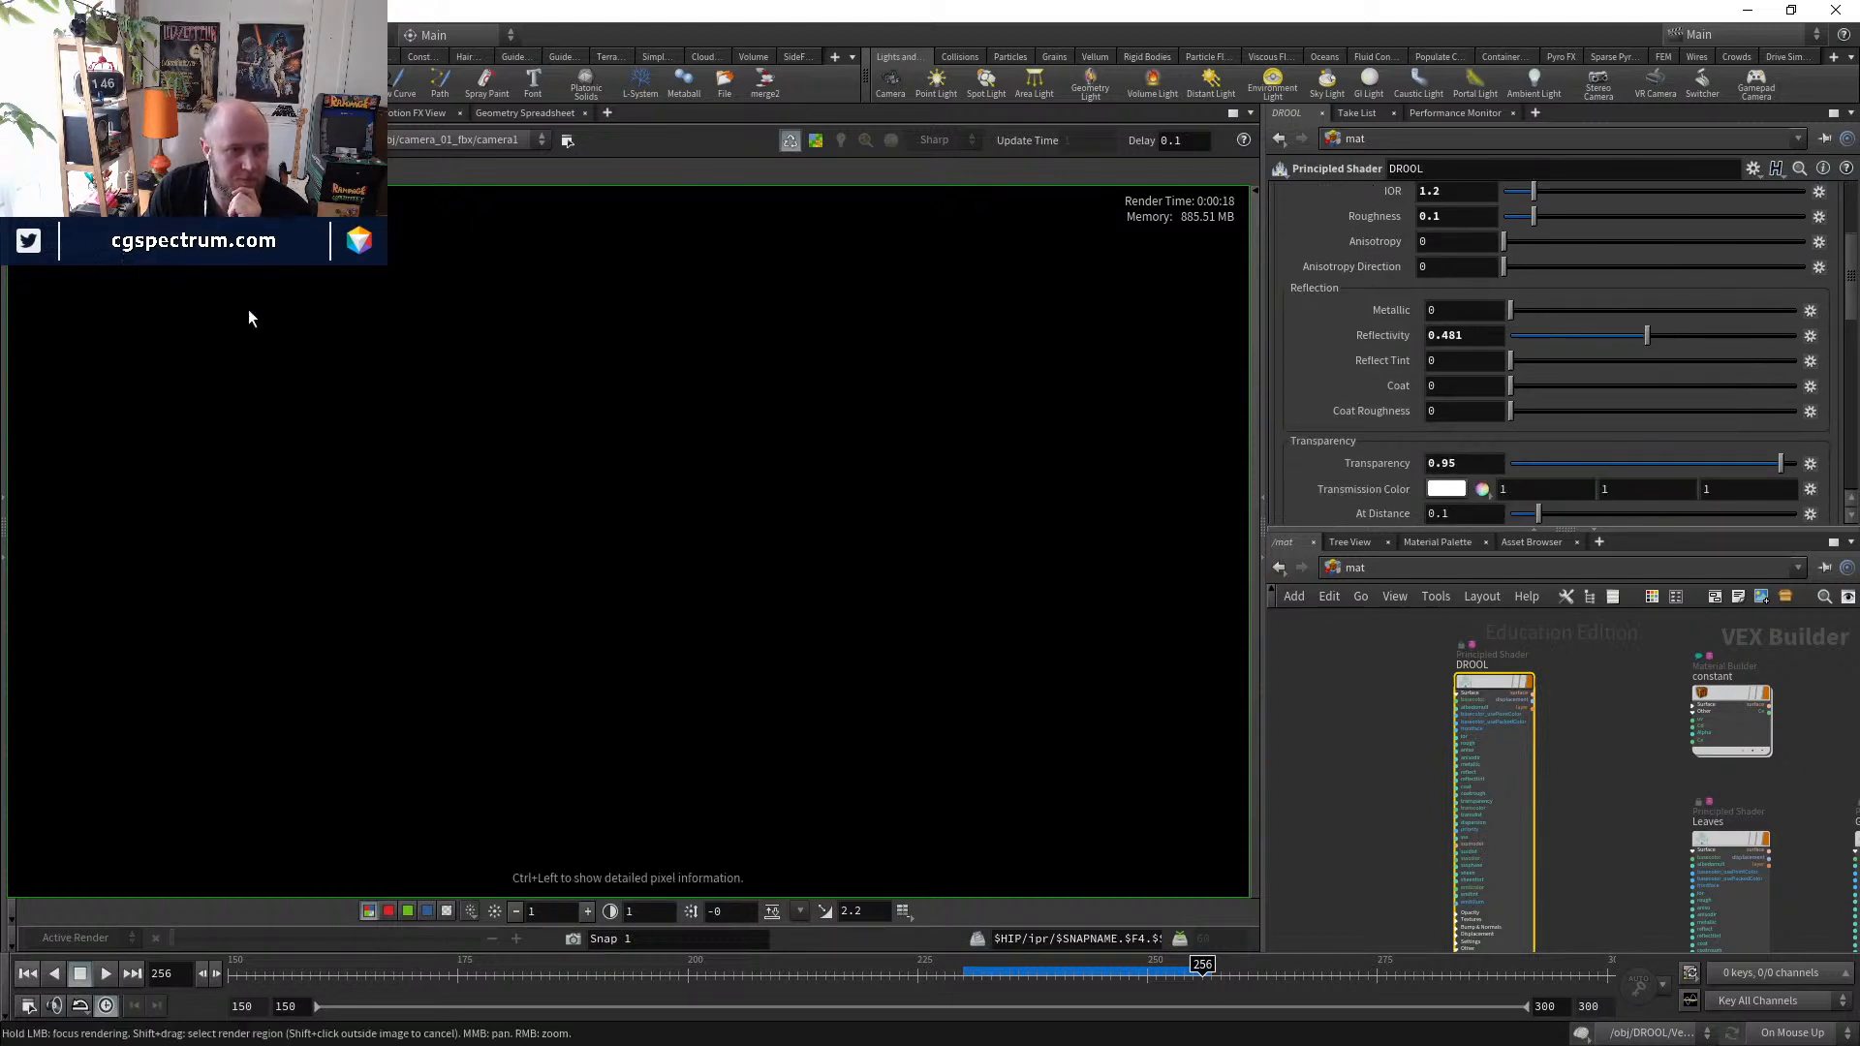
click(589, 912)
click(589, 913)
click(589, 912)
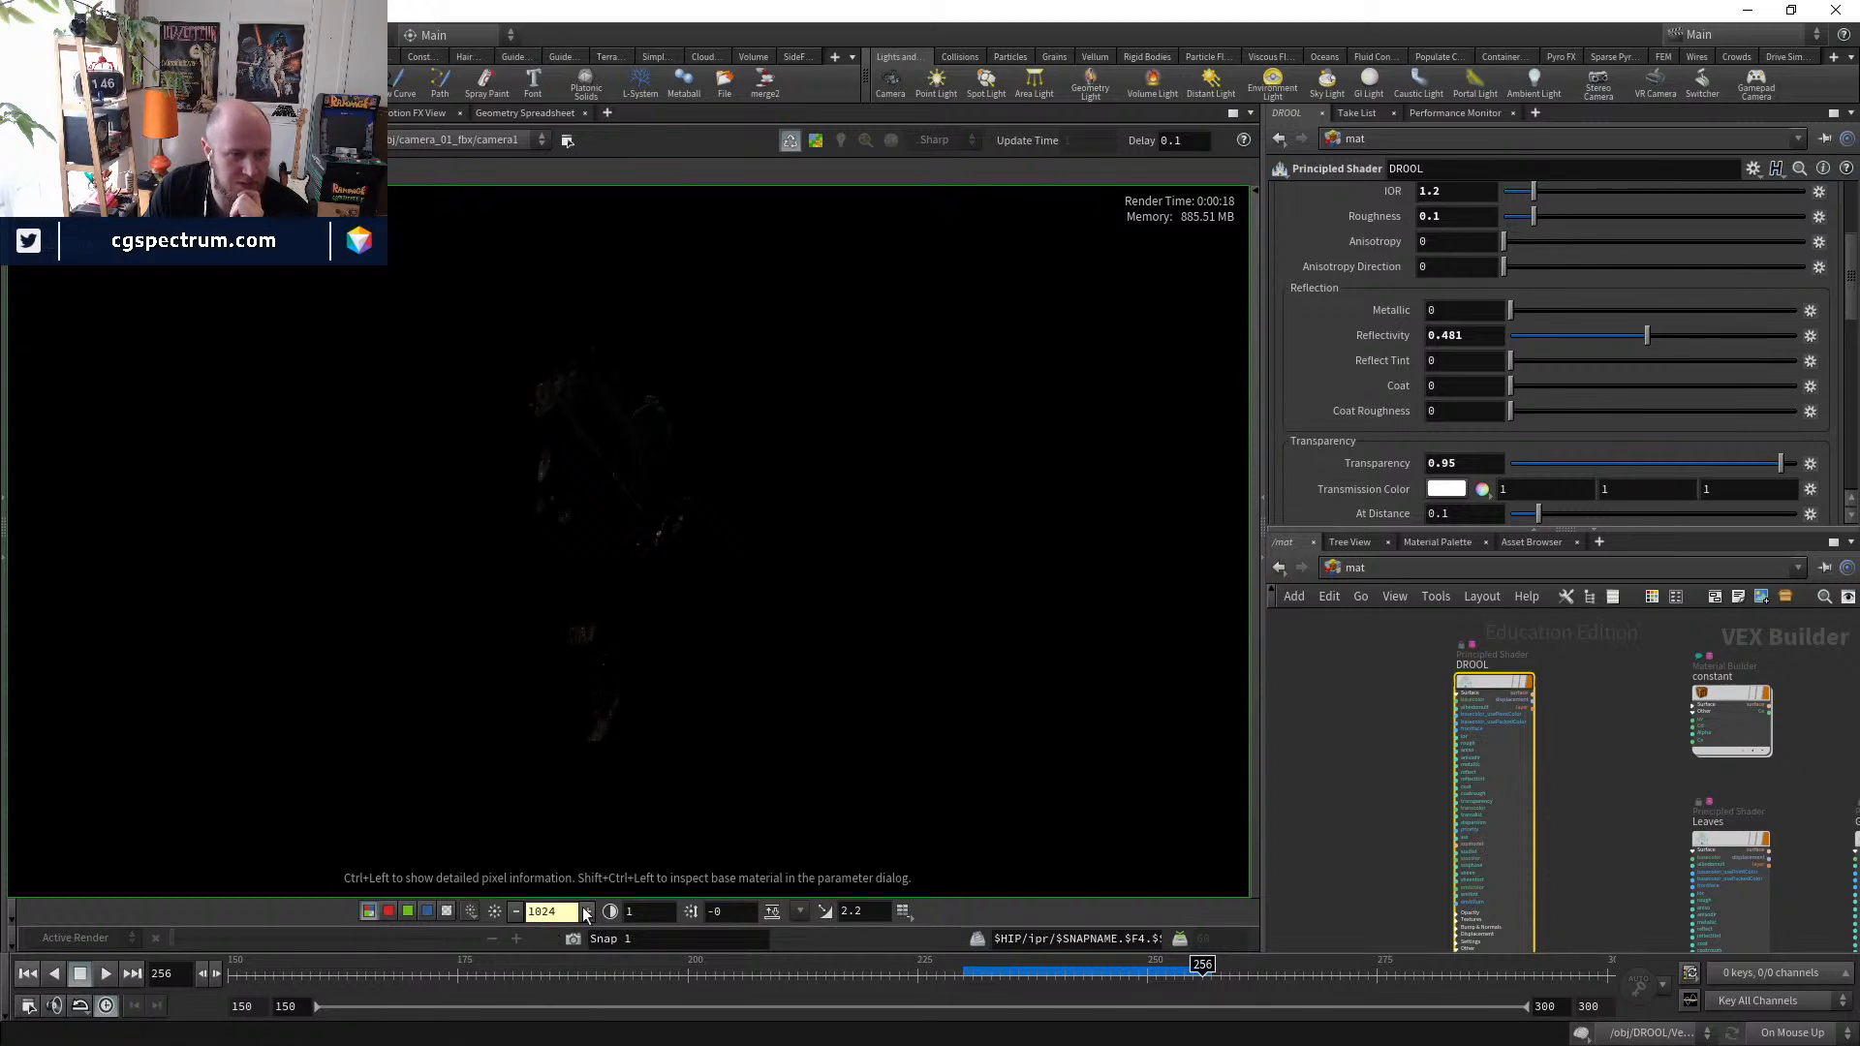
click(588, 910)
click(588, 910)
click(588, 911)
click(589, 910)
click(589, 911)
click(589, 911)
double_click(589, 910)
middle_drag(578, 785, 575, 863)
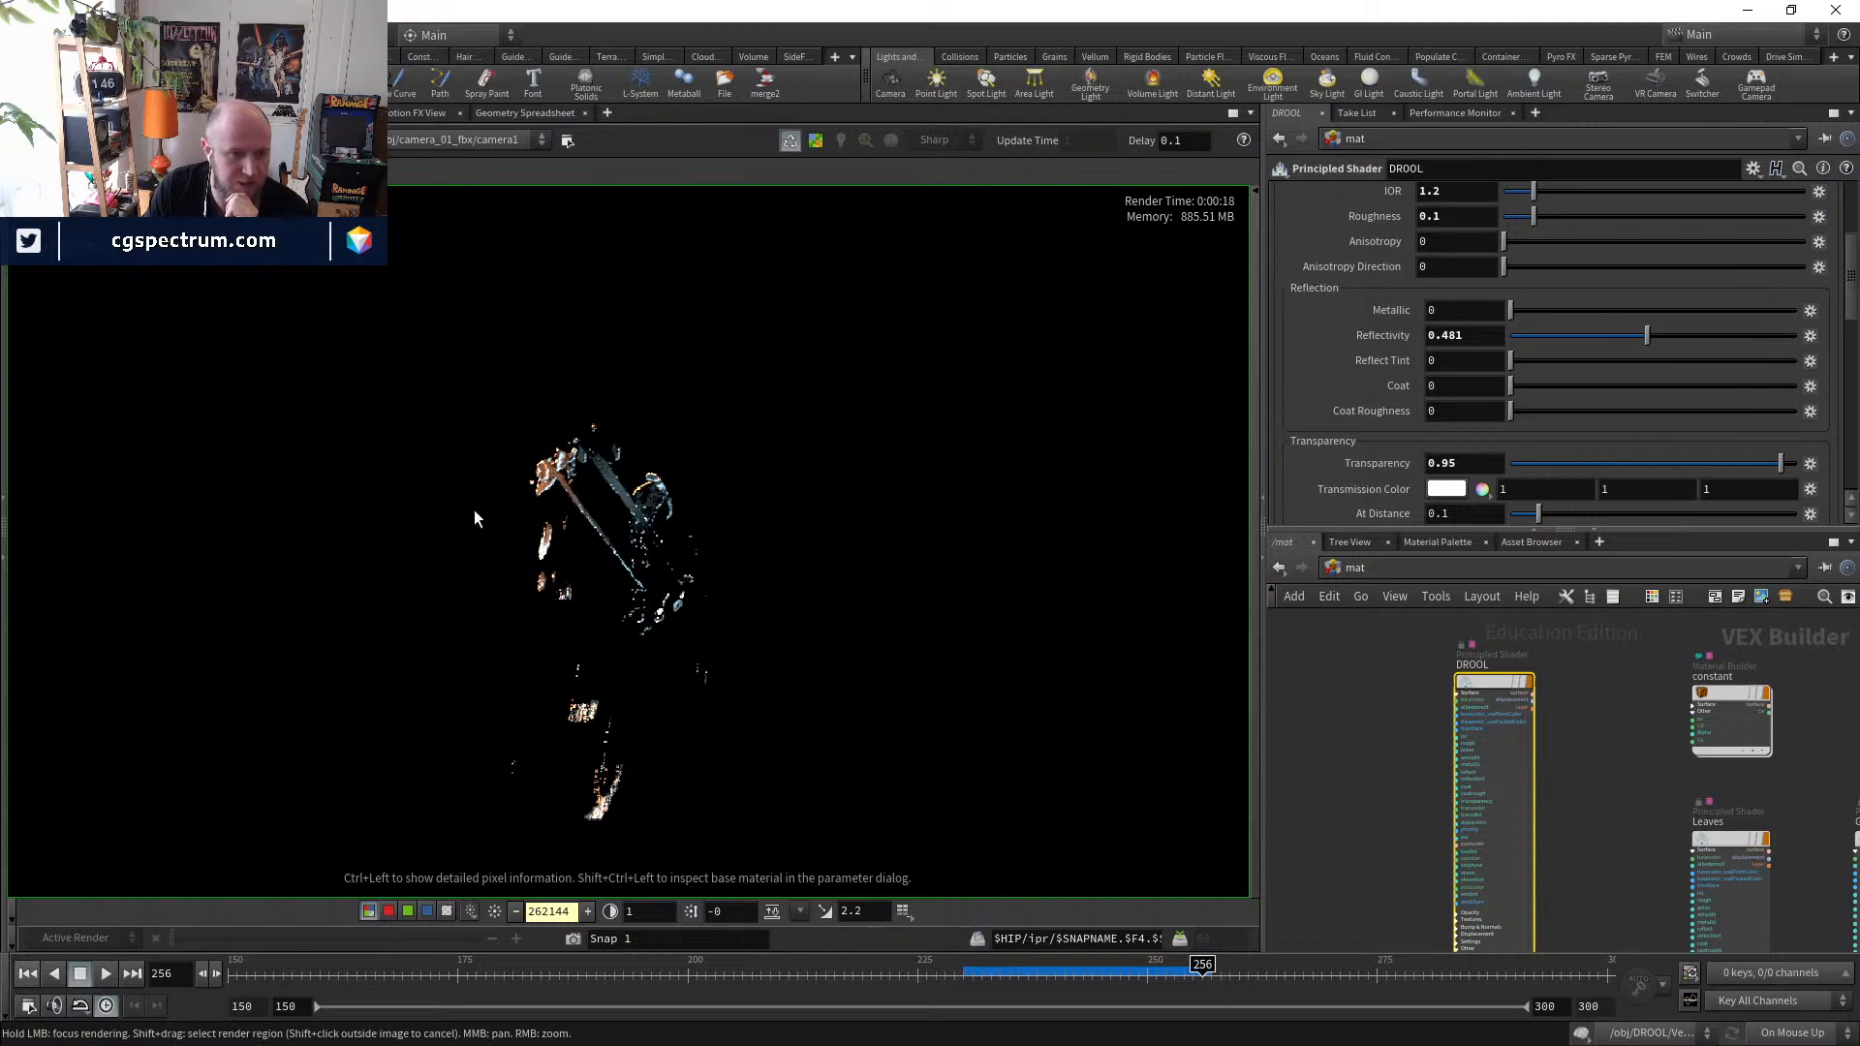
- View the direct_comp_volume plane and the direct_comp_sss plane, raising the latter's preview brightness to 65536
click(145, 170)
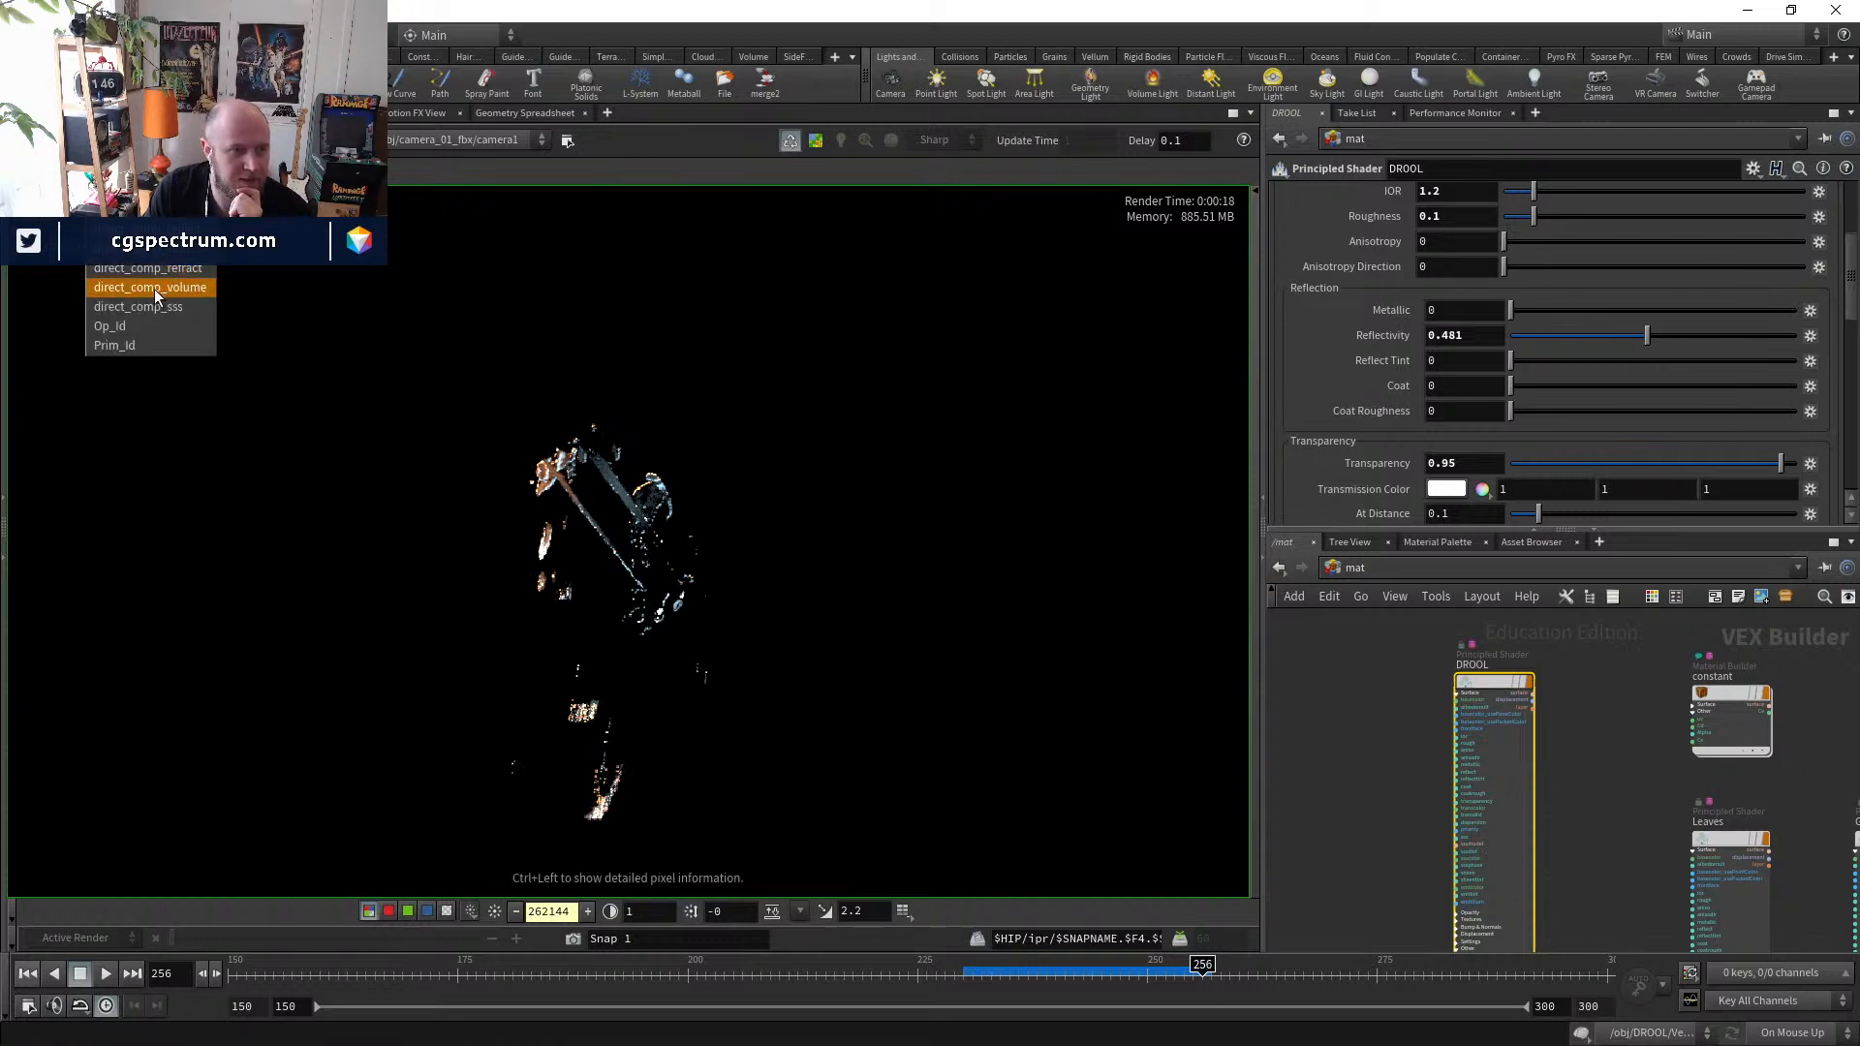
click(155, 289)
click(145, 171)
click(163, 308)
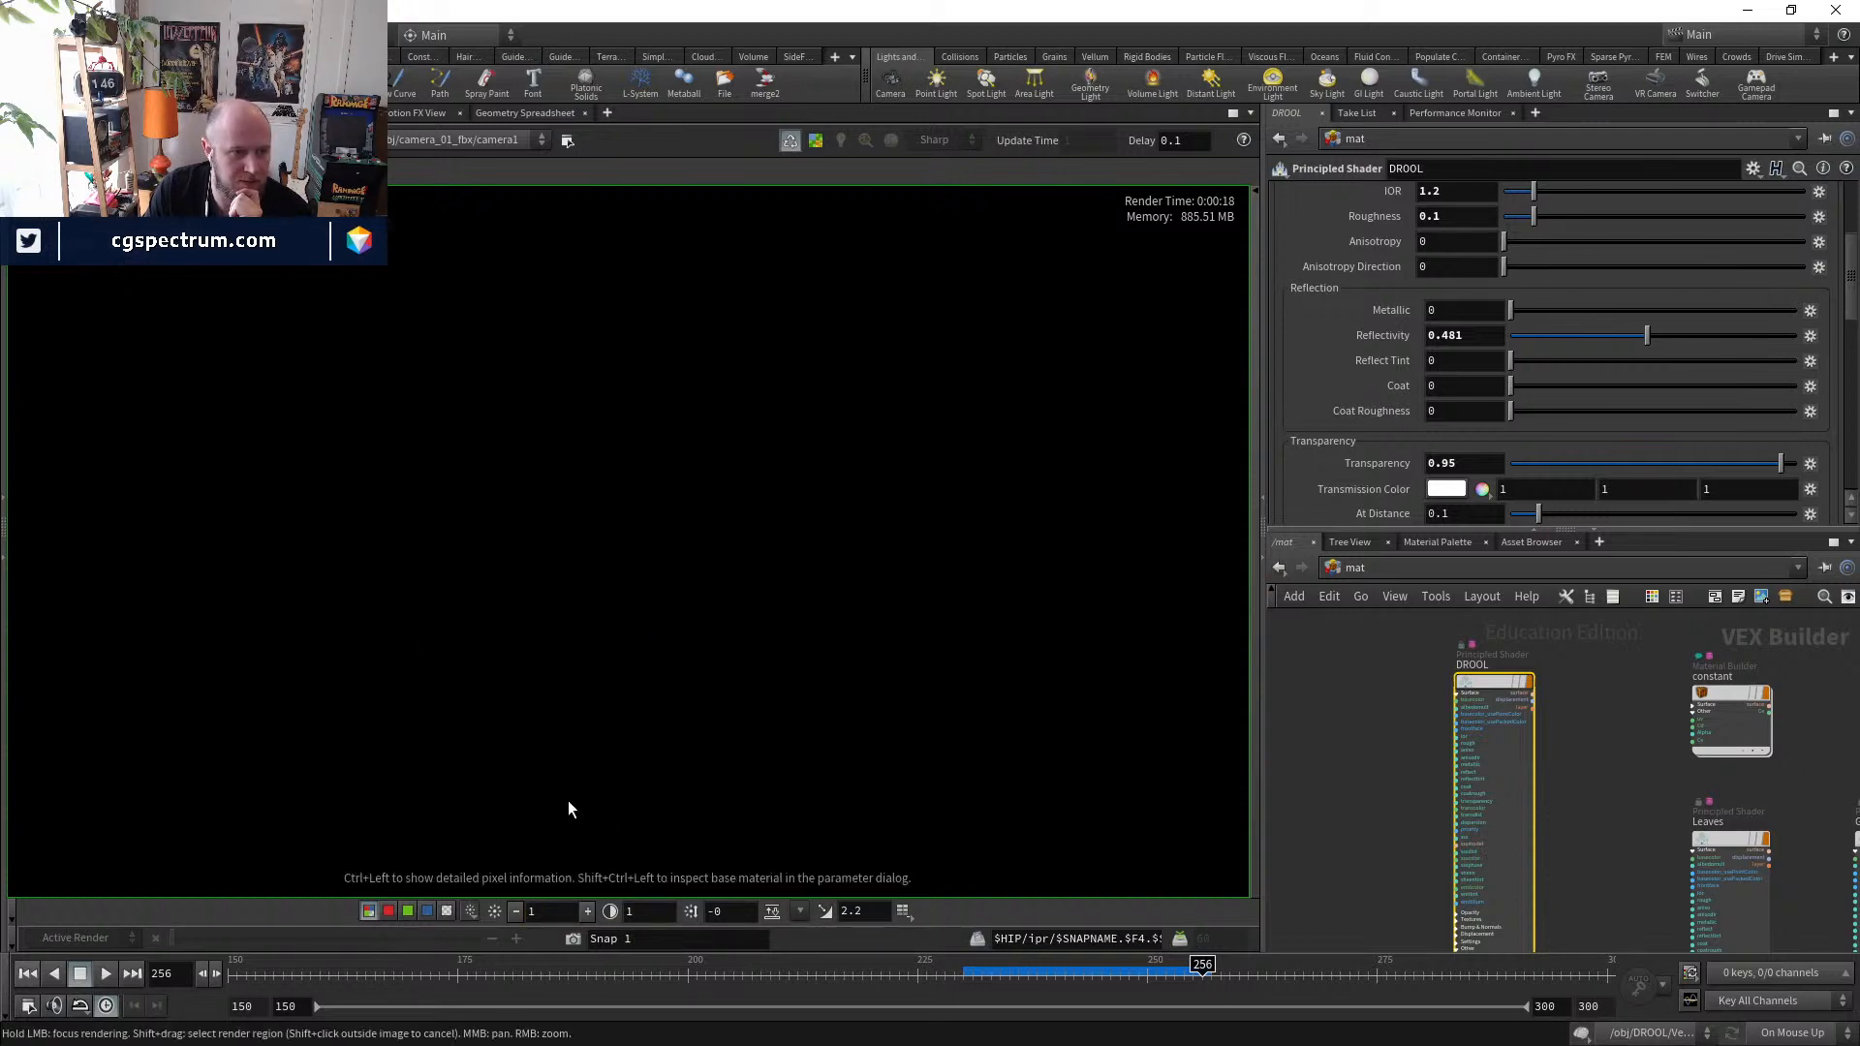
click(586, 910)
click(586, 910)
click(586, 911)
click(586, 911)
click(586, 911)
click(586, 911)
click(586, 911)
click(586, 910)
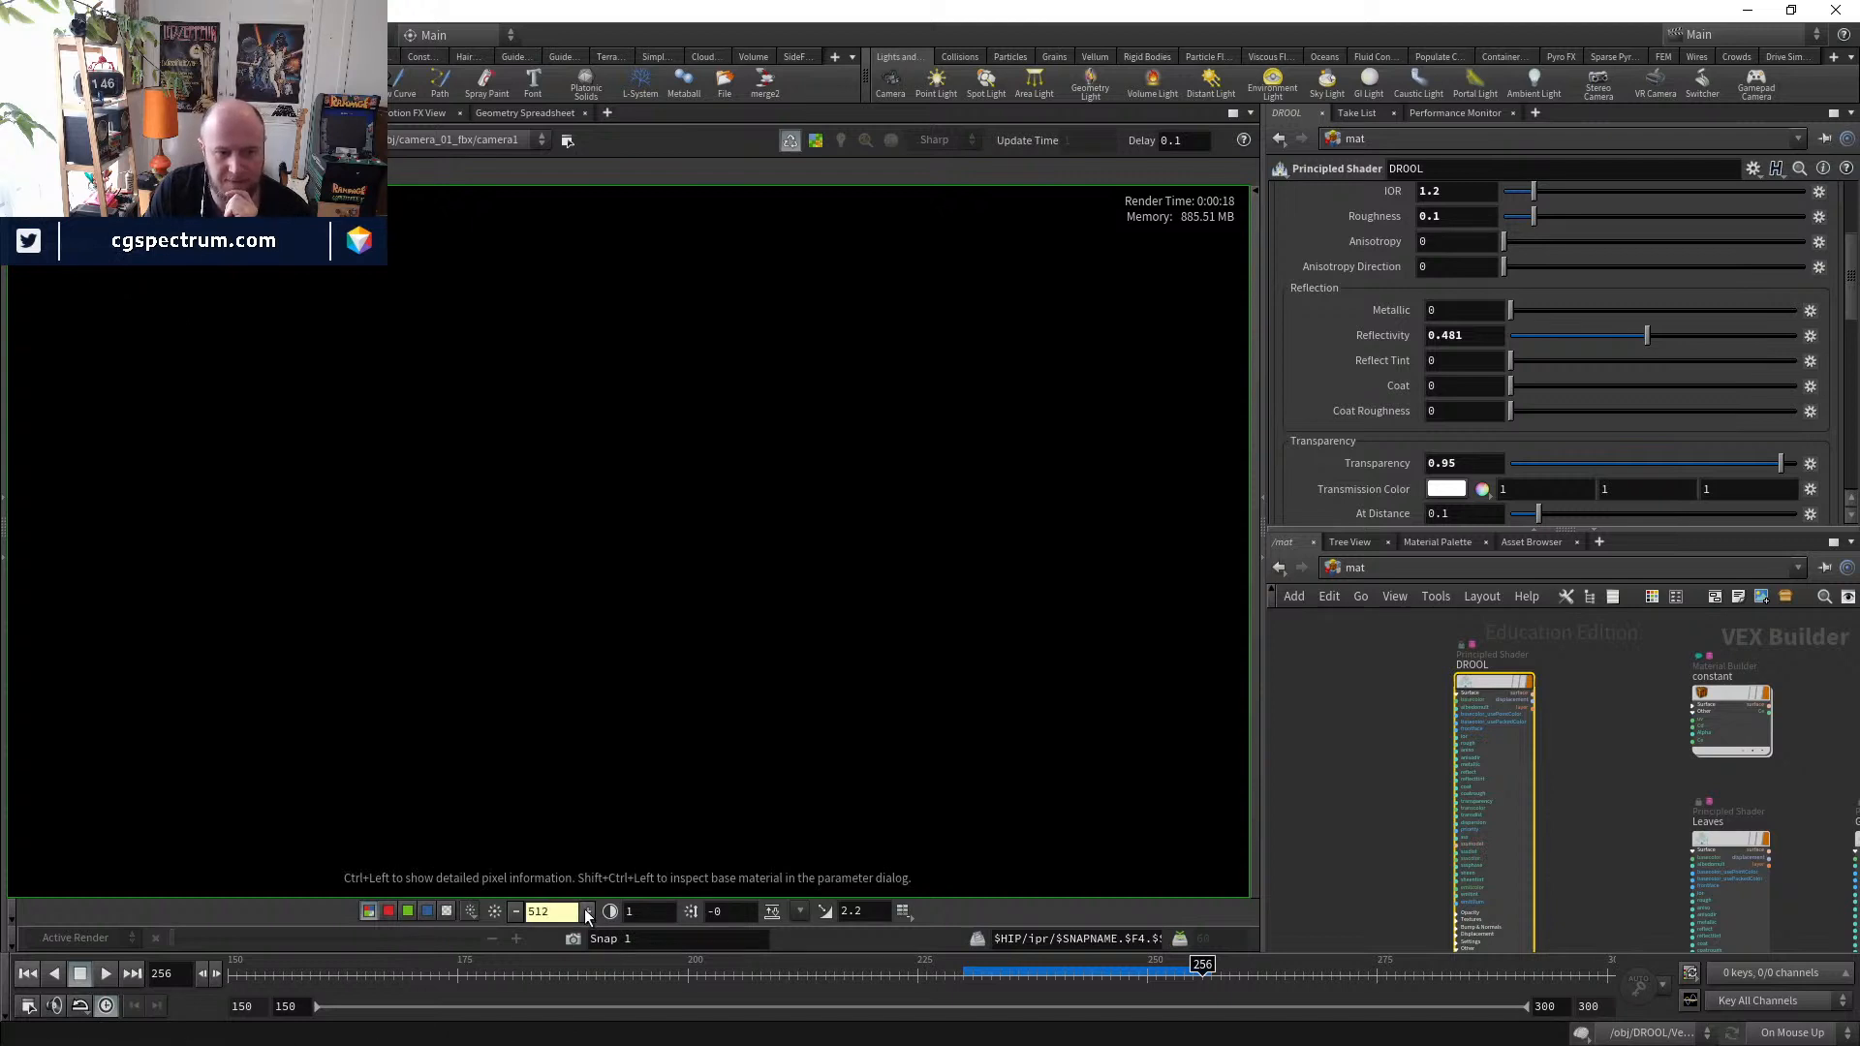
click(586, 912)
click(587, 912)
click(586, 911)
click(586, 912)
click(586, 912)
click(587, 911)
click(586, 911)
- View the direct_comp_refract plane, then compare it with the reflect plane at a preview brightness of 4096
click(146, 170)
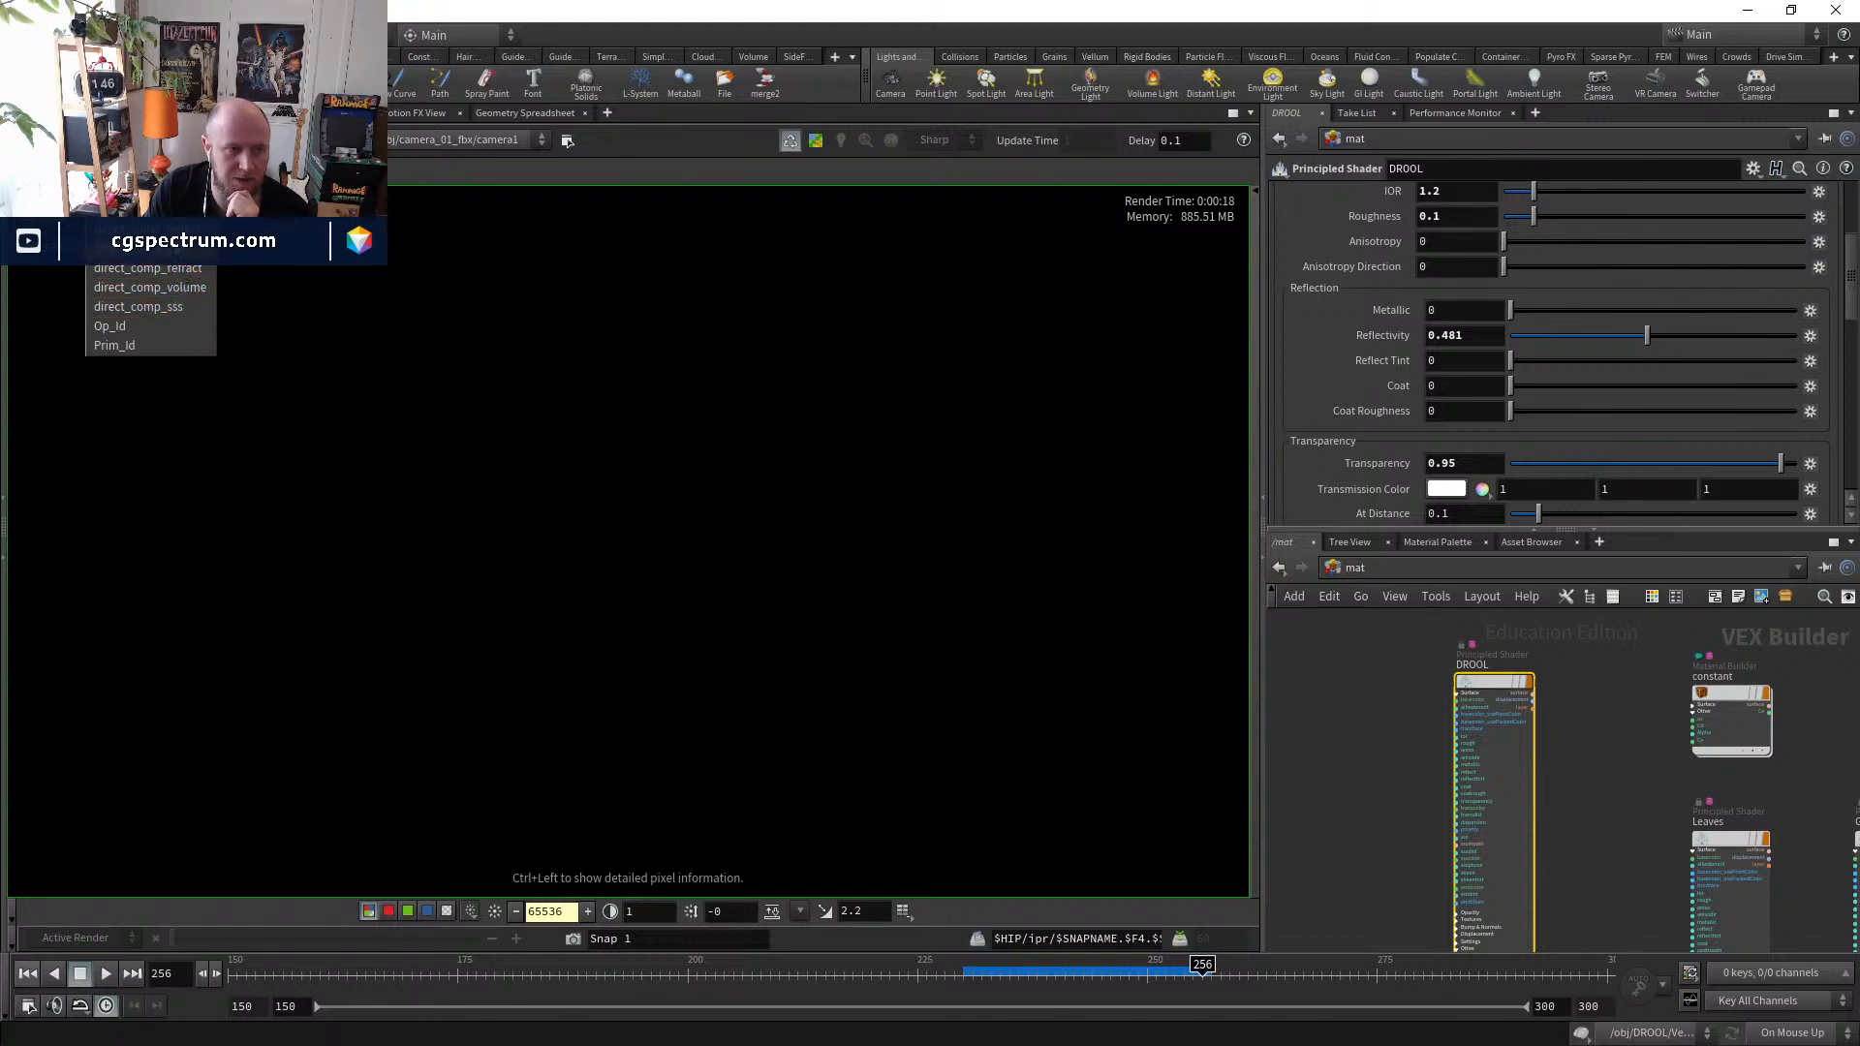
click(145, 267)
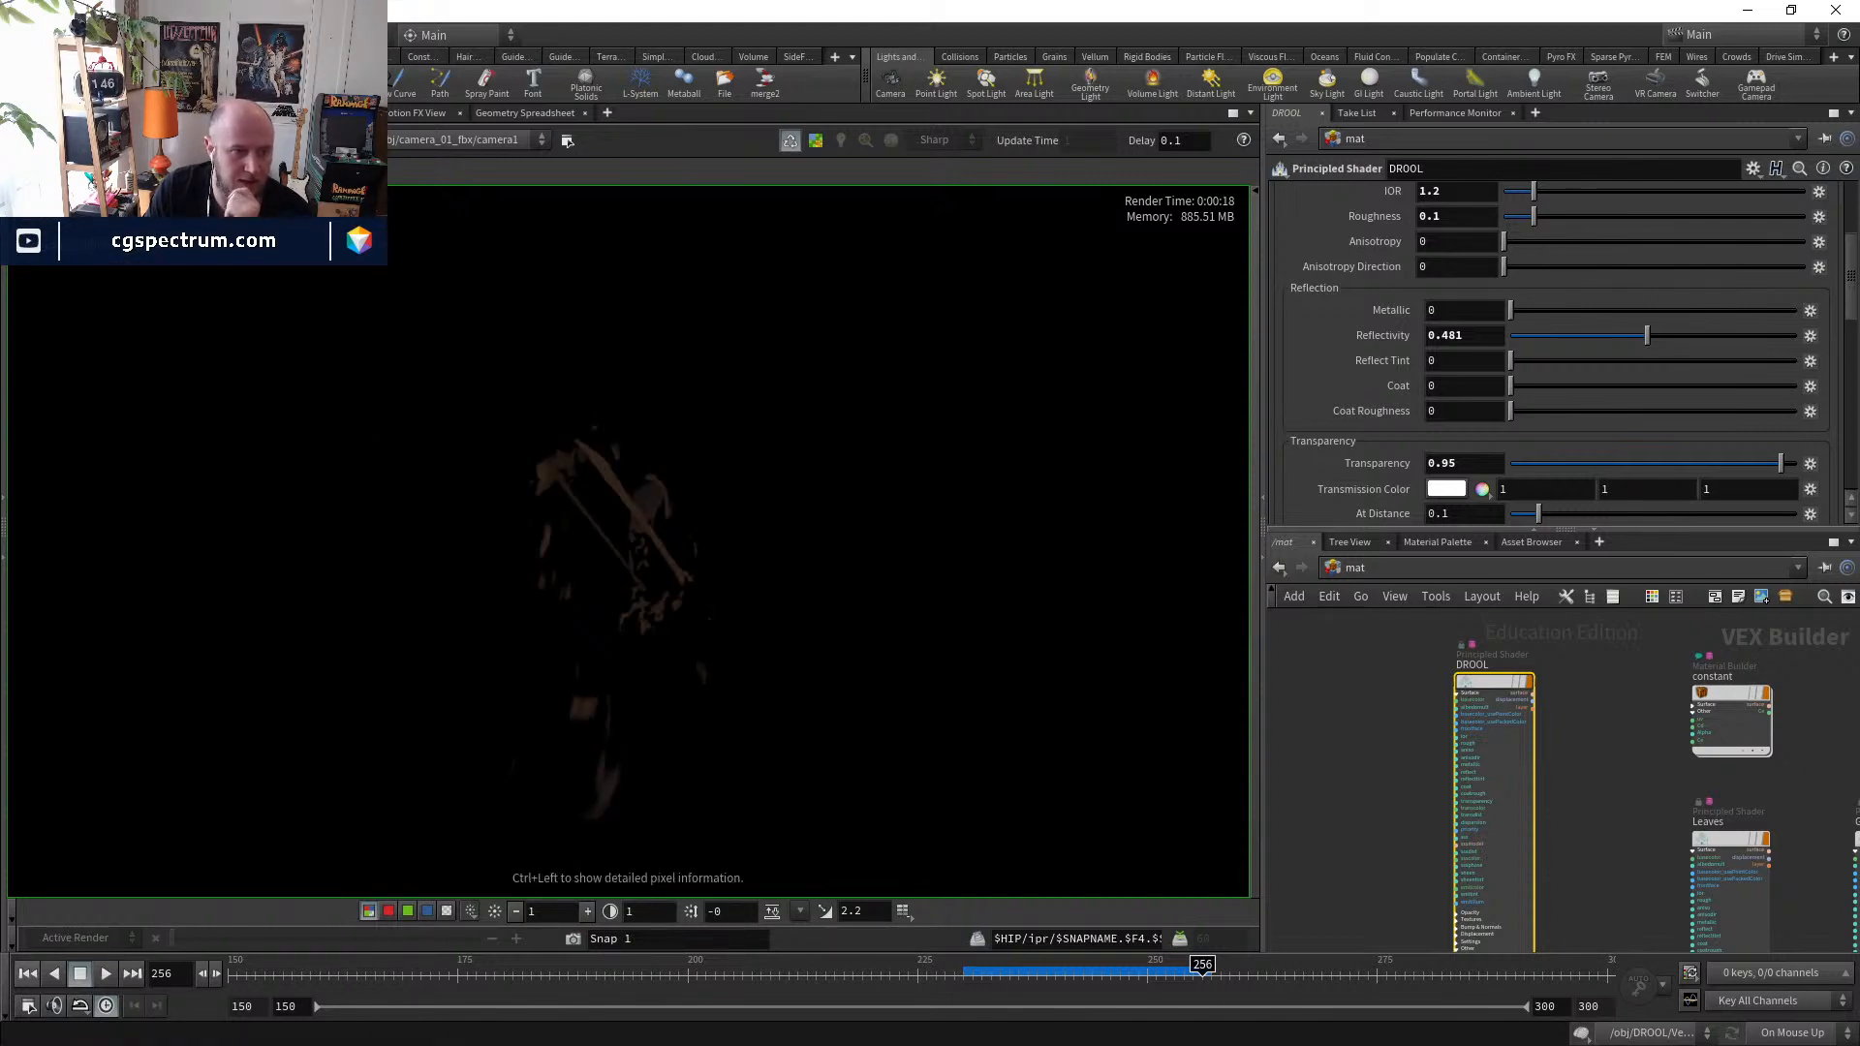
click(145, 170)
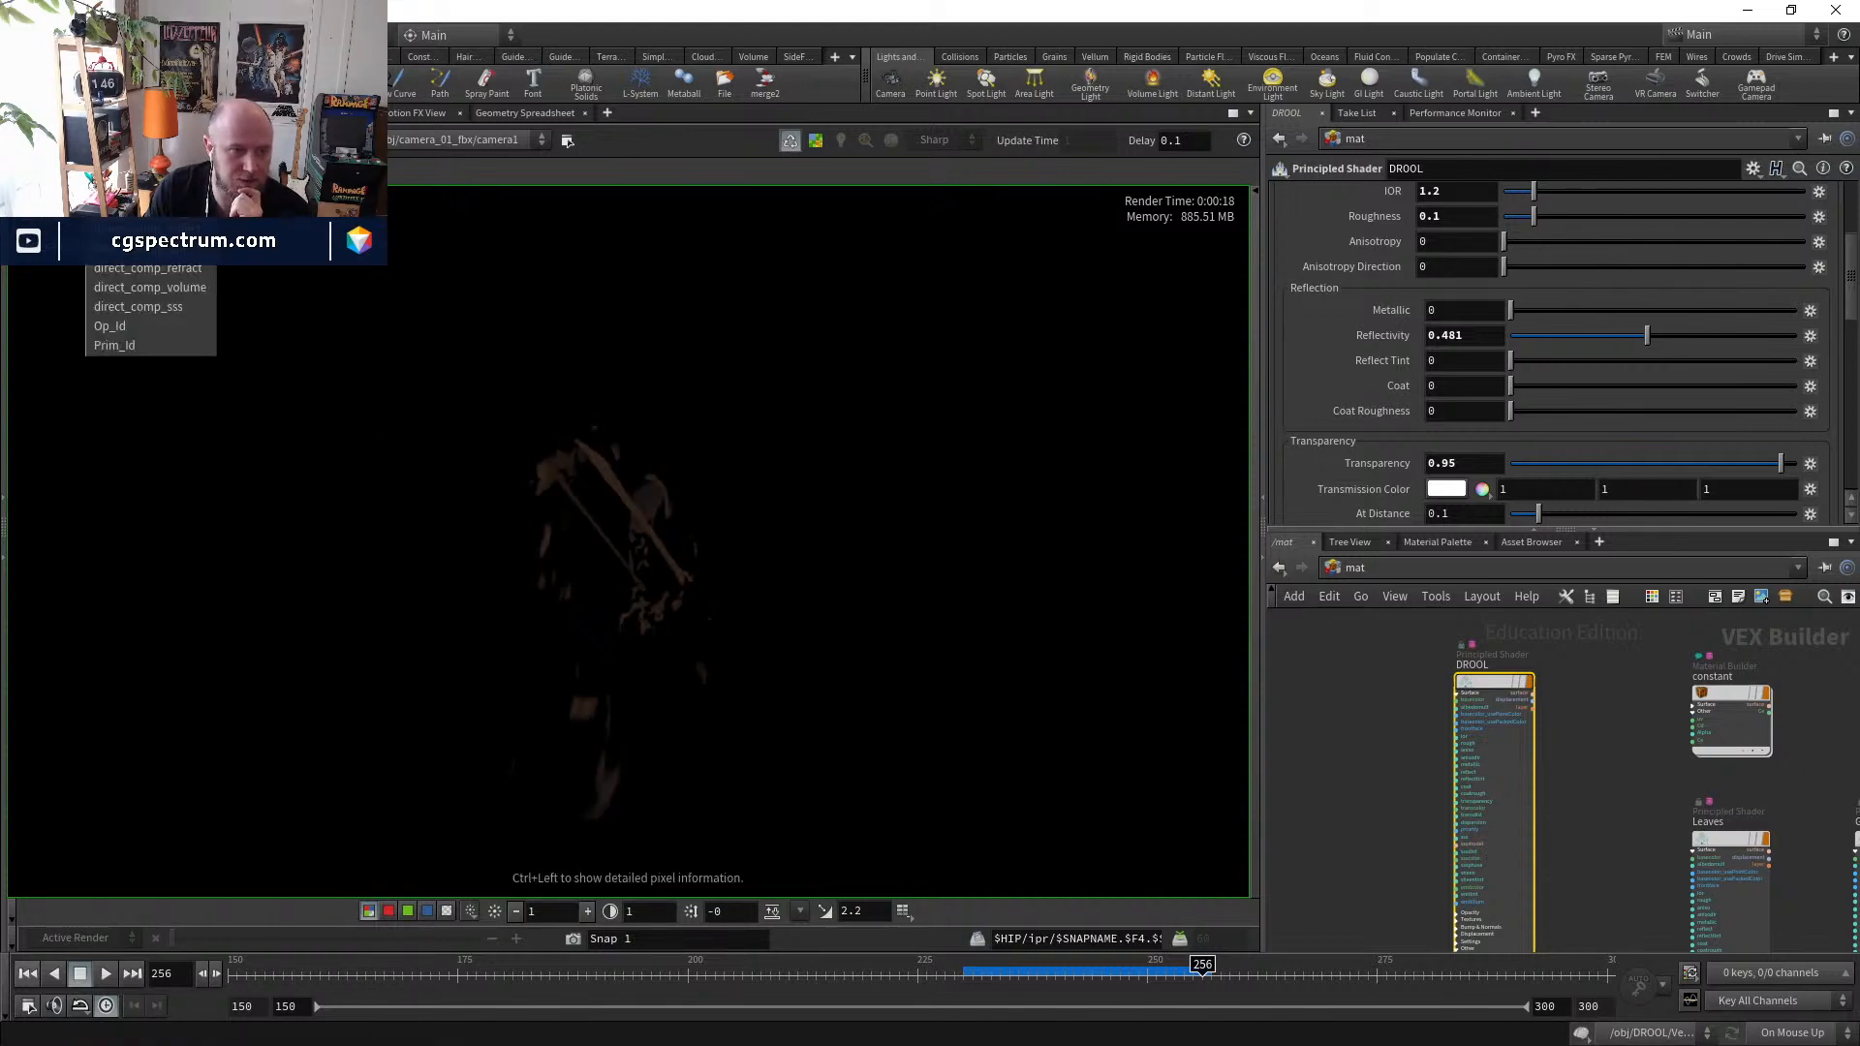
click(157, 264)
click(145, 170)
click(146, 248)
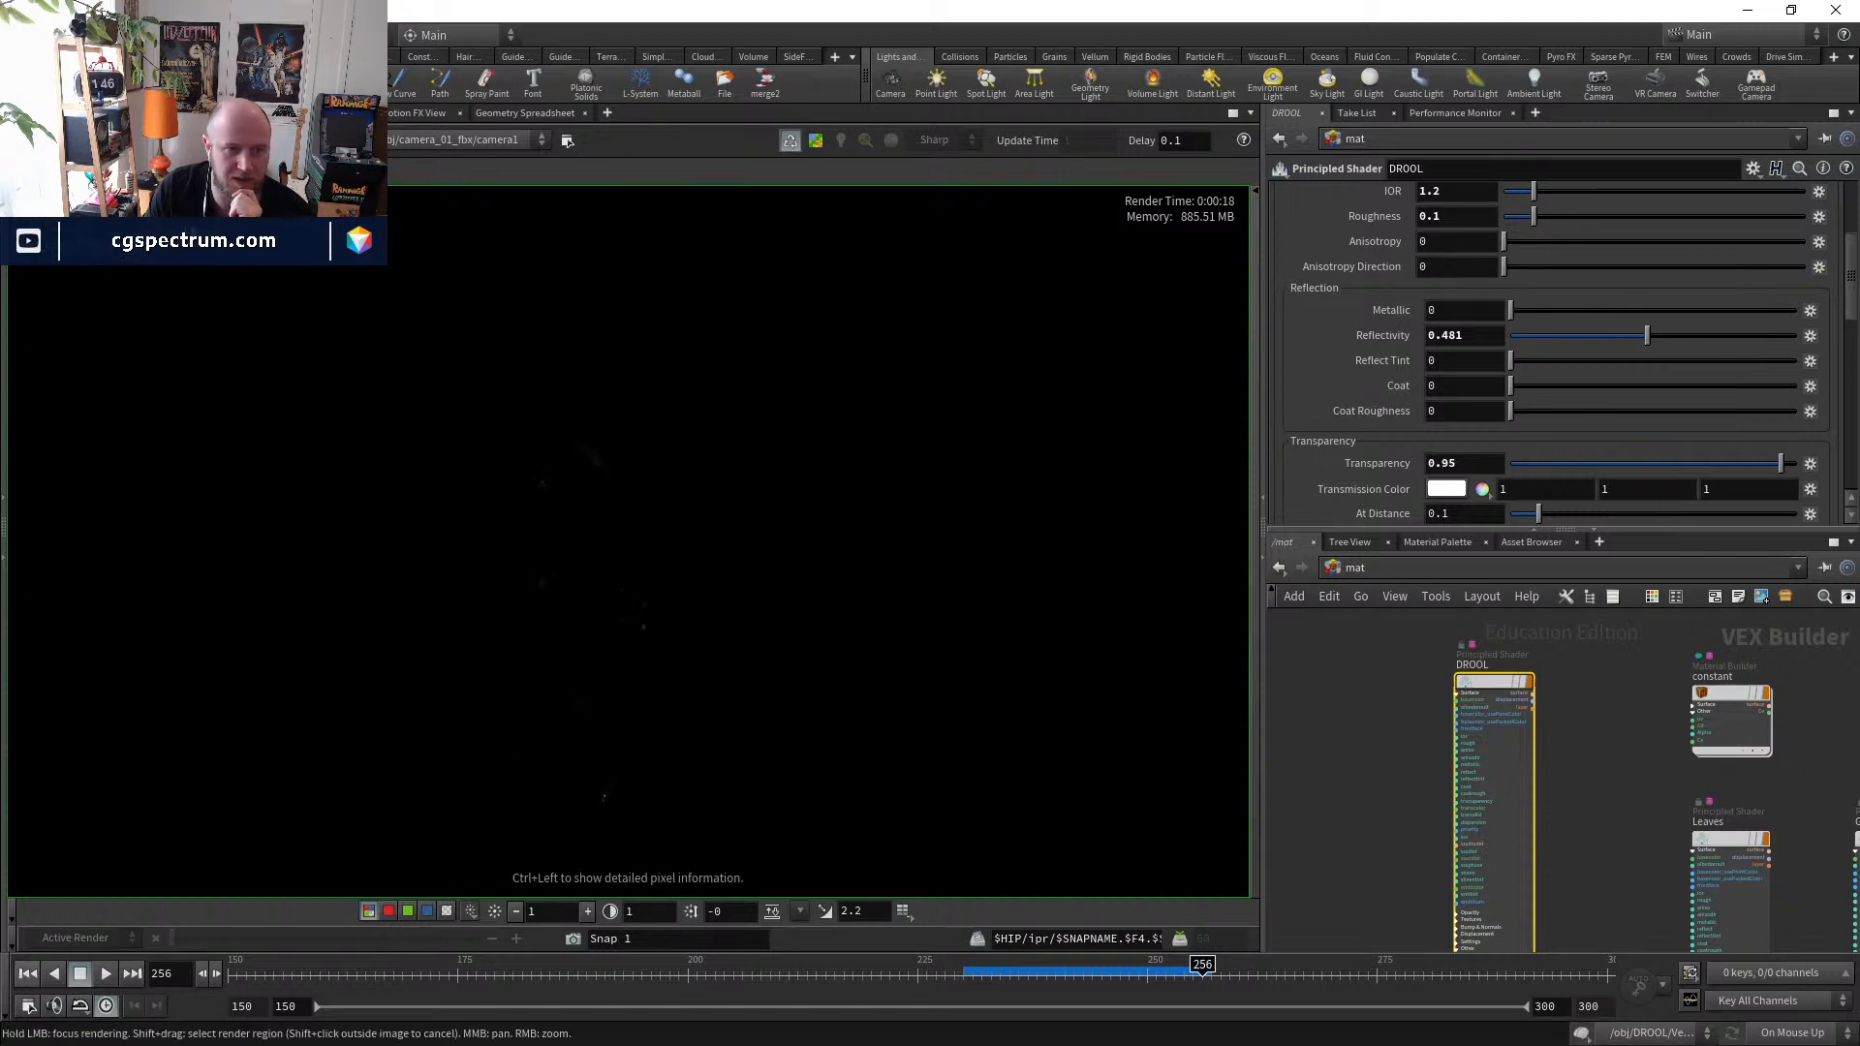
click(589, 911)
click(589, 911)
click(589, 911)
click(589, 910)
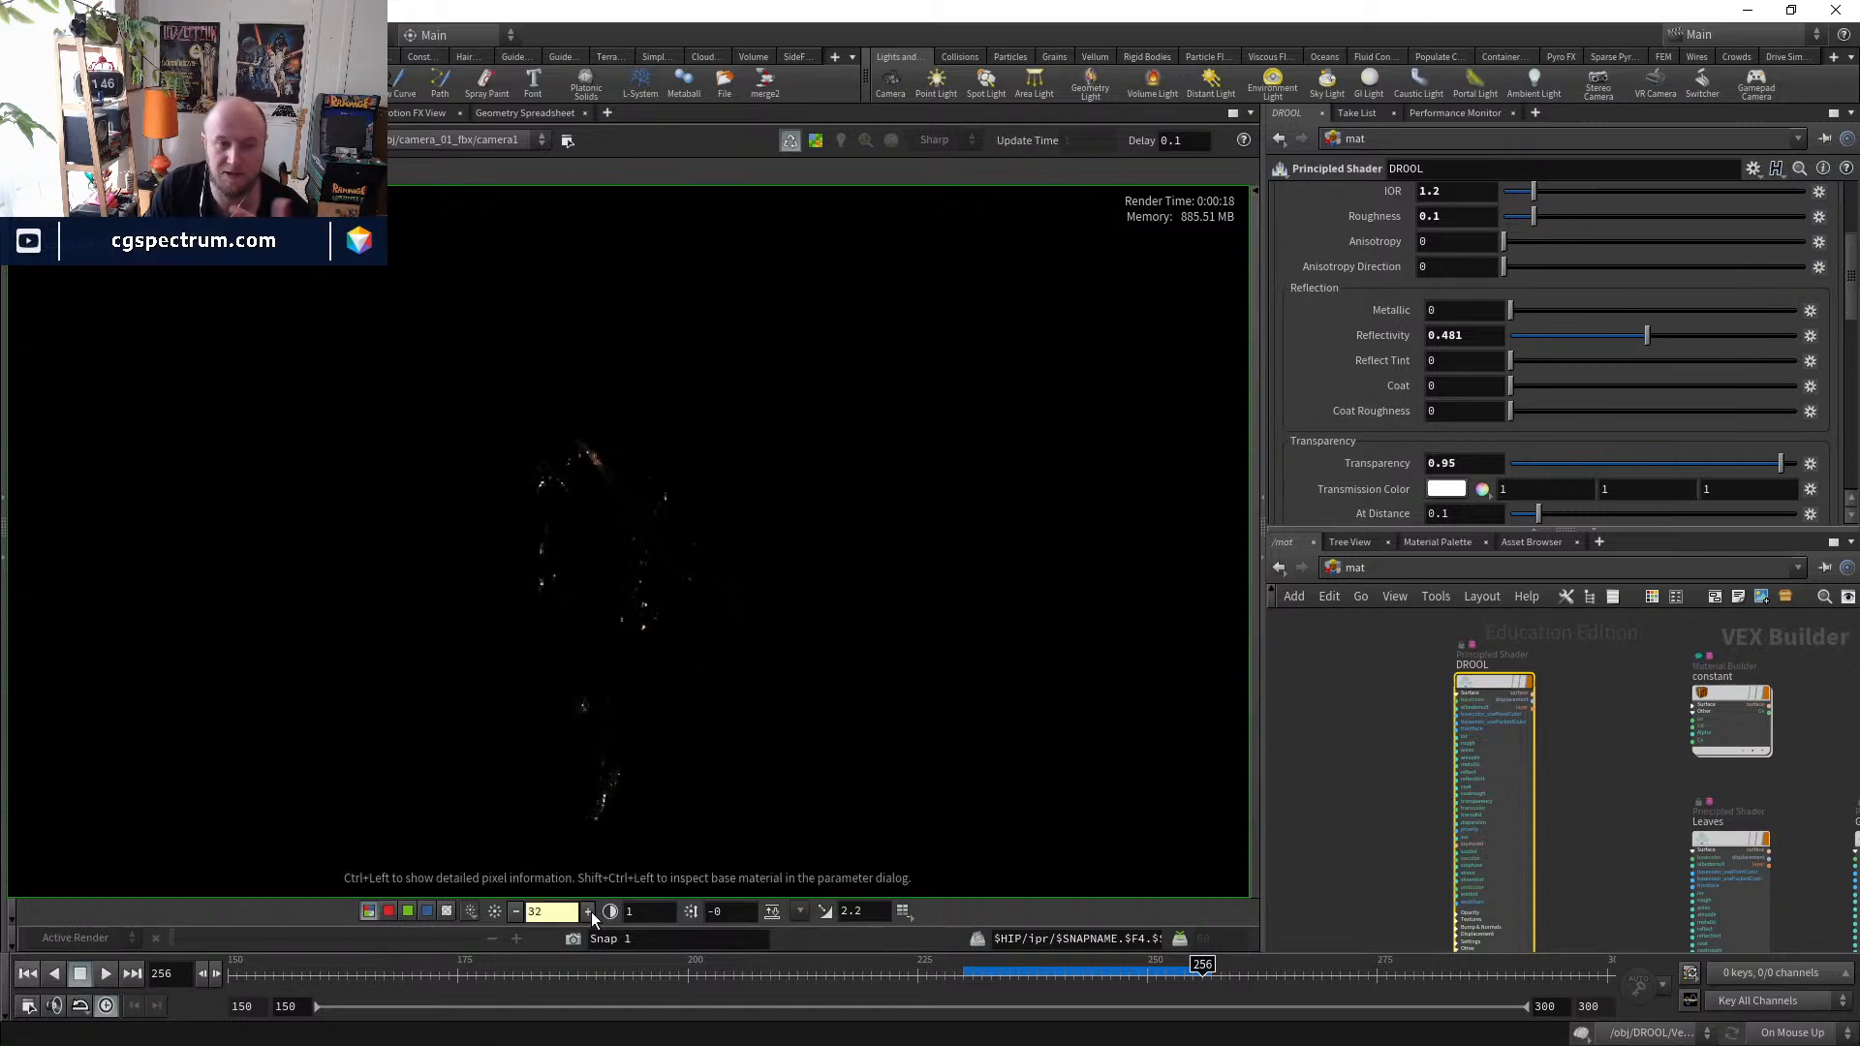
click(589, 911)
click(589, 911)
click(589, 911)
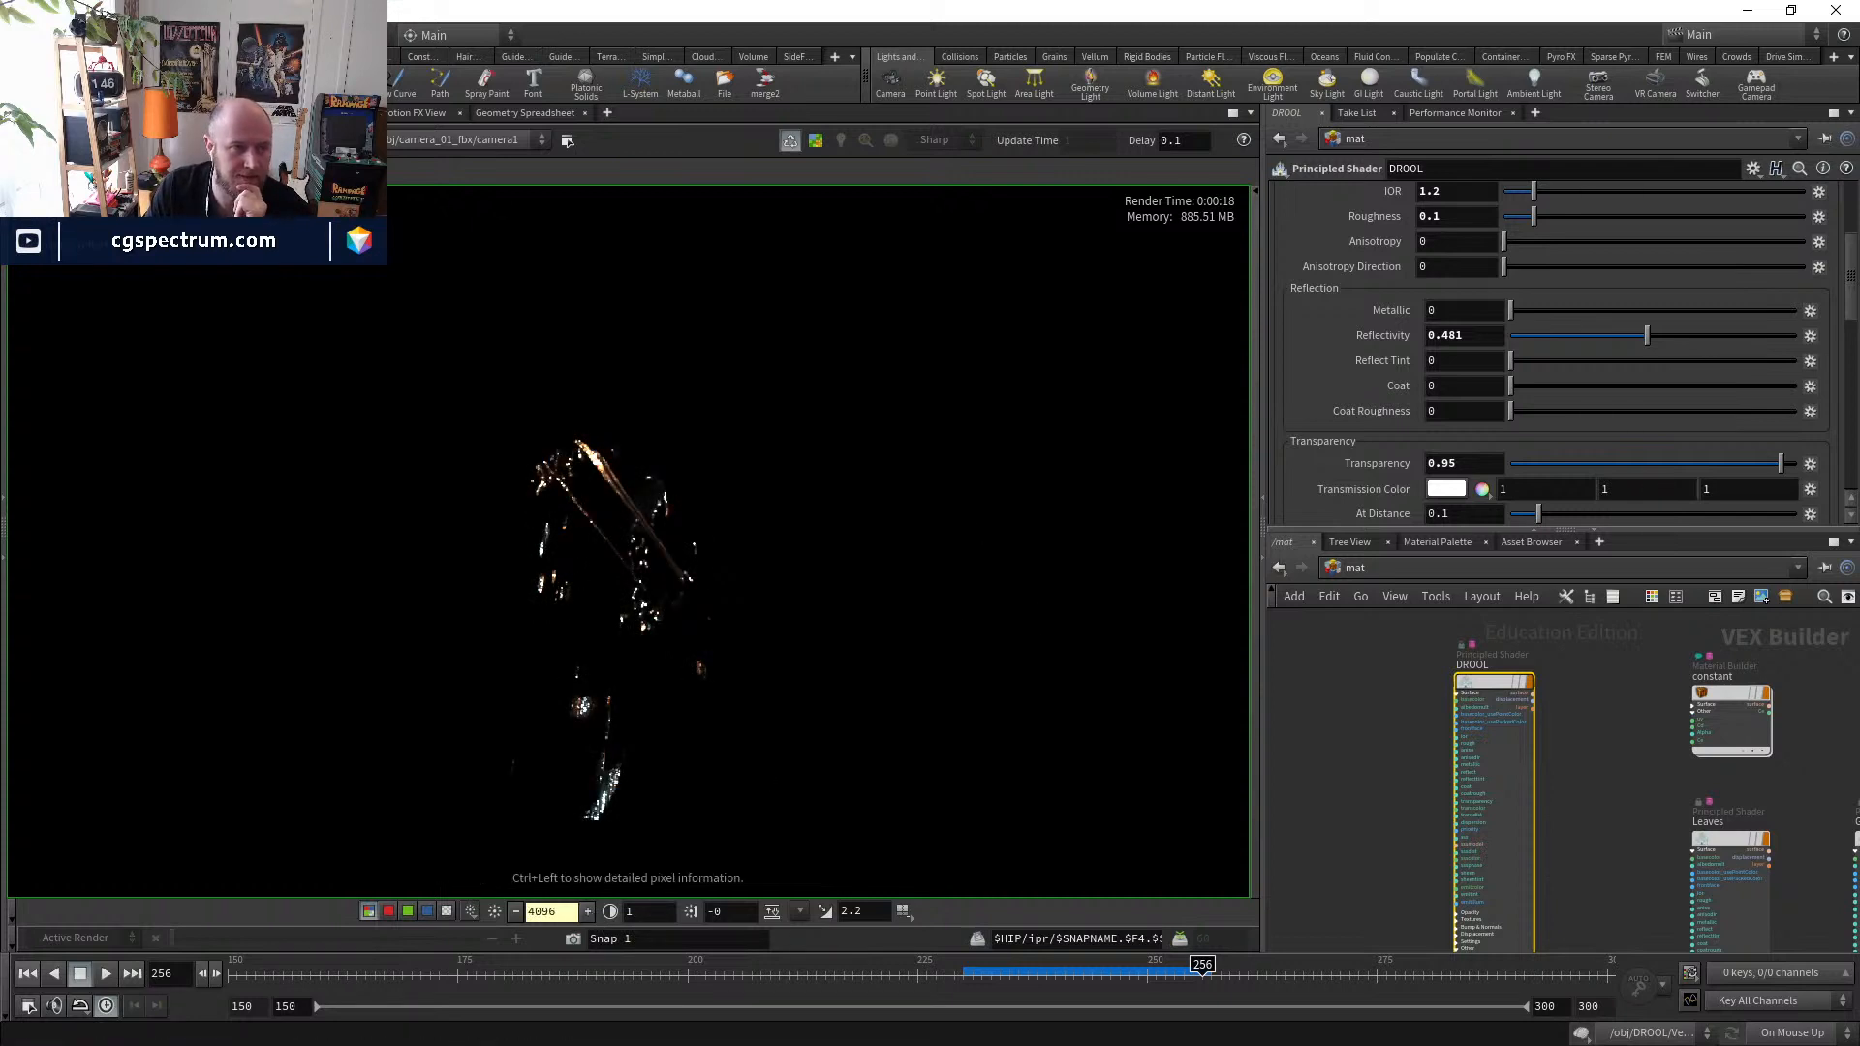
- Change DROOL_v4's extra image plane 1 to the Direct Lighting VEX variable and export the variable for each light
click(1353, 567)
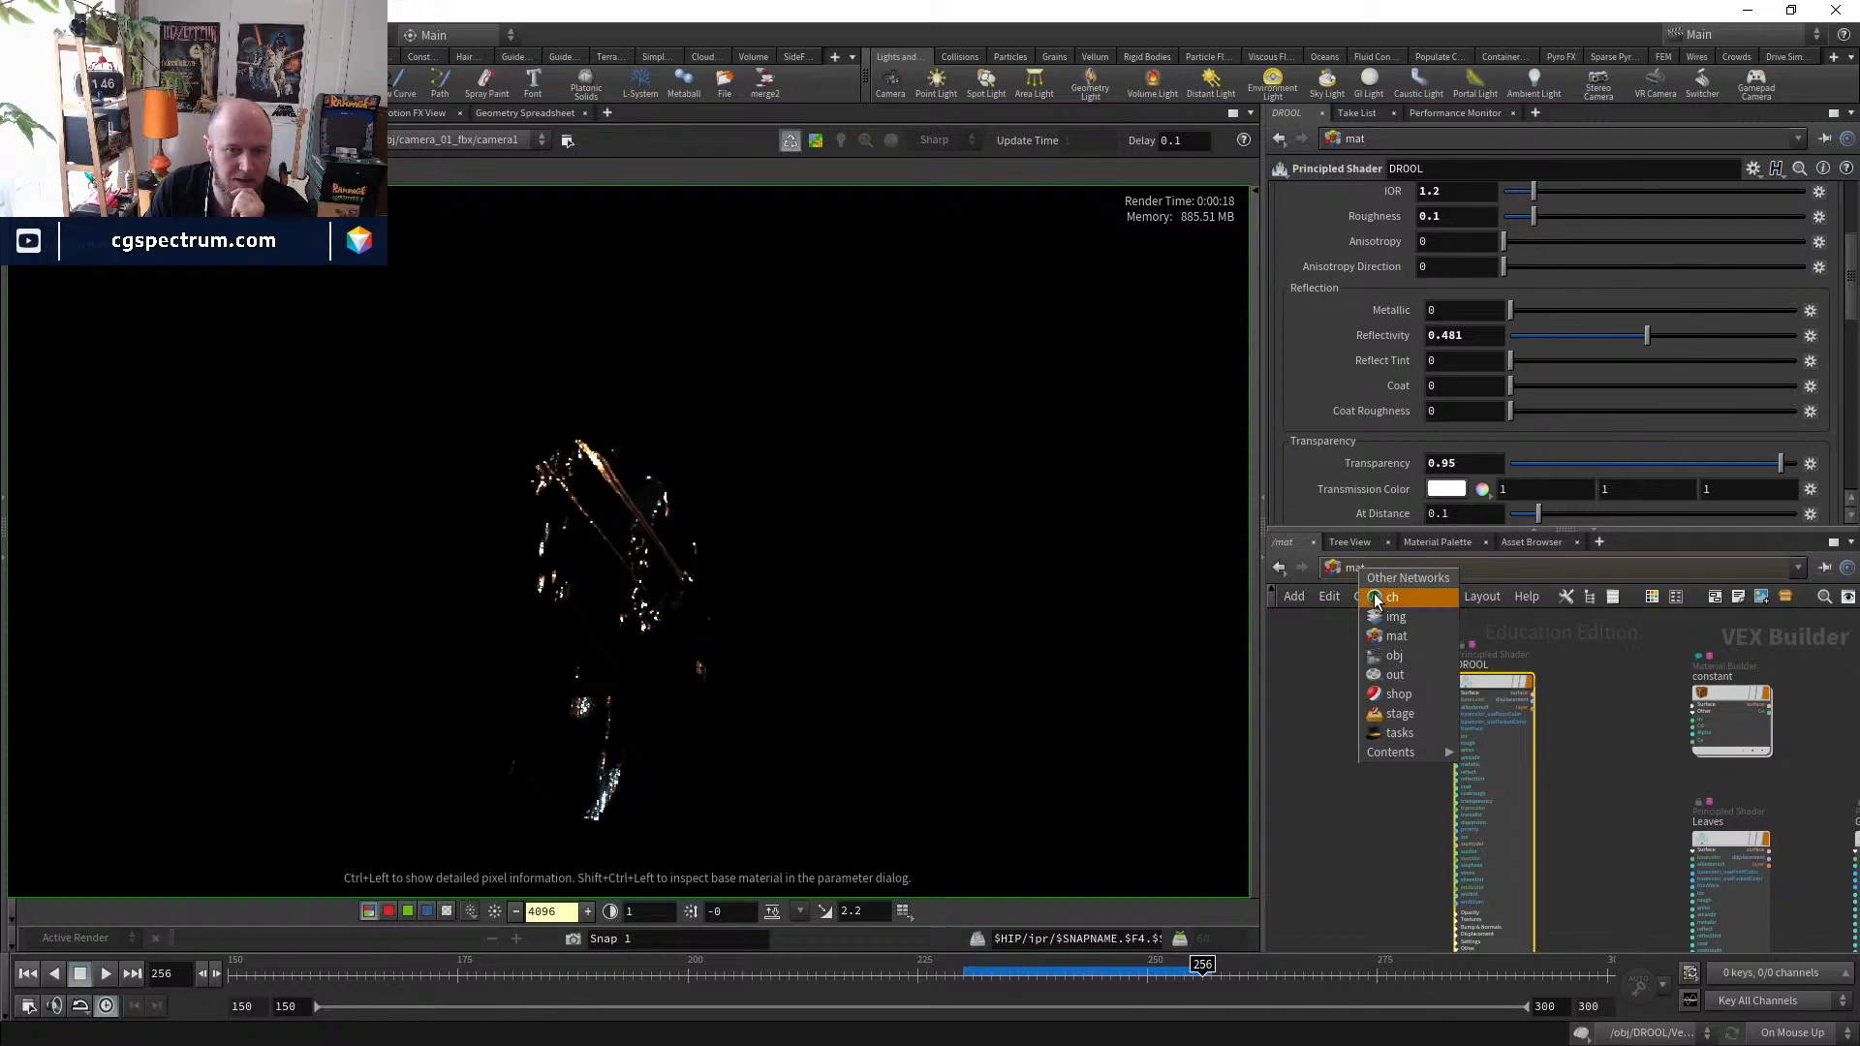
click(1399, 675)
scroll(1368, 398, down, 10)
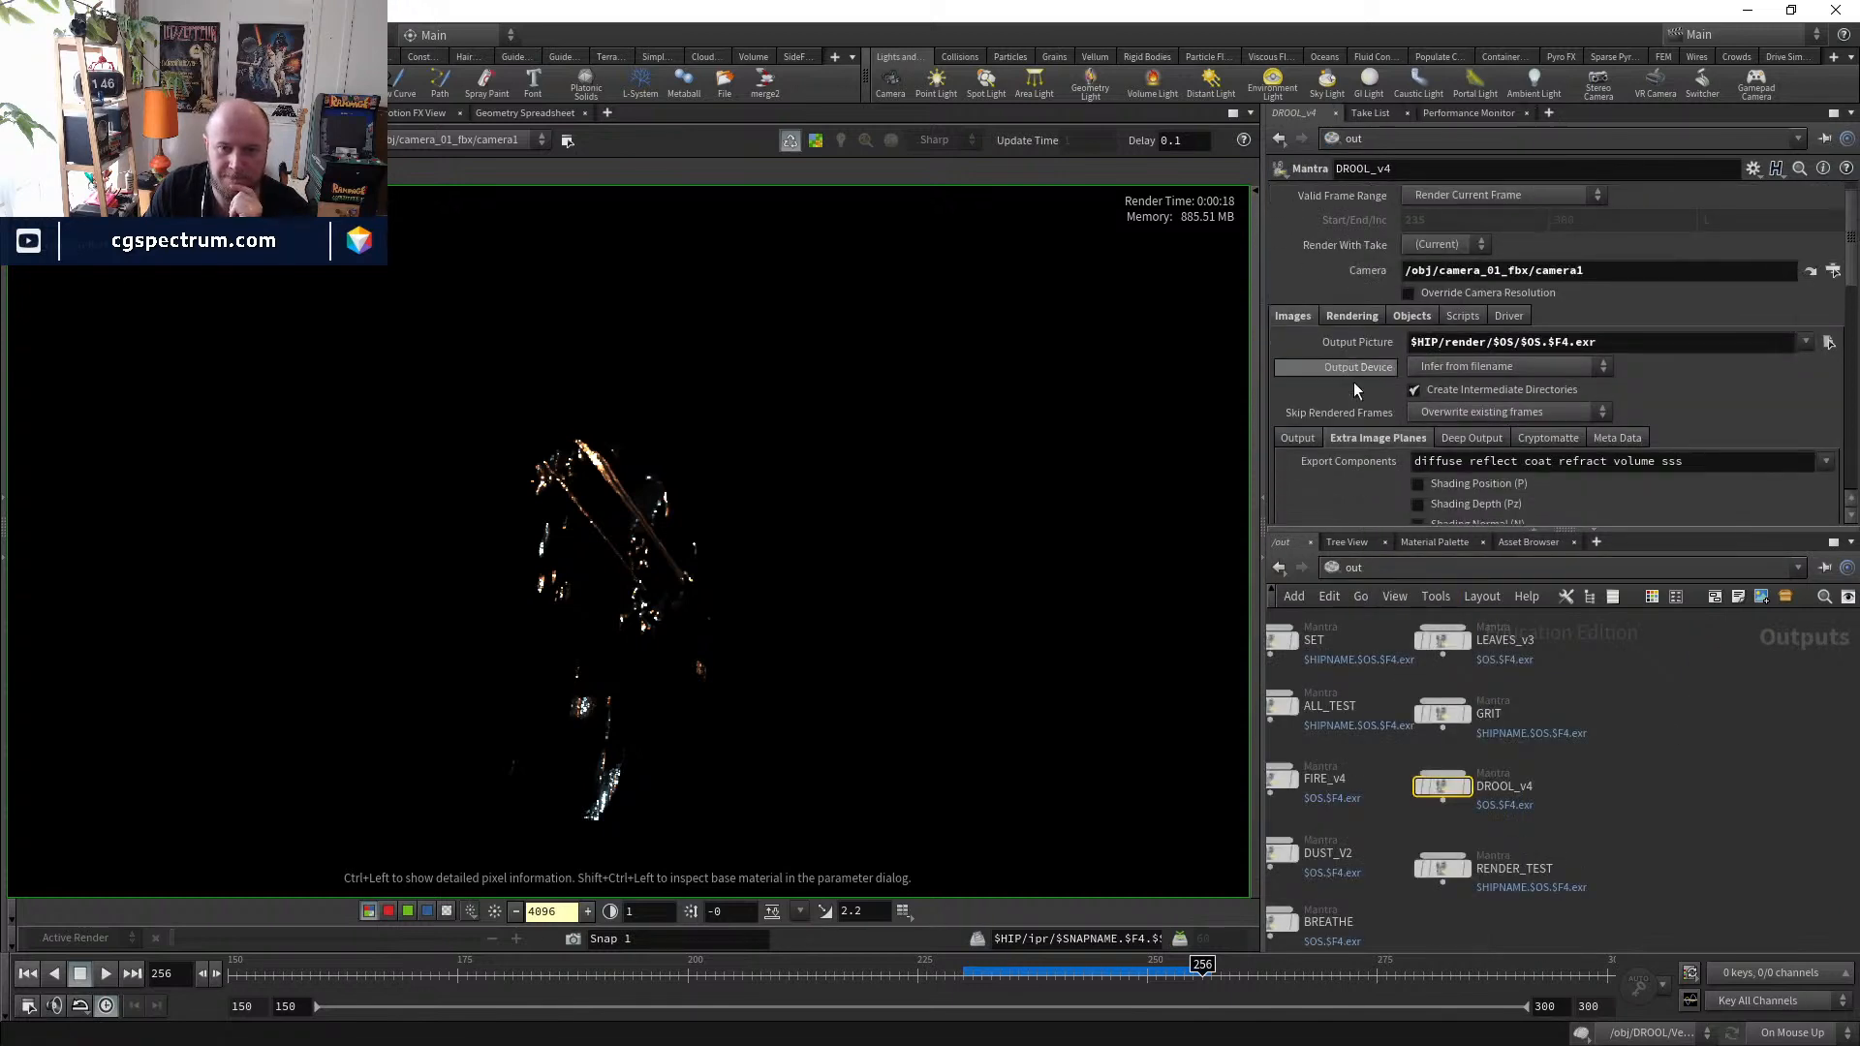
scroll(1633, 371, down, 2)
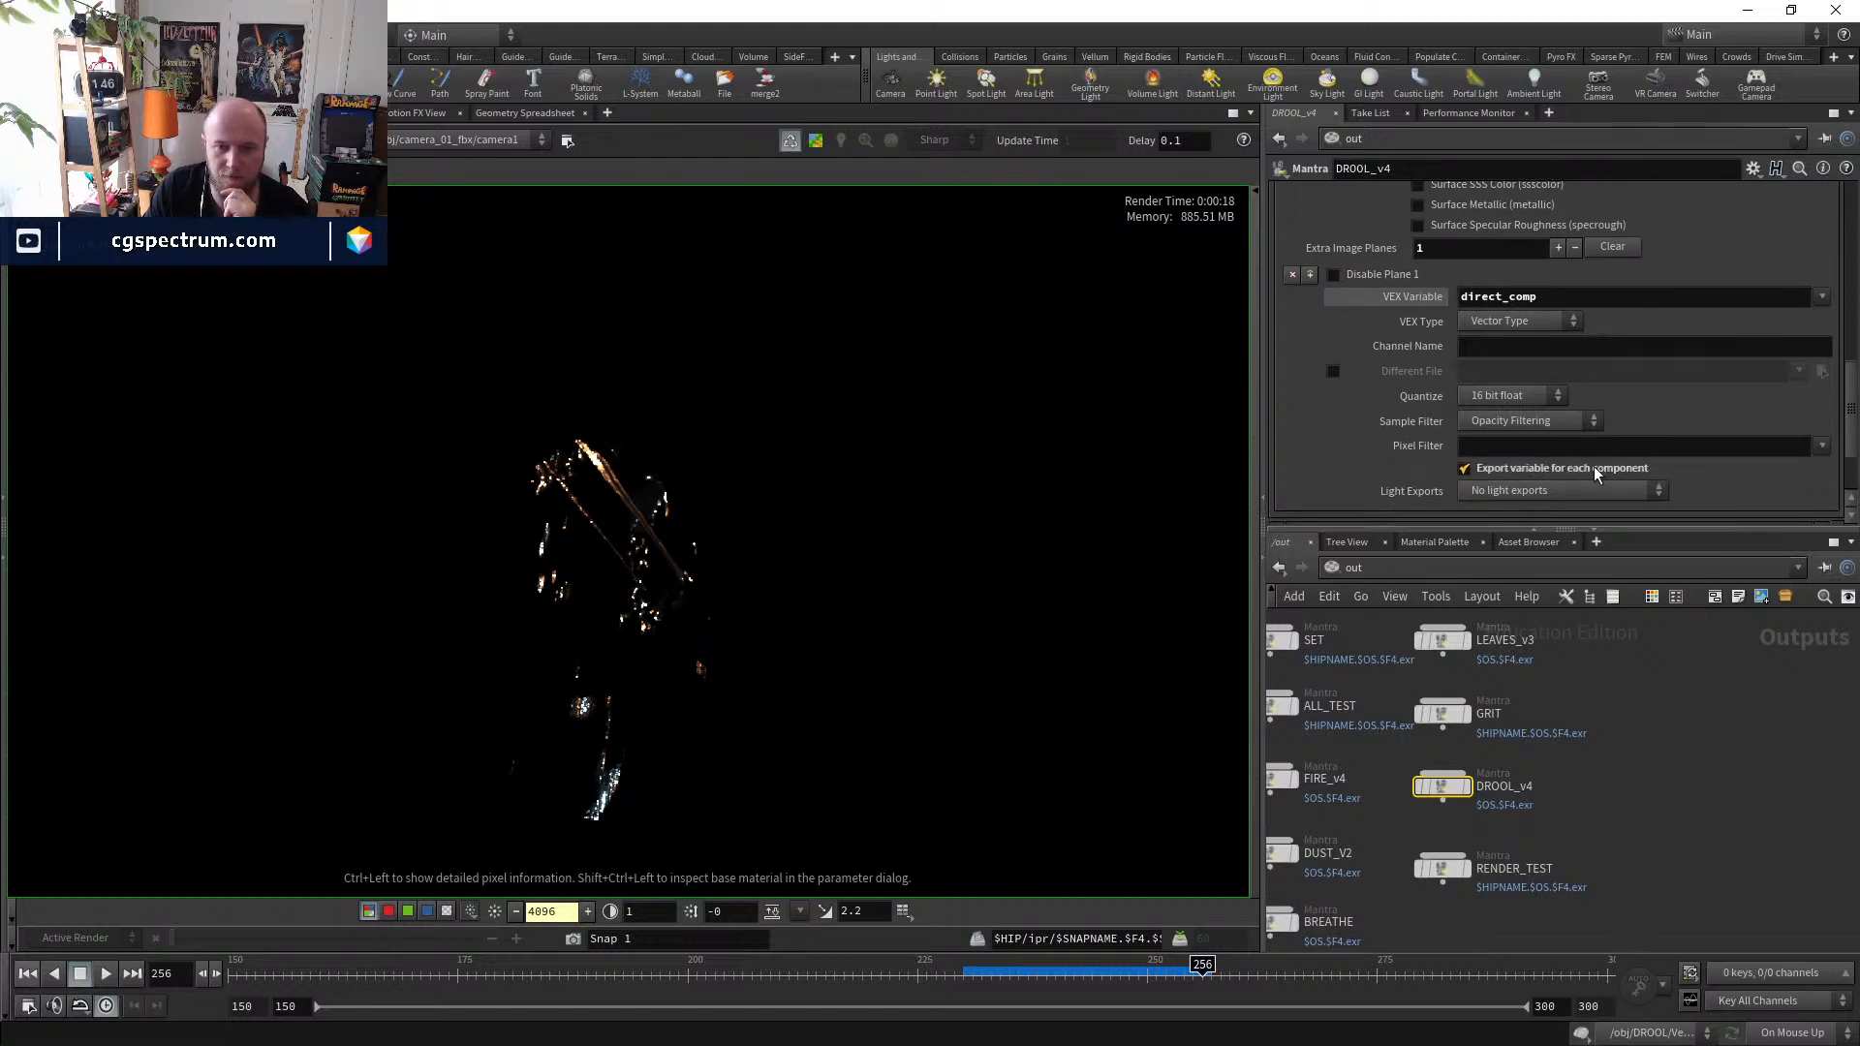
click(1821, 297)
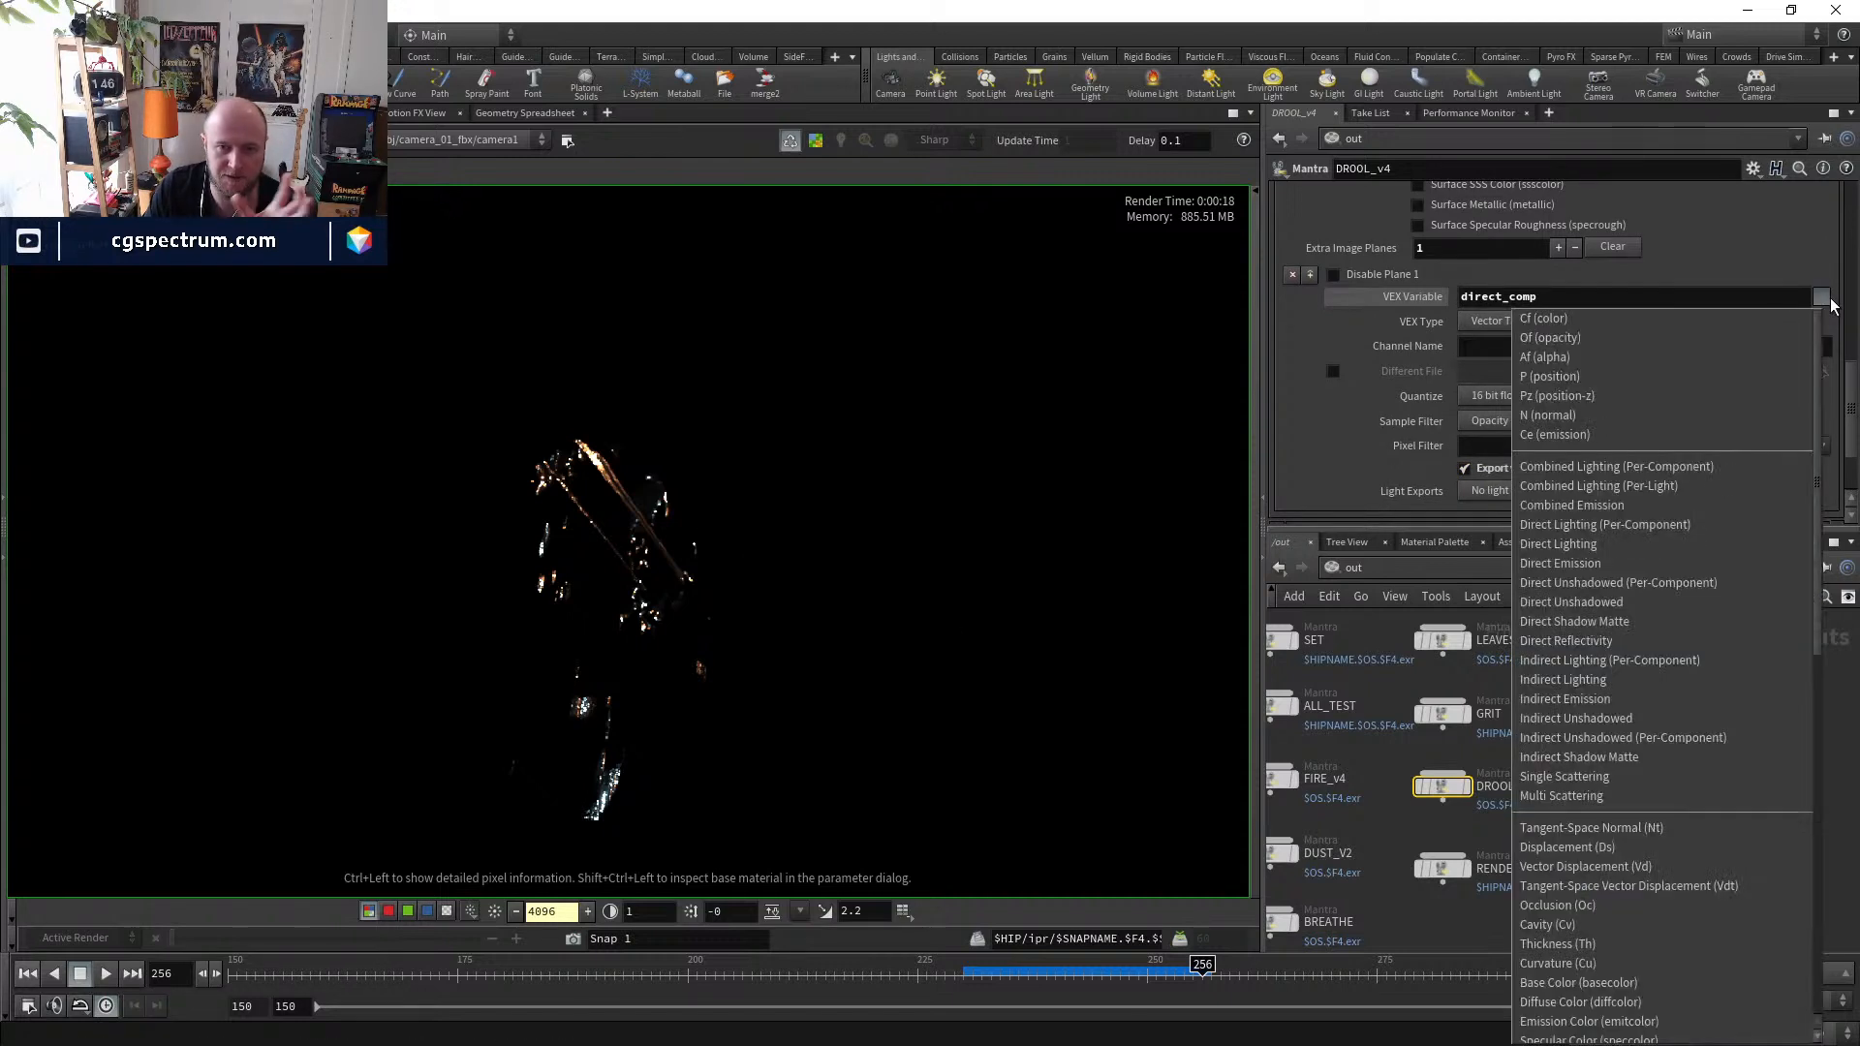
click(1571, 544)
click(1511, 492)
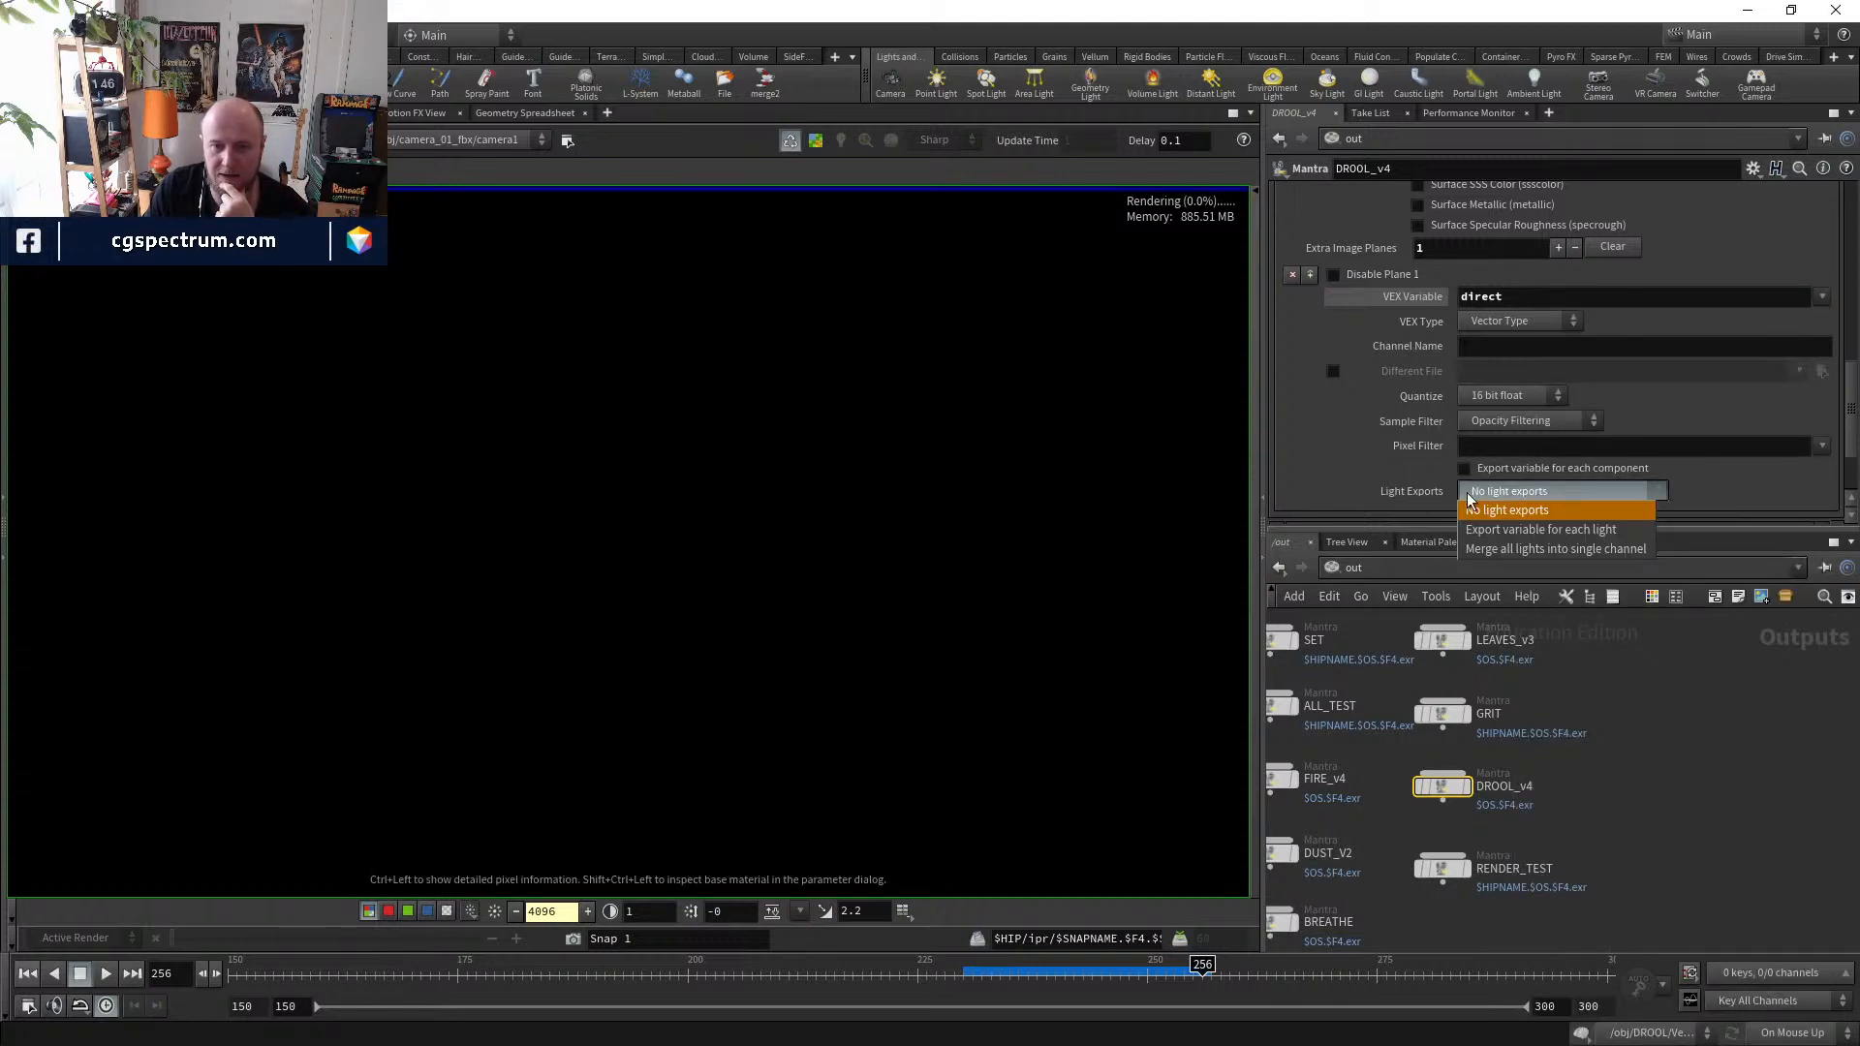
click(1514, 529)
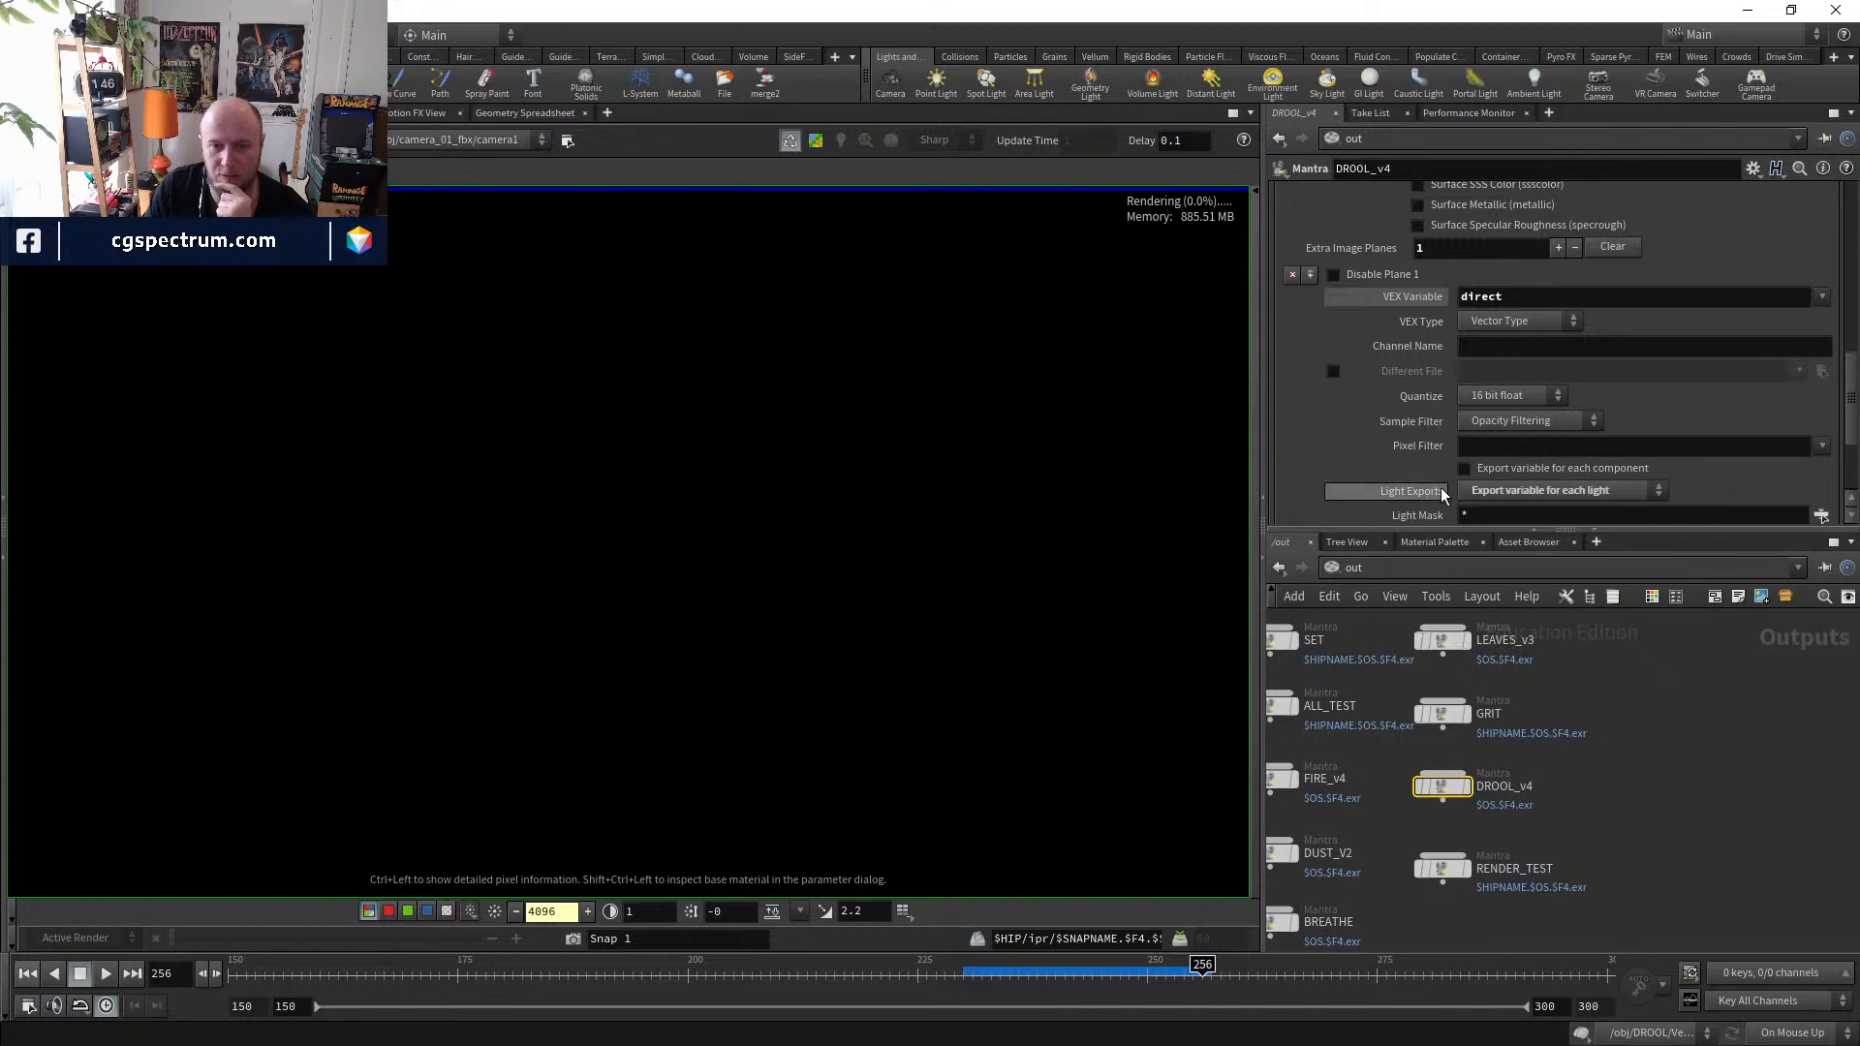
scroll(1466, 459, down, 2)
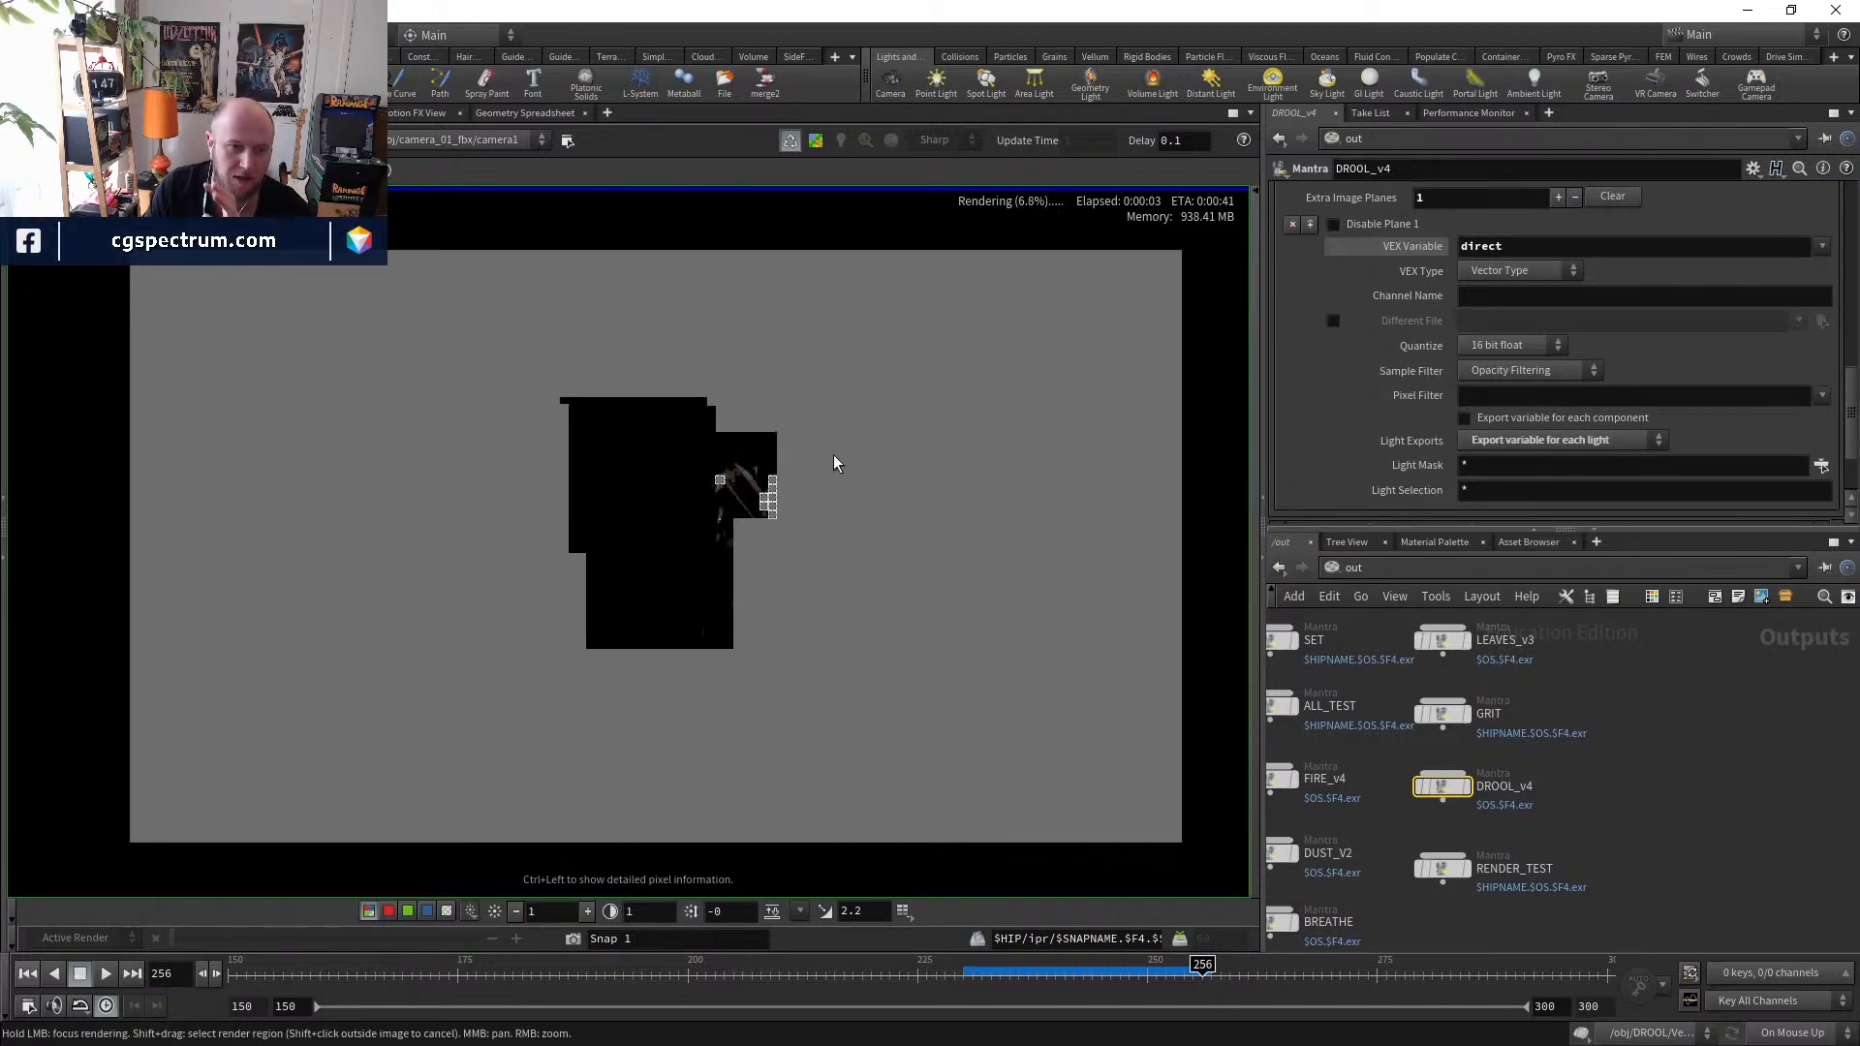
- Examine the drool render and display the rim light's direct lighting plane
middle_drag(829, 450, 774, 504)
scroll(732, 503, up, 1)
scroll(731, 504, up, 3)
middle_drag(768, 636, 787, 519)
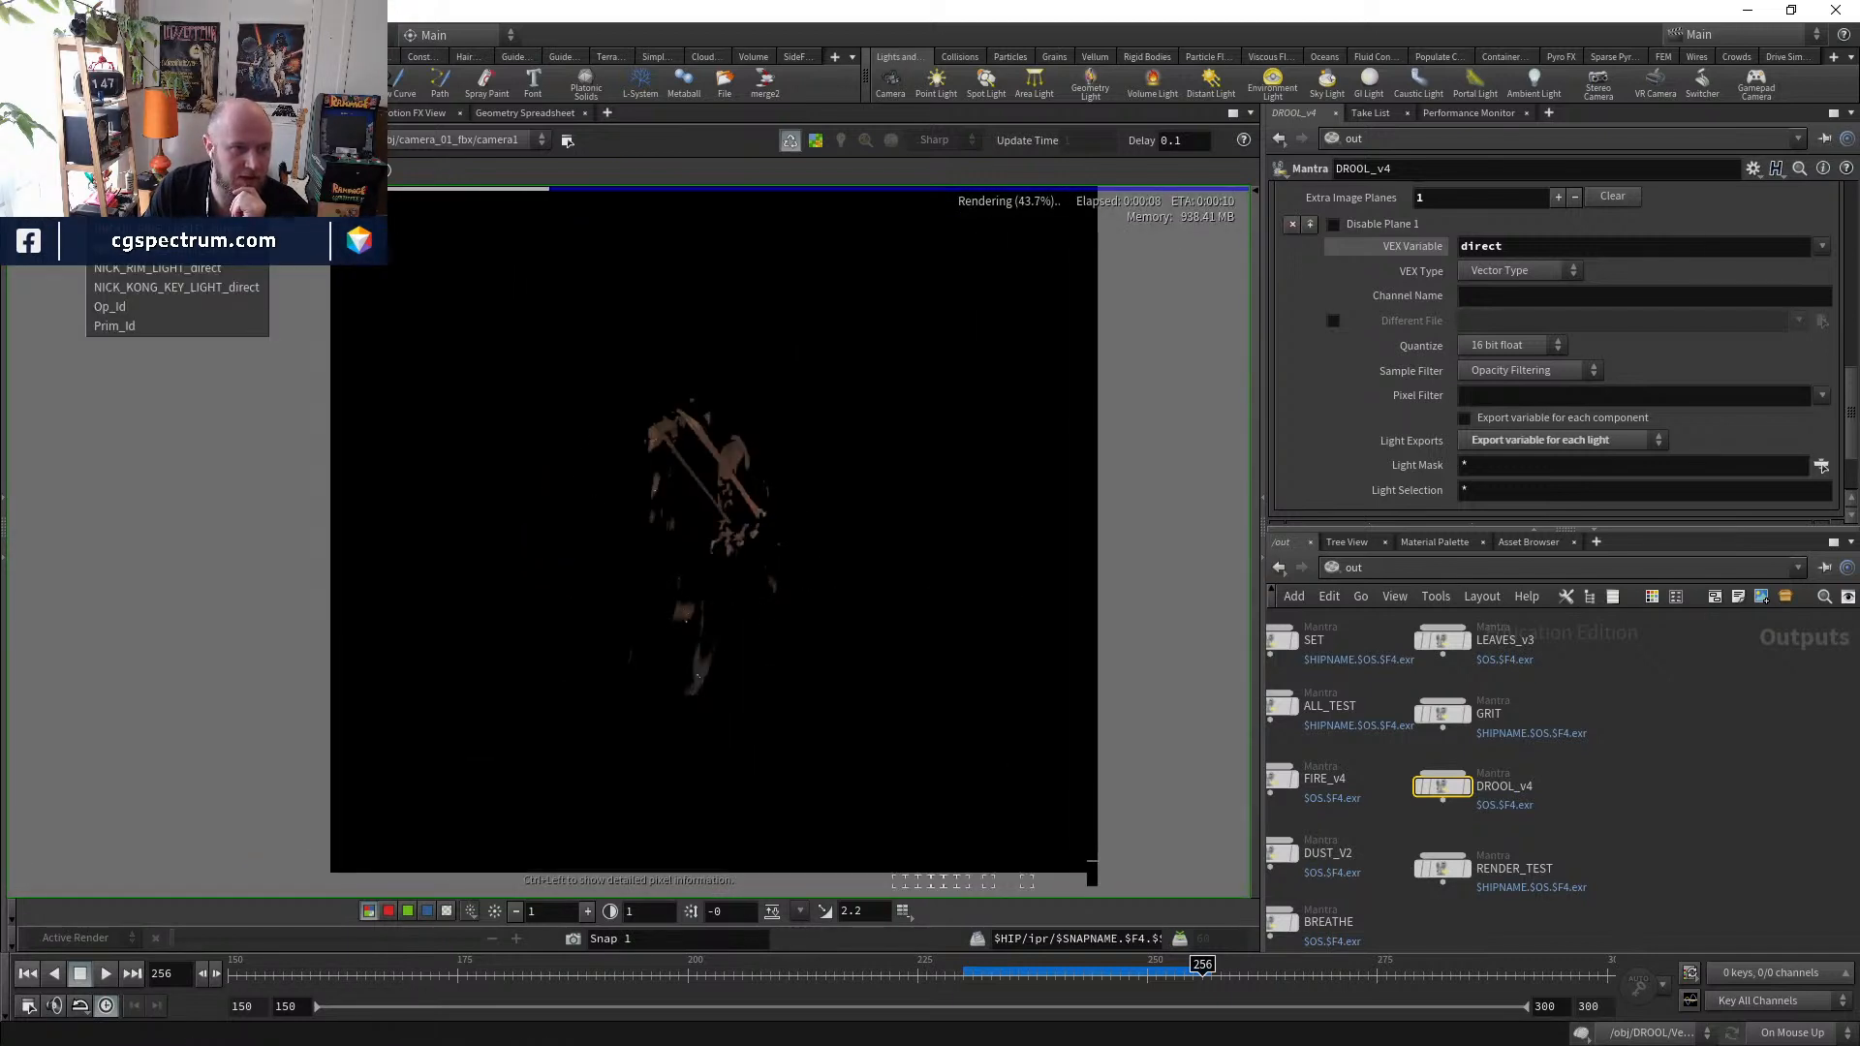
click(176, 170)
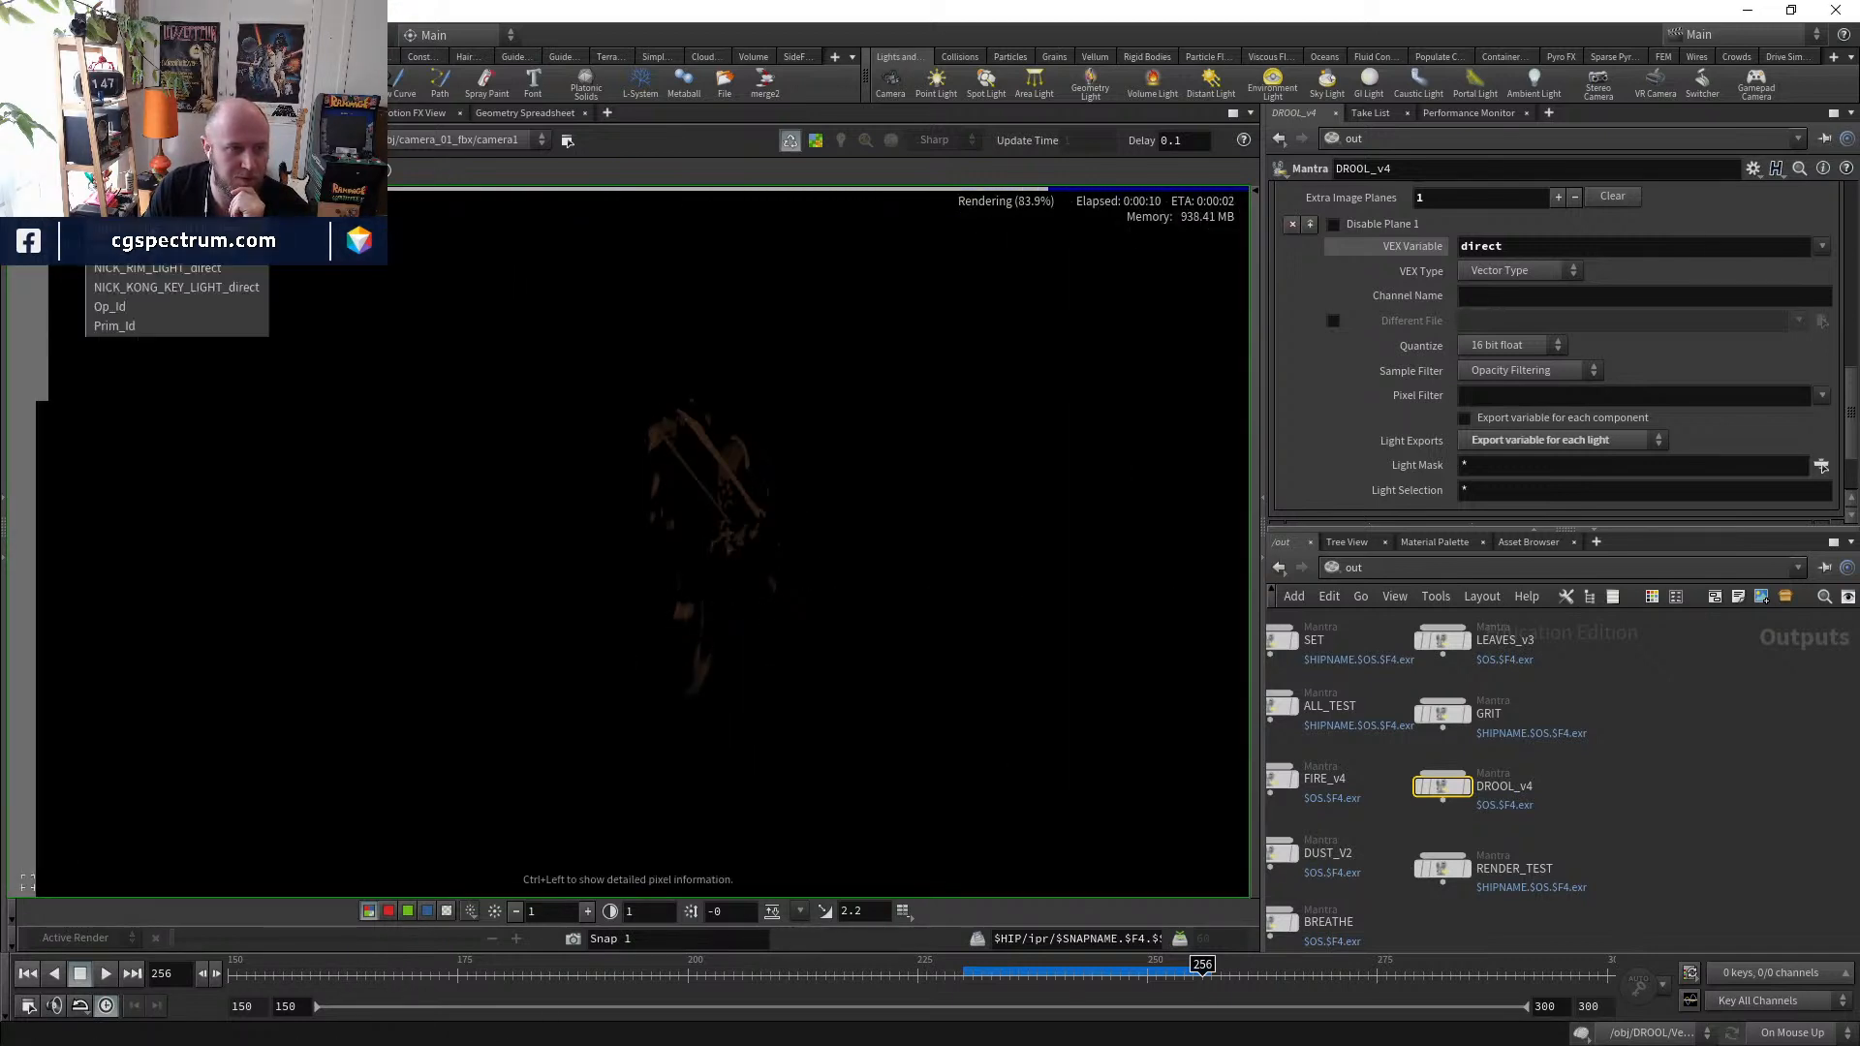
click(157, 267)
click(176, 170)
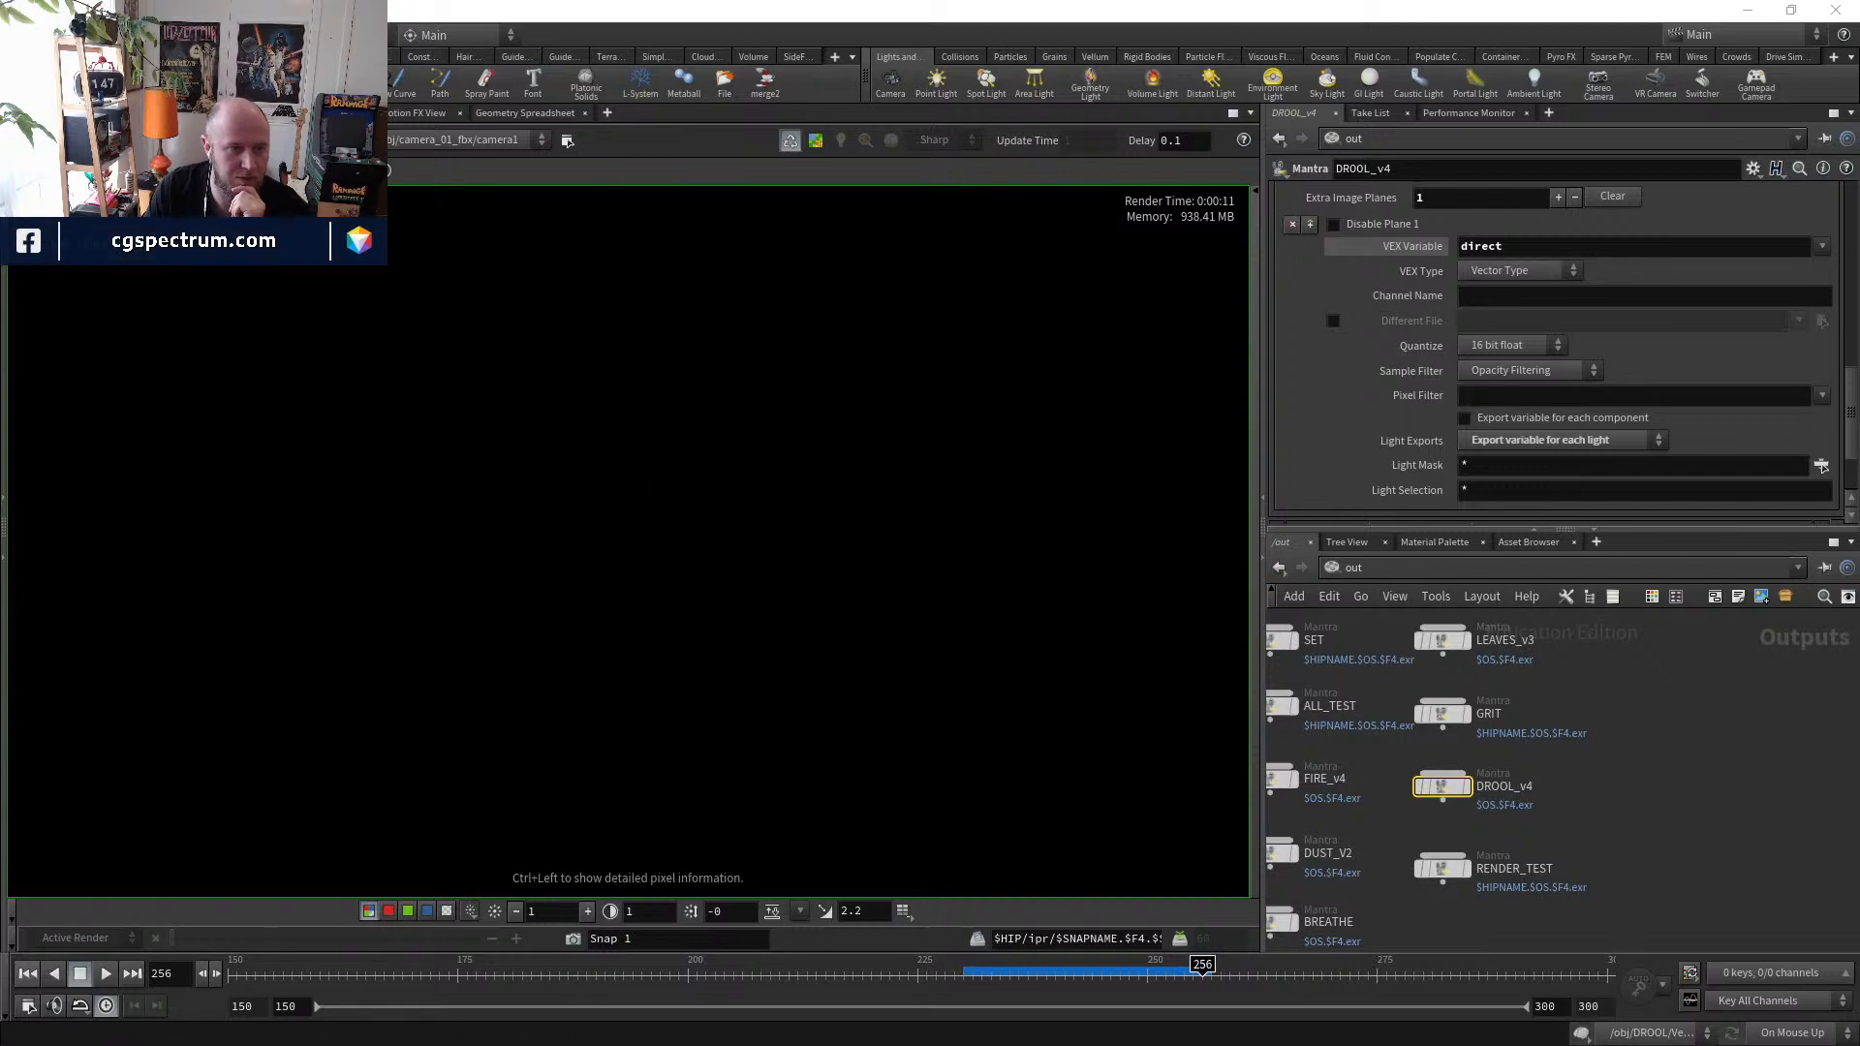
click(151, 271)
- Display the Kong key light's direct lighting plane and raise the preview brightness to 64 to examine the drool
click(176, 170)
click(180, 287)
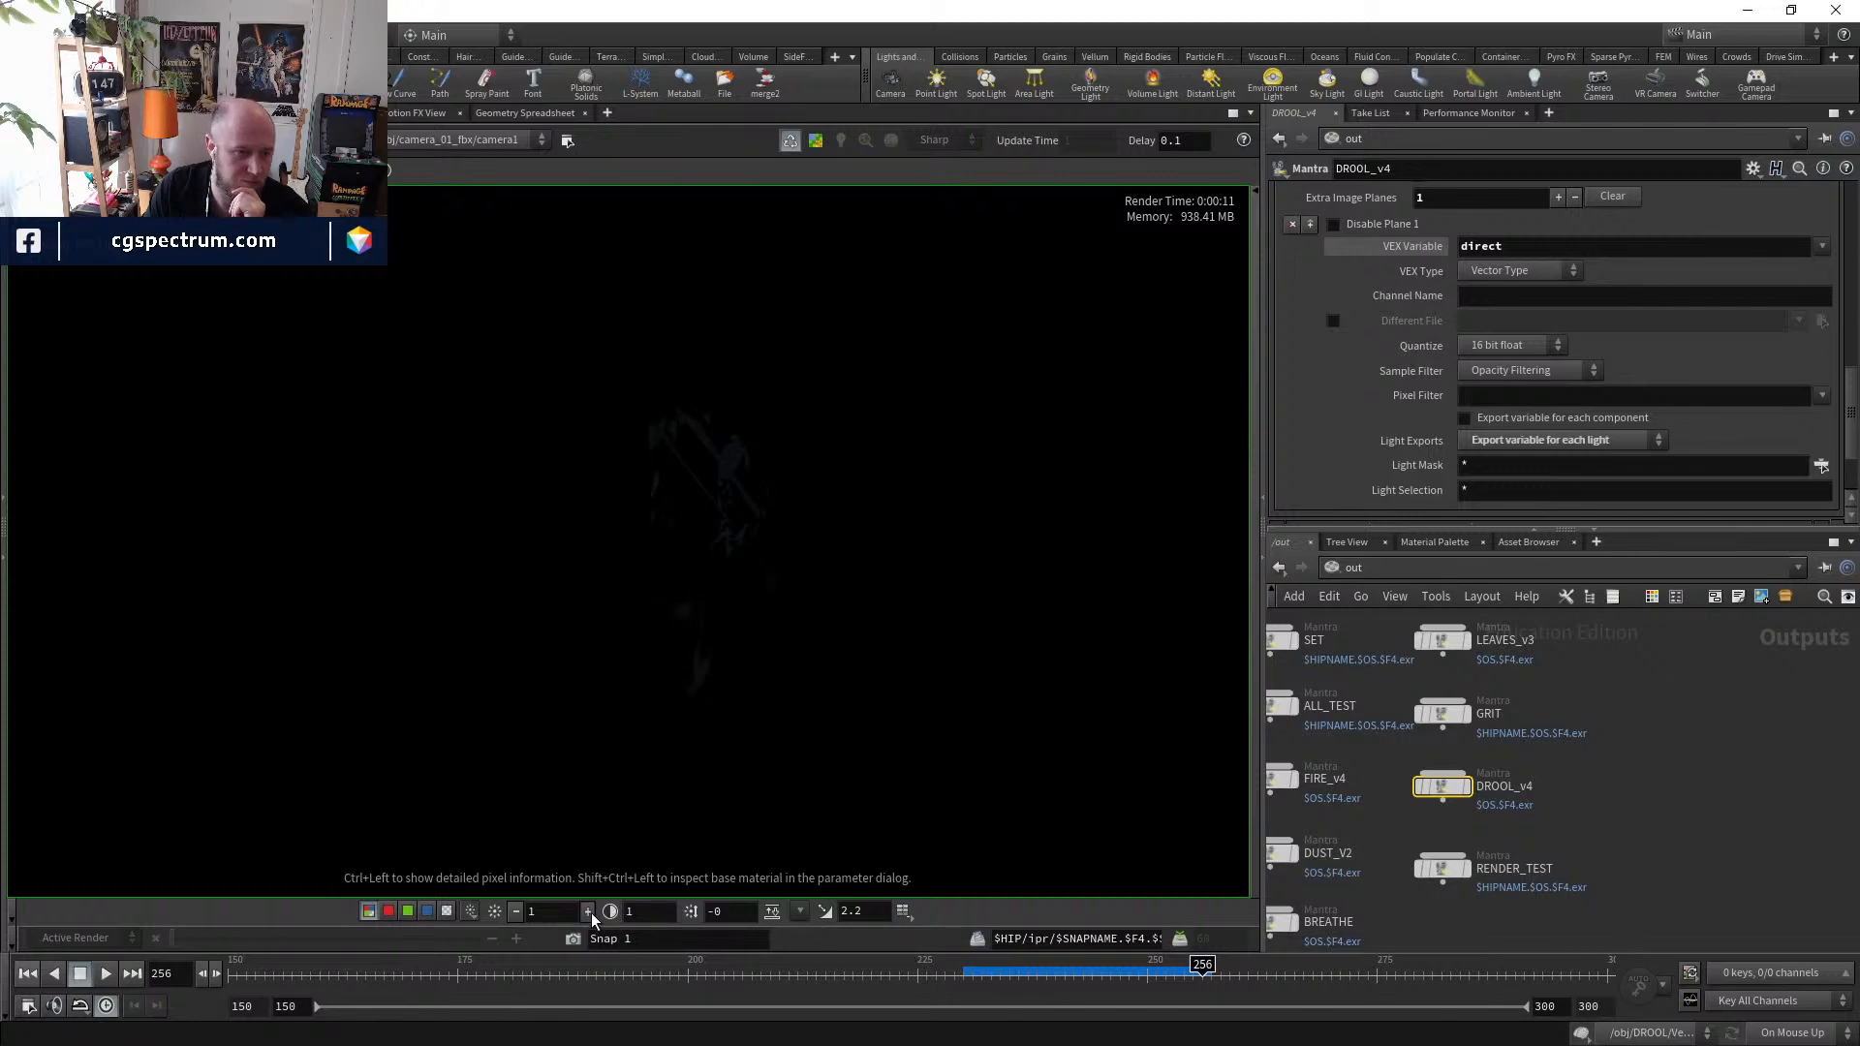
click(589, 911)
click(590, 912)
click(589, 911)
click(589, 912)
click(589, 912)
click(589, 912)
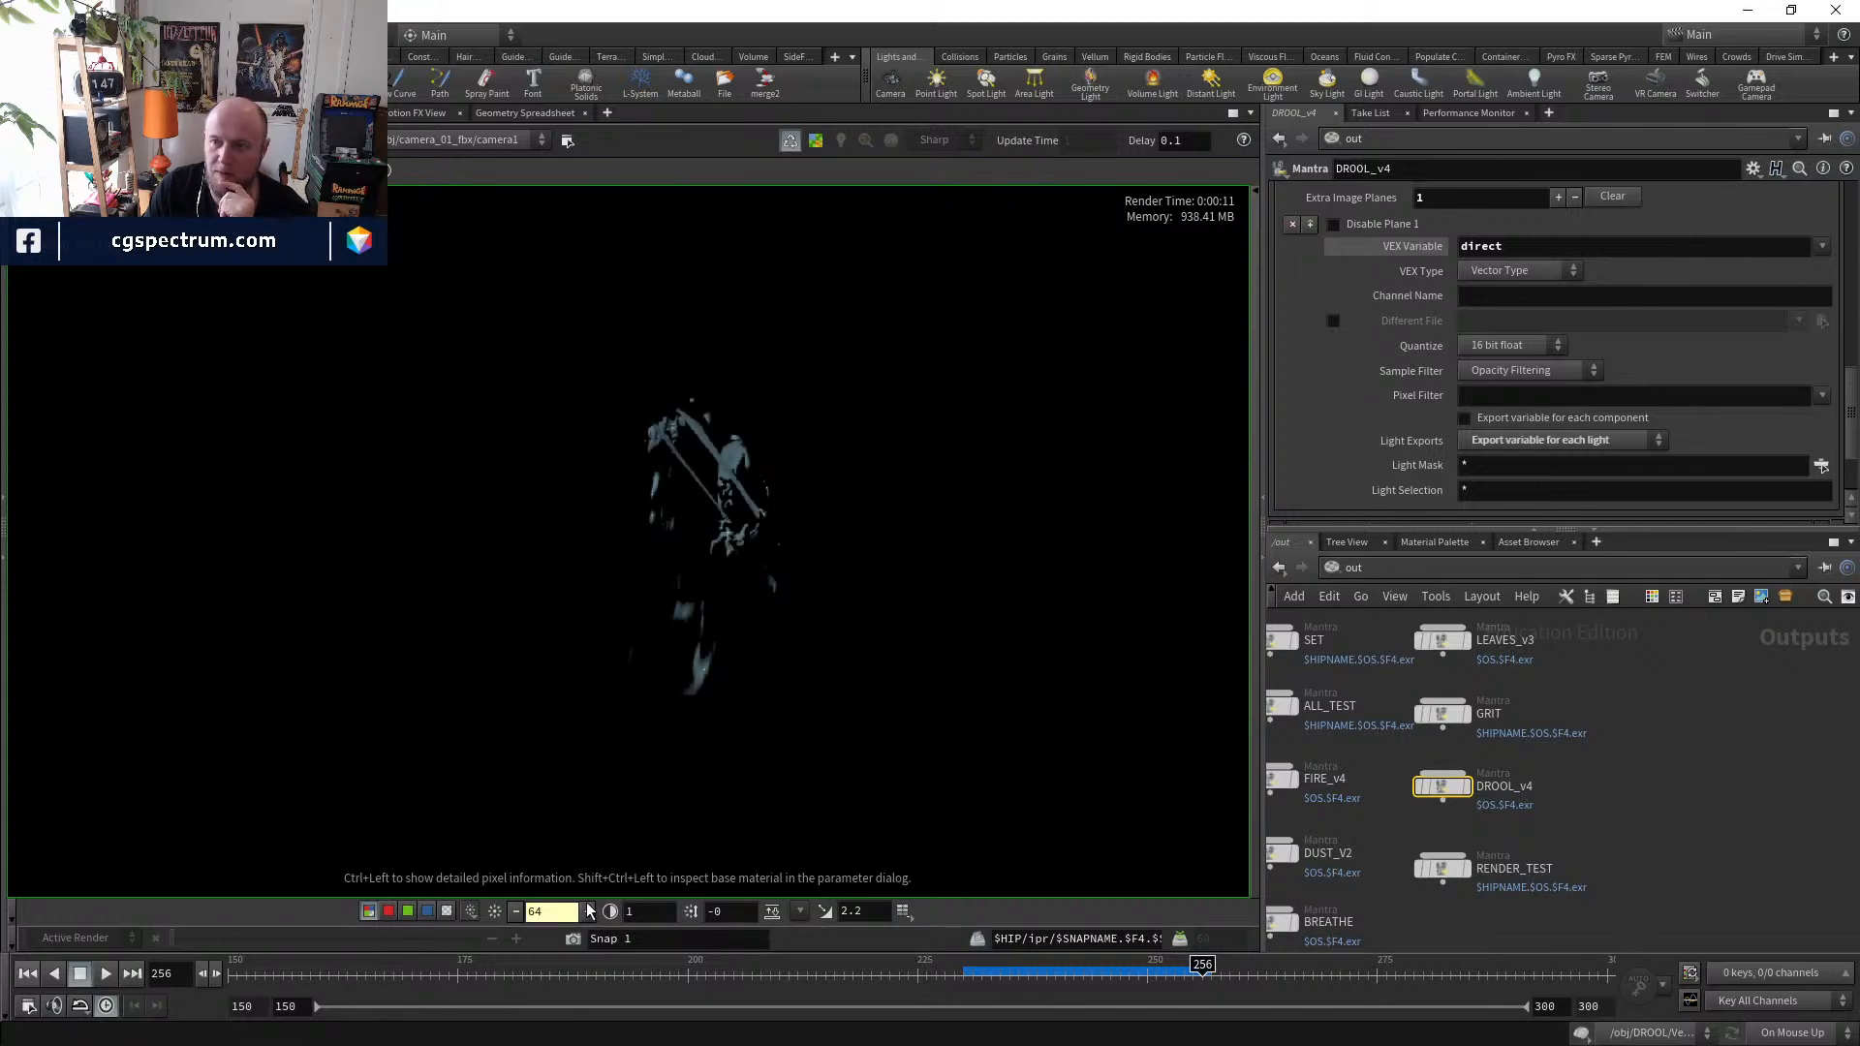
middle_drag(729, 448, 683, 511)
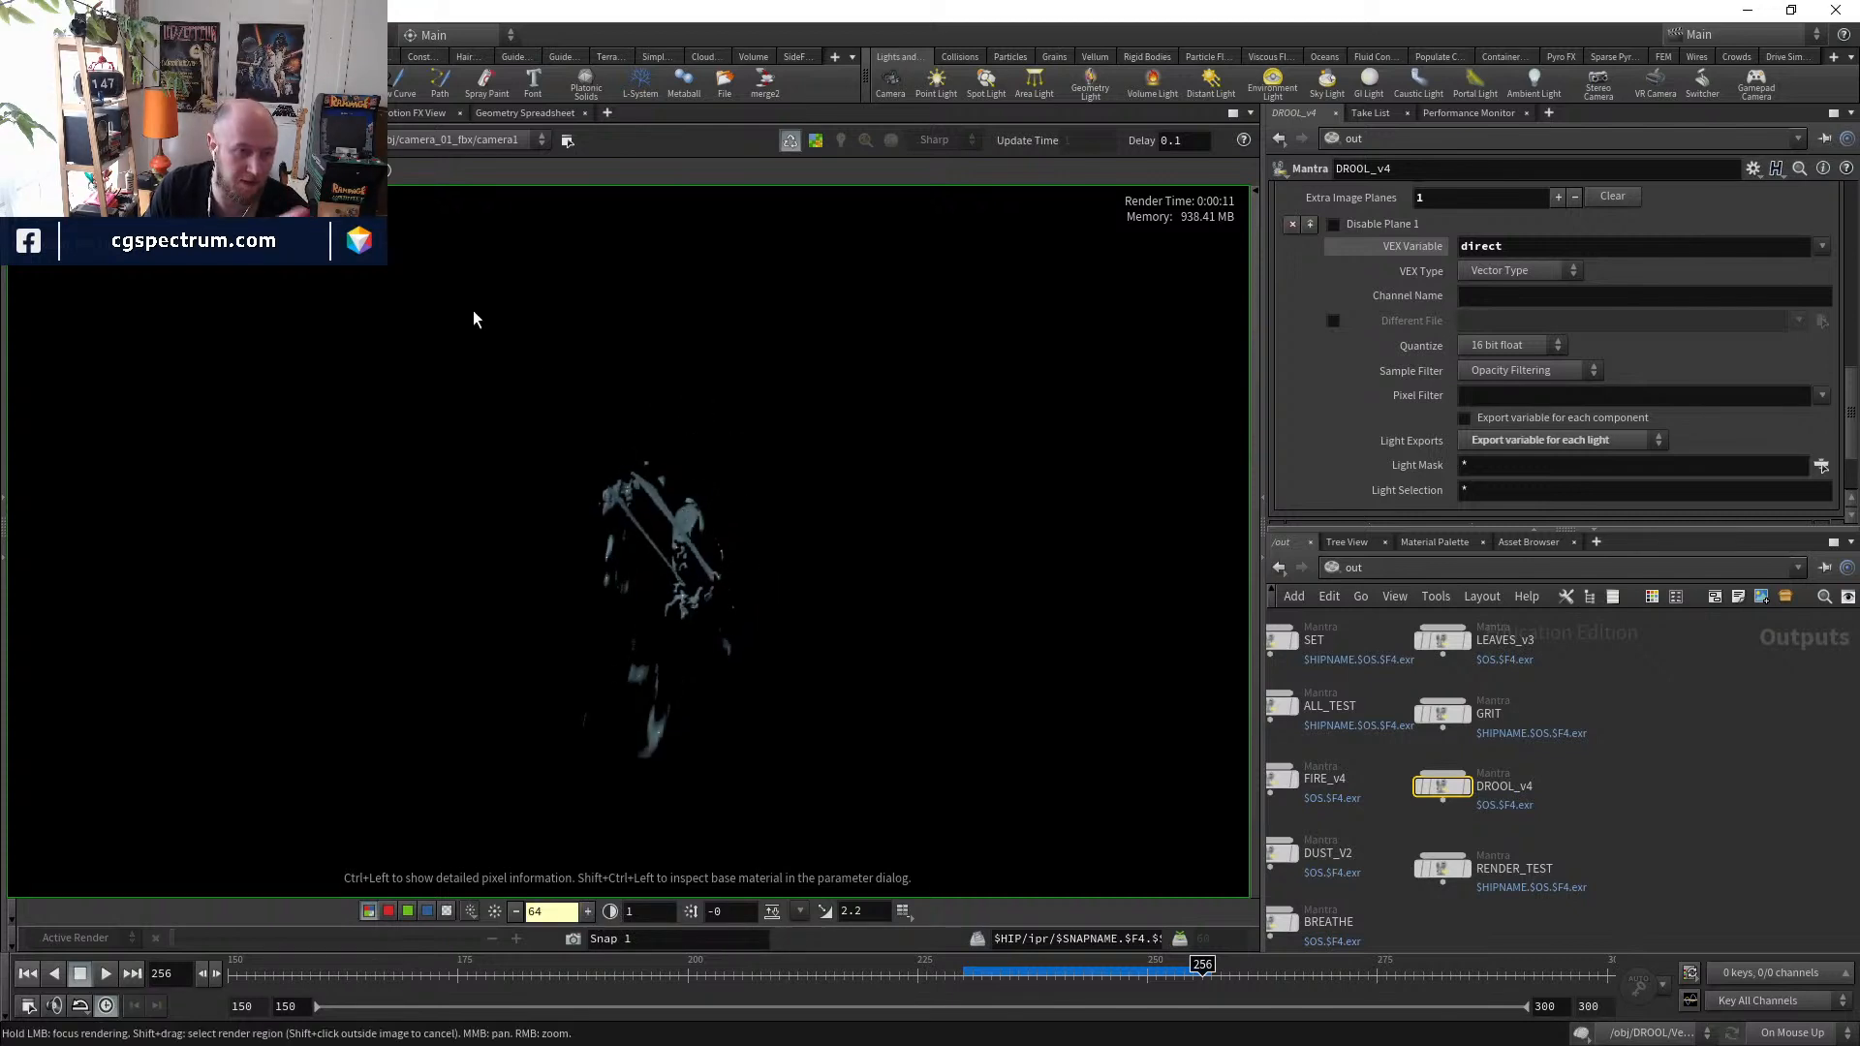
- Check the rim light's direct lighting plane at a greatly raised preview brightness, then reset the brightness to 1
click(177, 170)
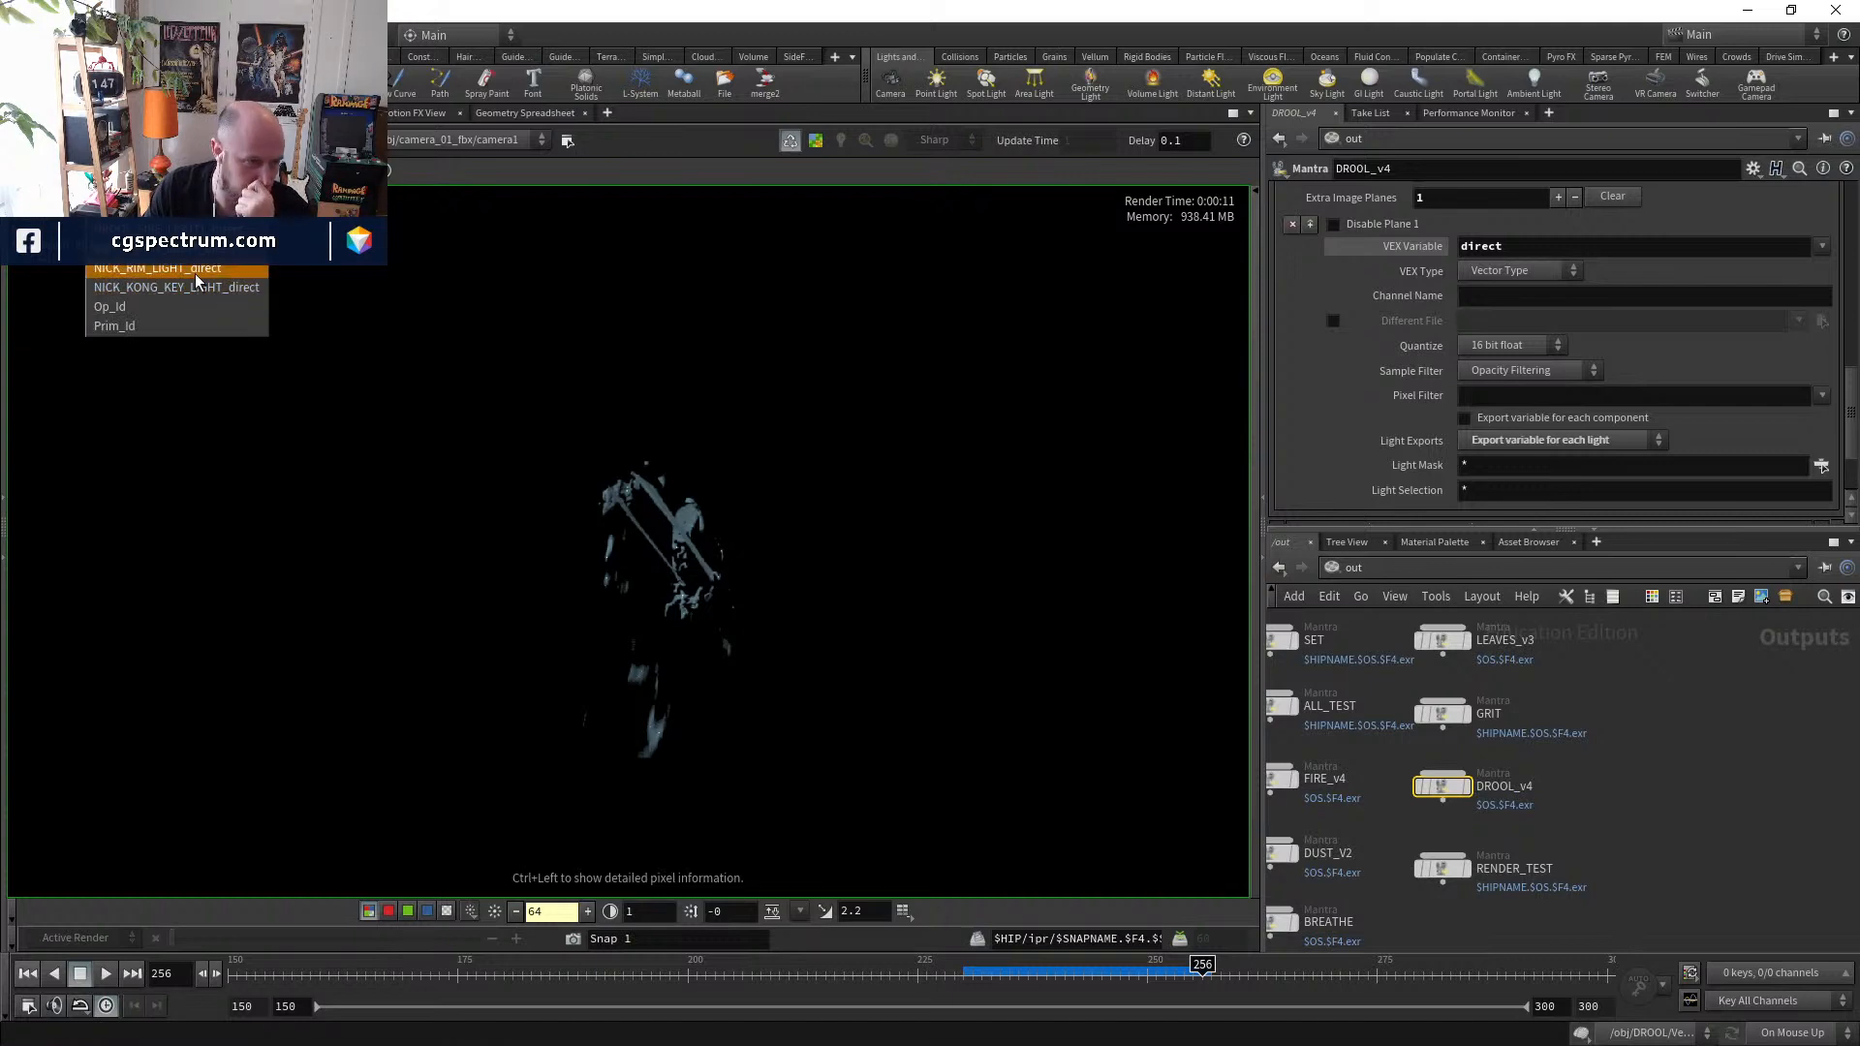
click(197, 276)
click(588, 910)
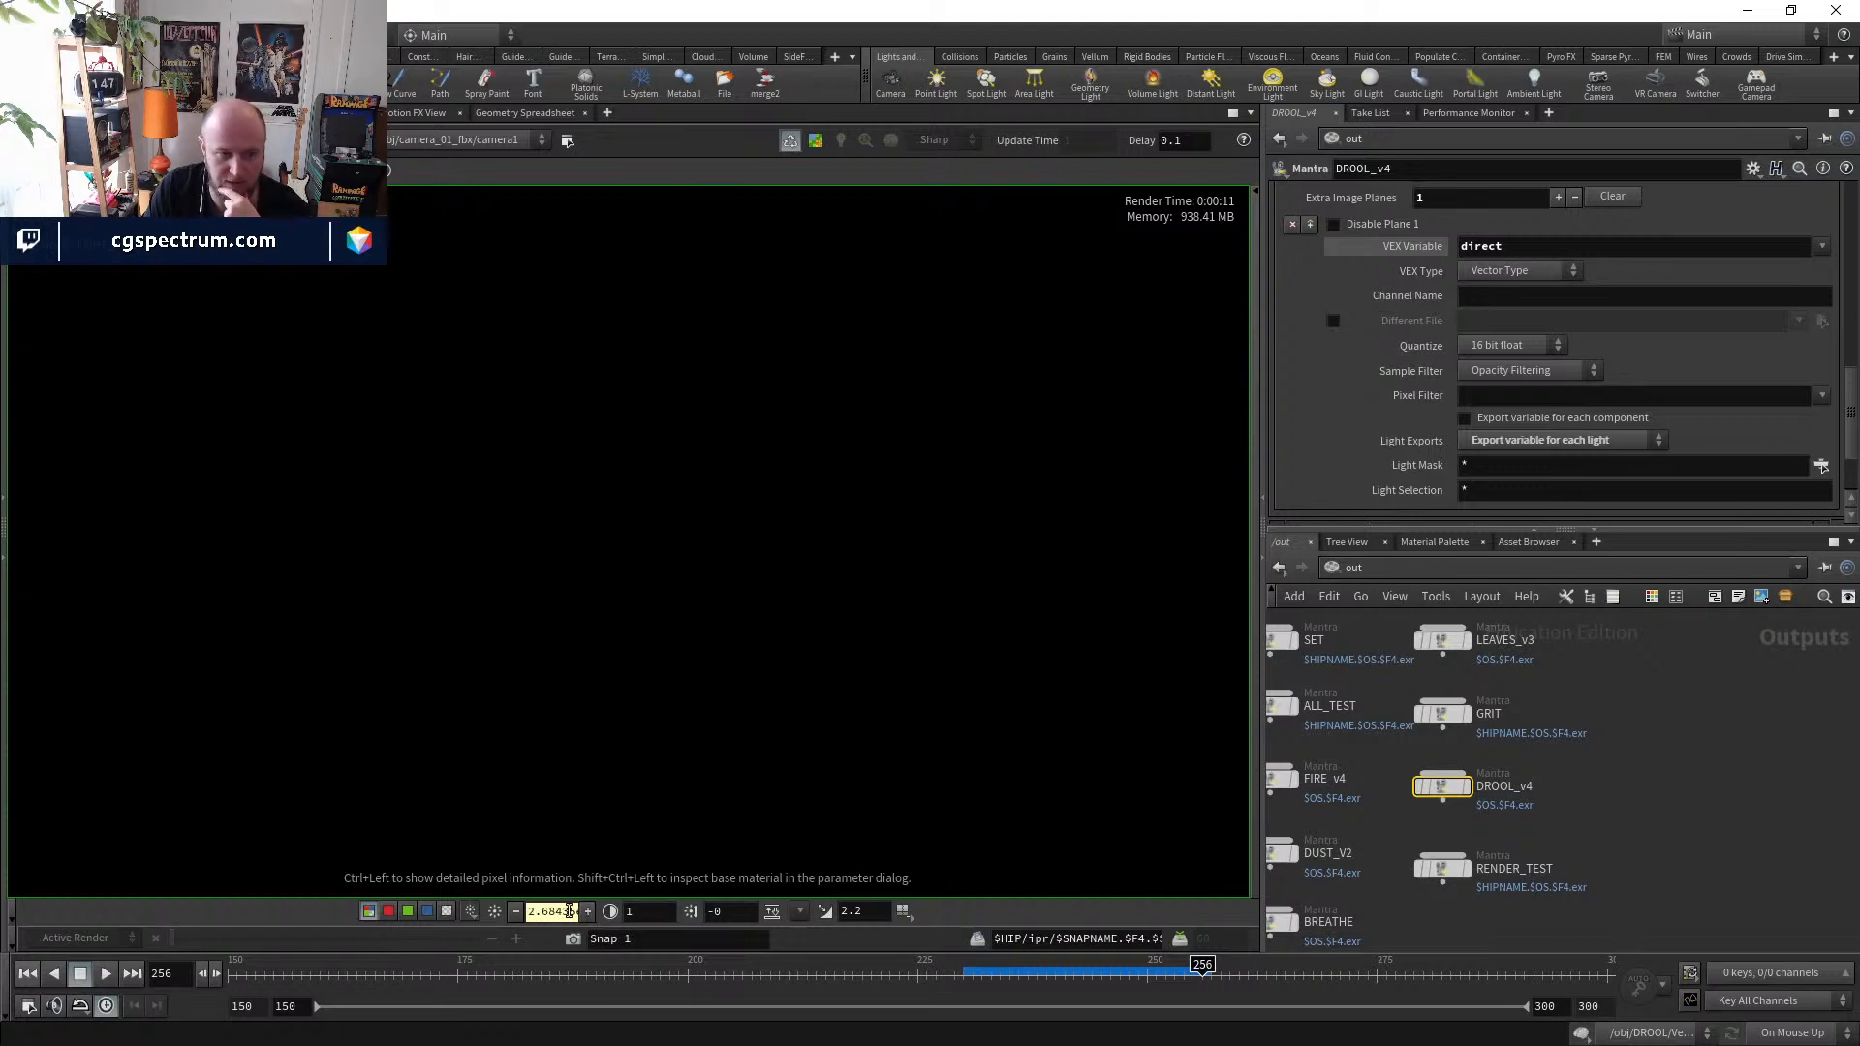
click(493, 912)
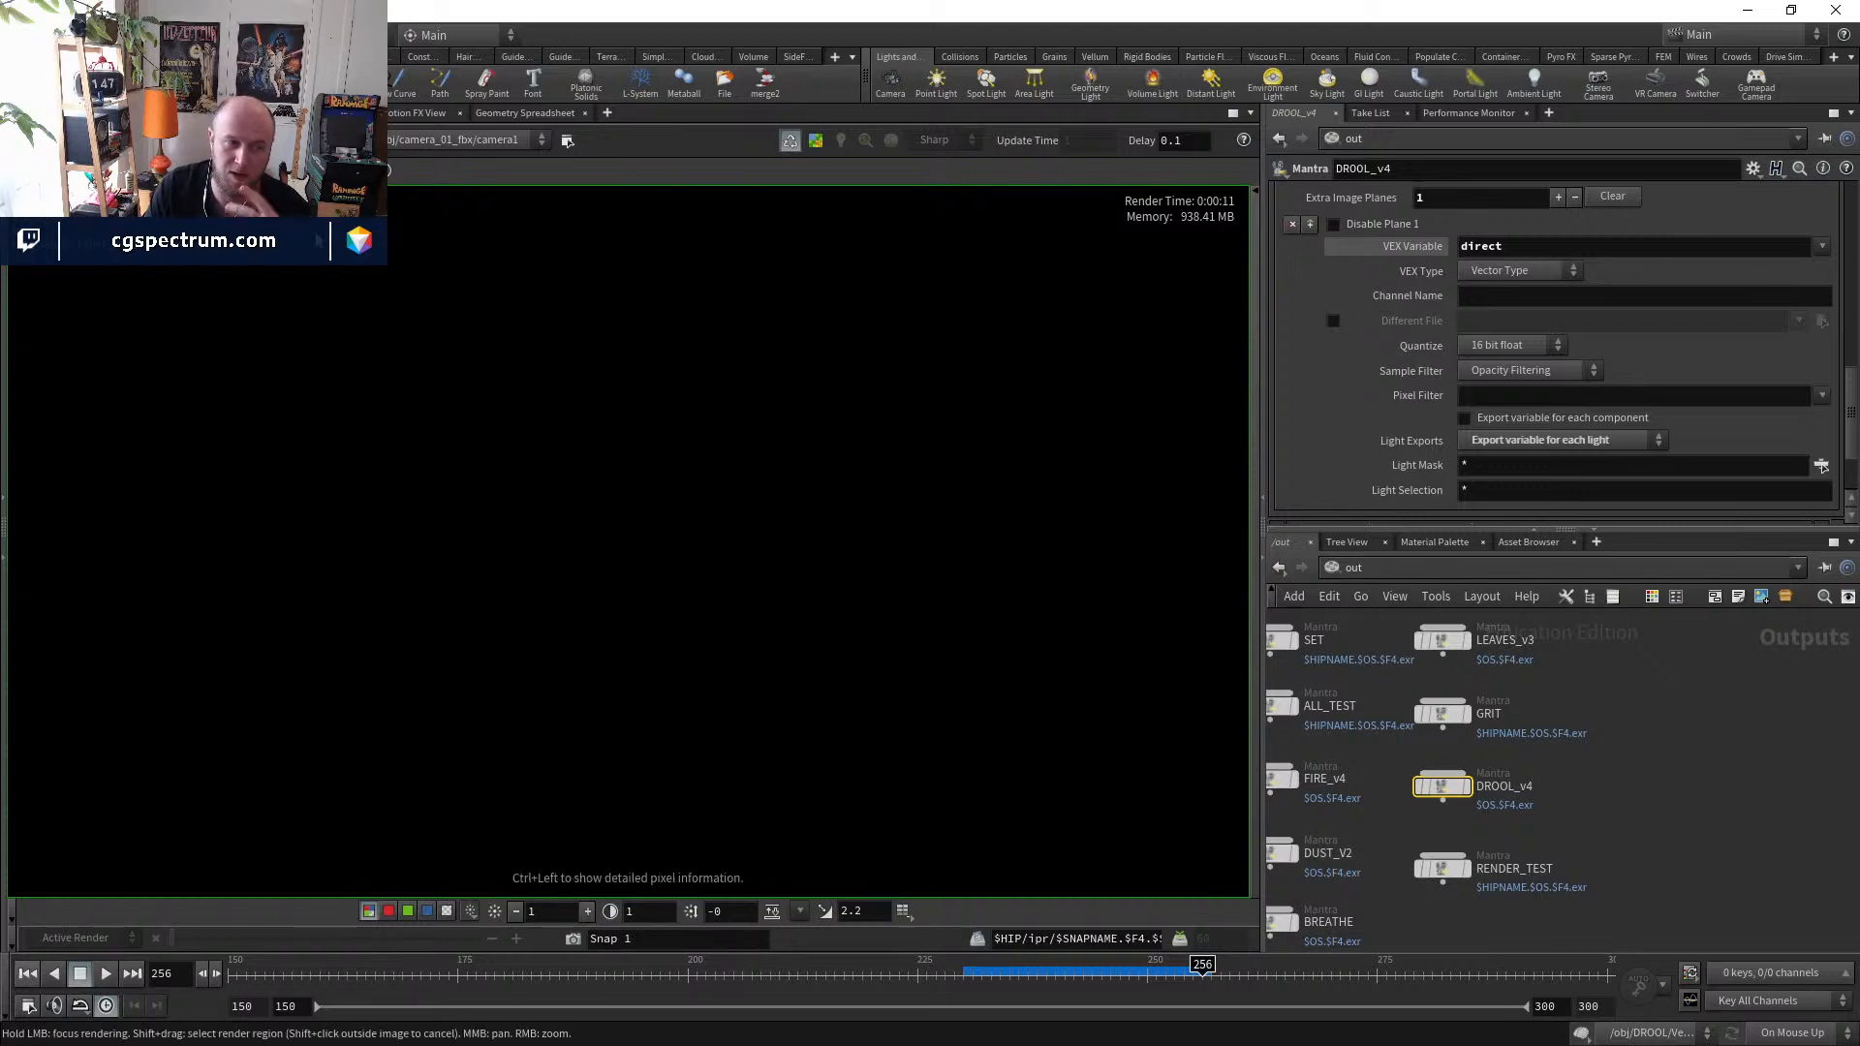
- View another direct lighting plane of the drool at a preview brightness of 256, then switch the render view to a different plane
click(176, 171)
click(176, 248)
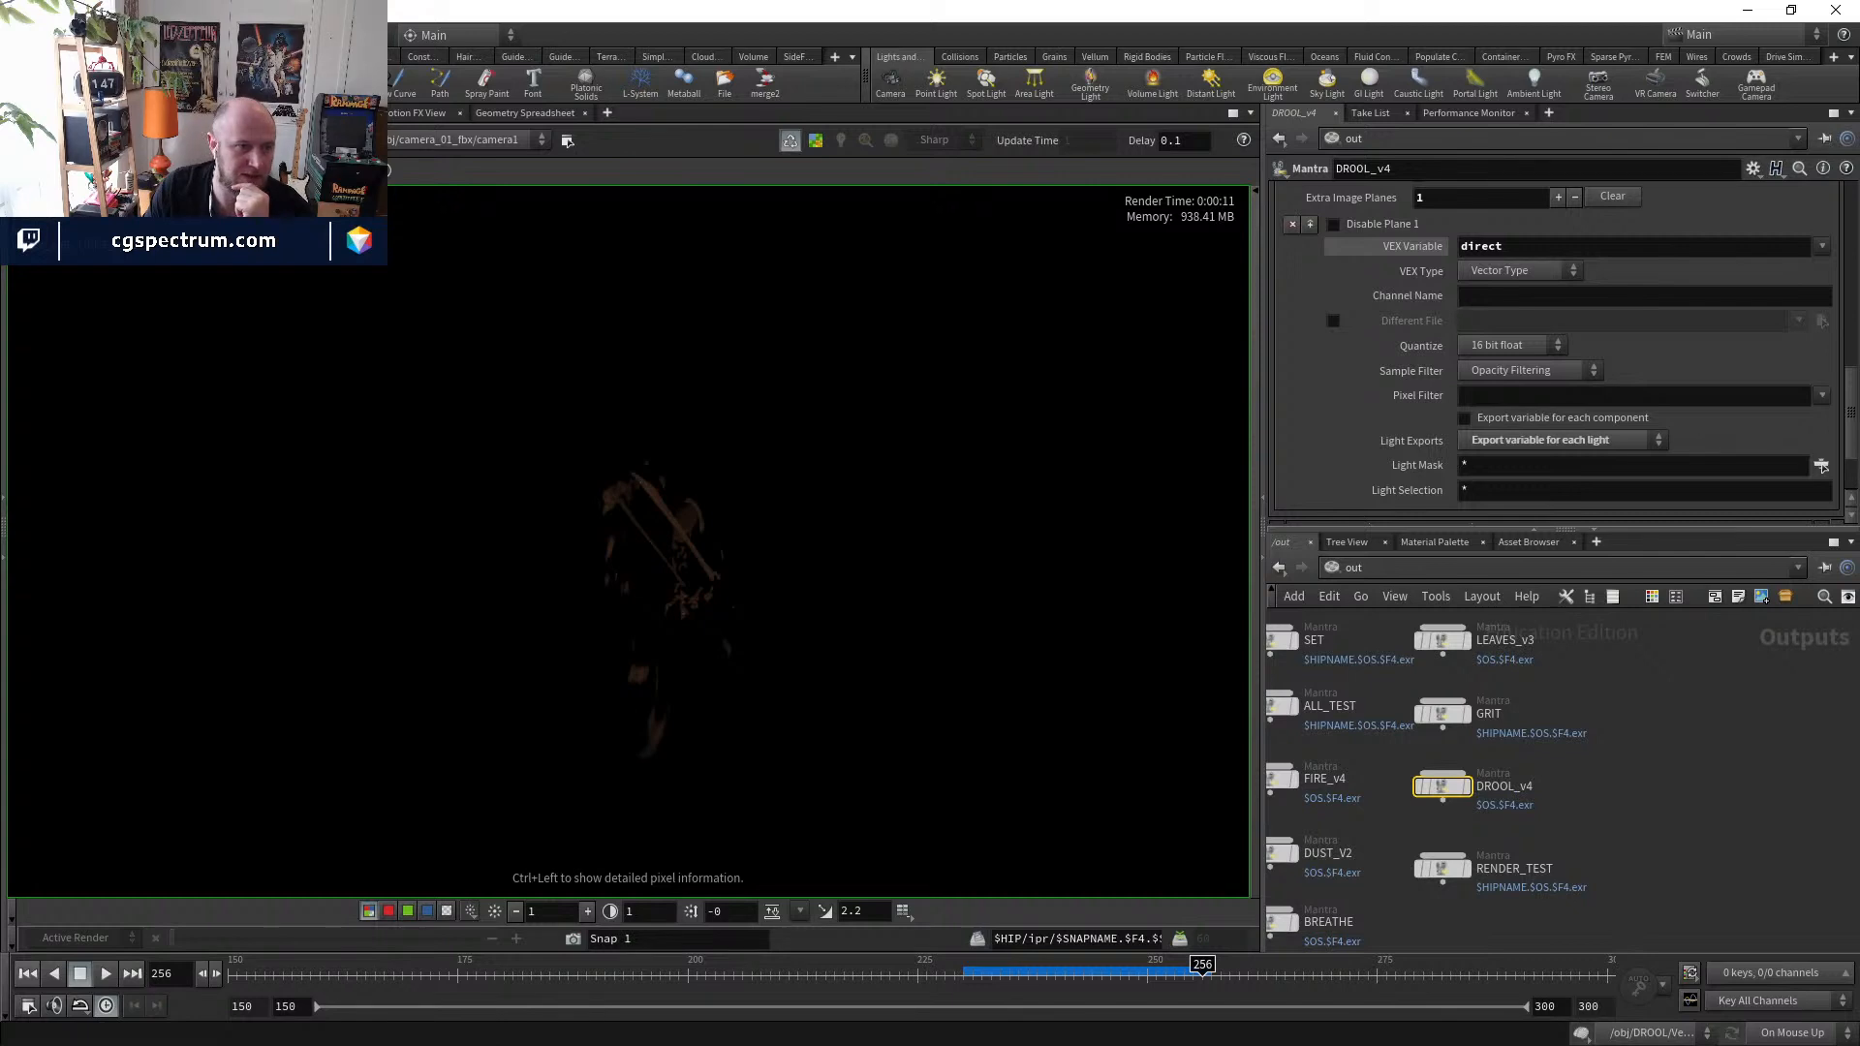
click(585, 912)
click(585, 912)
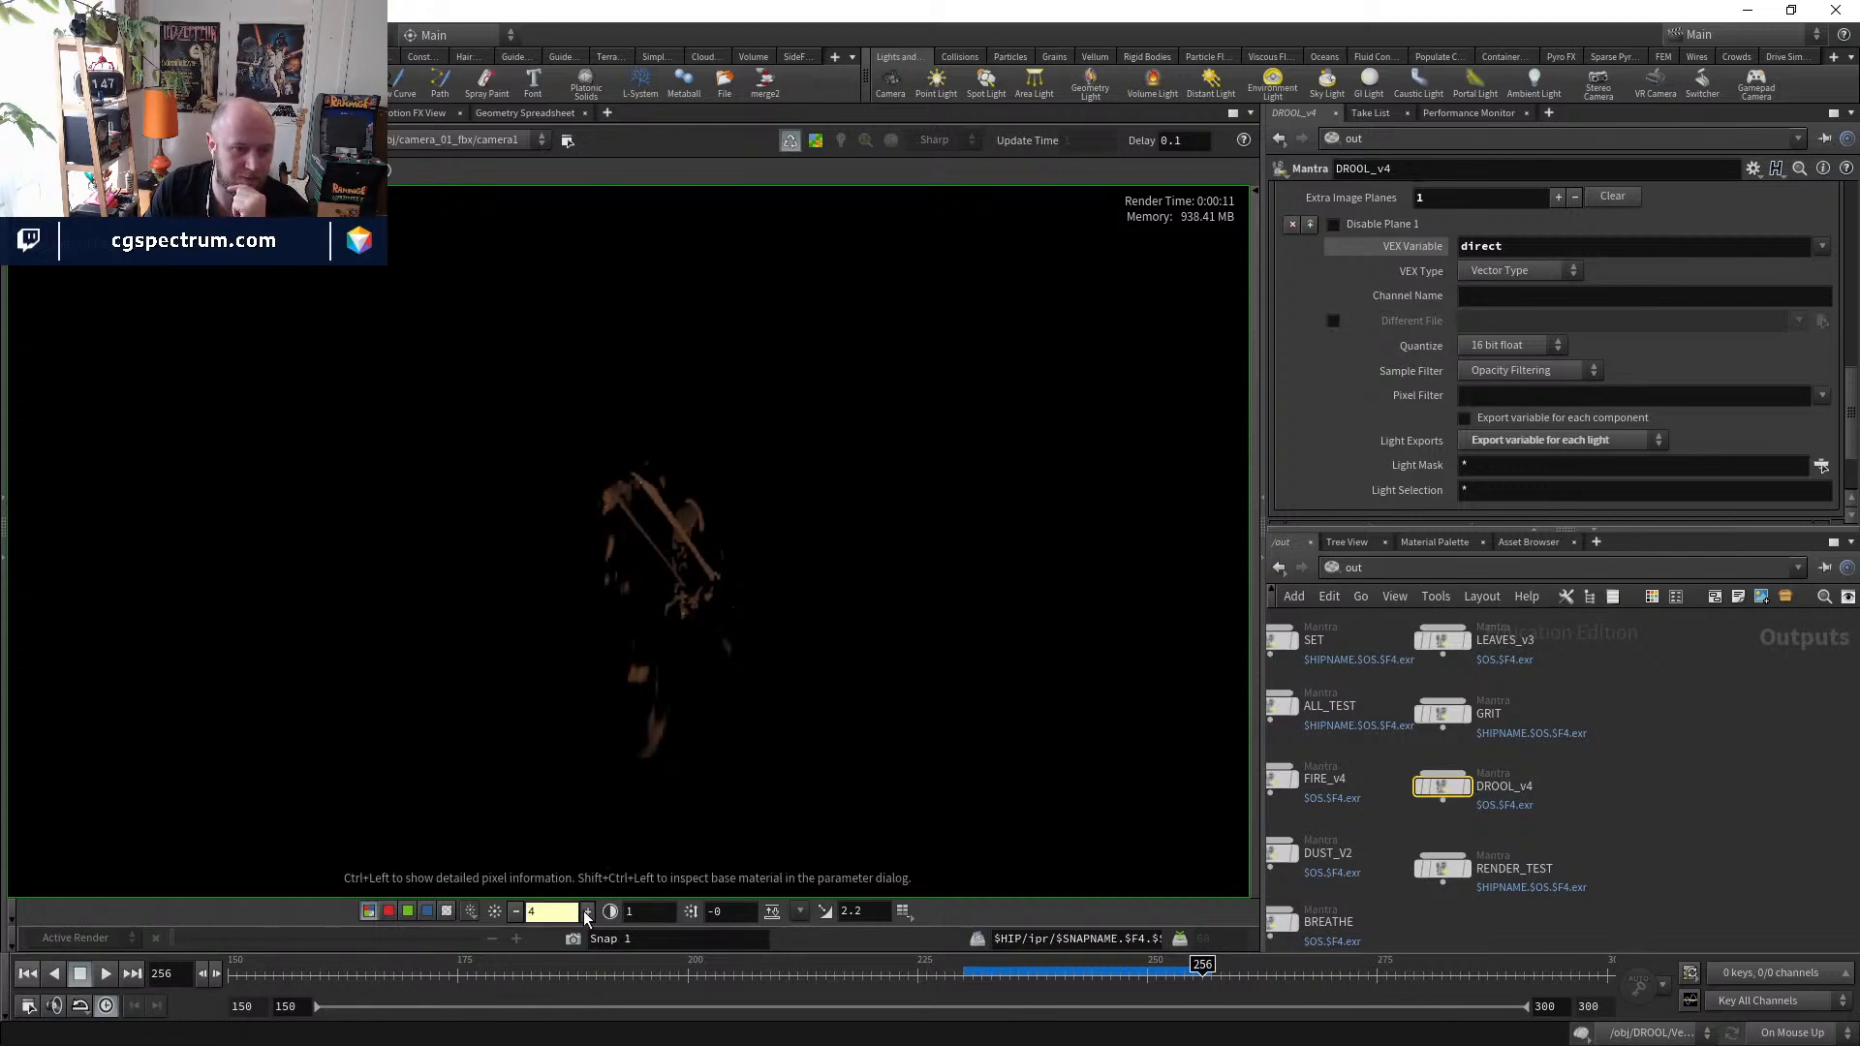
click(585, 911)
click(585, 912)
click(586, 912)
click(585, 911)
click(585, 912)
click(585, 912)
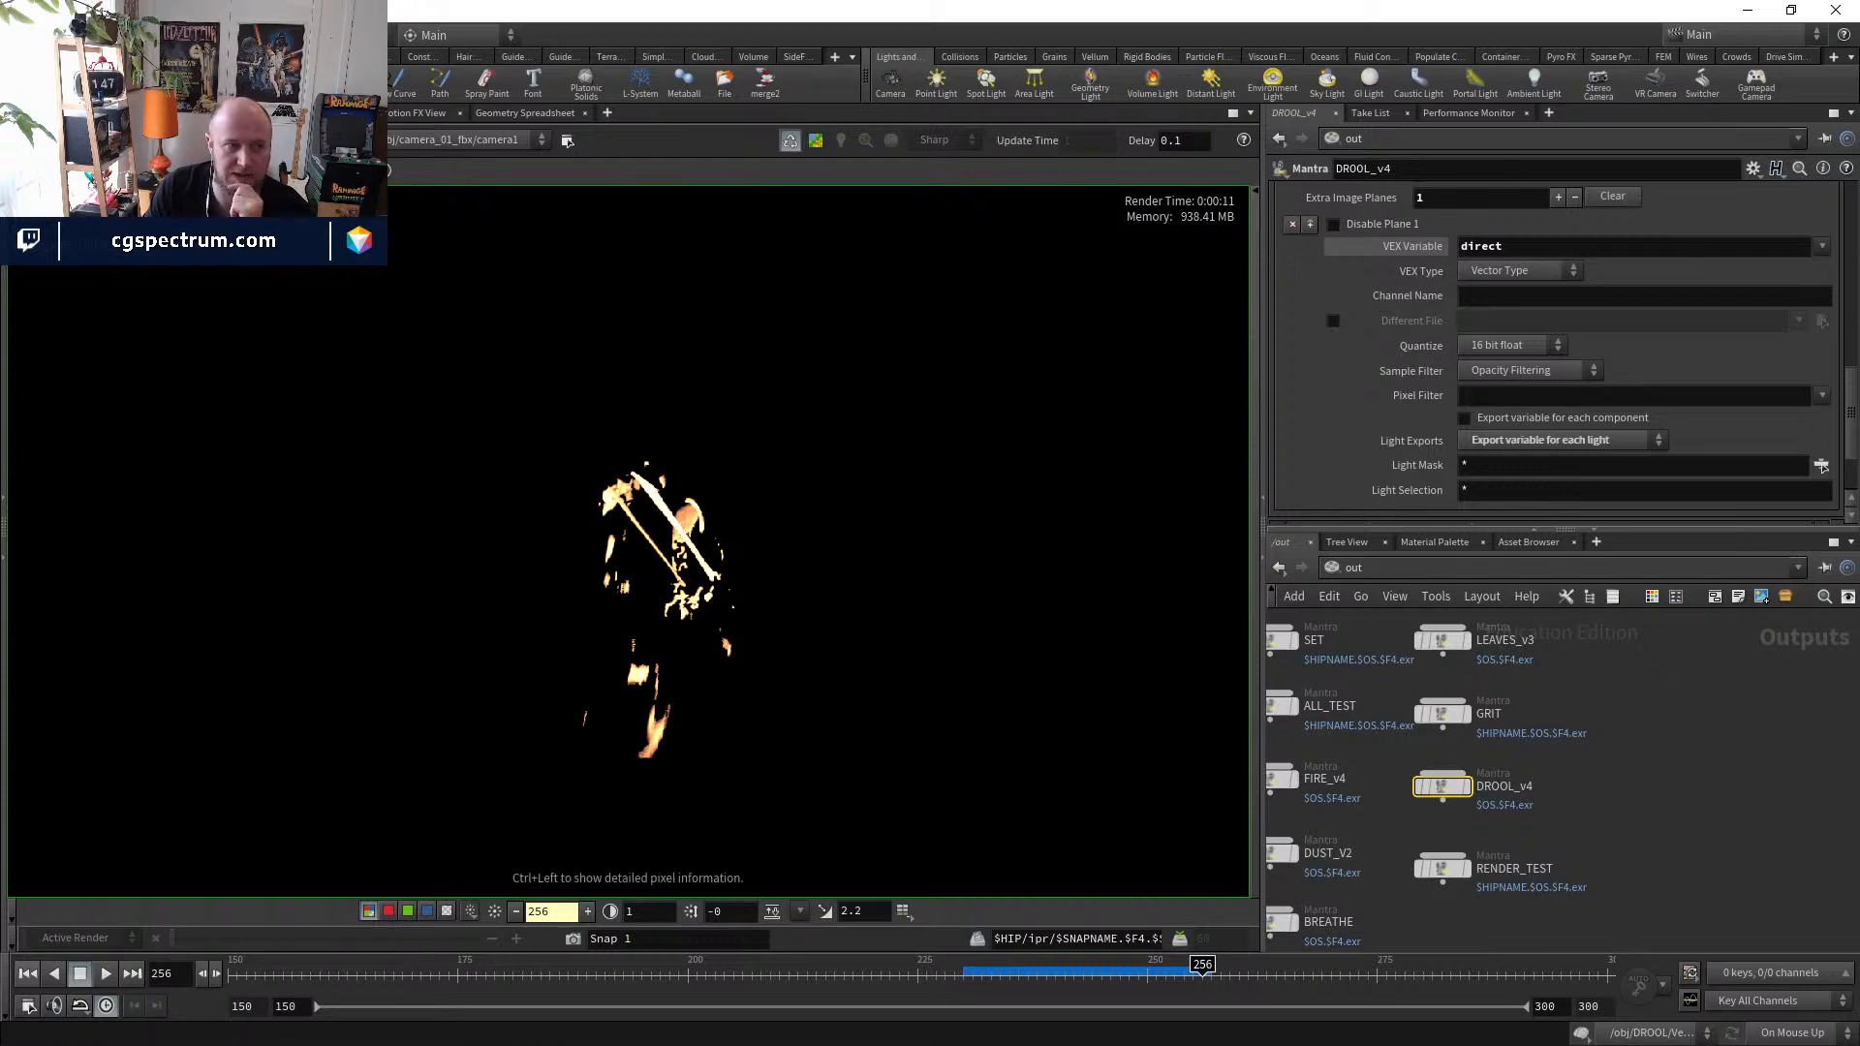
click(176, 171)
click(176, 248)
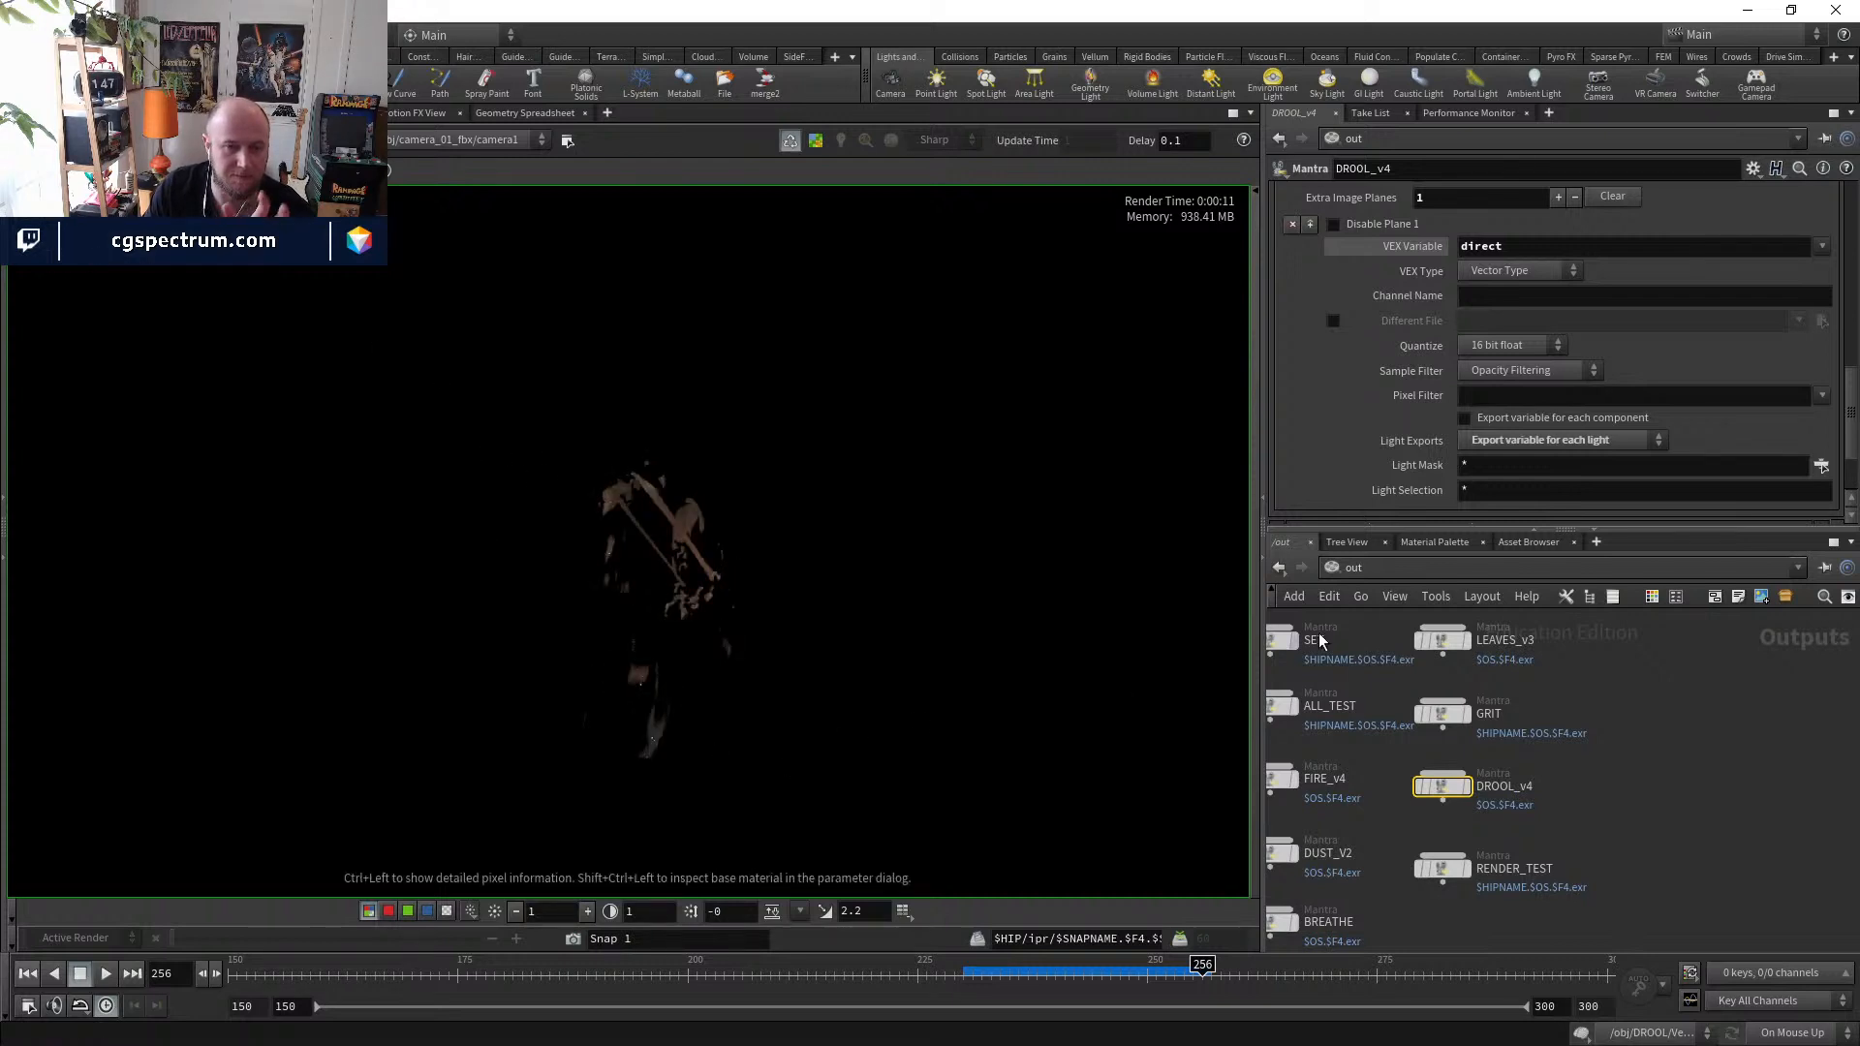
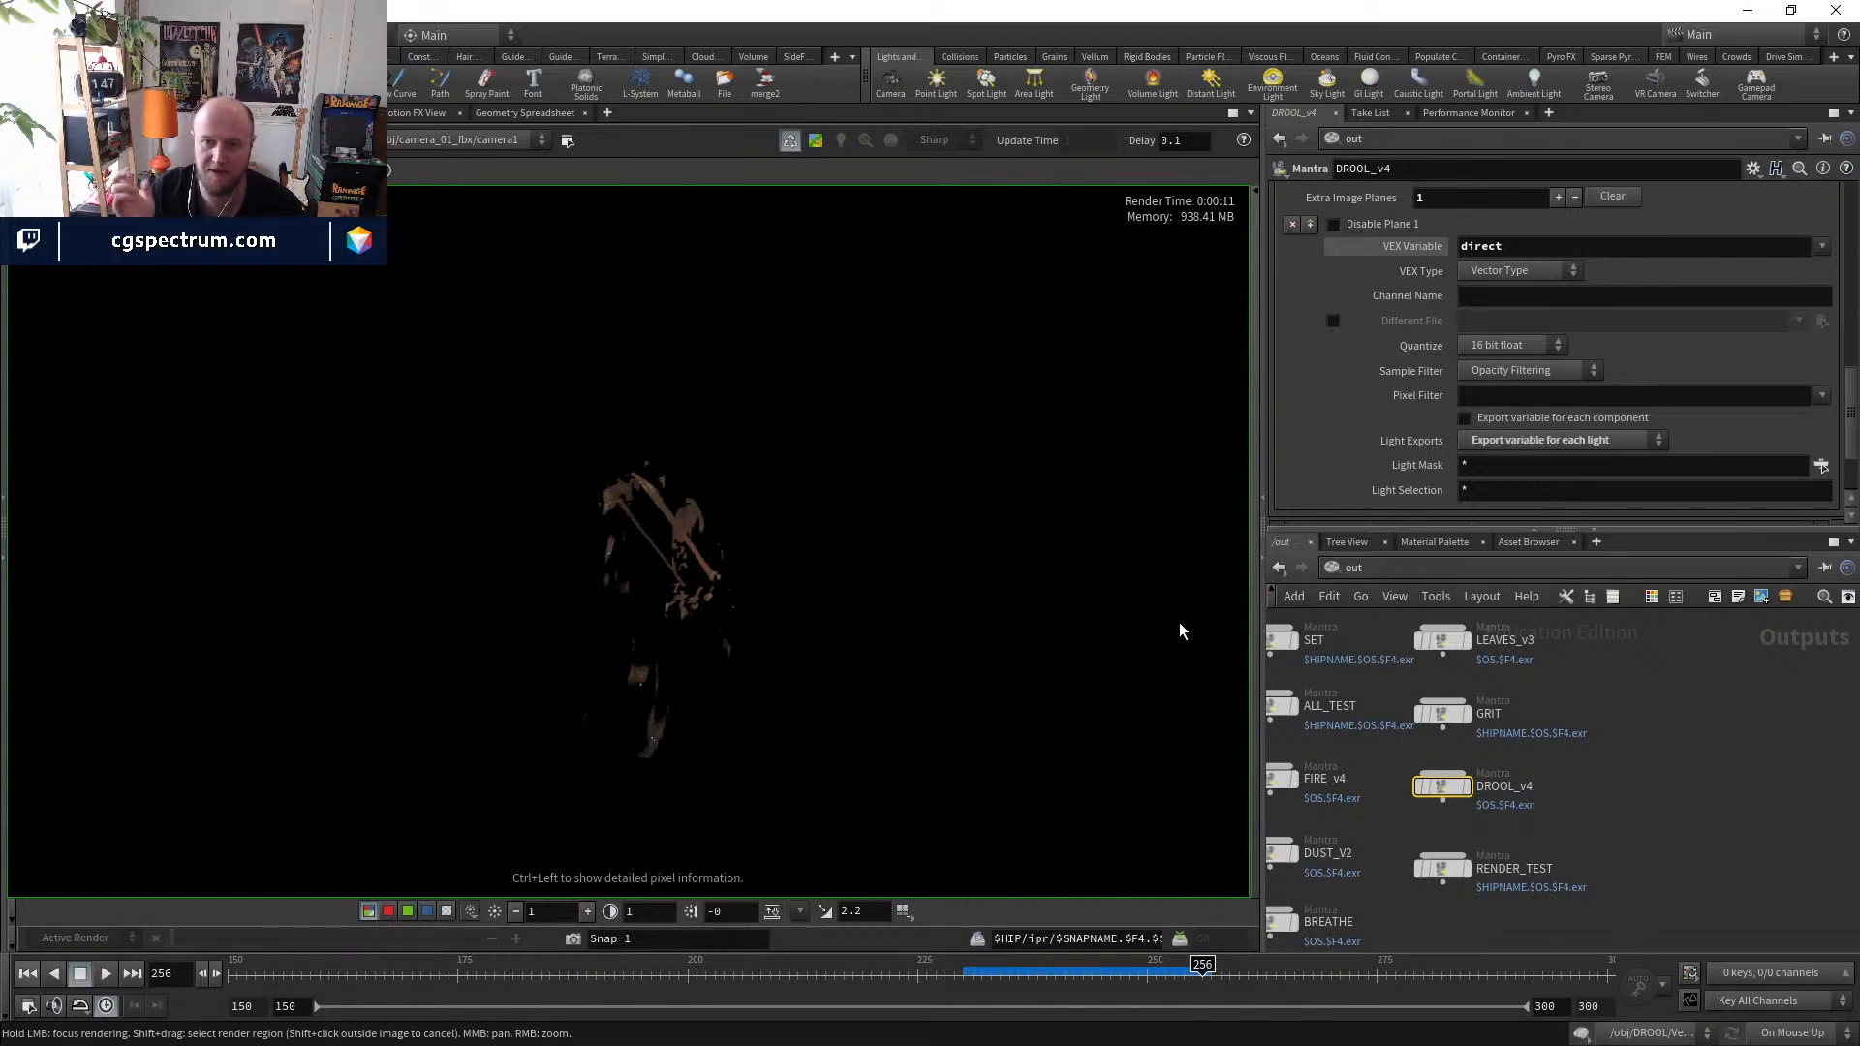
- Move the DROOL_v4 node slightly lower in the output network
click(1604, 808)
mouse_move(1602, 792)
middle_down()
mouse_move(1631, 714)
mouse_move(1612, 765)
middle_up()
mouse_move(1479, 765)
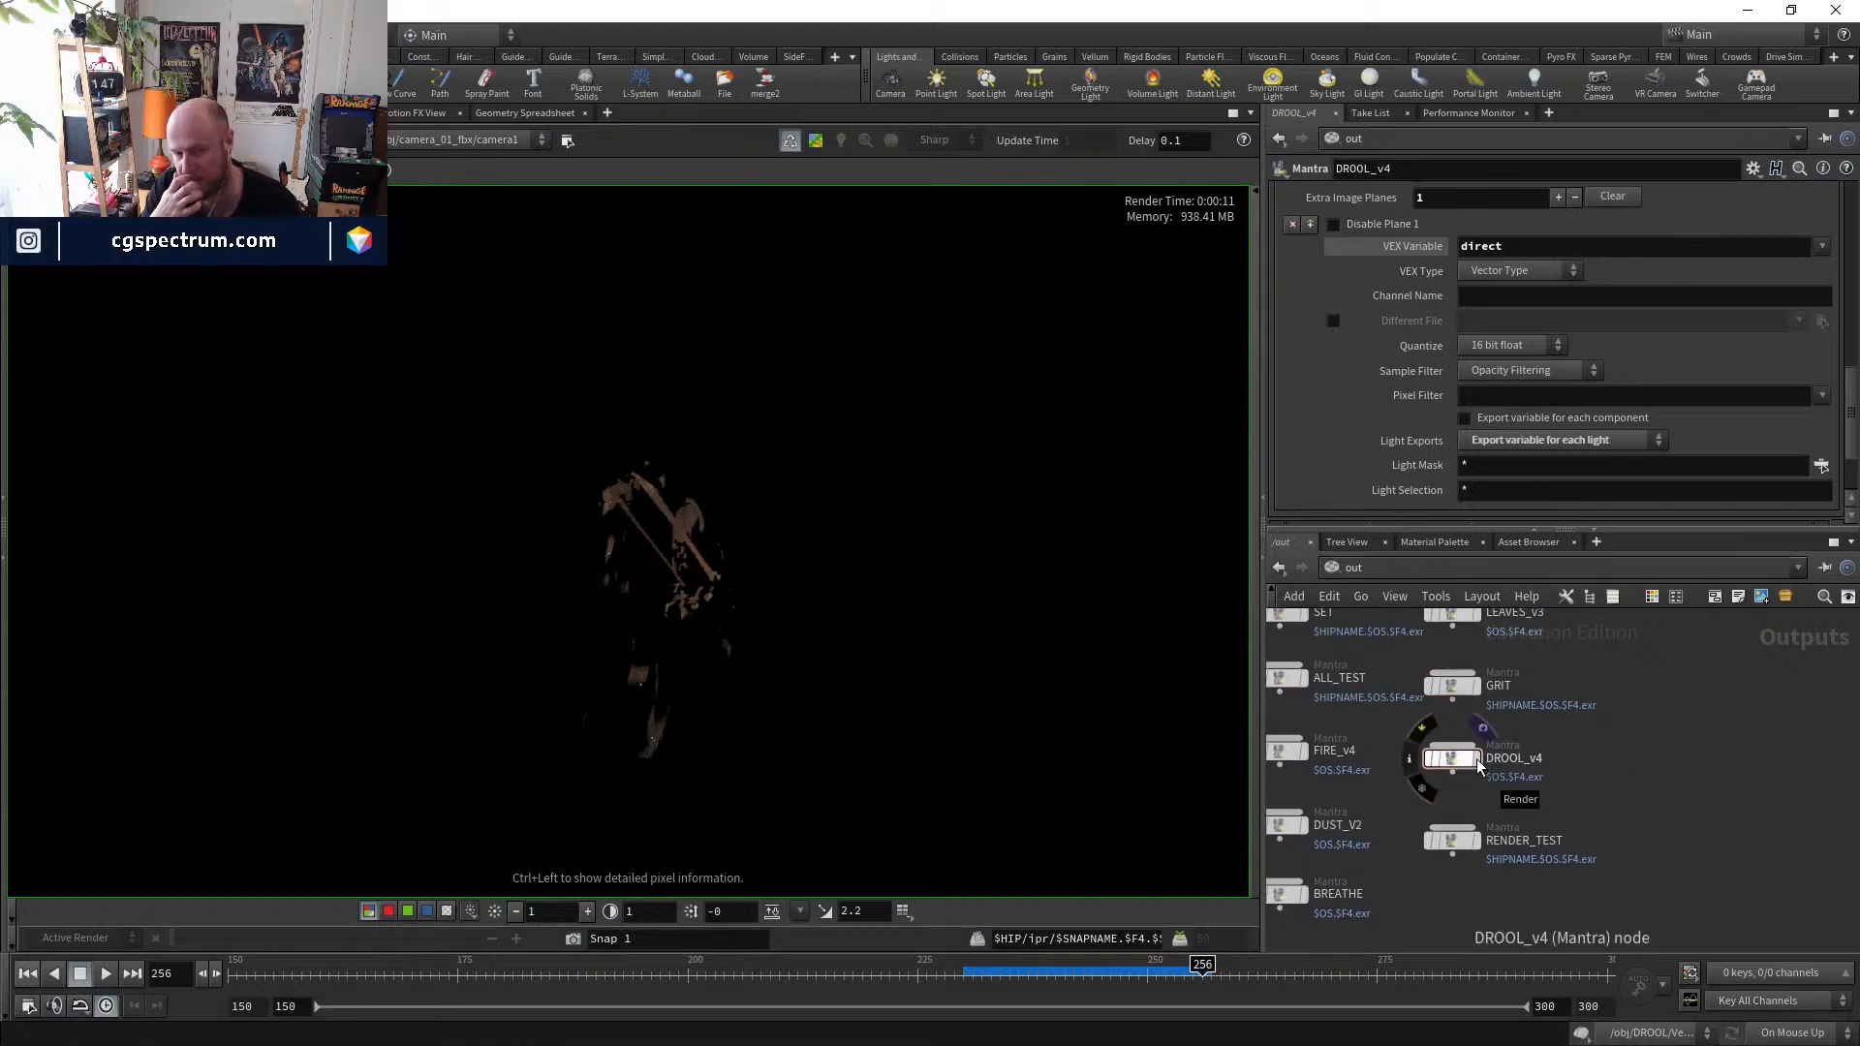
mouse_move(1479, 766)
mouse_down()
mouse_move(1457, 781)
mouse_move(1445, 761)
mouse_move(1461, 773)
mouse_up()
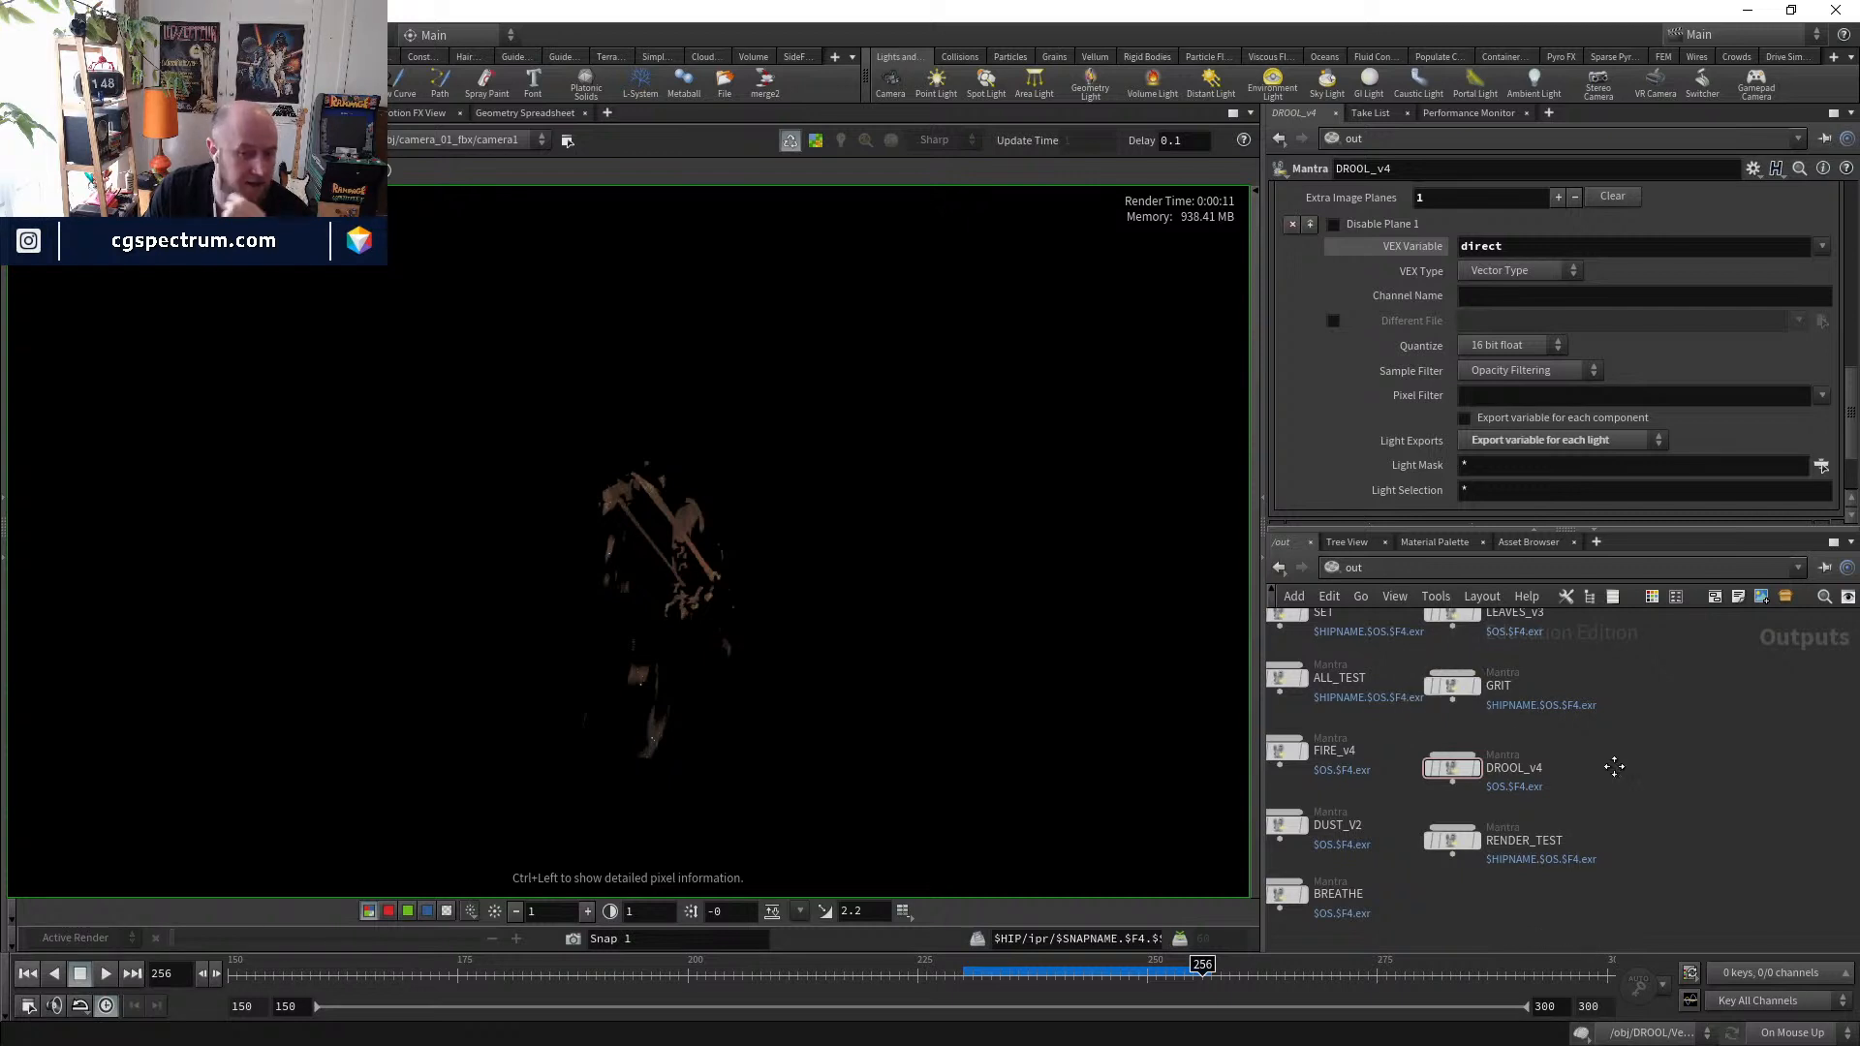
middle_drag(1614, 767, 1711, 769)
scroll(1686, 758, down, 3)
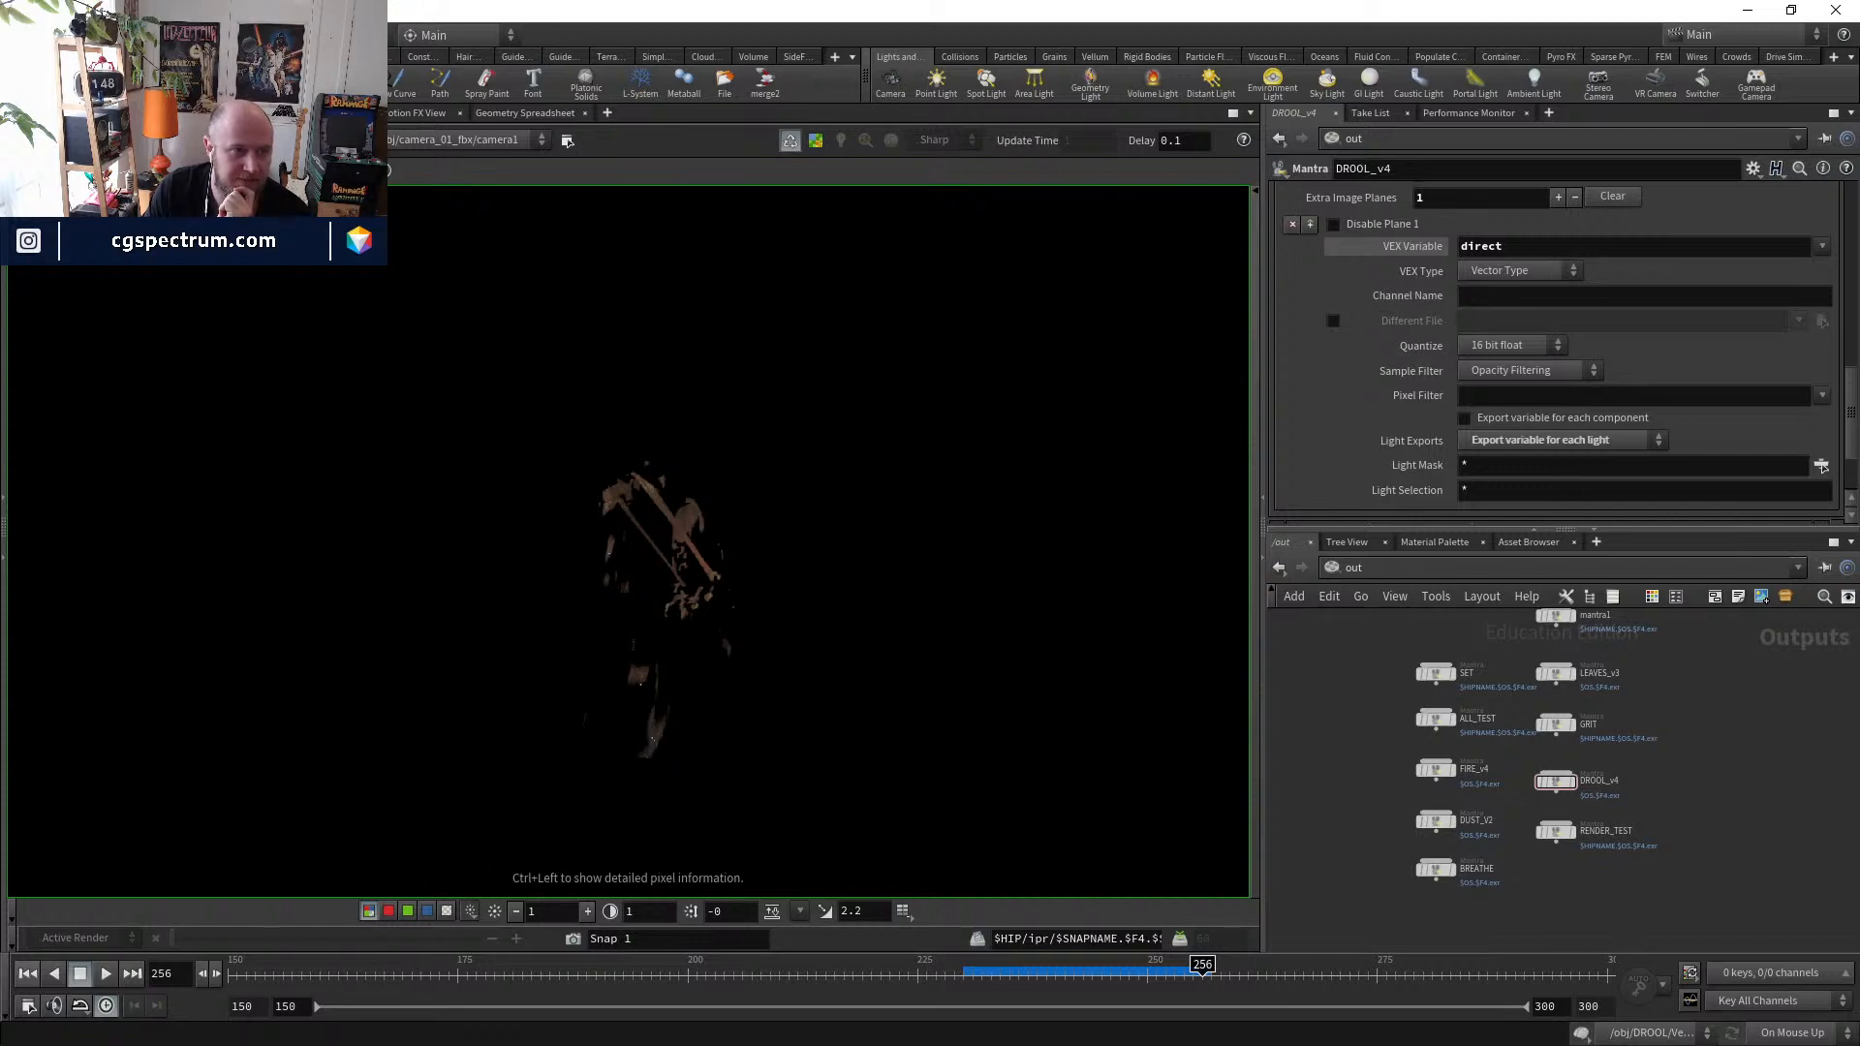
- Switch to the compositing view, enter the comp1 image network and enlarge the network area
click(314, 113)
click(1349, 569)
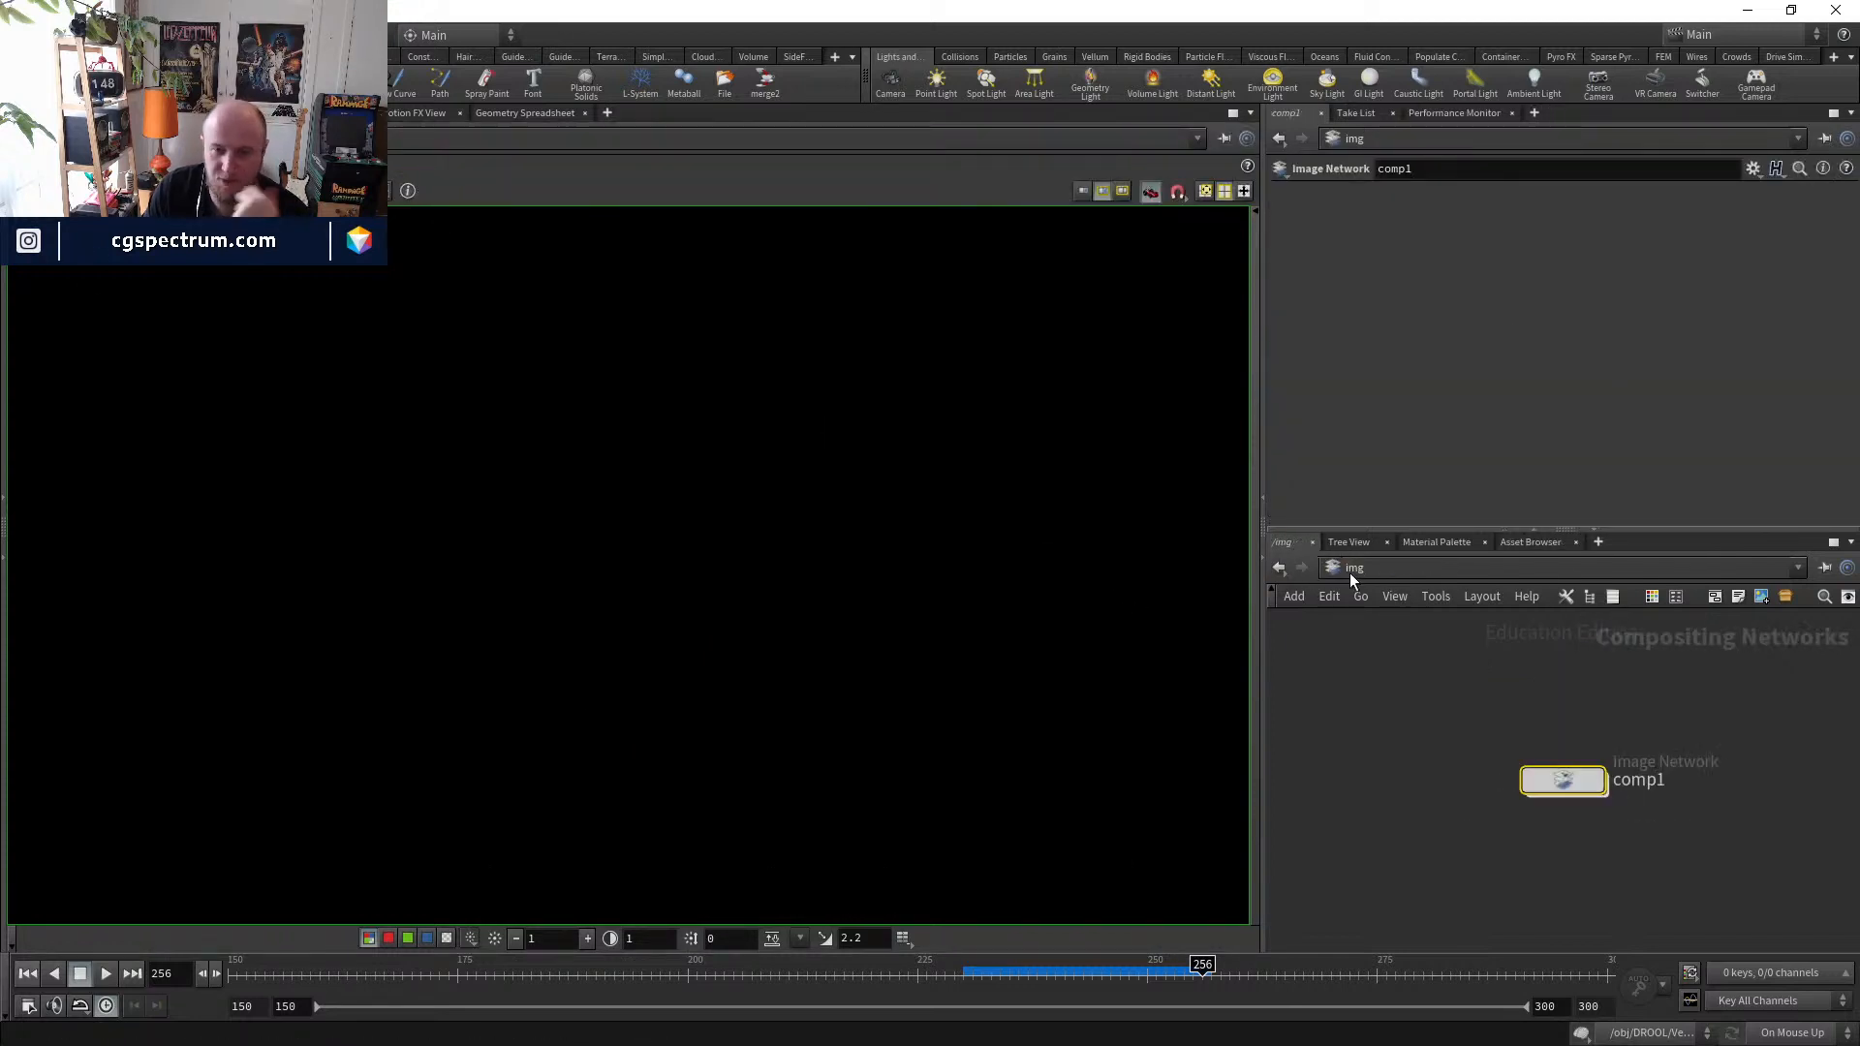
double_click(1564, 788)
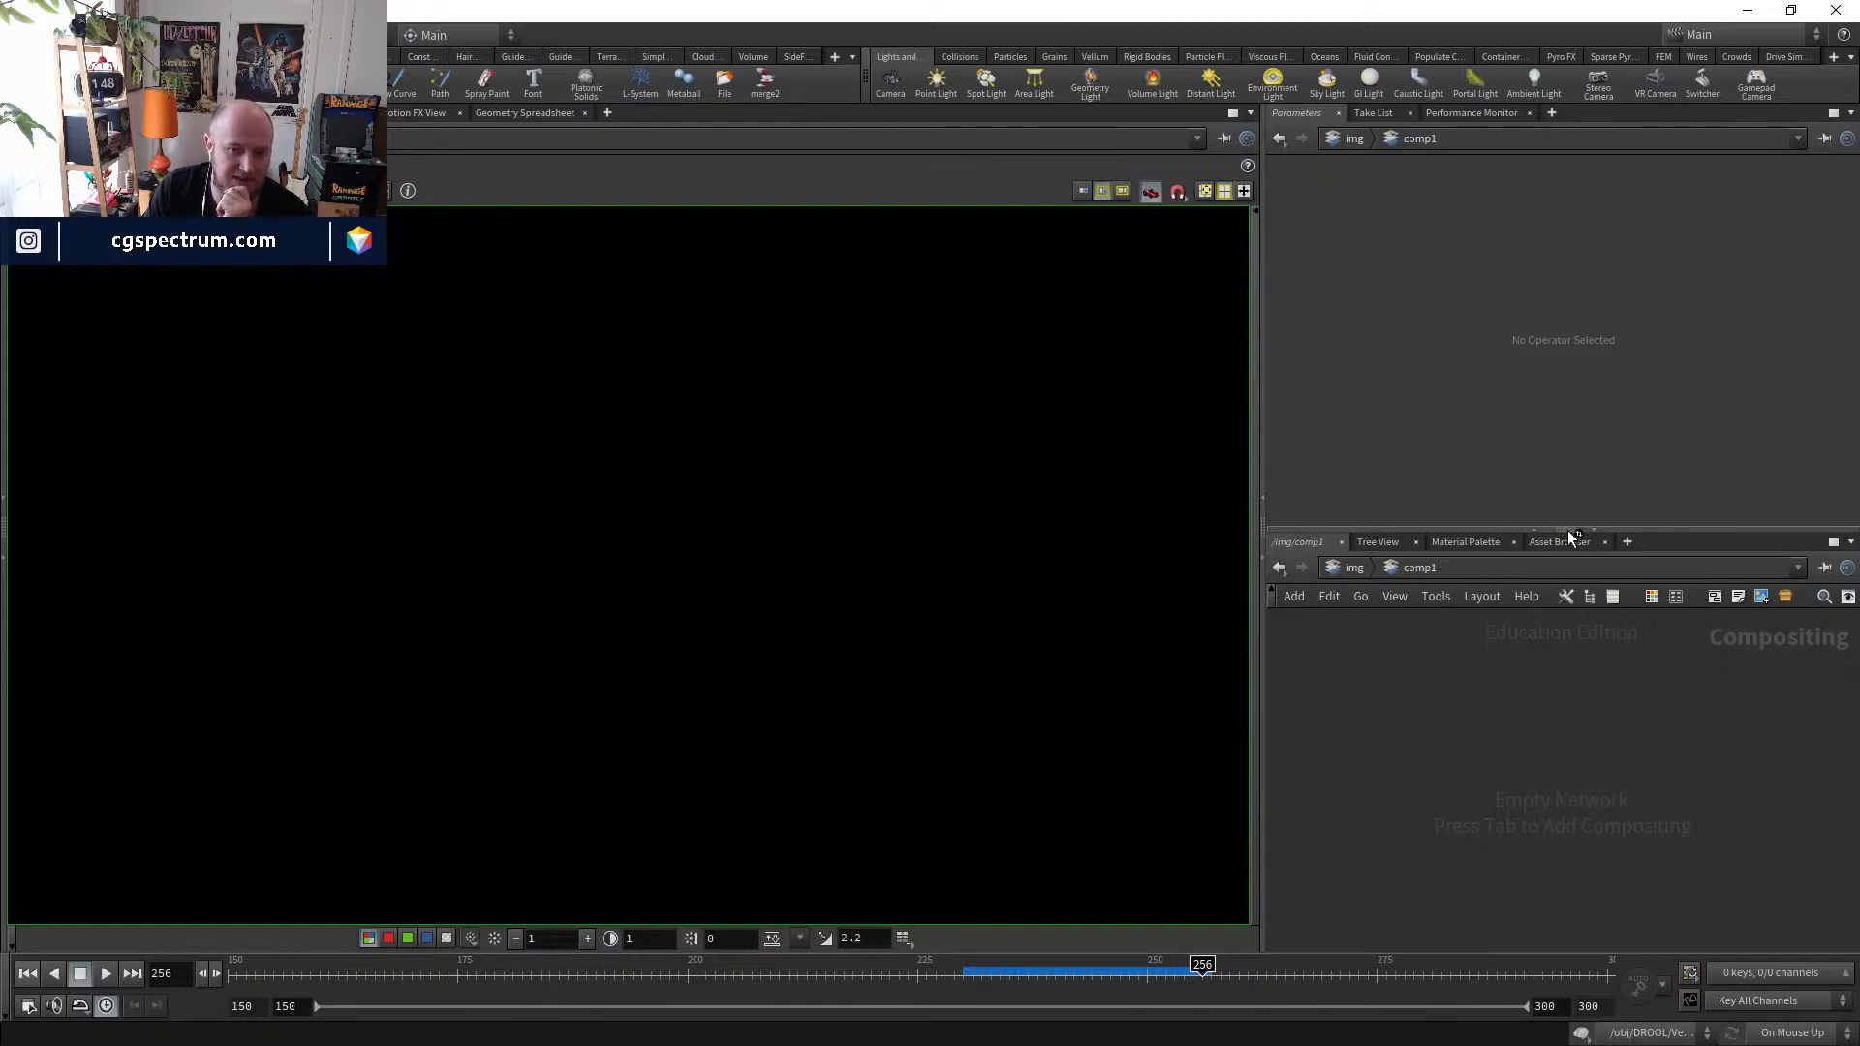
drag(1568, 529, 1568, 496)
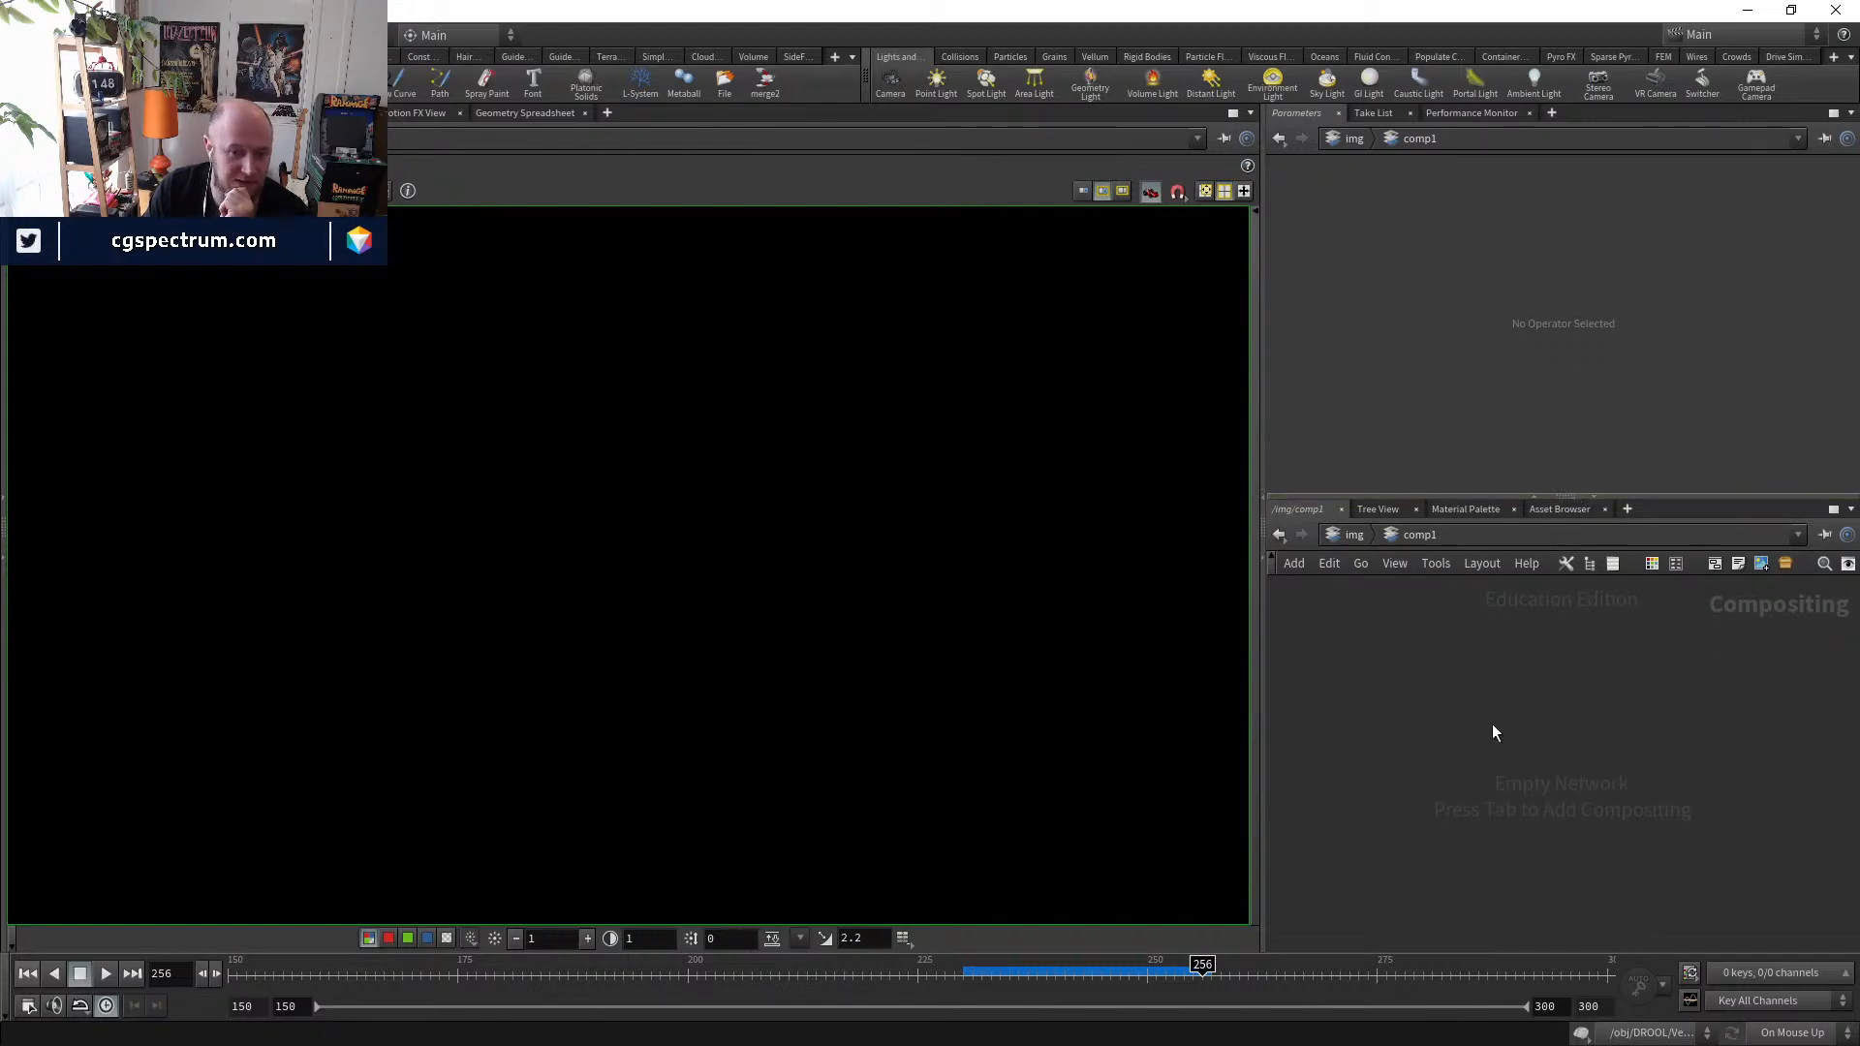
- Add a File node to the comp1 network and position it near the network's upper left
key(Tab)
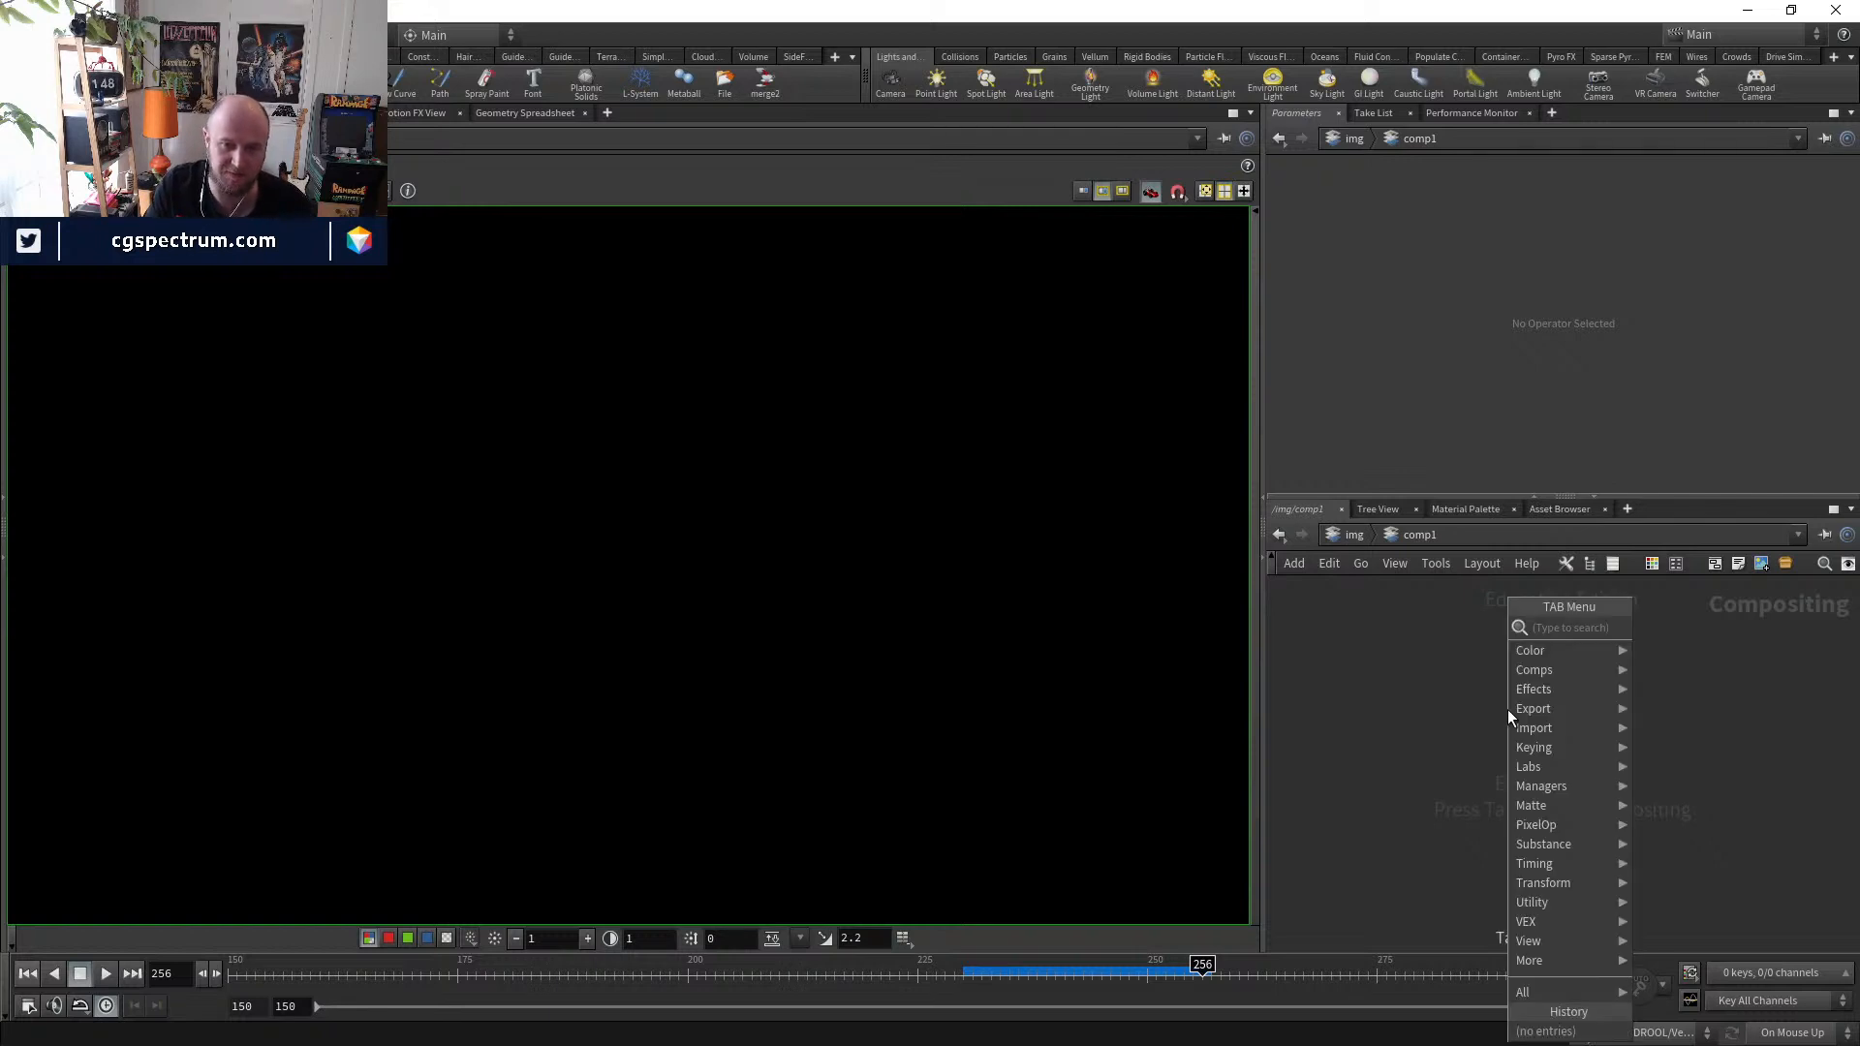
text(file)
key(Return)
click(1507, 709)
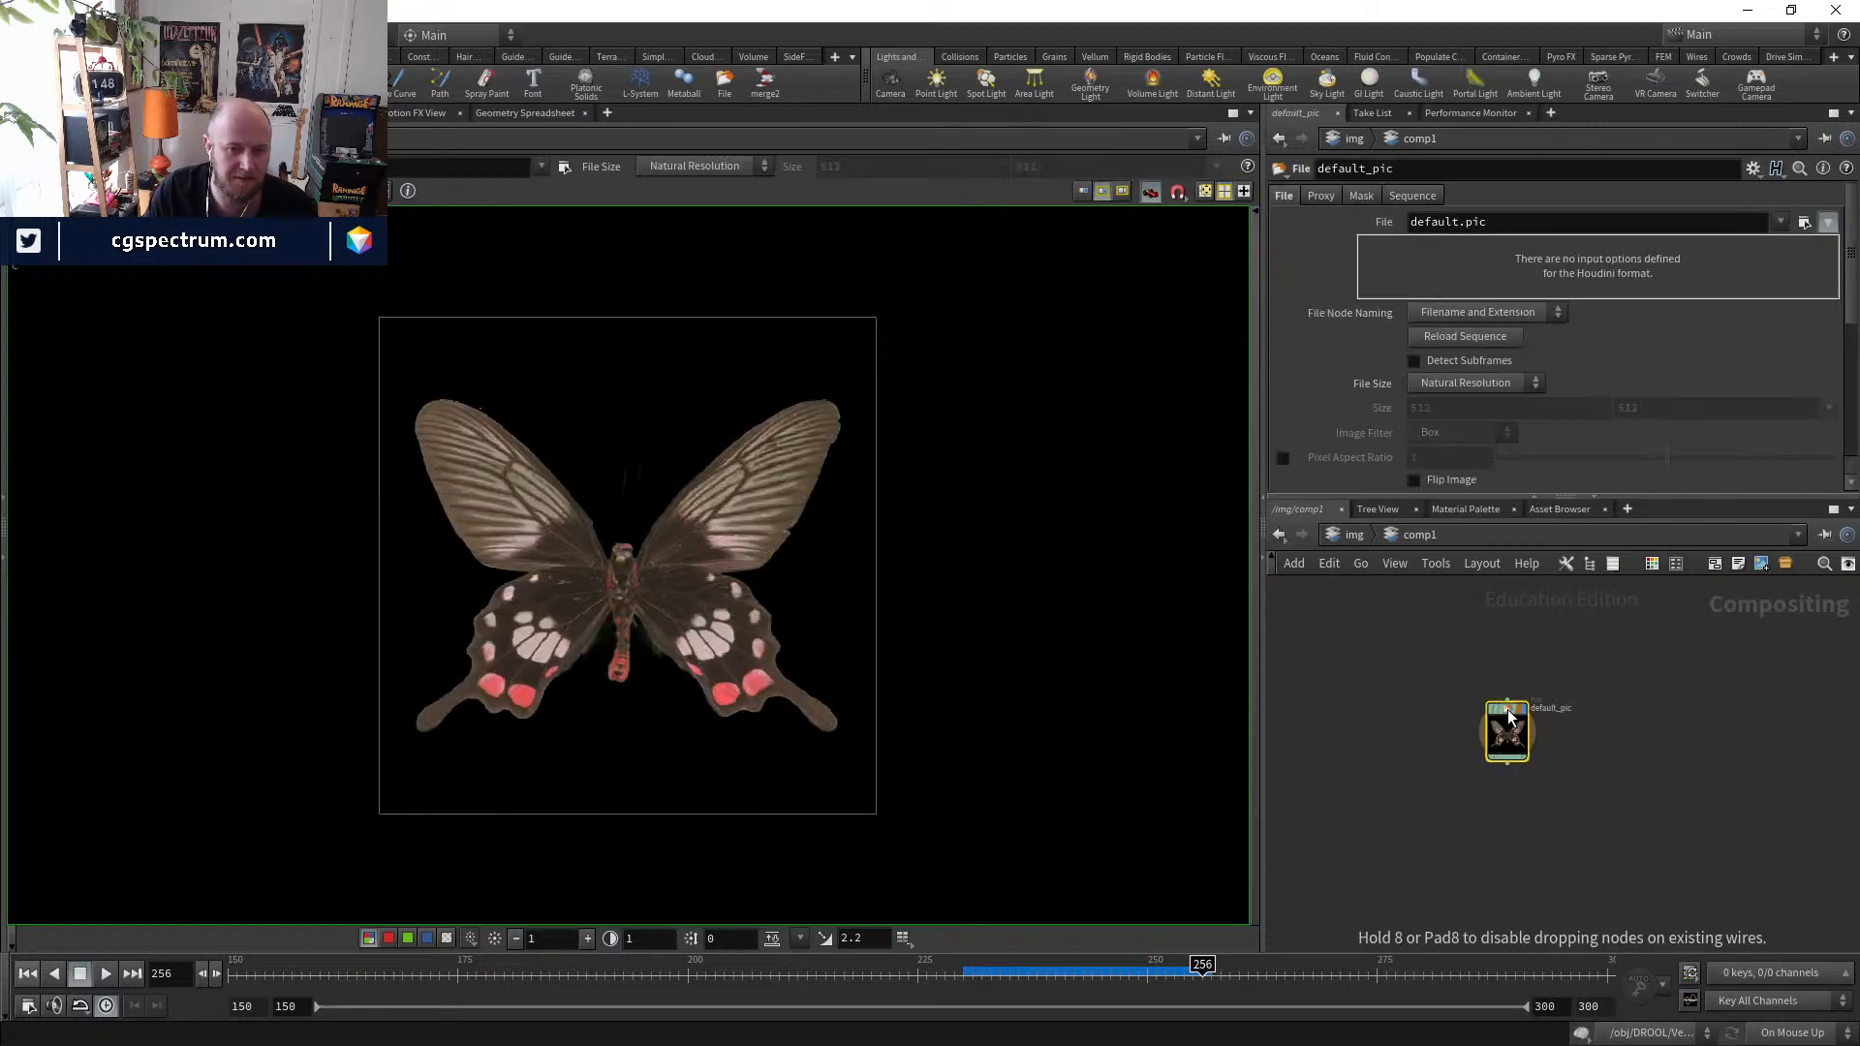
drag(1508, 709, 1381, 667)
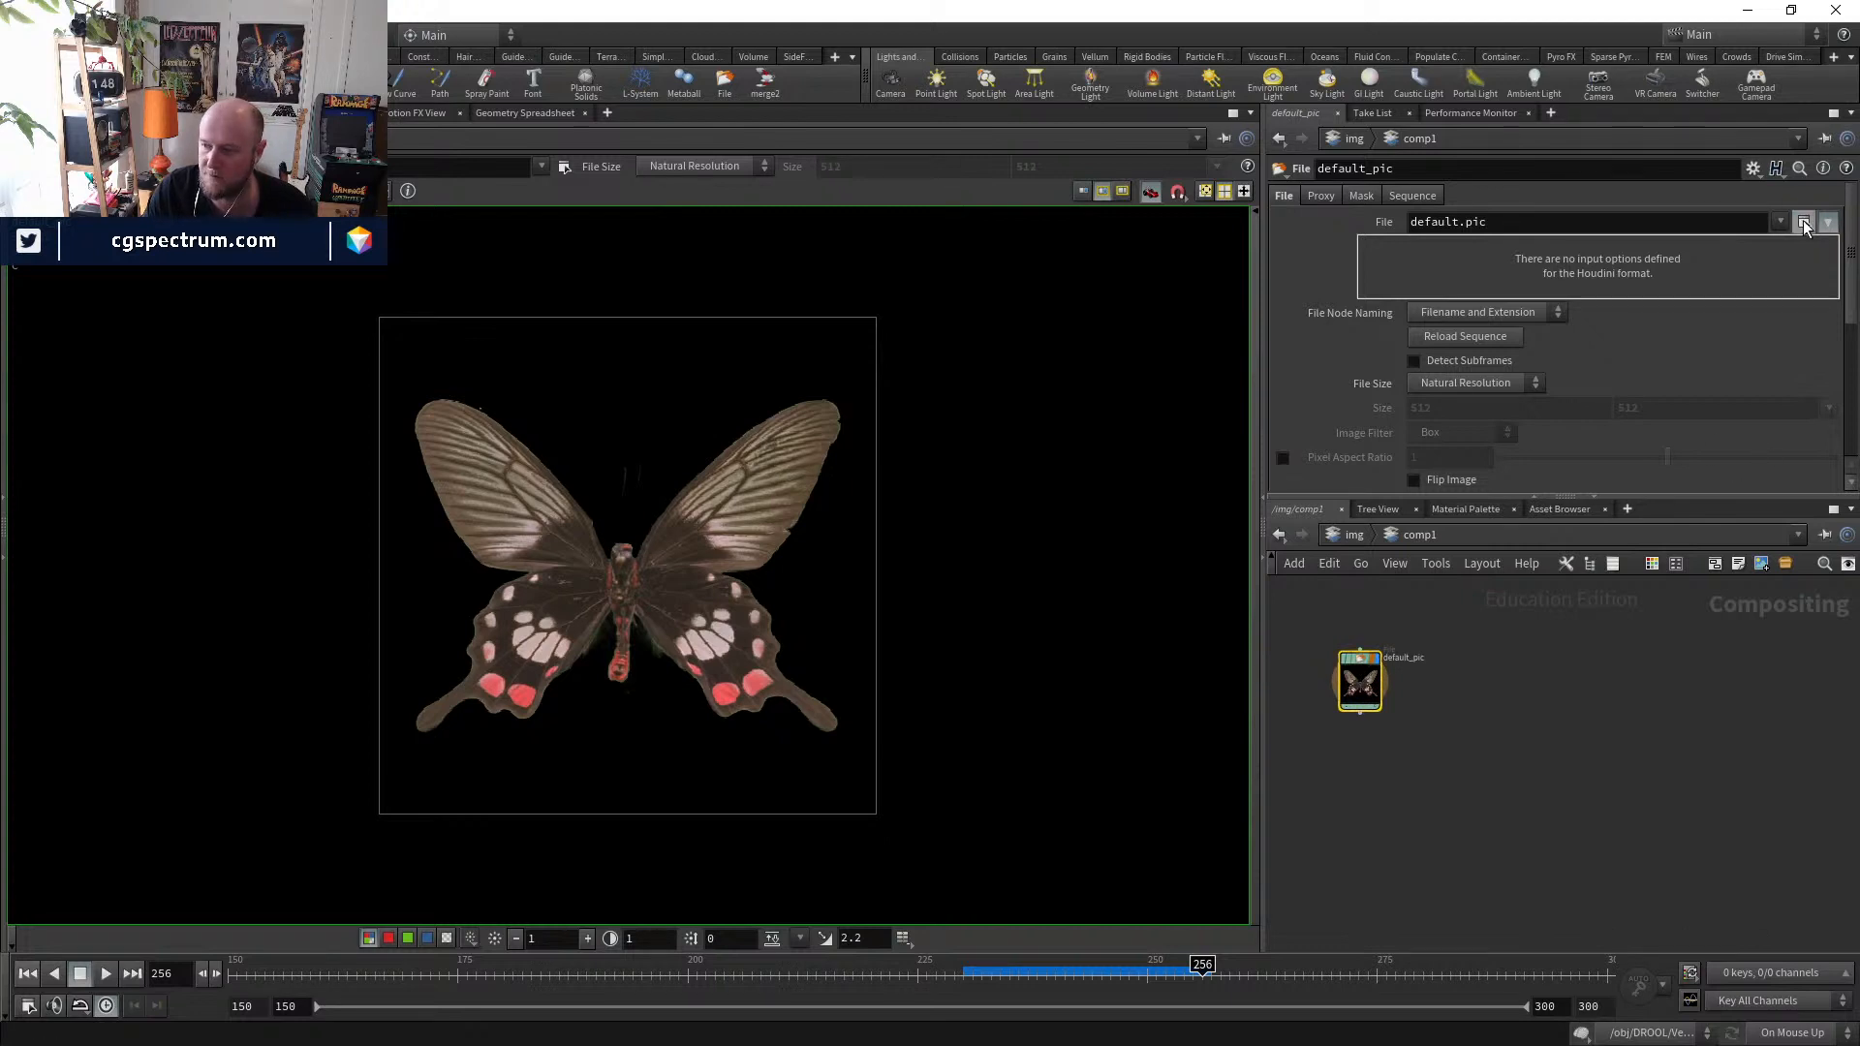
- Load the BREATHE.$F4.exr sequence from E:/Kong_shot/render/ into the File node and go to frame 255
click(1803, 223)
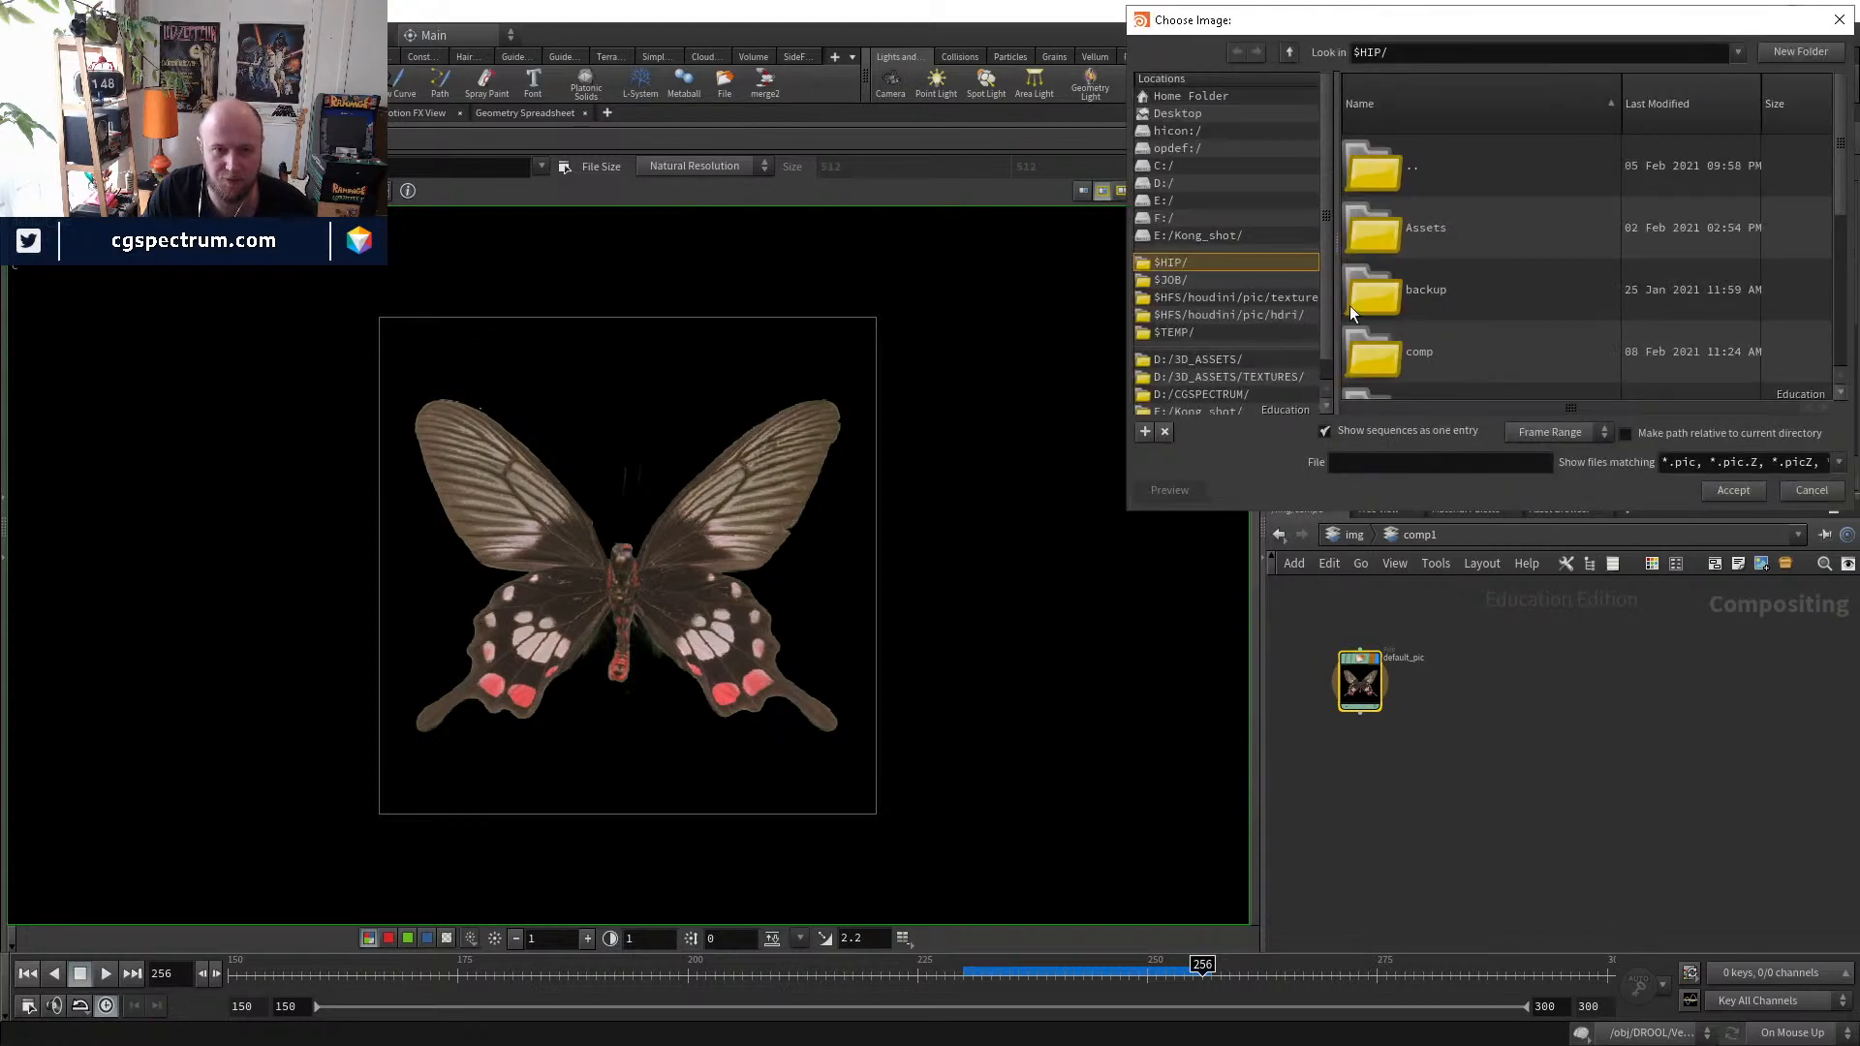
scroll(1231, 335, down, 1)
click(1203, 389)
scroll(1444, 339, down, 2)
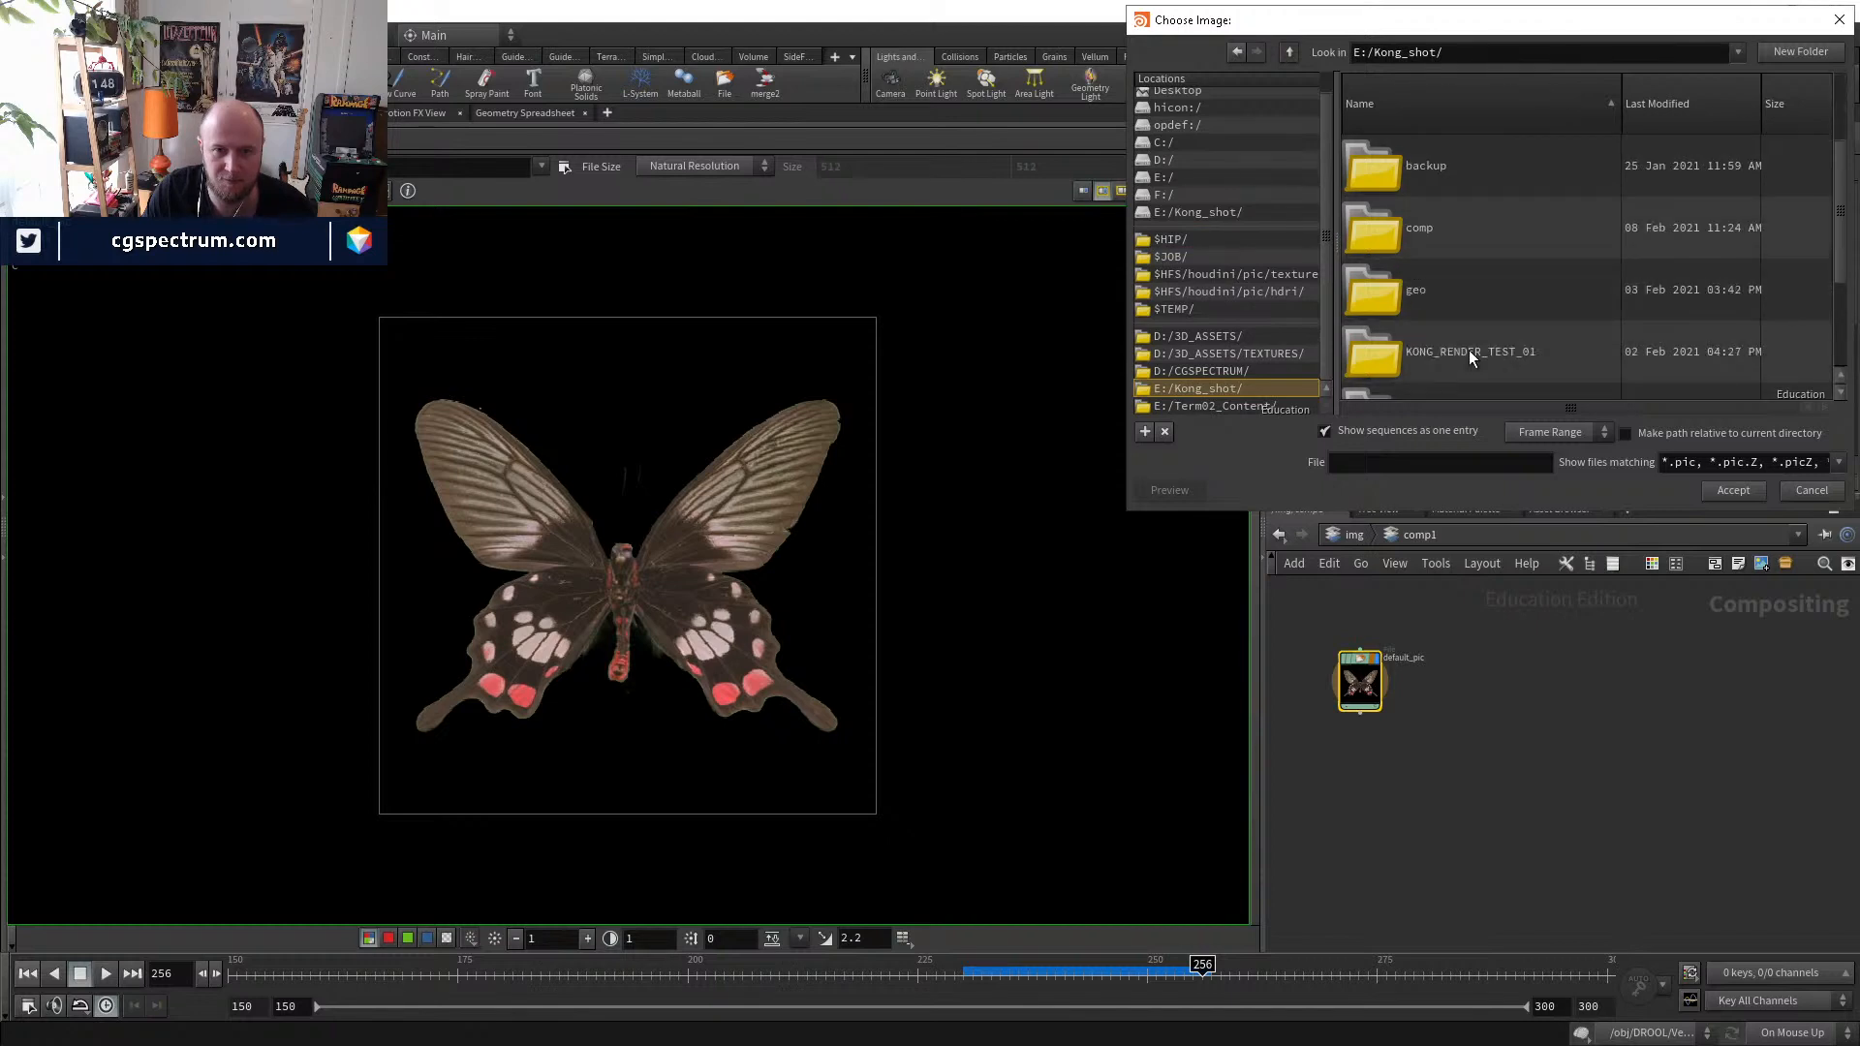
scroll(1480, 339, down, 2)
double_click(1492, 348)
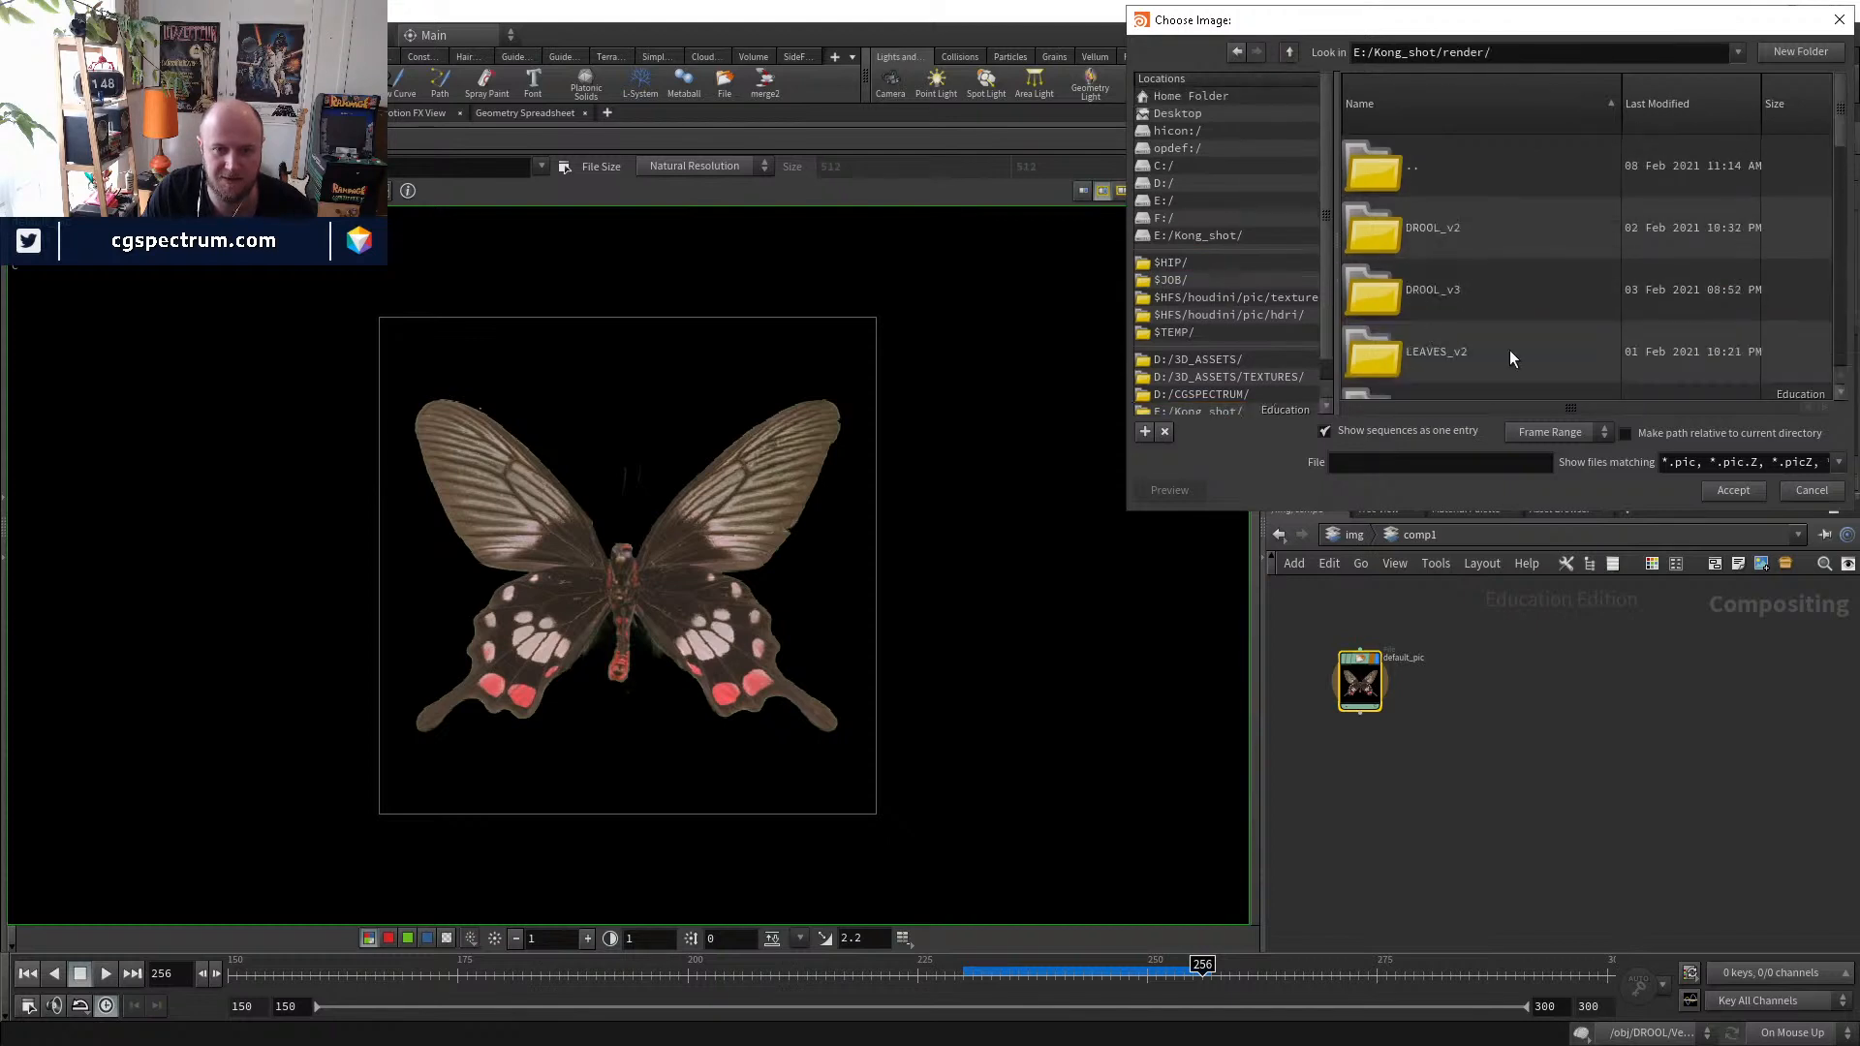
scroll(1550, 325, down, 3)
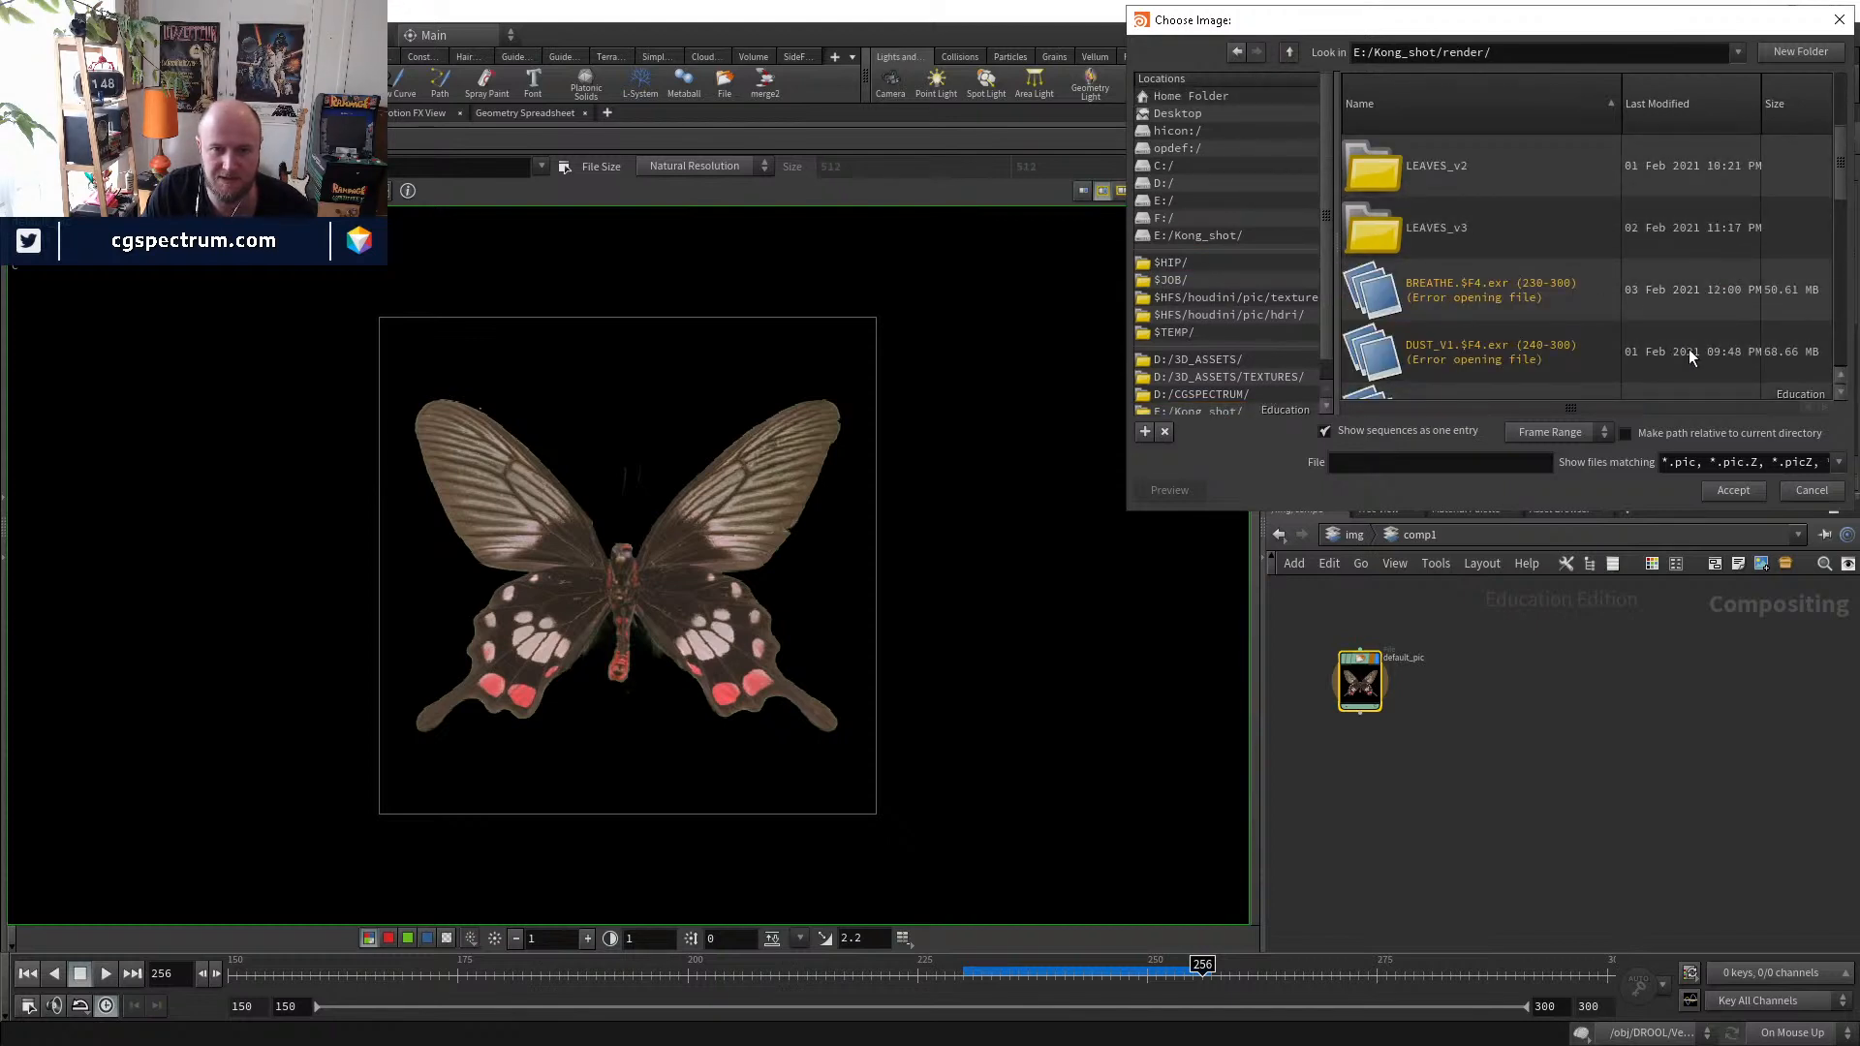
scroll(1670, 366, up, 1)
click(1590, 334)
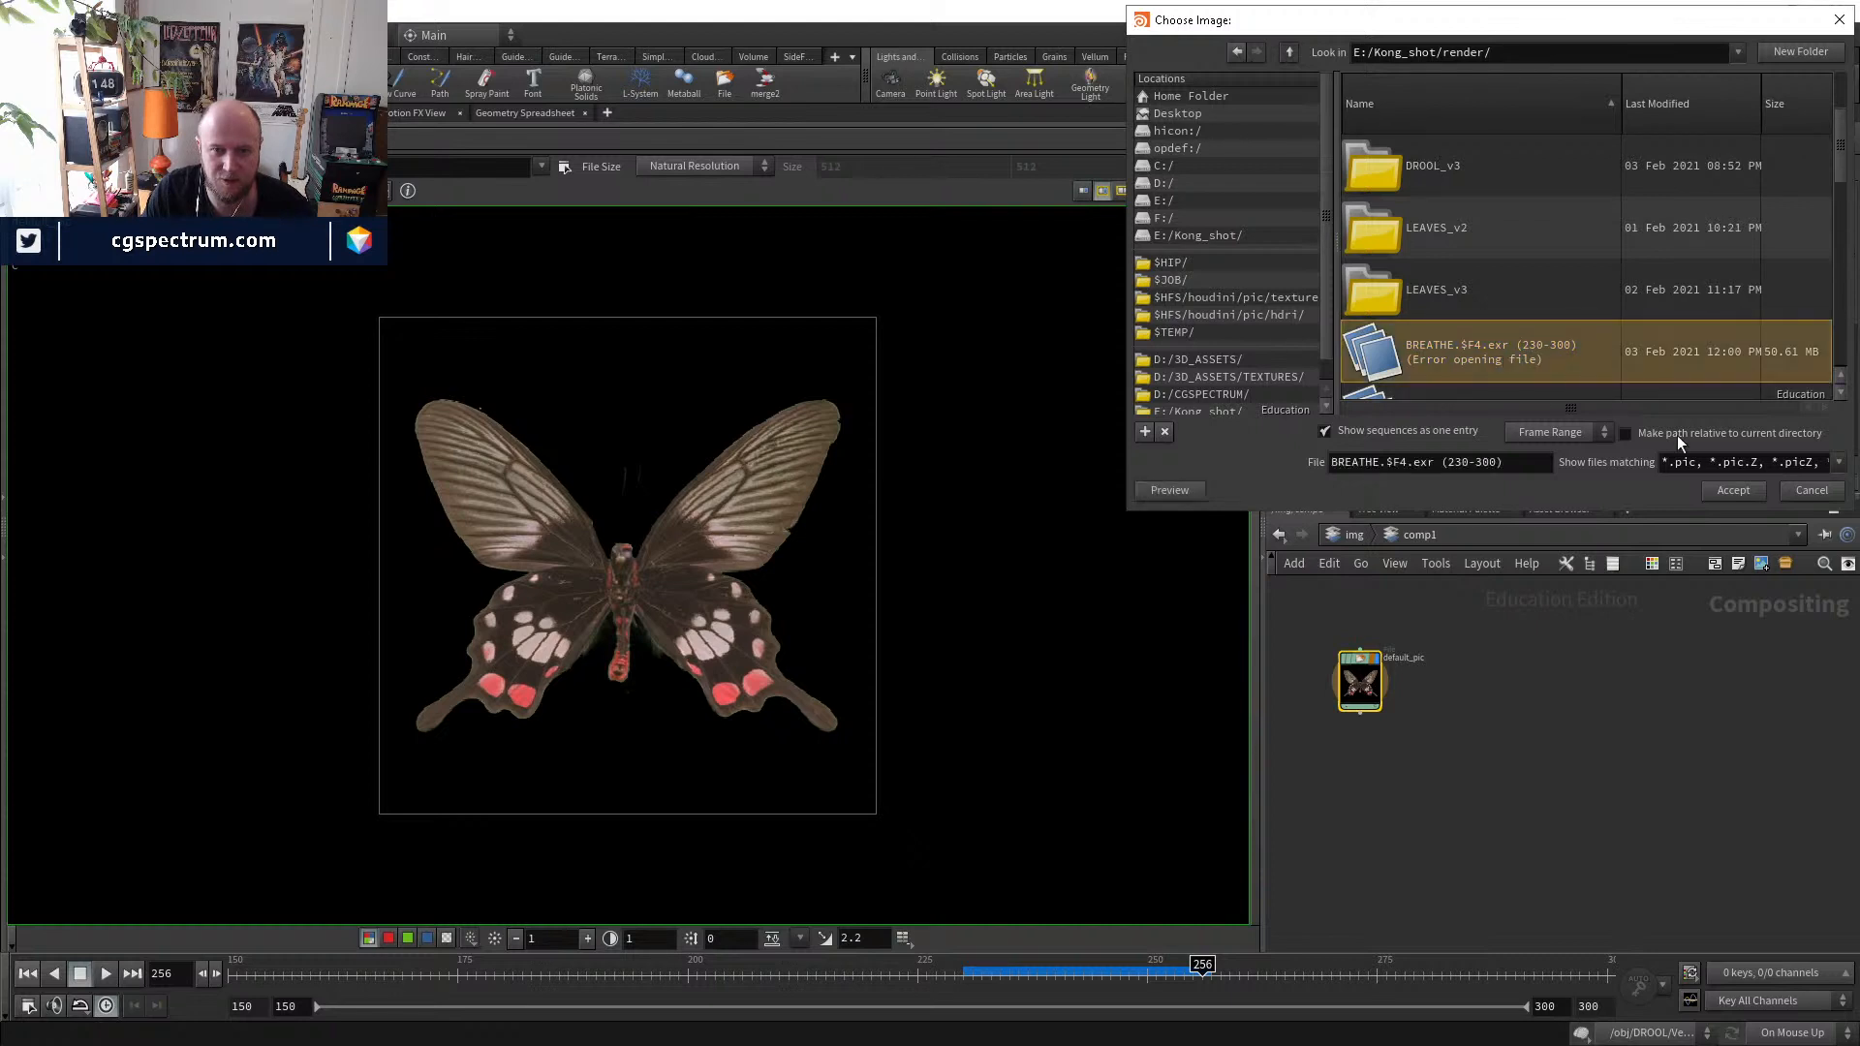
click(1734, 489)
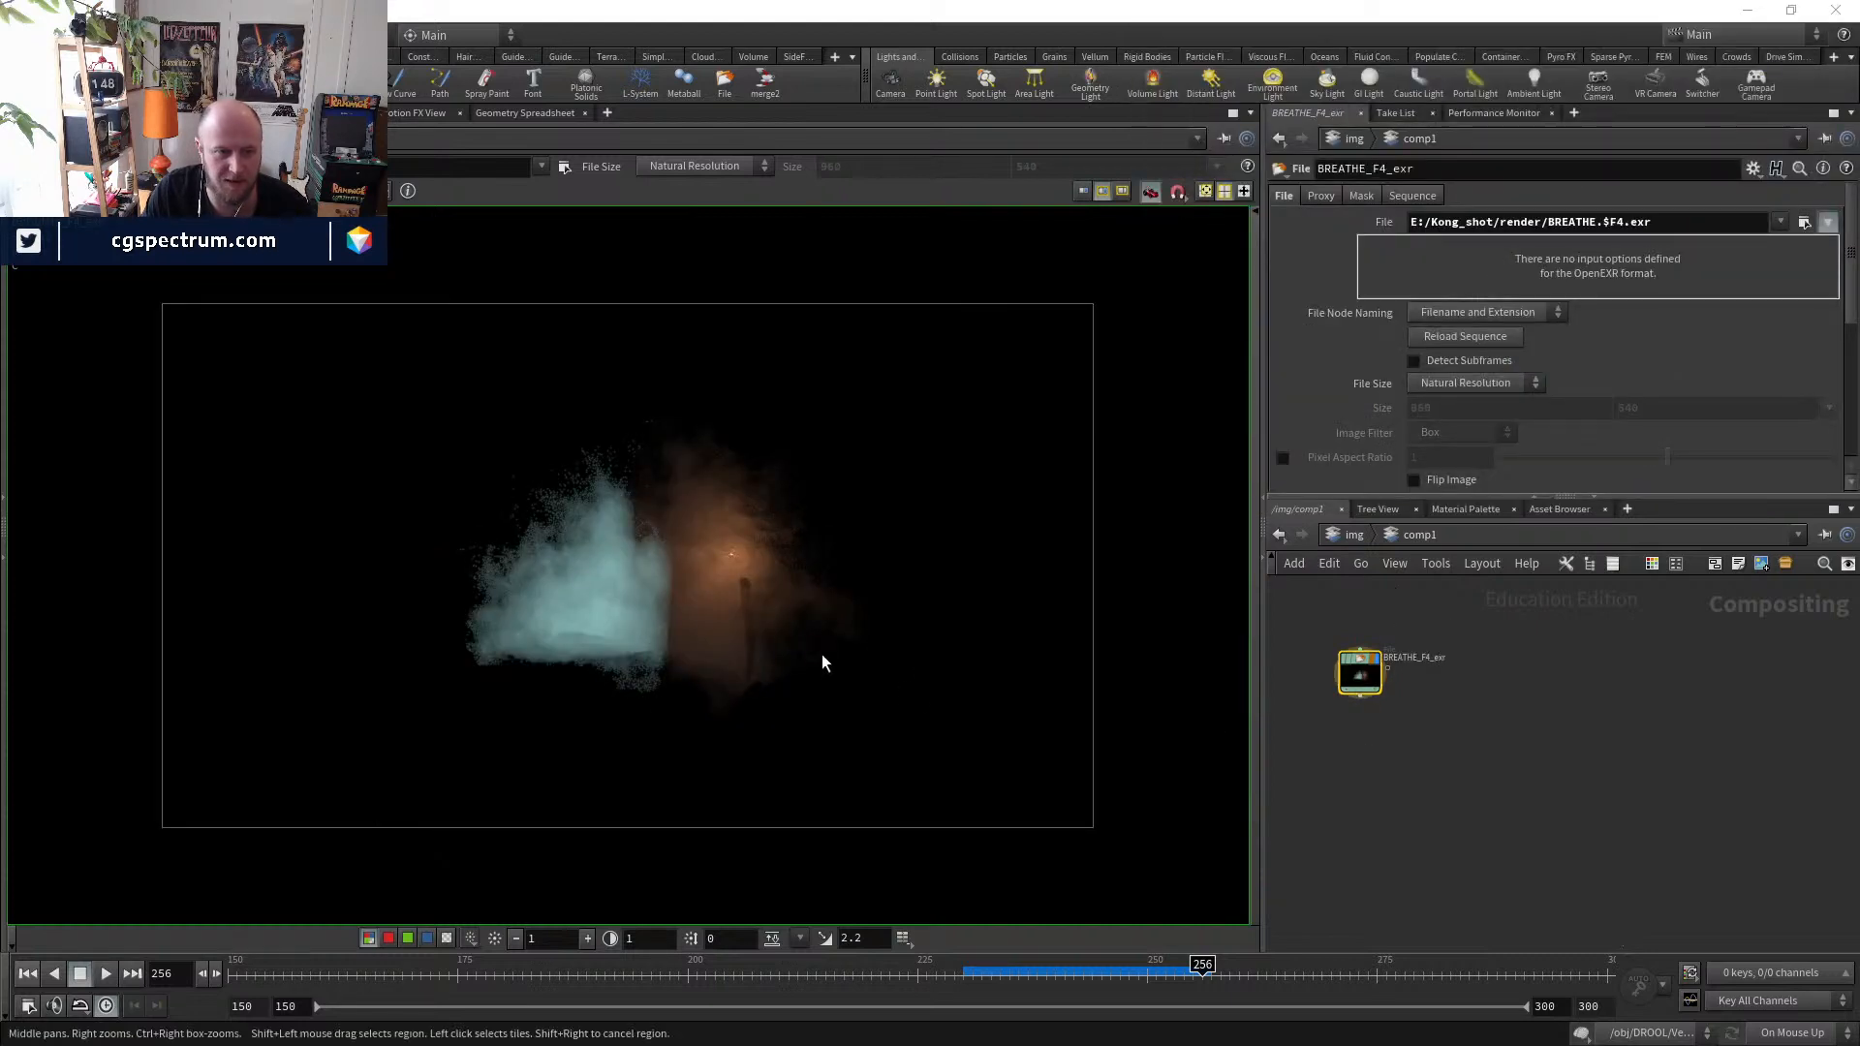
click(1211, 966)
drag(1211, 967, 1193, 967)
- Add a second File node beside the BREATHE node and load E:/Kong_shot/render/FIRE_v3.$F4.exr into it
middle_drag(1480, 680, 1511, 737)
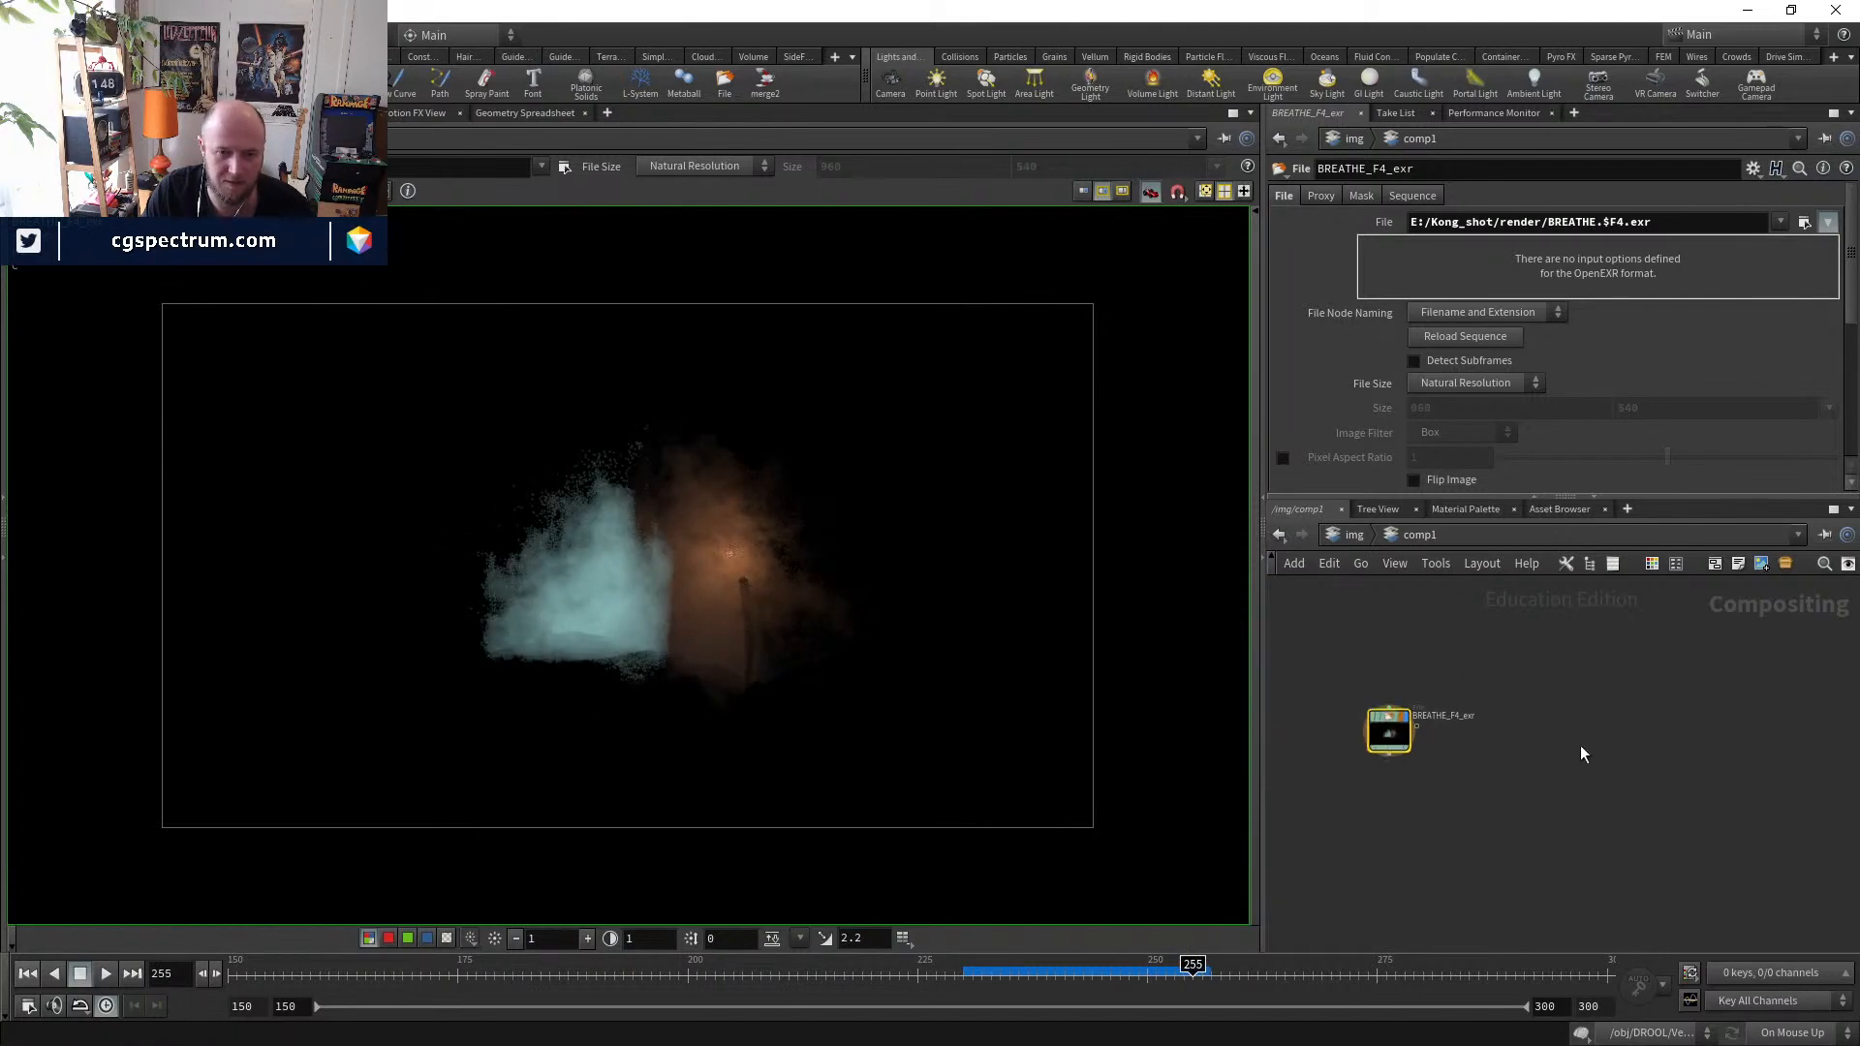
key(ctrl+c)
key(ctrl+v)
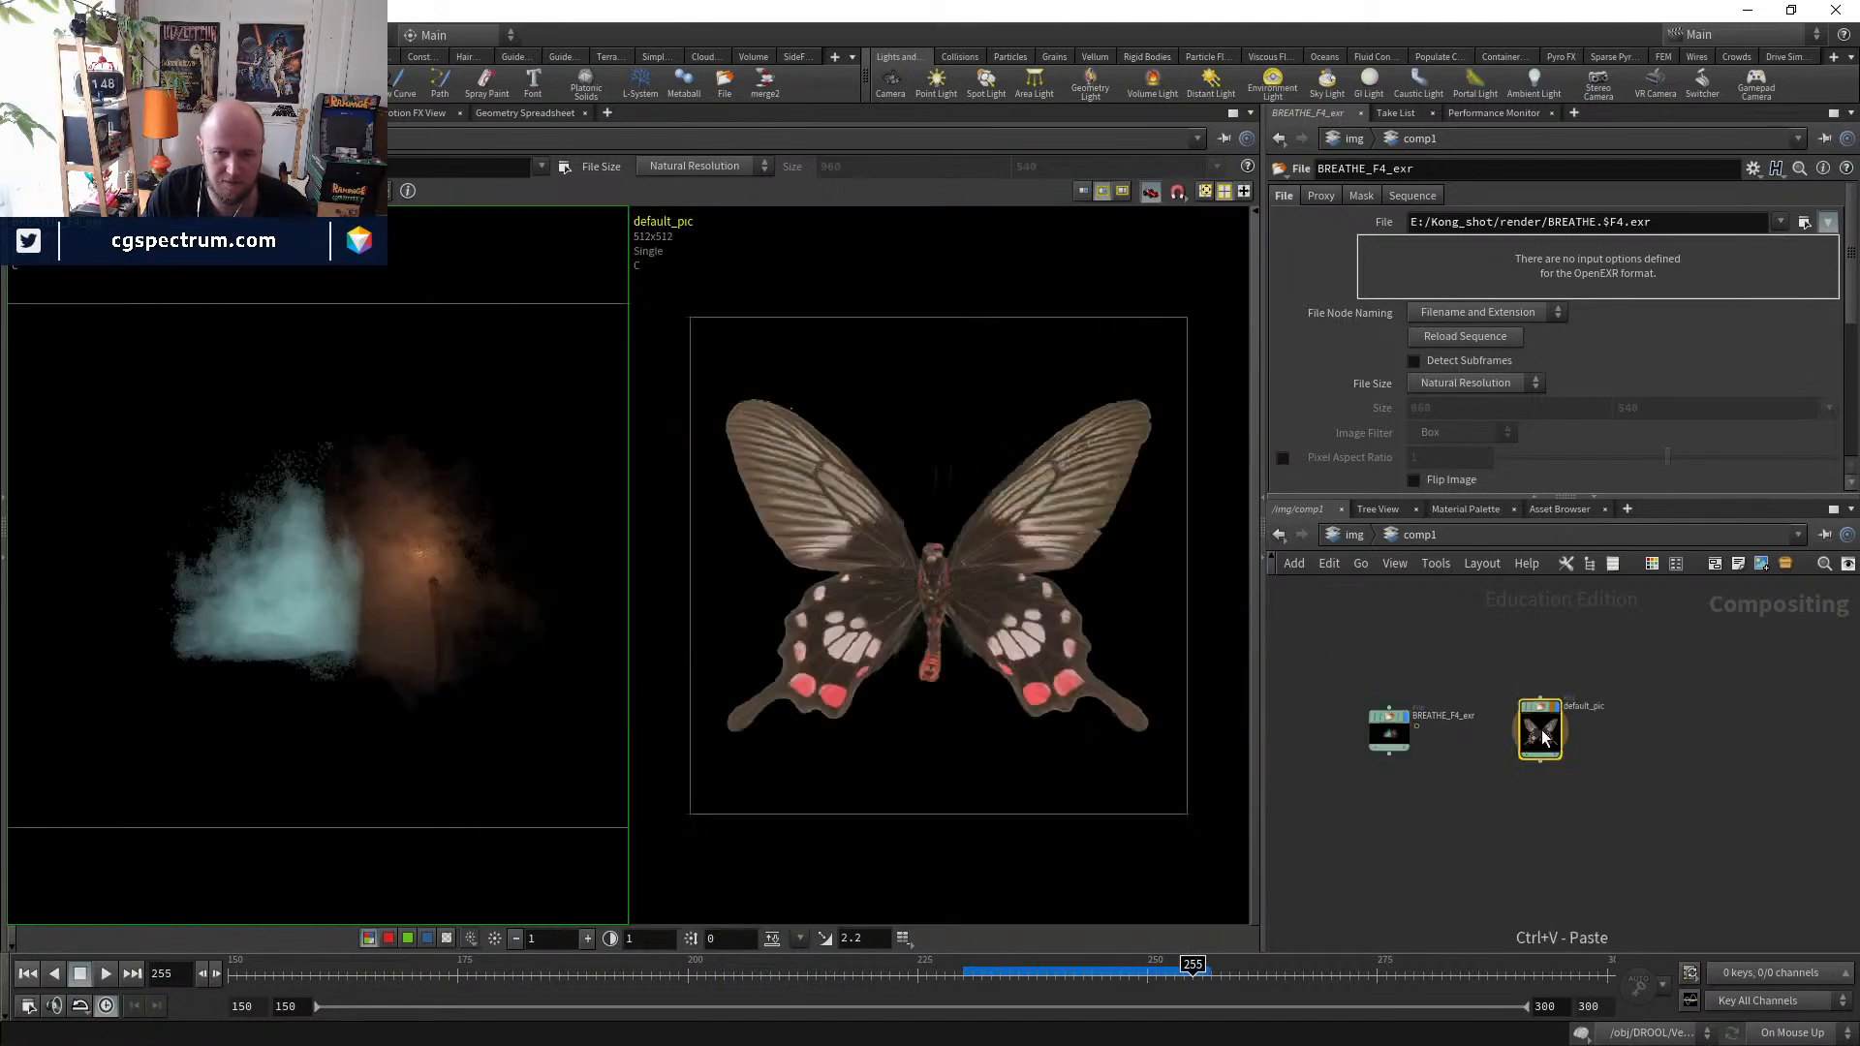
scroll(1541, 717, up, 2)
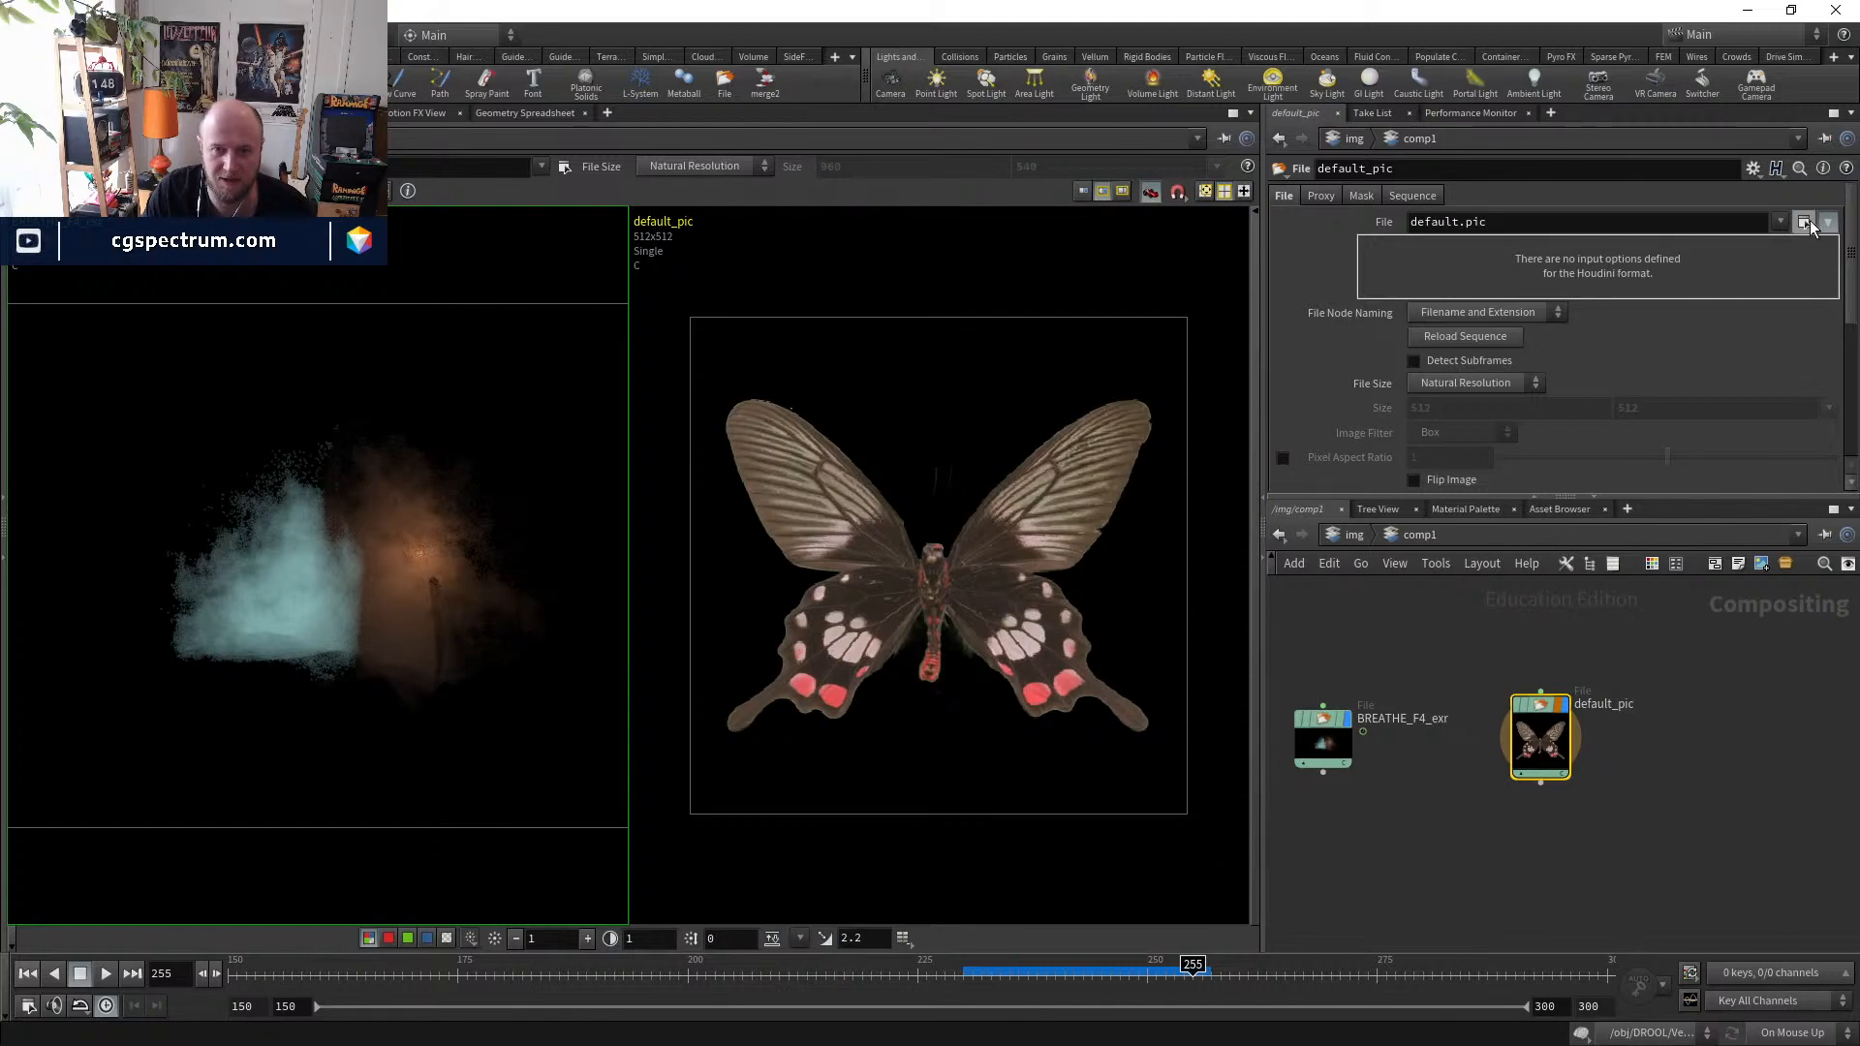
click(1804, 222)
double_click(1484, 334)
scroll(1513, 323, down, 2)
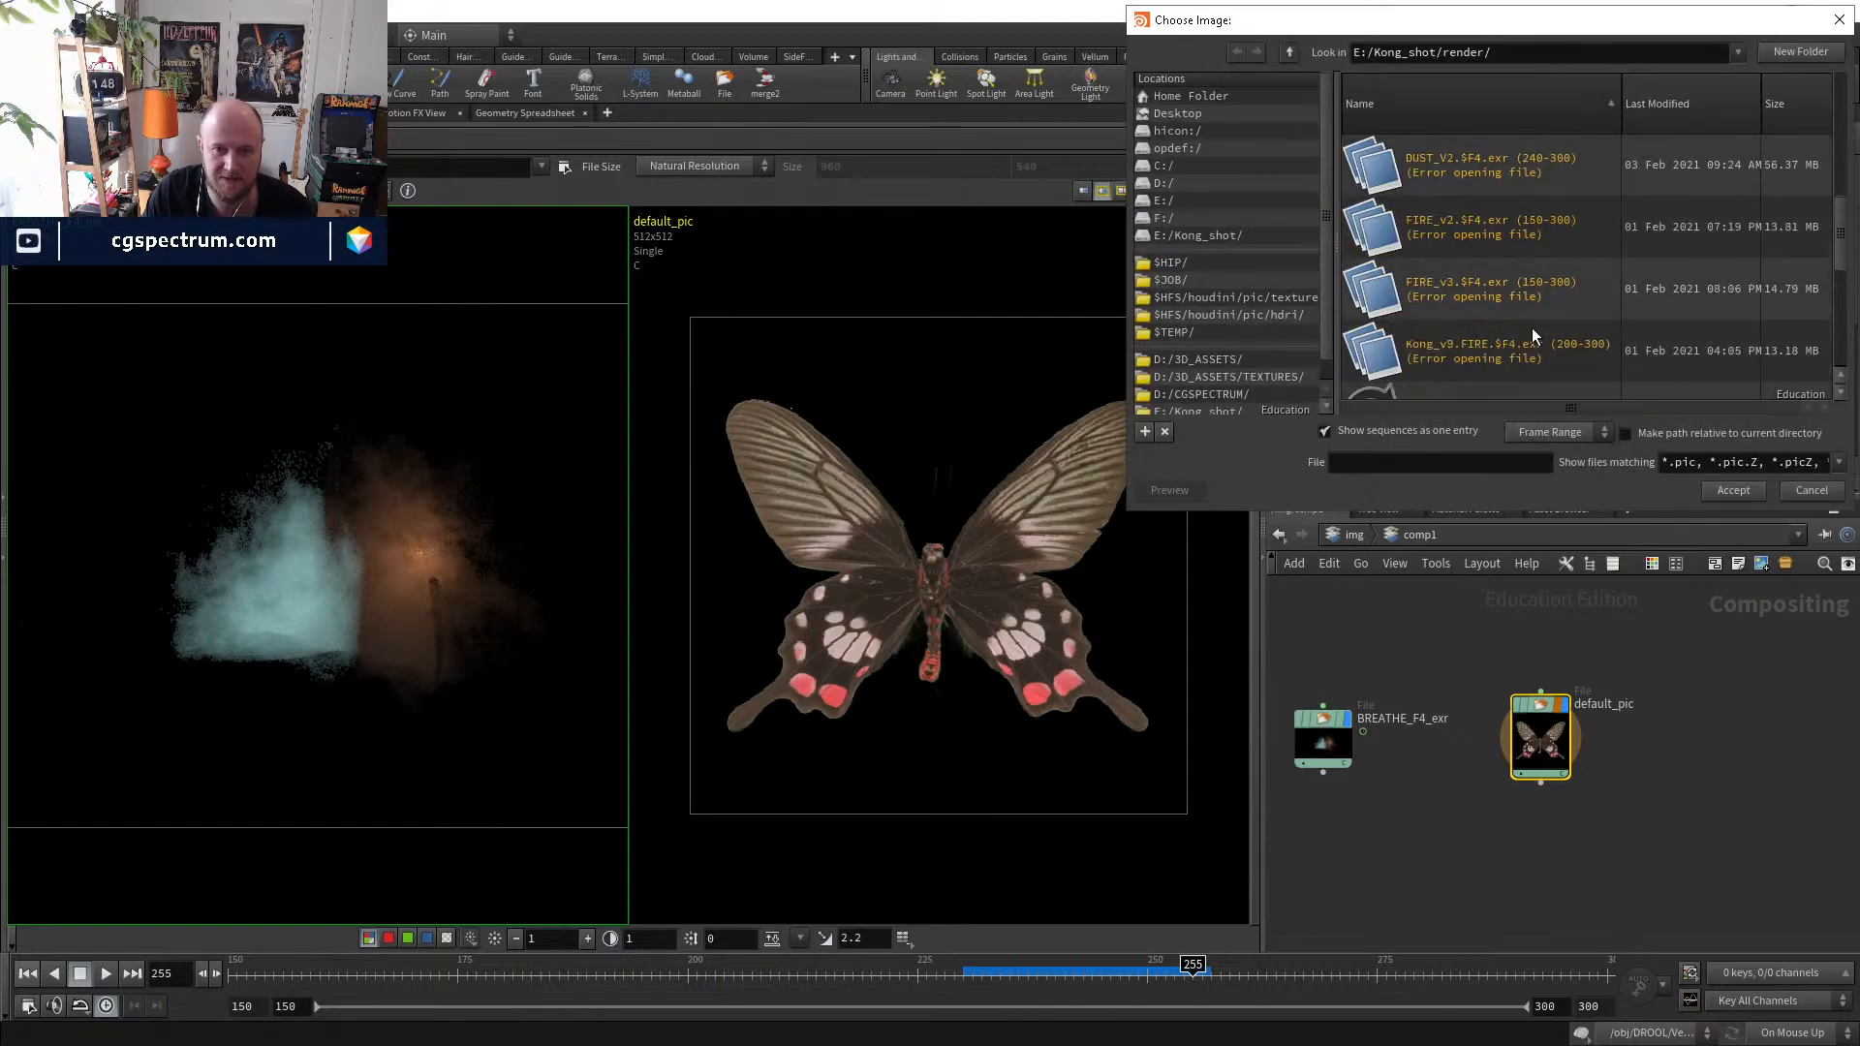
click(1491, 225)
click(1733, 490)
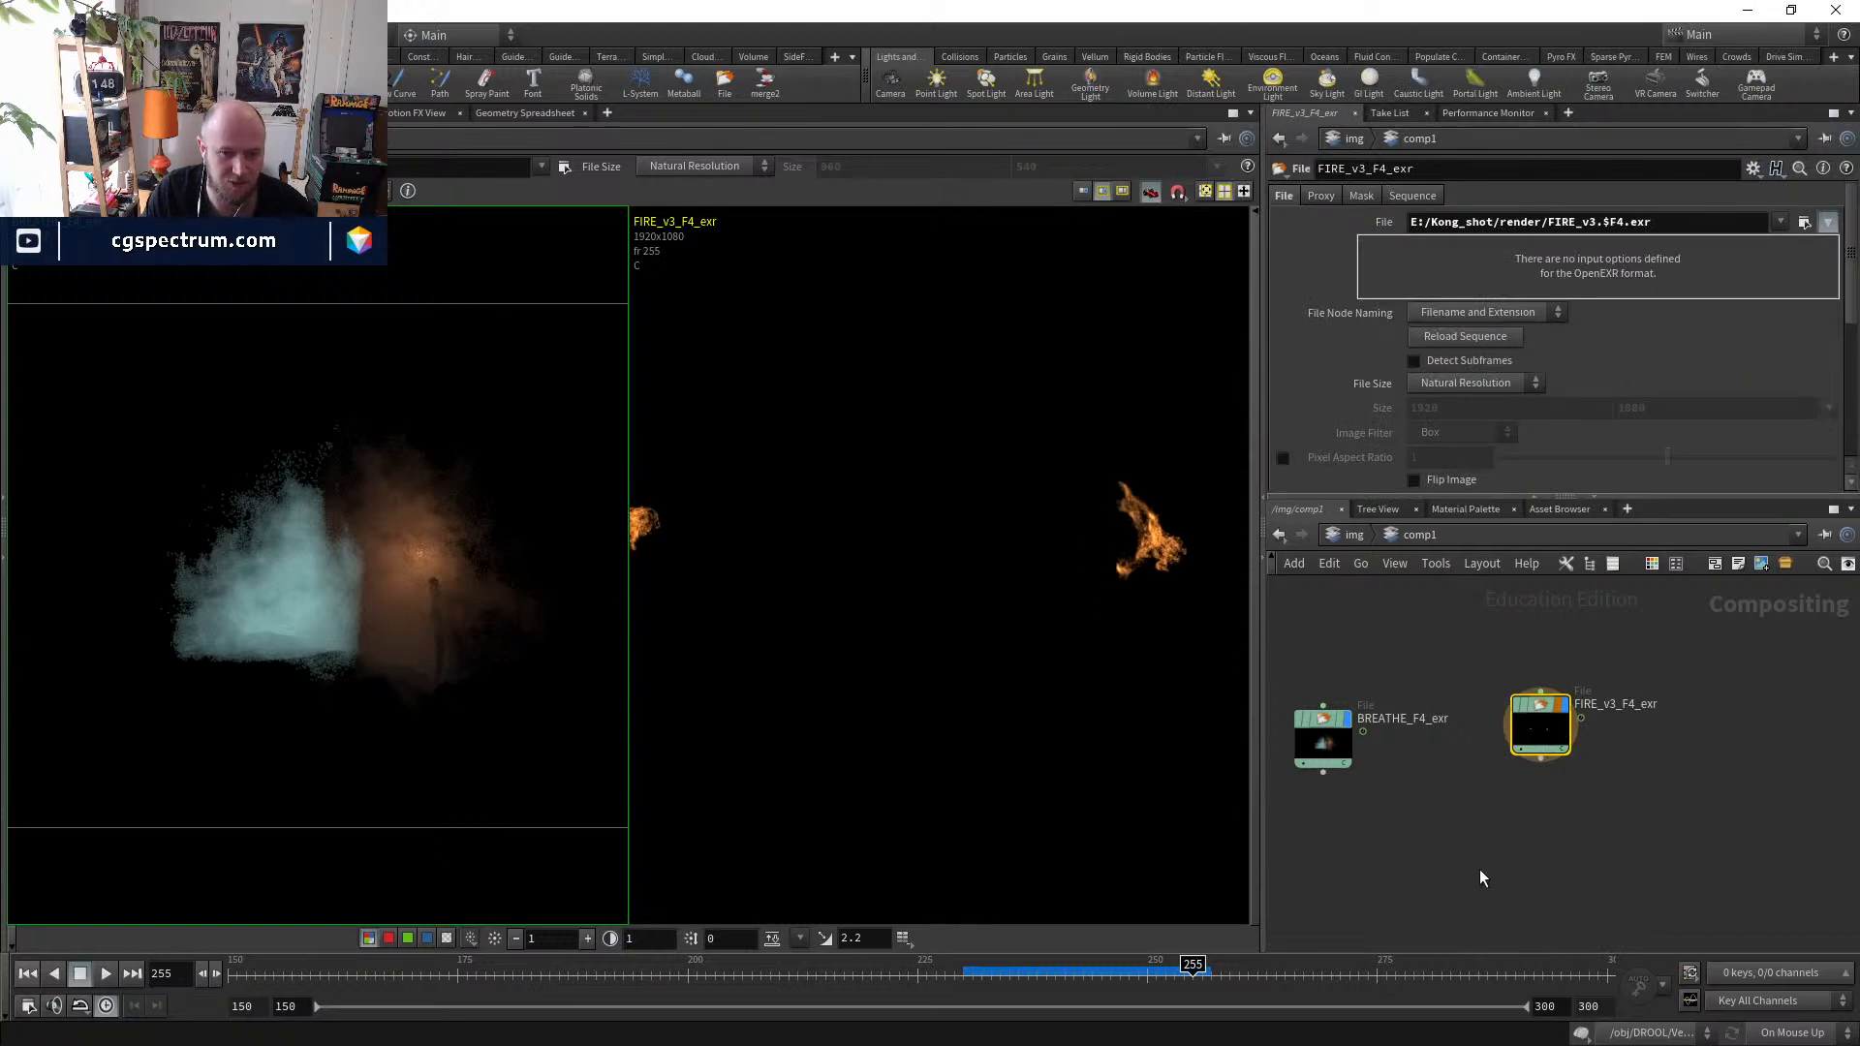
key(Tab)
text(glow)
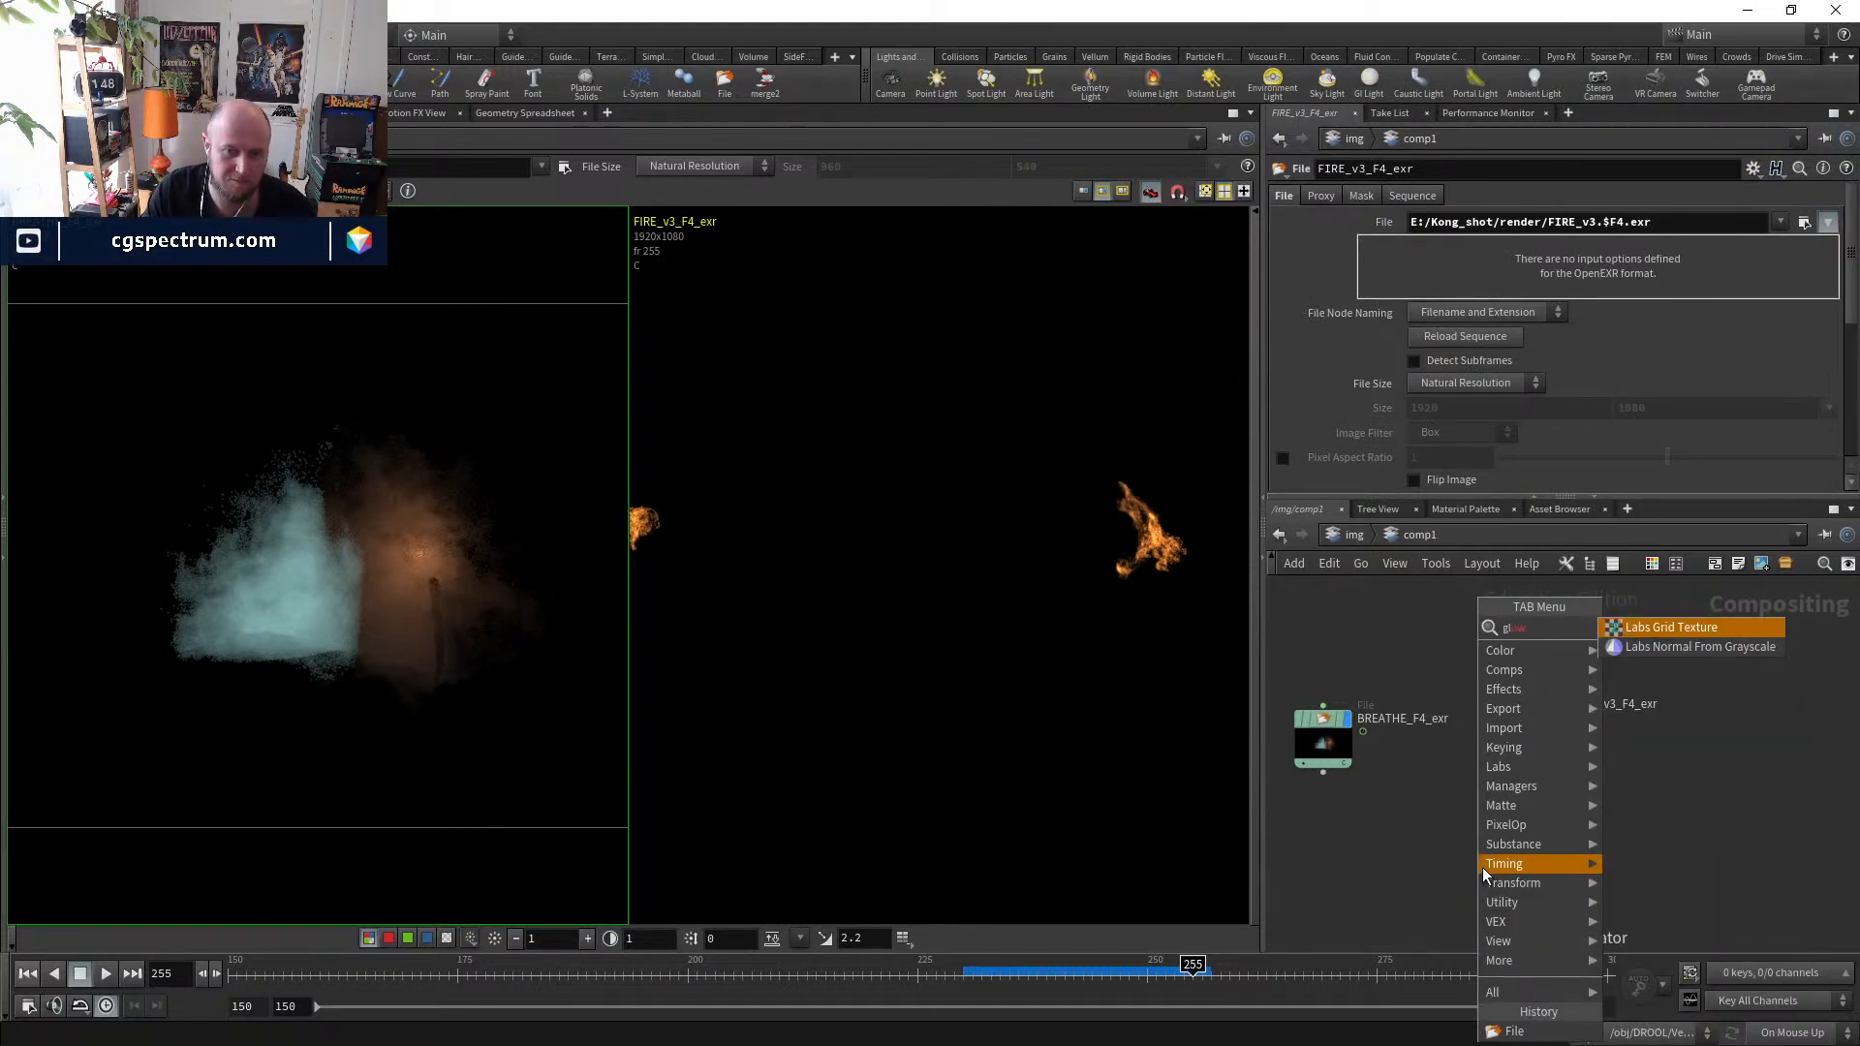
key(Escape)
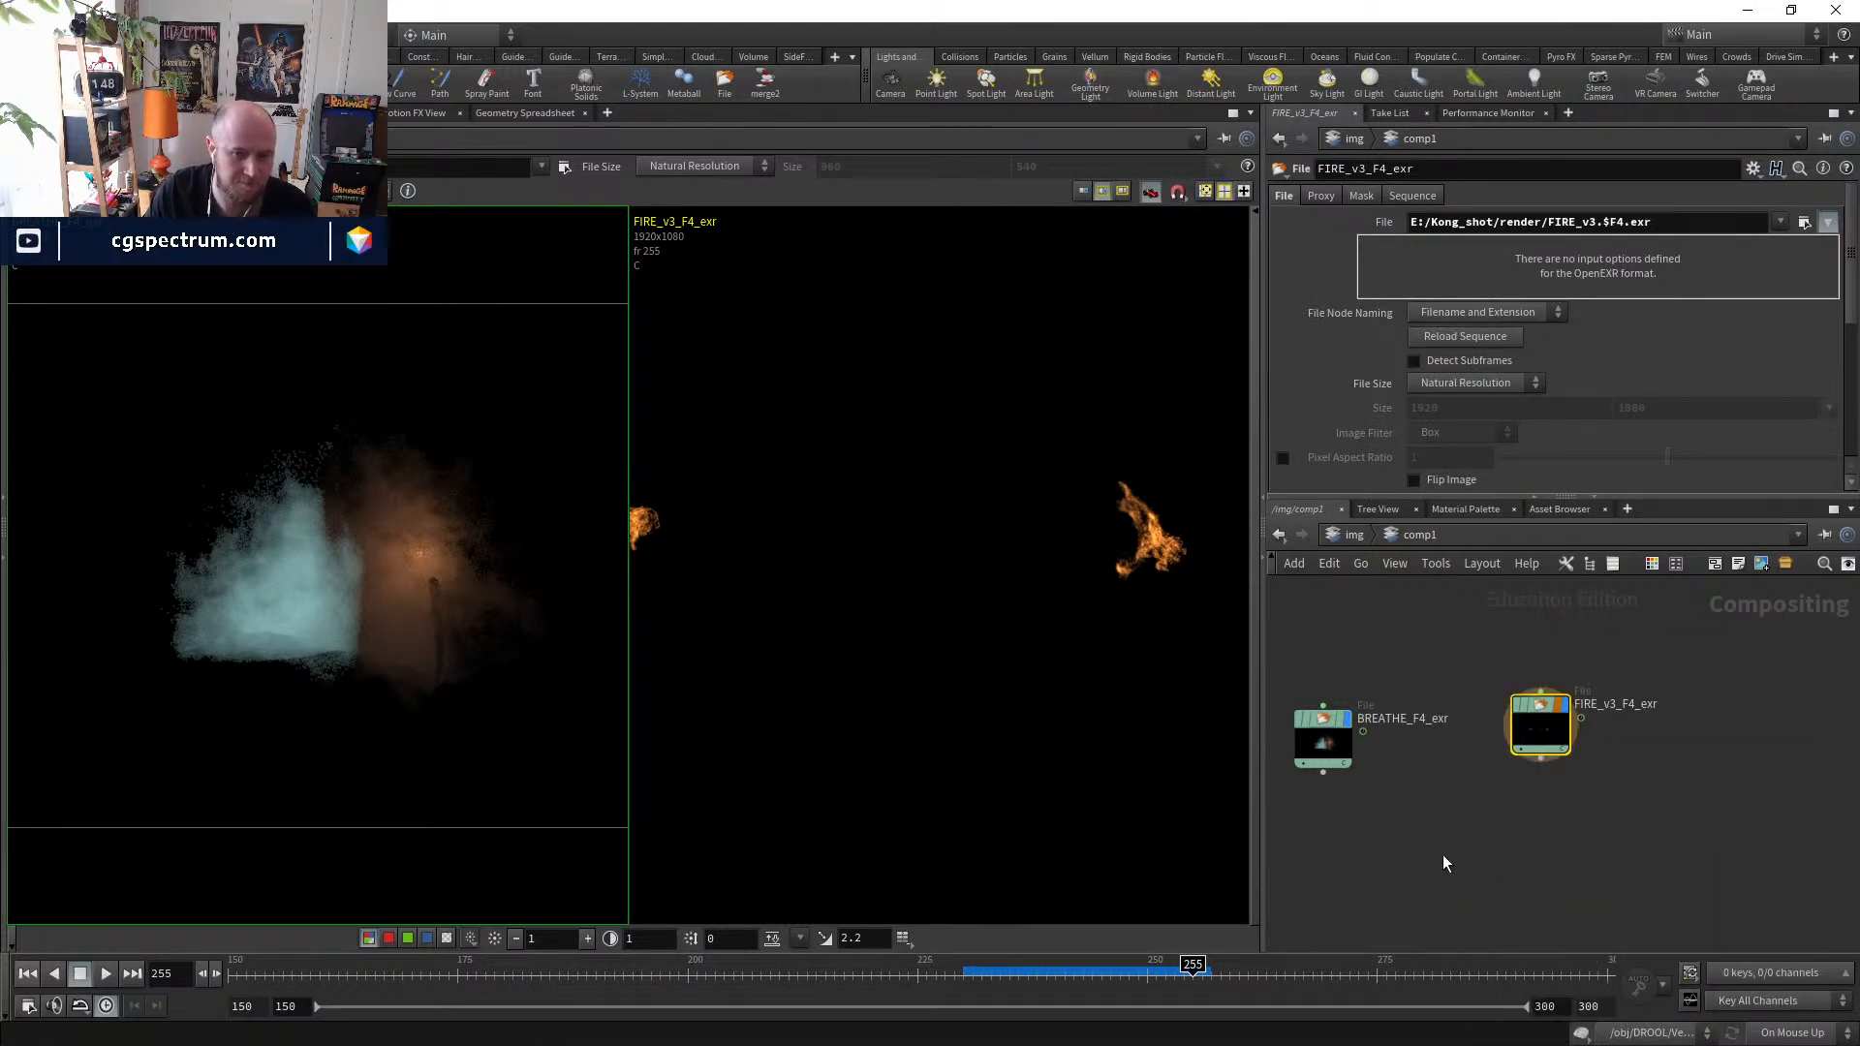
- Display the FIRE_v3 File node's image and go to frame 253
mouse_move(1352, 729)
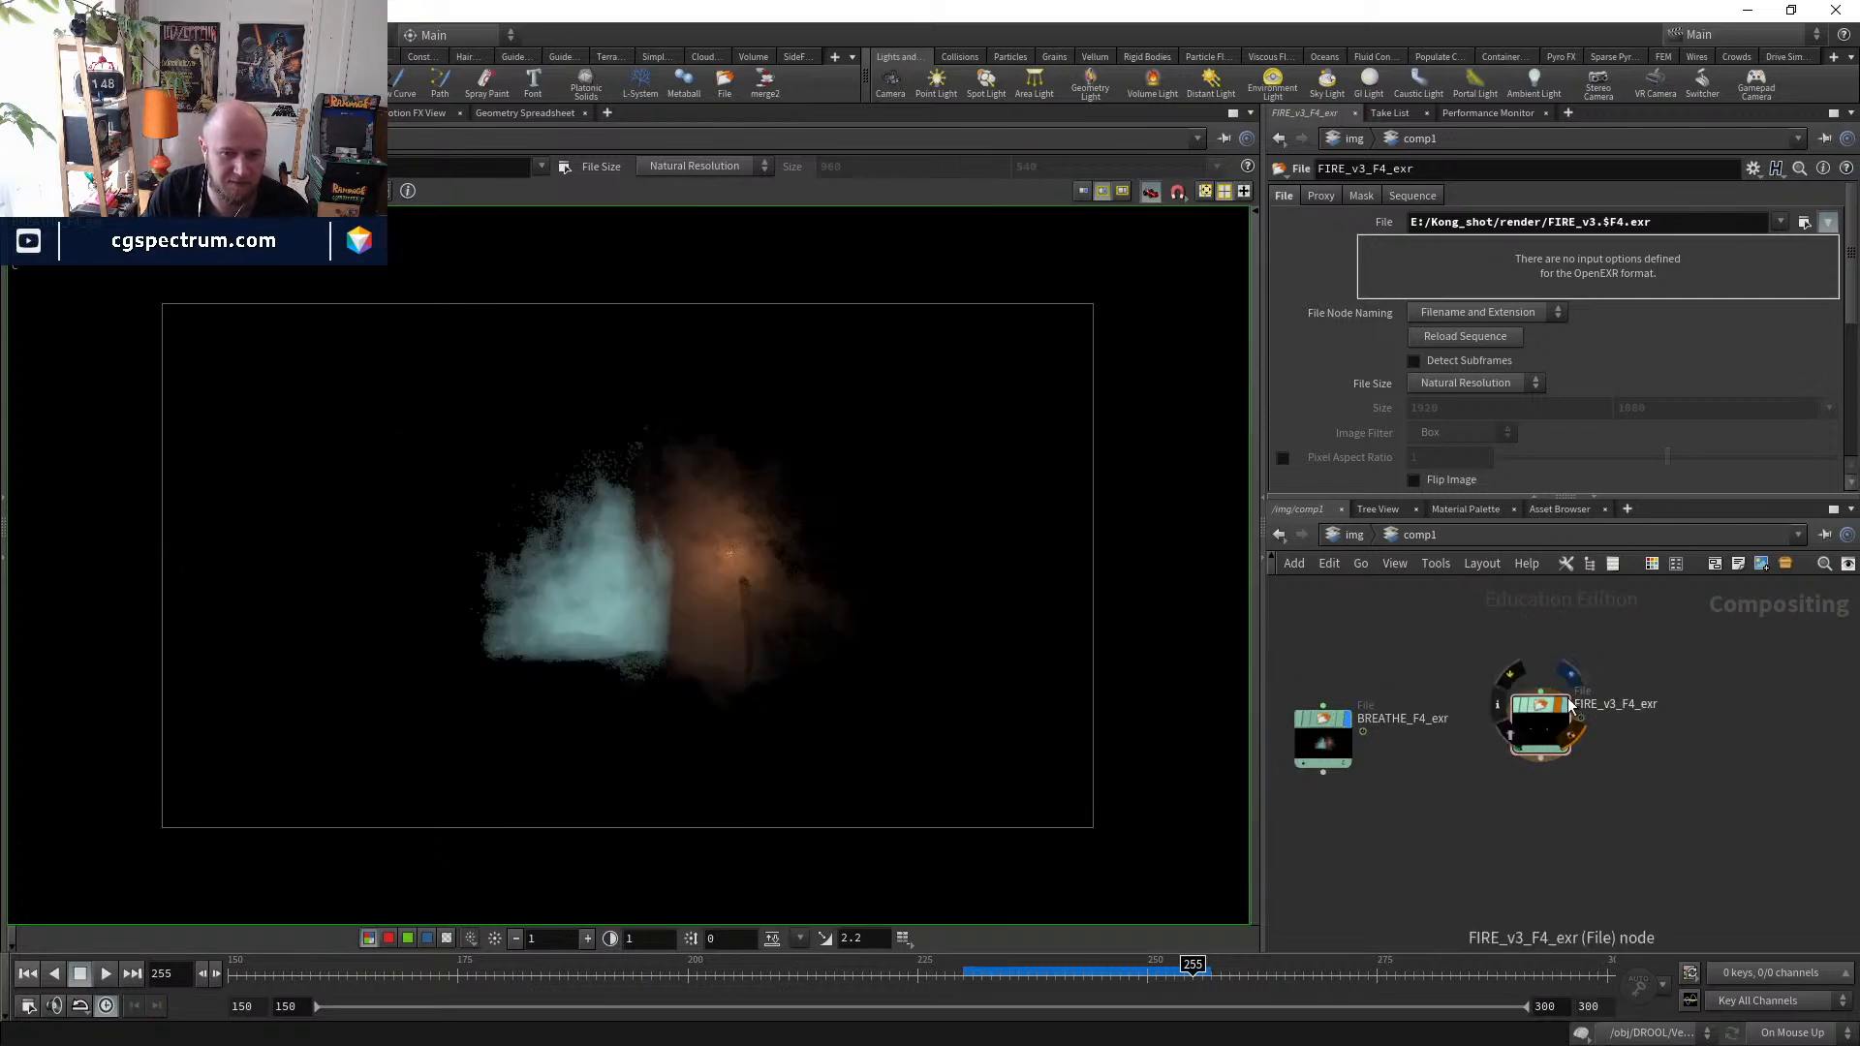
click(1570, 710)
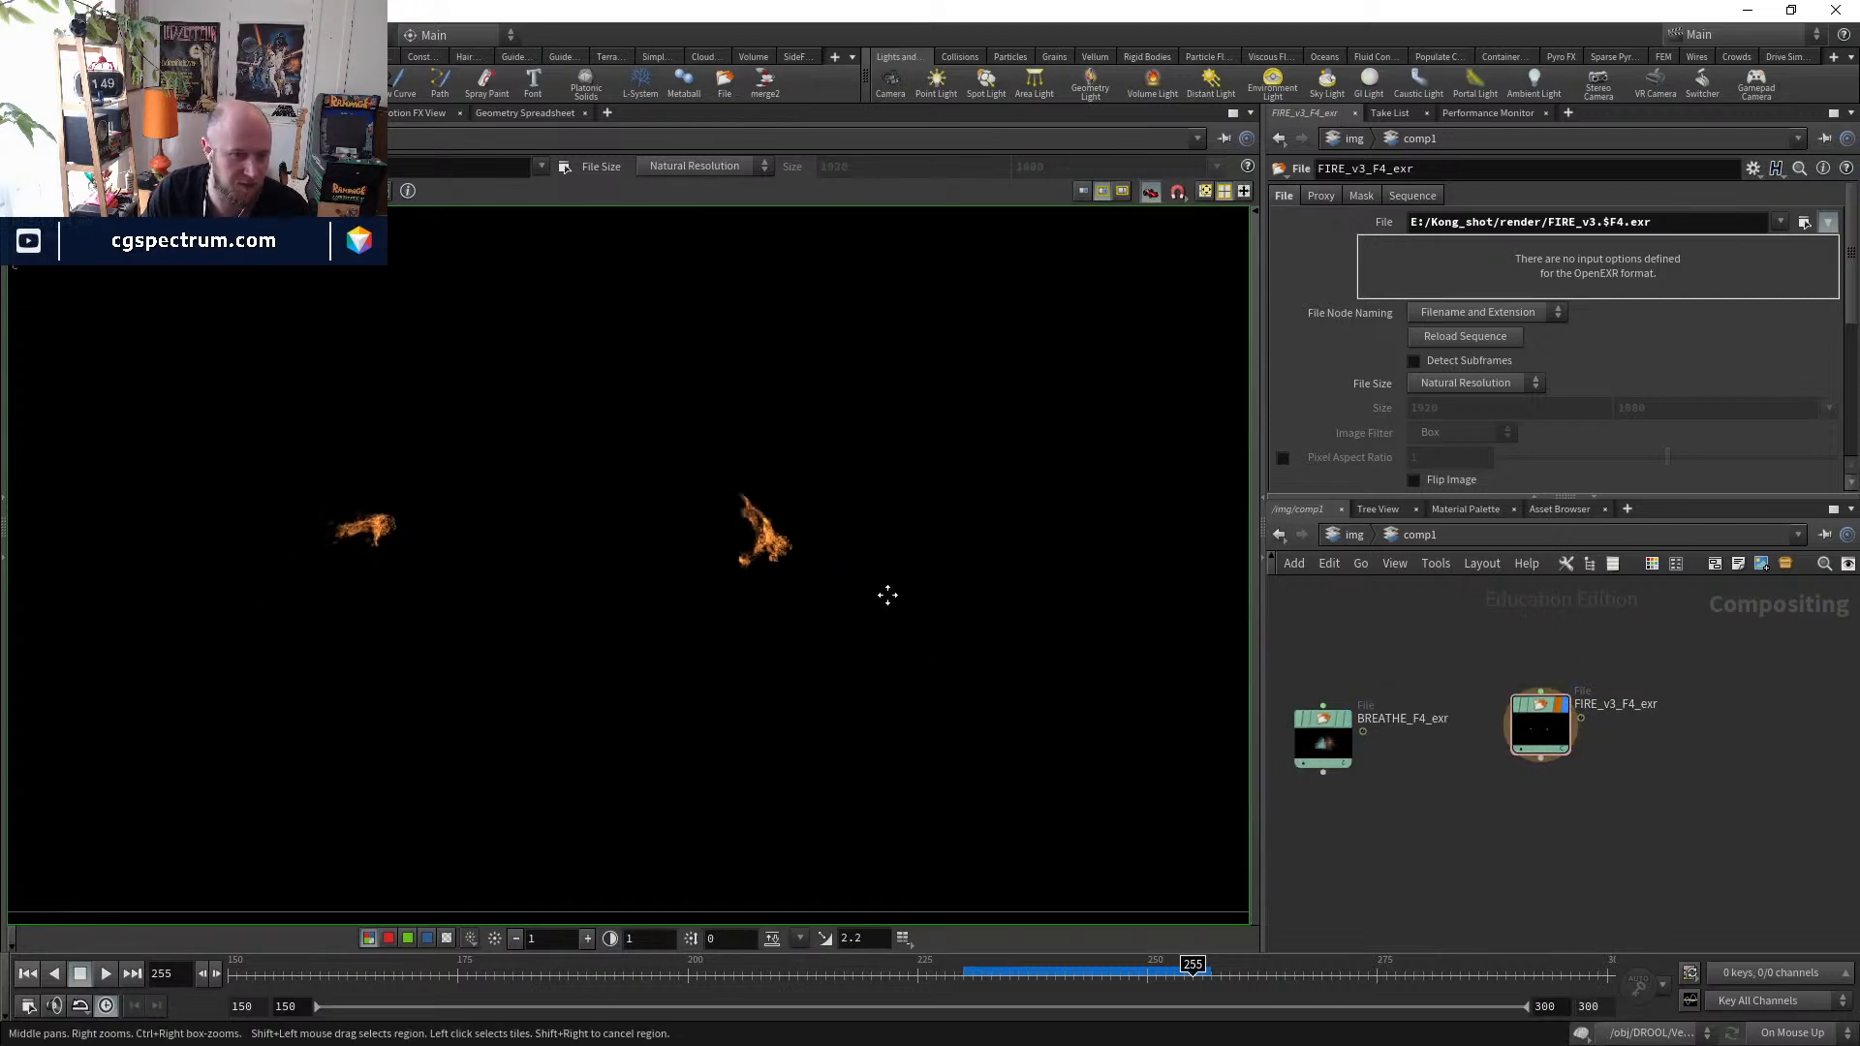
click(1061, 979)
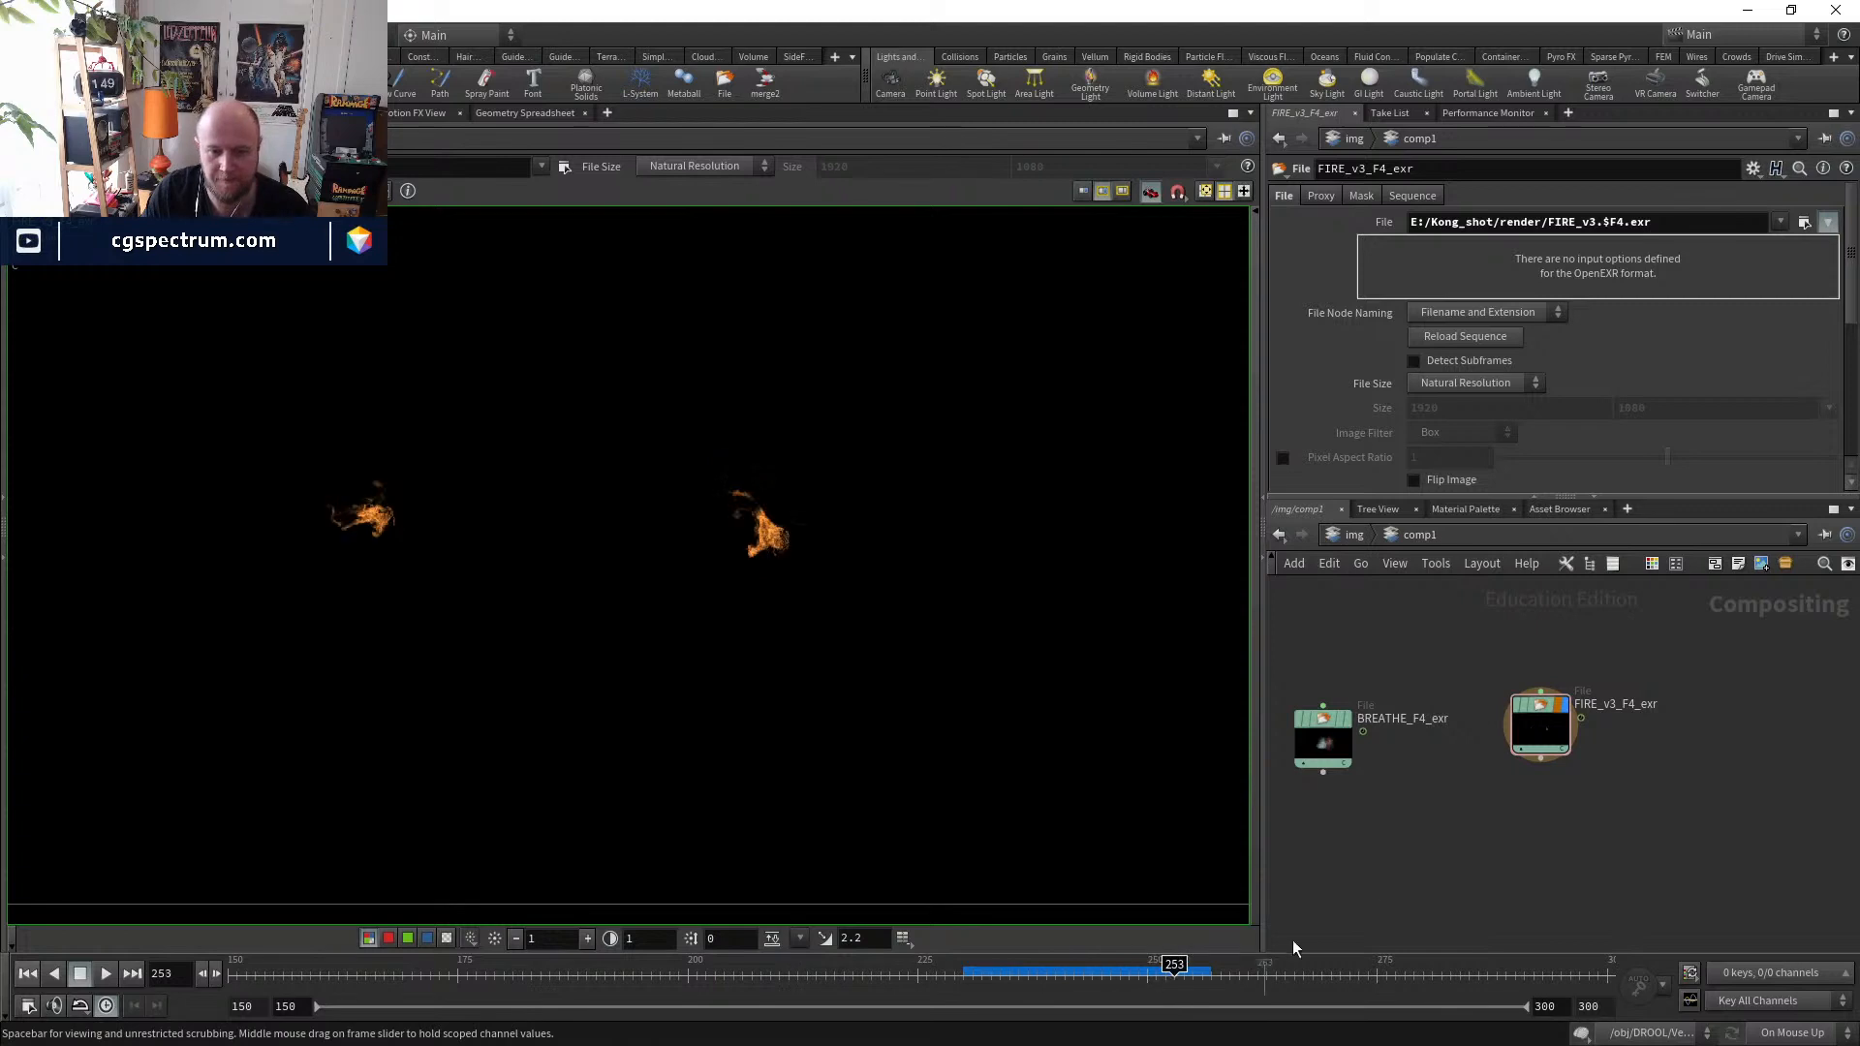
- Add an Over node to the comp1 network, below and between the two File nodes
key(Tab)
text(ov)
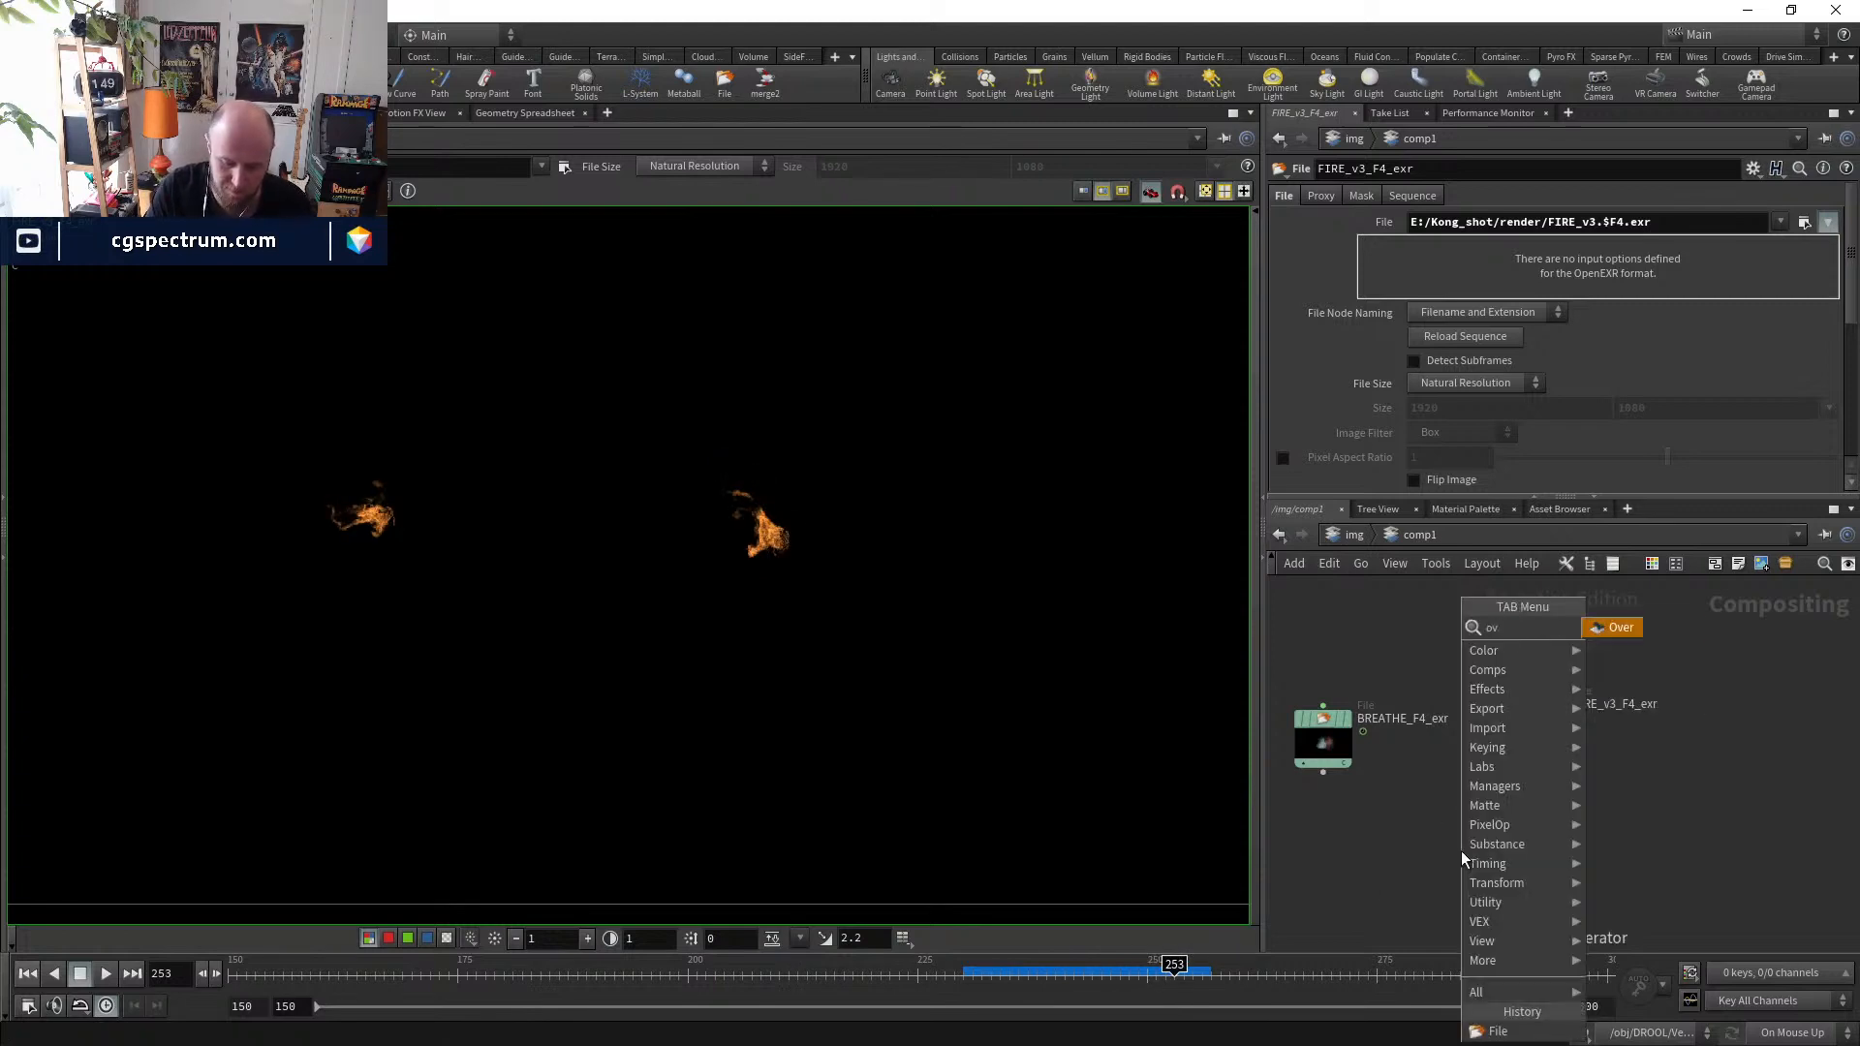
key(Return)
click(1461, 851)
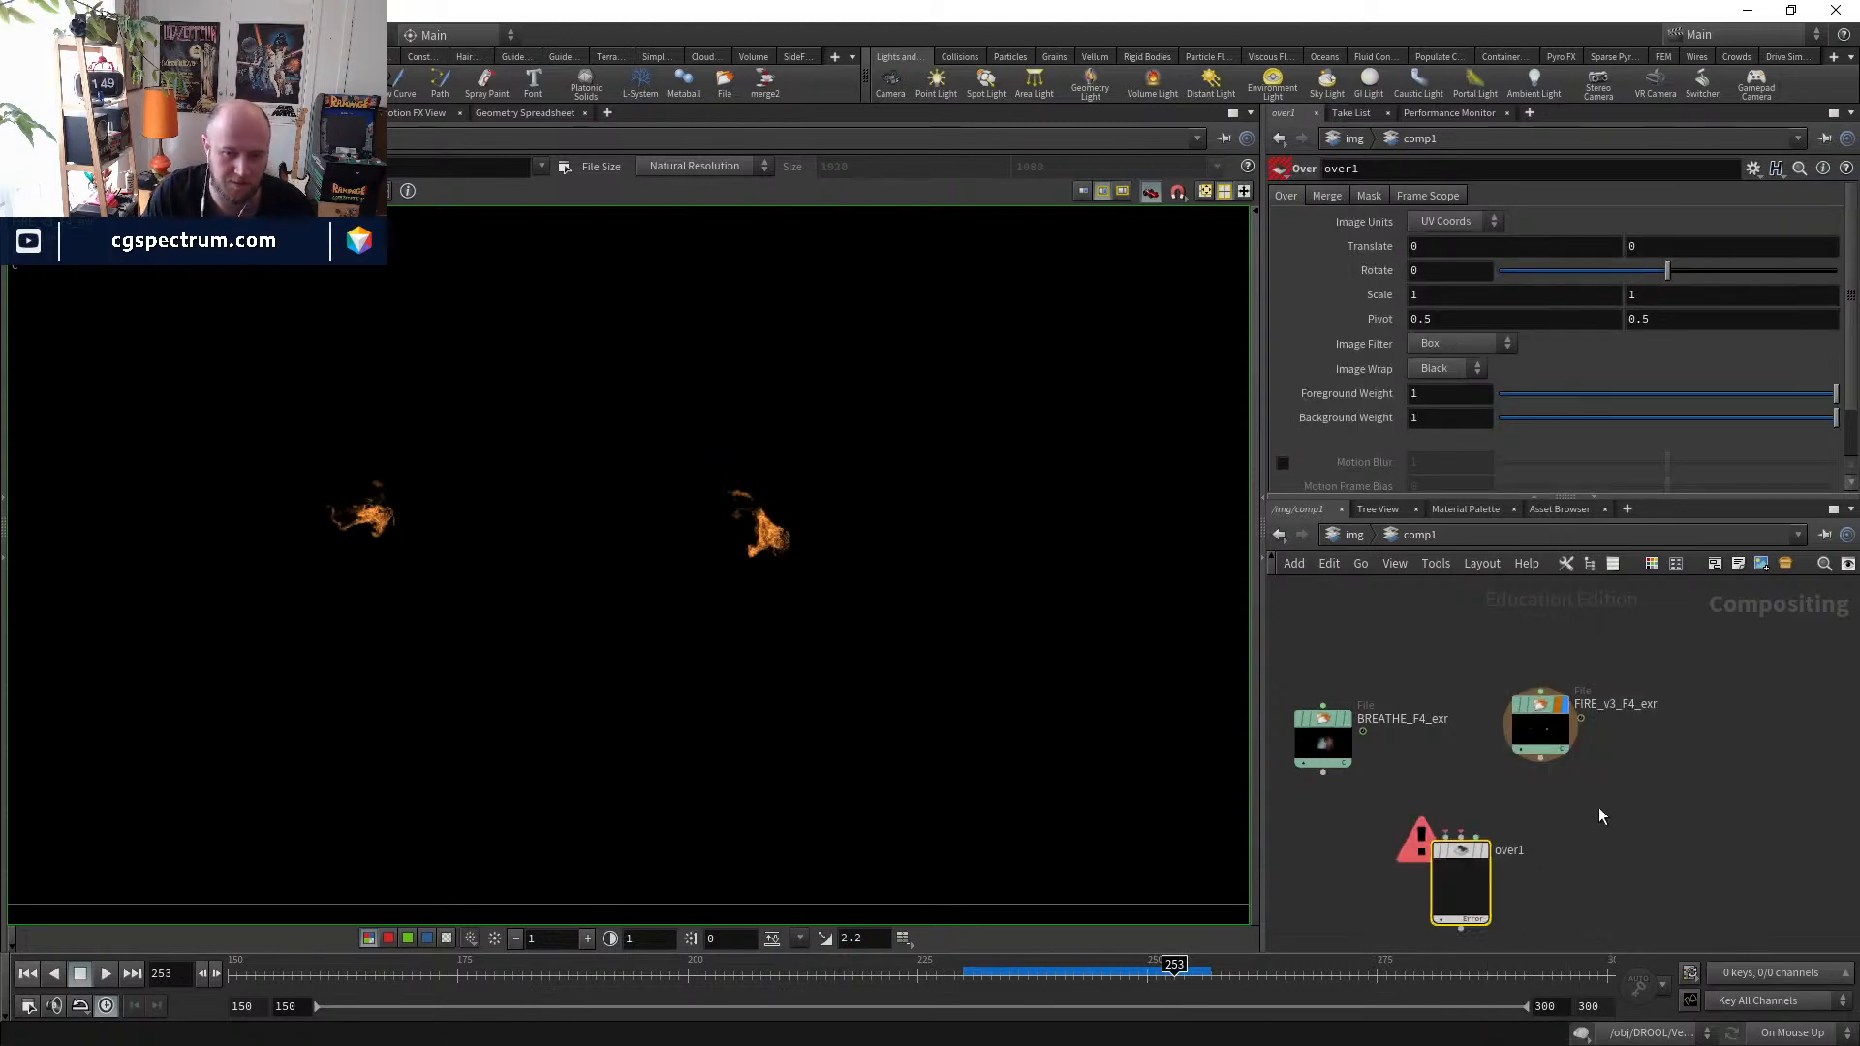
- Place an Add node below FIRE_v3, wiring BREATHE into its first input and FIRE_v3 into its second
key(Tab)
text(add)
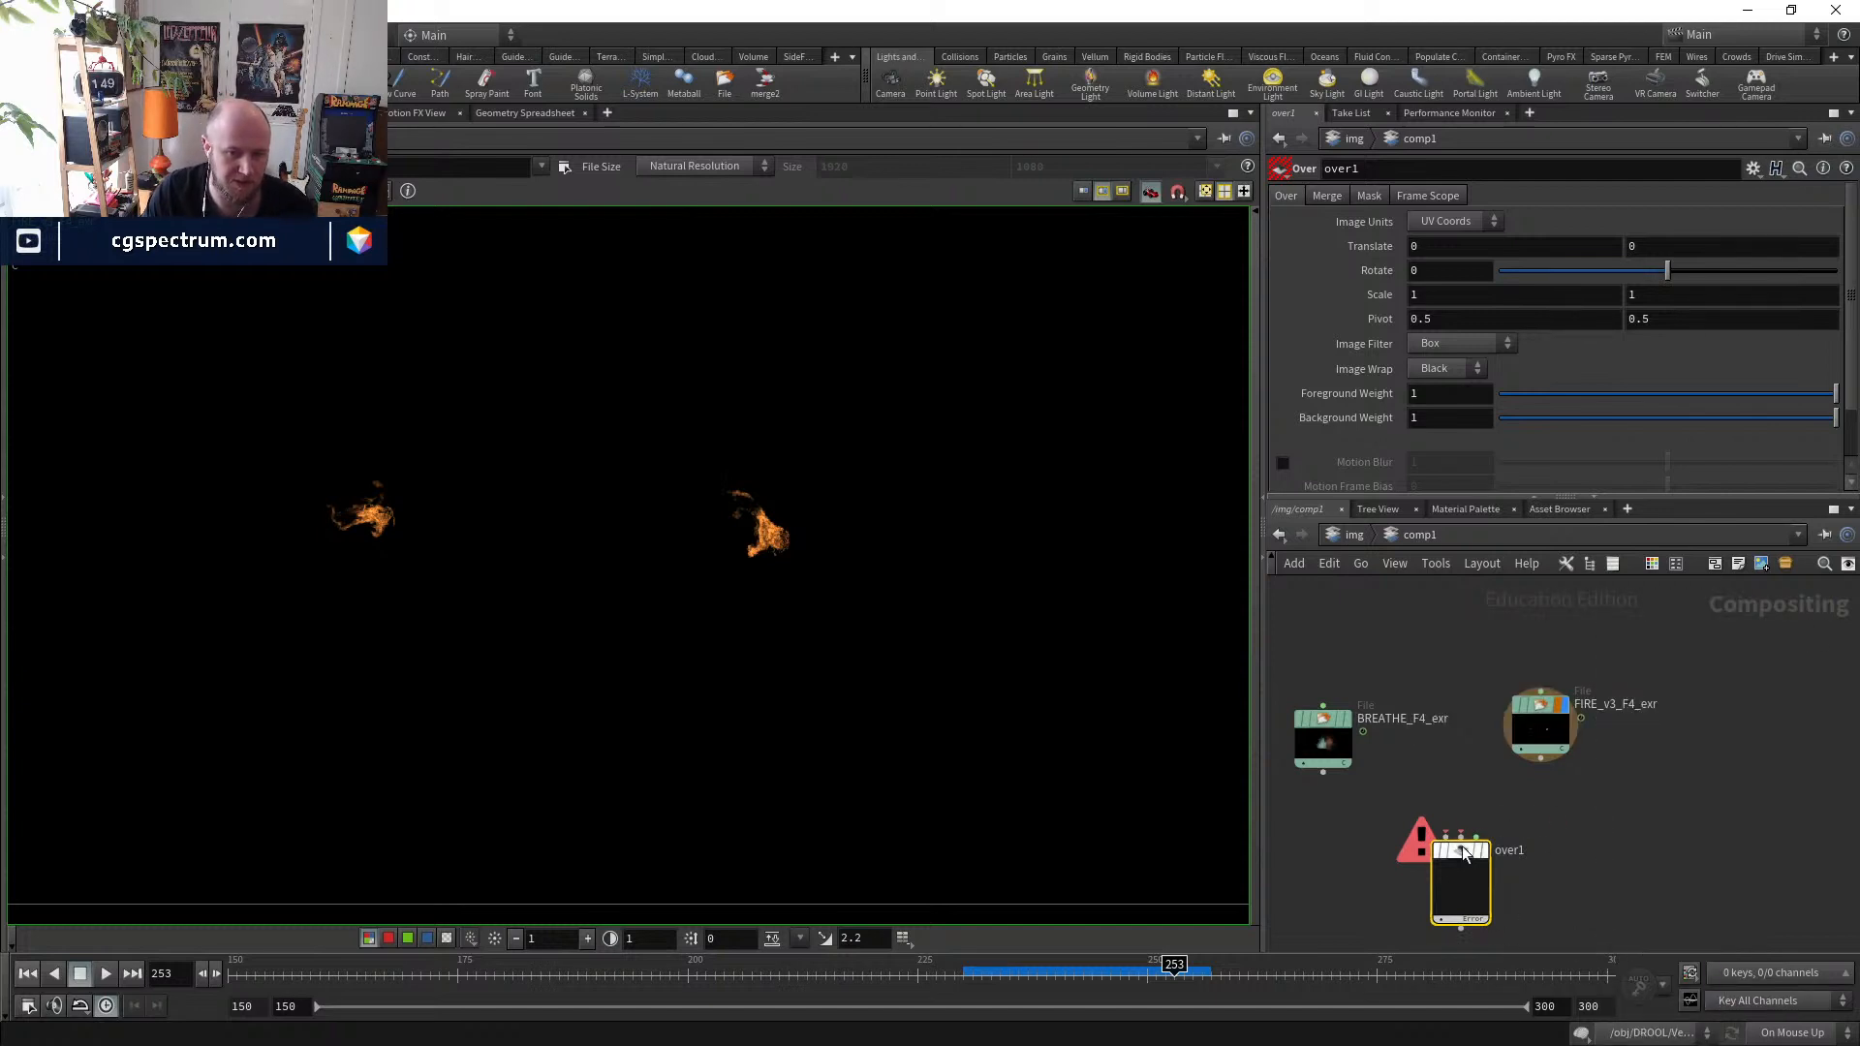
key(Tab)
text(add)
key(Return)
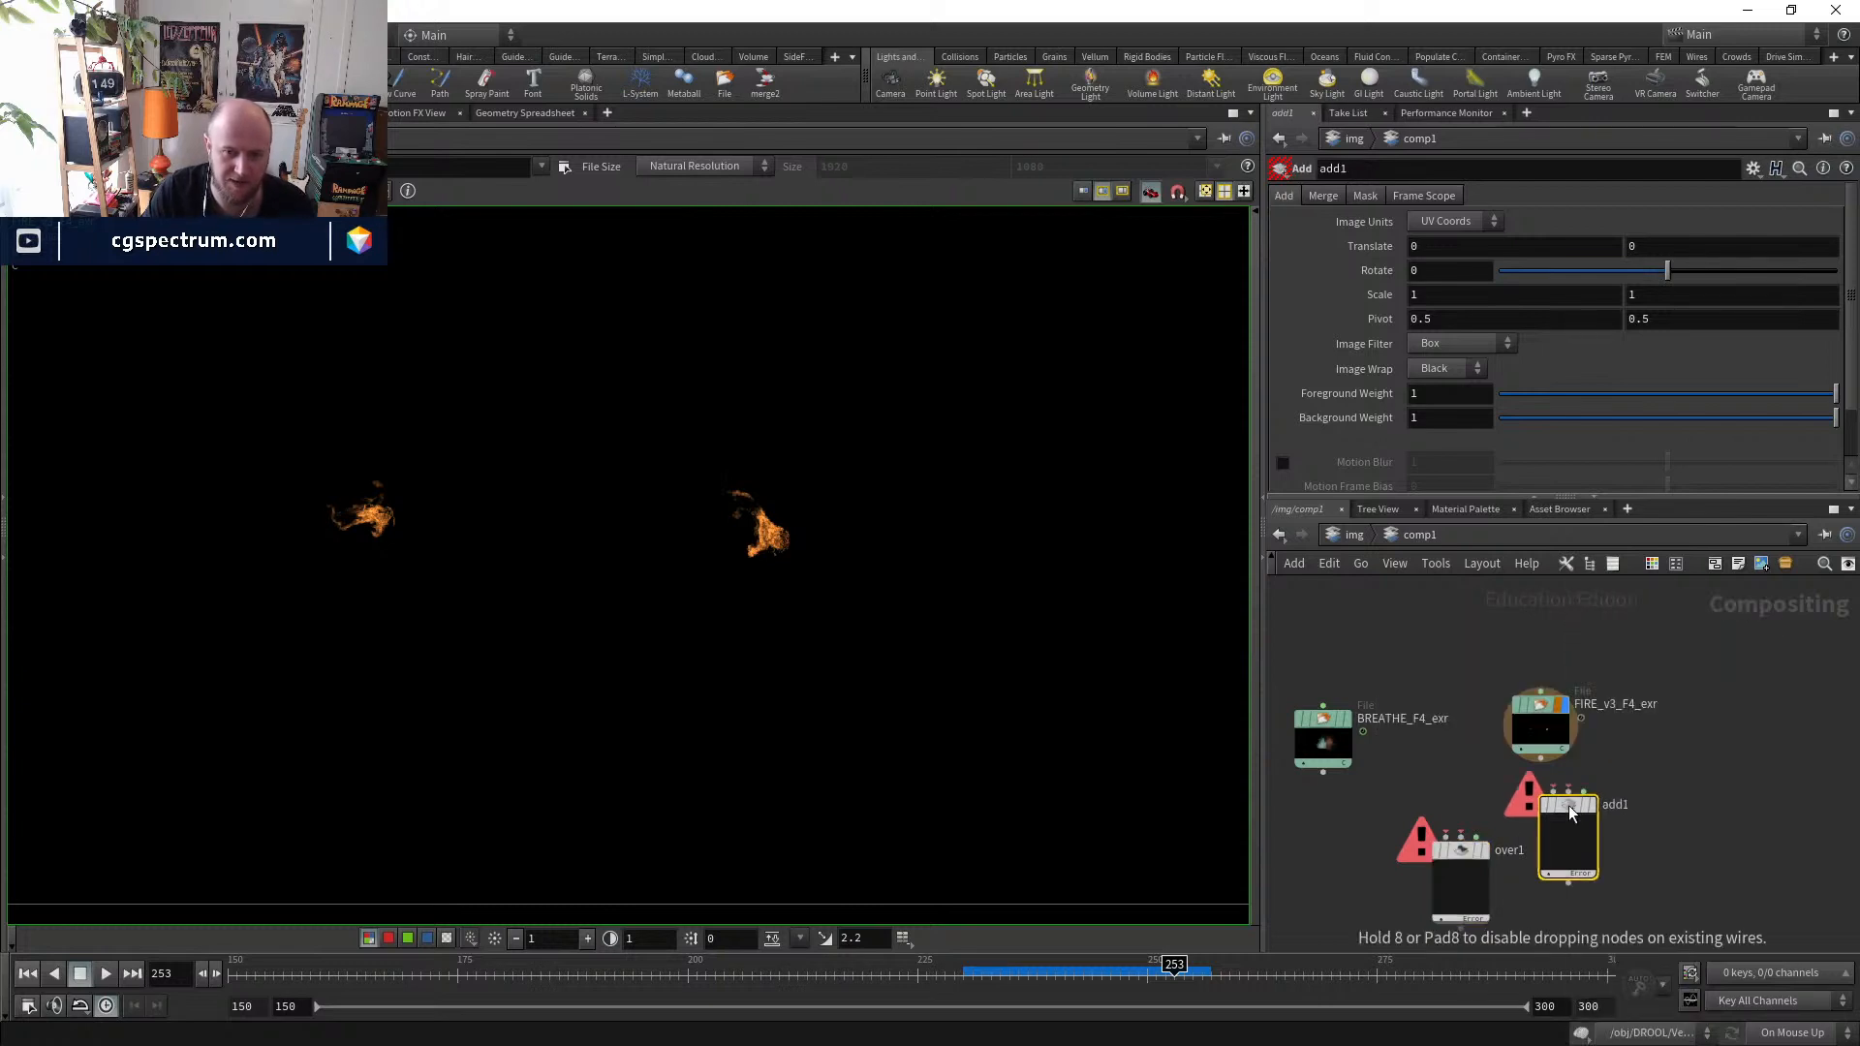
drag(1568, 806, 1570, 813)
click(1554, 797)
click(1324, 772)
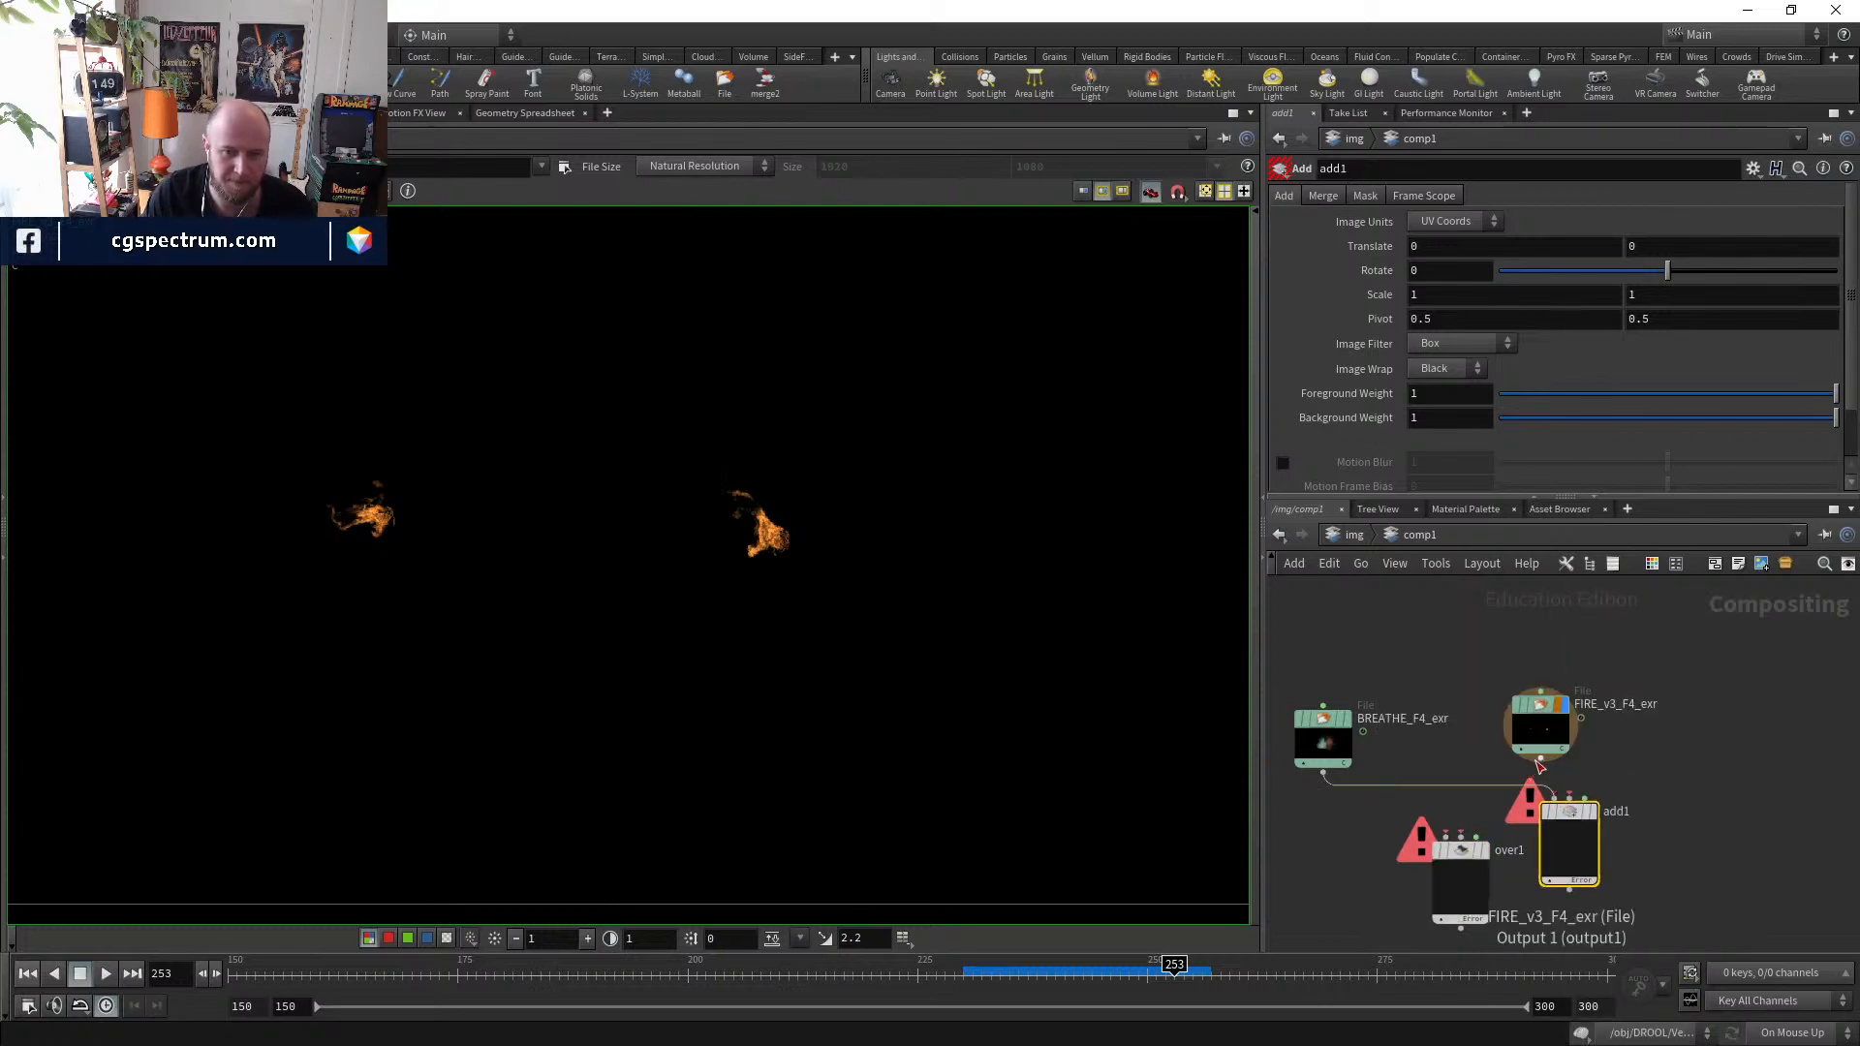
click(1541, 759)
click(1575, 801)
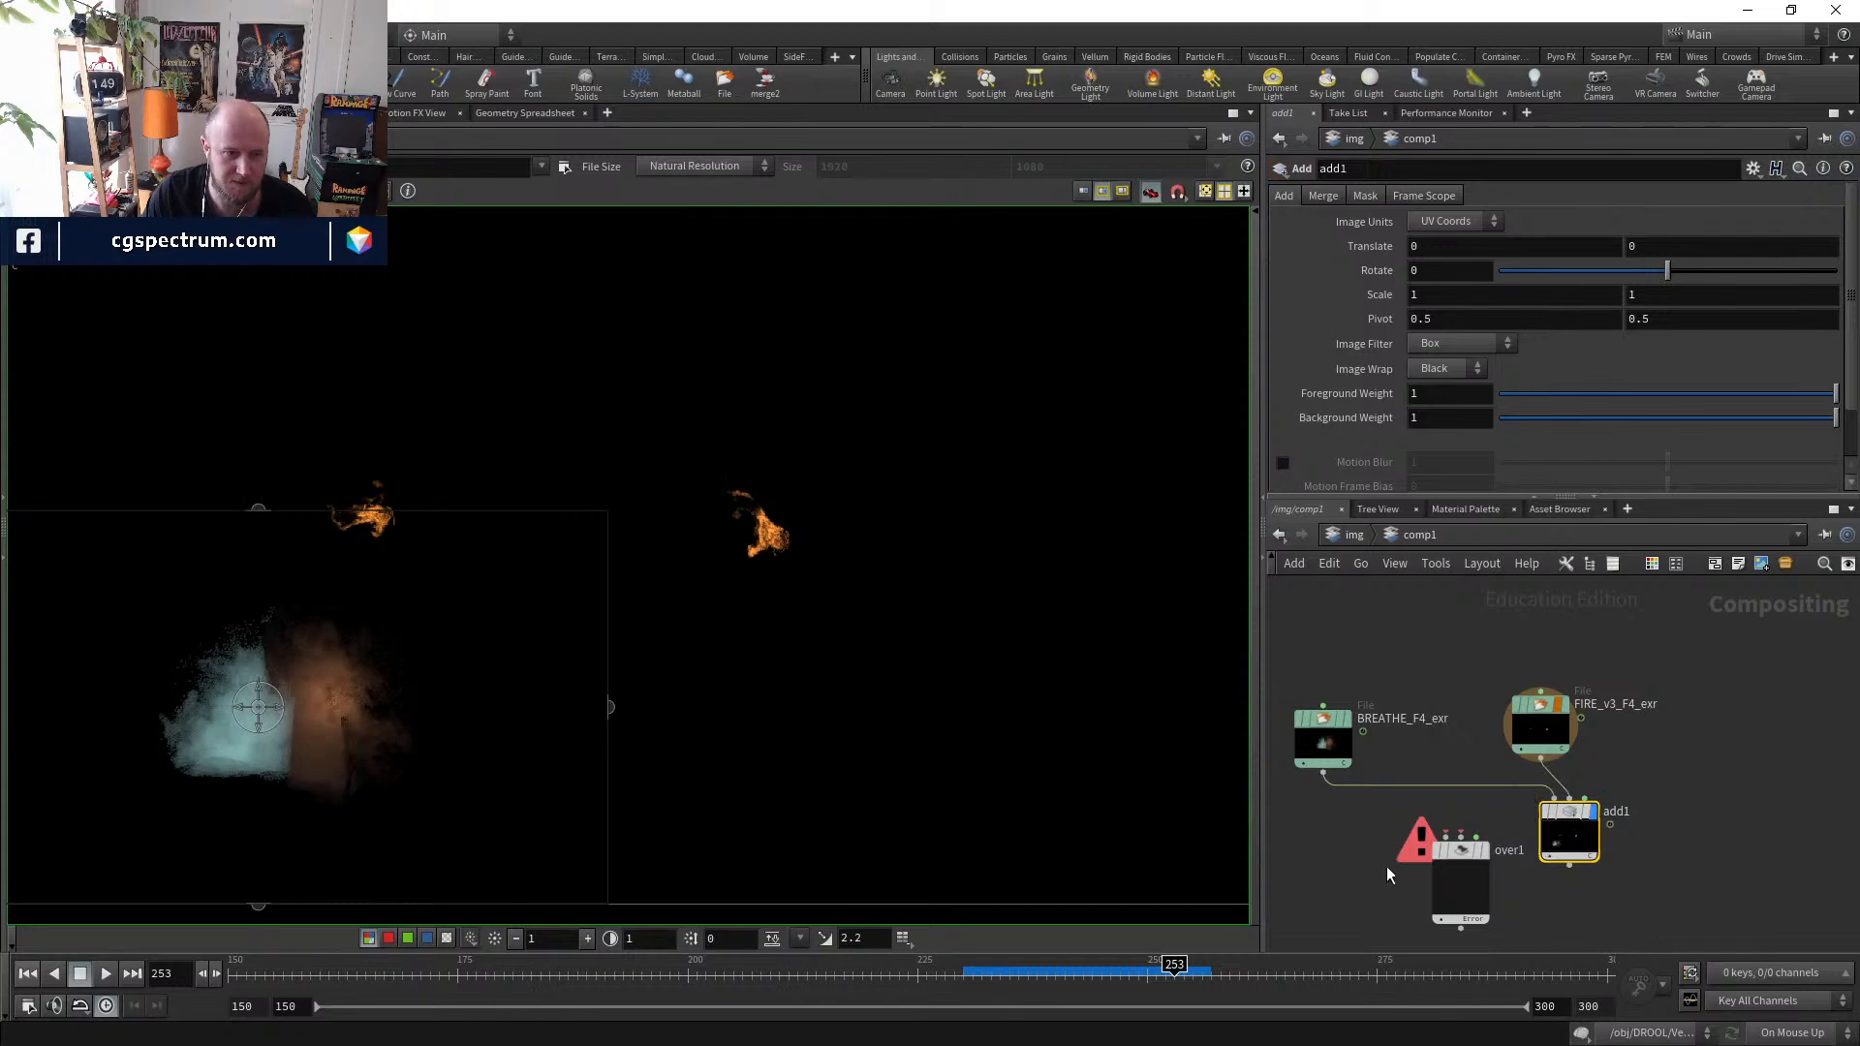
- Tidy the Over and BREATHE node positions and set the BREATHE file size to Specific Resolution, 1920 by 1080
drag(1480, 883, 1449, 899)
drag(1317, 714, 1310, 686)
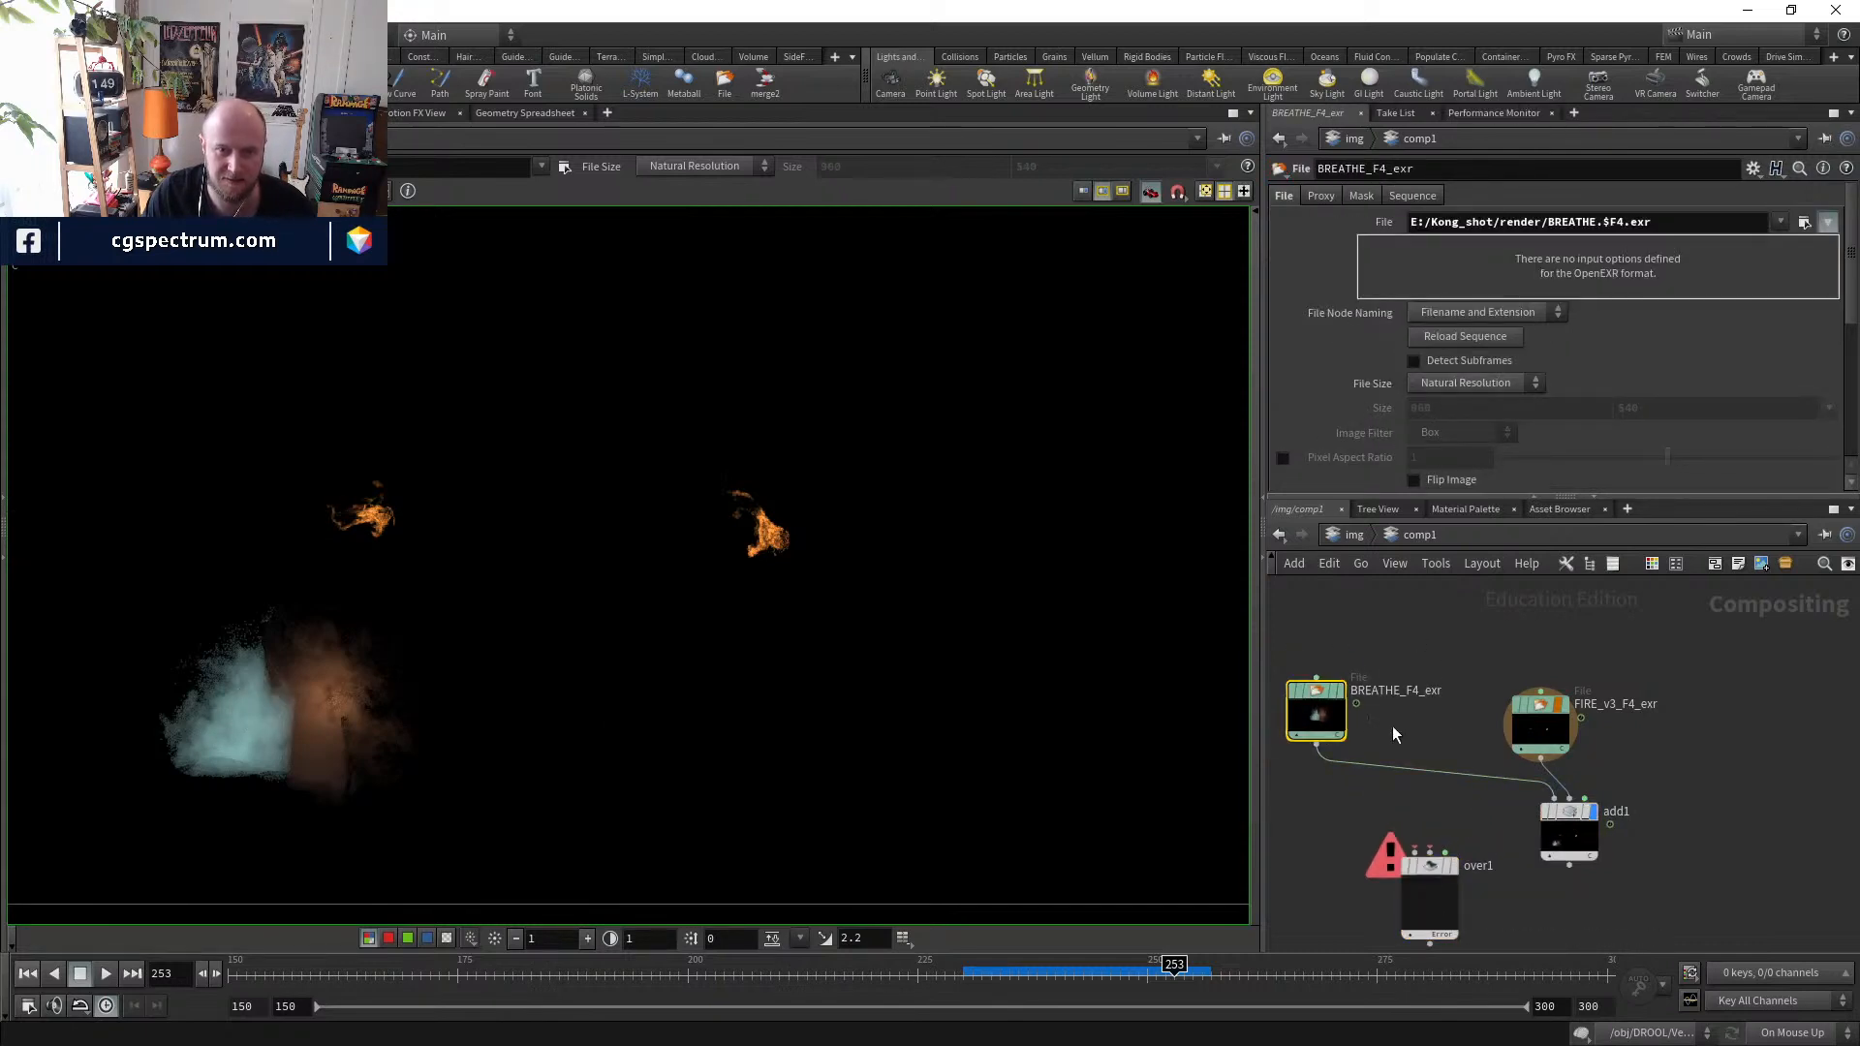
click(1465, 383)
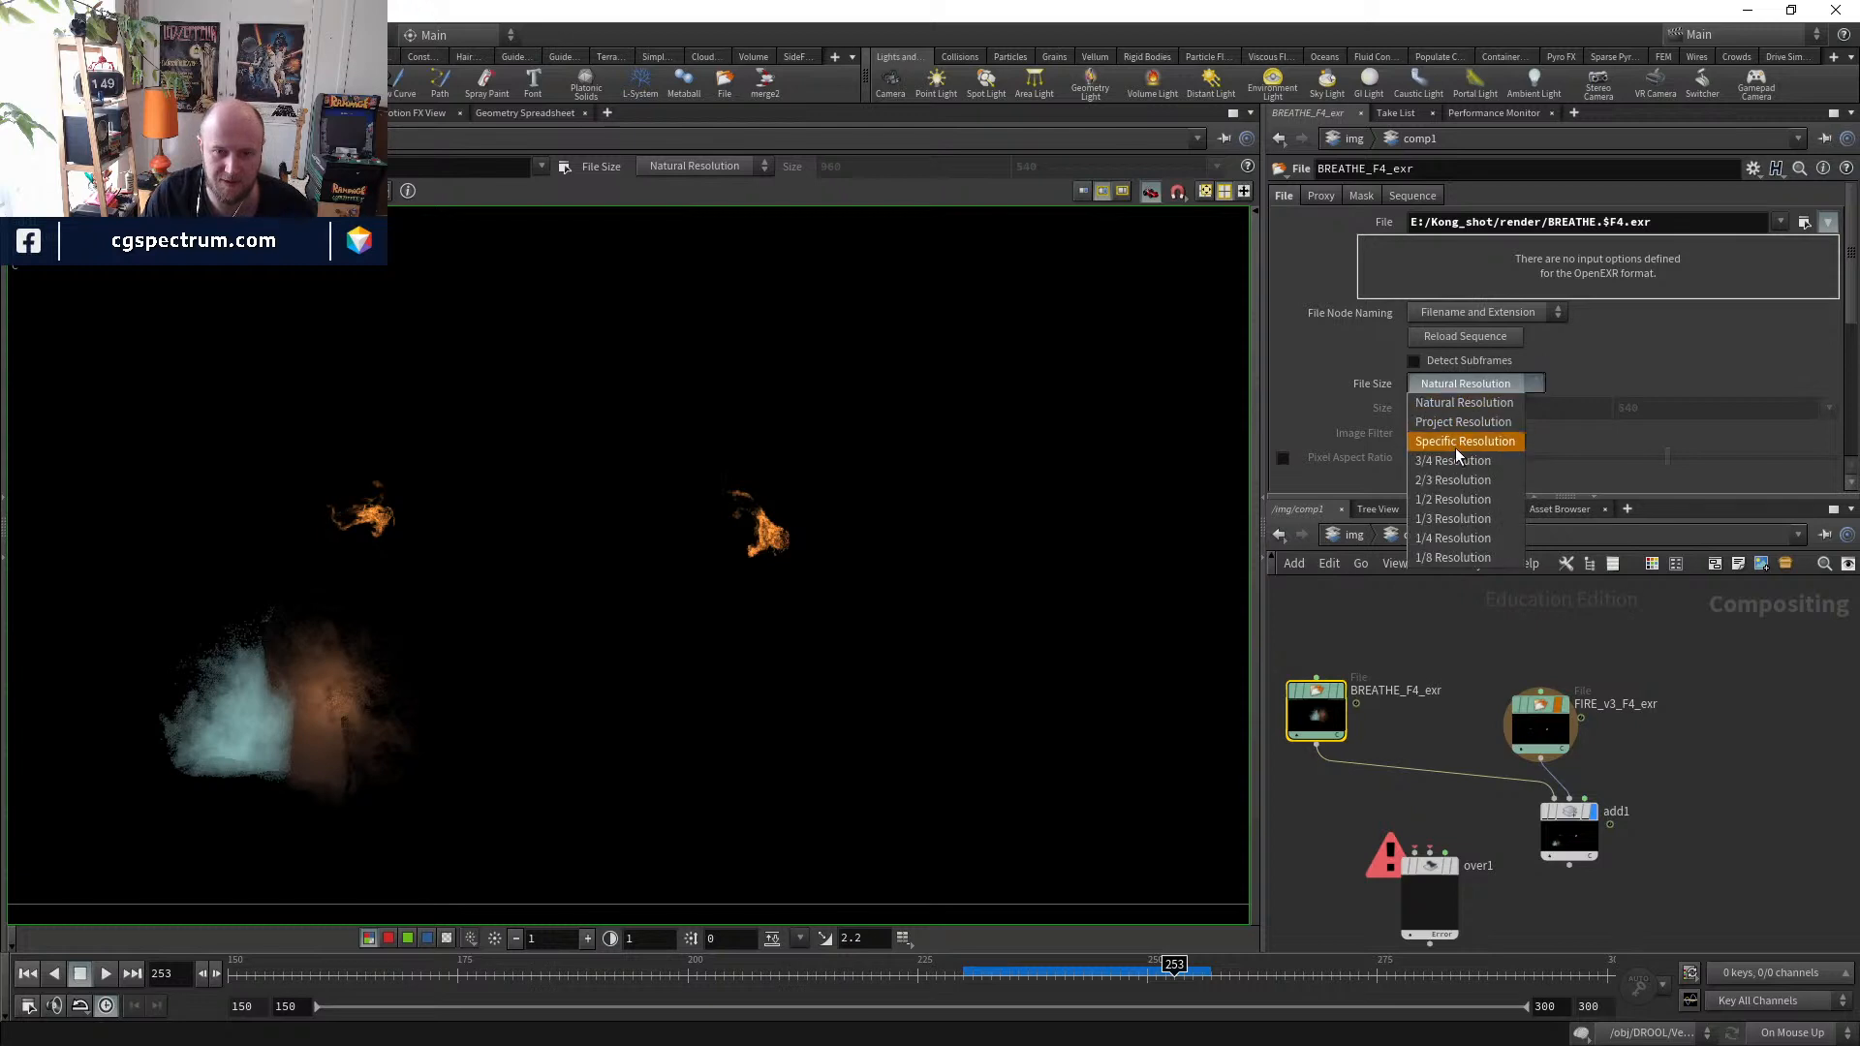
click(1457, 446)
click(1458, 407)
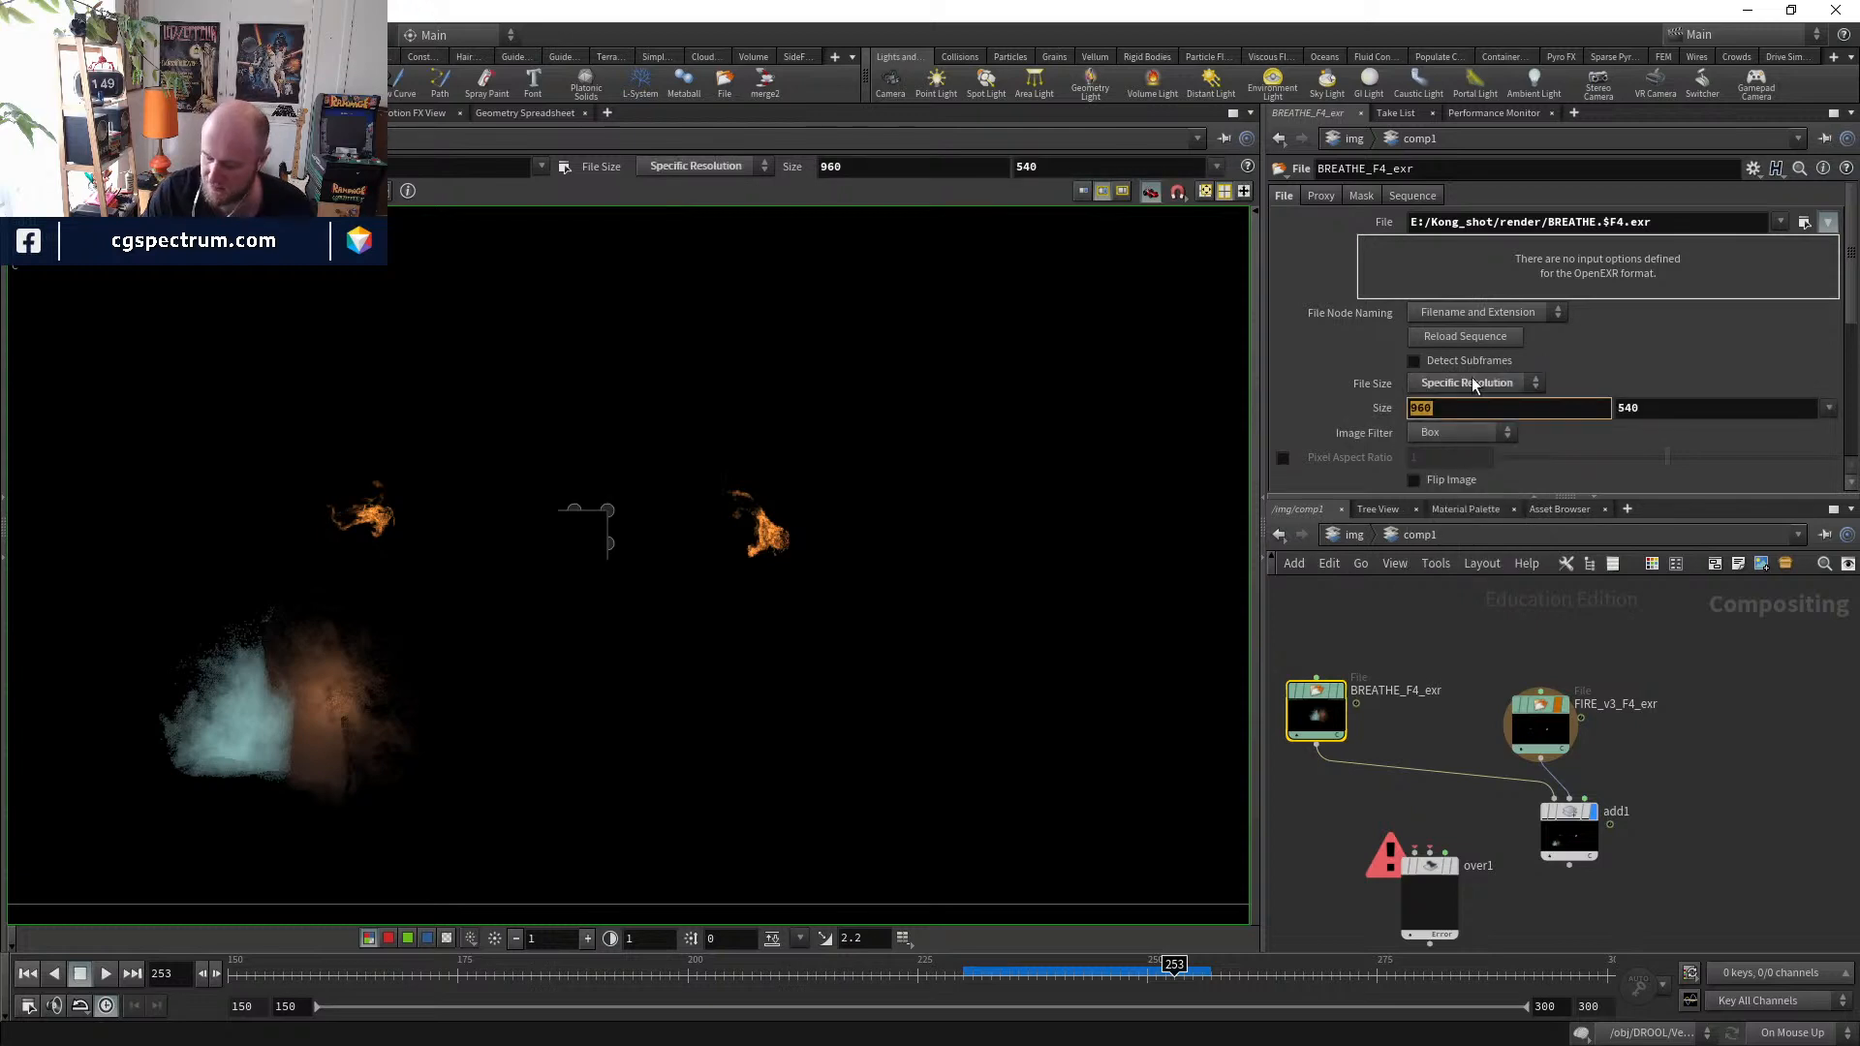
text(1920)
key(Tab)
text(1080)
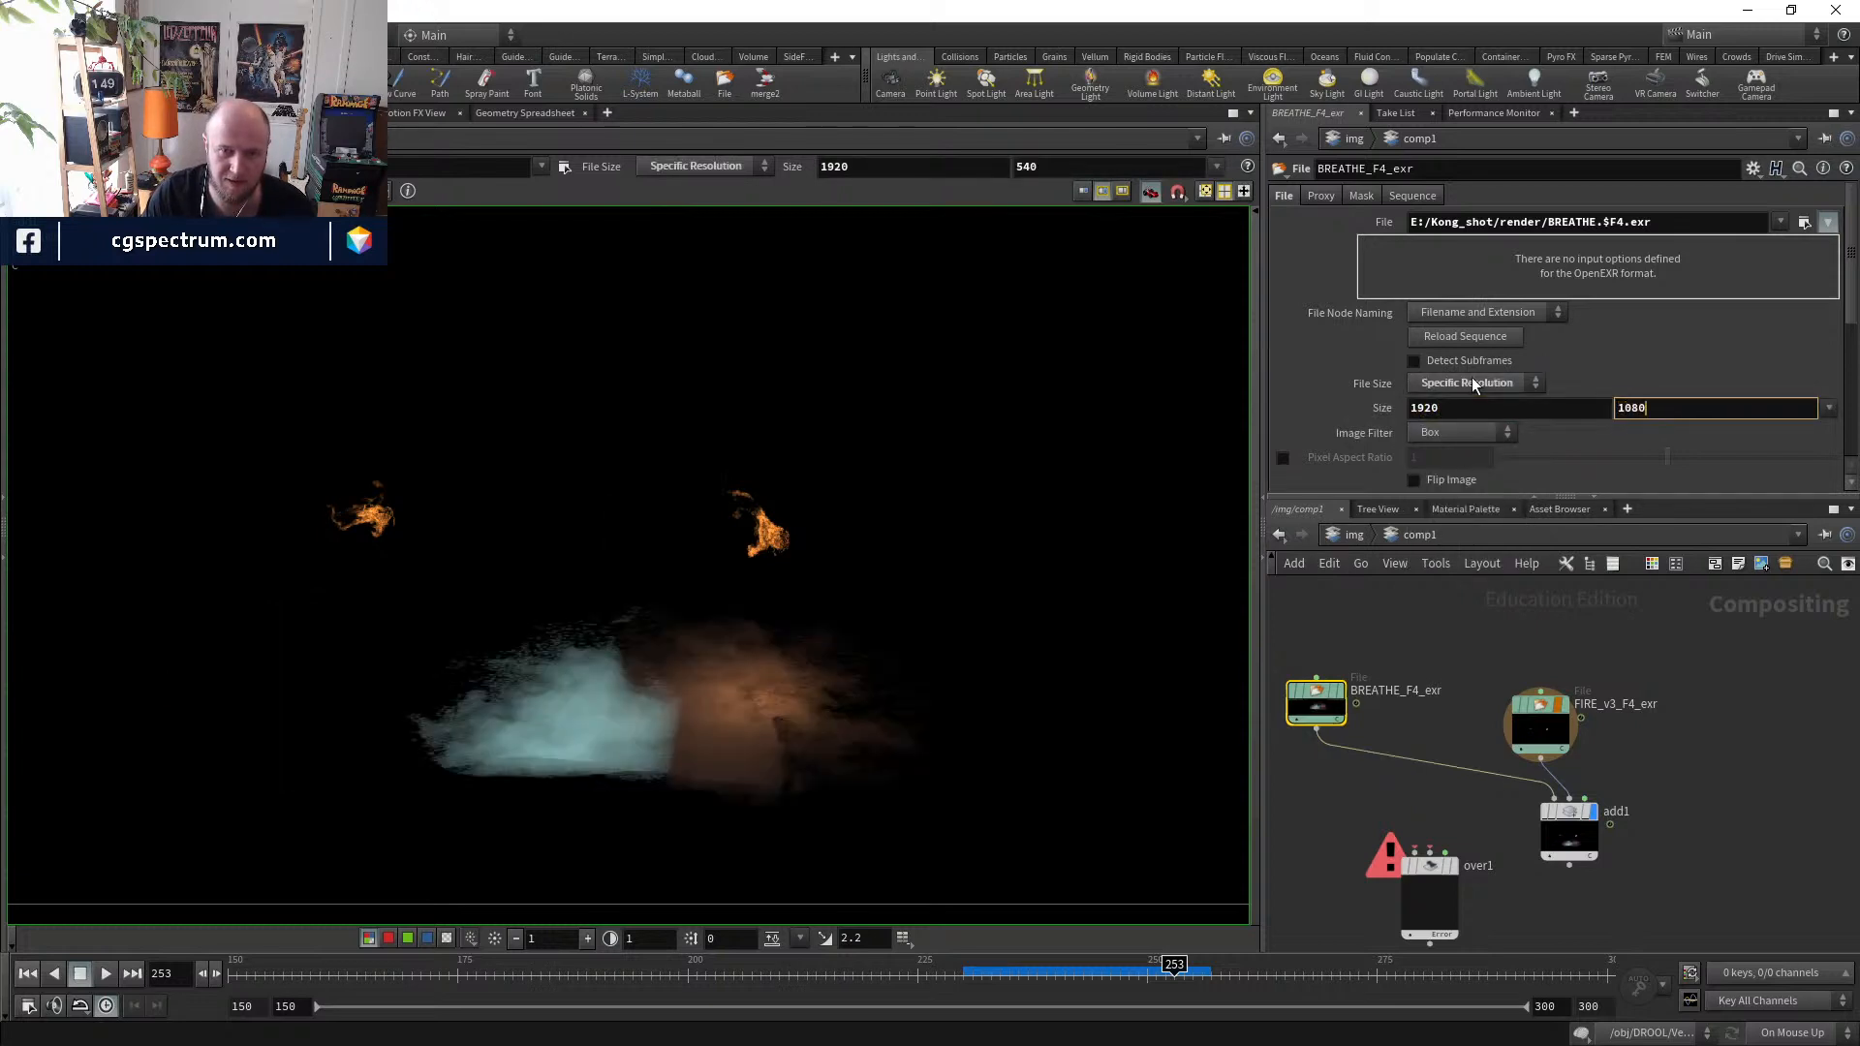
key(Return)
key(Delete)
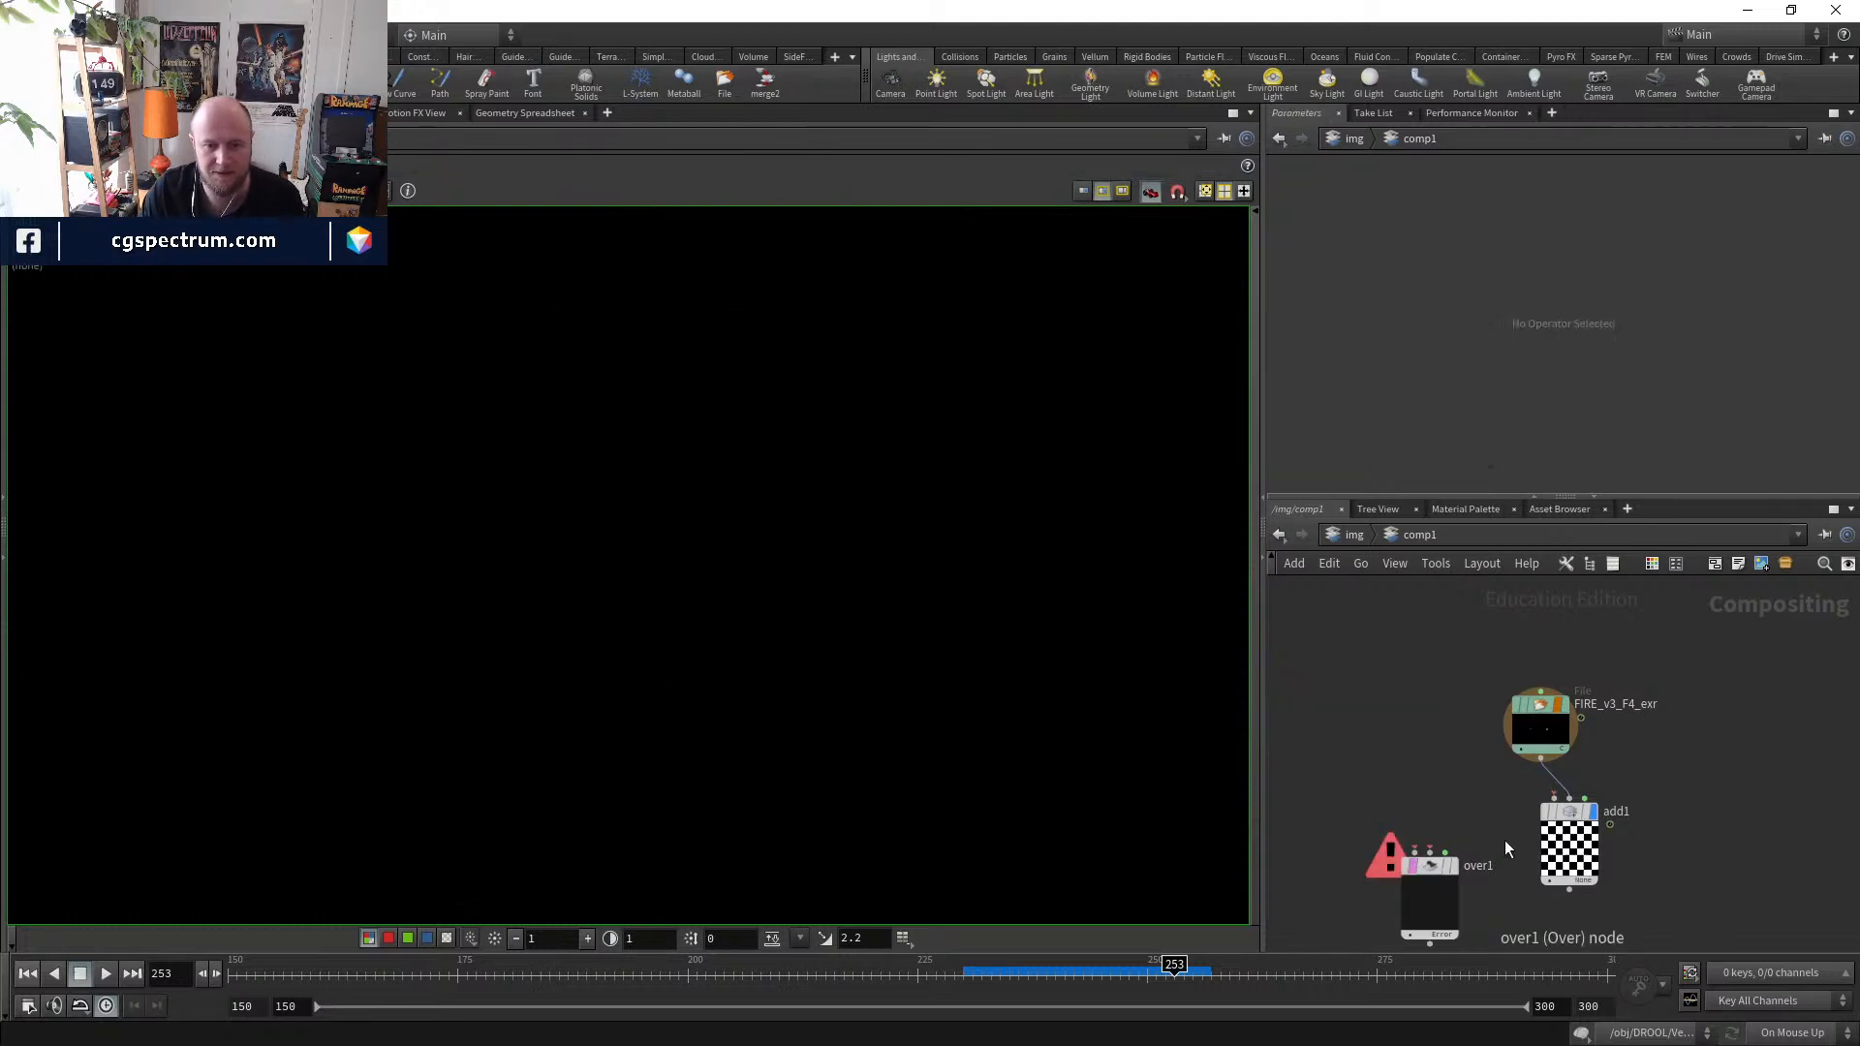
key(Delete)
key(ctrl+z)
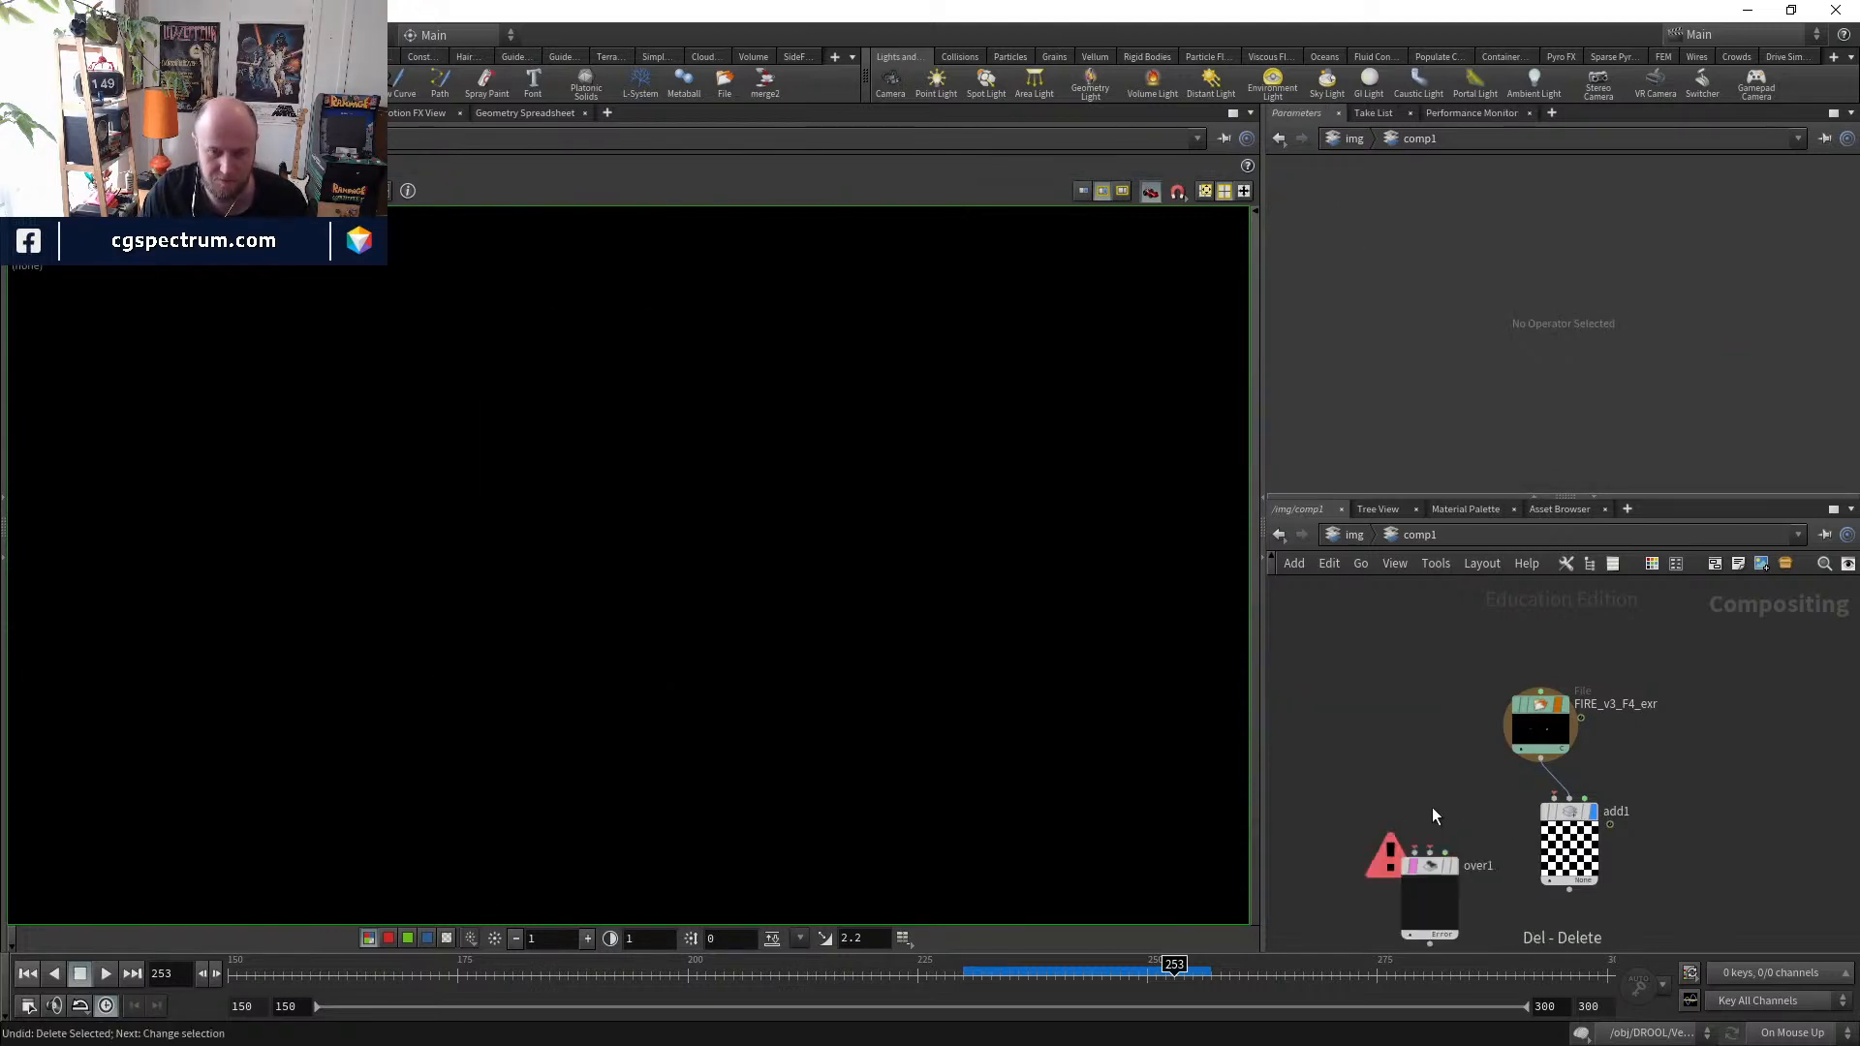
key(ctrl+z)
- Delete the unconnected Over node and move the Add node below and between the two File nodes
click(1430, 866)
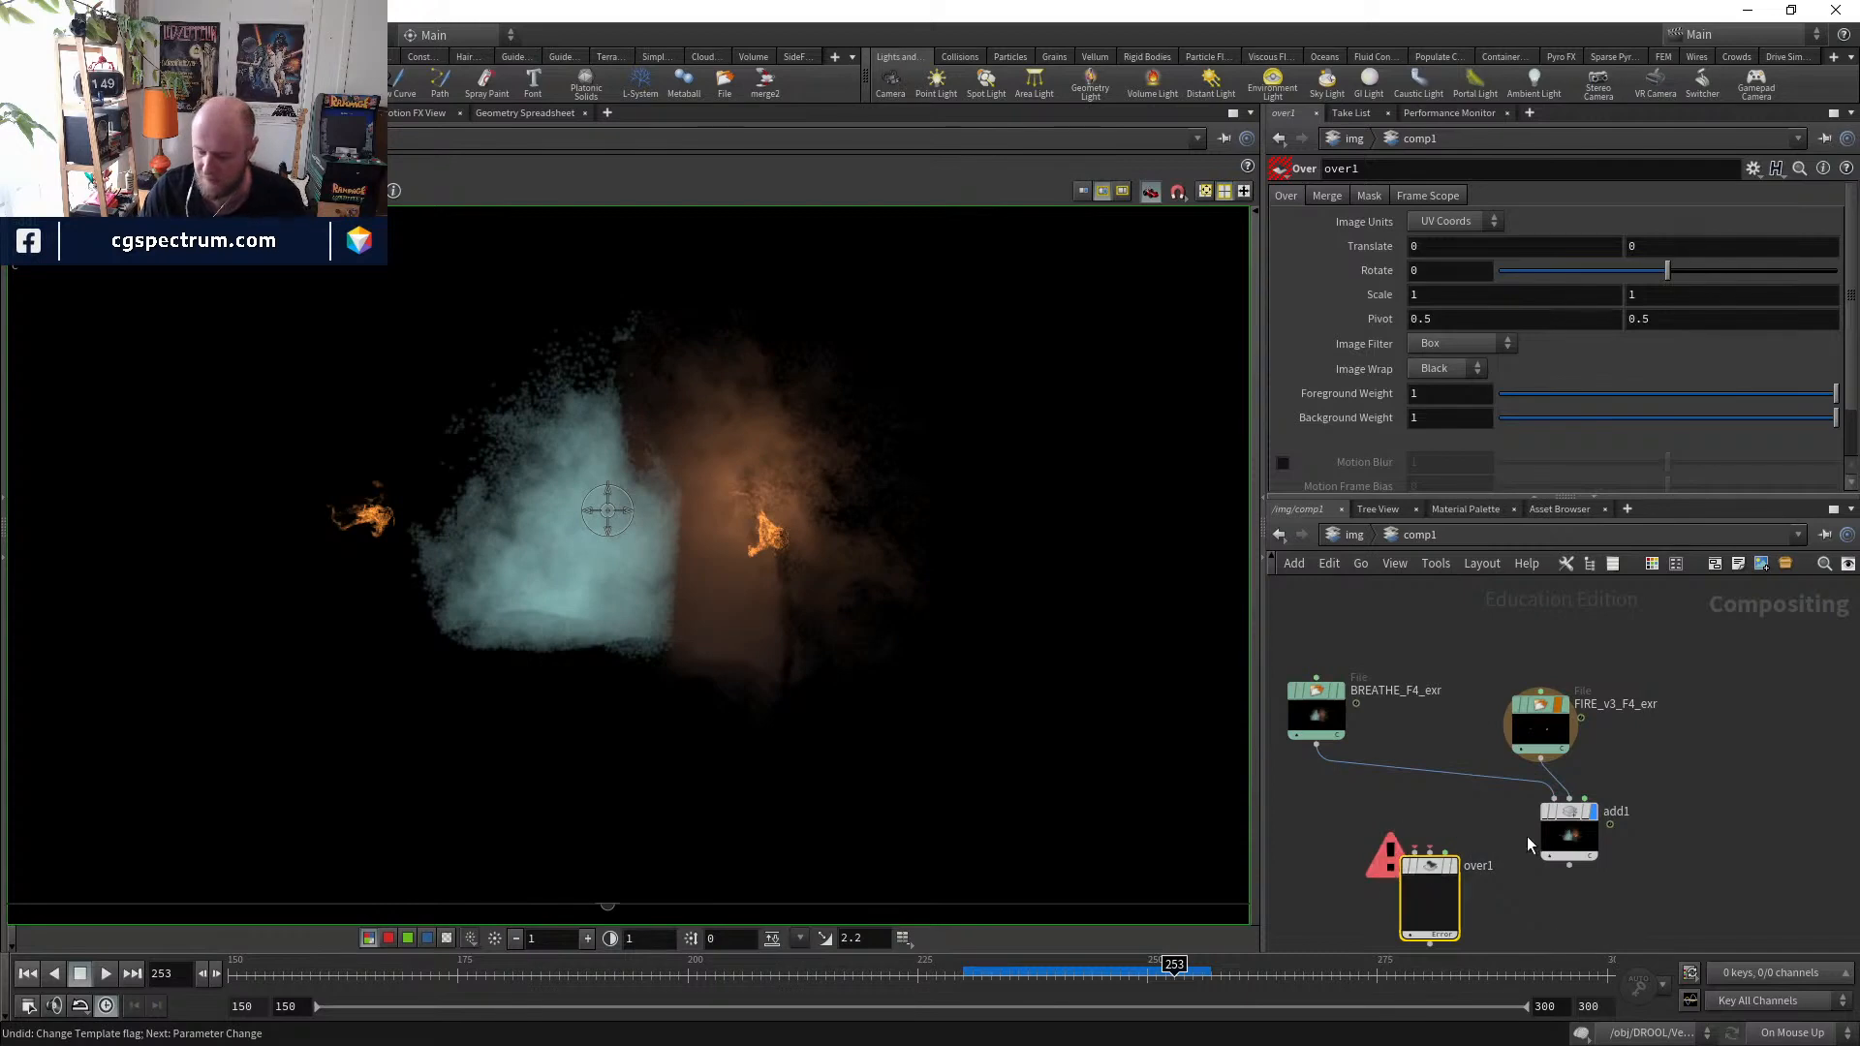
key(Delete)
drag(1569, 833, 1434, 827)
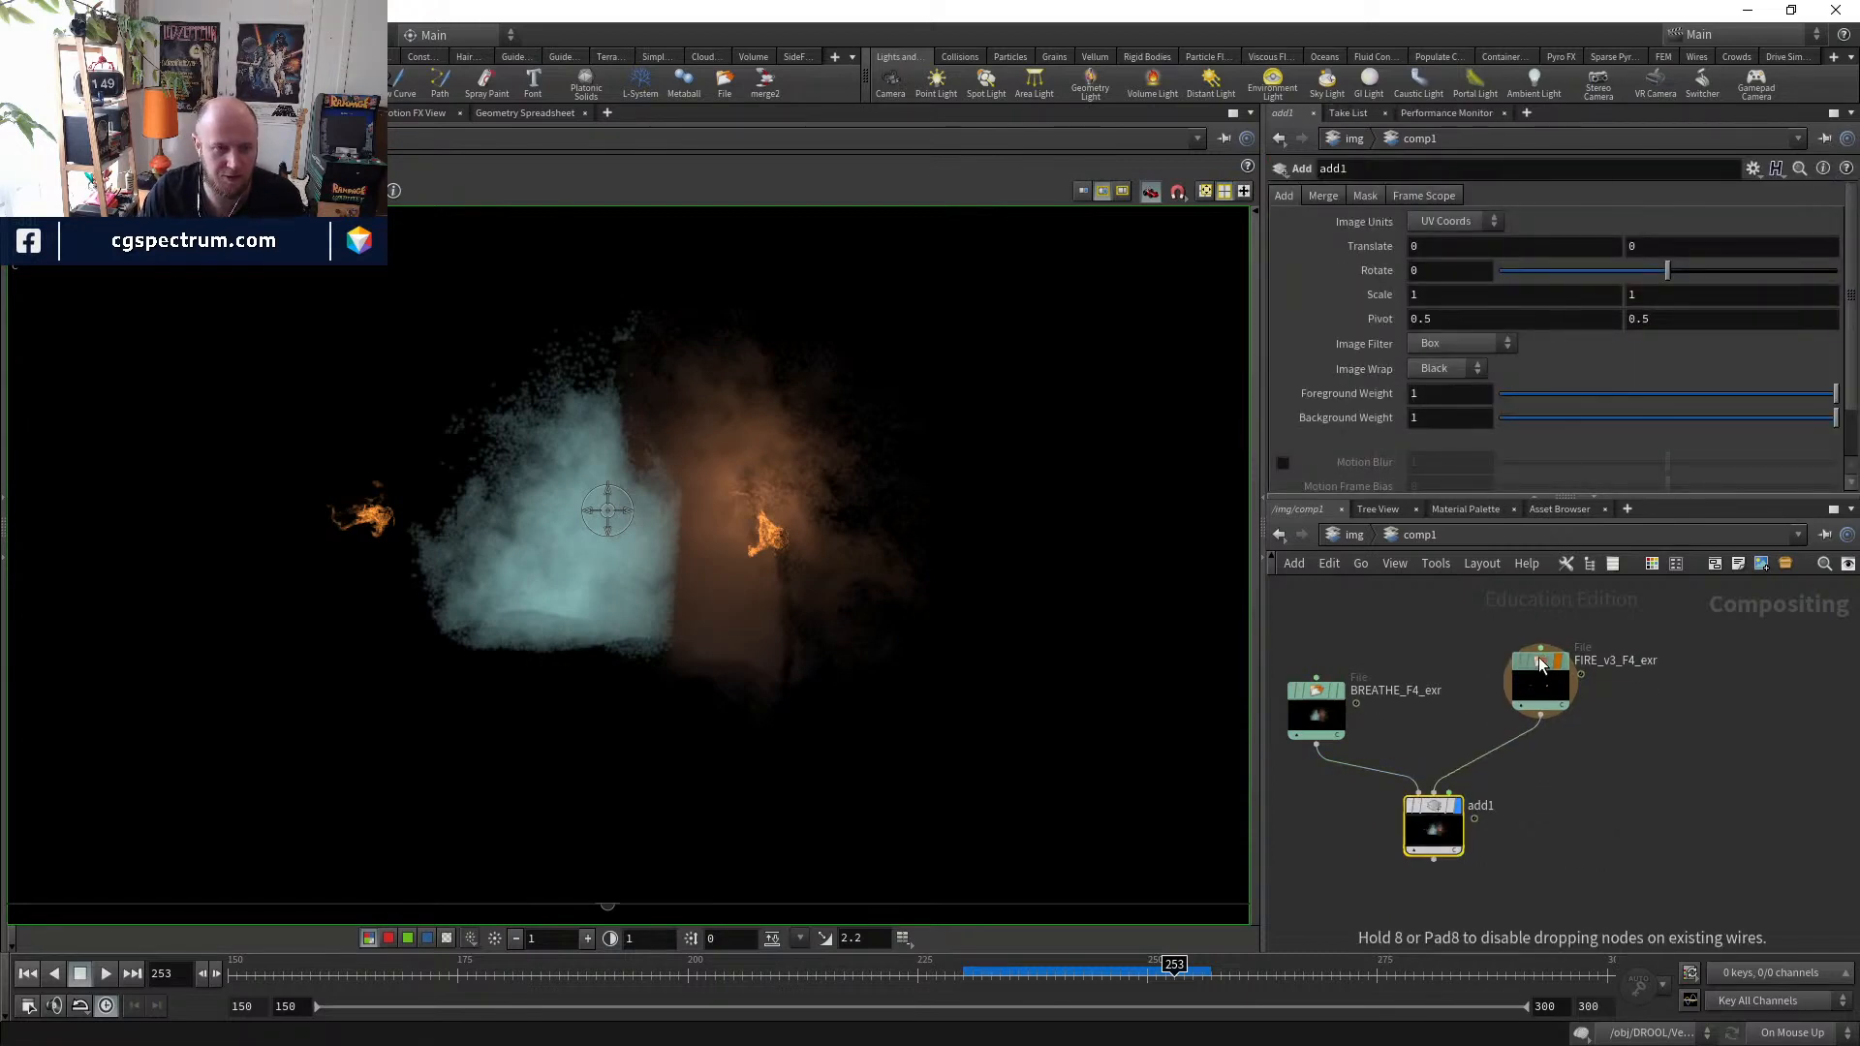
- Compare the FIRE_v3 image with the combined add1 result by switching which node is displayed
click(1540, 717)
scroll(1540, 797, up, 3)
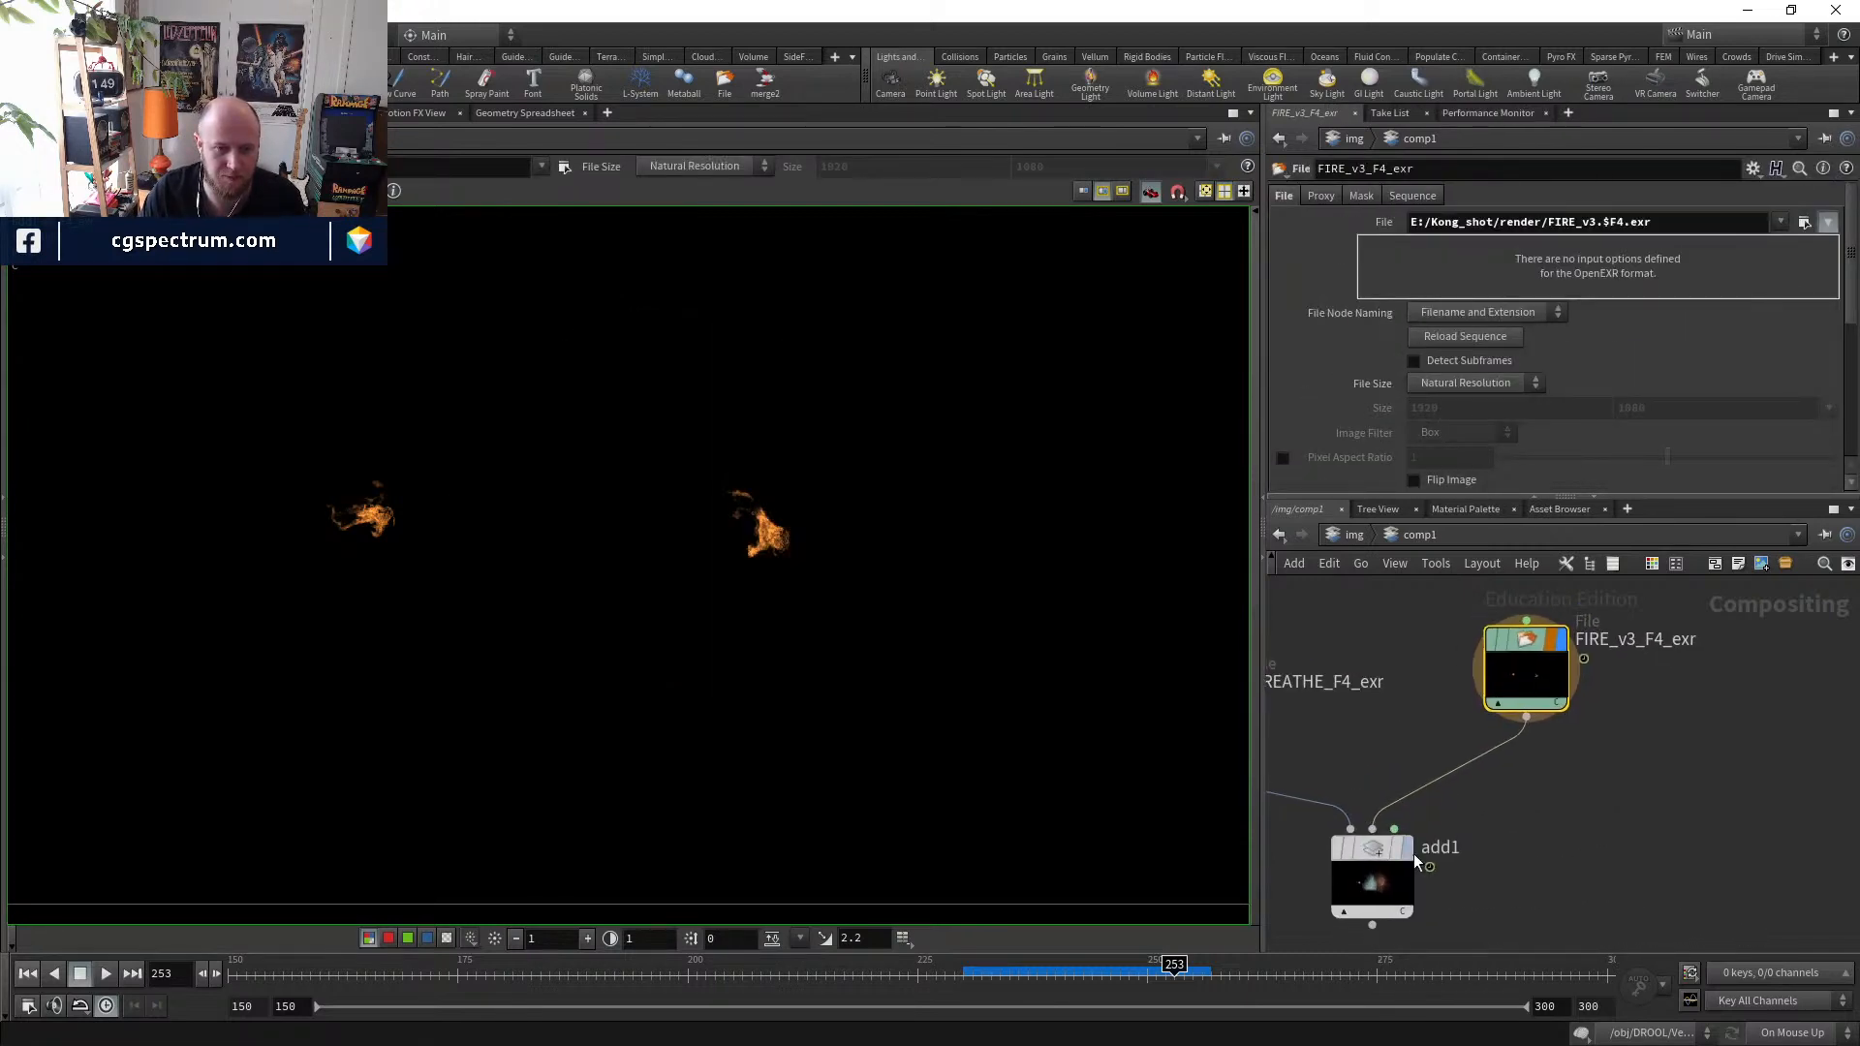
click(1392, 848)
middle_drag(1478, 853, 1427, 866)
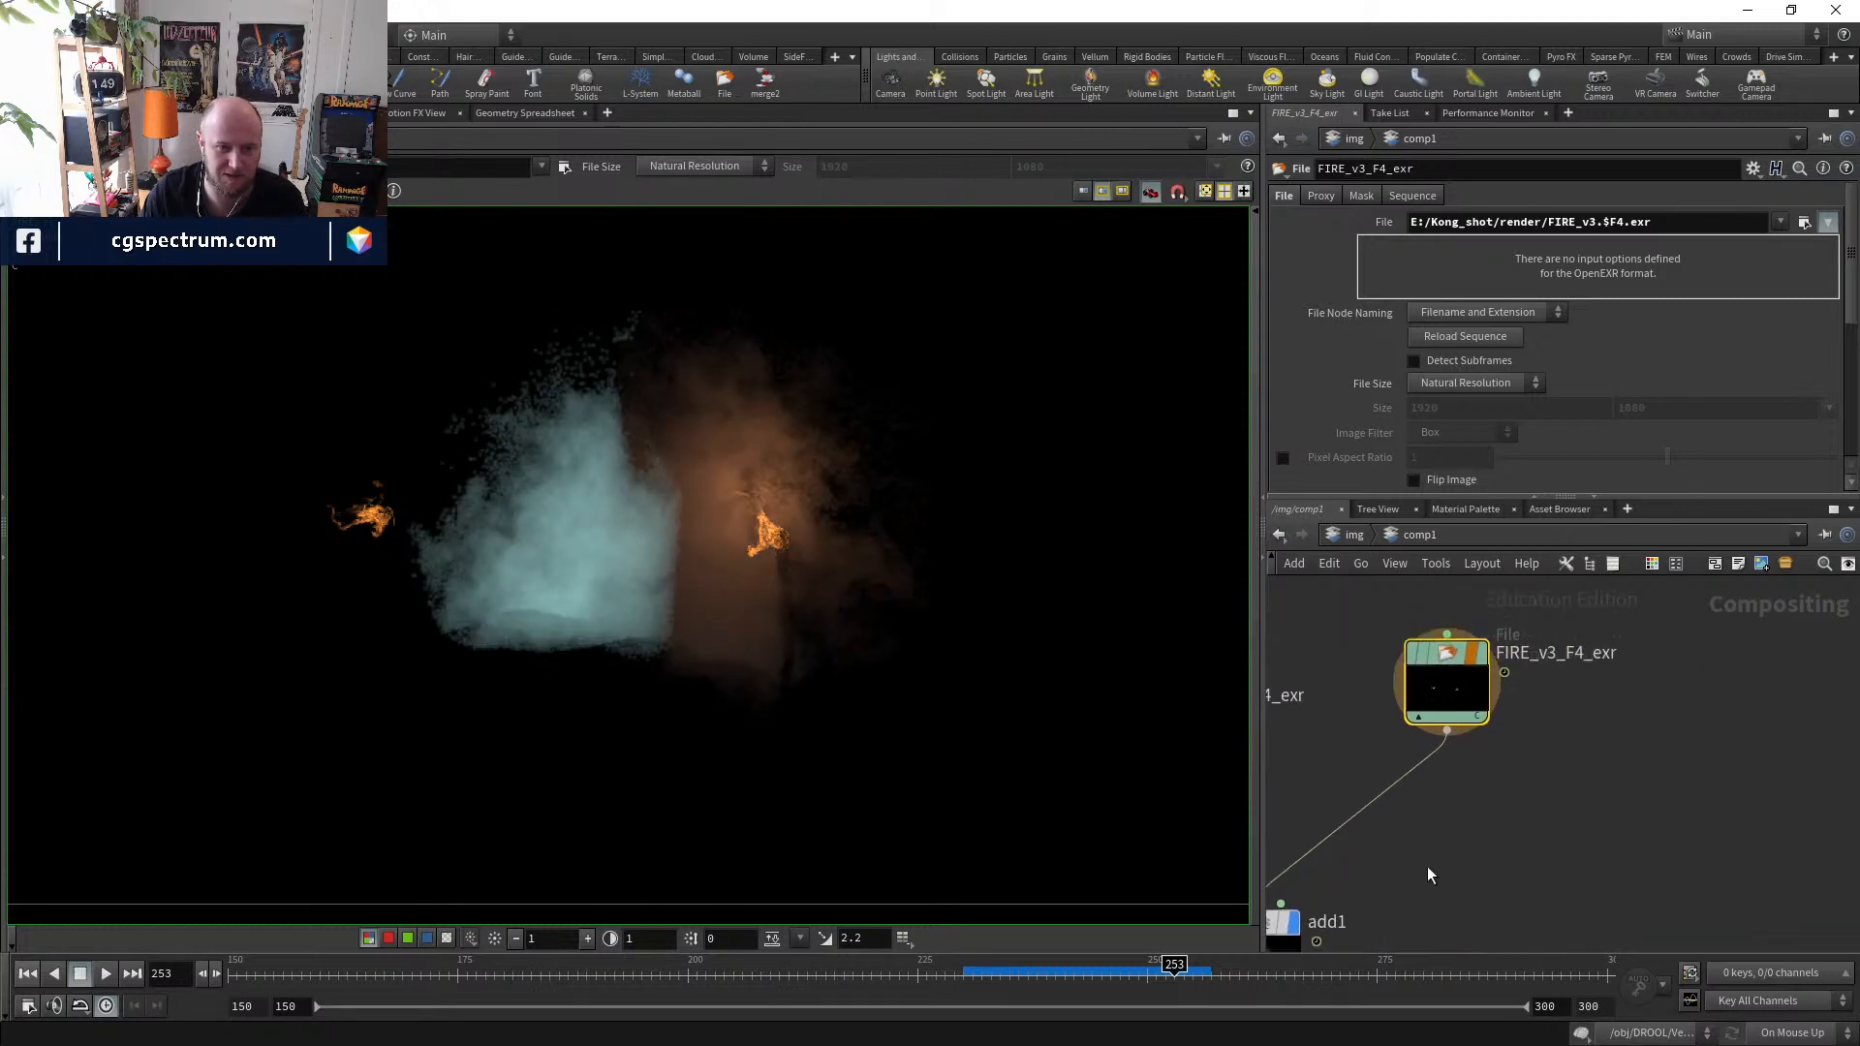
click(1486, 658)
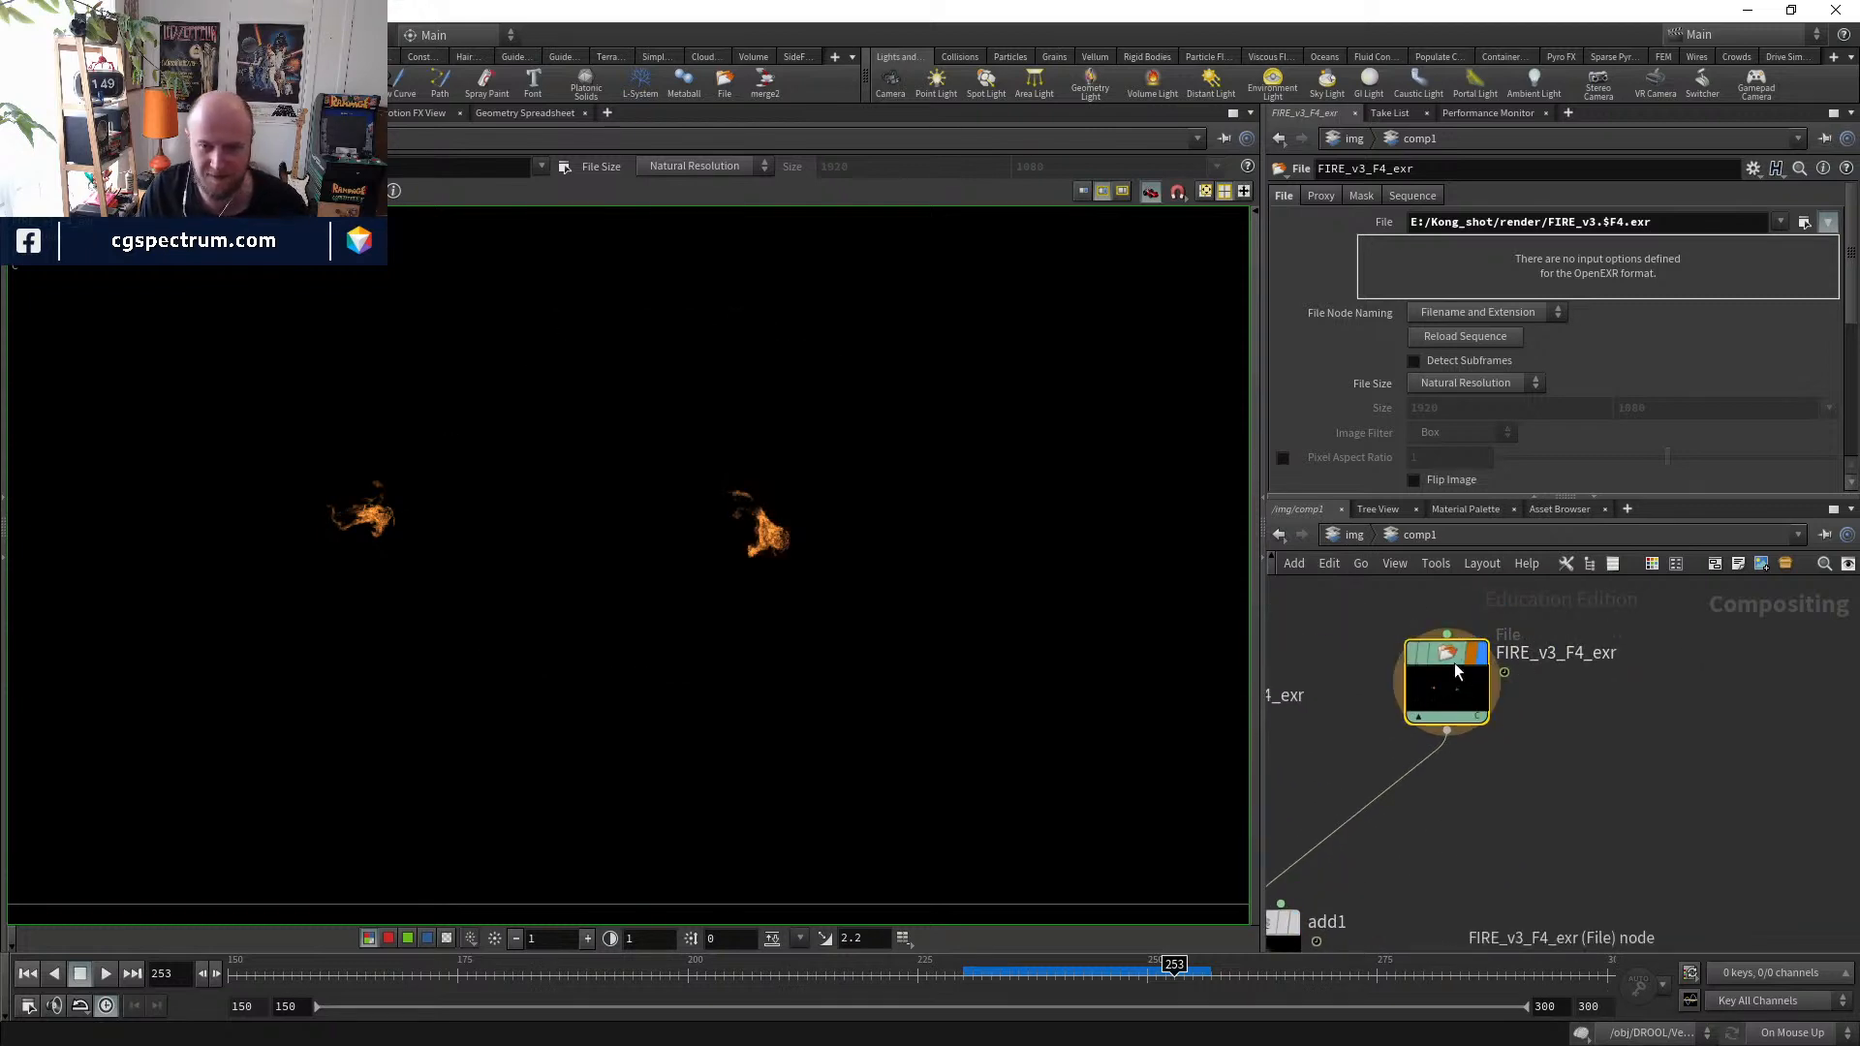
- Move the FIRE_v3 node up, branch a Blur node off it to one side and display the blurred fire
drag(1455, 662, 1480, 607)
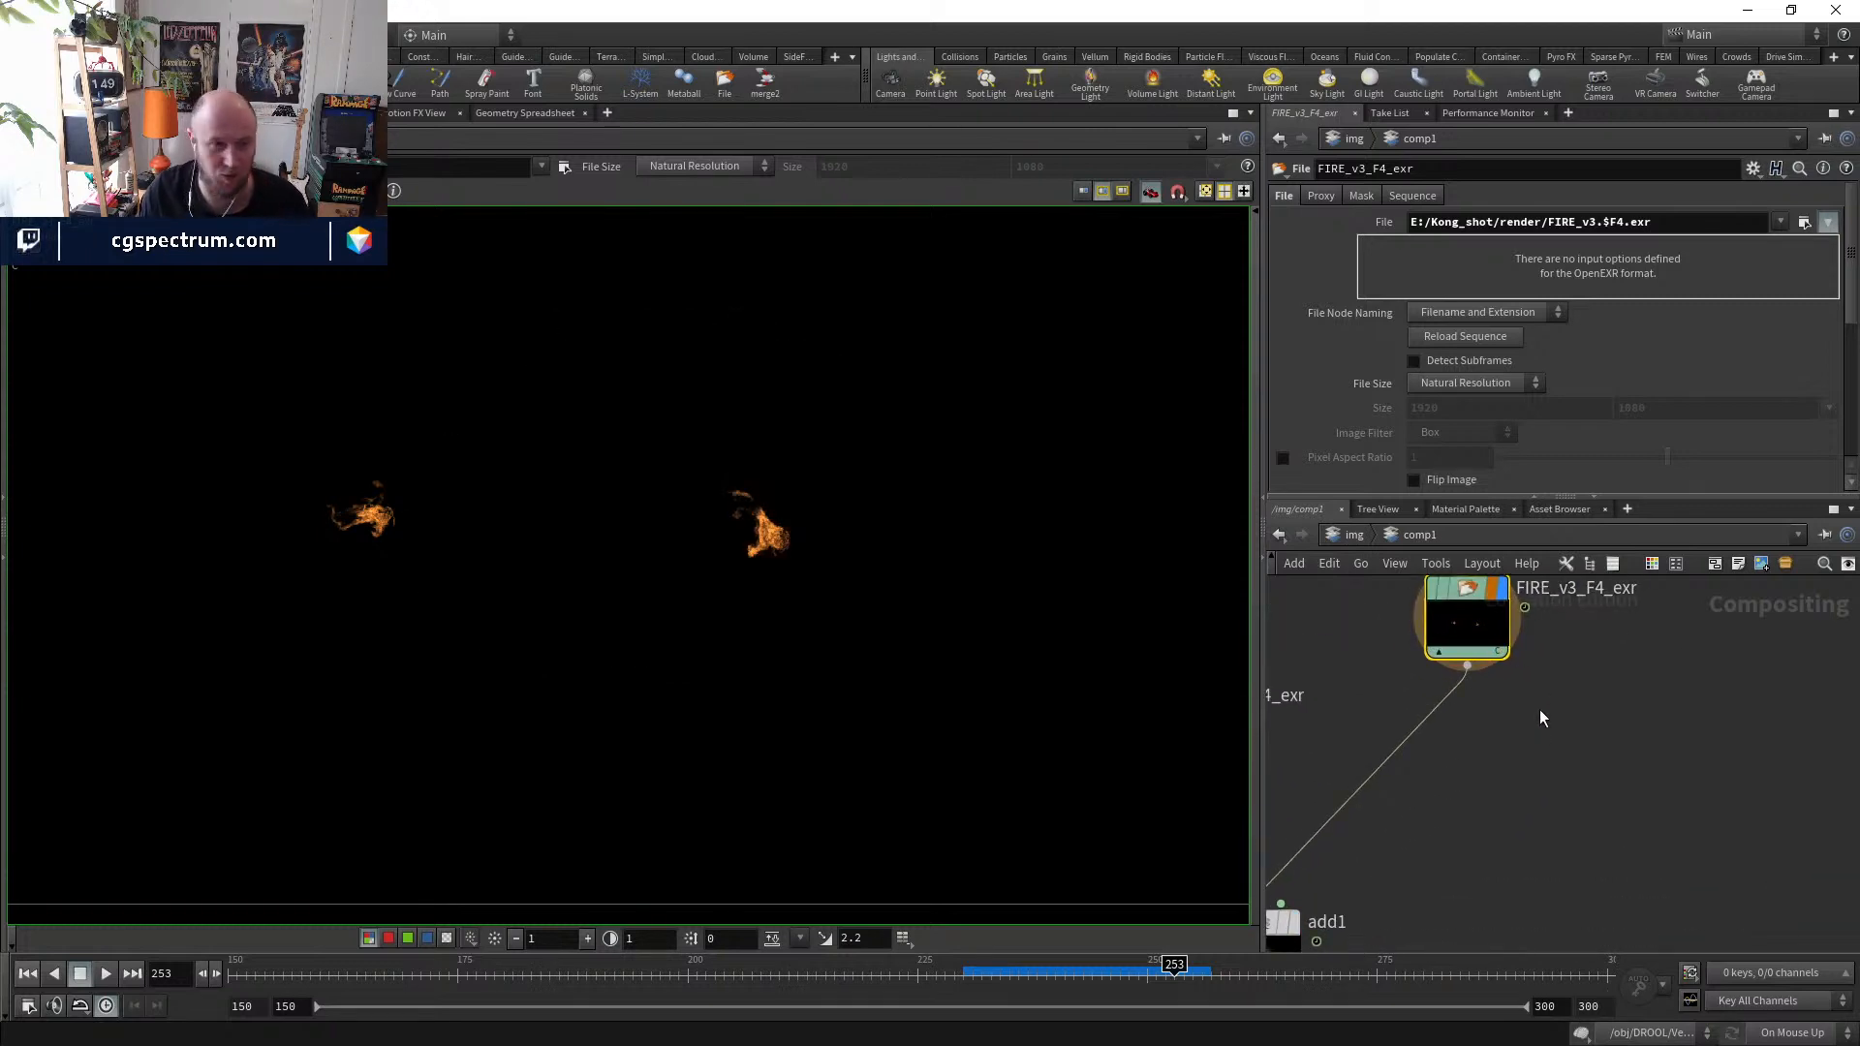
middle_drag(1508, 711, 1512, 747)
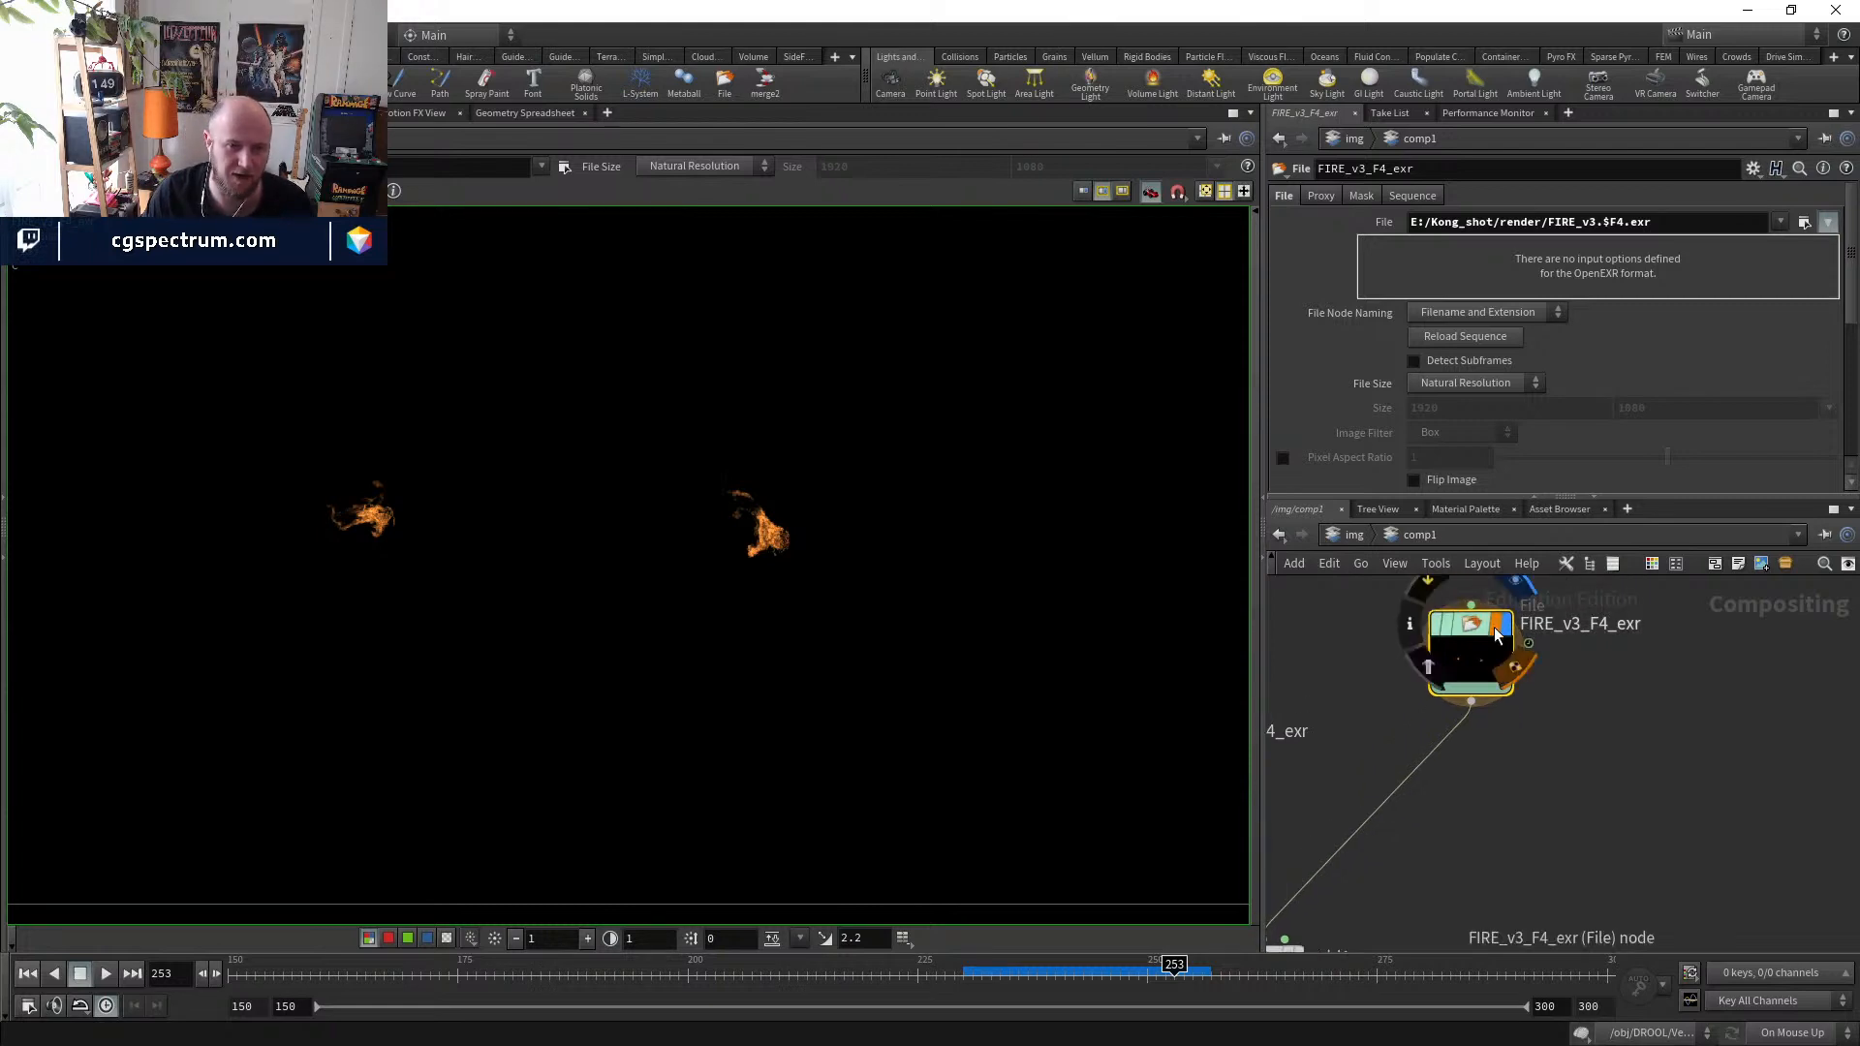
key(Tab)
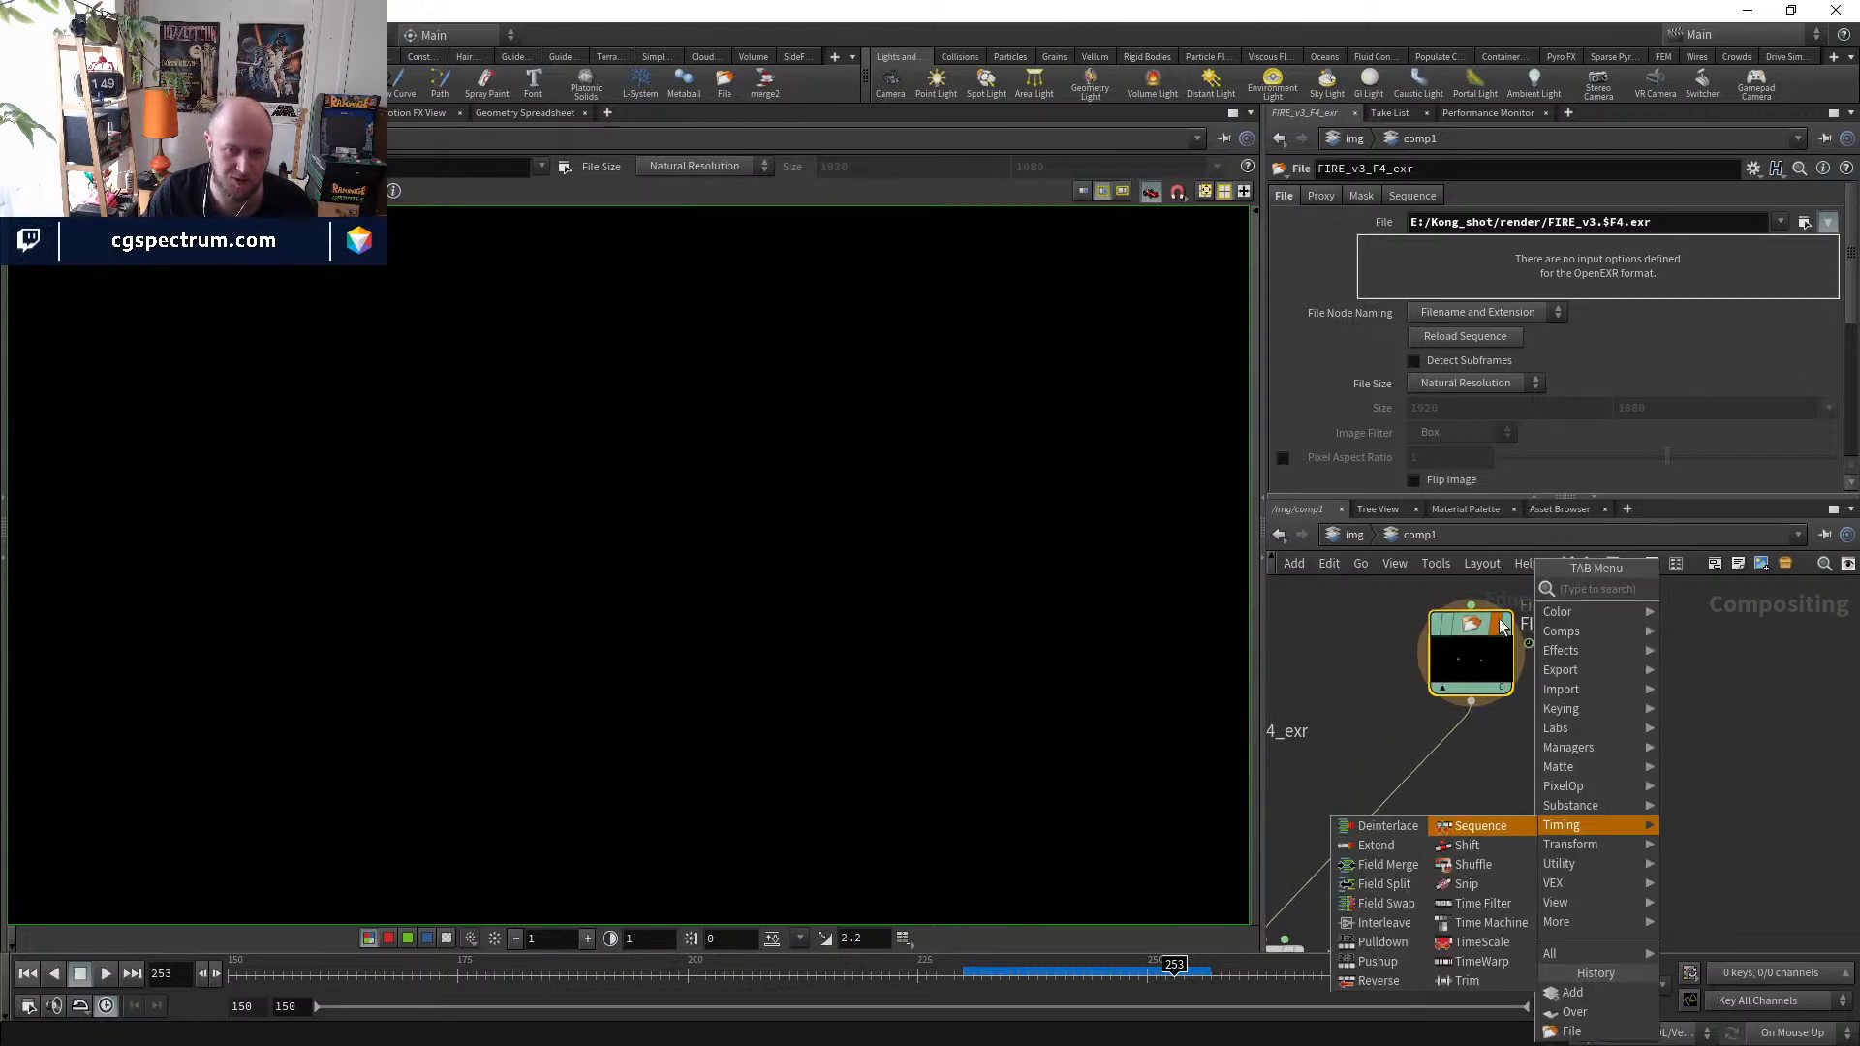
key(Escape)
key(Tab)
text(blu)
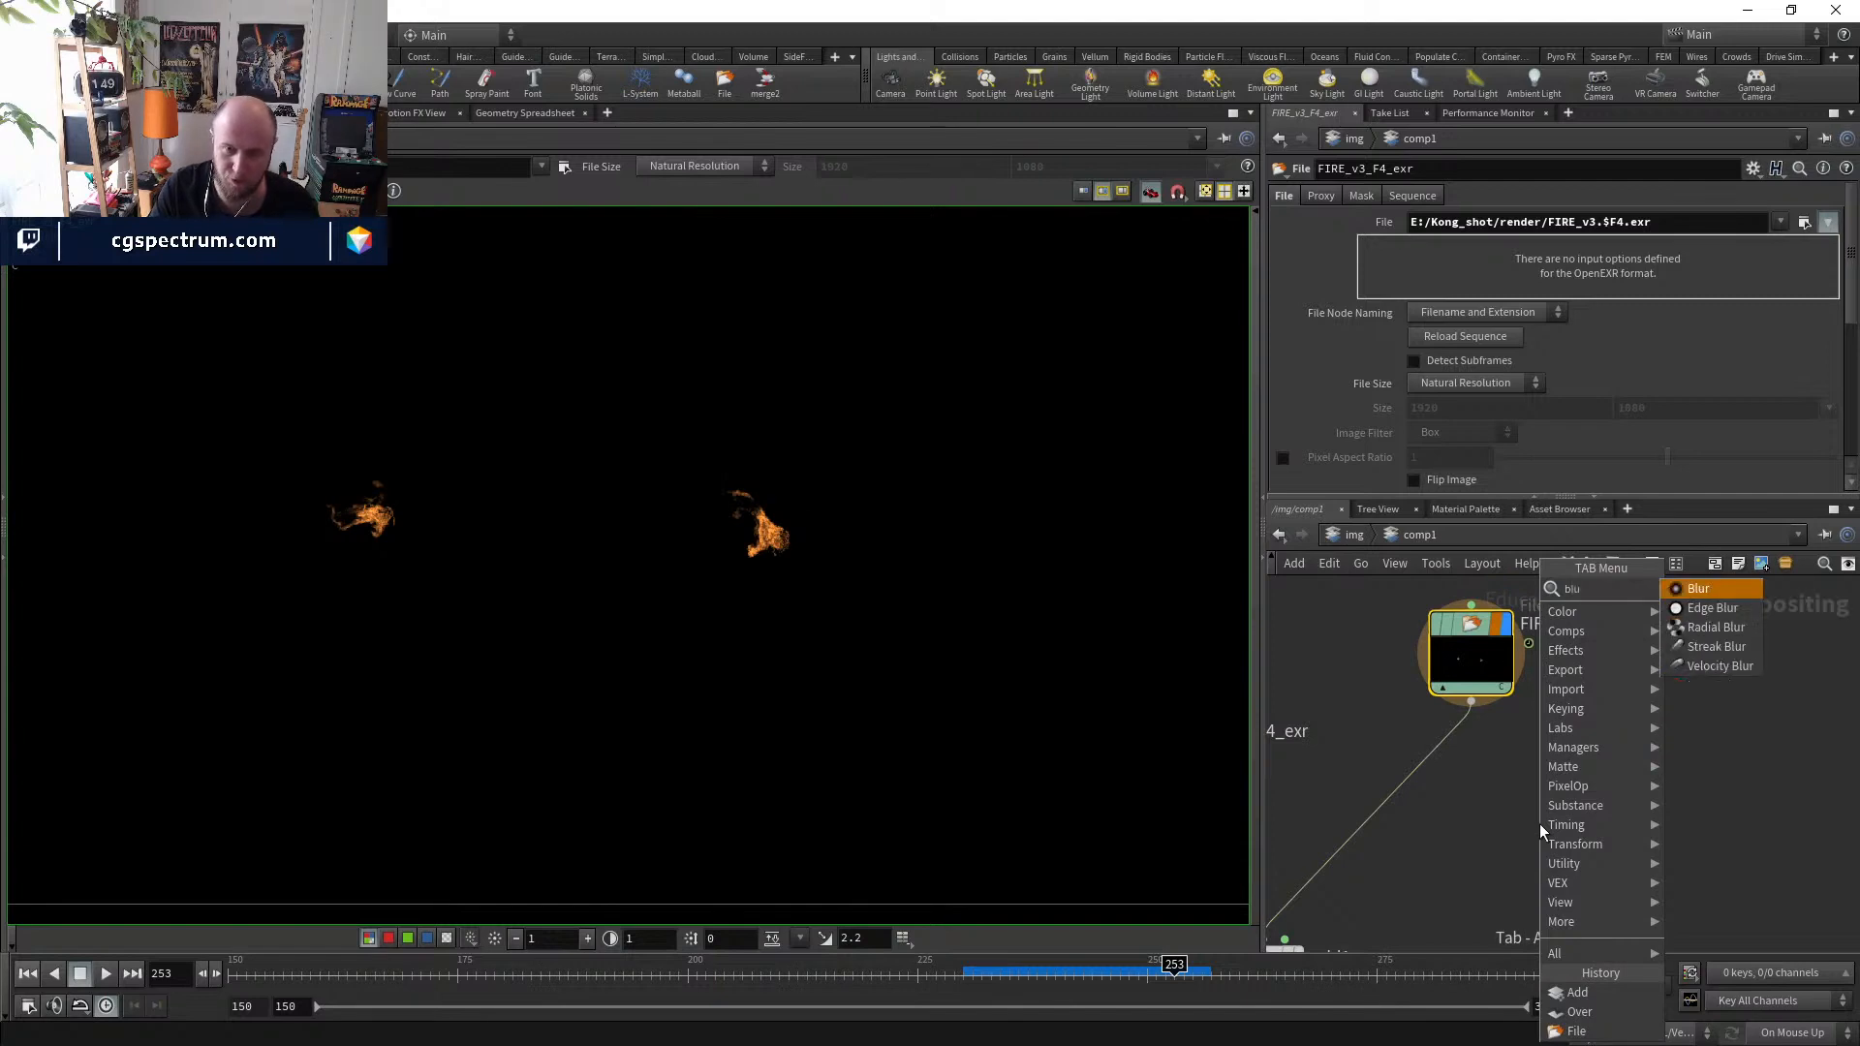
key(Return)
click(1539, 823)
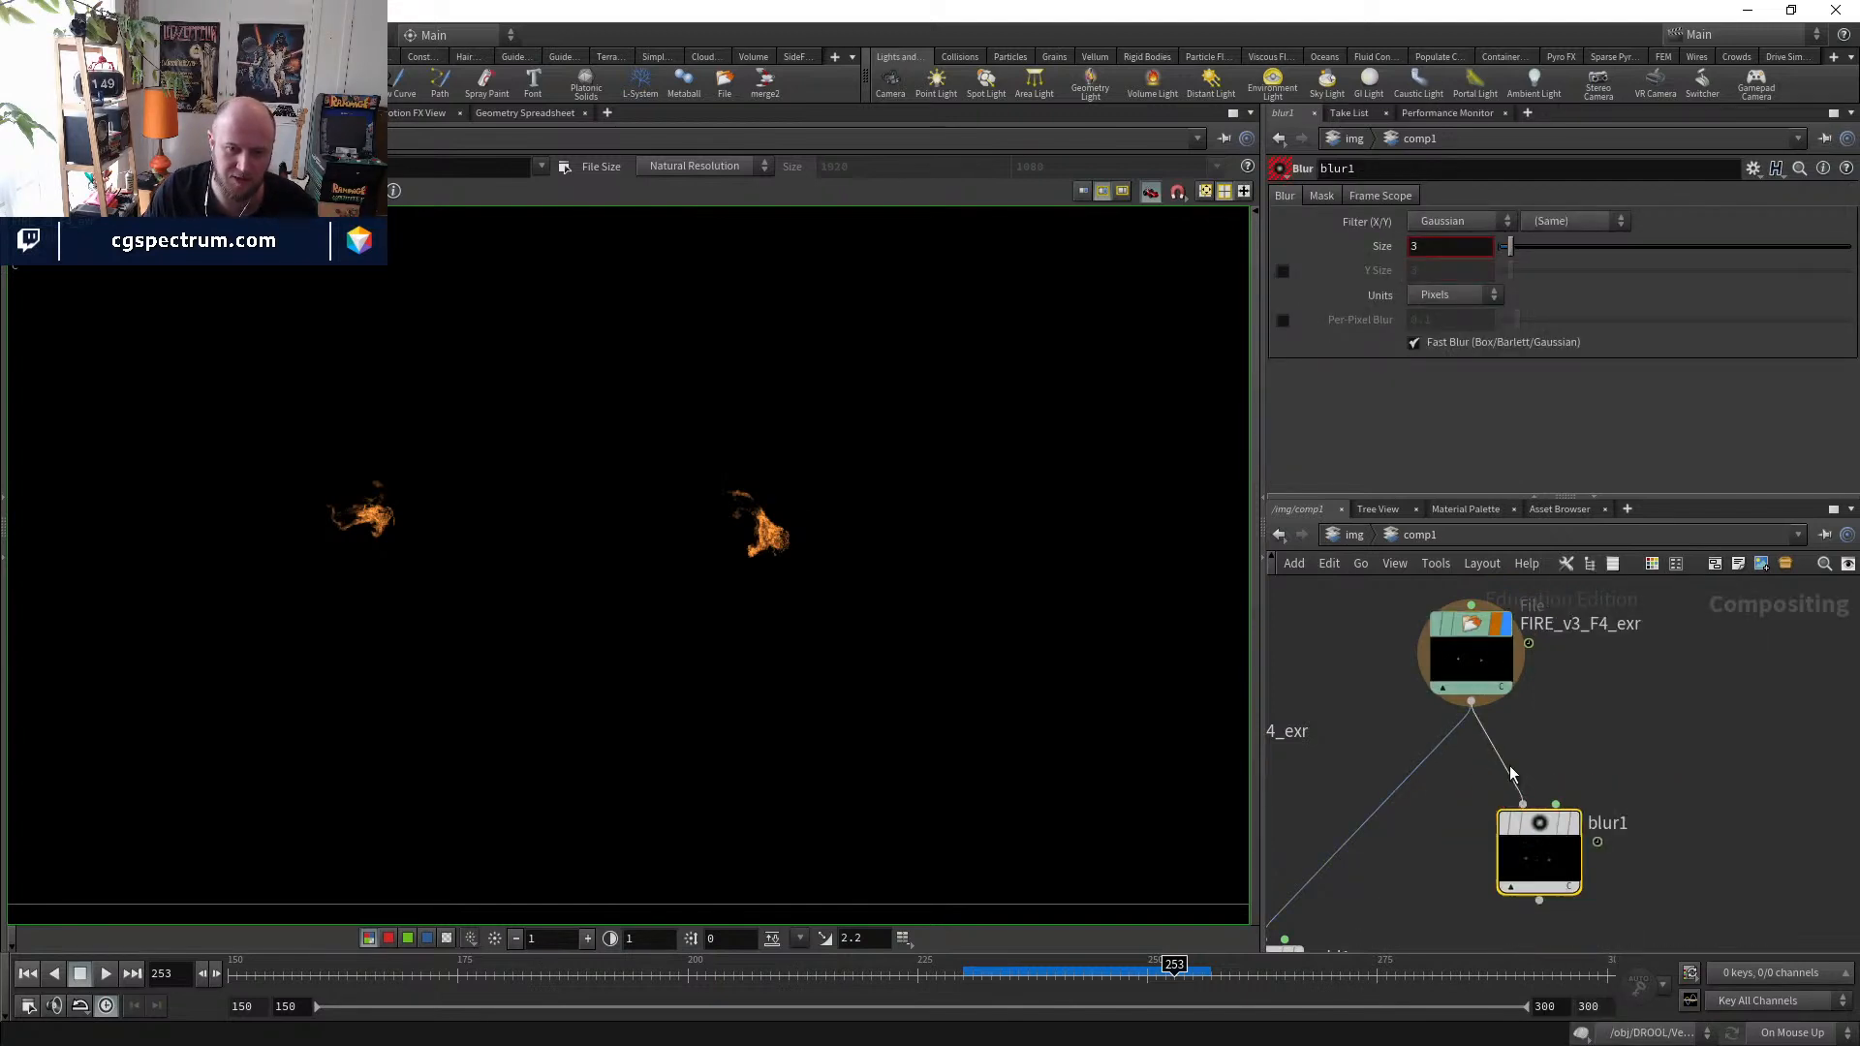
drag(1535, 824, 1573, 792)
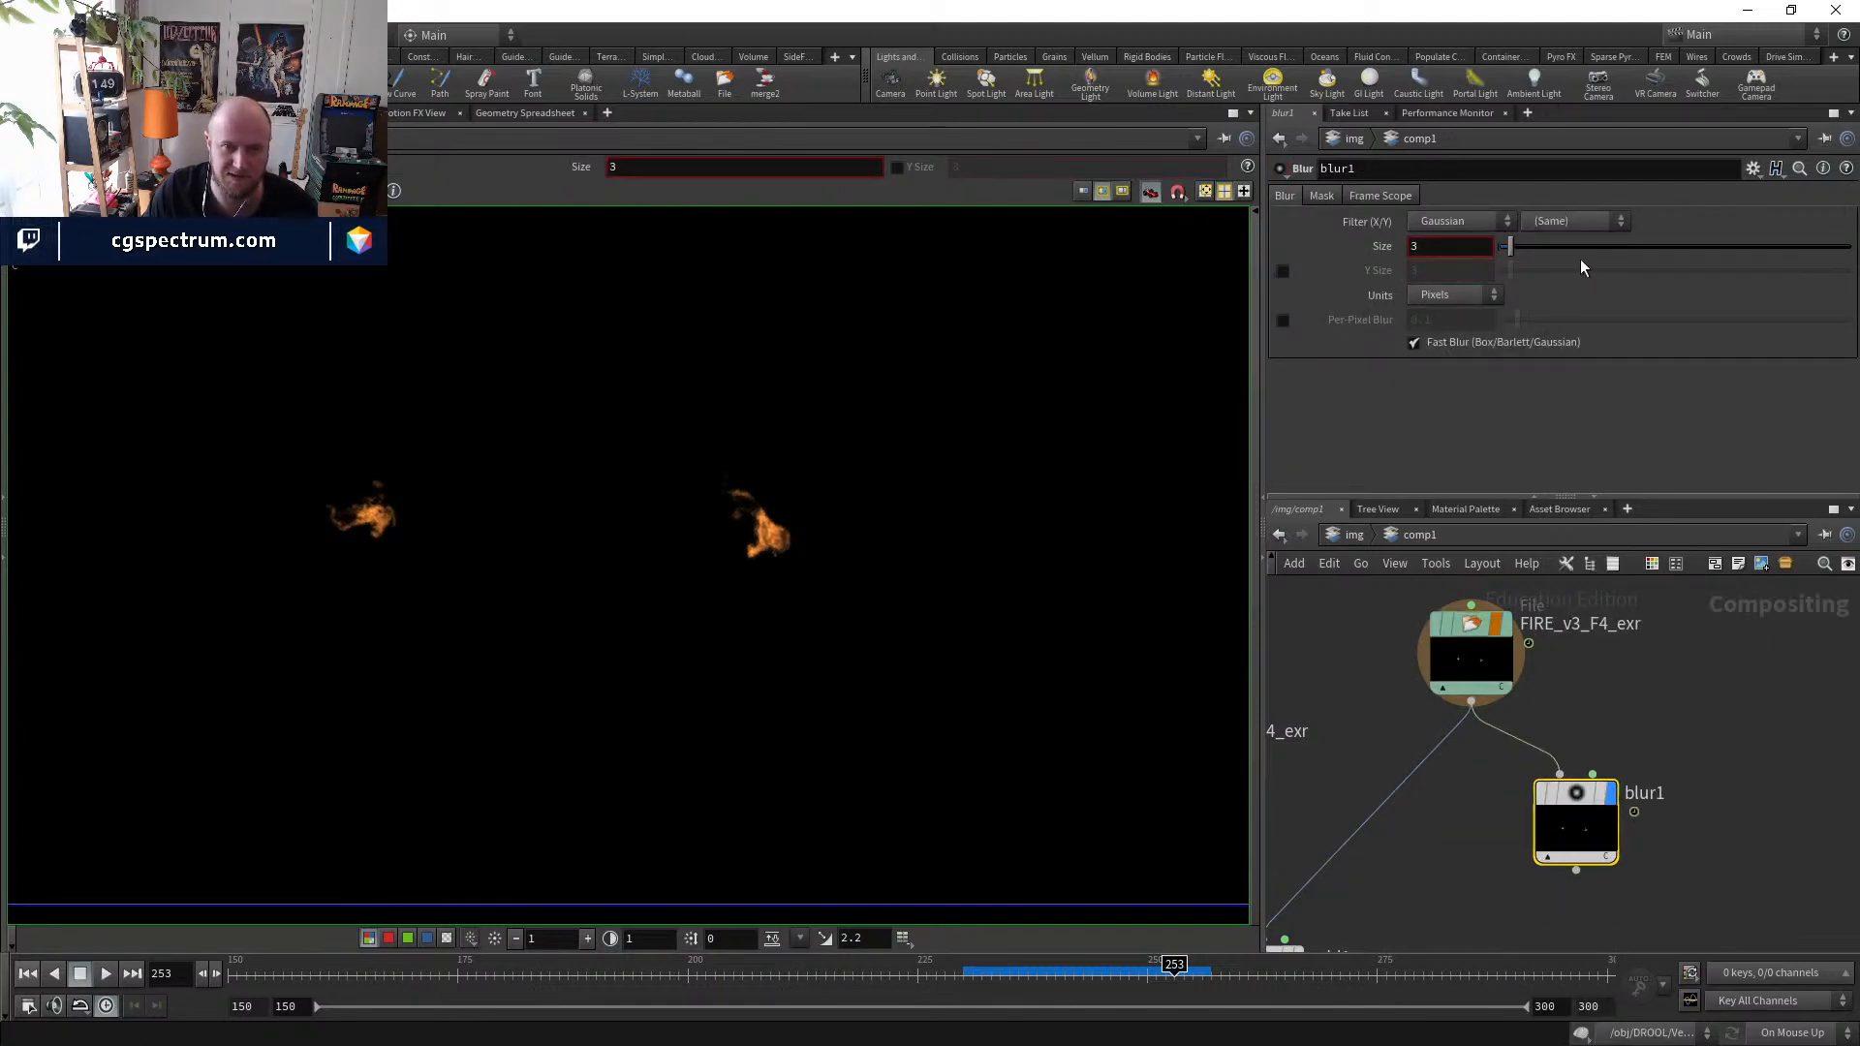
- Set the Blur node's size to 200 pixels
drag(1580, 254, 1841, 248)
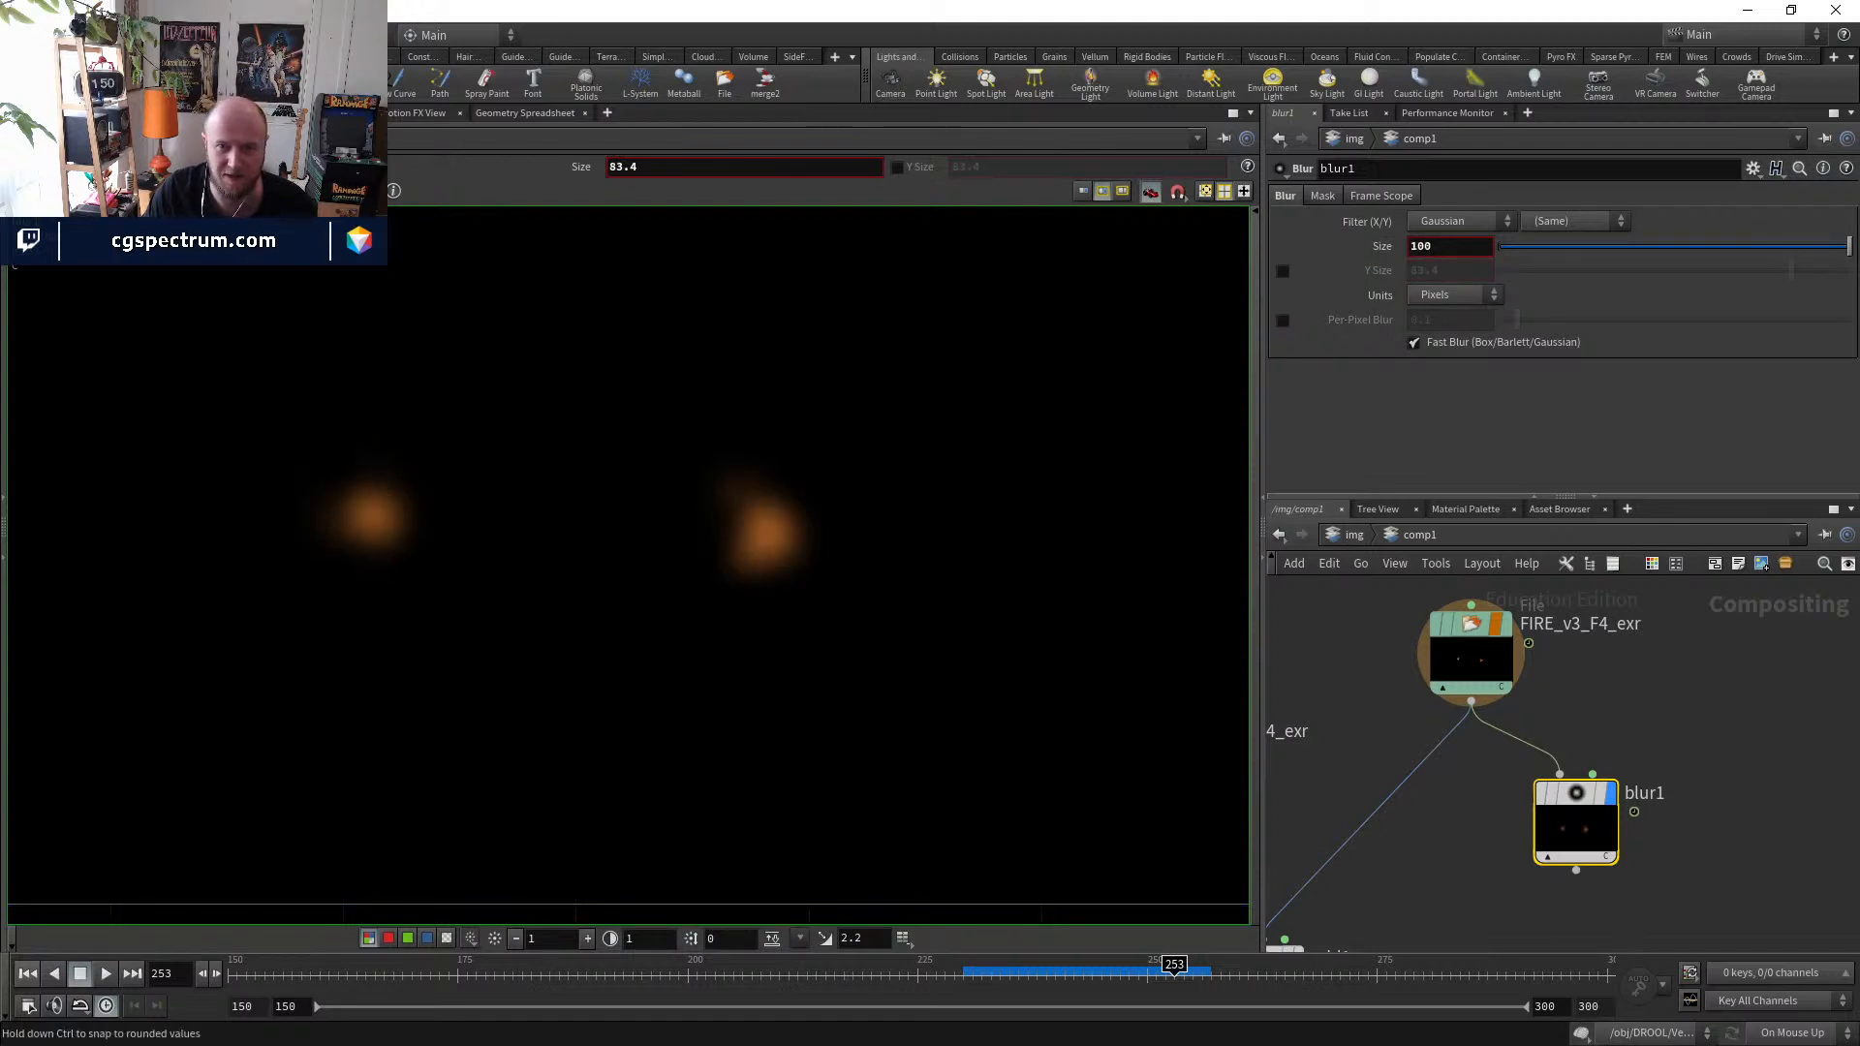
click(1468, 242)
text(200)
key(Return)
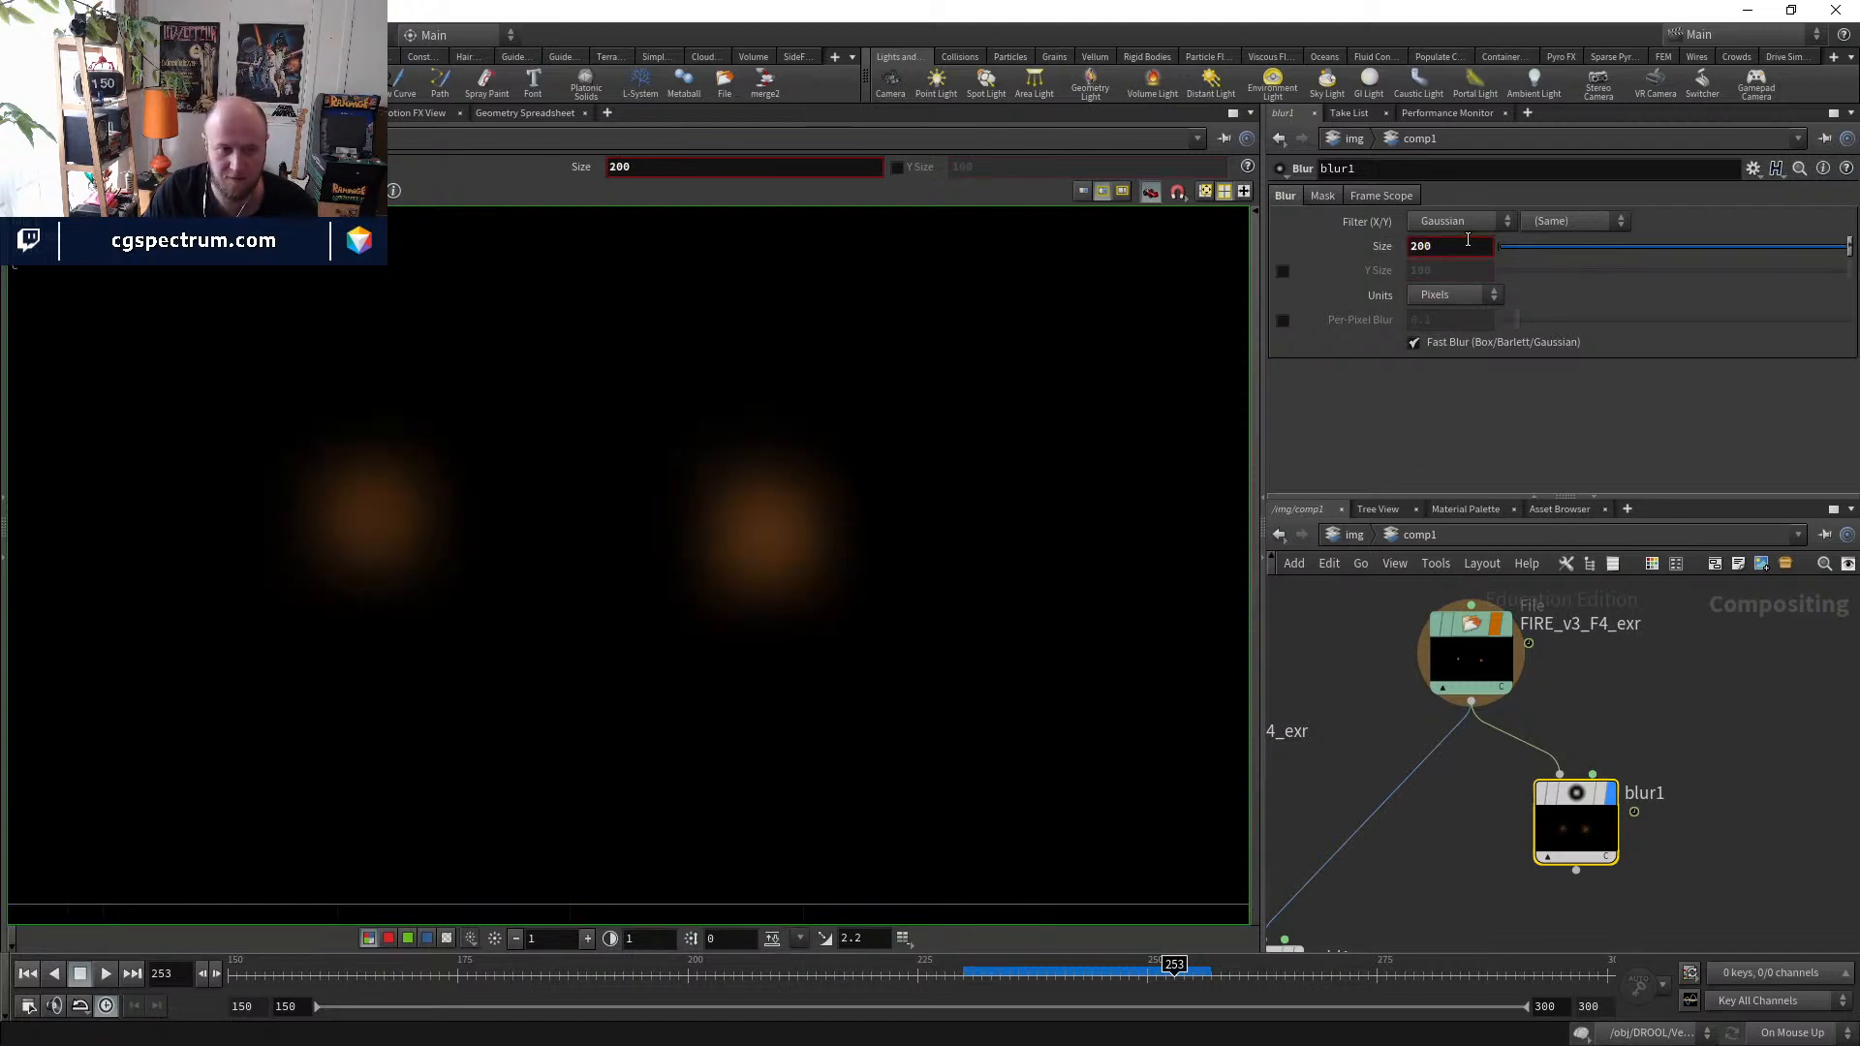
- Insert a second Add node between FIRE_v3 and add1, wire the Blur node into its second input and display it
middle_drag(1455, 841, 1442, 763)
key(Tab)
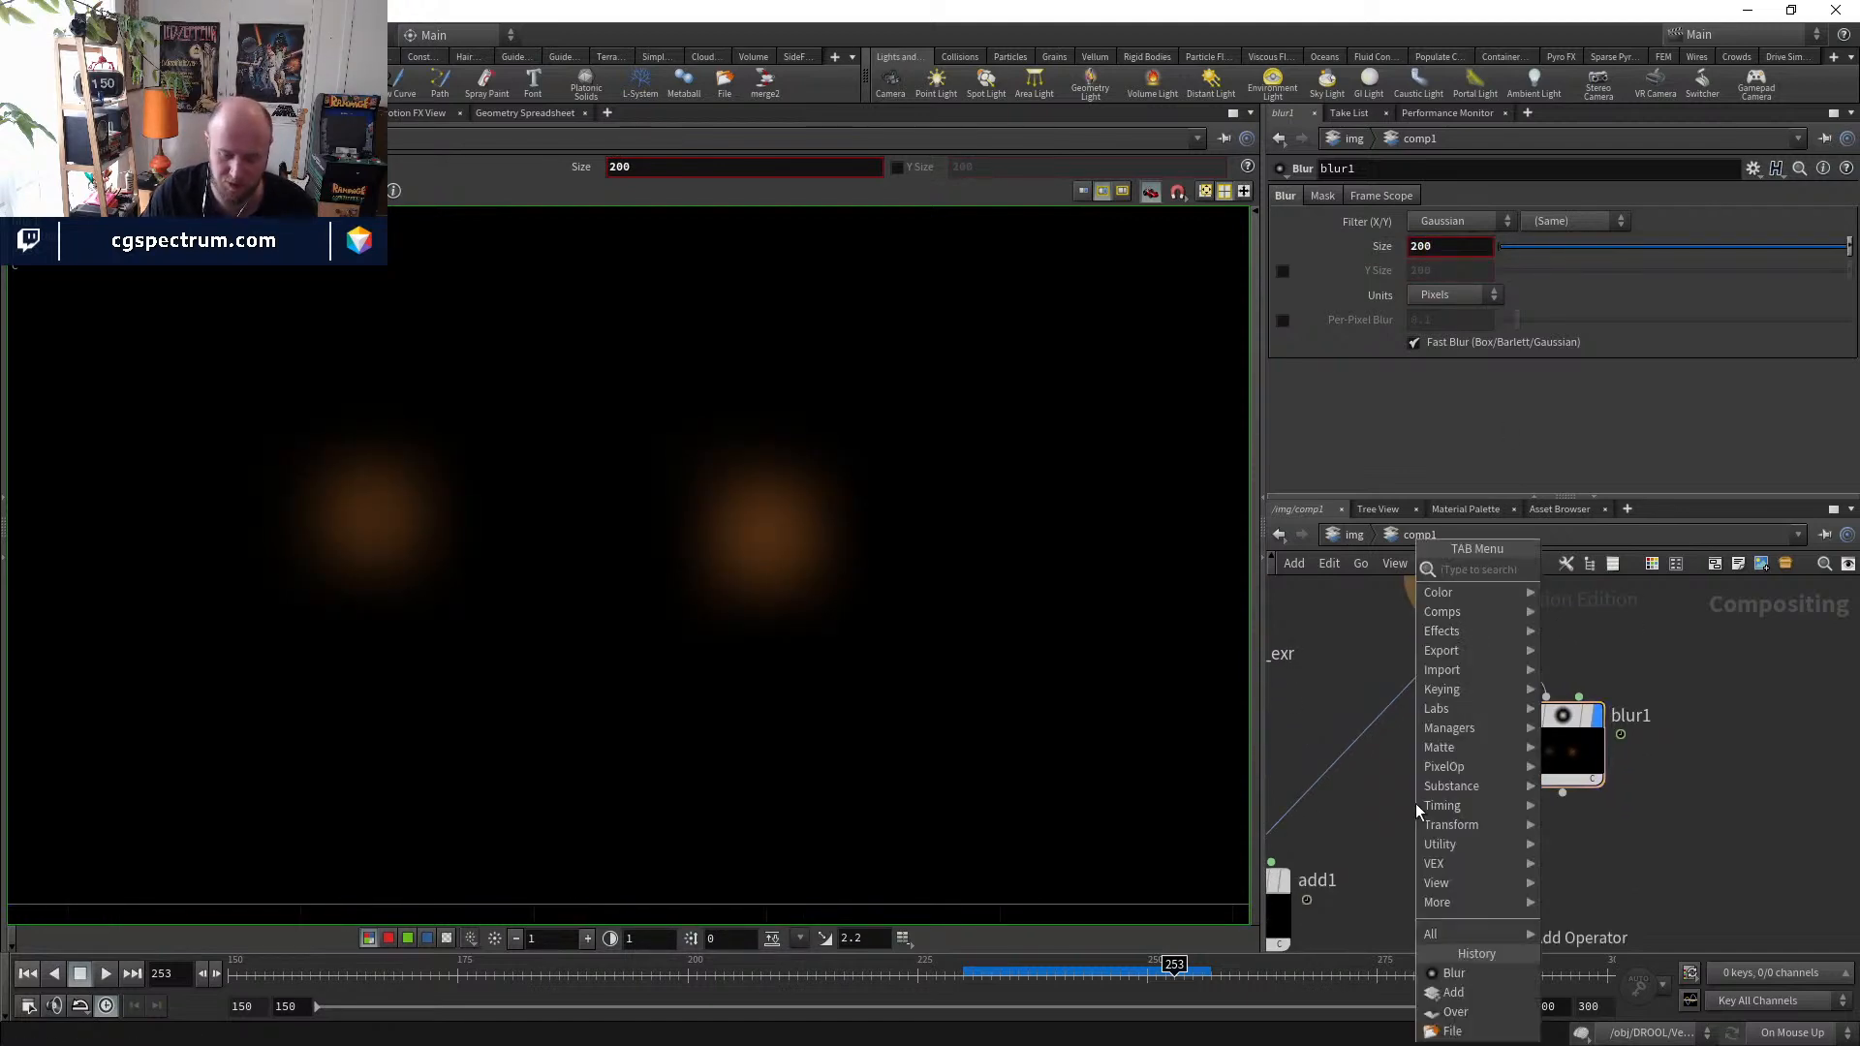
text(pl)
key(BackSpace)
key(BackSpace)
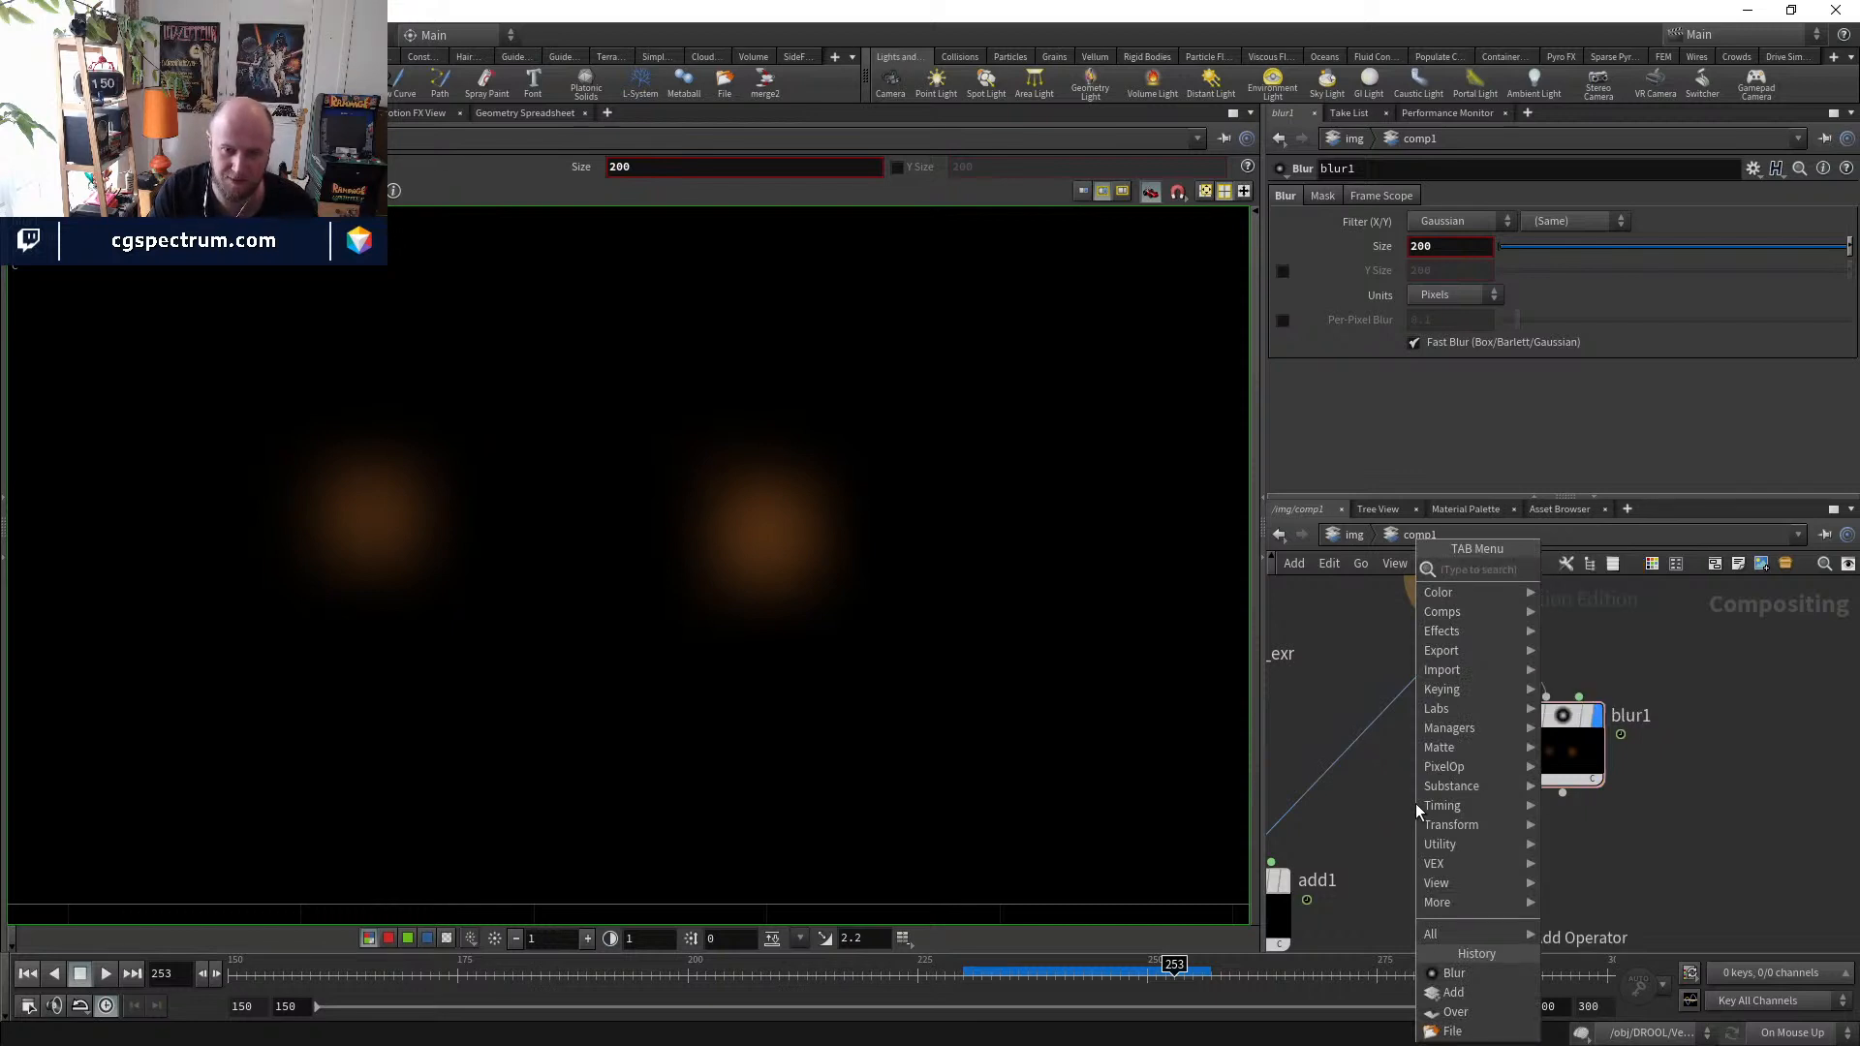
text(add)
key(Return)
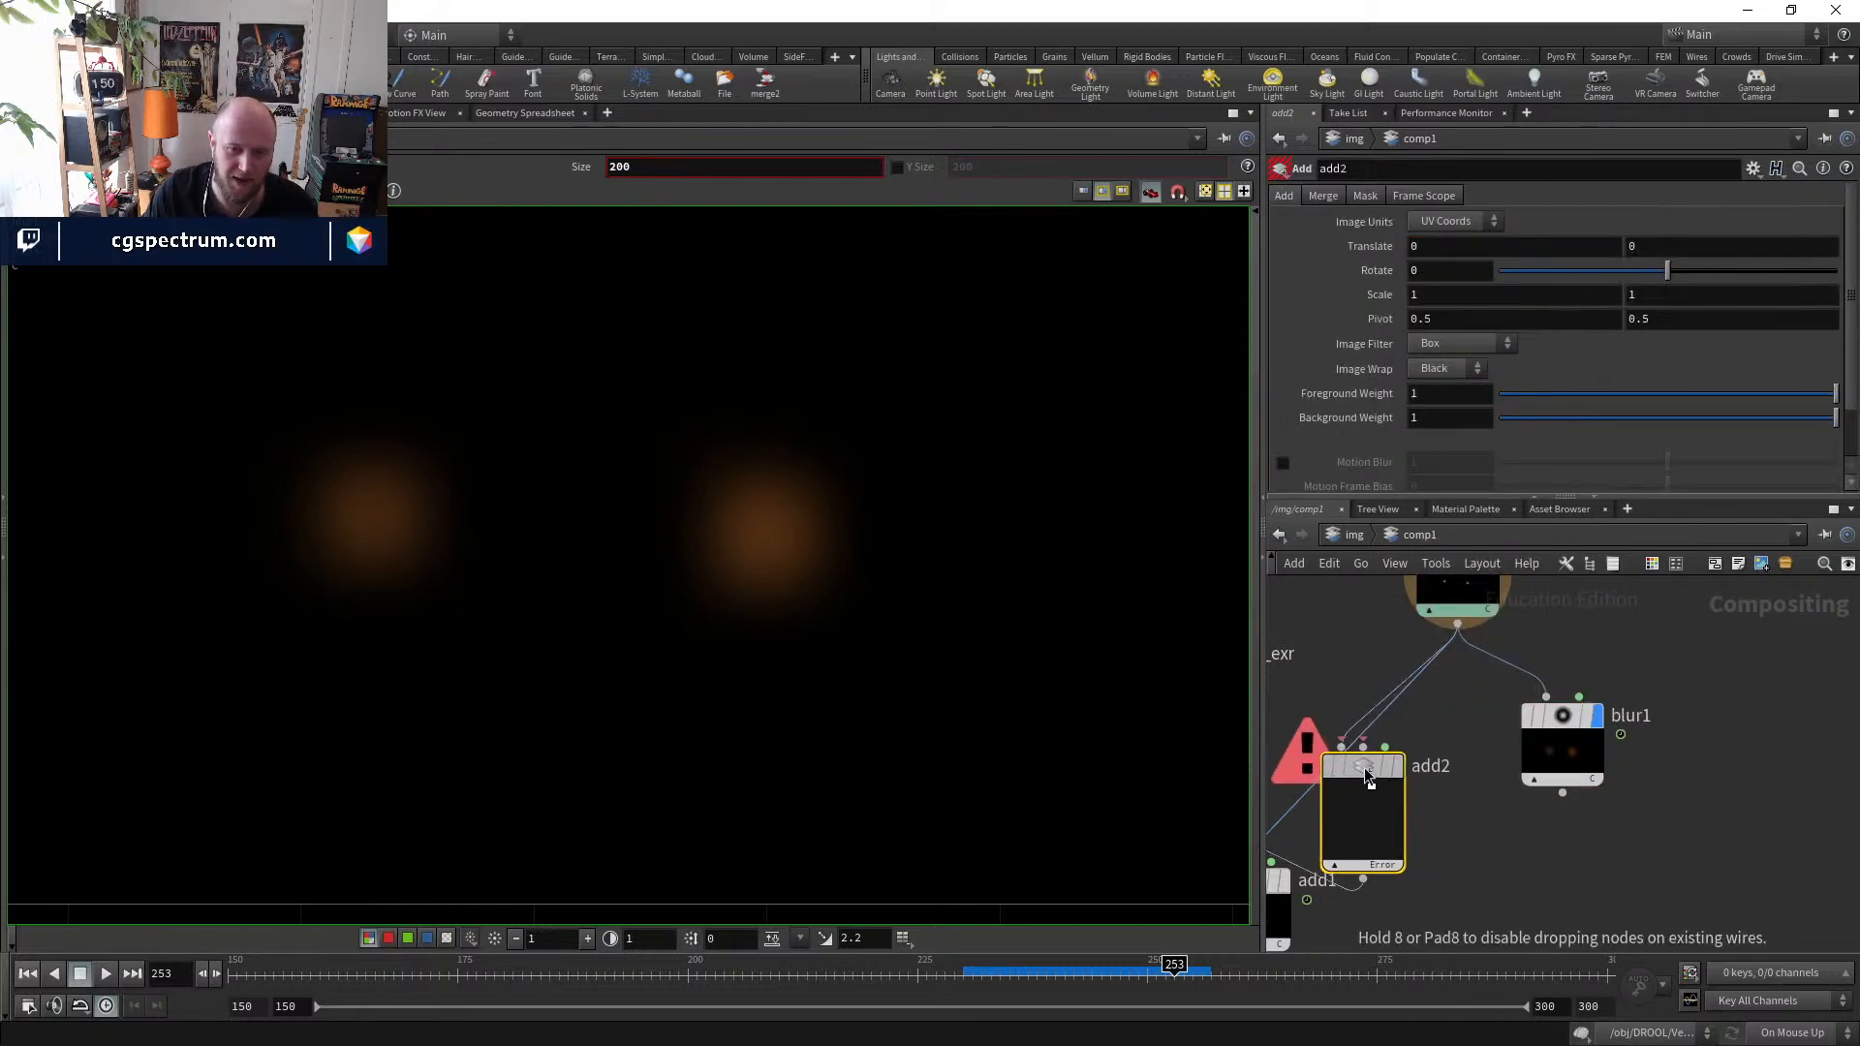
click(1430, 814)
drag(1432, 801, 1562, 793)
click(1461, 818)
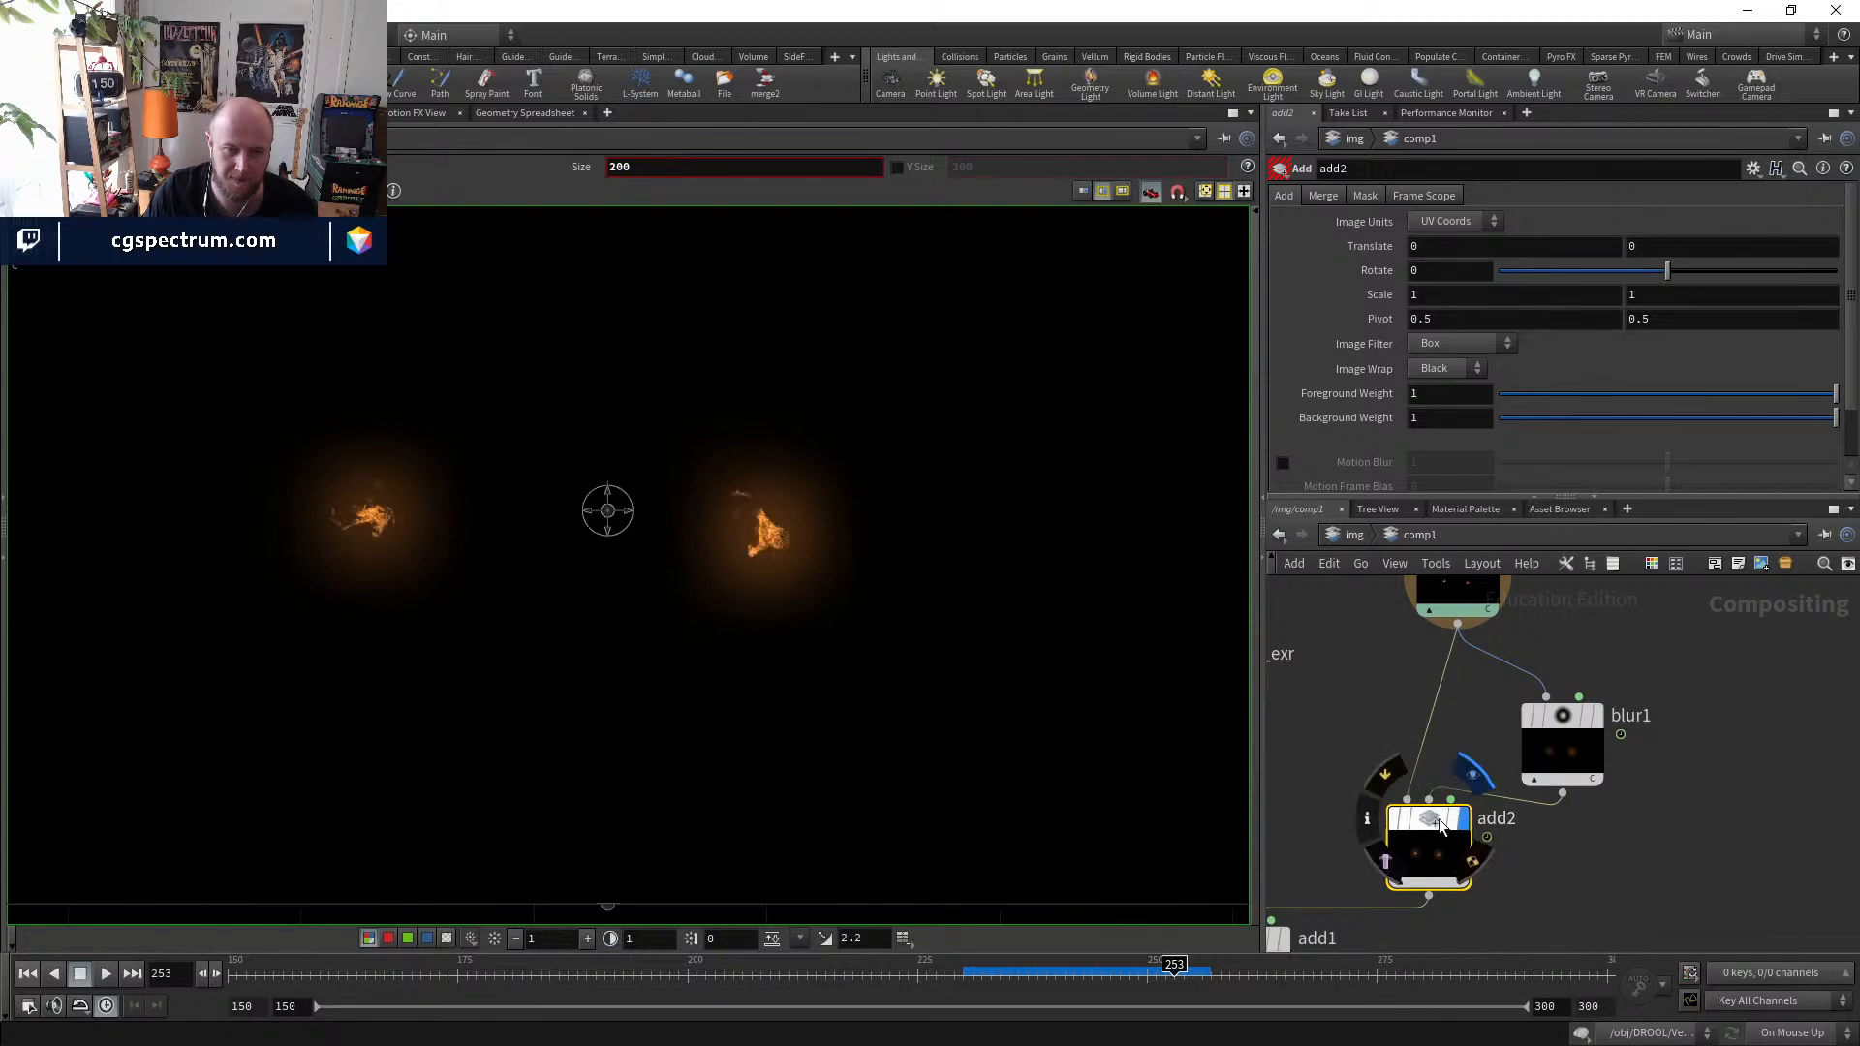
- Move add2 down to make room and insert a Color Correct node on the wire between blur1 and add2
drag(1439, 818, 1468, 868)
middle_drag(1577, 854, 1578, 809)
key(Tab)
text(gr)
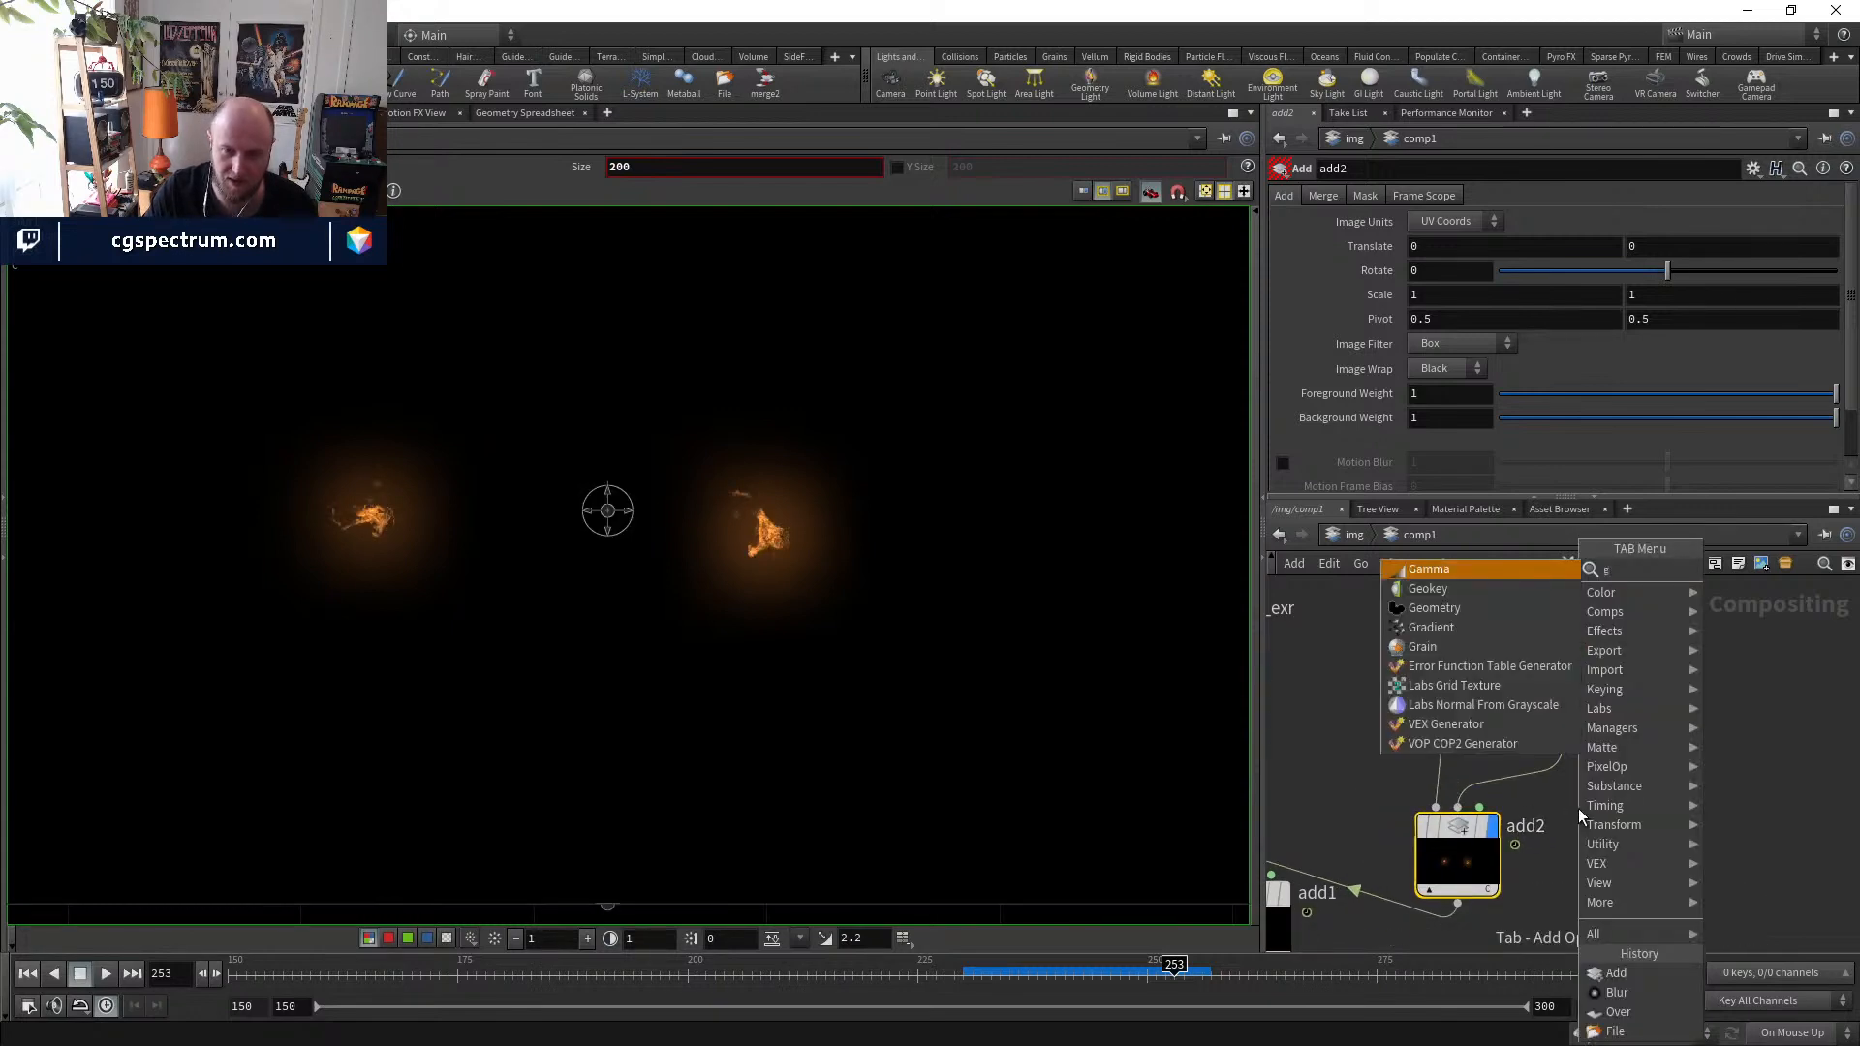
key(BackSpace)
key(BackSpace)
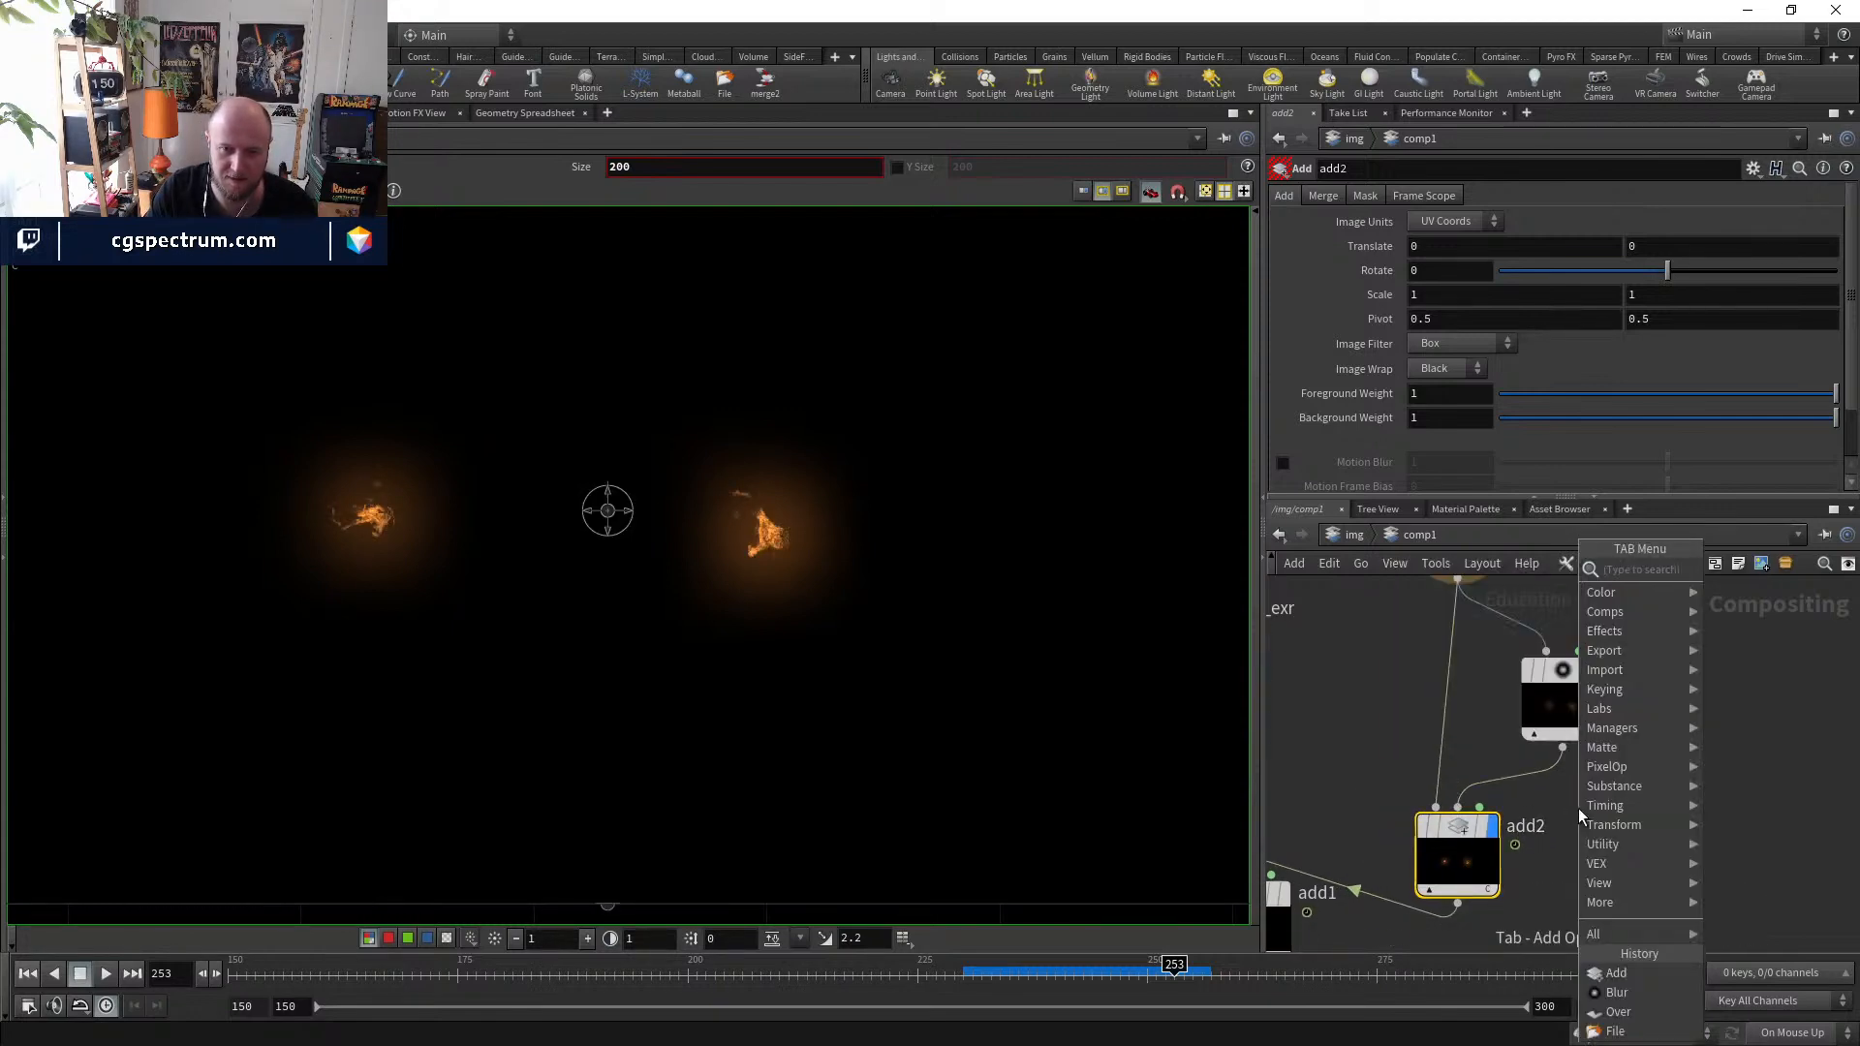
text(color)
key(Return)
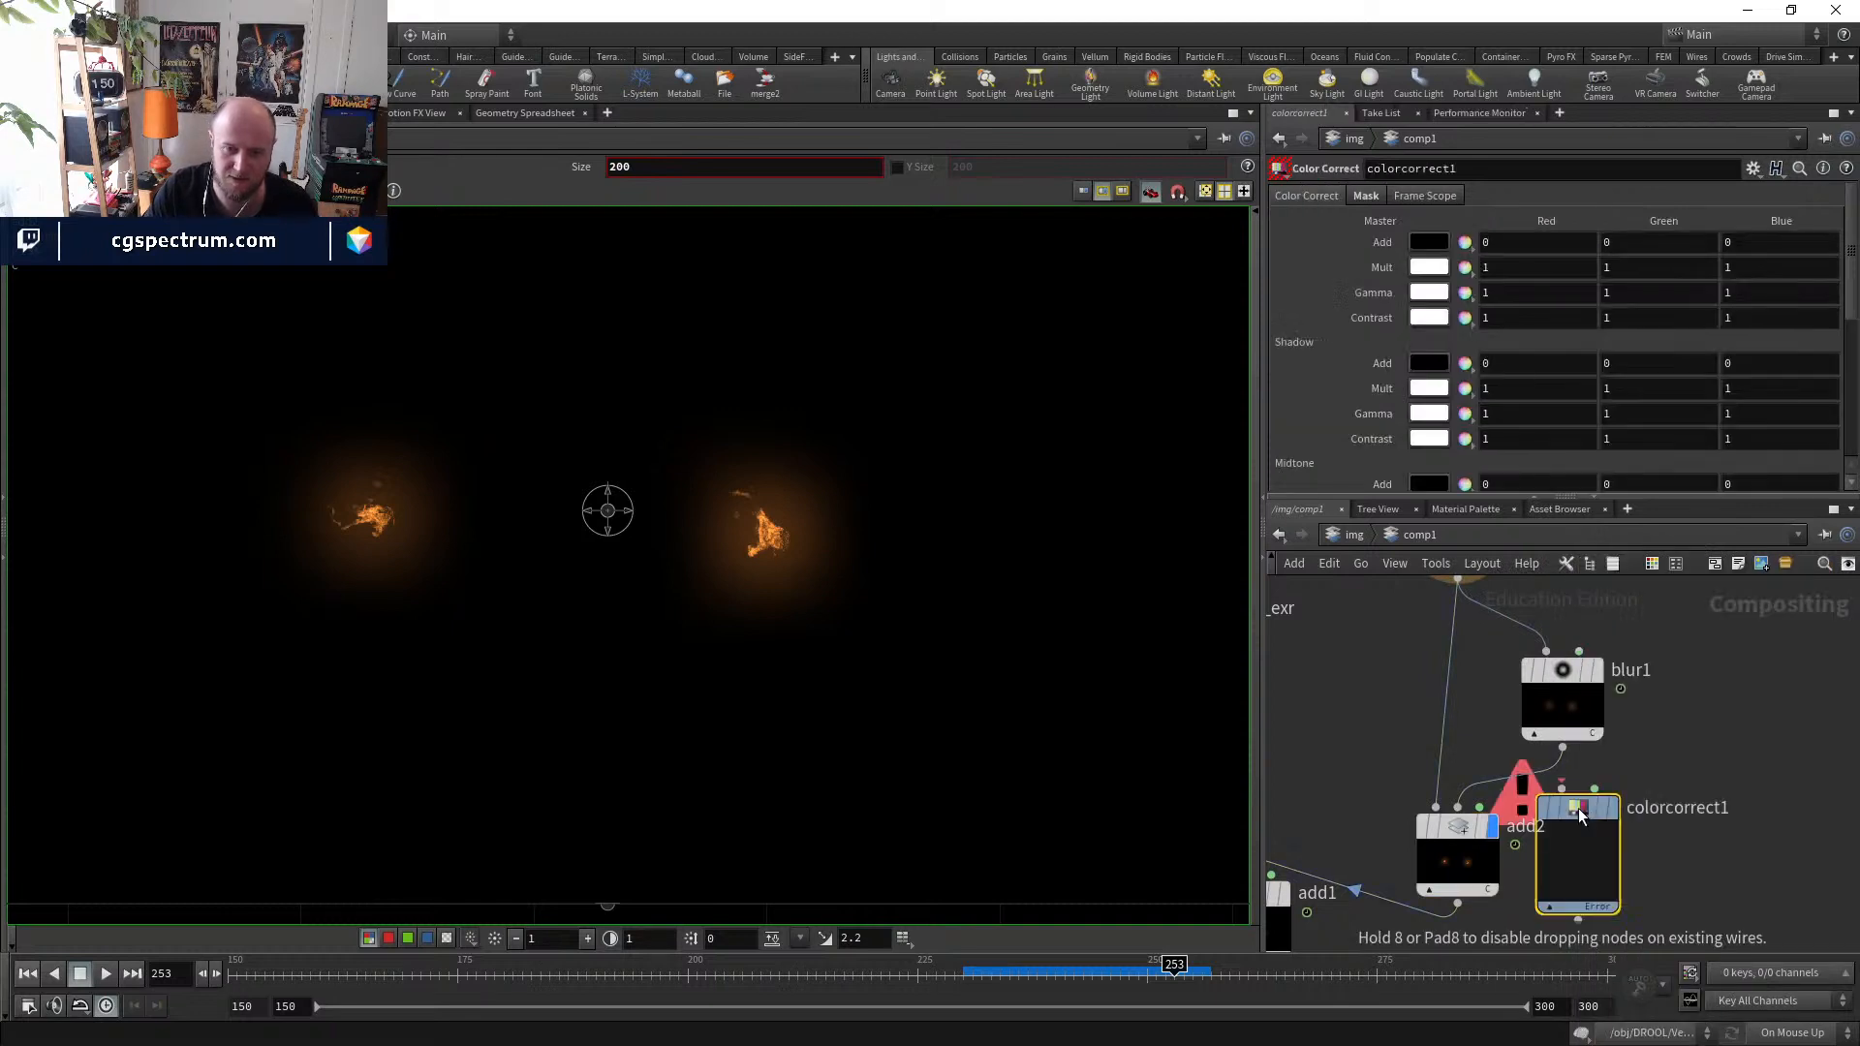
click(1550, 809)
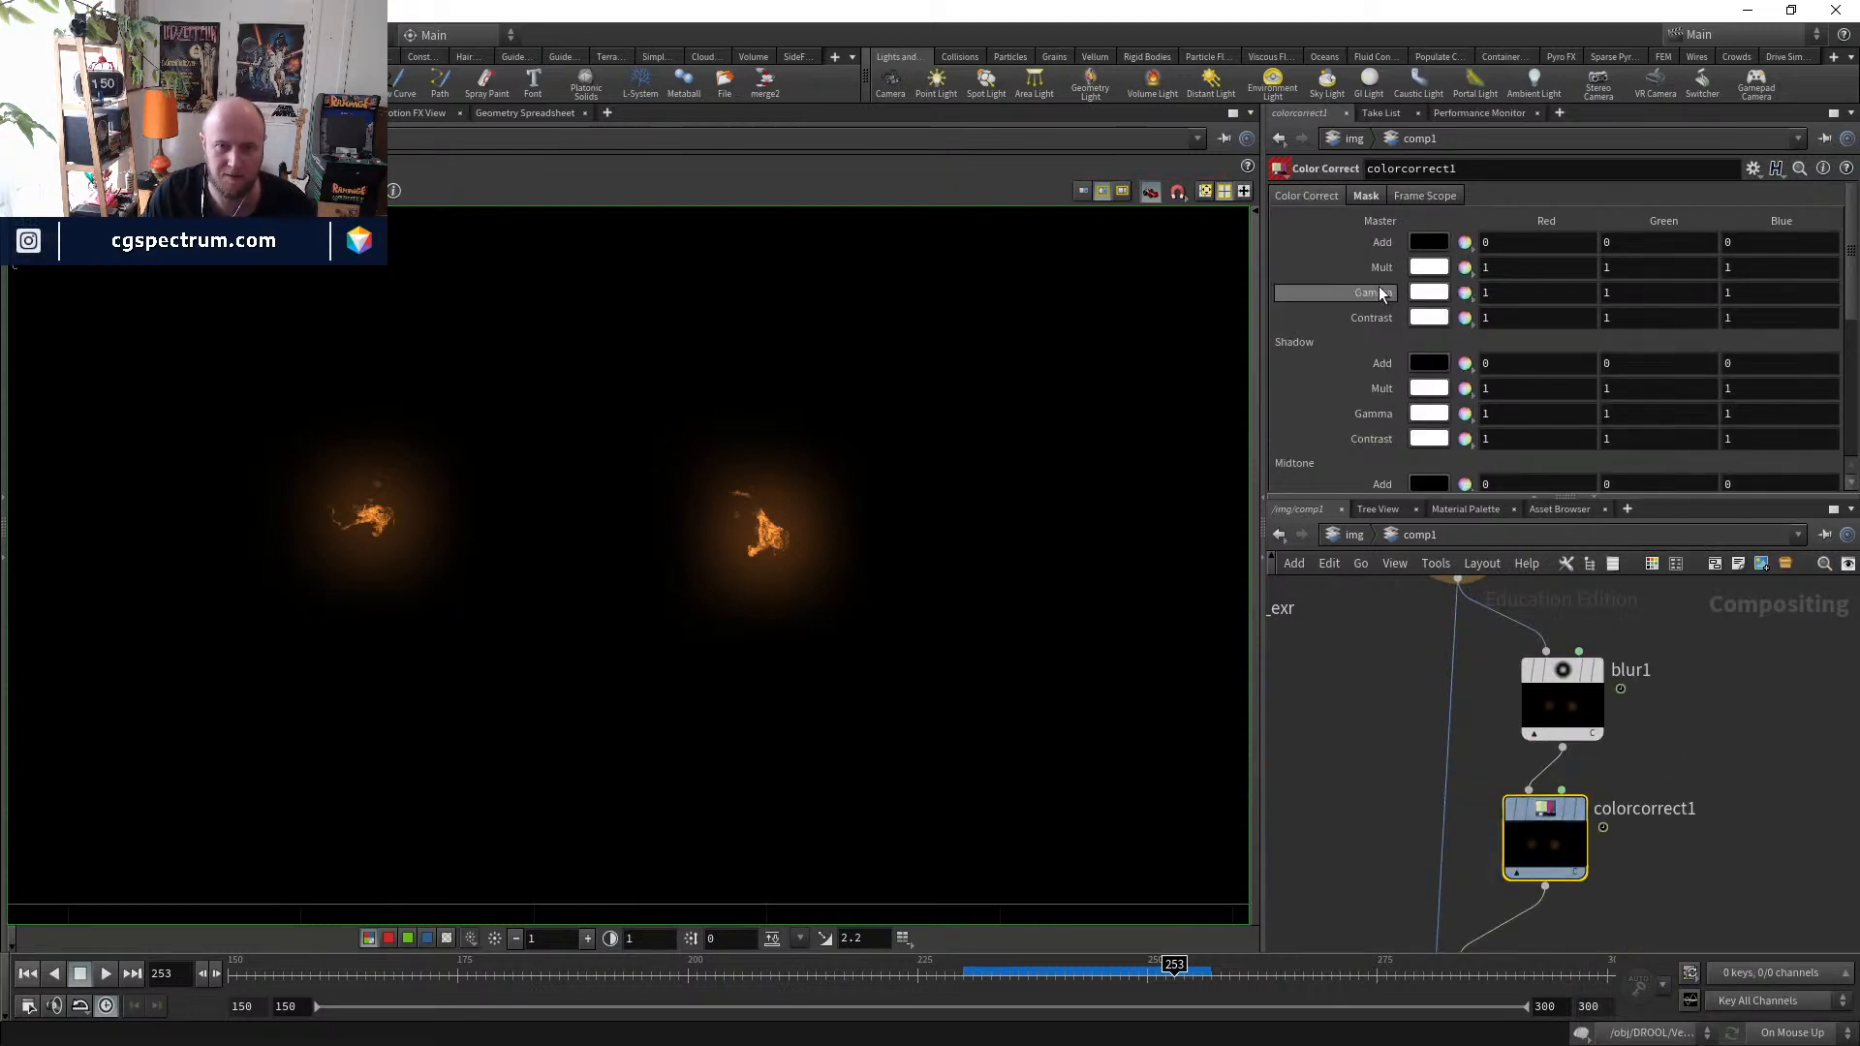
- Increase the Color Correct node's master Mult to brighten the blurred fire glow
middle_drag(1382, 268, 1388, 259)
middle_drag(1539, 262, 1543, 262)
mouse_move(1373, 270)
middle_down()
mouse_move(1417, 268)
mouse_move(1359, 291)
mouse_move(1399, 302)
mouse_move(1353, 293)
mouse_move(1371, 292)
middle_up()
- Collapse blur1, colorcorrect1 and add2 into a subnetwork and move it beneath the FIRE_v3 node
key(h)
drag(1697, 671, 1485, 893)
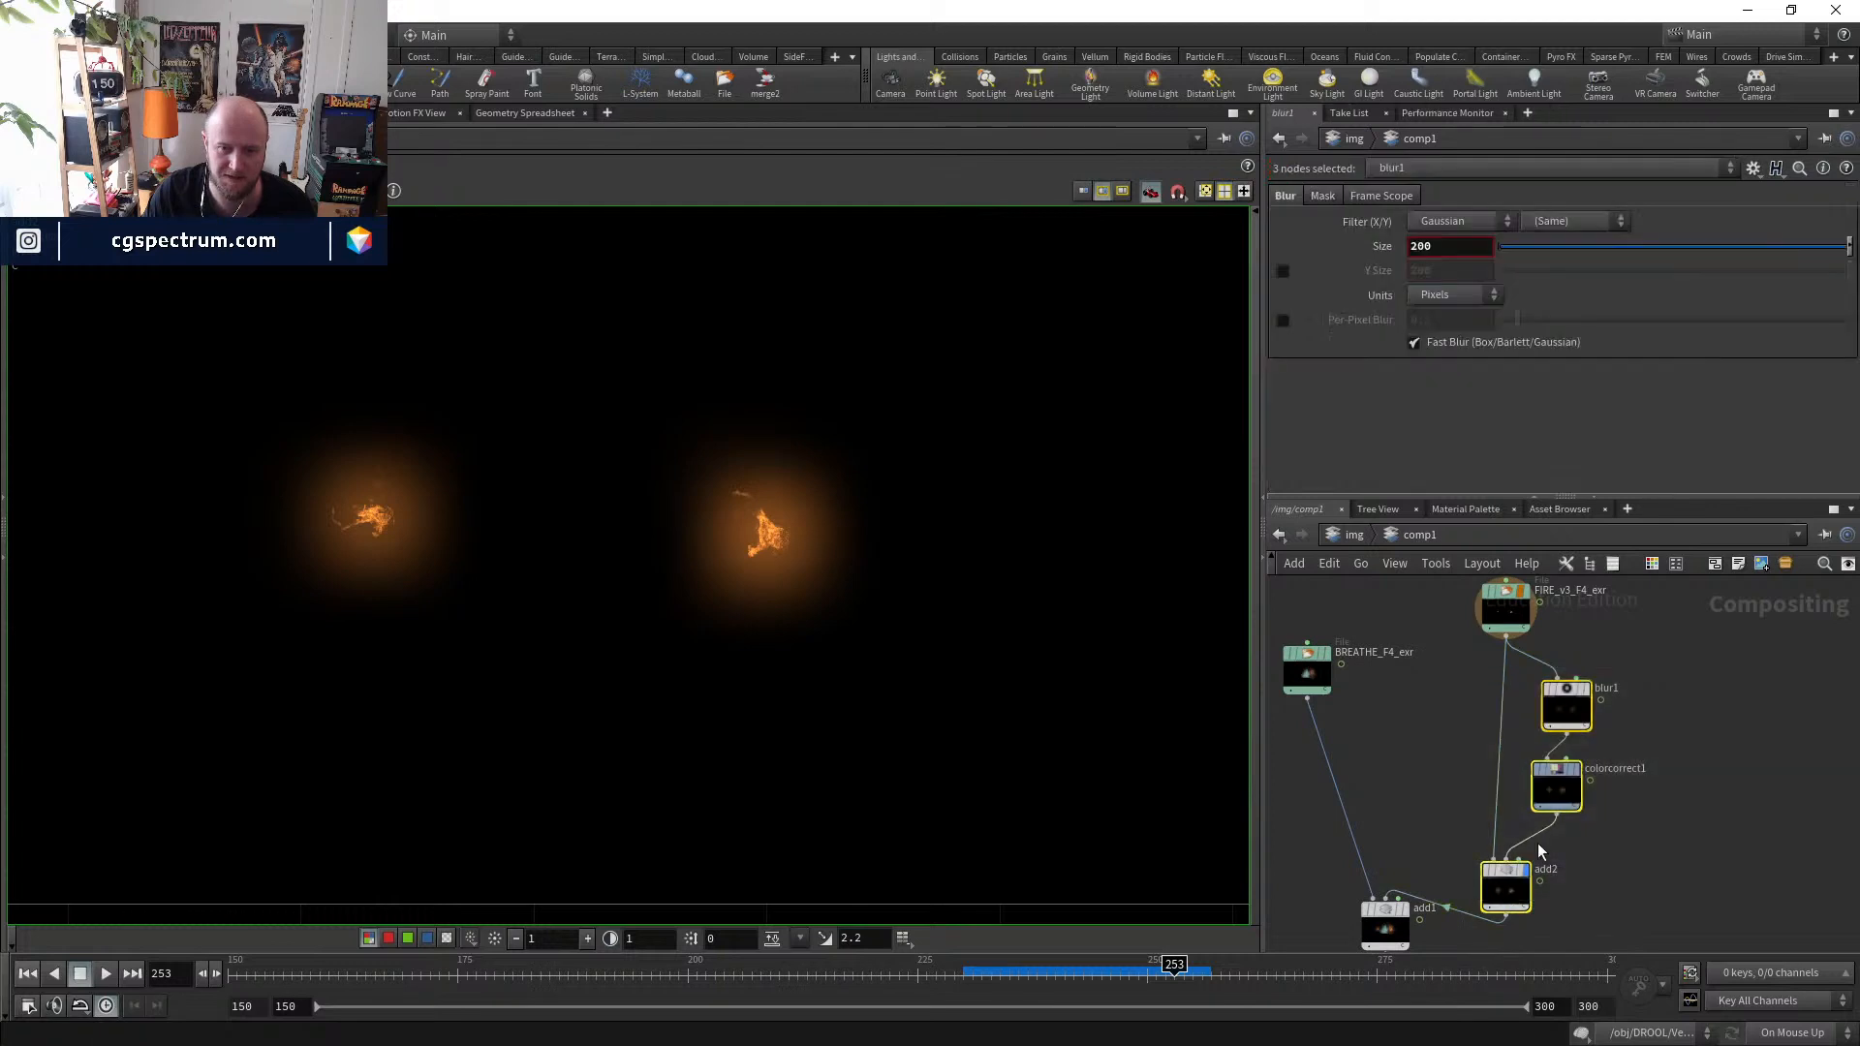
key(shift+c)
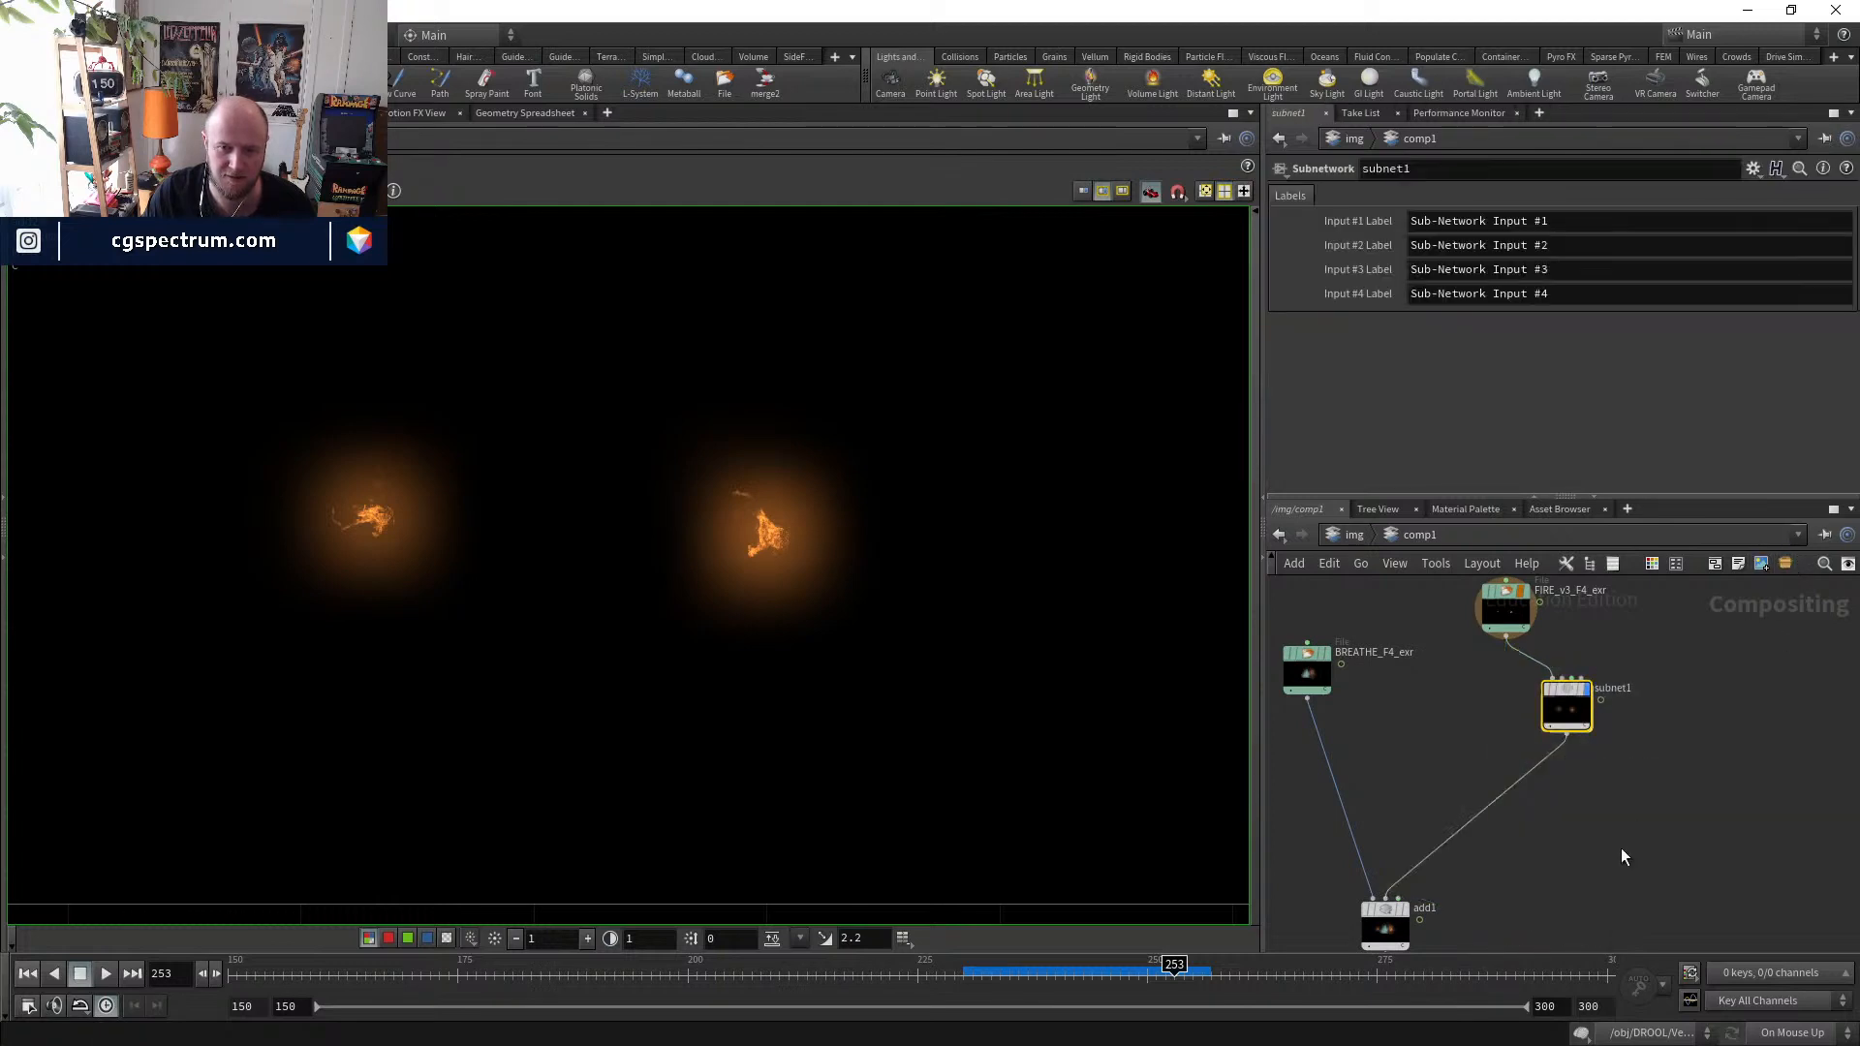
drag(1577, 690, 1509, 685)
- Look through subnet1's node options for creating a digital asset, close them and align the node beneath FIRE_v3
middle_drag(1601, 716, 1613, 592)
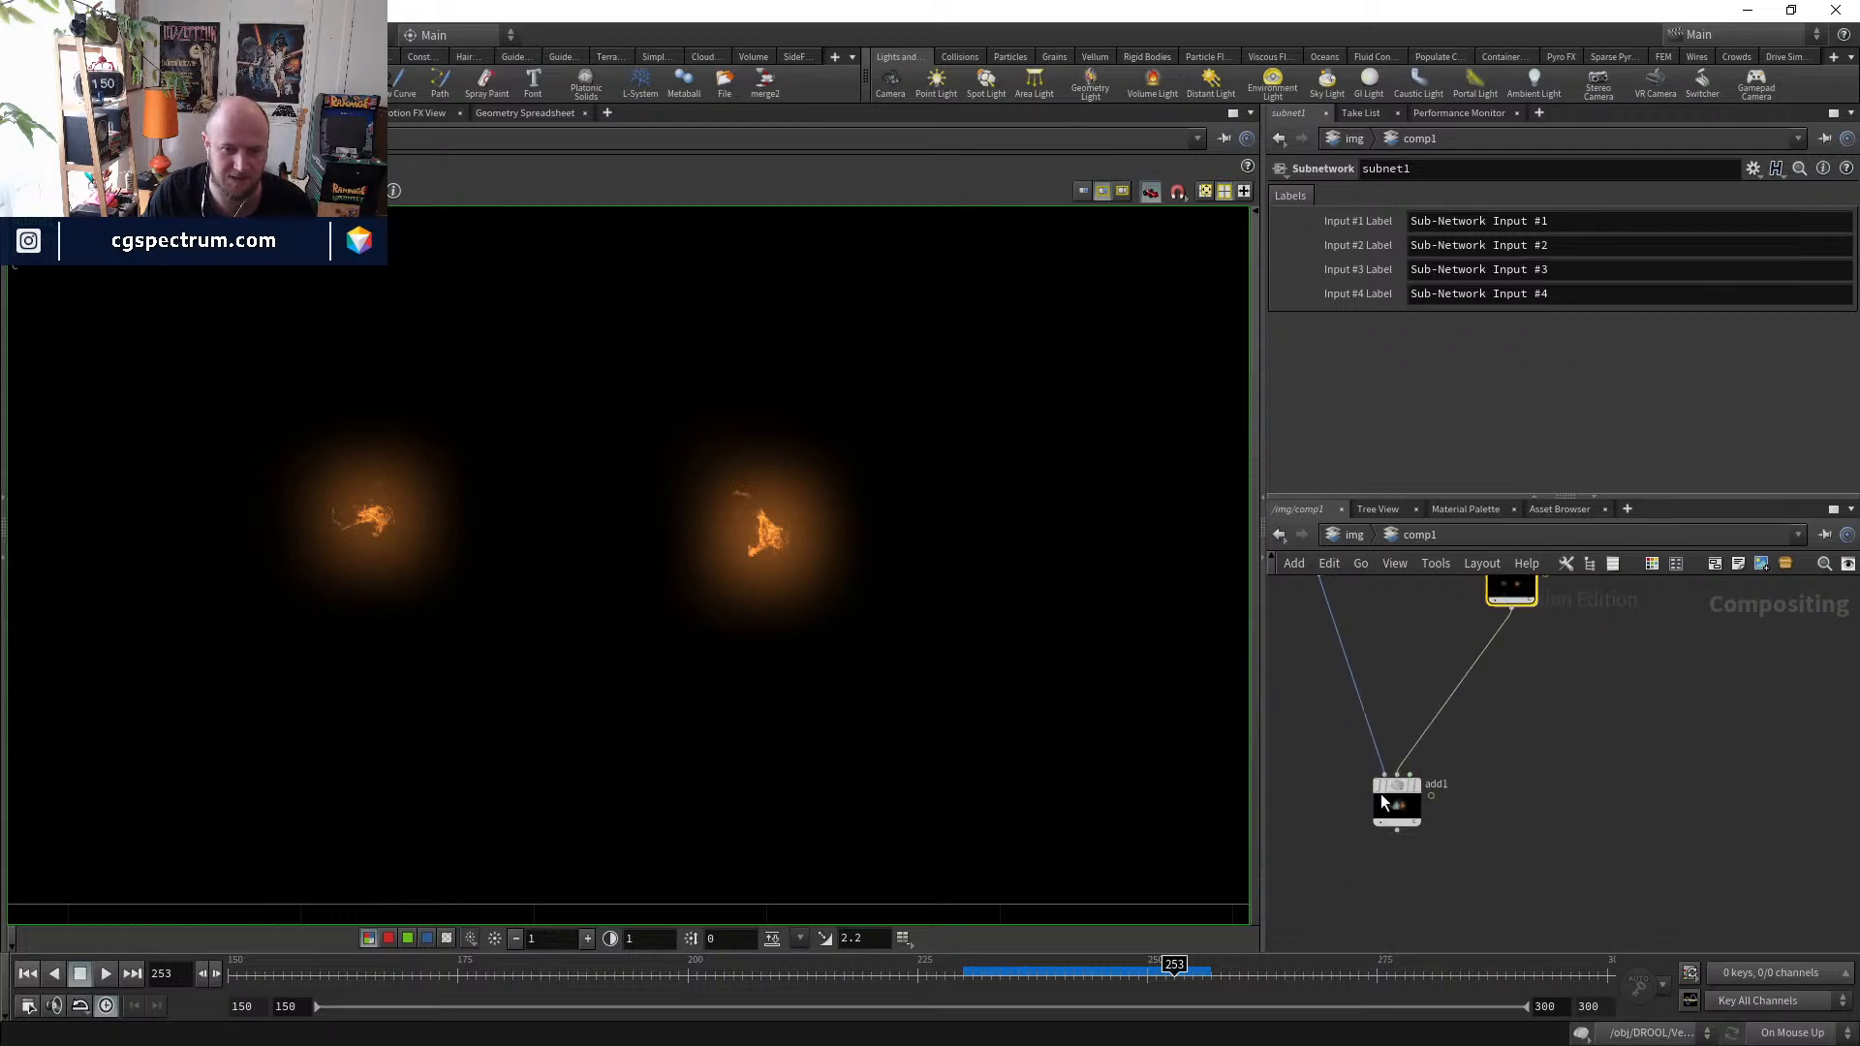
click(1396, 788)
middle_drag(1393, 786, 1399, 718)
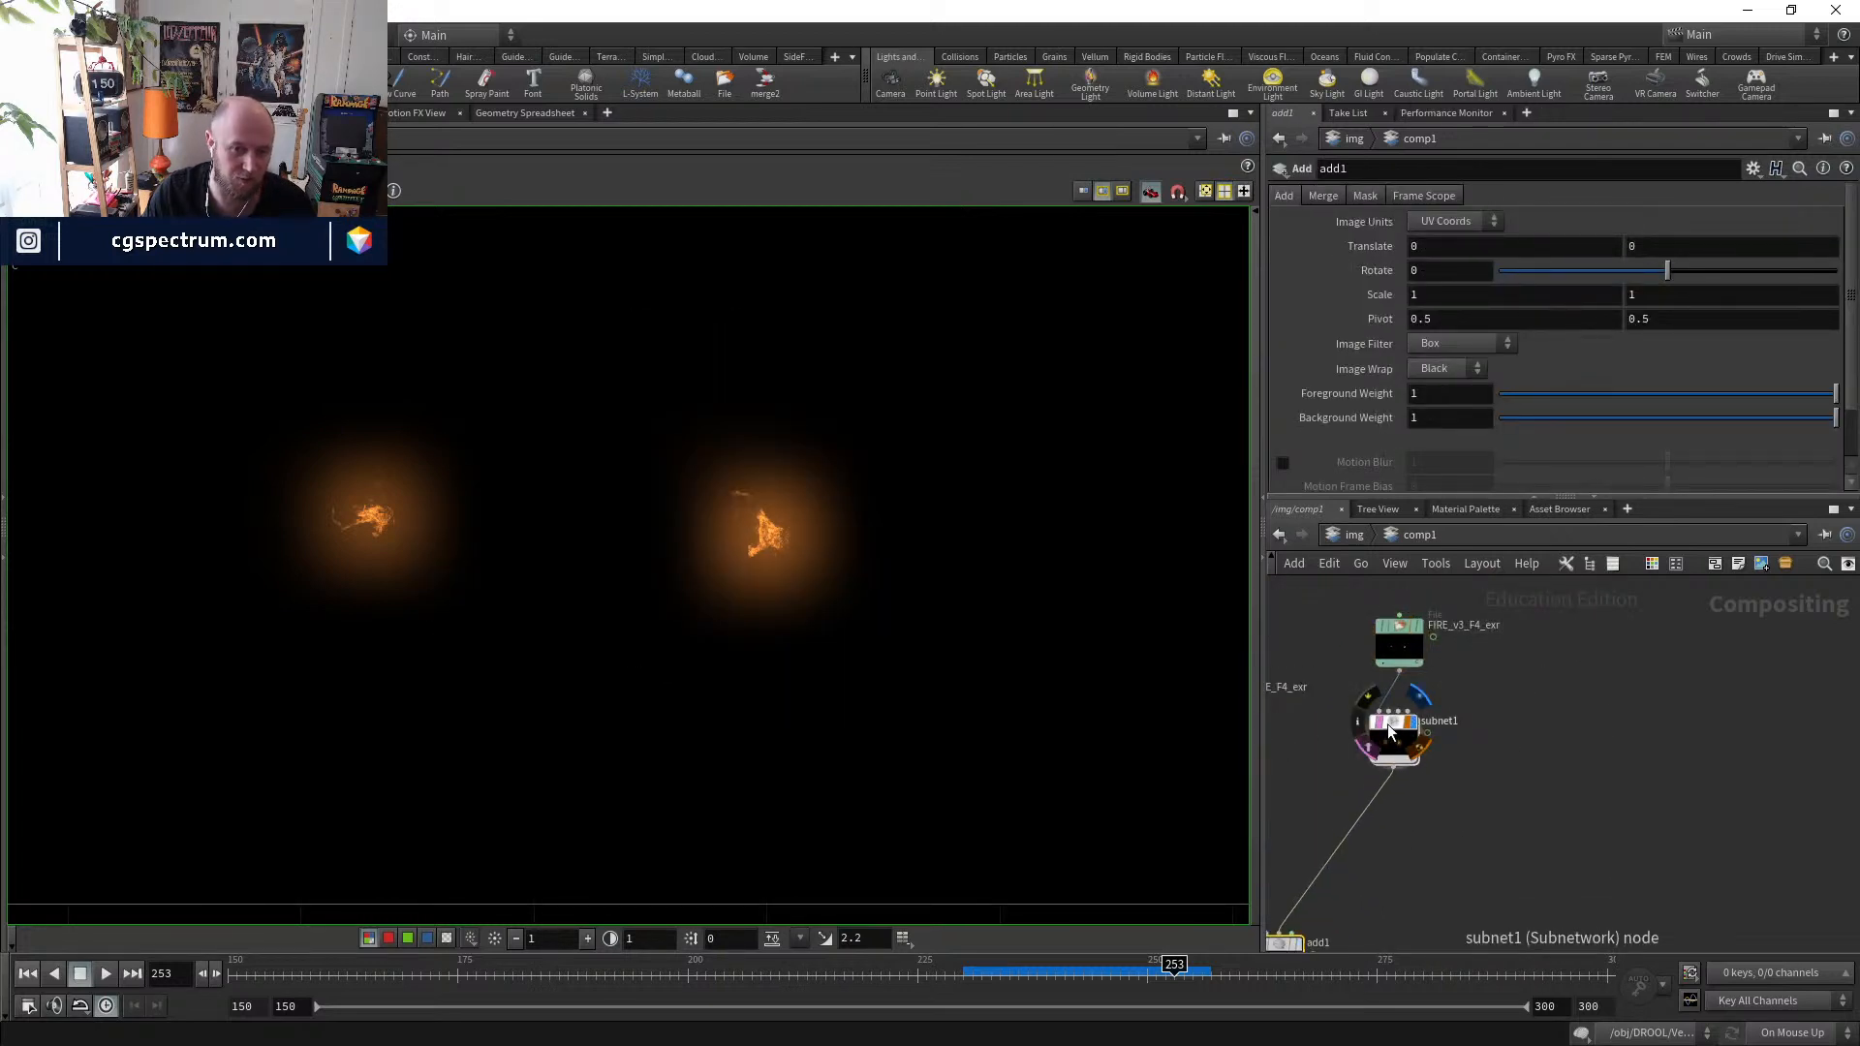
right_click(1388, 724)
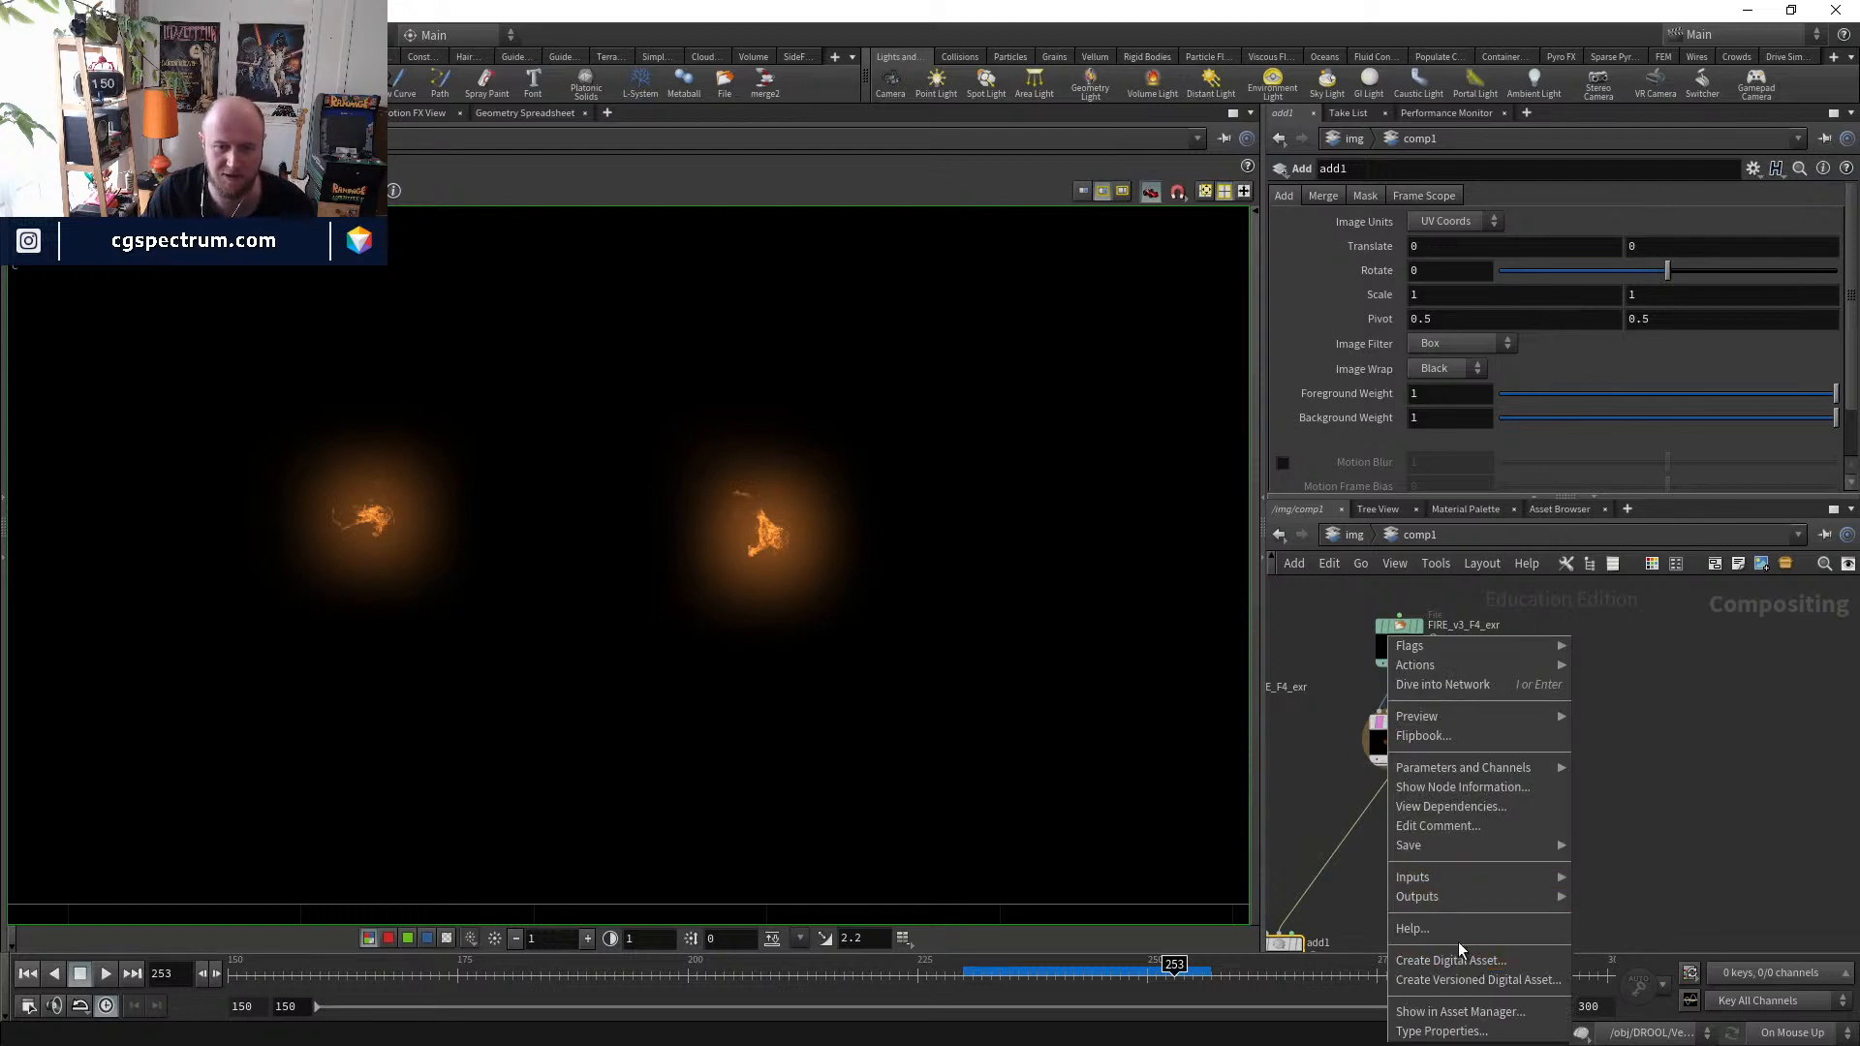
click(1600, 753)
scroll(1380, 725, up, 2)
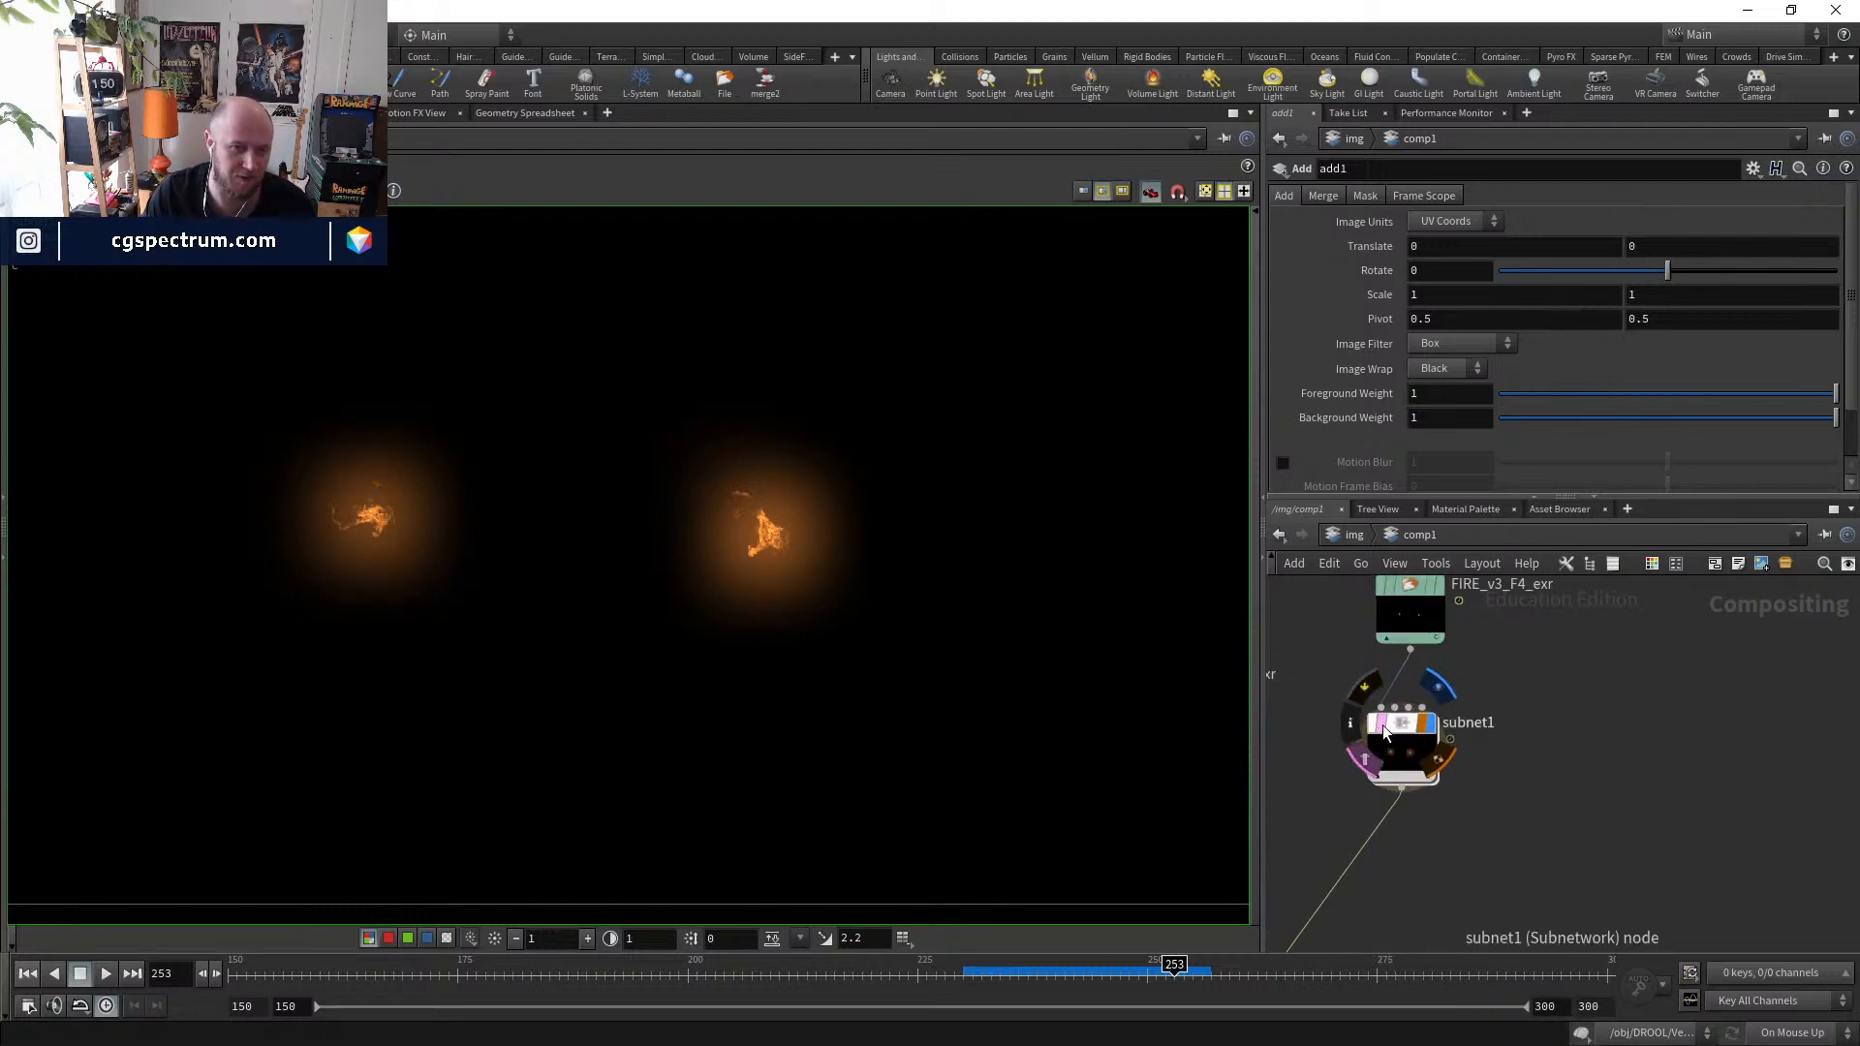
mouse_move(1392, 731)
mouse_down()
mouse_move(1431, 713)
mouse_move(1415, 711)
mouse_up()
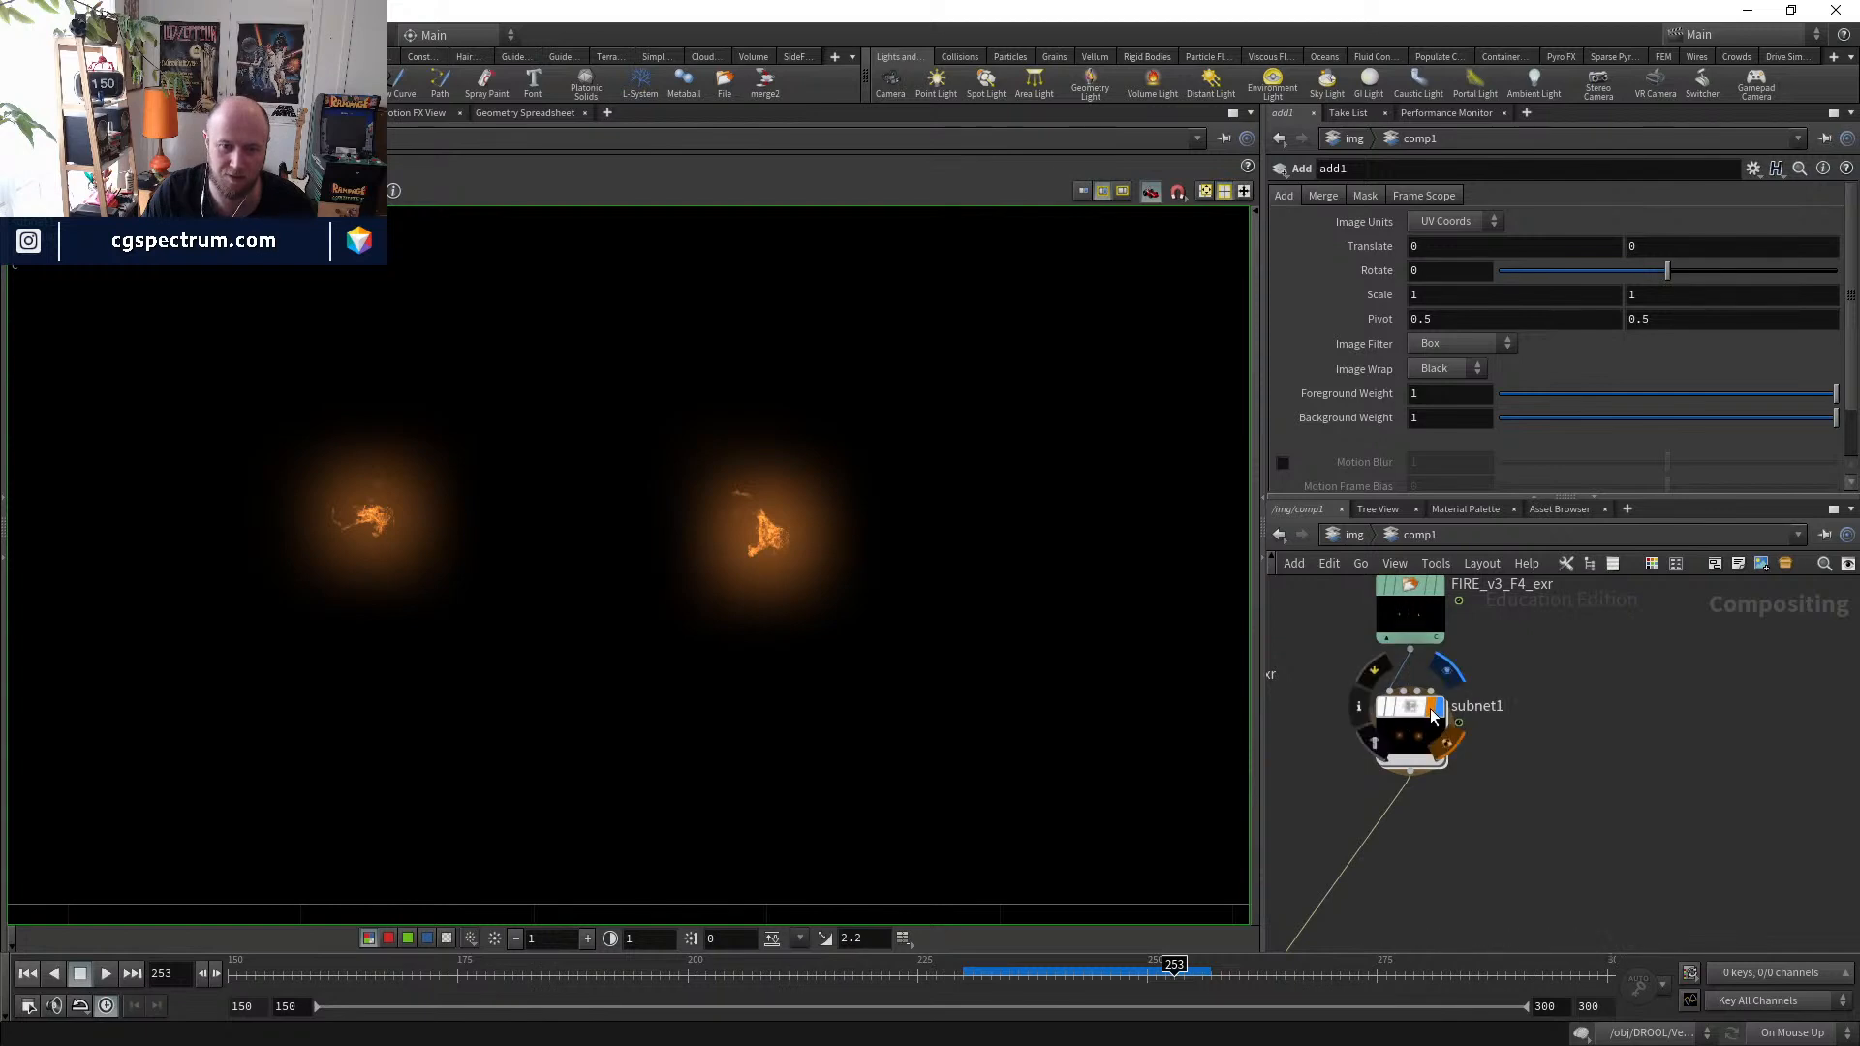
- Display the add1 node to view BREATHE combined with the glowing fire
middle_drag(1468, 835, 1424, 705)
click(1392, 905)
click(1457, 682)
click(1457, 682)
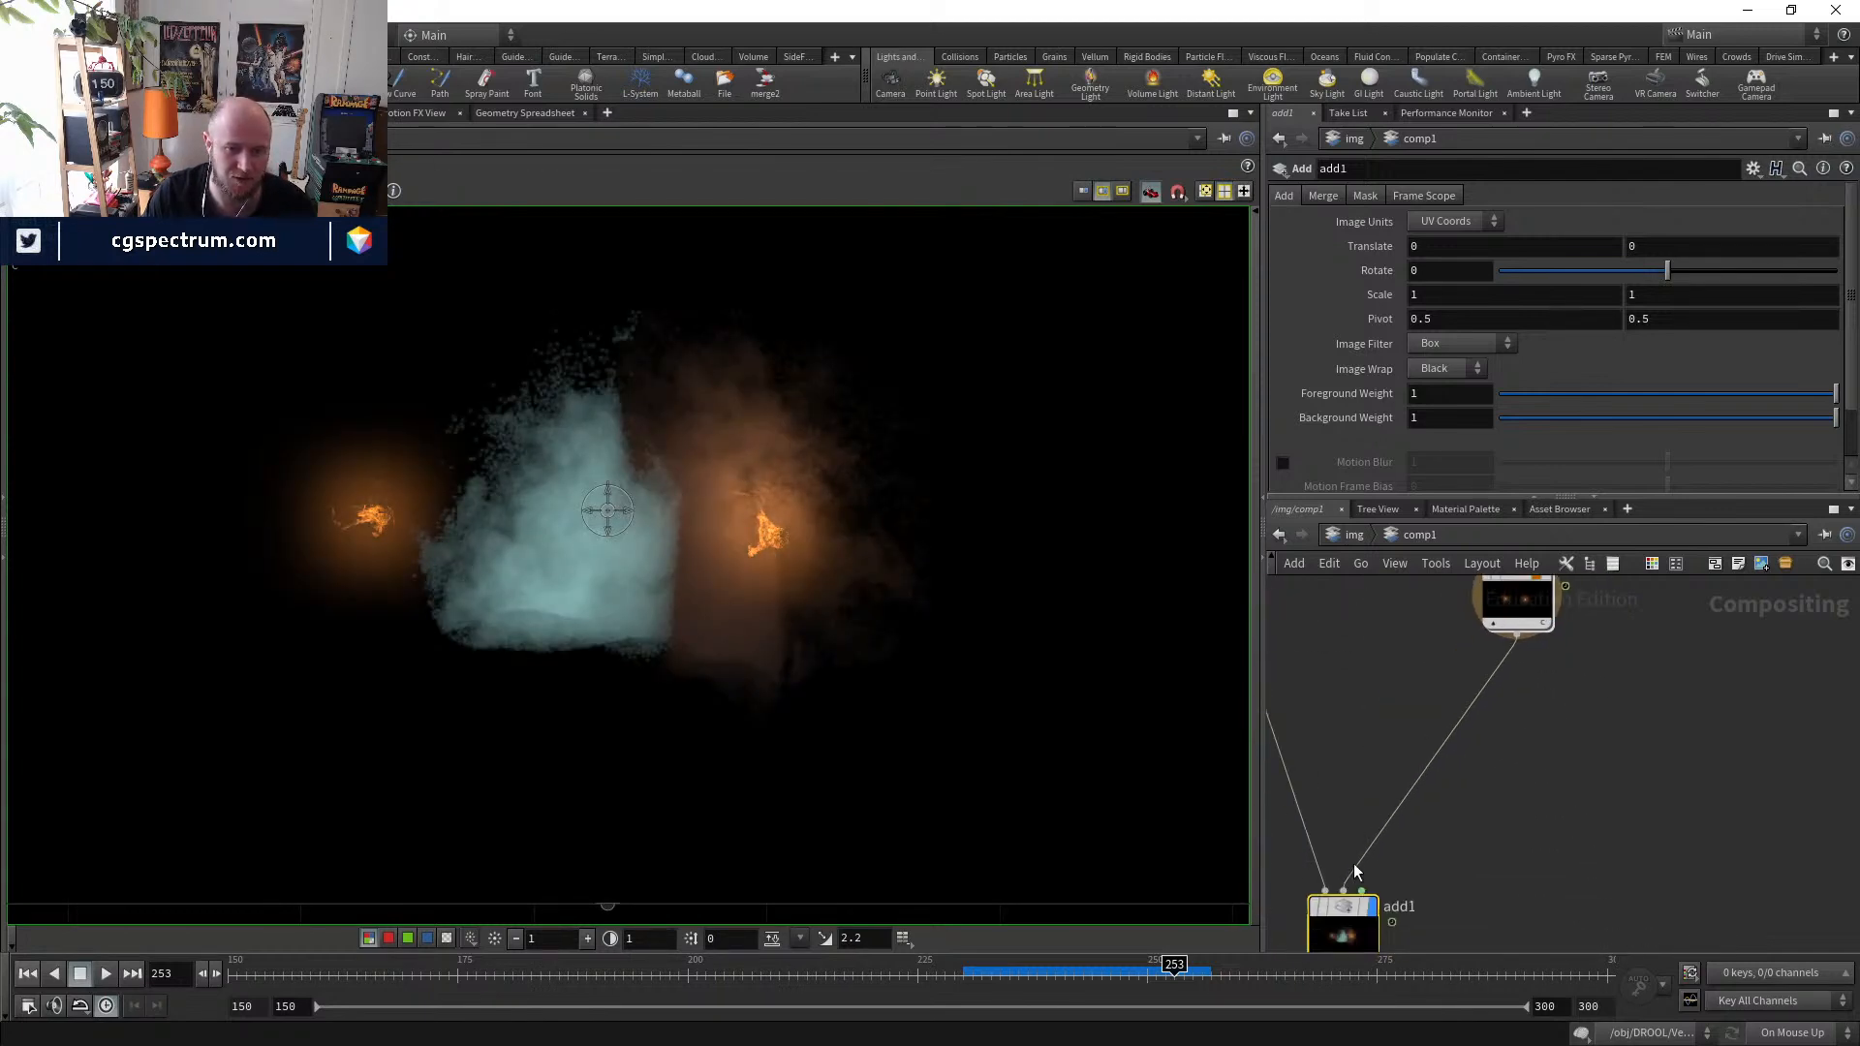
click(1315, 913)
click(1313, 909)
middle_drag(1480, 755, 1400, 919)
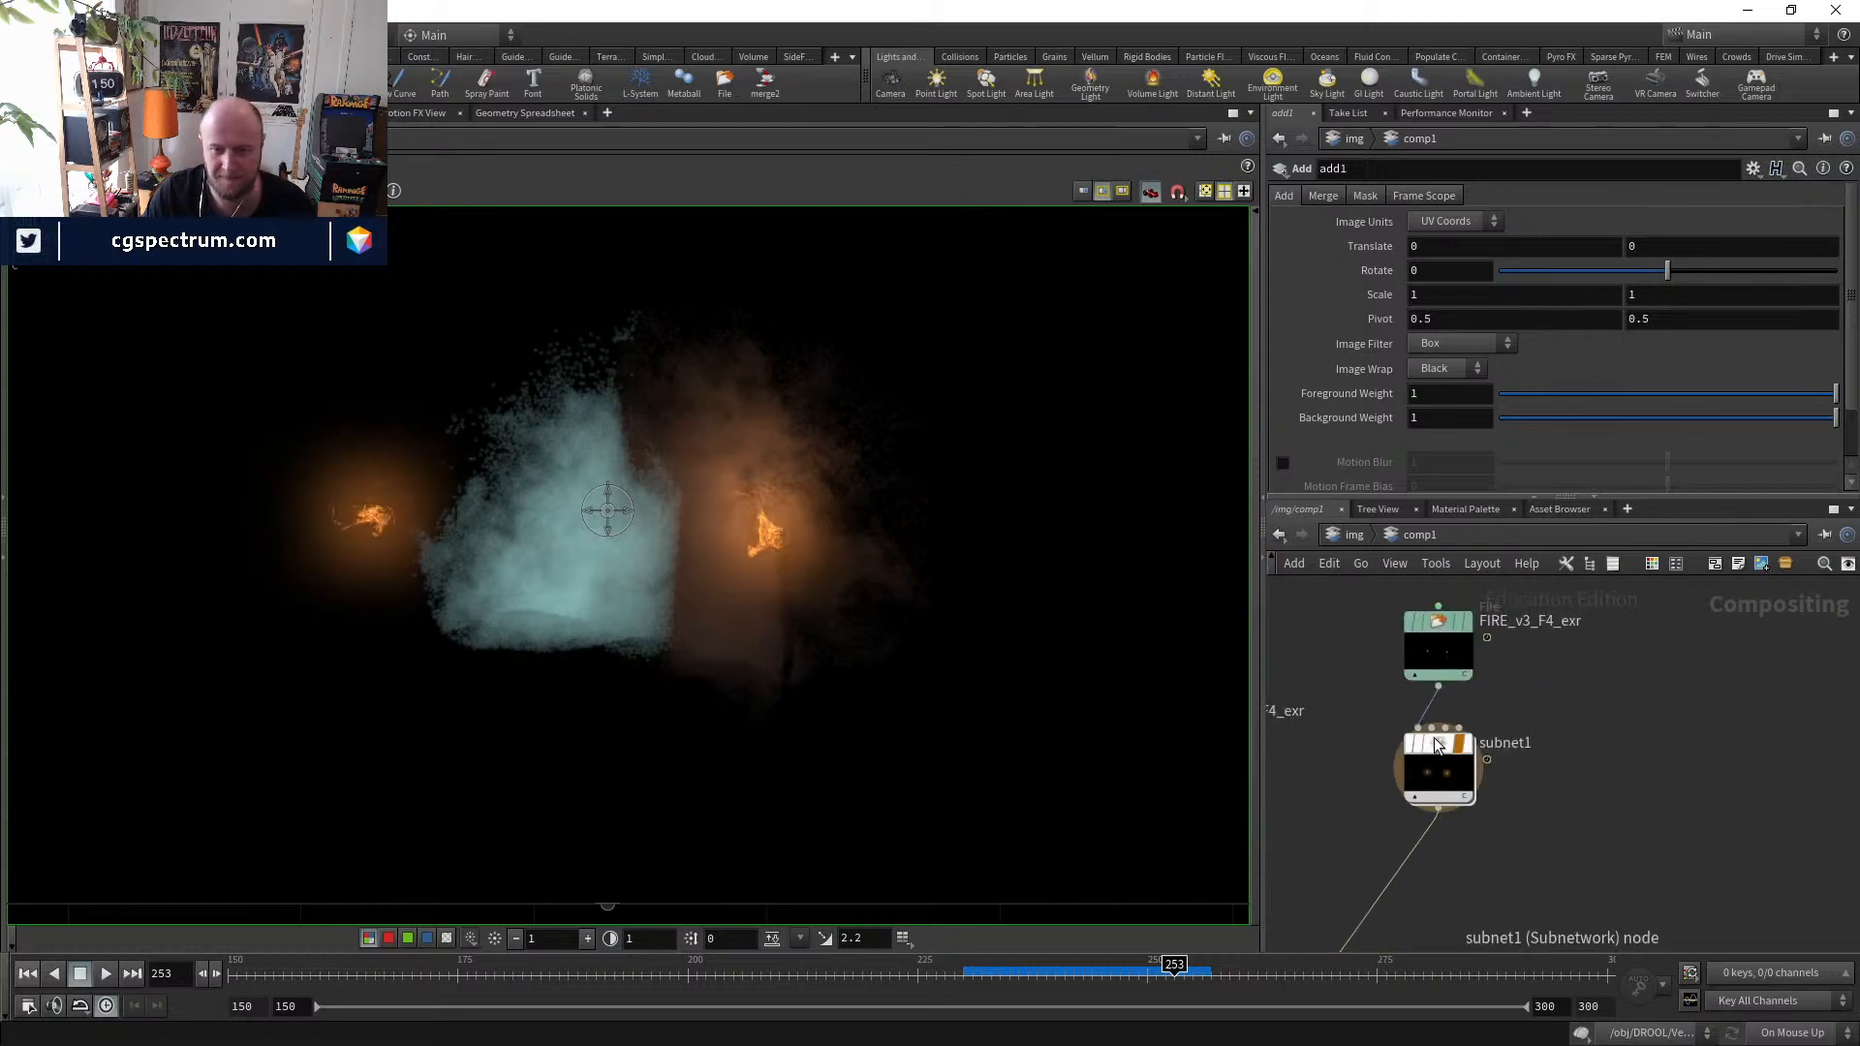
- Tidy the network by moving add1 up to sit between and below the BREATHE and subnet1 nodes
click(1480, 761)
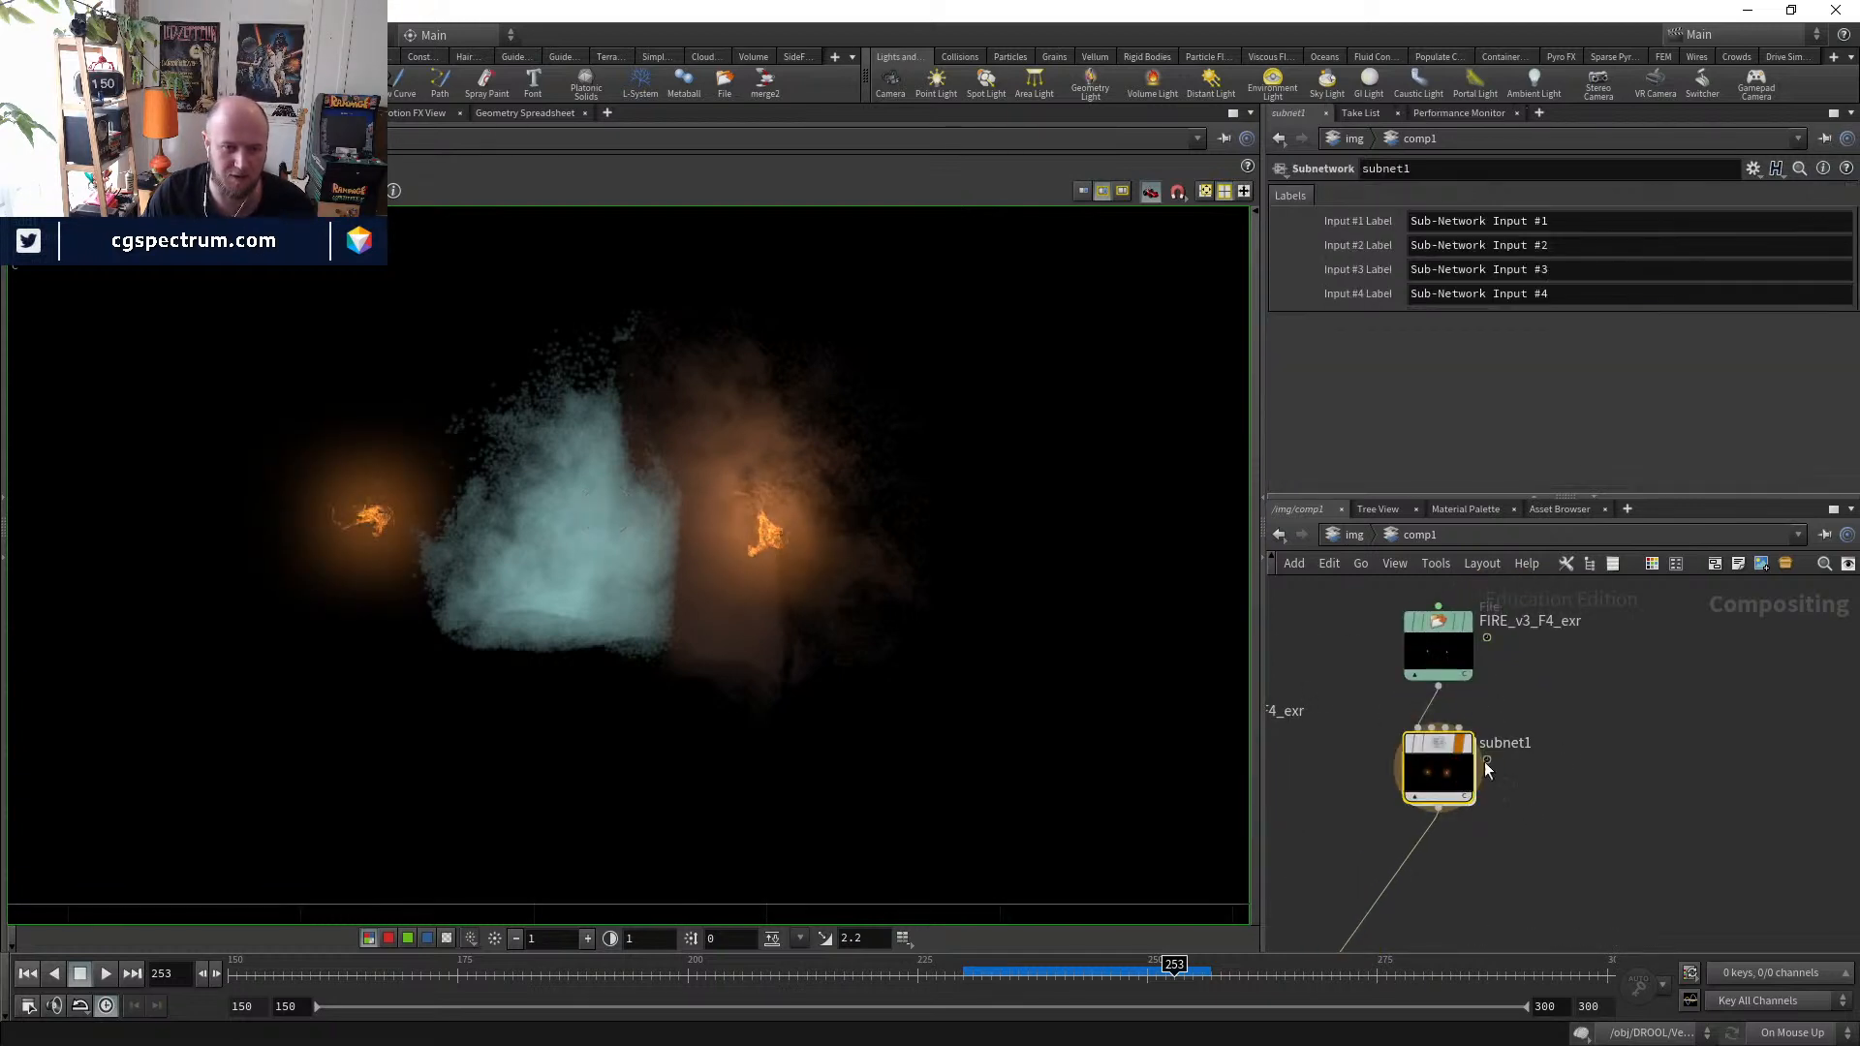
middle_drag(1484, 869, 1505, 601)
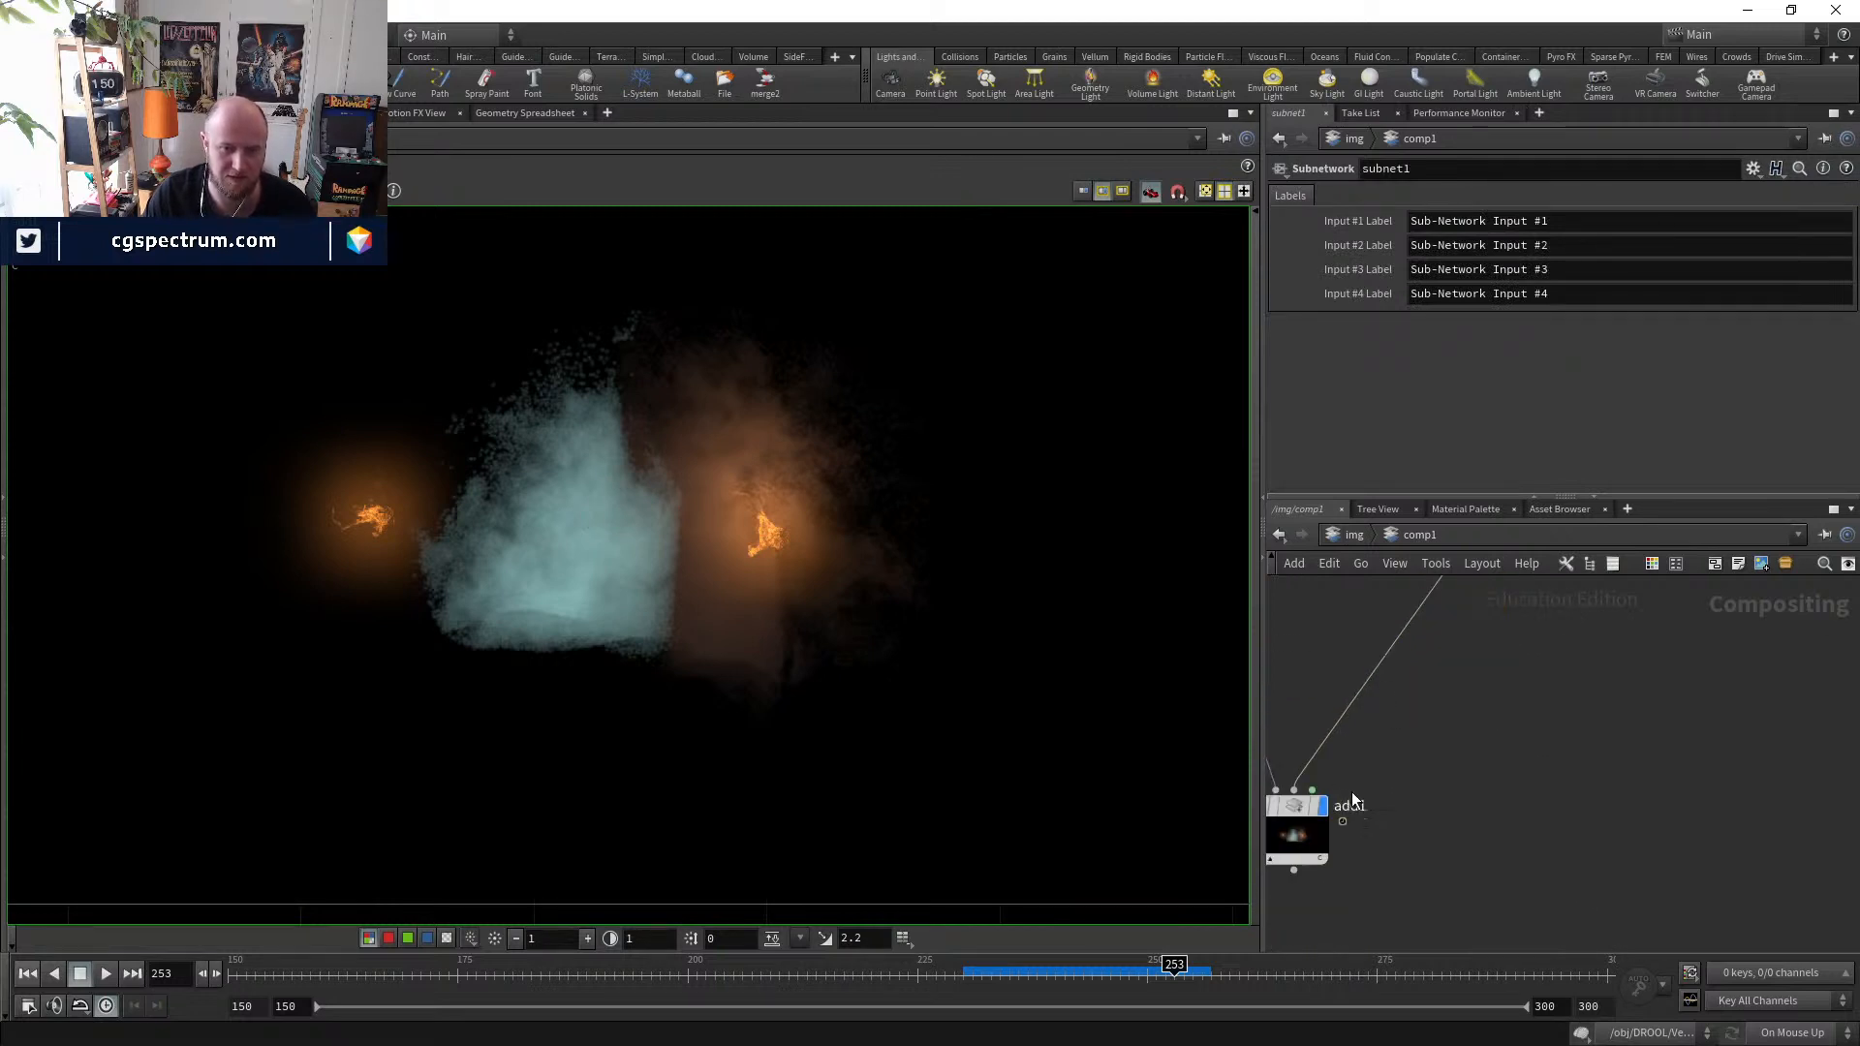
middle_drag(1350, 797, 1507, 820)
scroll(1508, 816, down, 3)
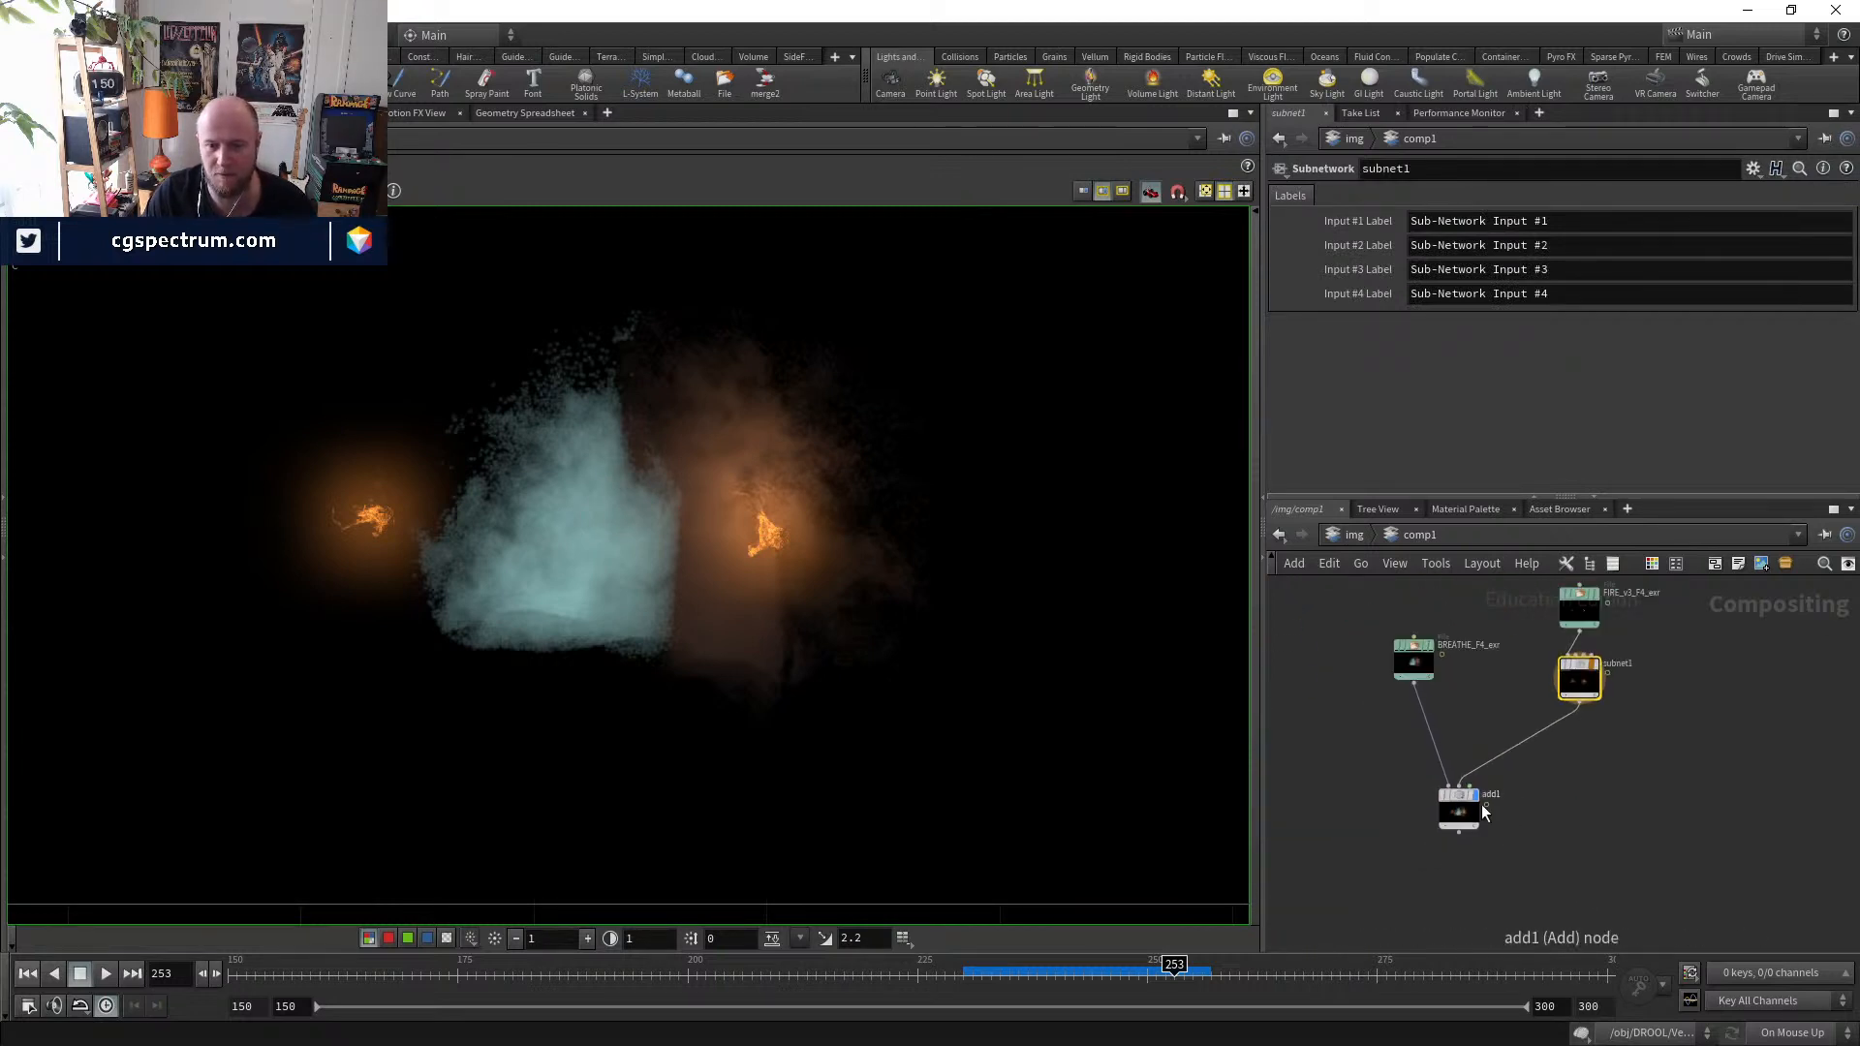
drag(1456, 798, 1513, 771)
middle_drag(1423, 729, 1391, 810)
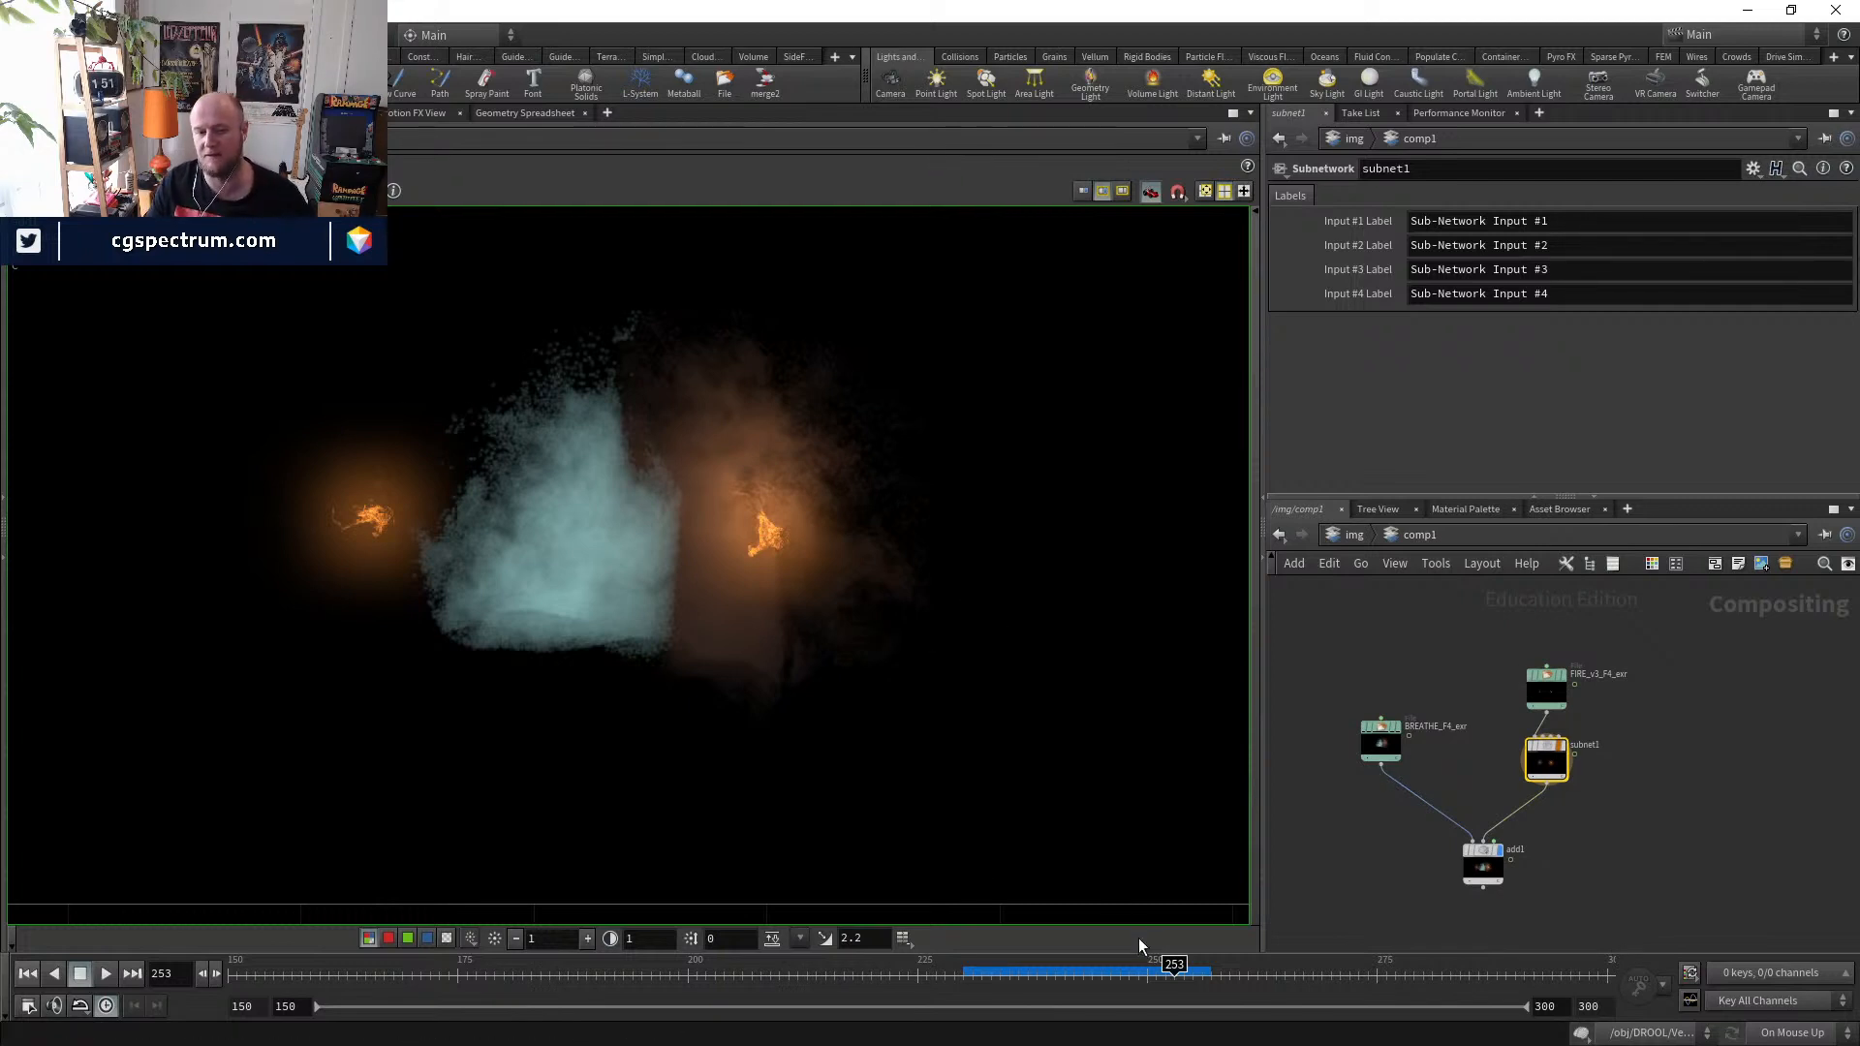
- Check the composite at other frames, ending on frame 254
click(1073, 971)
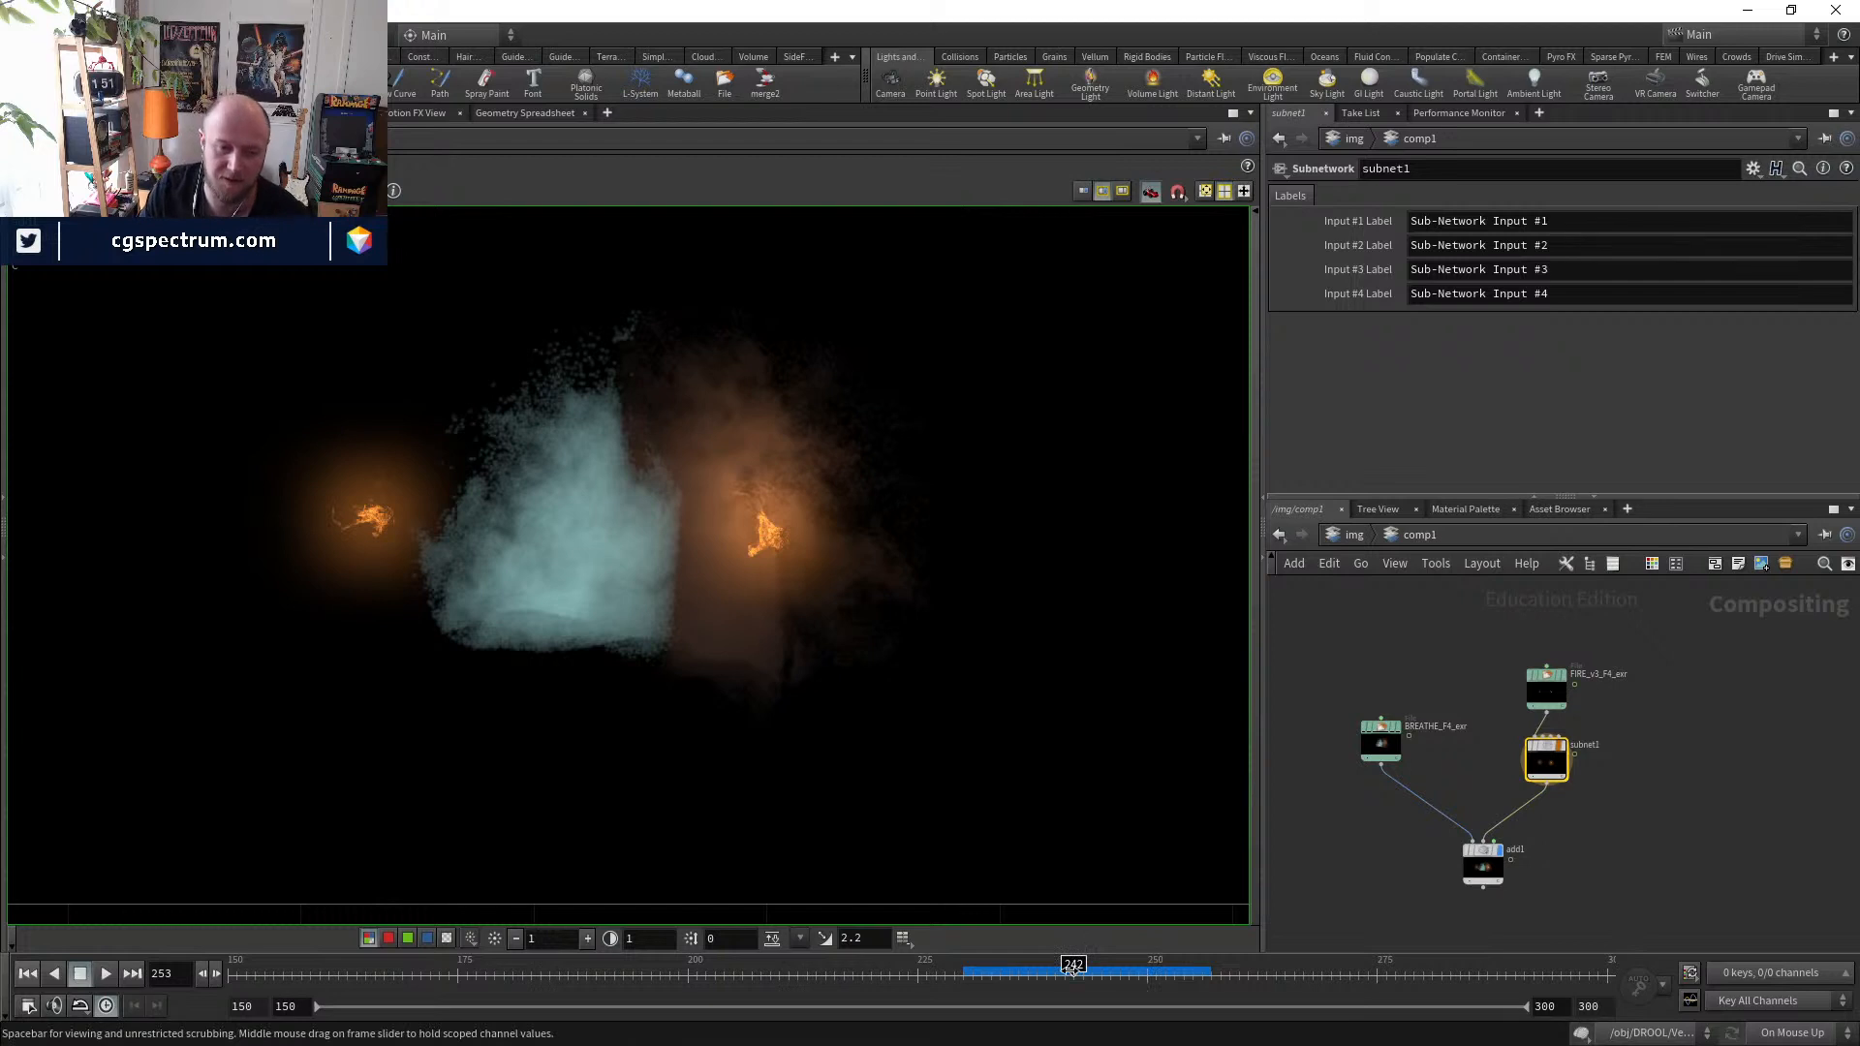
click(1155, 979)
click(1186, 968)
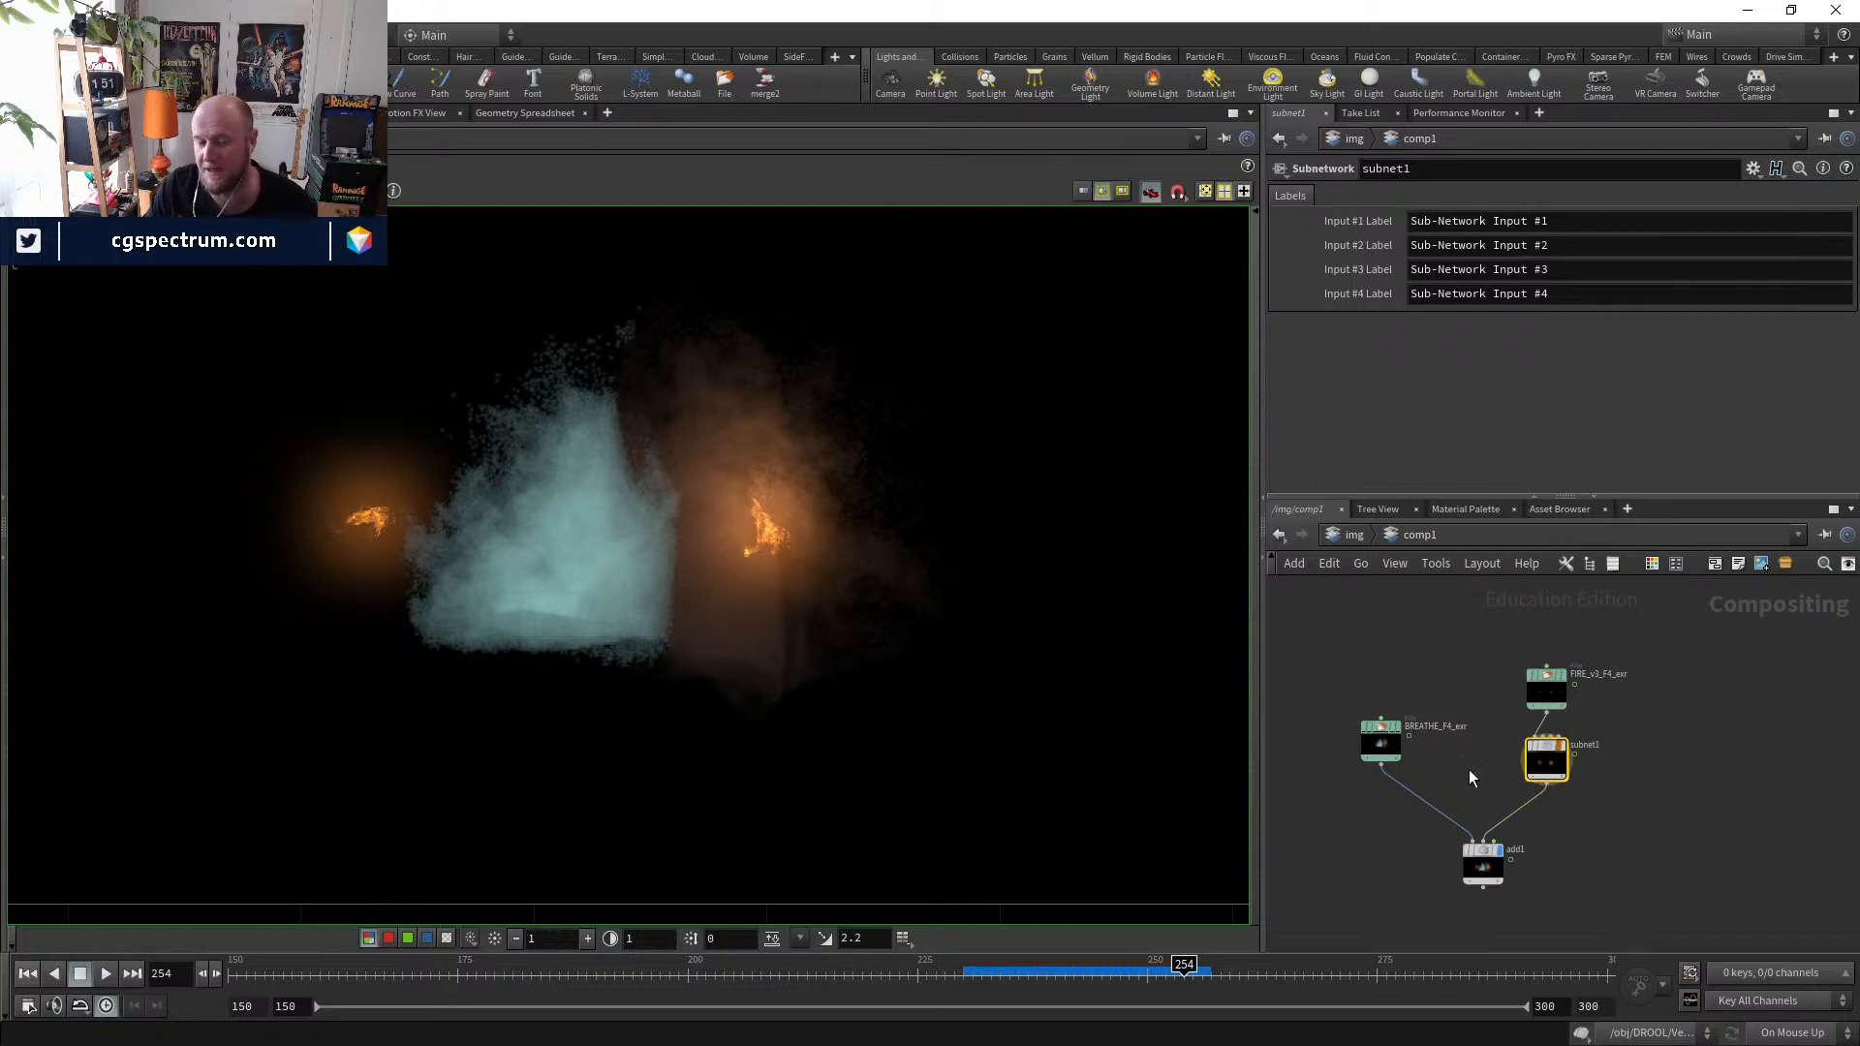
- Compare the BREATHE image, the subnet1 fire glow and the add1 composite by displaying each node in turn
click(1397, 725)
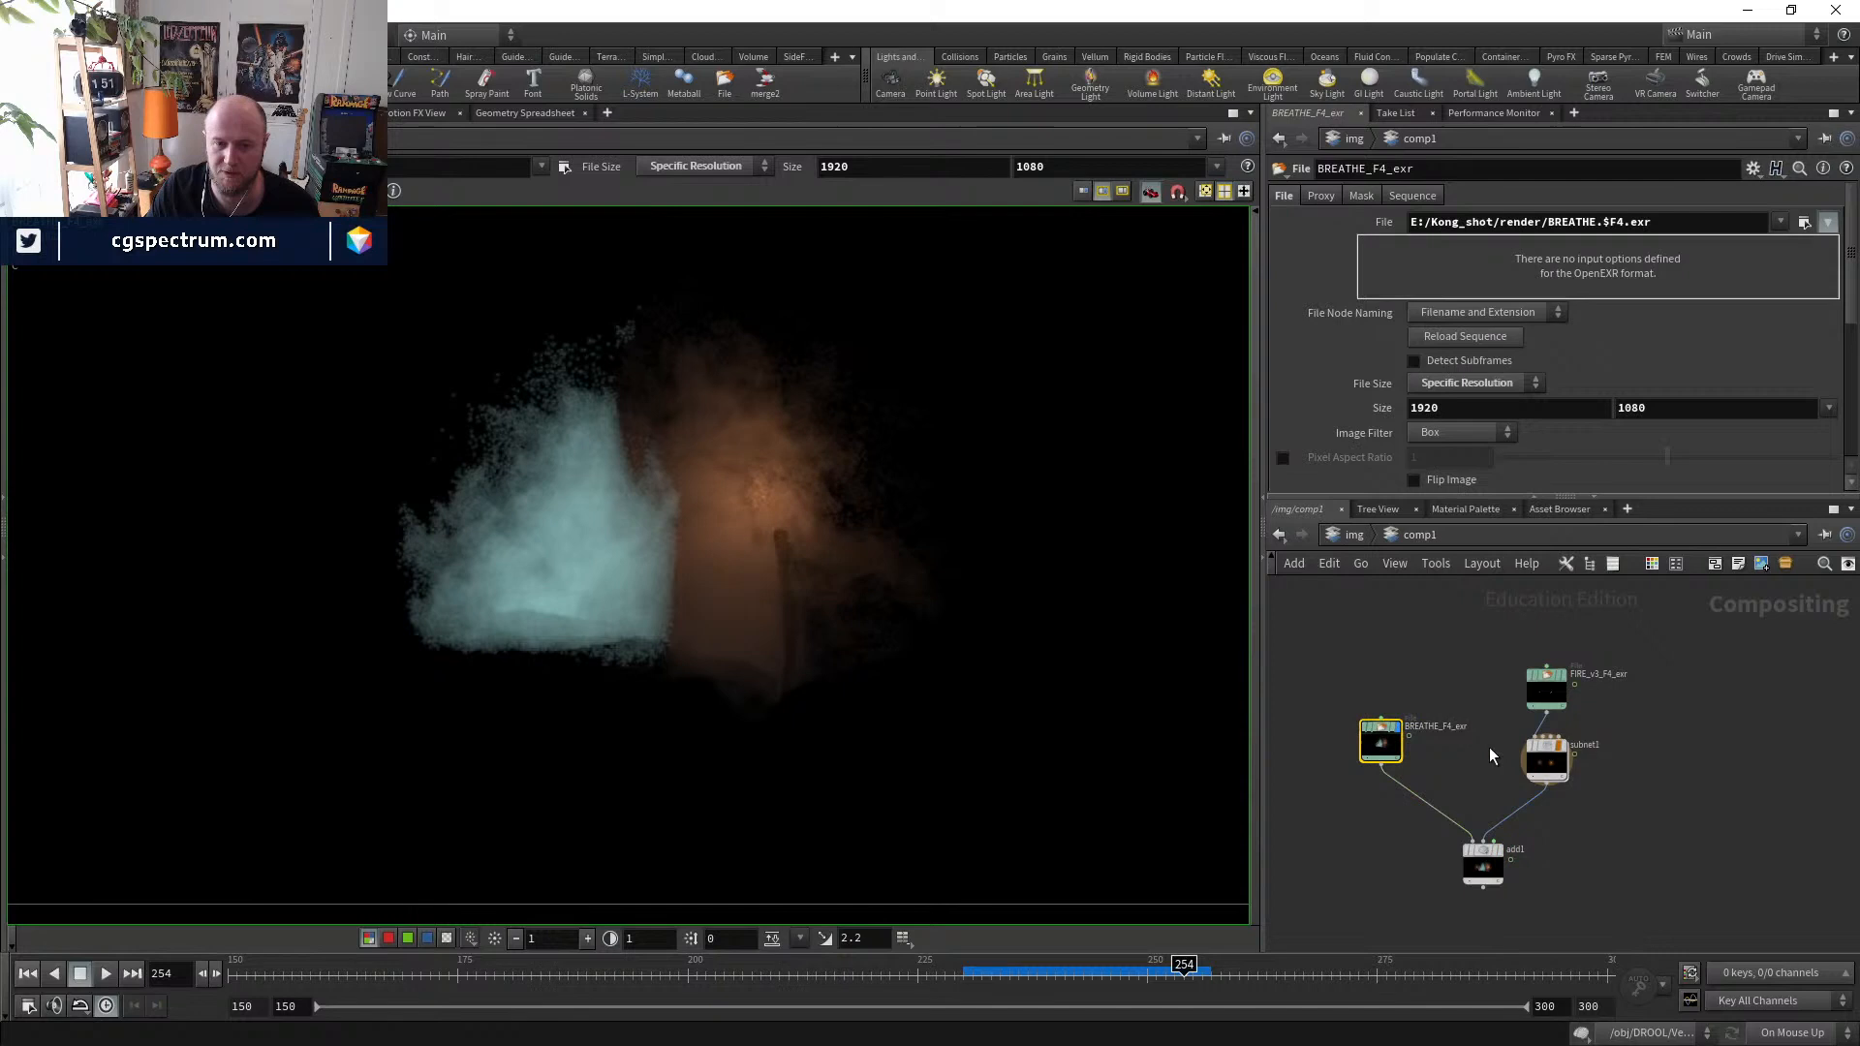
click(1560, 746)
click(1503, 851)
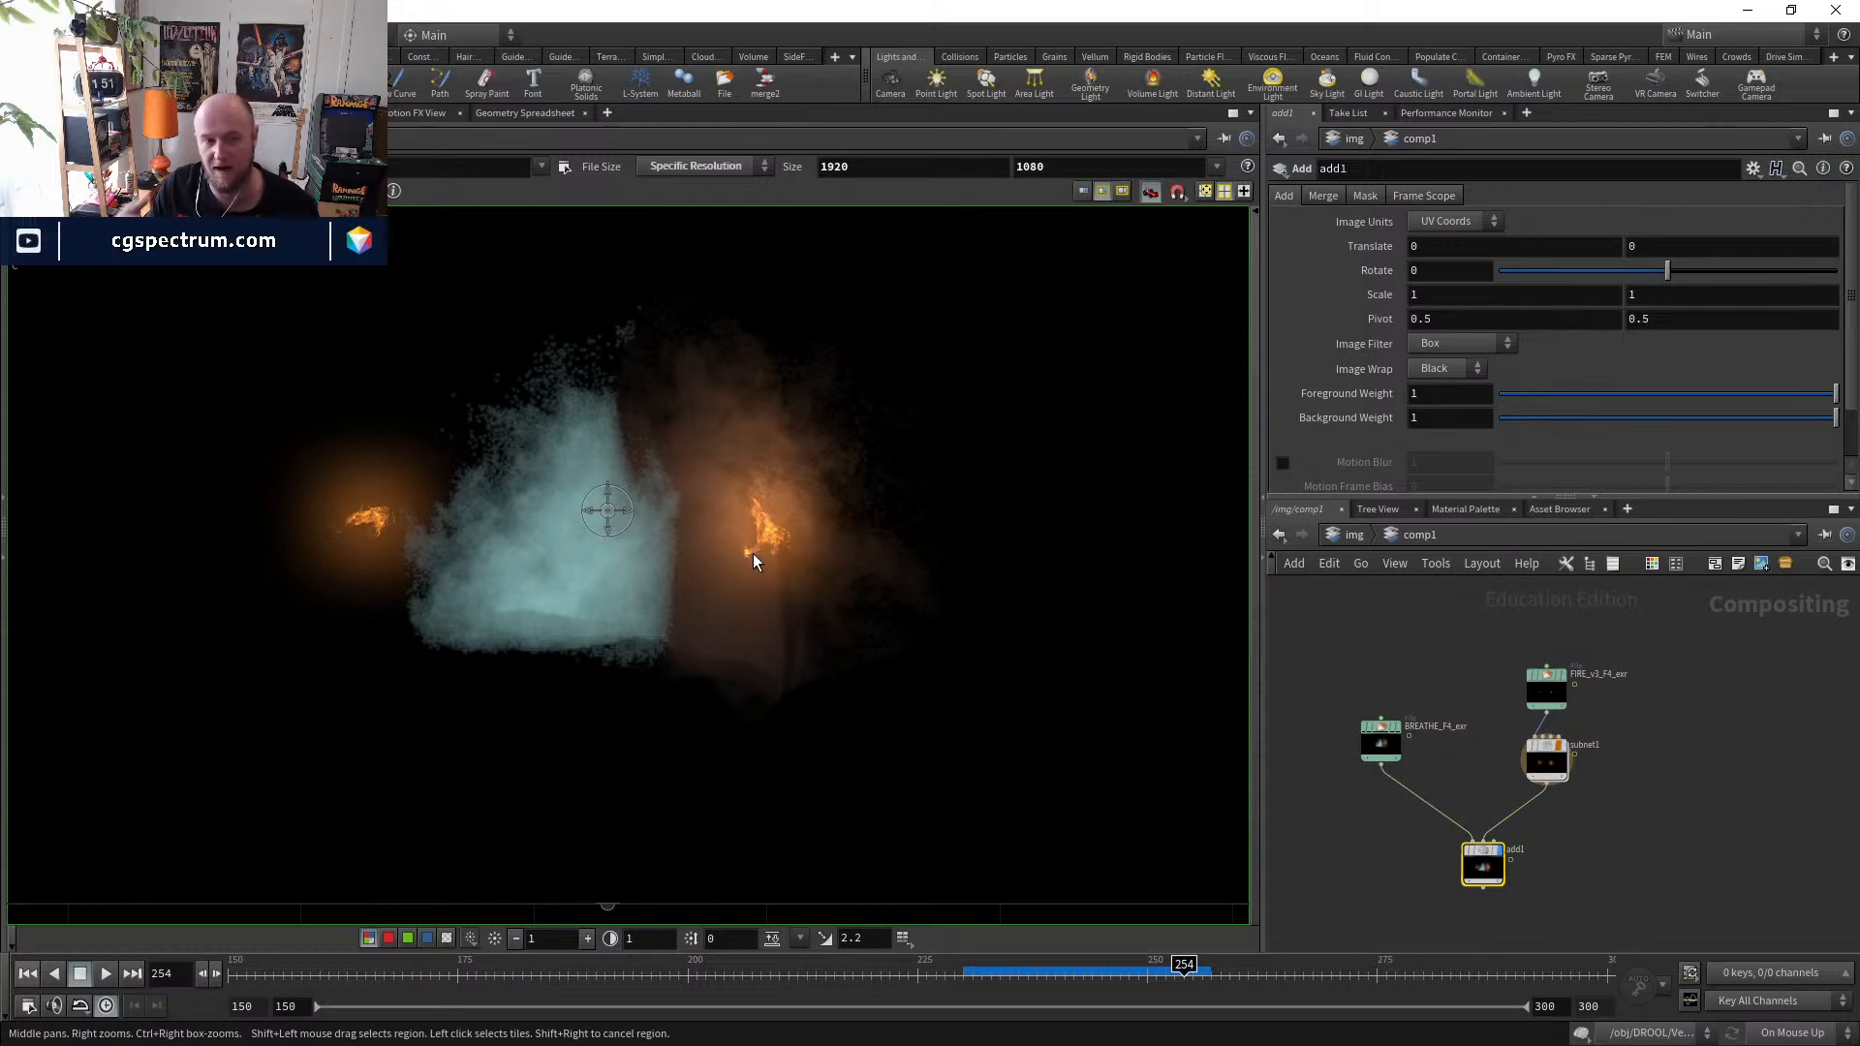
- Add a File node beside the network and load HDRIHaven_kiara_5_noon_2k.rat from the $HFS/houdini/pic/hdri folder
scroll(1458, 858, up, 5)
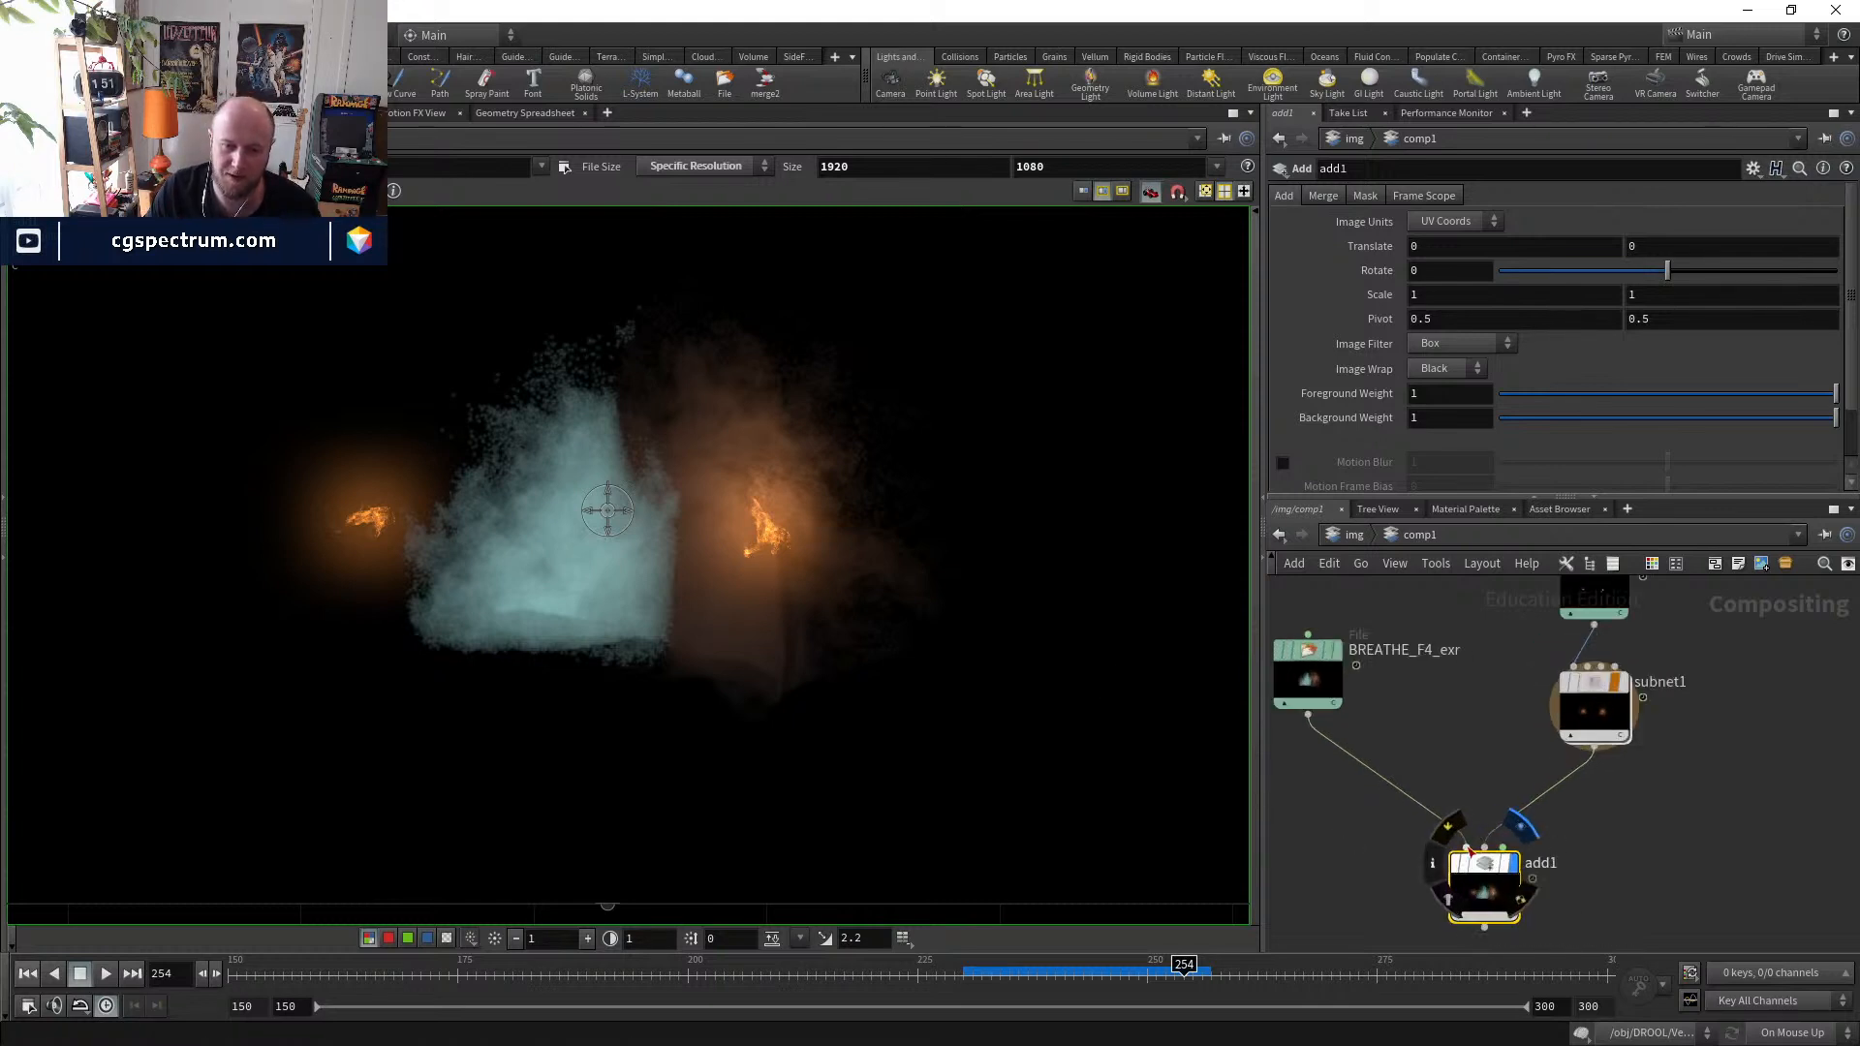
scroll(1482, 848, down, 6)
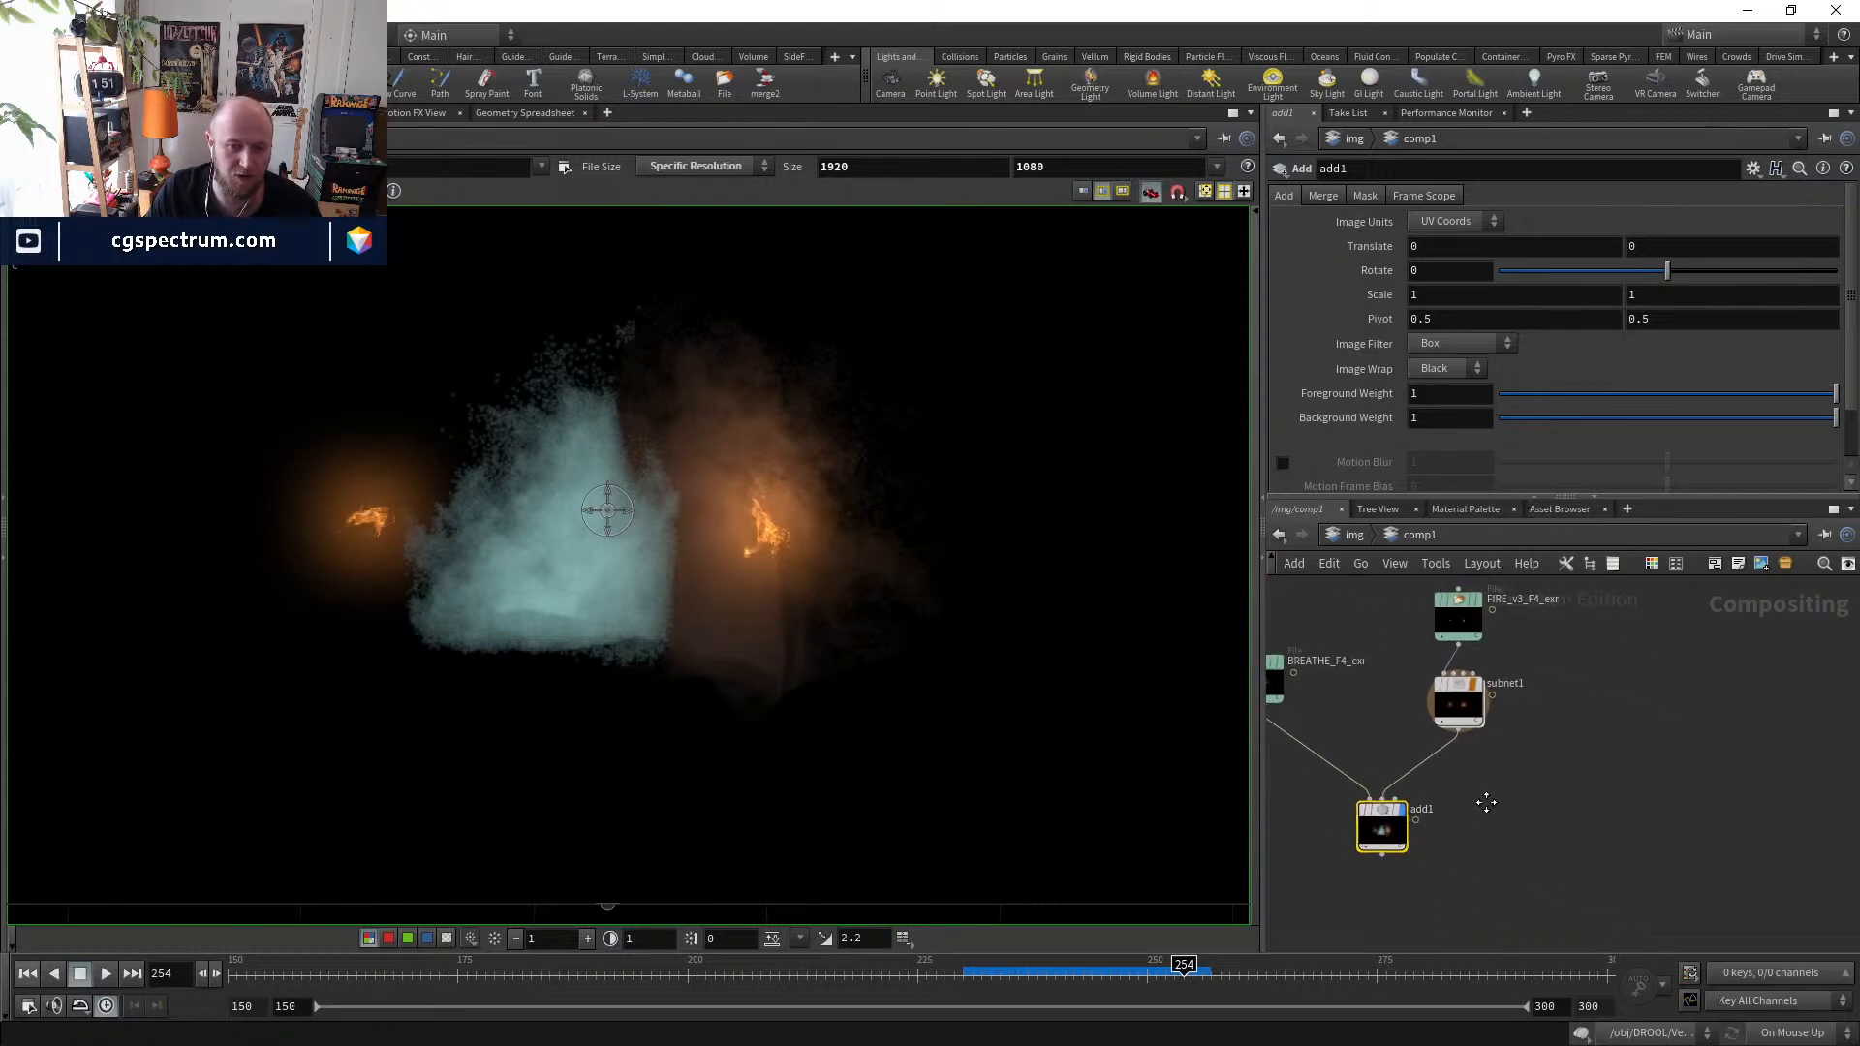
scroll(1581, 786, down, 3)
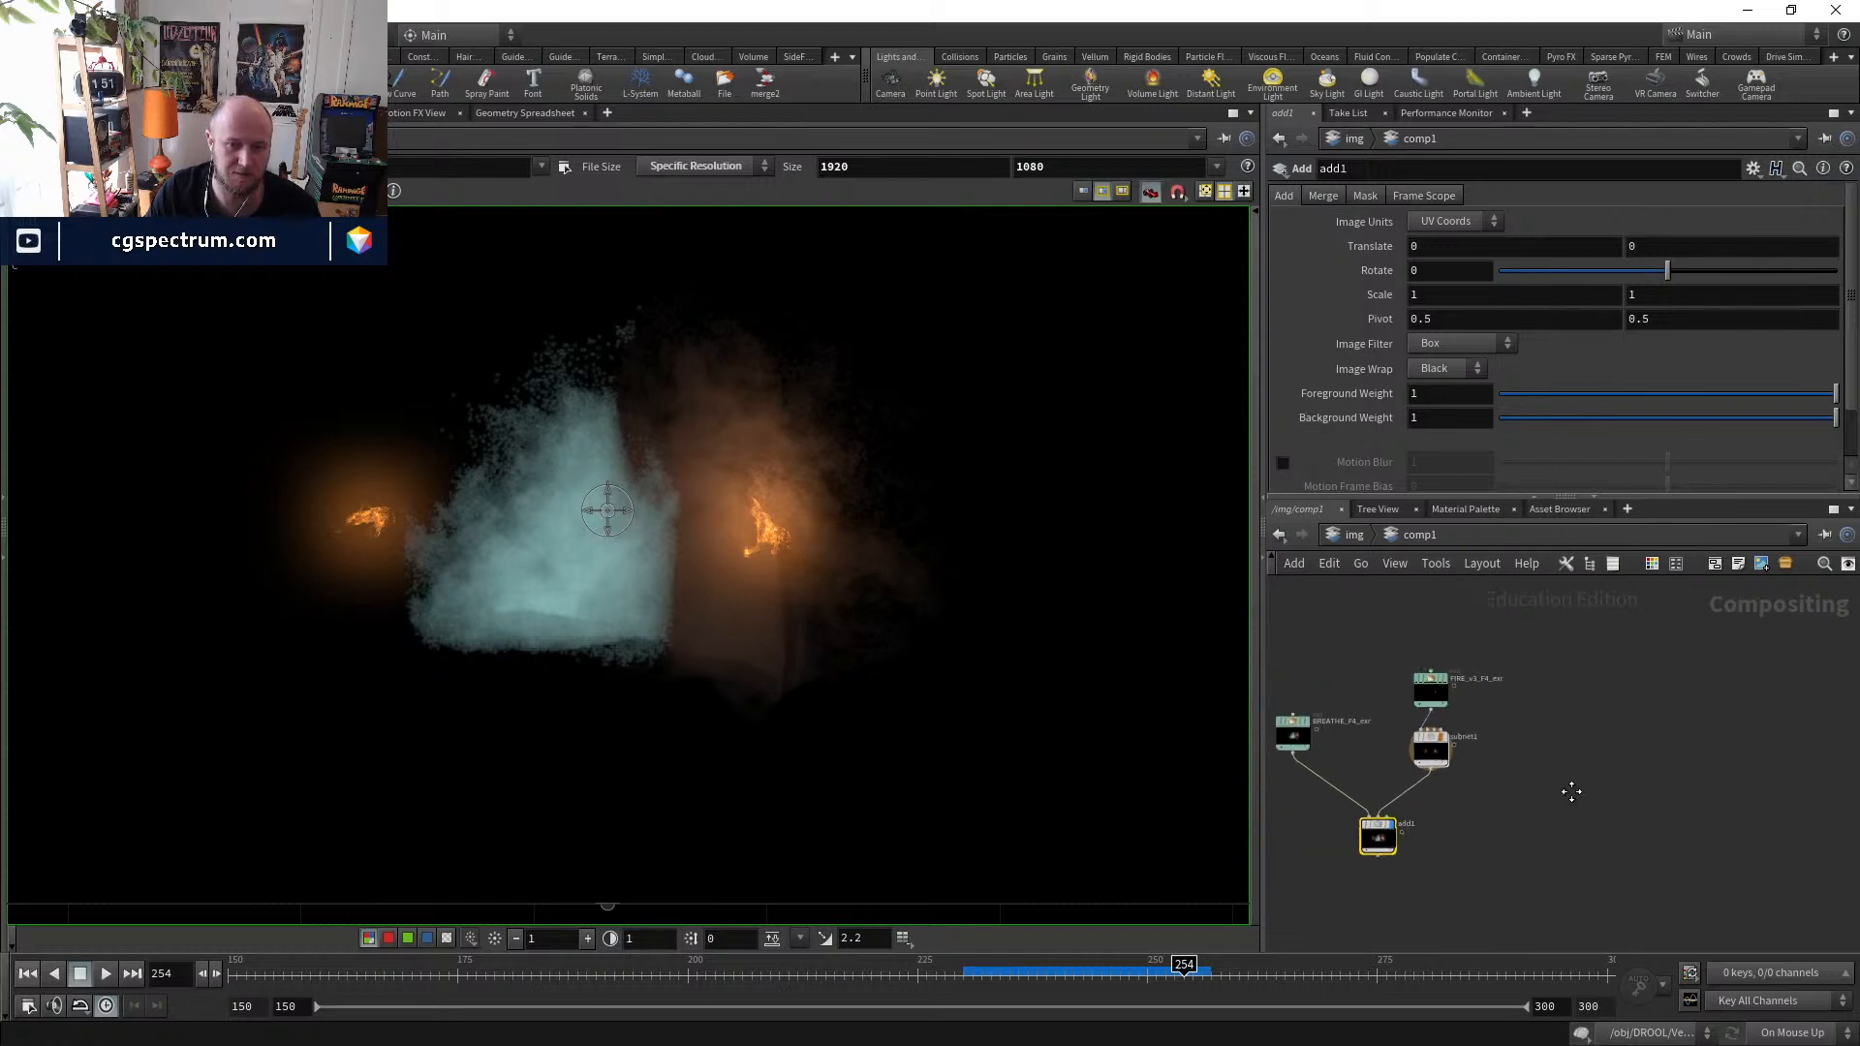
key(Tab)
text(file)
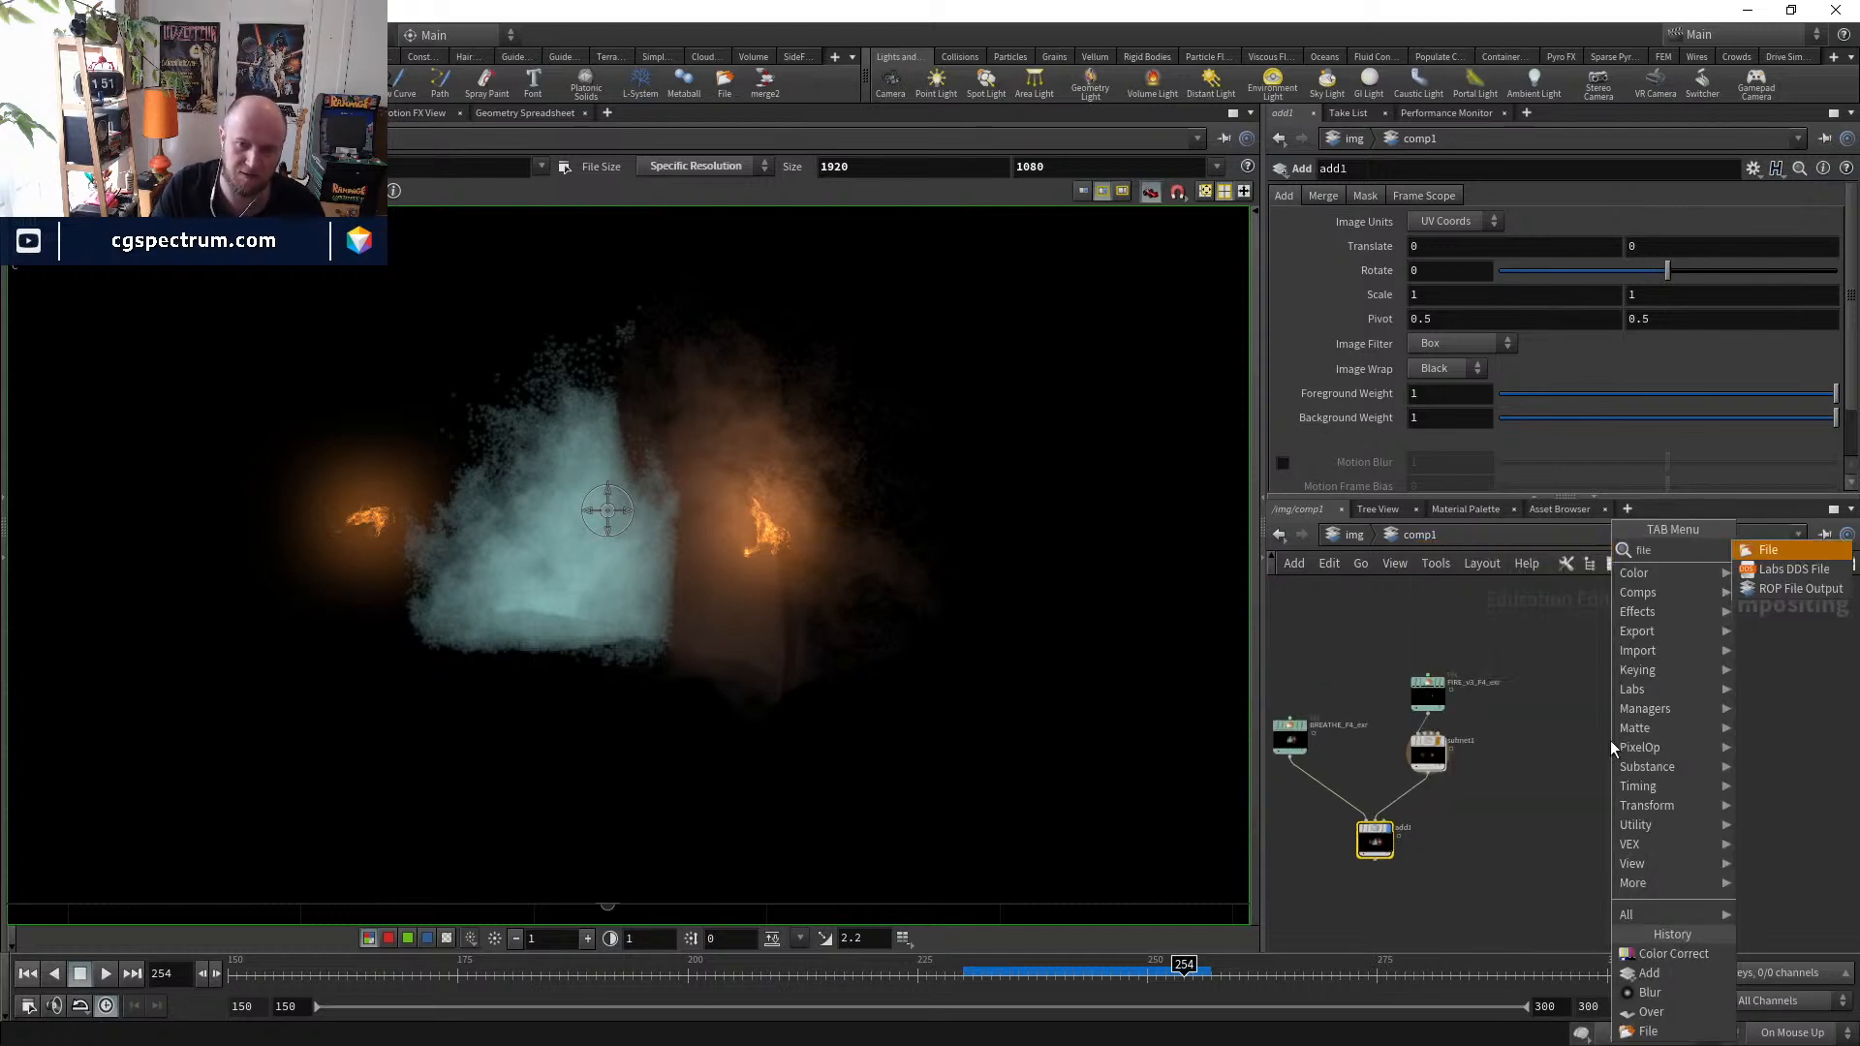
key(Return)
click(1611, 740)
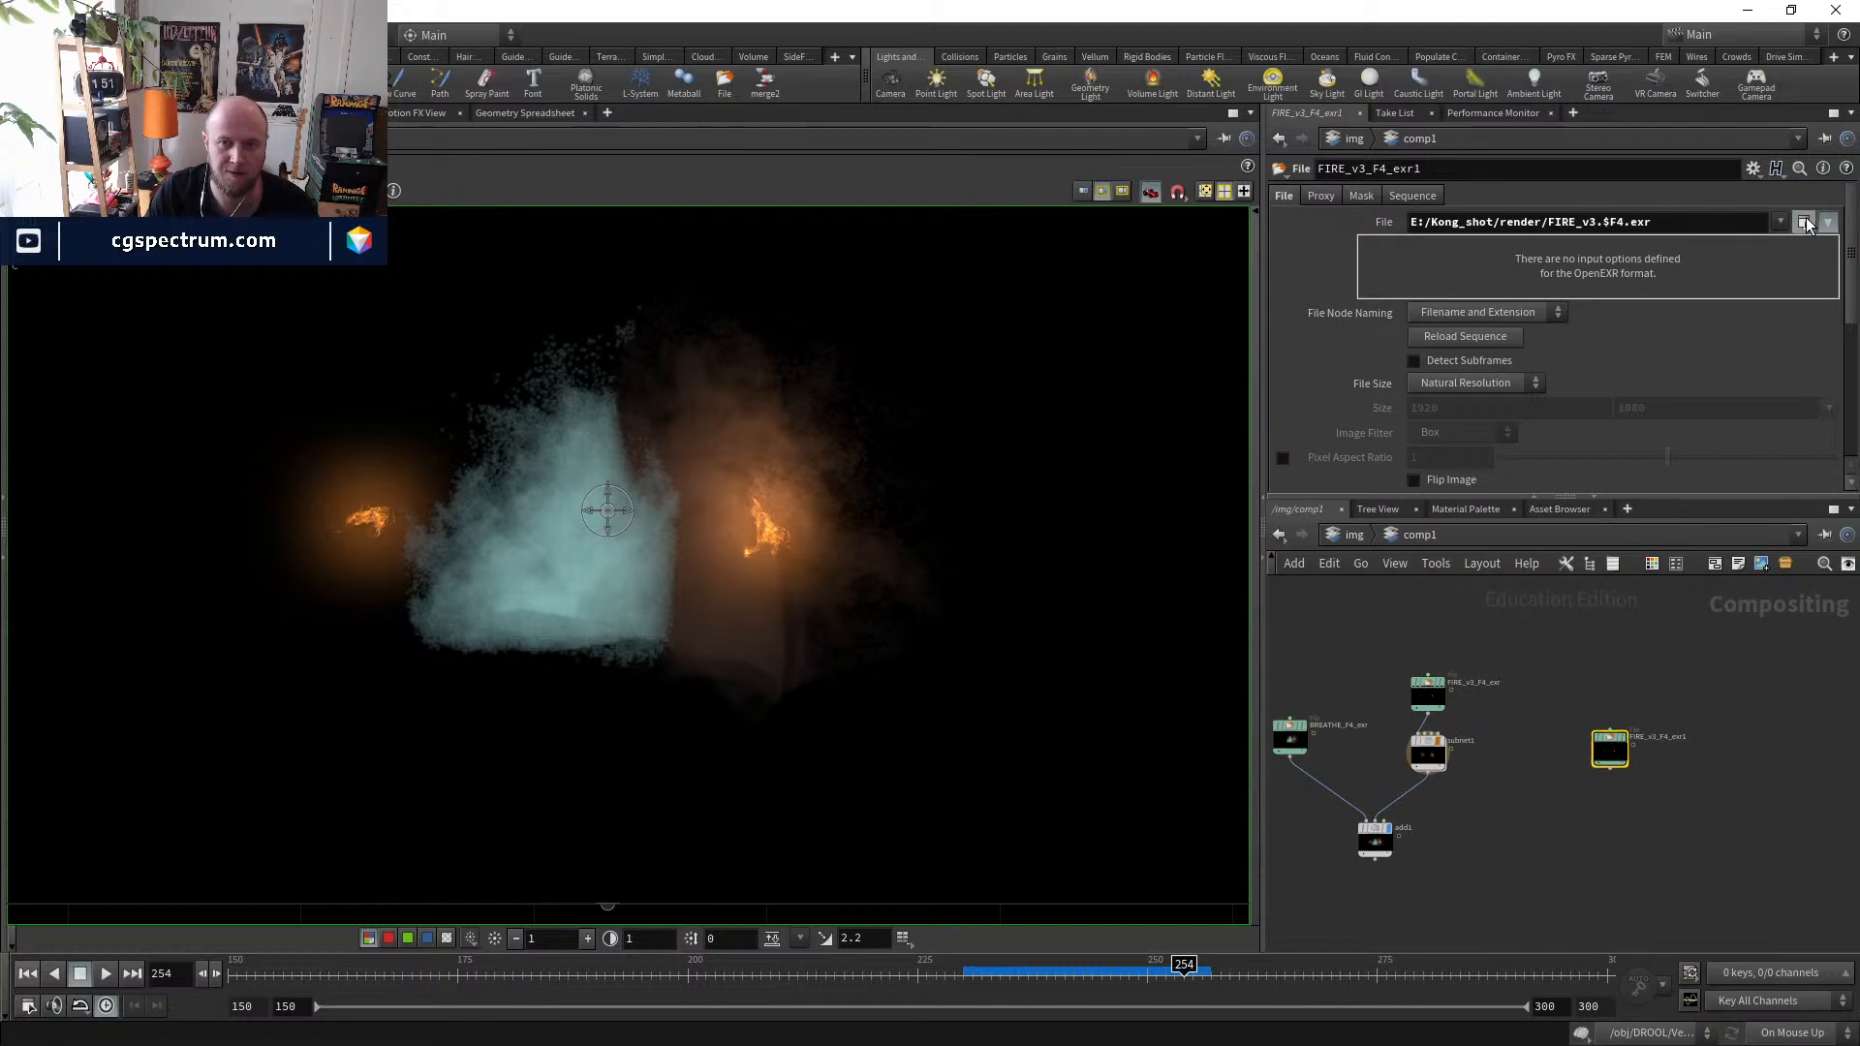
click(1804, 223)
click(1287, 315)
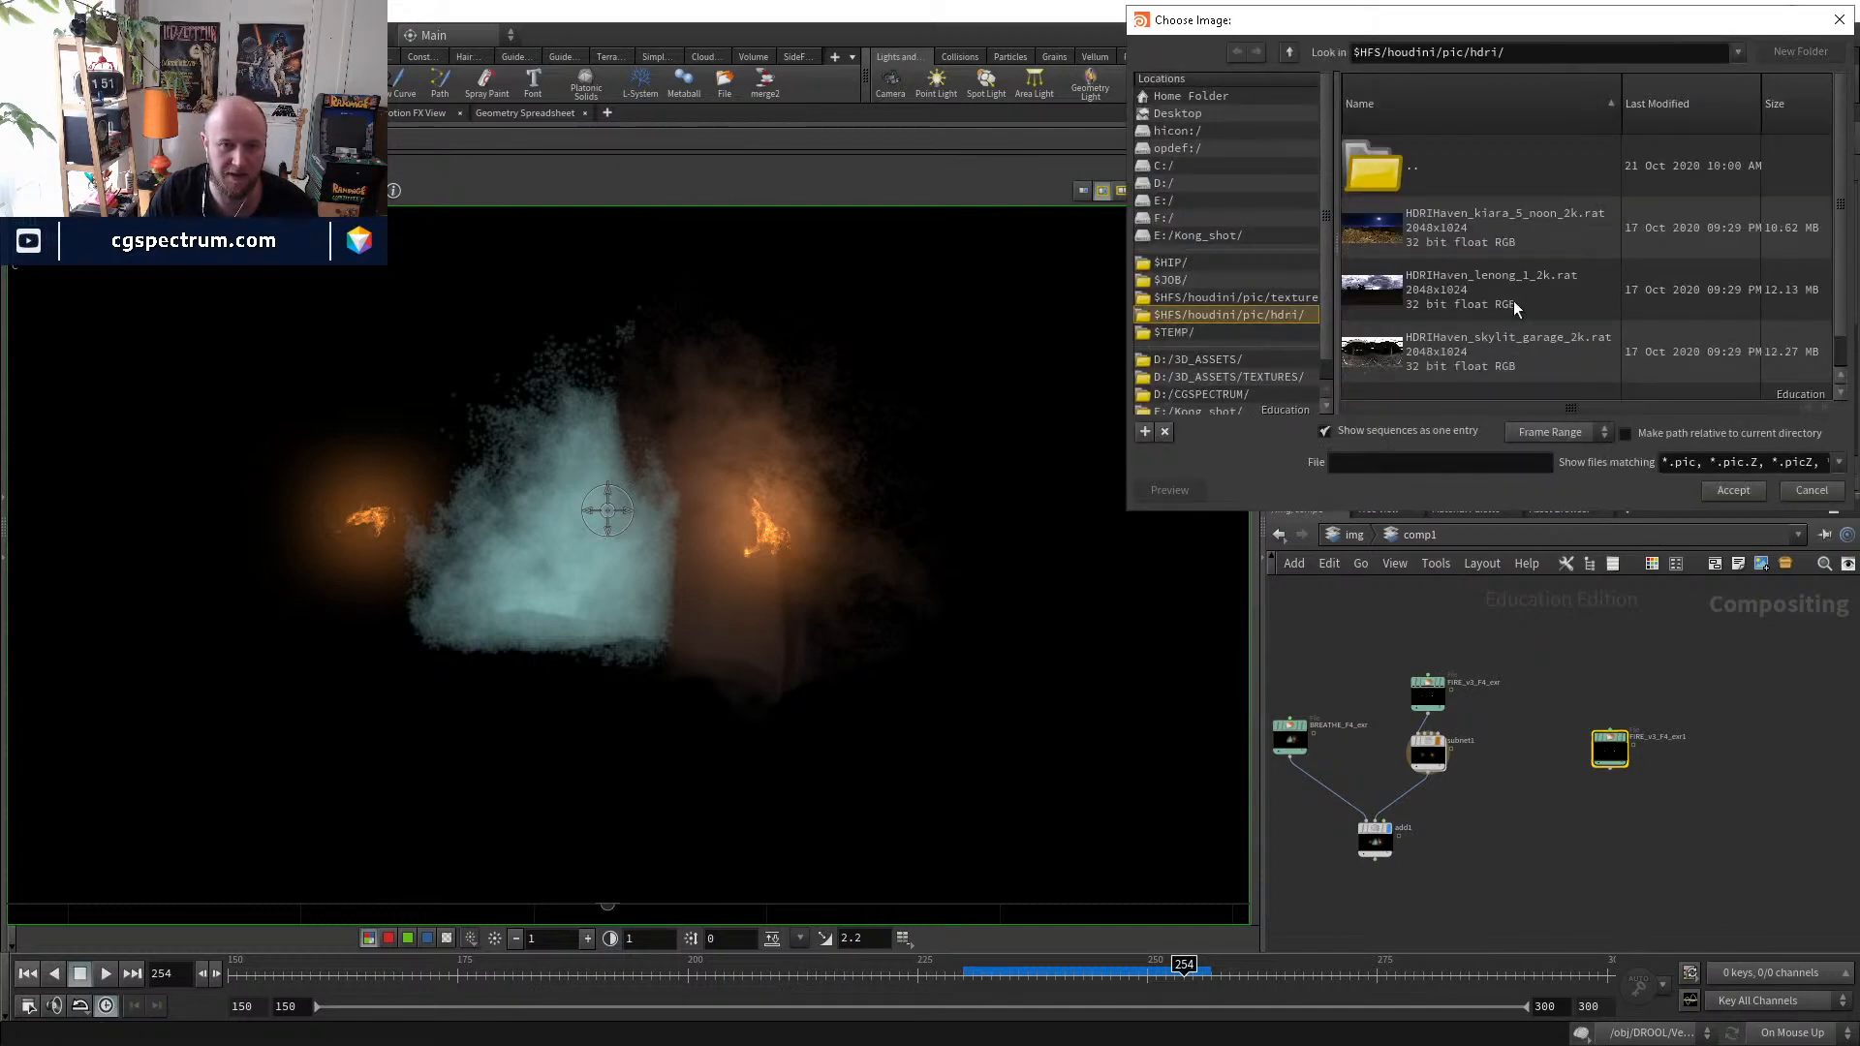
click(1446, 220)
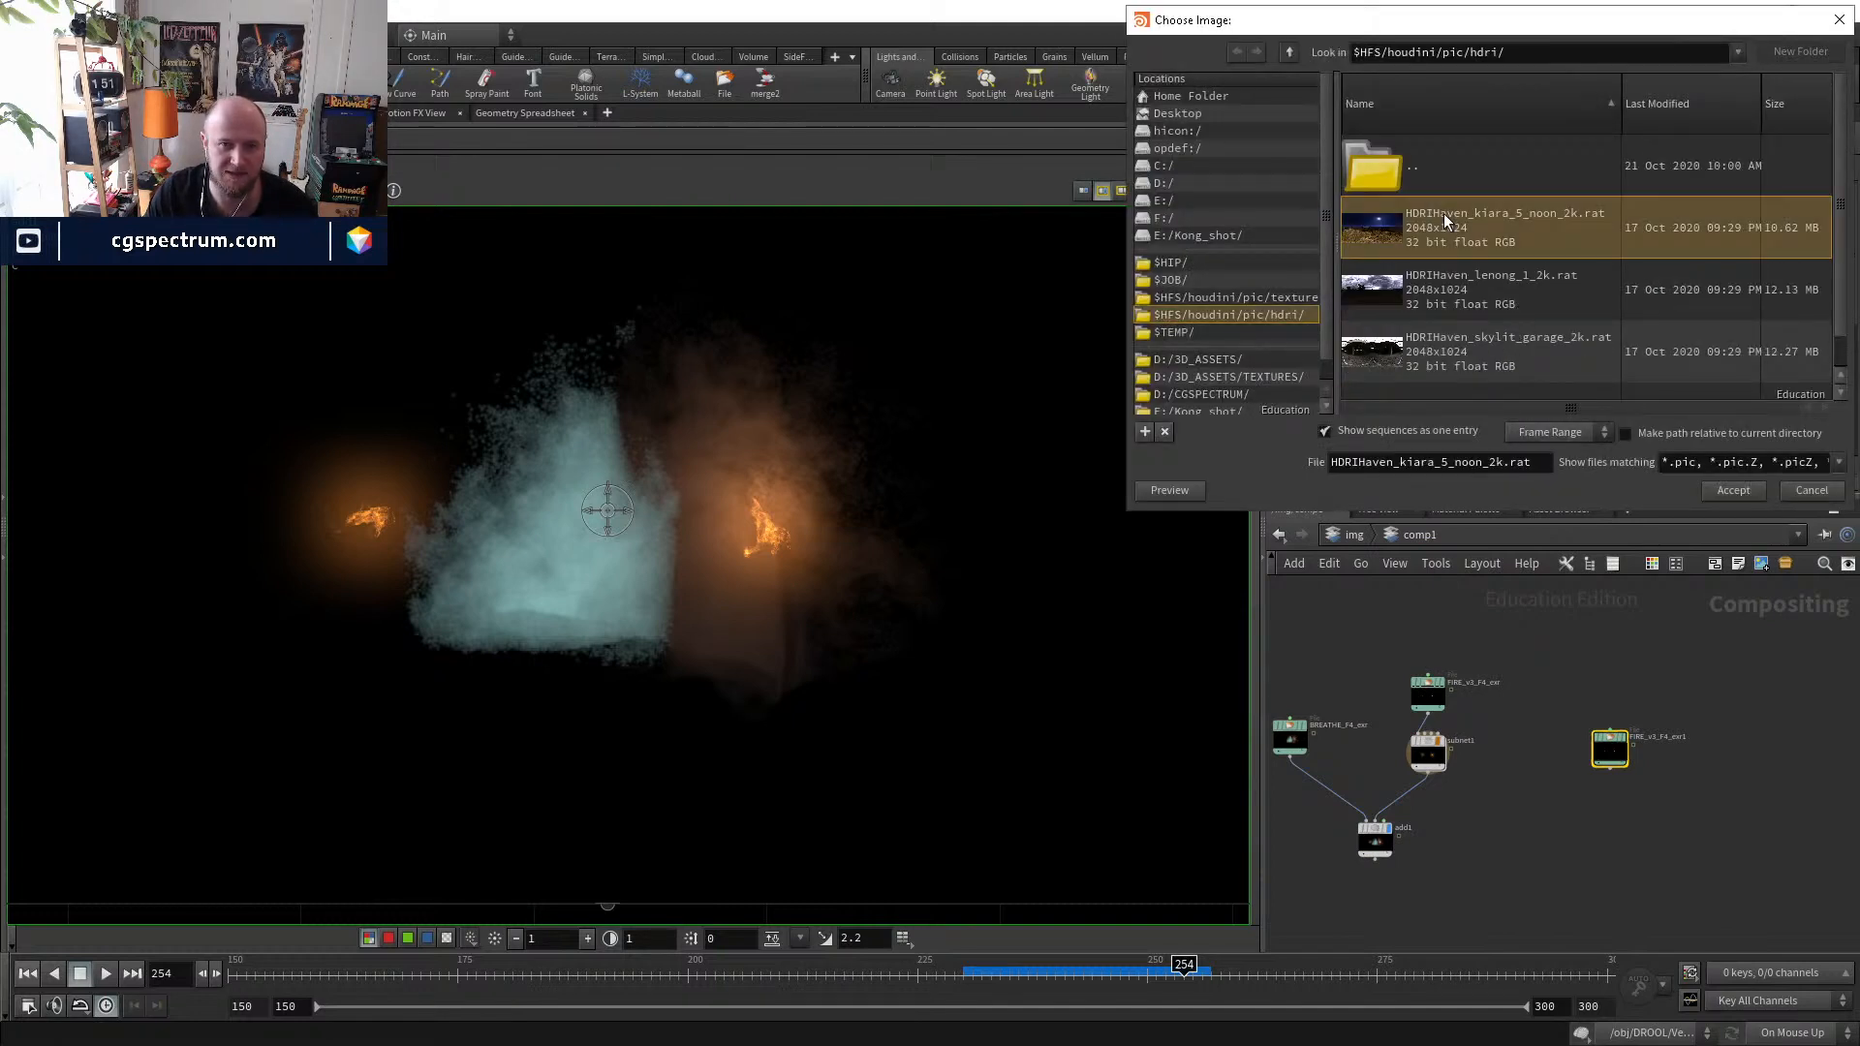
click(1733, 490)
- Place a Color Correct node beneath the HDRIHaven_kiara_5_noon_2k file node
scroll(1599, 776, up, 3)
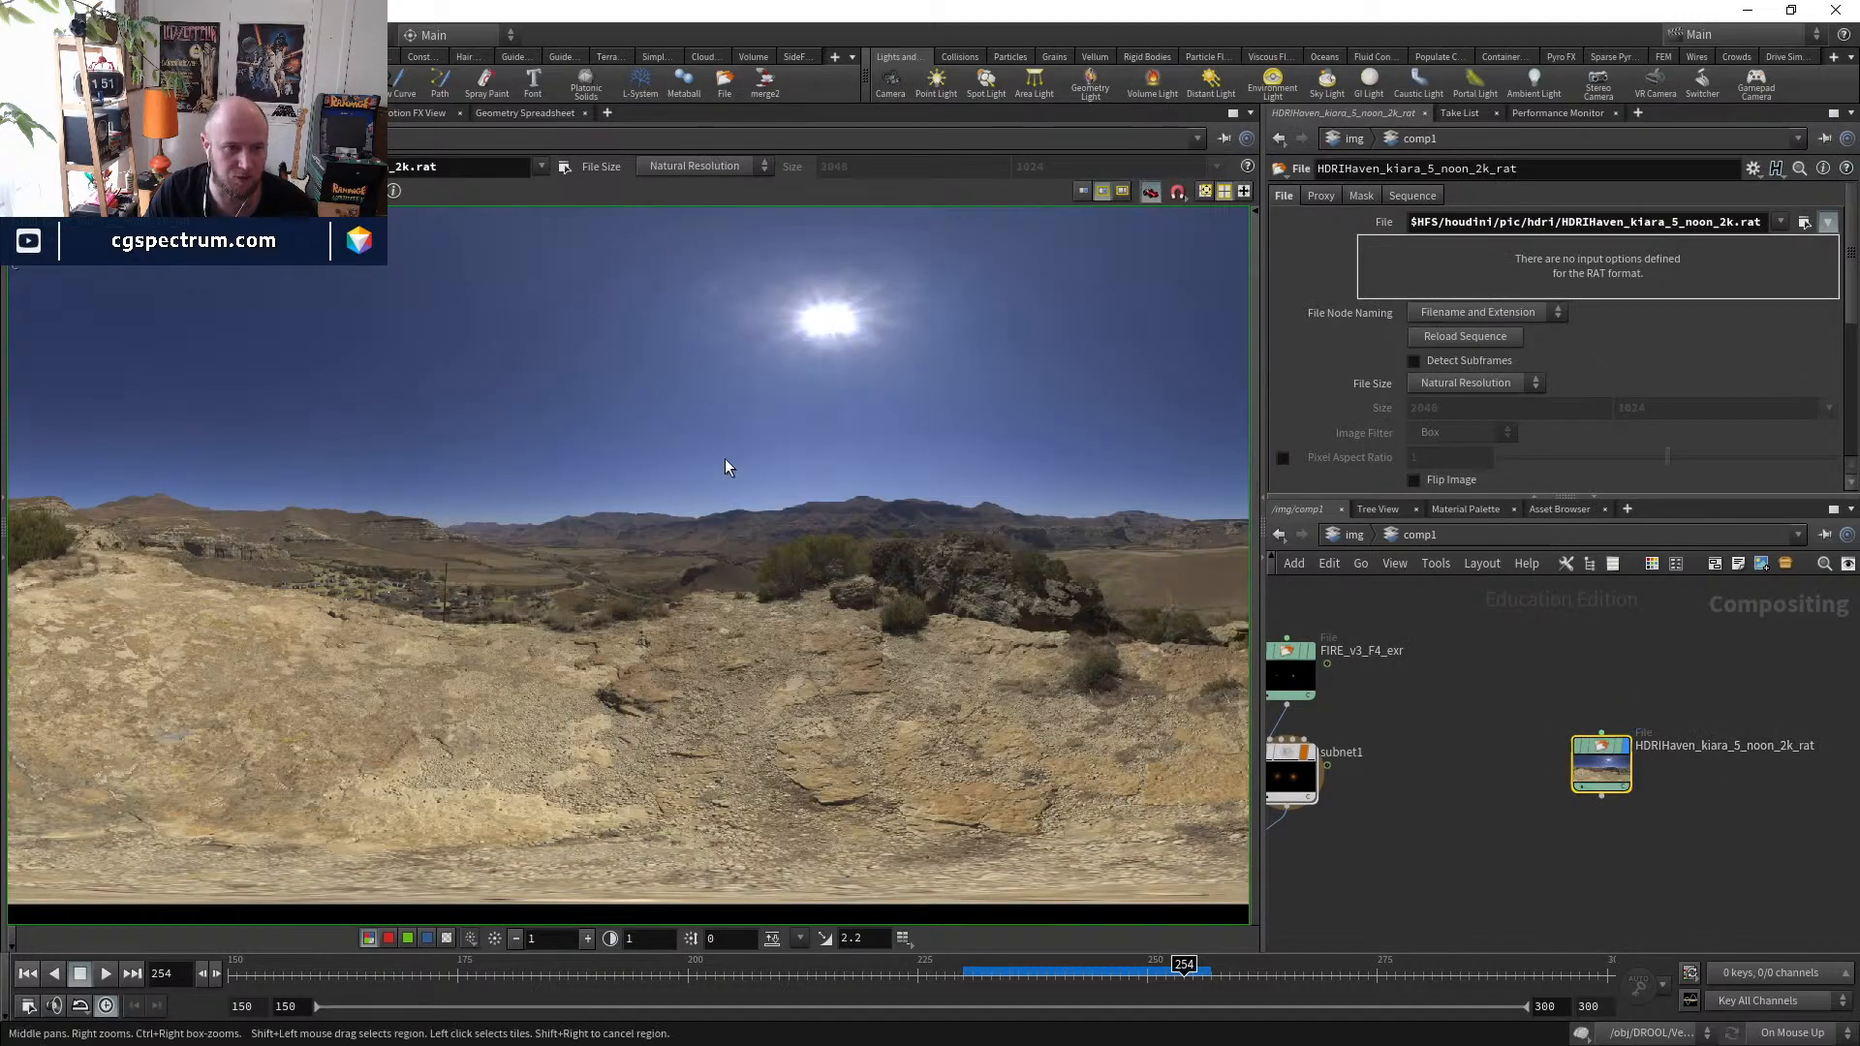
scroll(817, 339, down, 2)
middle_drag(890, 340, 743, 405)
scroll(777, 403, down, 2)
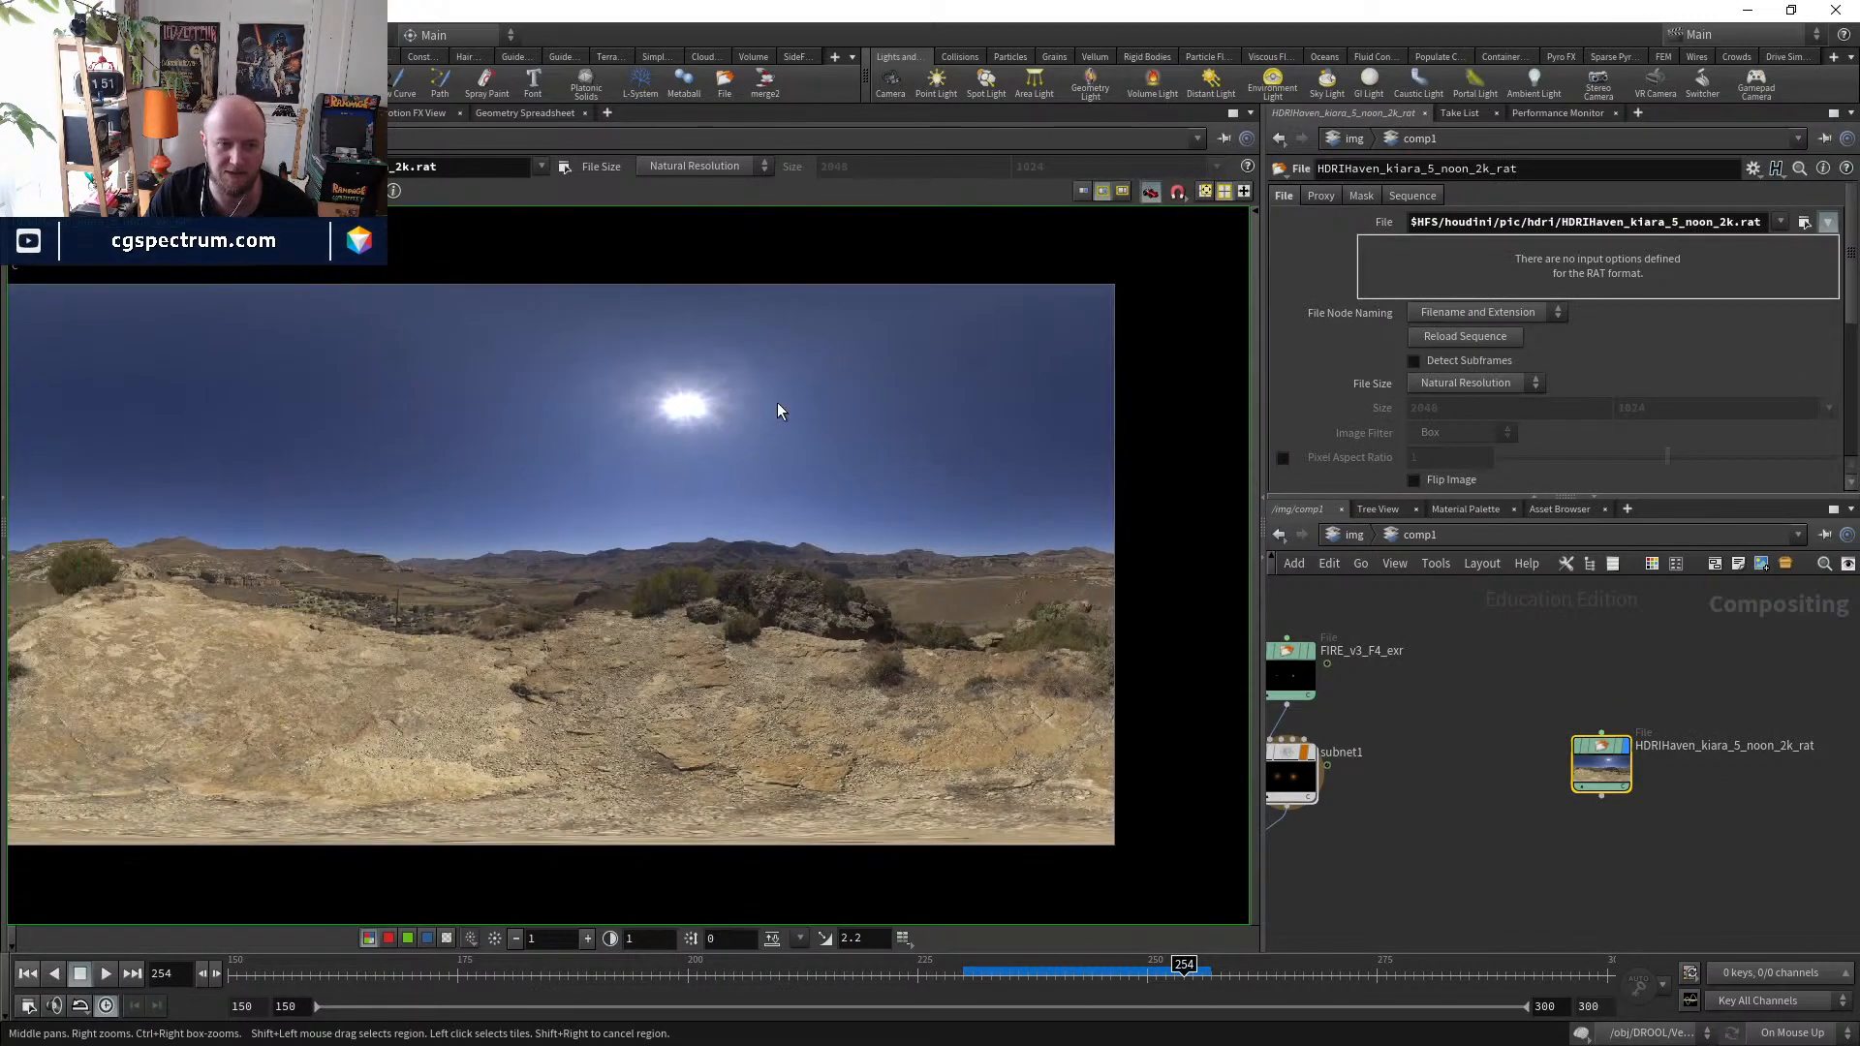
middle_drag(655, 319, 784, 288)
middle_drag(917, 378, 843, 346)
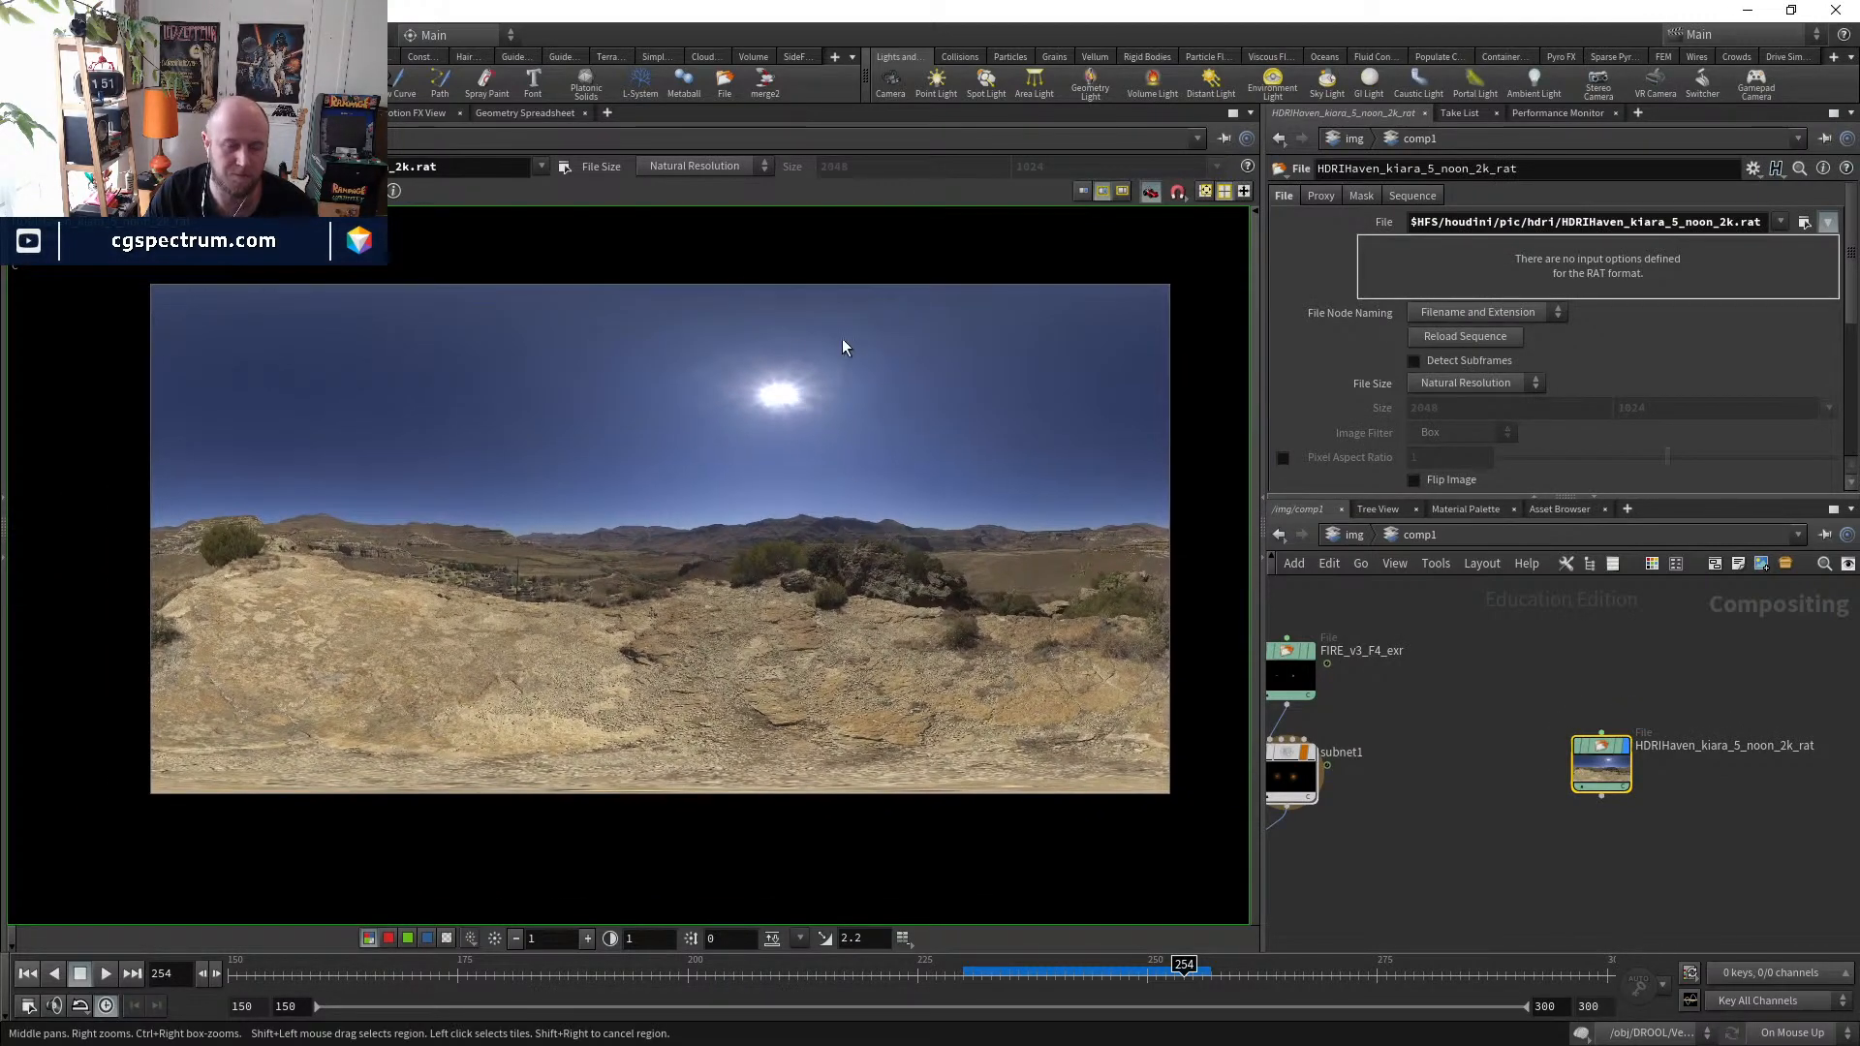
middle_drag(1717, 816, 1549, 757)
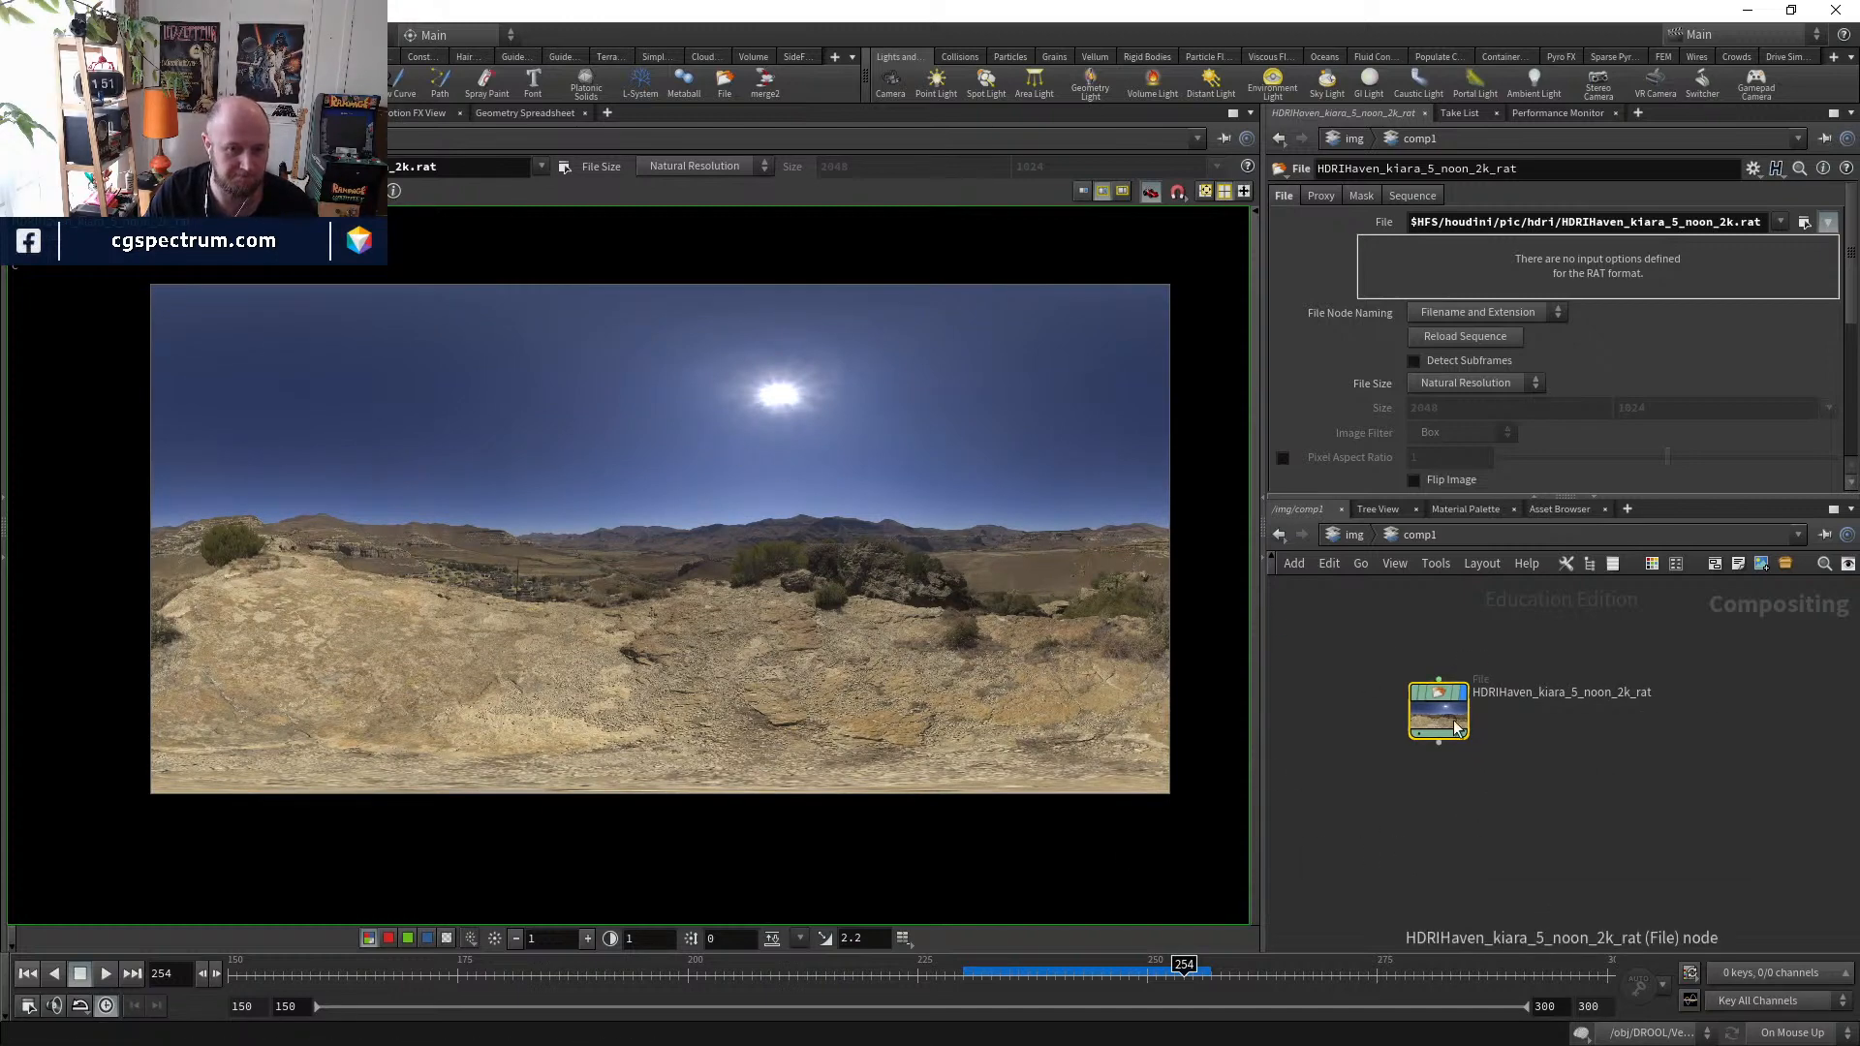
key(Tab)
text(c)
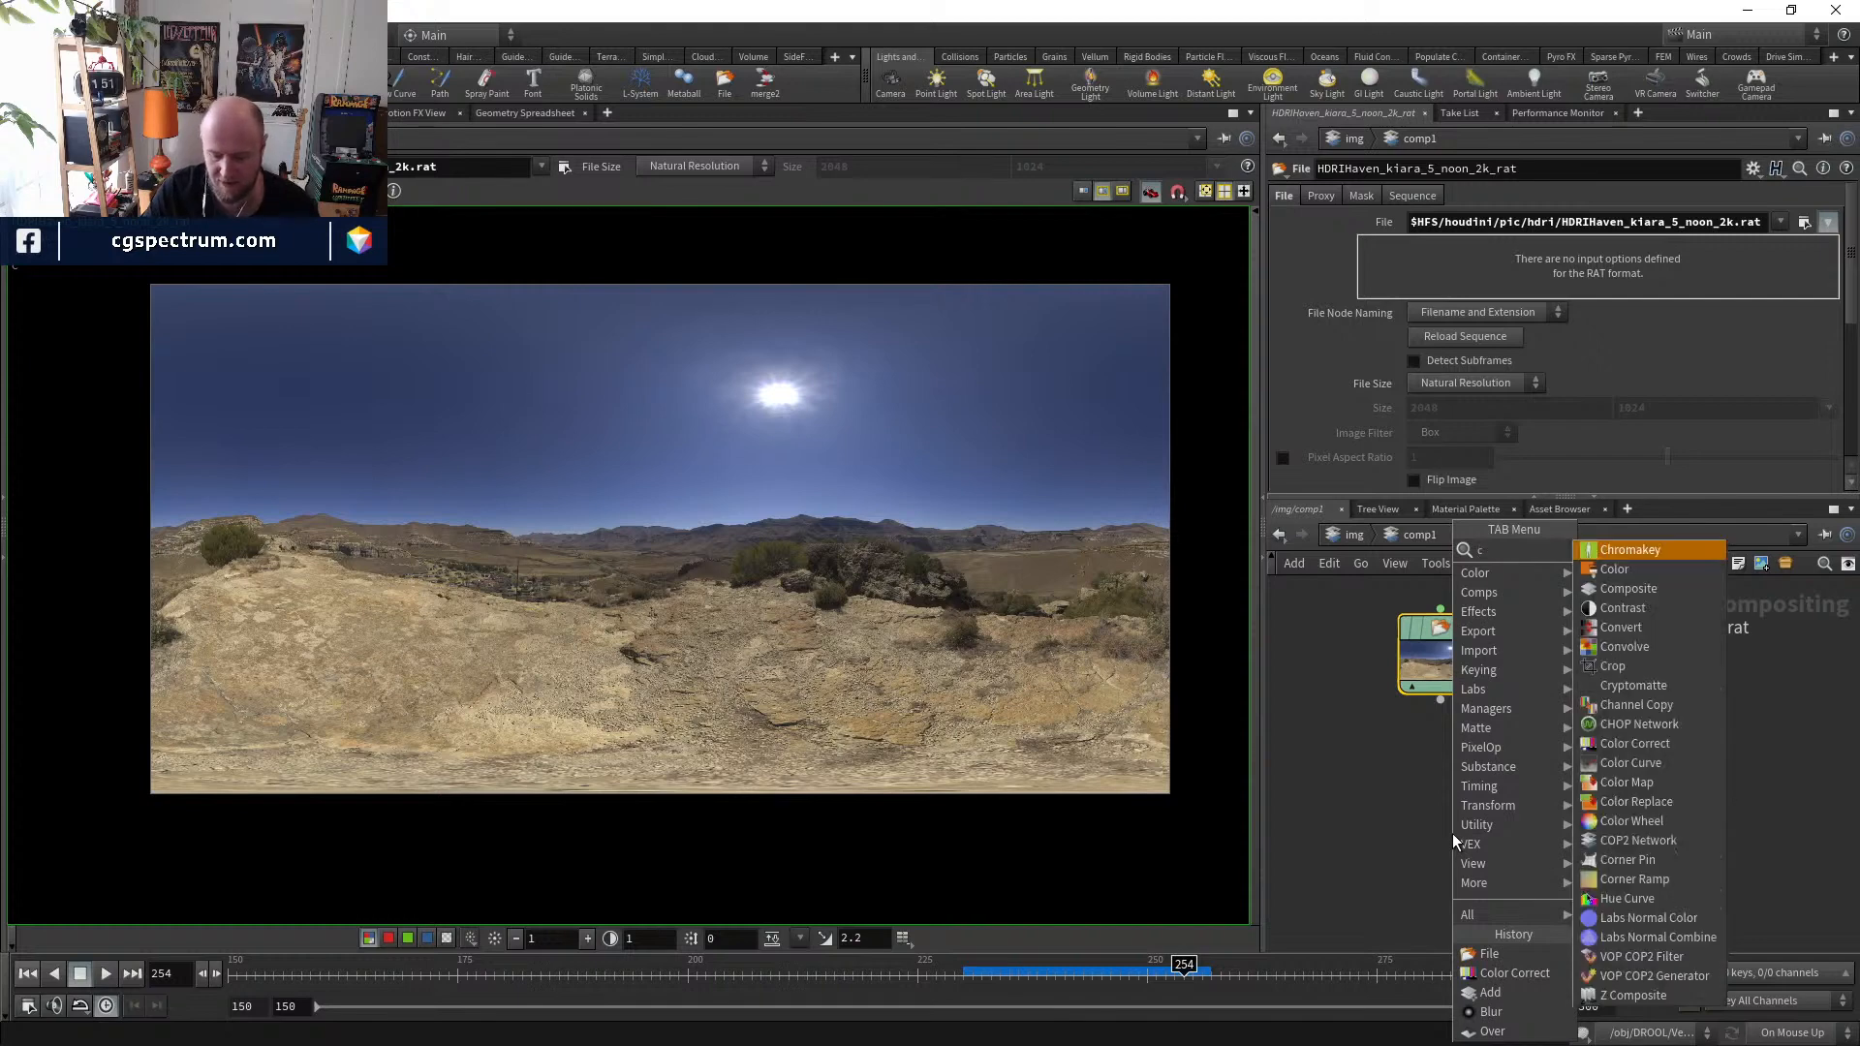
text(ol)
key(Down)
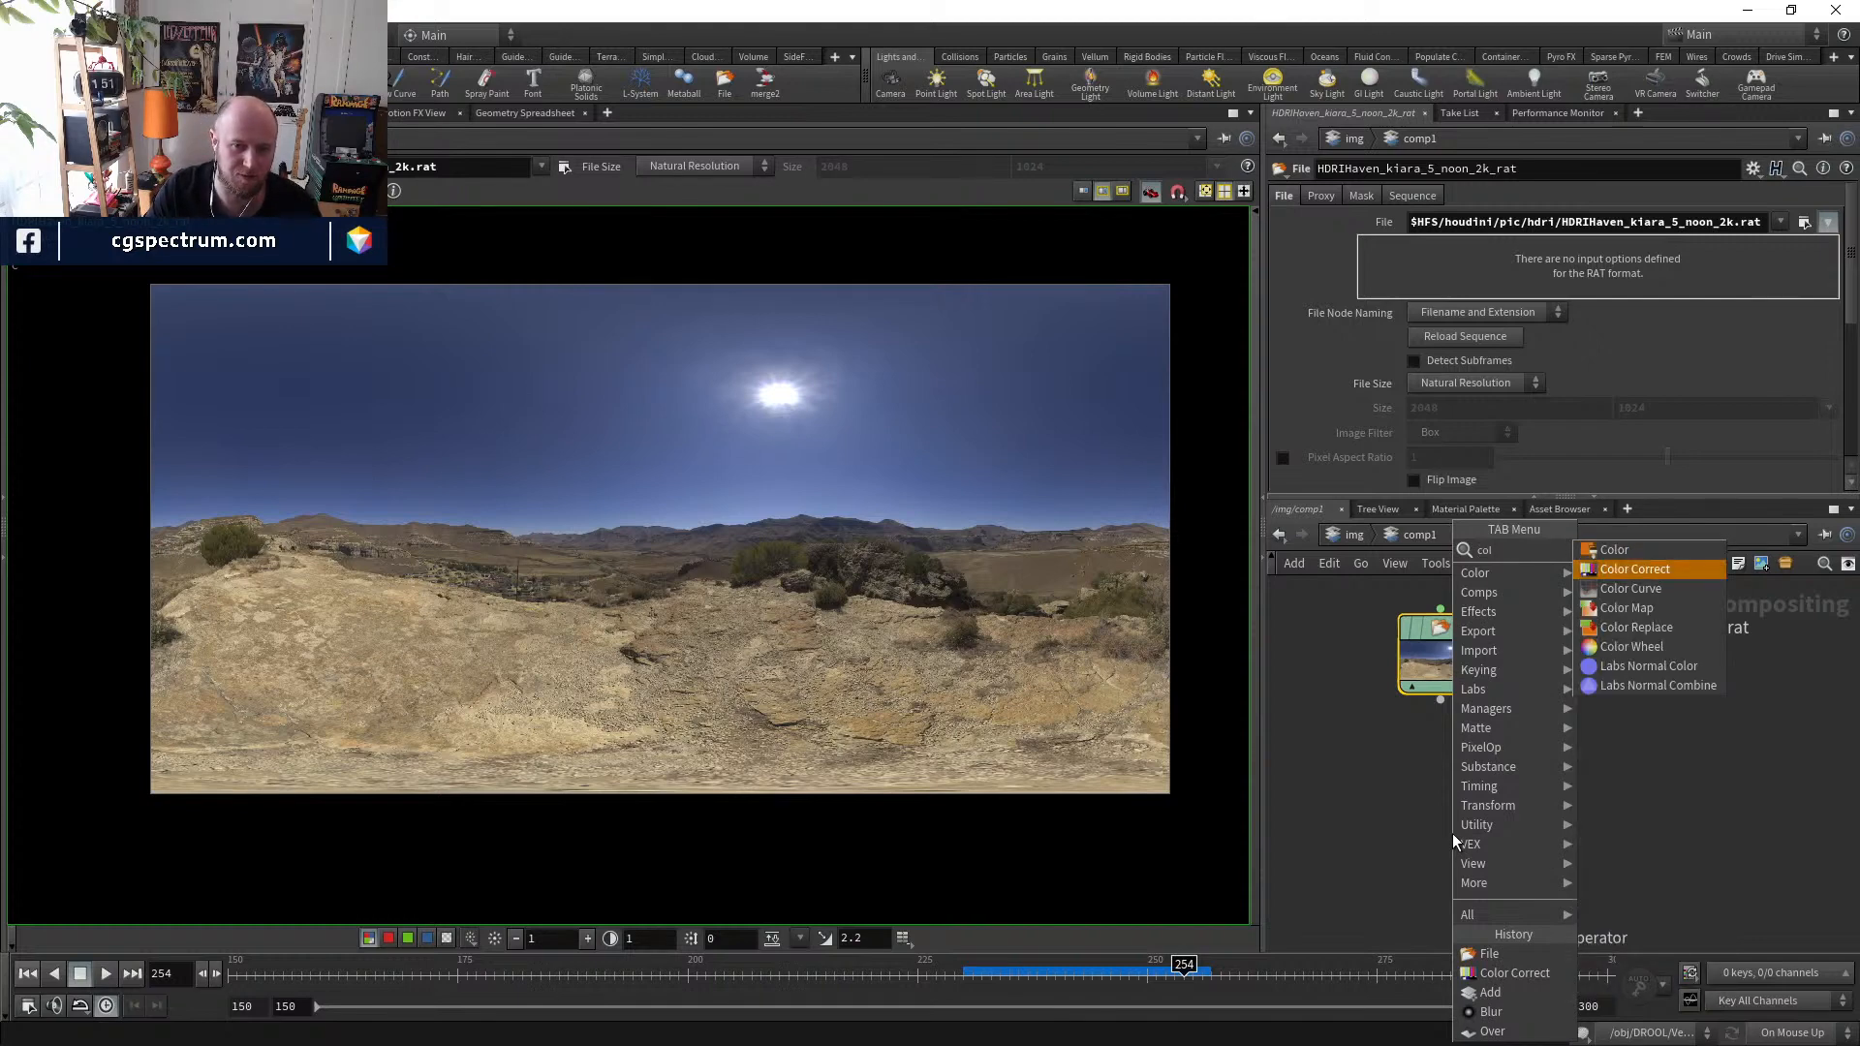
key(Return)
click(1451, 833)
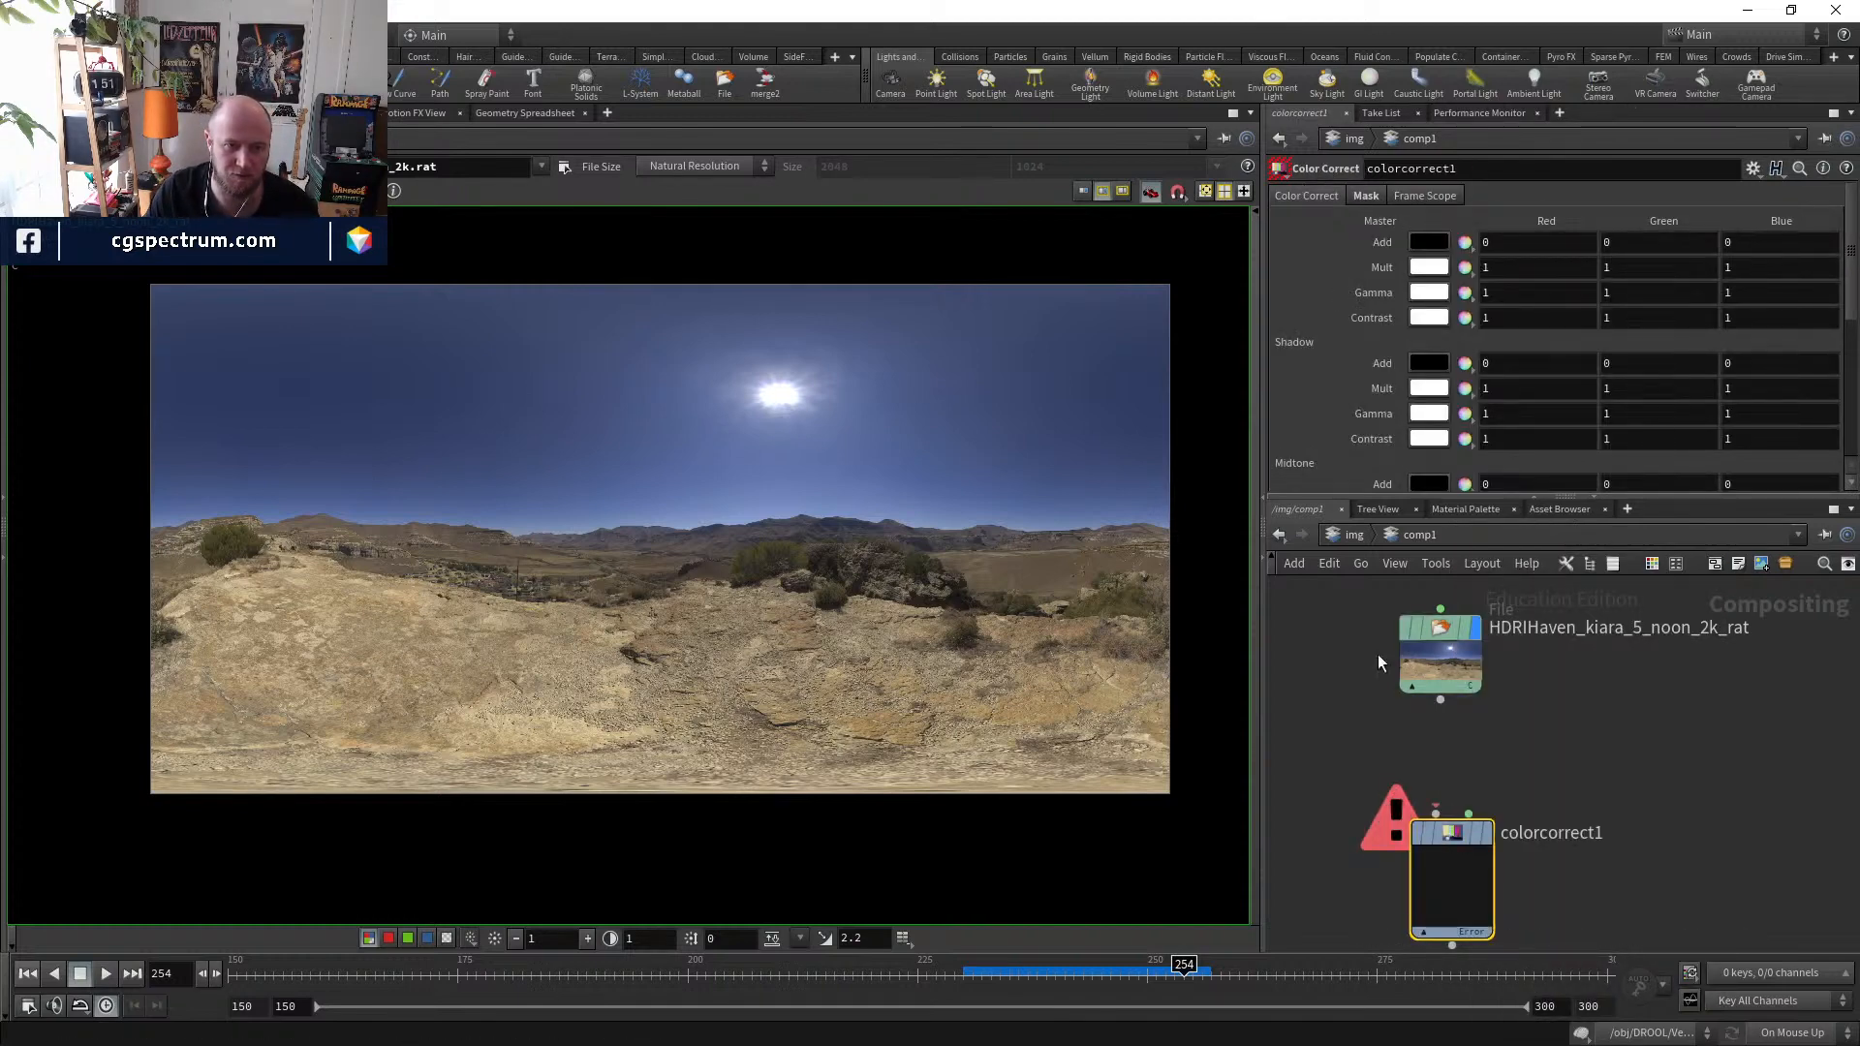
- Wire the HDRI file node into colorcorrect1, display the result and set its master green Mult to 0
drag(1435, 810, 1441, 700)
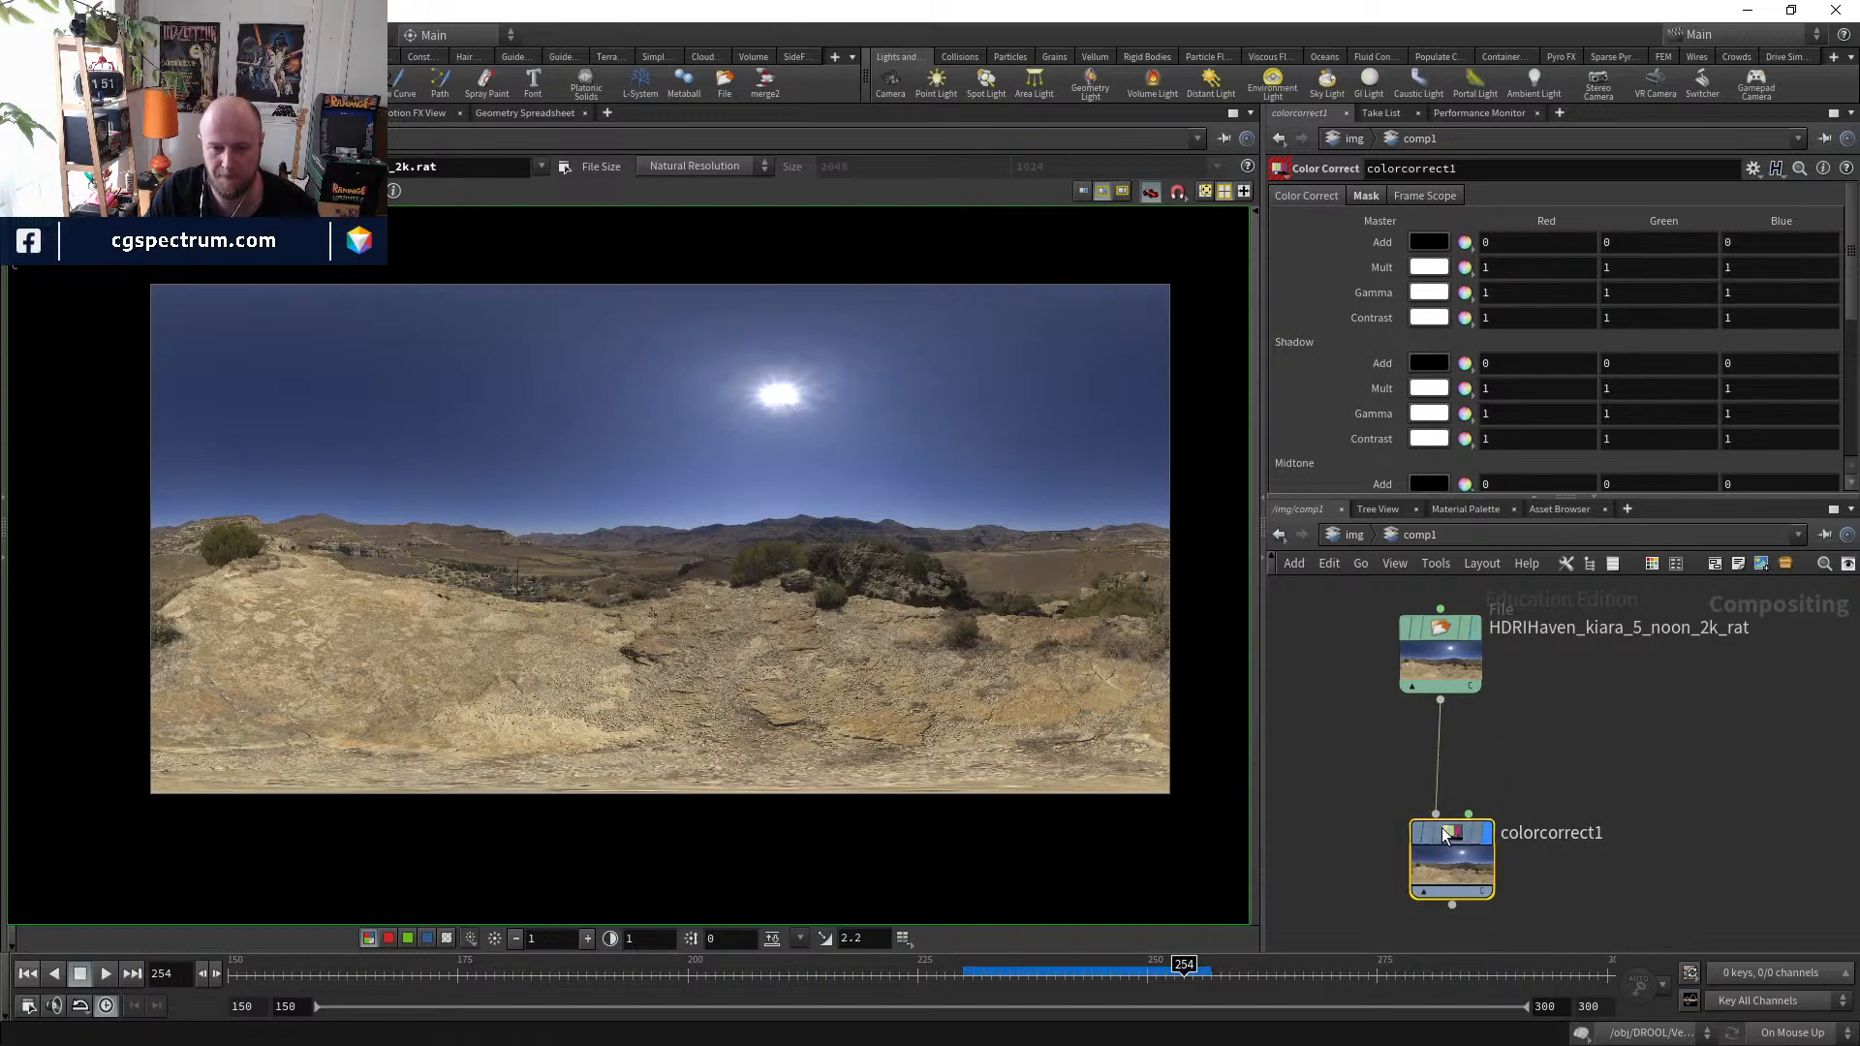
middle_drag(1378, 260, 1472, 244)
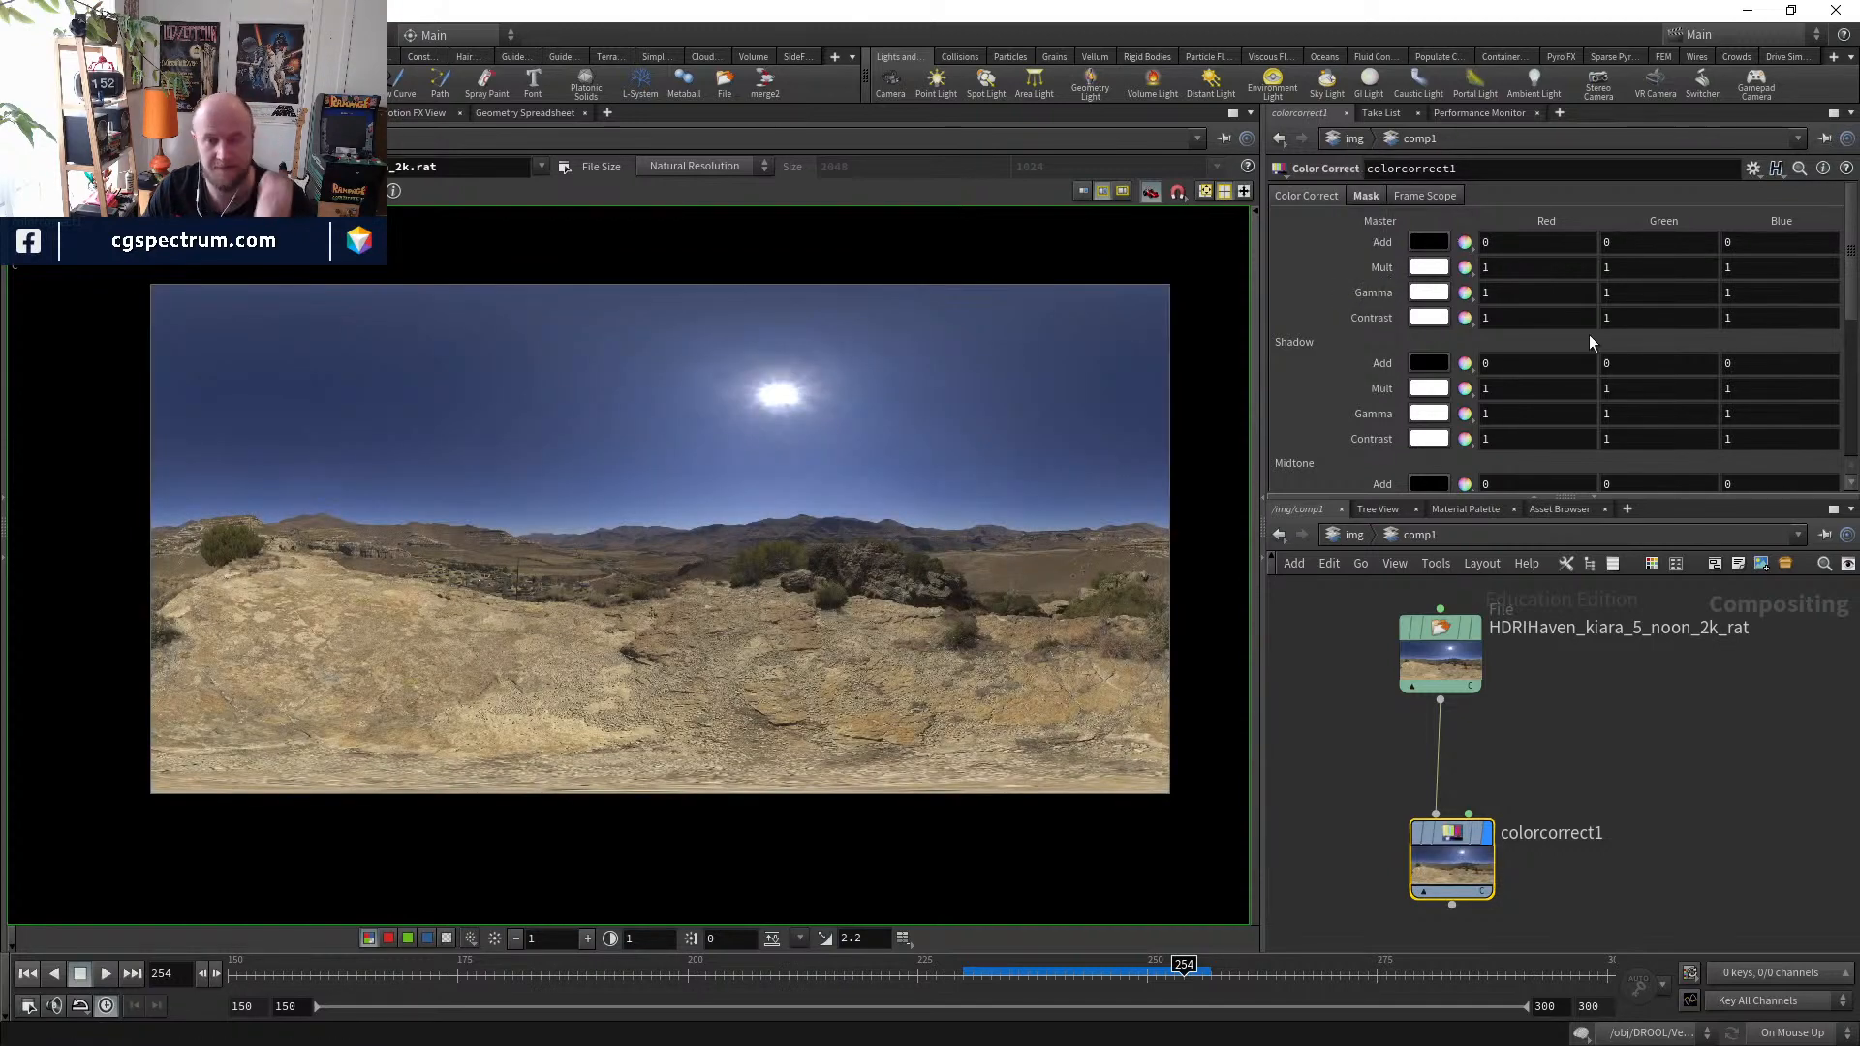
key(BackSpace)
text(0)
key(Return)
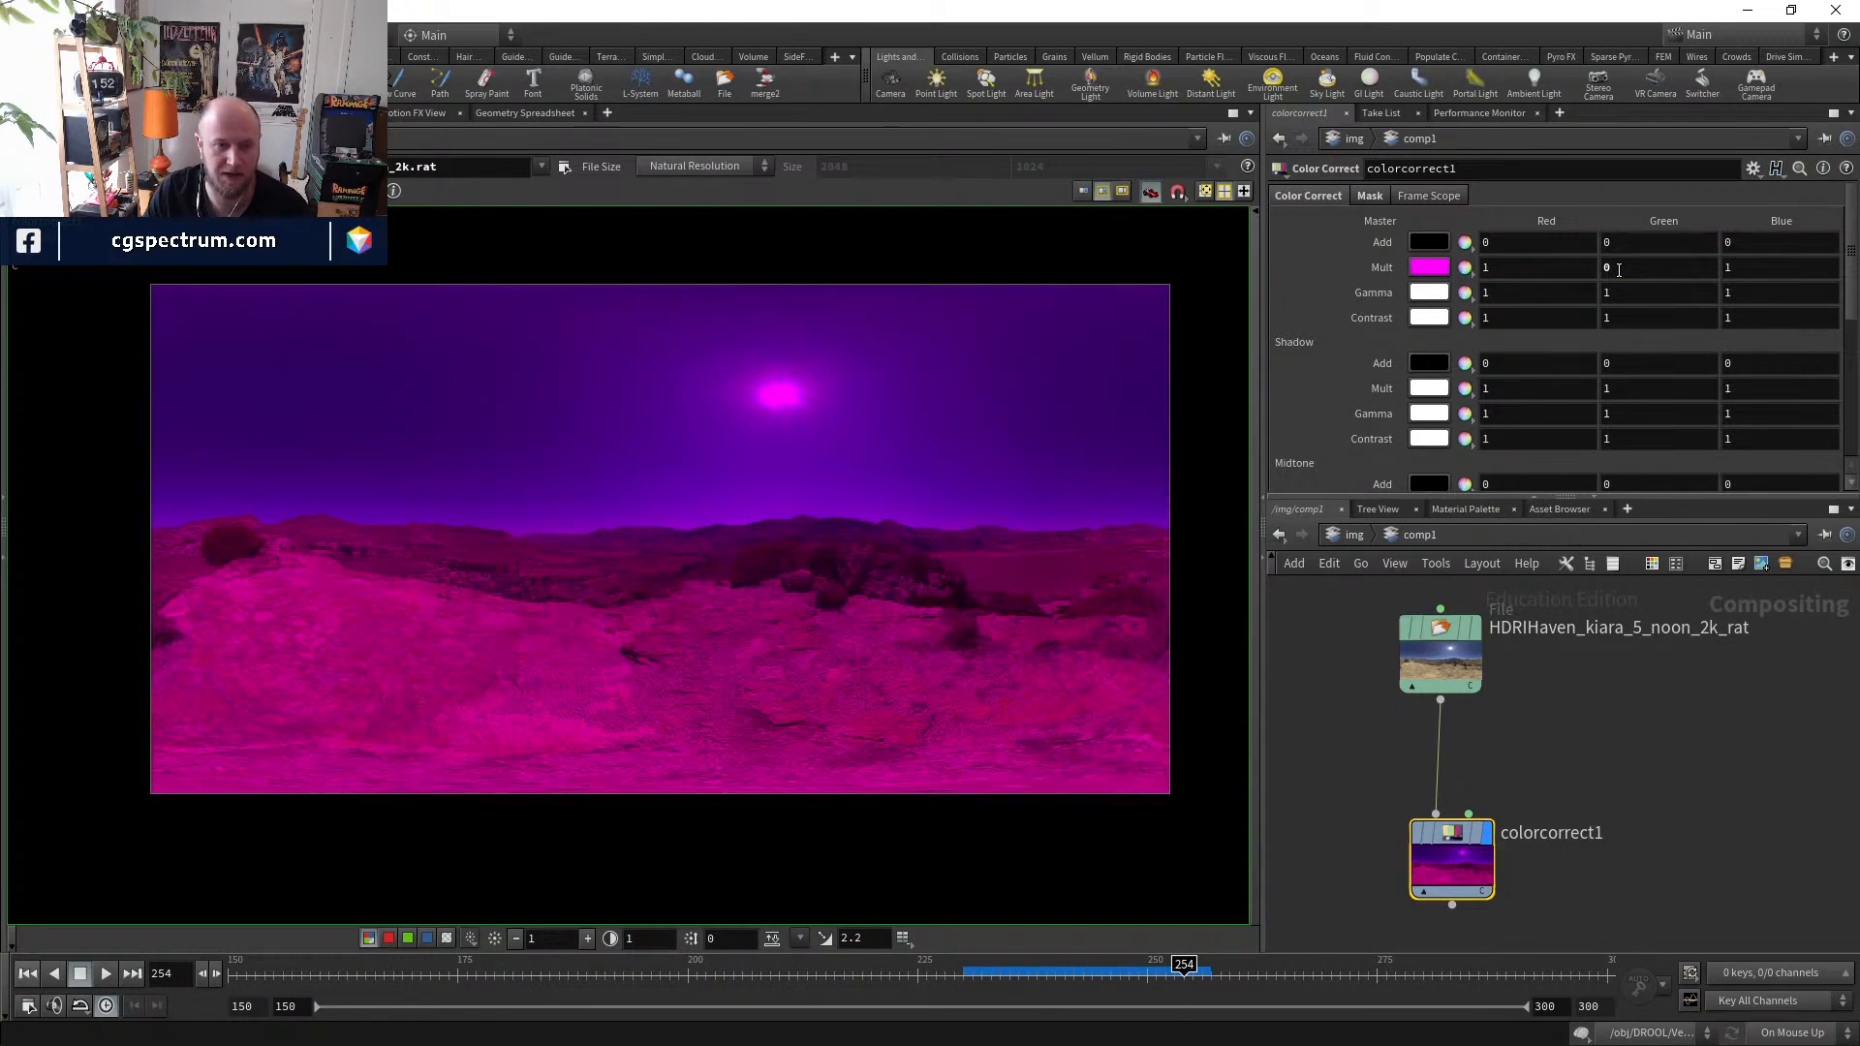
- Set colorcorrect1's master Mult to 0 for blue and 0.2 for green, giving the HDRI an orange tint
click(1739, 269)
key(BackSpace)
text(0)
key(Return)
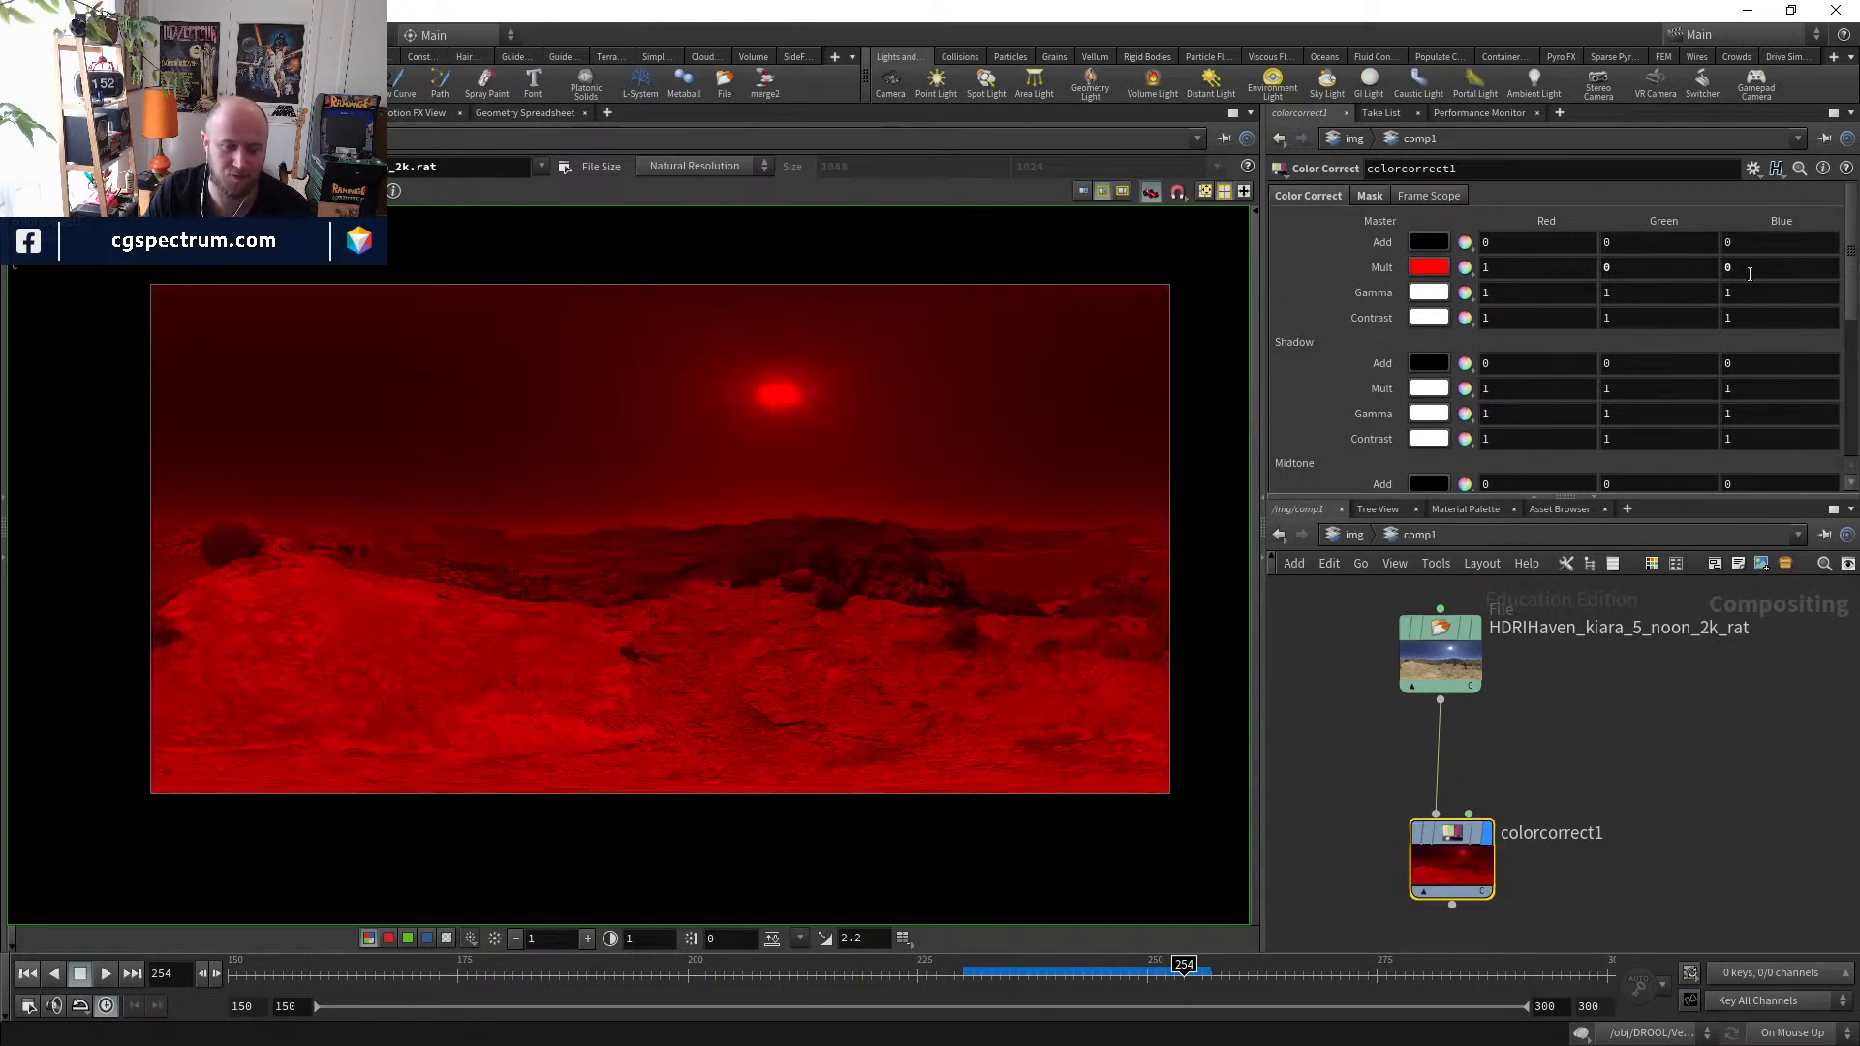
click(1613, 269)
key(BackSpace)
text(1)
key(Return)
text(.5)
key(Return)
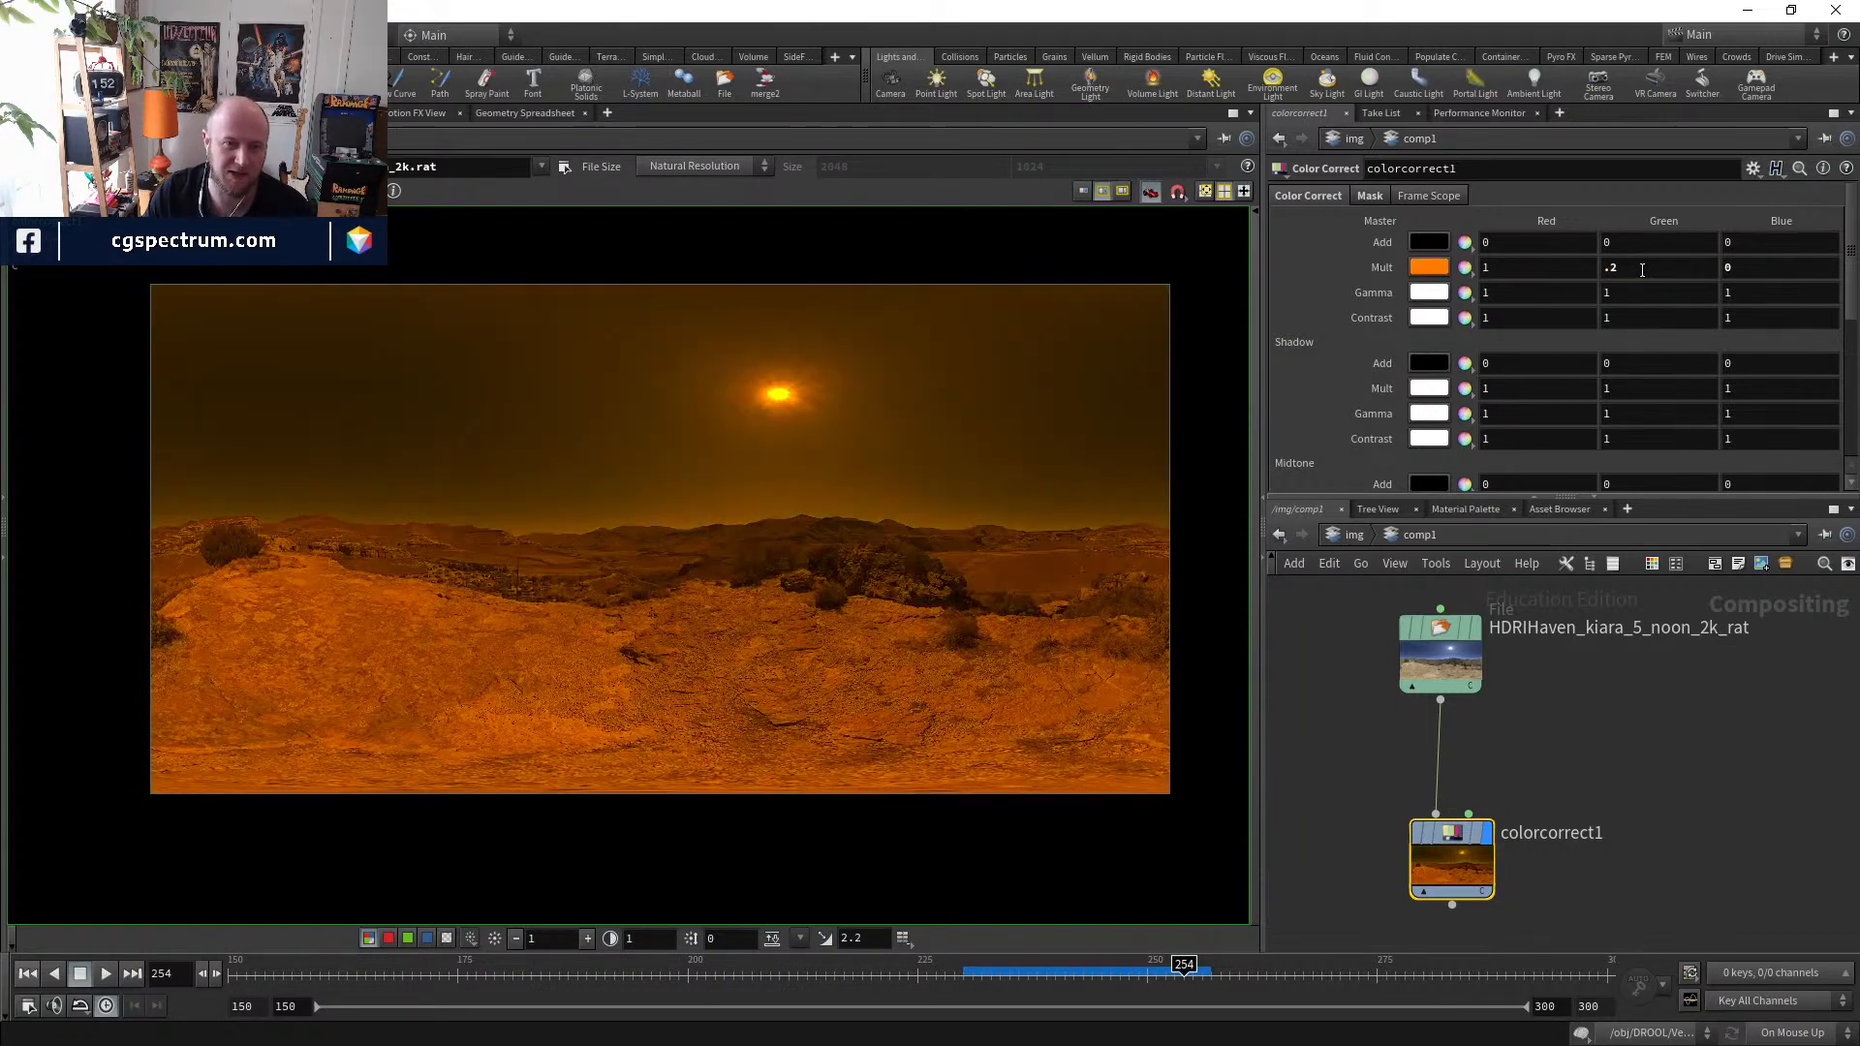
- Add a Blur node beneath colorcorrect1, wire and display it, and set its size to 100 pixels
middle_drag(1511, 872, 1482, 748)
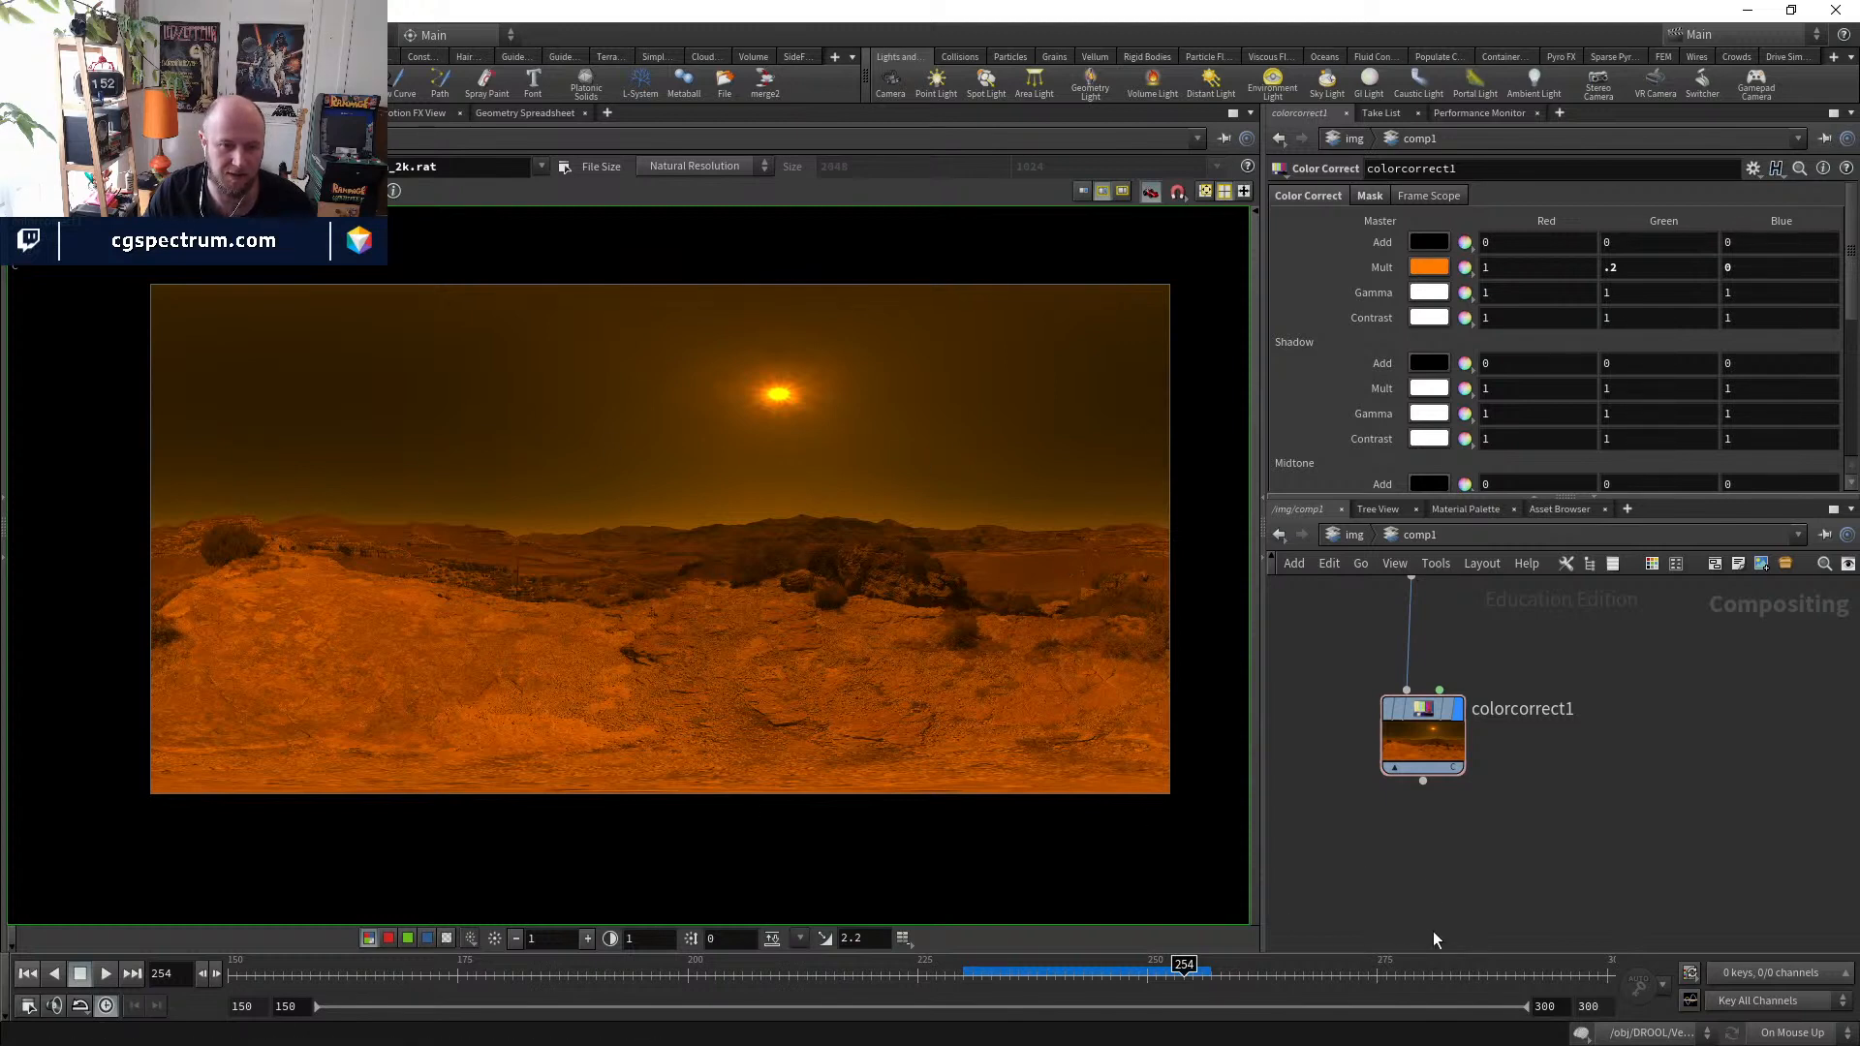
key(Tab)
text(bl)
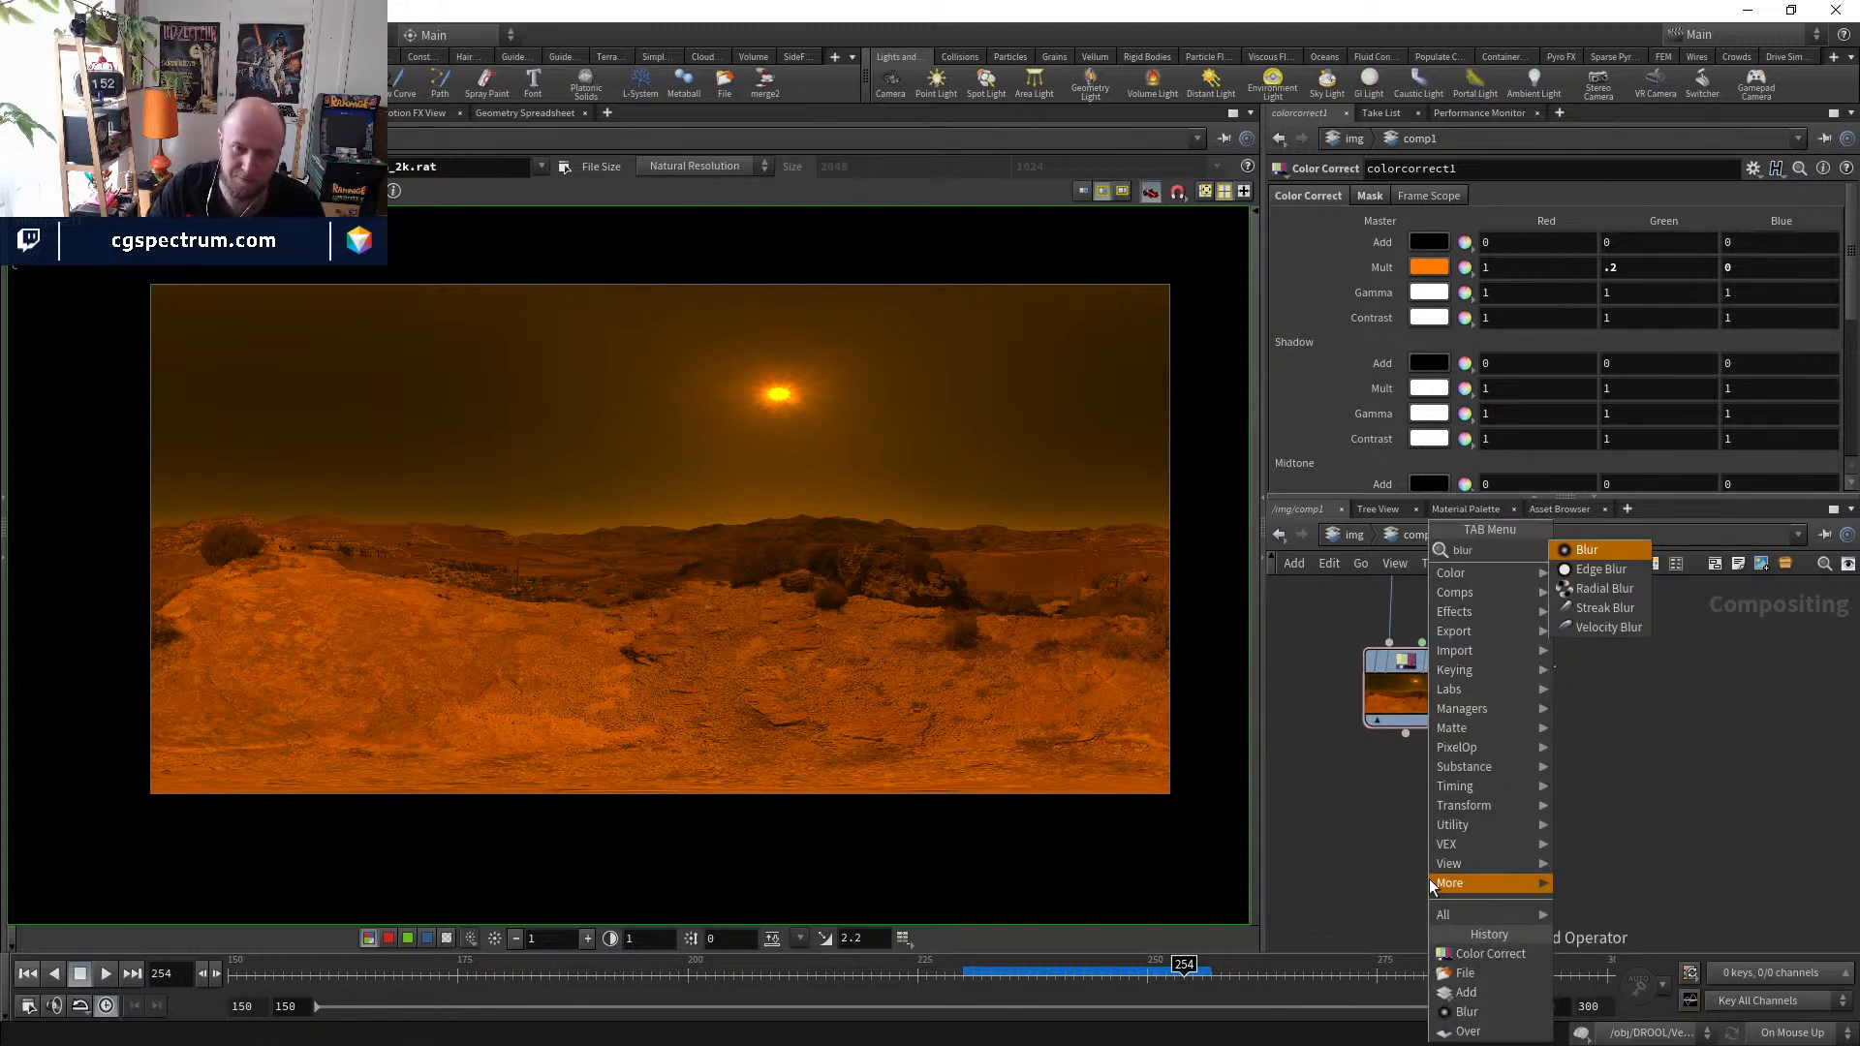
key(Return)
click(1427, 874)
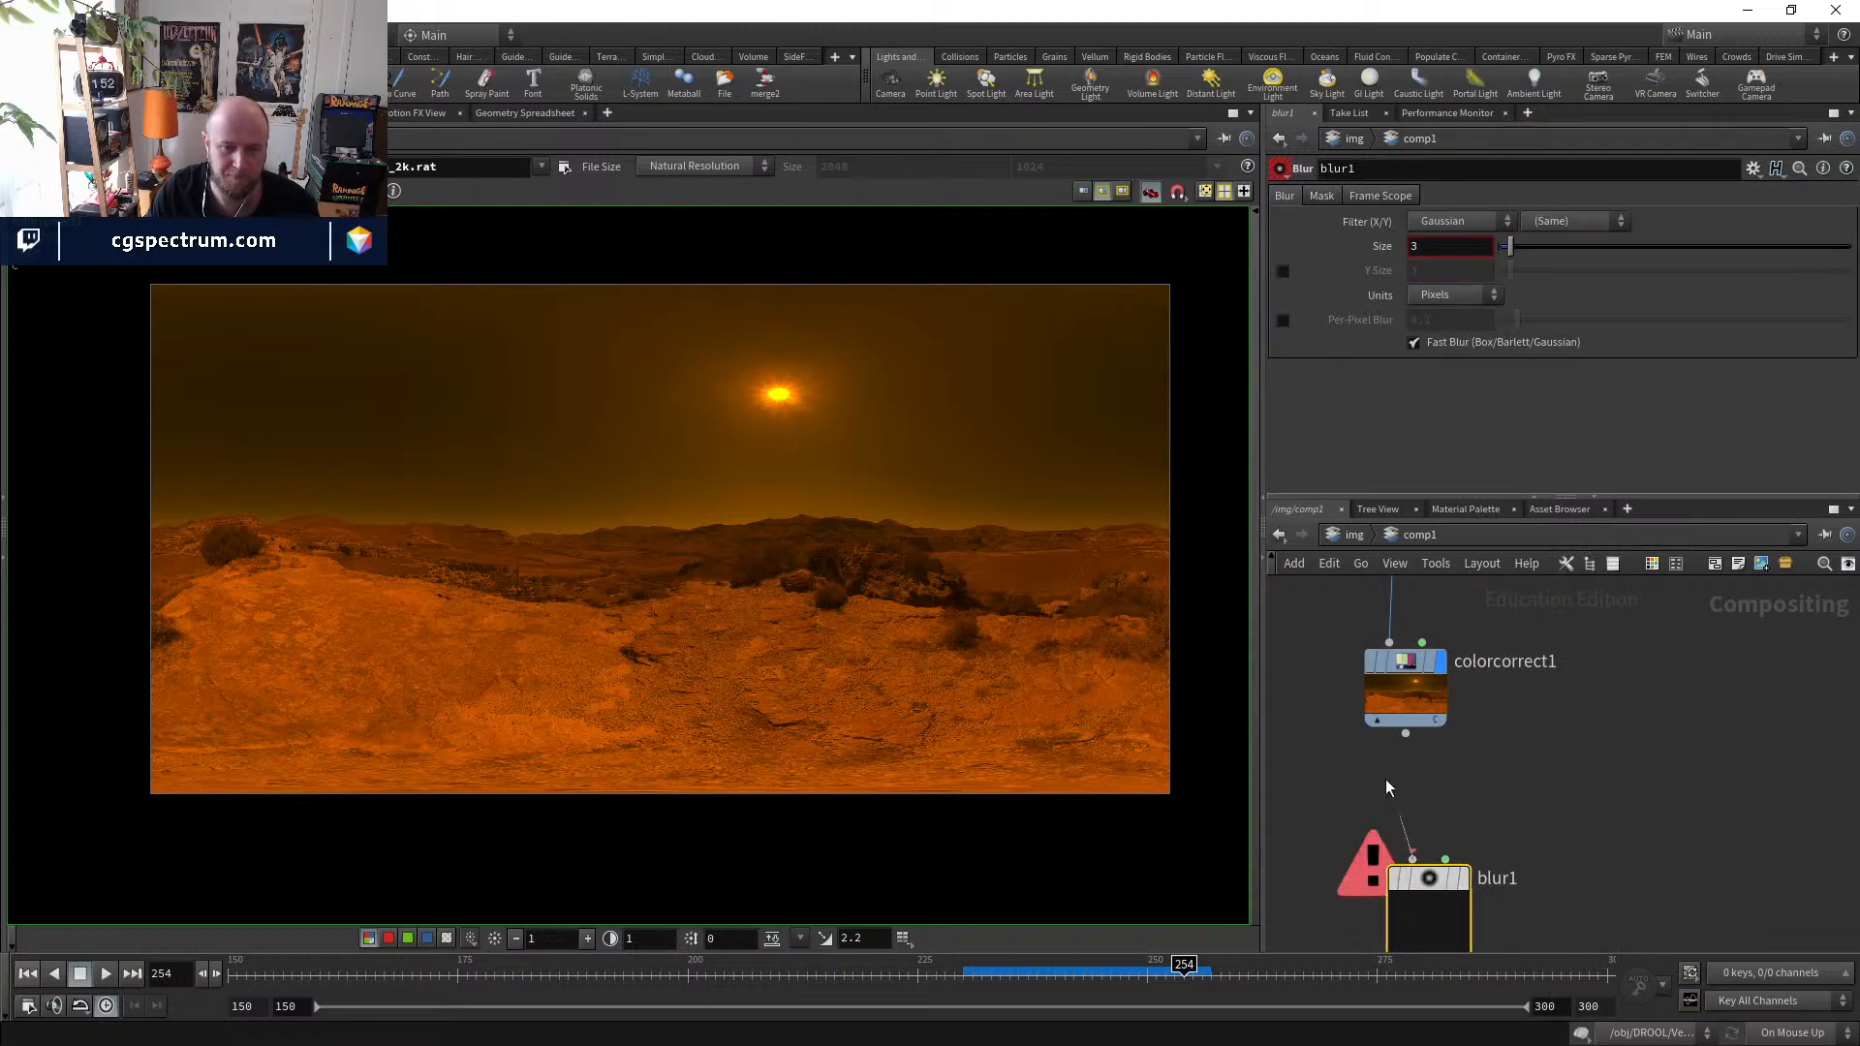
click(1463, 877)
drag(1509, 246, 1851, 246)
drag(1429, 901, 1414, 908)
- Insert a Color Curve node into the wire between colorcorrect1 and blur1
key(Tab)
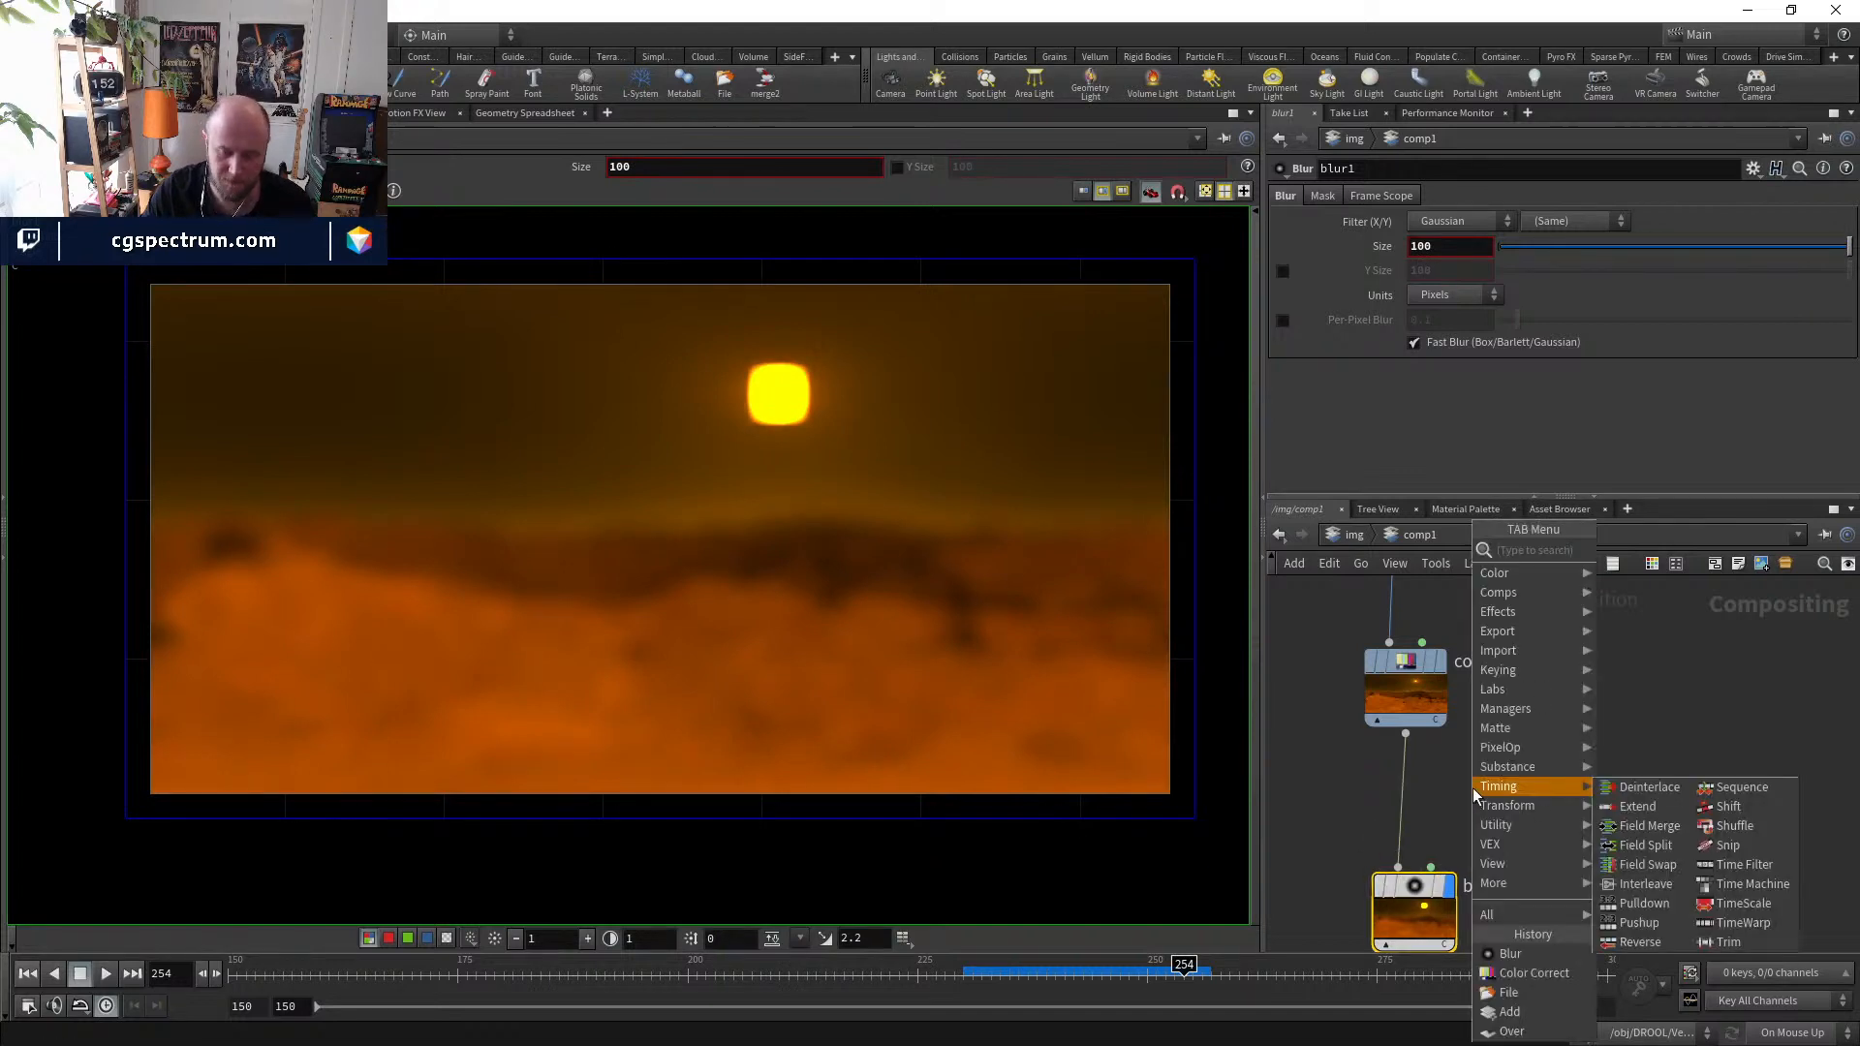
text(clam)
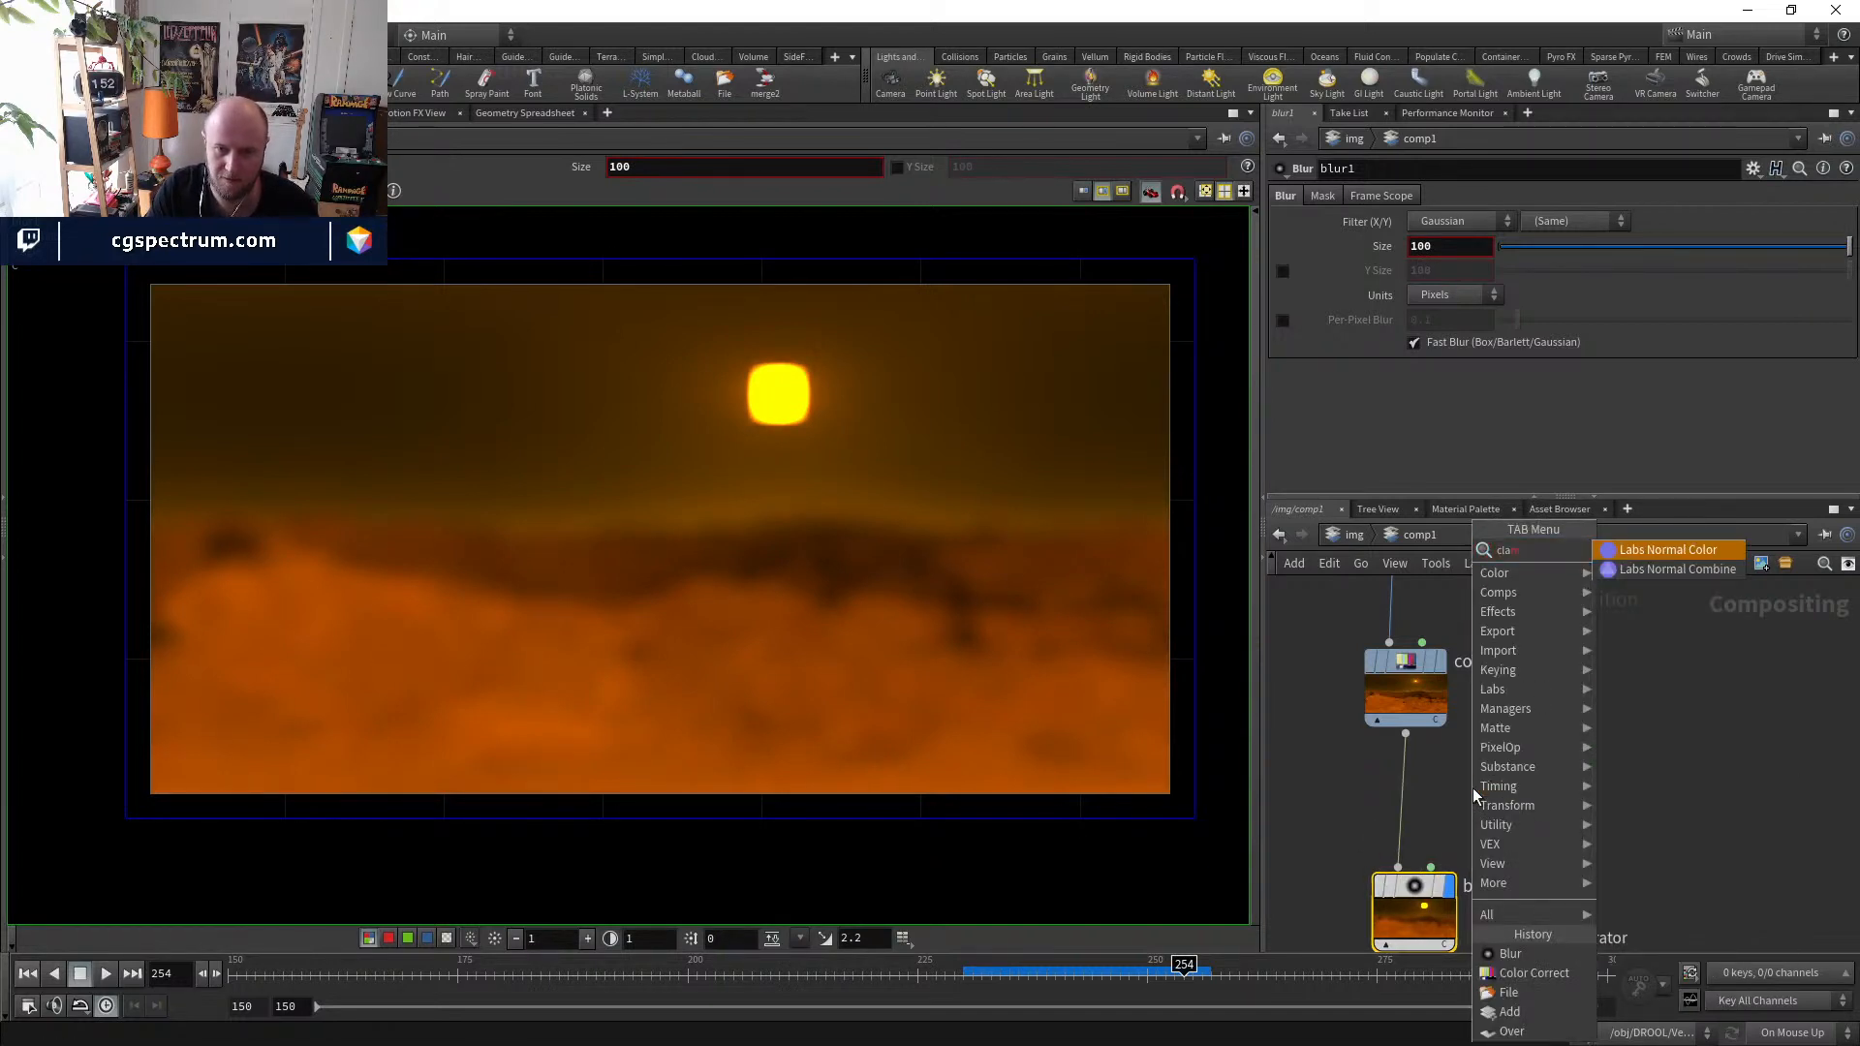
key(BackSpace)
key(BackSpace)
text(olo)
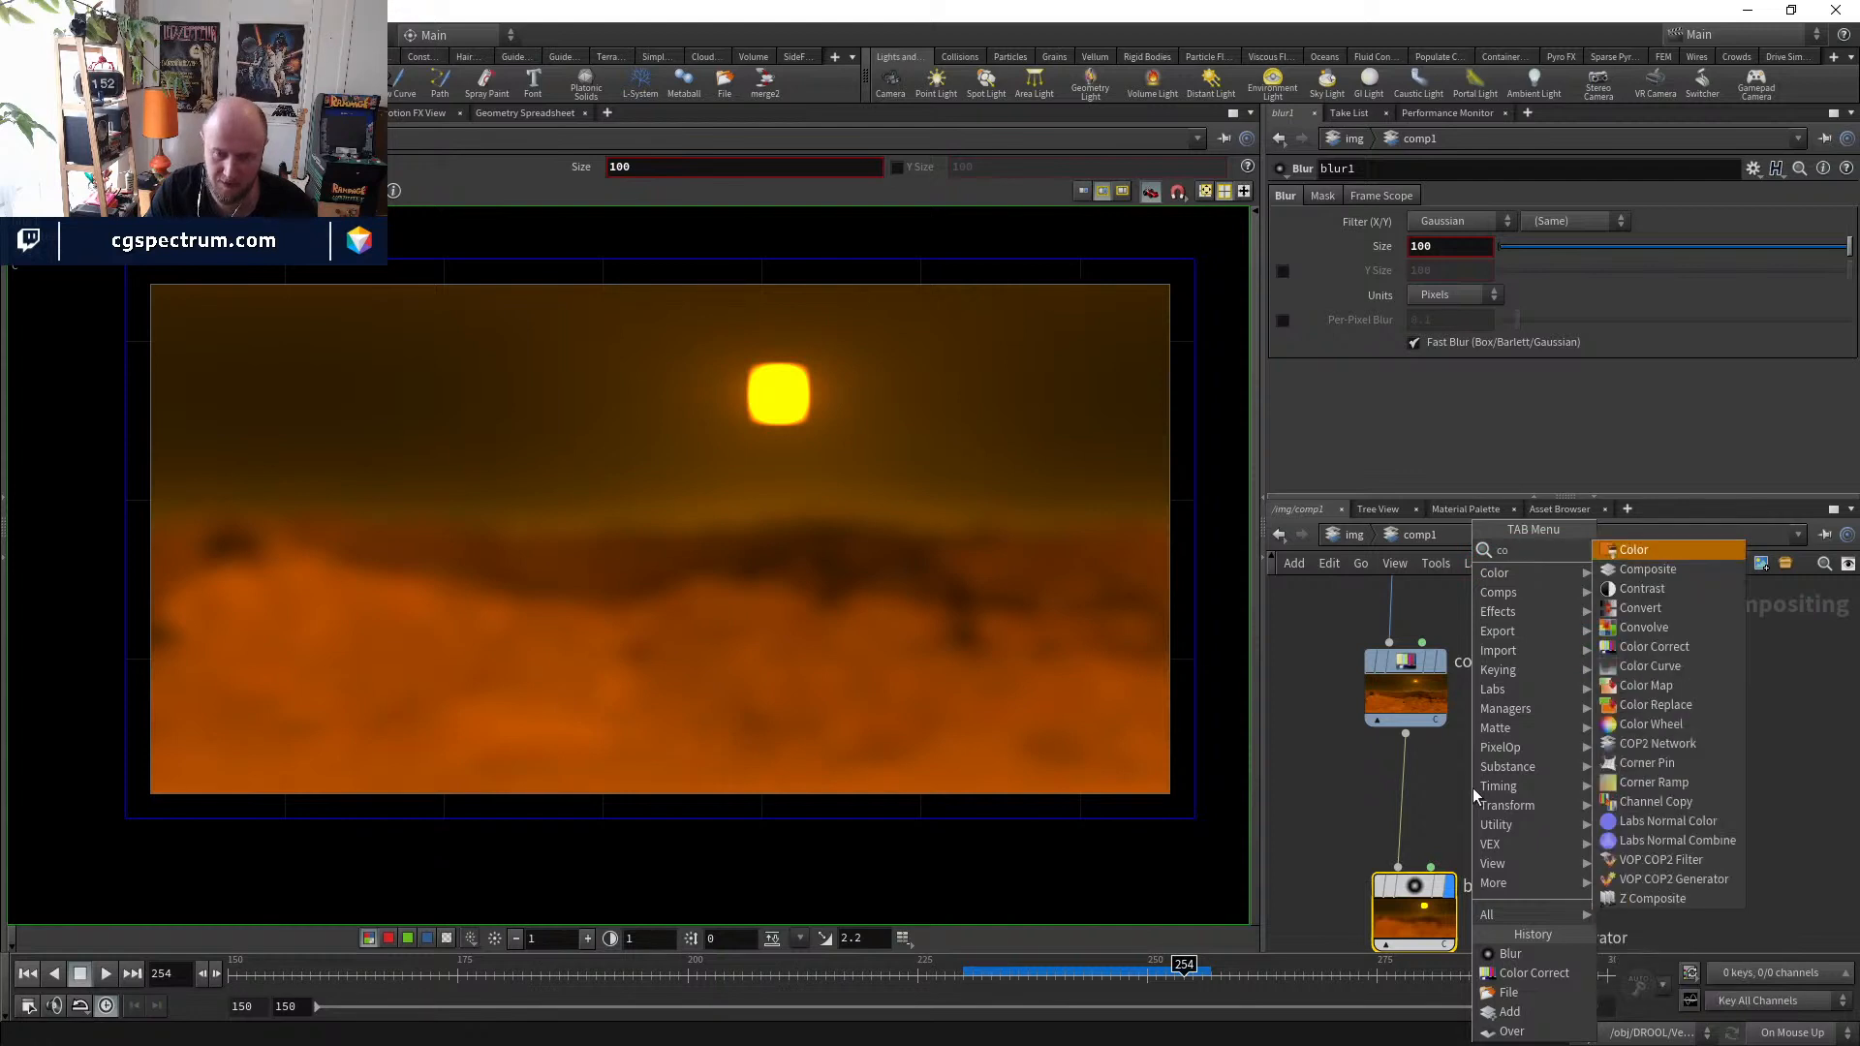
key(Down)
key(Down)
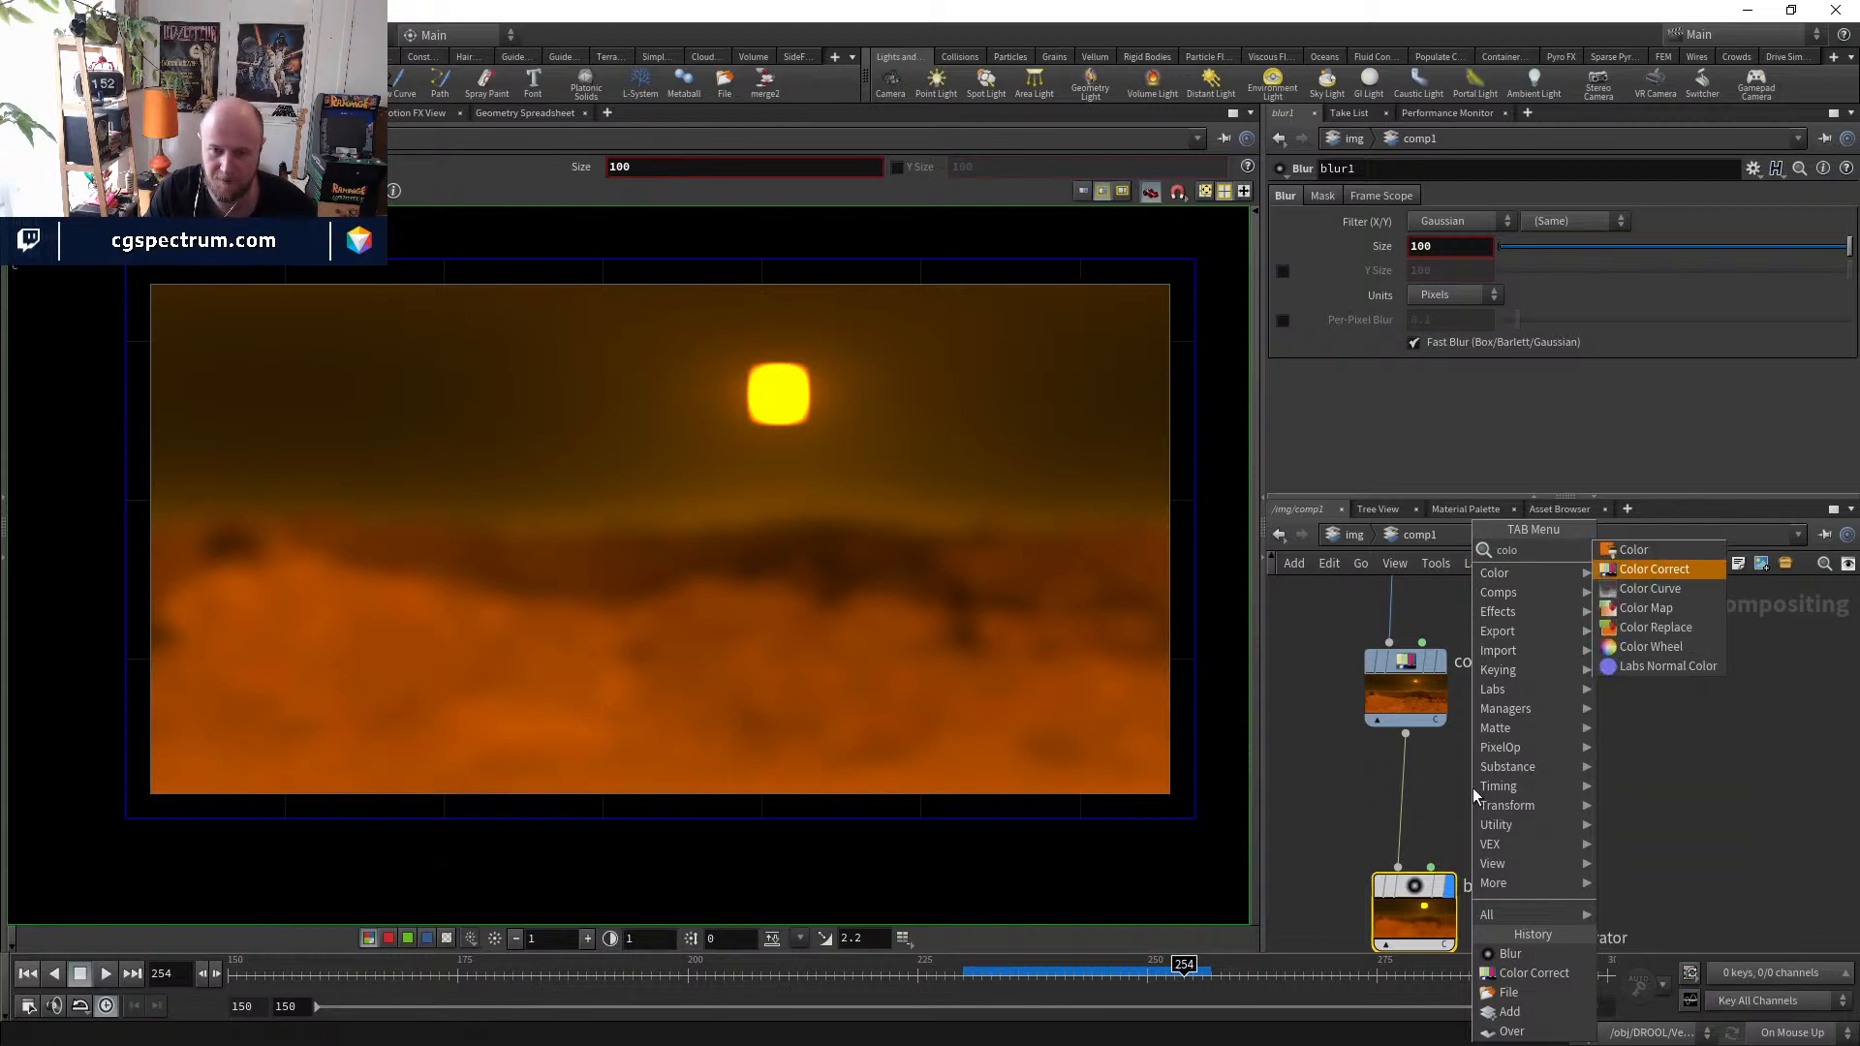
key(Return)
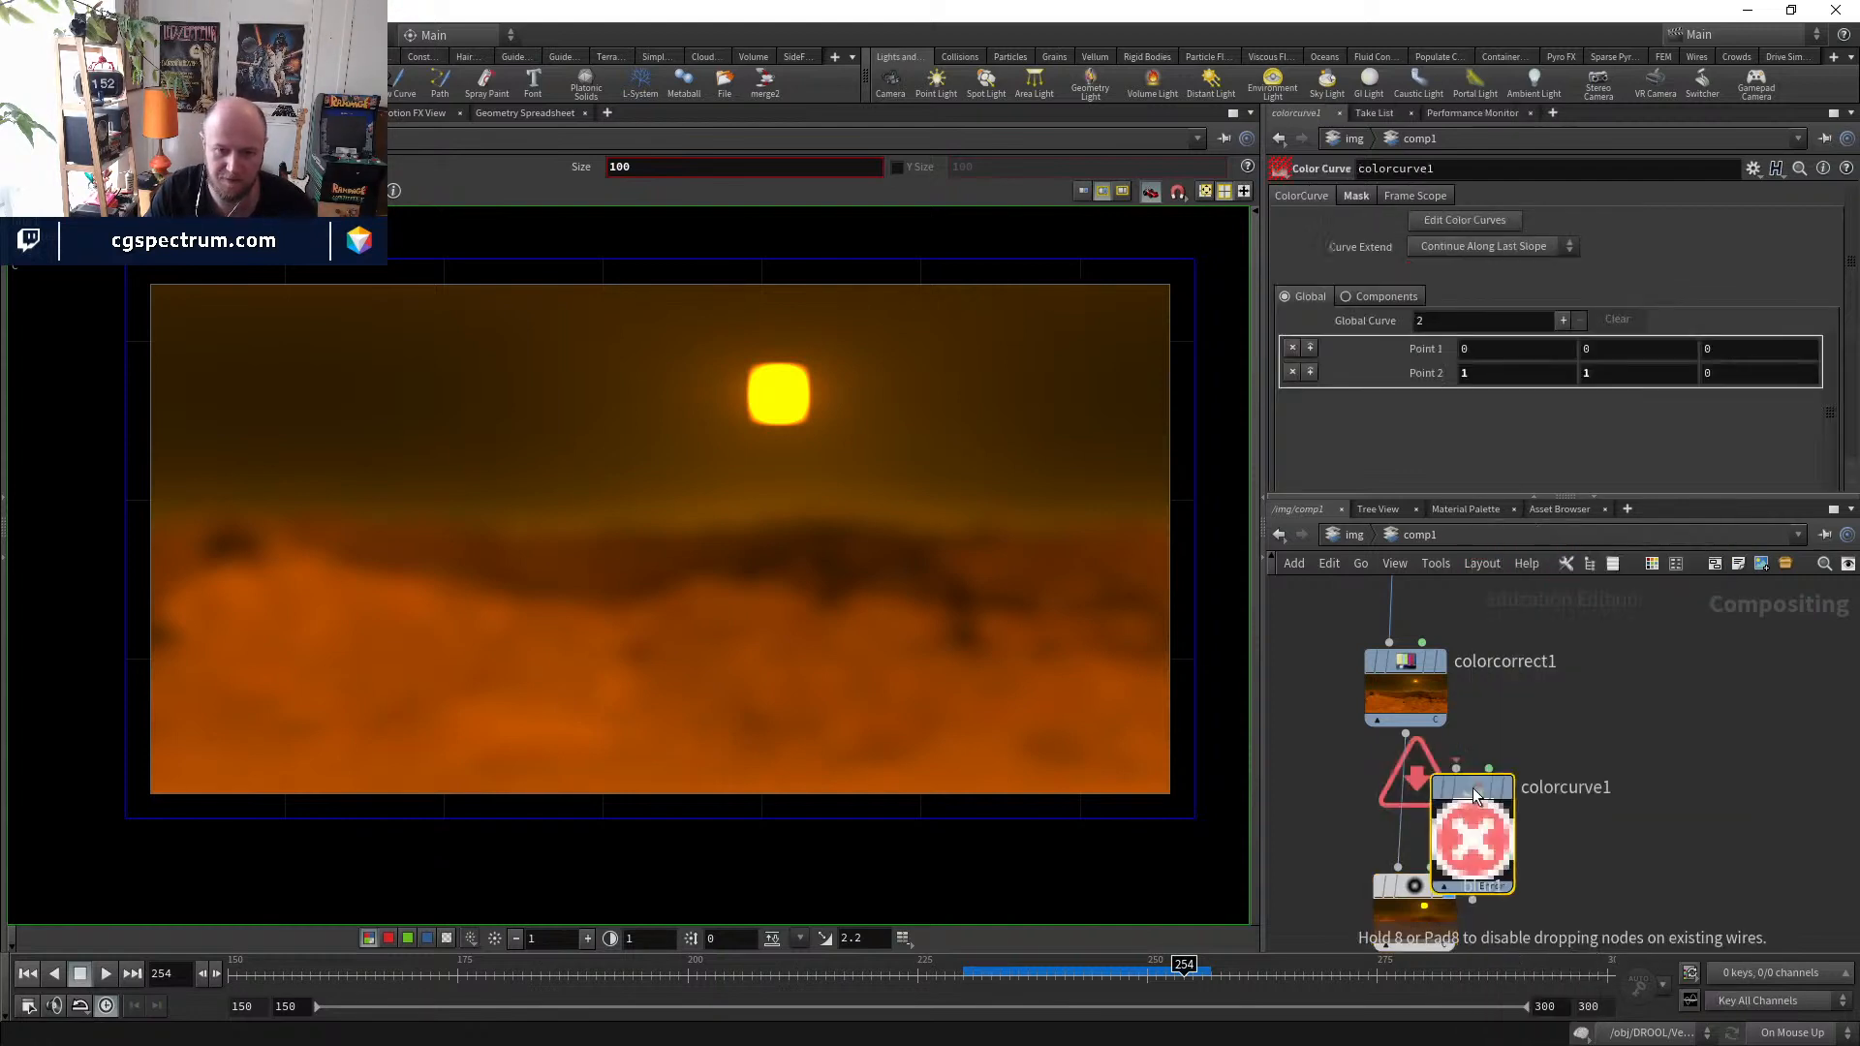
click(1416, 787)
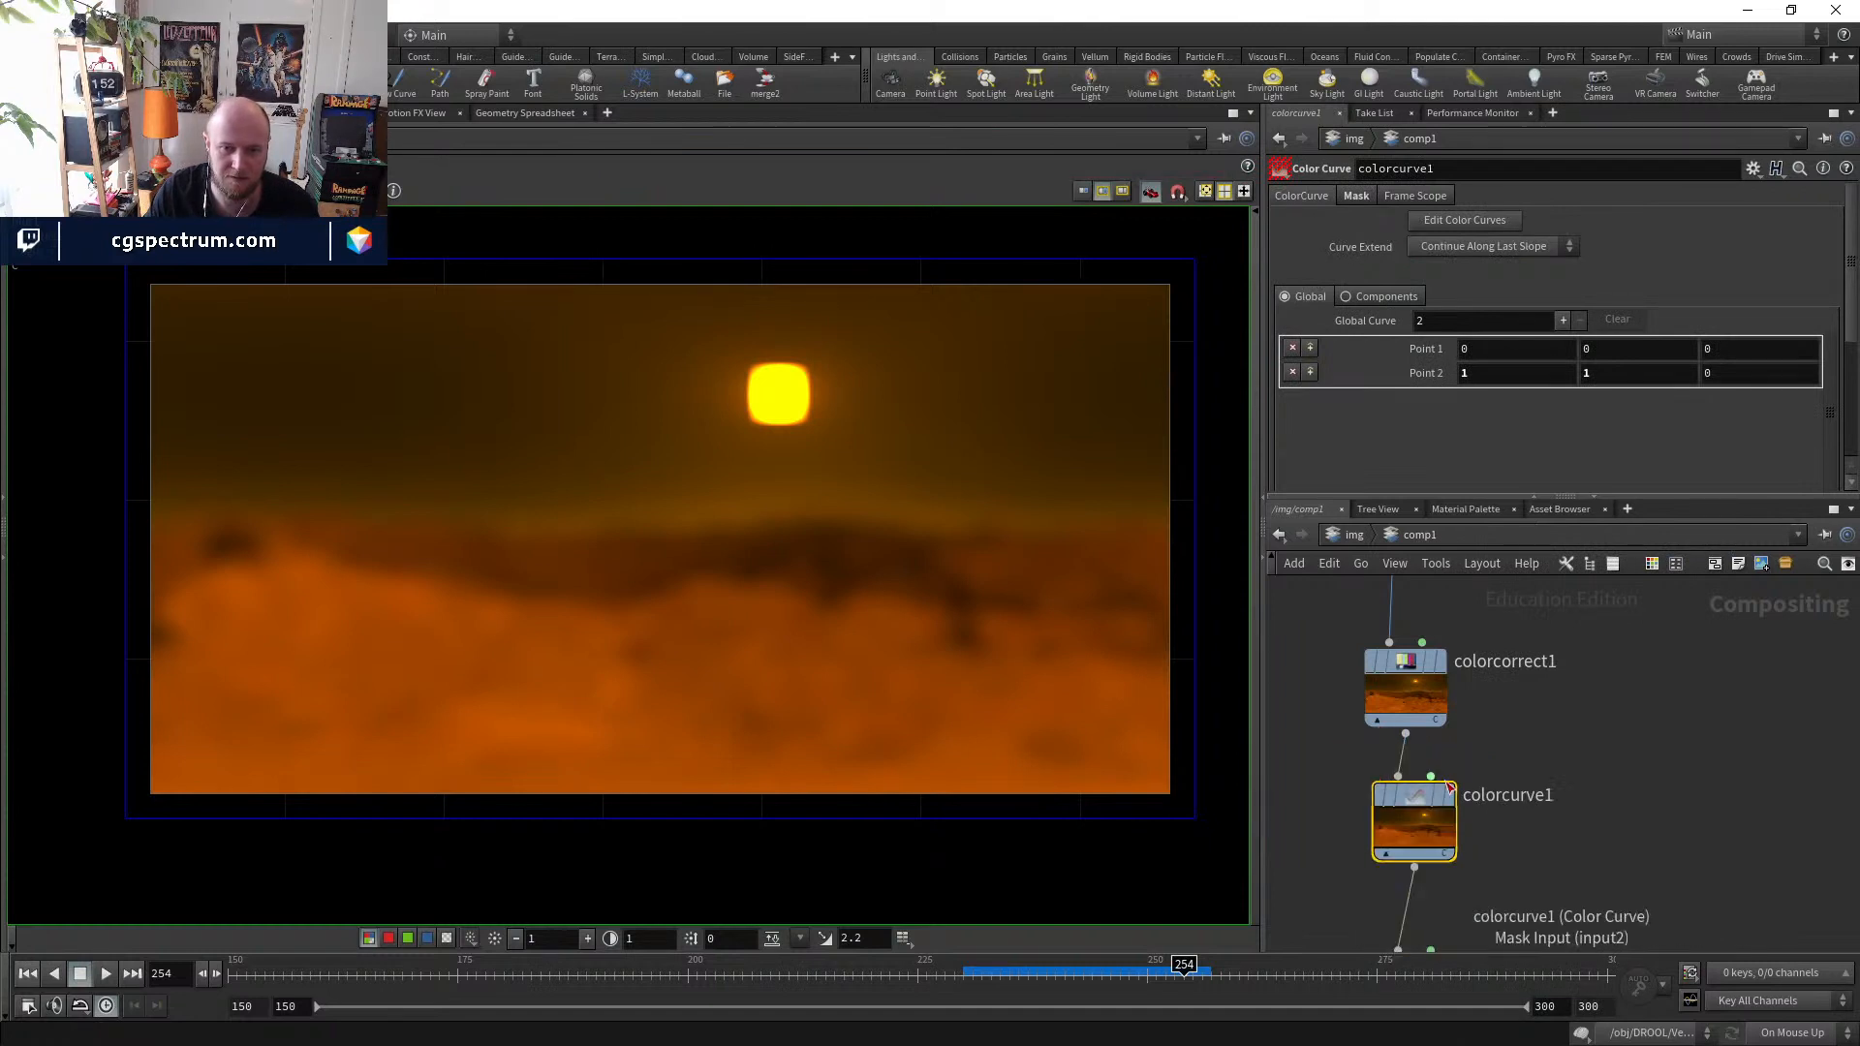
- Examine colorcorrect1's mask and color range settings and colorcurve1's global and component curve settings
middle_drag(1512, 746, 1519, 817)
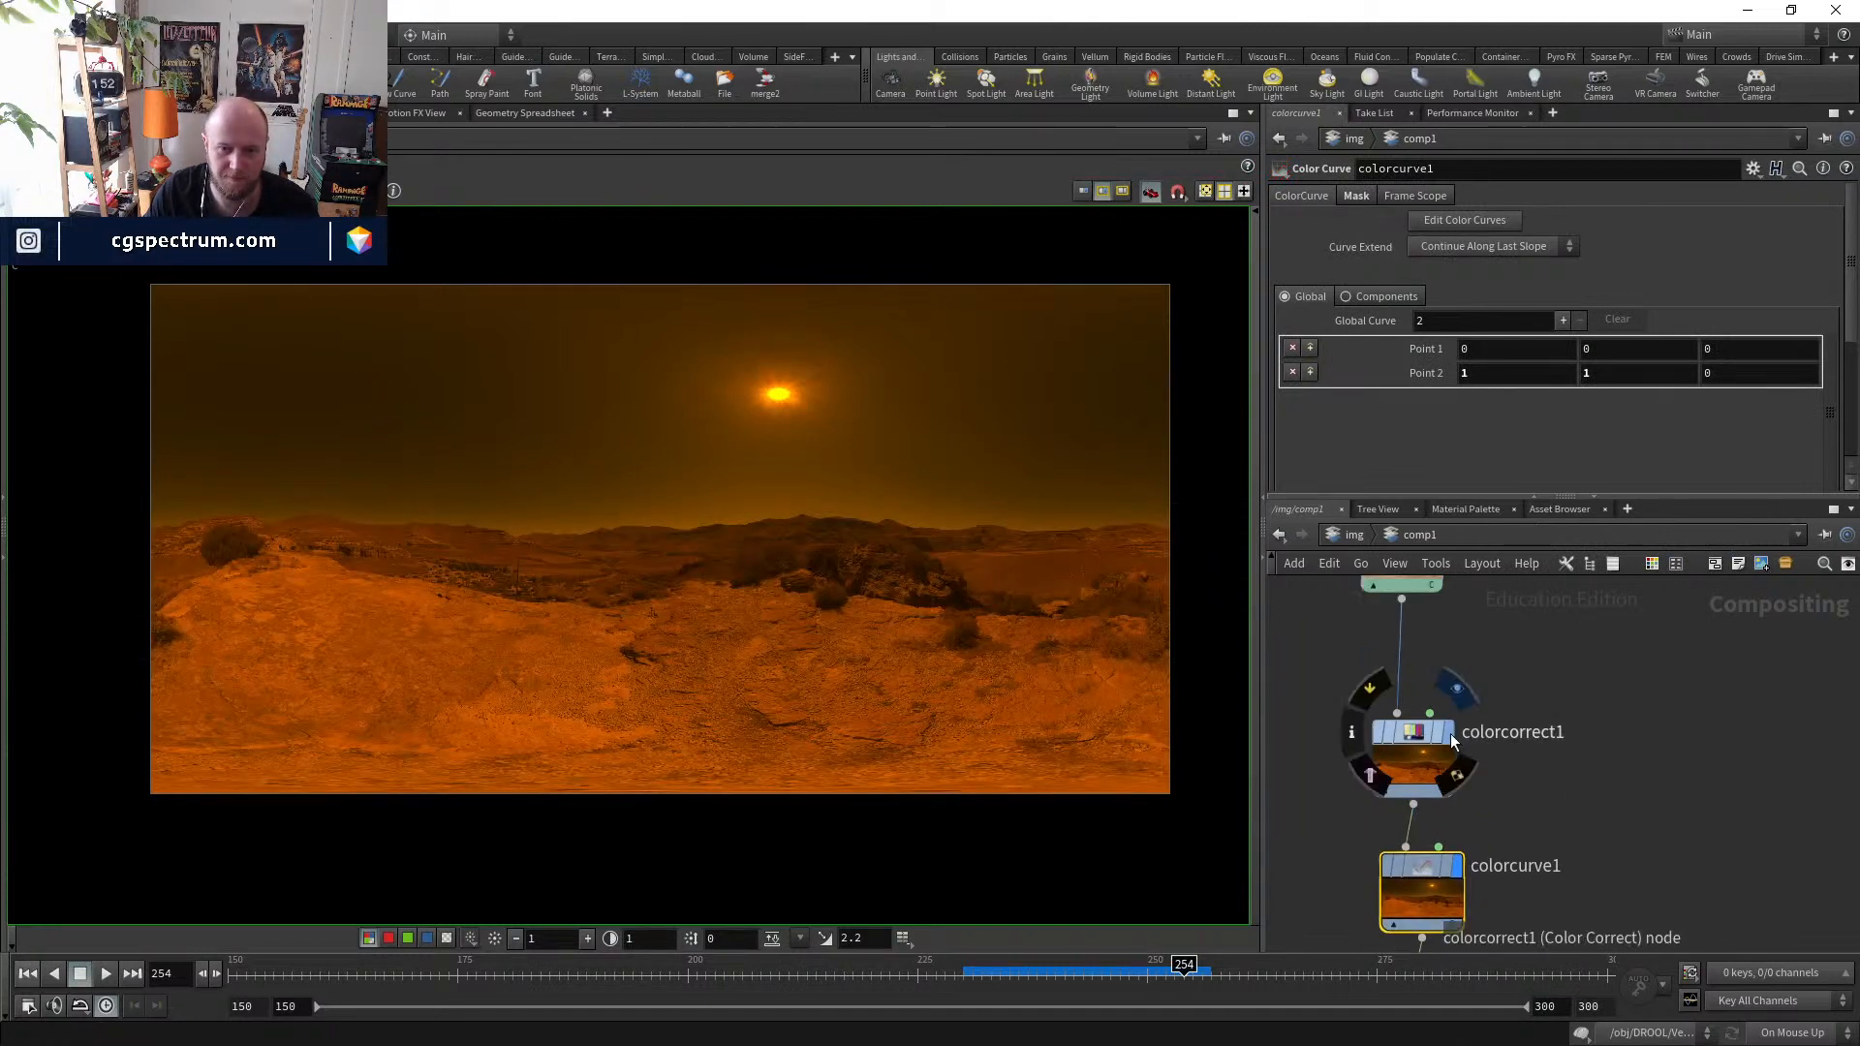
click(1447, 731)
click(1424, 198)
click(1372, 197)
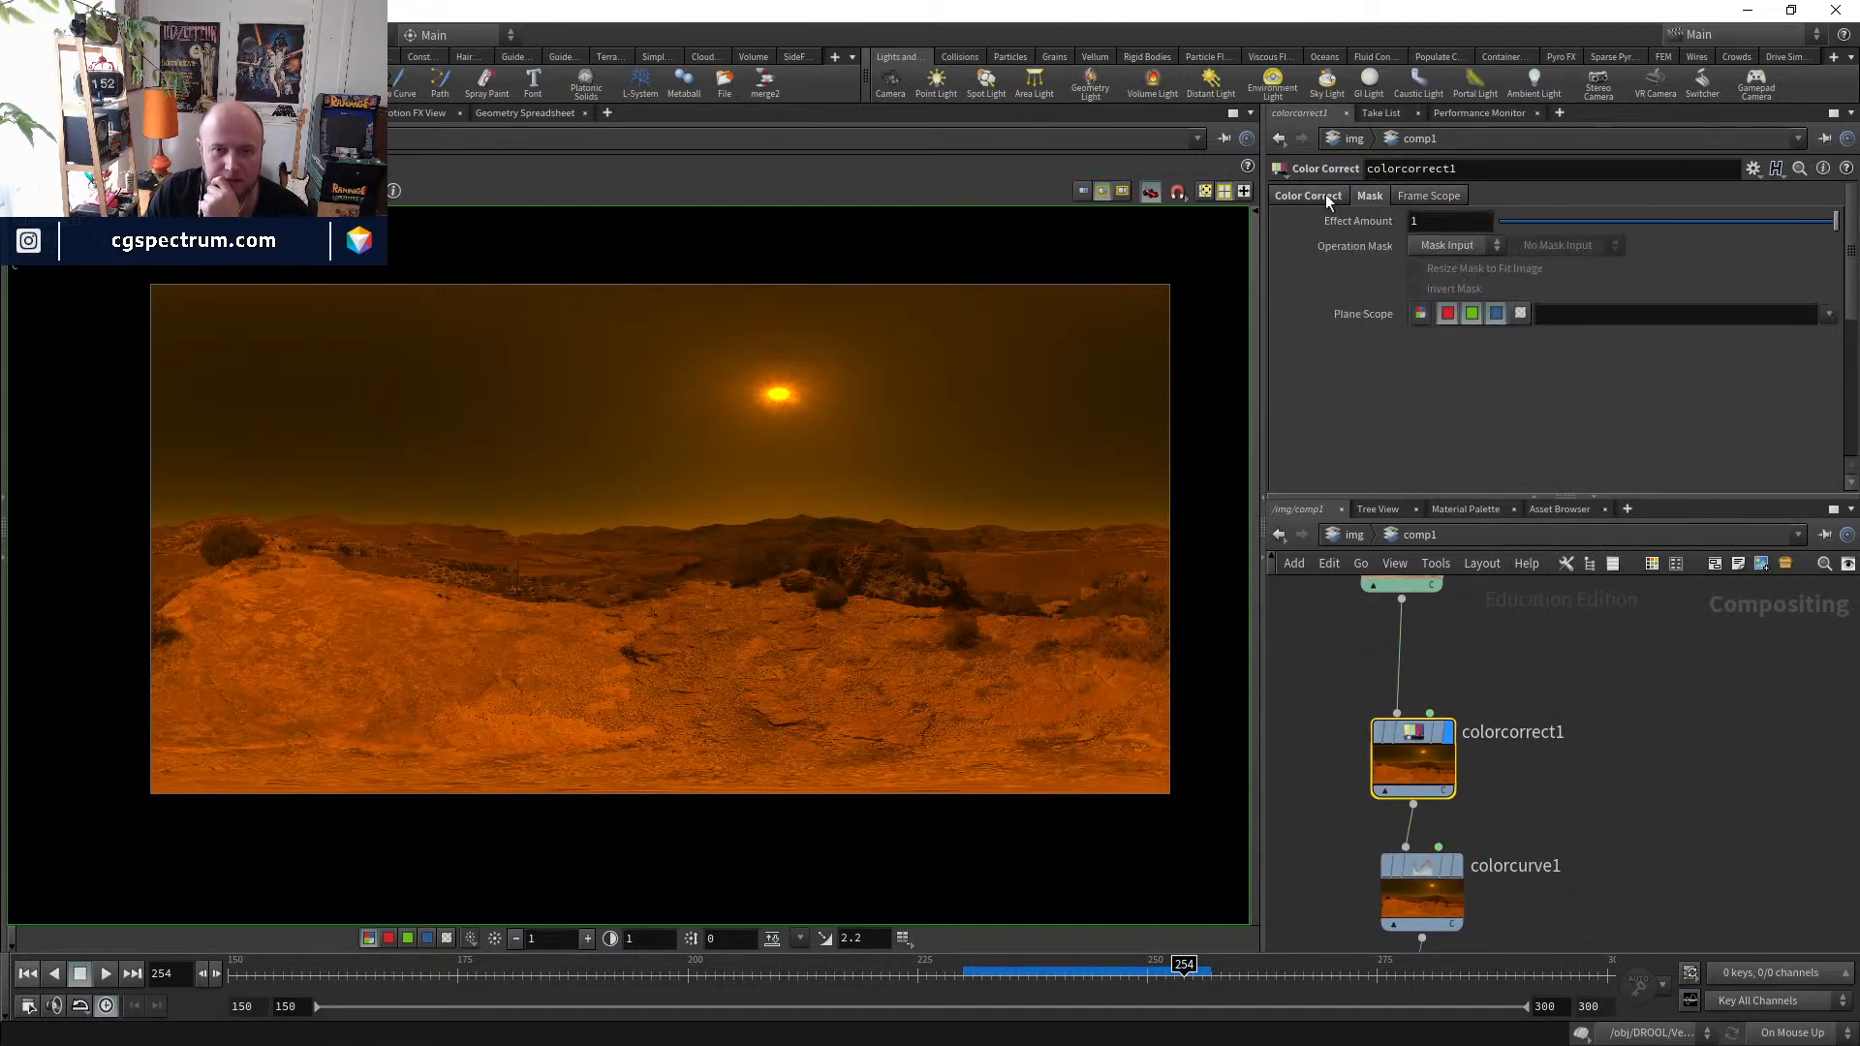
click(1324, 195)
scroll(1360, 417, down, 5)
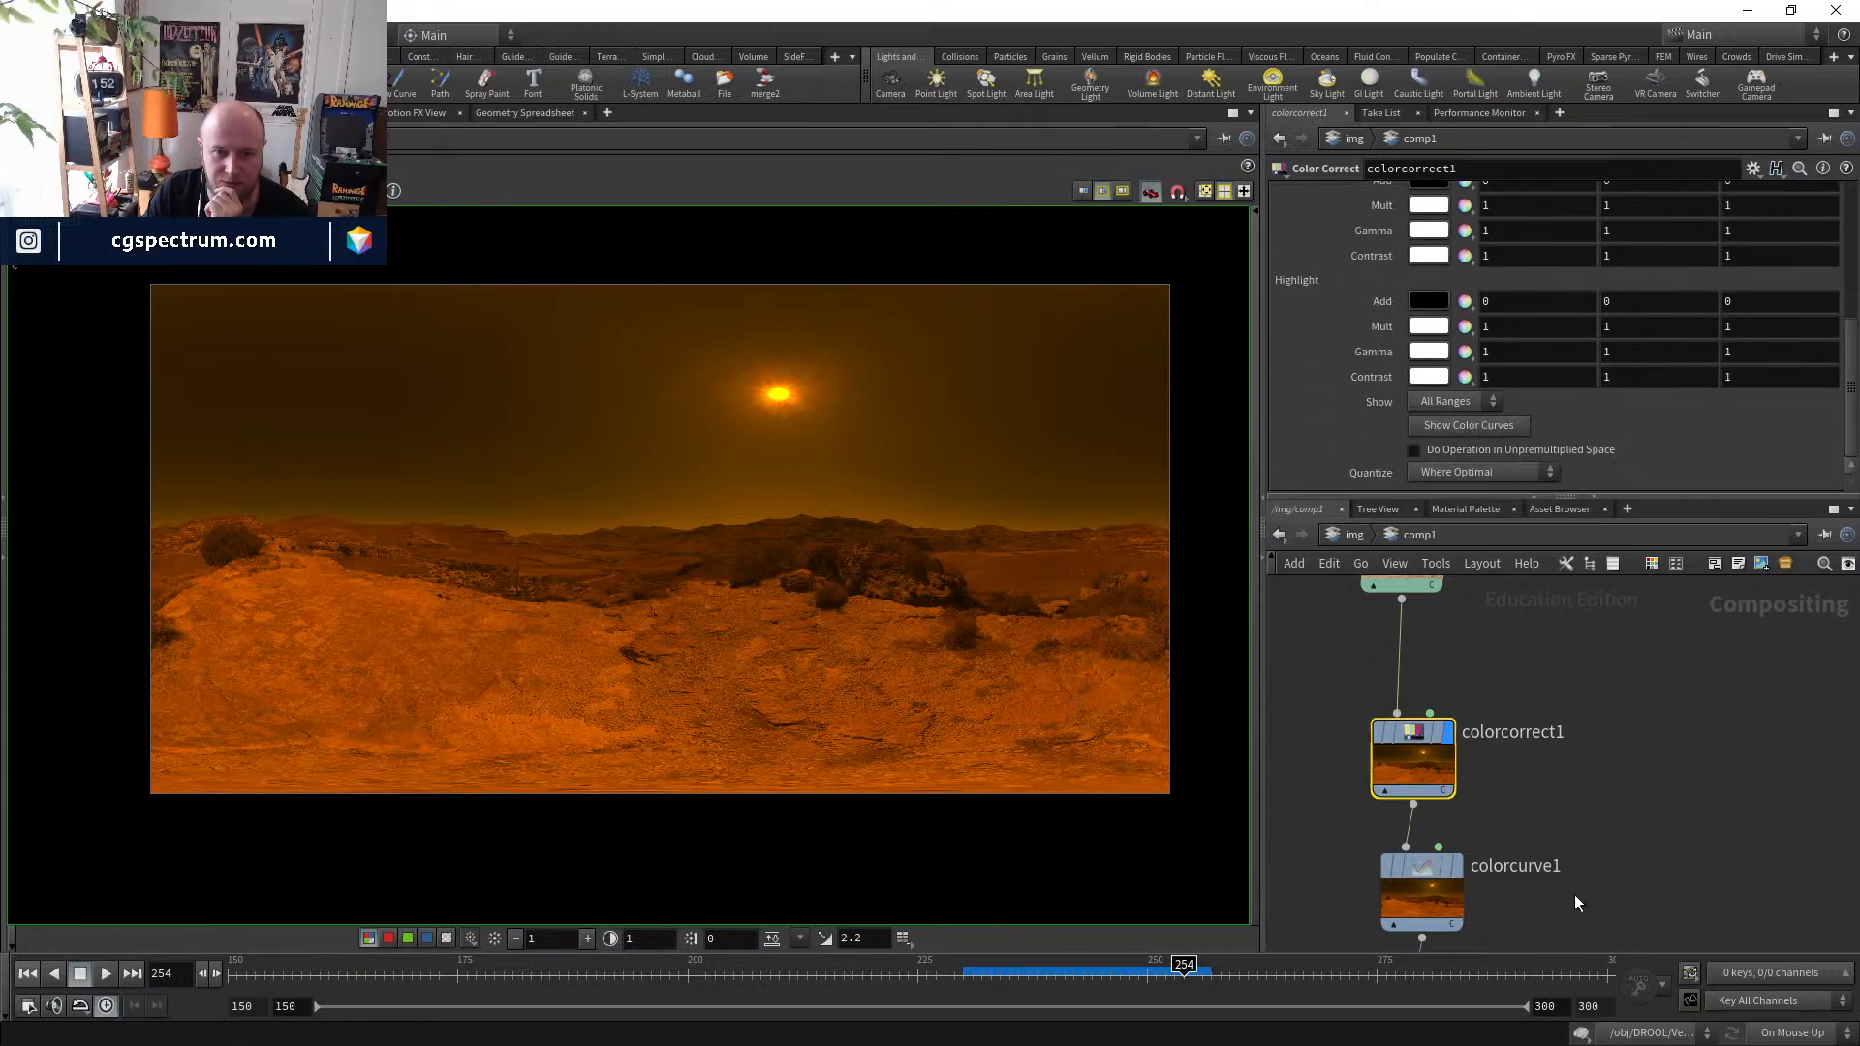
middle_drag(1575, 903, 1587, 817)
click(1432, 804)
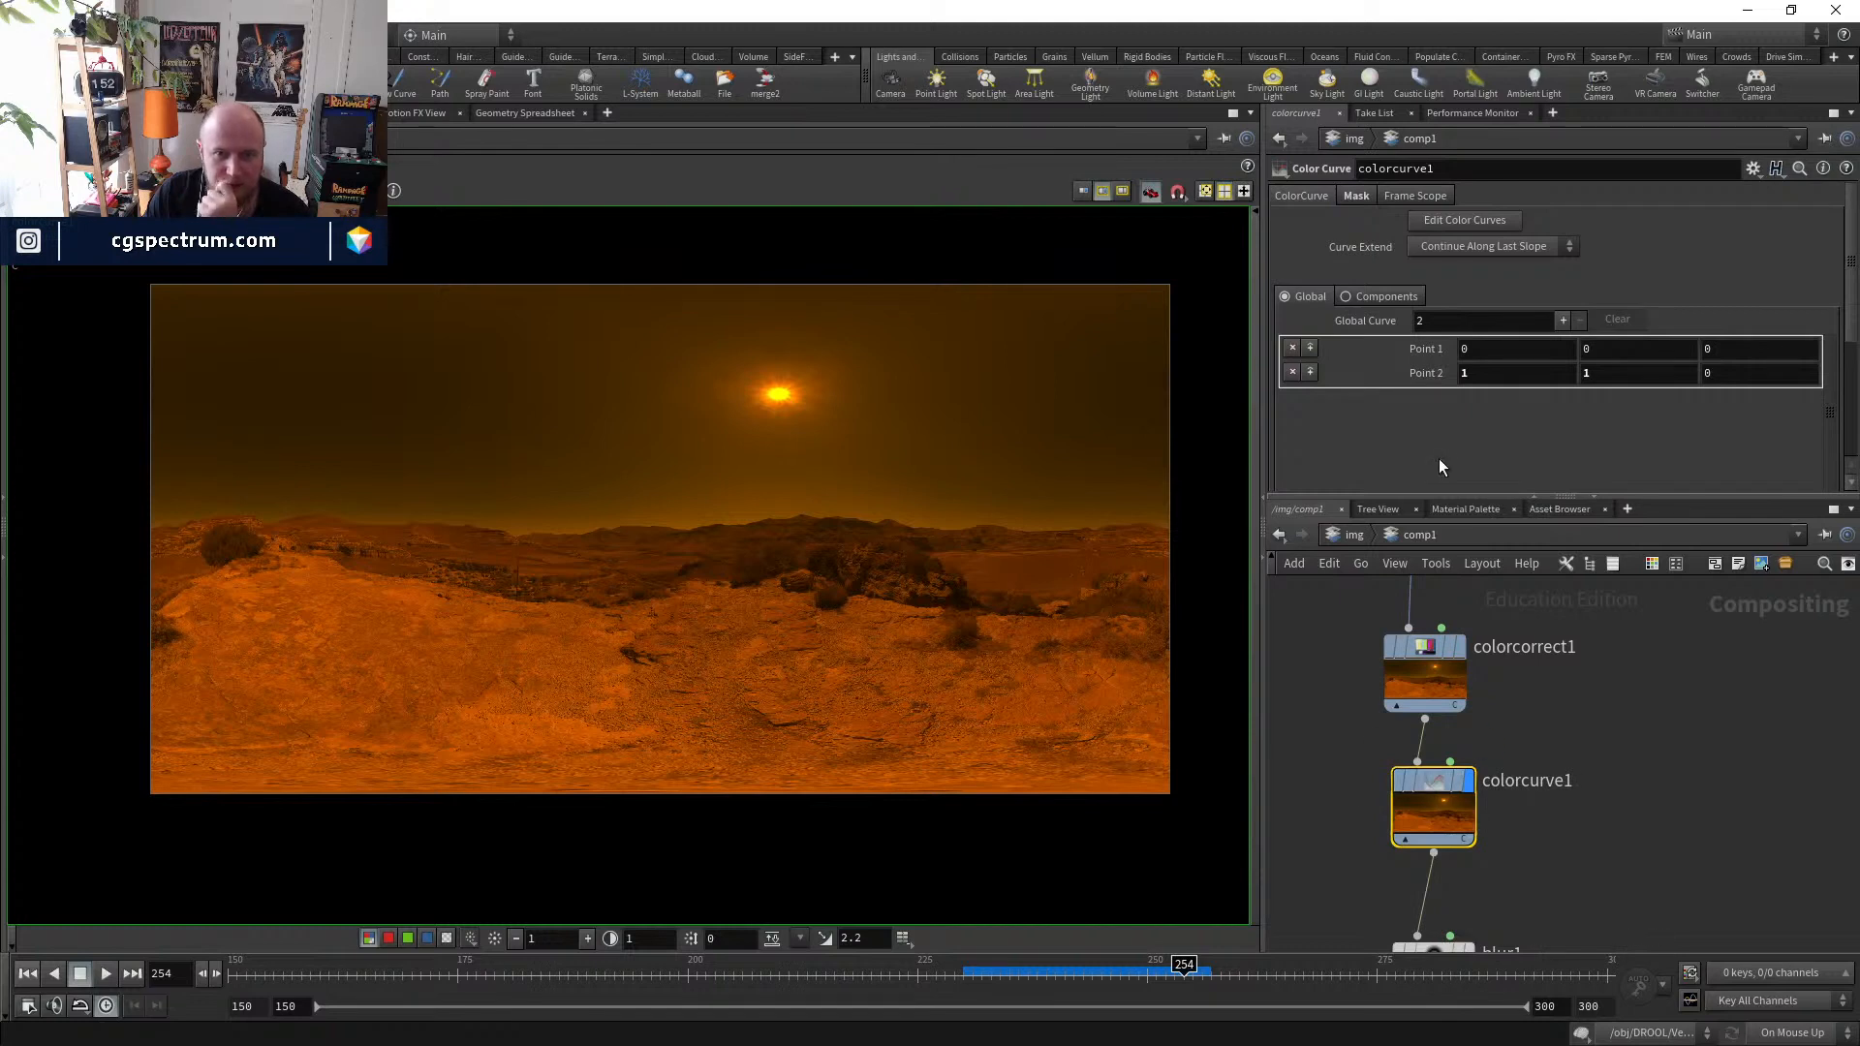
click(1396, 296)
click(1311, 293)
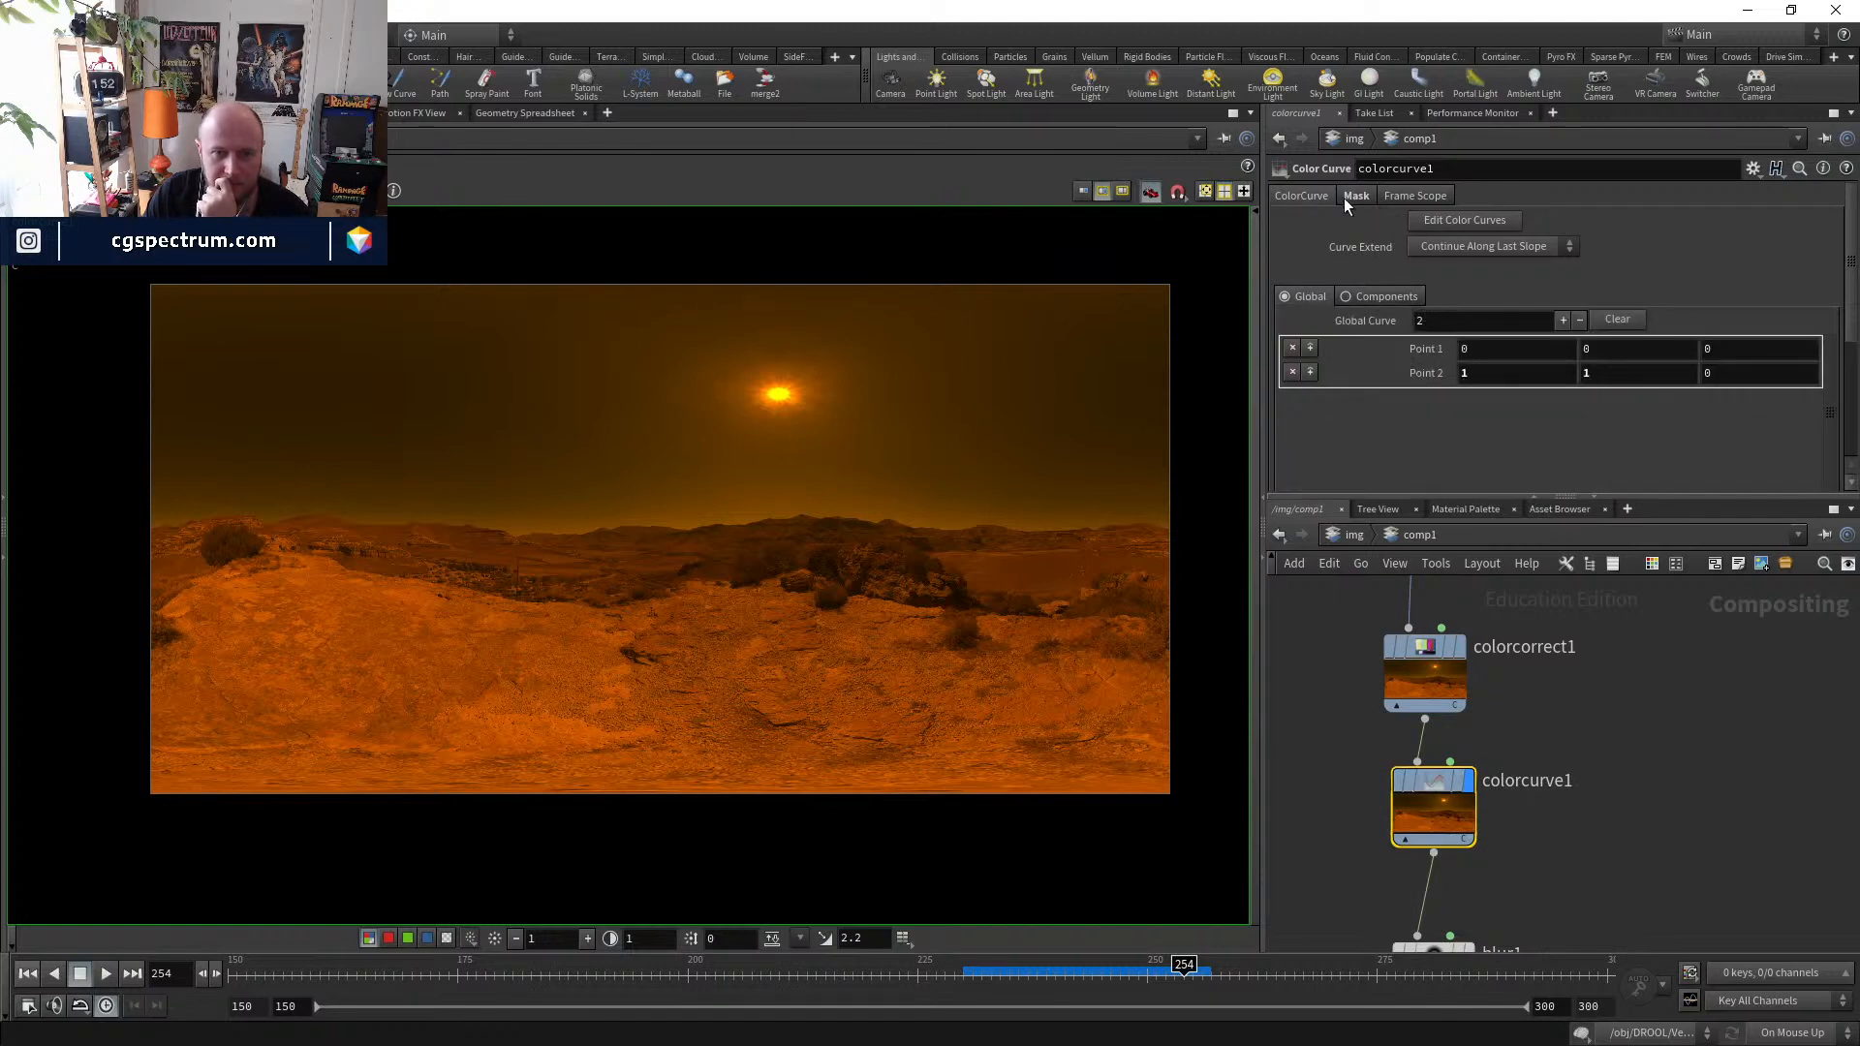
scroll(1309, 192, down, 1)
middle_drag(1421, 801, 1415, 662)
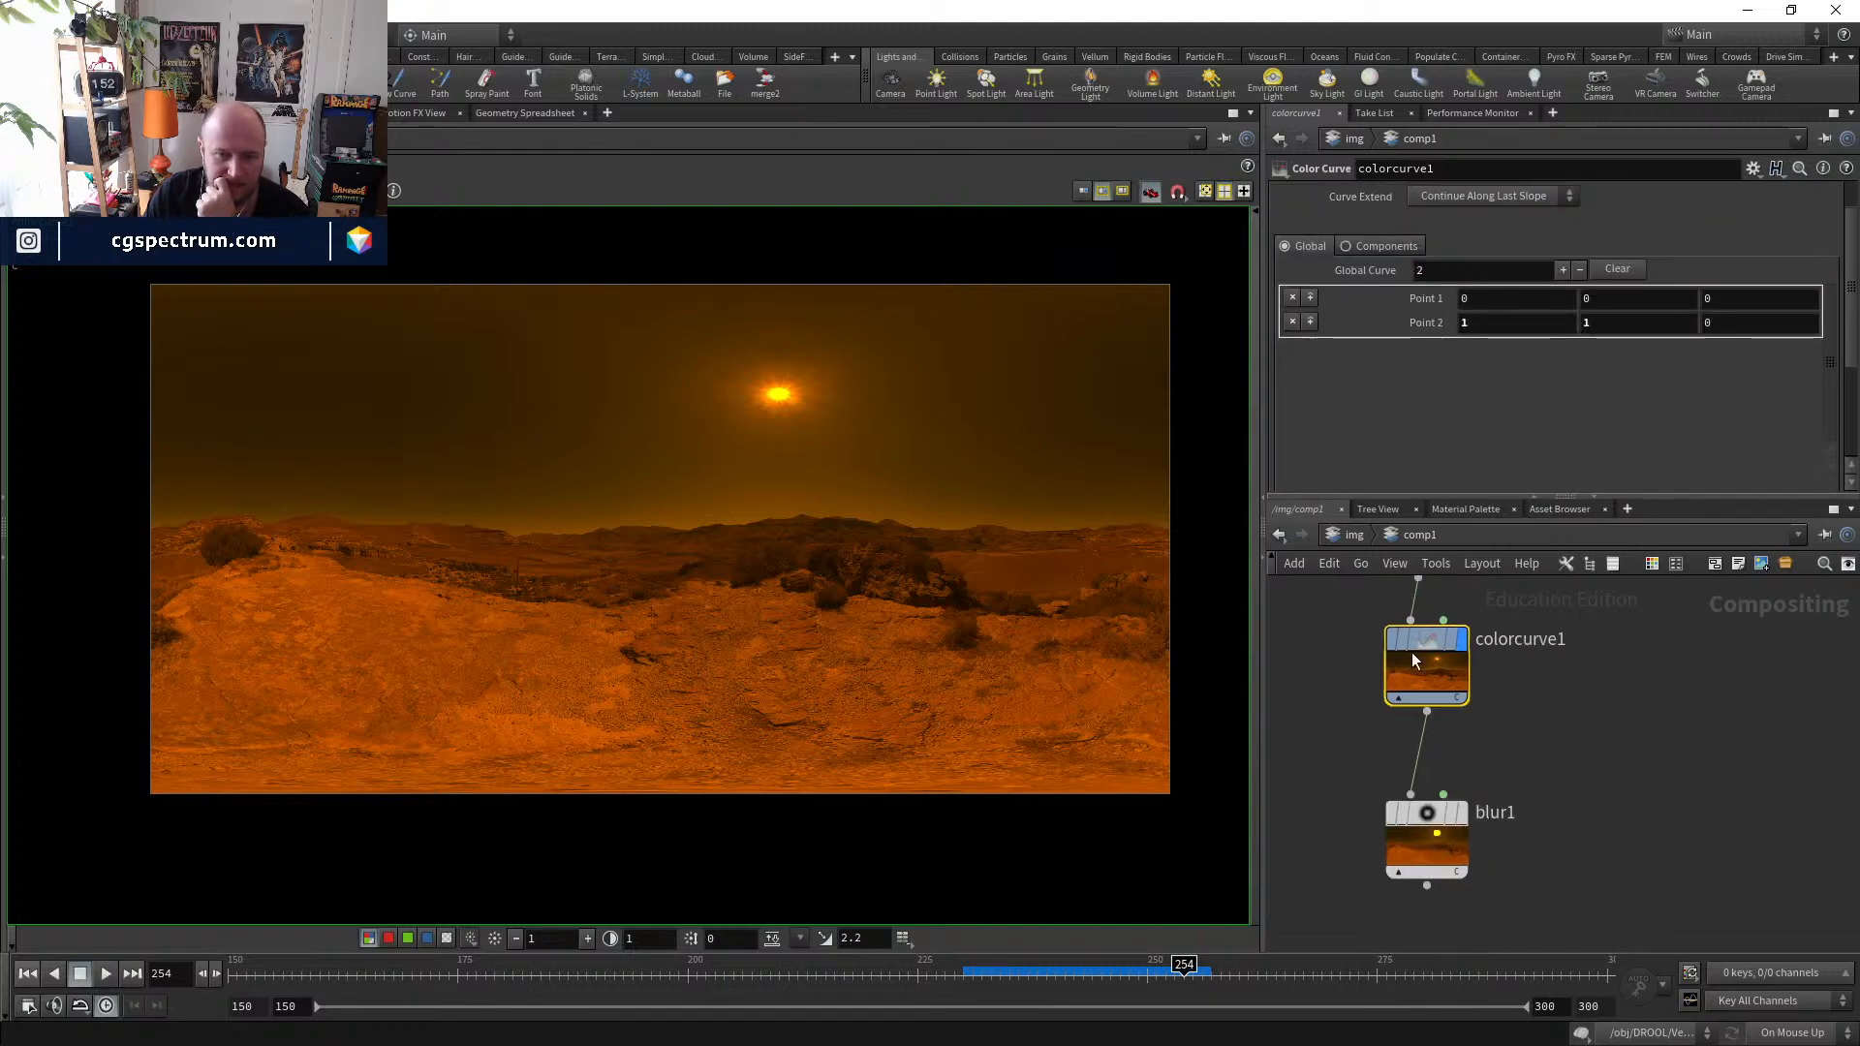
- Display blur1 with colorcurve1 bypassed, and toggle blur1's bypass to compare the image with and without blur
click(1462, 812)
click(1426, 838)
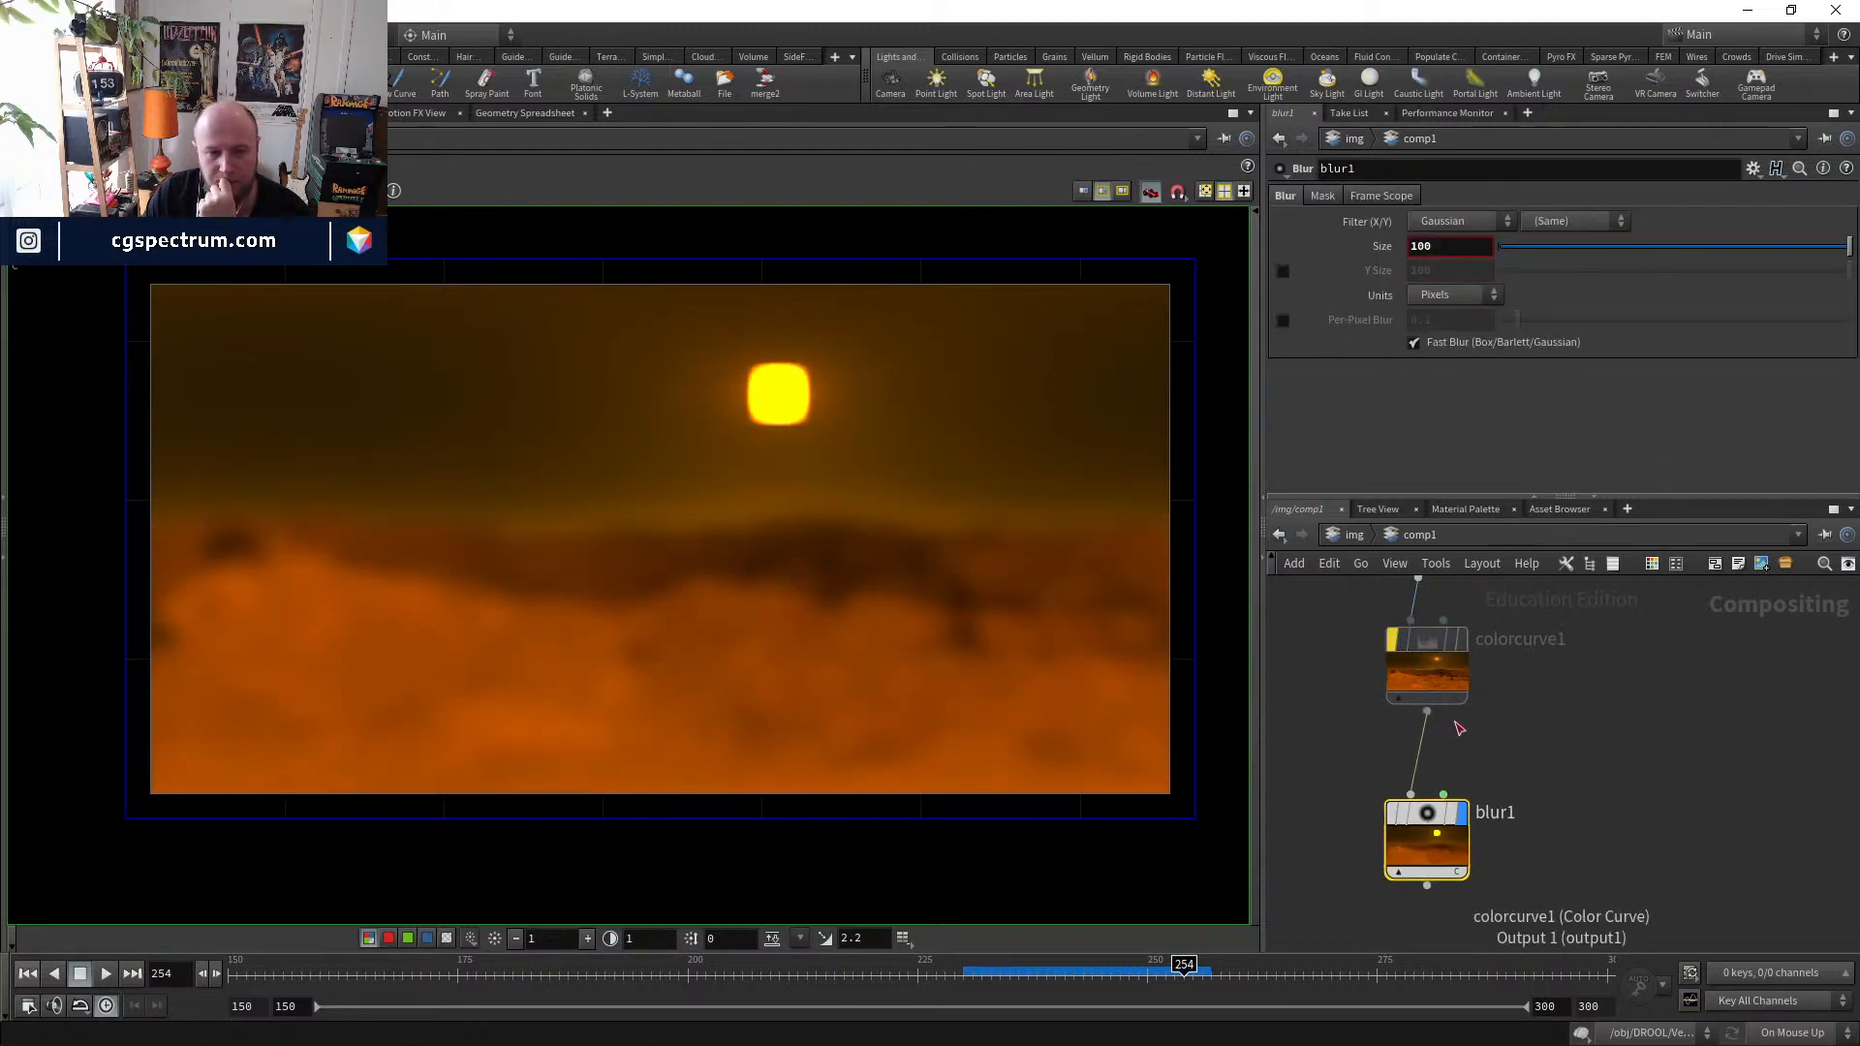
click(1389, 818)
click(1389, 818)
click(1390, 817)
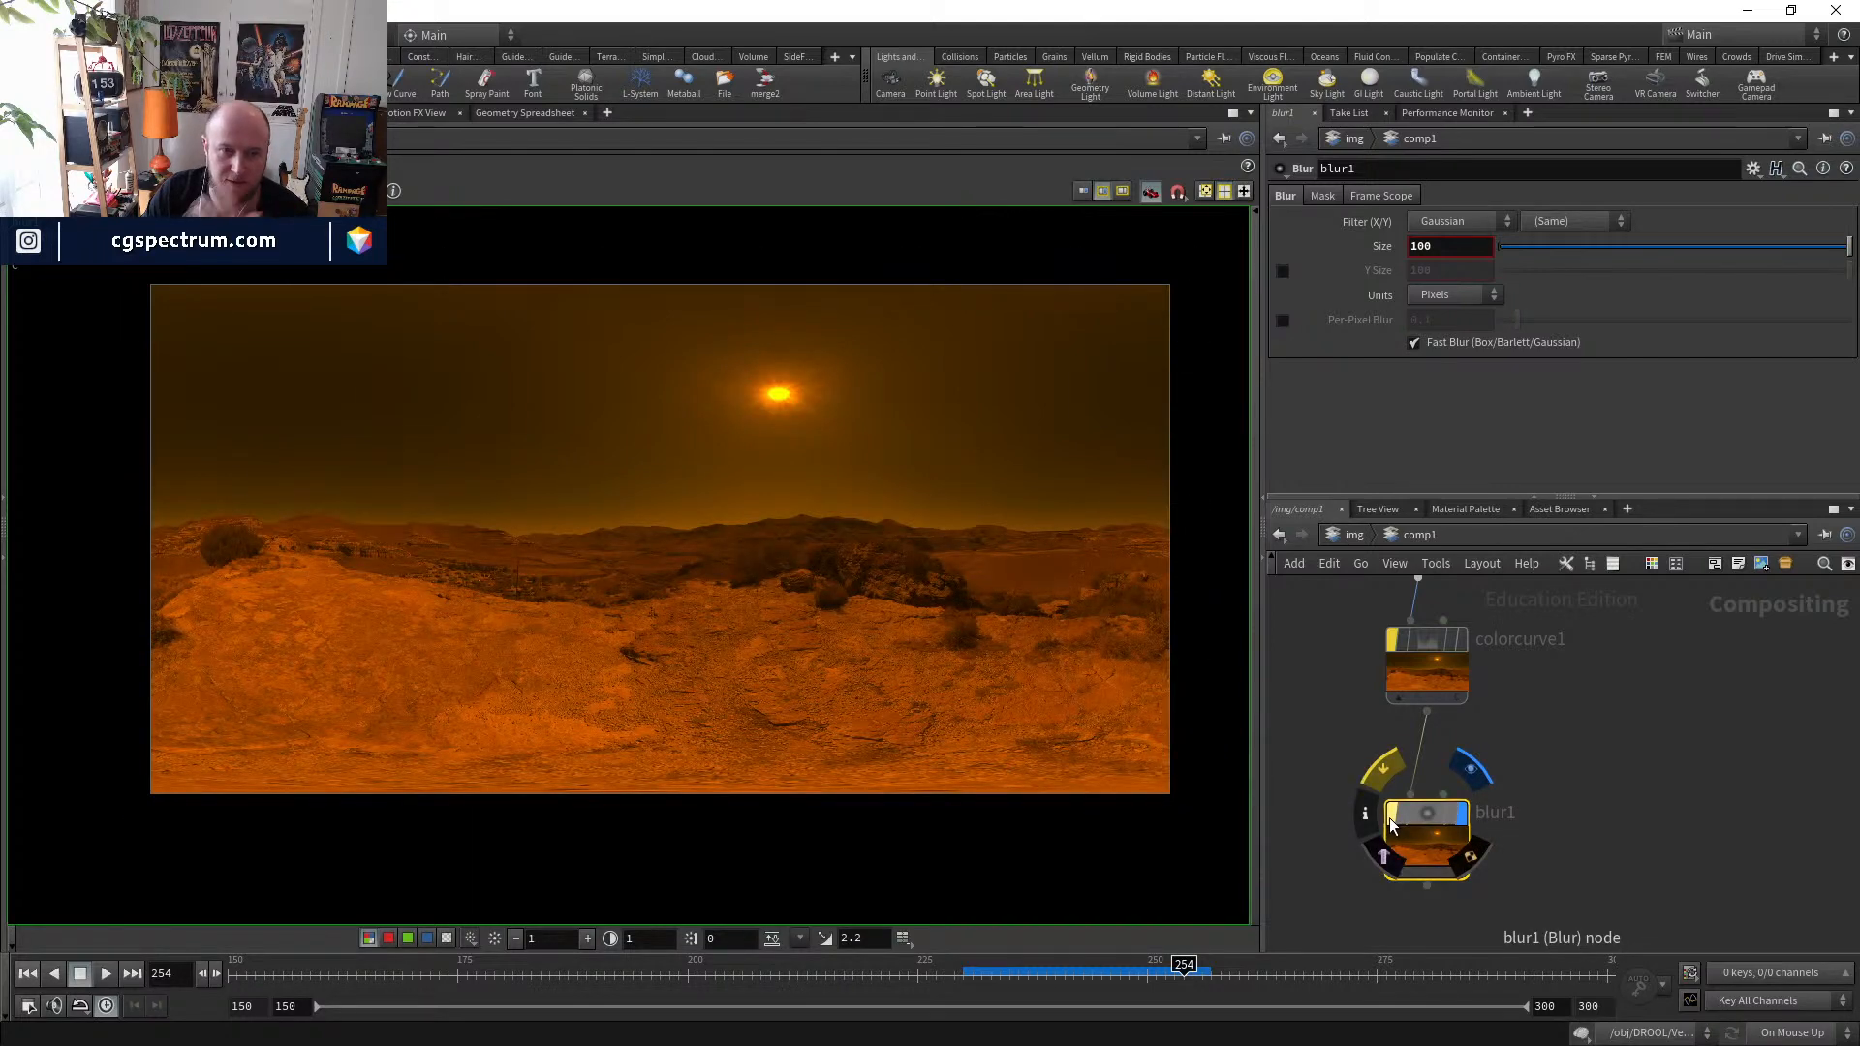
- Reduce blur1's size to 65.9 pixels and turn its bypass off
drag(1847, 247, 1754, 247)
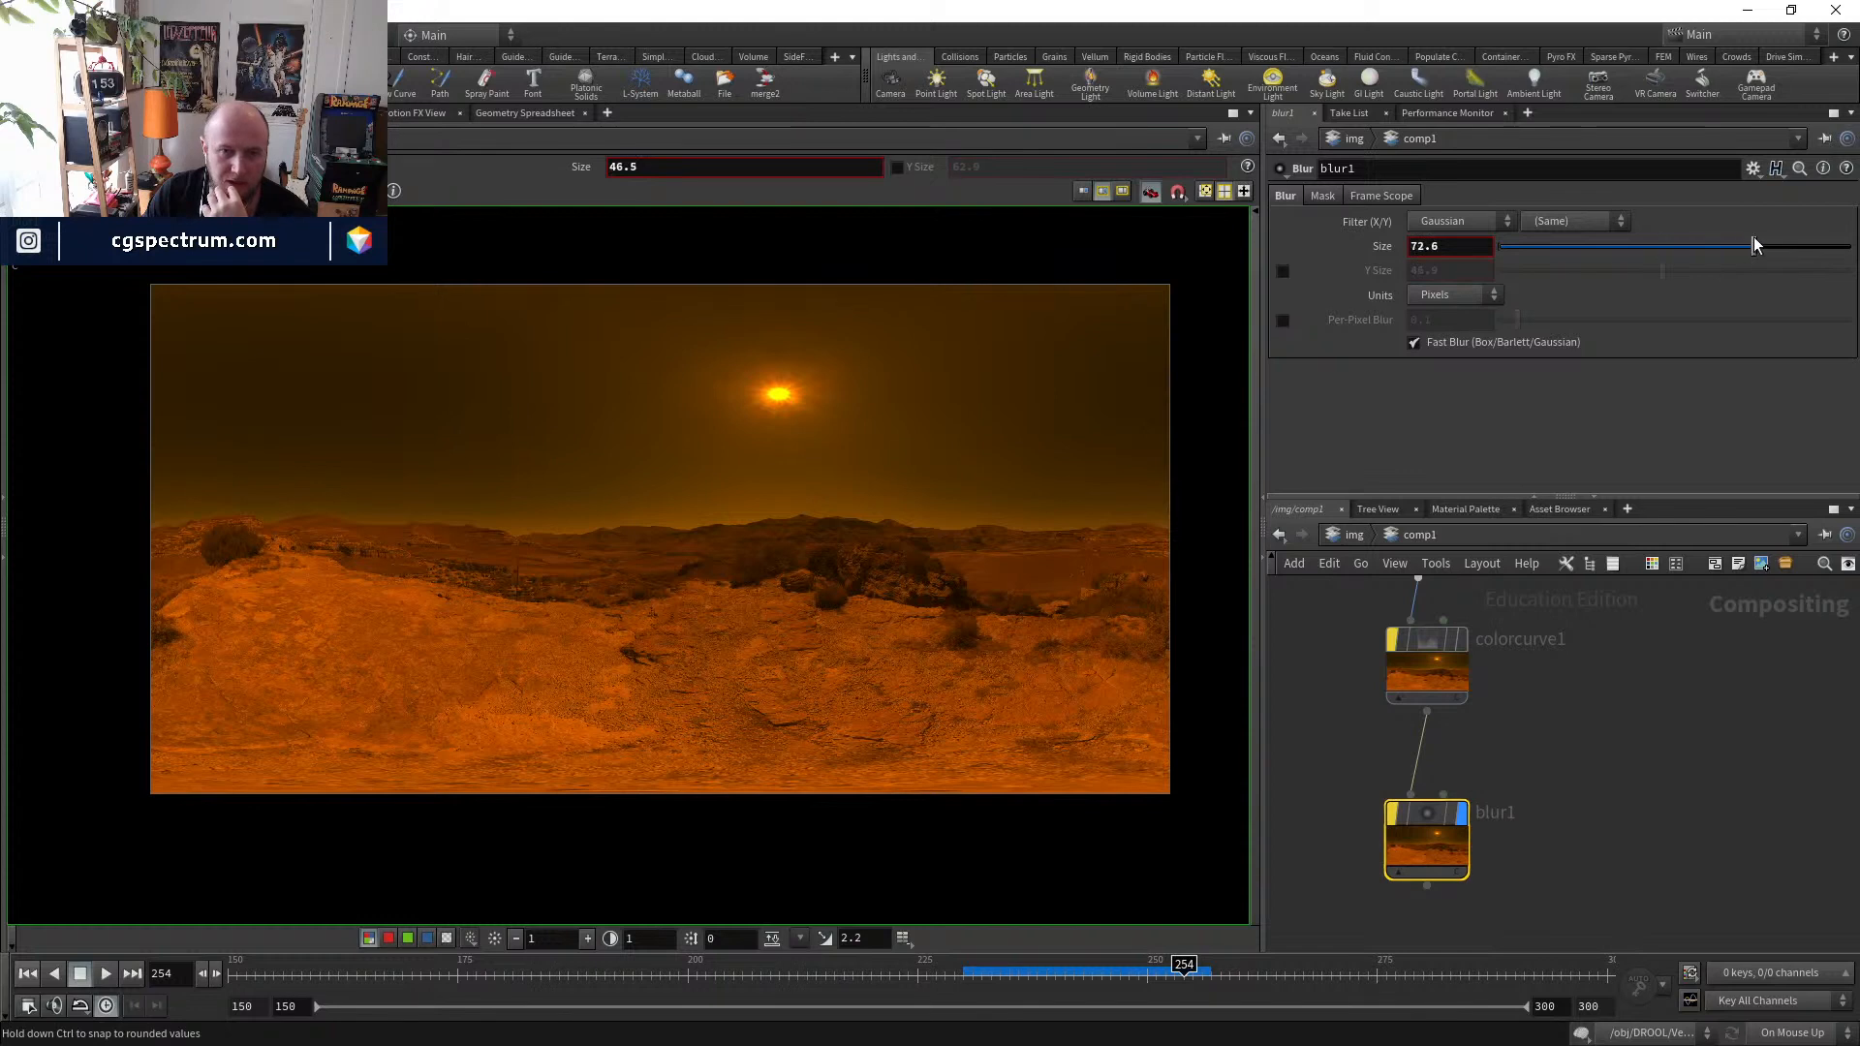
click(1392, 816)
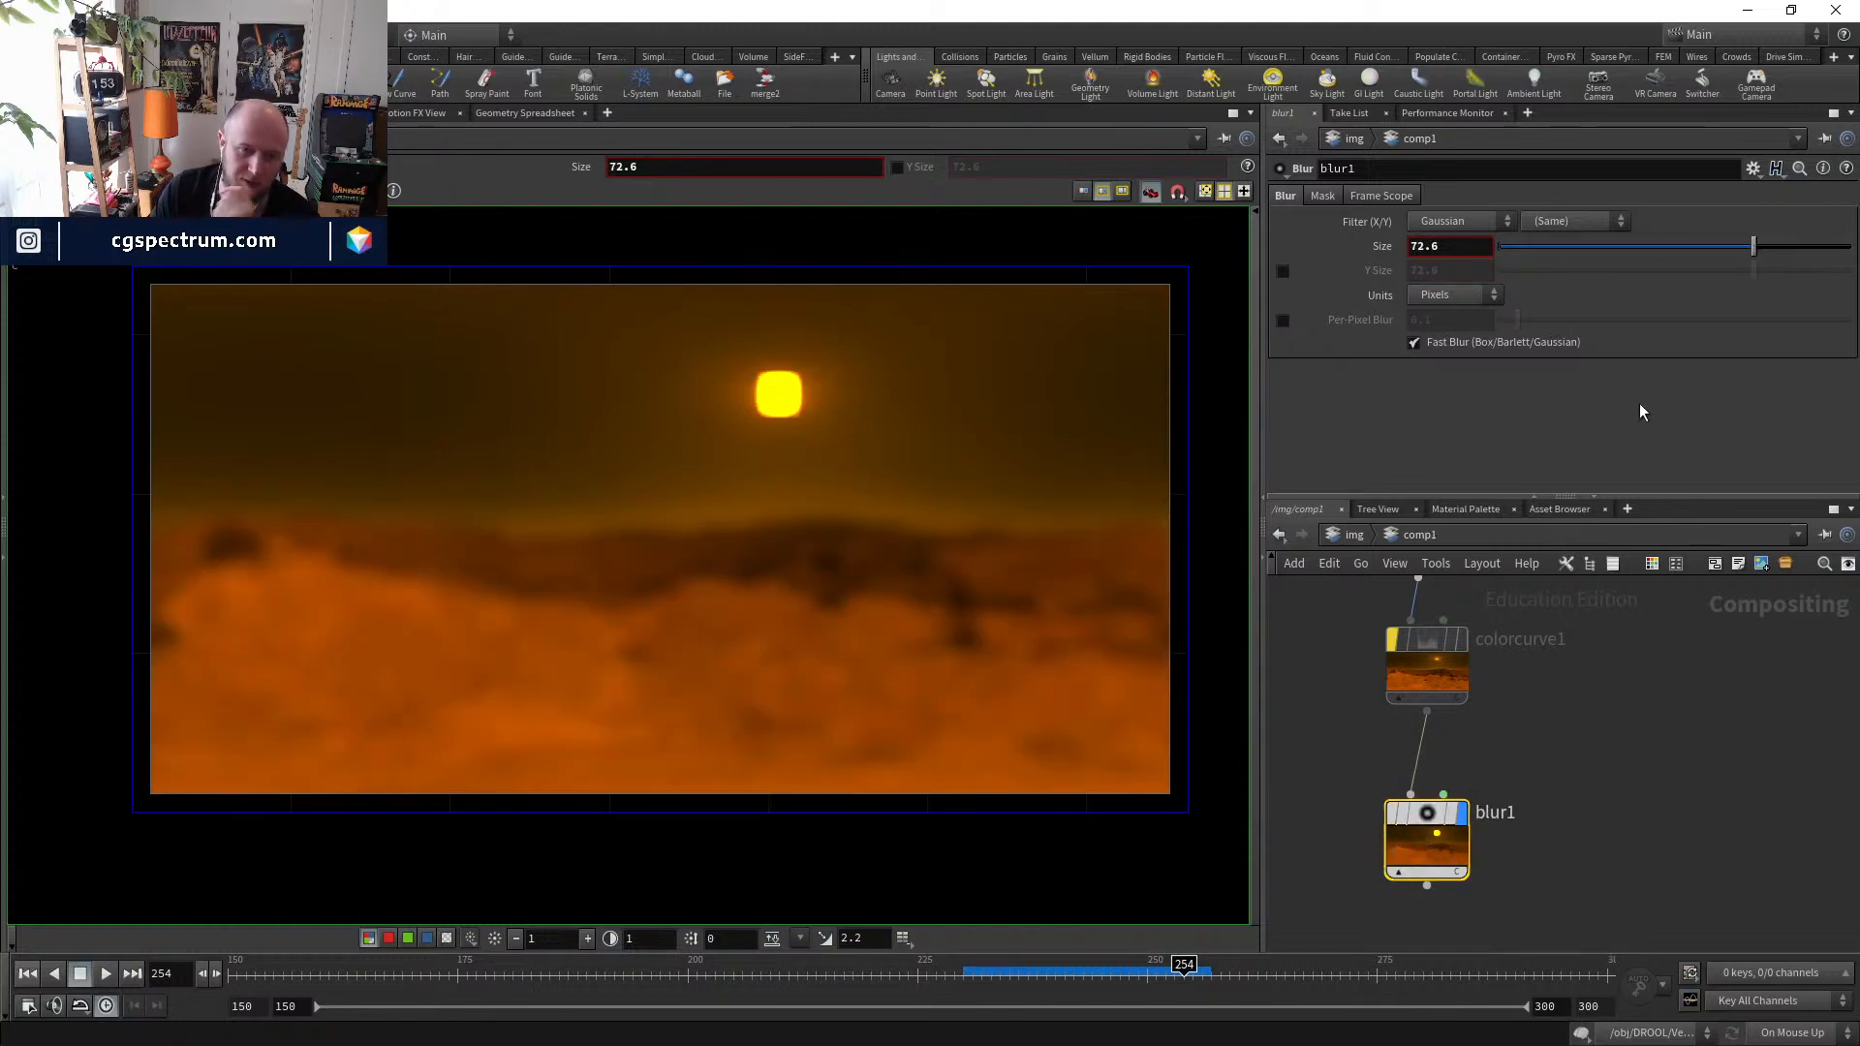
drag(1632, 248, 1730, 246)
- Place a ROP File Output node beneath blur1
key(Tab)
text(rop)
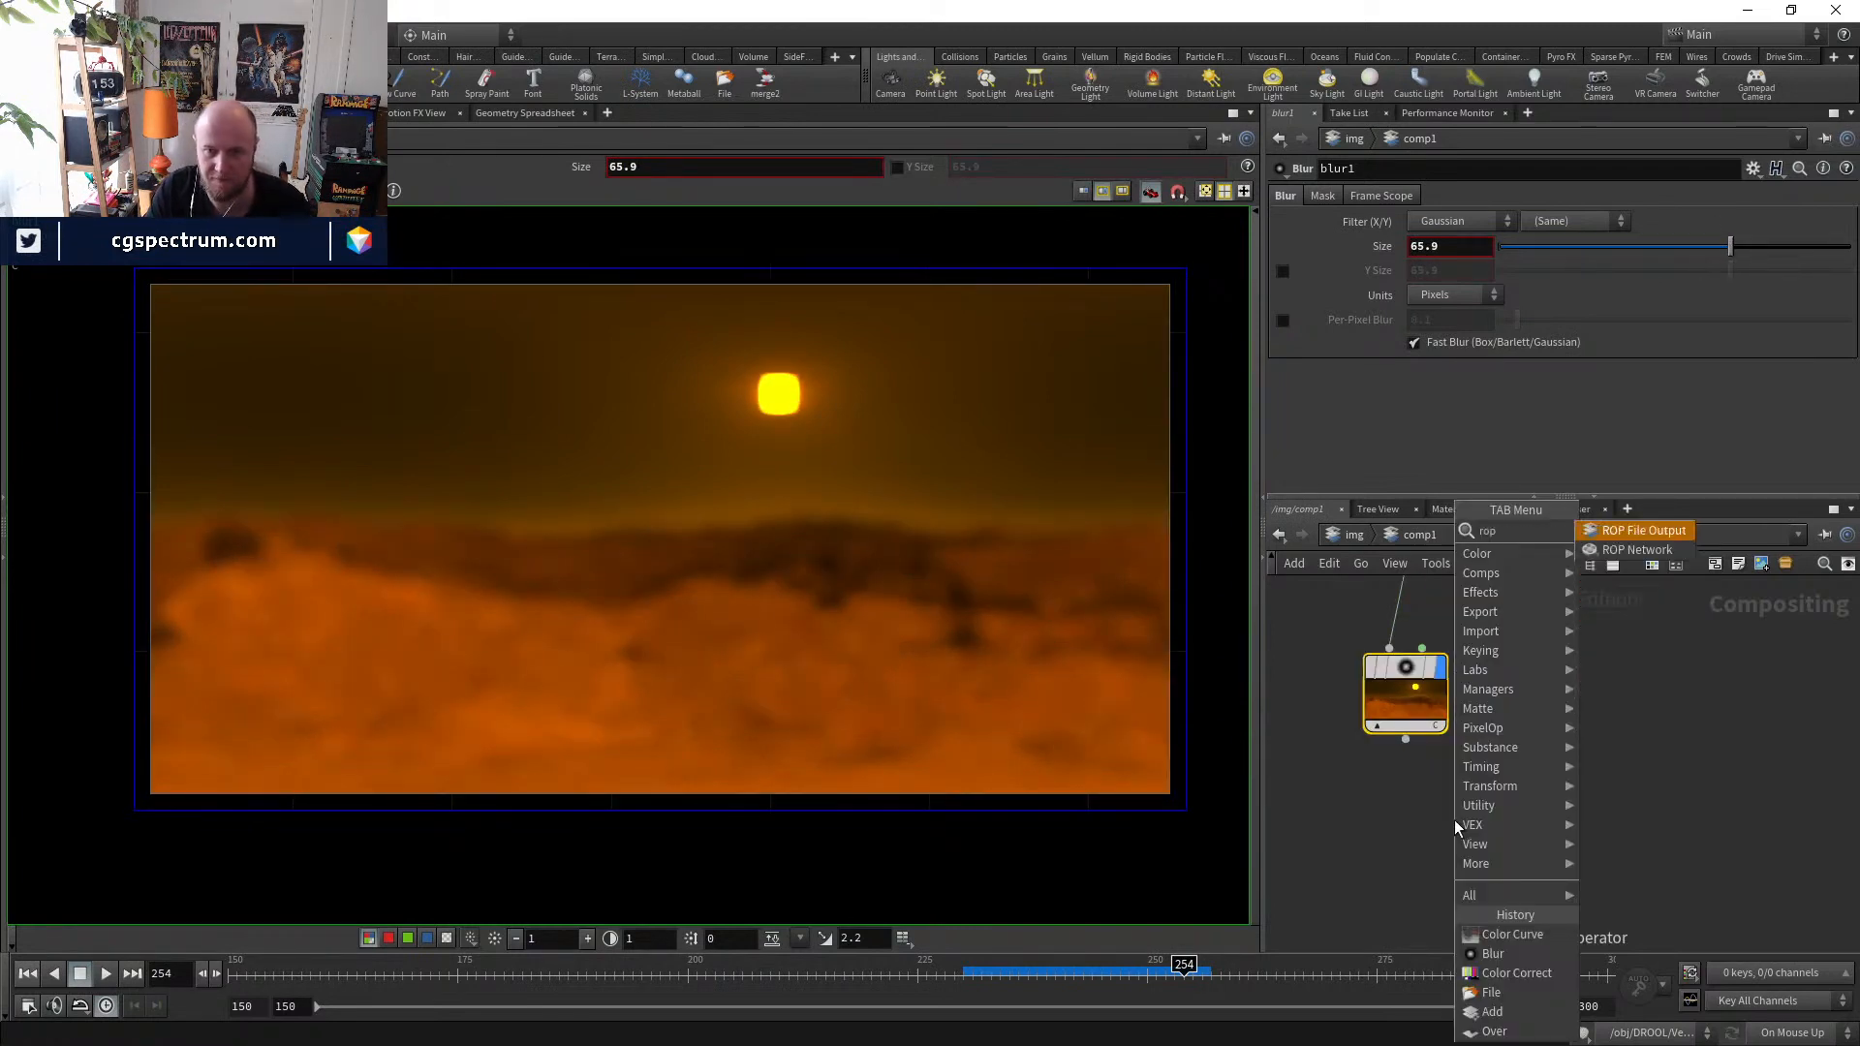
key(Return)
click(1455, 820)
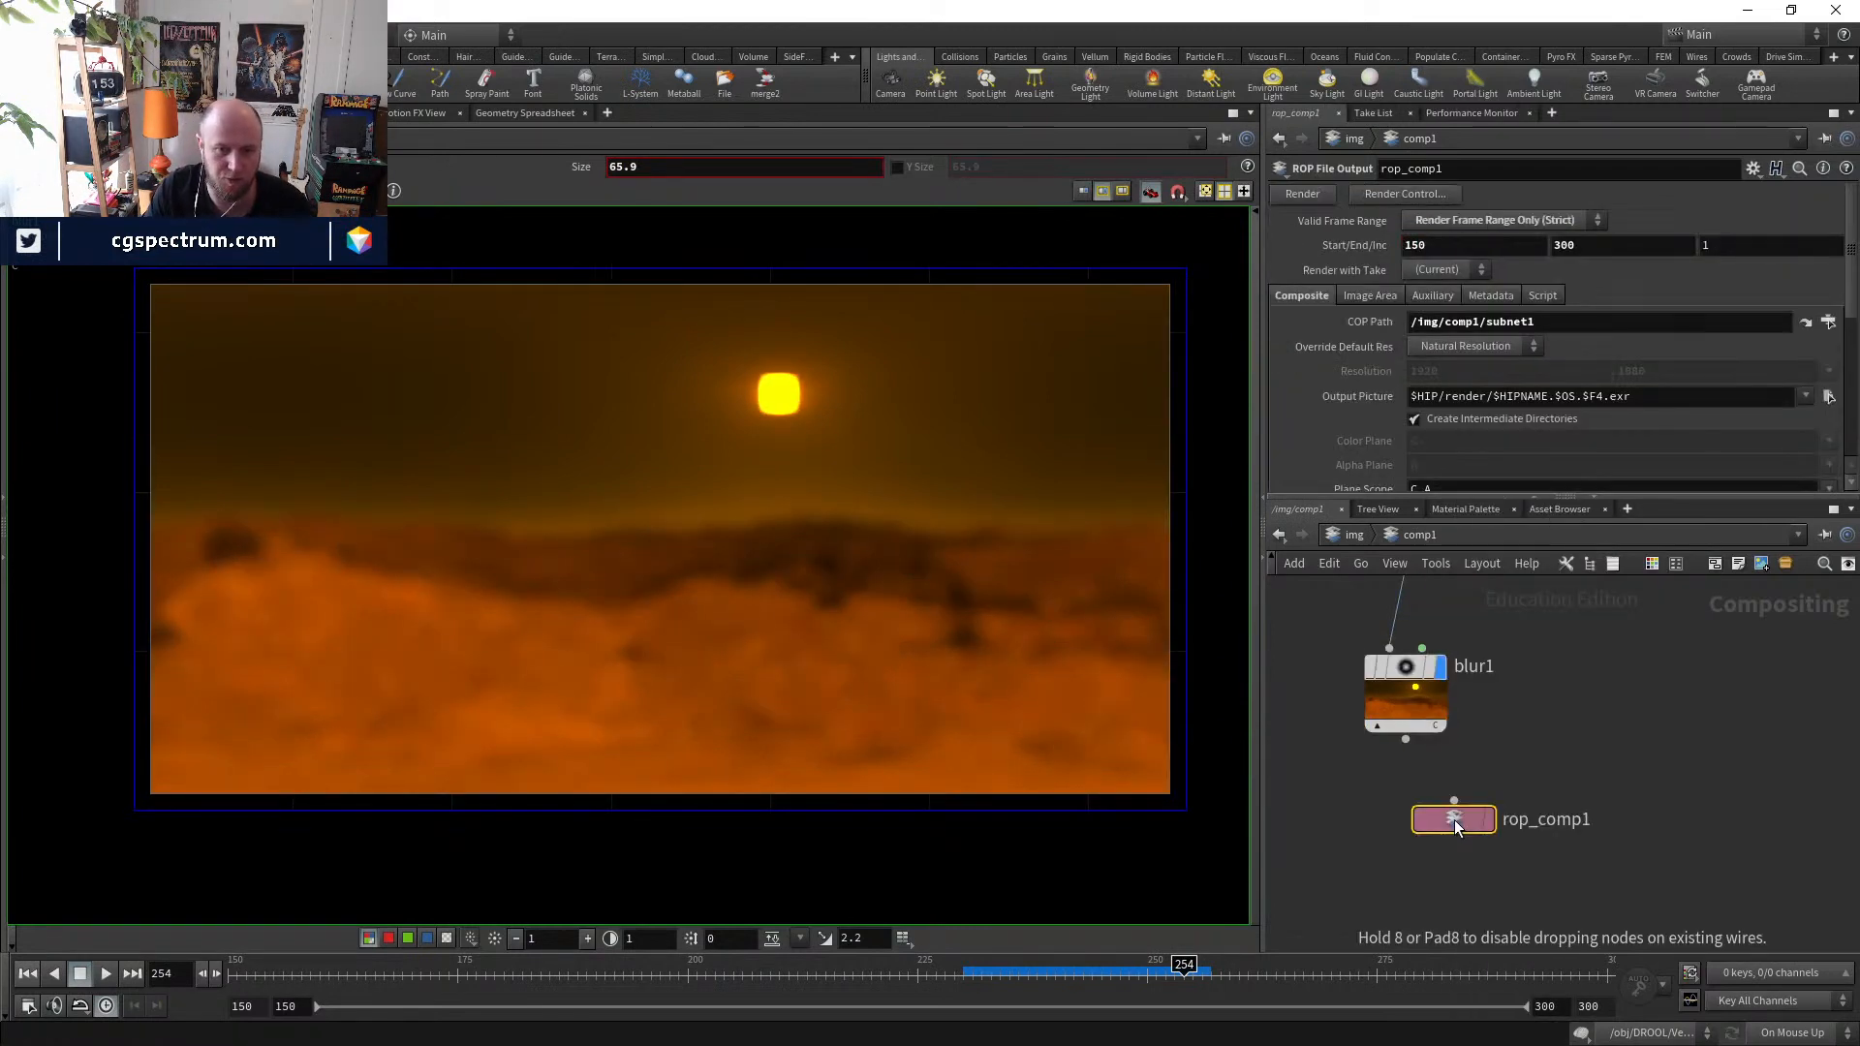
- Review the HDRI node chain from the source file down to the ROP output, including the file node's settings
mouse_move(1542, 700)
middle_down()
mouse_move(1546, 936)
mouse_move(1548, 827)
middle_up()
middle_drag(1451, 594, 1462, 677)
click(1395, 625)
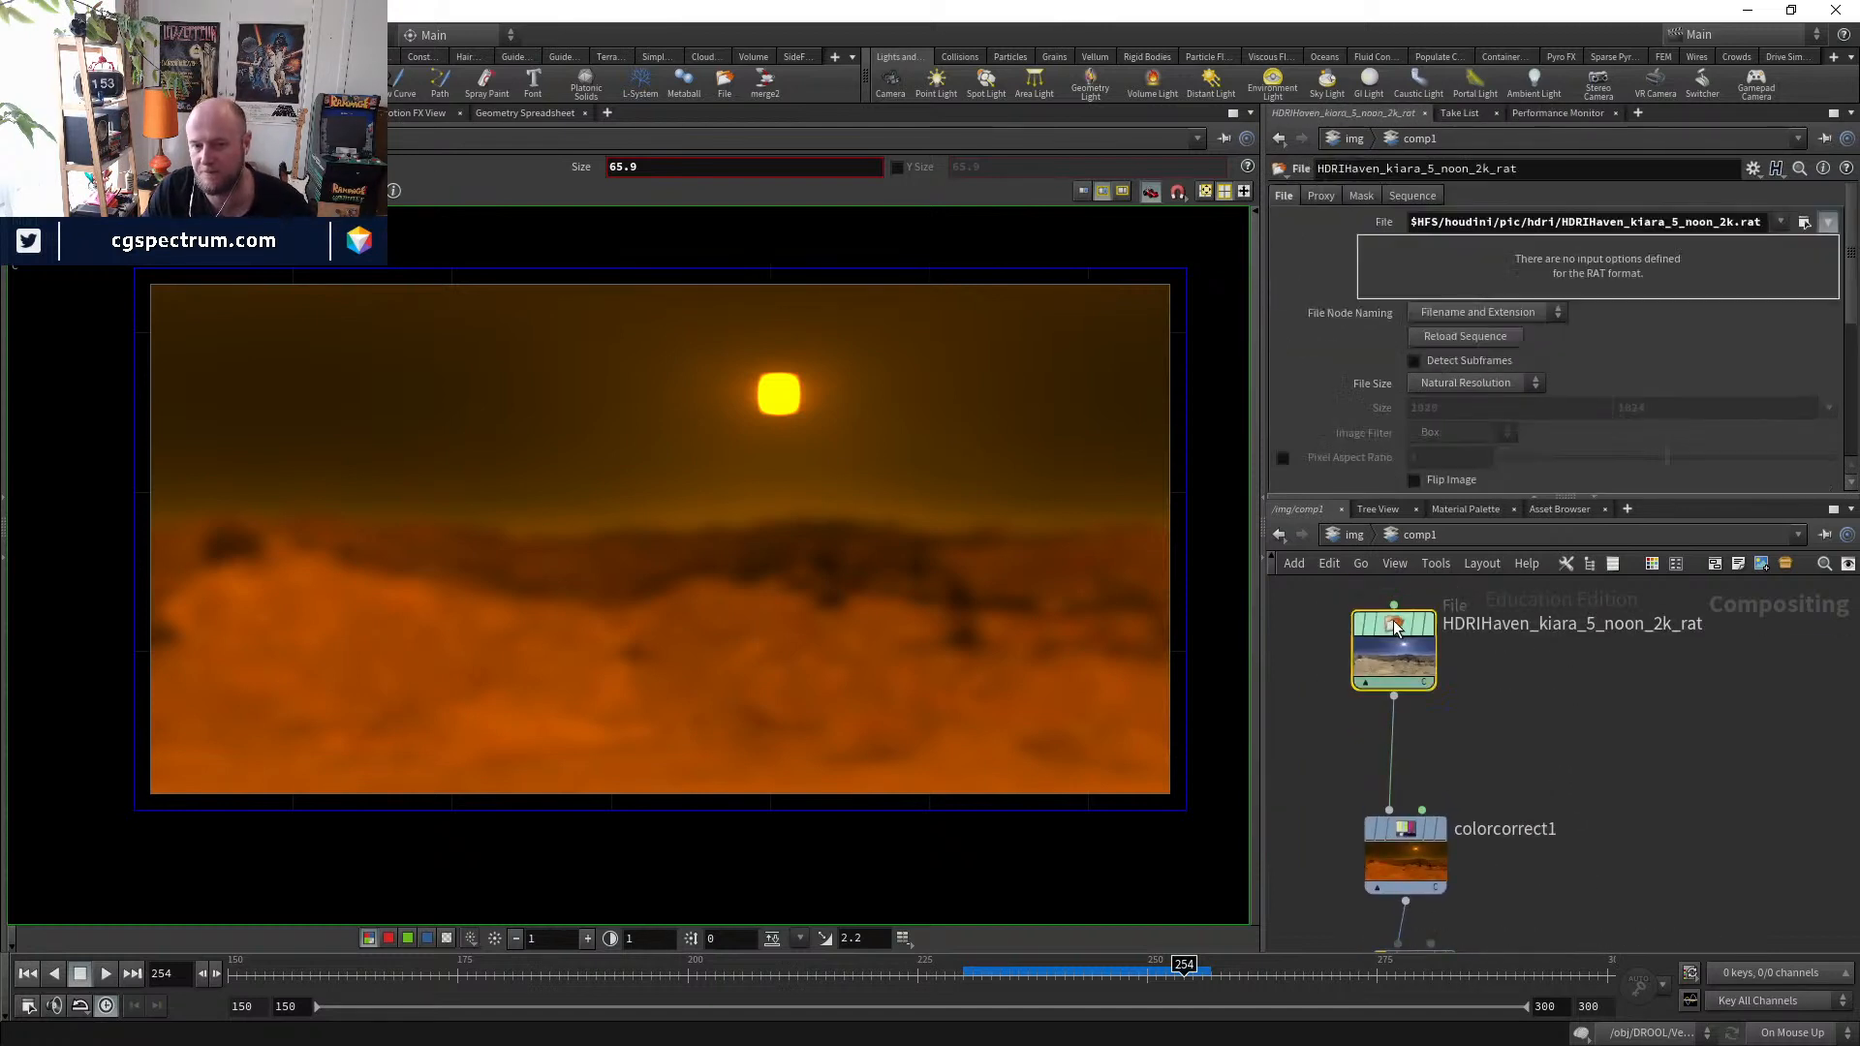
scroll(1397, 620, down, 3)
middle_drag(1528, 917, 1509, 673)
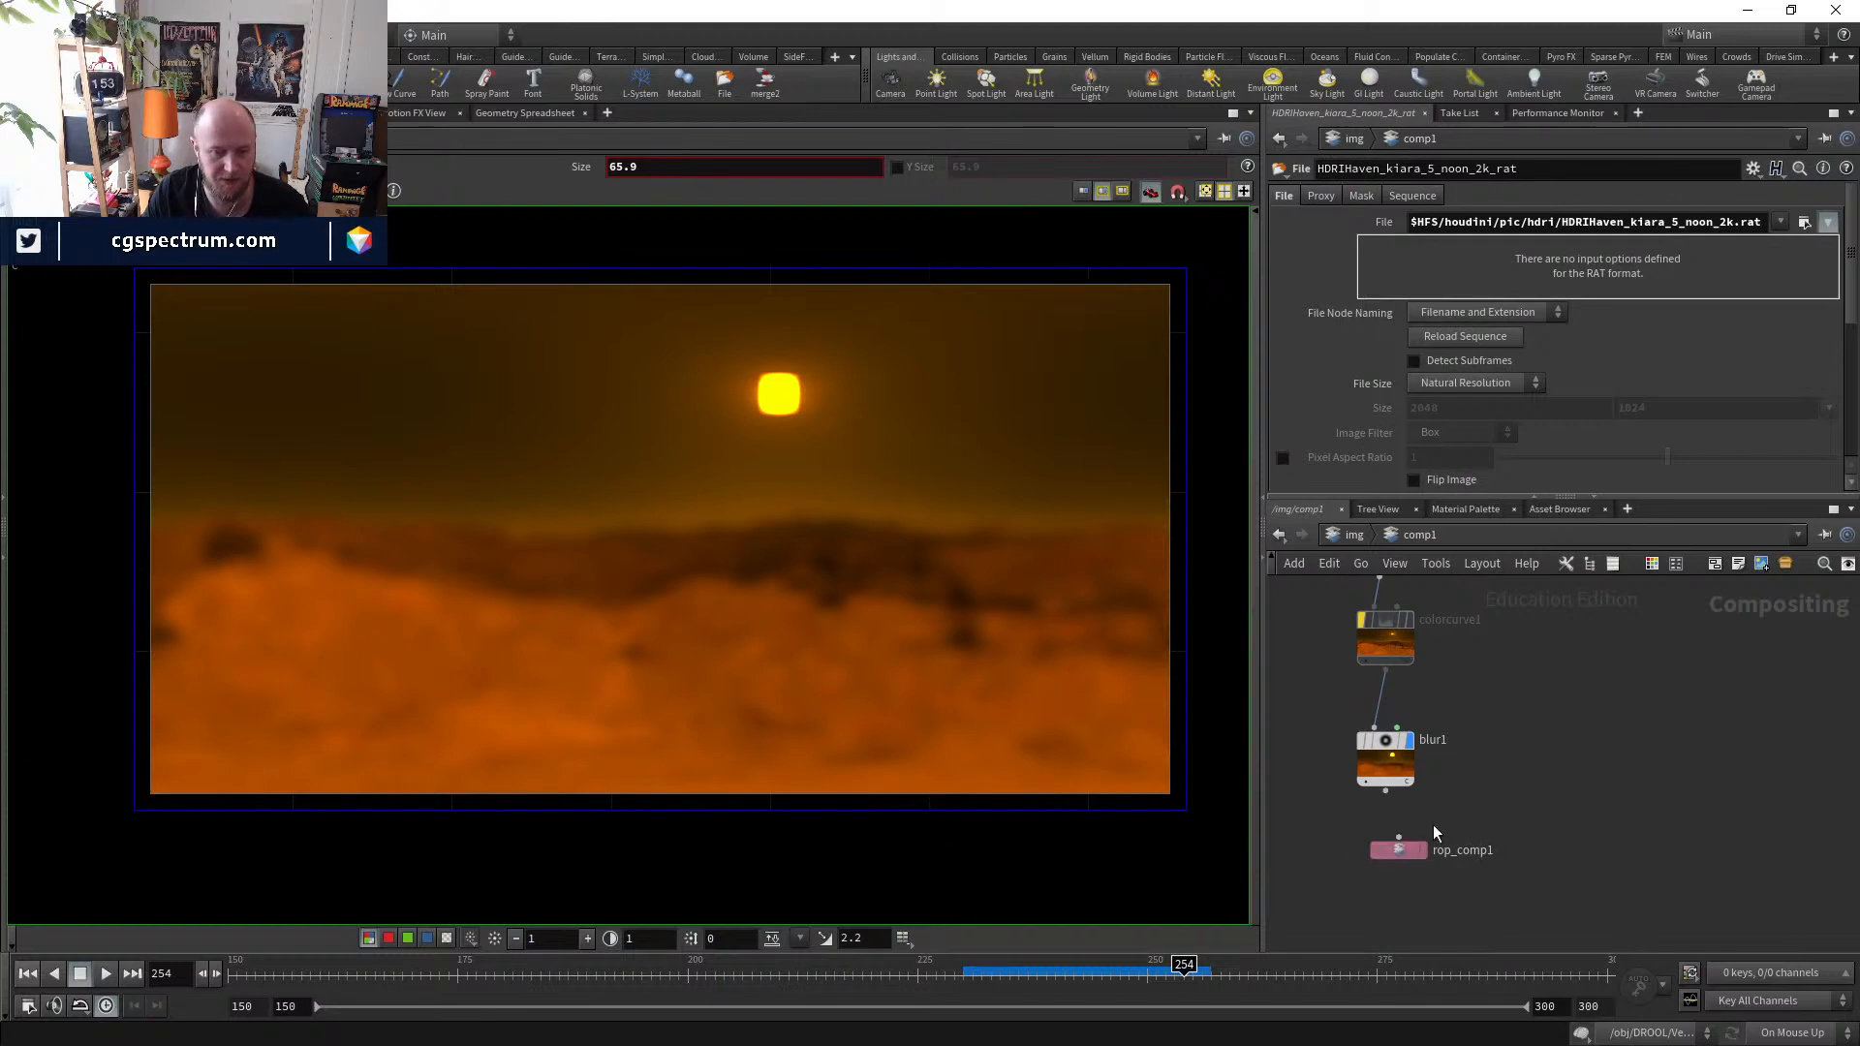
scroll(1453, 819, down, 5)
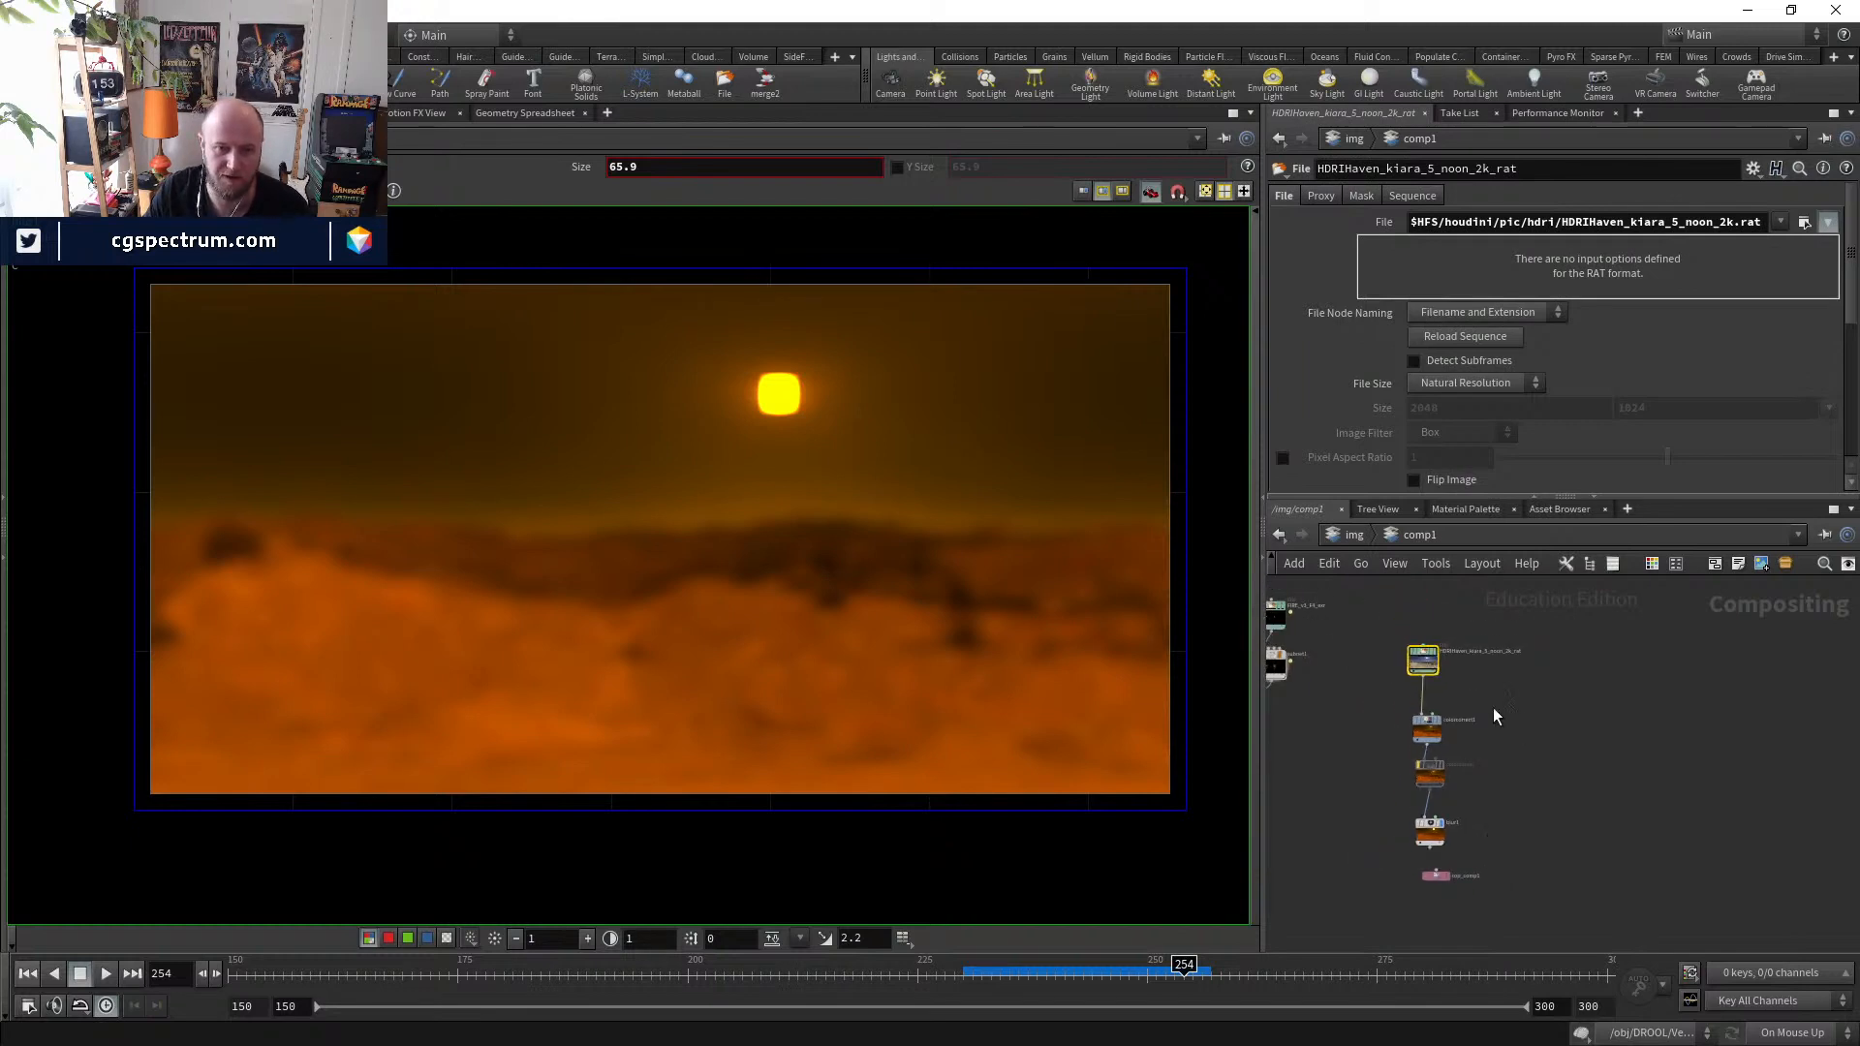
drag(1515, 856, 1411, 596)
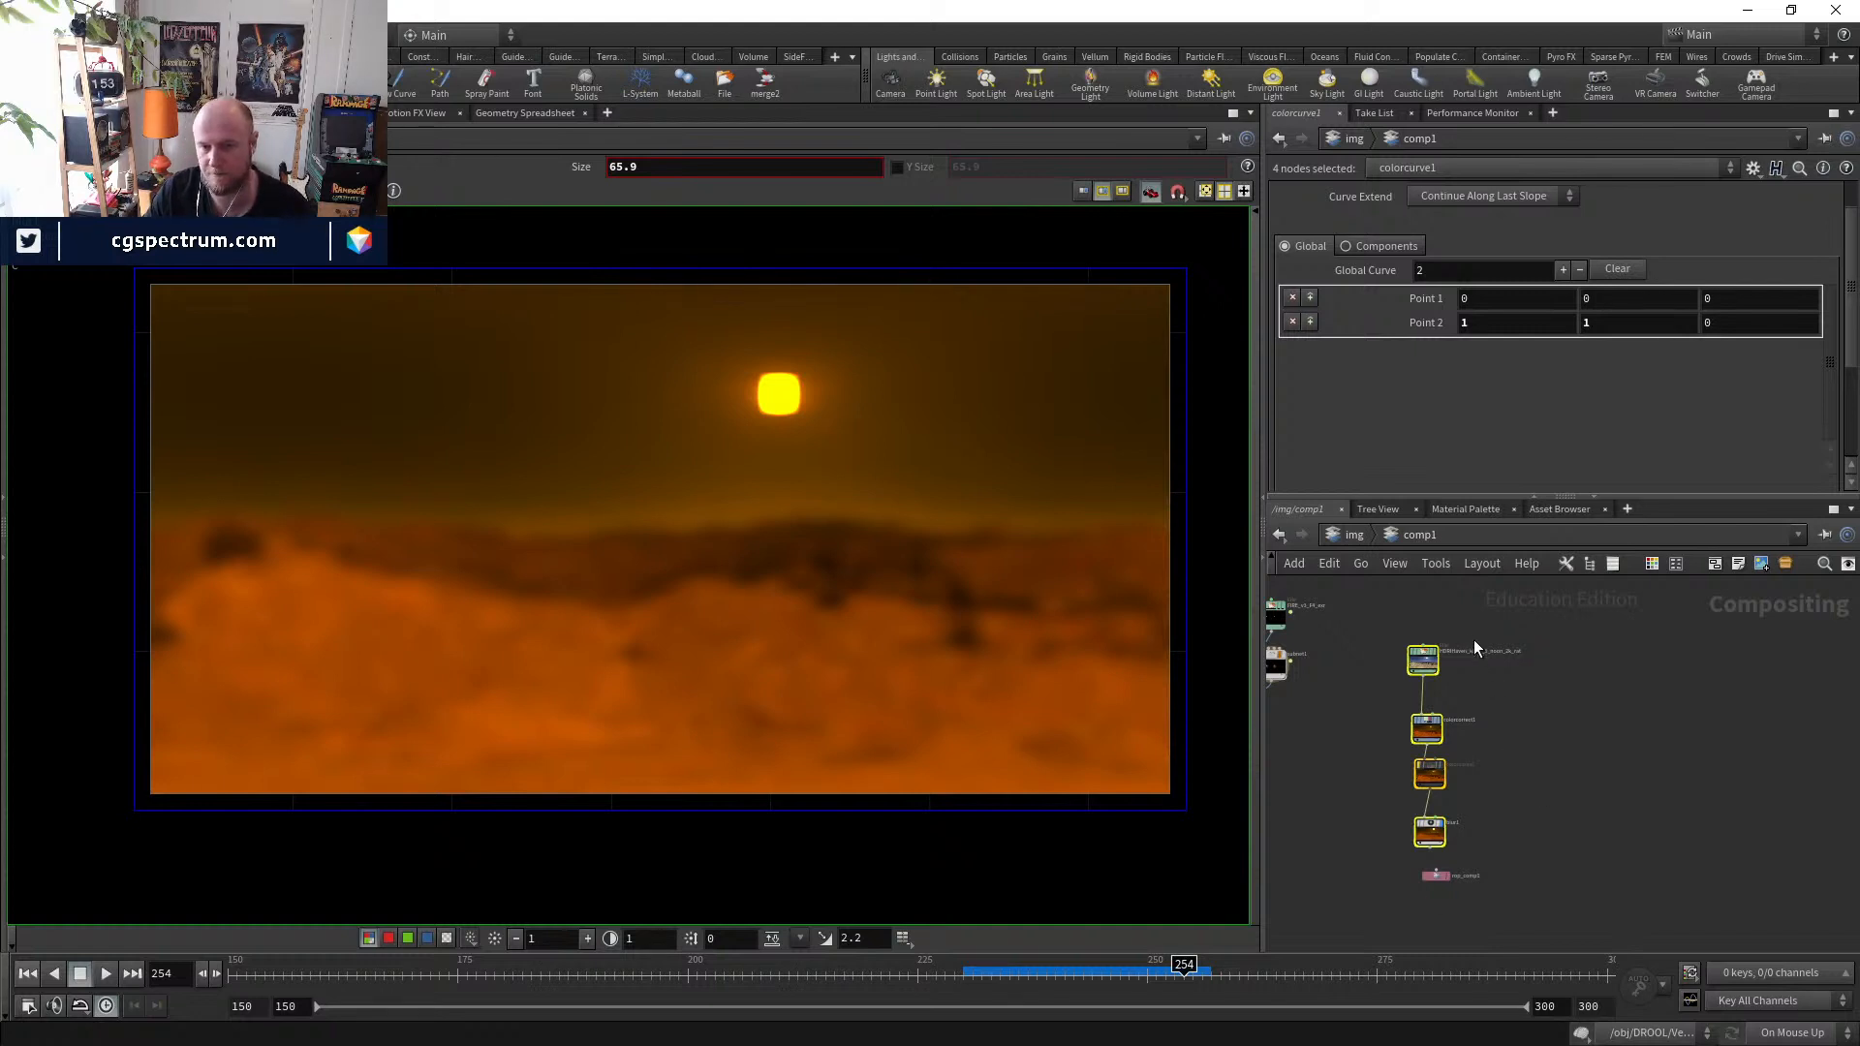
middle_drag(1473, 639, 1512, 645)
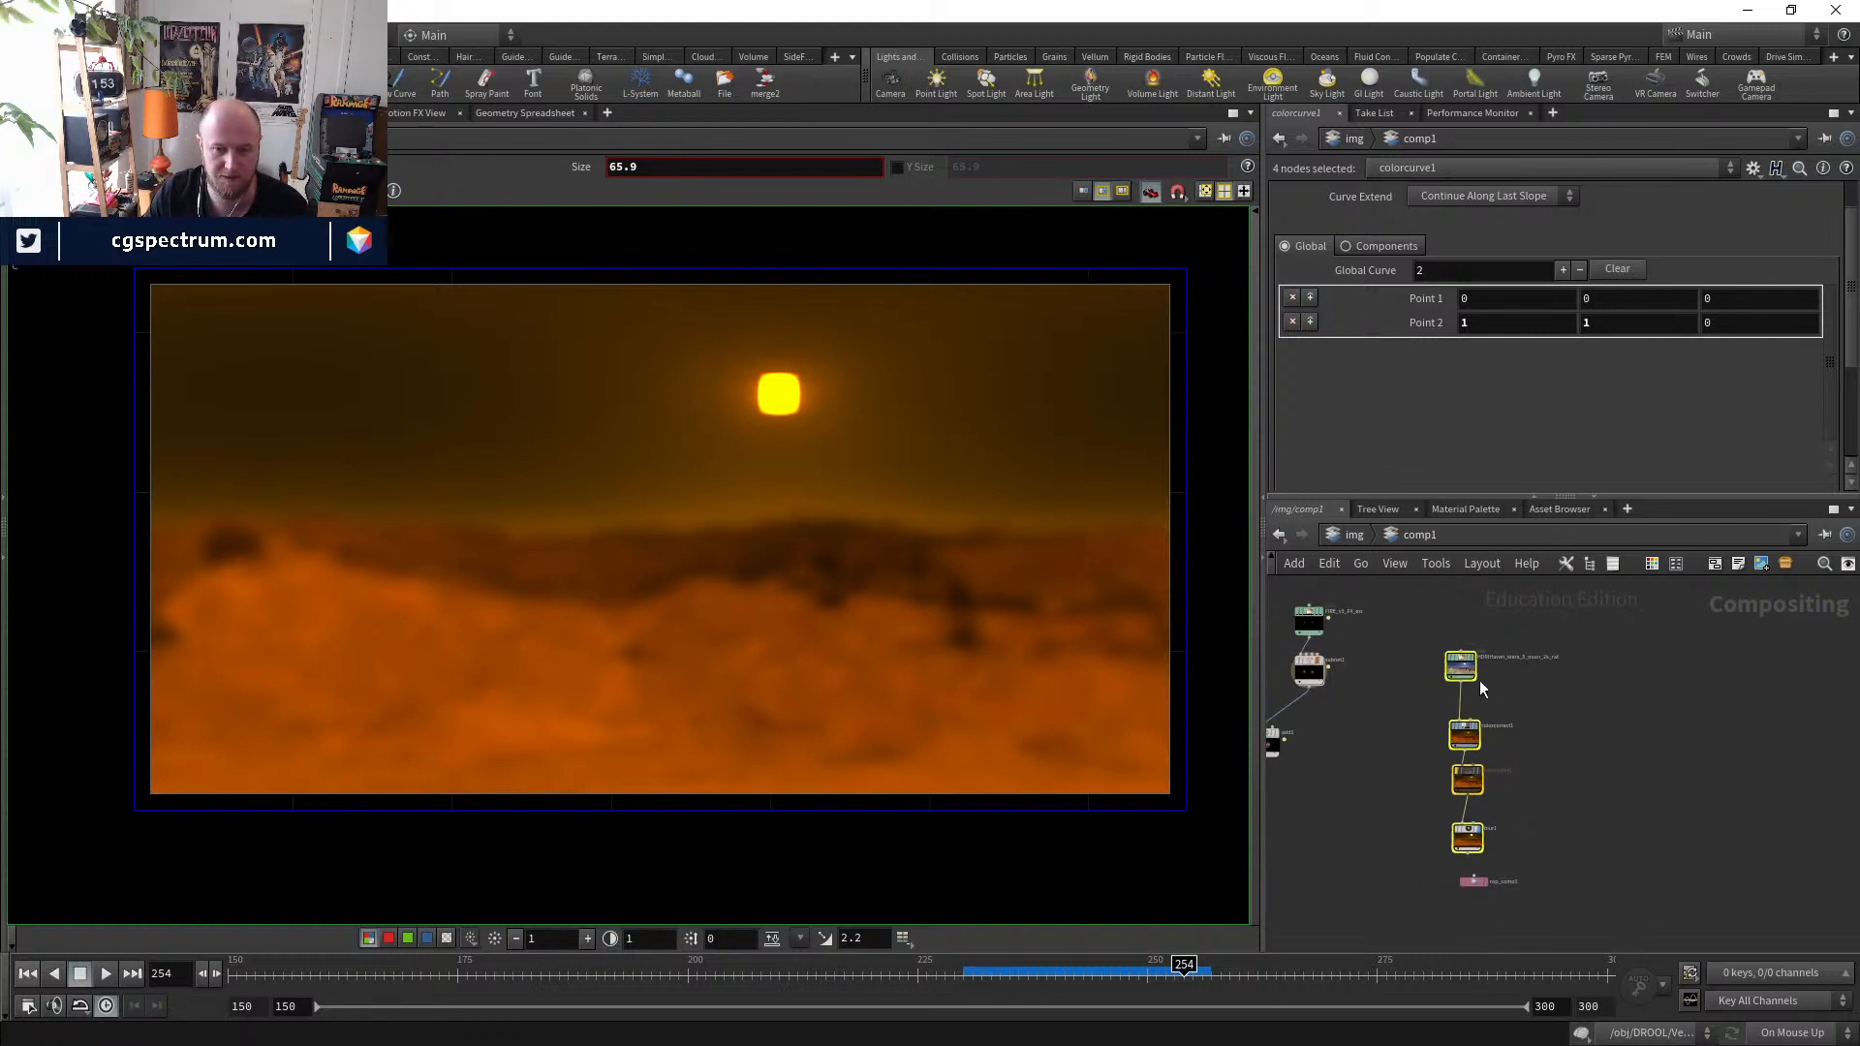
scroll(1479, 680, up, 2)
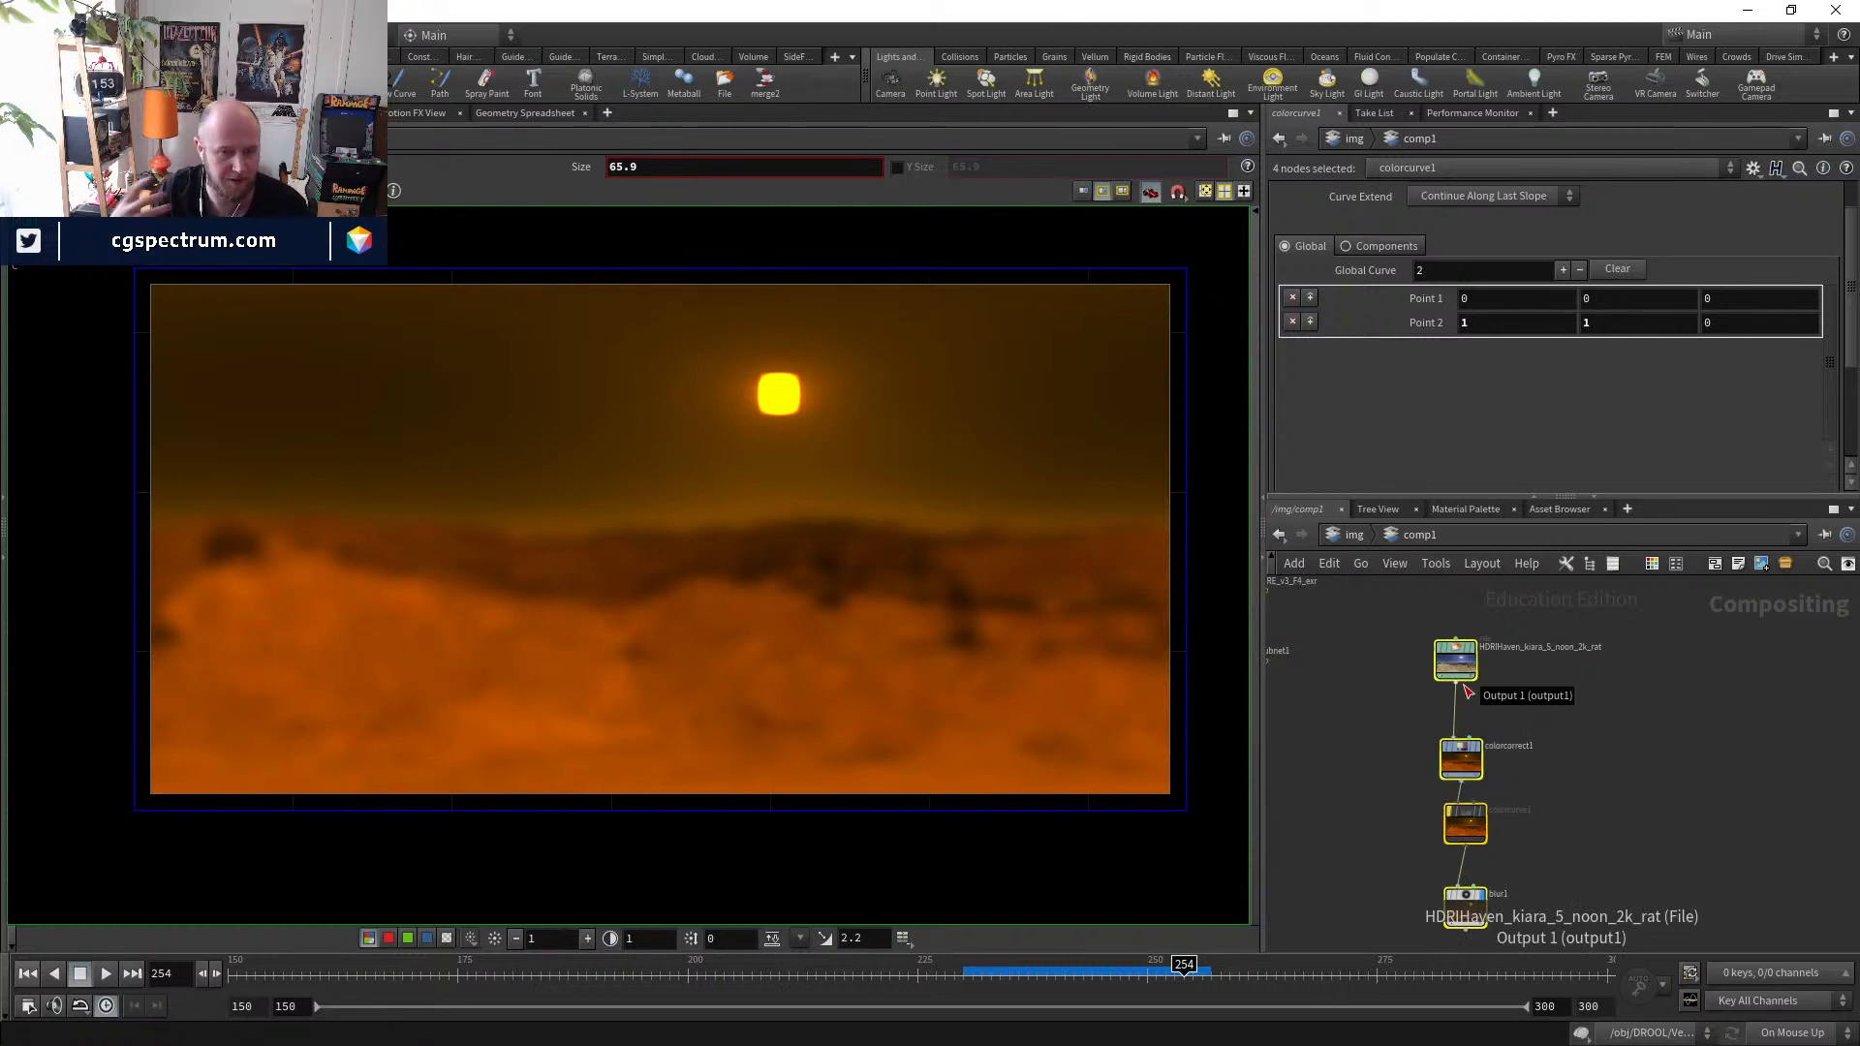
- Tidy the HDRI chain by moving colorcorrect1, colorcurve1 and blur1 into a closer vertical column beneath the file node
click(1498, 752)
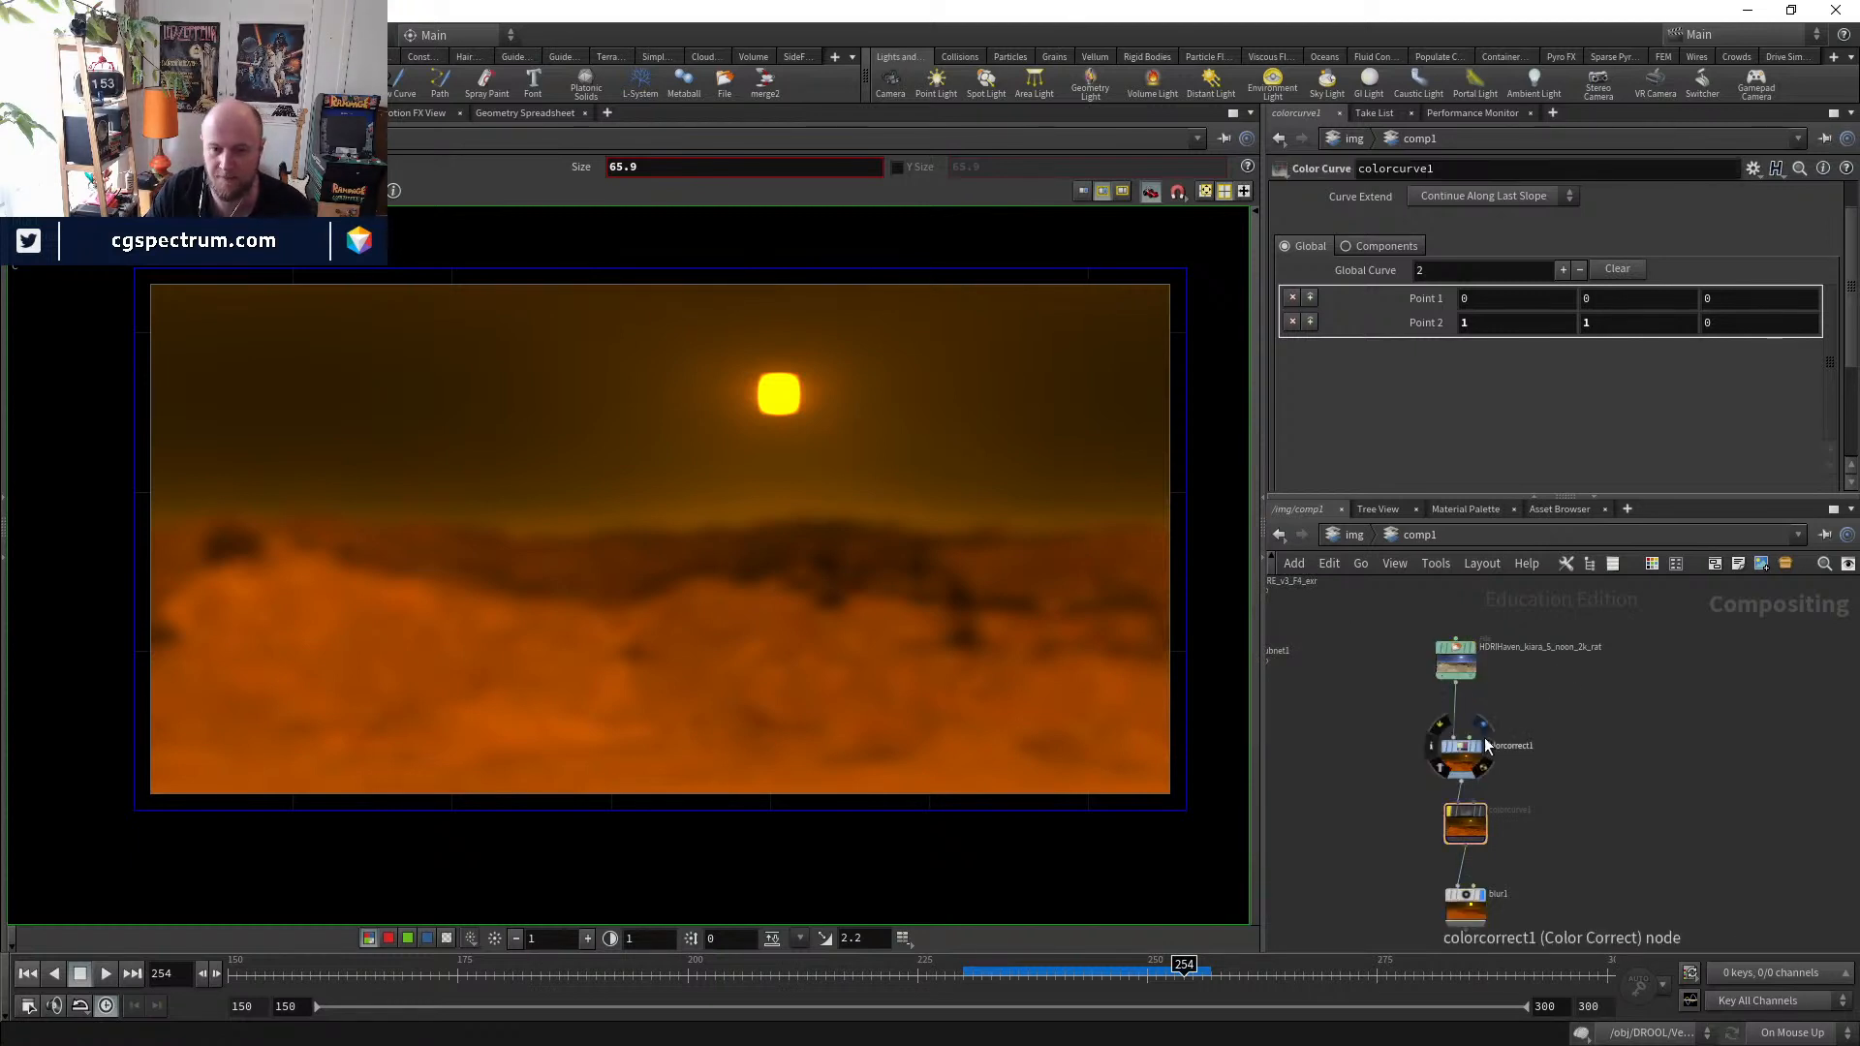
drag(1481, 747, 1472, 726)
middle_drag(1523, 795, 1520, 745)
drag(1465, 758, 1452, 741)
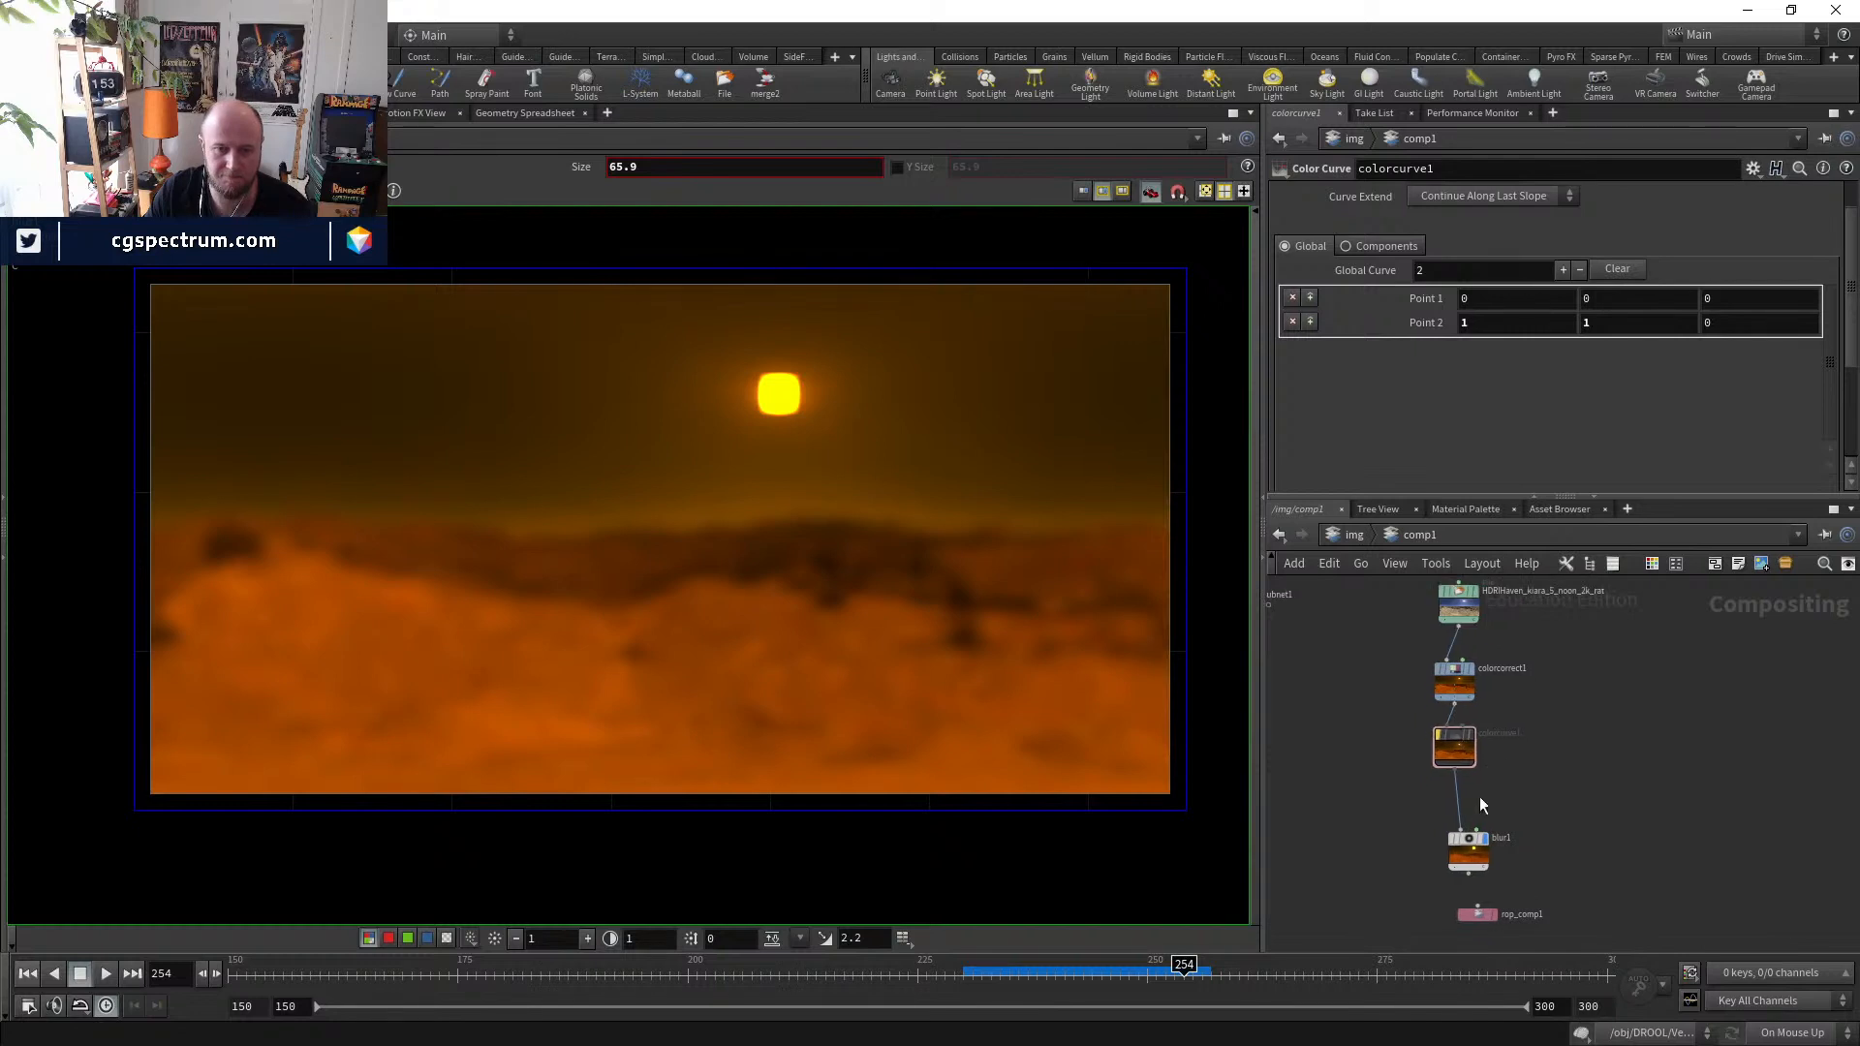
drag(1464, 845, 1451, 808)
middle_drag(1379, 819, 1503, 799)
scroll(1530, 841, down, 2)
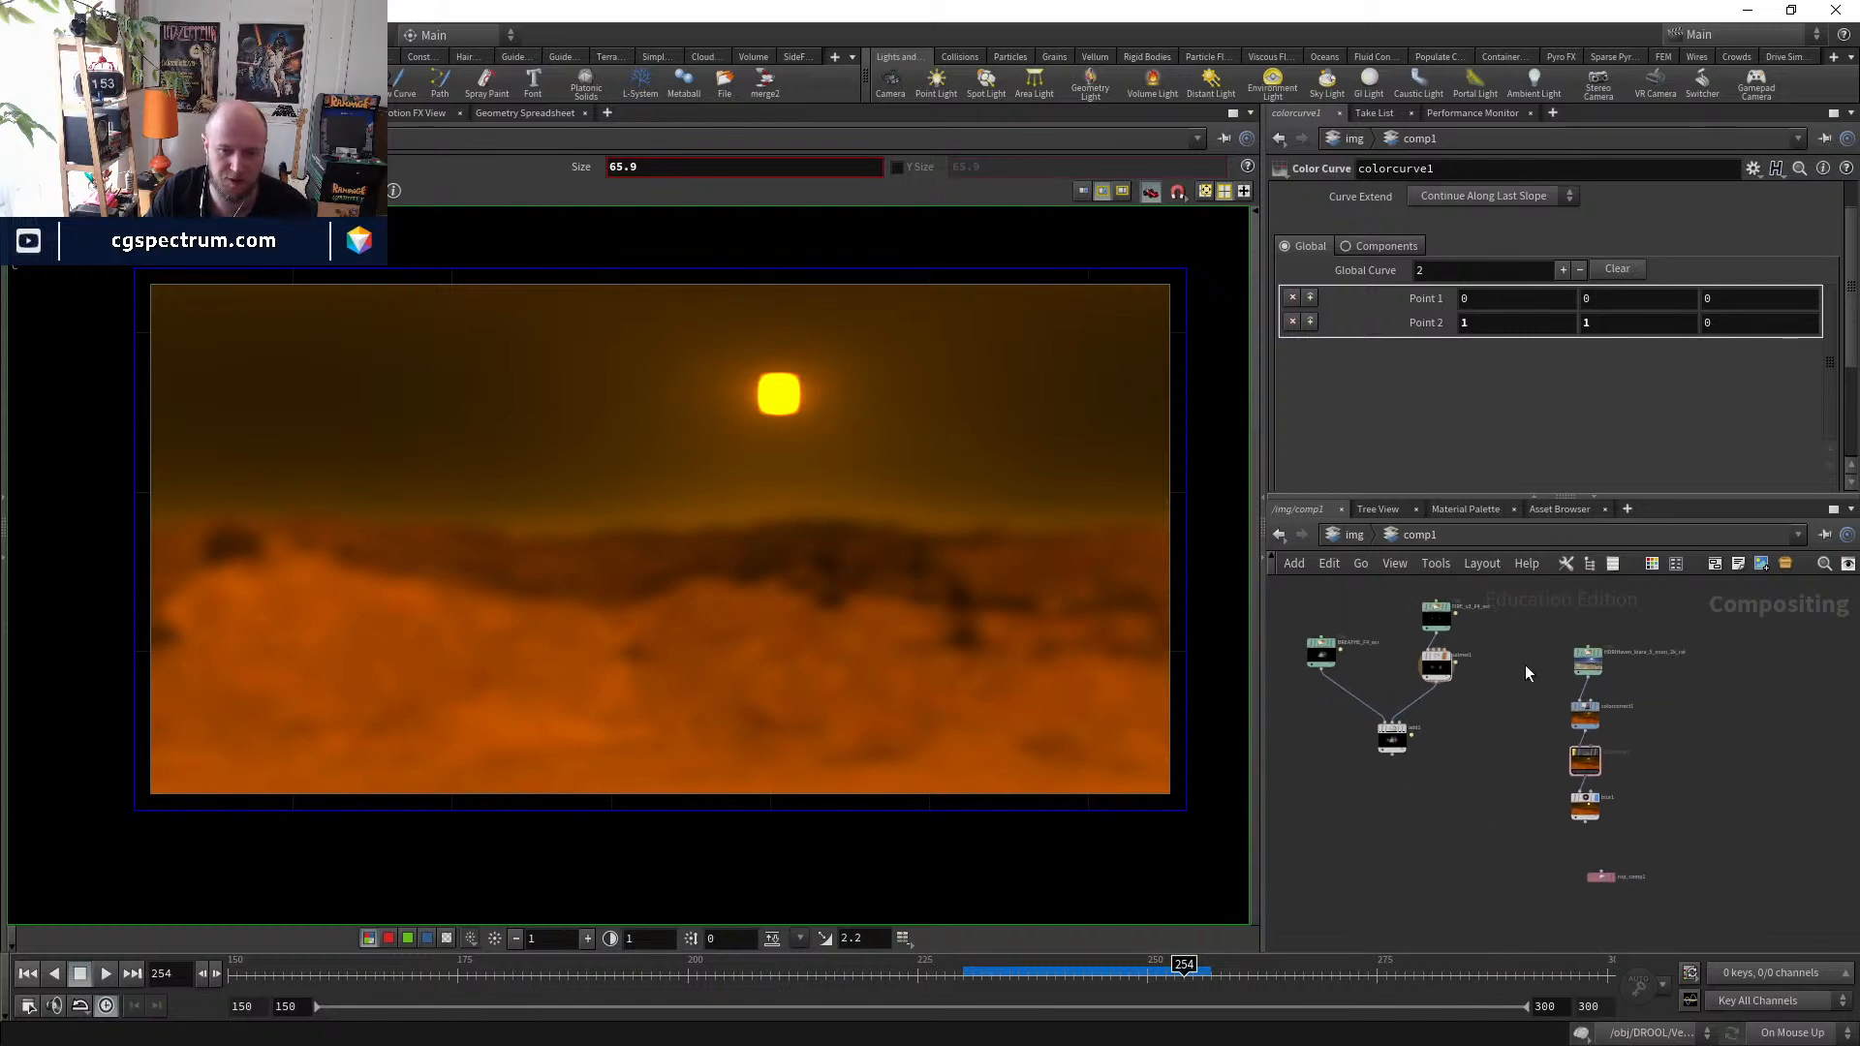
- Delete the whole HDRI chain: the file node, colorcorrect1, colorcurve1, blur1 and the ROP output node
drag(1538, 623, 1674, 882)
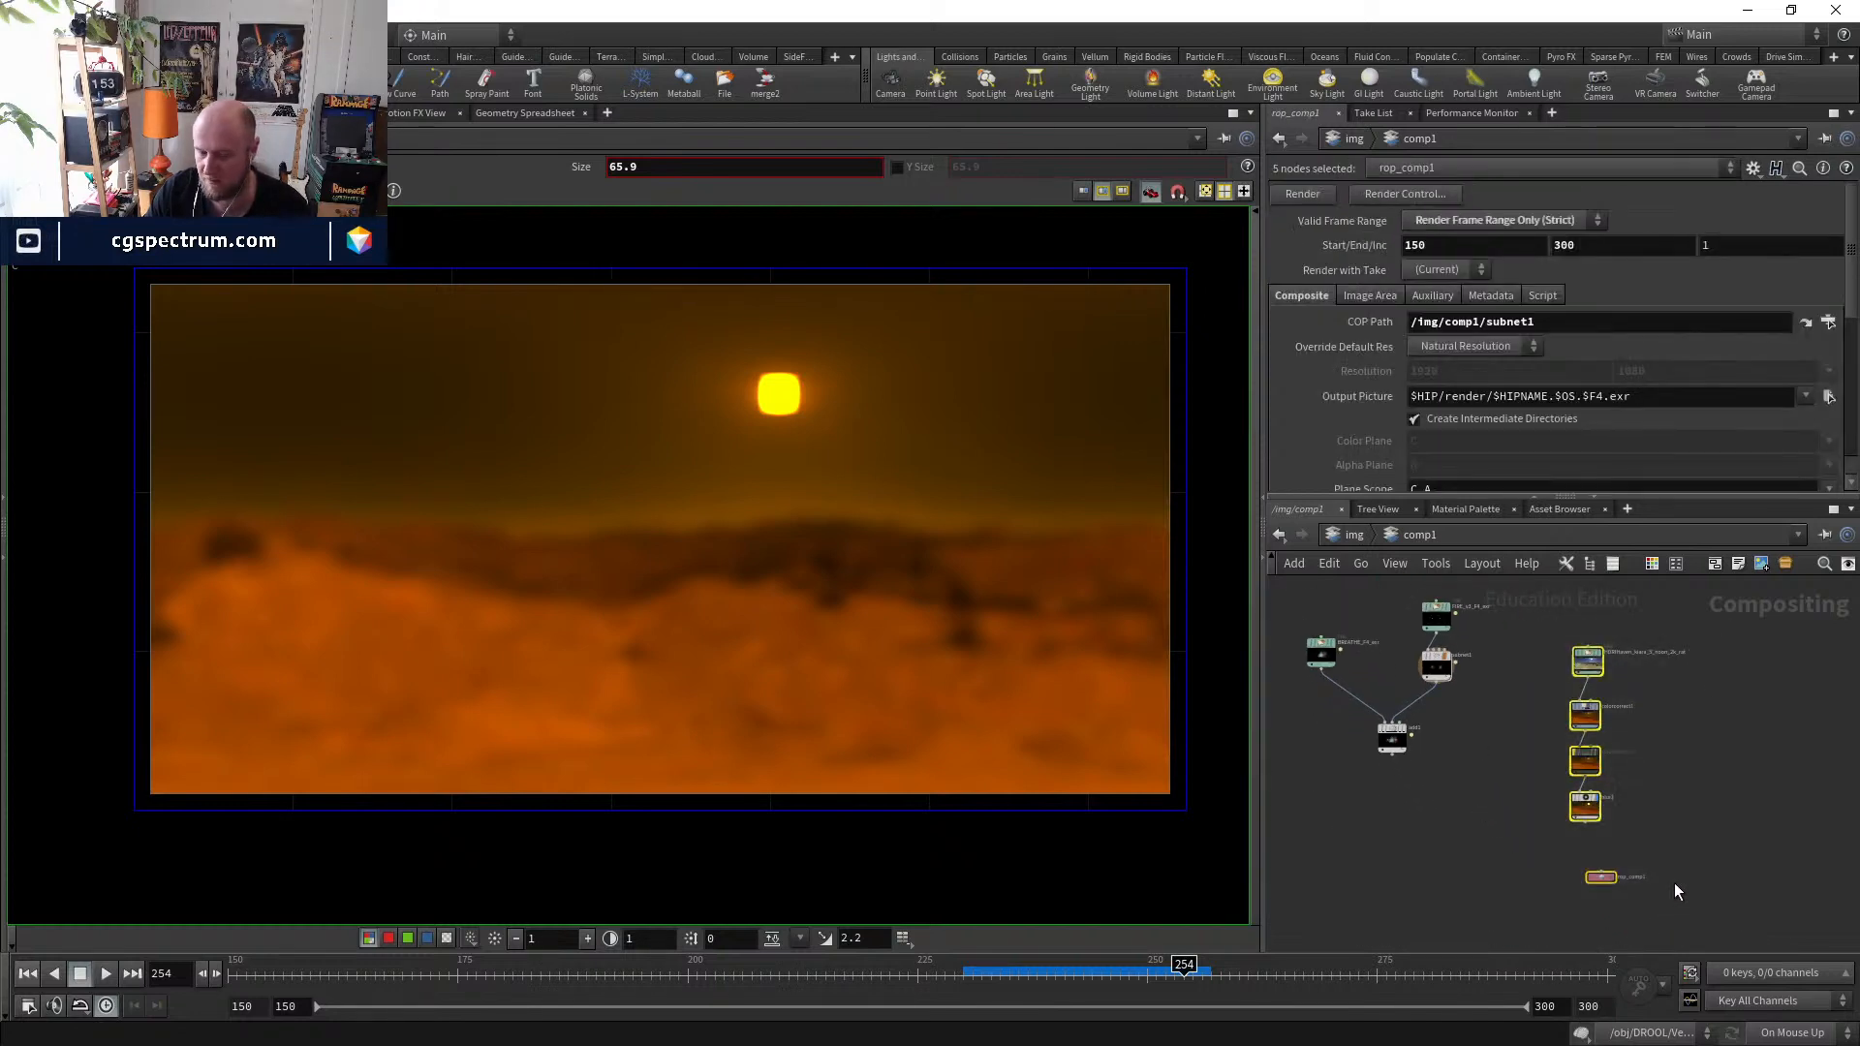
key(Delete)
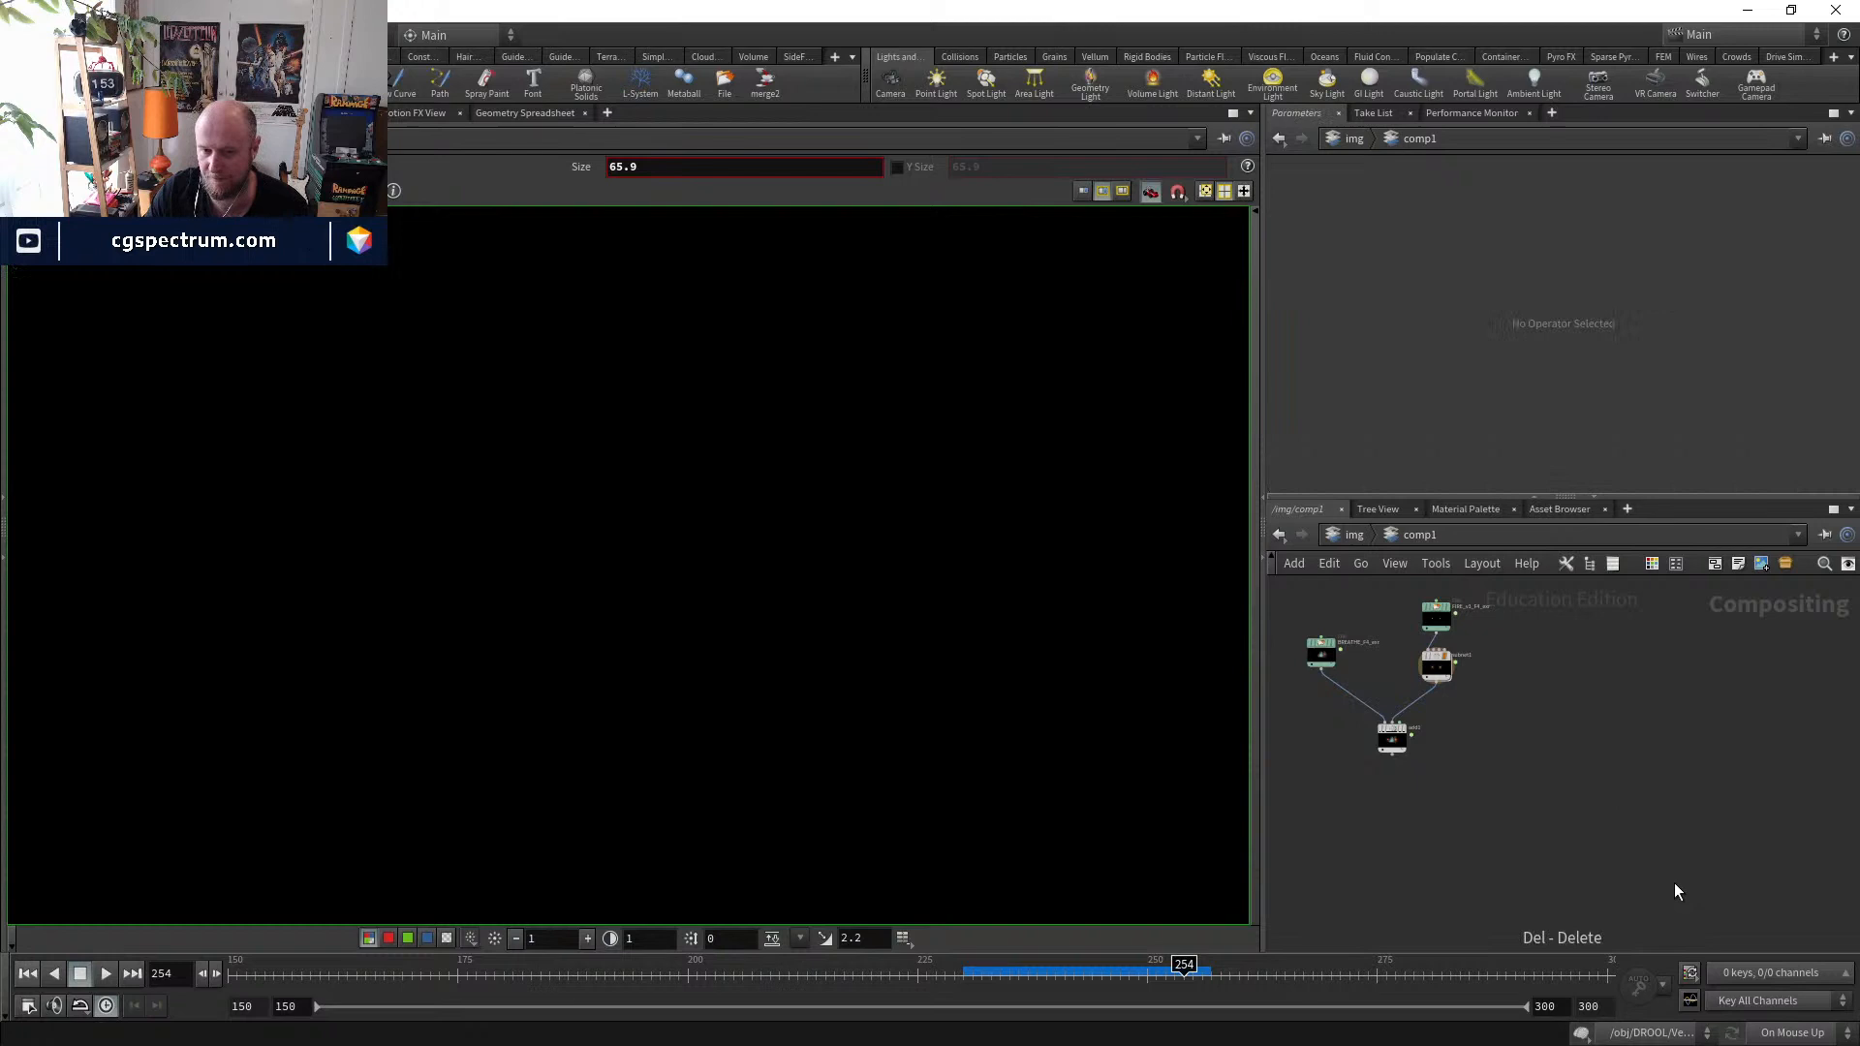
- Show the add1 composite of the BREATHE and FIRE renders, and leave comp1 for the img level
scroll(1403, 737, up, 3)
click(1404, 723)
middle_drag(1528, 715, 1547, 854)
mouse_move(1456, 736)
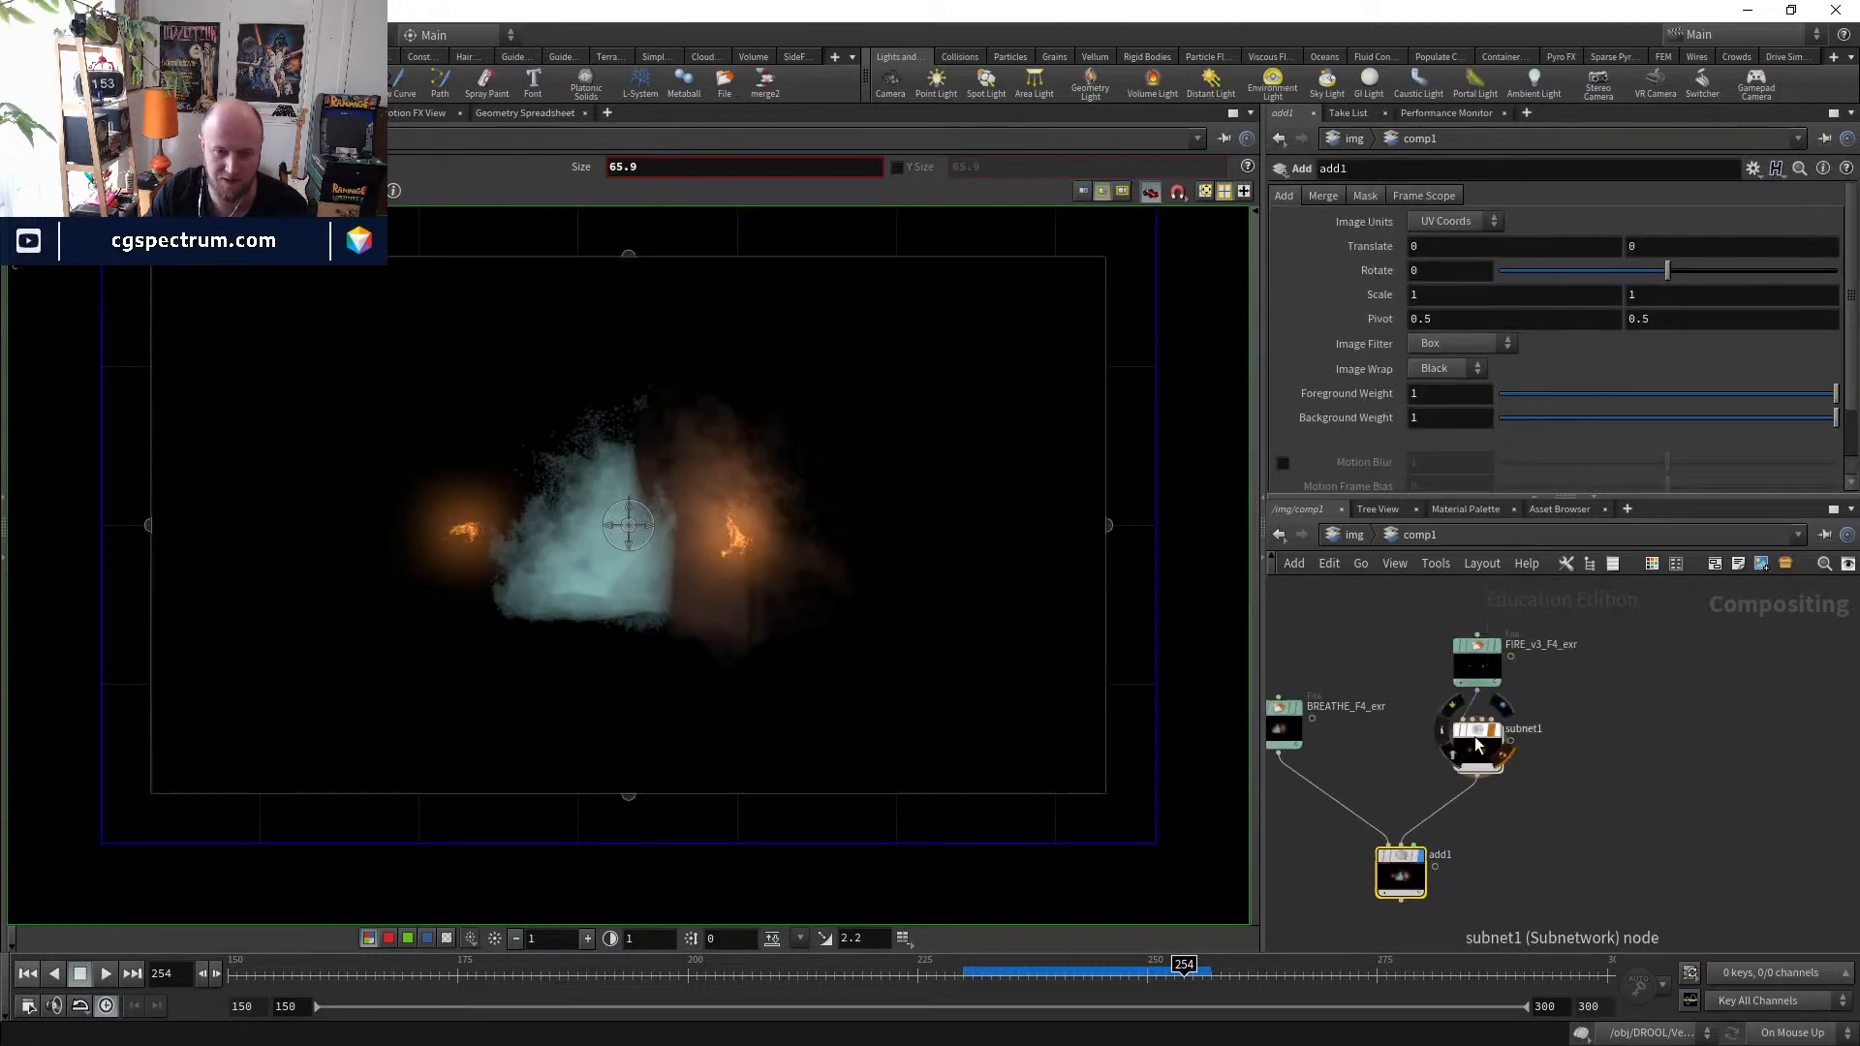
middle_drag(1322, 607, 1416, 678)
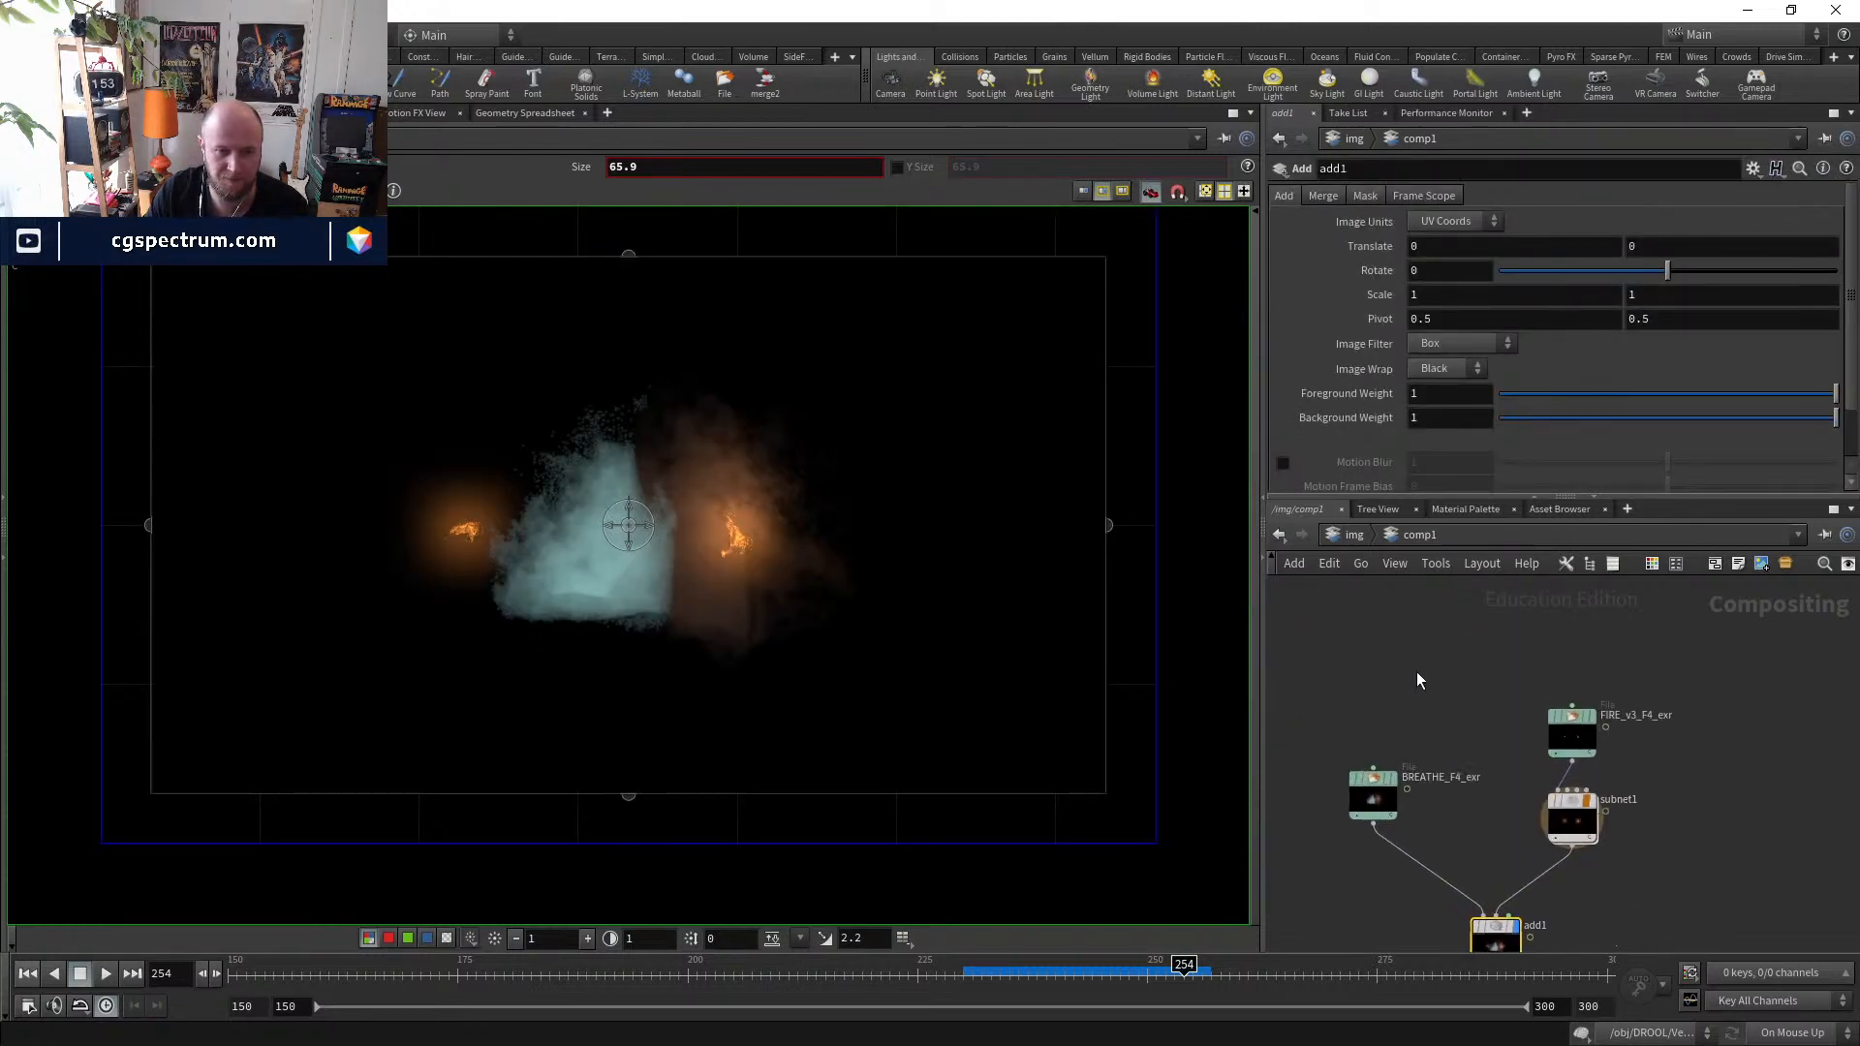
click(1353, 534)
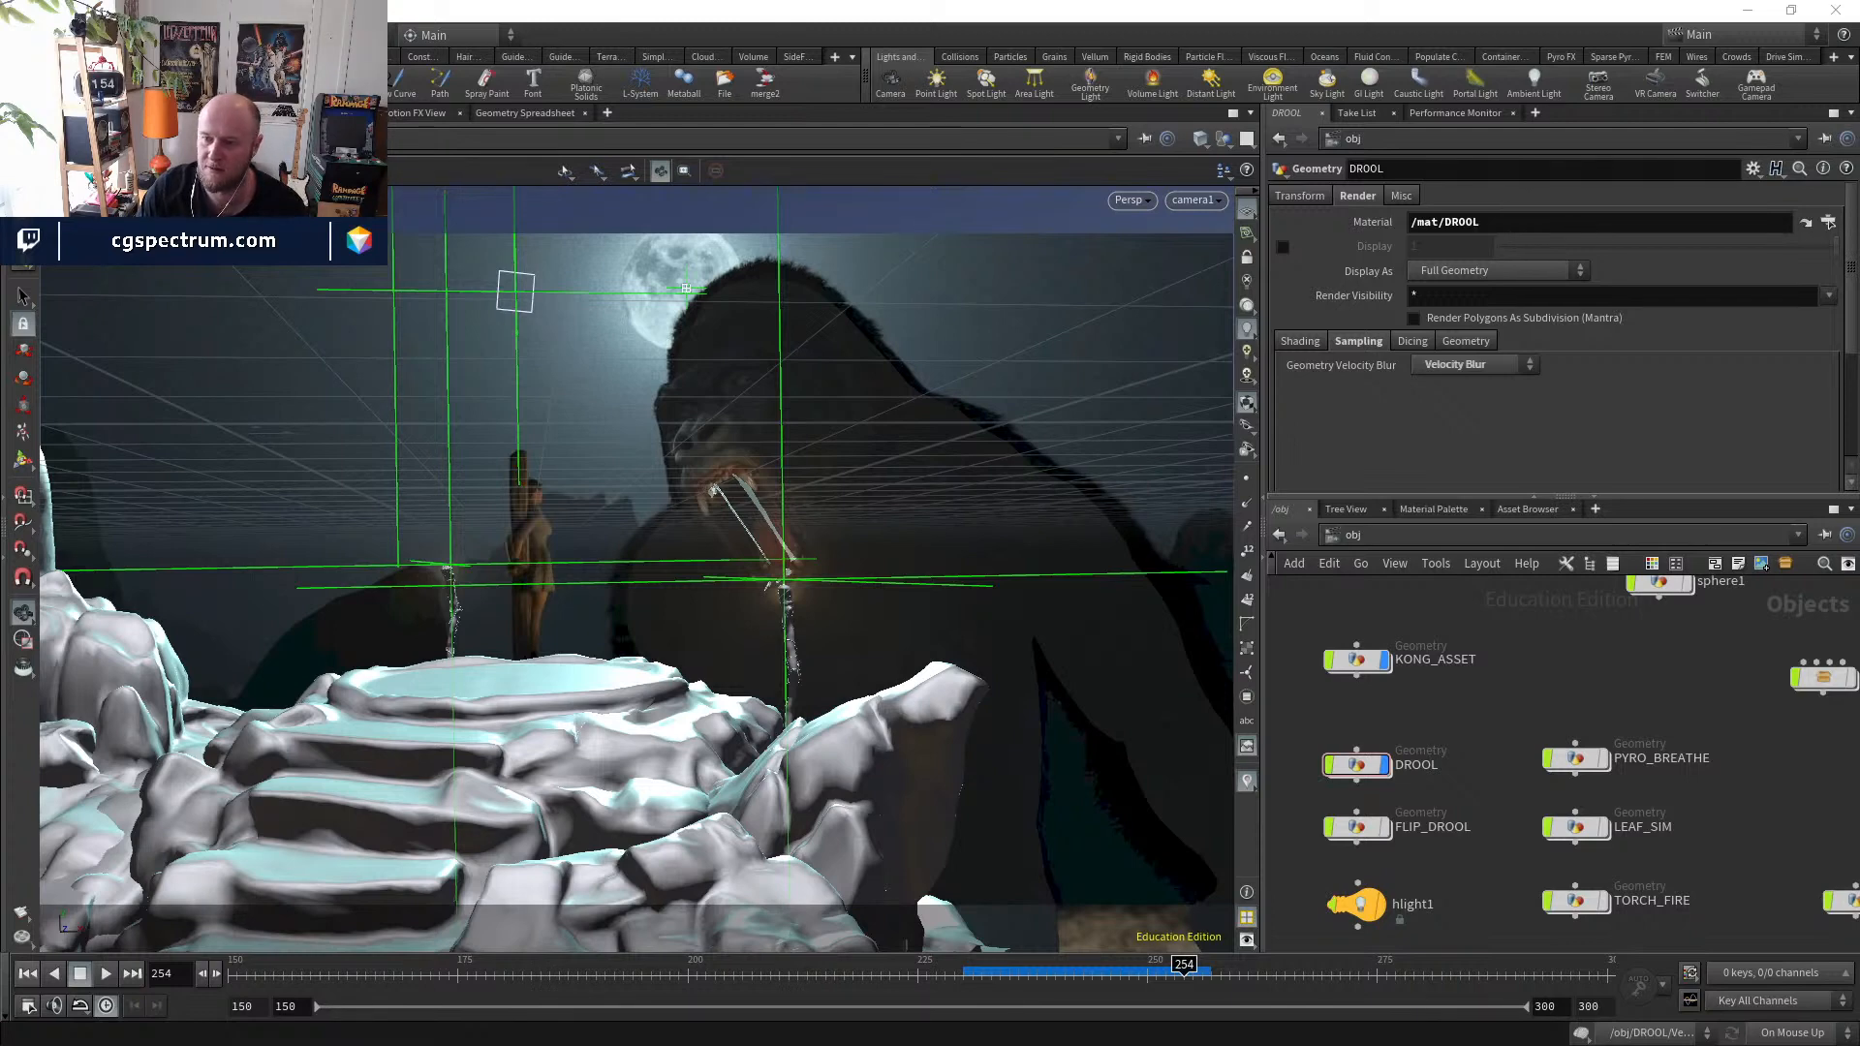
- Switch to the browser and review the overview, course facts and study reasons on CG Spectrum's Introduction to Nuke Compositing page
drag(1859, 146, 1298, 2)
mouse_move(1372, 200)
scroll(1323, 409, down, 4)
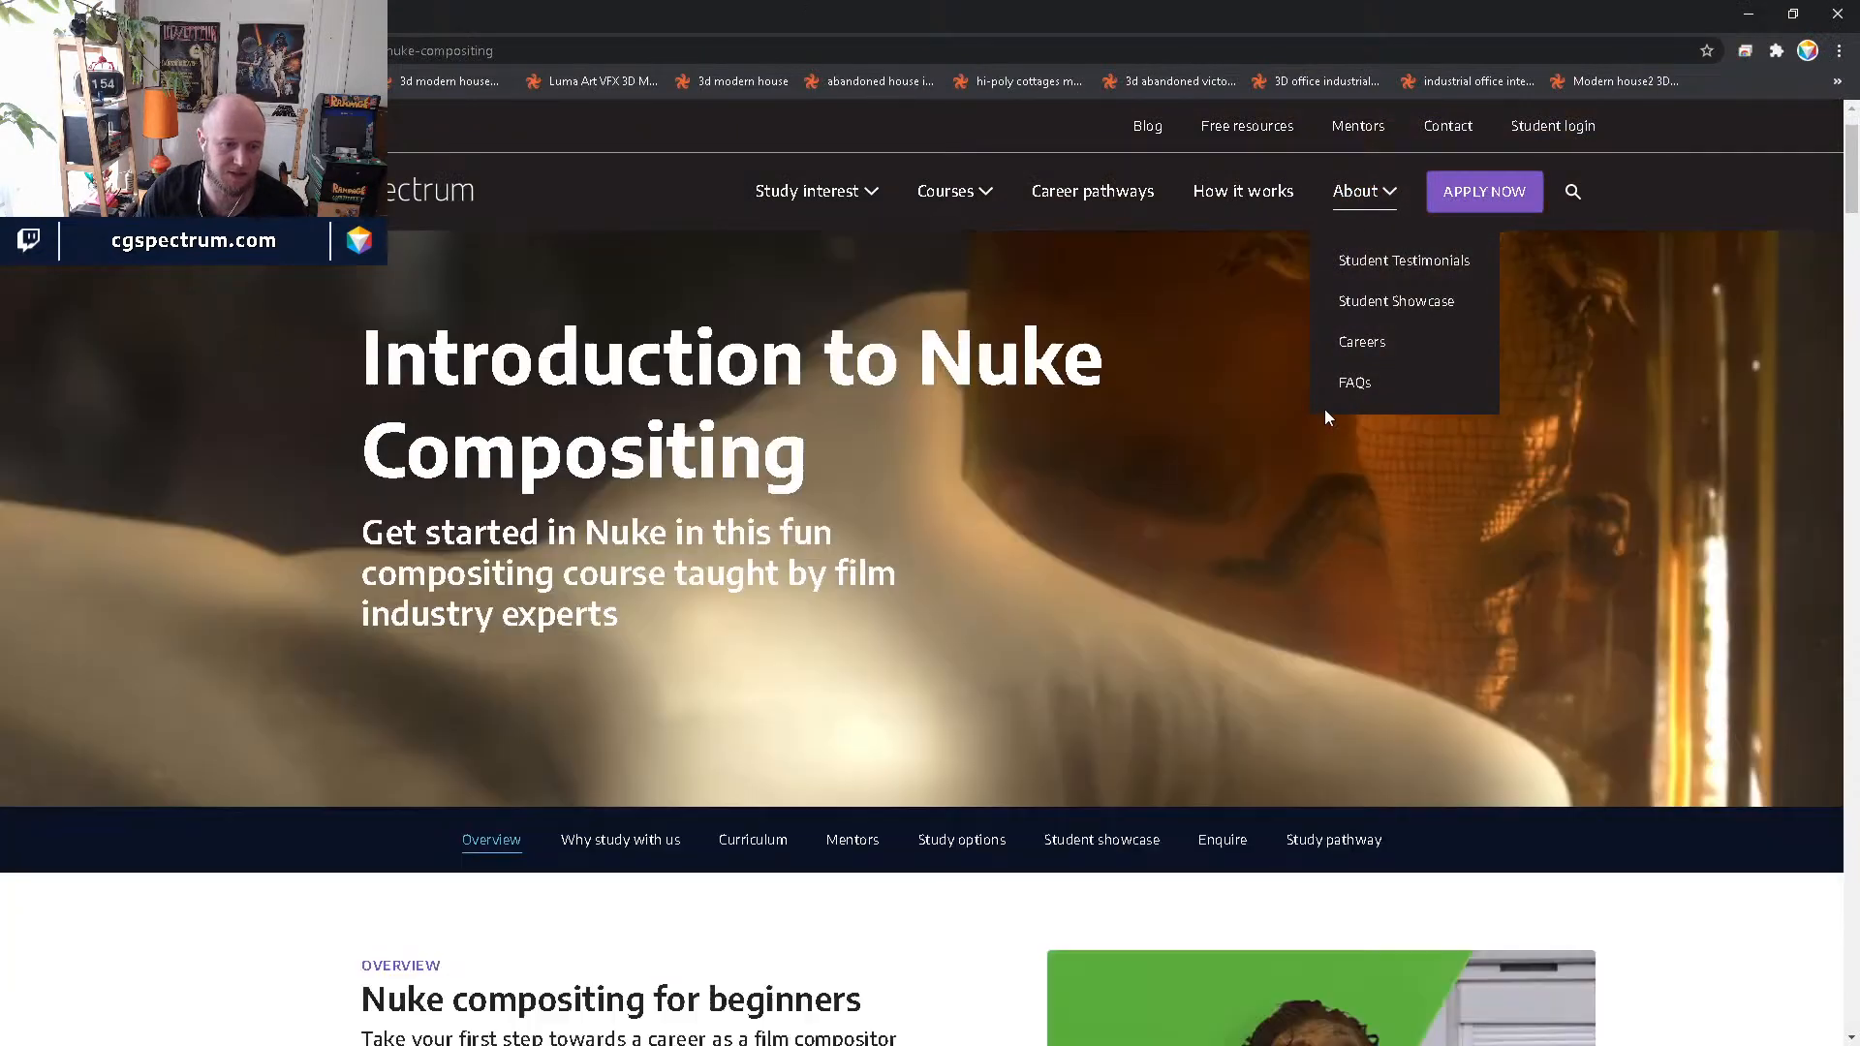
scroll(1317, 397, down, 2)
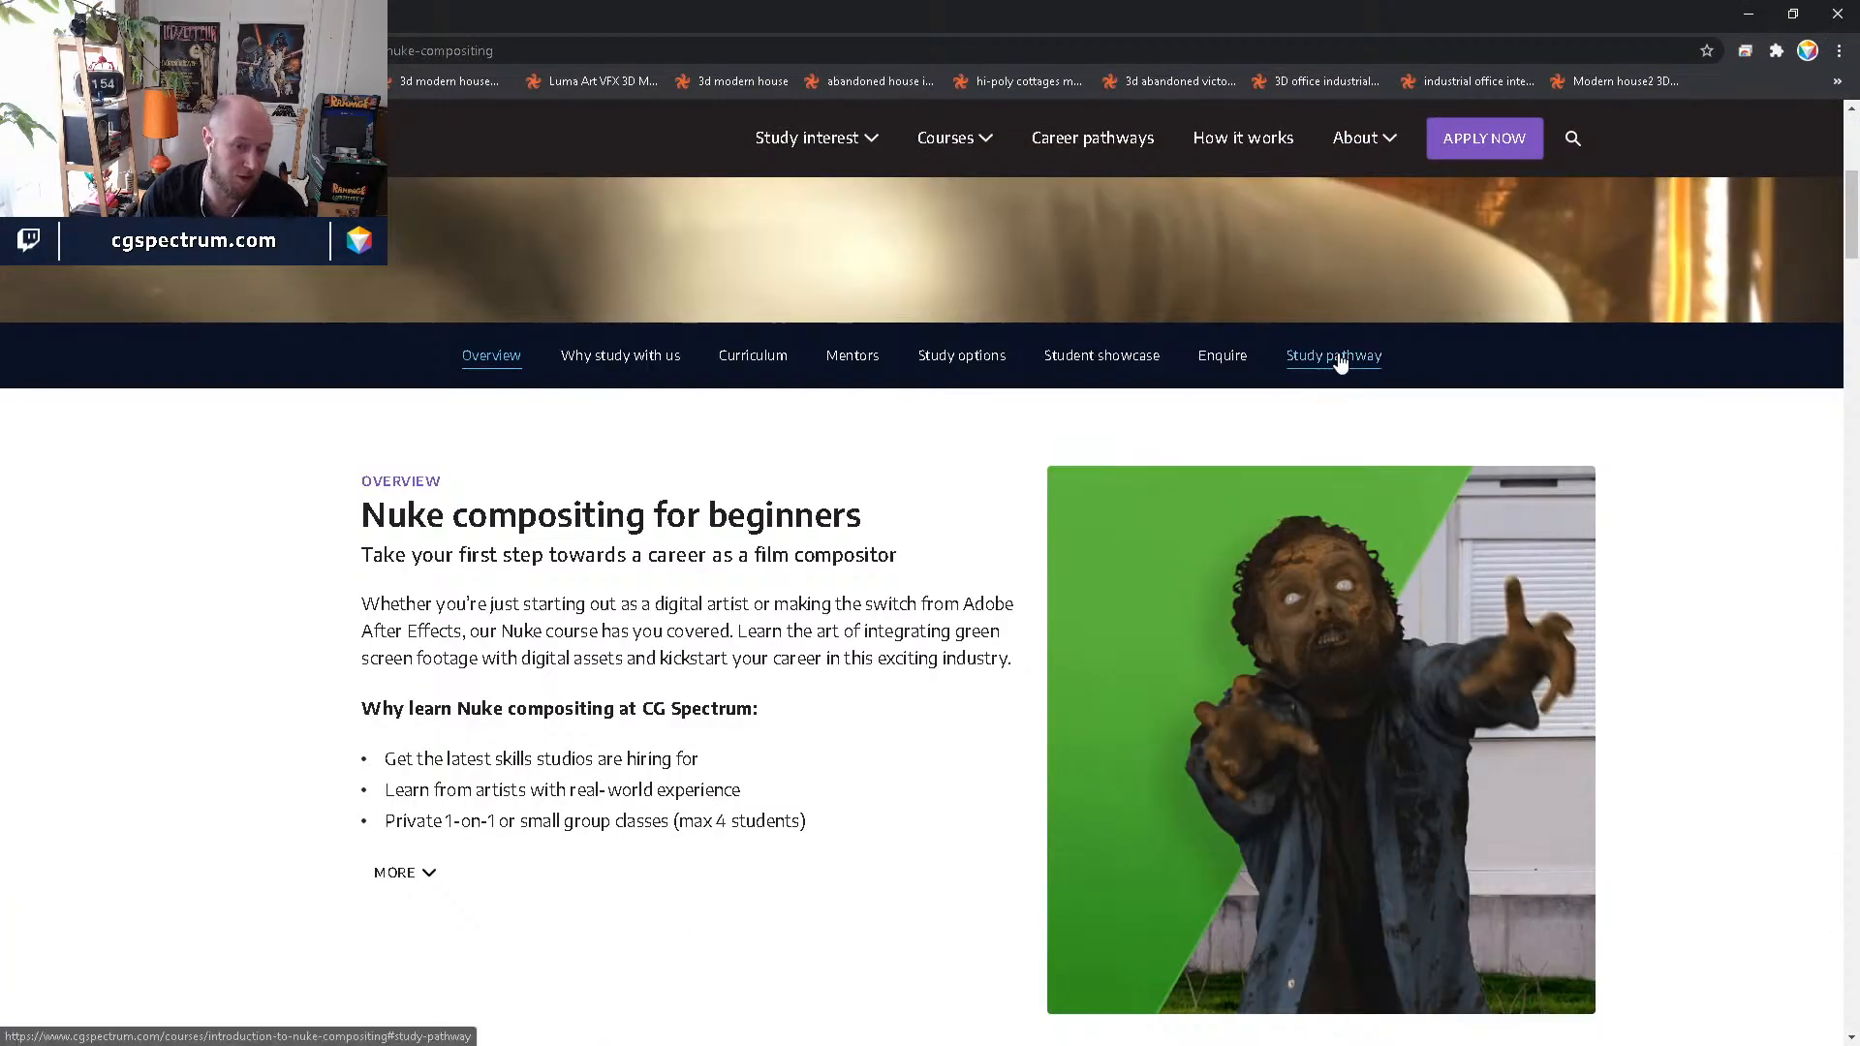
scroll(1388, 582, down, 4)
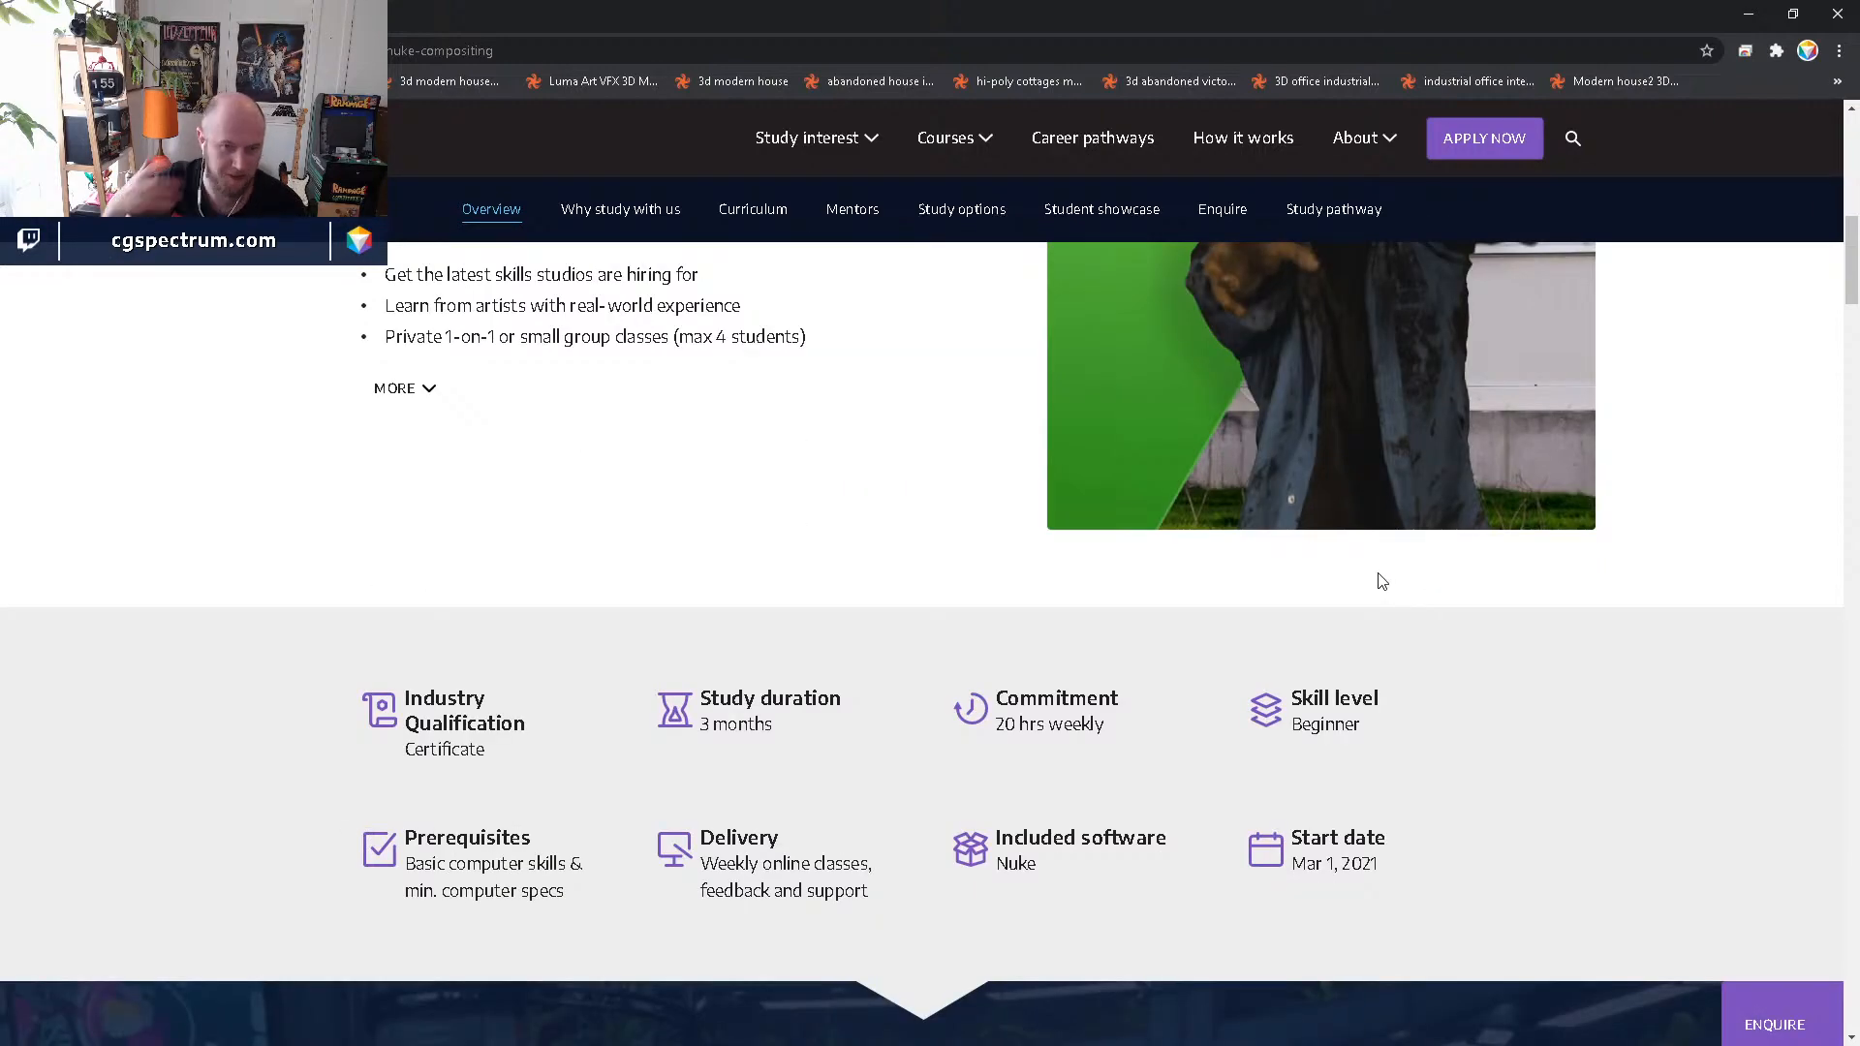
scroll(1387, 583, up, 3)
scroll(1482, 679, up, 6)
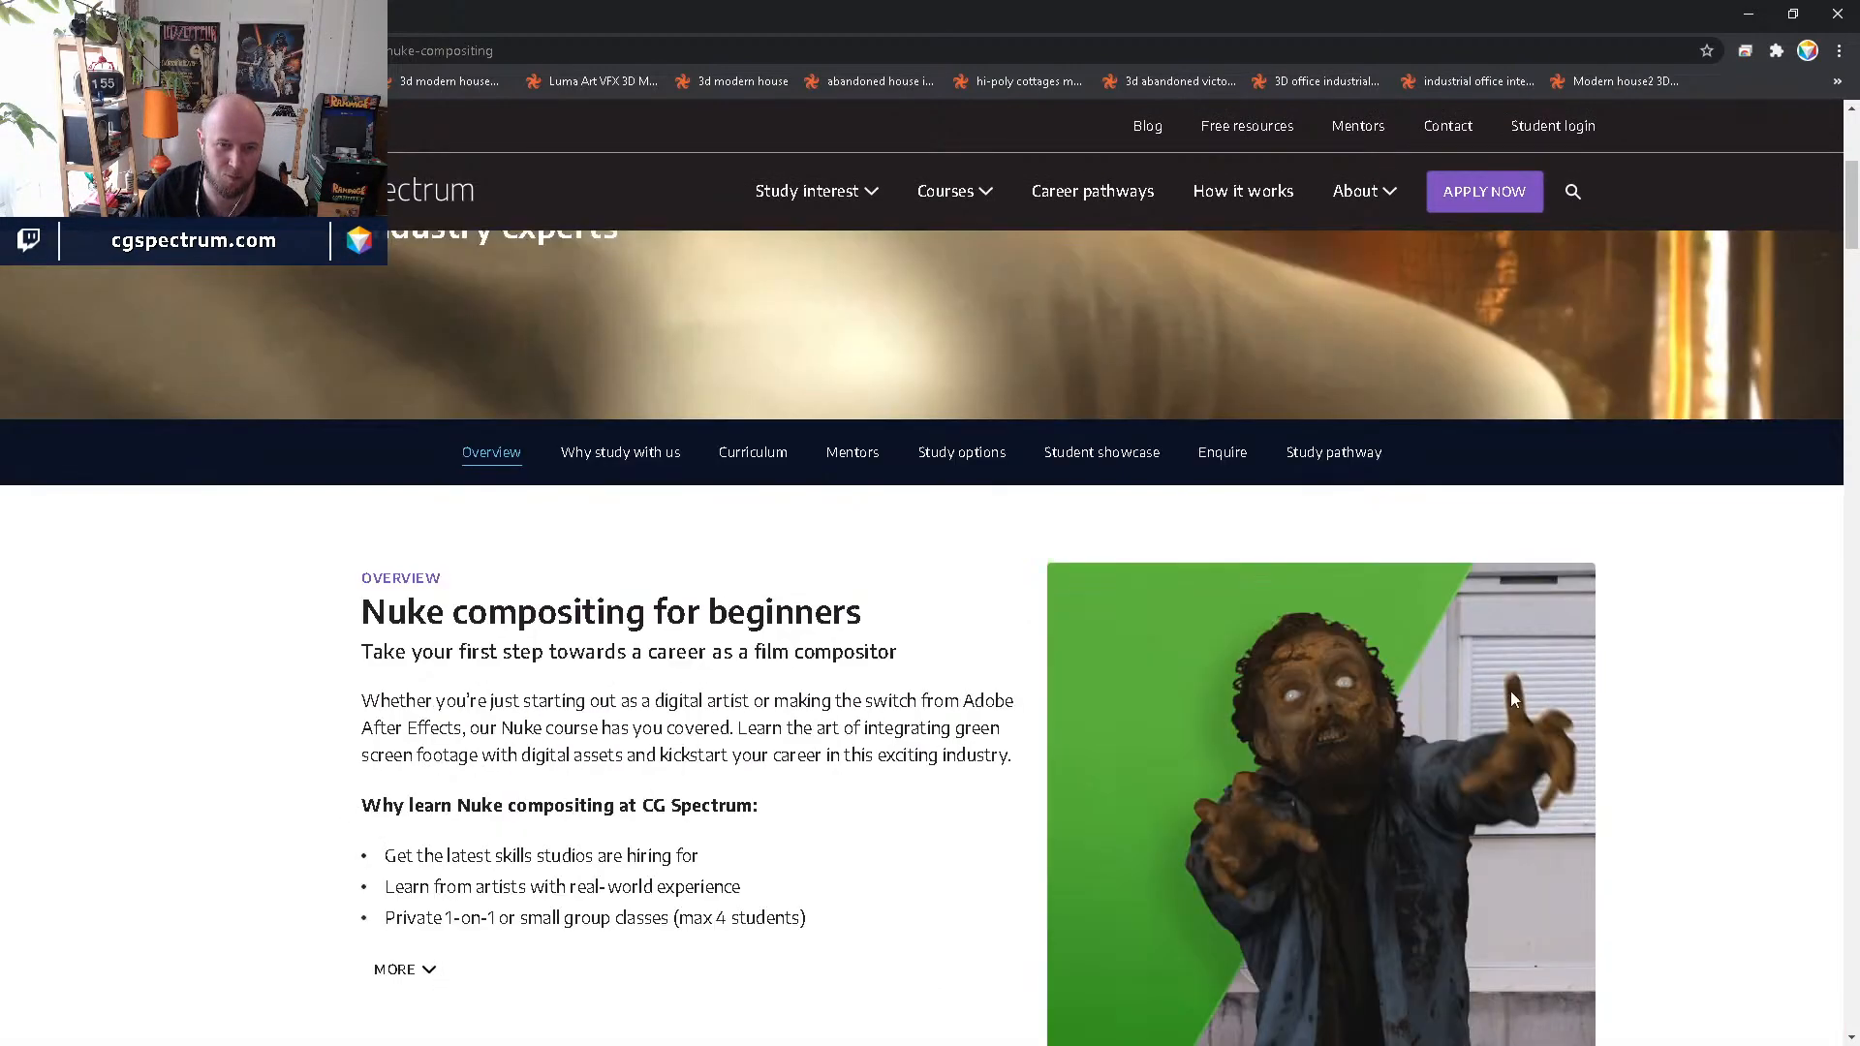
scroll(863, 864, down, 6)
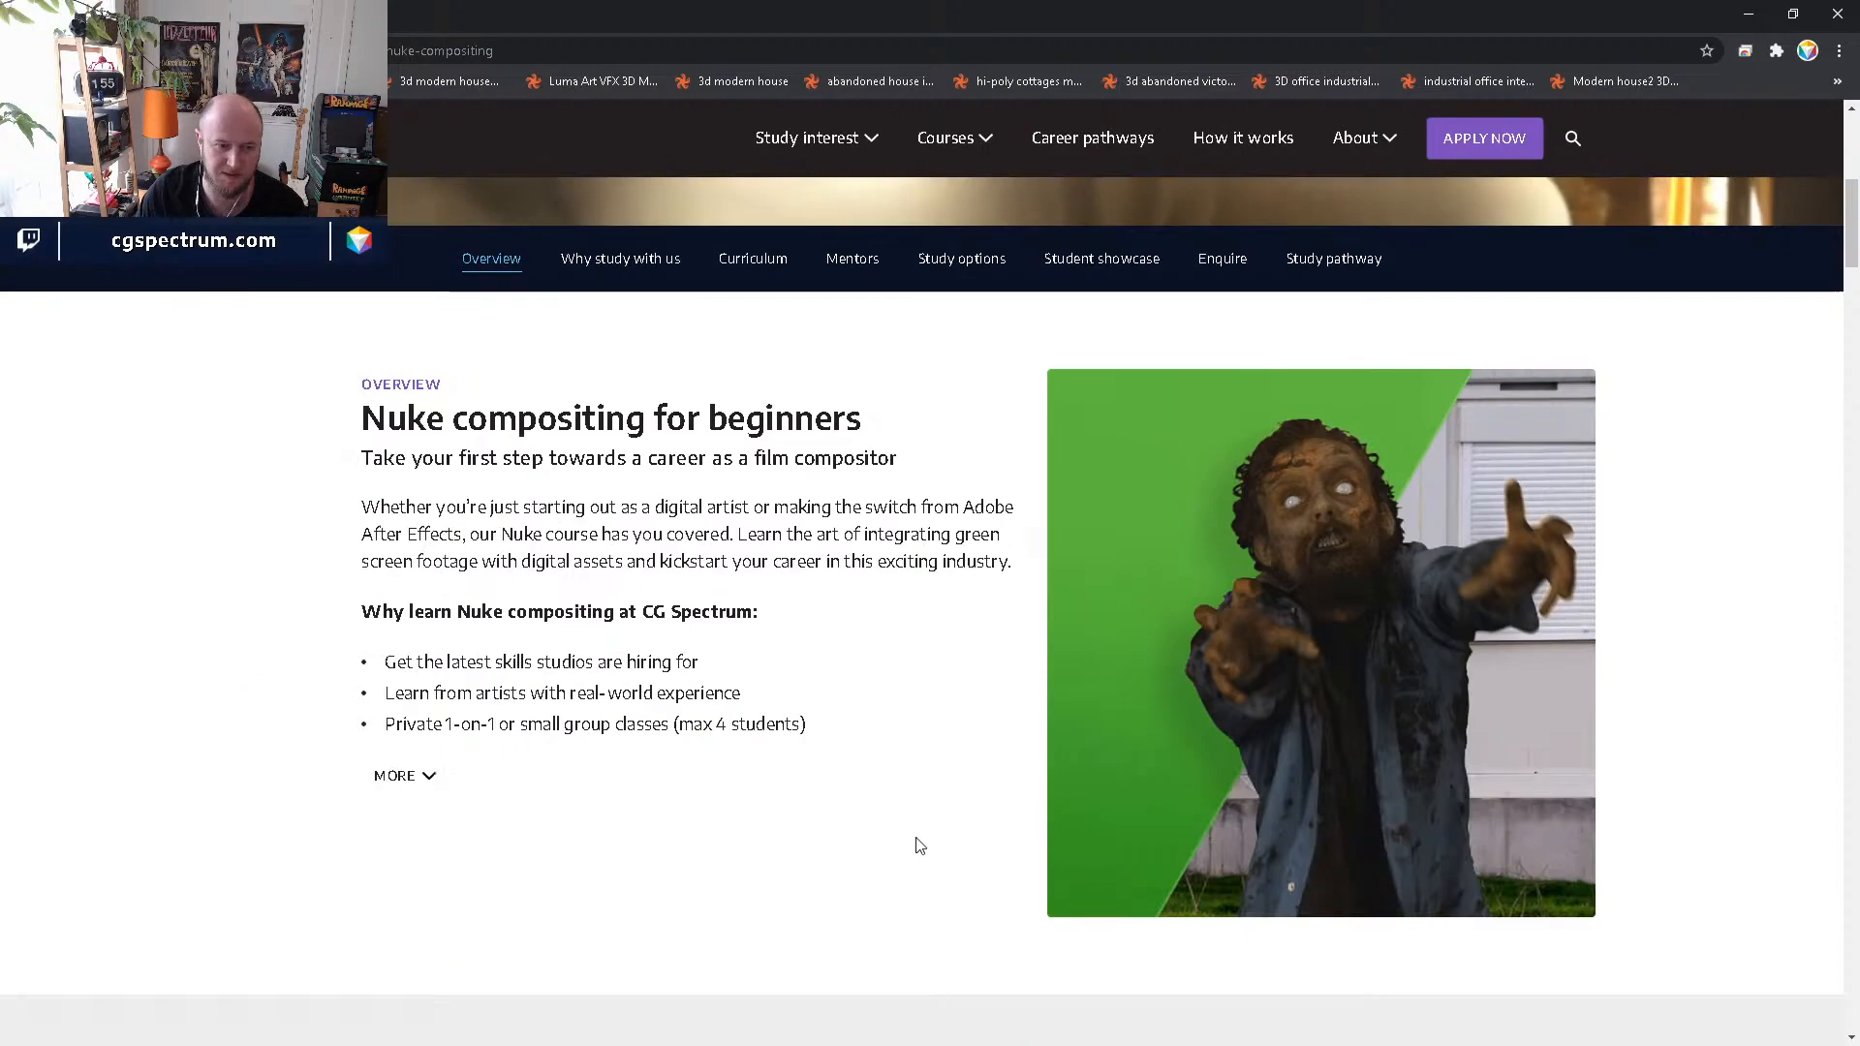
scroll(914, 844, down, 7)
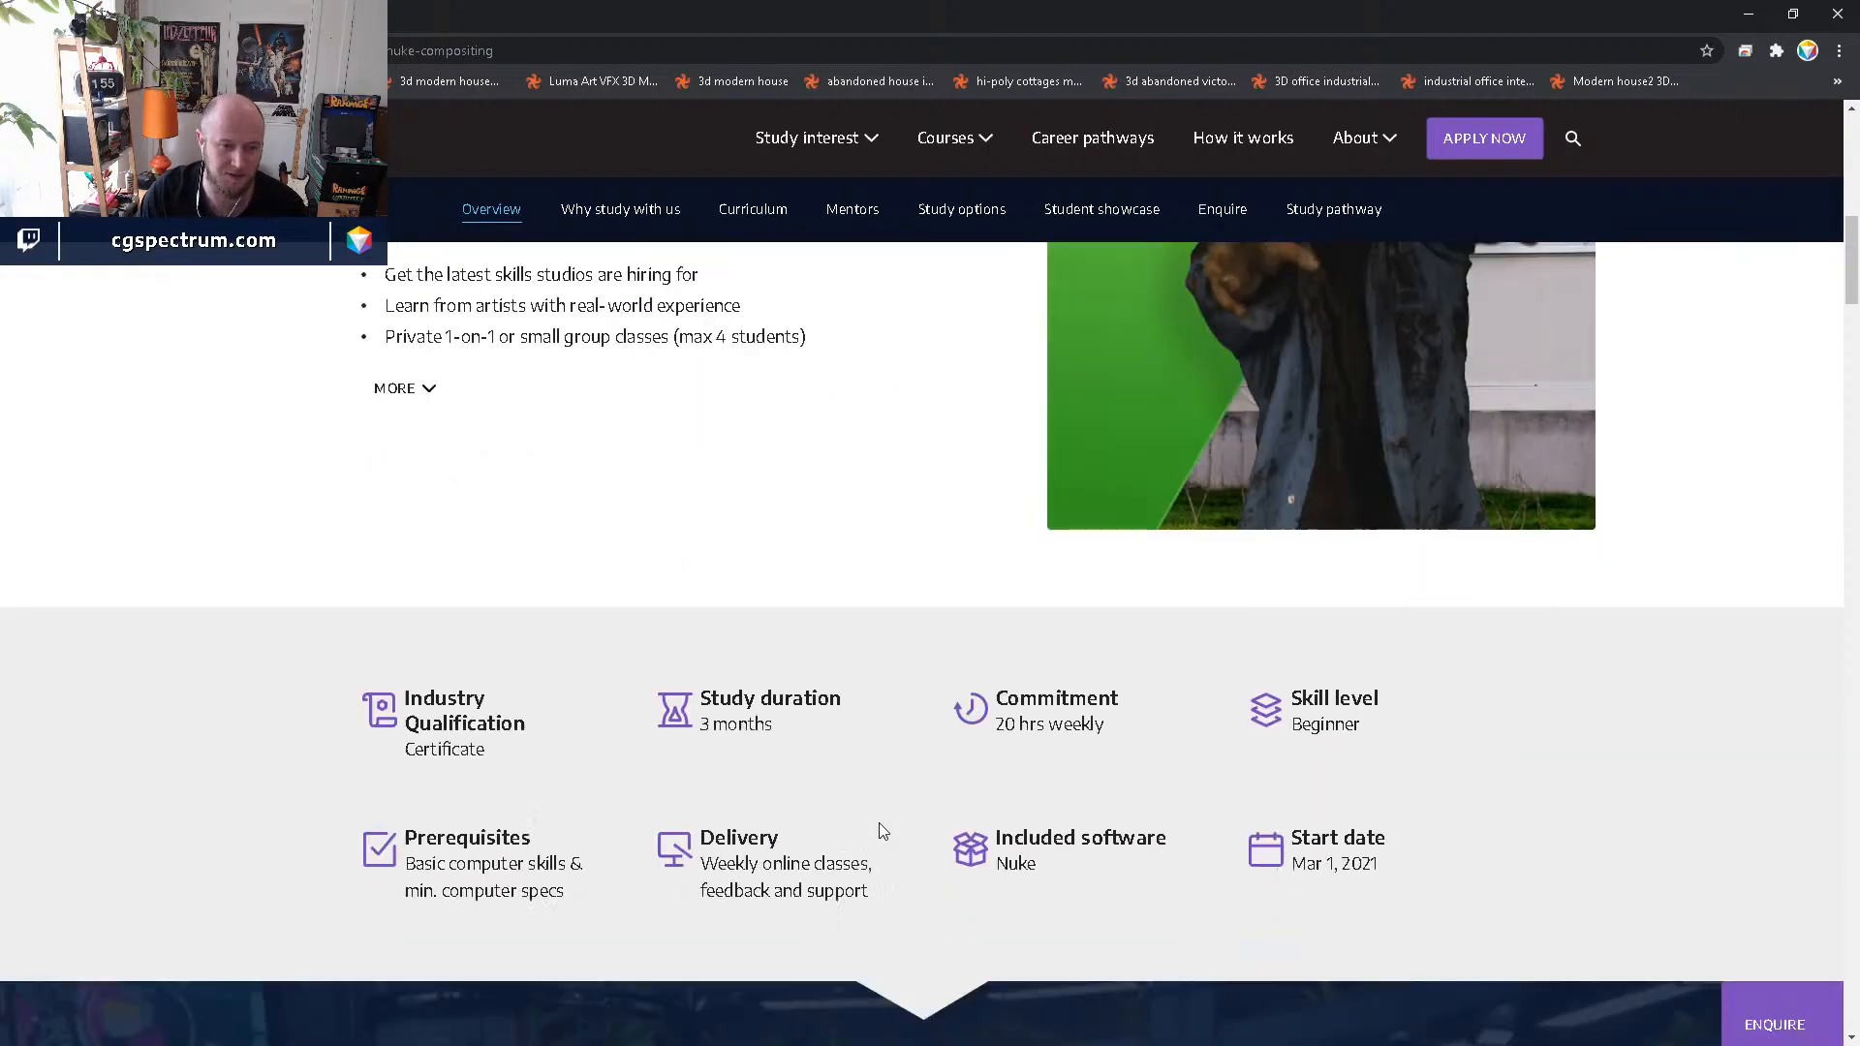
scroll(882, 823, down, 10)
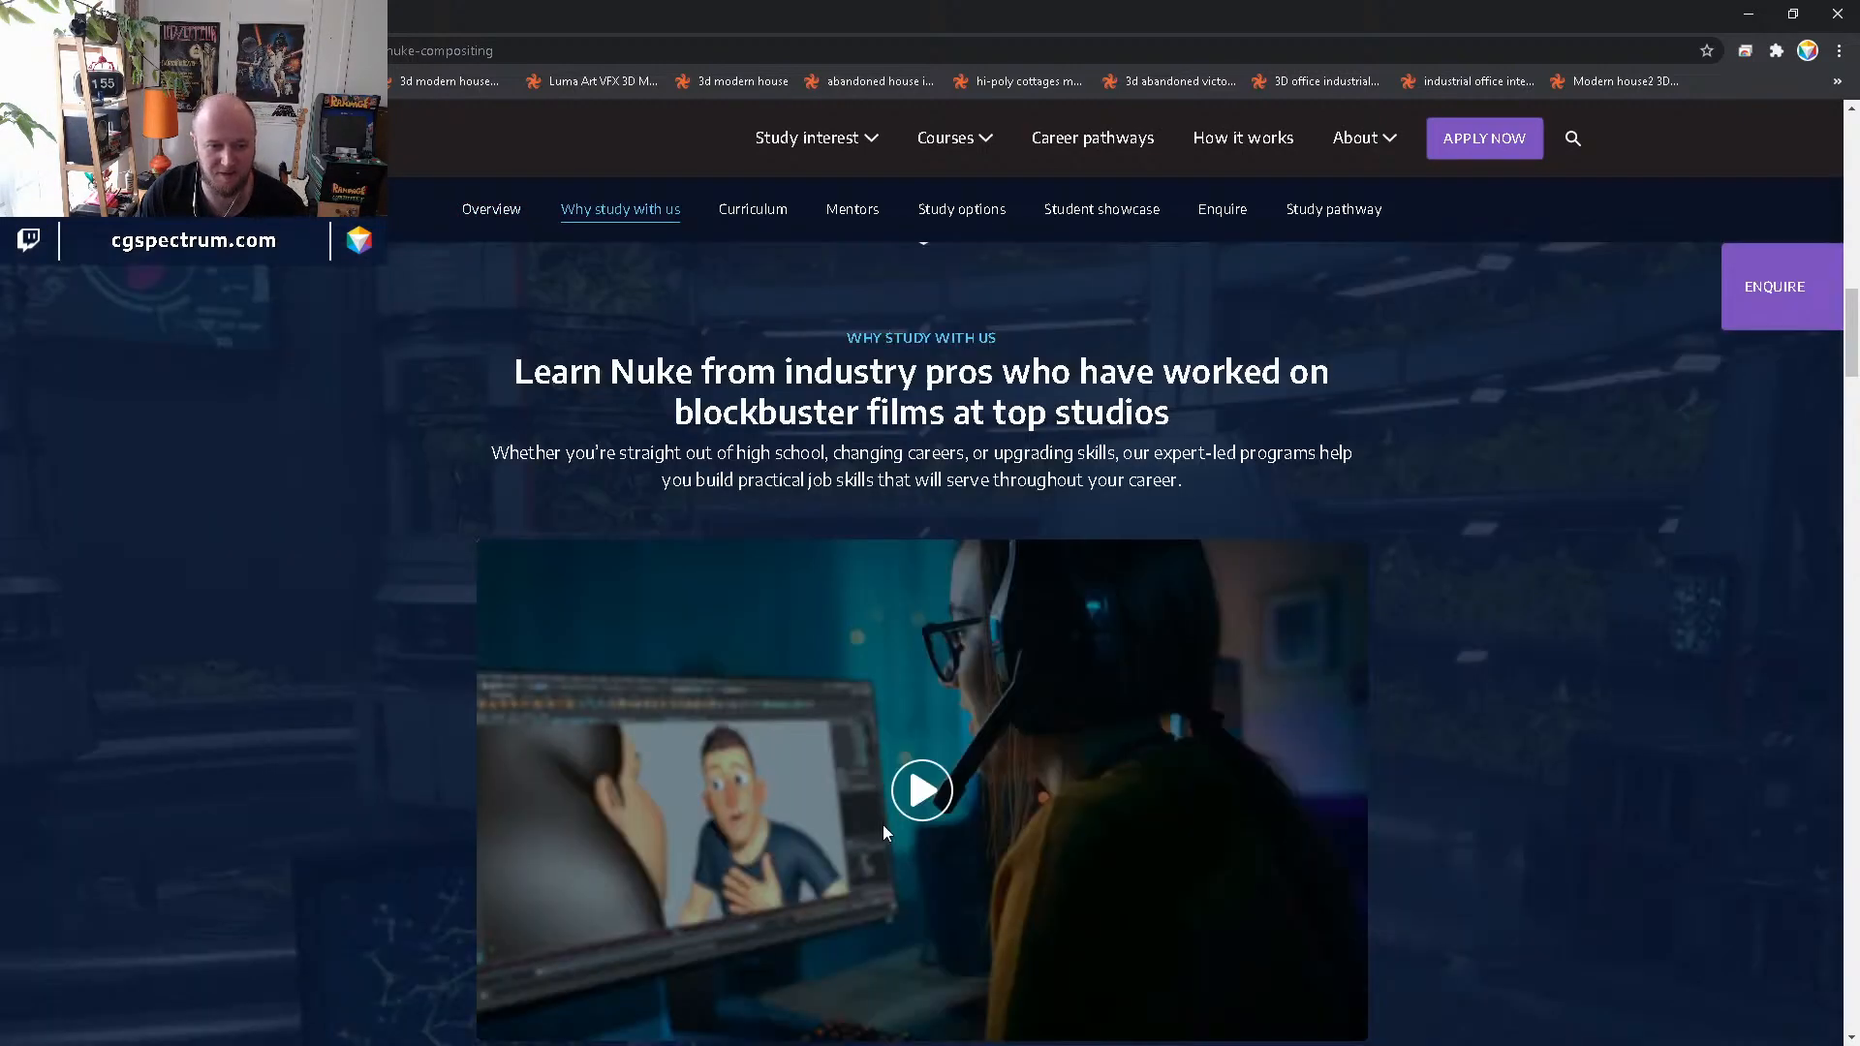
- Examine the Nuke course's curriculum with its weekly breakdown and the mentors section
scroll(884, 831, down, 15)
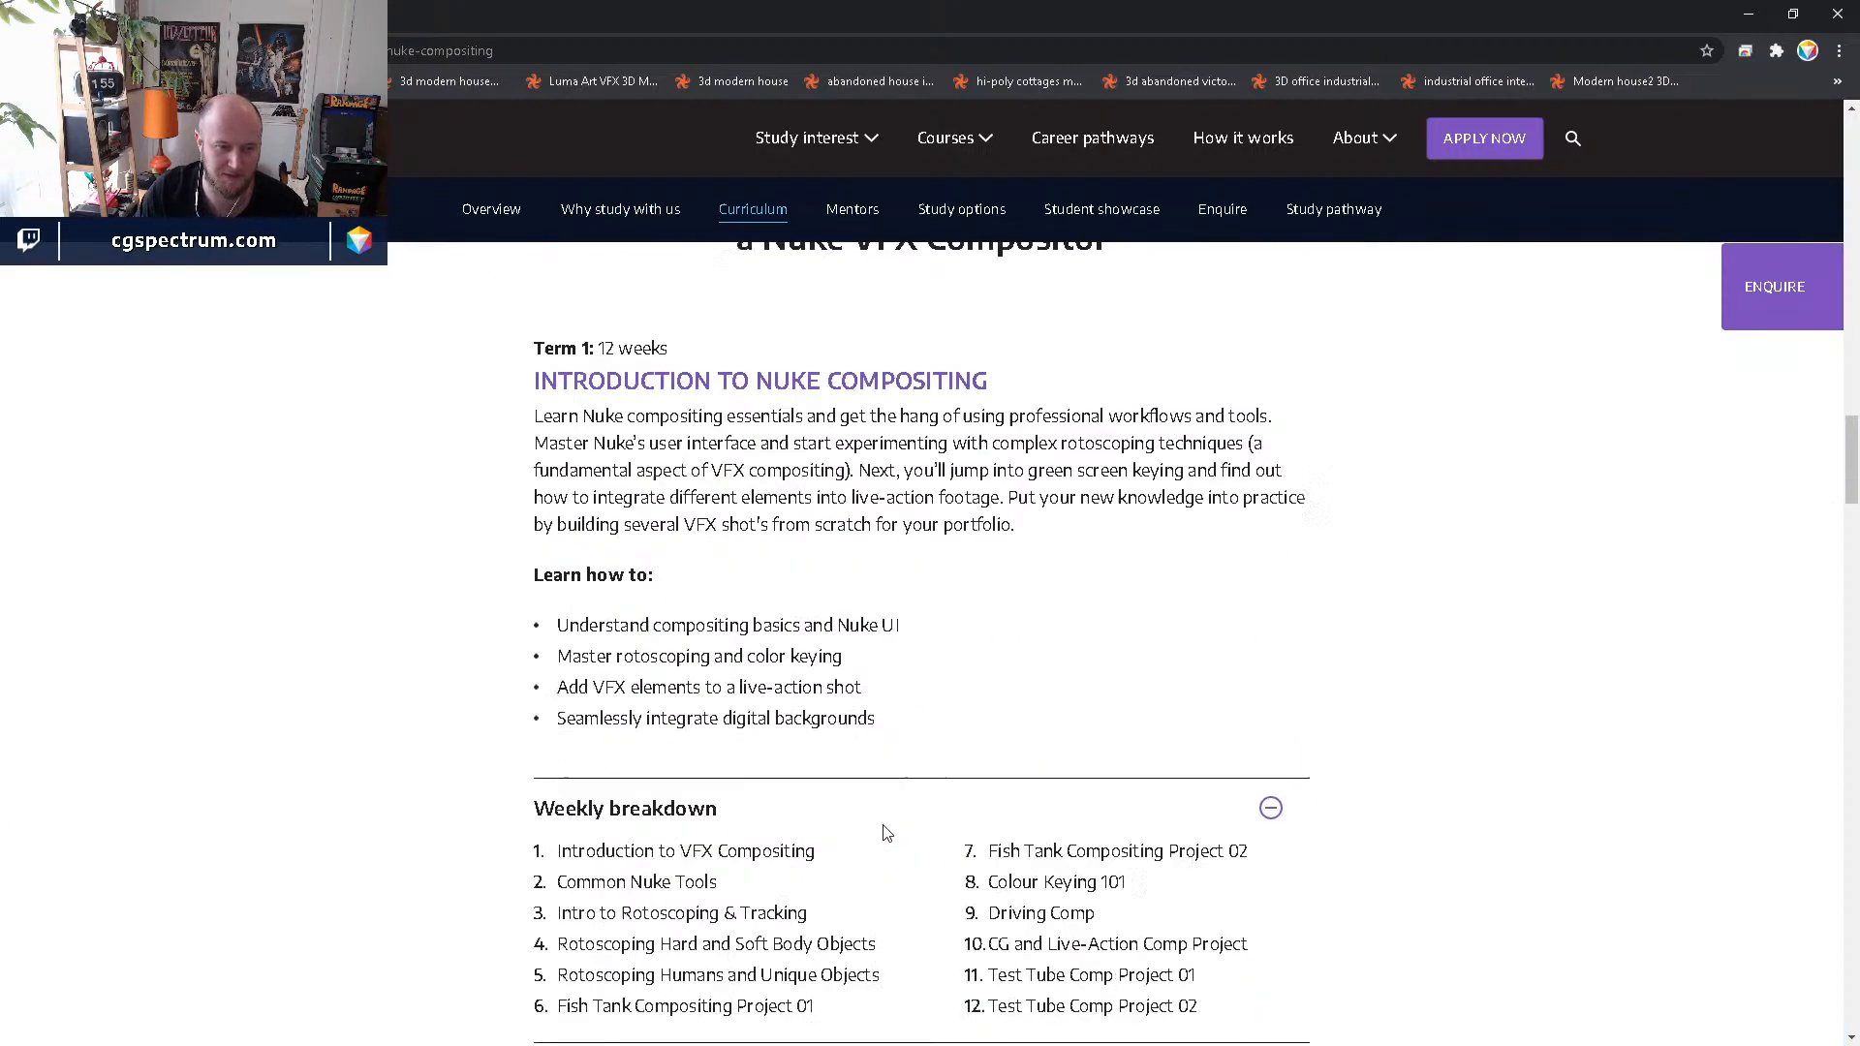
scroll(884, 833, down, 5)
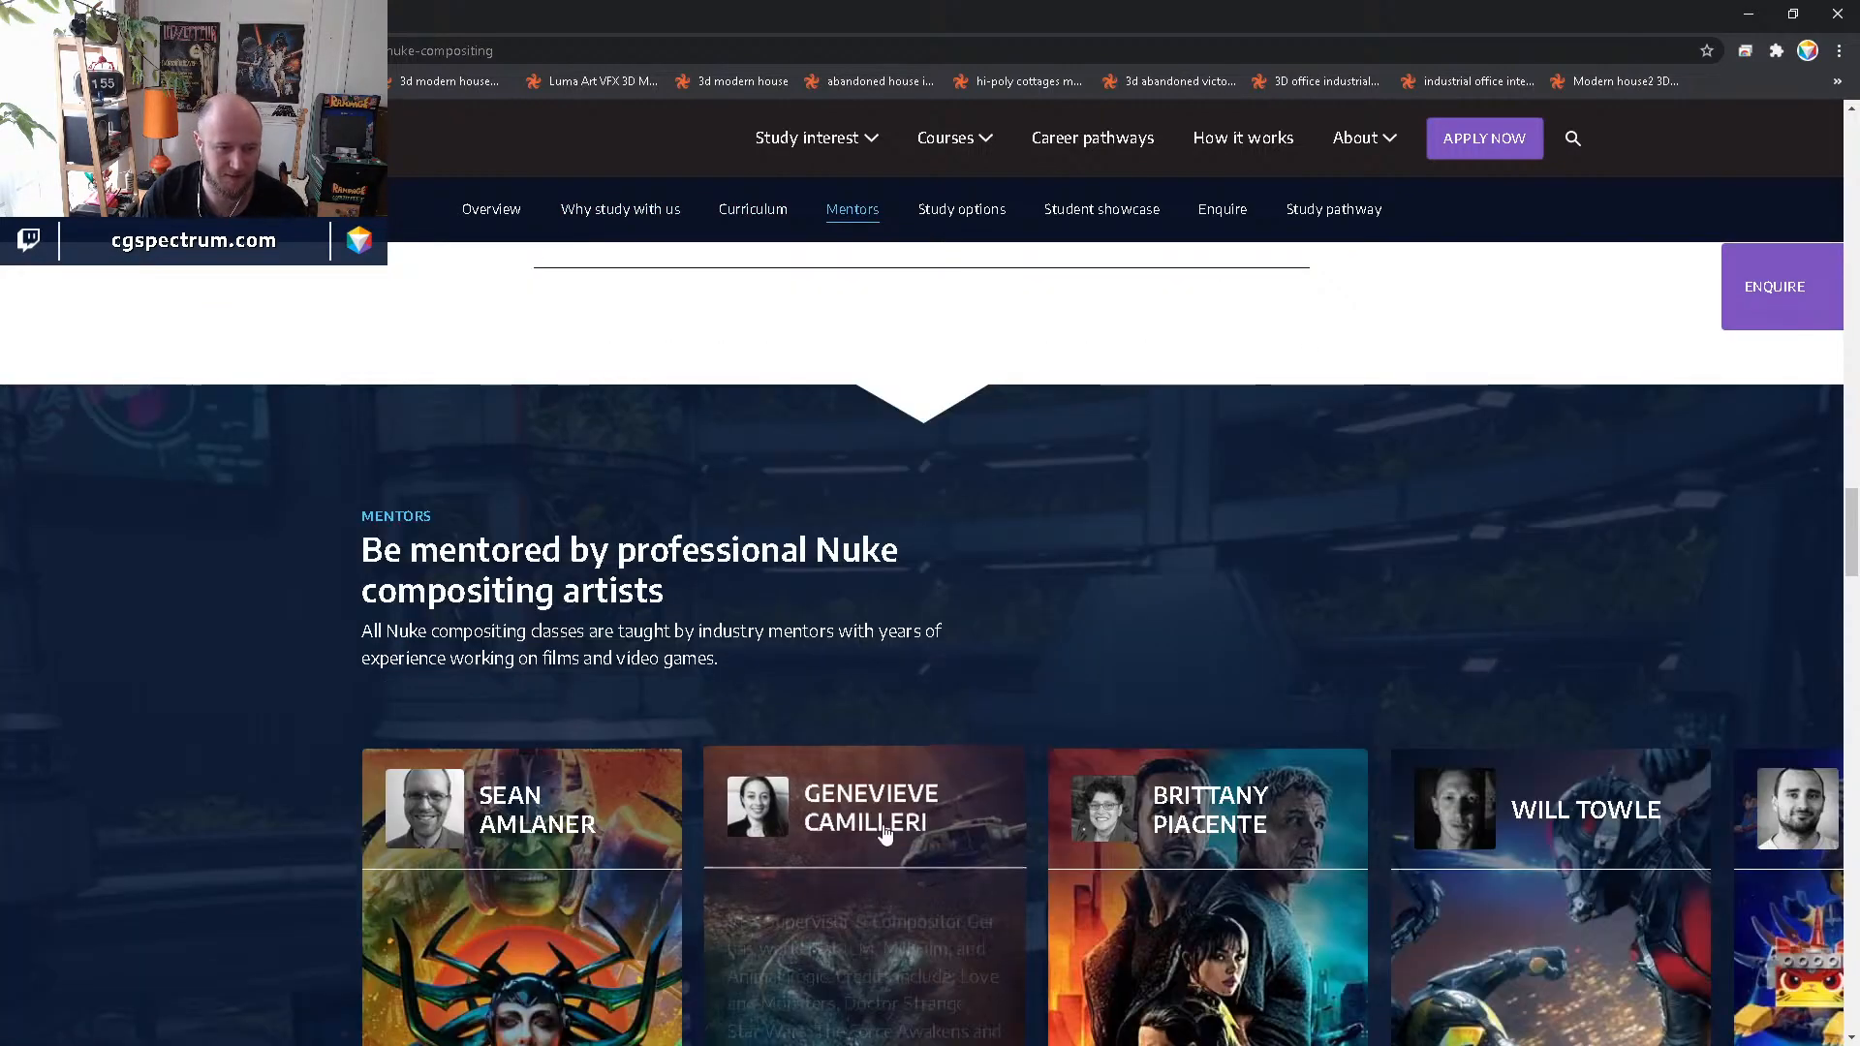
mouse_move(882, 751)
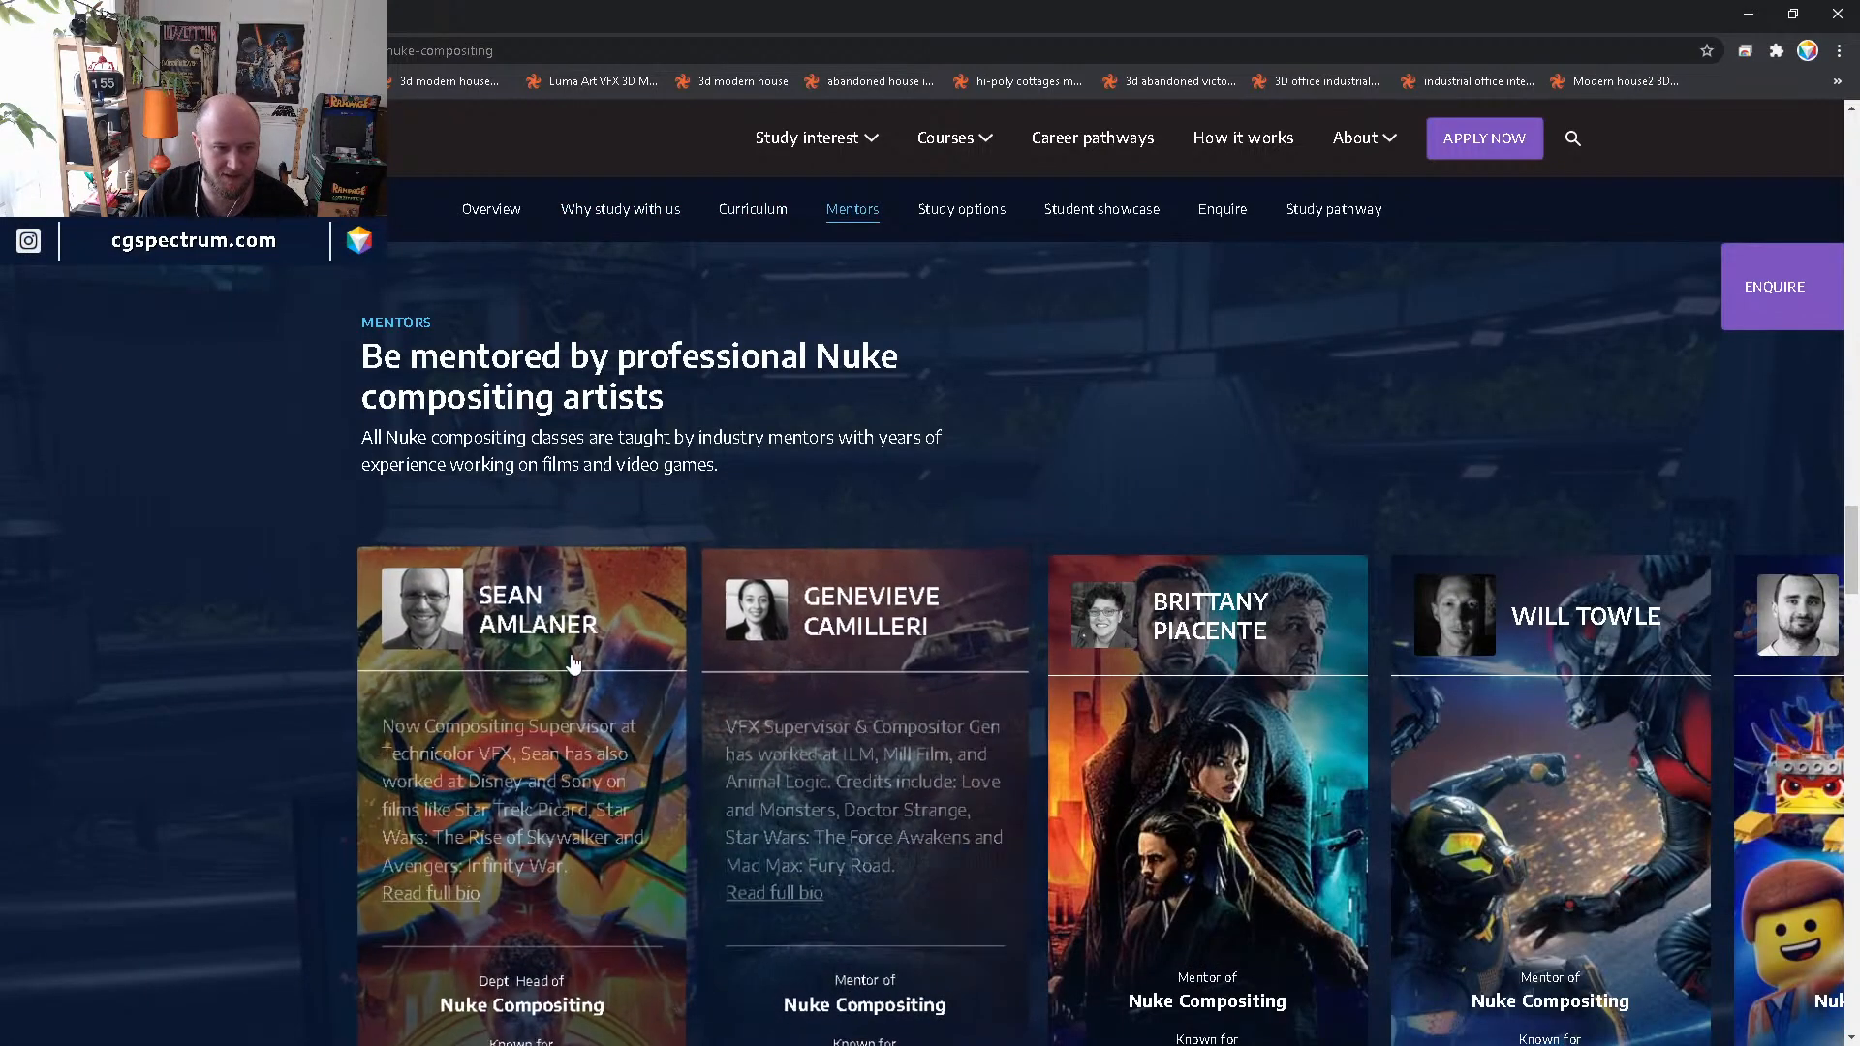
scroll(164, 690, down, 1)
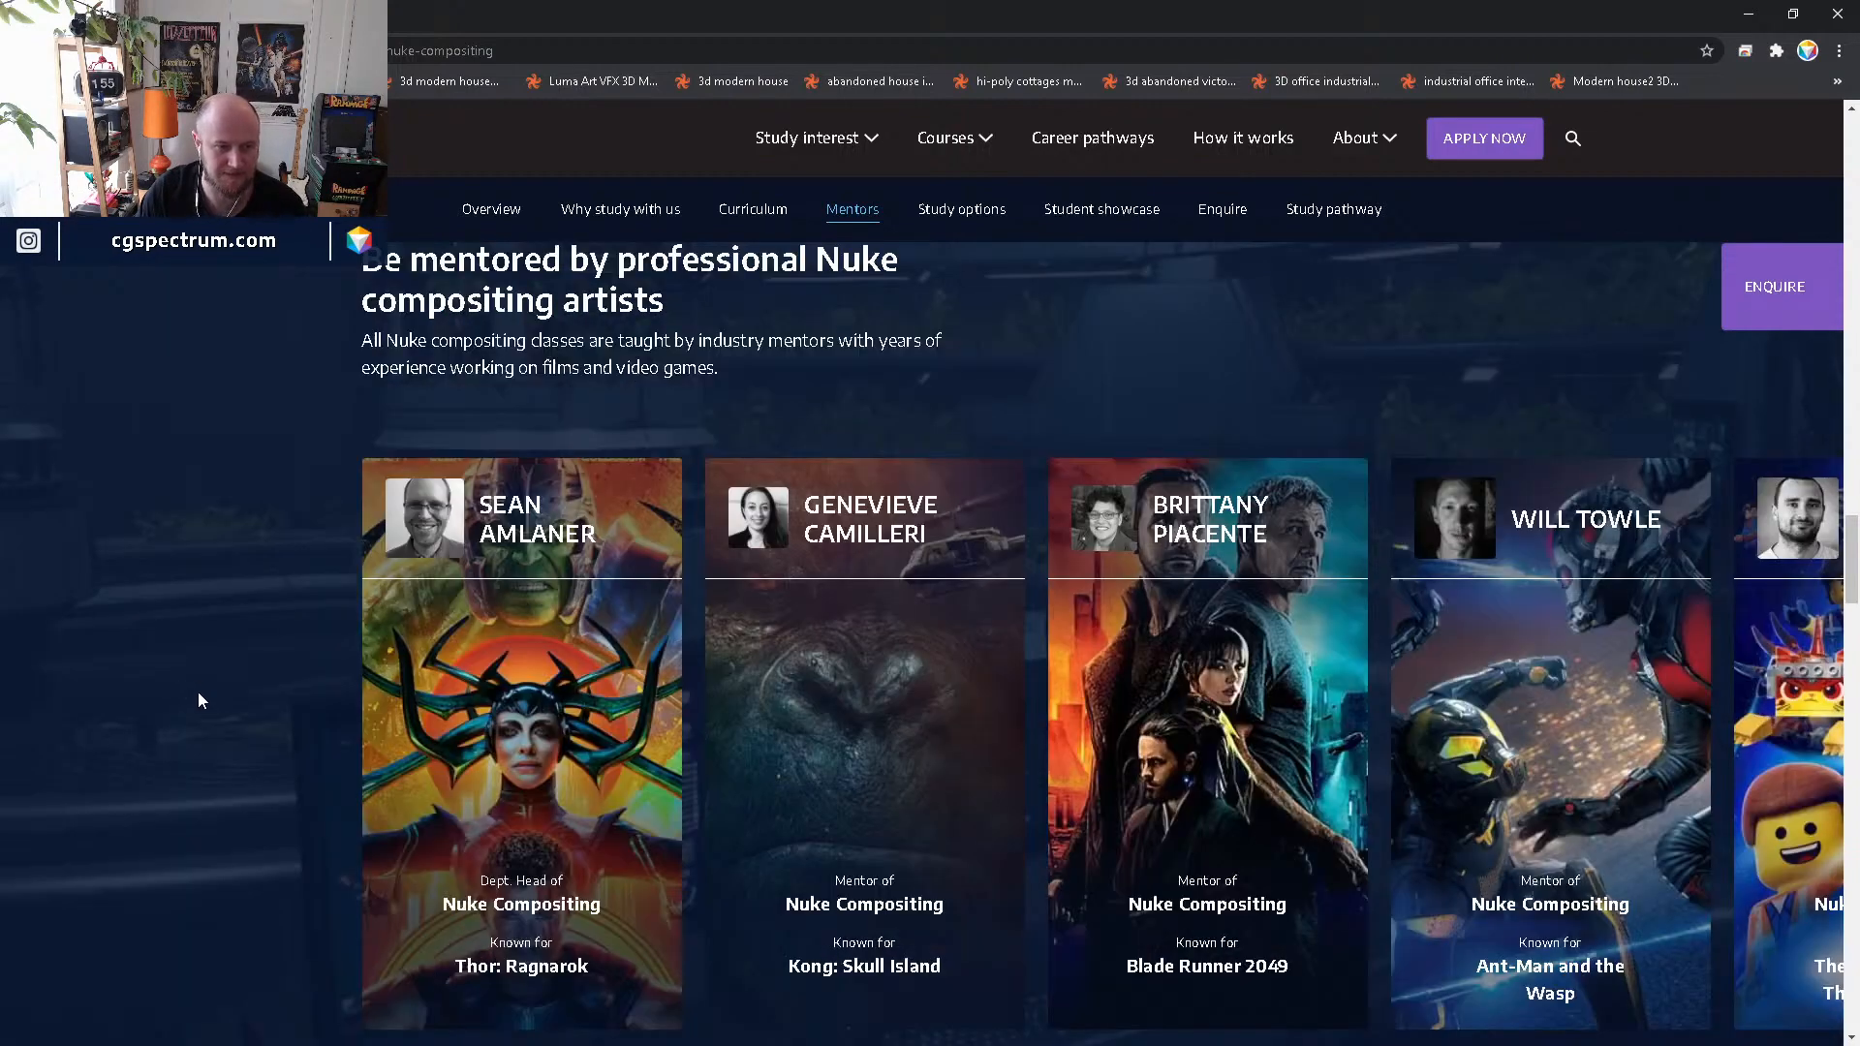
scroll(200, 690, down, 1)
scroll(208, 688, down, 1)
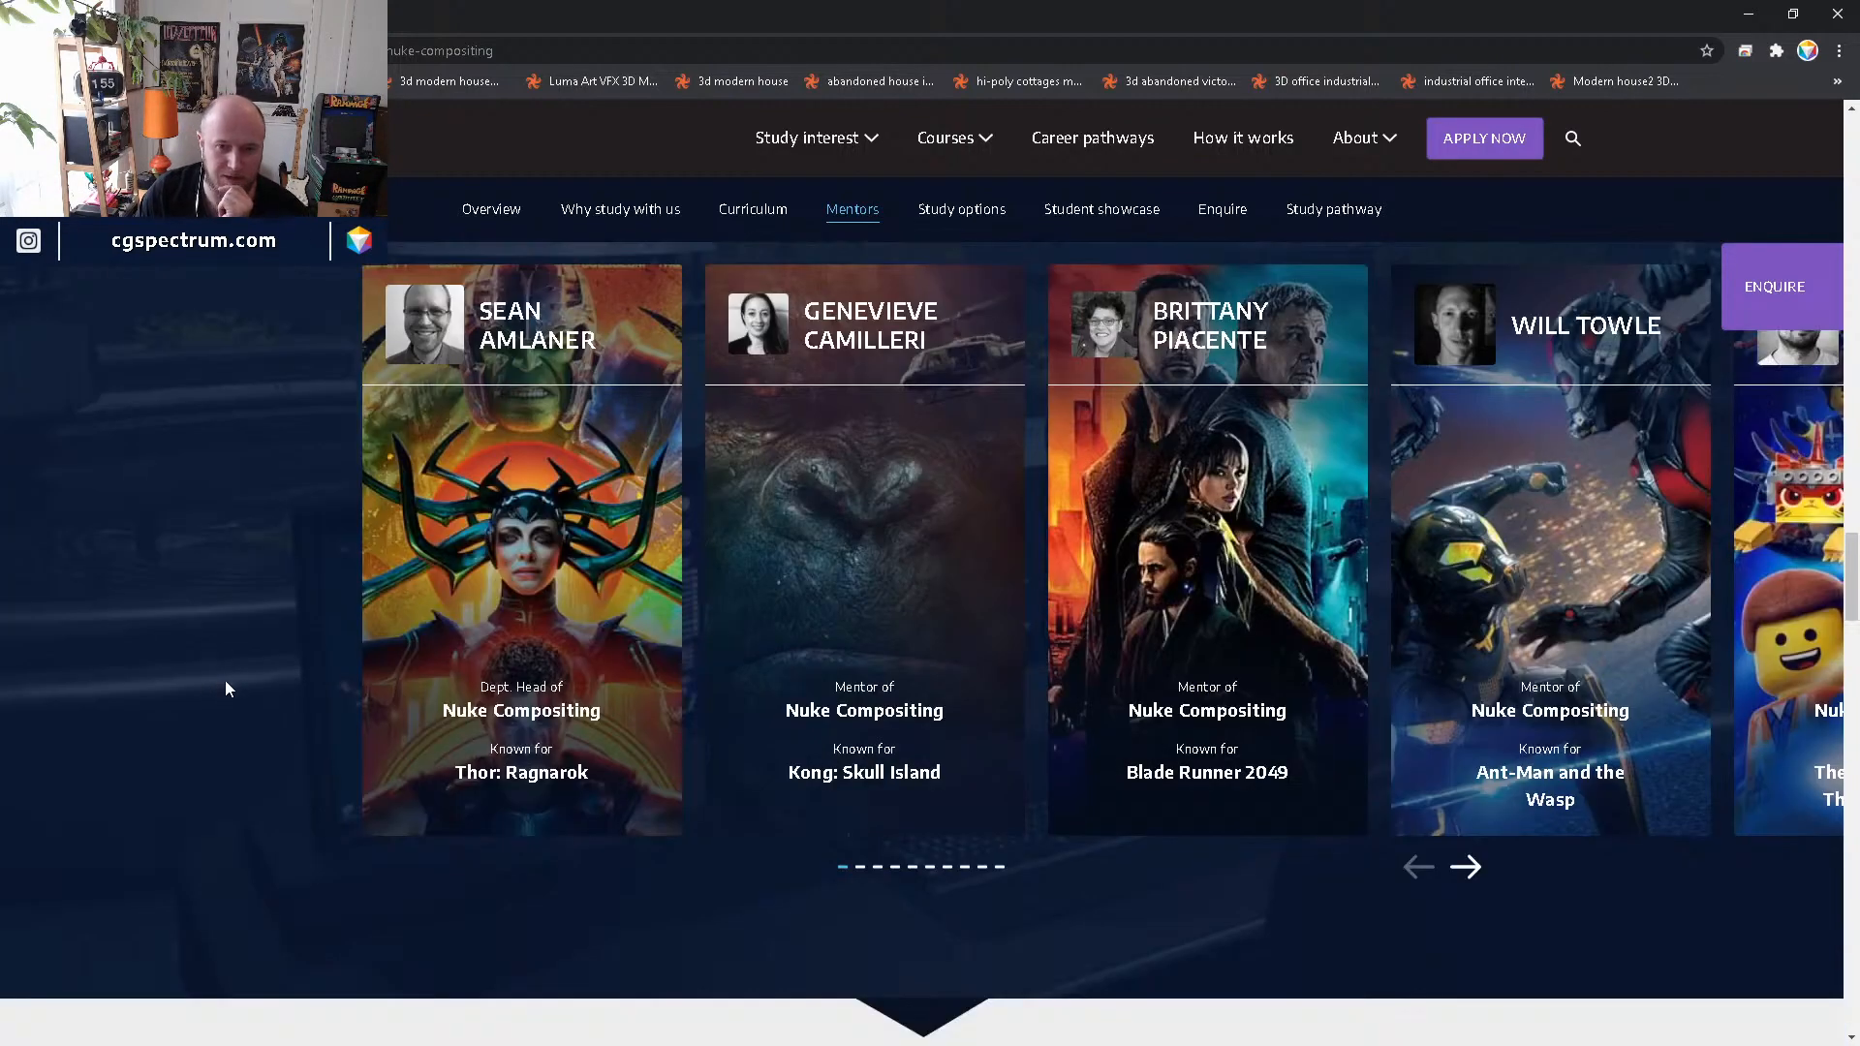
- Go back to the top of the course page and minimize the browser to return to Houdini
scroll(231, 690, up, 7)
scroll(233, 689, up, 15)
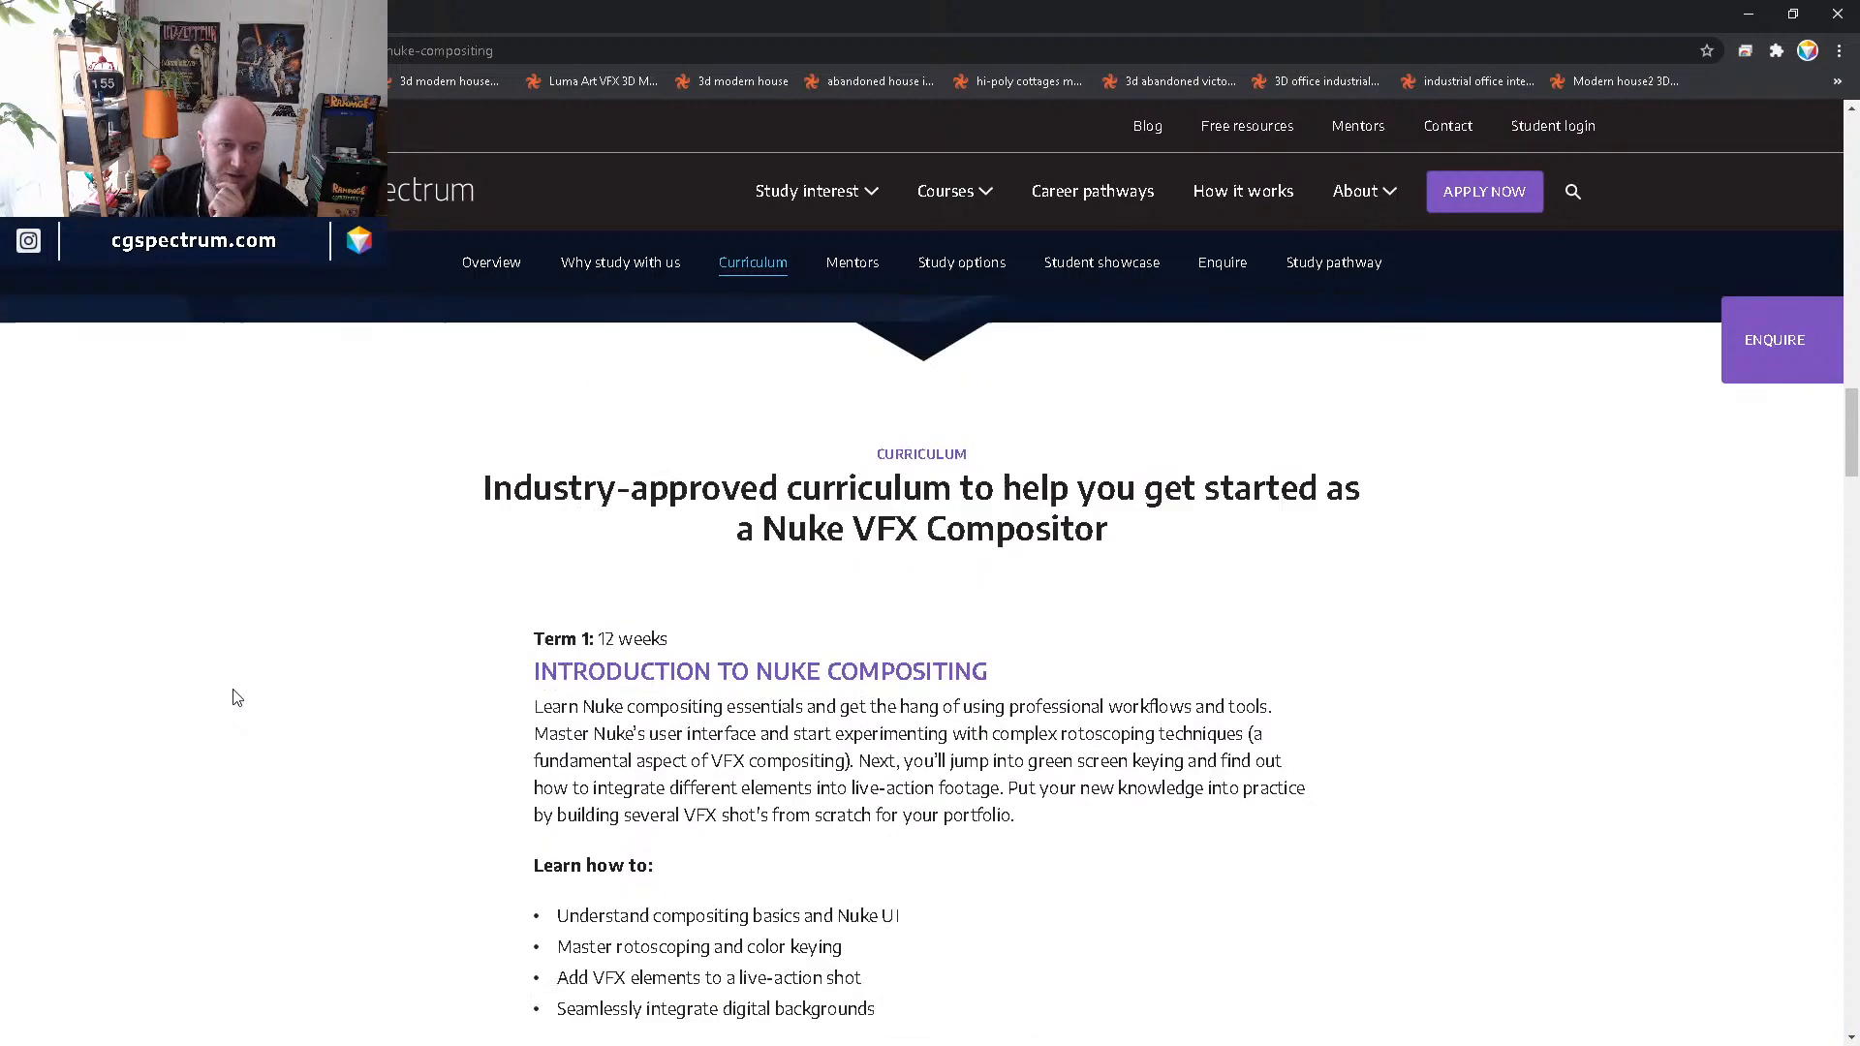
scroll(232, 694, up, 11)
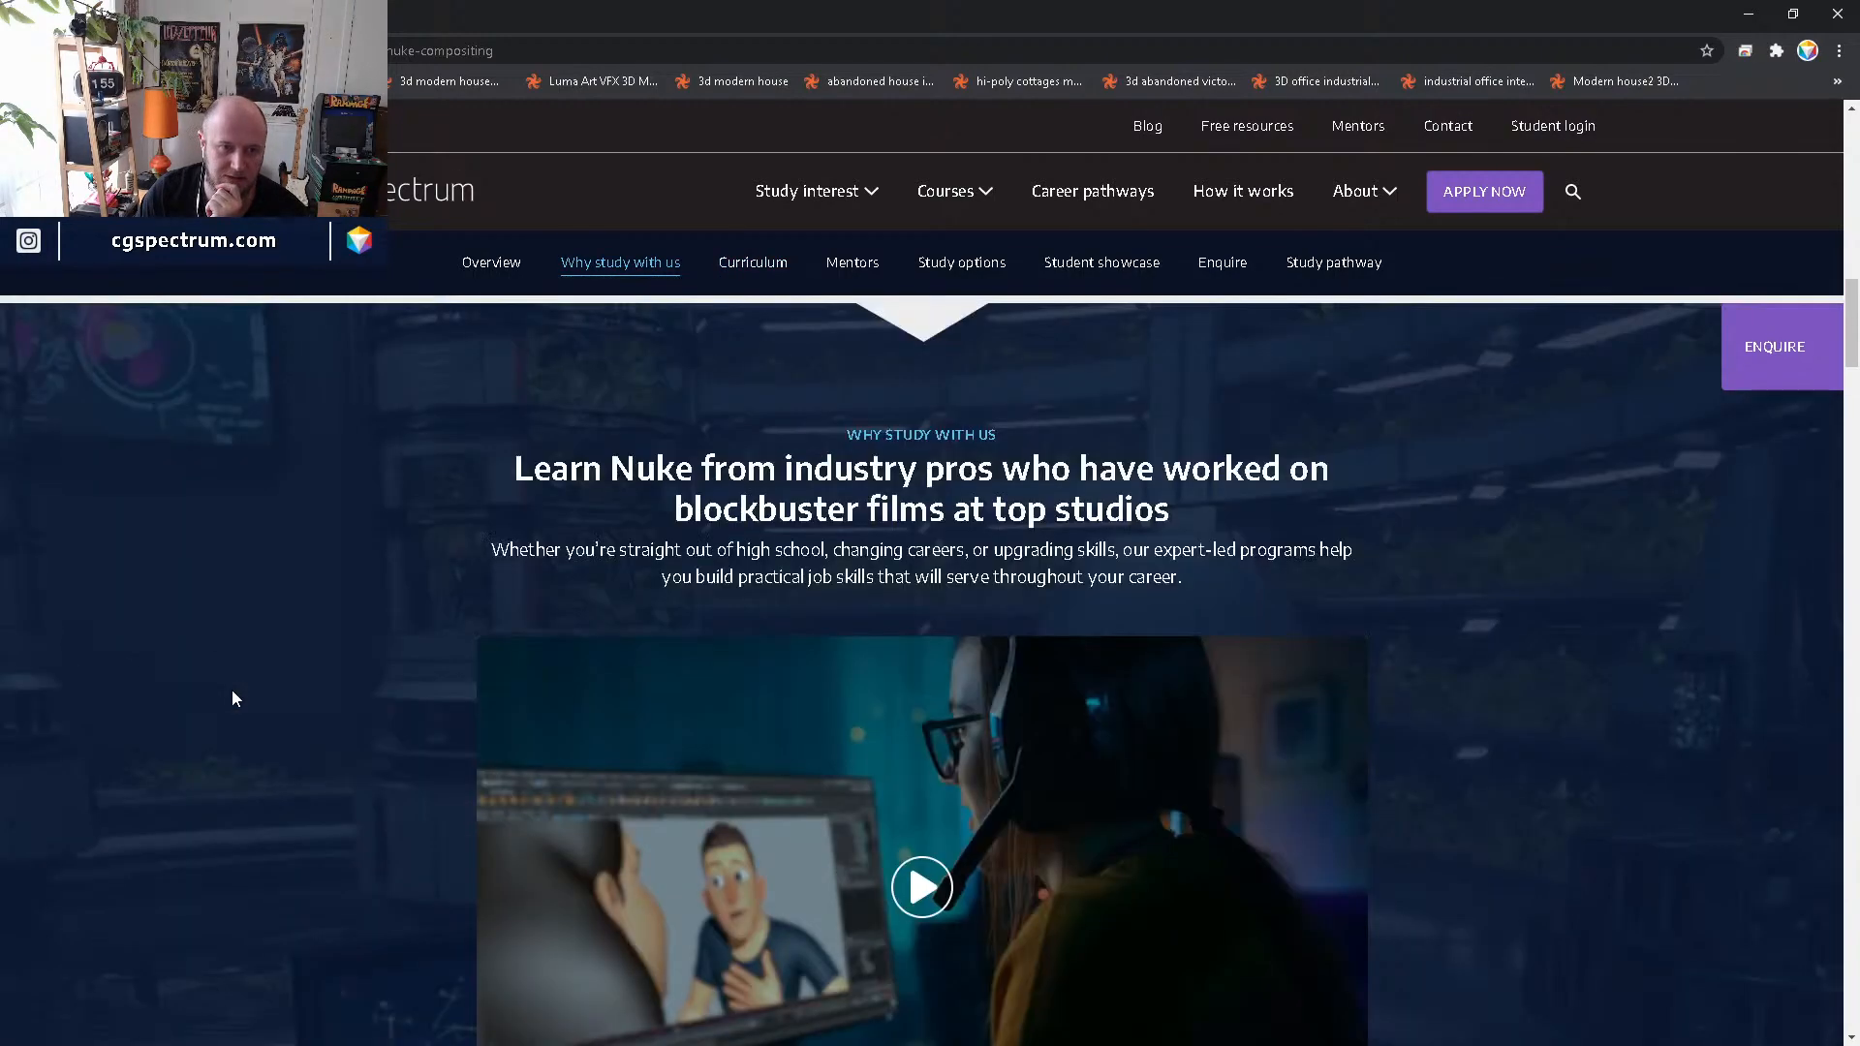
scroll(233, 698, up, 11)
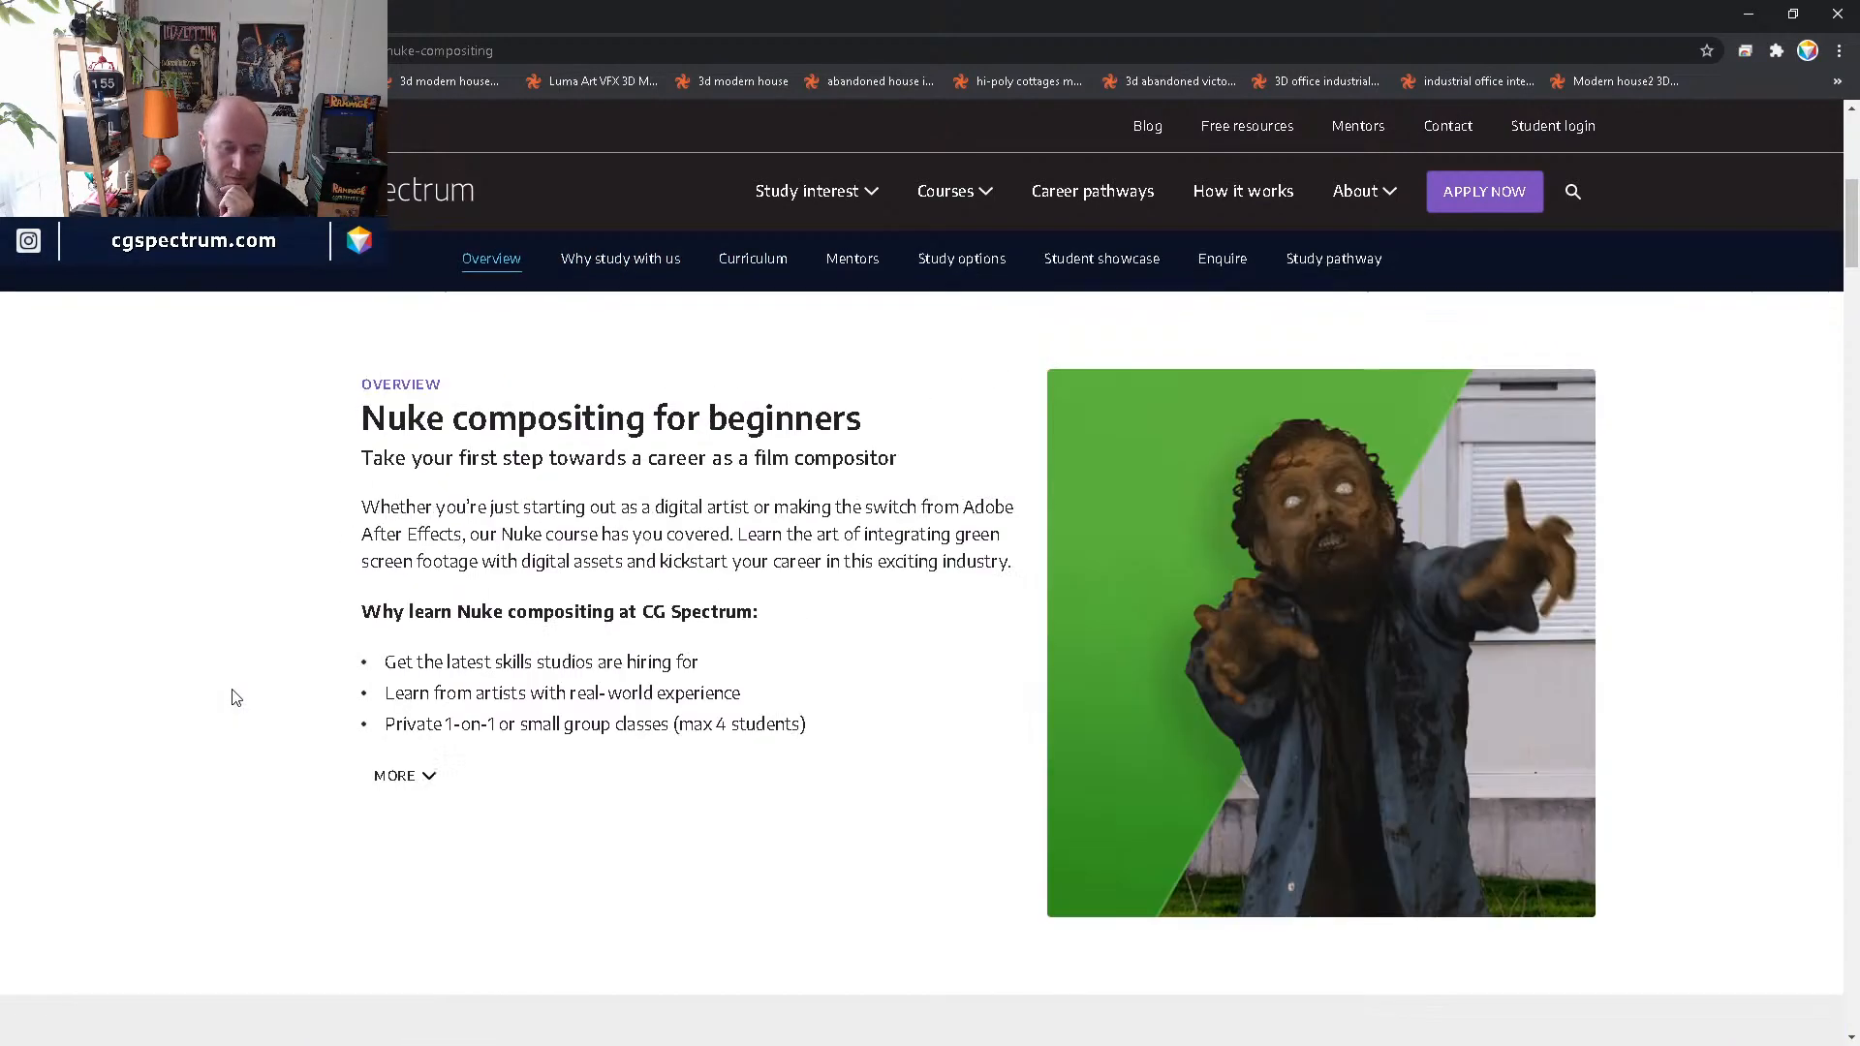
scroll(232, 697, up, 1)
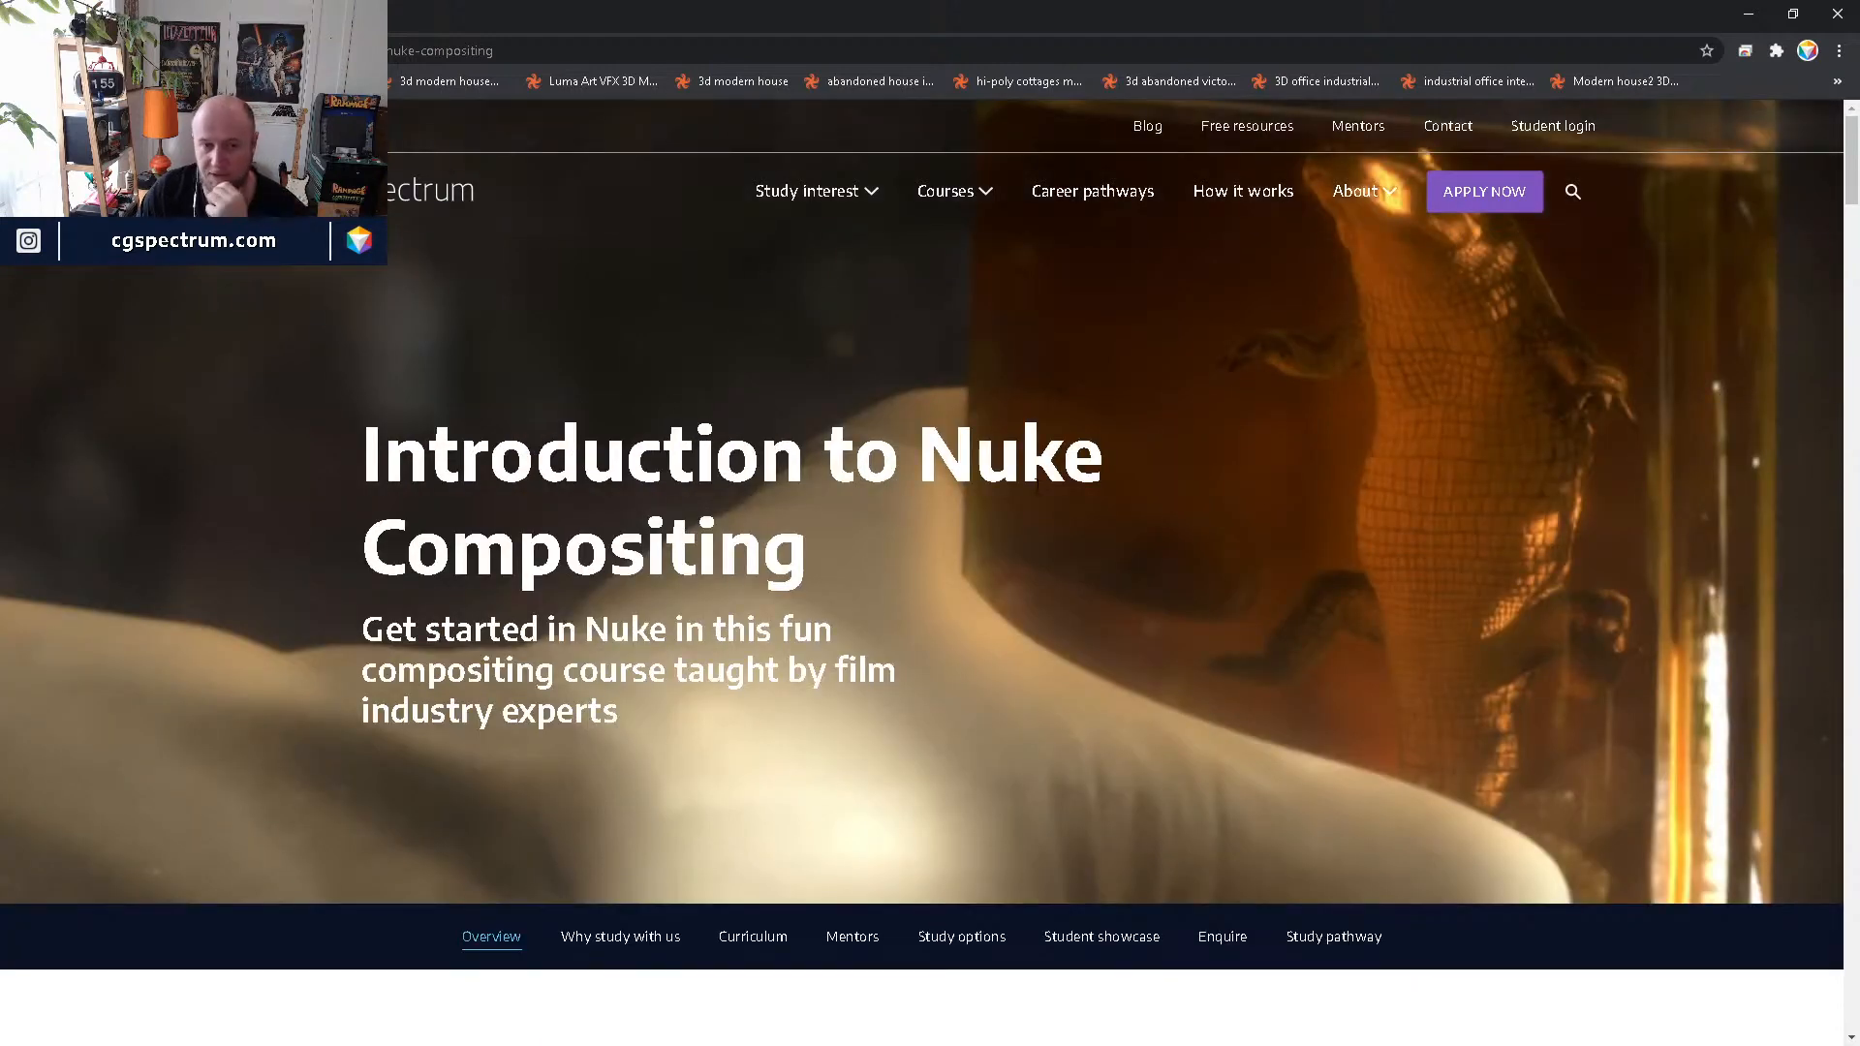
click(1749, 14)
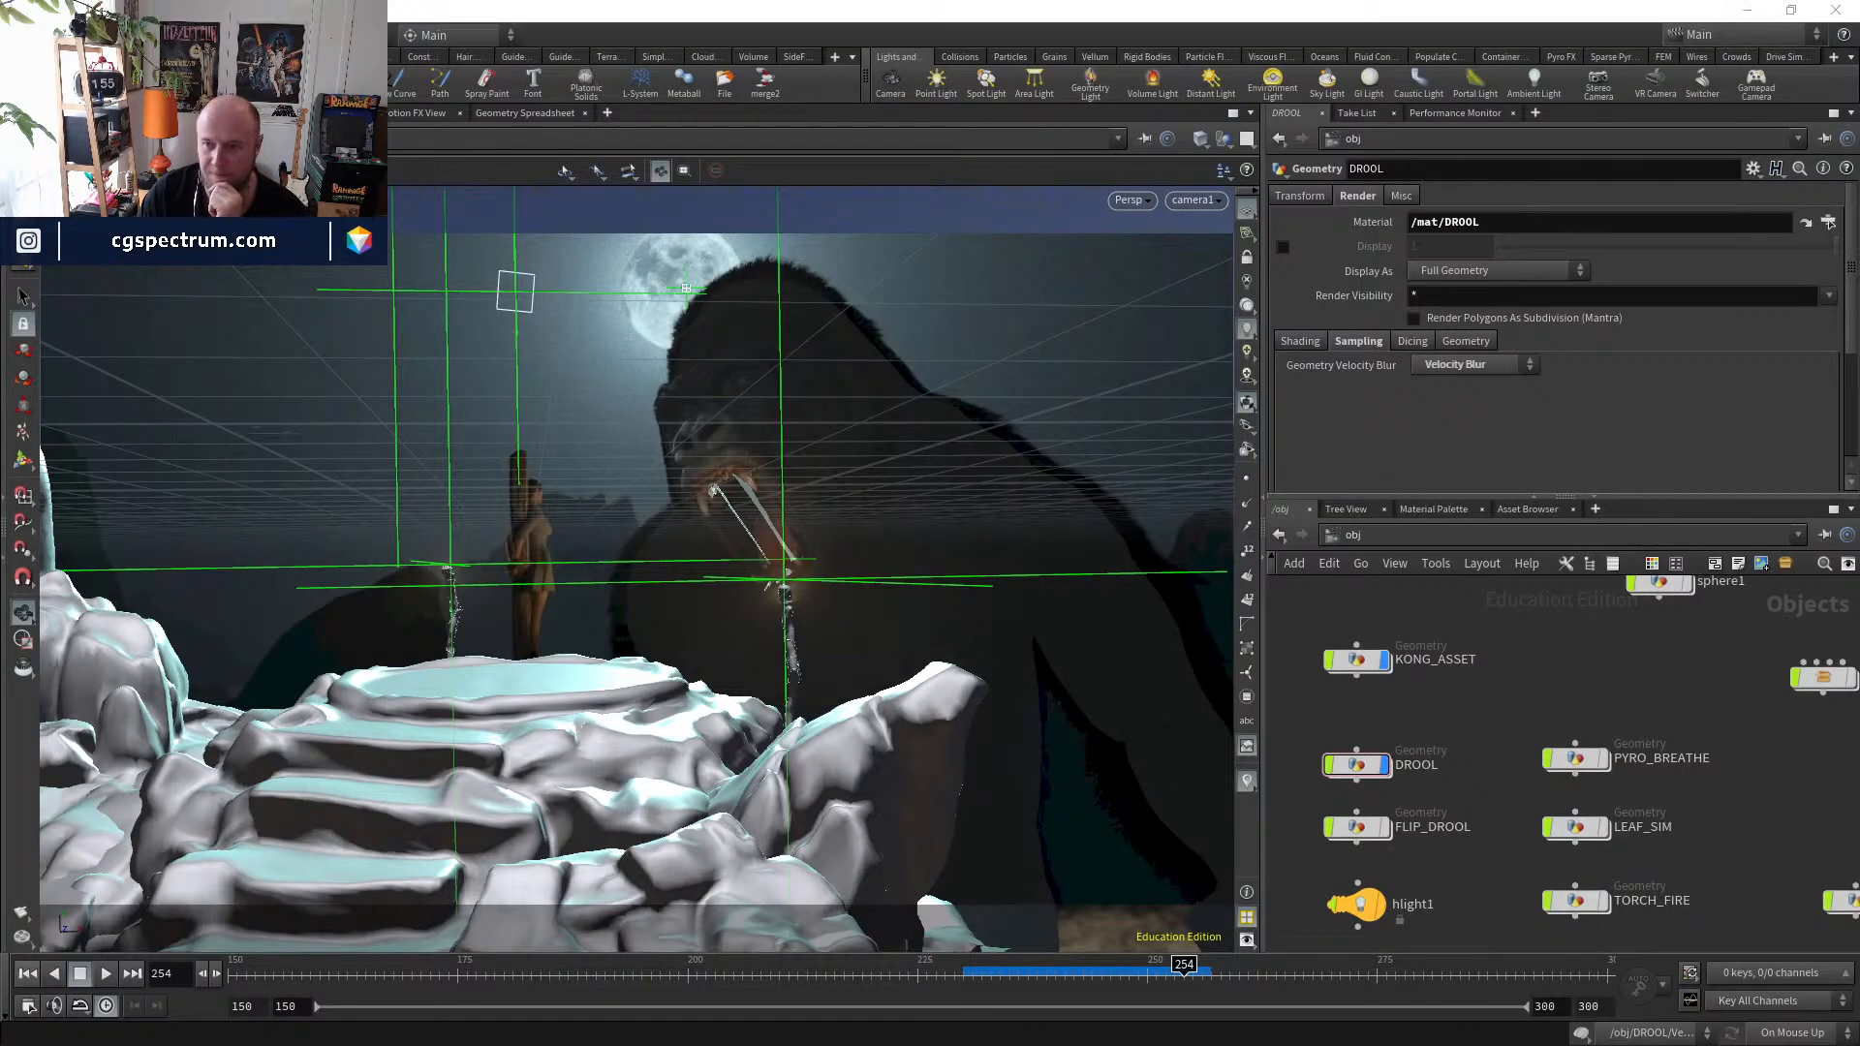